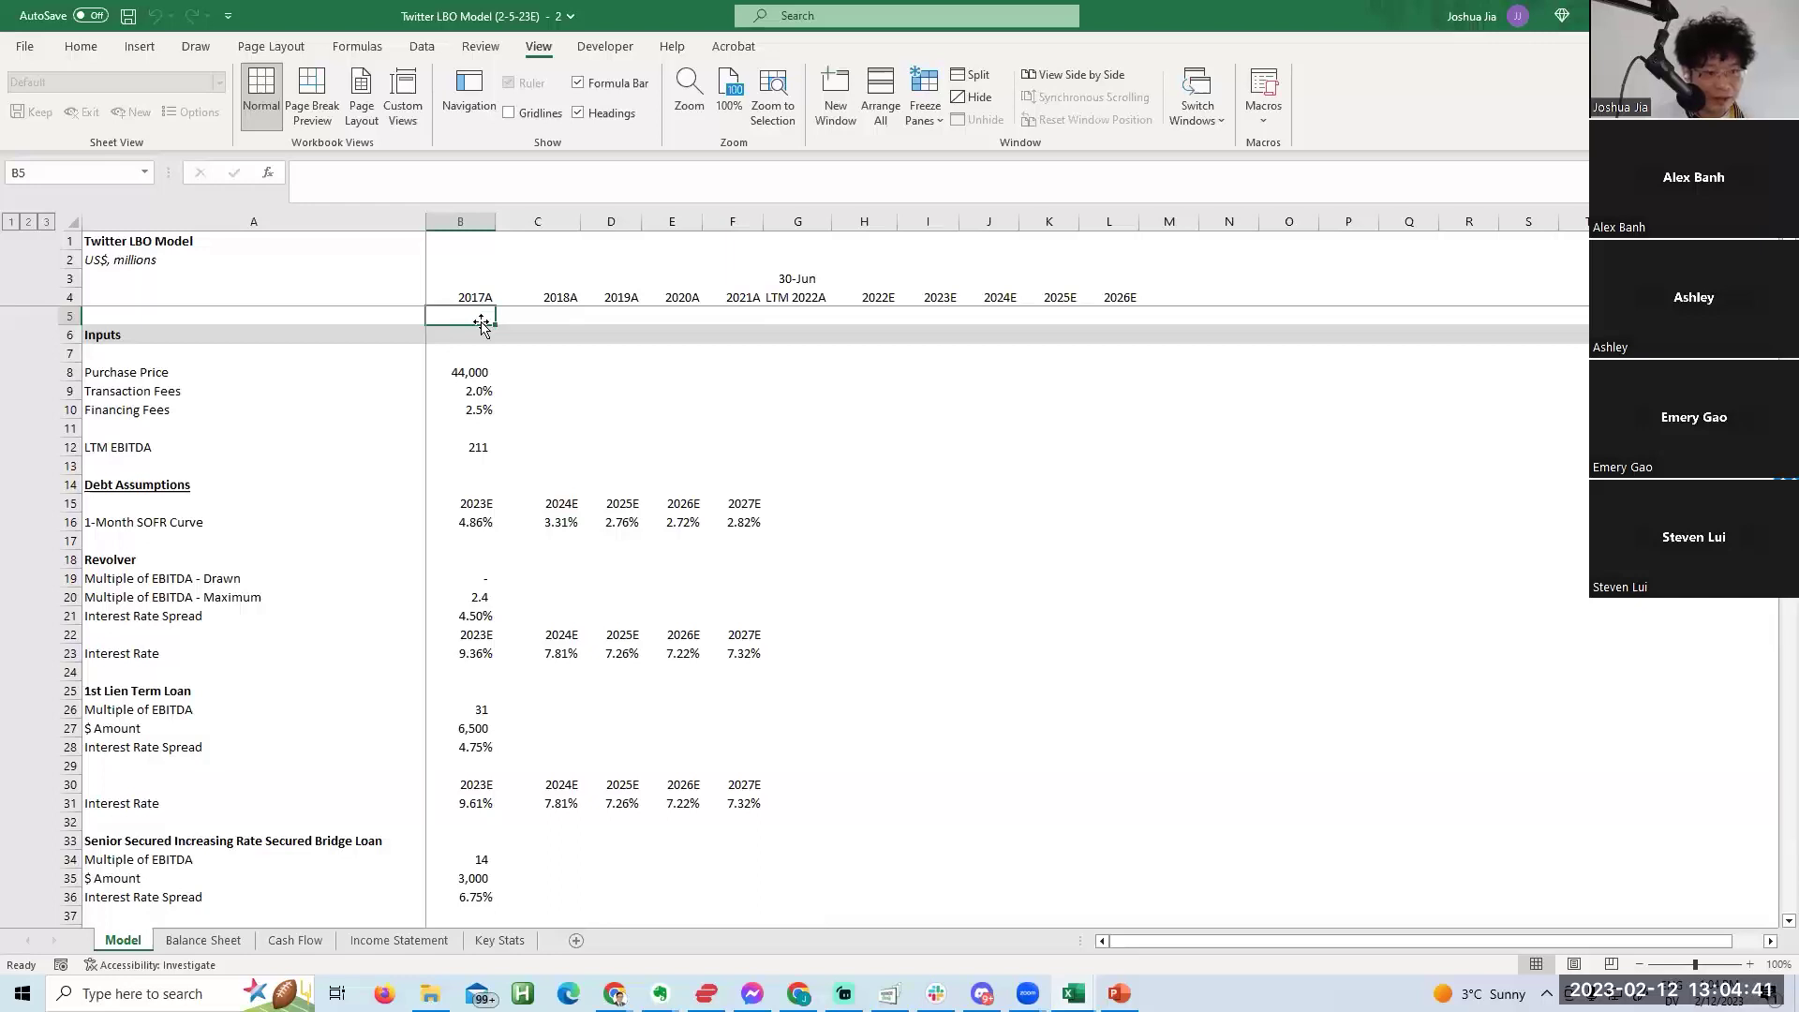
Review the Inputs, Debt Assumptions and Sources and Uses sections of the Model sheet.
{"action": "key", "text": "Down"}
{"action": "key", "text": "Down"}
{"action": "key", "text": "Down"}
{"action": "key", "text": "Down"}
{"action": "key", "text": "Down"}
{"action": "key", "text": "Down"}
{"action": "key", "text": "Down"}
{"action": "key", "text": "Down"}
{"action": "key", "text": "Down"}
{"action": "key", "text": "Down"}
{"action": "key", "text": "Down"}
{"action": "key", "text": "Down"}
{"action": "key", "text": "Down"}
{"action": "key", "text": "Down"}
{"action": "key", "text": "Down"}
{"action": "key", "text": "Down"}
{"action": "key", "text": "Down"}
{"action": "key", "text": "Down"}
{"action": "key", "text": "Down"}
{"action": "key", "text": "Down"}
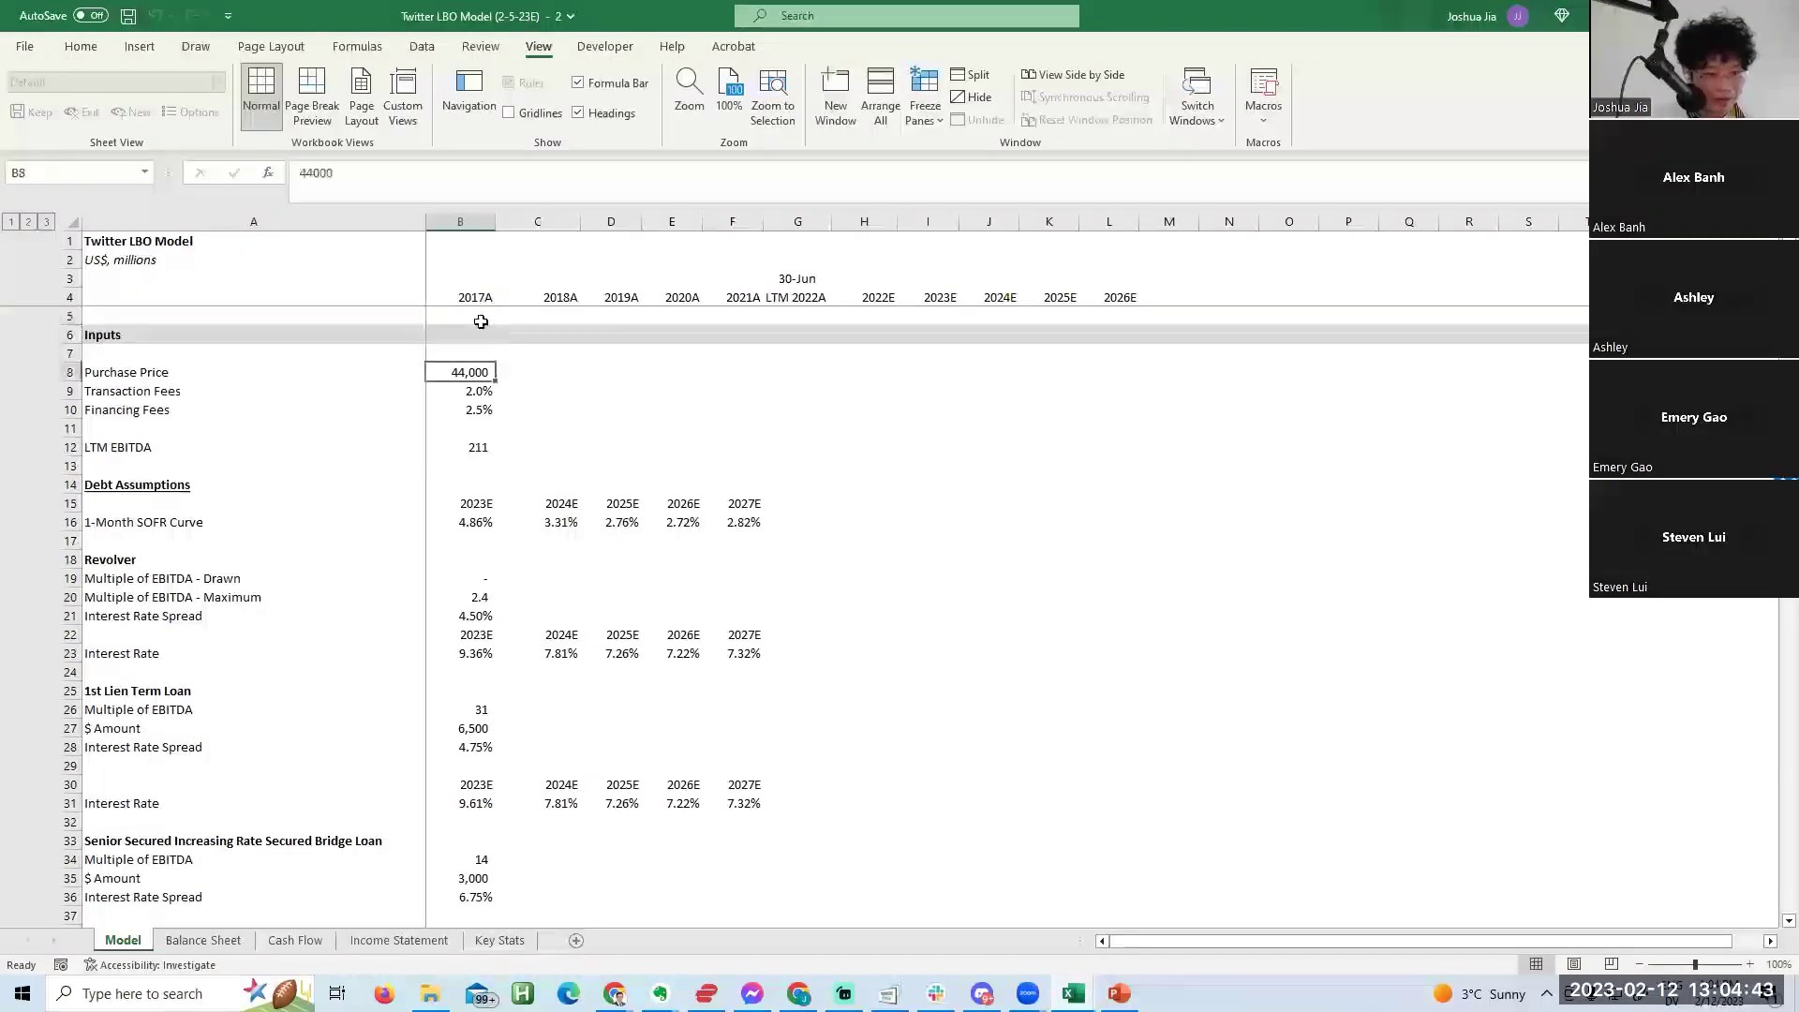
{"action": "key", "text": "Down"}
{"action": "key", "text": "Down"}
{"action": "key", "text": "Down"}
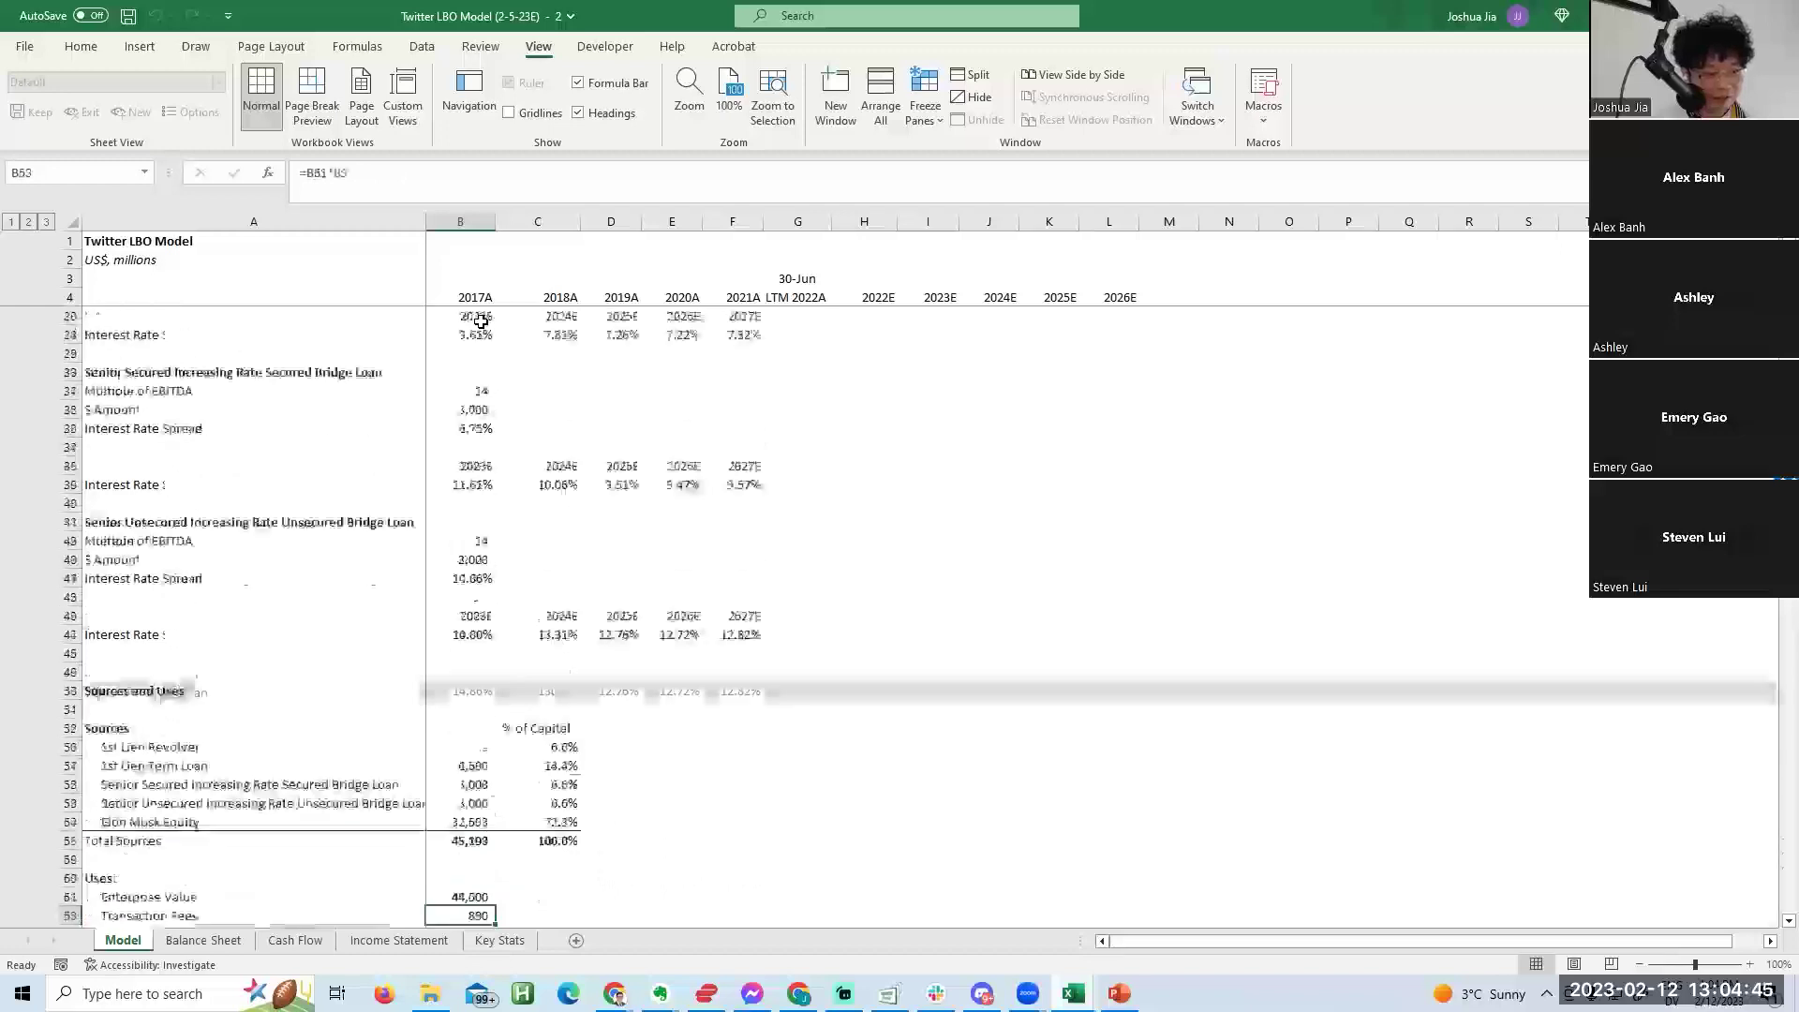
{"action": "scroll", "coordinate": [480, 323], "scroll_direction": "up", "scroll_amount": 1}
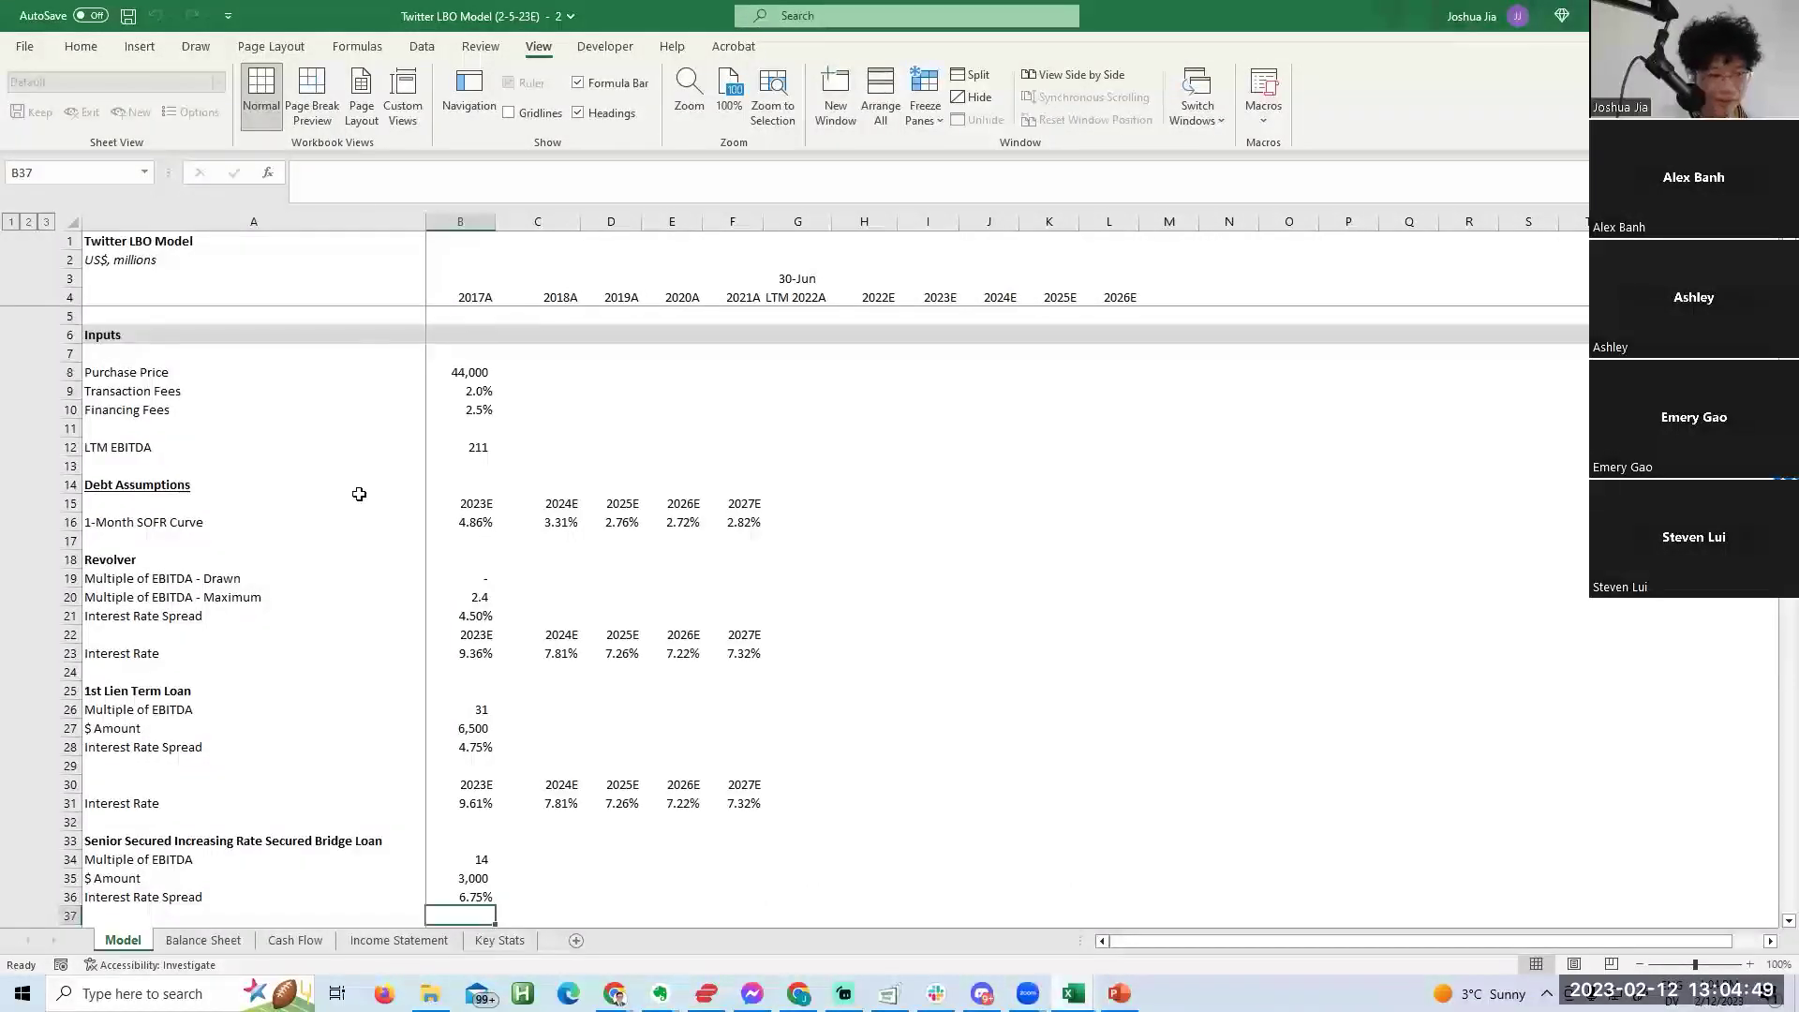
Look through the Income Statement section from Revenue down to Net Income.
{"action": "key", "text": "Page_Down"}
{"action": "left_click", "coordinate": [614, 783]}
{"action": "key", "text": "Down"}
{"action": "key", "text": "Down"}
{"action": "key", "text": "Down"}
{"action": "key", "text": "Down"}
{"action": "key", "text": "Down"}
{"action": "key", "text": "Down"}
{"action": "key", "text": "Down"}
{"action": "key", "text": "Down"}
{"action": "key", "text": "Down"}
{"action": "key", "text": "Down"}
{"action": "key", "text": "Down"}
{"action": "key", "text": "Down"}
{"action": "key", "text": "Down"}
{"action": "key", "text": "Down"}
{"action": "key", "text": "Down"}
{"action": "key", "text": "Down"}
{"action": "key", "text": "Down"}
{"action": "key", "text": "Down"}
{"action": "key", "text": "Down"}
{"action": "key", "text": "Down"}
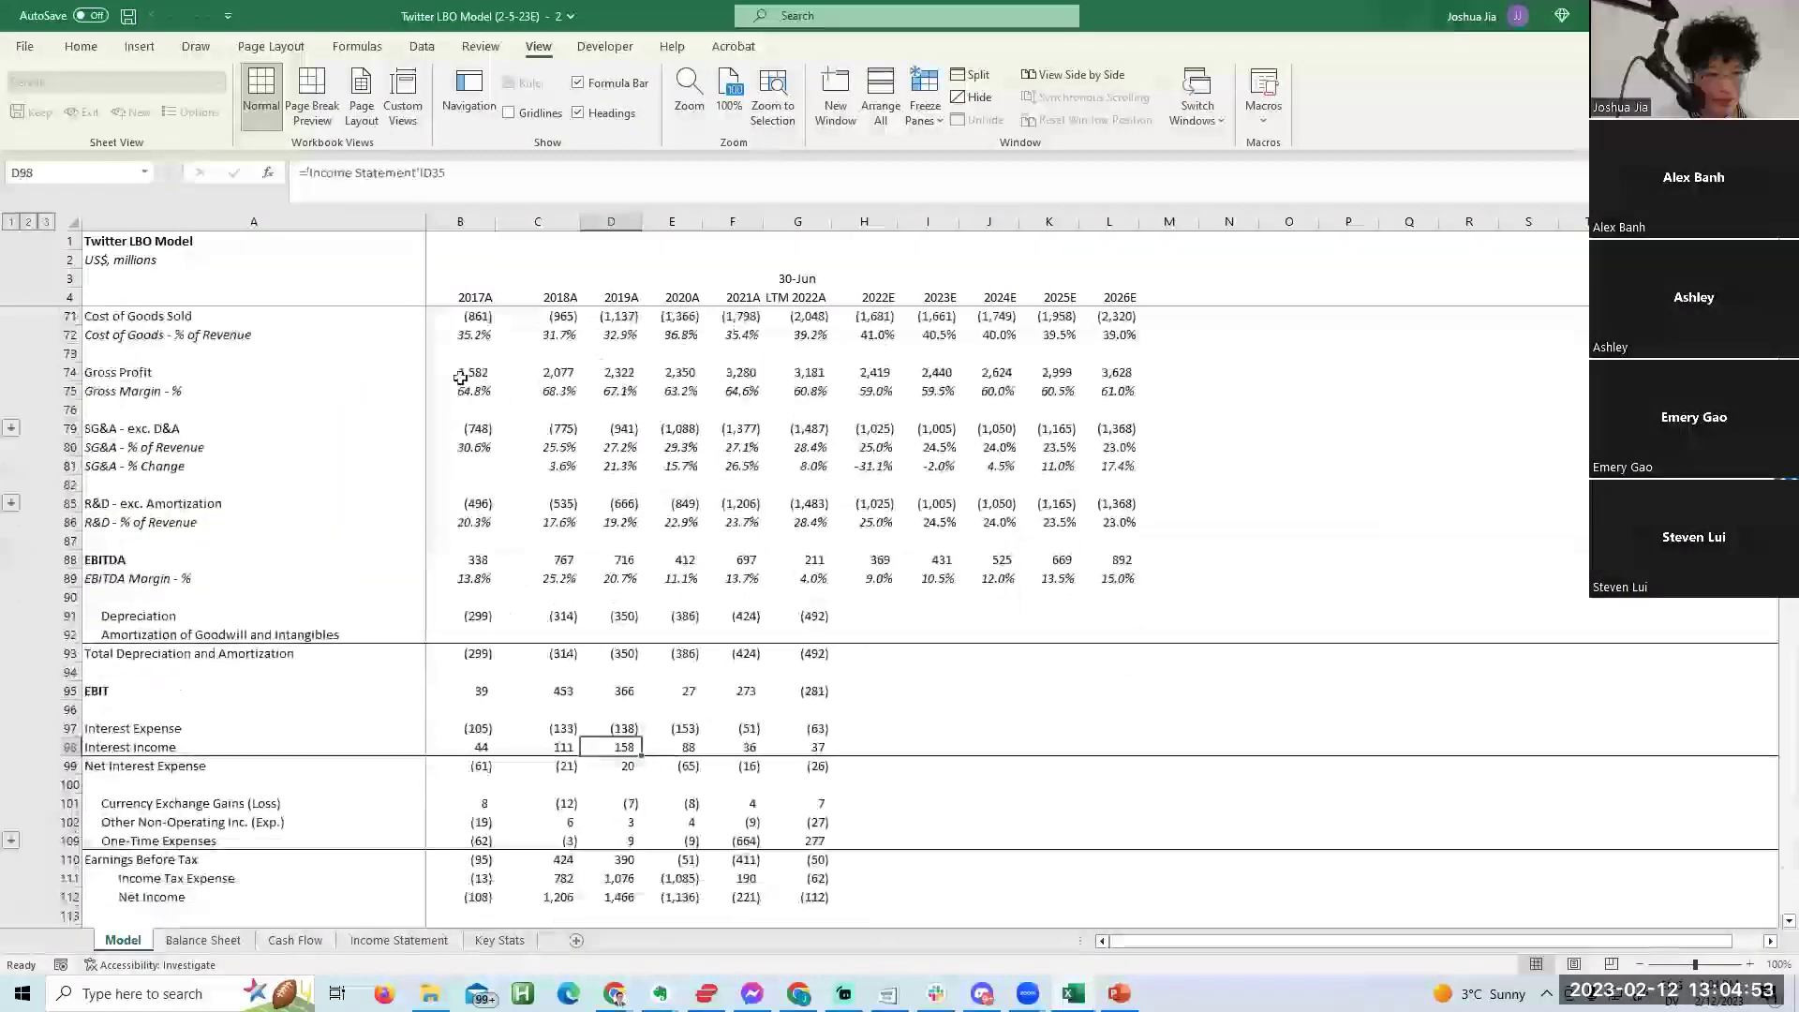
Inspect the precedents of the 2022E Revenue formula in cell H68 without changing it.
{"action": "key", "text": "Up"}
{"action": "key", "text": "Up"}
{"action": "key", "text": "Up"}
{"action": "key", "text": "Up"}
{"action": "key", "text": "Up"}
{"action": "key", "text": "Up"}
{"action": "key", "text": "Up"}
{"action": "key", "text": "Up"}
{"action": "key", "text": "Up"}
{"action": "key", "text": "Up"}
{"action": "key", "text": "Up"}
{"action": "key", "text": "Up"}
{"action": "key", "text": "Up"}
{"action": "key", "text": "Up"}
{"action": "key", "text": "Up"}
{"action": "key", "text": "Up"}
{"action": "key", "text": "Up"}
{"action": "key", "text": "Up"}
{"action": "key", "text": "Up"}
{"action": "key", "text": "Up"}
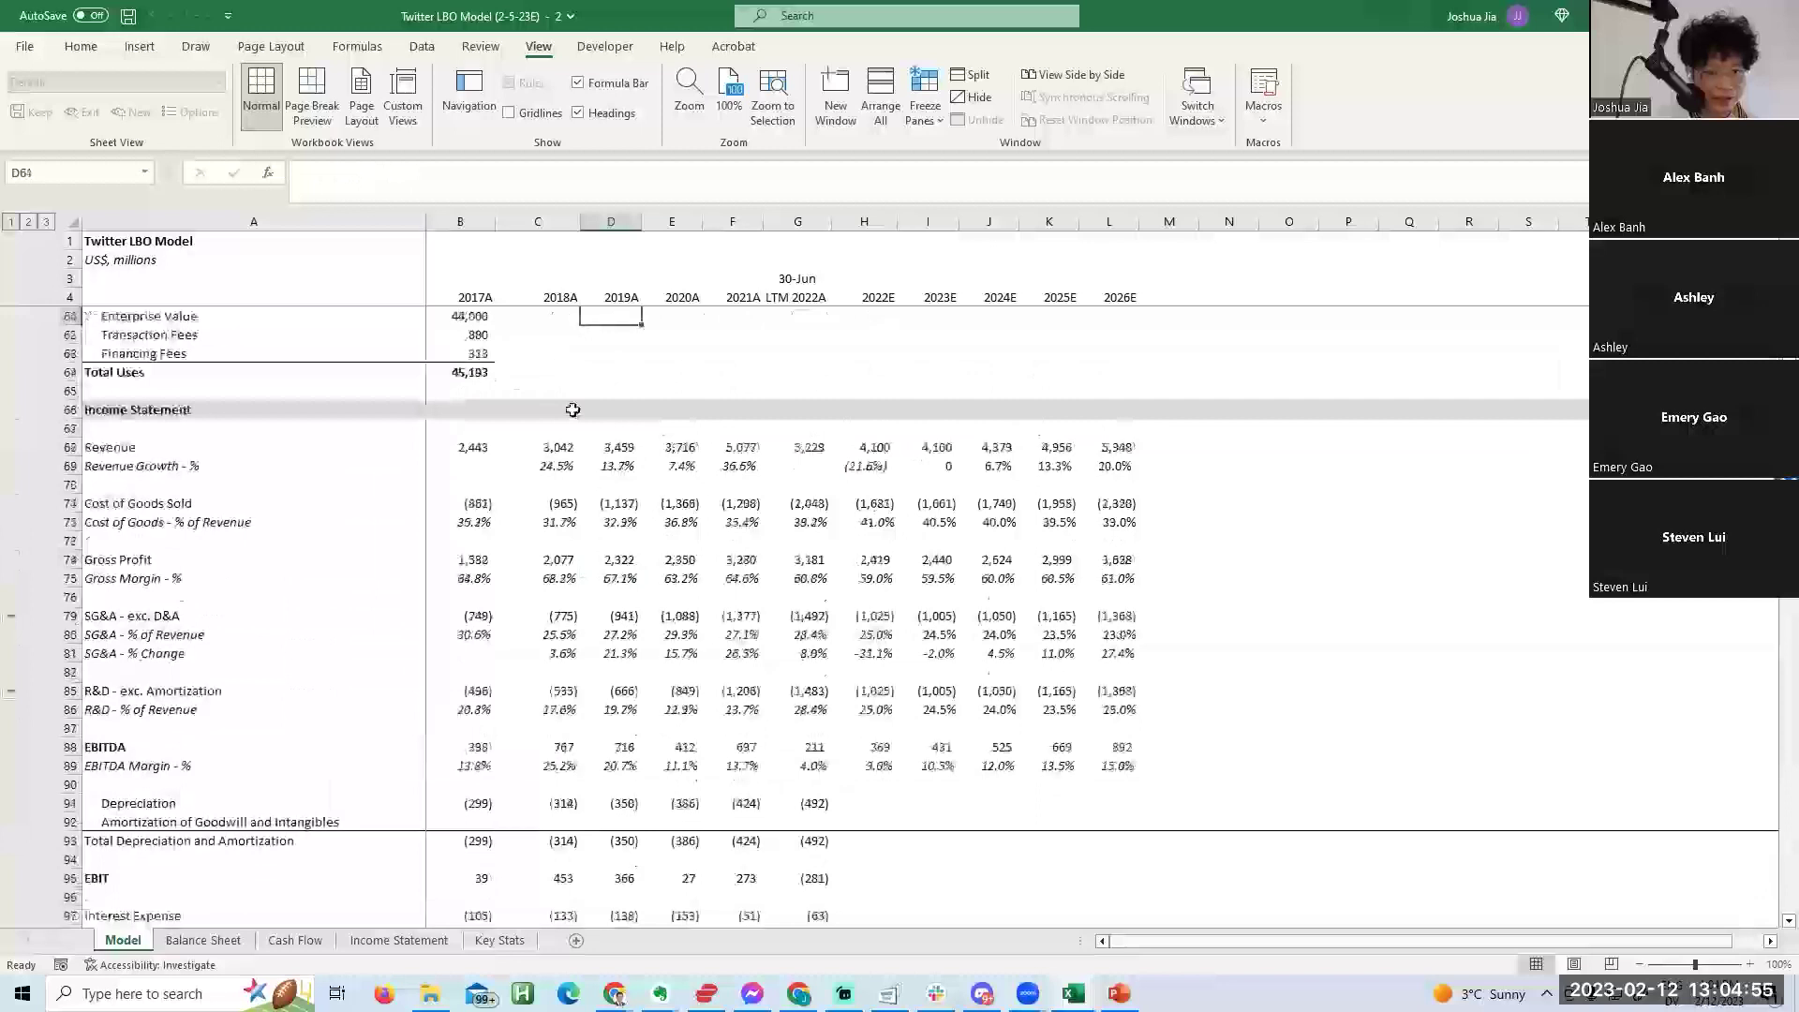
{"action": "key", "text": "Down"}
{"action": "key", "text": "Down"}
{"action": "key", "text": "Down"}
{"action": "key", "text": "Down"}
{"action": "key", "text": "Right"}
{"action": "key", "text": "Right"}
{"action": "key", "text": "Right"}
{"action": "key", "text": "Right"}
{"action": "key", "text": "F2"}
{"action": "key", "text": "Escape"}
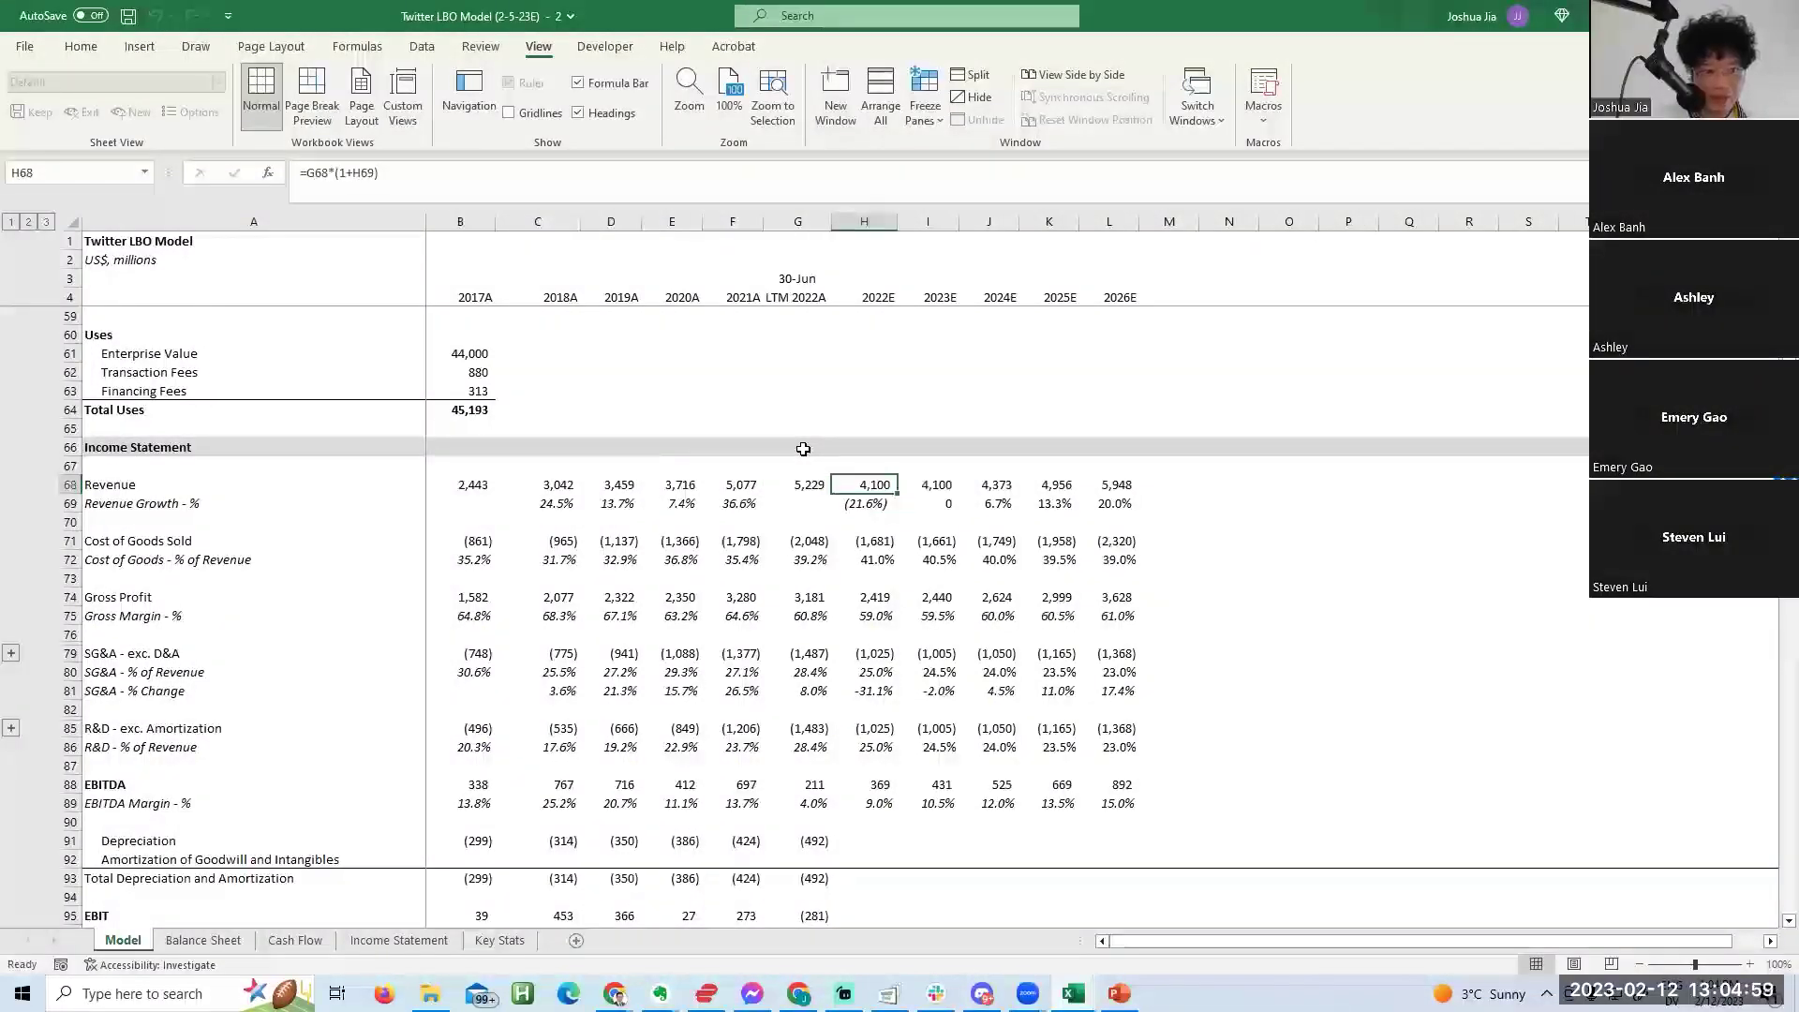
{"action": "key", "text": "F2"}
{"action": "key", "text": "F2"}
{"action": "key", "text": "F2"}
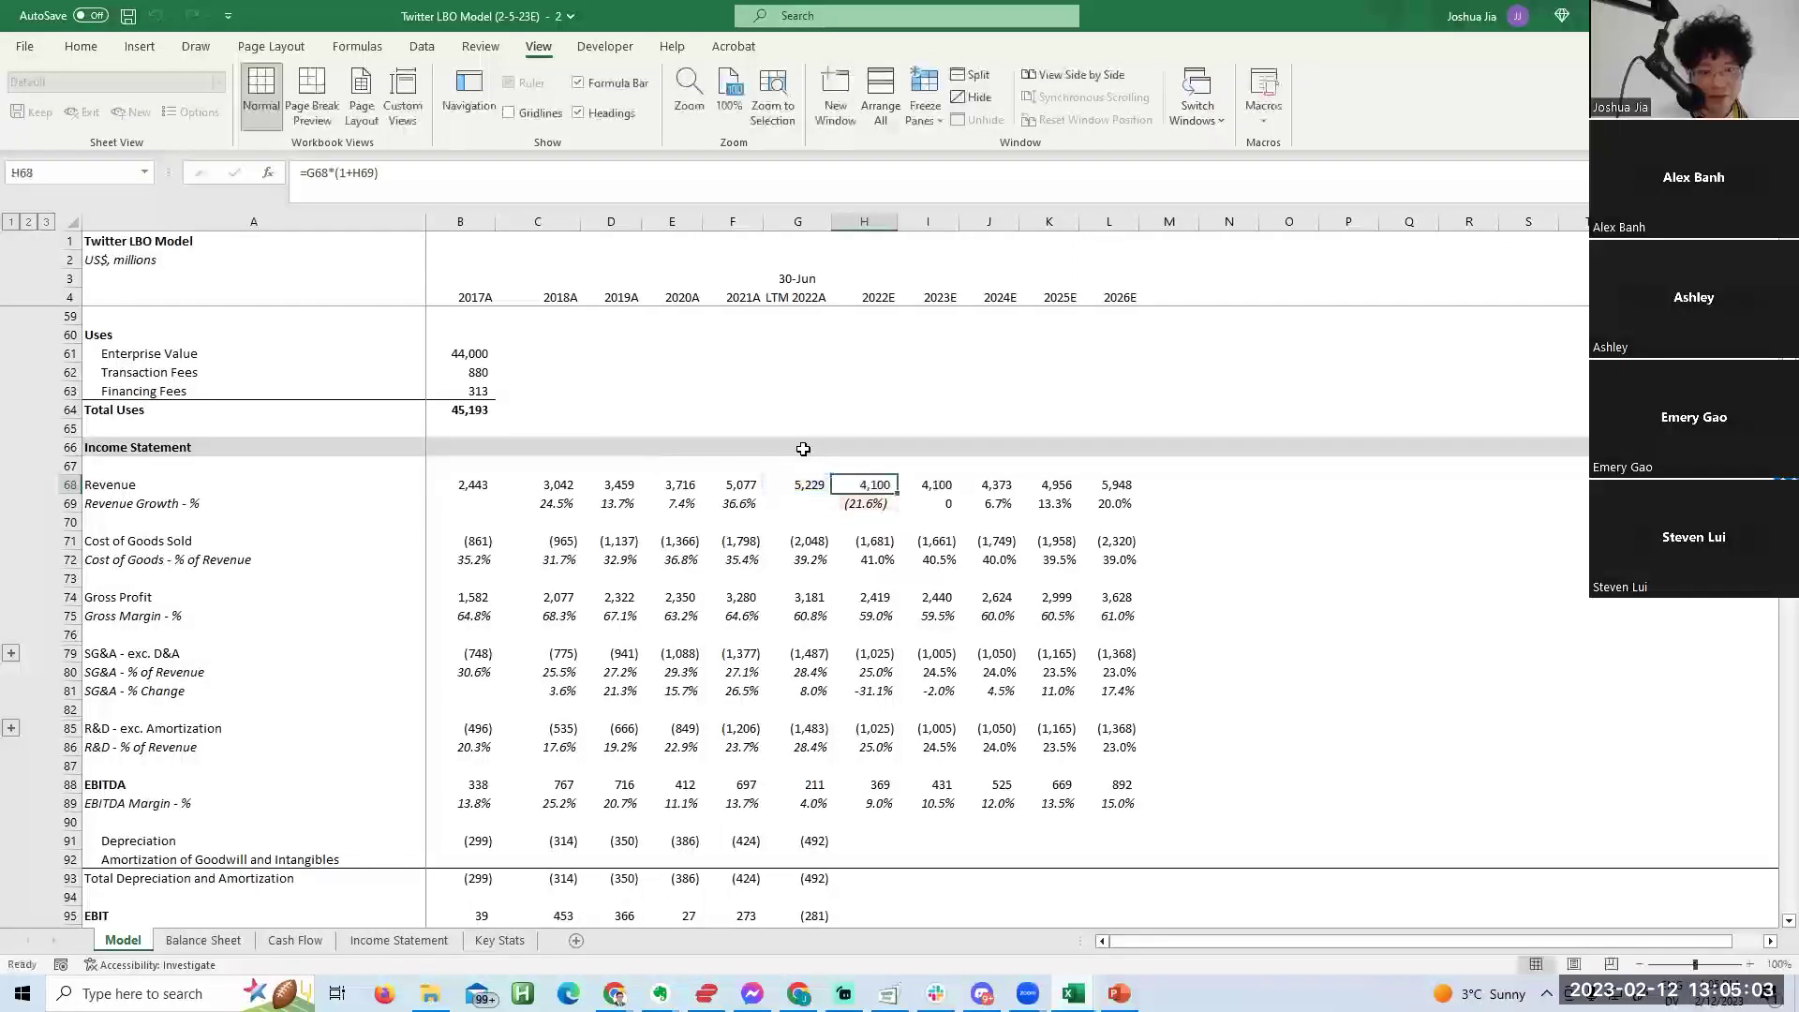
{"action": "key", "text": "Escape"}
Inspect the Revenue formulas in row 68 for 2023E and the following forecast years.
{"action": "key", "text": "Down"}
{"action": "key", "text": "Right"}
{"action": "key", "text": "Left"}
{"action": "key", "text": "Right"}
{"action": "key", "text": "Up"}
{"action": "key", "text": "F2"}
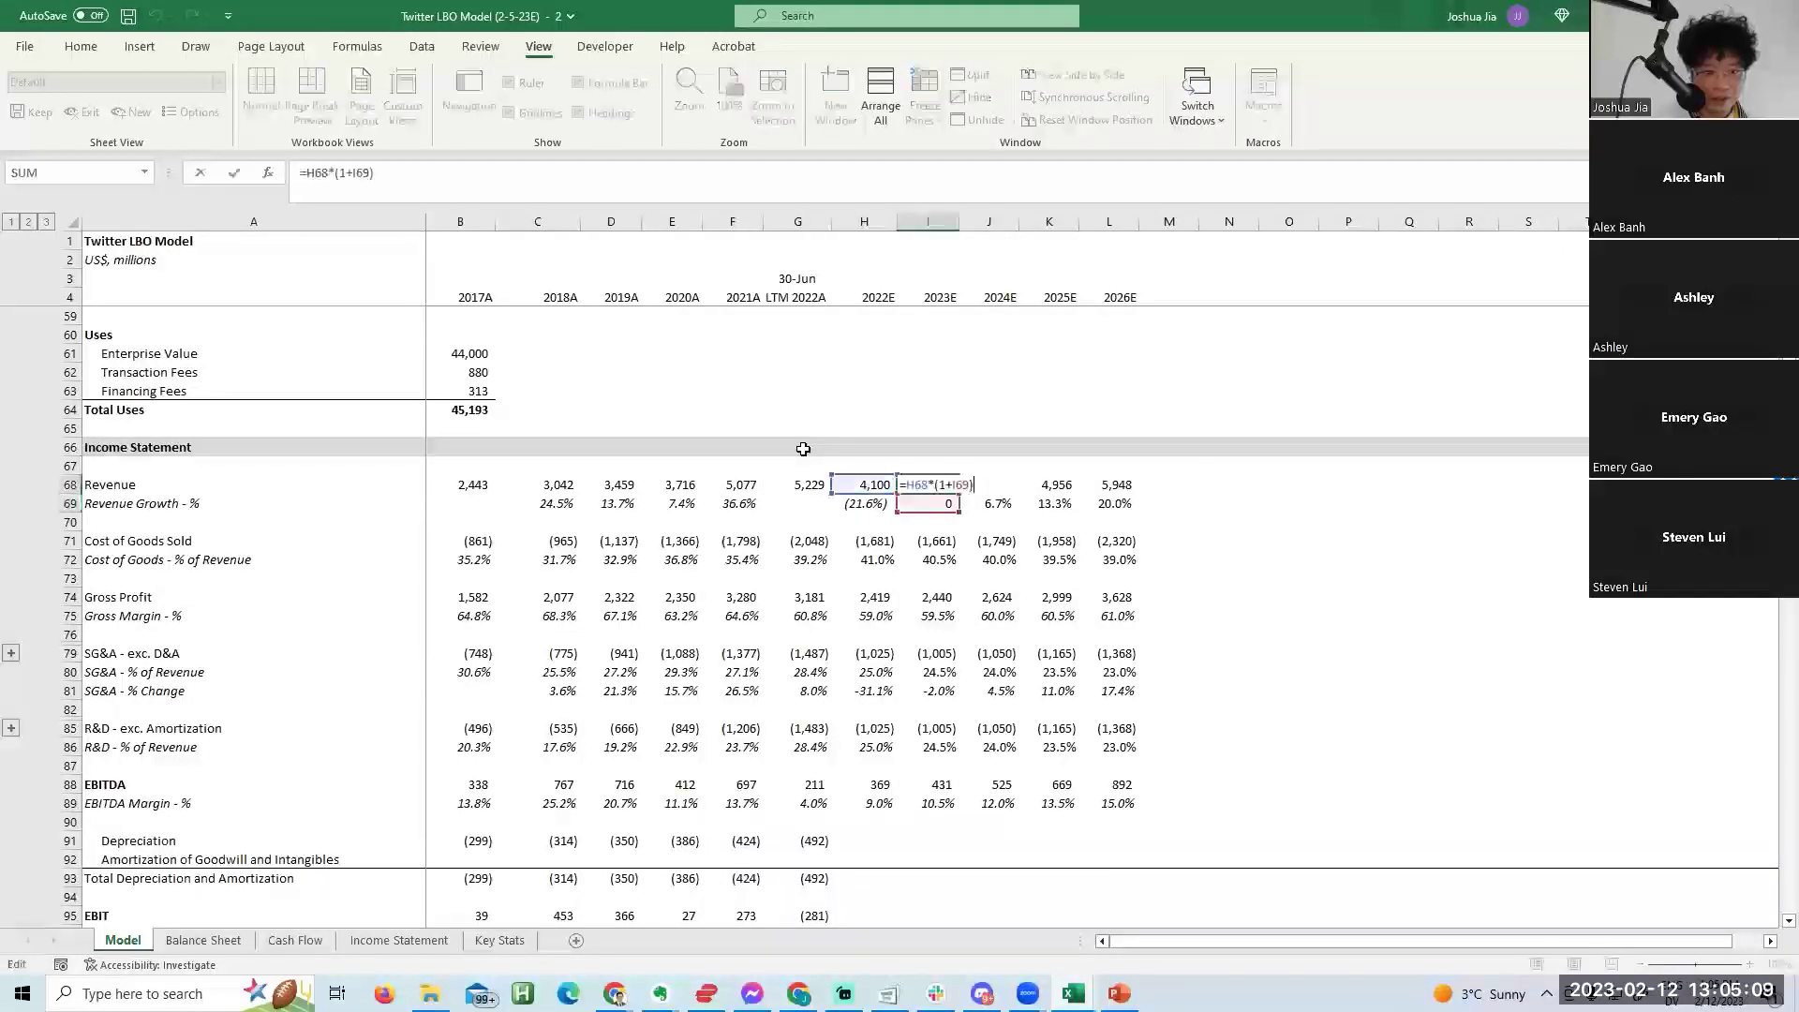
{"action": "key", "text": "Tab"}
{"action": "key", "text": "Right"}
{"action": "key", "text": "Right"}
{"action": "key", "text": "Left"}
{"action": "key", "text": "F2"}
{"action": "key", "text": "Tab"}
{"action": "key", "text": "Right"}
{"action": "key", "text": "Left"}
{"action": "key", "text": "F2"}
{"action": "key", "text": "Escape"}
Check the entries behind the forecast Revenue Growth percentages in row 69.
{"action": "key", "text": "Left"}
{"action": "key", "text": "Left"}
{"action": "key", "text": "Down"}
{"action": "key", "text": "F2"}
{"action": "key", "text": "Escape"}
{"action": "key", "text": "Right"}
{"action": "key", "text": "F2"}
{"action": "key", "text": "Escape"}
Inspect the Cost of Goods Sold formulas in row 71 from 2023E back towards the LTM 2022A column.
{"action": "key", "text": "Left"}
{"action": "key", "text": "Down"}
{"action": "key", "text": "Down"}
{"action": "key", "text": "Left"}
{"action": "key", "text": "Left"}
{"action": "key", "text": "Down"}
{"action": "key", "text": "Right"}
{"action": "key", "text": "Left"}
{"action": "key", "text": "Left"}
{"action": "key", "text": "Right"}
{"action": "key", "text": "Up"}
{"action": "key", "text": "Down"}
{"action": "key", "text": "Down"}
{"action": "key", "text": "Up"}
{"action": "key", "text": "Up"}
{"action": "key", "text": "F2"}
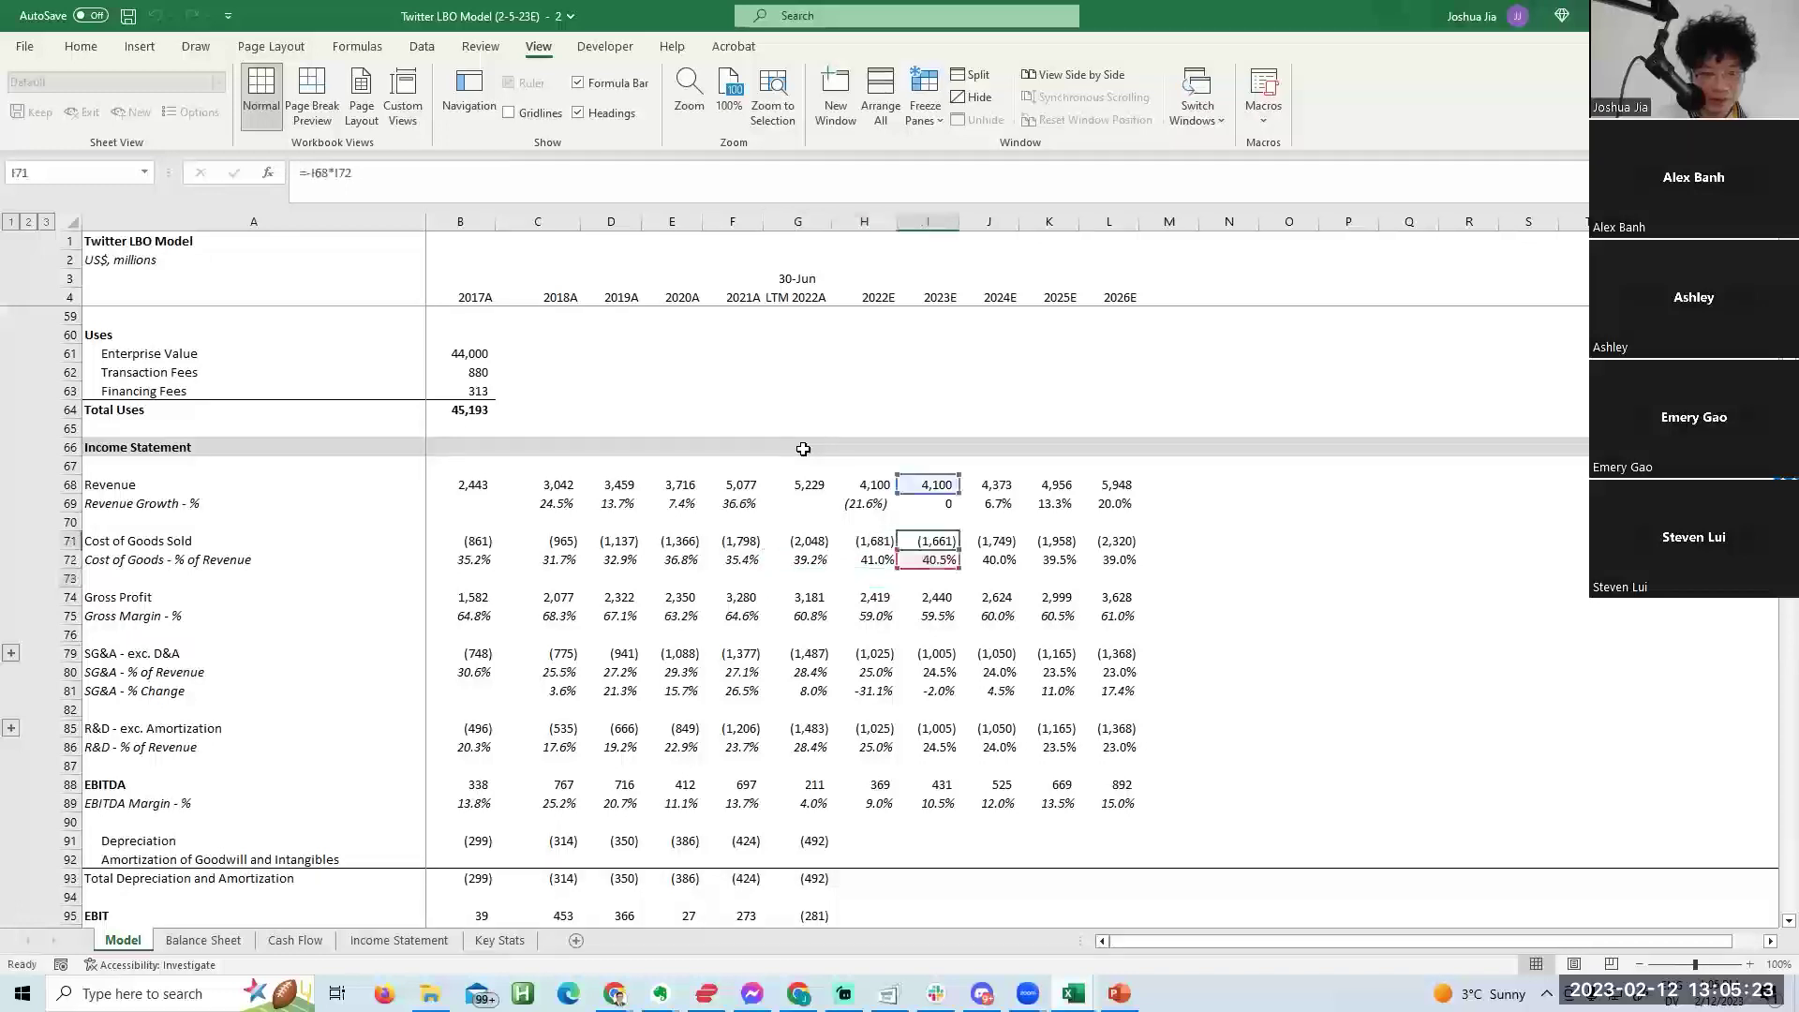
{"action": "key", "text": "Escape"}
{"action": "key", "text": "Left"}
{"action": "key", "text": "F2"}
{"action": "key", "text": "Escape"}
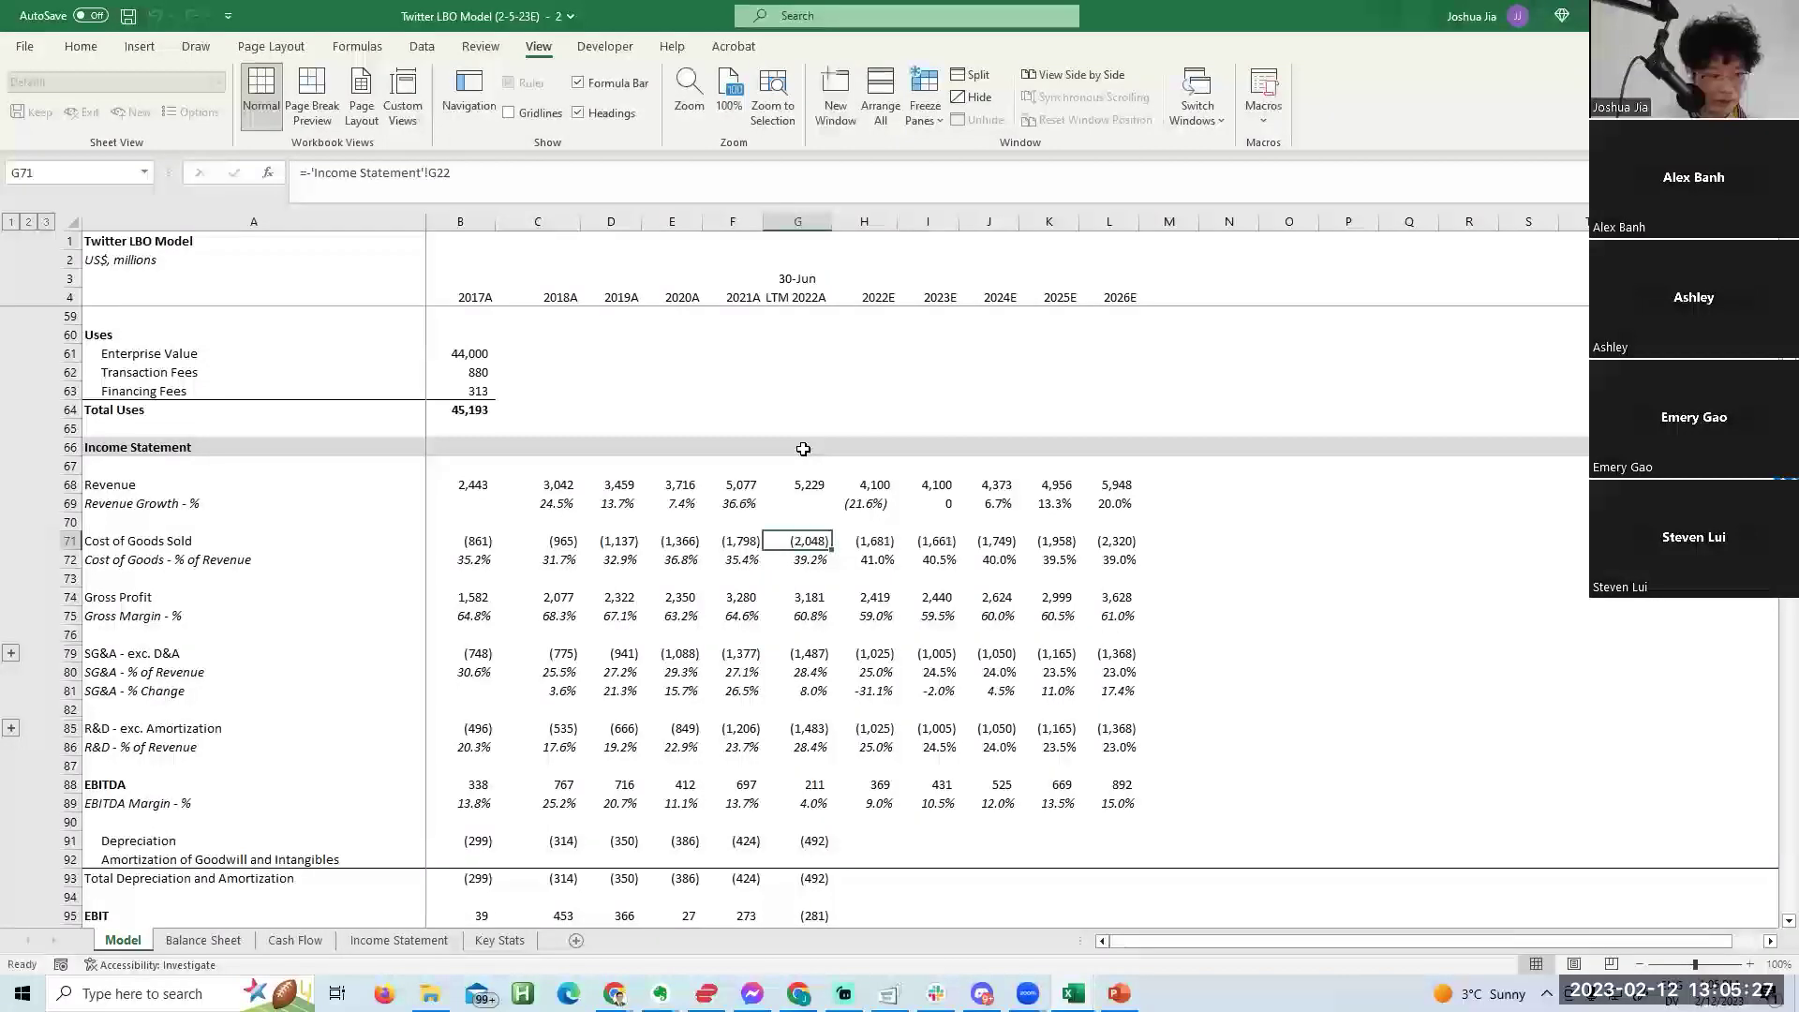
Go to the Employee Salaries schedule and inspect the Salaries formula in cell B135 without changing it.
{"action": "key", "text": "Down"}
{"action": "key", "text": "Down"}
{"action": "key", "text": "Down"}
{"action": "key", "text": "Down"}
{"action": "key", "text": "Down"}
{"action": "key", "text": "Down"}
{"action": "key", "text": "Down"}
{"action": "key", "text": "Down"}
{"action": "key", "text": "Down"}
{"action": "key", "text": "Down"}
{"action": "key", "text": "Down"}
{"action": "key", "text": "Down"}
{"action": "key", "text": "Down"}
{"action": "key", "text": "Down"}
{"action": "key", "text": "Down"}
{"action": "key", "text": "Down"}
{"action": "key", "text": "Down"}
{"action": "key", "text": "Down"}
{"action": "key", "text": "Down"}
{"action": "key", "text": "Down"}
{"action": "key", "text": "Left"}
{"action": "key", "text": "Left"}
{"action": "key", "text": "Left"}
{"action": "key", "text": "Left"}
{"action": "key", "text": "Left"}
{"action": "key", "text": "Up"}
{"action": "key", "text": "Up"}
{"action": "key", "text": "Up"}
{"action": "key", "text": "Up"}
{"action": "key", "text": "Up"}
{"action": "key", "text": "Up"}
{"action": "key", "text": "Up"}
{"action": "key", "text": "Up"}
{"action": "key", "text": "Up"}
{"action": "key", "text": "Up"}
{"action": "key", "text": "Up"}
{"action": "key", "text": "Up"}
{"action": "key", "text": "Up"}
{"action": "key", "text": "Up"}
{"action": "key", "text": "Up"}
{"action": "key", "text": "Up"}
{"action": "key", "text": "Up"}
{"action": "key", "text": "Up"}
{"action": "key", "text": "Up"}
{"action": "key", "text": "Down"}
{"action": "key", "text": "Down"}
{"action": "key", "text": "Down"}
{"action": "key", "text": "Down"}
{"action": "key", "text": "Down"}
{"action": "key", "text": "Down"}
{"action": "key", "text": "Down"}
{"action": "key", "text": "Down"}
{"action": "key", "text": "Down"}
{"action": "key", "text": "Down"}
{"action": "key", "text": "Down"}
{"action": "key", "text": "Down"}
{"action": "key", "text": "Down"}
{"action": "key", "text": "Up"}
{"action": "key", "text": "Up"}
{"action": "key", "text": "Up"}
{"action": "key", "text": "Up"}
{"action": "key", "text": "Up"}
{"action": "key", "text": "Up"}
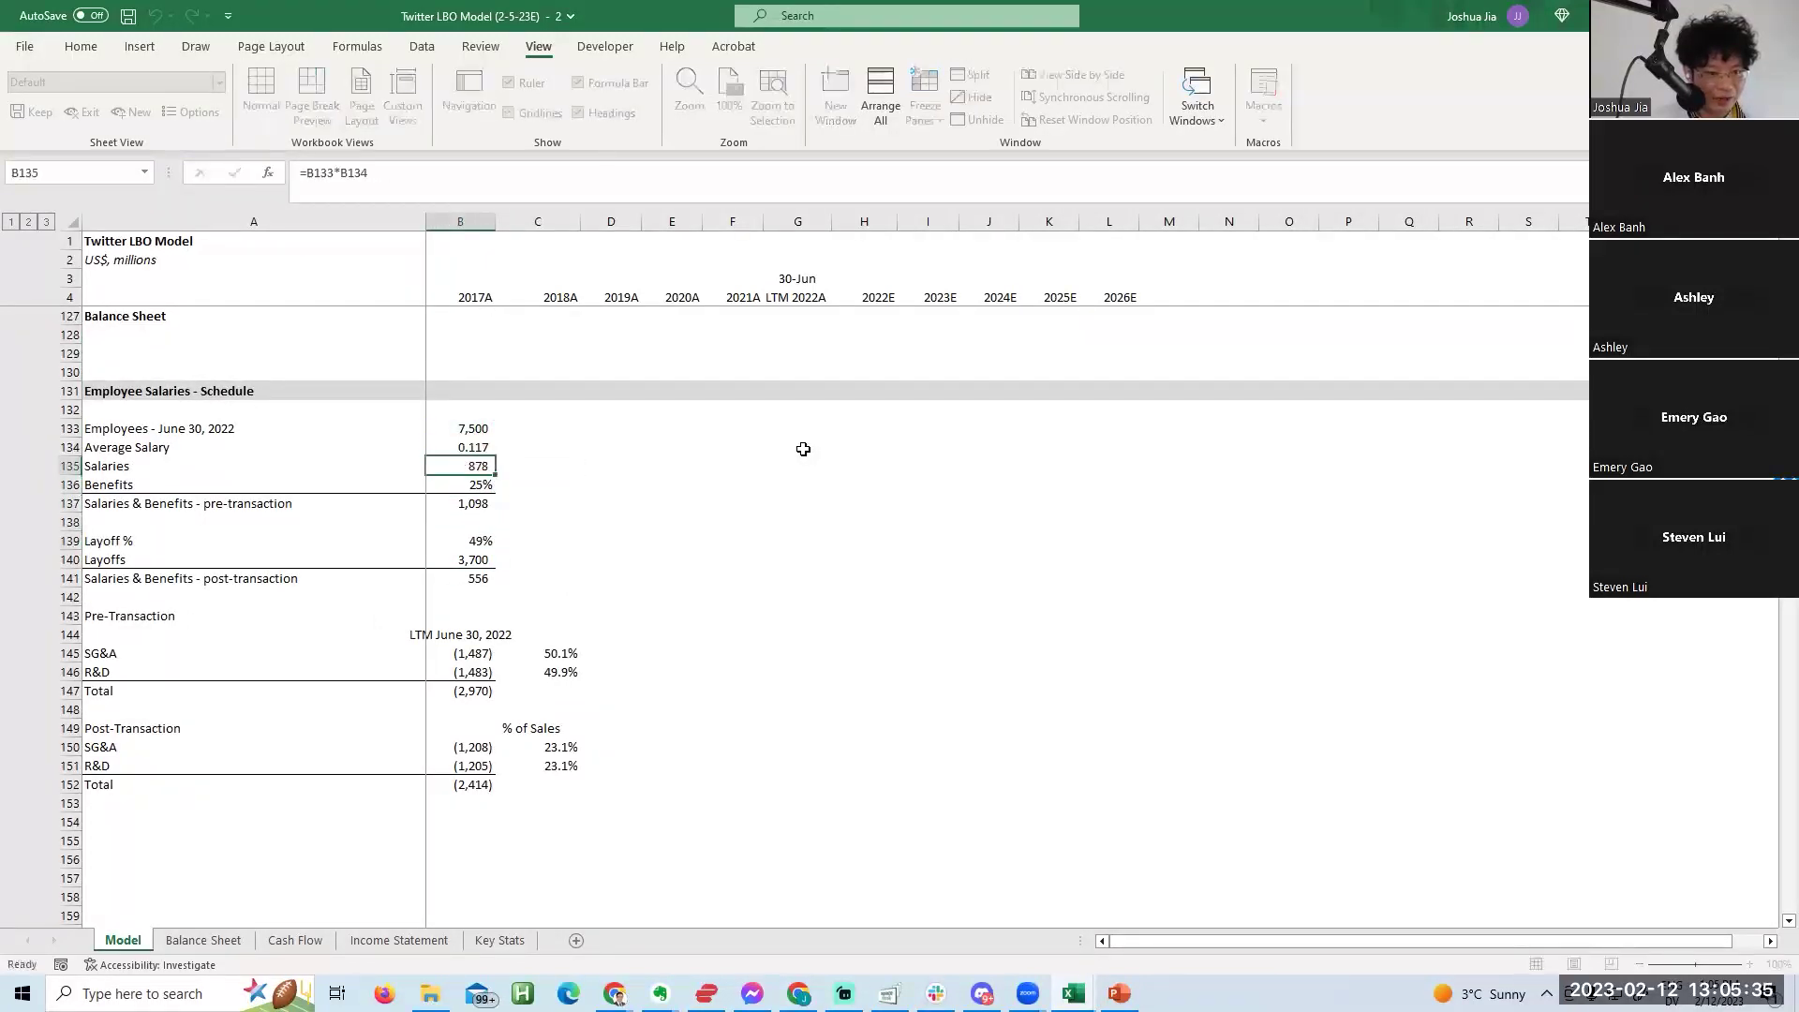
{"action": "key", "text": "Escape"}
Inspect the precedents of the pre-transaction Salaries & Benefits formula in cell B137.
{"action": "key", "text": "Down"}
{"action": "key", "text": "Down"}
{"action": "key", "text": "F2"}
{"action": "key", "text": "Escape"}
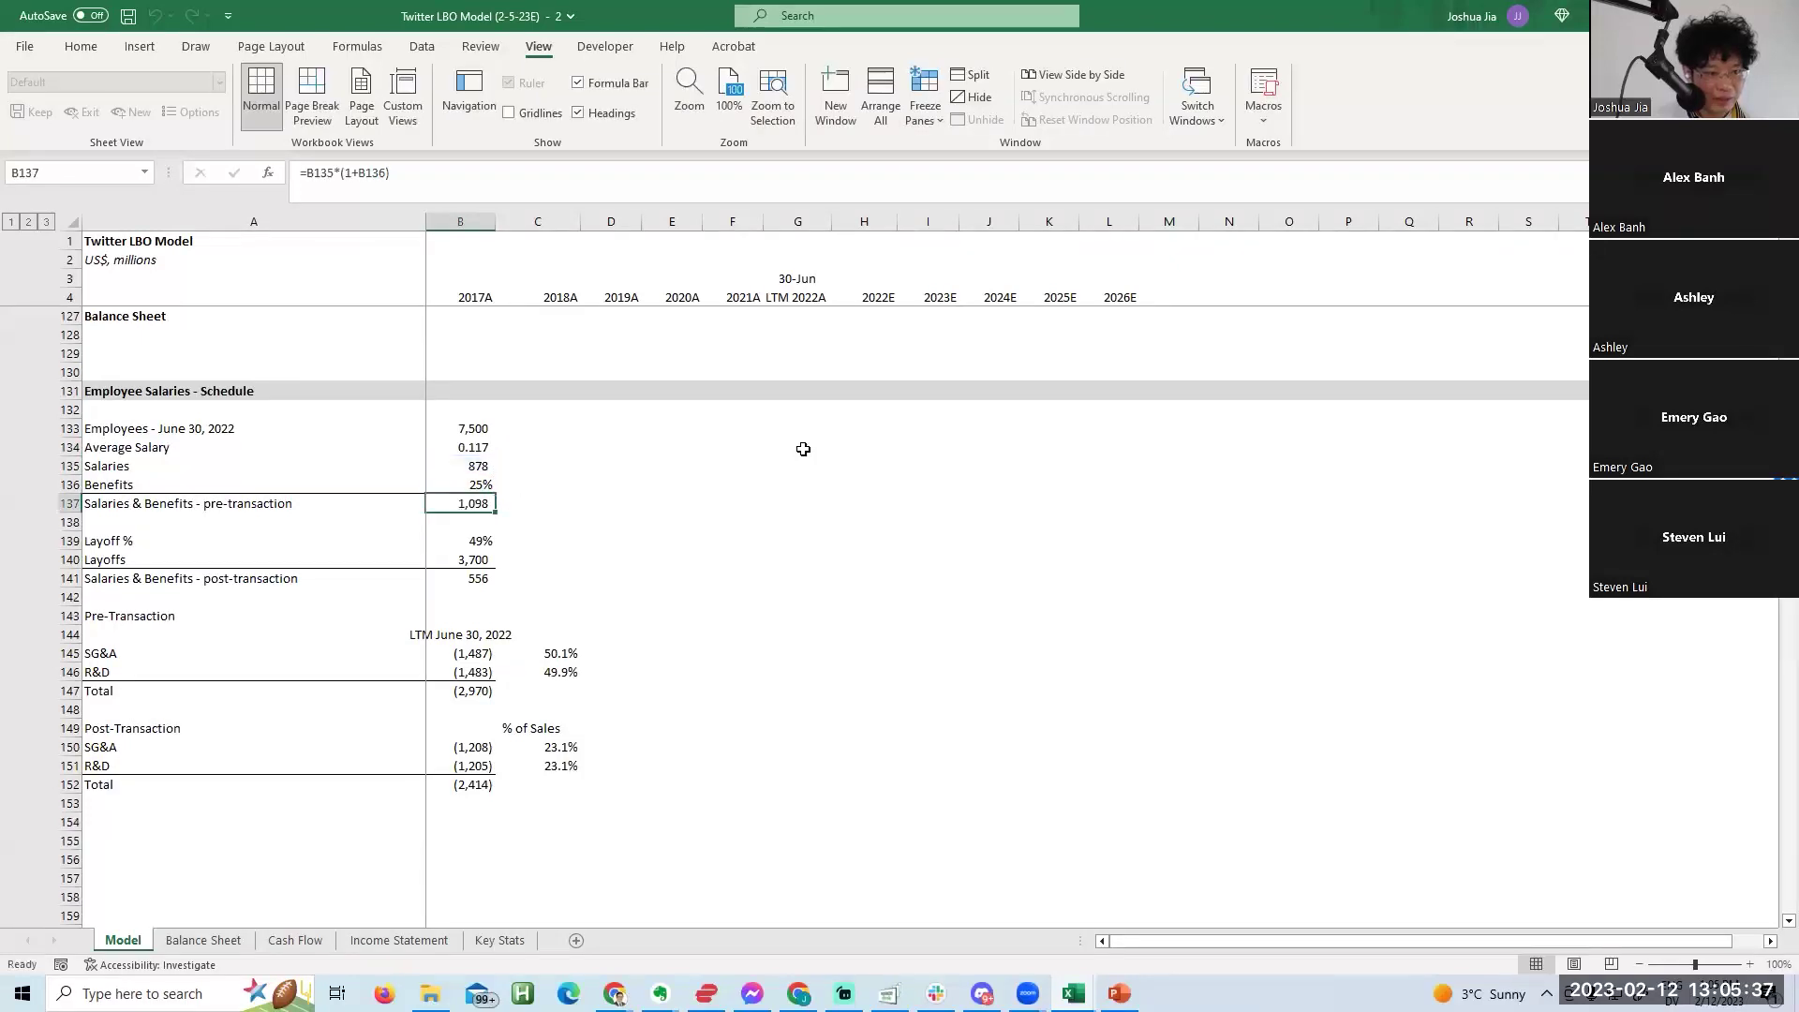
Inspect the precedents of the post-transaction Salaries & Benefits formula in cell B141, including the layoff inputs above it.
{"action": "key", "text": "Down"}
{"action": "key", "text": "Down"}
{"action": "key", "text": "Down"}
{"action": "key", "text": "Down"}
{"action": "key", "text": "F2"}
{"action": "key", "text": "Escape"}
{"action": "key", "text": "Up"}
{"action": "key", "text": "Down"}
{"action": "key", "text": "F2"}
{"action": "key", "text": "Escape"}
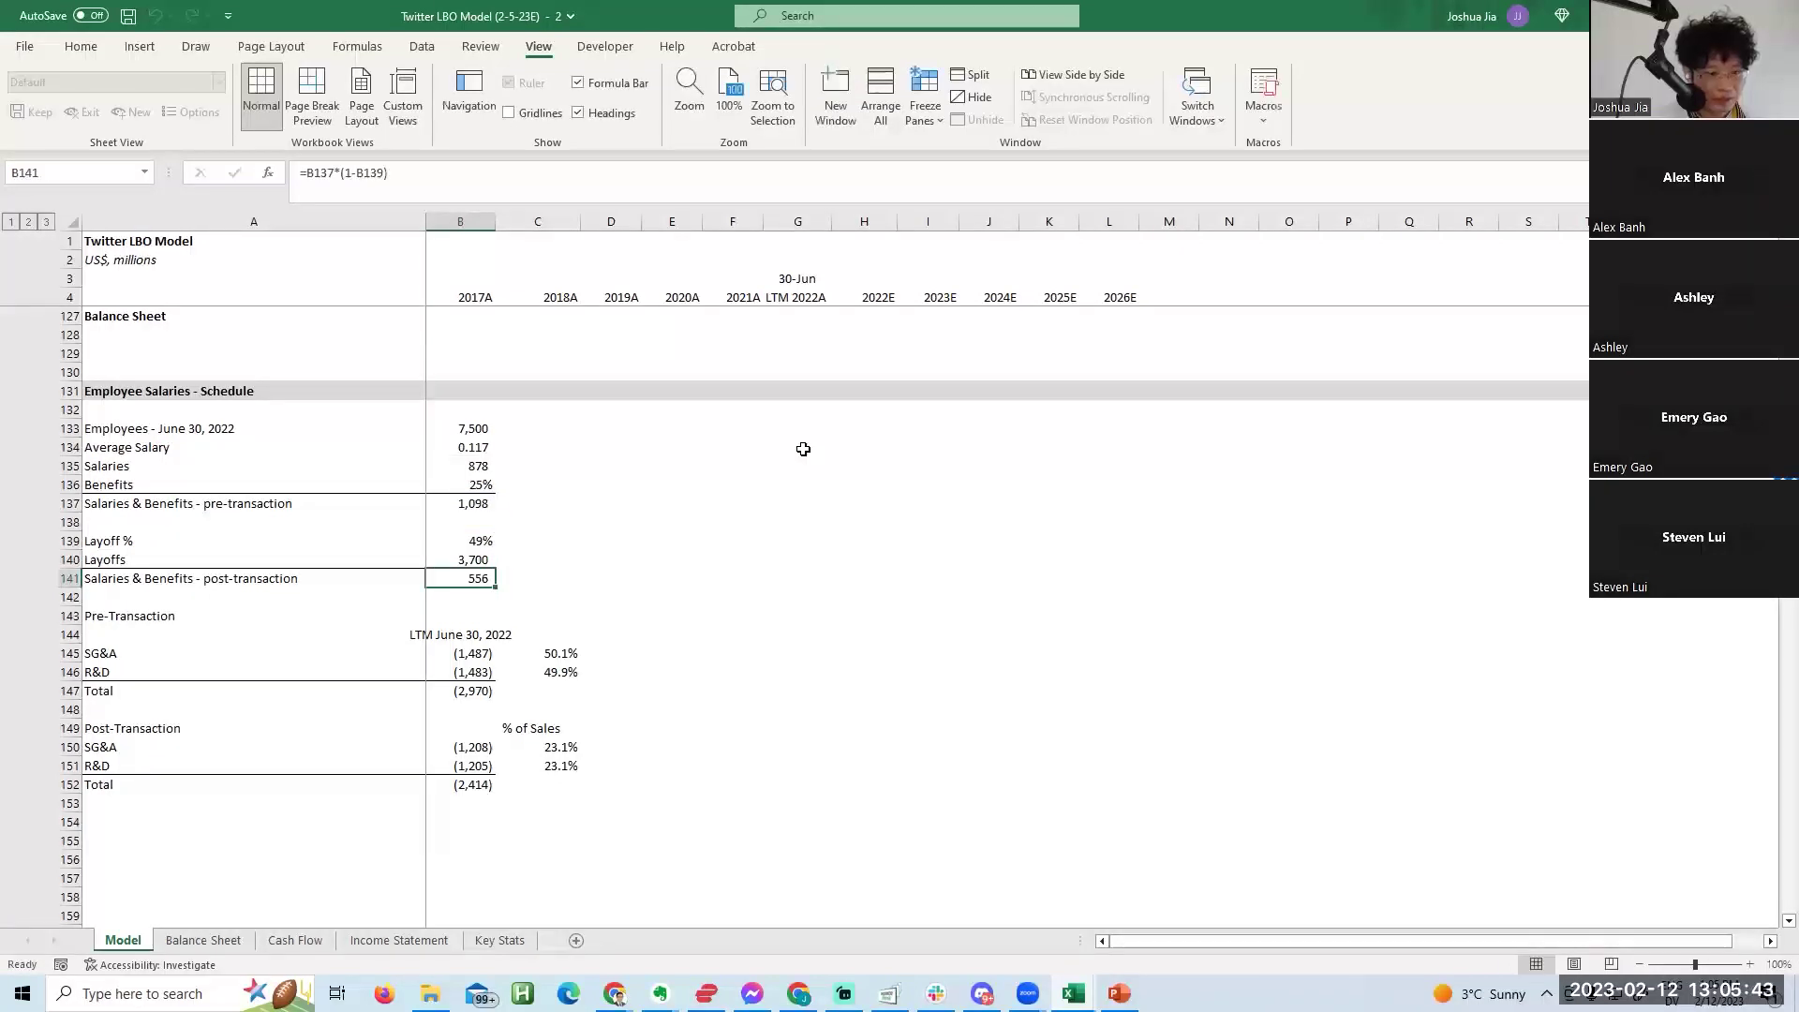
Return to the Income Statement section and check the 2022E Cost of Goods Sold formula in H71 and its percentage of revenue in H72.
{"action": "key", "text": "Page_Up"}
{"action": "key", "text": "Page_Up"}
{"action": "key", "text": "Down"}
{"action": "key", "text": "Down"}
{"action": "key", "text": "Down"}
{"action": "key", "text": "Down"}
{"action": "key", "text": "Down"}
{"action": "key", "text": "Down"}
{"action": "key", "text": "Down"}
{"action": "key", "text": "Down"}
{"action": "key", "text": "Down"}
{"action": "key", "text": "Right"}
{"action": "key", "text": "Right"}
{"action": "key", "text": "Right"}
{"action": "key", "text": "Right"}
{"action": "key", "text": "Right"}
{"action": "key", "text": "Right"}
{"action": "key", "text": "Right"}
{"action": "key", "text": "Right"}
{"action": "key", "text": "Up"}
{"action": "key", "text": "Up"}
{"action": "key", "text": "Up"}
{"action": "key", "text": "Left"}
{"action": "key", "text": "Left"}
{"action": "key", "text": "Left"}
{"action": "key", "text": "ctrl+c"}
{"action": "key", "text": "Right"}
{"action": "key", "text": "ctrl+space"}
{"action": "key", "text": "Left"}
{"action": "key", "text": "Right"}
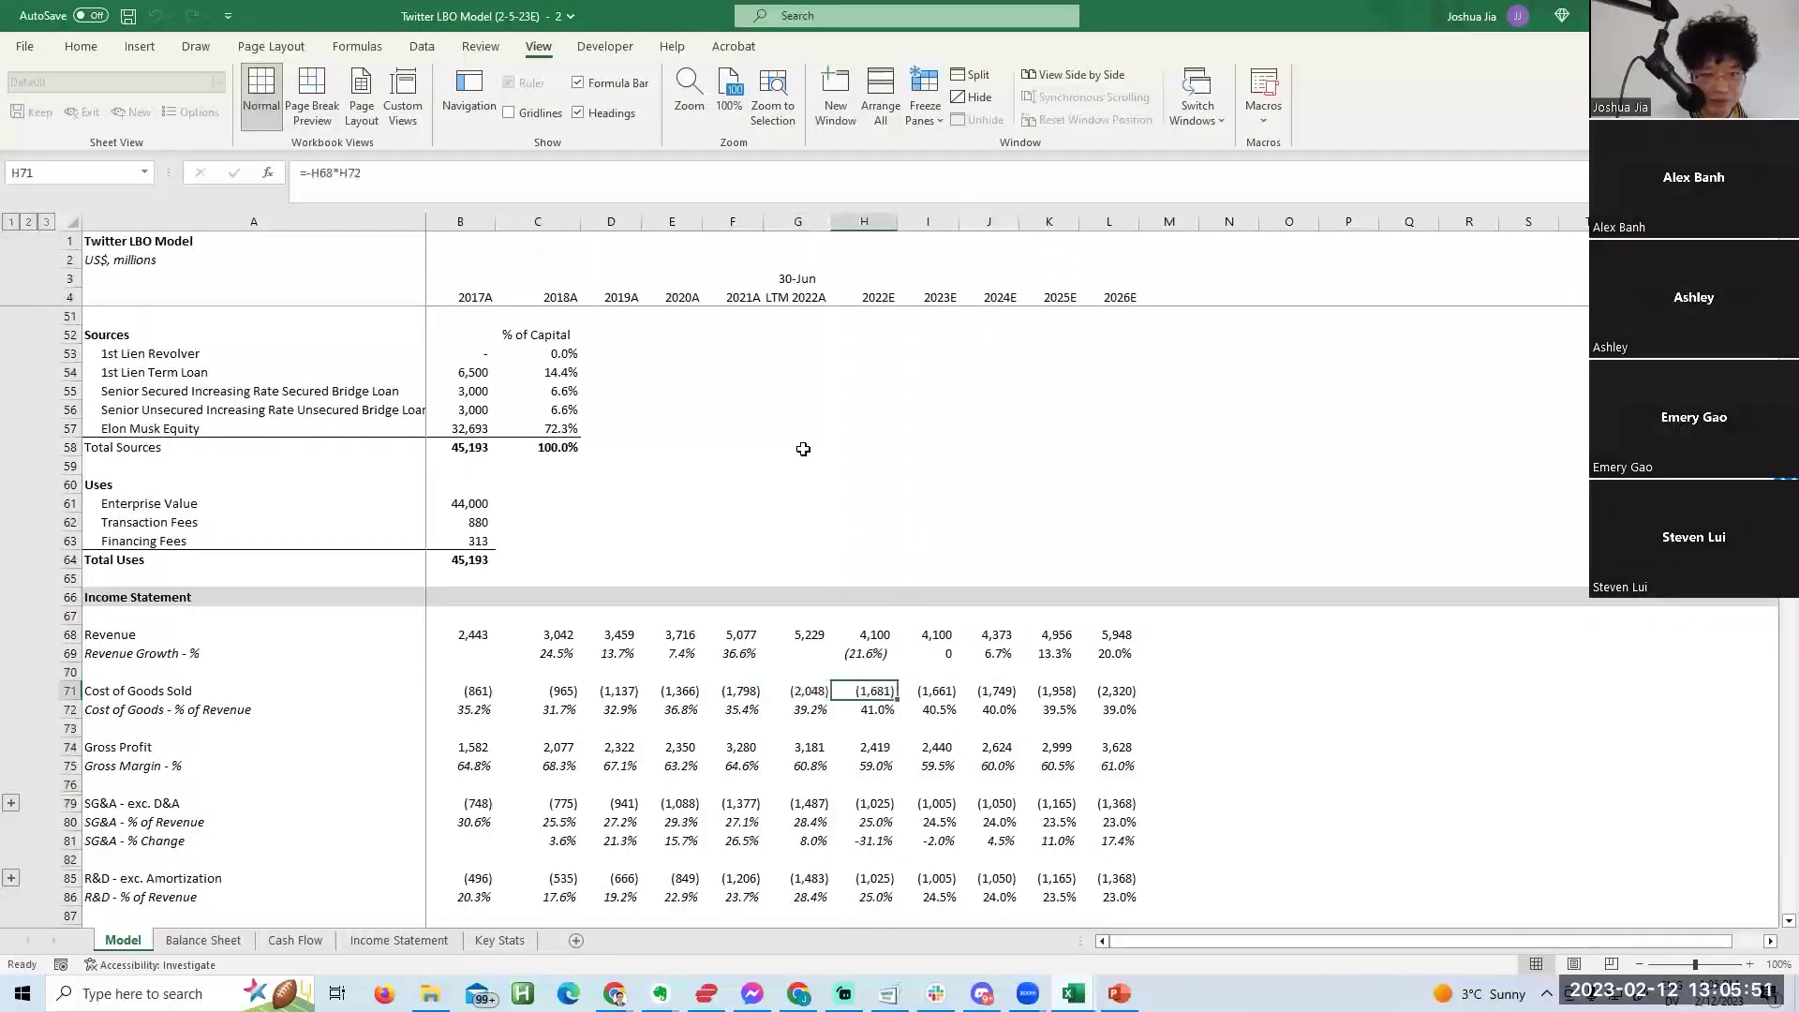
{"action": "key", "text": "Down"}
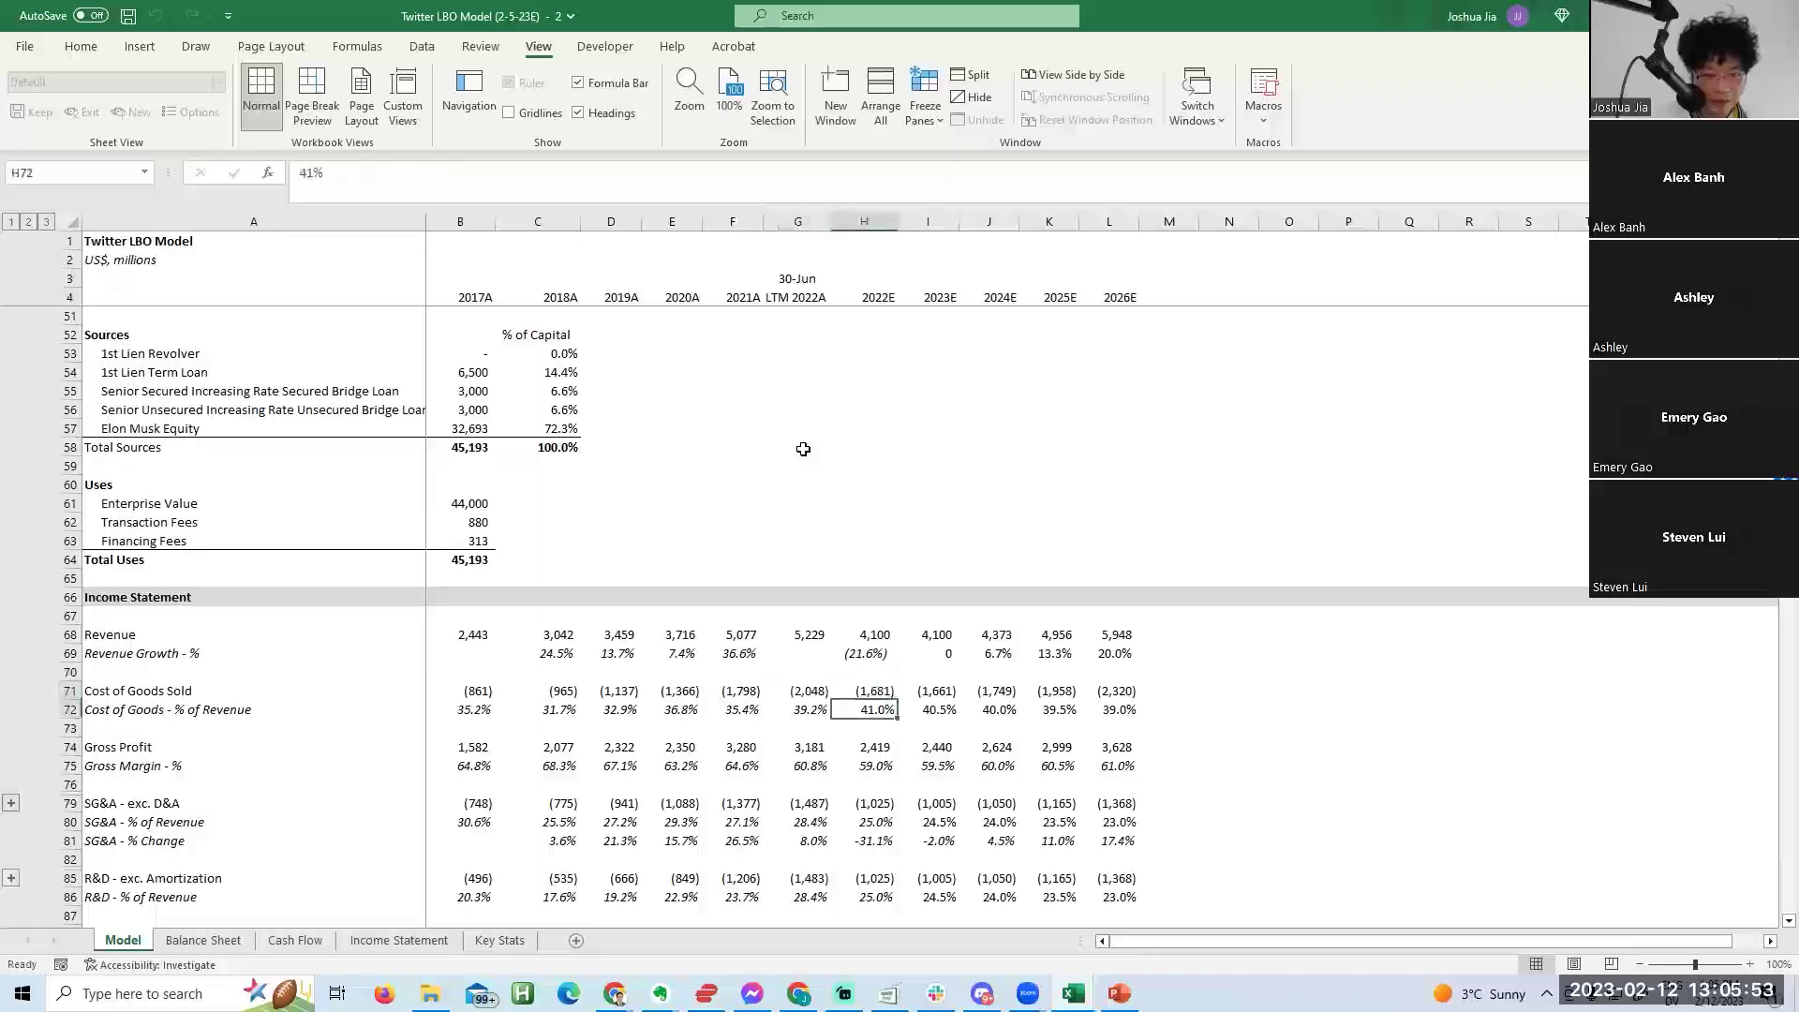
Review projected Cost of Goods Sold in row 71 from 2022E through 2026E, checking Gross Profit in row 74 as well.
{"action": "key", "text": "Down"}
{"action": "key", "text": "Down"}
{"action": "key", "text": "Left"}
{"action": "key", "text": "Right"}
{"action": "key", "text": "Right"}
{"action": "key", "text": "Up"}
{"action": "key", "text": "Up"}
{"action": "key", "text": "Up"}
{"action": "key", "text": "Right"}
{"action": "key", "text": "Right"}
{"action": "key", "text": "Right"}
{"action": "key", "text": "Left"}
{"action": "key", "text": "Left"}
{"action": "key", "text": "Left"}
{"action": "key", "text": "Left"}
Review the Cost of Goods - % of Revenue assumptions in row 72 from 2022E to 2026E.
{"action": "key", "text": "Down"}
{"action": "key", "text": "Right"}
{"action": "key", "text": "Right"}
{"action": "key", "text": "Right"}
{"action": "key", "text": "Right"}
{"action": "key", "text": "Left"}
{"action": "key", "text": "Left"}
{"action": "key", "text": "Left"}
{"action": "key", "text": "Left"}
Examine the forecast Gross Margin percentages in row 75 across 2022E to 2026E.
{"action": "key", "text": "Right"}
{"action": "key", "text": "Down"}
{"action": "key", "text": "Down"}
{"action": "key", "text": "Down"}
{"action": "key", "text": "Right"}
{"action": "key", "text": "Right"}
{"action": "key", "text": "Right"}
{"action": "key", "text": "Left"}
{"action": "key", "text": "Left"}
{"action": "key", "text": "Left"}
{"action": "key", "text": "Left"}
Compare LTM 2022A with 2022E in the Revenue and Cost of Goods Sold rows of the Income Statement.
{"action": "key", "text": "Up"}
{"action": "key", "text": "Up"}
{"action": "key", "text": "Up"}
{"action": "key", "text": "Left"}
{"action": "key", "text": "Up"}
{"action": "key", "text": "Right"}
{"action": "key", "text": "Right"}
{"action": "key", "text": "Left"}
{"action": "key", "text": "Up"}
{"action": "key", "text": "Left"}
{"action": "key", "text": "Up"}
{"action": "key", "text": "Up"}
{"action": "key", "text": "Right"}
{"action": "key", "text": "Left"}
{"action": "key", "text": "Down"}
{"action": "key", "text": "Down"}
{"action": "key", "text": "Down"}
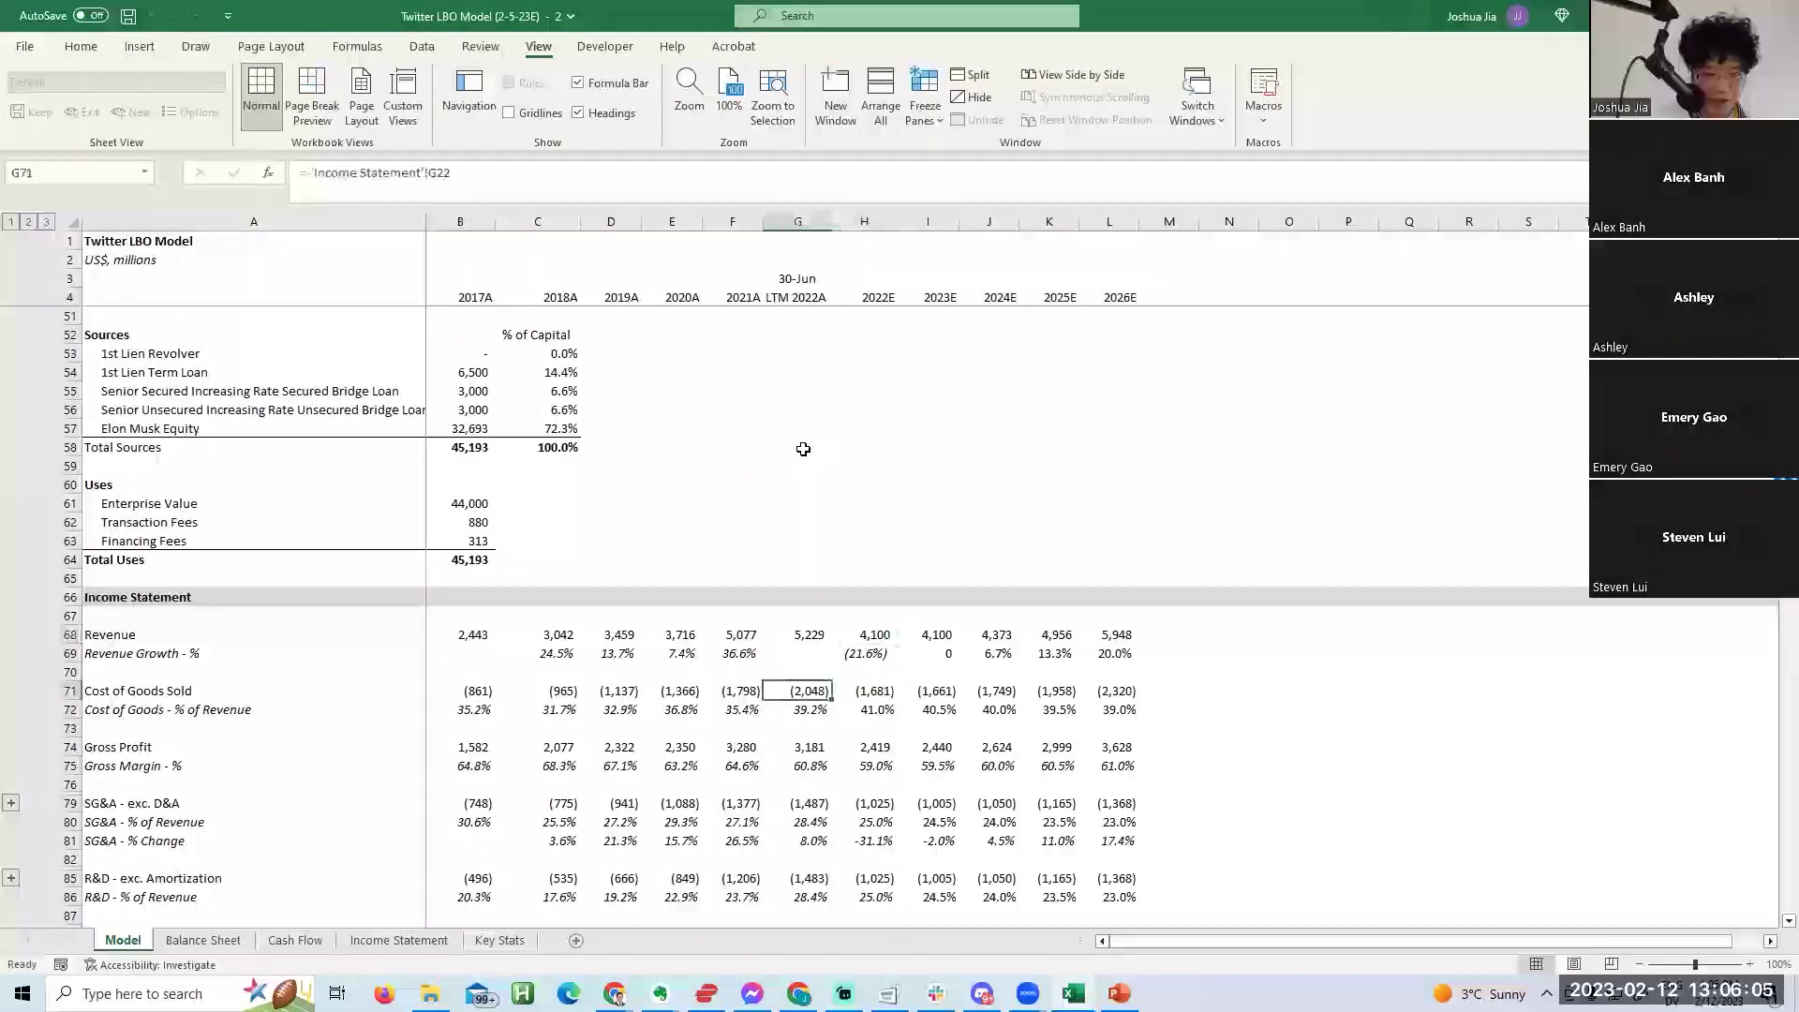
Look through the 2022E column from Cost of Goods Sold down to Interest Income in row 98, and return to the Gross Margin row.
{"action": "key", "text": "Right"}
{"action": "key", "text": "Down"}
{"action": "key", "text": "Down"}
{"action": "key", "text": "Down"}
{"action": "key", "text": "Down"}
{"action": "key", "text": "Down"}
{"action": "key", "text": "Down"}
{"action": "key", "text": "Down"}
{"action": "key", "text": "Down"}
{"action": "key", "text": "Down"}
{"action": "key", "text": "Down"}
{"action": "key", "text": "Down"}
{"action": "key", "text": "Down"}
{"action": "key", "text": "Down"}
{"action": "key", "text": "Down"}
{"action": "key", "text": "Down"}
{"action": "key", "text": "Down"}
{"action": "key", "text": "Down"}
{"action": "key", "text": "Down"}
{"action": "key", "text": "Down"}
{"action": "key", "text": "Down"}
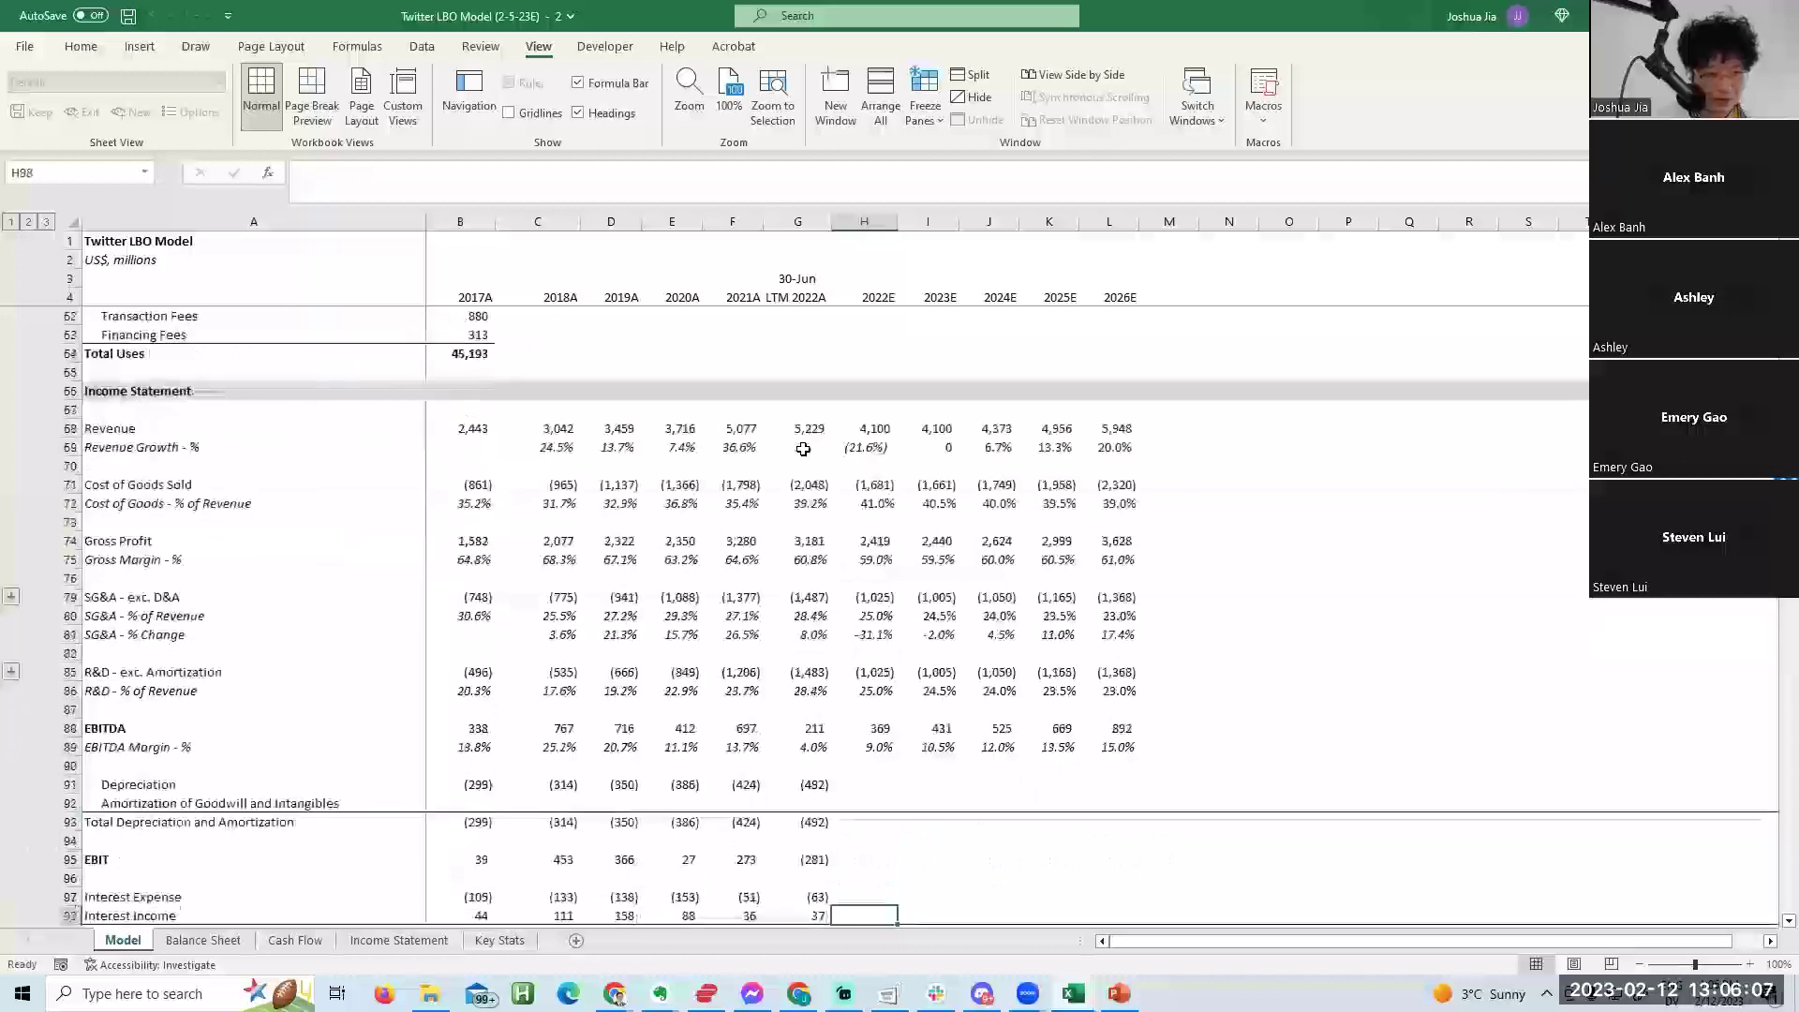
{"action": "key", "text": "Up"}
{"action": "key", "text": "Up"}
{"action": "key", "text": "Up"}
{"action": "key", "text": "Up"}
{"action": "key", "text": "Up"}
{"action": "key", "text": "Up"}
{"action": "key", "text": "Up"}
{"action": "key", "text": "Up"}
{"action": "key", "text": "Up"}
{"action": "key", "text": "Up"}
{"action": "key", "text": "Up"}
{"action": "key", "text": "Up"}
{"action": "key", "text": "Up"}
{"action": "key", "text": "Up"}
{"action": "key", "text": "Up"}
{"action": "key", "text": "Up"}
{"action": "key", "text": "Up"}
{"action": "key", "text": "Up"}
{"action": "key", "text": "Up"}
Inspect the EBITDA formulas for 2022E in H88 and 2024E in J88 without changing them, and continue along the row to 2026E.
{"action": "key", "text": "Down"}
{"action": "key", "text": "Down"}
{"action": "key", "text": "Down"}
{"action": "key", "text": "Down"}
{"action": "key", "text": "Down"}
{"action": "key", "text": "Down"}
{"action": "key", "text": "Down"}
{"action": "key", "text": "Down"}
{"action": "key", "text": "Down"}
{"action": "key", "text": "F2"}
{"action": "key", "text": "Escape"}
{"action": "key", "text": "Right"}
{"action": "key", "text": "Right"}
{"action": "key", "text": "F2"}
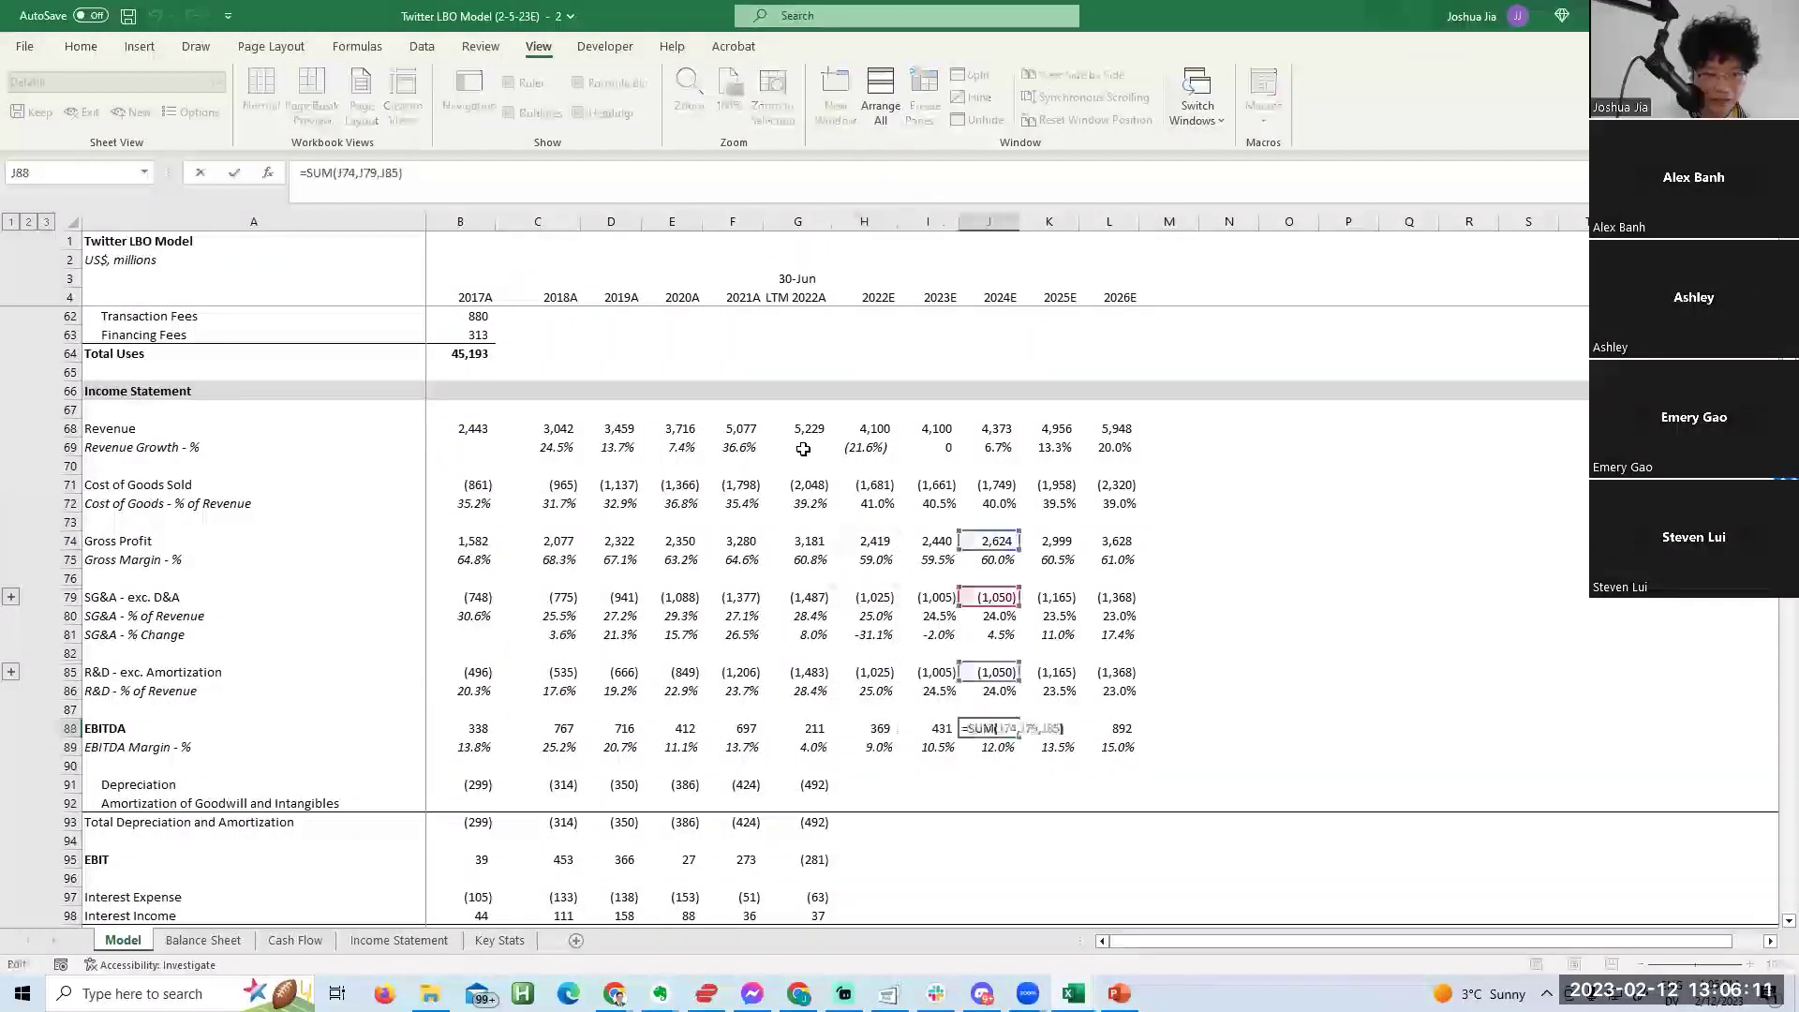
{"action": "key", "text": "Escape"}
{"action": "key", "text": "Right"}
{"action": "key", "text": "Right"}
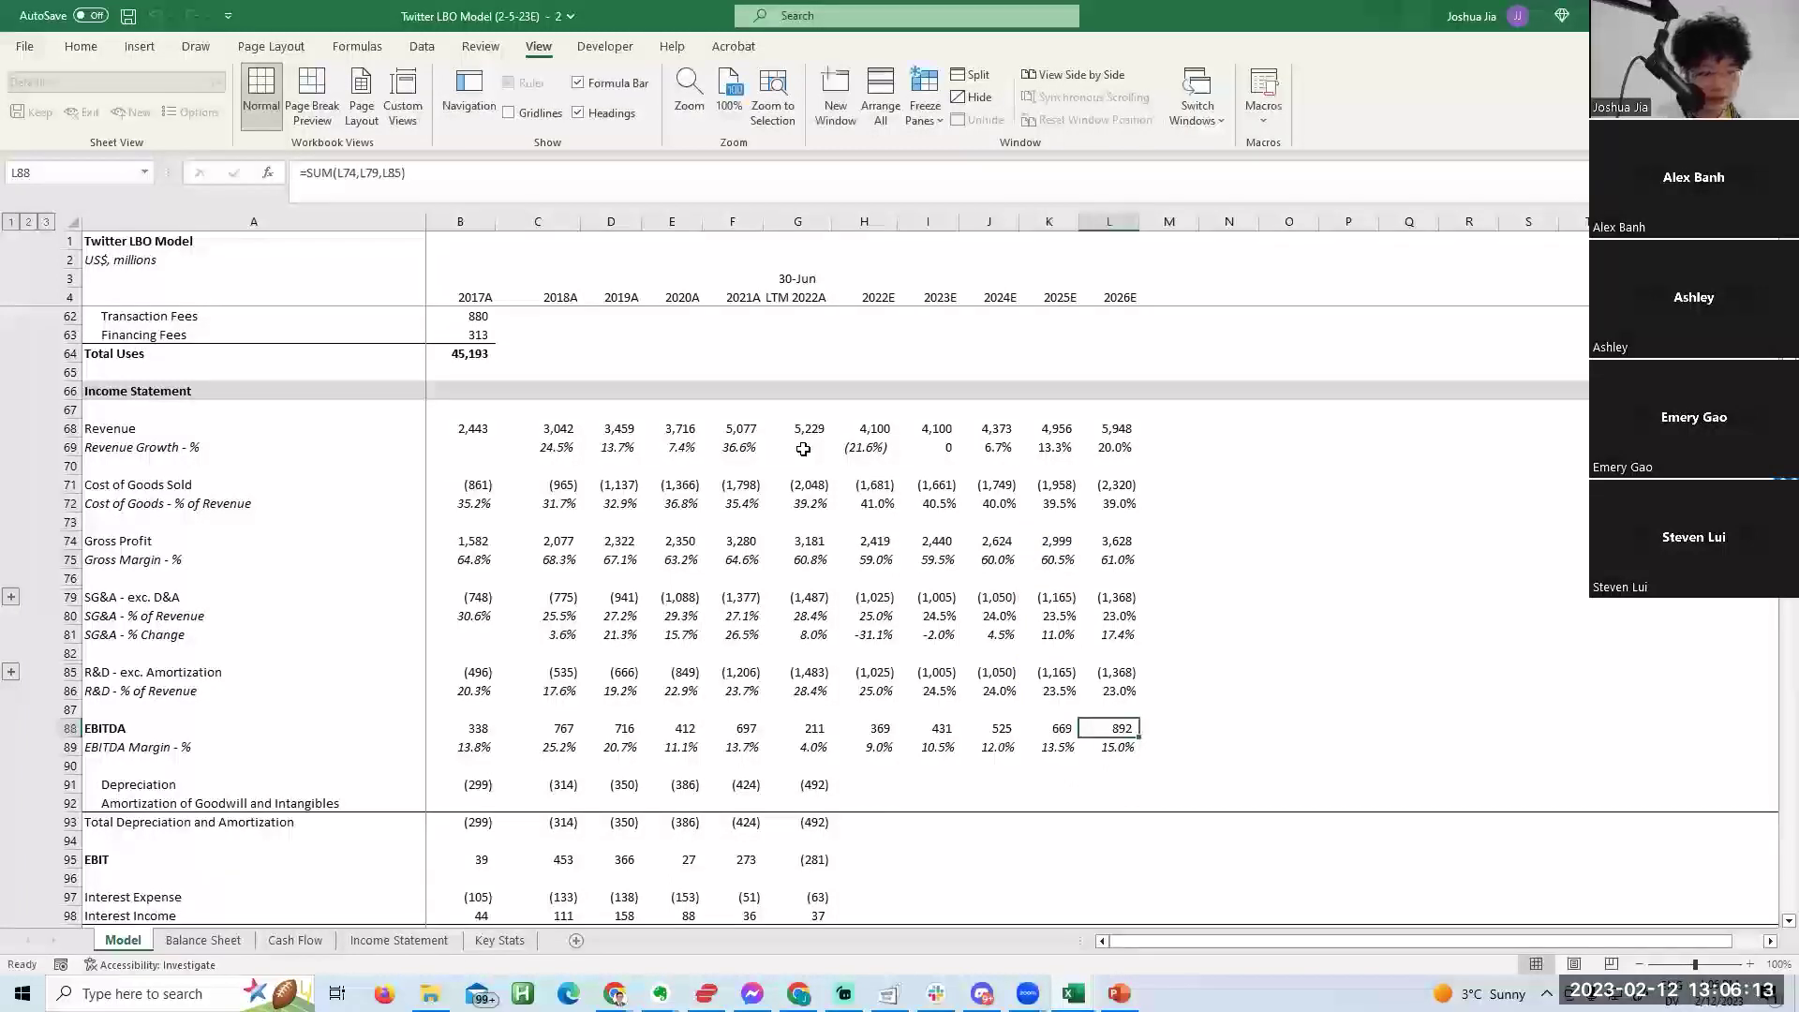
Look over the section below Interest Income down to the Employee Salaries schedule, and return to 2024E EBITDA in J88.
{"action": "key", "text": "Page_Down"}
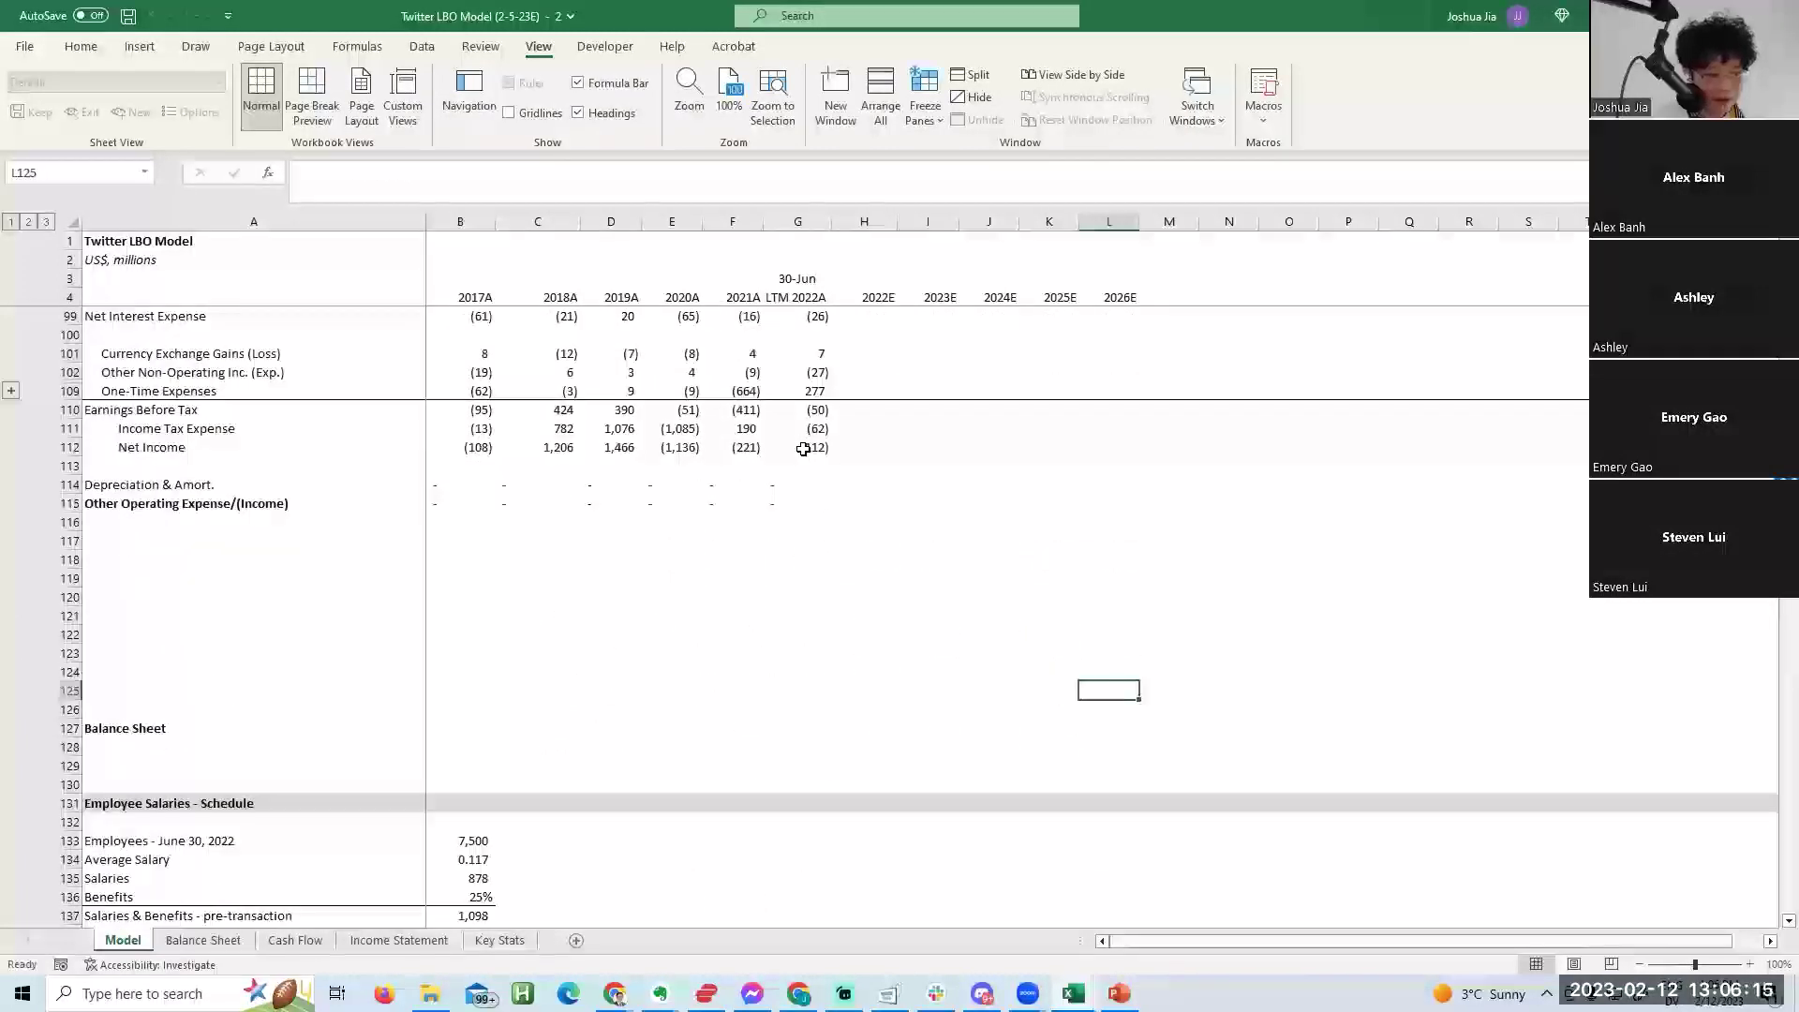
{"action": "key", "text": "Page_Up"}
{"action": "key", "text": "Left"}
{"action": "key", "text": "Left"}
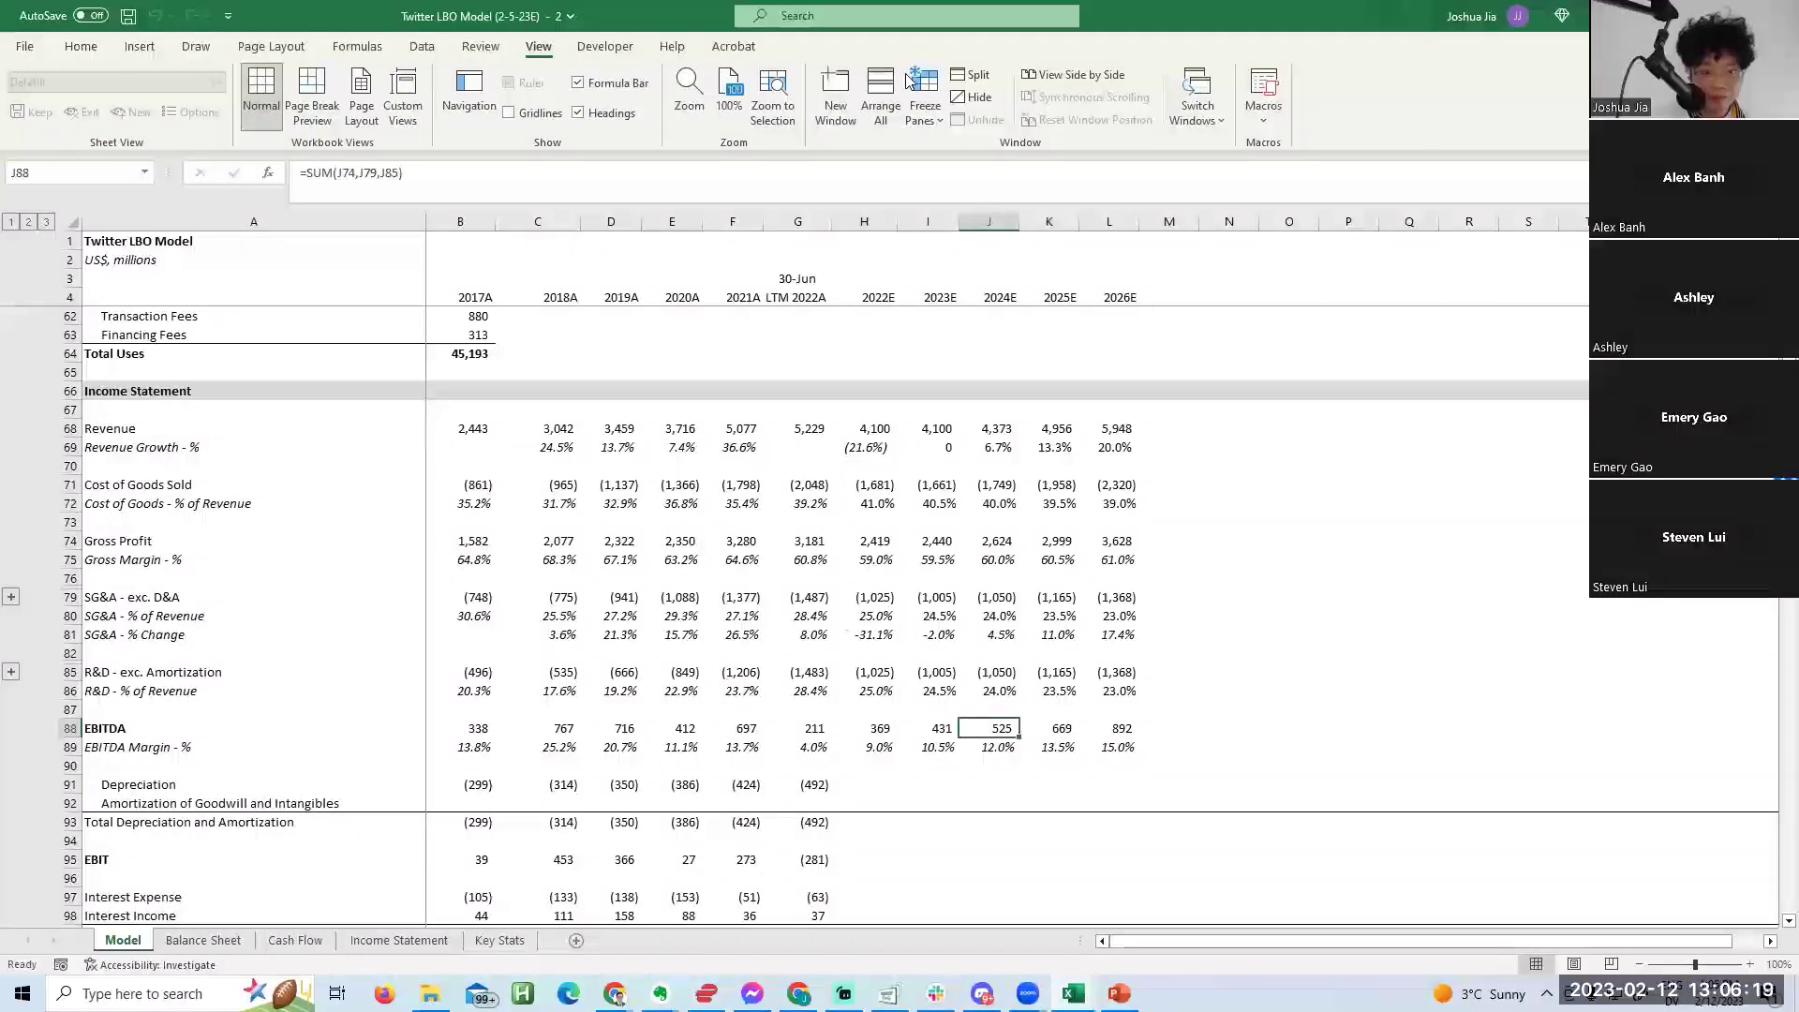
{"action": "key", "text": "alt+Tab"}
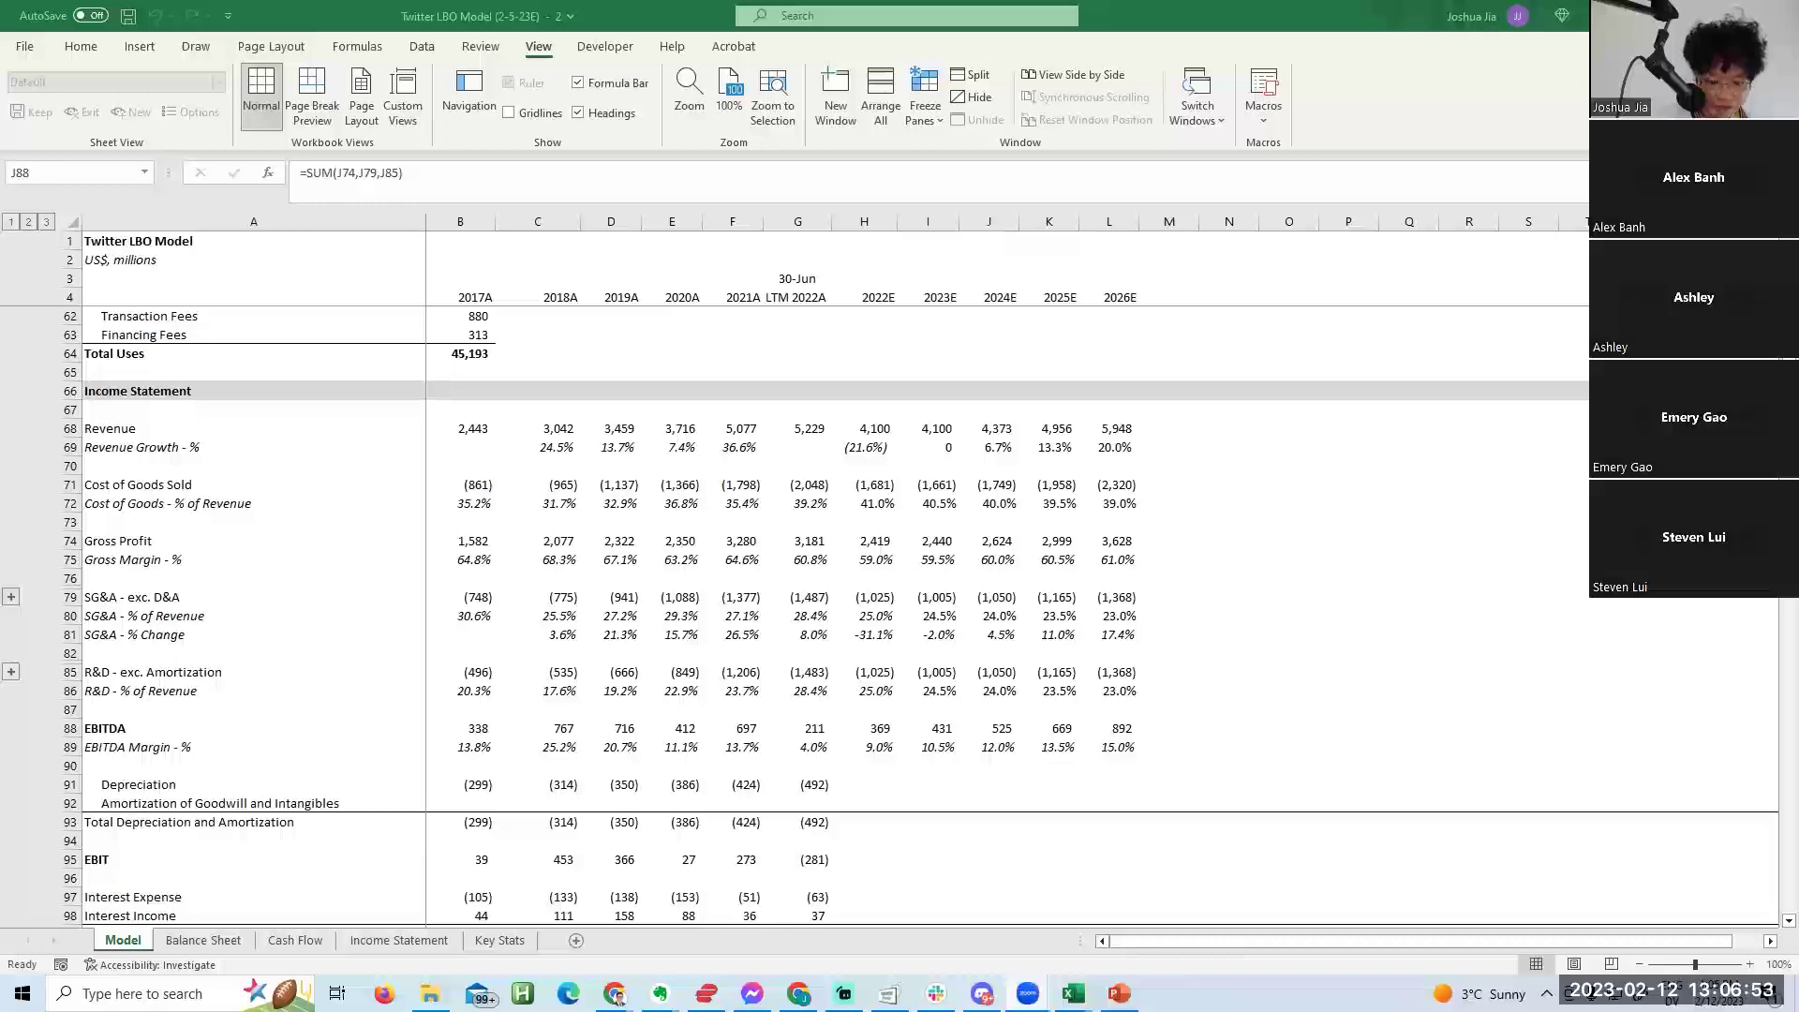
{"action": "left_click", "coordinate": [657, 777]}
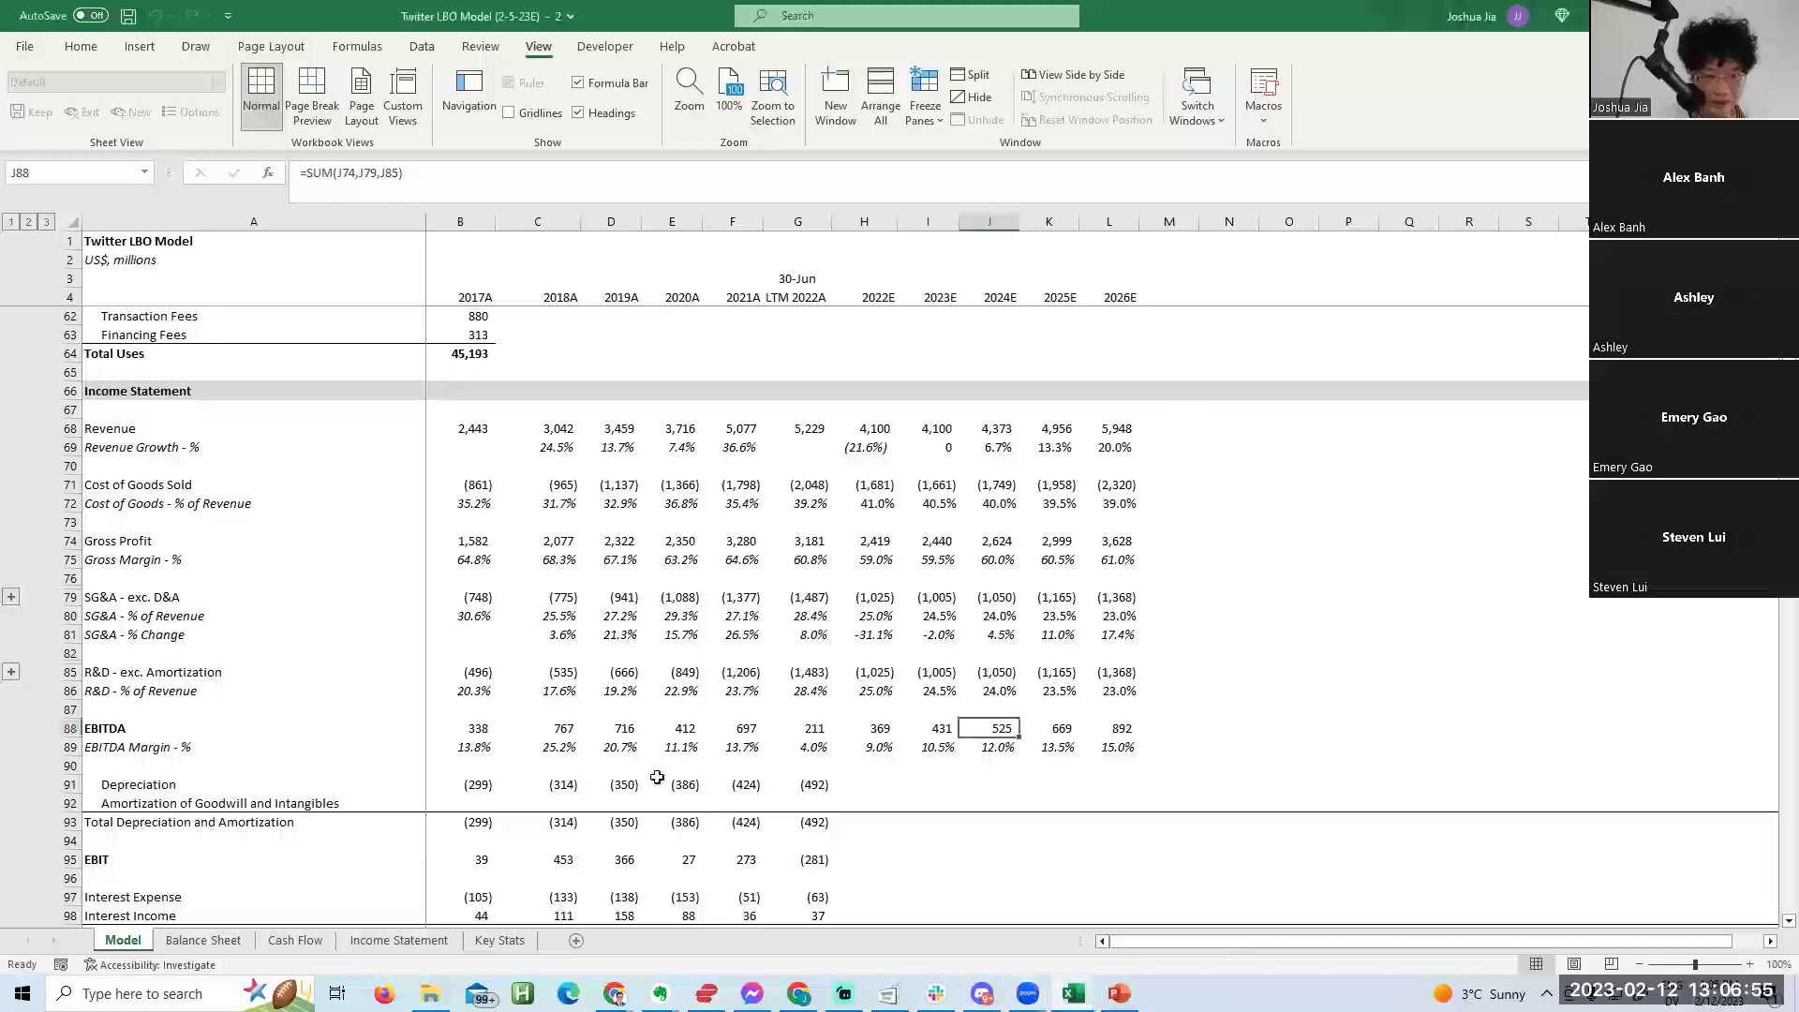
Inspect the contents of the LTM 2022A Depreciation cell G91 without changing it, and look at the rows below.
{"action": "key", "text": "Left"}
{"action": "key", "text": "Left"}
{"action": "key", "text": "Left"}
{"action": "key", "text": "Down"}
{"action": "key", "text": "Down"}
{"action": "key", "text": "Down"}
{"action": "scroll", "coordinate": [657, 777], "scroll_direction": "down", "scroll_amount": 10}
{"action": "scroll", "coordinate": [657, 777], "scroll_direction": "up", "scroll_amount": 10}
{"action": "key", "text": "F2"}
{"action": "key", "text": "Escape"}
{"action": "key", "text": "Down"}
{"action": "key", "text": "Down"}
{"action": "key", "text": "Down"}
{"action": "key", "text": "Down"}
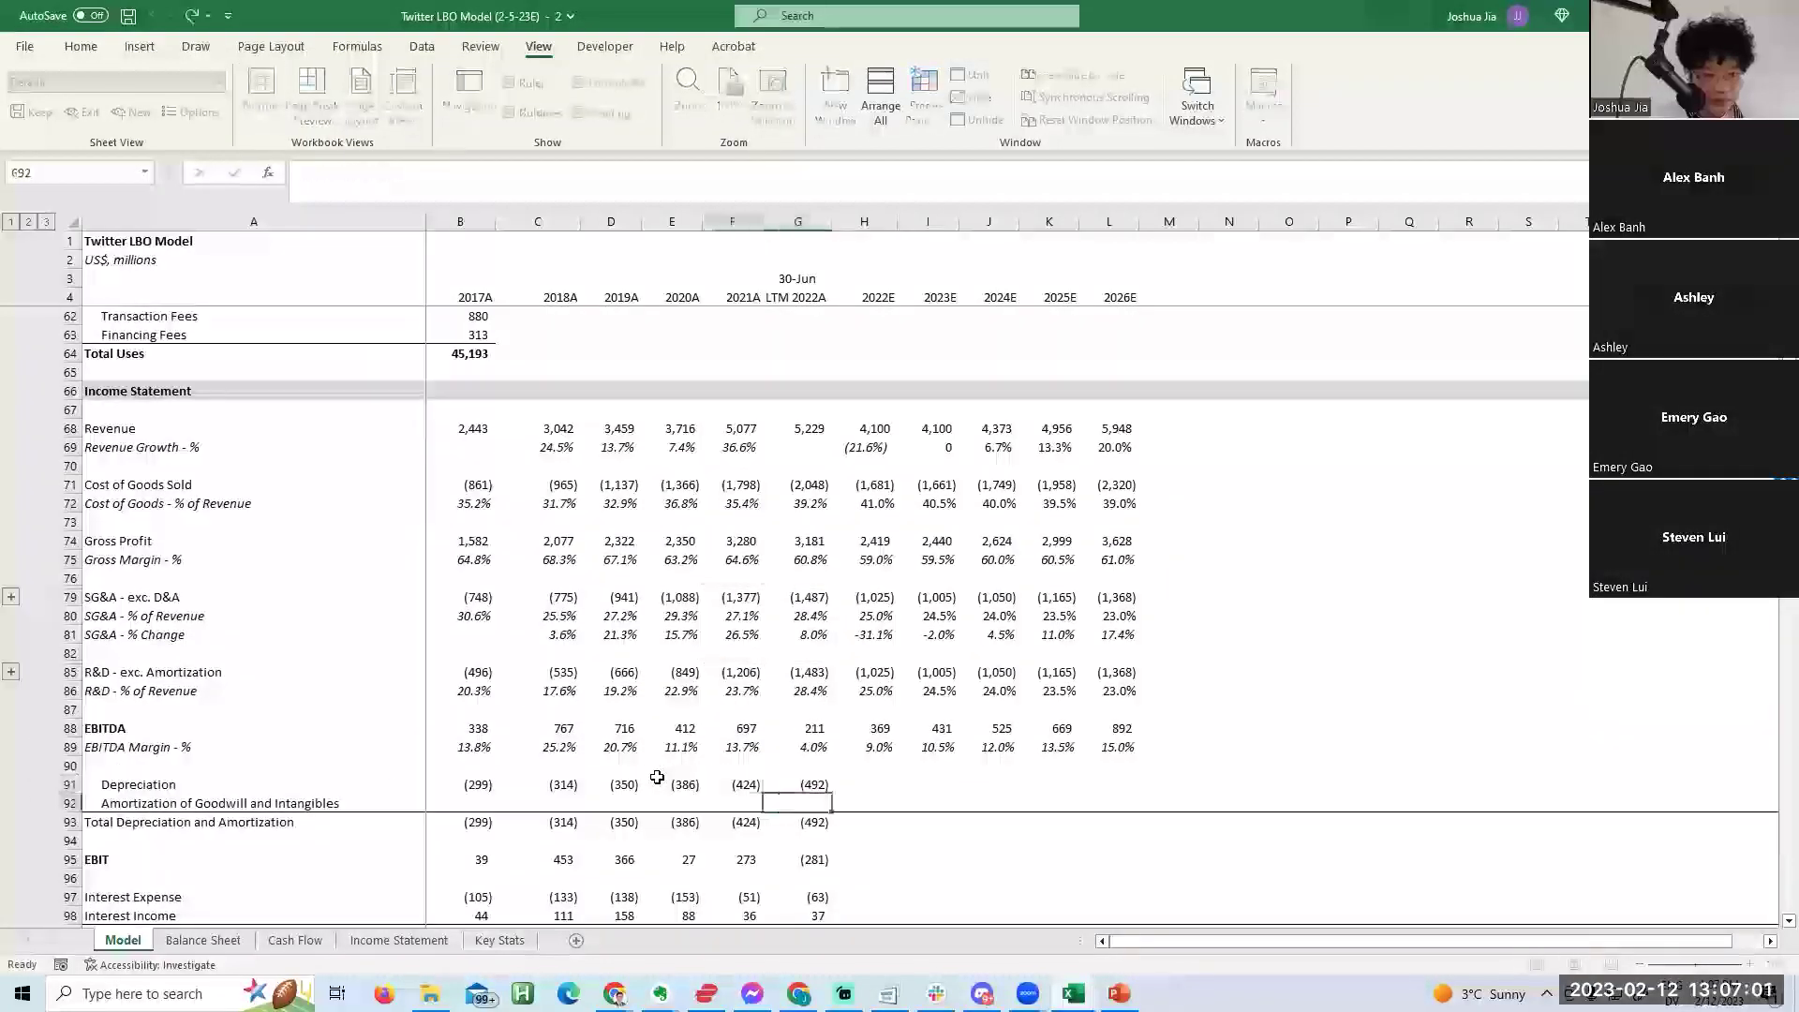
Review the historical depreciation, amortization and total D&A rows between EBITDA and EBIT, up to the LTM 2022A column.
{"action": "key", "text": "Left"}
{"action": "key", "text": "Left"}
{"action": "key", "text": "Left"}
{"action": "key", "text": "Left"}
{"action": "key", "text": "Left"}
{"action": "key", "text": "Right"}
{"action": "key", "text": "Right"}
{"action": "key", "text": "Right"}
{"action": "key", "text": "Up"}
{"action": "key", "text": "Up"}
{"action": "key", "text": "Up"}
{"action": "key", "text": "Right"}
{"action": "key", "text": "Right"}
{"action": "key", "text": "Right"}
{"action": "key", "text": "Down"}
{"action": "key", "text": "Down"}
{"action": "key", "text": "Left"}
{"action": "key", "text": "Left"}
{"action": "key", "text": "Left"}
{"action": "key", "text": "Left"}
{"action": "key", "text": "Left"}
{"action": "key", "text": "Left"}
{"action": "key", "text": "Right"}
{"action": "key", "text": "Right"}
{"action": "key", "text": "Right"}
{"action": "key", "text": "Right"}
{"action": "key", "text": "Right"}
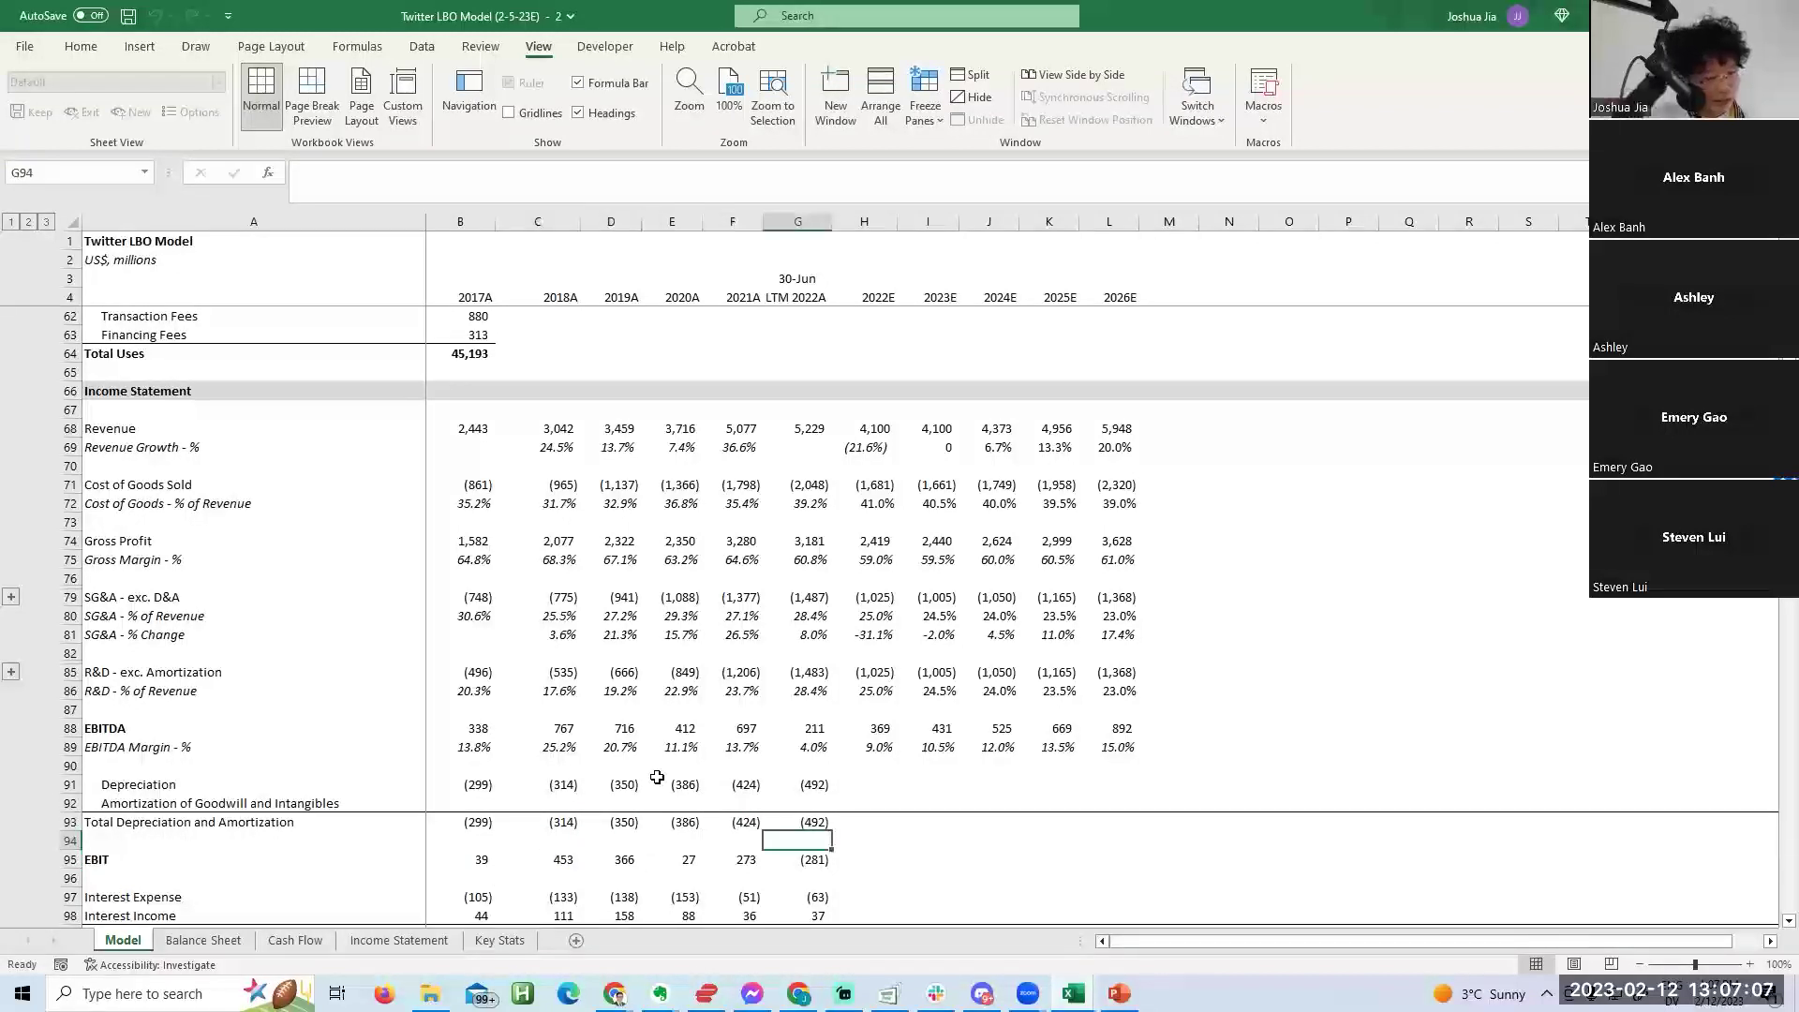
Fill the LTM 2022A EBIT formula =SUM(G88,G93) across the forecast years through 2026E.
{"action": "key", "text": "Up"}
{"action": "key", "text": "Up"}
{"action": "key", "text": "Down"}
{"action": "key", "text": "Down"}
{"action": "key", "text": "Down"}
{"action": "type", "text": "=SUM(G88,G93)"}
{"action": "key", "text": "Escape"}
{"action": "key", "text": "shift+Right"}
{"action": "key", "text": "shift+Right"}
{"action": "key", "text": "shift+Right"}
{"action": "key", "text": "shift+Right"}
{"action": "key", "text": "shift+Right"}
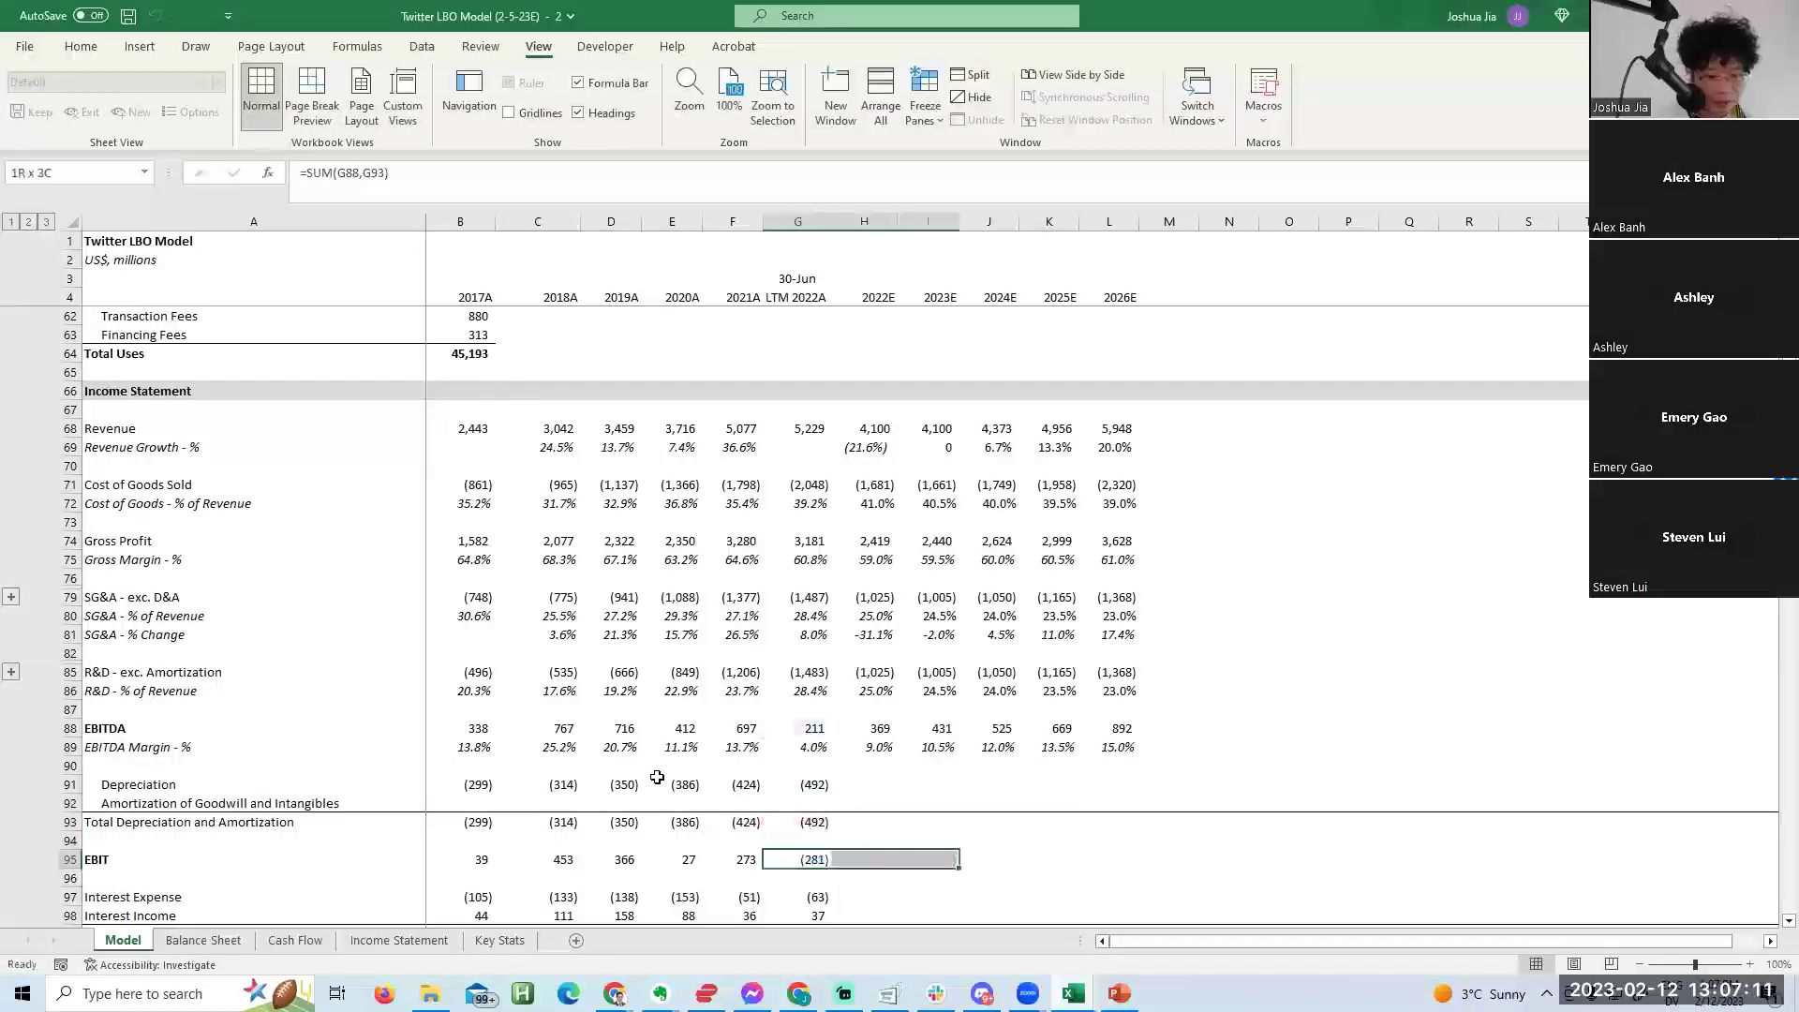
{"action": "key", "text": "ctrl+r"}
Check the LTM 2022A depreciation and total D&A cells above EBIT without changing them.
{"action": "key", "text": "Right"}
{"action": "key", "text": "Up"}
{"action": "key", "text": "Up"}
{"action": "key", "text": "Right"}
{"action": "key", "text": "Left"}
{"action": "key", "text": "Left"}
{"action": "key", "text": "Up"}
{"action": "key", "text": "Up"}
{"action": "key", "text": "F2"}
{"action": "key", "text": "Escape"}
Shade the entire Balance Sheet heading row 127 with the grey section-header fill.
{"action": "key", "text": "Page_Down"}
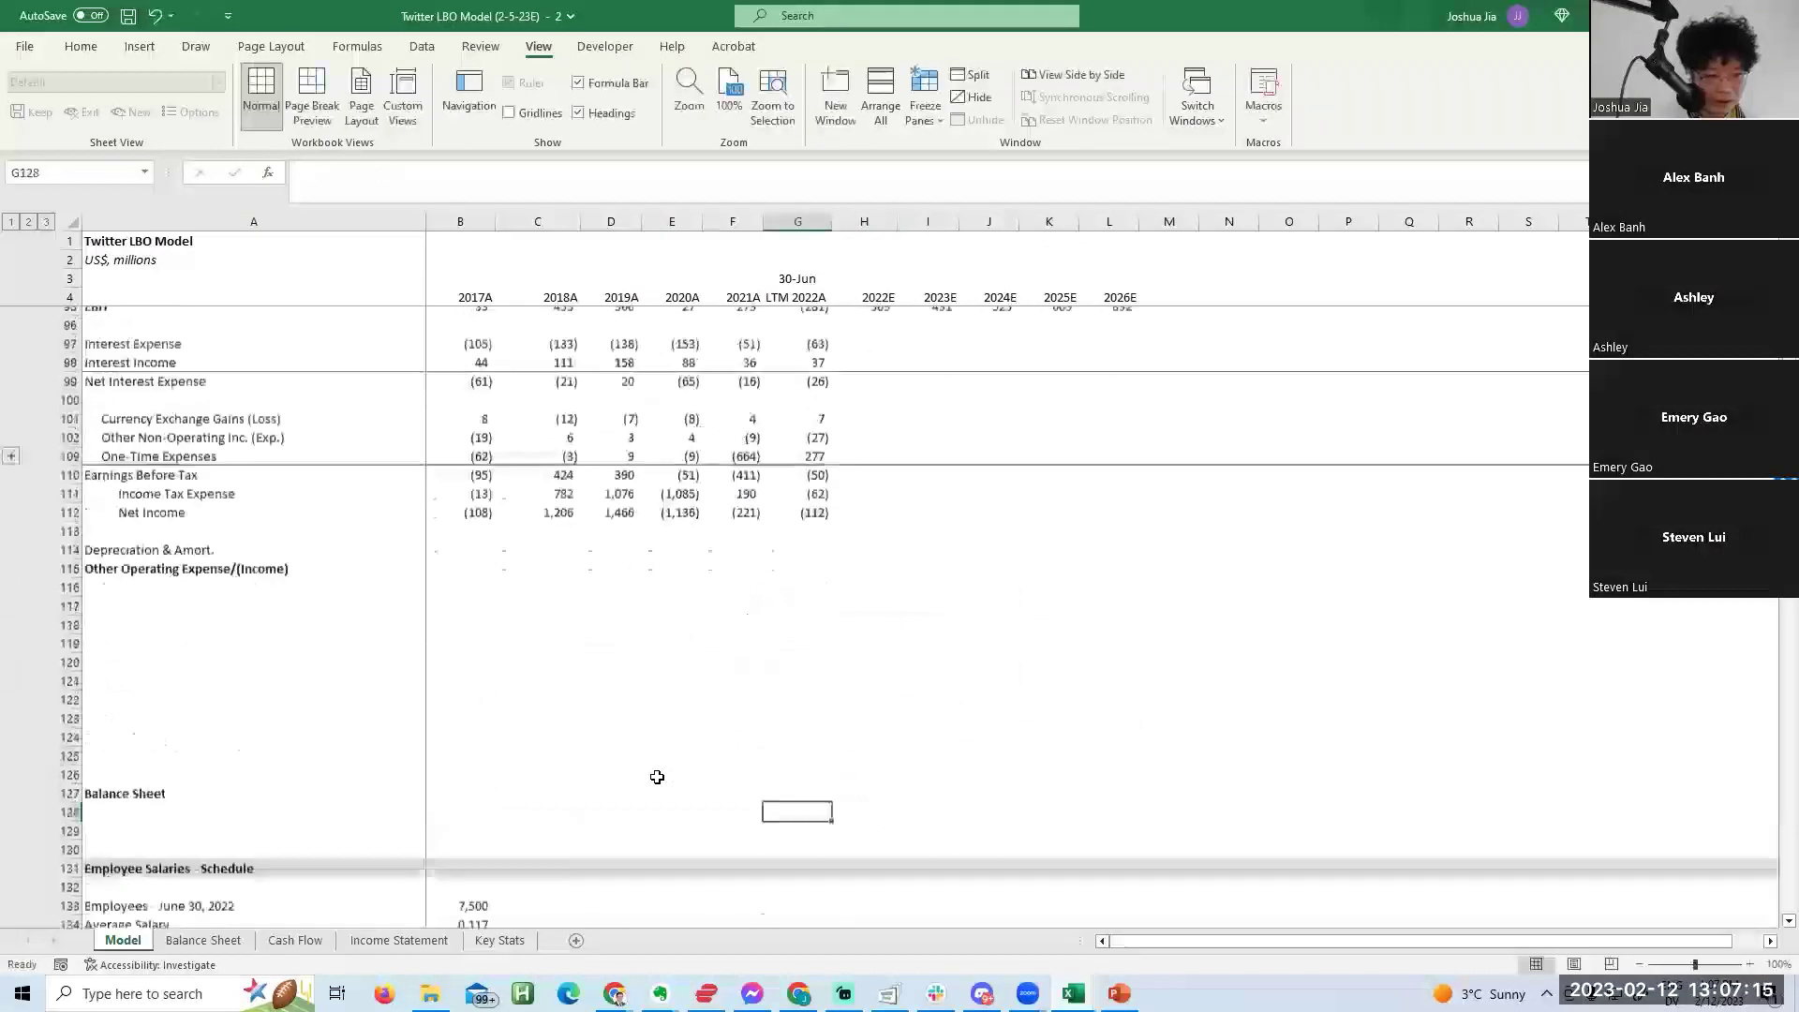
{"action": "key", "text": "Left"}
{"action": "key", "text": "Home"}
{"action": "key", "text": "Up"}
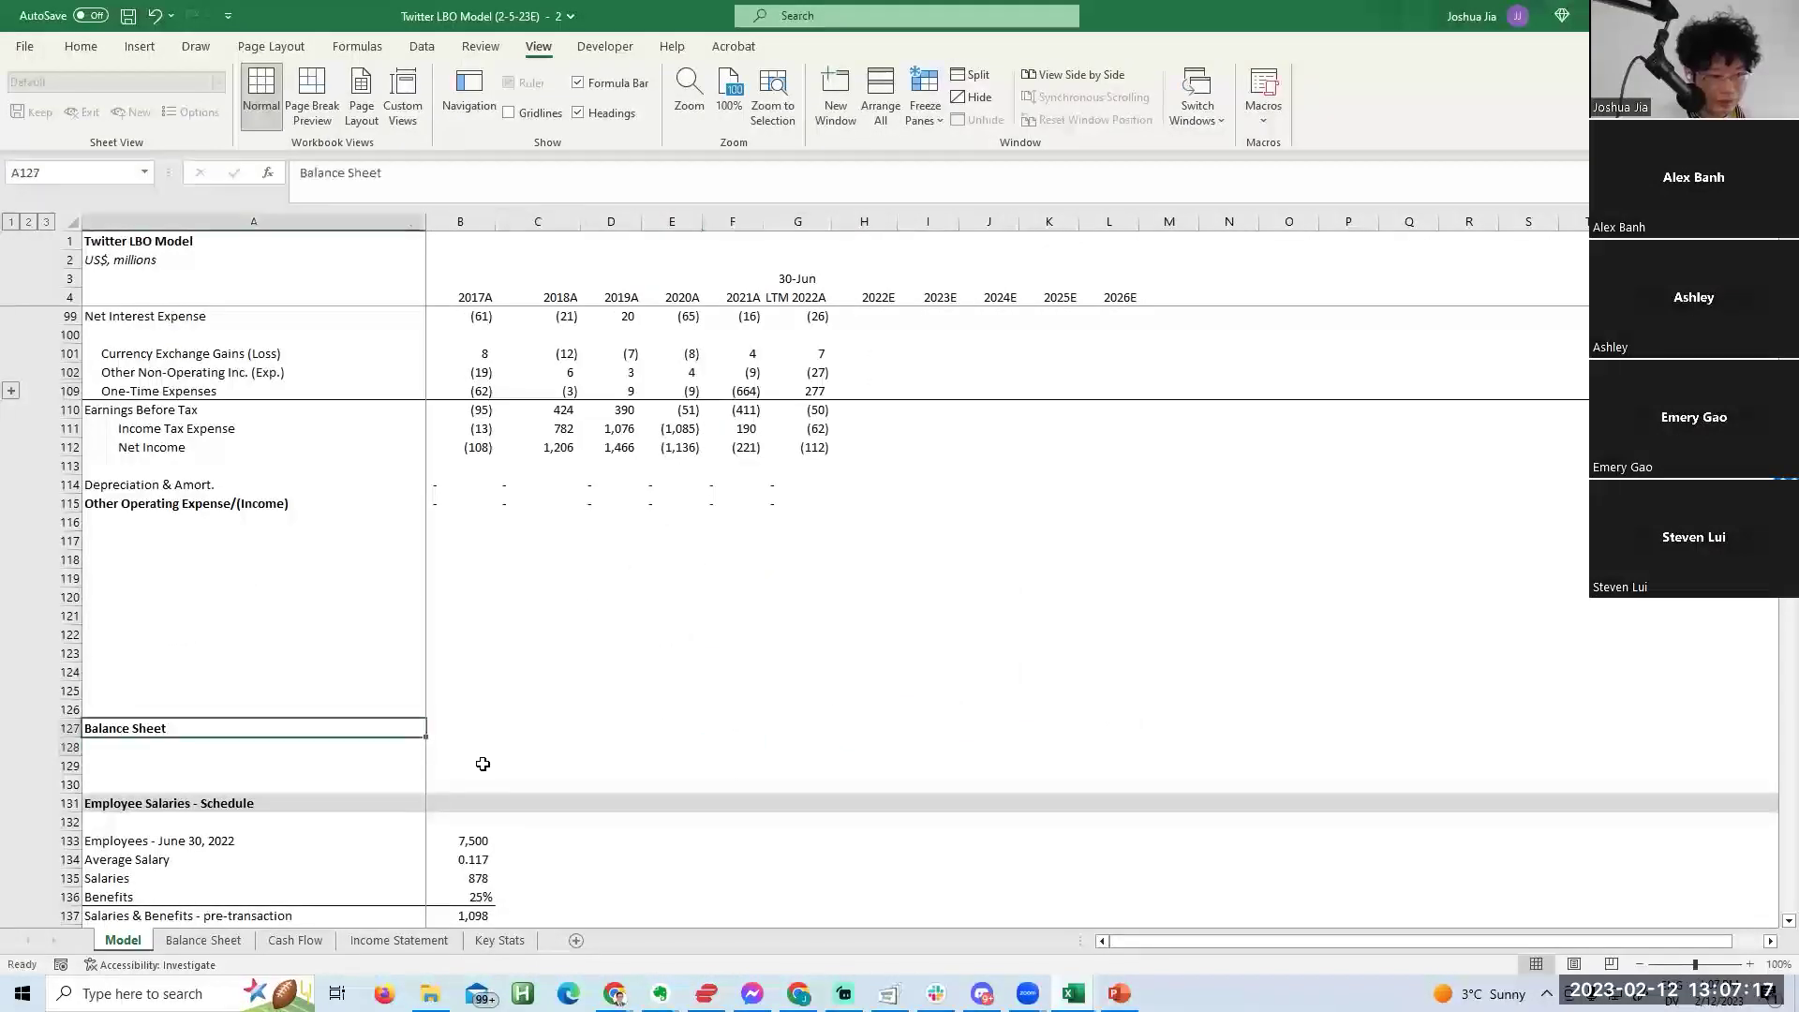
{"action": "key", "text": "shift+space"}
{"action": "key", "text": "alt+h"}
{"action": "key", "text": "h"}
{"action": "key", "text": "Down"}
{"action": "key", "text": "Return"}
{"action": "key", "text": "Down"}
{"action": "key", "text": "Down"}
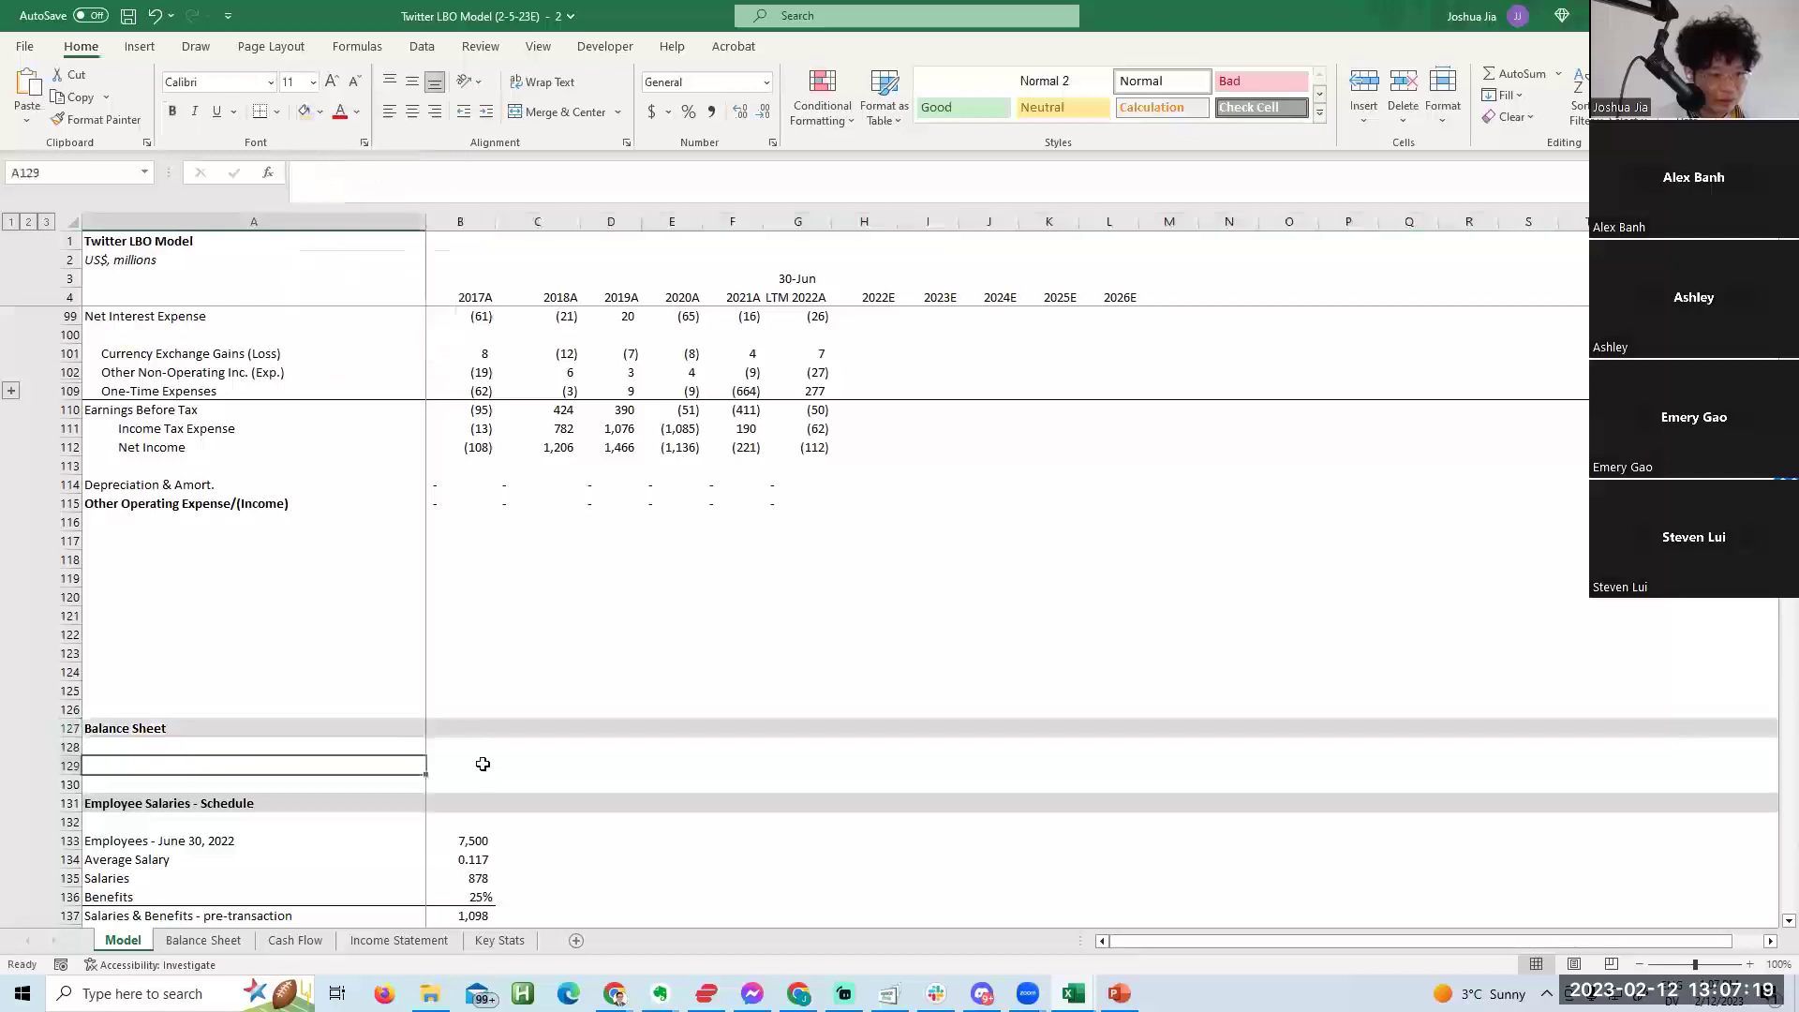
Return to the interest rows below EBIT and inspect the LTM 2022A interest formulas without changing them.
{"action": "key", "text": "Up"}
{"action": "key", "text": "Up"}
{"action": "key", "text": "Up"}
{"action": "key", "text": "Up"}
{"action": "key", "text": "Up"}
{"action": "key", "text": "Up"}
{"action": "key", "text": "Up"}
{"action": "key", "text": "Up"}
{"action": "key", "text": "Up"}
{"action": "key", "text": "Up"}
{"action": "key", "text": "Up"}
{"action": "key", "text": "Up"}
{"action": "key", "text": "Up"}
{"action": "key", "text": "Up"}
{"action": "key", "text": "Up"}
{"action": "key", "text": "Up"}
{"action": "key", "text": "Up"}
{"action": "key", "text": "Up"}
{"action": "key", "text": "Up"}
{"action": "key", "text": "Up"}
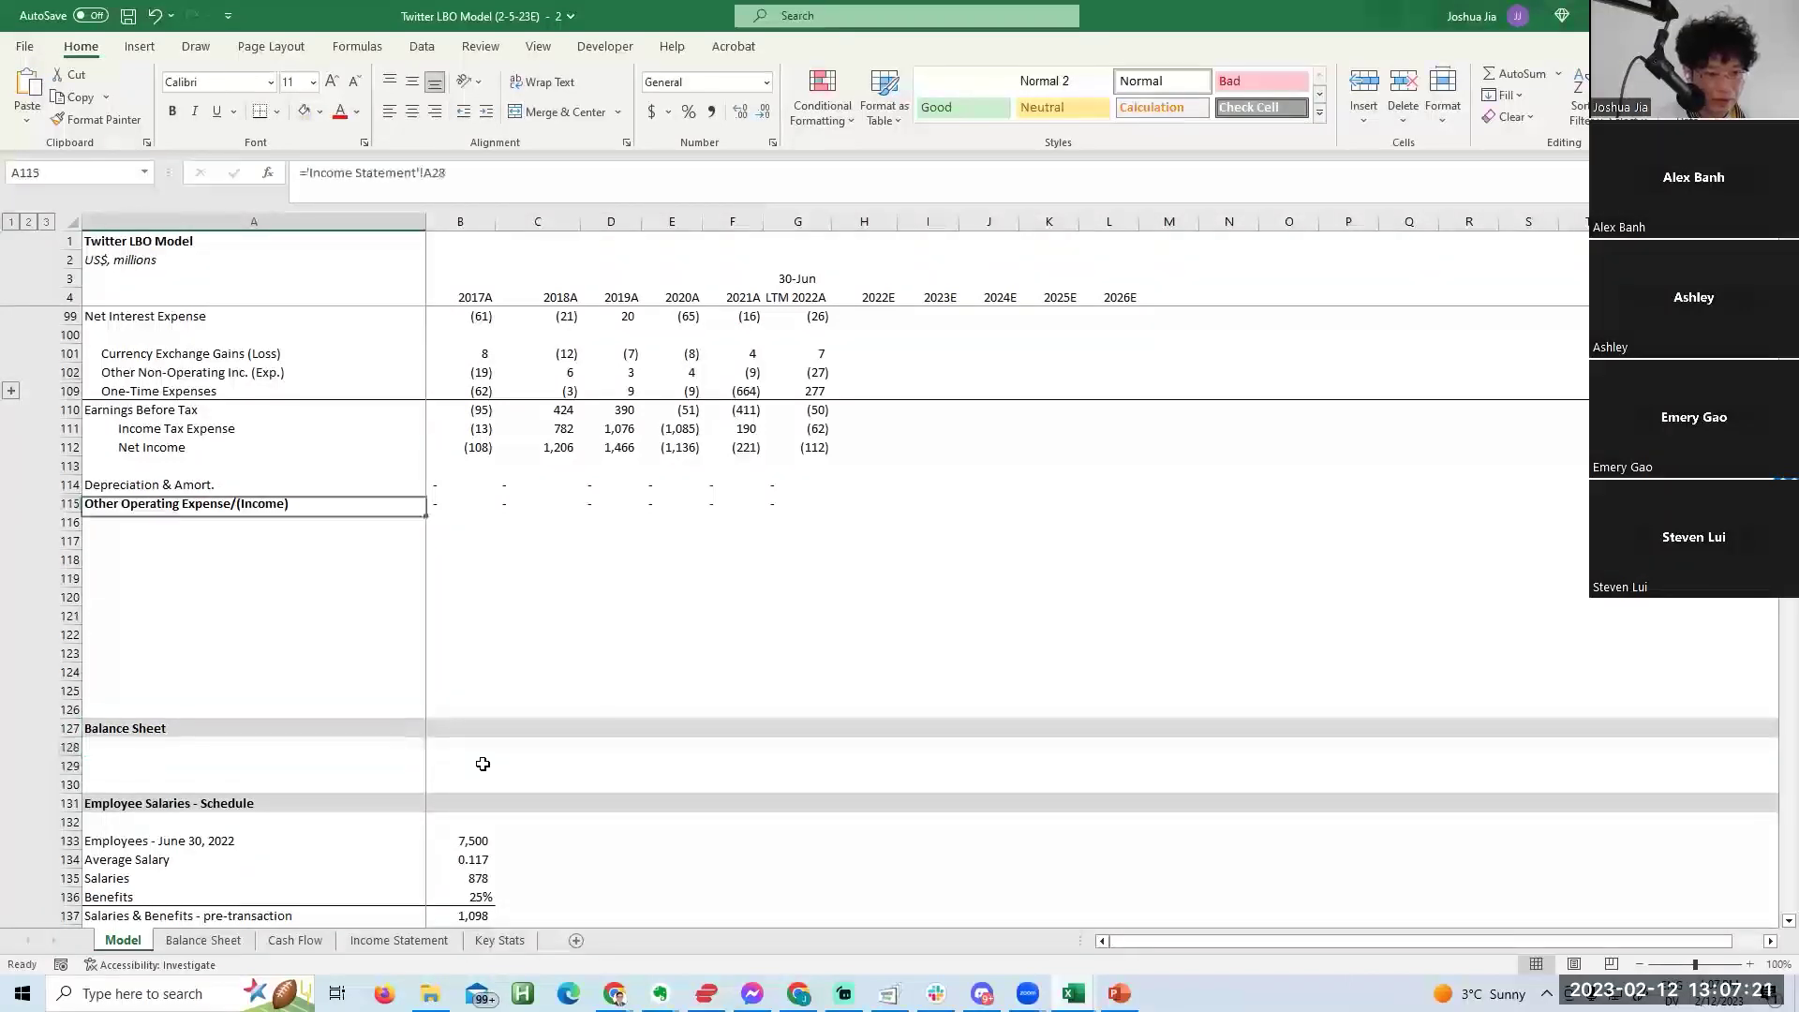
{"action": "key", "text": "Down"}
{"action": "key", "text": "Down"}
{"action": "key", "text": "Down"}
{"action": "key", "text": "Down"}
{"action": "key", "text": "Down"}
{"action": "key", "text": "Down"}
{"action": "key", "text": "Down"}
{"action": "key", "text": "Down"}
{"action": "key", "text": "Down"}
{"action": "key", "text": "Down"}
{"action": "key", "text": "Right"}
{"action": "key", "text": "Right"}
{"action": "key", "text": "Right"}
{"action": "key", "text": "Right"}
{"action": "key", "text": "Right"}
{"action": "key", "text": "Right"}
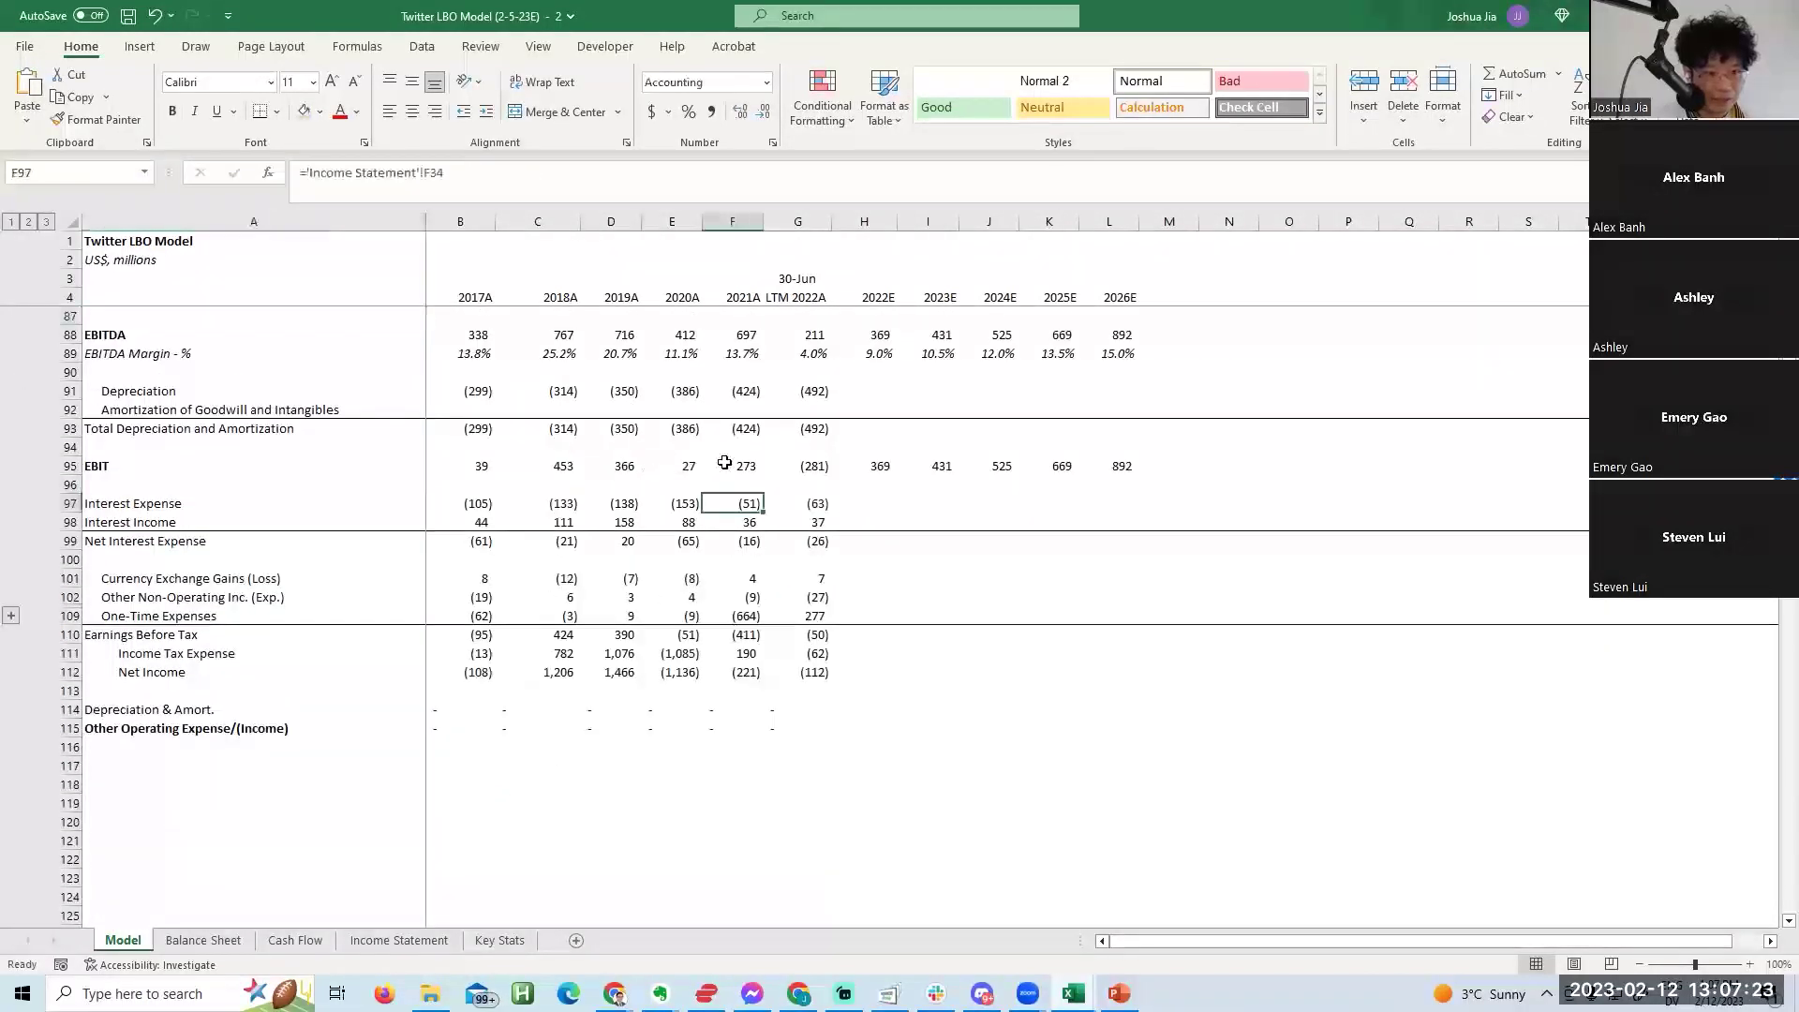
{"action": "key", "text": "F2"}
{"action": "key", "text": "Return"}
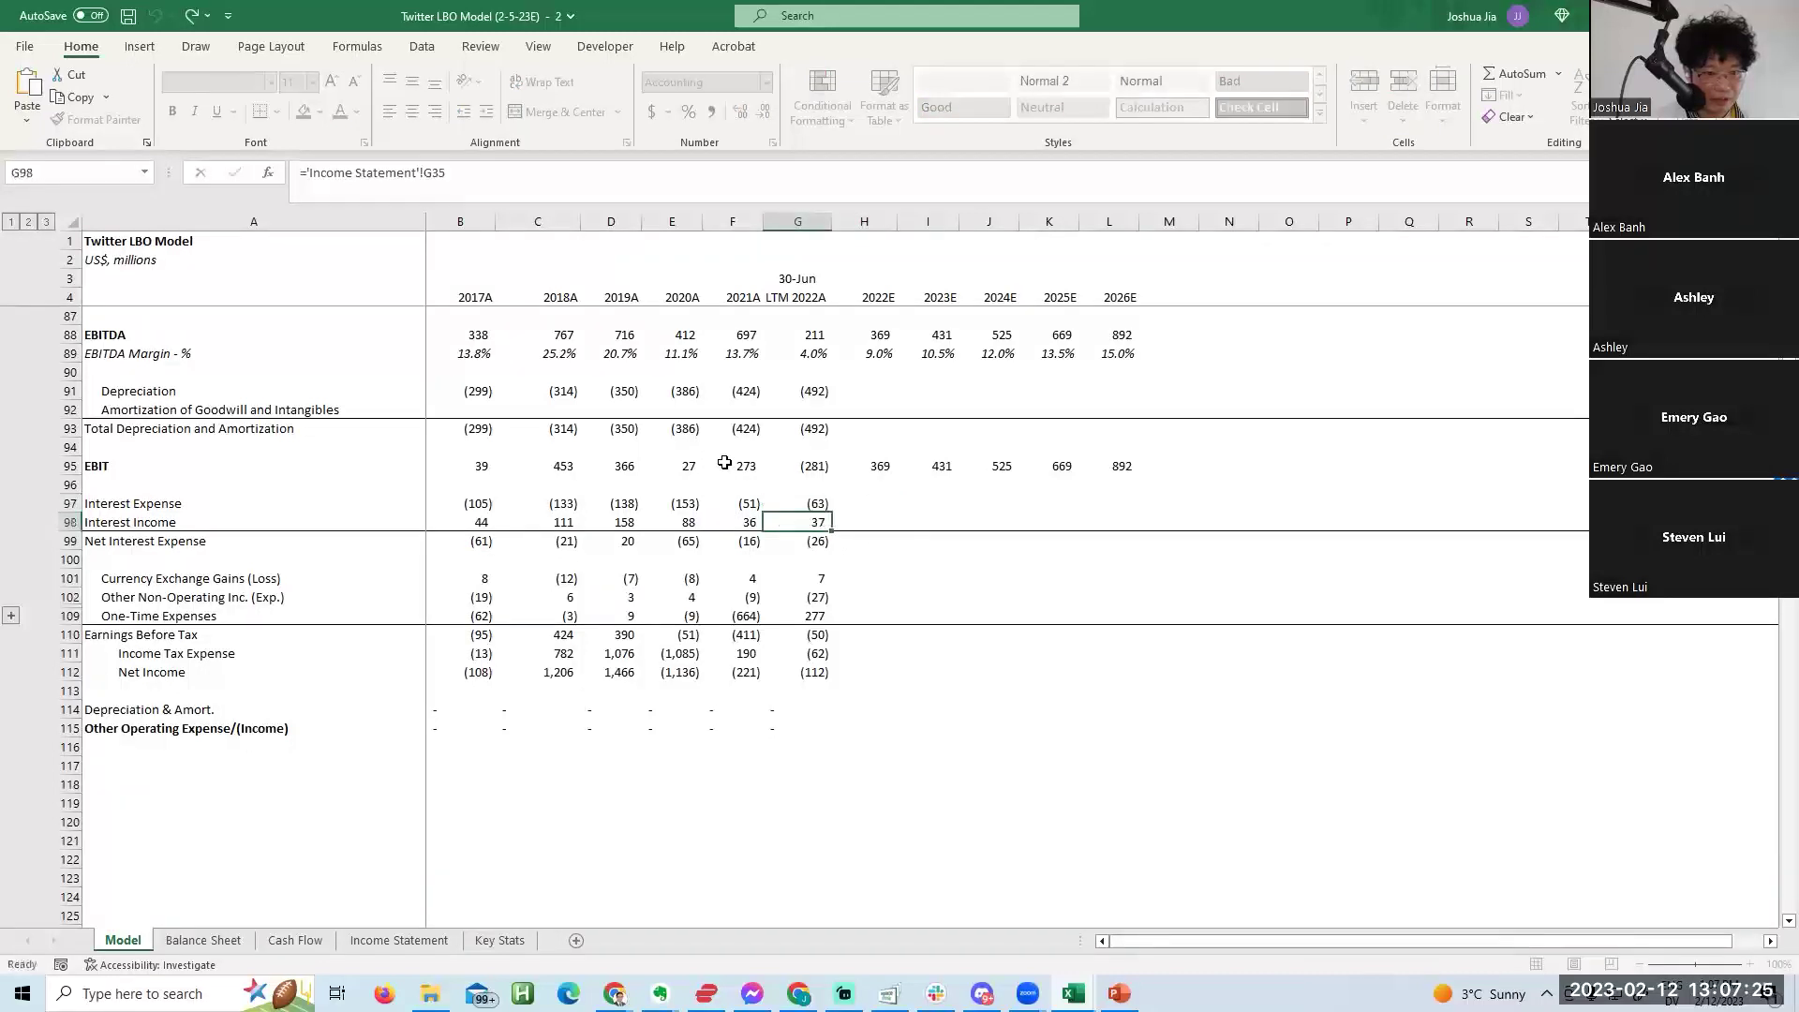
Fill the LTM 2022A Net Interest Expense formula in G99 across the forecast years through 2026E.
{"action": "key", "text": "Down"}
{"action": "key", "text": "shift+Right"}
{"action": "key", "text": "shift+Right"}
{"action": "key", "text": "shift+Right"}
{"action": "key", "text": "shift+Right"}
{"action": "key", "text": "shift+Right"}
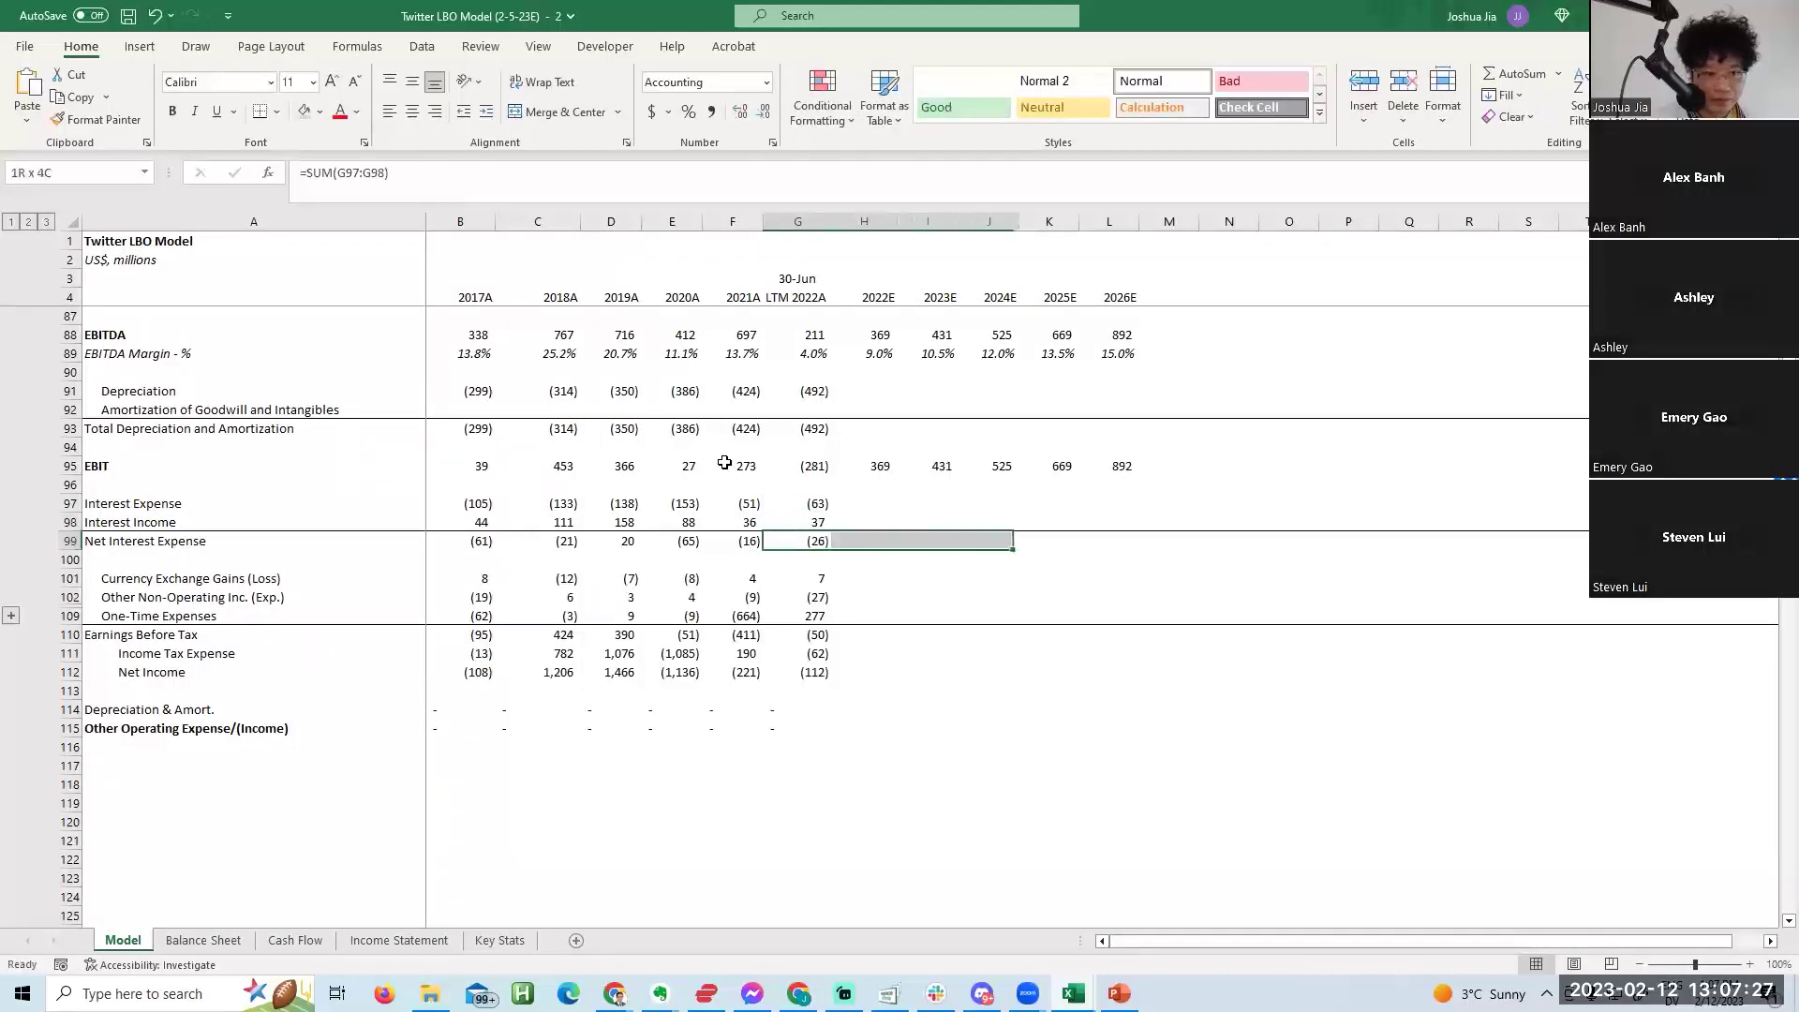
{"action": "key", "text": "ctrl+r"}
Copy the LTM 2022A Earnings Before Tax formula from G110 into the 2022E column.
{"action": "key", "text": "Down"}
{"action": "key", "text": "Down"}
{"action": "key", "text": "Down"}
{"action": "key", "text": "Down"}
{"action": "key", "text": "Down"}
{"action": "key", "text": "shift+Right"}
{"action": "key", "text": "shift+Right"}
{"action": "key", "text": "shift+Right"}
{"action": "key", "text": "shift+Right"}
{"action": "key", "text": "shift+Right"}
{"action": "key", "text": "shift+Left"}
{"action": "key", "text": "shift+Left"}
{"action": "key", "text": "shift+Left"}
{"action": "key", "text": "shift+Left"}
{"action": "key", "text": "Right"}
{"action": "key", "text": "ctrl+r"}
{"action": "key", "text": "Left"}
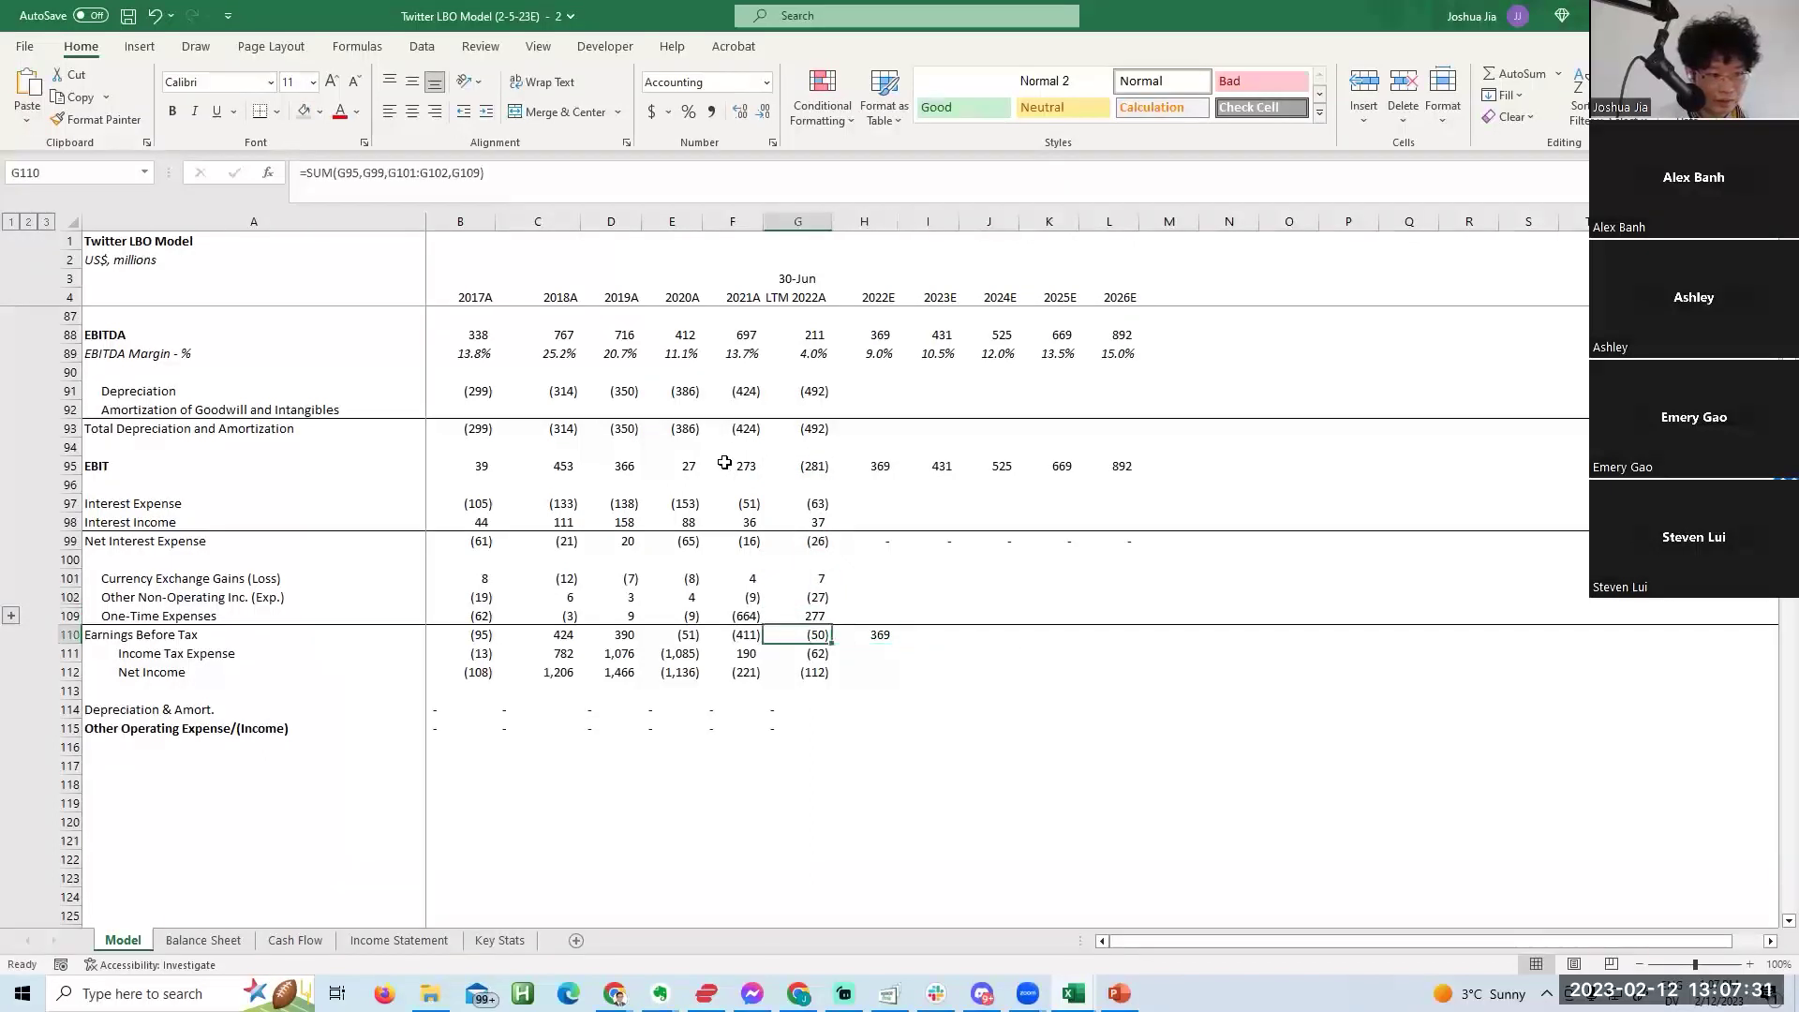
Expand the grouped One-Time Expenses detail rows and enter 0 for 2022E Impairment of Goodwill.
{"action": "left_click", "coordinate": [11, 616]}
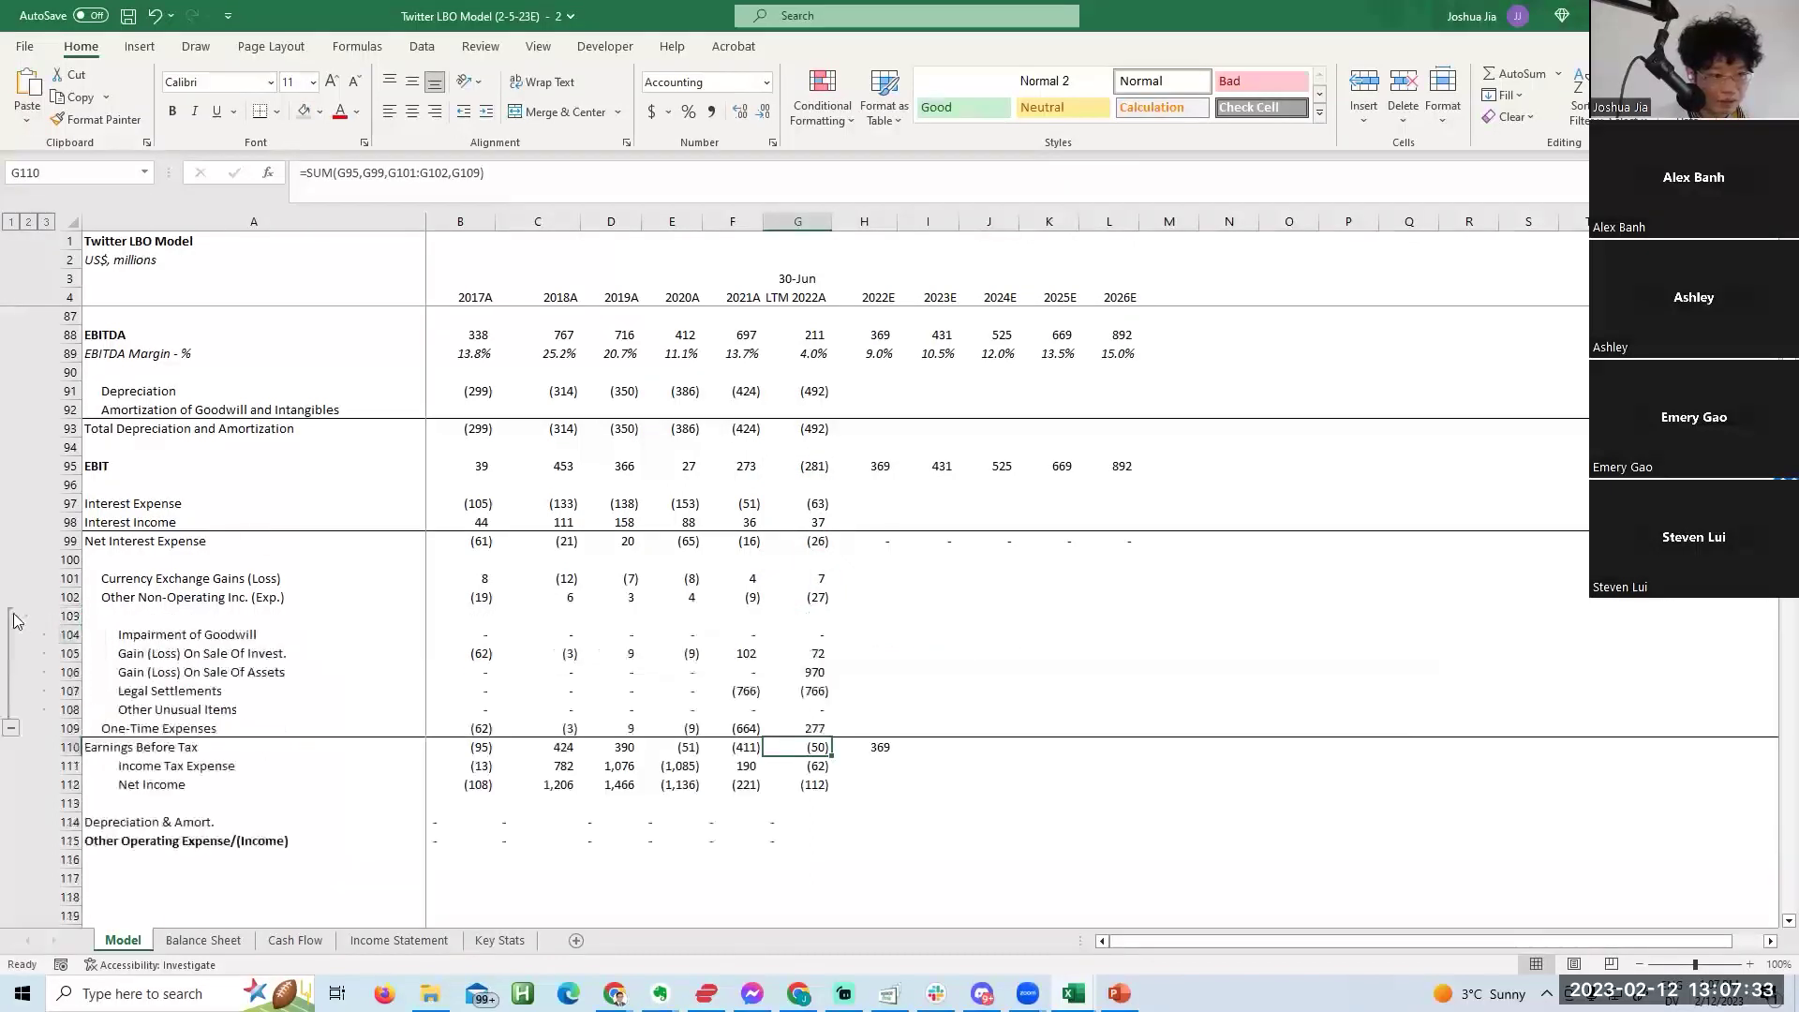
{"action": "left_click", "coordinate": [790, 656]}
{"action": "key", "text": "Right"}
{"action": "key", "text": "Up"}
{"action": "type", "text": "0"}
{"action": "key", "text": "Return"}
Fill the 2022E zero in H104 down through the One-Time Expenses row and across to 2026E.
{"action": "key", "text": "Up"}
{"action": "key", "text": "shift+Down"}
{"action": "key", "text": "shift+Down"}
{"action": "key", "text": "shift+Down"}
{"action": "key", "text": "shift+Down"}
{"action": "key", "text": "shift+Down"}
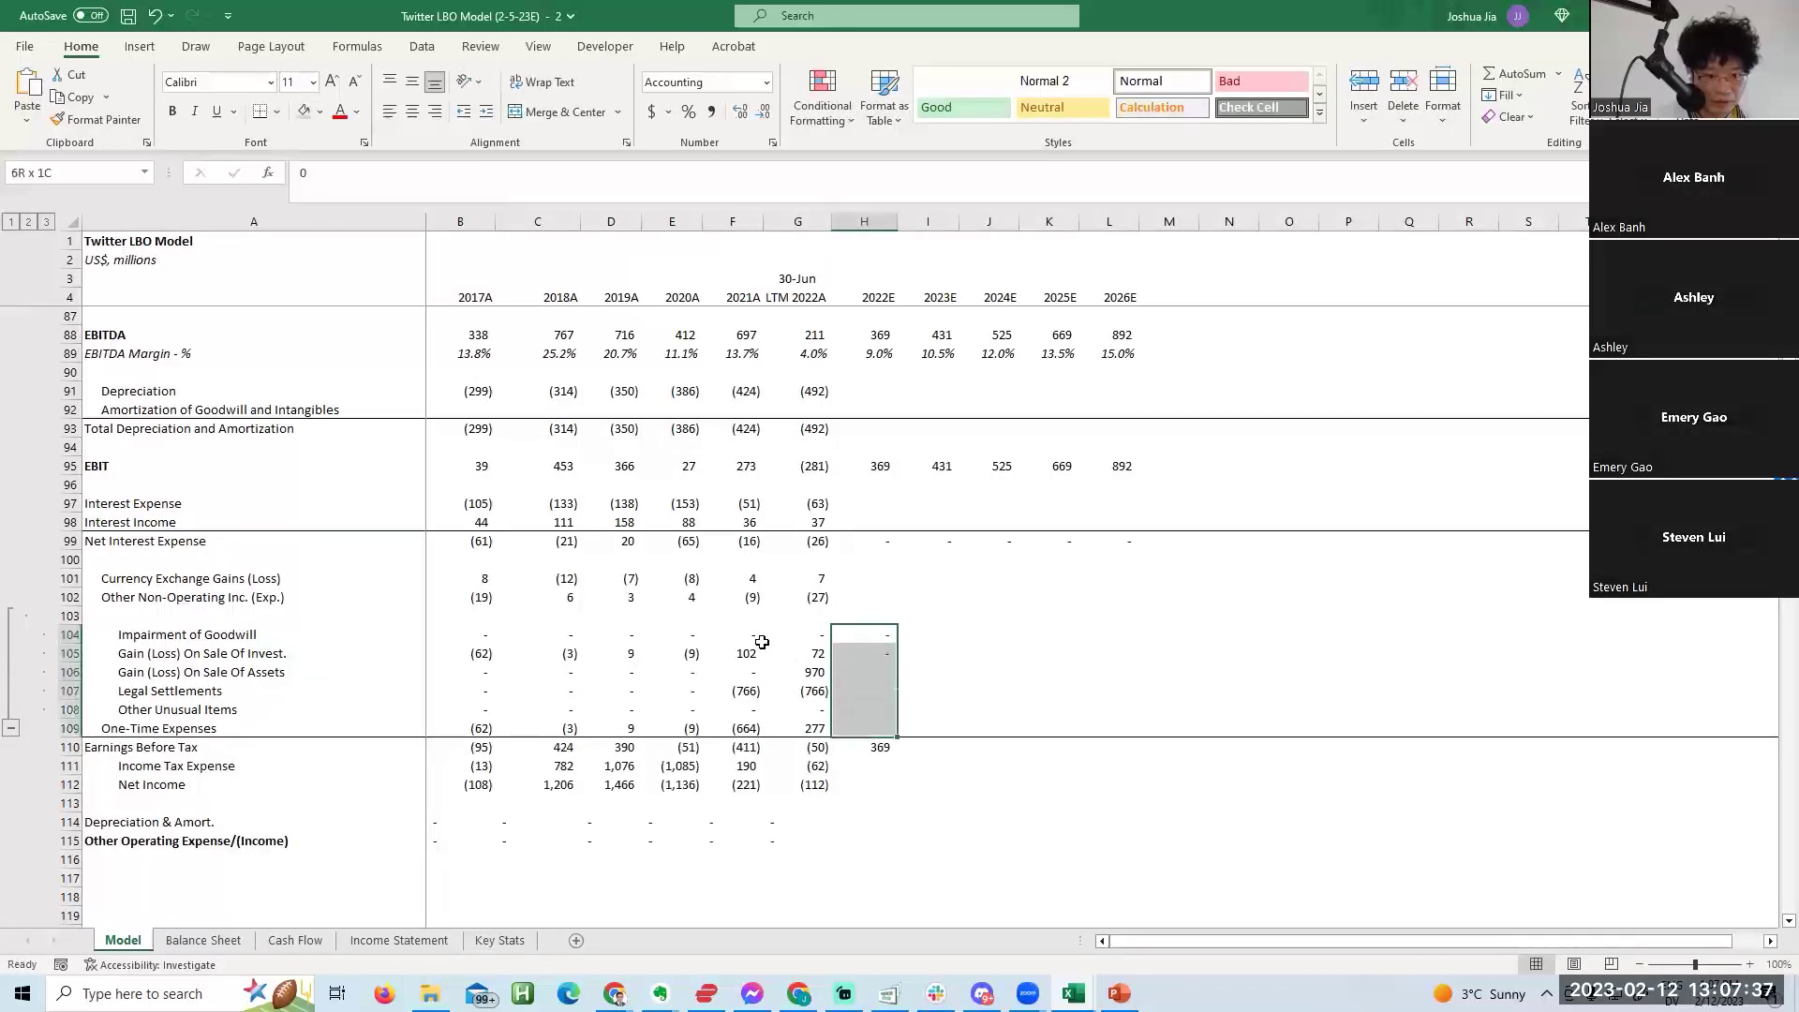
{"action": "key", "text": "shift+Right"}
{"action": "key", "text": "shift+Right"}
{"action": "key", "text": "shift+Right"}
{"action": "key", "text": "shift+Right"}
{"action": "key", "text": "ctrl+d"}
{"action": "key", "text": "ctrl+r"}
Extend the 2022E Earnings Before Tax formula through 2026E and collapse the One-Time Expenses detail rows.
{"action": "key", "text": "Down"}
{"action": "key", "text": "Down"}
{"action": "key", "text": "Down"}
{"action": "key", "text": "Down"}
{"action": "key", "text": "Down"}
{"action": "key", "text": "Down"}
{"action": "key", "text": "shift+Right"}
{"action": "key", "text": "shift+Right"}
{"action": "key", "text": "shift+Right"}
{"action": "key", "text": "shift+Right"}
{"action": "key", "text": "ctrl+r"}
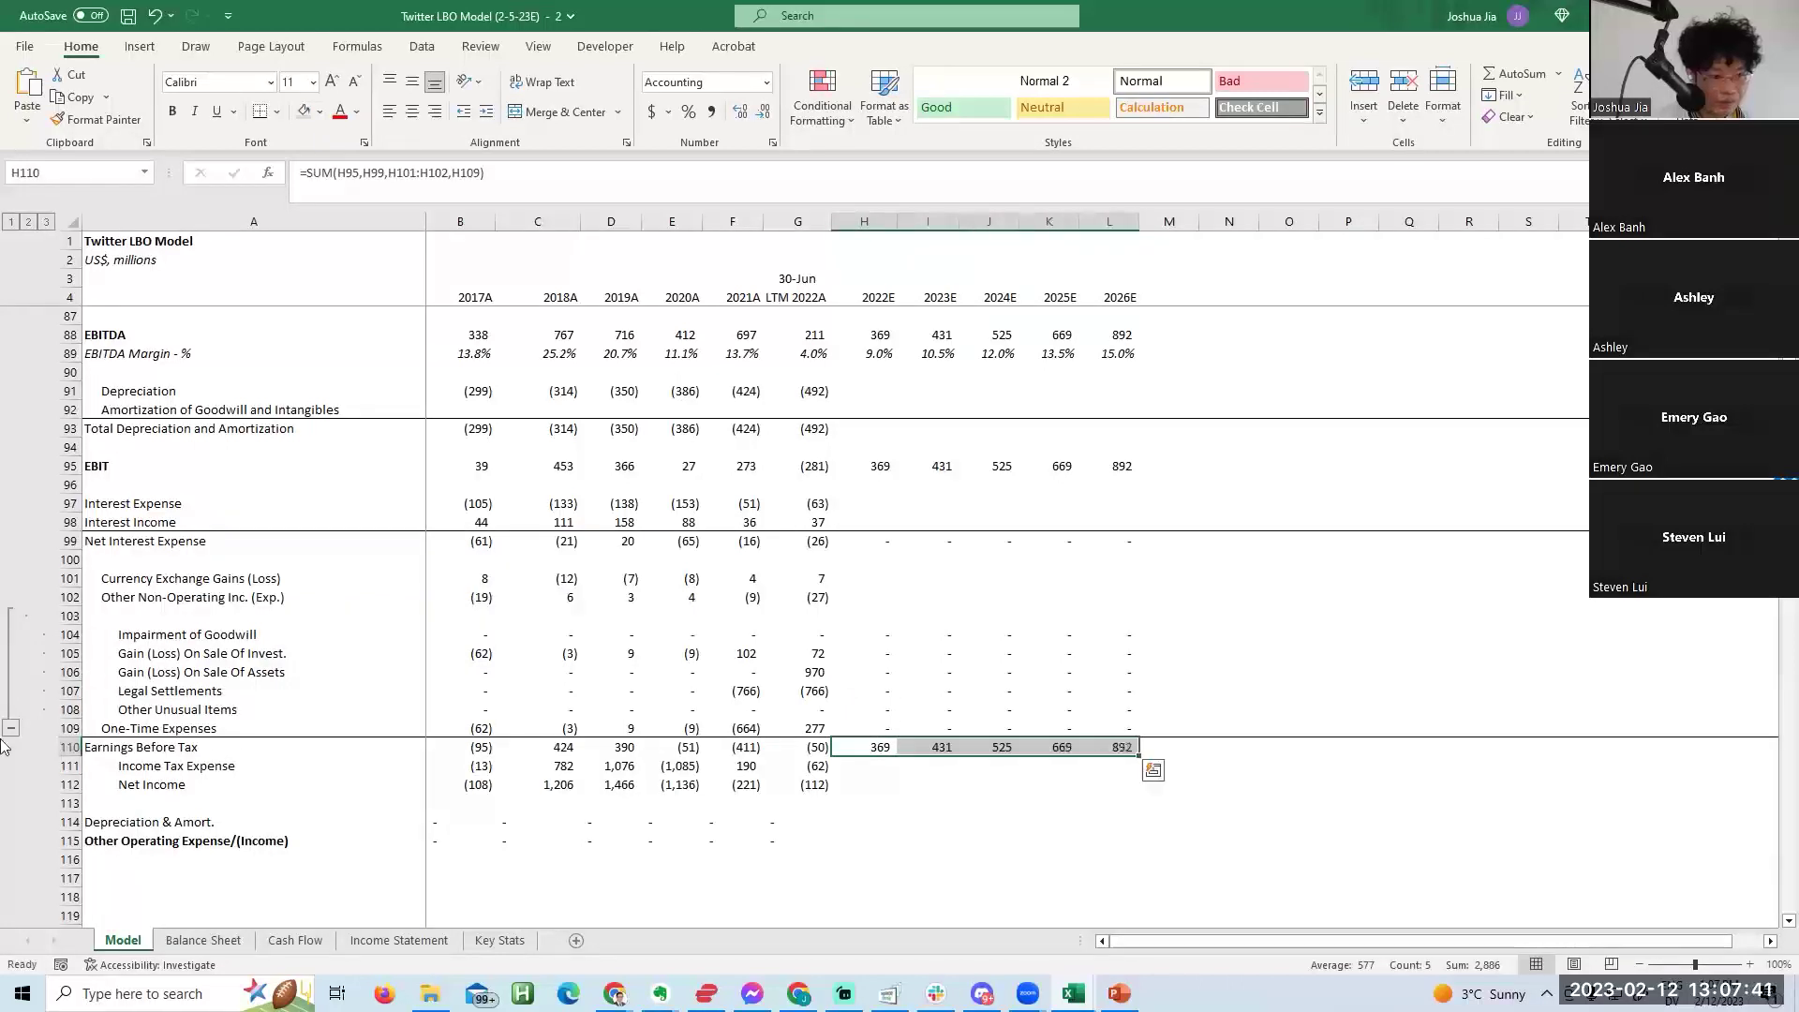
{"action": "left_click", "coordinate": [9, 729]}
{"action": "key", "text": "Down"}
{"action": "key", "text": "Left"}
{"action": "key", "text": "shift+Right"}
{"action": "key", "text": "shift+Right"}
{"action": "key", "text": "shift+Right"}
{"action": "key", "text": "shift+Right"}
{"action": "key", "text": "shift+Right"}
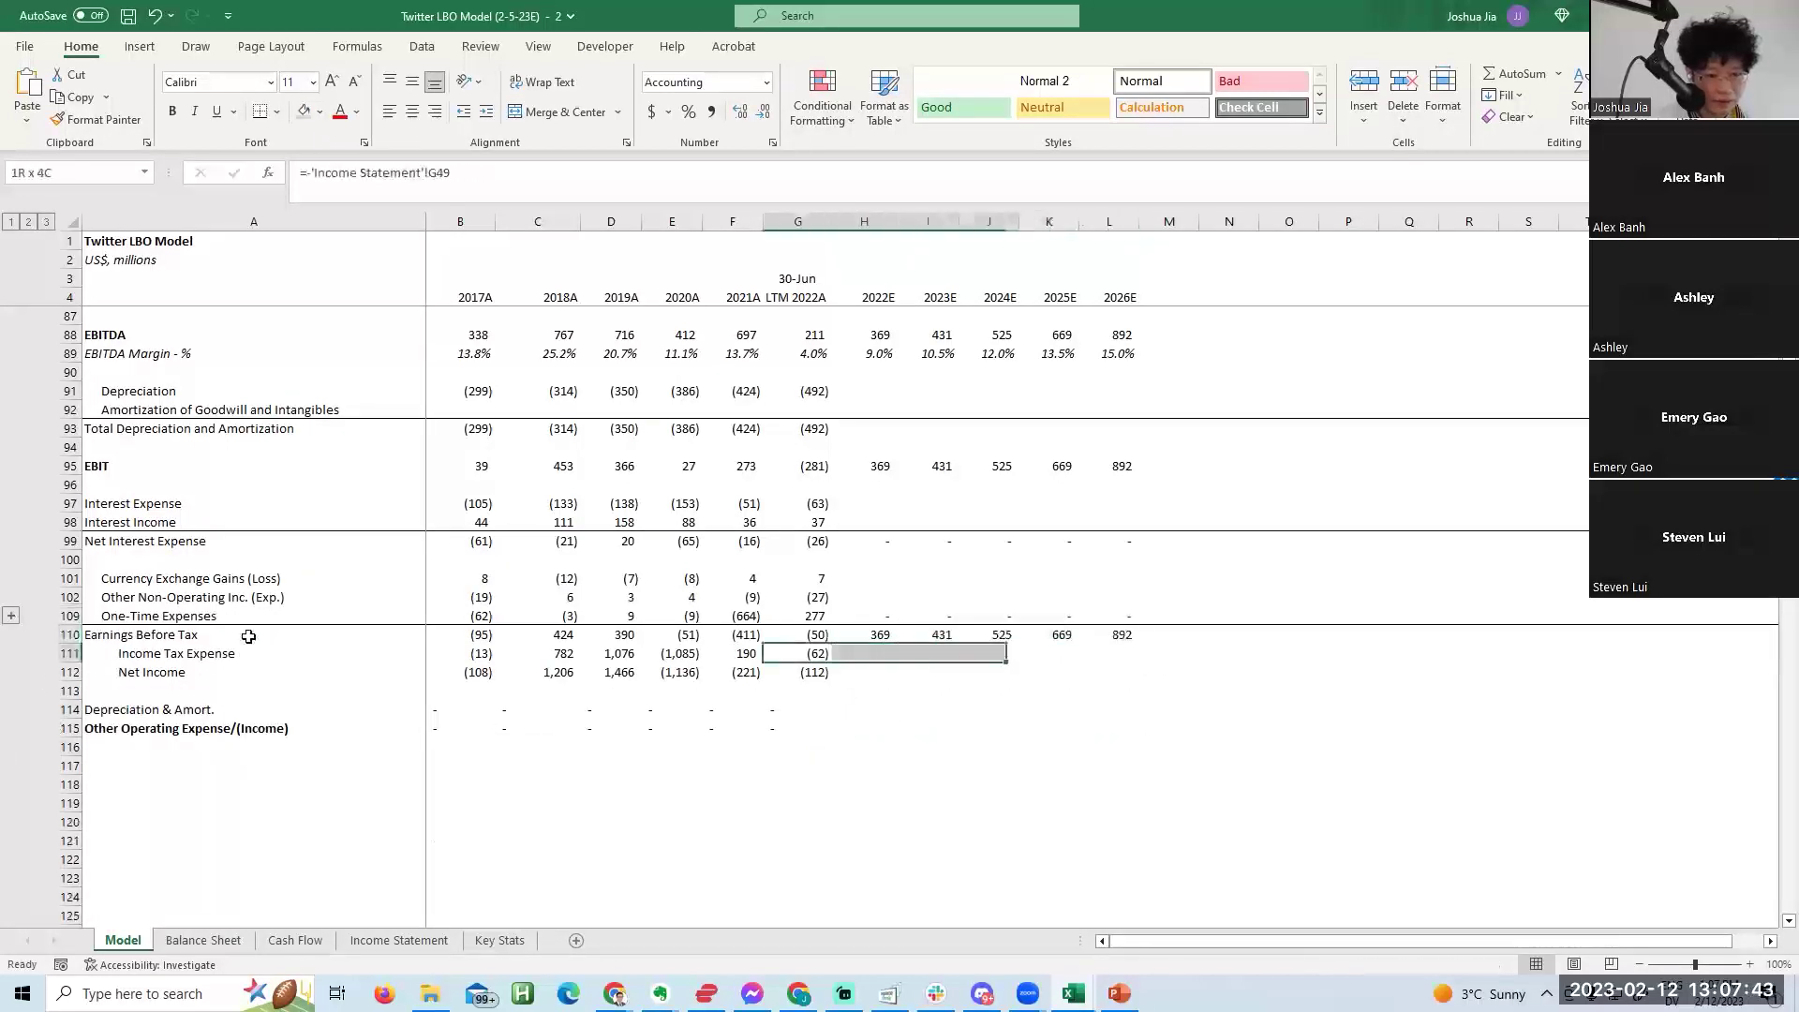
Fill the LTM 2022A Net Income formula across the forecast years through 2026E.
{"action": "key", "text": "Down"}
{"action": "key", "text": "shift+Right"}
{"action": "key", "text": "shift+Right"}
{"action": "key", "text": "shift+Right"}
{"action": "key", "text": "shift+Right"}
{"action": "key", "text": "shift+Right"}
{"action": "key", "text": "ctrl+r"}
{"action": "key", "text": "Up"}
{"action": "key", "text": "Down"}
Insert a blank row between Income Tax Expense and Net Income.
{"action": "key", "text": "Home"}
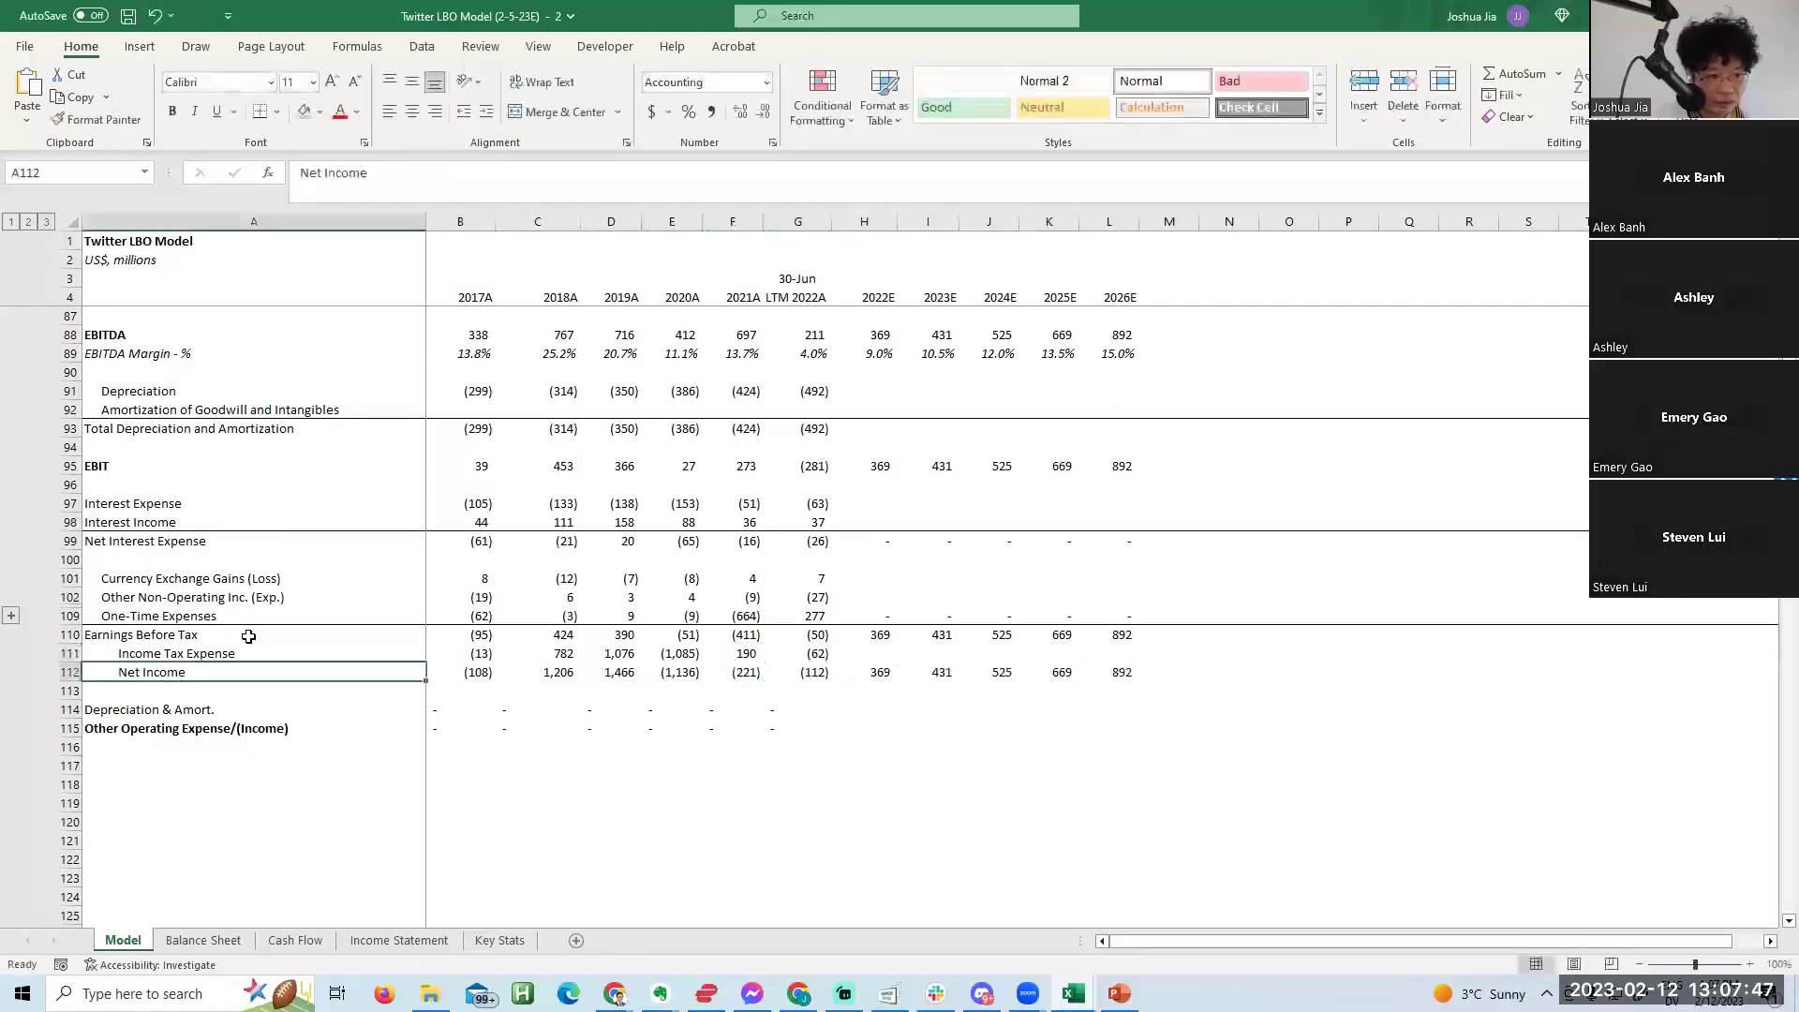
{"action": "key", "text": "Down"}
{"action": "key", "text": "Up"}
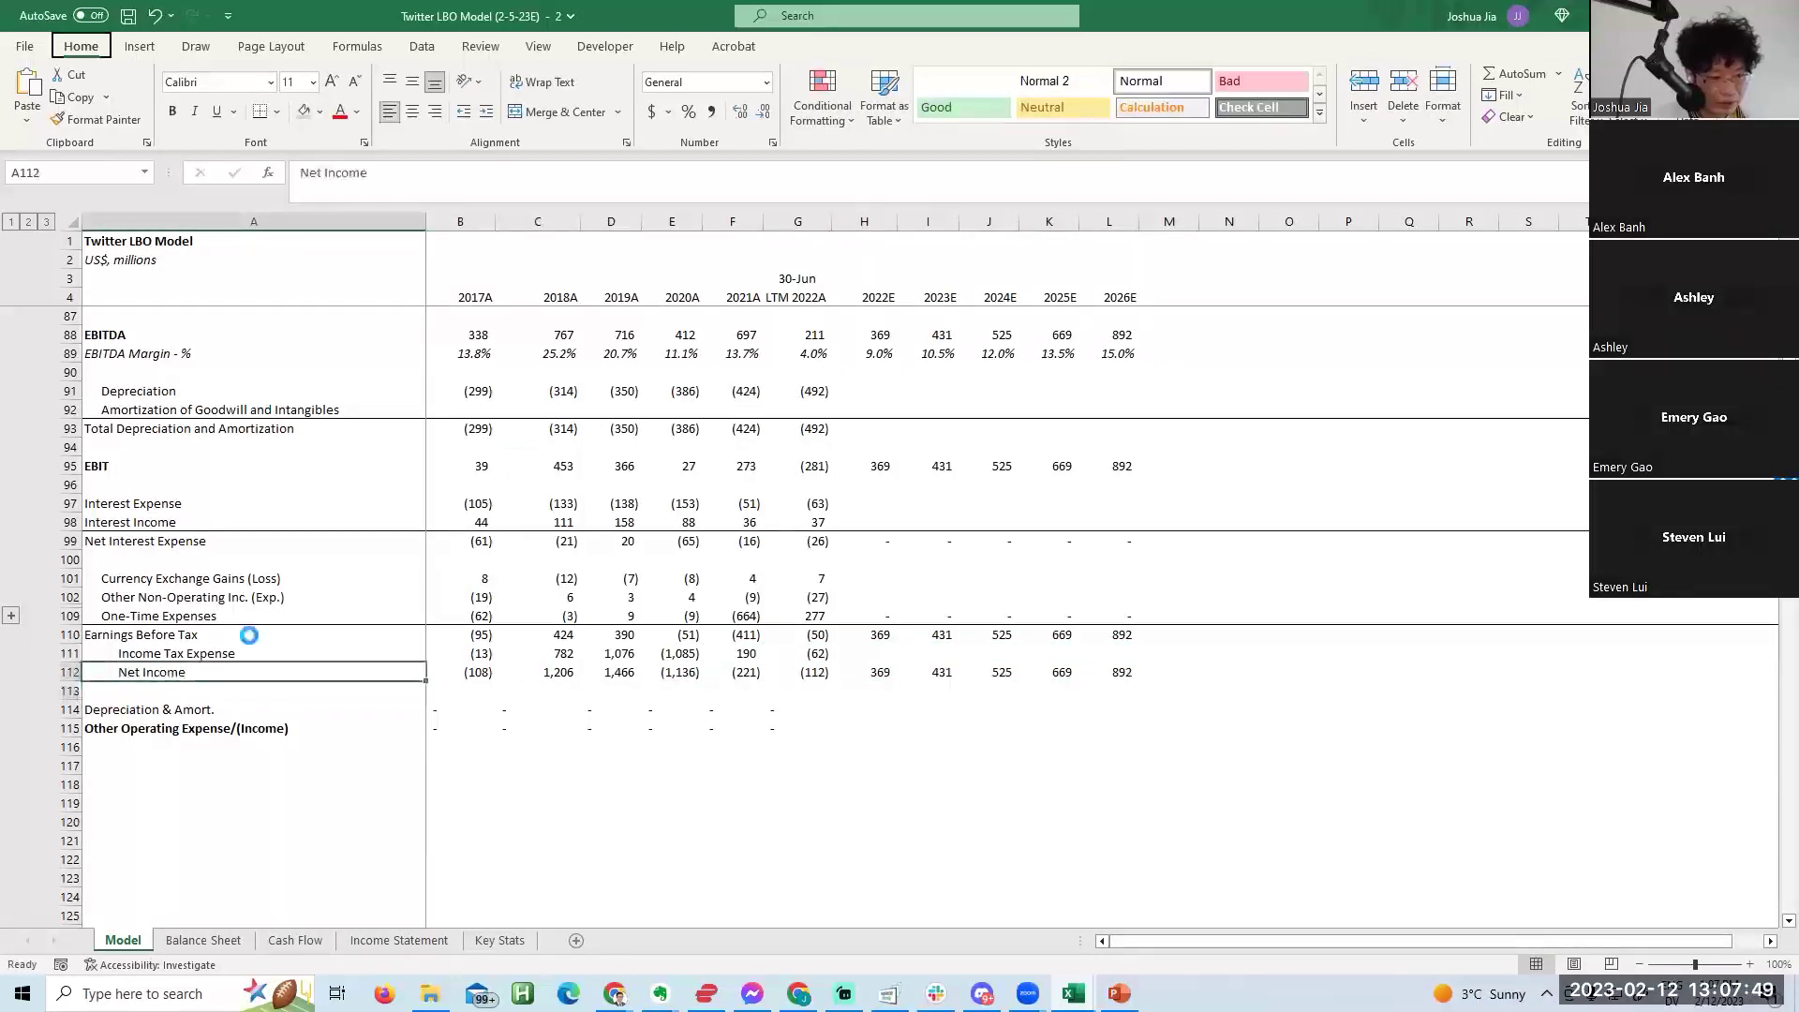
{"action": "key", "text": "alt+h"}
{"action": "key", "text": "i"}
{"action": "key", "text": "r"}
{"action": "key", "text": "Up"}
{"action": "key", "text": "Down"}
Label the new row 112 in column A as "Income Tax Rate - %".
{"action": "type", "text": "EFfect"}
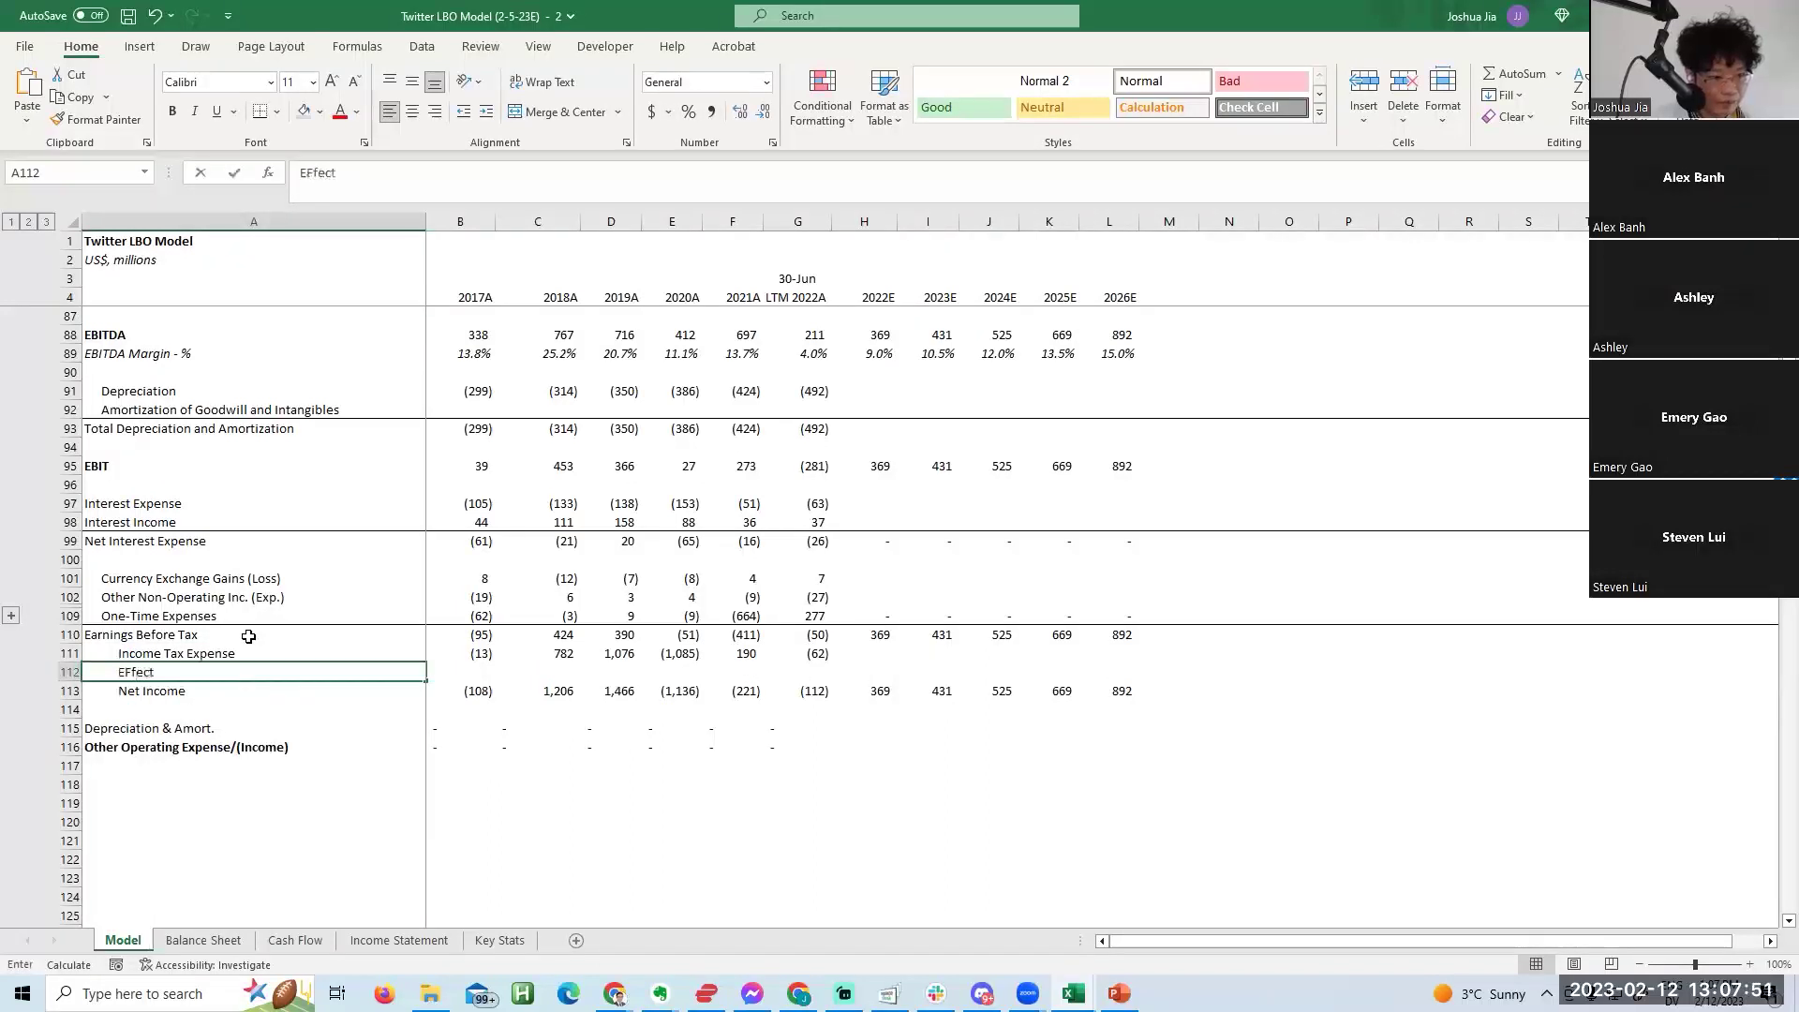
{"action": "key", "text": "BackSpace"}
{"action": "key", "text": "BackSpace"}
{"action": "key", "text": "BackSpace"}
{"action": "key", "text": "BackSpace"}
{"action": "key", "text": "BackSpace"}
{"action": "key", "text": "BackSpace"}
{"action": "type", "text": "Income Tax Rate - %"}
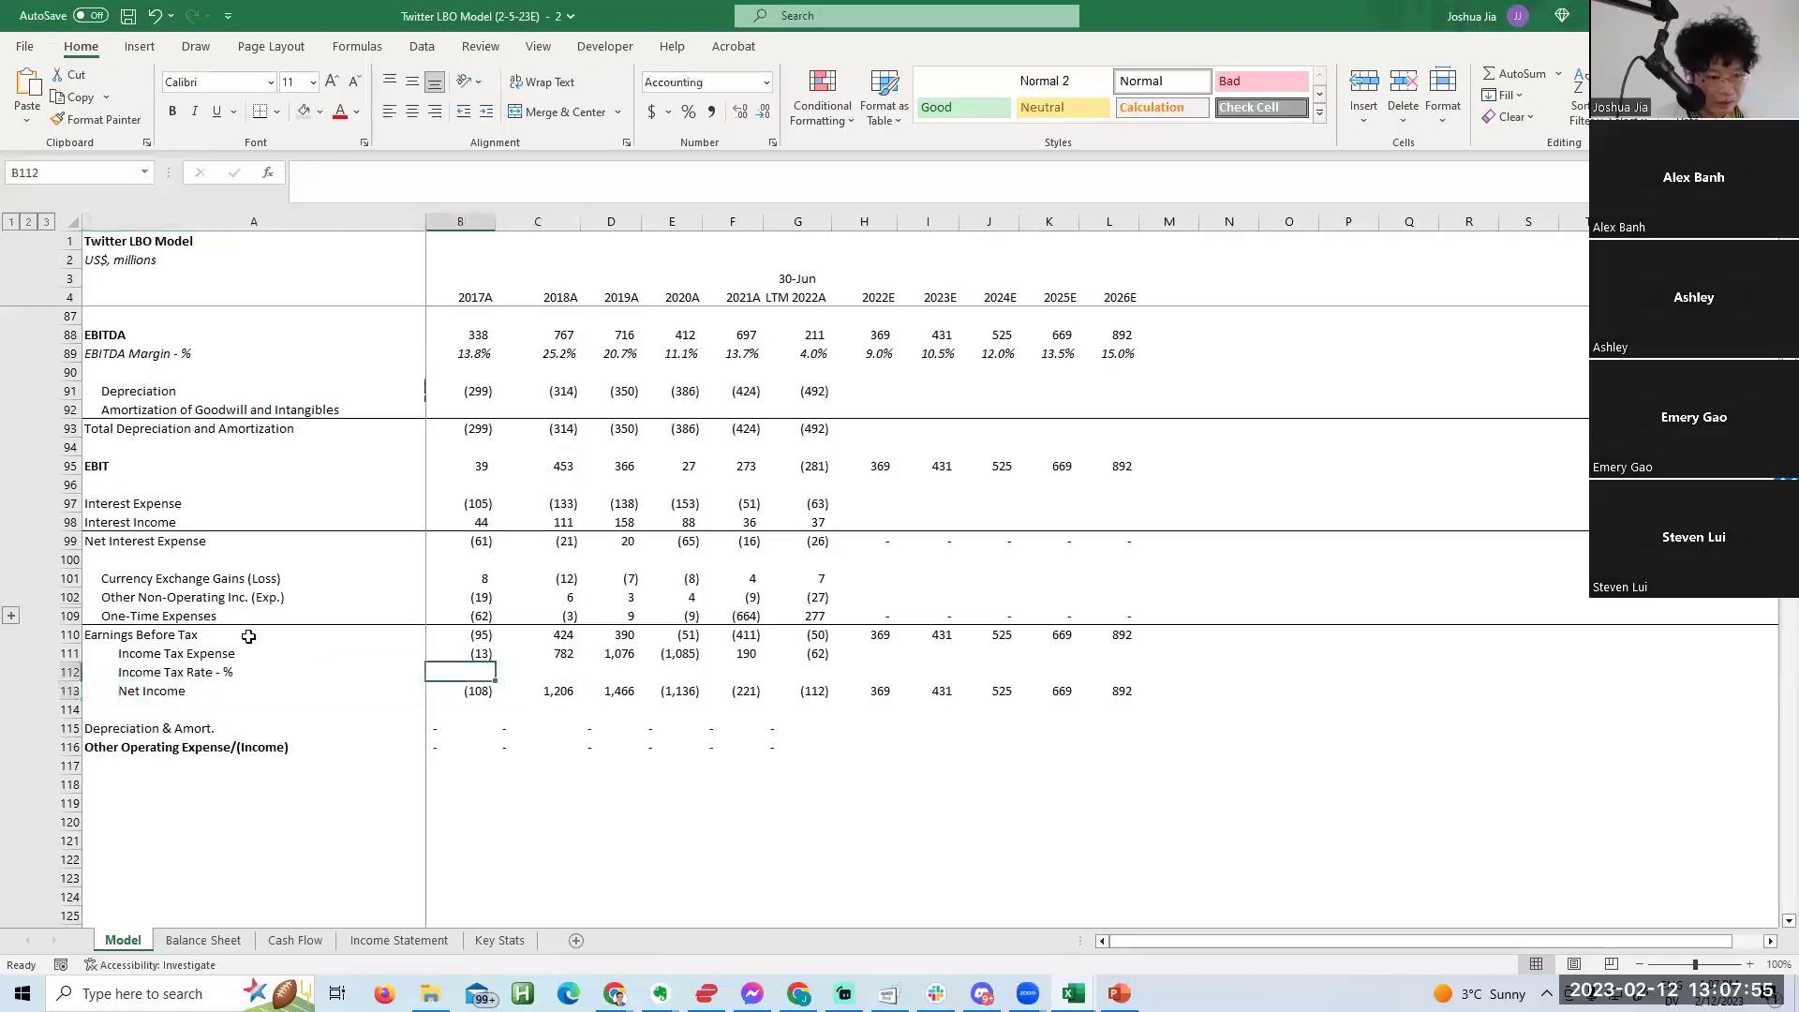
Calculate the 2017A income tax rate in B112 as =-B111/B110, formatted as a percentage with one decimal place.
{"action": "type", "text": "-"}
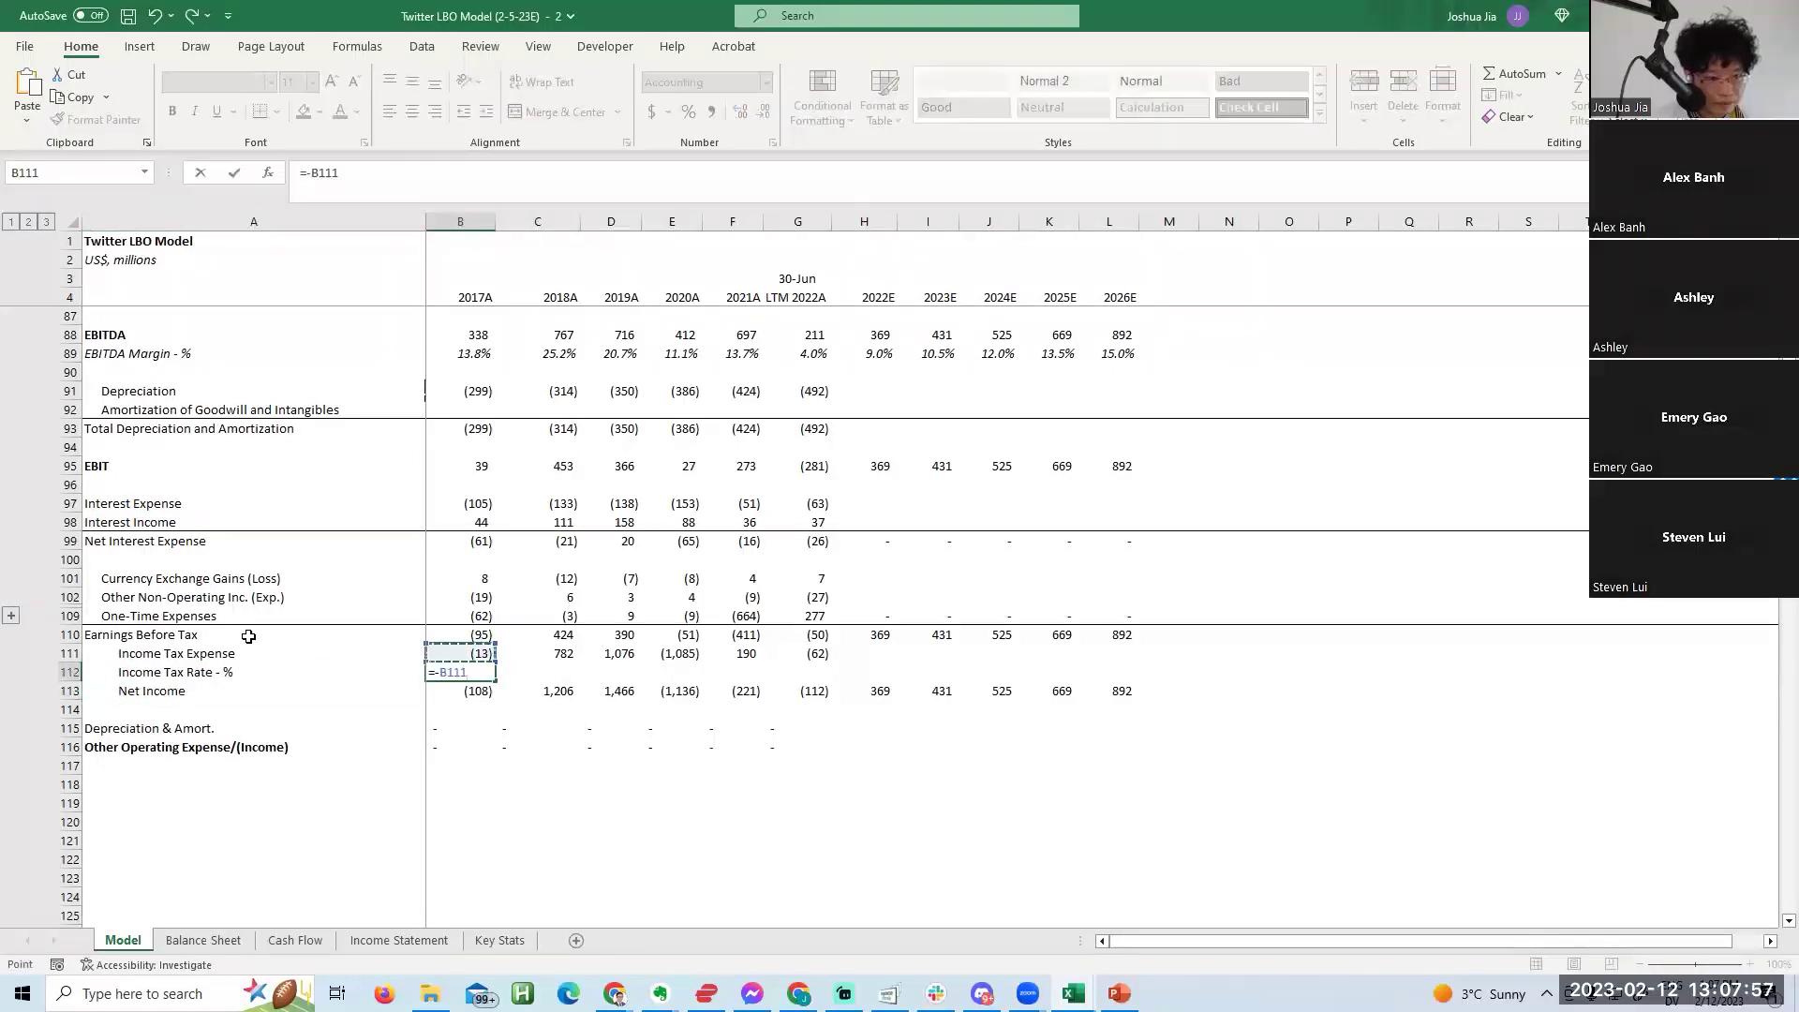
{"action": "key", "text": "Up"}
{"action": "key", "text": "ctrl+Return"}
{"action": "key", "text": "ctrl+shift+5"}
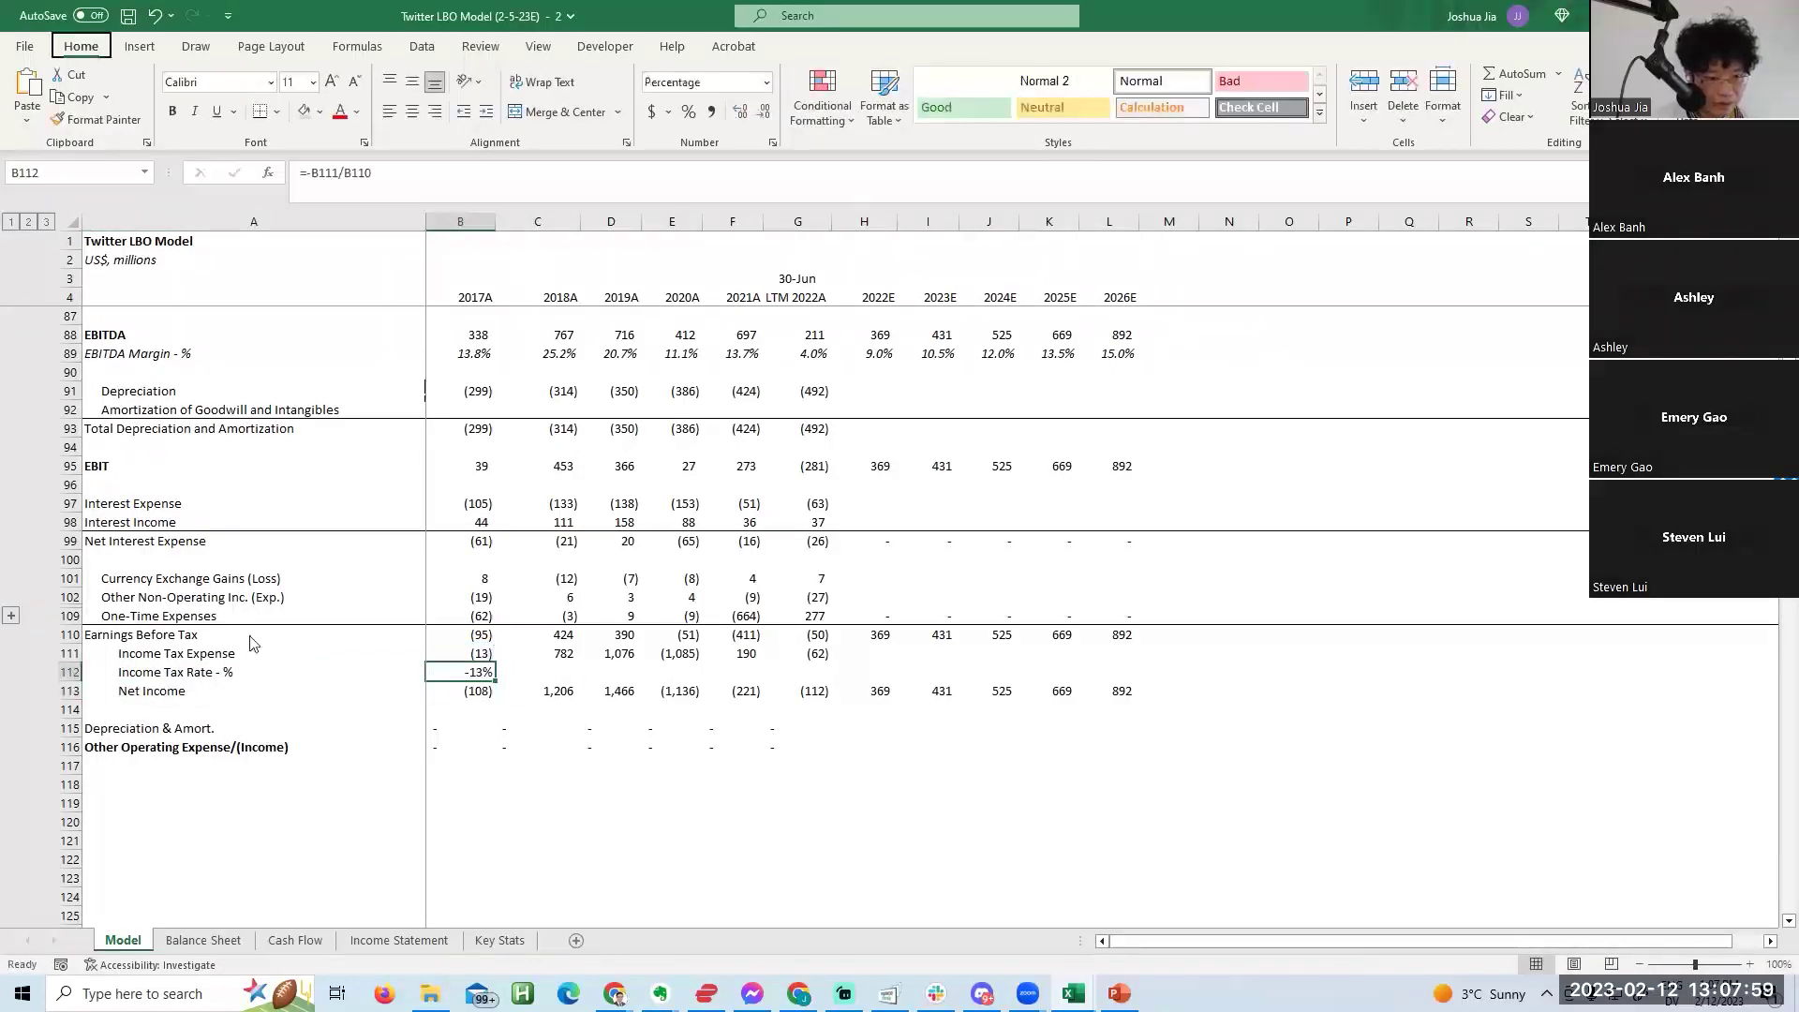
{"action": "key", "text": "alt+h"}
{"action": "key", "text": "0"}
Fill the 2017A Income Tax Rate formula across the historical columns through LTM 2022A.
{"action": "key", "text": "shift+Right"}
{"action": "key", "text": "shift+Right"}
{"action": "key", "text": "shift+Right"}
{"action": "key", "text": "shift+Right"}
{"action": "key", "text": "shift+Right"}
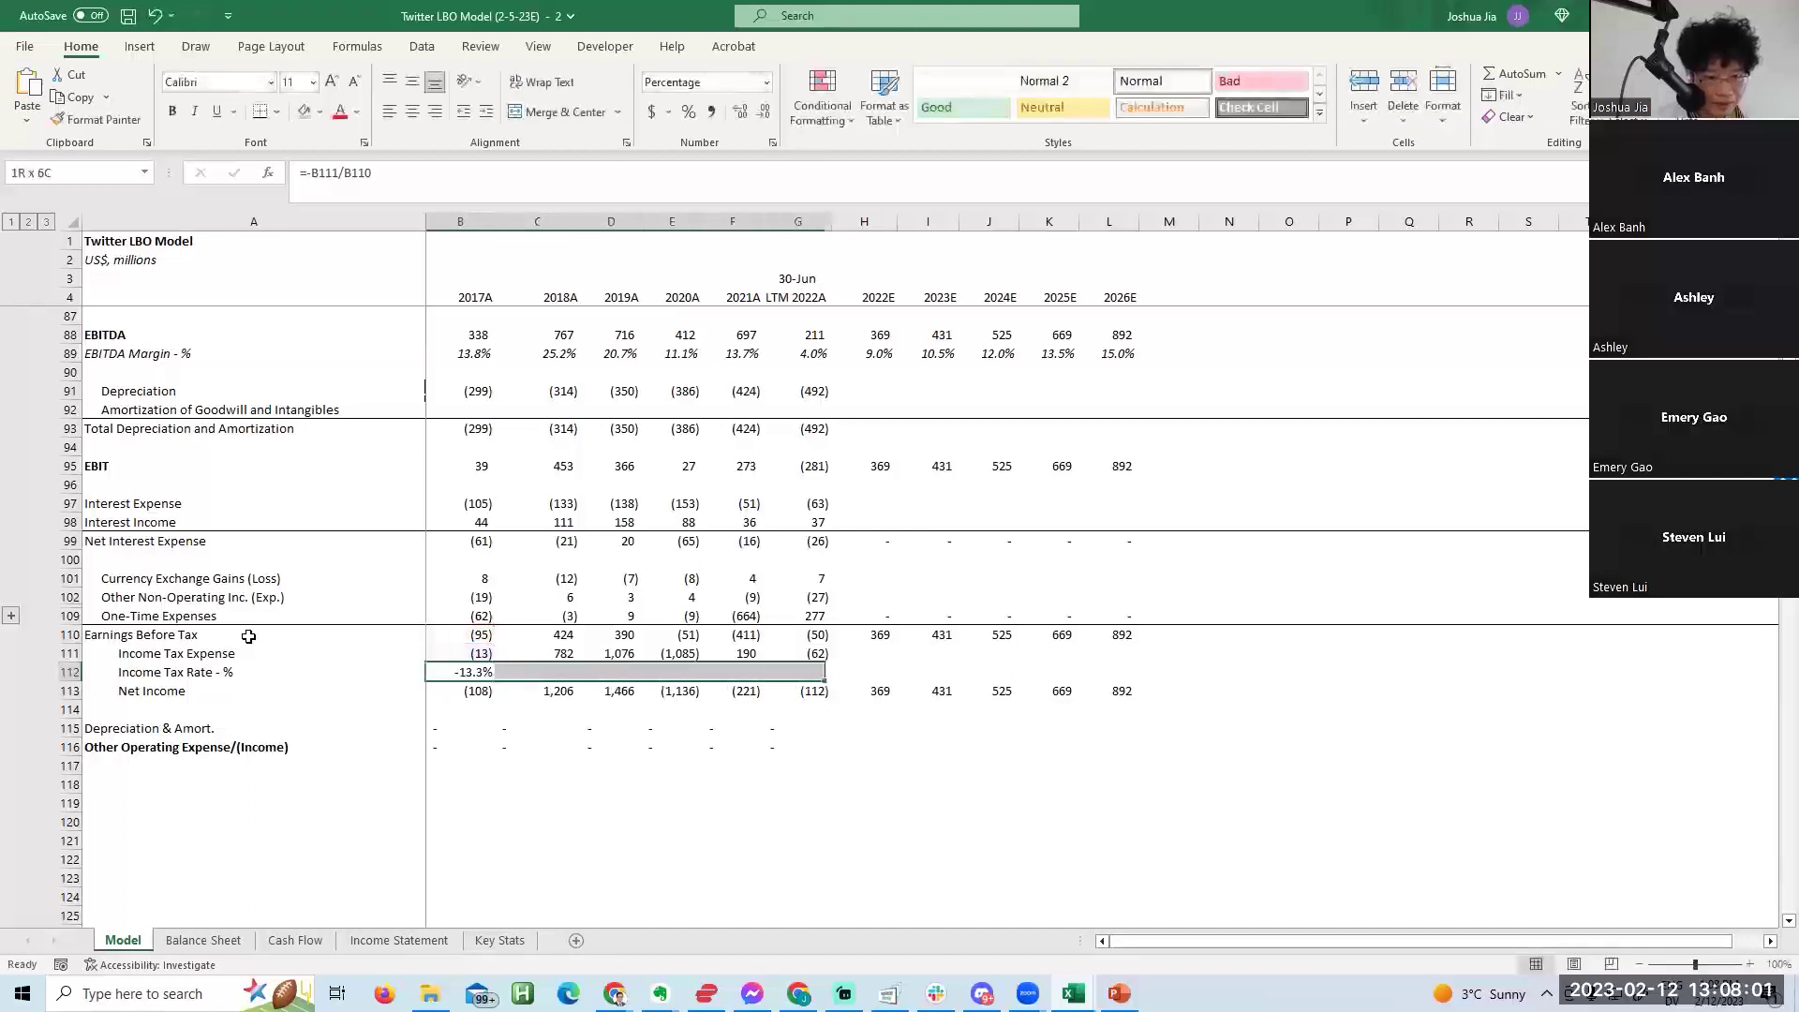
{"action": "key", "text": "ctrl+r"}
Examine the historical Income Tax Rate formulas against the Income Tax Expense and Earnings Before Tax figures.
{"action": "key", "text": "Right"}
{"action": "key", "text": "Right"}
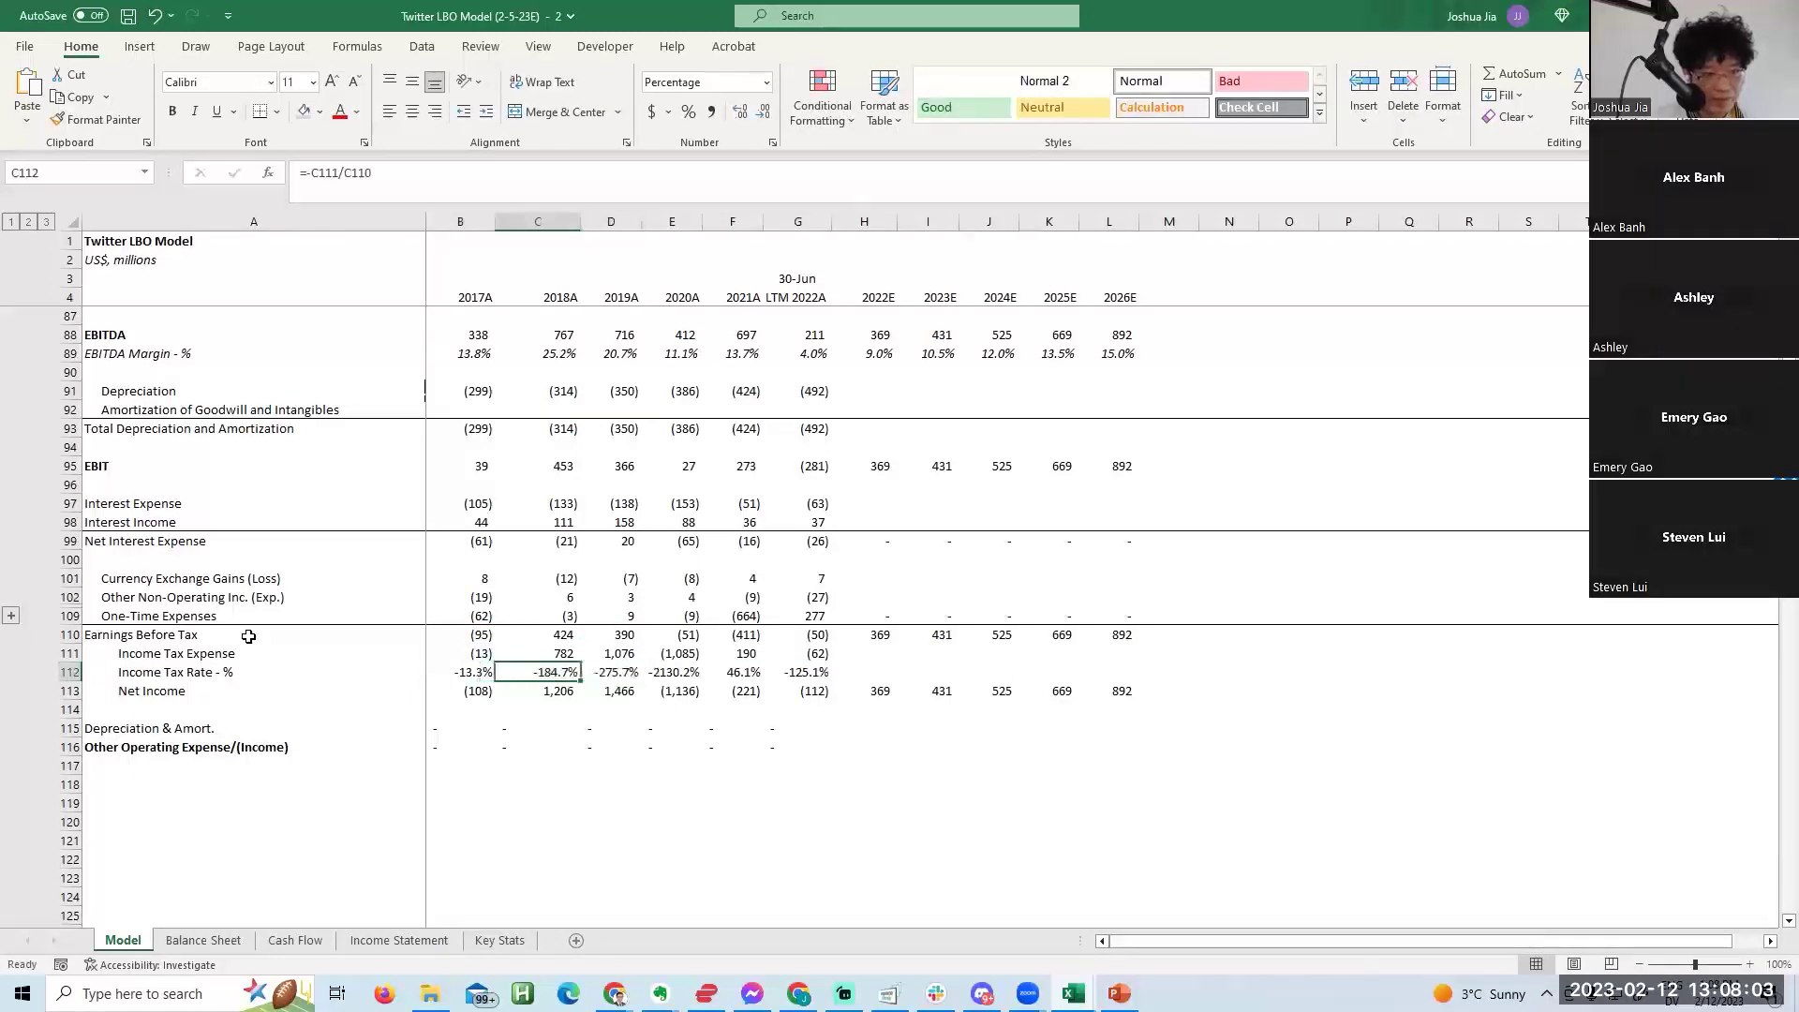
{"action": "key", "text": "Right"}
{"action": "key", "text": "Right"}
{"action": "key", "text": "Right"}
{"action": "key", "text": "Left"}
{"action": "key", "text": "Left"}
{"action": "key", "text": "Left"}
{"action": "key", "text": "Left"}
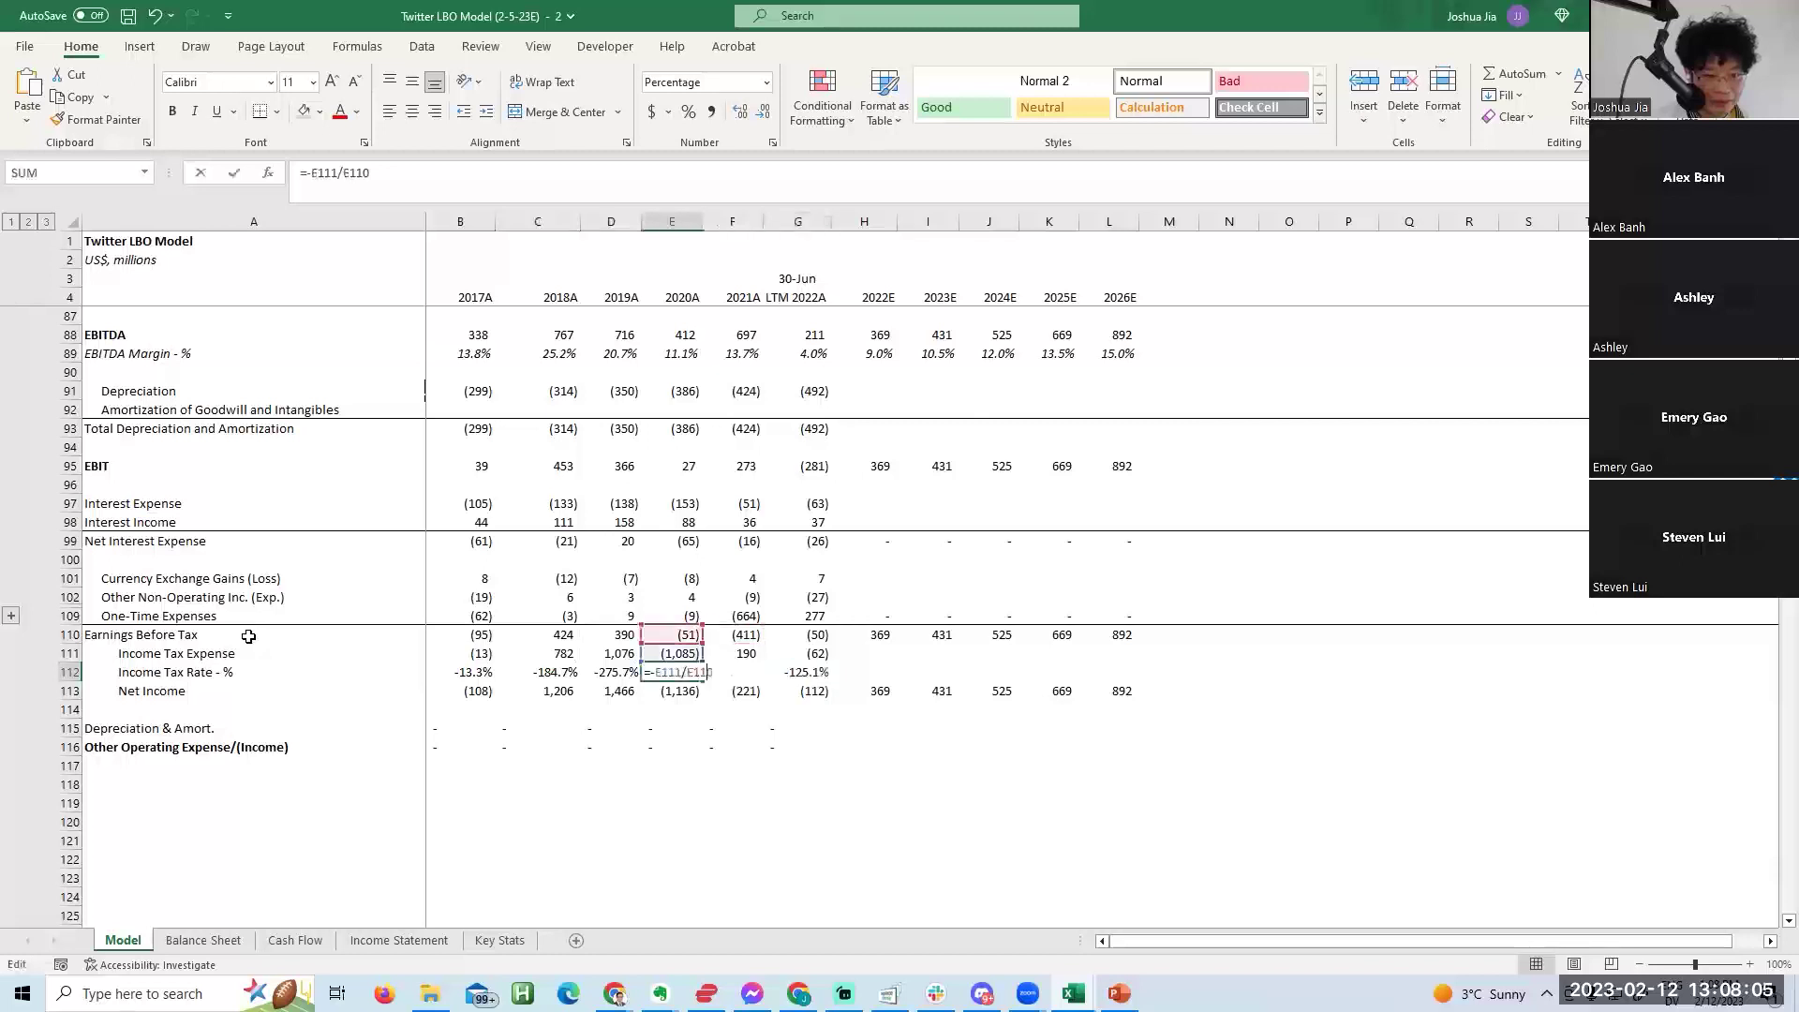
{"action": "key", "text": "Up"}
{"action": "key", "text": "Right"}
{"action": "key", "text": "Right"}
{"action": "key", "text": "Right"}
{"action": "key", "text": "Left"}
{"action": "key", "text": "Down"}
{"action": "key", "text": "Up"}
{"action": "key", "text": "Right"}
{"action": "key", "text": "Right"}
{"action": "key", "text": "Down"}
{"action": "key", "text": "F2"}
{"action": "key", "text": "Escape"}
{"action": "key", "text": "Up"}
{"action": "key", "text": "Left"}
{"action": "key", "text": "Left"}
{"action": "key", "text": "Left"}
{"action": "key", "text": "Left"}
{"action": "key", "text": "Left"}
{"action": "key", "text": "Right"}
{"action": "key", "text": "Right"}
{"action": "key", "text": "Right"}
{"action": "key", "text": "Down"}
{"action": "key", "text": "Right"}
{"action": "key", "text": "Right"}
{"action": "key", "text": "Right"}
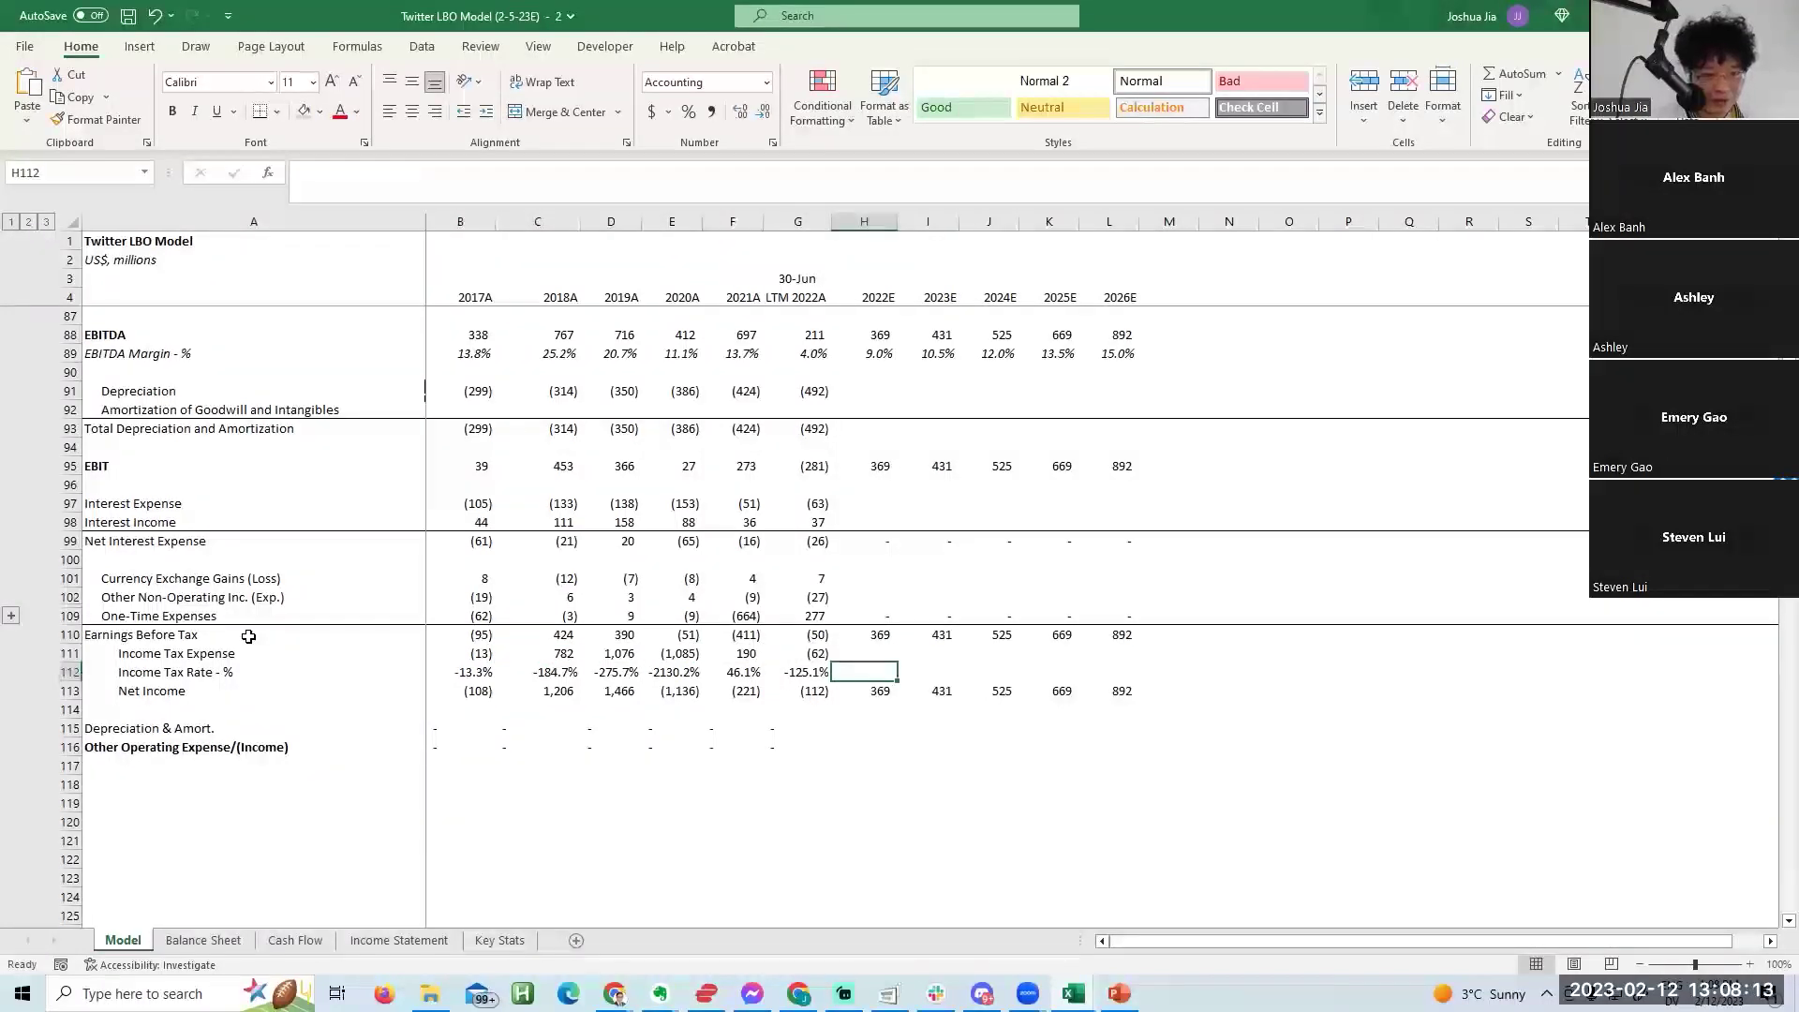
Look over the debt financing assumptions higher in the model and return to the 2022E Income Tax Rate cell.
{"action": "key", "text": "Page_Up"}
{"action": "key", "text": "Page_Up"}
{"action": "key", "text": "Page_Up"}
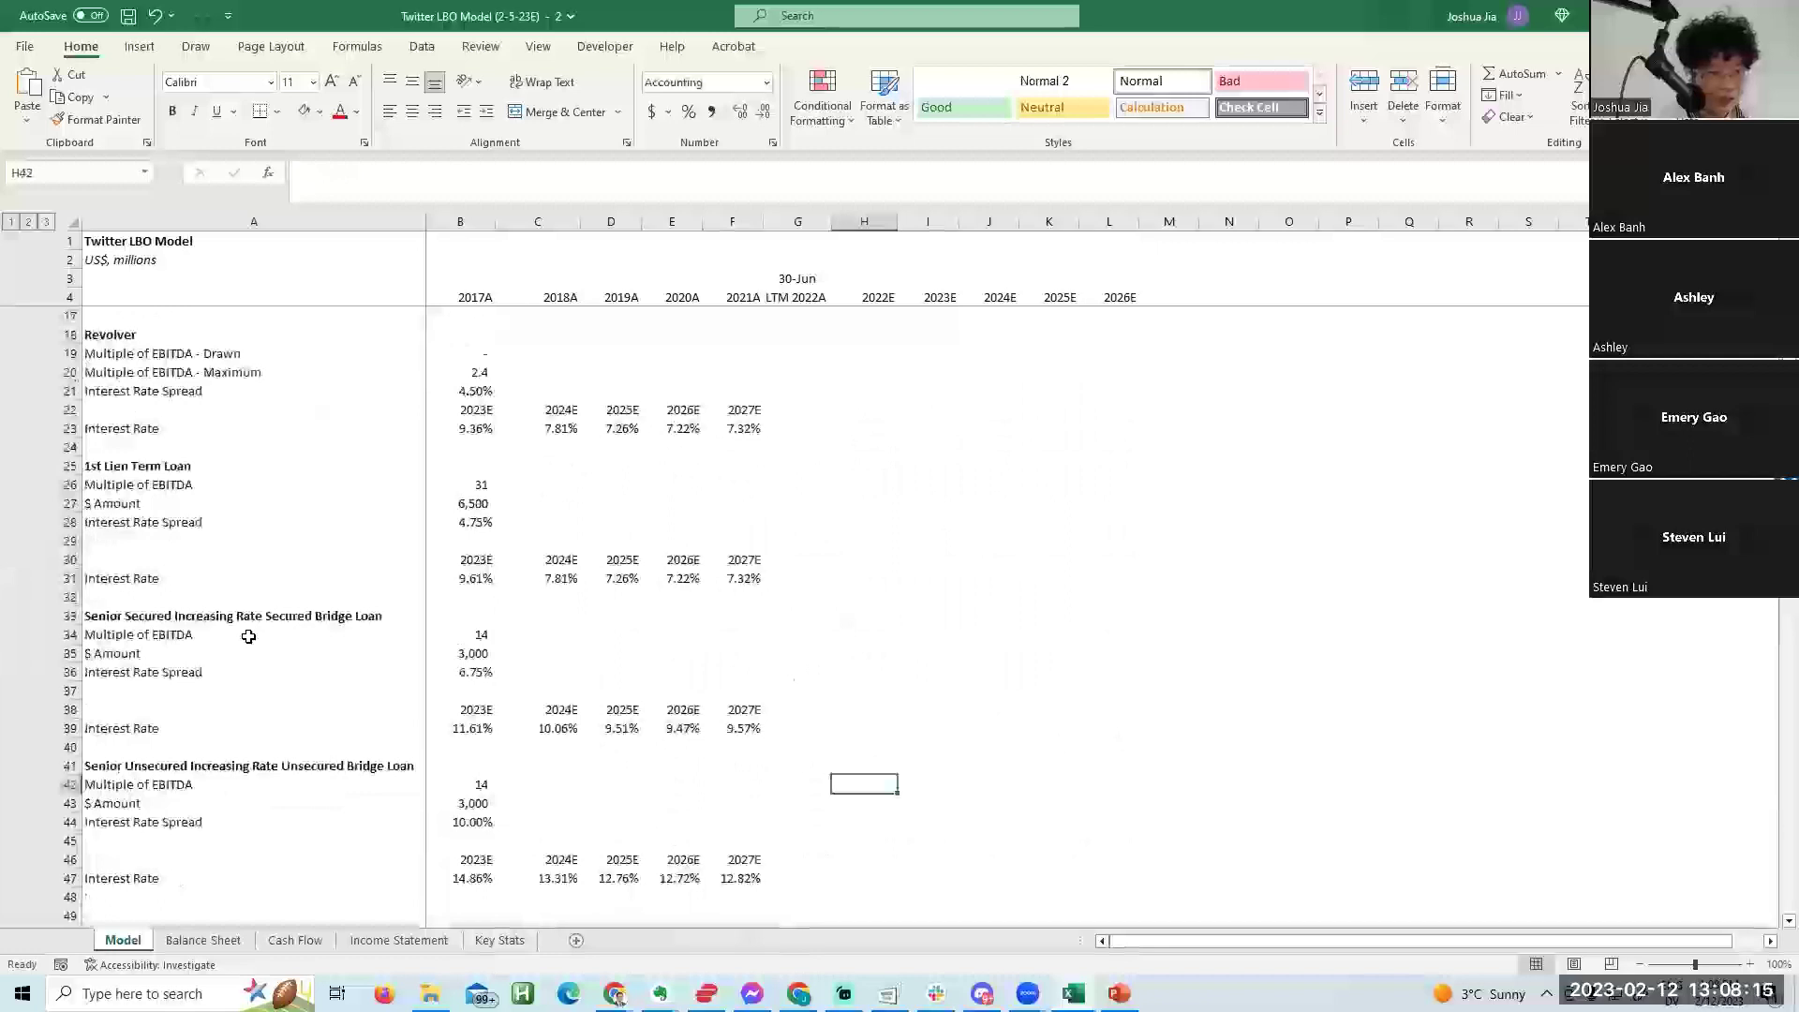
{"action": "key", "text": "Page_Down"}
{"action": "key", "text": "Page_Down"}
{"action": "key", "text": "Page_Down"}
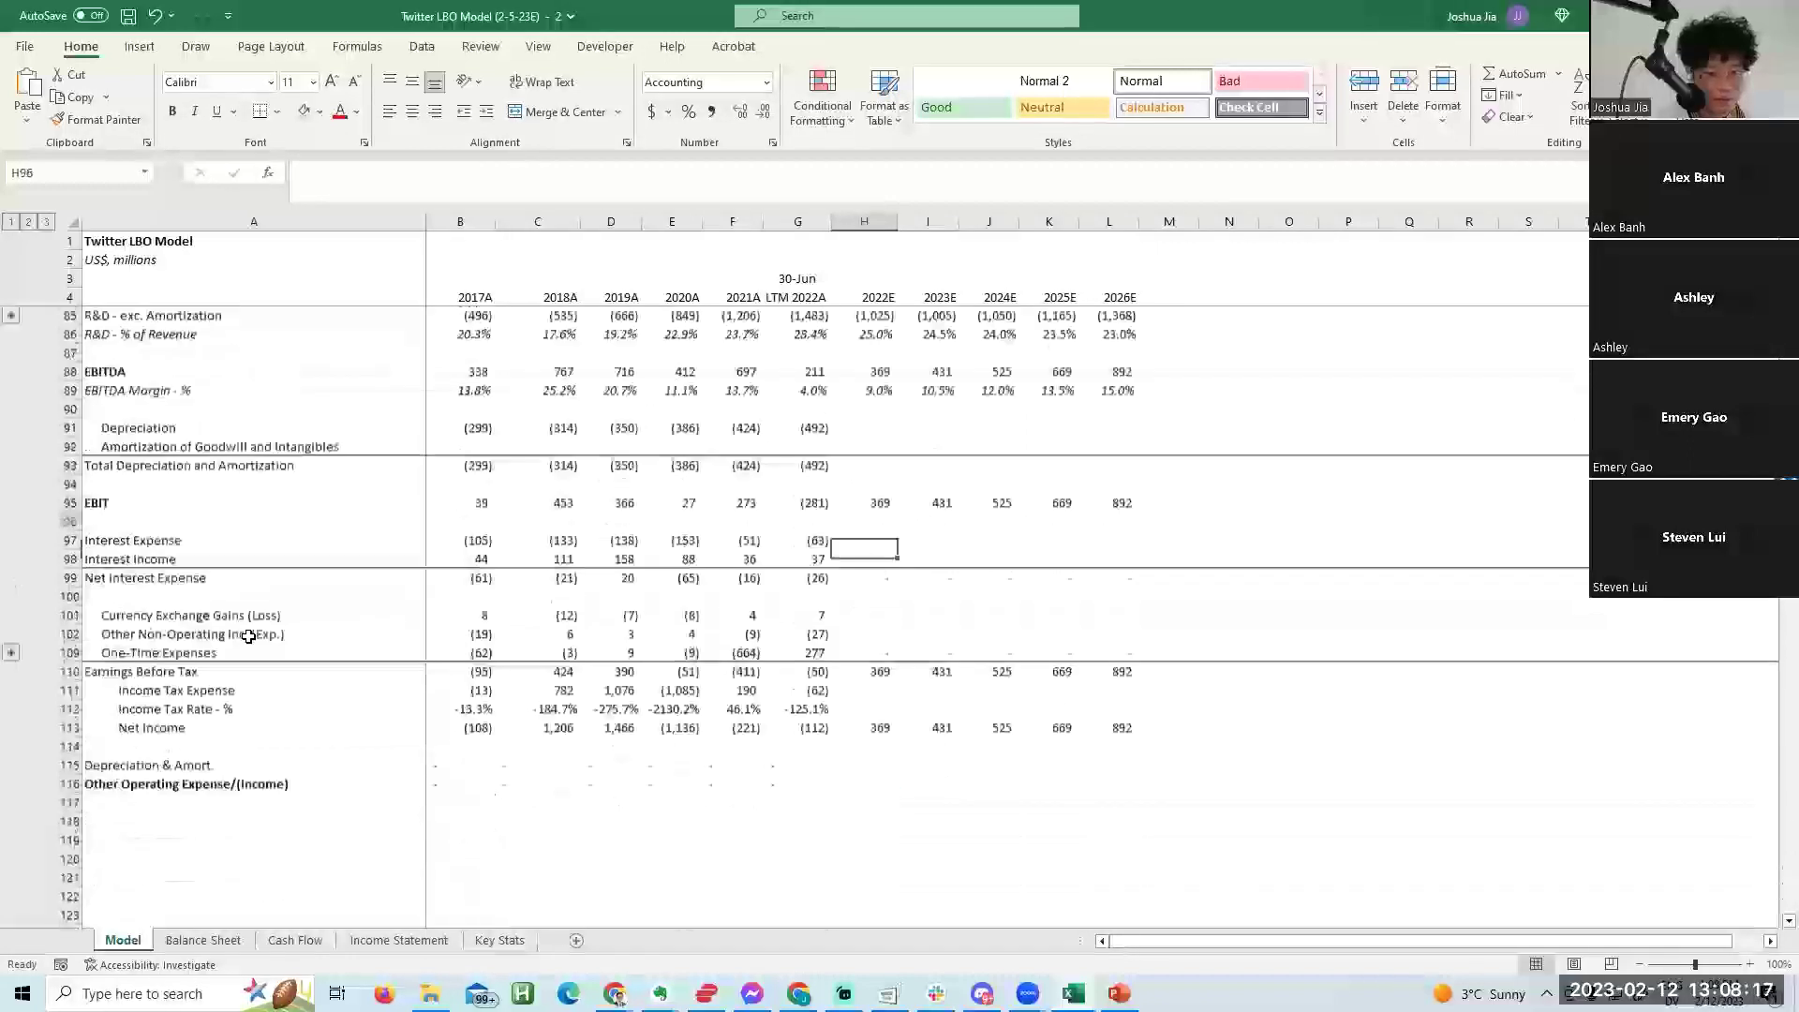
{"action": "key", "text": "Down"}
{"action": "key", "text": "Down"}
{"action": "key", "text": "Down"}
{"action": "key", "text": "Down"}
{"action": "key", "text": "Down"}
{"action": "key", "text": "Down"}
{"action": "key", "text": "Down"}
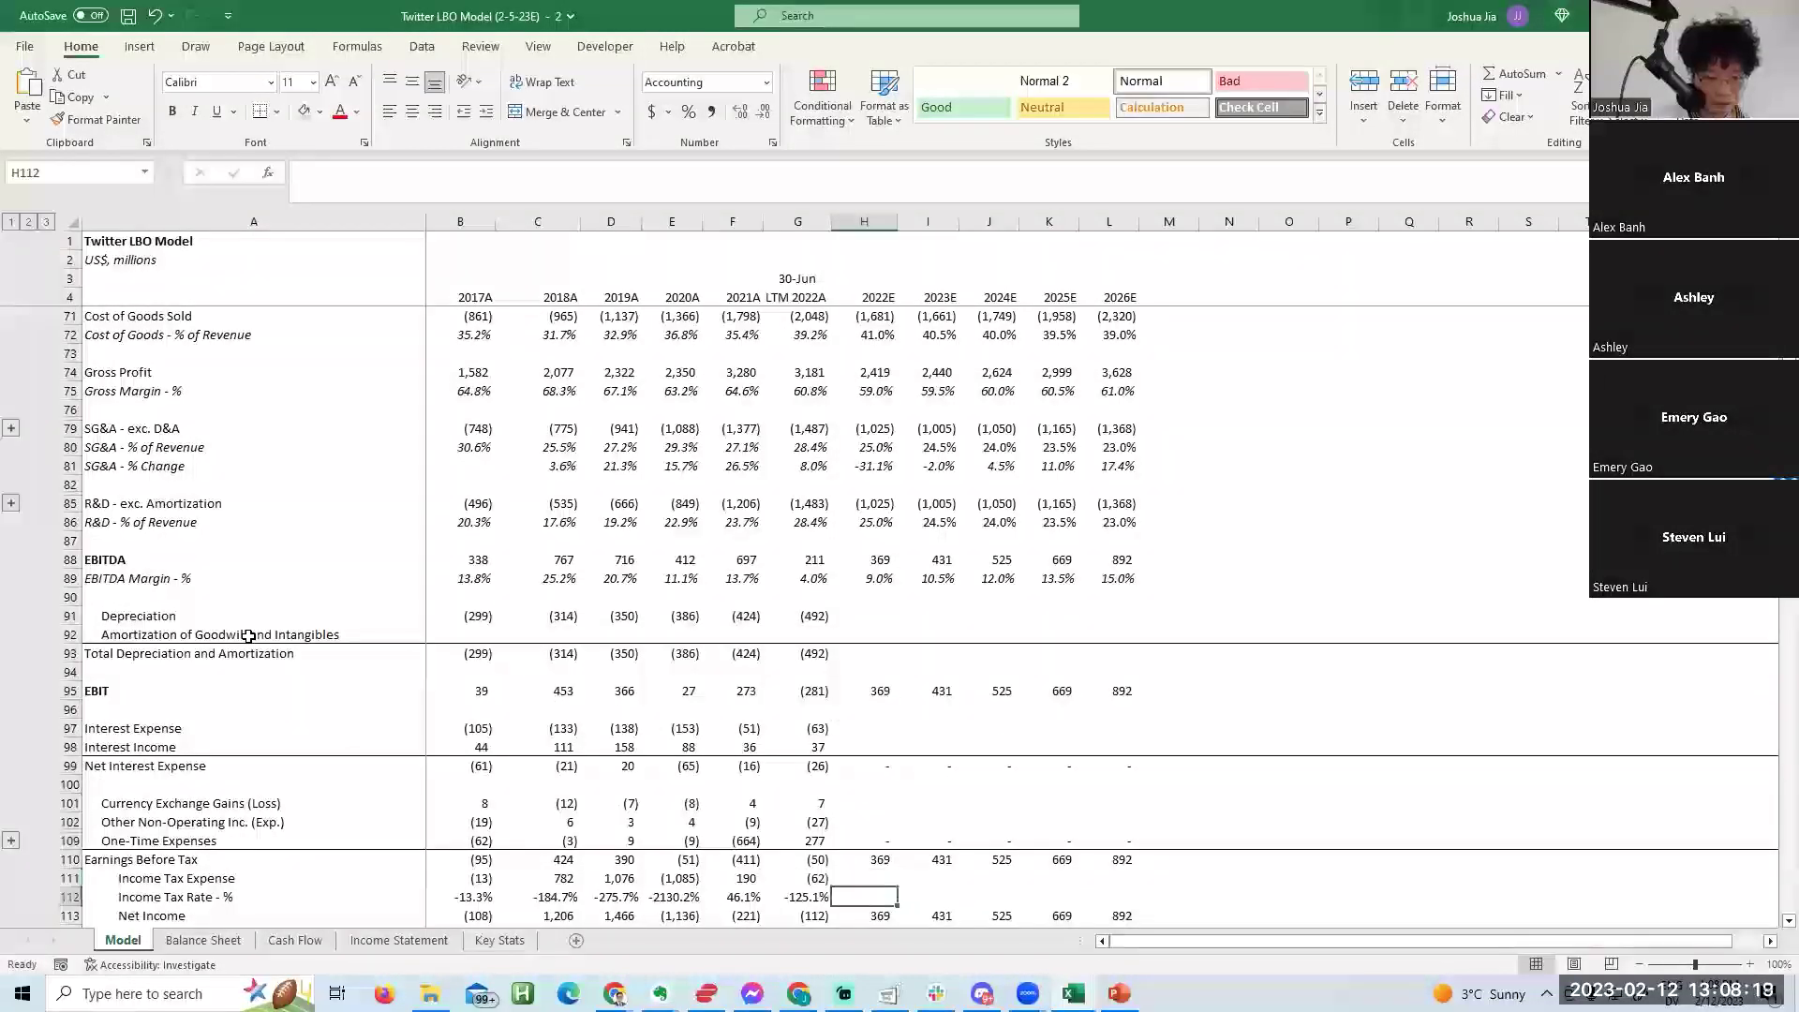
Set the 2022E income tax rate to 26% and link each year from 2023E through 2026E to the prior year's rate.
{"action": "type", "text": "26%"}
{"action": "key", "text": "Tab"}
{"action": "type", "text": "="}
{"action": "key", "text": "Left"}
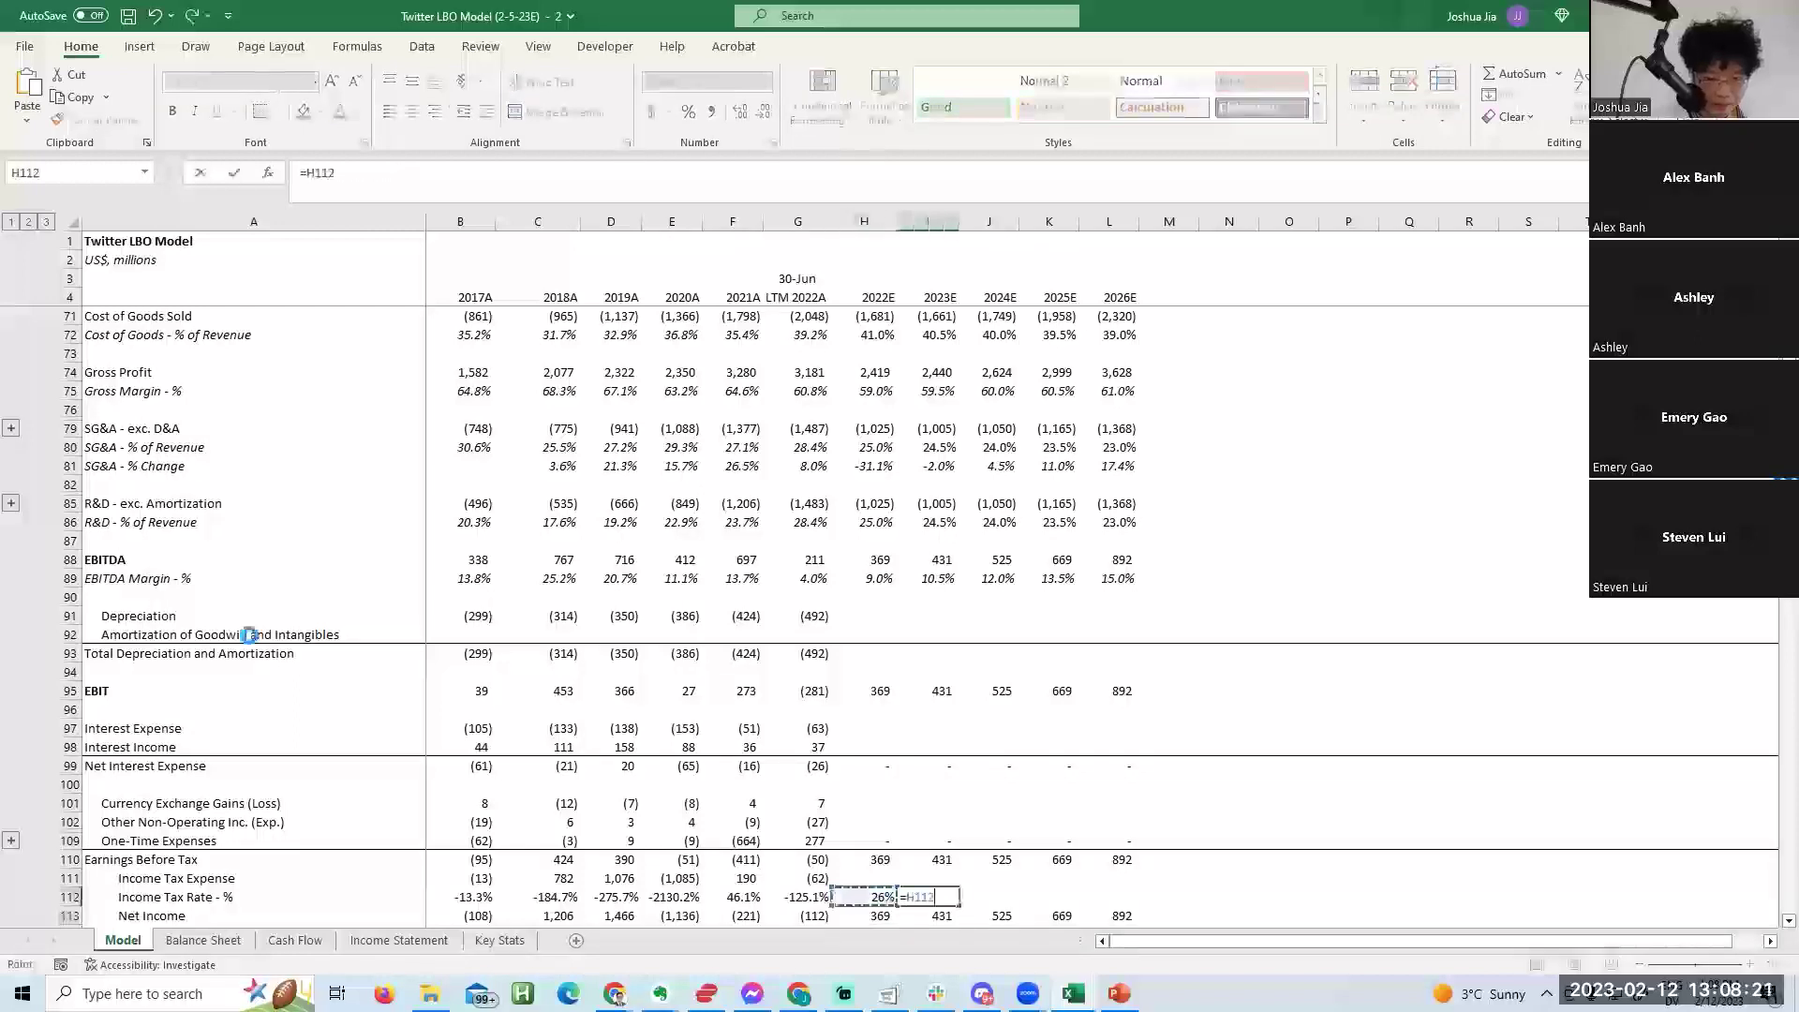
{"action": "key", "text": "ctrl+Return"}
{"action": "key", "text": "shift+Right"}
{"action": "key", "text": "shift+Right"}
{"action": "key", "text": "ctrl+r"}
Format the 2022E through 2026E income tax rates to show one decimal place.
{"action": "key", "text": "Left"}
{"action": "key", "text": "shift+Right"}
{"action": "key", "text": "shift+Right"}
{"action": "key", "text": "shift+Right"}
{"action": "key", "text": "shift+Right"}
{"action": "key", "text": "alt+h"}
{"action": "key", "text": "0"}
Calculate 2022E Income Tax Expense as =-H110*H112 and fill the formula through 2026E.
{"action": "key", "text": "Up"}
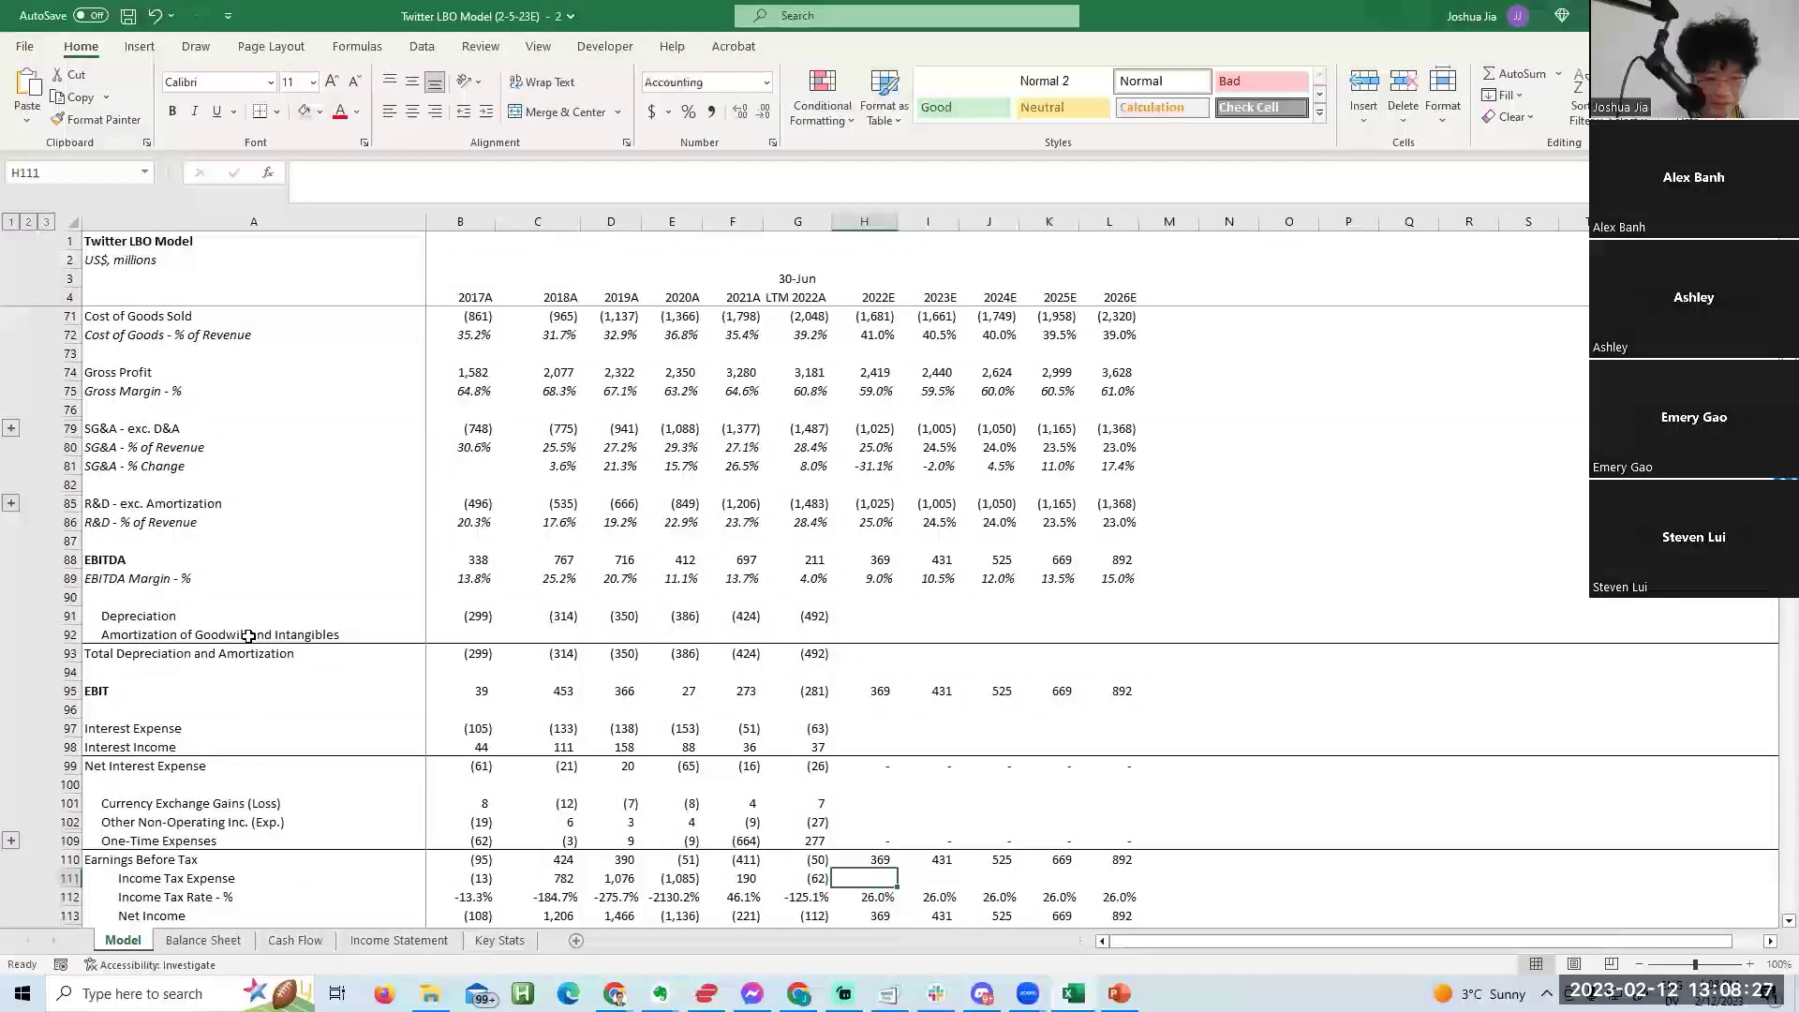
{"action": "type", "text": "=H110*H112"}
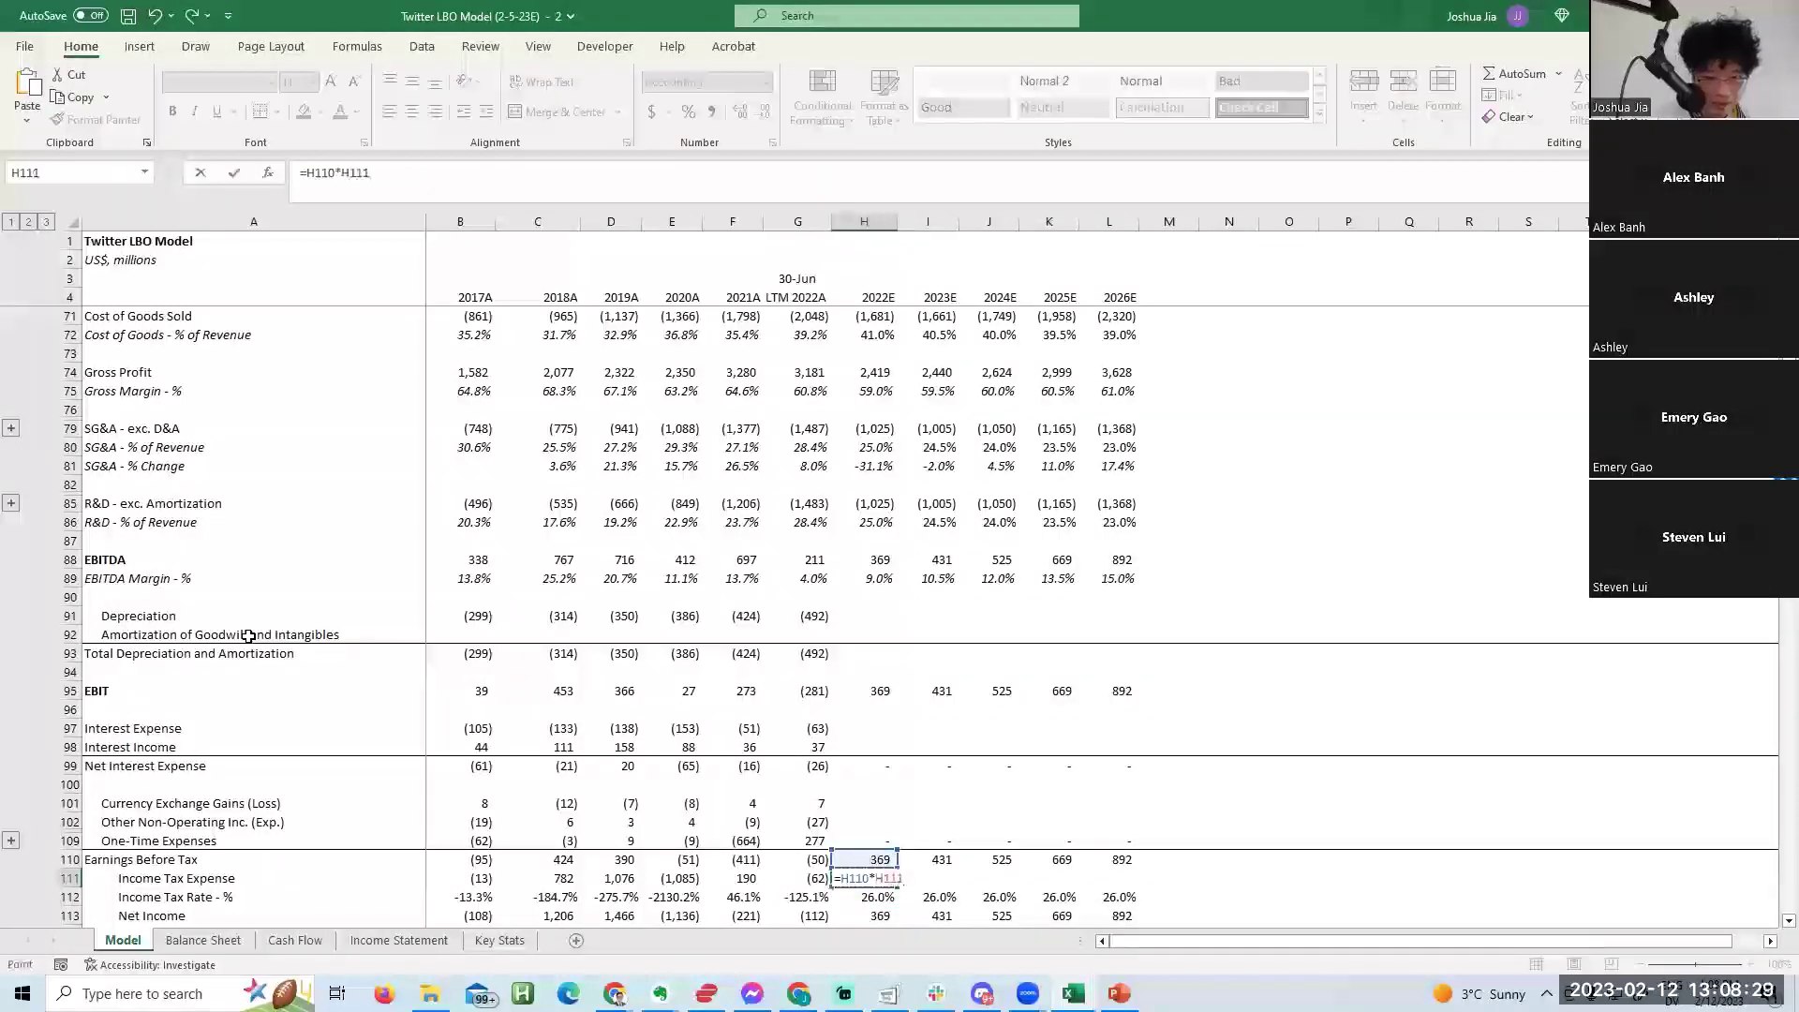
{"action": "key", "text": "F2"}
{"action": "key", "text": "Home"}
{"action": "key", "text": "Right"}
{"action": "type", "text": "-"}
{"action": "key", "text": "ctrl+Return"}
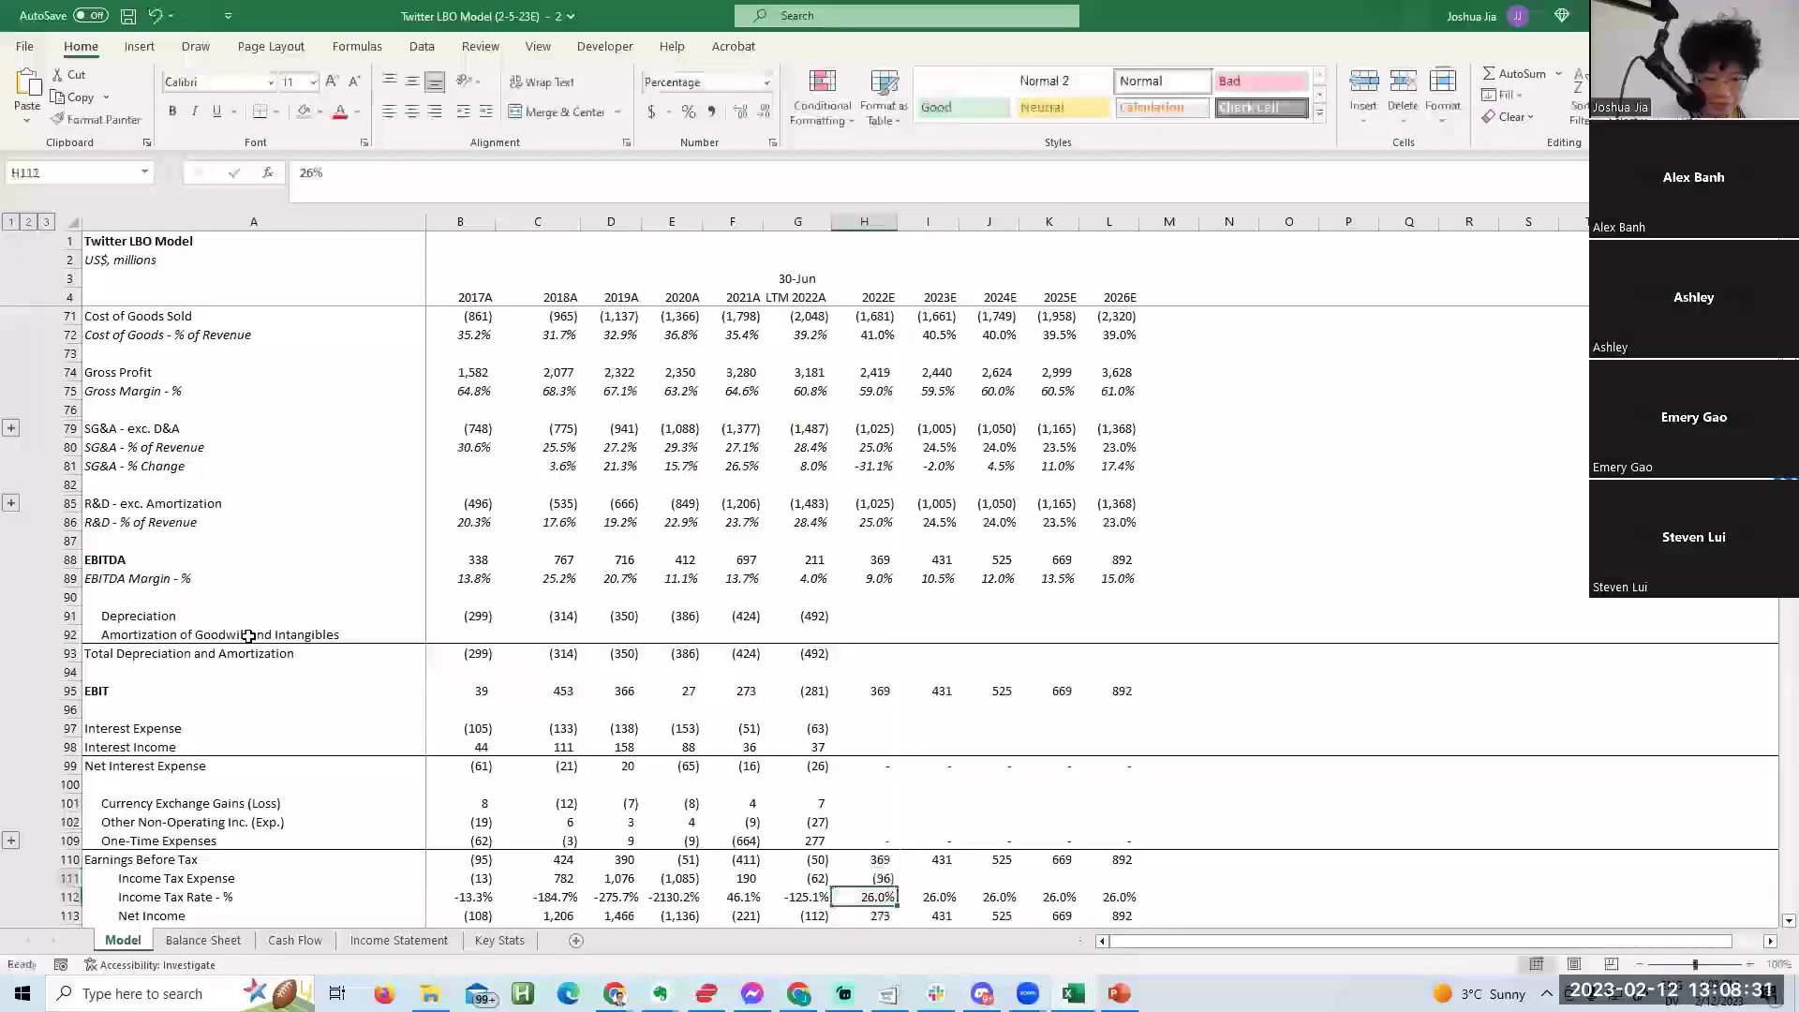
{"action": "key", "text": "shift+Right"}
{"action": "key", "text": "shift+Right"}
{"action": "key", "text": "shift+Right"}
{"action": "key", "text": "shift+Right"}
{"action": "key", "text": "ctrl+r"}
Check the filled Income Tax Expense formulas in the forecast columns.
{"action": "key", "text": "Escape"}
{"action": "key", "text": "Right"}
{"action": "key", "text": "F2"}
{"action": "key", "text": "Escape"}
{"action": "key", "text": "Right"}
{"action": "key", "text": "F2"}
{"action": "key", "text": "Escape"}
{"action": "key", "text": "Right"}
{"action": "key", "text": "F2"}
{"action": "key", "text": "Escape"}
{"action": "key", "text": "Left"}
Group the Income Tax Rate row 112 and collapse the group.
{"action": "key", "text": "Down"}
{"action": "key", "text": "Down"}
{"action": "key", "text": "Left"}
{"action": "key", "text": "Down"}
{"action": "key", "text": "Down"}
{"action": "key", "text": "Up"}
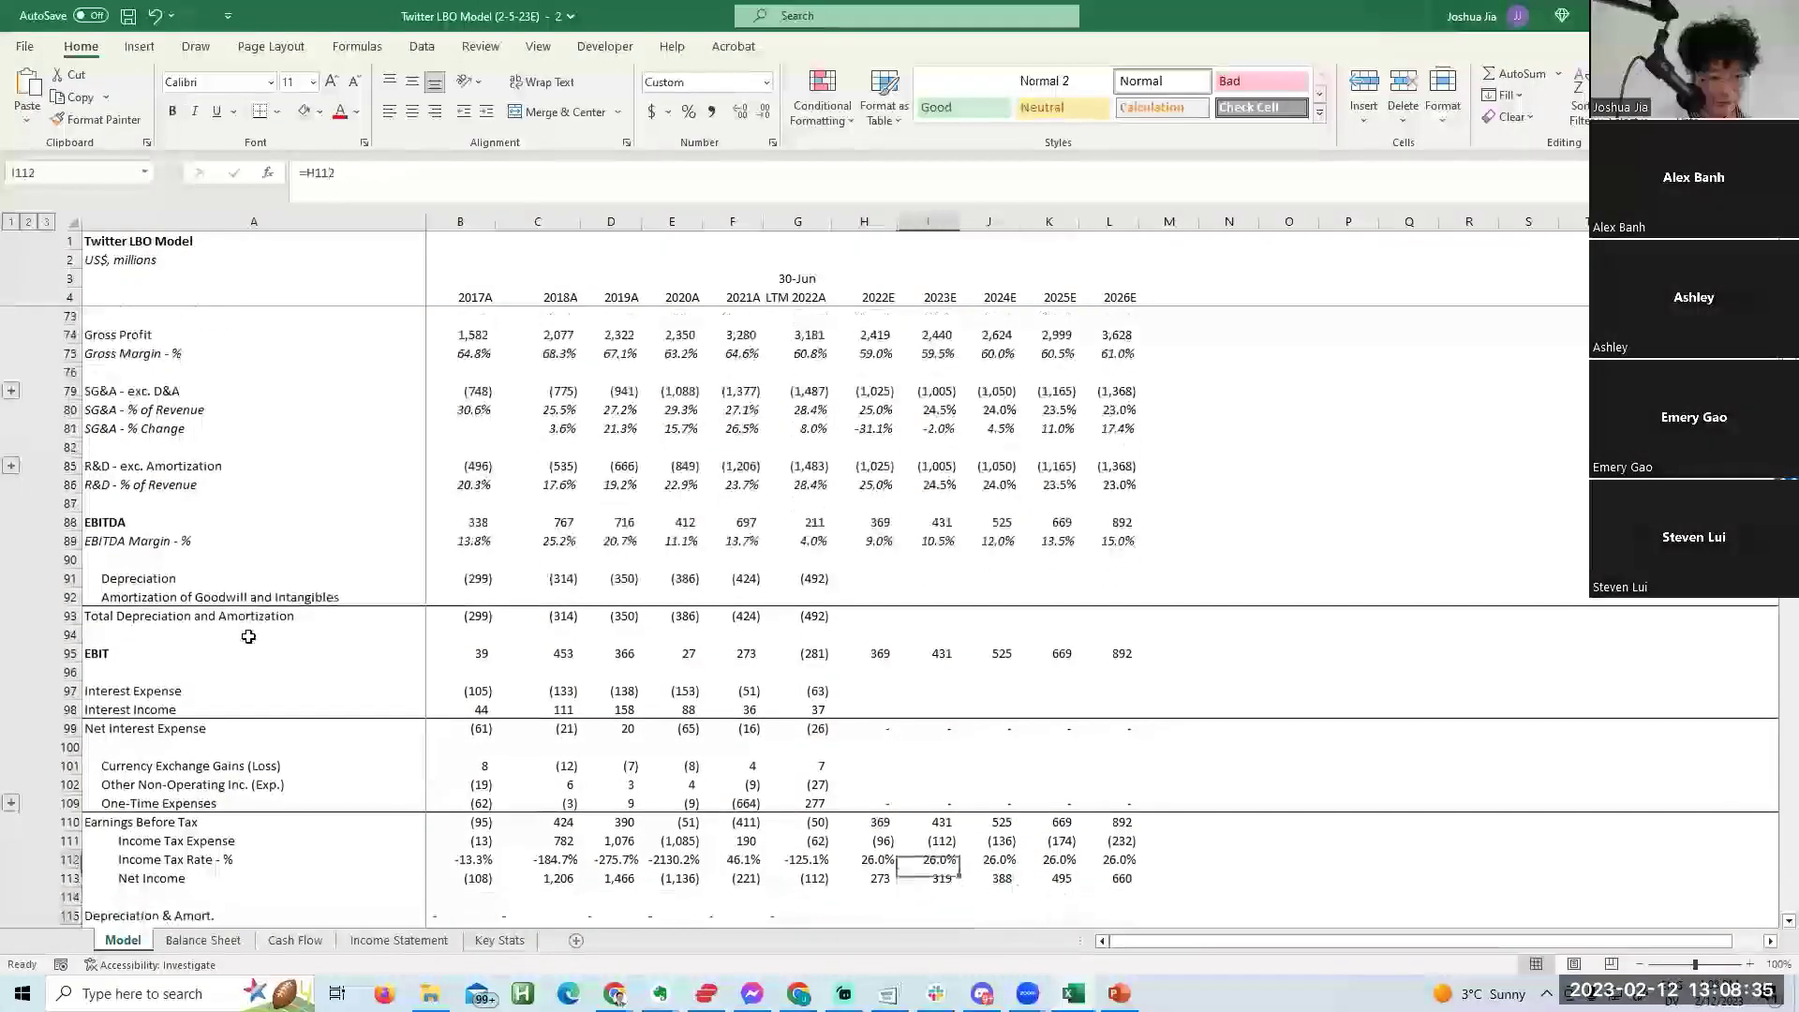
{"action": "key", "text": "shift+space"}
{"action": "key", "text": "alt+a"}
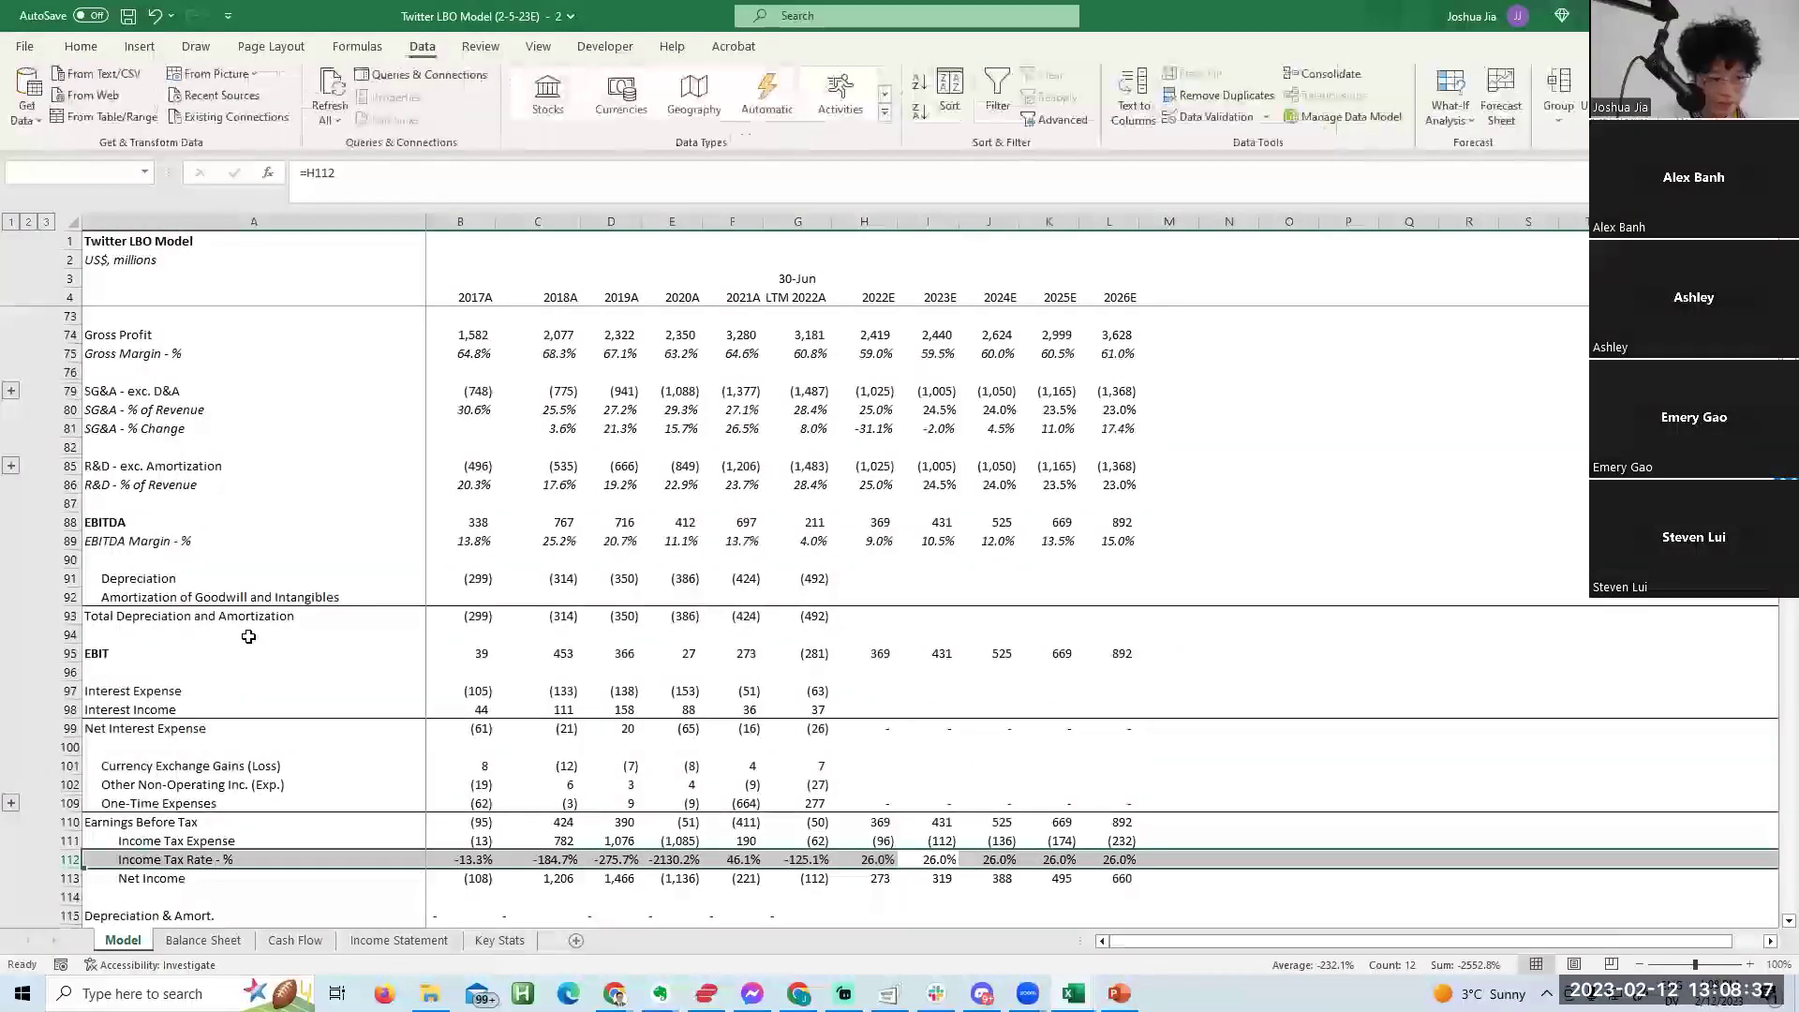
{"action": "key", "text": "Home"}
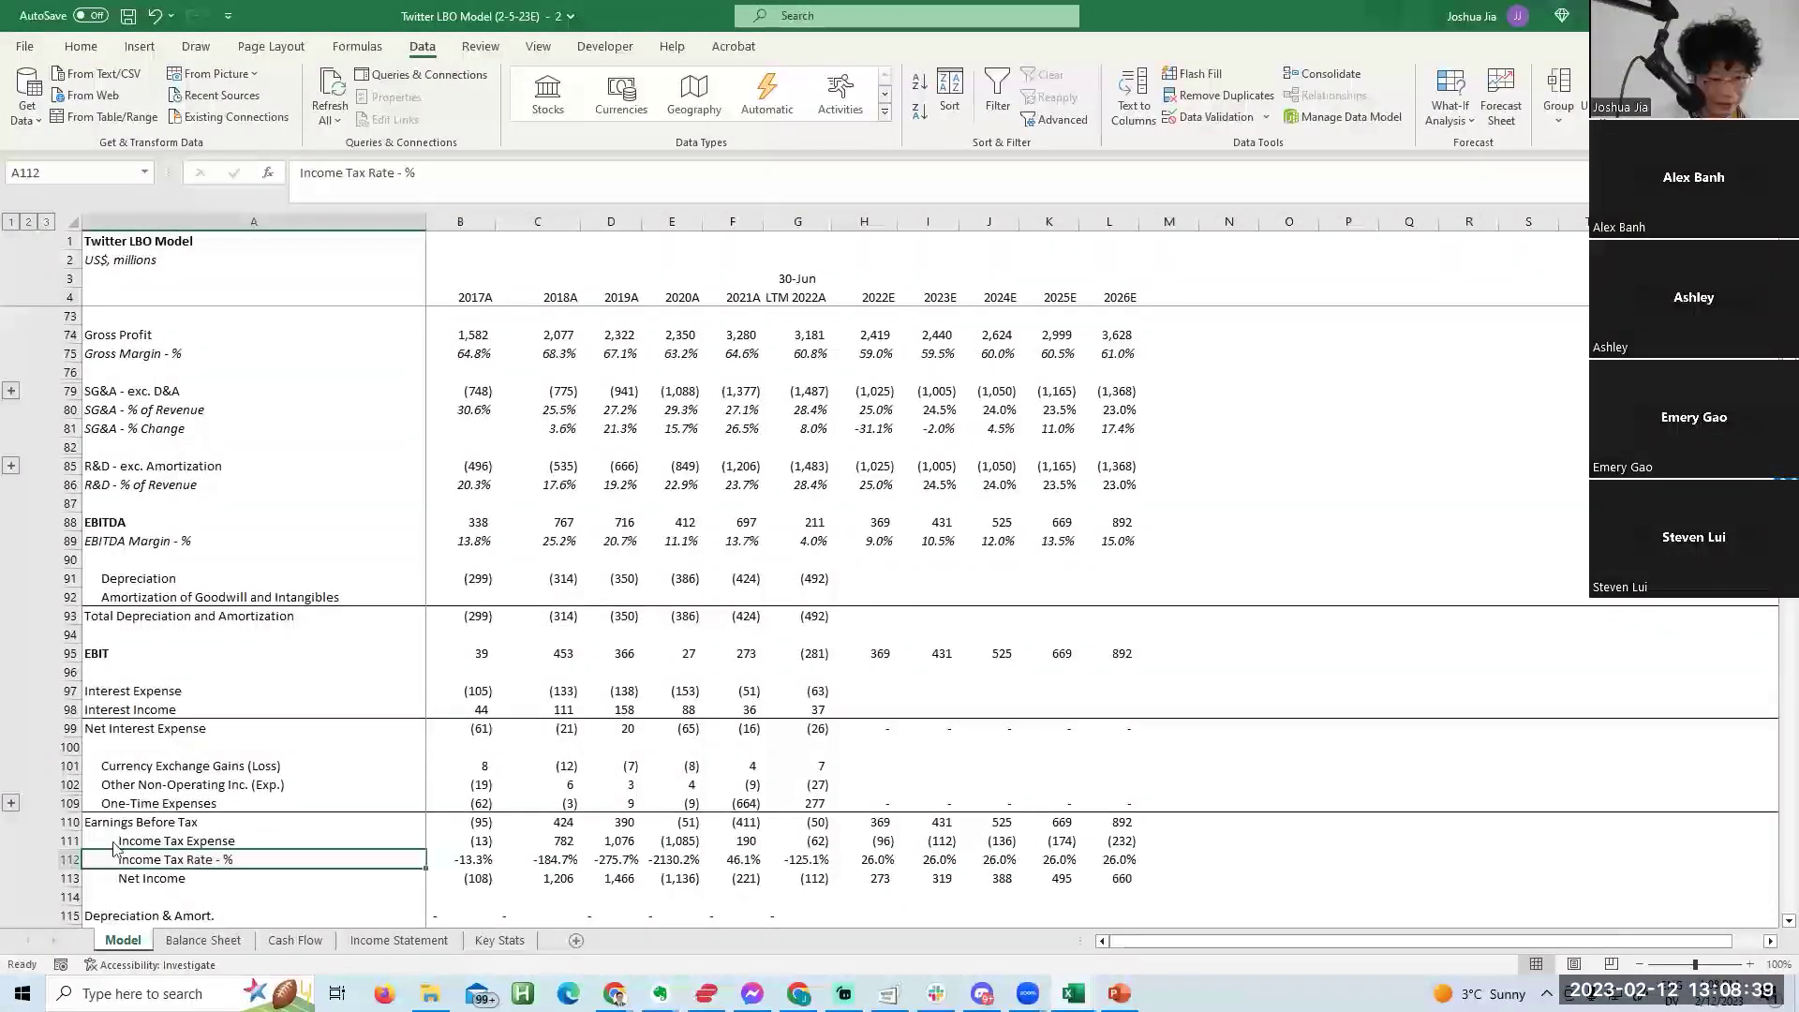
{"action": "key", "text": "shift+space"}
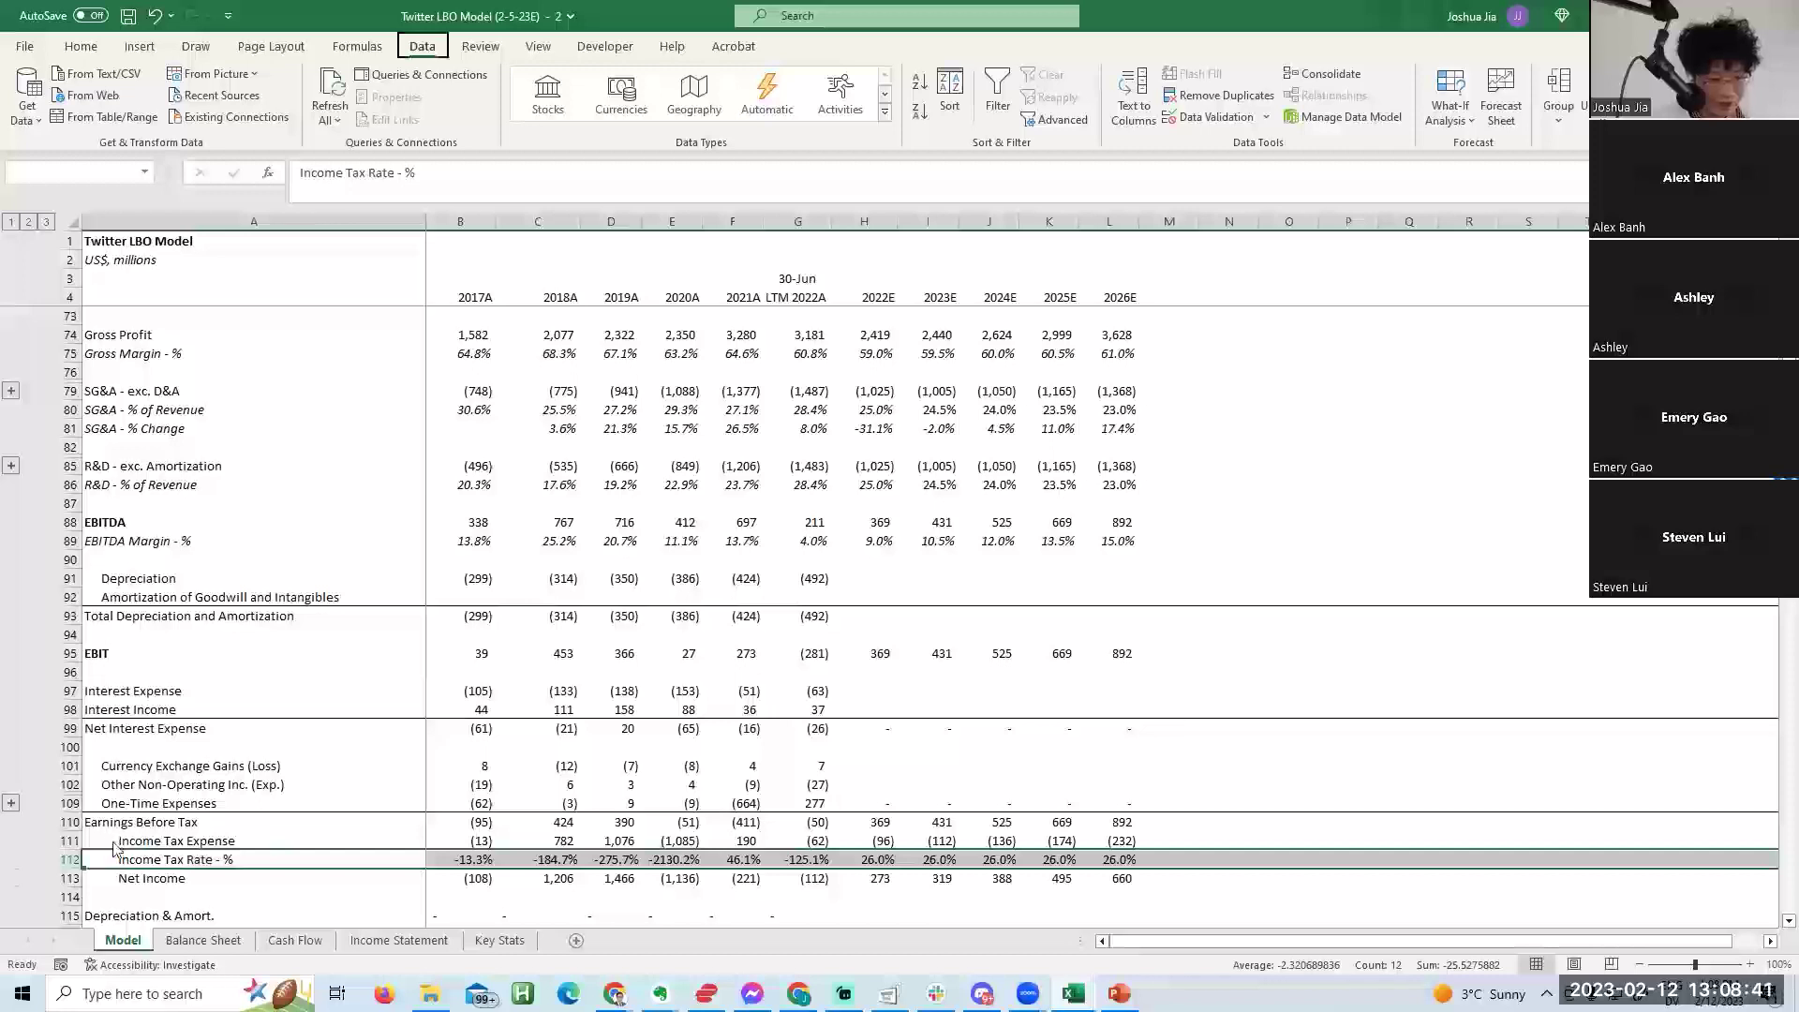
{"action": "left_click", "coordinate": [10, 881]}
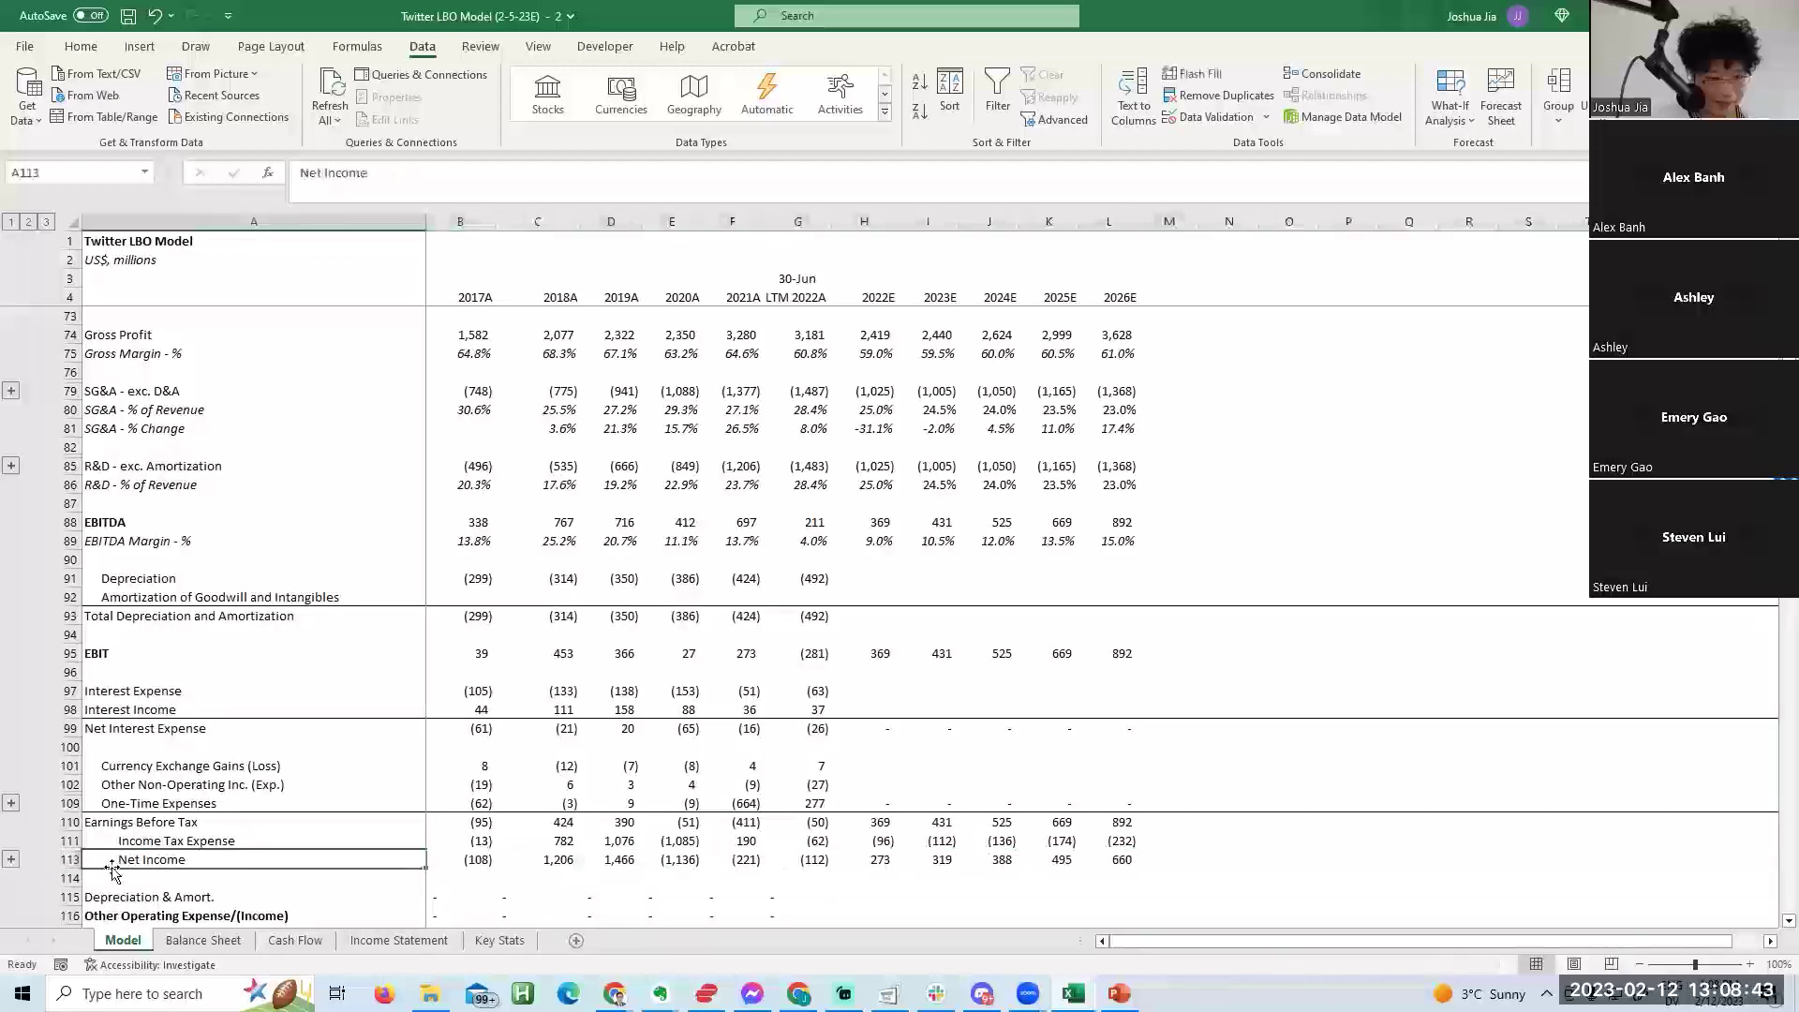
Inspect the Net Income formulas in row 113 from the historical years into 2022E.
{"action": "left_click", "coordinate": [115, 861]}
{"action": "key", "text": "shift+space"}
{"action": "key", "text": "Right"}
{"action": "key", "text": "Right"}
{"action": "key", "text": "Right"}
{"action": "key", "text": "Right"}
{"action": "key", "text": "Right"}
{"action": "key", "text": "Right"}
{"action": "key", "text": "Right"}
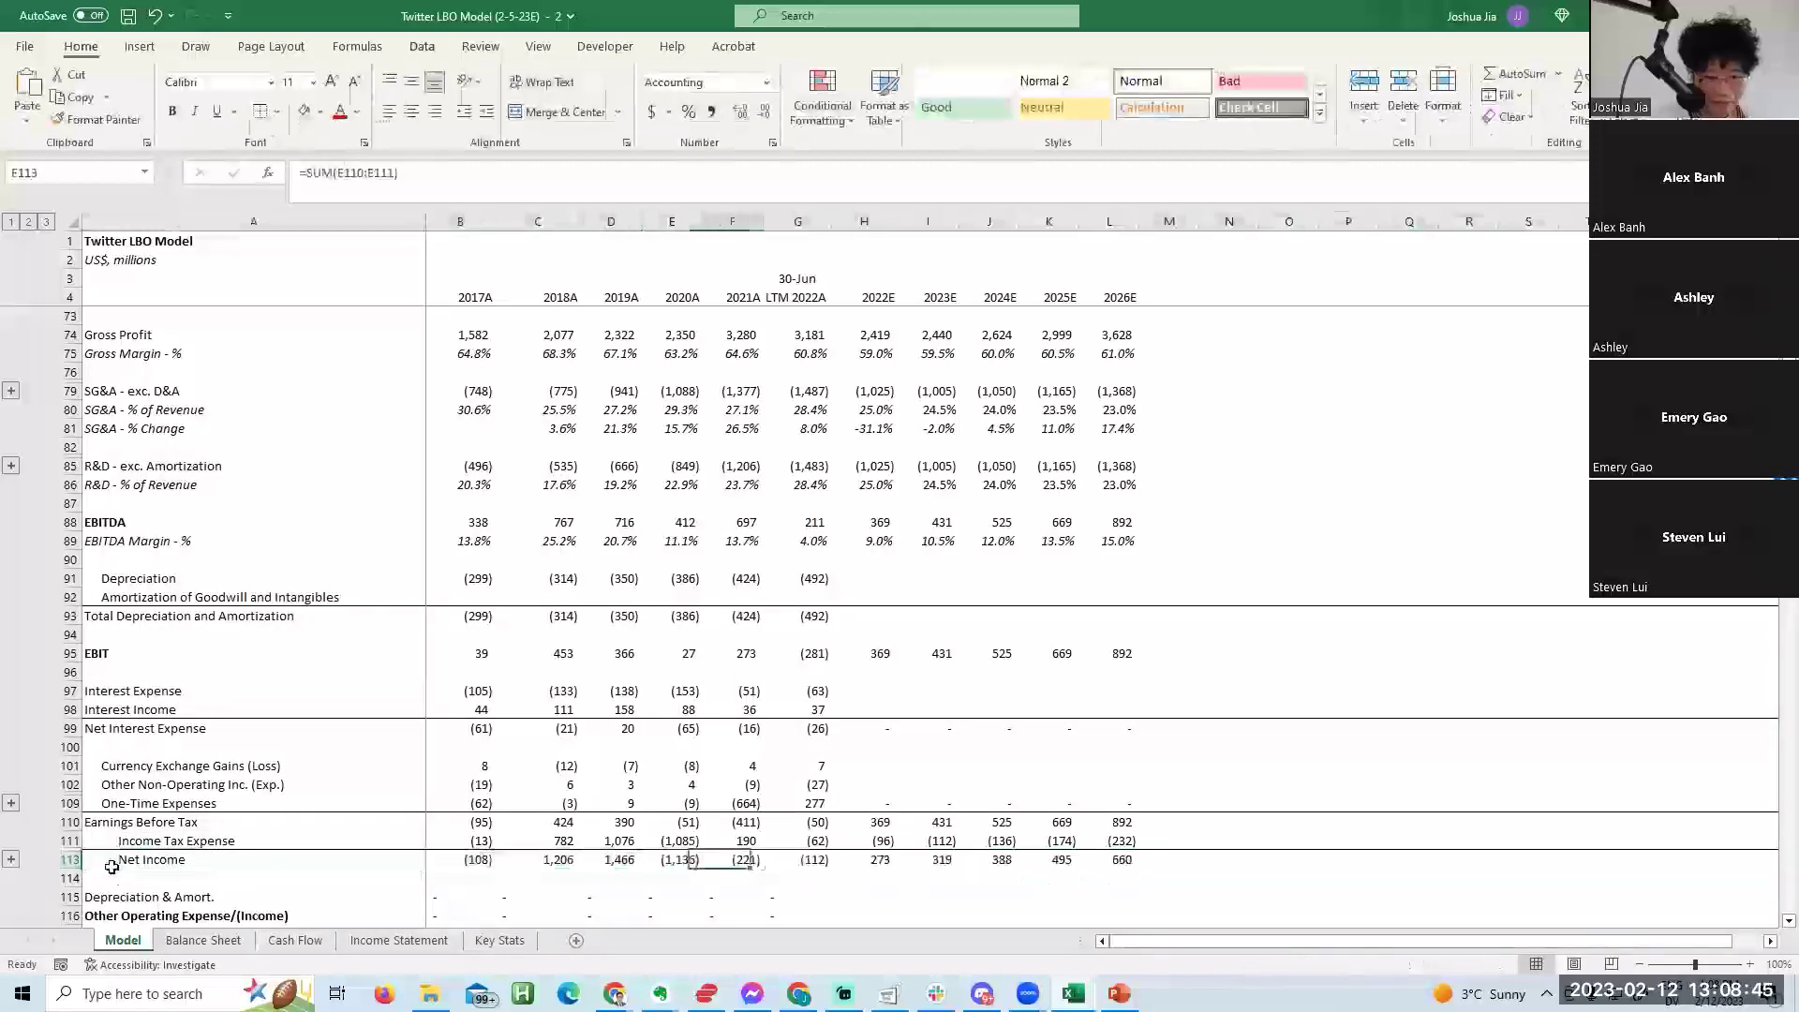
{"action": "key", "text": "F2"}
{"action": "key", "text": "ctrl+Return"}
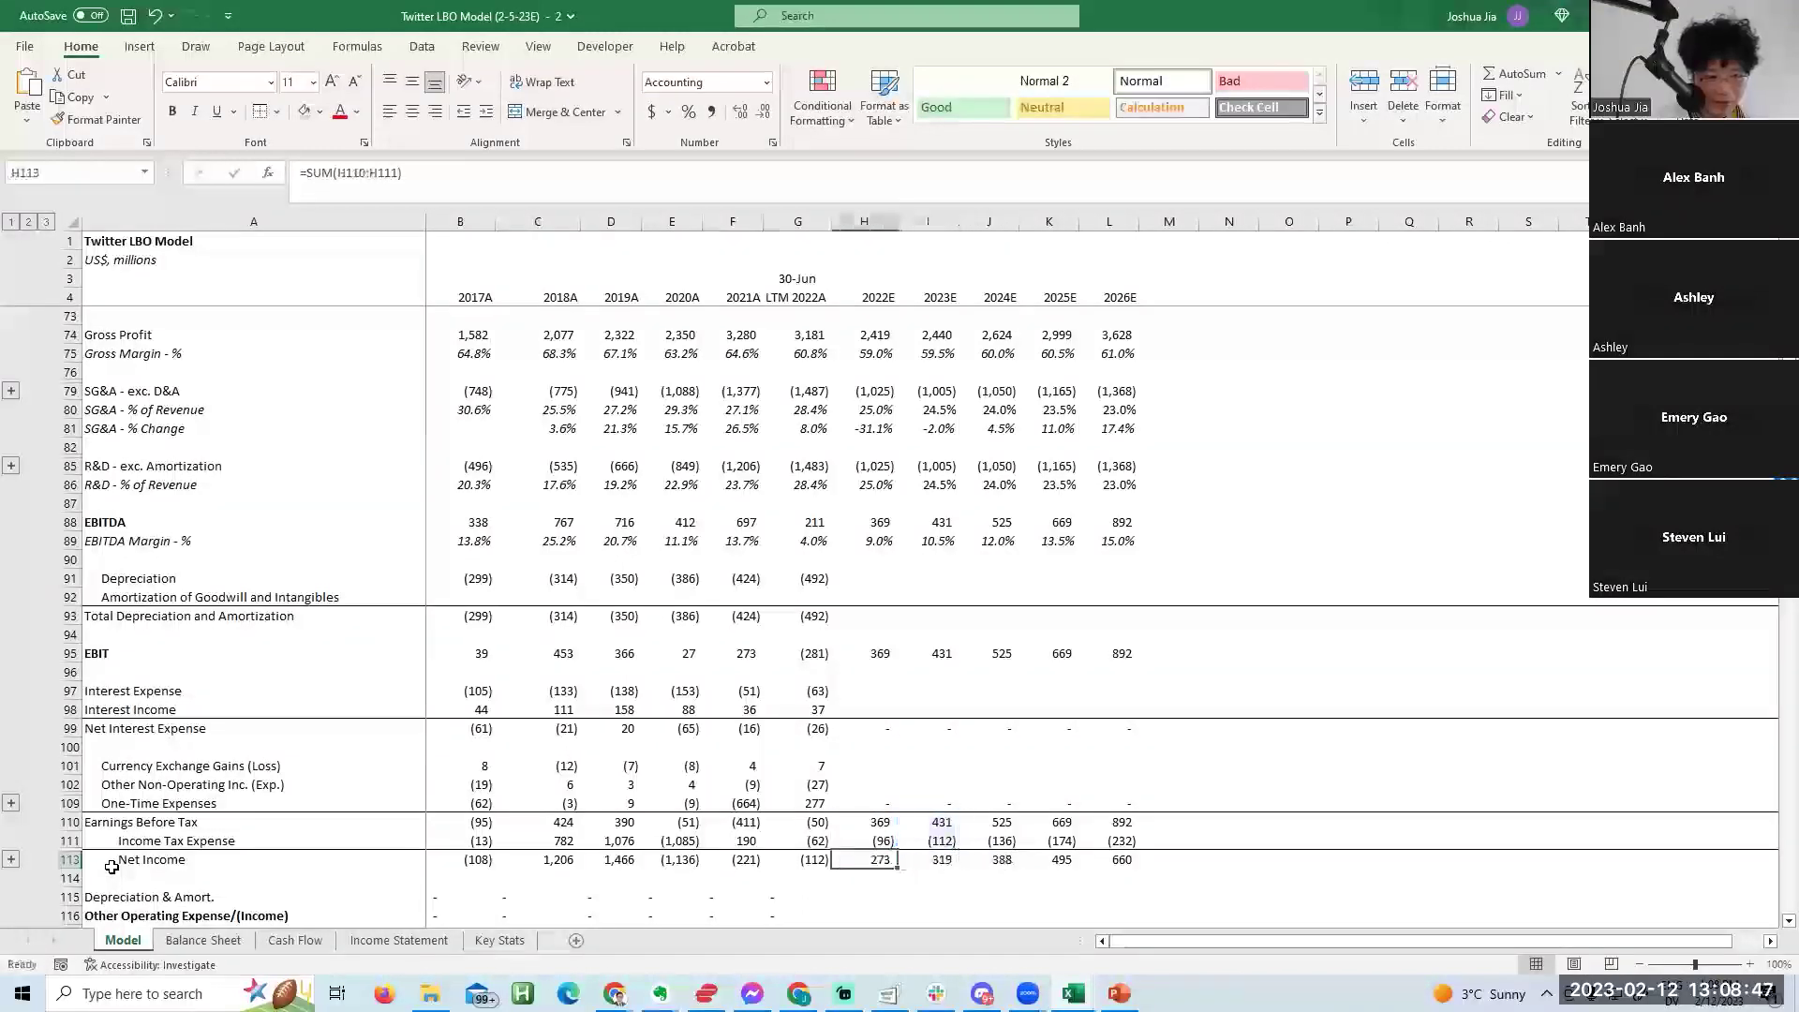
Rewrite the 2022E Net Income formula as =SUM(H110,H111) so it adds only pre-tax earnings and tax expense.
{"action": "type", "text": "=sum("}
{"action": "key", "text": "Up"}
{"action": "key", "text": "Up"}
{"action": "type", "text": ","}
{"action": "key", "text": "Up"}
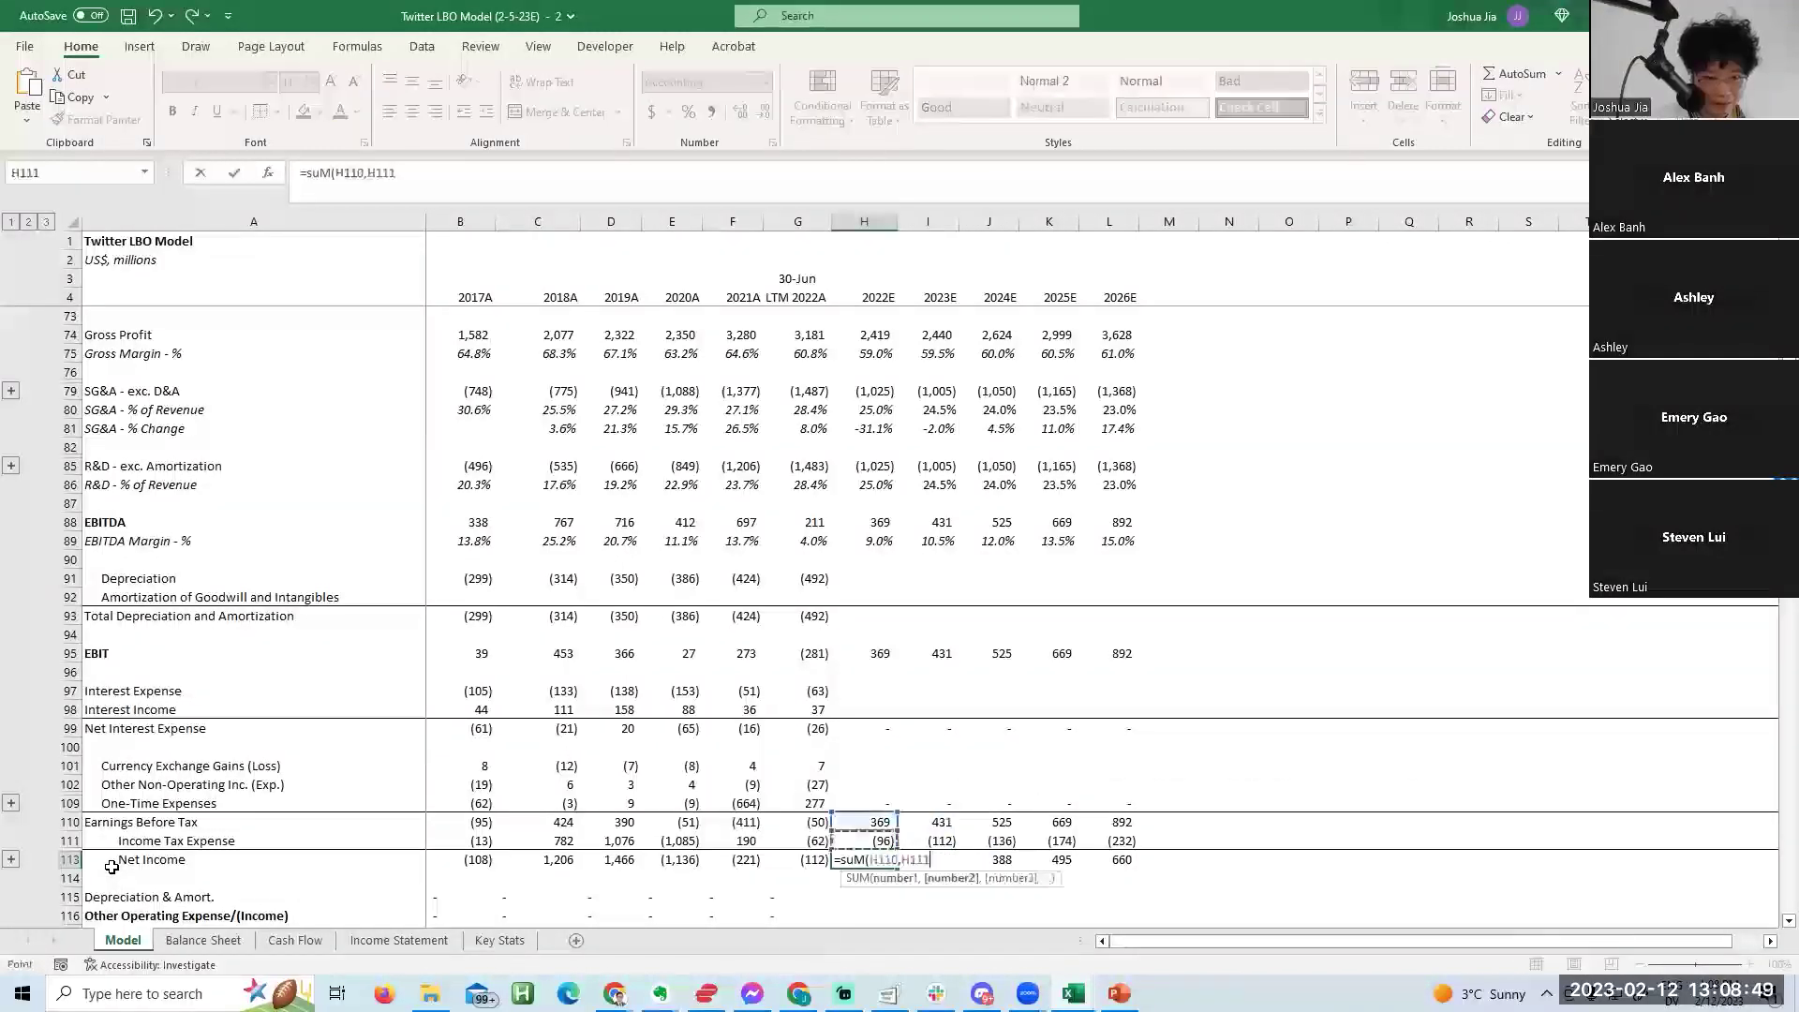
{"action": "key", "text": "Return"}
Copy the 2022E Net Income formula and paste it as formulas only across row 113 from 2017A through 2026E.
{"action": "key", "text": "Up"}
{"action": "key", "text": "ctrl+c"}
{"action": "key", "text": "Left"}
{"action": "key", "text": "Left"}
{"action": "key", "text": "Left"}
{"action": "key", "text": "Left"}
{"action": "key", "text": "Left"}
{"action": "key", "text": "Left"}
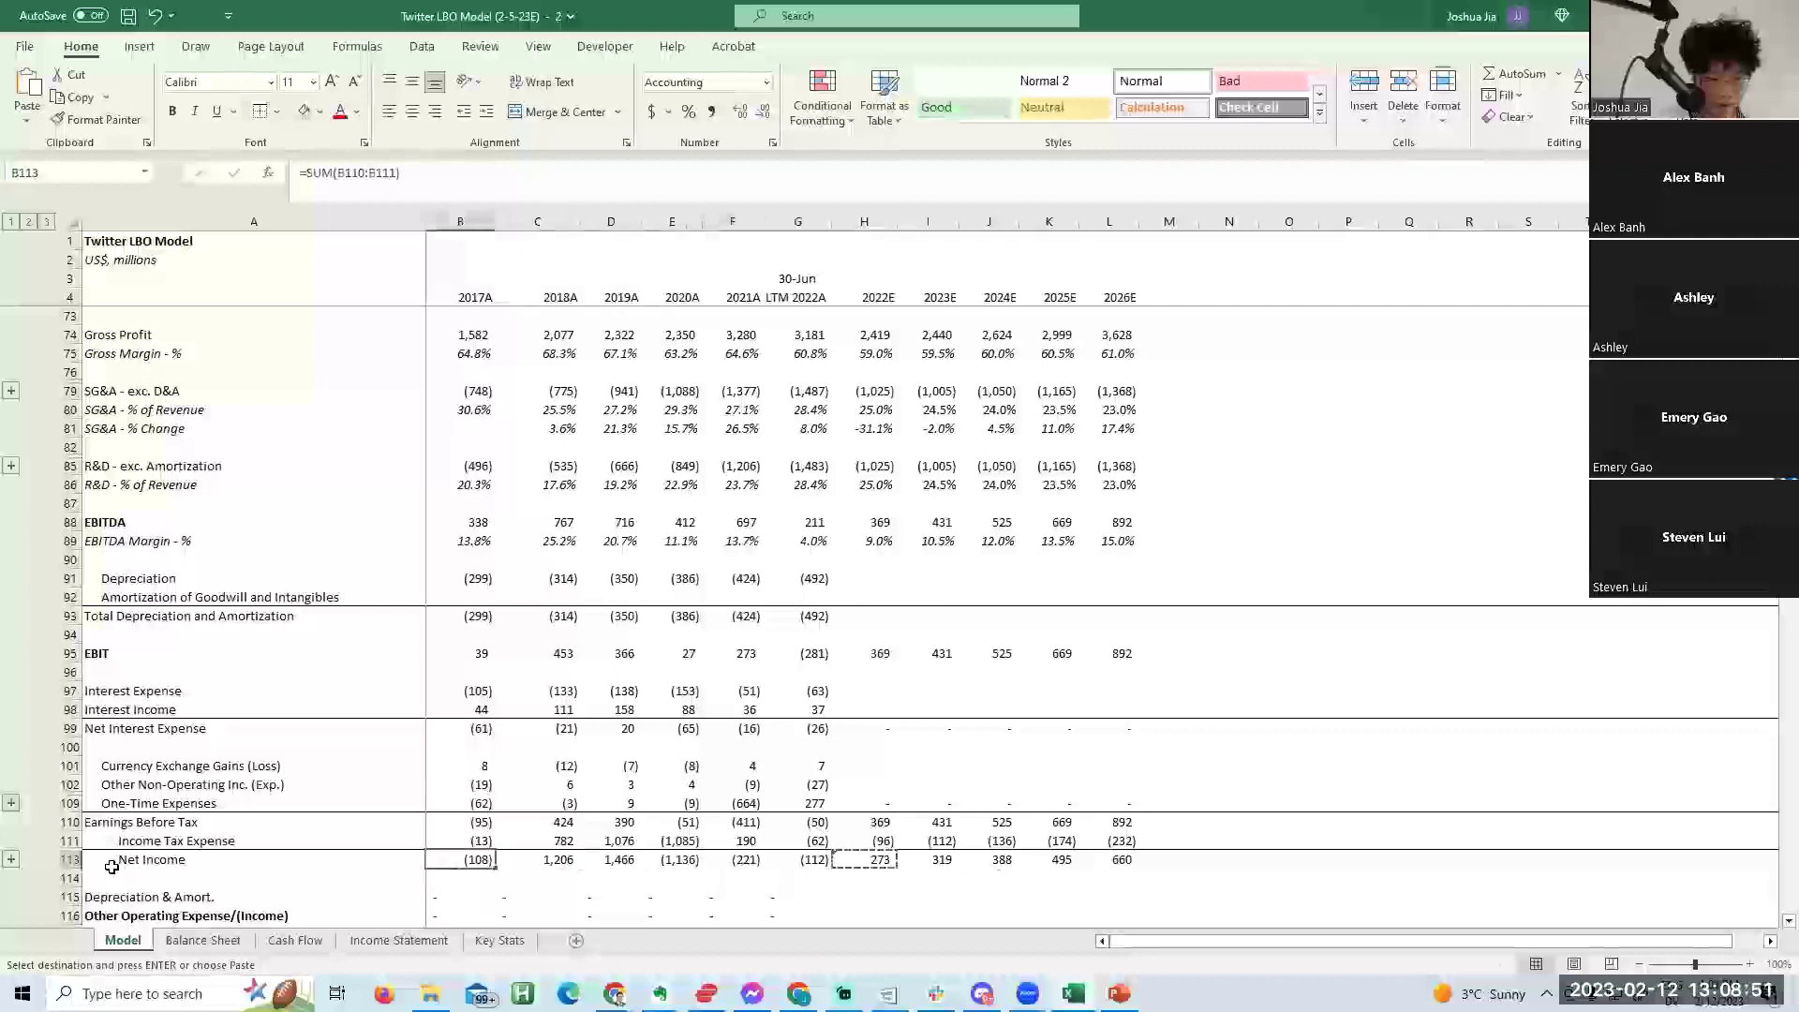
{"action": "key", "text": "ctrl+shift+Right"}
{"action": "key", "text": "ctrl+alt+v"}
{"action": "key", "text": "f"}
{"action": "key", "text": "Return"}
{"action": "key", "text": "Escape"}
{"action": "key", "text": "Down"}
{"action": "key", "text": "Down"}
{"action": "key", "text": "Down"}
{"action": "key", "text": "Down"}
{"action": "key", "text": "Down"}
{"action": "key", "text": "Down"}
{"action": "key", "text": "Down"}
{"action": "key", "text": "Down"}
{"action": "key", "text": "Down"}
{"action": "key", "text": "Down"}
{"action": "key", "text": "Down"}
{"action": "key", "text": "Down"}
{"action": "key", "text": "Down"}
{"action": "key", "text": "Down"}
{"action": "key", "text": "Down"}
{"action": "key", "text": "Down"}
{"action": "key", "text": "Down"}
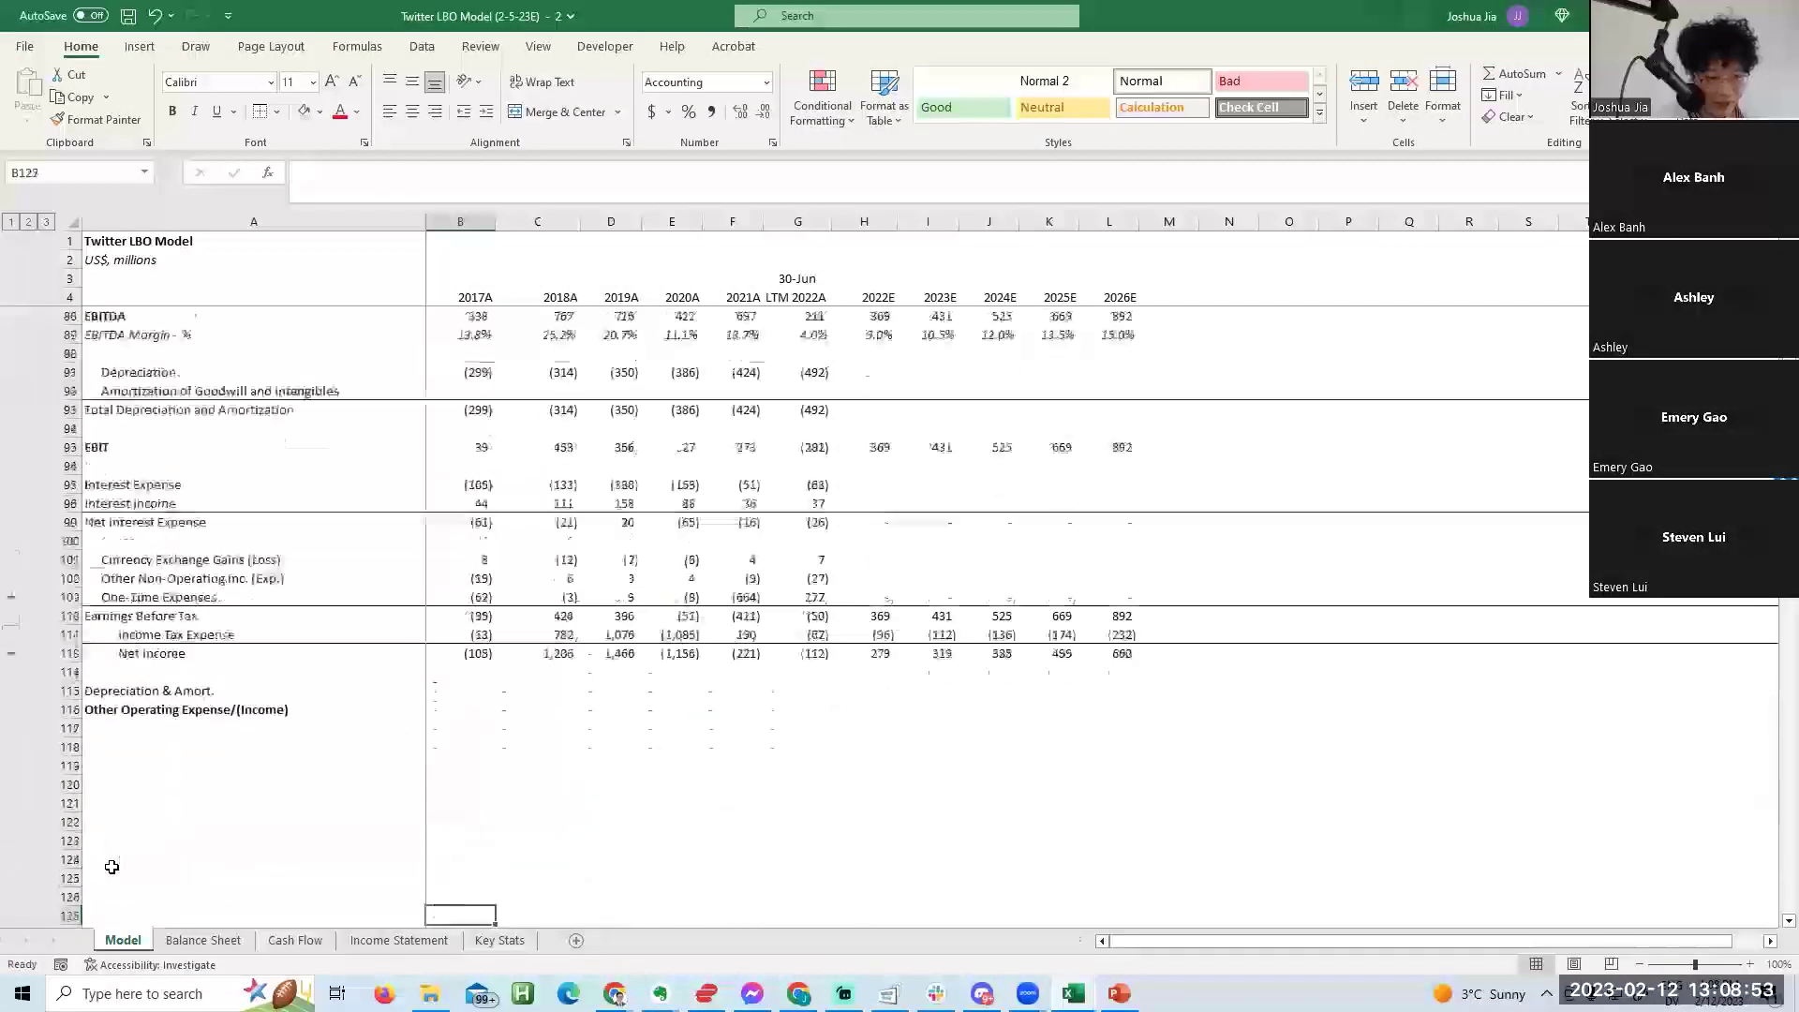
Copy the shaded Balance Sheet header row and paste it onto row 118.
{"action": "key", "text": "Up"}
{"action": "key", "text": "Up"}
{"action": "key", "text": "Up"}
{"action": "key", "text": "Up"}
{"action": "key", "text": "Up"}
{"action": "key", "text": "Up"}
{"action": "key", "text": "Up"}
{"action": "key", "text": "Up"}
{"action": "key", "text": "Up"}
{"action": "key", "text": "Up"}
{"action": "key", "text": "Up"}
{"action": "key", "text": "Up"}
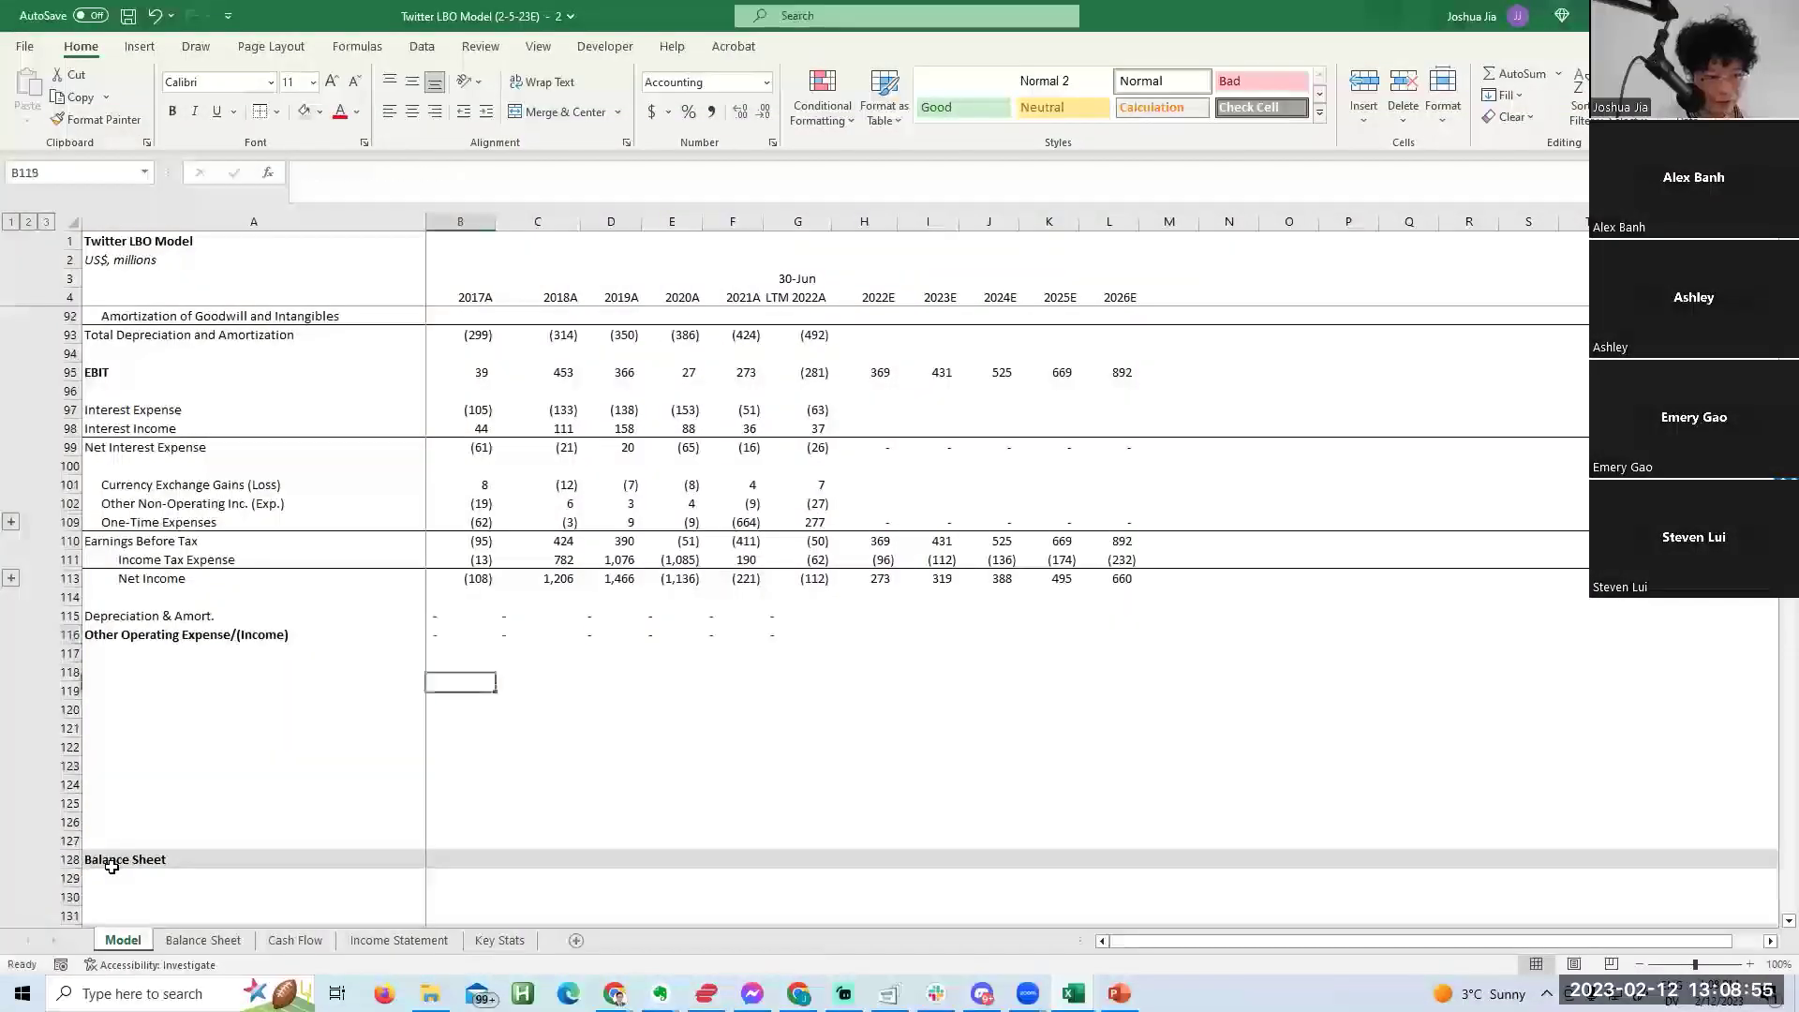
{"action": "key", "text": "Up"}
{"action": "key", "text": "shift+space"}
{"action": "key", "text": "ctrl+c"}
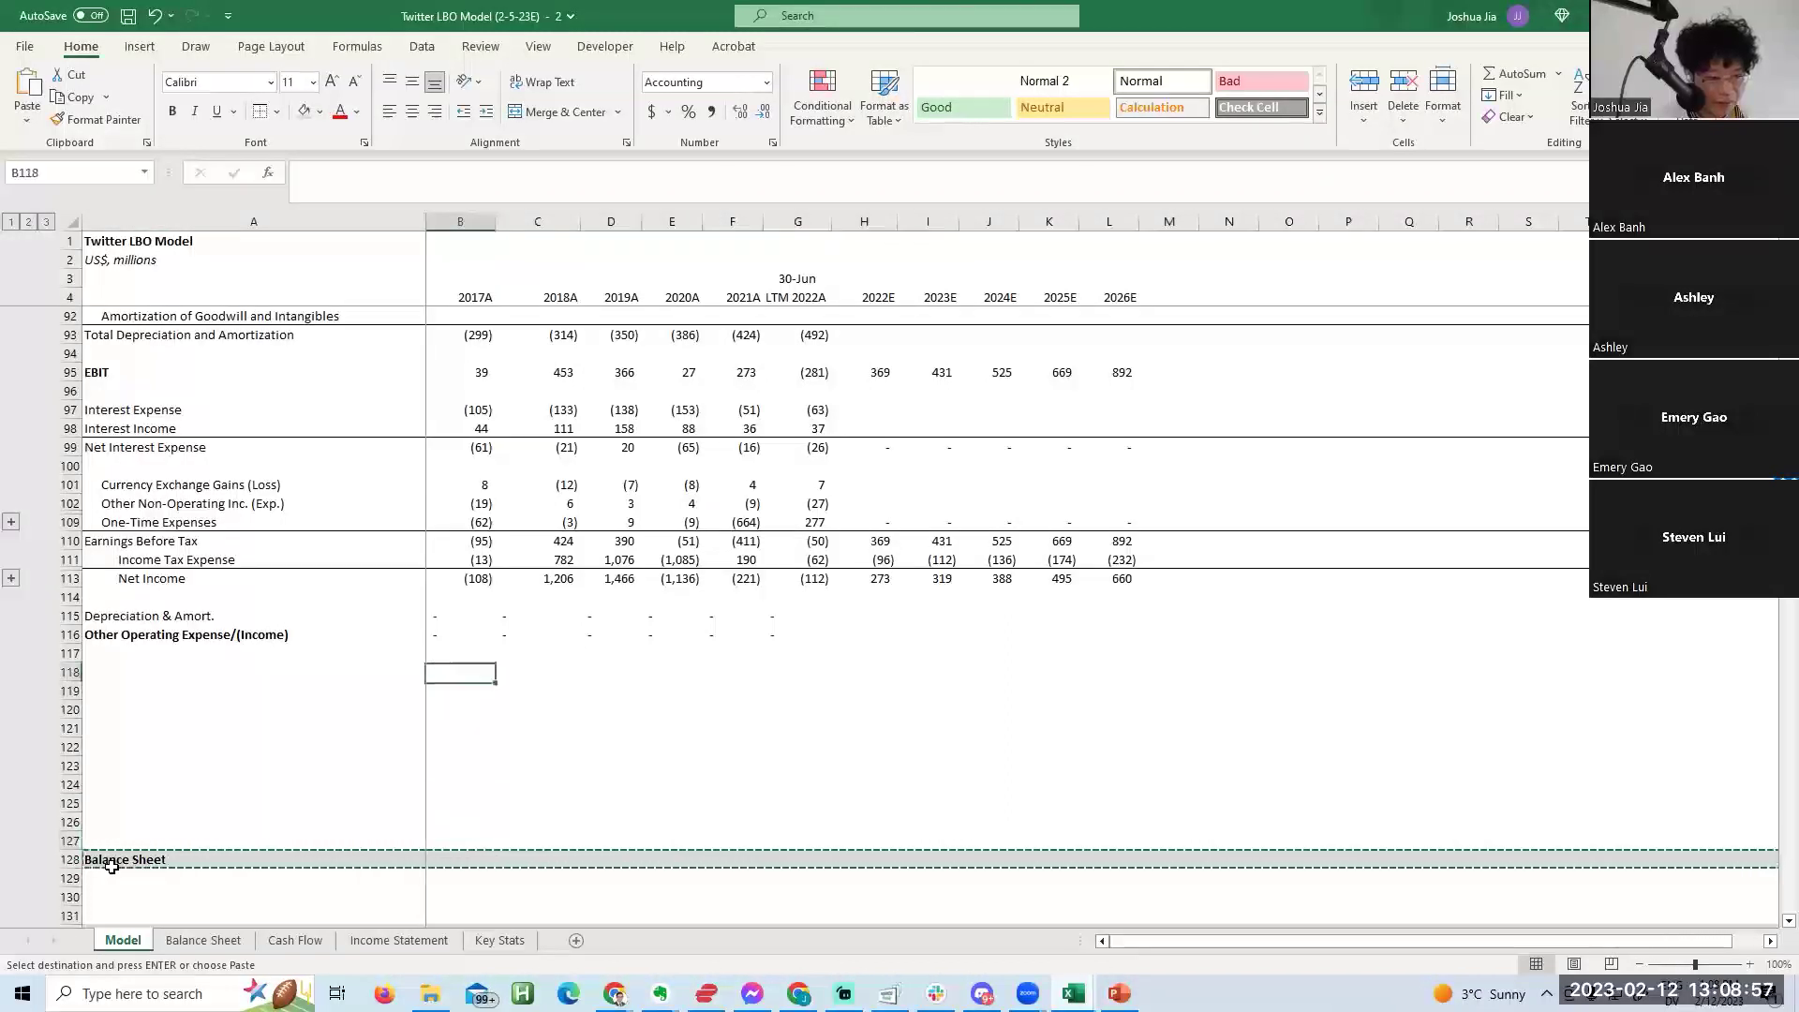
{"action": "key", "text": "Up"}
{"action": "key", "text": "Up"}
{"action": "key", "text": "Up"}
{"action": "key", "text": "Up"}
{"action": "key", "text": "Up"}
{"action": "key", "text": "Up"}
{"action": "key", "text": "Up"}
{"action": "key", "text": "Up"}
{"action": "key", "text": "Up"}
{"action": "key", "text": "Up"}
{"action": "key", "text": "shift+space"}
{"action": "key", "text": "Return"}
Retitle the header in A118 as Cash Flow Statement.
{"action": "key", "text": "F2"}
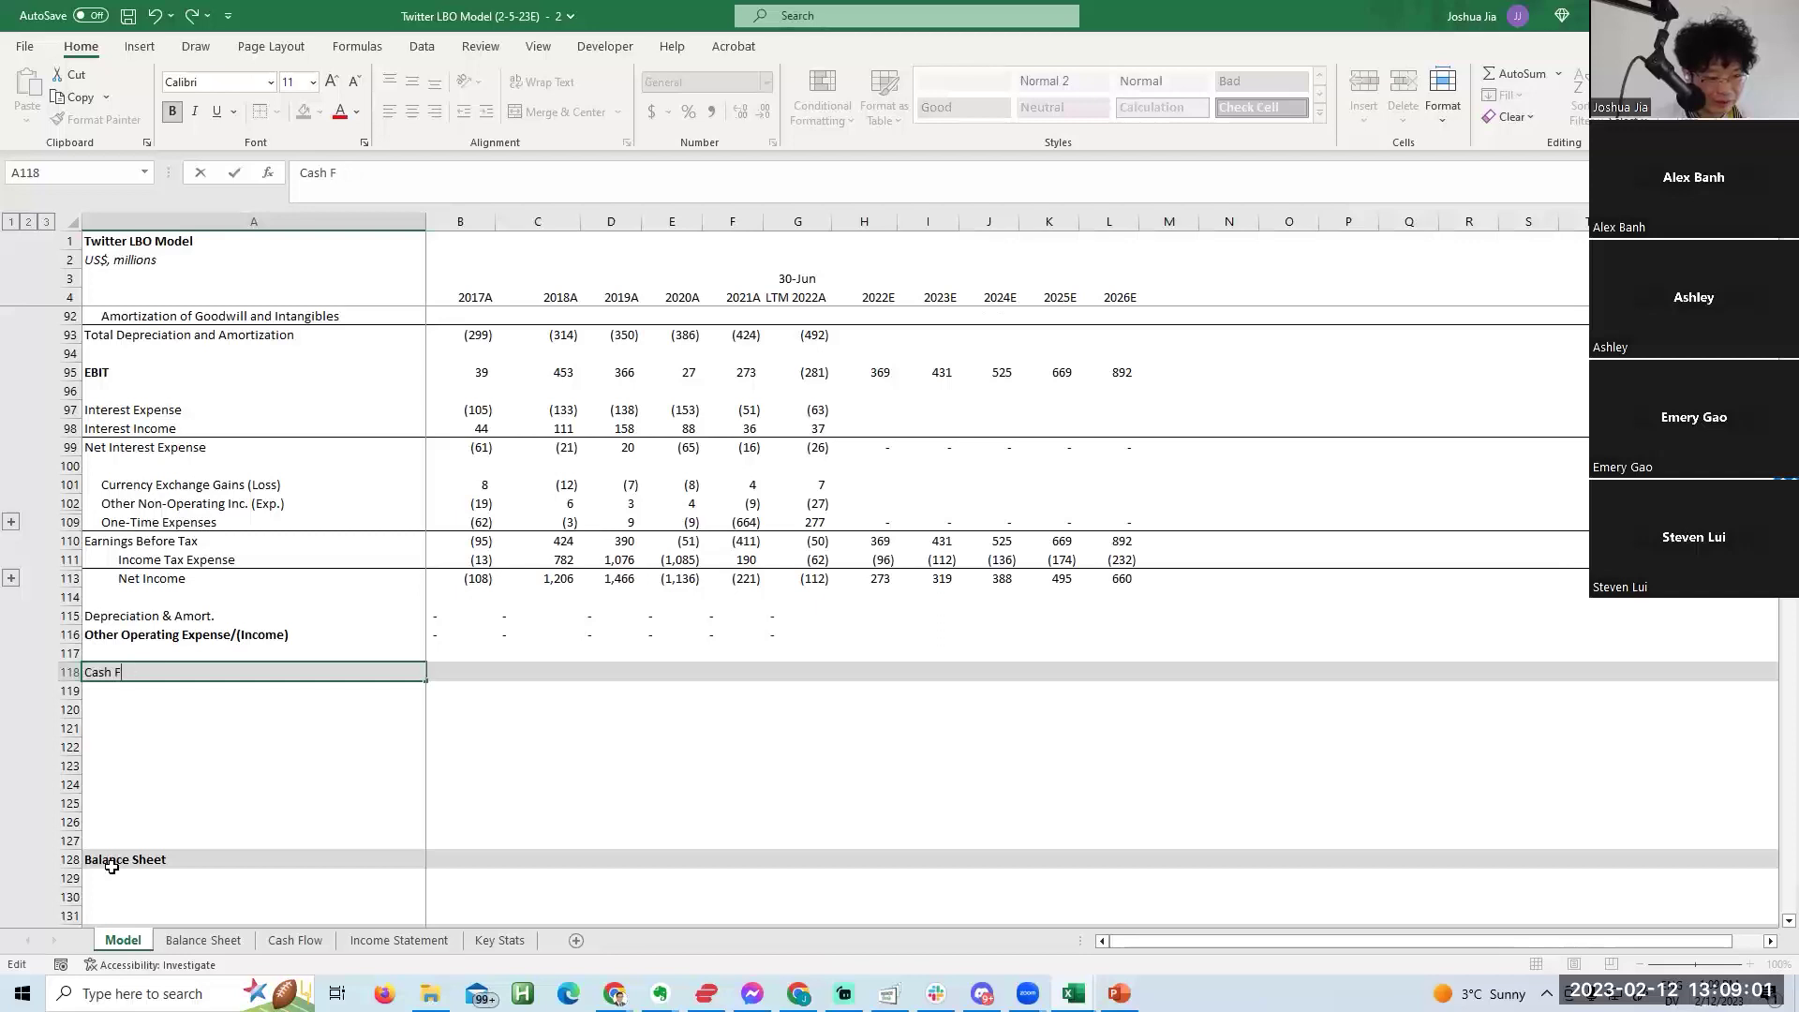
{"action": "type", "text": "Cash Flow Statement"}
{"action": "key", "text": "Return"}
Enter the section label Operating Activities in A120.
{"action": "key", "text": "Down"}
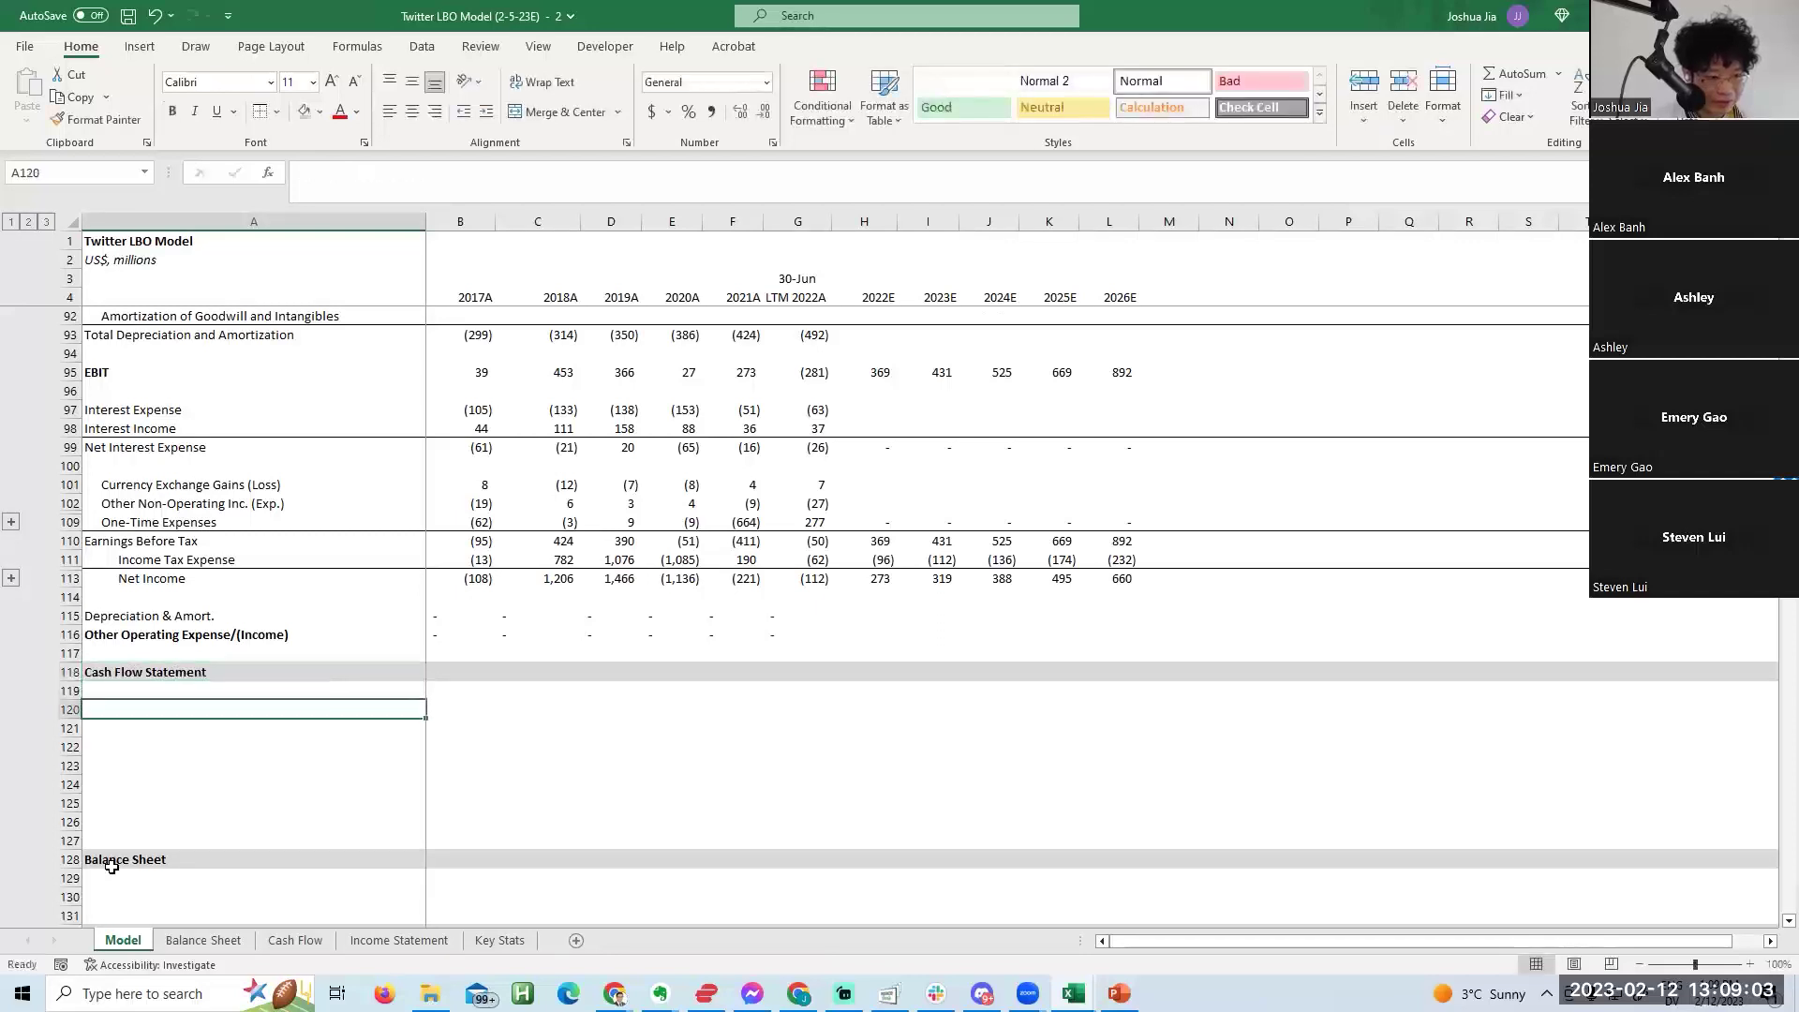
{"action": "type", "text": "Opre"}
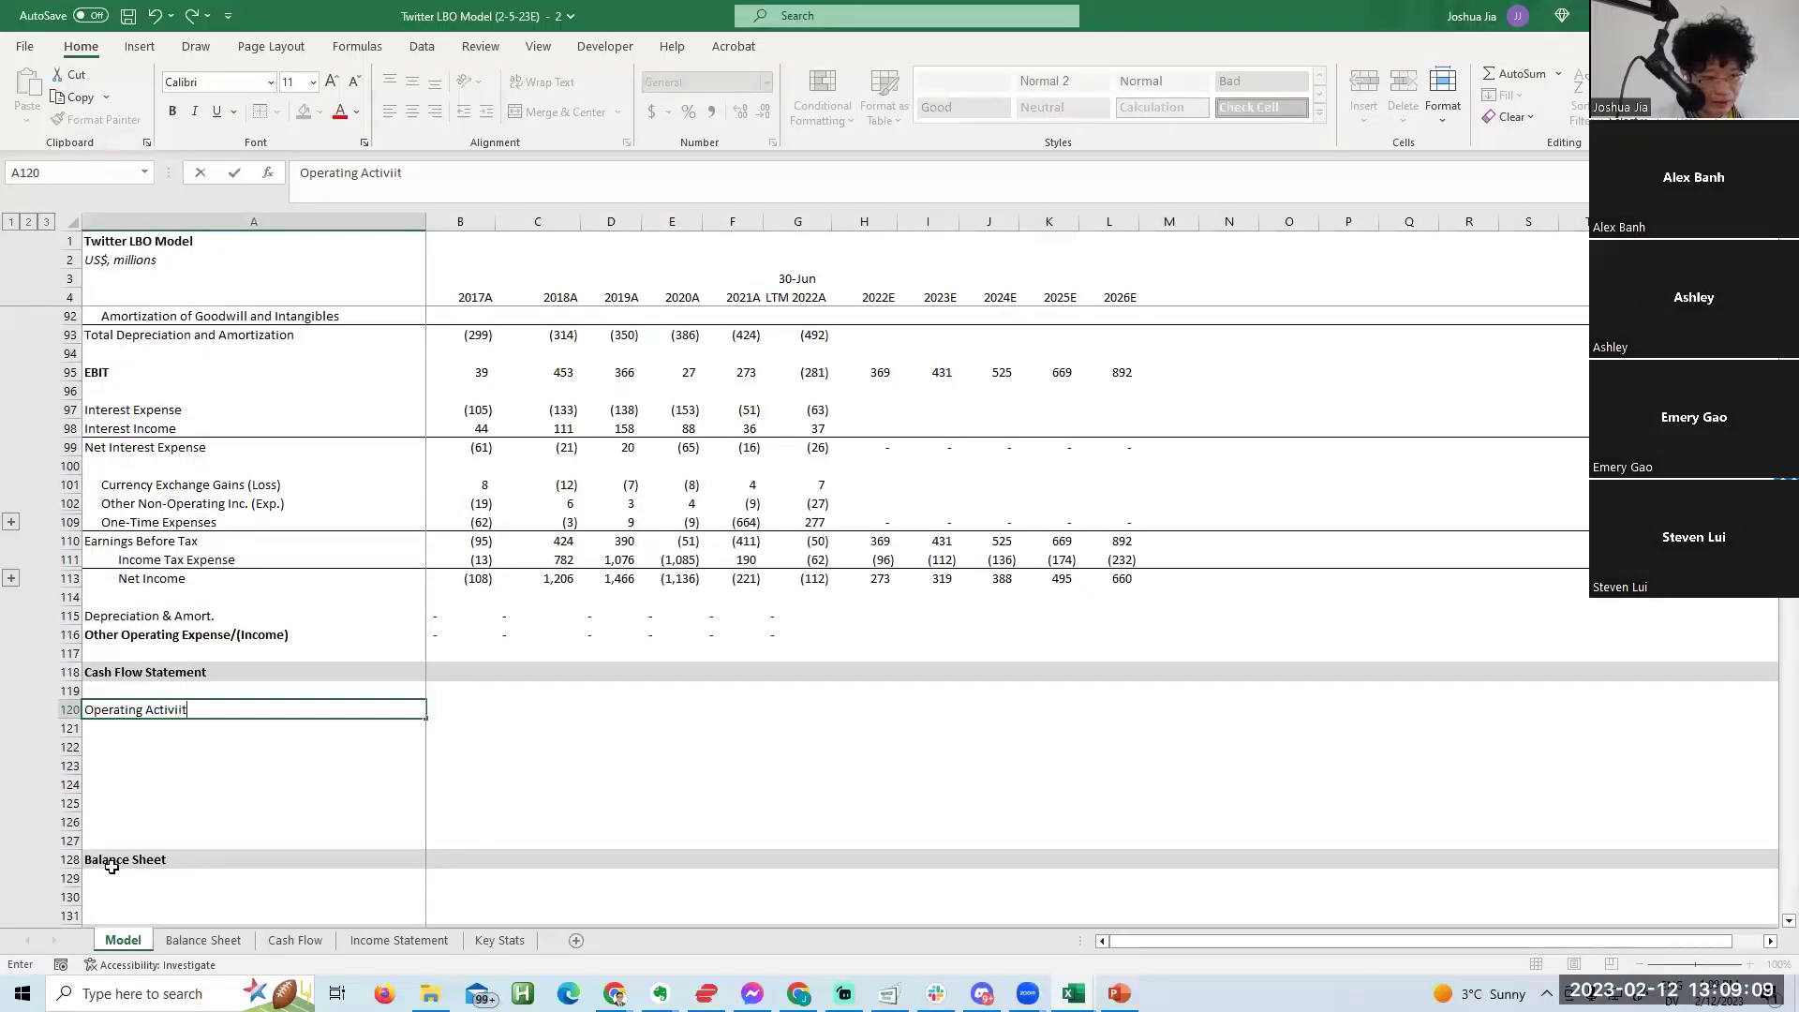
{"action": "type", "text": "s"}
{"action": "key", "text": "Return"}
Copy the Operating Activities label to A123 and change it to Investing Activities.
{"action": "key", "text": "Up"}
{"action": "key", "text": "ctrl+c"}
{"action": "key", "text": "Down"}
{"action": "key", "text": "Down"}
{"action": "key", "text": "Down"}
{"action": "key", "text": "ctrl+v"}
{"action": "key", "text": "Down"}
{"action": "key", "text": "Down"}
{"action": "key", "text": "Up"}
{"action": "key", "text": "Up"}
{"action": "key", "text": "Escape"}
{"action": "type", "text": "Investing"}
{"action": "key", "text": "Return"}
Copy the Investing Activities label to A126 and change it to Financing Activities.
{"action": "key", "text": "Up"}
{"action": "key", "text": "ctrl+c"}
{"action": "key", "text": "Down"}
{"action": "key", "text": "Down"}
{"action": "key", "text": "Down"}
{"action": "key", "text": "ctrl+v"}
{"action": "key", "text": "Escape"}
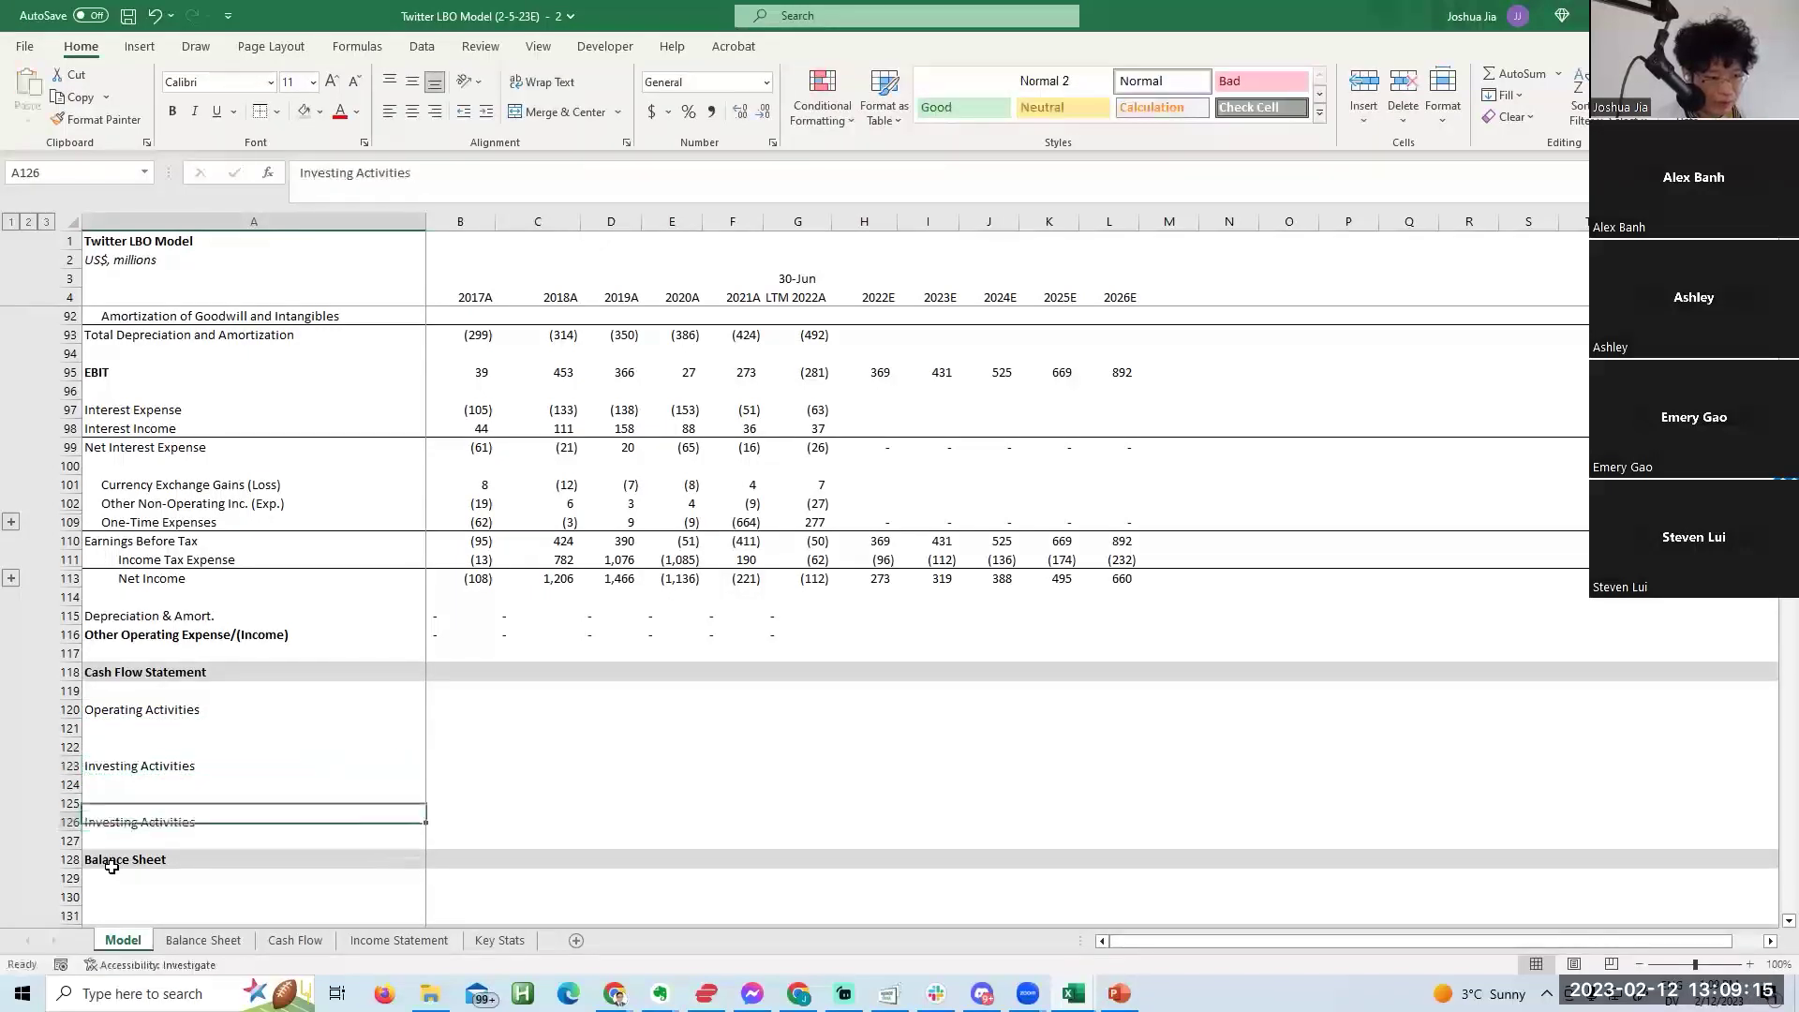
{"action": "key", "text": "F2"}
{"action": "type", "text": "Financing"}
{"action": "key", "text": "Return"}
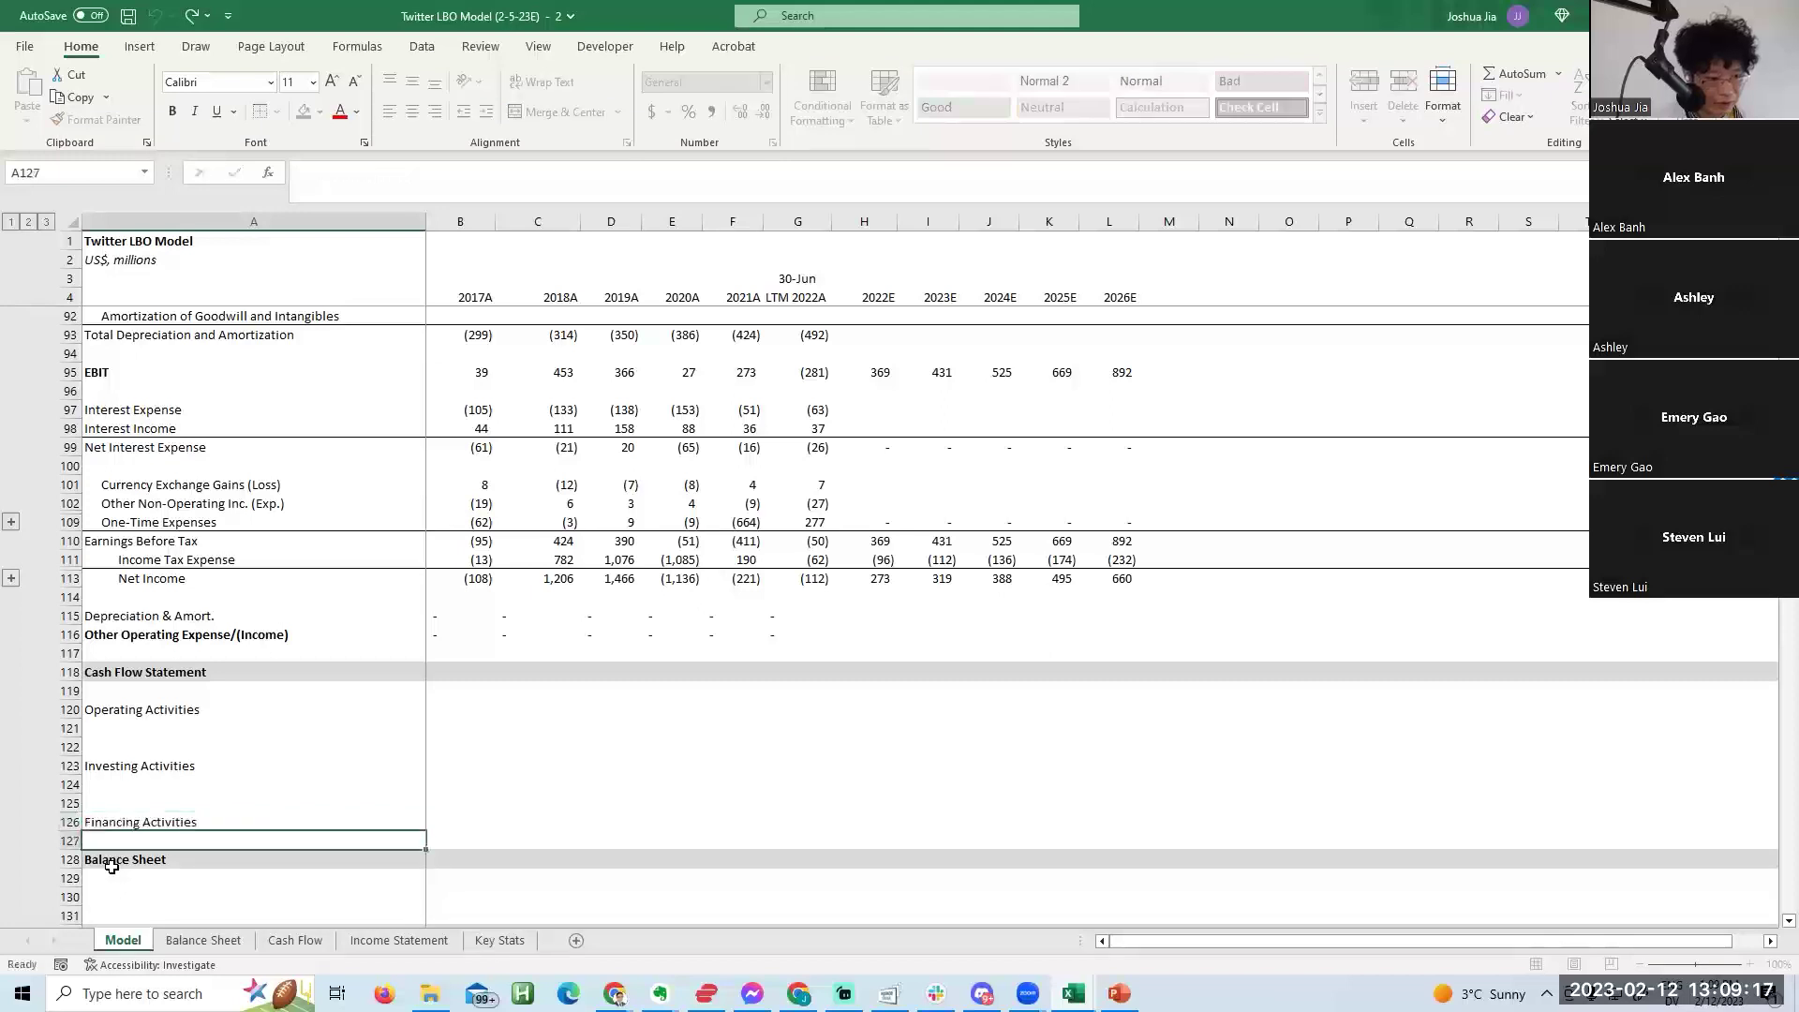
Insert four blank rows between the Investing Activities and Financing Activities sections.
{"action": "key", "text": "Up"}
{"action": "key", "text": "Up"}
{"action": "key", "text": "Up"}
{"action": "key", "text": "Up"}
{"action": "key", "text": "Down"}
{"action": "key", "text": "Down"}
{"action": "key", "text": "alt+i"}
{"action": "key", "text": "r"}
{"action": "key", "text": "F4"}
{"action": "key", "text": "F4"}
{"action": "key", "text": "F4"}
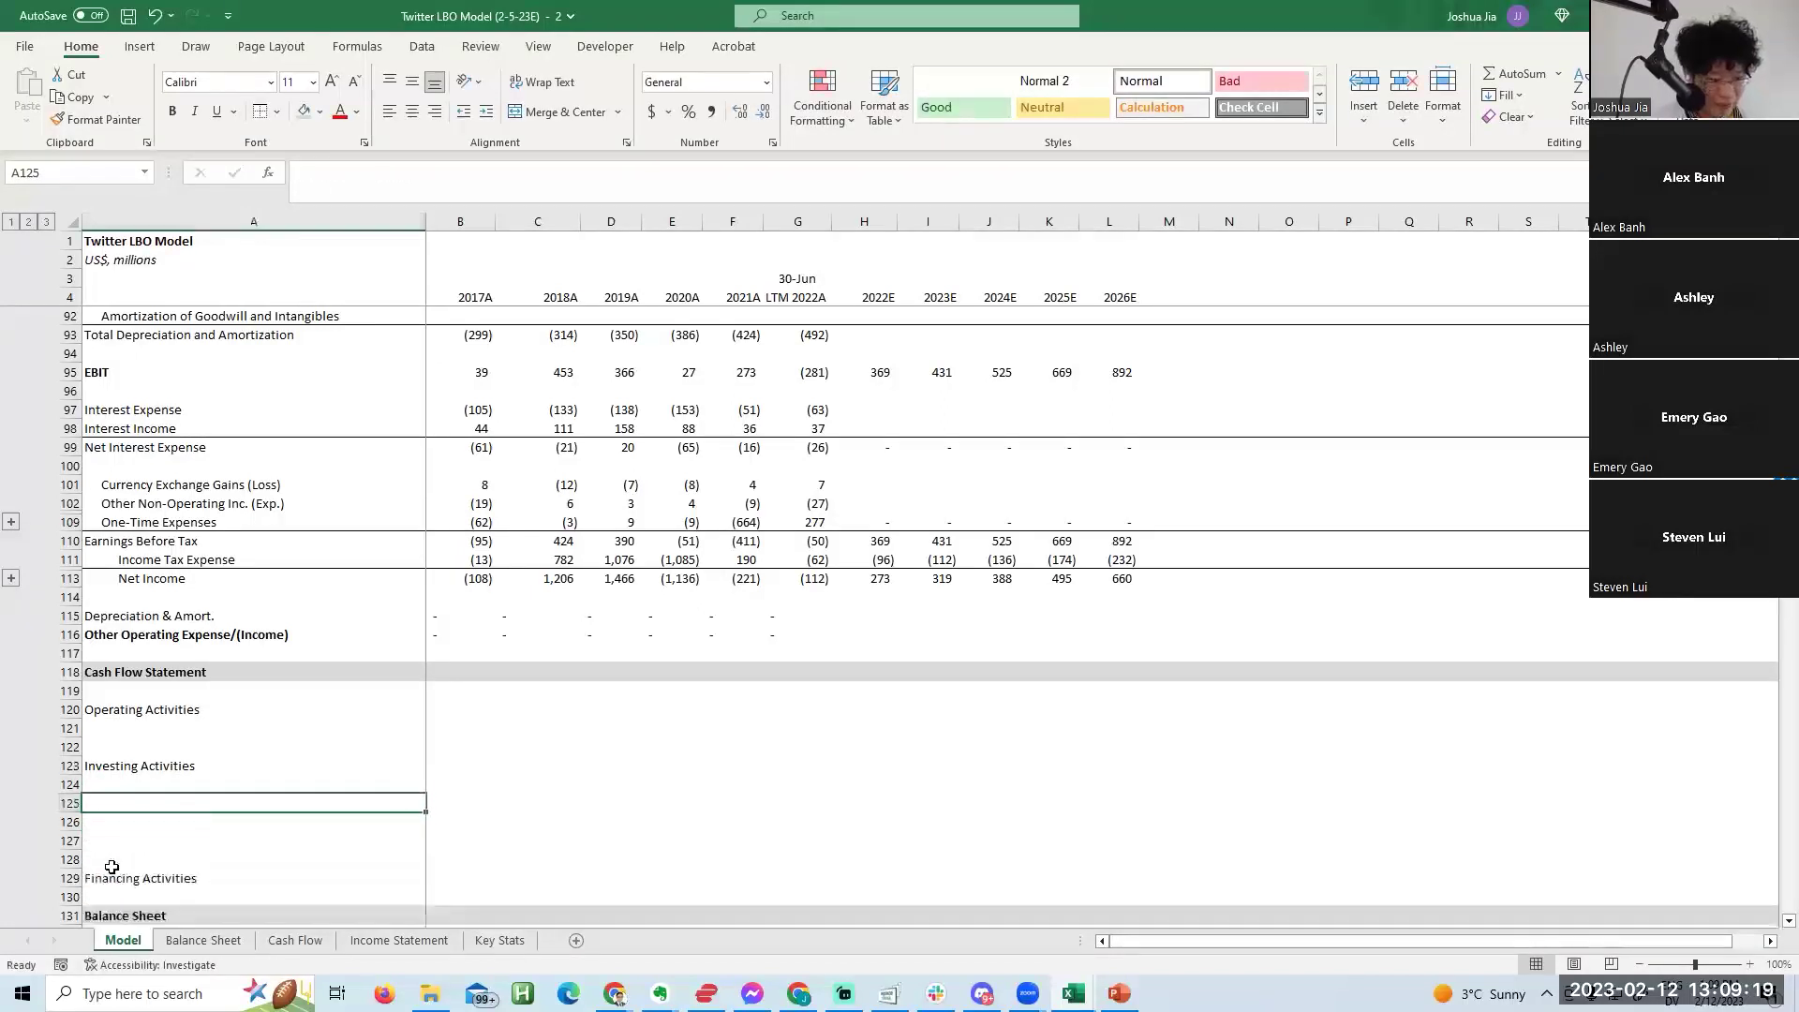
Enter a bold Free Cash Flow Available for Debt Repayment label in A125 and insert two rows above it.
{"action": "type", "text": "Cash Flow"}
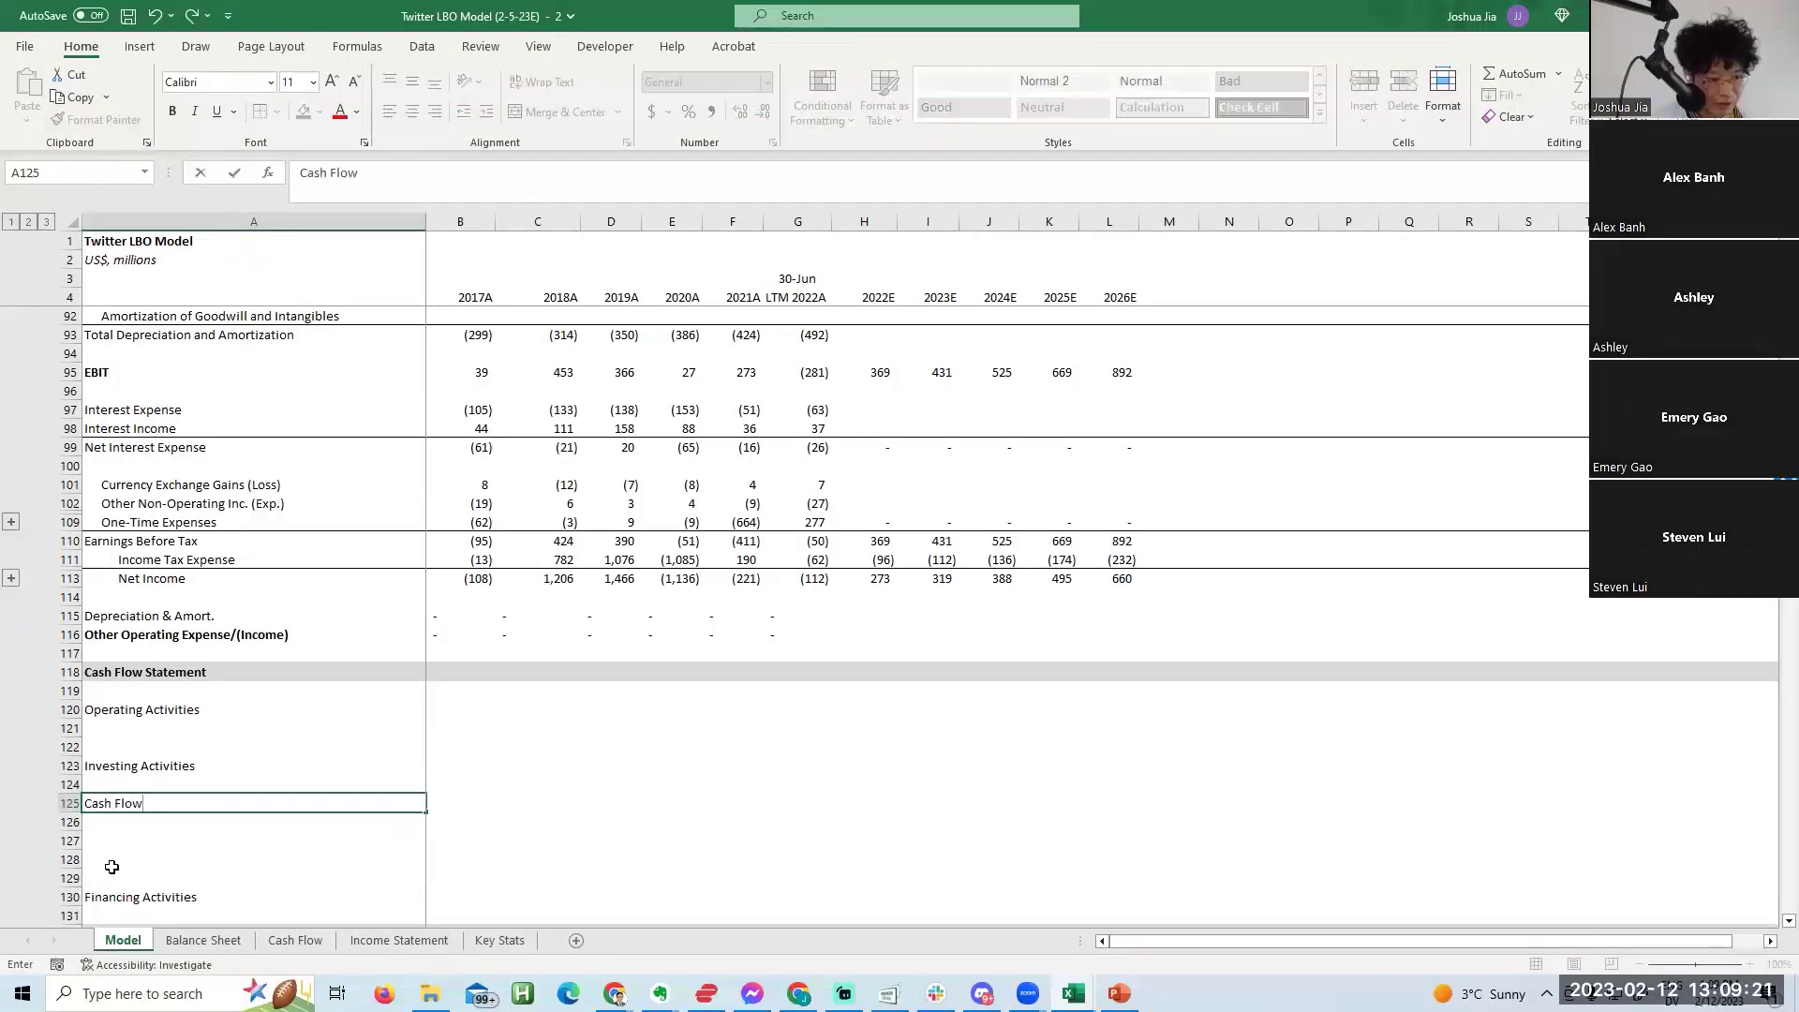
{"action": "key", "text": "Escape"}
{"action": "type", "text": "Free"}
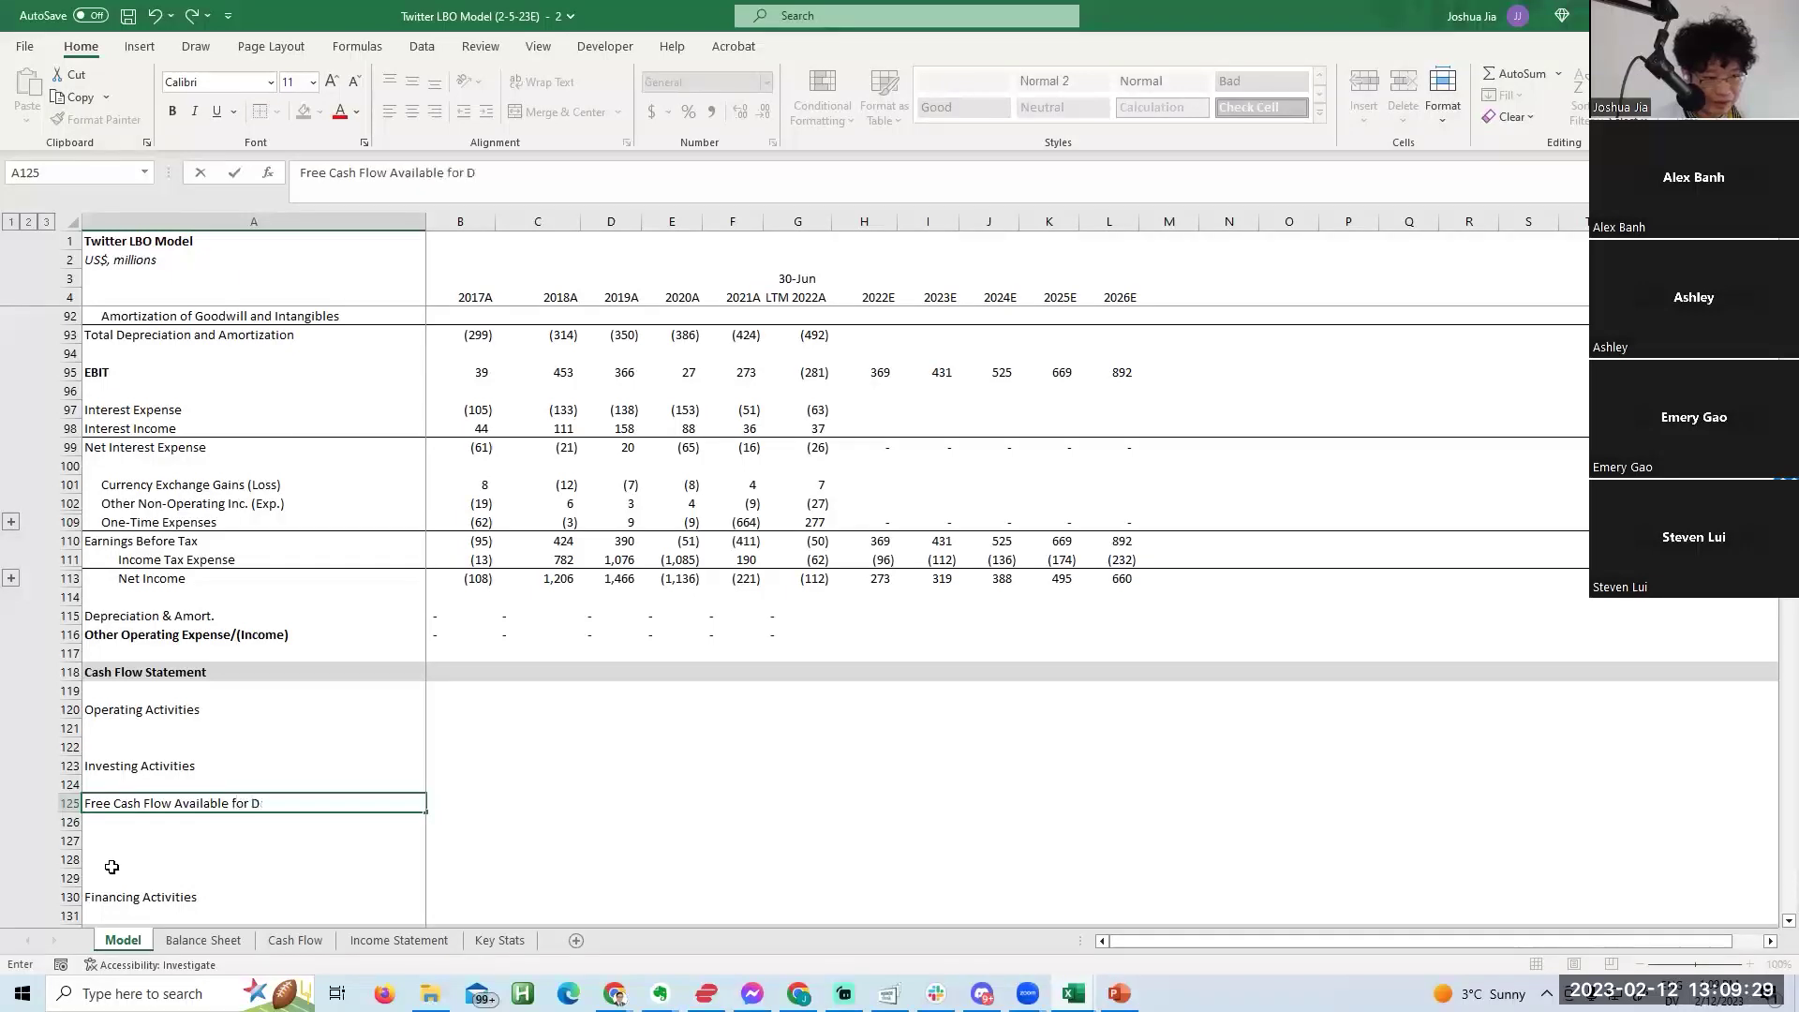
{"action": "key", "text": "ctrl+Return"}
{"action": "key", "text": "ctrl+b"}
{"action": "key", "text": "ctrl+shift+plus"}
Format the Operating Activities heading in A120 as bold and underlined.
{"action": "key", "text": "Up"}
{"action": "key", "text": "Up"}
{"action": "key", "text": "Up"}
{"action": "key", "text": "Up"}
{"action": "type", "text": "Operating Activities"}
{"action": "key", "text": "Return"}
{"action": "key", "text": "Up"}
{"action": "key", "text": "Delete"}
{"action": "key", "text": "Up"}
{"action": "key", "text": "ctrl+b"}
{"action": "key", "text": "Down"}
{"action": "key", "text": "Up"}
{"action": "key", "text": "Down"}
Label A121 Net Income and link its 2017A value to the income statement with =B113.
{"action": "type", "text": "Net Income"}
{"action": "key", "text": "Tab"}
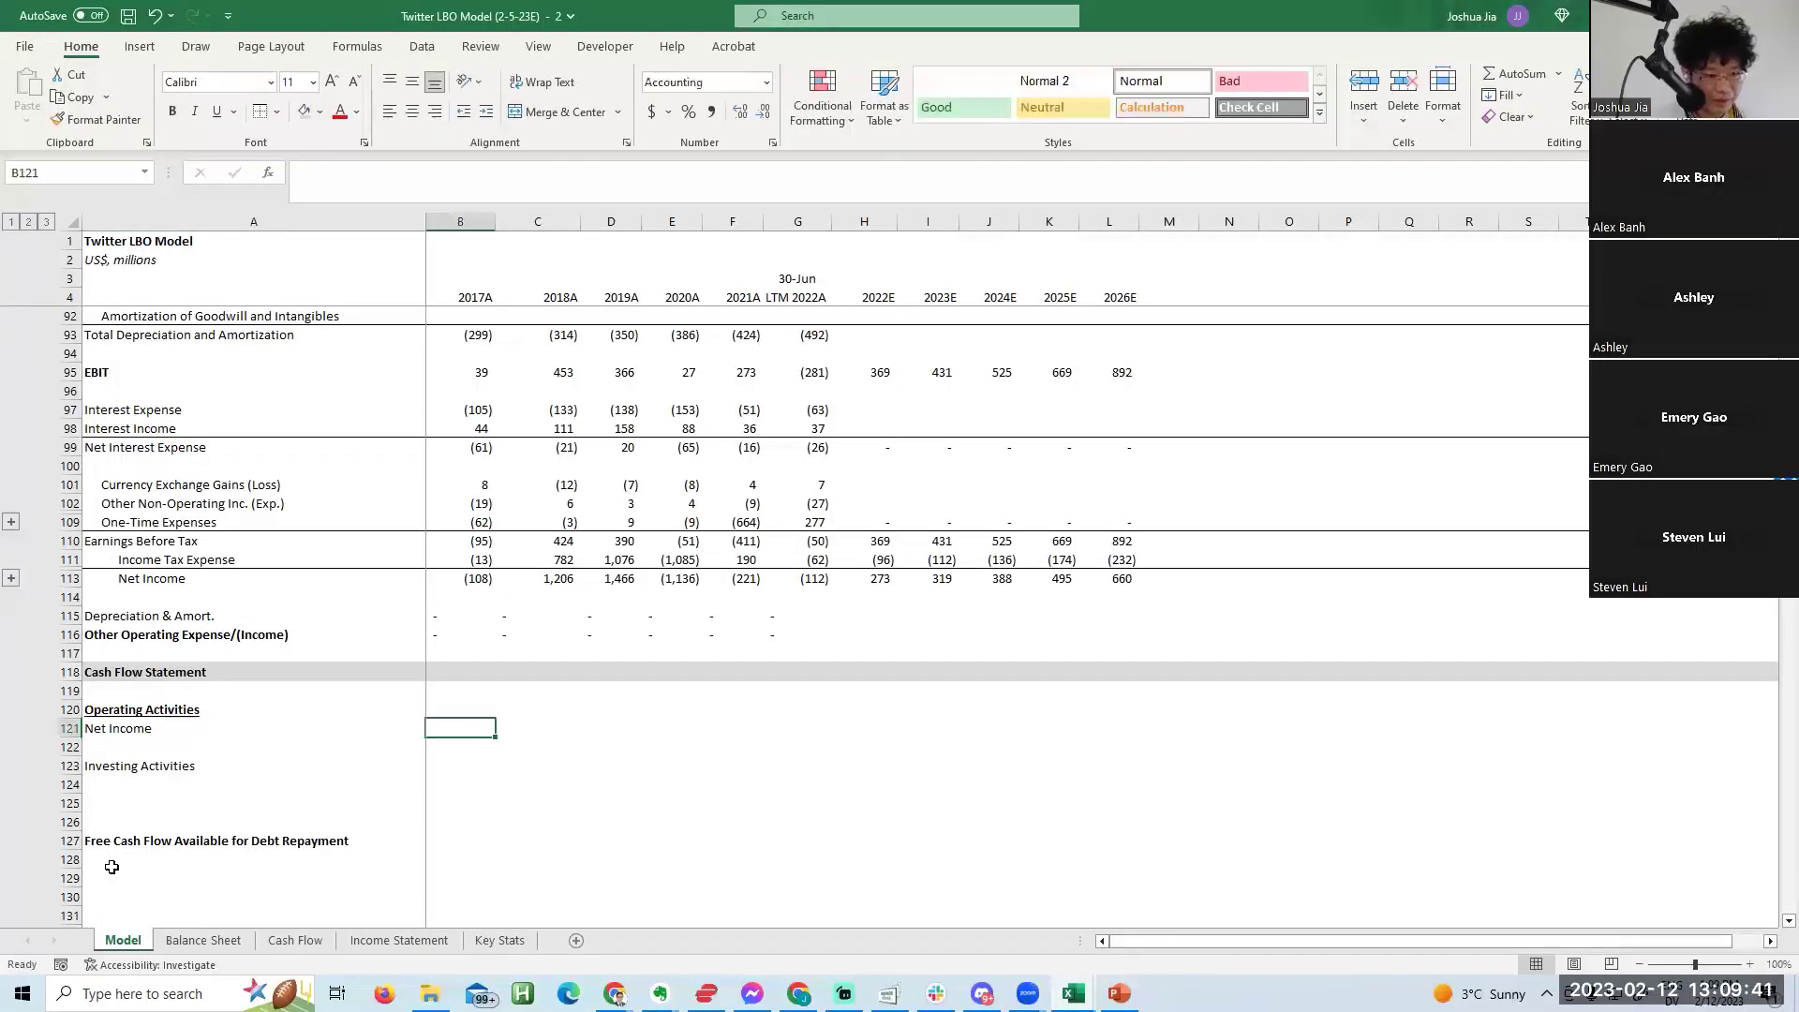
{"action": "type", "text": "="}
{"action": "key", "text": "Up"}
{"action": "key", "text": "Up"}
{"action": "key", "text": "Up"}
{"action": "key", "text": "Up"}
{"action": "key", "text": "Up"}
{"action": "key", "text": "Up"}
{"action": "key", "text": "Up"}
{"action": "key", "text": "Up"}
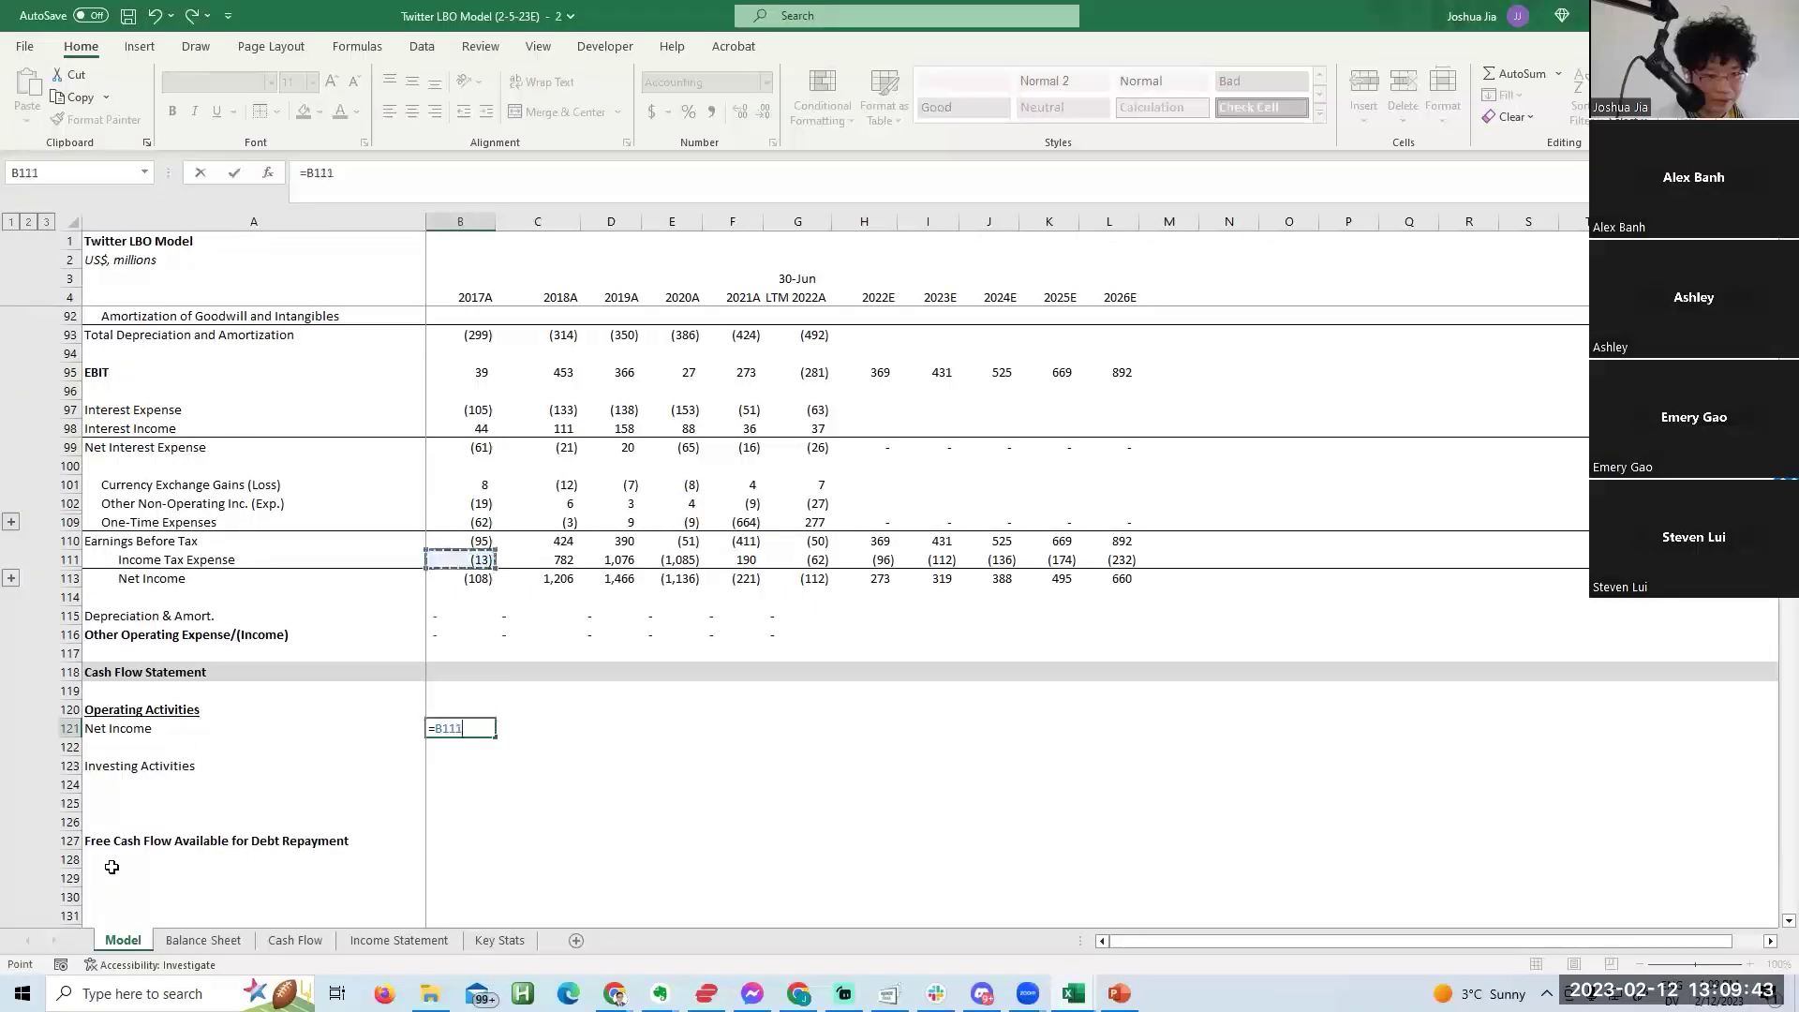
{"action": "key", "text": "ctrl+Return"}
Fill the Net Income link across row 121 from 2017A through 2026E.
{"action": "key", "text": "shift+Right"}
{"action": "key", "text": "shift+Right"}
{"action": "key", "text": "shift+Right"}
{"action": "key", "text": "shift+Right"}
{"action": "key", "text": "shift+Right"}
{"action": "key", "text": "shift+Right"}
{"action": "key", "text": "shift+Right"}
{"action": "key", "text": "shift+Right"}
{"action": "key", "text": "shift+Right"}
{"action": "key", "text": "shift+Right"}
{"action": "key", "text": "ctrl+r"}
{"action": "key", "text": "Left"}
{"action": "key", "text": "Right"}
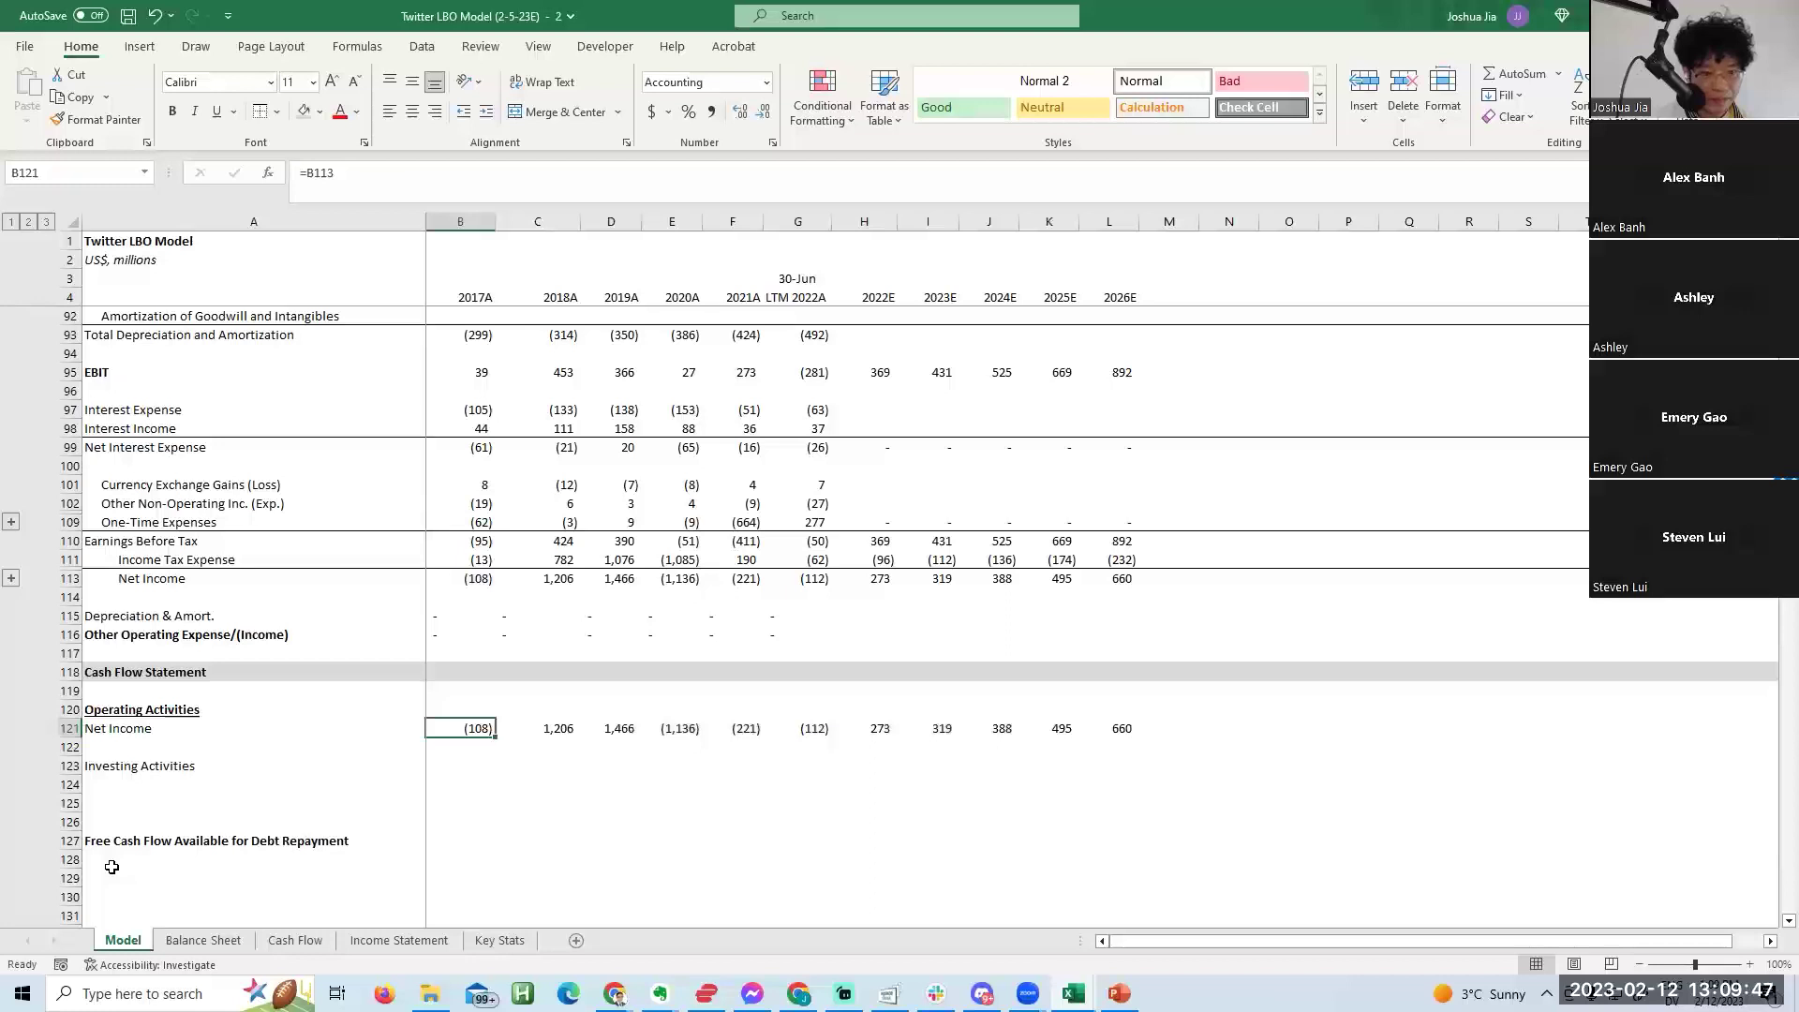
Insert two rows below the cash flow Net Income line and enter the label Add: in A122.
{"action": "key", "text": "shift+Right"}
{"action": "key", "text": "shift+Right"}
{"action": "key", "text": "Left"}
{"action": "key", "text": "Down"}
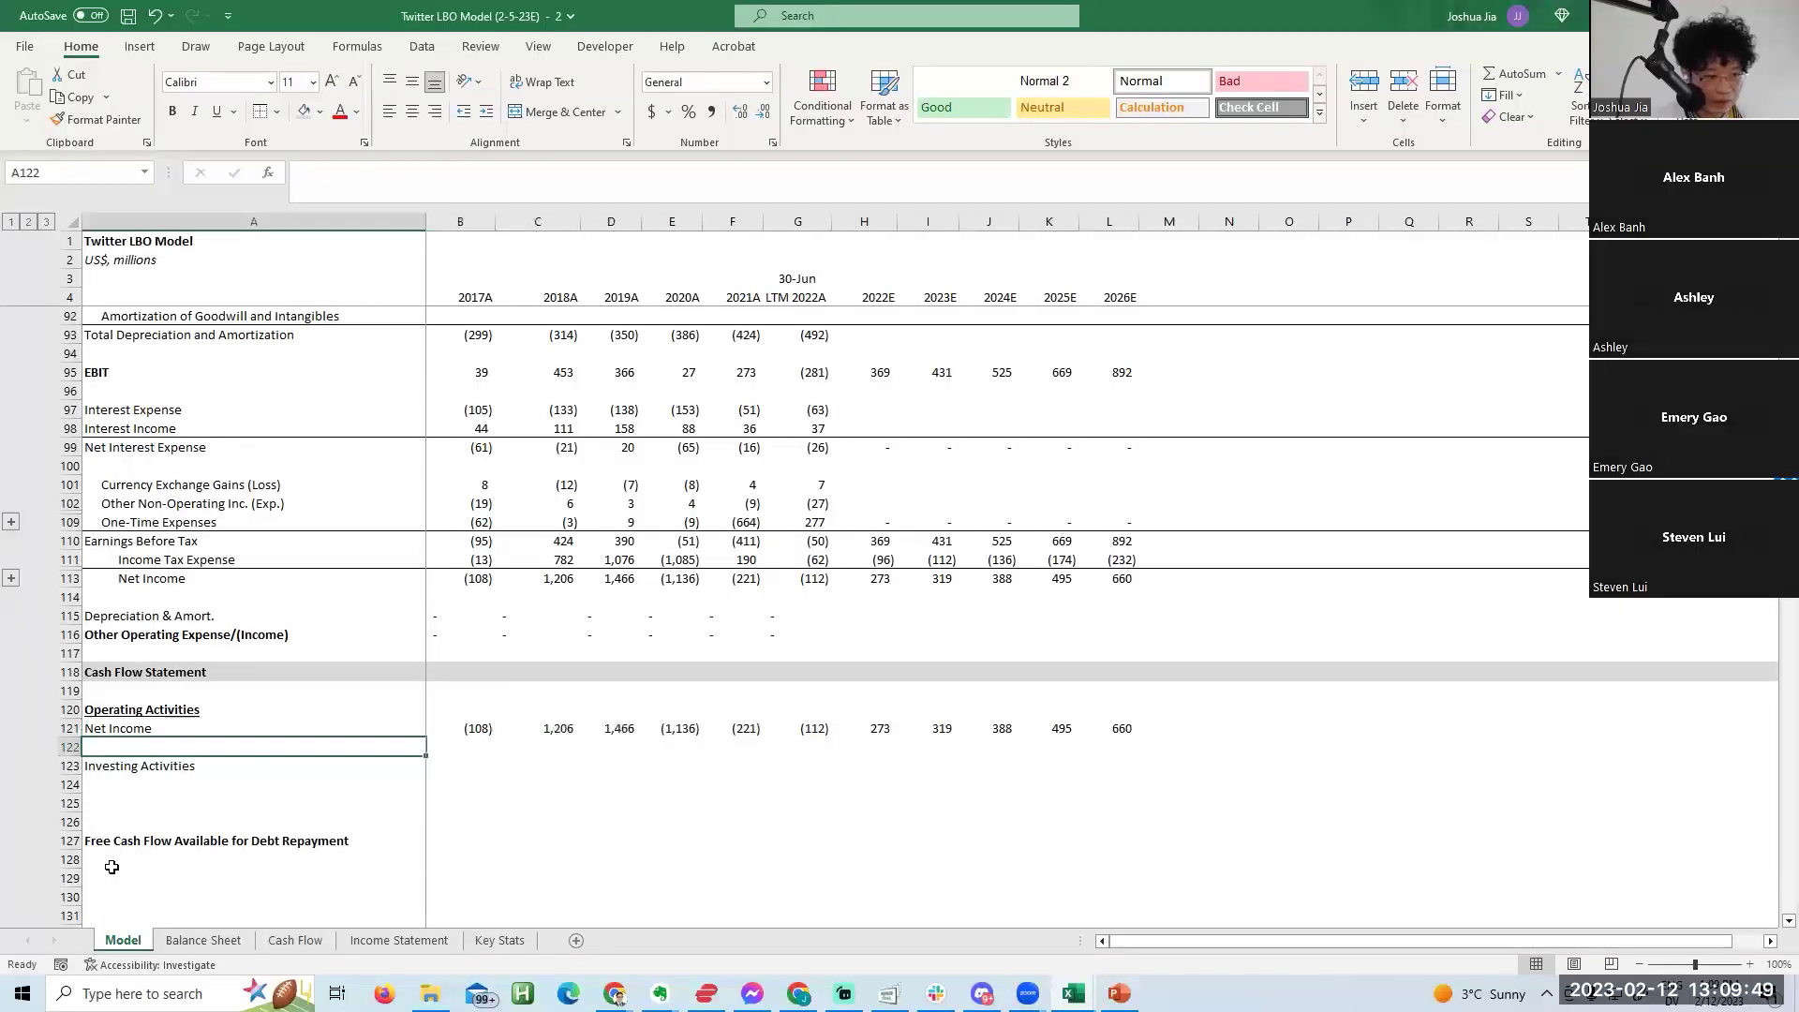
{"action": "key", "text": "ctrl+z"}
{"action": "type", "text": "Add:"}
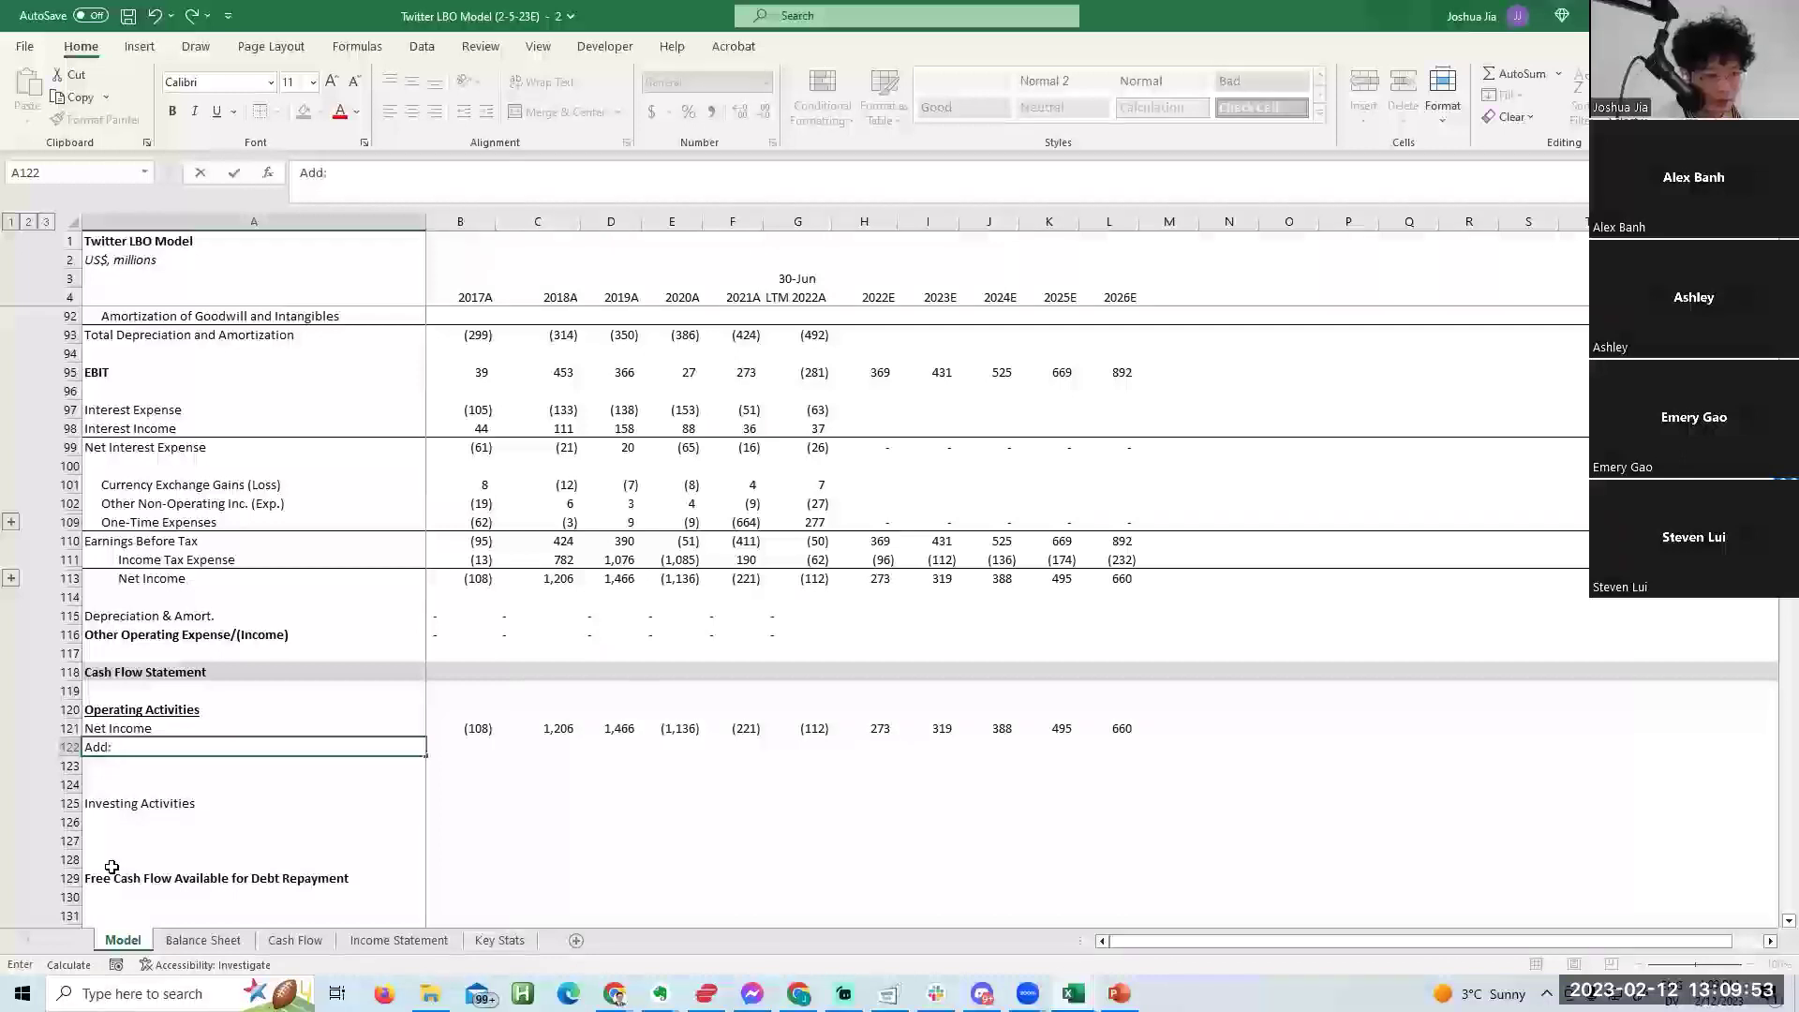
Review the income statement's line items up to Depreciation and Amortization for the non-cash add-backs.
{"action": "scroll", "coordinate": [111, 867], "scroll_direction": "up", "scroll_amount": 15}
{"action": "scroll", "coordinate": [111, 867], "scroll_direction": "down", "scroll_amount": 15}
{"action": "key", "text": "Up"}
{"action": "key", "text": "Up"}
{"action": "key", "text": "Up"}
{"action": "key", "text": "Up"}
{"action": "key", "text": "Up"}
{"action": "key", "text": "Up"}
{"action": "key", "text": "Up"}
{"action": "key", "text": "Up"}
{"action": "key", "text": "Up"}
{"action": "key", "text": "Up"}
{"action": "key", "text": "Up"}
{"action": "key", "text": "Up"}
{"action": "key", "text": "Up"}
{"action": "key", "text": "Up"}
{"action": "key", "text": "Up"}
{"action": "key", "text": "Up"}
{"action": "key", "text": "Up"}
{"action": "key", "text": "Up"}
{"action": "key", "text": "Up"}
{"action": "key", "text": "Up"}
{"action": "key", "text": "Up"}
{"action": "key", "text": "Up"}
{"action": "key", "text": "Up"}
{"action": "key", "text": "Down"}
{"action": "key", "text": "Down"}
{"action": "key", "text": "Down"}
{"action": "key", "text": "Down"}
{"action": "key", "text": "Down"}
{"action": "key", "text": "Down"}
{"action": "key", "text": "Down"}
{"action": "key", "text": "Down"}
{"action": "key", "text": "Down"}
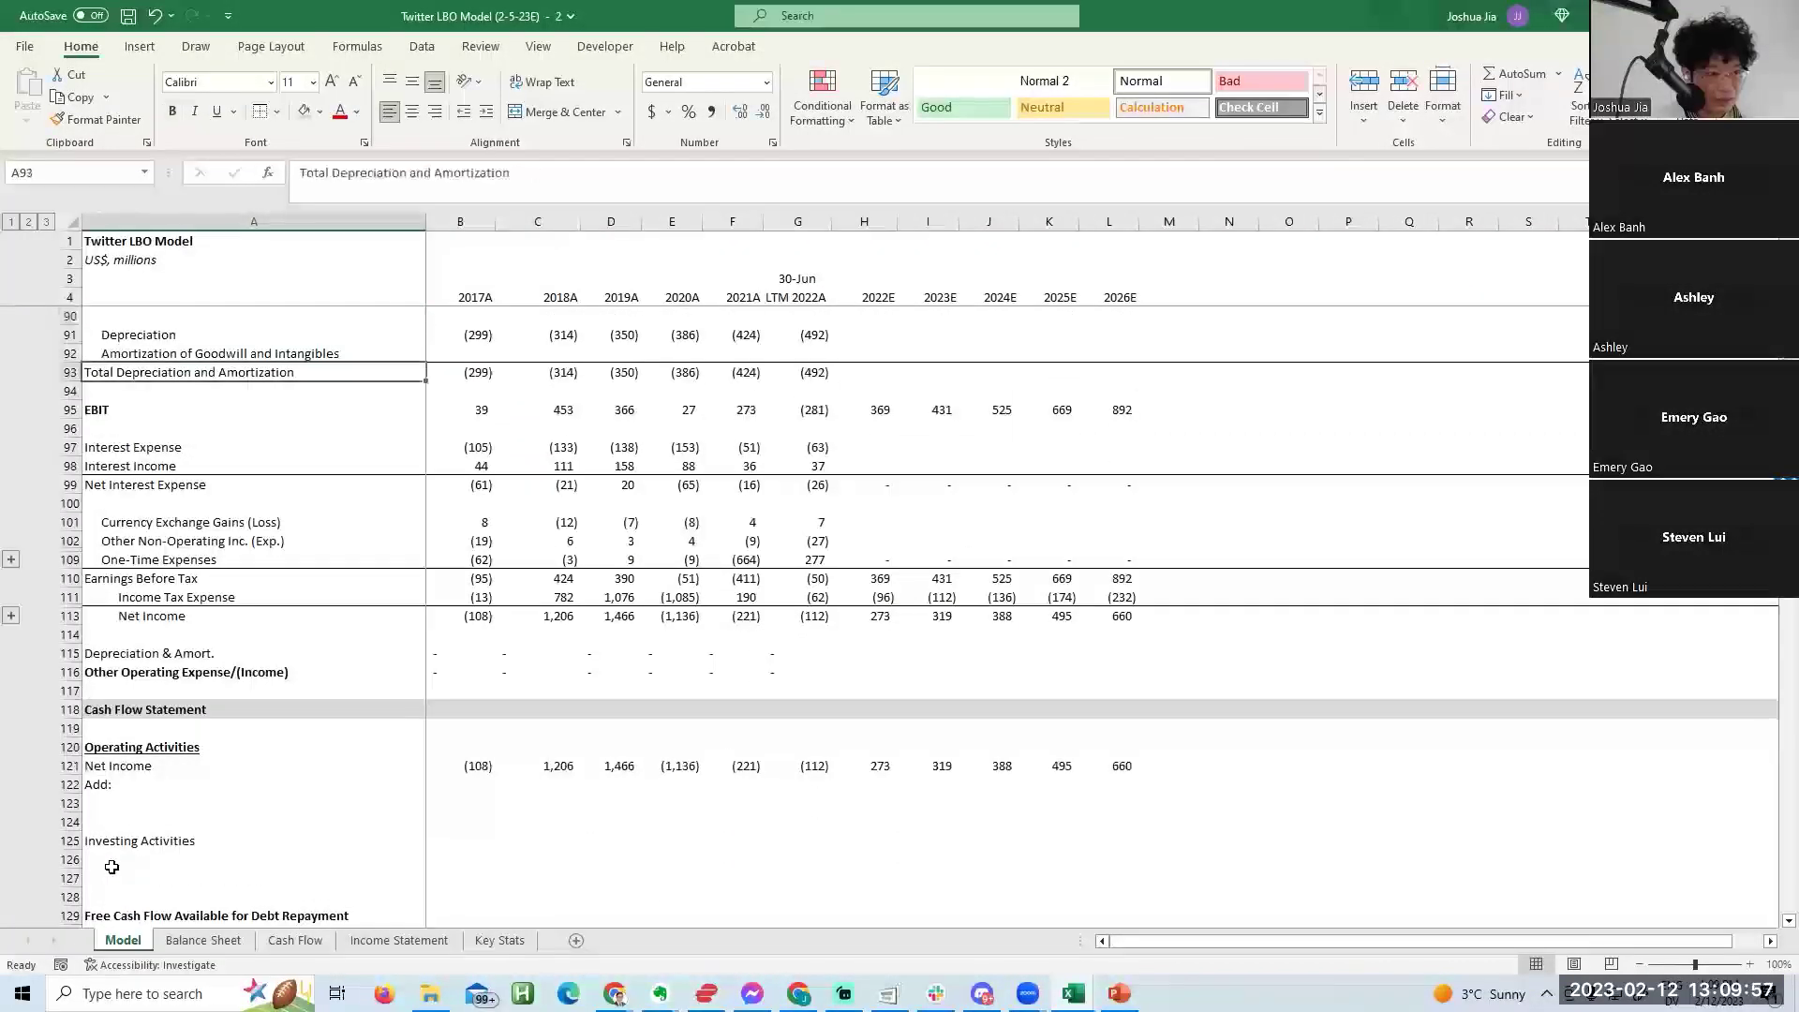
Complete the cash flow label in A122 as Add: D&A.
{"action": "key", "text": "Down"}
{"action": "key", "text": "Down"}
{"action": "key", "text": "Down"}
{"action": "key", "text": "Down"}
{"action": "key", "text": "Down"}
{"action": "key", "text": "Down"}
{"action": "key", "text": "Down"}
{"action": "key", "text": "Down"}
{"action": "key", "text": "Down"}
{"action": "key", "text": "Down"}
{"action": "key", "text": "Down"}
{"action": "key", "text": "Down"}
{"action": "key", "text": "Down"}
{"action": "key", "text": "Down"}
{"action": "key", "text": "Down"}
{"action": "key", "text": "F2"}
{"action": "type", "text": "D"}
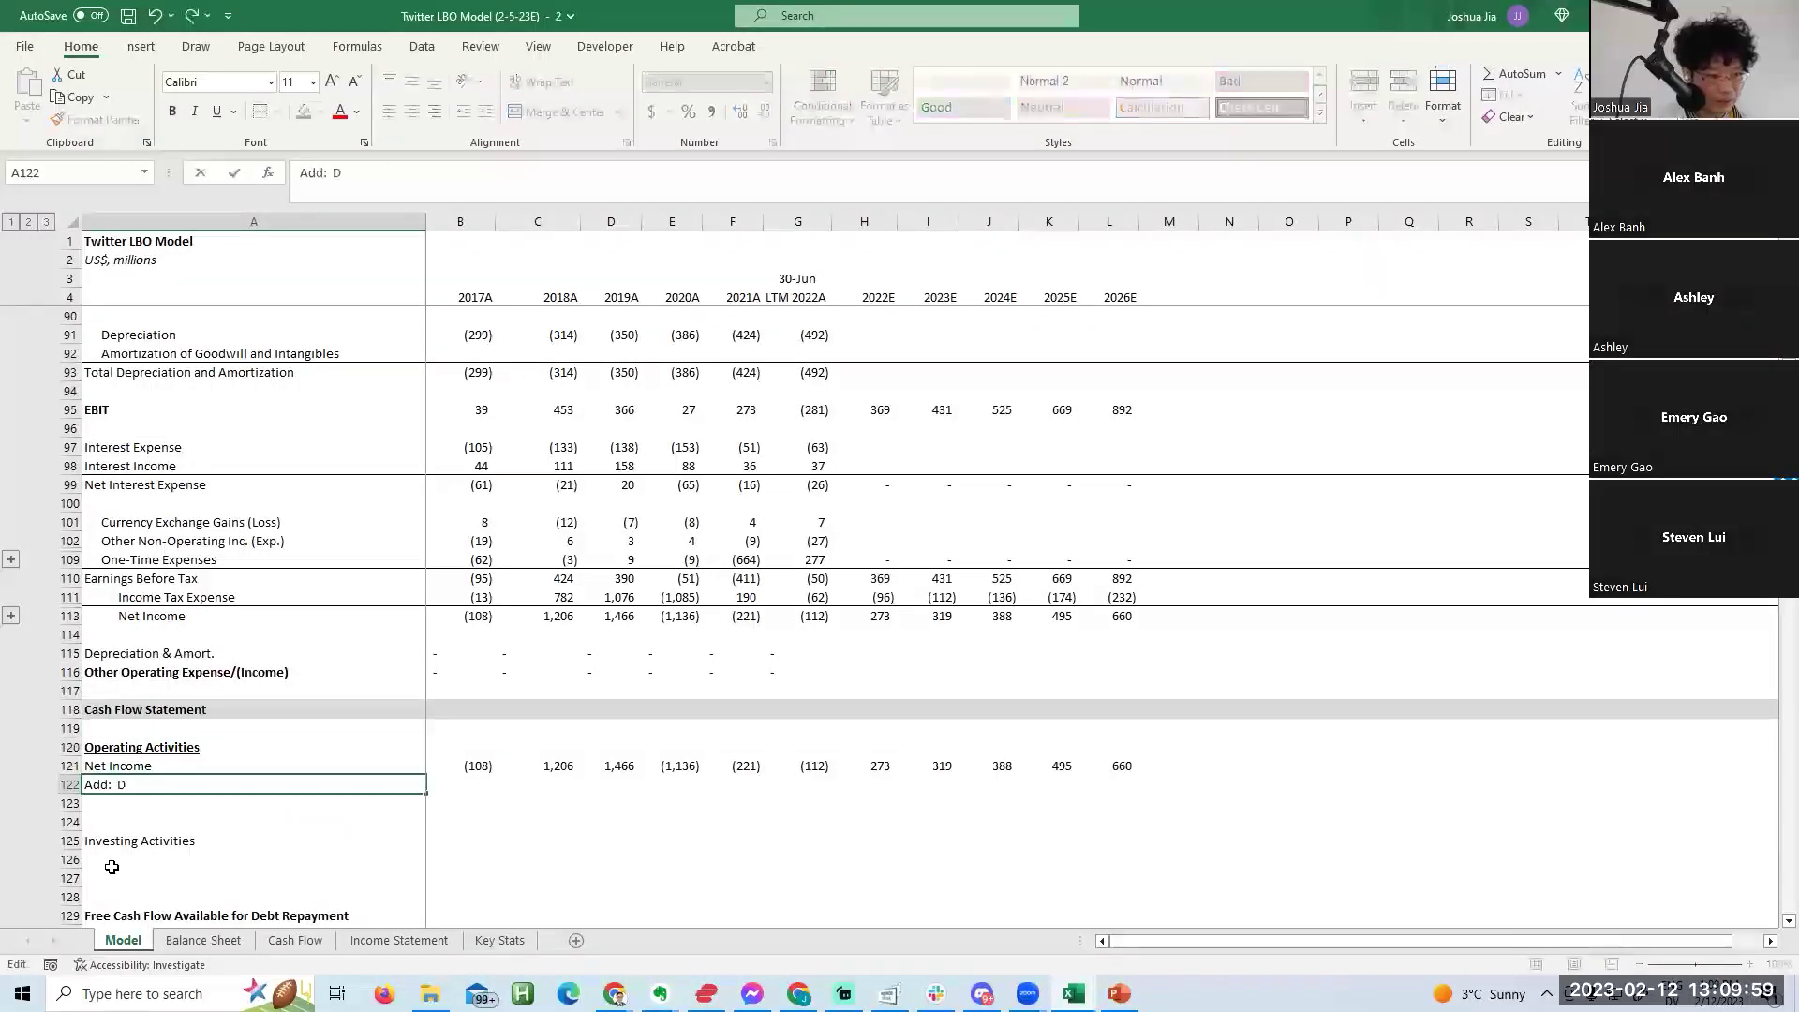
{"action": "key", "text": "Return"}
Link the 2017A D&A add-back in B122 to the negative of Total Depreciation and Amortization with =-B93.
{"action": "key", "text": "Right"}
{"action": "key", "text": "Right"}
{"action": "key", "text": "Up"}
{"action": "key", "text": "Left"}
{"action": "type", "text": "="}
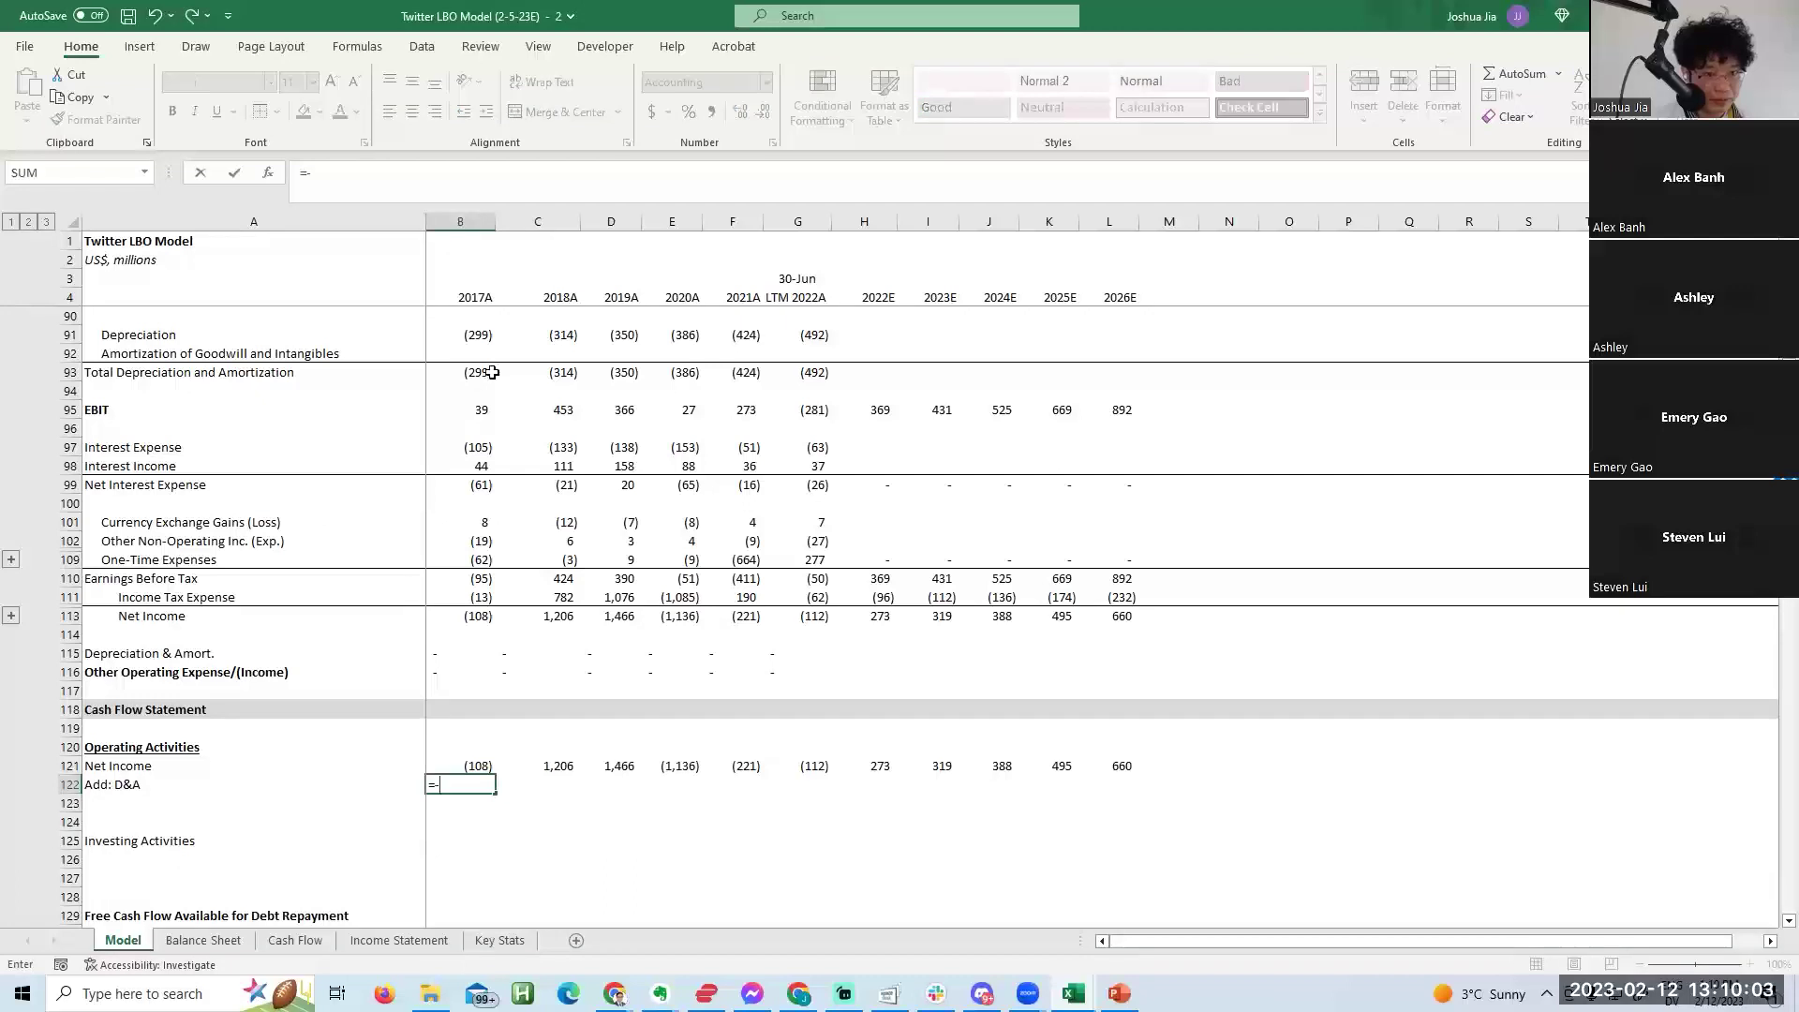
{"action": "type", "text": "-"}
{"action": "left_click", "coordinate": [492, 373]}
{"action": "key", "text": "Return"}
Fill the D&A add-back across row 122 from 2017A through 2026E and check the 2021A formula.
{"action": "key", "text": "Up"}
{"action": "key", "text": "shift+Right"}
{"action": "key", "text": "shift+Right"}
{"action": "key", "text": "shift+Right"}
{"action": "key", "text": "shift+Right"}
{"action": "key", "text": "shift+Right"}
{"action": "key", "text": "shift+Right"}
{"action": "key", "text": "shift+Right"}
{"action": "key", "text": "shift+Right"}
{"action": "key", "text": "shift+Right"}
{"action": "key", "text": "shift+Right"}
{"action": "key", "text": "ctrl+r"}
{"action": "key", "text": "Right"}
{"action": "key", "text": "Right"}
{"action": "key", "text": "Right"}
{"action": "key", "text": "Right"}
{"action": "key", "text": "F2"}
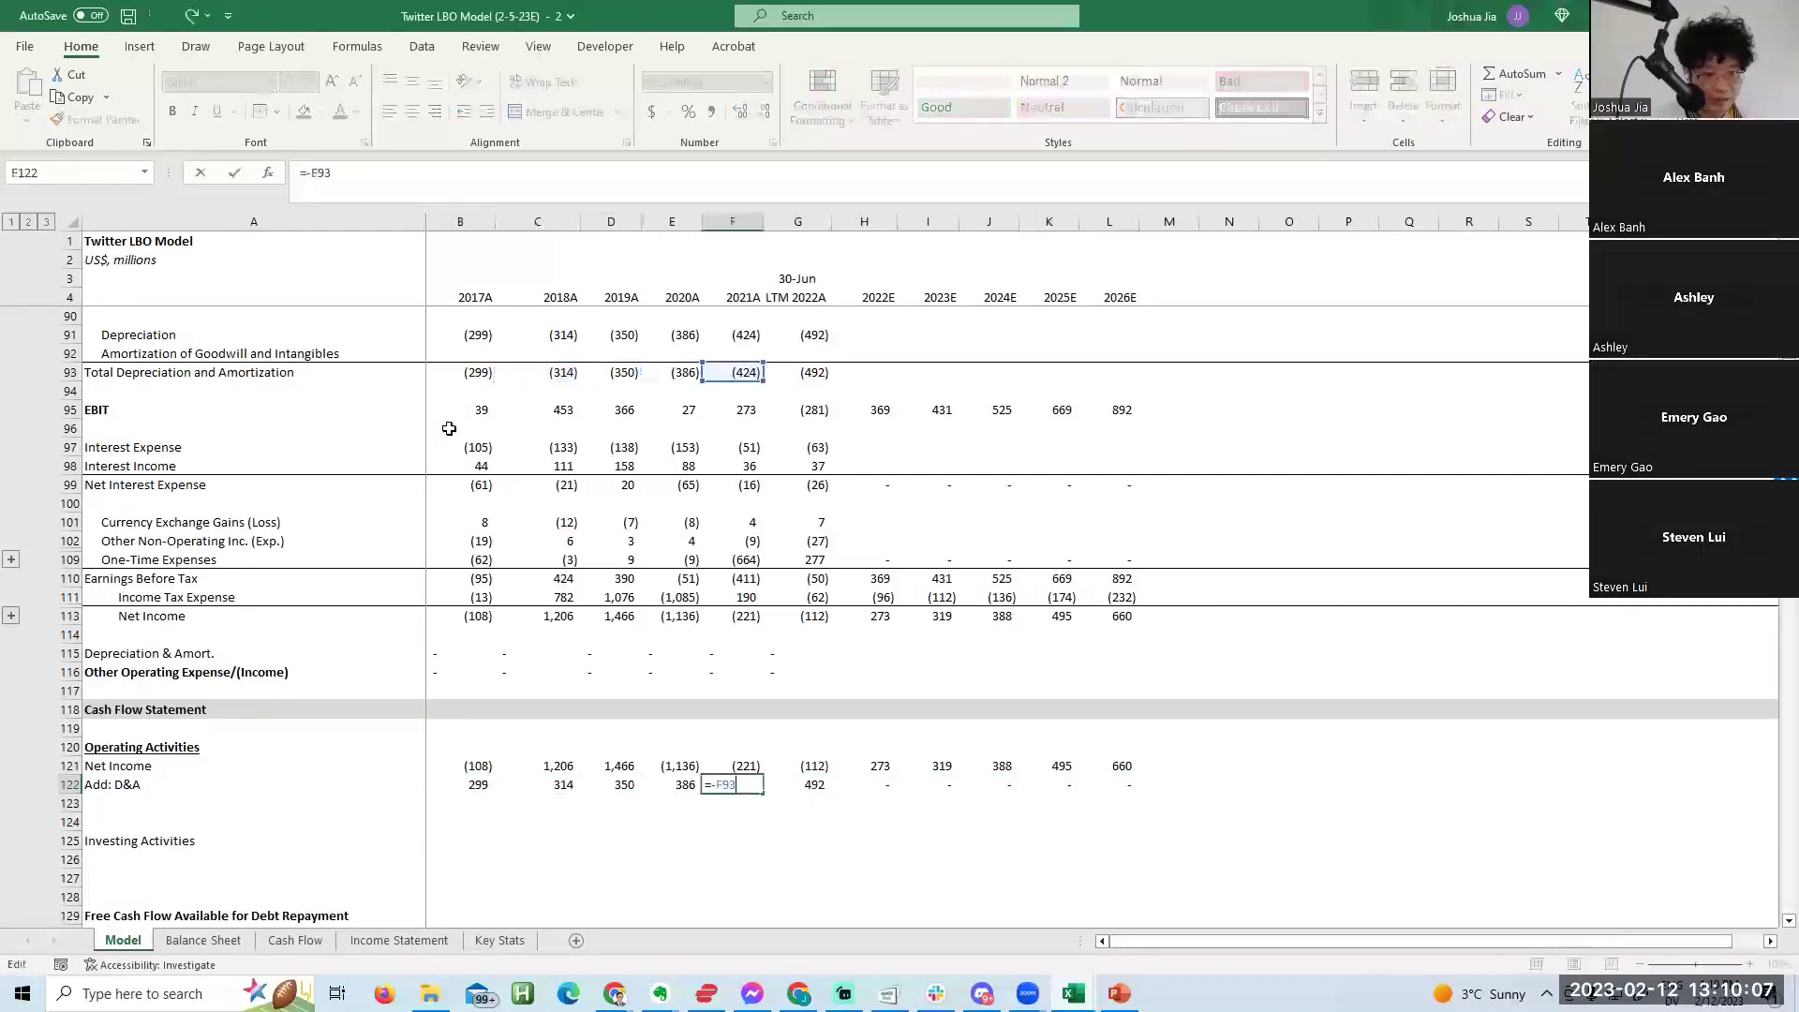
{"action": "key", "text": "Escape"}
Enter 0 for Amortization of Goodwill and Intangibles in row 92 from 2017A through LTM 2022A.
{"action": "left_click", "coordinate": [497, 357]}
{"action": "left_click", "coordinate": [473, 361]}
{"action": "type", "text": "0"}
{"action": "key", "text": "ctrl+Return"}
{"action": "key", "text": "shift+Right"}
{"action": "key", "text": "shift+Right"}
{"action": "key", "text": "shift+Right"}
{"action": "key", "text": "shift+Right"}
{"action": "key", "text": "shift+Right"}
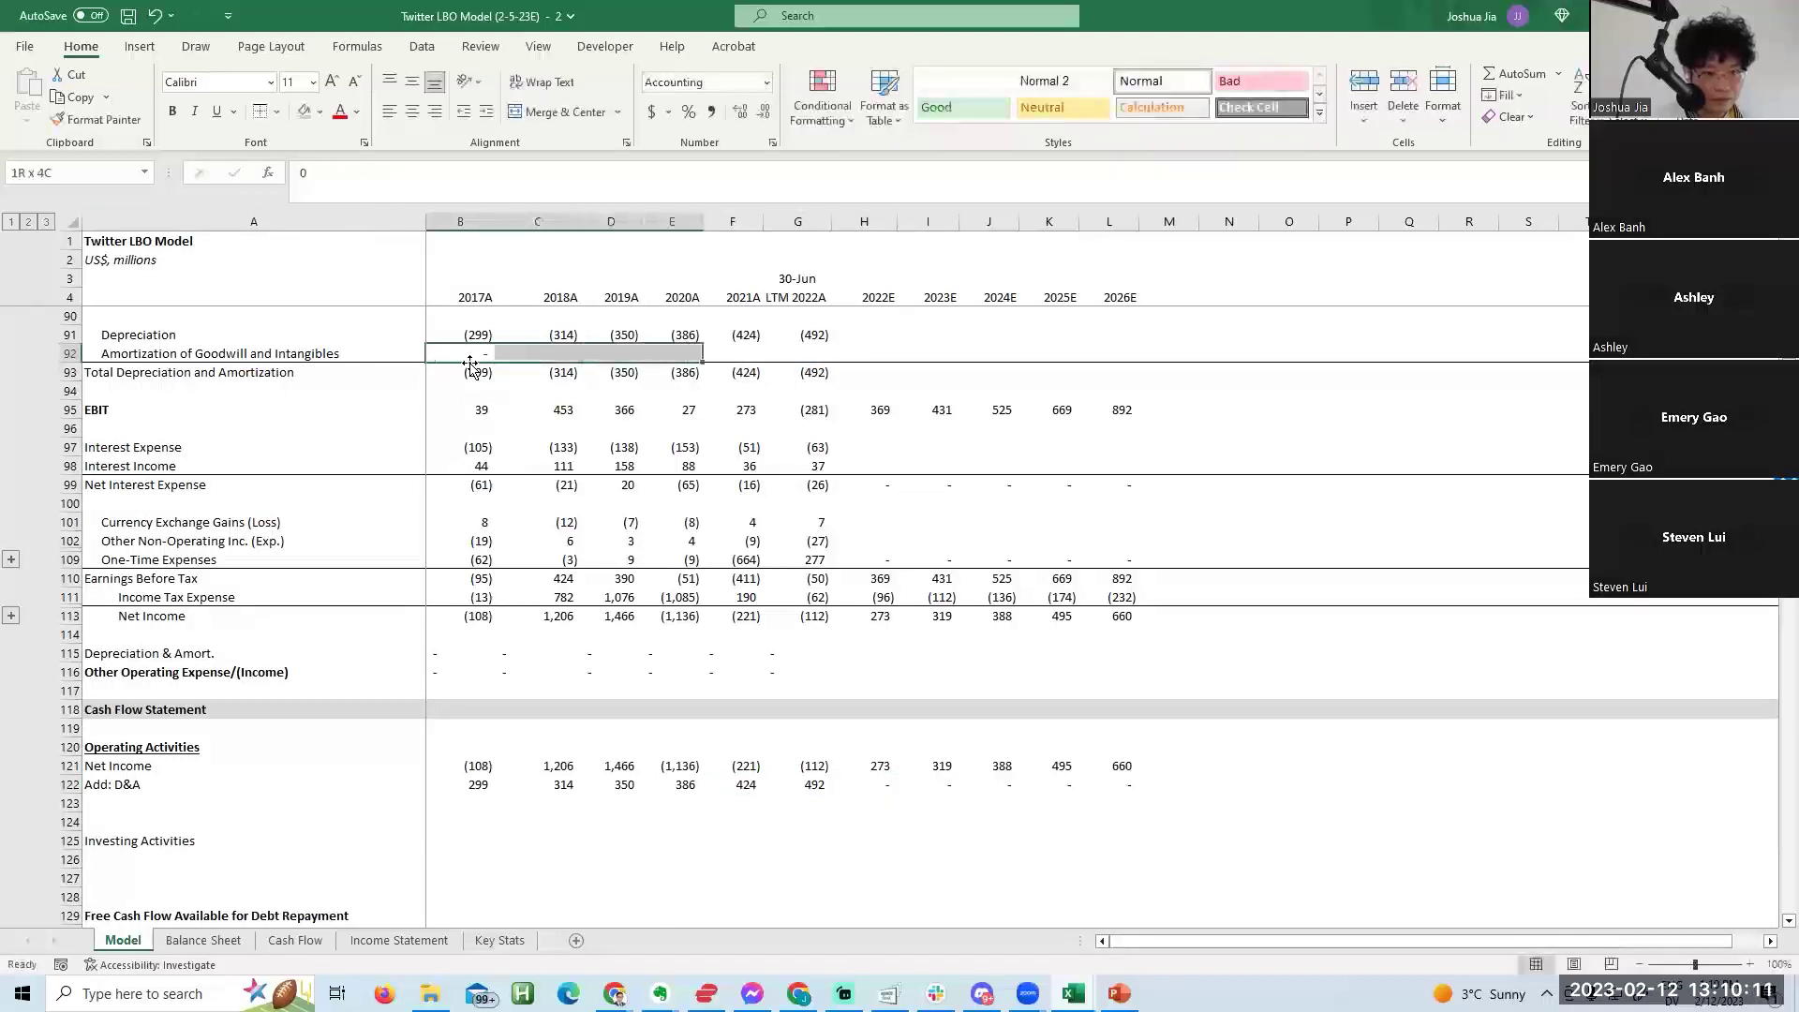
{"action": "key", "text": "ctrl+r"}
Arrange the Twitter LBO Model (2-5-23E) - 1 workbook side by side with the version 2 workbook.
{"action": "left_click", "coordinate": [230, 808]}
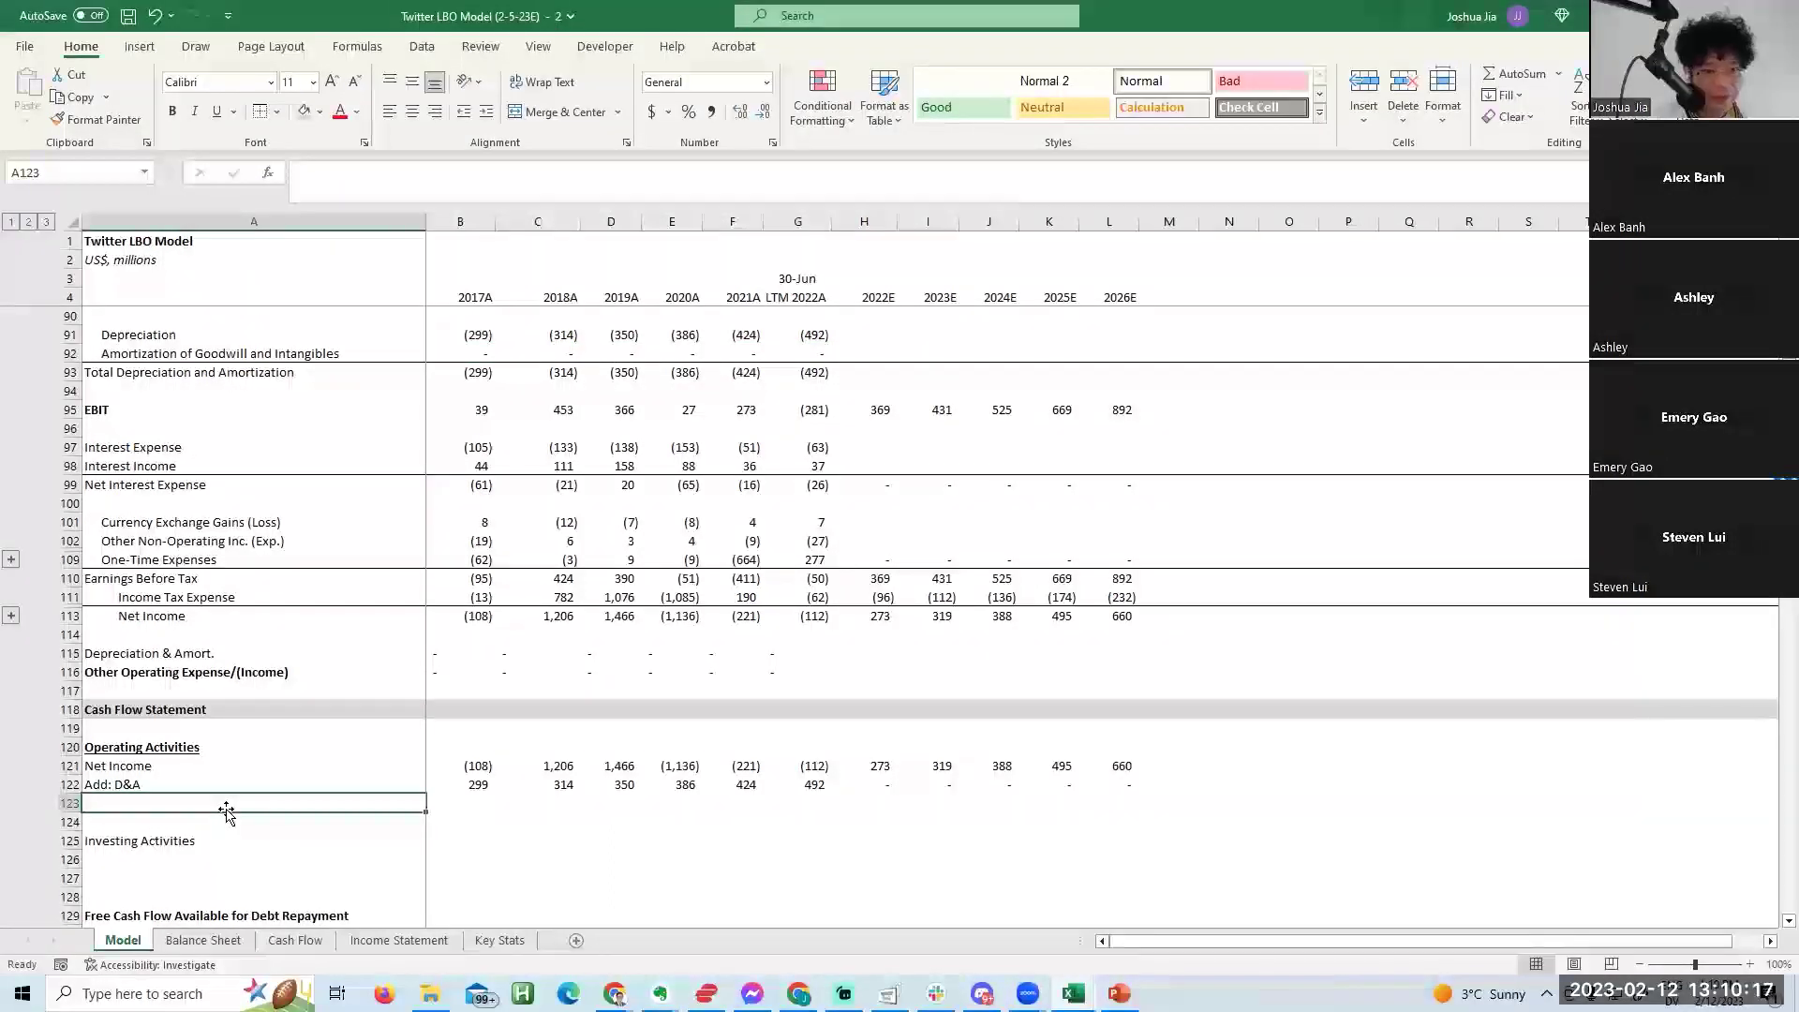
{"action": "key", "text": "super+Right"}
{"action": "key", "text": "alt+Tab"}
{"action": "key", "text": "alt+Tab"}
{"action": "key", "text": "alt+Tab"}
{"action": "key", "text": "alt+Tab"}
{"action": "key", "text": "alt+Tab"}
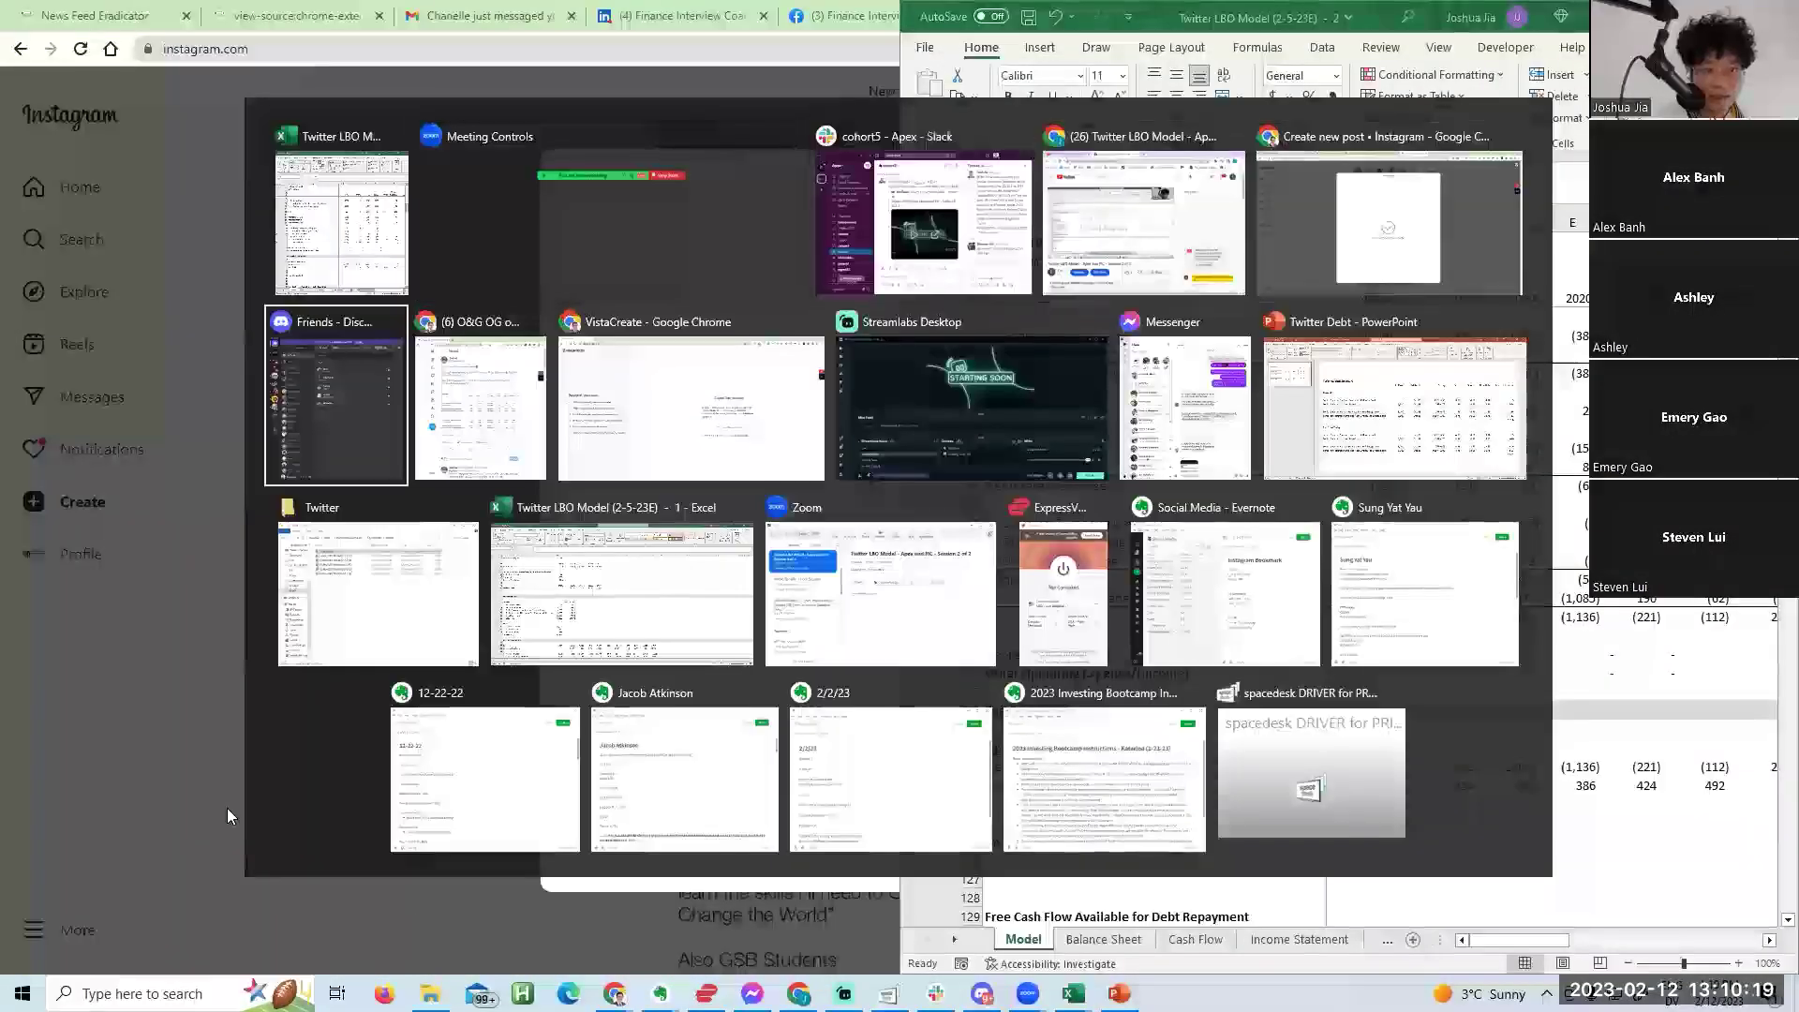
{"action": "left_click", "coordinate": [591, 508]}
{"action": "key", "text": "super+Left"}
Review the debt assumptions in the version 1 workbook, from the revolver down to the bridge loans.
{"action": "left_click", "coordinate": [335, 533]}
{"action": "key", "text": "Page_Up"}
{"action": "left_click", "coordinate": [333, 592]}
{"action": "key", "text": "Down"}
{"action": "key", "text": "Down"}
{"action": "key", "text": "Down"}
{"action": "key", "text": "Down"}
{"action": "key", "text": "Down"}
{"action": "key", "text": "Down"}
{"action": "key", "text": "Down"}
{"action": "key", "text": "Down"}
{"action": "key", "text": "Down"}
{"action": "key", "text": "Down"}
{"action": "key", "text": "Down"}
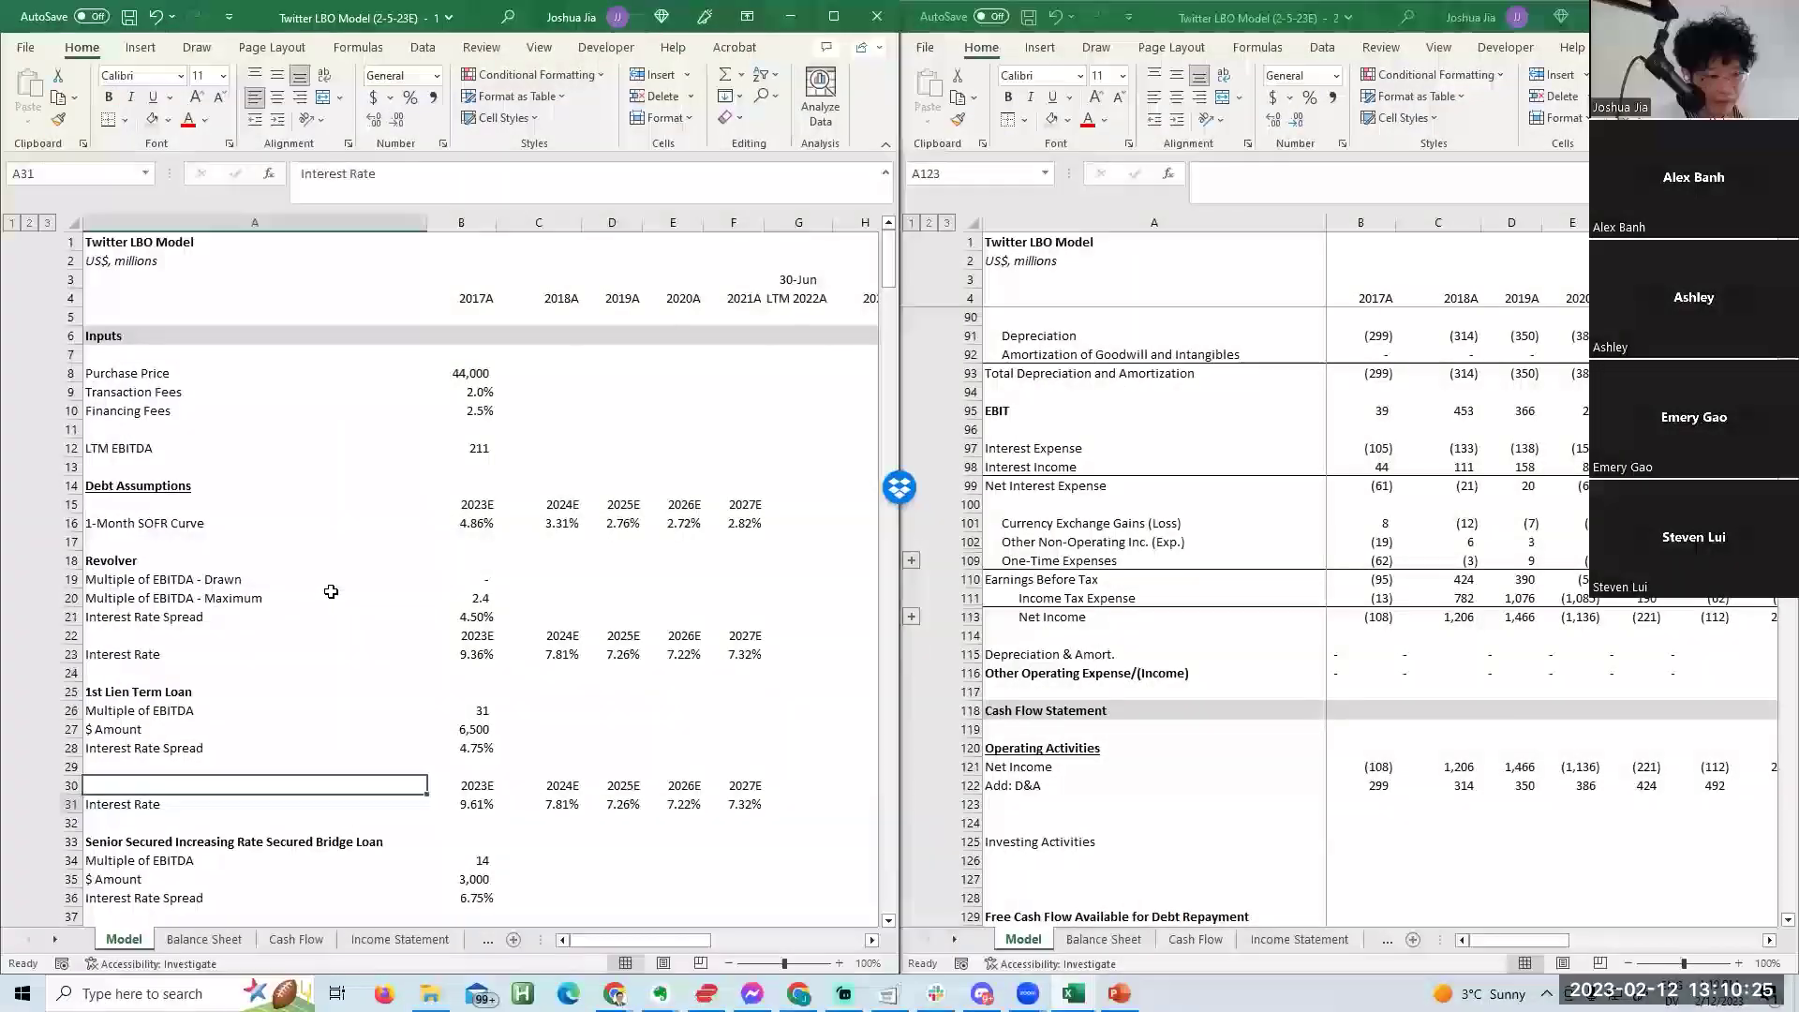
{"action": "key", "text": "Down"}
{"action": "key", "text": "Down"}
{"action": "key", "text": "Down"}
{"action": "key", "text": "Down"}
{"action": "key", "text": "Down"}
{"action": "key", "text": "Down"}
{"action": "key", "text": "Down"}
{"action": "key", "text": "Down"}
{"action": "key", "text": "Down"}
{"action": "key", "text": "Down"}
{"action": "key", "text": "Down"}
{"action": "key", "text": "Down"}
{"action": "key", "text": "Down"}
{"action": "key", "text": "Down"}
Examine the yearly interest rates and spreads of the term loan and both bridge loans in the version 1 workbook.
{"action": "key", "text": "Right"}
{"action": "key", "text": "Up"}
{"action": "key", "text": "Up"}
{"action": "key", "text": "Up"}
{"action": "key", "text": "Up"}
{"action": "key", "text": "Up"}
{"action": "key", "text": "Up"}
{"action": "key", "text": "Up"}
{"action": "key", "text": "Up"}
{"action": "key", "text": "Up"}
{"action": "key", "text": "Up"}
{"action": "key", "text": "Up"}
{"action": "key", "text": "Up"}
{"action": "key", "text": "Up"}
{"action": "key", "text": "Up"}
{"action": "key", "text": "Right"}
{"action": "key", "text": "Right"}
{"action": "key", "text": "Right"}
{"action": "key", "text": "Right"}
{"action": "key", "text": "Left"}
{"action": "key", "text": "Down"}
{"action": "key", "text": "Down"}
{"action": "key", "text": "Down"}
{"action": "key", "text": "Down"}
{"action": "key", "text": "Down"}
{"action": "key", "text": "Down"}
{"action": "key", "text": "Down"}
{"action": "key", "text": "Down"}
{"action": "key", "text": "Down"}
{"action": "key", "text": "Down"}
{"action": "key", "text": "Left"}
{"action": "key", "text": "Left"}
{"action": "key", "text": "Down"}
{"action": "key", "text": "Left"}
{"action": "key", "text": "Down"}
{"action": "key", "text": "Down"}
{"action": "key", "text": "Down"}
{"action": "key", "text": "Down"}
{"action": "key", "text": "Down"}
{"action": "key", "text": "Down"}
{"action": "key", "text": "Down"}
{"action": "key", "text": "Down"}
{"action": "key", "text": "Down"}
{"action": "key", "text": "Down"}
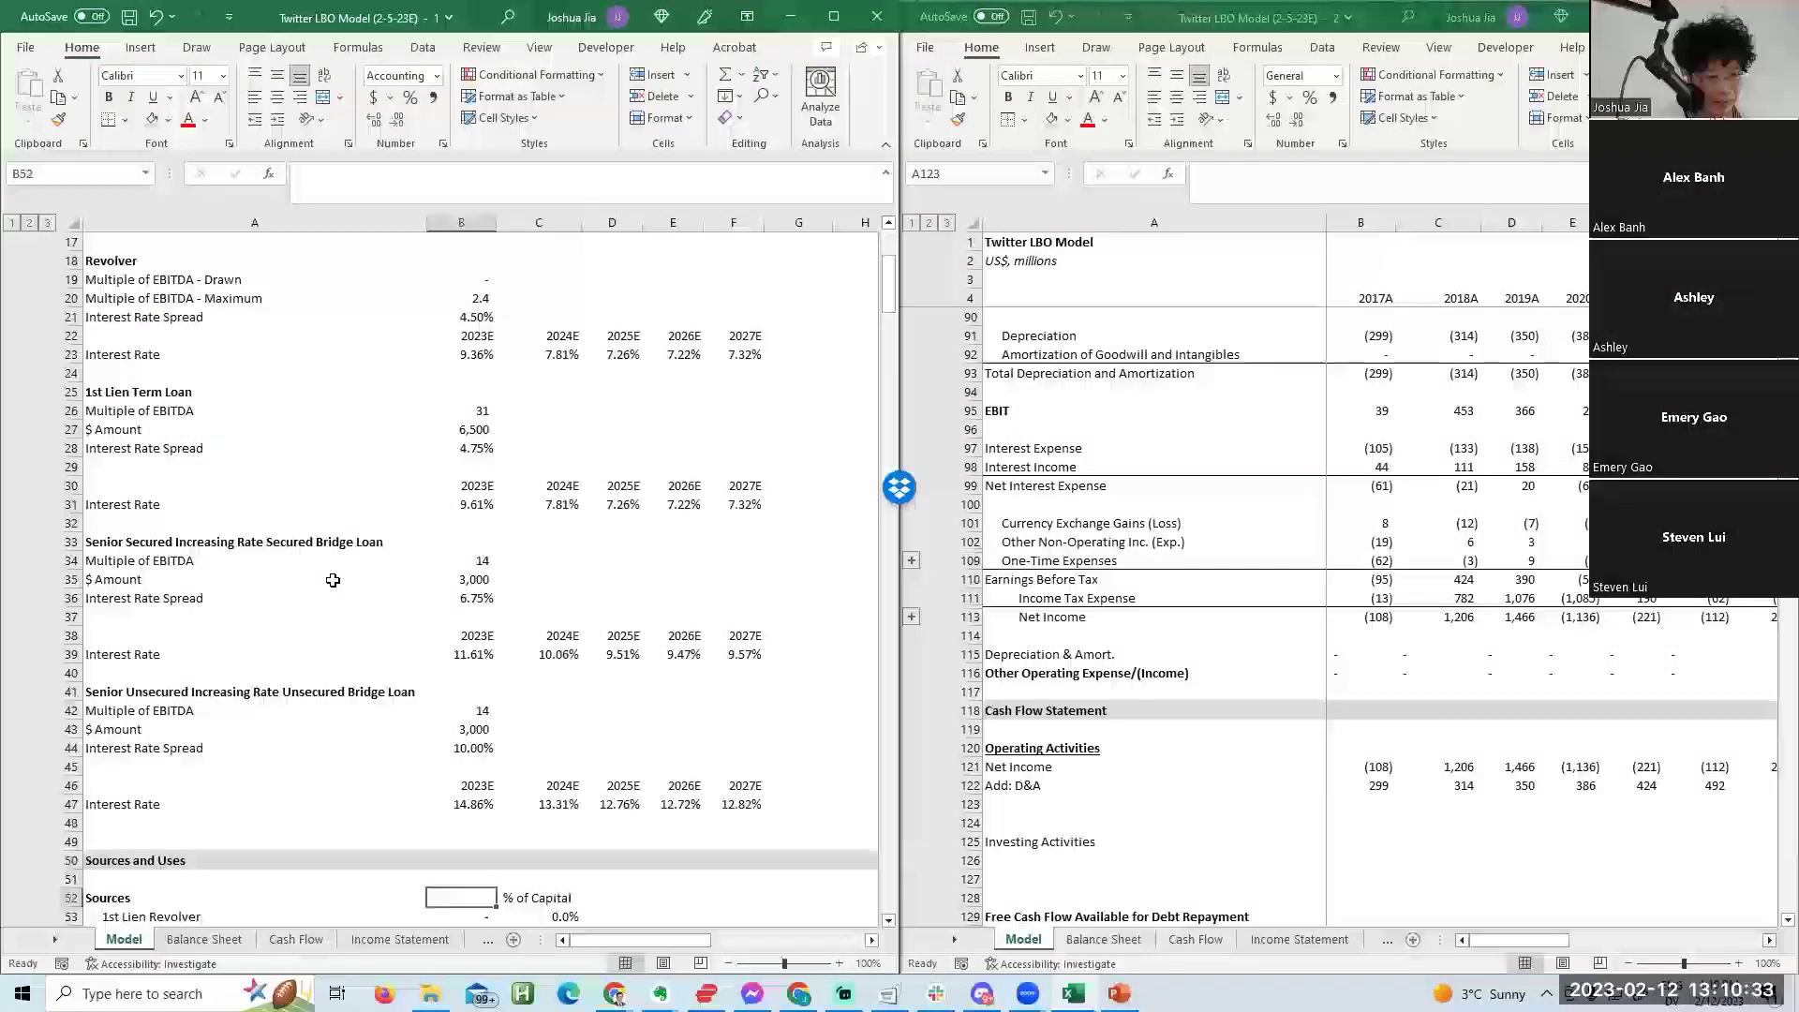
{"action": "key", "text": "Up"}
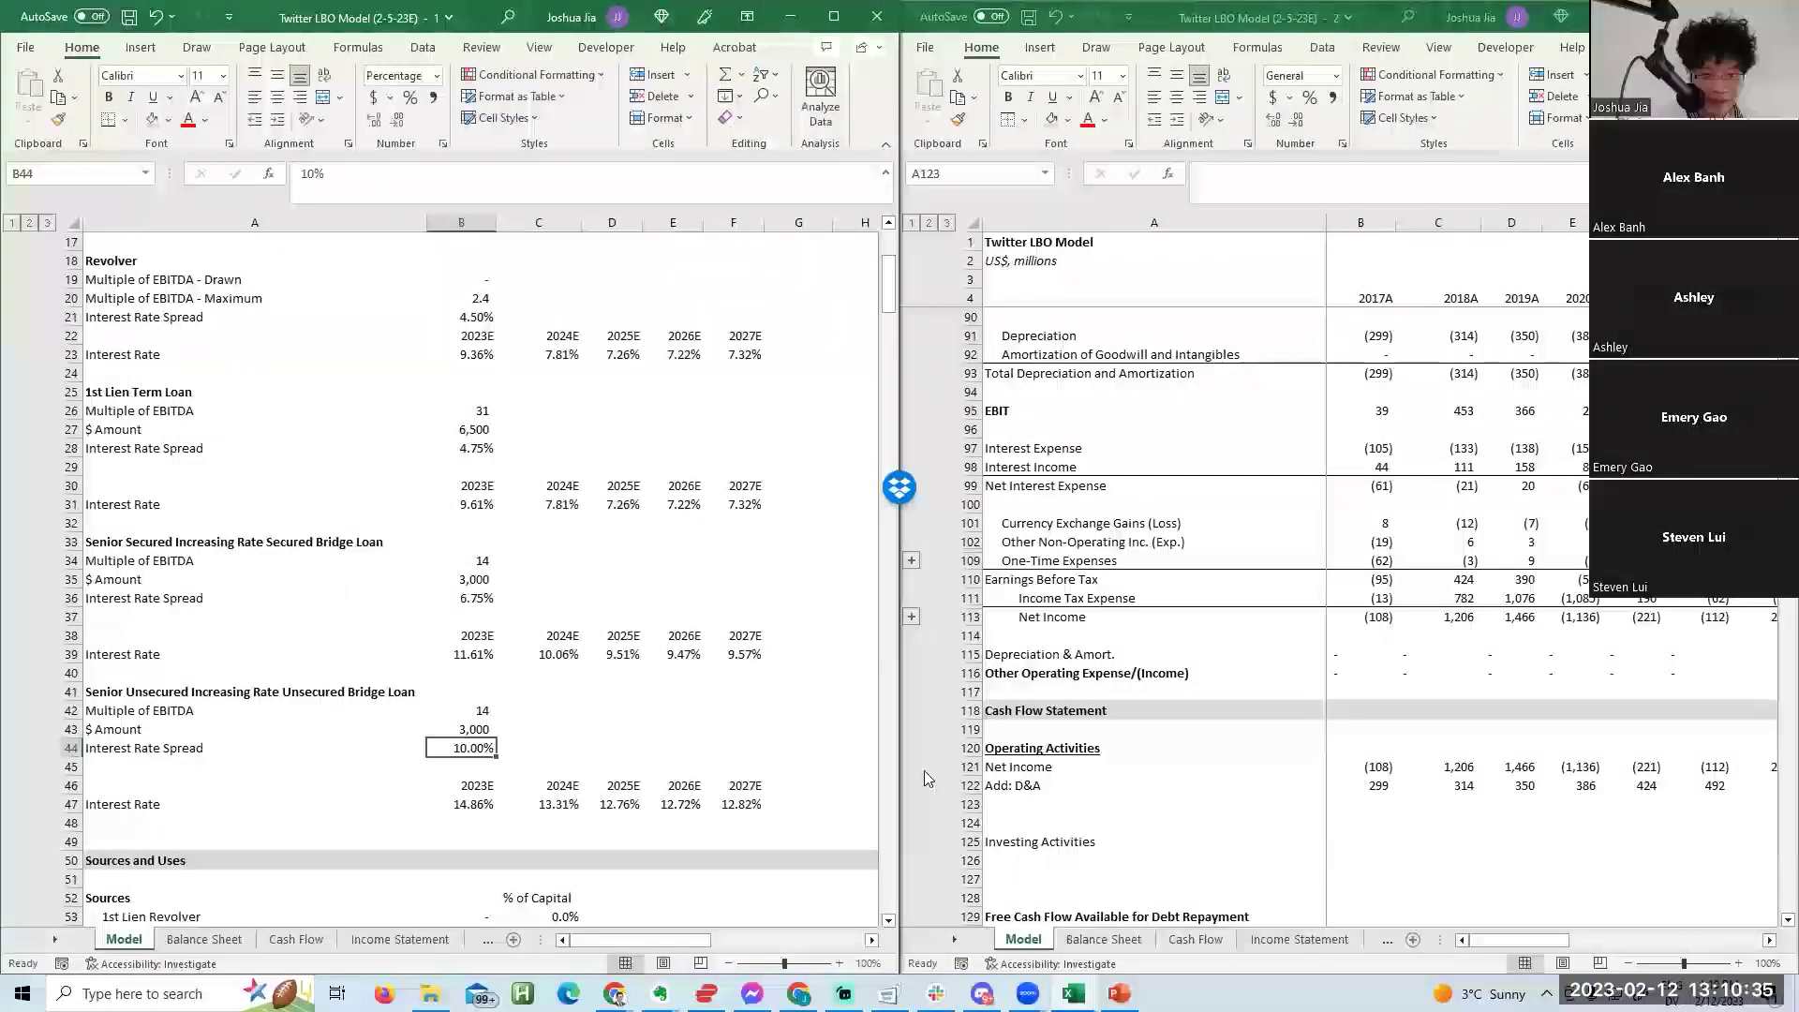
Return to the version 2 workbook and check the D&A add-back formula and values across row 122.
{"action": "left_click", "coordinate": [1137, 803]}
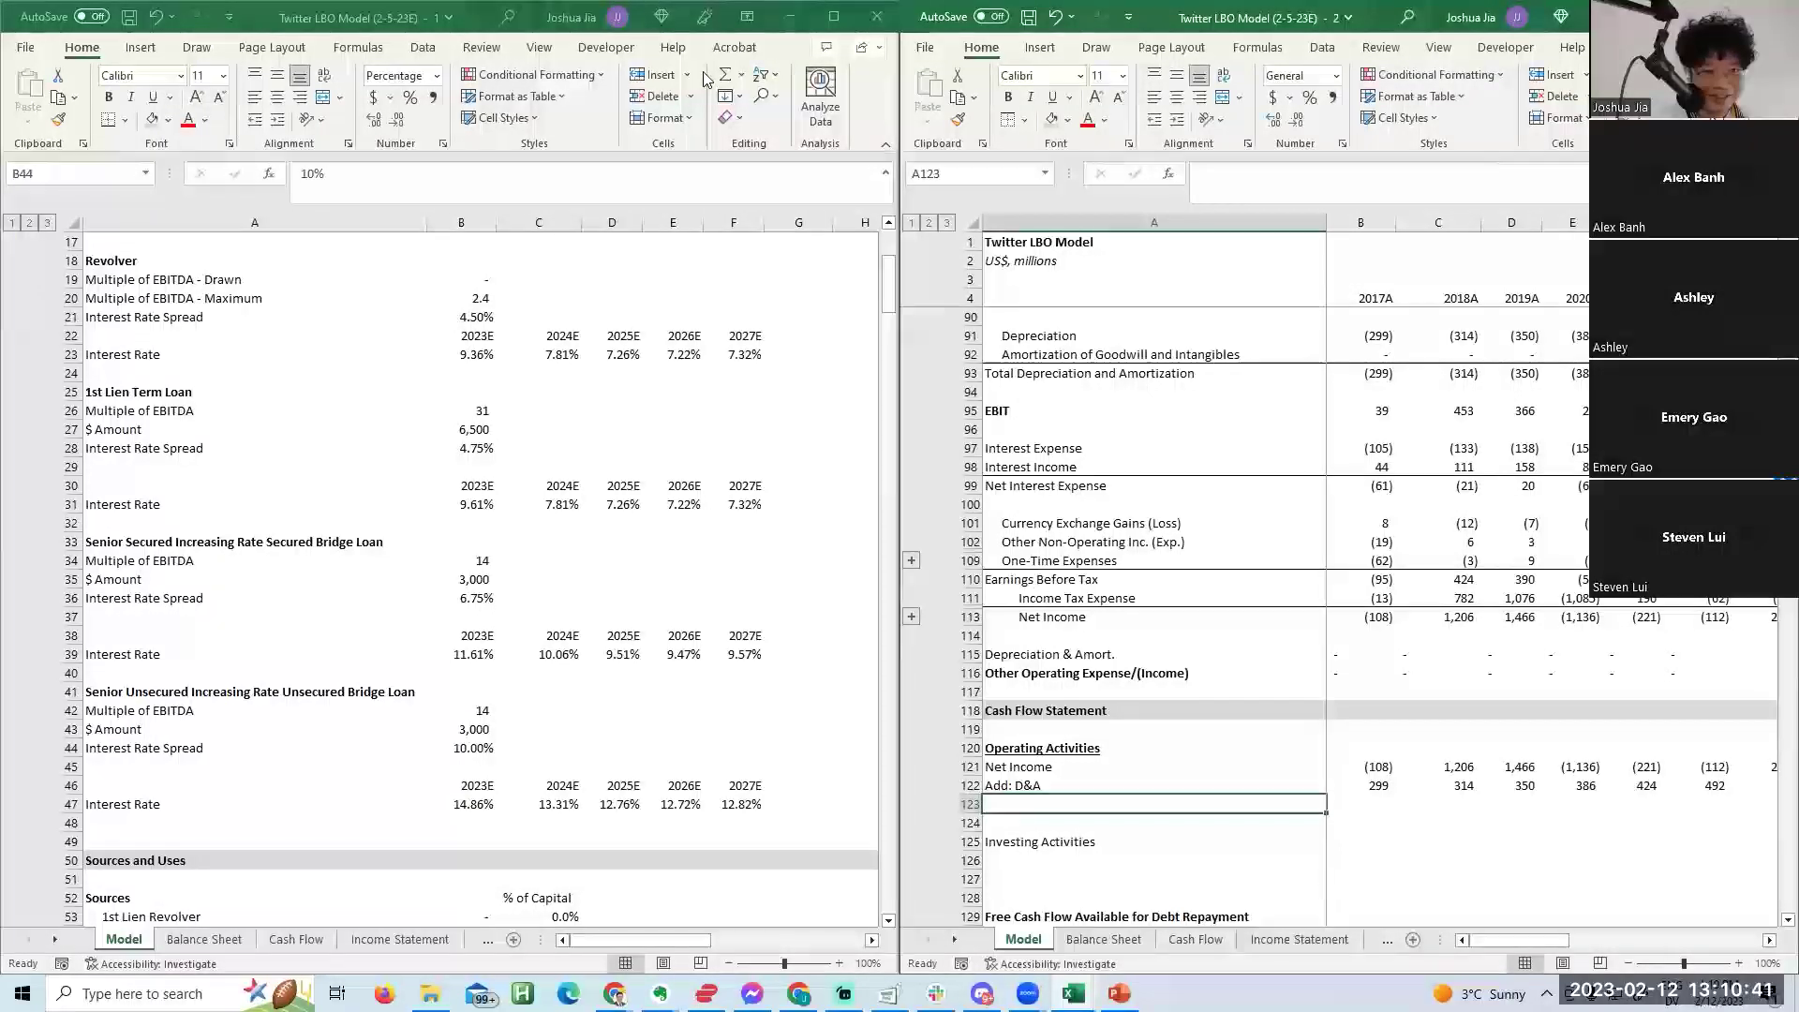
{"action": "left_click", "coordinate": [543, 269]}
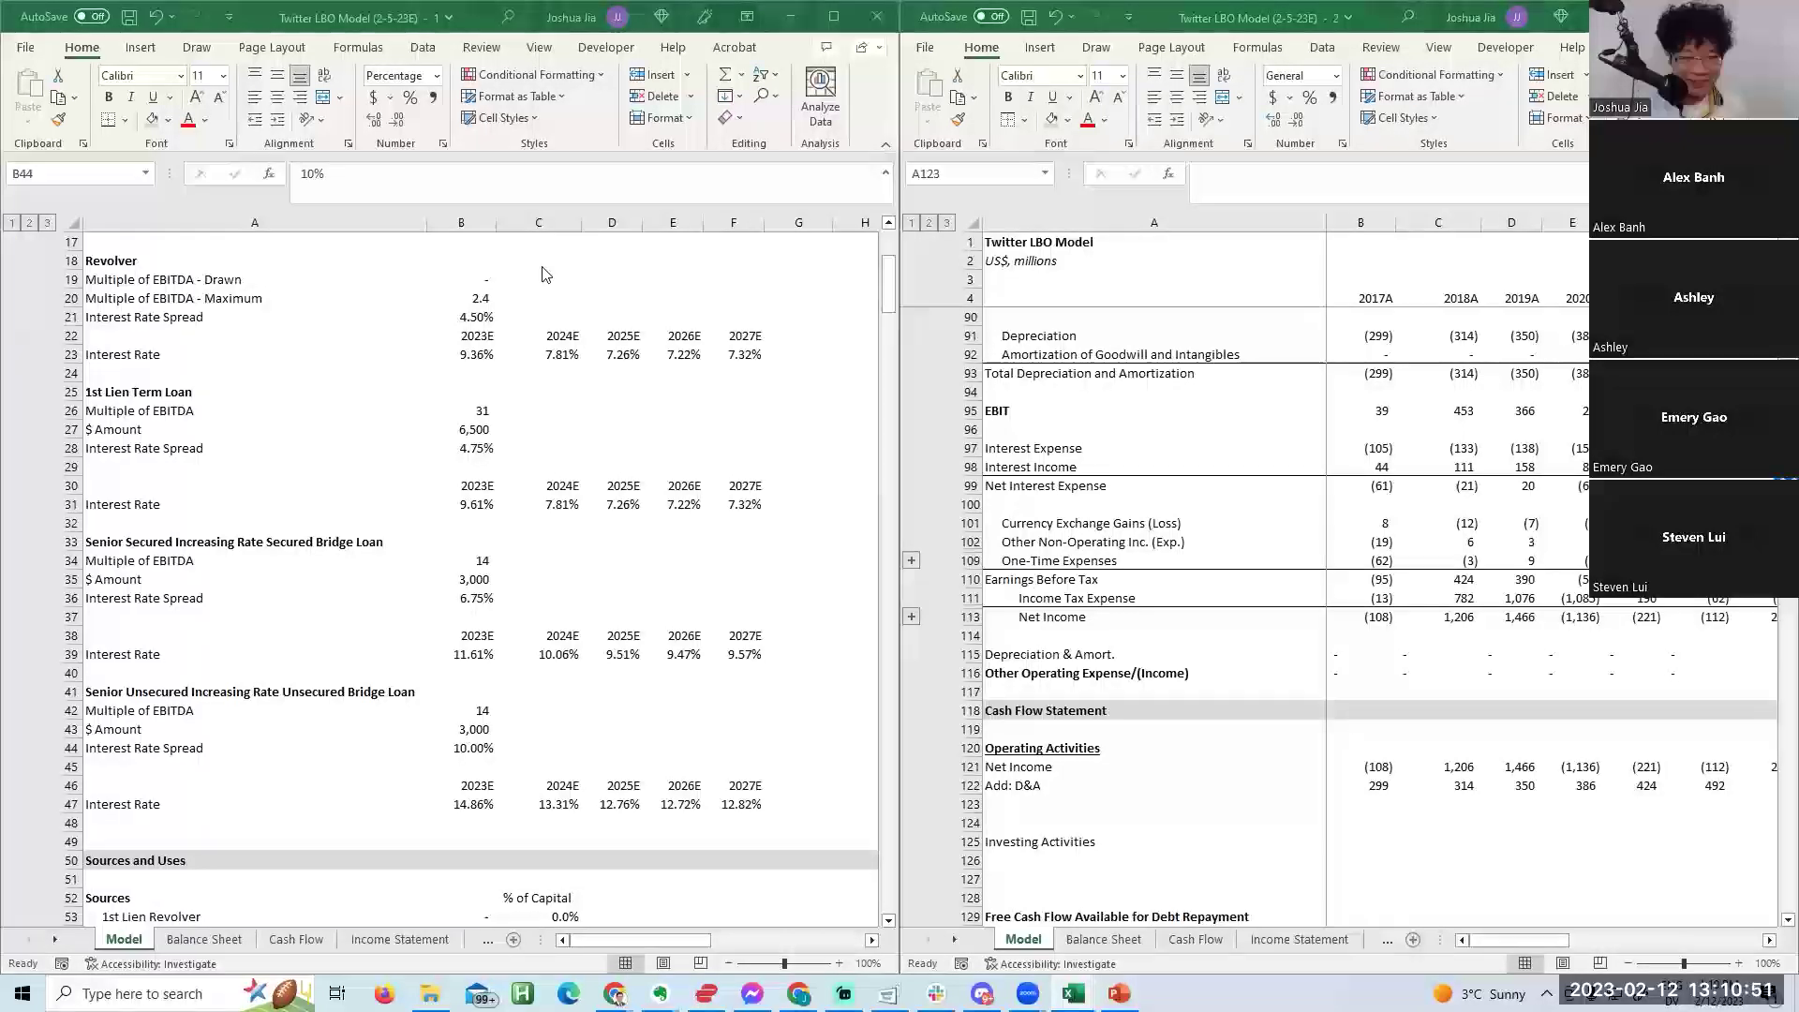
{"action": "left_click", "coordinate": [1005, 786]}
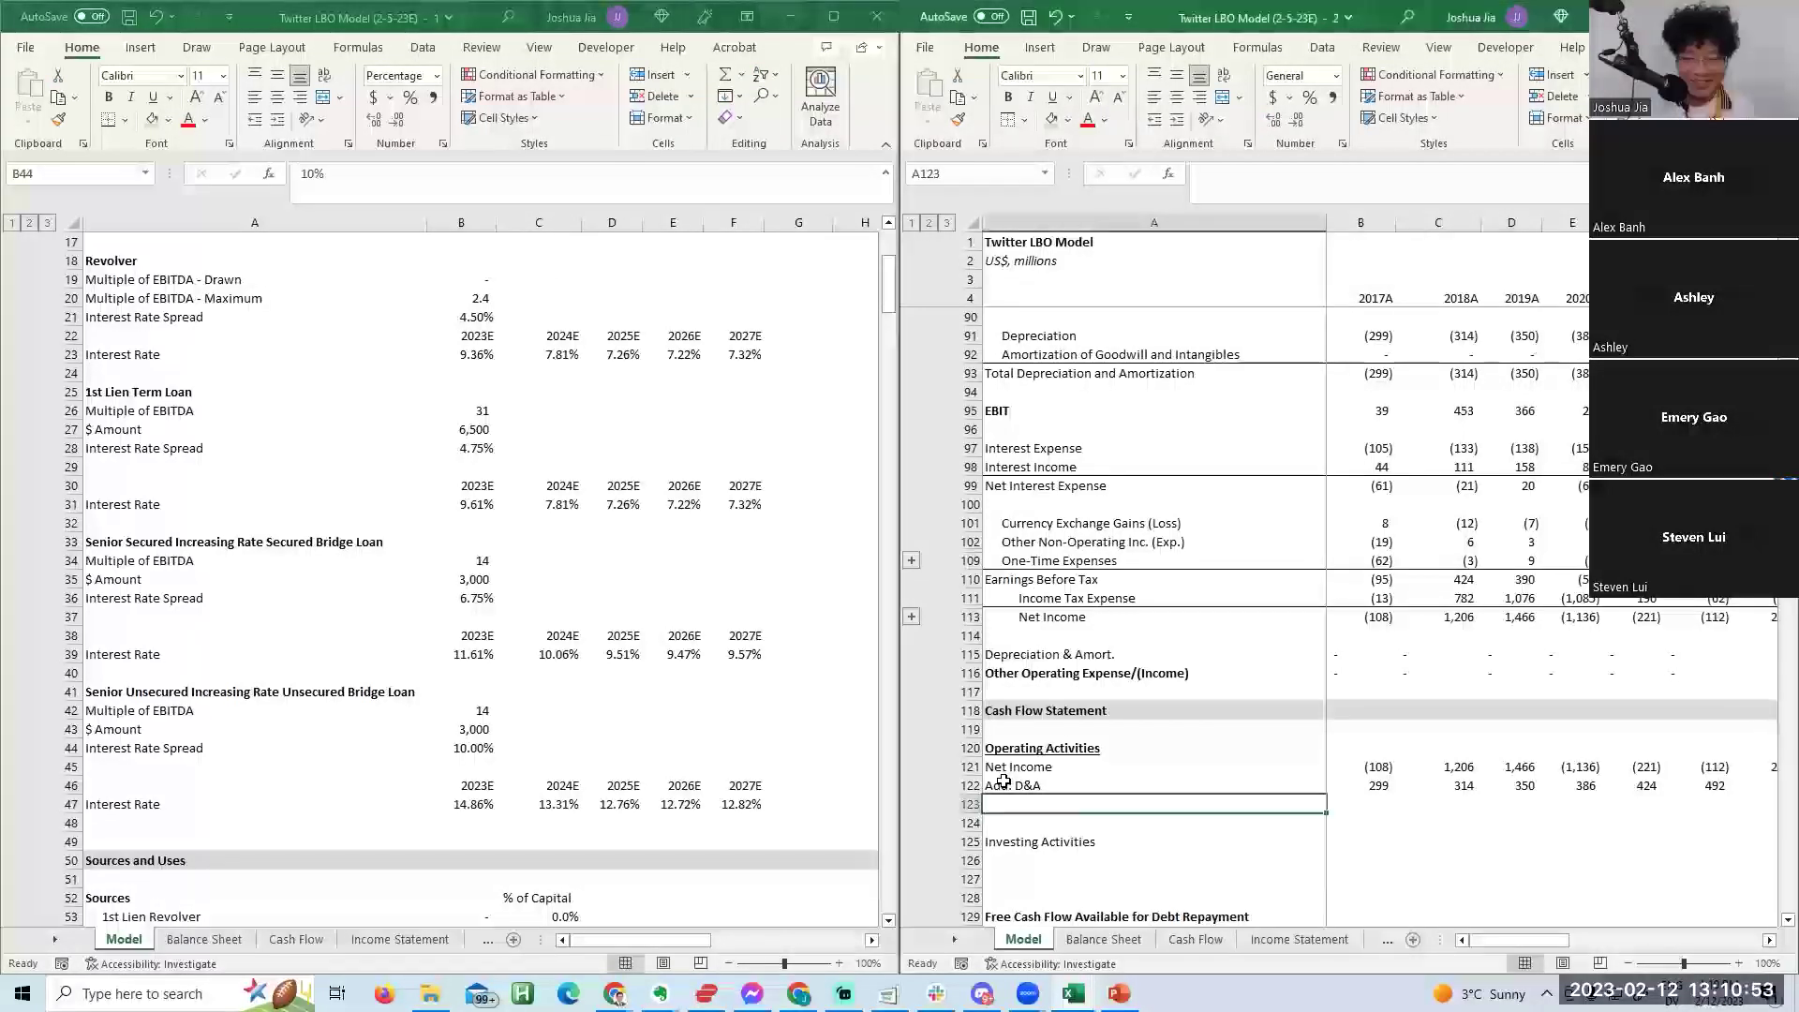
{"action": "key", "text": "Right"}
{"action": "key", "text": "Up"}
{"action": "key", "text": "F2"}
{"action": "key", "text": "Escape"}
{"action": "key", "text": "Right"}
{"action": "key", "text": "Right"}
{"action": "key", "text": "Right"}
{"action": "key", "text": "Right"}
{"action": "key", "text": "Right"}
{"action": "key", "text": "Right"}
{"action": "key", "text": "Left"}
{"action": "key", "text": "Left"}
{"action": "key", "text": "Left"}
{"action": "key", "text": "Left"}
{"action": "key", "text": "Left"}
{"action": "key", "text": "Left"}
{"action": "key", "text": "Left"}
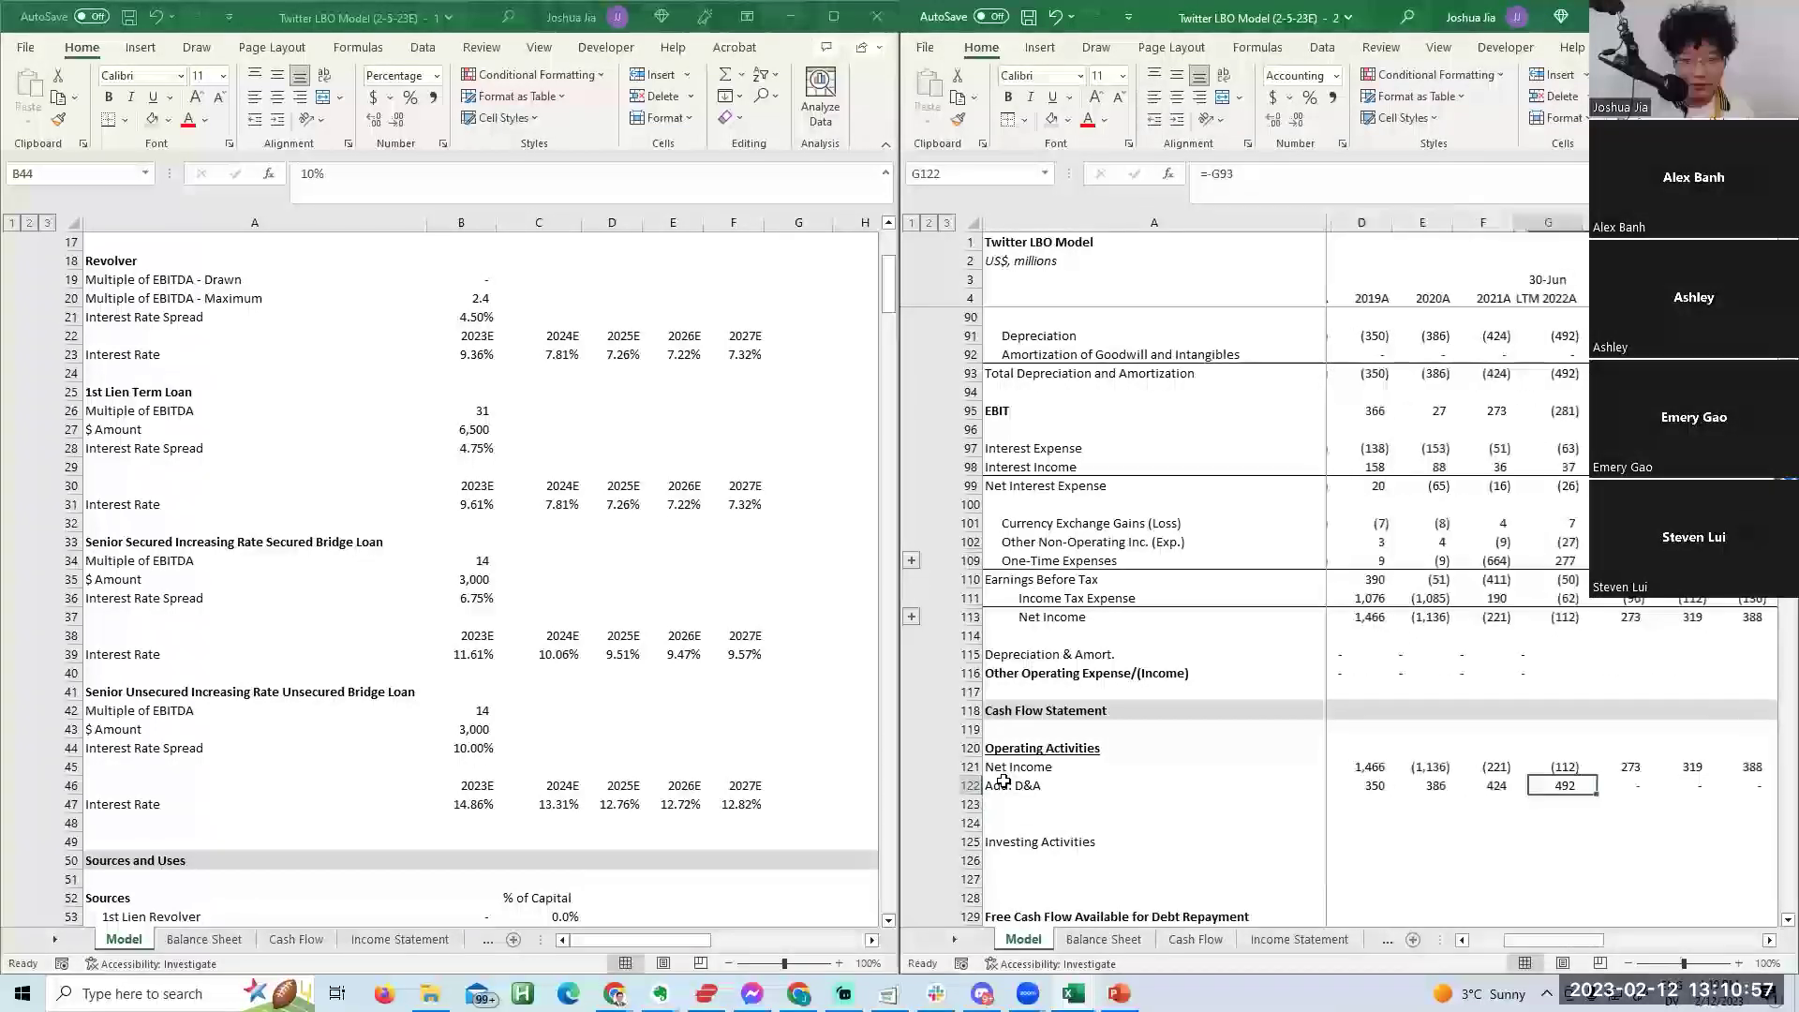
{"action": "key", "text": "Down"}
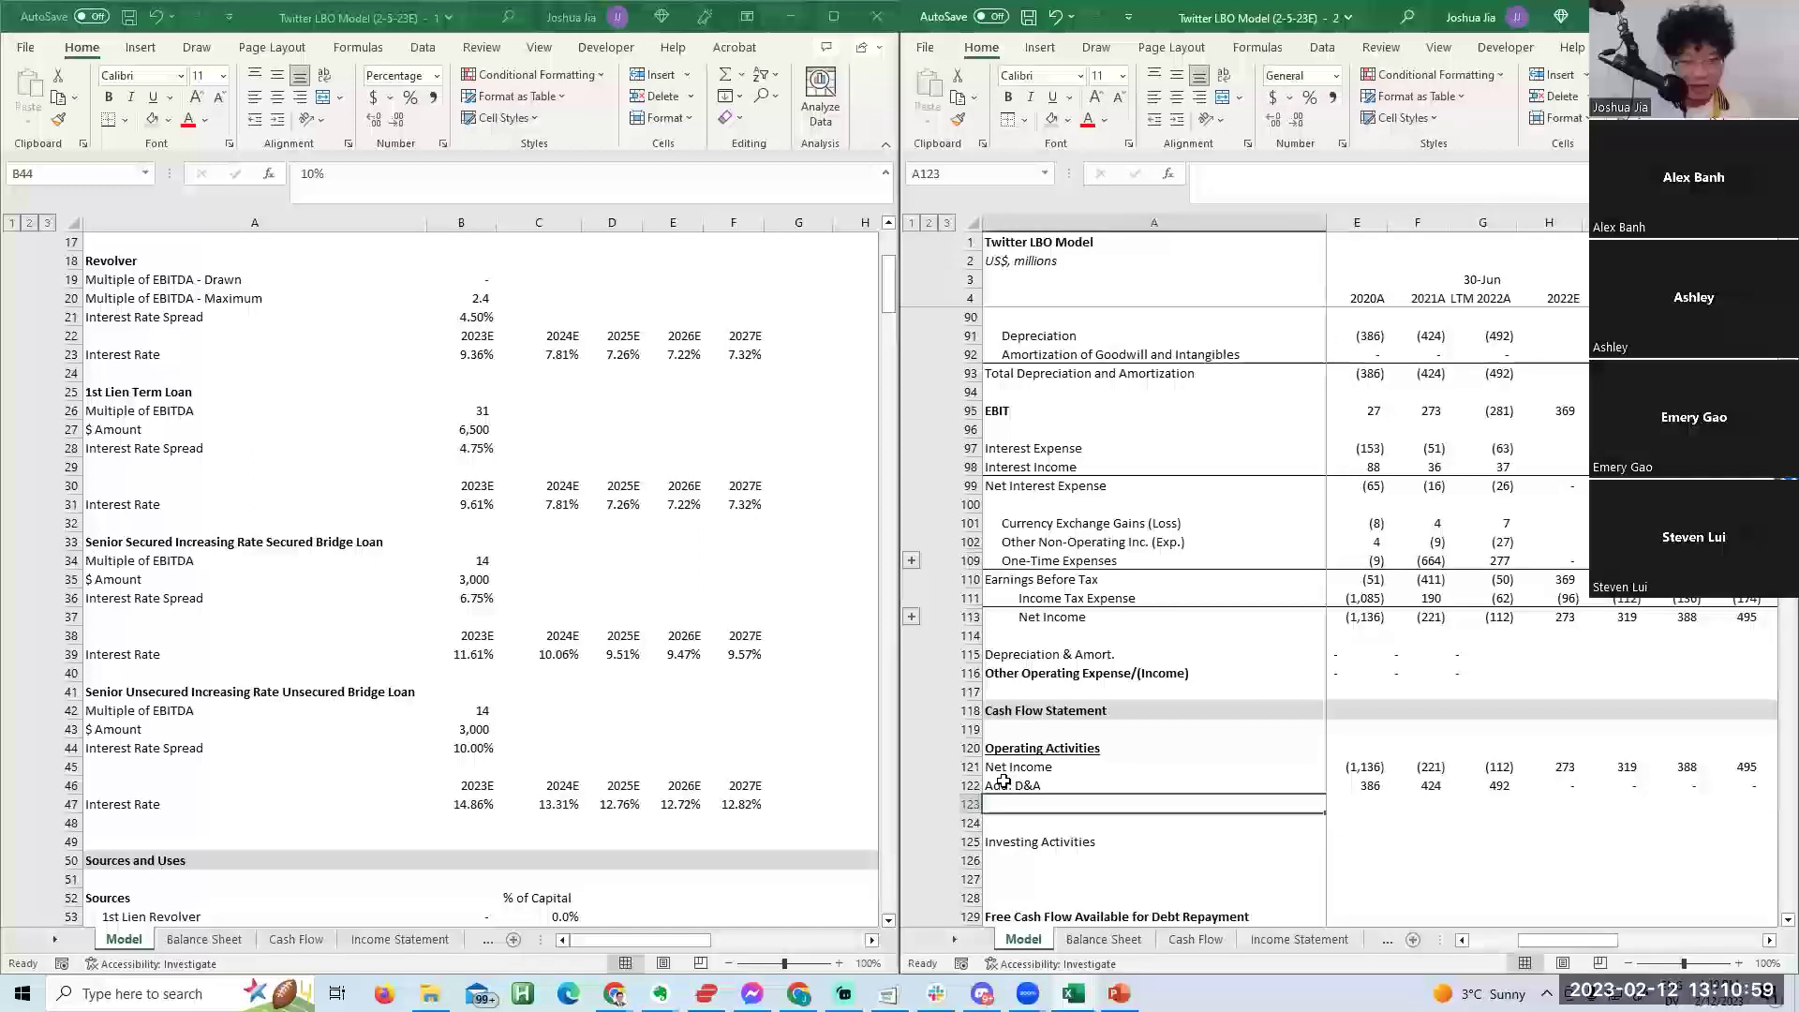
Review the version 1 workbook from the bridge loan assumptions through sources and uses and the income statement to the Operating Activities section.
{"action": "left_click", "coordinate": [428, 828]}
{"action": "key", "text": "Down"}
{"action": "key", "text": "Down"}
{"action": "key", "text": "Down"}
{"action": "key", "text": "Down"}
{"action": "key", "text": "Down"}
{"action": "key", "text": "Down"}
{"action": "key", "text": "Down"}
{"action": "key", "text": "Down"}
{"action": "key", "text": "Down"}
{"action": "key", "text": "Down"}
{"action": "key", "text": "Down"}
{"action": "key", "text": "Down"}
{"action": "key", "text": "Down"}
{"action": "key", "text": "Down"}
{"action": "key", "text": "Down"}
{"action": "key", "text": "Down"}
{"action": "key", "text": "Down"}
{"action": "key", "text": "Down"}
{"action": "key", "text": "Down"}
{"action": "key", "text": "Down"}
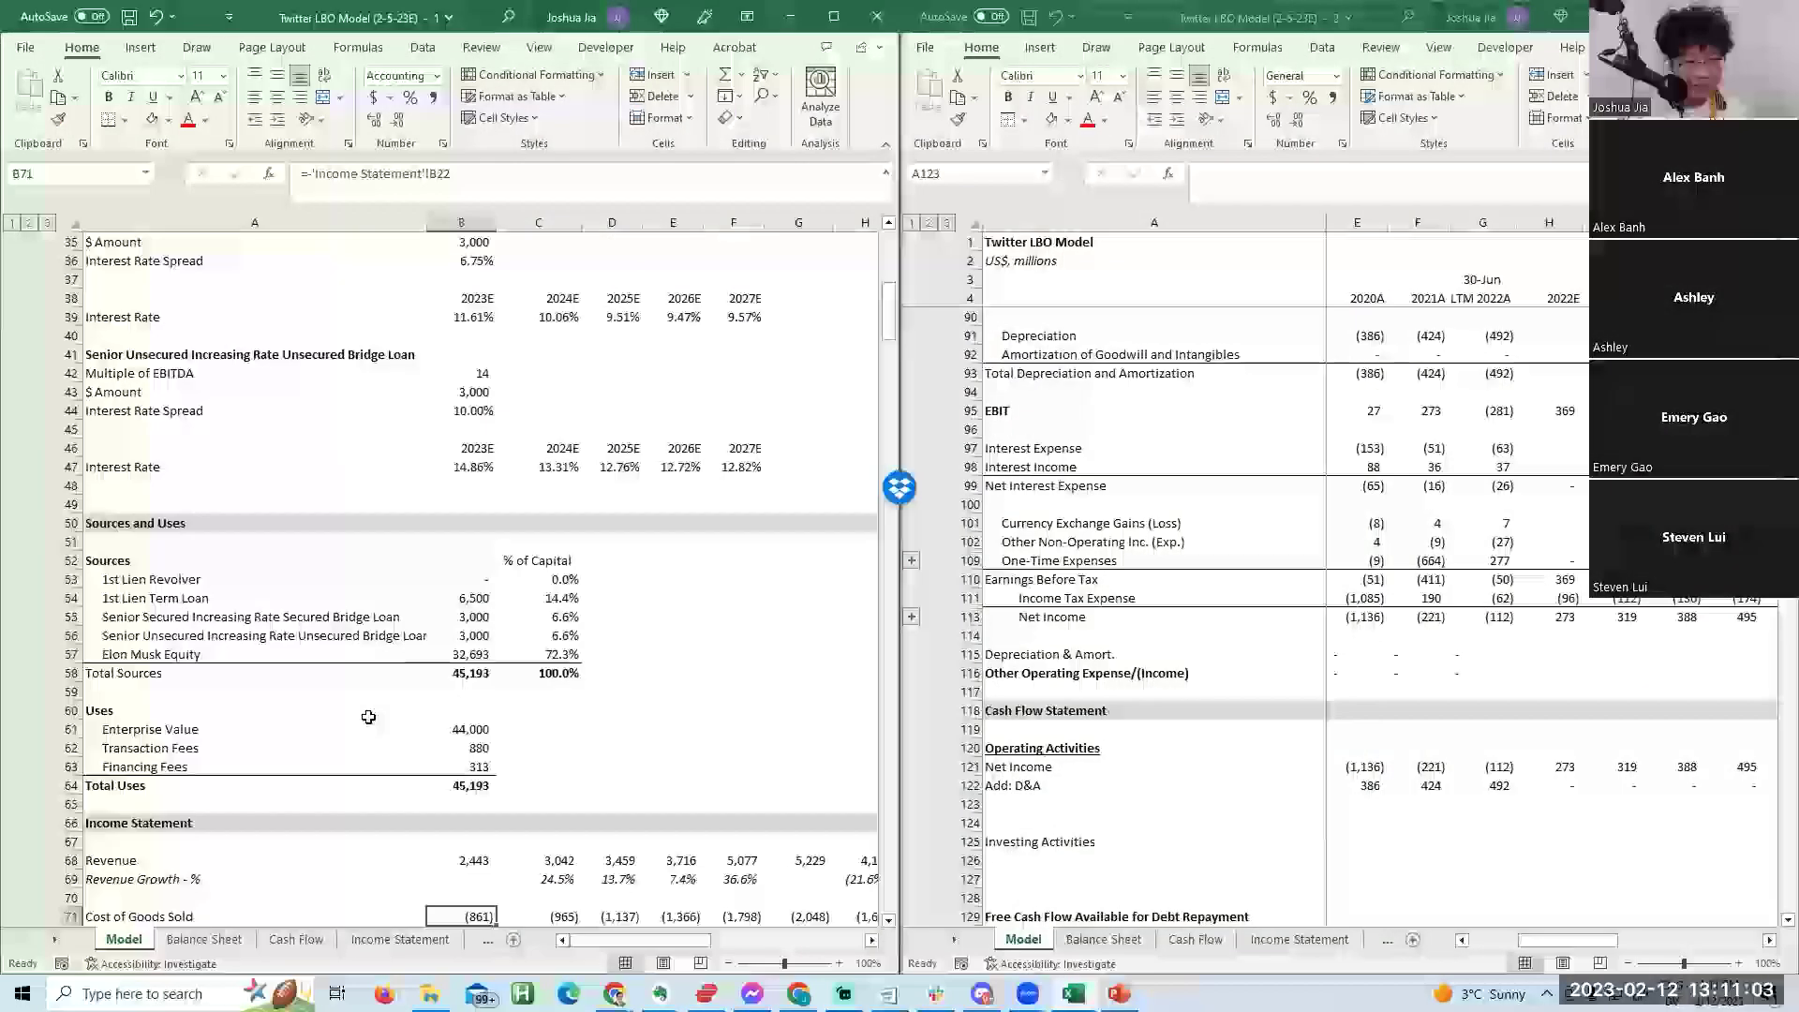
{"action": "key", "text": "Down"}
{"action": "key", "text": "Down"}
{"action": "key", "text": "Down"}
{"action": "key", "text": "Down"}
{"action": "key", "text": "Down"}
{"action": "key", "text": "Down"}
{"action": "key", "text": "Down"}
{"action": "key", "text": "Down"}
{"action": "key", "text": "Down"}
{"action": "key", "text": "Down"}
{"action": "key", "text": "Down"}
{"action": "key", "text": "Down"}
{"action": "key", "text": "Down"}
{"action": "key", "text": "Down"}
{"action": "key", "text": "Down"}
{"action": "key", "text": "Down"}
{"action": "key", "text": "Down"}
{"action": "key", "text": "Down"}
{"action": "key", "text": "Down"}
{"action": "key", "text": "Down"}
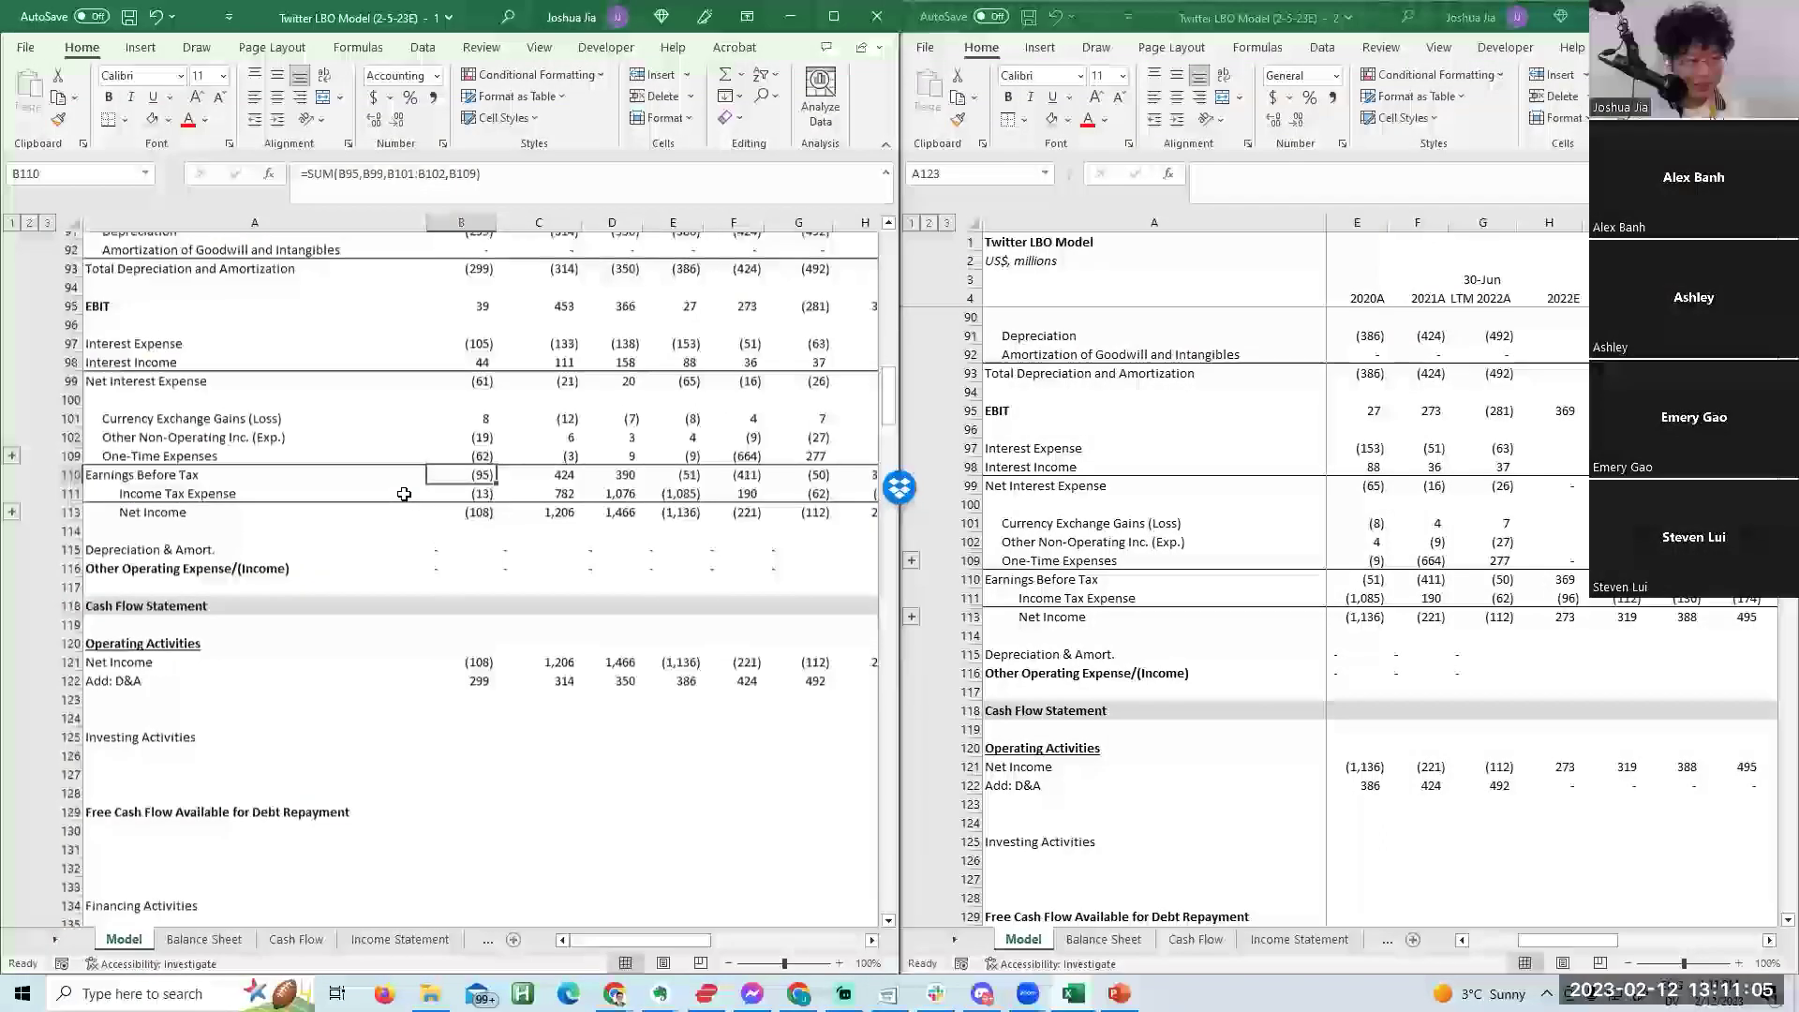
{"action": "key", "text": "Down"}
{"action": "key", "text": "Down"}
{"action": "key", "text": "Down"}
{"action": "key", "text": "Down"}
{"action": "key", "text": "Down"}
{"action": "key", "text": "Down"}
{"action": "key", "text": "Down"}
{"action": "key", "text": "Down"}
{"action": "key", "text": "Down"}
{"action": "key", "text": "Down"}
{"action": "key", "text": "Down"}
{"action": "key", "text": "Left"}
{"action": "key", "text": "Down"}
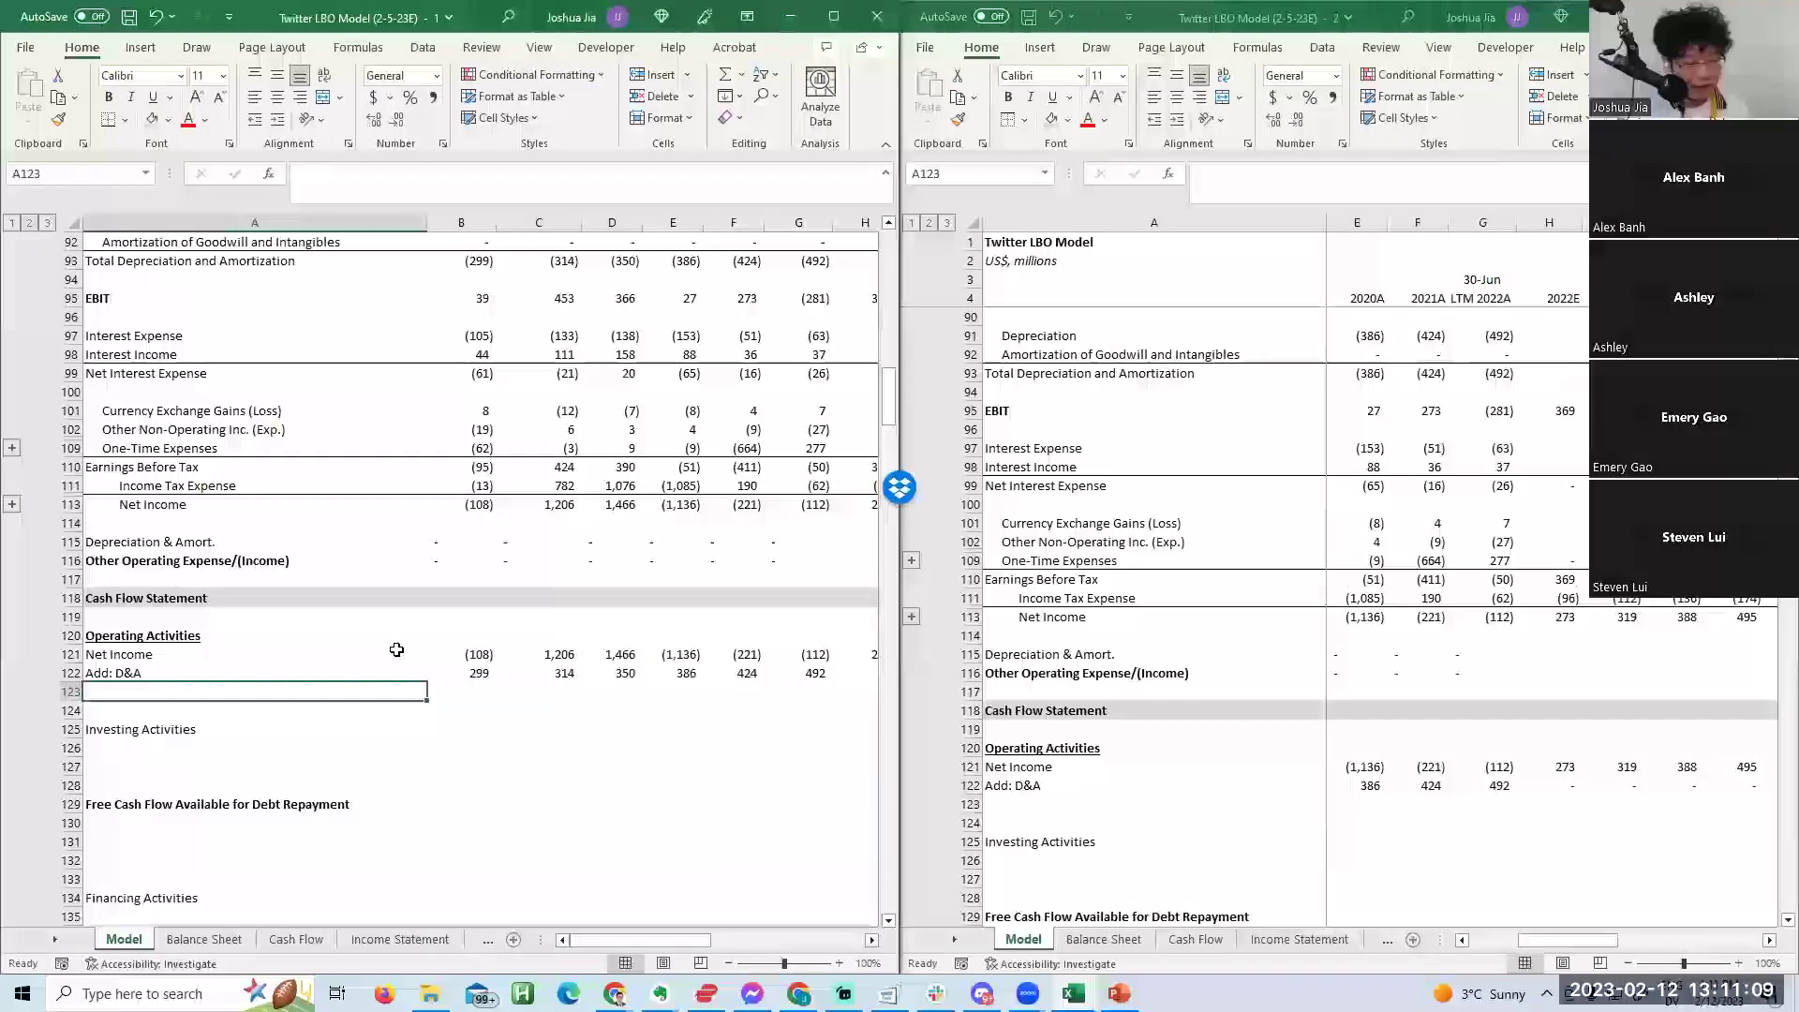
Return to the version 2 workbook and insert several blank rows between the Balance Sheet and Employee Salaries headings.
{"action": "key", "text": "alt+Tab"}
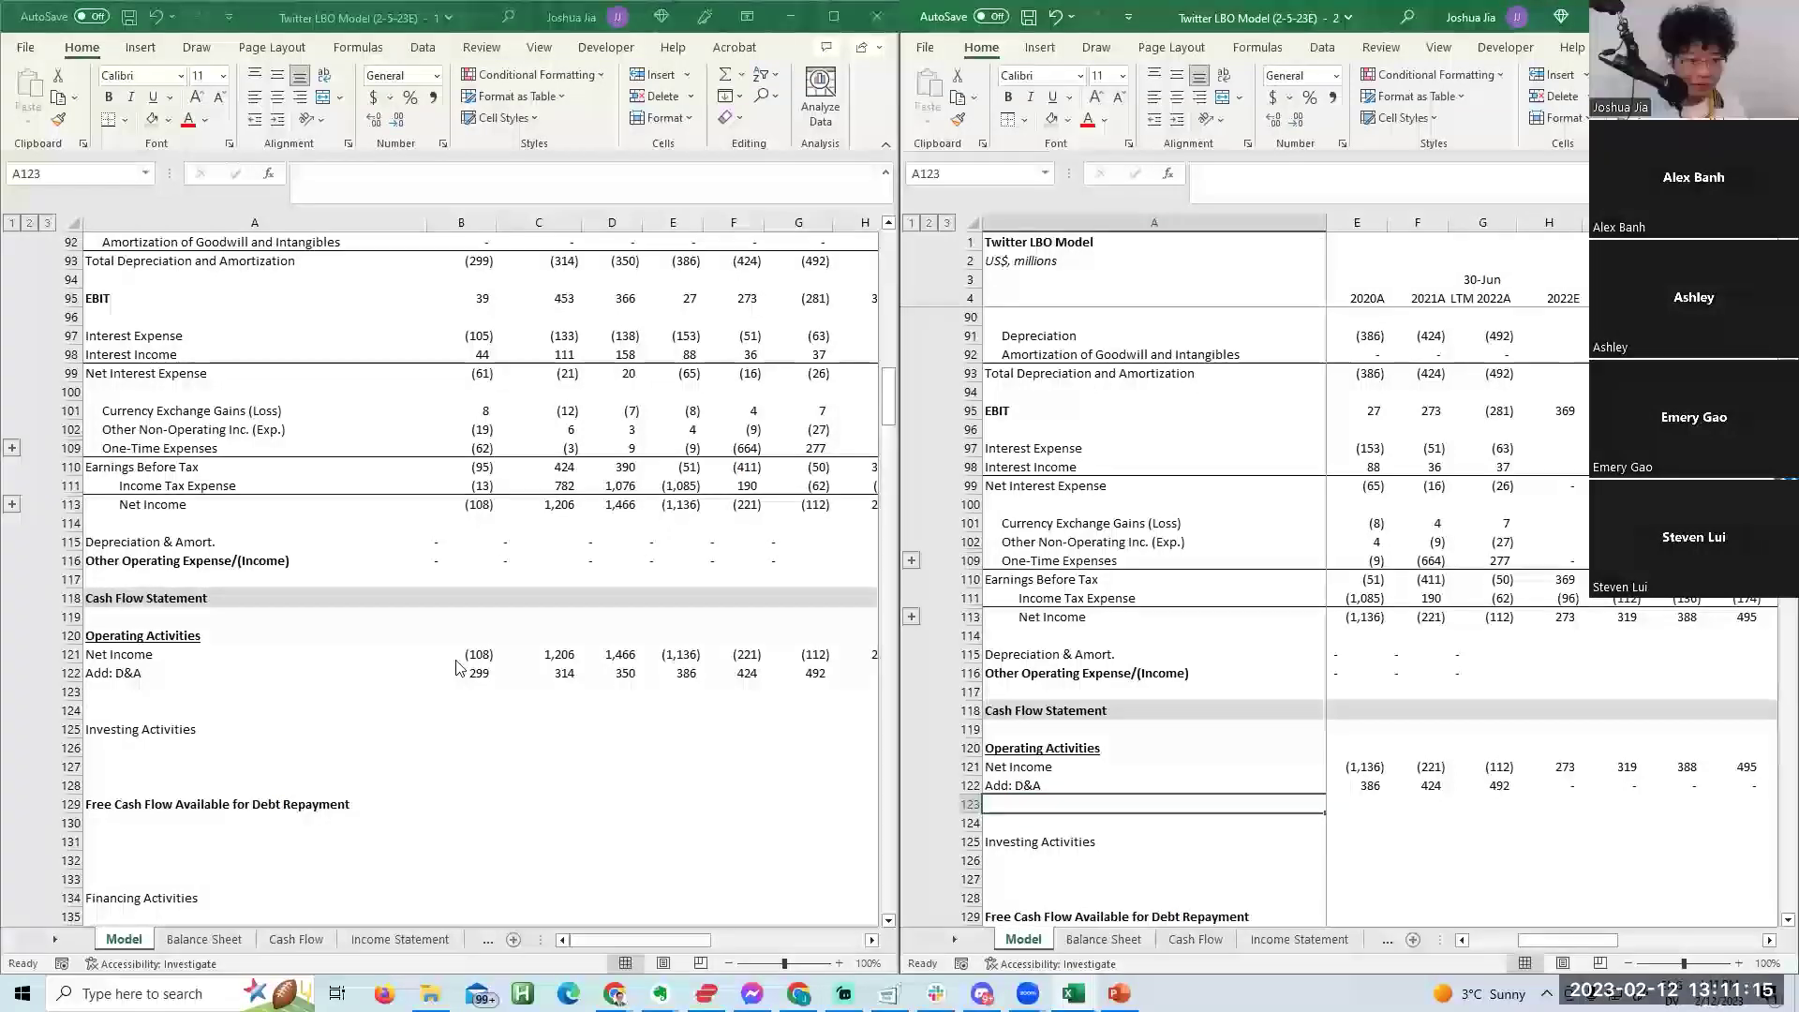
{"action": "left_click", "coordinate": [1206, 728]}
{"action": "key", "text": "Page_Down"}
{"action": "left_click", "coordinate": [1054, 484]}
{"action": "key", "text": "alt+h"}
{"action": "key", "text": "i"}
{"action": "key", "text": "r"}
{"action": "key", "text": "F4"}
{"action": "key", "text": "F4"}
{"action": "key", "text": "F4"}
{"action": "key", "text": "F4"}
{"action": "key", "text": "F4"}
{"action": "key", "text": "F4"}
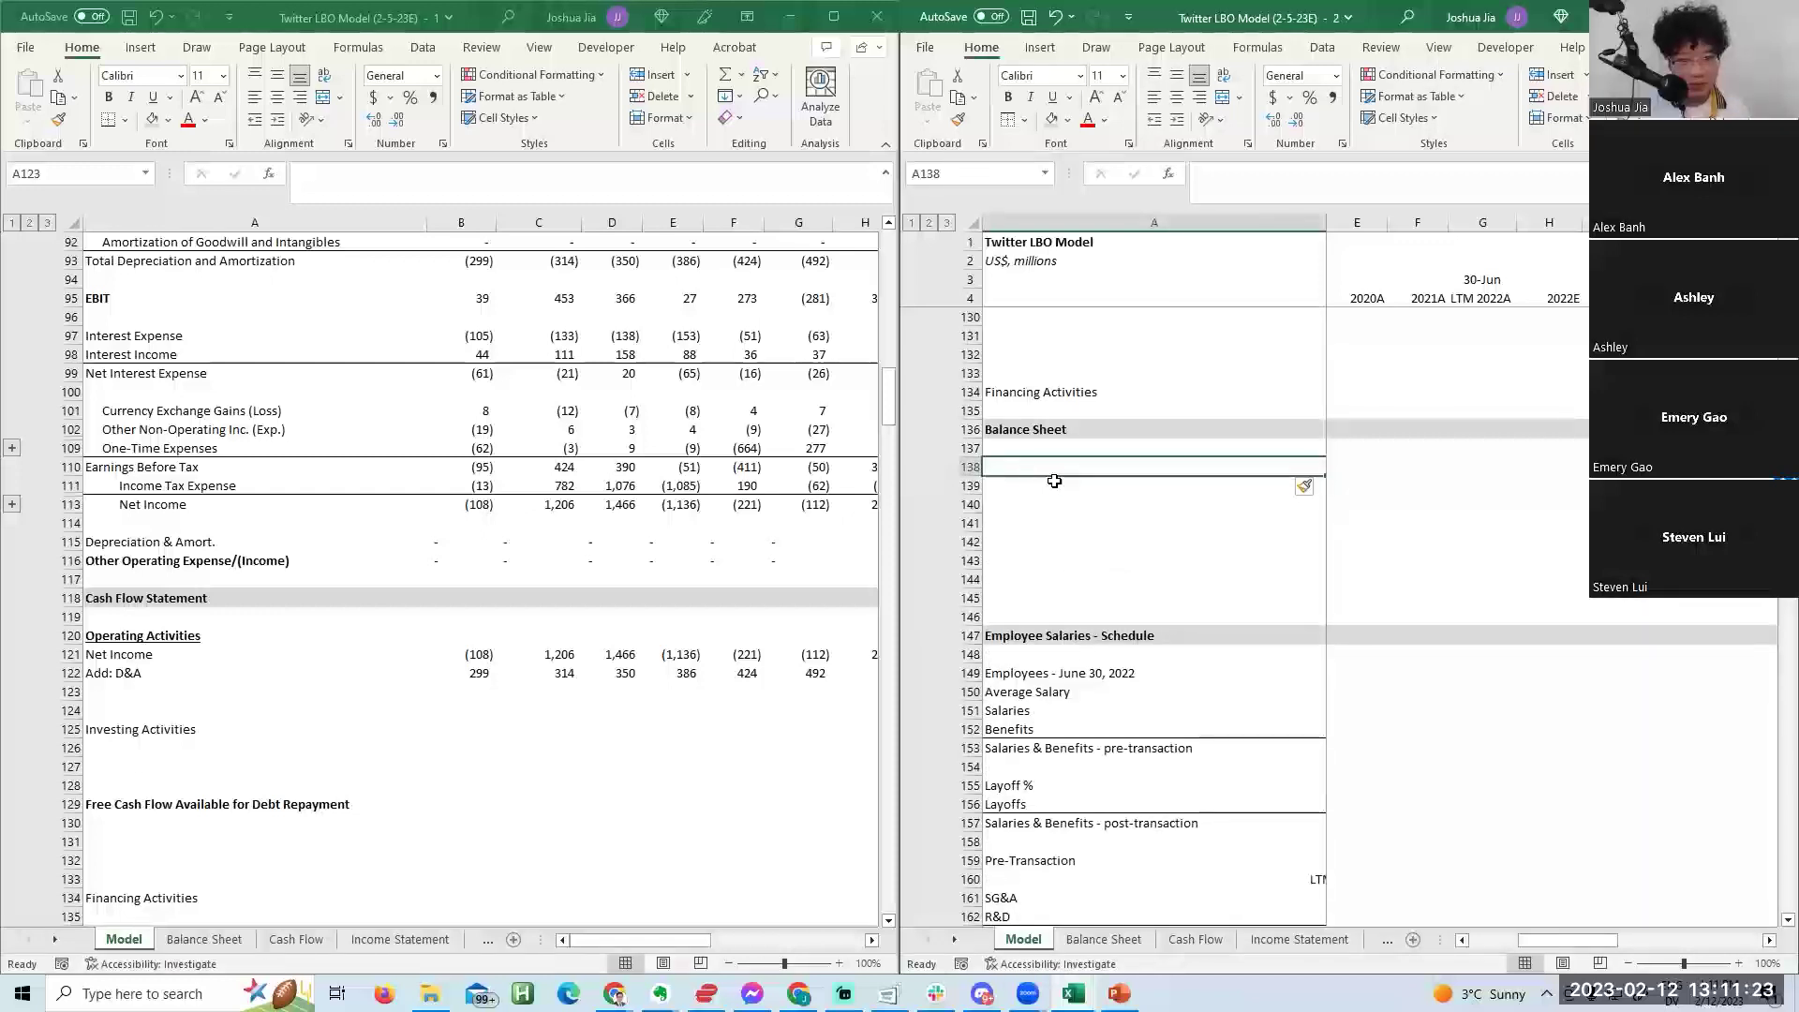
{"action": "key", "text": "Up"}
{"action": "key", "text": "Down"}
{"action": "key", "text": "Down"}
{"action": "key", "text": "Down"}
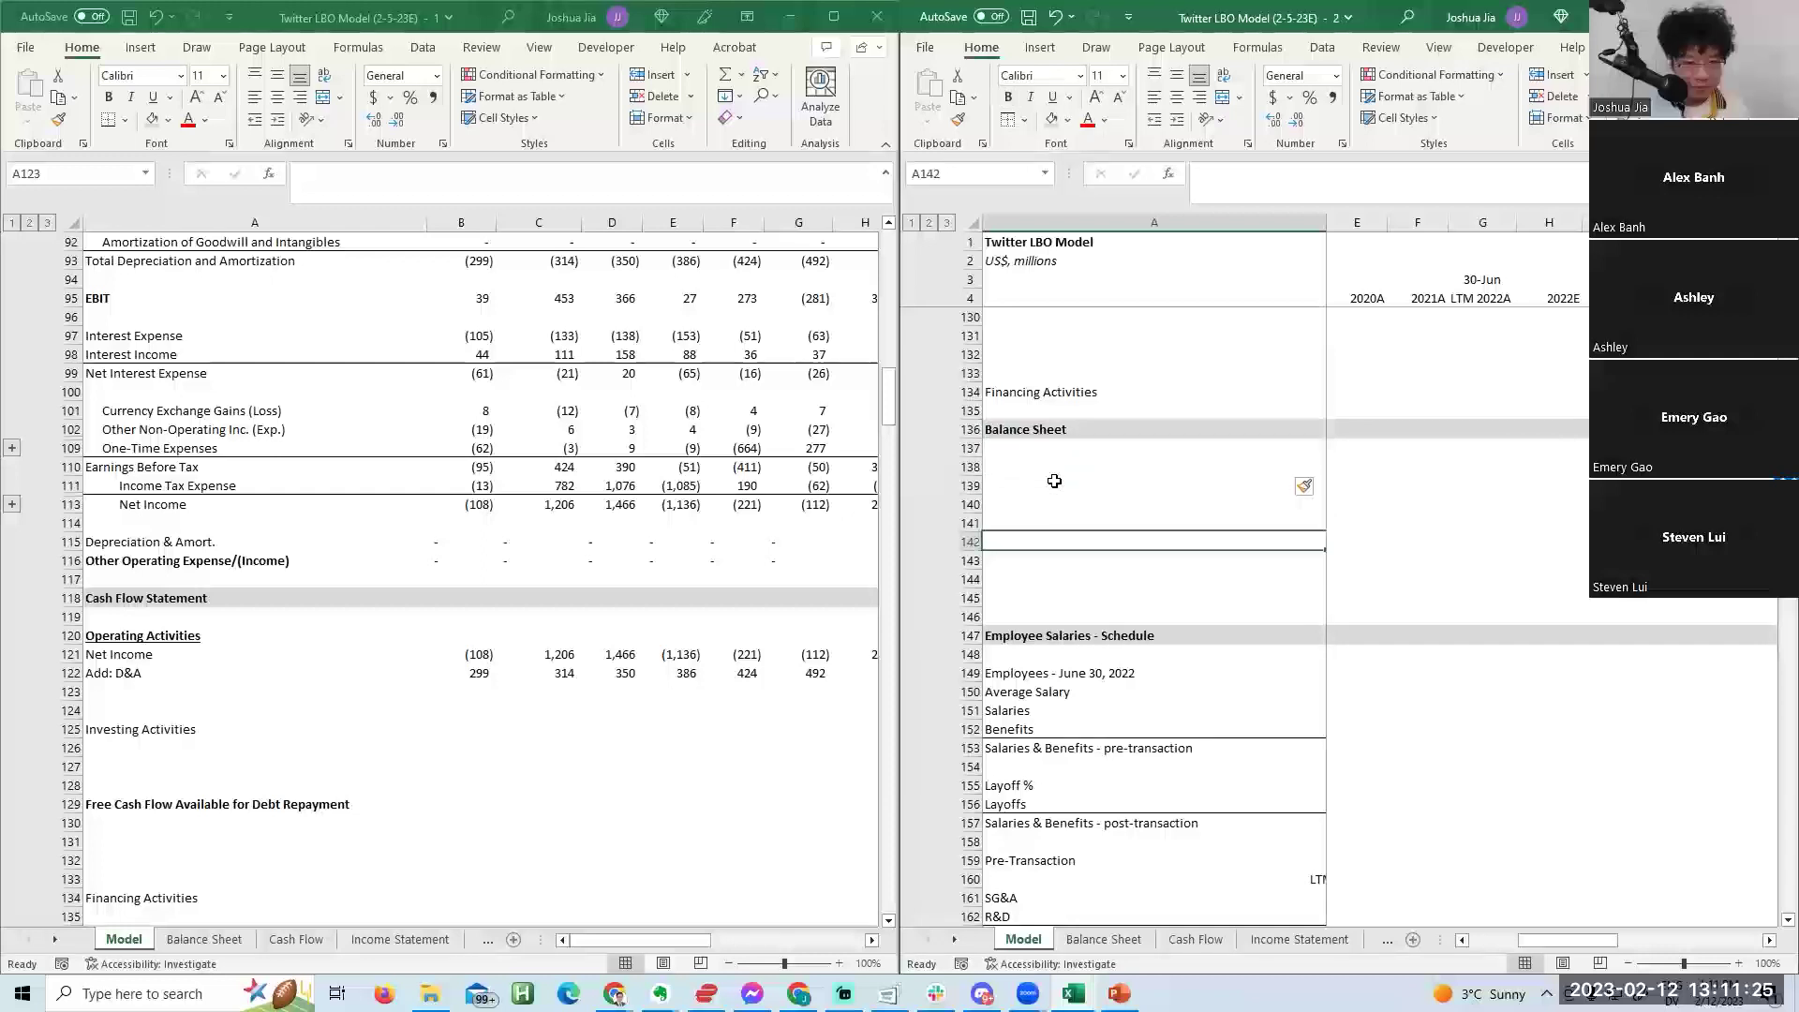
Copy the Balance Sheet heading row with its adjacent blank rows into rows 143 to 145, above the Employee Salaries schedule.
{"action": "key", "text": "Up"}
{"action": "key", "text": "Up"}
{"action": "key", "text": "Up"}
{"action": "key", "text": "Up"}
{"action": "key", "text": "Up"}
{"action": "key", "text": "shift+space"}
{"action": "key", "text": "shift+Down"}
{"action": "key", "text": "shift+Down"}
{"action": "key", "text": "ctrl+c"}
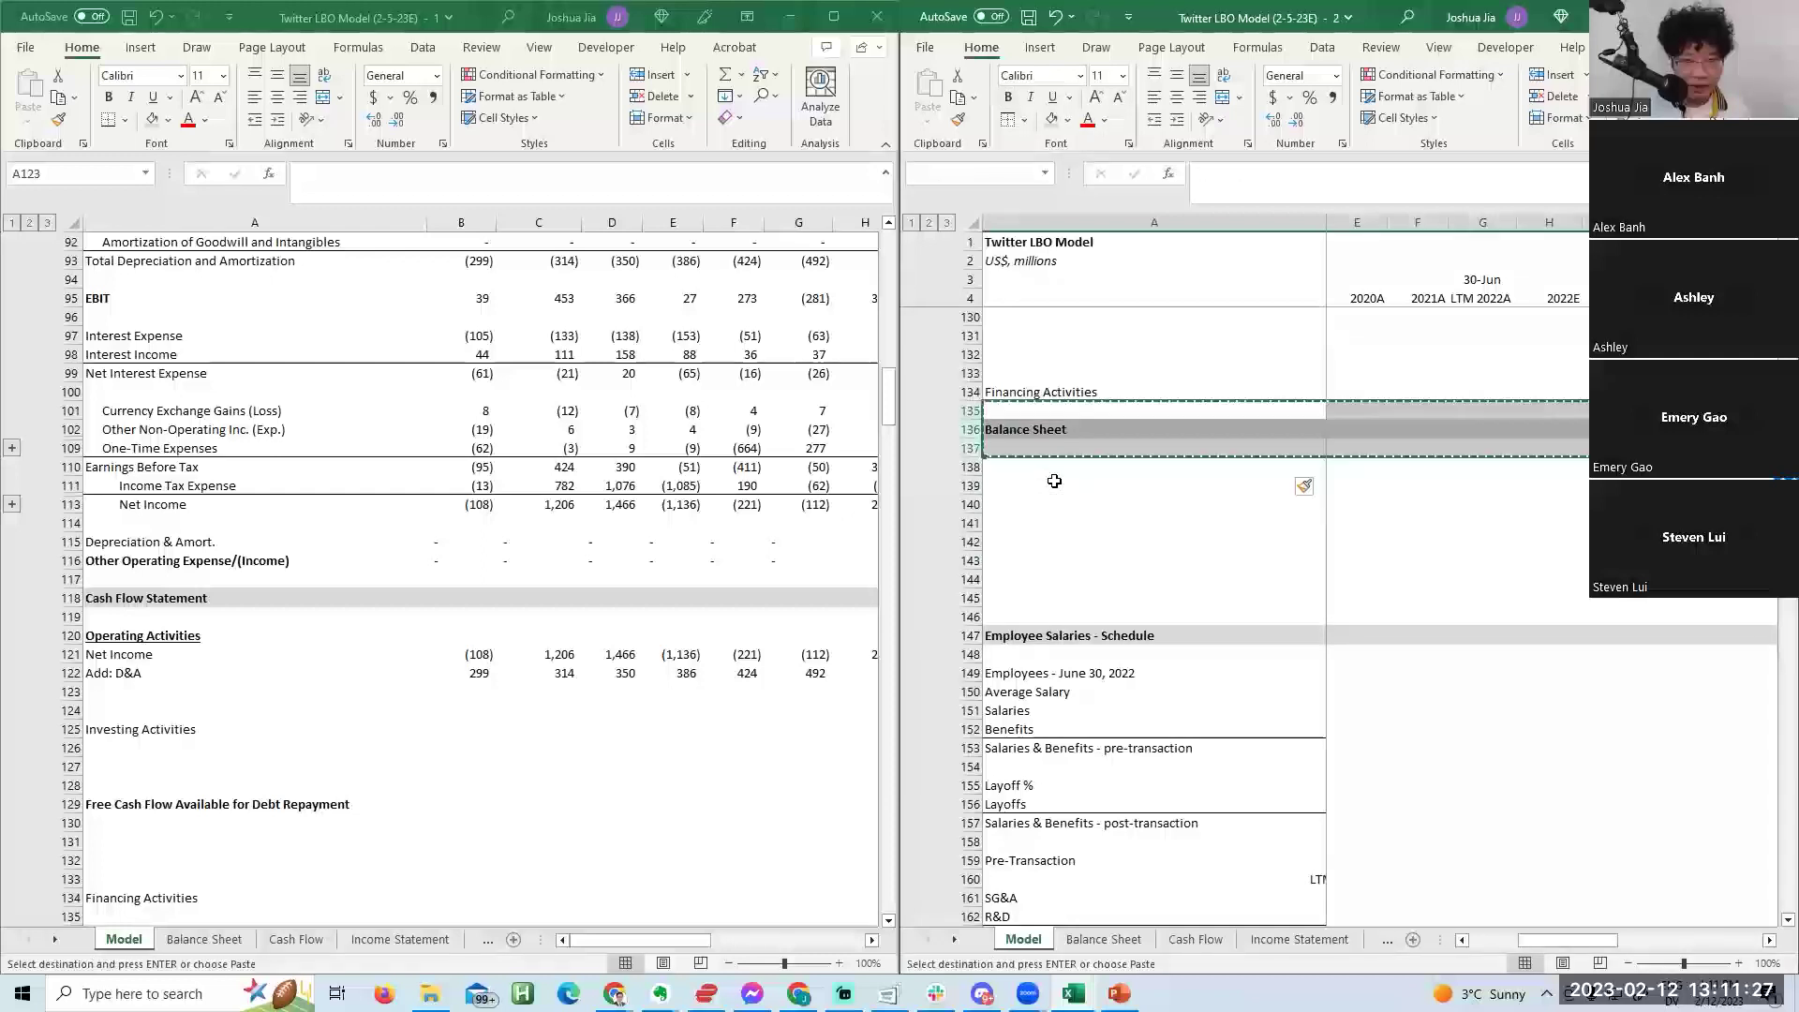
{"action": "key", "text": "Down"}
{"action": "key", "text": "Down"}
{"action": "key", "text": "Down"}
{"action": "key", "text": "Down"}
{"action": "key", "text": "Down"}
{"action": "key", "text": "Down"}
{"action": "key", "text": "Down"}
{"action": "key", "text": "Down"}
{"action": "key", "text": "Return"}
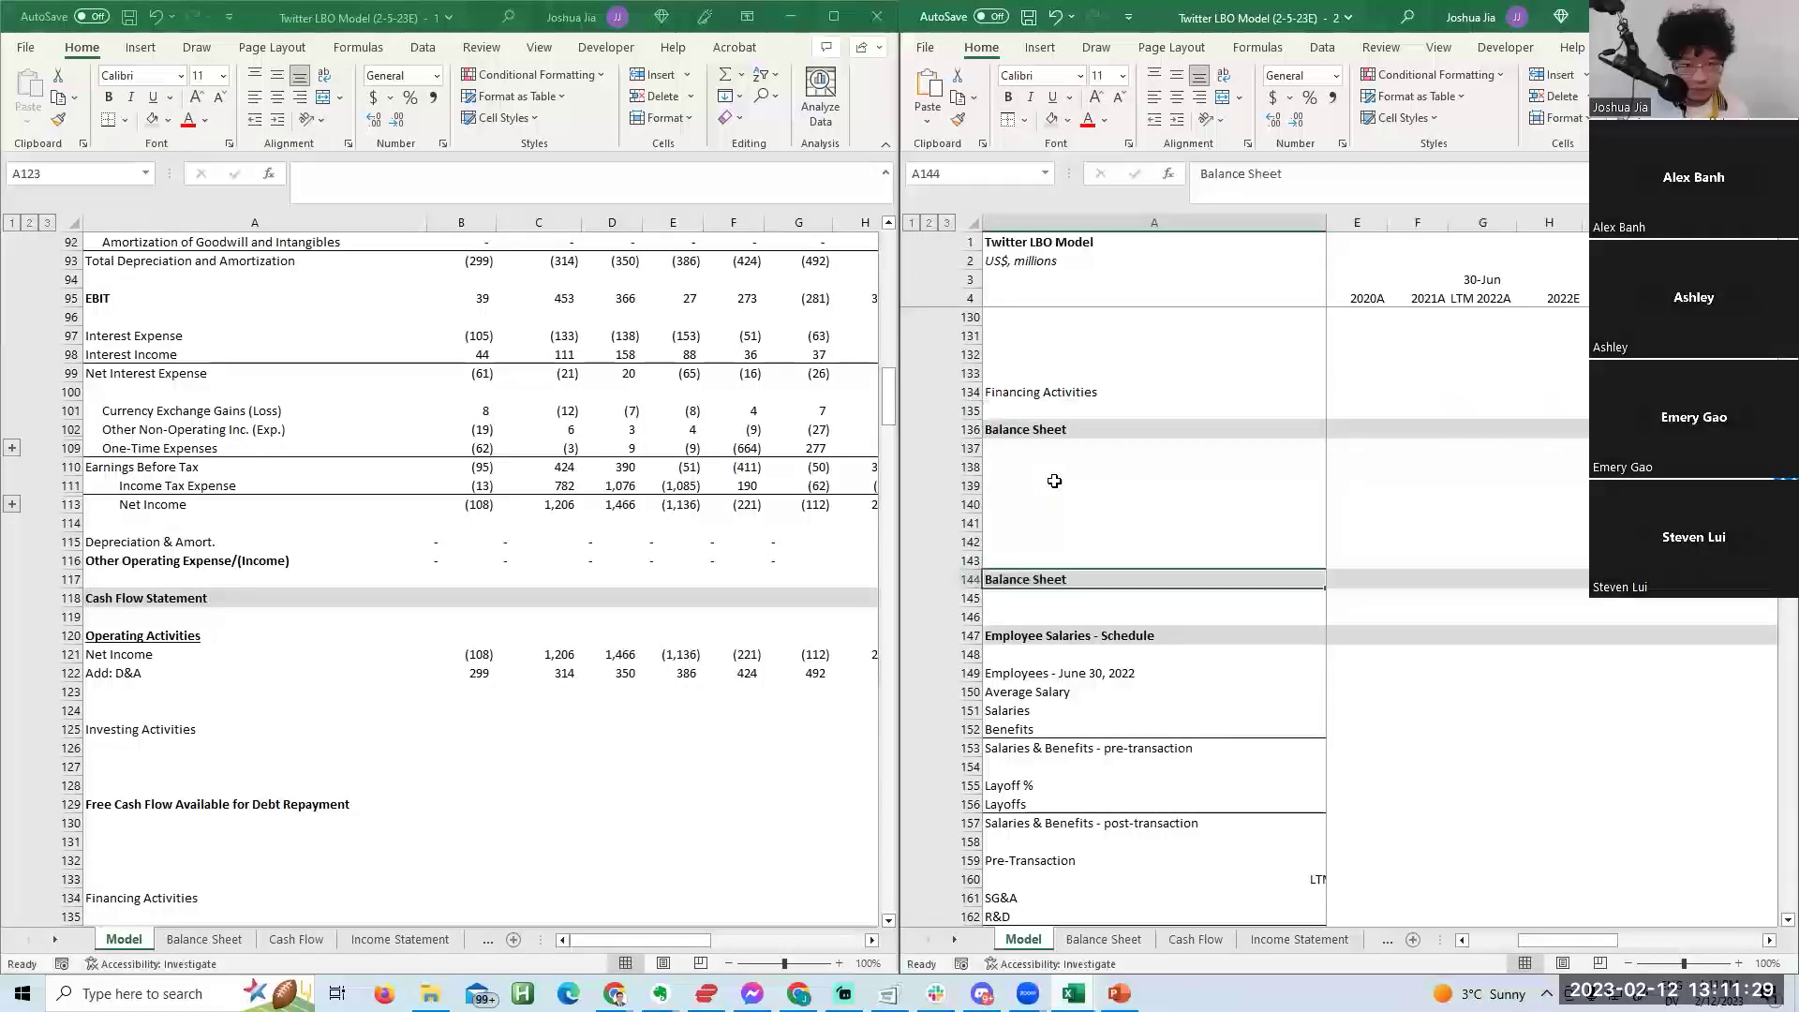
Rename the copied heading in row 144 as "Net Working Capital Schedule".
{"action": "key", "text": "Down"}
{"action": "key", "text": "F2"}
{"action": "key", "text": "shift+Home"}
{"action": "type", "text": "Net Working Capital Sc"}
{"action": "key", "text": "Return"}
Insert ten blank rows between the Net Working Capital Schedule and Employee Salaries headings.
{"action": "key", "text": "alt+h"}
{"action": "key", "text": "i"}
{"action": "key", "text": "r"}
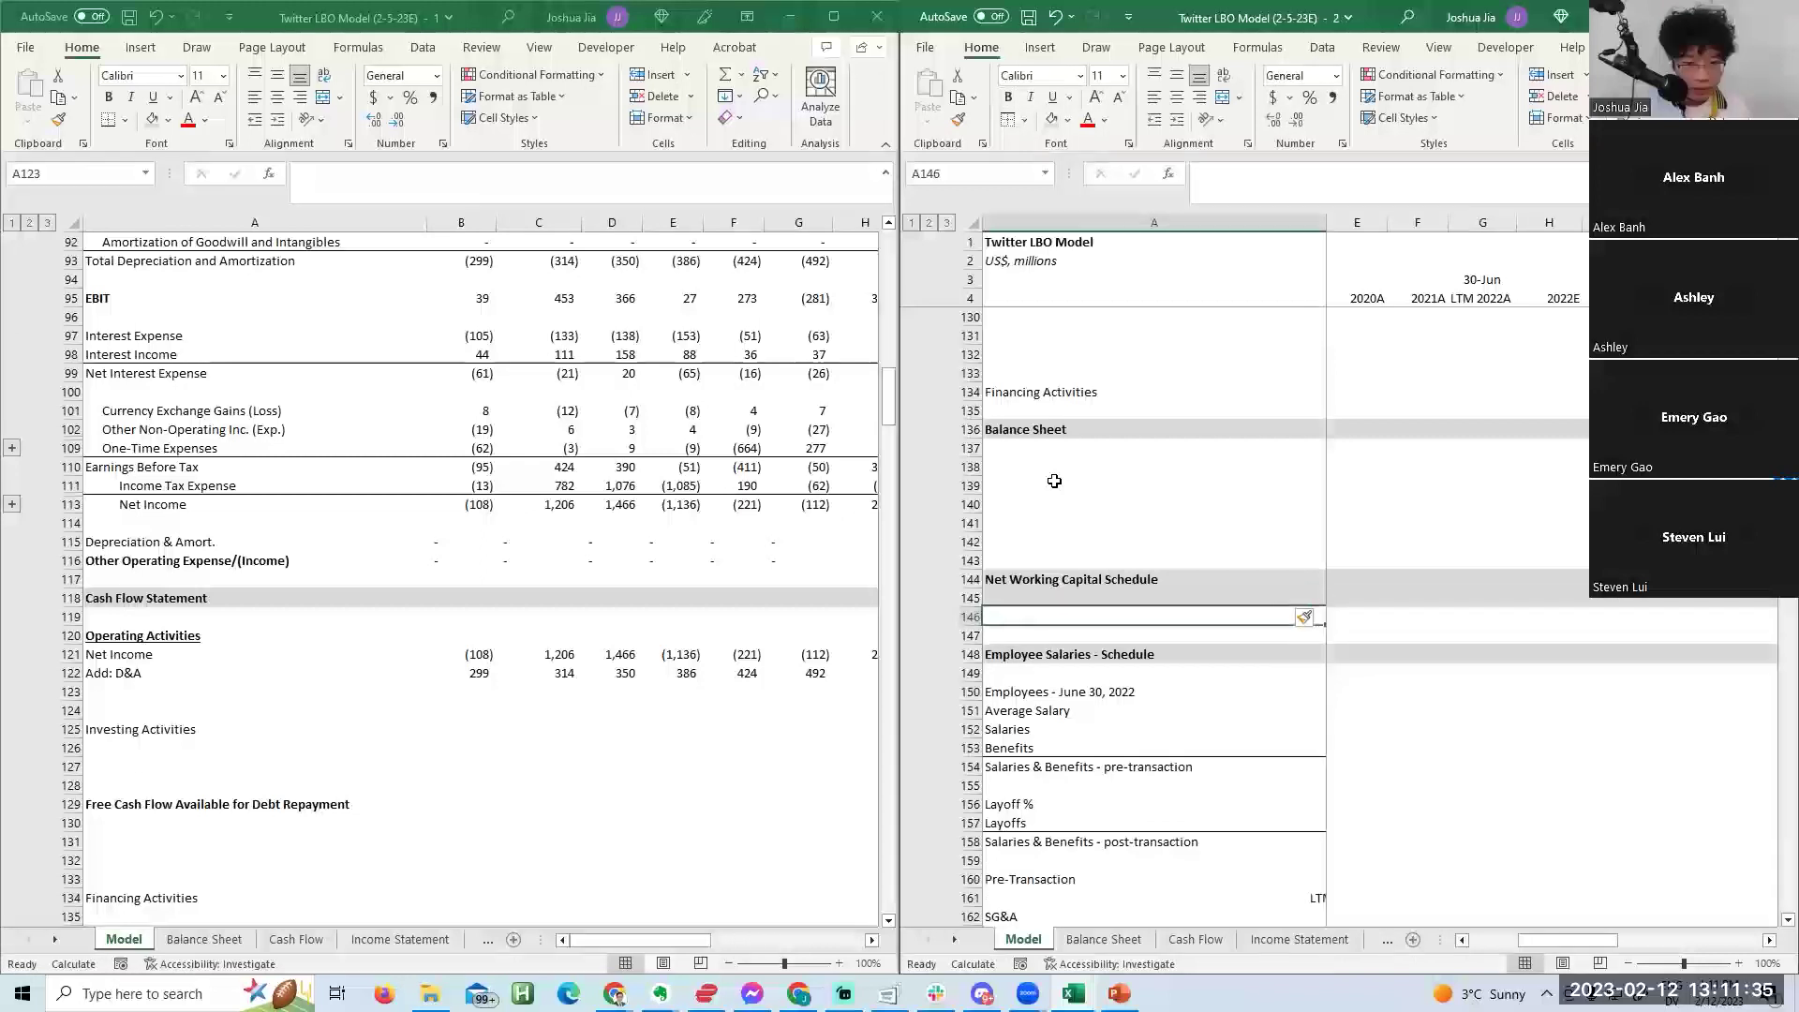
{"action": "key", "text": "ctrl+z"}
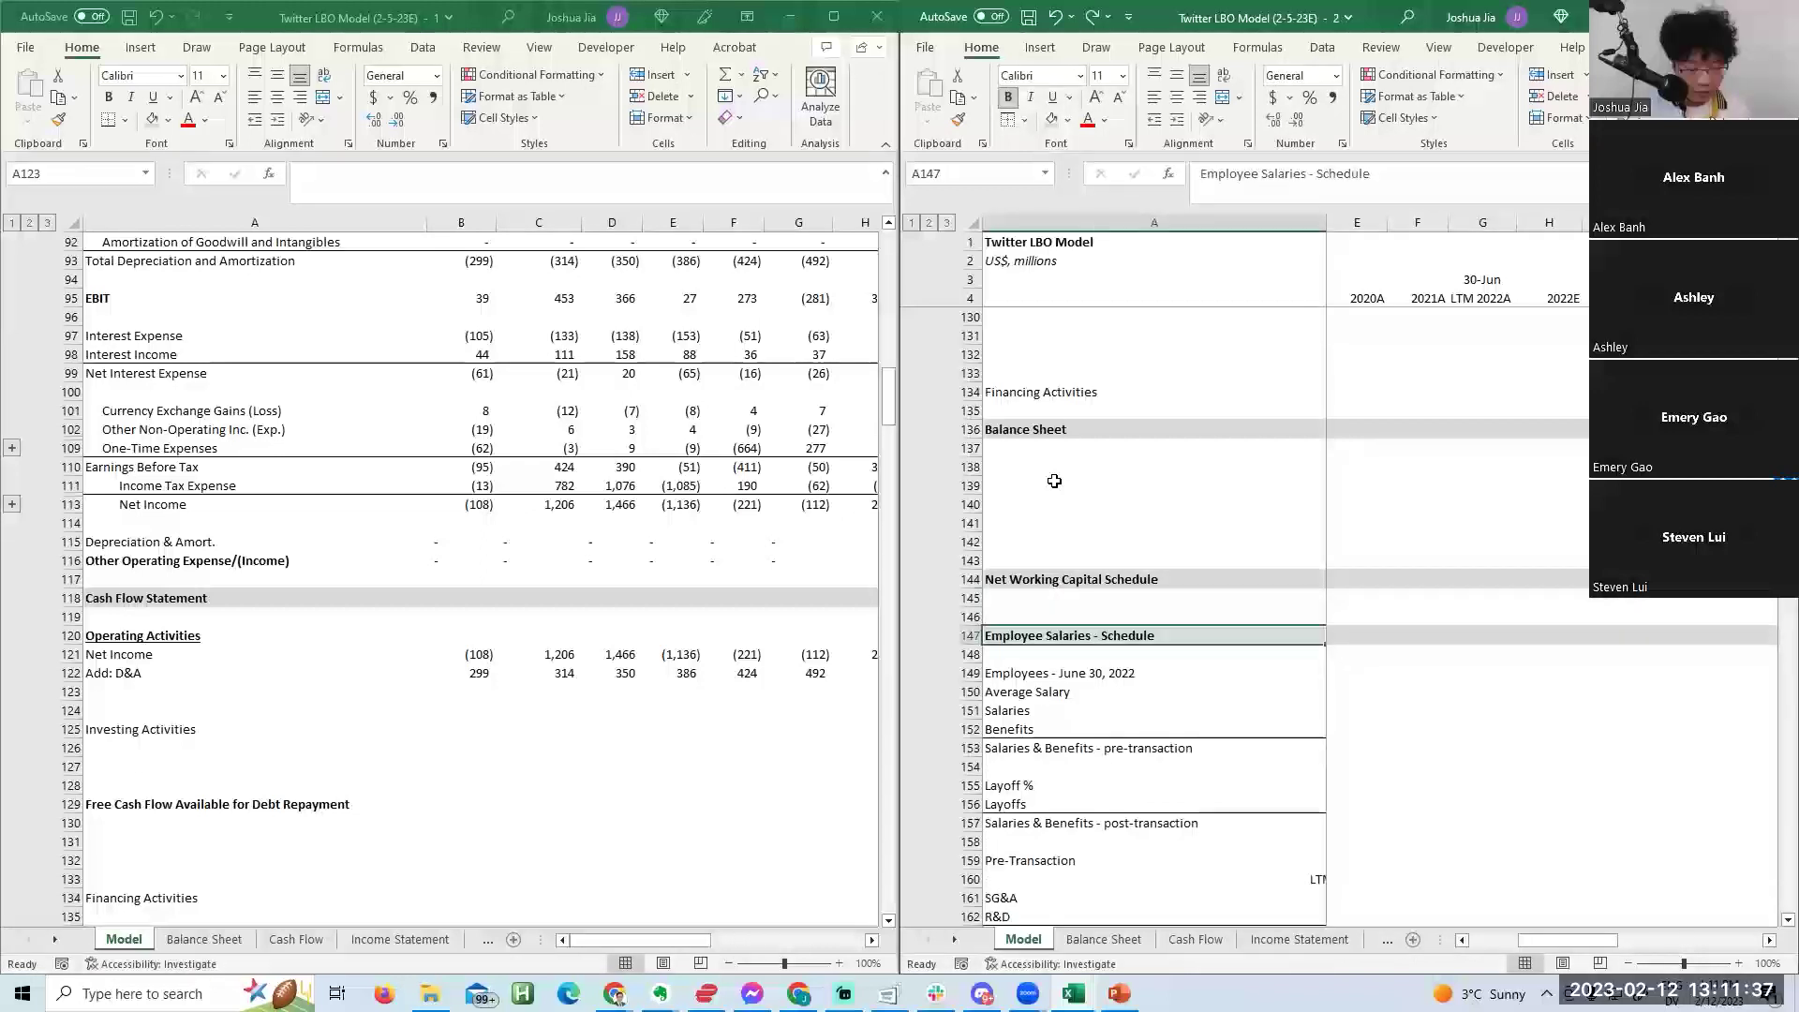
{"action": "key", "text": "ctrl+y"}
{"action": "key", "text": "ctrl+y"}
{"action": "key", "text": "ctrl+y"}
{"action": "key", "text": "ctrl+y"}
{"action": "key", "text": "ctrl+y"}
{"action": "key", "text": "ctrl+y"}
{"action": "key", "text": "ctrl+y"}
{"action": "key", "text": "ctrl+y"}
{"action": "key", "text": "ctrl+y"}
{"action": "key", "text": "ctrl+y"}
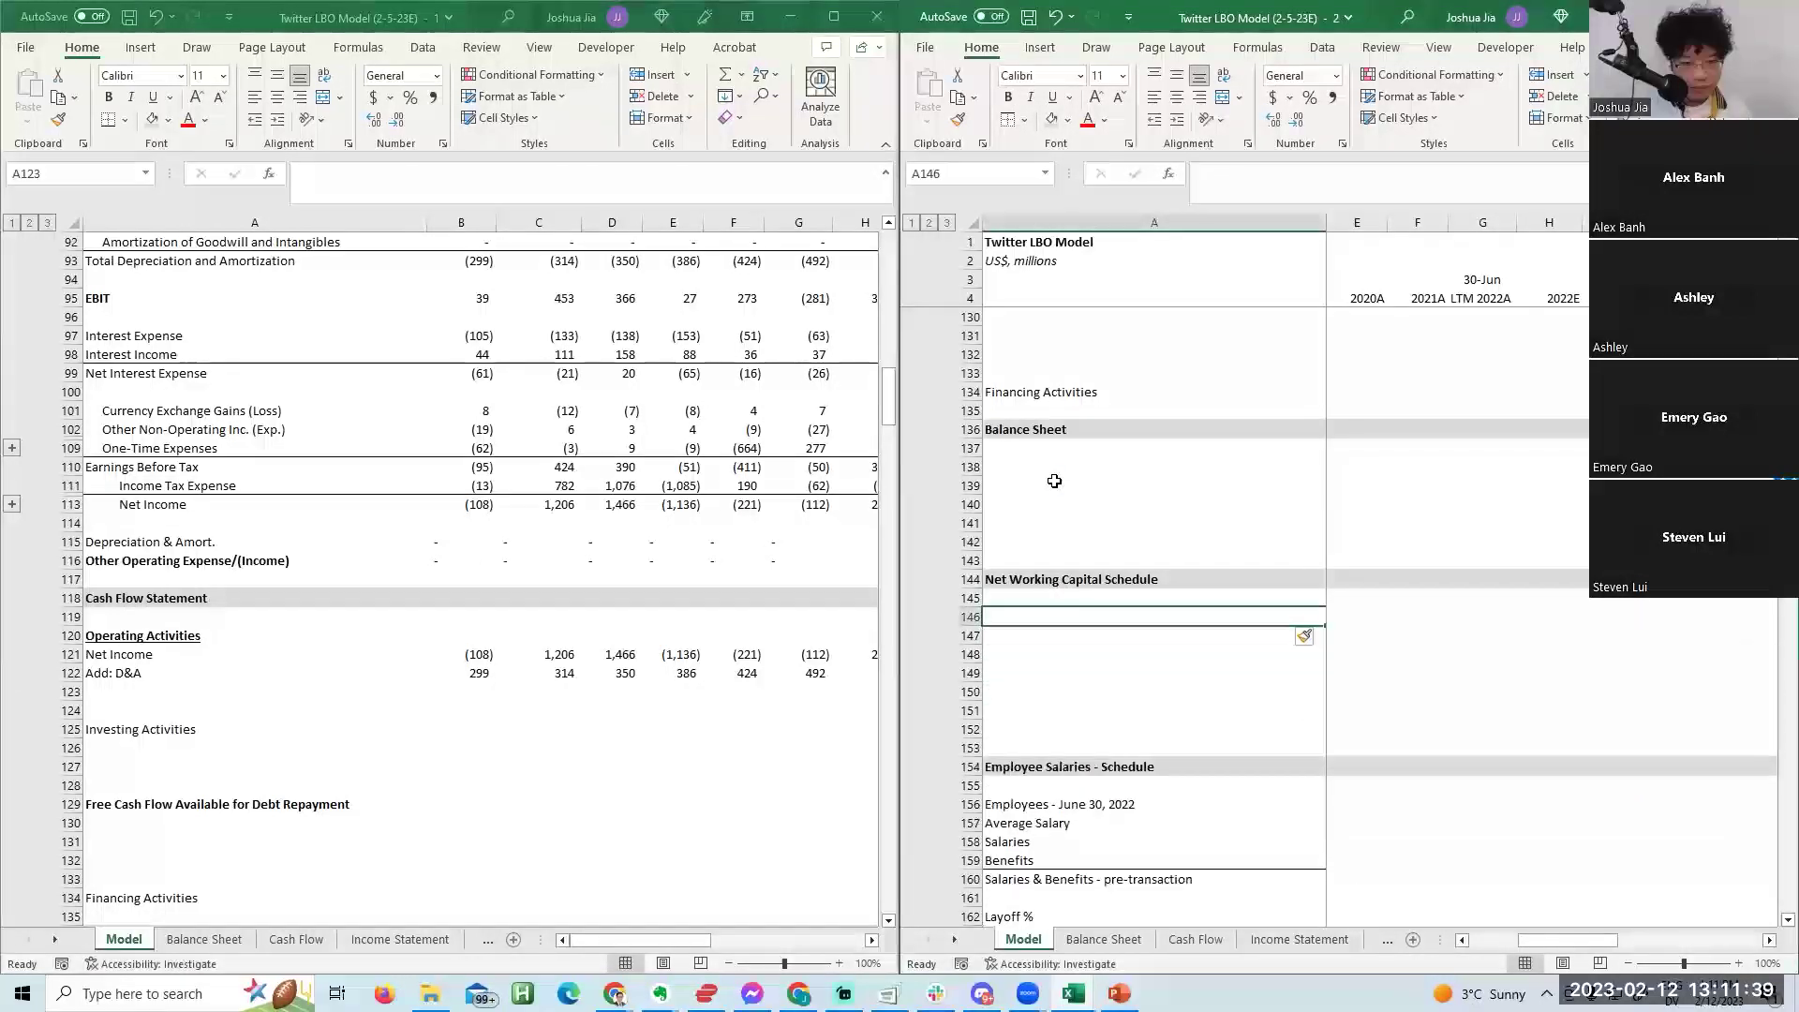
Label the net working capital lines Accounts Receivable in A146, Inventory in A147 and Accounts Payable in A149.
{"action": "scroll", "coordinate": [1055, 481], "scroll_direction": "left", "scroll_amount": 2}
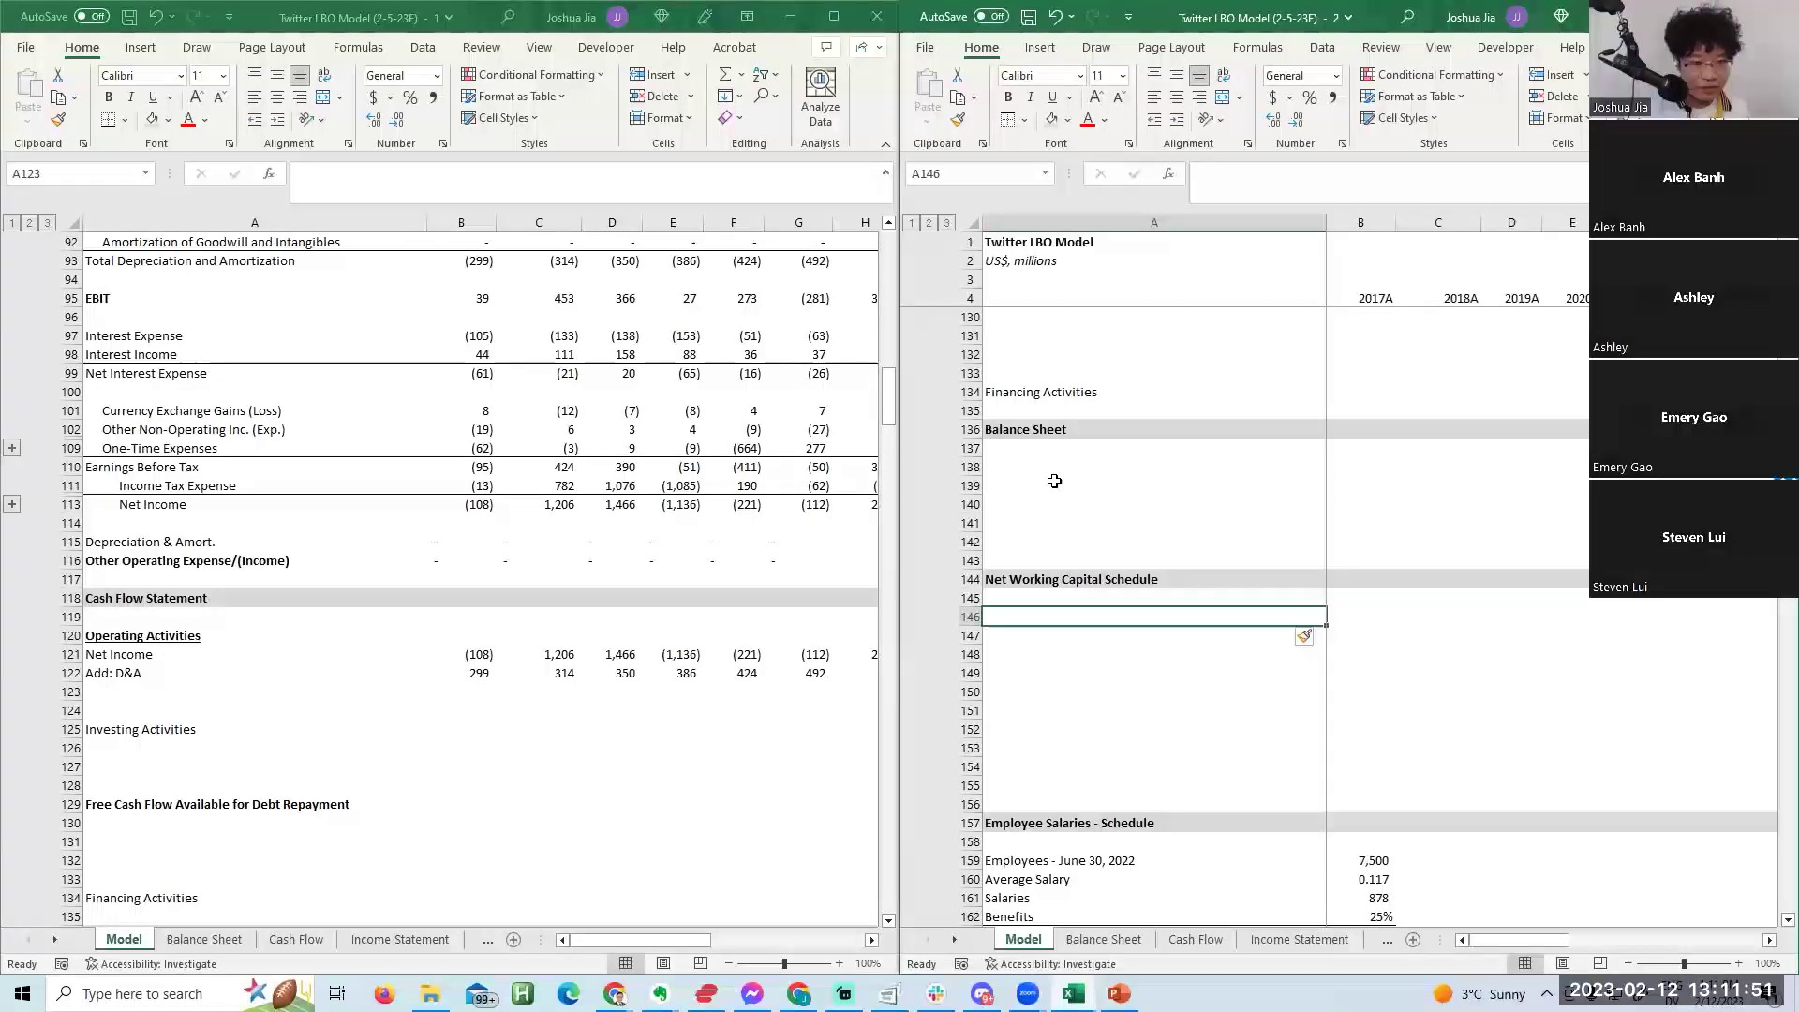
{"action": "type", "text": "Accounts"}
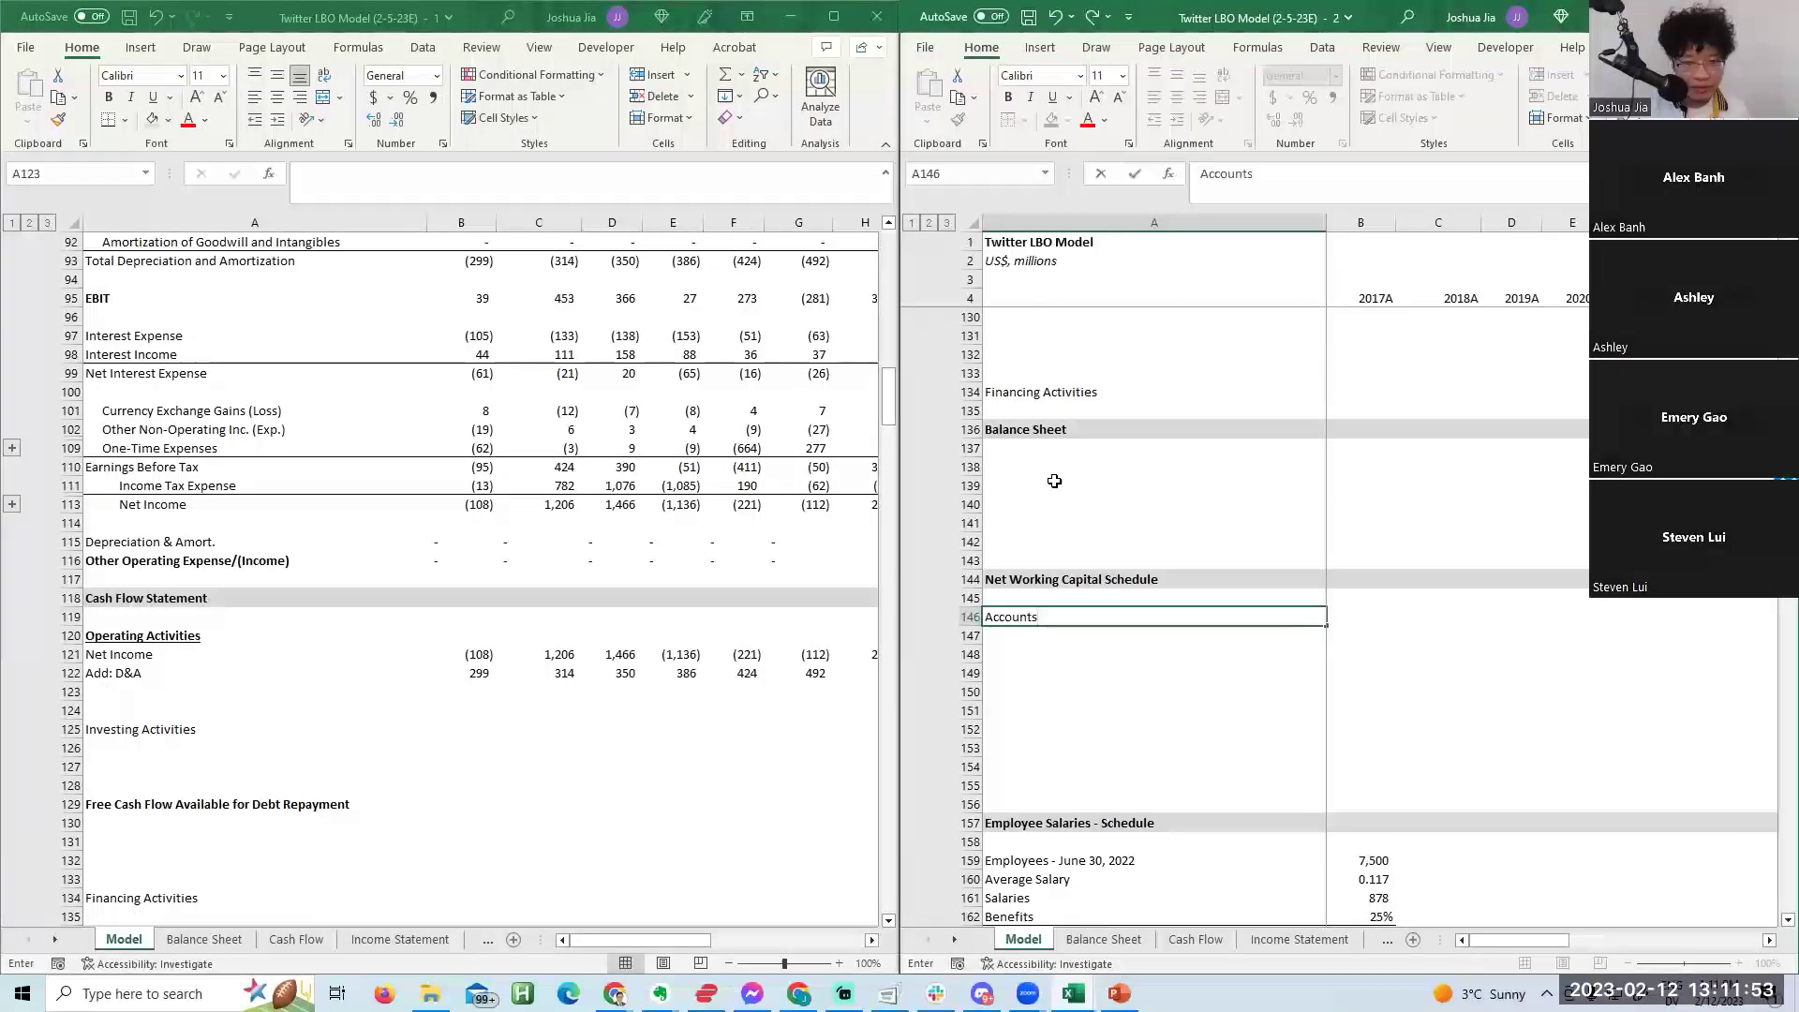
{"action": "type", "text": " Receivable"}
{"action": "key", "text": "Return"}
{"action": "type", "text": "Inventory"}
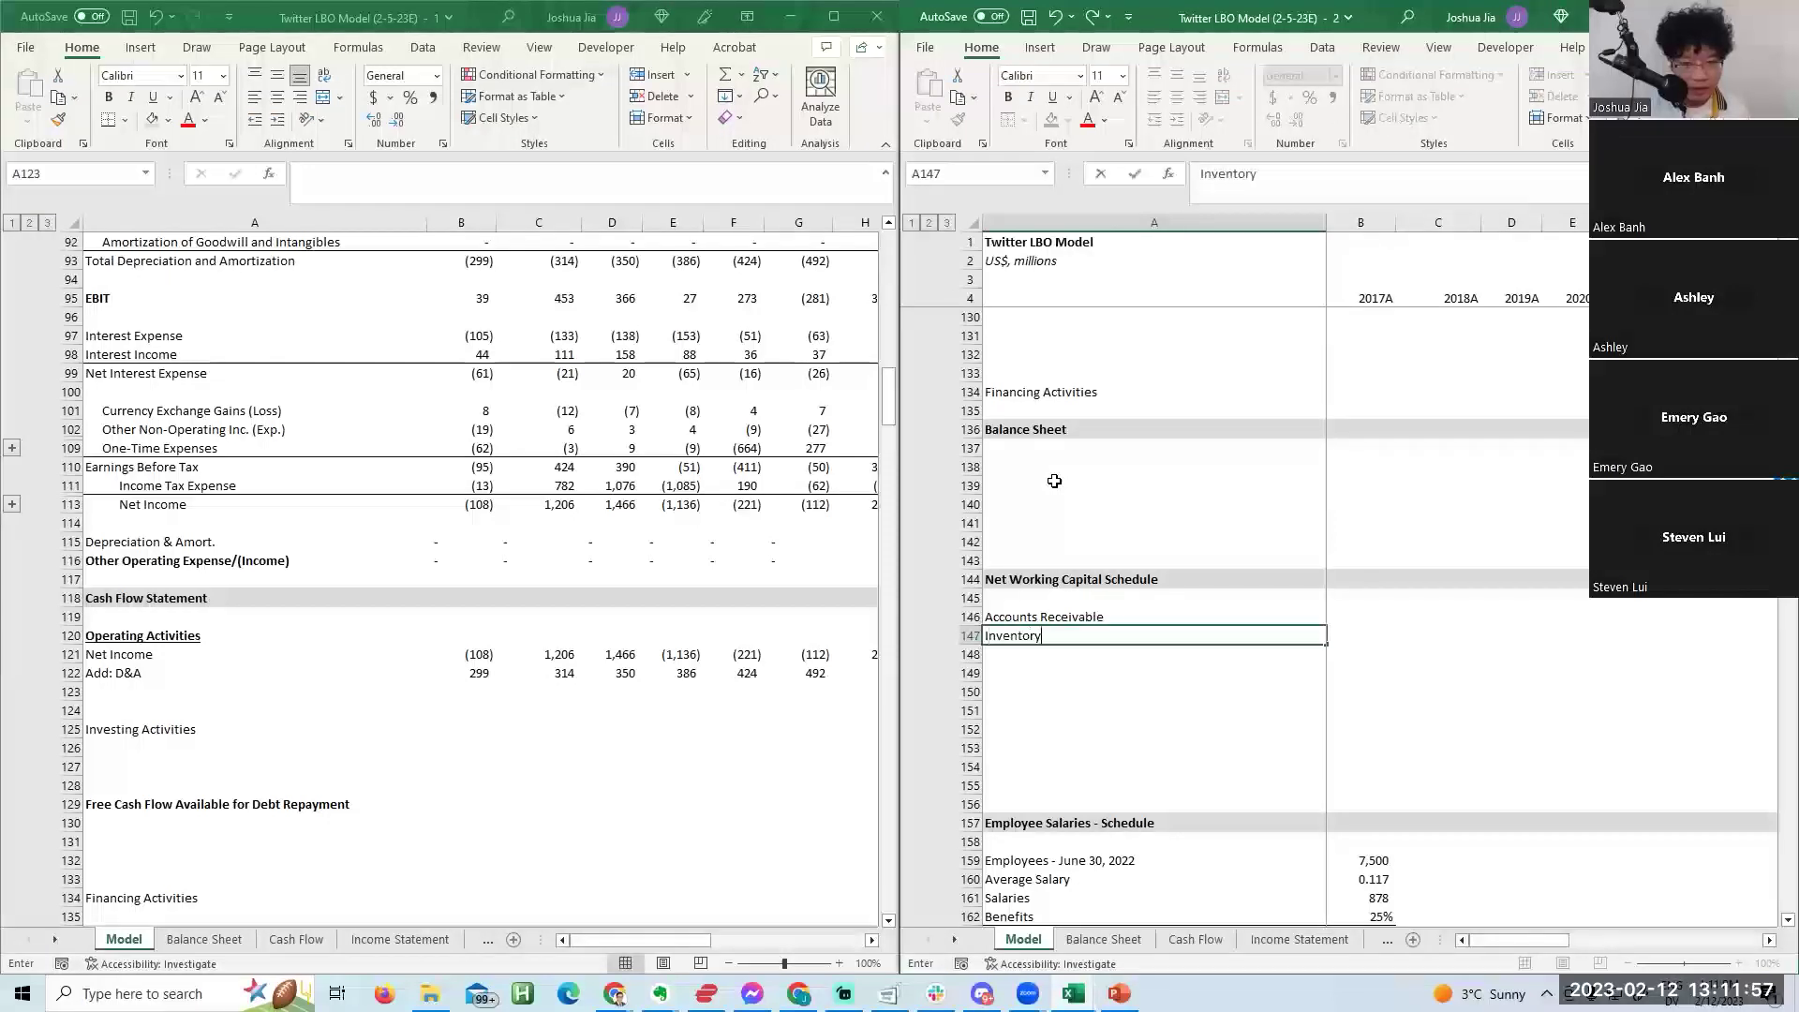
{"action": "key", "text": "Return"}
{"action": "key", "text": "Return"}
{"action": "type", "text": "ac"}
{"action": "key", "text": "ctrl+z"}
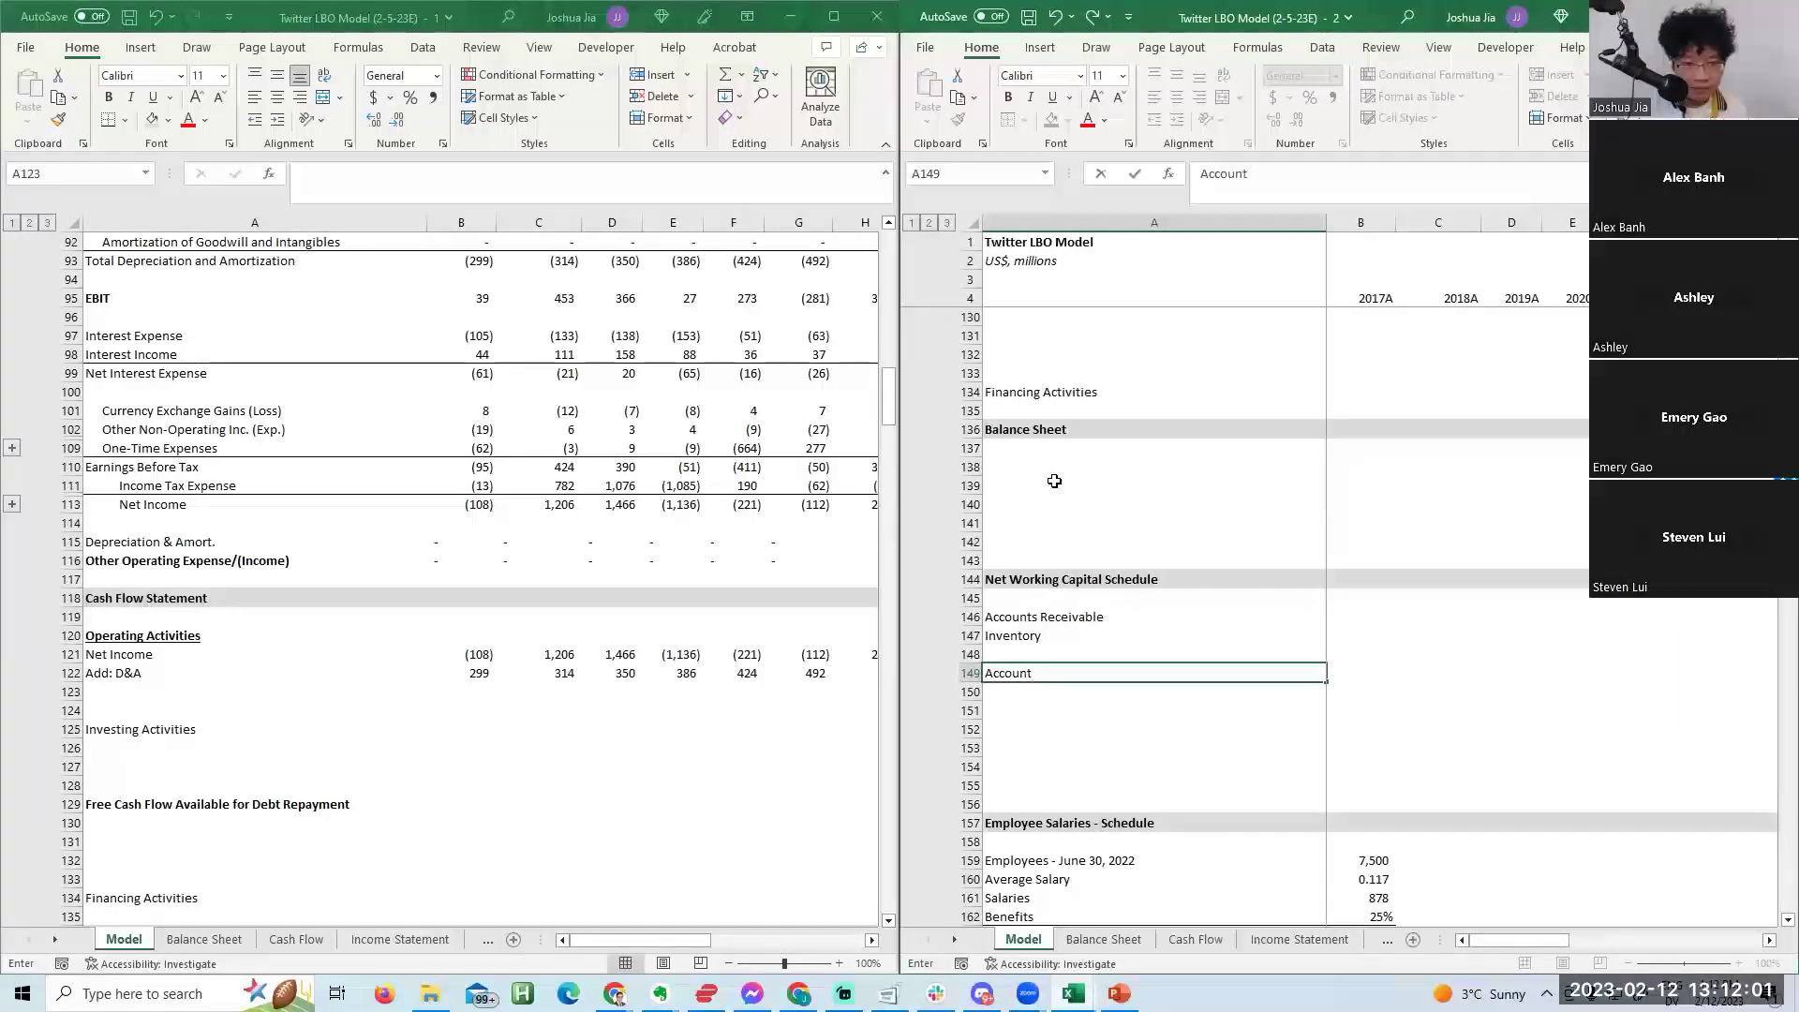
{"action": "type", "text": "Accounts Payable"}
{"action": "key", "text": "Return"}
Examine the Balance Sheet worksheet's line items from current assets down to Other Current Liabilities for working capital accounts.
{"action": "key", "text": "ctrl+Page_Down"}
{"action": "key", "text": "Down"}
{"action": "key", "text": "Down"}
{"action": "key", "text": "Down"}
{"action": "key", "text": "Down"}
{"action": "key", "text": "Down"}
{"action": "key", "text": "Down"}
{"action": "key", "text": "Down"}
{"action": "key", "text": "Down"}
{"action": "key", "text": "Down"}
{"action": "key", "text": "Down"}
{"action": "key", "text": "Down"}
{"action": "key", "text": "Down"}
{"action": "key", "text": "Down"}
{"action": "key", "text": "Down"}
{"action": "key", "text": "Down"}
{"action": "key", "text": "Down"}
{"action": "key", "text": "Down"}
{"action": "key", "text": "Down"}
{"action": "key", "text": "Down"}
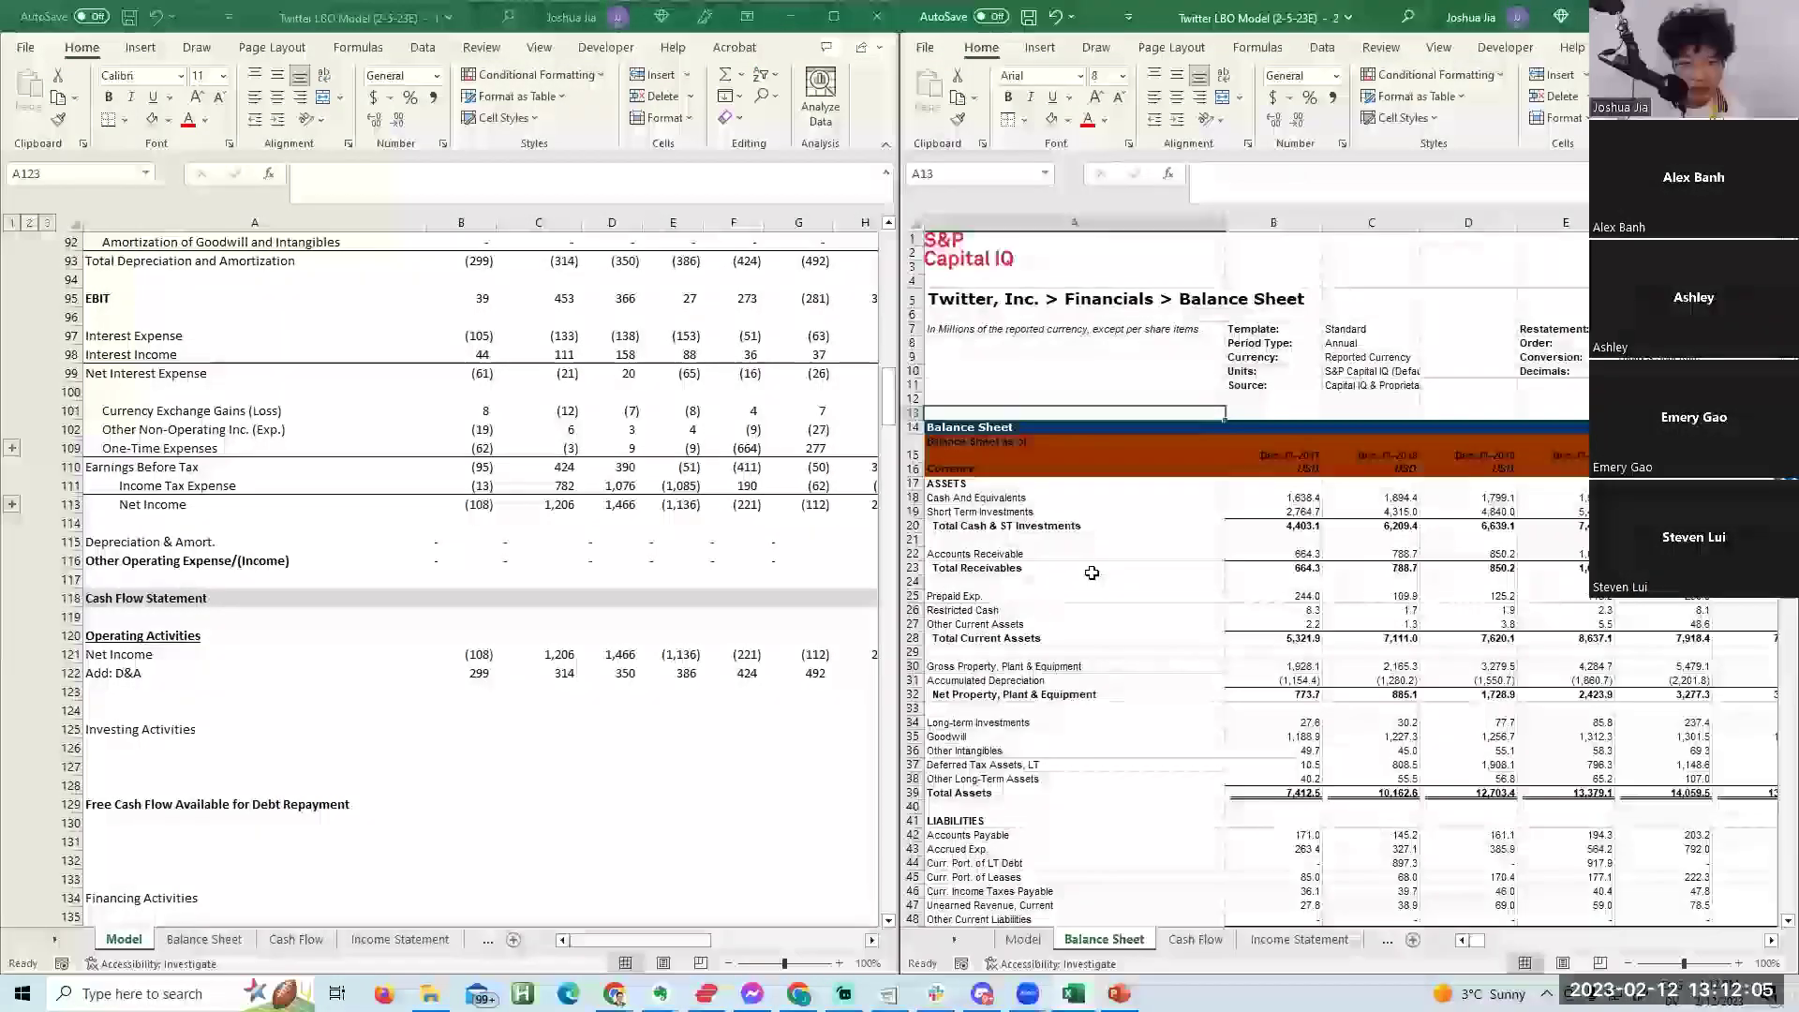
{"action": "key", "text": "Down"}
{"action": "key", "text": "Down"}
{"action": "key", "text": "Down"}
{"action": "key", "text": "Down"}
{"action": "key", "text": "Down"}
{"action": "key", "text": "Down"}
{"action": "key", "text": "Down"}
{"action": "key", "text": "Down"}
{"action": "key", "text": "Down"}
{"action": "key", "text": "Down"}
{"action": "key", "text": "Down"}
{"action": "key", "text": "Down"}
{"action": "key", "text": "Down"}
{"action": "key", "text": "Down"}
{"action": "key", "text": "Down"}
{"action": "key", "text": "Down"}
{"action": "key", "text": "Down"}
{"action": "key", "text": "Down"}
{"action": "key", "text": "Down"}
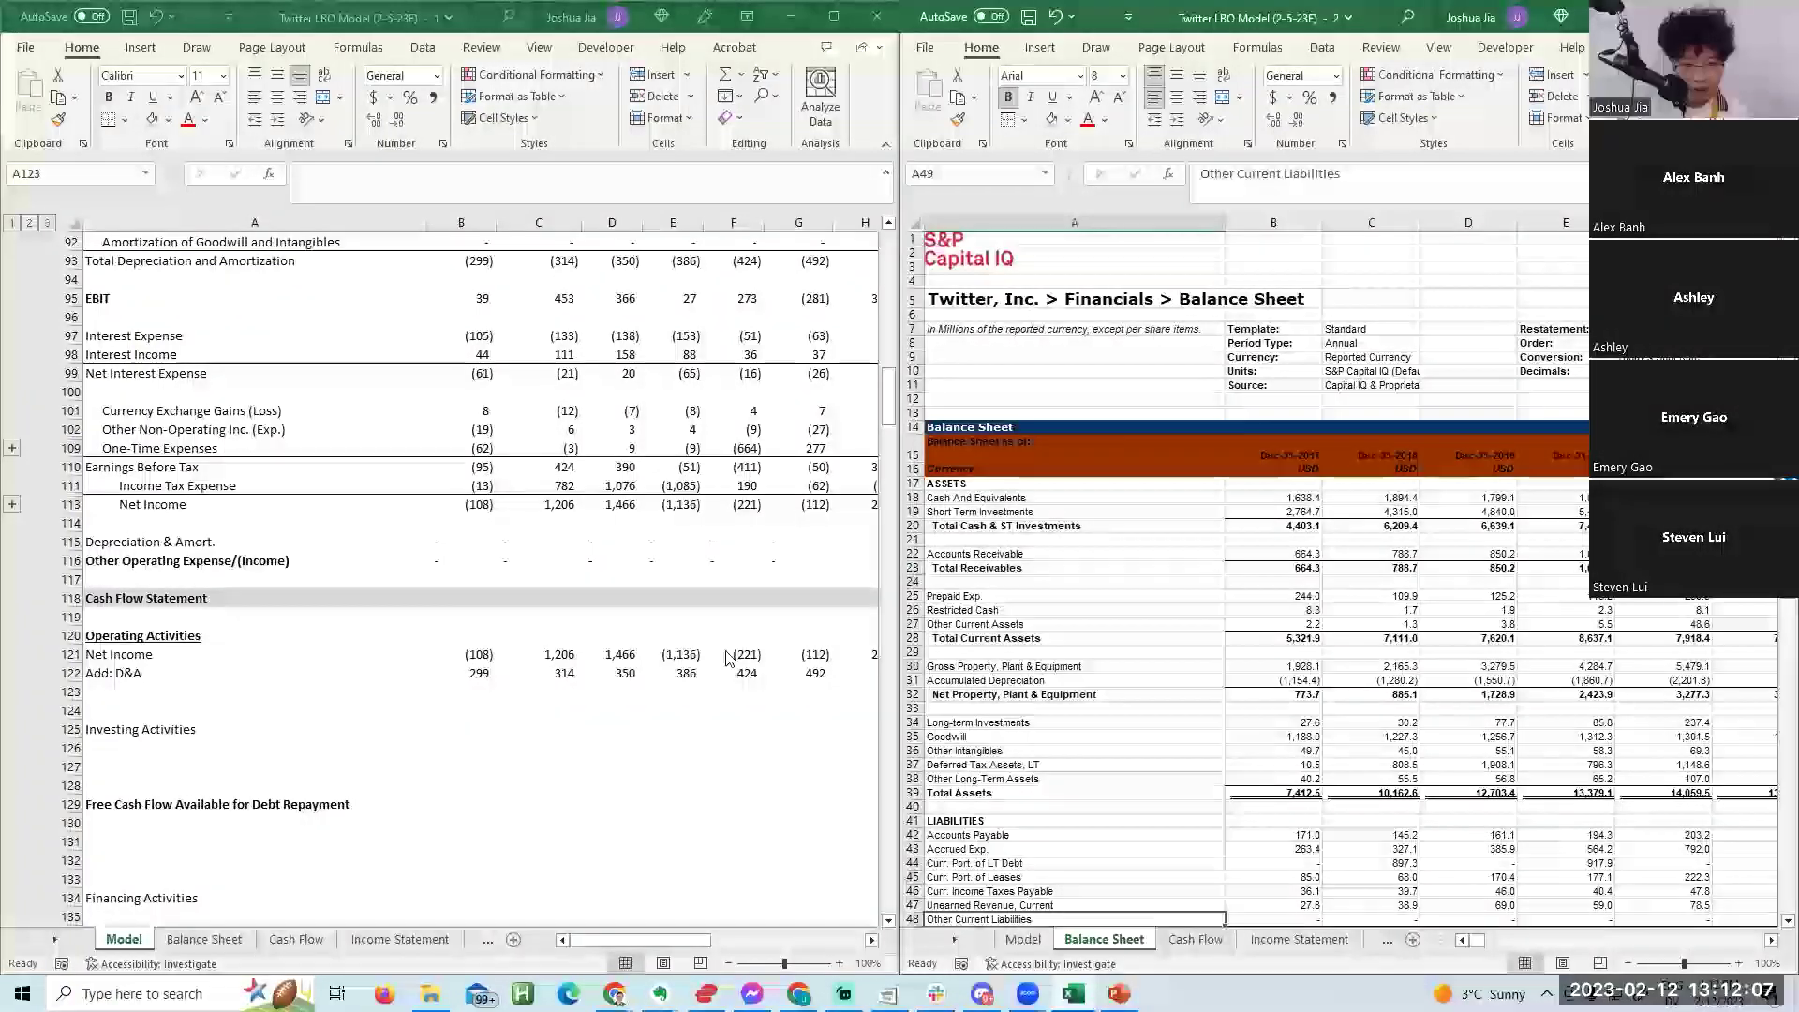
Examine the current liabilities on the Balance Sheet worksheet, from Other Current Liabilities back up to Accounts Payable.
{"action": "key", "text": "Up"}
{"action": "key", "text": "Up"}
{"action": "key", "text": "Up"}
{"action": "key", "text": "Up"}
{"action": "key", "text": "Up"}
{"action": "key", "text": "Up"}
{"action": "key", "text": "Up"}
{"action": "key", "text": "Up"}
{"action": "key", "text": "Up"}
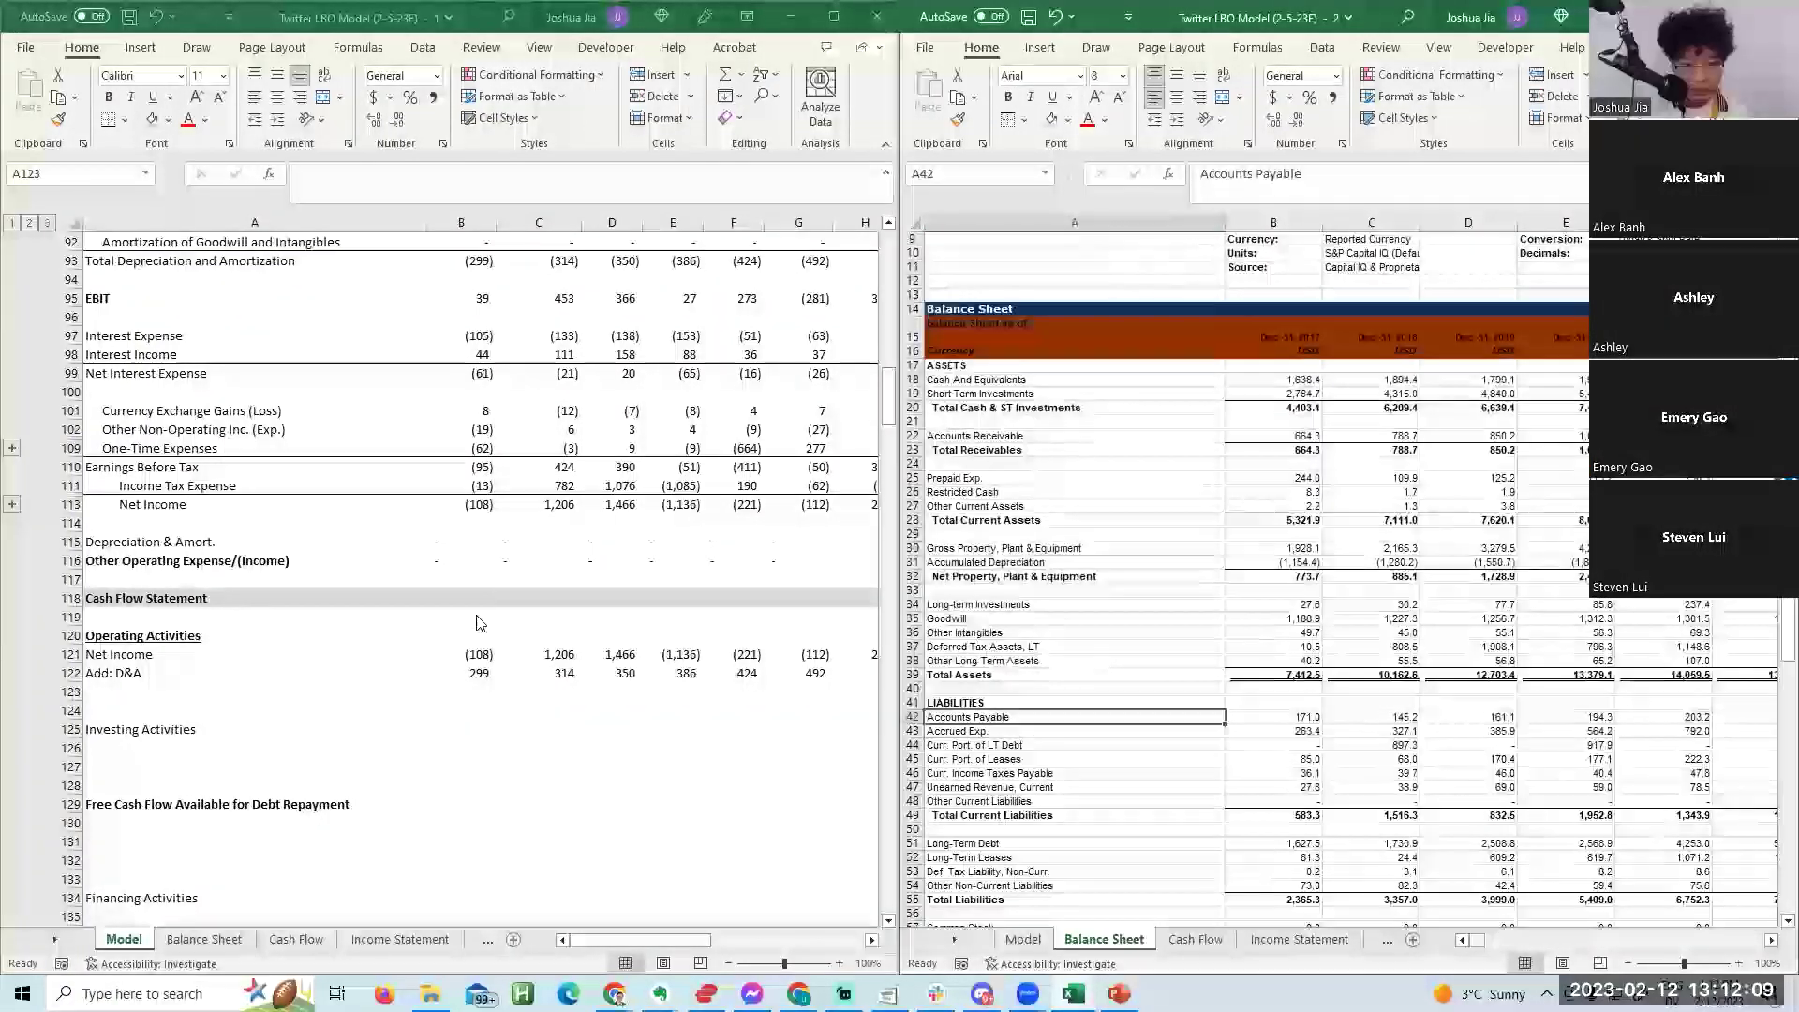
Insert nine blank rows at row 138 of the Model sheet, between the Balance Sheet and Net Working Capital Schedule headings.
{"action": "left_click", "coordinate": [150, 547]}
{"action": "key", "text": "Down"}
{"action": "key", "text": "Down"}
{"action": "key", "text": "Down"}
{"action": "key", "text": "Down"}
{"action": "key", "text": "Down"}
{"action": "key", "text": "Down"}
{"action": "key", "text": "Down"}
{"action": "key", "text": "Down"}
{"action": "key", "text": "Down"}
{"action": "key", "text": "Down"}
{"action": "key", "text": "Down"}
{"action": "key", "text": "Down"}
{"action": "key", "text": "Down"}
{"action": "key", "text": "Down"}
{"action": "key", "text": "Down"}
{"action": "key", "text": "Down"}
{"action": "key", "text": "Down"}
{"action": "key", "text": "Down"}
{"action": "key", "text": "Down"}
{"action": "key", "text": "Down"}
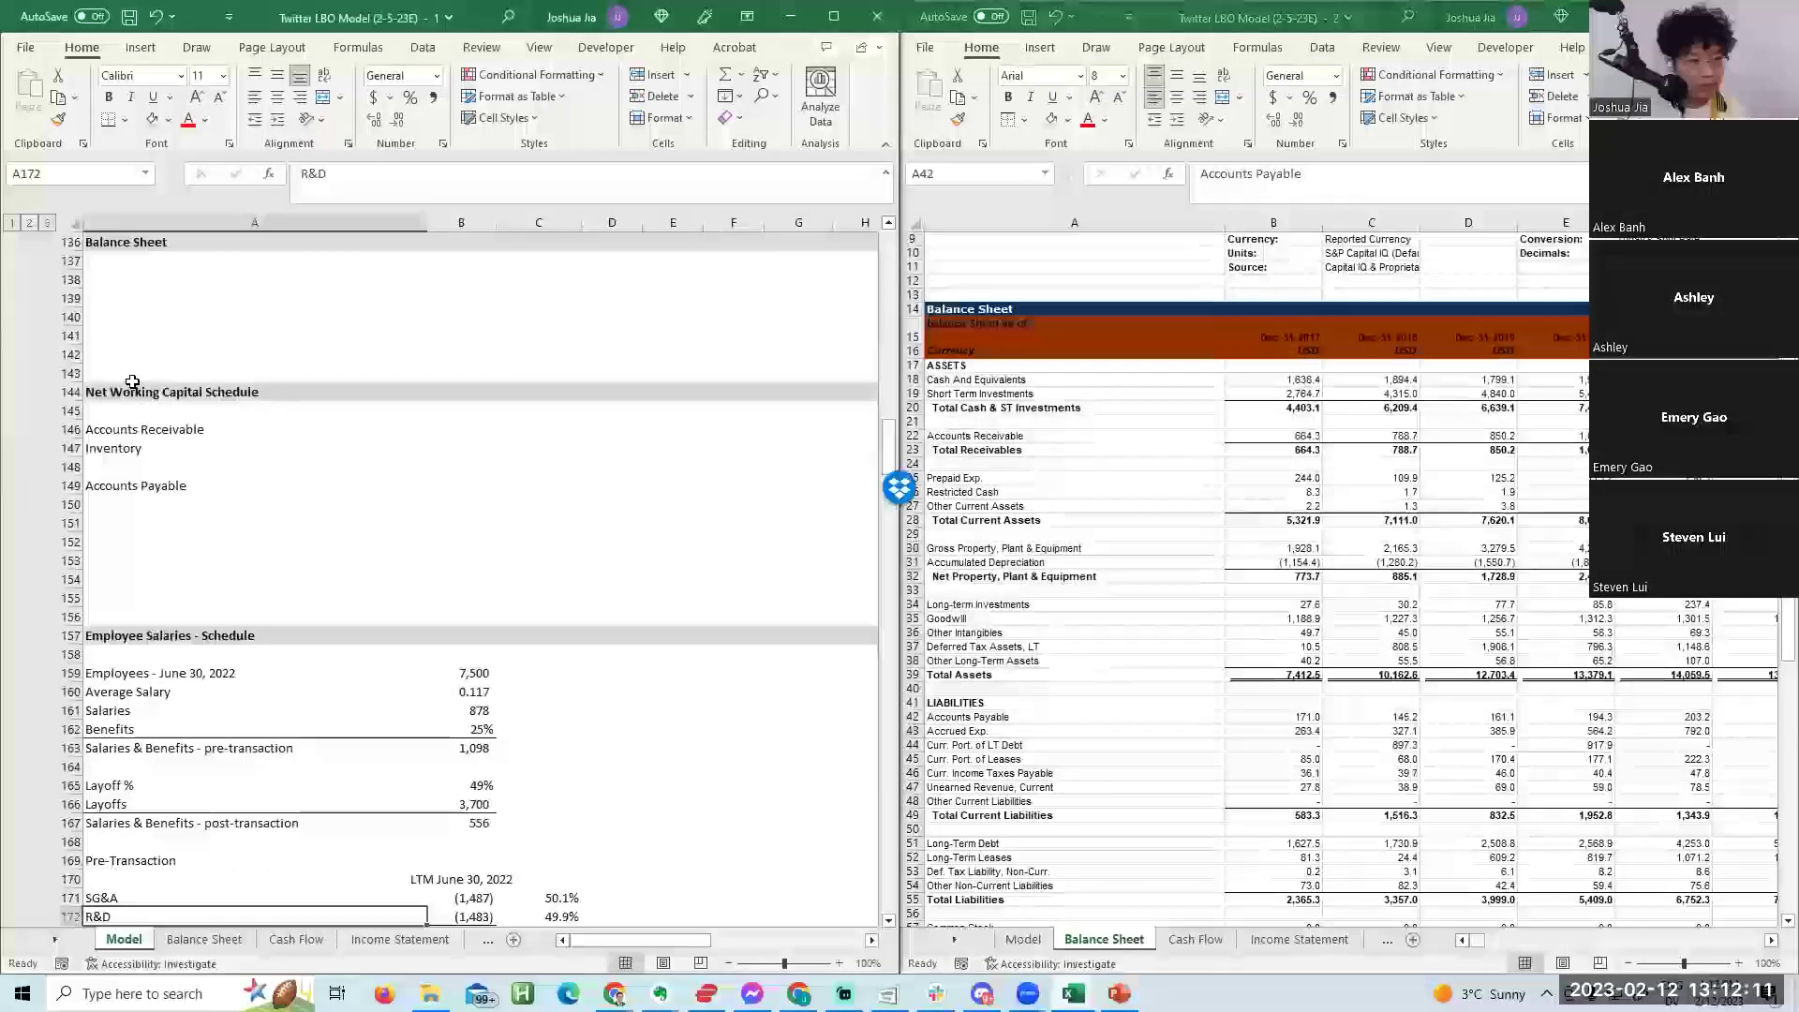
{"action": "left_click", "coordinate": [130, 319]}
{"action": "key", "text": "Up"}
{"action": "key", "text": "Up"}
{"action": "key", "text": "alt+i"}
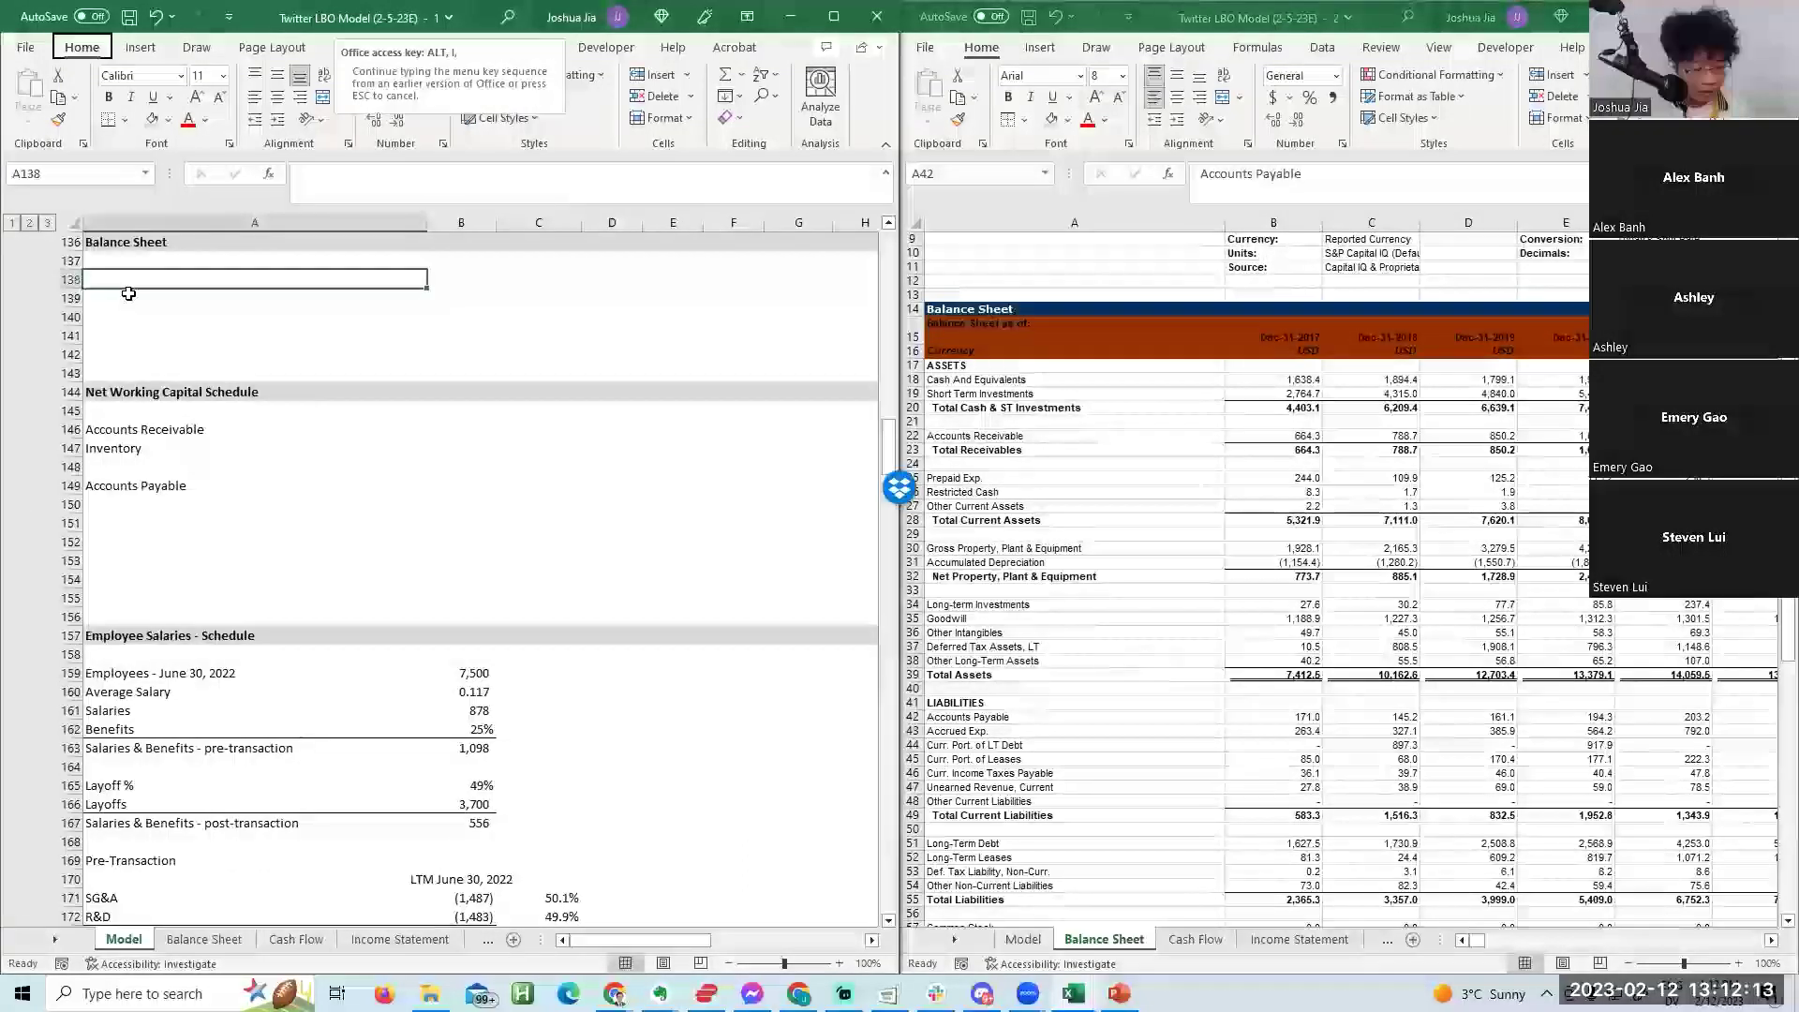
{"action": "key", "text": "r"}
{"action": "key", "text": "F4"}
{"action": "key", "text": "F4"}
{"action": "key", "text": "F4"}
{"action": "key", "text": "F4"}
{"action": "key", "text": "F4"}
{"action": "key", "text": "F4"}
{"action": "key", "text": "F4"}
{"action": "key", "text": "F4"}
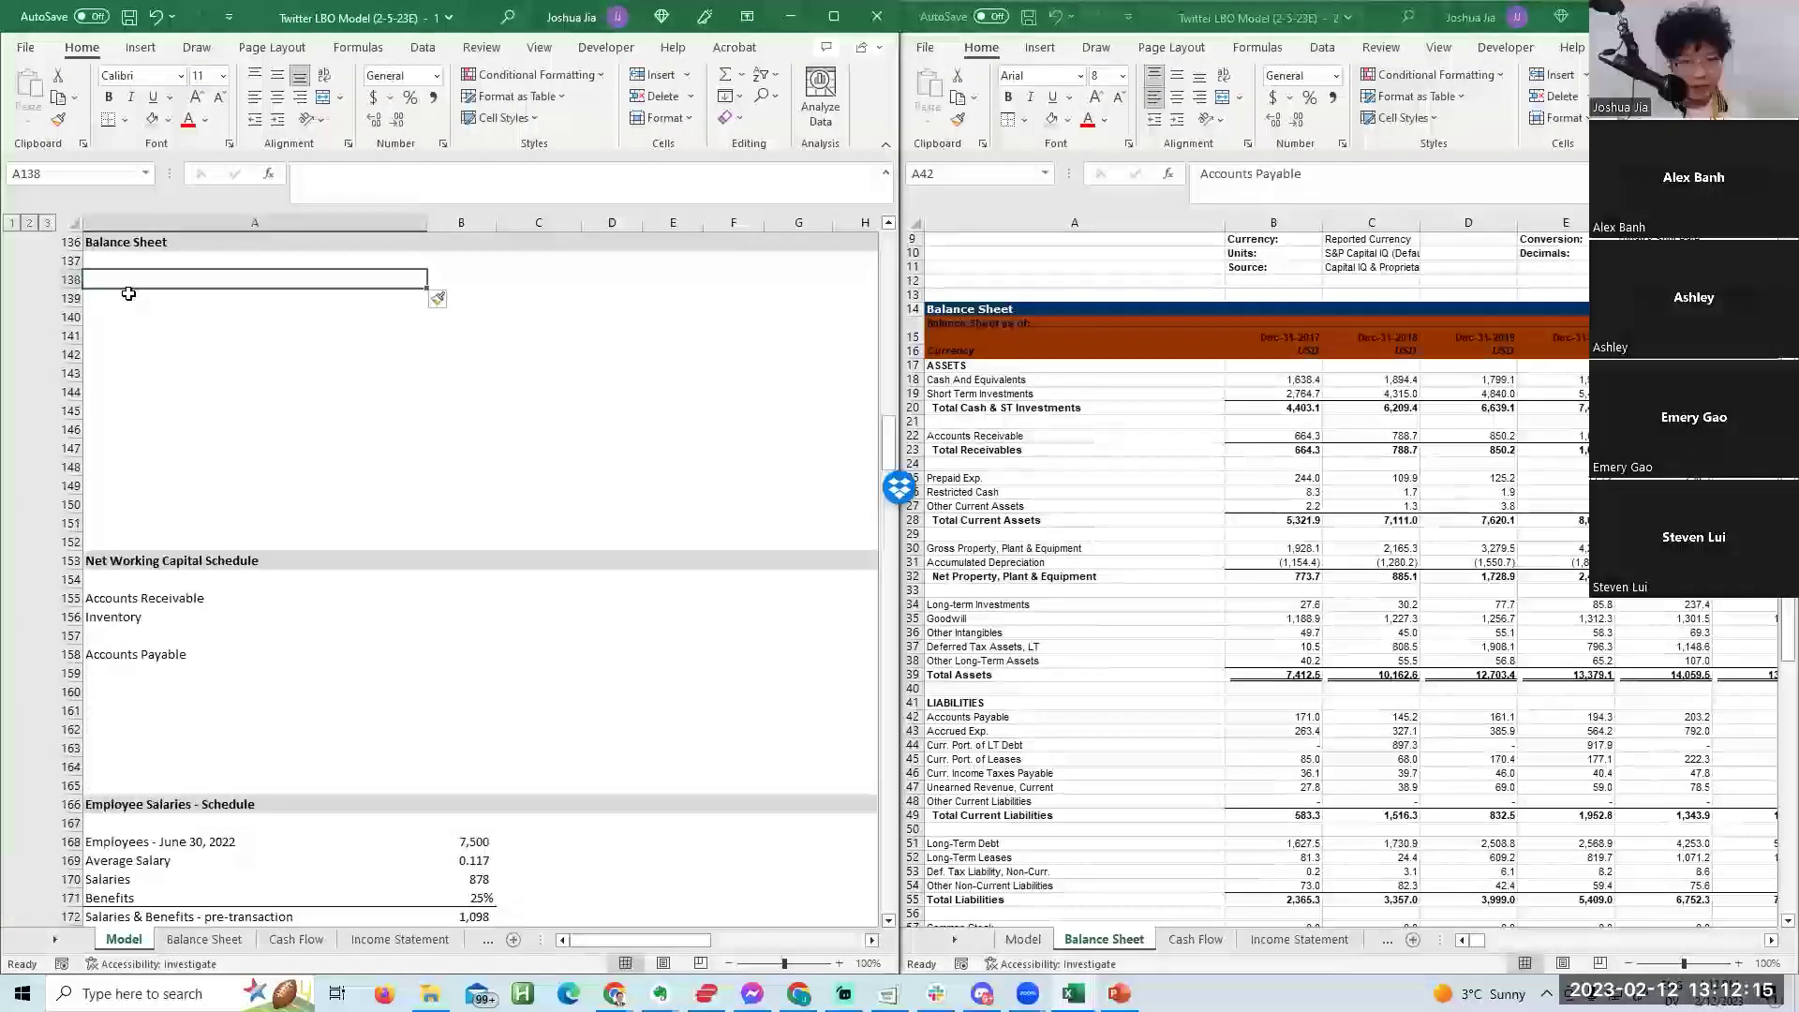
Enter Assets in A138 as a bold, underlined heading.
{"action": "type", "text": "Assets"}
{"action": "key", "text": "Return"}
{"action": "key", "text": "Up"}
{"action": "key", "text": "ctrl+u"}
Label the first asset lines Cash and Cash Equivalents in A140 and Accounts Receviable in A141.
{"action": "key", "text": "Down"}
{"action": "key", "text": "Down"}
{"action": "type", "text": "Cash a"}
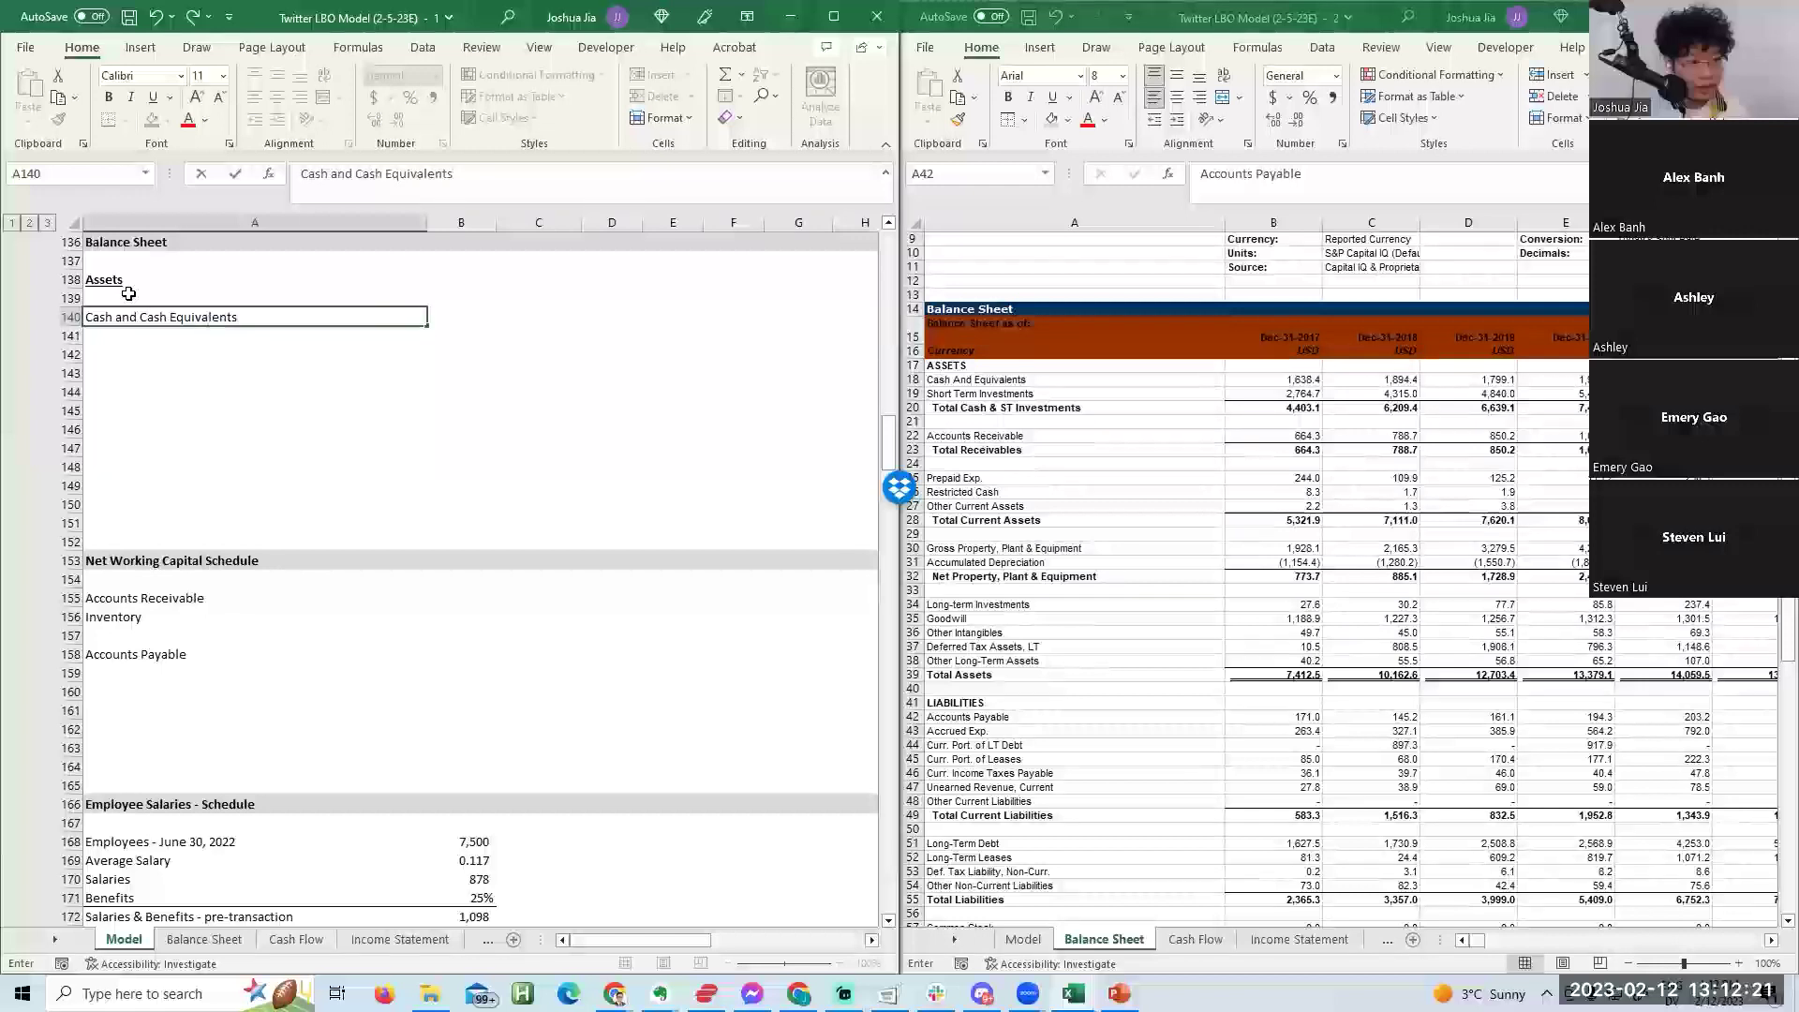
{"action": "type", "text": "nd Cash Equivalents"}
{"action": "key", "text": "Return"}
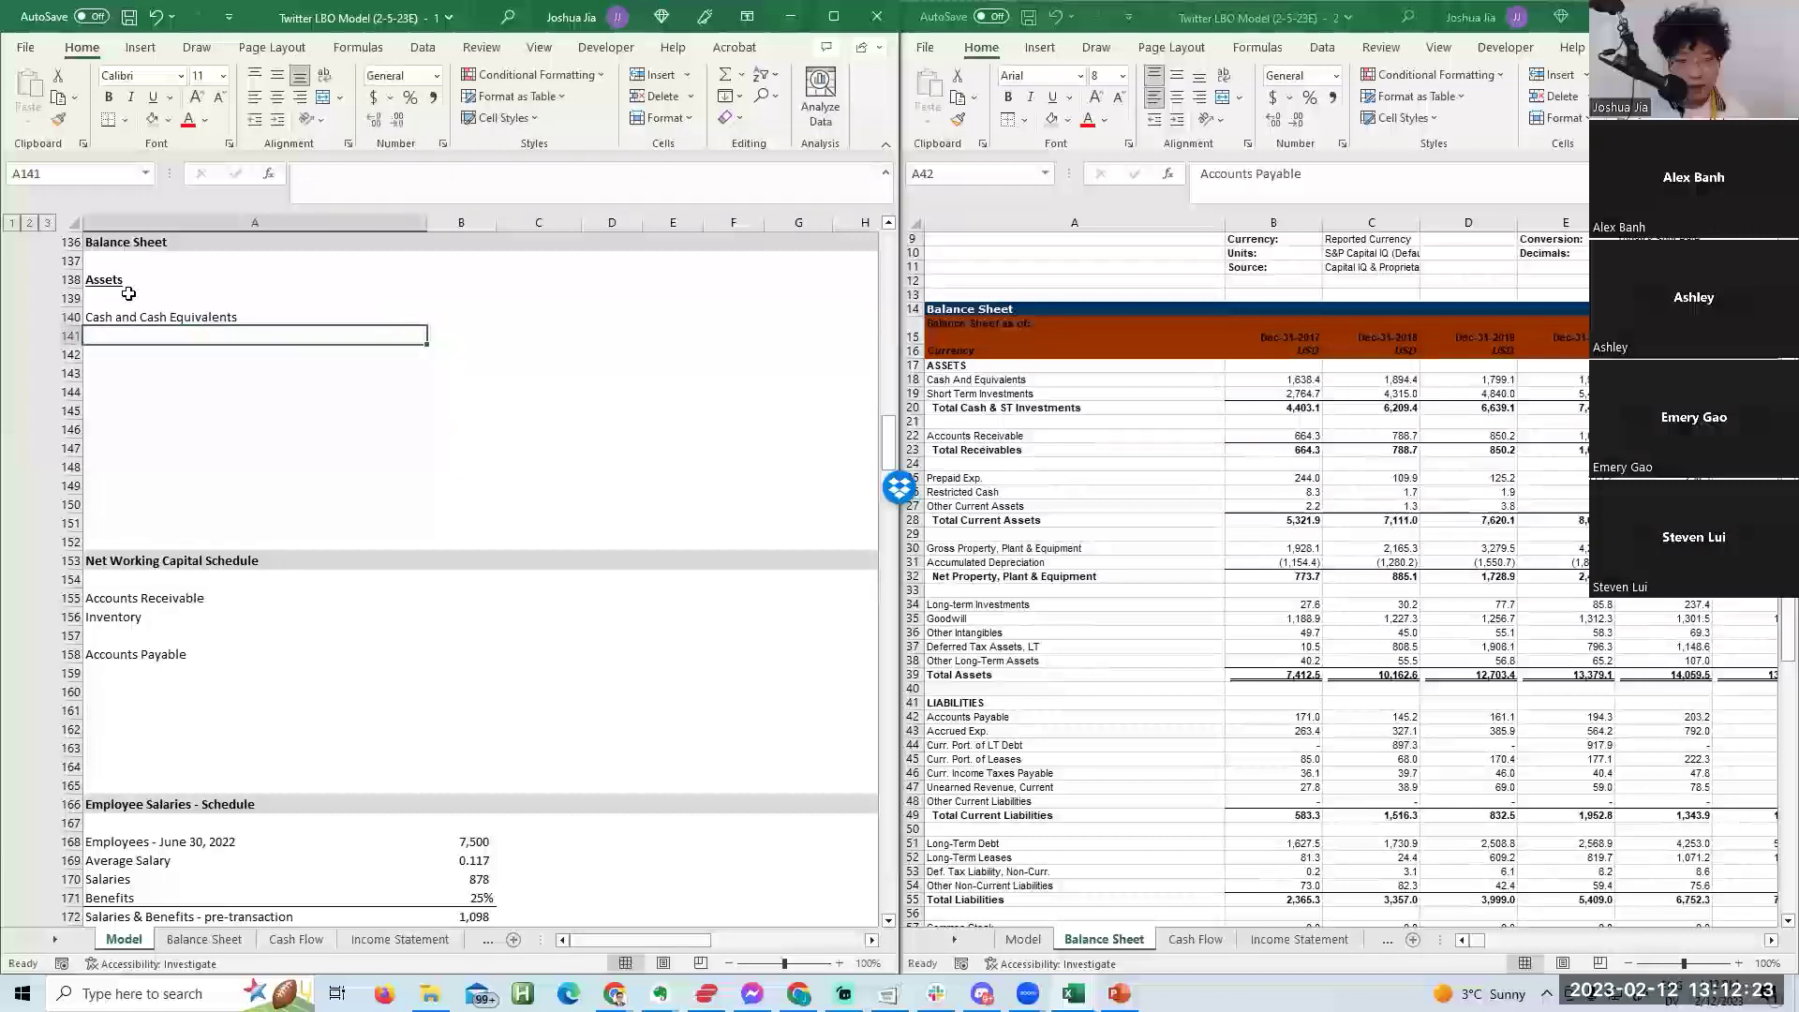
{"action": "type", "text": "Ar"}
{"action": "type", "text": "counts Receviable"}
{"action": "key", "text": "Return"}
Examine the Short Term Investments, Total Cash & ST Investments and Accounts Receivable rows on the Balance Sheet worksheet.
{"action": "left_click", "coordinate": [1205, 395]}
{"action": "key", "text": "Right"}
{"action": "key", "text": "Right"}
{"action": "key", "text": "Right"}
{"action": "key", "text": "Right"}
{"action": "key", "text": "Right"}
{"action": "key", "text": "Right"}
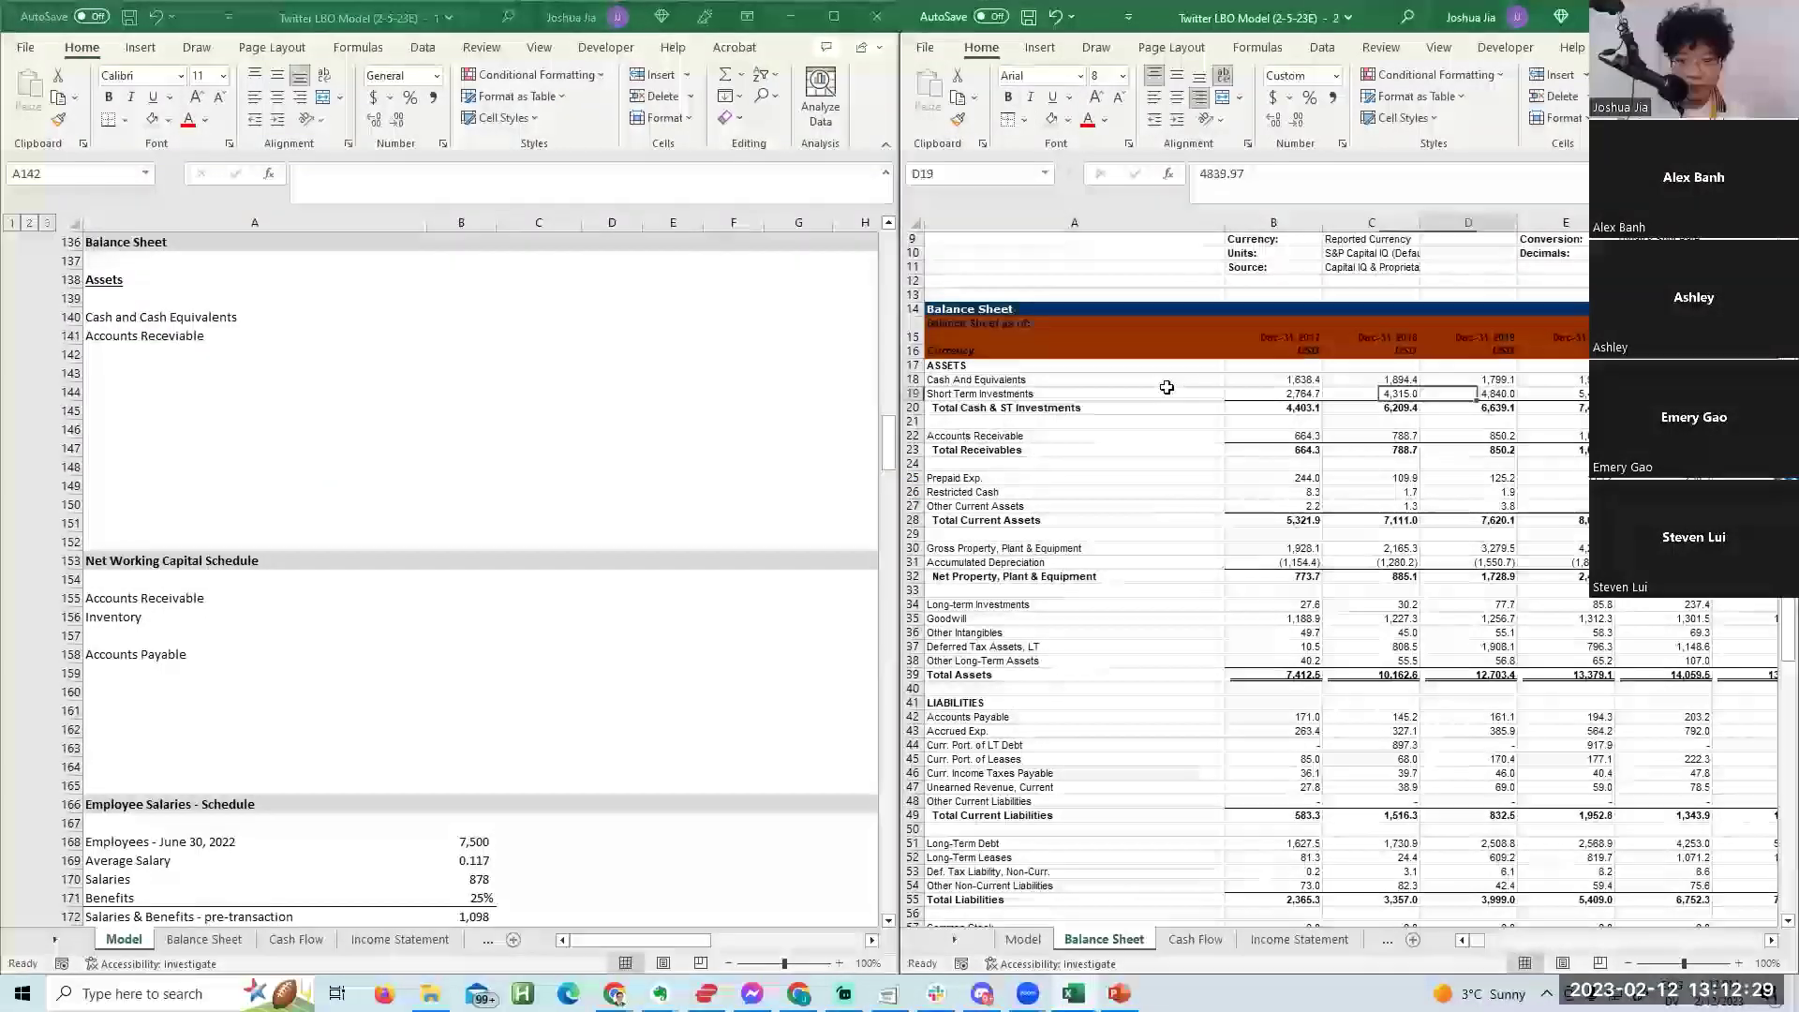
{"action": "key", "text": "Left"}
{"action": "key", "text": "Left"}
{"action": "key", "text": "Left"}
{"action": "key", "text": "Left"}
{"action": "key", "text": "Left"}
{"action": "key", "text": "Left"}
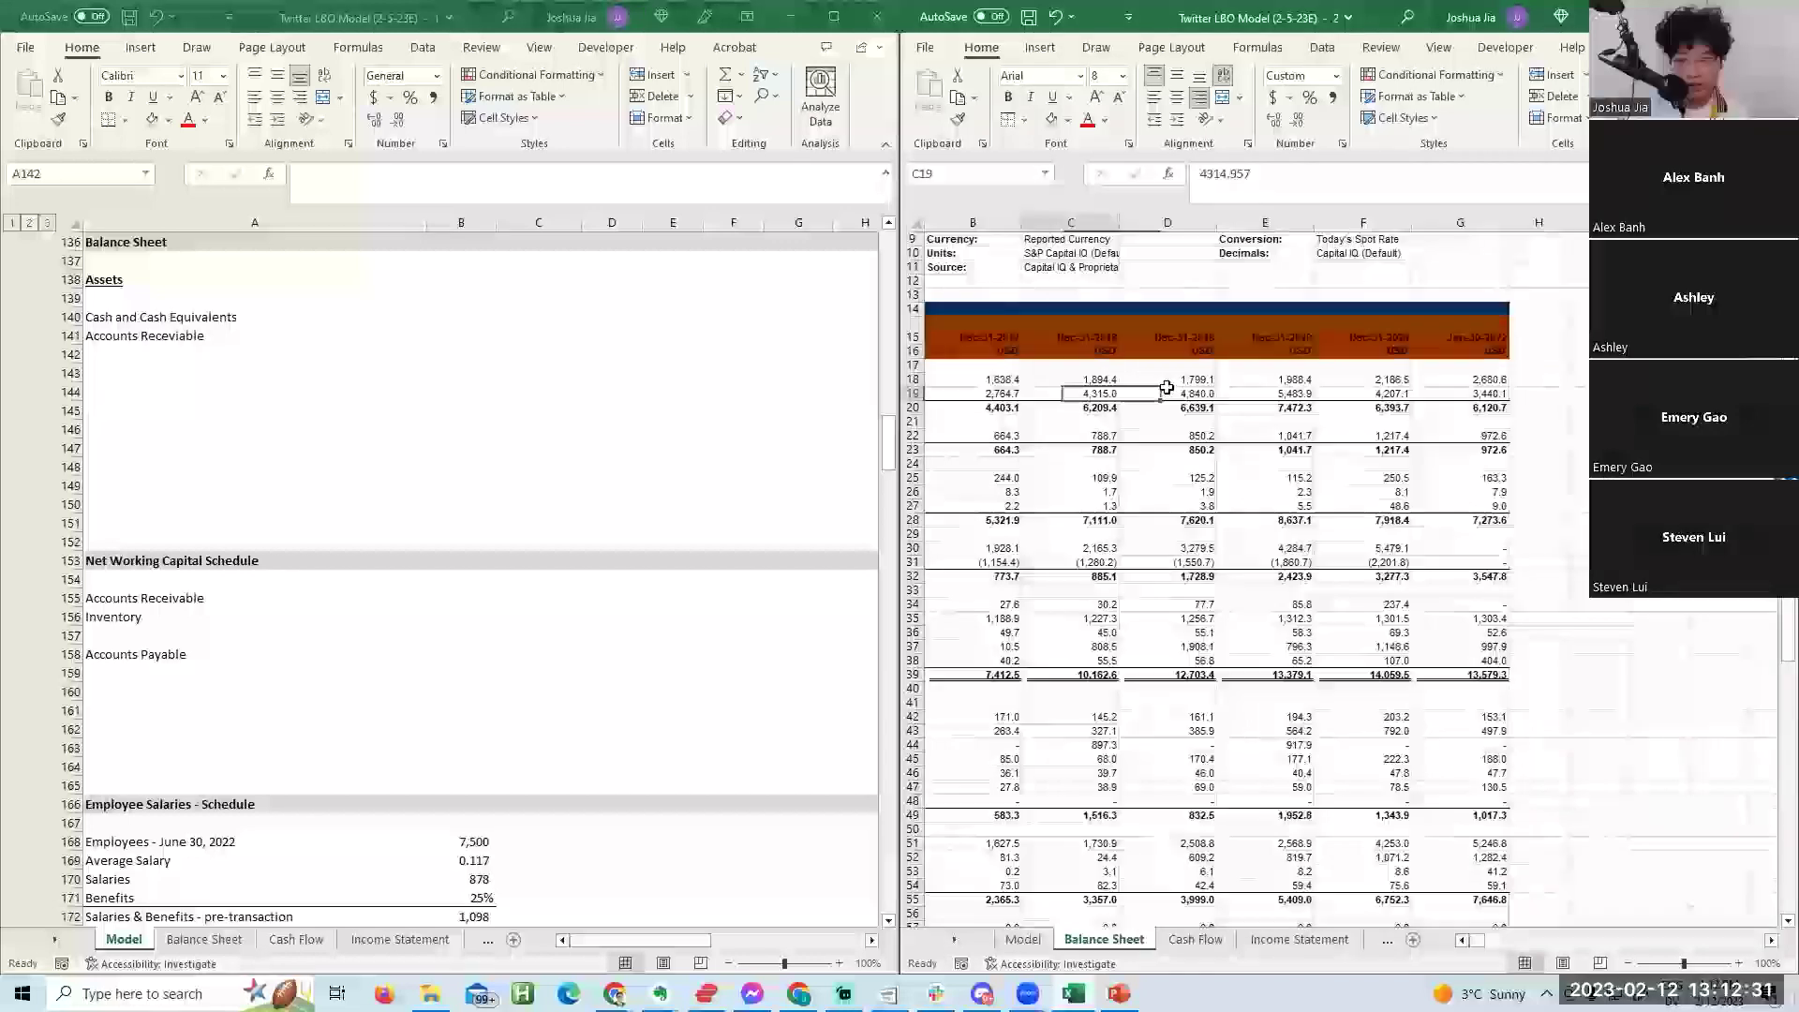
{"action": "key", "text": "Right"}
{"action": "key", "text": "ctrl+shift+Right"}
{"action": "key", "text": "Down"}
{"action": "key", "text": "Home"}
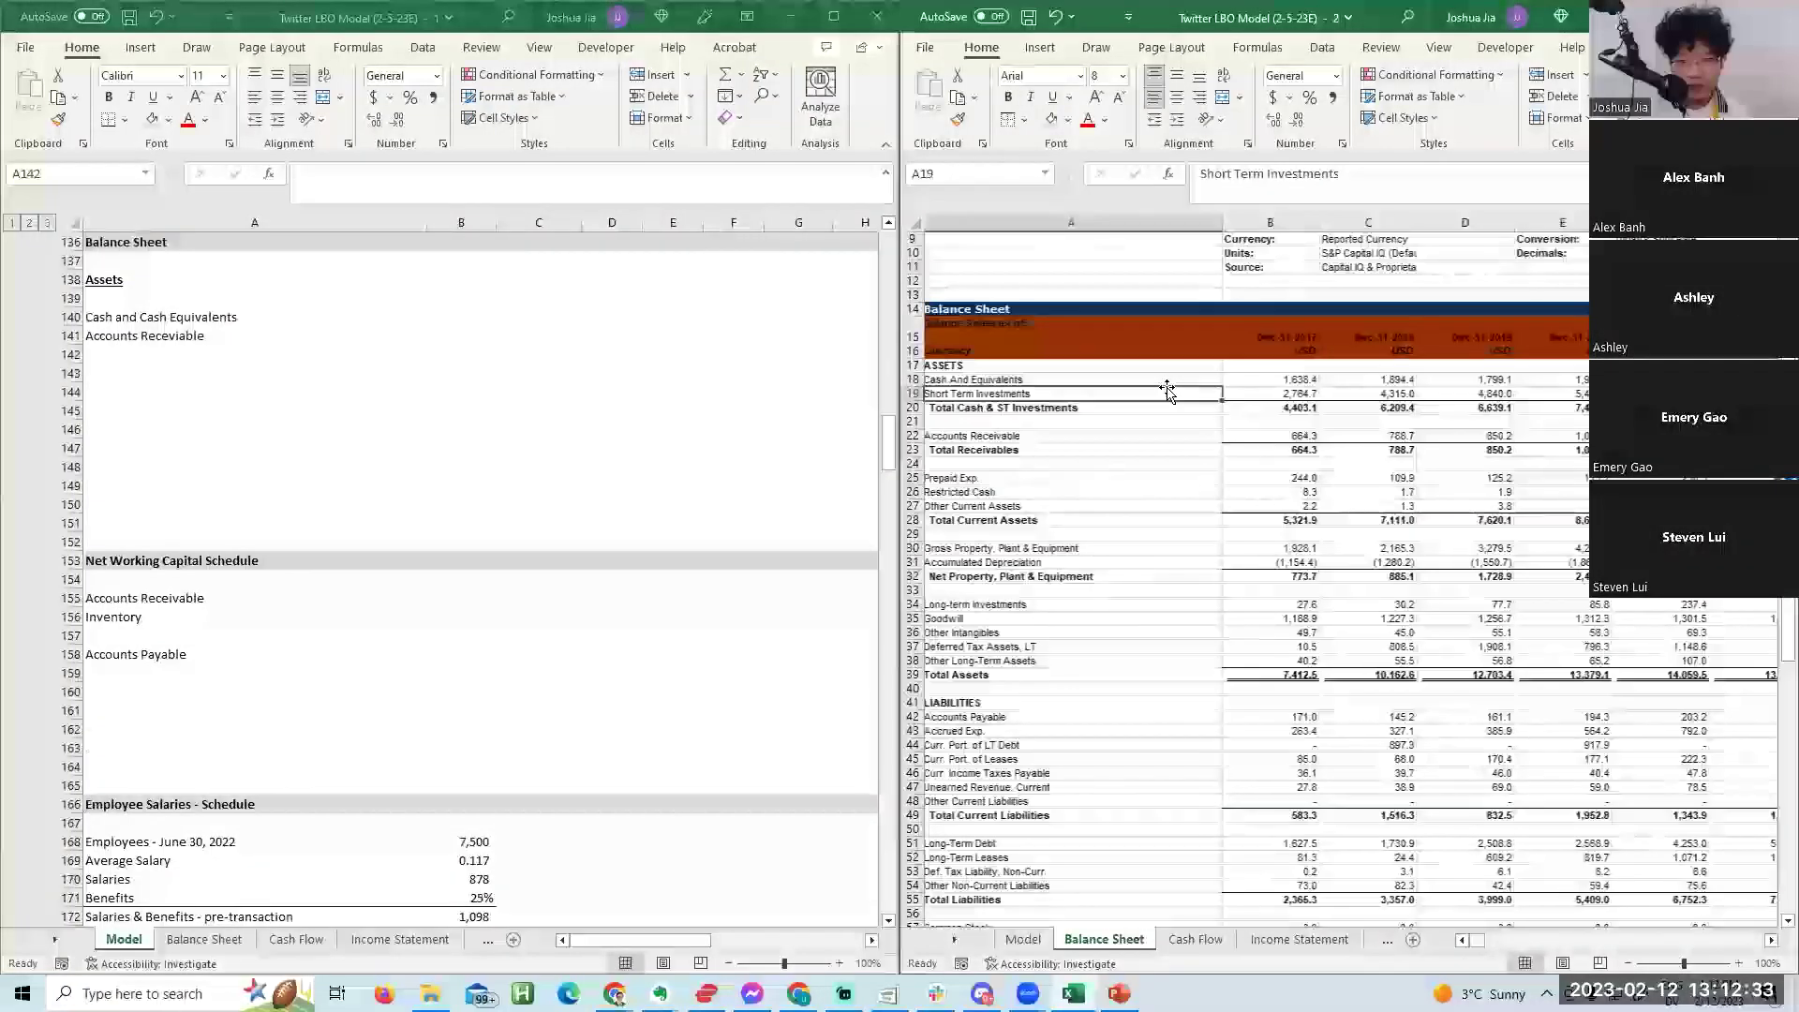
{"action": "left_click", "coordinate": [426, 373]}
{"action": "key", "text": "Up"}
{"action": "key", "text": "Up"}
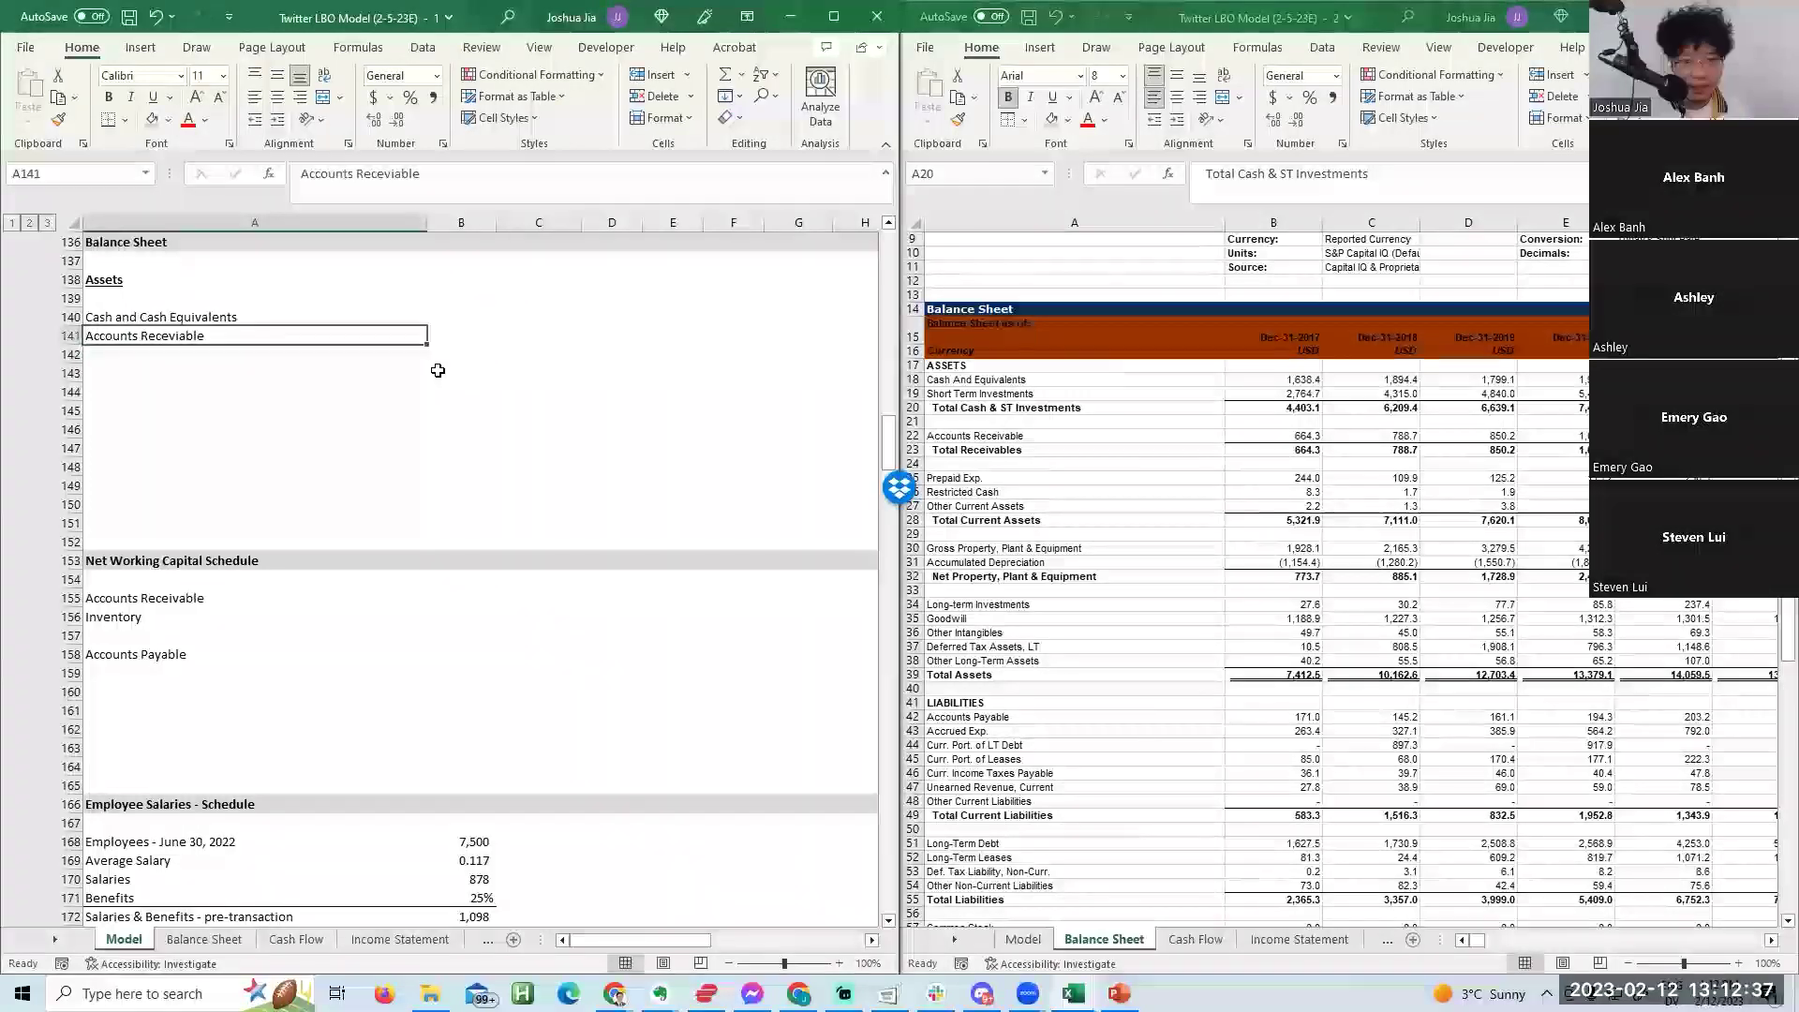
{"action": "left_click", "coordinate": [1284, 405]}
{"action": "left_click", "coordinate": [1284, 405]}
{"action": "left_click", "coordinate": [1303, 437]}
{"action": "left_click", "coordinate": [638, 389]}
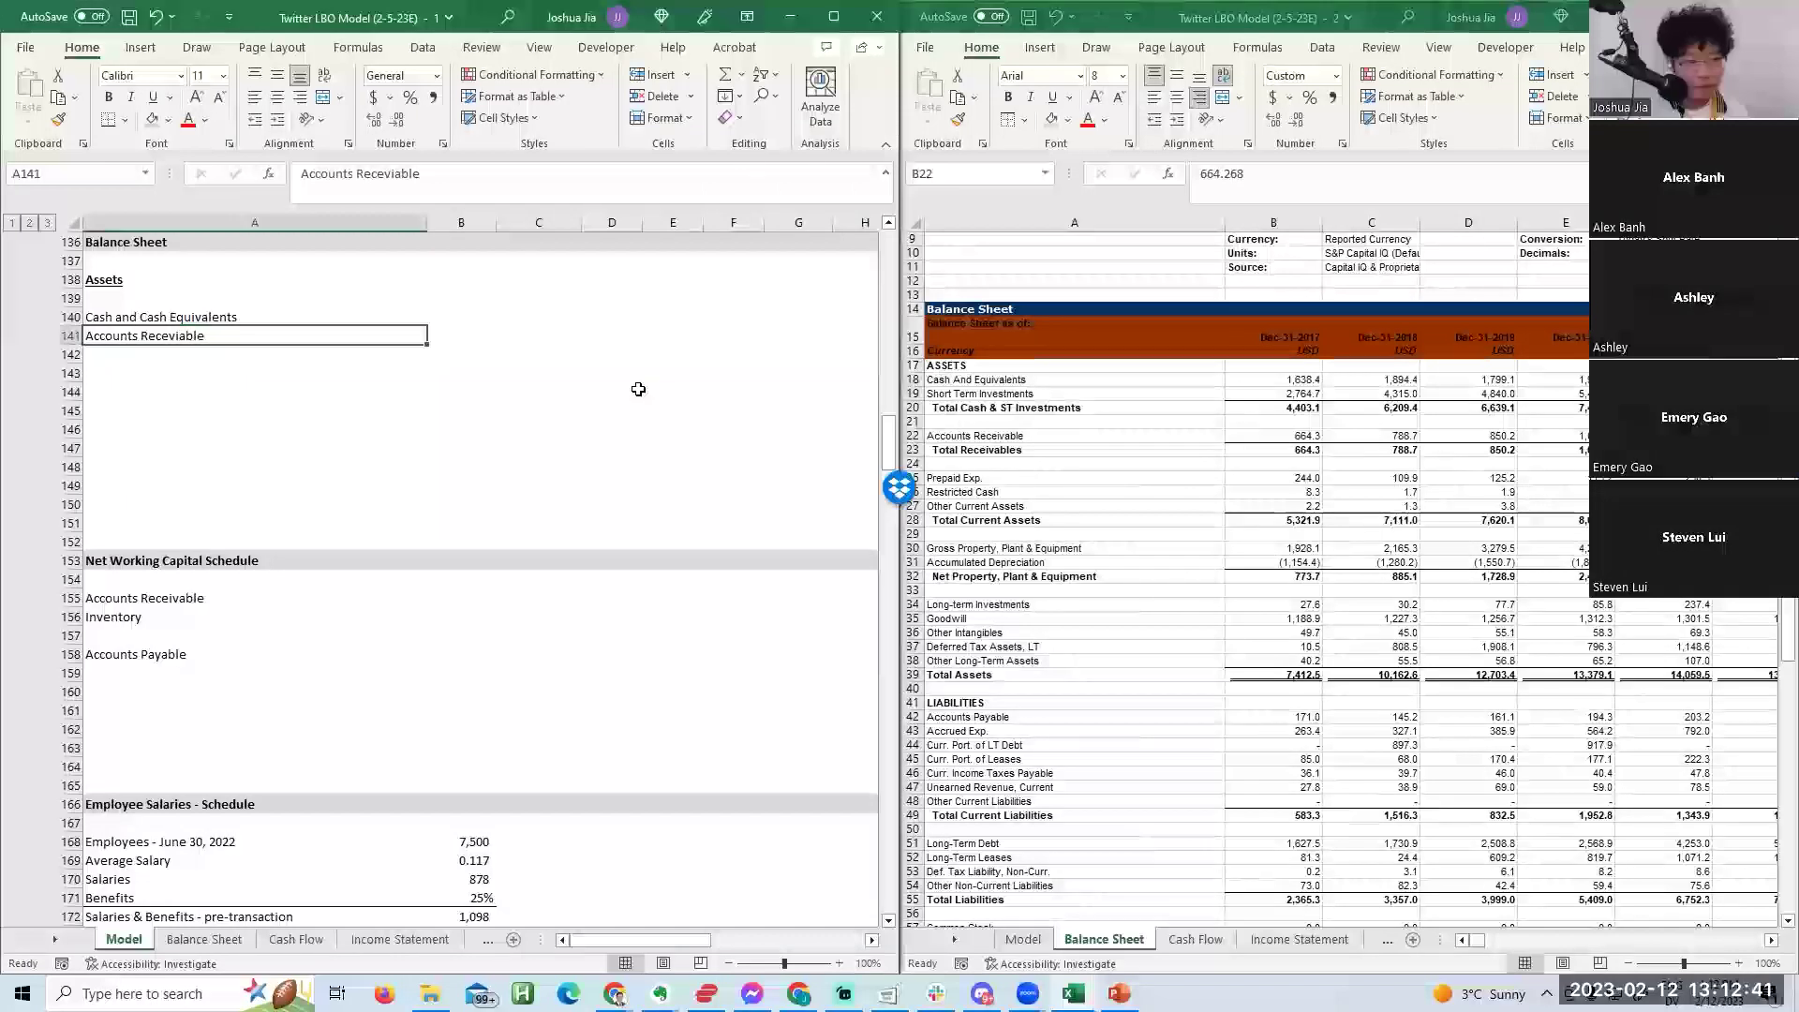
Label the remaining current asset lines Prepaid Expenses in A142, Restricted Cash in A143 and Other Current Assets in A144.
{"action": "key", "text": "F2"}
{"action": "key", "text": "Return"}
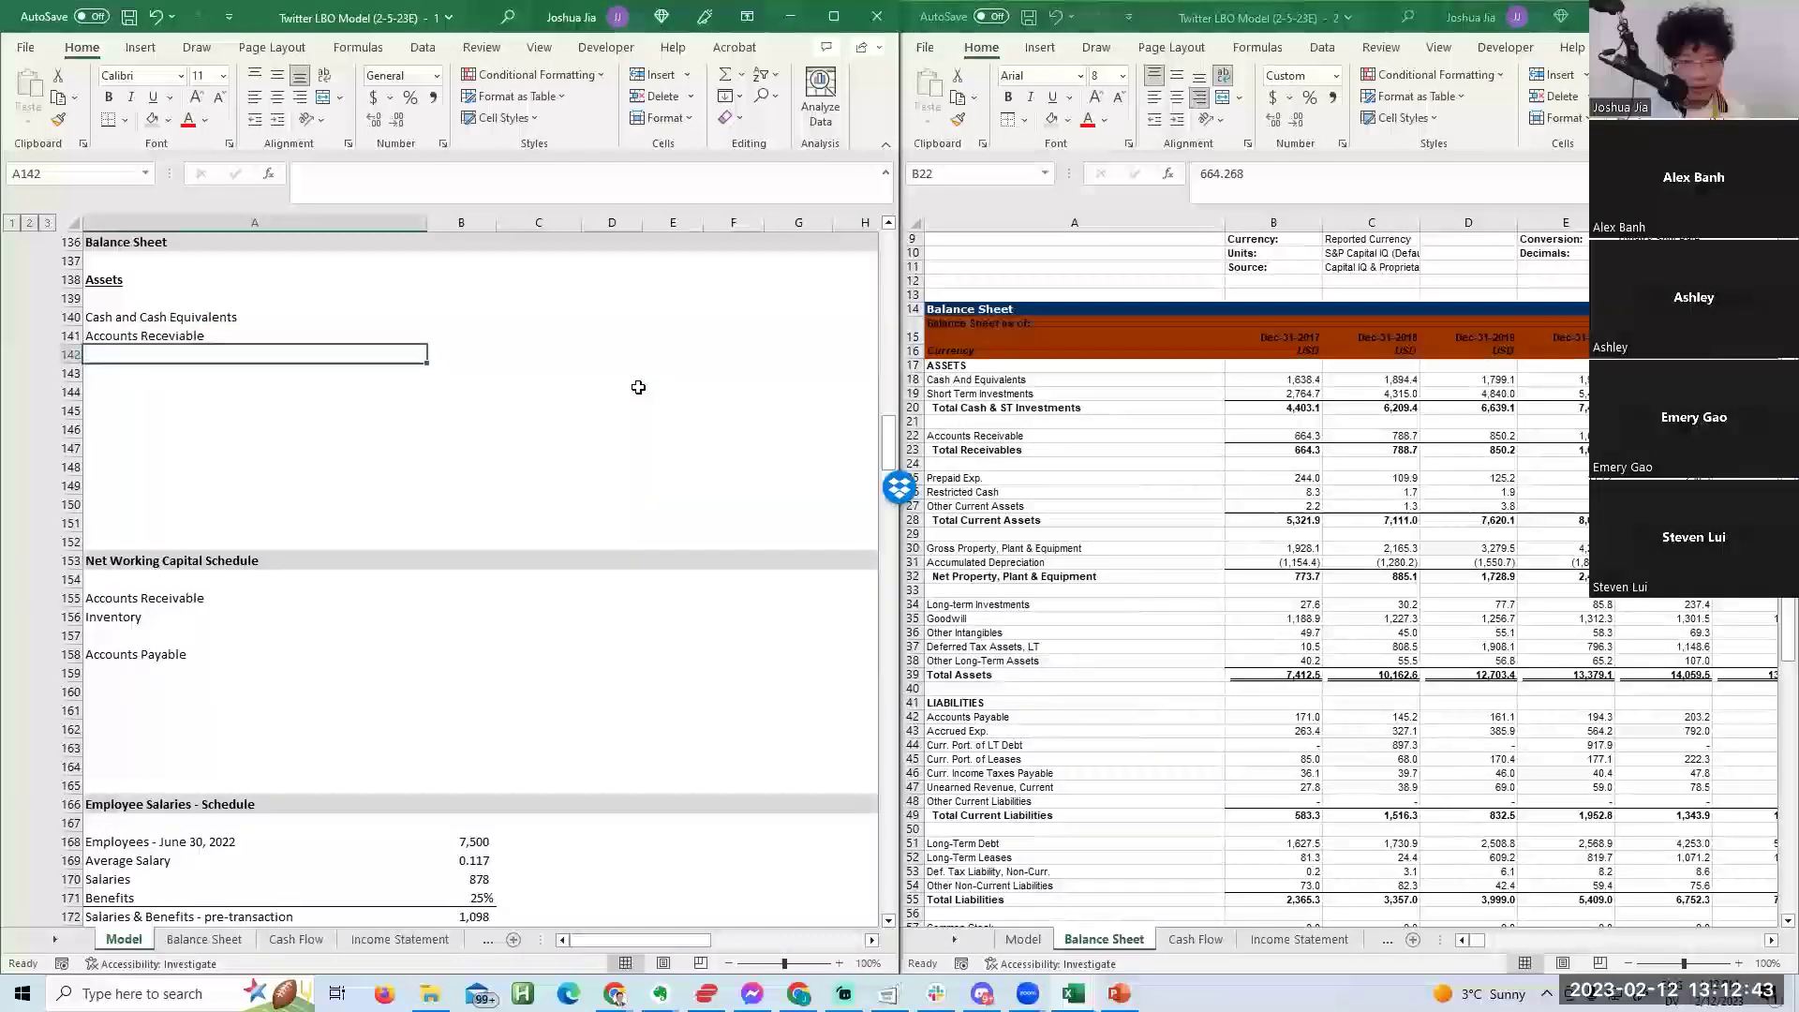
{"action": "type", "text": "Pre"}
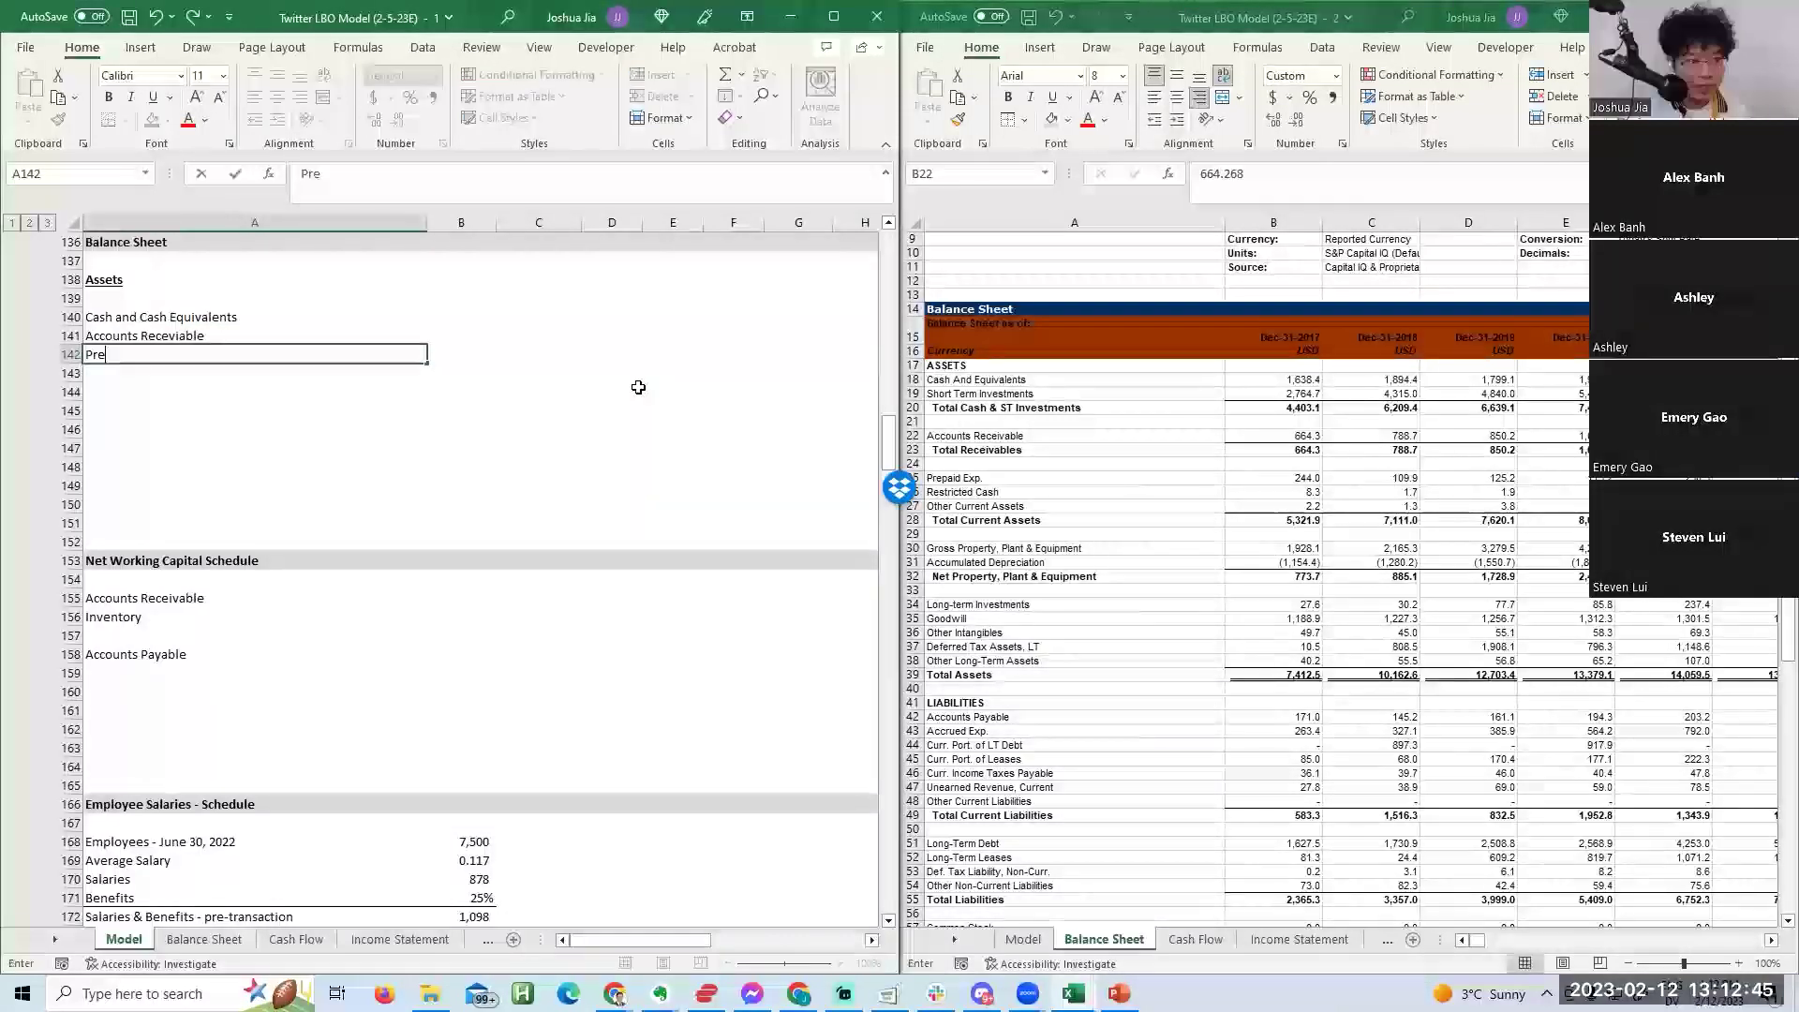
{"action": "type", "text": "paid Expenses"}
{"action": "key", "text": "Return"}
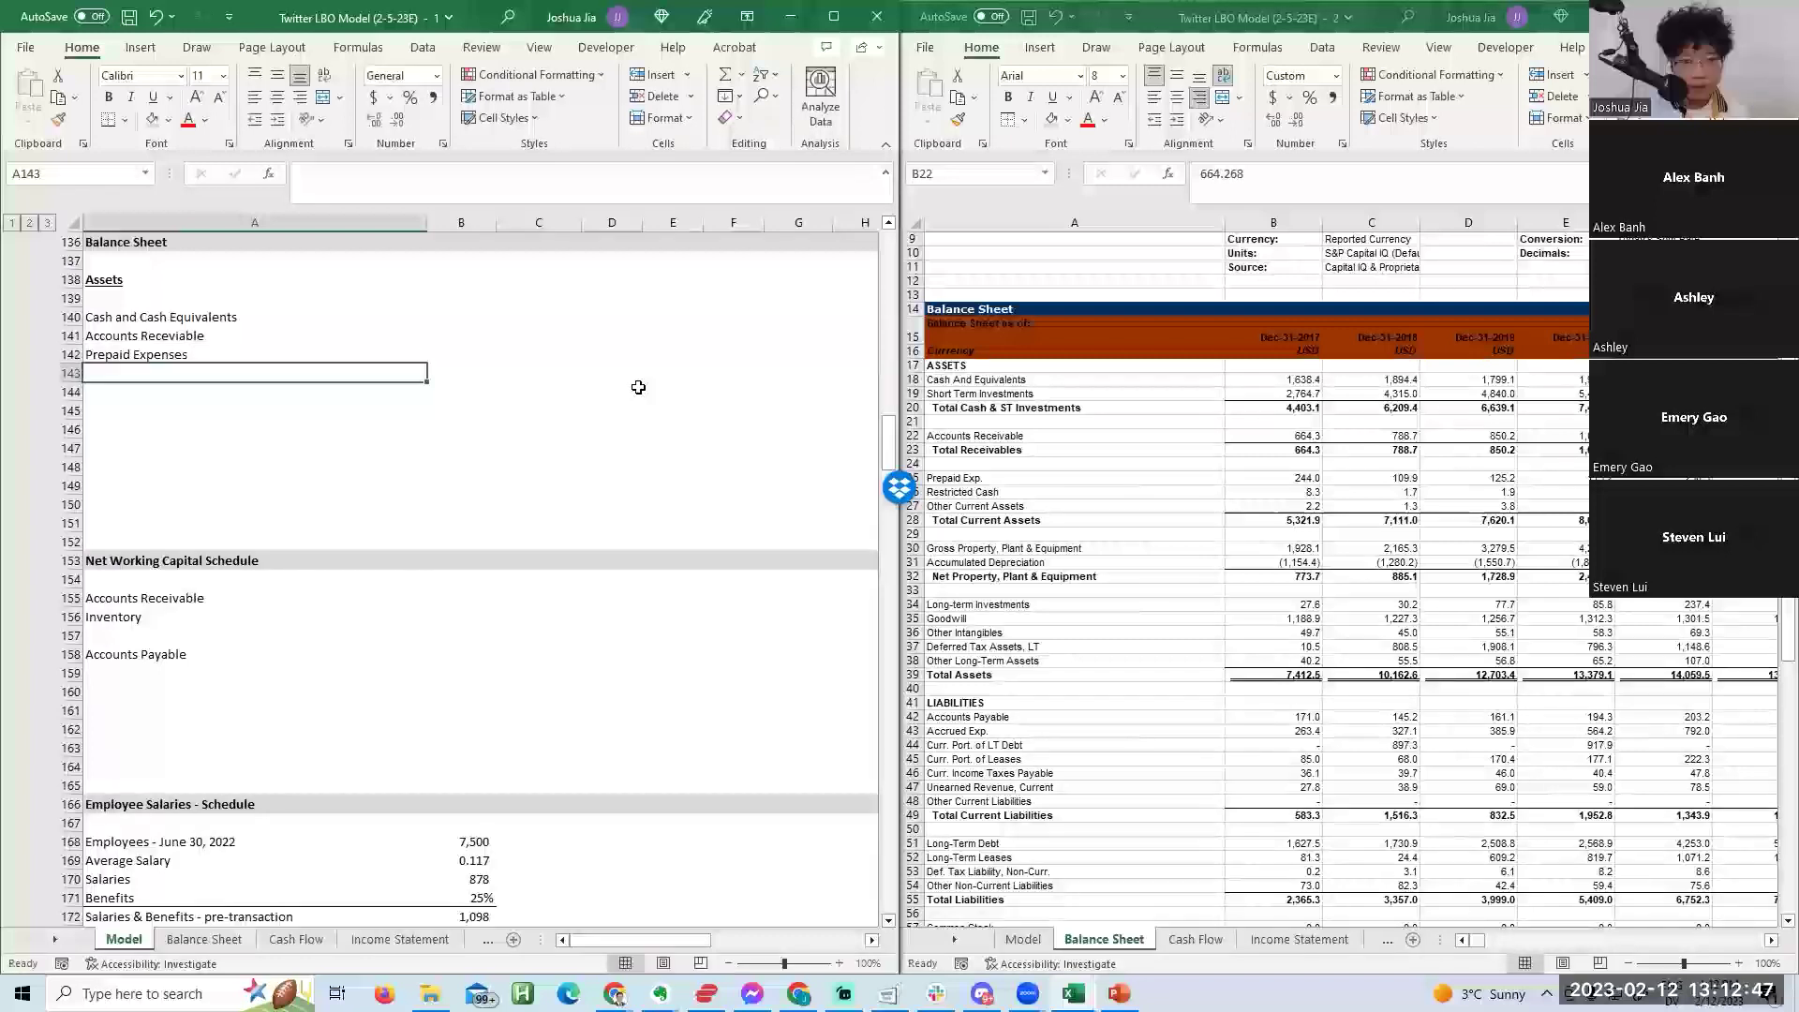
{"action": "left_click", "coordinate": [1271, 491]}
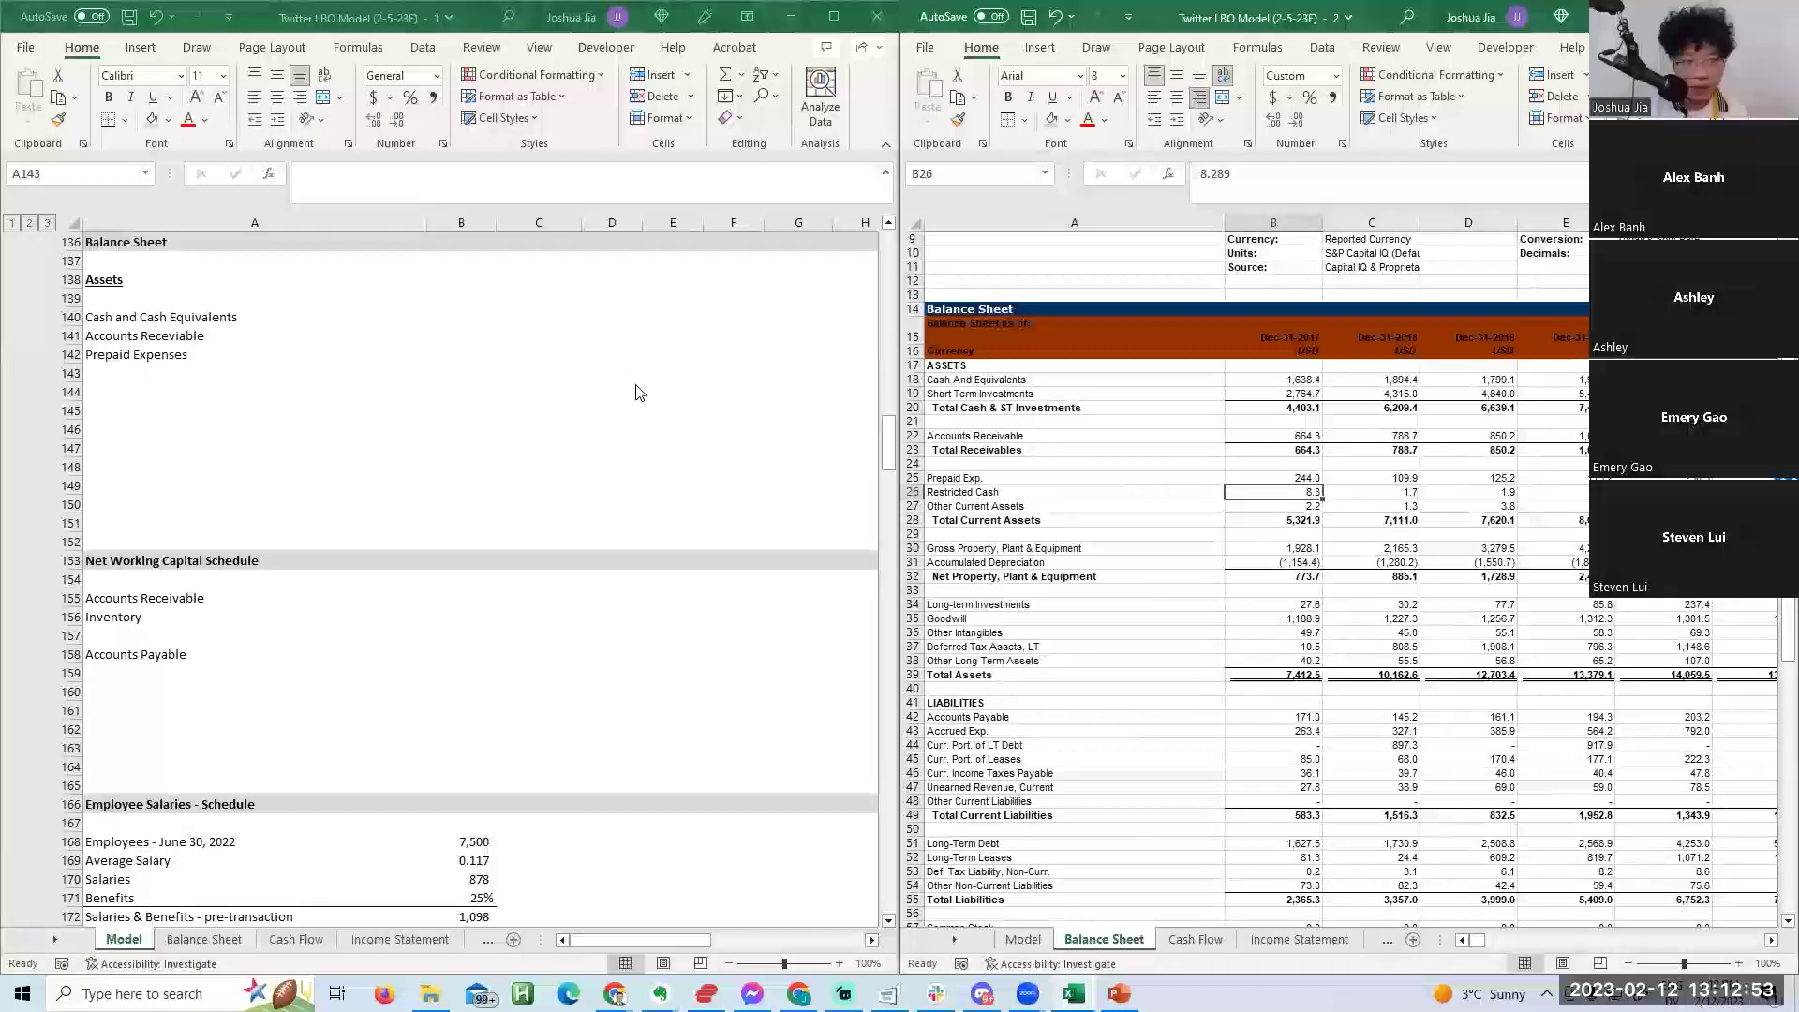
{"action": "left_click", "coordinate": [316, 417]}
{"action": "type", "text": "Restricted Cash"}
{"action": "key", "text": "Return"}
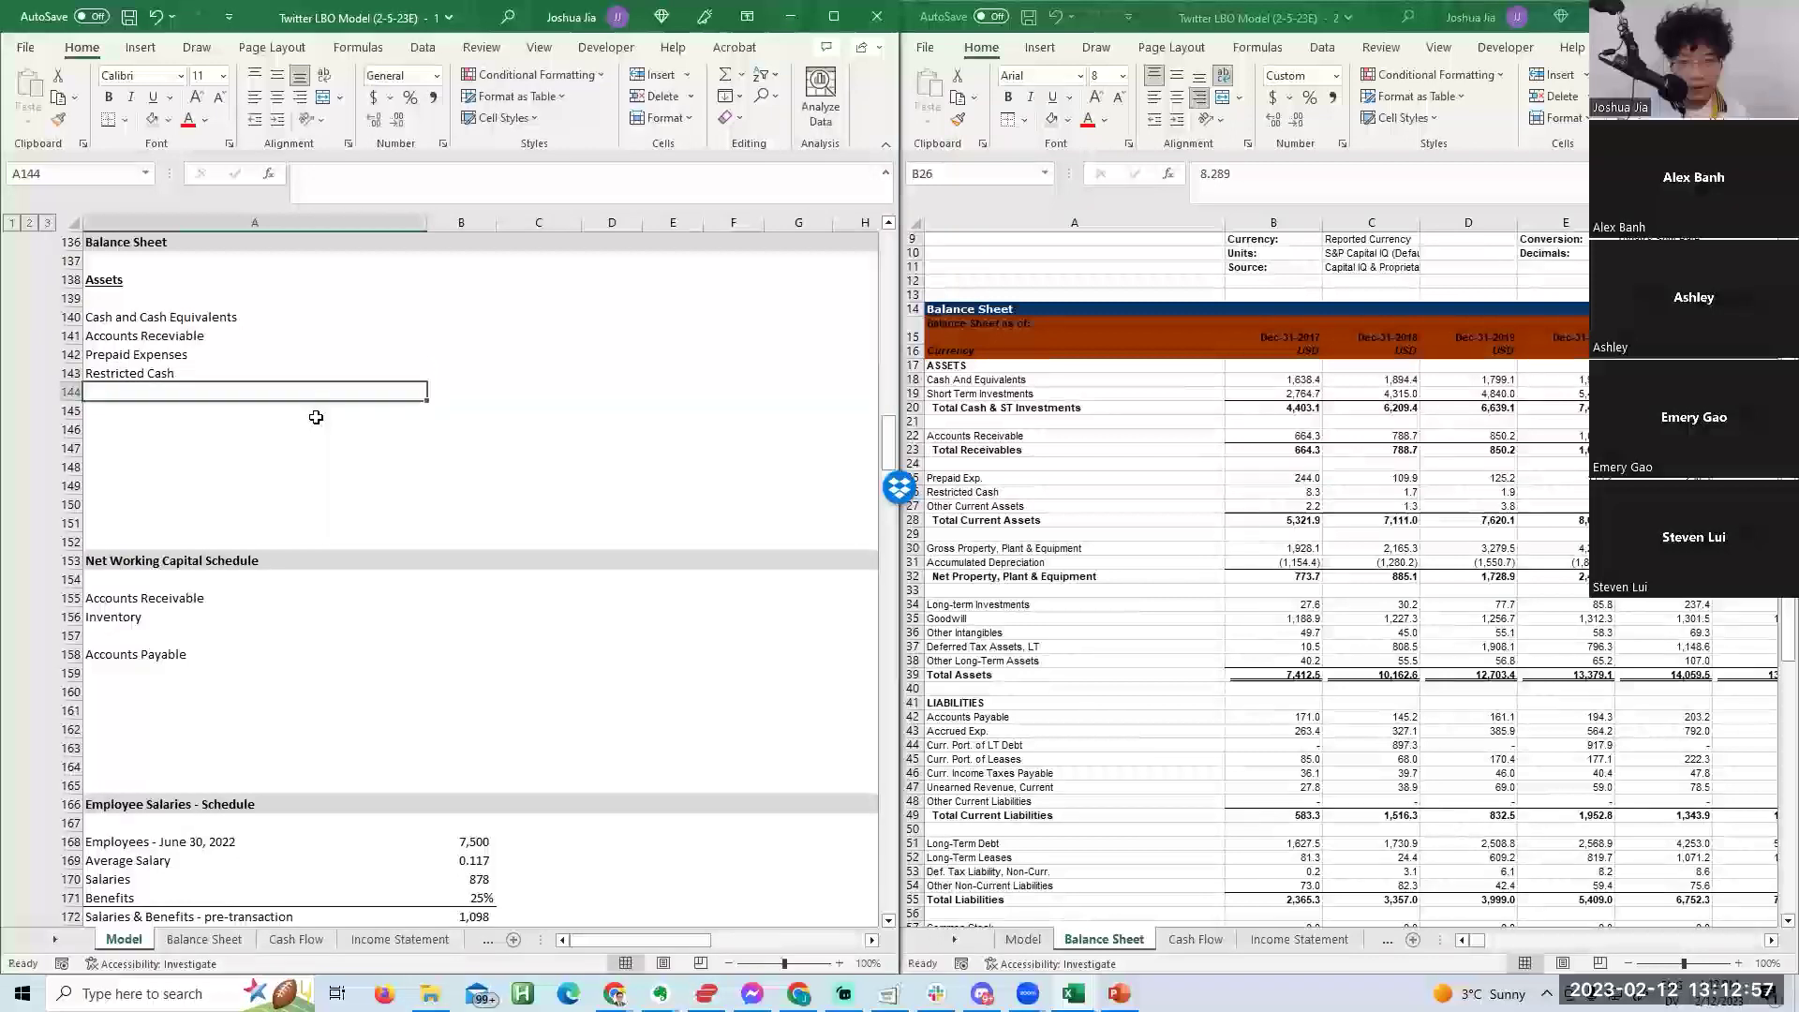
{"action": "type", "text": "Othre Cu"}
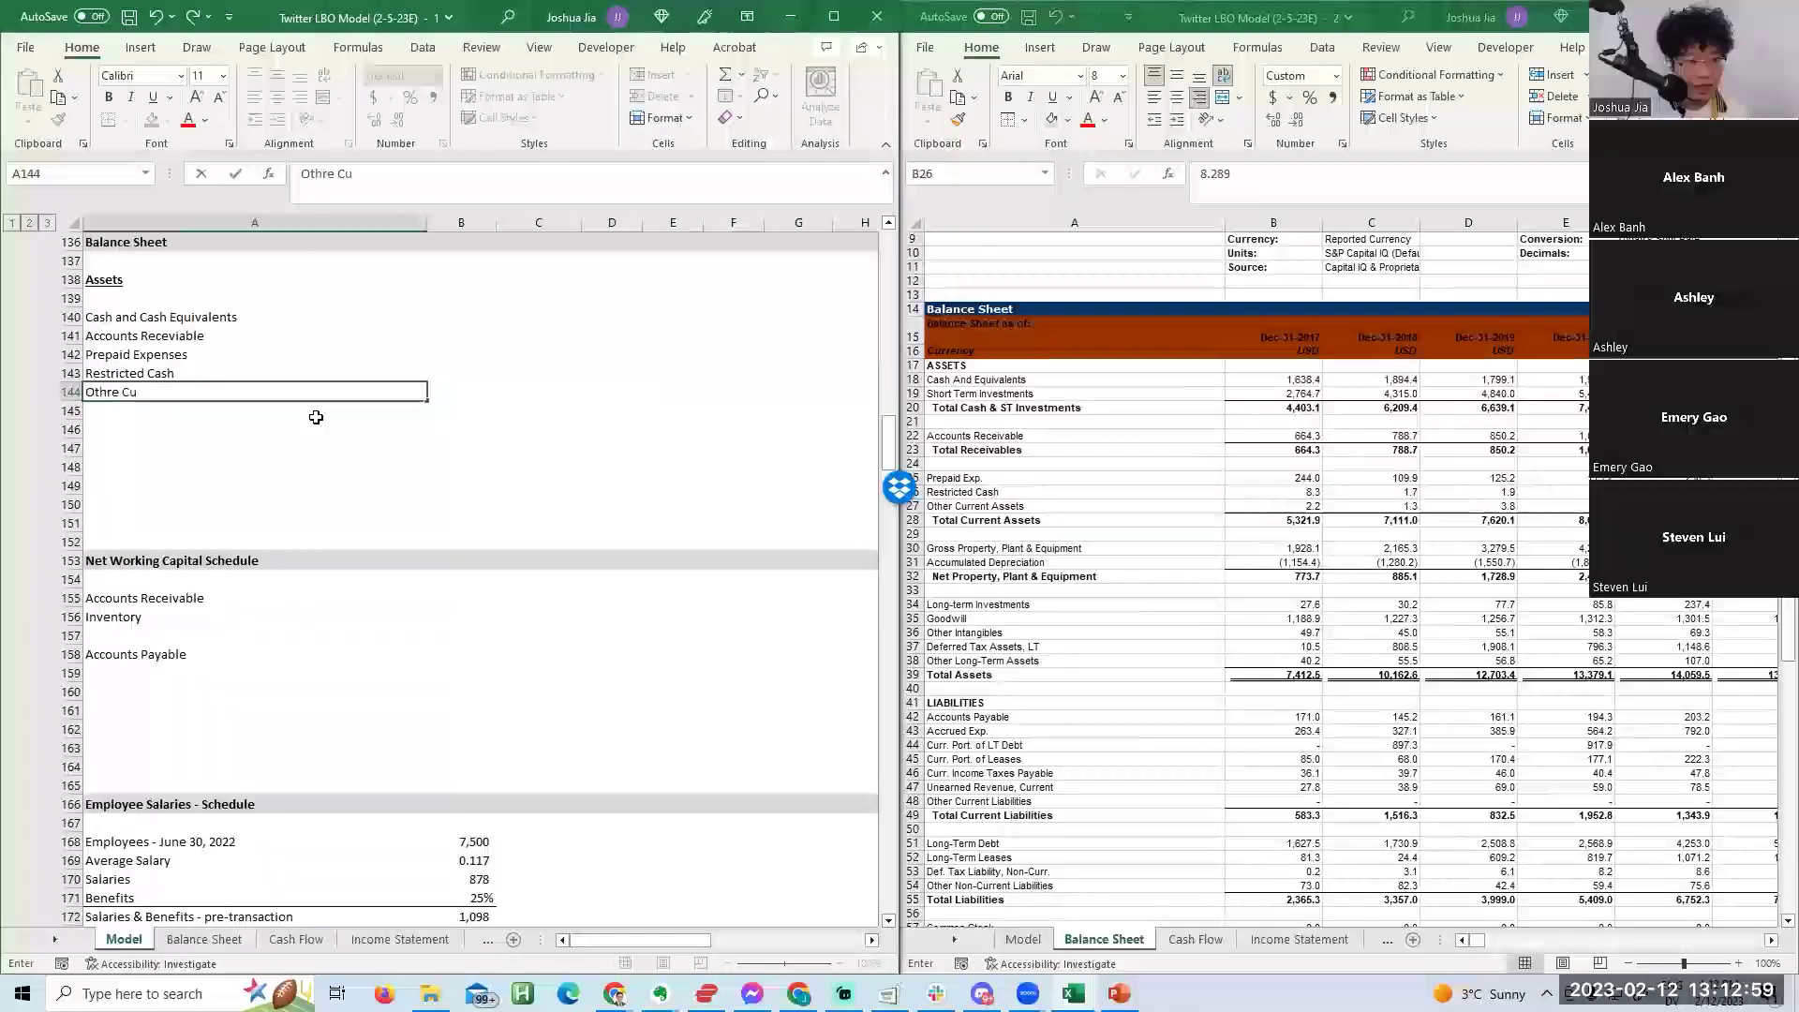
{"action": "key", "text": "BackSpace"}
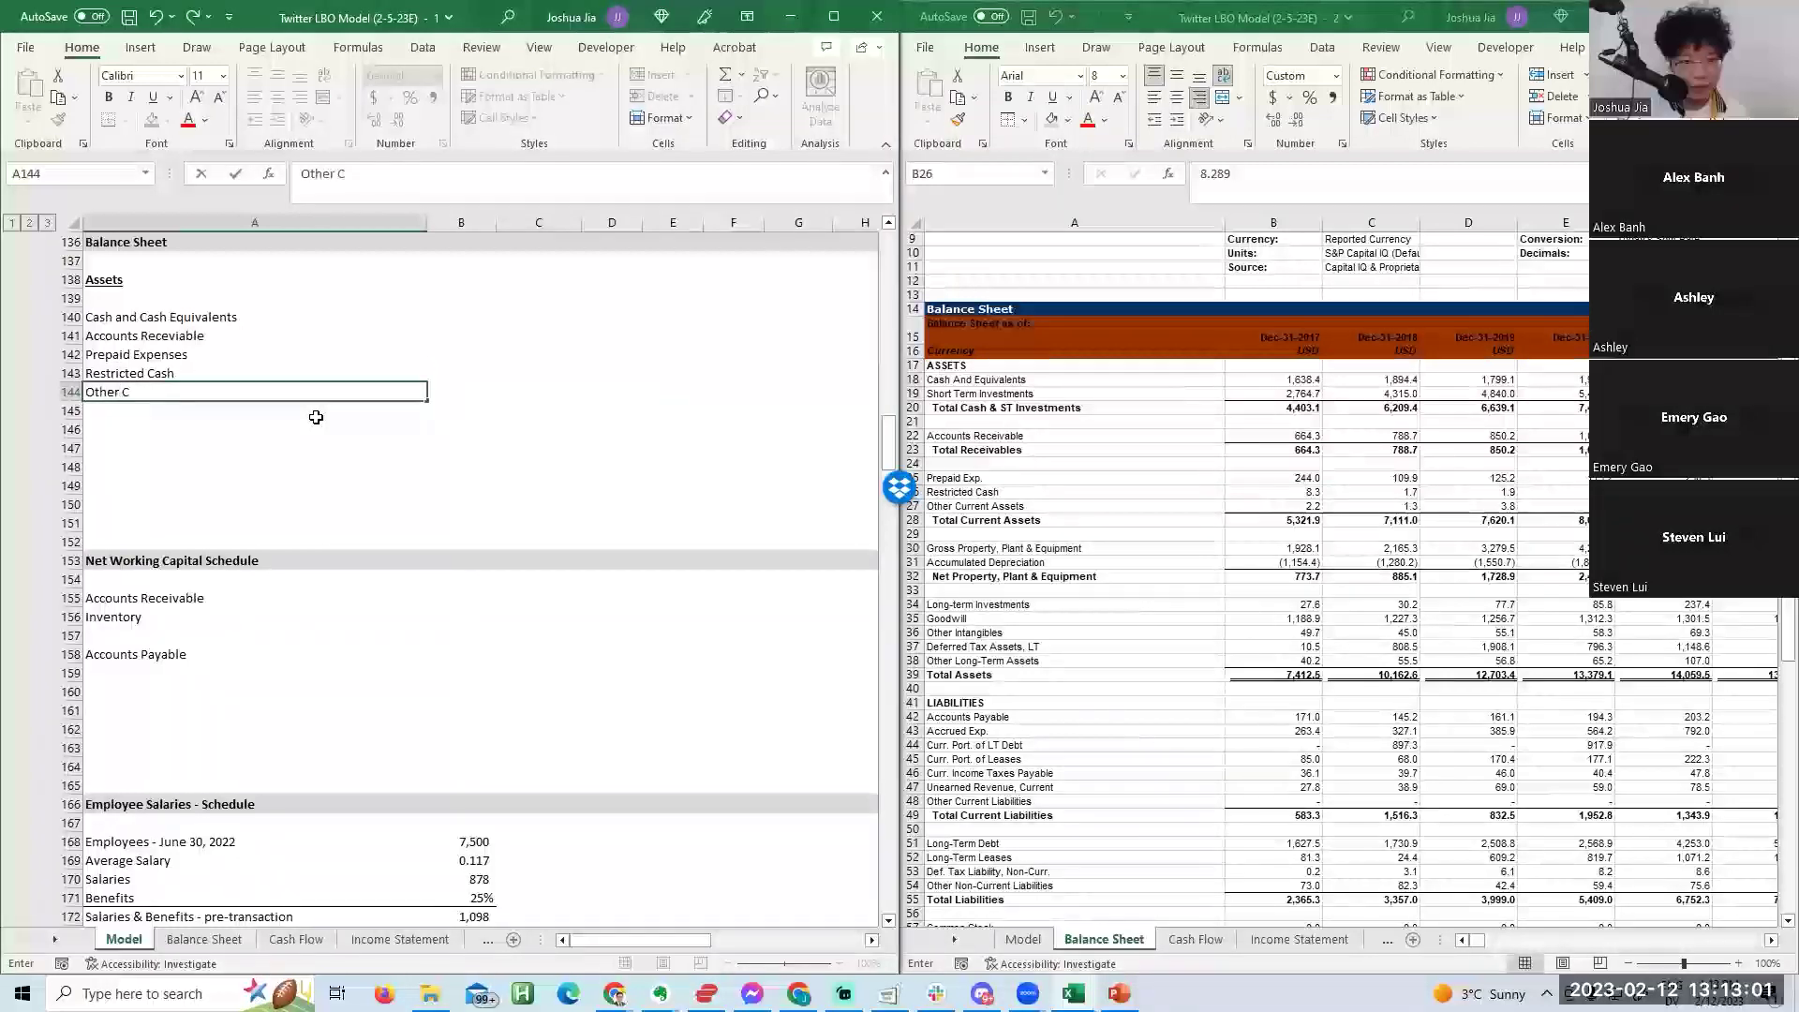
{"action": "type", "text": "rrent Assets"}
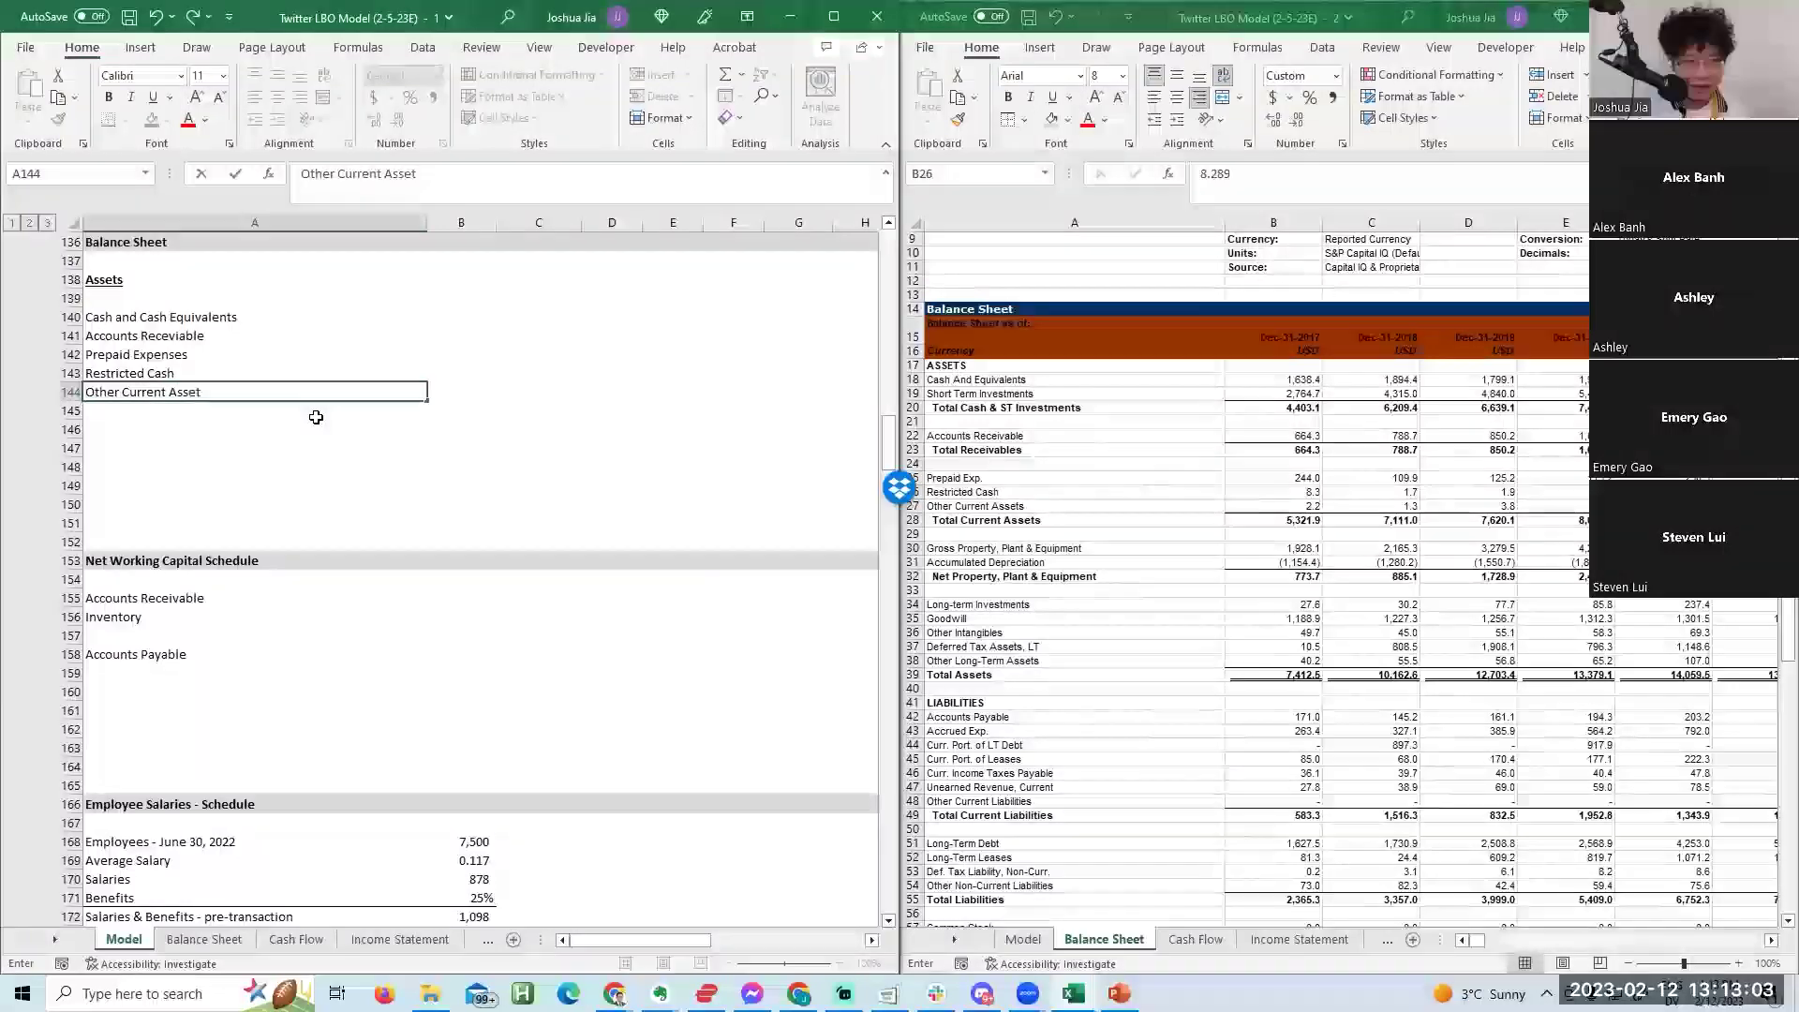
{"action": "key", "text": "Return"}
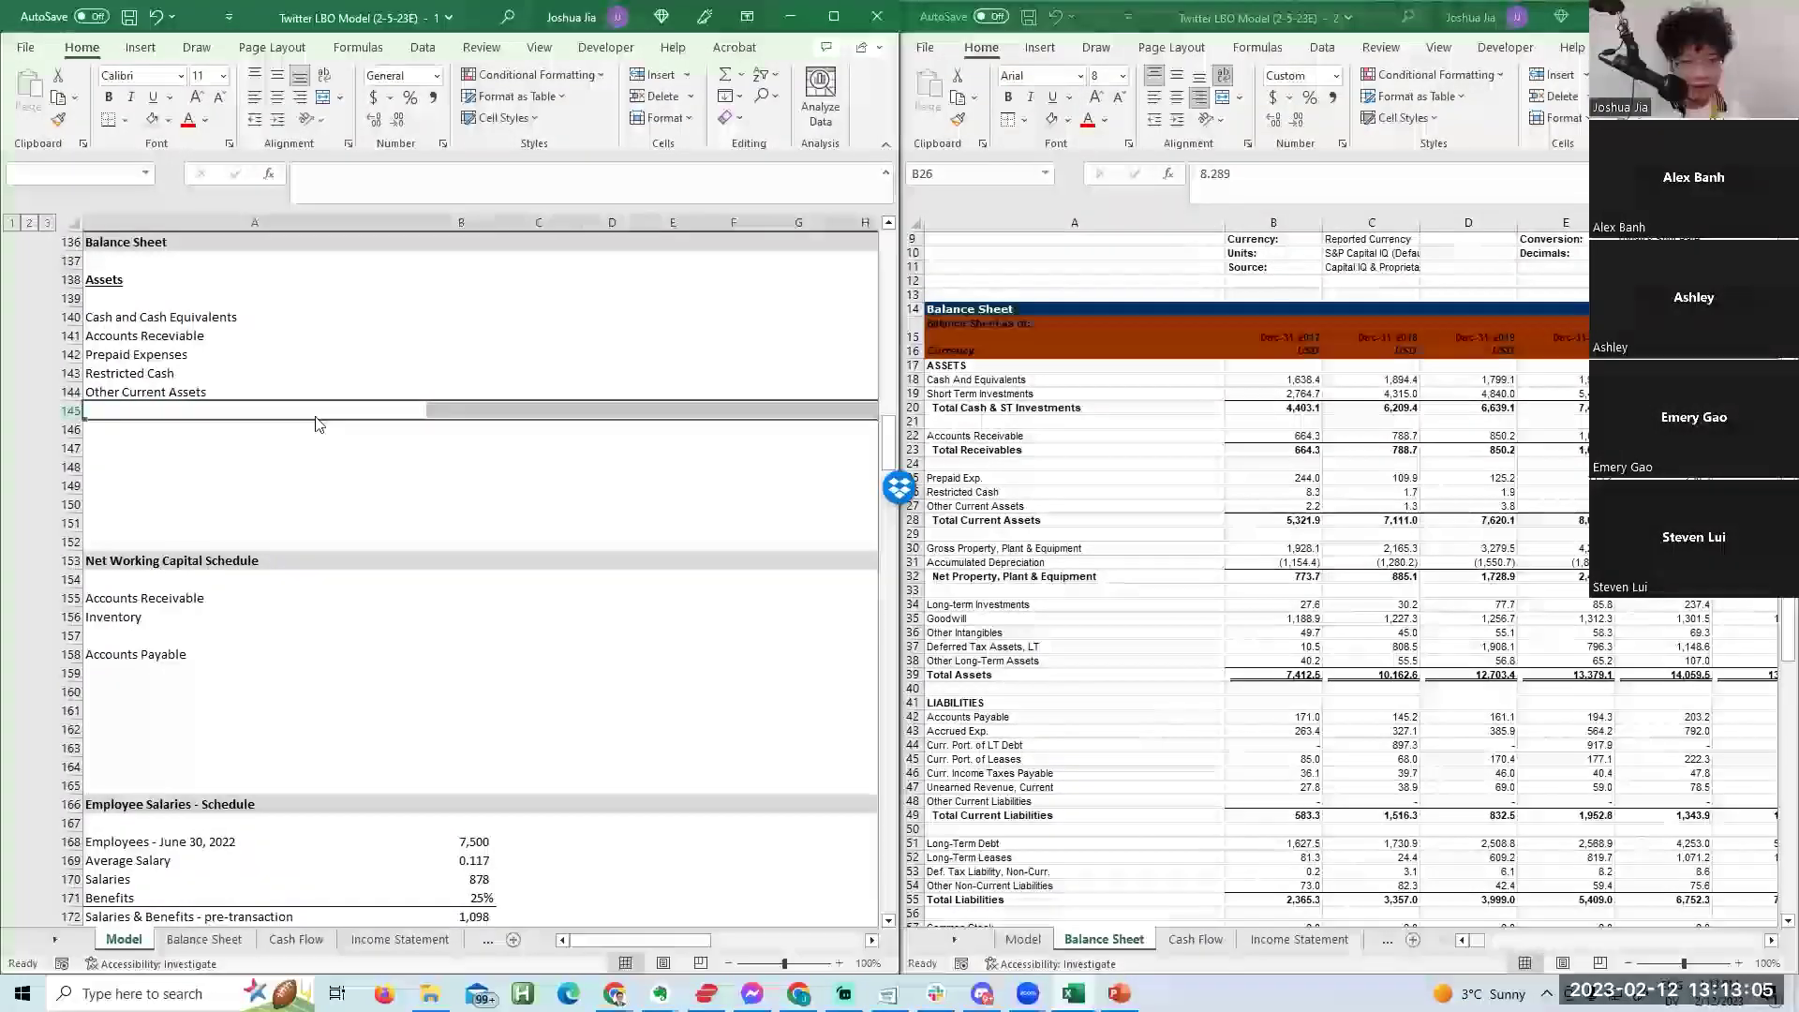
Add a border line between rows 144 and 145, beneath Other Current Assets.
{"action": "key", "text": "Up"}
{"action": "key", "text": "Right"}
{"action": "key", "text": "Right"}
{"action": "key", "text": "Up"}
{"action": "key", "text": "Right"}
{"action": "key", "text": "Right"}
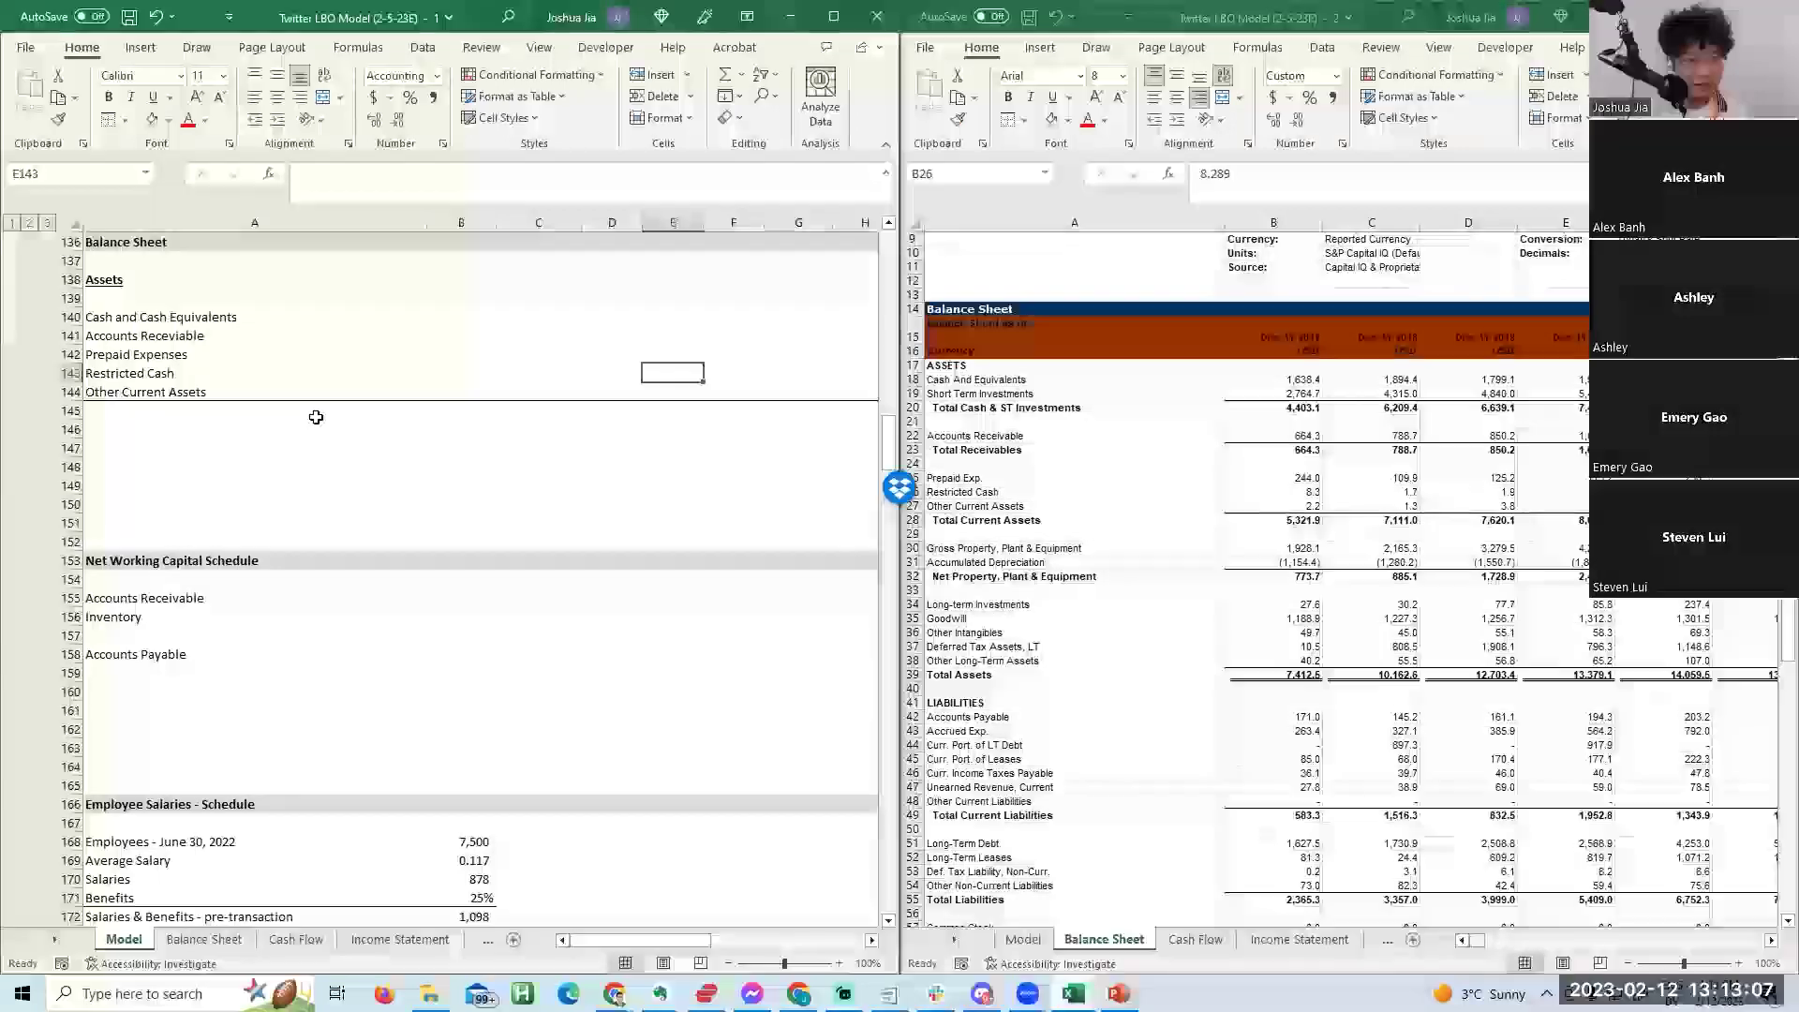
Freeze the panes at B5 of the Model sheet, locking the year headings and the label column.
{"action": "key", "text": "ctrl+Home"}
{"action": "key", "text": "Right"}
{"action": "key", "text": "Down"}
{"action": "key", "text": "Down"}
{"action": "key", "text": "Down"}
{"action": "key", "text": "Down"}
{"action": "key", "text": "alt+w"}
{"action": "key", "text": "f"}
{"action": "key", "text": "f"}
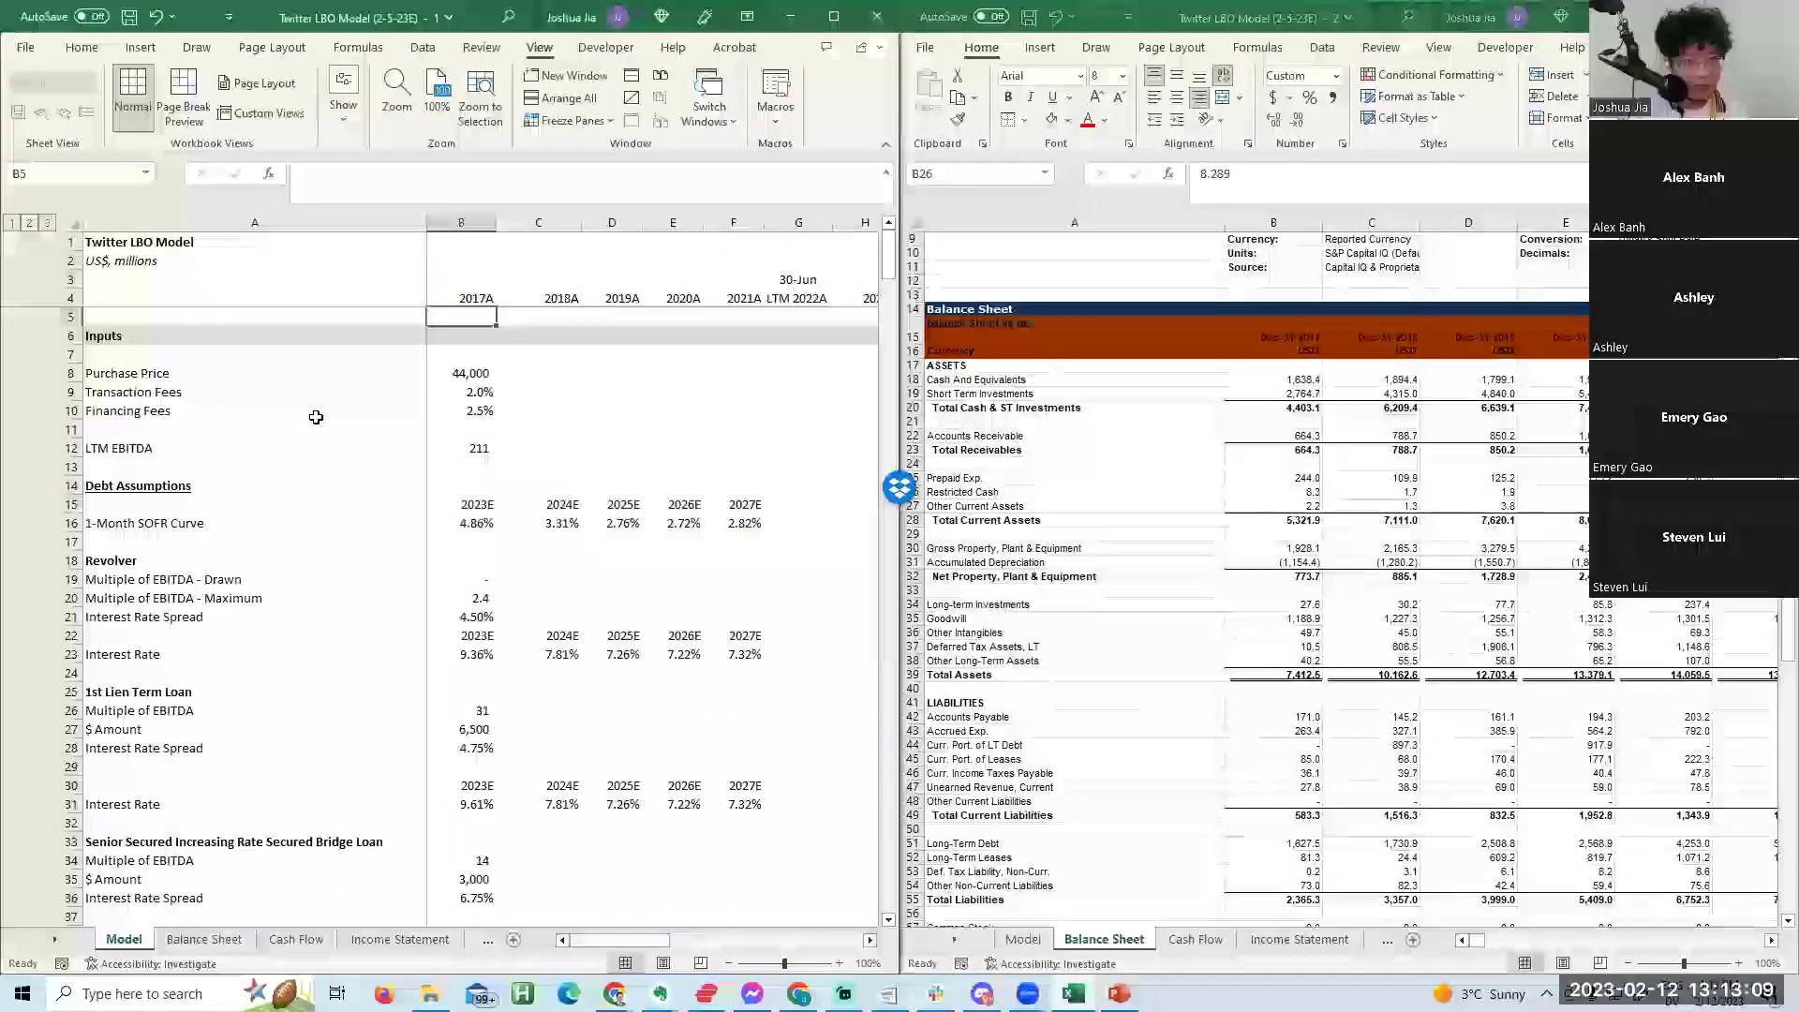
Add a Prepaid Expenses line in A157 of the Net Working Capital Schedule, between Inventory and Accounts Payable.
{"action": "key", "text": "Page_Down"}
{"action": "key", "text": "Page_Down"}
{"action": "key", "text": "Page_Down"}
{"action": "key", "text": "Page_Down"}
{"action": "key", "text": "Page_Down"}
{"action": "left_click", "coordinate": [361, 507]}
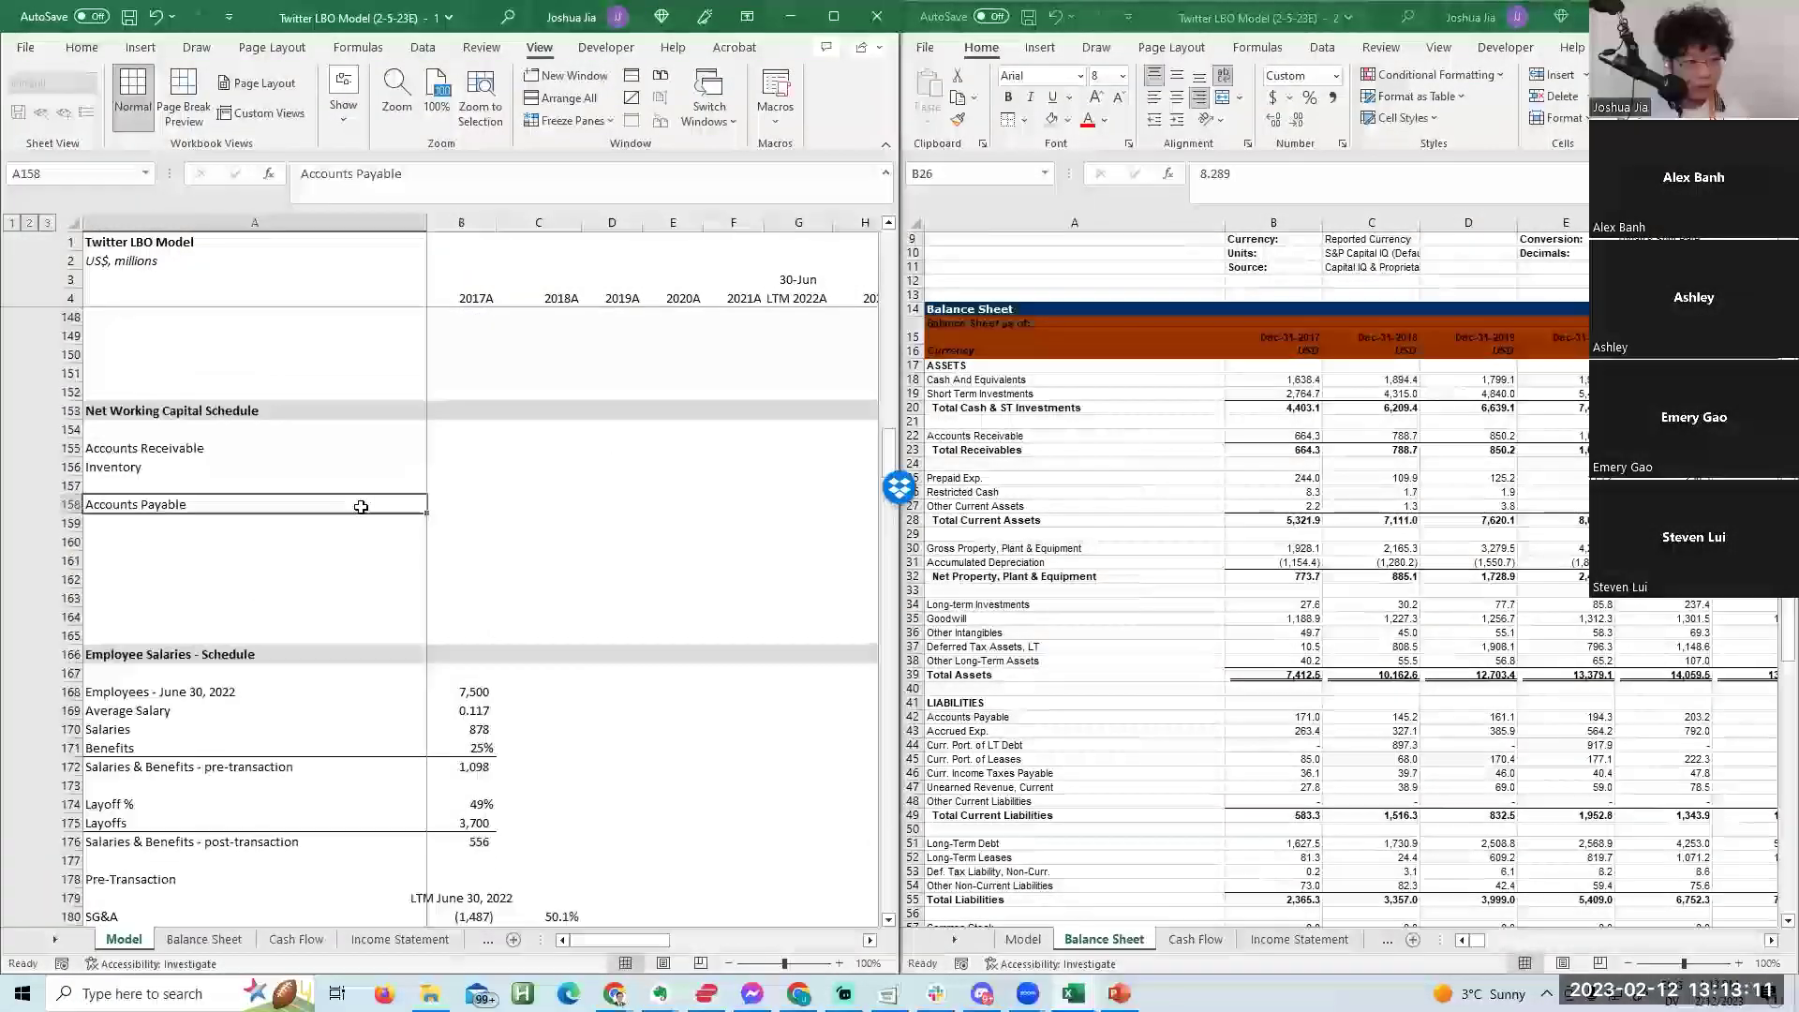
{"action": "key", "text": "Up"}
{"action": "type", "text": "Prepaid Ex"}
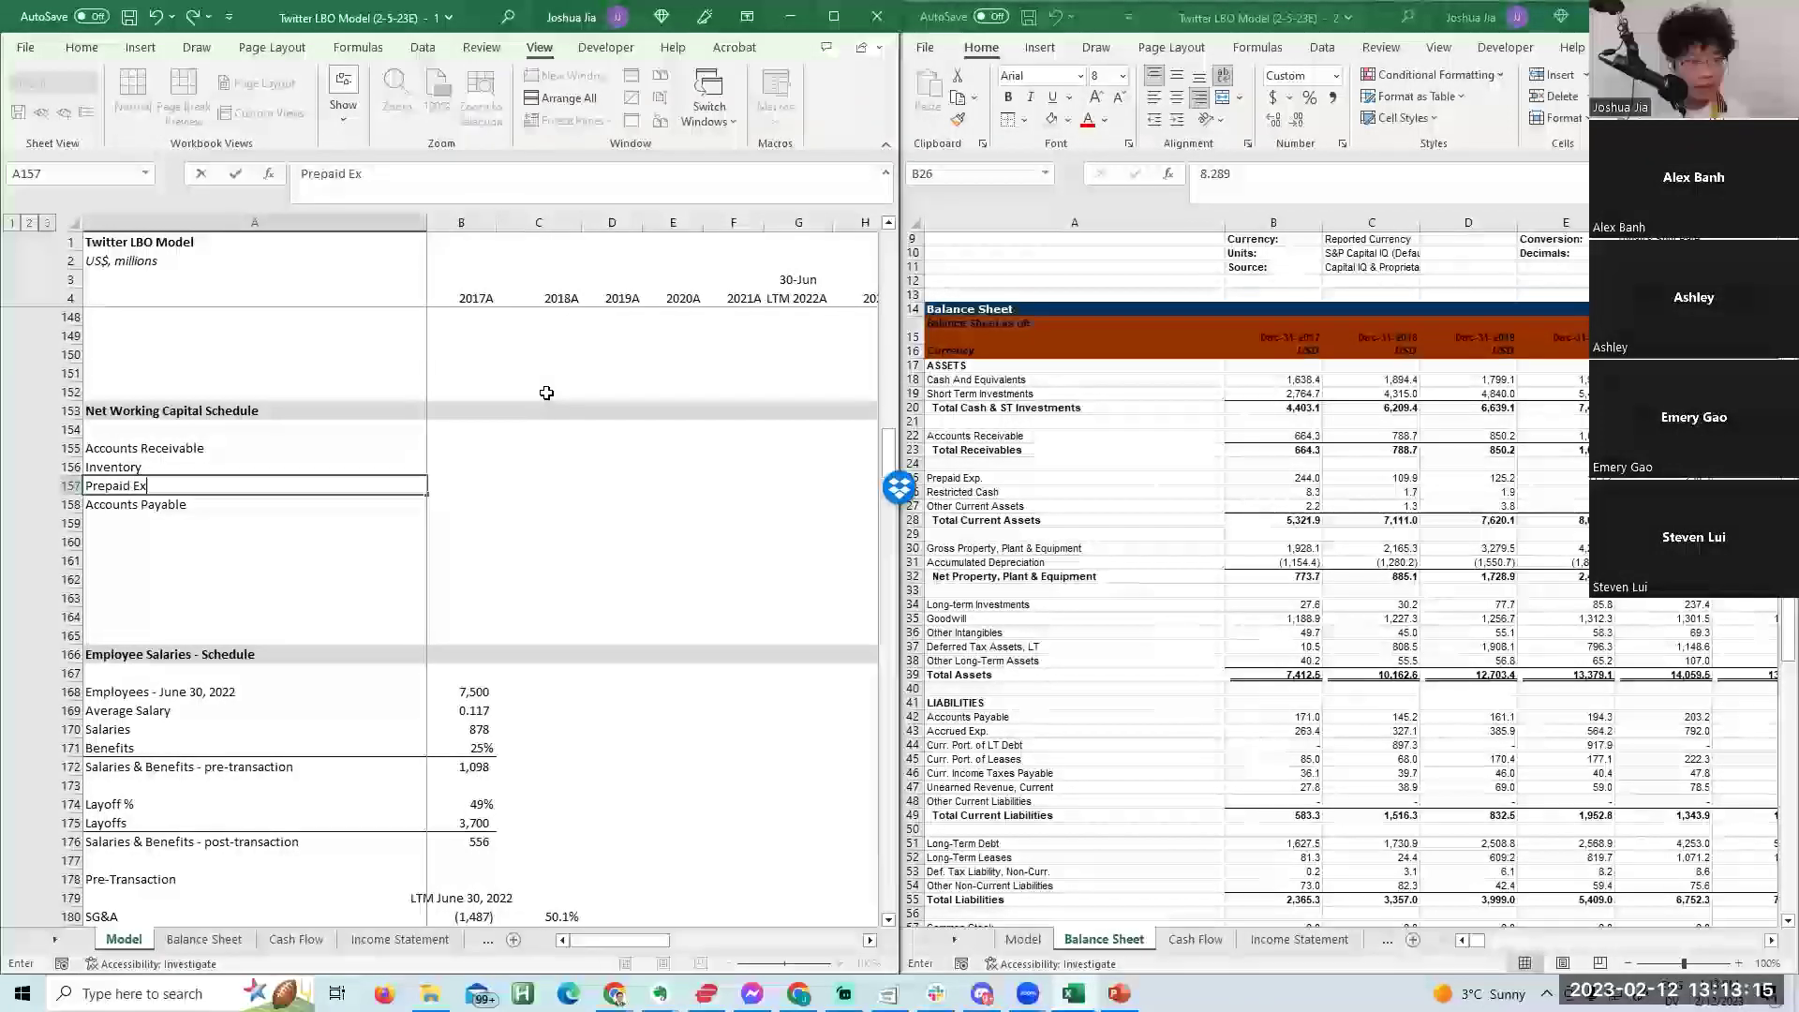
{"action": "type", "text": "penses"}
{"action": "key", "text": "Return"}
Label A145 in the Balance Sheet section as Total Current Assets in bold.
{"action": "key", "text": "Page_Up"}
{"action": "key", "text": "Down"}
{"action": "key", "text": "Down"}
{"action": "key", "text": "Down"}
{"action": "key", "text": "Down"}
{"action": "key", "text": "Down"}
{"action": "key", "text": "Down"}
{"action": "key", "text": "Down"}
{"action": "key", "text": "Down"}
{"action": "key", "text": "Down"}
{"action": "key", "text": "Down"}
{"action": "key", "text": "Down"}
{"action": "key", "text": "Down"}
{"action": "key", "text": "Down"}
{"action": "key", "text": "Down"}
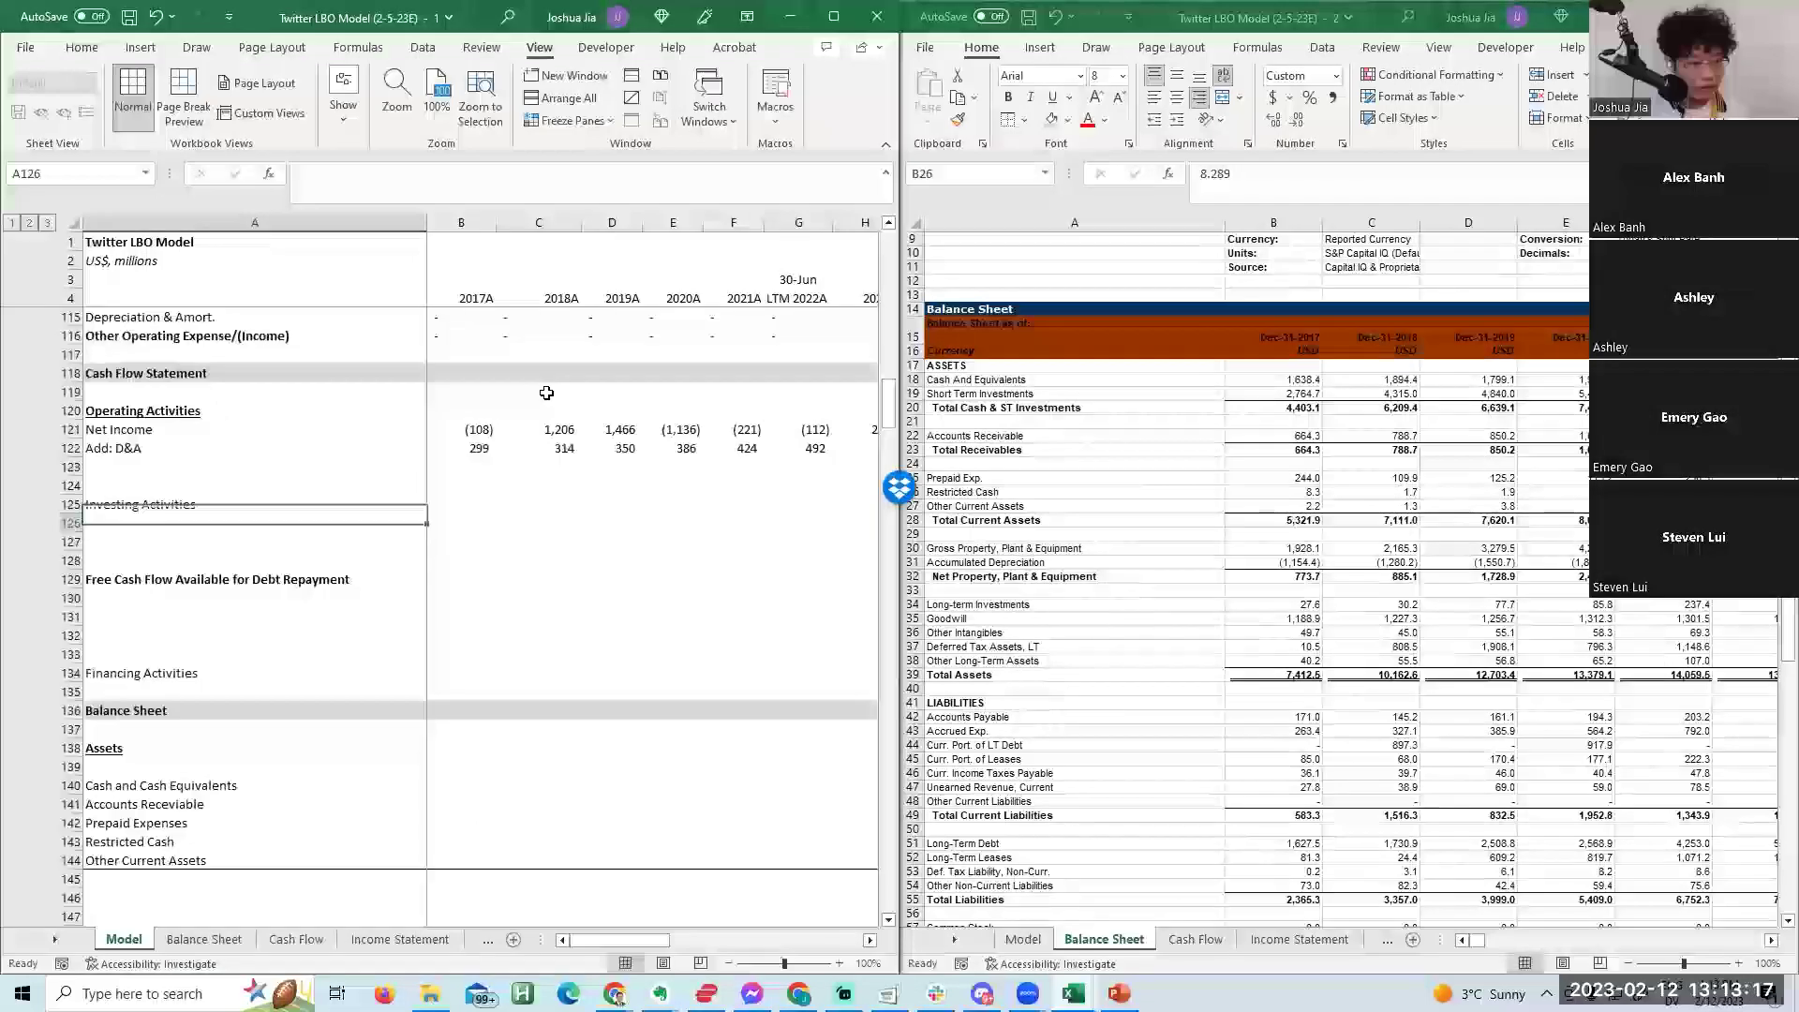
{"action": "scroll", "coordinate": [546, 393], "scroll_direction": "down", "scroll_amount": 1}
{"action": "key", "text": "Down"}
{"action": "key", "text": "Down"}
{"action": "key", "text": "Down"}
{"action": "key", "text": "Down"}
{"action": "key", "text": "Down"}
{"action": "key", "text": "Down"}
{"action": "key", "text": "Down"}
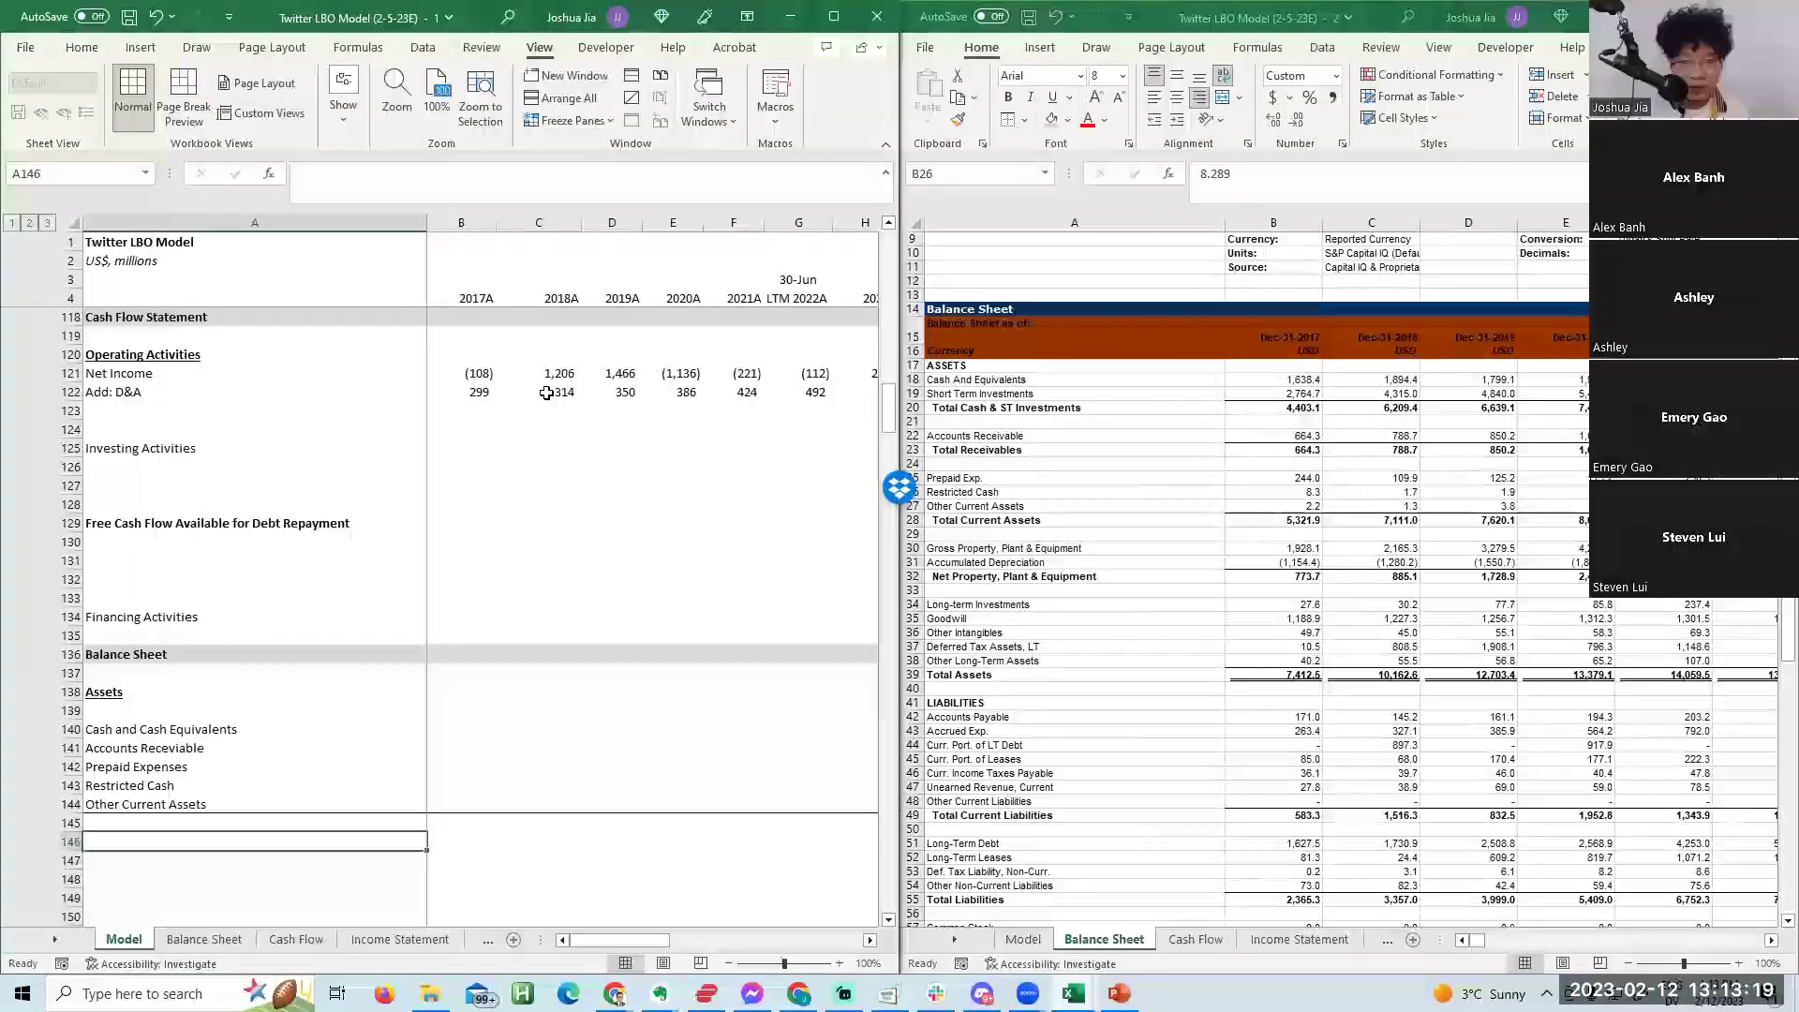
{"action": "key", "text": "Up"}
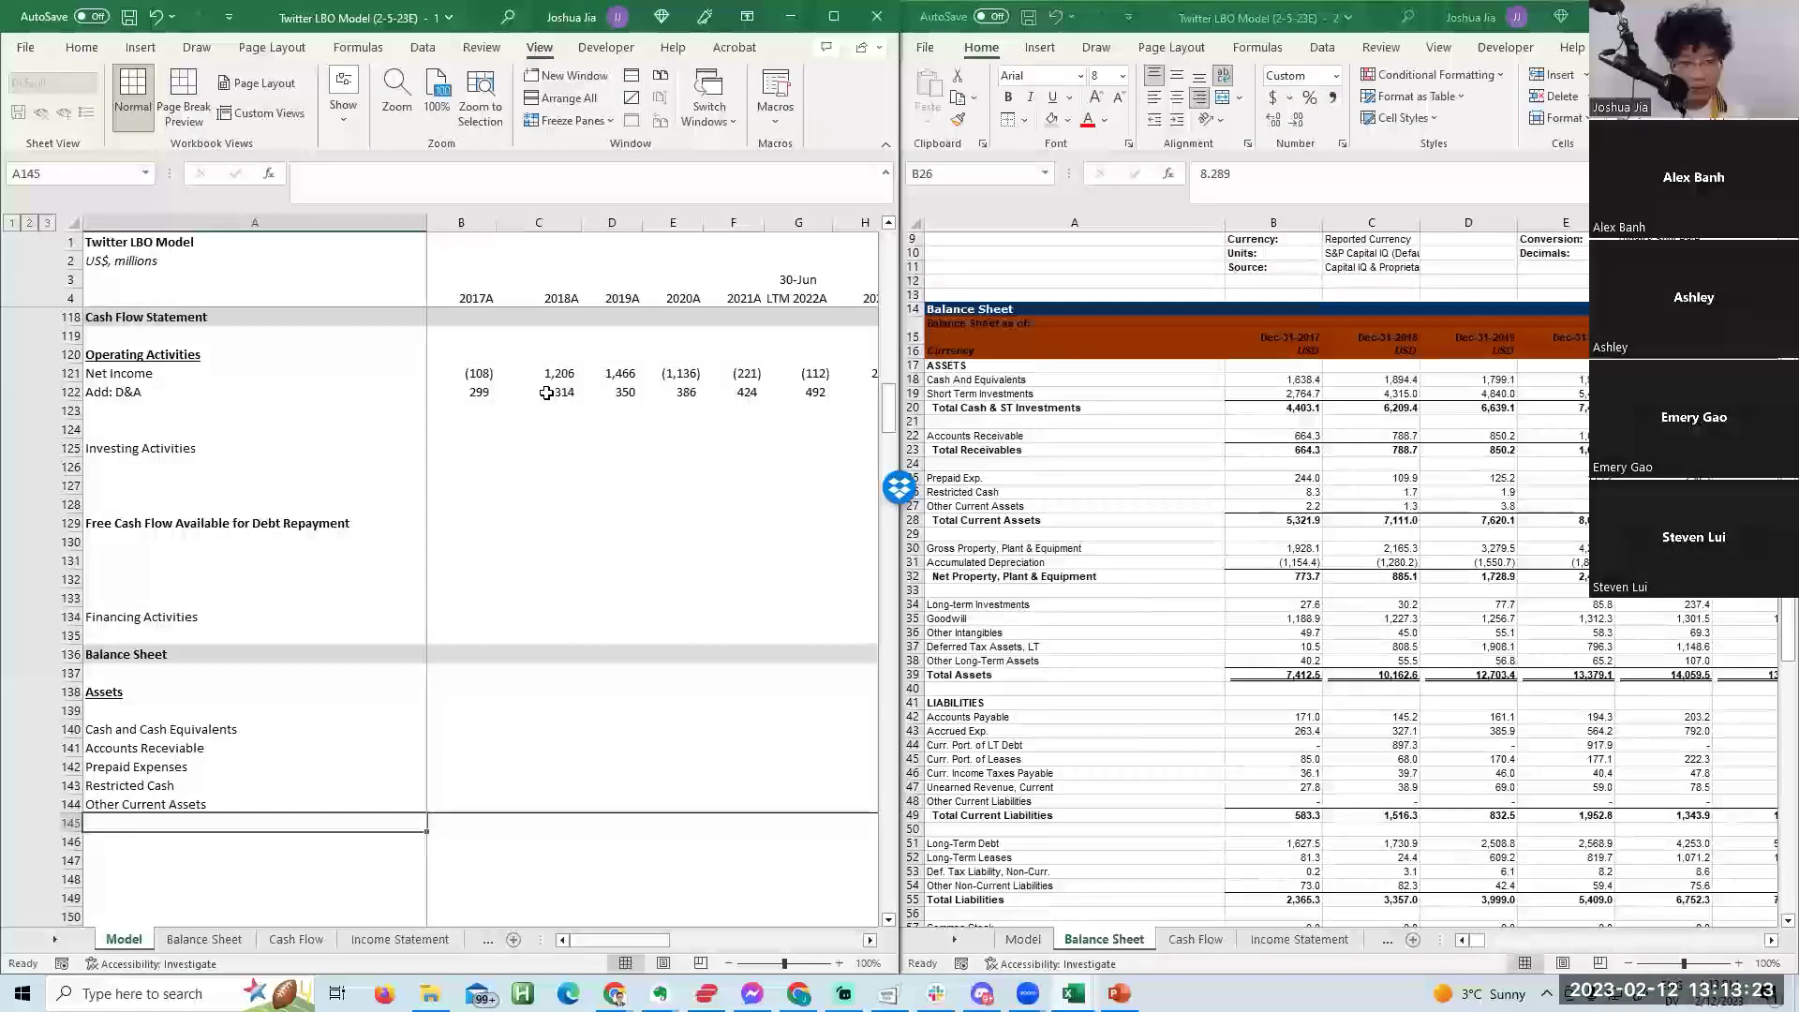
{"action": "type", "text": "Total Current Ases"}
{"action": "key", "text": "BackSpace"}
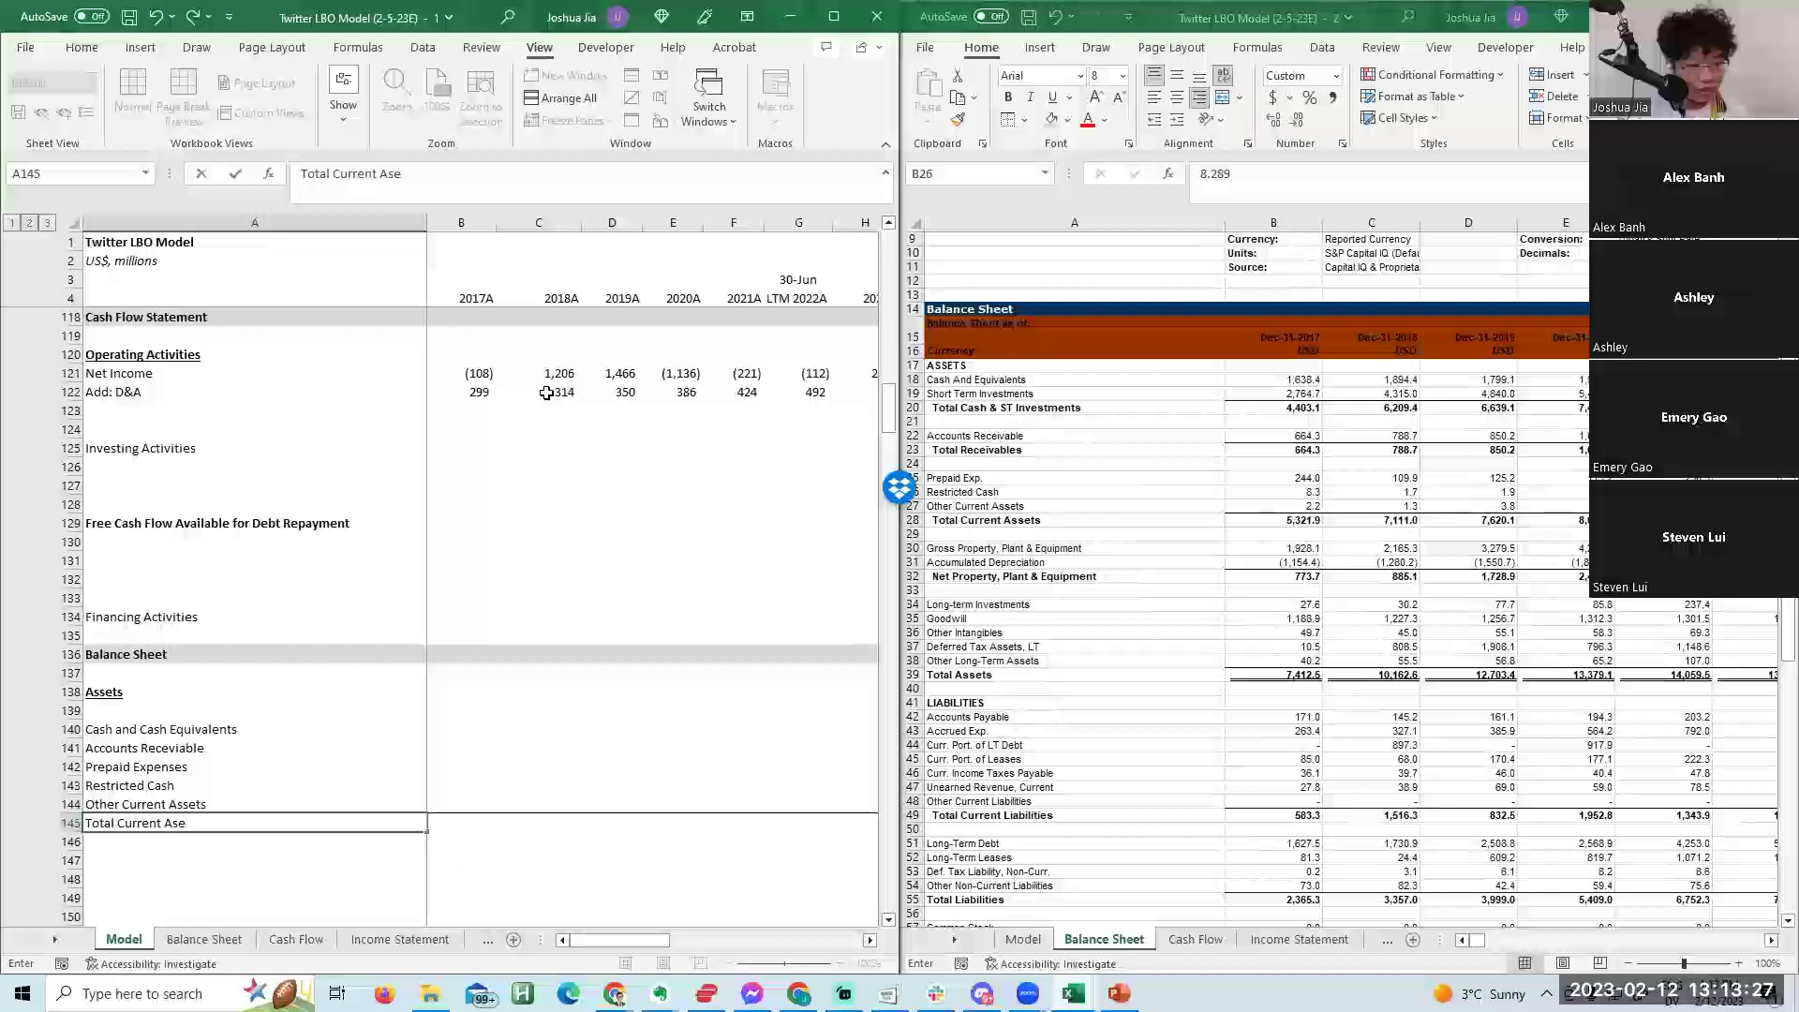
{"action": "type", "text": "s"}
{"action": "key", "text": "Return"}
{"action": "key", "text": "Up"}
{"action": "key", "text": "ctrl+b"}
{"action": "key", "text": "Down"}
{"action": "key", "text": "Down"}
{"action": "key", "text": "Down"}
{"action": "key", "text": "Down"}
{"action": "key", "text": "Down"}
{"action": "key", "text": "Down"}
{"action": "key", "text": "Down"}
{"action": "key", "text": "Down"}
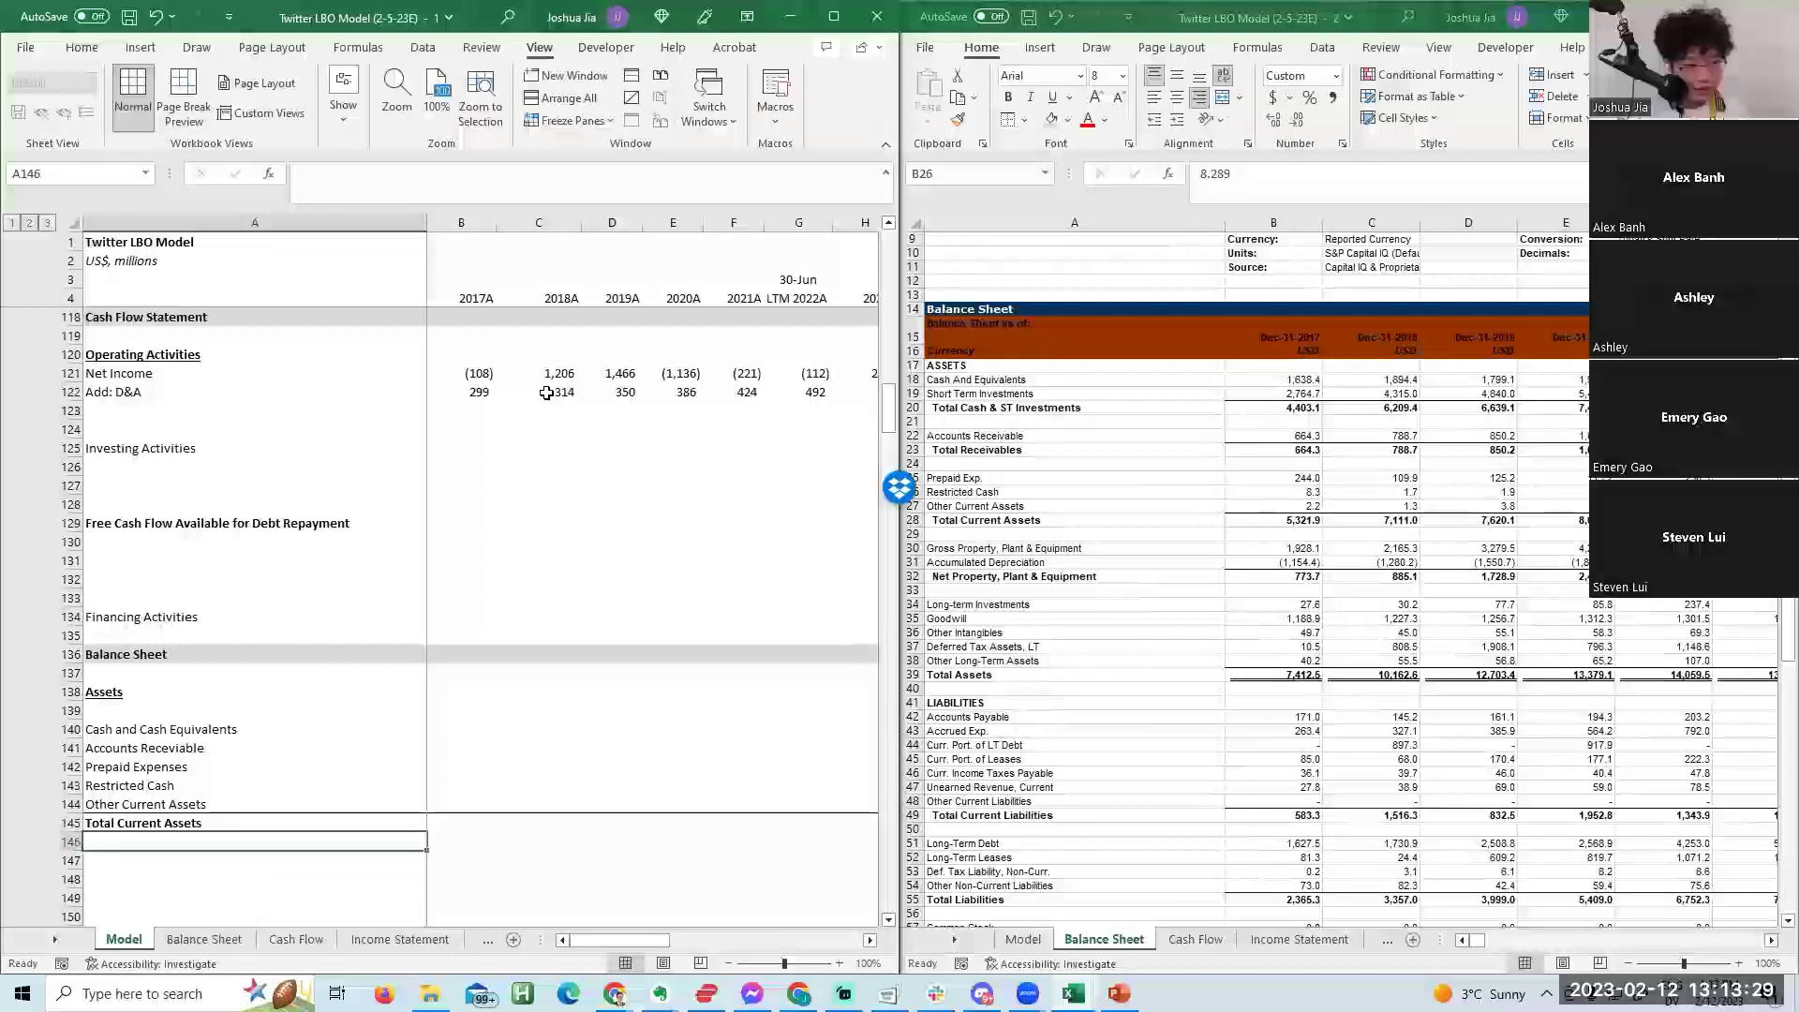
Insert blank rows above the Net Working Capital Schedule to make room for more Balance Sheet lines.
{"action": "key", "text": "Up"}
{"action": "key", "text": "Up"}
{"action": "key", "text": "Up"}
{"action": "key", "text": "Up"}
{"action": "key", "text": "alt+i"}
{"action": "key", "text": "r"}
{"action": "key", "text": "F4"}
{"action": "key", "text": "Up"}
{"action": "key", "text": "Up"}
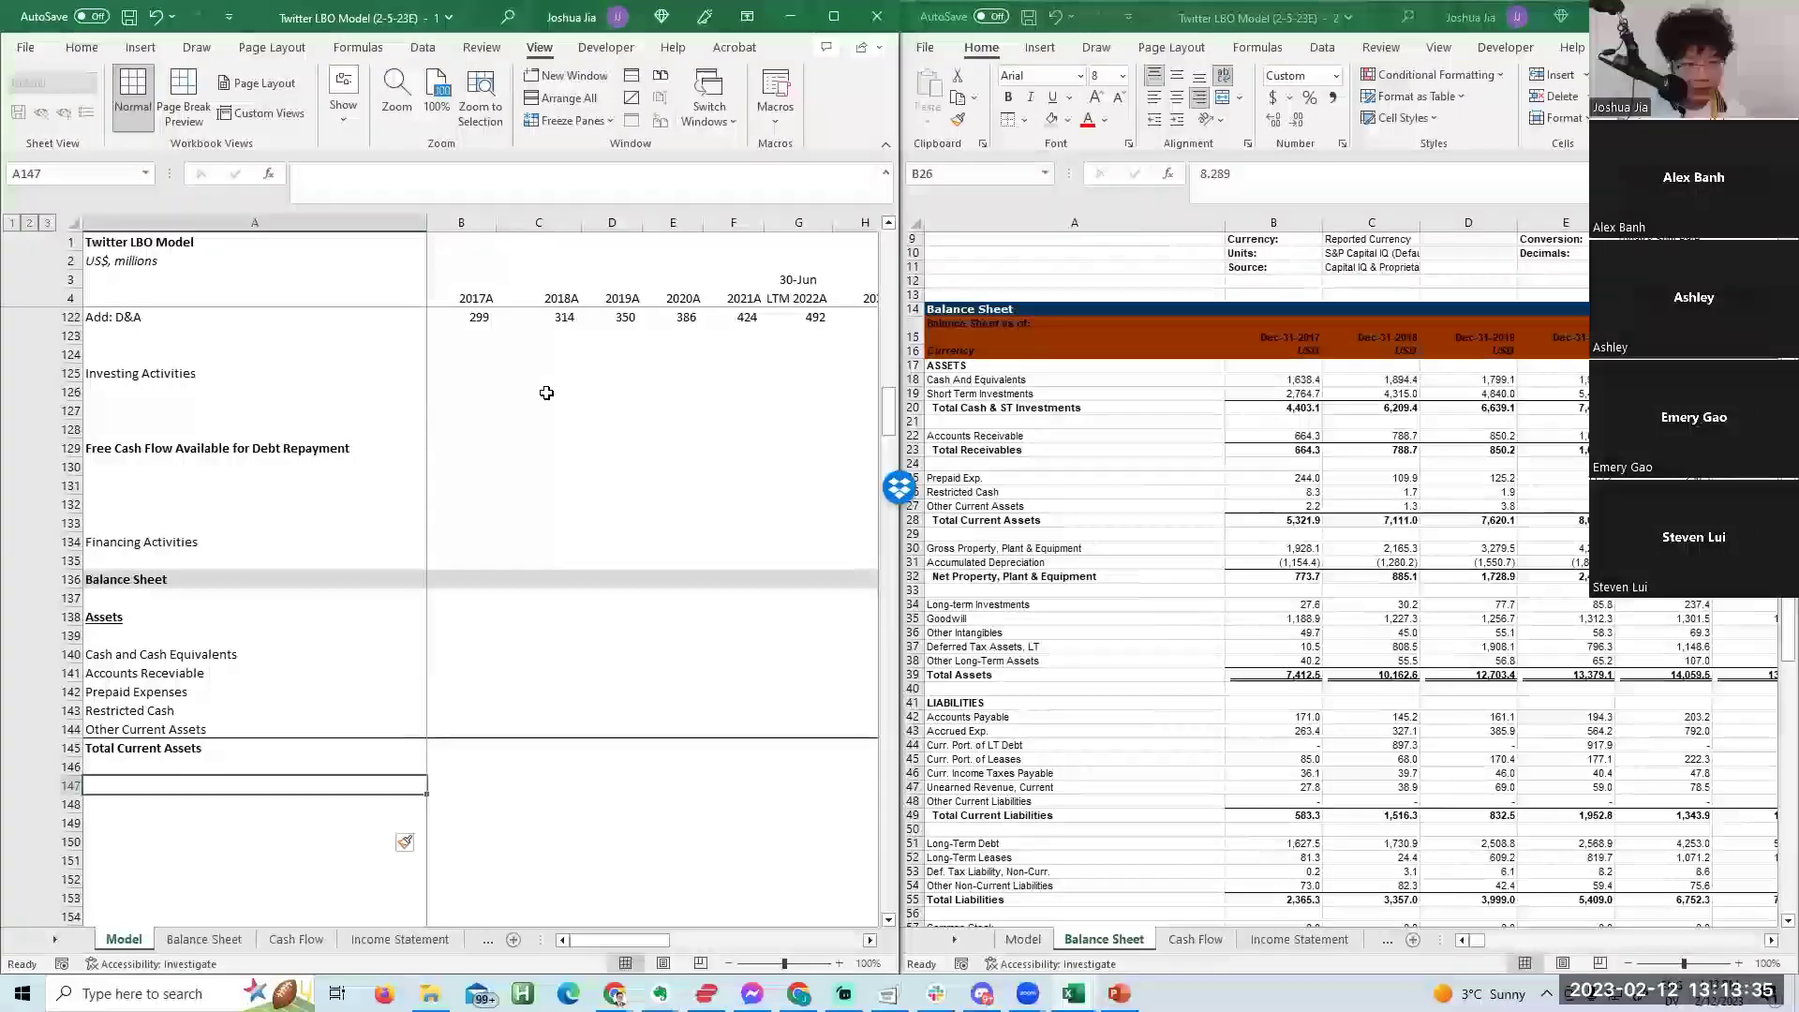
Indent the current asset labels in A140:A144, from Cash and Cash Equivalents to Other Current Assets.
{"action": "key", "text": "Up"}
{"action": "key", "text": "Up"}
{"action": "key", "text": "Up"}
{"action": "key", "text": "shift+Up"}
{"action": "key", "text": "shift+Up"}
{"action": "key", "text": "shift+Up"}
{"action": "key", "text": "shift+Up"}
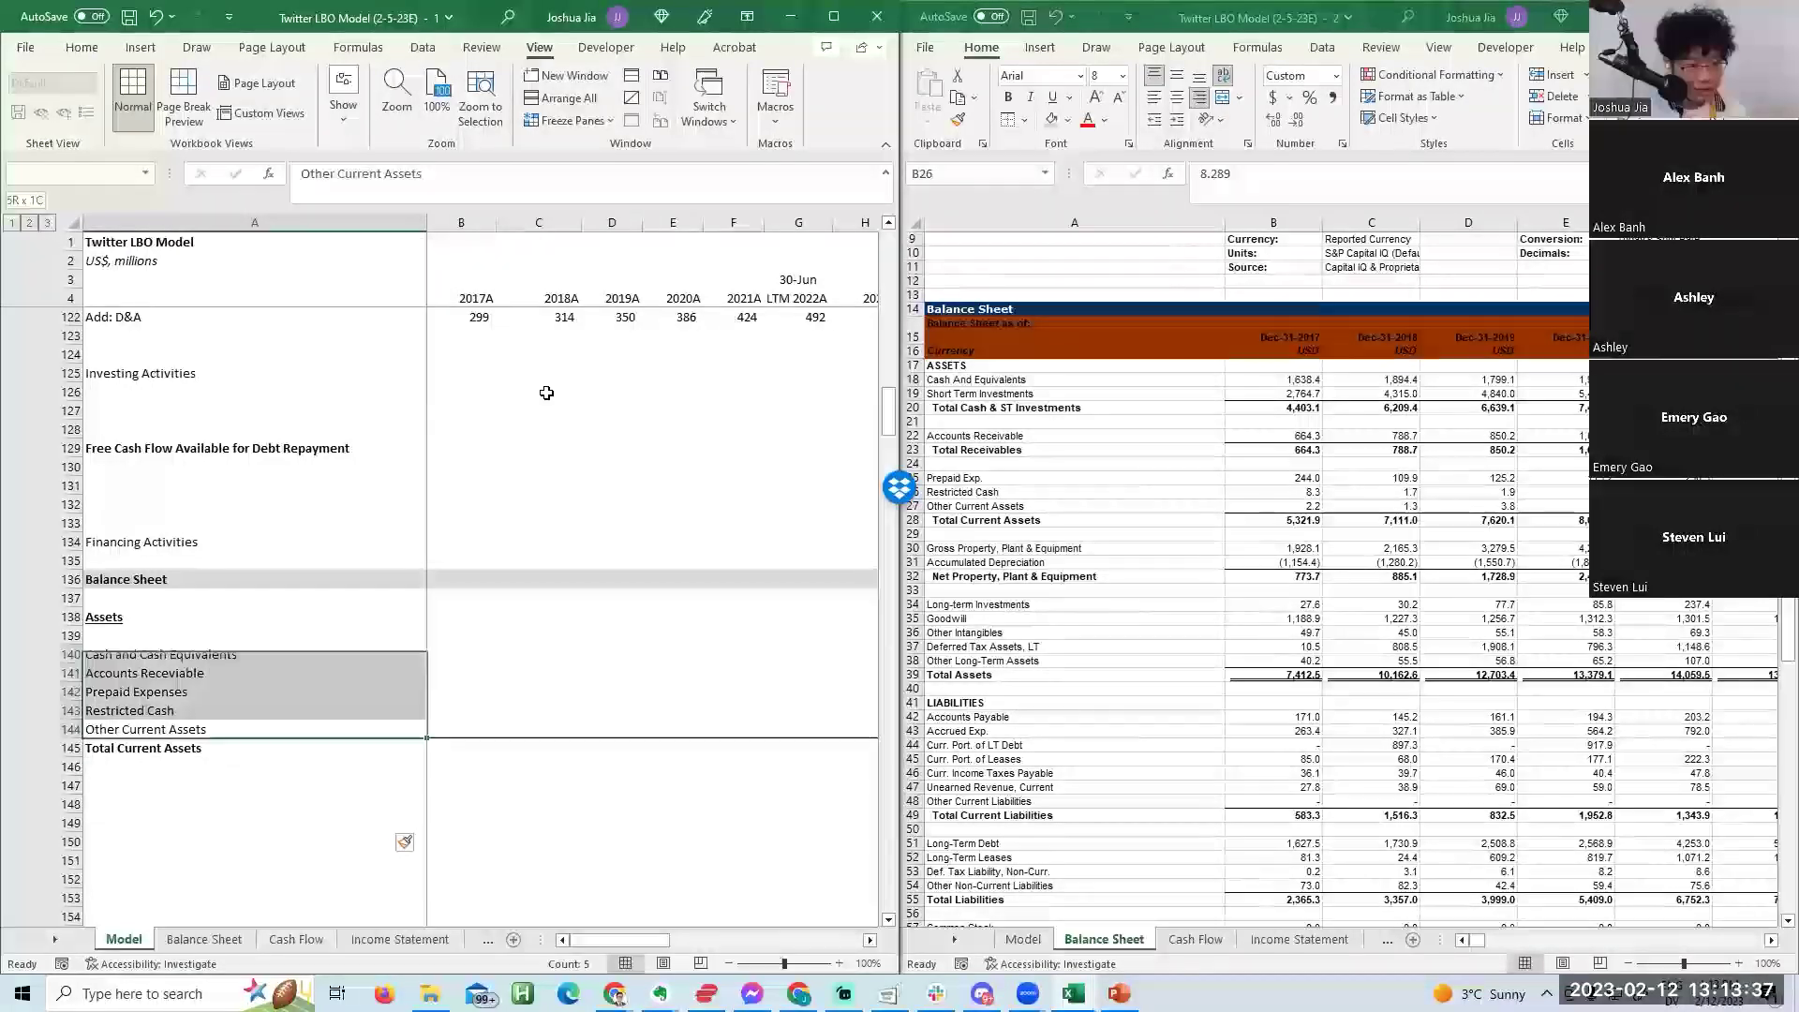
{"action": "key", "text": "alt+h"}
{"action": "key", "text": "6"}
Add a PP&E line in A147, below Total Current Assets.
{"action": "key", "text": "Down"}
{"action": "key", "text": "Down"}
{"action": "key", "text": "Down"}
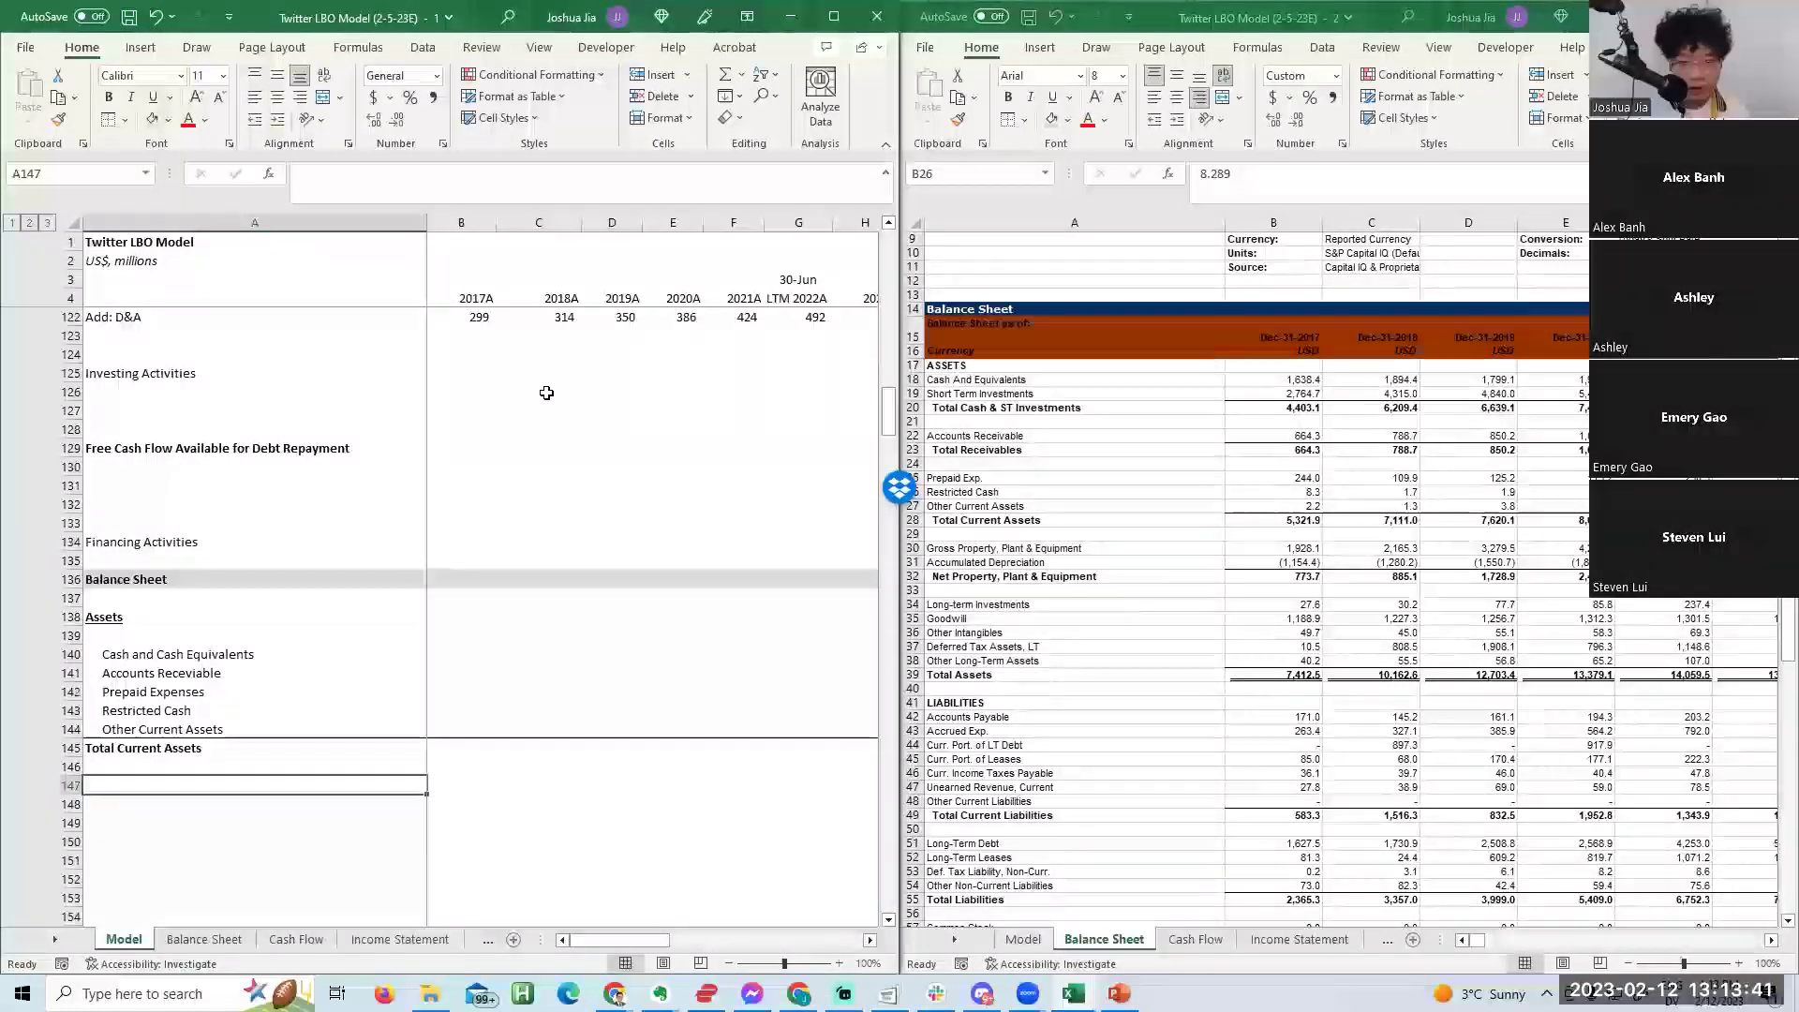
{"action": "type", "text": "PP&"}
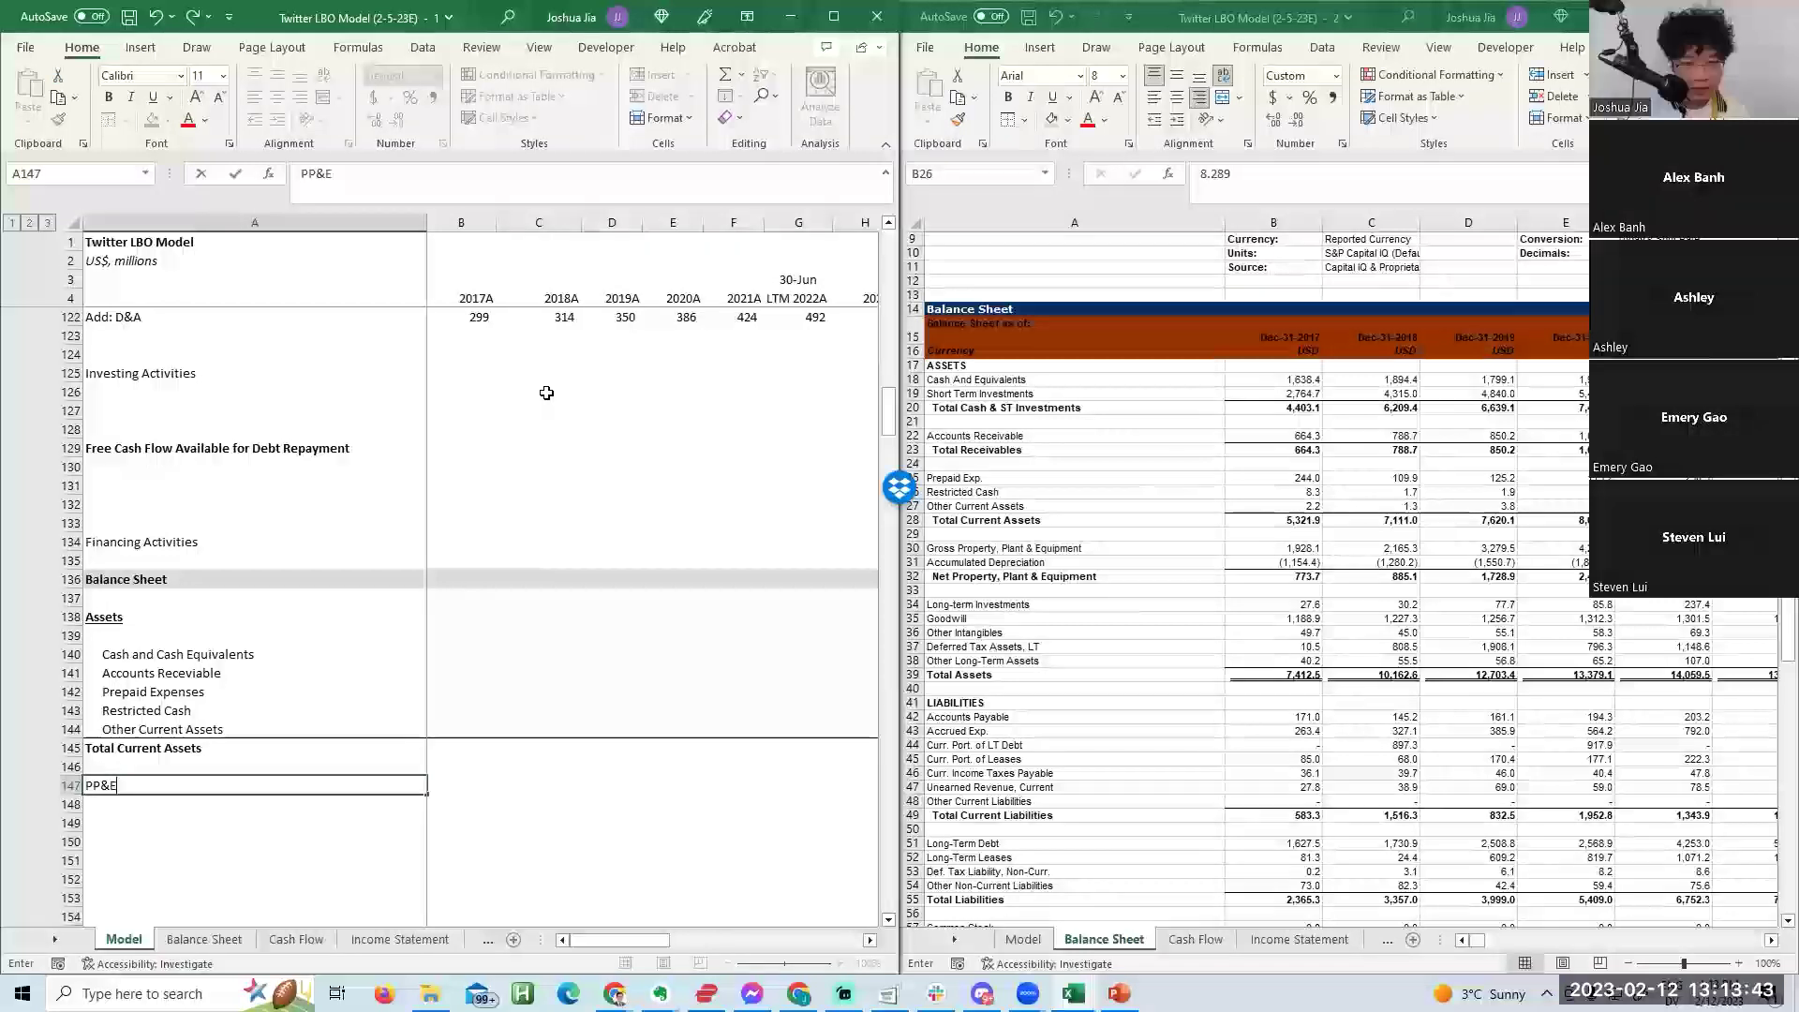
{"action": "type", "text": "E"}
{"action": "key", "text": "Return"}
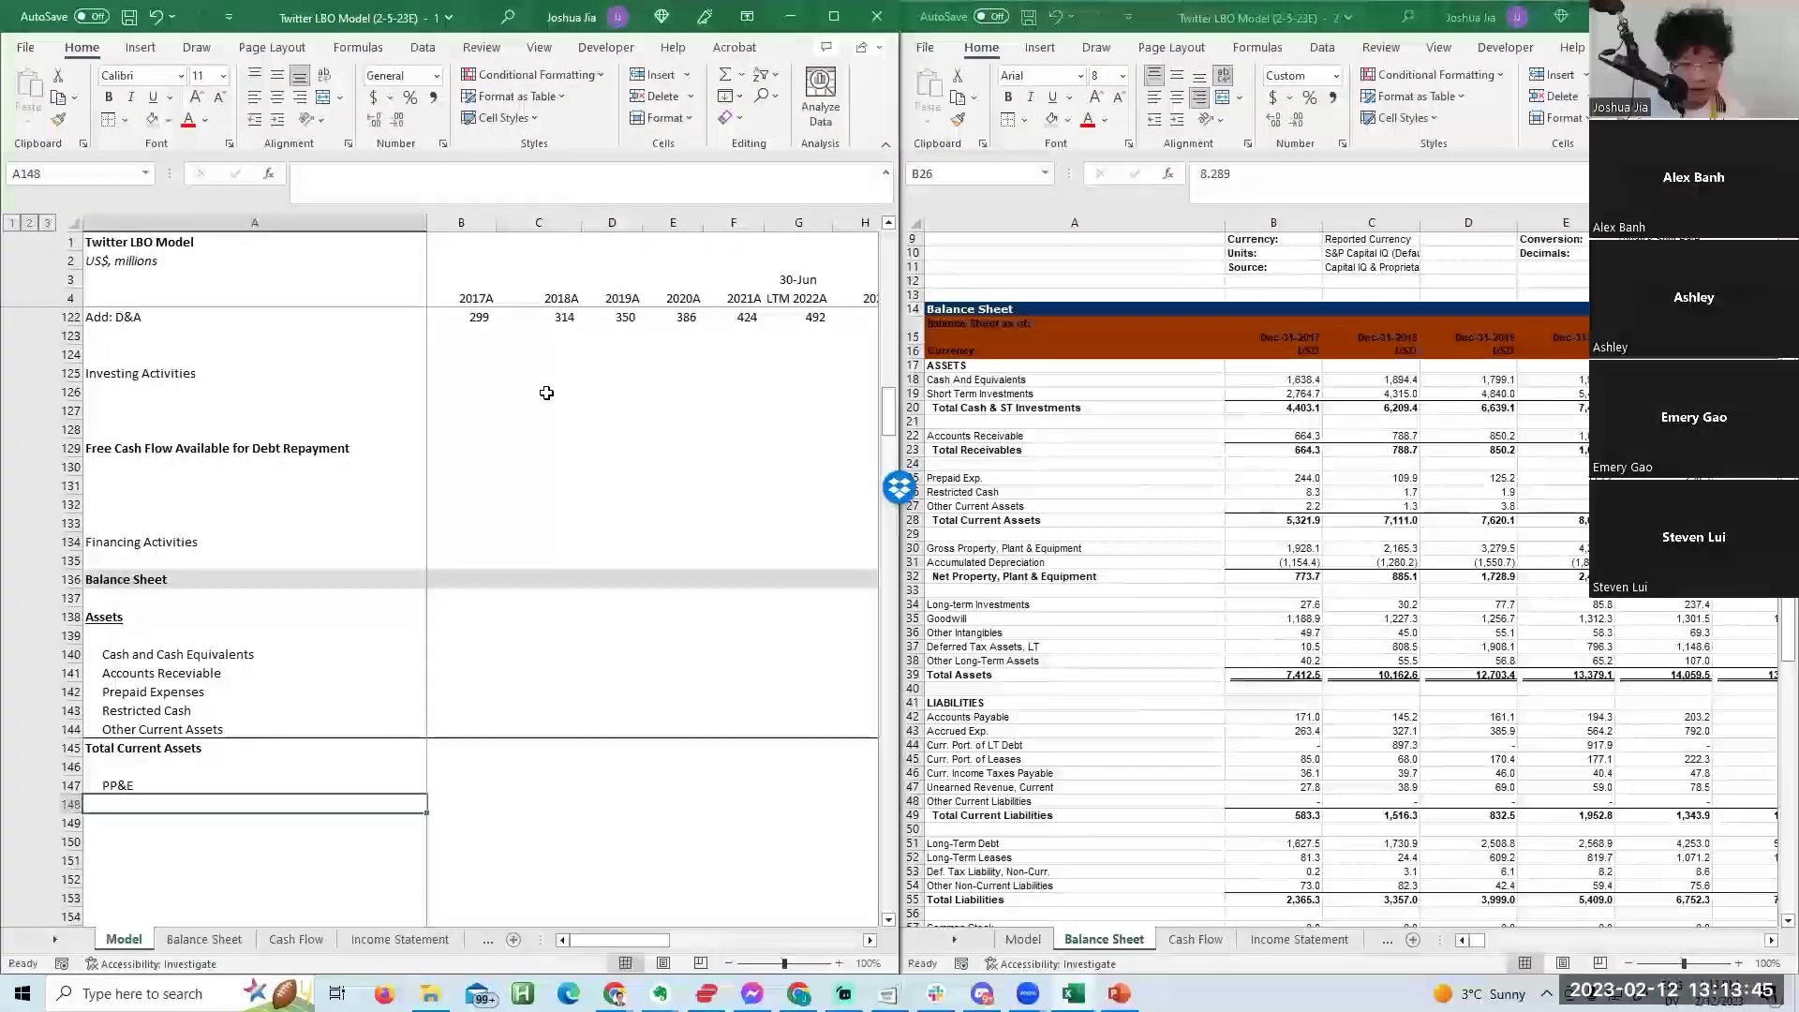
Examine the gross property, accumulated depreciation and net property lines in rows 30 to 32 of the source Balance Sheet.
{"action": "key", "text": "Up"}
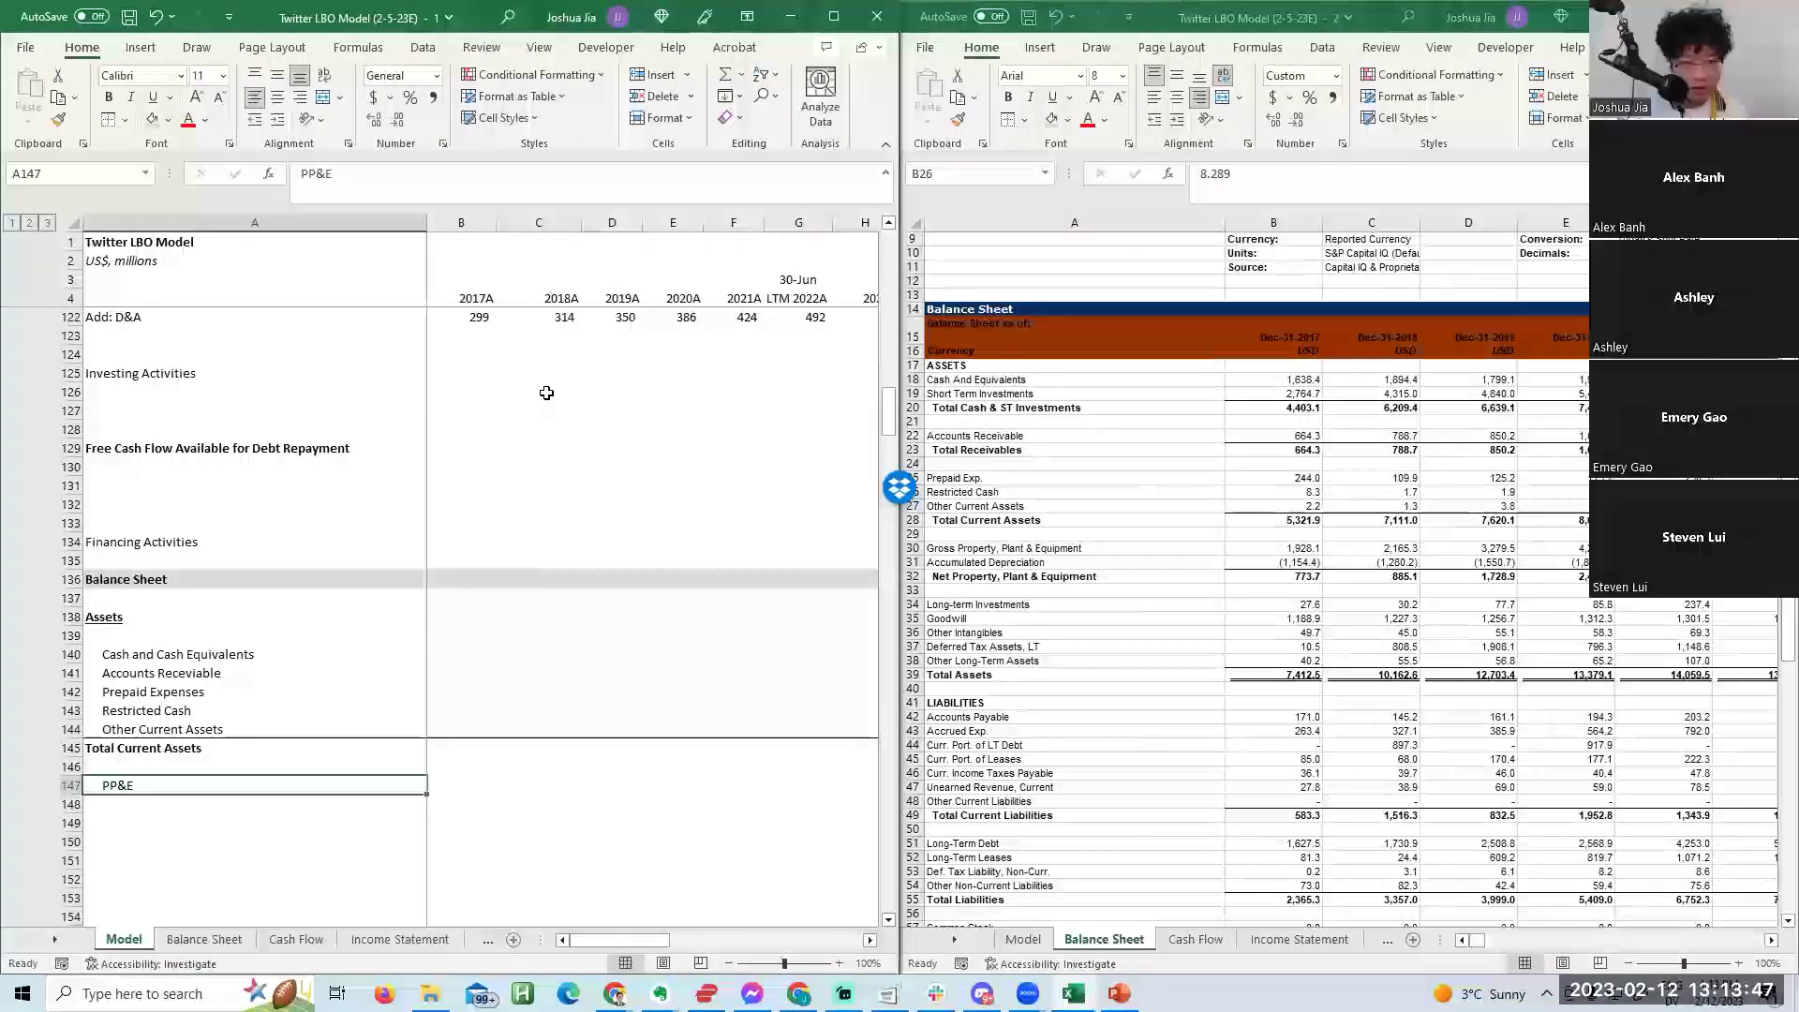
{"action": "left_click", "coordinate": [977, 549]}
{"action": "left_click", "coordinate": [974, 561]}
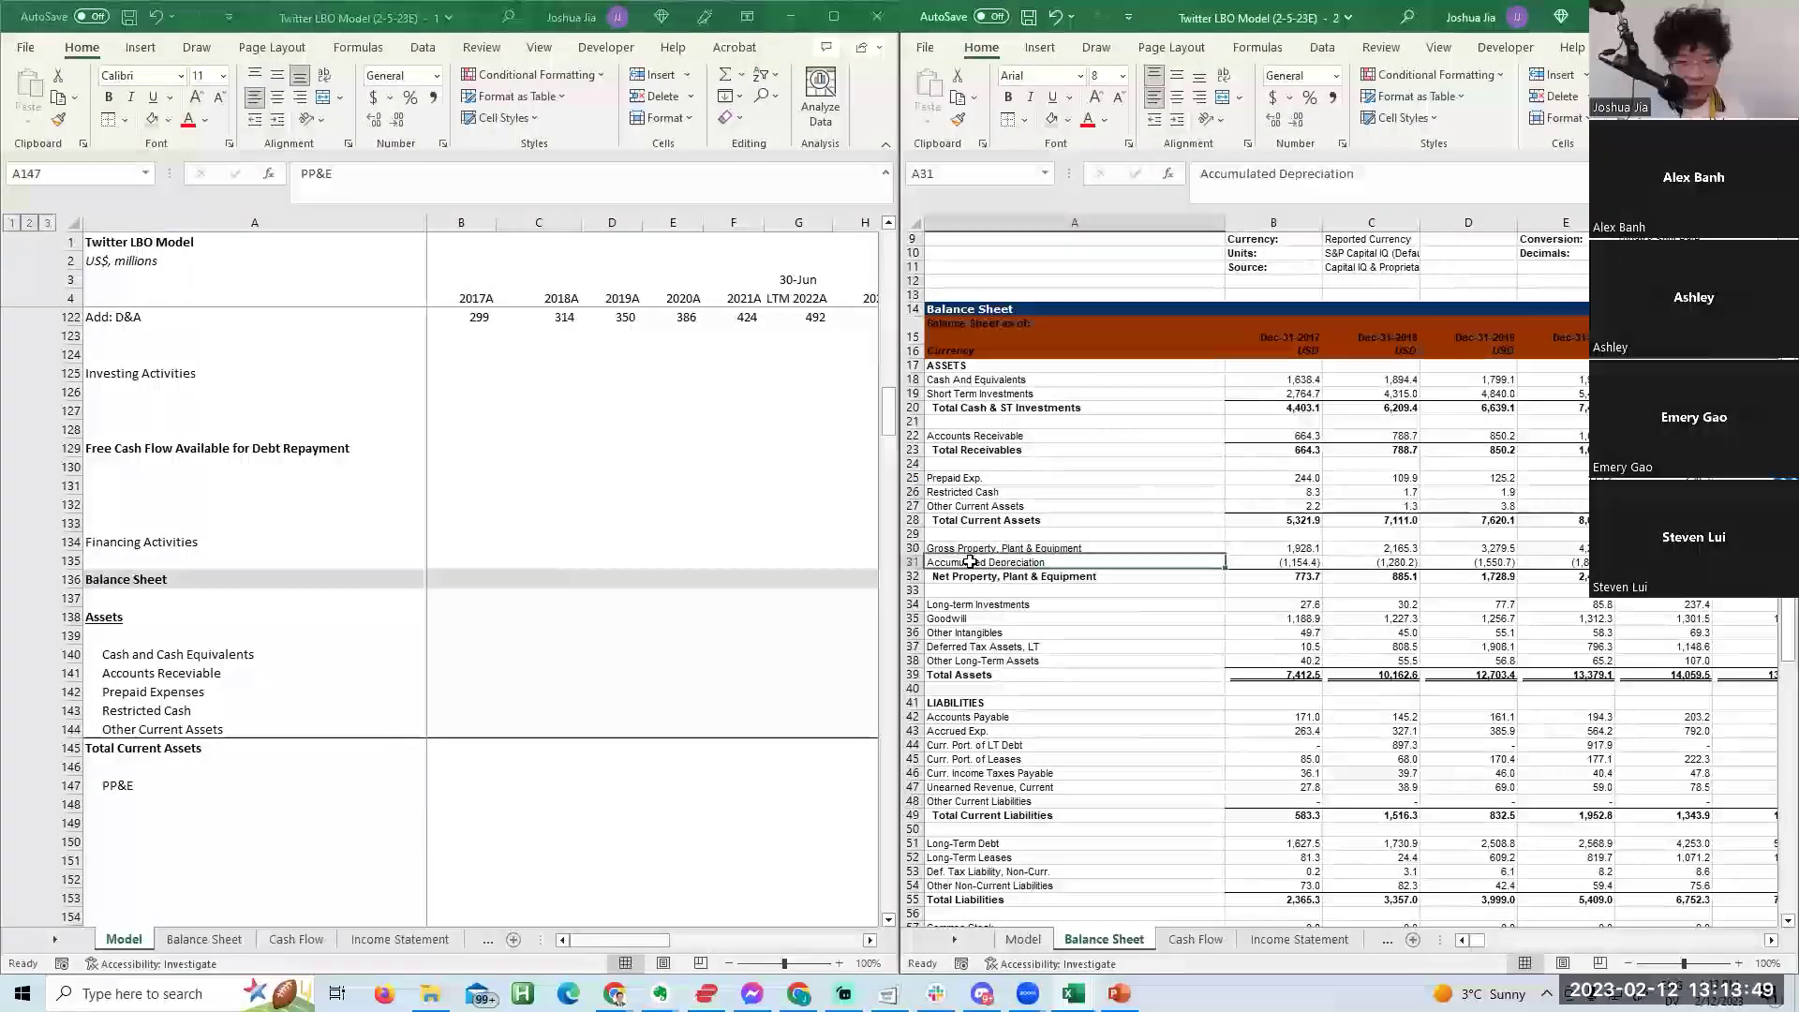
{"action": "left_click", "coordinate": [974, 549]}
{"action": "left_click", "coordinate": [970, 577]}
{"action": "key", "text": "Down"}
{"action": "key", "text": "Up"}
{"action": "key", "text": "Right"}
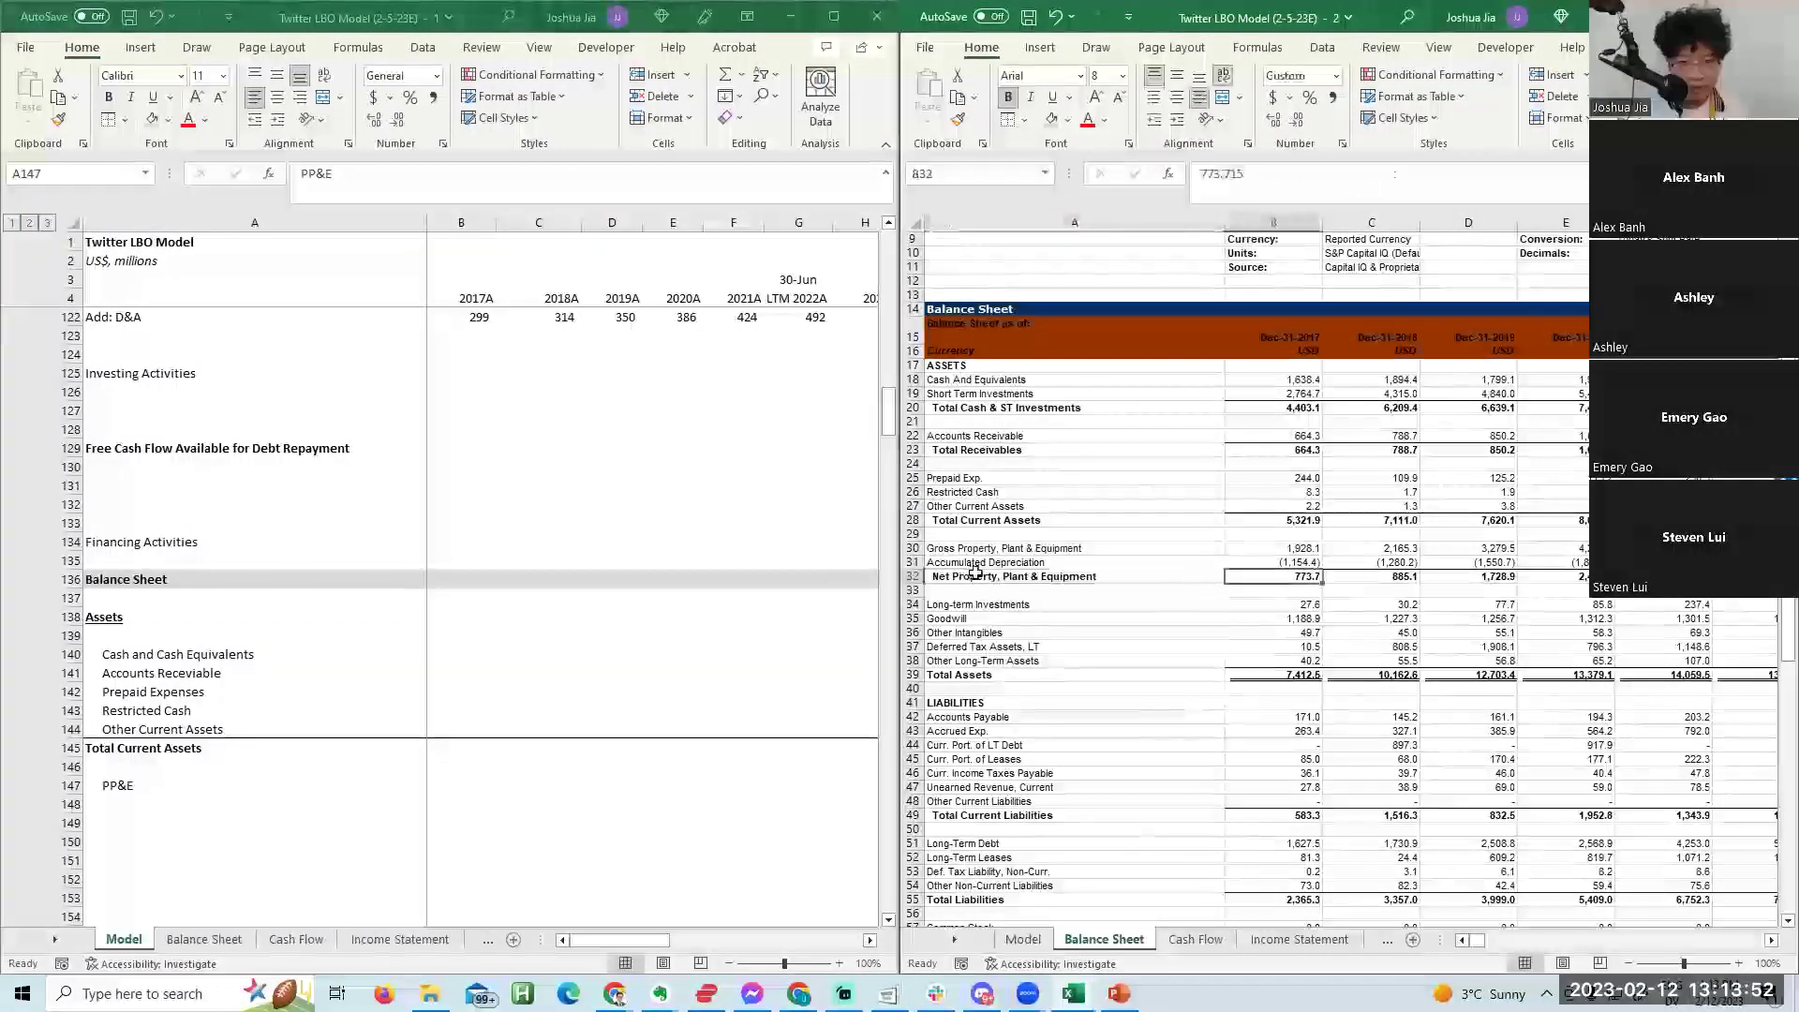
{"action": "left_click", "coordinate": [299, 723]}
{"action": "key", "text": "F2"}
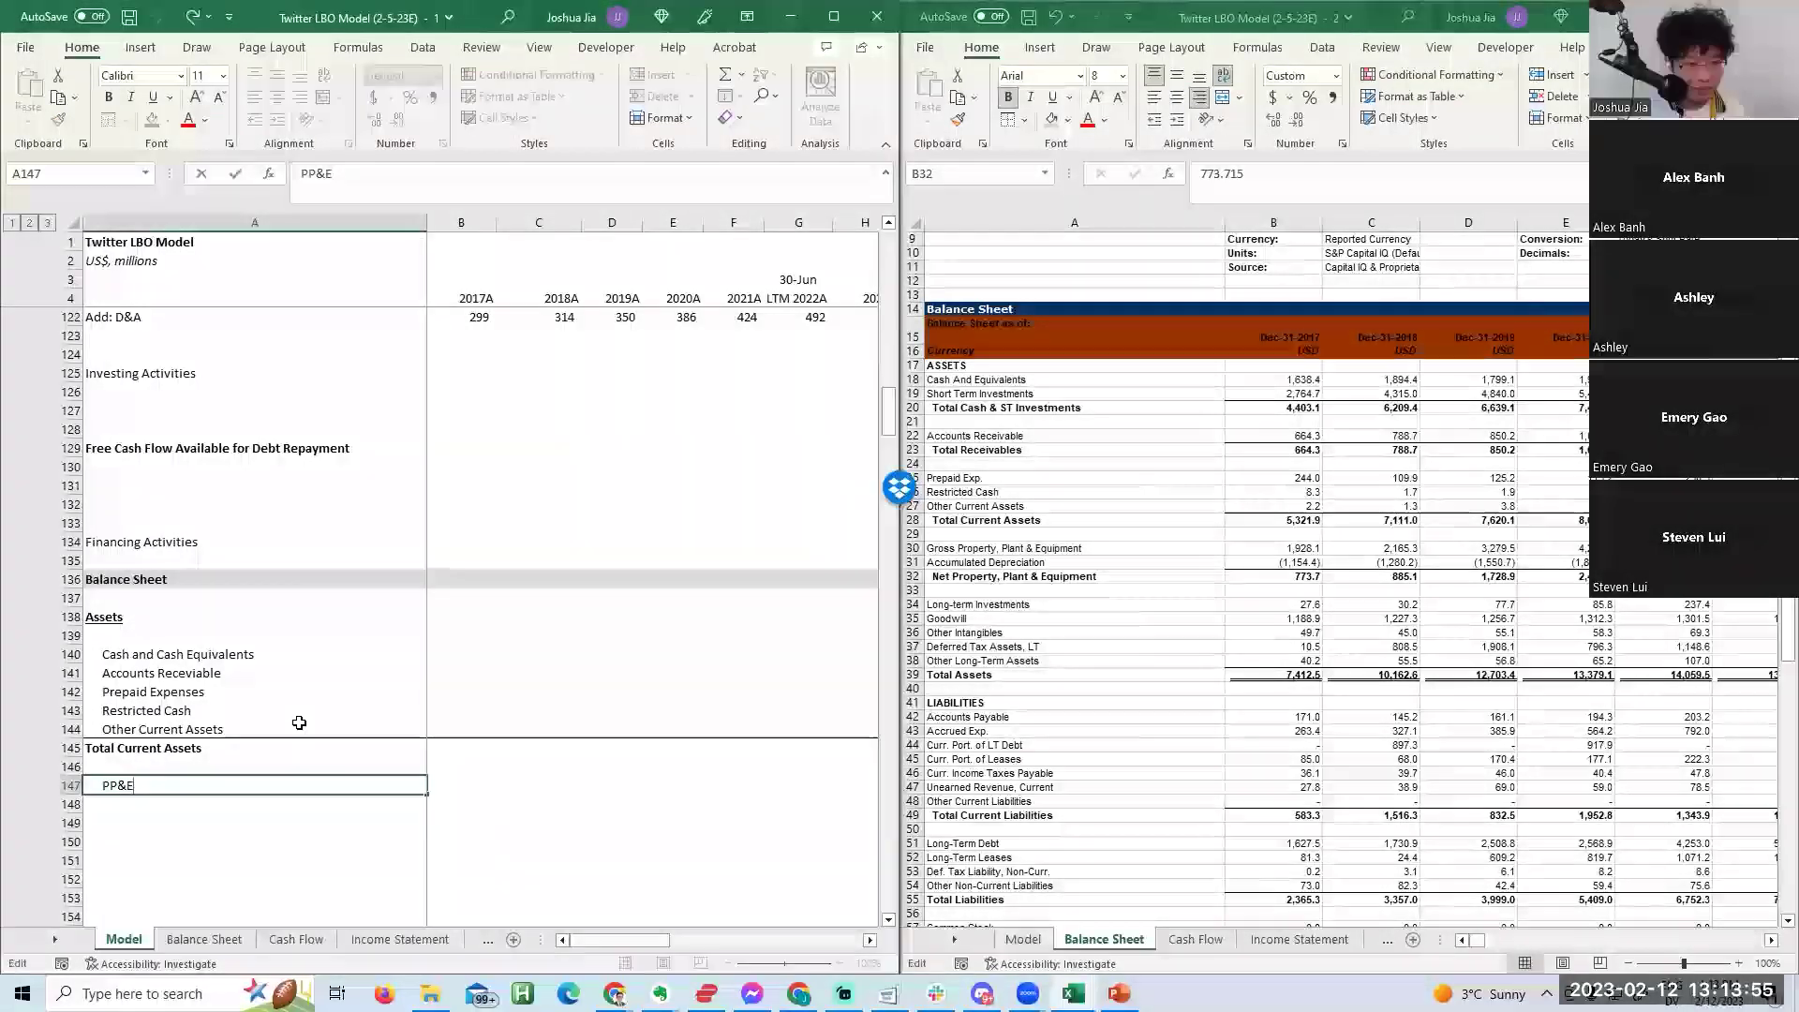
Add a Long-Term Investments line in A148, below PP&E.
{"action": "key", "text": "Return"}
{"action": "type", "text": "Long-Term Inv"}
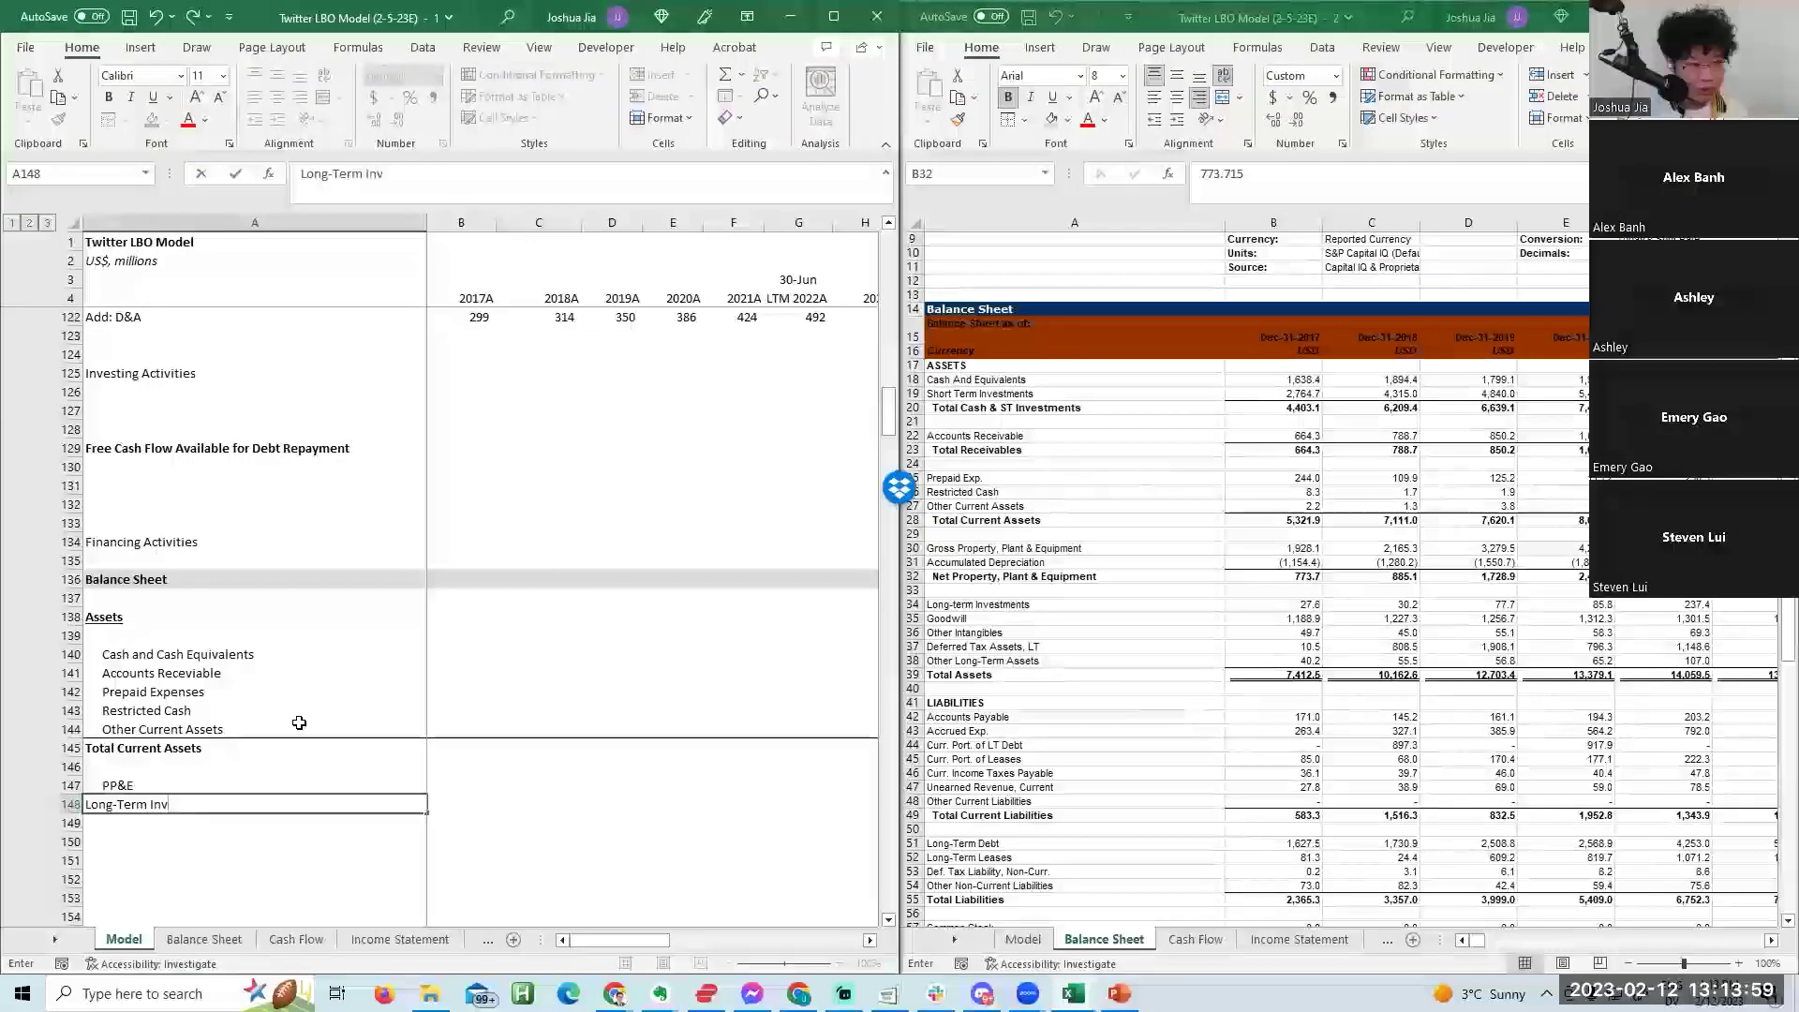
{"action": "key", "text": "Return"}
Copy the labels Goodwill through Other Long-Term Assets from A35:A38 of the Balance Sheet sheet into the Model sheet at A149.
{"action": "left_click_drag", "start_coordinate": [965, 618], "coordinate": [975, 661]}
{"action": "key", "text": "ctrl+c"}
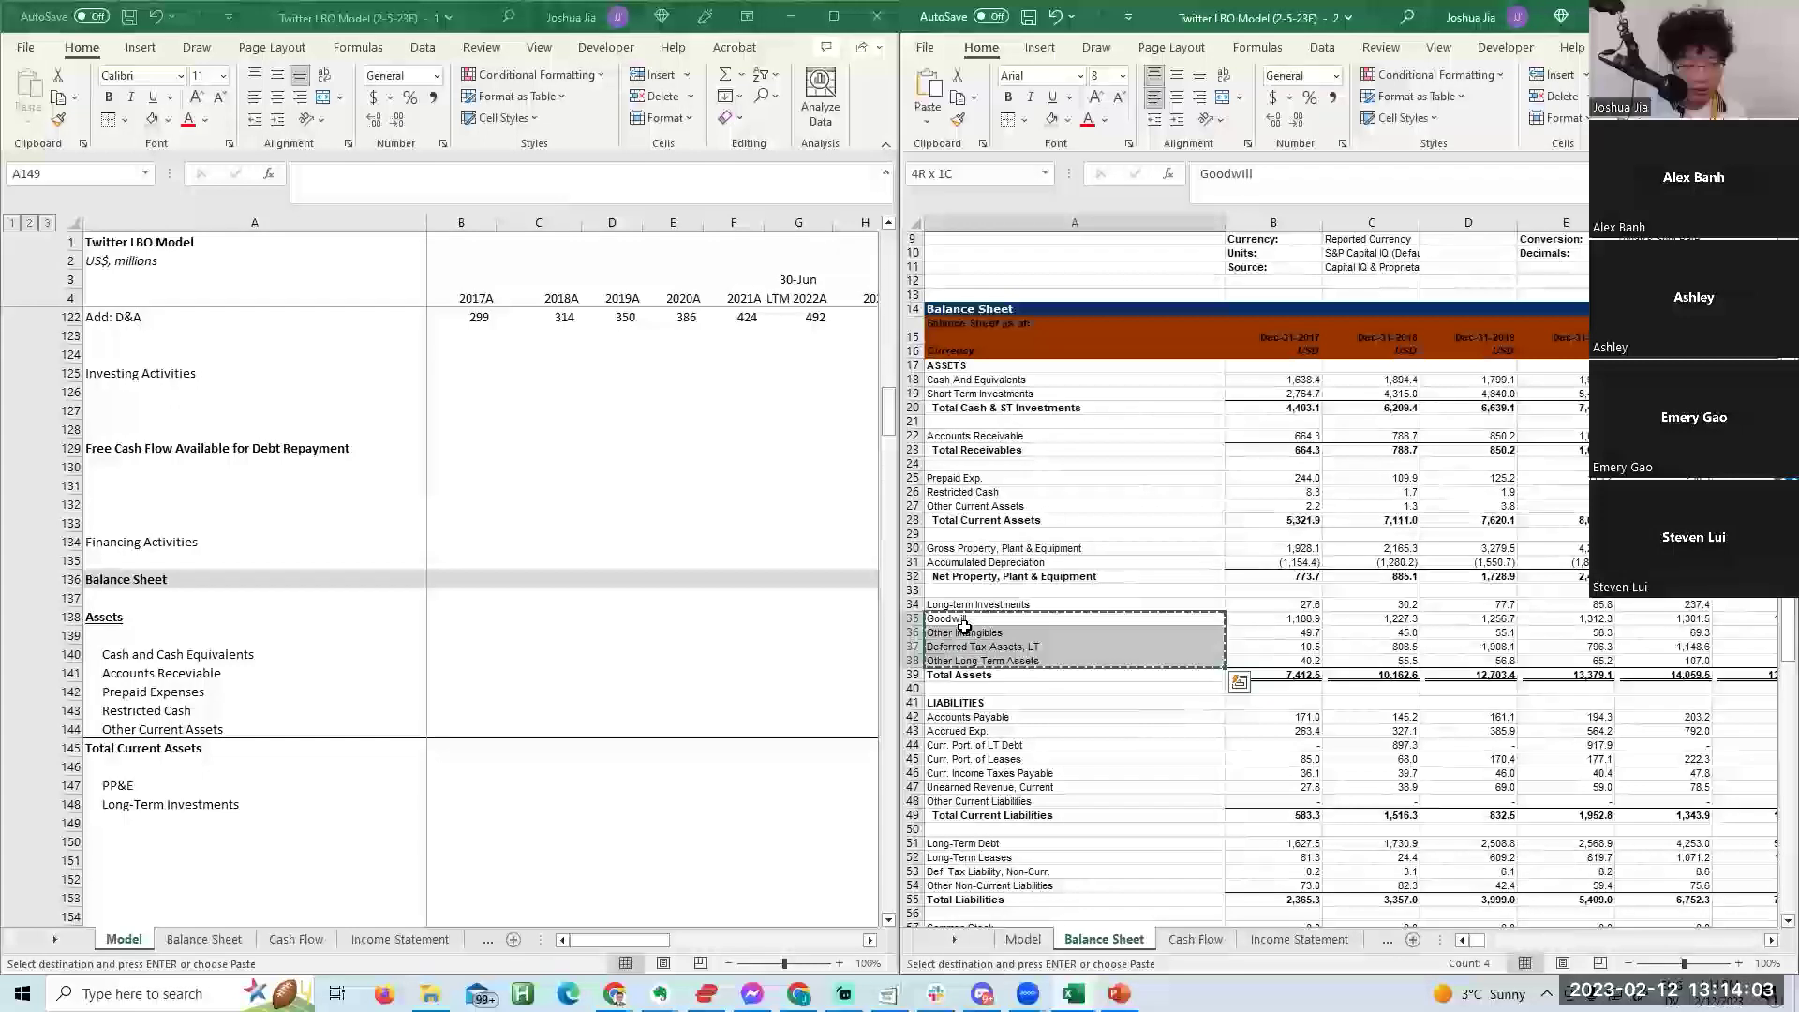
{"action": "key", "text": "alt+Tab"}
{"action": "key", "text": "Down"}
{"action": "key", "text": "Escape"}
{"action": "key", "text": "Up"}
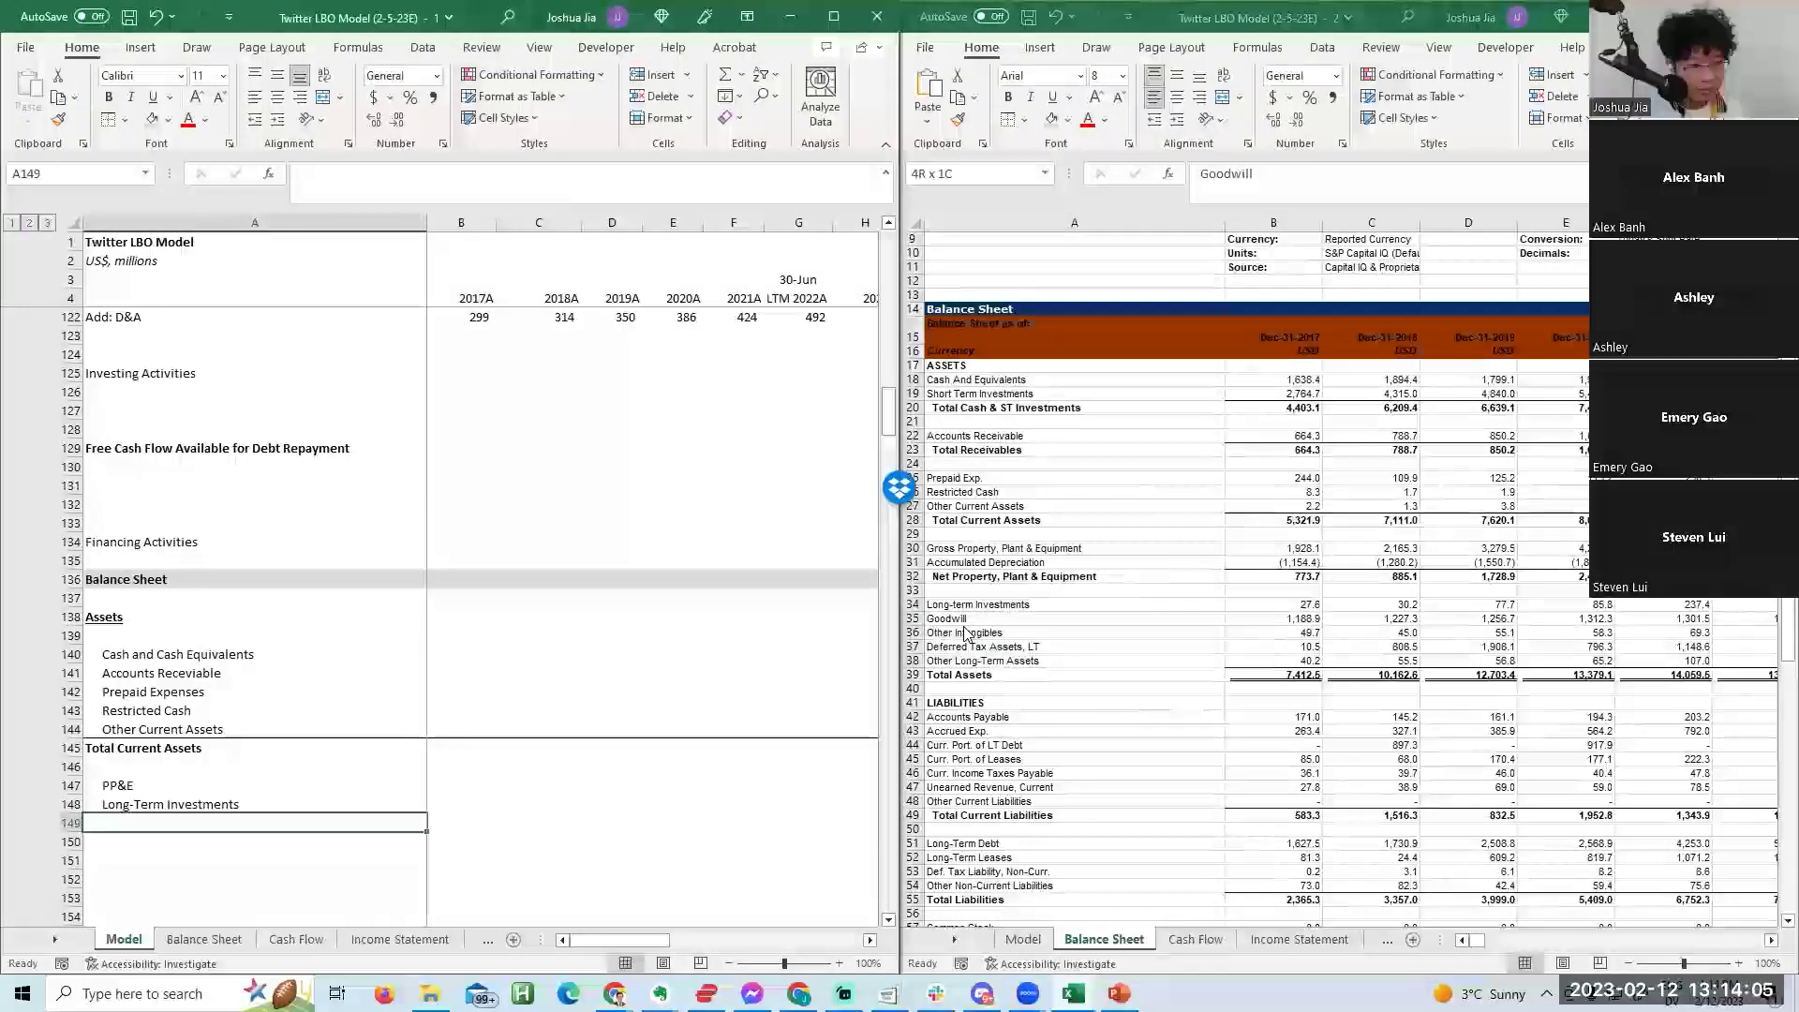
{"action": "key", "text": "Right"}
{"action": "key", "text": "alt+Tab"}
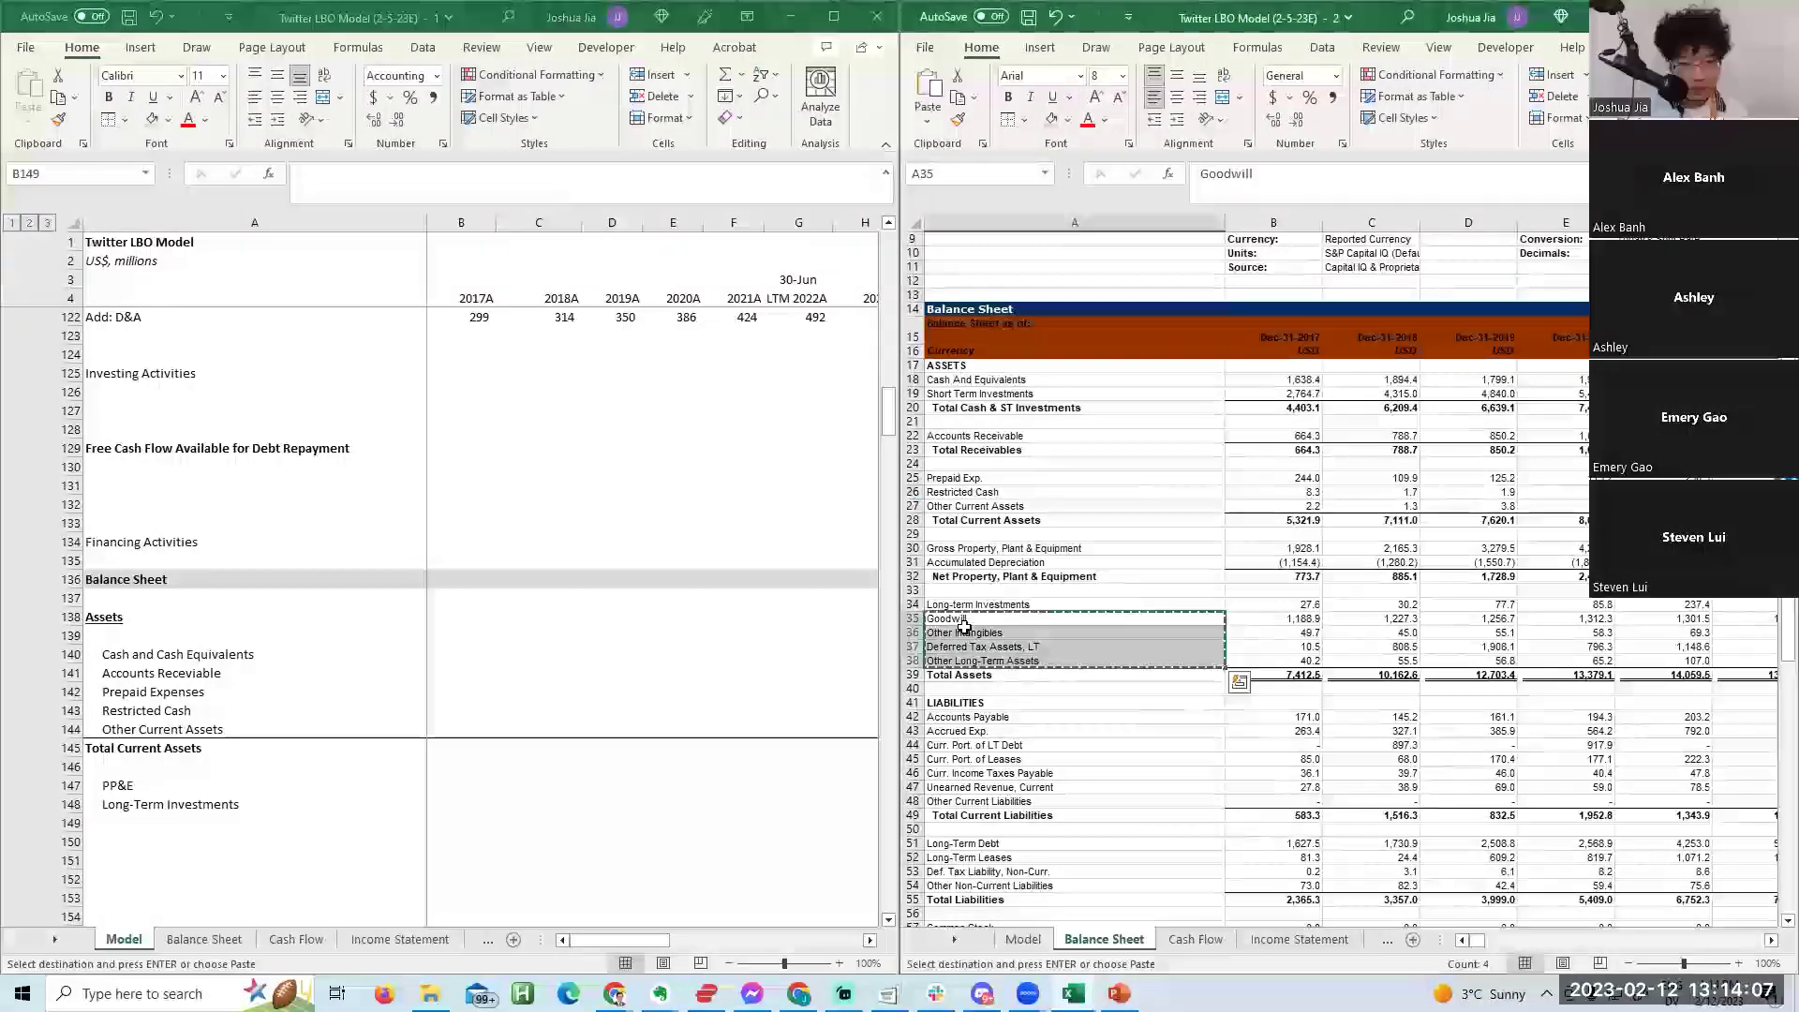
{"action": "key", "text": "alt+Tab"}
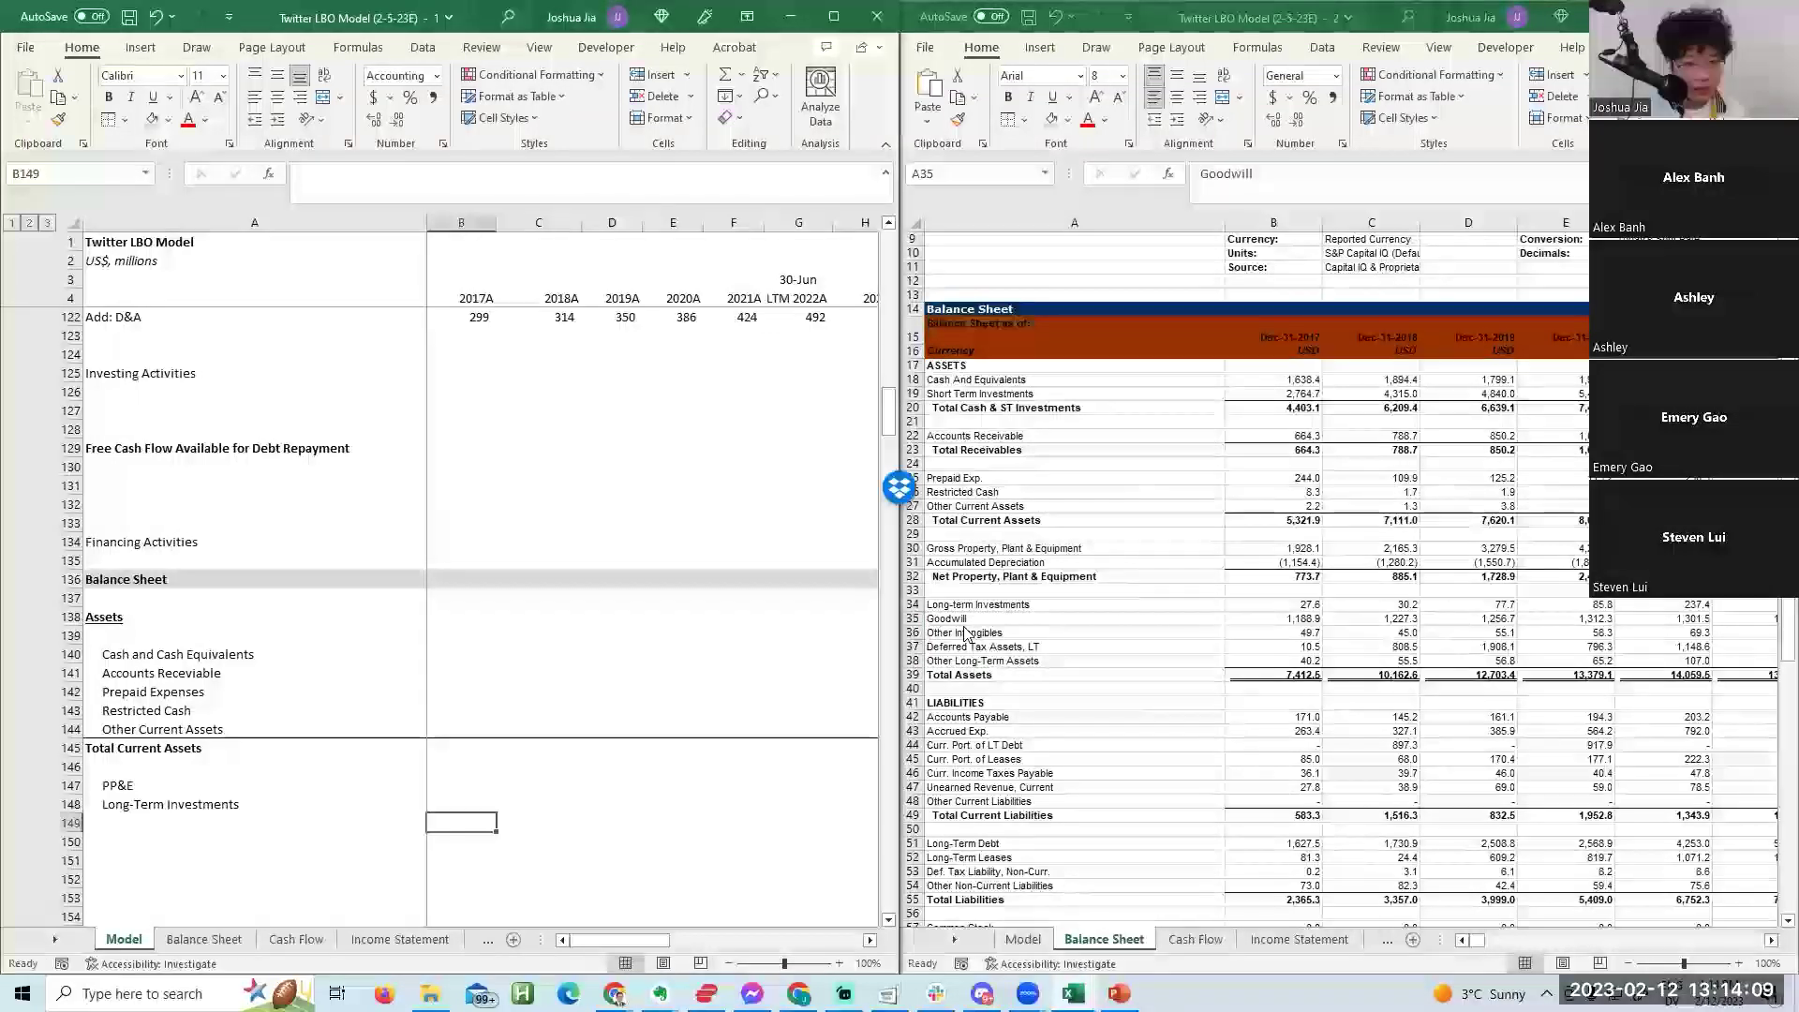
{"action": "key", "text": "alt+Tab"}
{"action": "key", "text": "ctrl+c"}
{"action": "key", "text": "alt+Tab"}
{"action": "key", "text": "Left"}
{"action": "key", "text": "ctrl+v"}
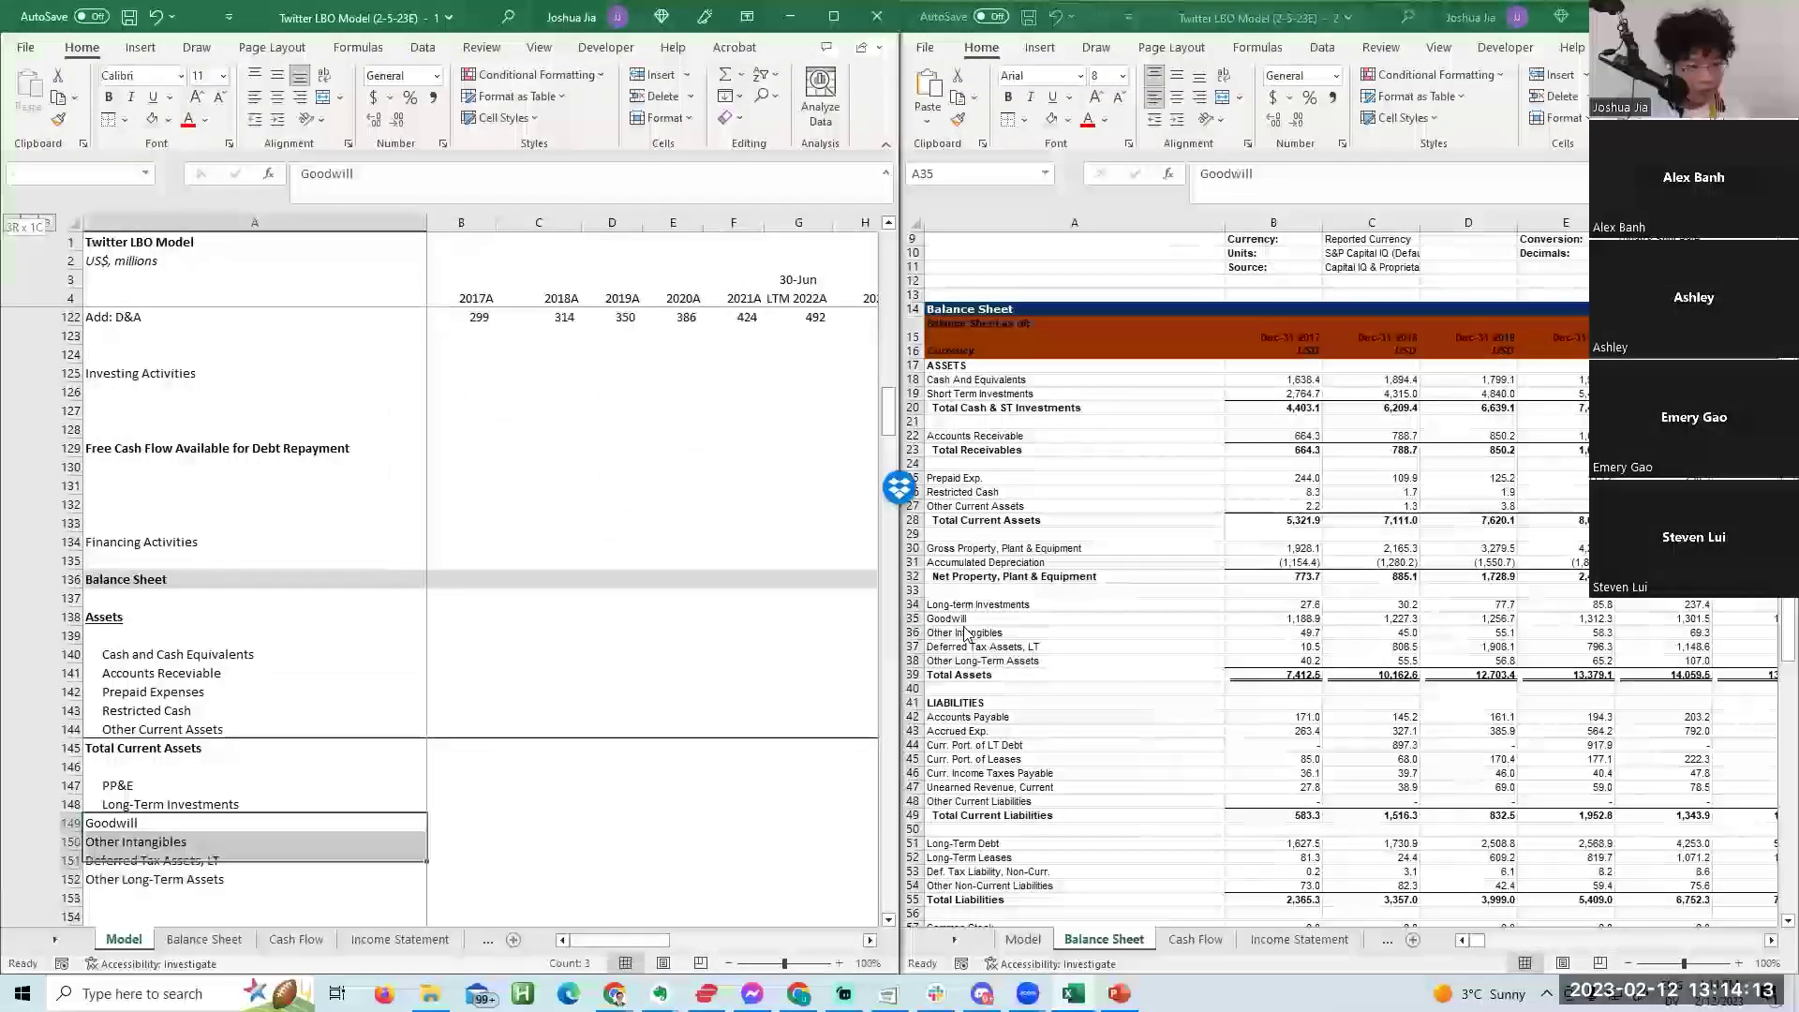
Indent the pasted labels in A149:A152 to match PP&E and Long-Term Investments.
{"action": "key", "text": "alt+h"}
{"action": "key", "text": "6"}
{"action": "key", "text": "Right"}
{"action": "key", "text": "Left"}
Add a border line between rows 152 and 153, beneath Other Long-Term Assets.
{"action": "key", "text": "Down"}
{"action": "key", "text": "Down"}
{"action": "key", "text": "Down"}
{"action": "key", "text": "Down"}
{"action": "key", "text": "Down"}
{"action": "key", "text": "Down"}
{"action": "key", "text": "Down"}
{"action": "key", "text": "Down"}
{"action": "key", "text": "Down"}
{"action": "key", "text": "Down"}
{"action": "key", "text": "Up"}
{"action": "key", "text": "Up"}
{"action": "key", "text": "Up"}
{"action": "key", "text": "Up"}
{"action": "key", "text": "Up"}
{"action": "key", "text": "Up"}
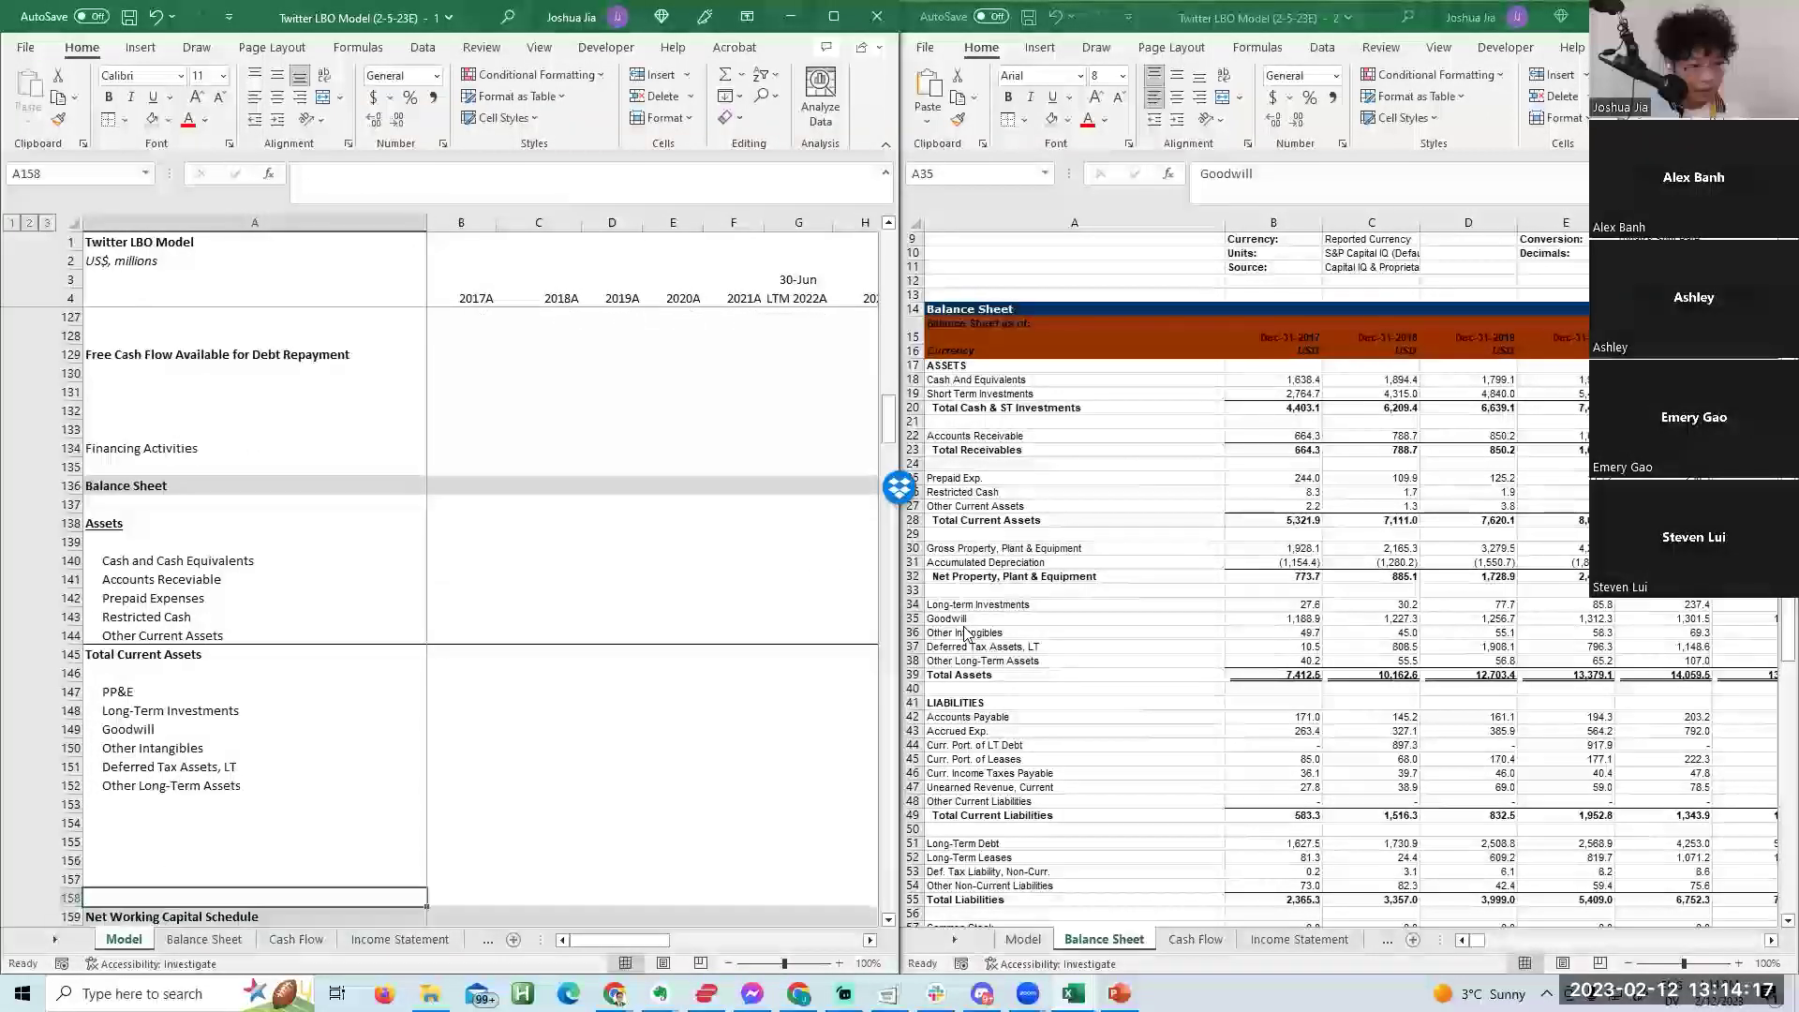
{"action": "key", "text": "shift+space"}
{"action": "key", "text": "Up"}
{"action": "key", "text": "Up"}
{"action": "key", "text": "Up"}
{"action": "key", "text": "Up"}
{"action": "key", "text": "Up"}
{"action": "key", "text": "Up"}
{"action": "key", "text": "Up"}
{"action": "key", "text": "Up"}
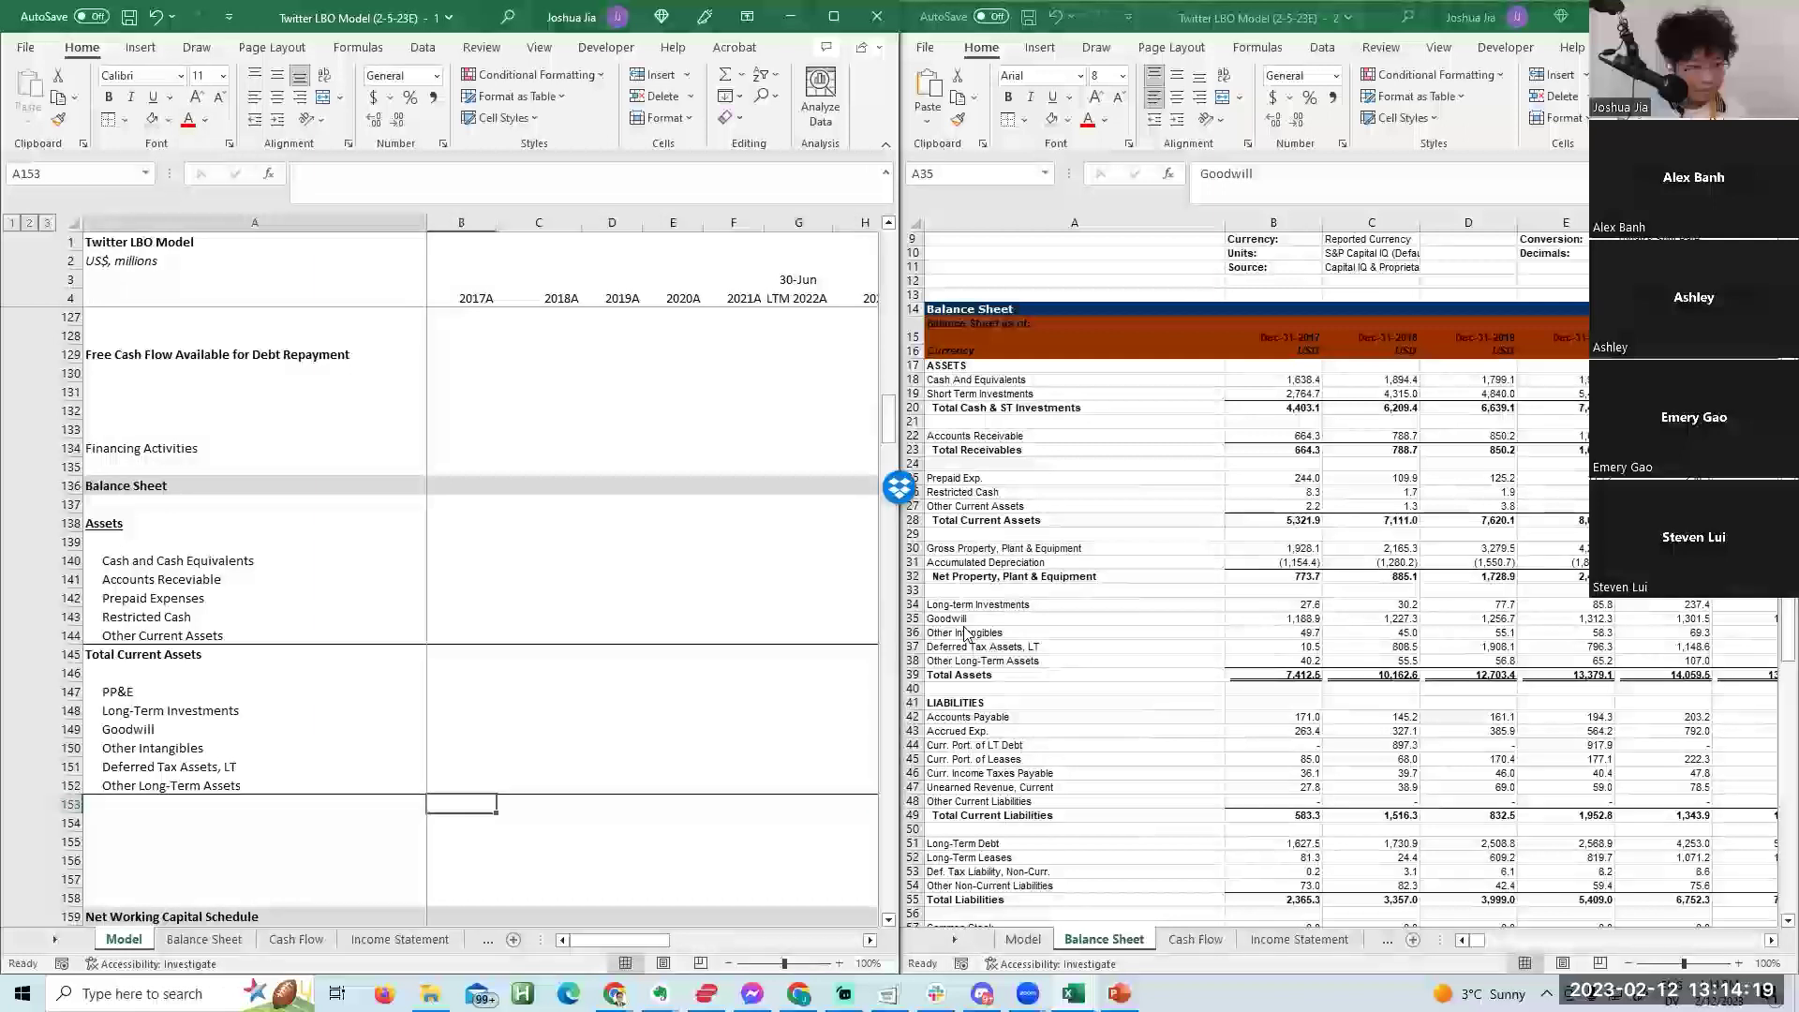
Copy the Total Current Assets label into A153 and change it to Total Non-Current Assets.
{"action": "key", "text": "ctrl+c"}
{"action": "key", "text": "Down"}
{"action": "key", "text": "Down"}
{"action": "key", "text": "Down"}
{"action": "key", "text": "Down"}
{"action": "key", "text": "Down"}
{"action": "key", "text": "Down"}
{"action": "key", "text": "Down"}
{"action": "key", "text": "Down"}
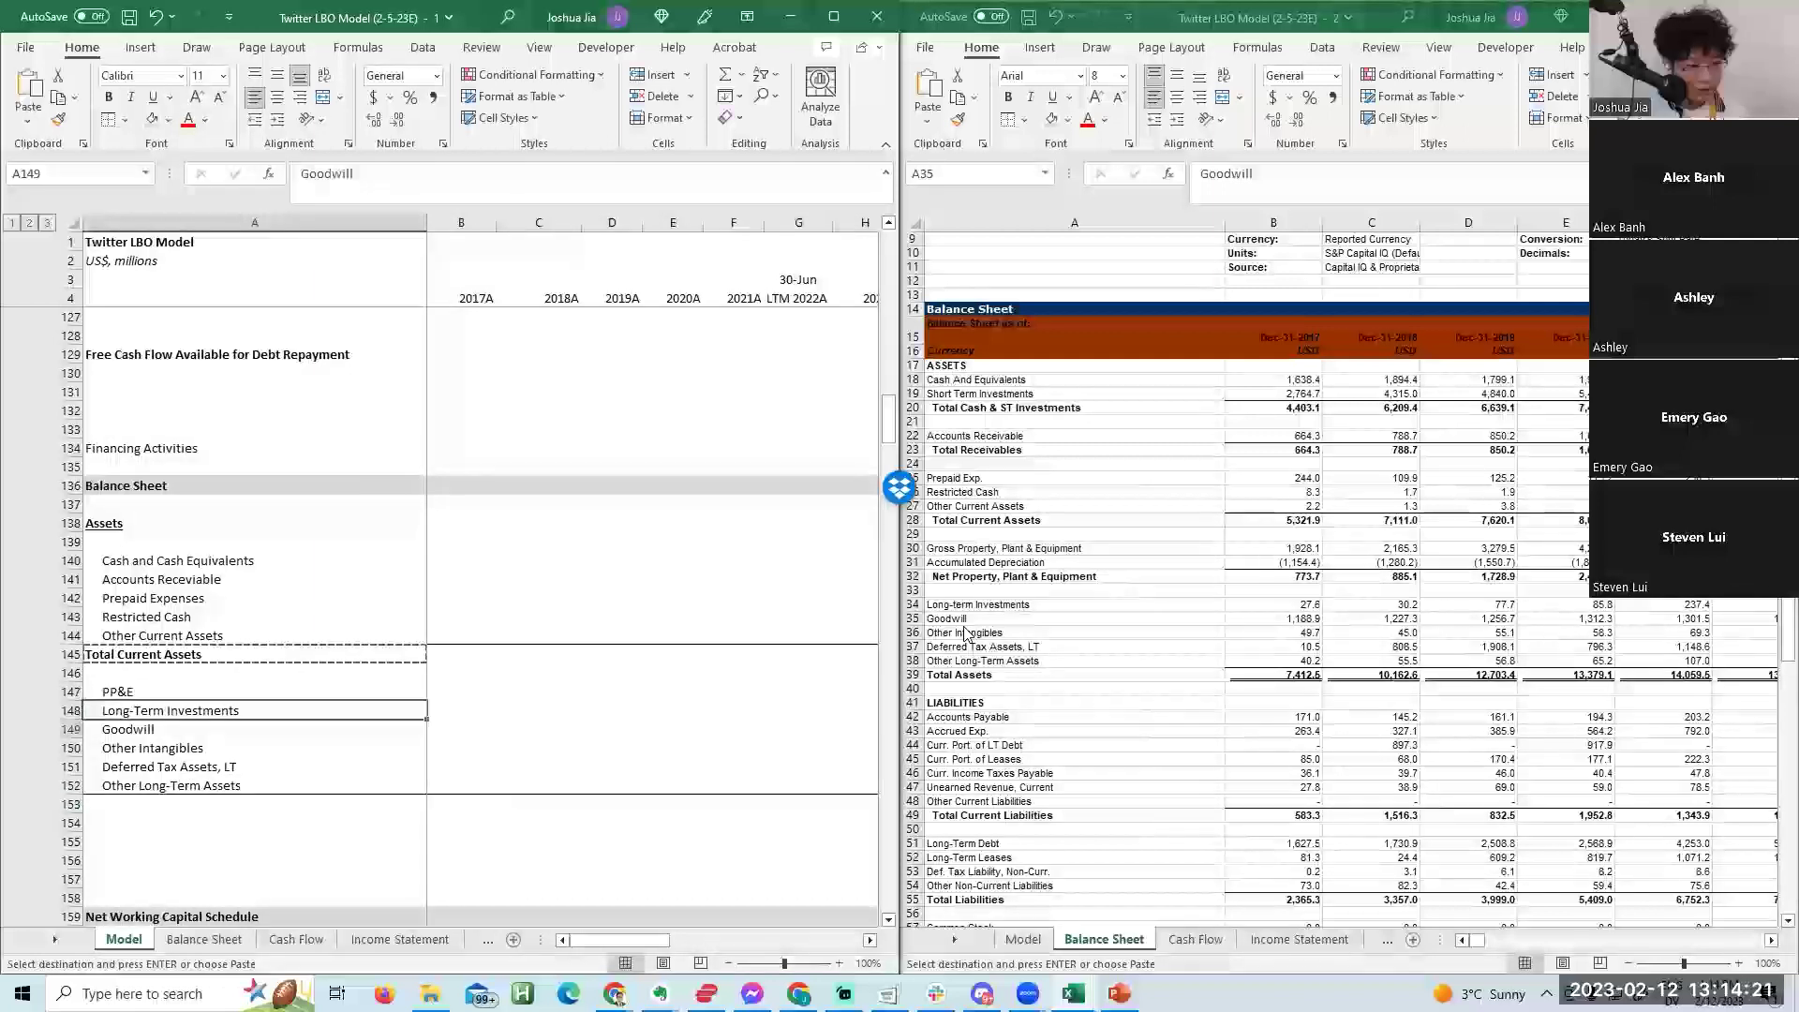
{"action": "key", "text": "ctrl+v"}
{"action": "key", "text": "F2"}
{"action": "key", "text": "ctrl+Left"}
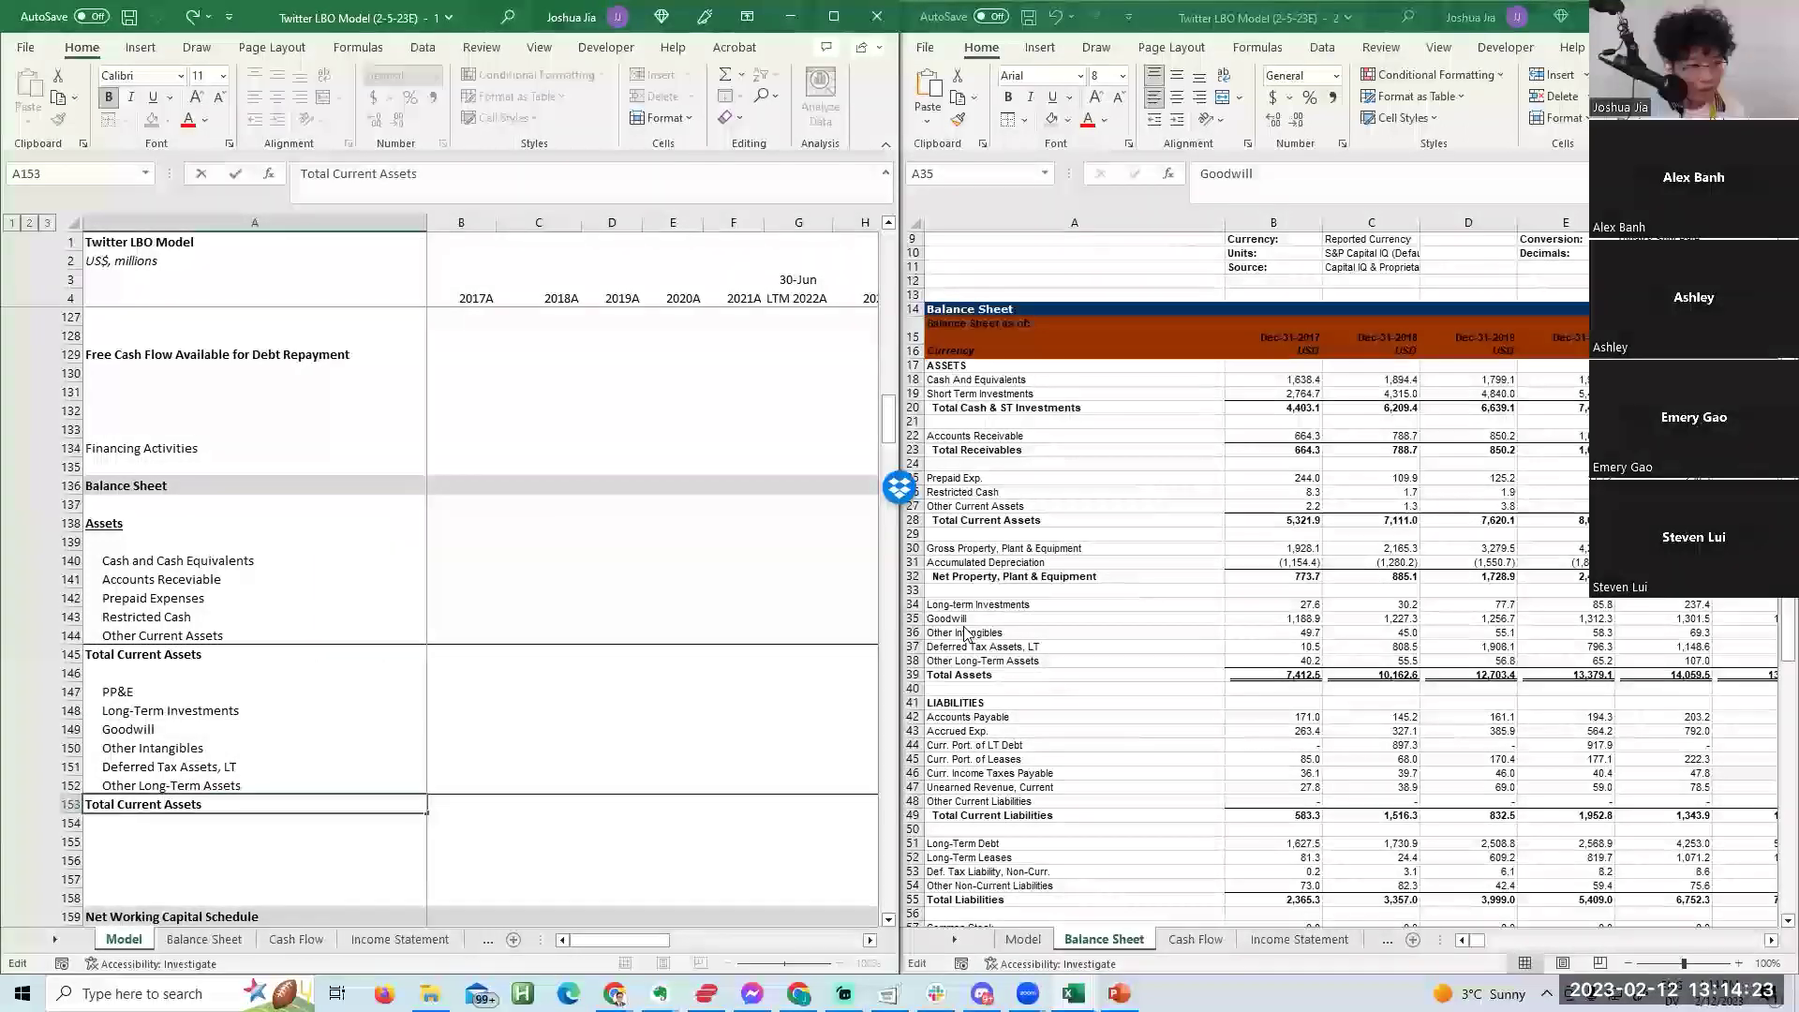
{"action": "type", "text": "Non-"}
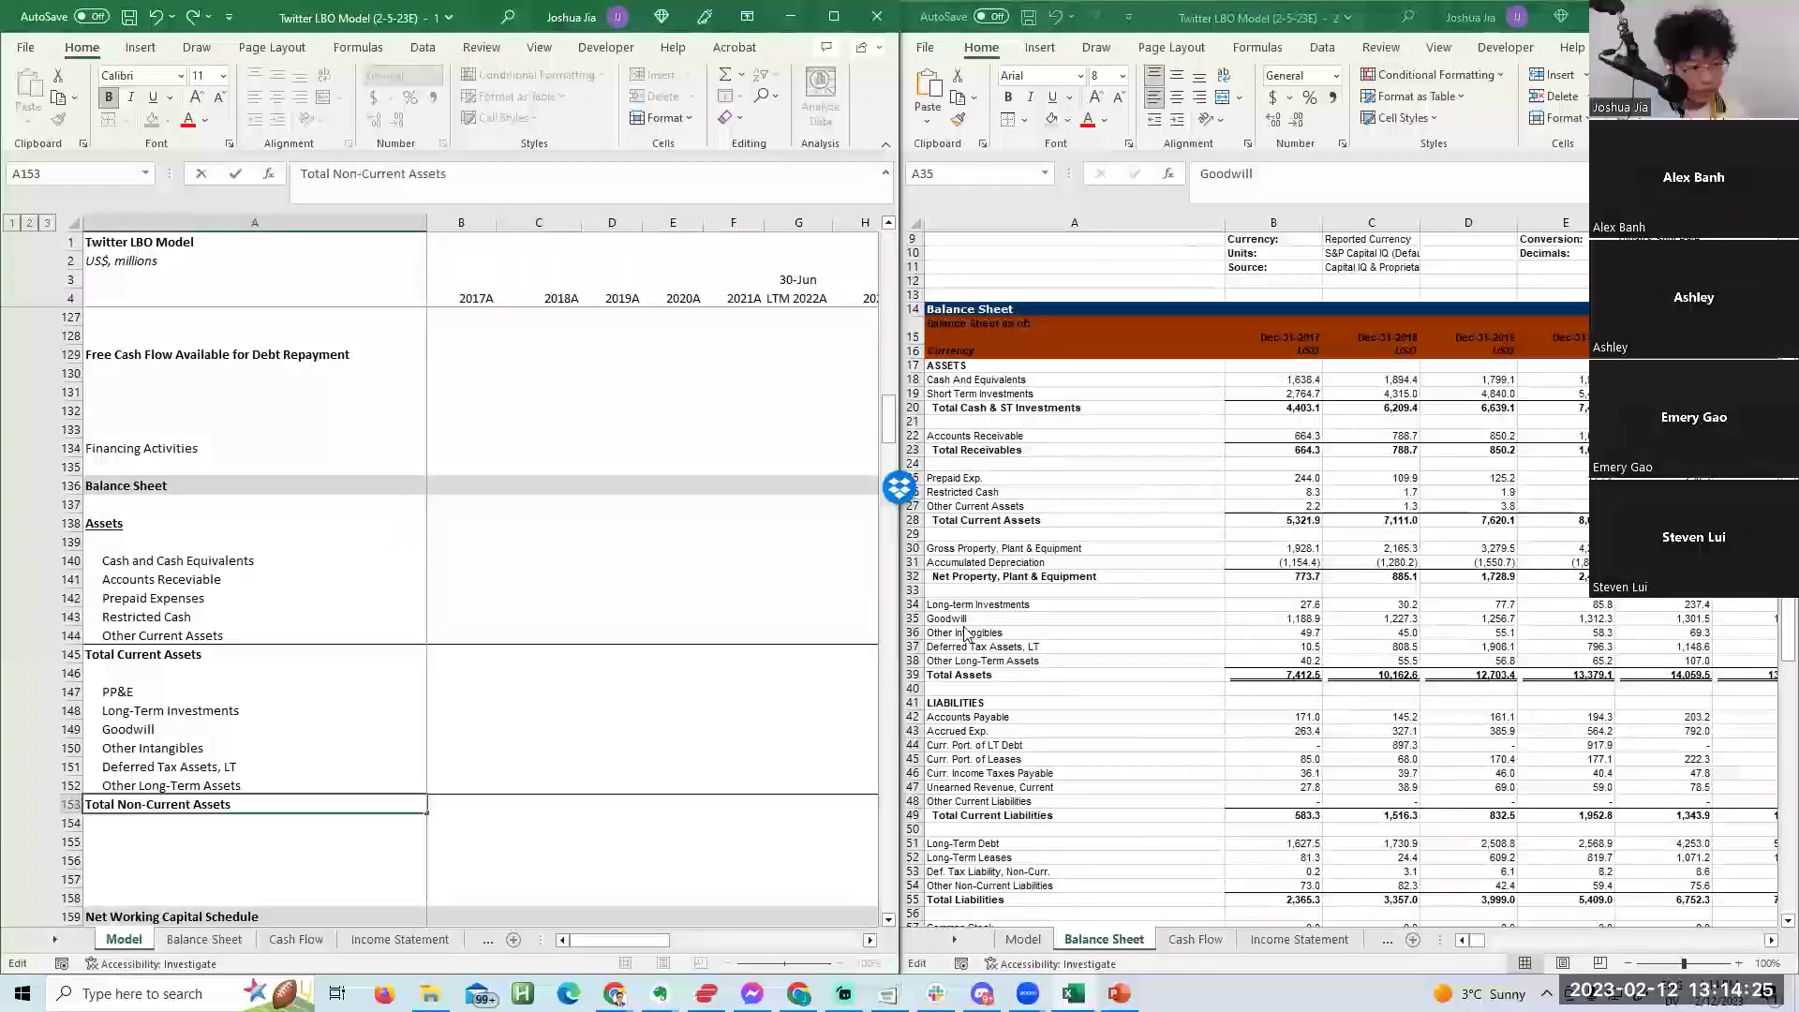
{"action": "key", "text": "Return"}
Label A155 as Total Assets in bold.
{"action": "key", "text": "Return"}
{"action": "type", "text": "Ttoal"}
{"action": "key", "text": "BackSpace"}
{"action": "key", "text": "BackSpace"}
{"action": "key", "text": "BackSpace"}
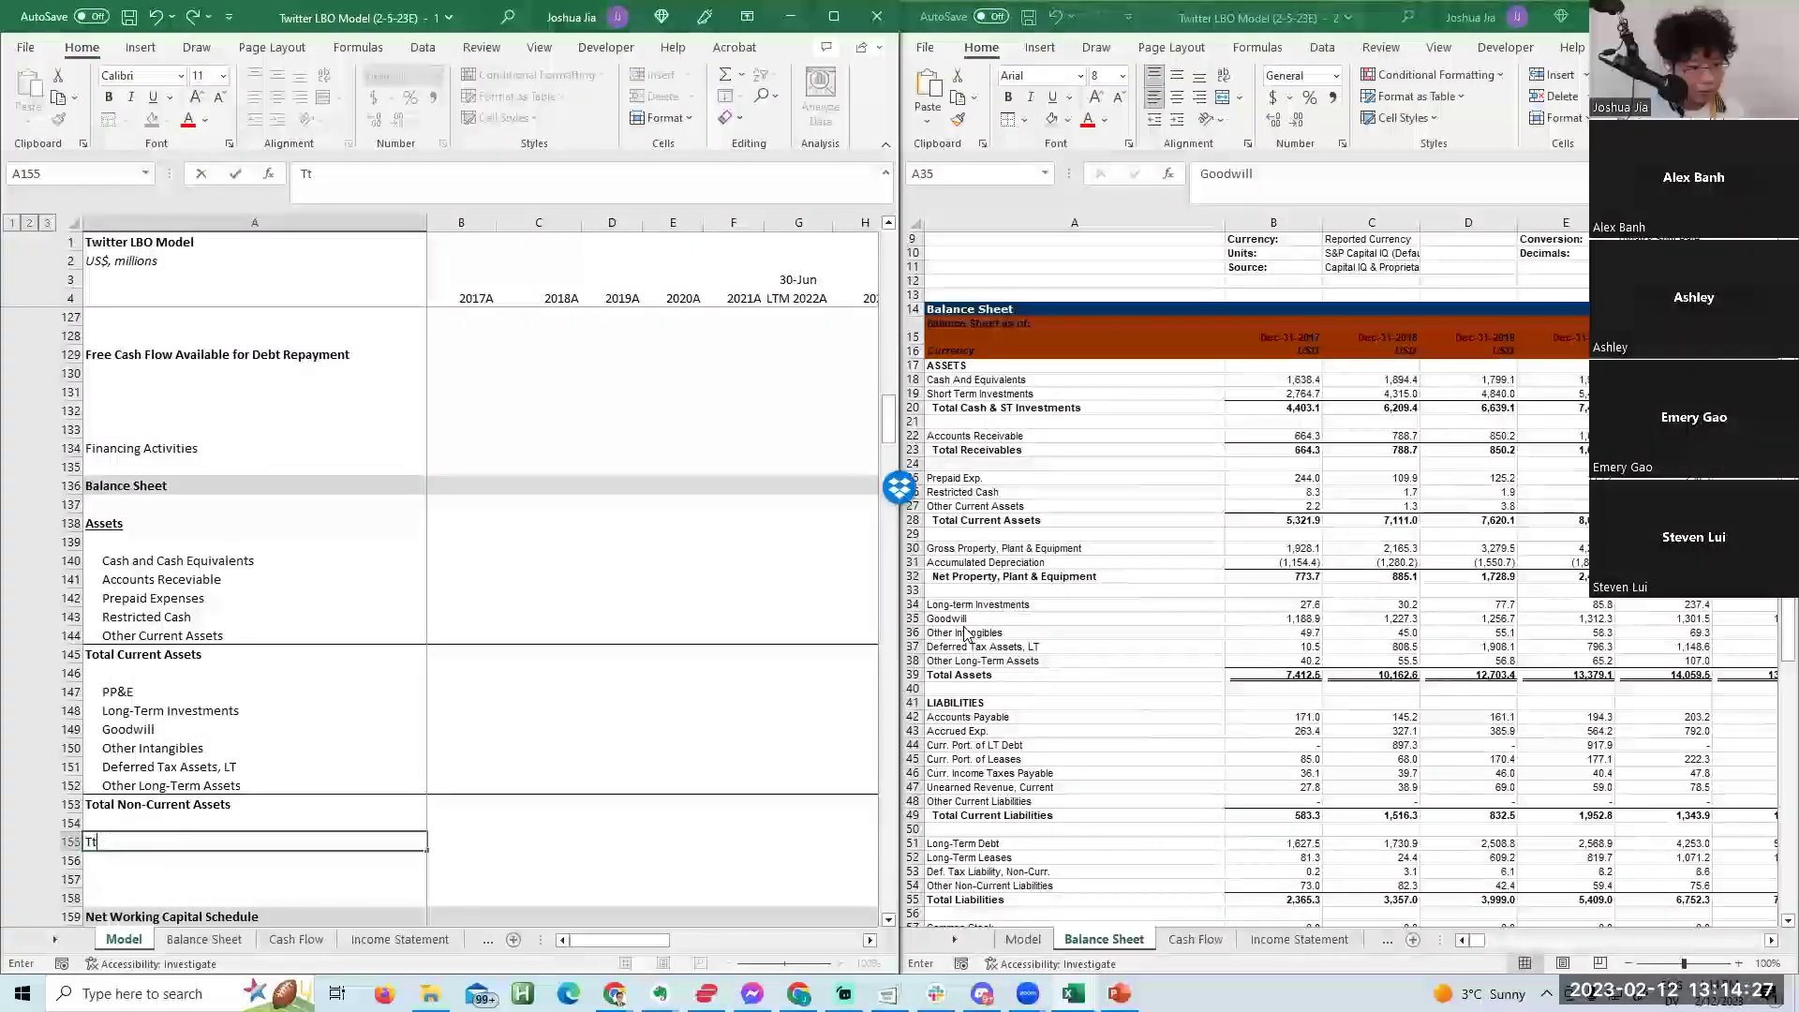
{"action": "type", "text": "otal Assets"}
{"action": "key", "text": "ctrl+Return"}
{"action": "key", "text": "ctrl+b"}
{"action": "key", "text": "alt+h"}
{"action": "key", "text": "6"}
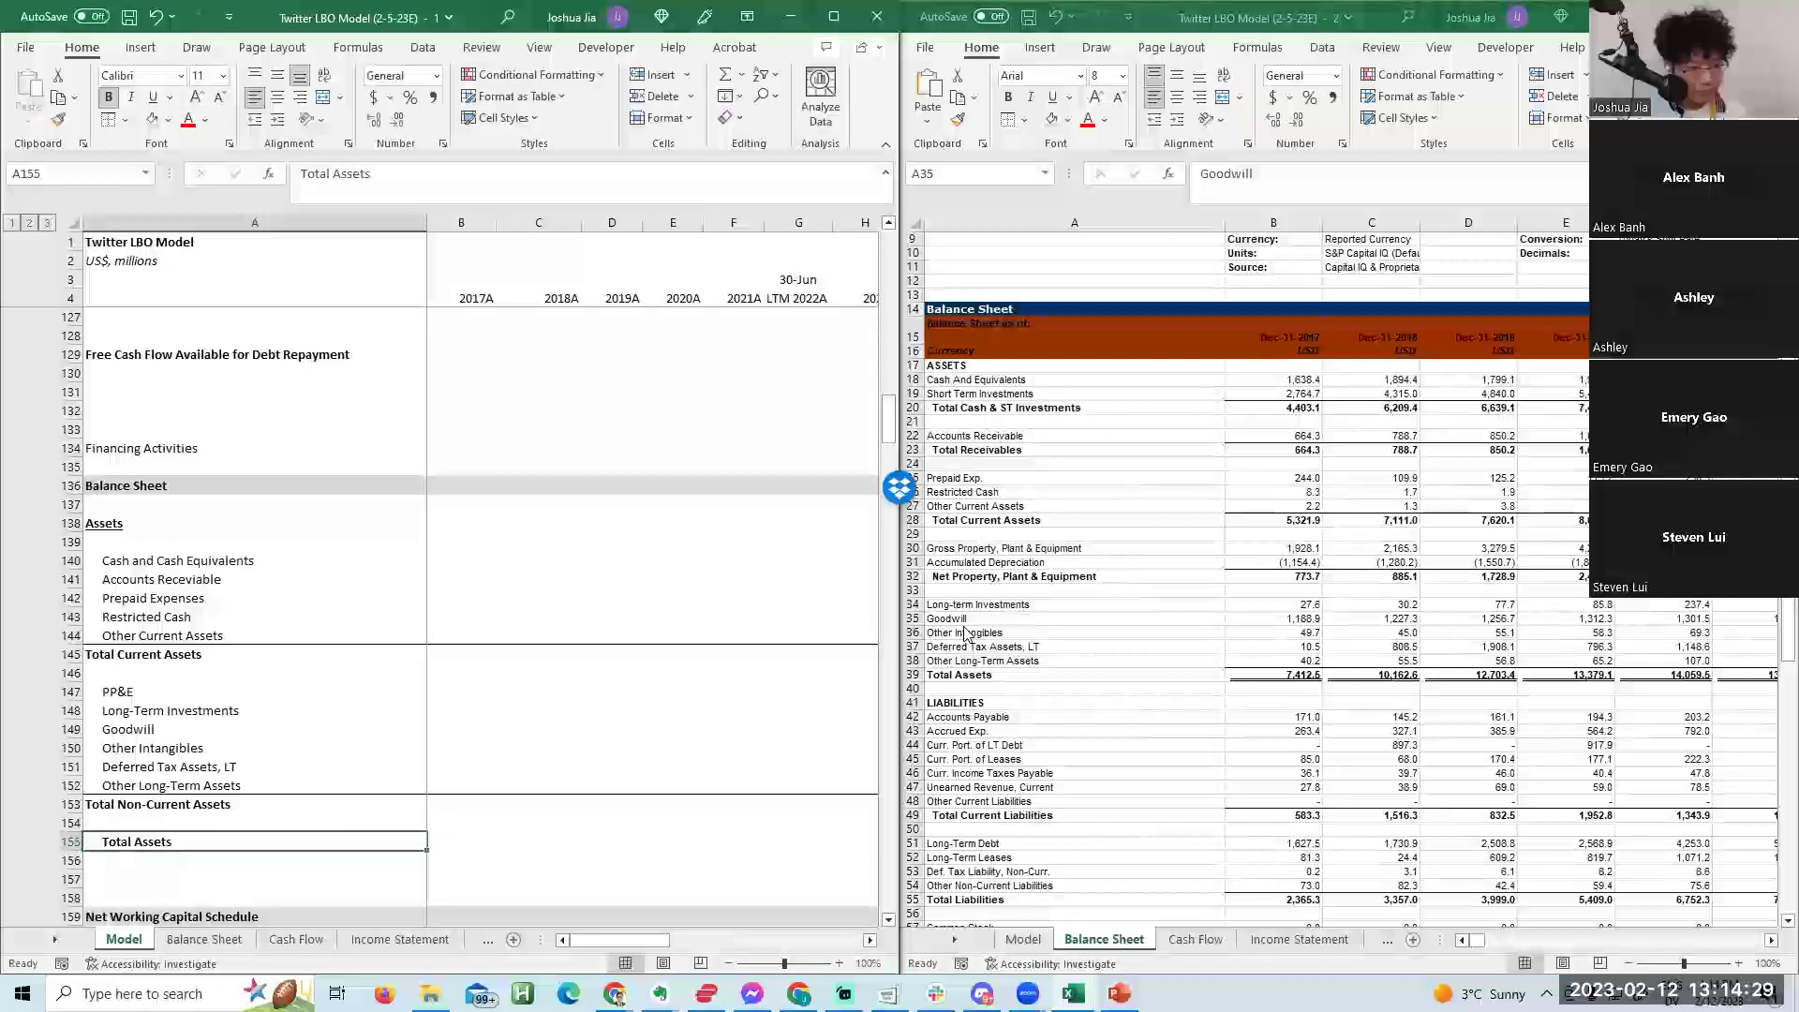
{"action": "key", "text": "ctrl+z"}
Save the workbook as a new version named Twitter LBO Model (2-12-23A).
{"action": "key", "text": "Right"}
{"action": "key", "text": "Up"}
{"action": "key", "text": "Up"}
{"action": "key", "text": "Up"}
{"action": "key", "text": "Up"}
{"action": "key", "text": "Up"}
{"action": "key", "text": "Up"}
{"action": "key", "text": "Up"}
{"action": "key", "text": "Up"}
{"action": "key", "text": "Up"}
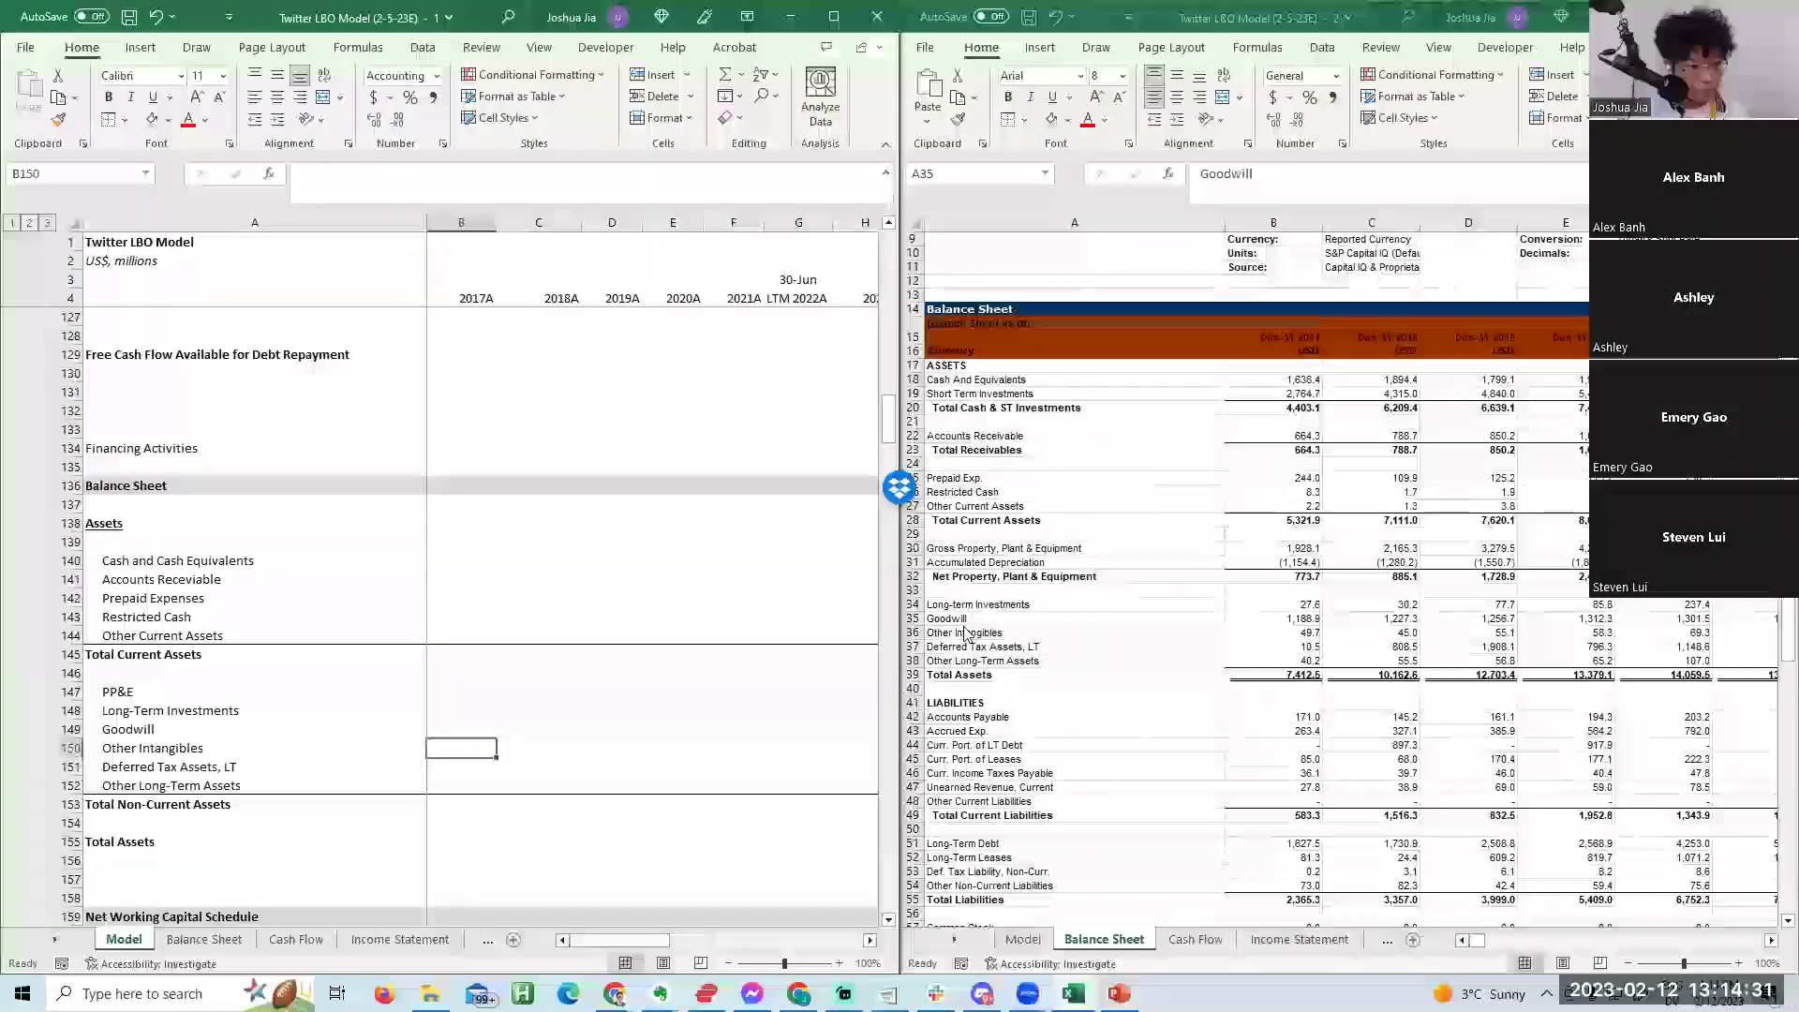
{"action": "key", "text": "Up"}
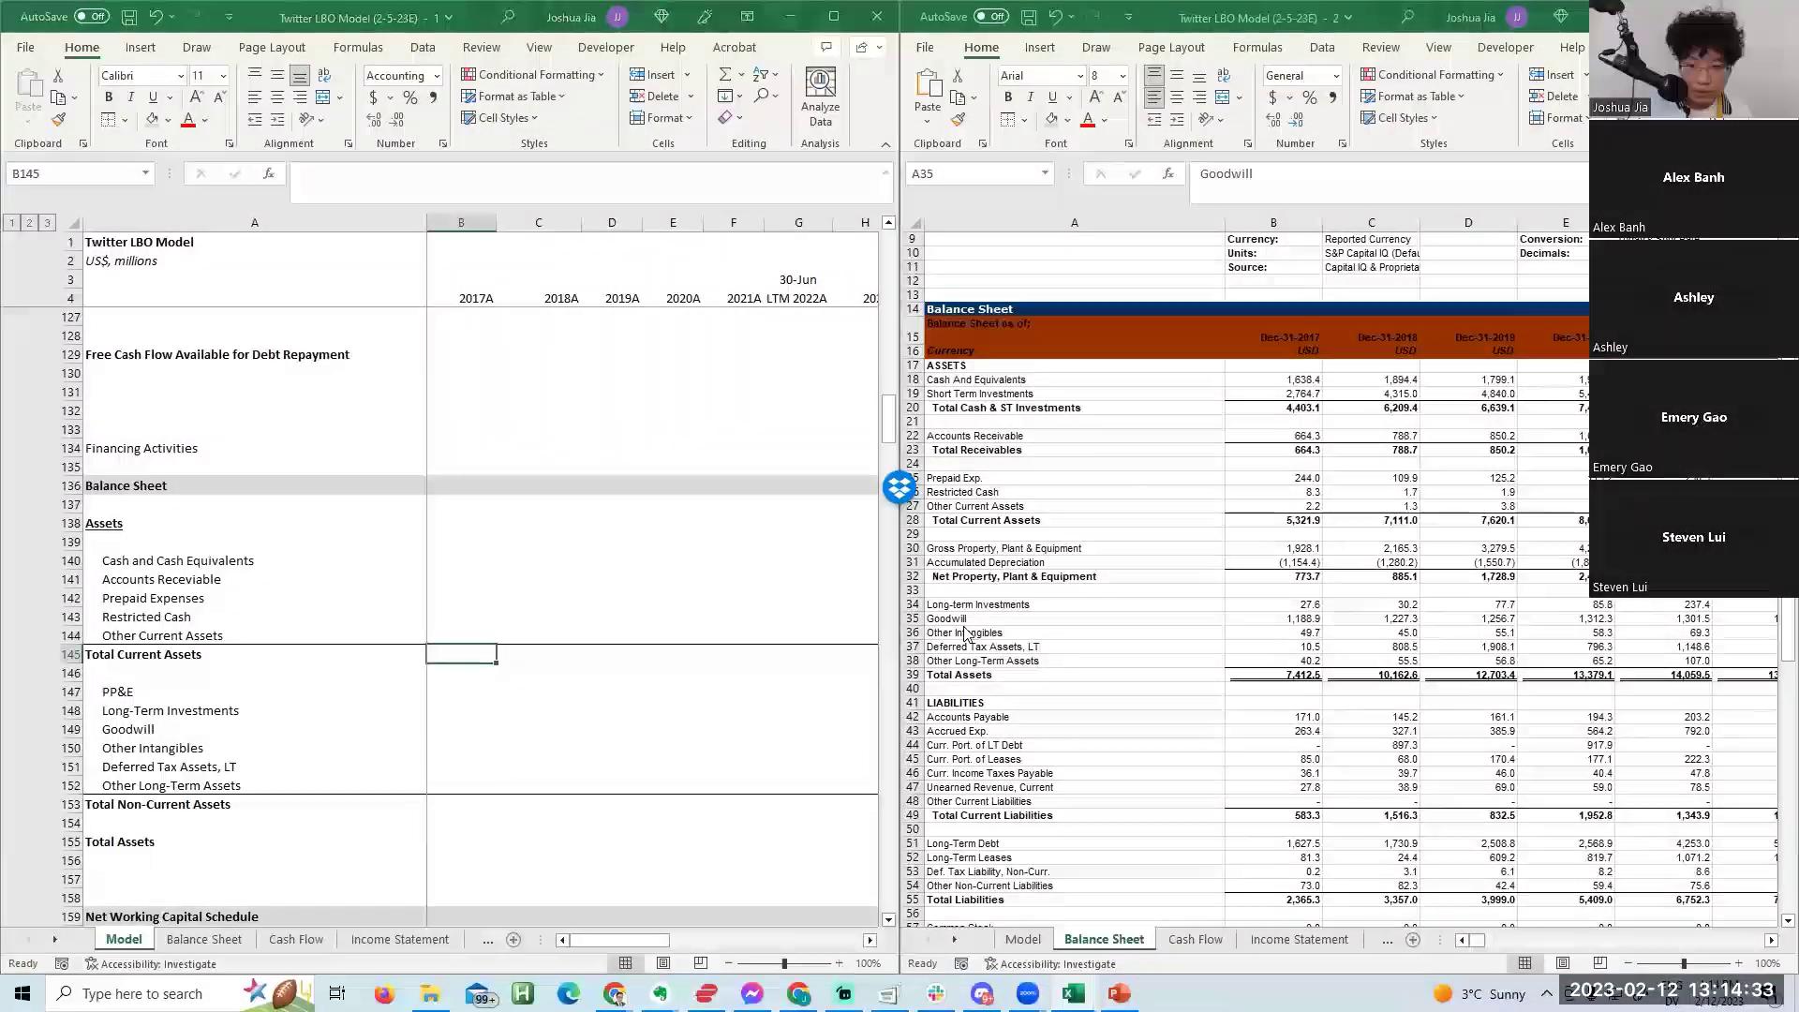
{"action": "key", "text": "F12"}
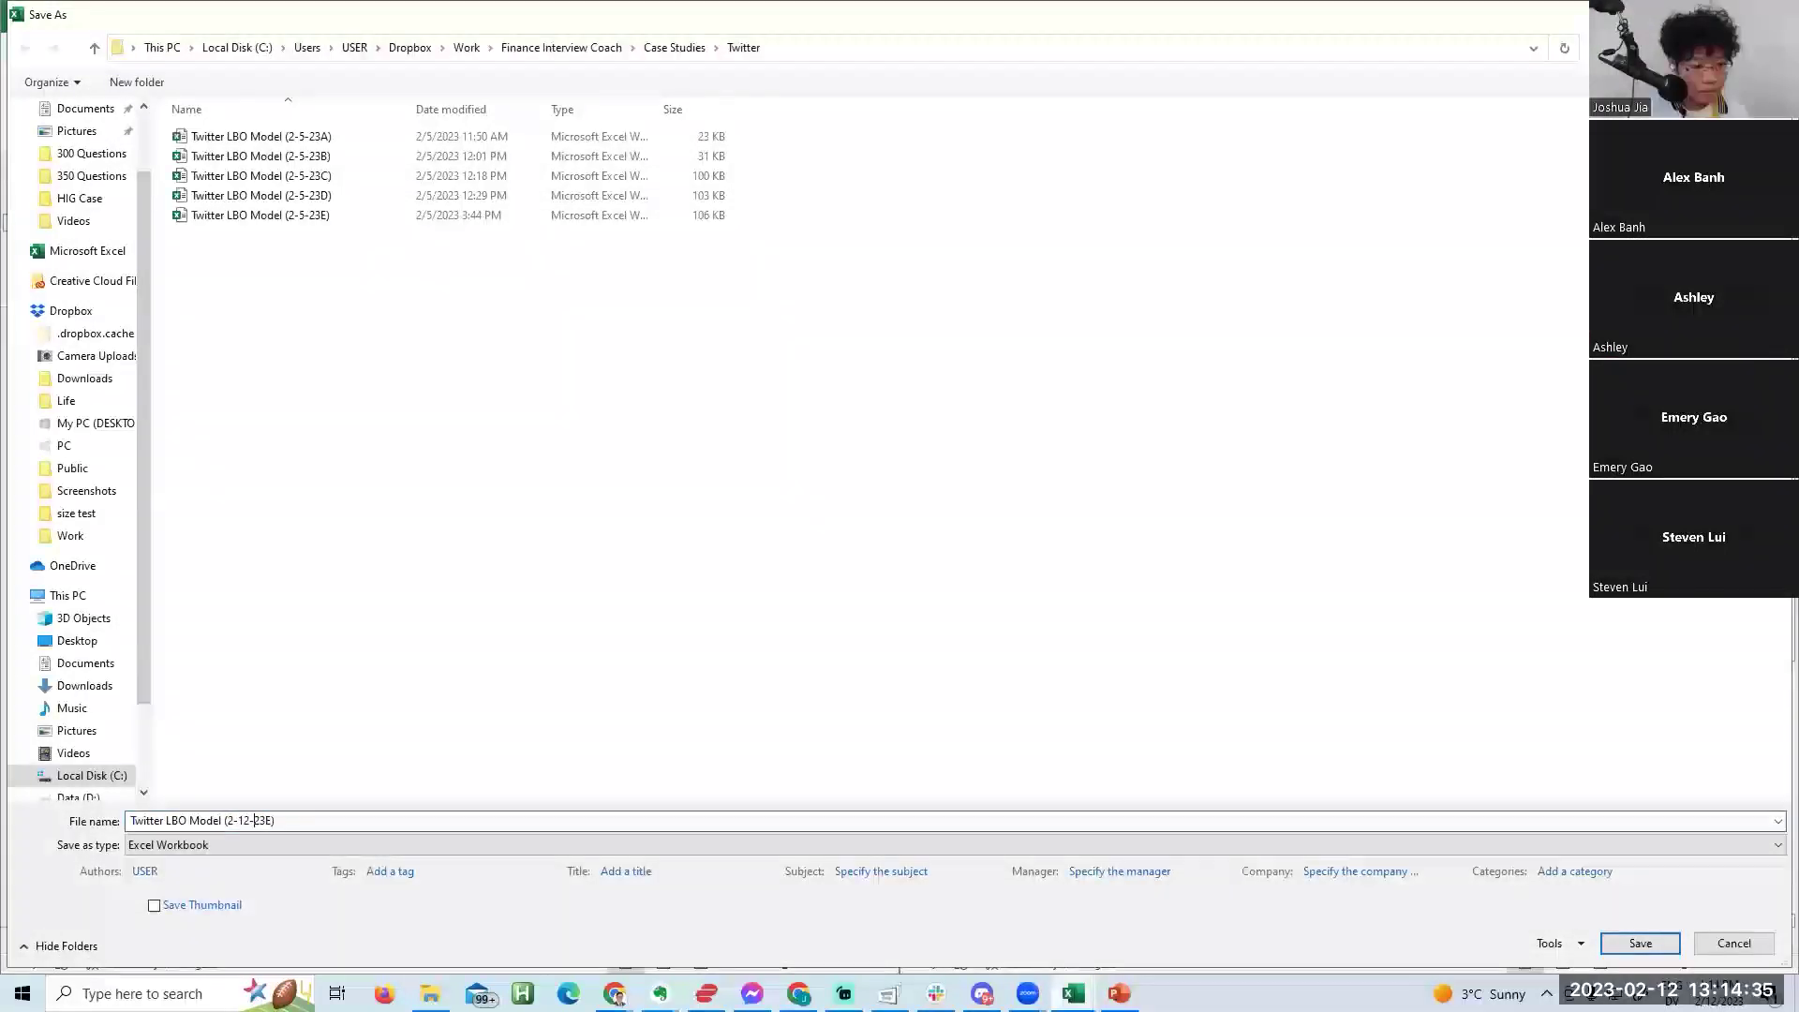
{"action": "key", "text": "Return"}
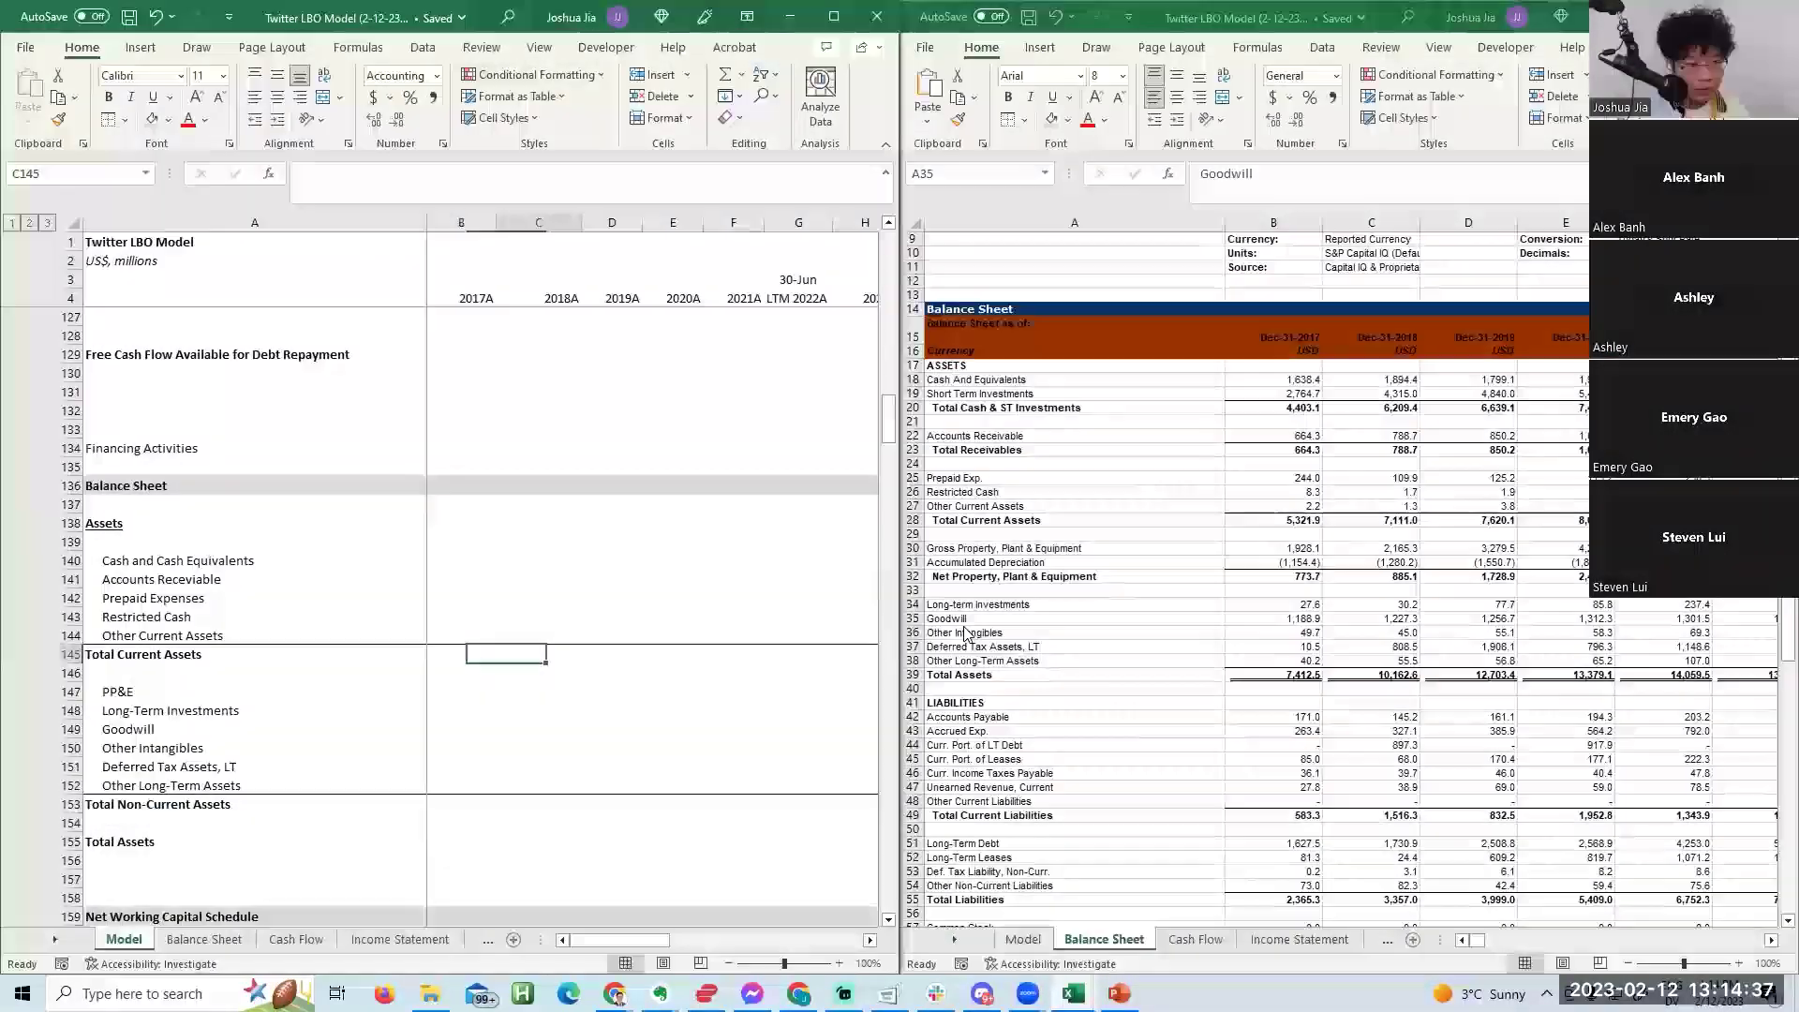
Link the Total Cash & ST Investments figures in B20:G20 of the Balance Sheet sheet into the model's Cash and Cash Equivalents row, B140:G140.
{"action": "key", "text": "Up"}
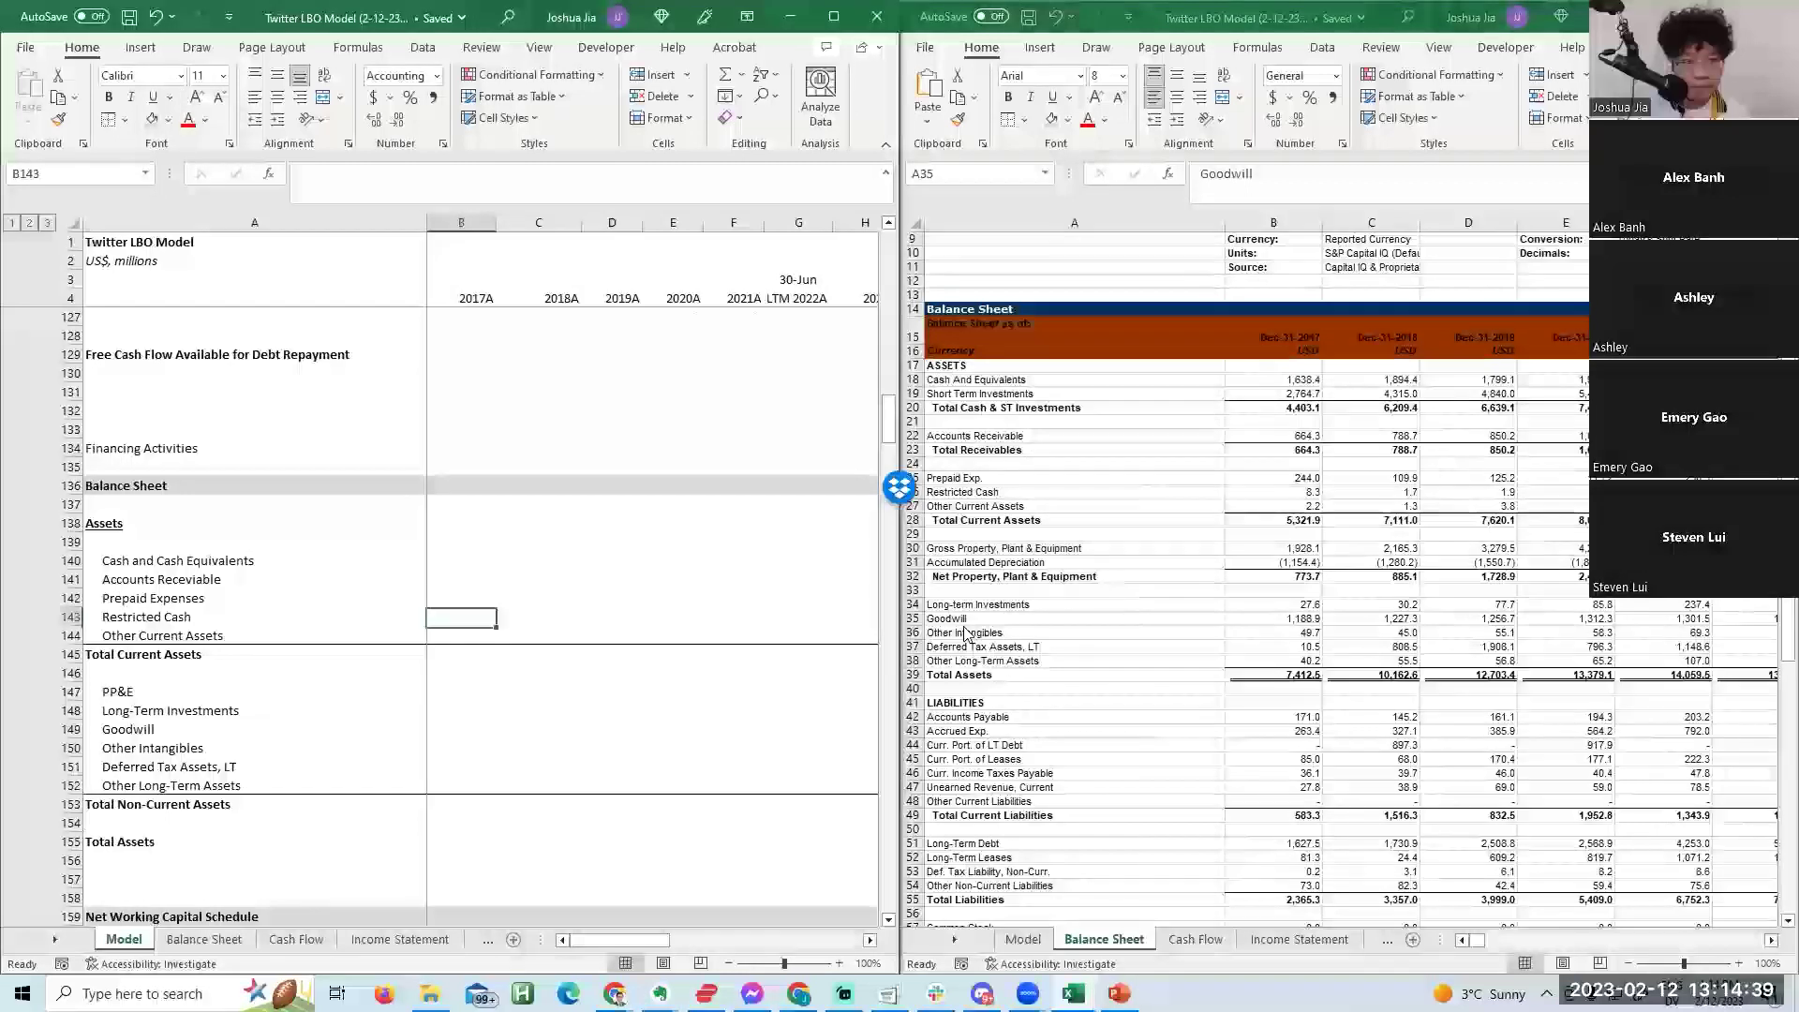
{"action": "left_click", "coordinate": [1372, 408]}
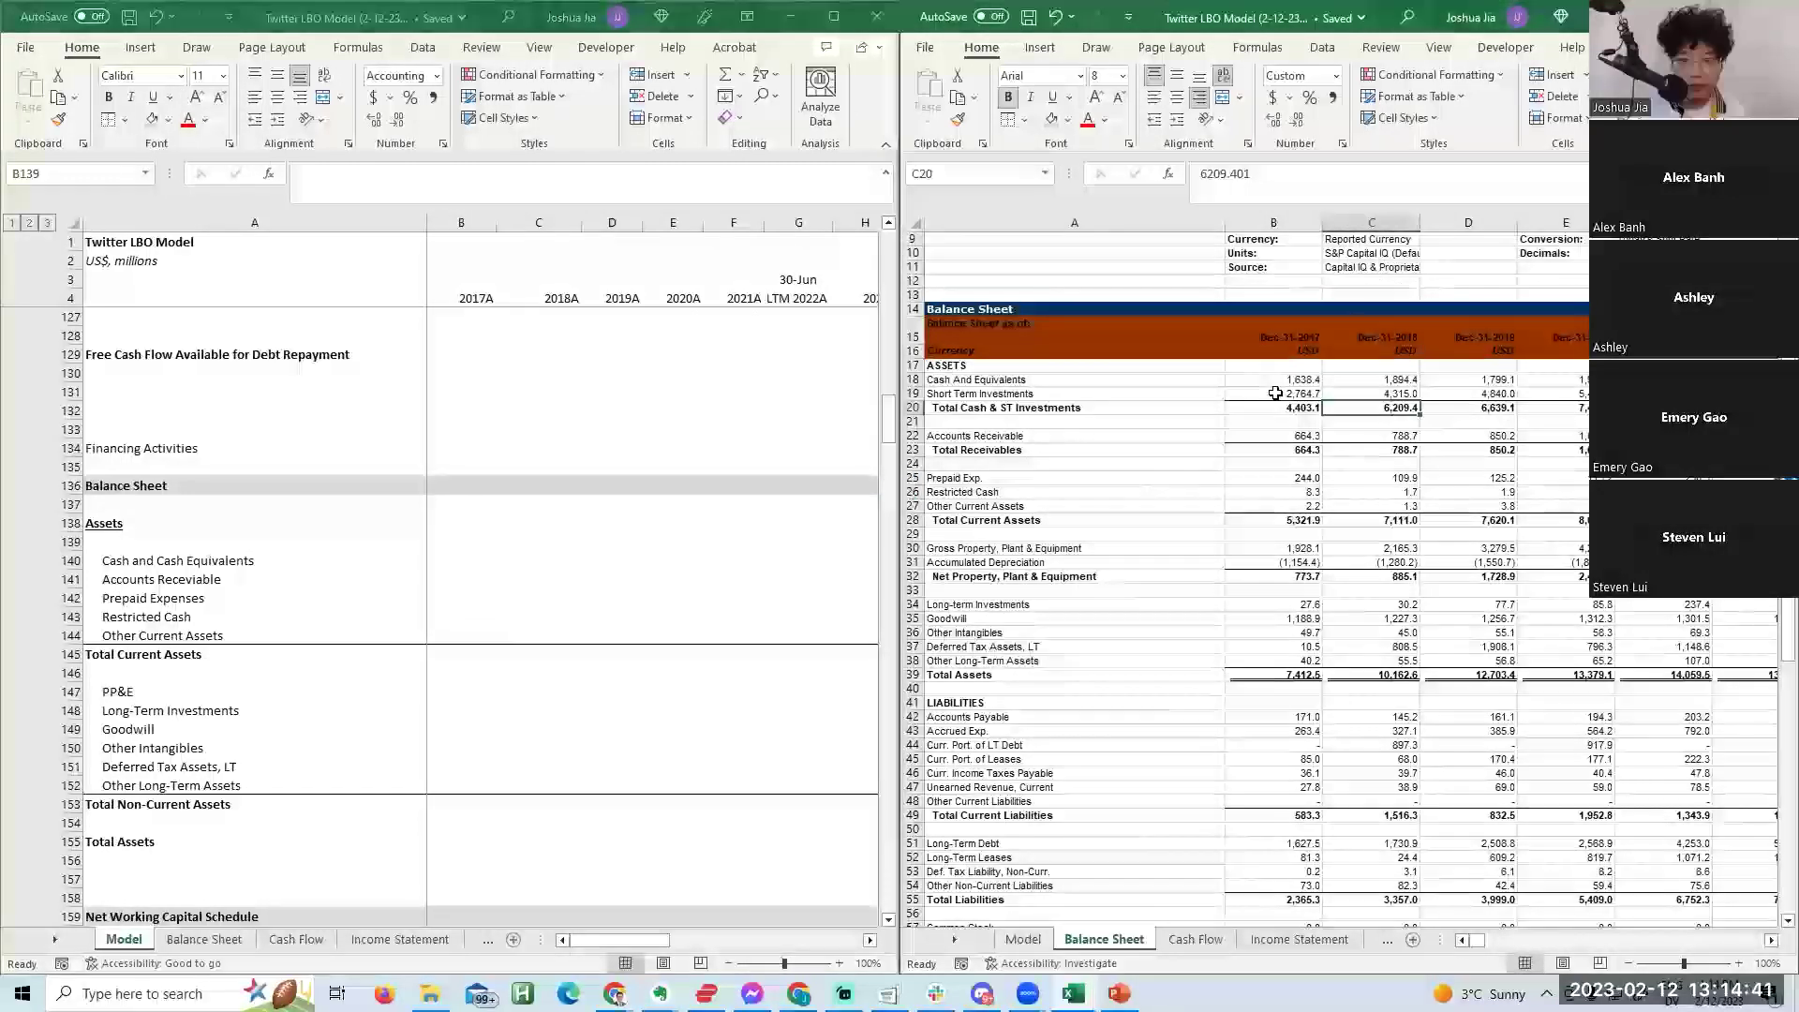
{"action": "key", "text": "shift+Right"}
{"action": "key", "text": "shift+Right"}
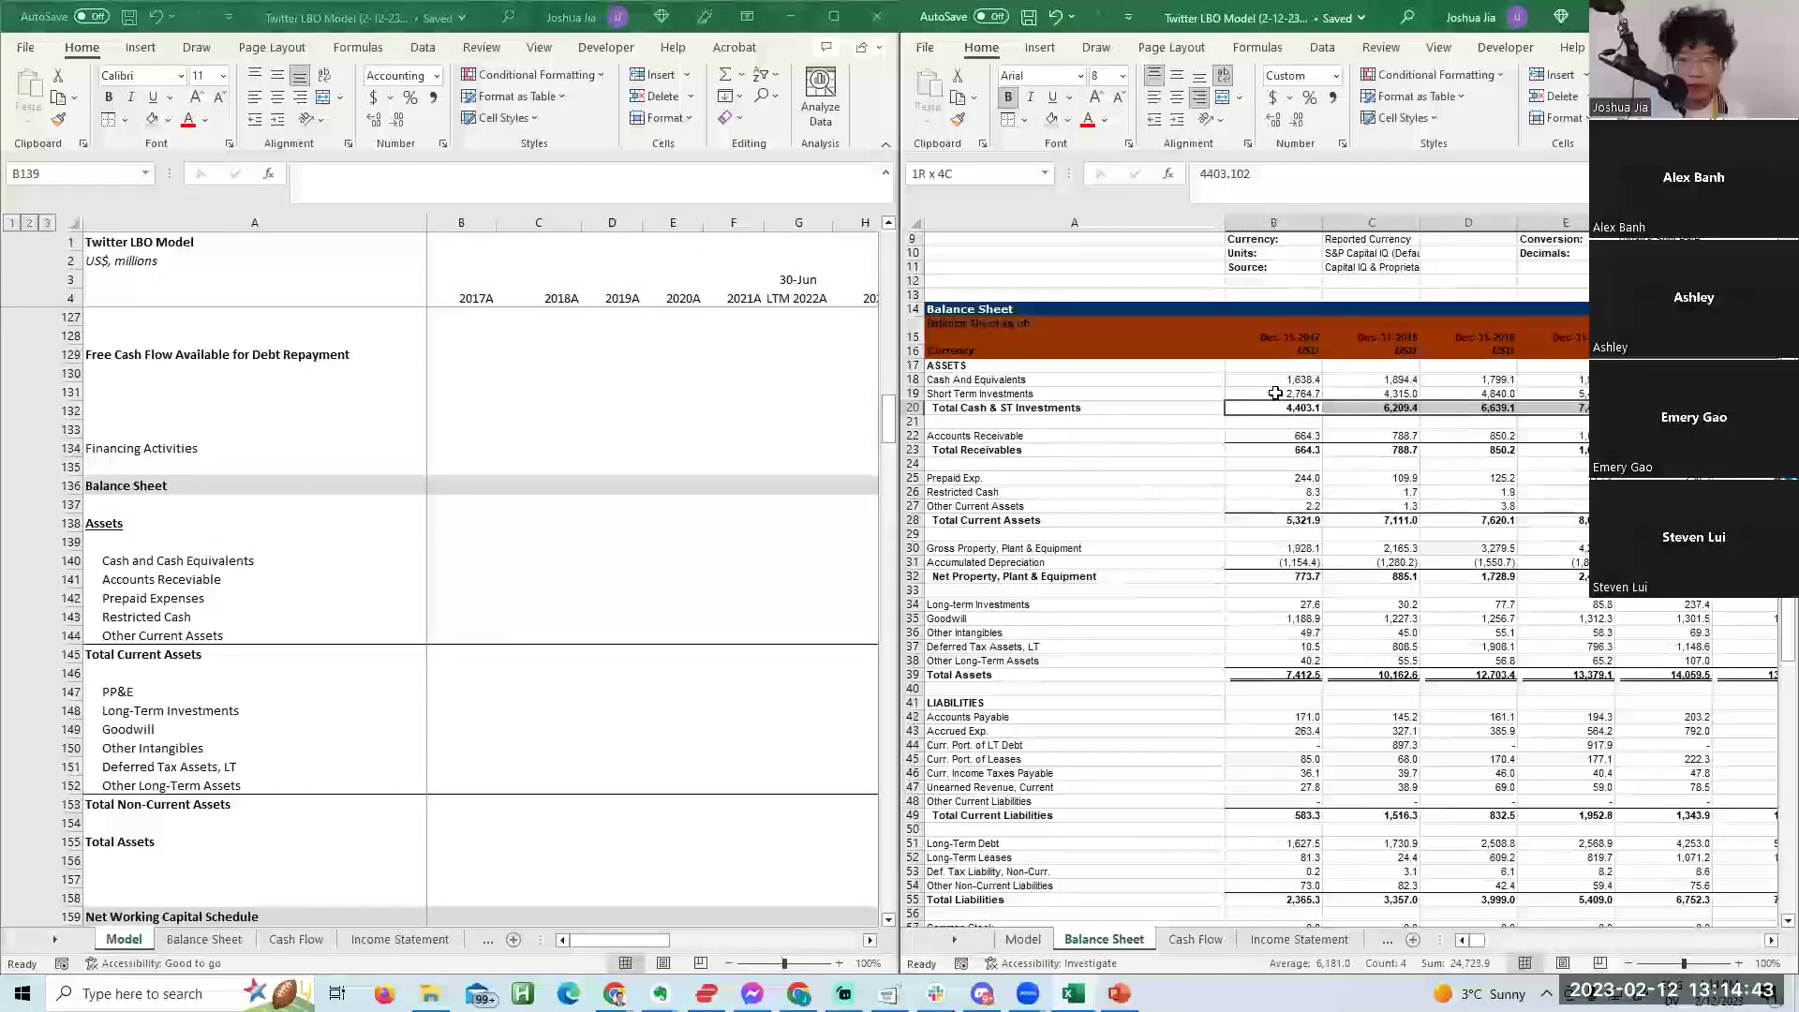
{"action": "scroll", "coordinate": [1276, 394], "scroll_direction": "right", "scroll_amount": 1}
{"action": "key", "text": "ctrl+c"}
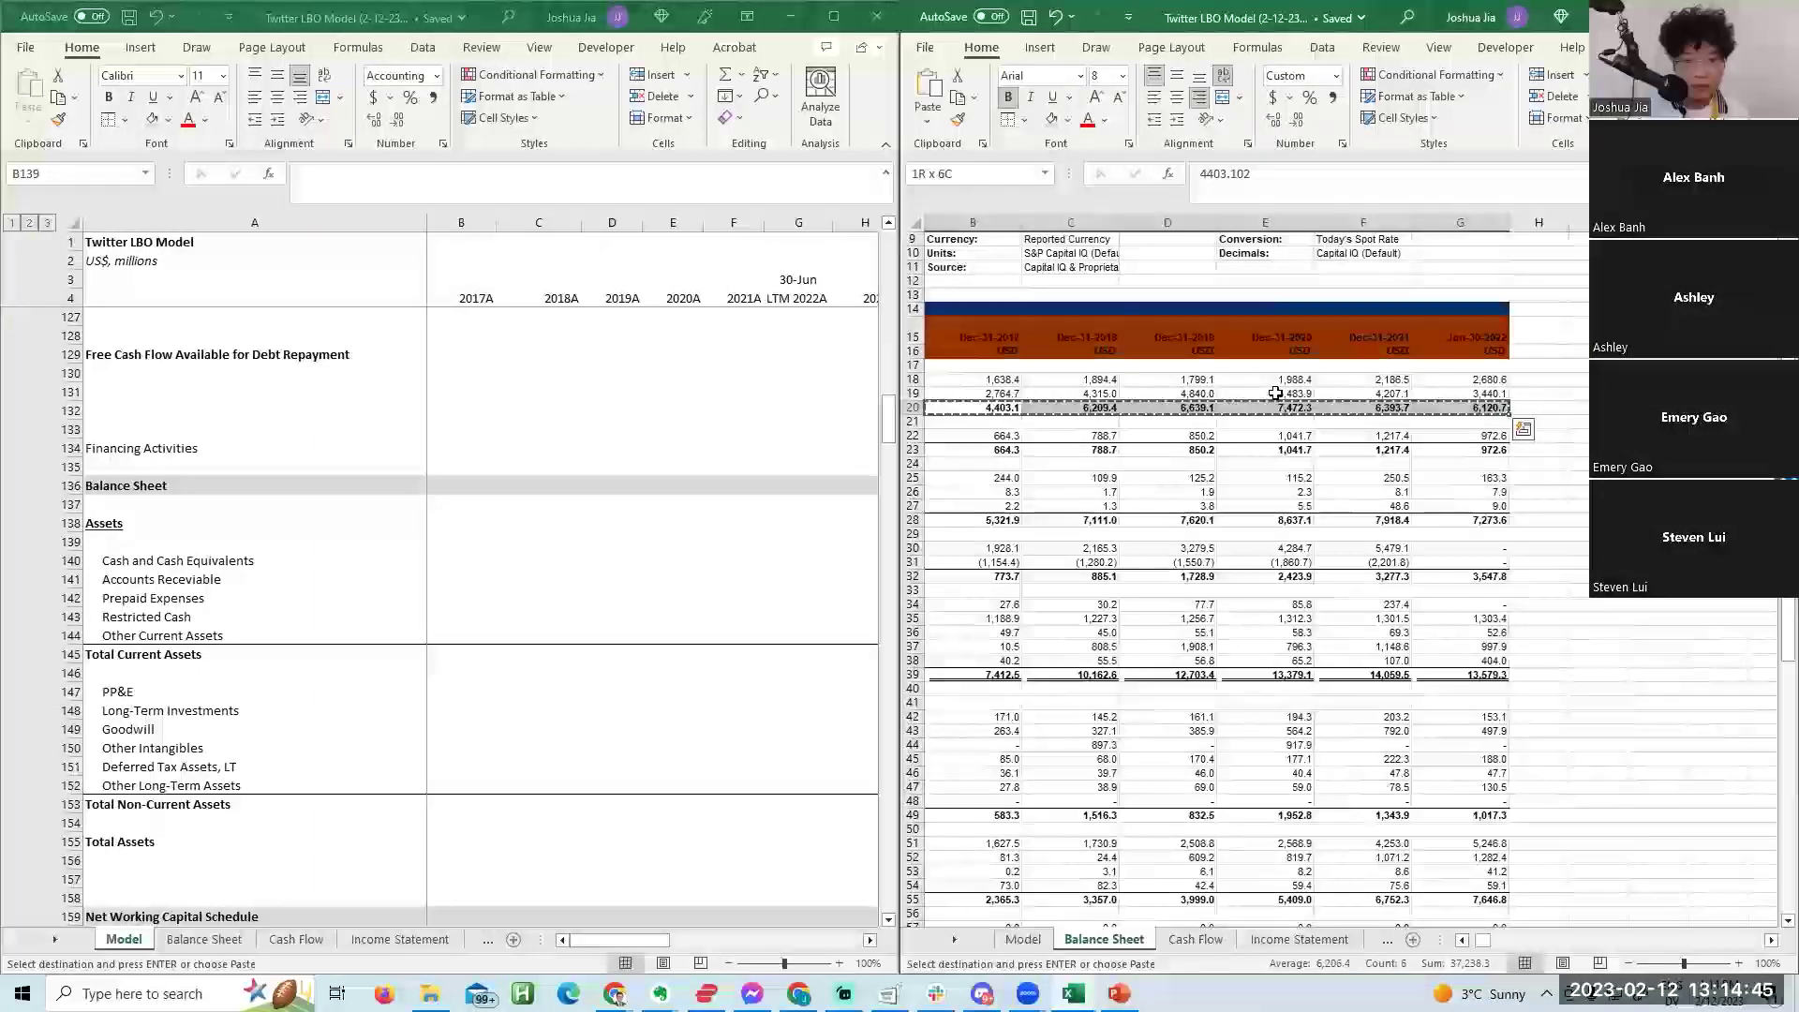
{"action": "key", "text": "alt+Tab"}
{"action": "key", "text": "Down"}
{"action": "key", "text": "ctrl+alt+v"}
{"action": "key", "text": "alt+l"}
{"action": "key", "text": "ctrl+Right"}
Link the Accounts Receivable figures in B22:G22 of the Balance Sheet sheet into B141:G141 of the Model sheet.
{"action": "key", "text": "alt+Tab"}
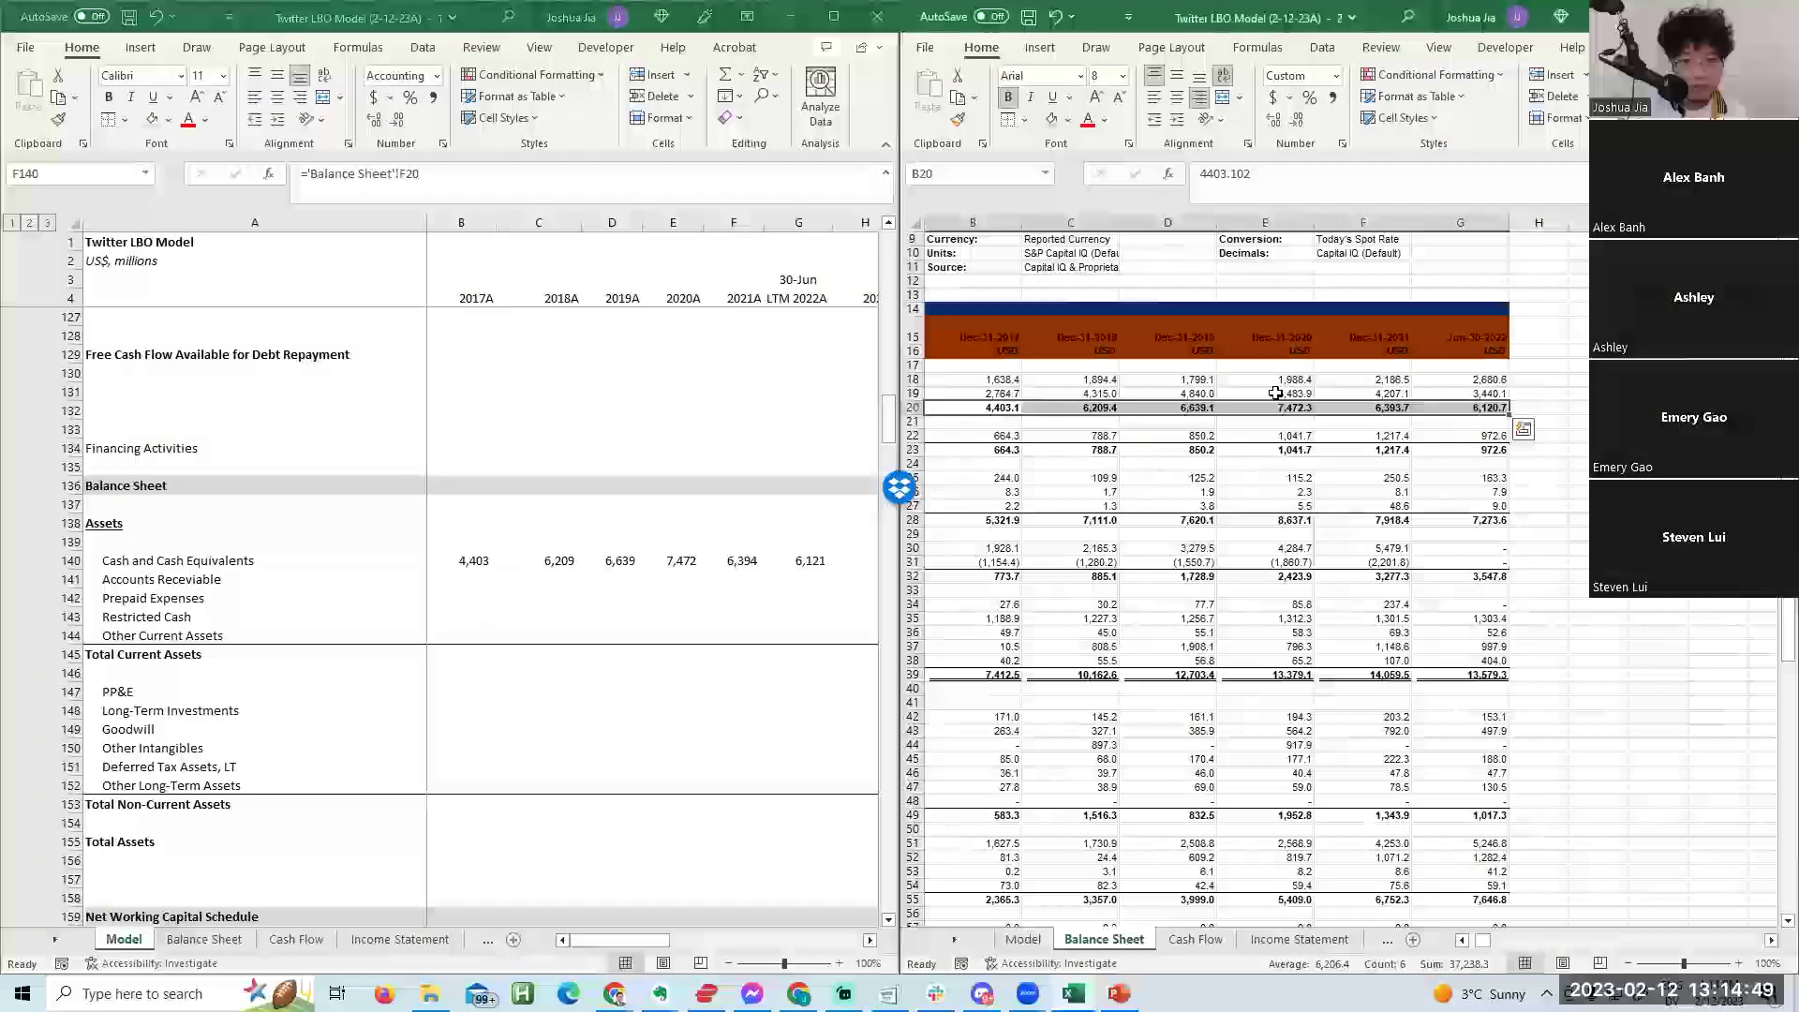
{"action": "key", "text": "Down"}
{"action": "key", "text": "Down"}
{"action": "key", "text": "ctrl+shift+Right"}
{"action": "key", "text": "ctrl+c"}
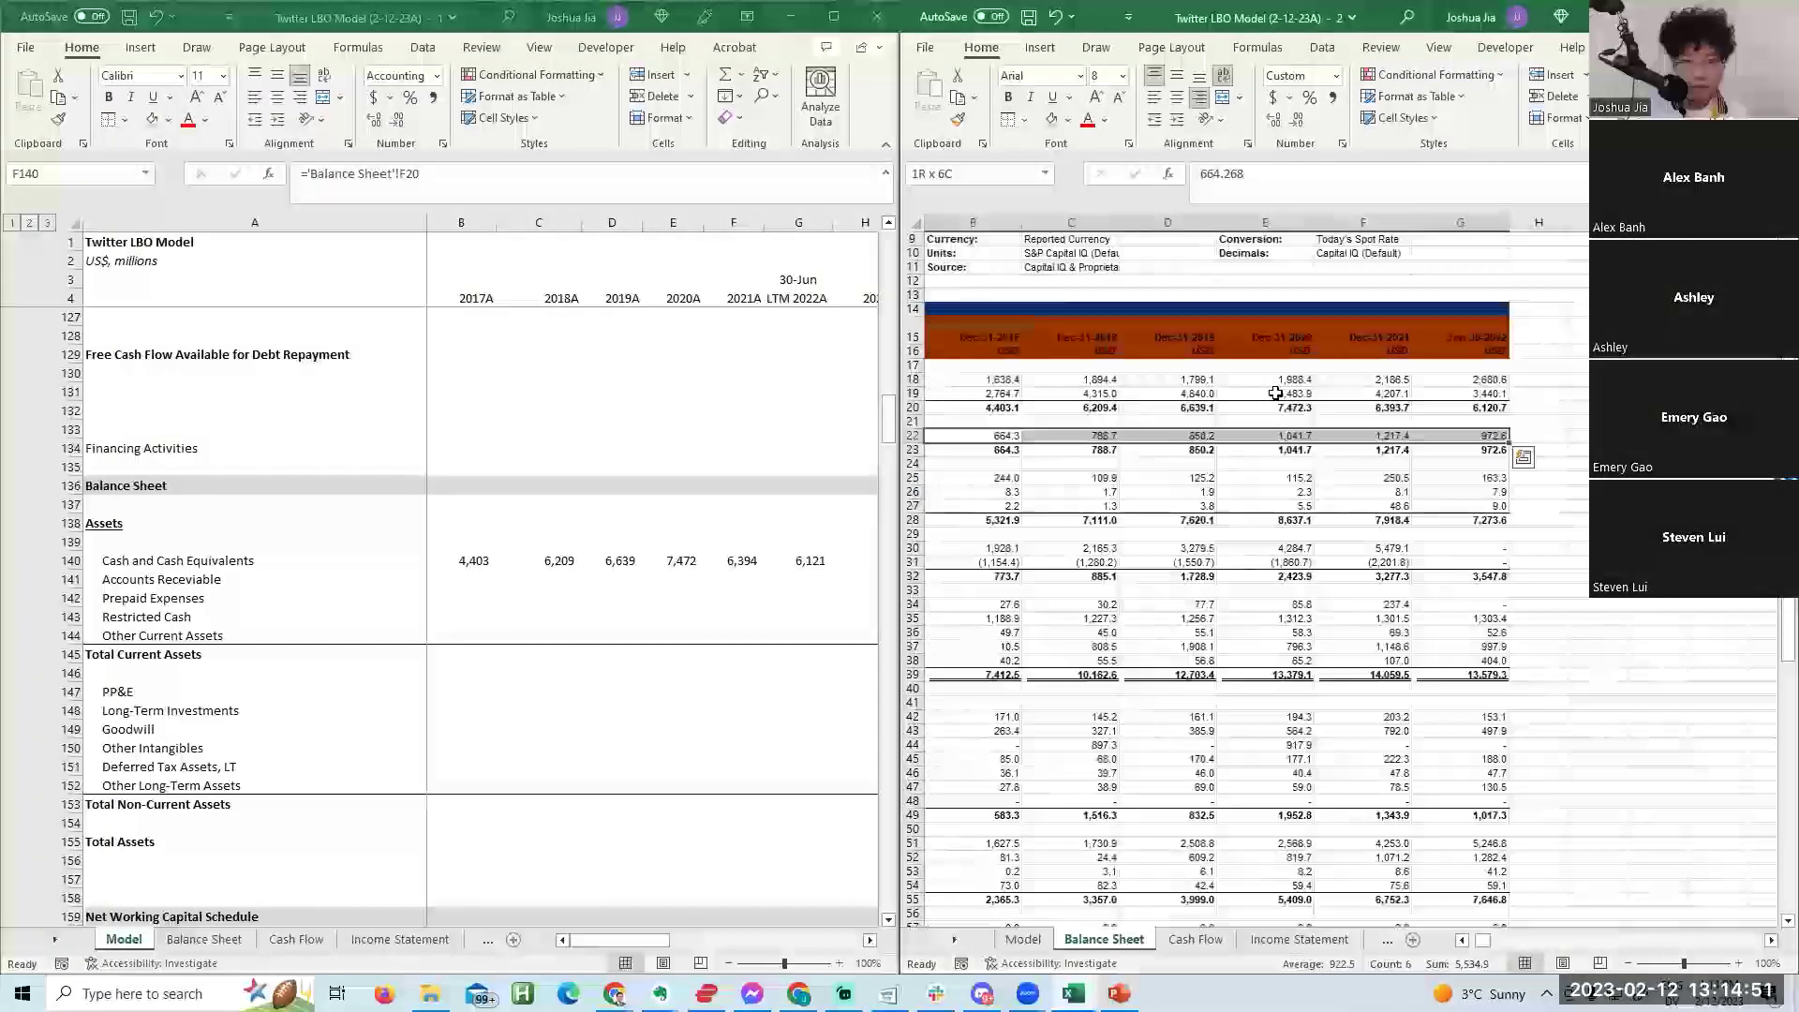
{"action": "key", "text": "alt+Tab"}
{"action": "key", "text": "Down"}
{"action": "key", "text": "Left"}
{"action": "key", "text": "Left"}
{"action": "key", "text": "Left"}
{"action": "key", "text": "Left"}
{"action": "key", "text": "Left"}
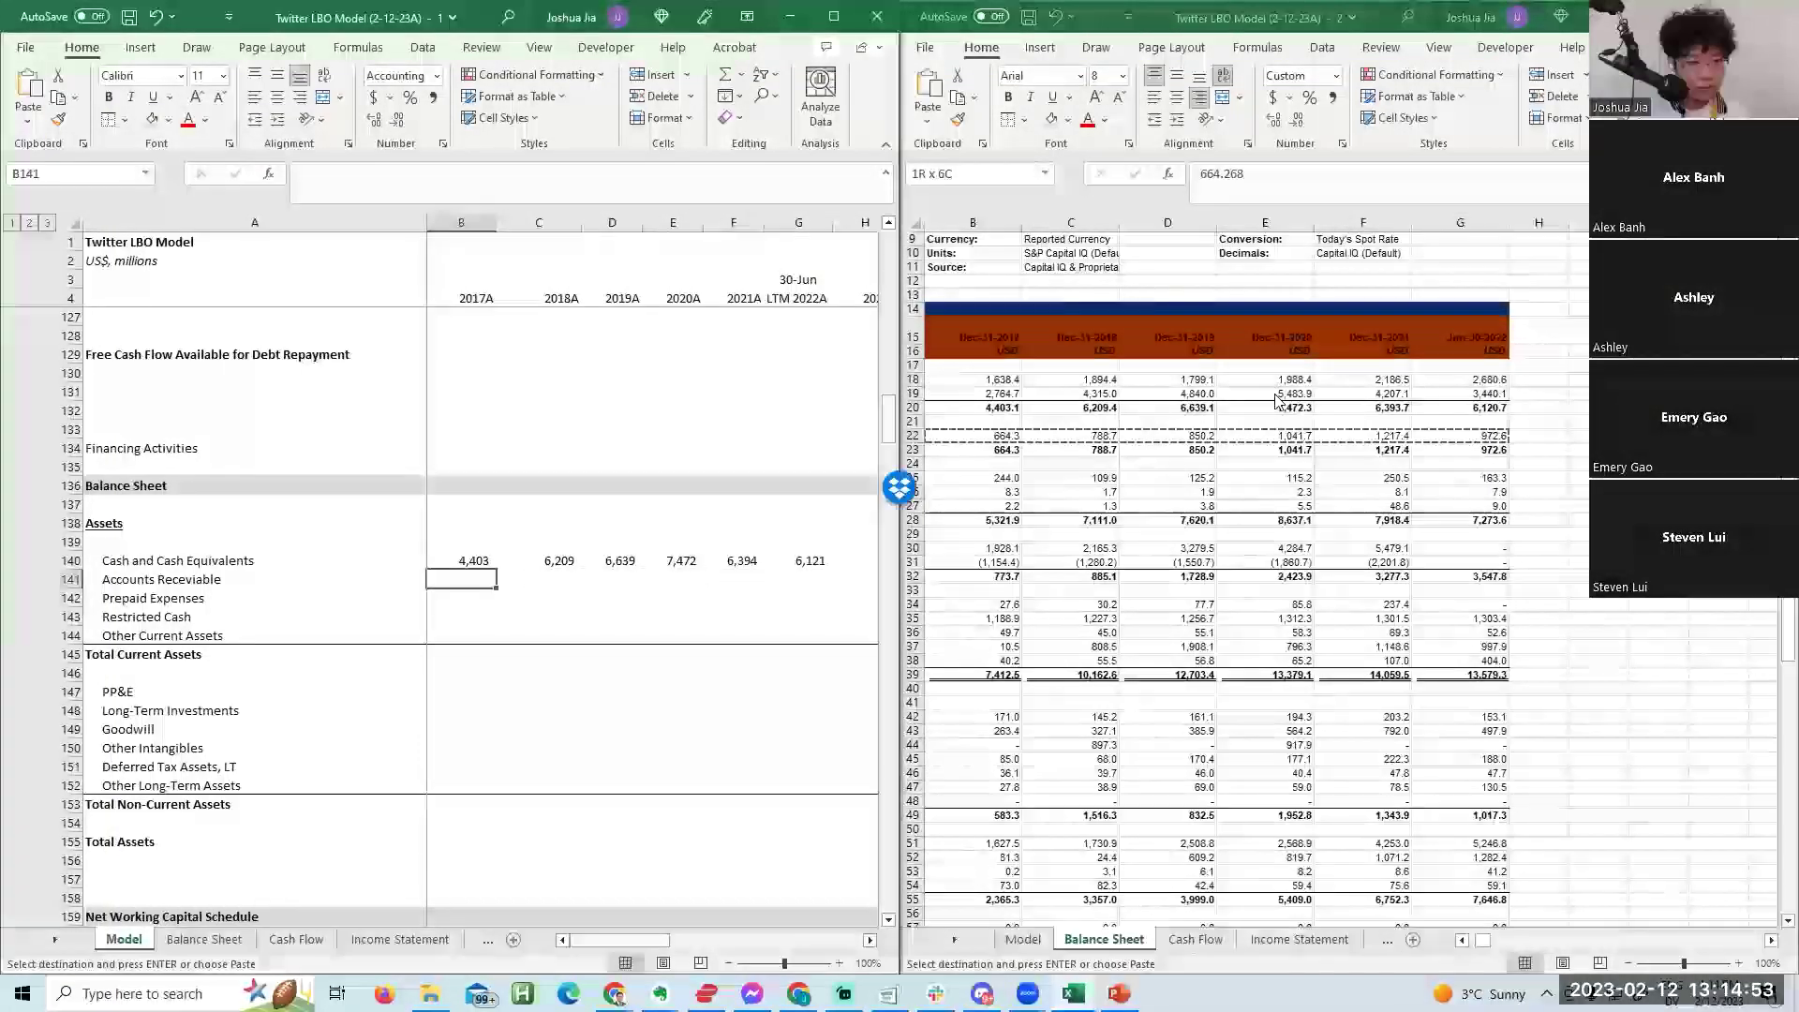
{"action": "key", "text": "ctrl+v"}
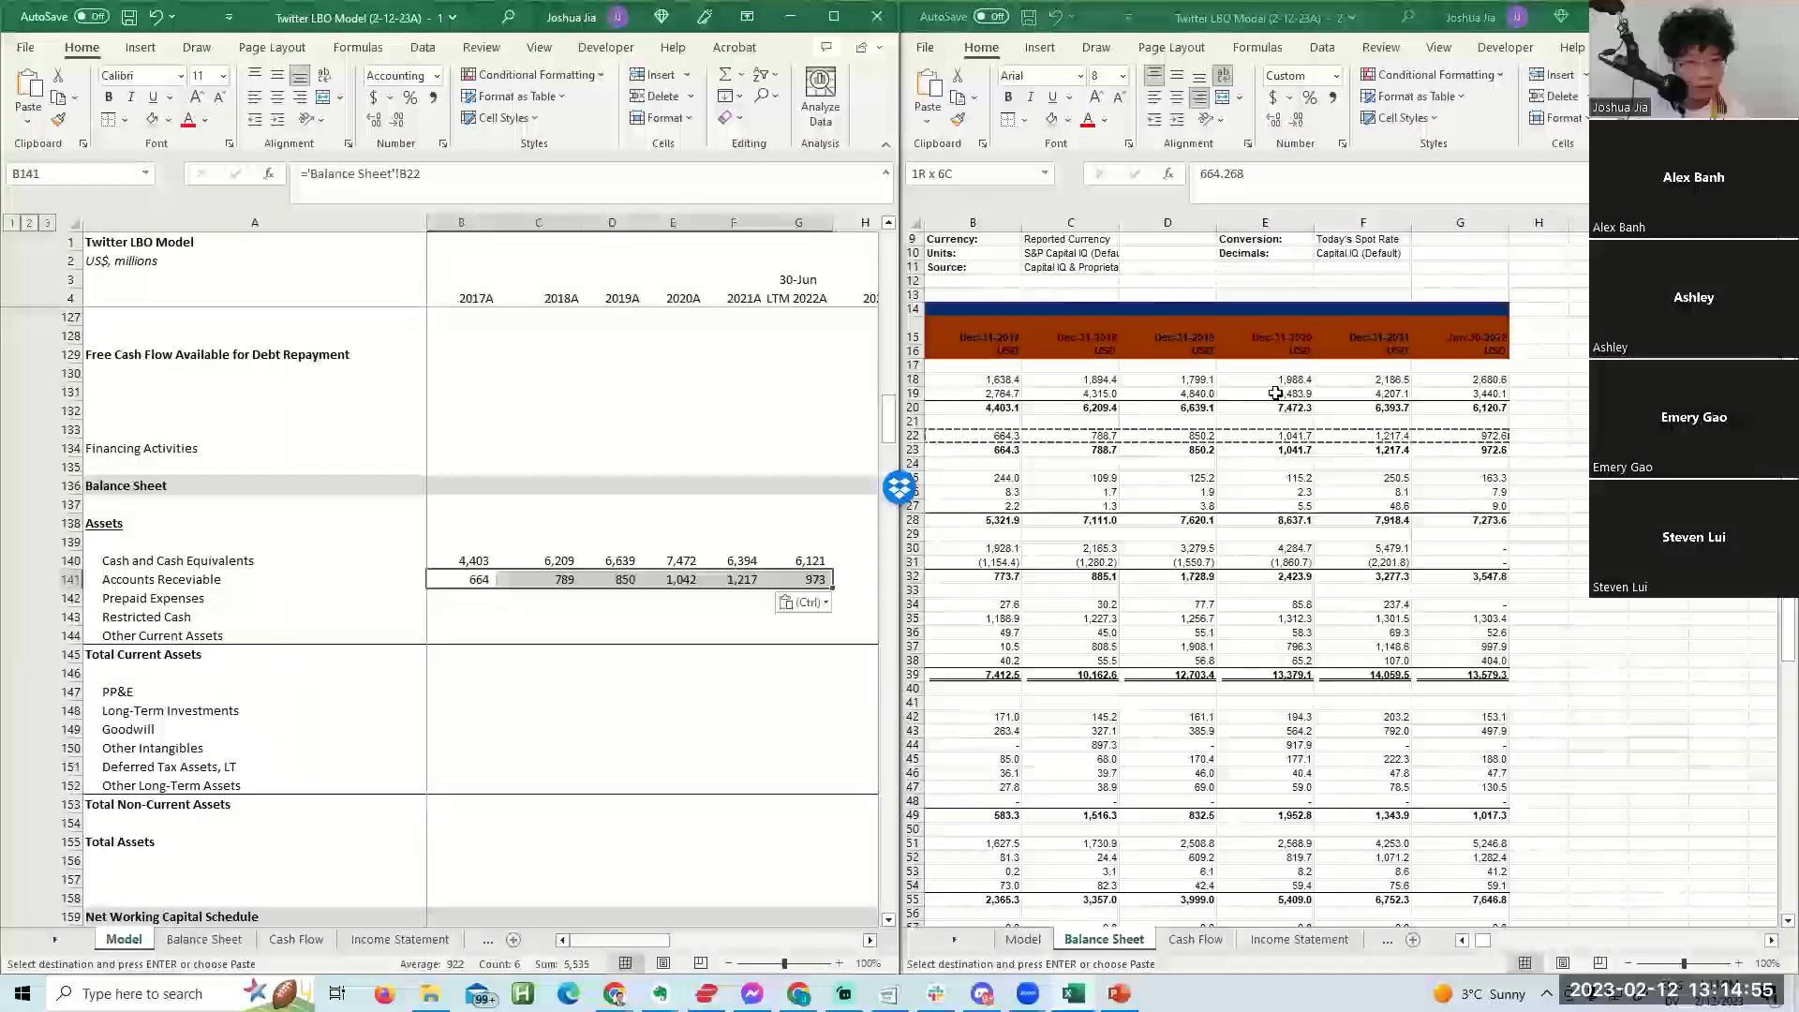
Link the Prepaid Exp., Restricted Cash and Other Current Assets figures in B25:G27 of the Balance Sheet sheet into B142:G144 of the Model sheet.
{"action": "scroll", "coordinate": [1276, 397], "scroll_direction": "left", "scroll_amount": 1}
{"action": "key", "text": "alt+Tab"}
{"action": "key", "text": "Down"}
{"action": "key", "text": "Up"}
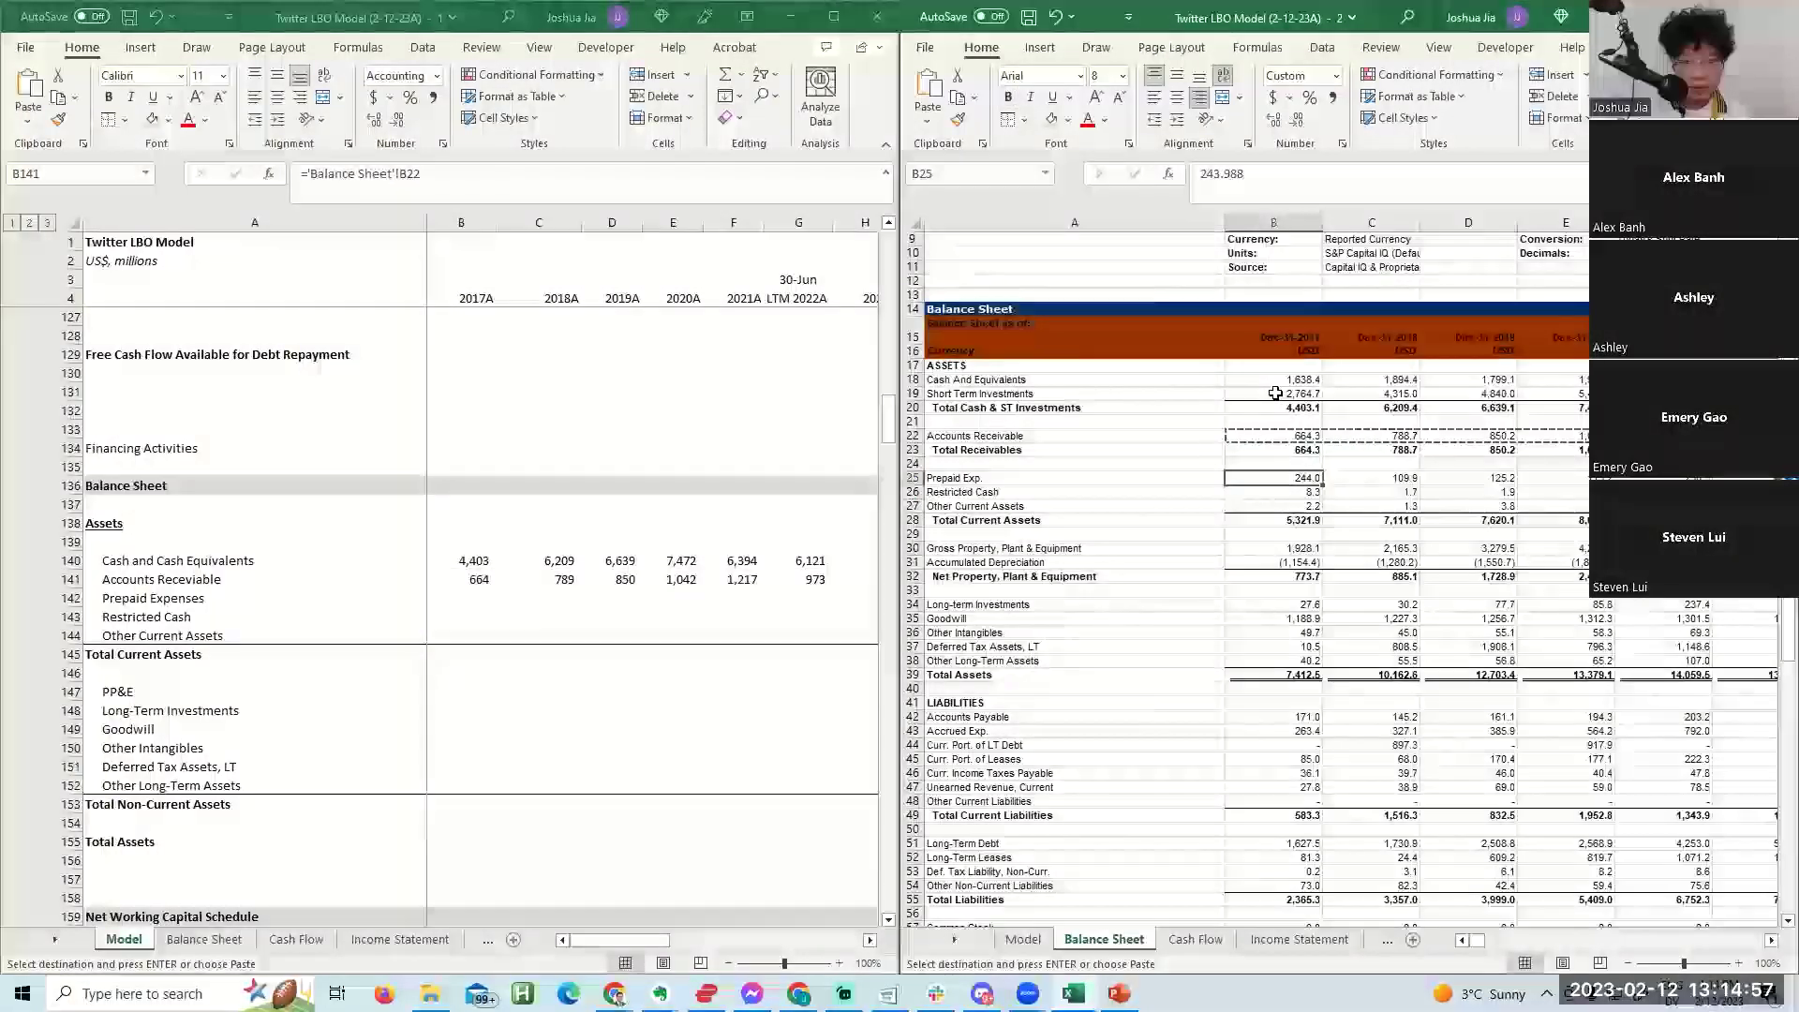
{"action": "key", "text": "shift+Down"}
{"action": "key", "text": "shift+Down"}
{"action": "key", "text": "ctrl+shift+Right"}
{"action": "key", "text": "ctrl+c"}
{"action": "key", "text": "alt+Tab"}
{"action": "key", "text": "Down"}
{"action": "key", "text": "alt+h"}
{"action": "key", "text": "v"}
{"action": "key", "text": "n"}
Total the current asset rows with SUM in B145 and fill the formula across the Total Current Assets row to G145.
{"action": "key", "text": "Down"}
{"action": "key", "text": "Down"}
{"action": "key", "text": "Down"}
{"action": "type", "text": "=sum("}
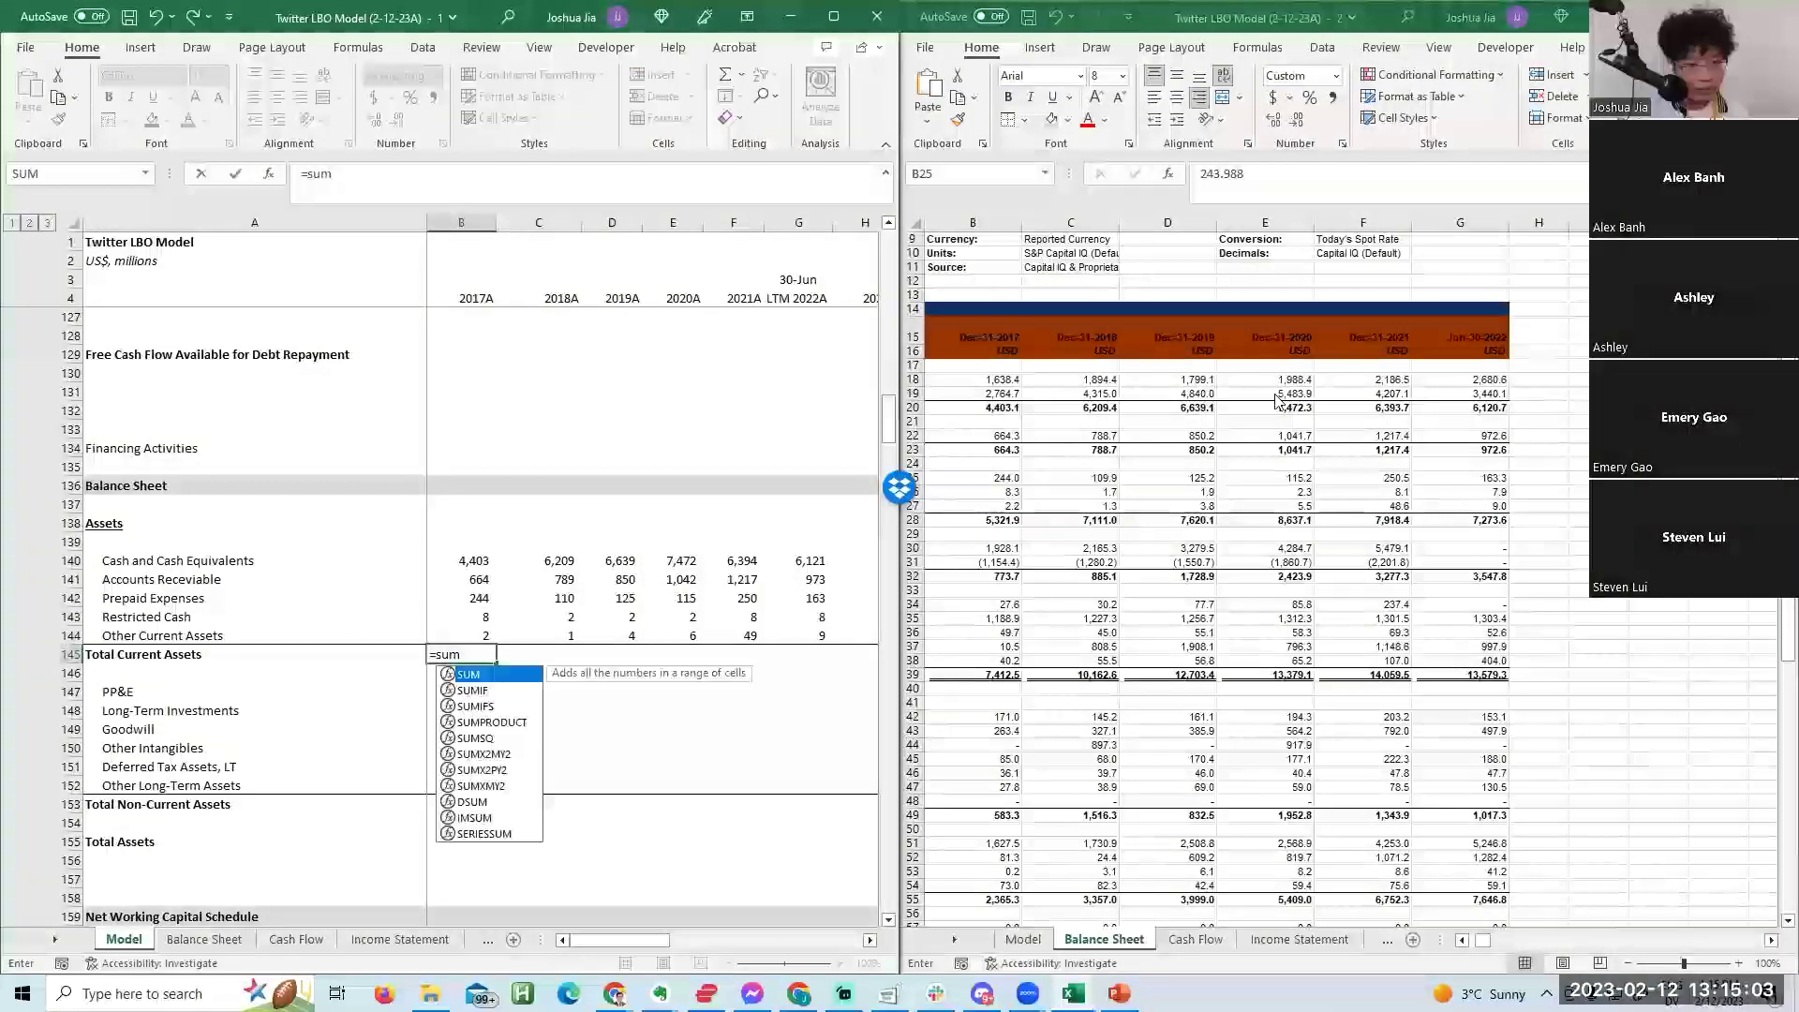
{"action": "key", "text": "Up"}
{"action": "key", "text": "ctrl+Return"}
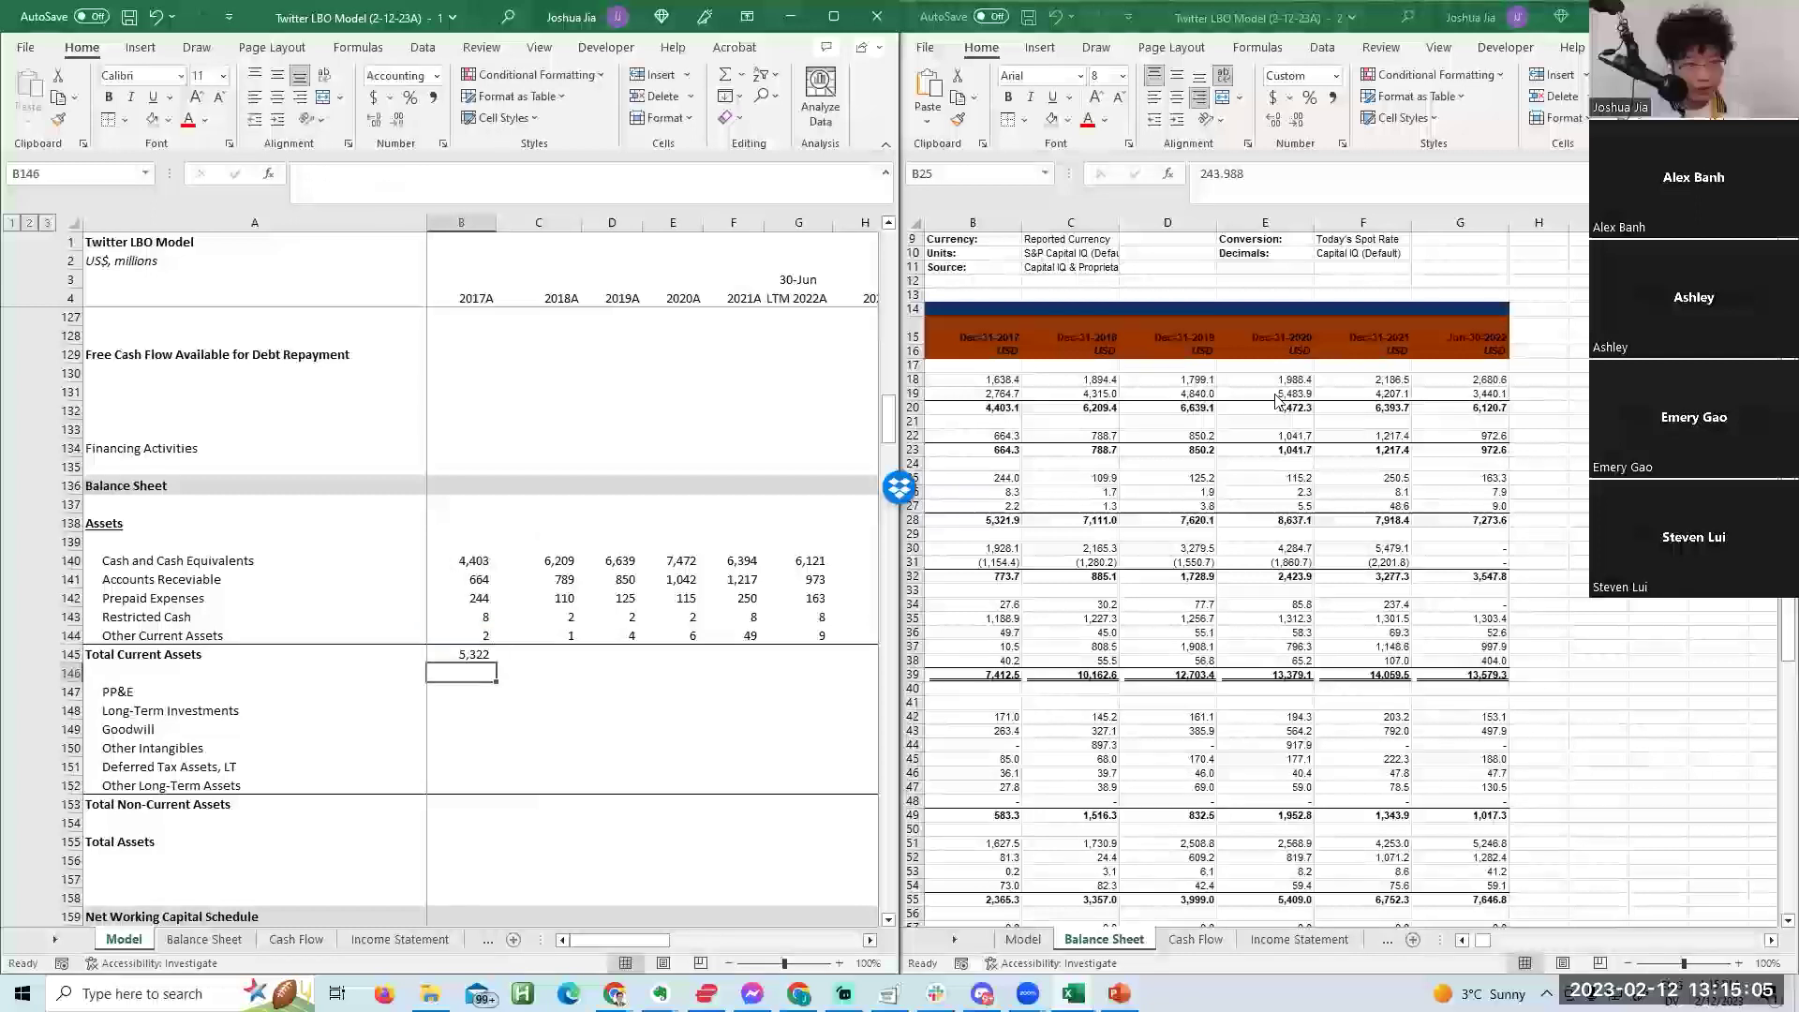
{"action": "key", "text": "shift+Right"}
{"action": "key", "text": "shift+Right"}
{"action": "key", "text": "shift+Right"}
{"action": "key", "text": "shift+Right"}
{"action": "key", "text": "shift+Right"}
{"action": "key", "text": "ctrl+r"}
{"action": "key", "text": "Right"}
{"action": "key", "text": "shift+Right"}
Link the Net Property, Plant & Equipment figures in B32:G32 of the Balance Sheet sheet into the model's PP&E row, B147:G147.
{"action": "key", "text": "Down"}
{"action": "key", "text": "Down"}
{"action": "key", "text": "ctrl+Left"}
{"action": "key", "text": "alt+Tab"}
{"action": "key", "text": "Left"}
{"action": "key", "text": "Right"}
{"action": "key", "text": "Down"}
{"action": "key", "text": "Down"}
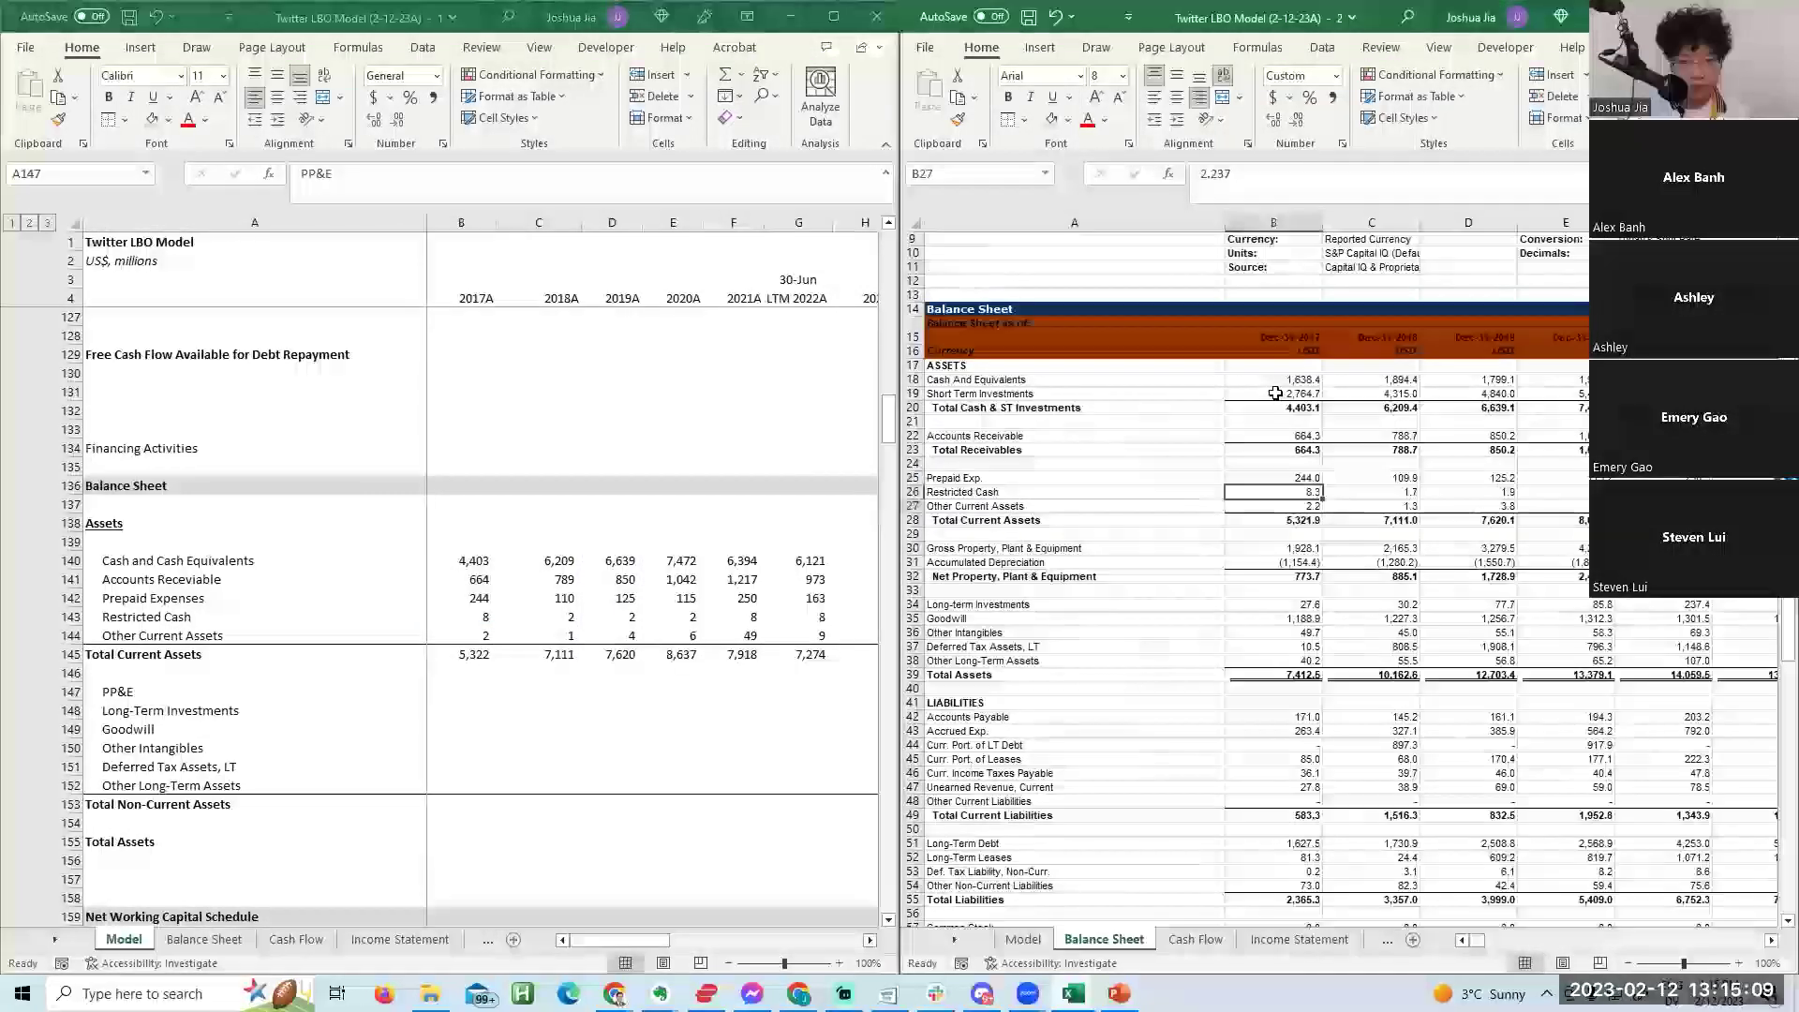
{"action": "key", "text": "Up"}
{"action": "key", "text": "Up"}
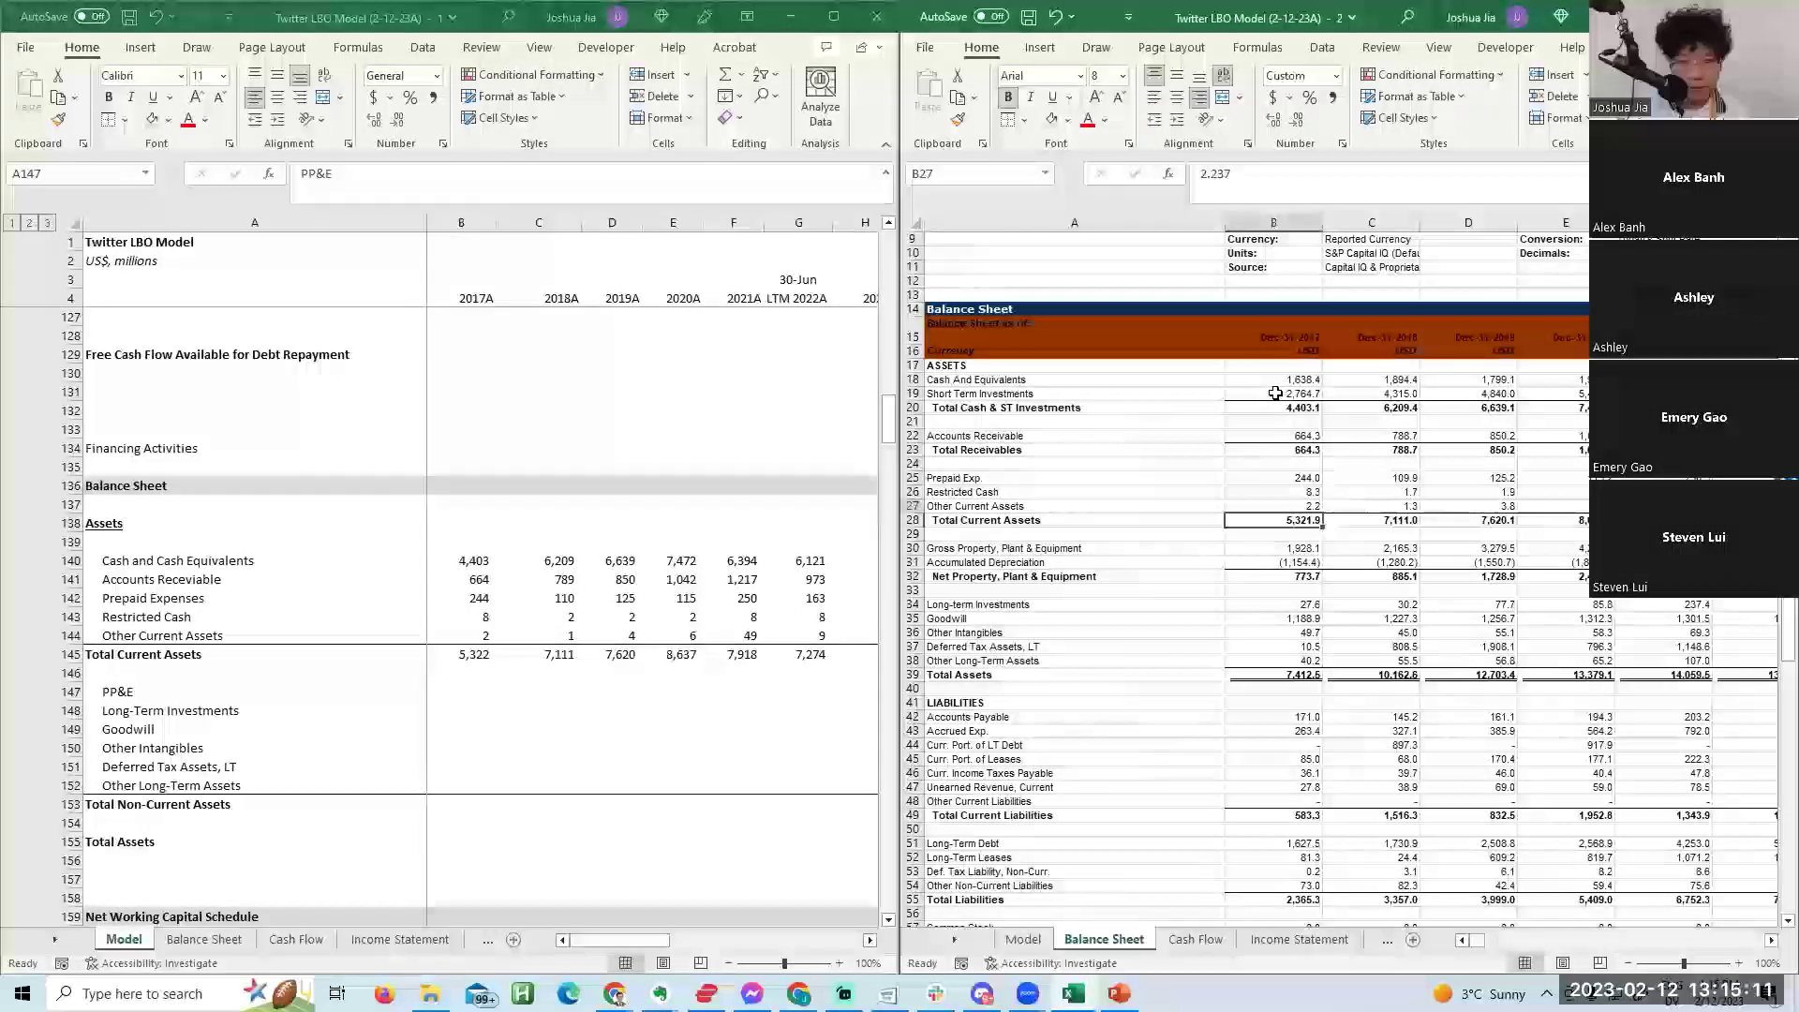
{"action": "key", "text": "Down"}
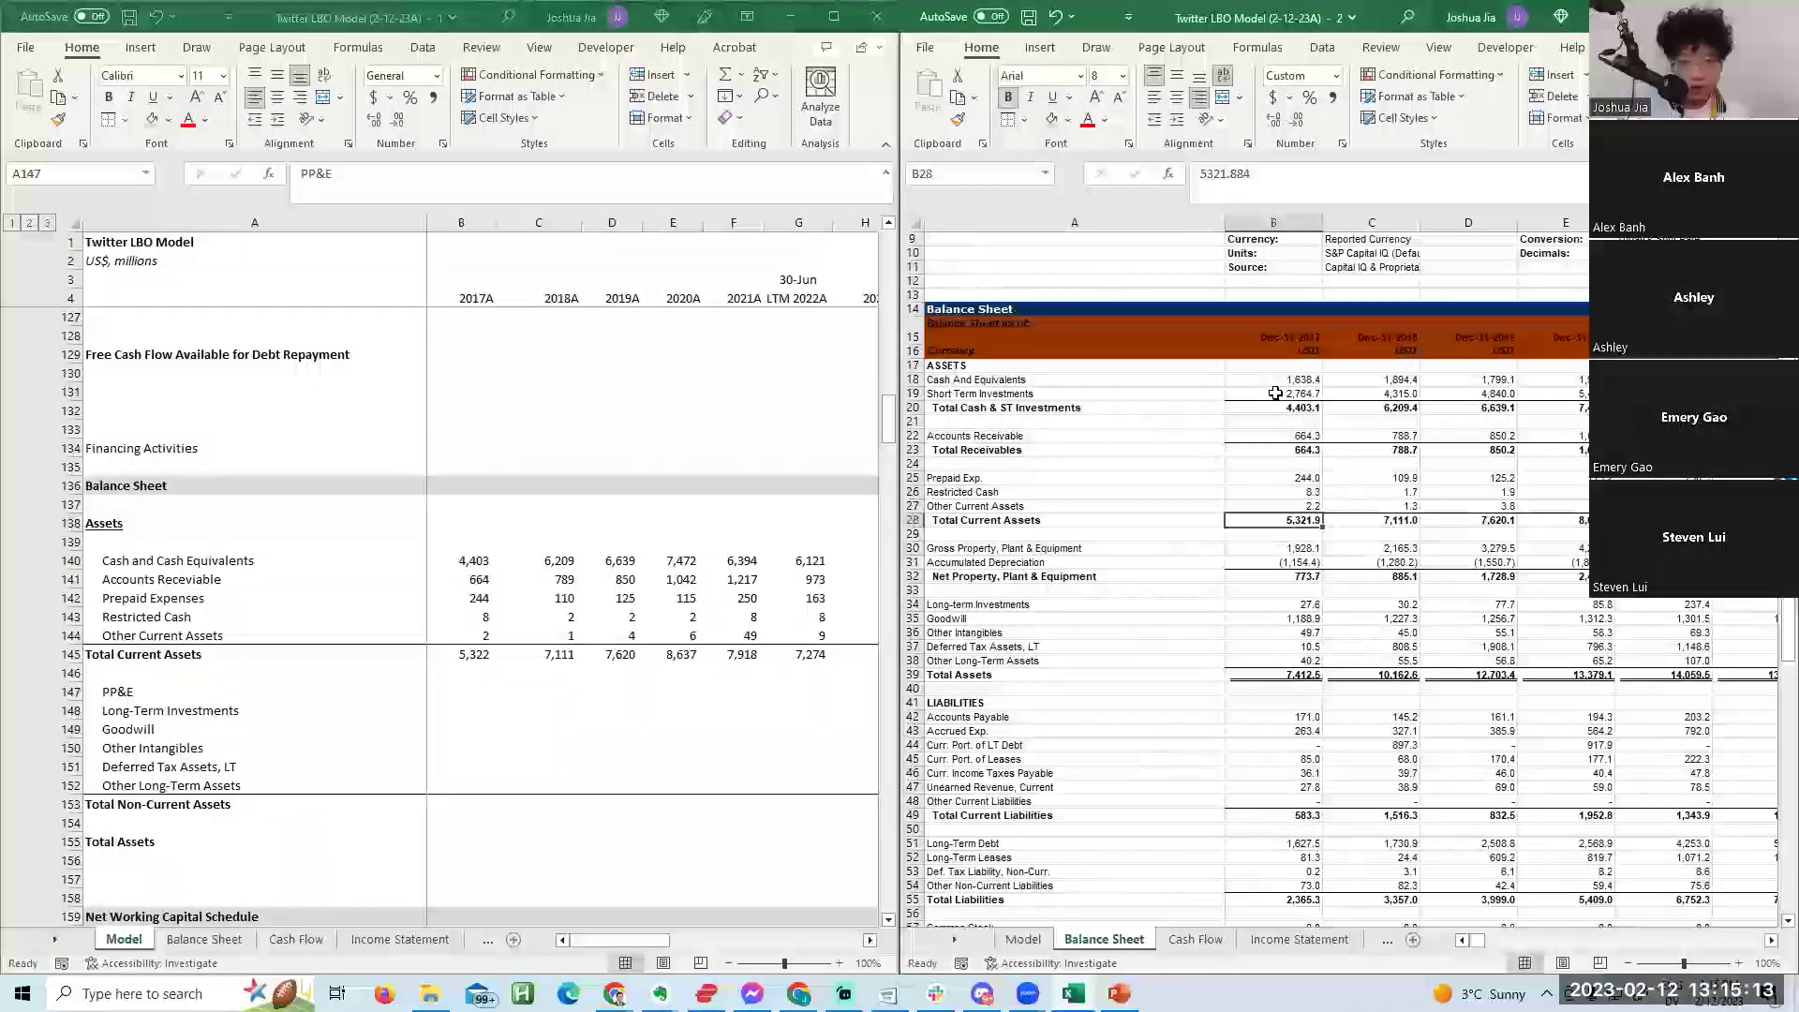
{"action": "key", "text": "Down"}
{"action": "key", "text": "Down"}
{"action": "key", "text": "Down"}
{"action": "key", "text": "ctrl+shift+Right"}
{"action": "key", "text": "ctrl+c"}
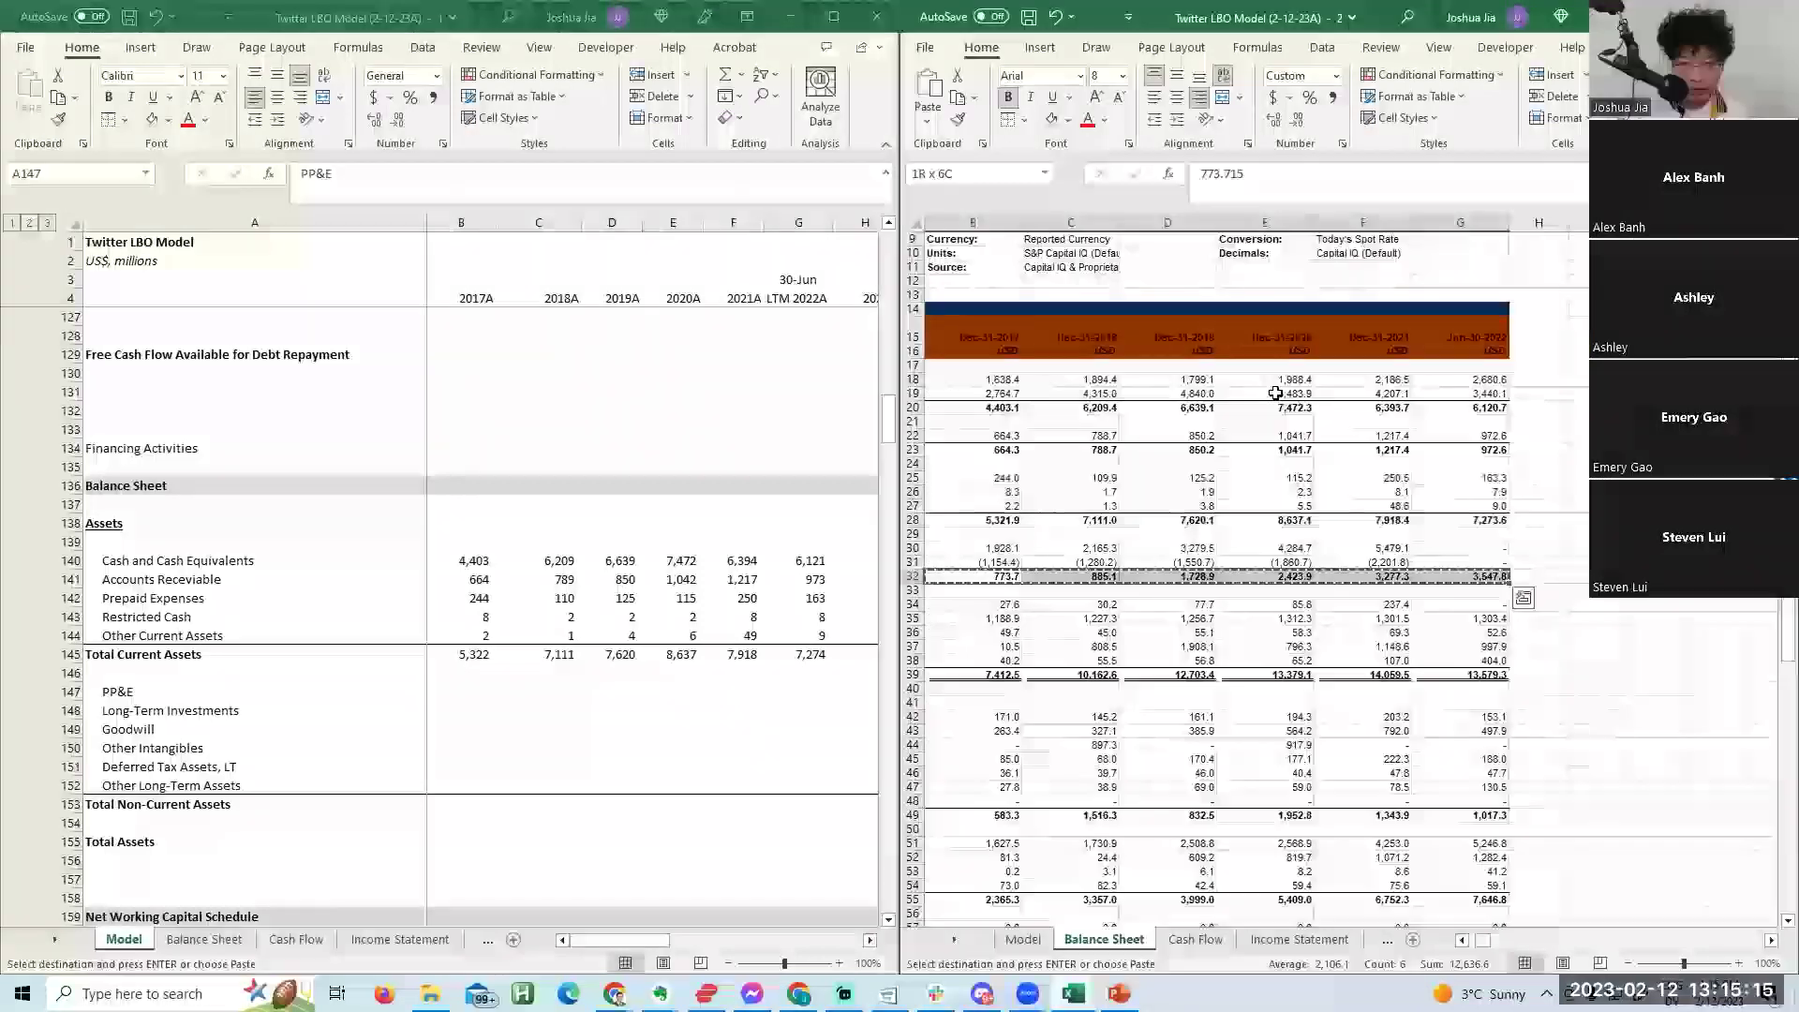
{"action": "key", "text": "alt+Tab"}
{"action": "key", "text": "Right"}
{"action": "key", "text": "alt+h"}
{"action": "key", "text": "v"}
{"action": "key", "text": "n"}
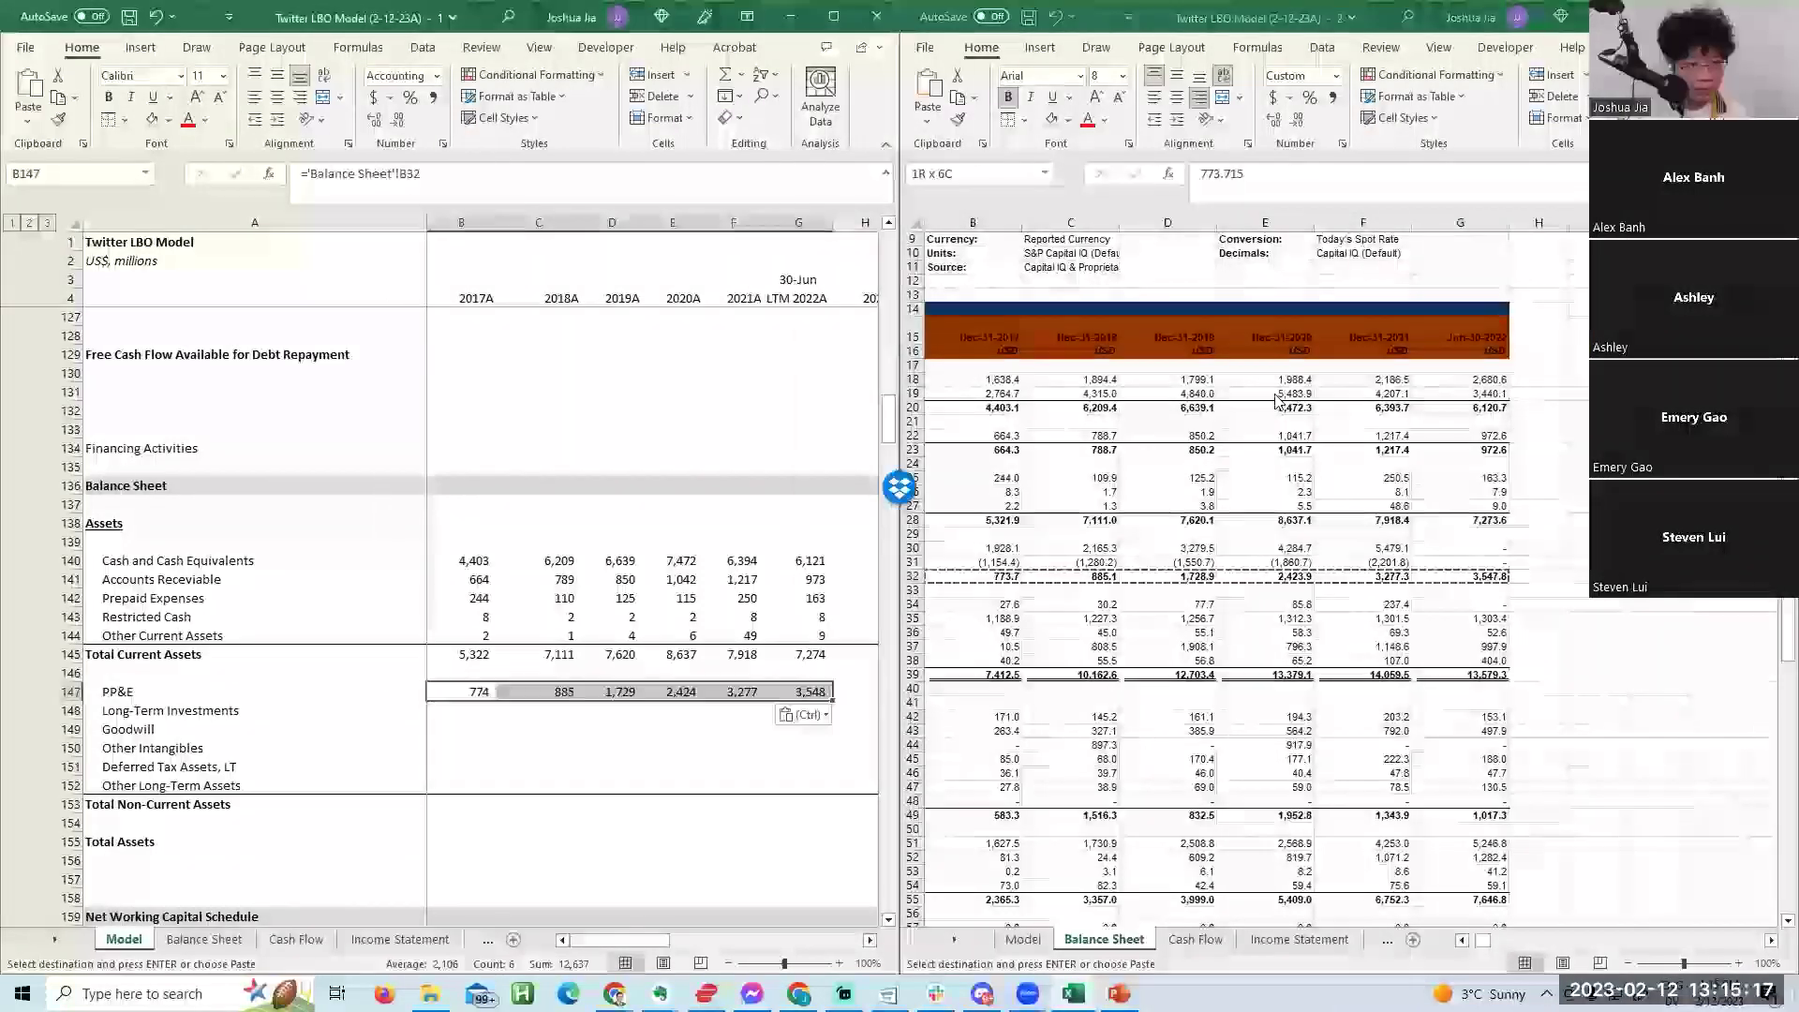
Link the Long-term Investments through Other Long-Term Assets figures in B34:G38 of the Balance Sheet sheet into B148:G152 of the Model sheet.
{"action": "key", "text": "alt+Tab"}
{"action": "key", "text": "Down"}
{"action": "key", "text": "Down"}
{"action": "key", "text": "ctrl+shift+Right"}
{"action": "key", "text": "shift+Down"}
{"action": "key", "text": "shift+Down"}
{"action": "key", "text": "shift+Down"}
{"action": "key", "text": "shift+Down"}
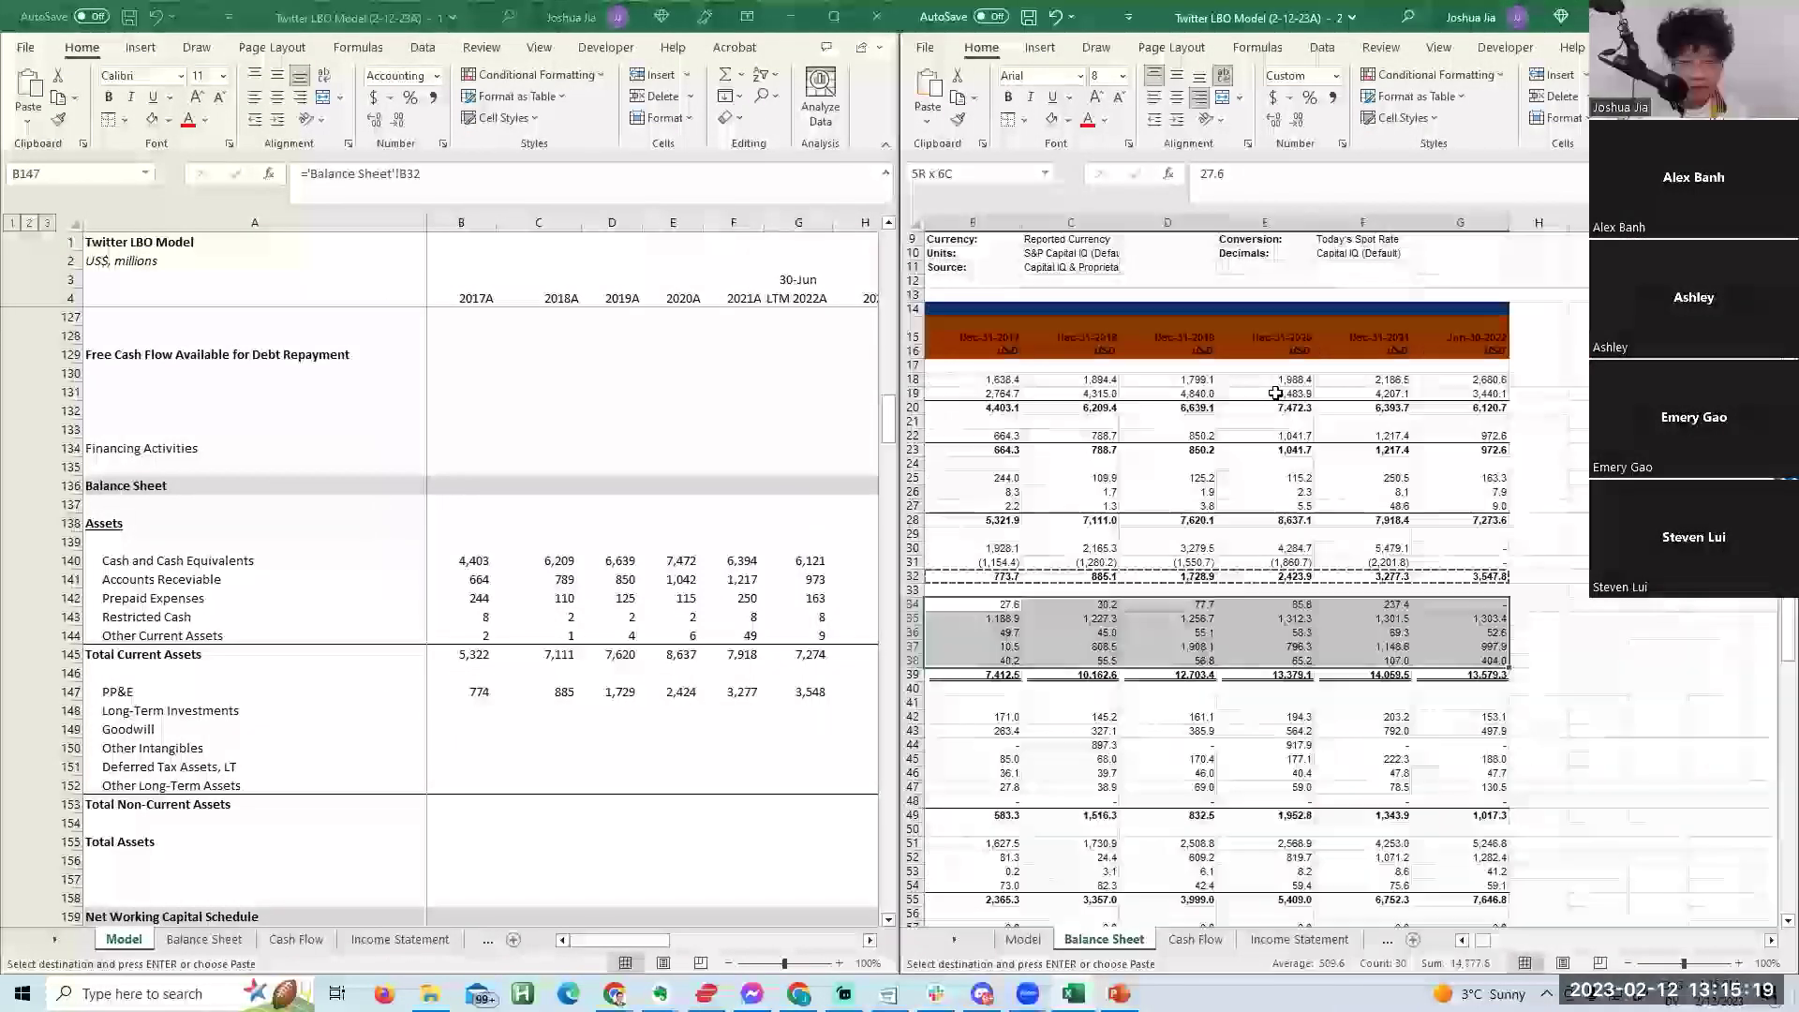
{"action": "key", "text": "alt+e"}
{"action": "key", "text": "c"}
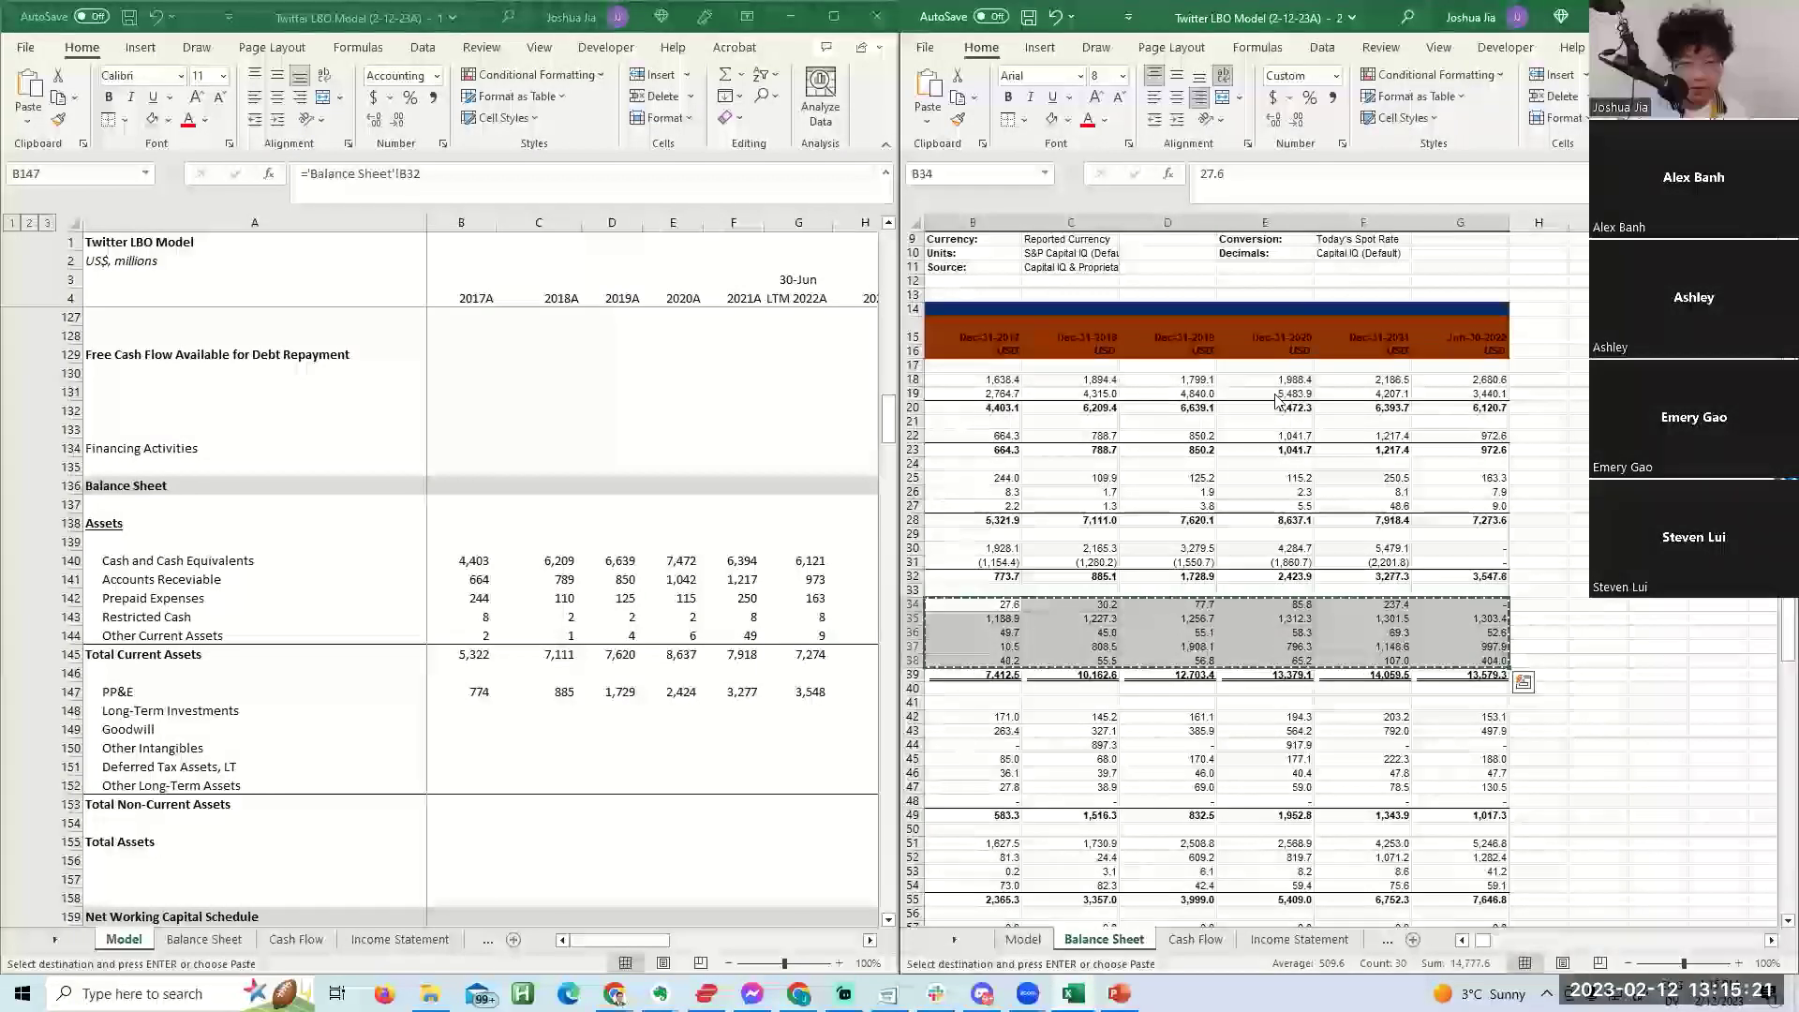
{"action": "key", "text": "alt+Tab"}
{"action": "key", "text": "Down"}
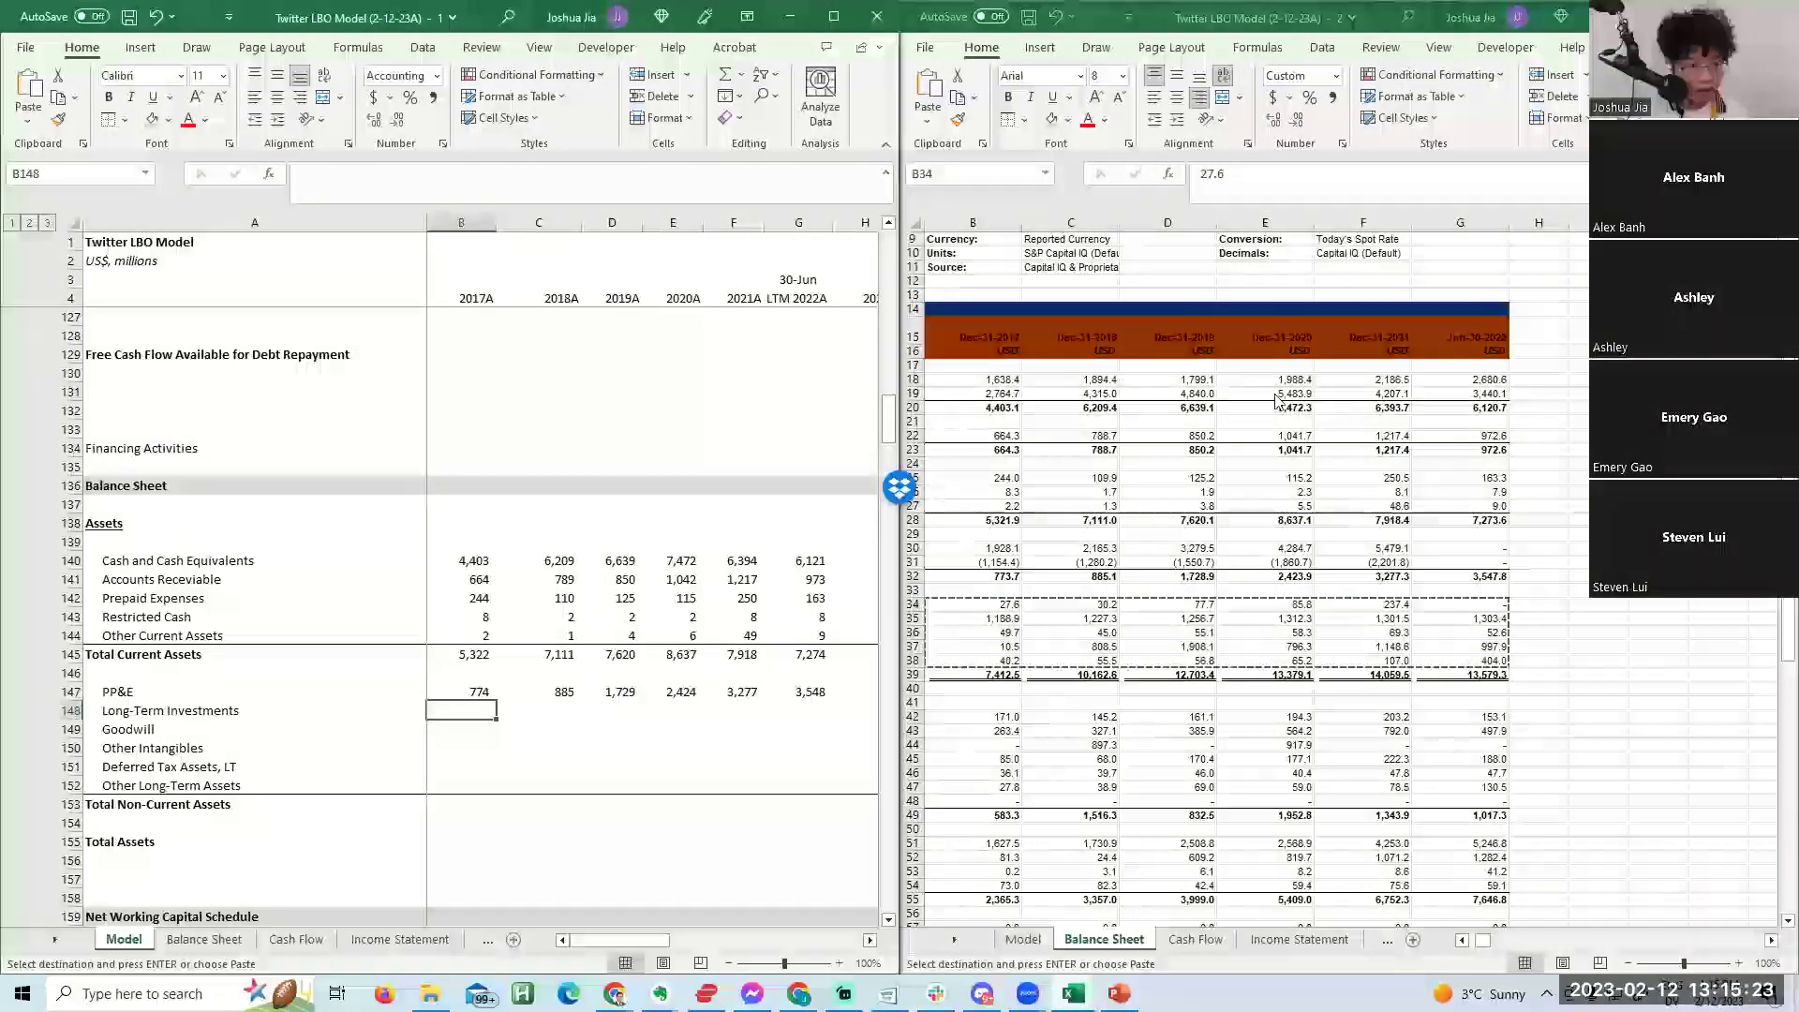
{"action": "key", "text": "Return"}
Sum the non-current asset rows in B153 and fill the formula across the Total Non-Current Assets row to G153.
{"action": "key", "text": "Down"}
{"action": "key", "text": "Down"}
{"action": "key", "text": "Down"}
{"action": "key", "text": "Down"}
{"action": "key", "text": "Down"}
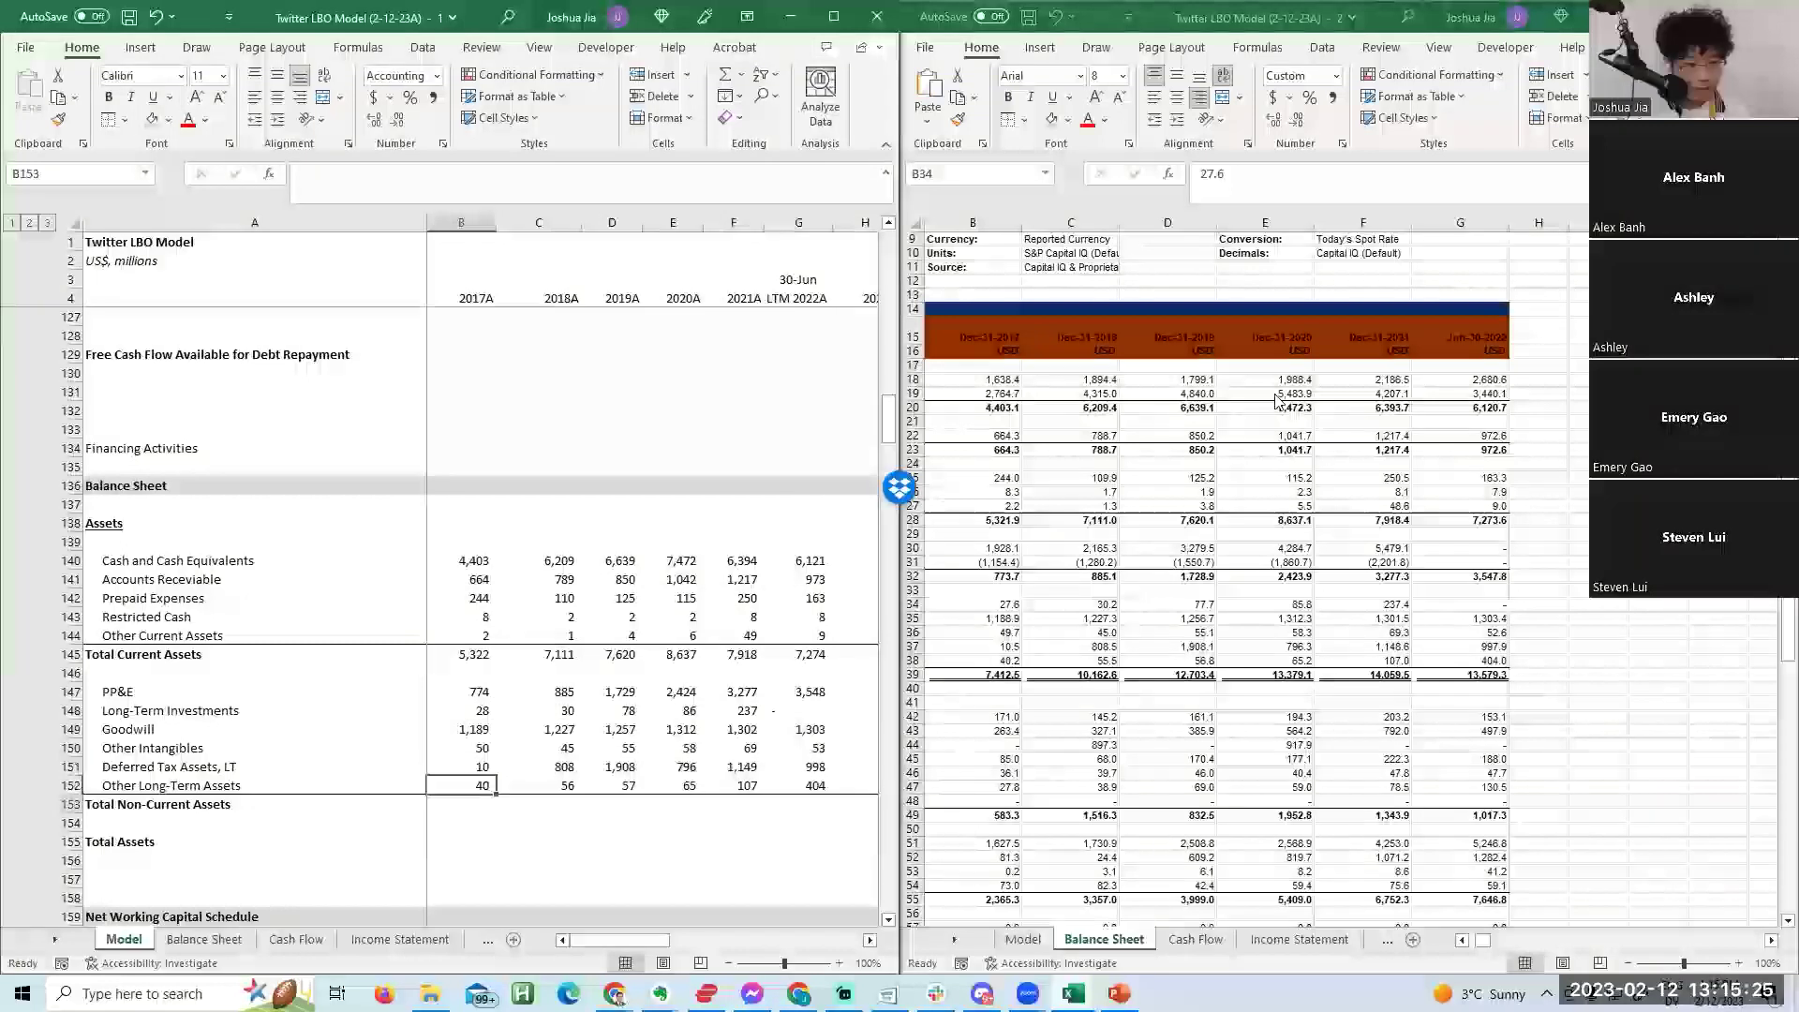
{"action": "key", "text": "alt+equal"}
{"action": "key", "text": "ctrl+Return"}
{"action": "key", "text": "shift+Right"}
{"action": "key", "text": "shift+Right"}
{"action": "key", "text": "shift+Right"}
{"action": "key", "text": "shift+Right"}
{"action": "key", "text": "shift+Right"}
{"action": "key", "text": "ctrl+r"}
Compare the model's linked non-current asset figures with the latest-period source figures on the Balance Sheet sheet.
{"action": "key", "text": "Up"}
{"action": "key", "text": "Up"}
{"action": "key", "text": "Up"}
{"action": "key", "text": "Up"}
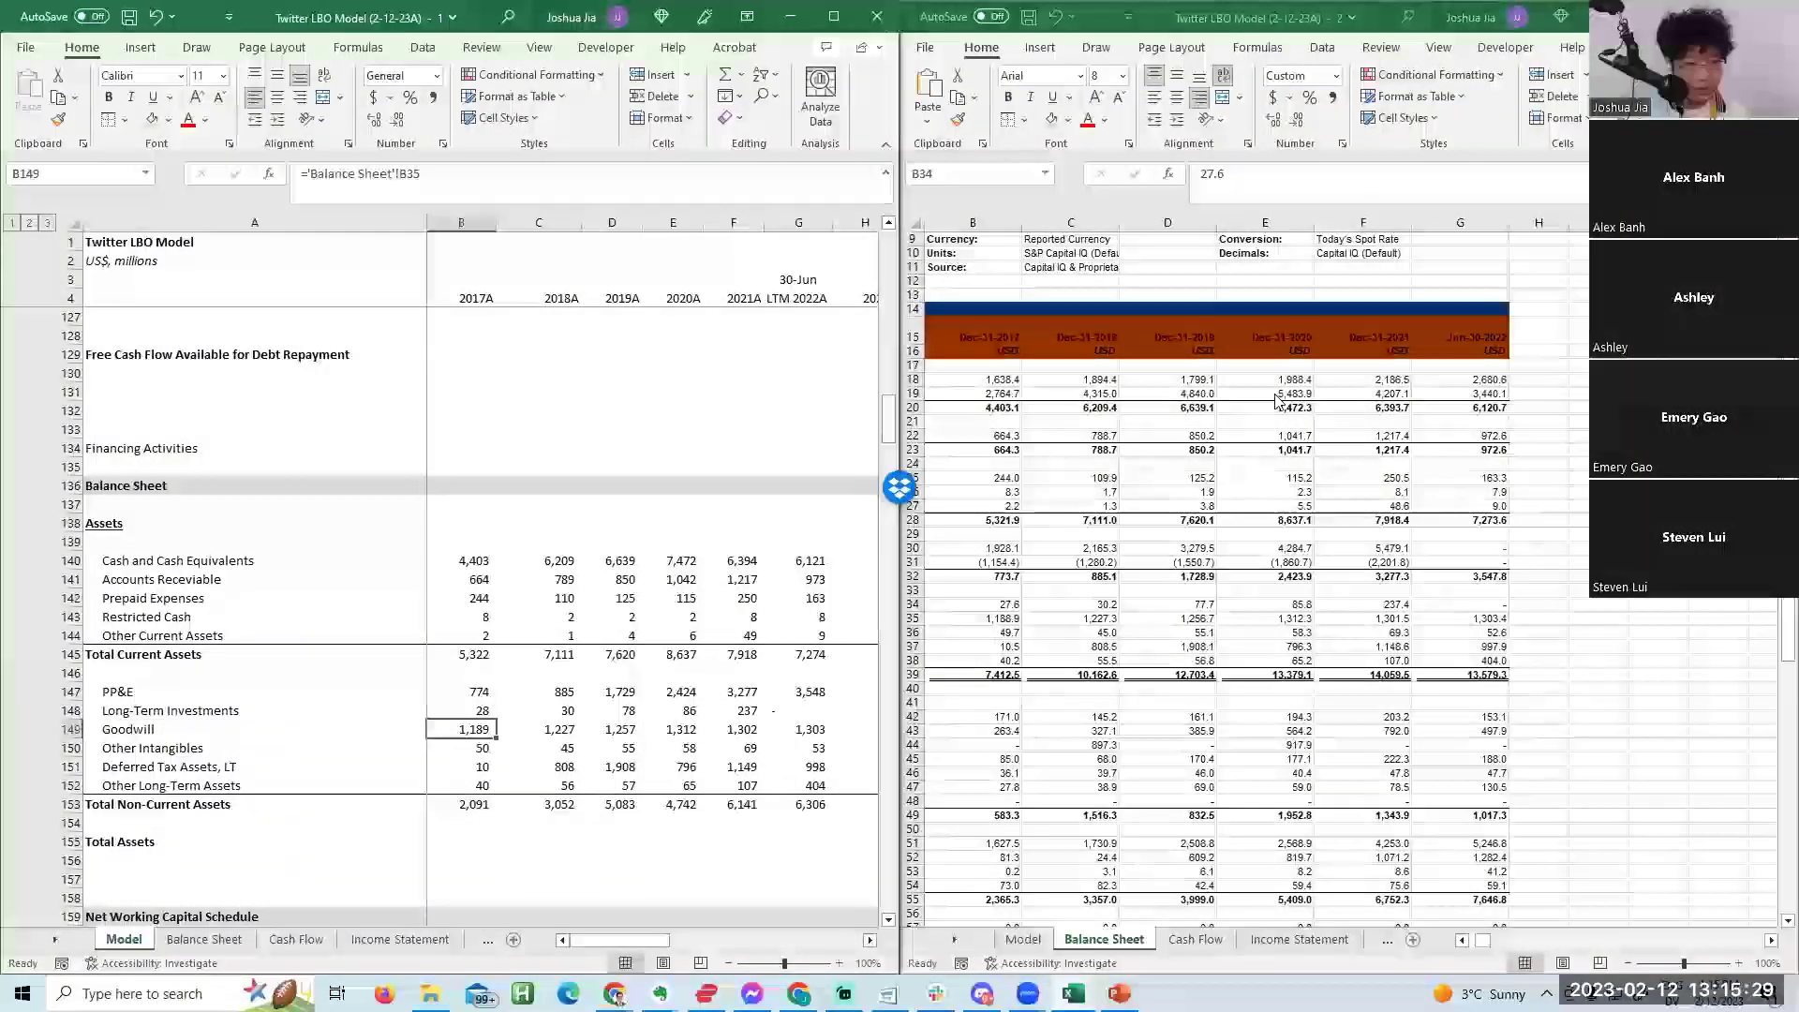
{"action": "key", "text": "alt+Tab"}
{"action": "key", "text": "Right"}
{"action": "key", "text": "Right"}
{"action": "key", "text": "Right"}
{"action": "key", "text": "Right"}
{"action": "key", "text": "Right"}
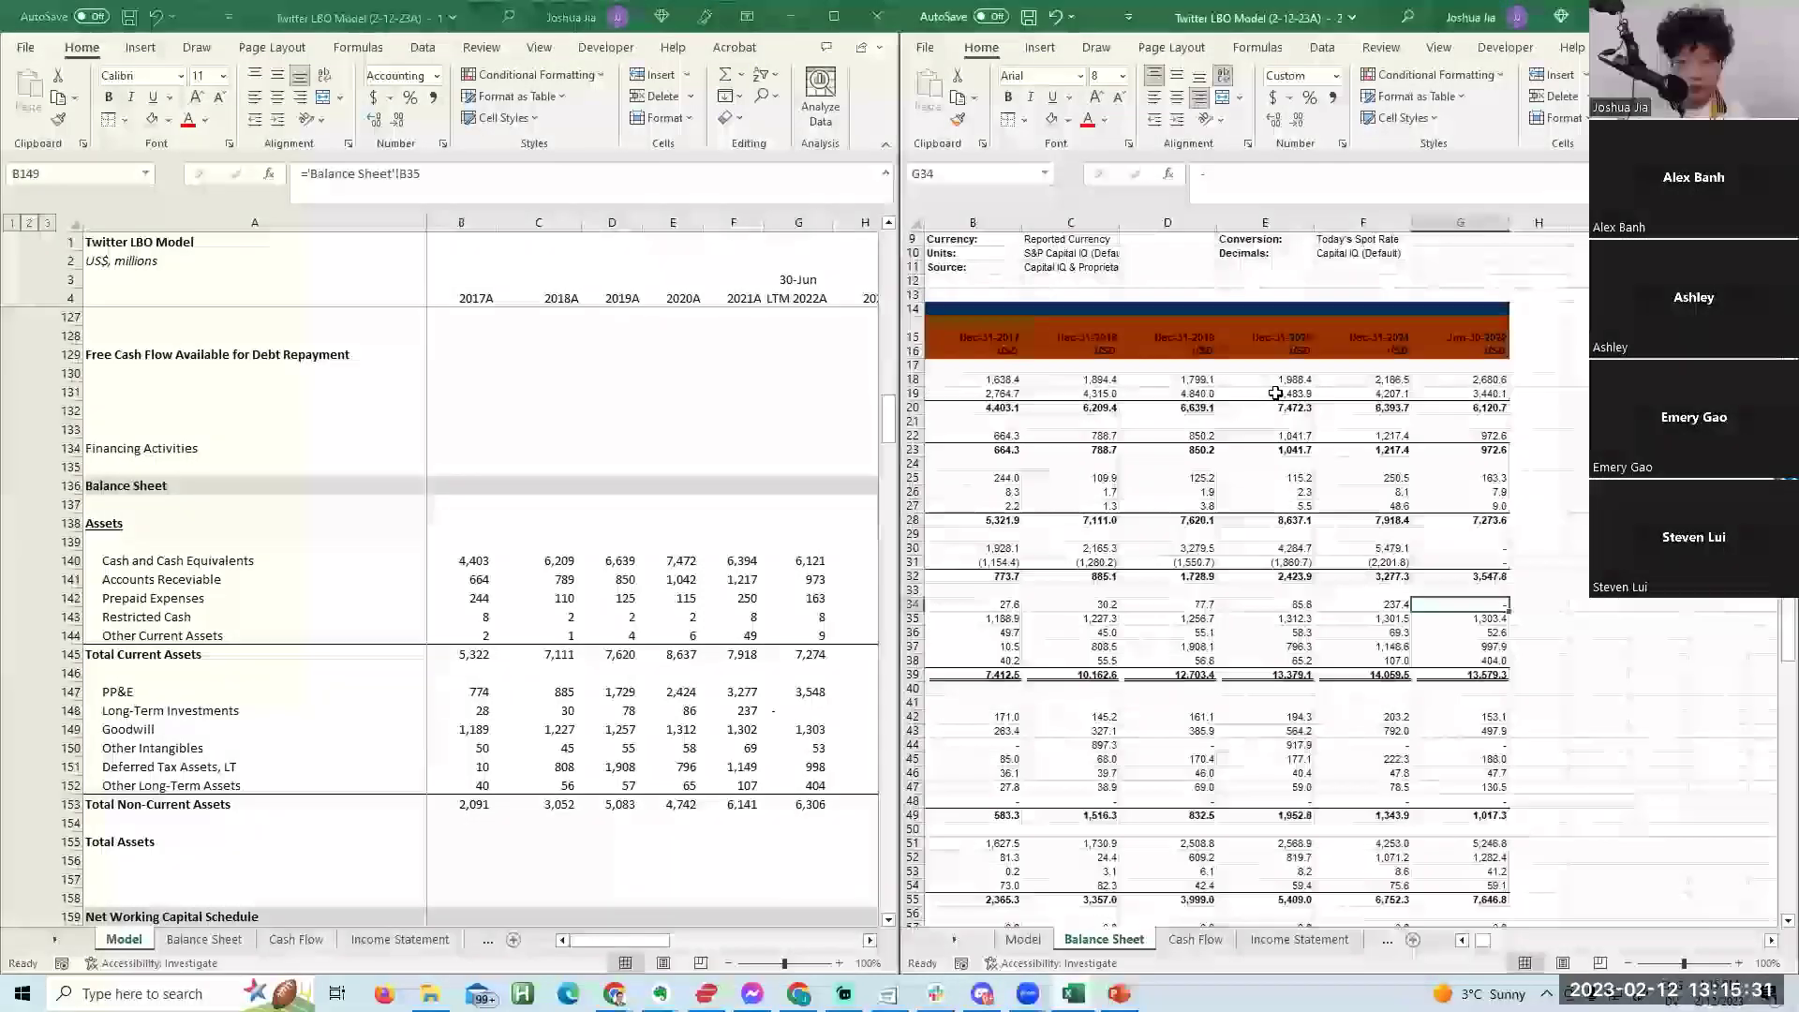
{"action": "key", "text": "Down"}
{"action": "key", "text": "Down"}
{"action": "key", "text": "alt+Tab"}
{"action": "key", "text": "Right"}
{"action": "key", "text": "Right"}
{"action": "key", "text": "Right"}
{"action": "key", "text": "Right"}
{"action": "key", "text": "Down"}
{"action": "key", "text": "Down"}
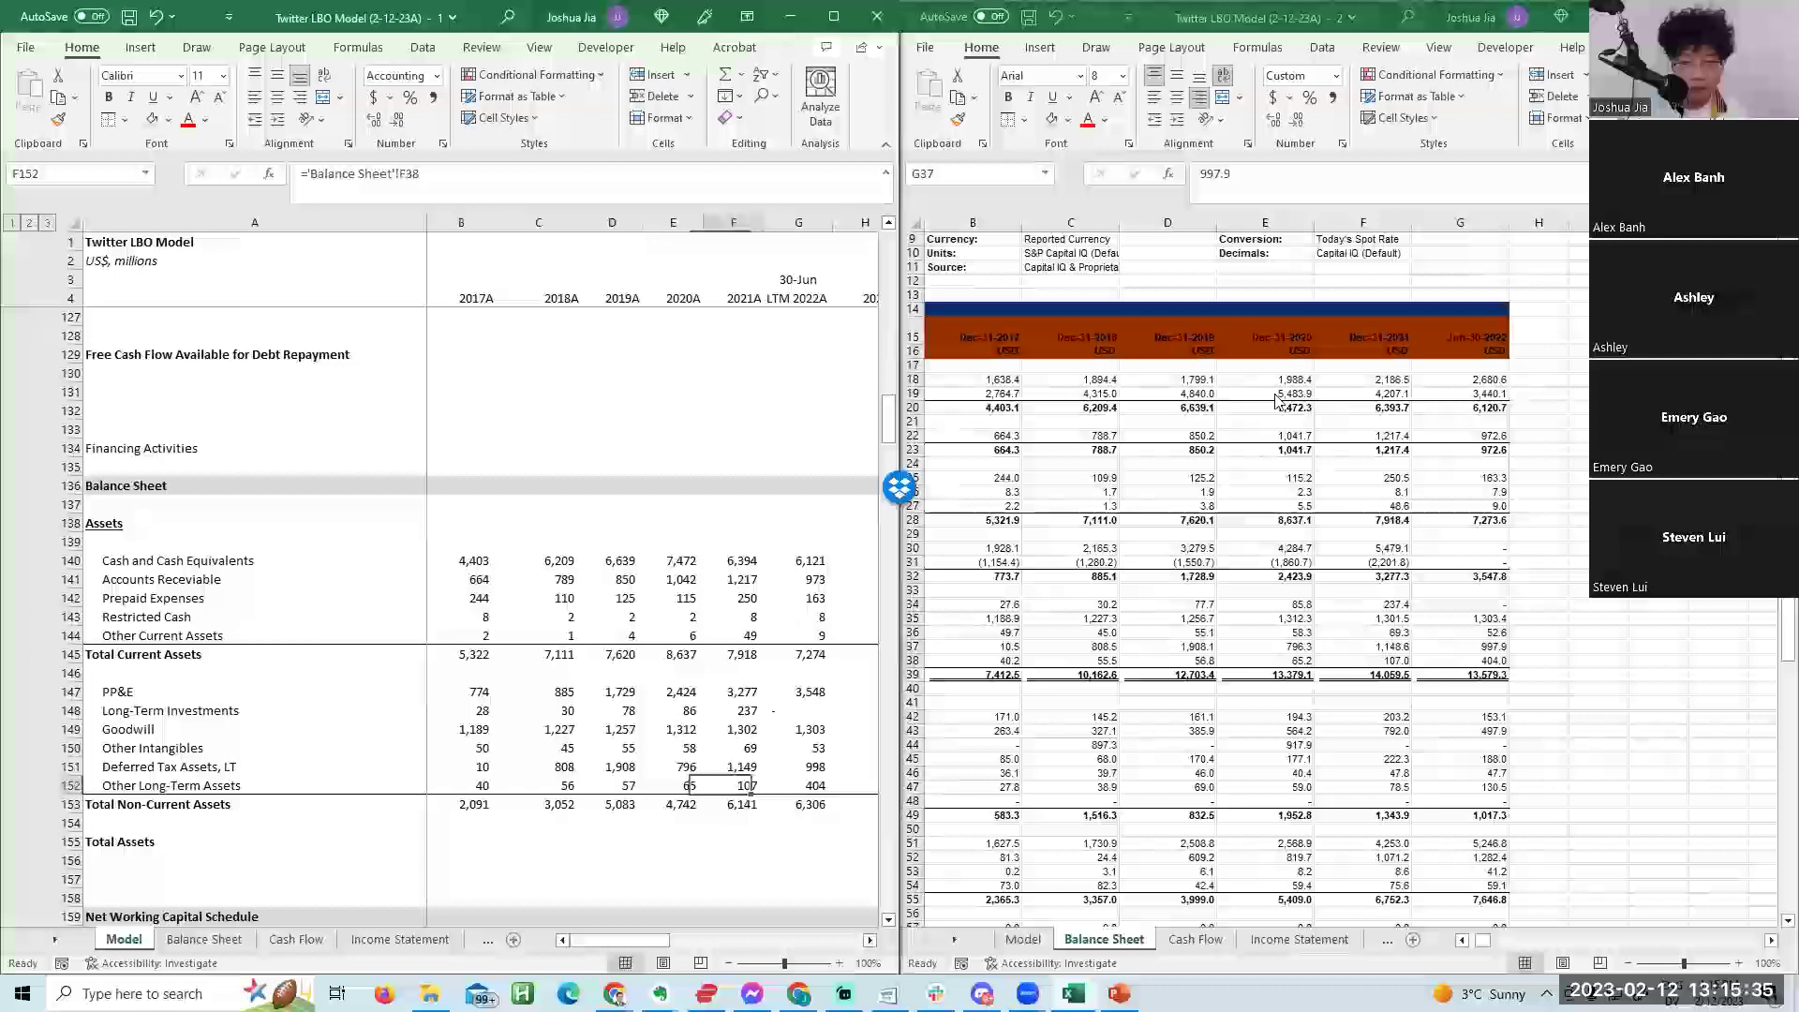
Calculate LTM 2022A Total Assets in G155 with =SUM(G145,G153).
{"action": "key", "text": "Right"}
{"action": "key", "text": "Down"}
{"action": "key", "text": "Down"}
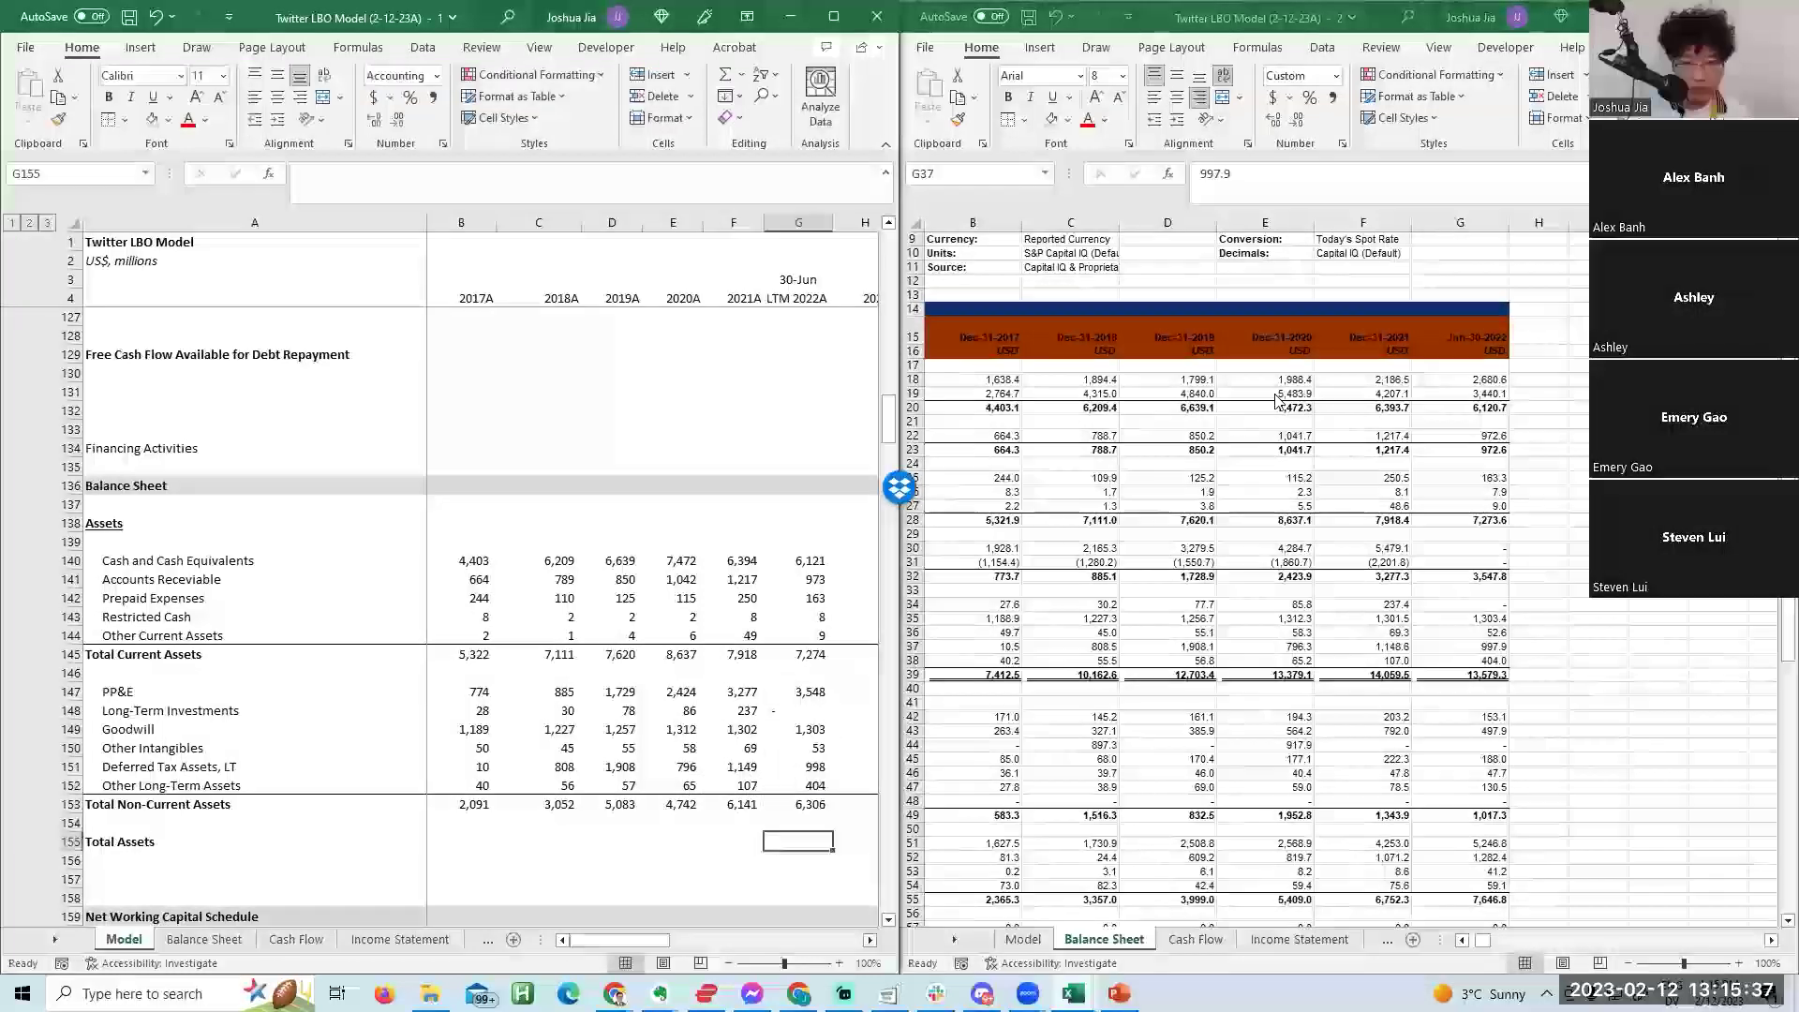
{"action": "type", "text": "=sum("}
{"action": "key", "text": "Up"}
{"action": "key", "text": "Up"}
{"action": "key", "text": "Up"}
{"action": "key", "text": "Up"}
{"action": "key", "text": "Up"}
{"action": "key", "text": "Up"}
{"action": "key", "text": "Up"}
{"action": "key", "text": "Up"}
{"action": "key", "text": "Up"}
{"action": "key", "text": "Up"}
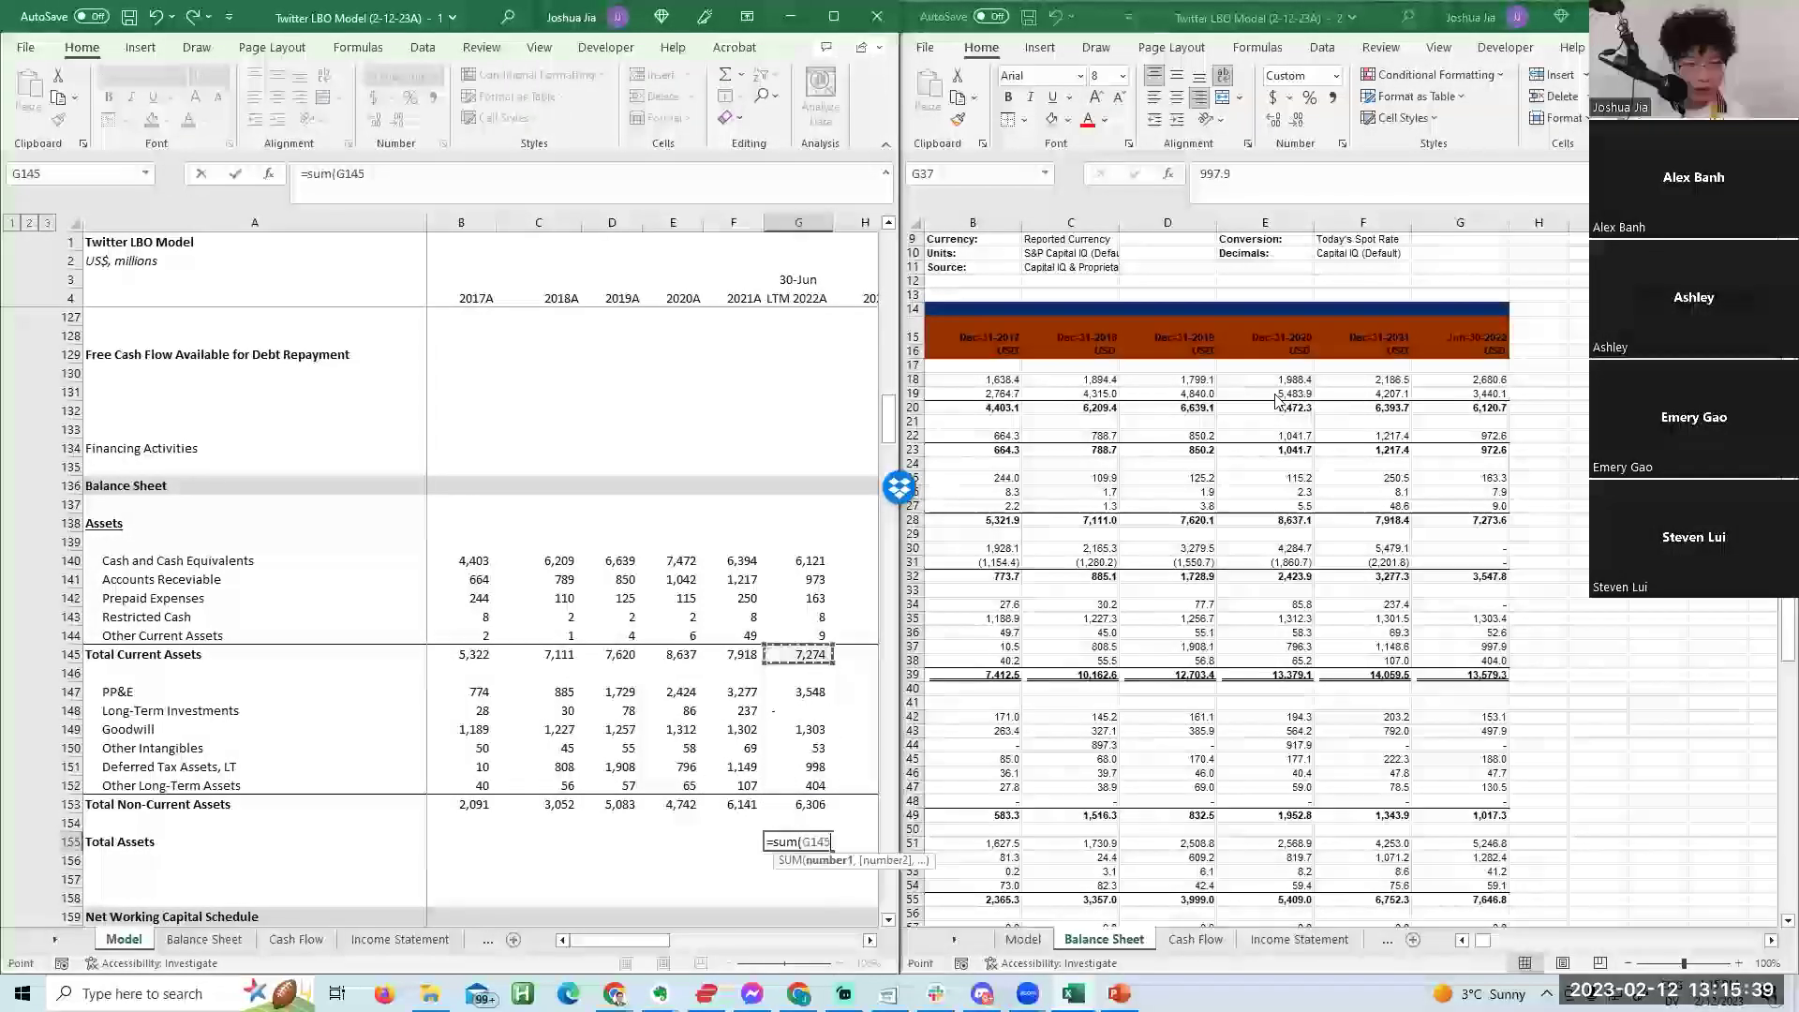
{"action": "key", "text": "ctrl+Return"}
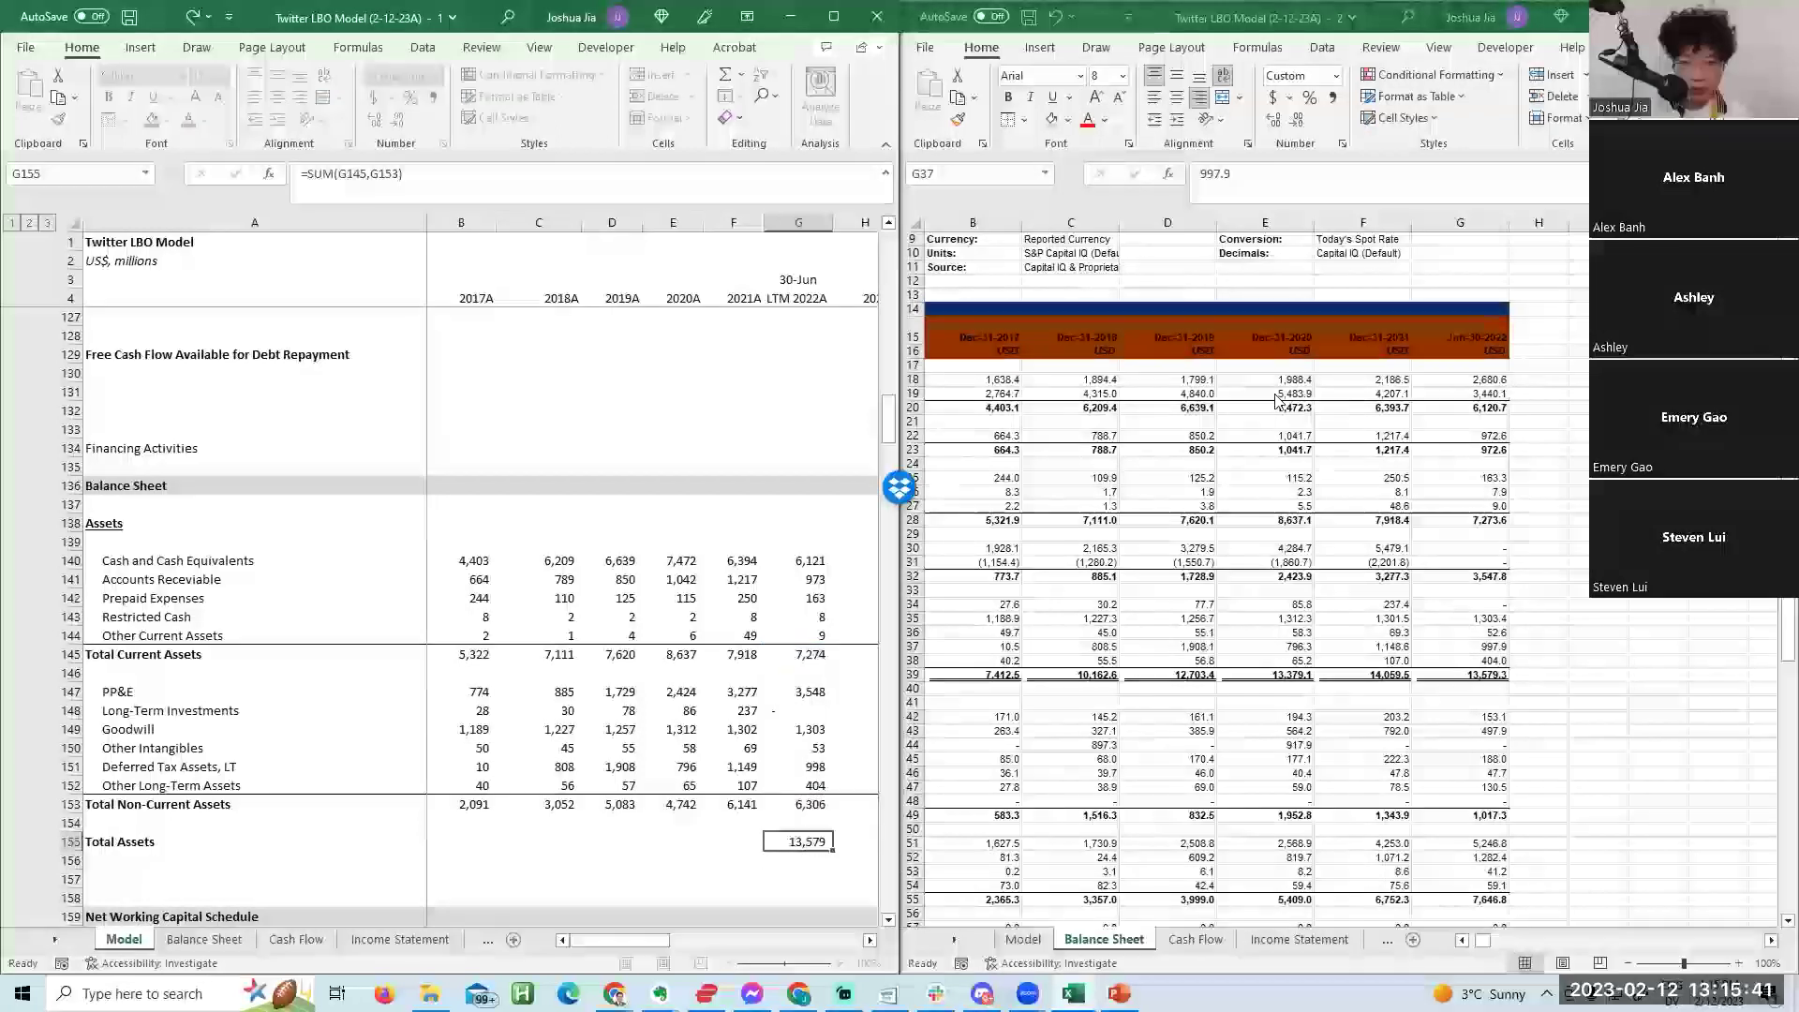
Copy the Total Assets formula from G155 into B155:F155 for the 2017A to 2021A columns.
{"action": "key", "text": "ctrl+c"}
{"action": "key", "text": "shift+Left"}
{"action": "key", "text": "shift+Left"}
{"action": "key", "text": "shift+Left"}
{"action": "key", "text": "shift+Left"}
{"action": "key", "text": "shift+Left"}
{"action": "key", "text": "shift+Left"}
{"action": "key", "text": "shift+Right"}
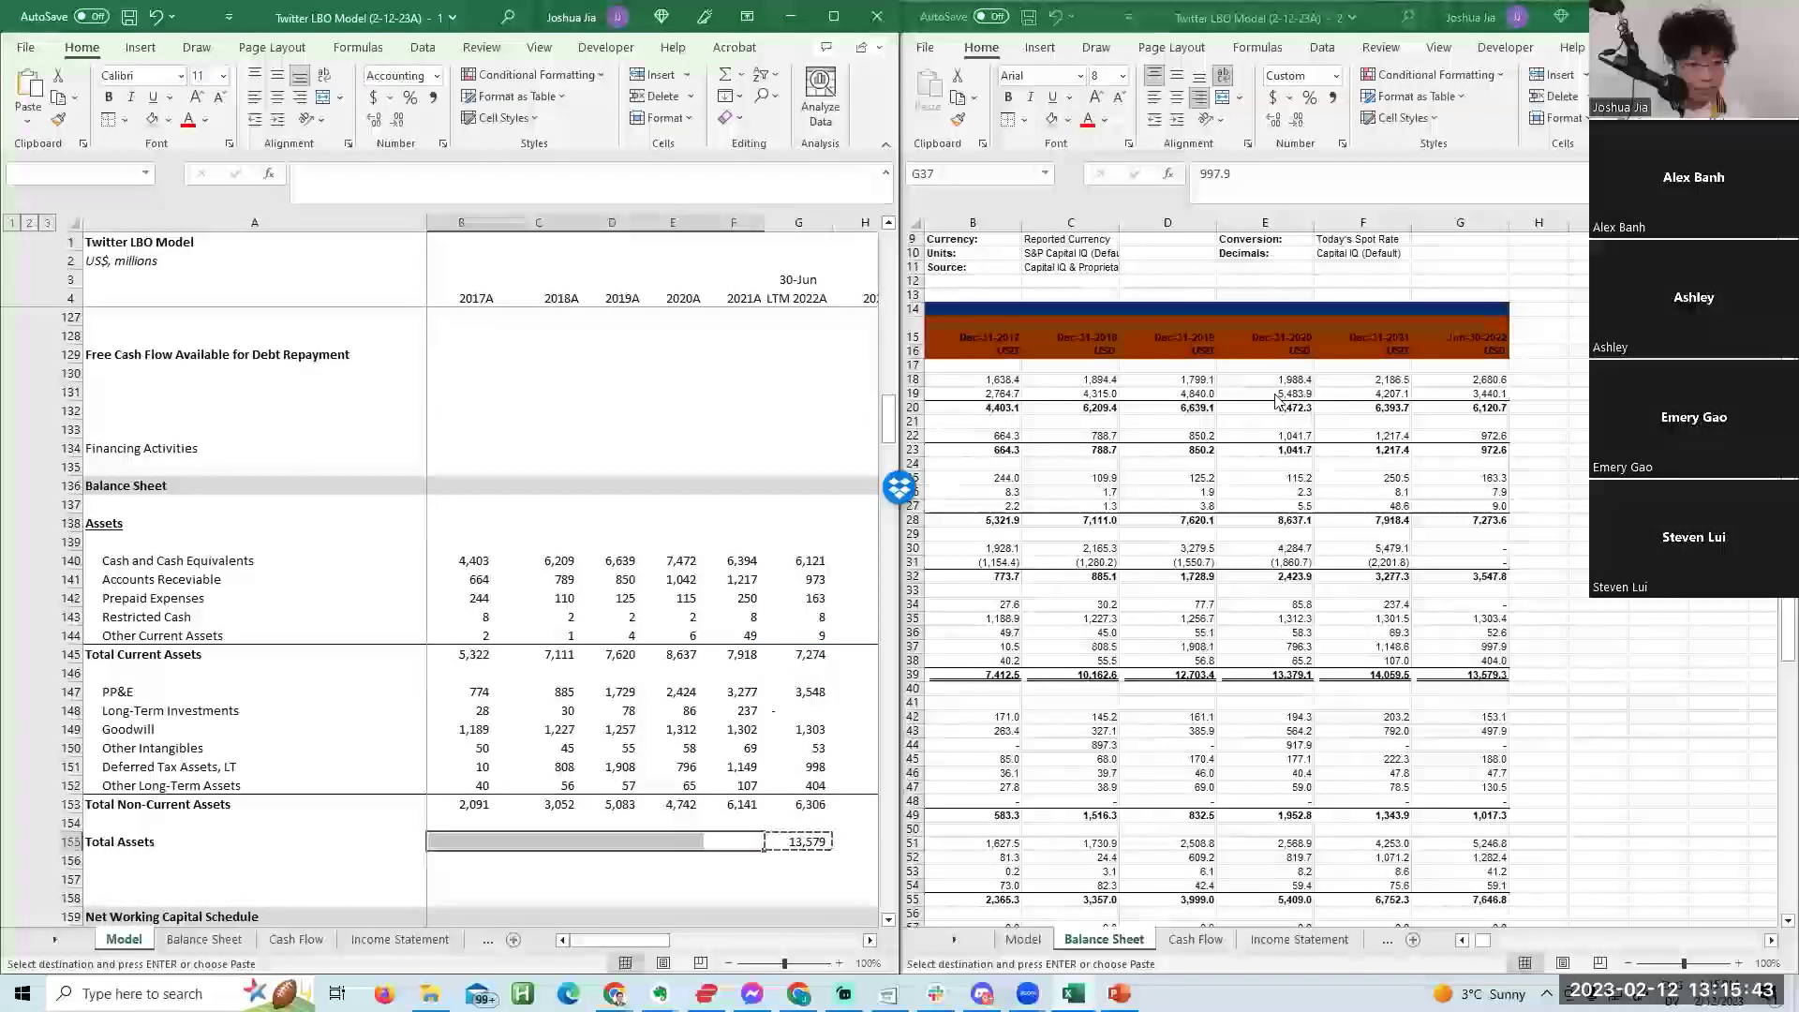
{"action": "key", "text": "ctrl+v"}
{"action": "key", "text": "shift+Right"}
{"action": "key", "text": "shift+Right"}
{"action": "key", "text": "shift+Right"}
Bold the Total Assets figures in B155:G155 and the Total Non-Current Assets figures in B153:G153.
{"action": "key", "text": "Home"}
{"action": "key", "text": "ctrl+shift+Right"}
{"action": "key", "text": "Escape"}
{"action": "key", "text": "ctrl+b"}
{"action": "key", "text": "Up"}
{"action": "key", "text": "Up"}
{"action": "key", "text": "Right"}
{"action": "key", "text": "ctrl+shift+Right"}
{"action": "key", "text": "ctrl+b"}
Bold the Total Current Assets figures in B145:G145.
{"action": "key", "text": "Up"}
{"action": "key", "text": "Up"}
{"action": "key", "text": "Up"}
{"action": "key", "text": "Up"}
{"action": "key", "text": "Up"}
{"action": "key", "text": "Up"}
{"action": "key", "text": "Up"}
{"action": "key", "text": "Up"}
{"action": "key", "text": "ctrl+shift+Right"}
{"action": "key", "text": "ctrl+b"}
{"action": "key", "text": "Down"}
{"action": "key", "text": "Down"}
{"action": "key", "text": "Home"}
{"action": "key", "text": "Down"}
{"action": "key", "text": "Down"}
{"action": "key", "text": "Down"}
{"action": "key", "text": "Down"}
{"action": "key", "text": "Down"}
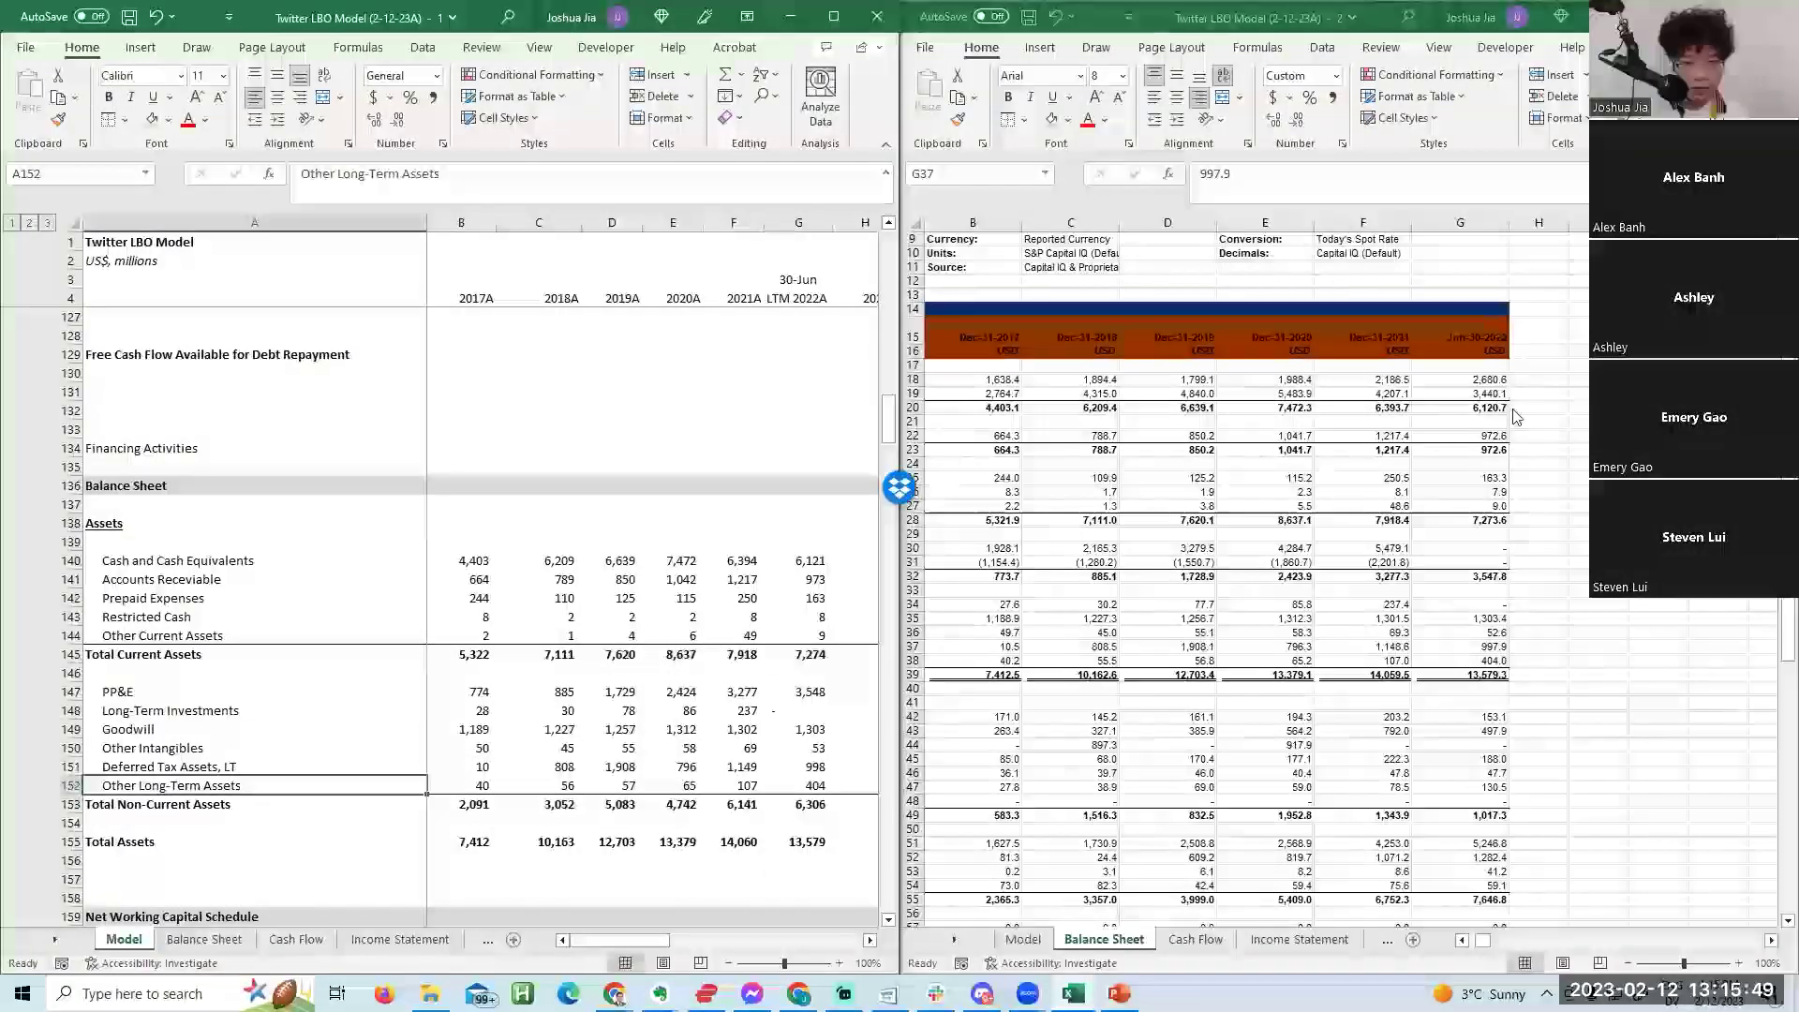
Locate the LIABILITIES heading in column A of the source Balance Sheet.
{"action": "key", "text": "alt+Tab"}
{"action": "key", "text": "ctrl+Left"}
{"action": "left_click", "coordinate": [1148, 786]}
{"action": "left_click", "coordinate": [1038, 660]}
{"action": "left_click", "coordinate": [1022, 688]}
{"action": "key", "text": "Down"}
{"action": "key", "text": "alt+Tab"}
Insert several blank rows at row 157 of the Model sheet, above the Net Working Capital Schedule.
{"action": "key", "text": "Down"}
{"action": "key", "text": "Down"}
{"action": "key", "text": "Down"}
{"action": "key", "text": "Down"}
{"action": "key", "text": "Down"}
{"action": "key", "text": "Down"}
{"action": "key", "text": "Down"}
{"action": "key", "text": "Down"}
{"action": "key", "text": "Down"}
{"action": "key", "text": "Down"}
{"action": "key", "text": "Down"}
{"action": "key", "text": "Down"}
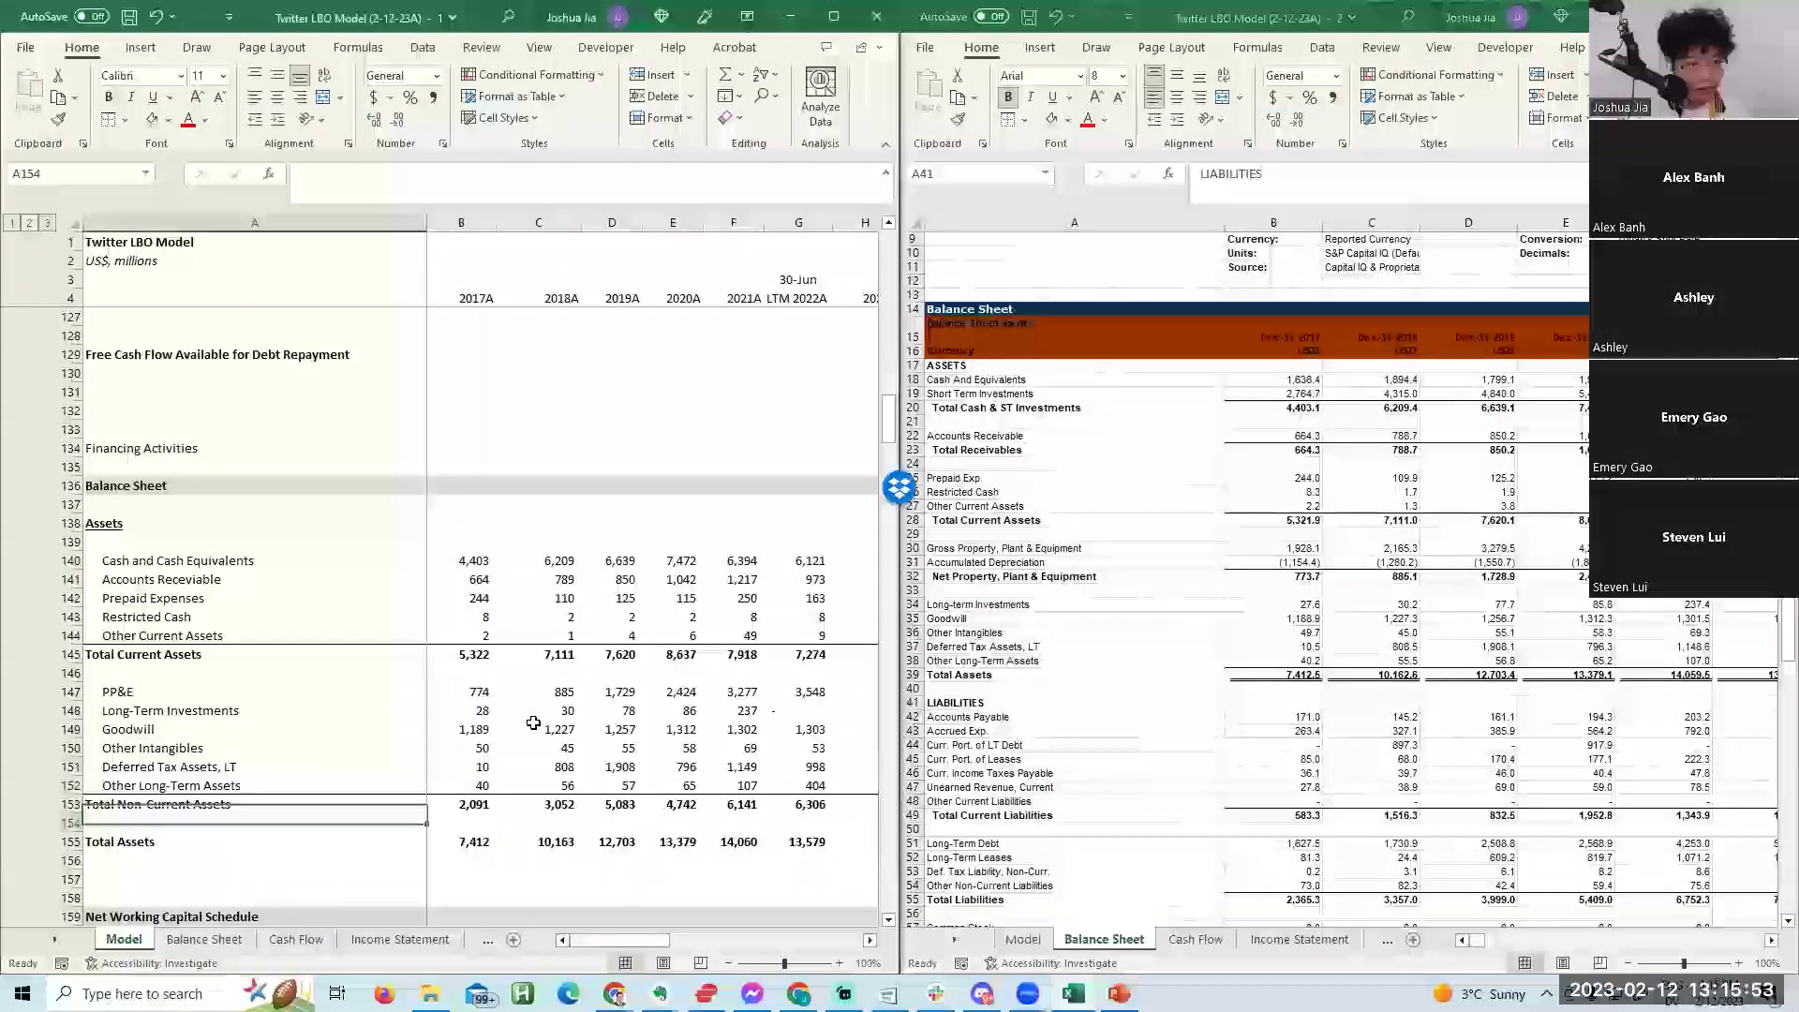
{"action": "key", "text": "Up"}
{"action": "key", "text": "Up"}
{"action": "key", "text": "Up"}
{"action": "key", "text": "Up"}
{"action": "key", "text": "Up"}
{"action": "key", "text": "Up"}
{"action": "key", "text": "Up"}
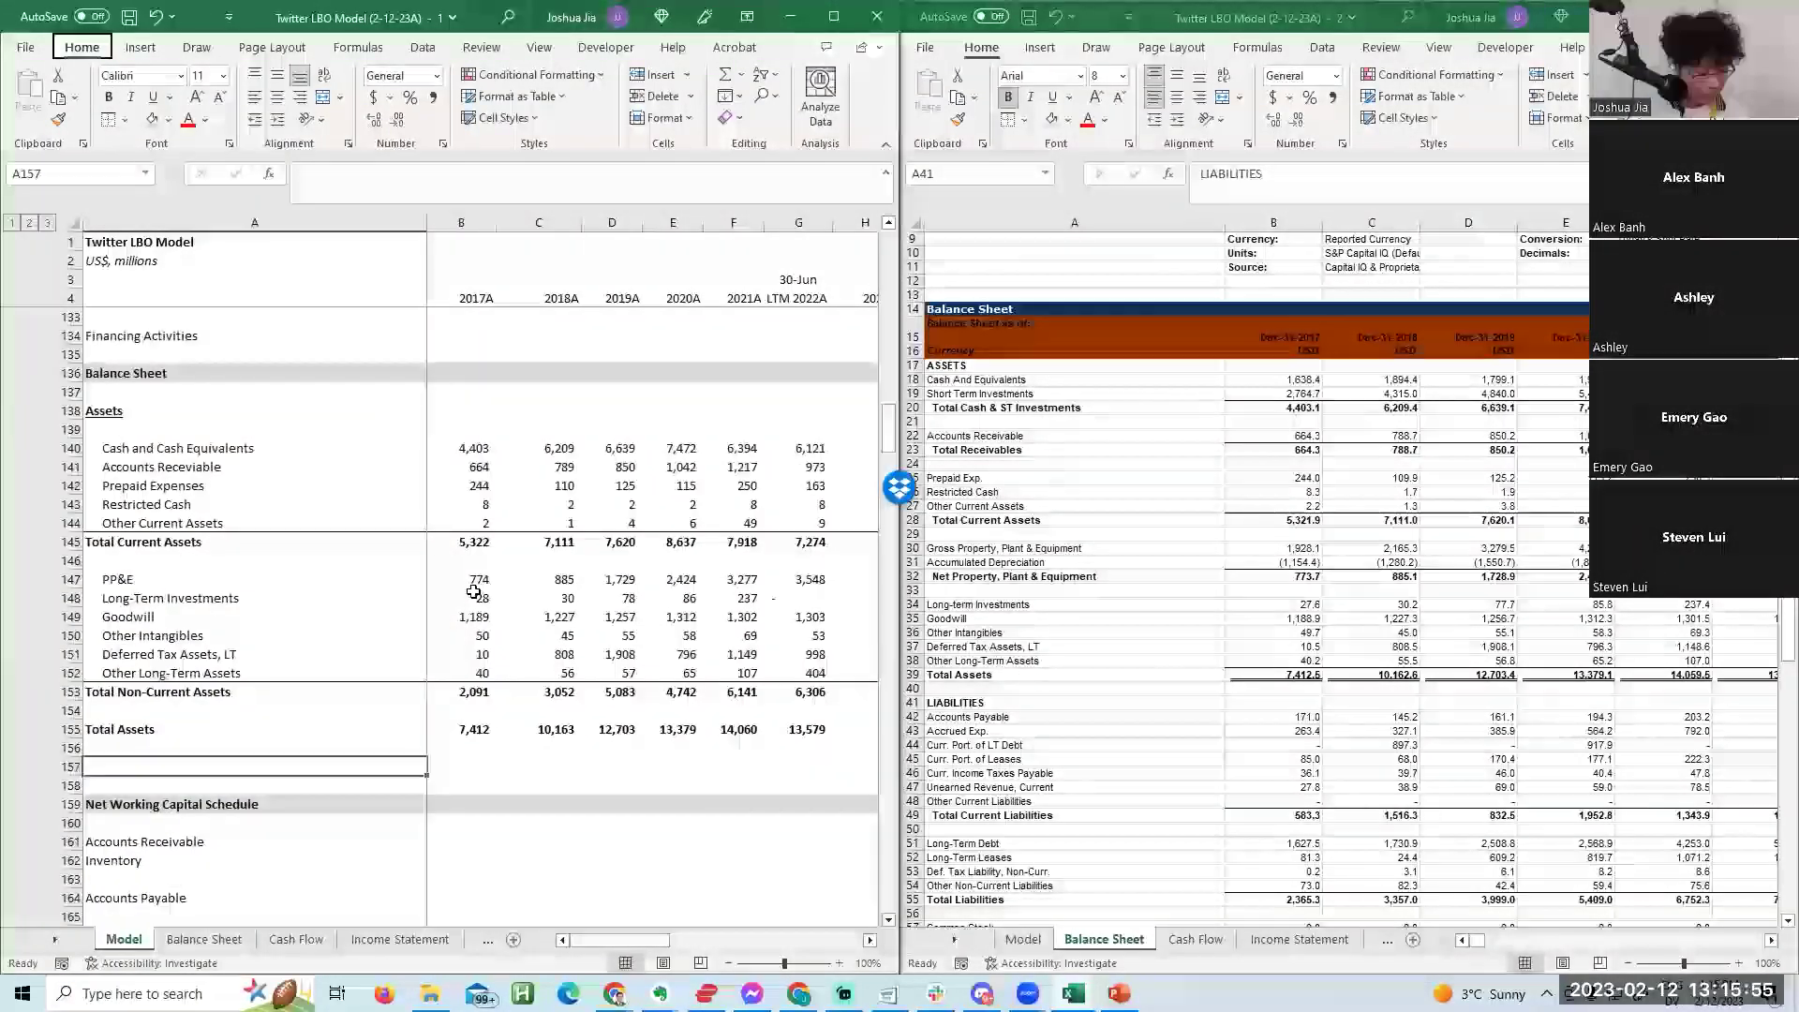
{"action": "key", "text": "alt+i"}
{"action": "key", "text": "r"}
{"action": "key", "text": "alt+i"}
{"action": "key", "text": "r"}
{"action": "key", "text": "alt+i"}
{"action": "key", "text": "r"}
{"action": "key", "text": "F4"}
{"action": "key", "text": "F4"}
{"action": "key", "text": "F4"}
{"action": "key", "text": "F4"}
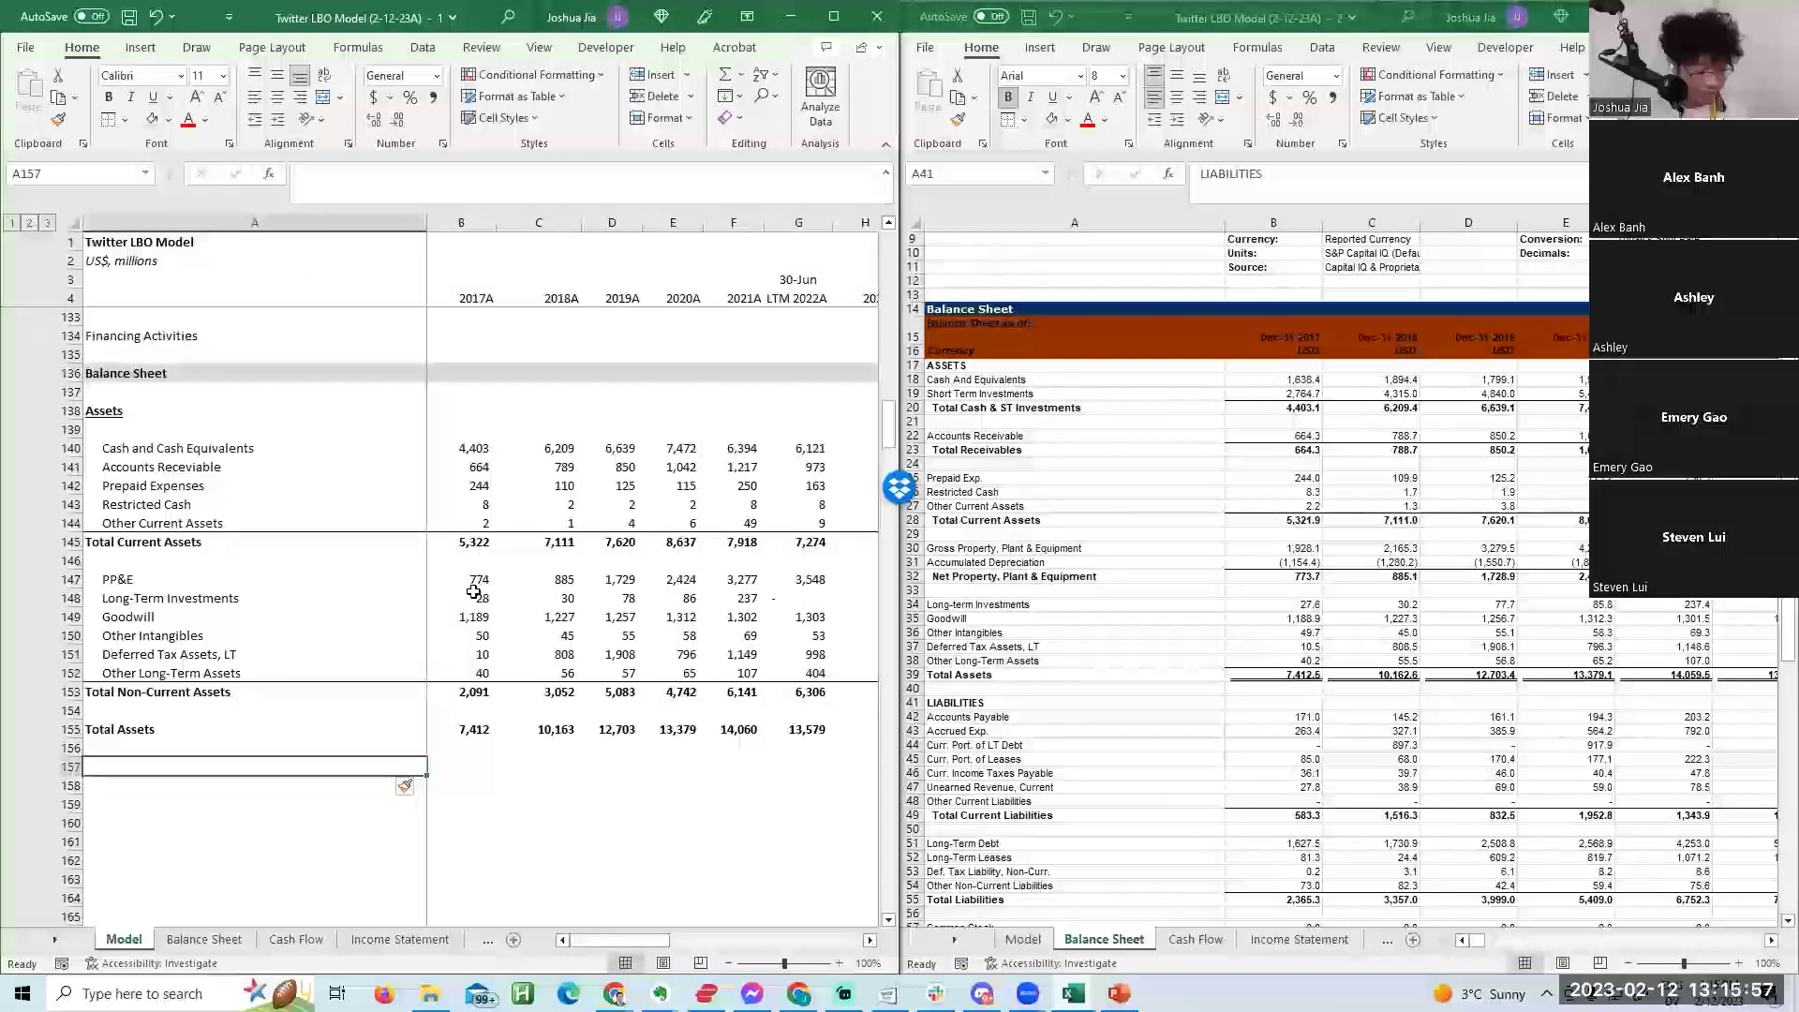
Copy the labels Accounts Payable through Other Current Liabilities from the source Balance Sheet's A42:A48 into the Model sheet starting at A156.
{"action": "key", "text": "alt+Tab"}
{"action": "key", "text": "Down"}
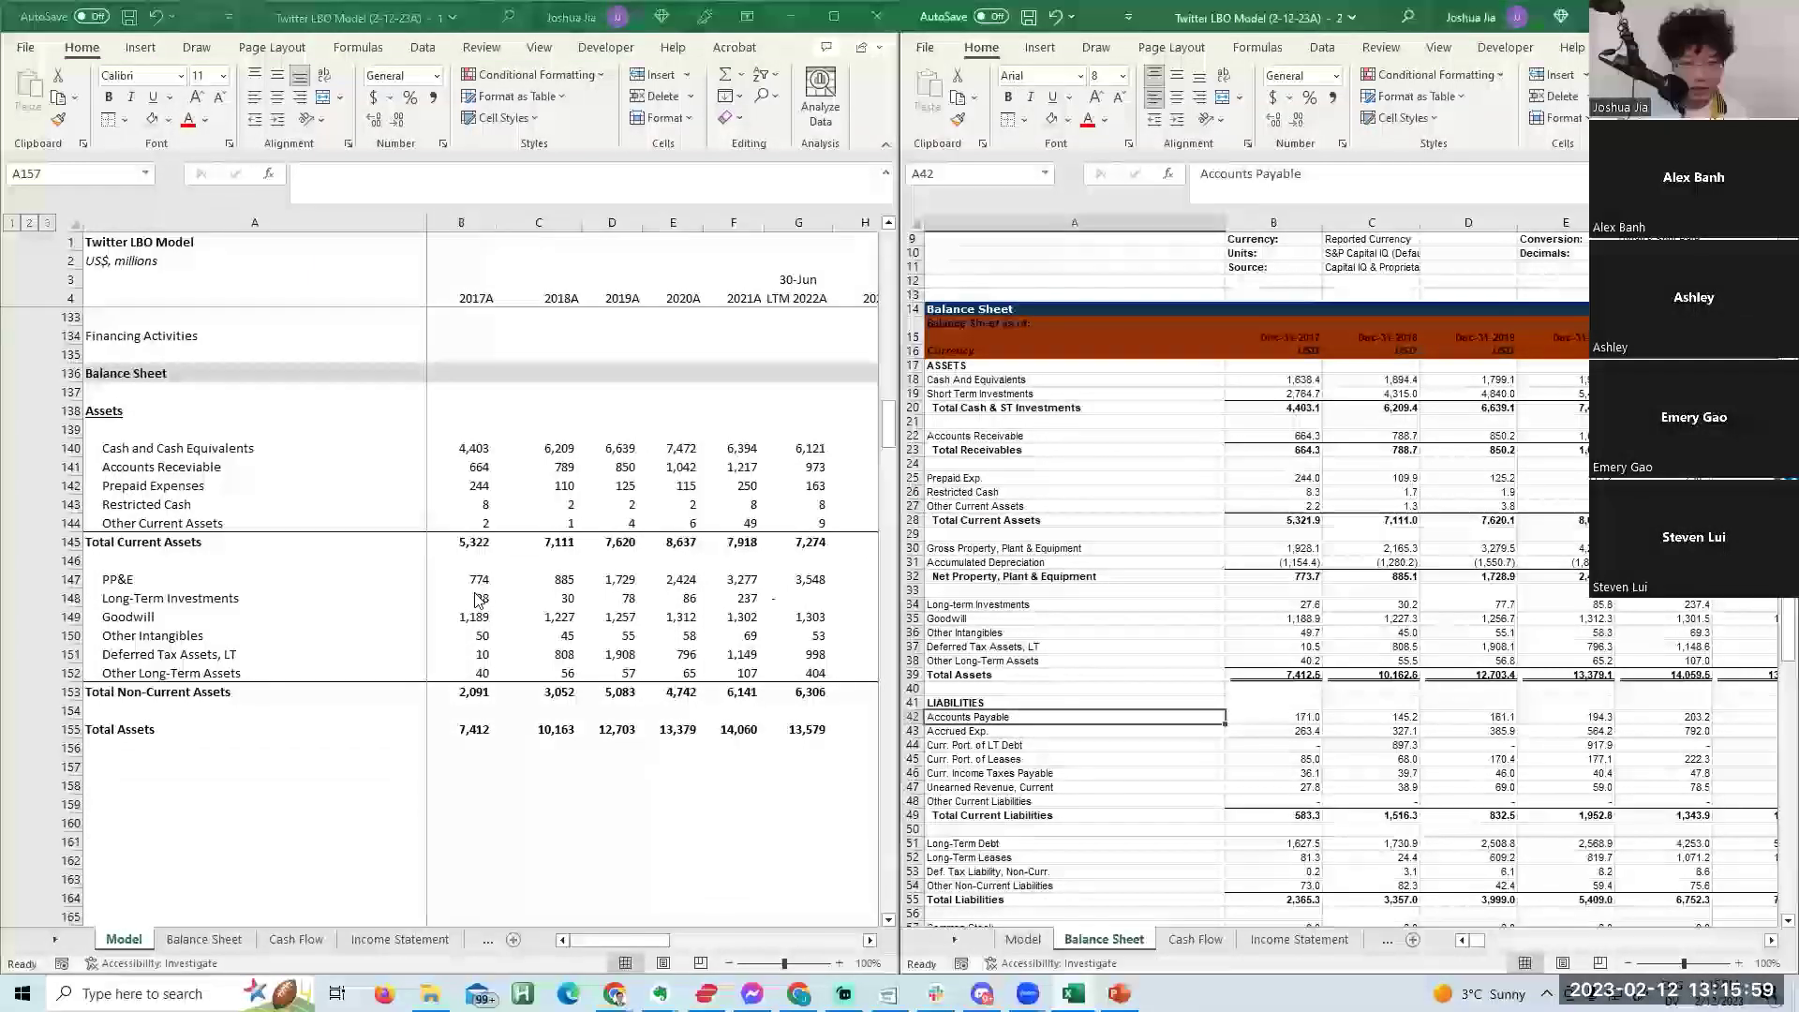
{"action": "key", "text": "shift+Down"}
{"action": "key", "text": "shift+Down"}
{"action": "key", "text": "shift+Down"}
{"action": "key", "text": "shift+Down"}
{"action": "key", "text": "shift+Down"}
{"action": "key", "text": "shift+Down"}
{"action": "key", "text": "ctrl+c"}
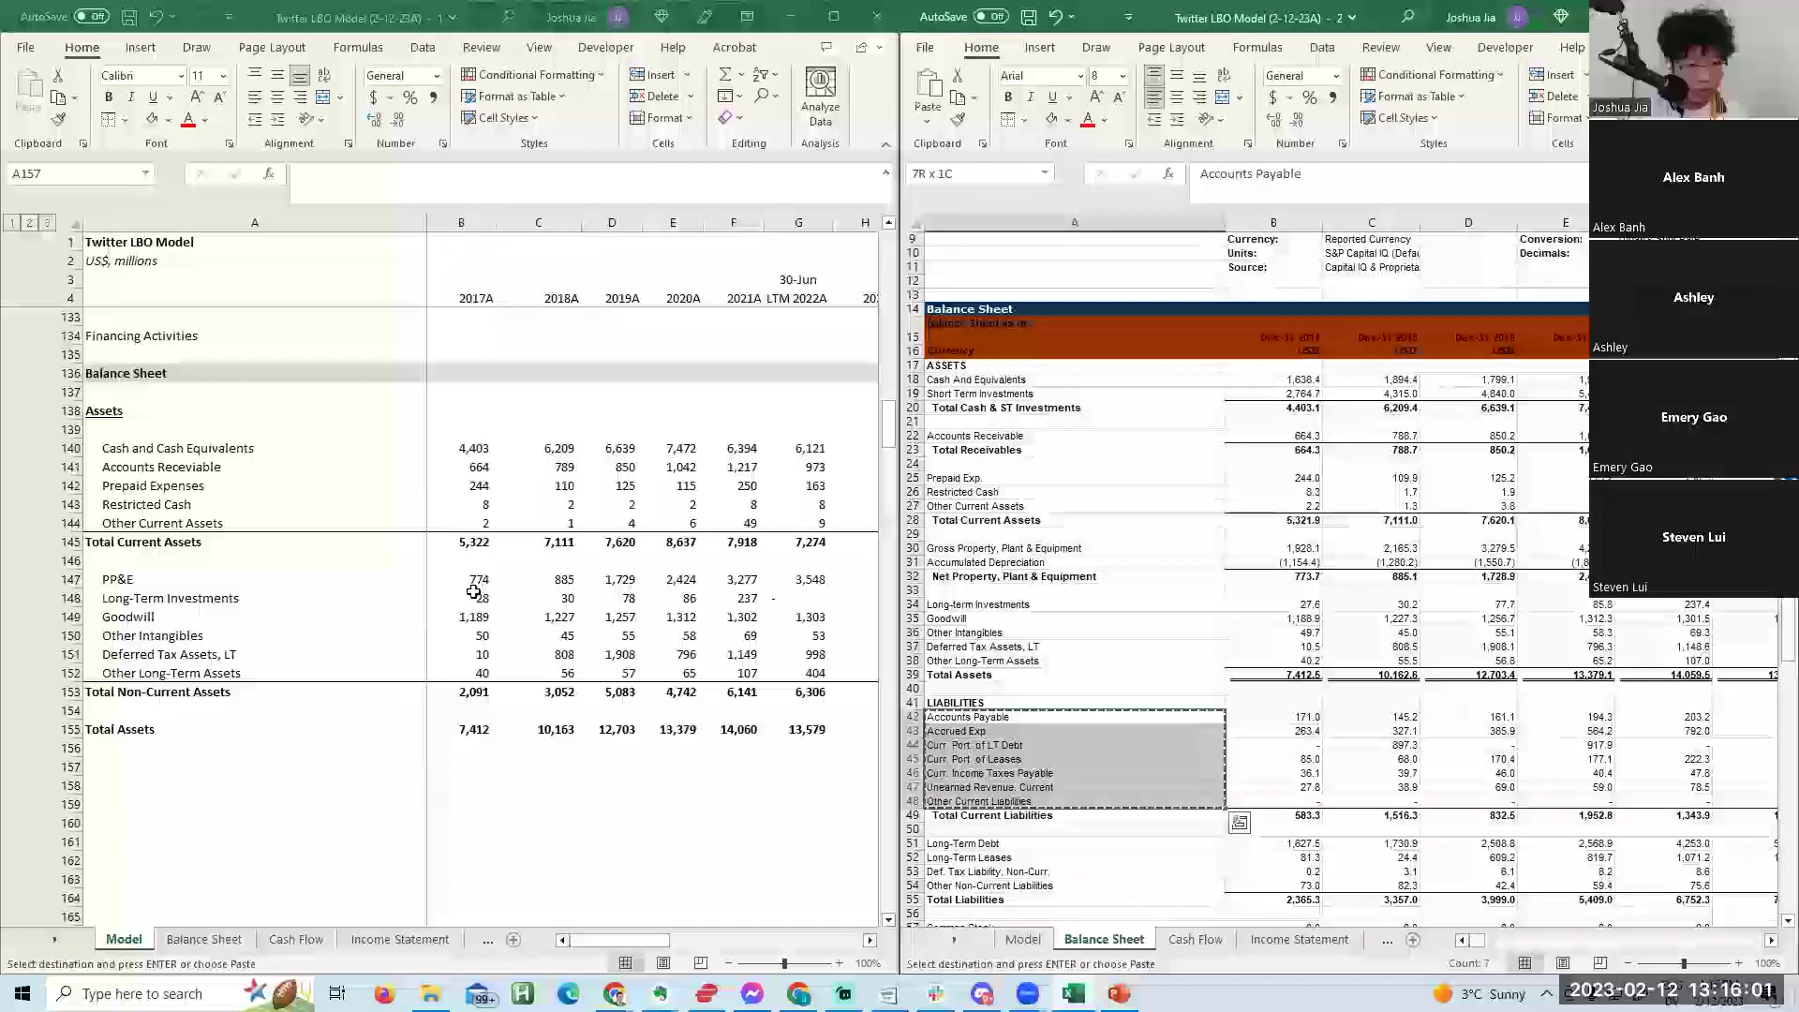
{"action": "key", "text": "alt+Tab"}
{"action": "key", "text": "Up"}
{"action": "key", "text": "ctrl+v"}
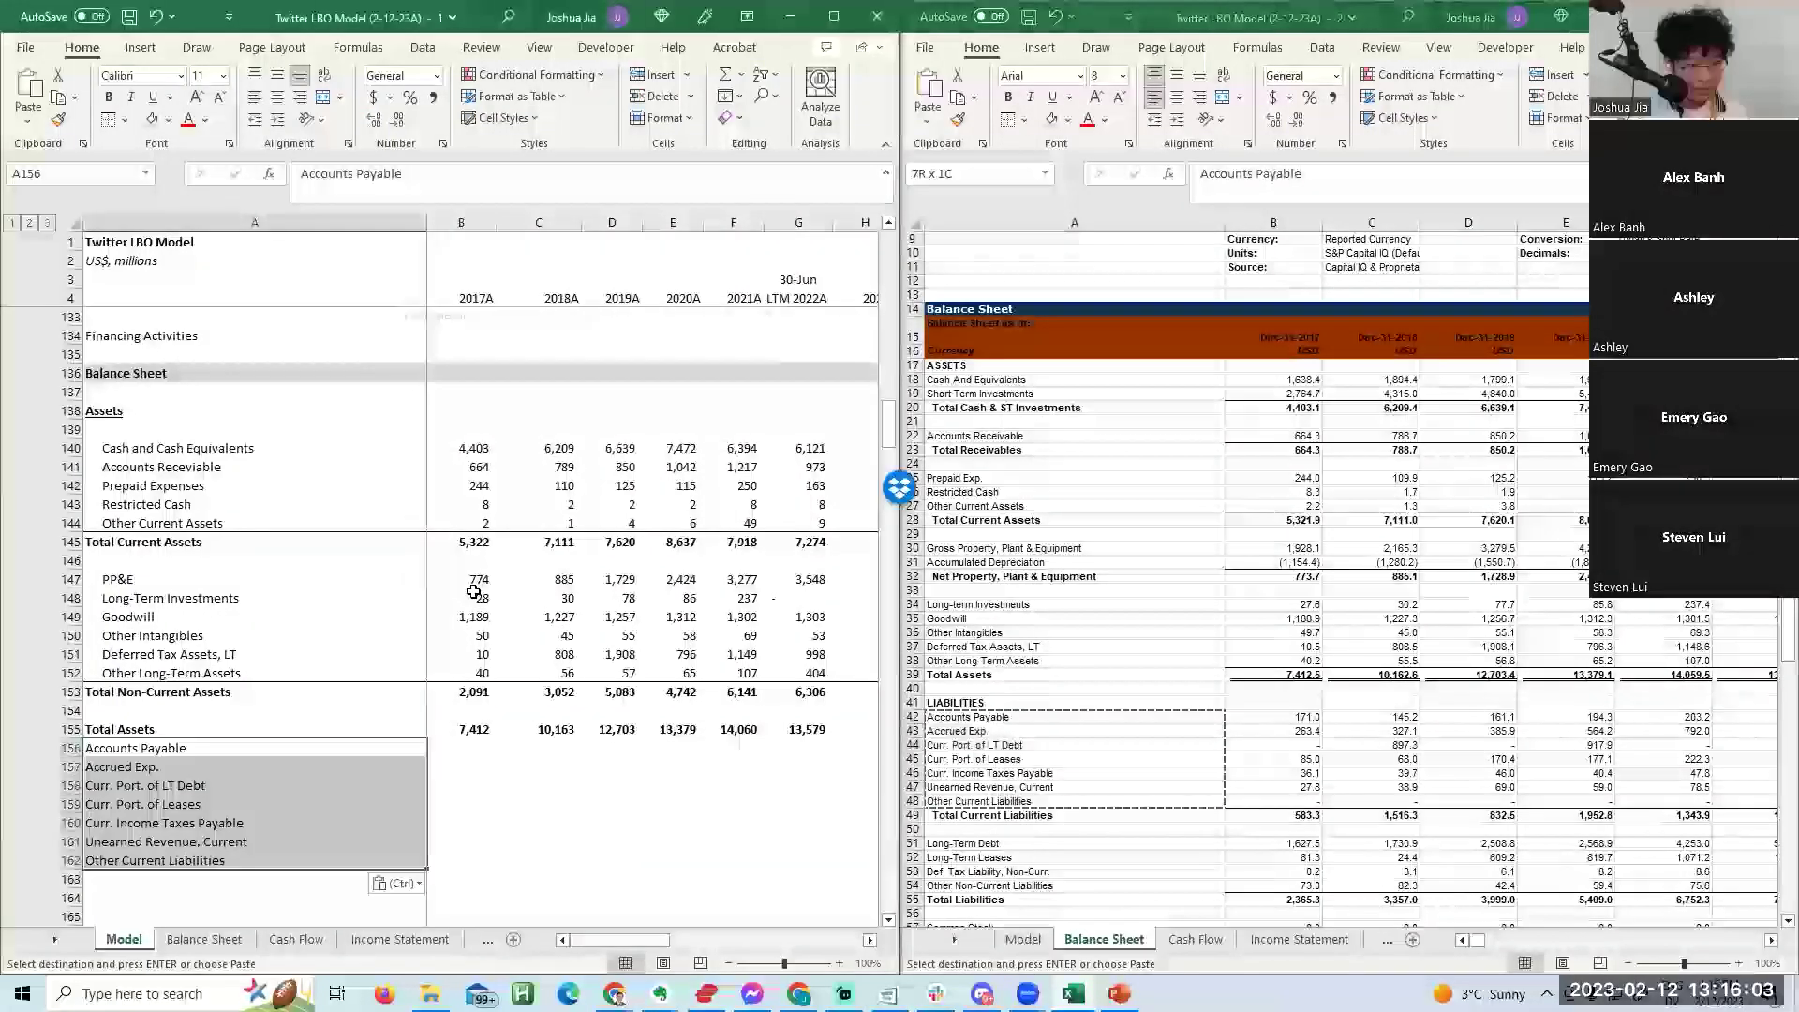
Indent the current liability labels in A156:A162 of the Model sheet.
{"action": "key", "text": "Escape"}
{"action": "key", "text": "alt+h+6"}
{"action": "key", "text": "Down"}
{"action": "key", "text": "Down"}
{"action": "key", "text": "Down"}
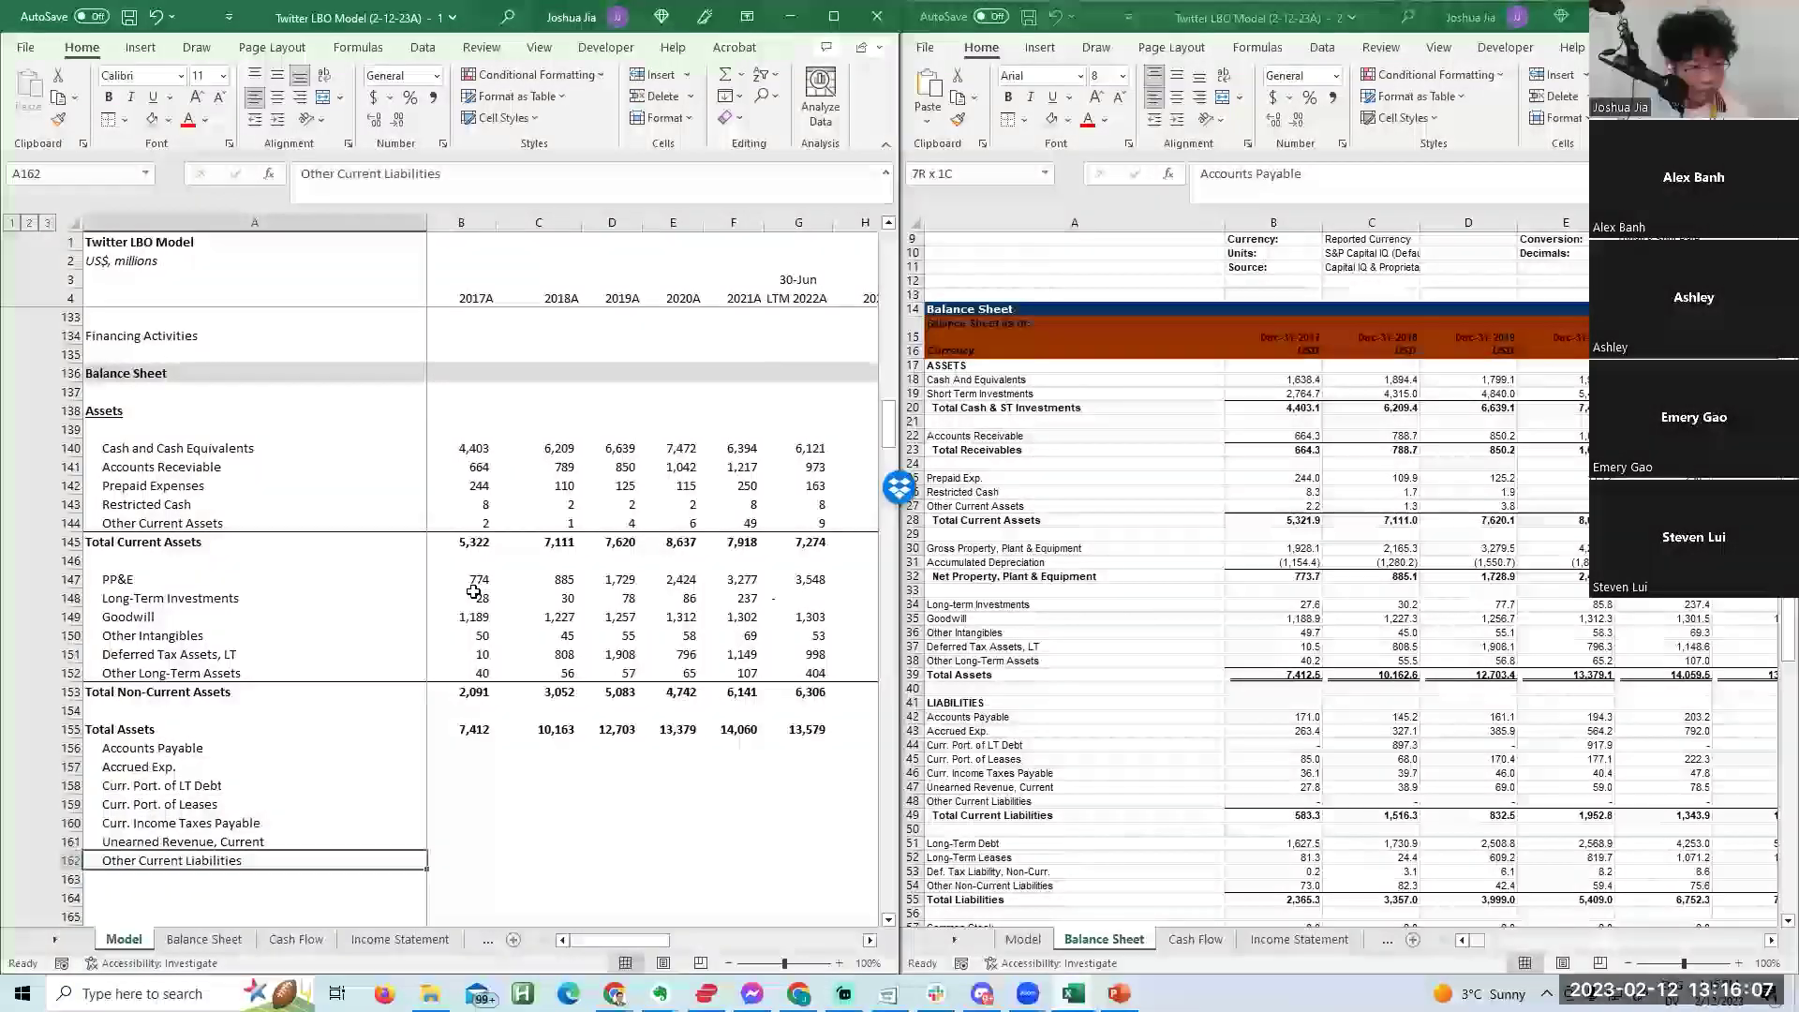
Insert two blank rows above Accounts Payable and enter the bold, underlined heading Liabilities in A157.
{"action": "key", "text": "Up"}
{"action": "key", "text": "Up"}
{"action": "key", "text": "Up"}
{"action": "key", "text": "alt+i+r"}
{"action": "key", "text": "alt+i+r"}
{"action": "key", "text": "alt+i+r"}
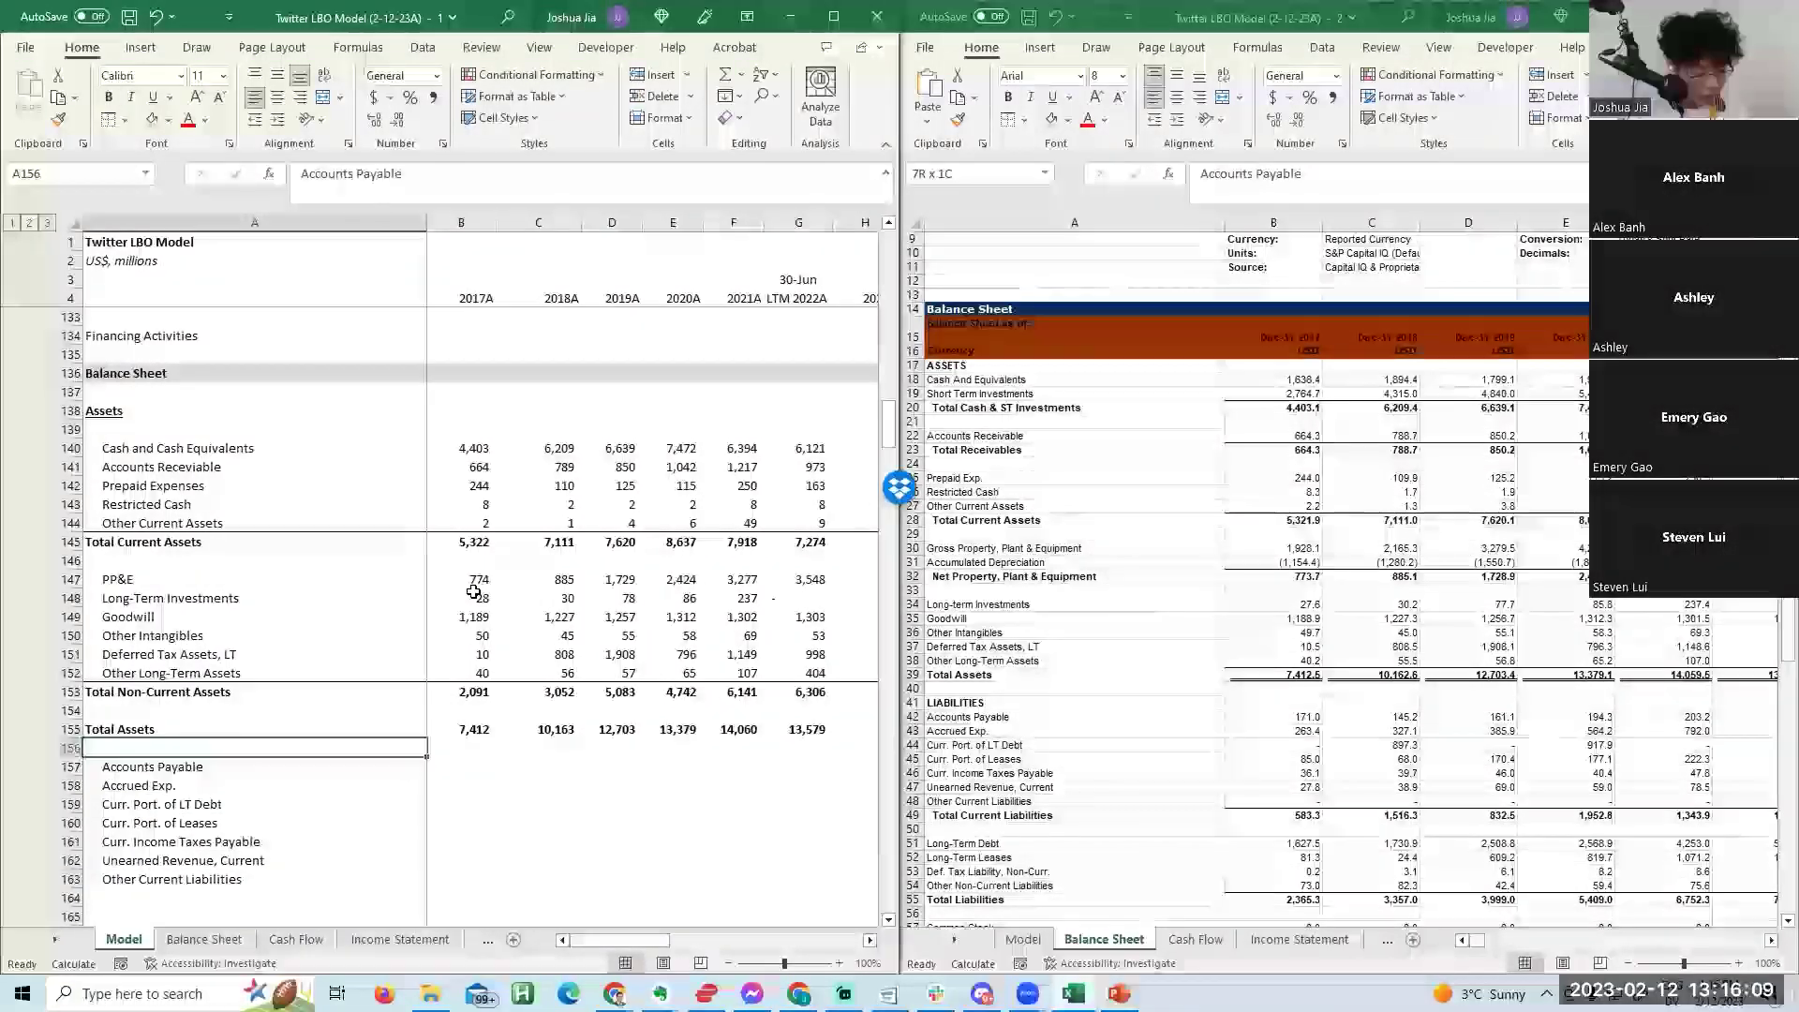
{"action": "key", "text": "Down"}
{"action": "key", "text": "Down"}
{"action": "key", "text": "alt+h+d+r"}
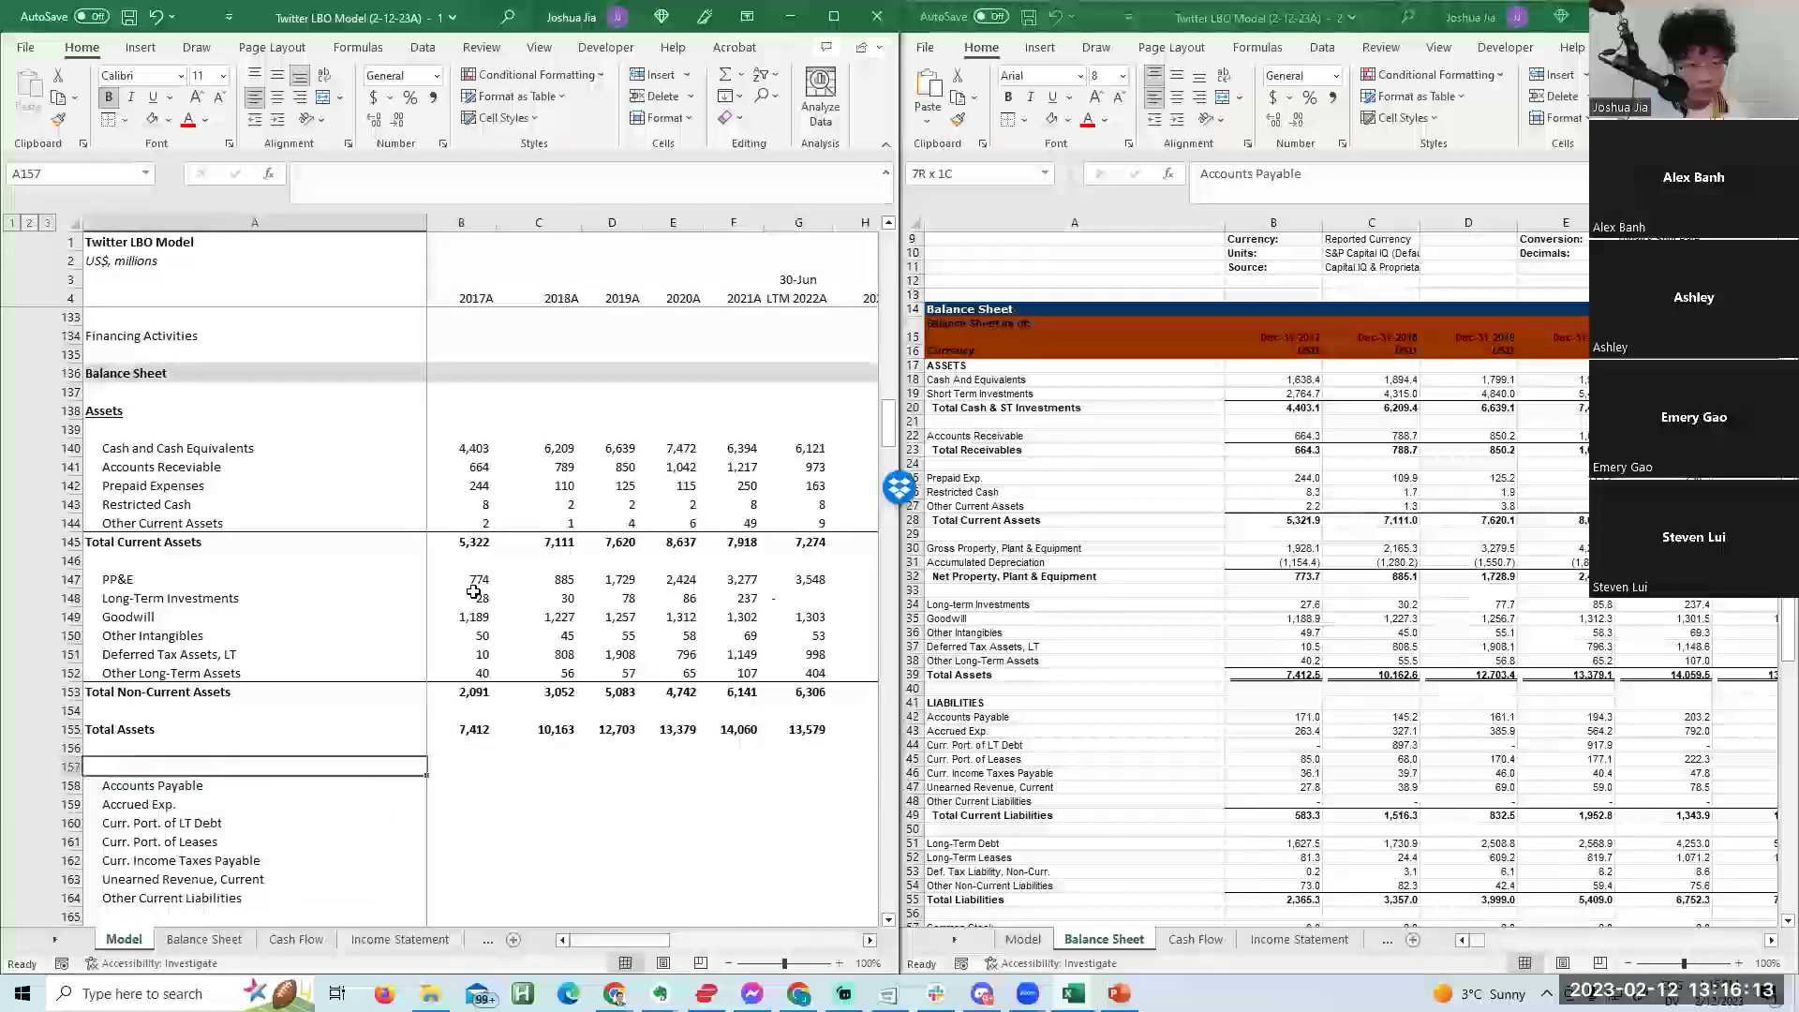
{"action": "type", "text": "Liabilities"}
{"action": "key", "text": "ctrl+Return"}
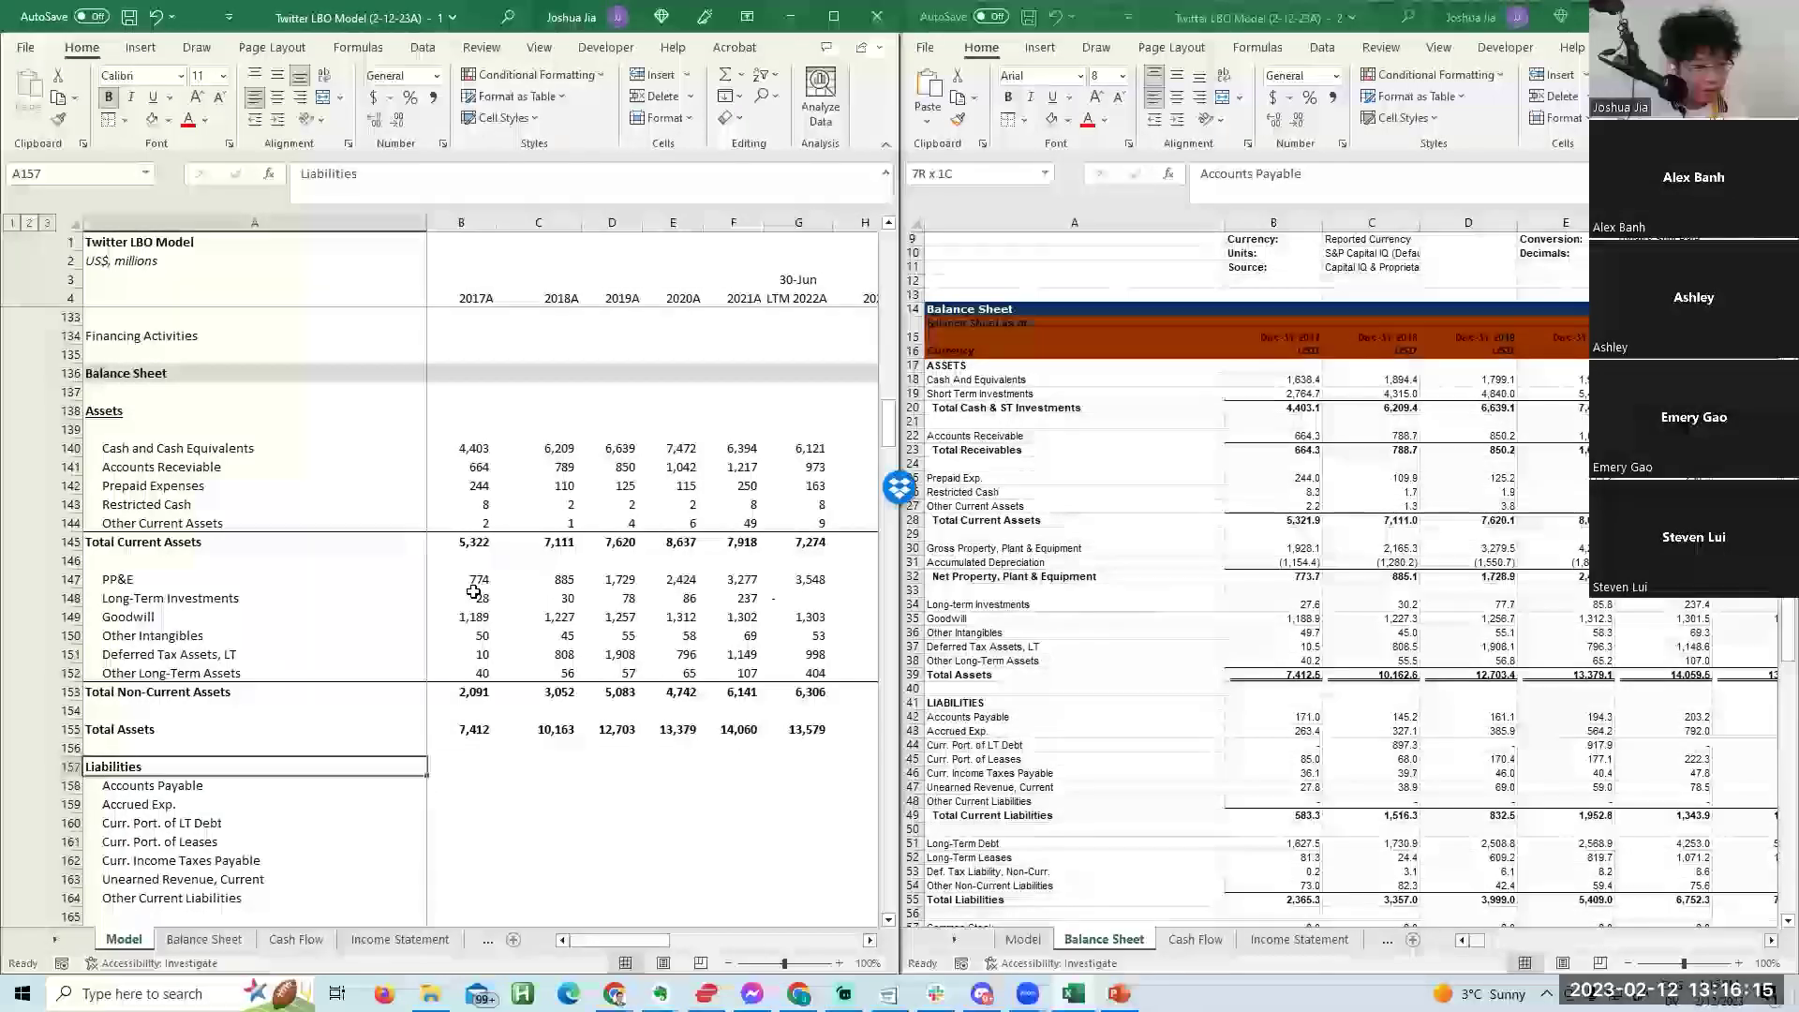
Enter the label Total Current Liabilities in A165, correctly spelled, and make it bold.
{"action": "key", "text": "Down"}
{"action": "key", "text": "Down"}
{"action": "key", "text": "Down"}
{"action": "key", "text": "Down"}
{"action": "key", "text": "Down"}
{"action": "key", "text": "Down"}
{"action": "key", "text": "Down"}
{"action": "key", "text": "Down"}
{"action": "key", "text": "Down"}
{"action": "key", "text": "Down"}
{"action": "key", "text": "Down"}
{"action": "key", "text": "Down"}
{"action": "key", "text": "Down"}
{"action": "key", "text": "Up"}
{"action": "key", "text": "Up"}
{"action": "key", "text": "Up"}
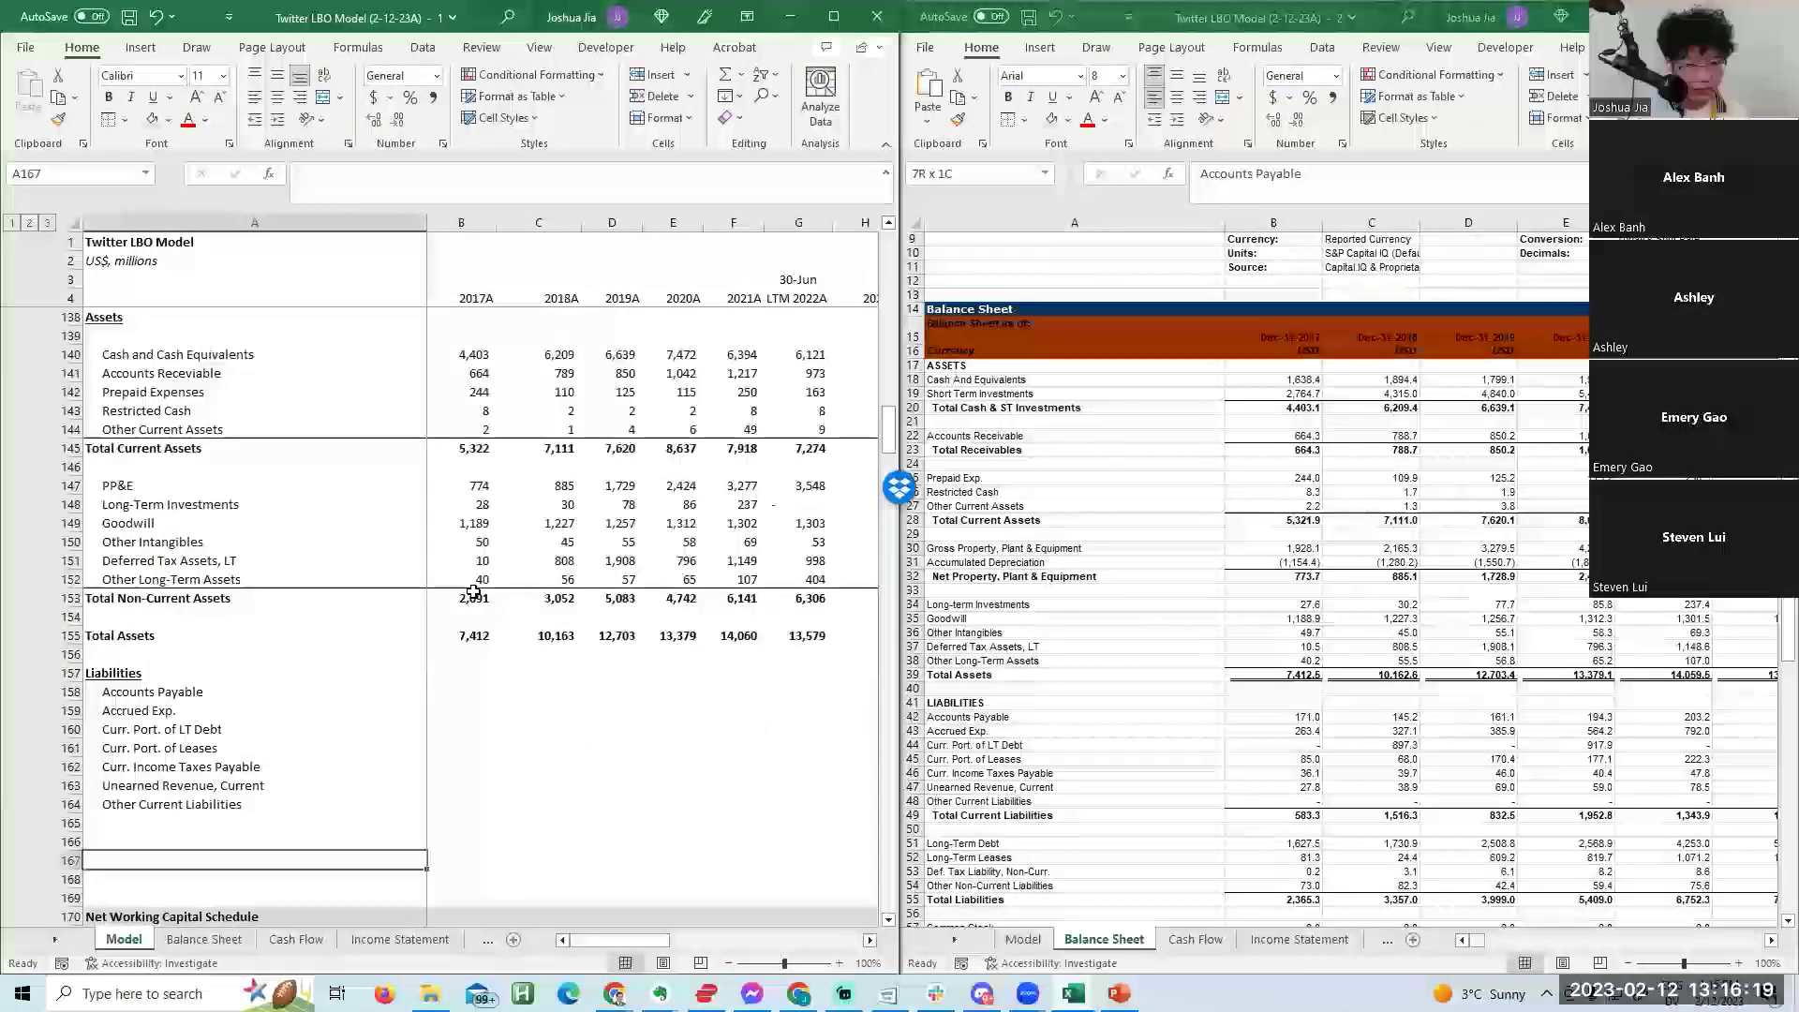
{"action": "type", "text": "Total Current Liabiltiies"}
{"action": "key", "text": "Return"}
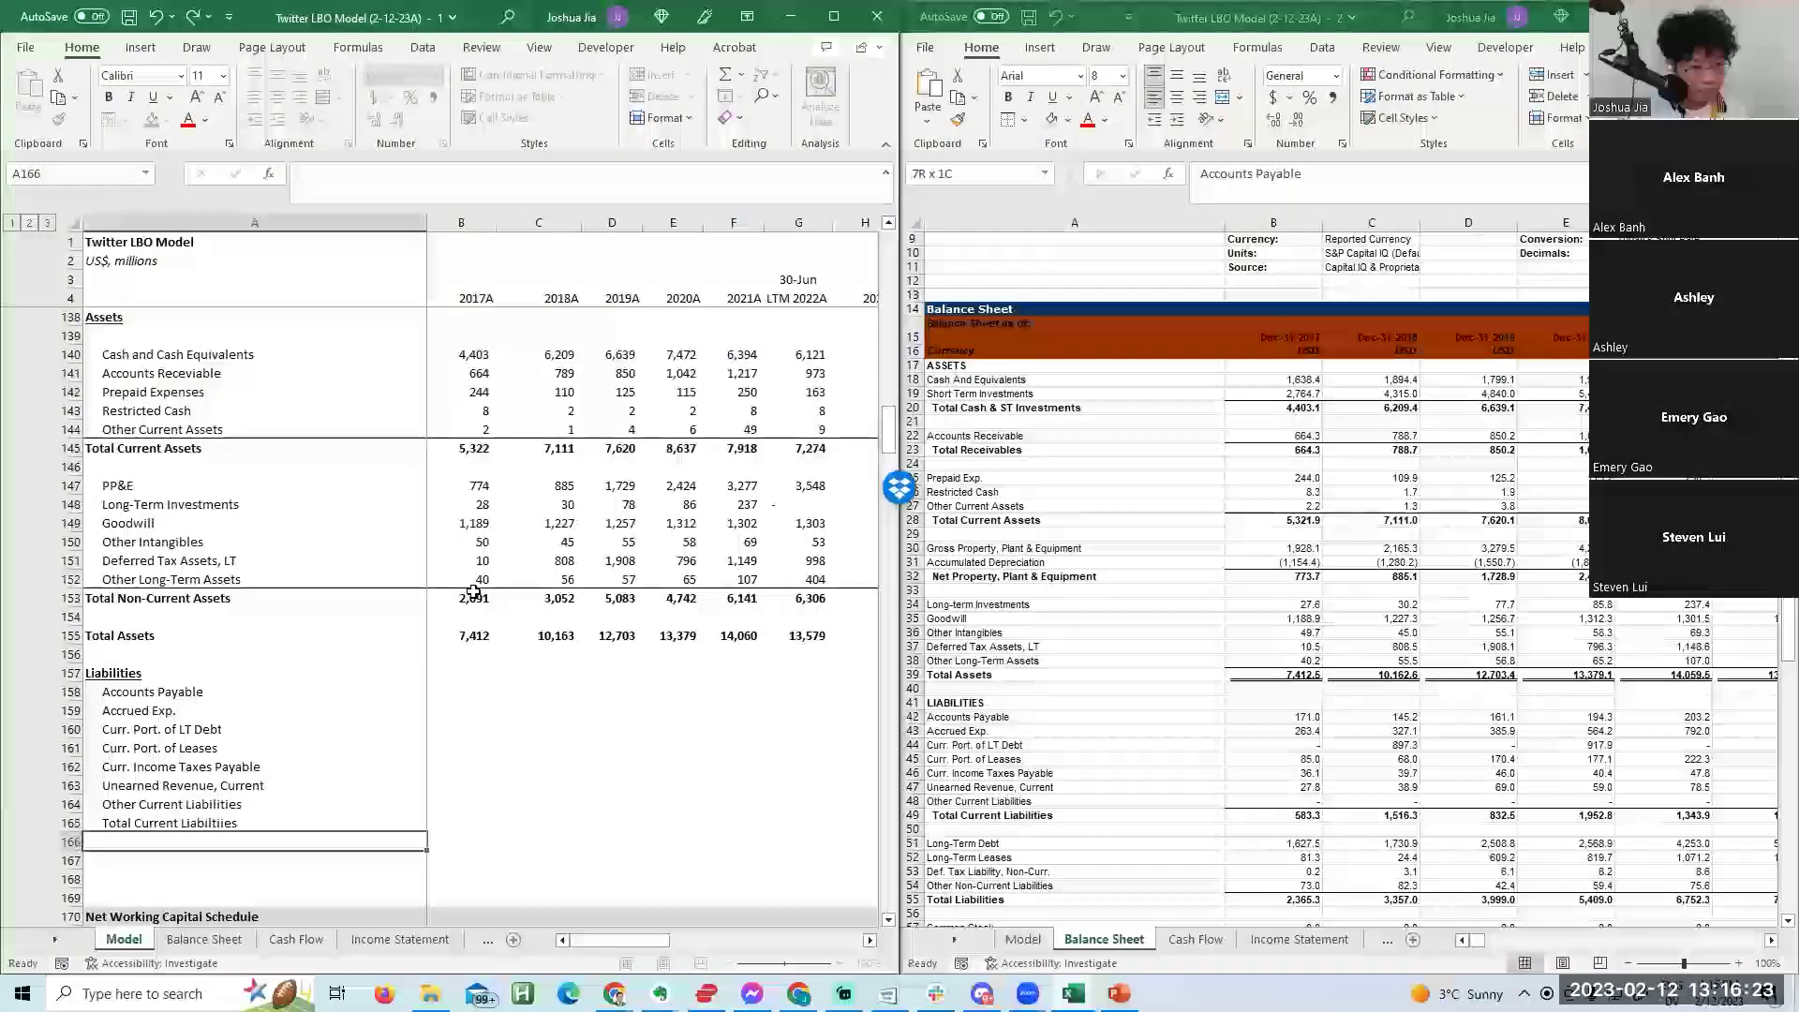
{"action": "key", "text": "Up"}
{"action": "key", "text": "ctrl+b"}
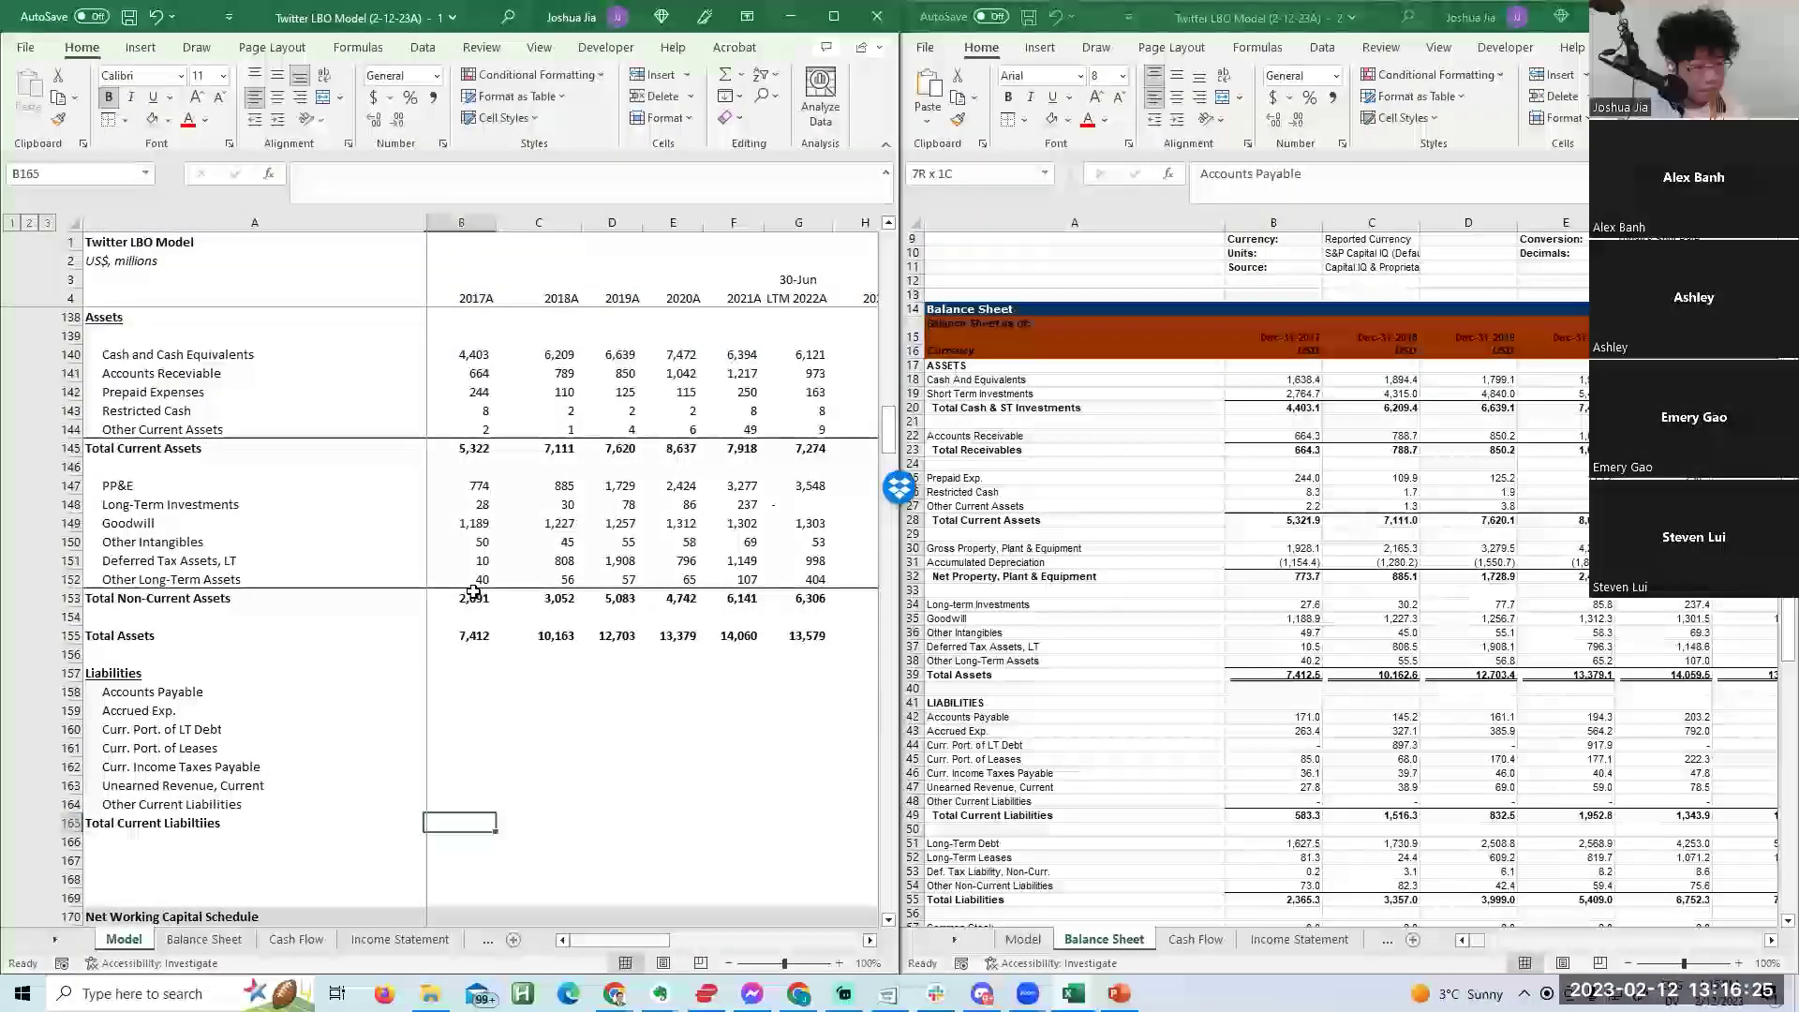
{"action": "key", "text": "F2"}
{"action": "type", "text": "i"}
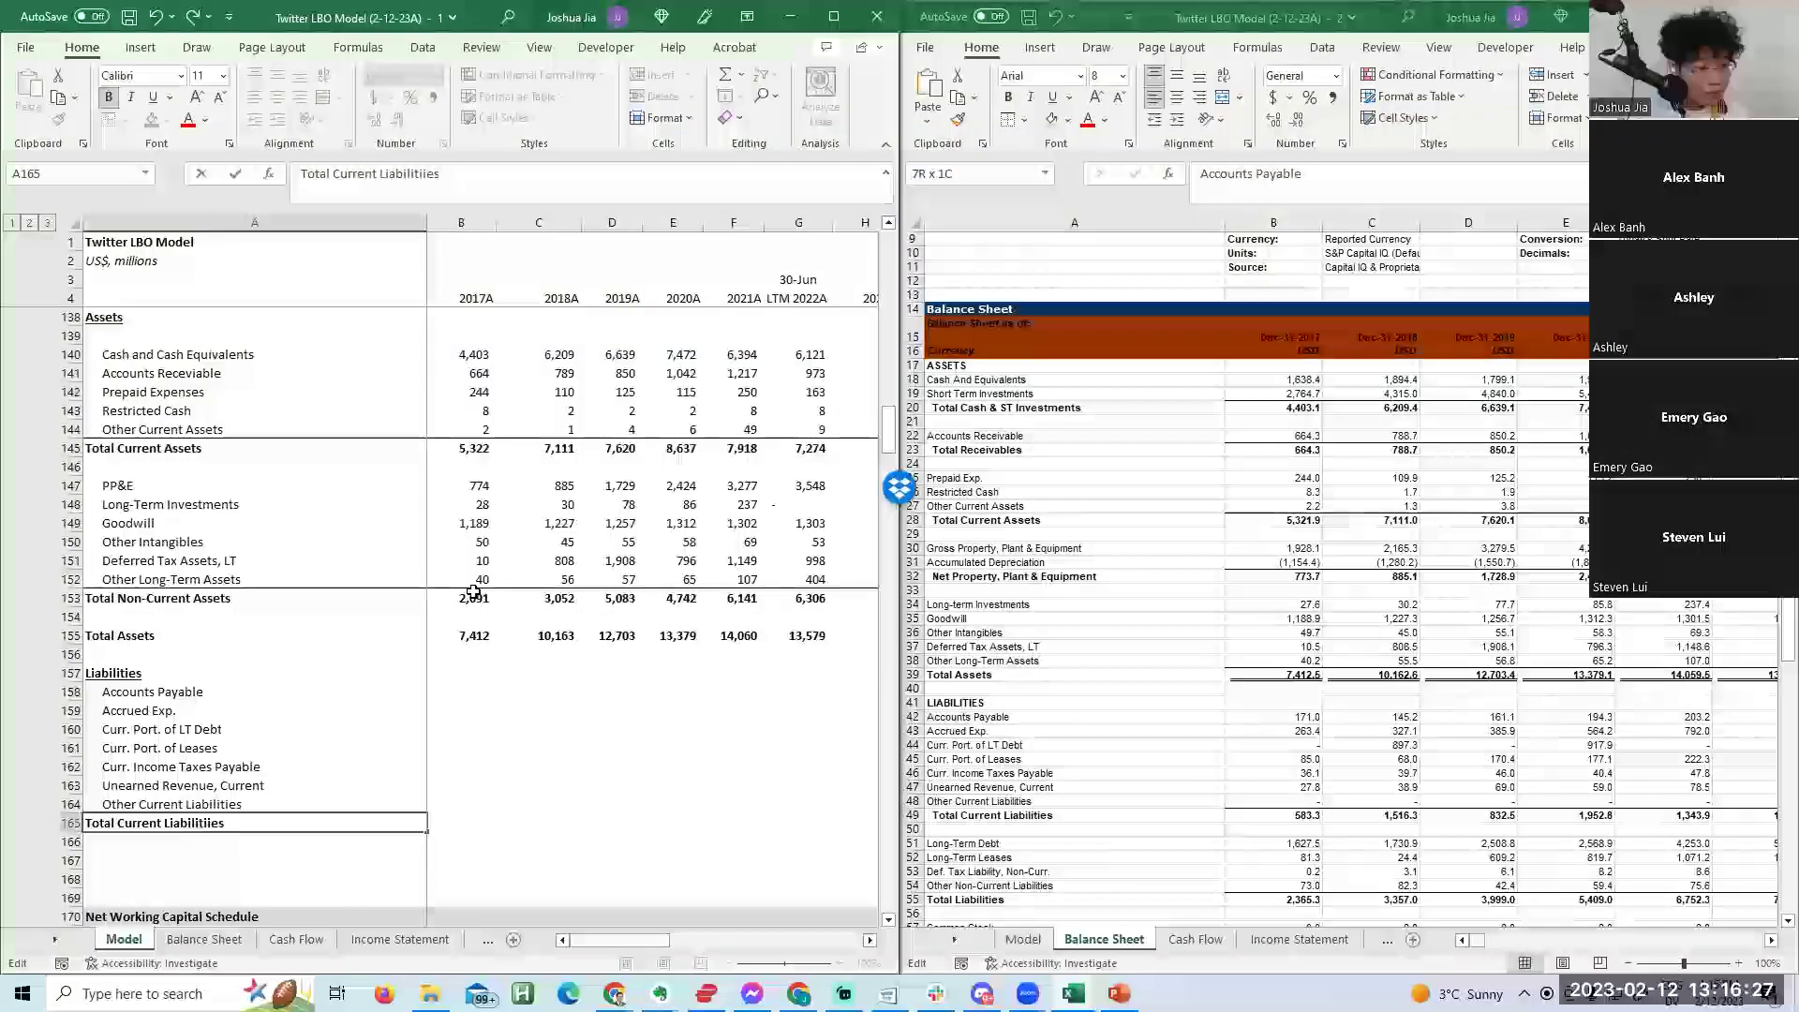
{"action": "key", "text": "Return"}
Insert more blank rows between Total Current Liabilities and the Net Working Capital Schedule.
{"action": "key", "text": "Down"}
{"action": "key", "text": "Down"}
{"action": "key", "text": "alt+i"}
{"action": "key", "text": "r"}
Add a top border across the Total Current Liabilities row 165.
{"action": "key", "text": "Up"}
{"action": "key", "text": "Up"}
{"action": "key", "text": "Up"}
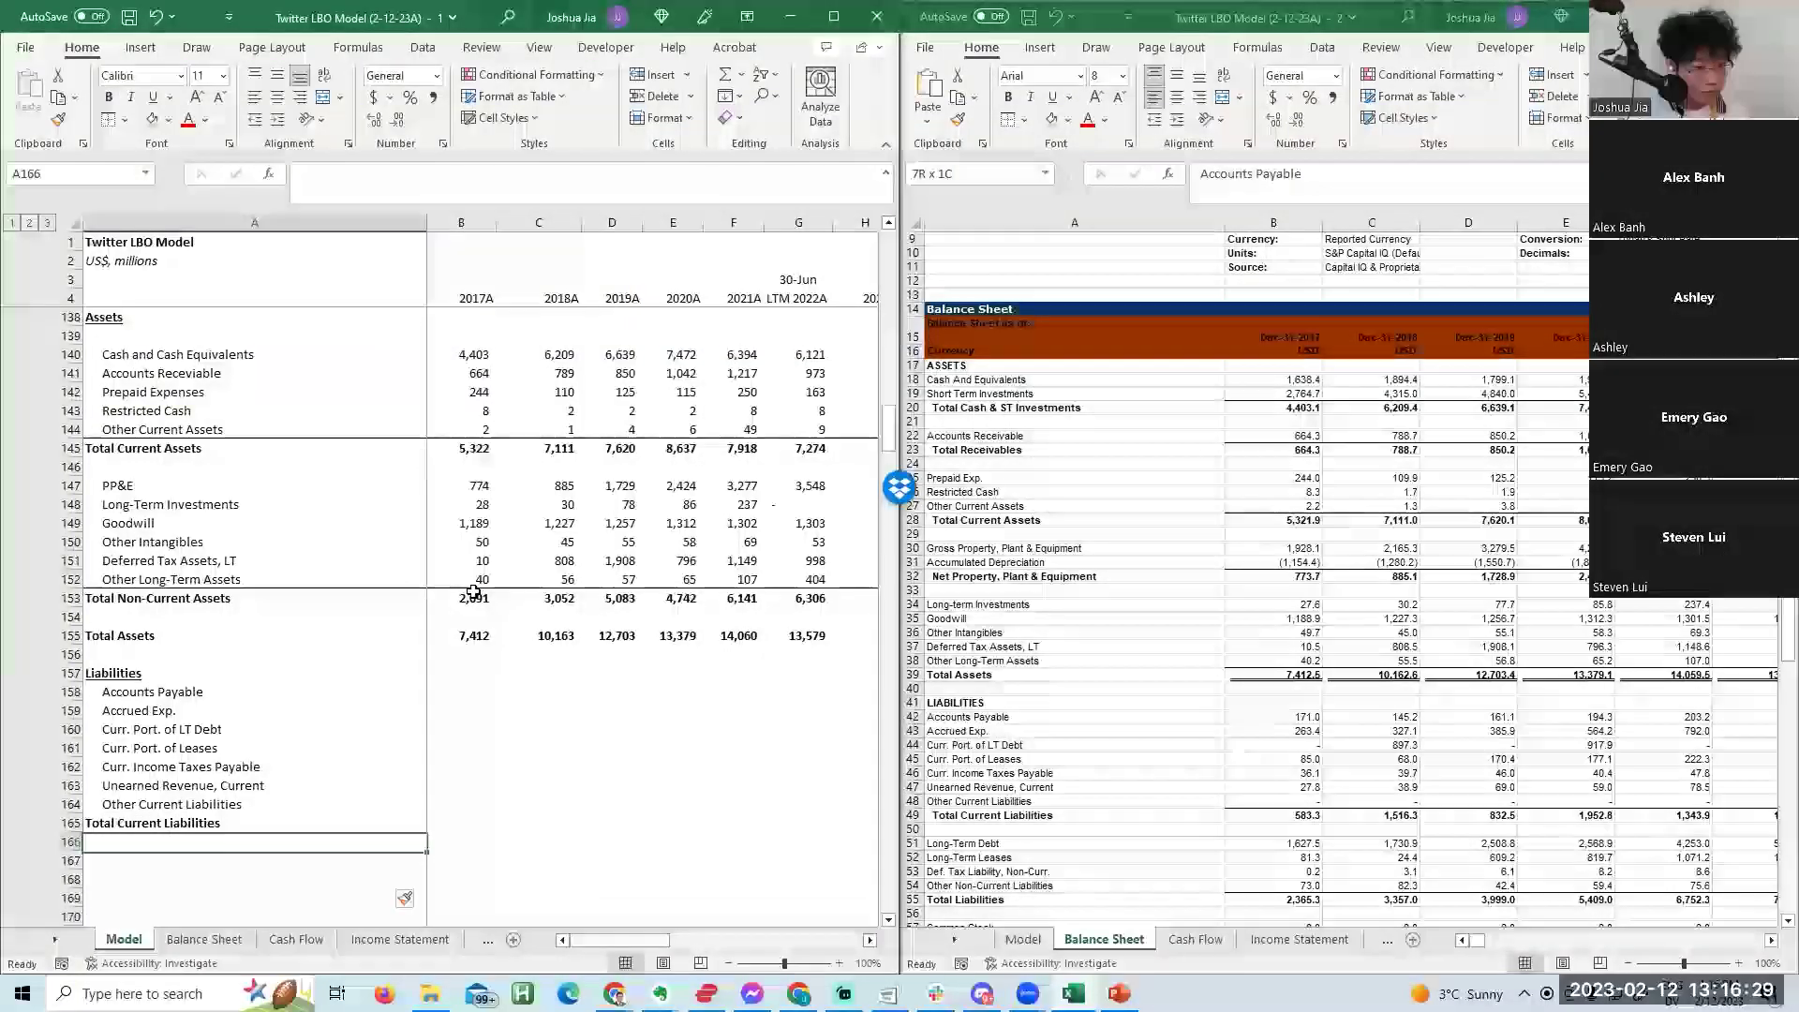
{"action": "key", "text": "shift+space"}
{"action": "key", "text": "Down"}
{"action": "key", "text": "Down"}
Copy the labels Long-Term Debt through Other Non-Current Liabilities from the source Balance Sheet's A51:A54 into the Model sheet starting at A167.
{"action": "key", "text": "alt+Tab"}
{"action": "key", "text": "Down"}
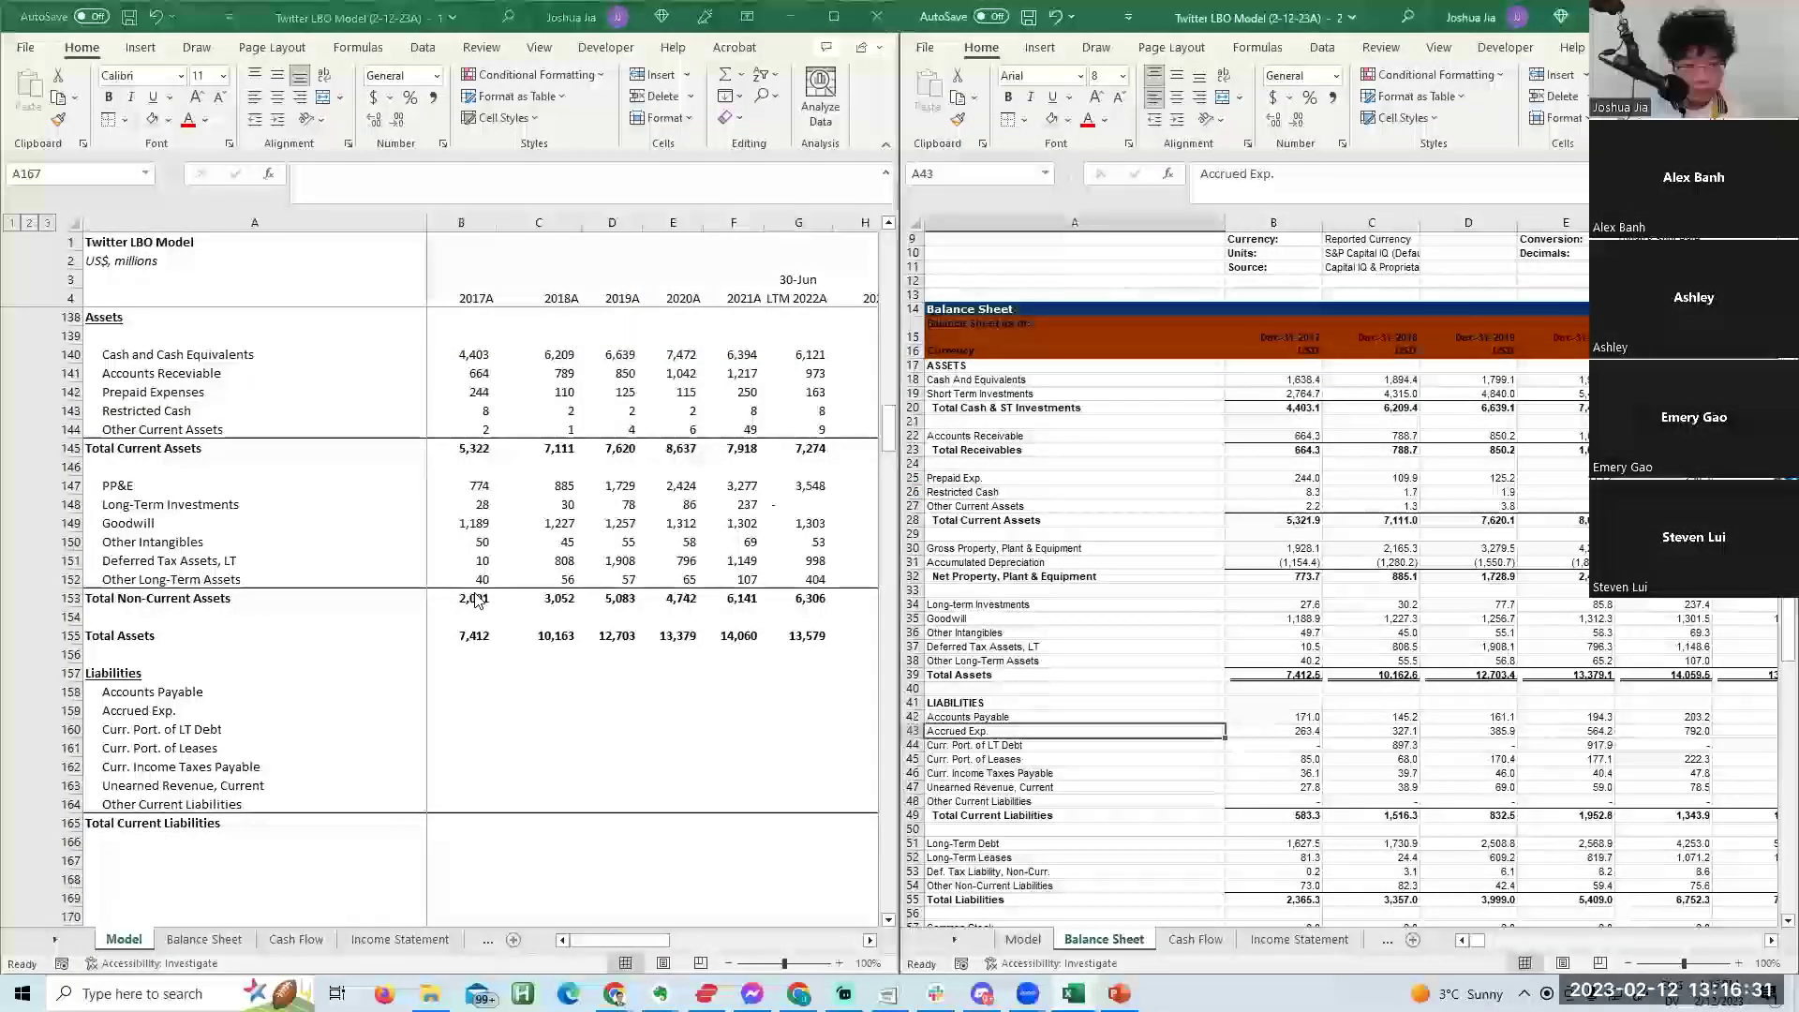
{"action": "key", "text": "ctrl+Down"}
{"action": "key", "text": "ctrl+Down"}
{"action": "key", "text": "shift+Down"}
{"action": "key", "text": "shift+Down"}
{"action": "key", "text": "shift+Down"}
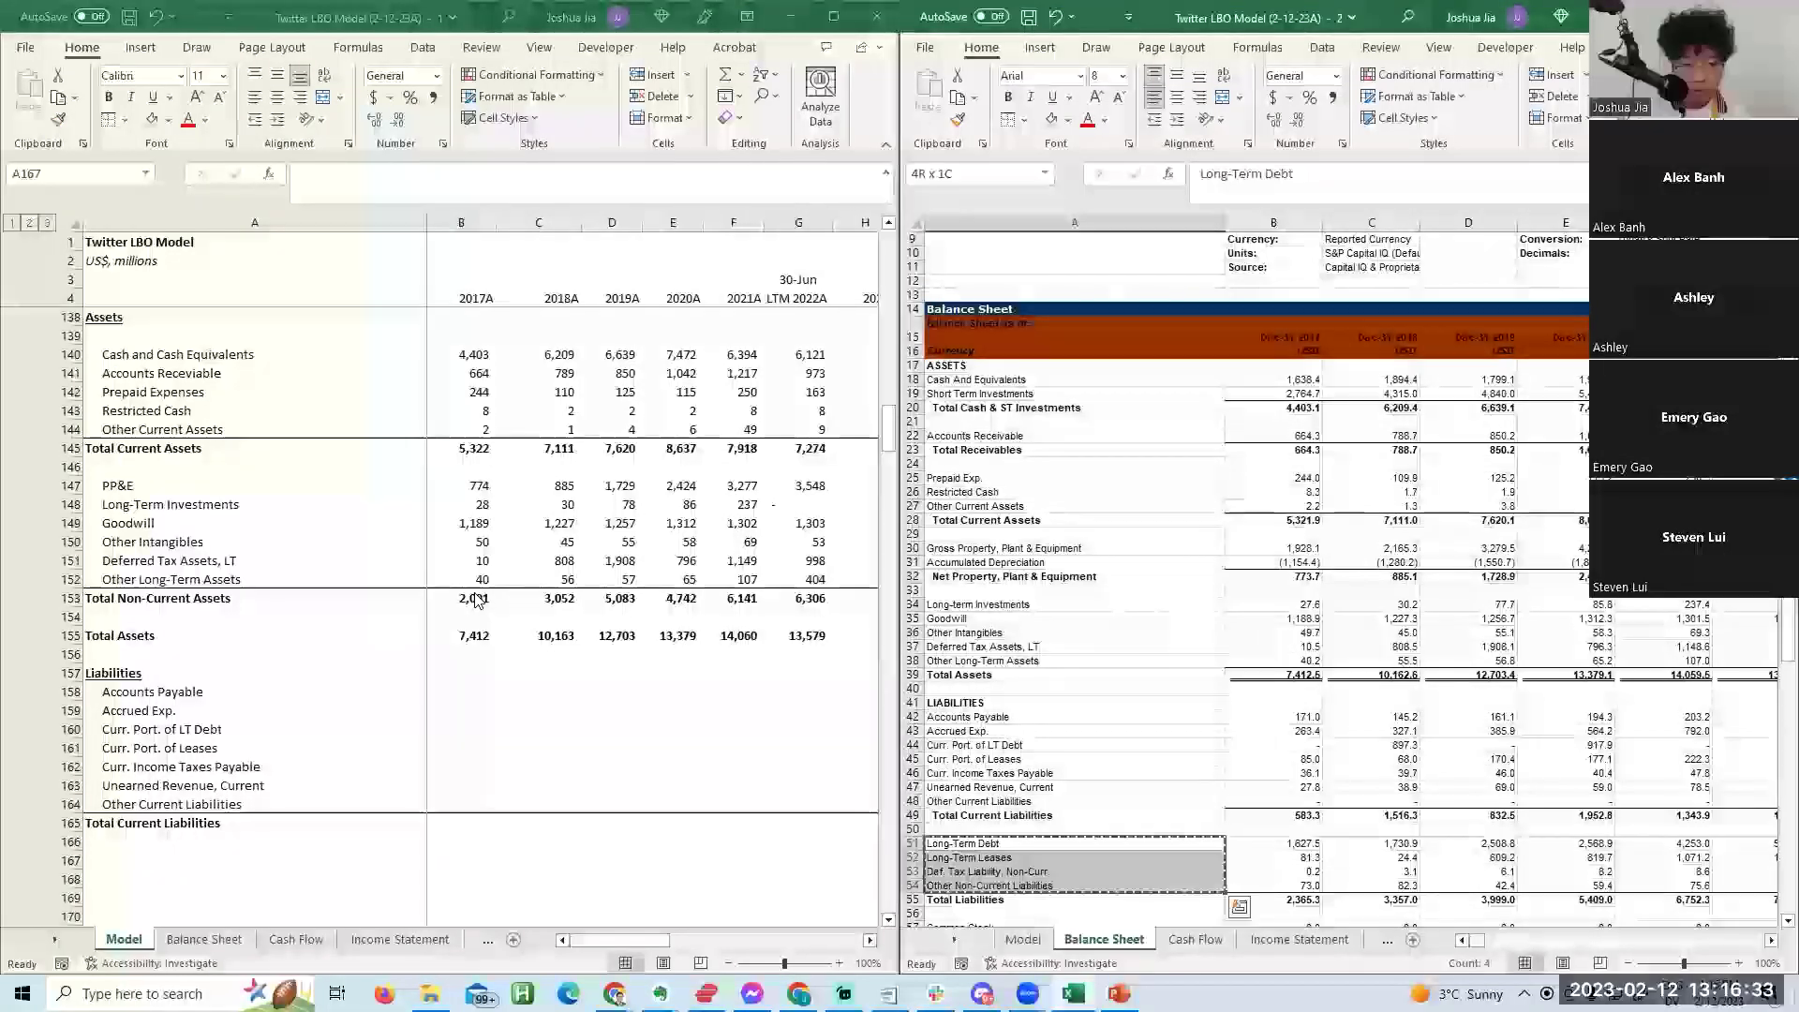
{"action": "key", "text": "ctrl+c"}
{"action": "key", "text": "alt+Tab"}
{"action": "key", "text": "Return"}
Add a top border across row 171, directly below Other Non-Current Liabilities.
{"action": "key", "text": "Up"}
{"action": "key", "text": "Up"}
{"action": "key", "text": "Up"}
{"action": "key", "text": "Up"}
{"action": "key", "text": "Up"}
{"action": "key", "text": "Up"}
{"action": "key", "text": "Up"}
{"action": "key", "text": "Down"}
{"action": "key", "text": "Down"}
{"action": "key", "text": "Down"}
{"action": "key", "text": "Down"}
{"action": "key", "text": "Down"}
{"action": "key", "text": "Down"}
{"action": "key", "text": "Down"}
{"action": "key", "text": "Down"}
{"action": "key", "text": "Down"}
{"action": "key", "text": "Down"}
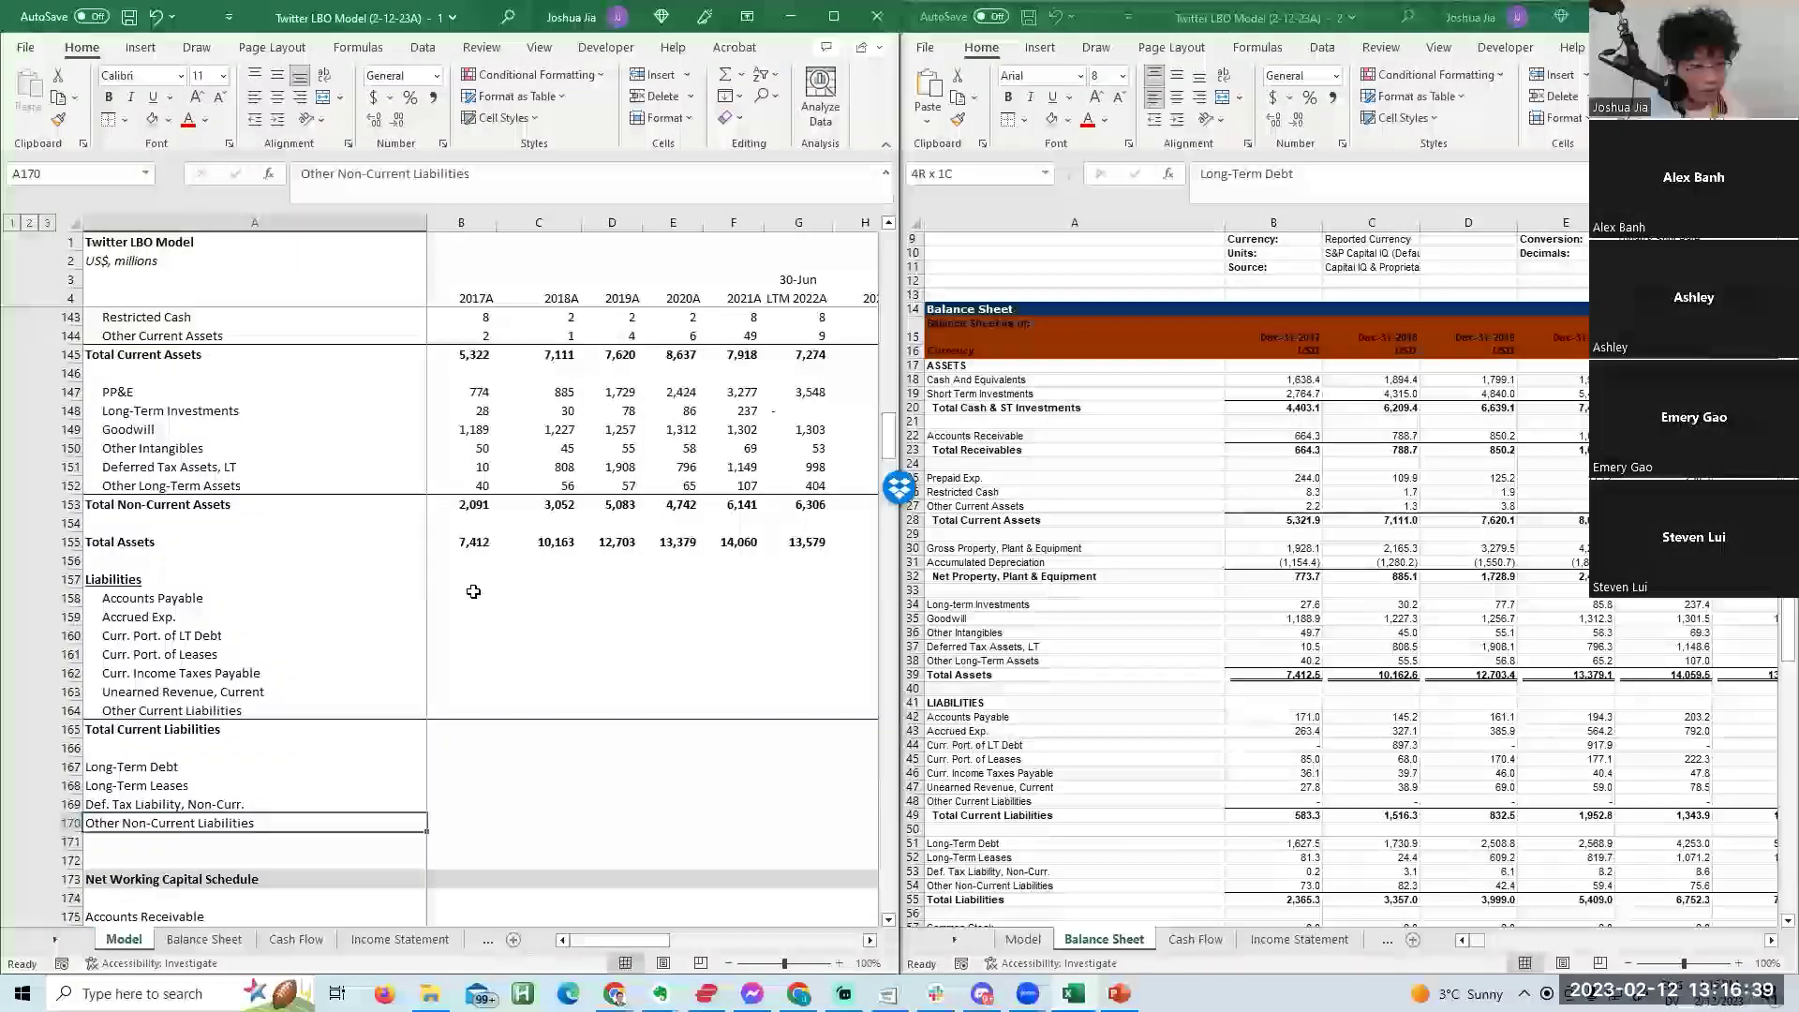
{"action": "key", "text": "Down"}
{"action": "key", "text": "shift+space"}
{"action": "key", "text": "Right"}
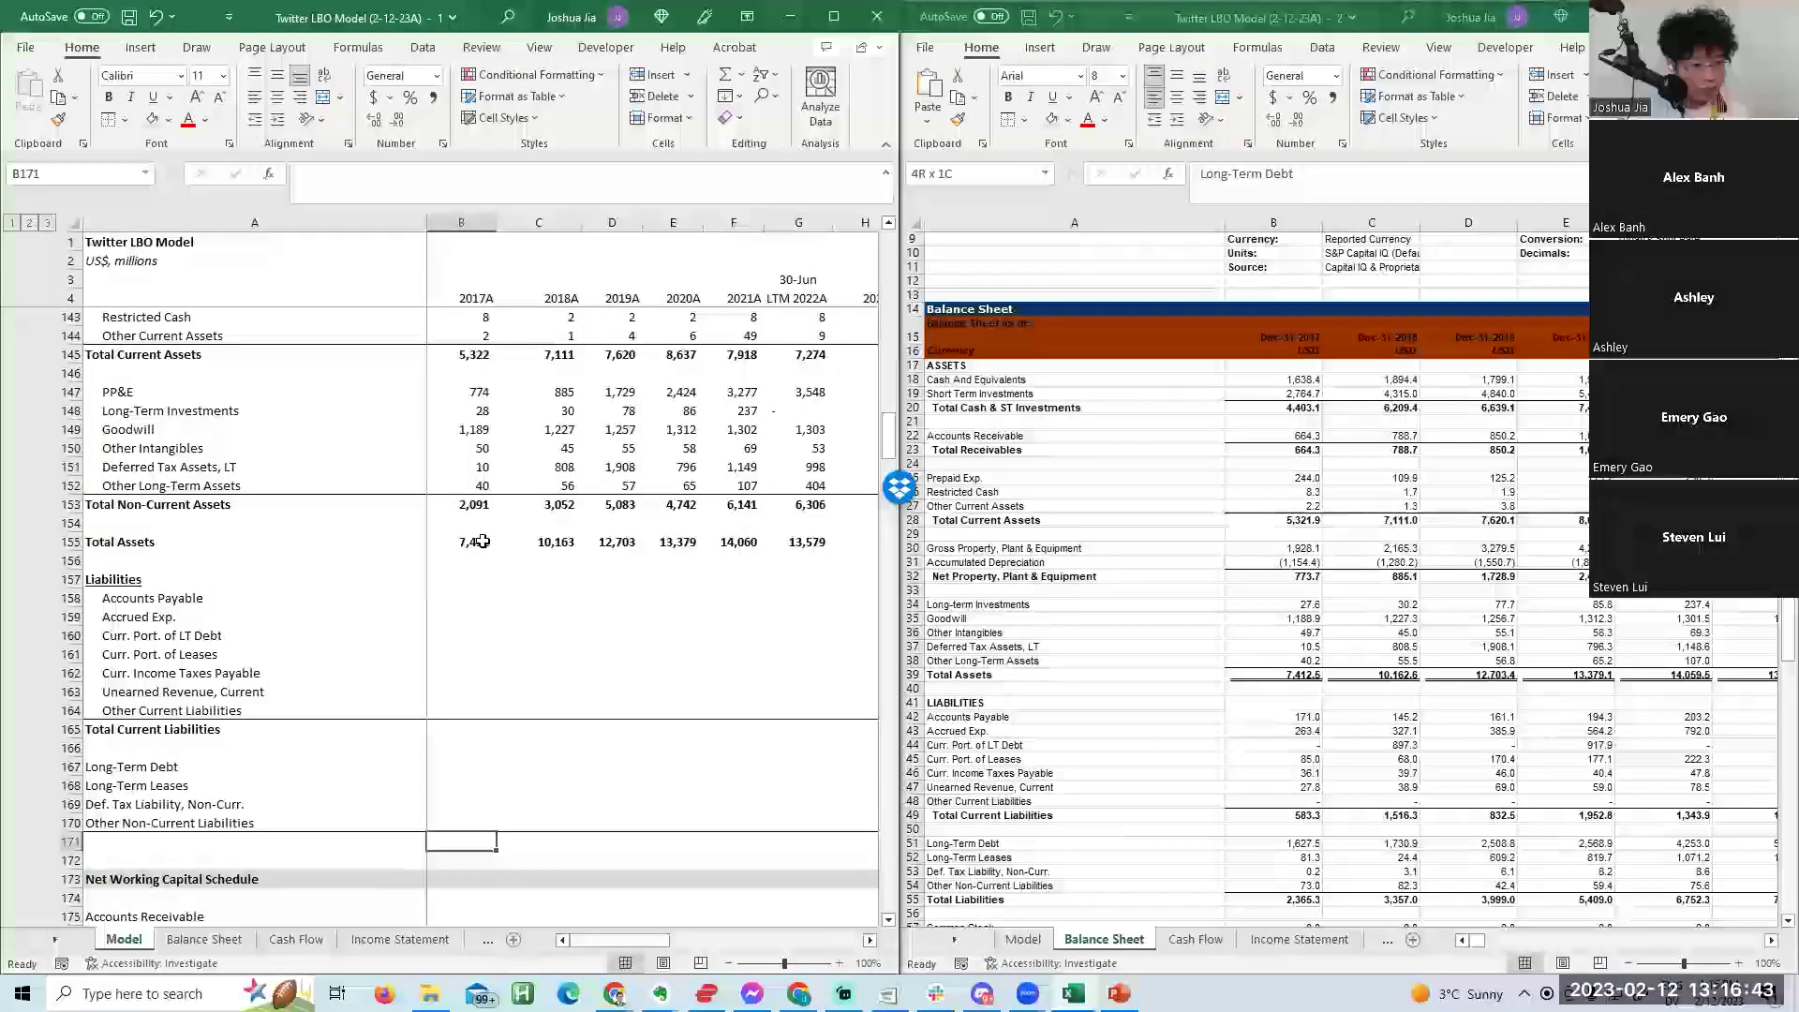
Indent the non-current liability labels in A167:A170.
{"action": "key", "text": "Up"}
{"action": "key", "text": "Up"}
{"action": "key", "text": "Up"}
{"action": "key", "text": "Up"}
{"action": "key", "text": "Up"}
{"action": "key", "text": "Up"}
{"action": "key", "text": "Up"}
{"action": "key", "text": "Up"}
{"action": "key", "text": "Up"}
{"action": "key", "text": "Left"}
{"action": "key", "text": "Up"}
{"action": "key", "text": "Down"}
{"action": "key", "text": "Down"}
{"action": "key", "text": "Down"}
{"action": "key", "text": "Down"}
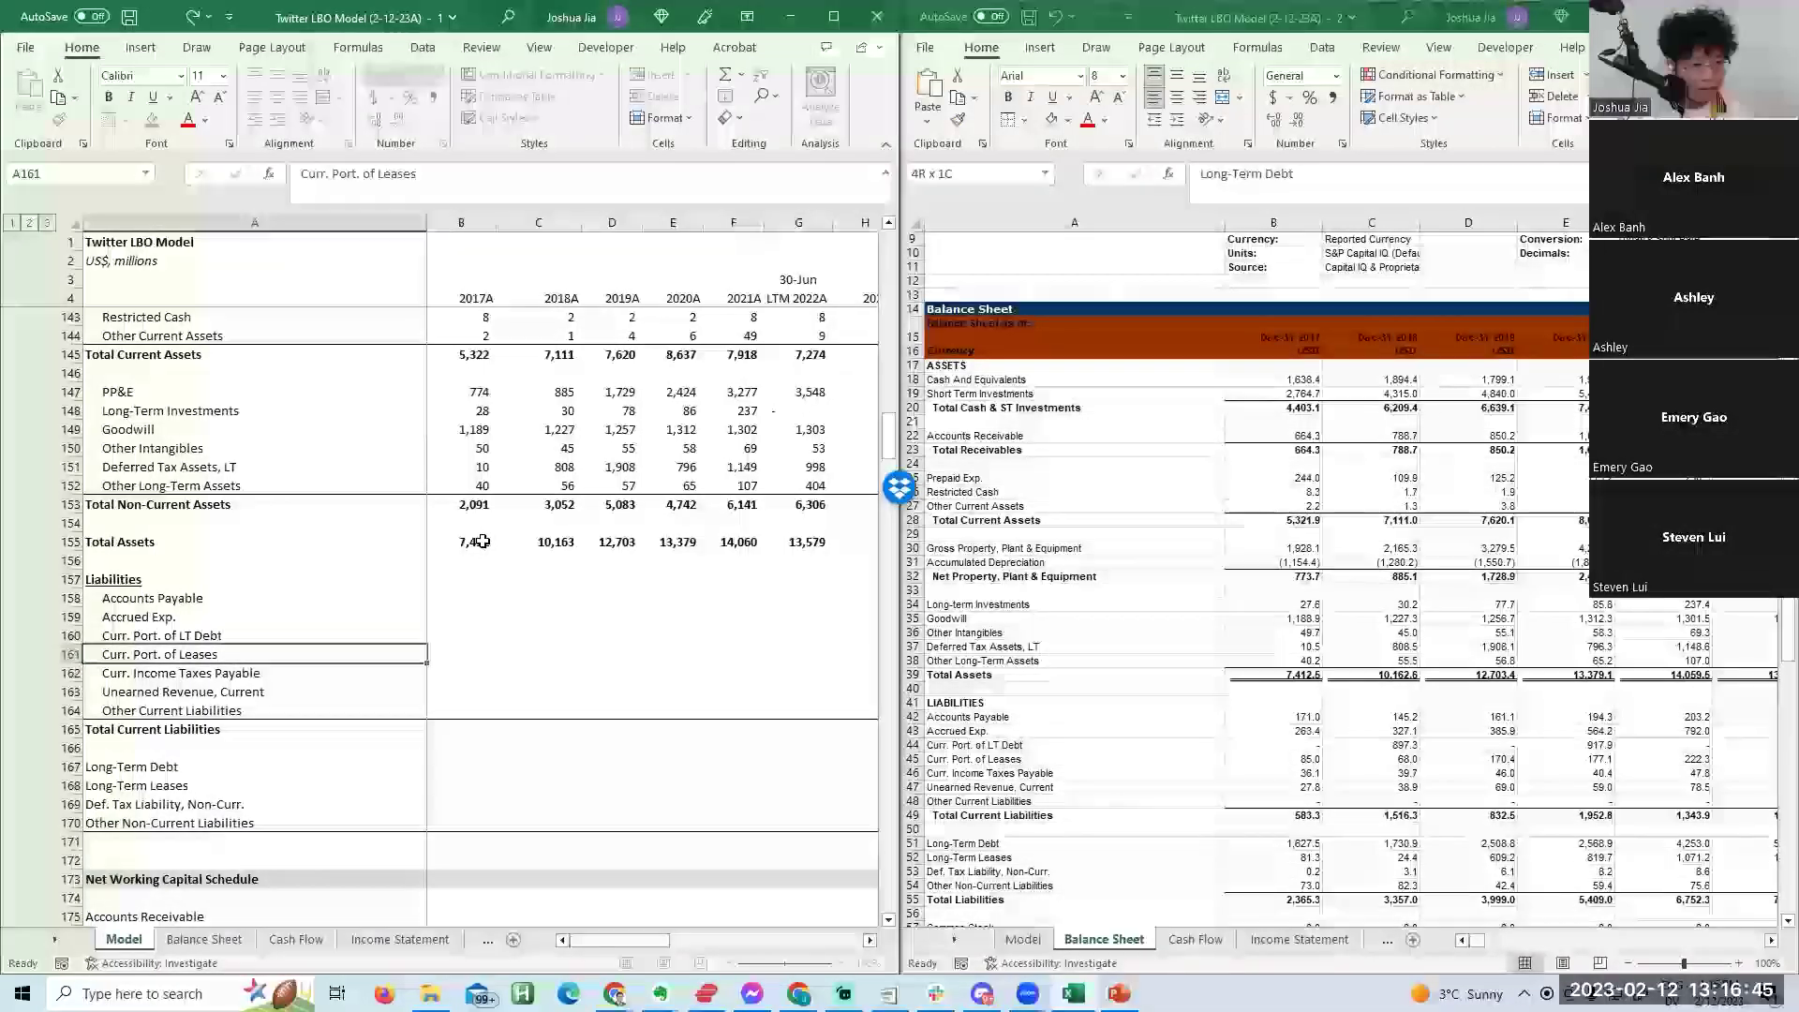
{"action": "key", "text": "Down"}
{"action": "key", "text": "Down"}
{"action": "key", "text": "Down"}
{"action": "key", "text": "ctrl+v"}
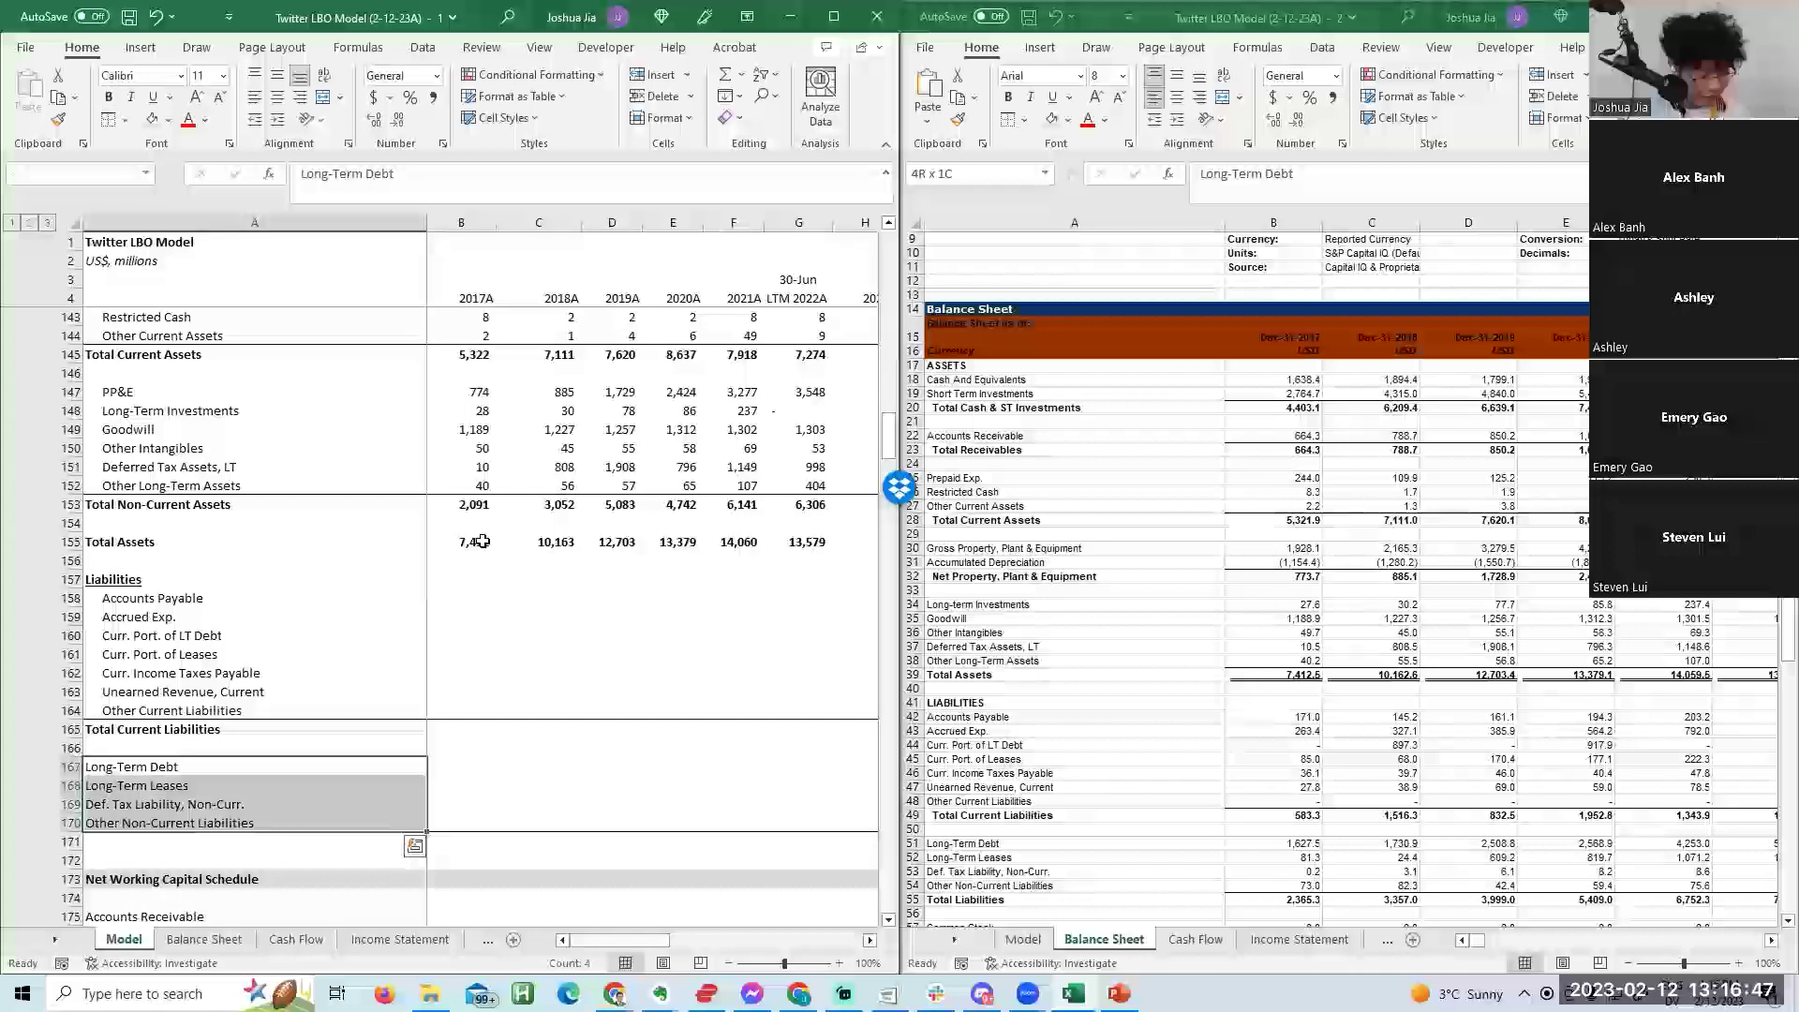
{"action": "key", "text": "alt+h"}
{"action": "key", "text": "6"}
Enter the label Total Non-Current Liabilities in A171.
{"action": "key", "text": "Down"}
{"action": "key", "text": "Down"}
{"action": "key", "text": "Down"}
{"action": "key", "text": "Down"}
{"action": "type", "text": "Total N"}
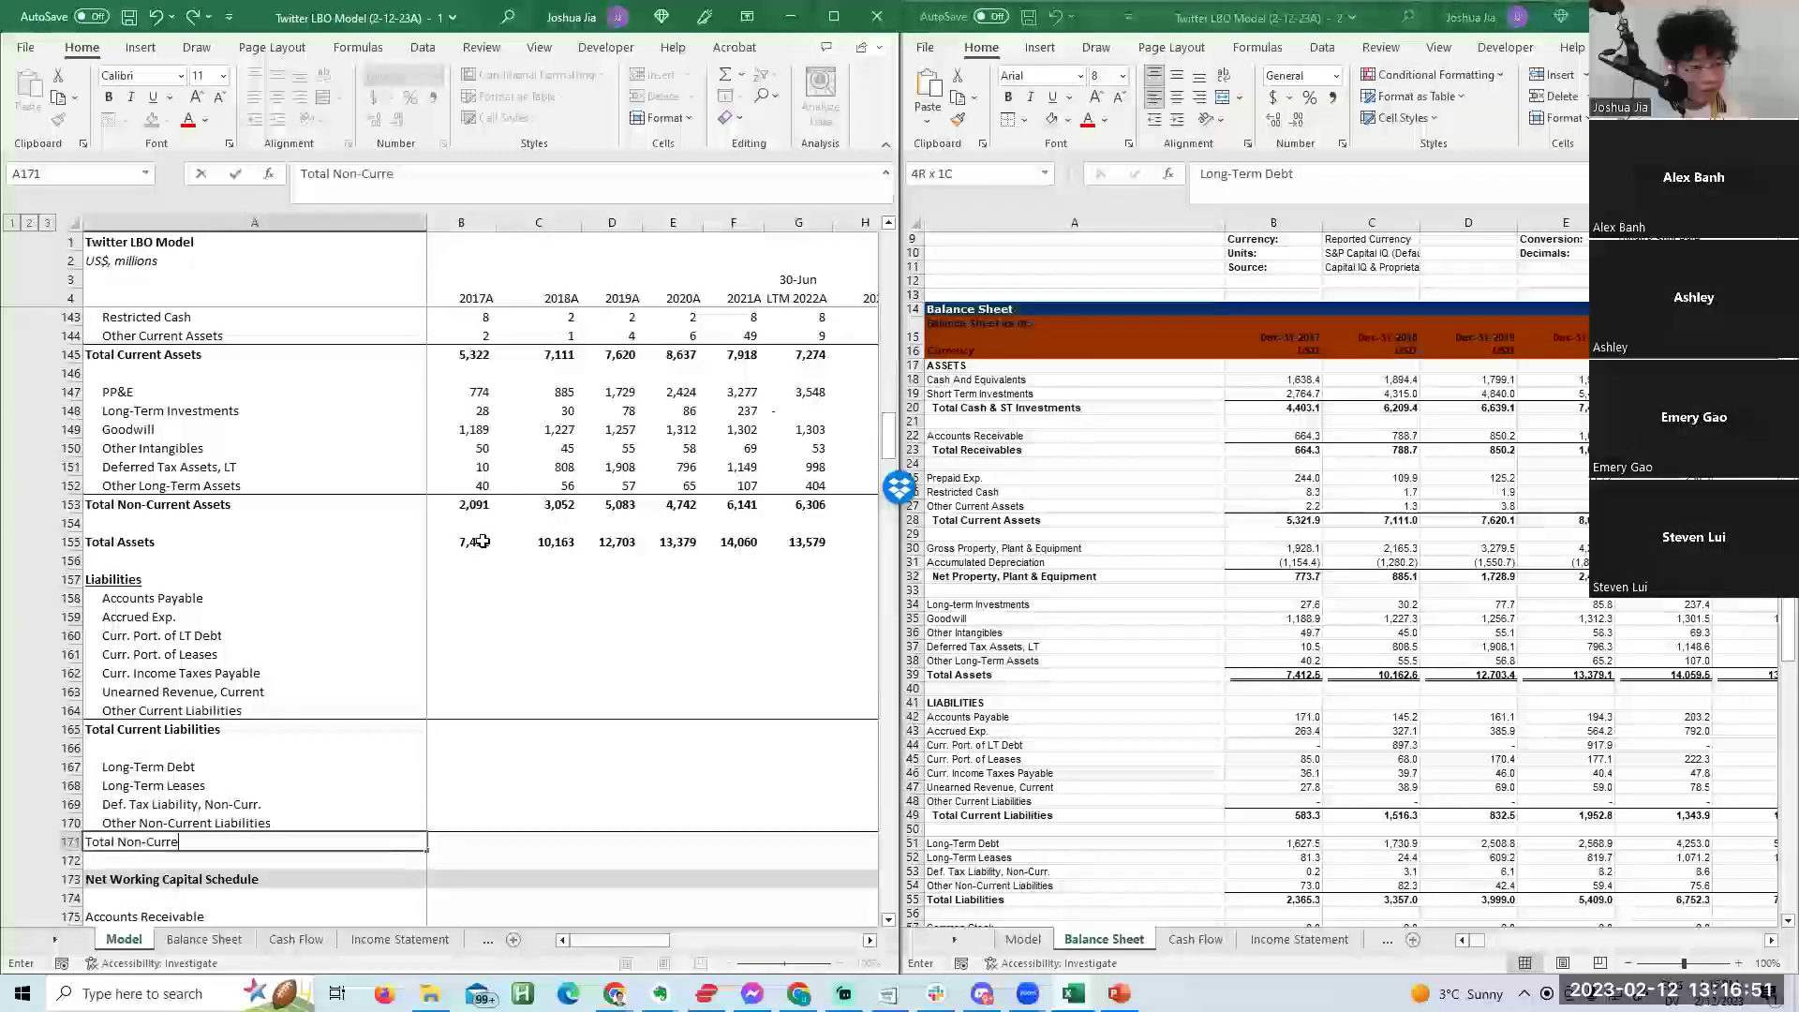
{"action": "key", "text": "Return"}
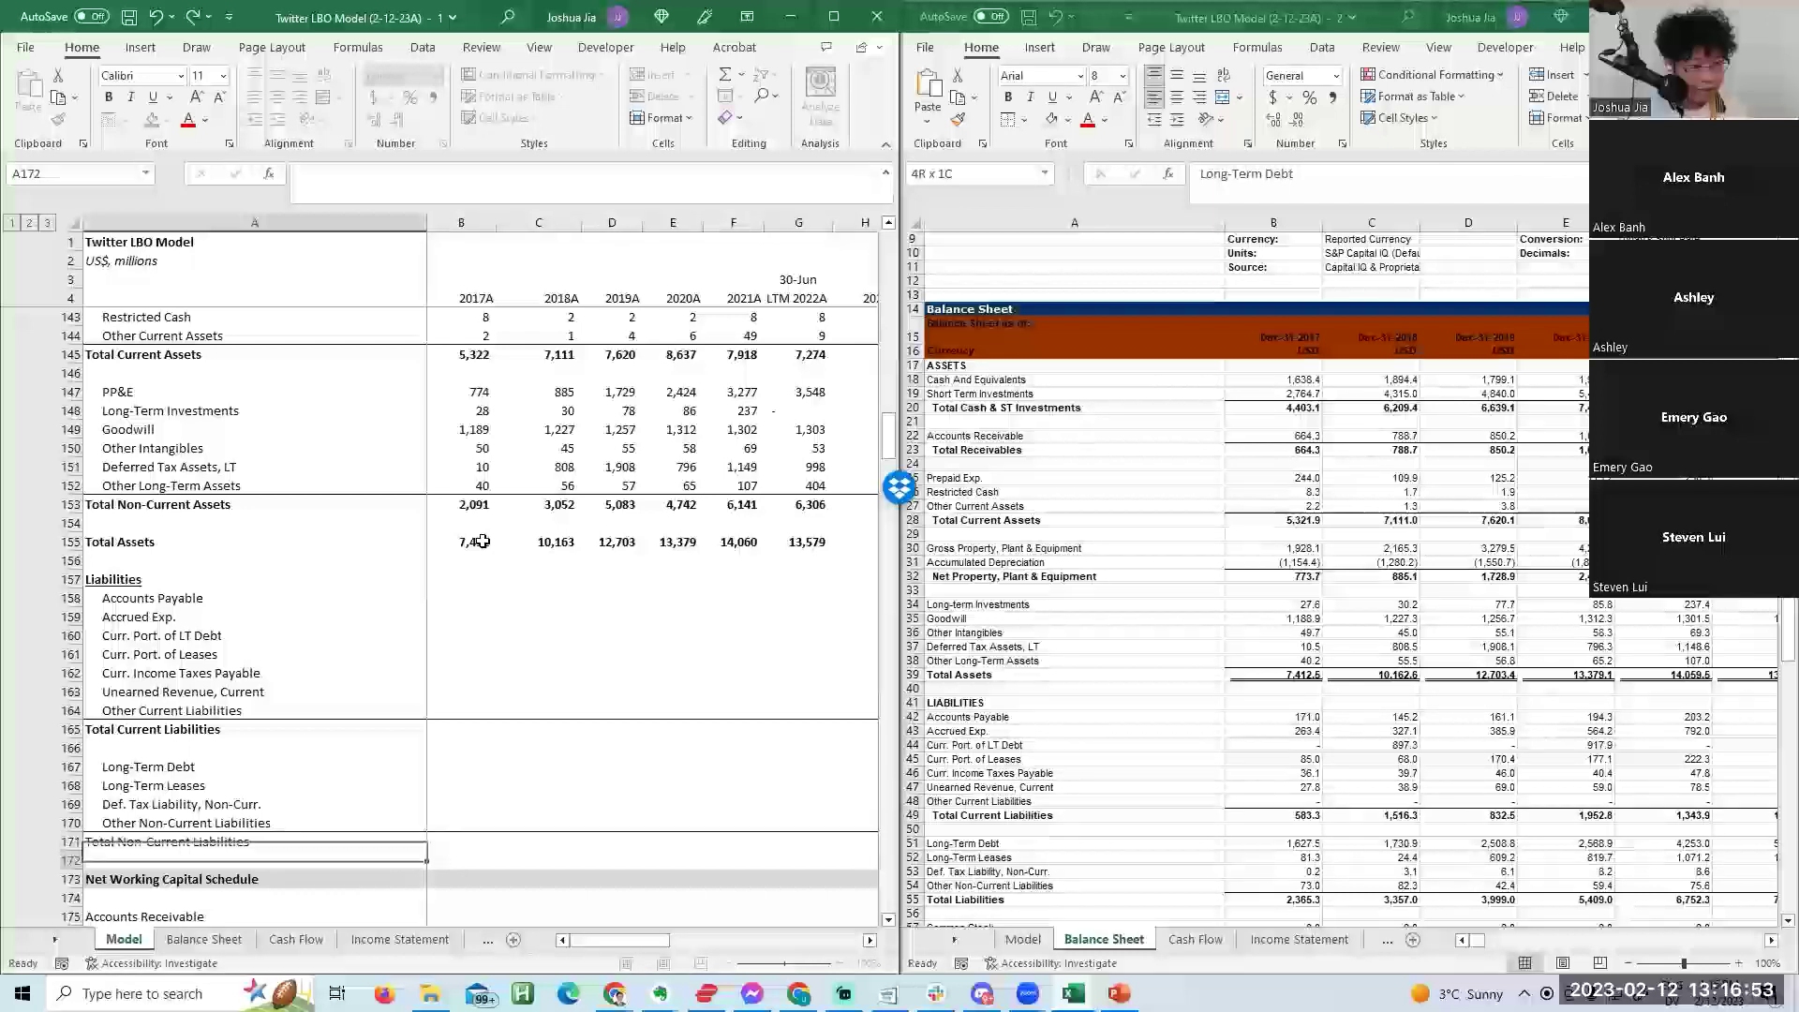
Bold the Total Non-Current Liabilities label in A171.
{"action": "key", "text": "Up"}
{"action": "key", "text": "ctrl+b"}
{"action": "key", "text": "Up"}
{"action": "key", "text": "Up"}
{"action": "key", "text": "Up"}
{"action": "key", "text": "Up"}
{"action": "key", "text": "Up"}
{"action": "key", "text": "Up"}
{"action": "key", "text": "Up"}
{"action": "key", "text": "Up"}
{"action": "key", "text": "Up"}
{"action": "key", "text": "Up"}
{"action": "key", "text": "Up"}
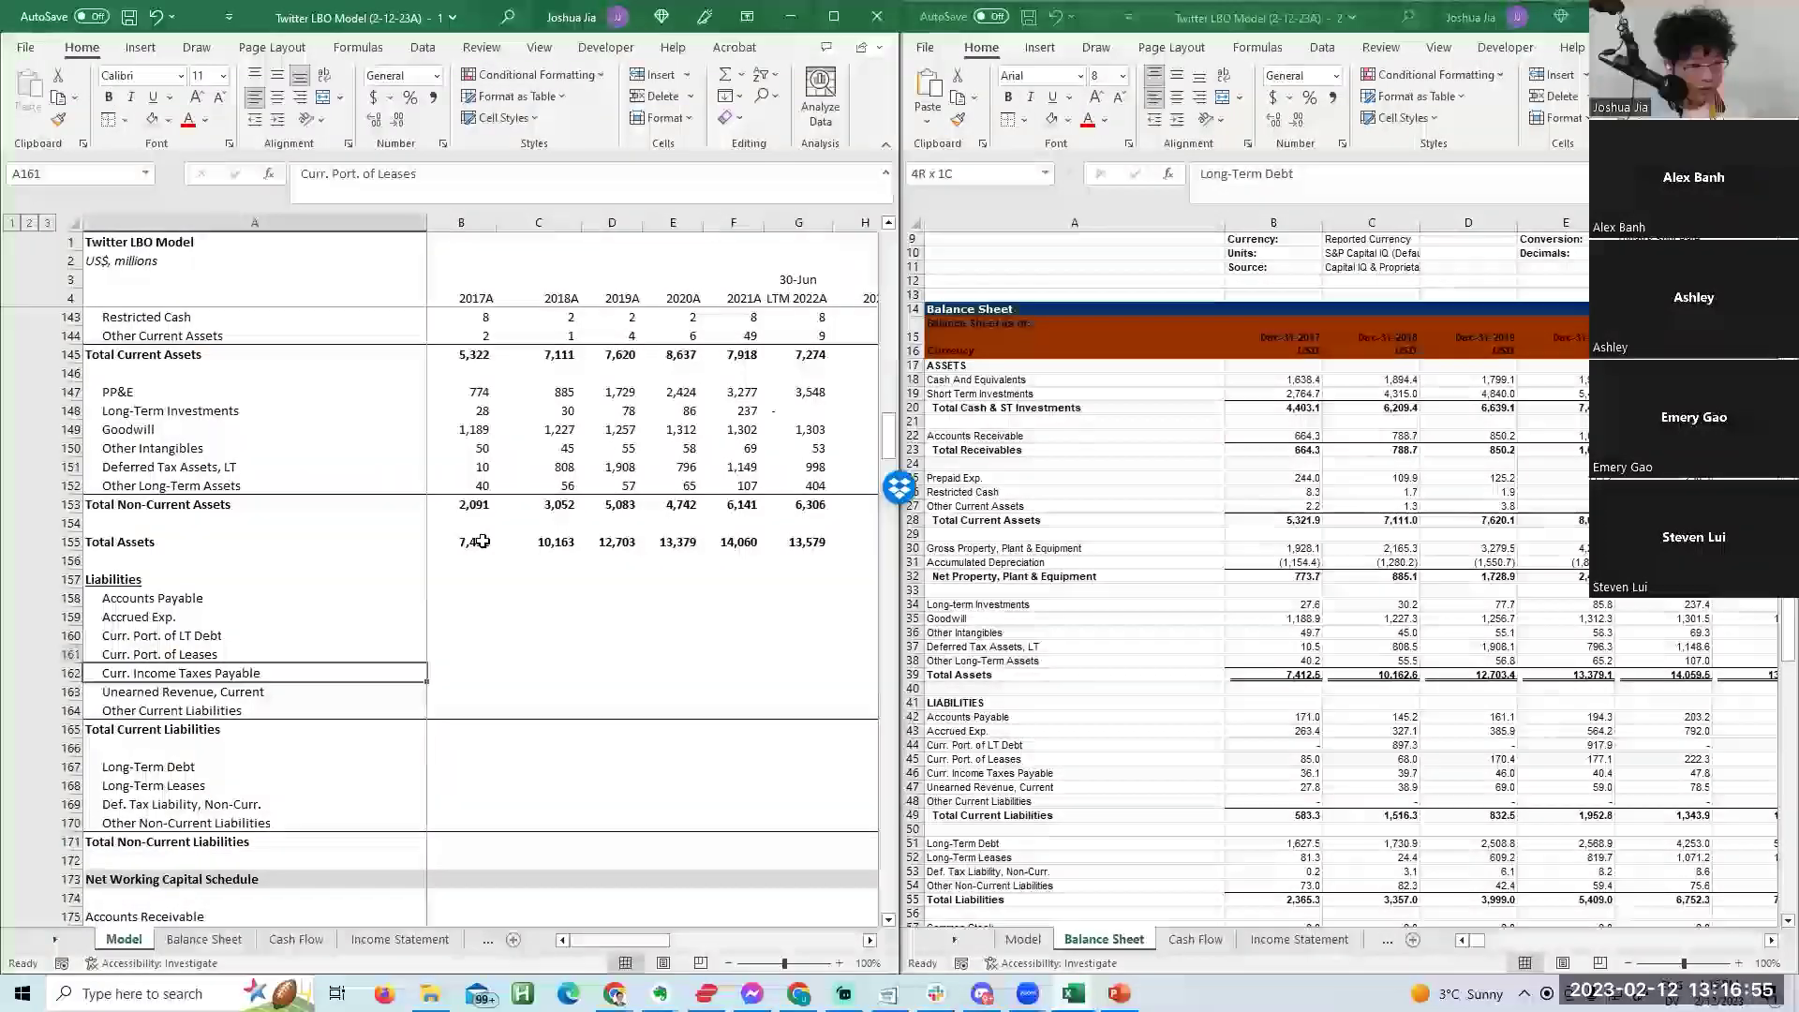
{"action": "key", "text": "Down"}
{"action": "key", "text": "Down"}
{"action": "key", "text": "Down"}
{"action": "key", "text": "Down"}
{"action": "key", "text": "Down"}
{"action": "key", "text": "Down"}
{"action": "key", "text": "Down"}
{"action": "key", "text": "Up"}
{"action": "key", "text": "Up"}
{"action": "key", "text": "Up"}
{"action": "key", "text": "Up"}
{"action": "key", "text": "Up"}
{"action": "key", "text": "Up"}
{"action": "key", "text": "Up"}
{"action": "key", "text": "Up"}
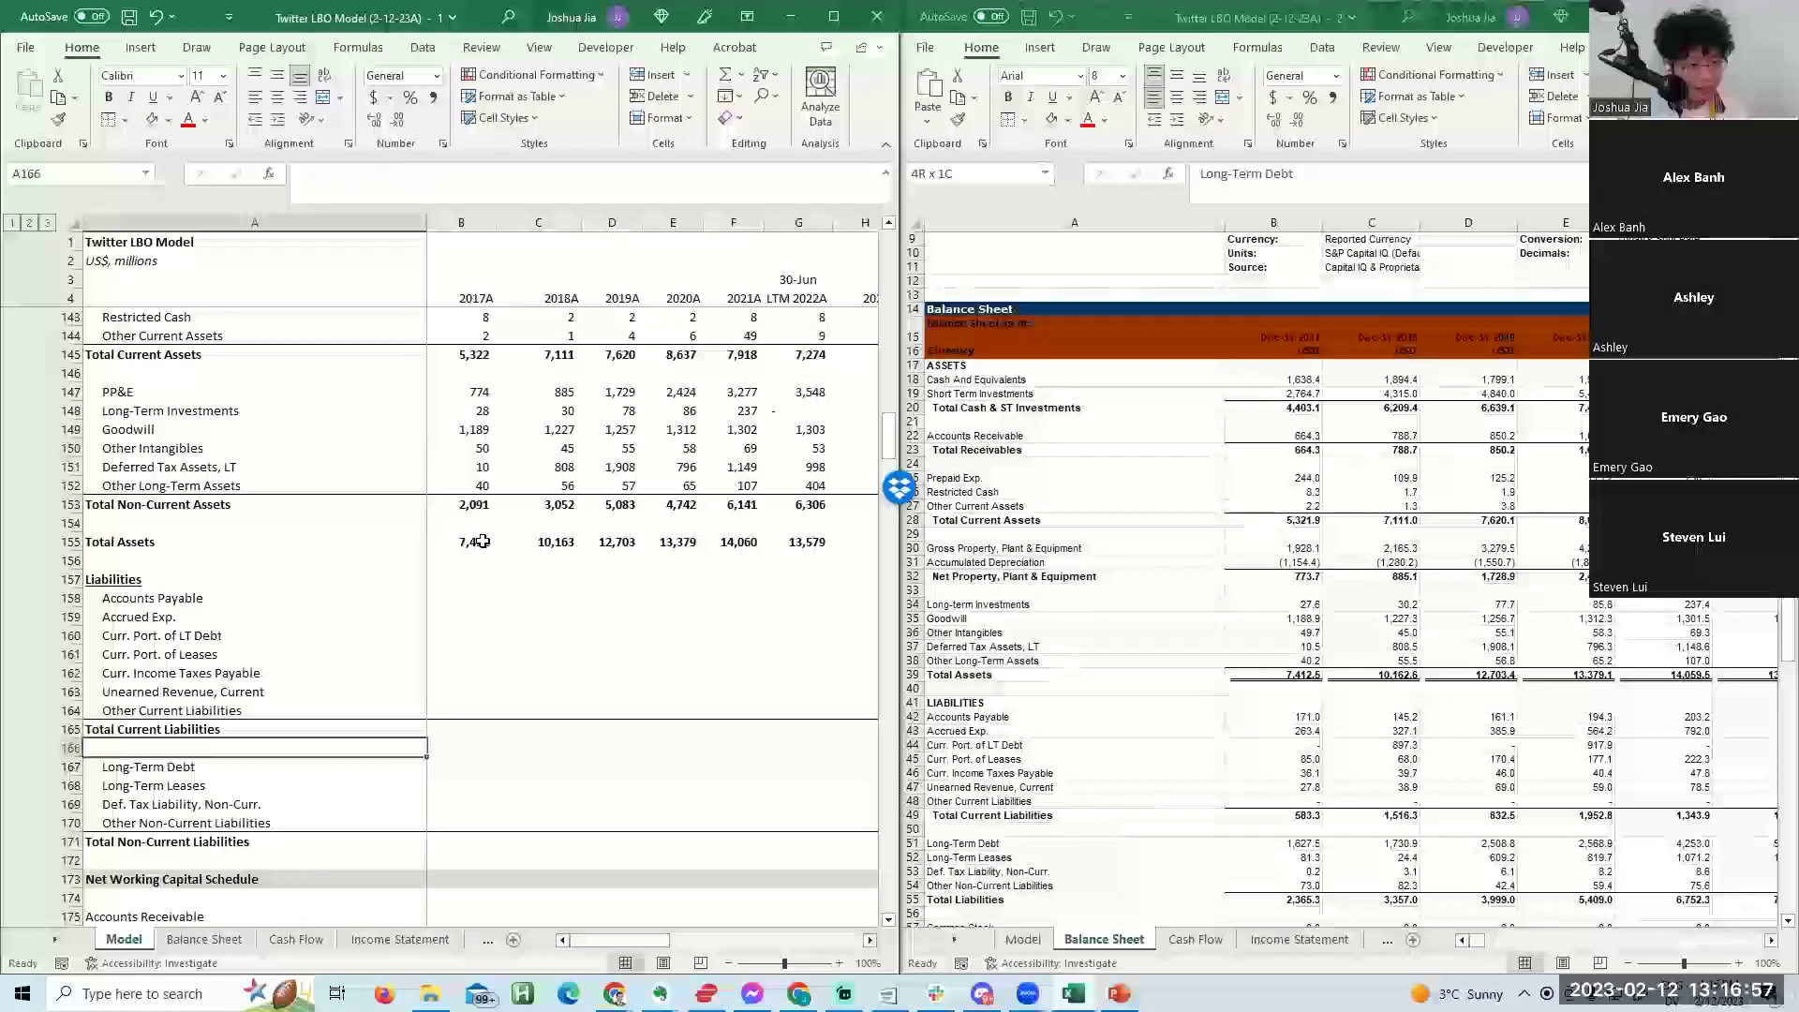
Copy the current liability figures for all six periods, B42:G48, from the source Balance Sheet.
{"action": "key", "text": "Right"}
{"action": "key", "text": "alt+Tab"}
{"action": "key", "text": "Right"}
{"action": "key", "text": "Up"}
{"action": "key", "text": "Up"}
{"action": "key", "text": "Up"}
{"action": "key", "text": "Up"}
{"action": "key", "text": "Up"}
{"action": "key", "text": "Up"}
{"action": "key", "text": "Up"}
{"action": "key", "text": "Up"}
{"action": "key", "text": "Up"}
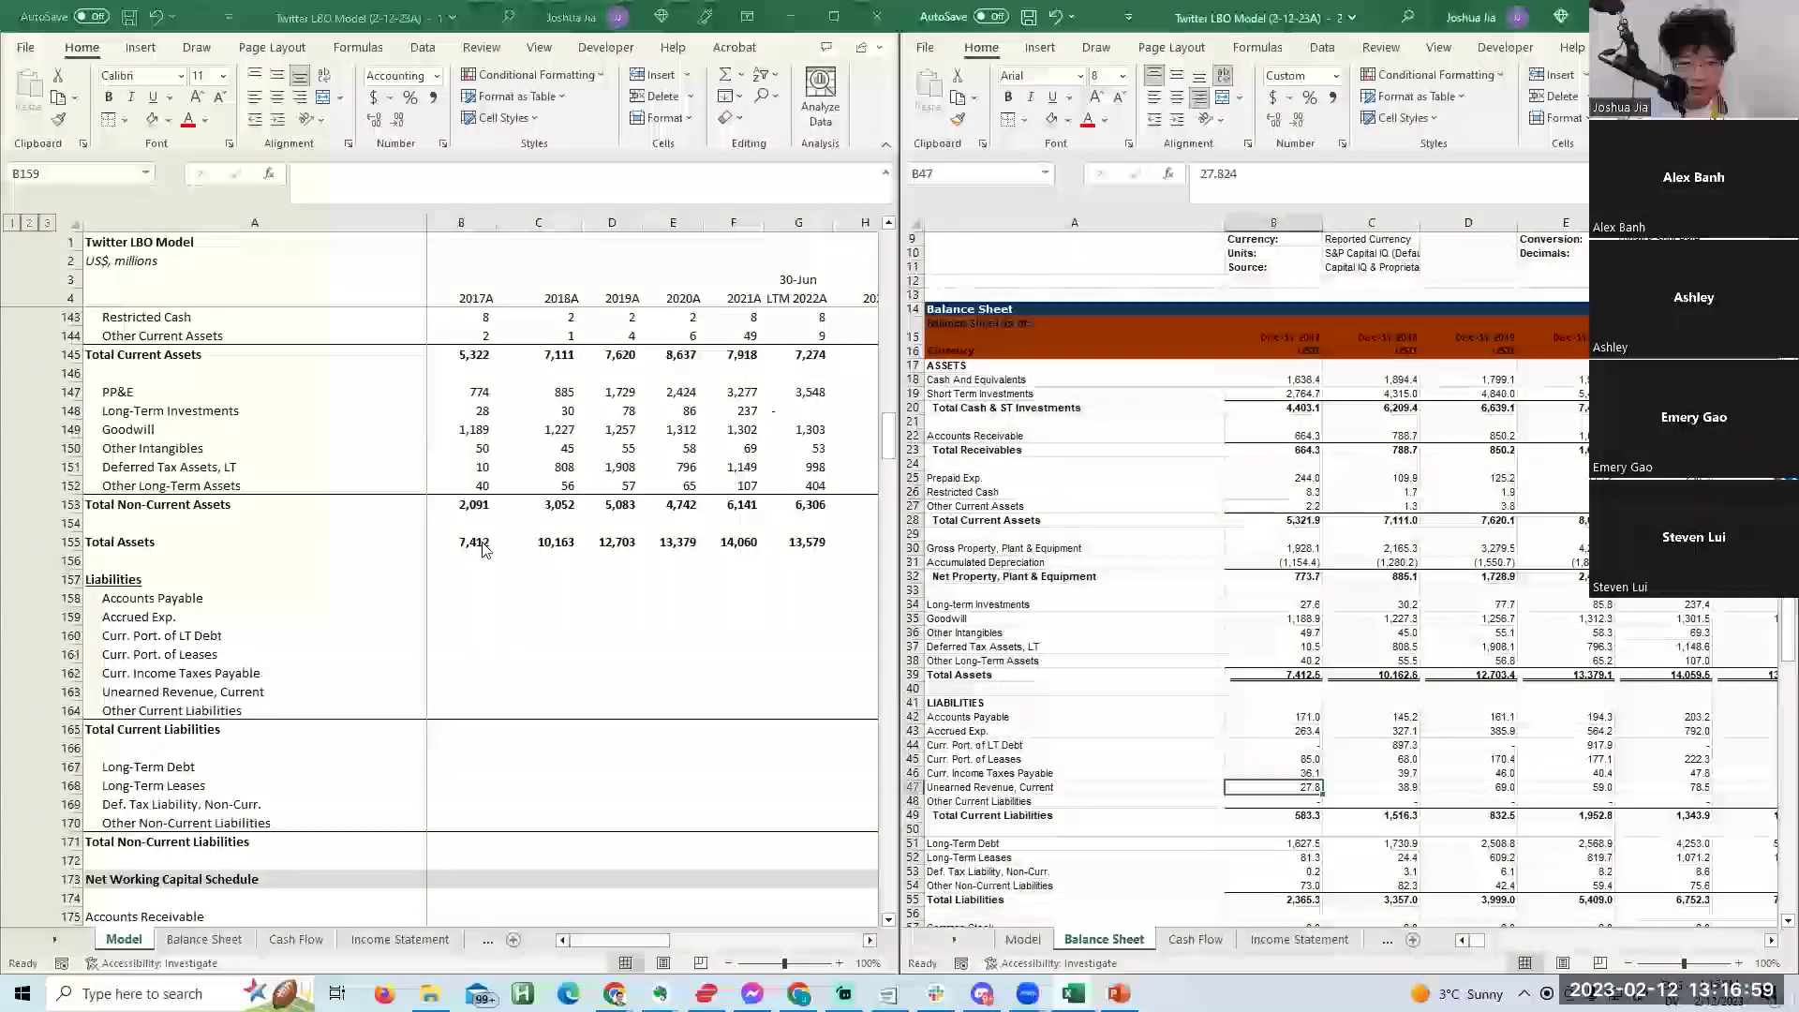
{"action": "key", "text": "shift+Right"}
{"action": "key", "text": "shift+Down"}
{"action": "key", "text": "shift+Down"}
{"action": "key", "text": "shift+Down"}
{"action": "key", "text": "shift+Down"}
{"action": "key", "text": "shift+Down"}
{"action": "key", "text": "shift+Down"}
{"action": "key", "text": "shift+Right"}
{"action": "key", "text": "shift+Right"}
{"action": "key", "text": "shift+Right"}
{"action": "key", "text": "shift+Right"}
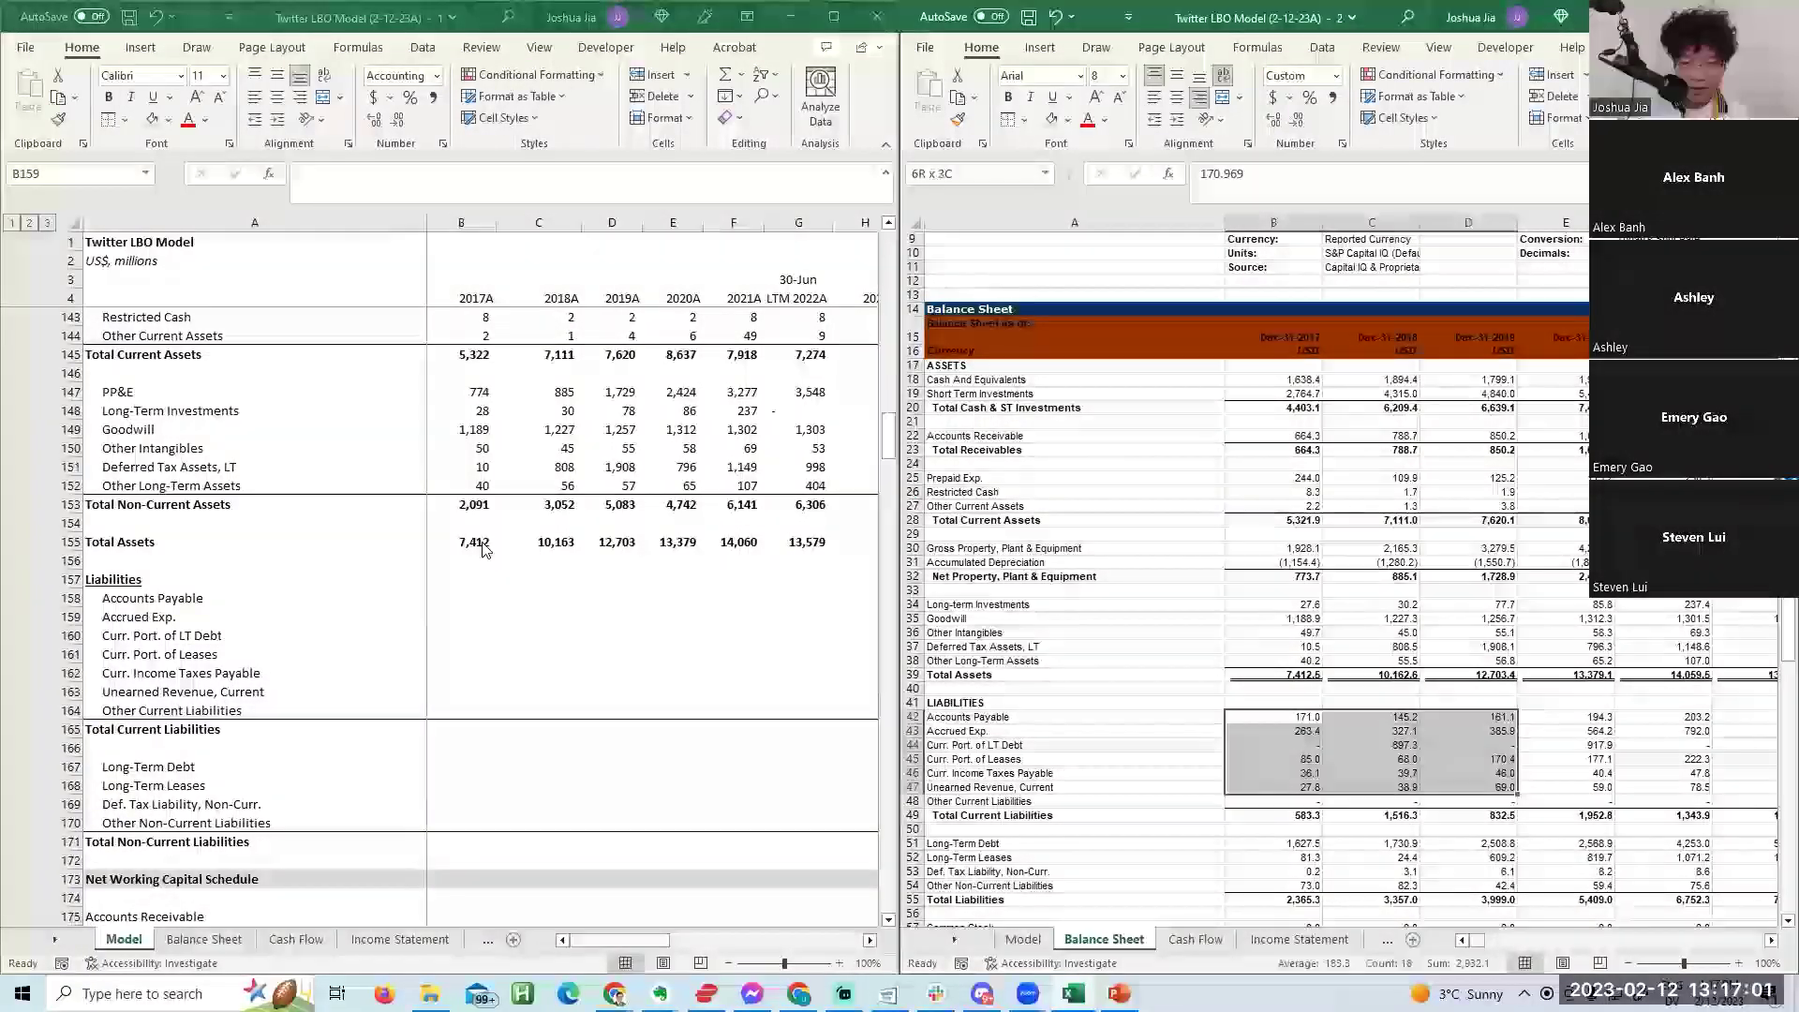
{"action": "key", "text": "ctrl+c"}
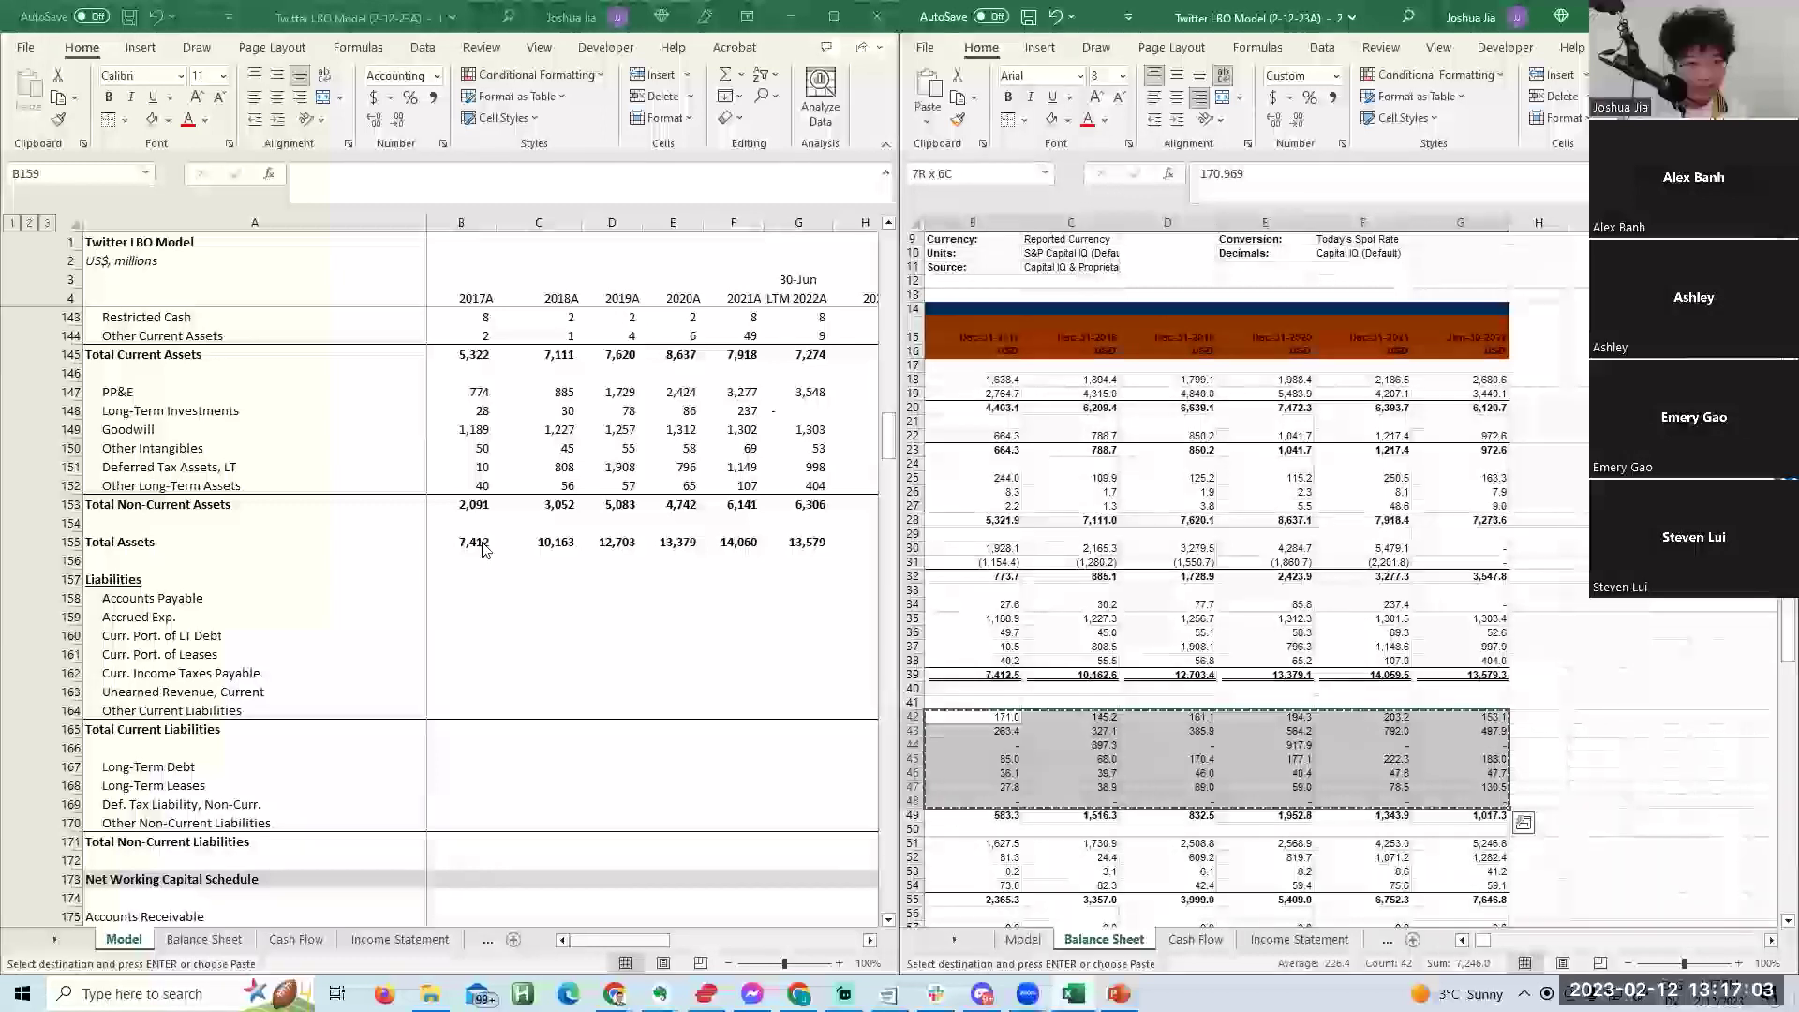
Paste the copied current liability figures as links into the Model sheet starting at B158.
{"action": "key", "text": "alt+Tab"}
{"action": "key", "text": "Up"}
{"action": "key", "text": "alt+e"}
{"action": "key", "text": "s"}
{"action": "key", "text": "l"}
Test calculating with dash entries by subtracting scratch cell I161 from I160 in I162, and clear the scratch cells.
{"action": "key", "text": "Down"}
{"action": "key", "text": "Down"}
{"action": "key", "text": "Down"}
{"action": "key", "text": "Down"}
{"action": "key", "text": "Right"}
{"action": "key", "text": "Up"}
{"action": "key", "text": "Up"}
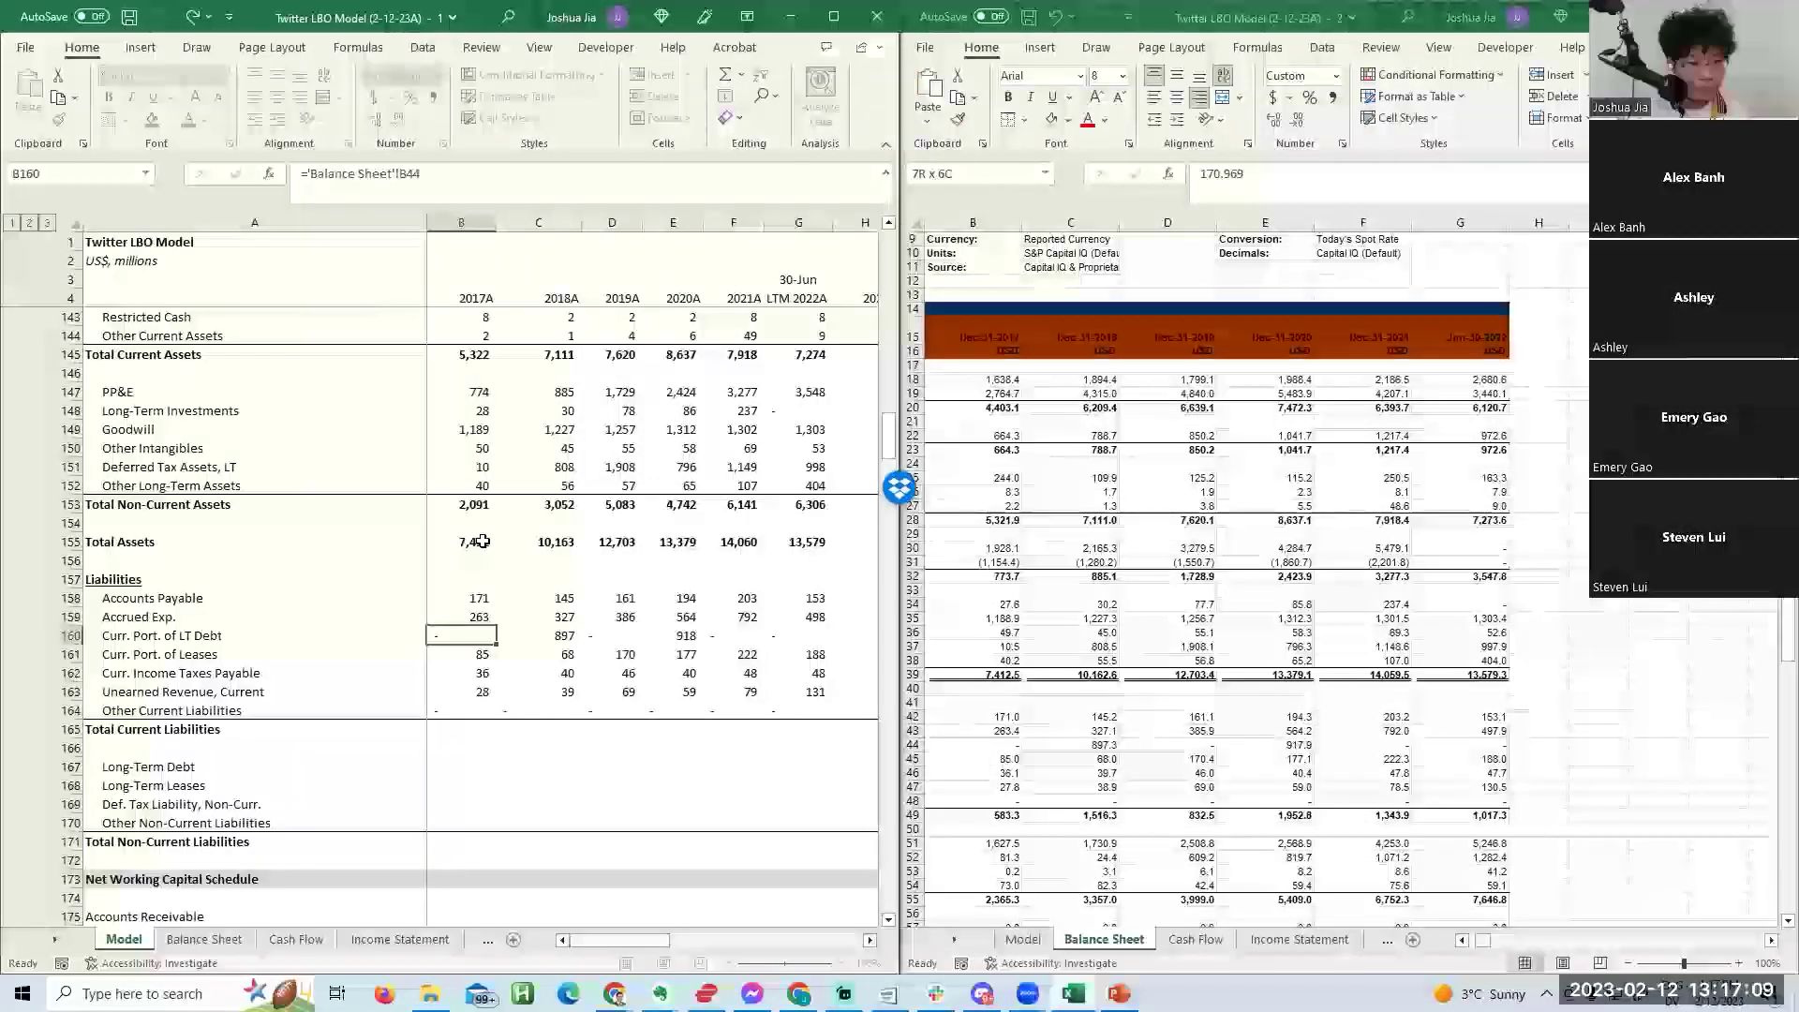
{"action": "key", "text": "Right"}
{"action": "key", "text": "Right"}
{"action": "key", "text": "Right"}
{"action": "key", "text": "Right"}
{"action": "key", "text": "Right"}
{"action": "key", "text": "Right"}
{"action": "key", "text": "Right"}
{"action": "key", "text": "Down"}
{"action": "key", "text": "Down"}
{"action": "key", "text": "Down"}
{"action": "type", "text": "="}
{"action": "key", "text": "Up"}
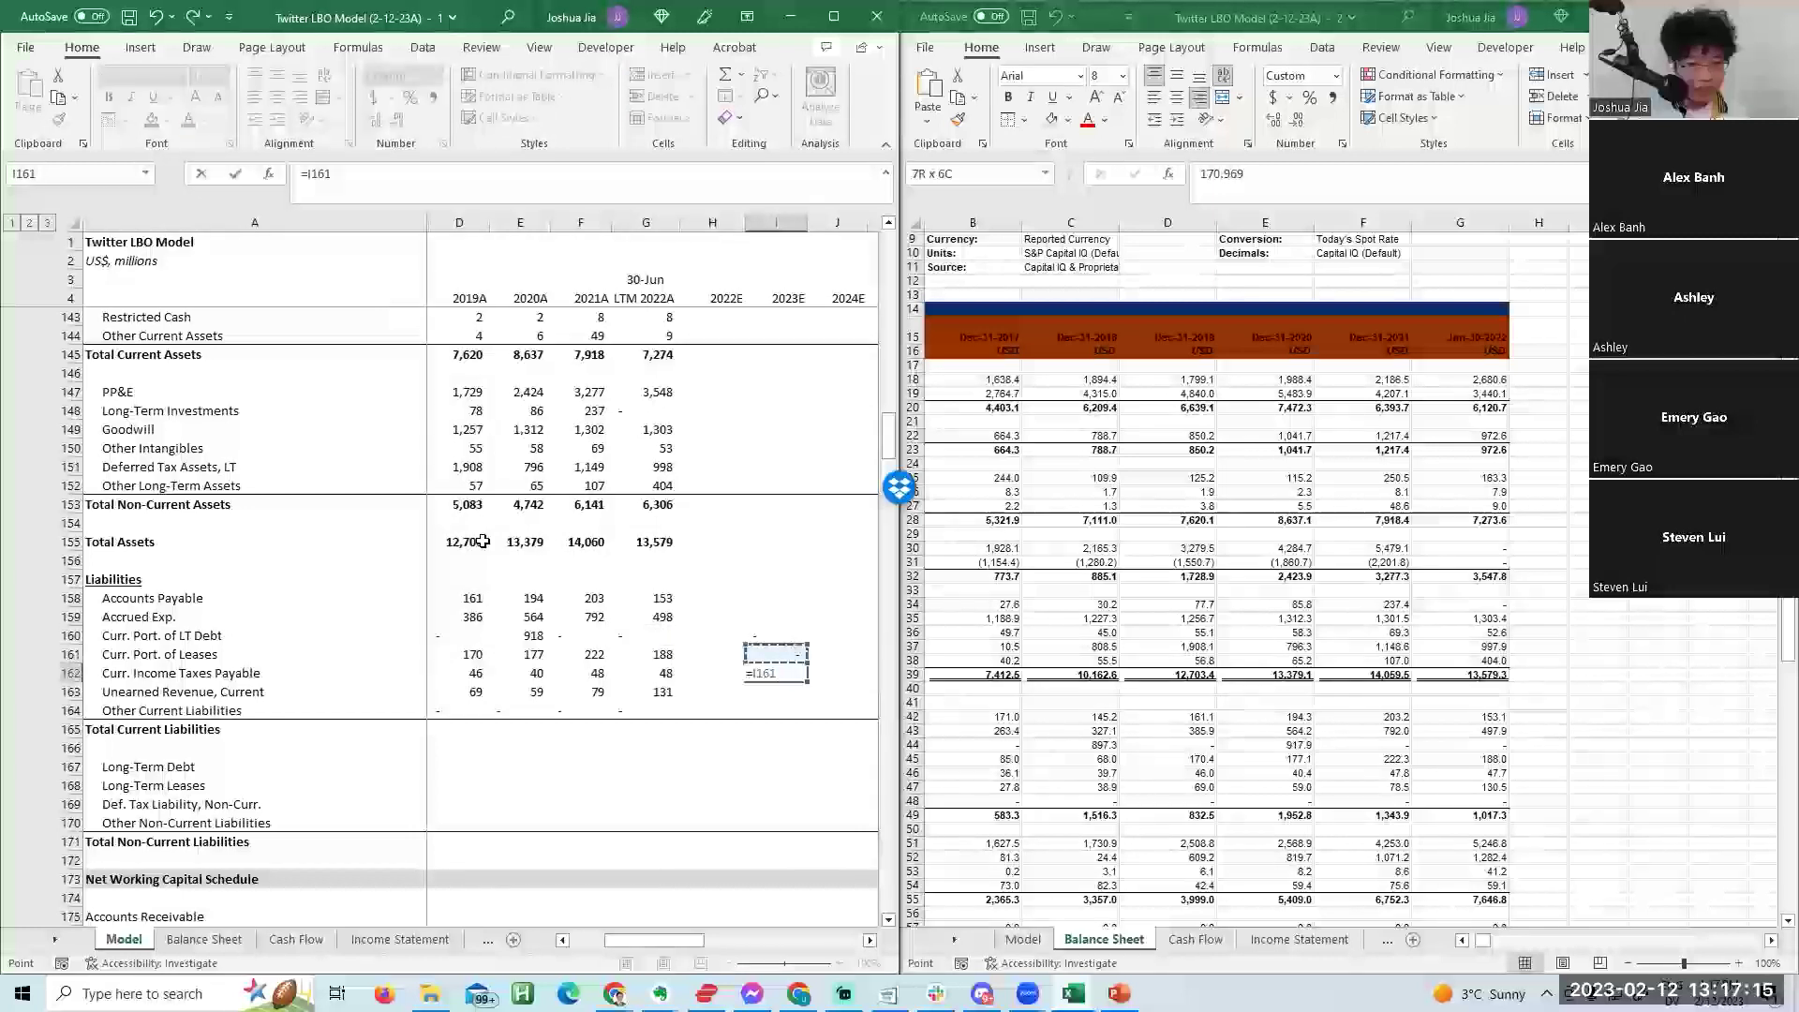
{"action": "type", "text": "-"}
{"action": "key", "text": "Up"}
{"action": "key", "text": "Return"}
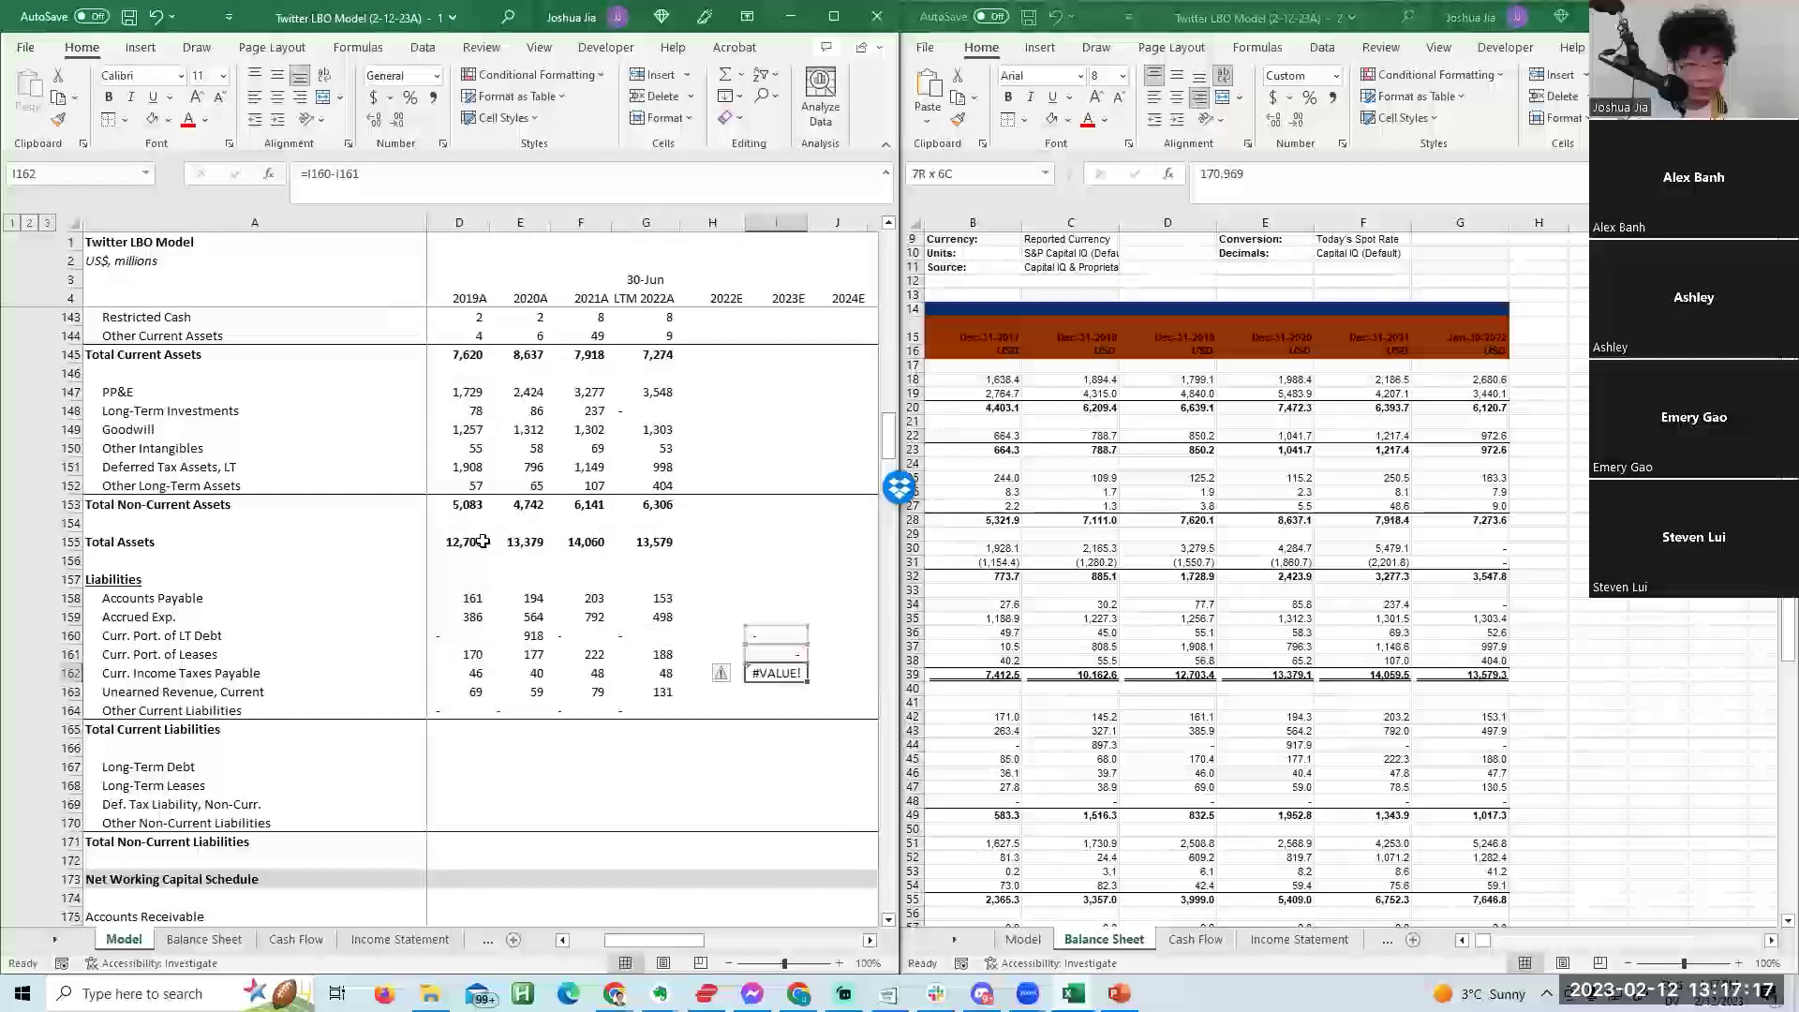
{"action": "key", "text": "Left"}
{"action": "key", "text": "Up"}
Copy right-aligned B160 to the other dash cells in the Curr. Port. of LT Debt and Other Current Liabilities rows.
{"action": "key", "text": "Left"}
{"action": "key", "text": "Left"}
{"action": "key", "text": "Left"}
{"action": "key", "text": "Left"}
{"action": "key", "text": "Left"}
{"action": "key", "text": "Left"}
{"action": "key", "text": "Left"}
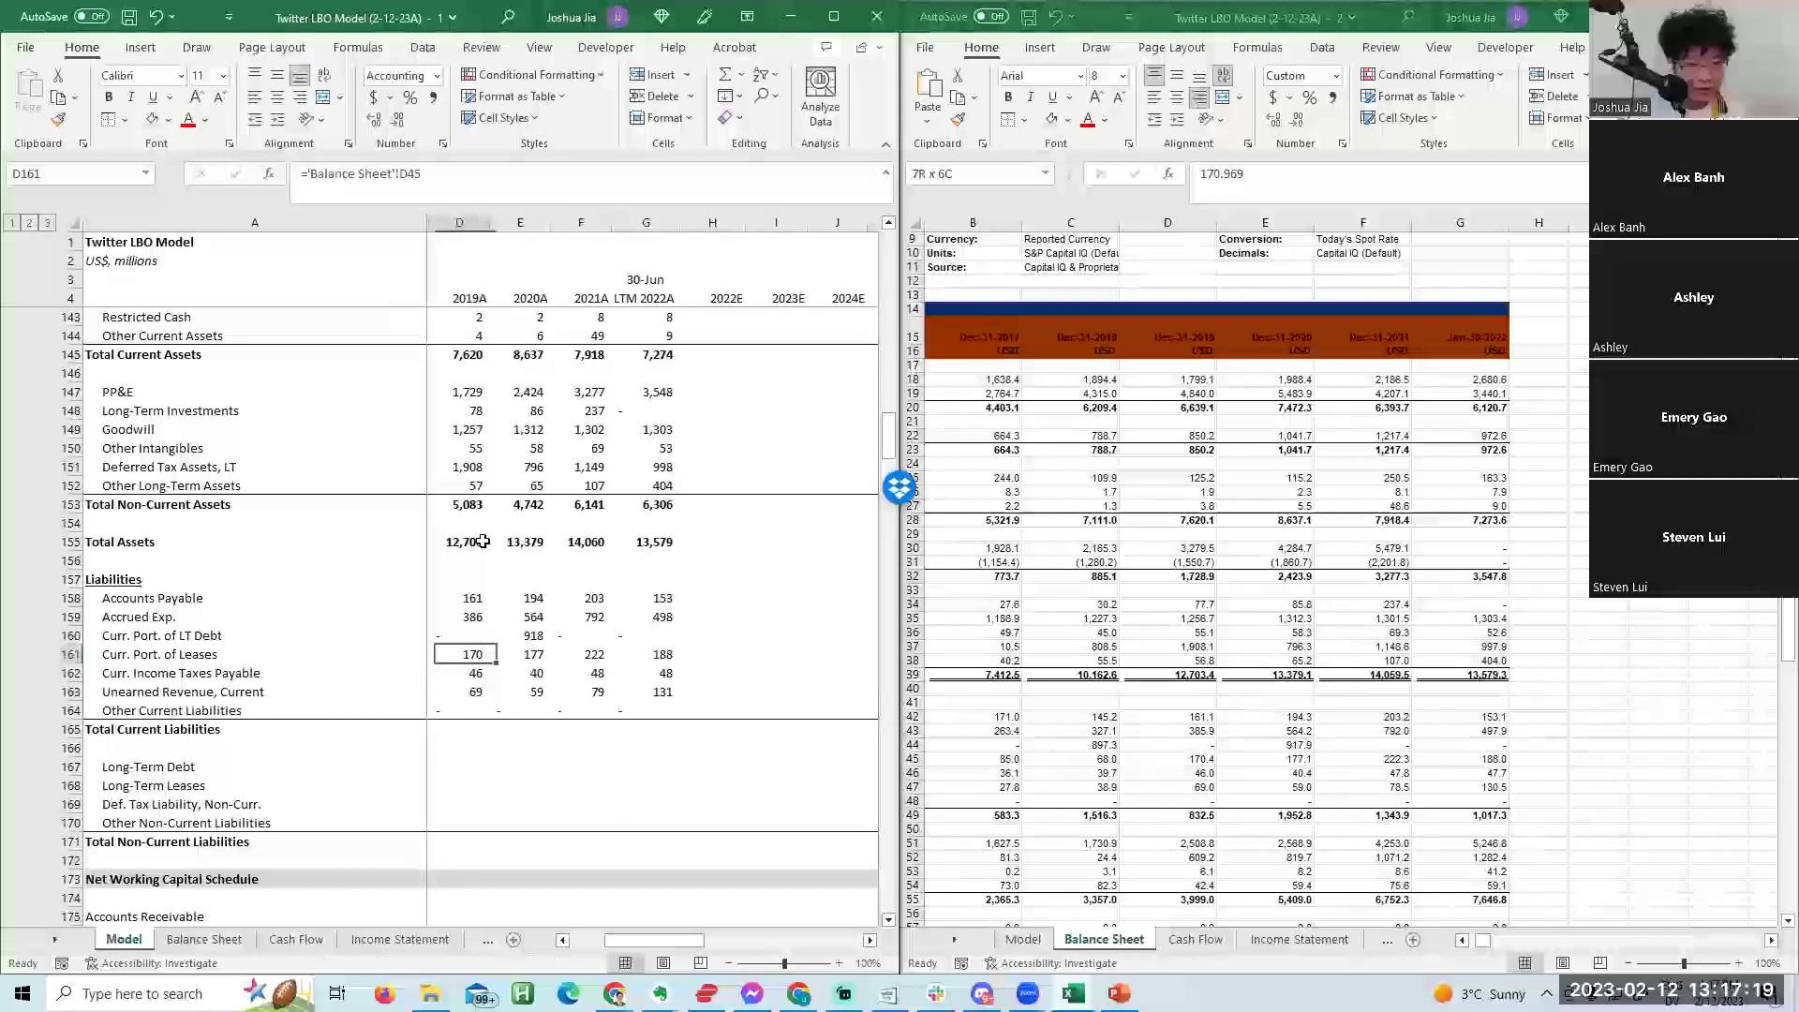
{"action": "key", "text": "Right"}
{"action": "key", "text": "Up"}
{"action": "key", "text": "ctrl+c"}
{"action": "key", "text": "Right"}
{"action": "key", "text": "Right"}
{"action": "key", "text": "ctrl+v"}
{"action": "key", "text": "Right"}
{"action": "key", "text": "ctrl+v"}
{"action": "key", "text": "ctrl+v"}
{"action": "key", "text": "Right"}
{"action": "key", "text": "ctrl+v"}
{"action": "key", "text": "Down"}
{"action": "key", "text": "Down"}
{"action": "key", "text": "Left"}
{"action": "key", "text": "Left"}
{"action": "key", "text": "Left"}
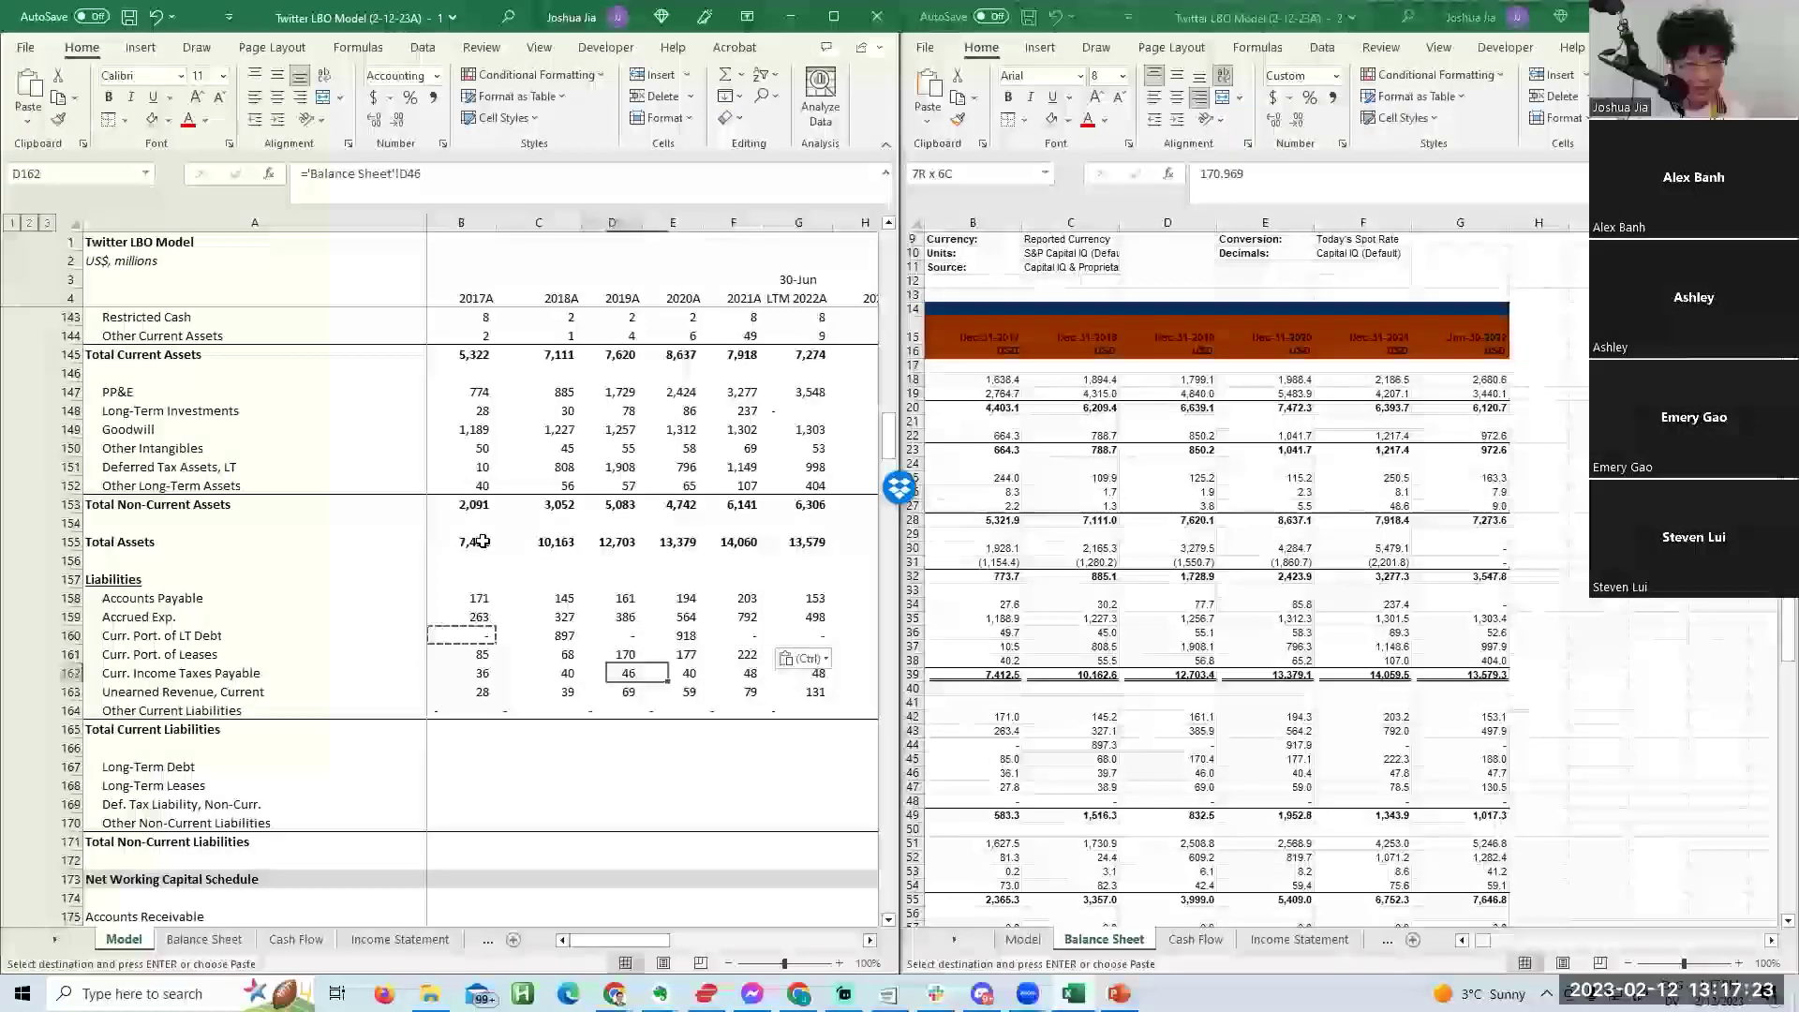
{"action": "key", "text": "Escape"}
Enter =SUM(B158:B164) for Total Current Liabilities in B165 and fill it across to G165 in bold.
{"action": "key", "text": "Down"}
{"action": "key", "text": "Down"}
{"action": "type", "text": "=sum("}
{"action": "key", "text": "ctrl+shift+Up"}
{"action": "key", "text": "ctrl+Return"}
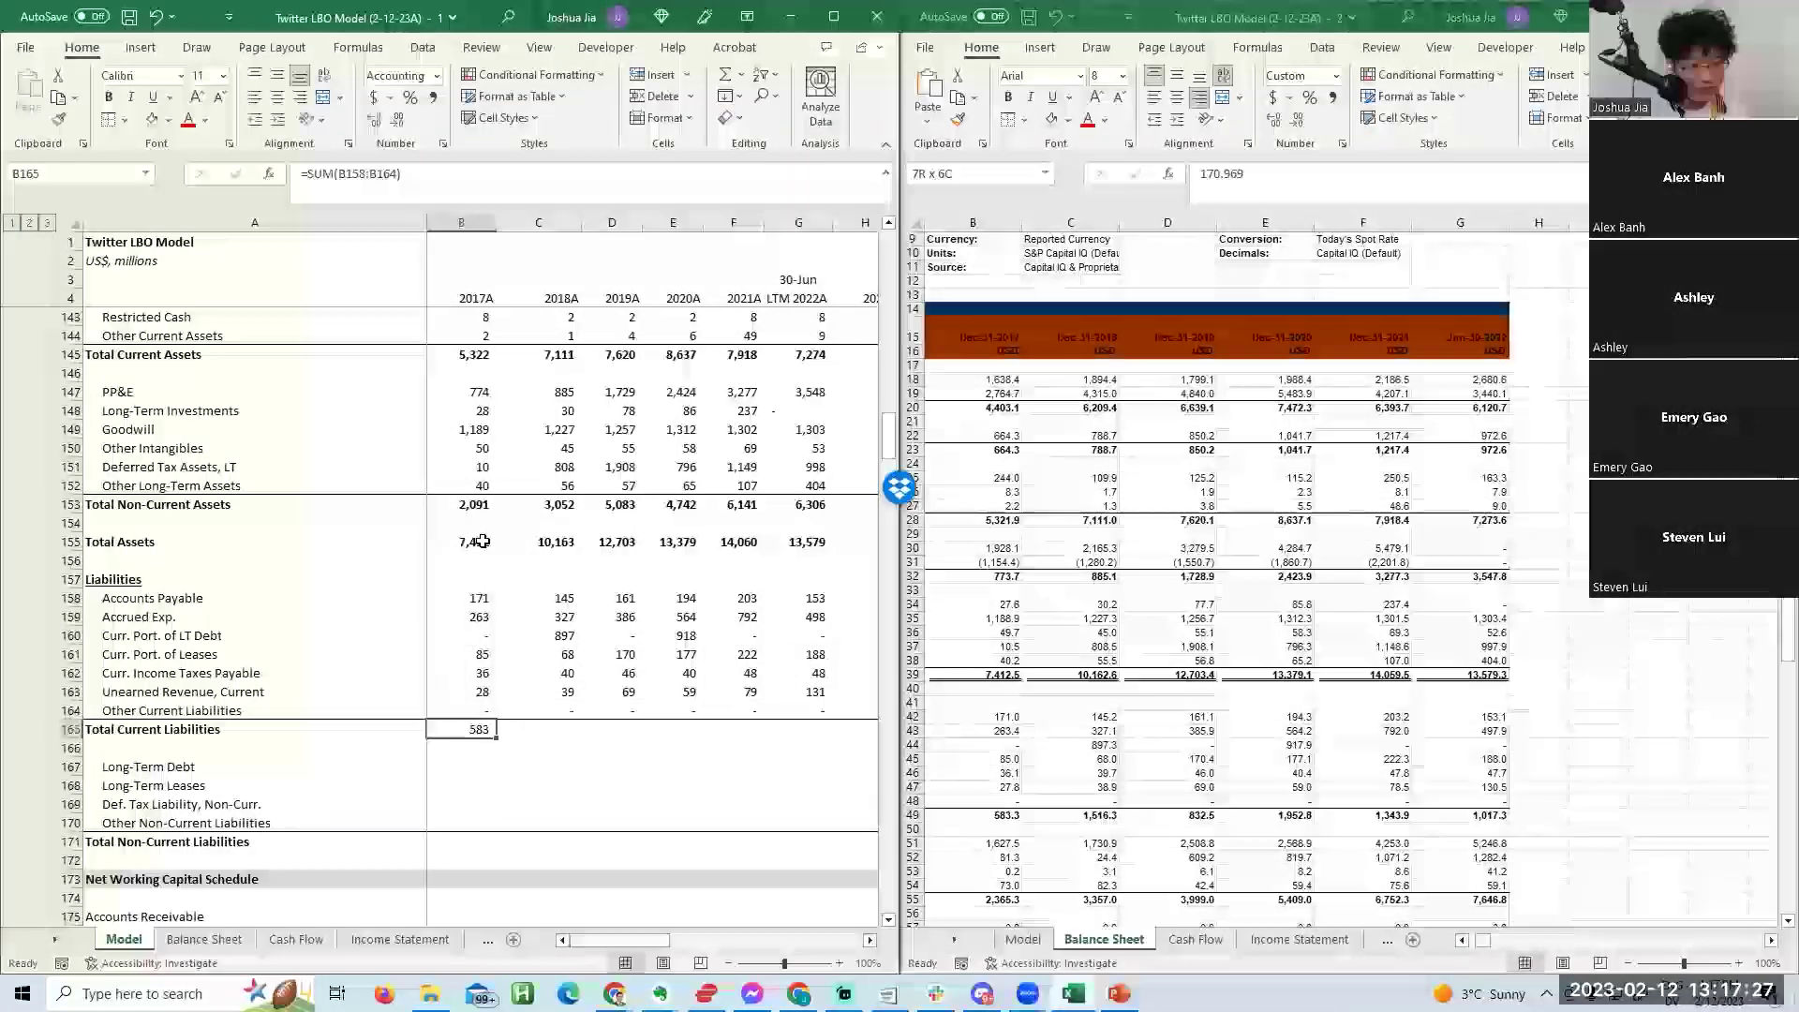
{"action": "key", "text": "shift+Right"}
{"action": "key", "text": "shift+Right"}
{"action": "key", "text": "shift+Right"}
{"action": "key", "text": "shift+Right"}
{"action": "key", "text": "shift+Right"}
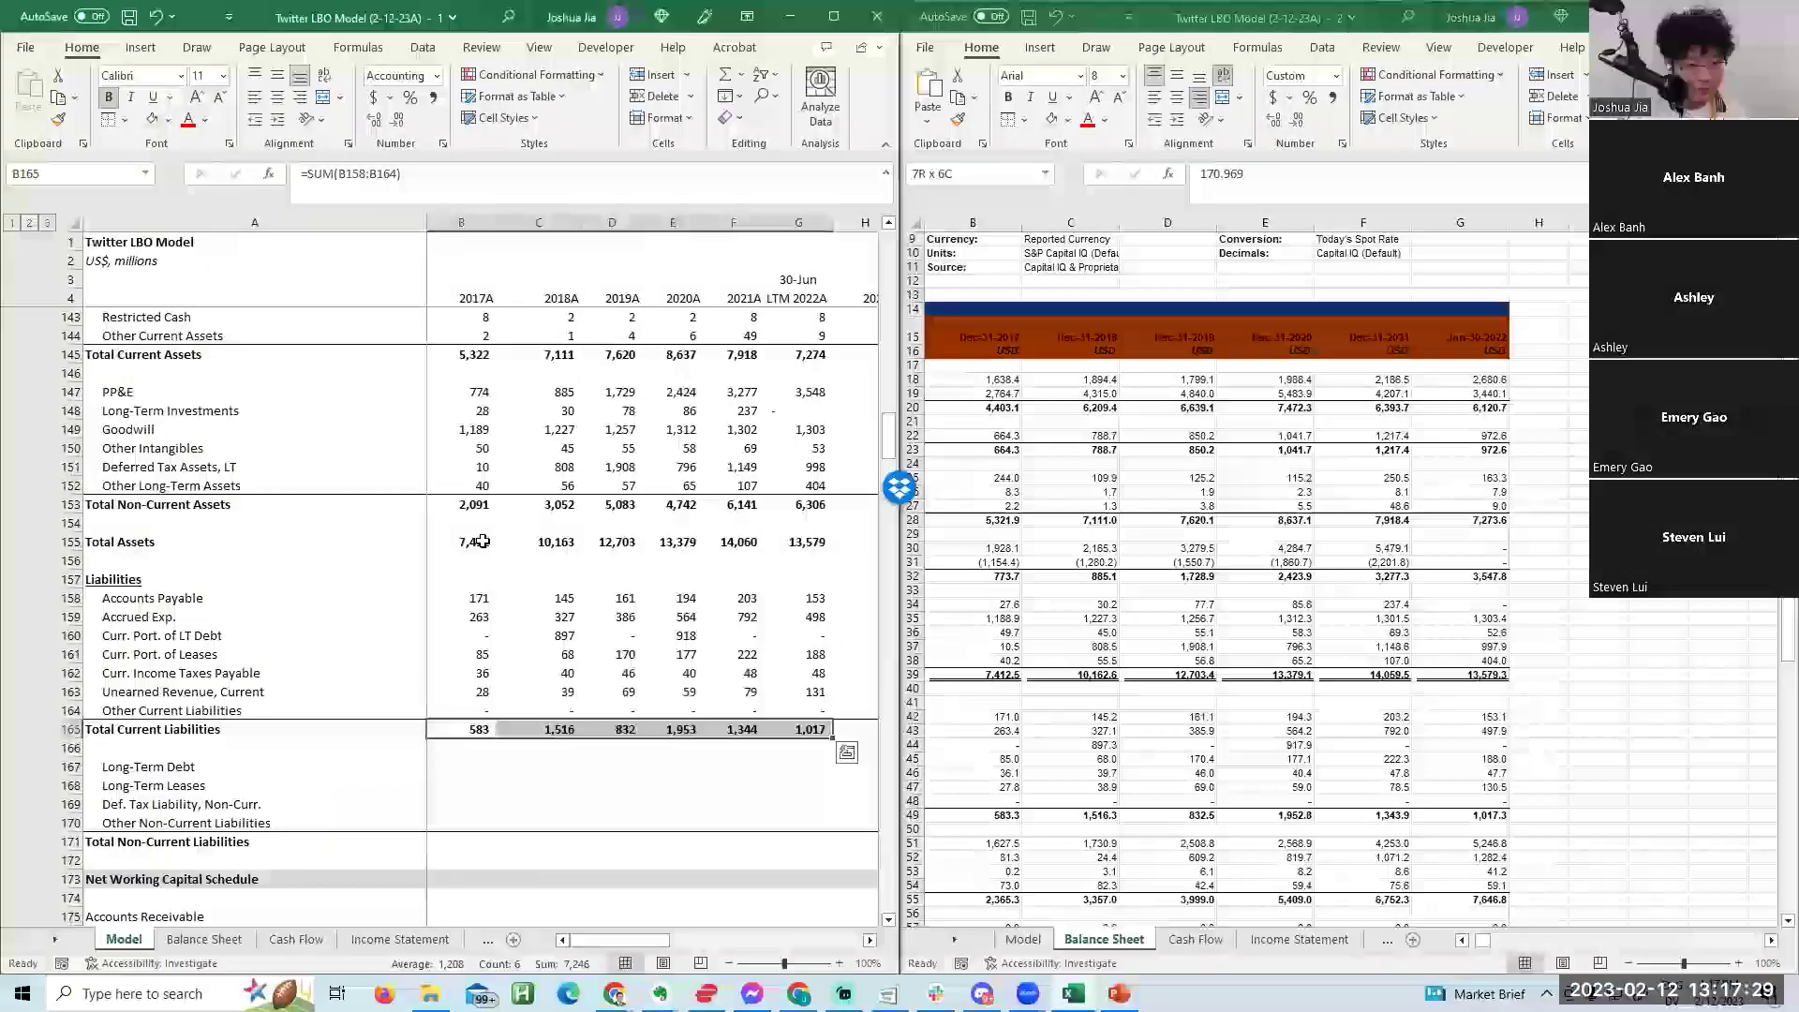
Copy the non-current liability figures for all six periods, B51:G54, from the source Balance Sheet.
{"action": "key", "text": "alt+Tab"}
{"action": "key", "text": "Left"}
{"action": "key", "text": "Right"}
{"action": "key", "text": "Down"}
{"action": "key", "text": "Down"}
{"action": "key", "text": "Down"}
{"action": "key", "text": "Down"}
{"action": "key", "text": "Down"}
{"action": "key", "text": "Down"}
{"action": "key", "text": "Down"}
{"action": "key", "text": "Down"}
{"action": "key", "text": "Down"}
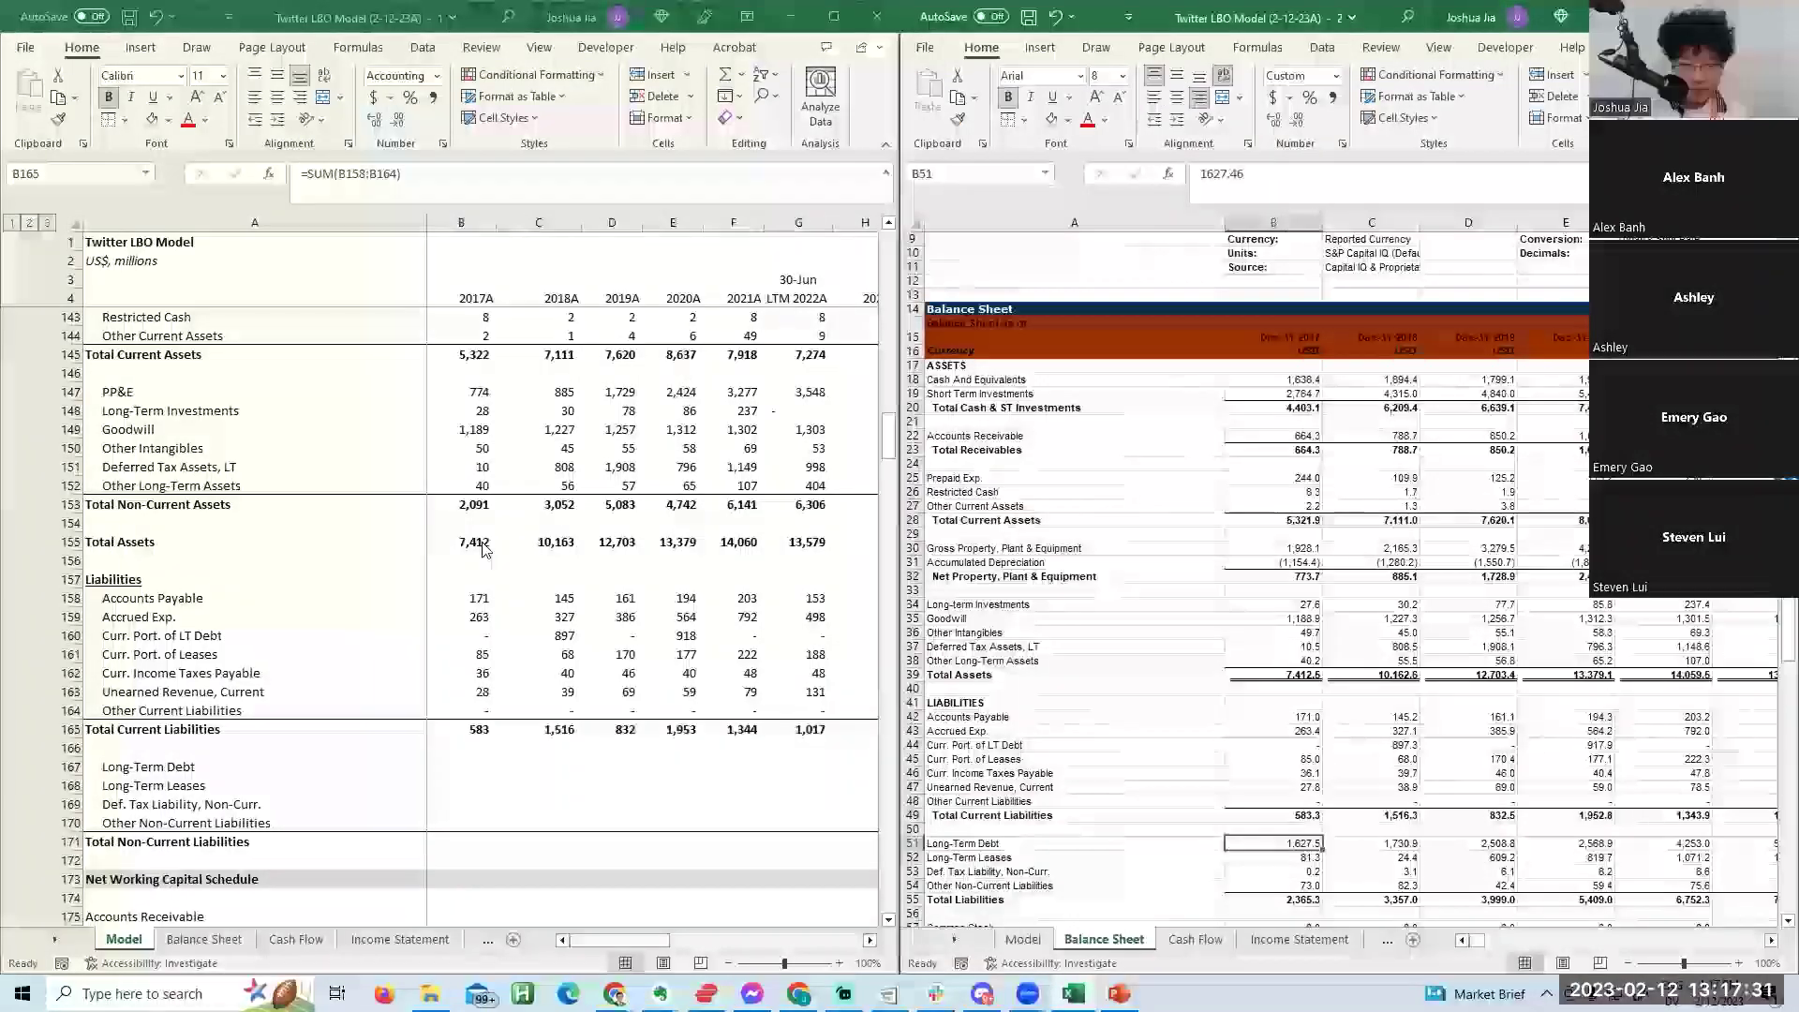
{"action": "key", "text": "shift+Down"}
{"action": "key", "text": "shift+Right"}
{"action": "key", "text": "shift+Right"}
{"action": "key", "text": "shift+Right"}
{"action": "key", "text": "shift+Right"}
{"action": "key", "text": "shift+Right"}
{"action": "key", "text": "ctrl+c"}
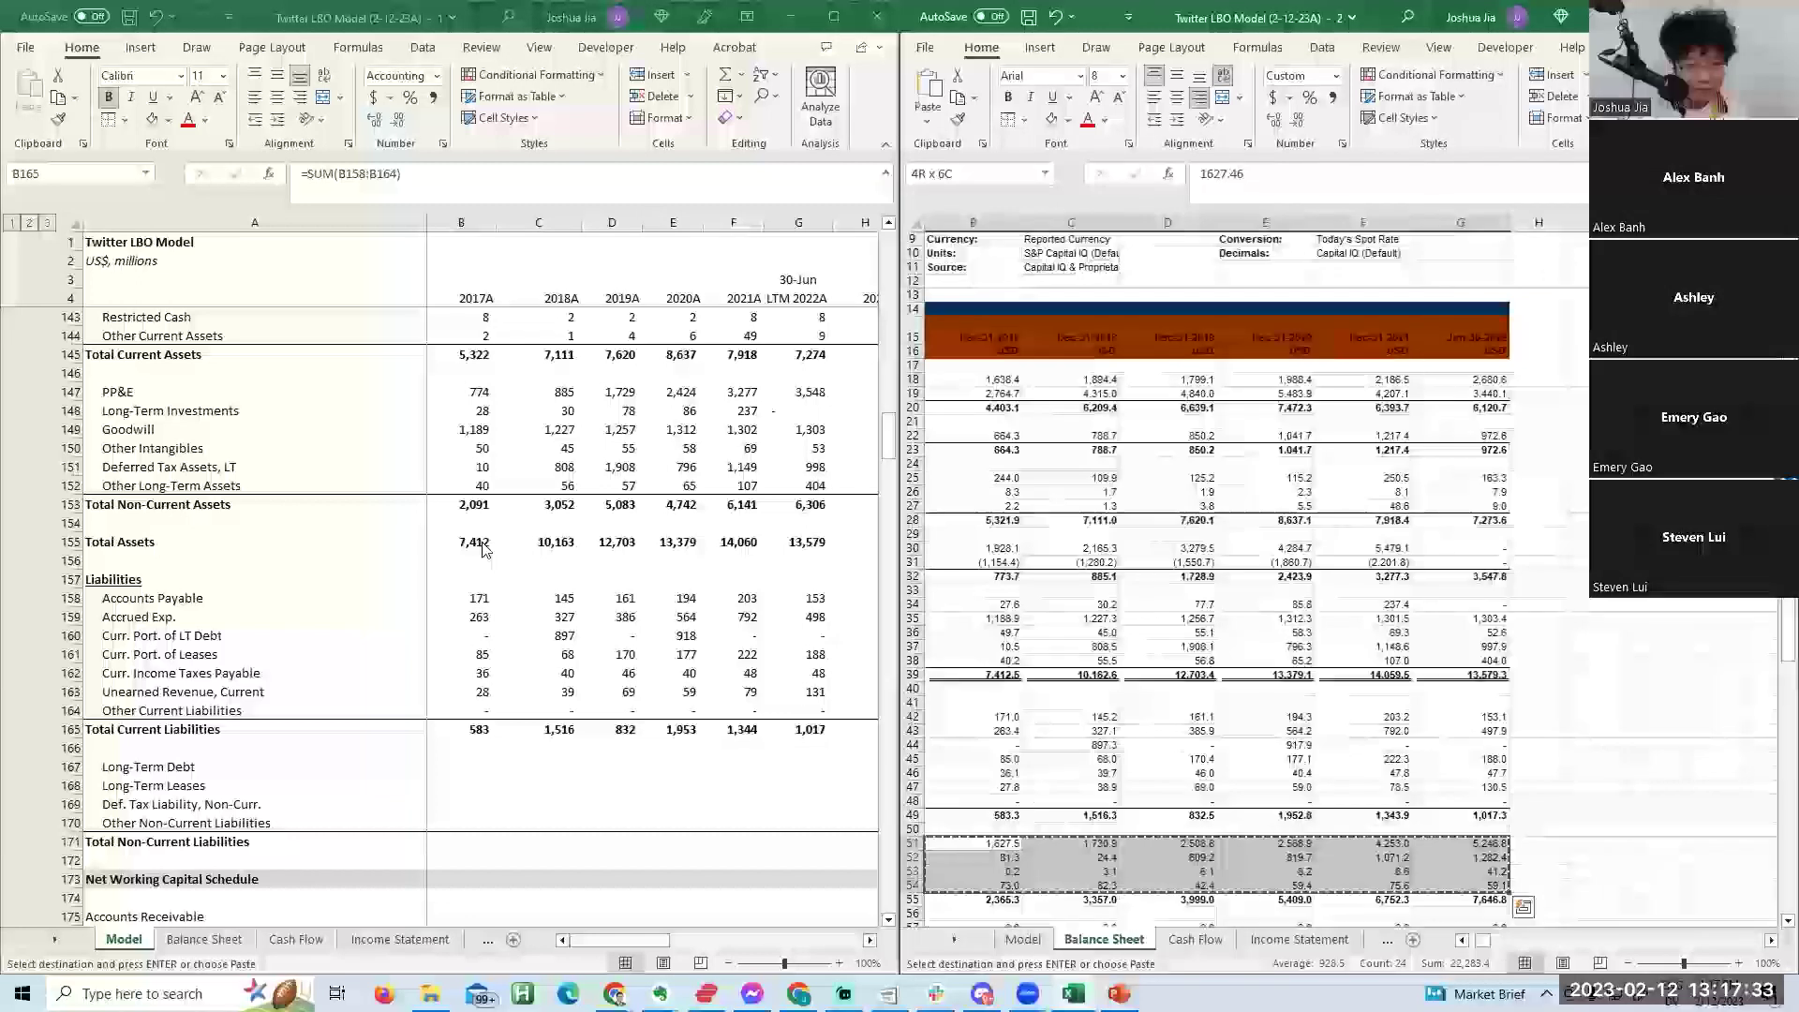
Paste the copied non-current liability figures into the Model sheet starting at B167.
{"action": "key", "text": "alt+Tab"}
{"action": "key", "text": "Down"}
{"action": "key", "text": "Down"}
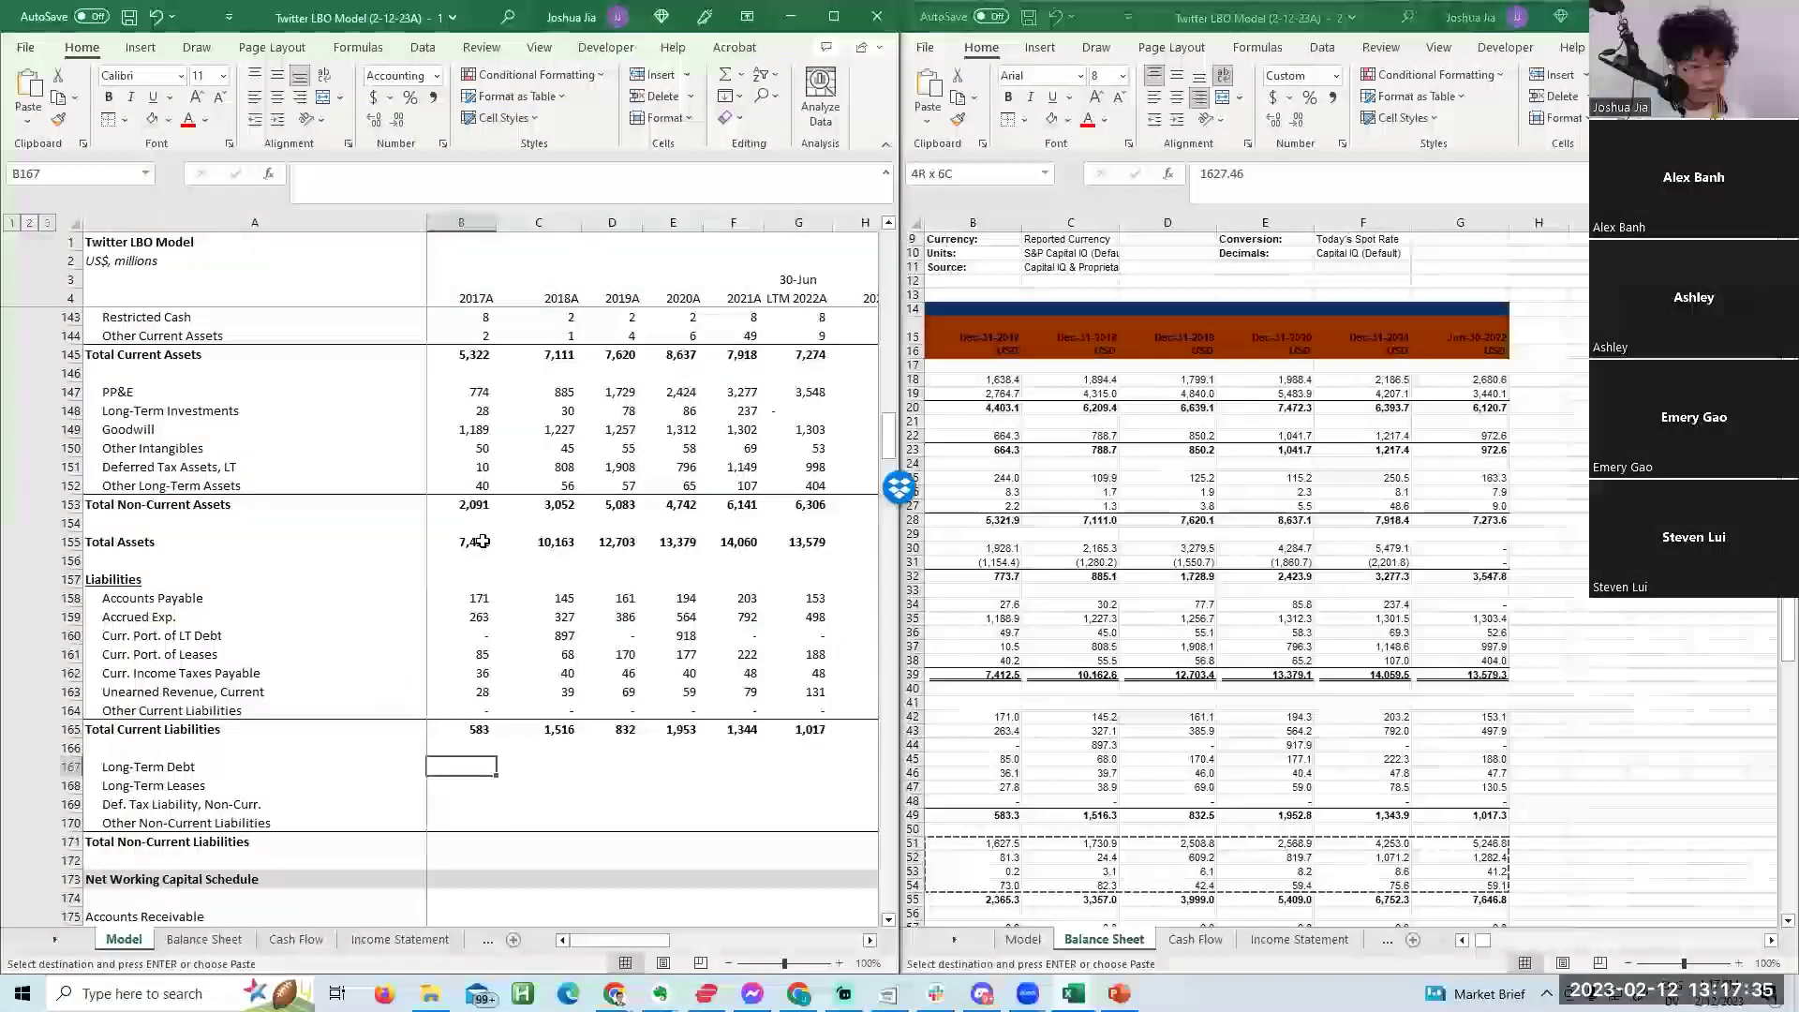
{"action": "key", "text": "ctrl+alt+v"}
{"action": "key", "text": "v"}
{"action": "key", "text": "Return"}
Enter =SUM(B167:B170) for Total Non-Current Liabilities in B171 and fill it across to G171 in bold.
{"action": "key", "text": "Down"}
{"action": "key", "text": "Down"}
{"action": "key", "text": "Down"}
{"action": "key", "text": "Down"}
{"action": "type", "text": "=sum("}
{"action": "key", "text": "Up"}
{"action": "key", "text": "shift+Up"}
{"action": "key", "text": "shift+Up"}
{"action": "key", "text": "shift+Up"}
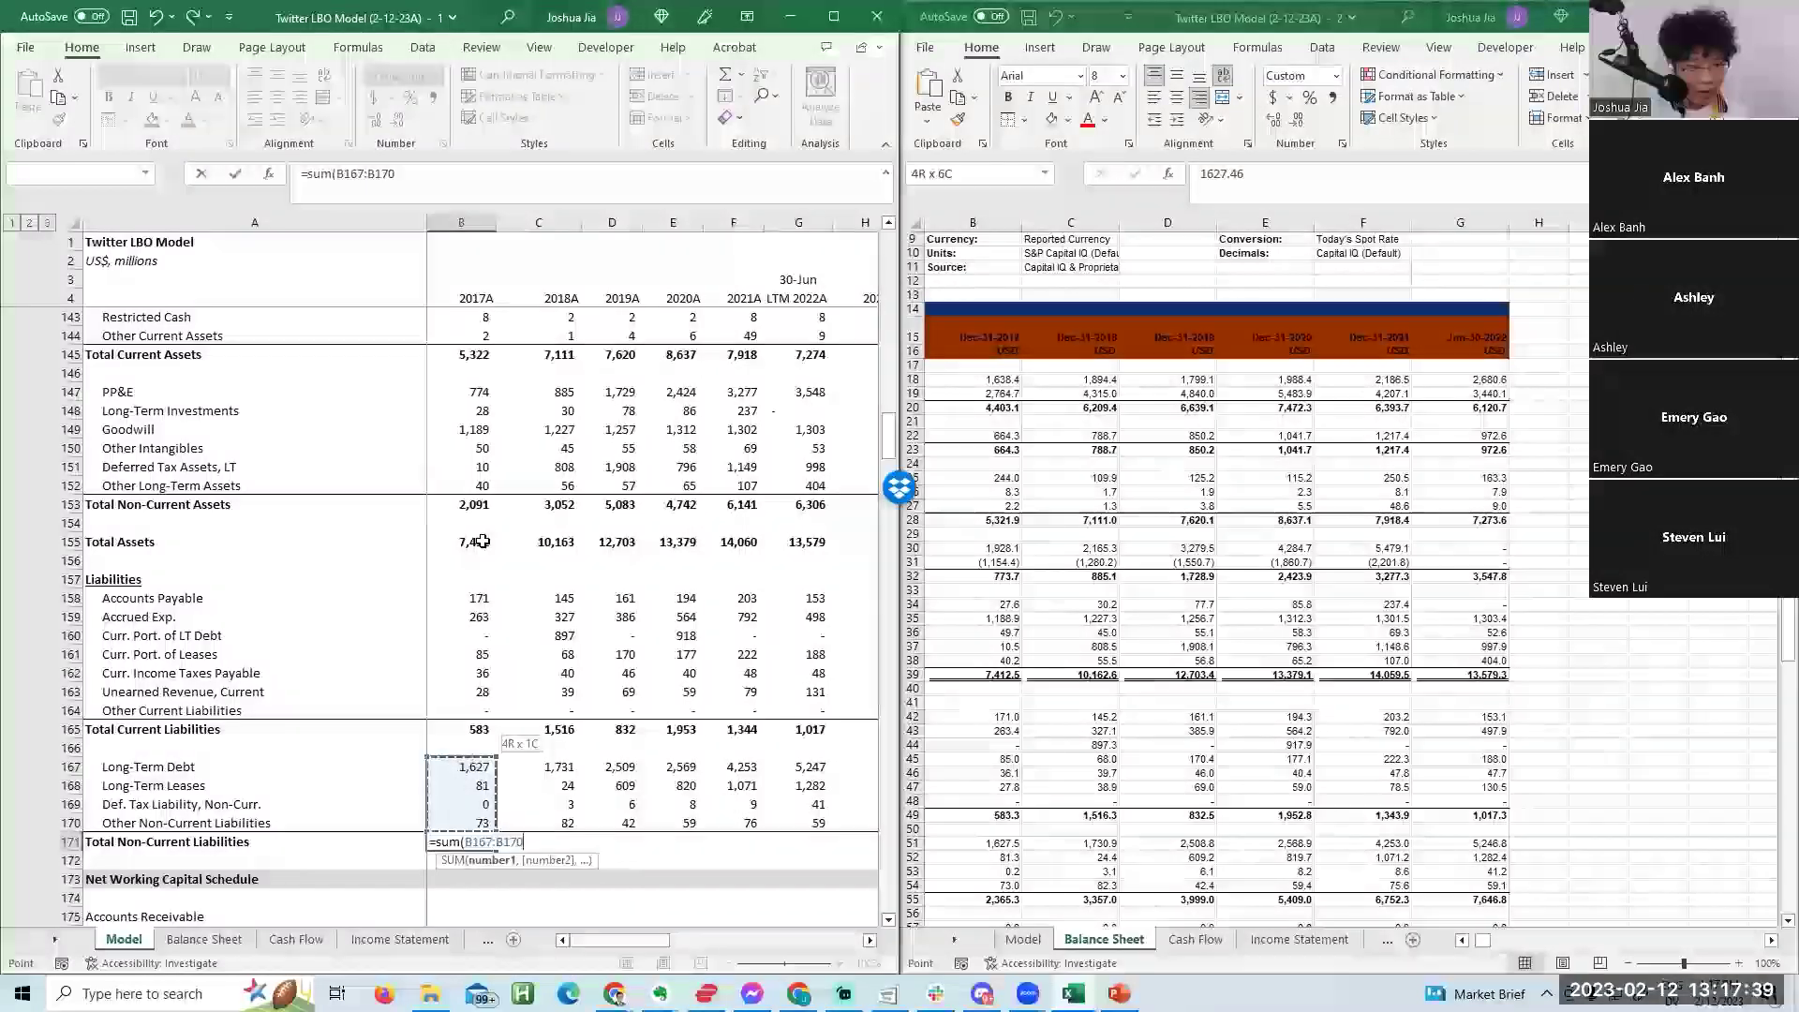
{"action": "key", "text": "ctrl+Return"}
{"action": "key", "text": "shift+Right"}
{"action": "key", "text": "shift+Right"}
{"action": "key", "text": "shift+Right"}
{"action": "key", "text": "shift+Right"}
{"action": "key", "text": "shift+Right"}
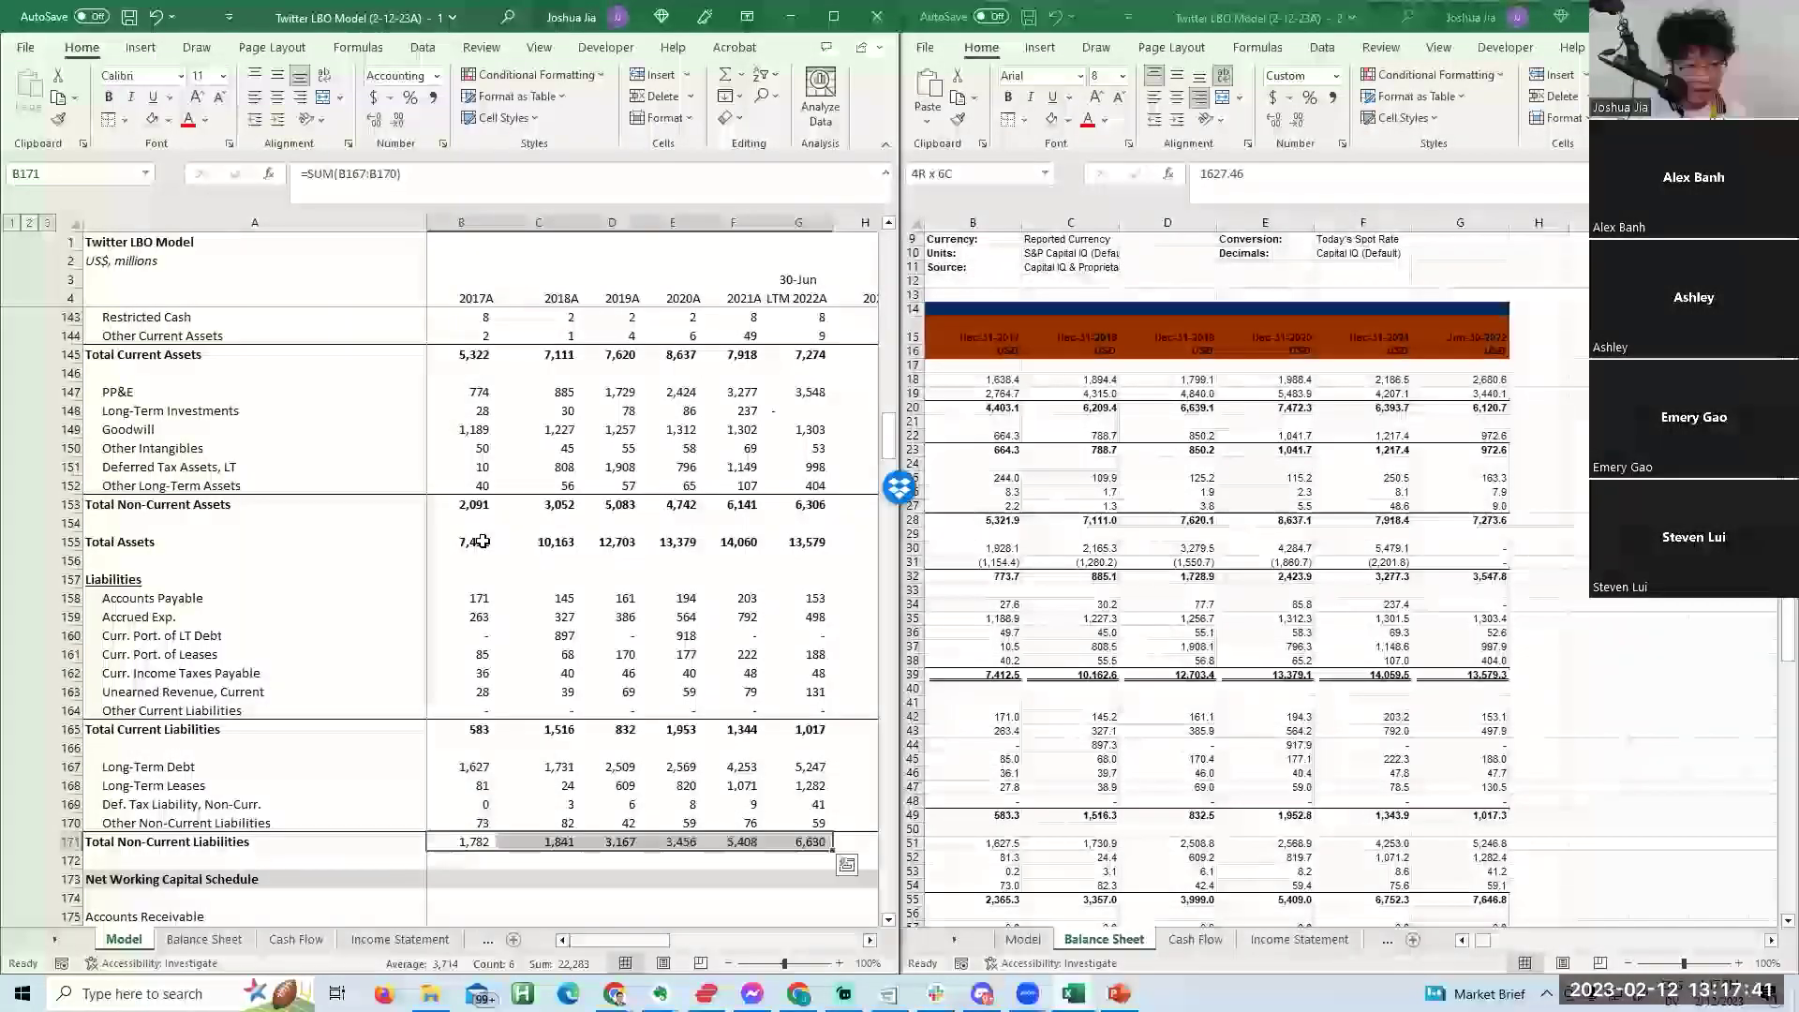
Insert three blank rows above the Net Working Capital Schedule heading in row 173 of the Model sheet.
{"action": "key", "text": "Down"}
{"action": "key", "text": "Home"}
{"action": "key", "text": "shift+space"}
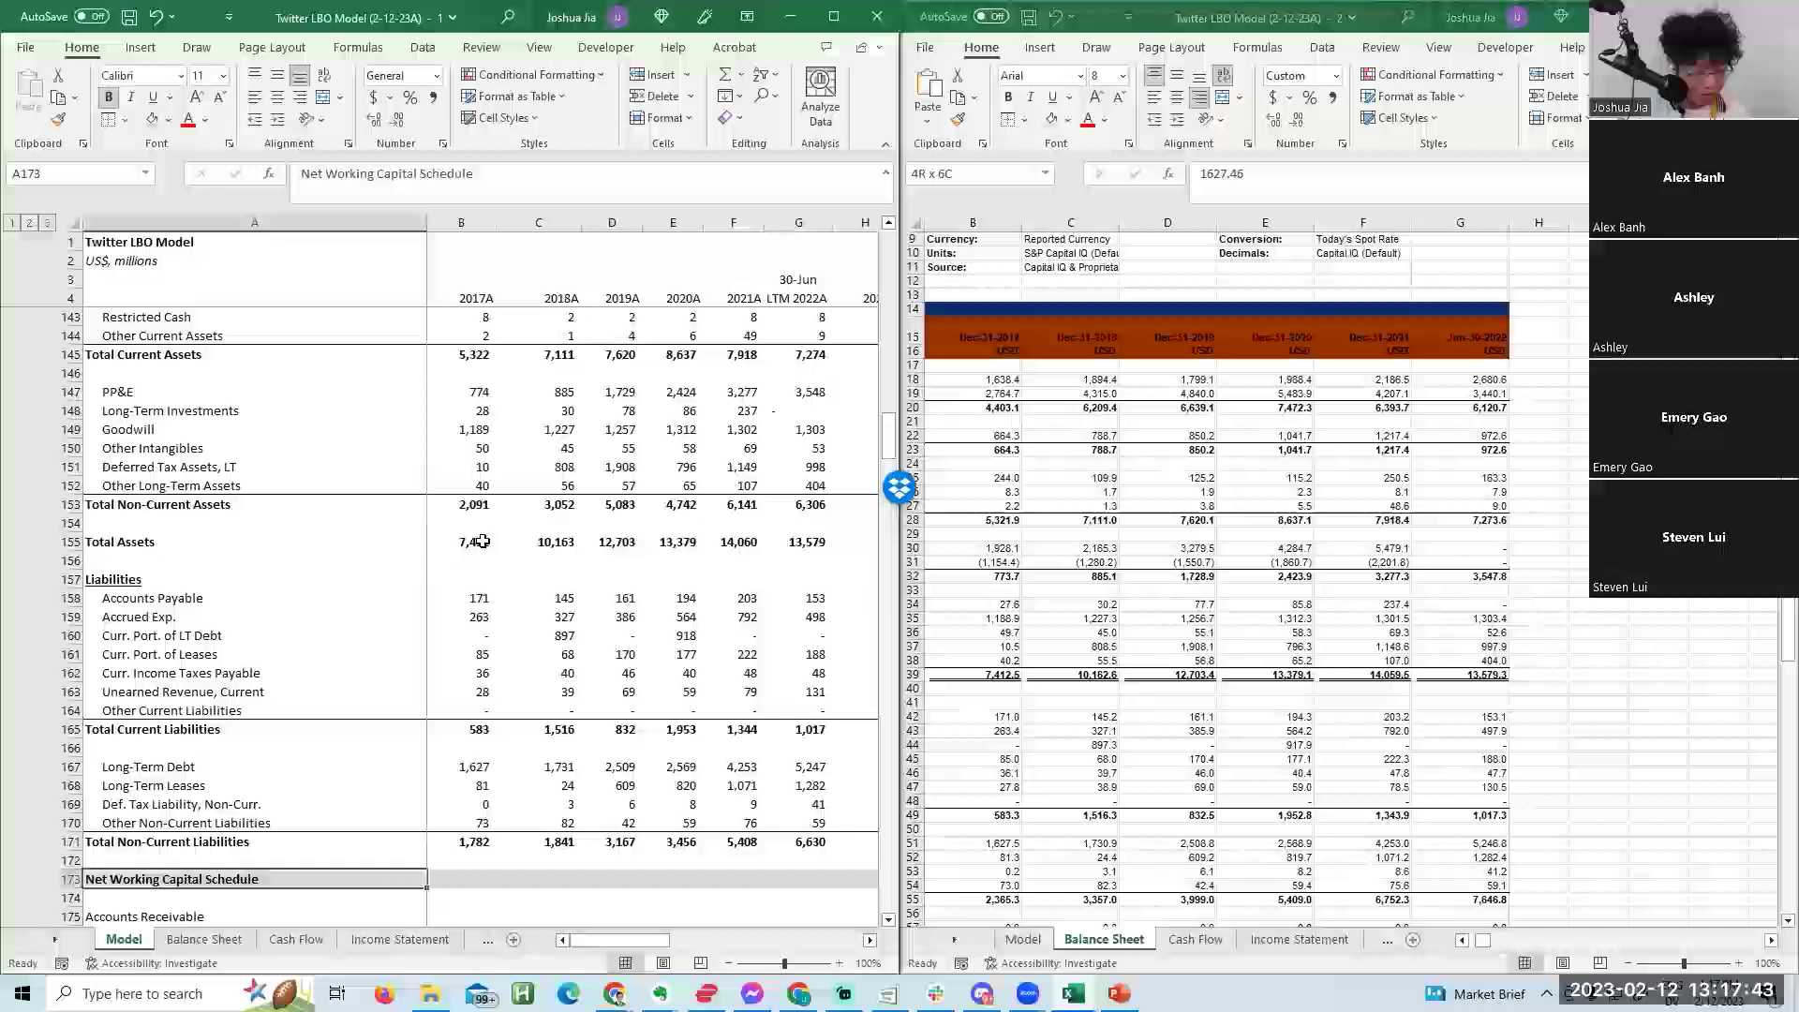
{"action": "key", "text": "ctrl+shift+equal"}
{"action": "key", "text": "ctrl+shift+equal"}
{"action": "key", "text": "ctrl+shift+equal"}
{"action": "key", "text": "Right"}
{"action": "key", "text": "Up"}
{"action": "key", "text": "Up"}
{"action": "key", "text": "Right"}
{"action": "key", "text": "Right"}
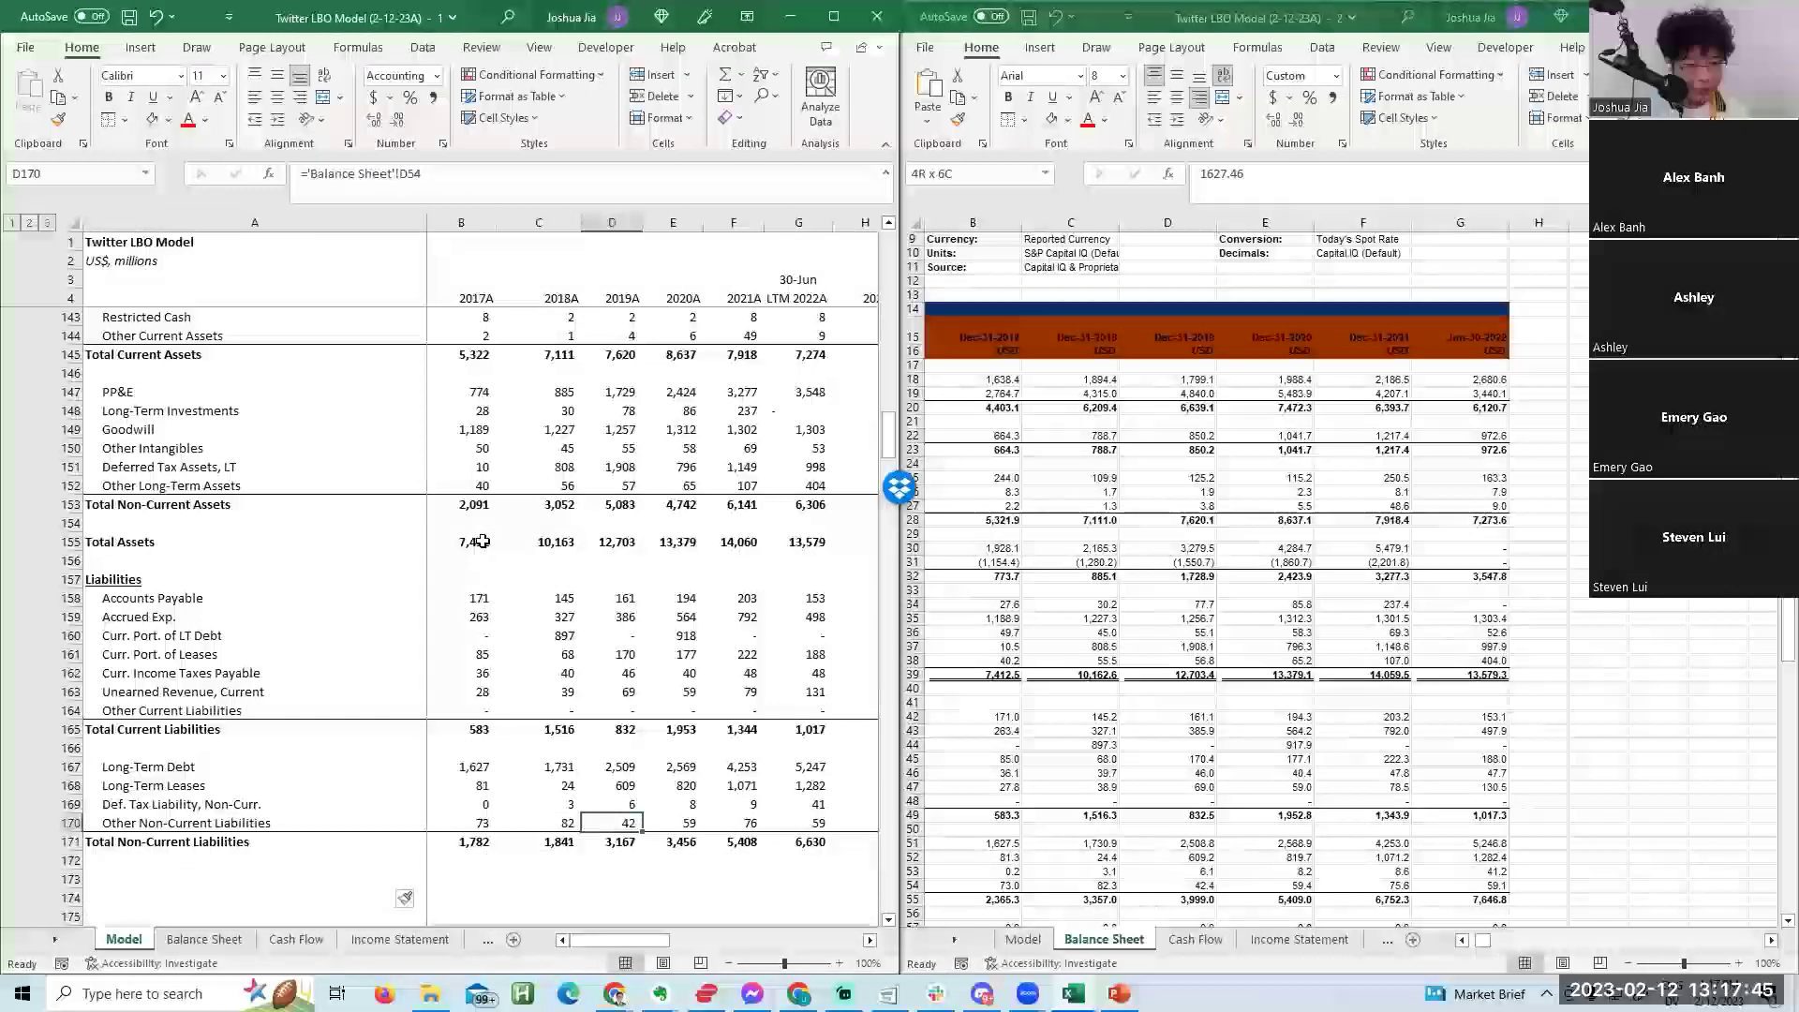
Label A173 as Total Liabilities in bold.
{"action": "key", "text": "Down"}
{"action": "key", "text": "Down"}
{"action": "key", "text": "Down"}
{"action": "key", "text": "Down"}
{"action": "key", "text": "Down"}
{"action": "key", "text": "Home"}
{"action": "type", "text": "Total Liabil"}
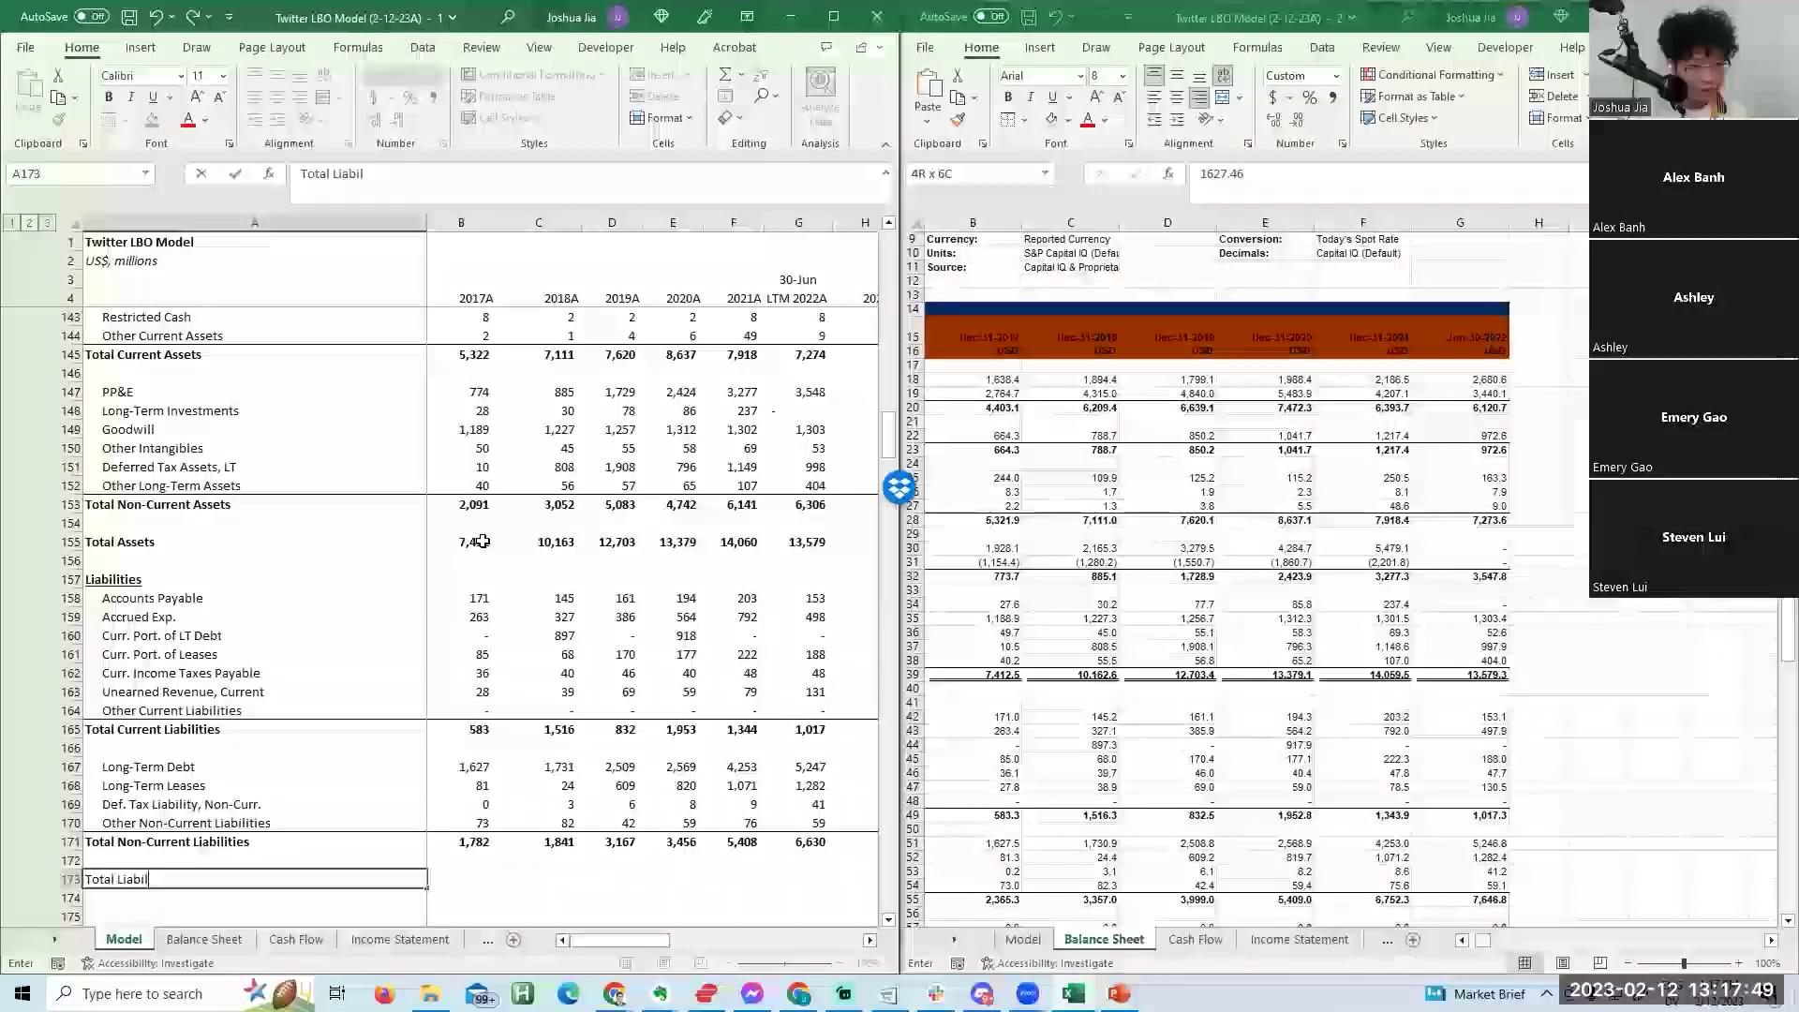
{"action": "type", "text": "ities"}
{"action": "key", "text": "Return"}
{"action": "key", "text": "Up"}
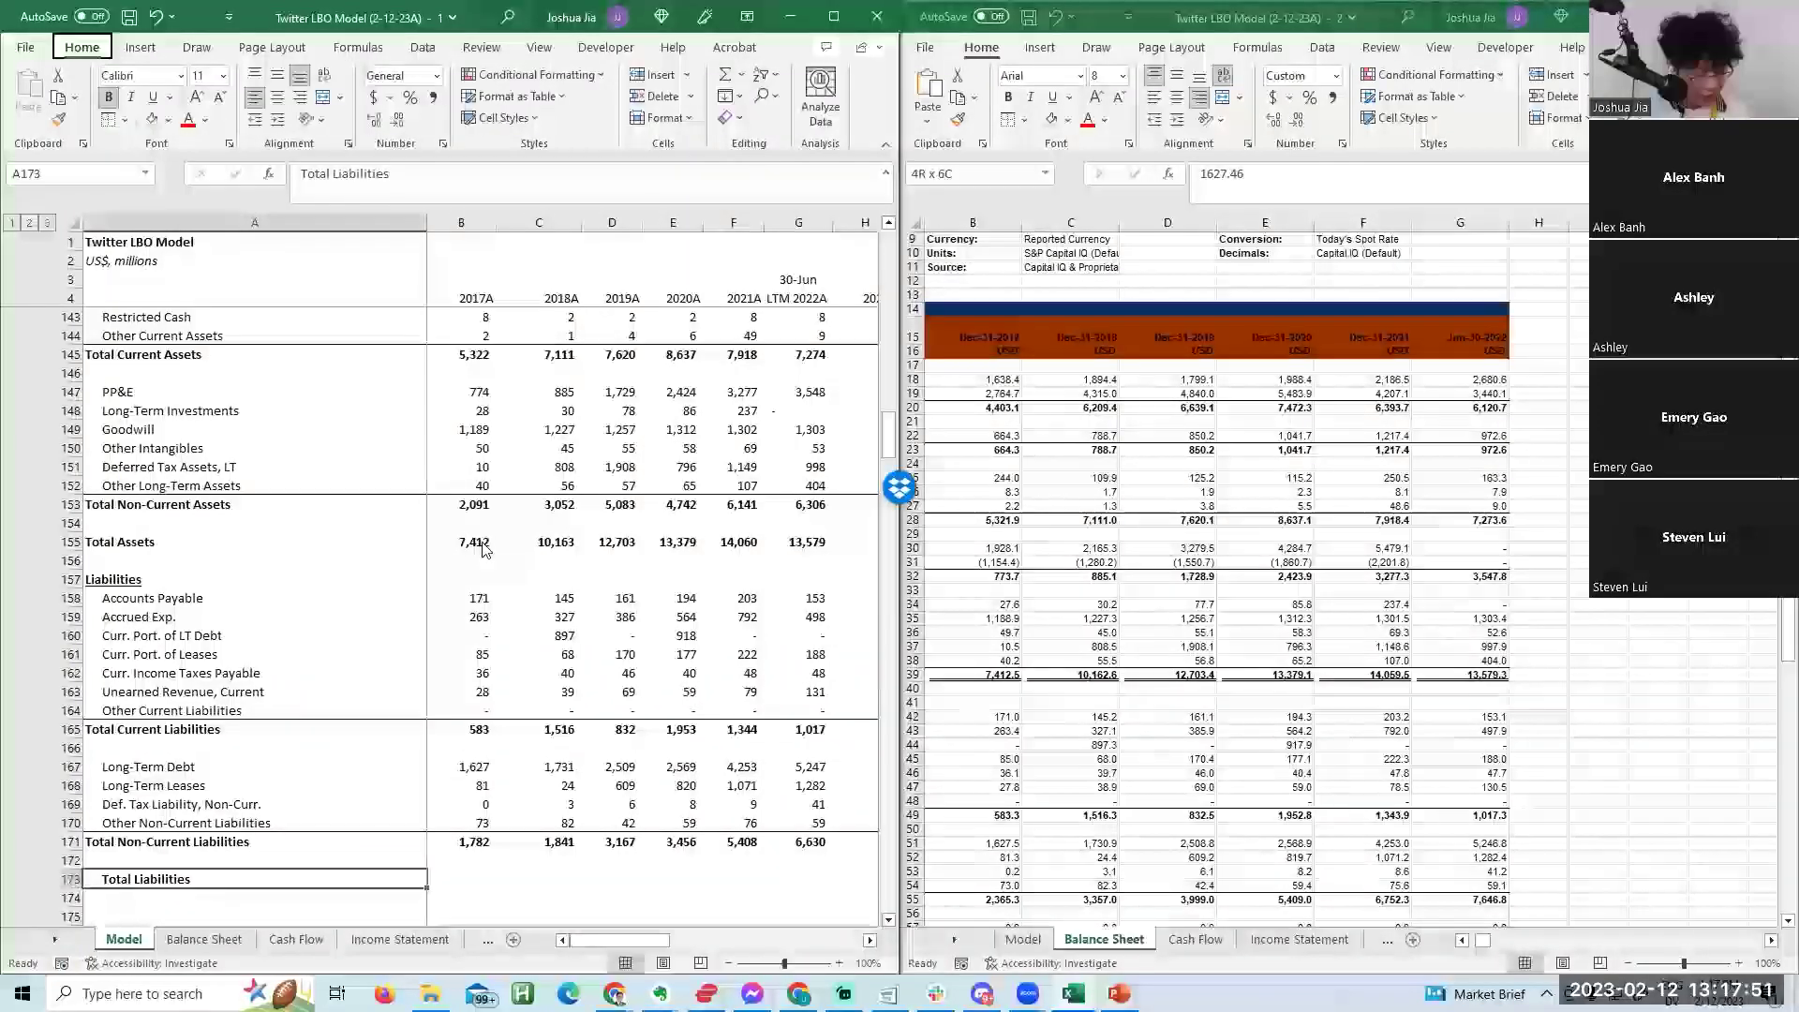
Enter =SUM(B165,B171) for Total Liabilities in B173 and fill it across to G173.
{"action": "key", "text": "Right"}
{"action": "type", "text": "=suM("}
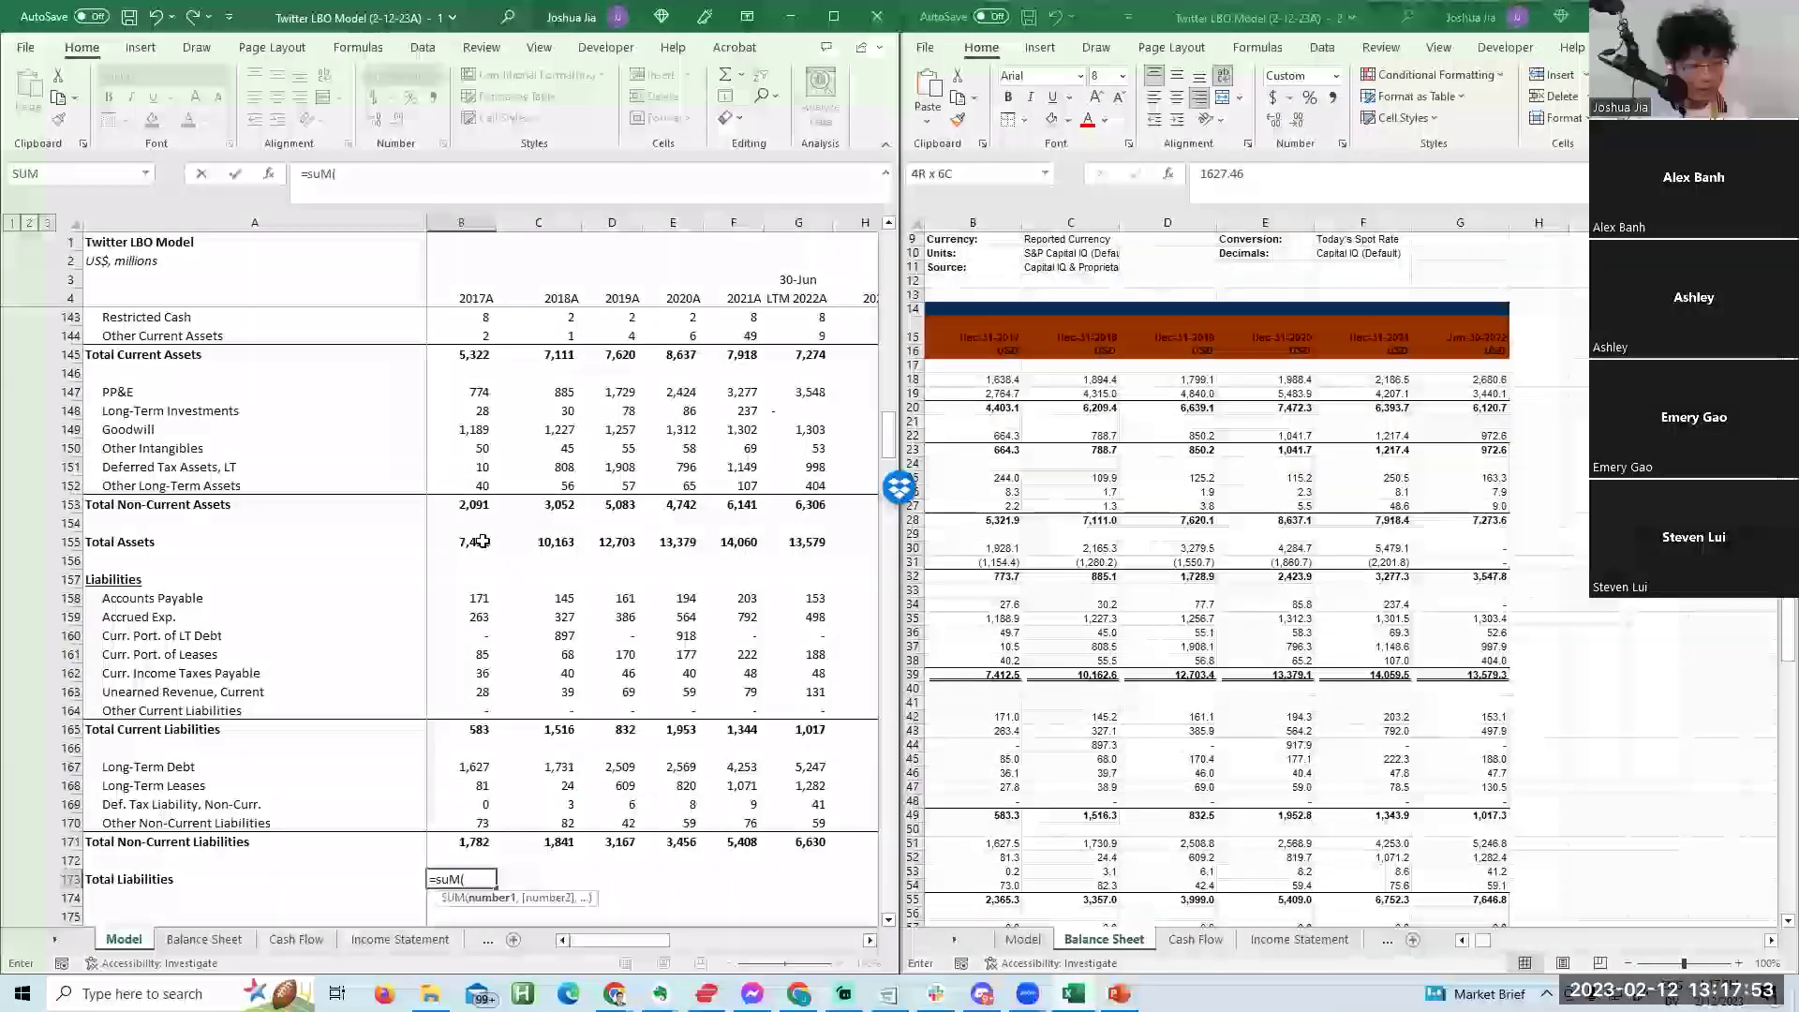
{"action": "type", "text": "B165,"}
{"action": "key", "text": "Up"}
{"action": "key", "text": "Up"}
{"action": "key", "text": "ctrl+Return"}
{"action": "key", "text": "shift+Right"}
{"action": "key", "text": "shift+Right"}
{"action": "key", "text": "shift+Right"}
{"action": "key", "text": "shift+Right"}
{"action": "key", "text": "shift+Right"}
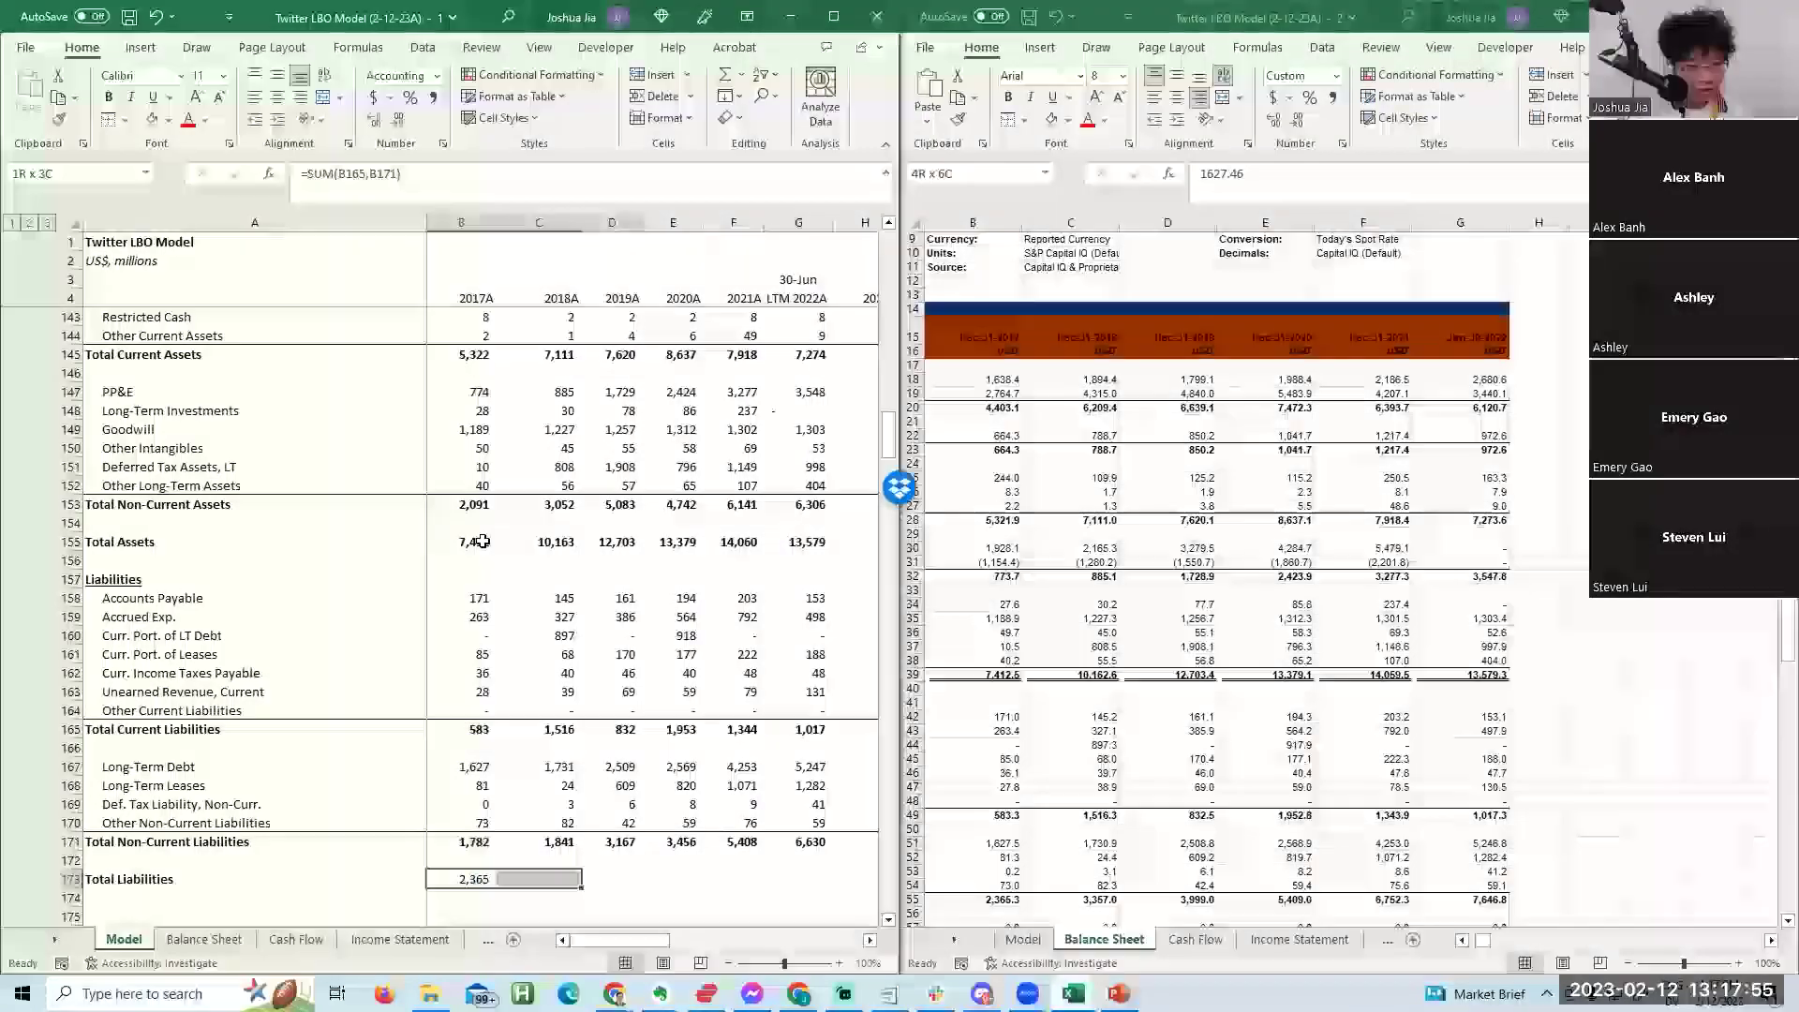
{"action": "key", "text": "ctrl+r"}
{"action": "key", "text": "Left"}
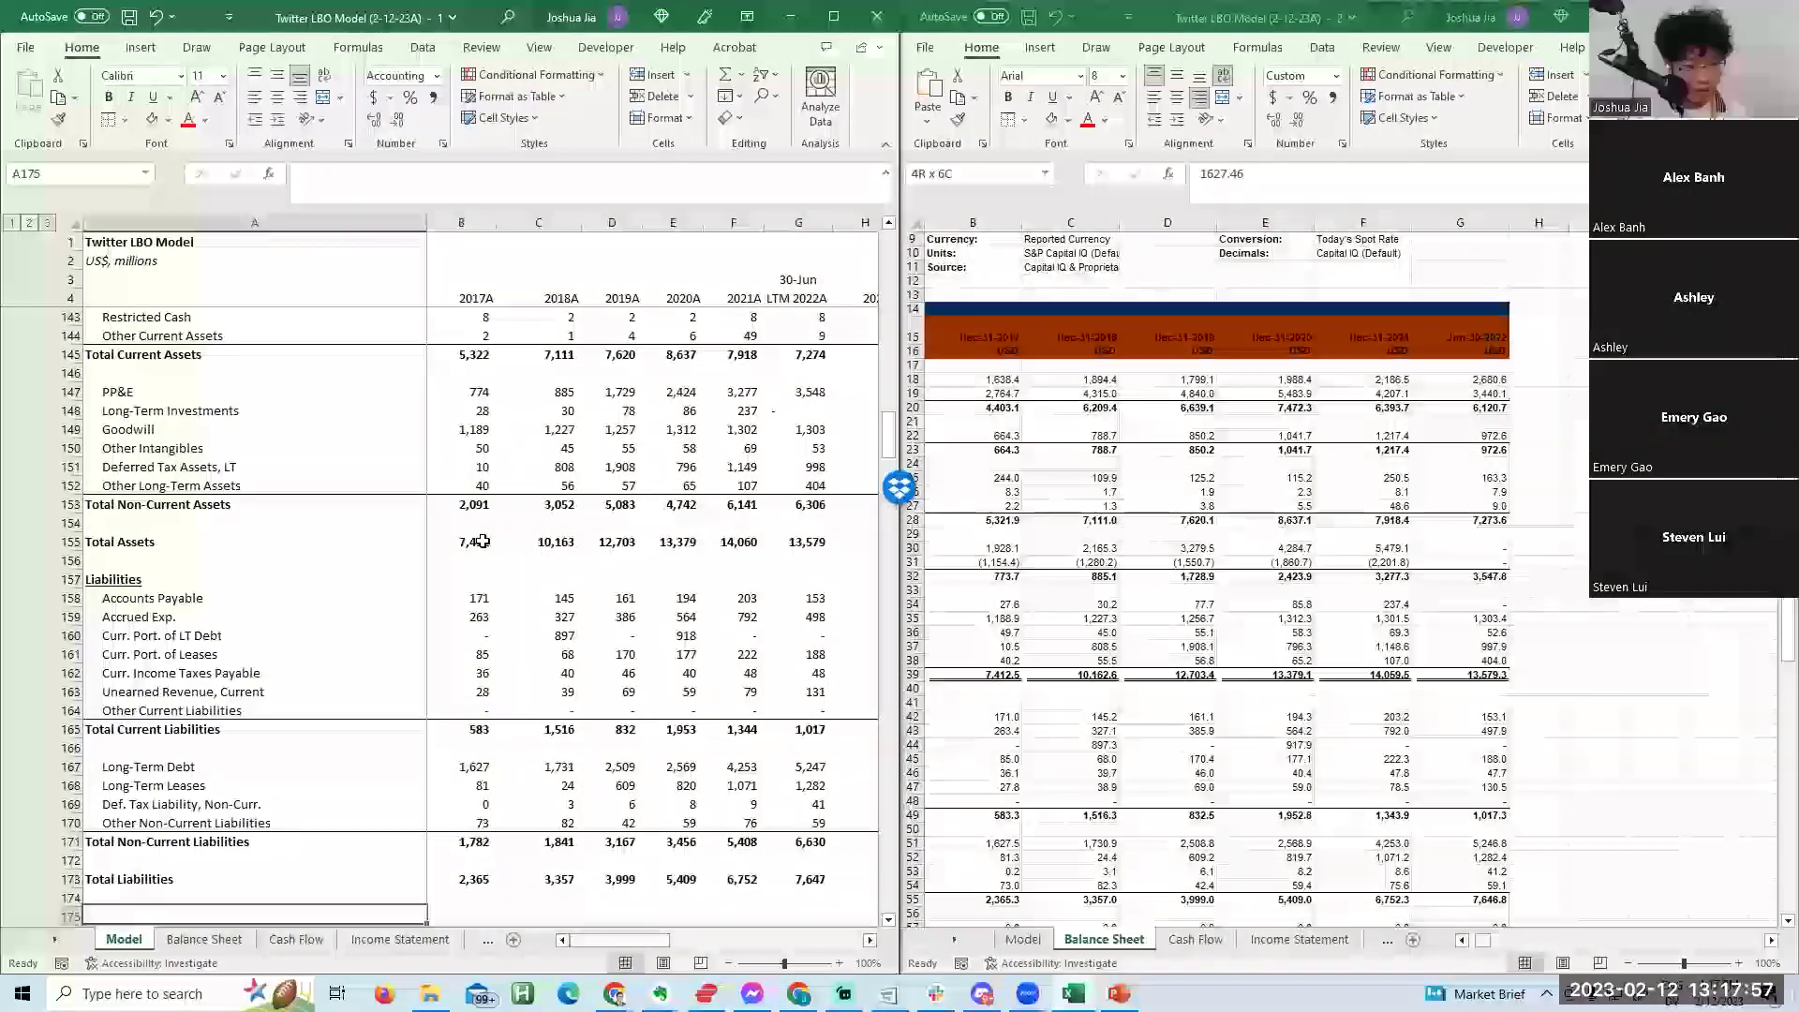
Review the equity line items below Total Liabilities in the source Balance Sheet.
{"action": "key", "text": "ctrl+Down"}
{"action": "key", "text": "ctrl+Down"}
{"action": "key", "text": "ctrl+Up"}
{"action": "key", "text": "ctrl+Up"}
{"action": "key", "text": "Down"}
{"action": "key", "text": "Down"}
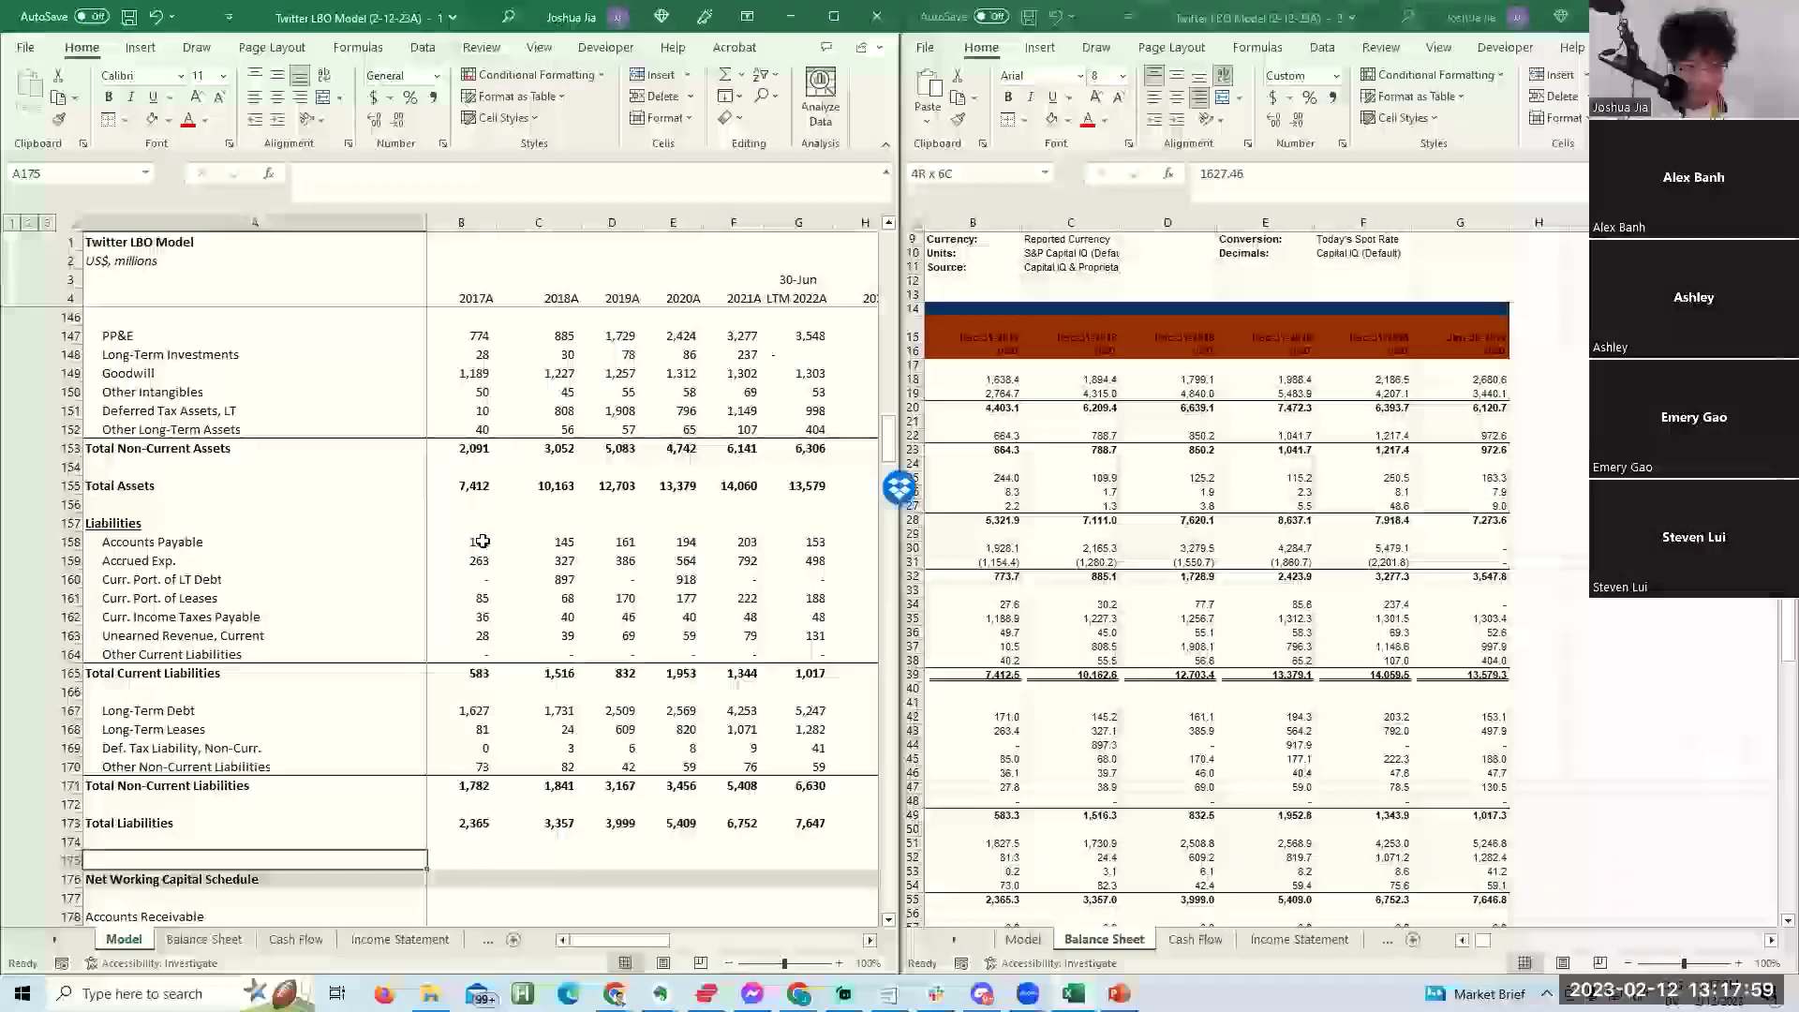
{"action": "left_click", "coordinate": [1022, 611]}
{"action": "key", "text": "Left"}
{"action": "key", "text": "Down"}
{"action": "key", "text": "Down"}
{"action": "key", "text": "Down"}
{"action": "key", "text": "Down"}
{"action": "key", "text": "Down"}
{"action": "key", "text": "Down"}
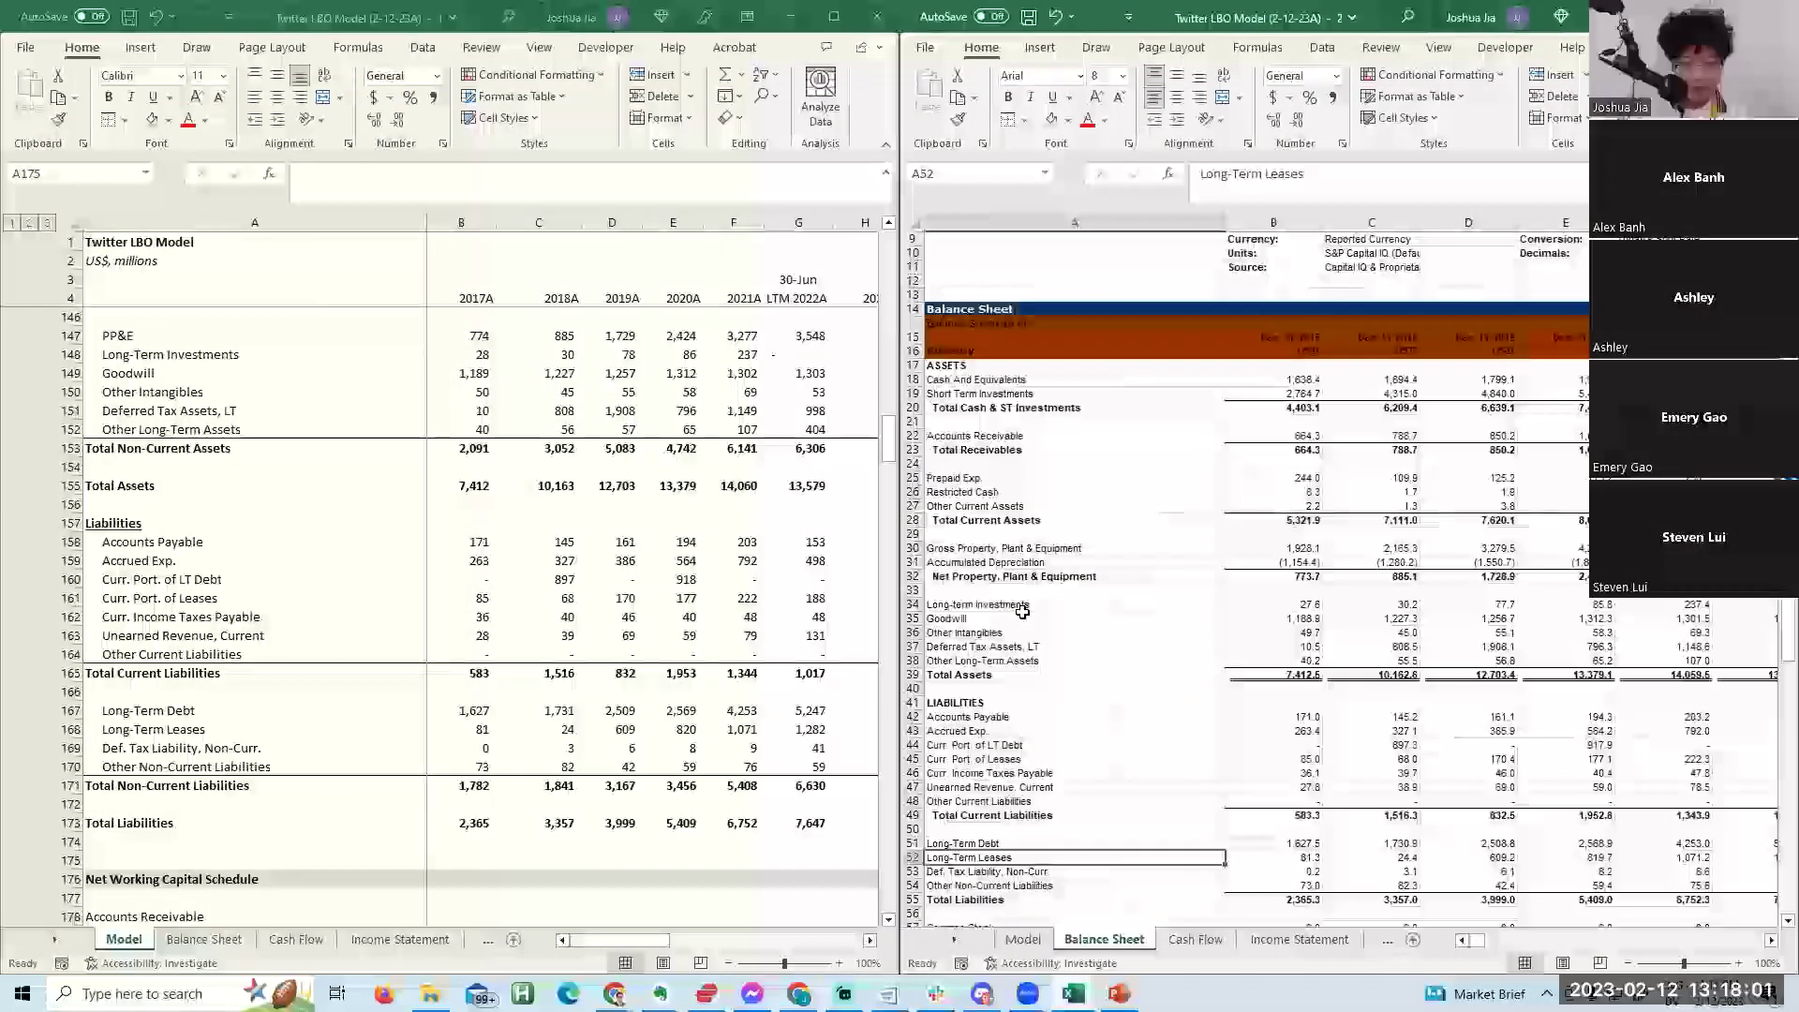
{"action": "scroll", "coordinate": [1022, 611], "scroll_direction": "down", "scroll_amount": 4}
{"action": "key", "text": "Down"}
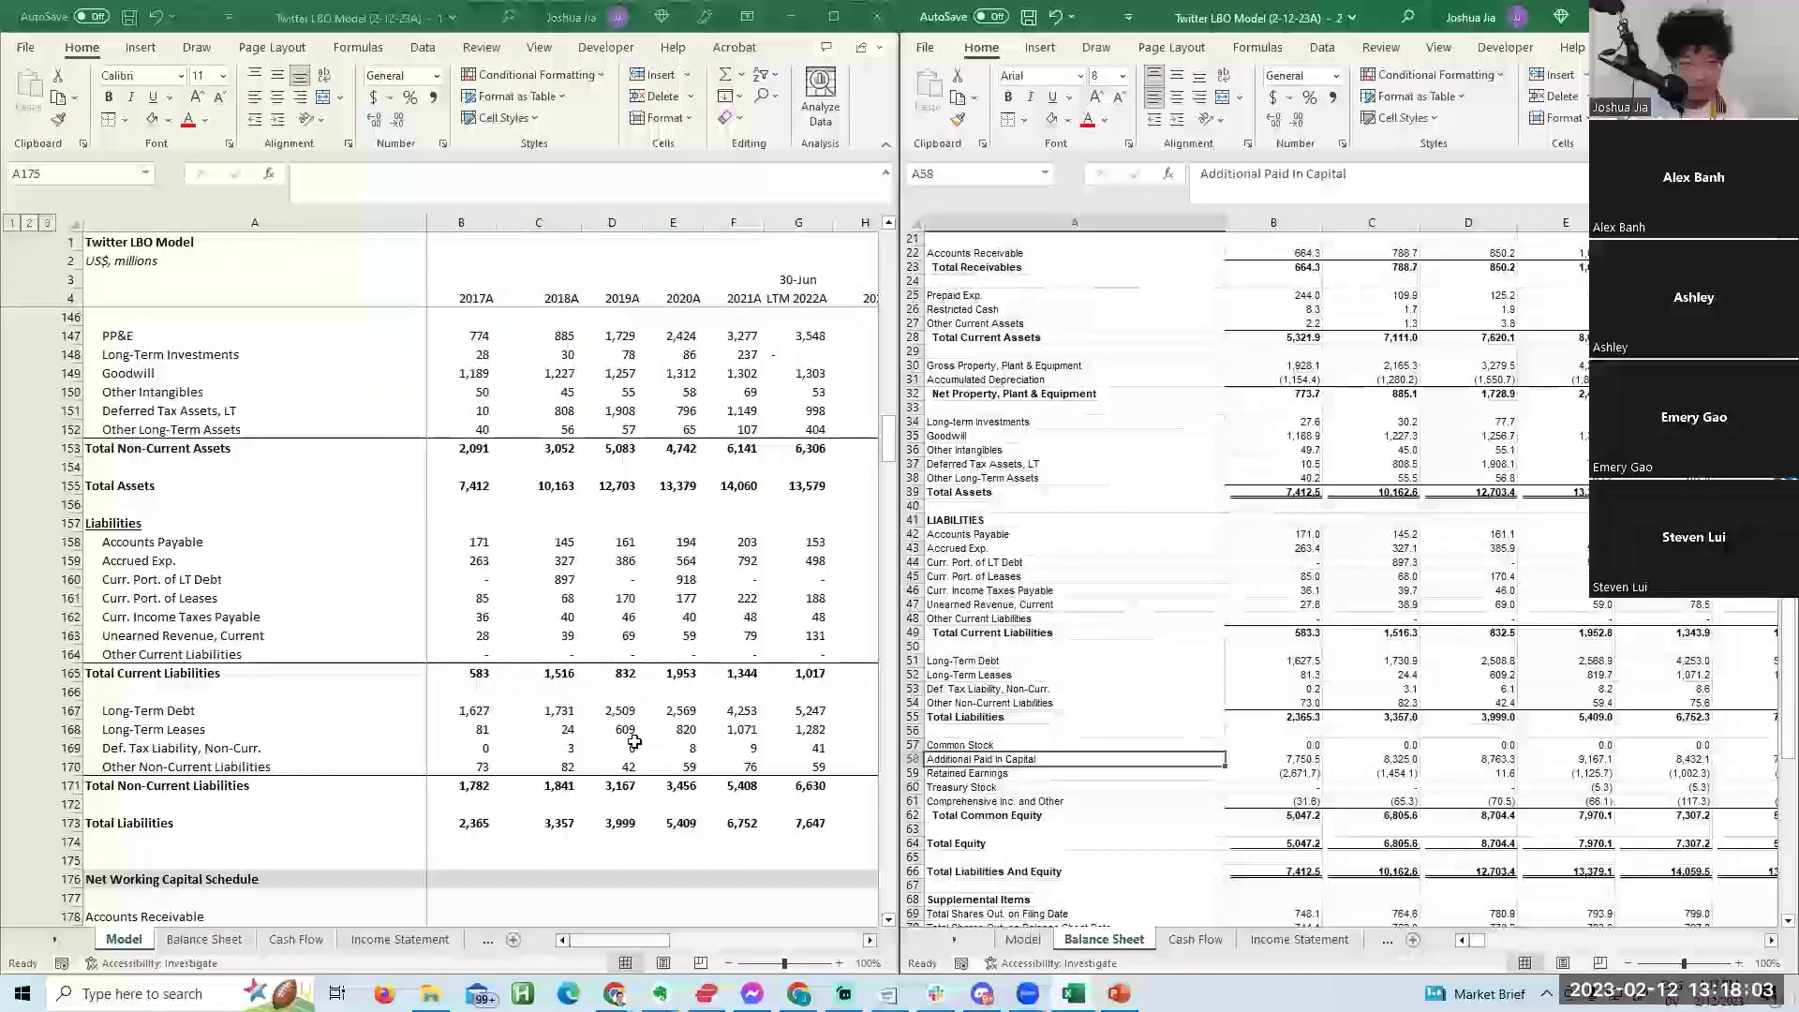
Insert two more rows above the Net Working Capital Schedule and label A175 Shareholder's Equity in bold.
{"action": "key", "text": "alt+Tab"}
{"action": "key", "text": "Down"}
{"action": "key", "text": "alt+h"}
{"action": "key", "text": "i"}
{"action": "key", "text": "r"}
{"action": "key", "text": "F4"}
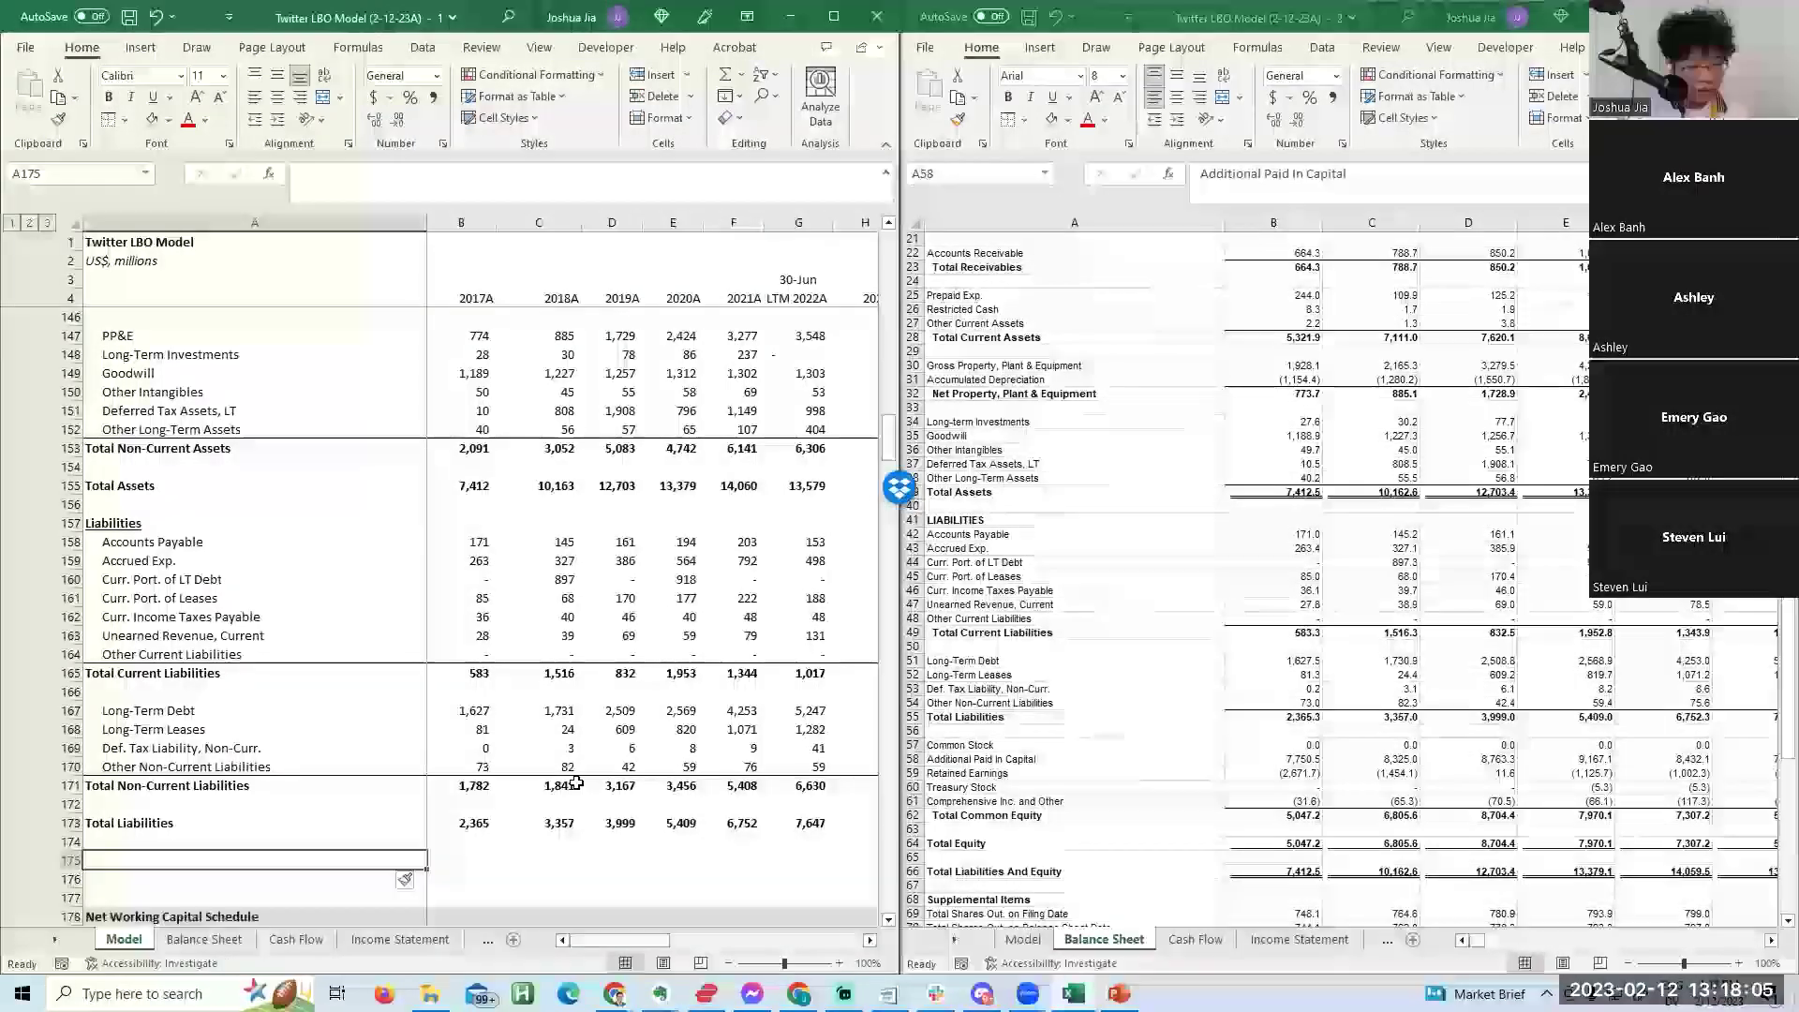
{"action": "type", "text": "Shareholder's Equity"}
{"action": "key", "text": "ctrl+Return"}
{"action": "key", "text": "ctrl+b"}
Copy Total Common Equity, B62:G62, from the source Balance Sheet and paste it as links into the Model sheet starting at B175.
{"action": "left_click", "coordinate": [1000, 746]}
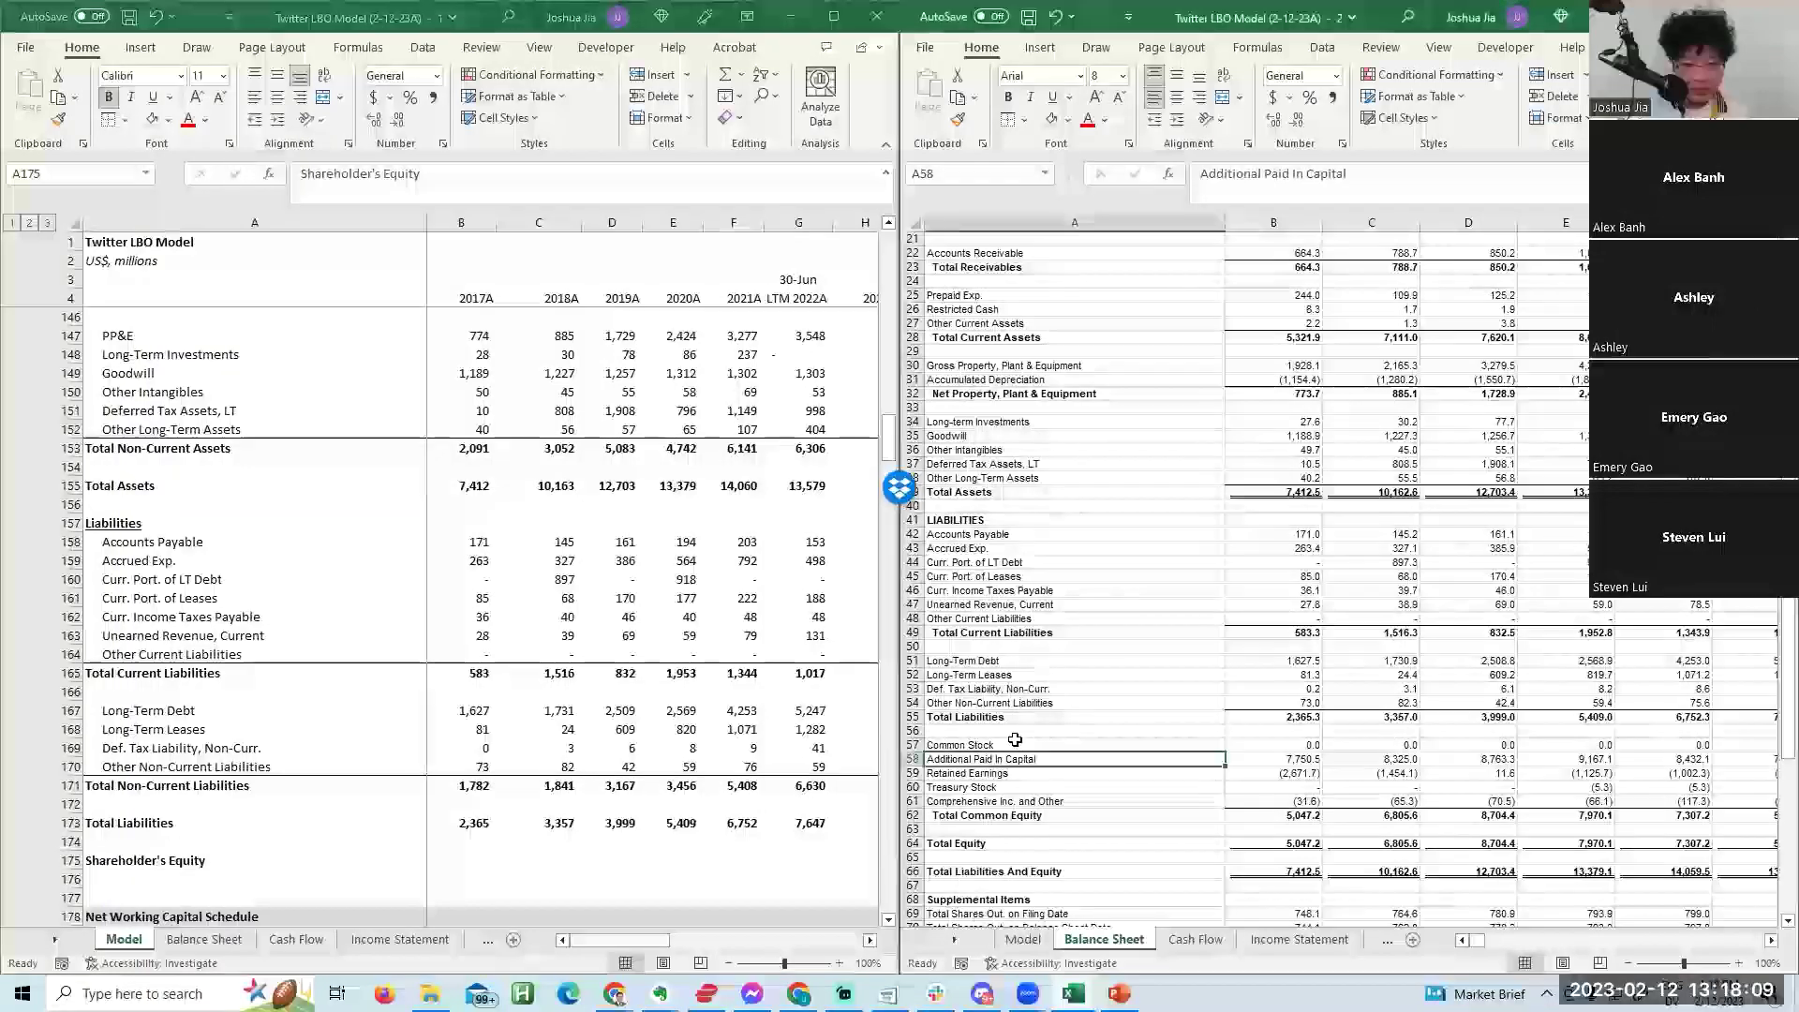
{"action": "key", "text": "Up"}
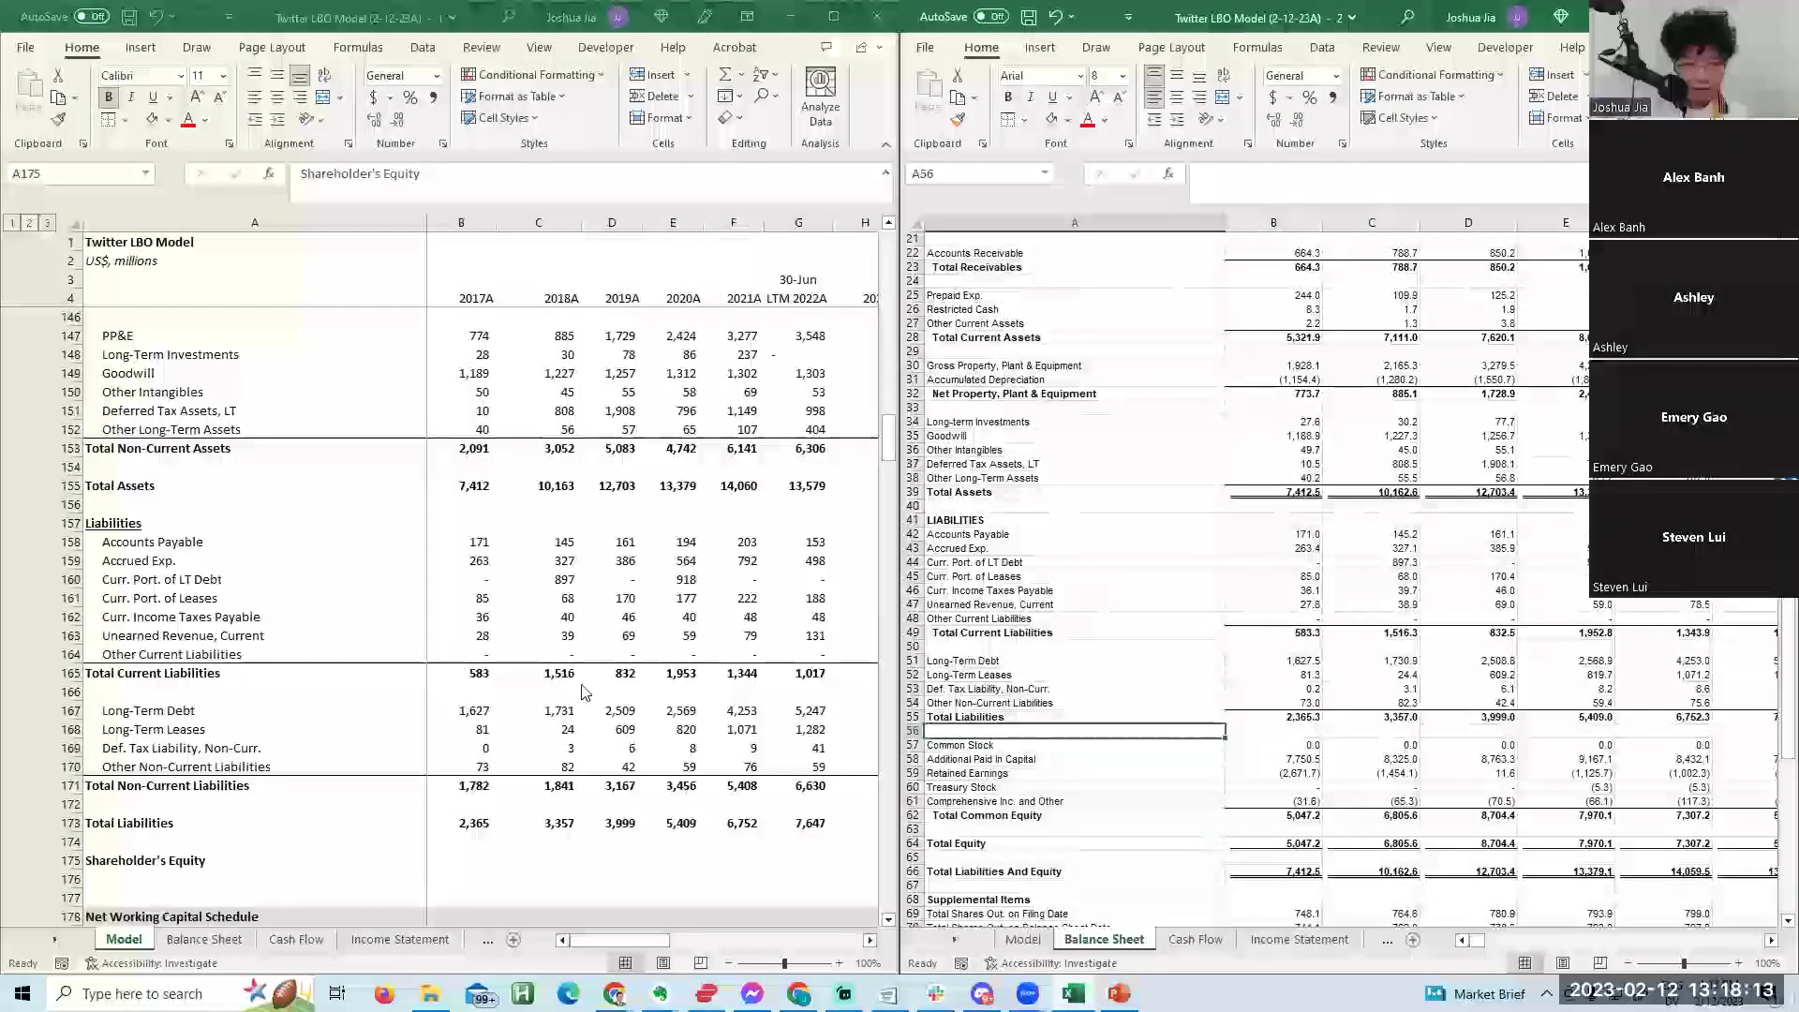
{"action": "left_click", "coordinate": [465, 869]}
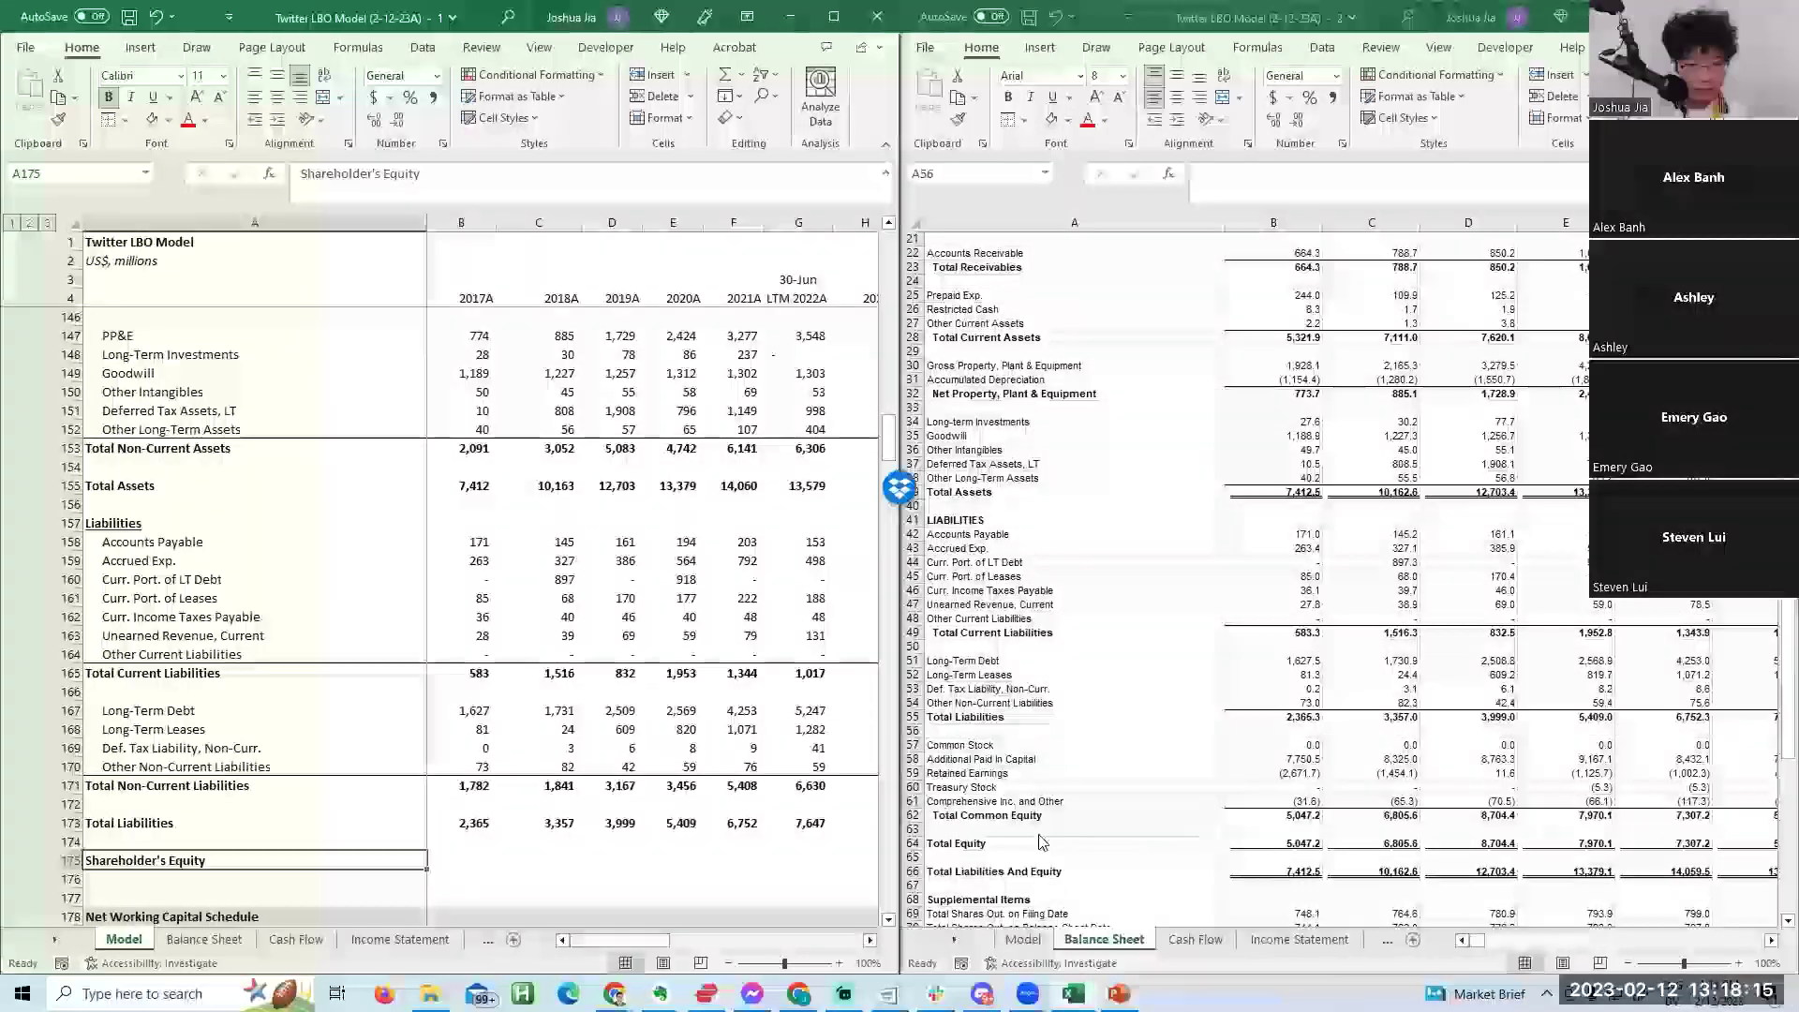
{"action": "left_click", "coordinate": [1225, 819]}
{"action": "left_click", "coordinate": [1249, 818]}
{"action": "key", "text": "ctrl+shift+Right"}
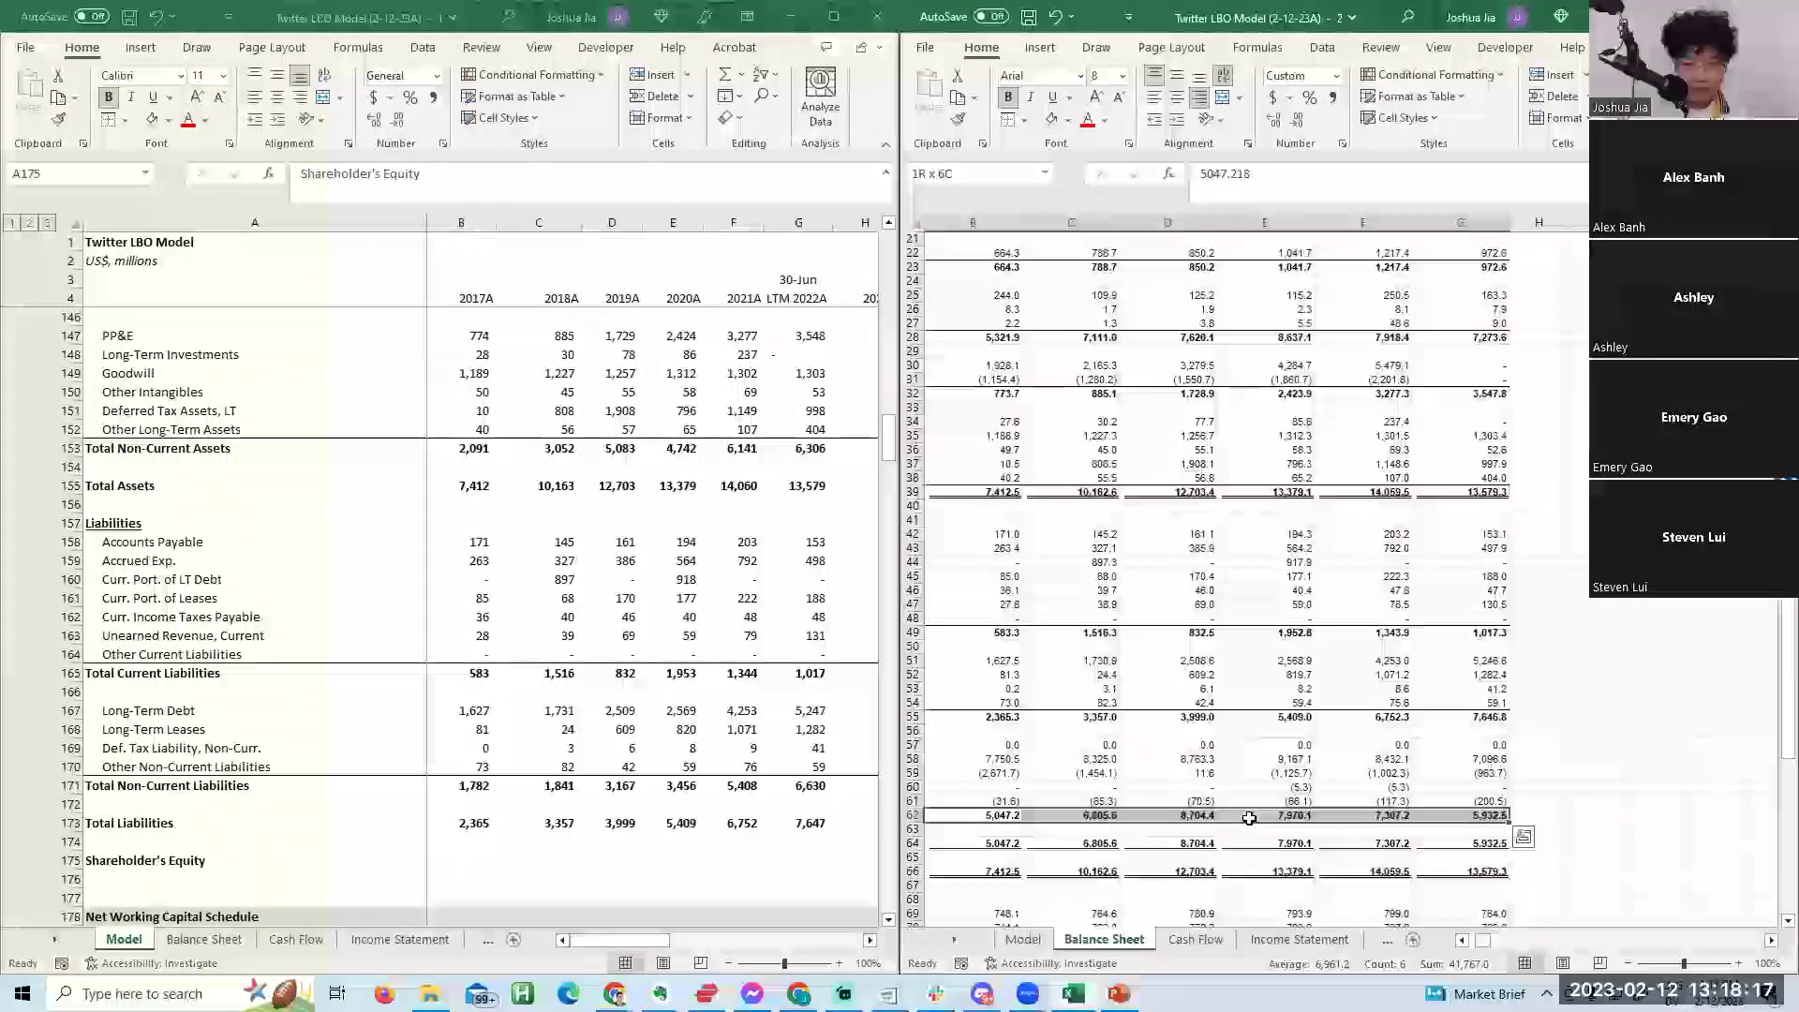
{"action": "key", "text": "ctrl+c"}
{"action": "key", "text": "Home"}
{"action": "key", "text": "Right"}
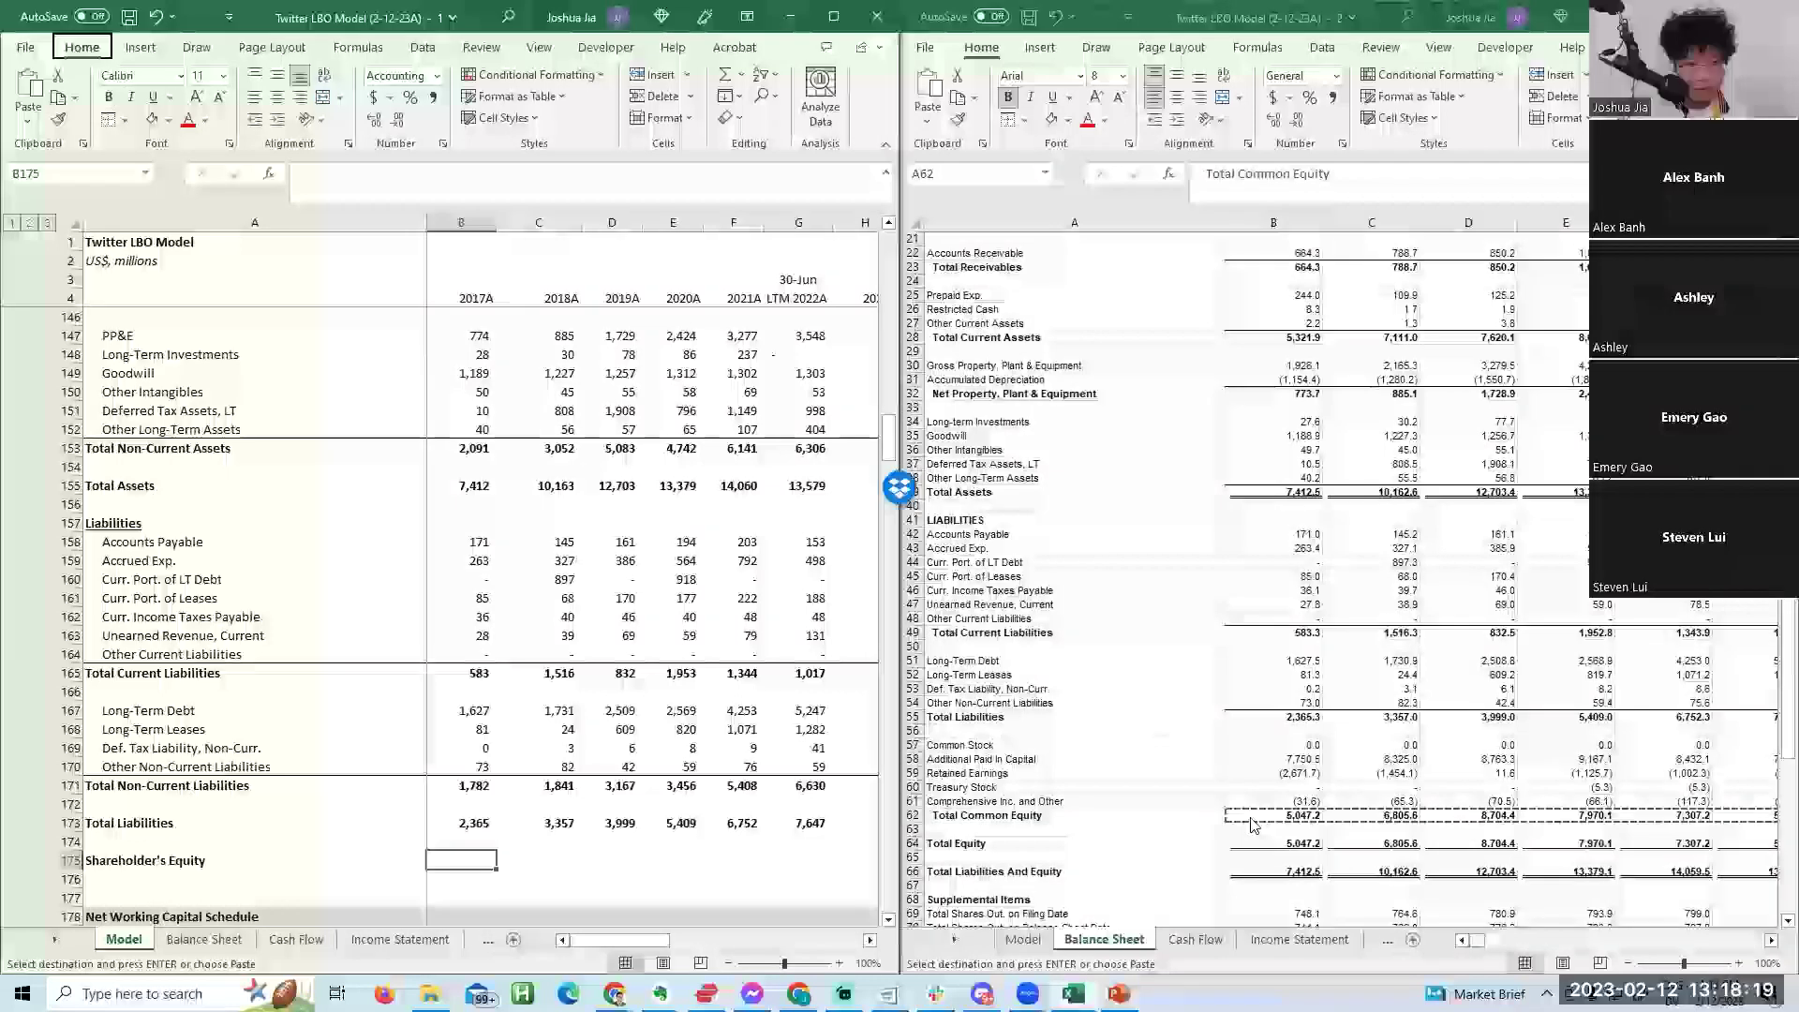
{"action": "key", "text": "alt+h"}
{"action": "key", "text": "v"}
{"action": "key", "text": "n"}
Examine Additional Paid In Capital, Retained Earnings and Comprehensive Inc. and Other in the source Balance Sheet.
{"action": "left_click", "coordinate": [1141, 730]}
{"action": "key", "text": "Escape"}
{"action": "key", "text": "Up"}
{"action": "key", "text": "Up"}
{"action": "left_click", "coordinate": [1122, 761]}
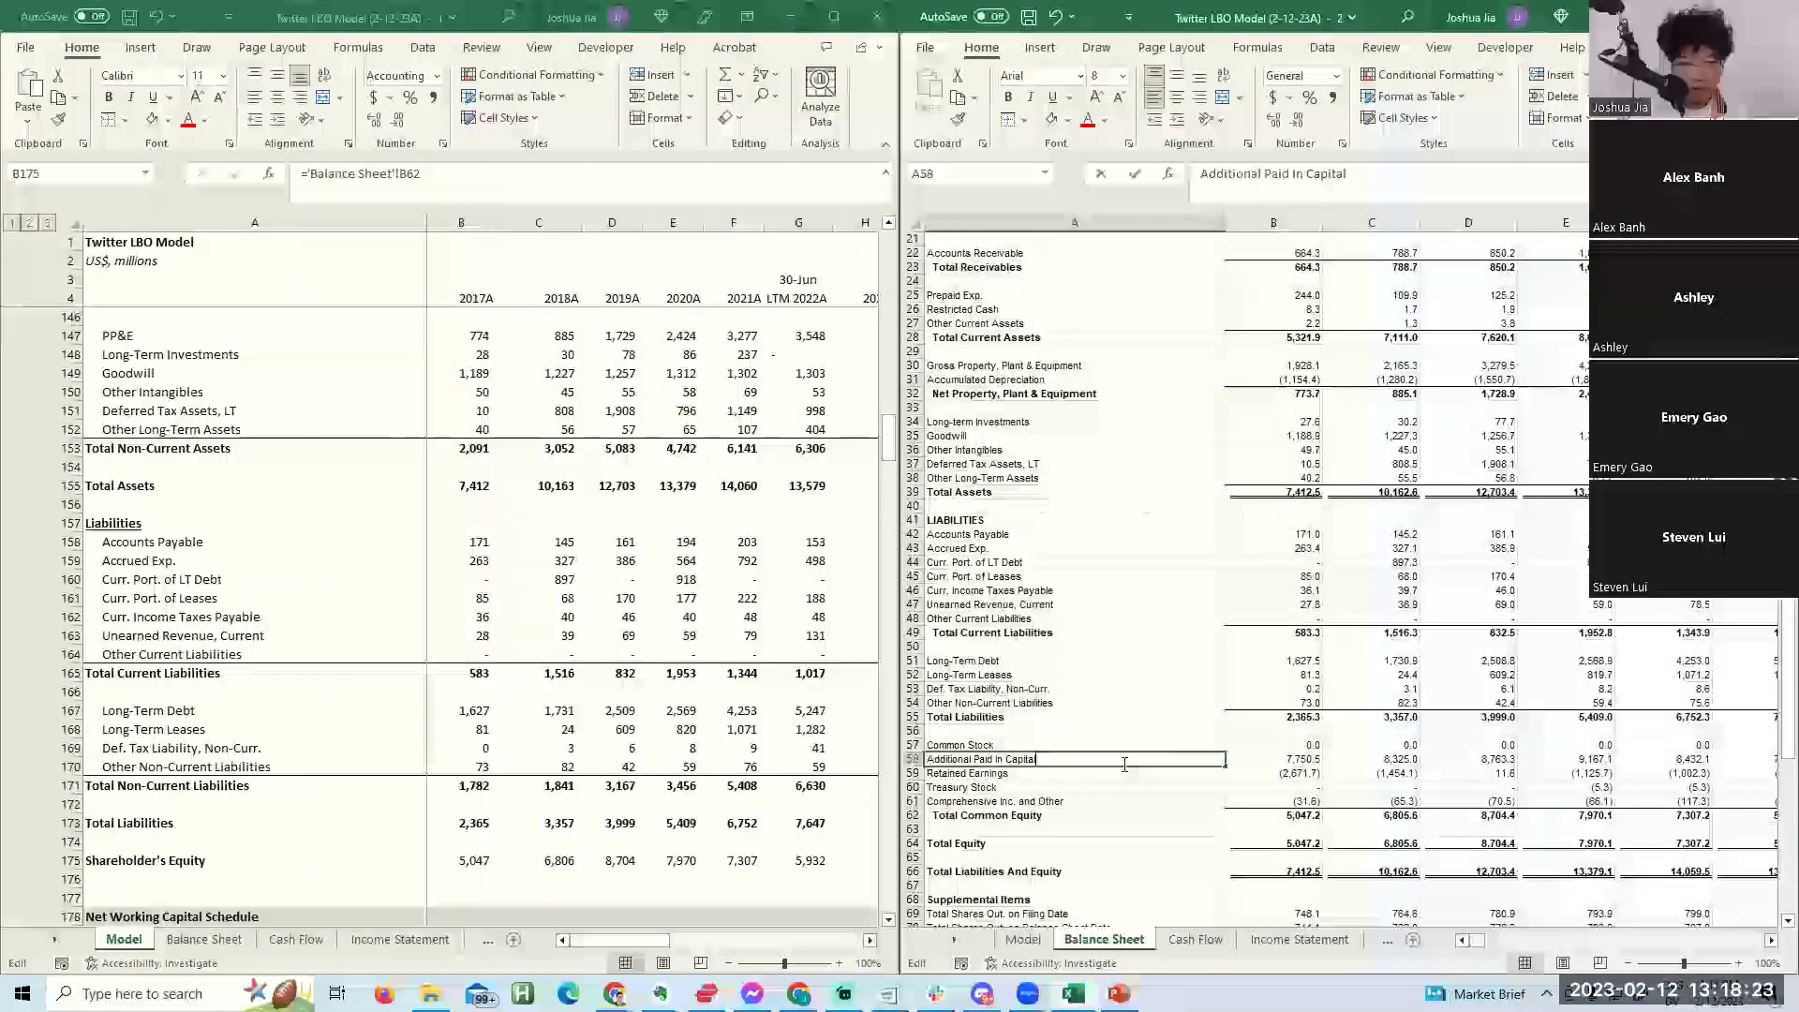
{"action": "key", "text": "Right"}
{"action": "key", "text": "Right"}
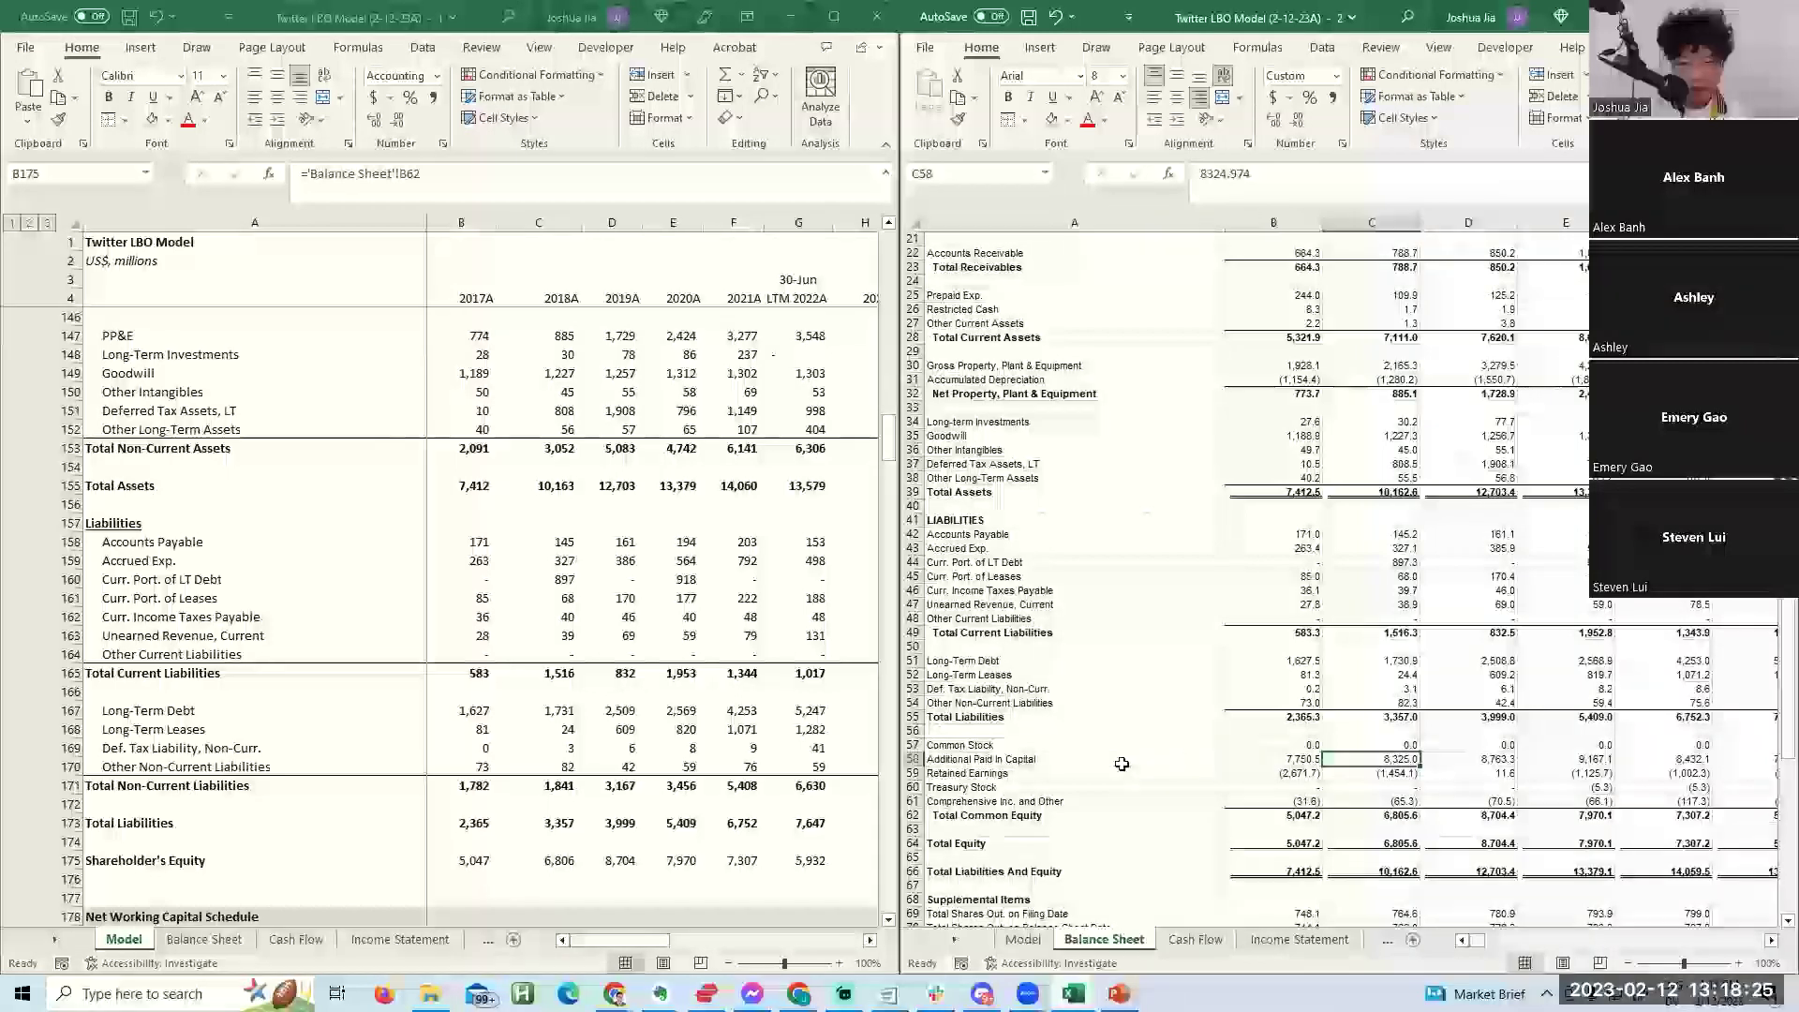
{"action": "key", "text": "Left"}
{"action": "key", "text": "ctrl+shift+Right"}
{"action": "key", "text": "Left"}
{"action": "key", "text": "Right"}
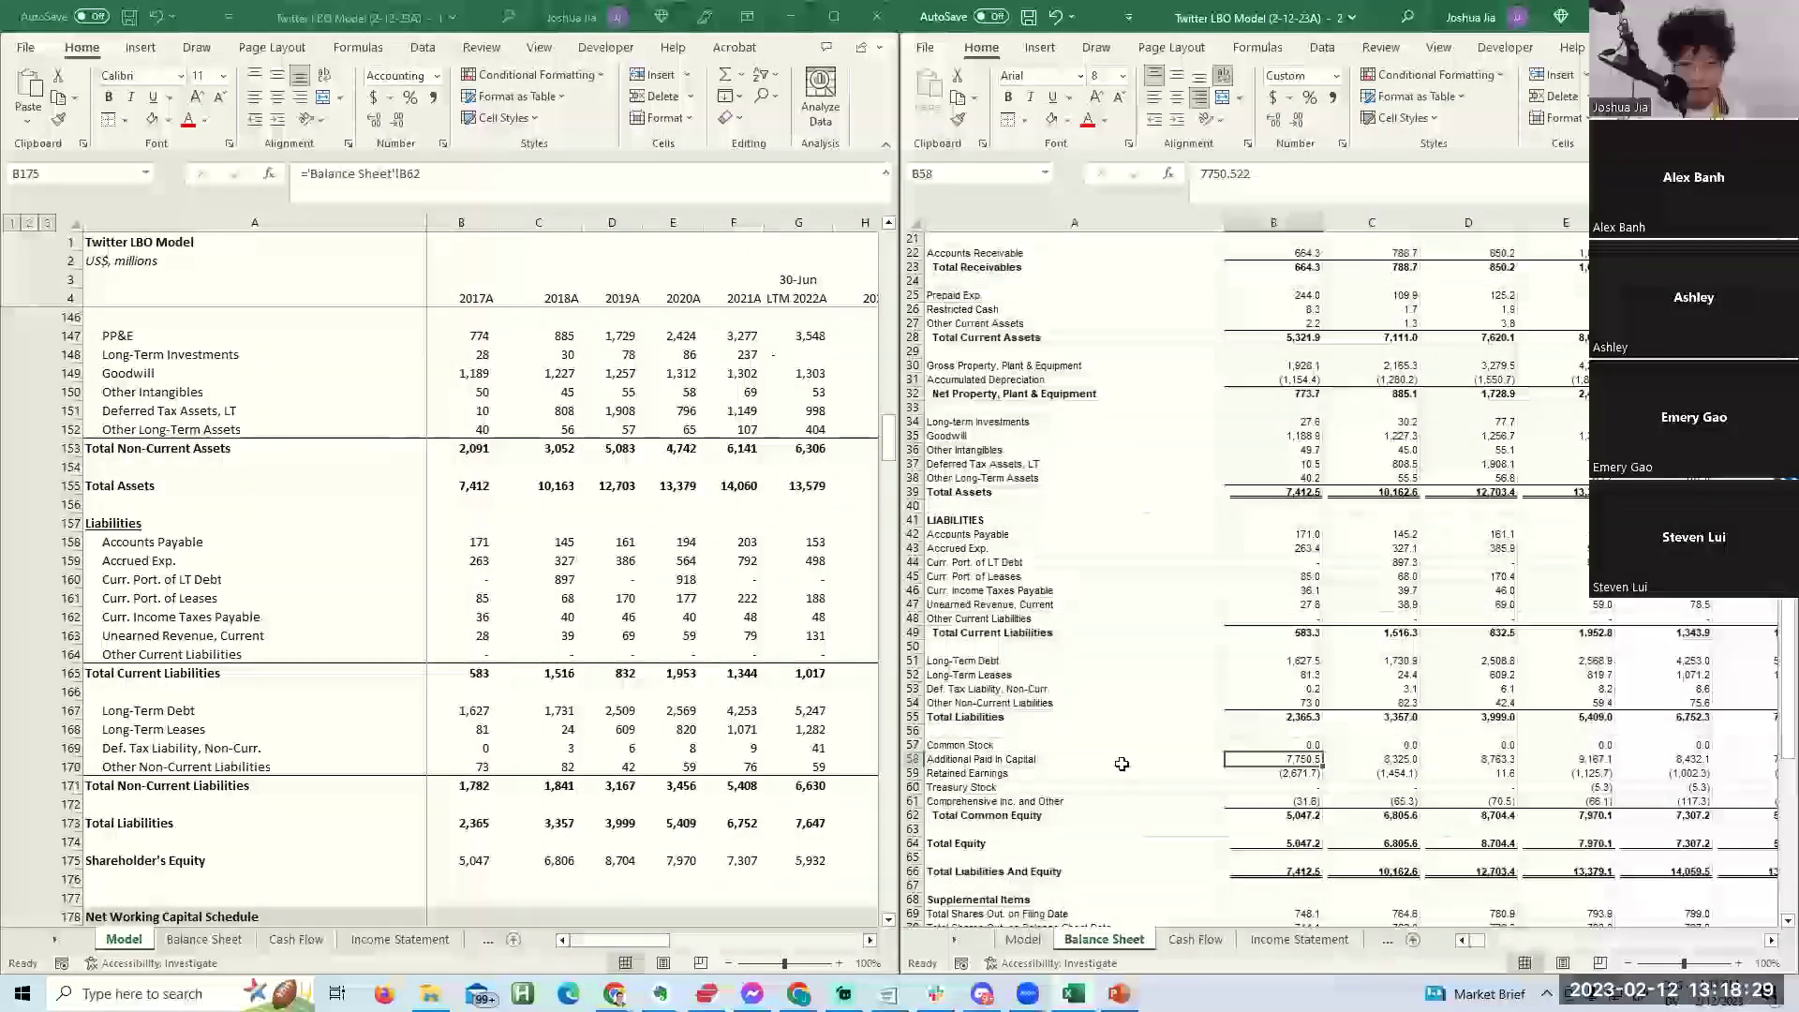
{"action": "key", "text": "Down"}
{"action": "key", "text": "ctrl+shift+Right"}
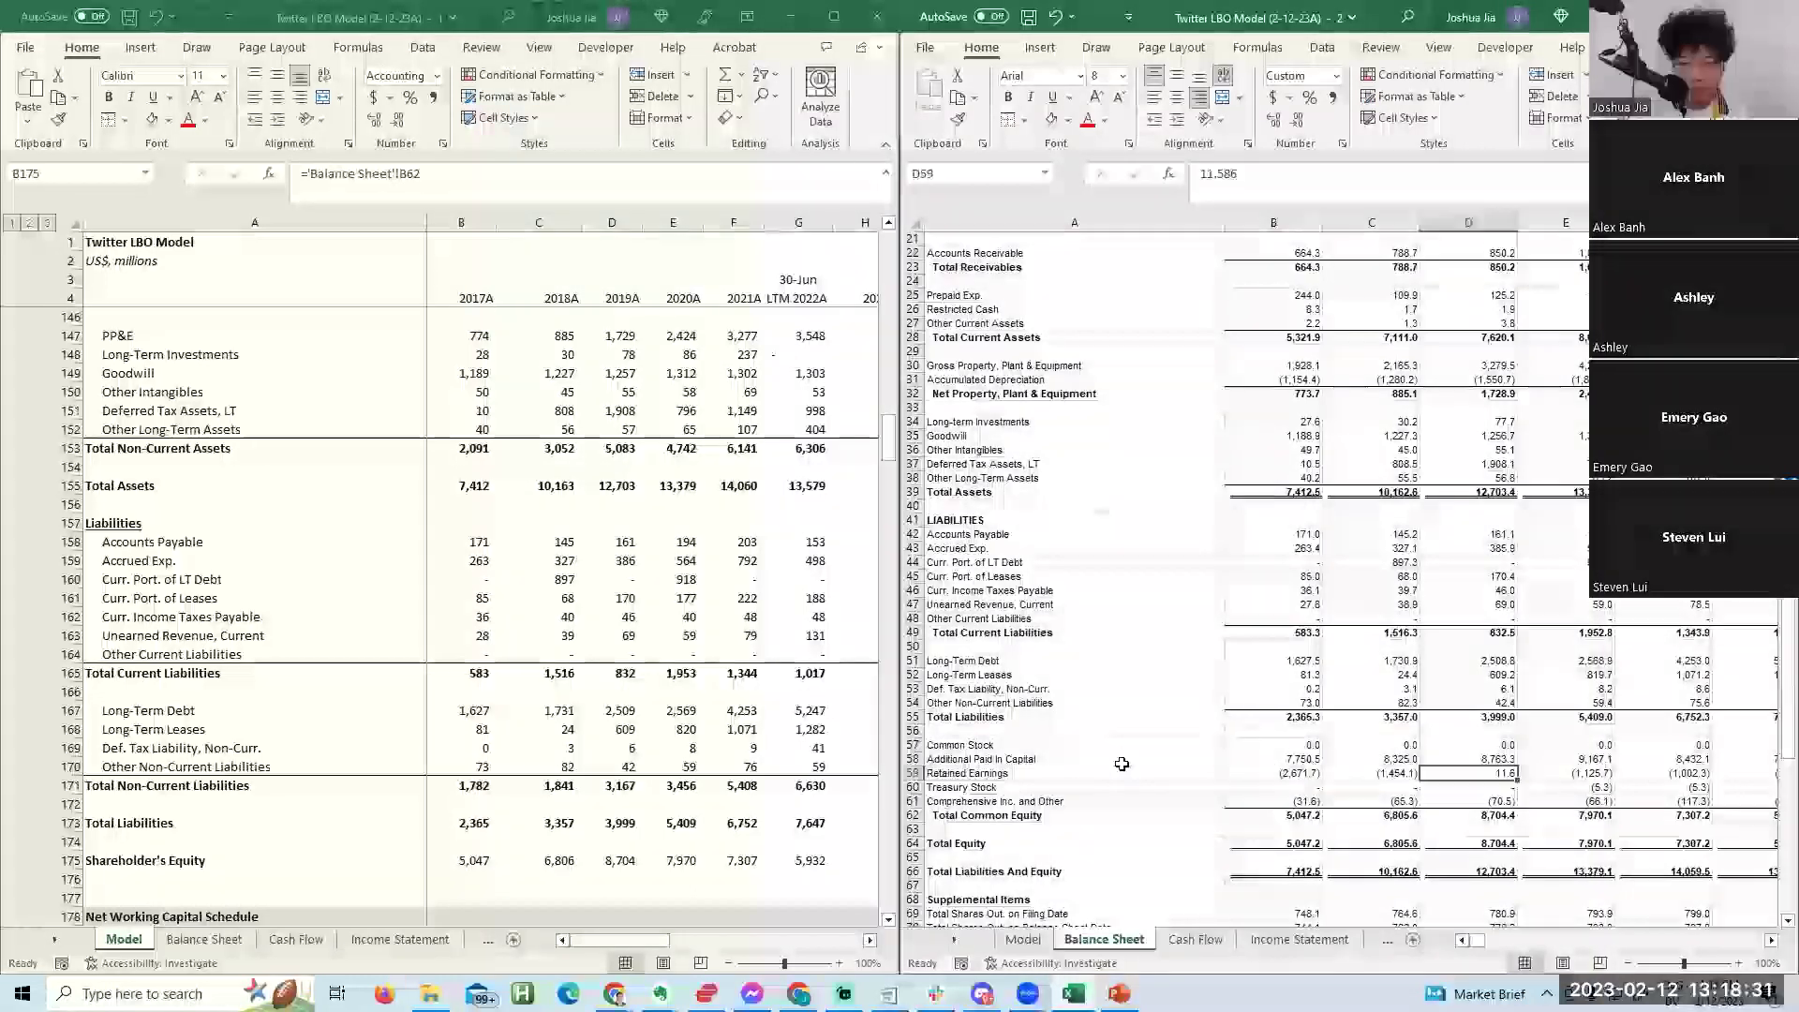
{"action": "key", "text": "Left"}
{"action": "key", "text": "Right"}
{"action": "key", "text": "Right"}
{"action": "key", "text": "Right"}
{"action": "key", "text": "Right"}
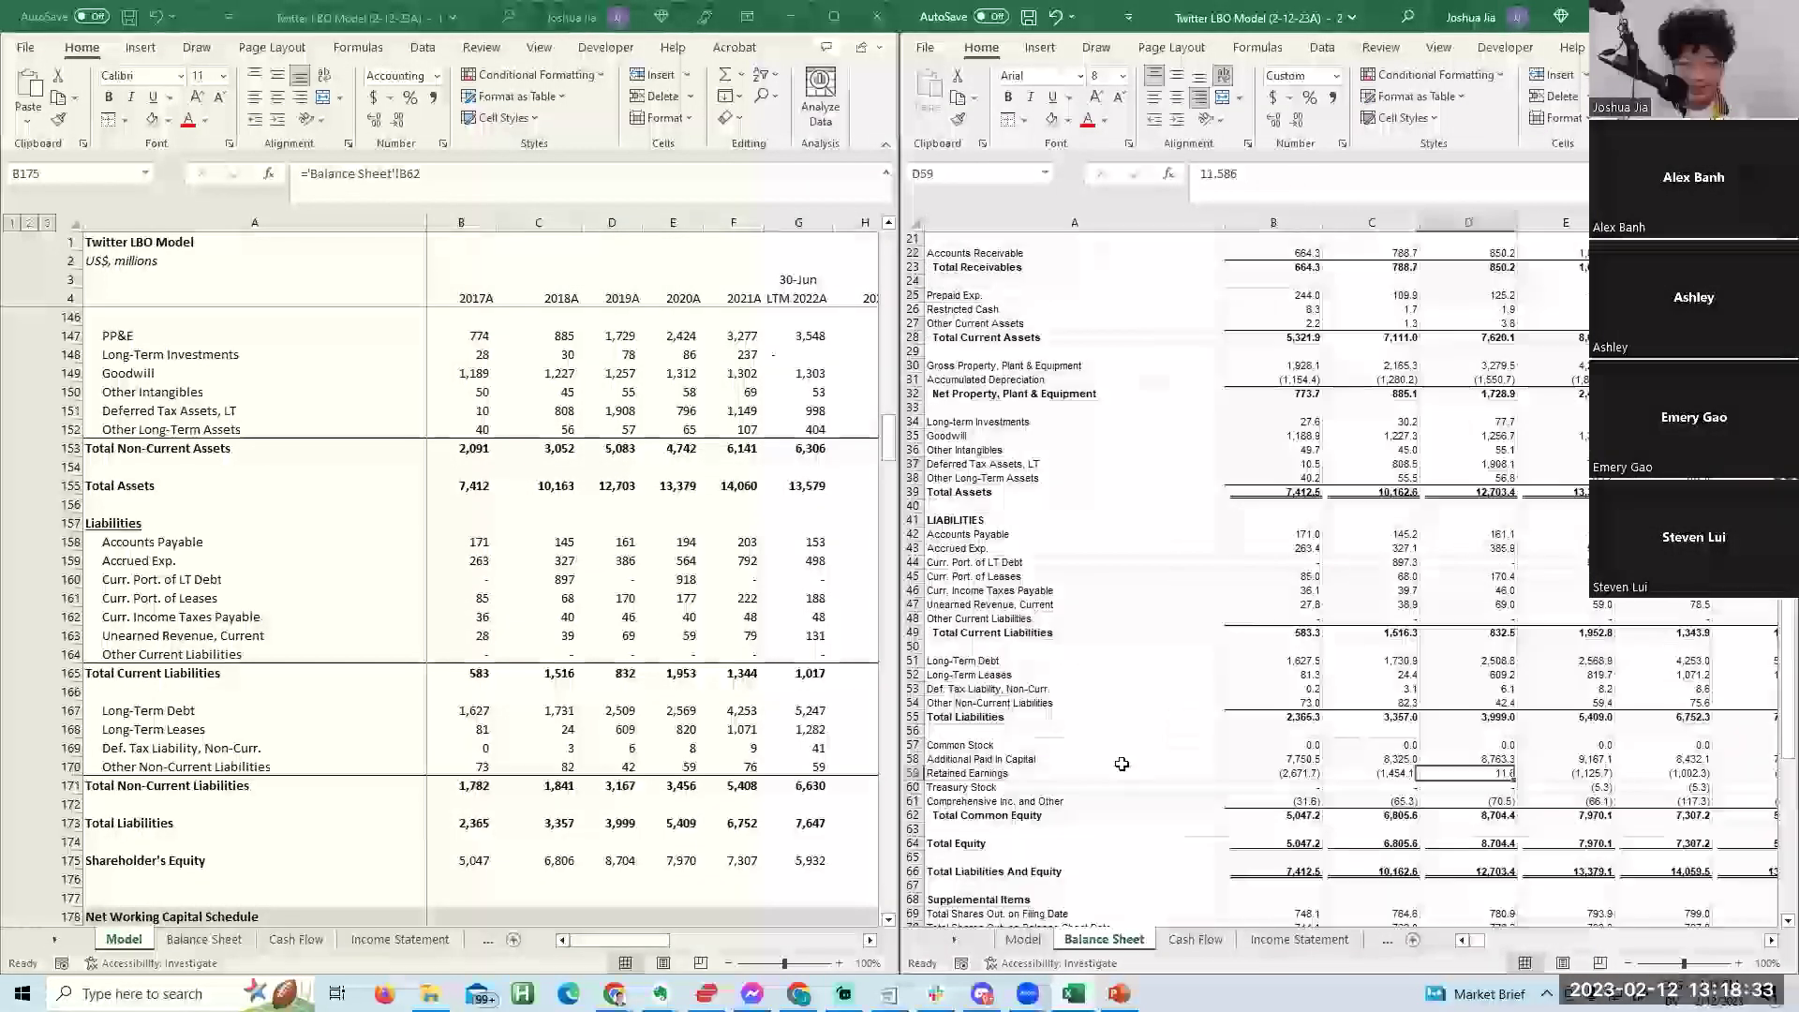
{"action": "key", "text": "Left"}
{"action": "key", "text": "Left"}
{"action": "key", "text": "Left"}
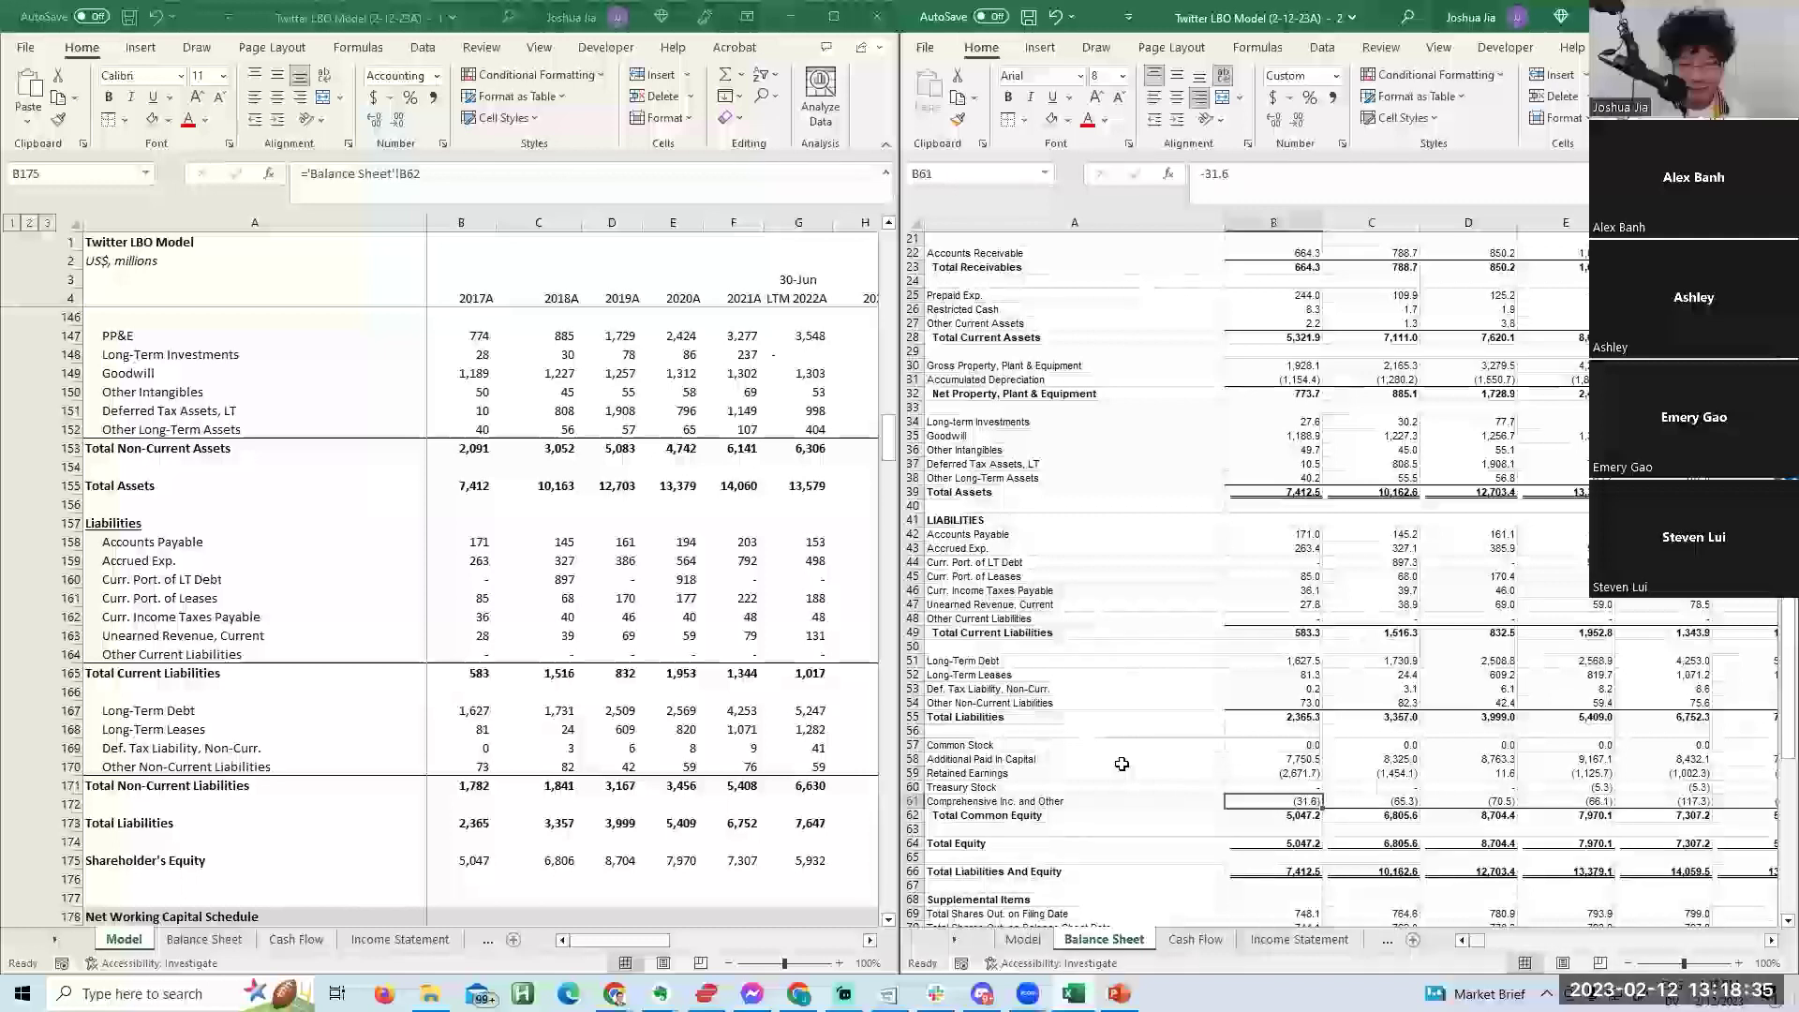
{"action": "key", "text": "Down"}
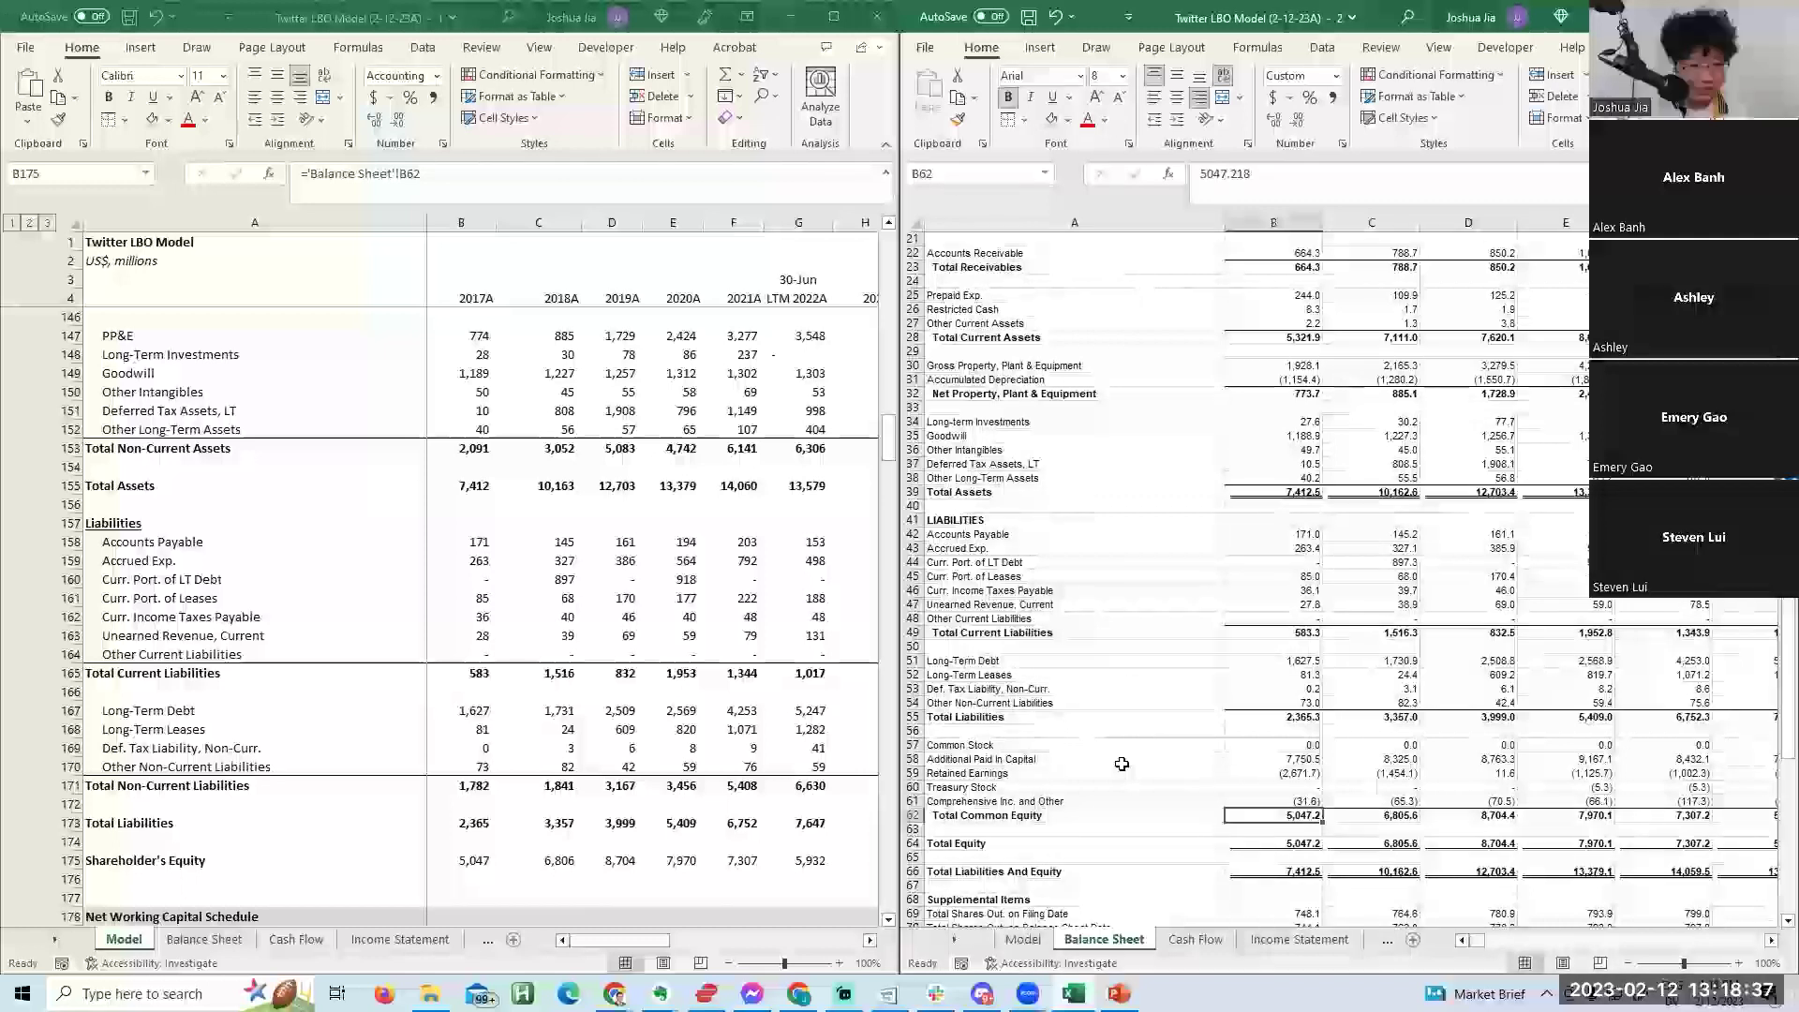
Make the Shareholder's Equity figures in B175:G175 of the Model sheet bold.
{"action": "key", "text": "alt+Tab"}
{"action": "key", "text": "Right"}
{"action": "key", "text": "Right"}
{"action": "key", "text": "Right"}
{"action": "key", "text": "Right"}
{"action": "key", "text": "Right"}
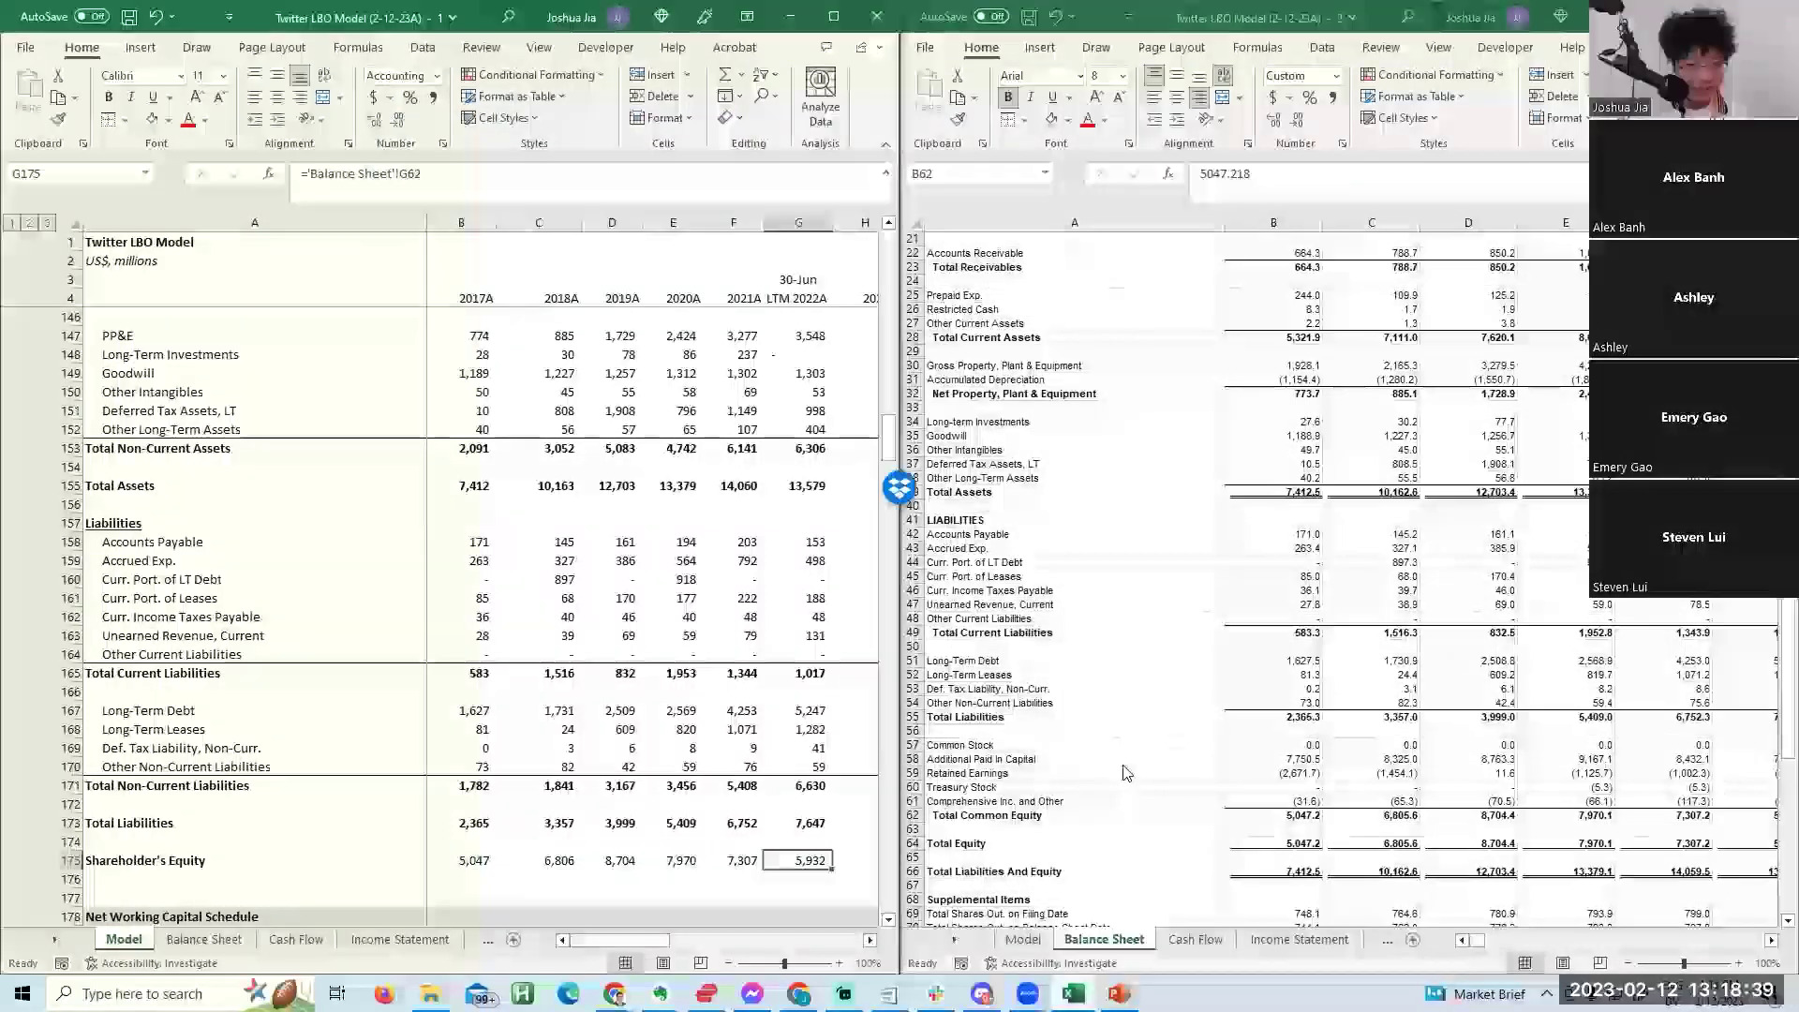
{"action": "key", "text": "Right"}
{"action": "key", "text": "Left"}
{"action": "key", "text": "Down"}
{"action": "key", "text": "Left"}
{"action": "key", "text": "Left"}
{"action": "key", "text": "Right"}
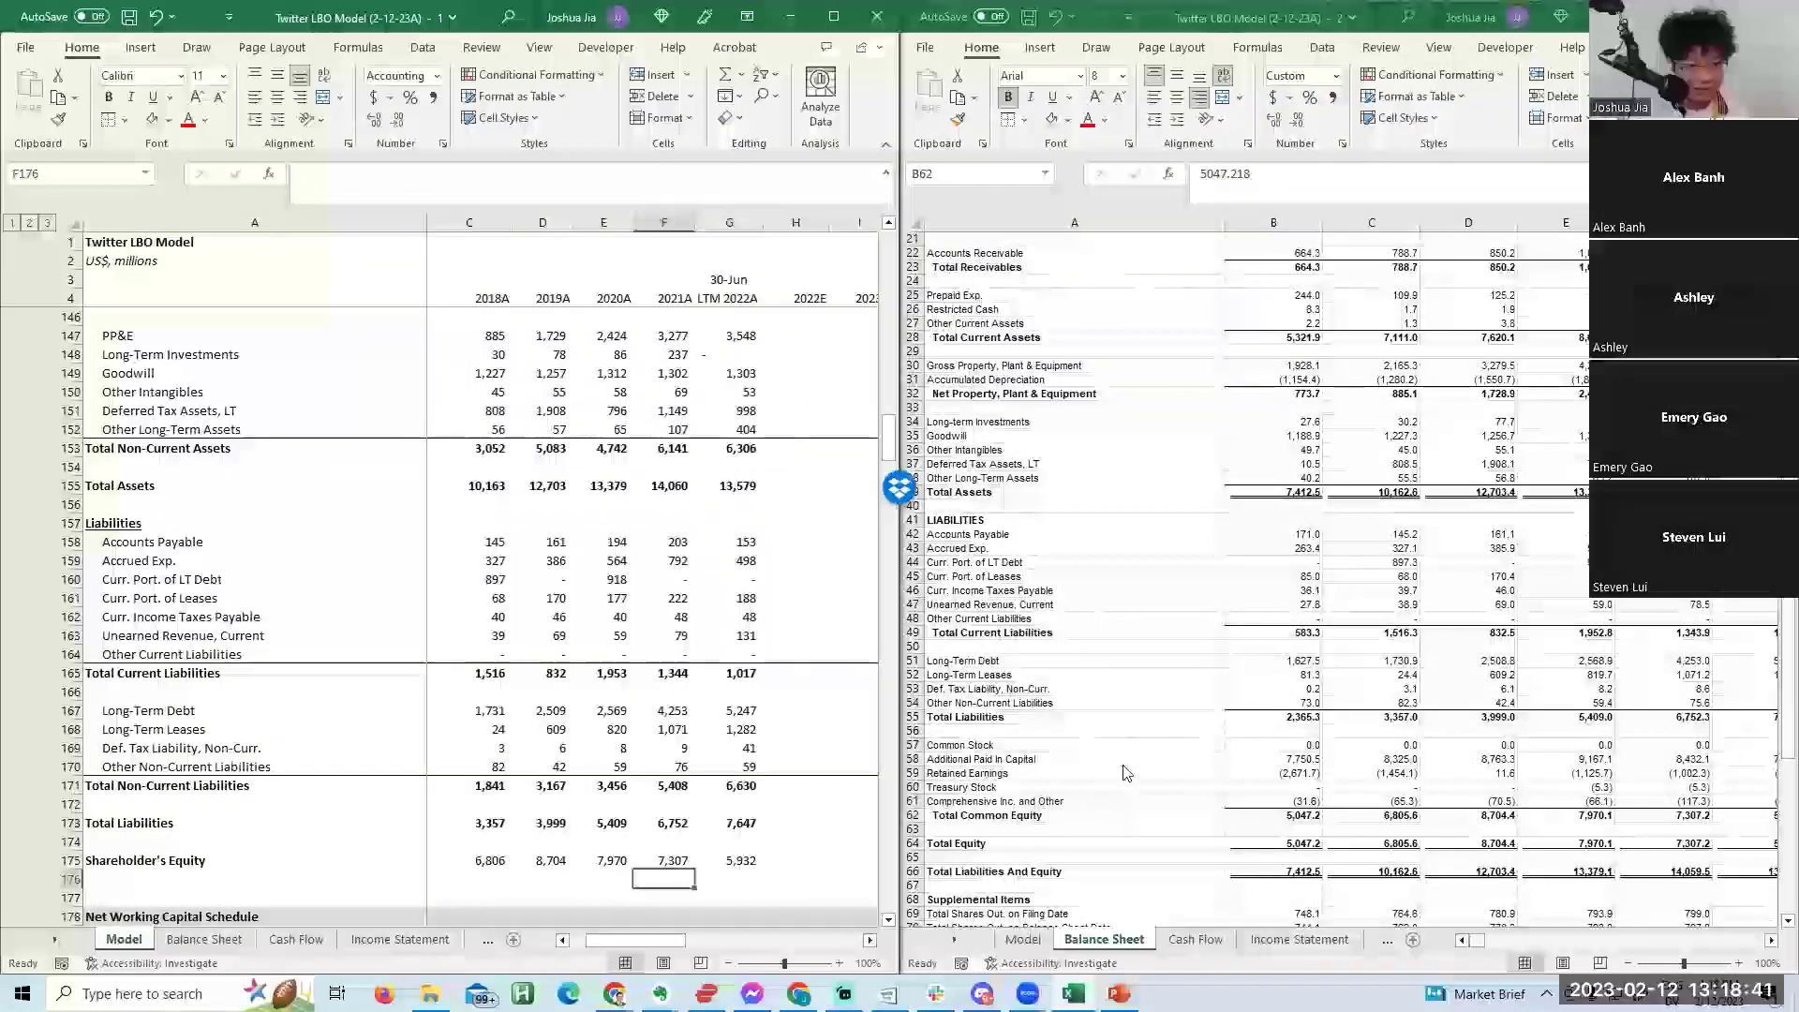
{"action": "key", "text": "Left"}
{"action": "key", "text": "Left"}
{"action": "key", "text": "Left"}
{"action": "key", "text": "Left"}
{"action": "key", "text": "Up"}
{"action": "key", "text": "shift+Right"}
{"action": "key", "text": "shift+Right"}
{"action": "key", "text": "shift+Right"}
{"action": "key", "text": "shift+Right"}
{"action": "key", "text": "shift+Right"}
{"action": "key", "text": "Down"}
{"action": "key", "text": "Down"}
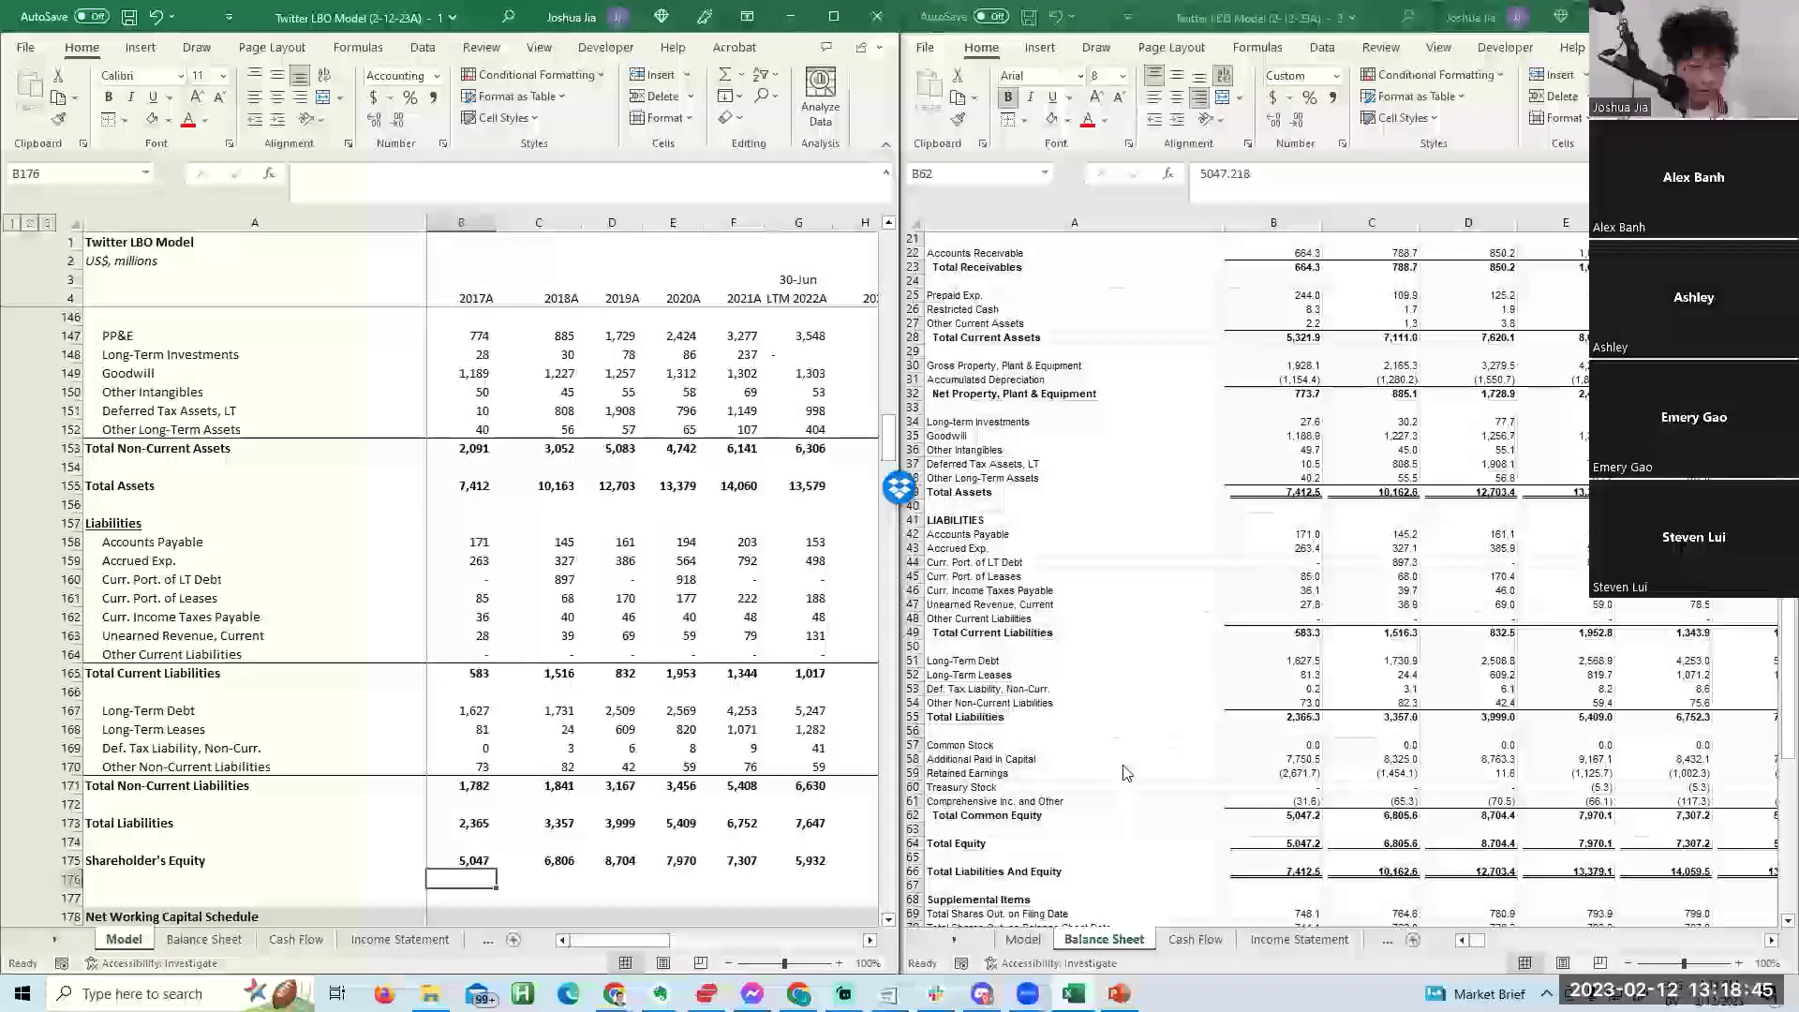
Insert a blank row between Shareholder's Equity and the Net Working Capital Schedule heading.
{"action": "key", "text": "alt+h"}
{"action": "key", "text": "i"}
{"action": "key", "text": "r"}
{"action": "key", "text": "Left"}
{"action": "key", "text": "Up"}
{"action": "key", "text": "Right"}
{"action": "key", "text": "Down"}
{"action": "key", "text": "Left"}
{"action": "key", "text": "Down"}
{"action": "key", "text": "Down"}
{"action": "key", "text": "Down"}
{"action": "key", "text": "Up"}
{"action": "key", "text": "Up"}
{"action": "key", "text": "Up"}
{"action": "key", "text": "Down"}
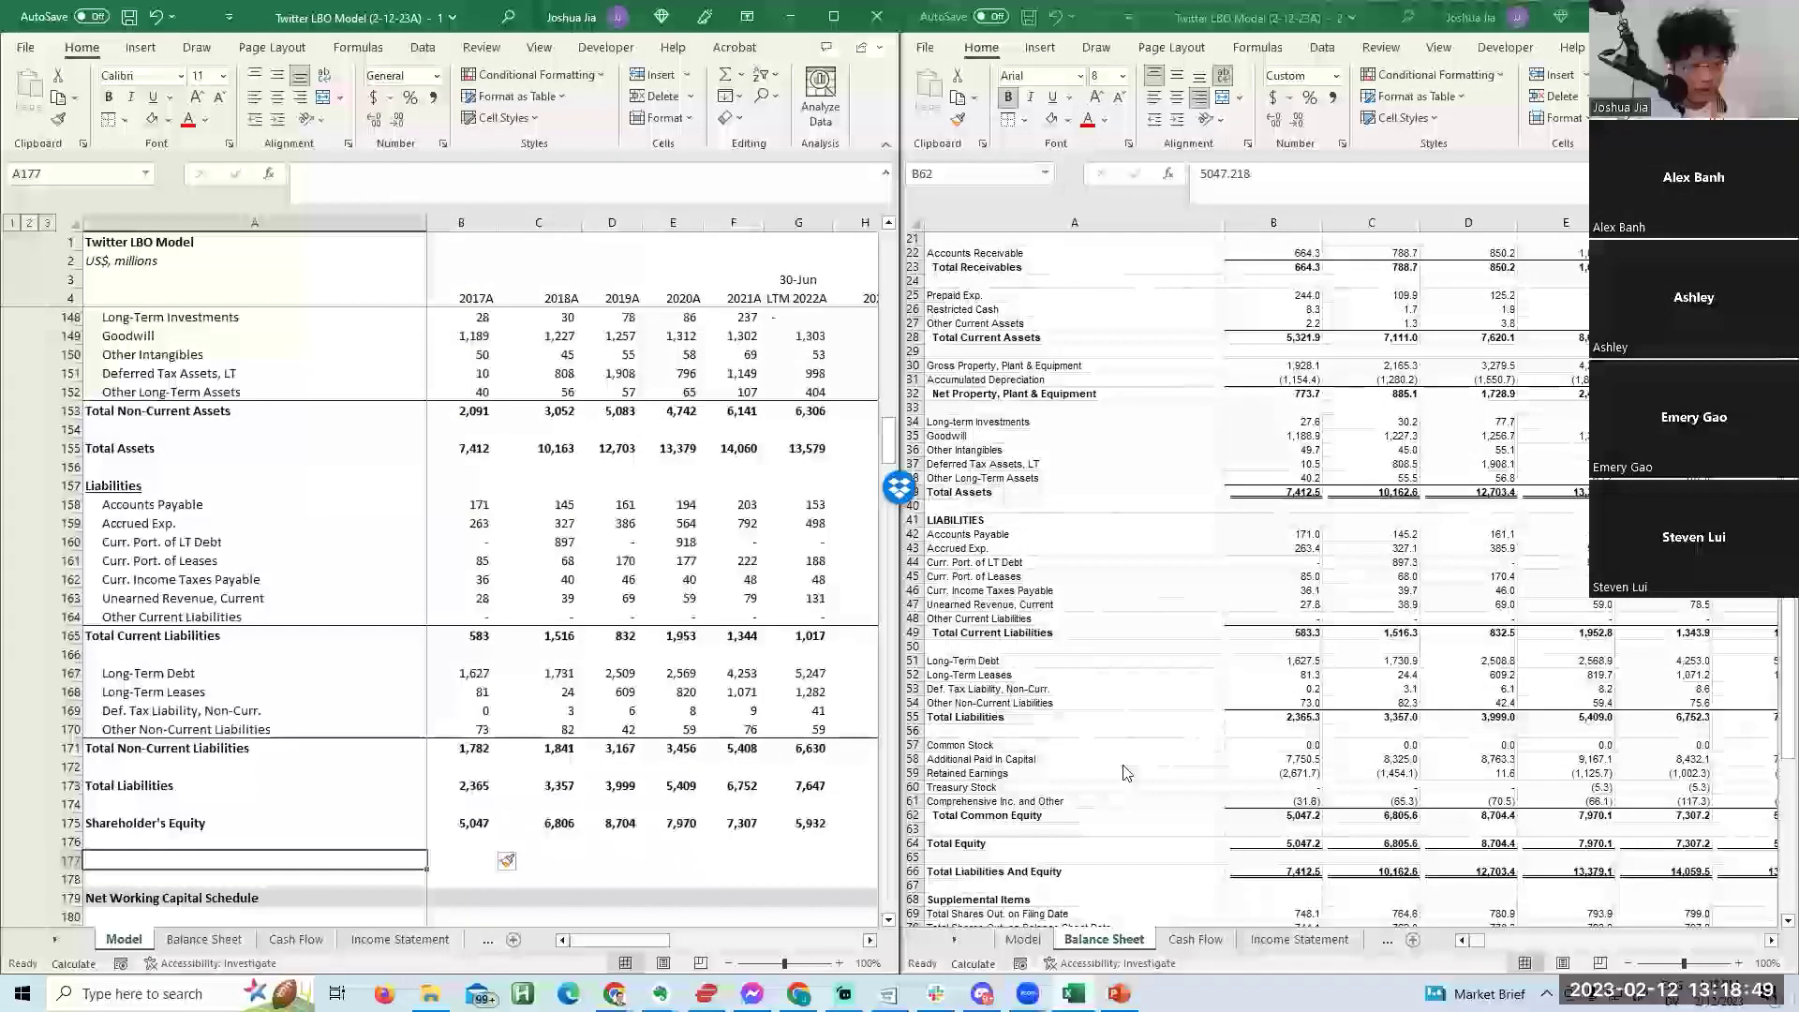
Label A177 as Total Liabilities + Shareholder's Equity in bold.
{"action": "key", "text": "ctrl+b"}
{"action": "type", "text": "Total Liabilities"}
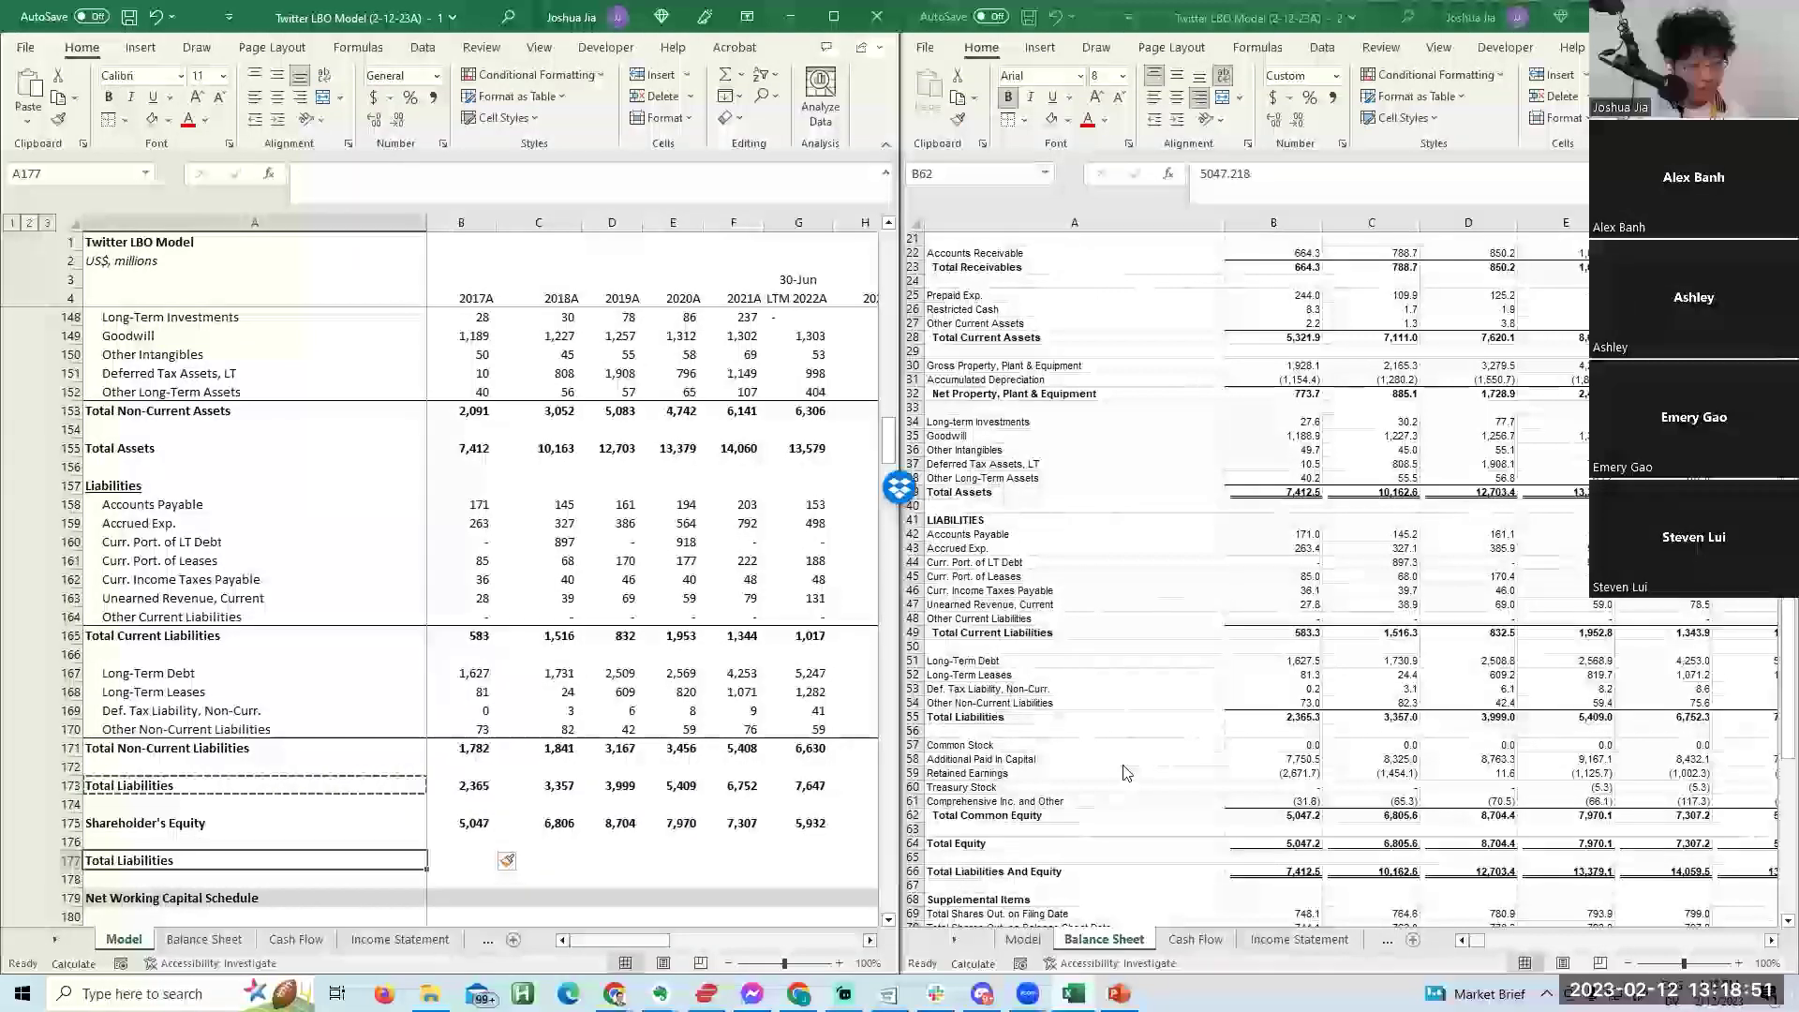
{"action": "type", "text": " + Shareholder's Equity"}
{"action": "key", "text": "Tab"}
Enter =SUM(B173,B175) in B177 to total liabilities and shareholder's equity.
{"action": "type", "text": "=sum("}
{"action": "type", "text": ","}
{"action": "key", "text": "Up"}
{"action": "key", "text": "Up"}
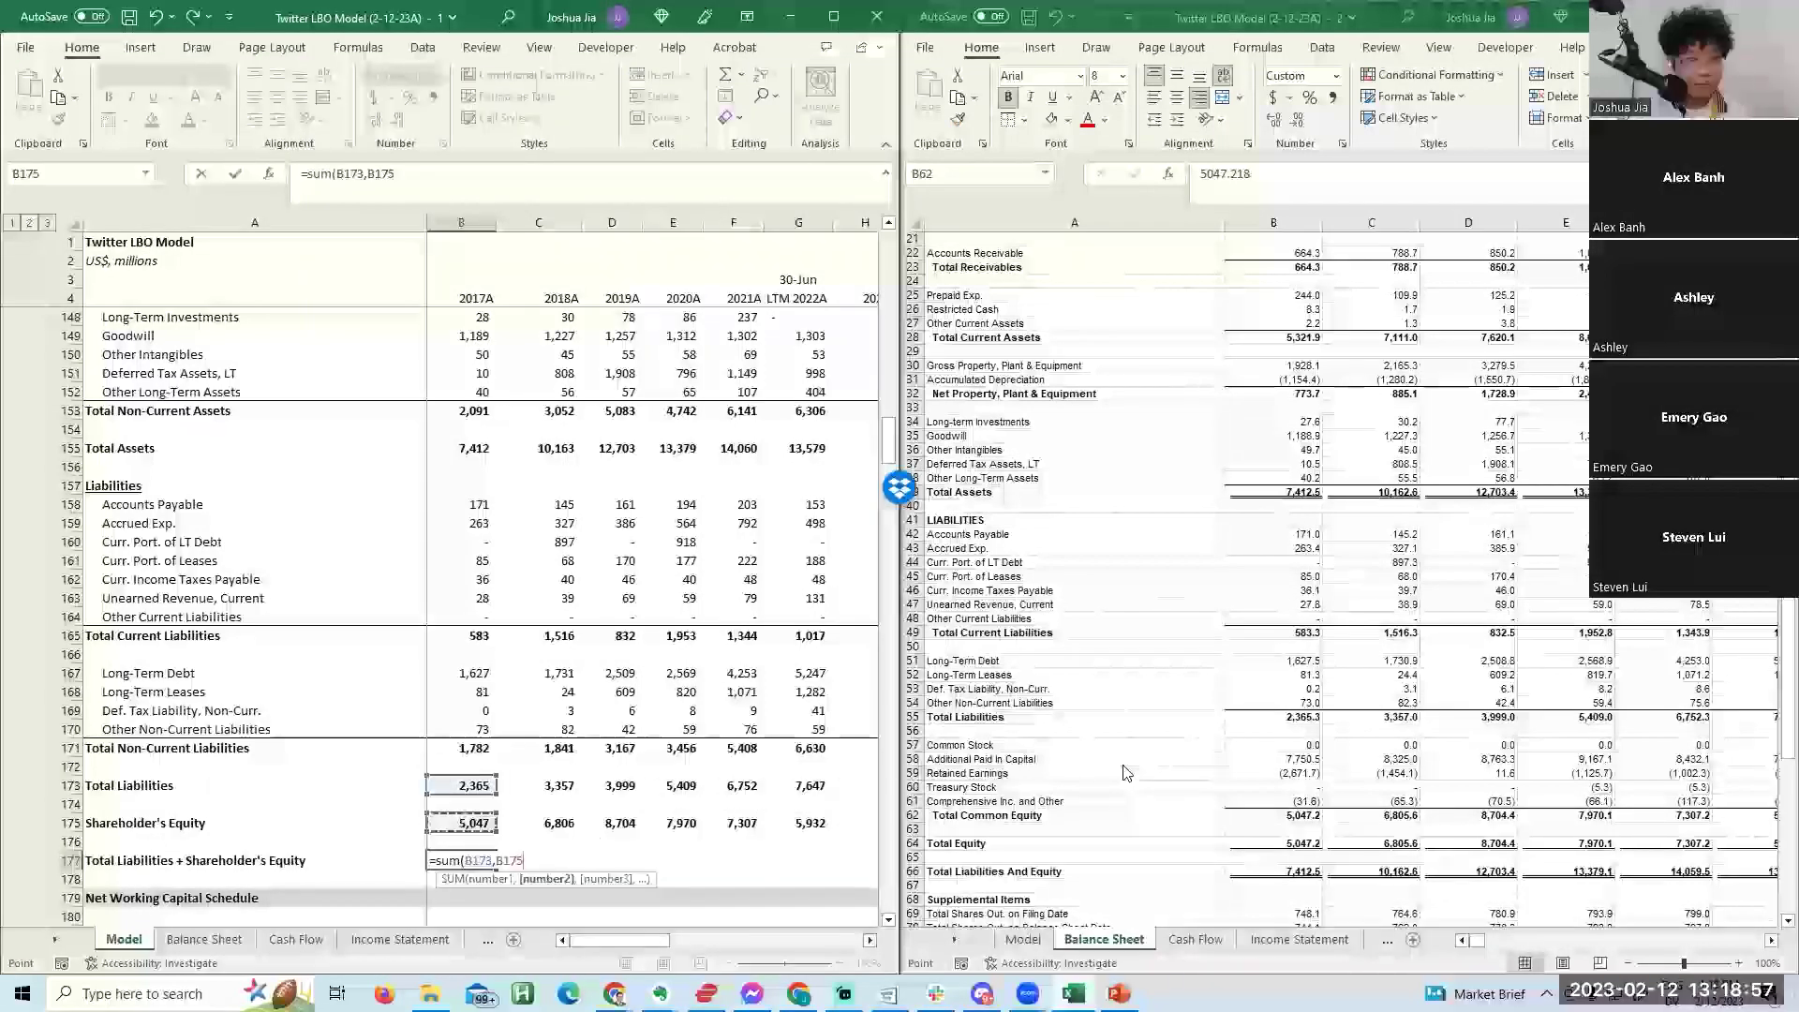
{"action": "key", "text": "shift+Return"}
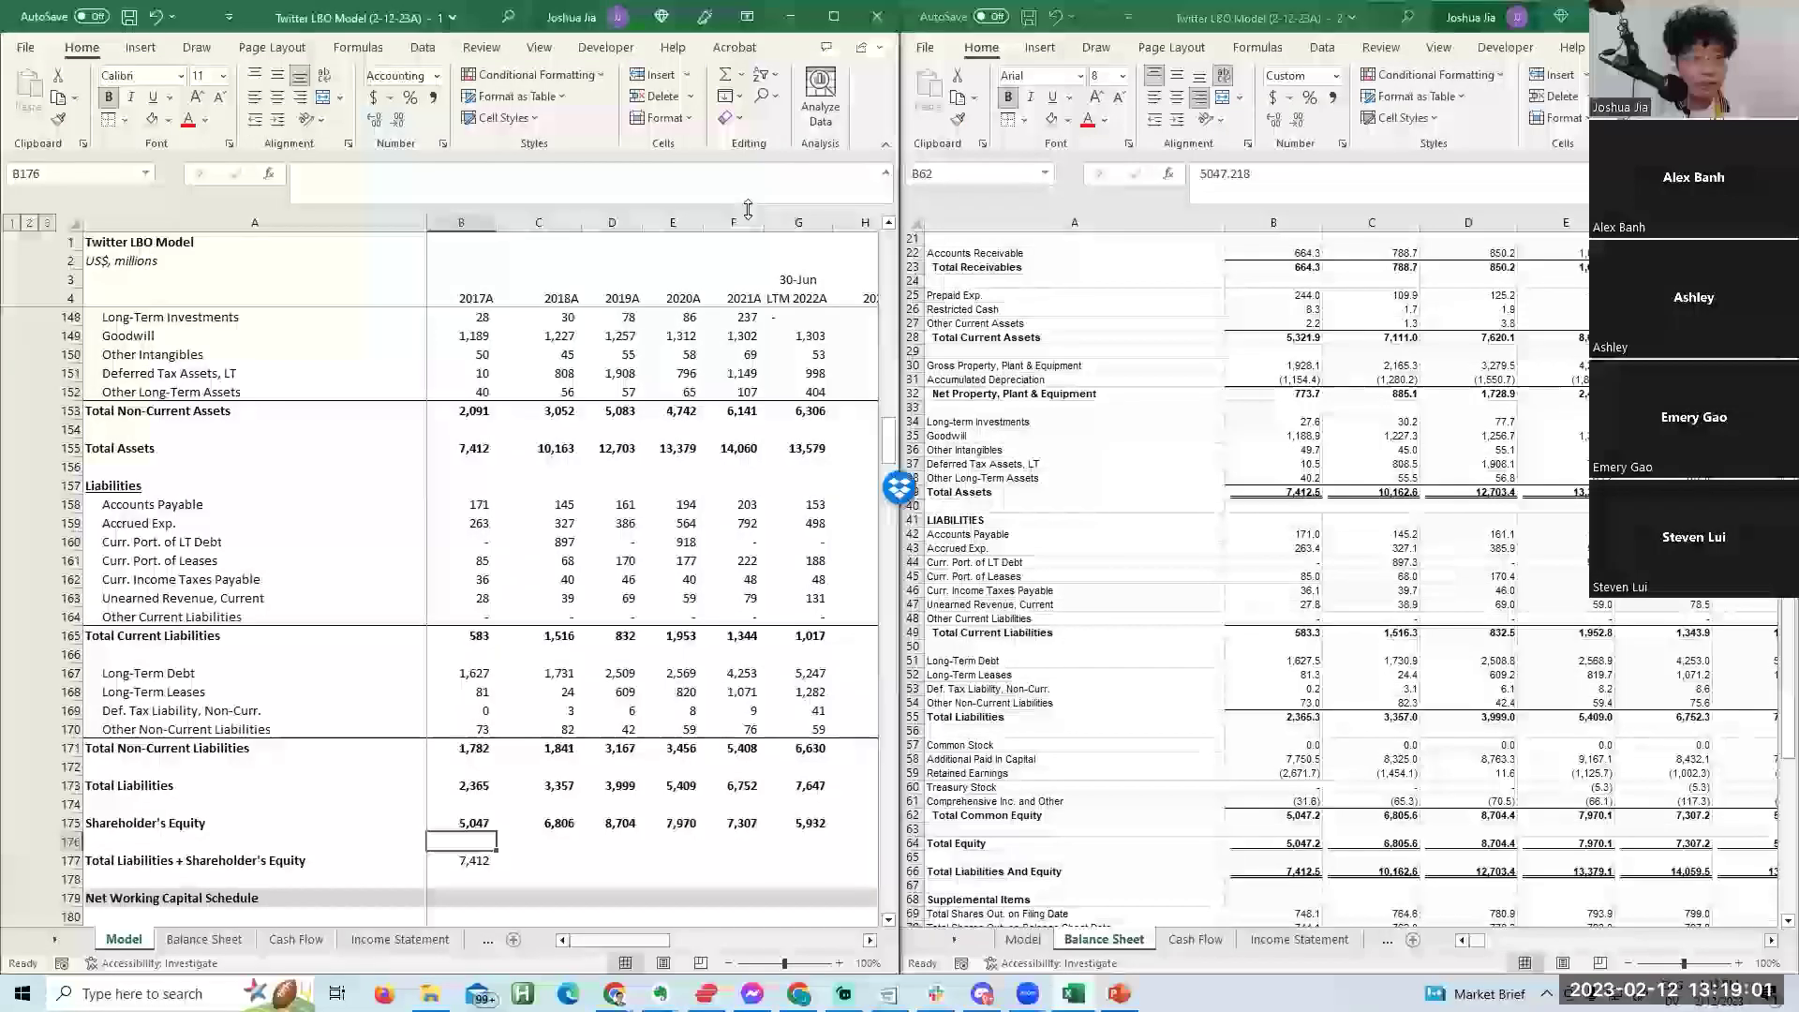
{"action": "key", "text": "Down"}
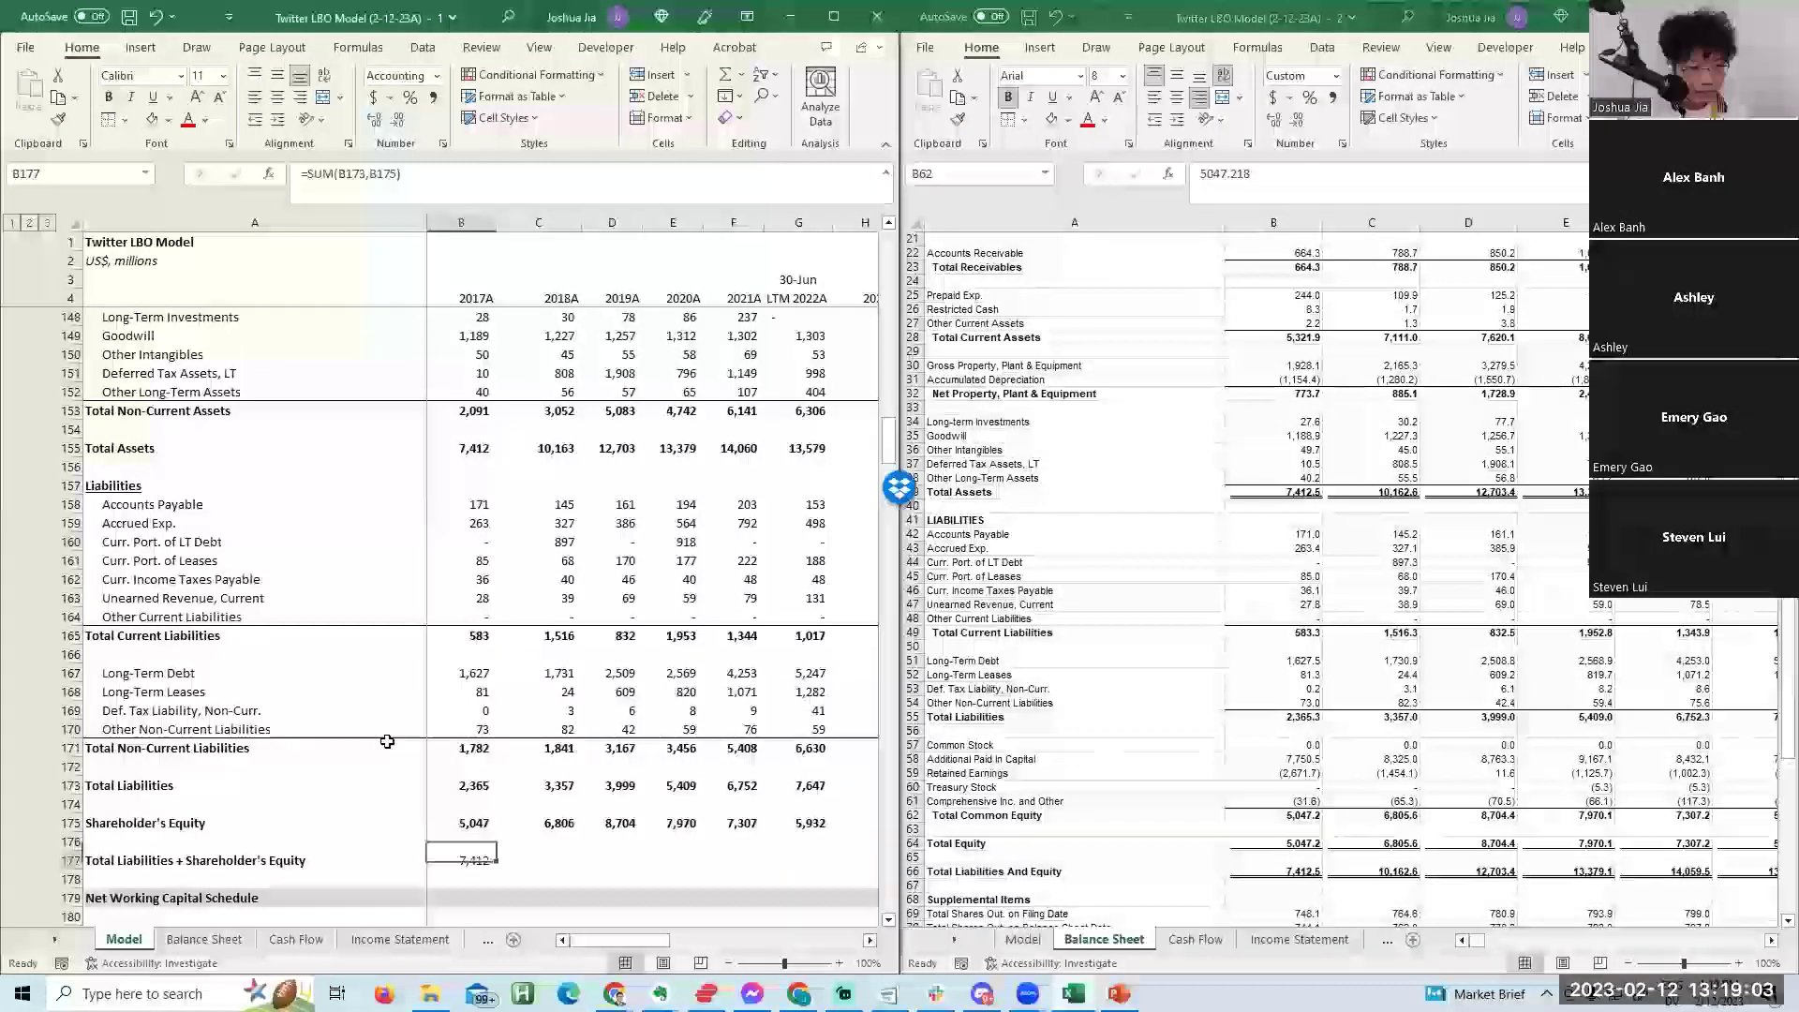
Copy the Total Liabilities + Shareholder's Equity formula from B177 across to G177, with the row in bold.
{"action": "key", "text": "ctrl+c"}
{"action": "key", "text": "Right"}
{"action": "key", "text": "shift+Right"}
{"action": "key", "text": "shift+Right"}
{"action": "key", "text": "shift+Right"}
{"action": "key", "text": "ctrl+v"}
{"action": "key", "text": "Right"}
{"action": "key", "text": "F2"}
{"action": "key", "text": "Escape"}
{"action": "key", "text": "Right"}
Insert a blank row at row 178, directly below Total Liabilities + Shareholder's Equity.
{"action": "key", "text": "Down"}
{"action": "key", "text": "Left"}
{"action": "key", "text": "Left"}
{"action": "key", "text": "Left"}
{"action": "key", "text": "Left"}
{"action": "key", "text": "alt+i"}
{"action": "type", "text": "r"}
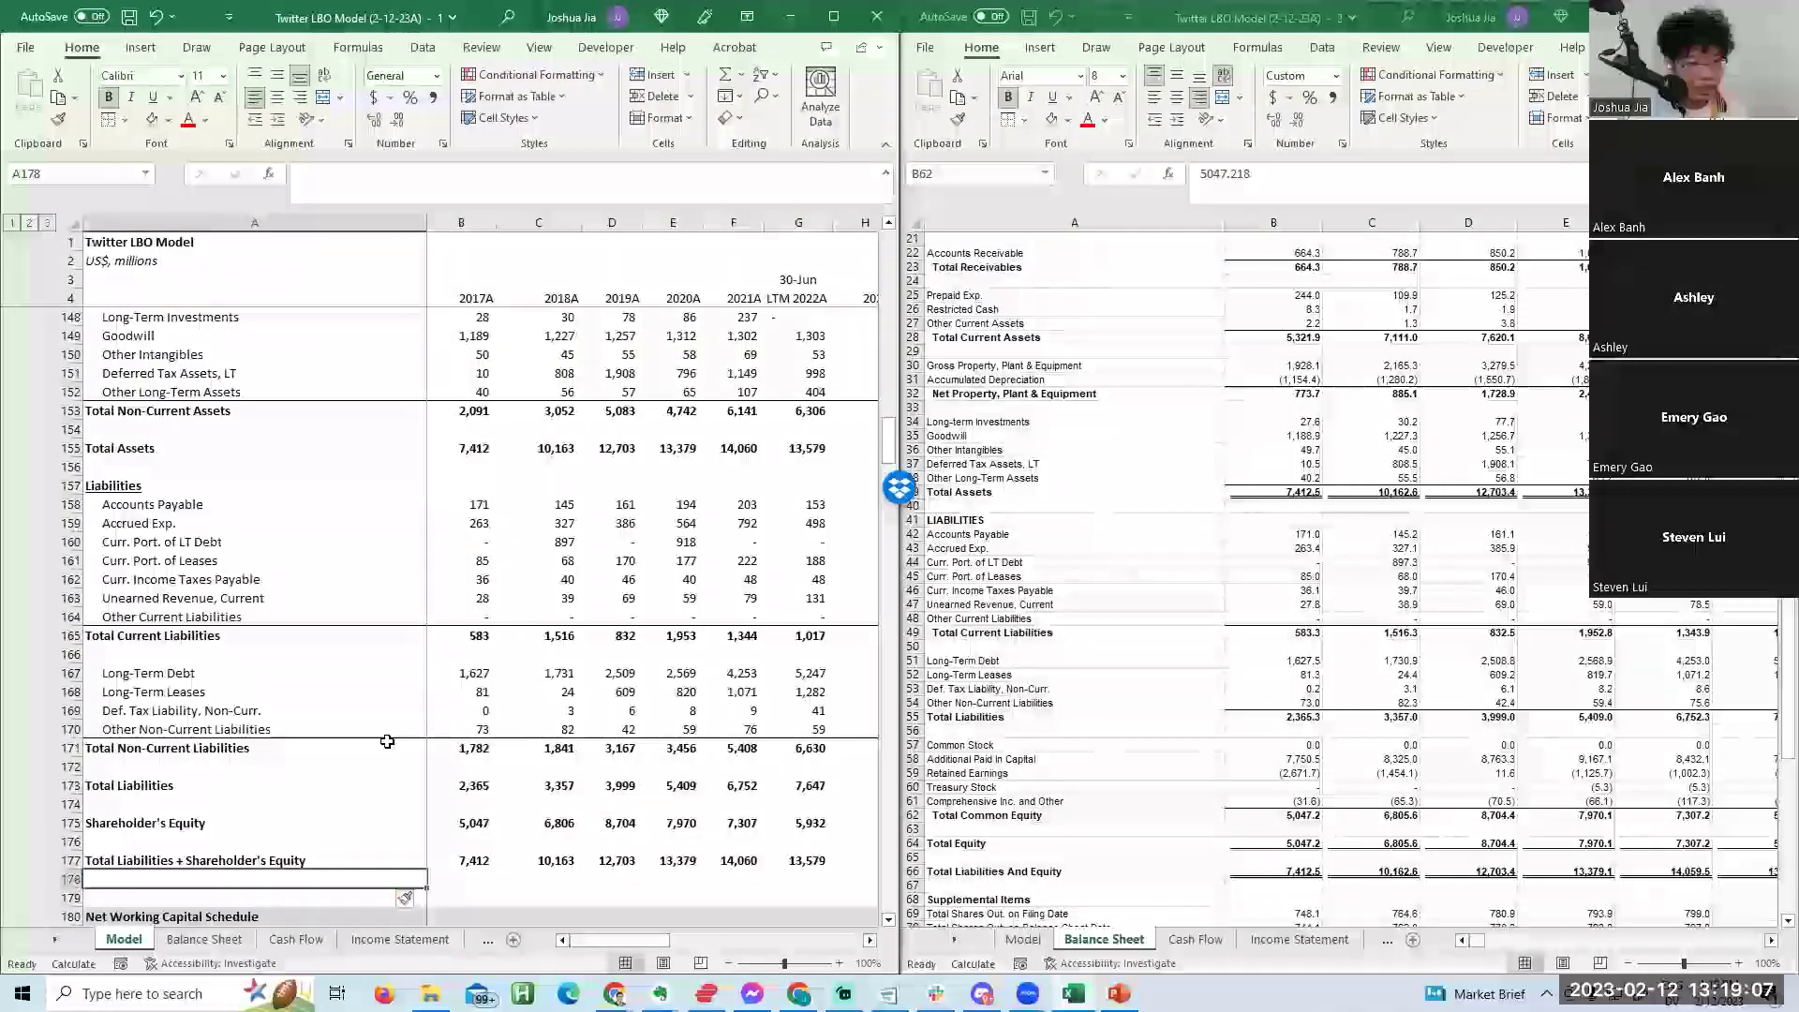
Label A178 as Check and enter =B177-B155 in B178 to compare total liabilities and equity with total assets.
{"action": "type", "text": "Check"}
{"action": "key", "text": "Tab"}
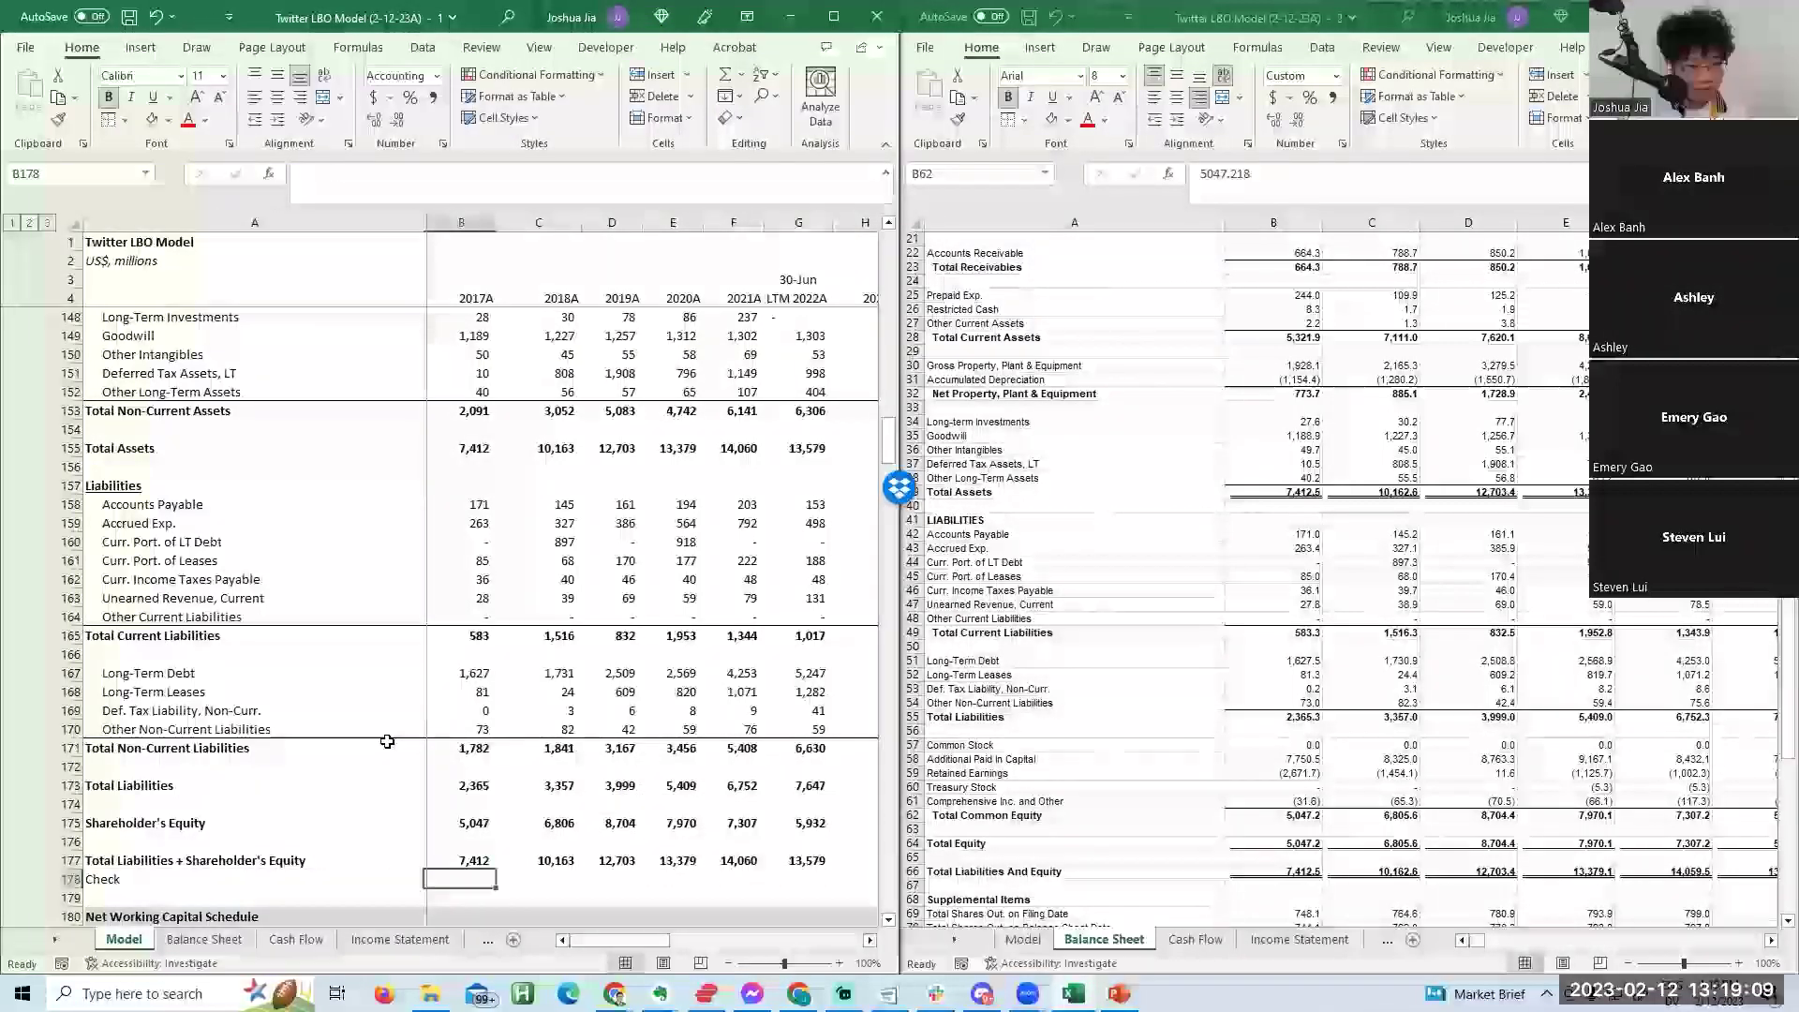
{"action": "type", "text": "="}
{"action": "key", "text": "Up"}
{"action": "type", "text": "-"}
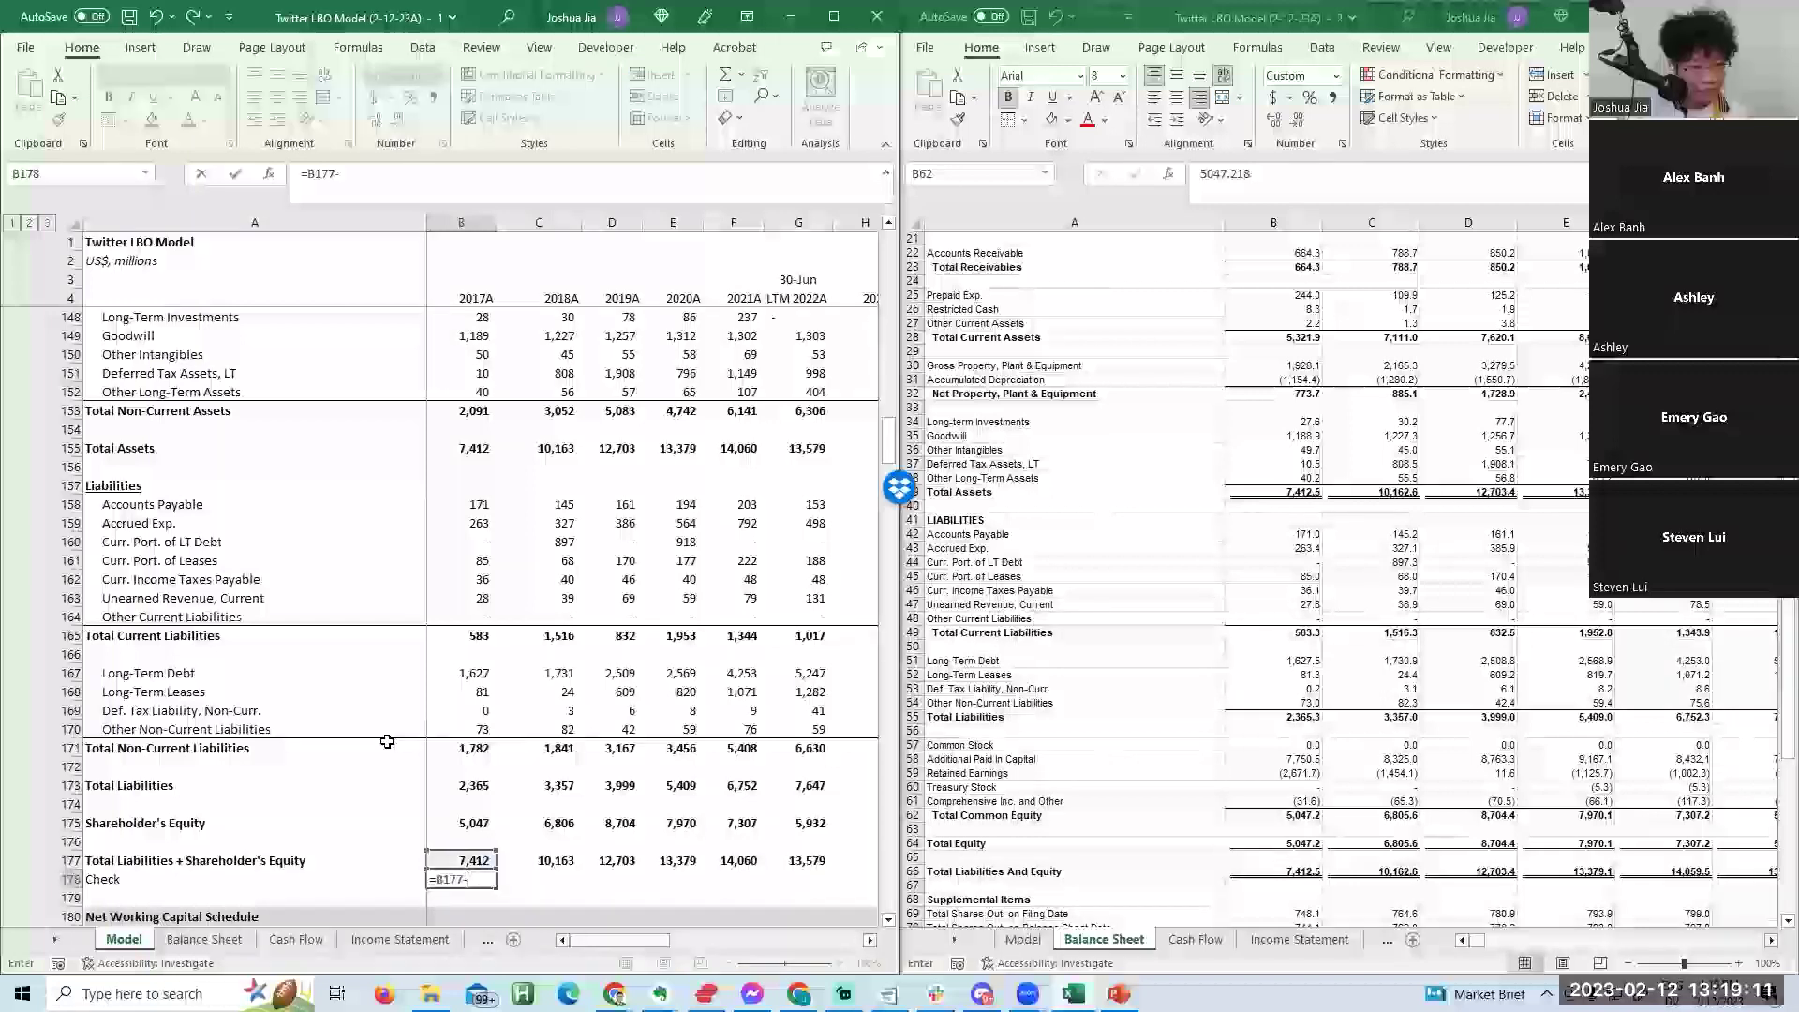
{"action": "key", "text": "Up"}
{"action": "key", "text": "Up"}
{"action": "key", "text": "Up"}
{"action": "key", "text": "Up"}
{"action": "key", "text": "Up"}
{"action": "key", "text": "Up"}
{"action": "key", "text": "Up"}
{"action": "key", "text": "Up"}
{"action": "key", "text": "Up"}
{"action": "key", "text": "Up"}
{"action": "key", "text": "Up"}
{"action": "key", "text": "Up"}
{"action": "key", "text": "Up"}
{"action": "key", "text": "Up"}
{"action": "key", "text": "Up"}
{"action": "key", "text": "Up"}
{"action": "key", "text": "Up"}
{"action": "key", "text": "Up"}
{"action": "key", "text": "Up"}
{"action": "key", "text": "Up"}
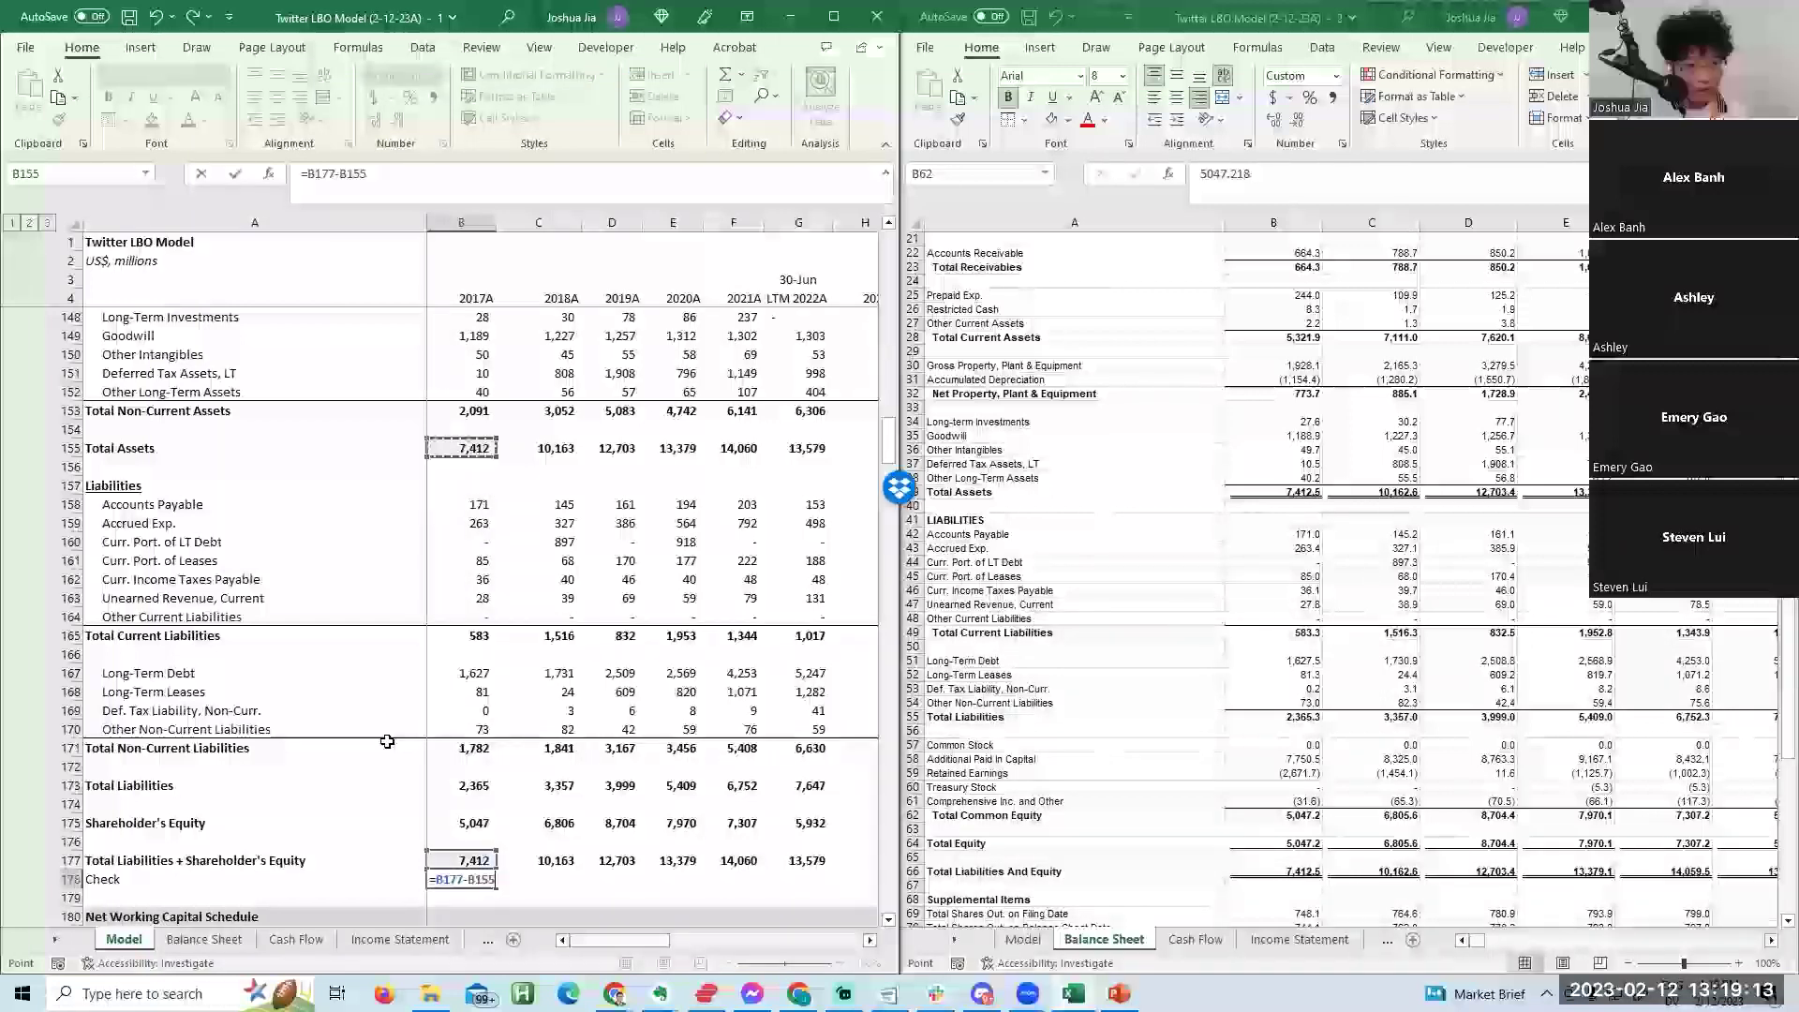
{"action": "key", "text": "Return"}
Fill the Check formula from B178 across to G178.
{"action": "key", "text": "Up"}
{"action": "key", "text": "shift+Right"}
{"action": "key", "text": "shift+Right"}
{"action": "key", "text": "shift+Right"}
{"action": "key", "text": "shift+Right"}
{"action": "key", "text": "shift+Right"}
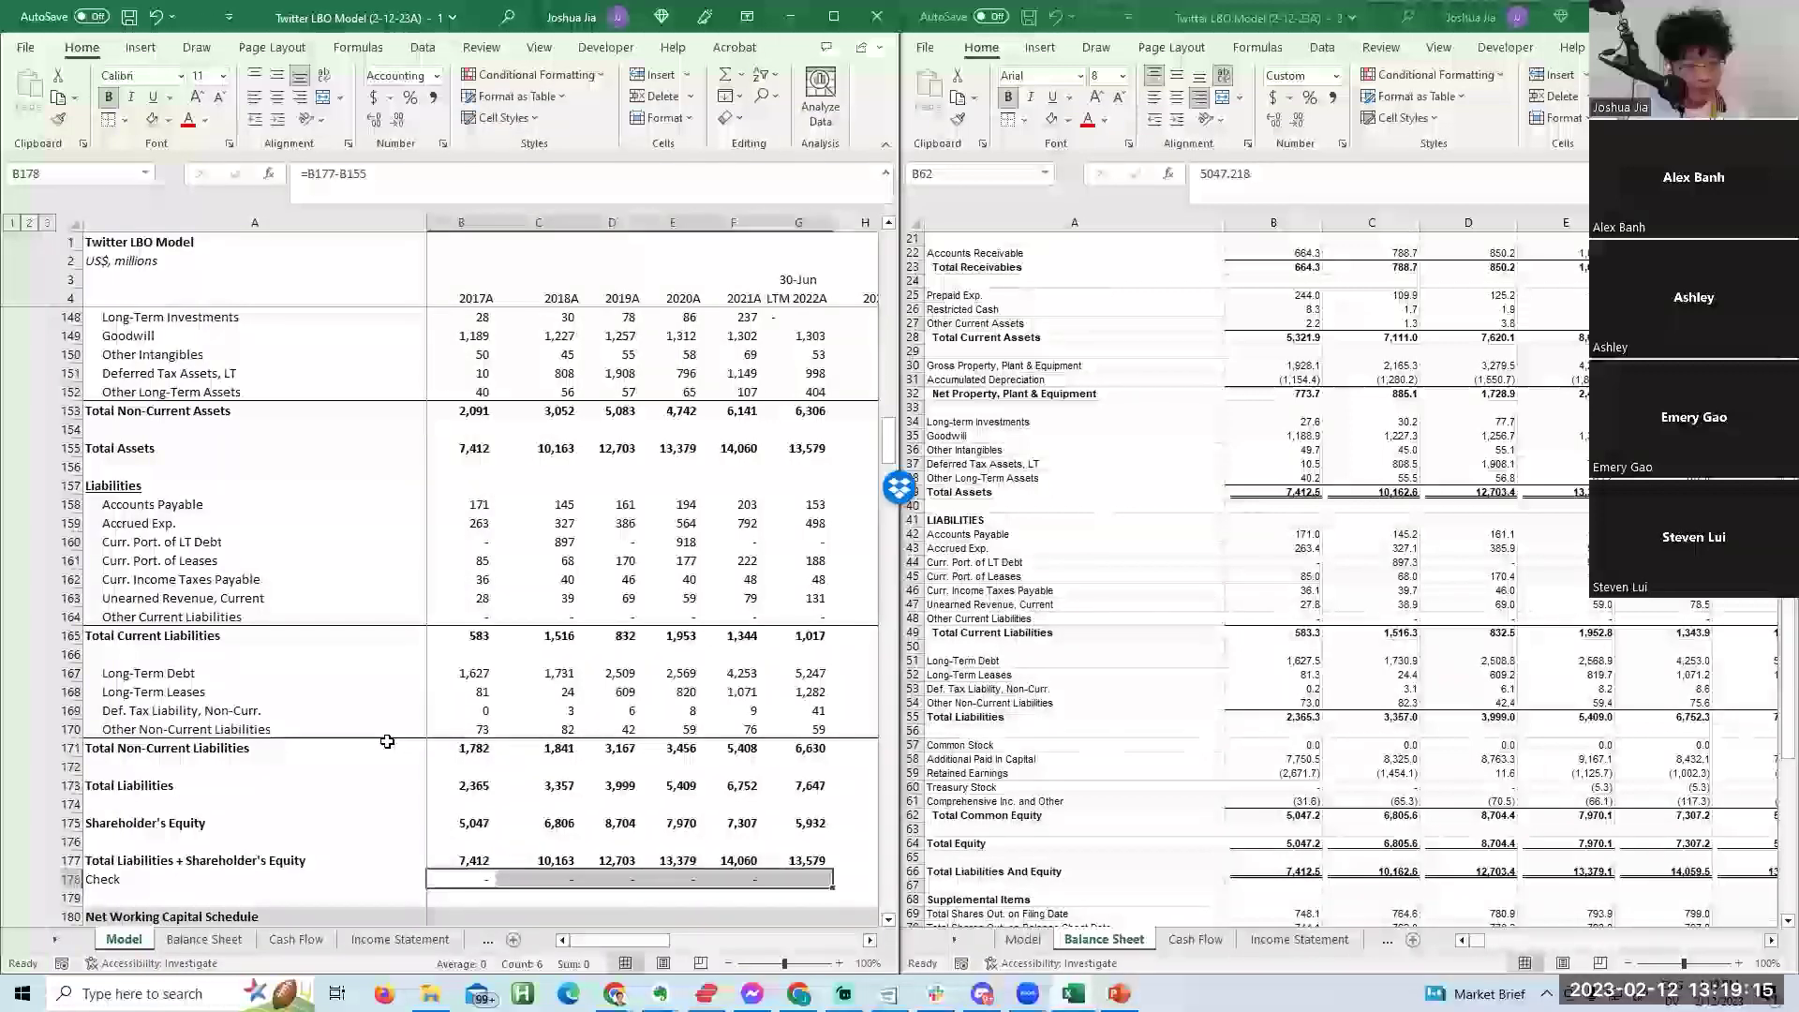
{"action": "key", "text": "ctrl+r"}
Examine the Total Liabilities + Shareholder's Equity and Check rows across 2017A to LTM 2022A.
{"action": "key", "text": "Right"}
{"action": "key", "text": "Up"}
{"action": "key", "text": "Right"}
{"action": "key", "text": "Right"}
{"action": "key", "text": "Right"}
{"action": "key", "text": "Right"}
{"action": "key", "text": "Left"}
{"action": "key", "text": "Left"}
{"action": "key", "text": "Left"}
{"action": "key", "text": "Left"}
{"action": "key", "text": "Left"}
{"action": "key", "text": "Left"}
{"action": "key", "text": "Right"}
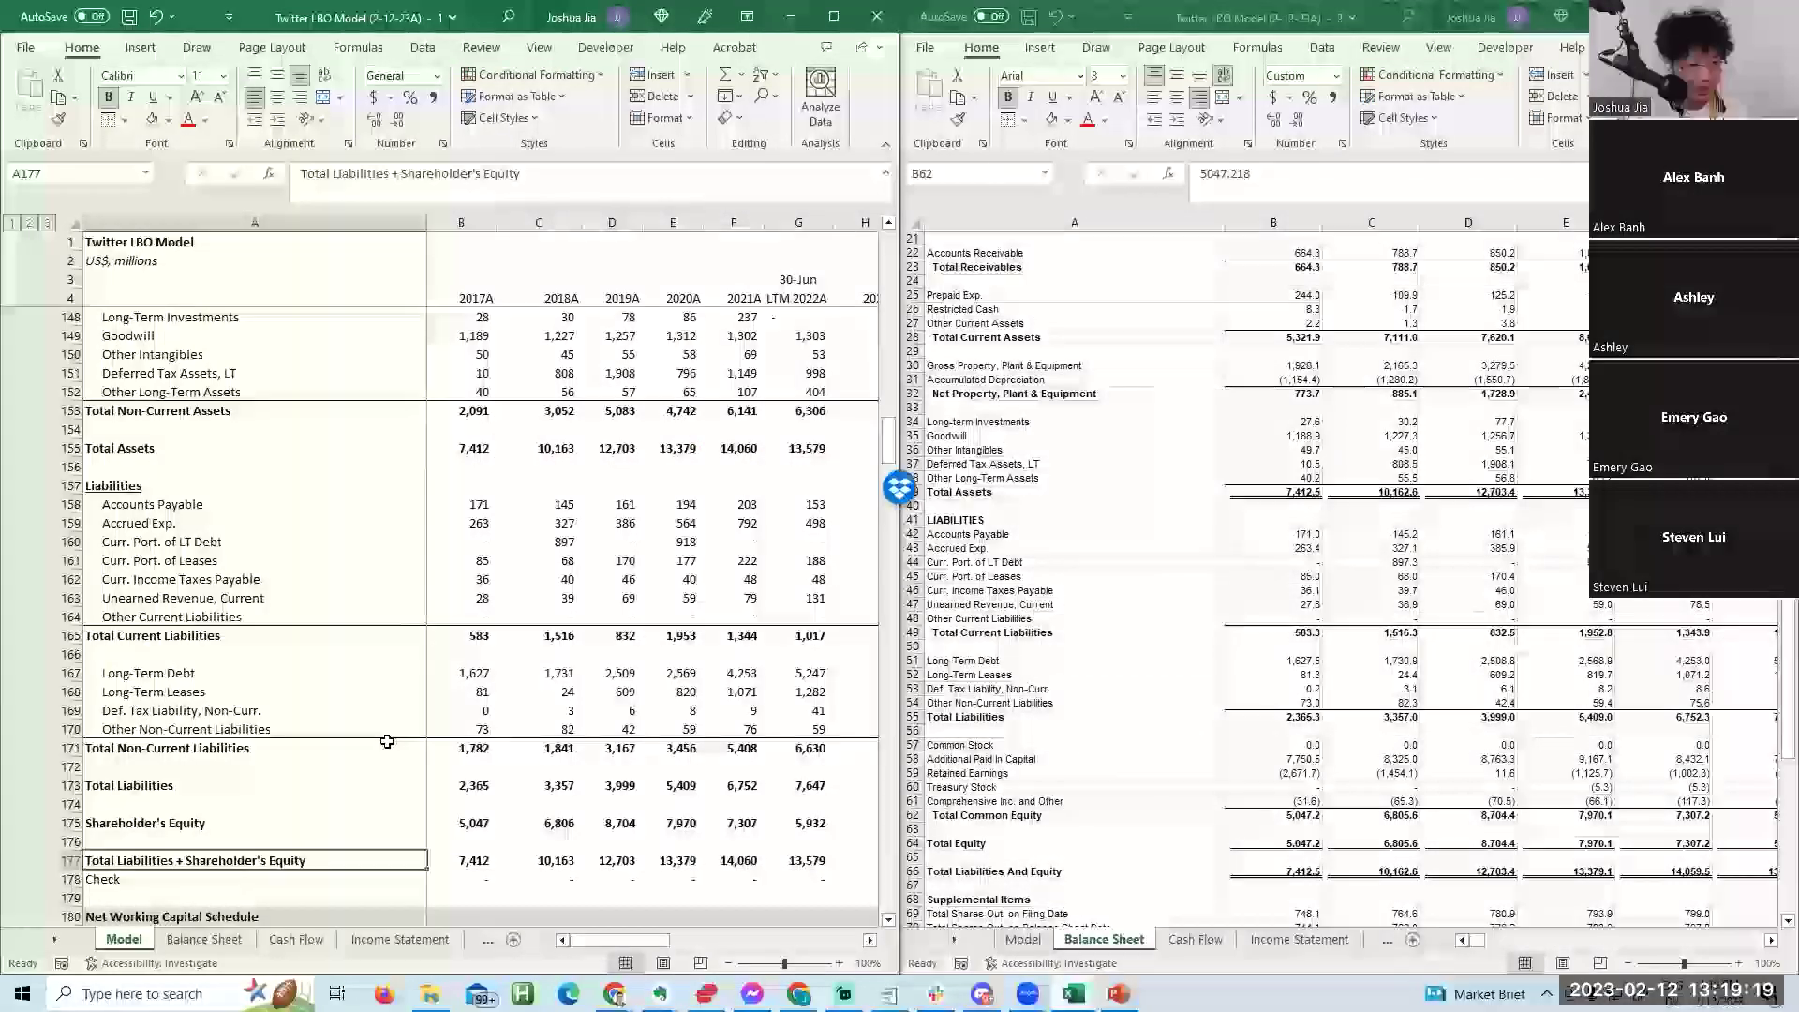
{"action": "key", "text": "Right"}
{"action": "key", "text": "Right"}
{"action": "key", "text": "Right"}
{"action": "key", "text": "Right"}
{"action": "key", "text": "Right"}
{"action": "key", "text": "Down"}
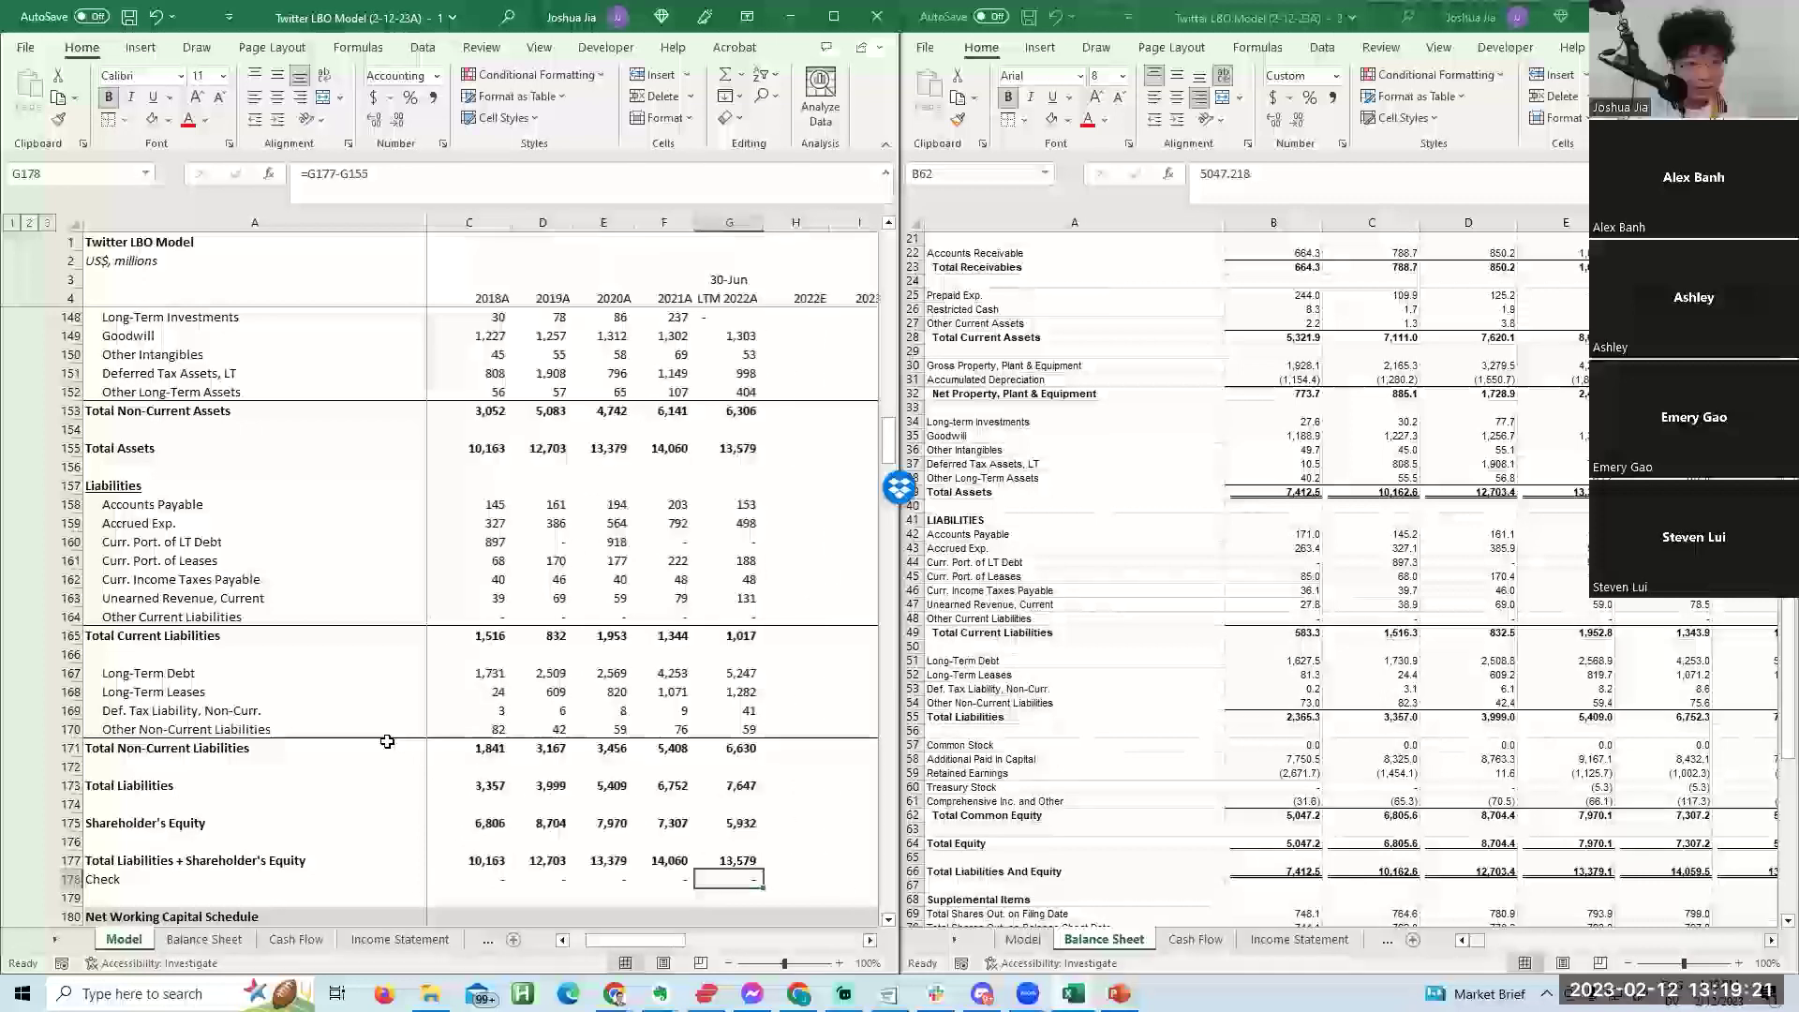
Bring up the Balance Sheet asset rows in the first window and the Model sheet's Net Working Capital Schedule in the second.
{"action": "key", "text": "Page_Up"}
{"action": "key", "text": "Down"}
{"action": "key", "text": "Down"}
{"action": "key", "text": "Down"}
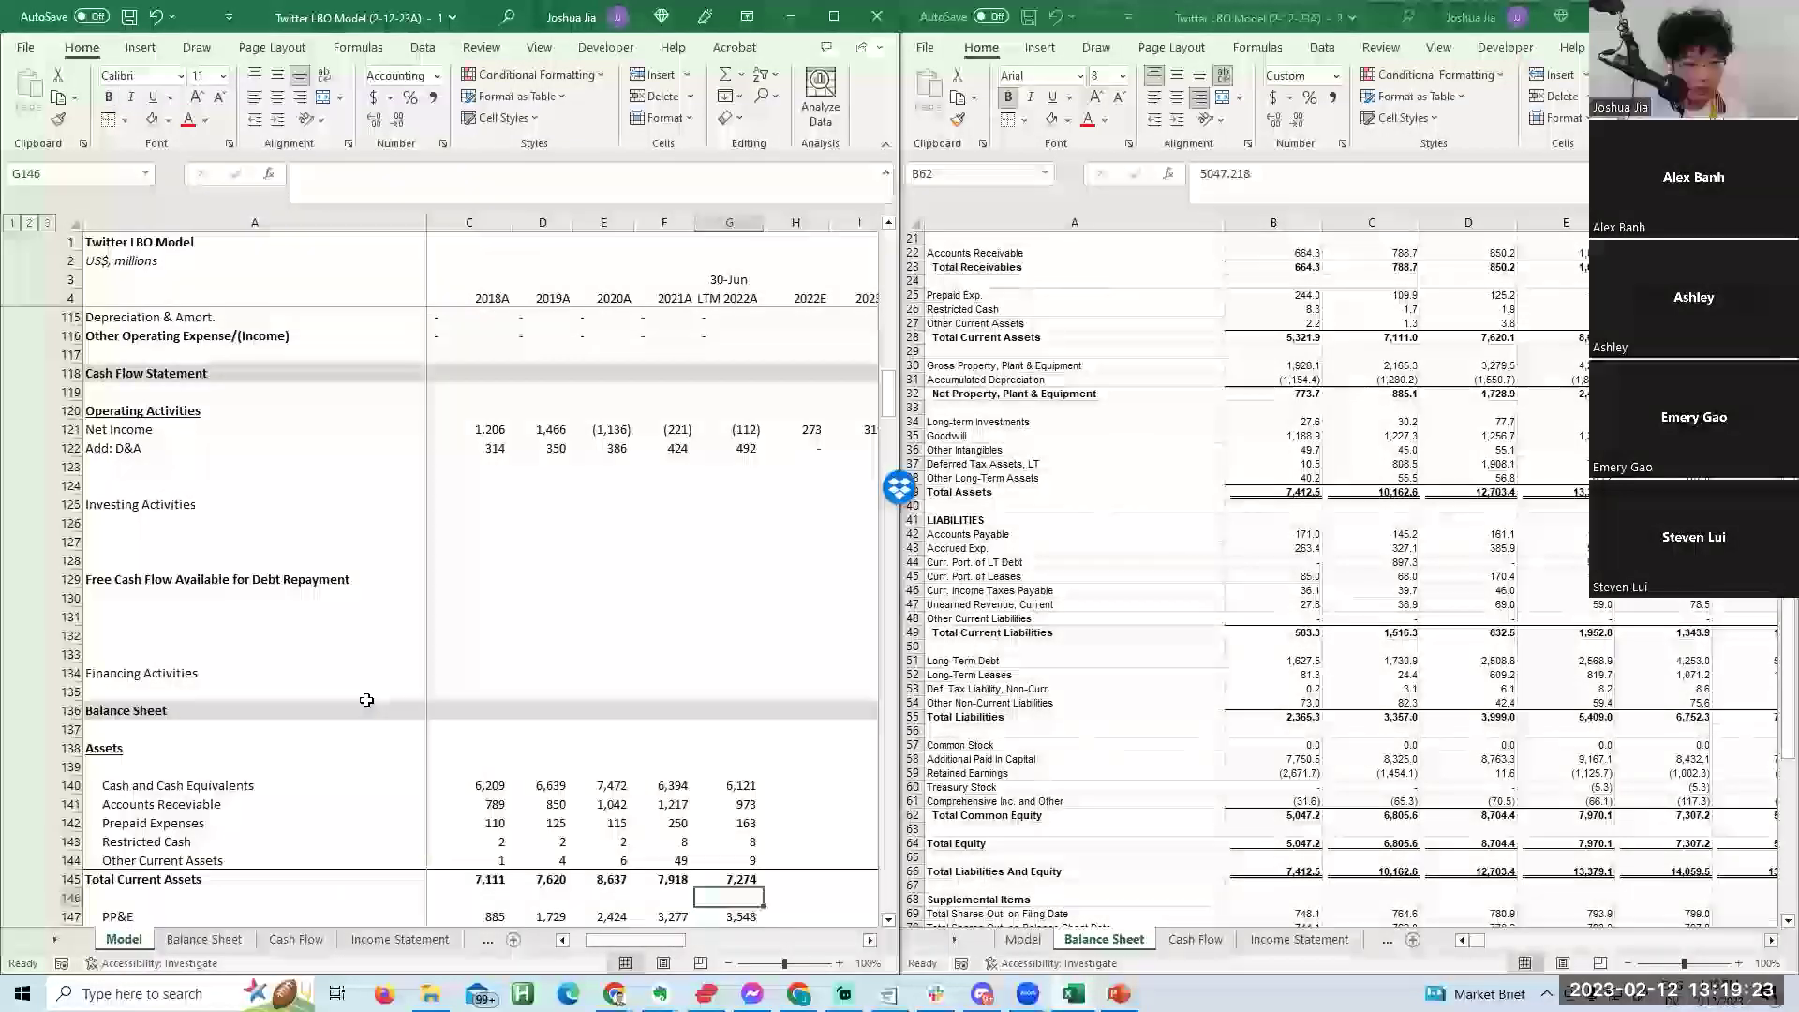
{"action": "key", "text": "Down"}
{"action": "key", "text": "Down"}
{"action": "key", "text": "Down"}
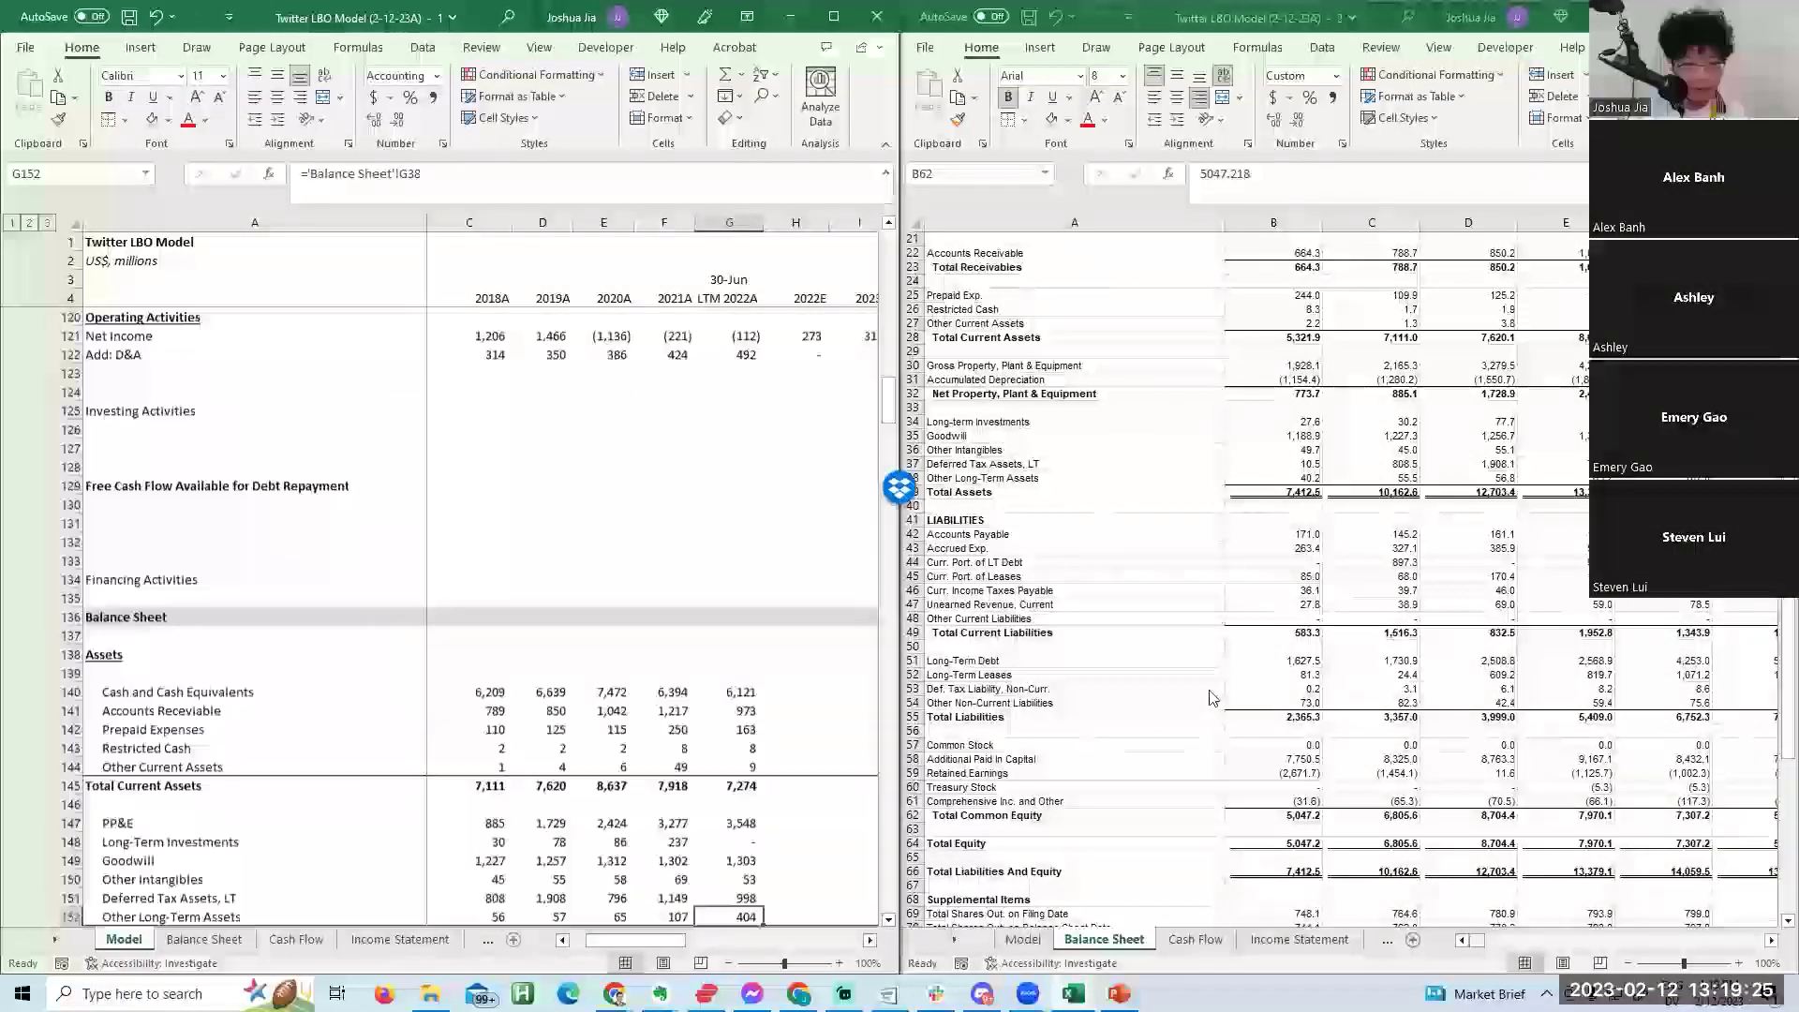
{"action": "left_click", "coordinate": [1207, 679]}
{"action": "key", "text": "ctrl+Page_Up"}
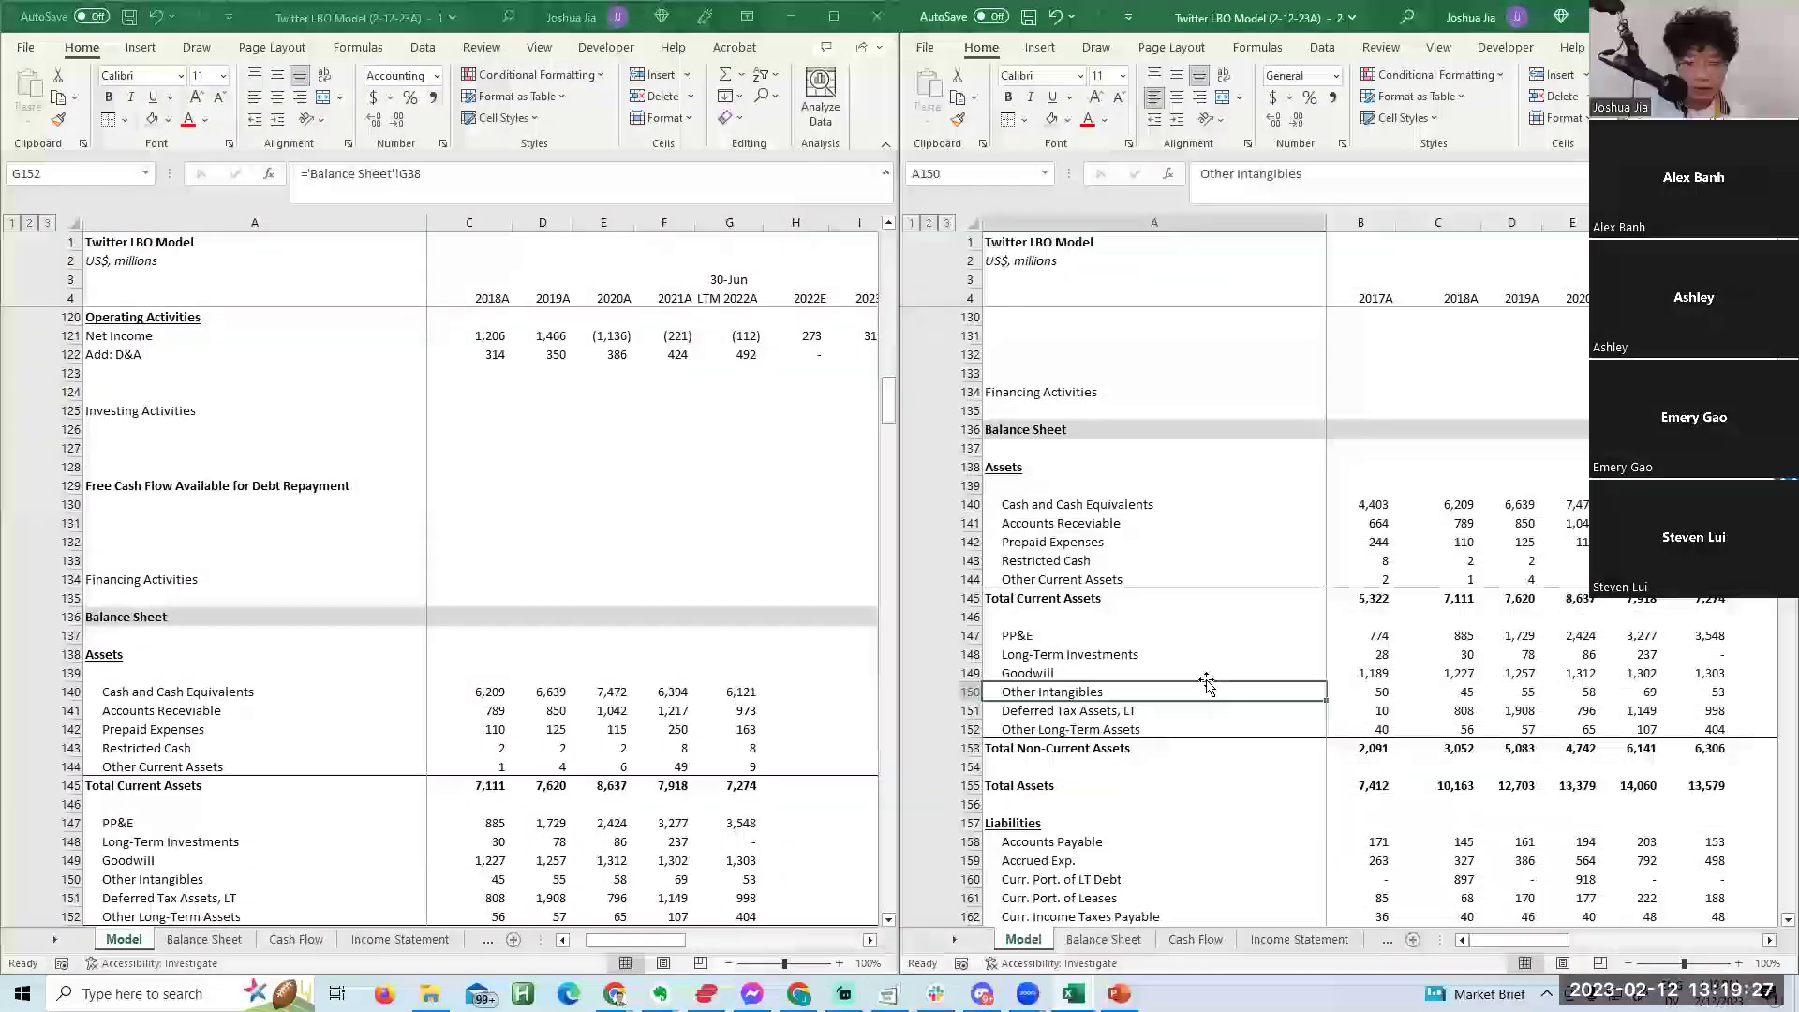
{"action": "scroll", "coordinate": [1207, 683], "scroll_direction": "down", "scroll_amount": 8}
{"action": "left_click", "coordinate": [1207, 684]}
{"action": "key", "text": "Up"}
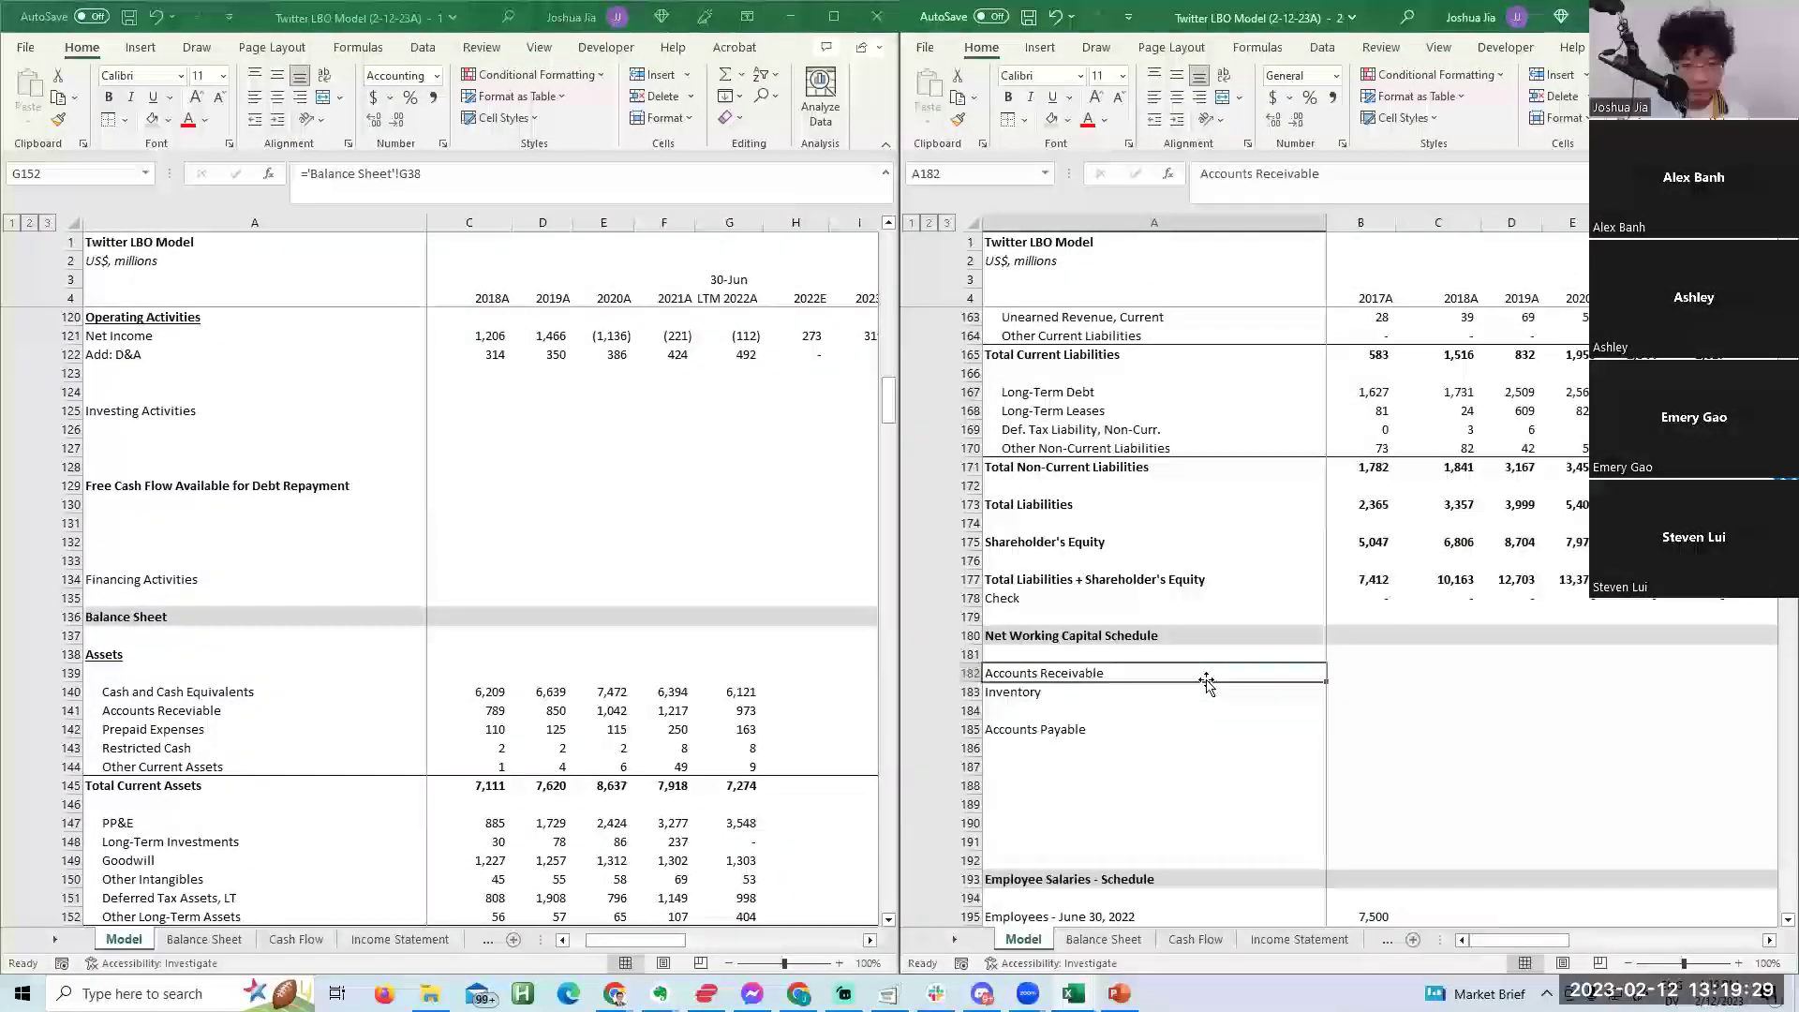
{"action": "key", "text": "Right"}
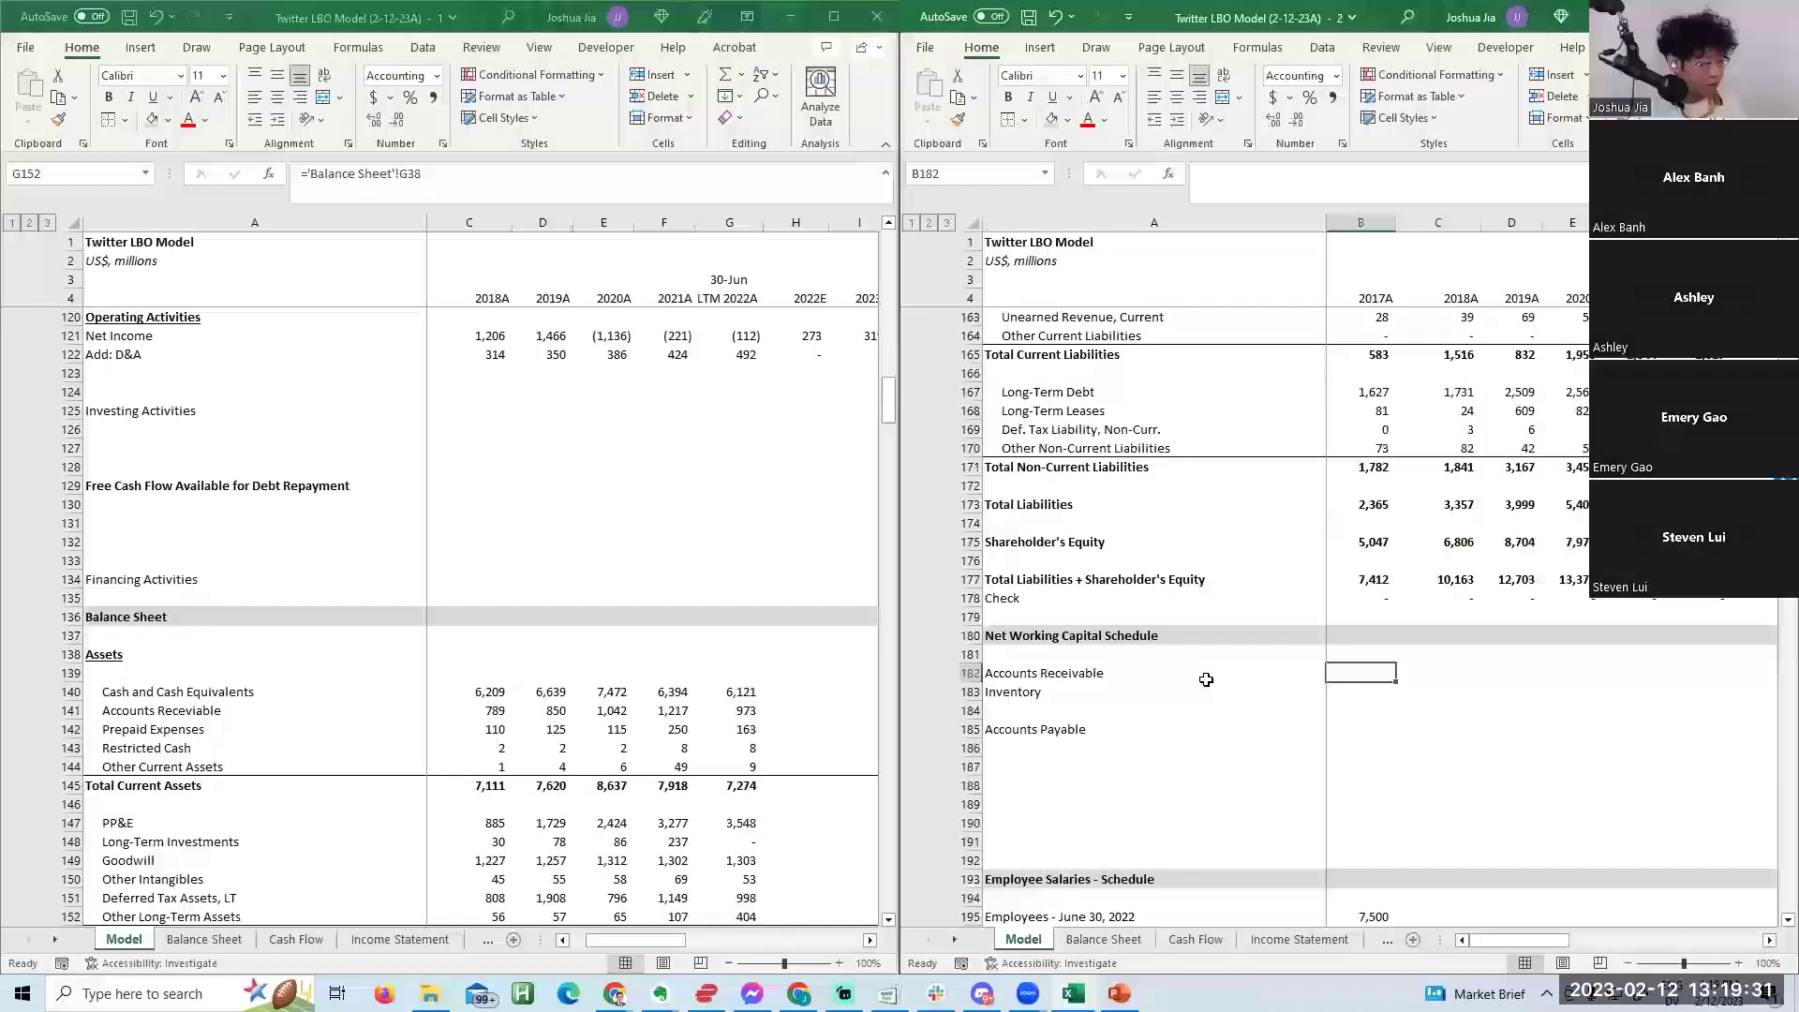
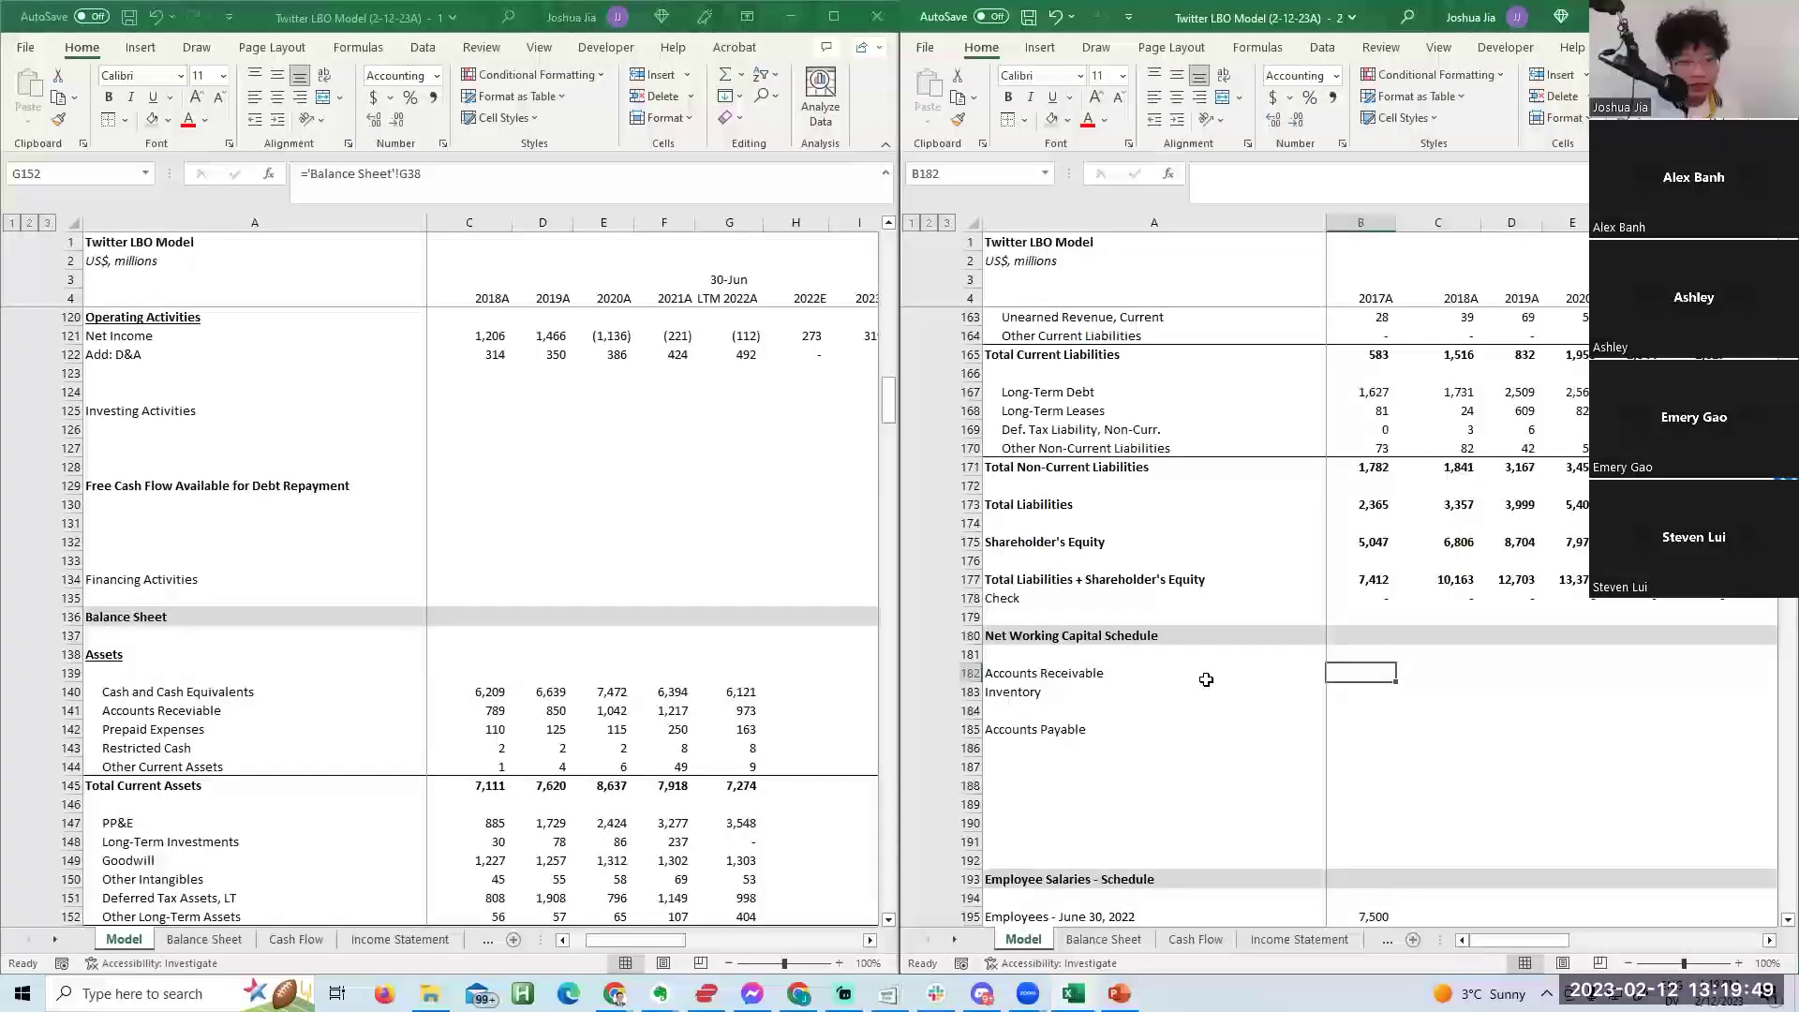
Copy the balance sheet's Accounts Receivable values B141:G141 and paste them as links into B182:G182 of the Net Working Capital Schedule.
{"action": "key", "text": "Left"}
{"action": "key", "text": "Left"}
{"action": "key", "text": "Left"}
{"action": "key", "text": "Left"}
{"action": "key", "text": "Left"}
{"action": "key", "text": "Up"}
{"action": "key", "text": "Up"}
{"action": "key", "text": "Up"}
{"action": "key", "text": "Up"}
{"action": "key", "text": "Up"}
{"action": "key", "text": "Up"}
{"action": "key", "text": "Up"}
{"action": "key", "text": "Up"}
{"action": "key", "text": "Up"}
{"action": "key", "text": "Up"}
{"action": "key", "text": "Up"}
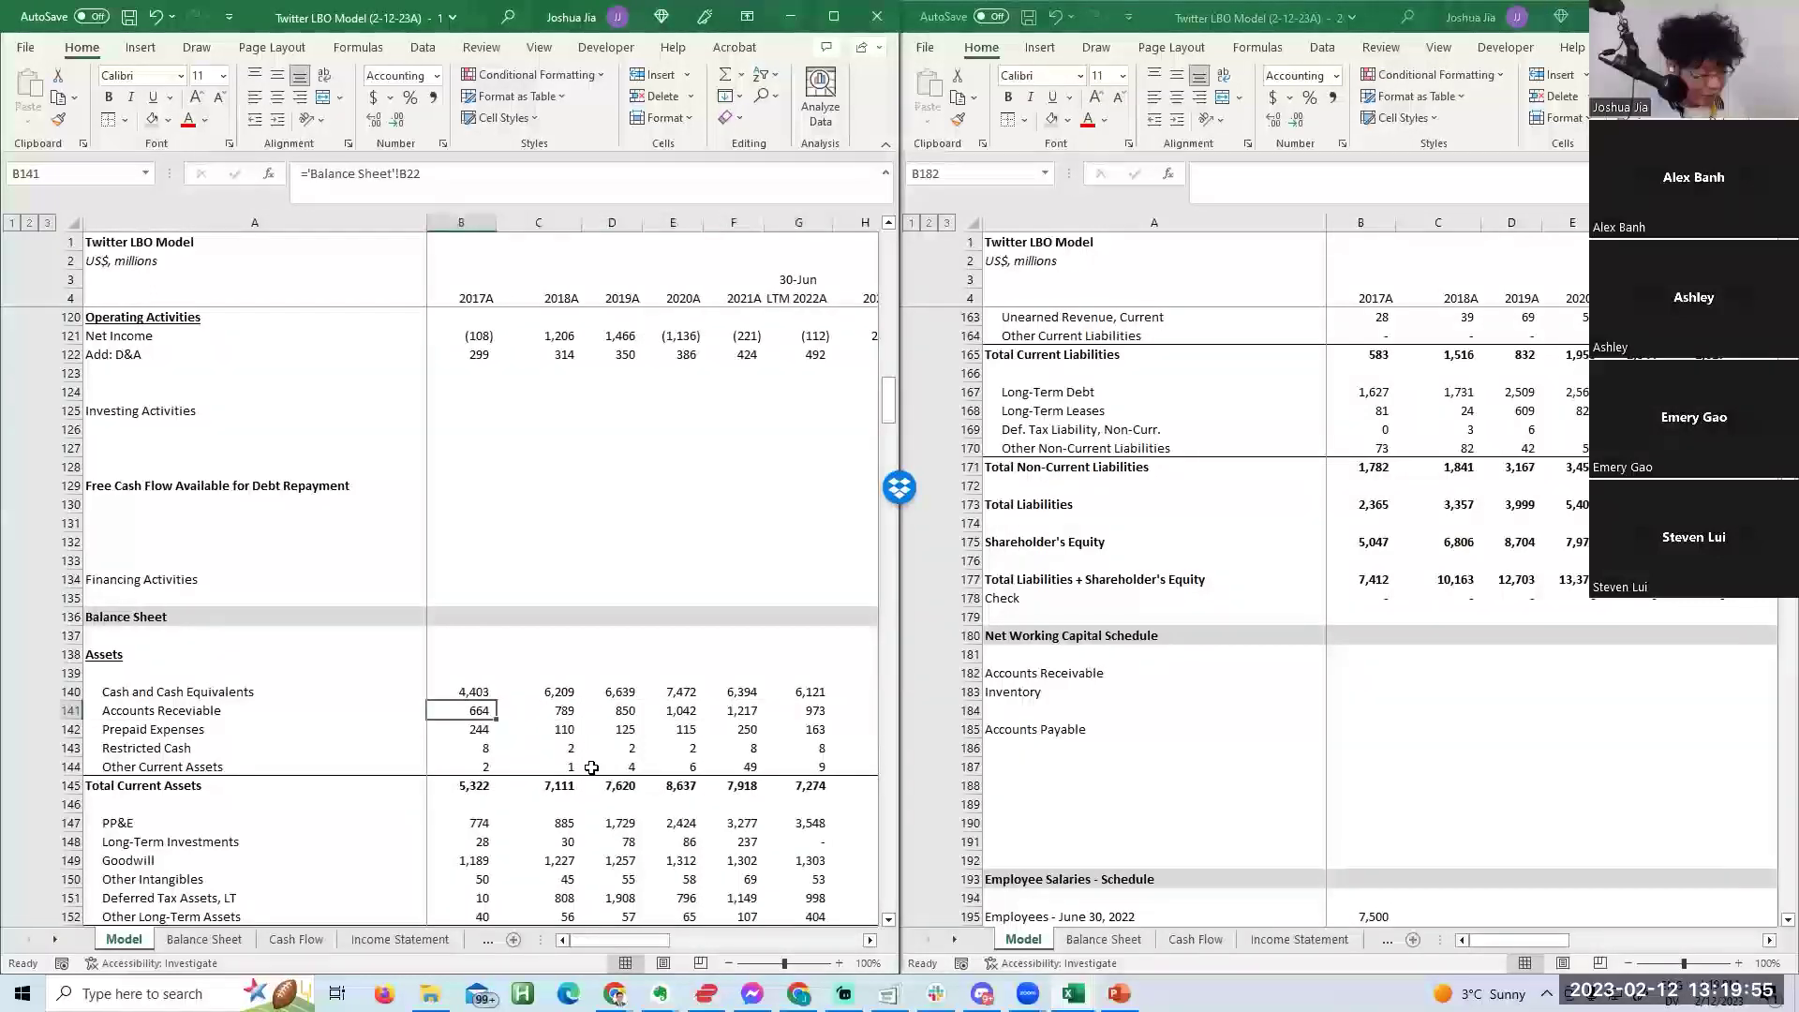
{"action": "key", "text": "shift+Right"}
{"action": "key", "text": "shift+Right"}
{"action": "key", "text": "shift+Right"}
{"action": "key", "text": "shift+Right"}
{"action": "key", "text": "shift+Right"}
{"action": "key", "text": "ctrl+c"}
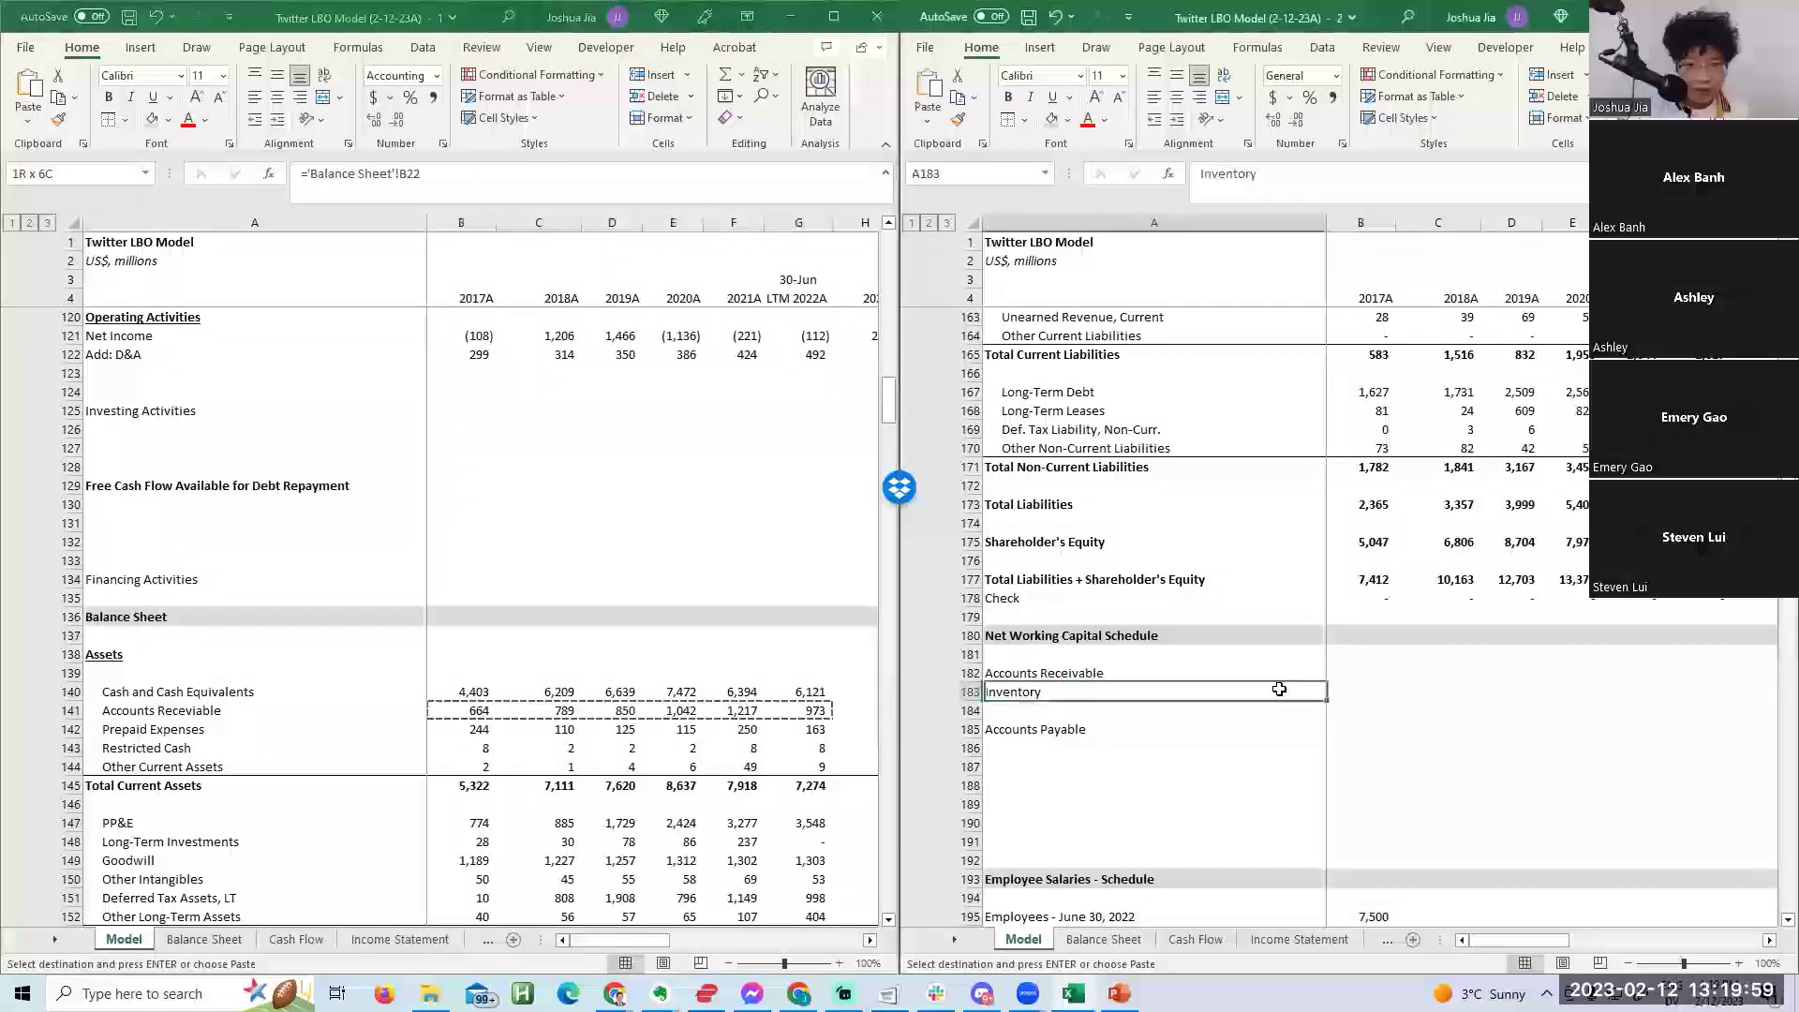
{"action": "left_click", "coordinate": [1361, 675]}
{"action": "key", "text": "ctrl+alt+v"}
{"action": "key", "text": "alt+l"}
{"action": "key", "text": "Right"}
{"action": "key", "text": "Right"}
{"action": "key", "text": "Right"}
{"action": "left_click", "coordinate": [1363, 685]}
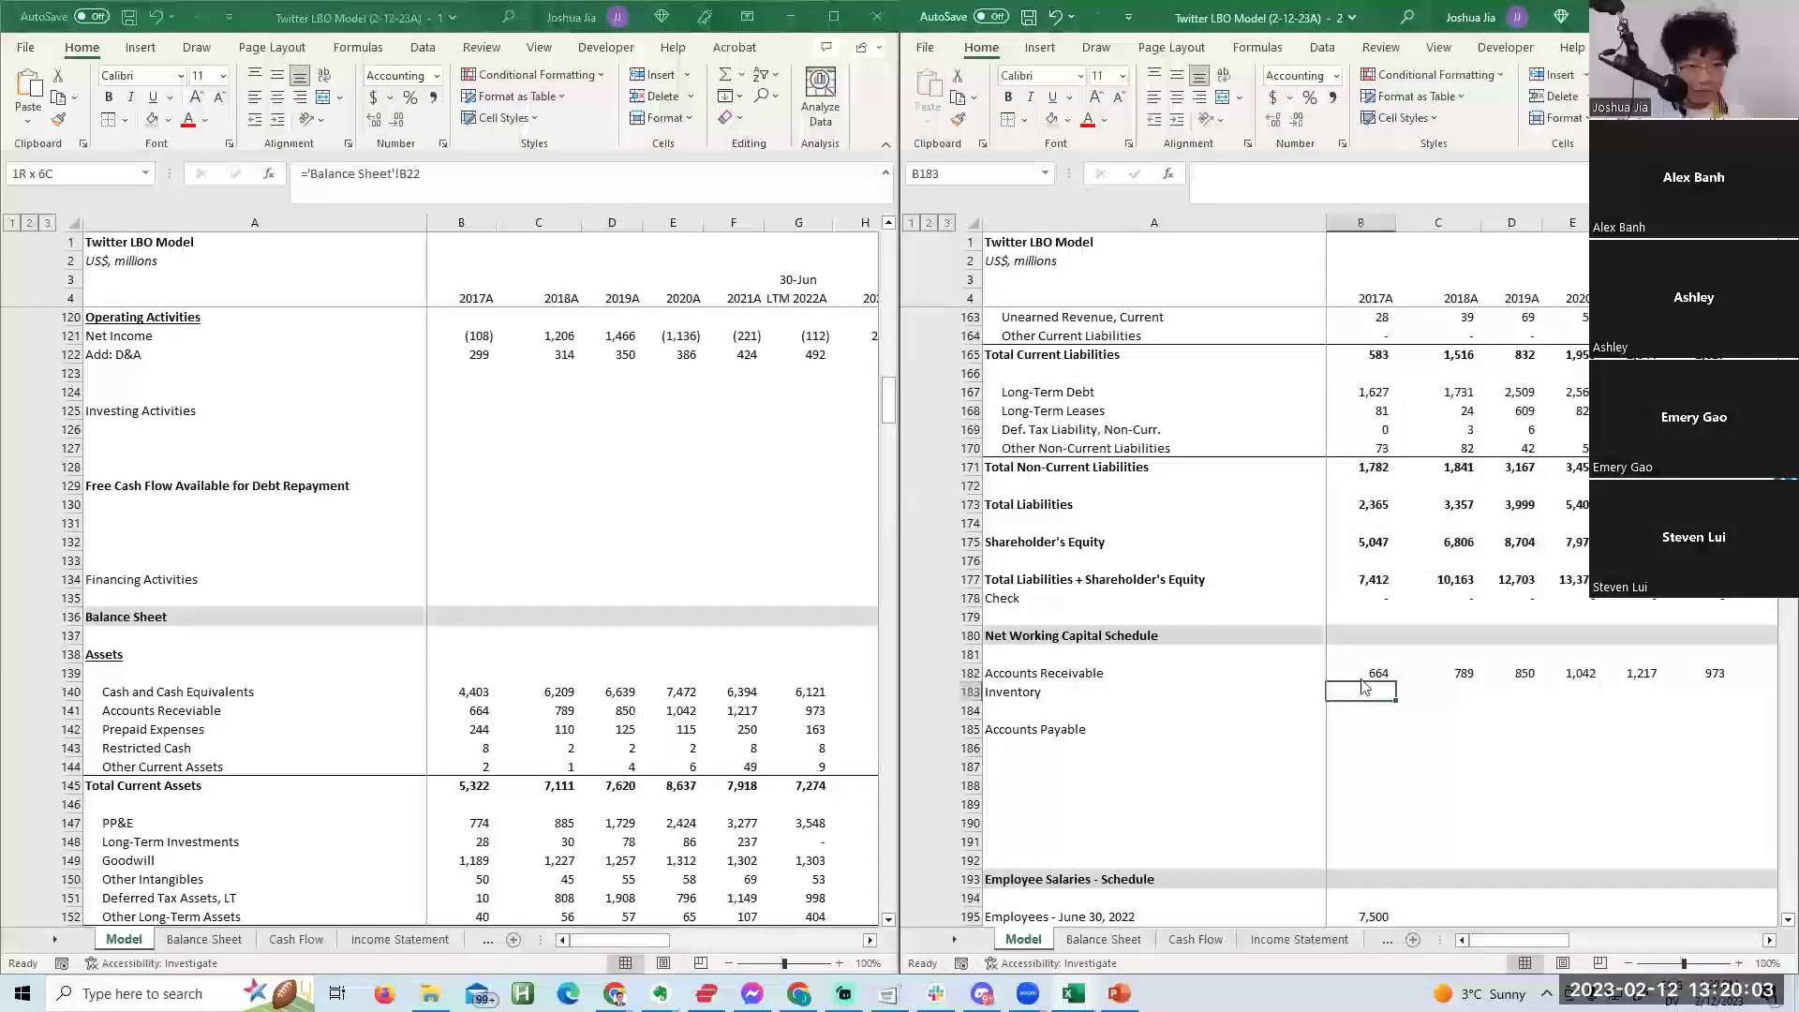
Look through the balance sheet's asset rows for the next item for the Net Working Capital Schedule.
{"action": "key", "text": "ctrl+Tab"}
{"action": "key", "text": "Down"}
{"action": "key", "text": "Down"}
{"action": "key", "text": "Down"}
{"action": "key", "text": "Down"}
{"action": "key", "text": "Down"}
{"action": "key", "text": "Down"}
{"action": "key", "text": "Down"}
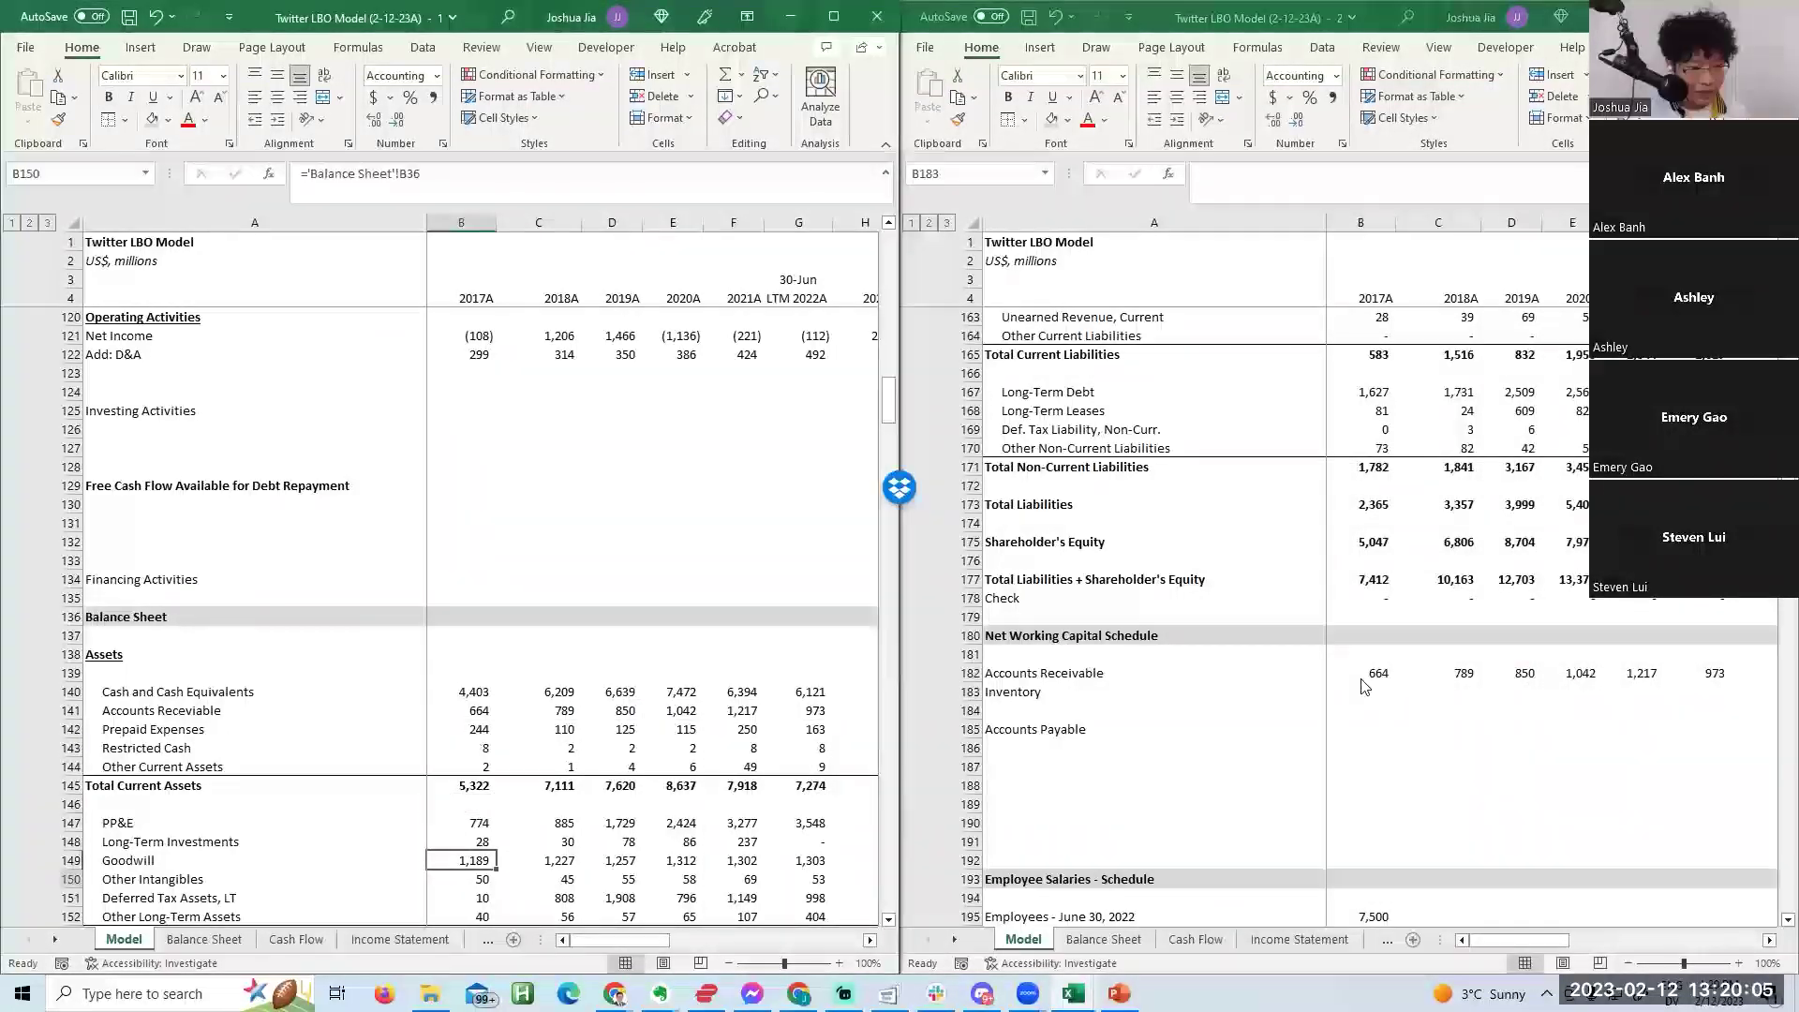
{"action": "key", "text": "Up"}
{"action": "key", "text": "Up"}
{"action": "key", "text": "Up"}
{"action": "key", "text": "Up"}
{"action": "key", "text": "Up"}
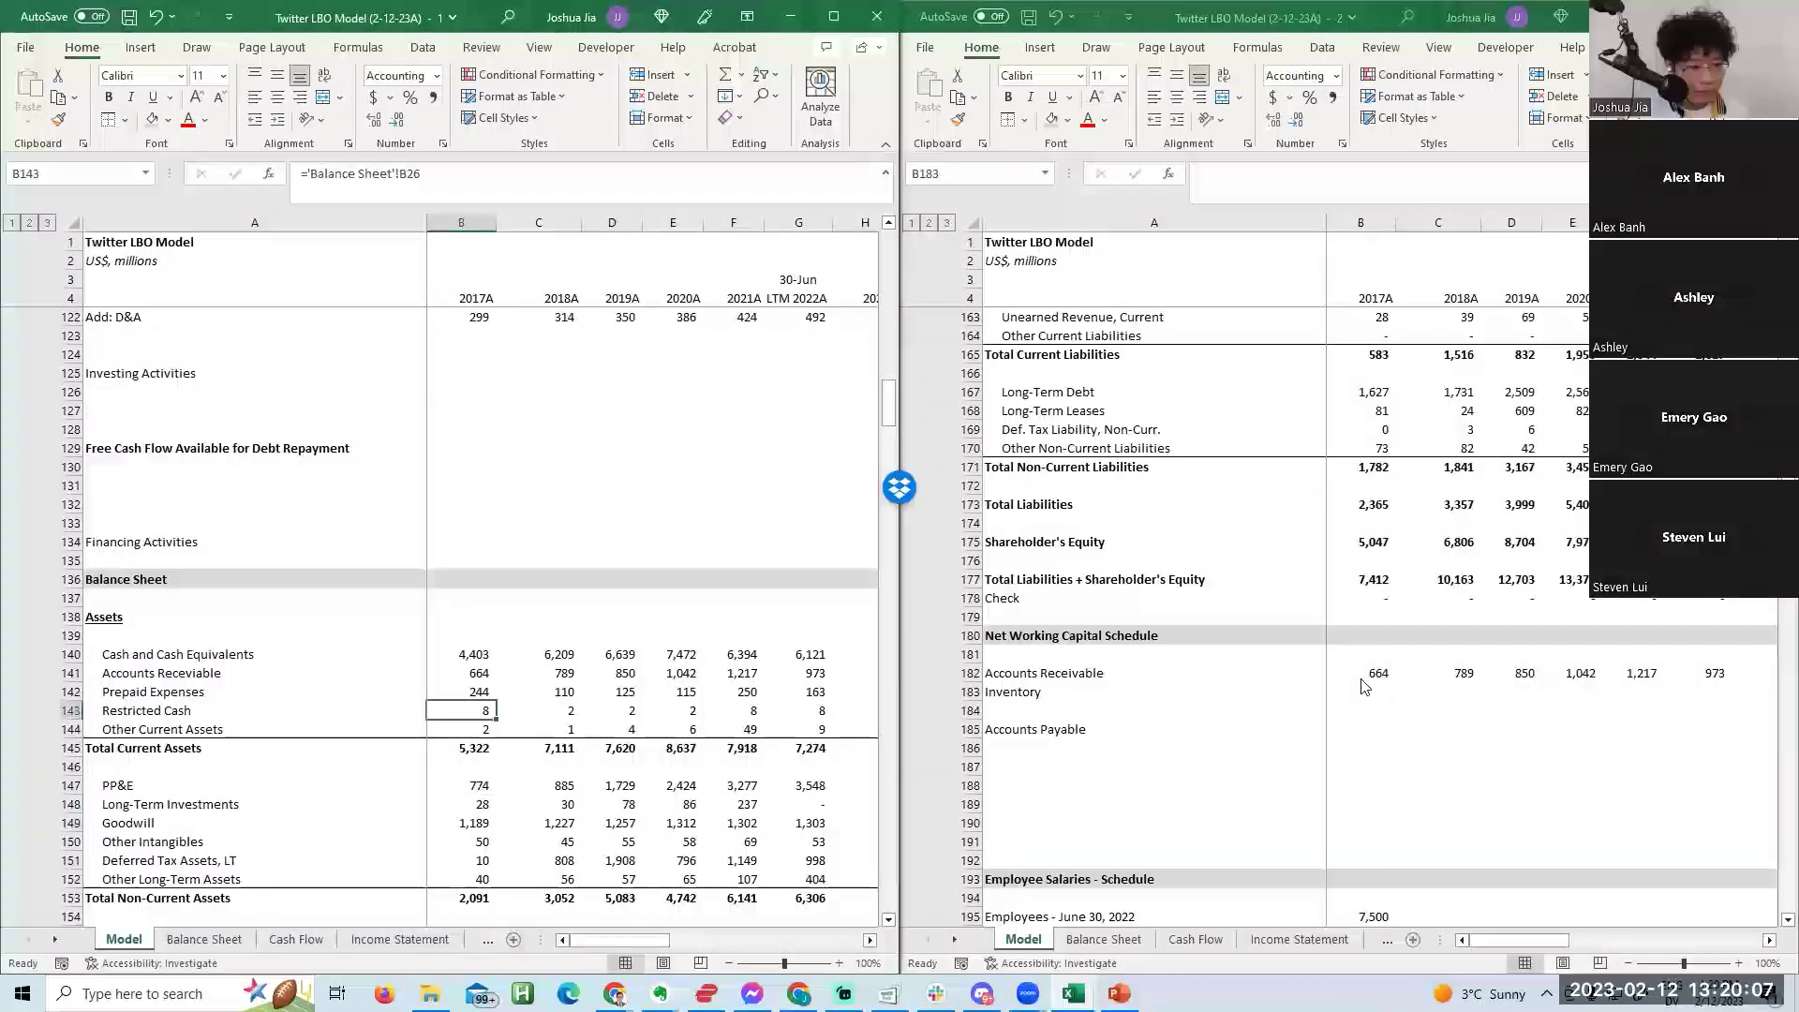
Replace the Inventory label in A183 with Prepaid Expenses.
{"action": "key", "text": "ctrl+Tab"}
{"action": "key", "text": "Left"}
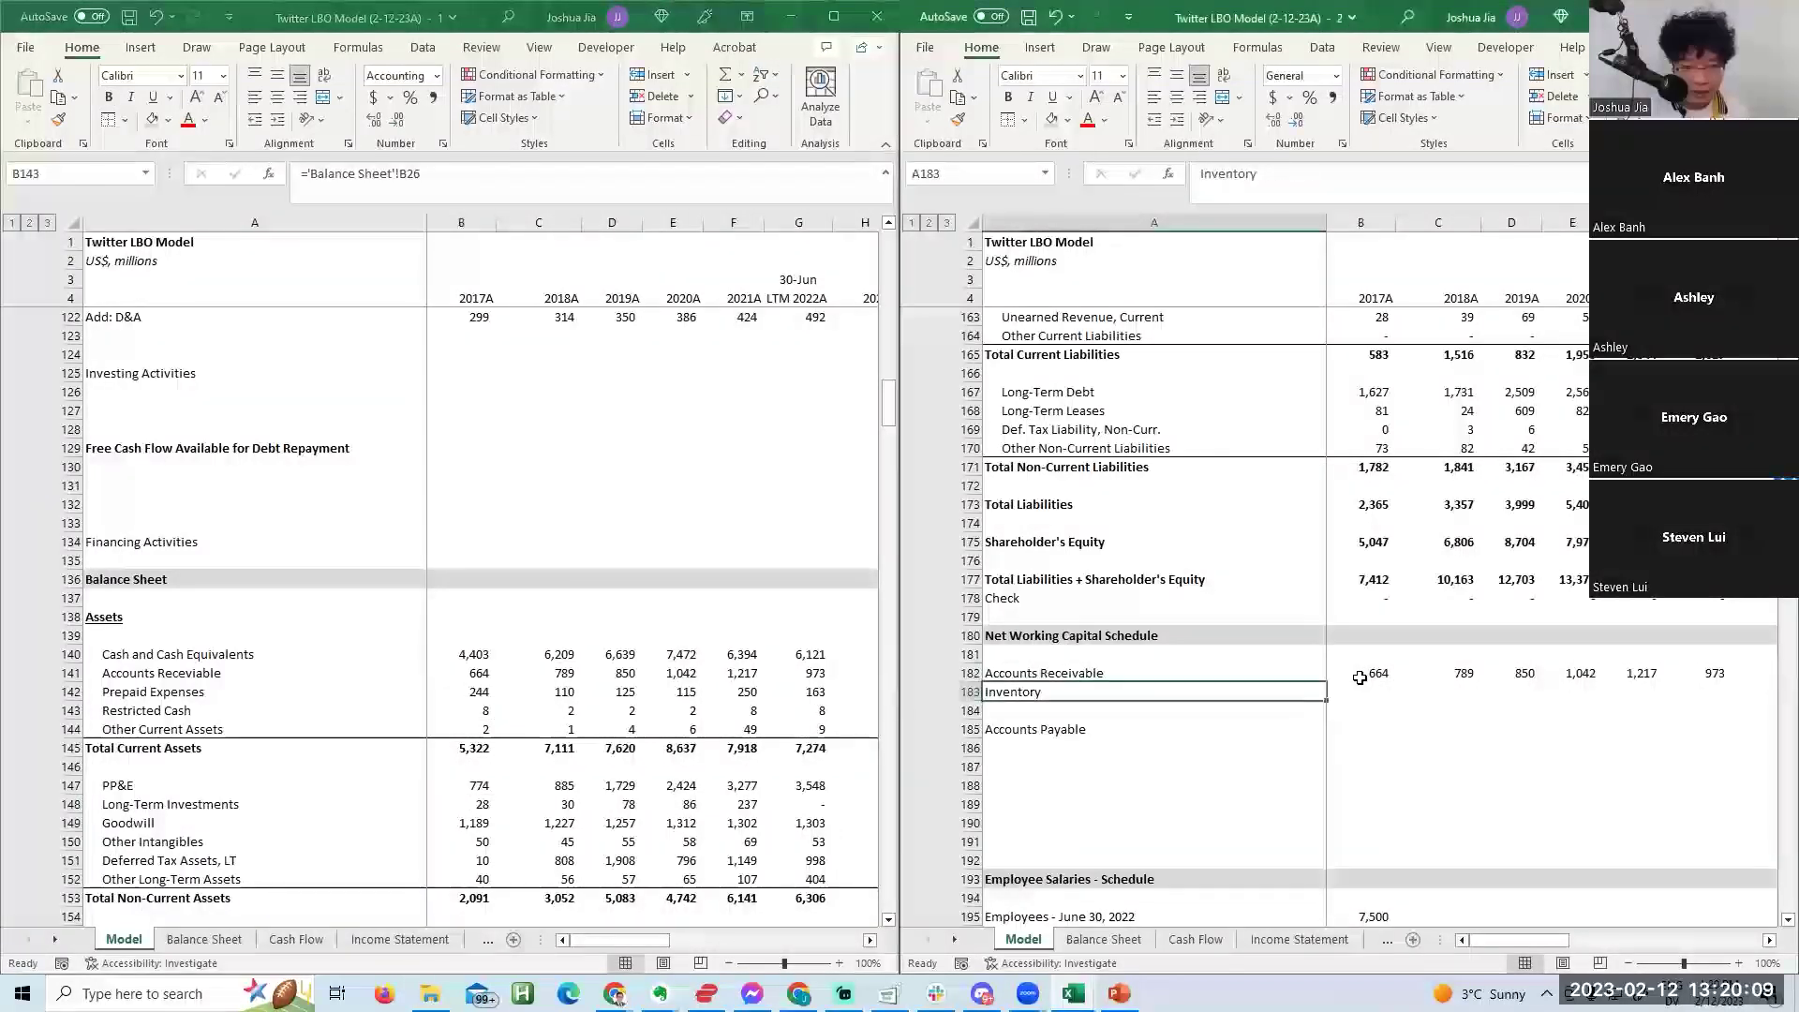
{"action": "type", "text": "Prepaid Expense"}
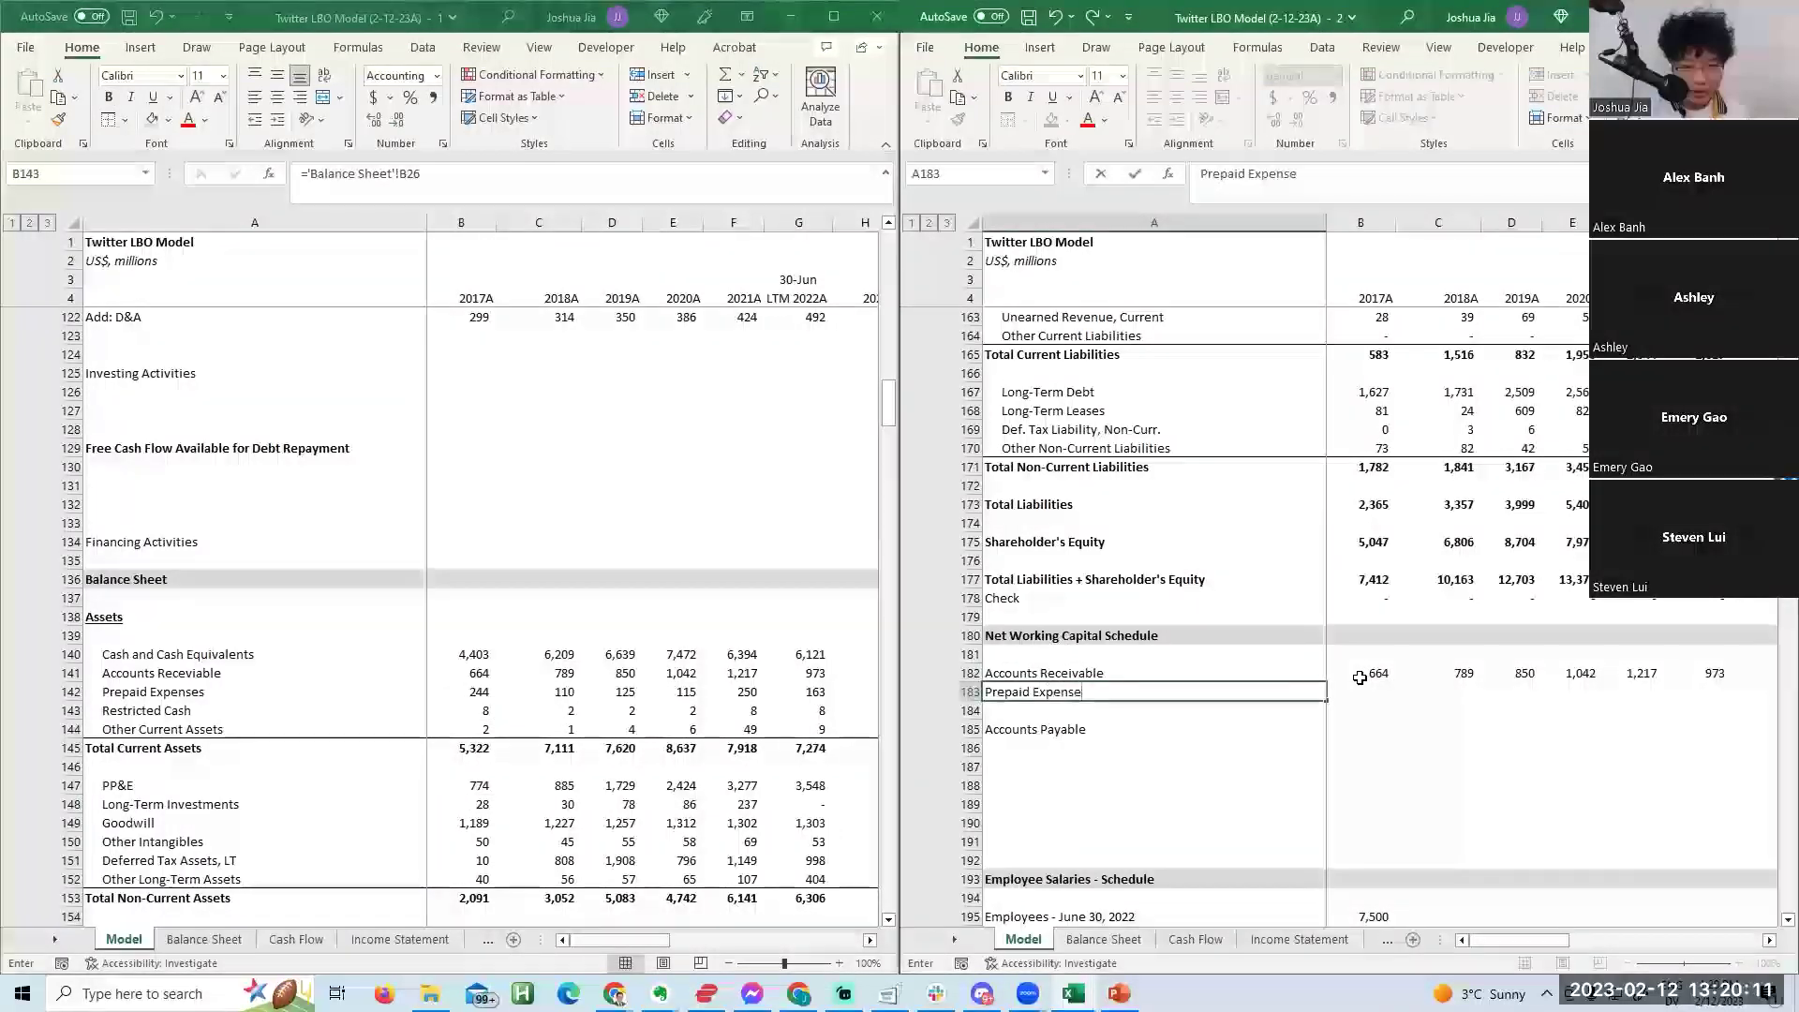
{"action": "type", "text": "s"}
{"action": "key", "text": "ctrl+Return"}
Copy the balance sheet's Prepaid Expenses values B142:G142 and paste them as links into B183:G183.
{"action": "key", "text": "alt+Tab"}
{"action": "key", "text": "Up"}
{"action": "key", "text": "ctrl+shift+Right"}
{"action": "key", "text": "ctrl+c"}
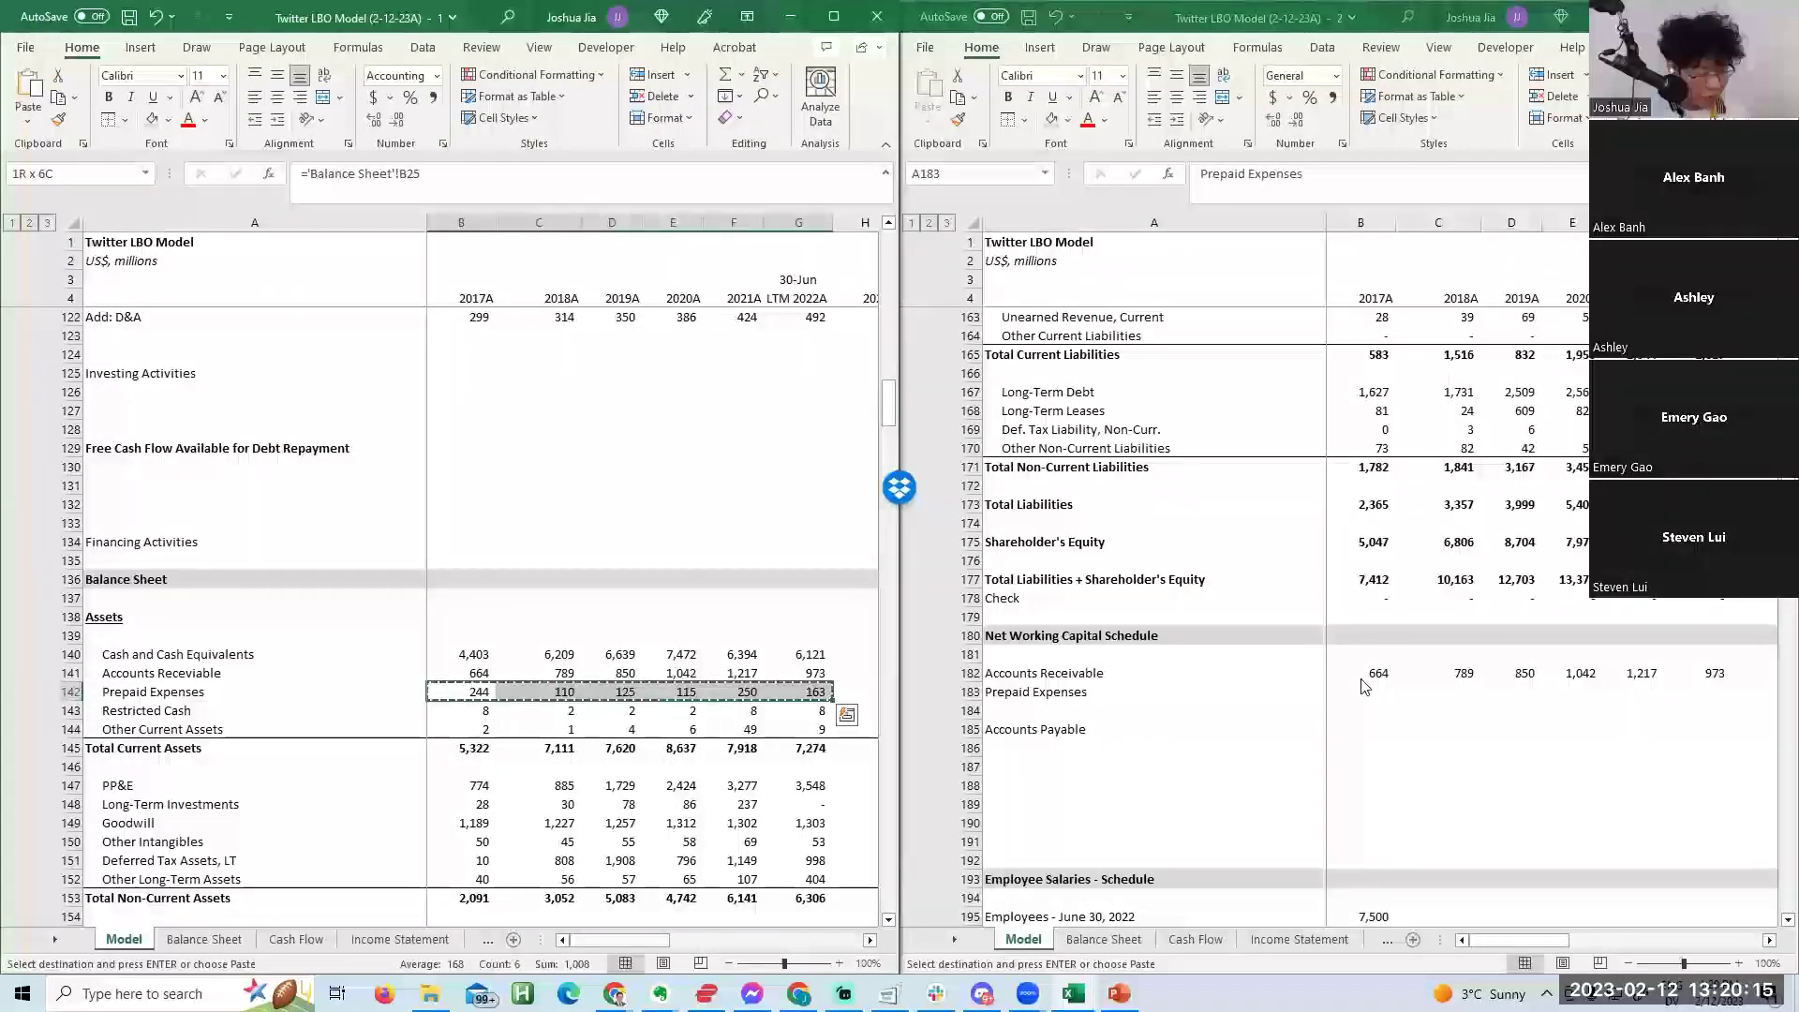
{"action": "key", "text": "alt+Tab"}
{"action": "key", "text": "Right"}
{"action": "key", "text": "ctrl+alt+v"}
{"action": "key", "text": "l"}
{"action": "key", "text": "Escape"}
{"action": "key", "text": "Right"}
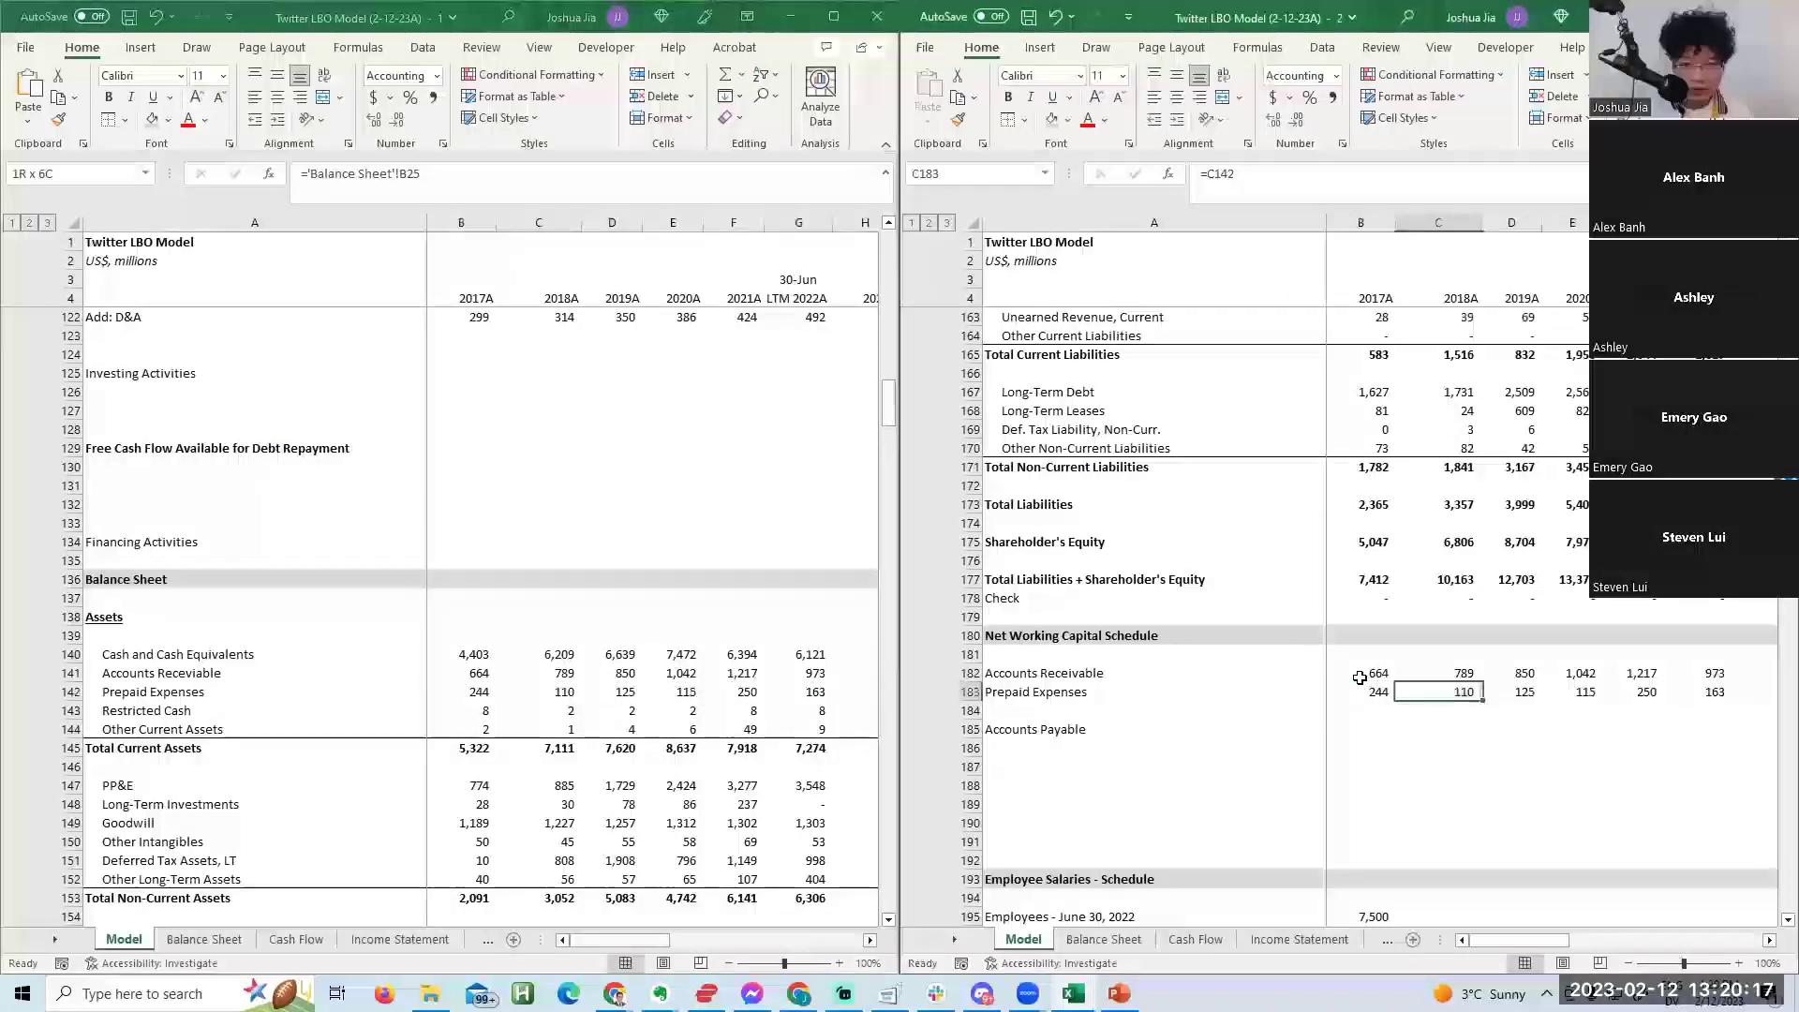
Check the linked Prepaid Expenses formulas across row 183 through column G.
{"action": "key", "text": "Left"}
{"action": "key", "text": "Right"}
{"action": "key", "text": "F2"}
{"action": "key", "text": "Right"}
{"action": "key", "text": "Right"}
{"action": "key", "text": "Right"}
{"action": "key", "text": "Right"}
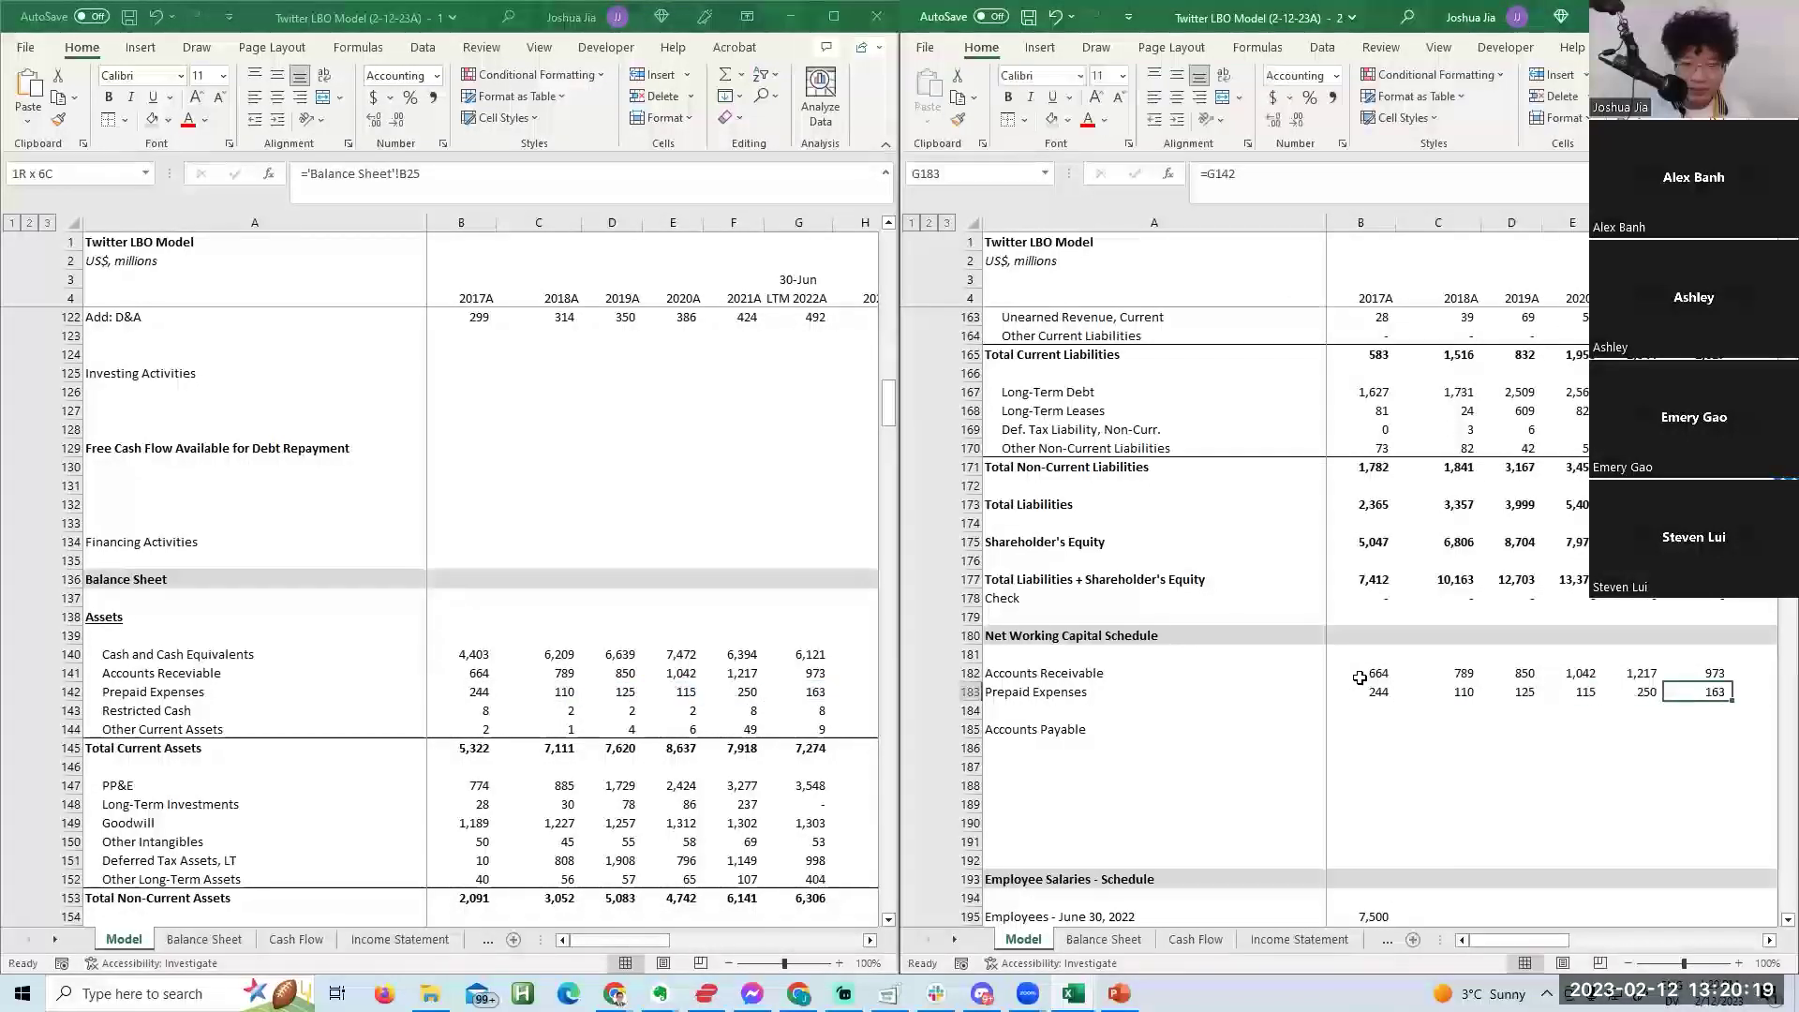
{"action": "key", "text": "Left"}
{"action": "key", "text": "Left"}
{"action": "key", "text": "Left"}
{"action": "key", "text": "Left"}
{"action": "key", "text": "Left"}
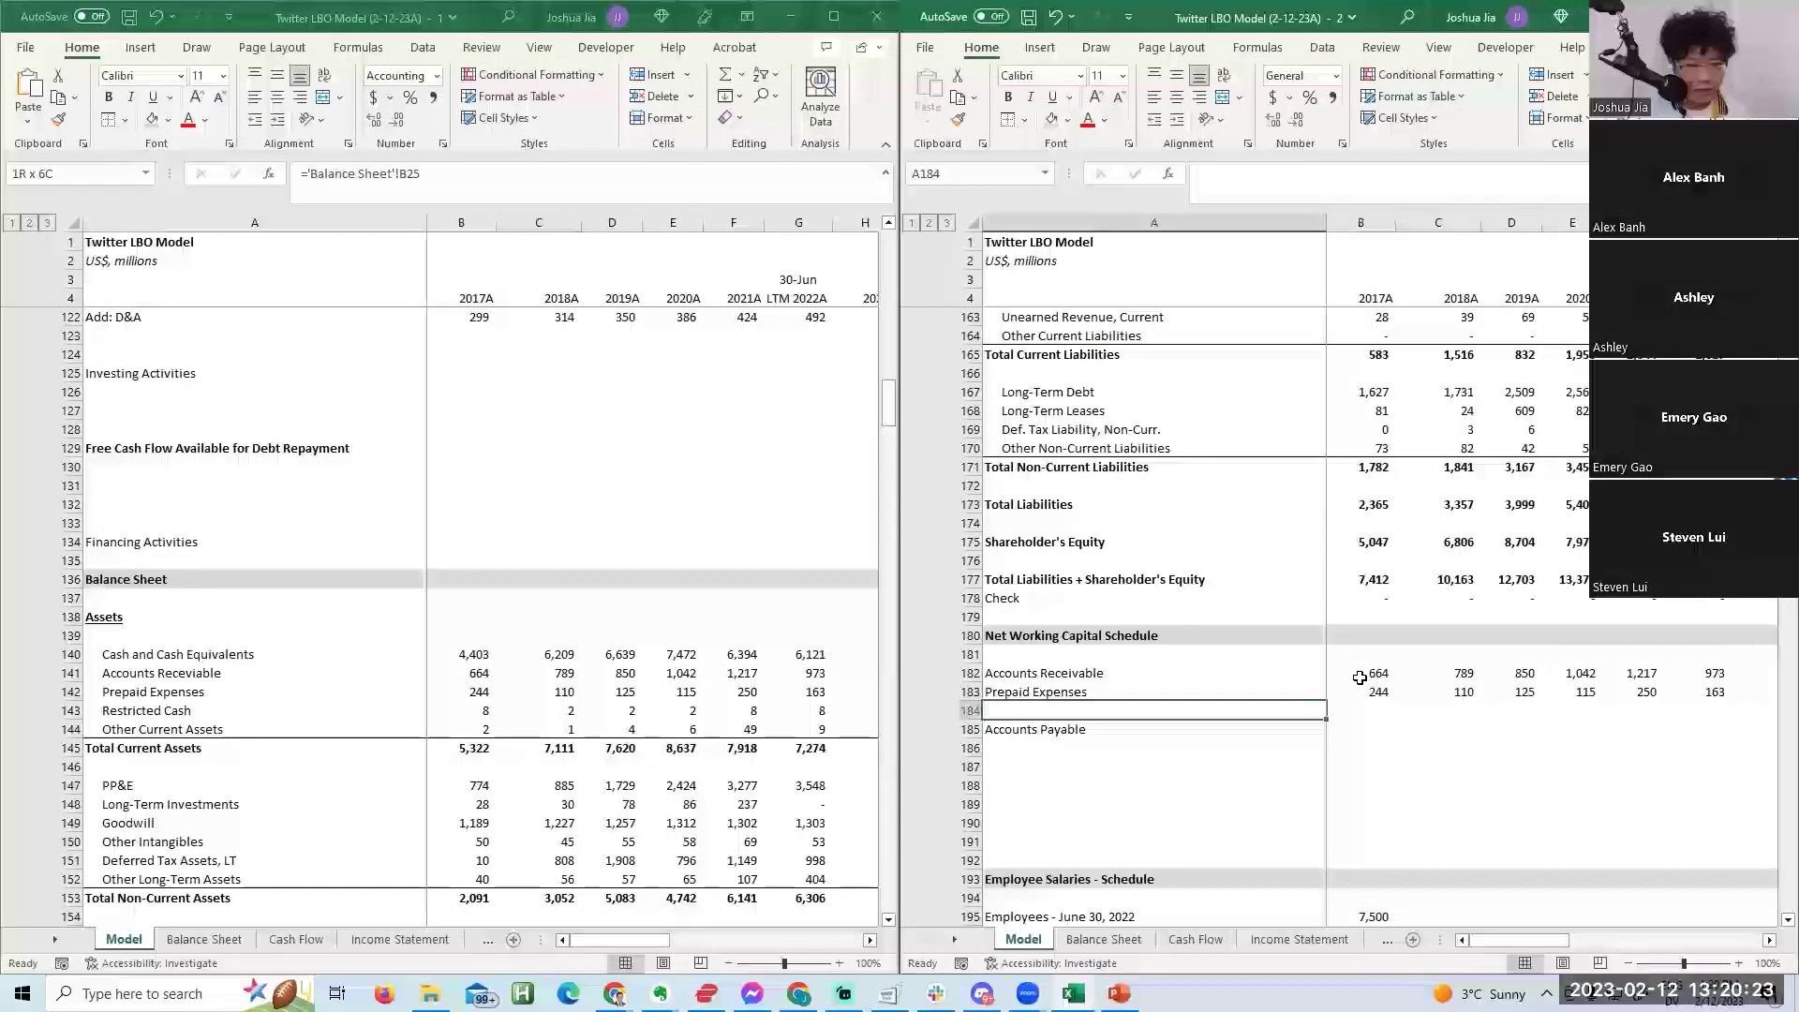
Examine the balance sheet's current and non-current asset rows for further items belonging in the Net Working Capital Schedule.
{"action": "key", "text": "alt+Tab"}
{"action": "key", "text": "ctrl+Down"}
{"action": "key", "text": "ctrl+Down"}
{"action": "key", "text": "ctrl+Down"}
{"action": "key", "text": "ctrl+Down"}
{"action": "key", "text": "ctrl+Down"}
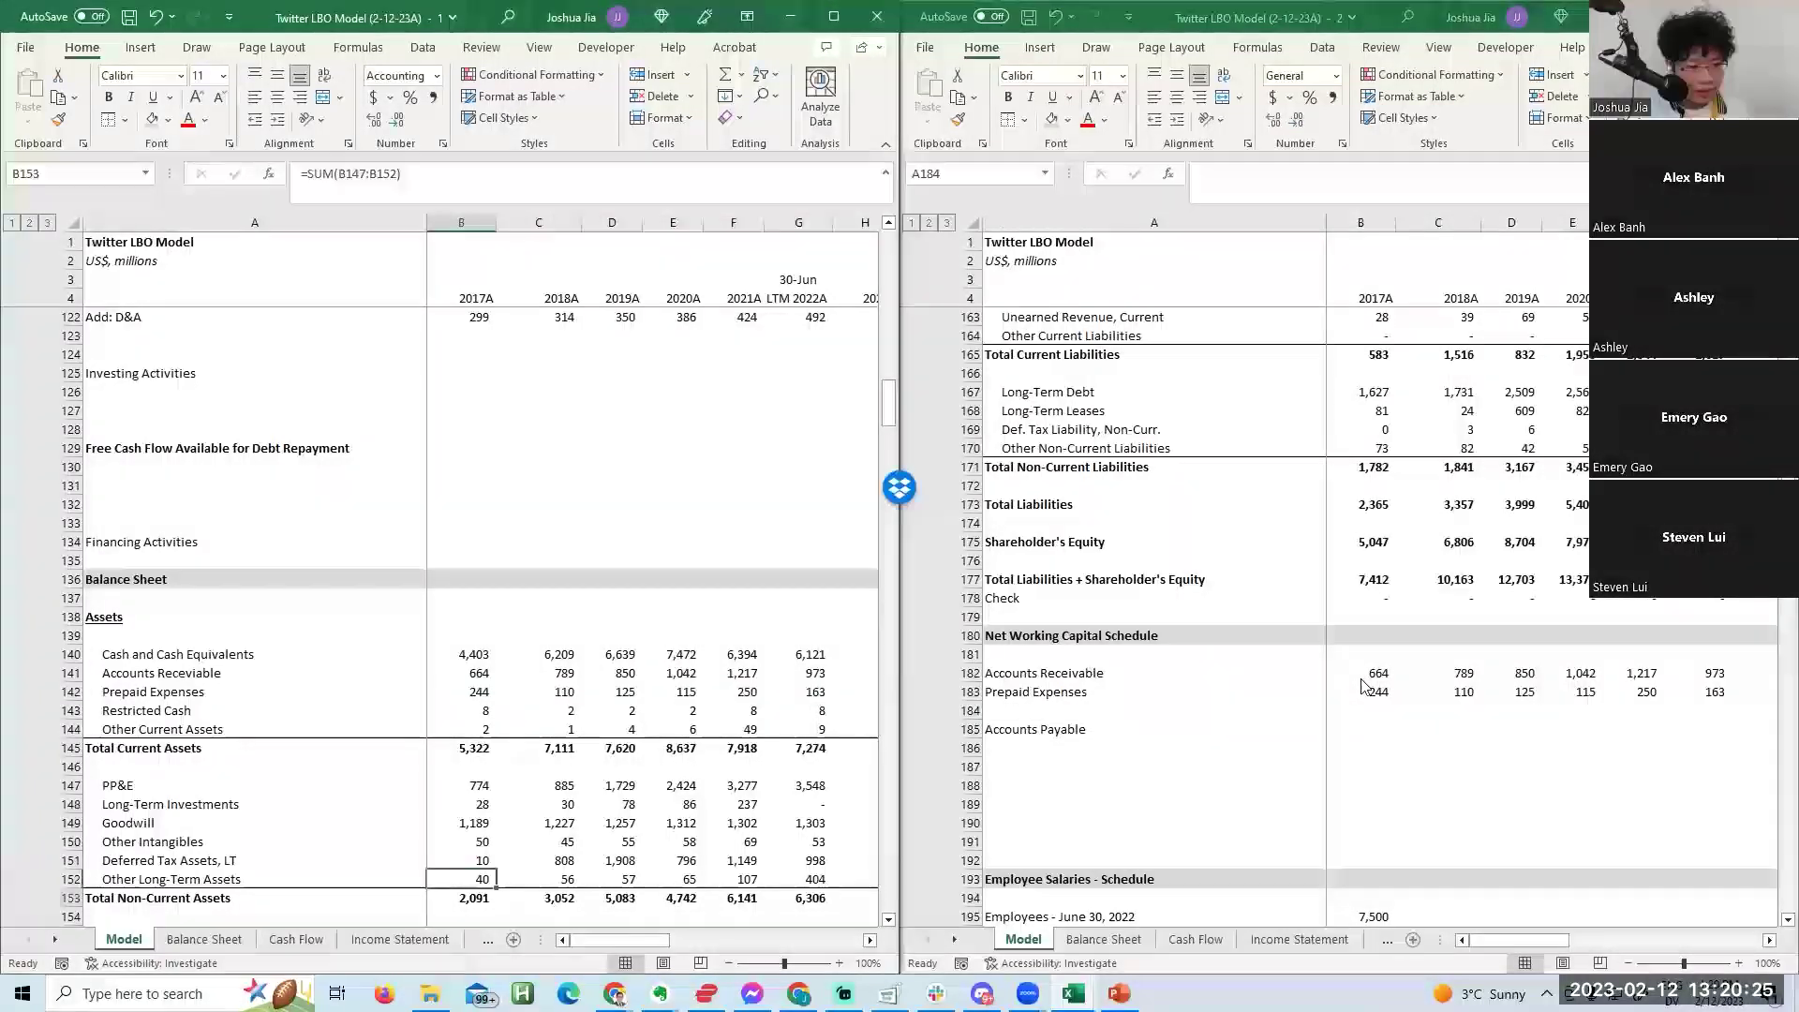
{"action": "key", "text": "Up"}
{"action": "key", "text": "Up"}
{"action": "key", "text": "Up"}
{"action": "key", "text": "Up"}
{"action": "key", "text": "Up"}
{"action": "key", "text": "Up"}
{"action": "key", "text": "Up"}
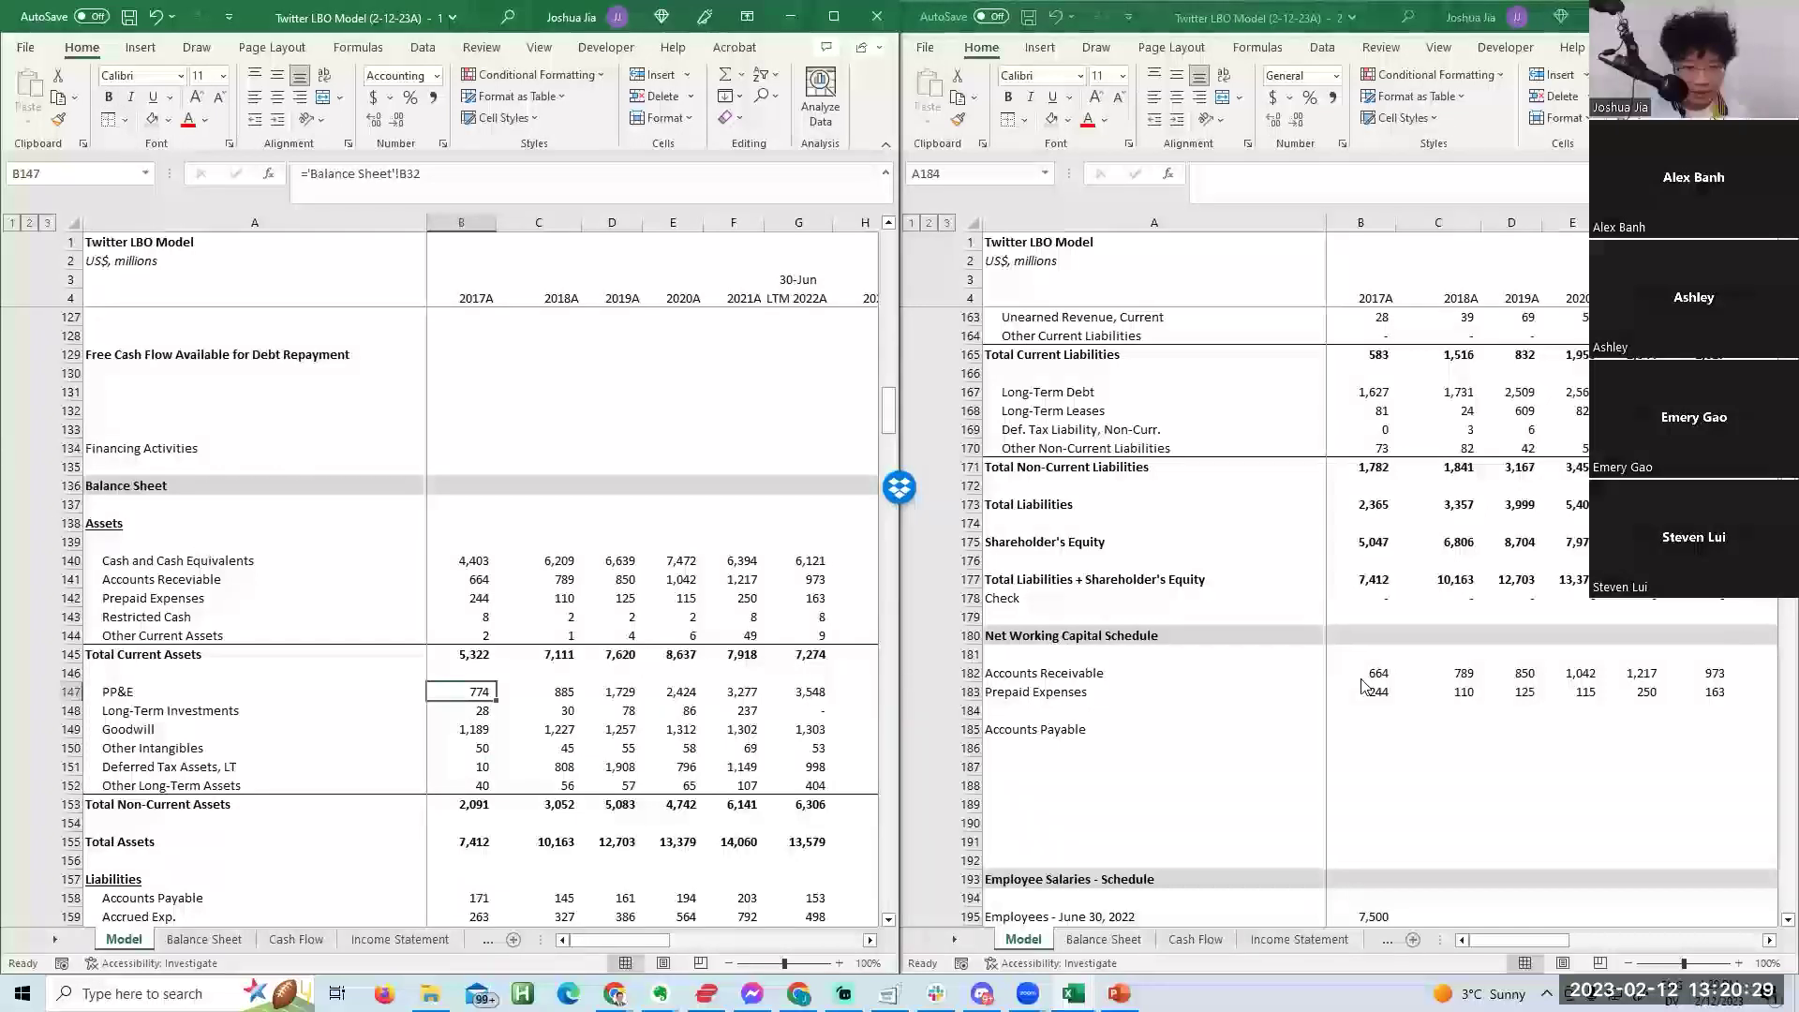
{"action": "key", "text": "Down"}
{"action": "key", "text": "Down"}
{"action": "key", "text": "Down"}
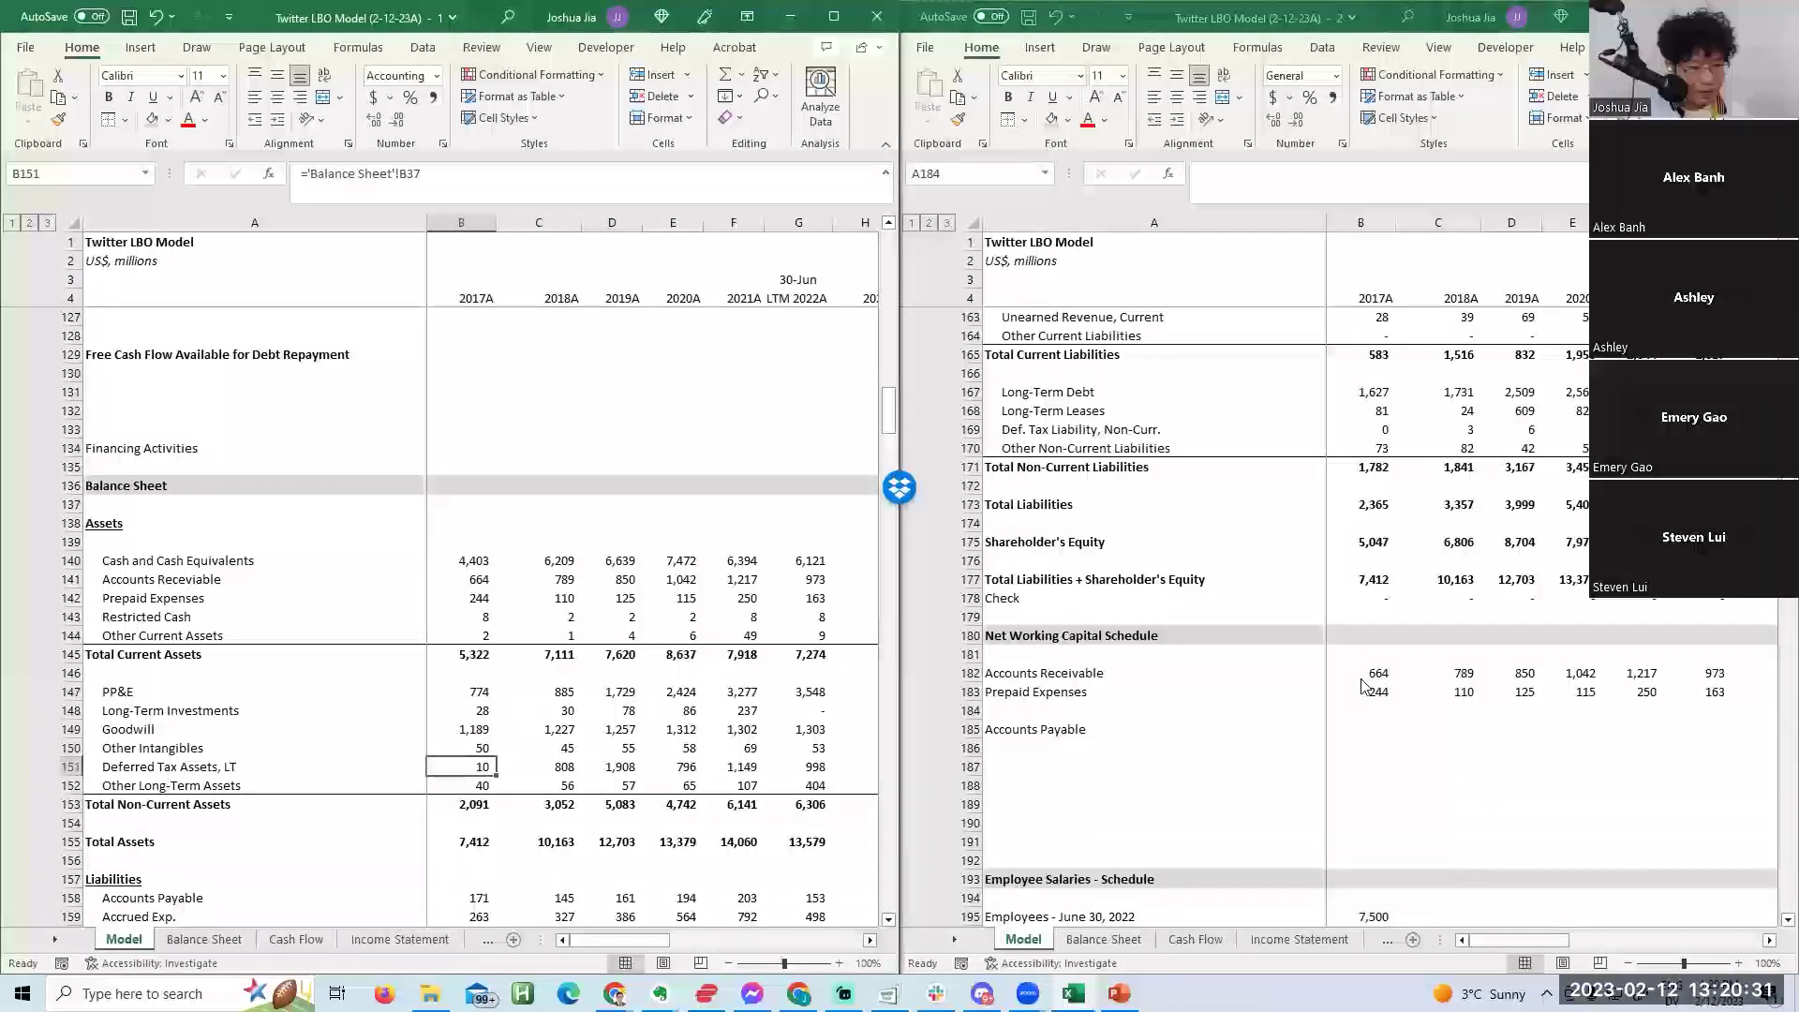
{"action": "key", "text": "Down"}
{"action": "key", "text": "Down"}
{"action": "key", "text": "Down"}
{"action": "key", "text": "Down"}
{"action": "key", "text": "Up"}
{"action": "key", "text": "Up"}
{"action": "key", "text": "Up"}
{"action": "key", "text": "Up"}
{"action": "key", "text": "Up"}
{"action": "key", "text": "Up"}
{"action": "key", "text": "Up"}
{"action": "key", "text": "Up"}
{"action": "key", "text": "Up"}
{"action": "key", "text": "Up"}
{"action": "key", "text": "Up"}
{"action": "key", "text": "Up"}
{"action": "key", "text": "Up"}
{"action": "key", "text": "Up"}
{"action": "key", "text": "Up"}
{"action": "key", "text": "Up"}
{"action": "key", "text": "Down"}
{"action": "key", "text": "Down"}
{"action": "key", "text": "Down"}
{"action": "key", "text": "Up"}
{"action": "key", "text": "Up"}
{"action": "key", "text": "Up"}
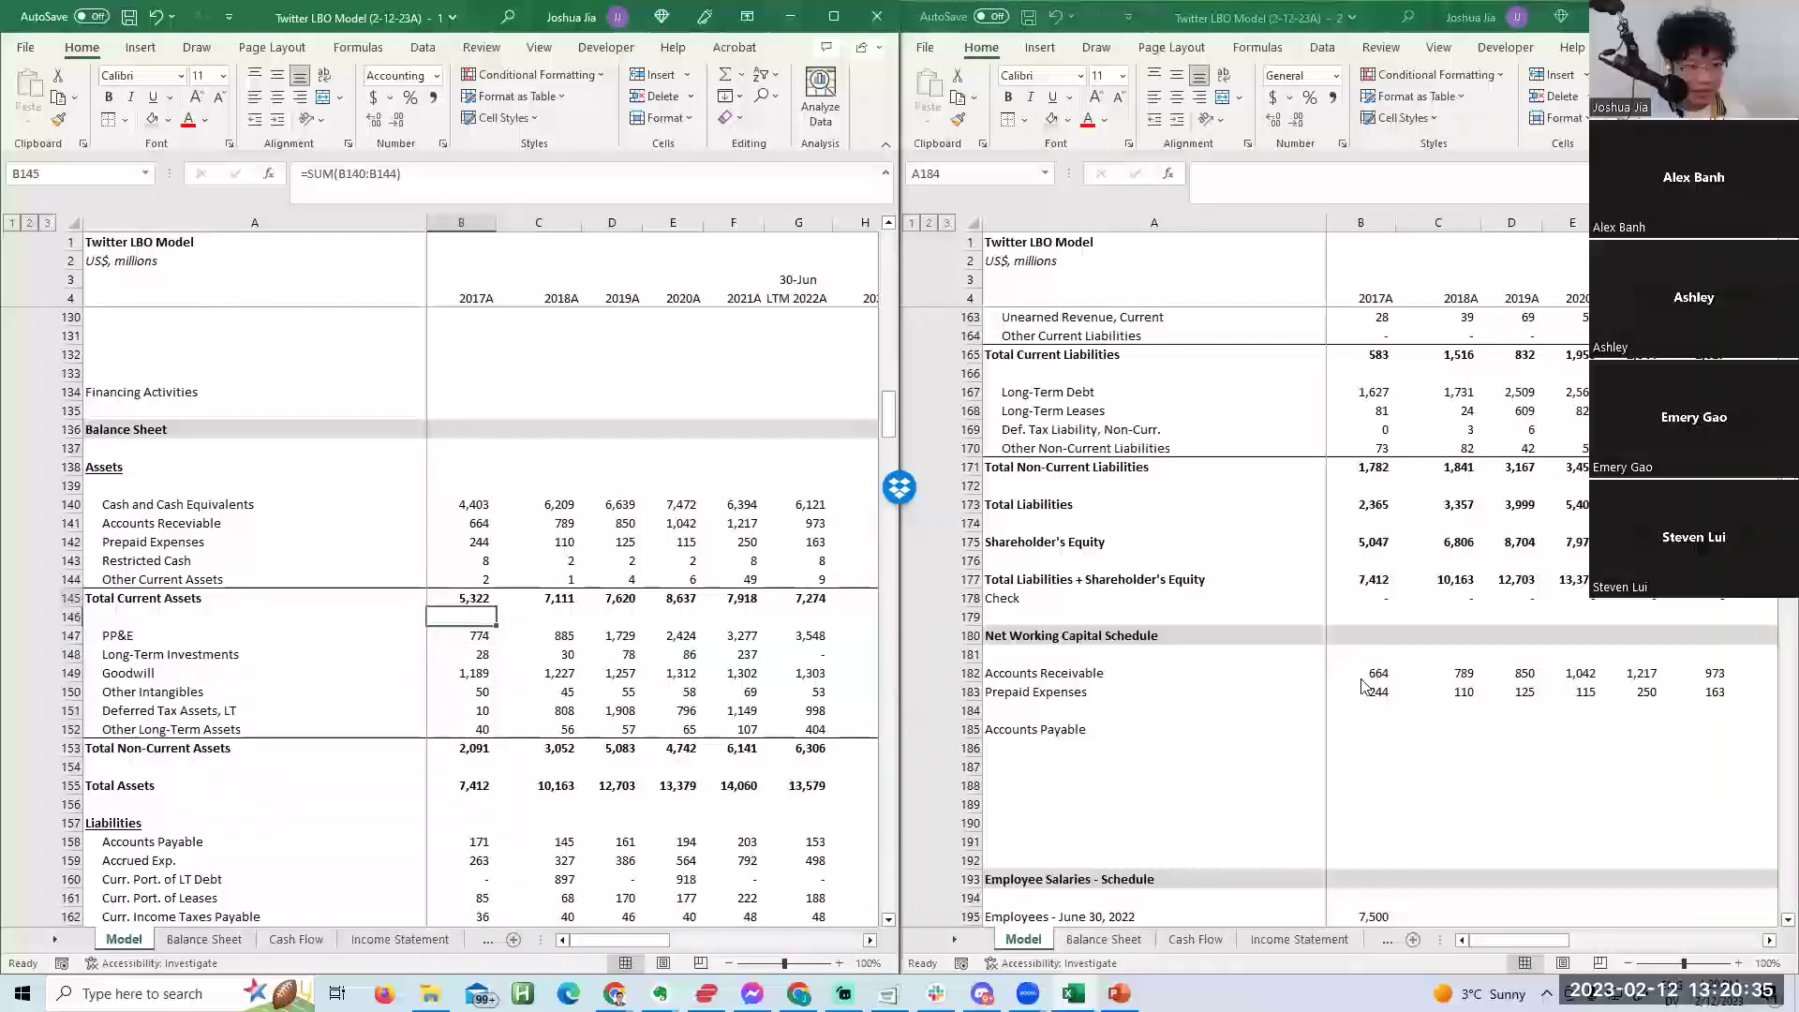
Review the first current liability rows of the balance sheet and return to the Other Current Assets row.
{"action": "key", "text": "Down"}
{"action": "key", "text": "Down"}
{"action": "key", "text": "Down"}
{"action": "key", "text": "Down"}
{"action": "key", "text": "Down"}
{"action": "key", "text": "Down"}
{"action": "key", "text": "Down"}
{"action": "key", "text": "Down"}
{"action": "key", "text": "Down"}
{"action": "key", "text": "Down"}
{"action": "key", "text": "Down"}
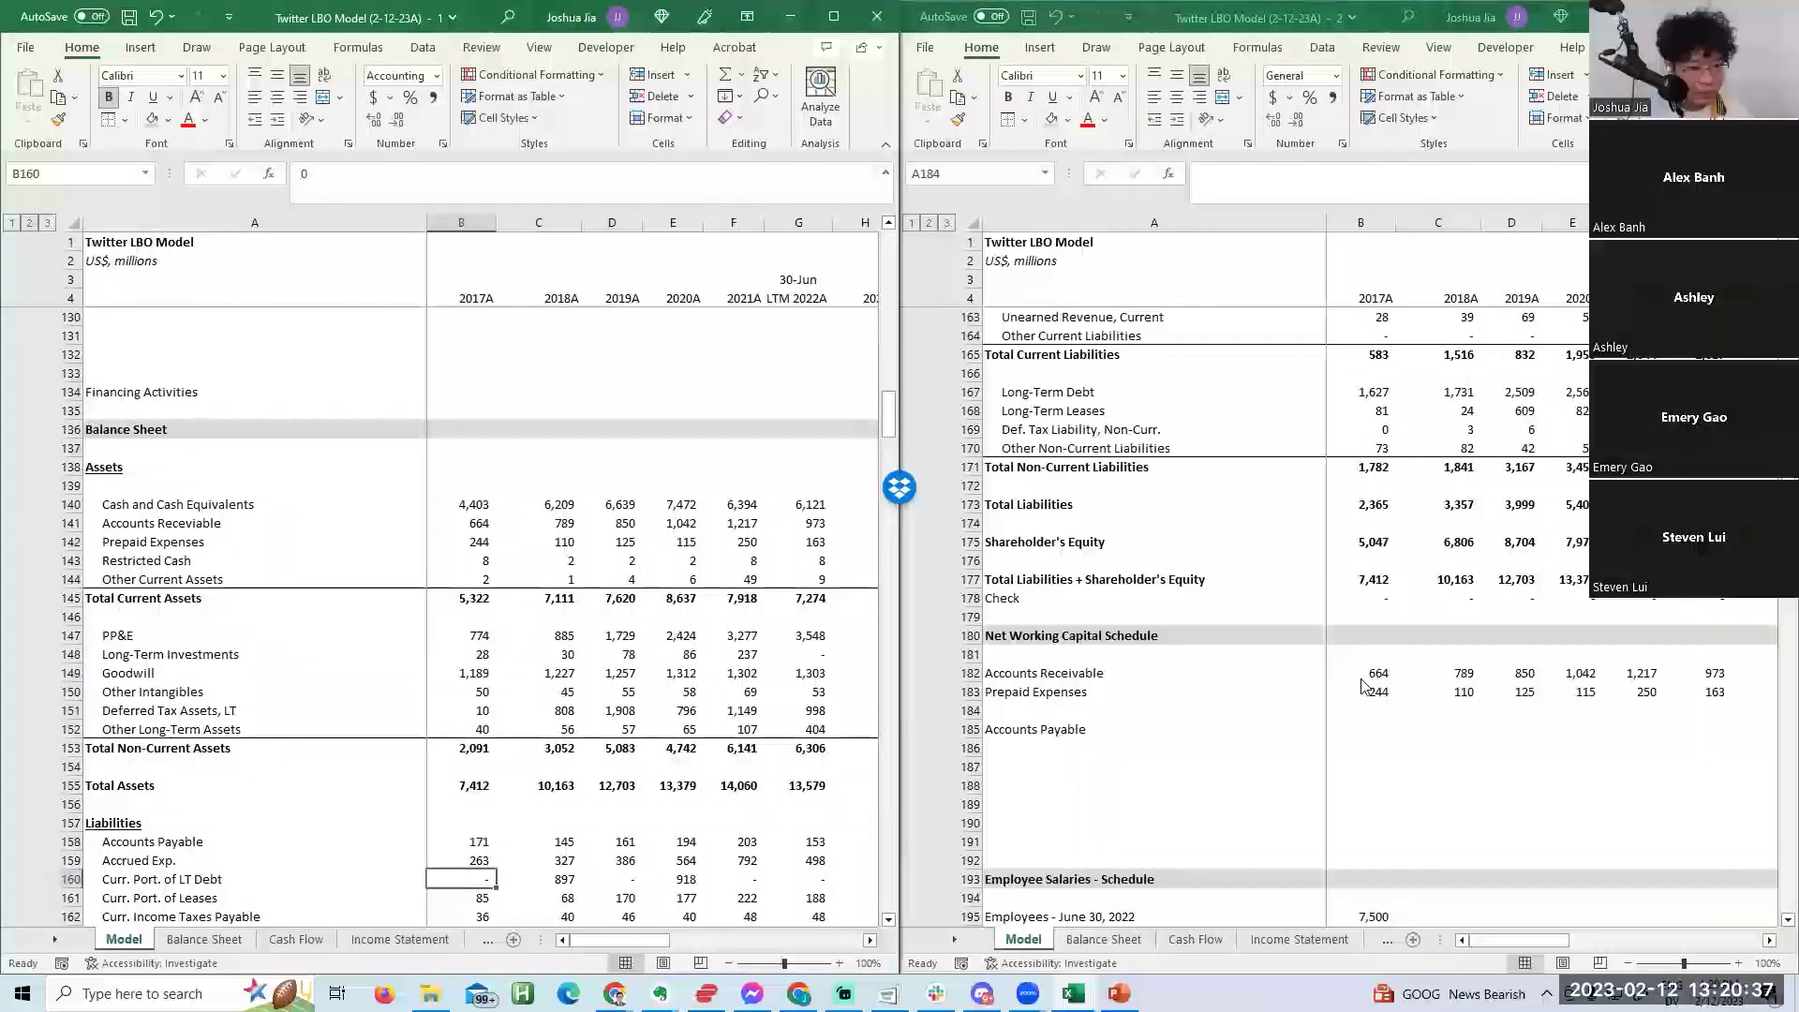
{"action": "key", "text": "ctrl+shift+Right"}
{"action": "key", "text": "Up"}
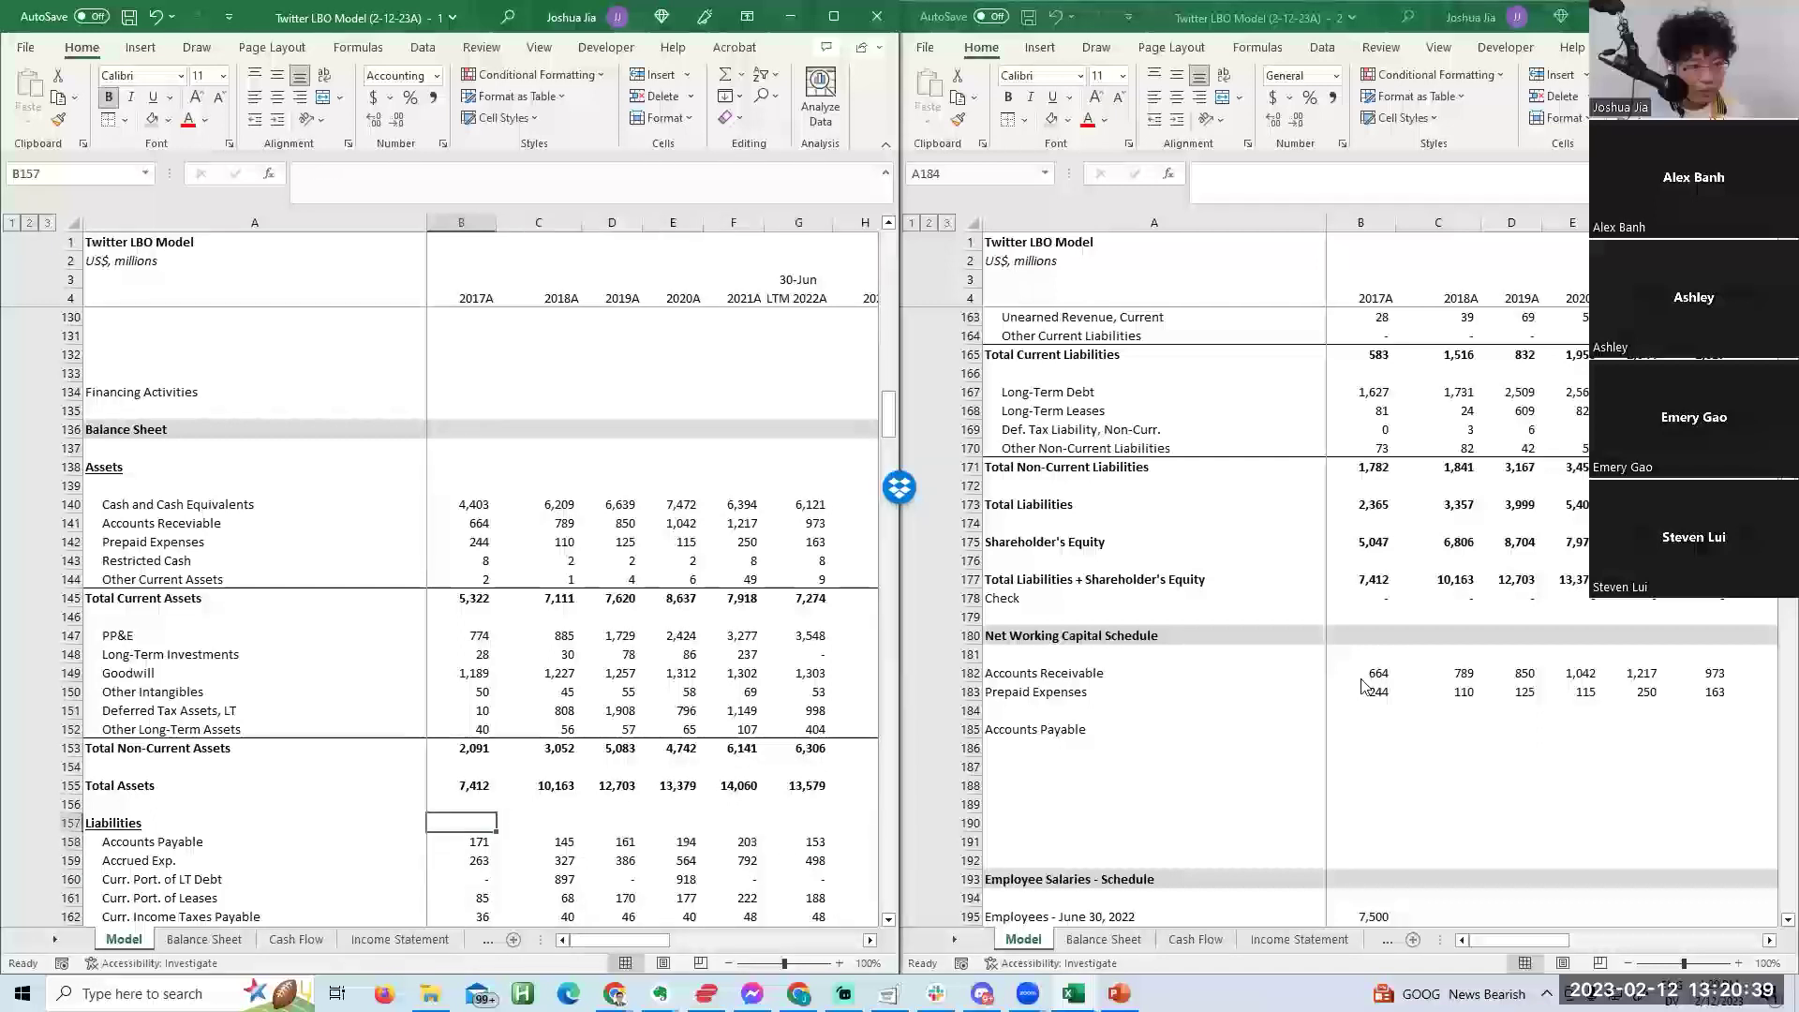
{"action": "key", "text": "Up"}
{"action": "key", "text": "Up"}
{"action": "key", "text": "Up"}
{"action": "key", "text": "Up"}
{"action": "key", "text": "Up"}
{"action": "key", "text": "ctrl+F6"}
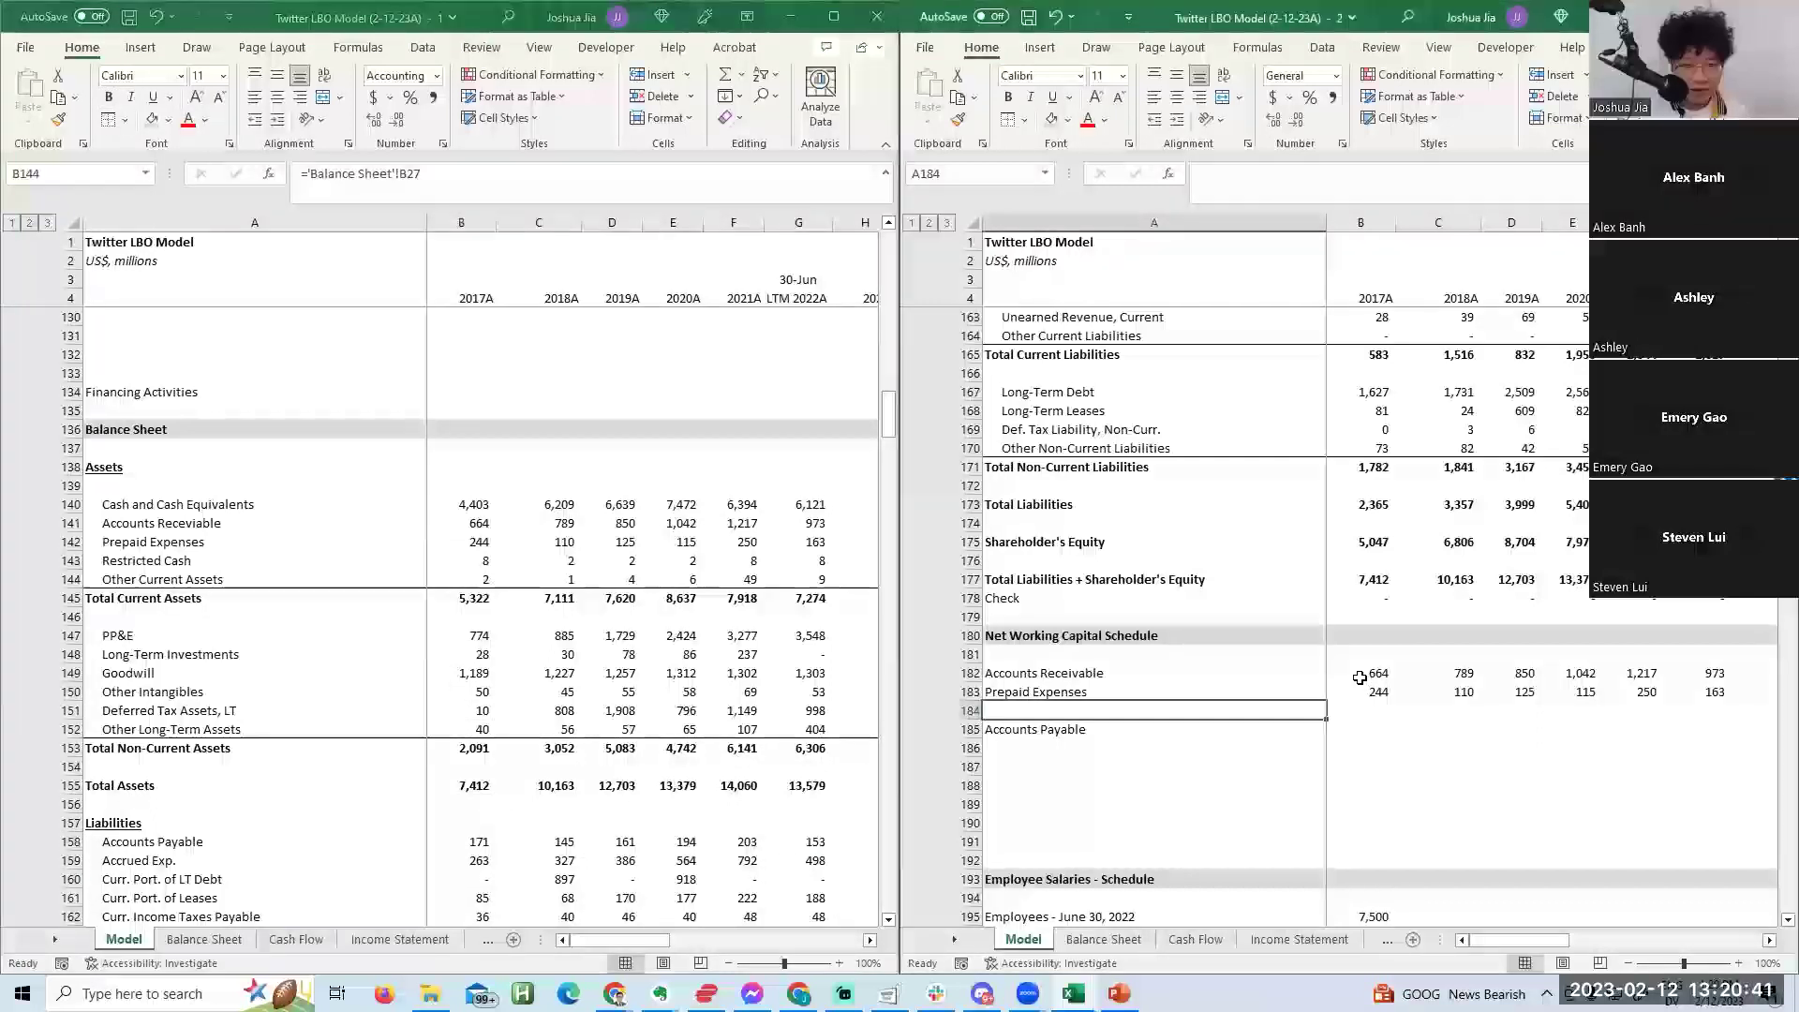
Insert a row below Prepaid Expenses in the Net Working Capital Schedule and label A184 Other Current Assets.
{"action": "key", "text": "alt+i"}
{"action": "type", "text": "rOther"}
{"action": "key", "text": "Escape"}
{"action": "type", "text": "Other Current"}
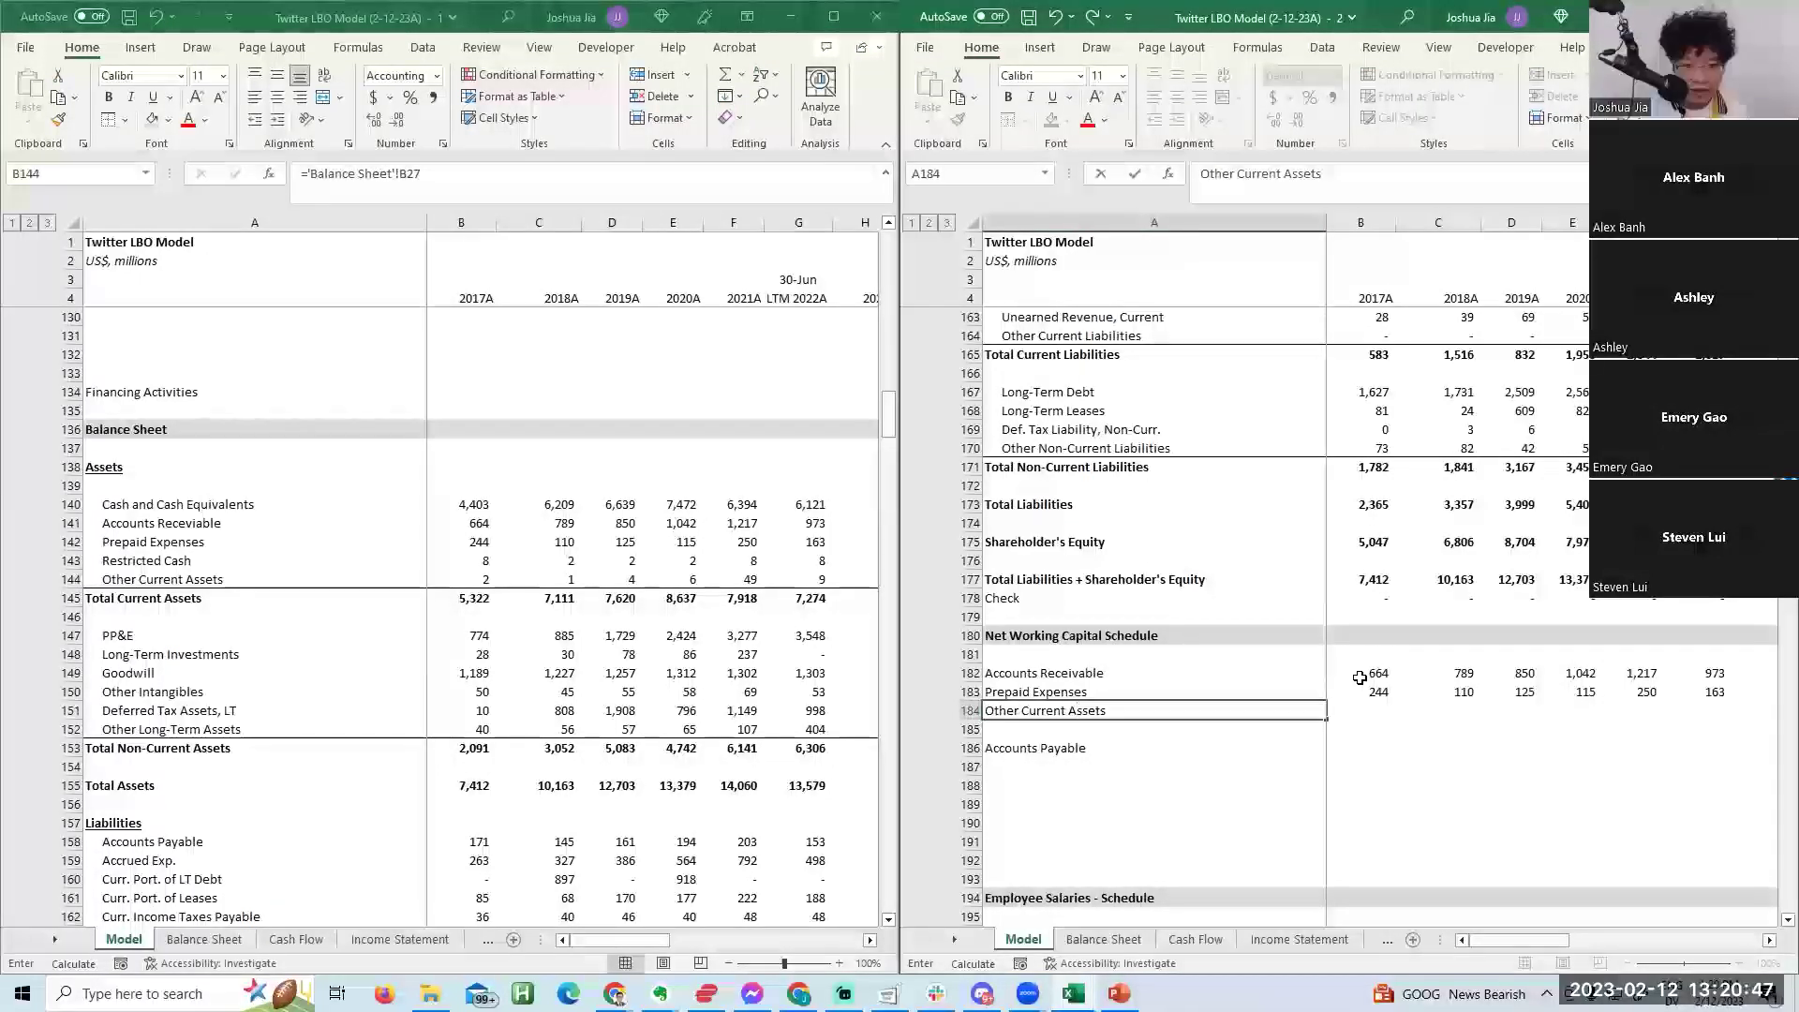
{"action": "type", "text": " Assets"}
{"action": "key", "text": "Tab"}
Insert a row below Other Current Assets and label A185 Total Operating Current Assets.
{"action": "key", "text": "shift+space"}
{"action": "key", "text": "Down"}
{"action": "key", "text": "shift+space"}
{"action": "key", "text": "ctrl+shift+equal"}
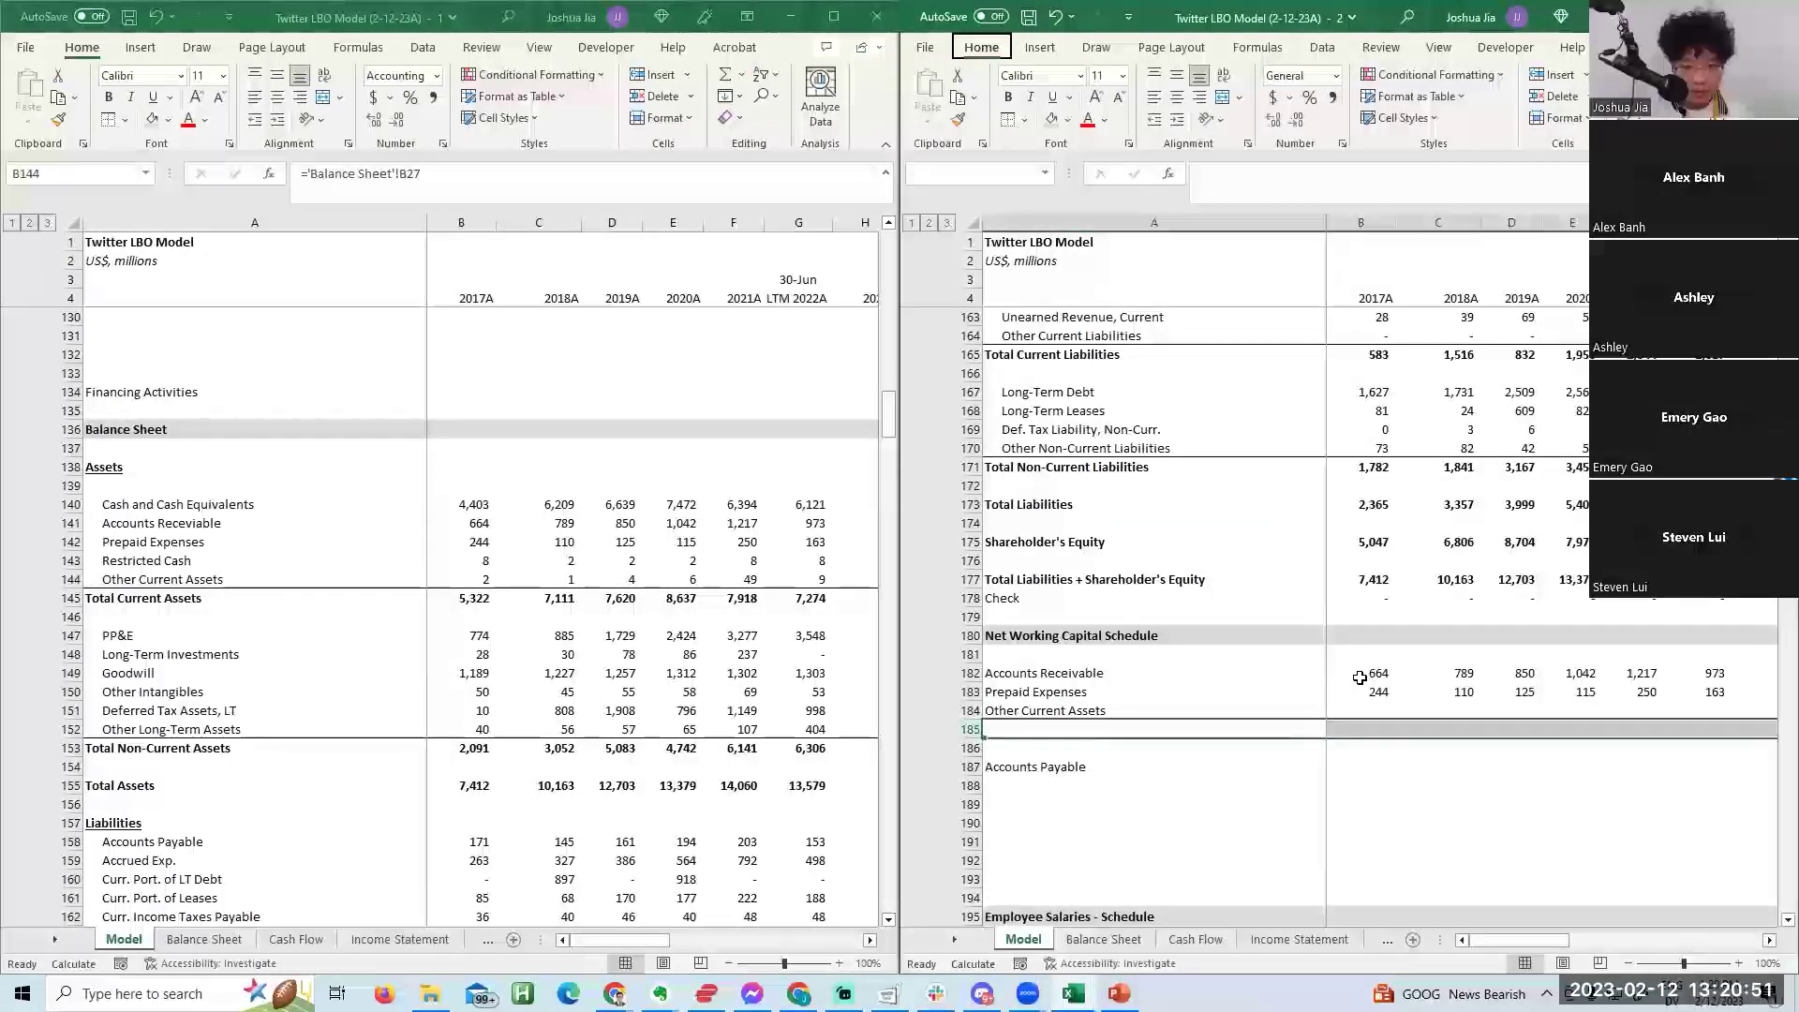
{"action": "key", "text": "Home"}
{"action": "type", "text": "Total Op"}
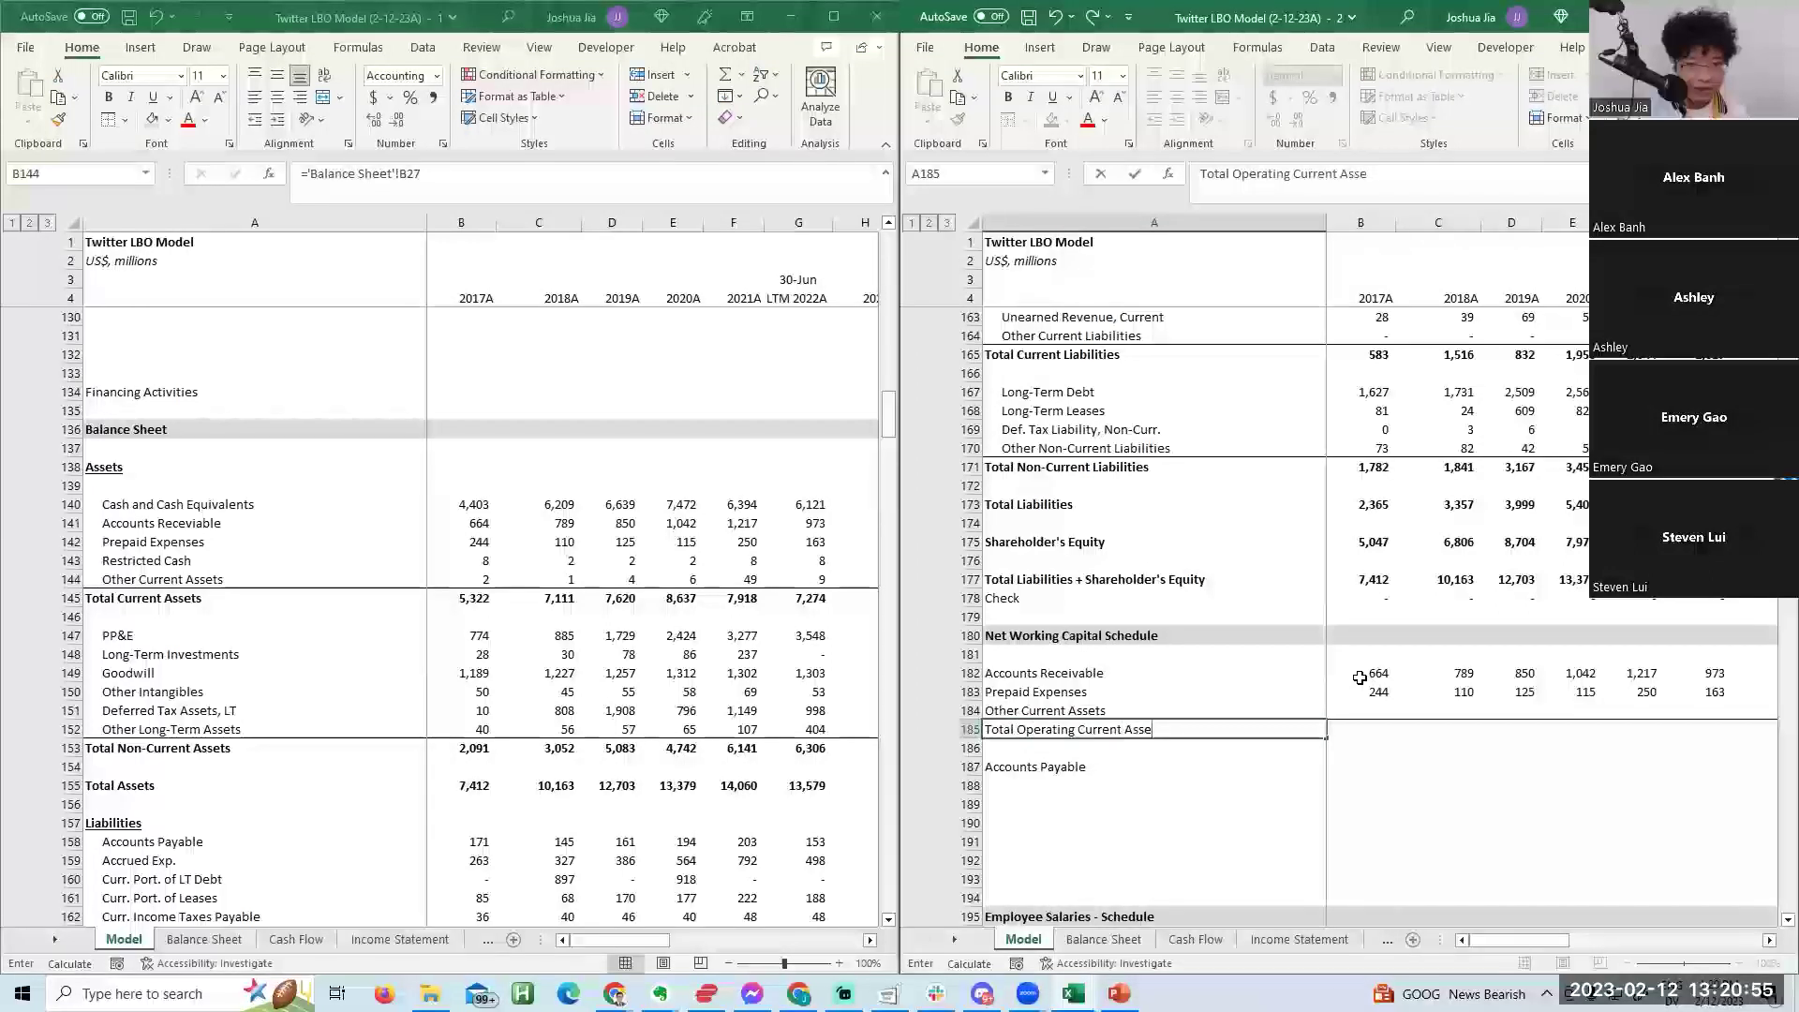
{"action": "type", "text": "erating Current Assets"}
{"action": "key", "text": "Return"}
Indent the Accounts Receivable, Prepaid Expenses and Other Current Assets labels in A182:A184.
{"action": "key", "text": "Up"}
{"action": "key", "text": "Up"}
{"action": "key", "text": "shift+Up"}
{"action": "key", "text": "shift+Up"}
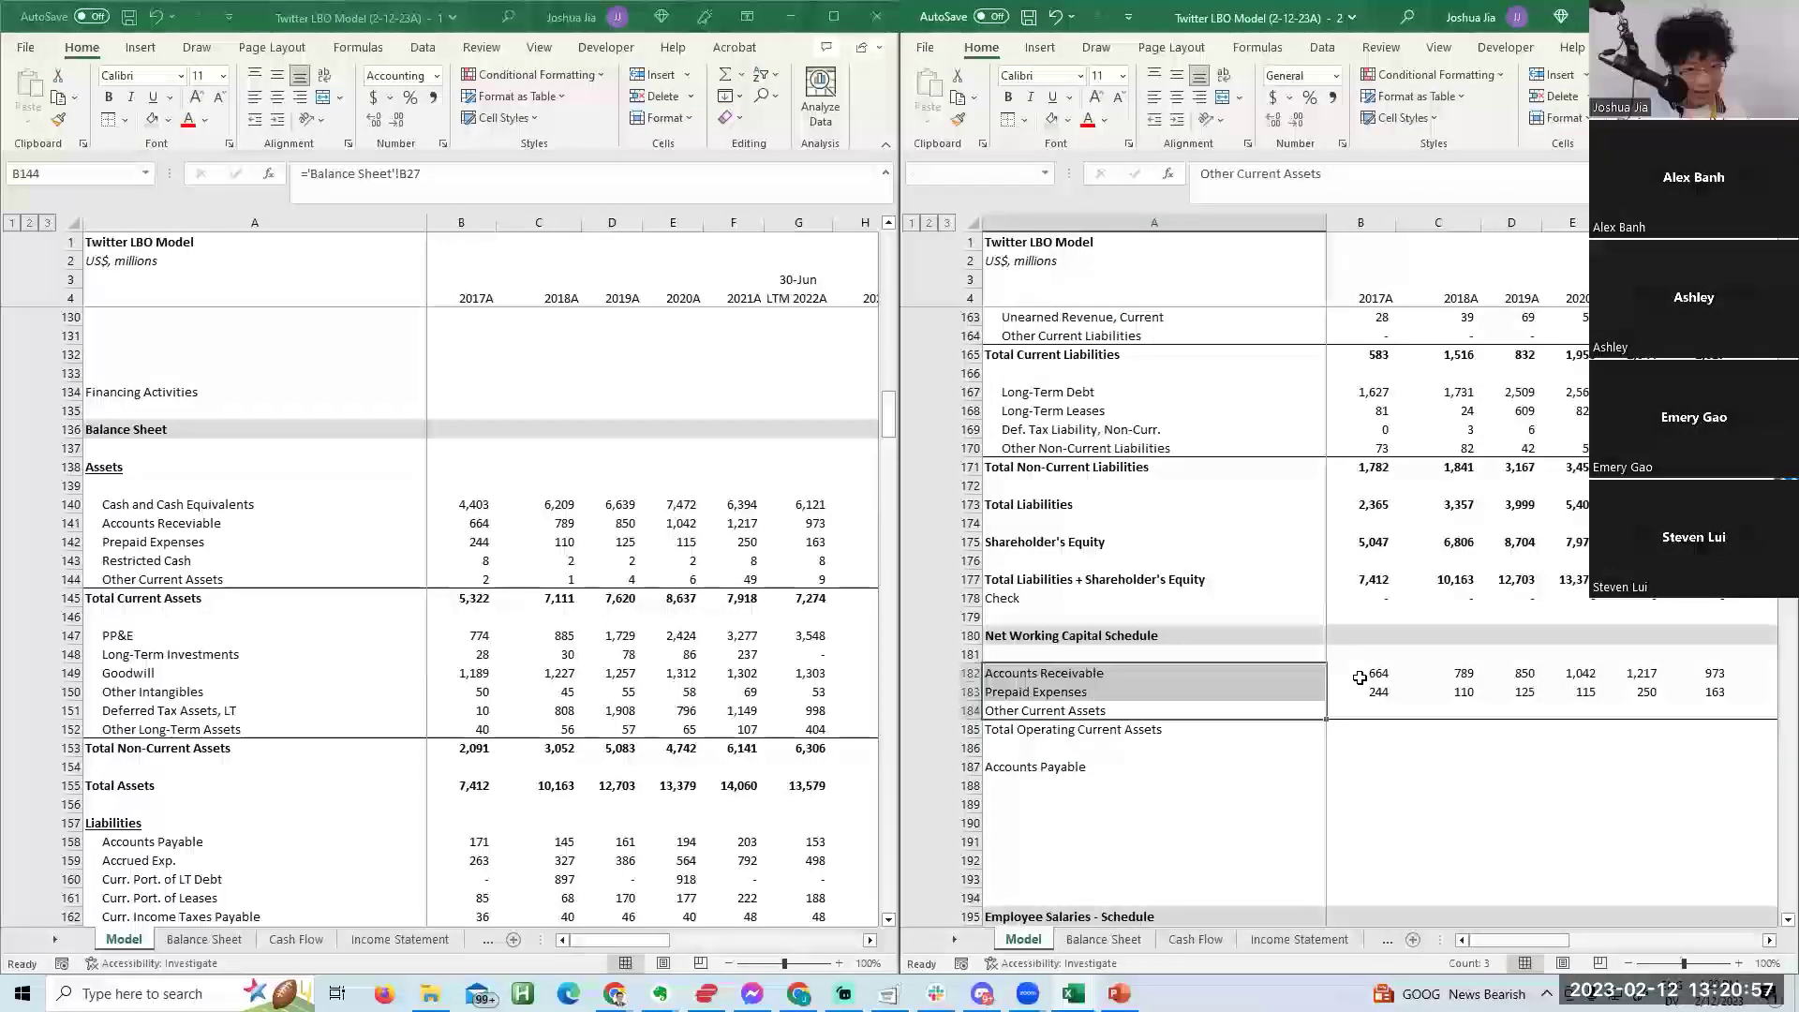
{"action": "key", "text": "alt+h"}
{"action": "key", "text": "6"}
Total the 2017A operating current assets in B185 with =SUM(B182:B184).
{"action": "key", "text": "Down"}
{"action": "key", "text": "Right"}
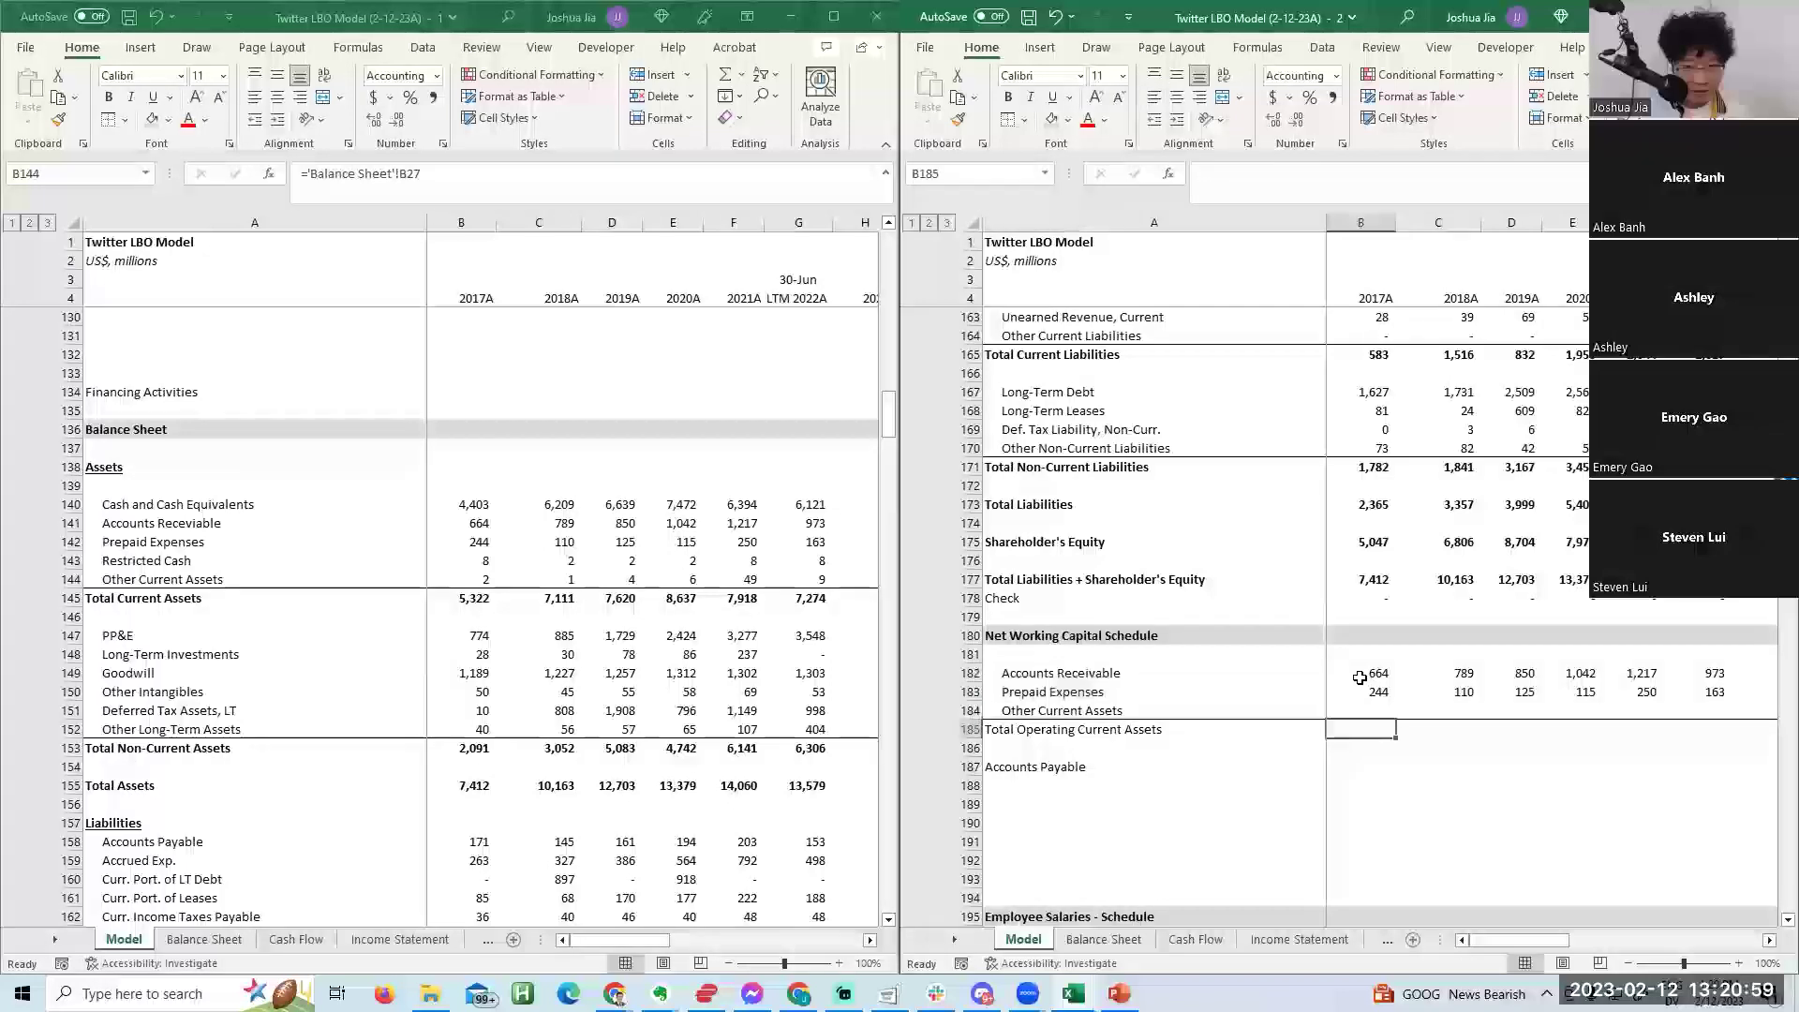
{"action": "type", "text": "=sum("}
{"action": "key", "text": "Up"}
{"action": "key", "text": "shift+Up"}
{"action": "key", "text": "shift+Up"}
{"action": "key", "text": "ctrl+Return"}
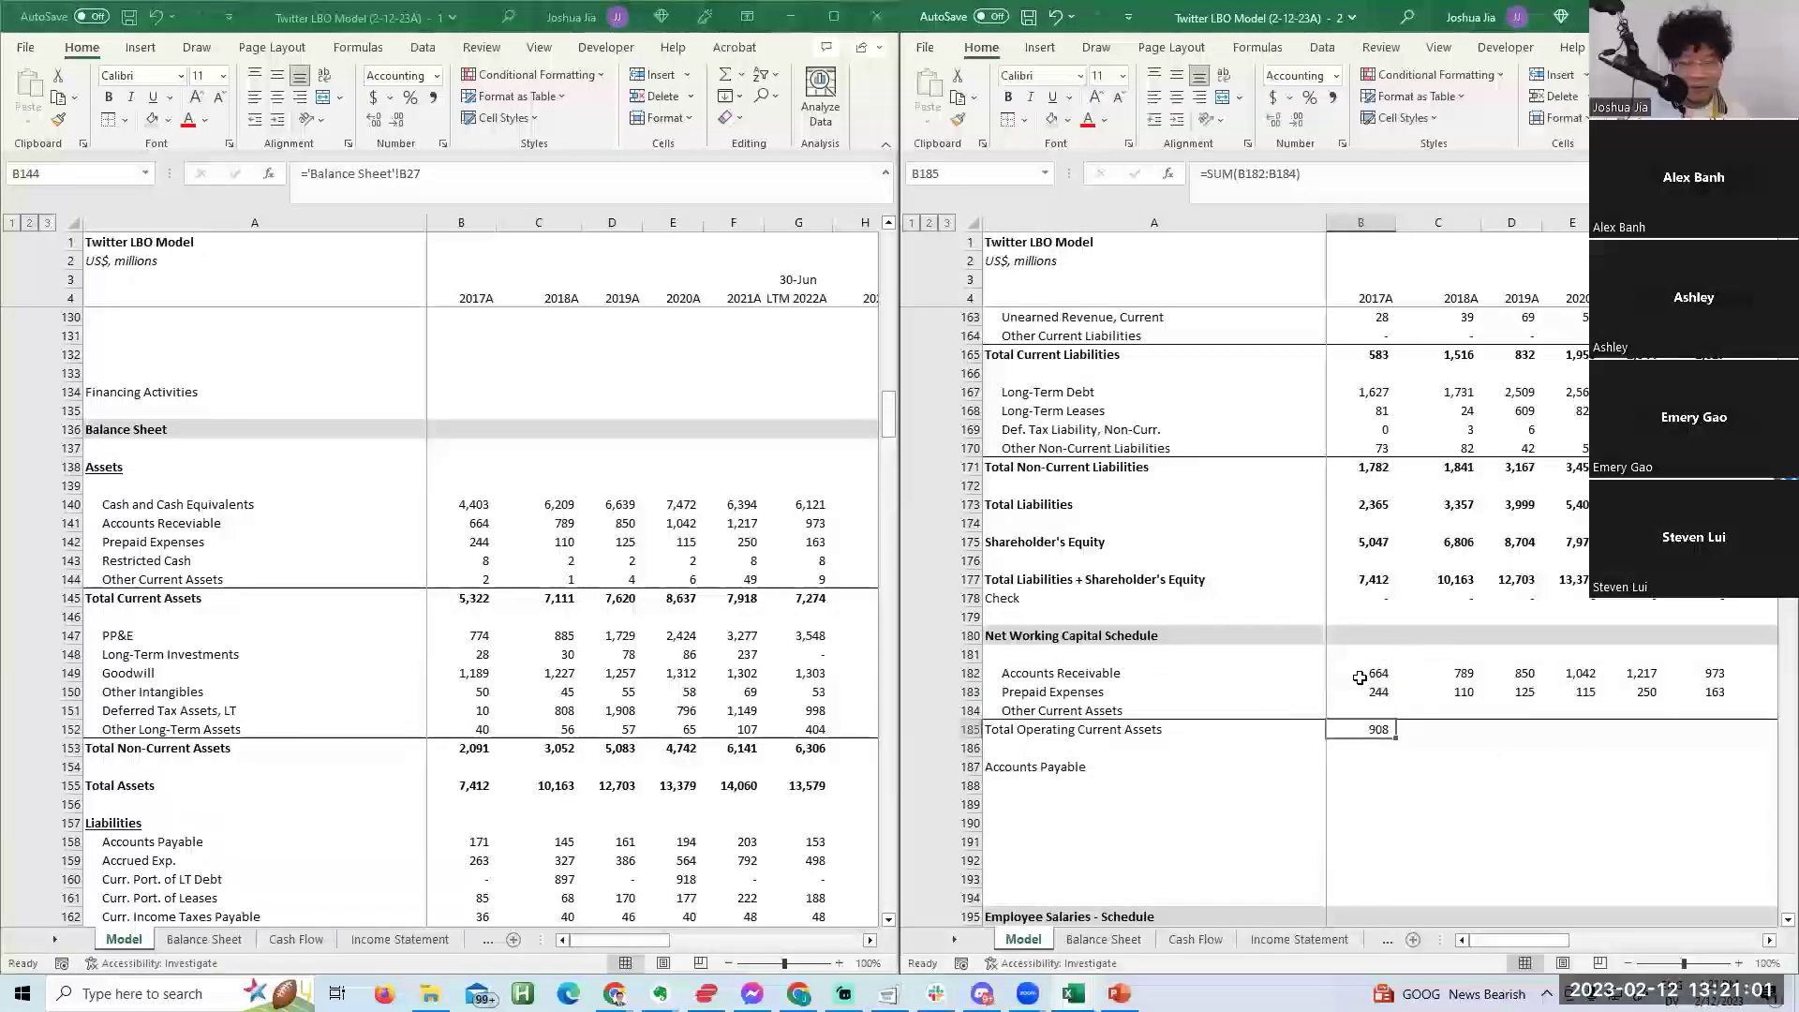
Fill the Total Operating Current Assets formula across row 185 through the historical and projection columns.
{"action": "key", "text": "shift+Right"}
{"action": "key", "text": "shift+Right"}
{"action": "key", "text": "shift+Right"}
{"action": "key", "text": "shift+Right"}
{"action": "key", "text": "shift+Right"}
{"action": "key", "text": "shift+Right"}
{"action": "key", "text": "shift+Right"}
{"action": "key", "text": "ctrl+r"}
{"action": "key", "text": "Right"}
{"action": "key", "text": "Left"}
{"action": "key", "text": "shift+Right"}
{"action": "key", "text": "shift+Right"}
{"action": "key", "text": "shift+Right"}
{"action": "key", "text": "shift+Right"}
{"action": "key", "text": "shift+Right"}
{"action": "key", "text": "shift+Right"}
{"action": "key", "text": "shift+Right"}
{"action": "key", "text": "shift+Right"}
{"action": "key", "text": "shift+Right"}
{"action": "key", "text": "shift+Right"}
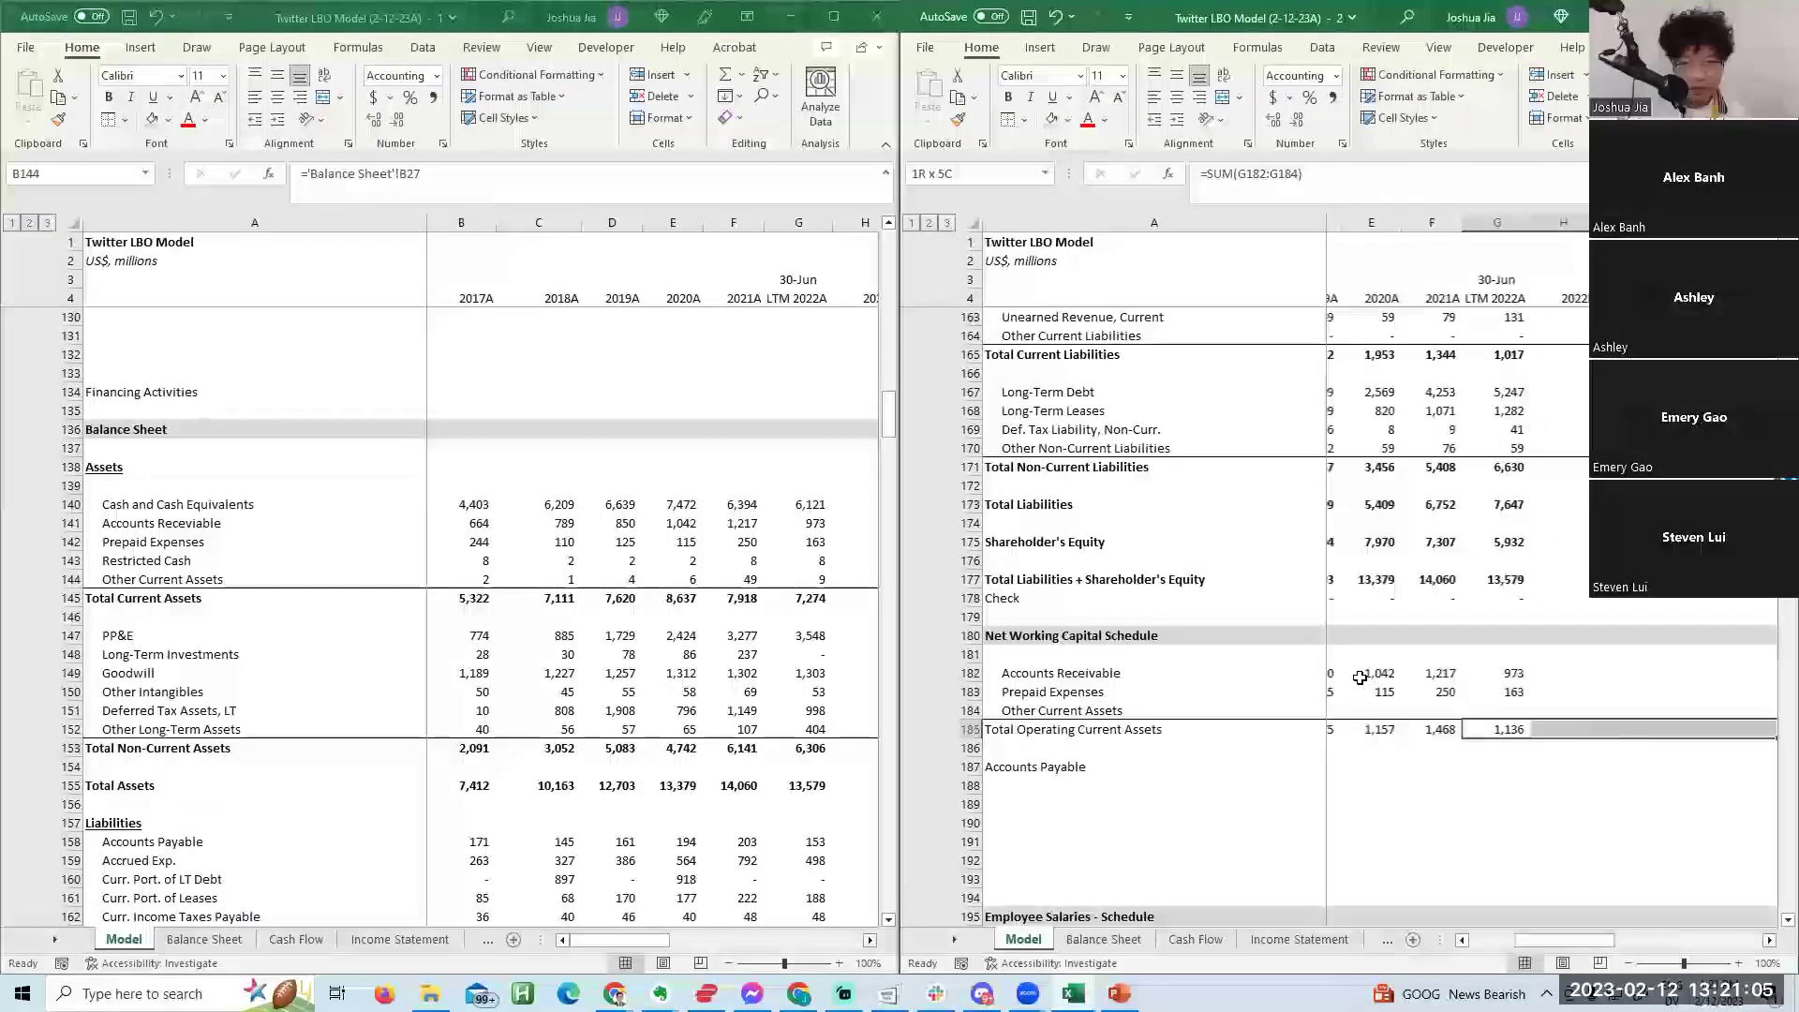
{"action": "key", "text": "shift+Left"}
{"action": "key", "text": "shift+Left"}
{"action": "key", "text": "ctrl+r"}
{"action": "key", "text": "Left"}
{"action": "key", "text": "ctrl+Left"}
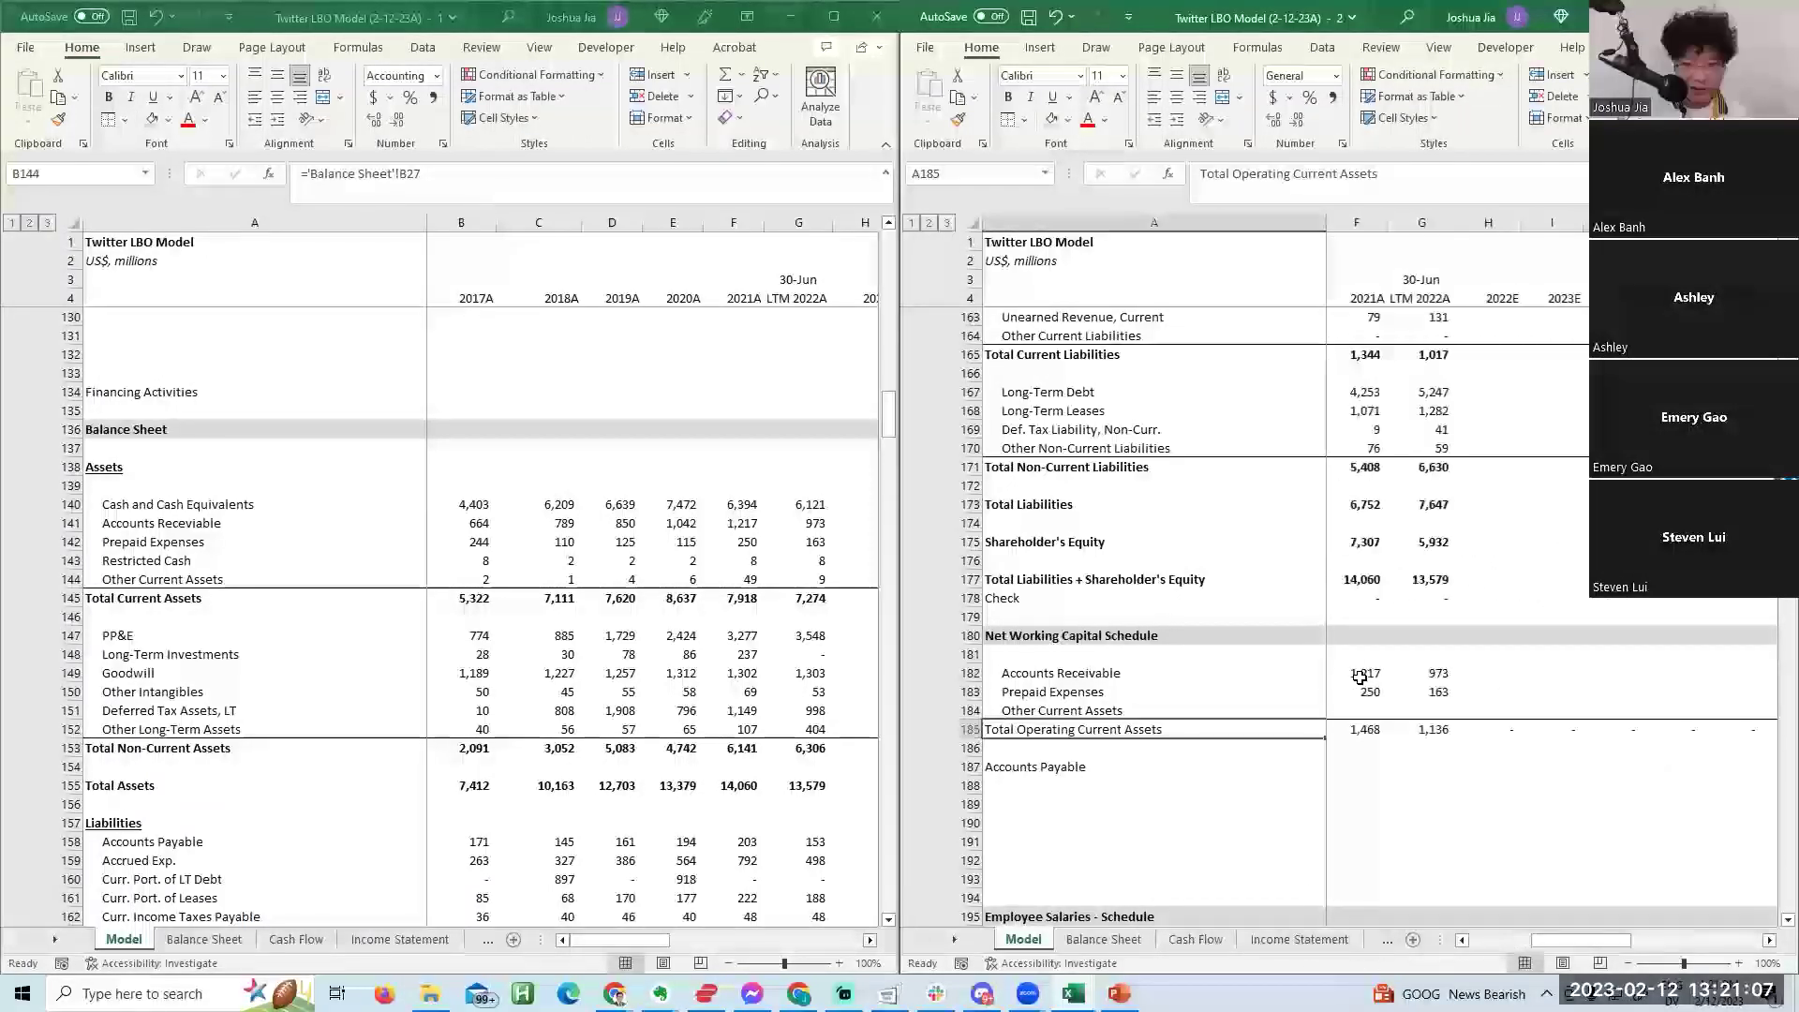
Bold the Total Operating Current Assets row with a top border, and indent the Accounts Payable label in A187.
{"action": "key", "text": "ctrl+shift+Right"}
{"action": "key", "text": "ctrl+b"}
{"action": "key", "text": "alt+h"}
{"action": "key", "text": "b"}
{"action": "key", "text": "p"}
{"action": "key", "text": "Down"}
{"action": "key", "text": "Down"}
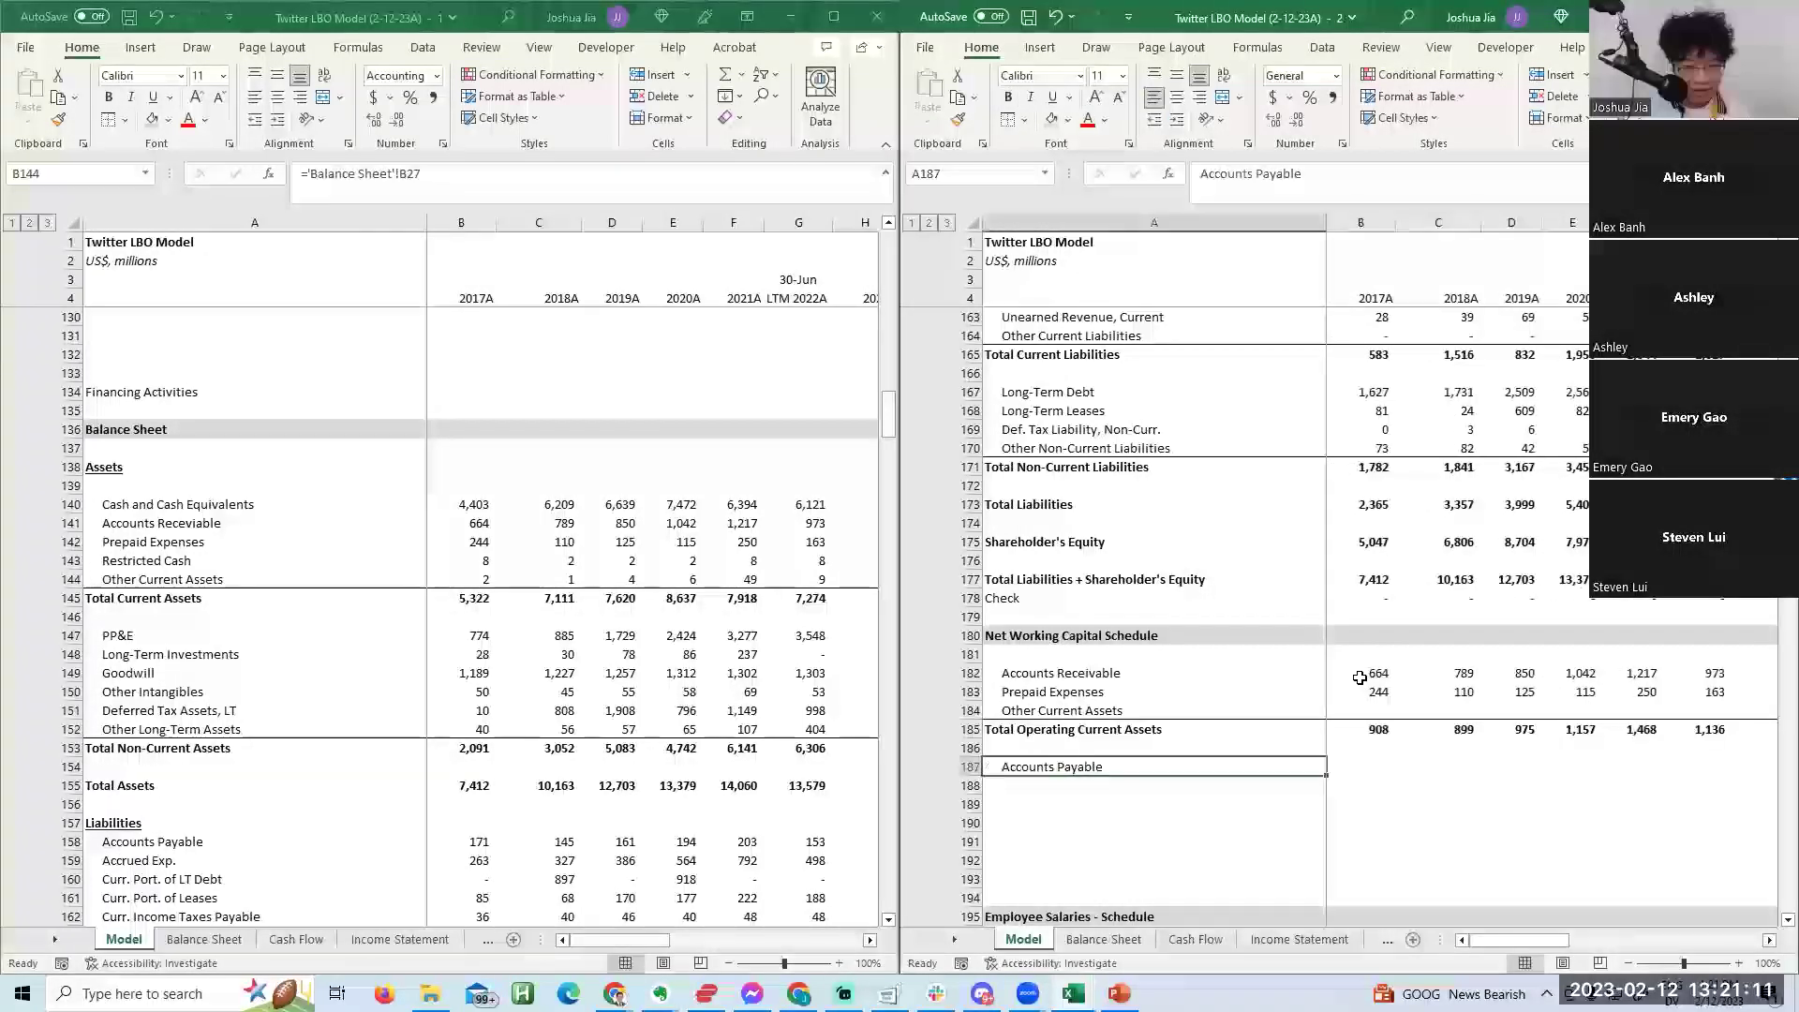
{"action": "key", "text": "Right"}
{"action": "key", "text": "Down"}
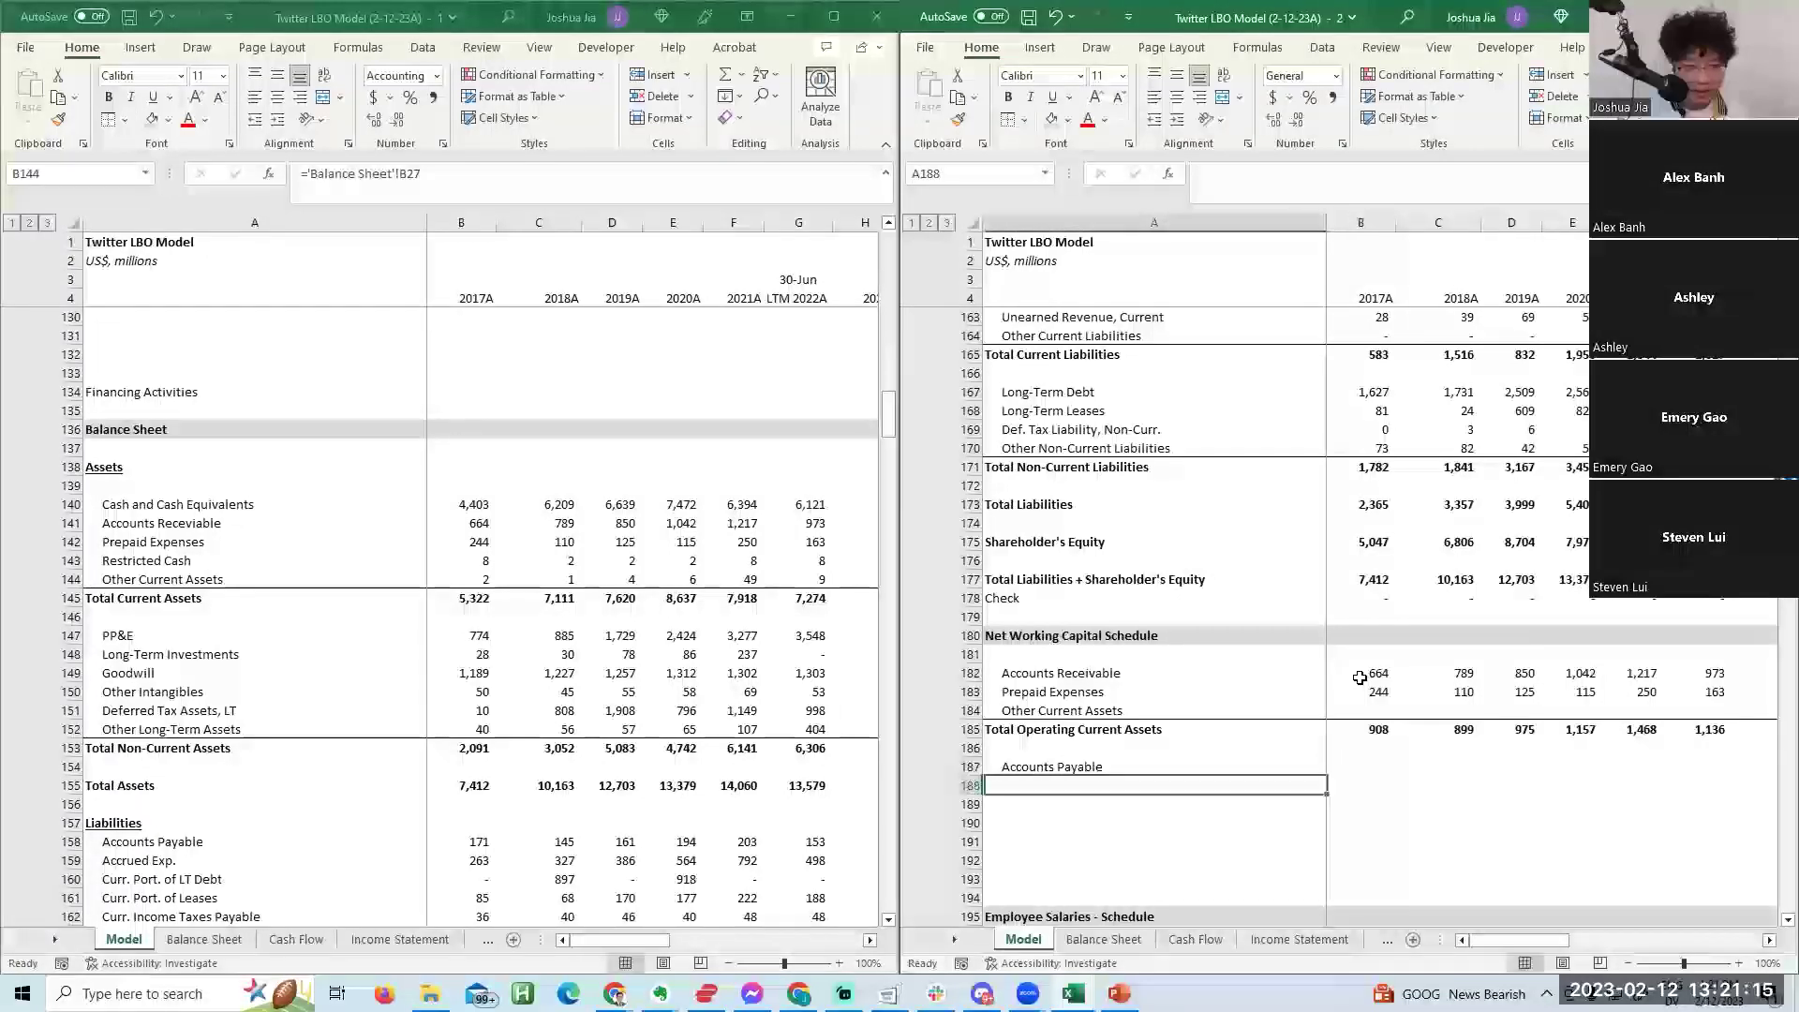
Look through the balance sheet's liability rows for operating current liabilities to include in the Net Working Capital Schedule.
{"action": "key", "text": "alt+Tab"}
{"action": "key", "text": "ctrl+Down"}
{"action": "key", "text": "ctrl+Down"}
{"action": "key", "text": "ctrl+Down"}
{"action": "key", "text": "ctrl+Down"}
{"action": "key", "text": "ctrl+Down"}
{"action": "key", "text": "ctrl+Down"}
{"action": "key", "text": "Up"}
{"action": "key", "text": "Up"}
{"action": "key", "text": "Up"}
{"action": "key", "text": "Up"}
{"action": "key", "text": "alt+Tab"}
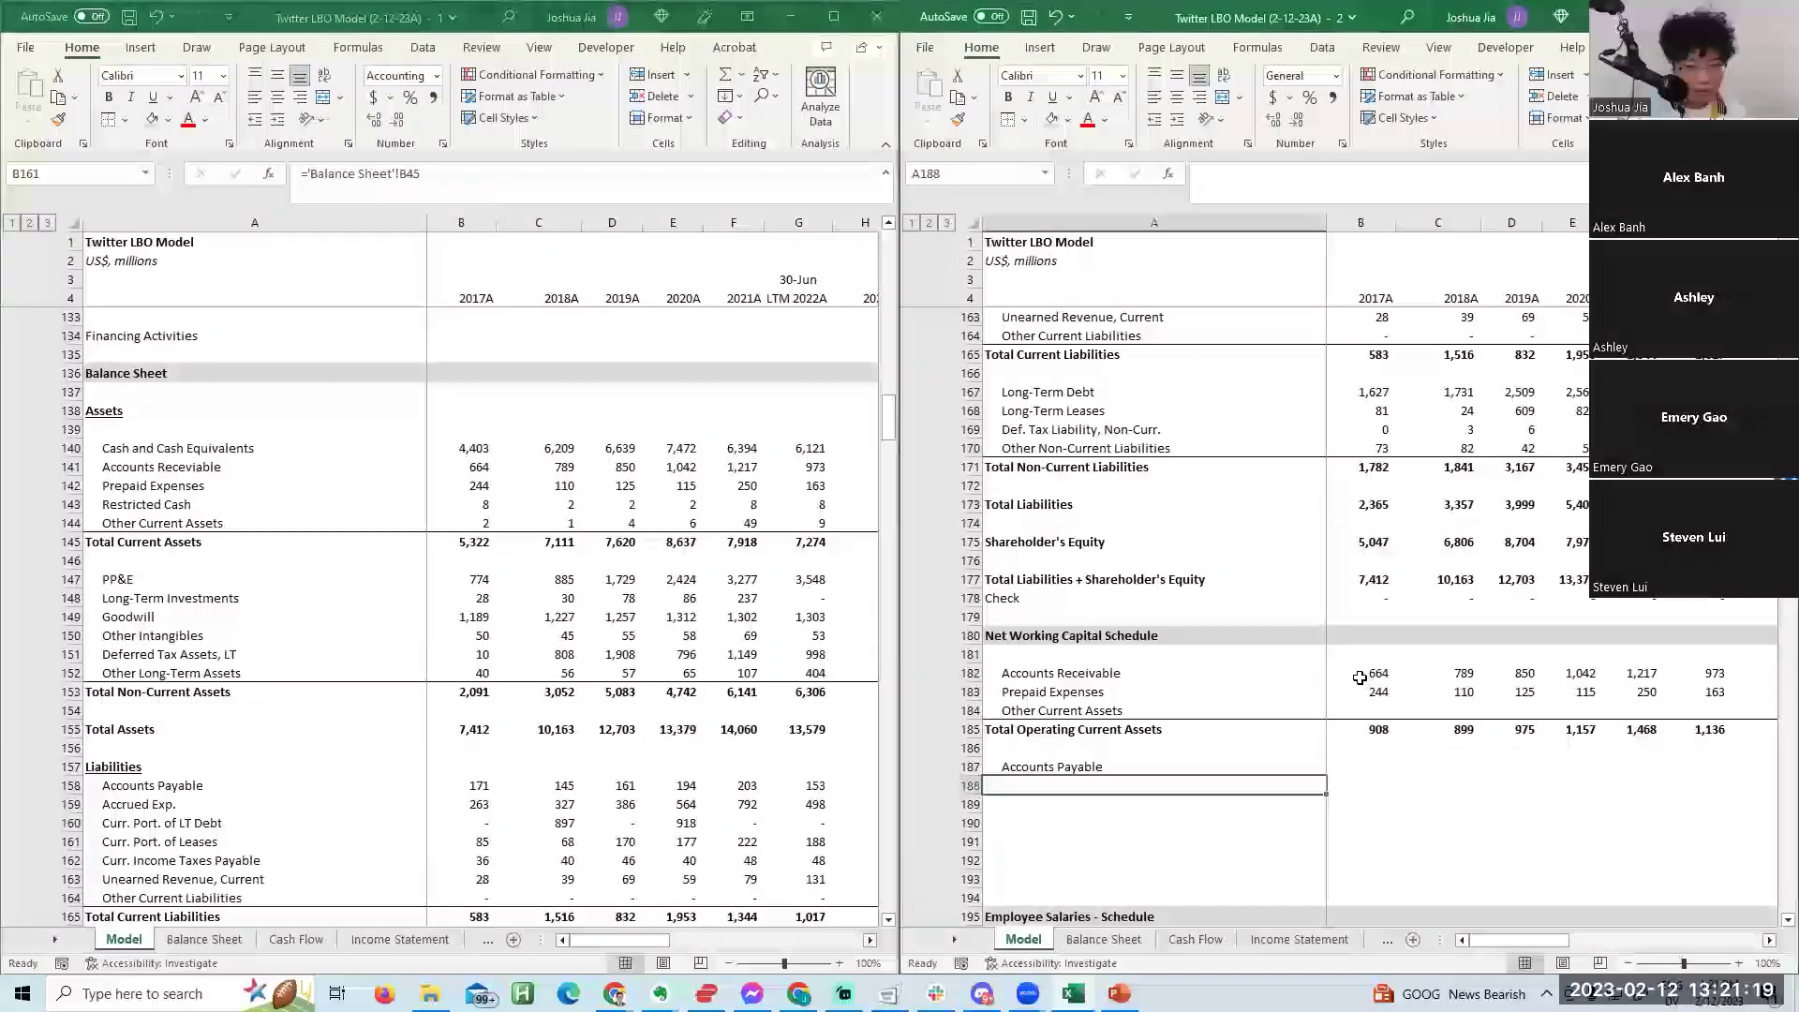
Copy the balance sheet's Accrued Exp. label into A188 as a value and indent it under Accounts Payable.
{"action": "key", "text": "alt+Tab"}
{"action": "key", "text": "Left"}
{"action": "key", "text": "Up"}
{"action": "key", "text": "Up"}
{"action": "key", "text": "Up"}
{"action": "key", "text": "shift+Down"}
{"action": "key", "text": "ctrl+c"}
{"action": "key", "text": "alt+Tab"}
{"action": "key", "text": "ctrl+alt+v"}
{"action": "key", "text": "v"}
{"action": "key", "text": "Return"}
{"action": "key", "text": "alt"}
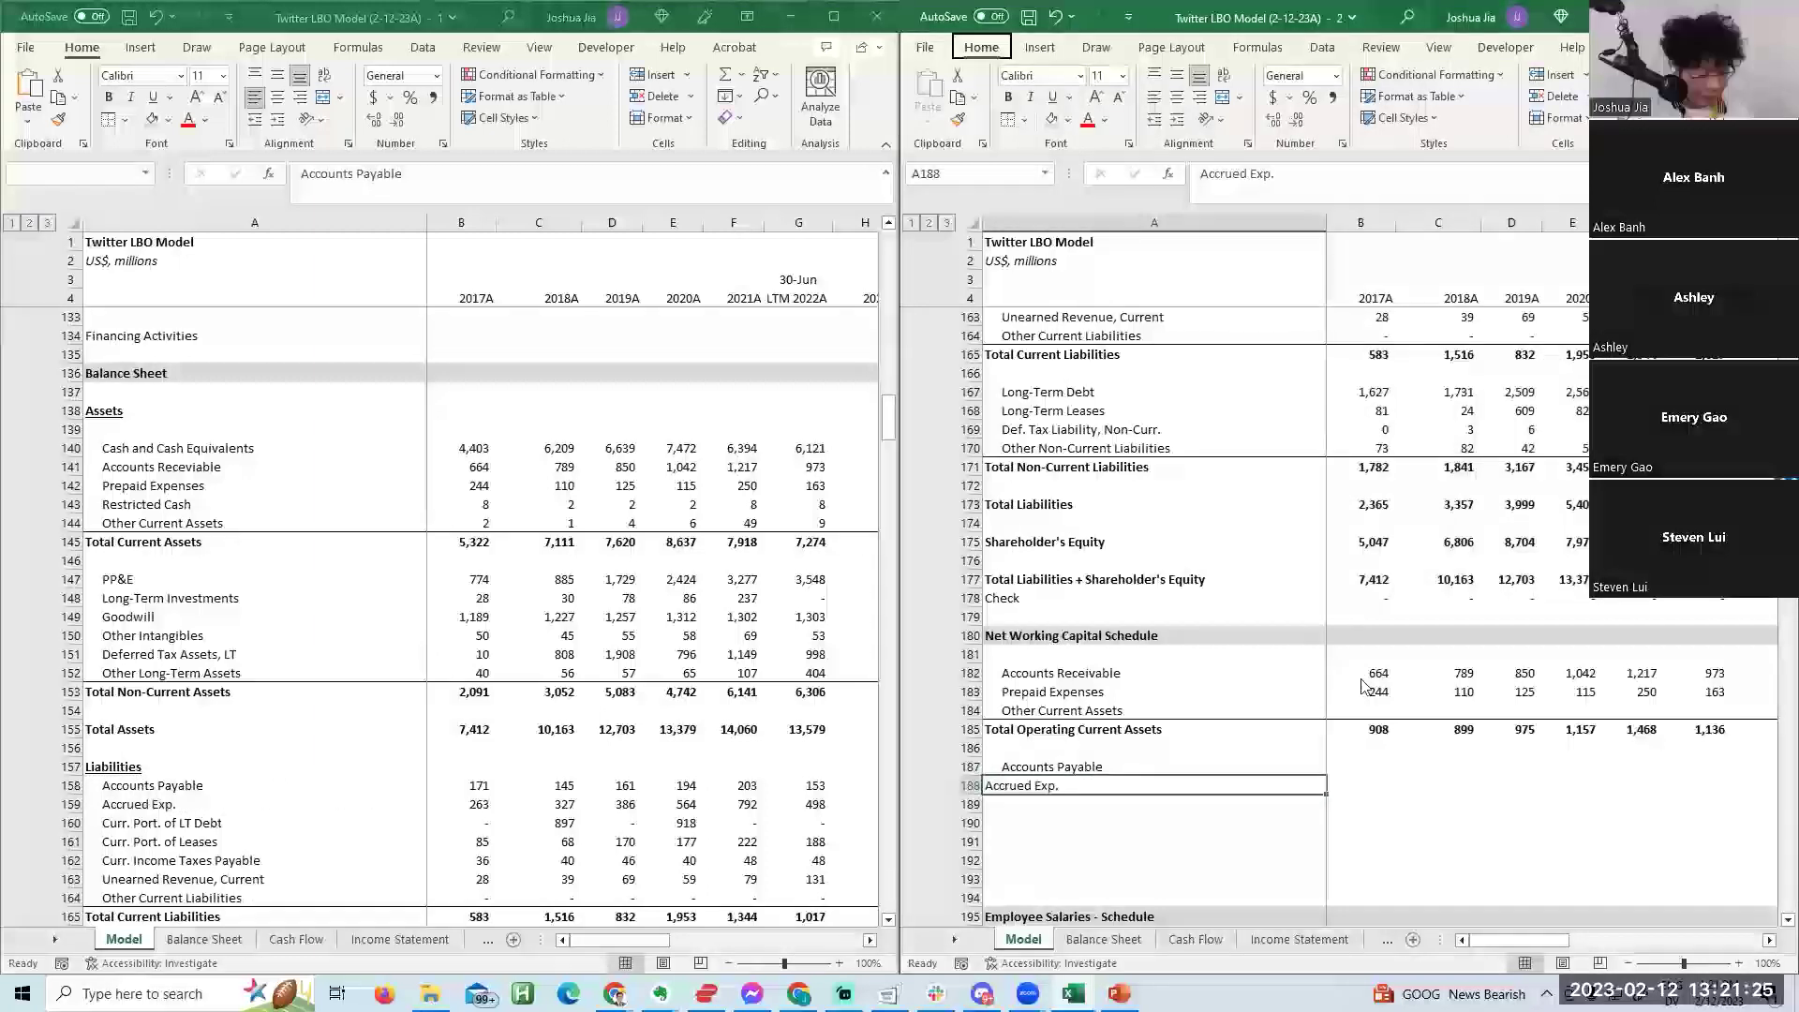
{"action": "key", "text": "Down"}
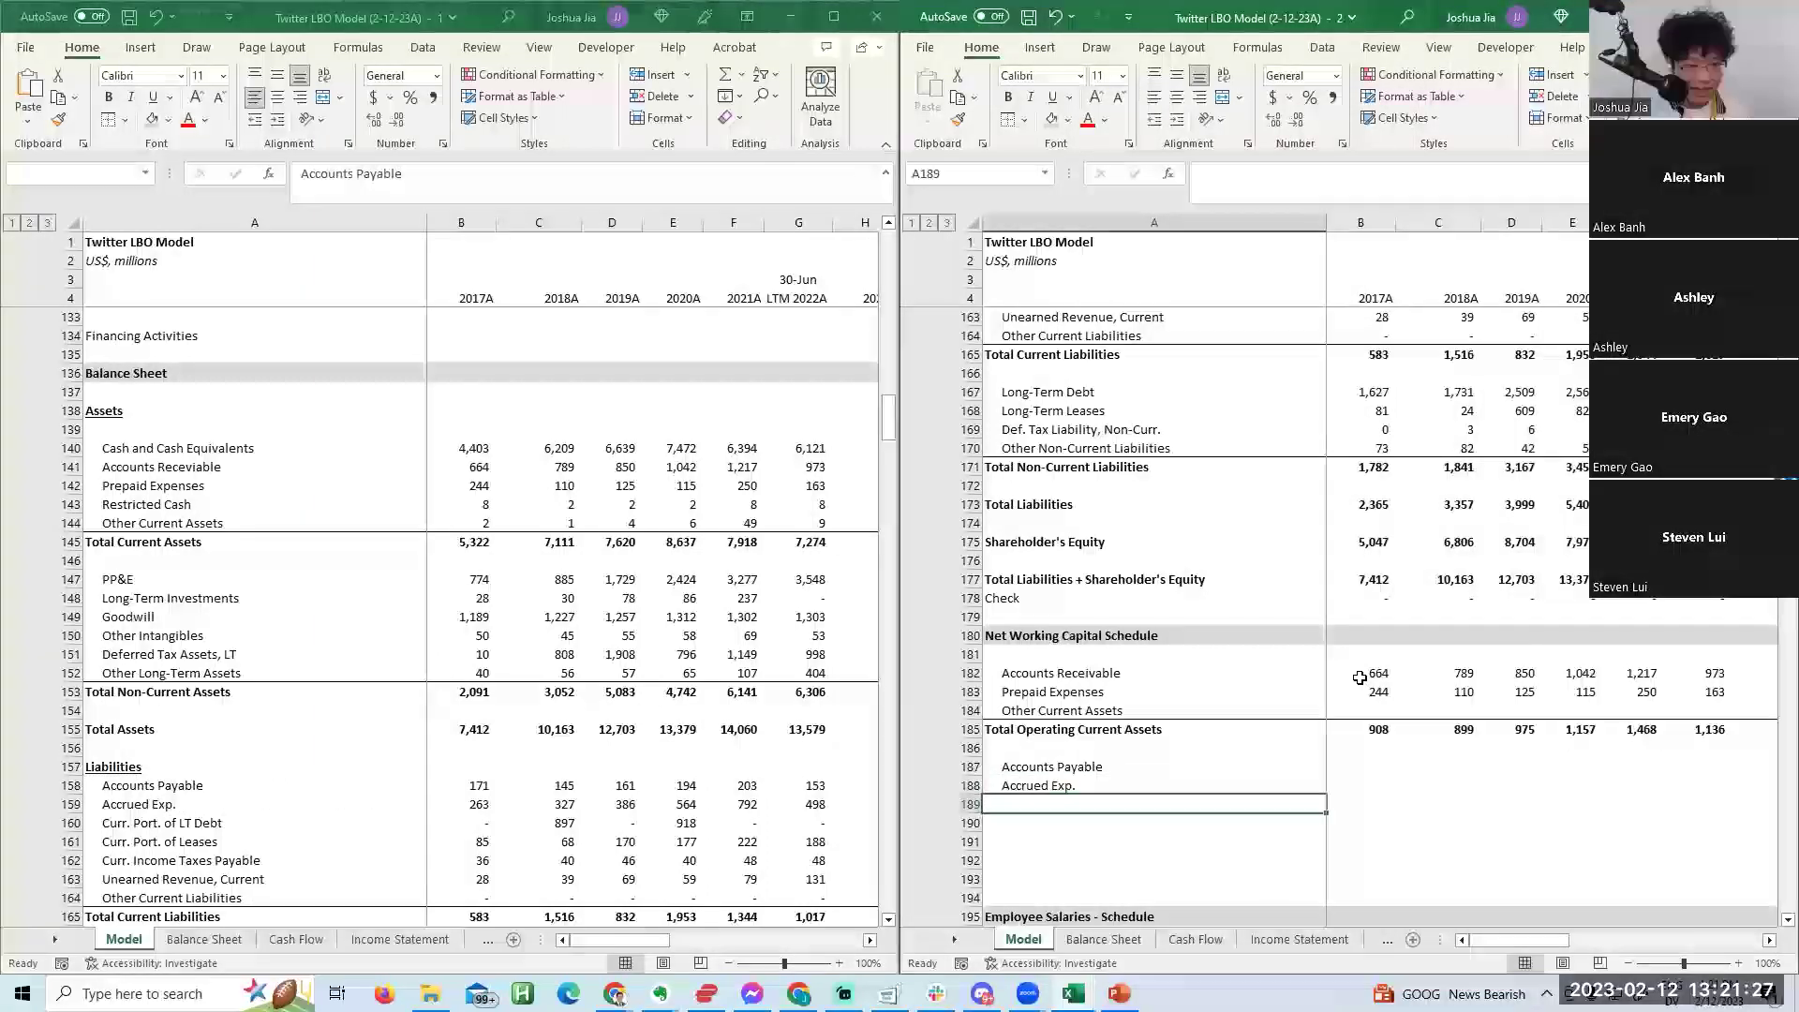
Copy the balance sheet's Unearned Revenue, Current and Other Current Liabilities labels from A163:A164 into A189:A190.
{"action": "key", "text": "alt+Tab"}
{"action": "key", "text": "Down"}
{"action": "key", "text": "Down"}
{"action": "key", "text": "Down"}
{"action": "key", "text": "Down"}
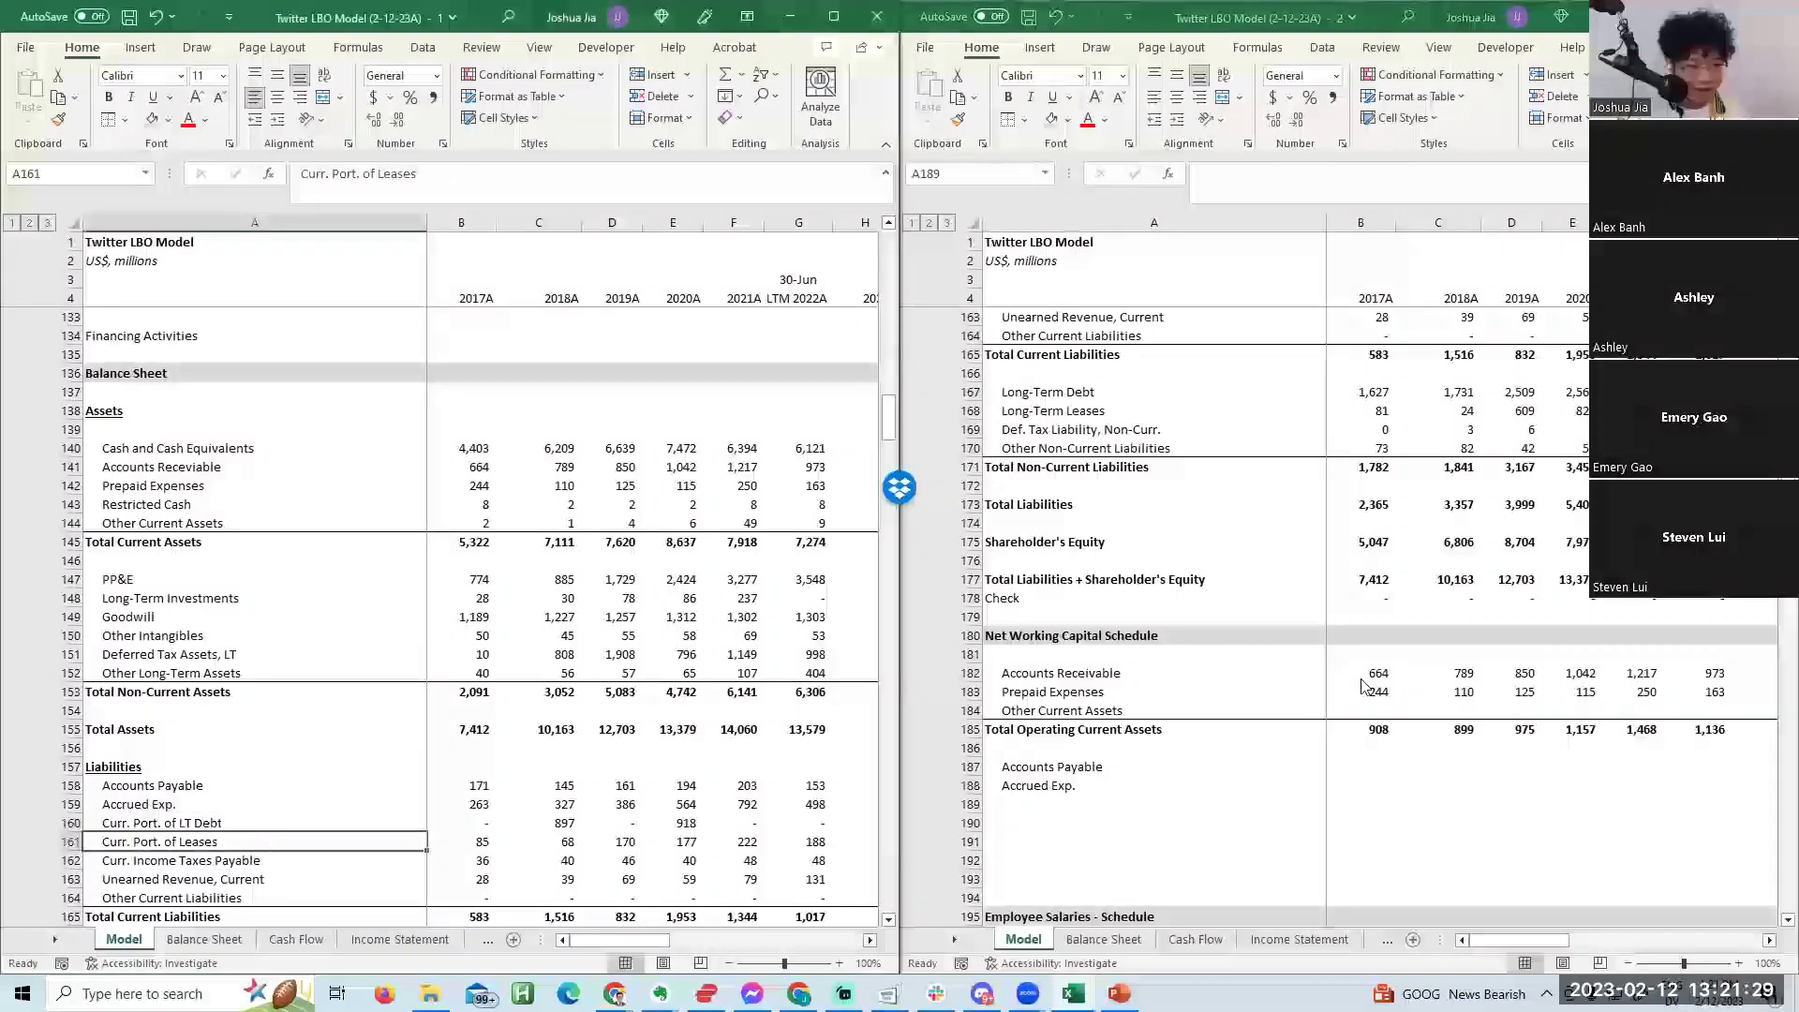
{"action": "key", "text": "Down"}
{"action": "key", "text": "Down"}
{"action": "key", "text": "Up"}
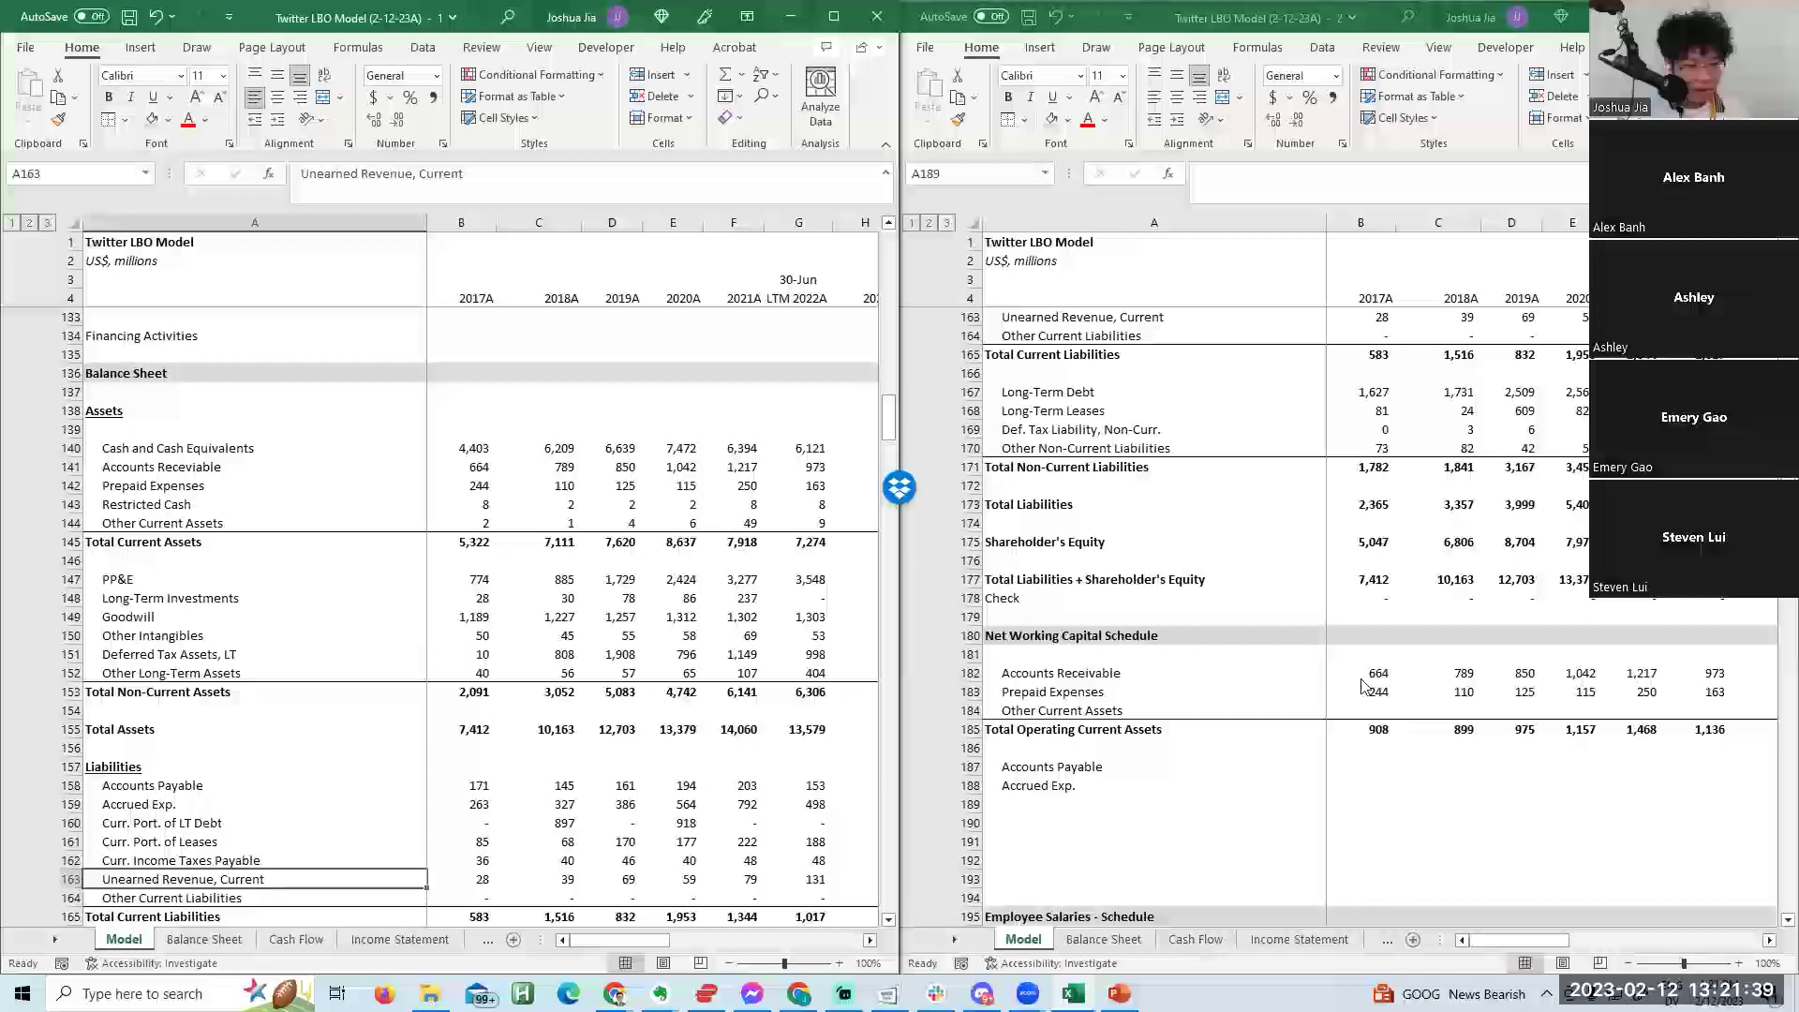
{"action": "key", "text": "shift+Down"}
{"action": "key", "text": "ctrl+c"}
{"action": "key", "text": "ctrl+Tab"}
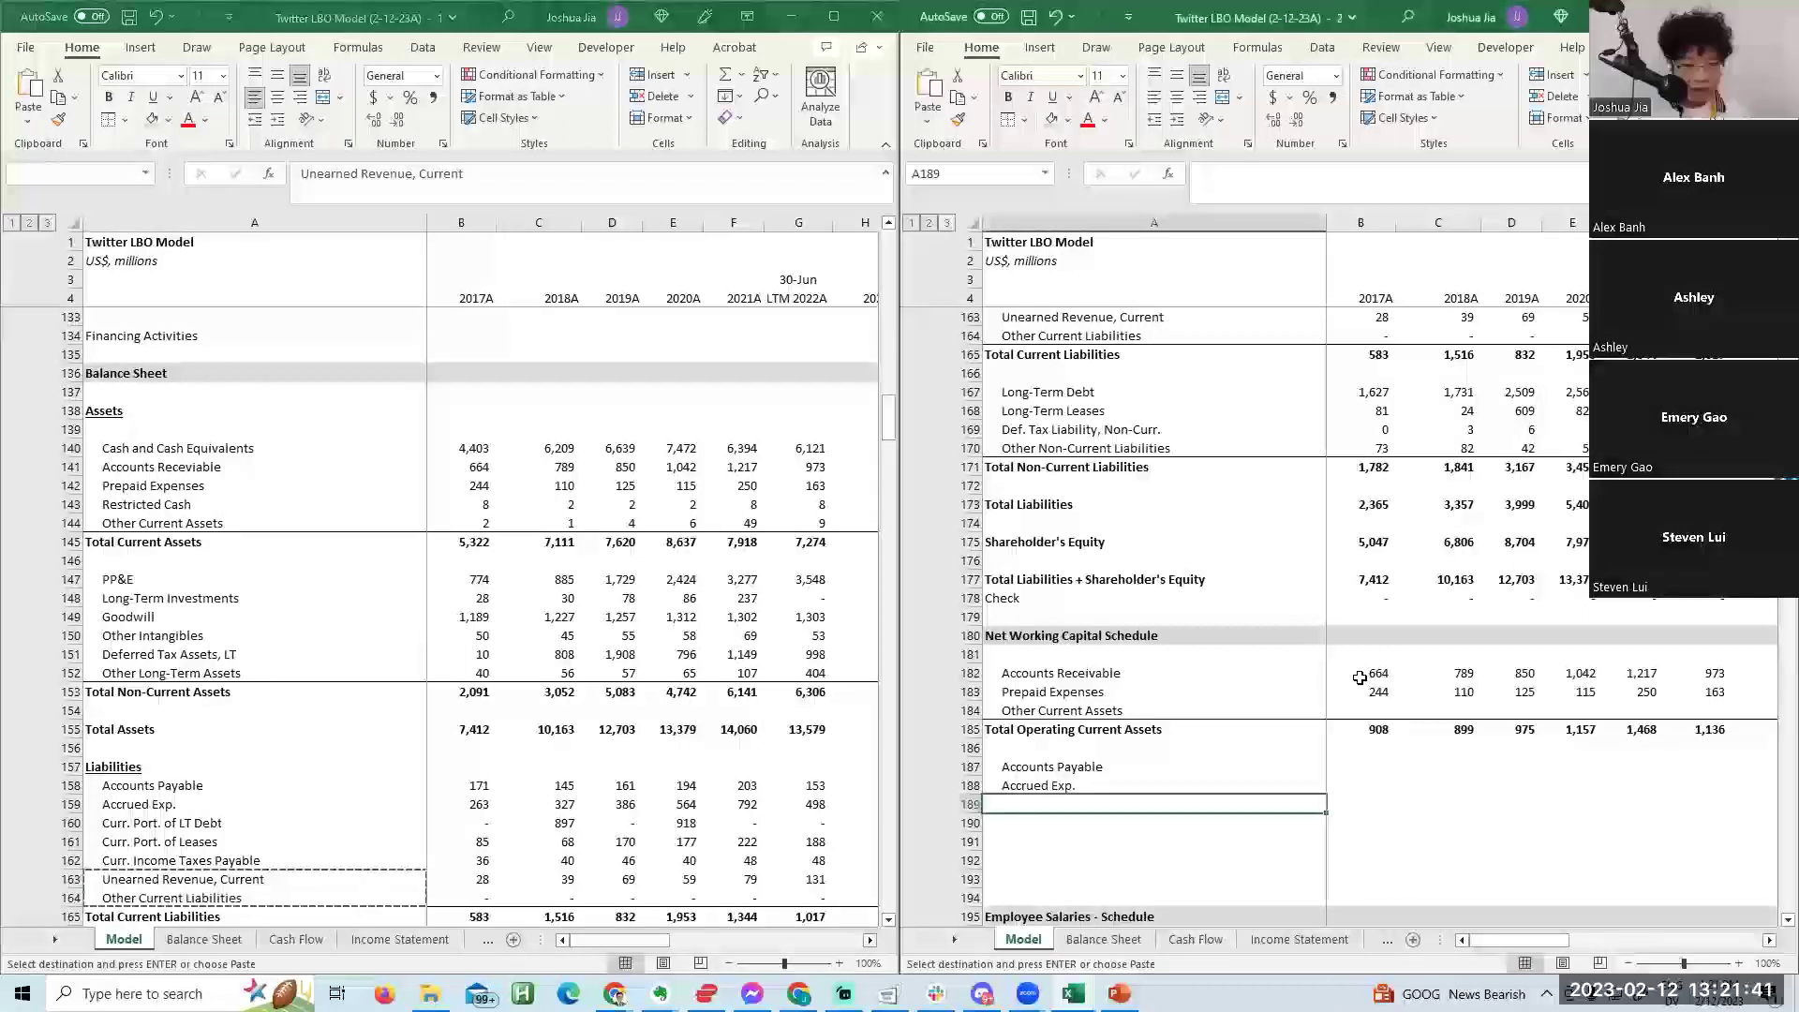
{"action": "key", "text": "Return"}
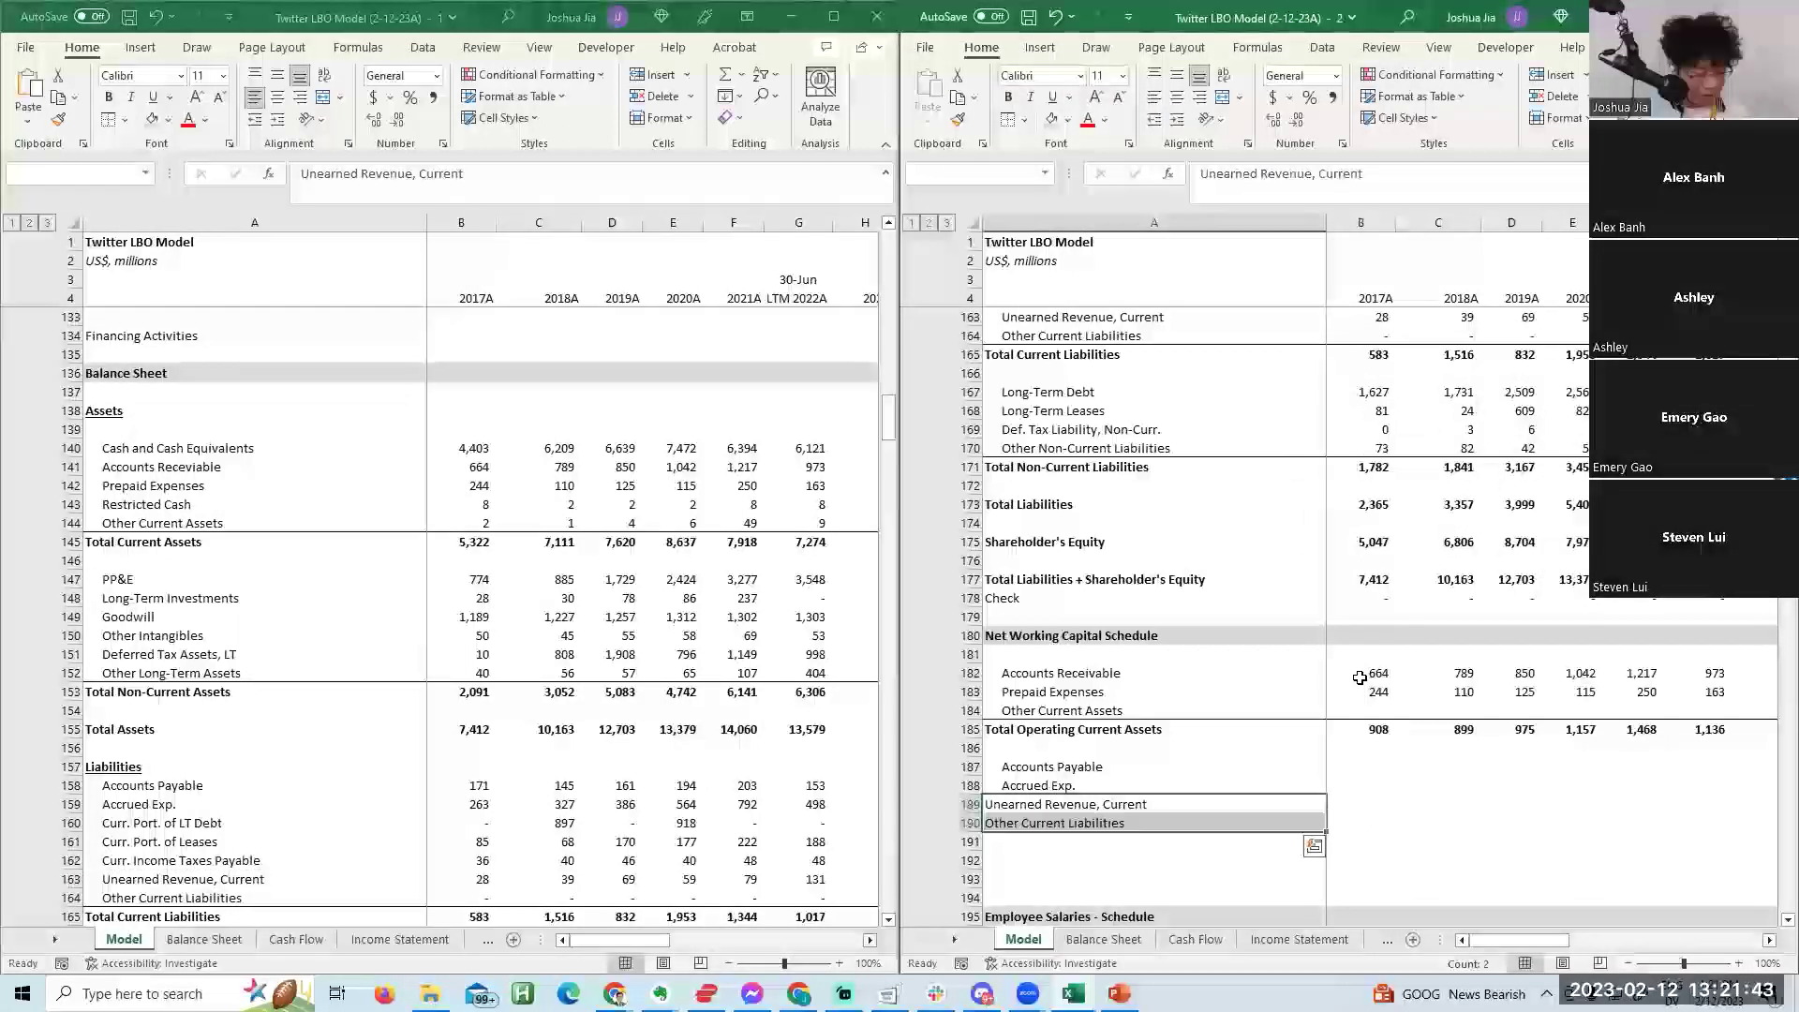
Indent the liability labels in A189:A190 and add a top border across row 191.
{"action": "key", "text": "Down"}
{"action": "key", "text": "Down"}
{"action": "type", "text": "U"}
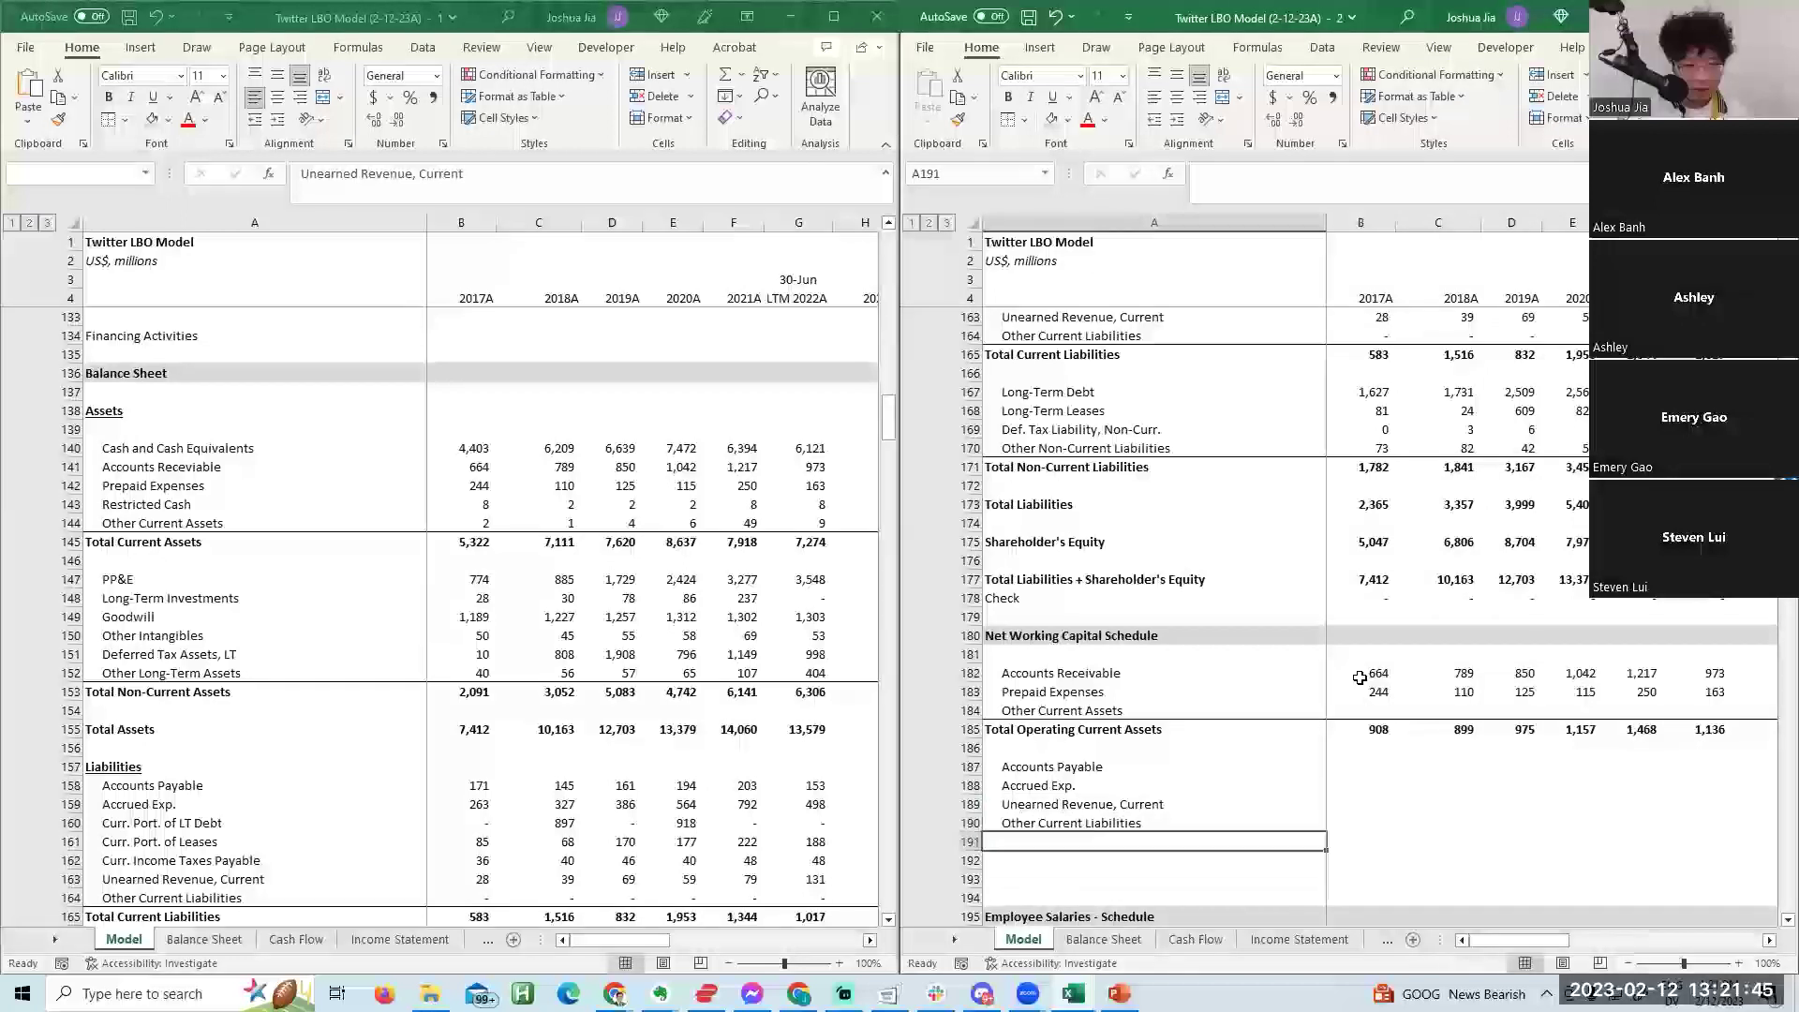
{"action": "key", "text": "Escape"}
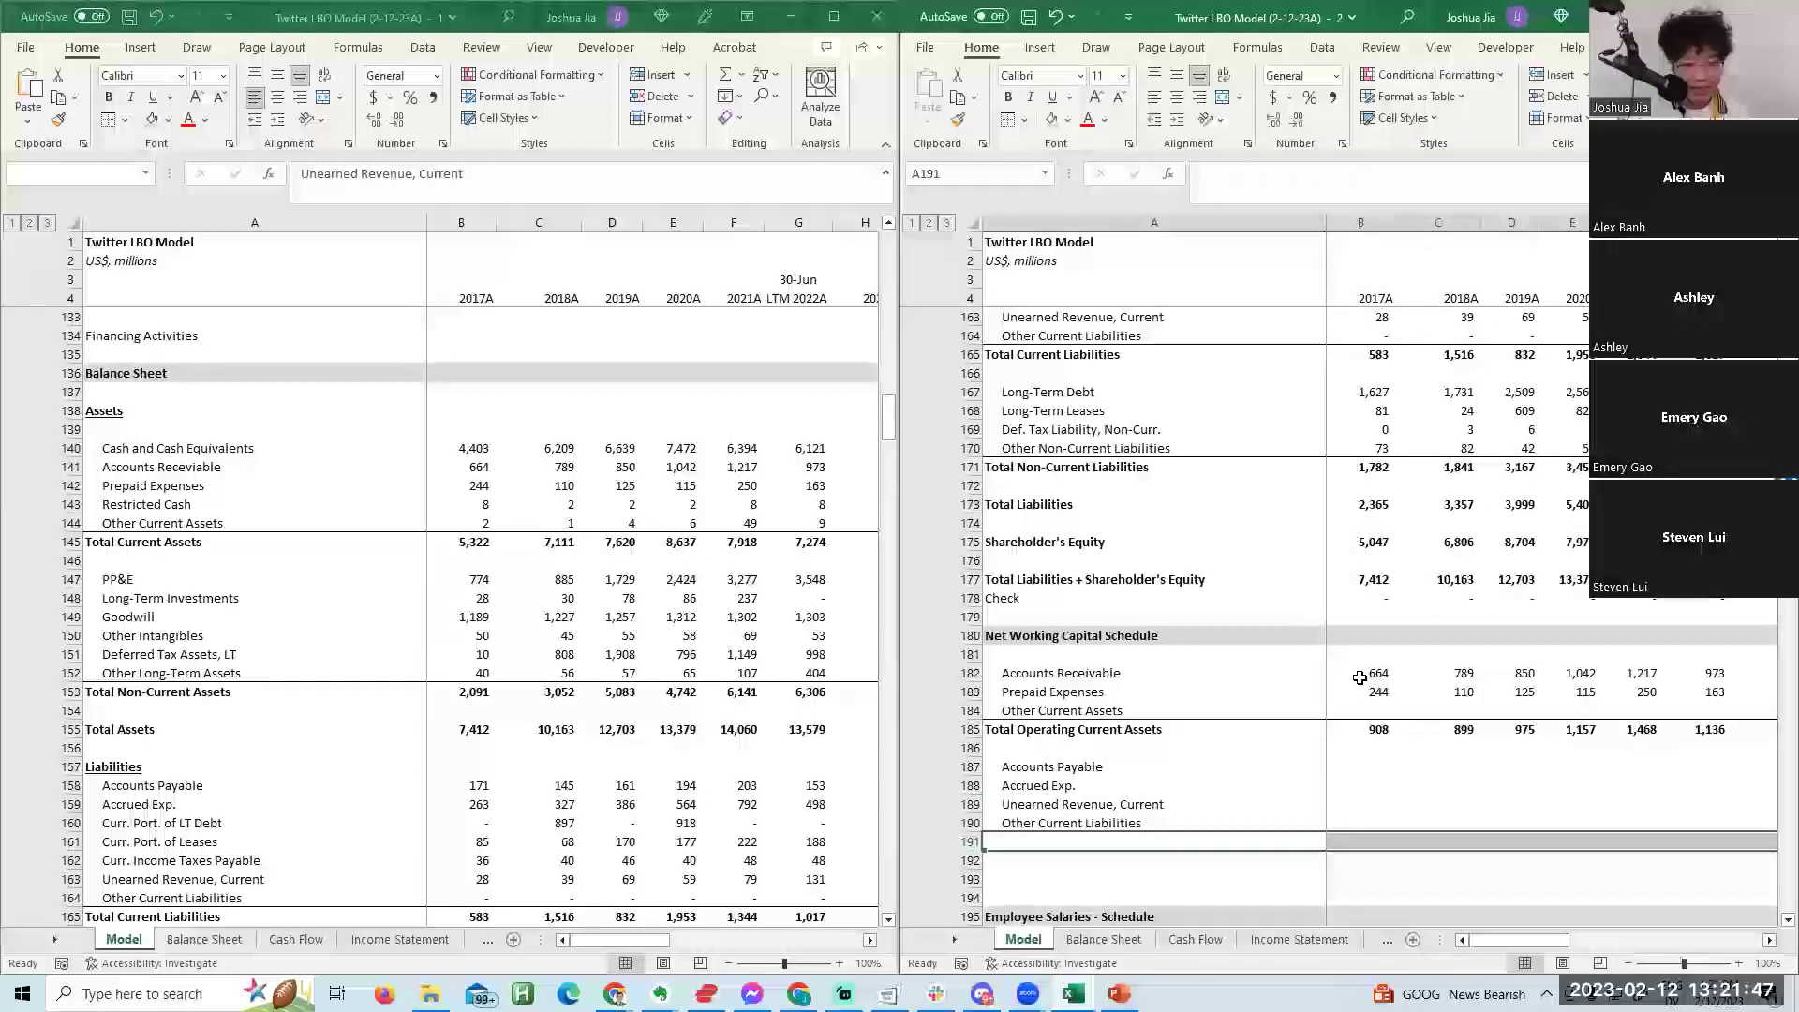
{"action": "key", "text": "Up"}
{"action": "key", "text": "Up"}
{"action": "key", "text": "Right"}
{"action": "key", "text": "Down"}
{"action": "key", "text": "Down"}
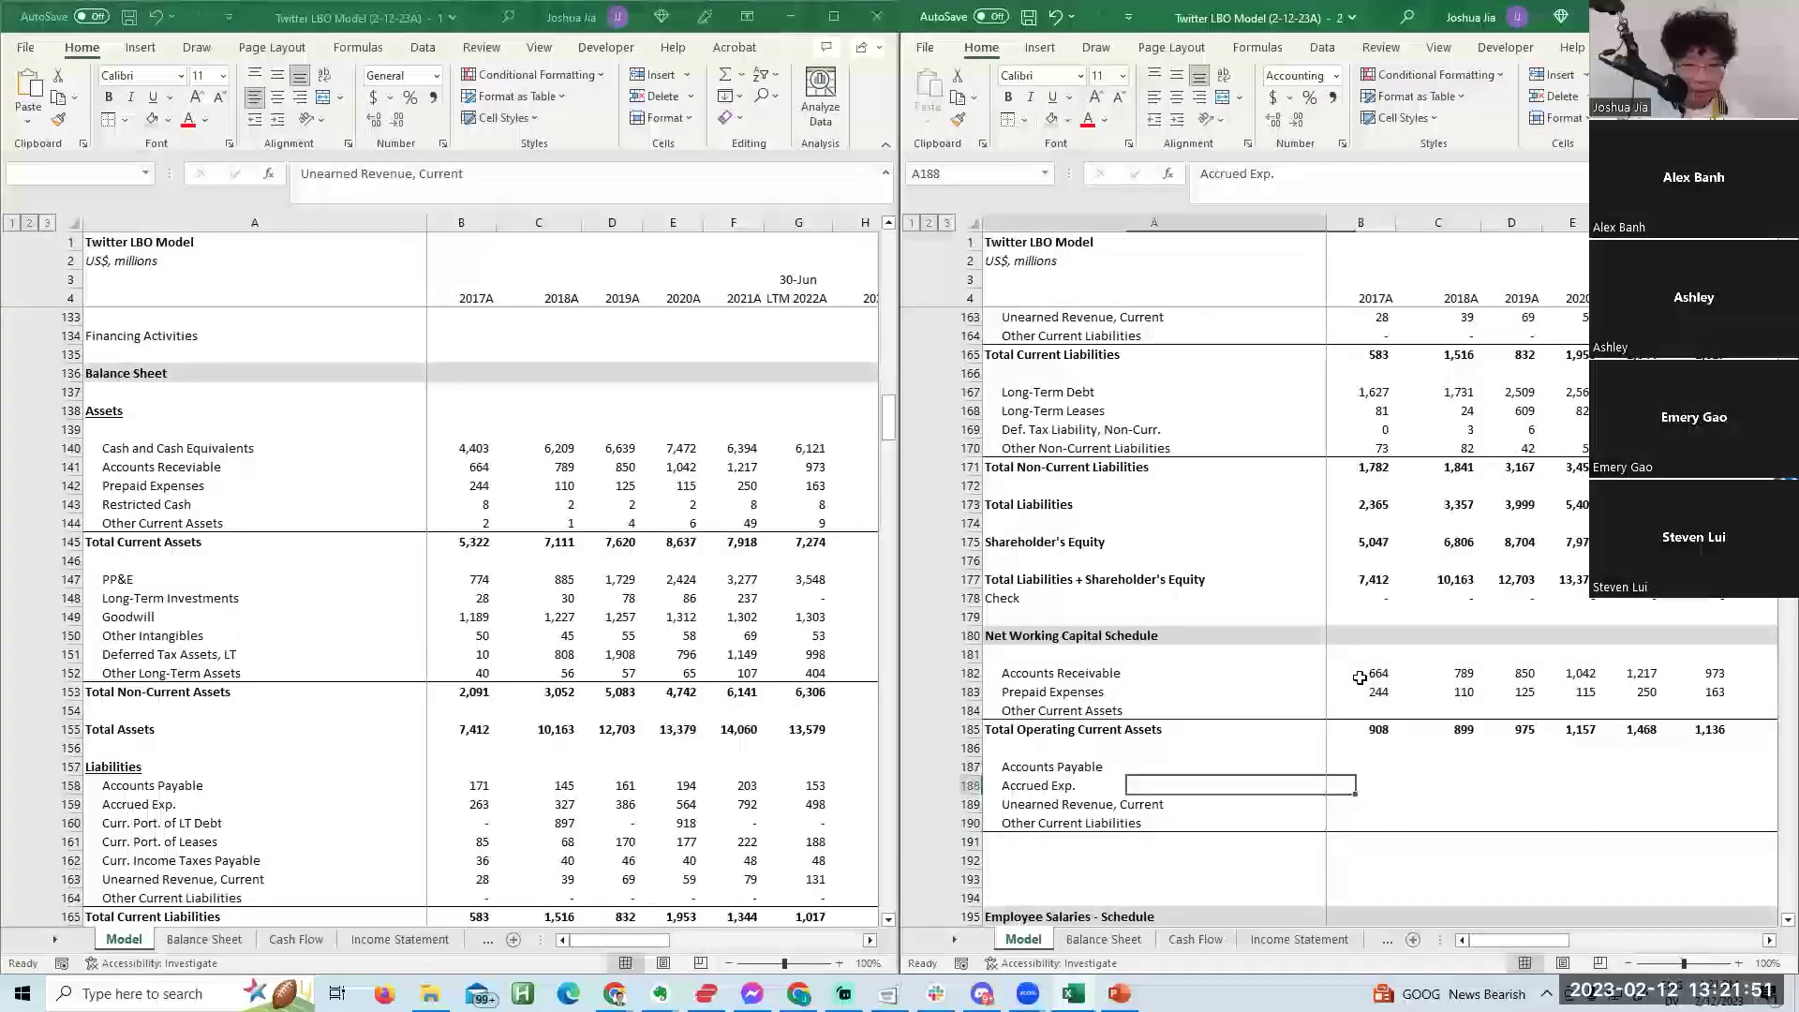
Link the Unearned Revenue, Current values in B189:G189 to the balance sheet's row 163.
{"action": "key", "text": "Right"}
{"action": "key", "text": "Right"}
{"action": "key", "text": "Right"}
{"action": "key", "text": "Left"}
{"action": "key", "text": "Left"}
{"action": "key", "text": "Left"}
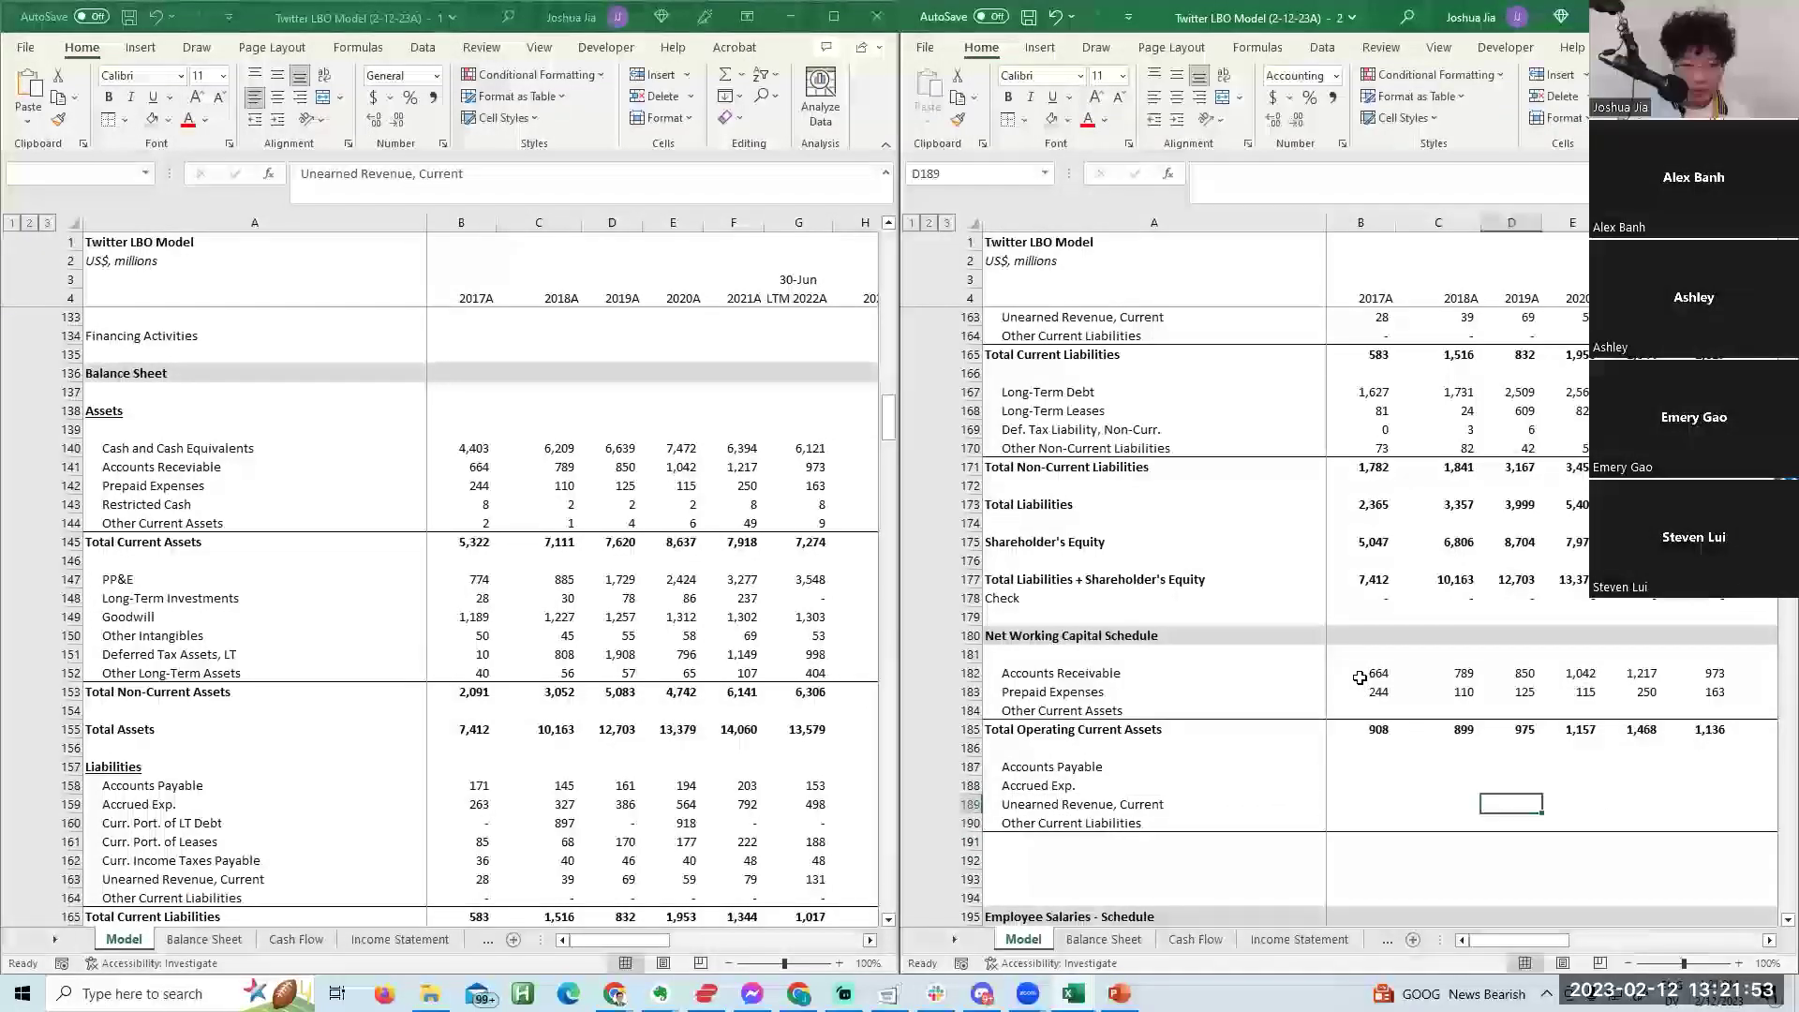
{"action": "key", "text": "alt+Tab"}
{"action": "key", "text": "Down"}
{"action": "key", "text": "Right"}
{"action": "key", "text": "Up"}
{"action": "key", "text": "shift+Right"}
{"action": "key", "text": "shift+Right"}
{"action": "key", "text": "shift+Right"}
{"action": "key", "text": "shift+Right"}
{"action": "key", "text": "shift+Right"}
{"action": "key", "text": "ctrl+c"}
{"action": "key", "text": "alt+Tab"}
{"action": "key", "text": "Return"}
Check across row 189 that each Unearned Revenue, Current cell references the matching year on the balance sheet.
{"action": "key", "text": "Right"}
{"action": "key", "text": "Right"}
{"action": "key", "text": "Right"}
{"action": "key", "text": "Right"}
{"action": "key", "text": "Right"}
{"action": "key", "text": "Right"}
{"action": "key", "text": "Left"}
{"action": "key", "text": "Left"}
{"action": "key", "text": "Left"}
{"action": "key", "text": "Left"}
{"action": "key", "text": "Left"}
{"action": "key", "text": "Left"}
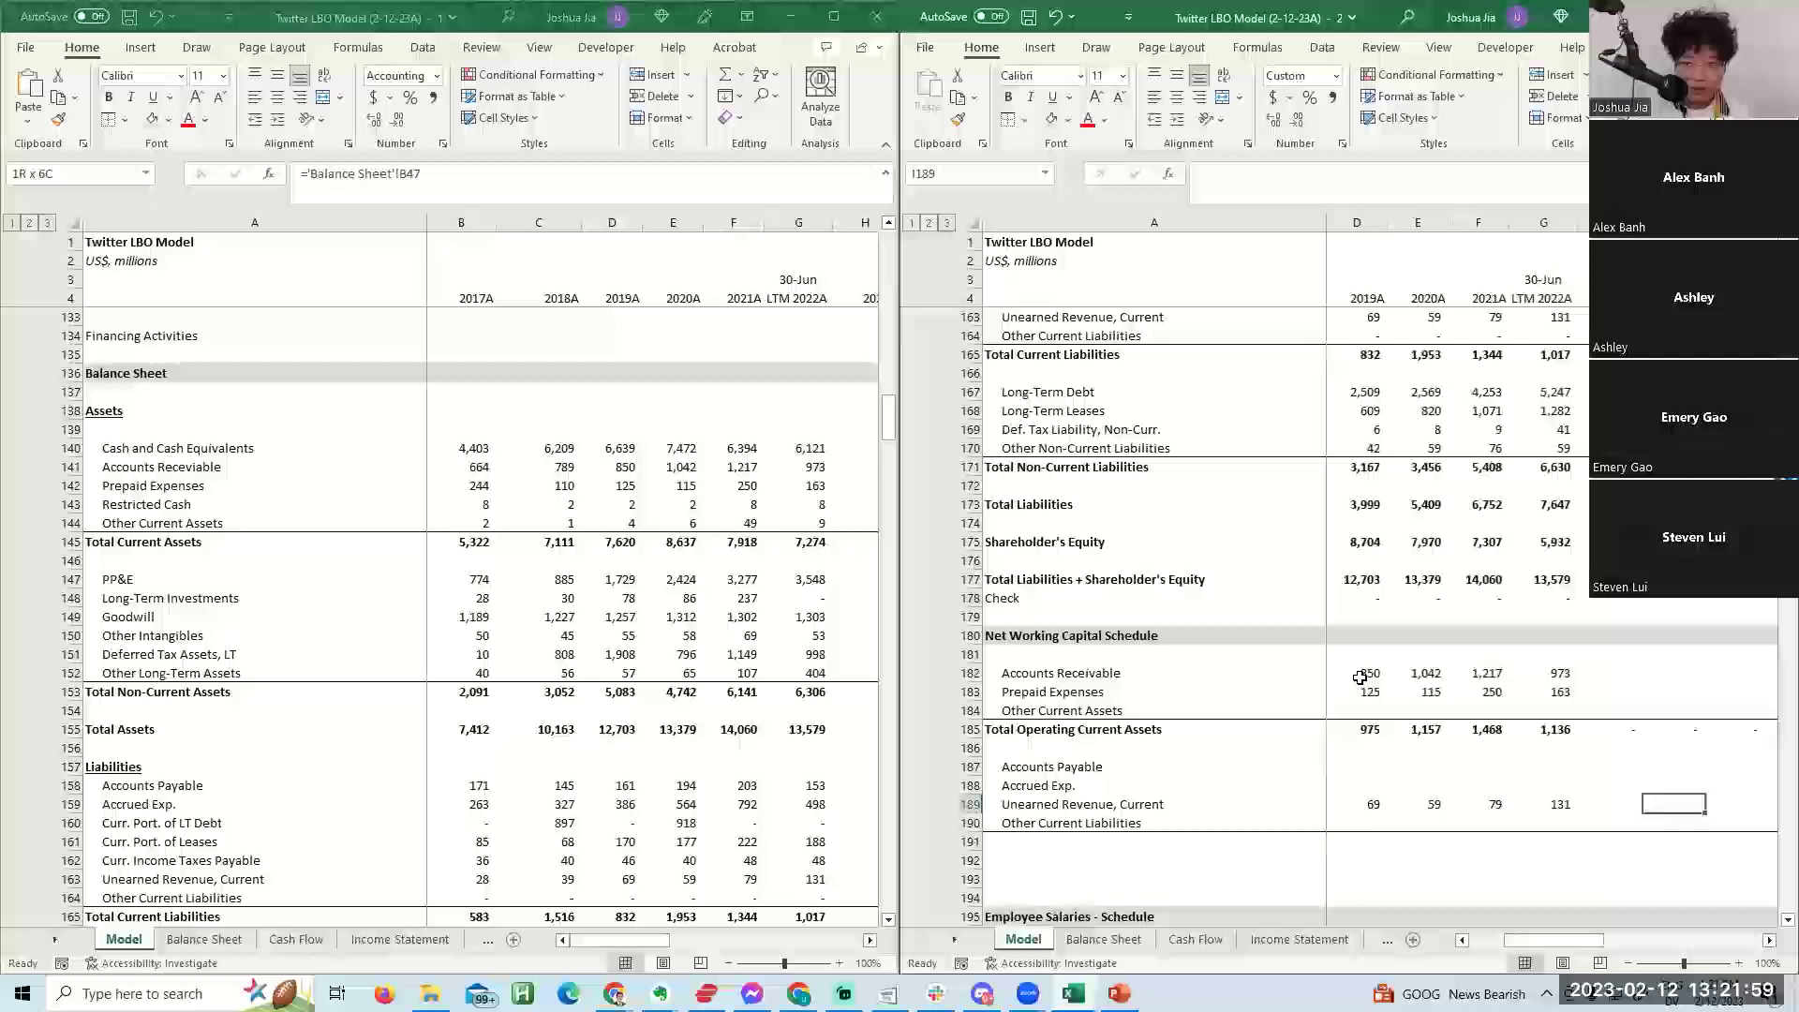
{"action": "key", "text": "Right"}
{"action": "key", "text": "Right"}
{"action": "key", "text": "Right"}
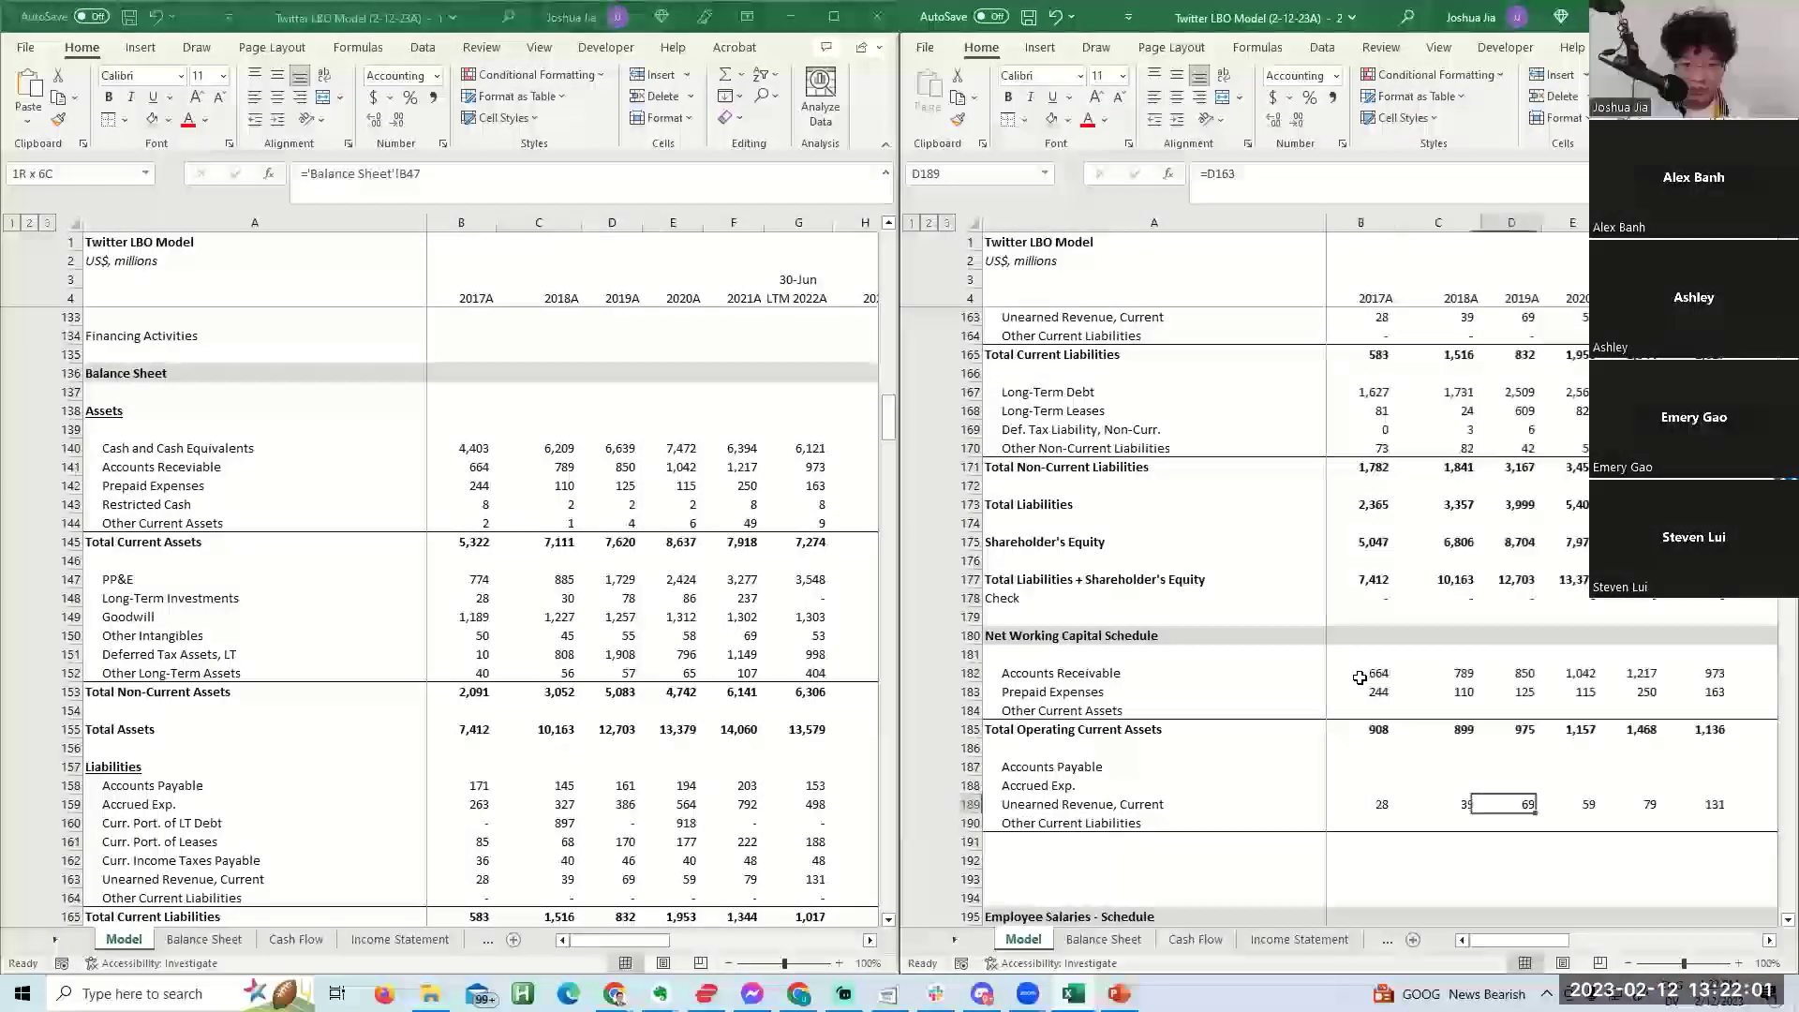
{"action": "key", "text": "F2"}
{"action": "key", "text": "Escape"}
{"action": "key", "text": "Left"}
{"action": "key", "text": "Left"}
{"action": "key", "text": "Left"}
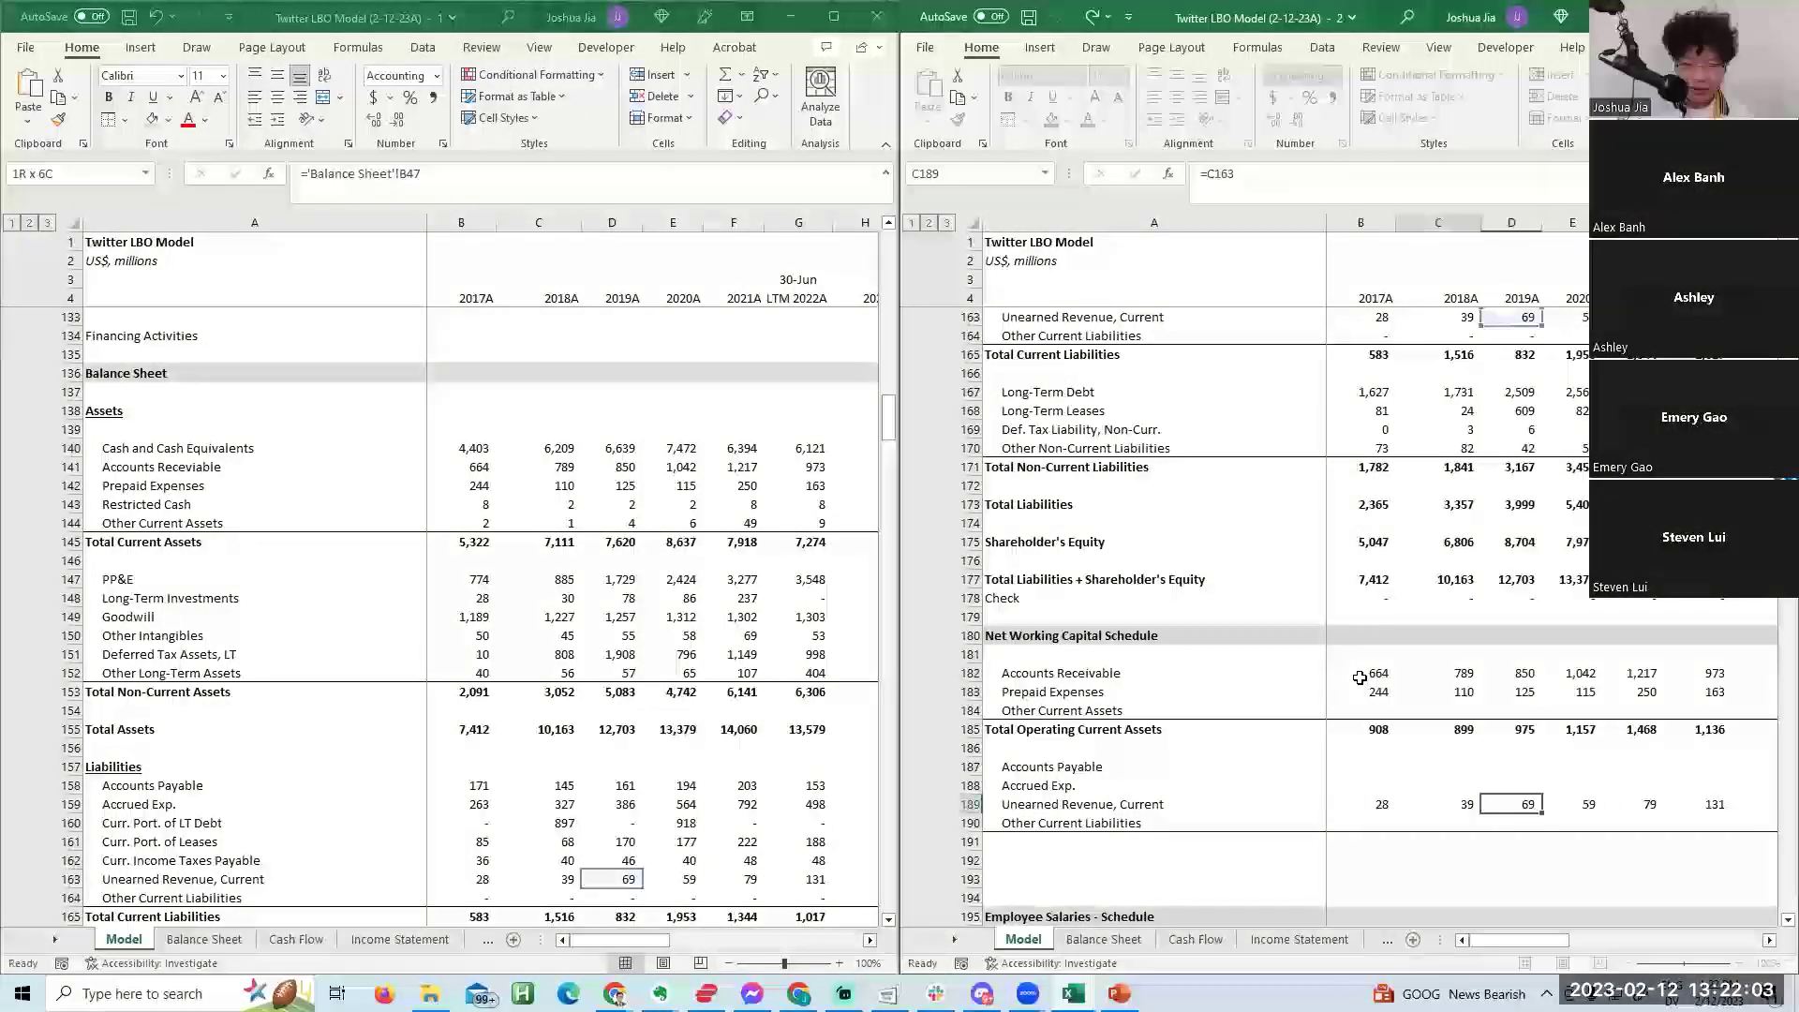
{"action": "key", "text": "F2"}
{"action": "key", "text": "Escape"}
{"action": "key", "text": "Right"}
{"action": "key", "text": "Right"}
{"action": "key", "text": "Right"}
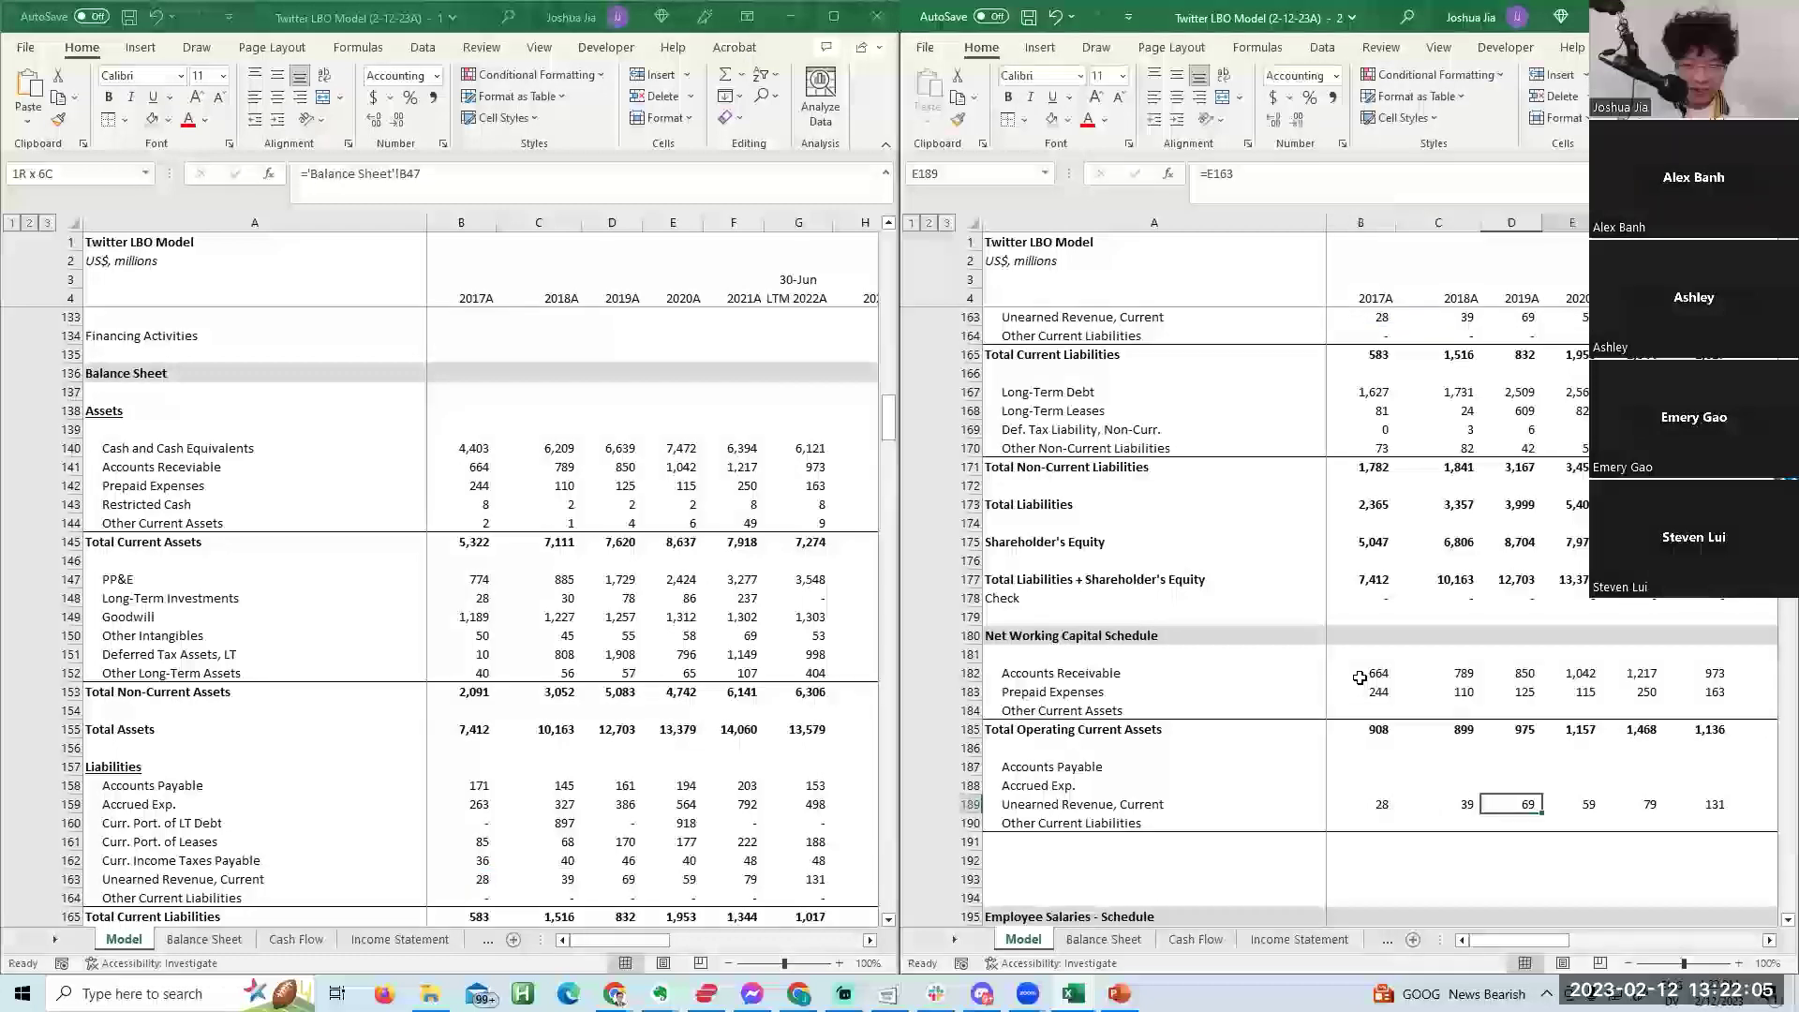
{"action": "key", "text": "Left"}
{"action": "key", "text": "Left"}
{"action": "key", "text": "Left"}
{"action": "key", "text": "Left"}
{"action": "key", "text": "Left"}
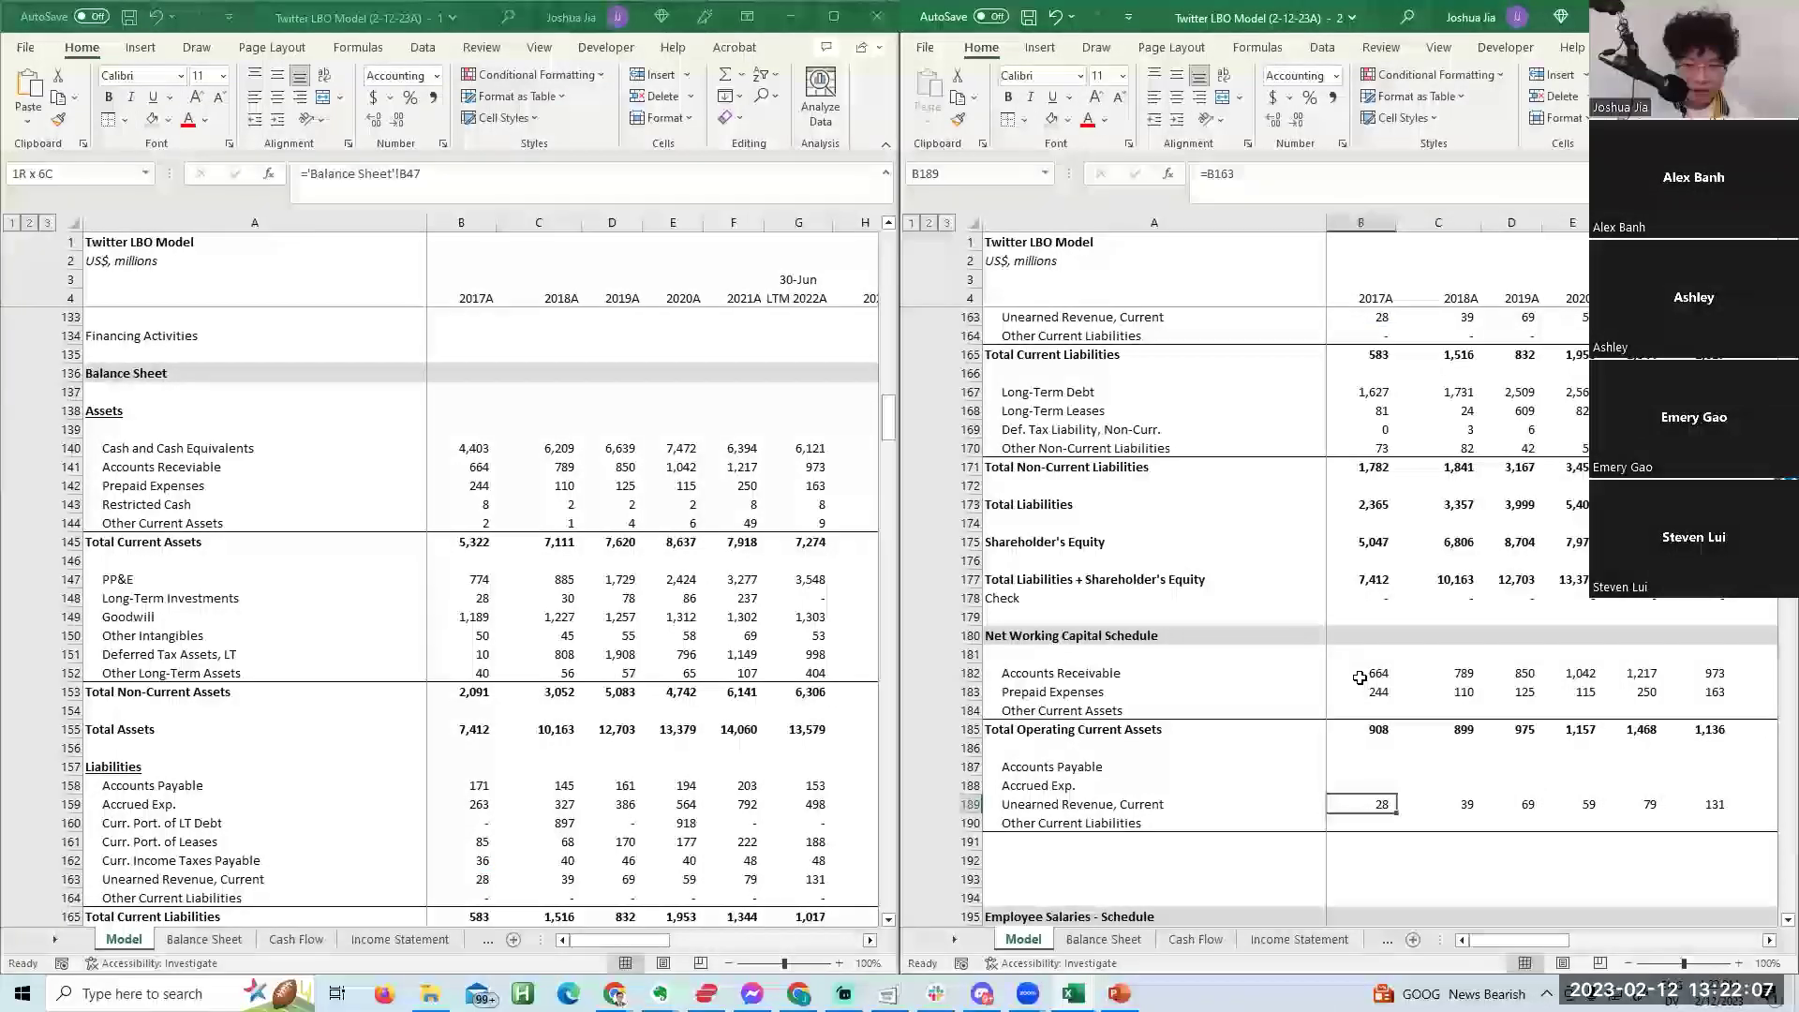
Enter =SUM(B187:B190) in B191, fill it across to G191, and bold the totals.
{"action": "key", "text": "Down"}
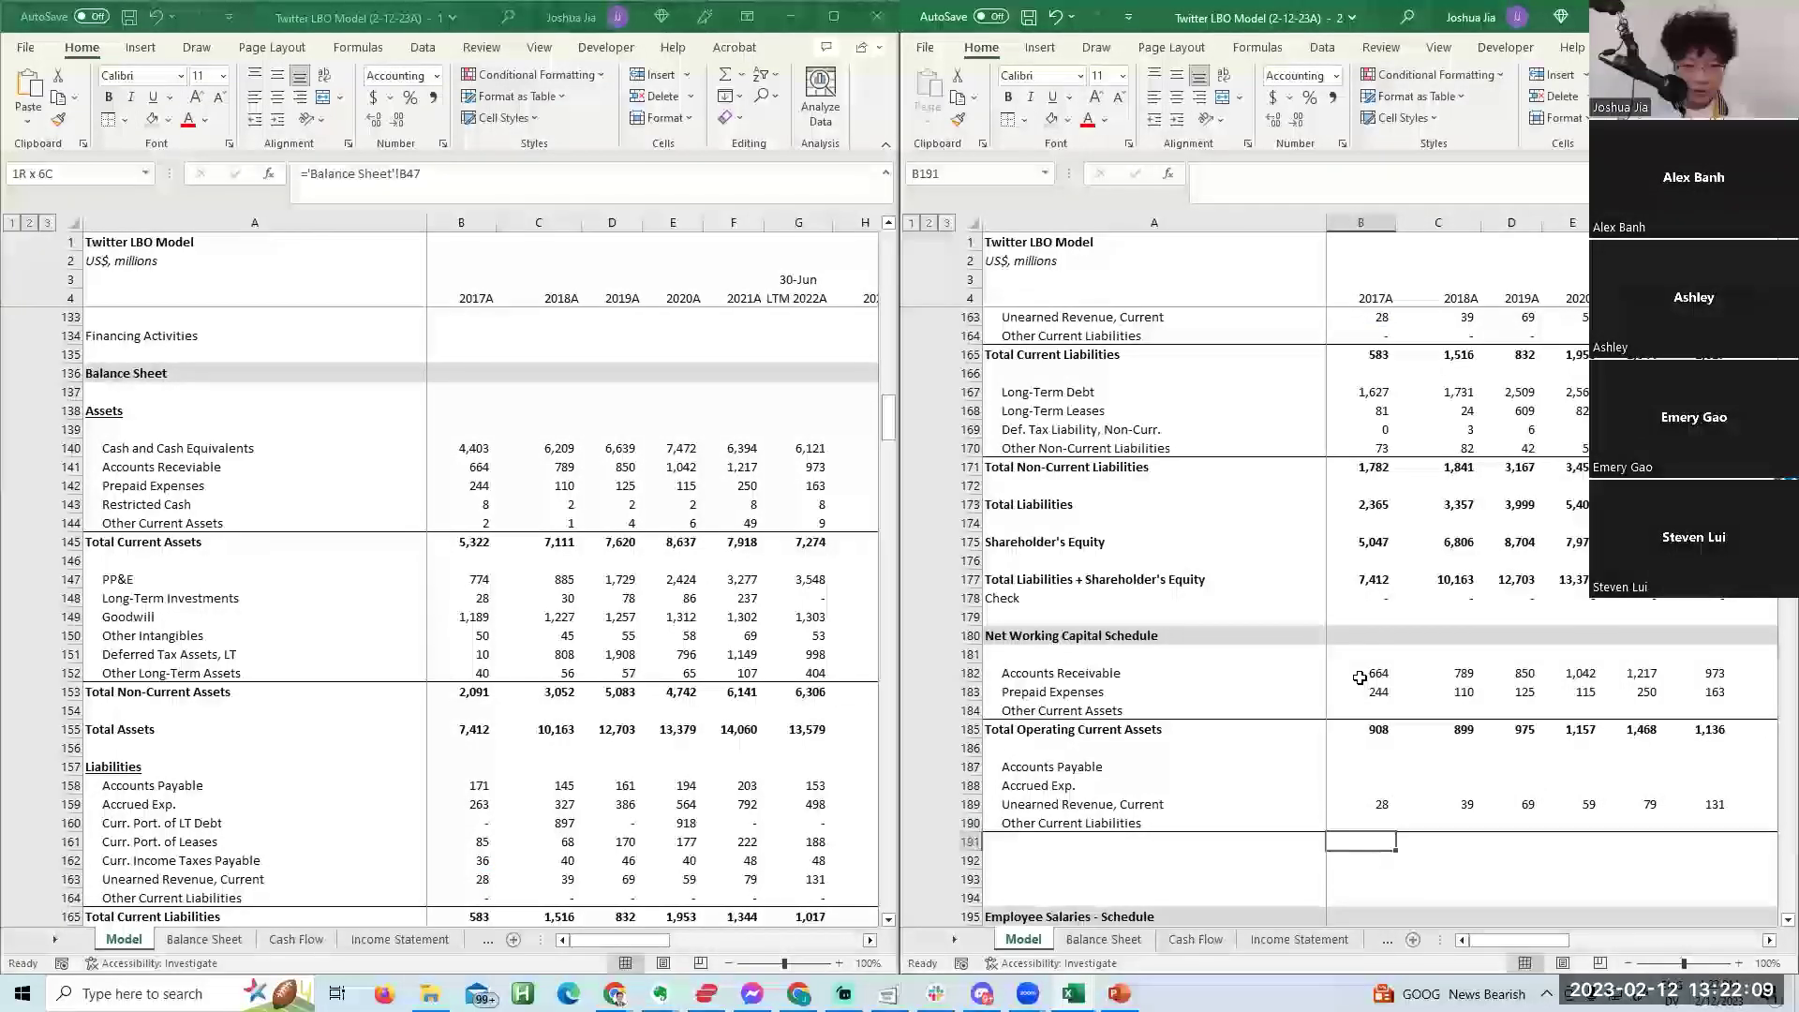
{"action": "type", "text": "=sum("}
{"action": "key", "text": "Up"}
{"action": "key", "text": "shift+Up"}
{"action": "key", "text": "shift+Up"}
{"action": "key", "text": "shift+Up"}
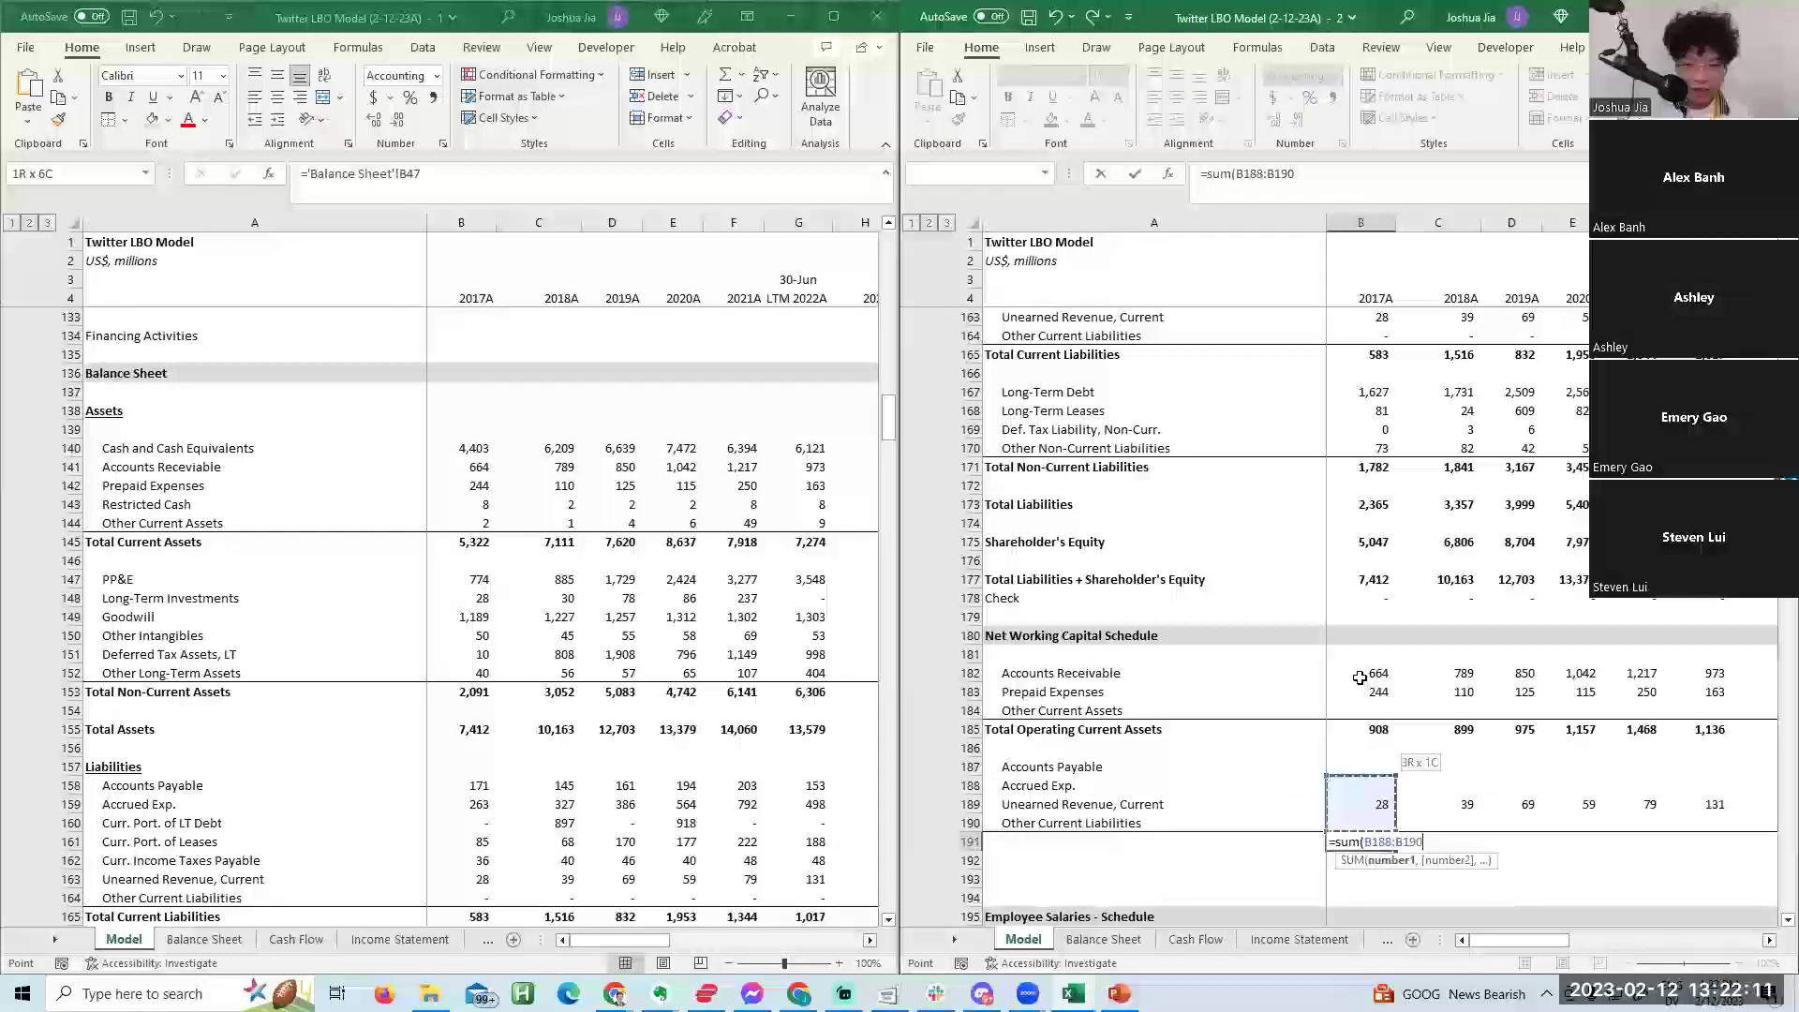
{"action": "key", "text": "ctrl+Return"}
{"action": "key", "text": "shift+Right"}
{"action": "key", "text": "shift+Right"}
{"action": "key", "text": "shift+Right"}
{"action": "key", "text": "shift+Right"}
{"action": "key", "text": "shift+Right"}
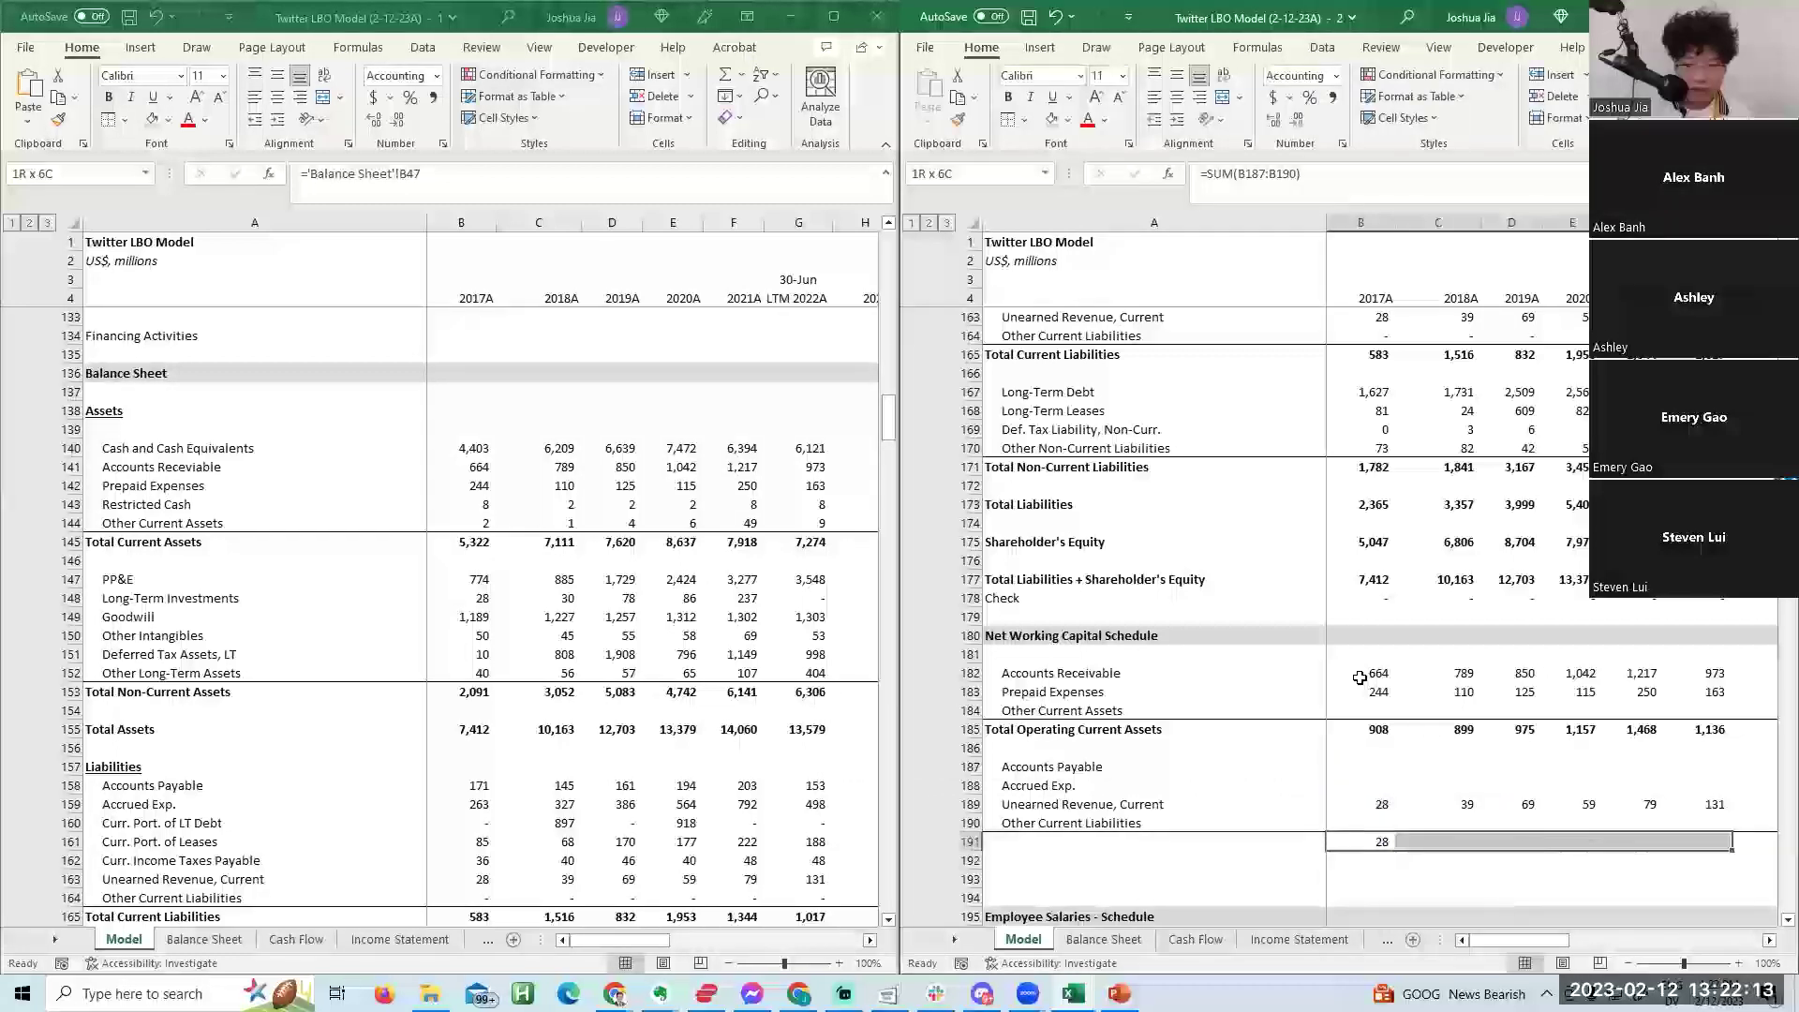
{"action": "key", "text": "ctrl+r"}
Label A191 as "Total Operating Current Liabilities".
{"action": "key", "text": "Up"}
{"action": "key", "text": "Up"}
{"action": "key", "text": "Right"}
{"action": "key", "text": "Right"}
{"action": "key", "text": "Right"}
{"action": "key", "text": "Right"}
{"action": "key", "text": "Left"}
{"action": "key", "text": "Left"}
{"action": "key", "text": "Down"}
{"action": "key", "text": "Down"}
{"action": "key", "text": "Left"}
{"action": "key", "text": "Left"}
{"action": "key", "text": "Left"}
{"action": "key", "text": "Left"}
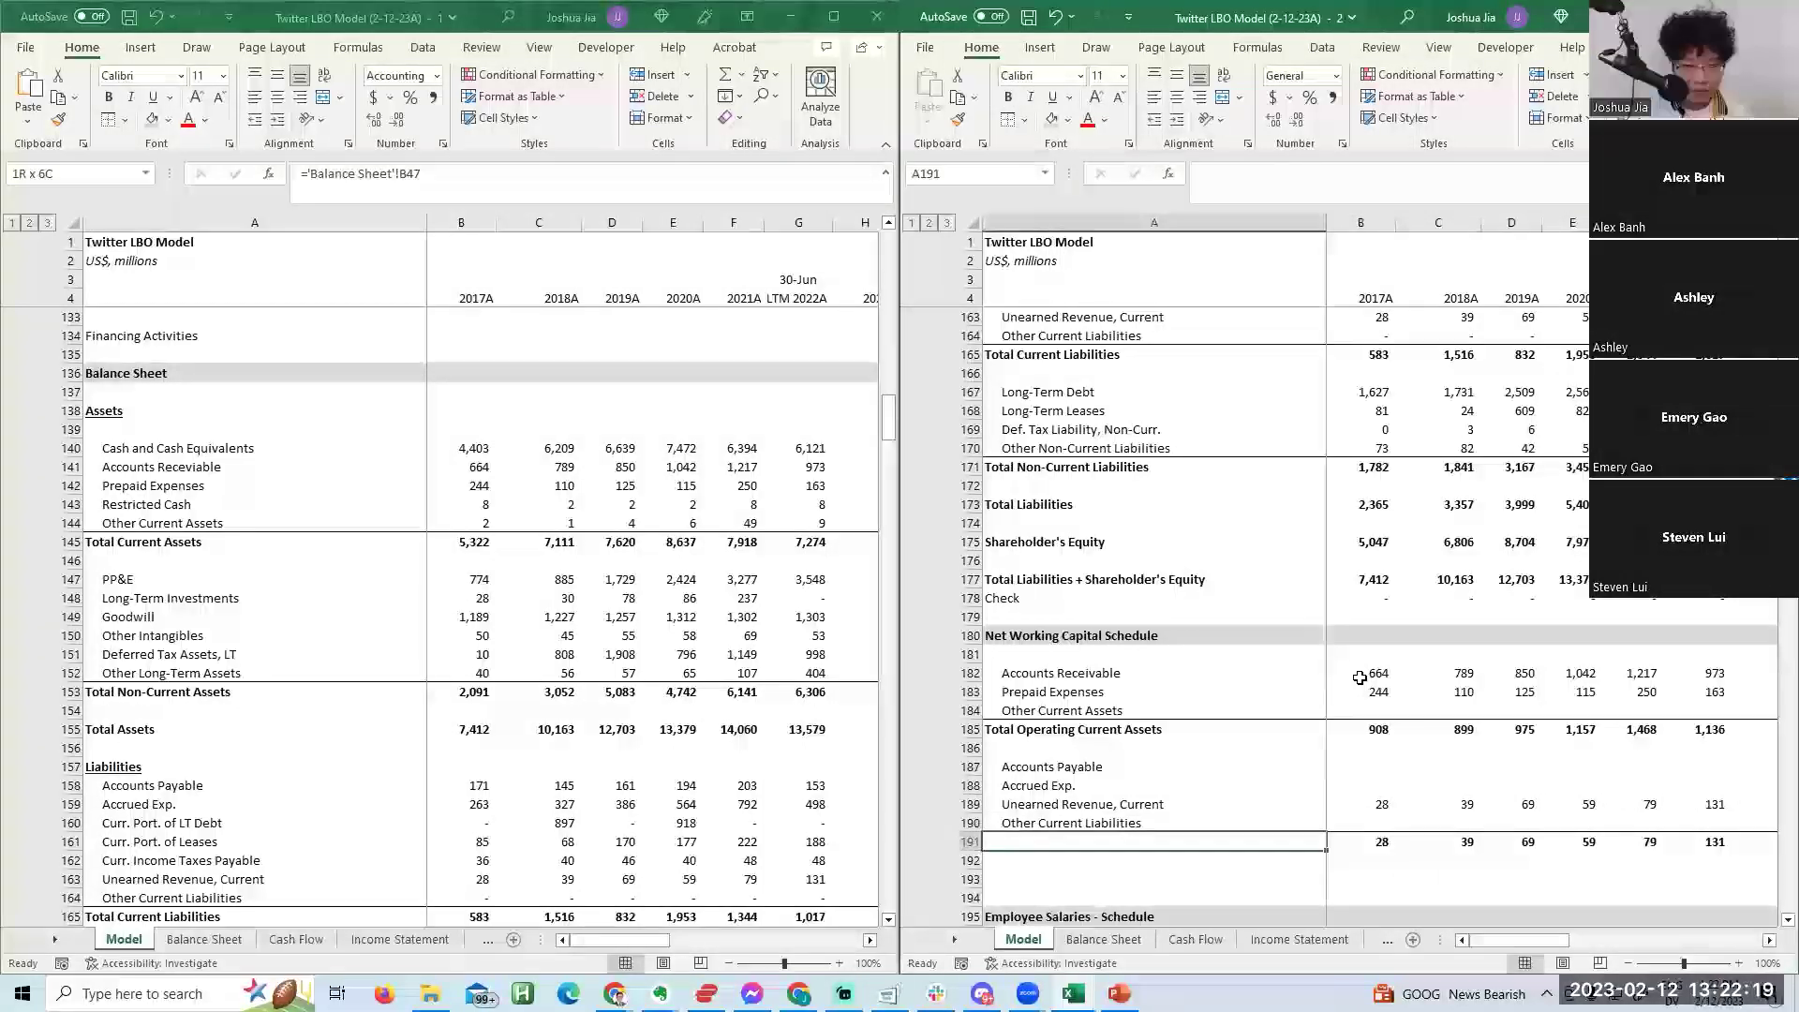
{"action": "type", "text": "Total"}
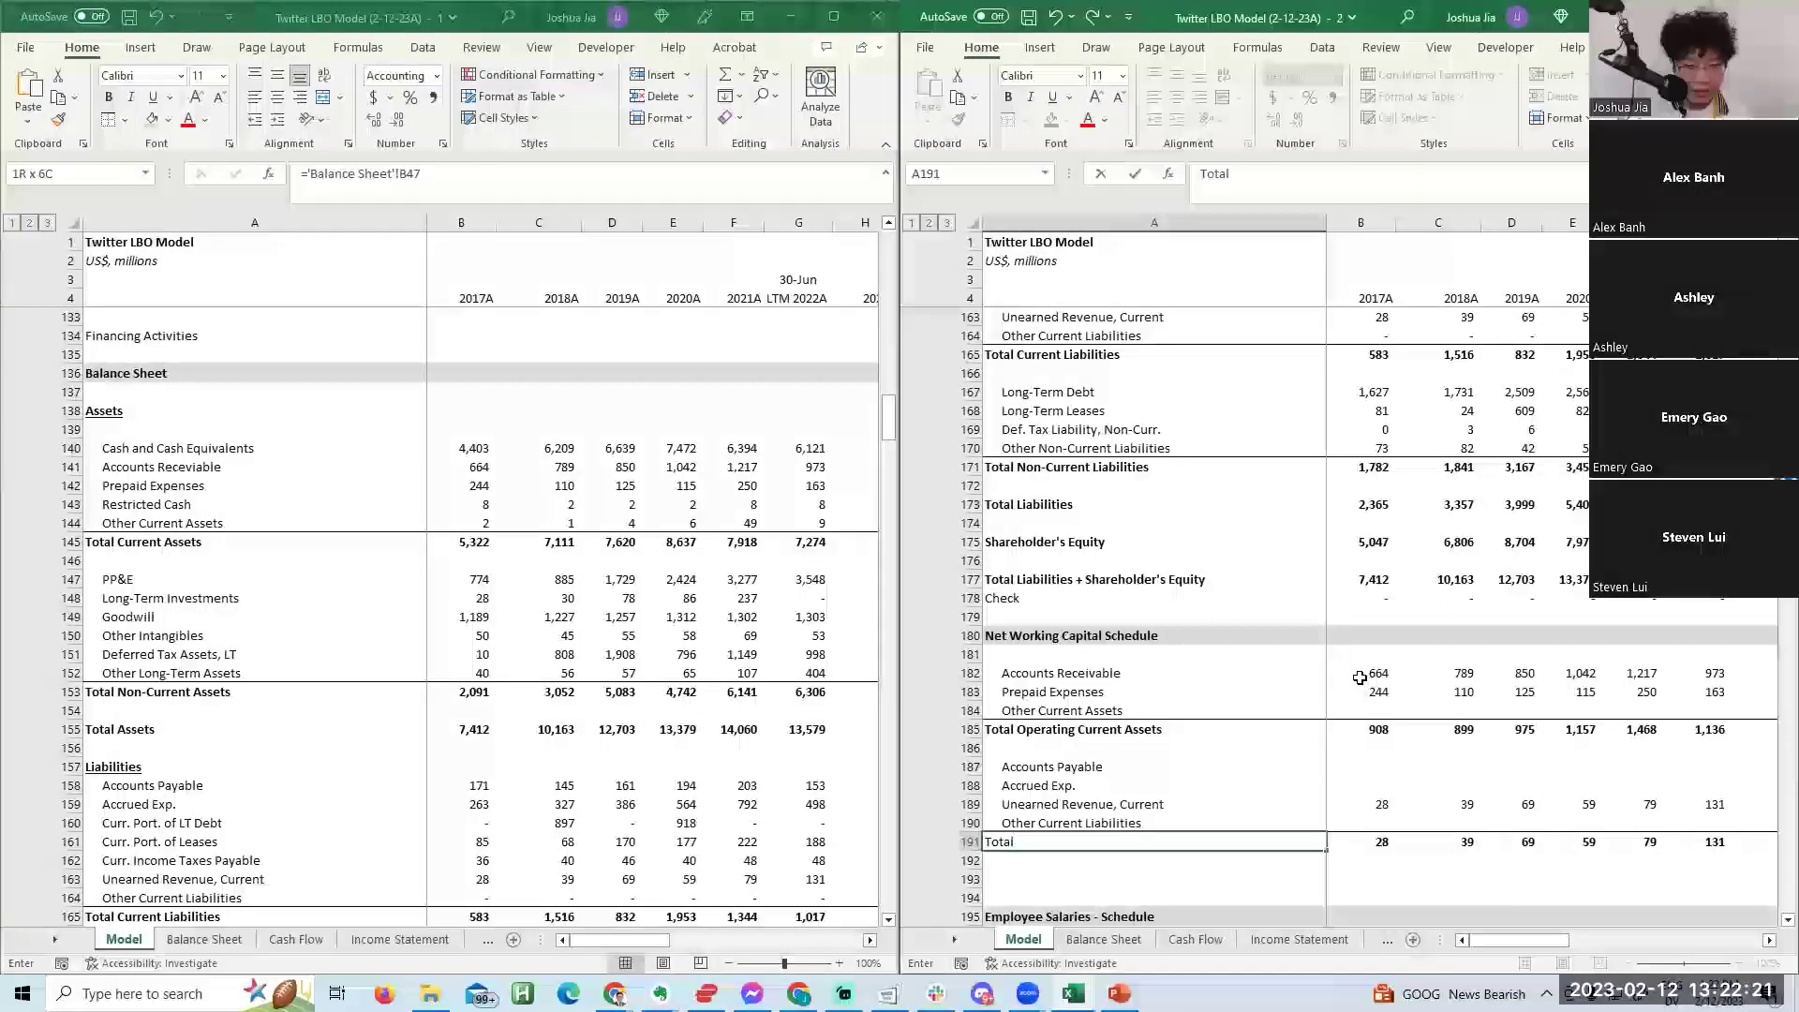
{"action": "type", "text": " Operating Current Liail"}
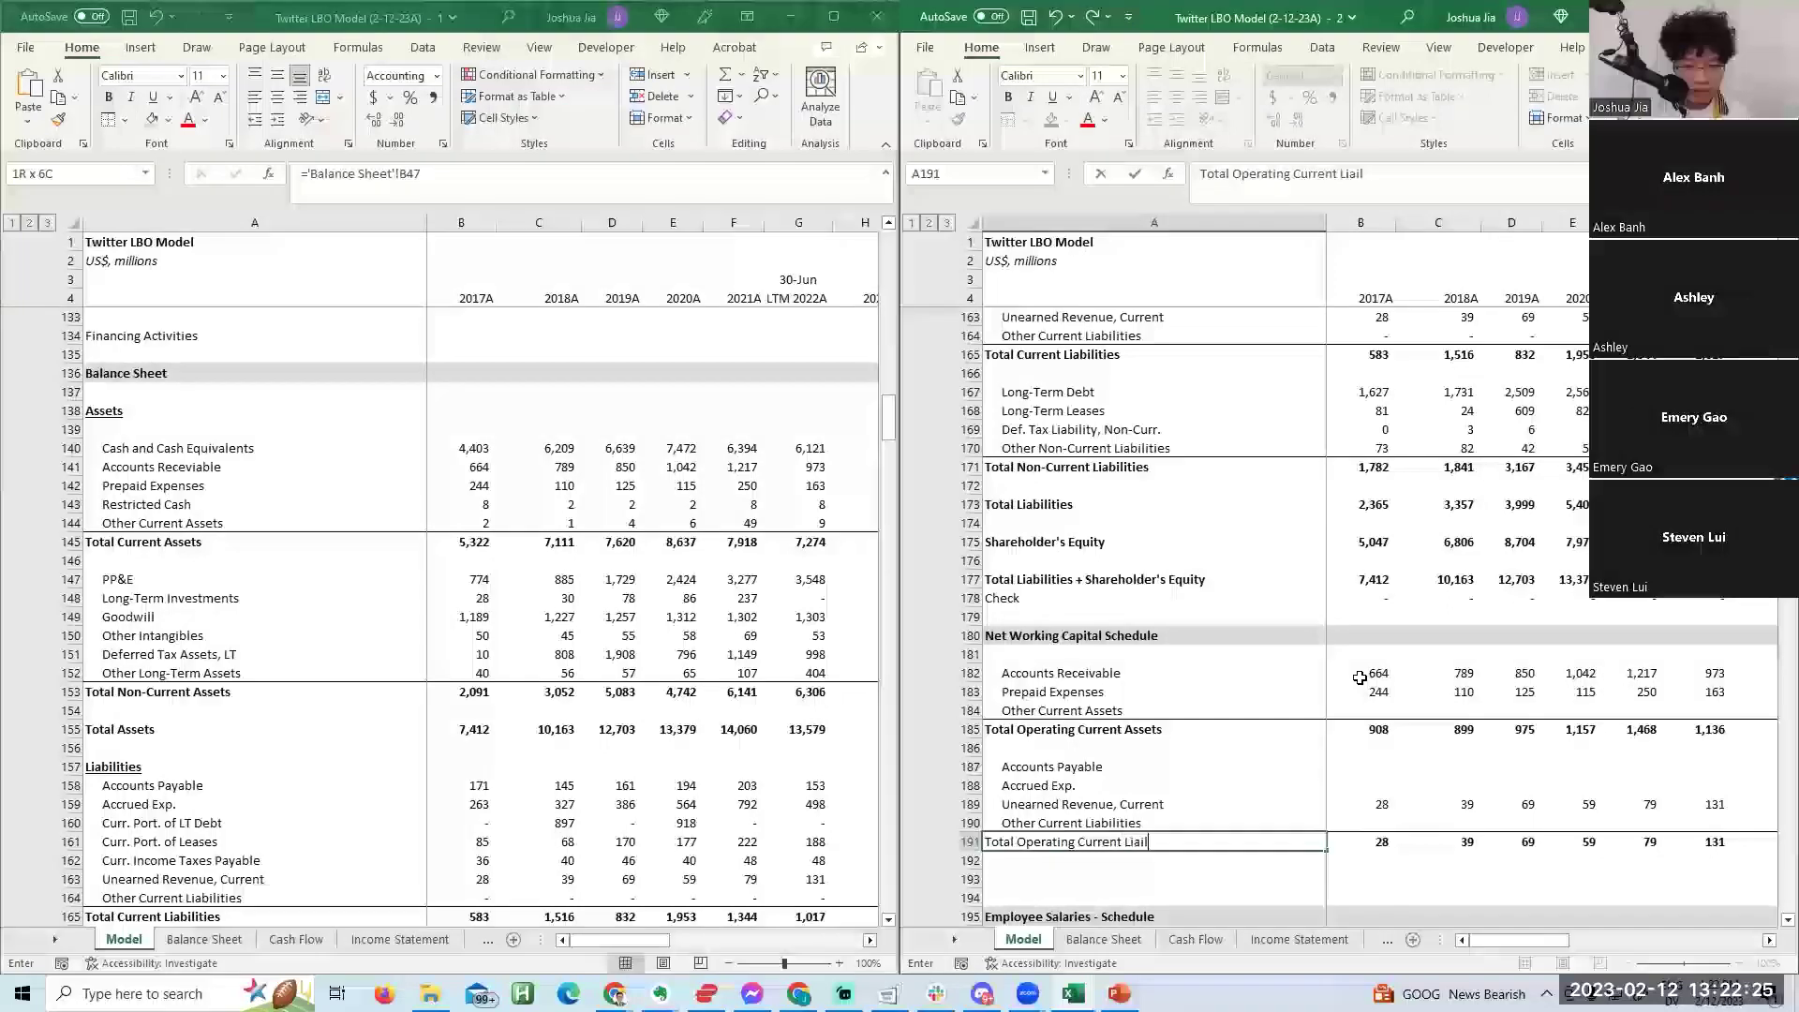
{"action": "key", "text": "BackSpace"}
{"action": "key", "text": "BackSpace"}
{"action": "type", "text": "bl"}
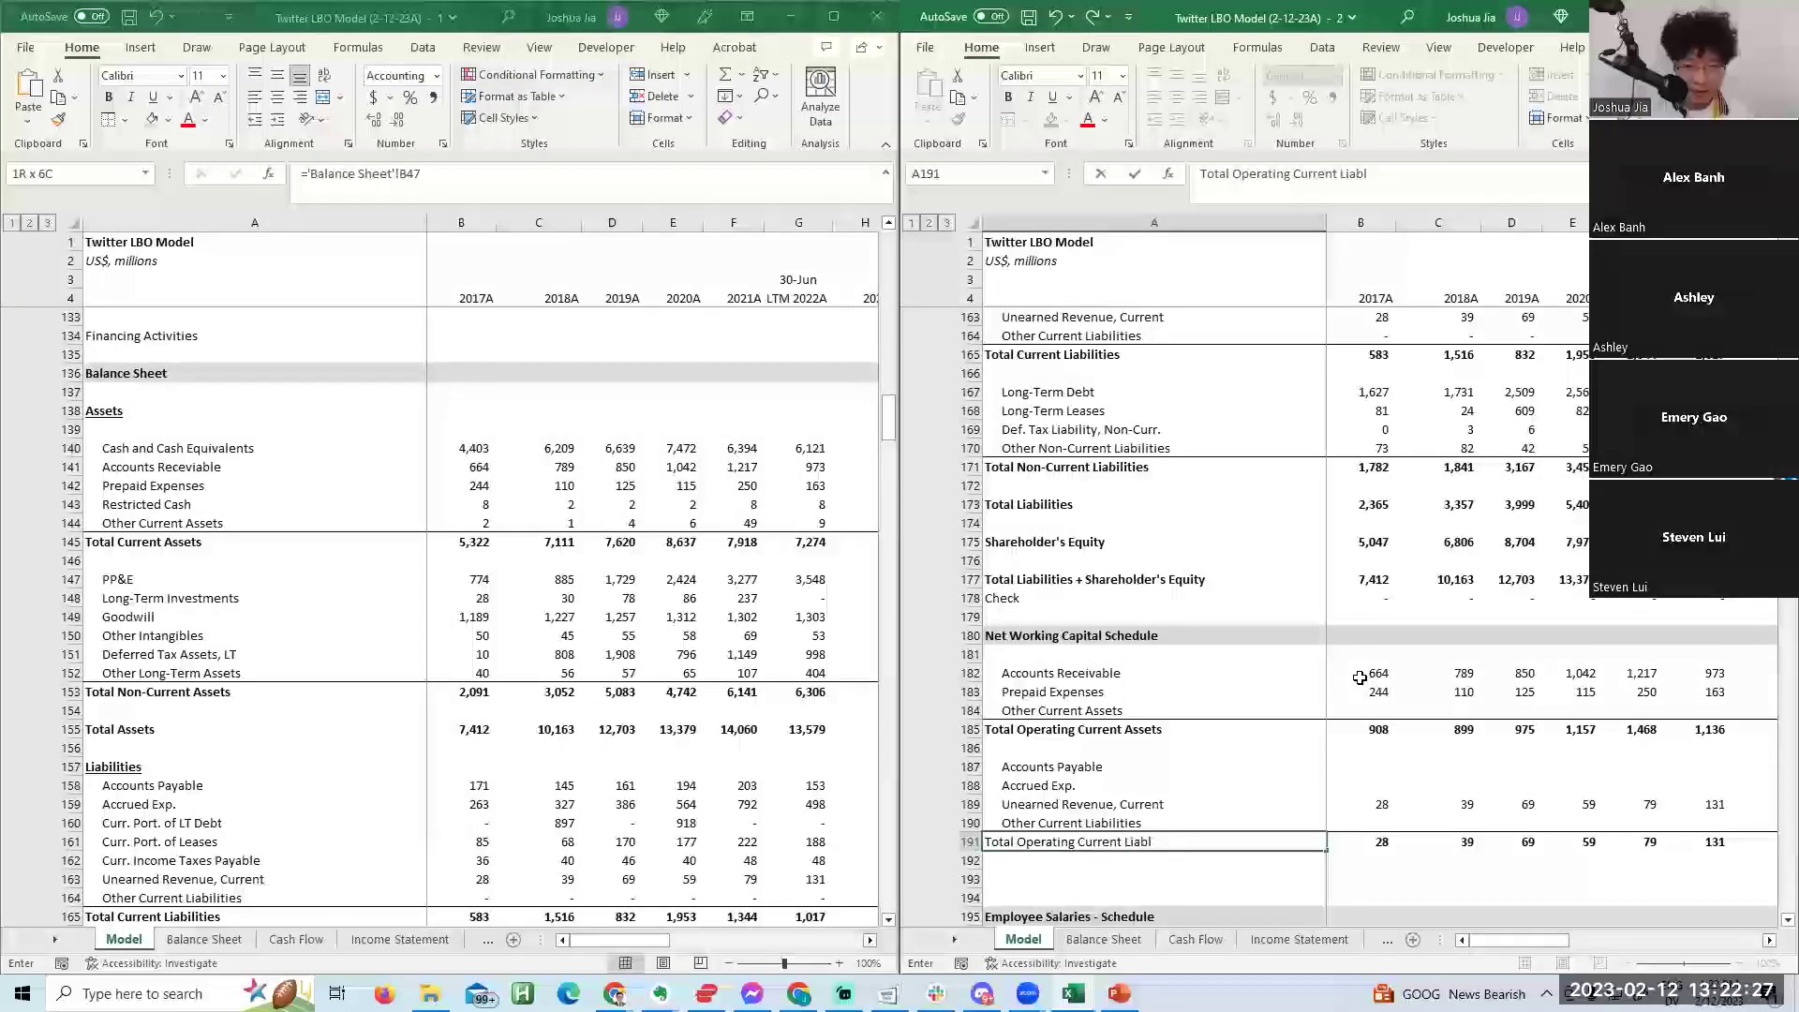
{"action": "type", "text": "itiities"}
Bold the Total Operating Current Liabilities label in A191.
{"action": "key", "text": "Up"}
{"action": "key", "text": "Up"}
{"action": "key", "text": "Right"}
{"action": "key", "text": "Right"}
{"action": "key", "text": "Right"}
{"action": "key", "text": "Right"}
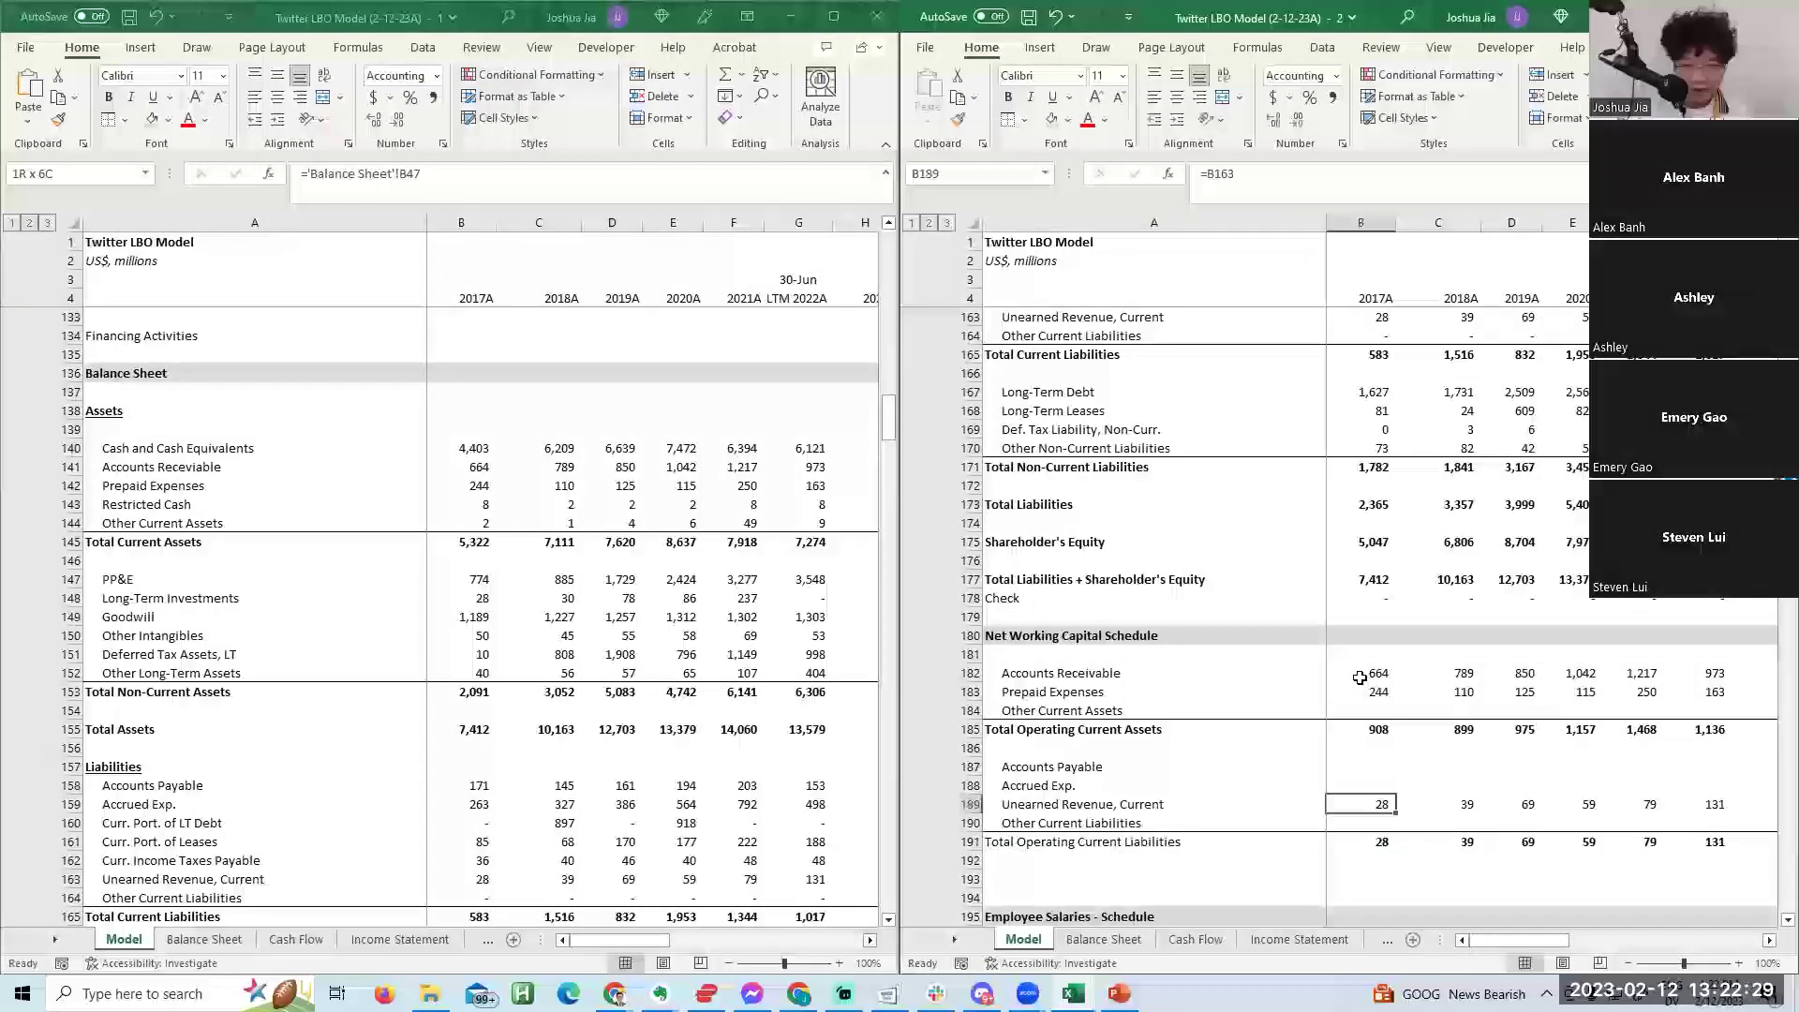
{"action": "key", "text": "Left"}
{"action": "key", "text": "Left"}
{"action": "key", "text": "Left"}
{"action": "key", "text": "Down"}
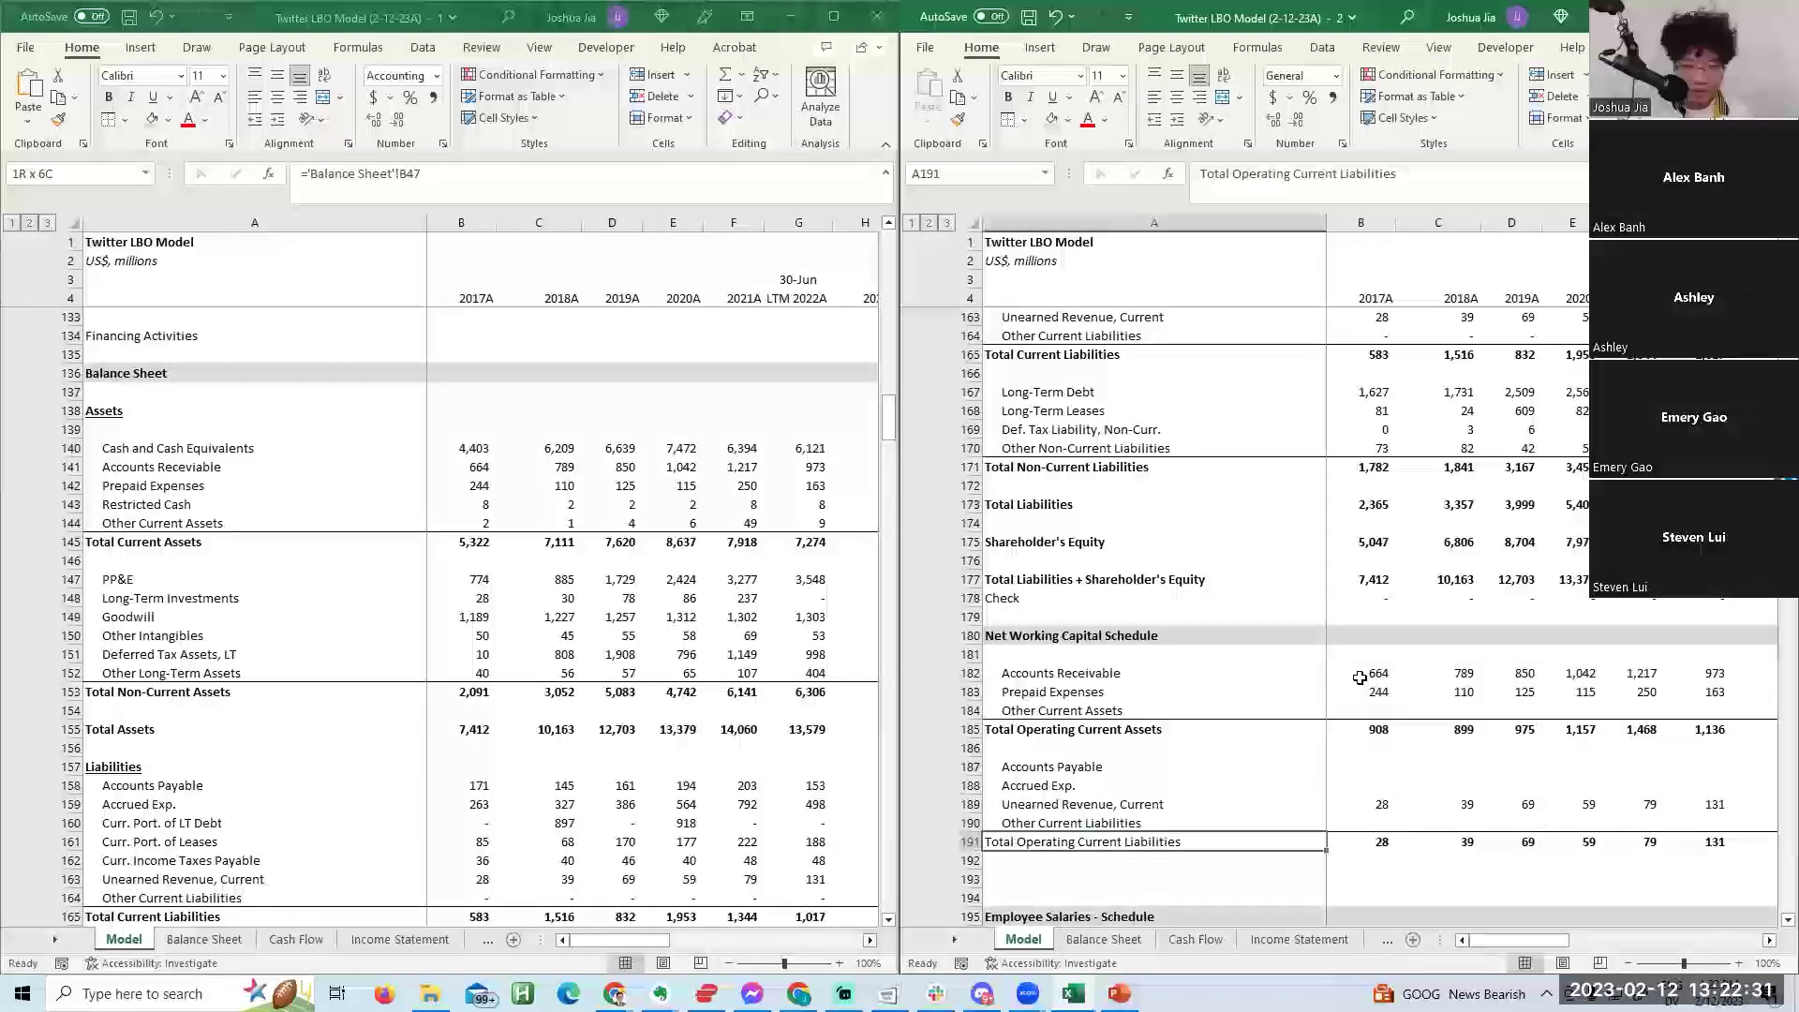
Link the Accounts Payable values in B187:G187 to the balance sheet's row 158.
{"action": "key", "text": "Up"}
{"action": "key", "text": "Up"}
{"action": "key", "text": "Right"}
{"action": "key", "text": "Left"}
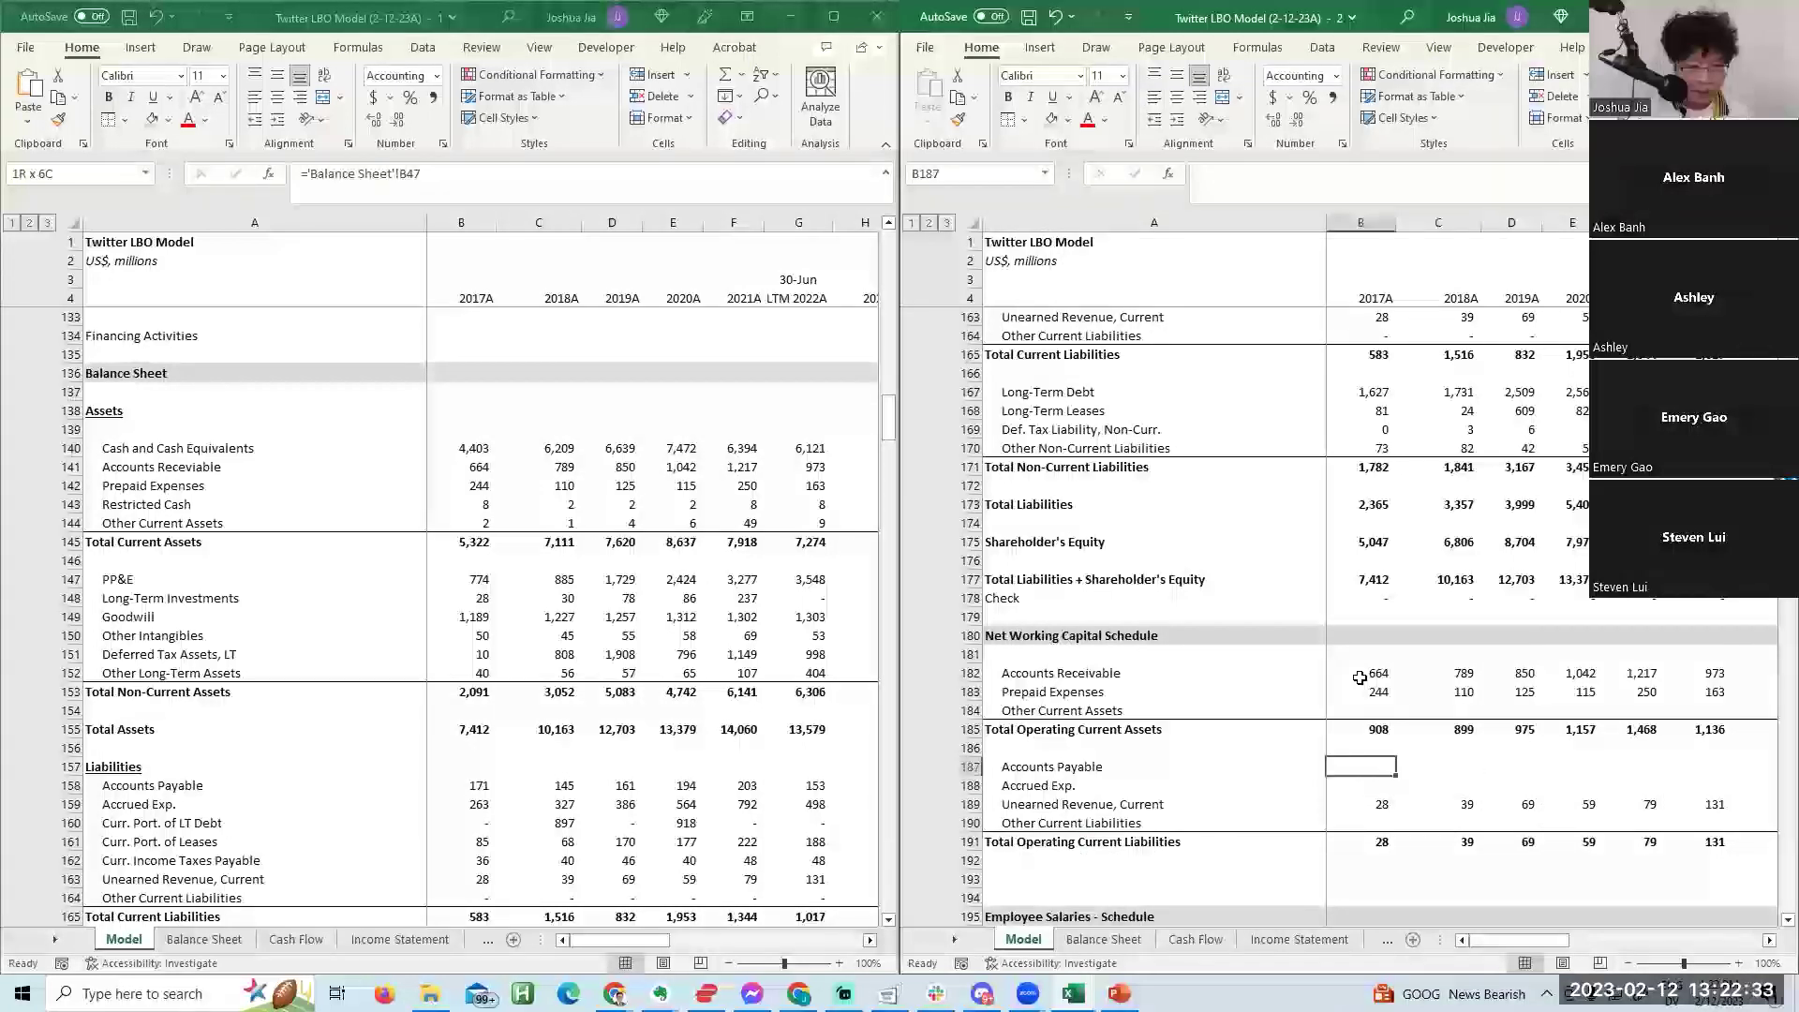
{"action": "key", "text": "alt+Tab"}
{"action": "key", "text": "Up"}
{"action": "key", "text": "Up"}
{"action": "key", "text": "Up"}
{"action": "key", "text": "Up"}
{"action": "key", "text": "Up"}
{"action": "key", "text": "shift+Right"}
{"action": "key", "text": "shift+Right"}
{"action": "key", "text": "shift+Right"}
{"action": "key", "text": "shift+Right"}
{"action": "key", "text": "shift+Right"}
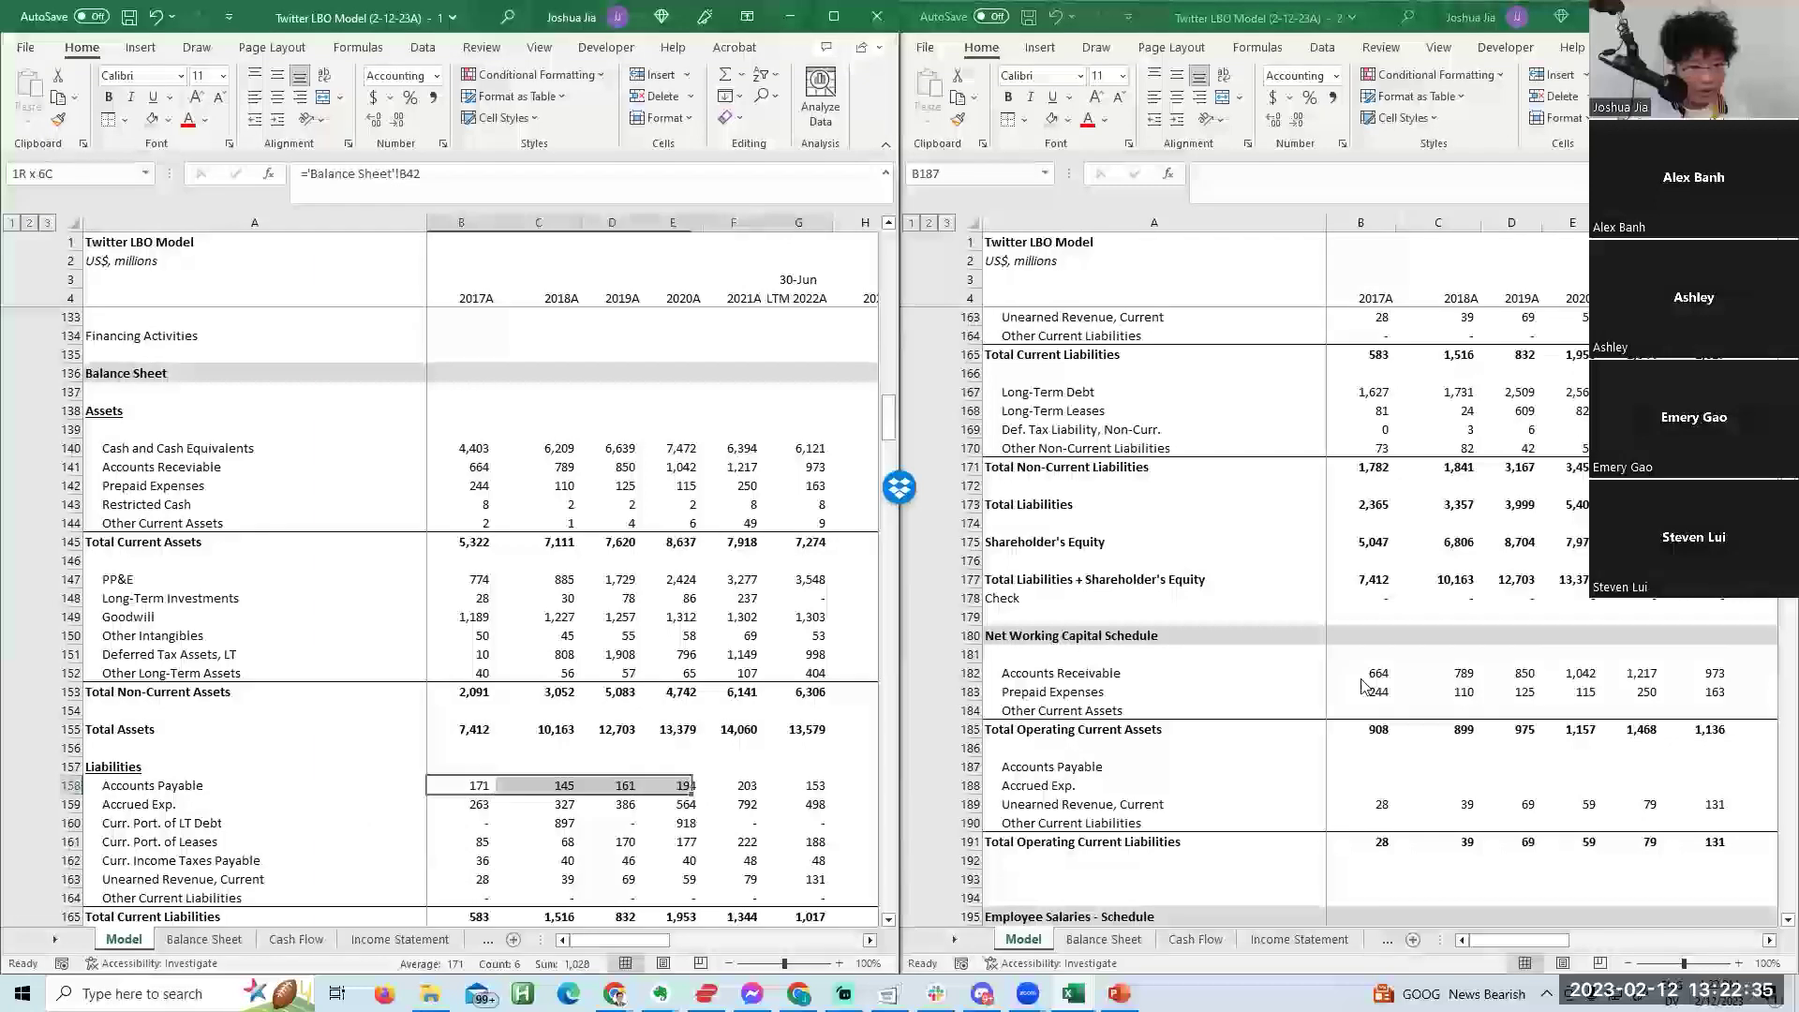
{"action": "key", "text": "ctrl+c"}
{"action": "key", "text": "alt+Tab"}
{"action": "key", "text": "ctrl+v"}
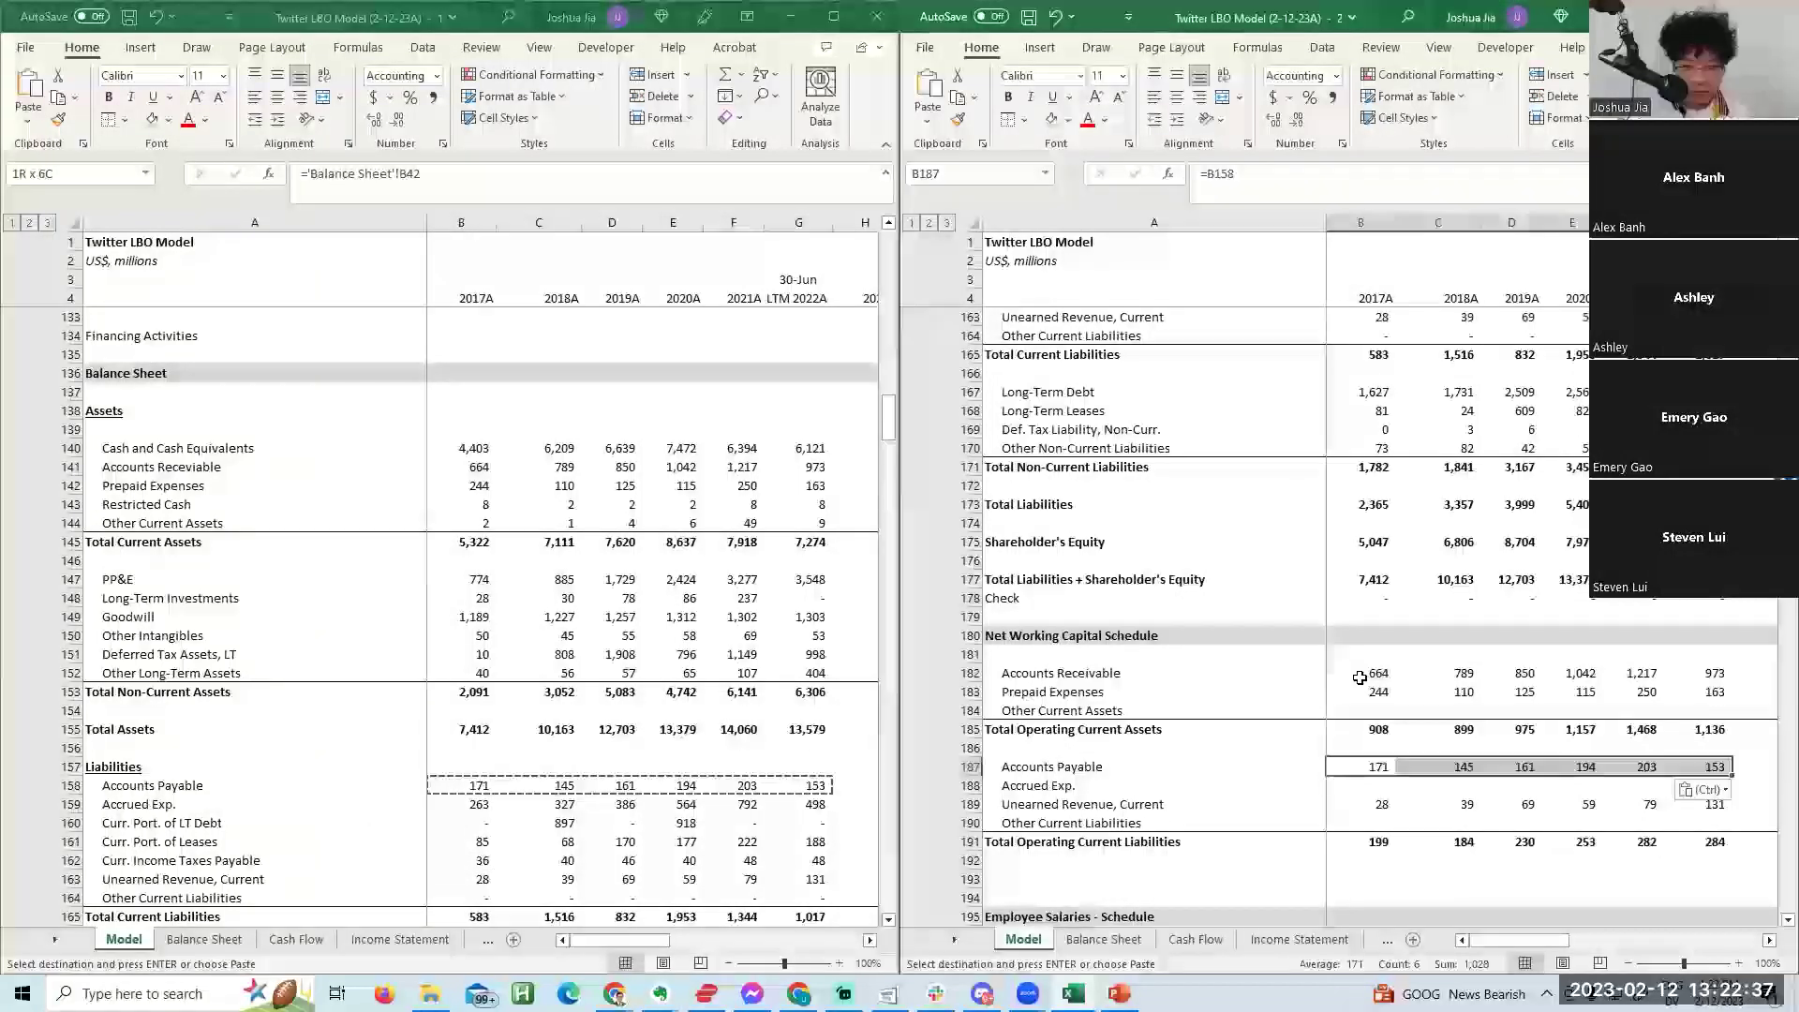
Link the Accrued Exp. values in B188:G188 to the balance sheet's row 159.
{"action": "key", "text": "alt+Tab"}
{"action": "key", "text": "Down"}
{"action": "key", "text": "shift+Right"}
{"action": "key", "text": "shift+Right"}
{"action": "key", "text": "shift+Right"}
{"action": "key", "text": "shift+Right"}
{"action": "key", "text": "shift+Right"}
{"action": "key", "text": "ctrl+c"}
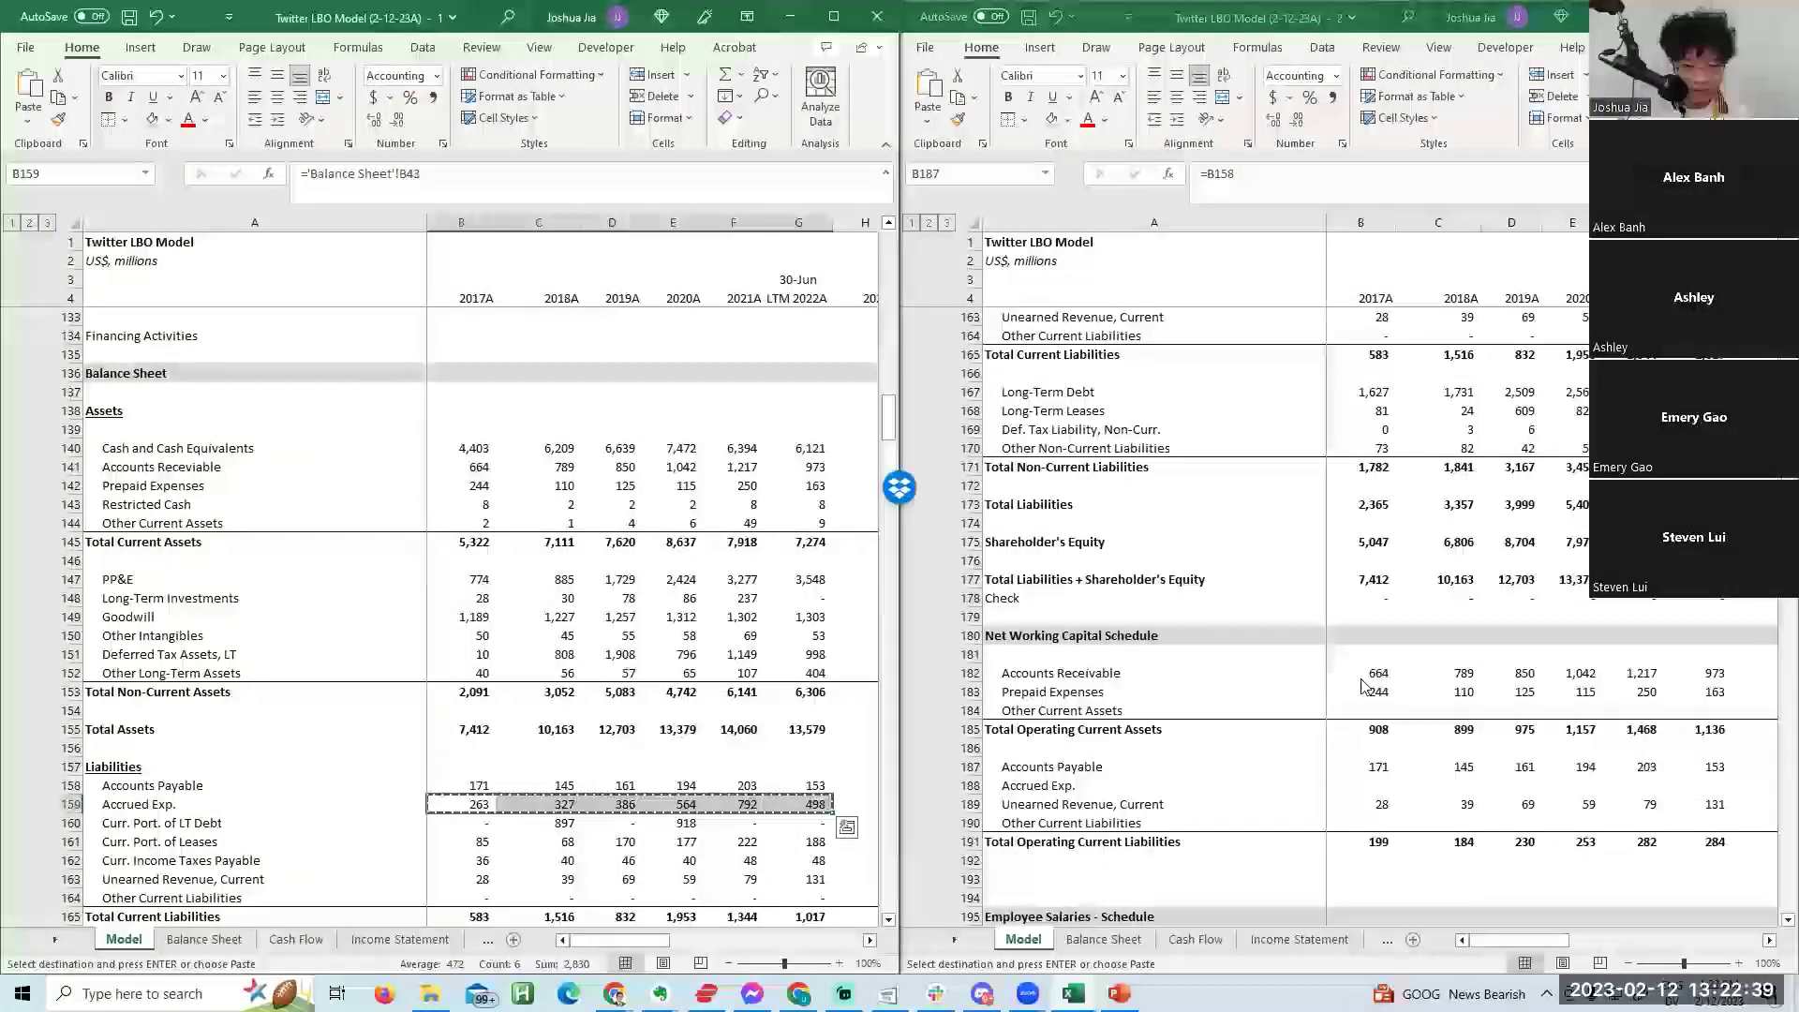
{"action": "key", "text": "alt+Tab"}
{"action": "key", "text": "Down"}
{"action": "key", "text": "Return"}
Link the Other Current Liabilities values in B190:G190 to the balance sheet's row 164.
{"action": "key", "text": "alt+Tab"}
{"action": "key", "text": "Down"}
{"action": "key", "text": "Down"}
{"action": "key", "text": "Down"}
{"action": "key", "text": "Down"}
{"action": "key", "text": "Down"}
{"action": "key", "text": "shift+Right"}
{"action": "key", "text": "shift+Right"}
{"action": "key", "text": "shift+Right"}
{"action": "key", "text": "shift+Right"}
{"action": "key", "text": "shift+Right"}
{"action": "key", "text": "ctrl+c"}
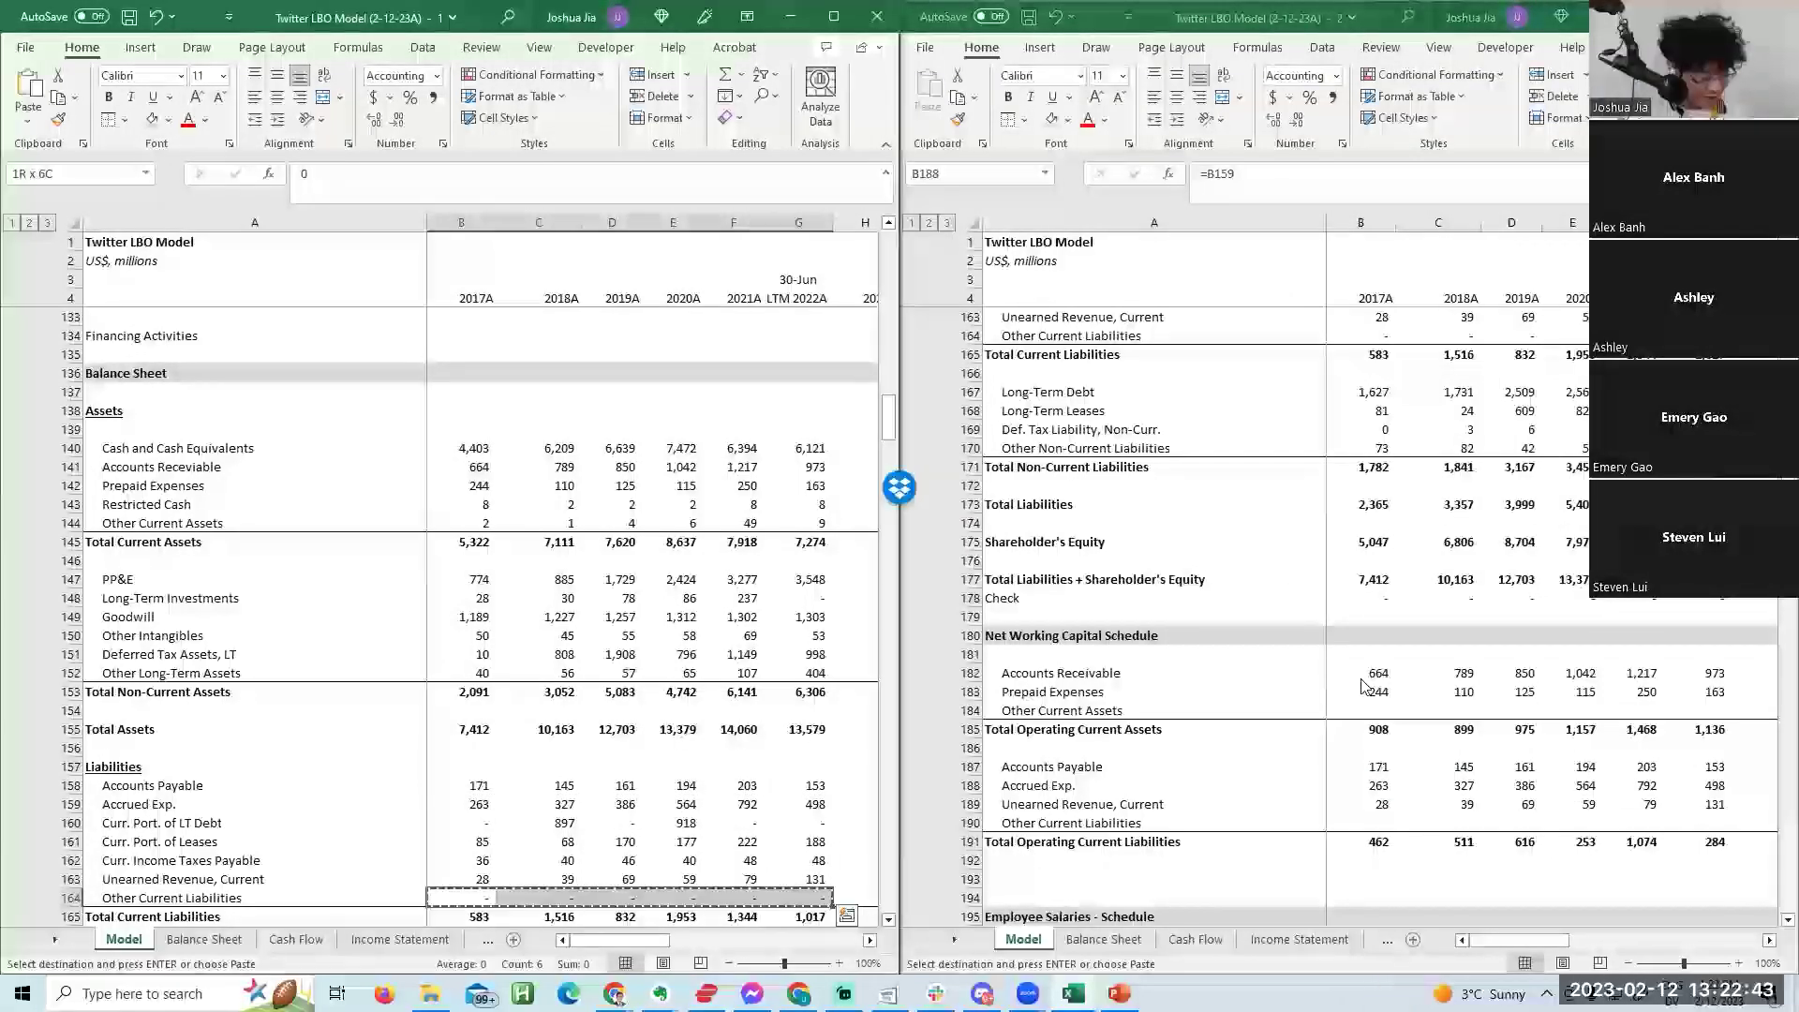
{"action": "key", "text": "alt+Tab"}
{"action": "key", "text": "Down"}
{"action": "key", "text": "Down"}
{"action": "key", "text": "Return"}
Check each year's SUM formula in the Total Operating Current Liabilities row for the correct range.
{"action": "key", "text": "Down"}
{"action": "key", "text": "F2"}
{"action": "key", "text": "Tab"}
{"action": "key", "text": "F2"}
{"action": "key", "text": "Tab"}
{"action": "key", "text": "F2"}
{"action": "key", "text": "Tab"}
{"action": "key", "text": "F2"}
{"action": "key", "text": "Tab"}
{"action": "key", "text": "F2"}
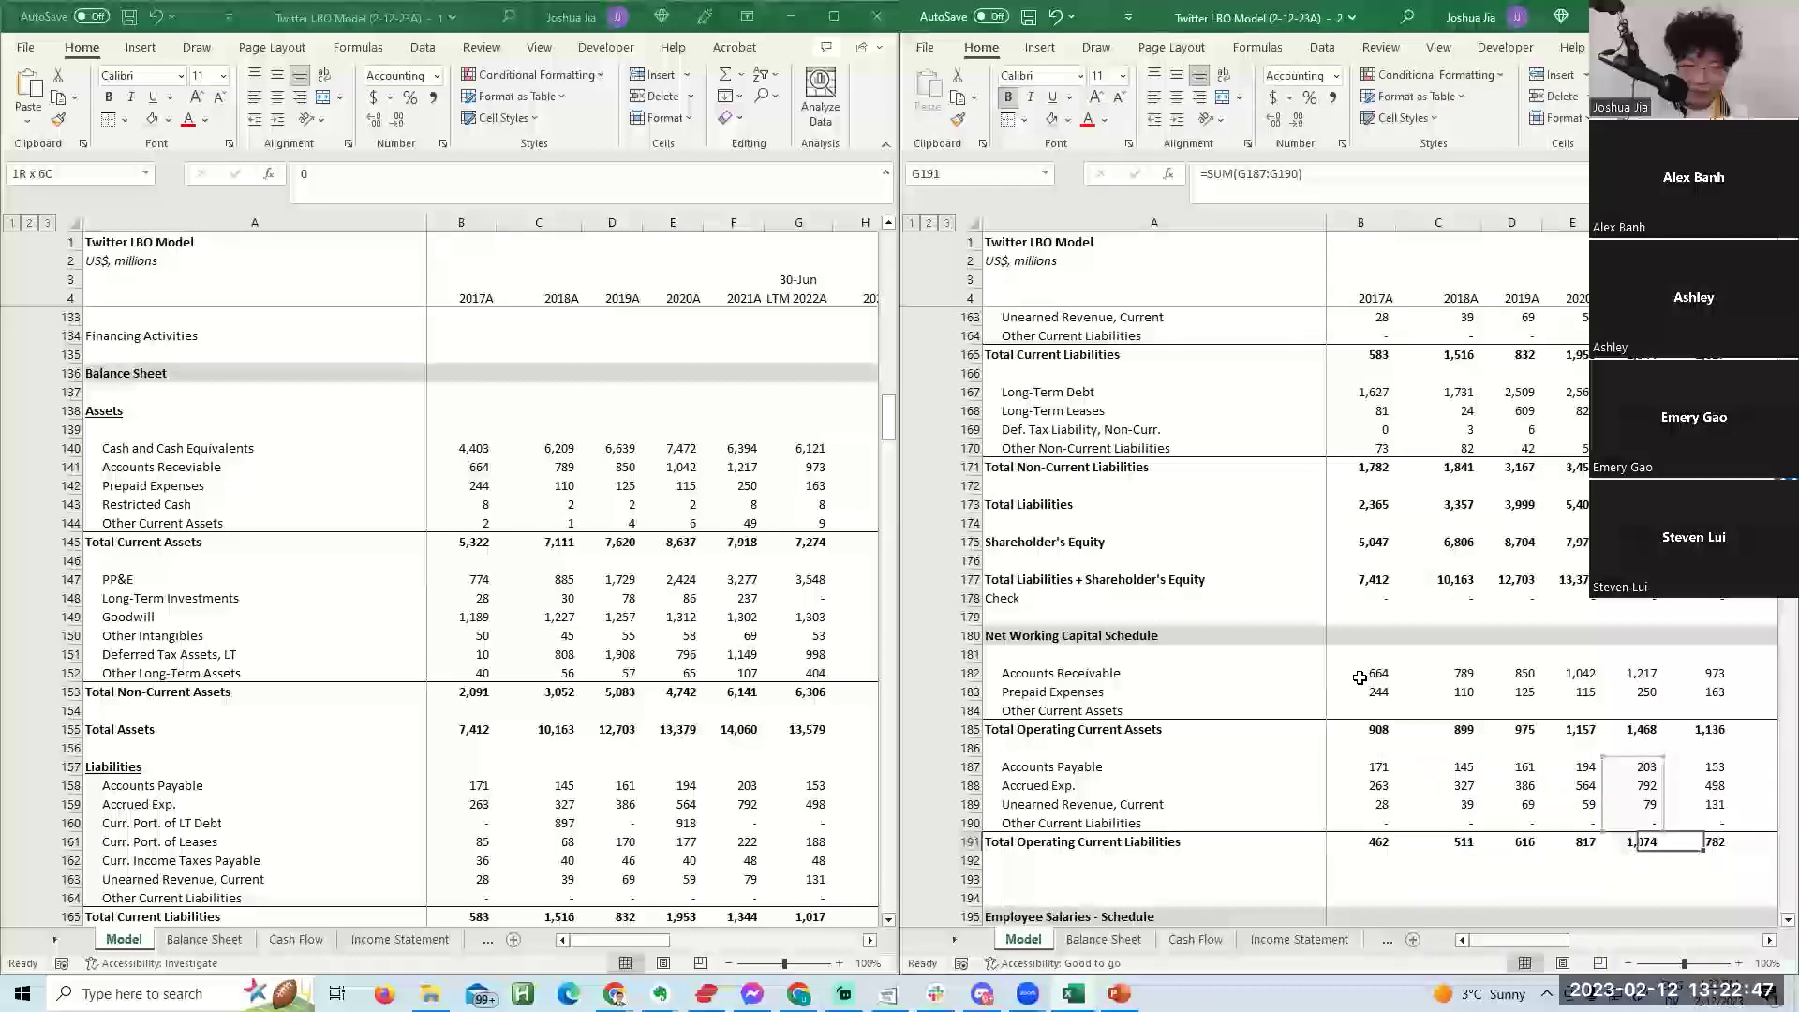
{"action": "key", "text": "Tab"}
{"action": "key", "text": "F2"}
{"action": "key", "text": "Tab"}
{"action": "key", "text": "F2"}
{"action": "key", "text": "Escape"}
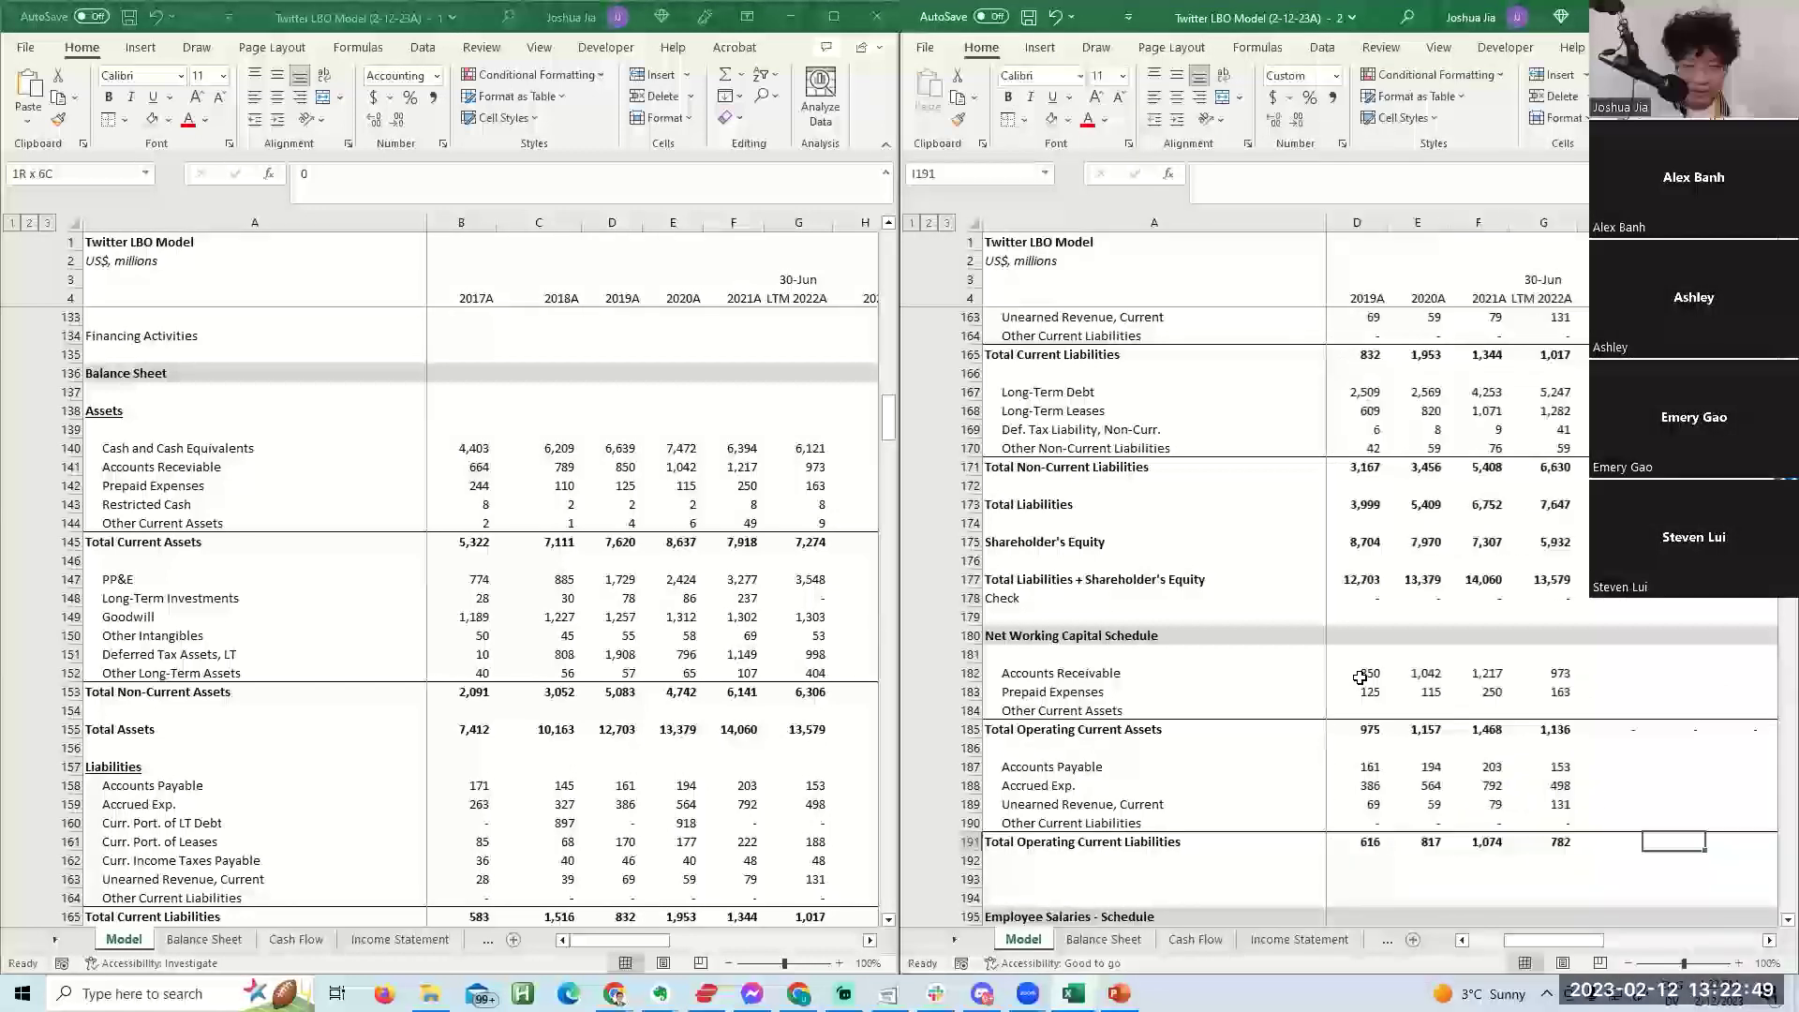
Insert a row at row 193 and label A193 "Net Working Capital" in bold.
{"action": "key", "text": "Home"}
{"action": "key", "text": "Down"}
{"action": "key", "text": "Down"}
{"action": "key", "text": "alt+i"}
{"action": "key", "text": "r"}
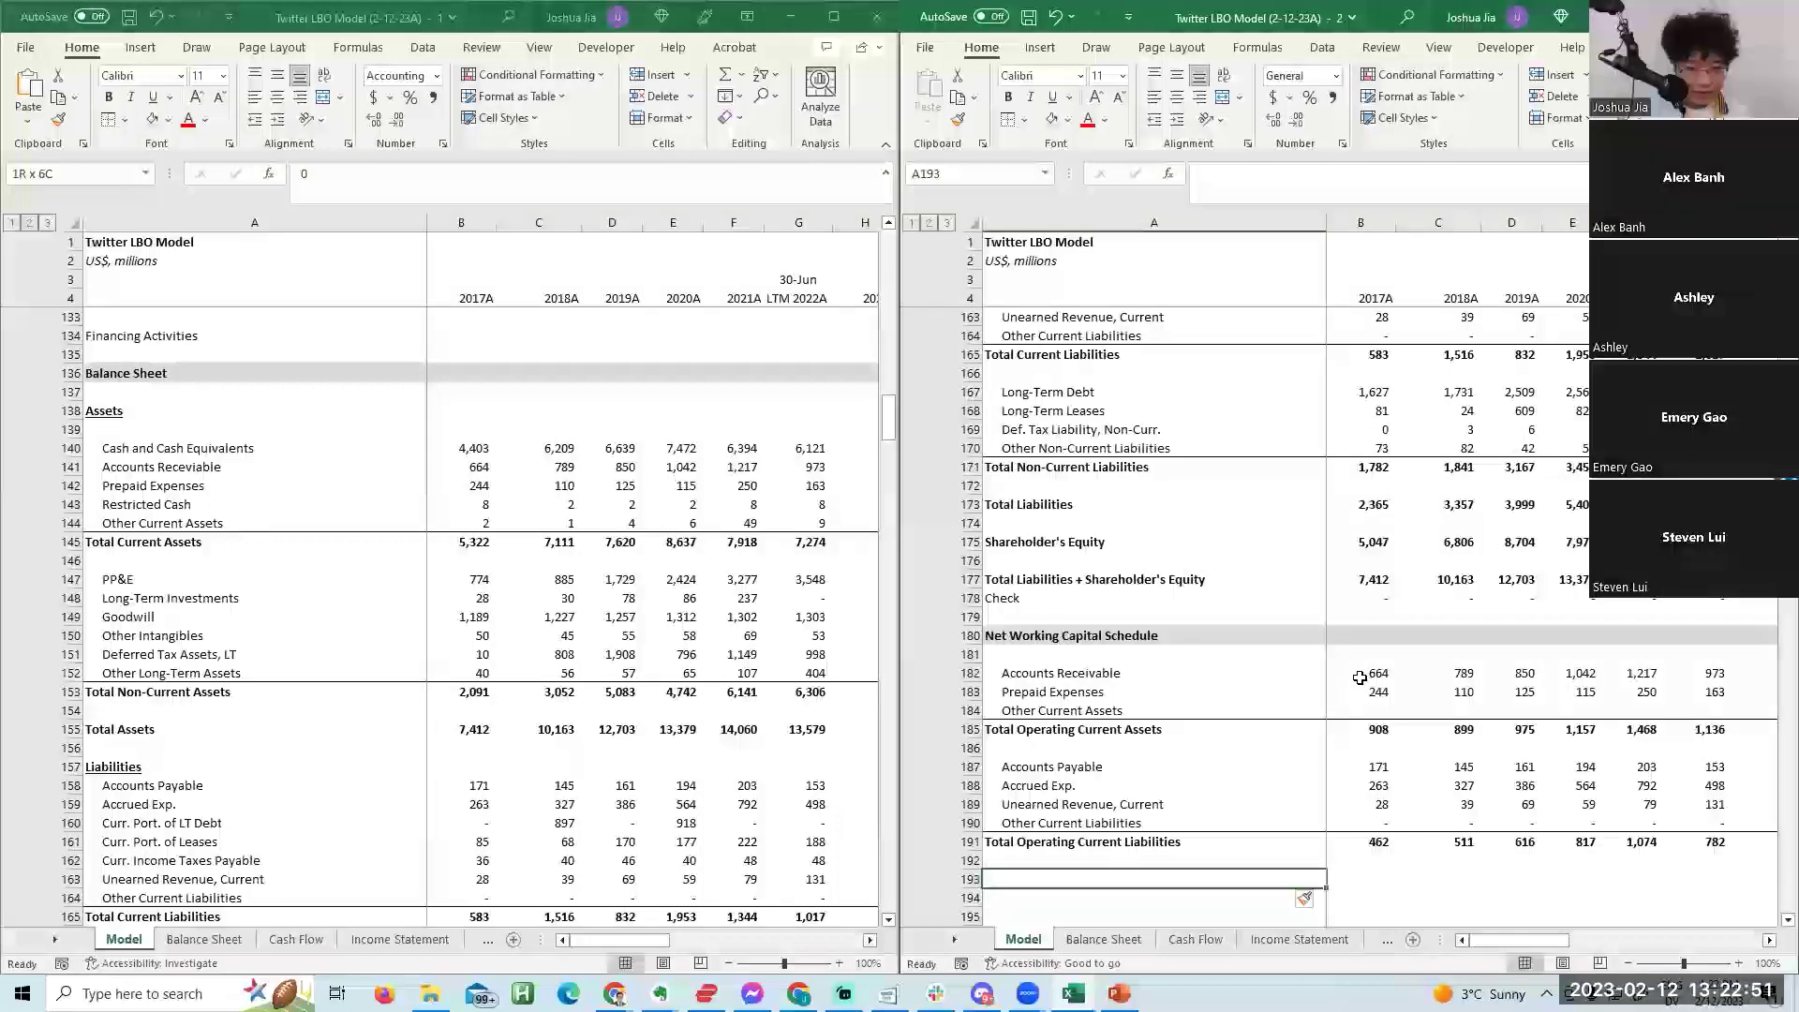
{"action": "key", "text": "ctrl+b"}
{"action": "type", "text": "Net Wo"}
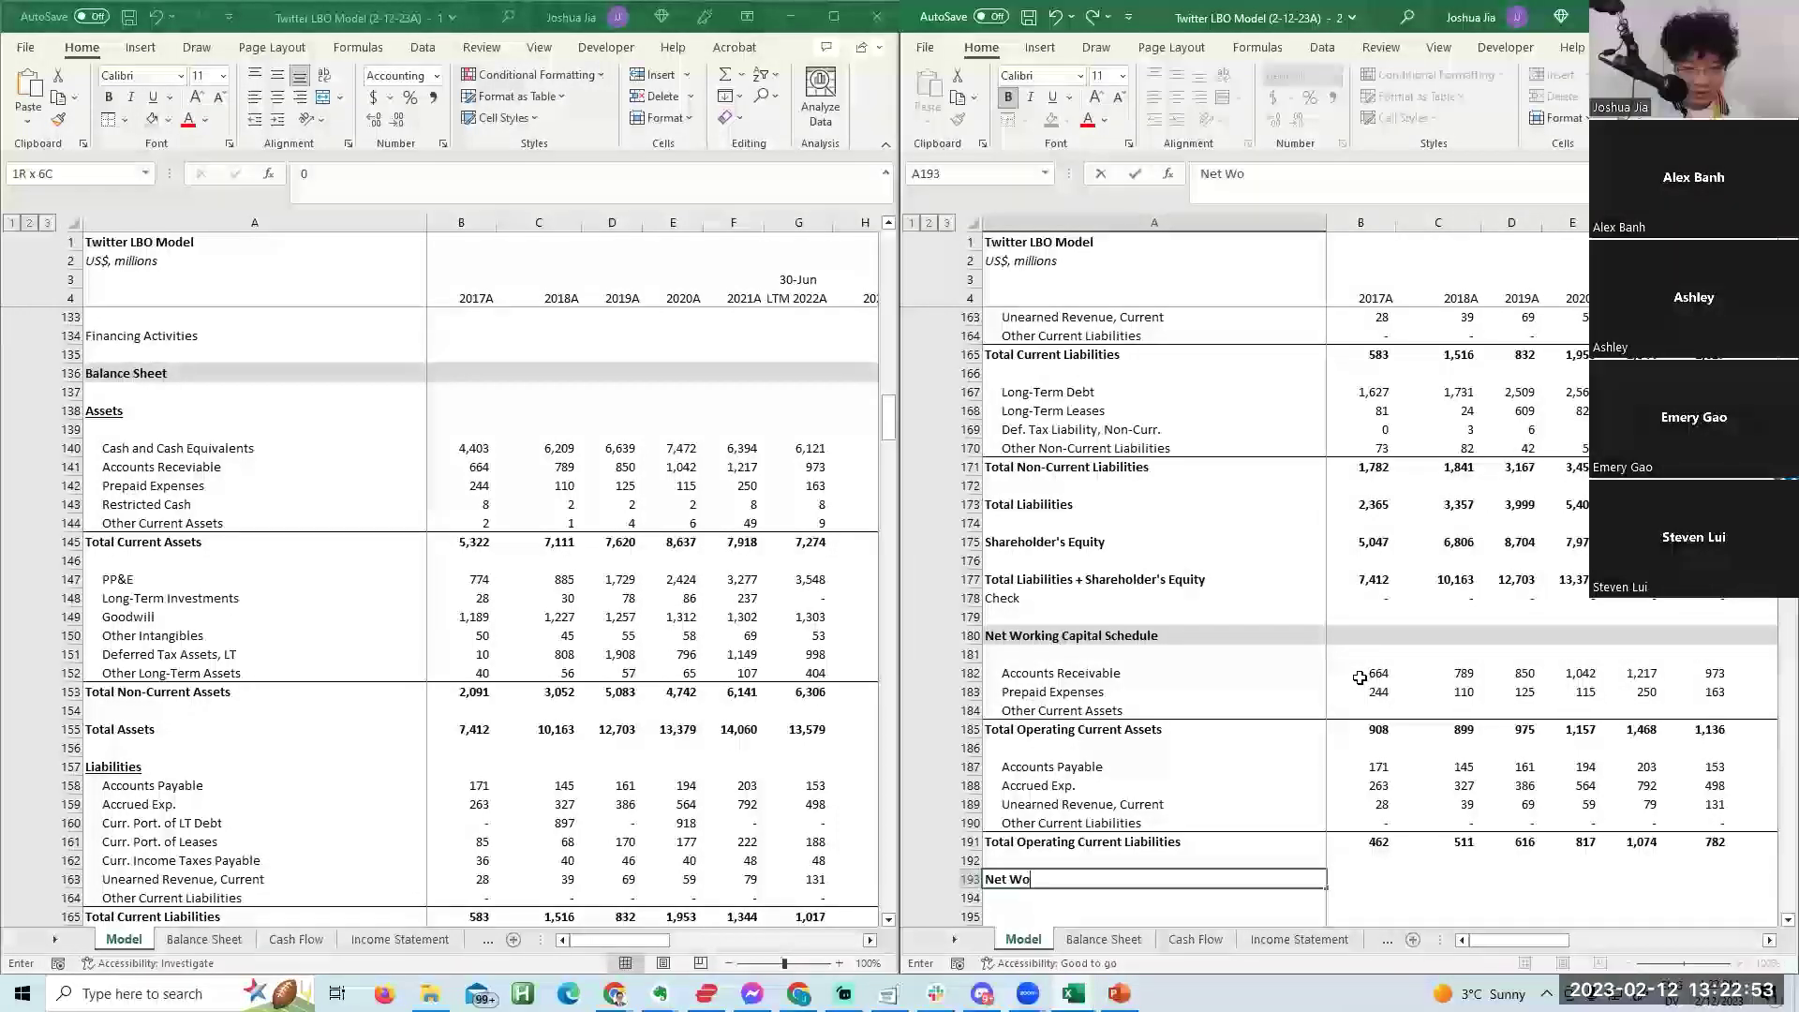
{"action": "key", "text": "BackSpace"}
{"action": "key", "text": "BackSpace"}
{"action": "key", "text": "BackSpace"}
{"action": "type", "text": "rking Capital"}
{"action": "key", "text": "Tab"}
Link the Other Current Assets values in B184:G184 to the balance sheet's row 144.
{"action": "key", "text": "Up"}
{"action": "key", "text": "Up"}
{"action": "key", "text": "Up"}
{"action": "key", "text": "Up"}
{"action": "key", "text": "Up"}
{"action": "key", "text": "Up"}
{"action": "key", "text": "Up"}
{"action": "key", "text": "Up"}
{"action": "key", "text": "Up"}
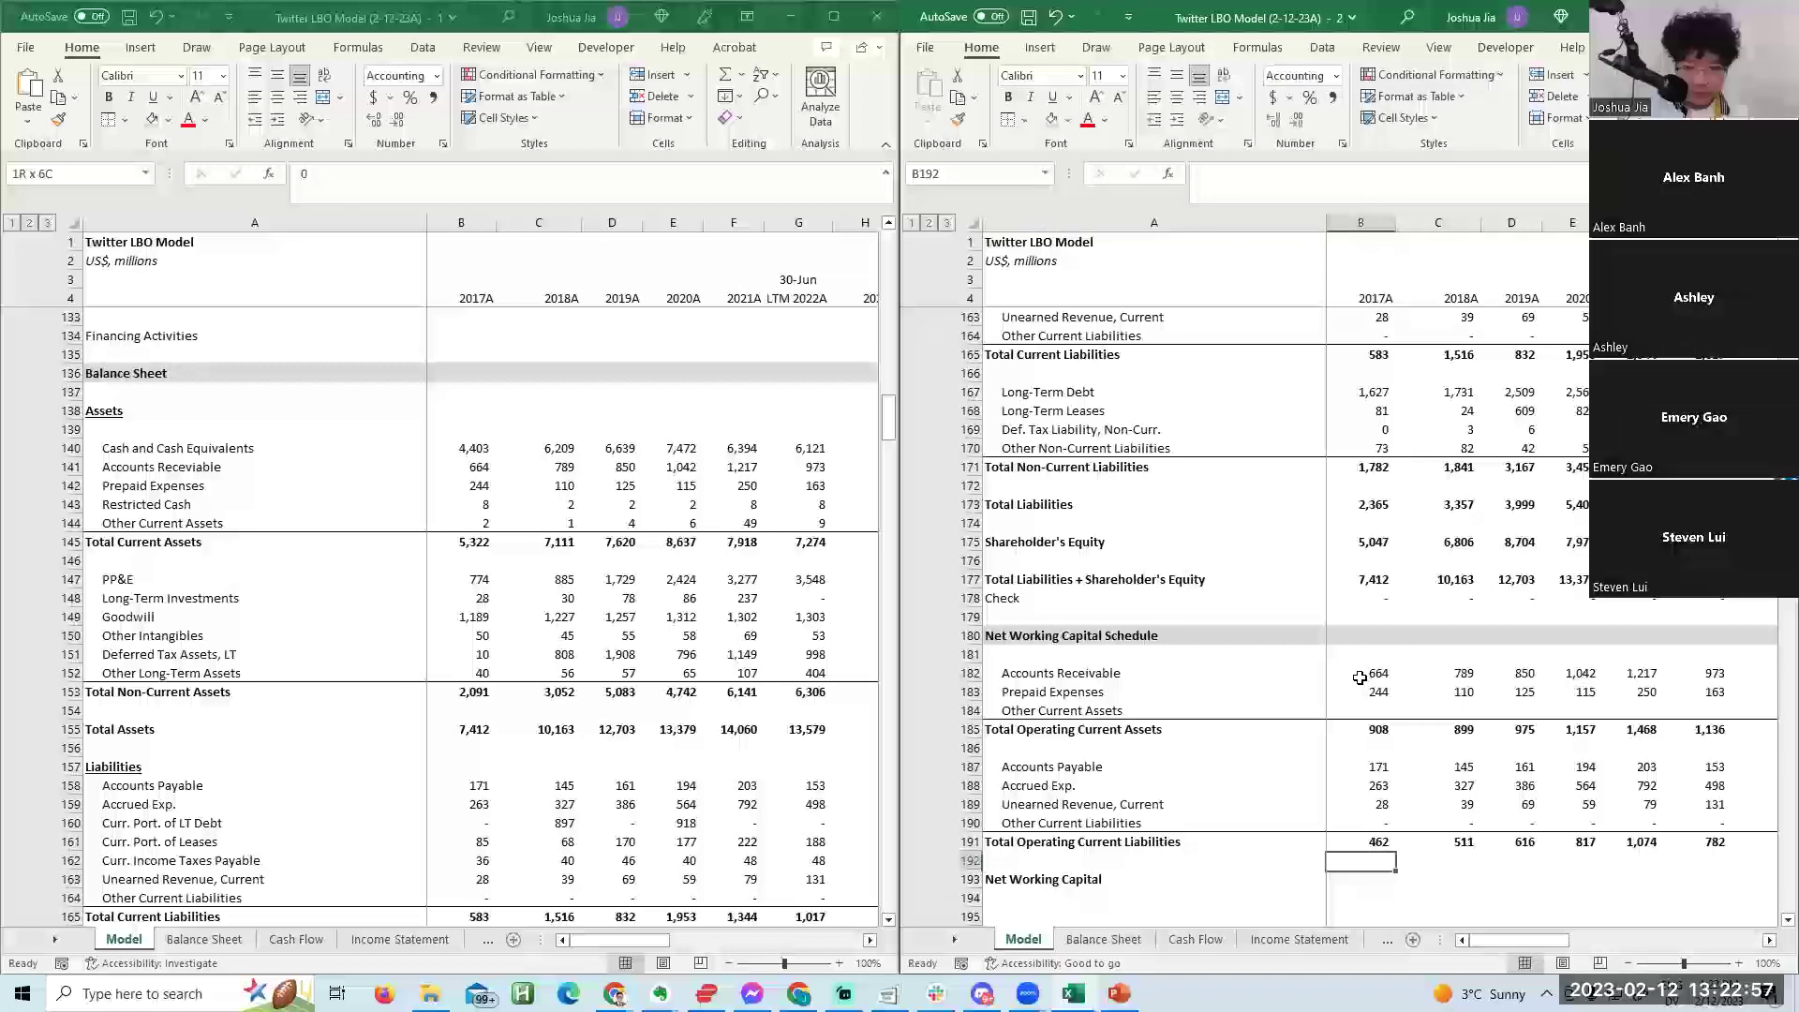
{"action": "key", "text": "alt+Tab"}
{"action": "key", "text": "Up"}
{"action": "key", "text": "Up"}
{"action": "key", "text": "Up"}
{"action": "key", "text": "Up"}
{"action": "key", "text": "Up"}
{"action": "key", "text": "Up"}
{"action": "key", "text": "Up"}
{"action": "key", "text": "Up"}
{"action": "key", "text": "Up"}
{"action": "key", "text": "Up"}
{"action": "key", "text": "Up"}
{"action": "key", "text": "Up"}
{"action": "key", "text": "Up"}
{"action": "key", "text": "Up"}
{"action": "key", "text": "Up"}
{"action": "key", "text": "Up"}
{"action": "key", "text": "Up"}
{"action": "key", "text": "Up"}
{"action": "key", "text": "Up"}
{"action": "key", "text": "Up"}
{"action": "key", "text": "shift+Right"}
{"action": "key", "text": "shift+Right"}
{"action": "key", "text": "shift+Right"}
{"action": "key", "text": "shift+Right"}
{"action": "key", "text": "shift+Right"}
{"action": "key", "text": "ctrl+c"}
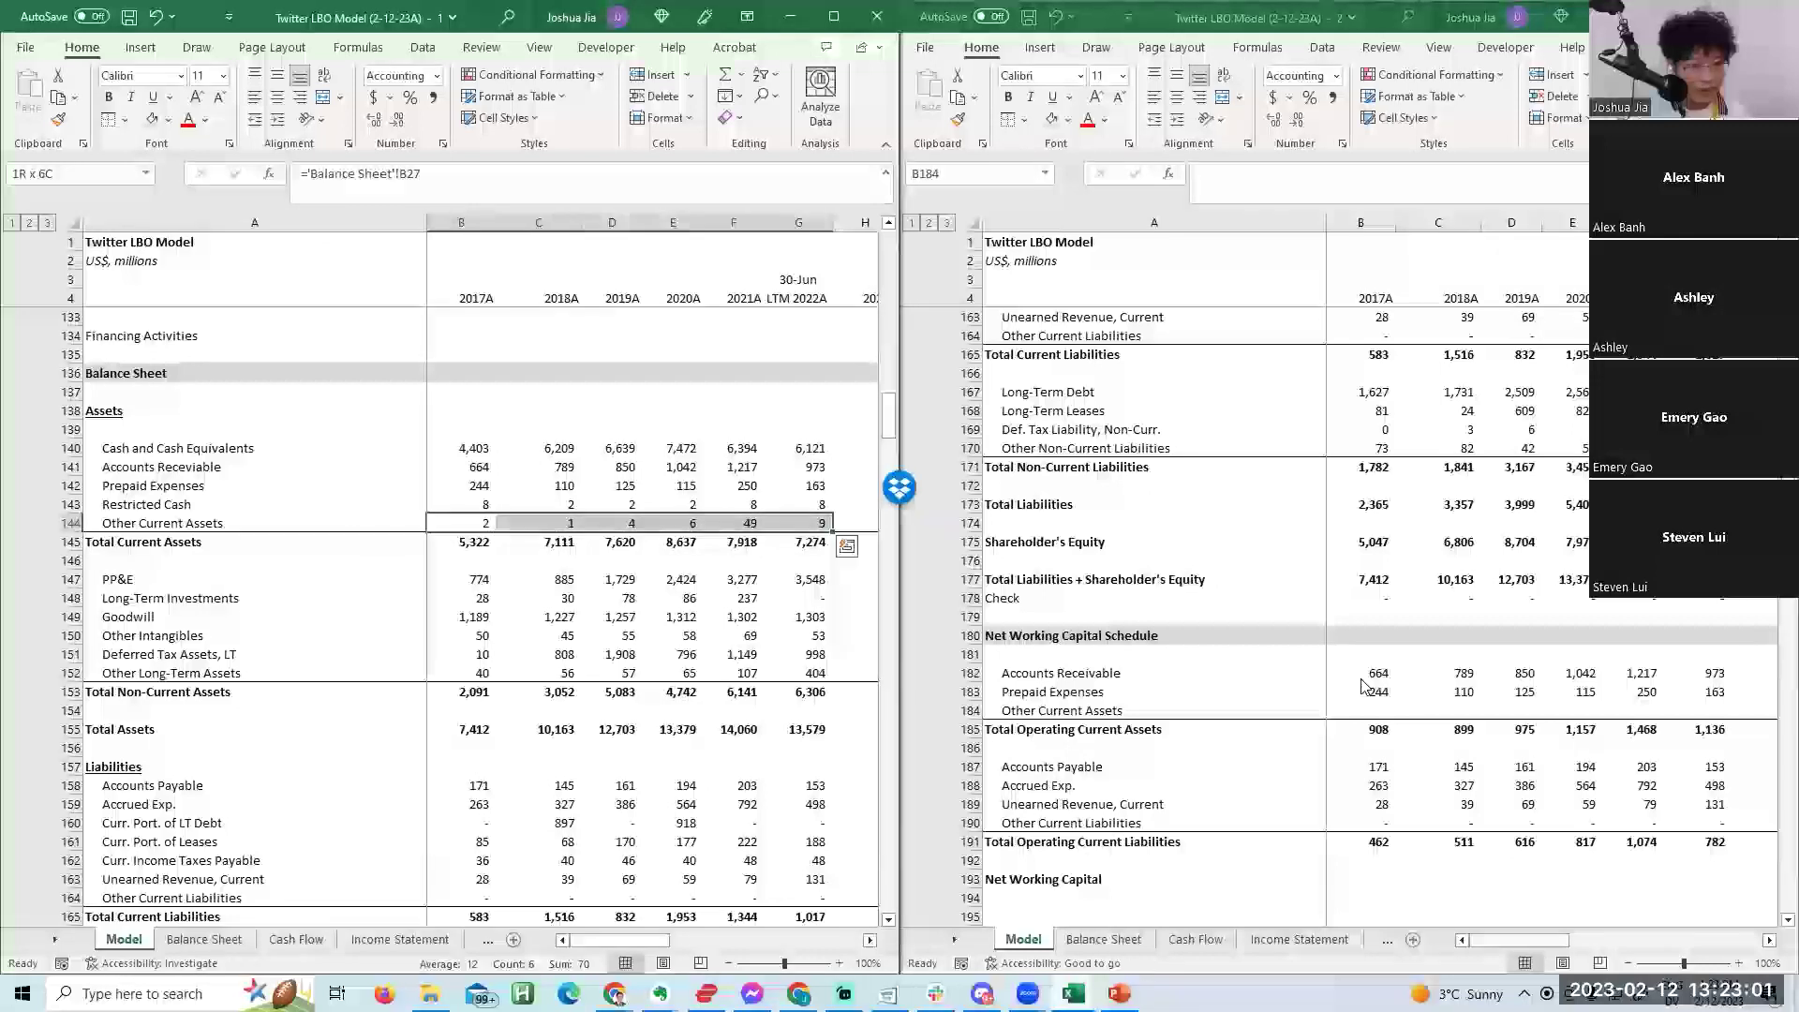
{"action": "key", "text": "alt+Tab"}
{"action": "key", "text": "ctrl+alt+v"}
{"action": "key", "text": "v"}
{"action": "key", "text": "Return"}
{"action": "key", "text": "Escape"}
{"action": "key", "text": "Down"}
{"action": "key", "text": "Right"}
{"action": "key", "text": "Up"}
{"action": "key", "text": "Left"}
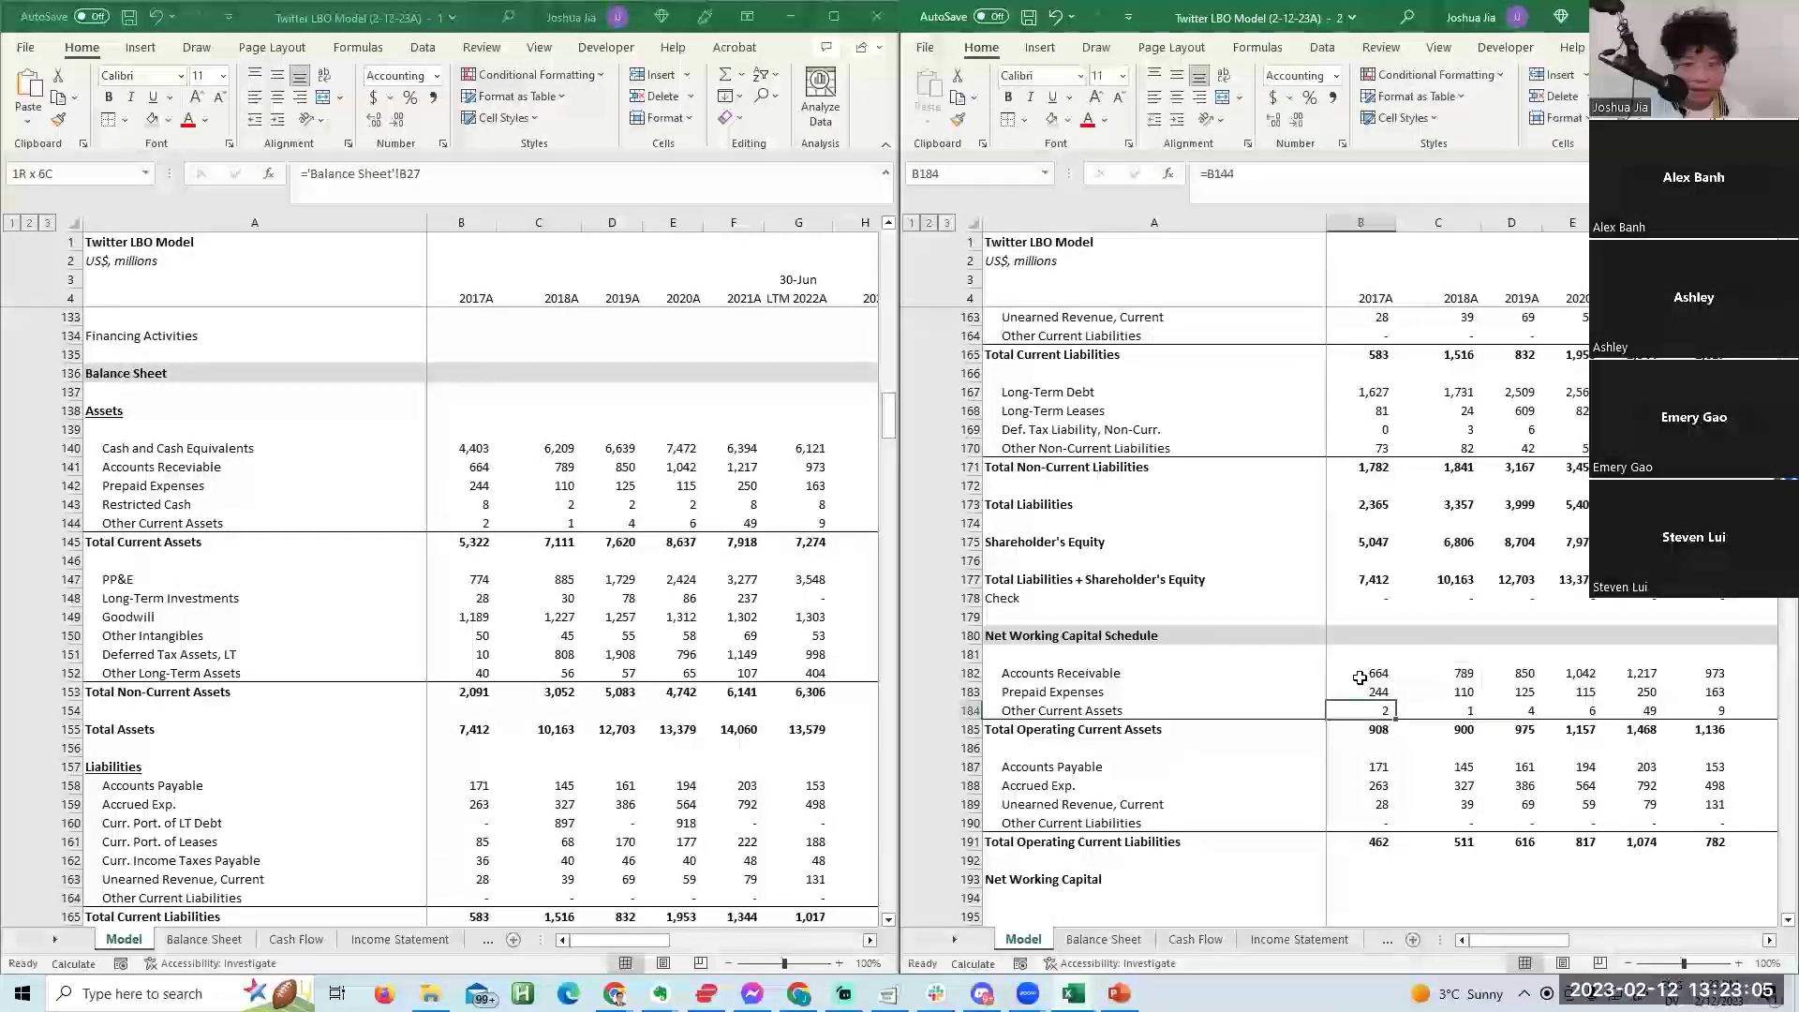
Check the links in the operating current liability rows and the SUM ranges in their total row.
{"action": "key", "text": "Right"}
{"action": "key", "text": "Right"}
{"action": "key", "text": "Right"}
{"action": "key", "text": "Right"}
{"action": "key", "text": "Right"}
{"action": "key", "text": "Down"}
{"action": "key", "text": "Down"}
{"action": "key", "text": "Down"}
{"action": "key", "text": "F2"}
{"action": "key", "text": "Escape"}
{"action": "key", "text": "Down"}
{"action": "key", "text": "F2"}
{"action": "key", "text": "Escape"}
{"action": "key", "text": "Down"}
{"action": "key", "text": "F2"}
{"action": "key", "text": "Escape"}
{"action": "key", "text": "Down"}
{"action": "key", "text": "Down"}
{"action": "key", "text": "F2"}
{"action": "key", "text": "Escape"}
{"action": "key", "text": "Left"}
{"action": "key", "text": "Left"}
{"action": "key", "text": "F2"}
{"action": "key", "text": "Escape"}
Calculate the 2017A Net Working Capital in B193 with the formula =B185-B191.
{"action": "key", "text": "Left"}
{"action": "key", "text": "Left"}
{"action": "key", "text": "Left"}
{"action": "key", "text": "Down"}
{"action": "key", "text": "Down"}
{"action": "type", "text": "="}
{"action": "key", "text": "Up"}
{"action": "key", "text": "Up"}
{"action": "key", "text": "Up"}
{"action": "key", "text": "Up"}
{"action": "key", "text": "Up"}
{"action": "key", "text": "Up"}
{"action": "key", "text": "Up"}
{"action": "key", "text": "Up"}
{"action": "type", "text": "-"}
{"action": "key", "text": "Up"}
{"action": "key", "text": "Up"}
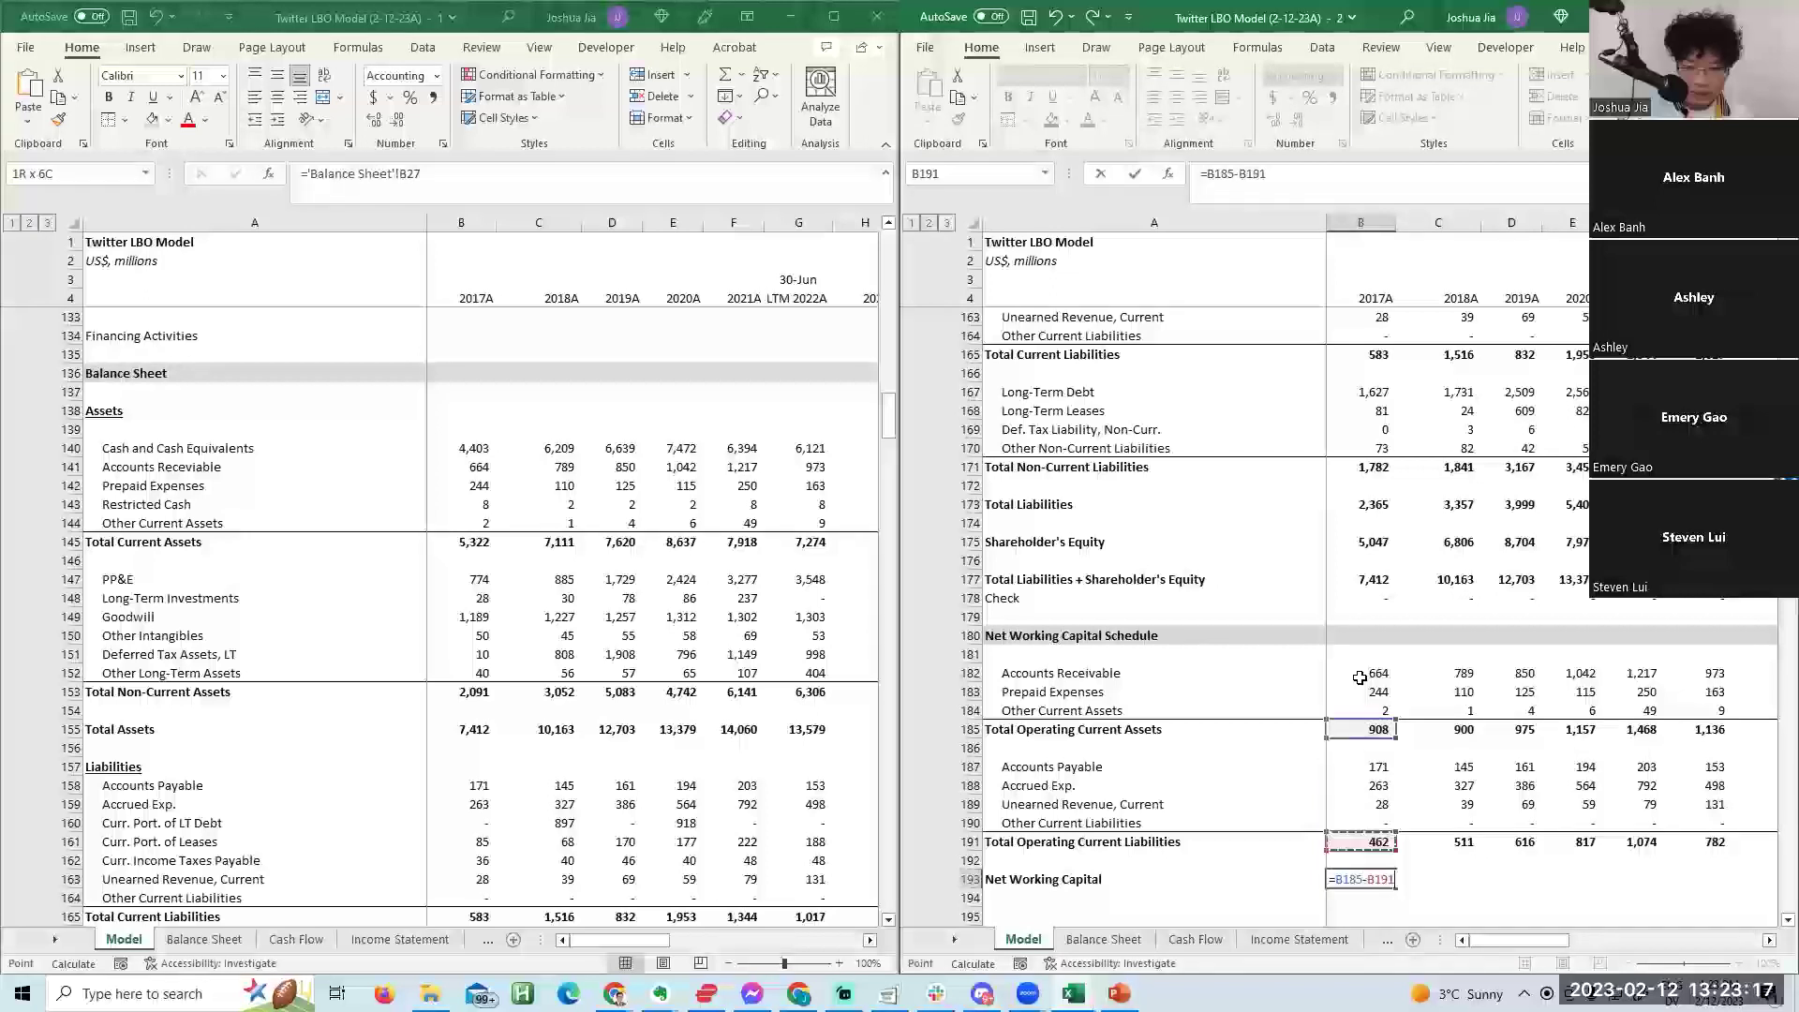
{"action": "key", "text": "ctrl+Return"}
Fill the Net Working Capital formula across to G193 and make the row's values bold.
{"action": "key", "text": "shift+Right"}
{"action": "key", "text": "shift+Right"}
{"action": "key", "text": "shift+Right"}
{"action": "key", "text": "shift+Right"}
{"action": "key", "text": "Right"}
{"action": "key", "text": "Right"}
{"action": "key", "text": "Right"}
{"action": "key", "text": "Right"}
{"action": "key", "text": "Right"}
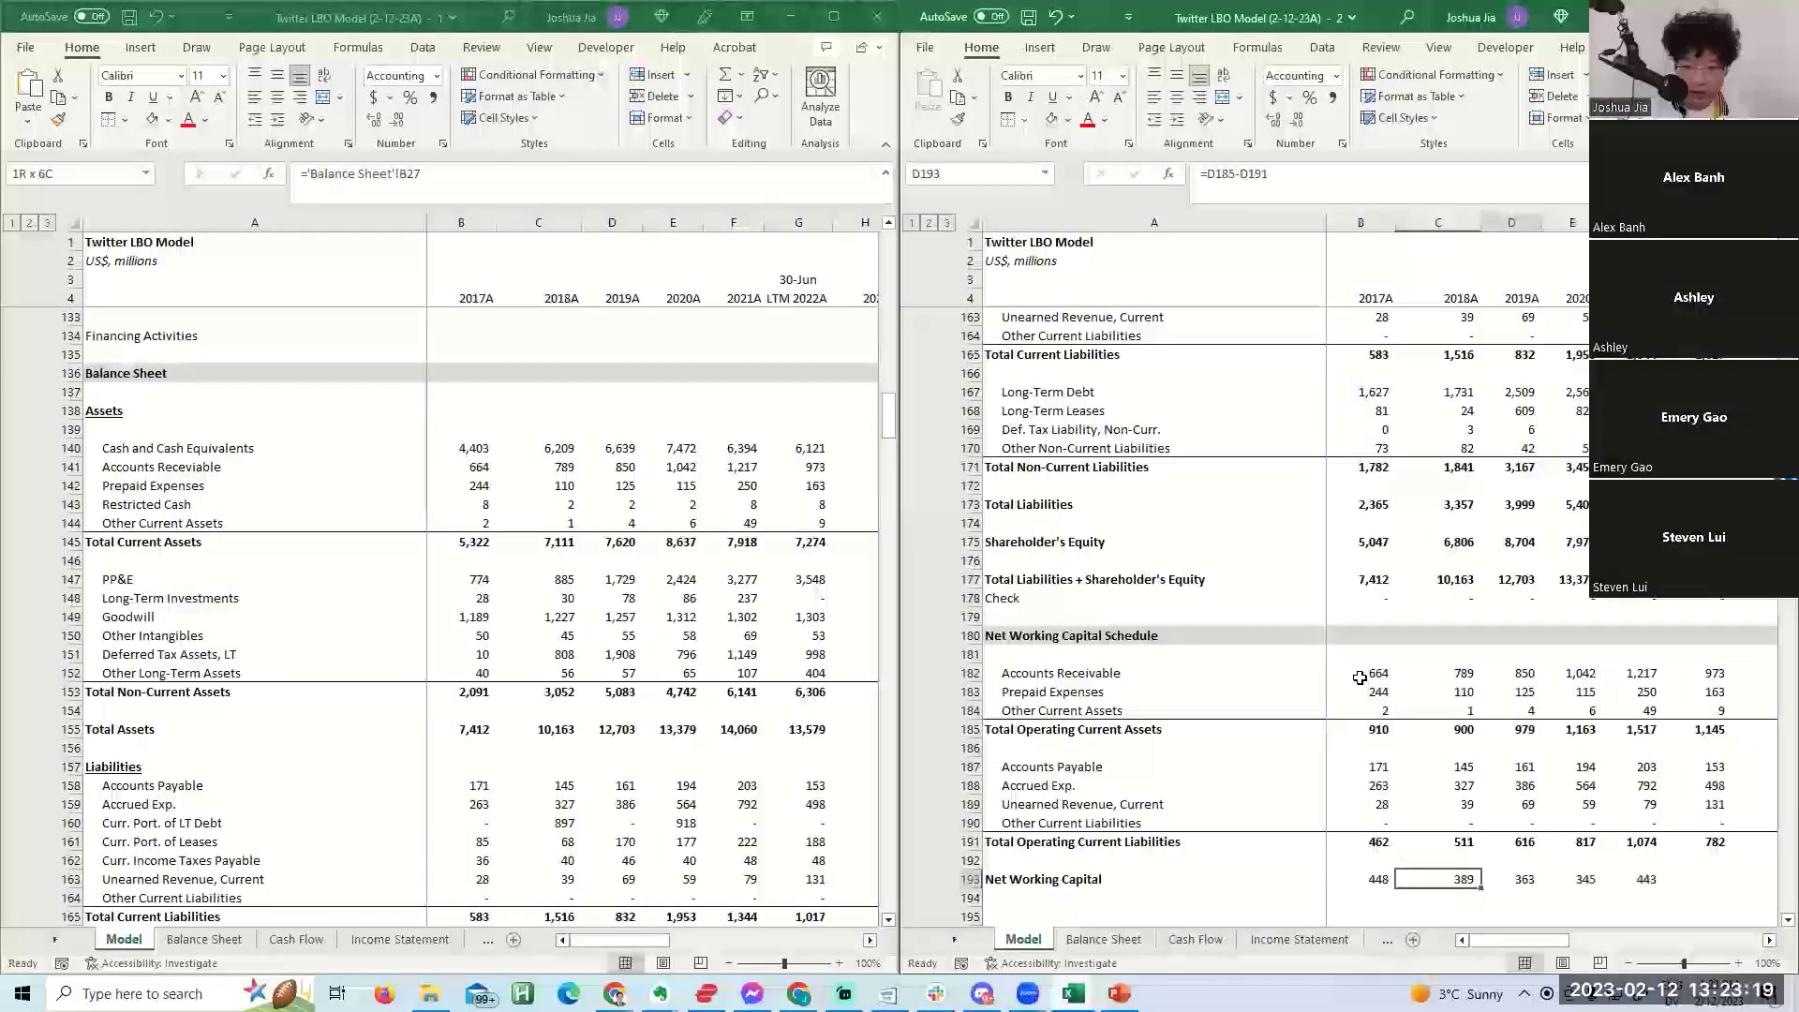
{"action": "key", "text": "ctrl+r"}
{"action": "key", "text": "Left"}
{"action": "key", "text": "Left"}
{"action": "key", "text": "Left"}
{"action": "key", "text": "Left"}
{"action": "key", "text": "Left"}
{"action": "key", "text": "Down"}
{"action": "key", "text": "Down"}
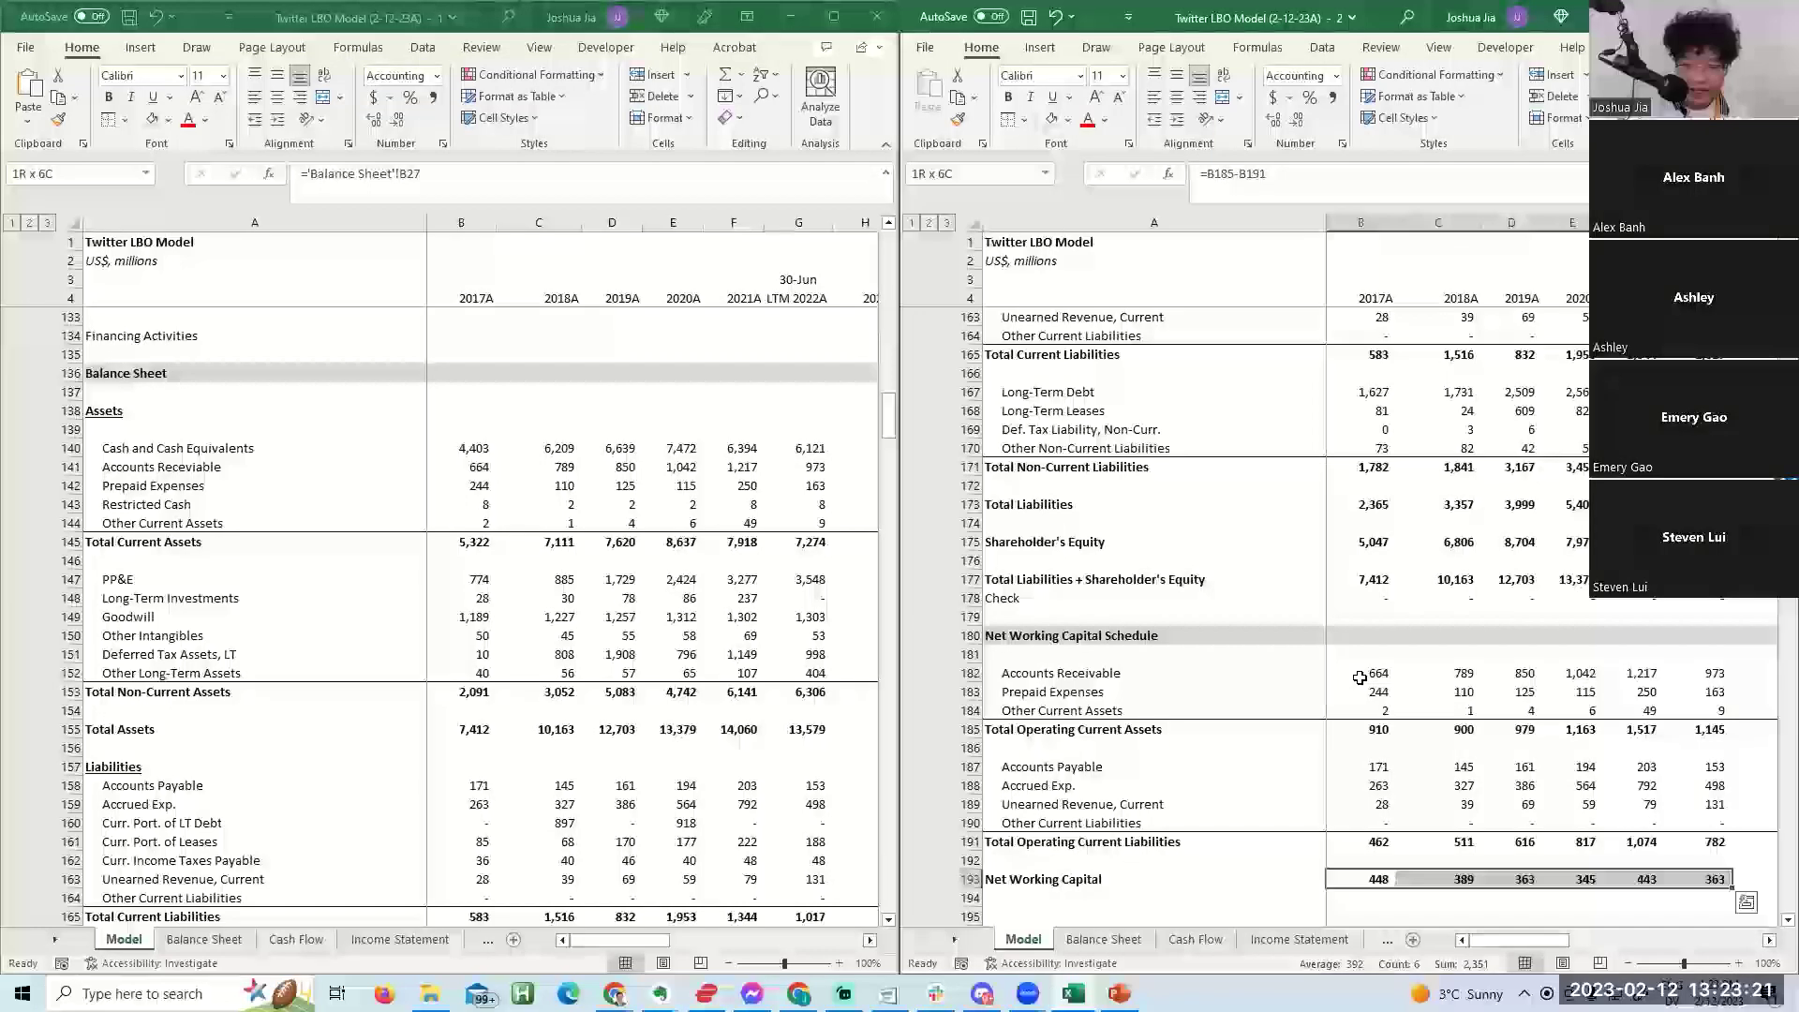
{"action": "key", "text": "Right"}
{"action": "key", "text": "Right"}
{"action": "key", "text": "Right"}
{"action": "key", "text": "Up"}
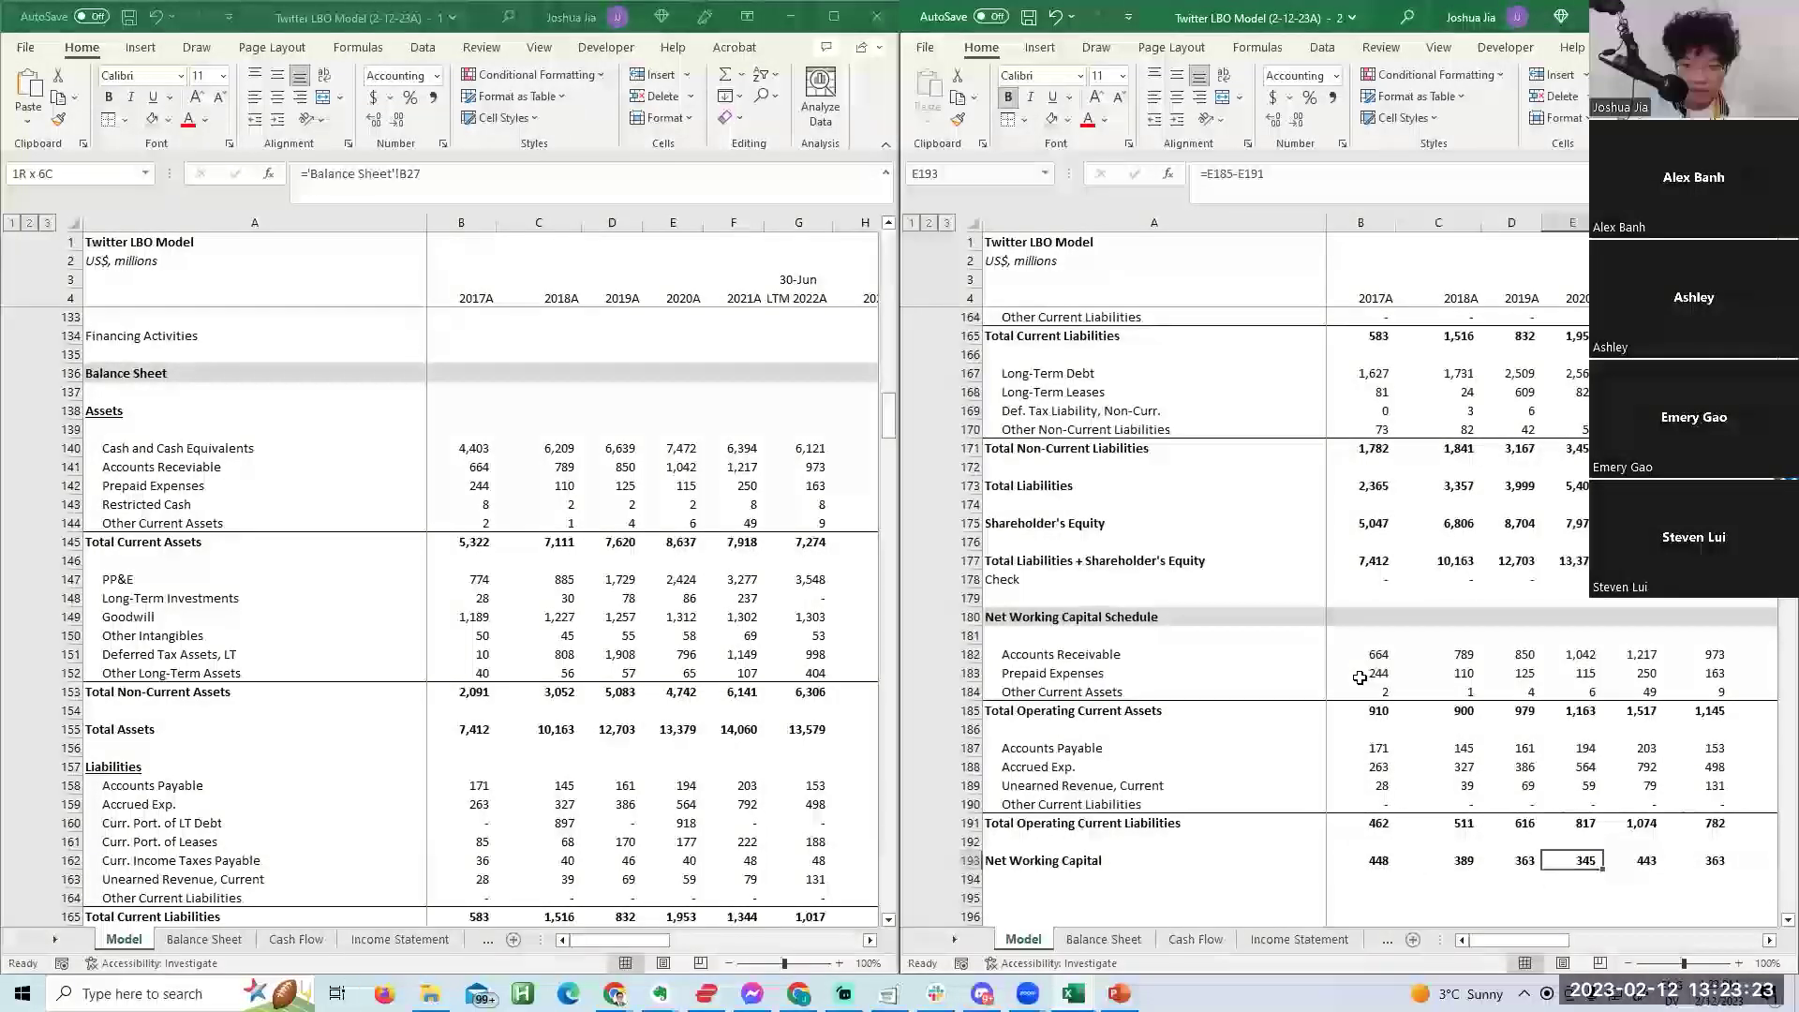
Label A194 "Change in Net Working Capital".
{"action": "key", "text": "Home"}
{"action": "key", "text": "Down"}
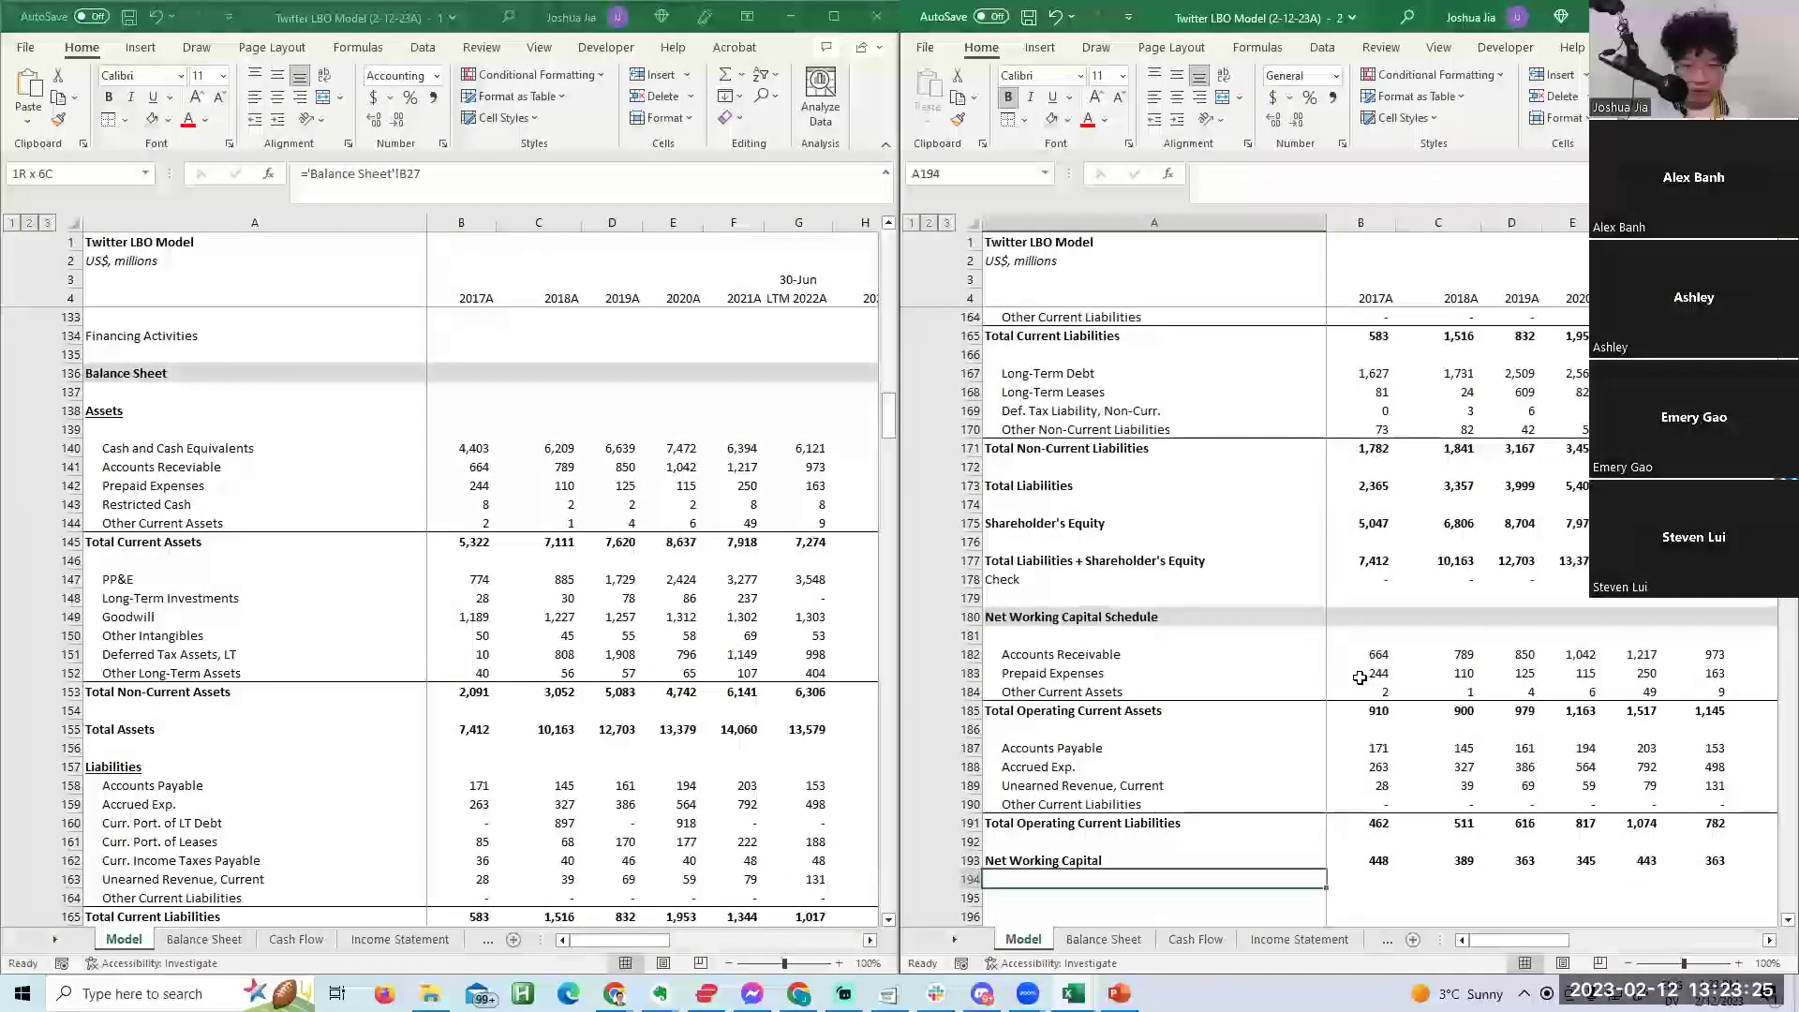
{"action": "type", "text": "Change in Net Working"}
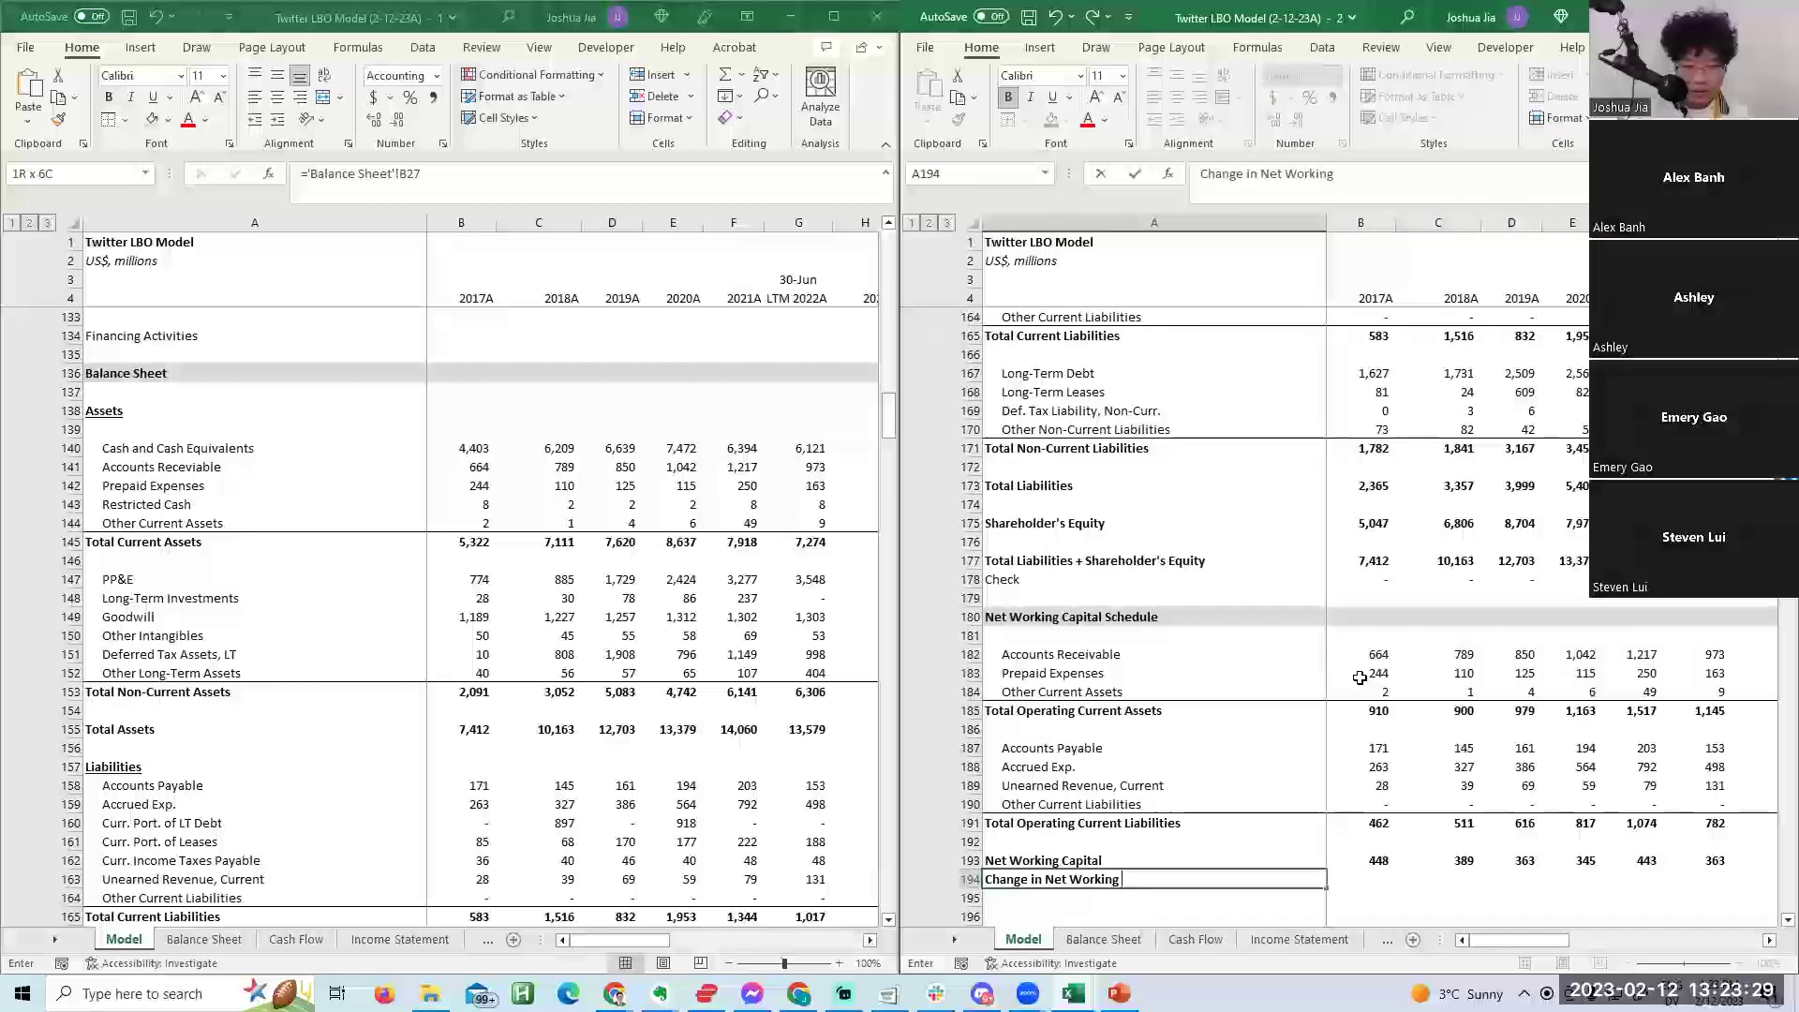
{"action": "type", "text": " Capital"}
{"action": "key", "text": "Tab"}
{"action": "key", "text": "Tab"}
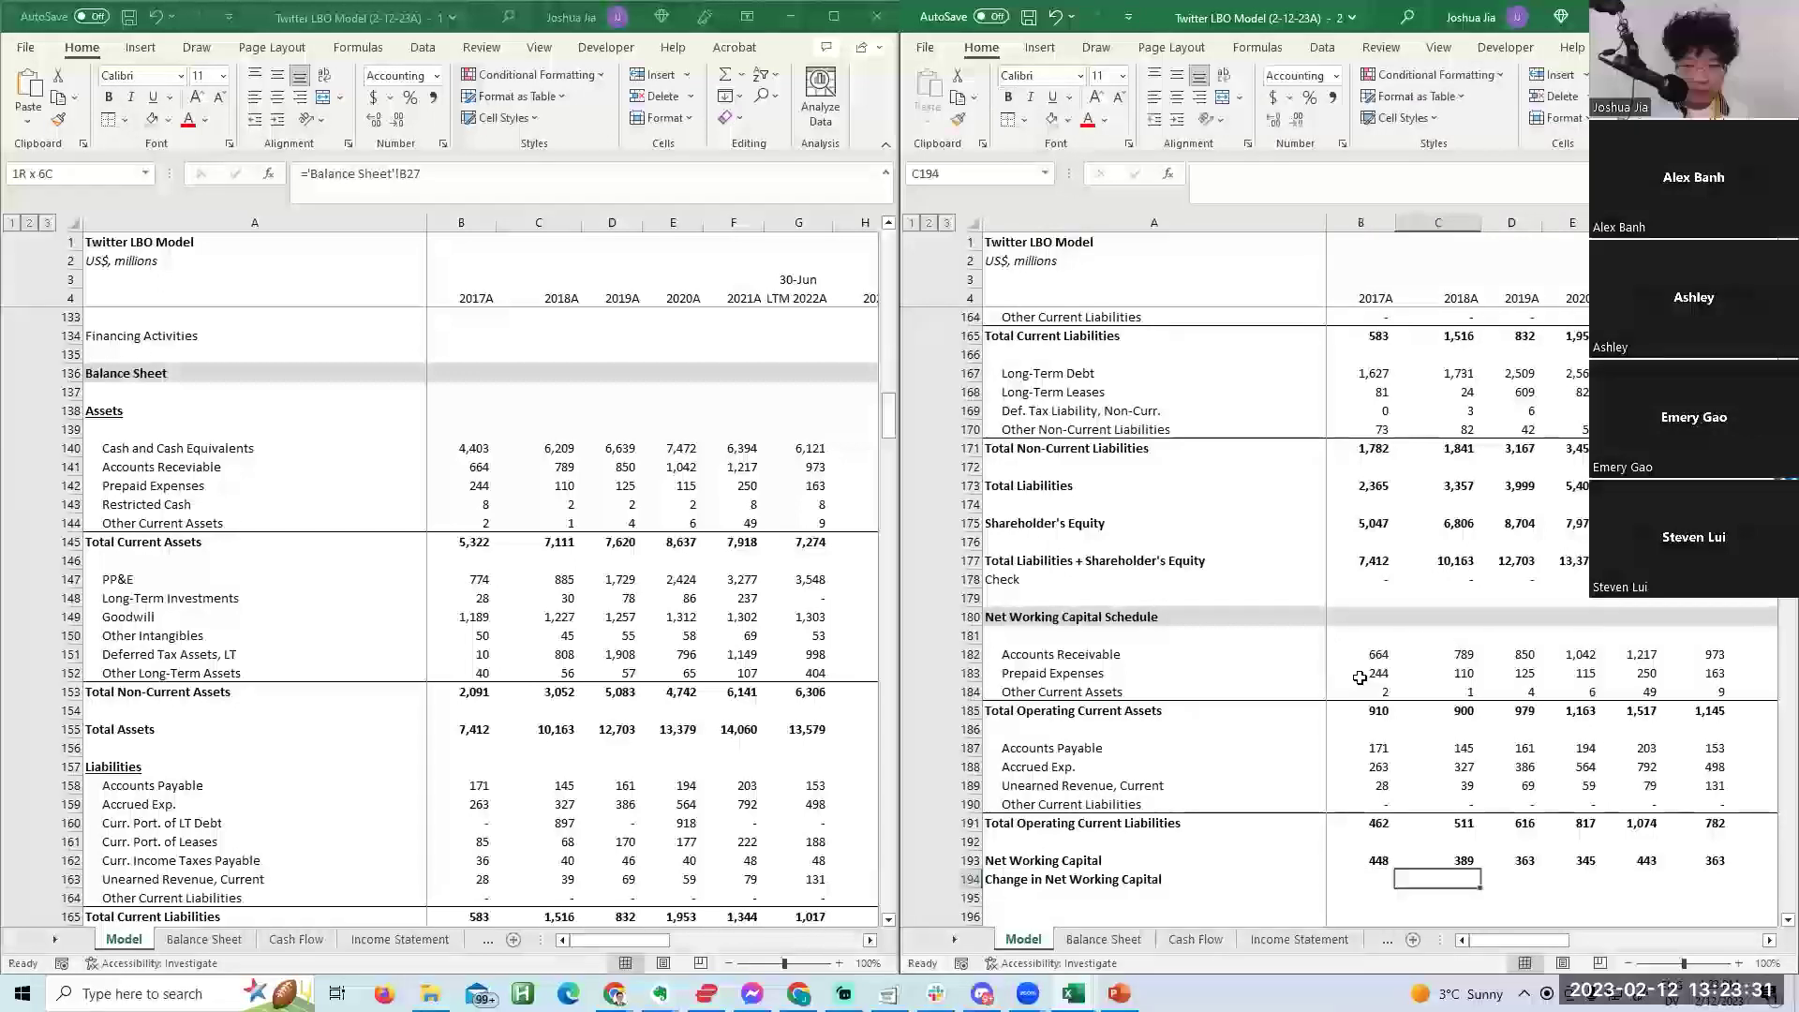
Calculate the 2018A change in net working capital in C194 as =B193-C193 and fill it across to G194.
{"action": "type", "text": "="}
{"action": "key", "text": "Left"}
{"action": "key", "text": "Up"}
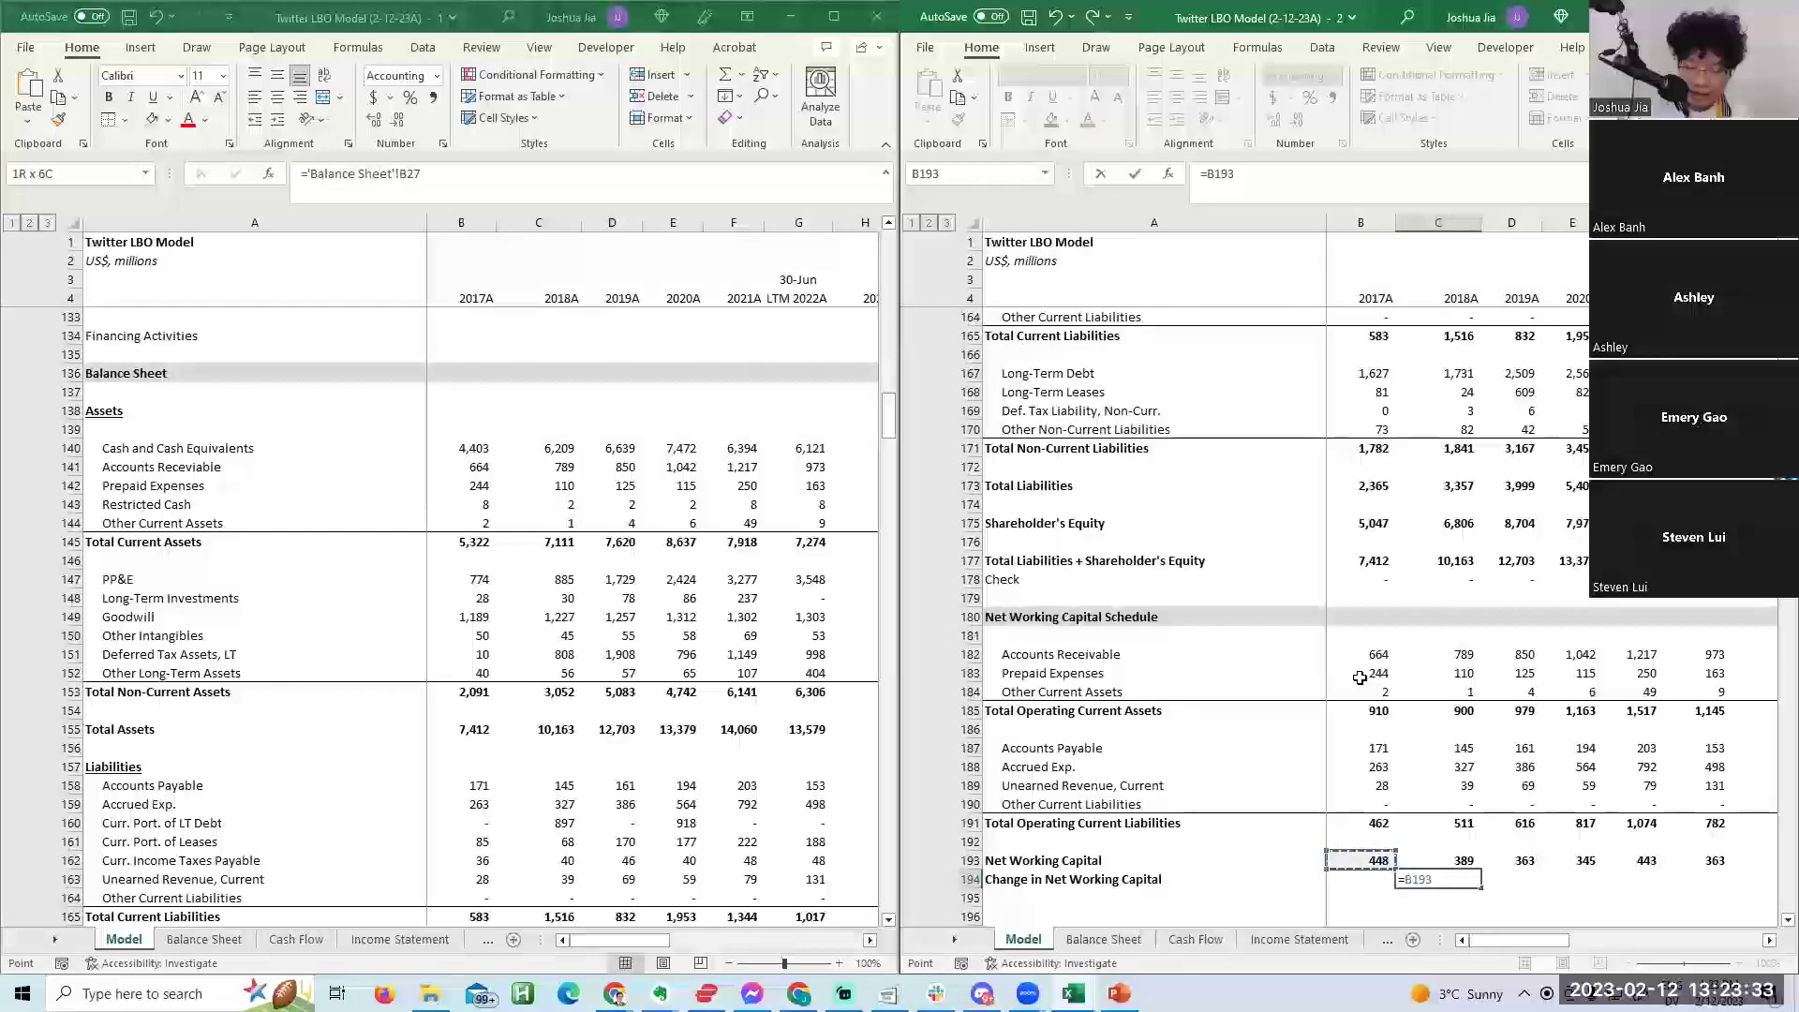
{"action": "type", "text": "-"}
{"action": "key", "text": "Up"}
{"action": "key", "text": "ctrl+Return"}
{"action": "key", "text": "shift+Right"}
{"action": "key", "text": "shift+Right"}
{"action": "key", "text": "shift+Right"}
{"action": "key", "text": "shift+Right"}
{"action": "key", "text": "ctrl+r"}
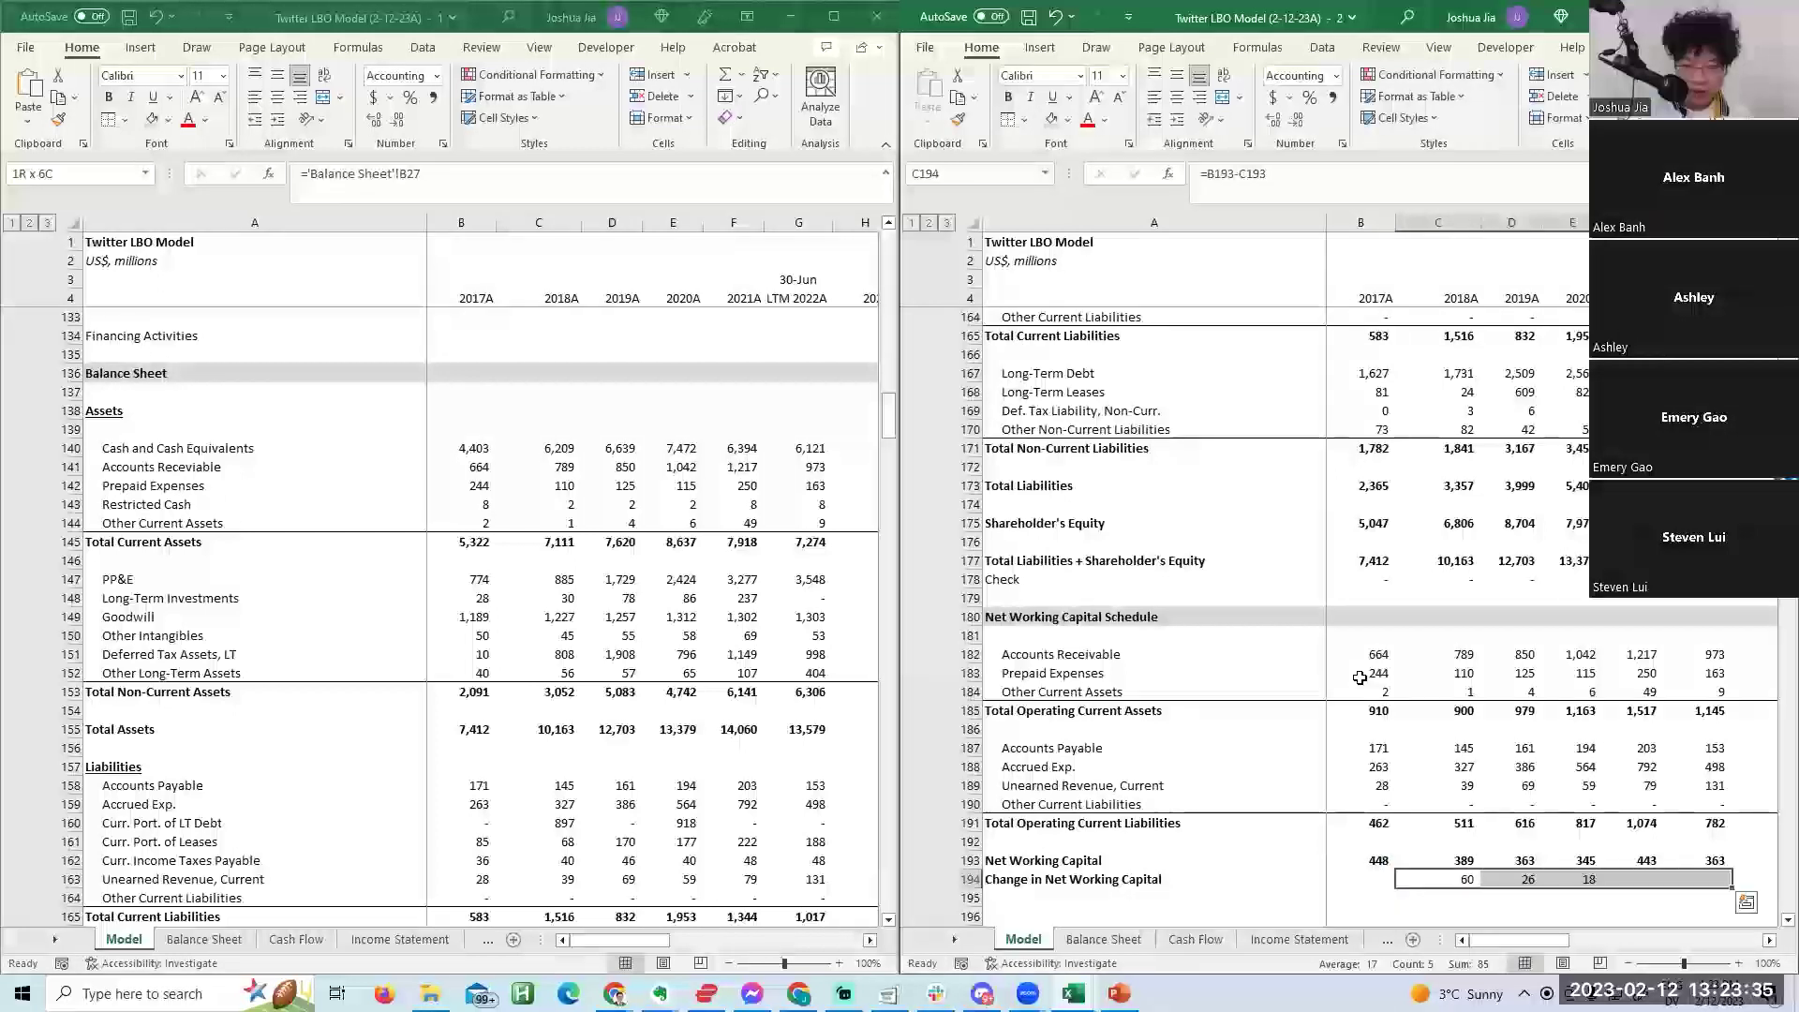
Review the schedule's formulas from Change in Net Working Capital up to Total Operating Current Assets.
{"action": "key", "text": "F2"}
{"action": "key", "text": "Escape"}
{"action": "key", "text": "Up"}
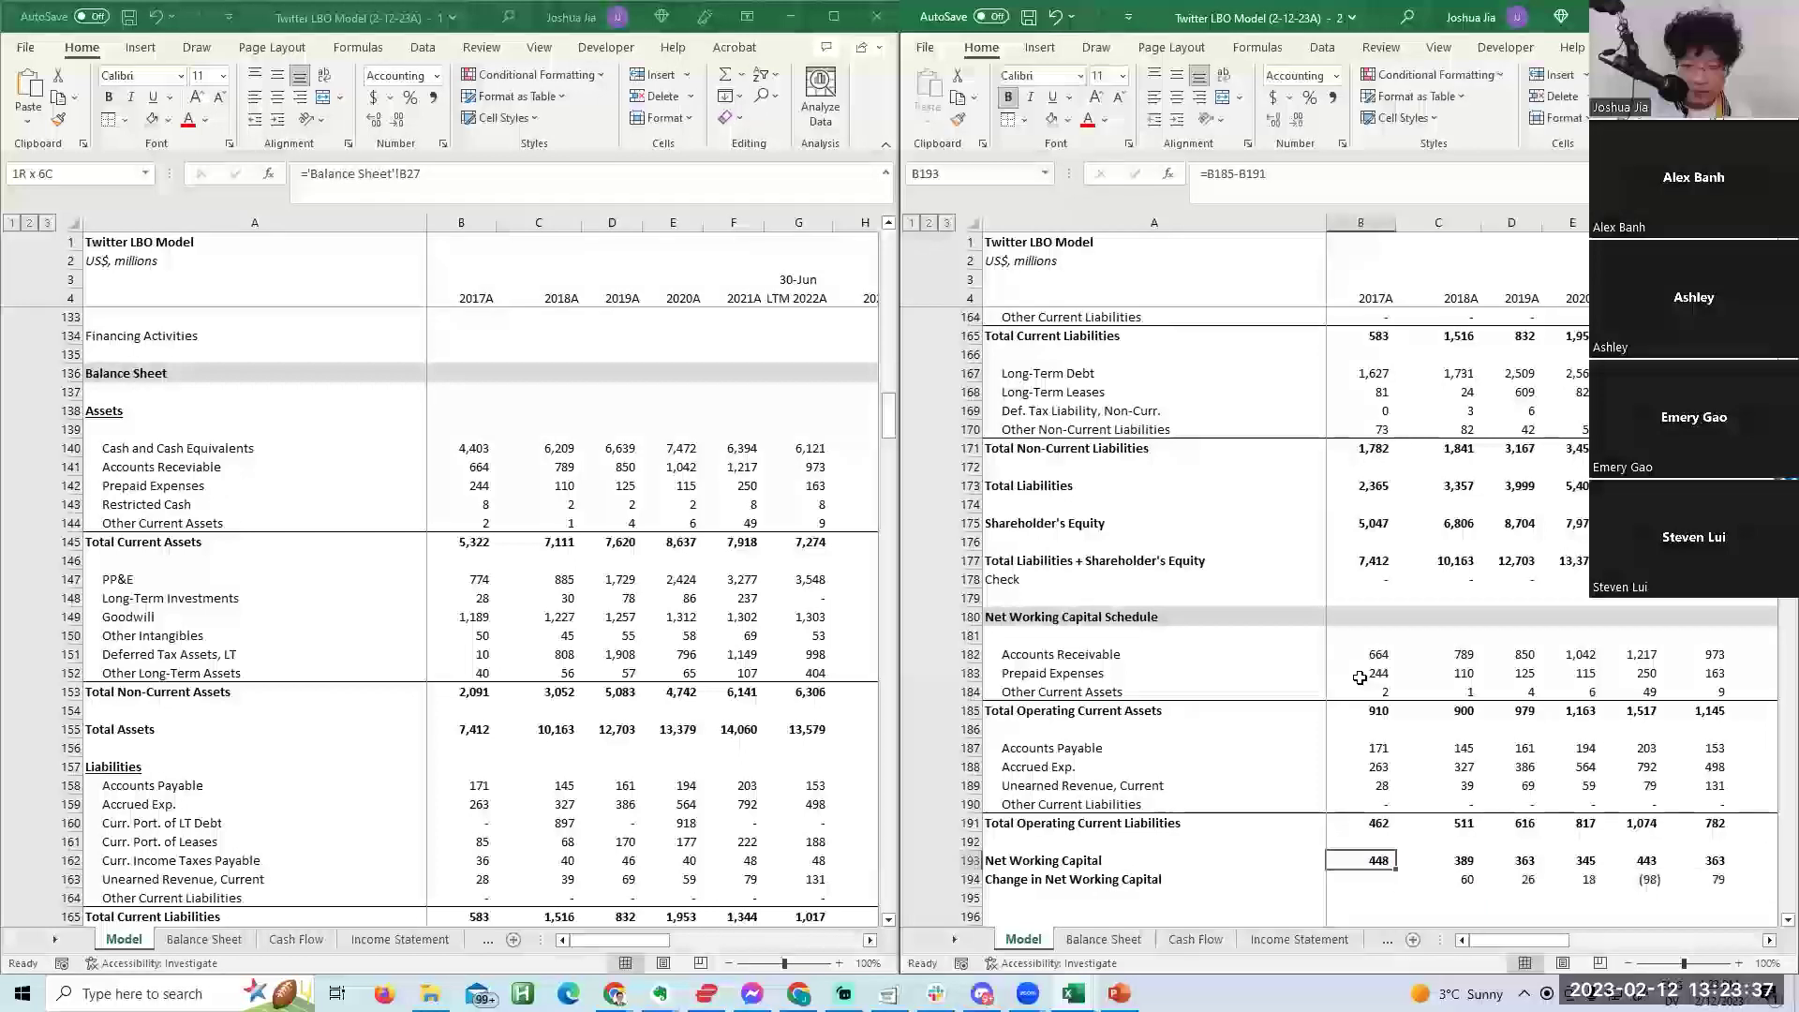
{"action": "key", "text": "Up"}
{"action": "key", "text": "Up"}
{"action": "key", "text": "Up"}
{"action": "key", "text": "Up"}
{"action": "key", "text": "Up"}
{"action": "key", "text": "Up"}
{"action": "key", "text": "Up"}
{"action": "key", "text": "Up"}
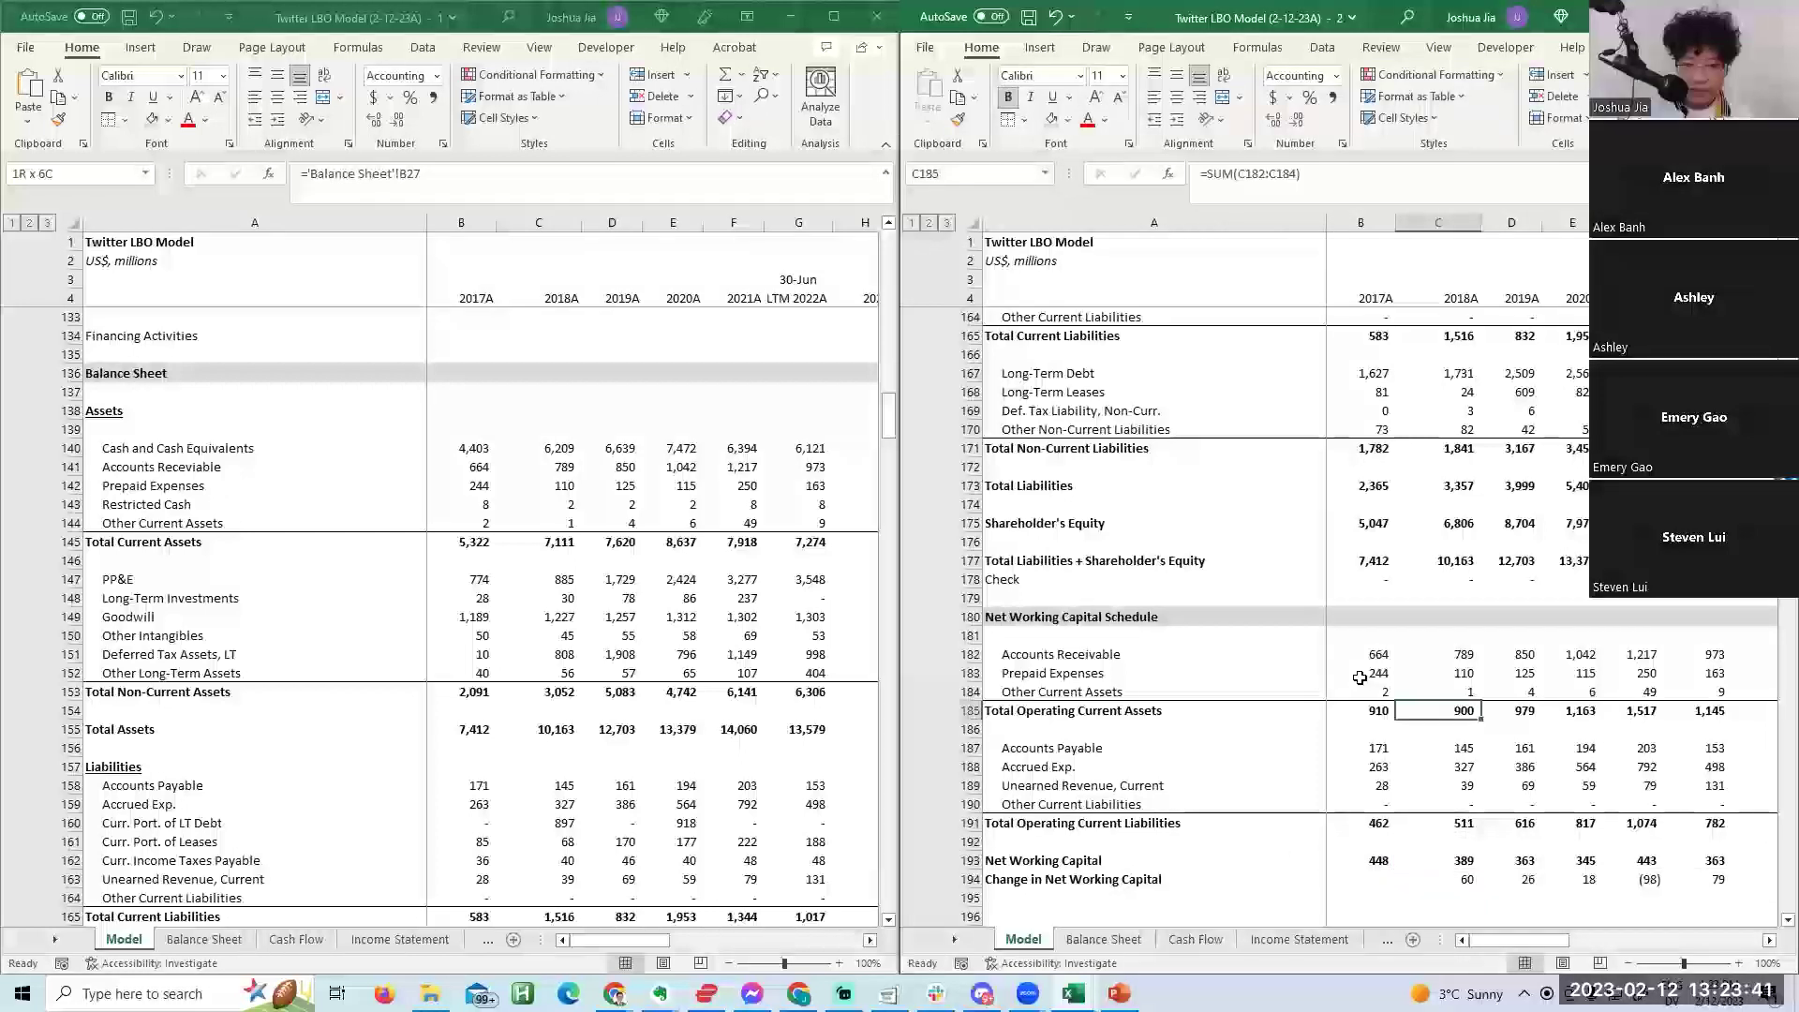
{"action": "key", "text": "Down"}
{"action": "key", "text": "Down"}
{"action": "key", "text": "Down"}
{"action": "key", "text": "Down"}
{"action": "key", "text": "Down"}
{"action": "key", "text": "Down"}
{"action": "key", "text": "Down"}
{"action": "key", "text": "Down"}
{"action": "key", "text": "Down"}
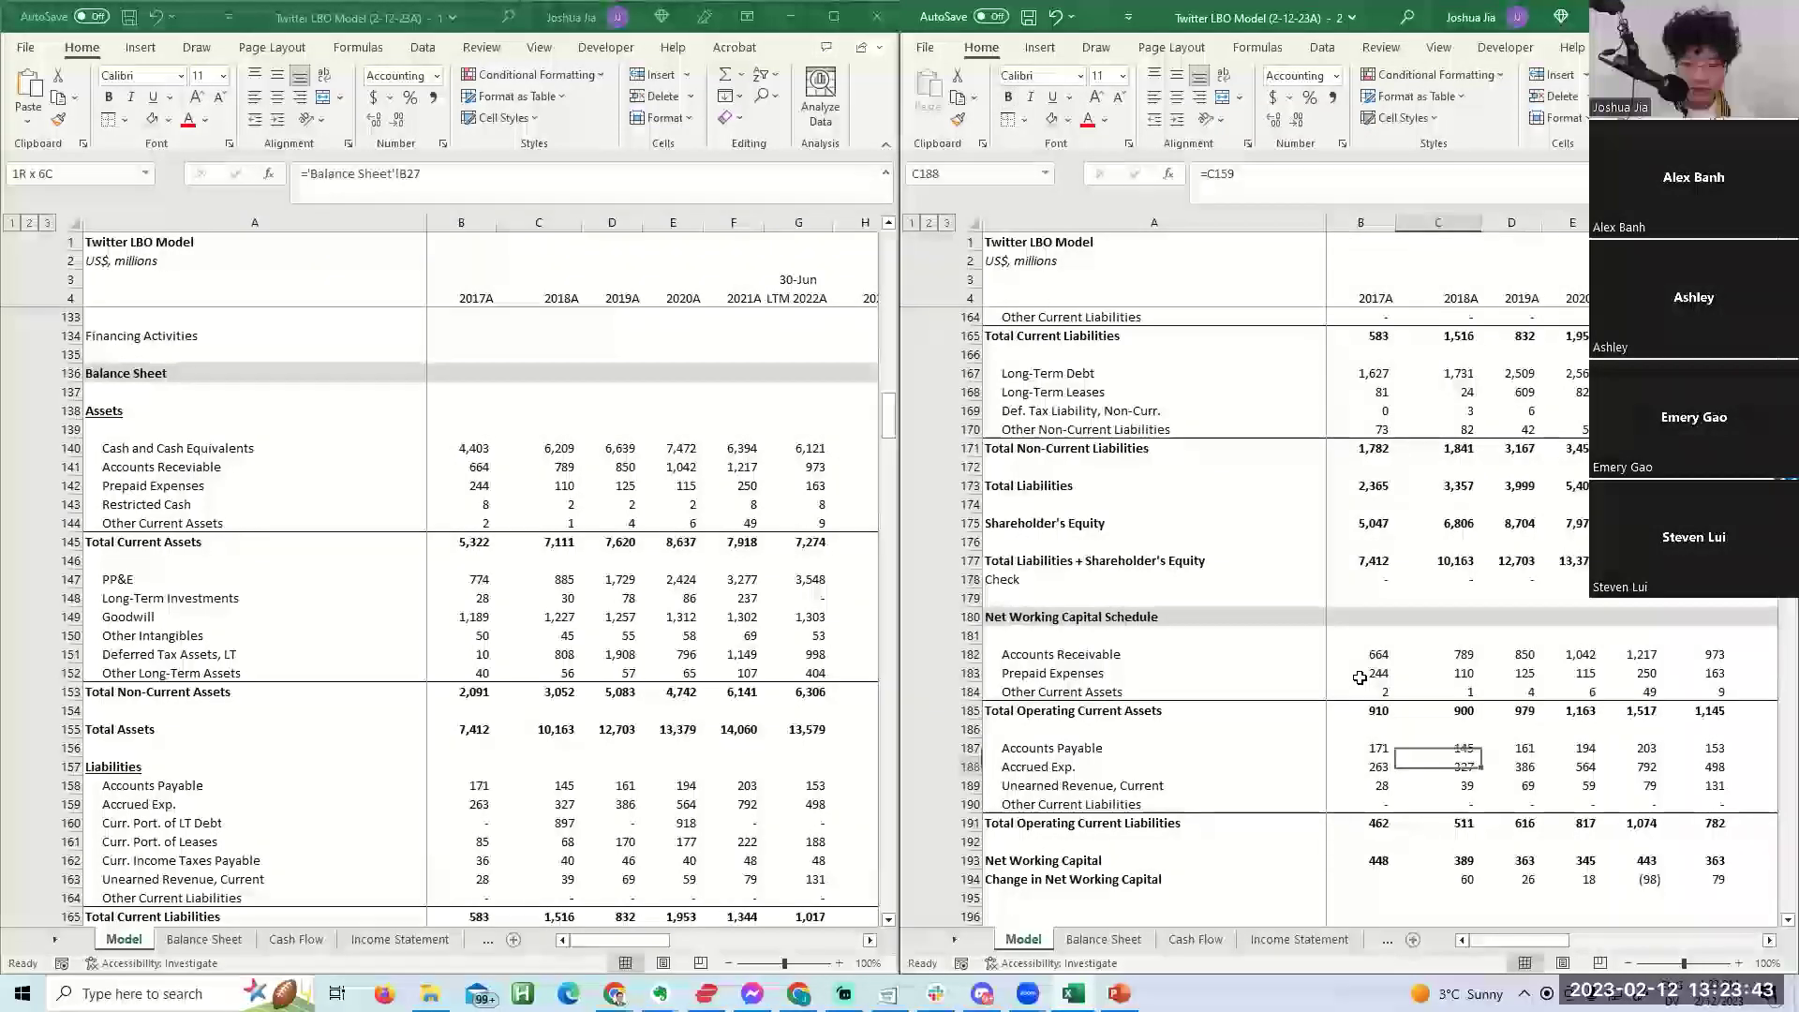
Examine the 2018A formulas of the Net Working Capital Schedule from Change in Net Working Capital up to Accounts Receivable.
{"action": "key", "text": "Right"}
{"action": "key", "text": "Right"}
{"action": "key", "text": "Right"}
{"action": "key", "text": "Right"}
{"action": "key", "text": "Down"}
{"action": "key", "text": "Down"}
{"action": "key", "text": "Down"}
{"action": "key", "text": "Down"}
{"action": "key", "text": "Left"}
{"action": "key", "text": "Left"}
{"action": "key", "text": "Left"}
{"action": "key", "text": "Up"}
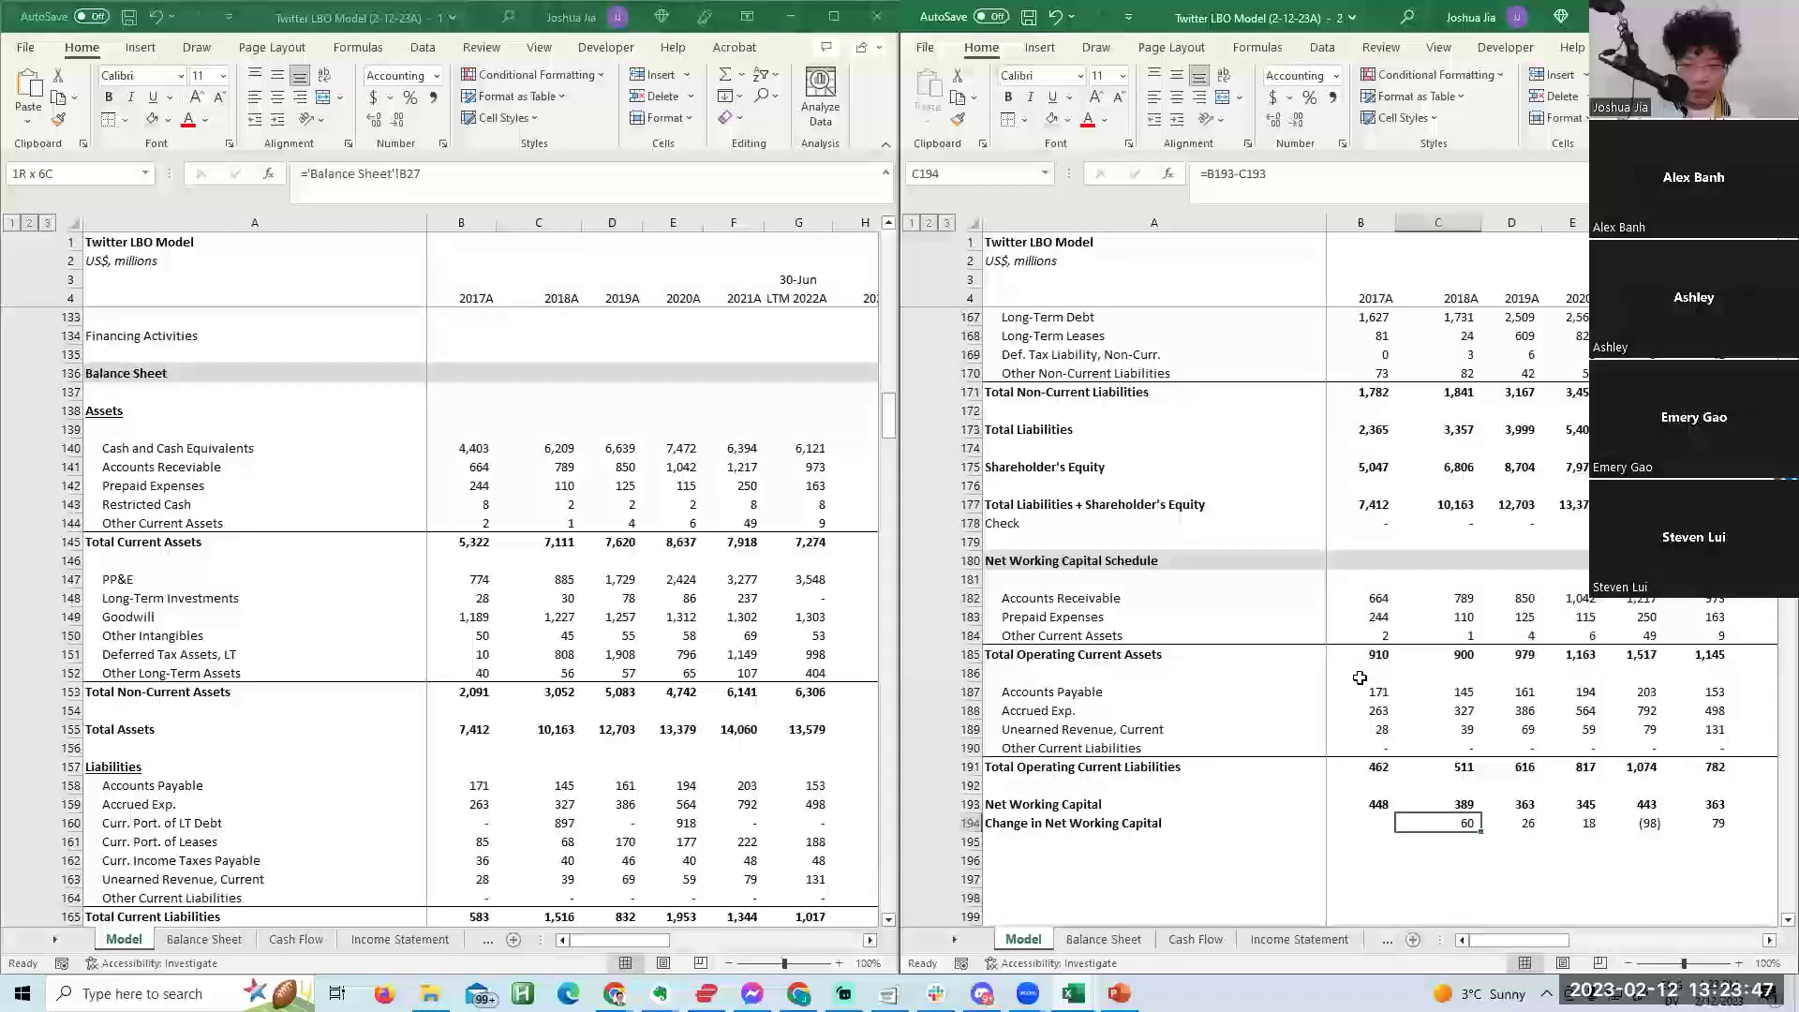
{"action": "key", "text": "Up"}
{"action": "key", "text": "Up"}
{"action": "key", "text": "Up"}
{"action": "key", "text": "Up"}
{"action": "key", "text": "Up"}
{"action": "key", "text": "Up"}
{"action": "key", "text": "Up"}
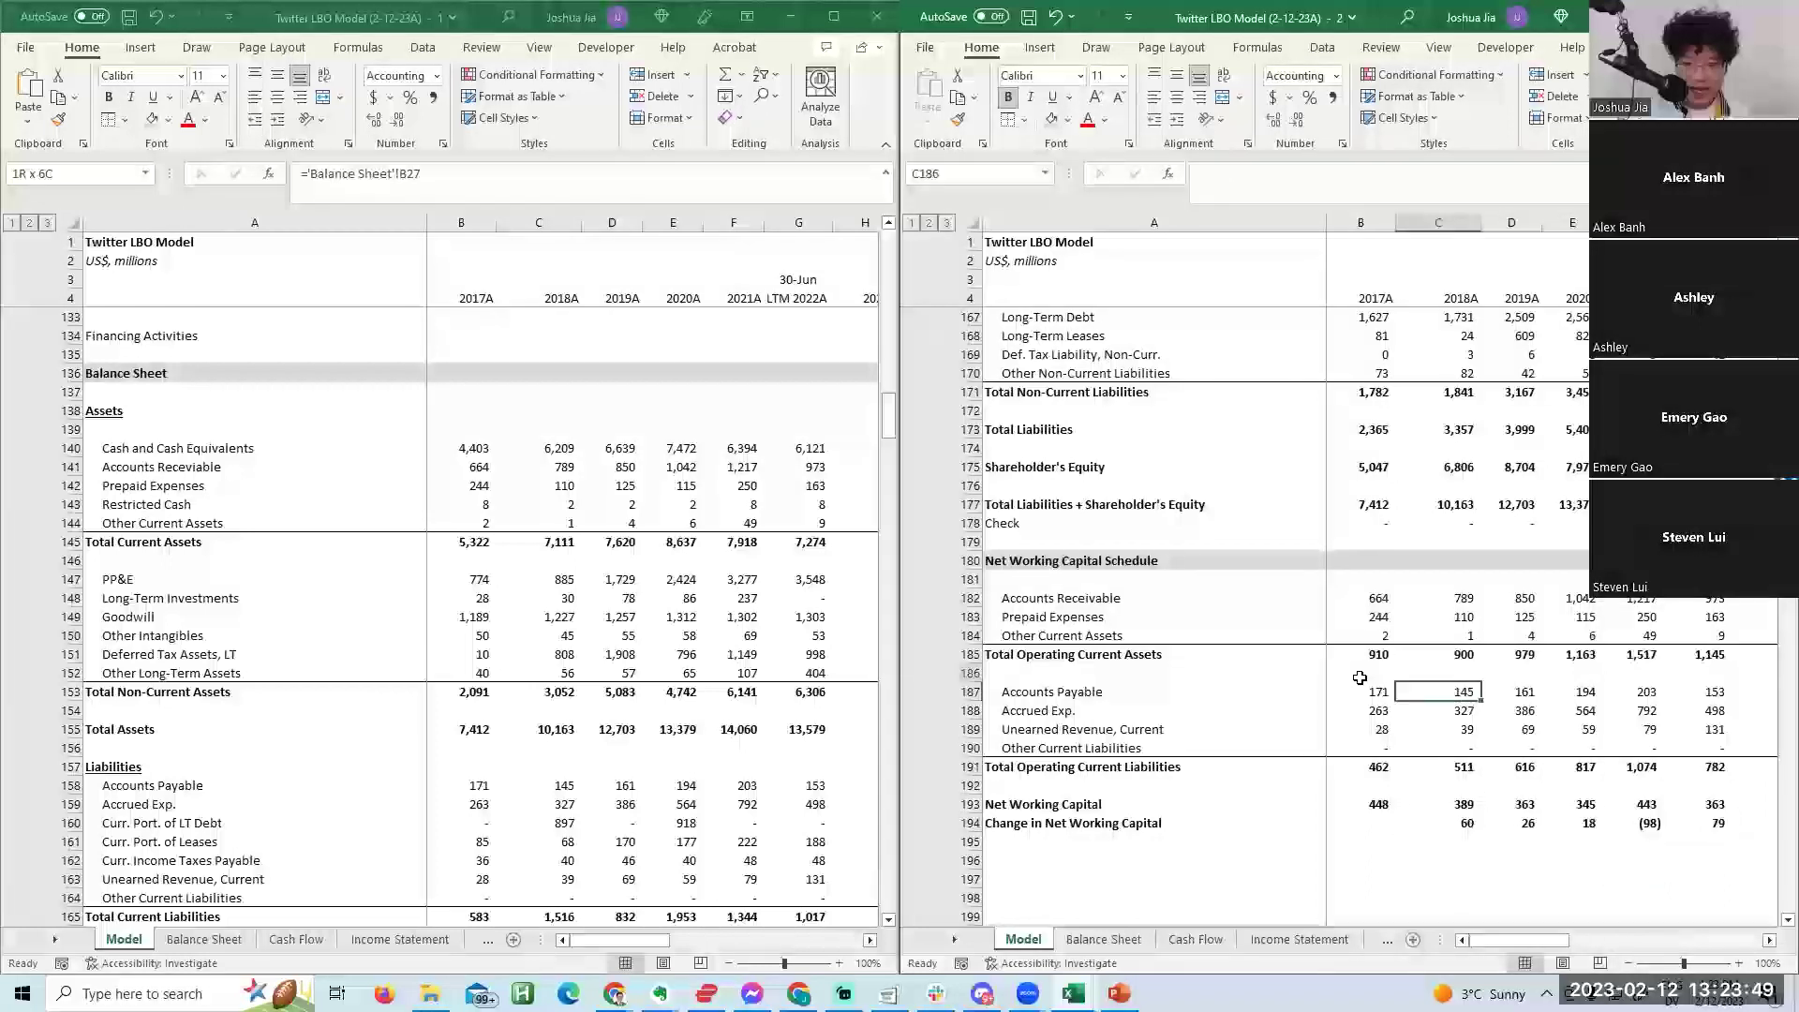
{"action": "key", "text": "Up"}
{"action": "key", "text": "Up"}
{"action": "key", "text": "Up"}
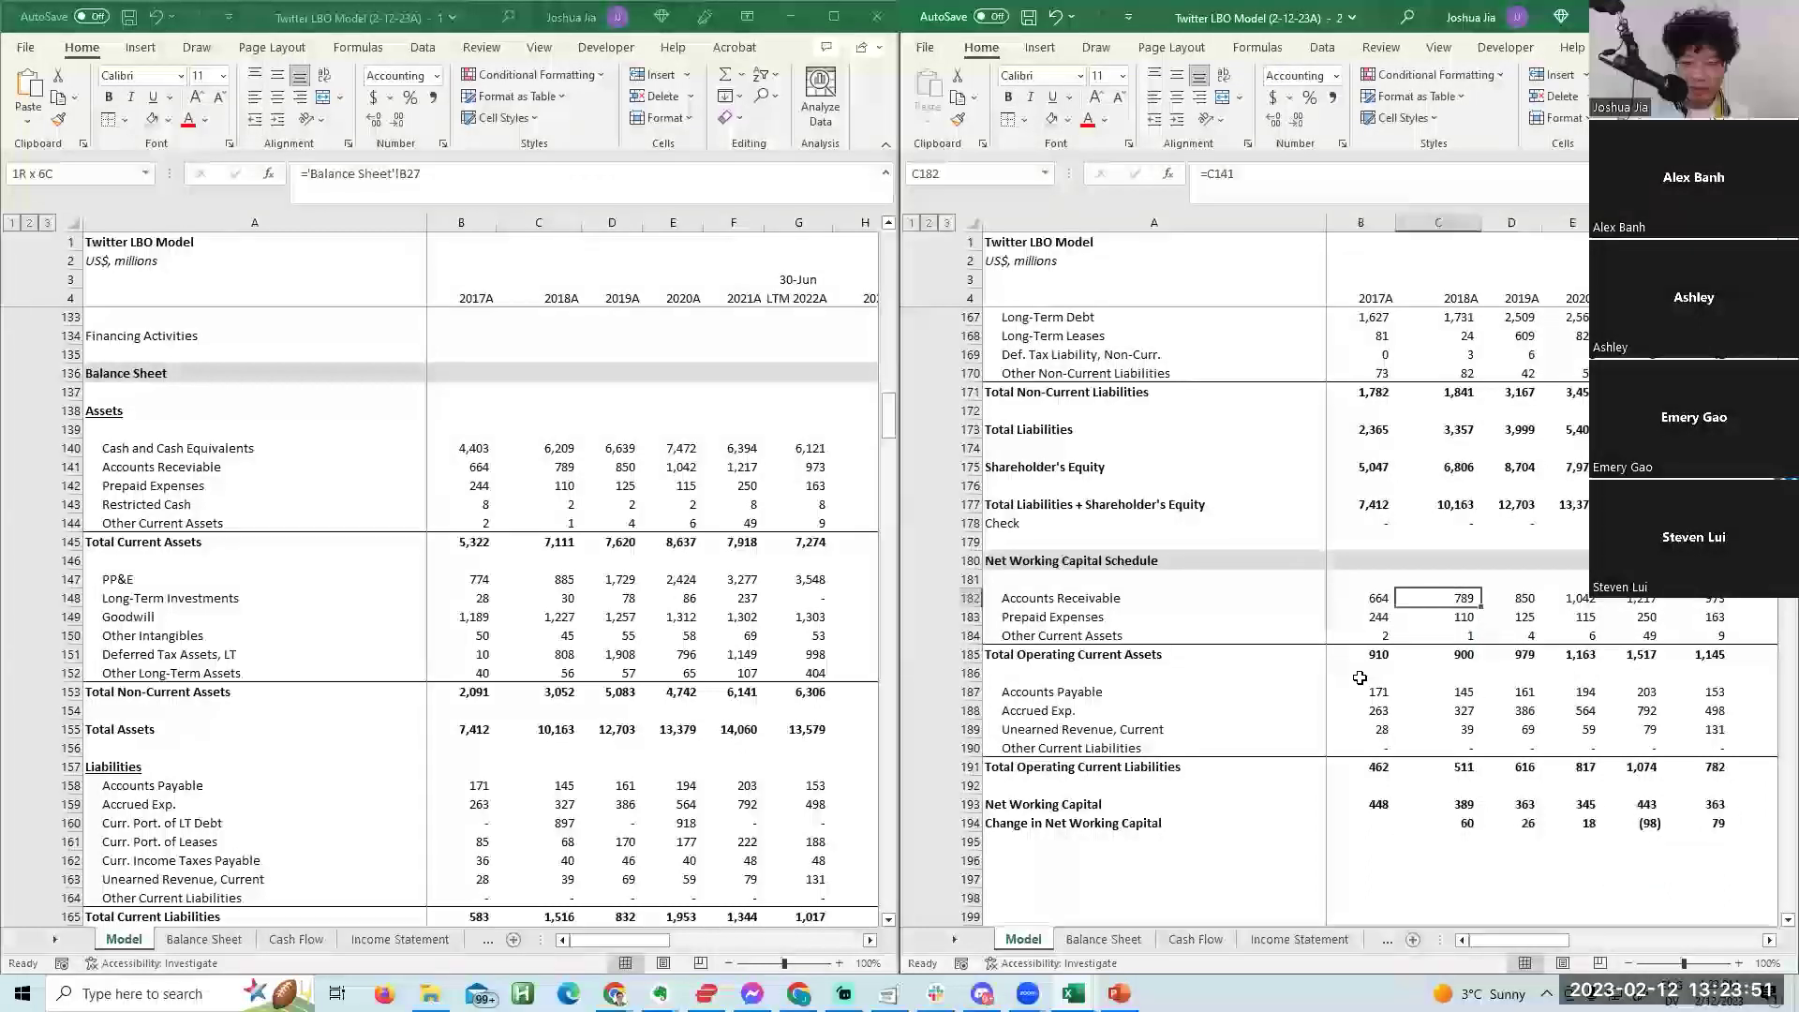
Examine the LTM 2022A formulas for the operating current asset and operating current liability line items.
{"action": "key", "text": "Down"}
{"action": "key", "text": "Up"}
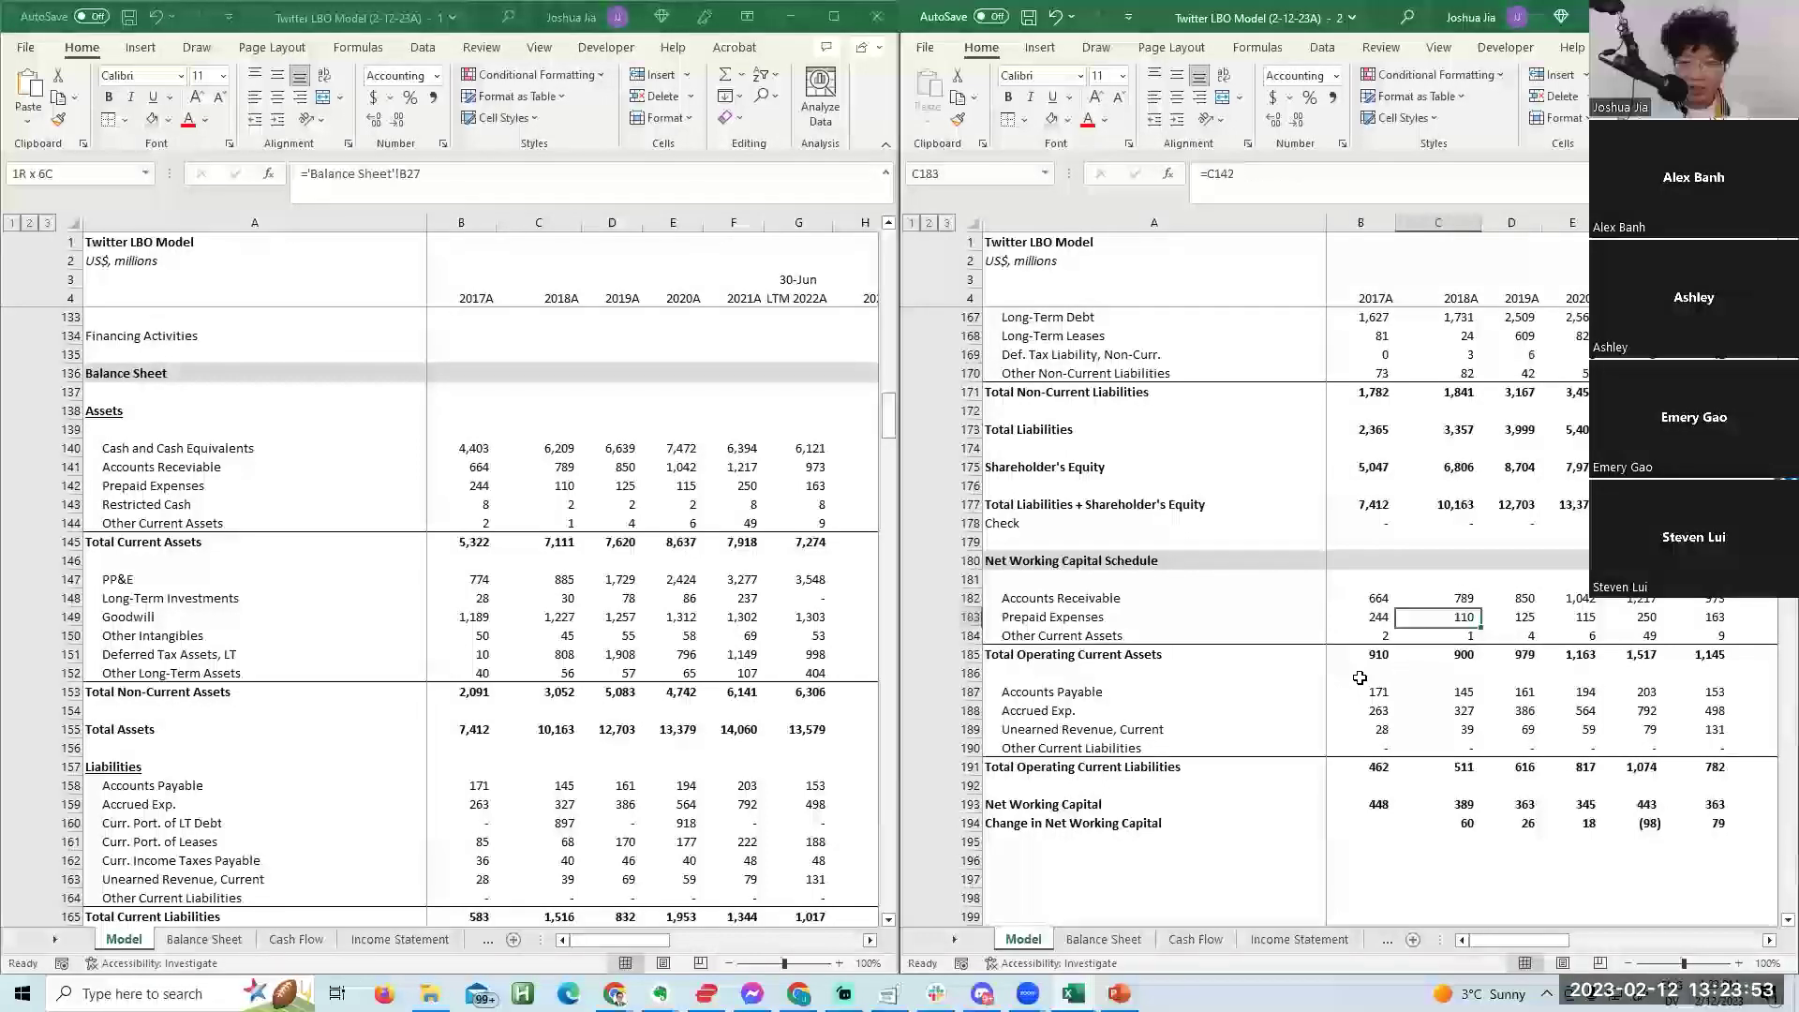
{"action": "key", "text": "Right"}
{"action": "key", "text": "Right"}
{"action": "key", "text": "Right"}
{"action": "key", "text": "Right"}
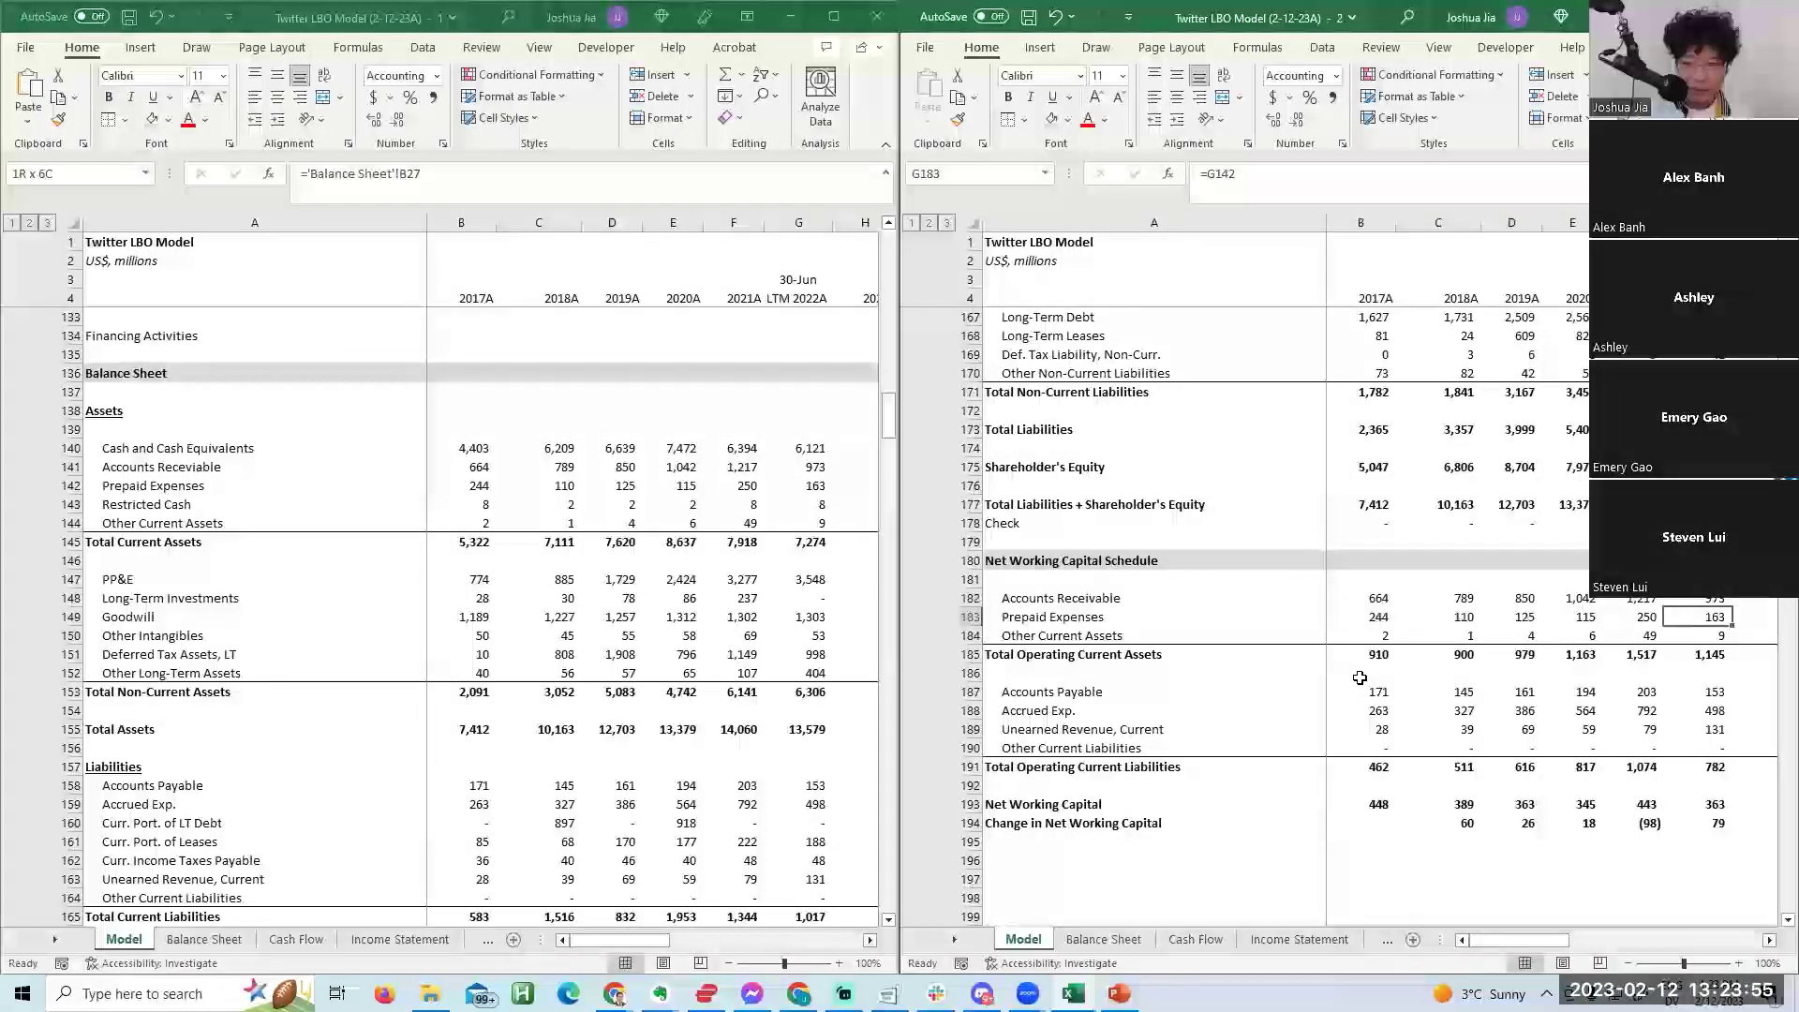
{"action": "key", "text": "Left"}
{"action": "key", "text": "Down"}
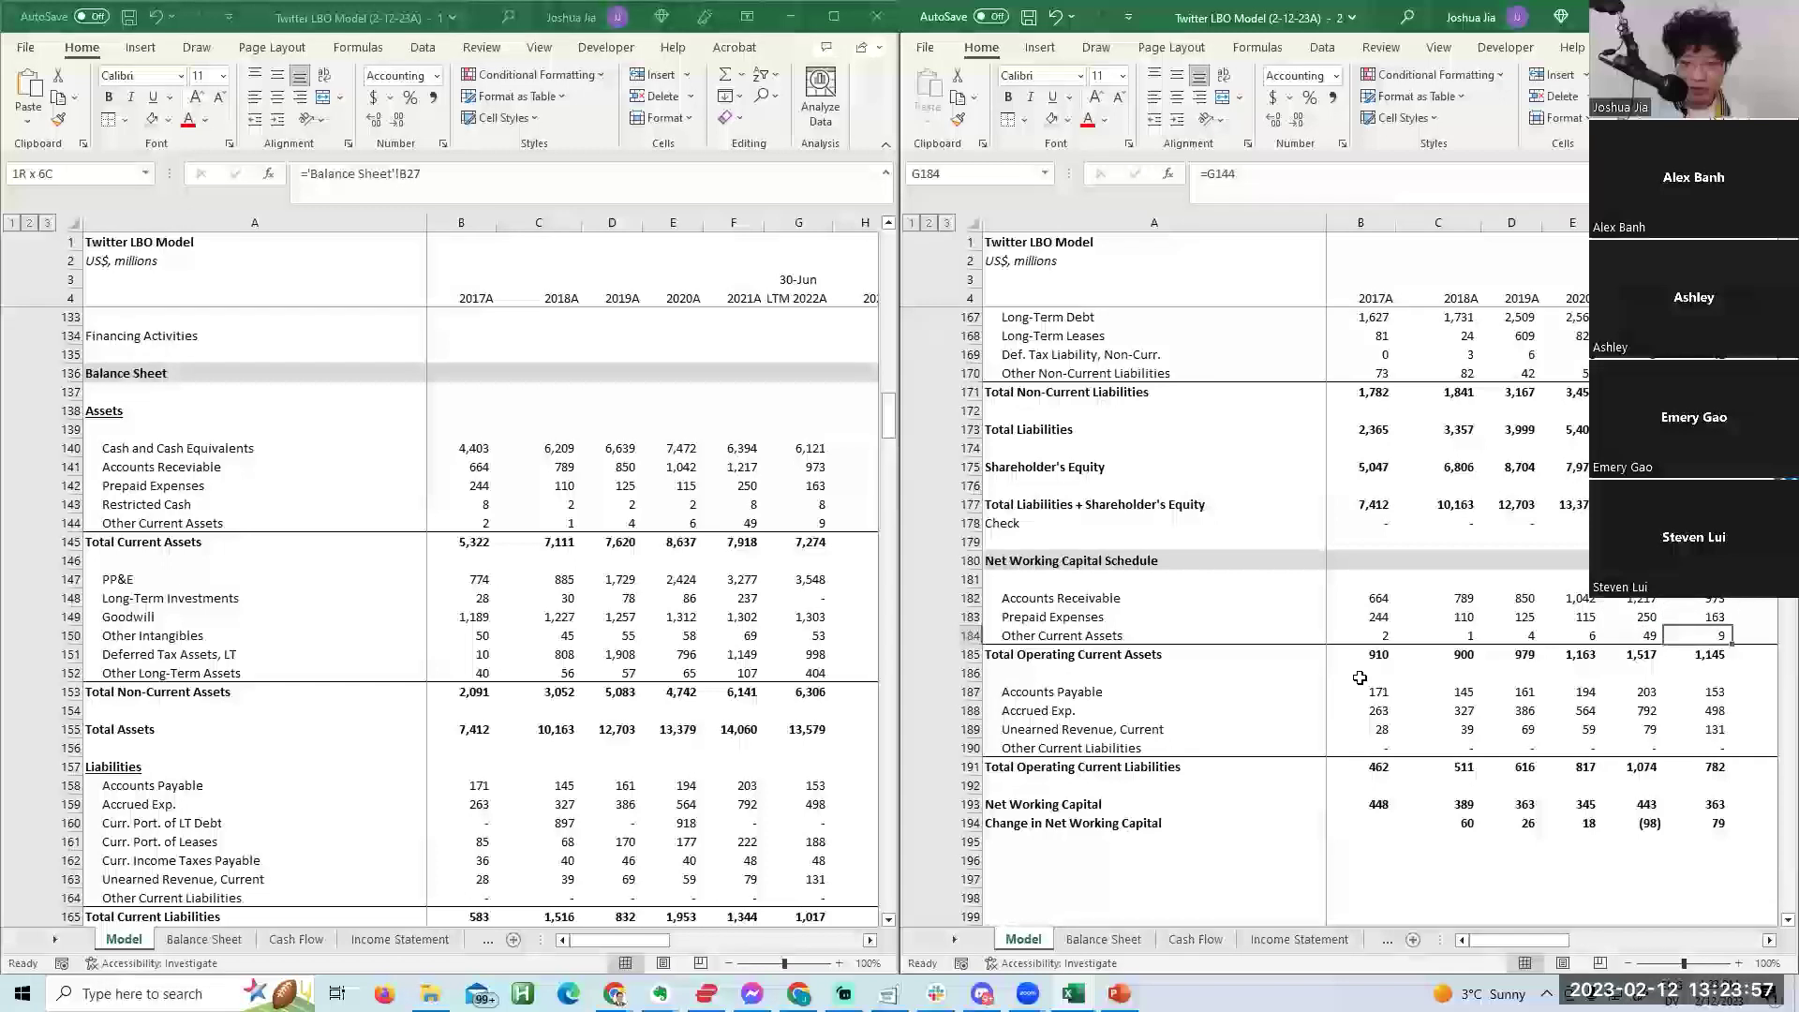
{"action": "key", "text": "Down"}
{"action": "key", "text": "Down"}
{"action": "key", "text": "Down"}
{"action": "key", "text": "Up"}
{"action": "key", "text": "Up"}
{"action": "key", "text": "Up"}
{"action": "key", "text": "Up"}
{"action": "key", "text": "Up"}
{"action": "key", "text": "Up"}
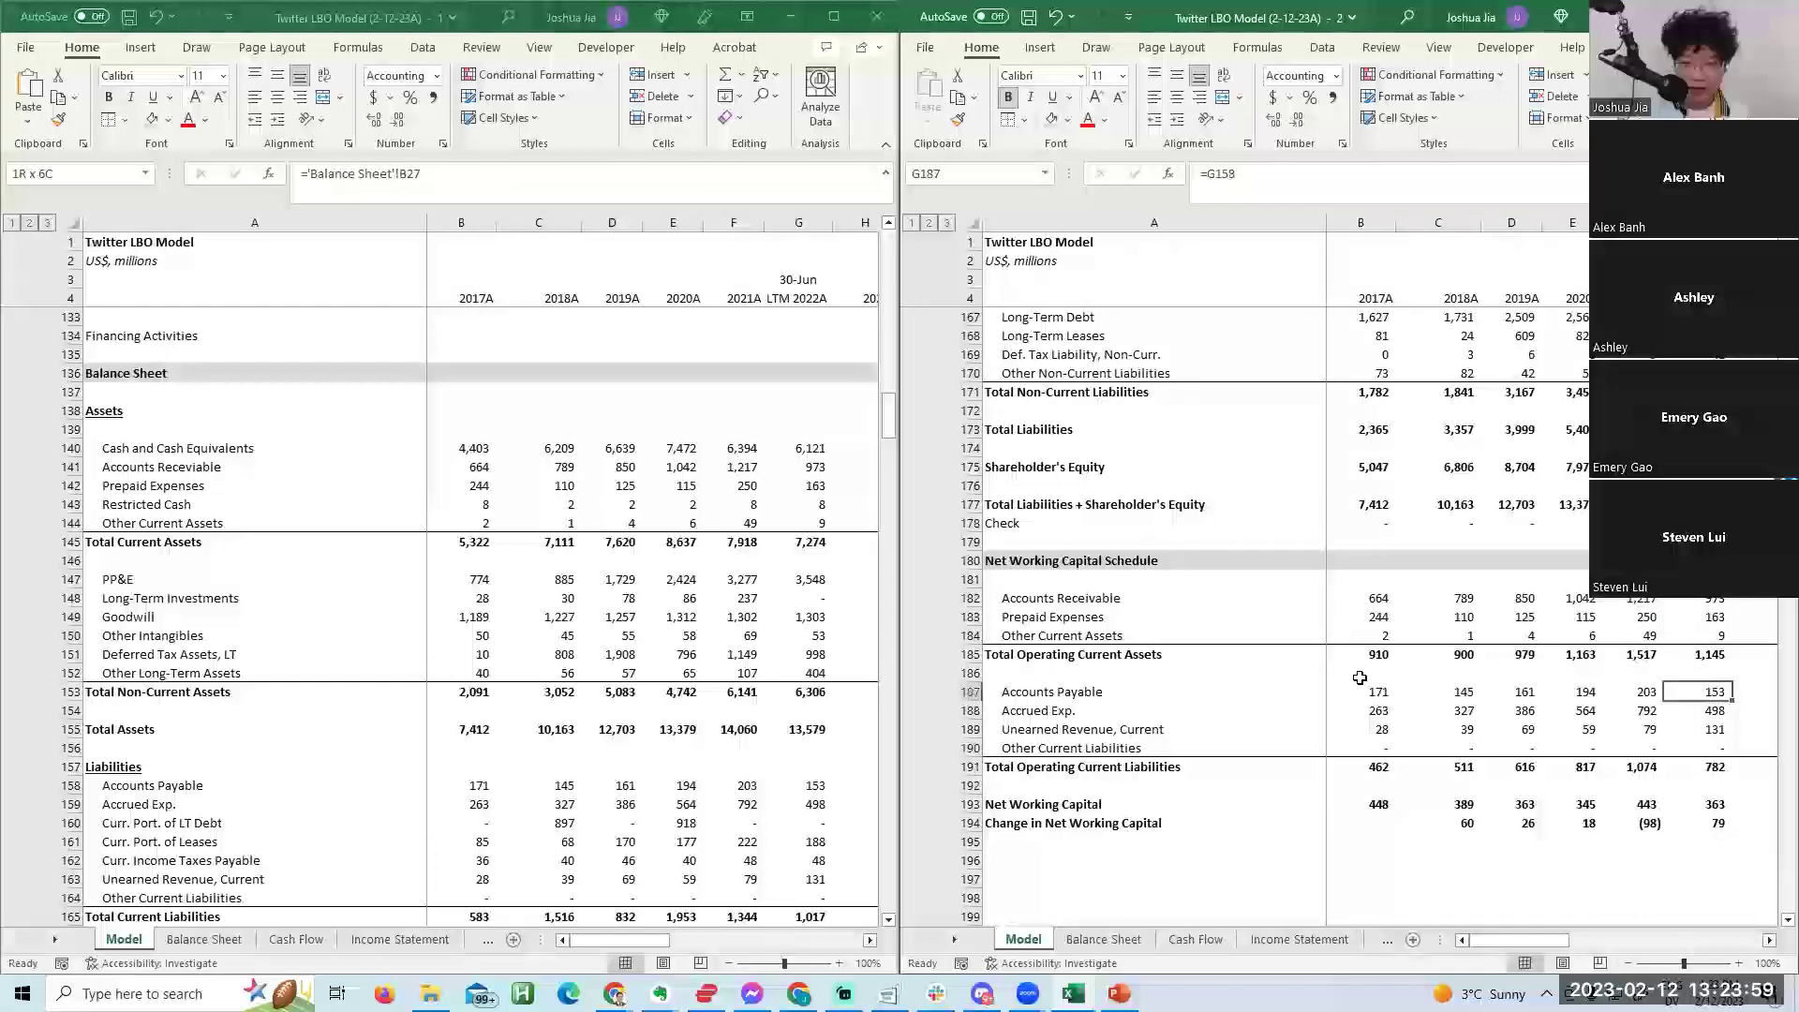
{"action": "key", "text": "Down"}
{"action": "key", "text": "Down"}
{"action": "key", "text": "Down"}
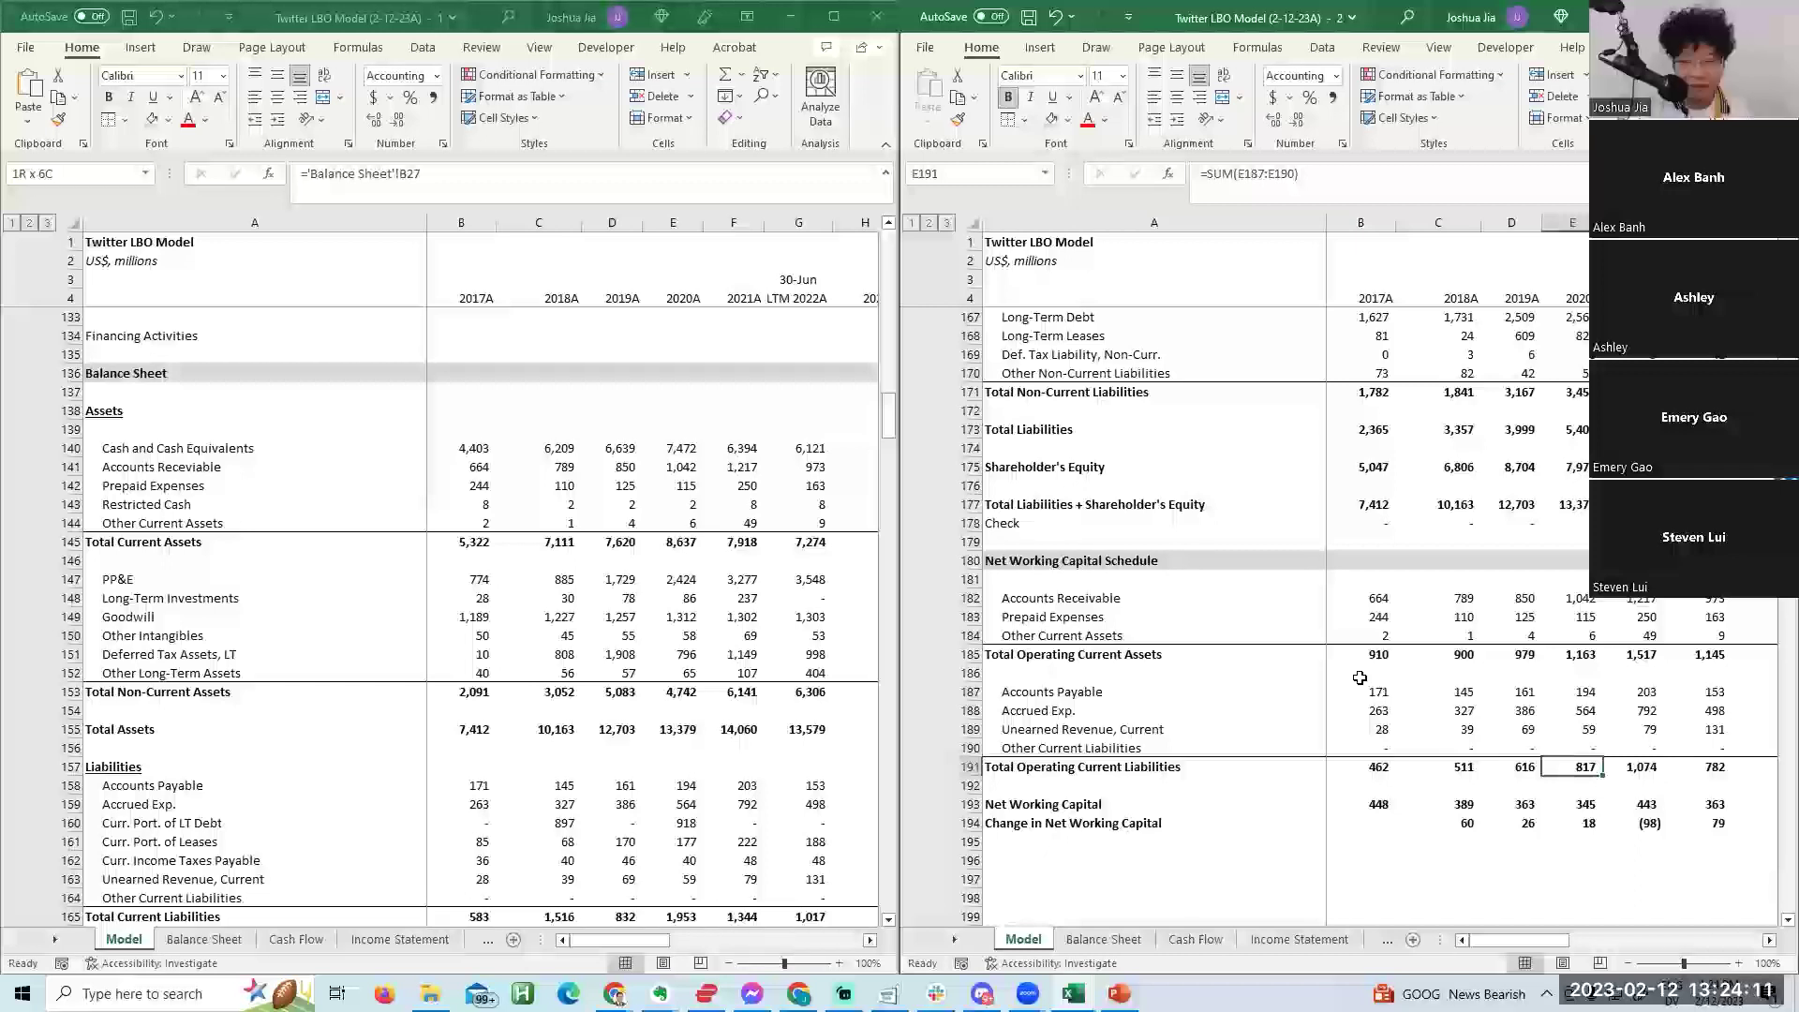
Check the cell references in the Net Working Capital and Change in Net Working Capital formulas across the years.
{"action": "key", "text": "Down"}
{"action": "key", "text": "Down"}
{"action": "key", "text": "Down"}
{"action": "key", "text": "Left"}
{"action": "key", "text": "Left"}
{"action": "key", "text": "F2"}
{"action": "key", "text": "Escape"}
{"action": "key", "text": "Up"}
{"action": "key", "text": "Left"}
{"action": "key", "text": "F2"}
{"action": "key", "text": "Escape"}
{"action": "key", "text": "F2"}
{"action": "key", "text": "Escape"}
{"action": "key", "text": "Down"}
{"action": "key", "text": "Right"}
{"action": "key", "text": "F2"}
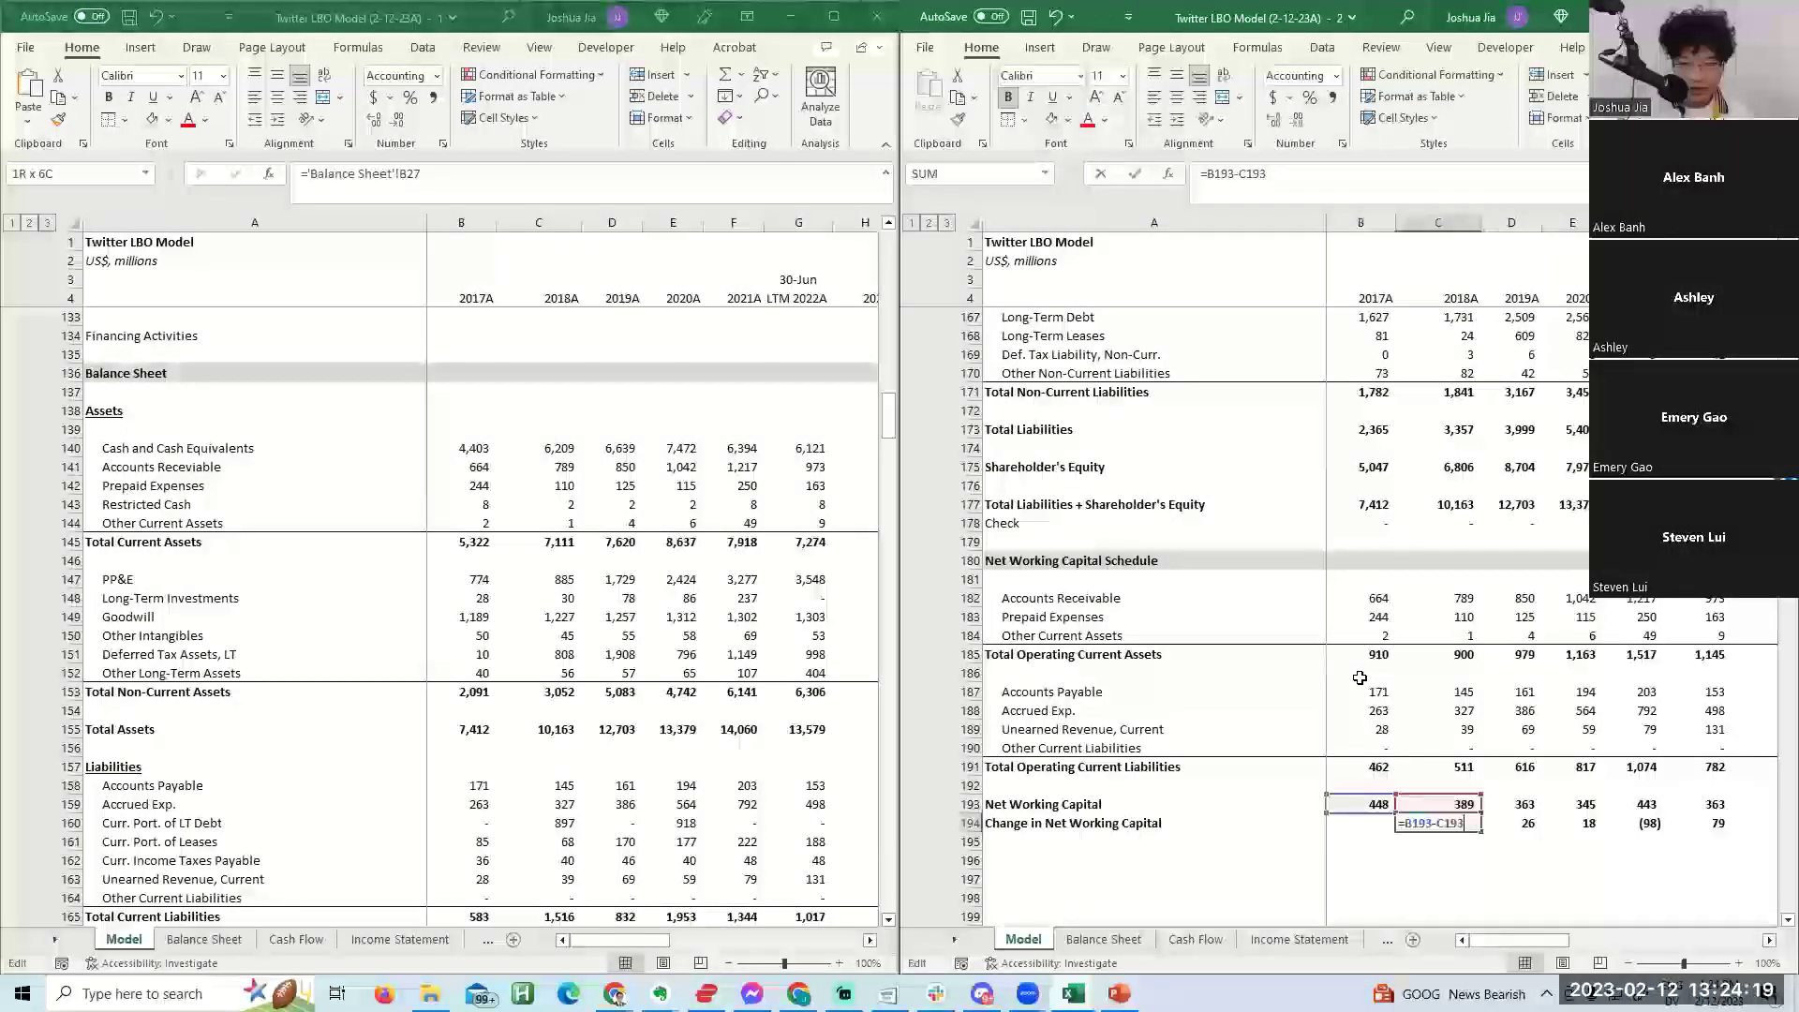
{"action": "key", "text": "Escape"}
{"action": "key", "text": "Right"}
{"action": "key", "text": "F2"}
{"action": "key", "text": "Escape"}
{"action": "key", "text": "Right"}
{"action": "key", "text": "F2"}
{"action": "key", "text": "Escape"}
{"action": "key", "text": "Right"}
{"action": "key", "text": "Right"}
{"action": "key", "text": "Right"}
Label A196 "Revenue" and A197 "COGS" below the Net Working Capital Schedule.
{"action": "key", "text": "Left"}
{"action": "key", "text": "Left"}
{"action": "key", "text": "Left"}
{"action": "key", "text": "Left"}
{"action": "key", "text": "Left"}
{"action": "key", "text": "Left"}
{"action": "key", "text": "Left"}
{"action": "key", "text": "Down"}
{"action": "key", "text": "Down"}
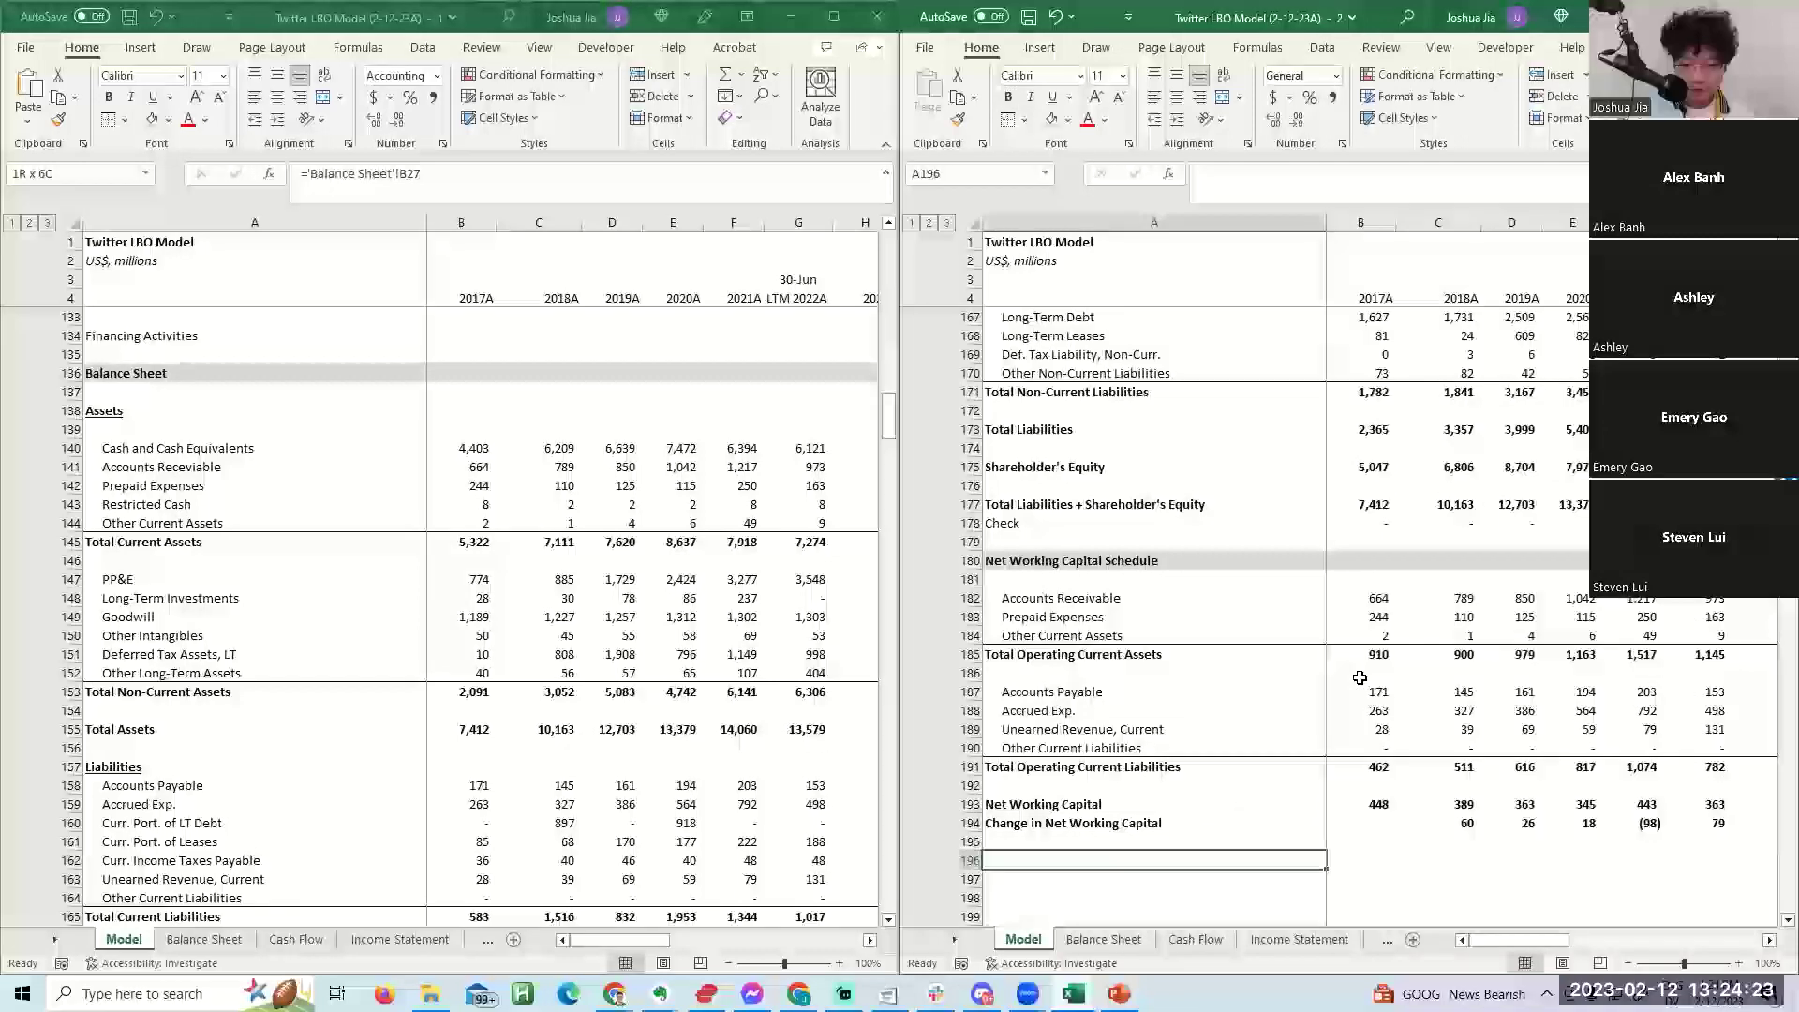
{"action": "key", "text": "Down"}
{"action": "key", "text": "Down"}
{"action": "key", "text": "Up"}
{"action": "key", "text": "Up"}
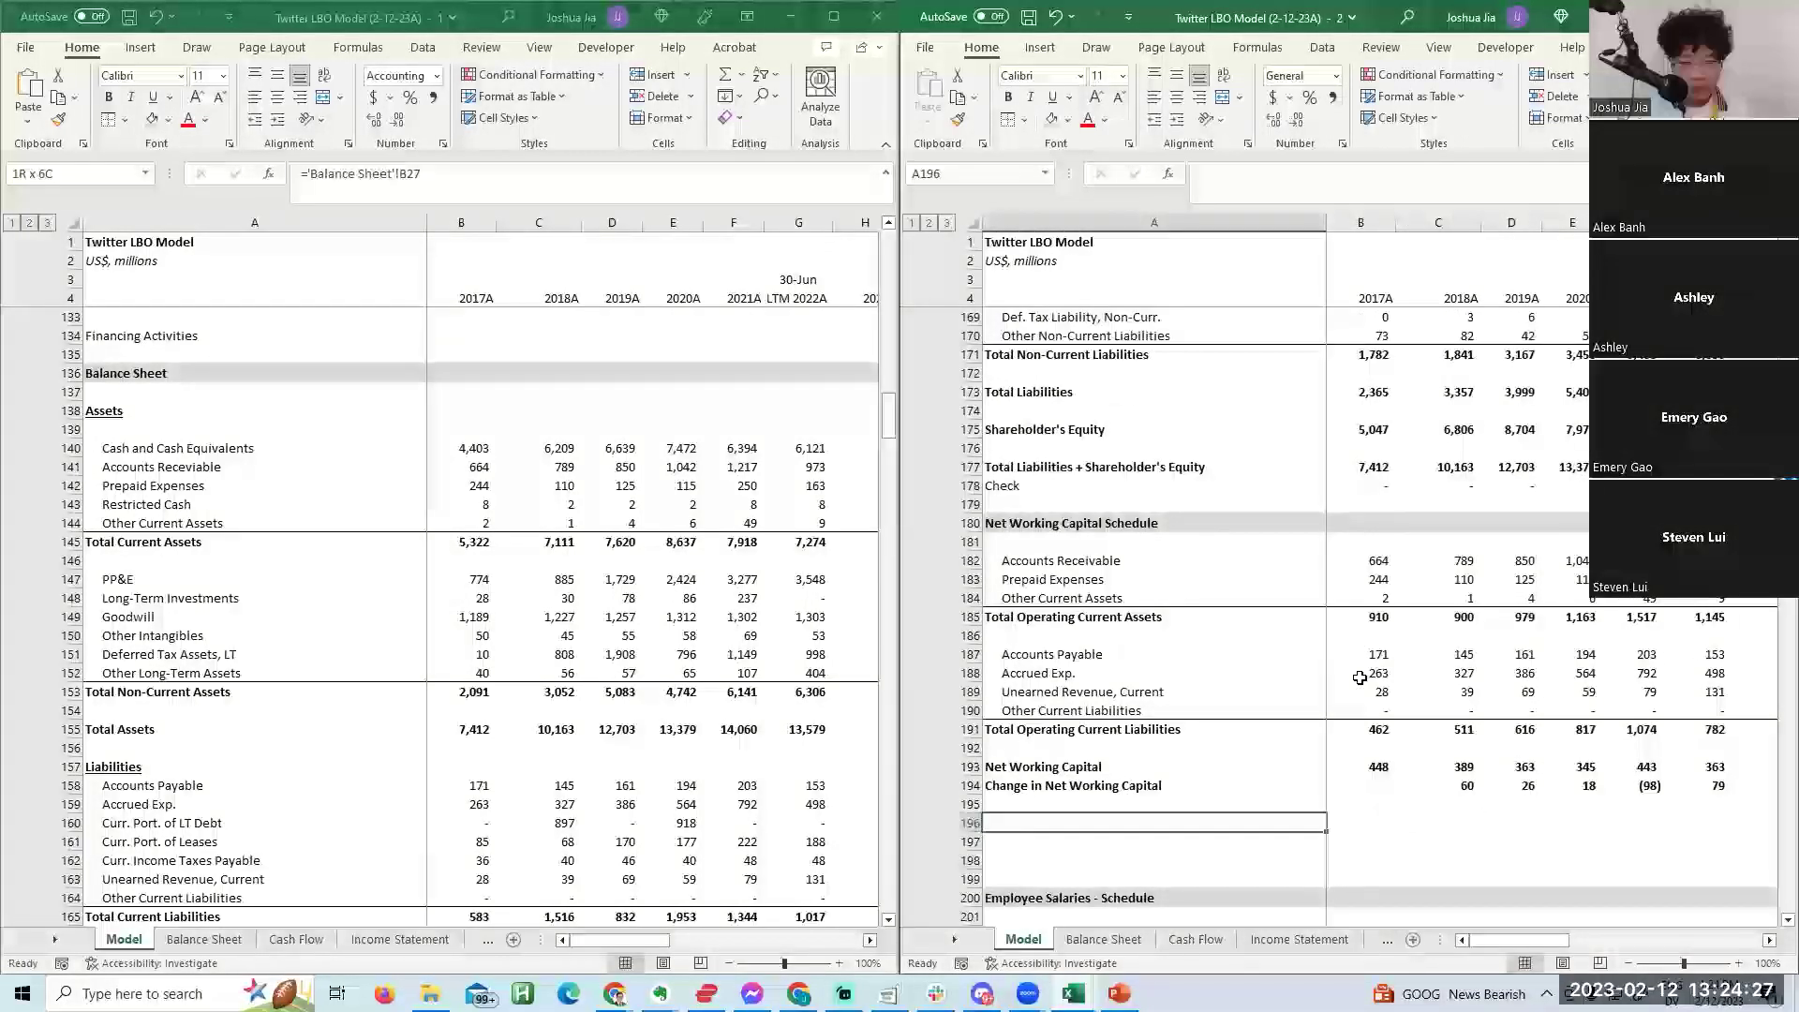
{"action": "type", "text": "Revenue"}
{"action": "key", "text": "Return"}
{"action": "type", "text": "COGS"}
{"action": "key", "text": "Return"}
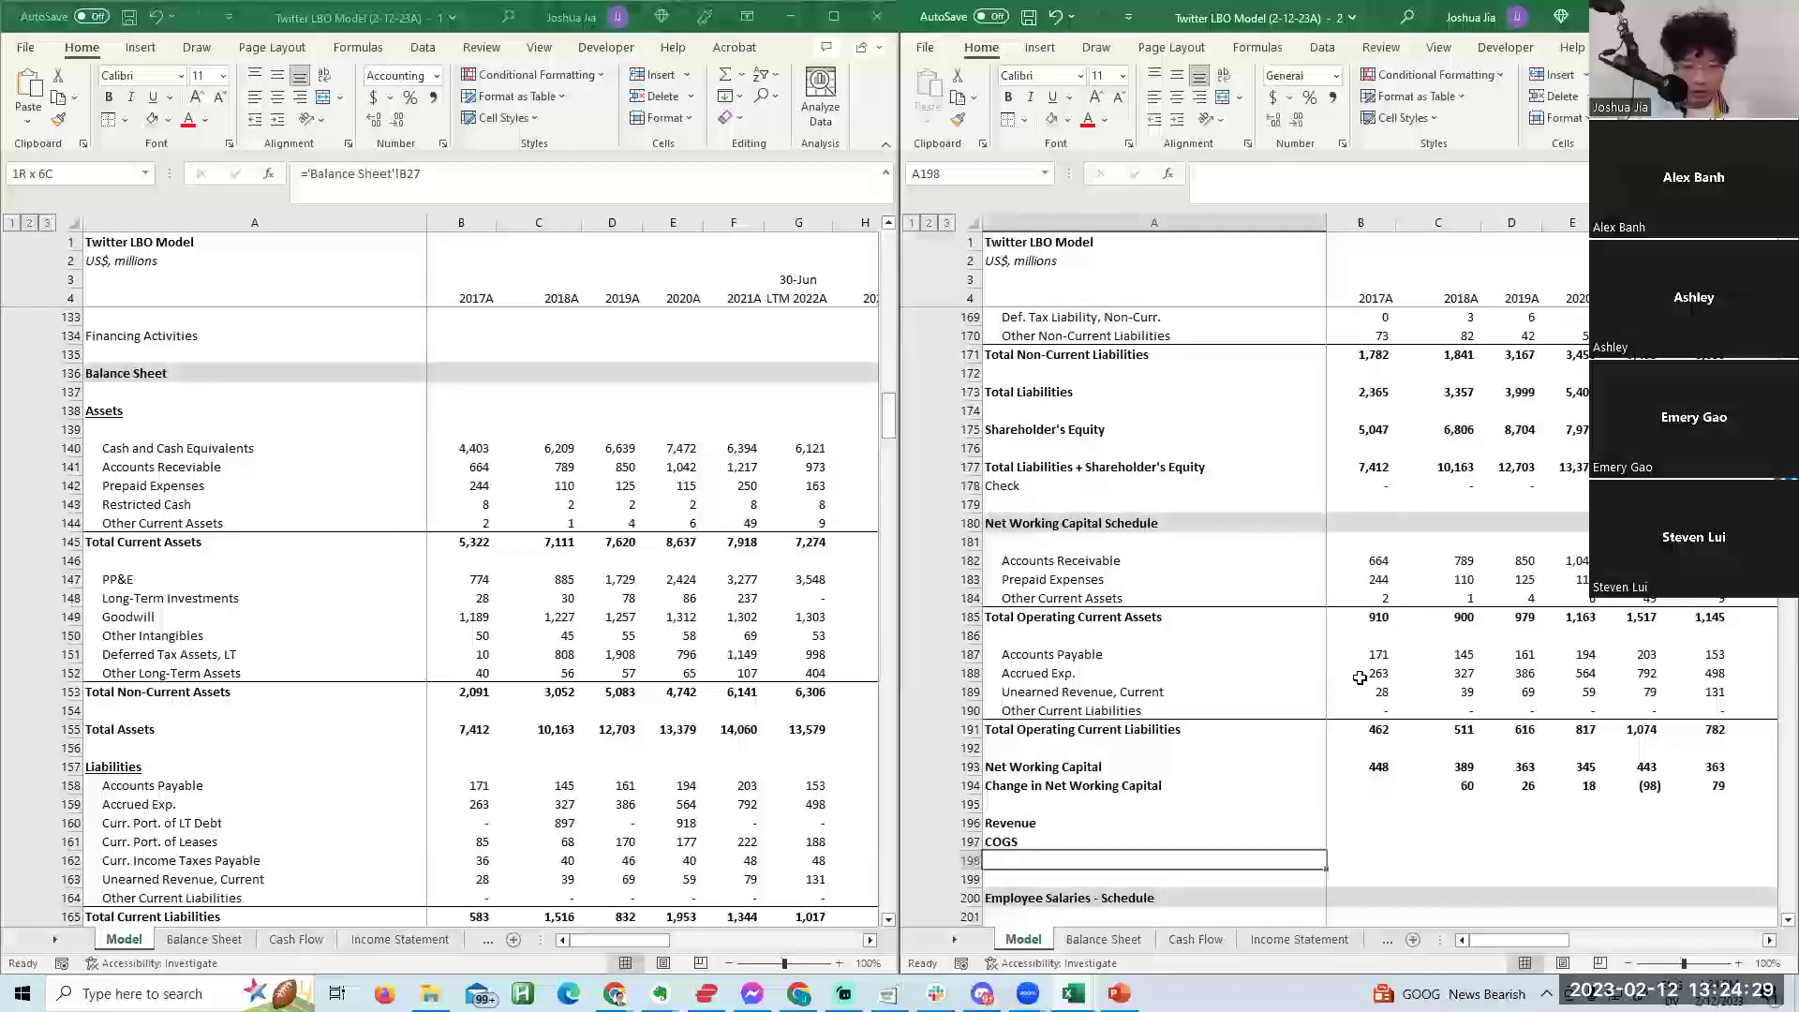
Insert extra blank rows below COGS and remove the bold from the Revenue and COGS labels.
{"action": "key", "text": "alt+i"}
{"action": "key", "text": "r"}
{"action": "key", "text": "F4"}
{"action": "key", "text": "Up"}
{"action": "key", "text": "Up"}
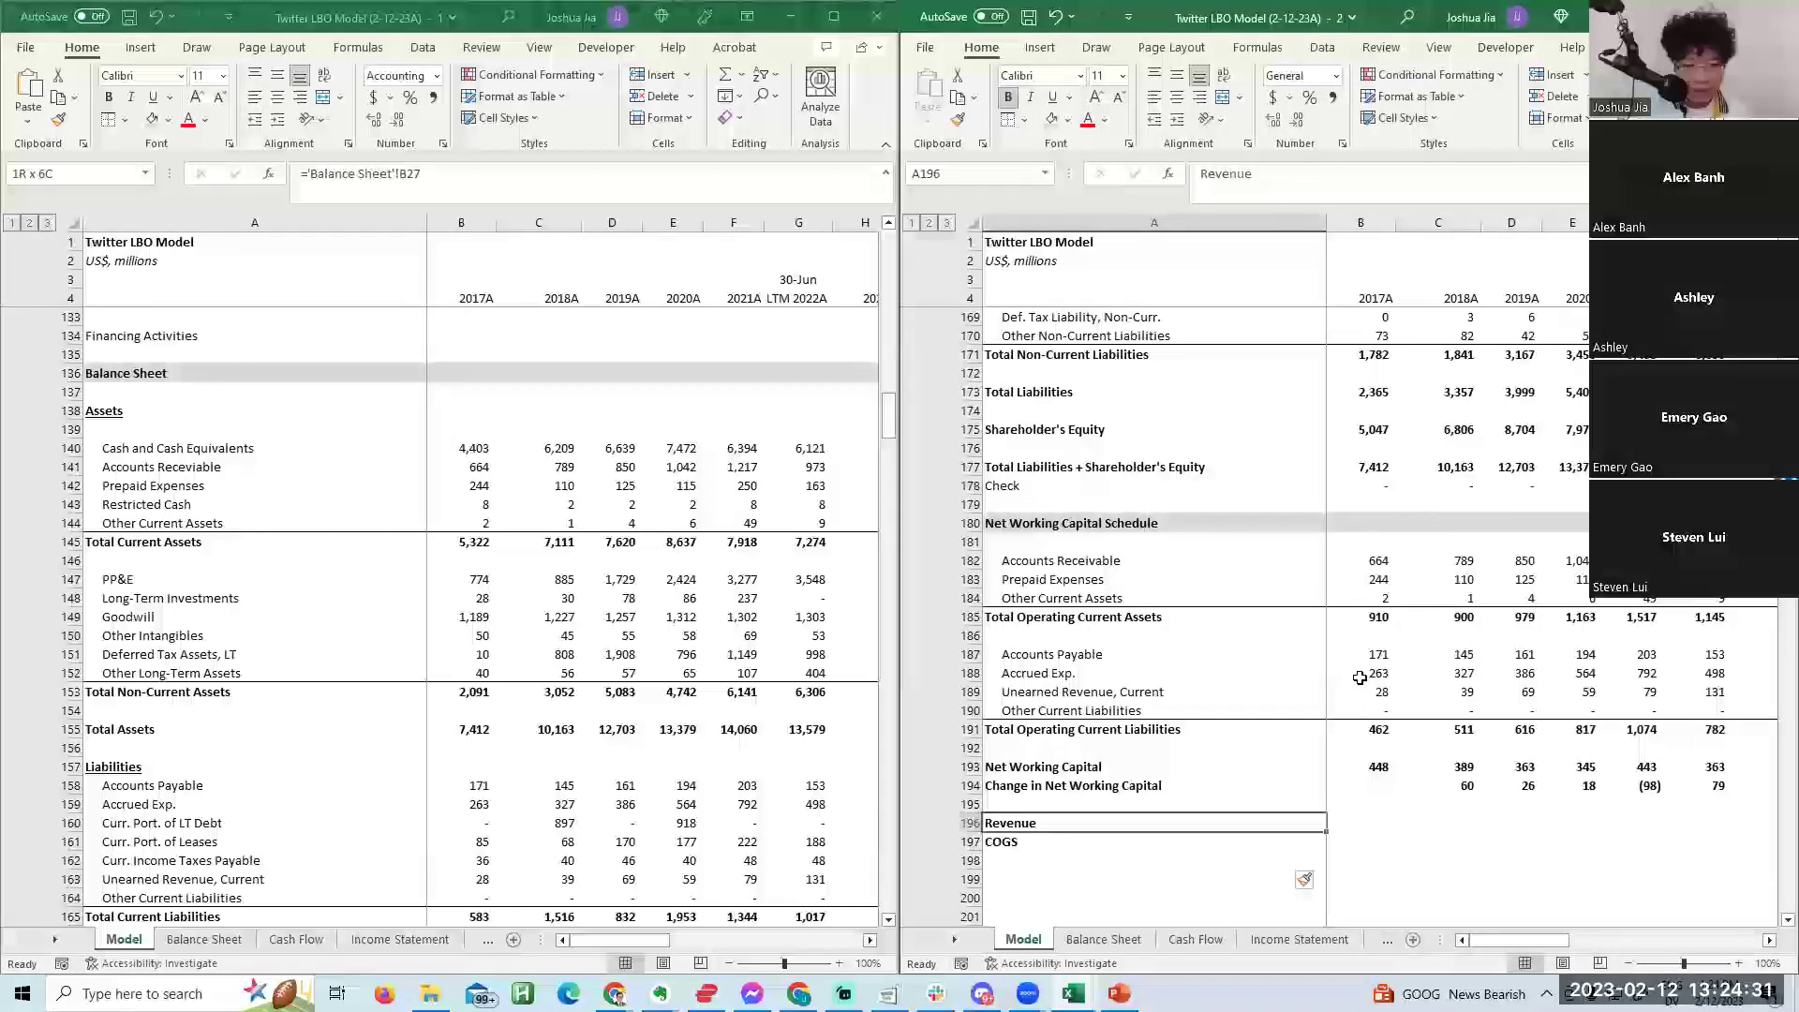
{"action": "key", "text": "shift+Down"}
{"action": "key", "text": "ctrl+b"}
Link the 2017A revenue in B196 to the income statement's revenue with =B68.
{"action": "key", "text": "Right"}
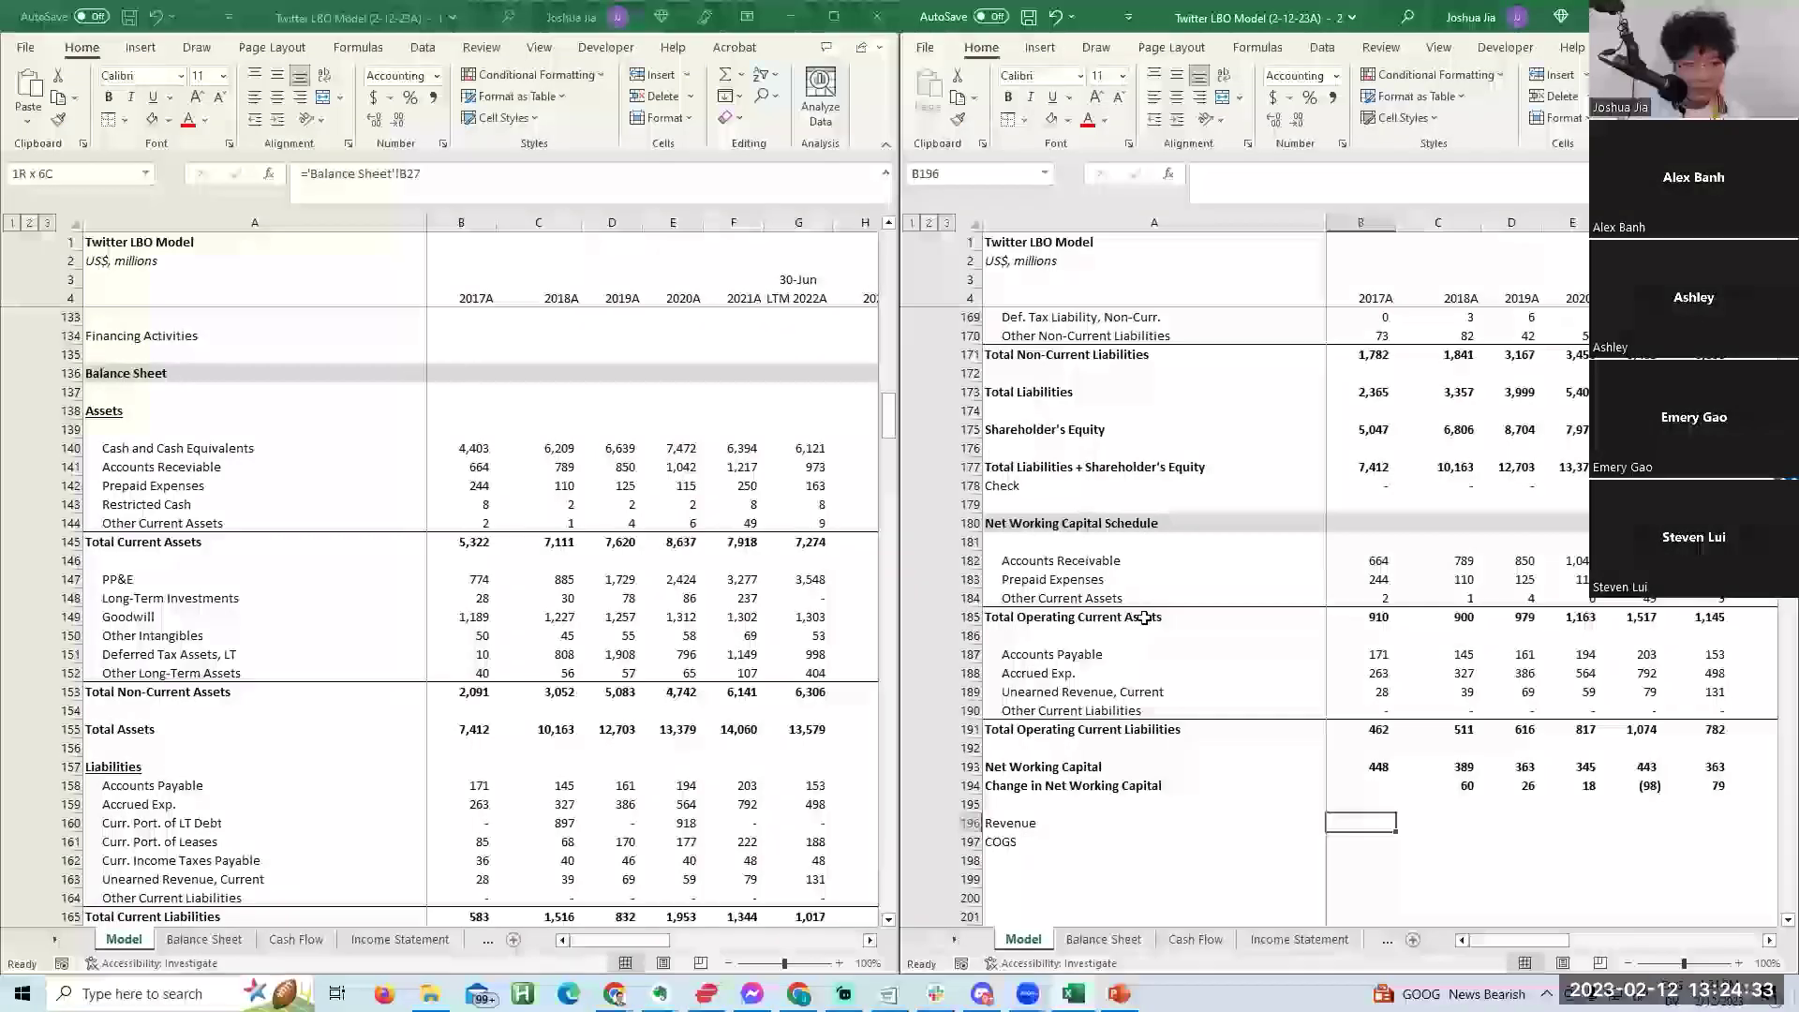
{"action": "type", "text": "="}
{"action": "left_click", "coordinate": [481, 428]}
{"action": "key", "text": "Page_Up"}
{"action": "key", "text": "Page_Up"}
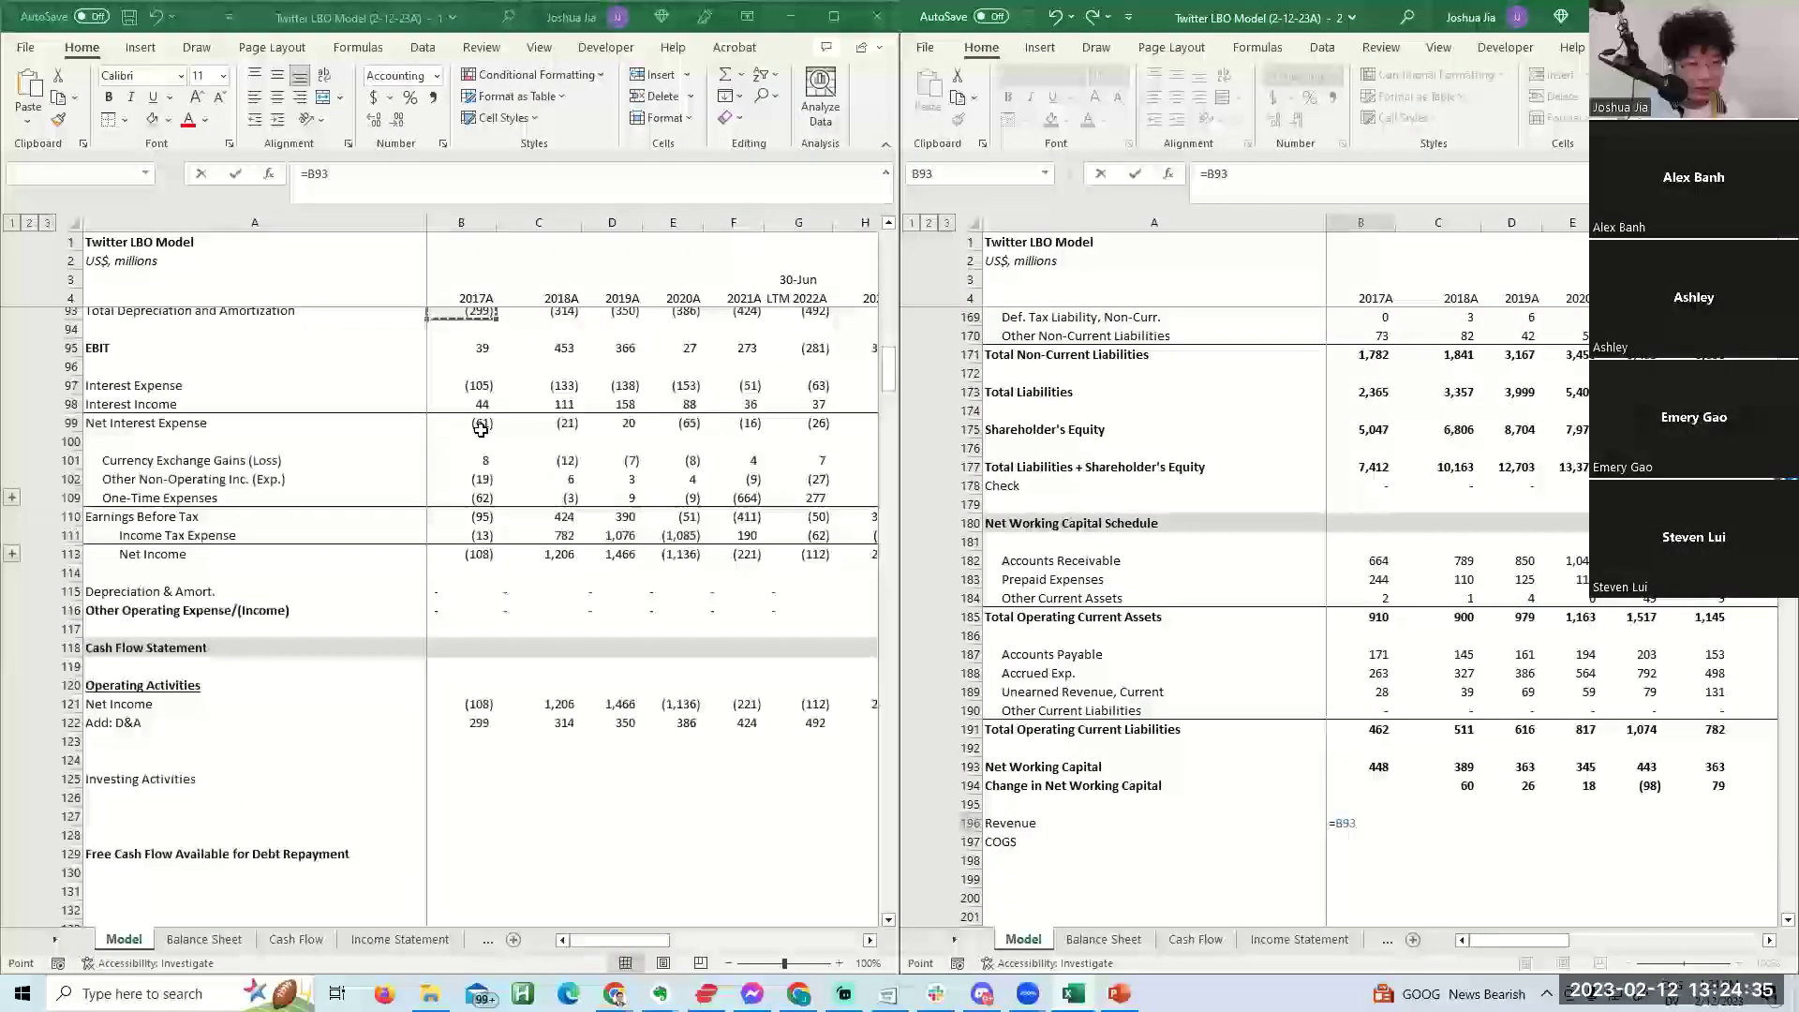
{"action": "key", "text": "Down"}
{"action": "key", "text": "Down"}
{"action": "key", "text": "Down"}
{"action": "key", "text": "Down"}
{"action": "key", "text": "Down"}
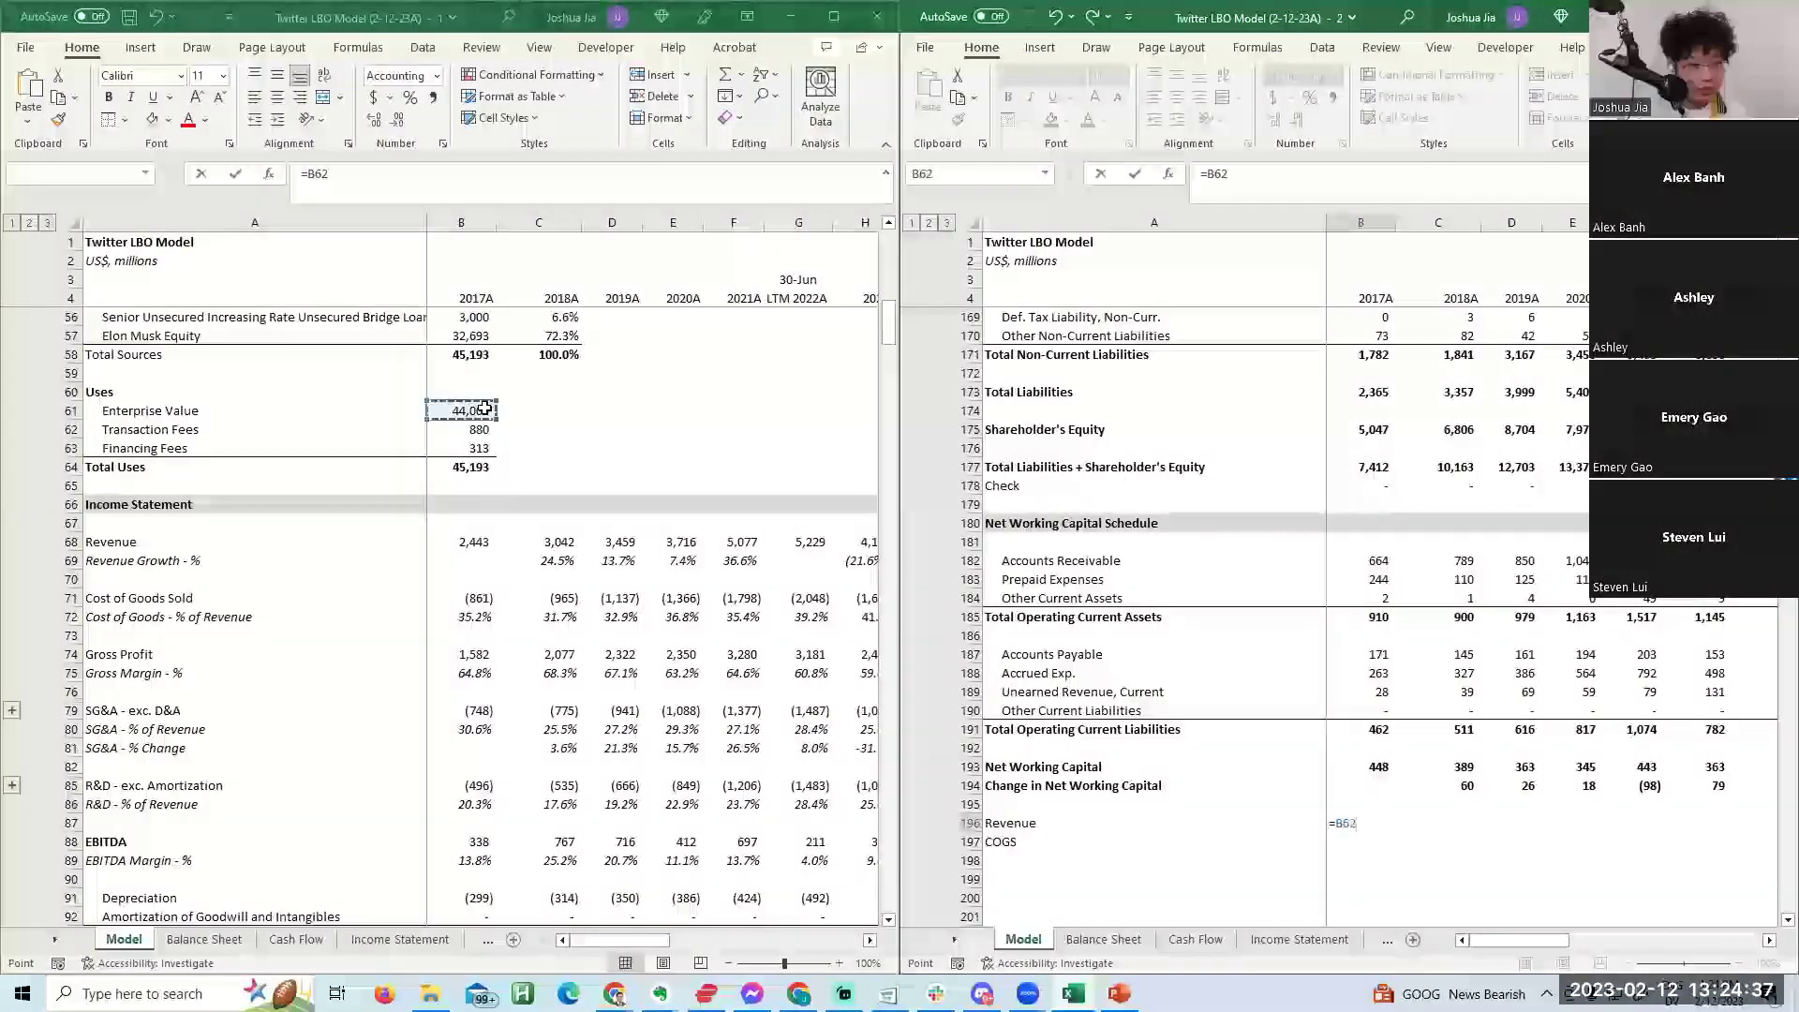
{"action": "key", "text": "Return"}
Fill the Revenue formula from B196 across to G196.
{"action": "key", "text": "Up"}
{"action": "key", "text": "shift+Right"}
{"action": "key", "text": "shift+Right"}
{"action": "key", "text": "shift+Right"}
{"action": "key", "text": "shift+Right"}
{"action": "key", "text": "shift+Right"}
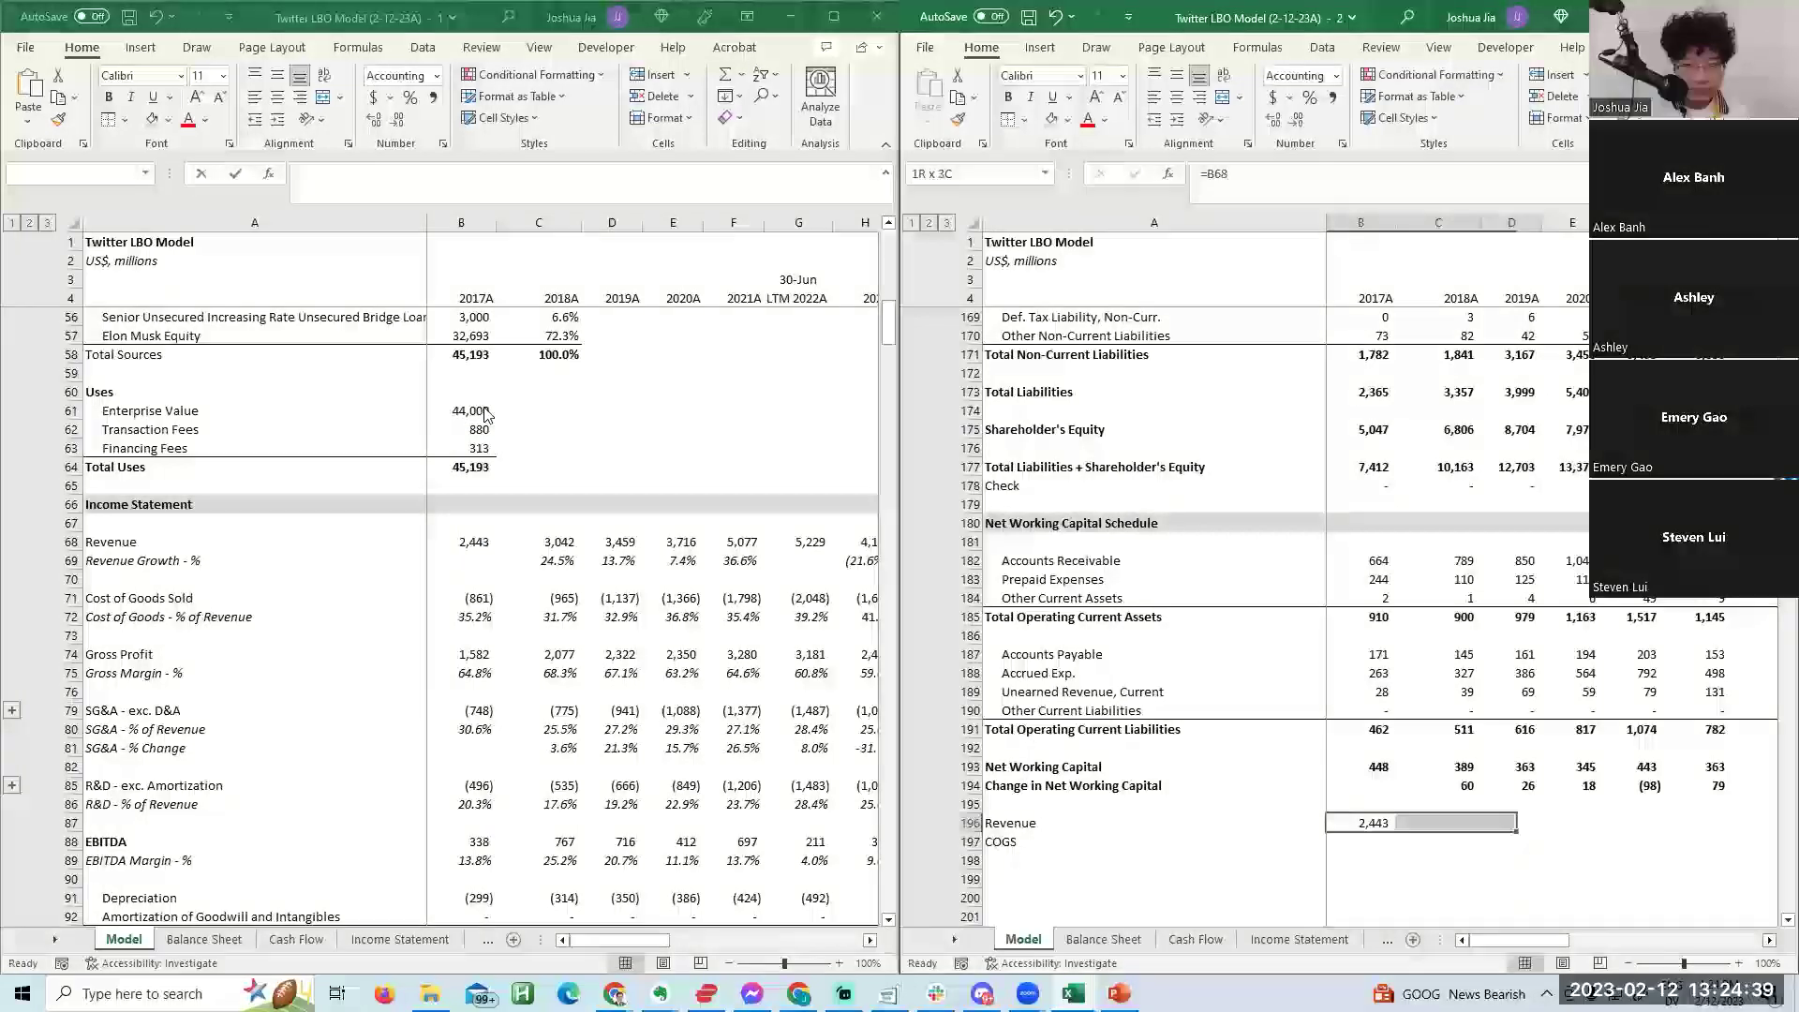
{"action": "key", "text": "ctrl+r"}
Link the 2017A COGS in B197 to the income statement's Cost of Goods Sold with reversed sign, =-B71.
{"action": "key", "text": "Down"}
{"action": "type", "text": "="}
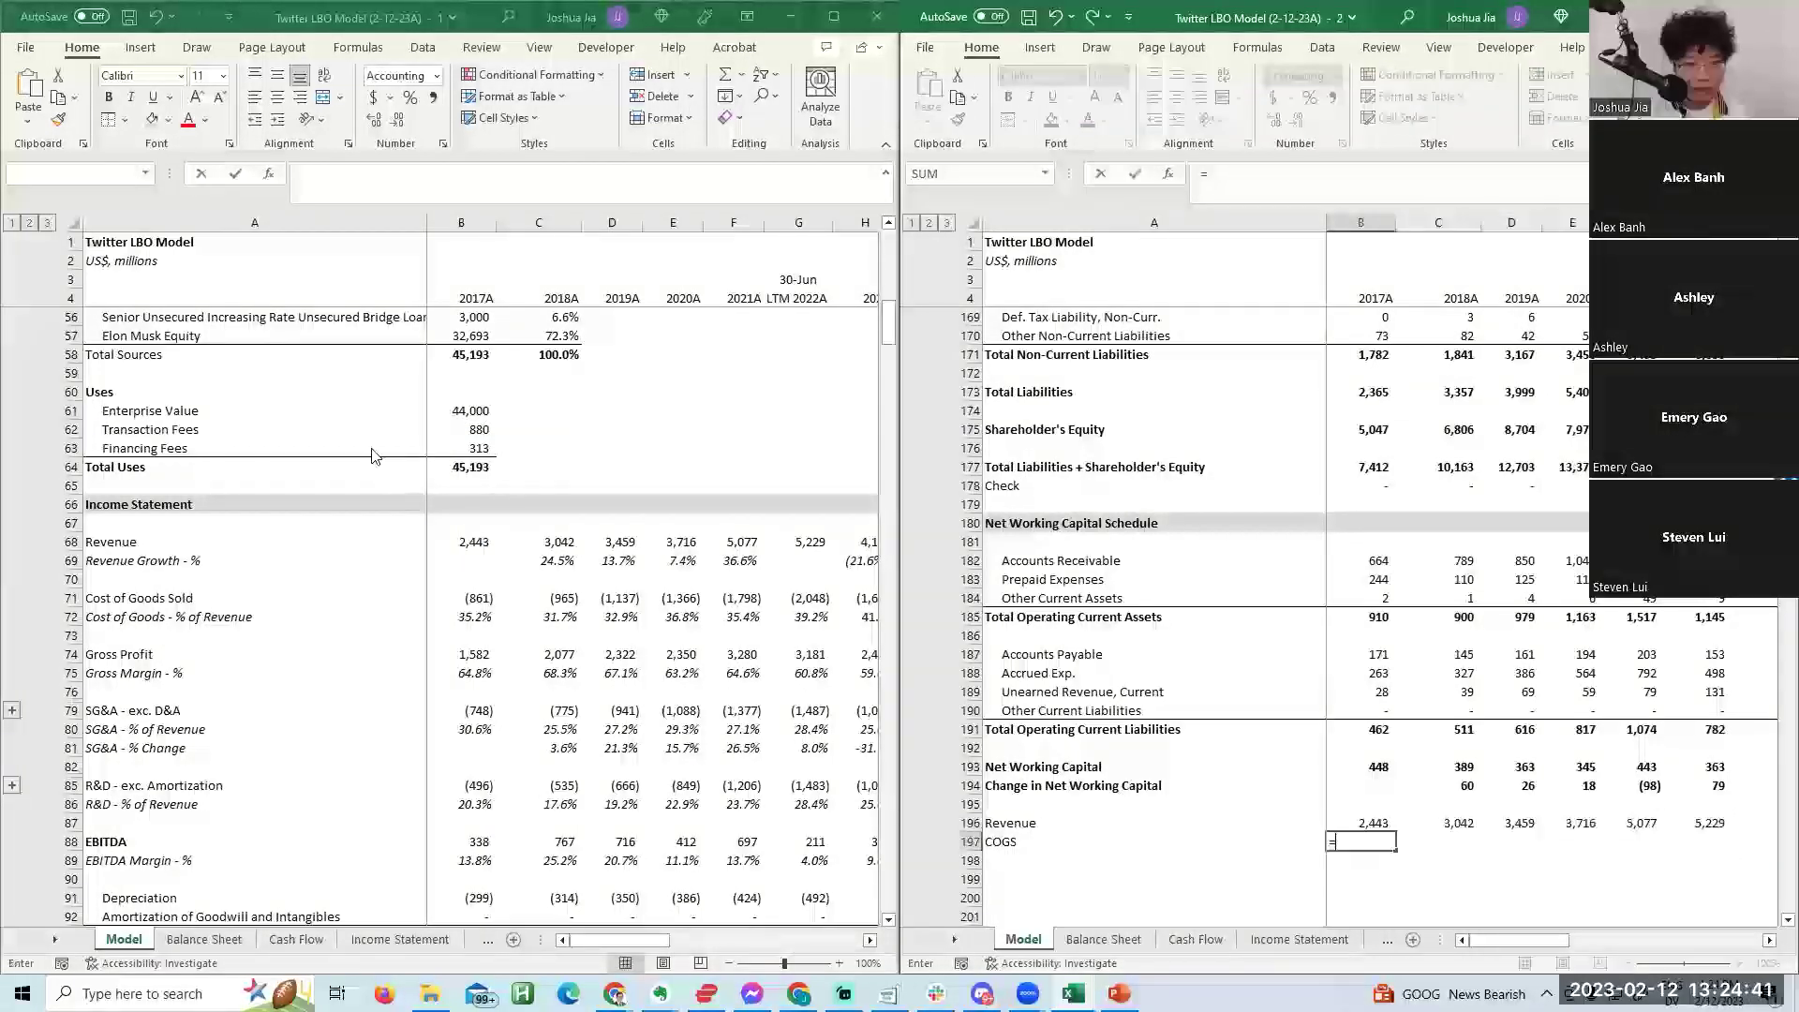
{"action": "type", "text": "-"}
{"action": "left_click", "coordinate": [482, 597]}
{"action": "key", "text": "Return"}
Fill the COGS formula from B197 across to G197.
{"action": "key", "text": "Up"}
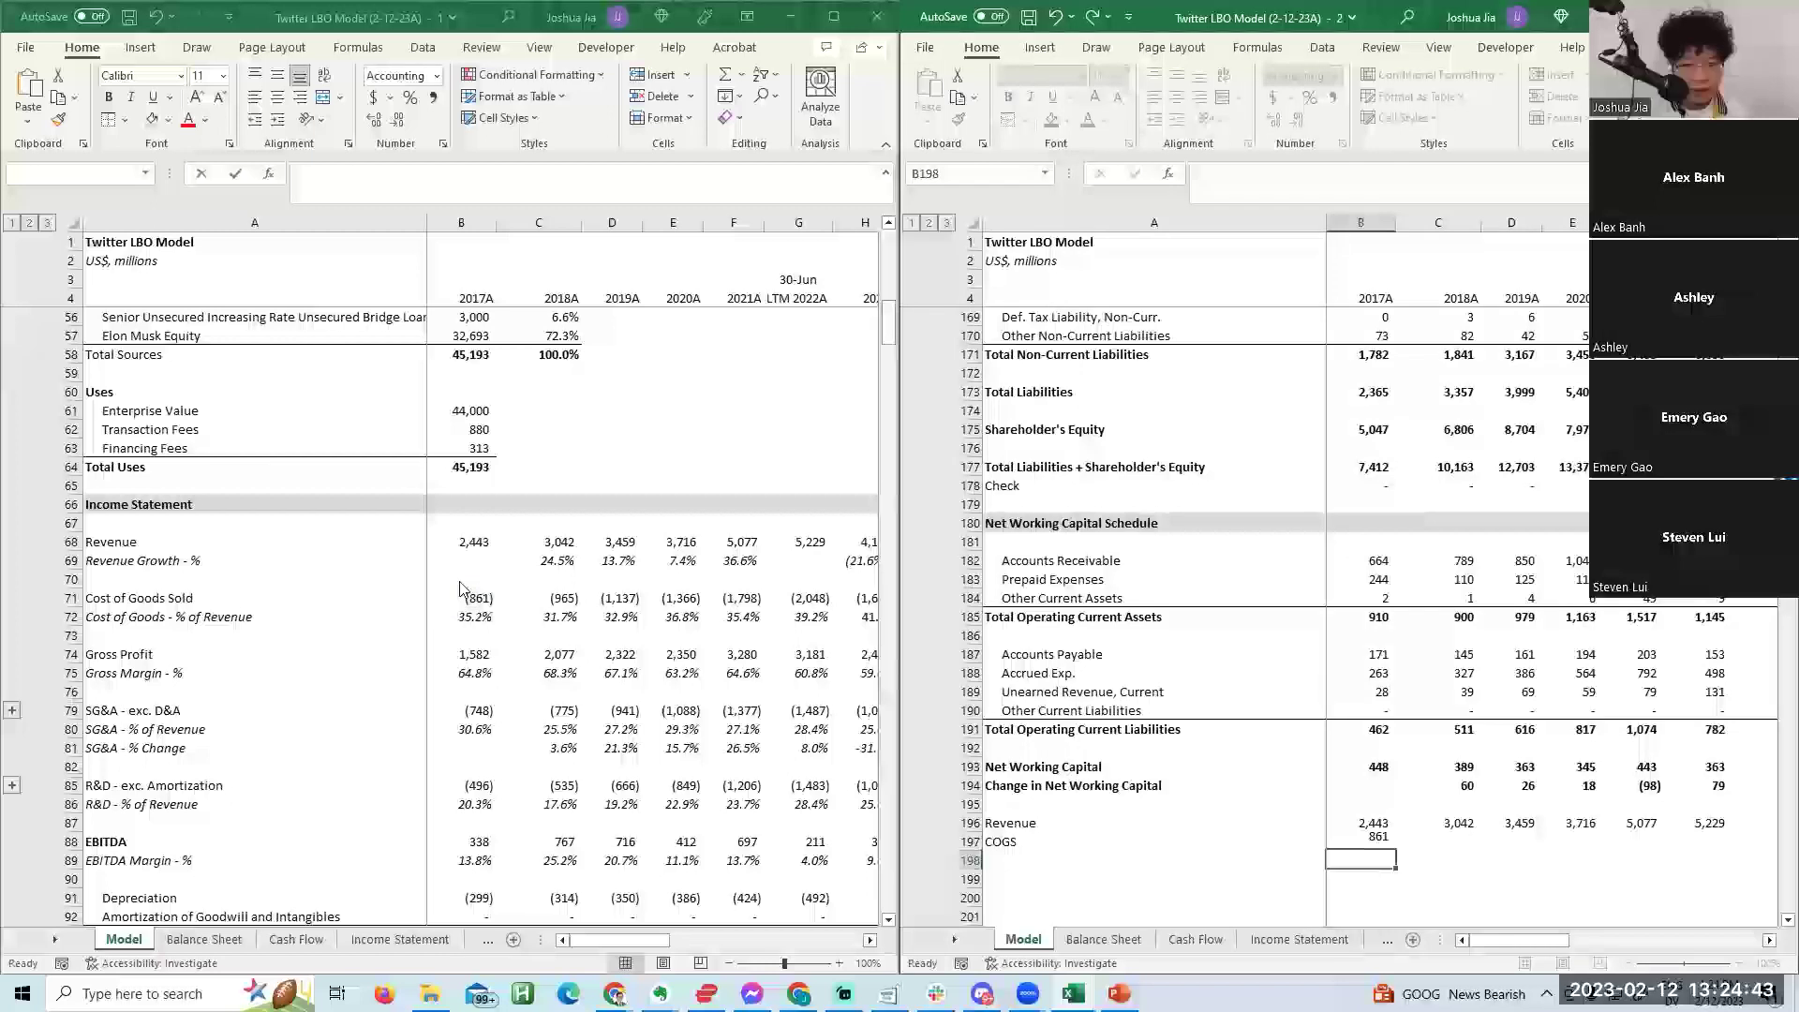
{"action": "key", "text": "shift+Right"}
{"action": "key", "text": "shift+Right"}
{"action": "key", "text": "shift+Right"}
{"action": "key", "text": "shift+Right"}
{"action": "key", "text": "shift+Right"}
{"action": "key", "text": "ctrl+r"}
Label A199 "AR Days", leaving a blank row below COGS.
{"action": "key", "text": "Down"}
{"action": "key", "text": "Left"}
{"action": "key", "text": "Down"}
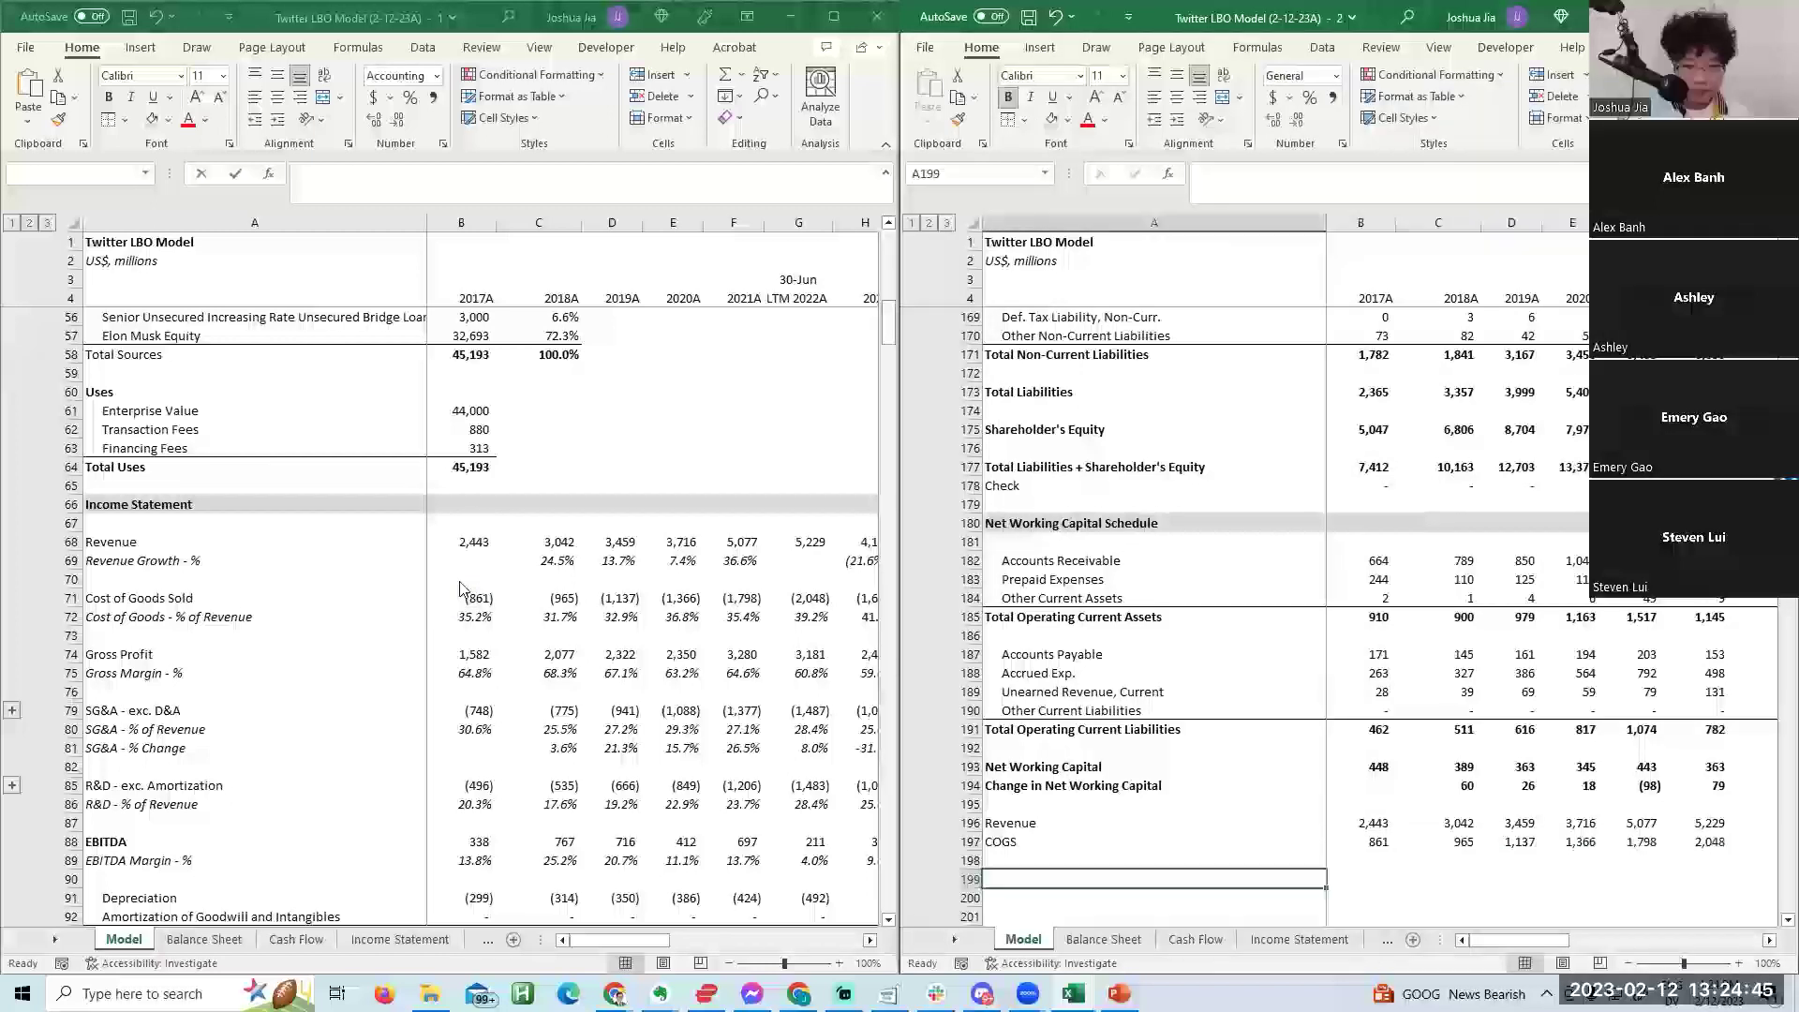
{"action": "key", "text": "Down"}
{"action": "key", "text": "Up"}
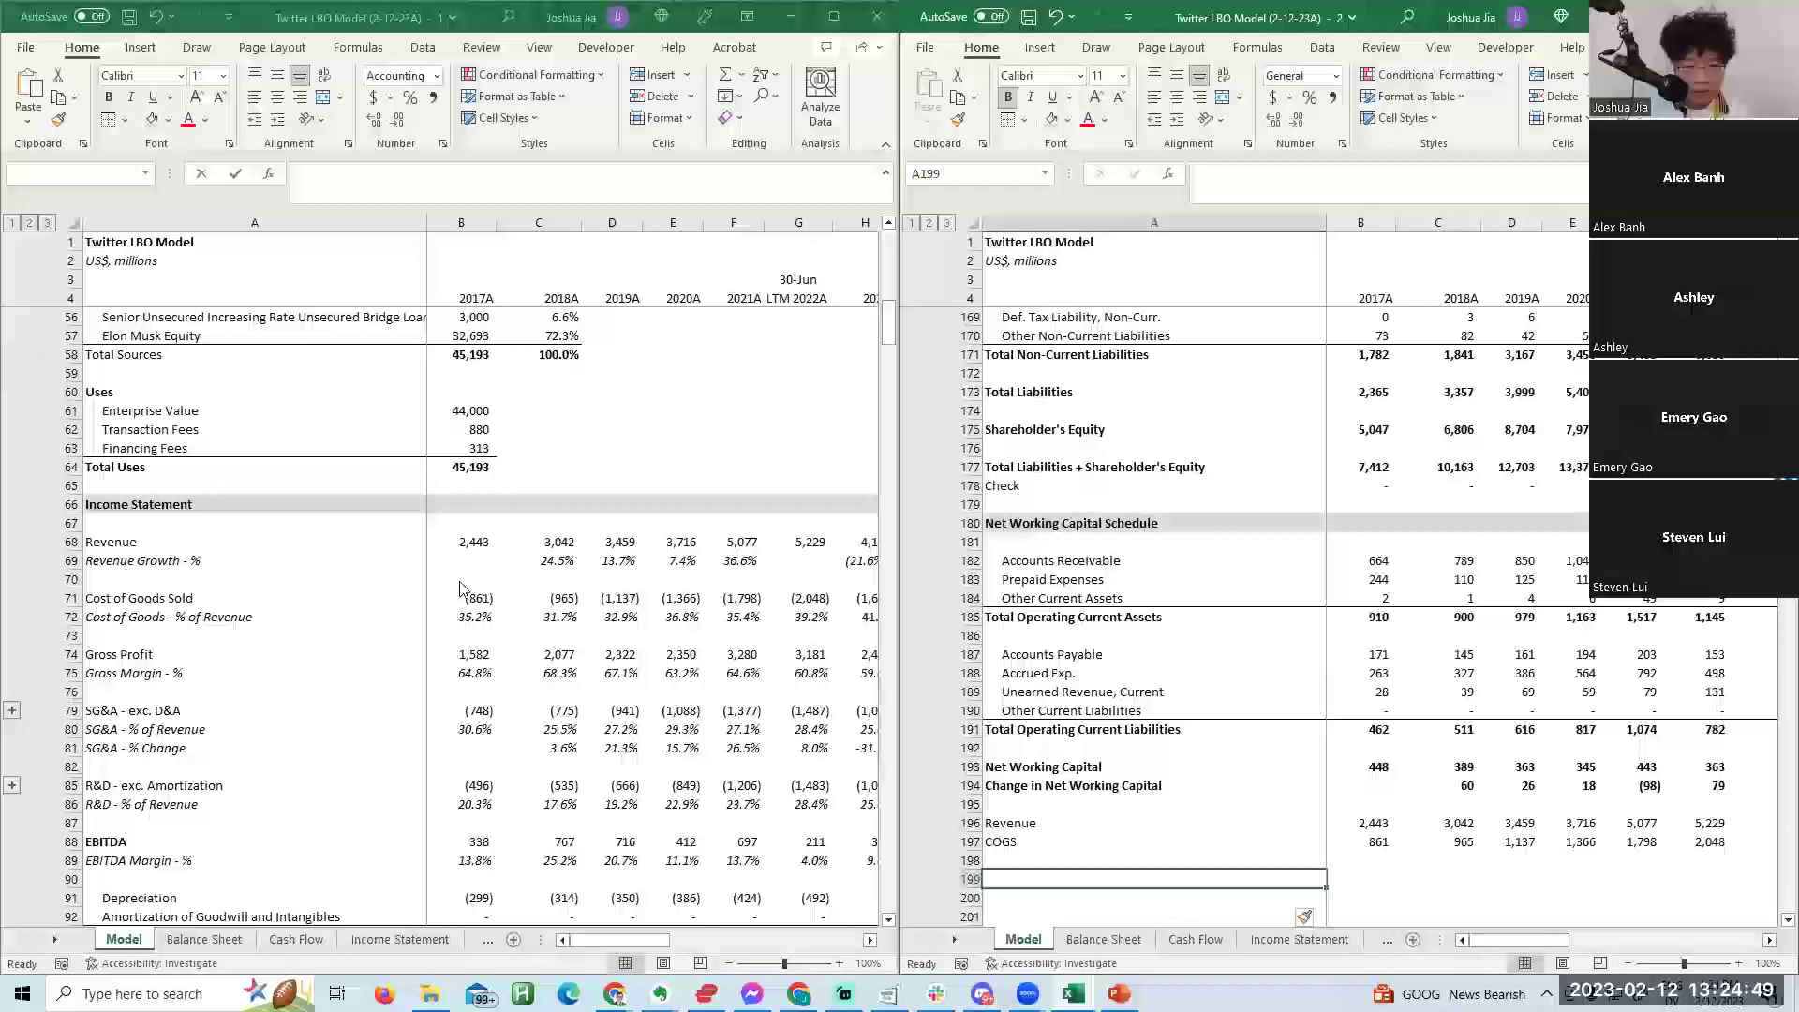
{"action": "type", "text": "AR Days"}
{"action": "key", "text": "Return"}
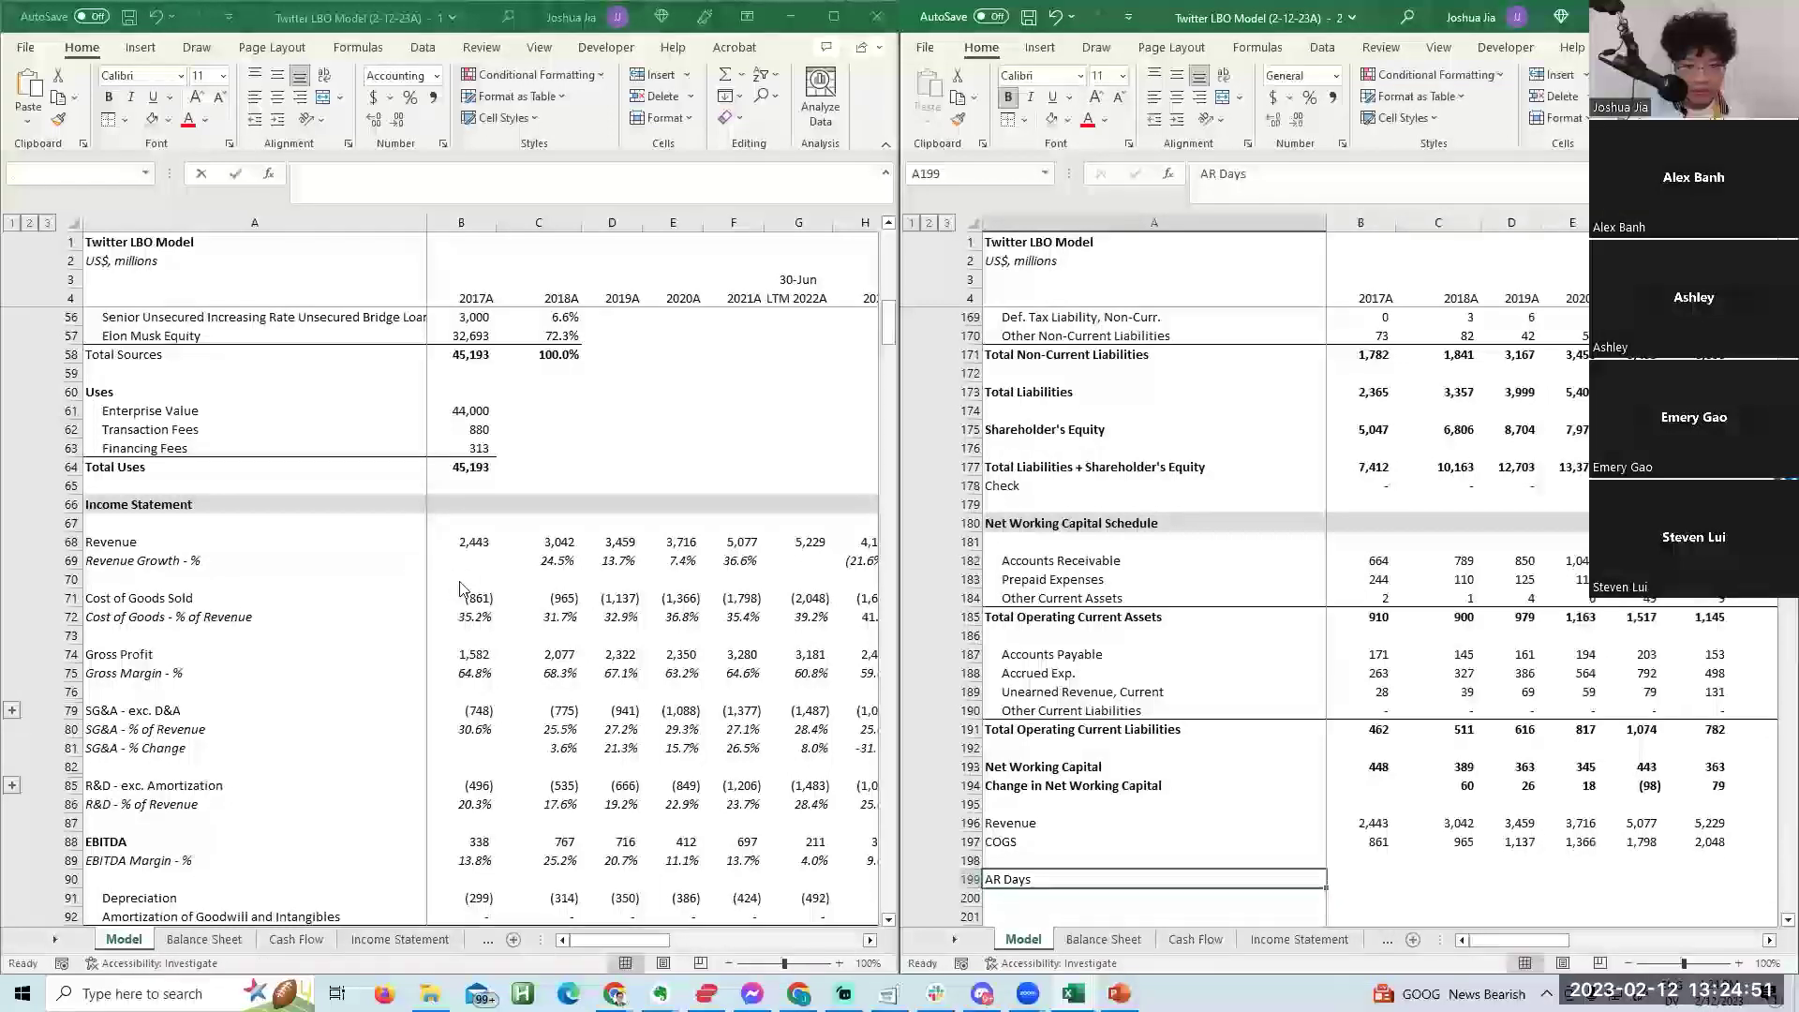
Try to label A200 "Prepaid Ex" below AR Days.
{"action": "type", "text": "Prepaid Ex"}
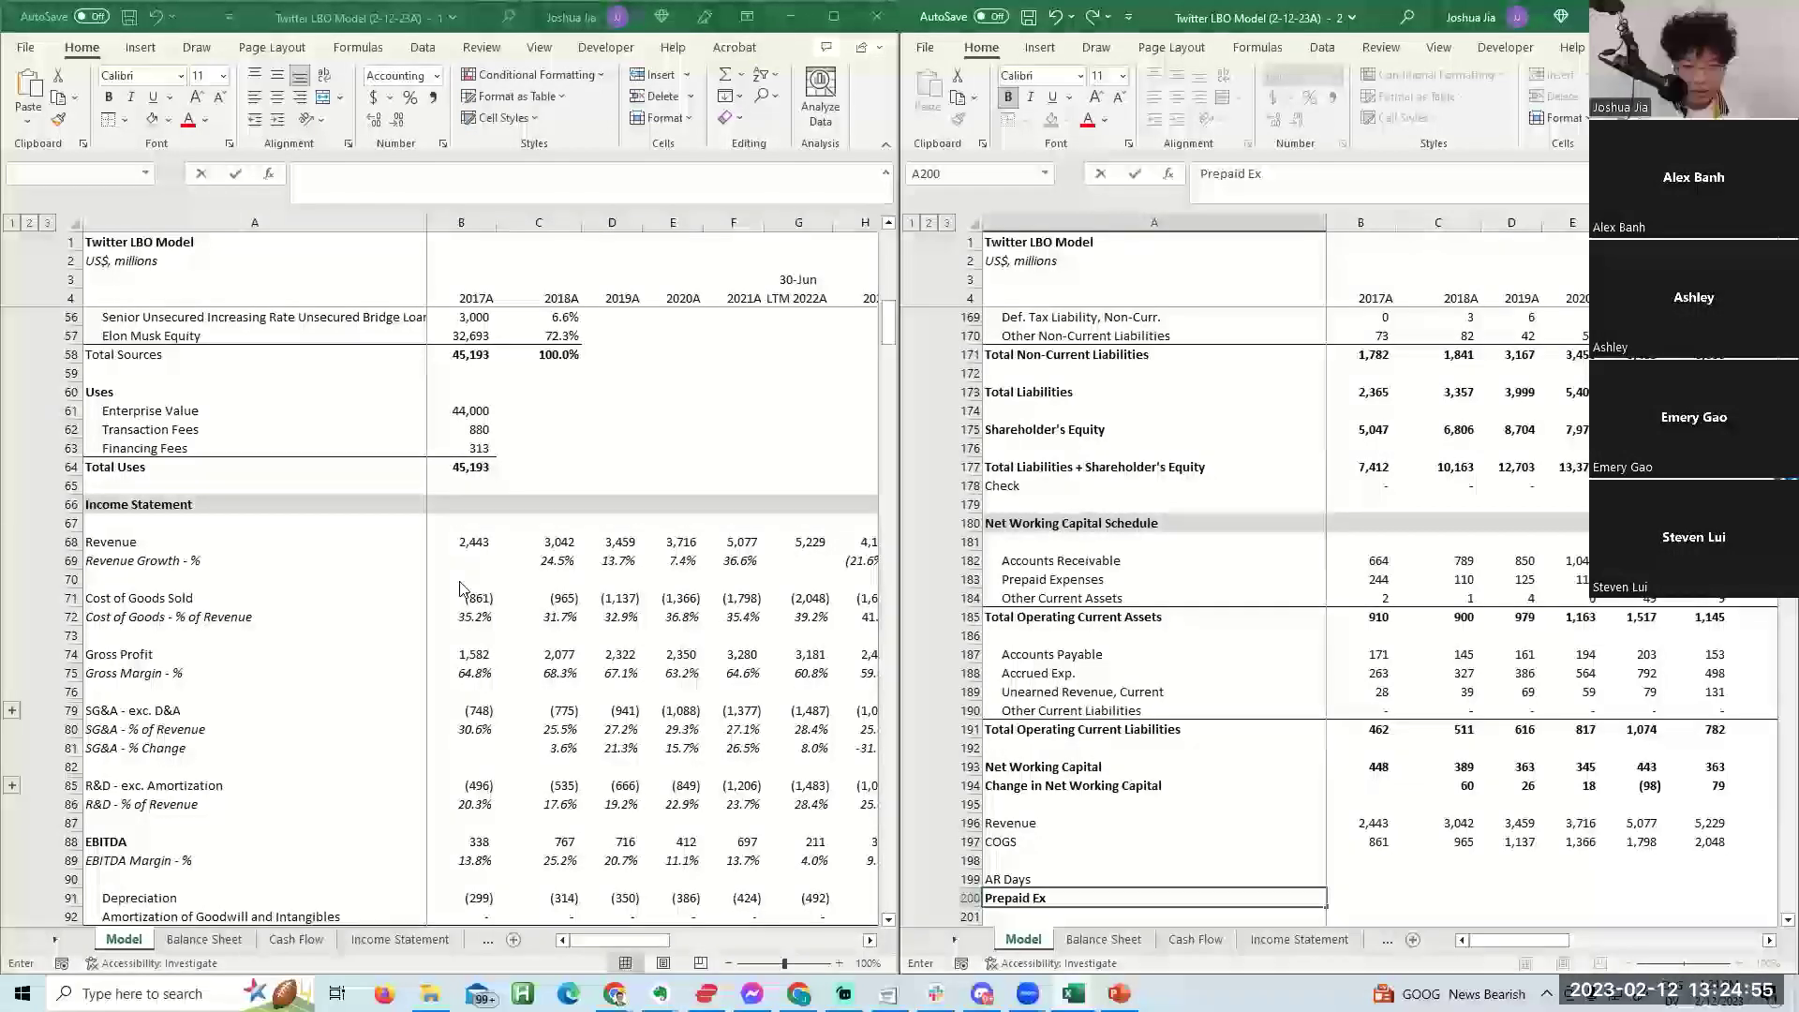
{"action": "key", "text": "Escape"}
Copy the Prepaid Expenses and Other Current Assets labels from A183:A184 to A200:A201, below AR Days.
{"action": "key", "text": "Up"}
{"action": "key", "text": "Up"}
{"action": "key", "text": "Up"}
{"action": "key", "text": "Up"}
{"action": "key", "text": "Up"}
{"action": "key", "text": "Up"}
{"action": "key", "text": "Up"}
{"action": "key", "text": "Up"}
{"action": "key", "text": "Up"}
{"action": "key", "text": "Up"}
{"action": "key", "text": "Up"}
{"action": "key", "text": "Up"}
{"action": "key", "text": "Up"}
{"action": "key", "text": "Up"}
{"action": "key", "text": "Up"}
{"action": "key", "text": "Up"}
{"action": "key", "text": "Up"}
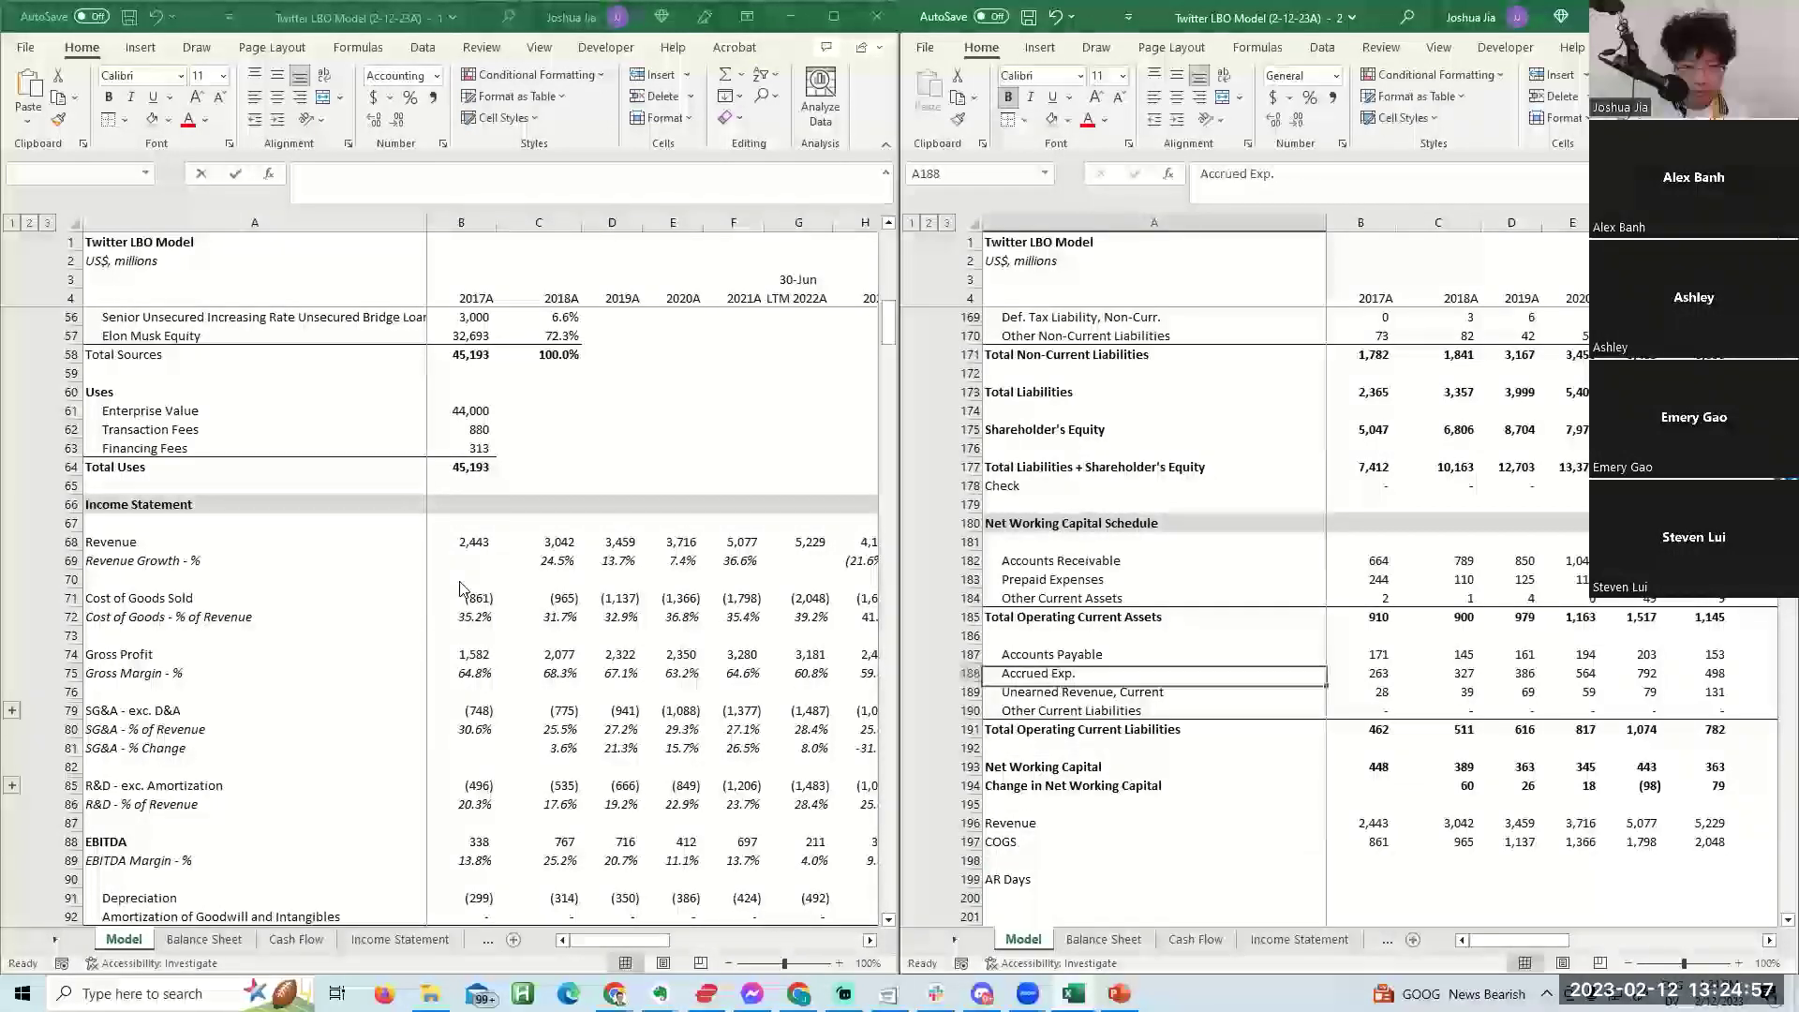
{"action": "key", "text": "shift+Down"}
{"action": "key", "text": "ctrl+c"}
{"action": "key", "text": "Down"}
{"action": "key", "text": "Down"}
{"action": "key", "text": "Down"}
{"action": "key", "text": "Down"}
{"action": "key", "text": "Down"}
{"action": "key", "text": "Down"}
{"action": "key", "text": "Down"}
{"action": "key", "text": "Down"}
{"action": "key", "text": "Down"}
{"action": "key", "text": "Down"}
{"action": "key", "text": "Down"}
{"action": "key", "text": "Down"}
{"action": "key", "text": "Down"}
{"action": "key", "text": "Down"}
{"action": "key", "text": "Down"}
{"action": "key", "text": "Down"}
{"action": "key", "text": "Down"}
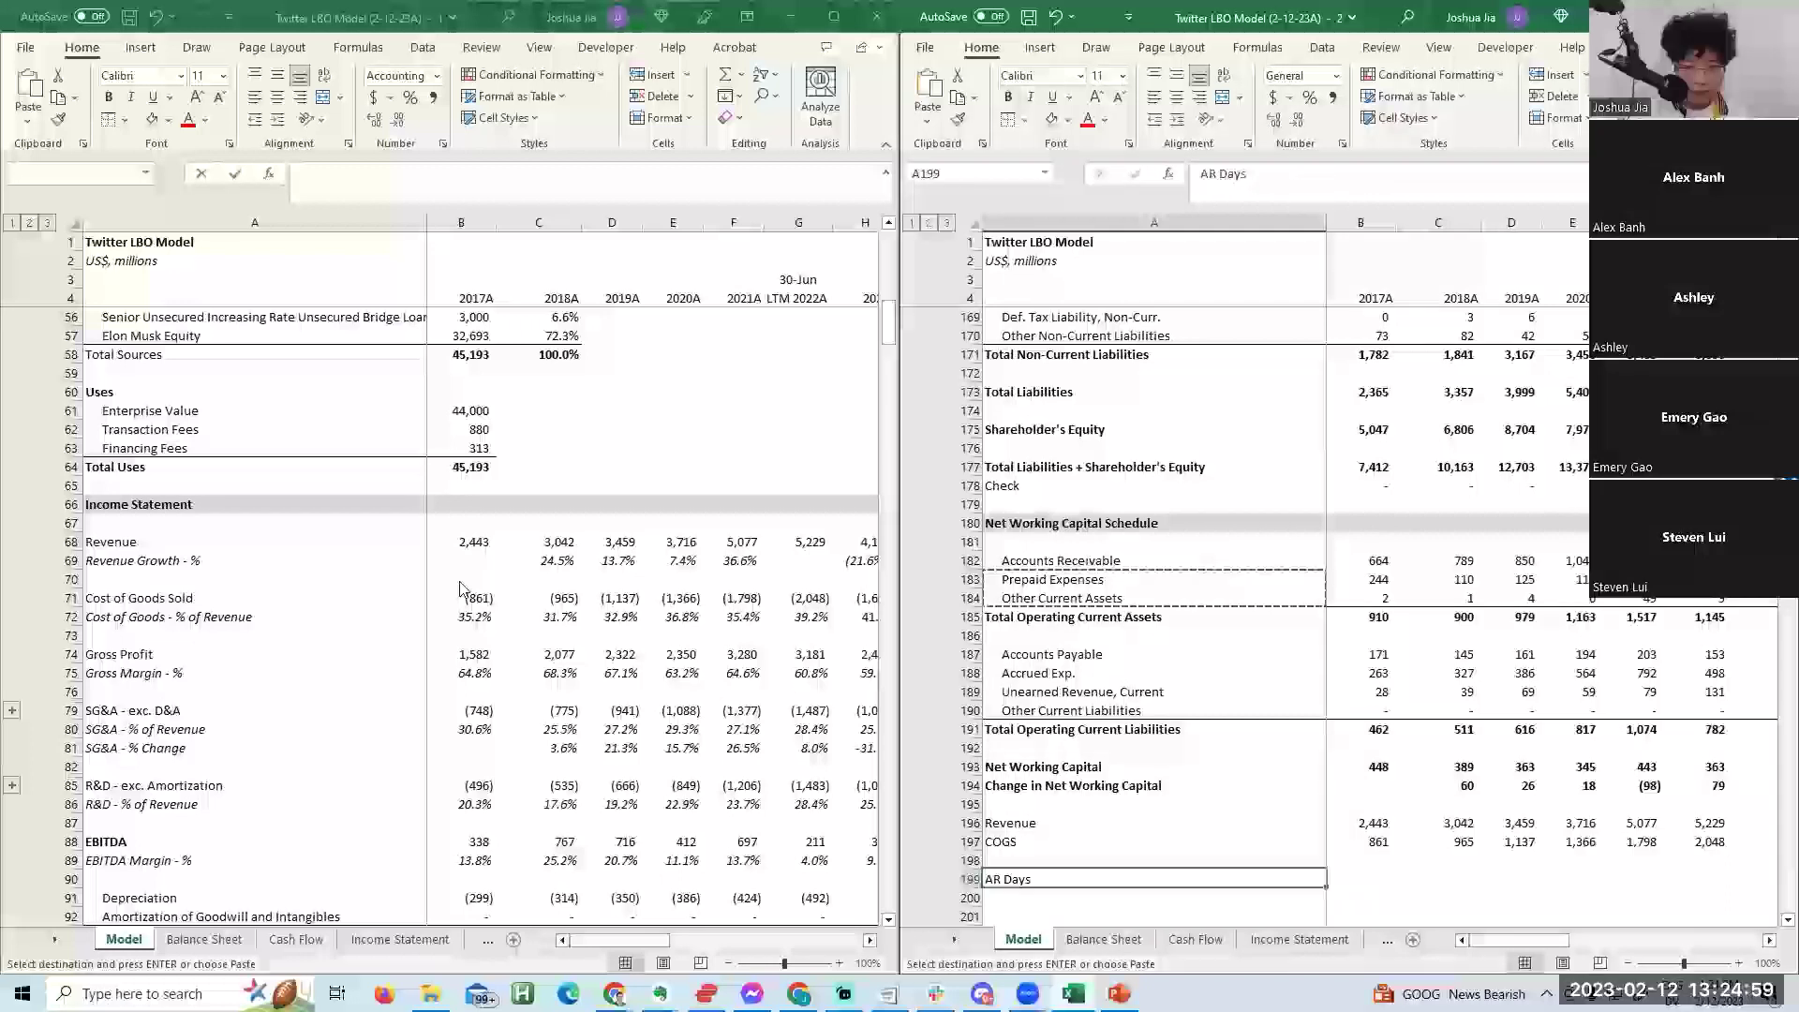
{"action": "key", "text": "ctrl+v"}
{"action": "key", "text": "Down"}
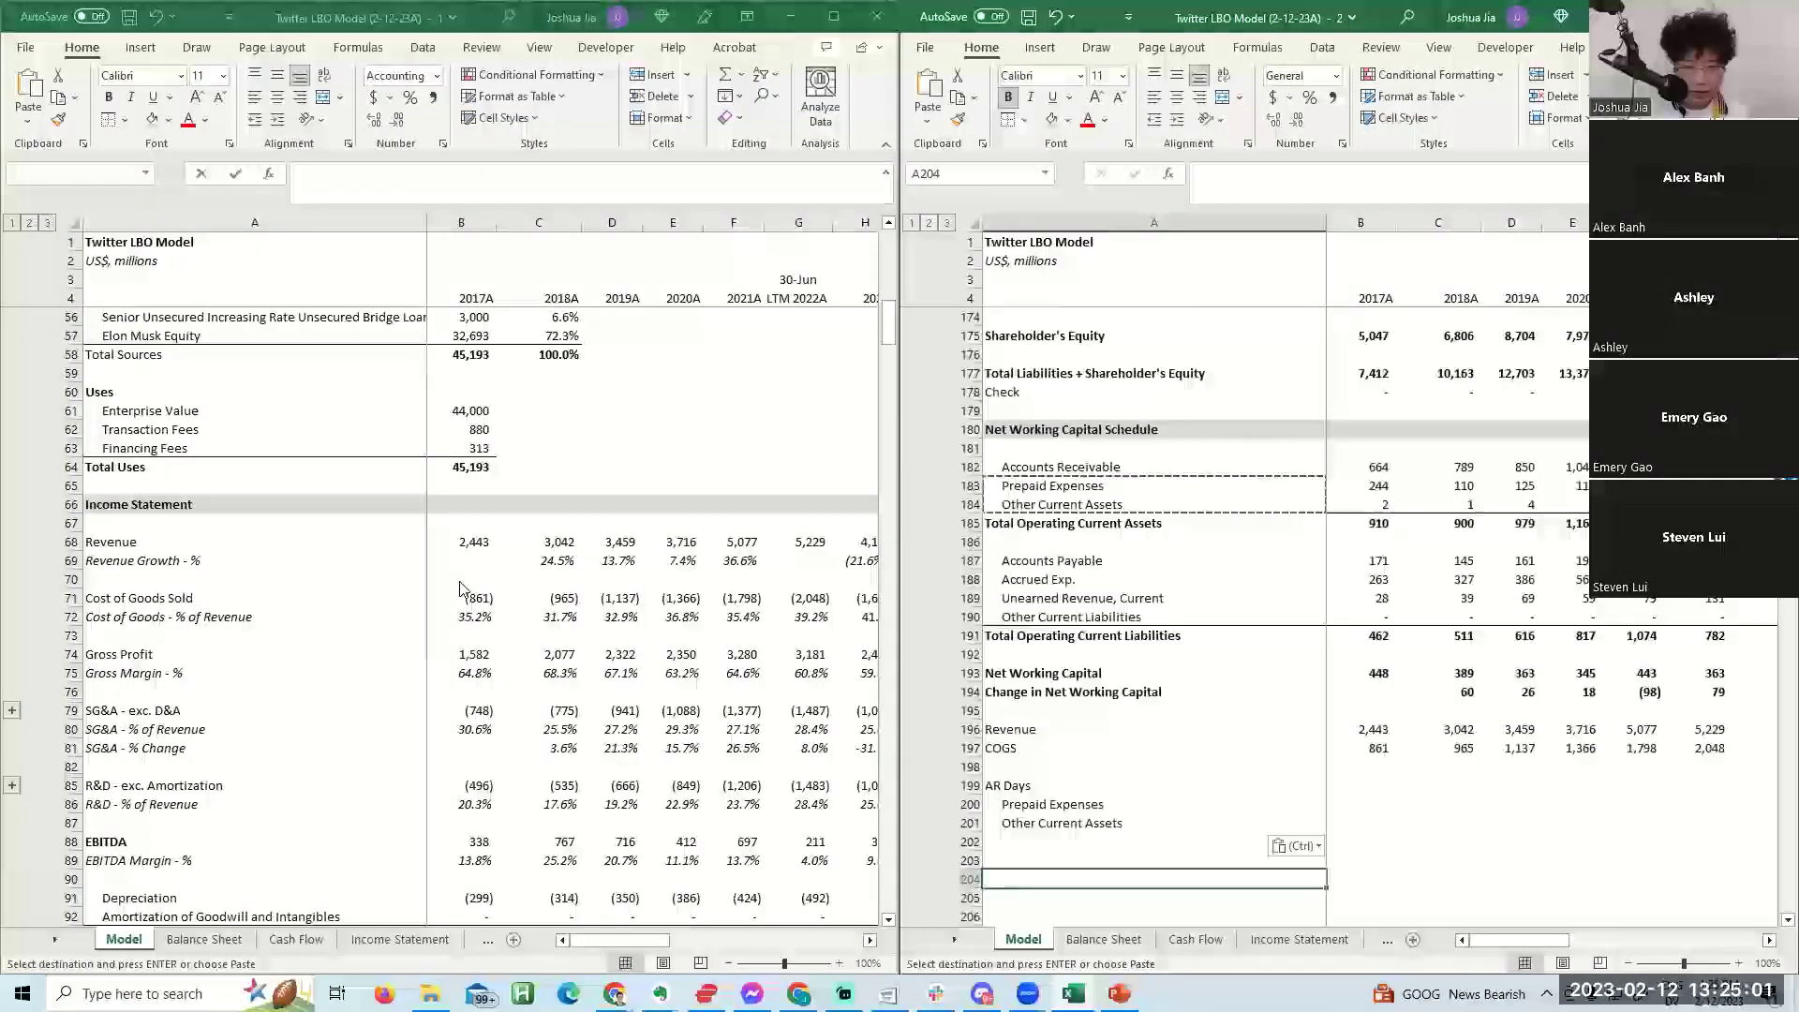
Copy the four operating current liability labels, Accounts Payable through Other Current Liabilities, from A187:A190 to A202:A205.
{"action": "key", "text": "Up"}
{"action": "key", "text": "Up"}
{"action": "key", "text": "Up"}
{"action": "key", "text": "Up"}
{"action": "key", "text": "Up"}
{"action": "key", "text": "Up"}
{"action": "key", "text": "Up"}
{"action": "key", "text": "Up"}
{"action": "key", "text": "Up"}
{"action": "key", "text": "Up"}
{"action": "key", "text": "Up"}
{"action": "key", "text": "Up"}
{"action": "key", "text": "Up"}
{"action": "key", "text": "Up"}
{"action": "key", "text": "shift+Down"}
{"action": "key", "text": "shift+Down"}
{"action": "key", "text": "shift+Down"}
{"action": "key", "text": "ctrl+c"}
{"action": "key", "text": "Down"}
{"action": "key", "text": "Down"}
{"action": "key", "text": "Down"}
{"action": "key", "text": "Down"}
{"action": "key", "text": "Down"}
{"action": "key", "text": "Down"}
{"action": "key", "text": "Down"}
{"action": "key", "text": "Down"}
{"action": "key", "text": "Down"}
{"action": "key", "text": "Down"}
{"action": "key", "text": "Down"}
{"action": "key", "text": "Down"}
{"action": "key", "text": "Down"}
{"action": "key", "text": "Down"}
{"action": "key", "text": "Down"}
{"action": "key", "text": "ctrl+v"}
{"action": "key", "text": "Escape"}
Remove the indent from the copied driver labels in A200:A205.
{"action": "key", "text": "Up"}
{"action": "key", "text": "Up"}
{"action": "key", "text": "ctrl+shift+Down"}
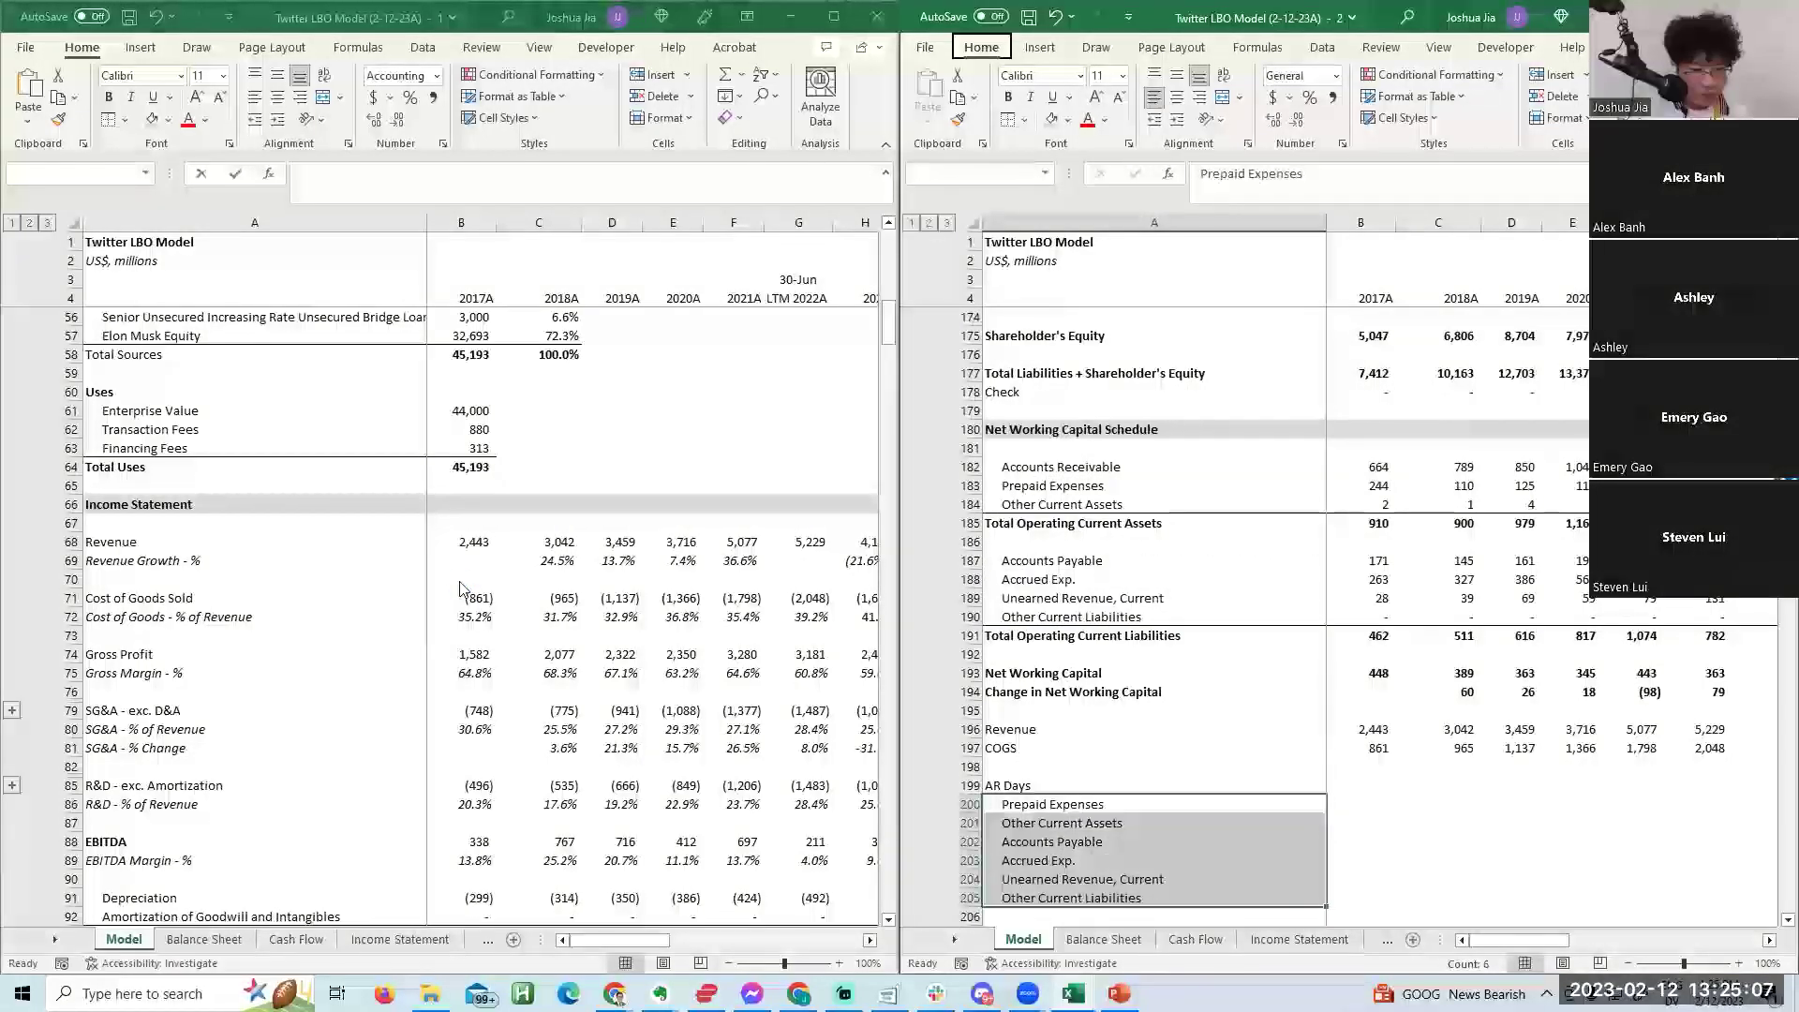
{"action": "key", "text": "alt+h"}
{"action": "key", "text": "5"}
Append "- % of Sales" to the Prepaid Expenses label in A200 and the Other Current Assets label in A201.
{"action": "key", "text": "F2"}
{"action": "type", "text": "- %"}
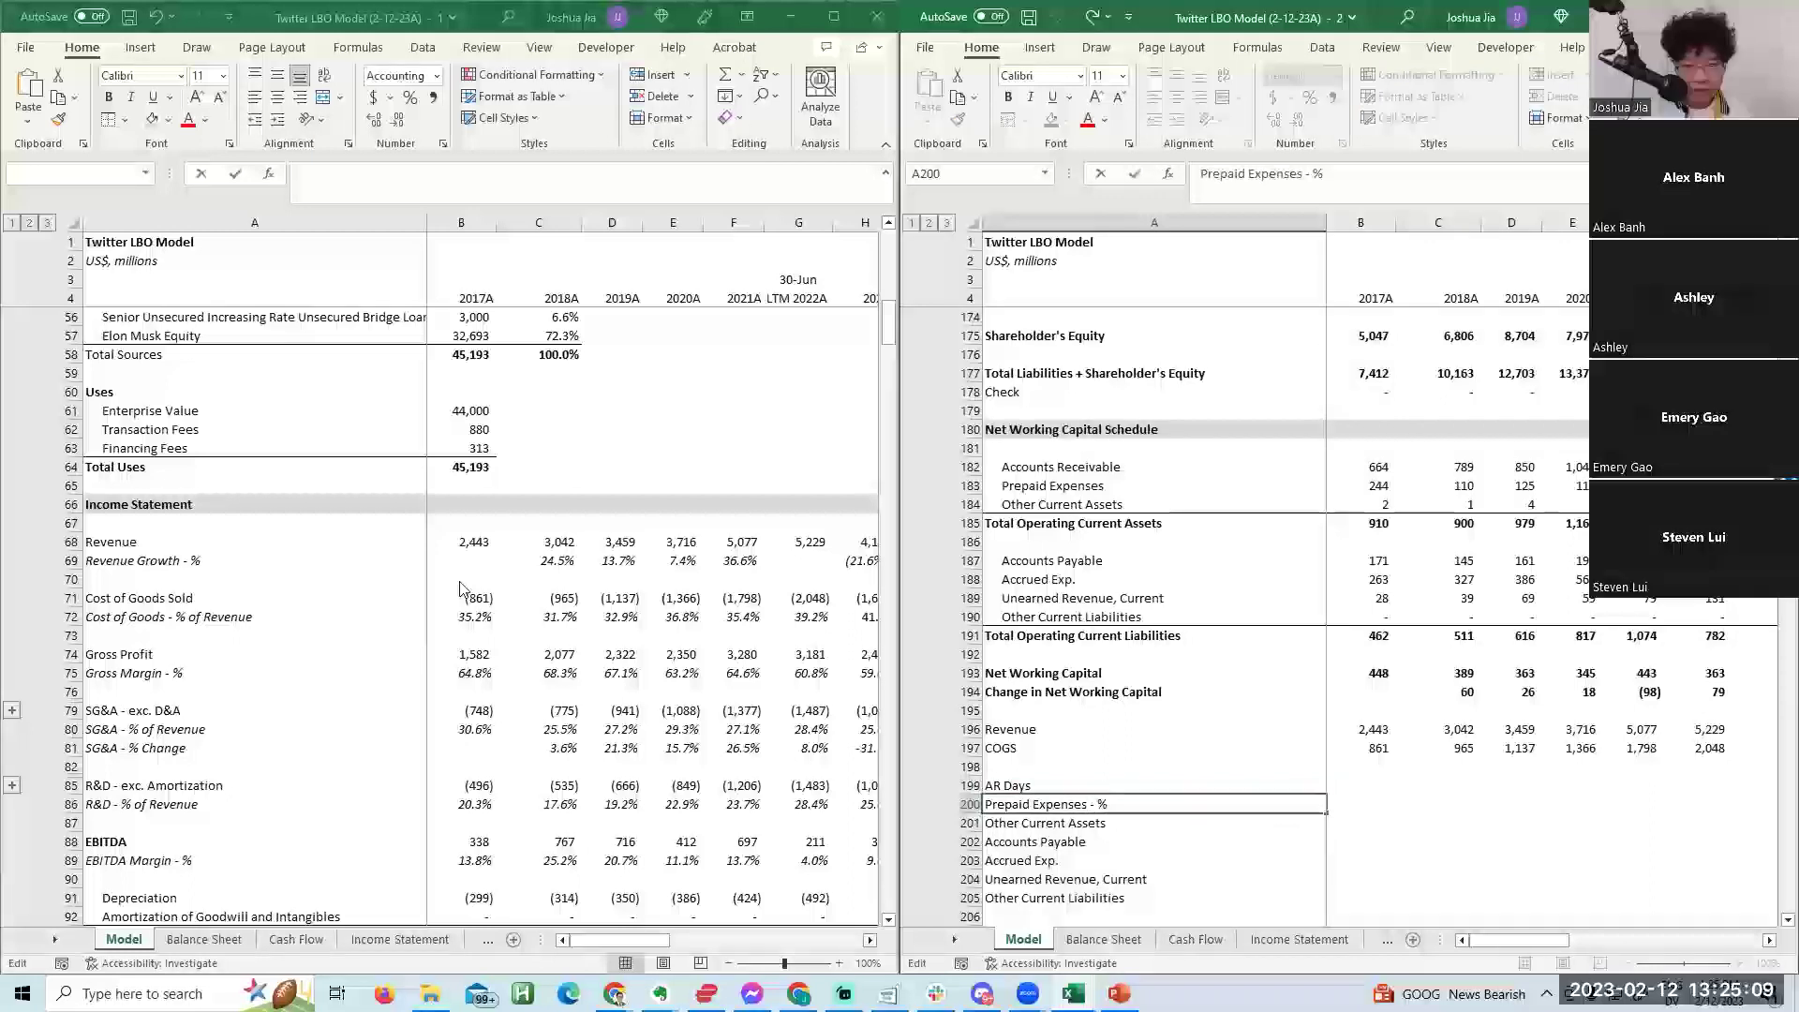
{"action": "type", "text": " of Sales"}
{"action": "key", "text": "Return"}
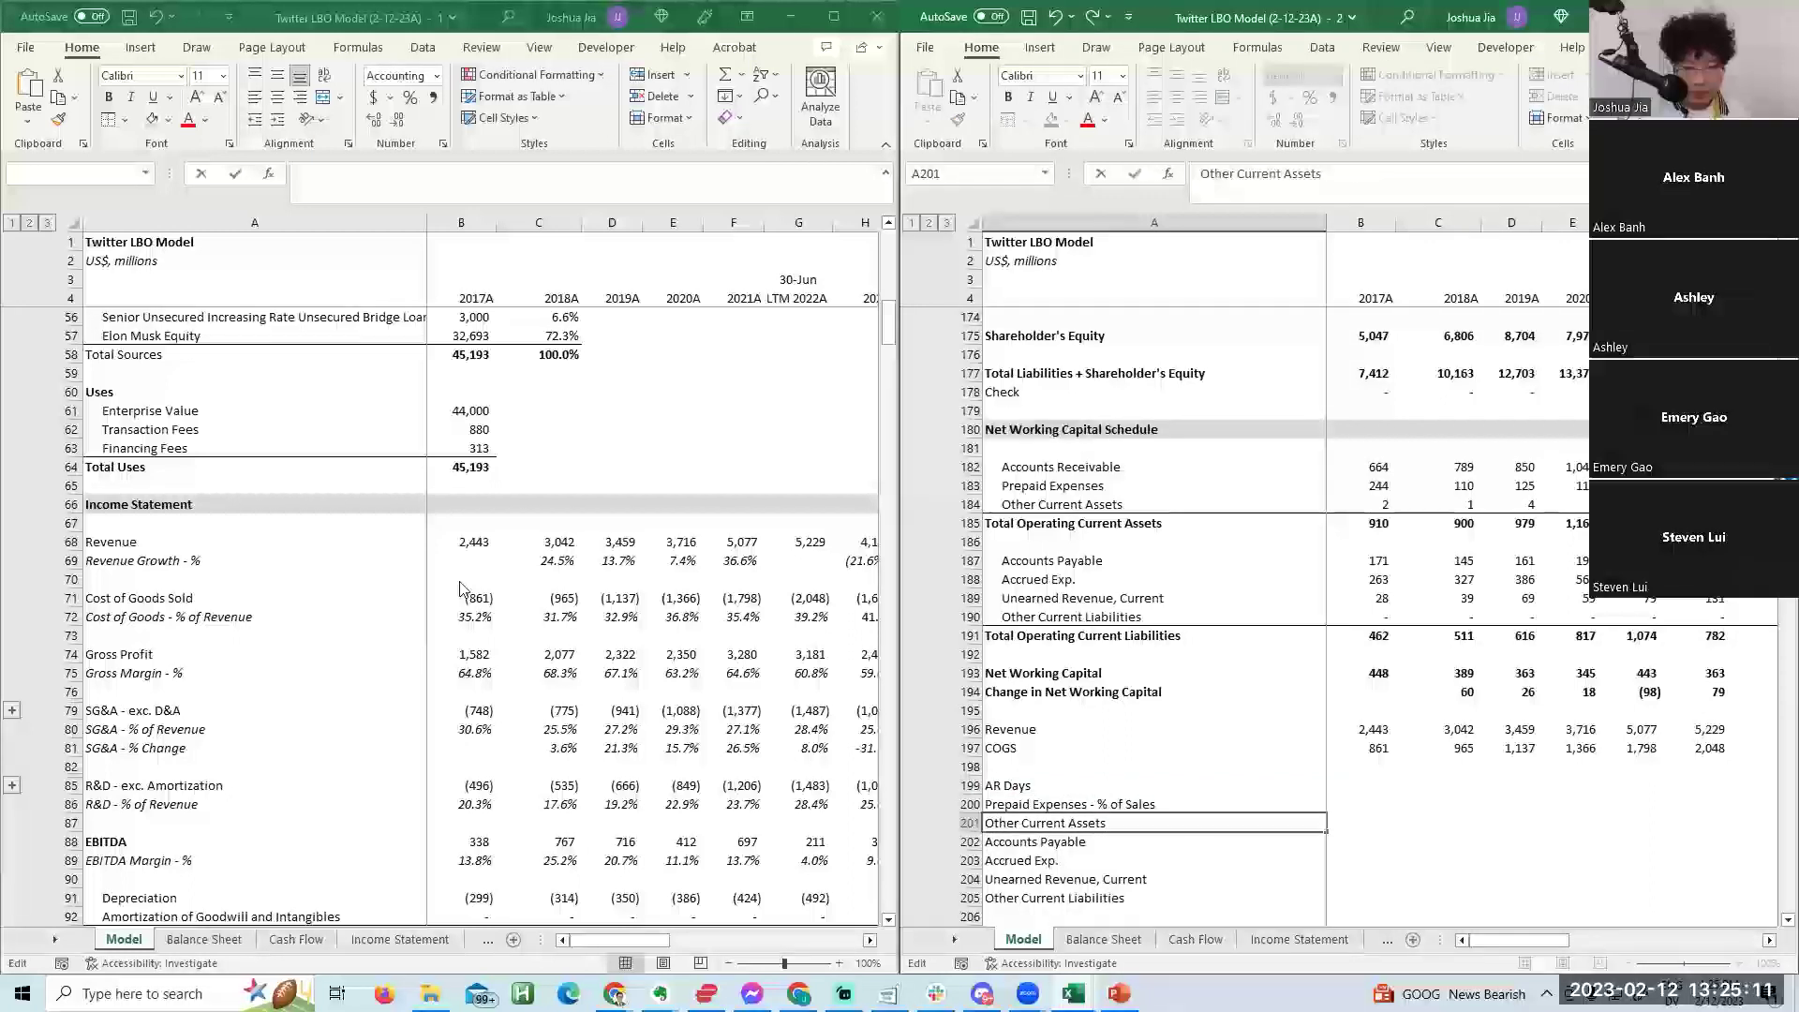
{"action": "type", "text": "- % of Sales"}
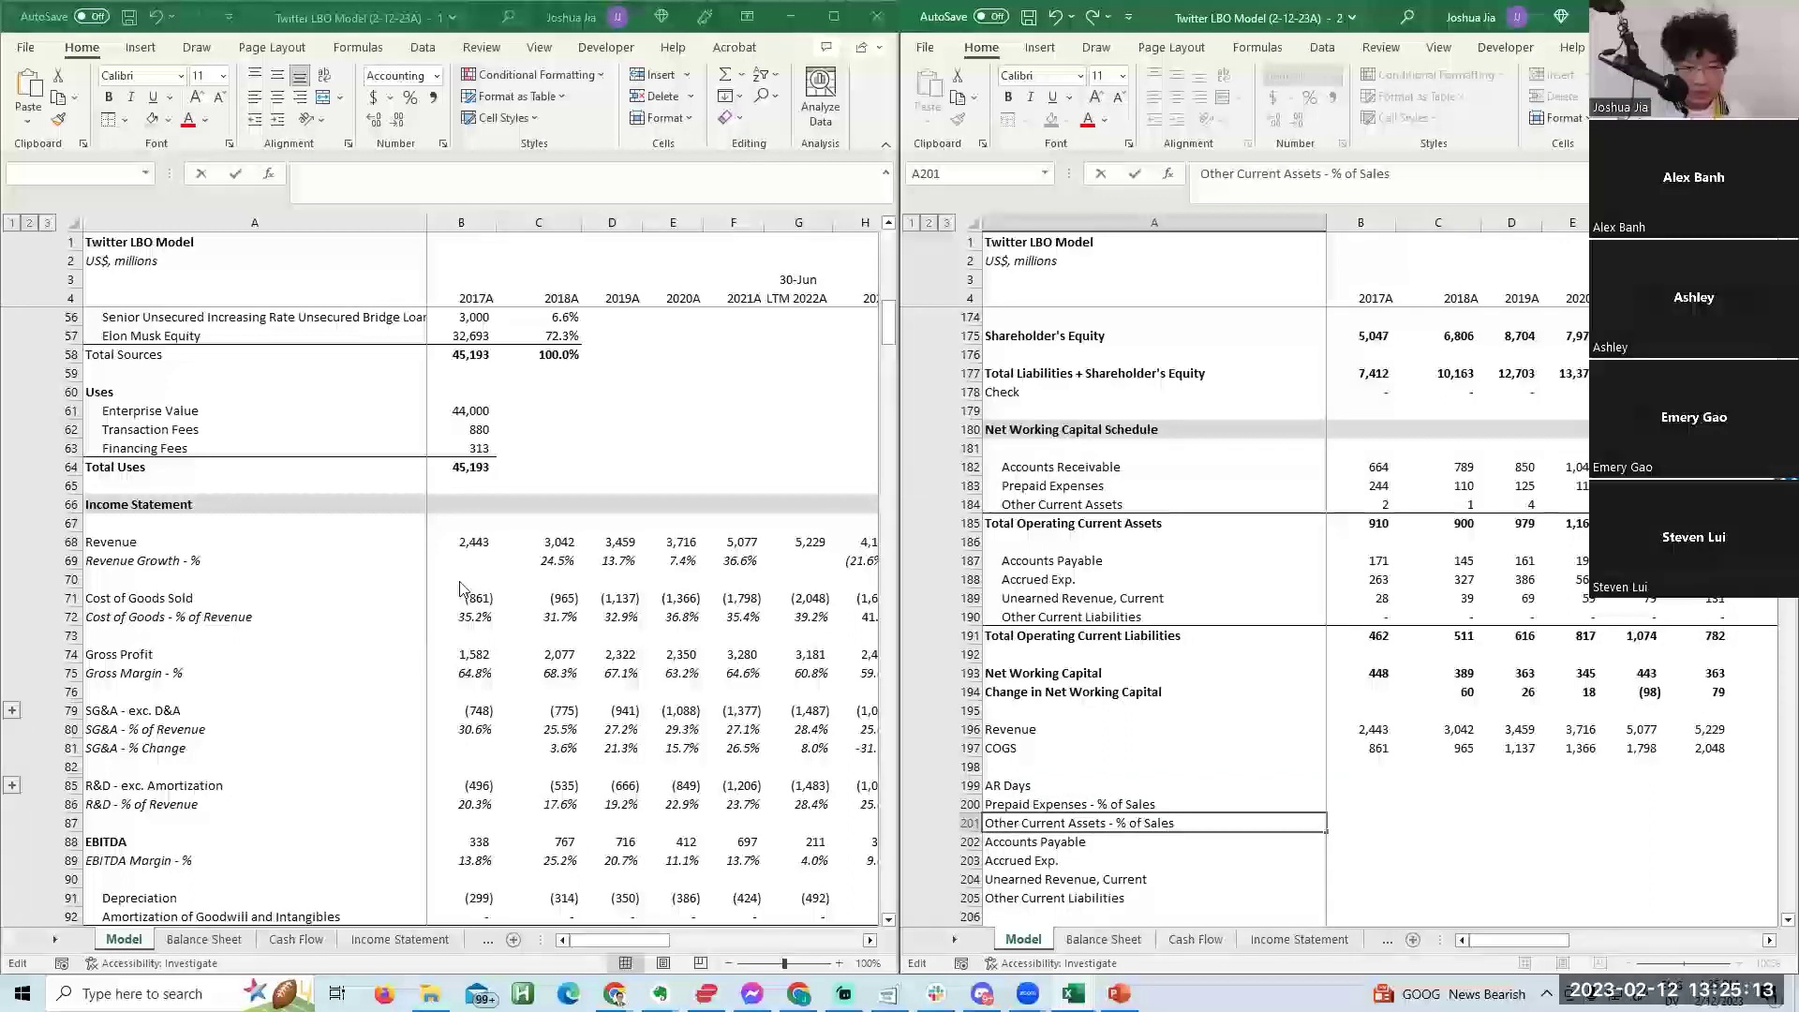
{"action": "key", "text": "Return"}
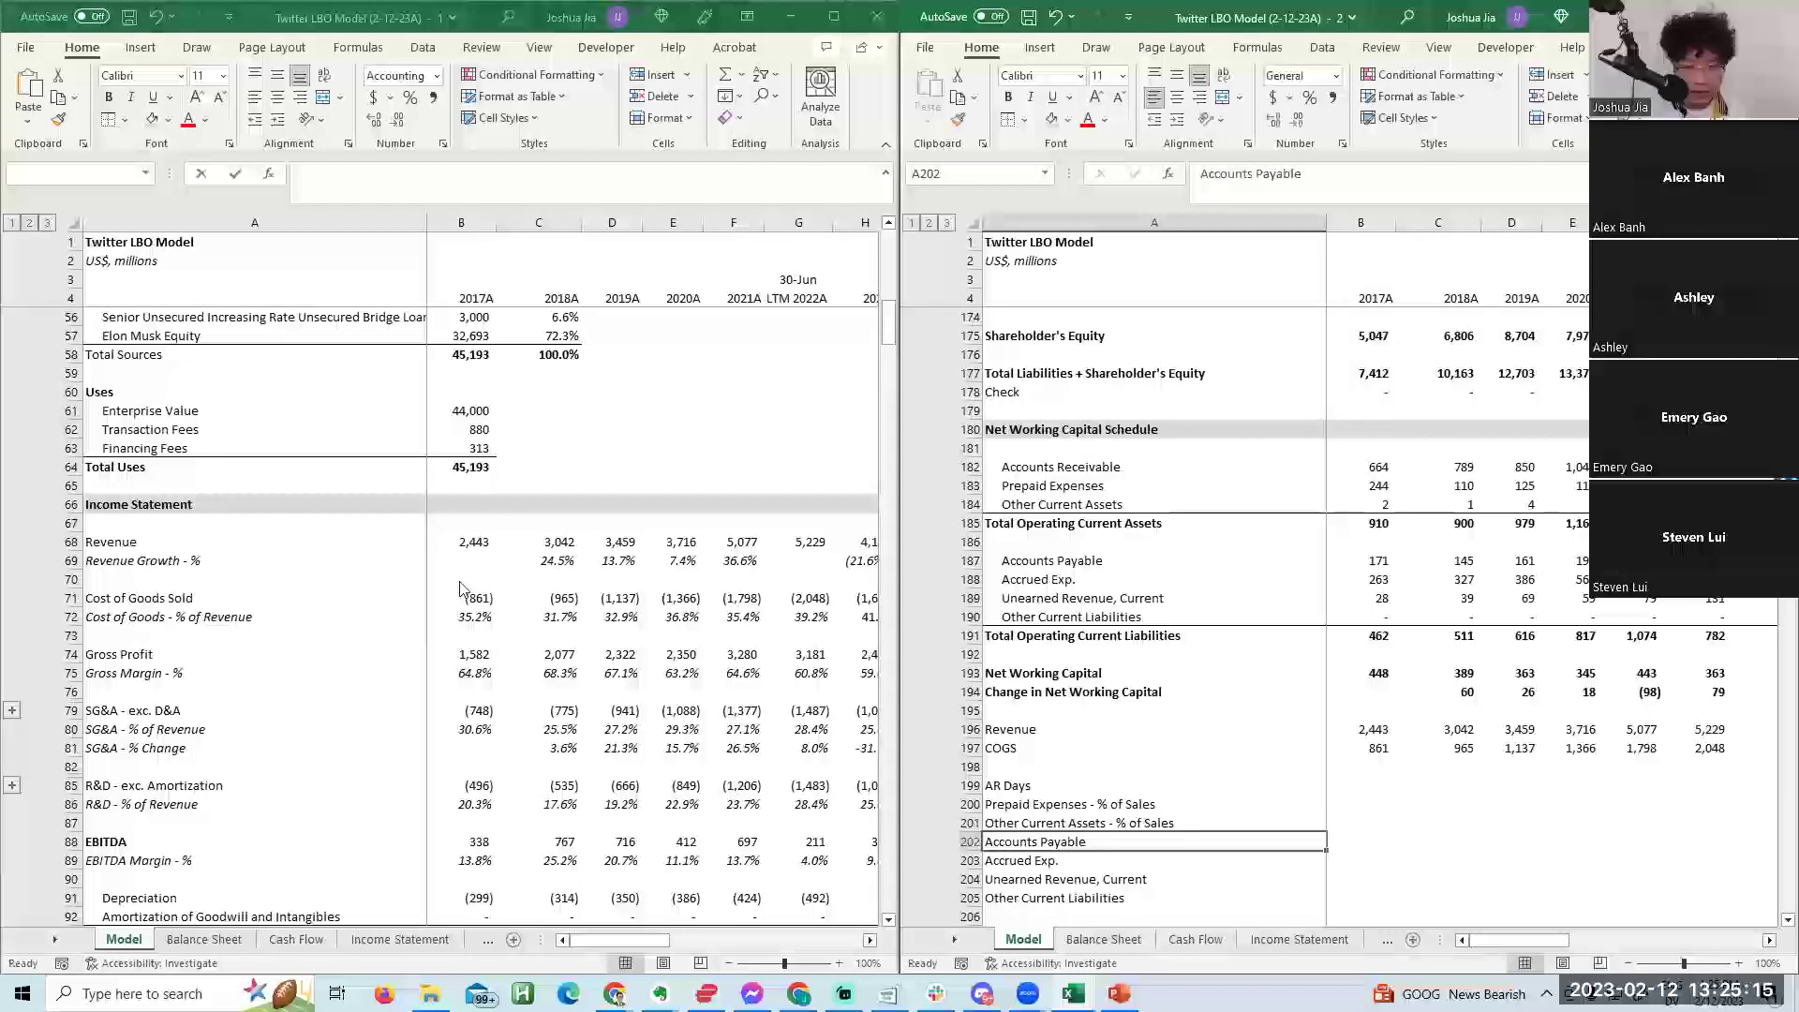
Extend the label in A202 to "Accounts Payable Days".
{"action": "key", "text": "F2"}
{"action": "type", "text": "Days"}
{"action": "key", "text": "Return"}
Spell out the AR Days label in A199 as "Accounts Receivable Days".
{"action": "key", "text": "Up"}
{"action": "key", "text": "Up"}
{"action": "key", "text": "Up"}
{"action": "key", "text": "Up"}
{"action": "key", "text": "F2"}
{"action": "key", "text": "ctrl+Left"}
{"action": "key", "text": "Left"}
{"action": "key", "text": "BackSpace"}
{"action": "type", "text": "cc"}
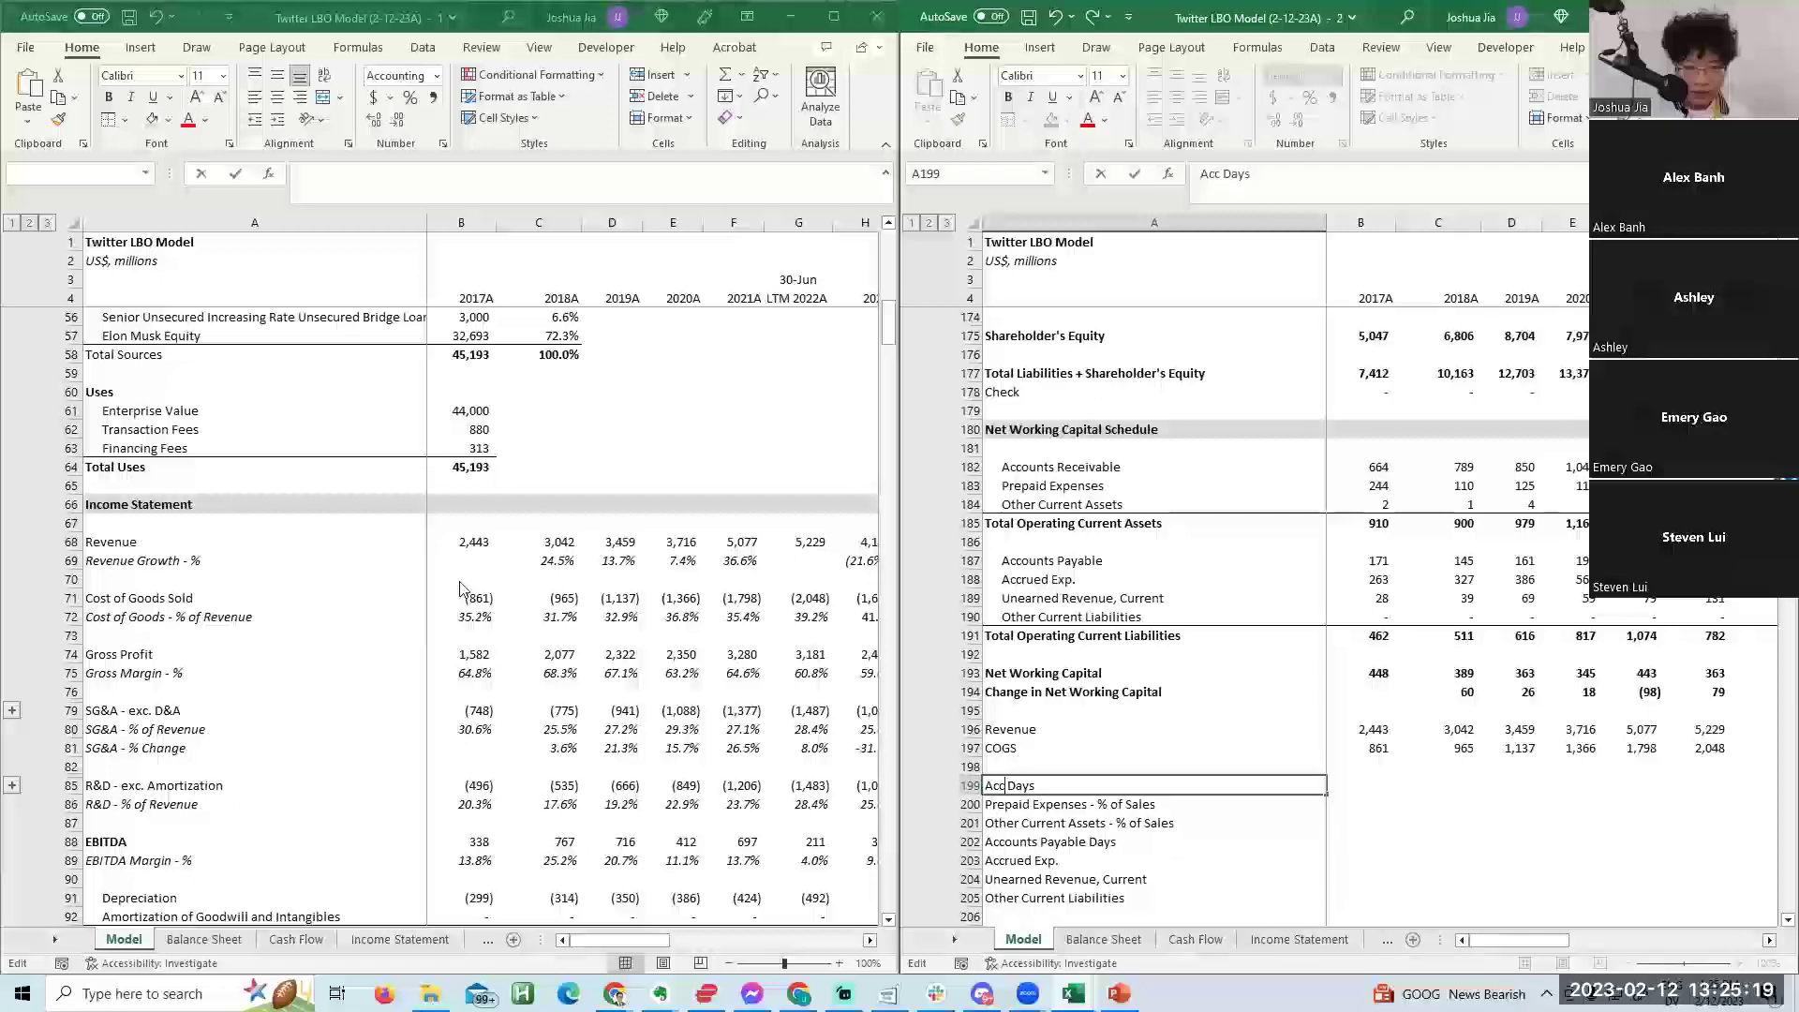
{"action": "type", "text": "ounts Receivabl"}
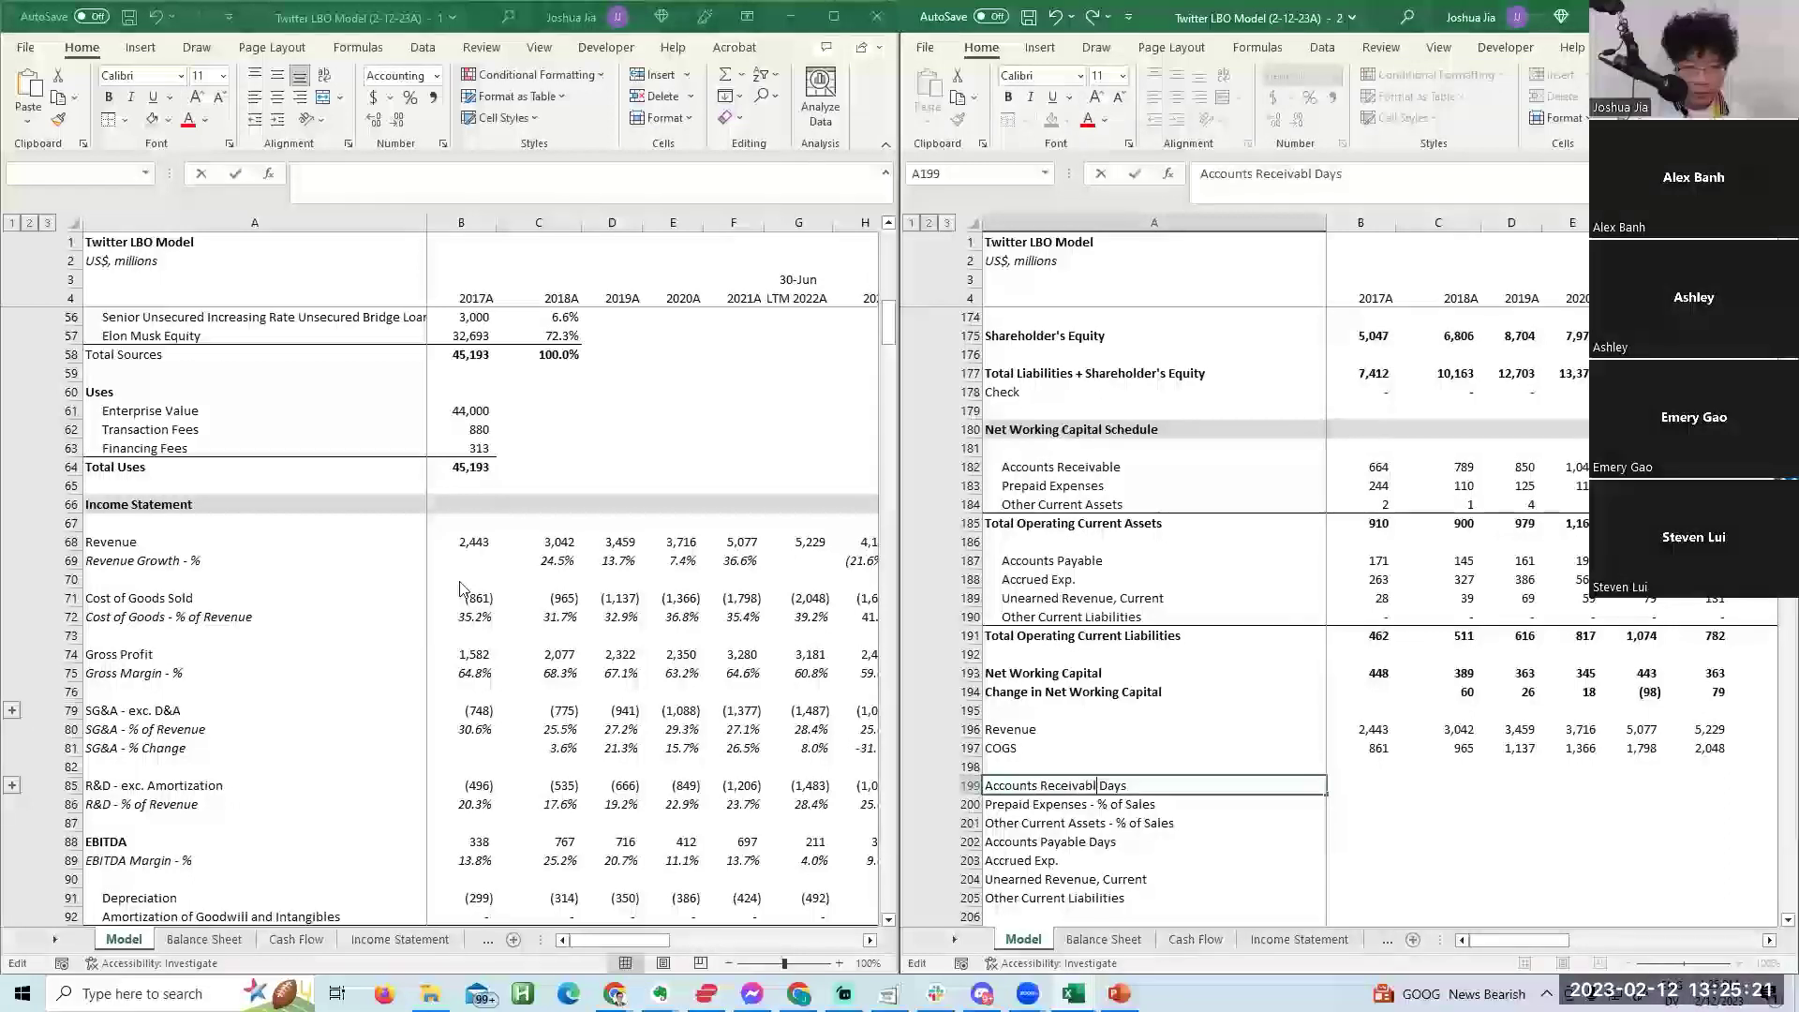
{"action": "type", "text": "e"}
{"action": "key", "text": "Return"}
Append "- % of Sales" to the Accrued Exp., Unearned Revenue, Current and Other Current Liabilities labels in A203:A205.
{"action": "key", "text": "Down"}
{"action": "key", "text": "Down"}
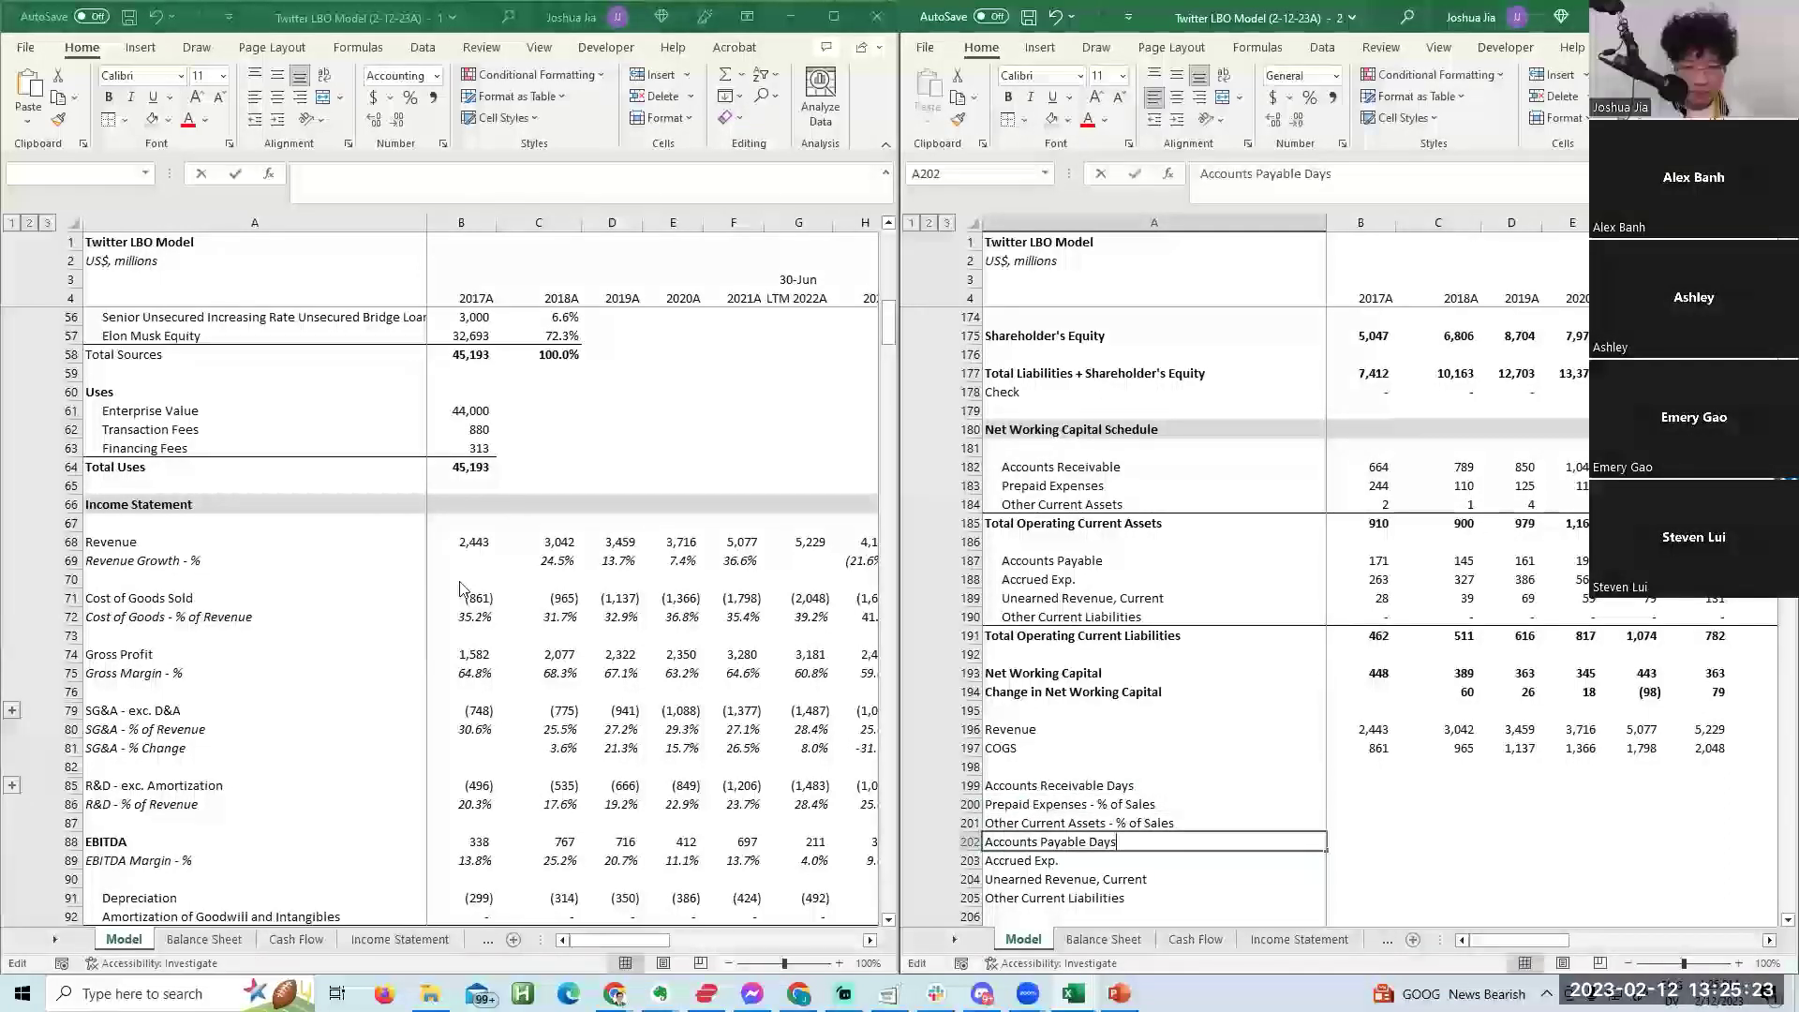
{"action": "key", "text": "Down"}
{"action": "key", "text": "F2"}
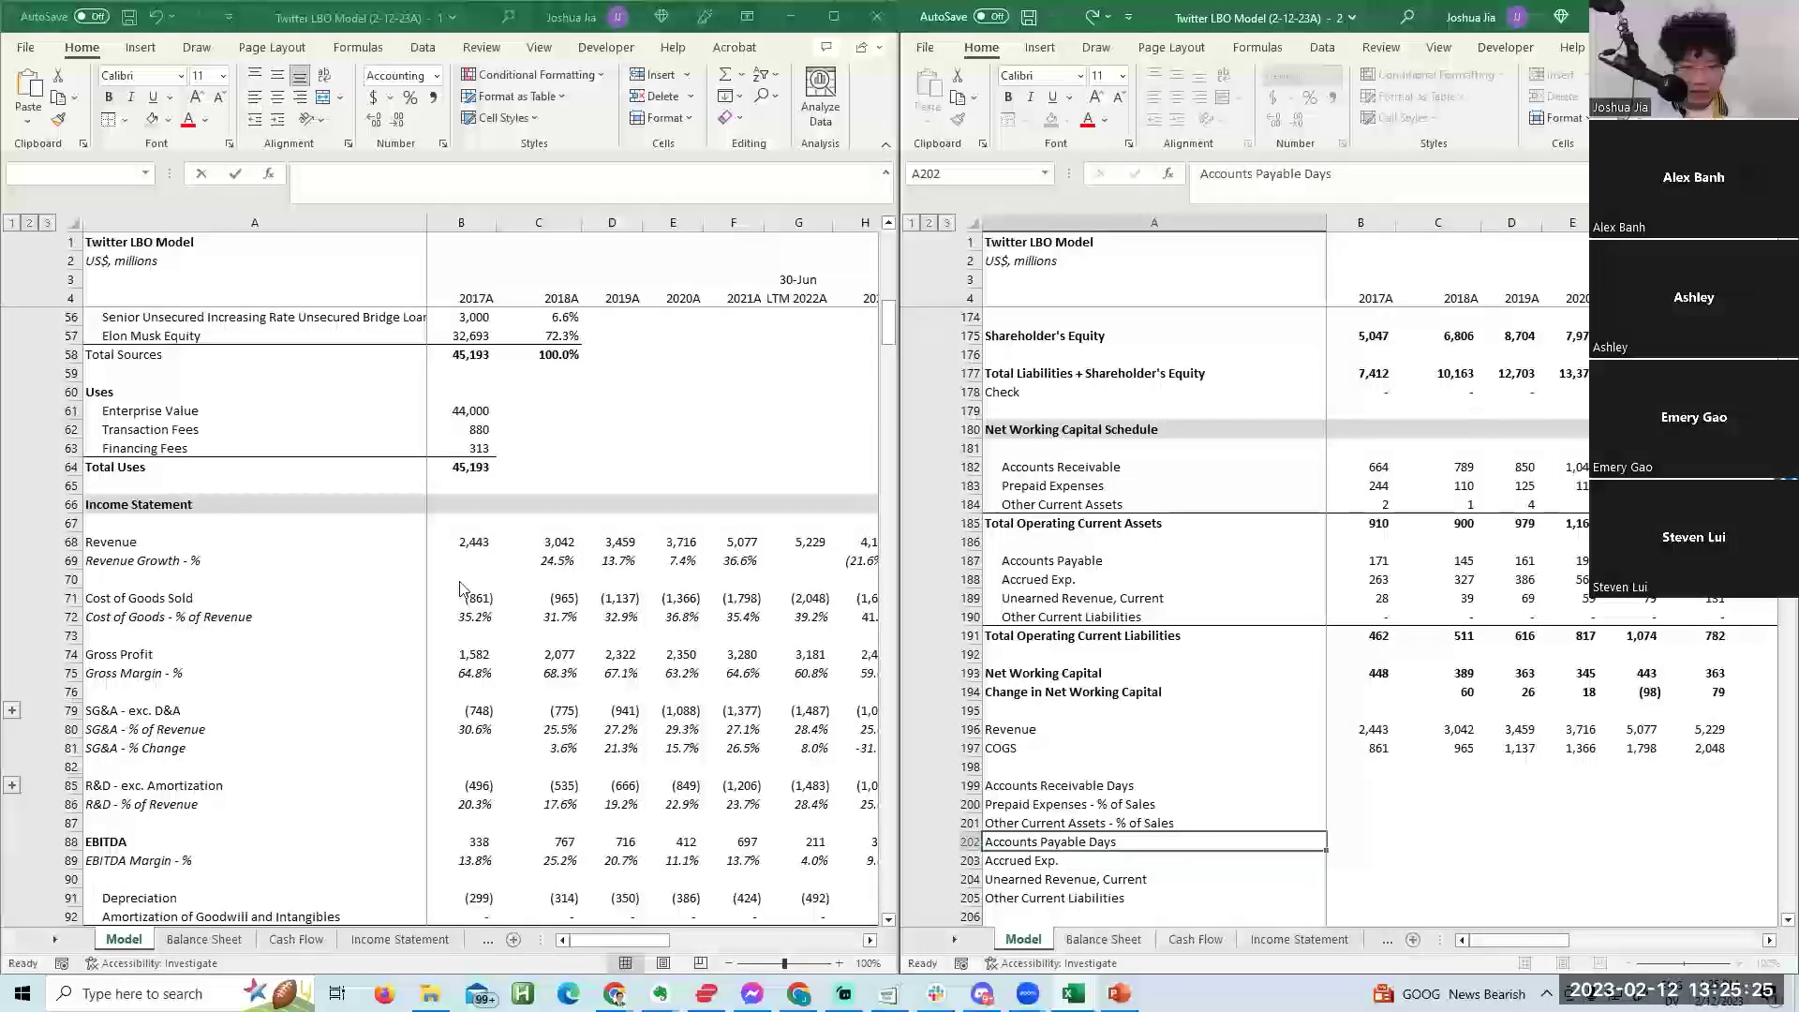
{"action": "type", "text": "-"}
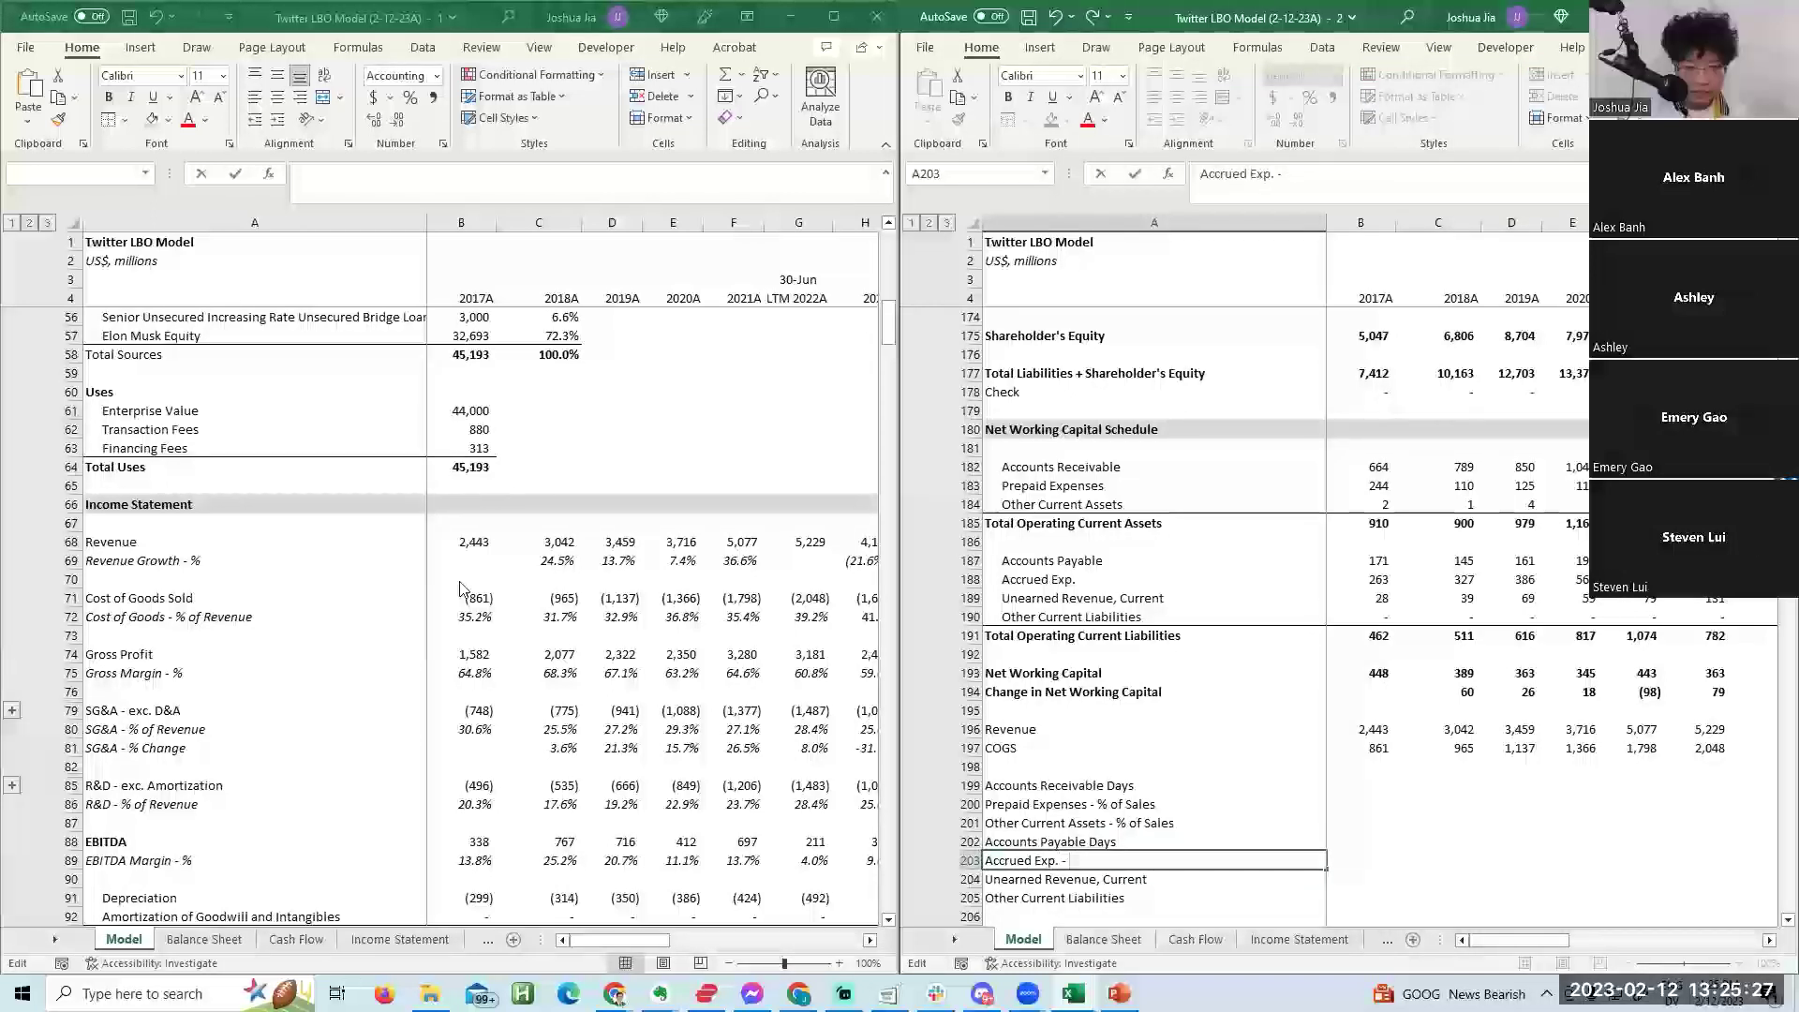
{"action": "type", "text": " % of Sales"}
{"action": "key", "text": "Return"}
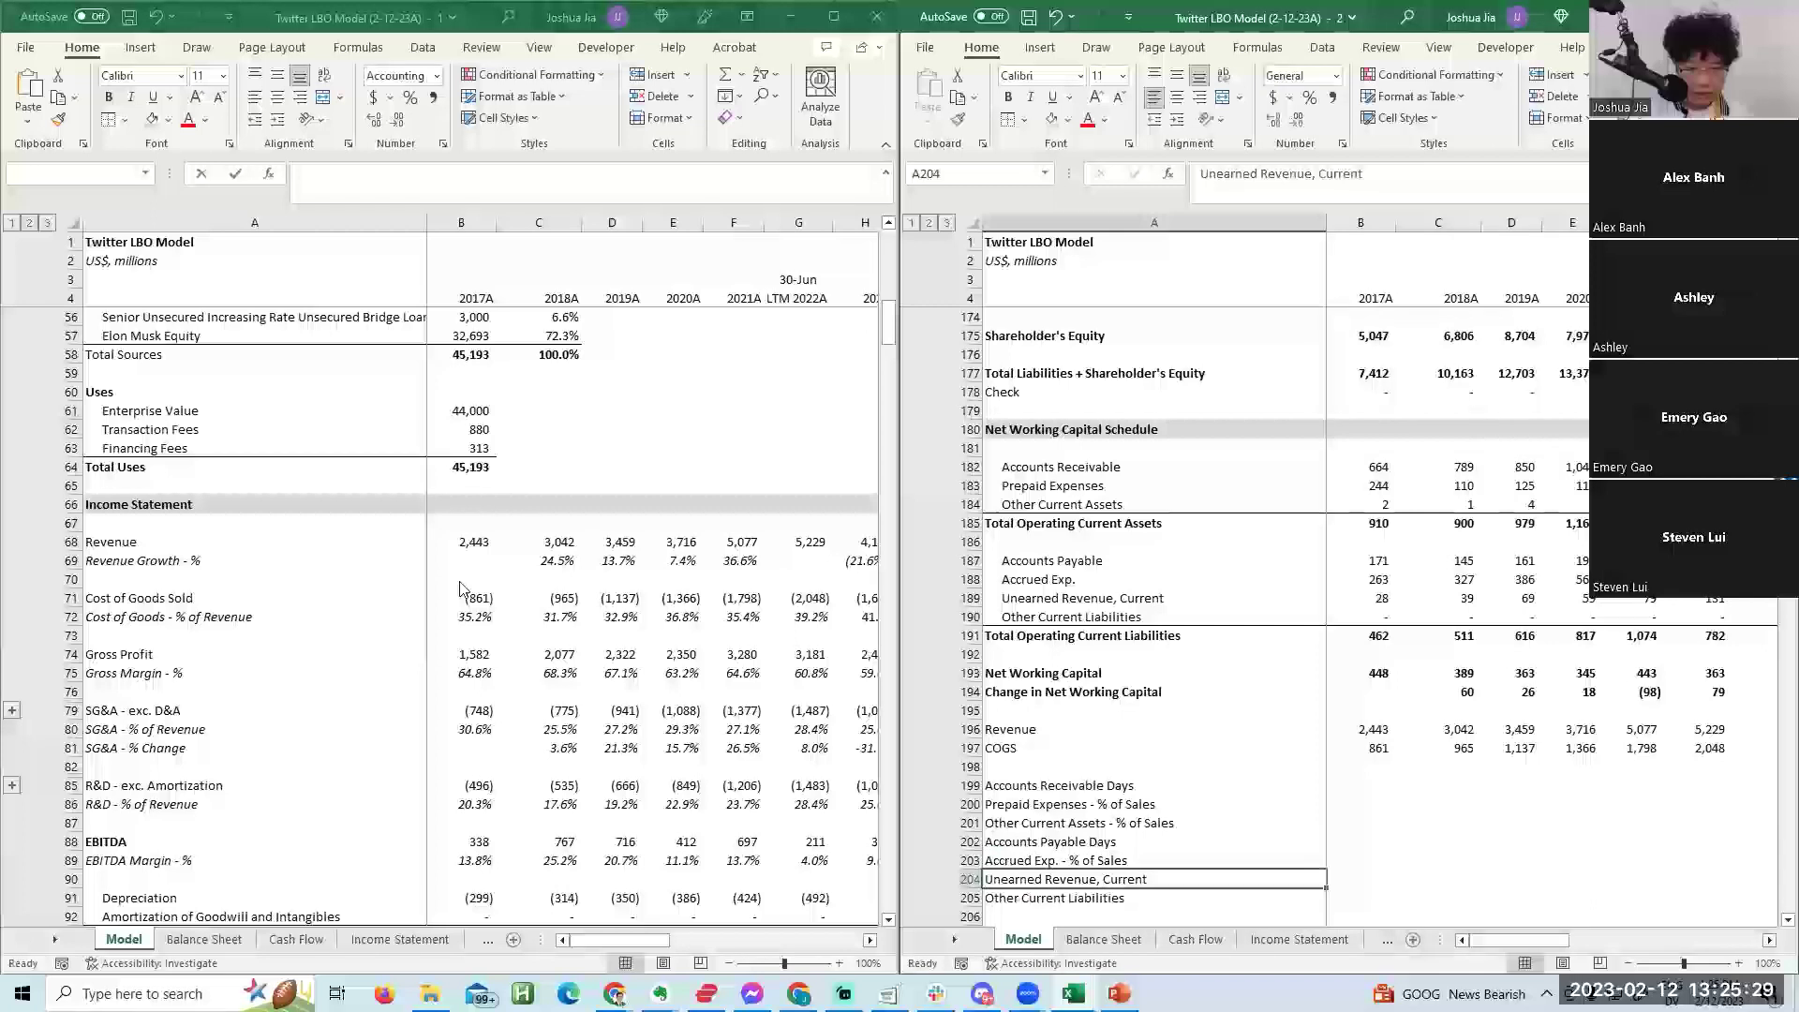
{"action": "key", "text": "F2"}
{"action": "type", "text": "- % of Sales"}
{"action": "key", "text": "Return"}
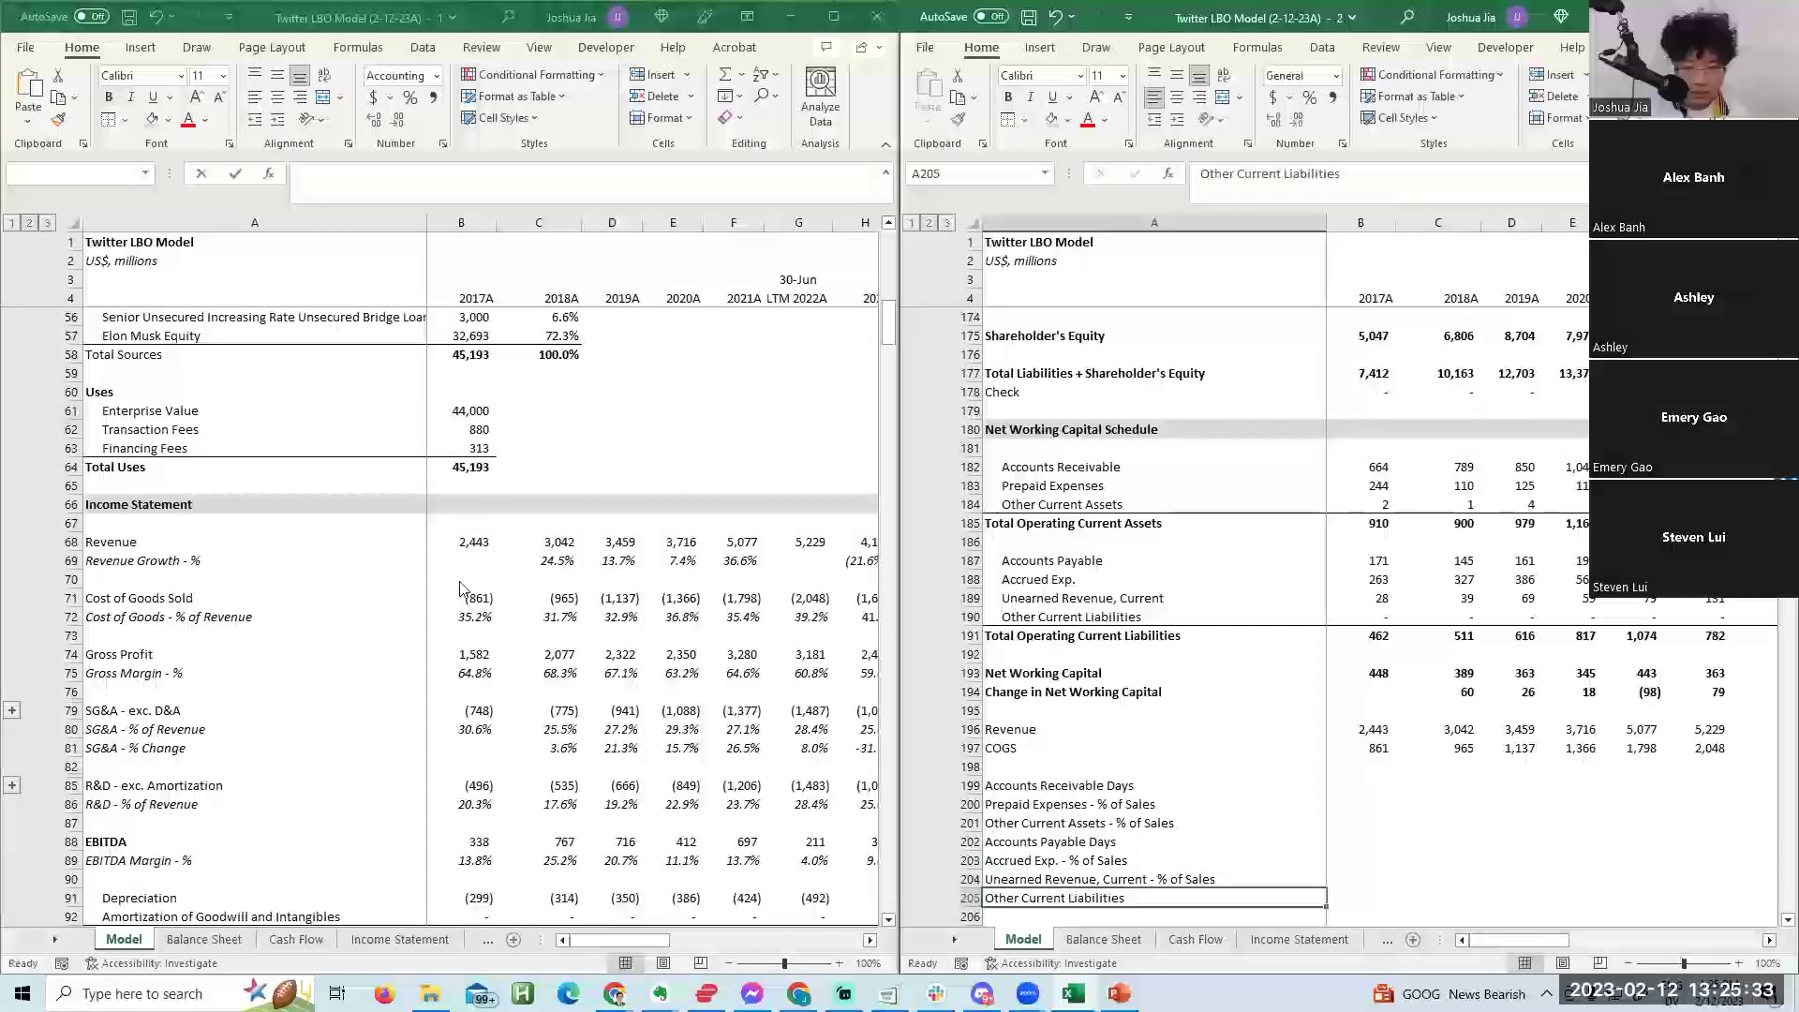
{"action": "key", "text": "F2"}
{"action": "type", "text": "- % of"}
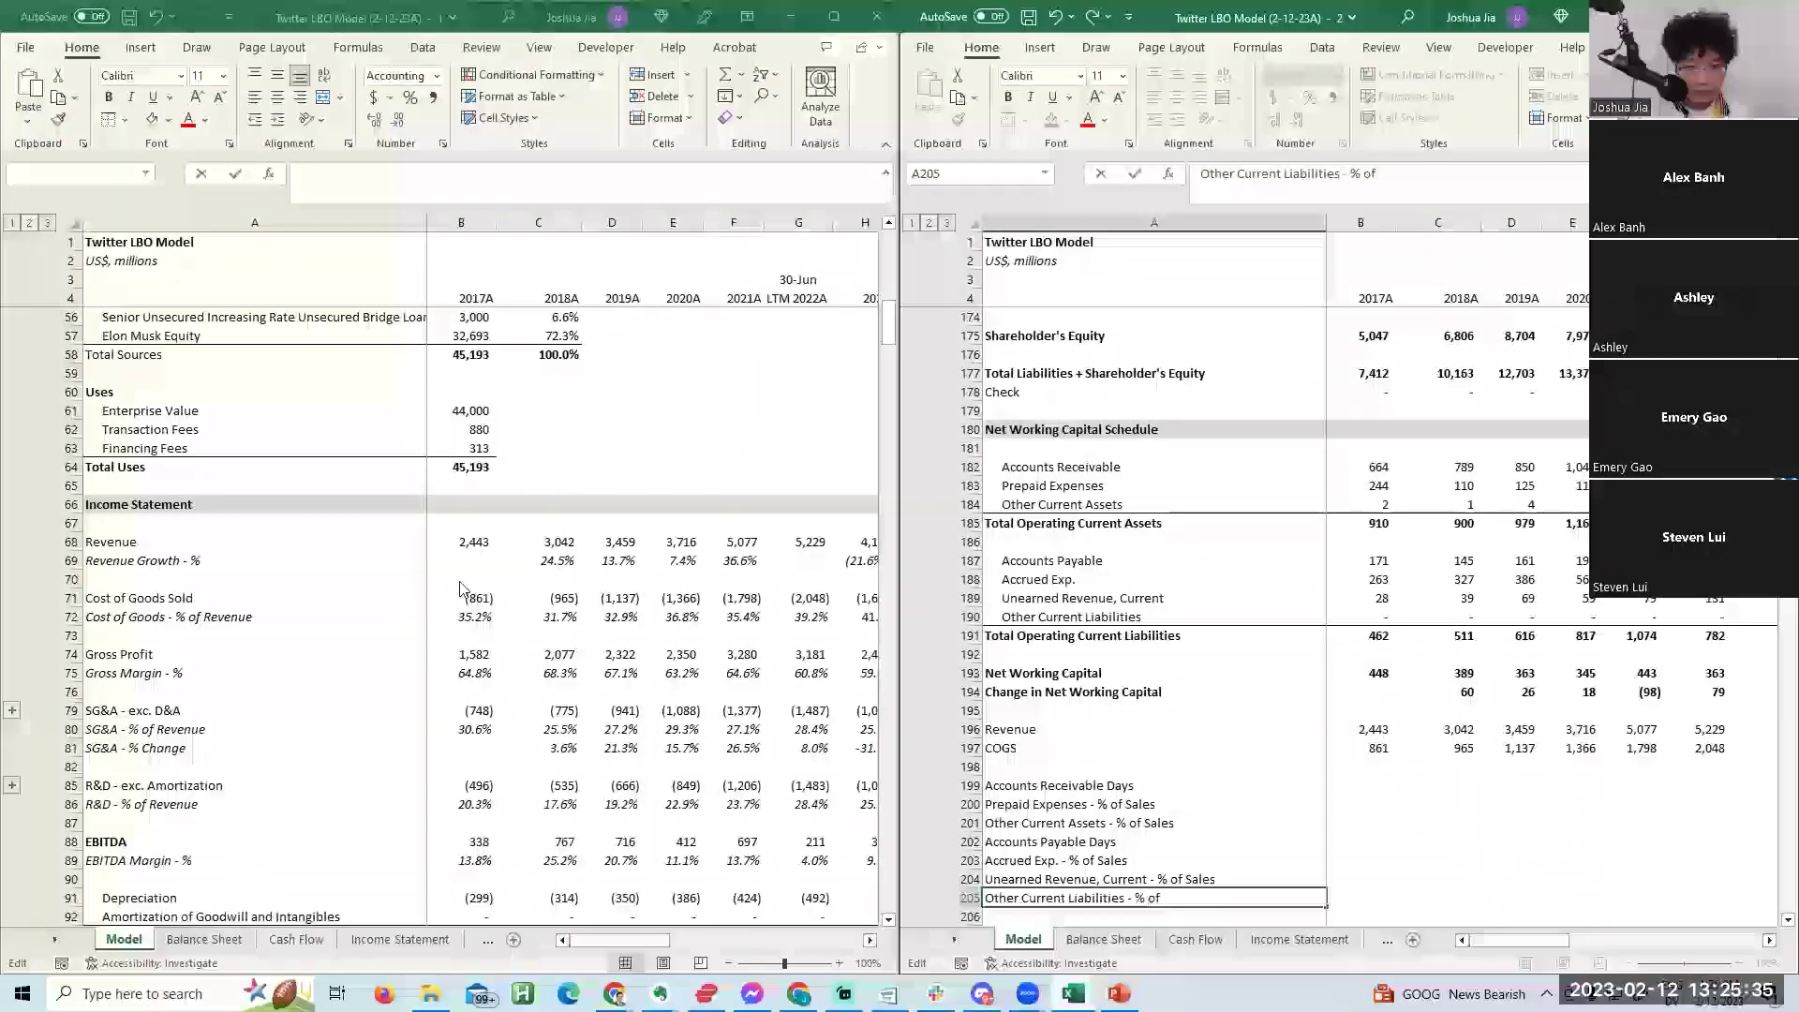
{"action": "type", "text": " Sales"}
{"action": "key", "text": "Return"}
Look through the Model sheet in the other workbook window, from the income statement down to Shareholder's Equity on the balance sheet.
{"action": "left_click", "coordinate": [221, 466]}
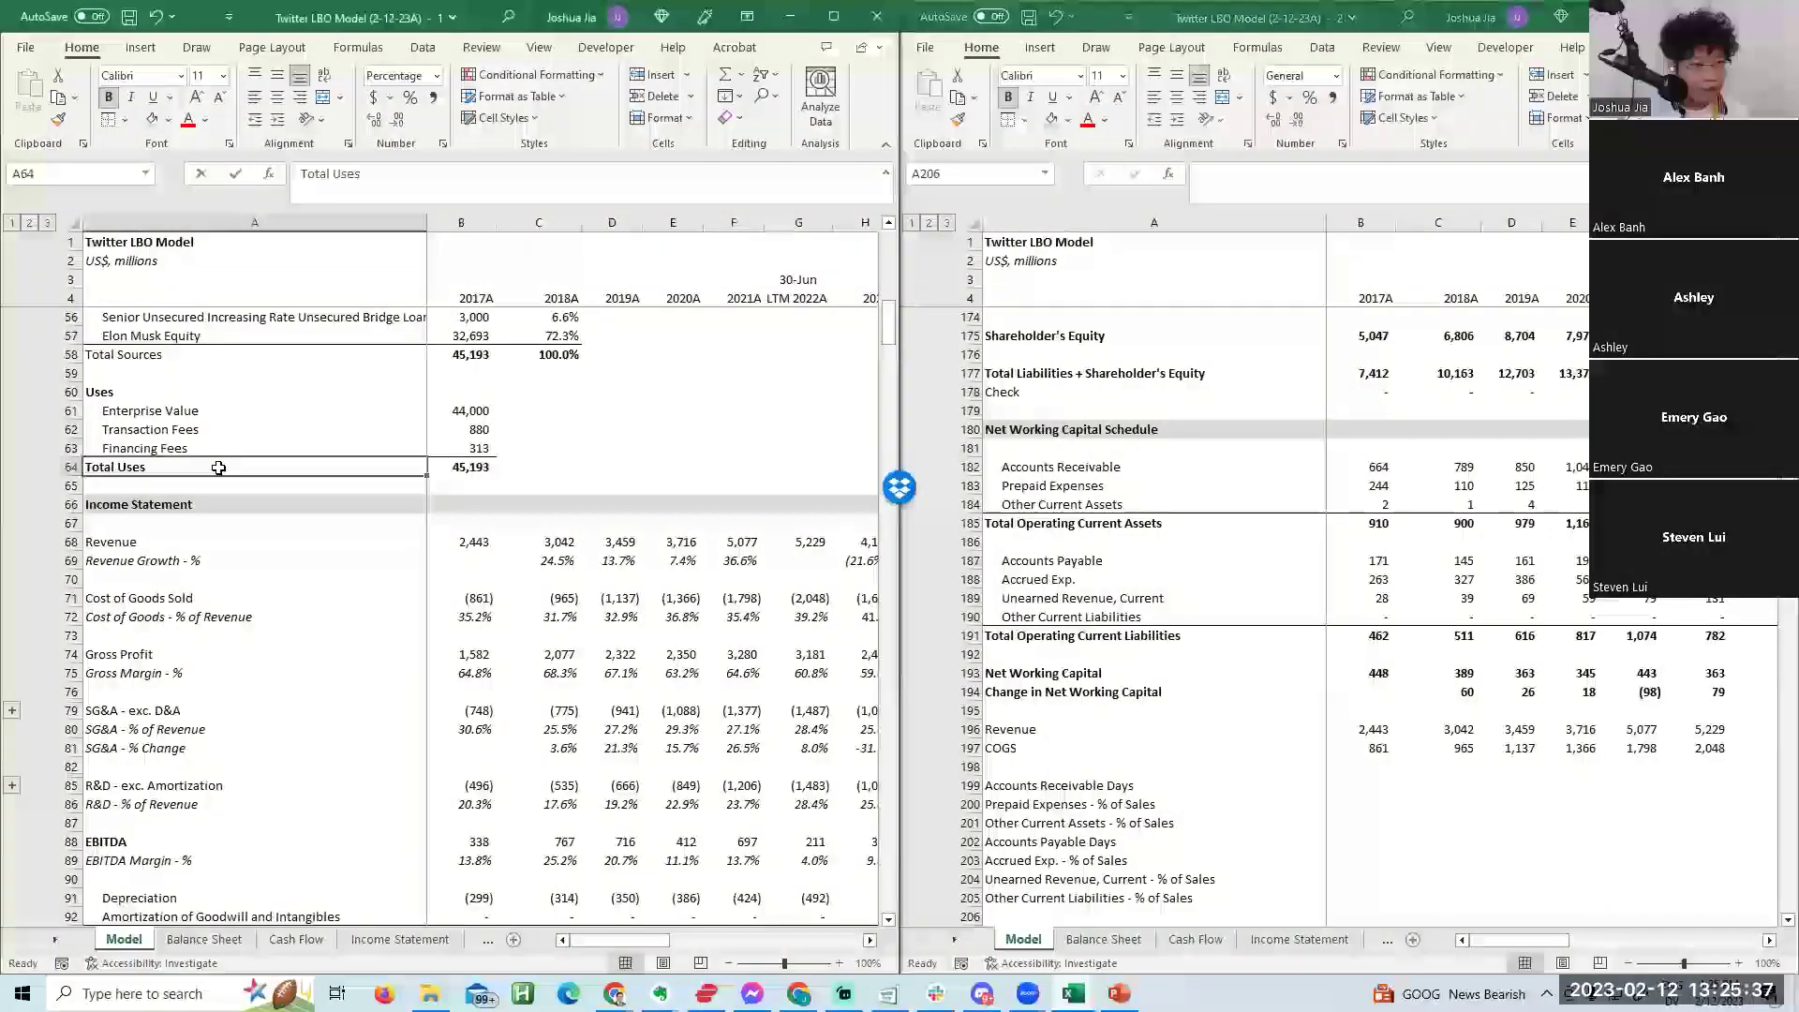
{"action": "scroll", "coordinate": [426, 516], "scroll_direction": "down", "scroll_amount": 12}
{"action": "left_click", "coordinate": [1011, 860]}
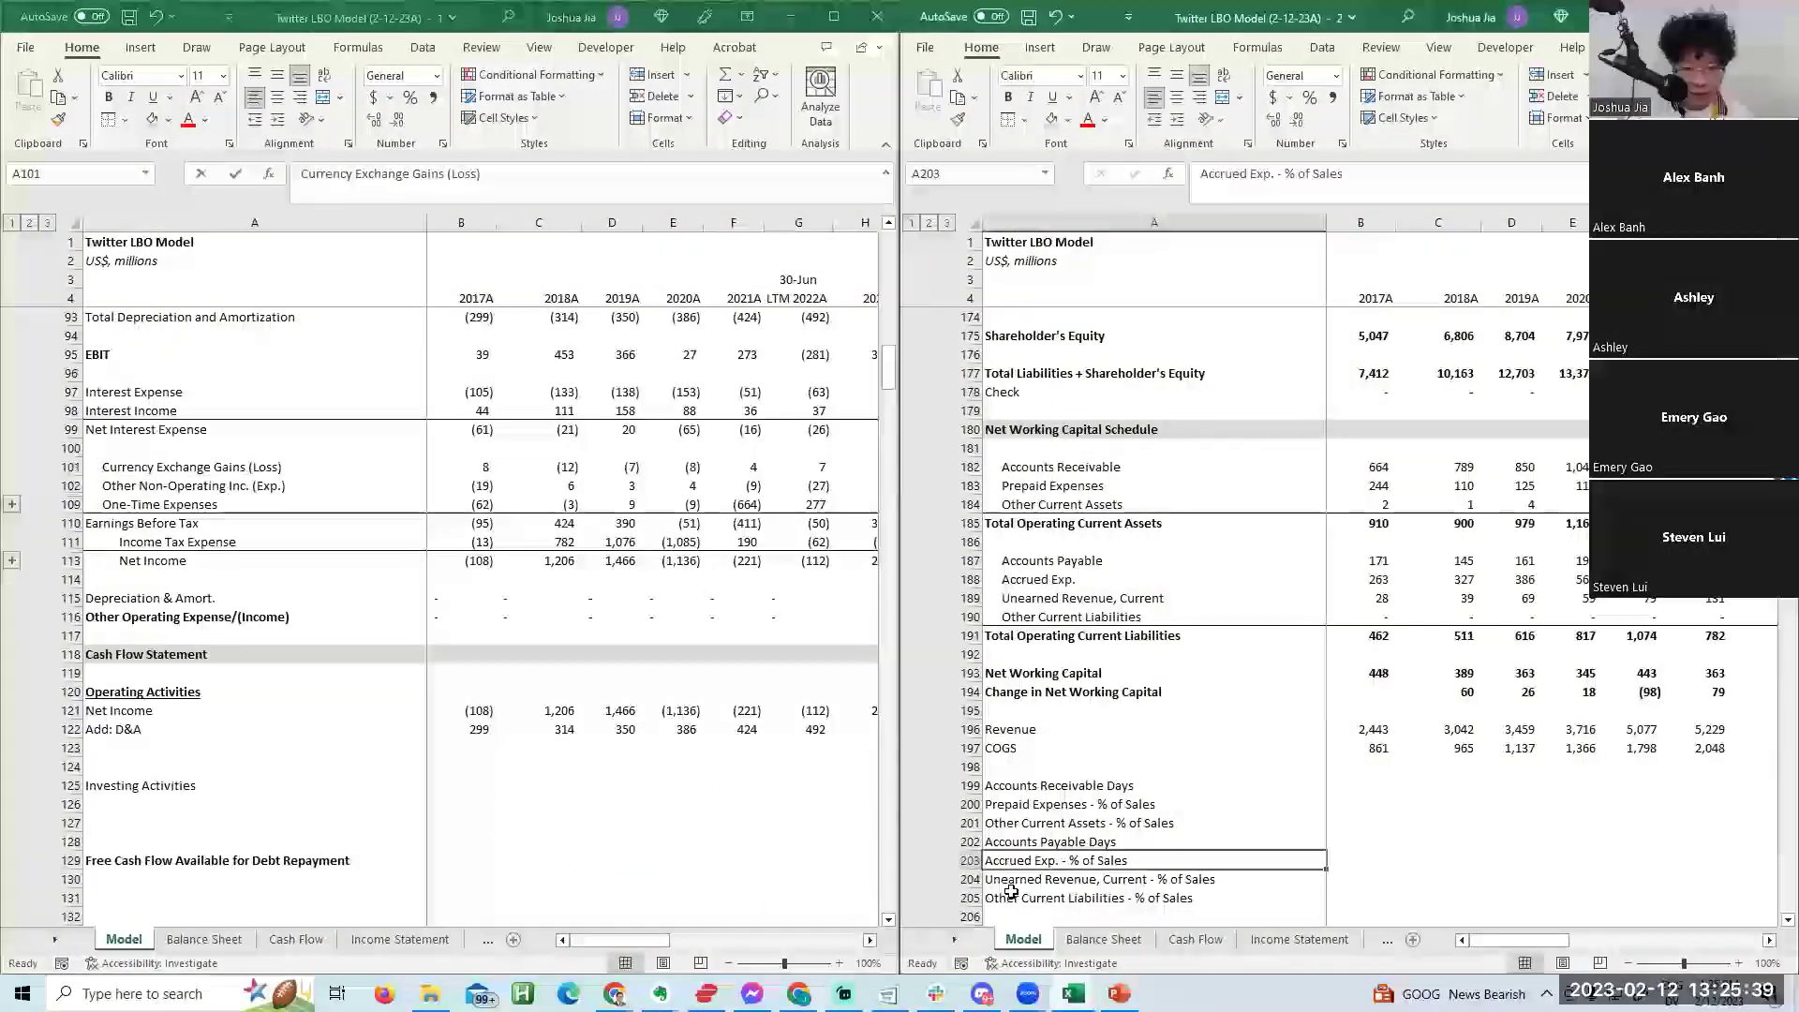
{"action": "left_click", "coordinate": [1014, 881]}
{"action": "left_click", "coordinate": [274, 488]}
{"action": "scroll", "coordinate": [262, 478], "scroll_direction": "down", "scroll_amount": 11}
{"action": "left_click", "coordinate": [259, 598]}
{"action": "key", "text": "Down"}
{"action": "key", "text": "Down"}
{"action": "key", "text": "Down"}
{"action": "key", "text": "Down"}
{"action": "key", "text": "Down"}
{"action": "key", "text": "Down"}
{"action": "key", "text": "Down"}
{"action": "key", "text": "Down"}
{"action": "key", "text": "Down"}
{"action": "key", "text": "Down"}
{"action": "key", "text": "Down"}
{"action": "key", "text": "Down"}
{"action": "key", "text": "Down"}
{"action": "key", "text": "Down"}
{"action": "key", "text": "Down"}
{"action": "key", "text": "Down"}
{"action": "key", "text": "Down"}
{"action": "key", "text": "Down"}
{"action": "key", "text": "Down"}
{"action": "key", "text": "Down"}
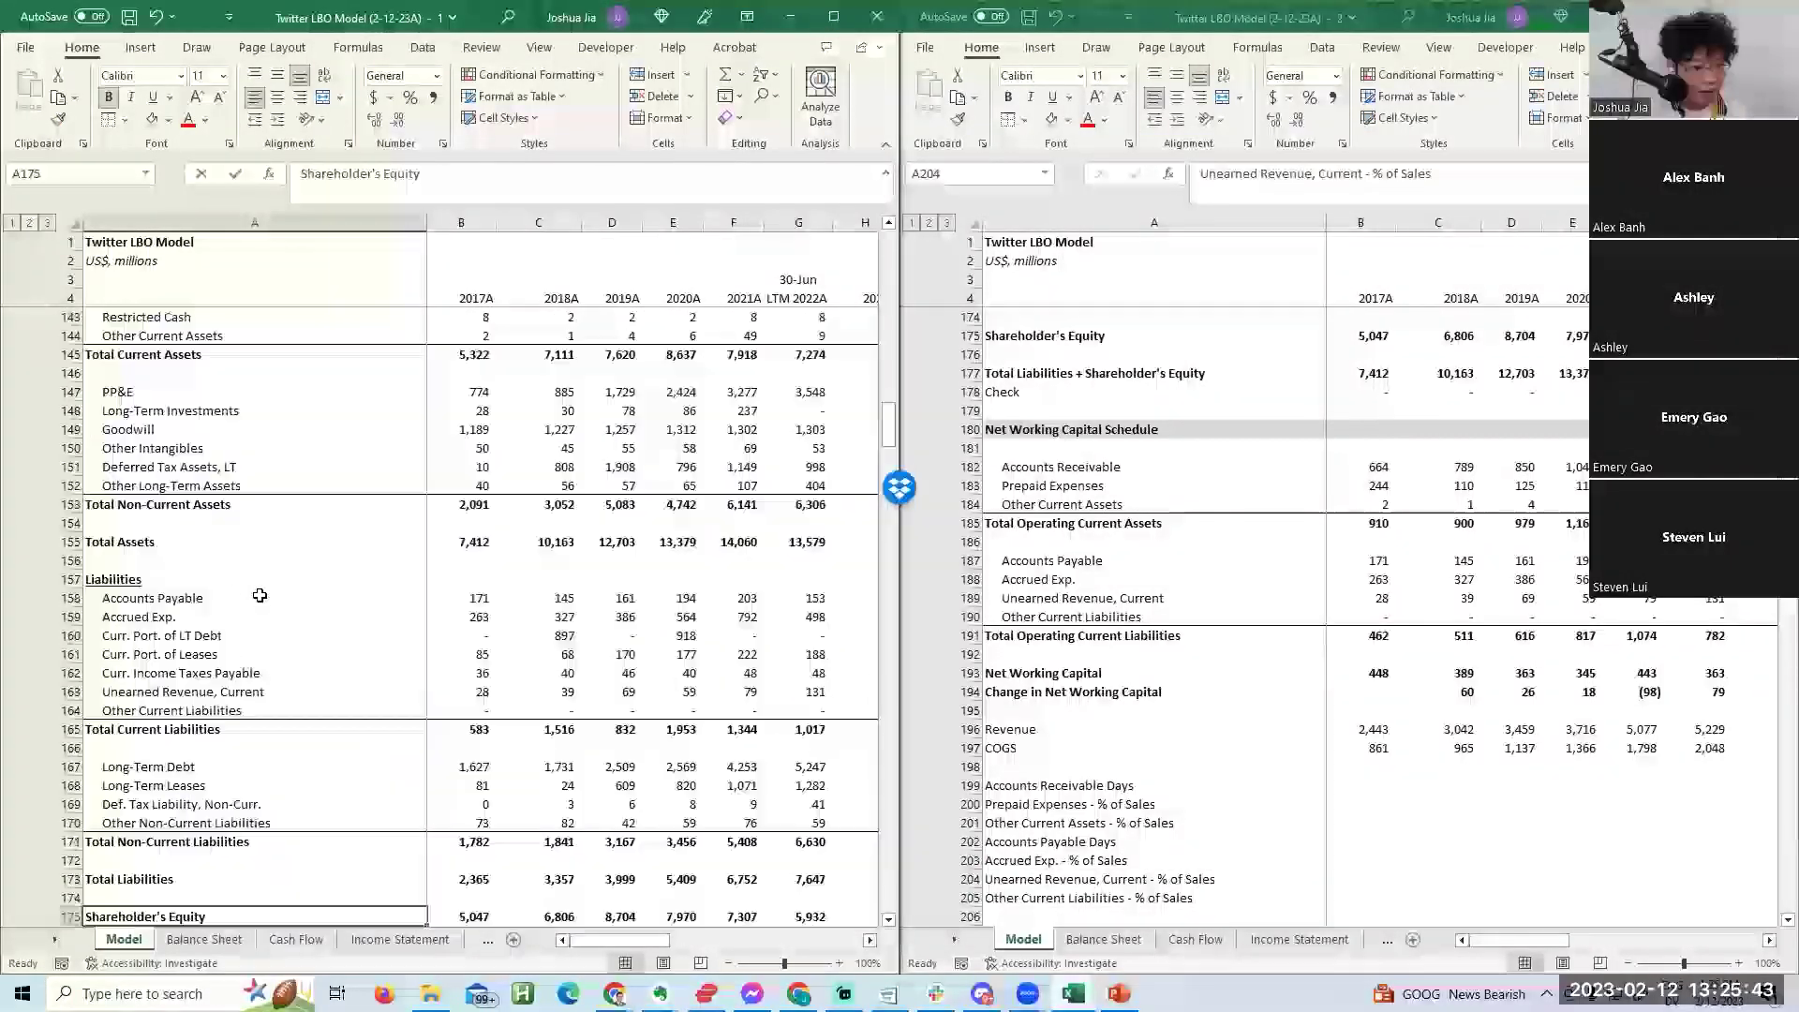
Review the current and non-current liability rows of the balance sheet in the first model window.
{"action": "left_click", "coordinate": [222, 747]}
{"action": "key", "text": "Up"}
{"action": "key", "text": "Up"}
{"action": "key", "text": "Up"}
{"action": "key", "text": "Up"}
{"action": "key", "text": "Up"}
{"action": "key", "text": "Up"}
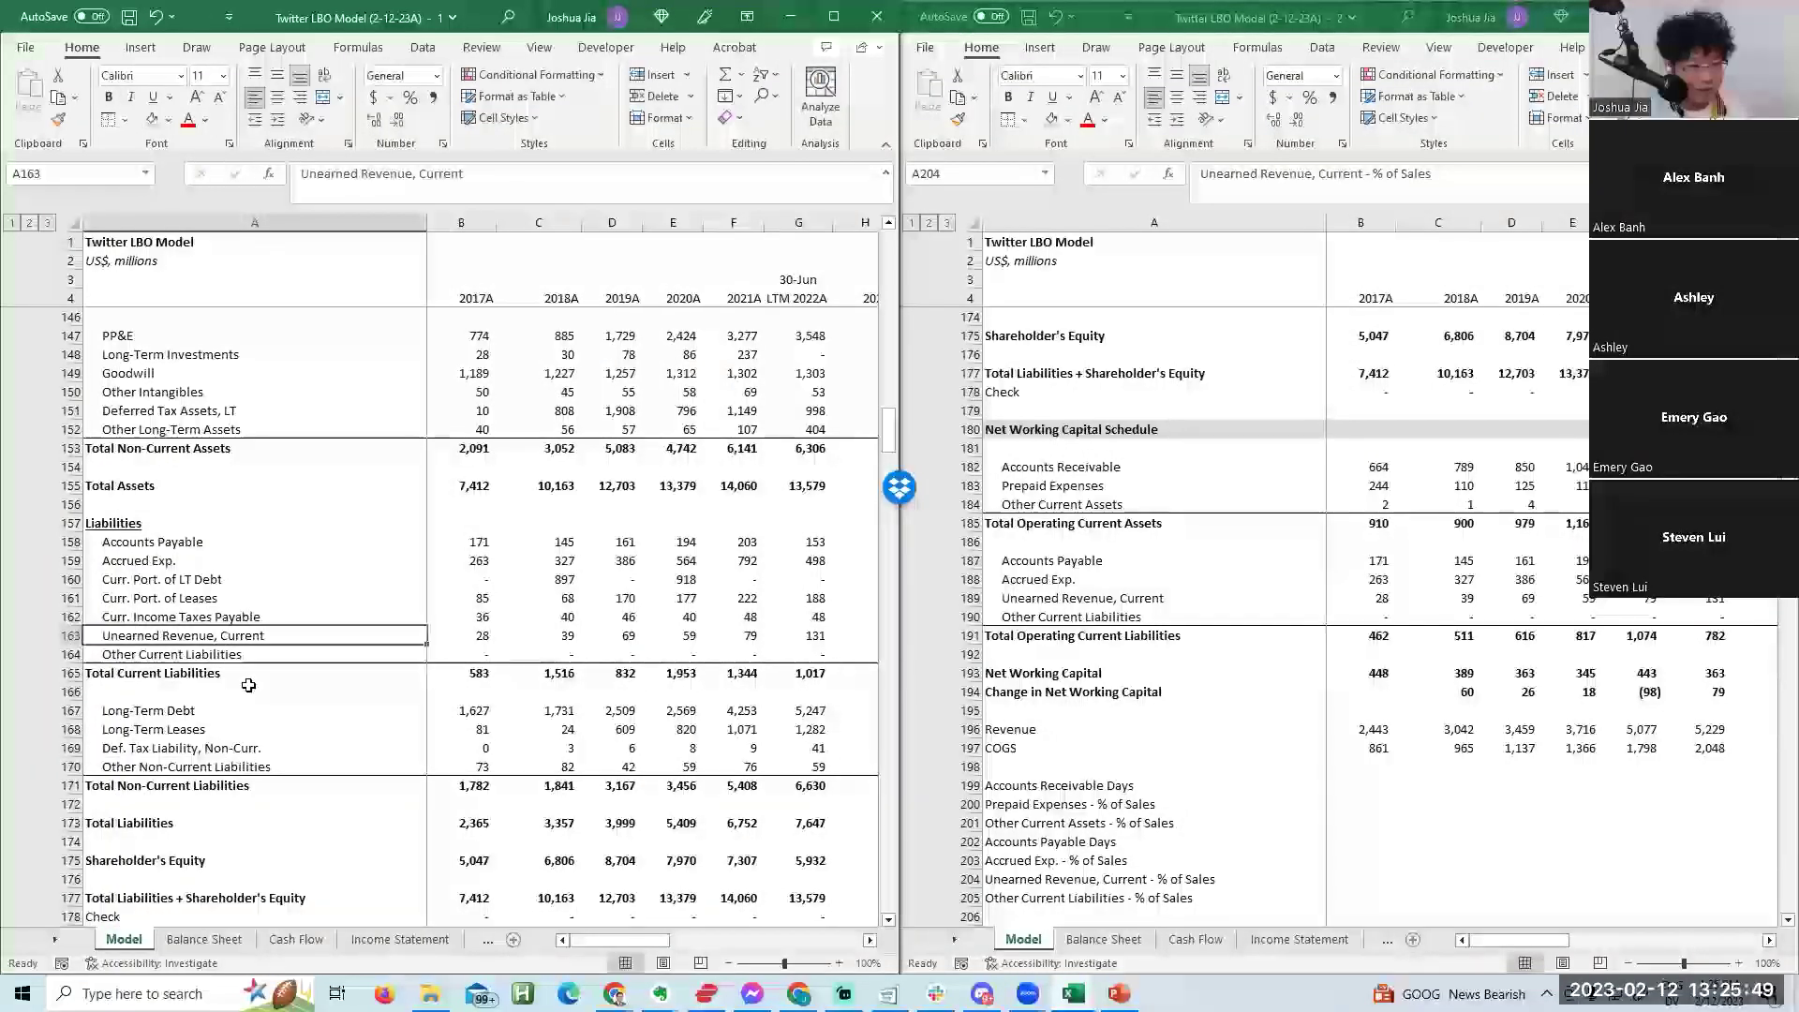
{"action": "key", "text": "Down"}
{"action": "key", "text": "Down"}
{"action": "key", "text": "Down"}
{"action": "key", "text": "Down"}
{"action": "key", "text": "Down"}
{"action": "key", "text": "Down"}
{"action": "key", "text": "Down"}
{"action": "key", "text": "Up"}
{"action": "key", "text": "Up"}
{"action": "key", "text": "Up"}
{"action": "key", "text": "Down"}
{"action": "key", "text": "Down"}
{"action": "key", "text": "Down"}
In the second model window, calculate 2017A prepaid expenses as a share of sales in B200 with =B183/B196, formatted as a percentage.
{"action": "key", "text": "ctrl+Tab"}
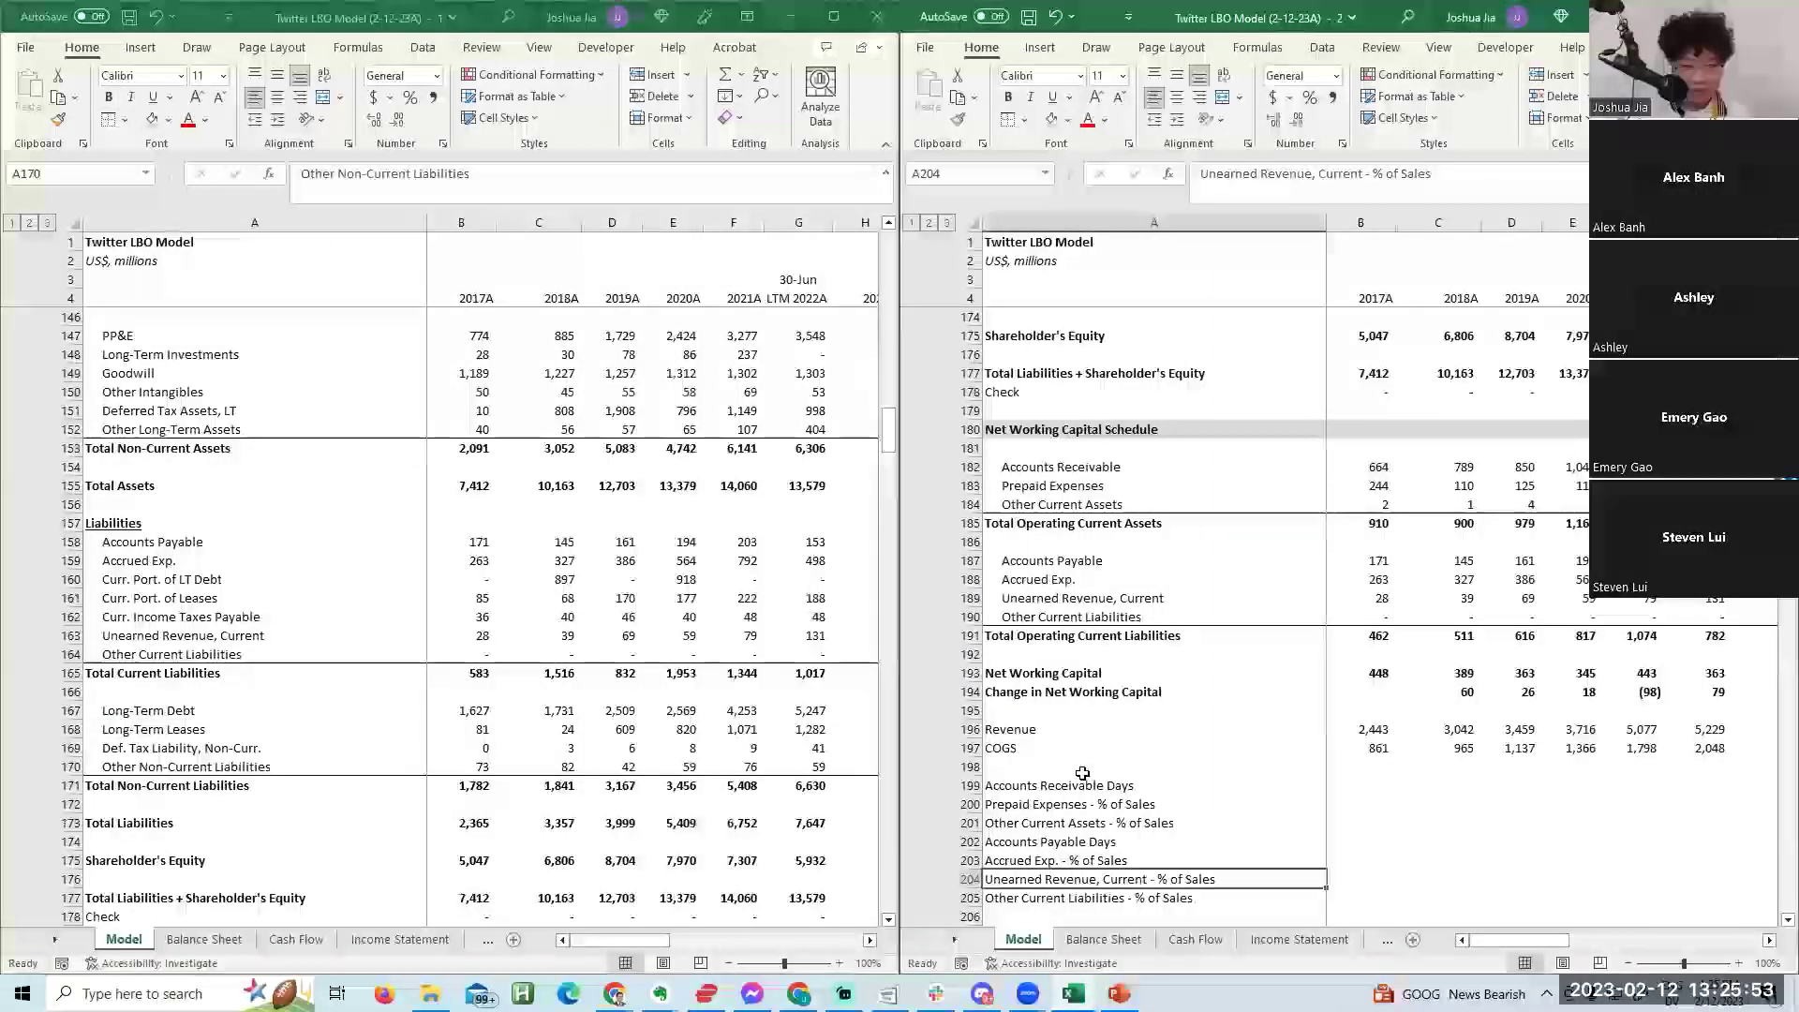
{"action": "key", "text": "Up"}
{"action": "key", "text": "Up"}
{"action": "key", "text": "Up"}
{"action": "key", "text": "Up"}
{"action": "key", "text": "Up"}
{"action": "key", "text": "Up"}
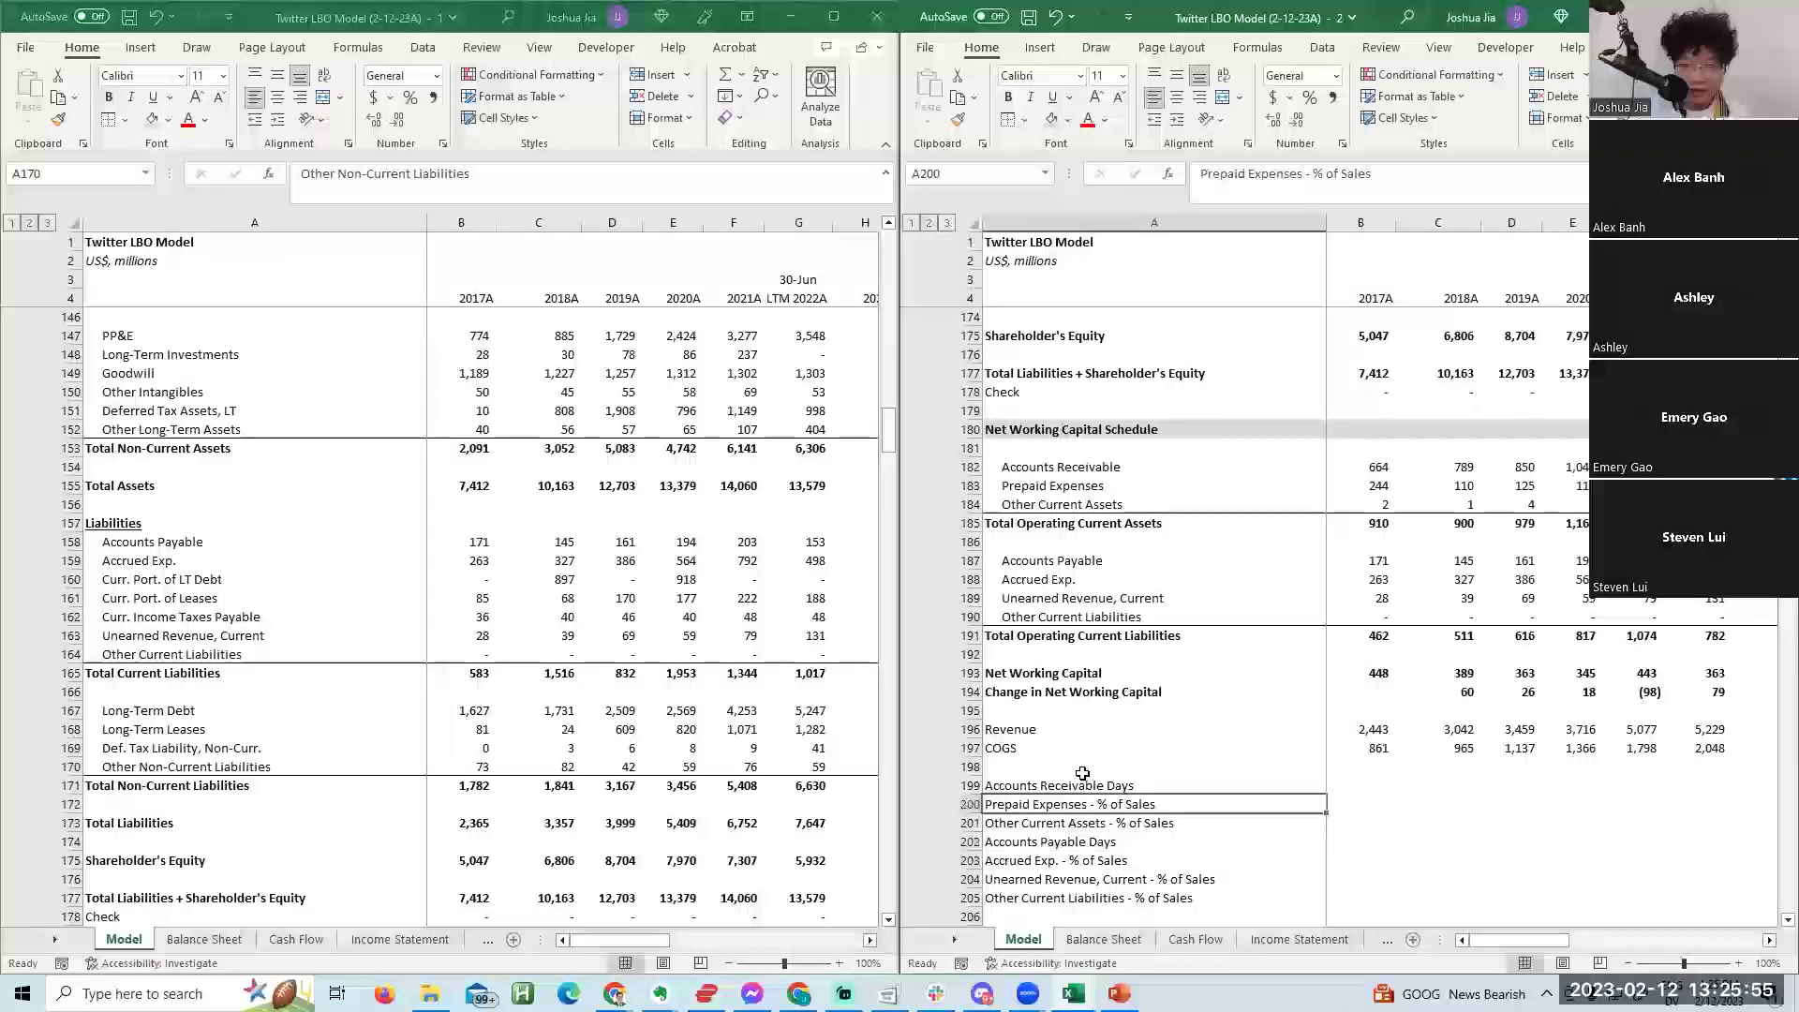
{"action": "key", "text": "Right"}
{"action": "key", "text": "Down"}
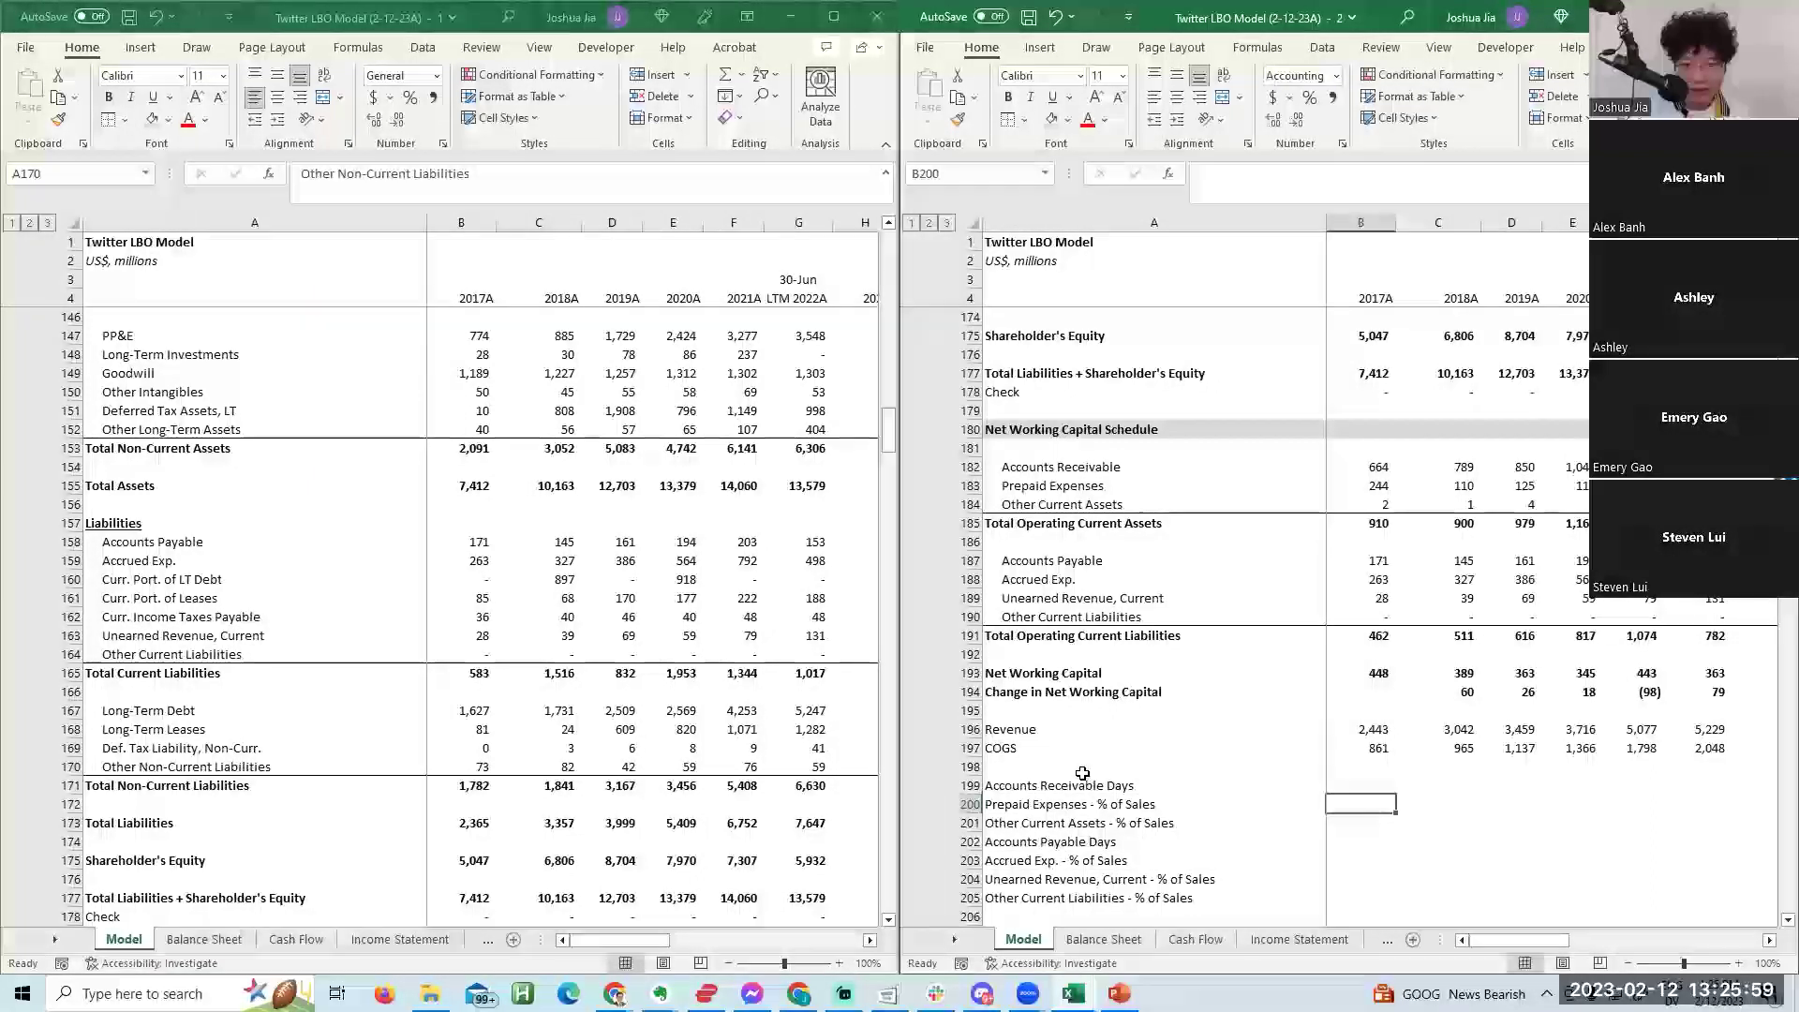
{"action": "type", "text": "="}
{"action": "key", "text": "Up"}
{"action": "key", "text": "Up"}
{"action": "key", "text": "Up"}
{"action": "key", "text": "Up"}
{"action": "key", "text": "Up"}
{"action": "key", "text": "Up"}
{"action": "key", "text": "Up"}
{"action": "key", "text": "Up"}
{"action": "key", "text": "Up"}
{"action": "key", "text": "Up"}
{"action": "key", "text": "Up"}
{"action": "key", "text": "Up"}
{"action": "key", "text": "Up"}
{"action": "key", "text": "Up"}
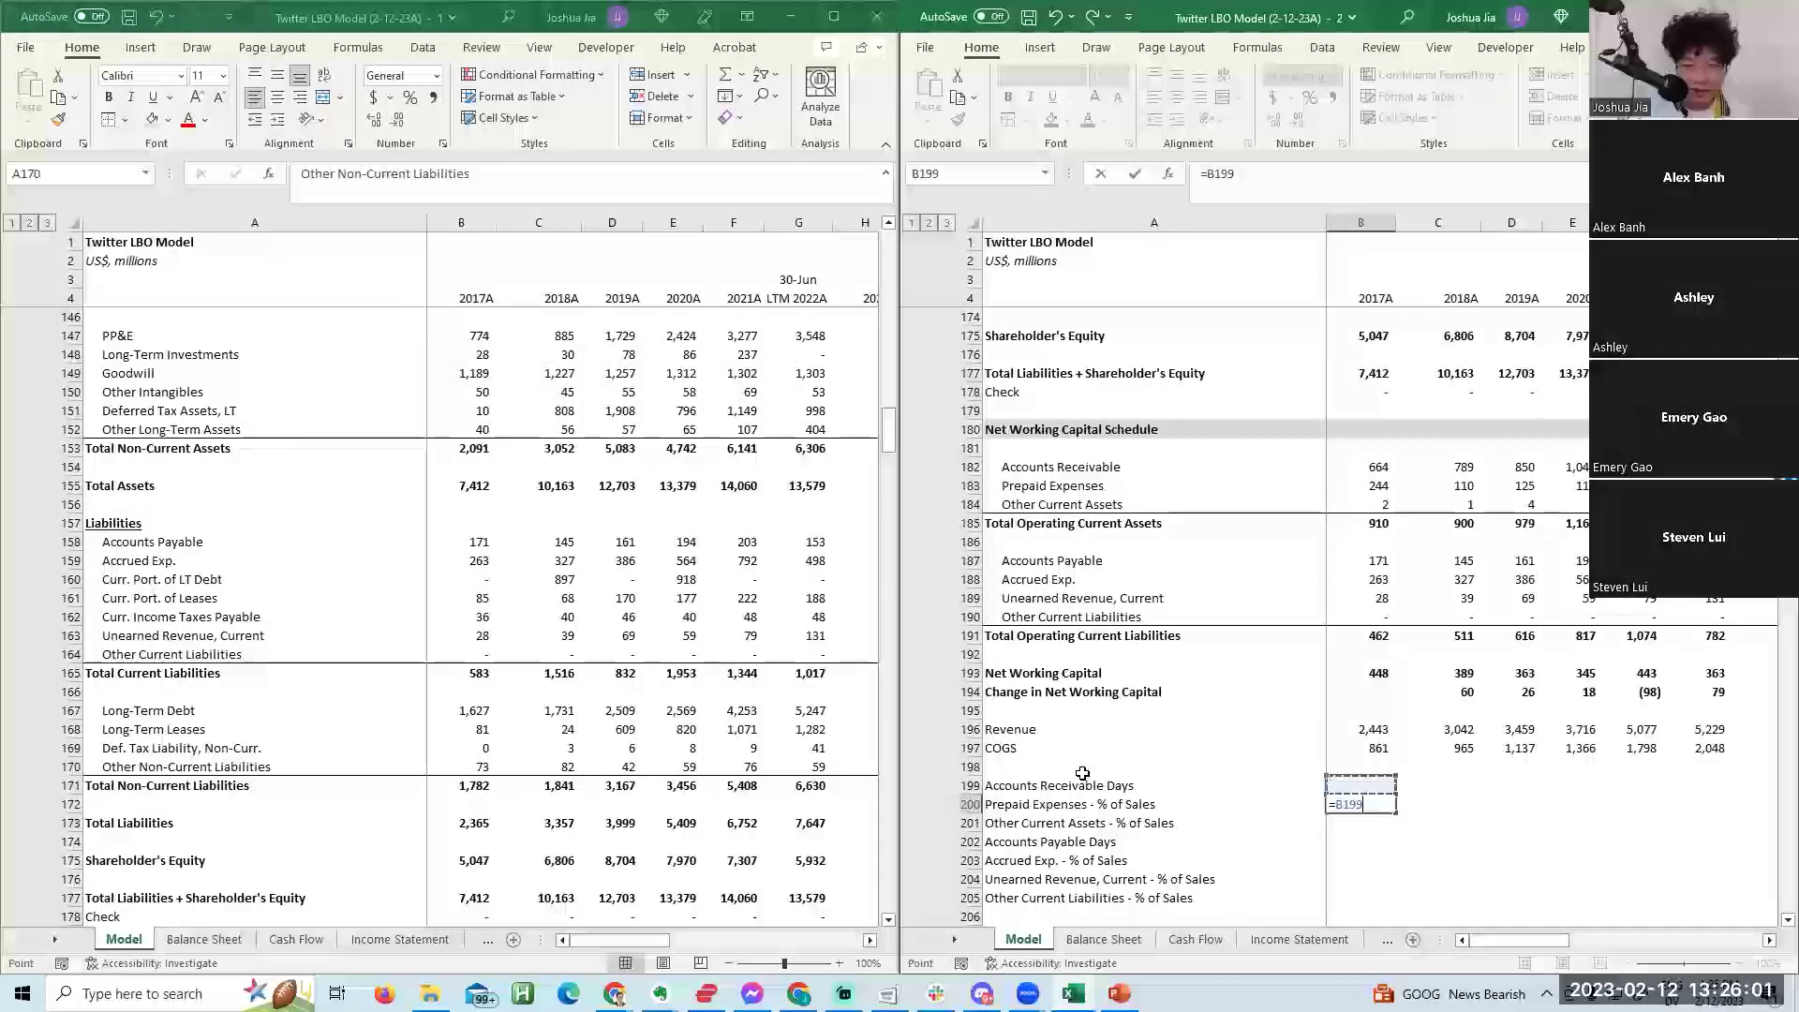
{"action": "key", "text": "Up"}
{"action": "key", "text": "Up"}
{"action": "key", "text": "Up"}
{"action": "type", "text": "/"}
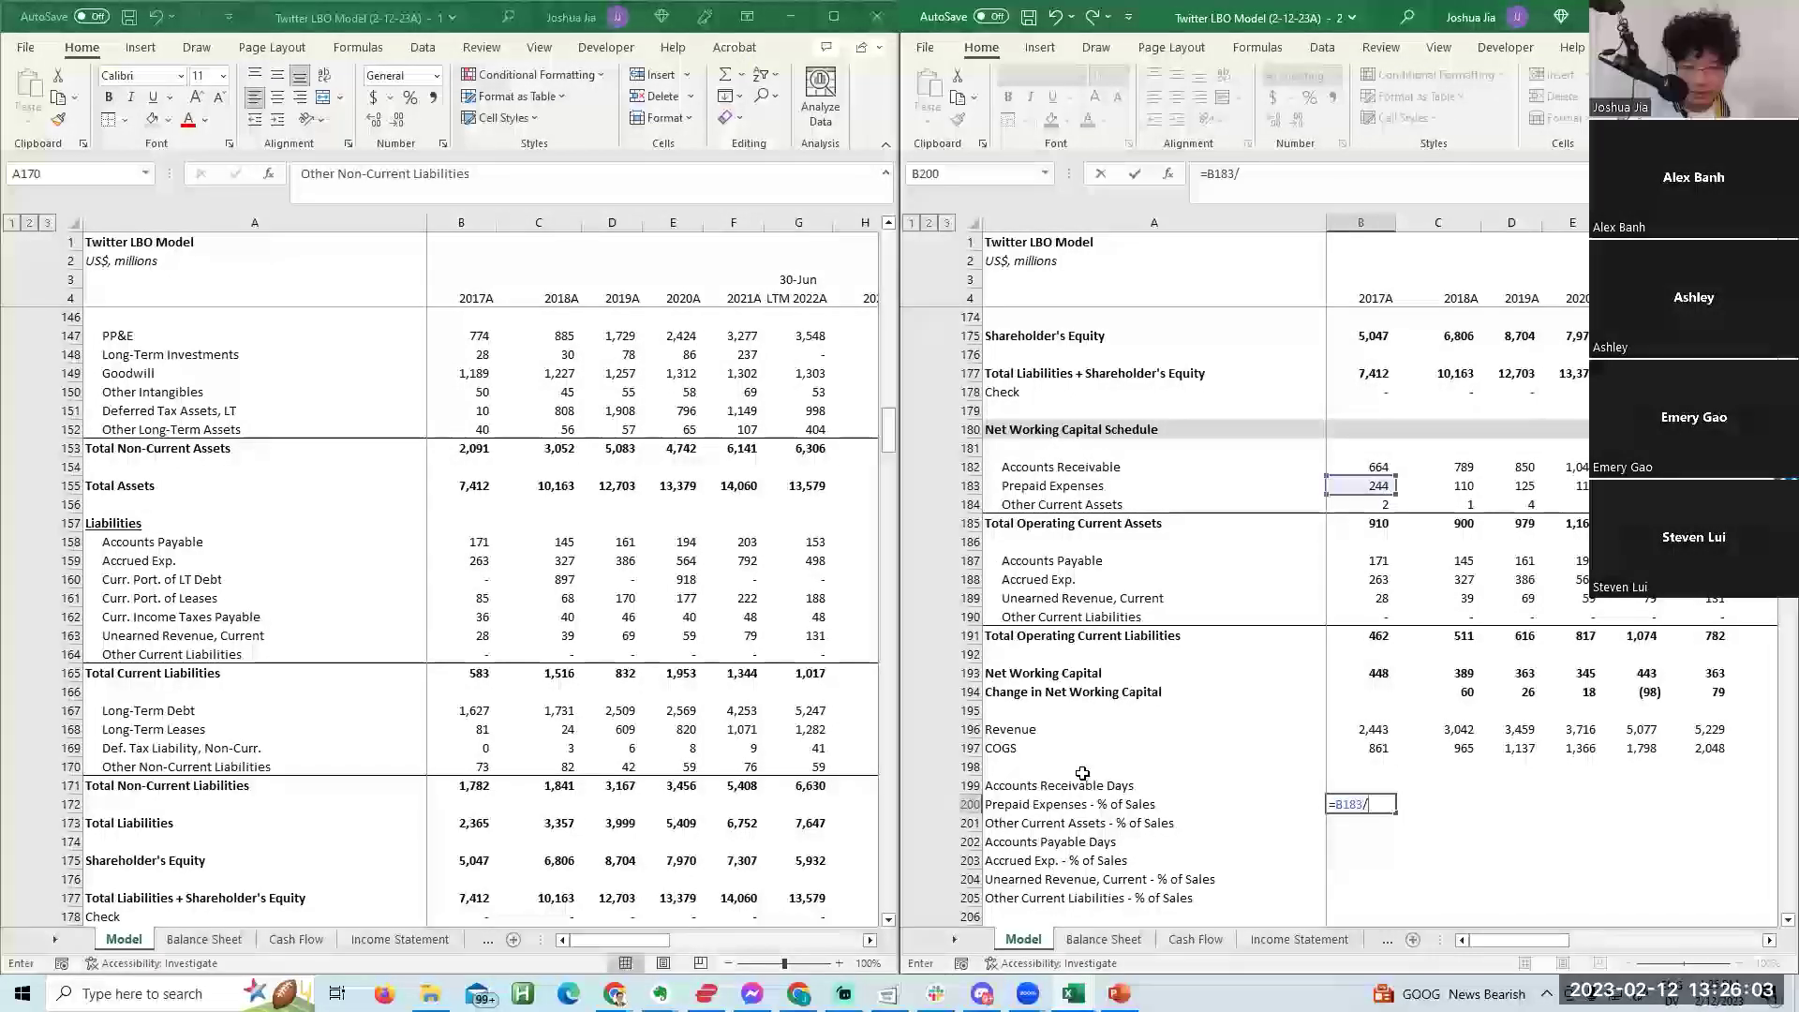
{"action": "key", "text": "Up"}
{"action": "key", "text": "ctrl+Return"}
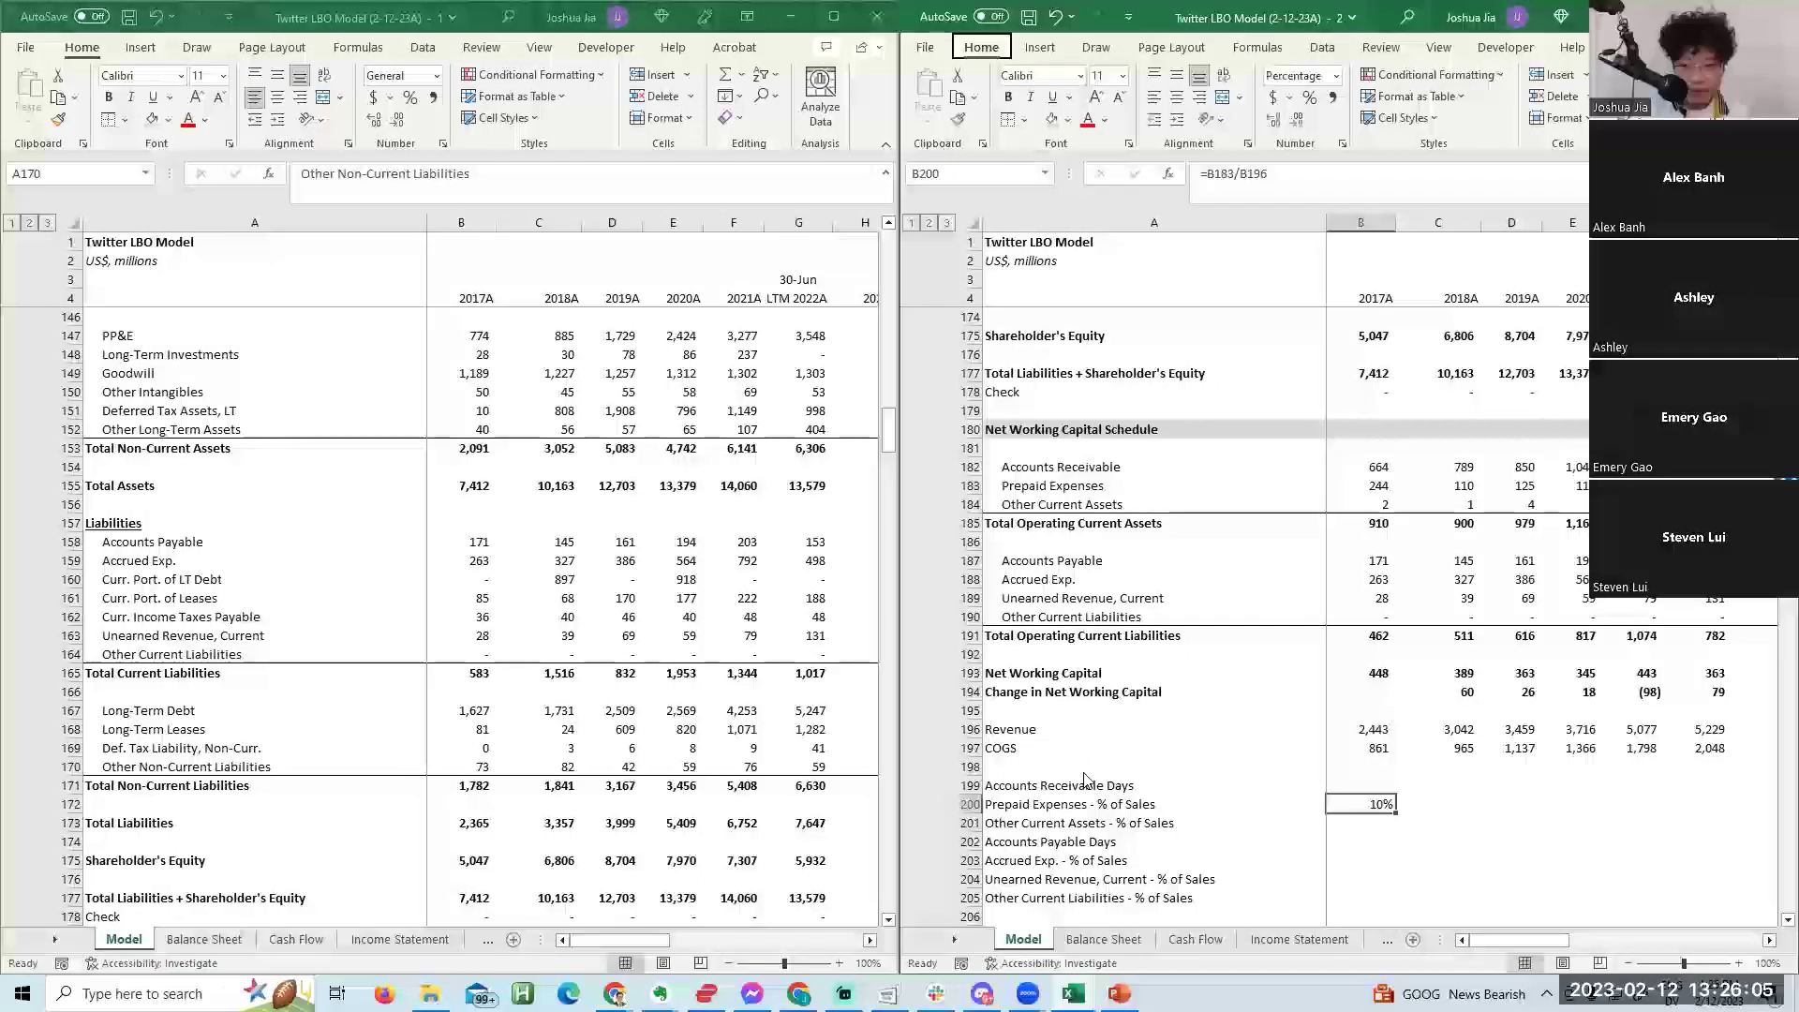
Set the 2018A prepaid expenses percentage in C200 to =B200 and extend it across the historical columns.
{"action": "key", "text": "Right"}
{"action": "type", "text": "="}
{"action": "key", "text": "Left"}
{"action": "key", "text": "ctrl+Return"}
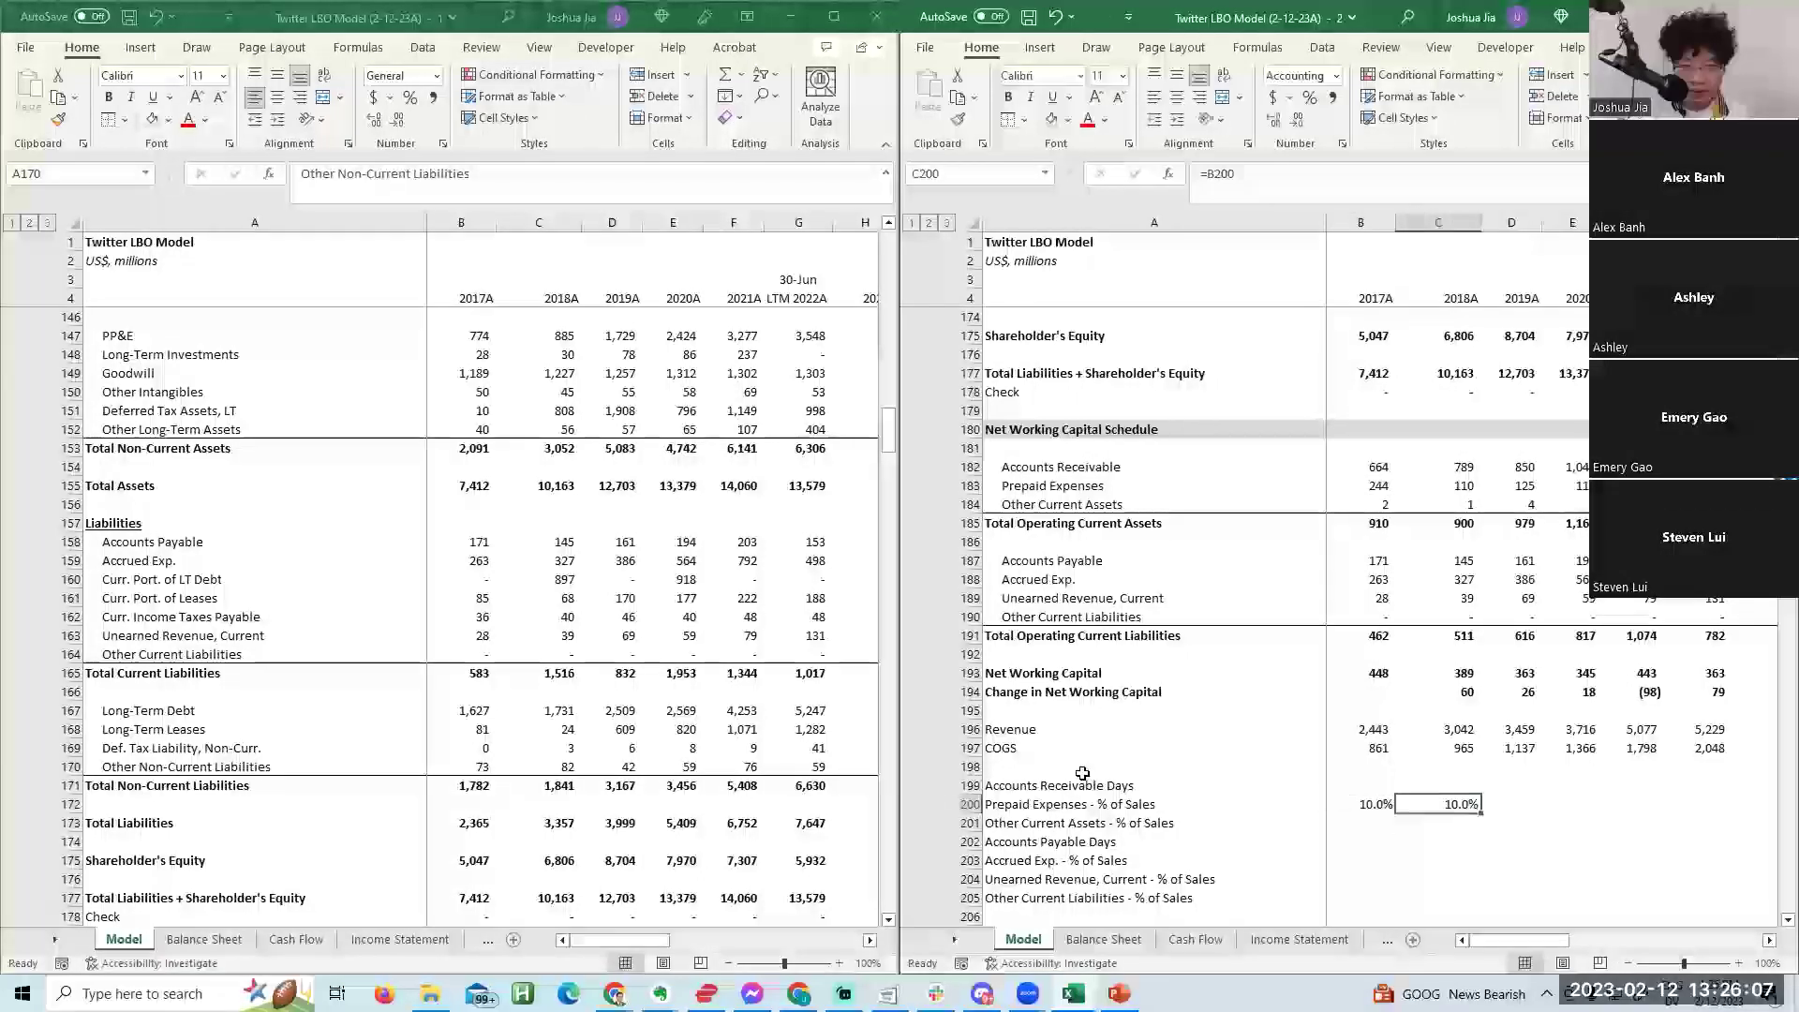
{"action": "key", "text": "shift+Right"}
{"action": "key", "text": "shift+Right"}
{"action": "key", "text": "shift+Right"}
{"action": "key", "text": "shift+Right"}
{"action": "key", "text": "ctrl+r"}
Fill the 2017A prepaid expenses percentage formula across row 200 through the LTM 2022A column.
{"action": "key", "text": "Right"}
{"action": "key", "text": "Right"}
{"action": "key", "text": "Right"}
{"action": "key", "text": "Left"}
{"action": "key", "text": "Left"}
{"action": "key", "text": "Left"}
{"action": "key", "text": "Left"}
{"action": "key", "text": "F2"}
{"action": "key", "text": "Escape"}
{"action": "key", "text": "Right"}
{"action": "key", "text": "Left"}
{"action": "key", "text": "ctrl+shift+Right"}
{"action": "key", "text": "ctrl+r"}
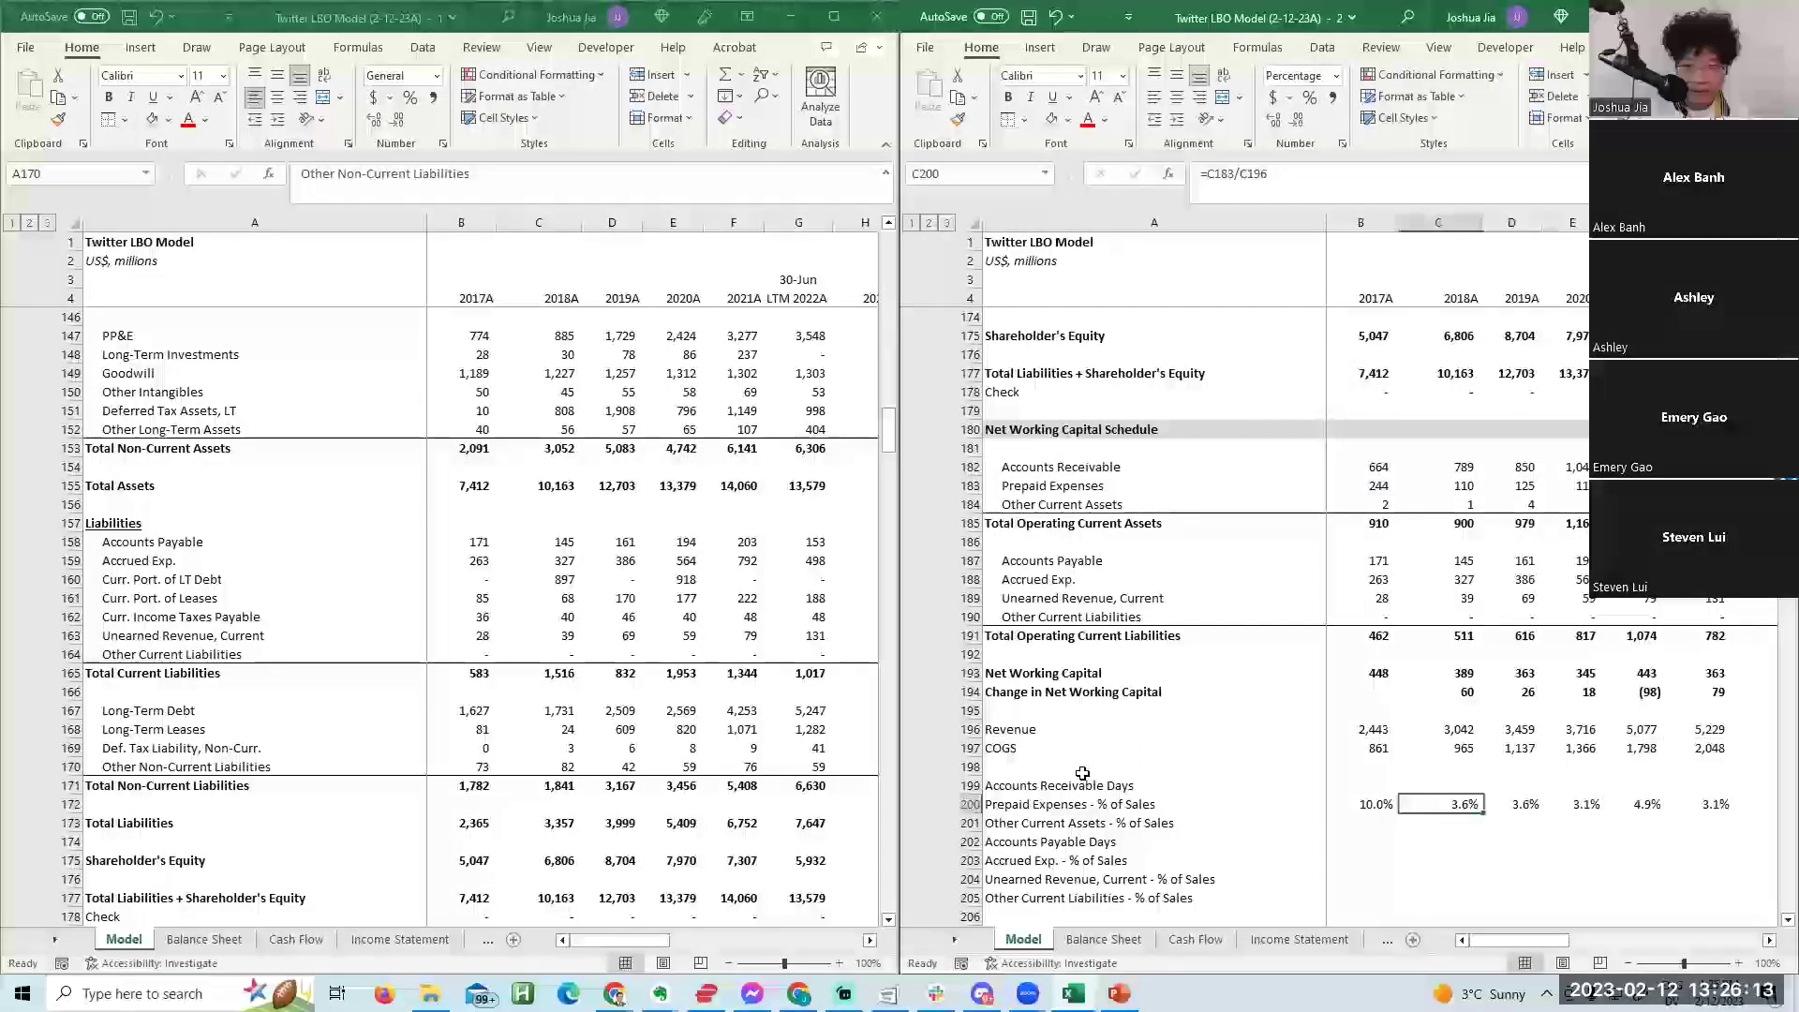
Set the 2022E prepaid expenses percentage in H200 equal to the LTM 2022A percentage in G200.
{"action": "key", "text": "Left"}
{"action": "key", "text": "Escape"}
{"action": "key", "text": "Right"}
{"action": "key", "text": "ctrl+Right"}
{"action": "key", "text": "Right"}
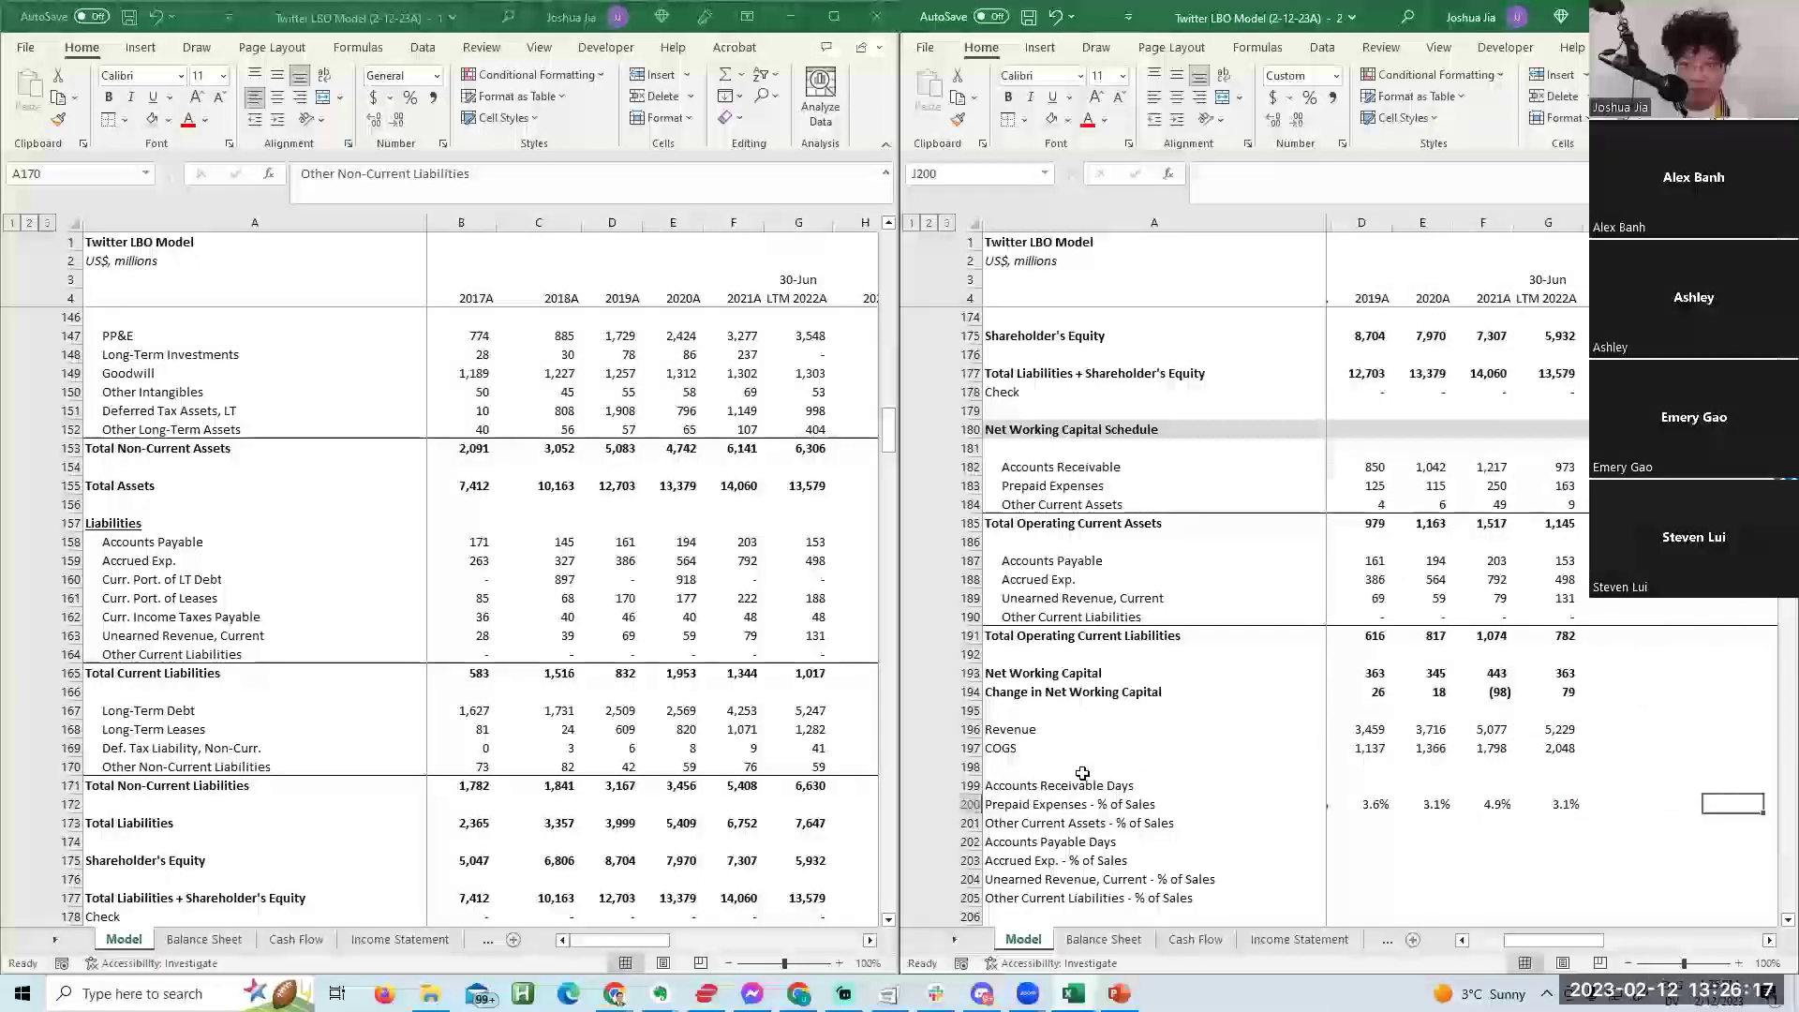
{"action": "key", "text": "ctrl+Left"}
{"action": "key", "text": "ctrl+Left"}
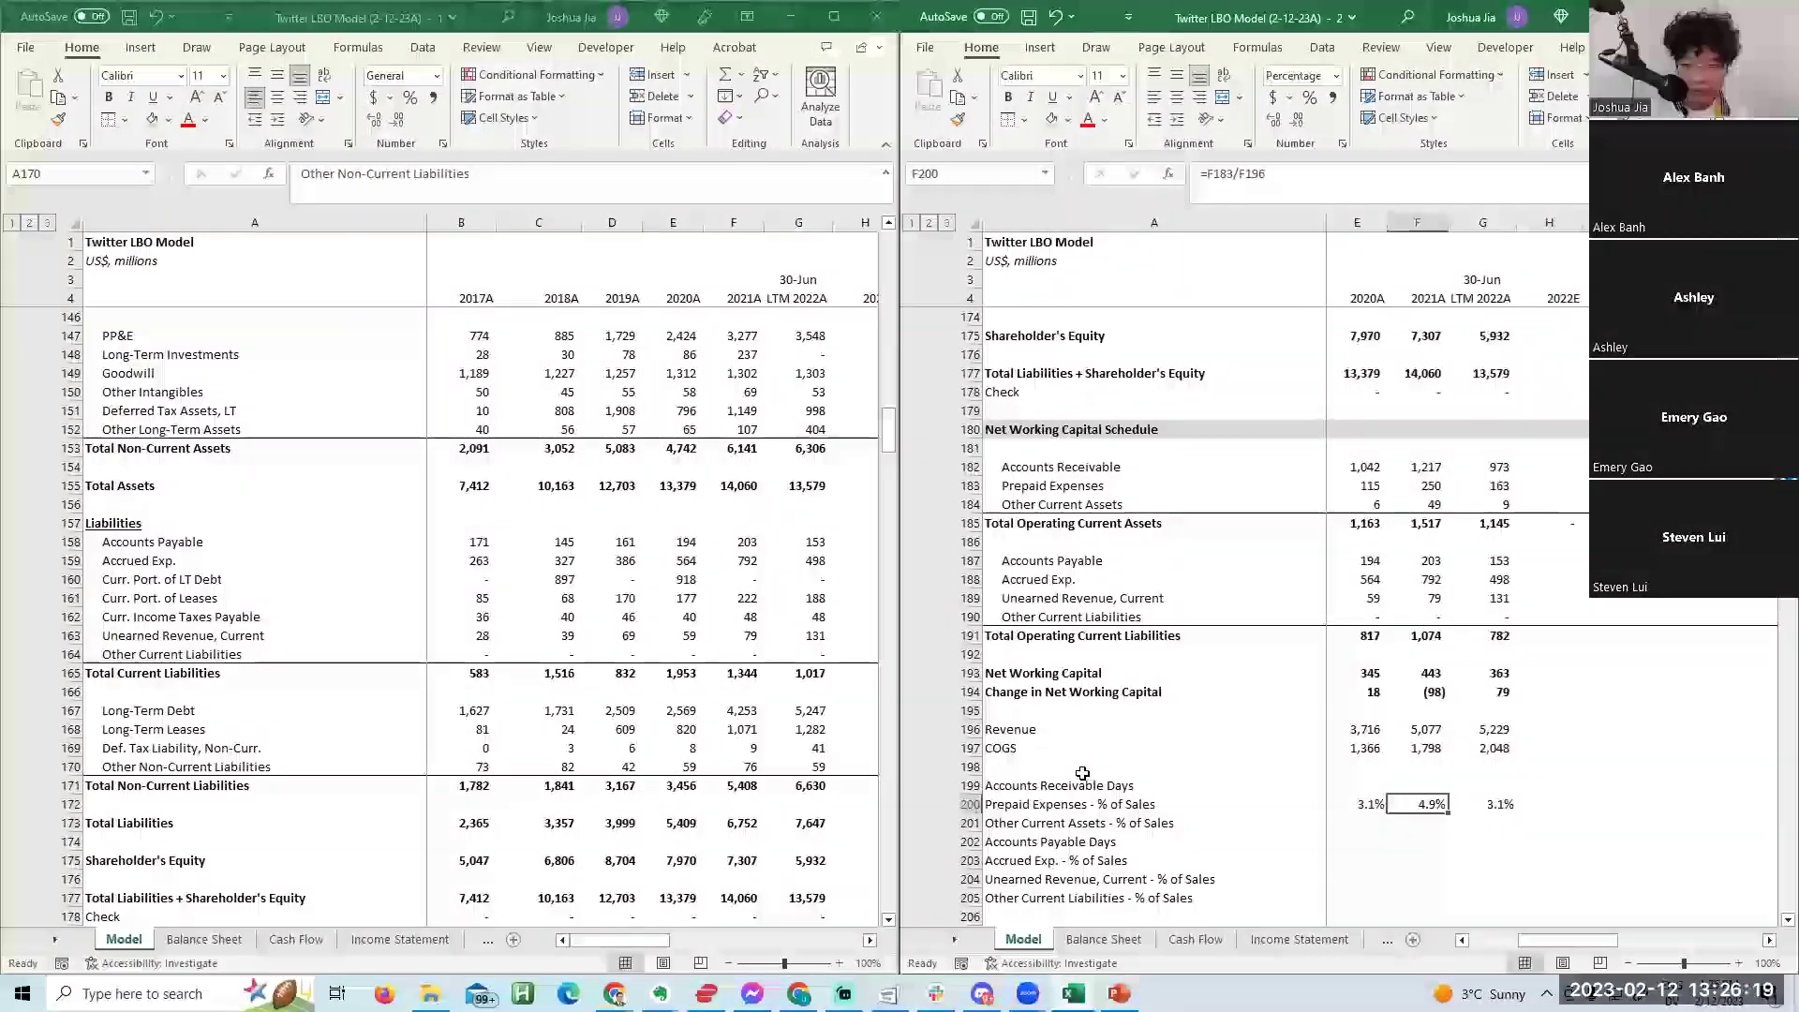
{"action": "key", "text": "Right"}
{"action": "key", "text": "Right"}
{"action": "key", "text": "Right"}
{"action": "key", "text": "Right"}
{"action": "key", "text": "Right"}
{"action": "key", "text": "Right"}
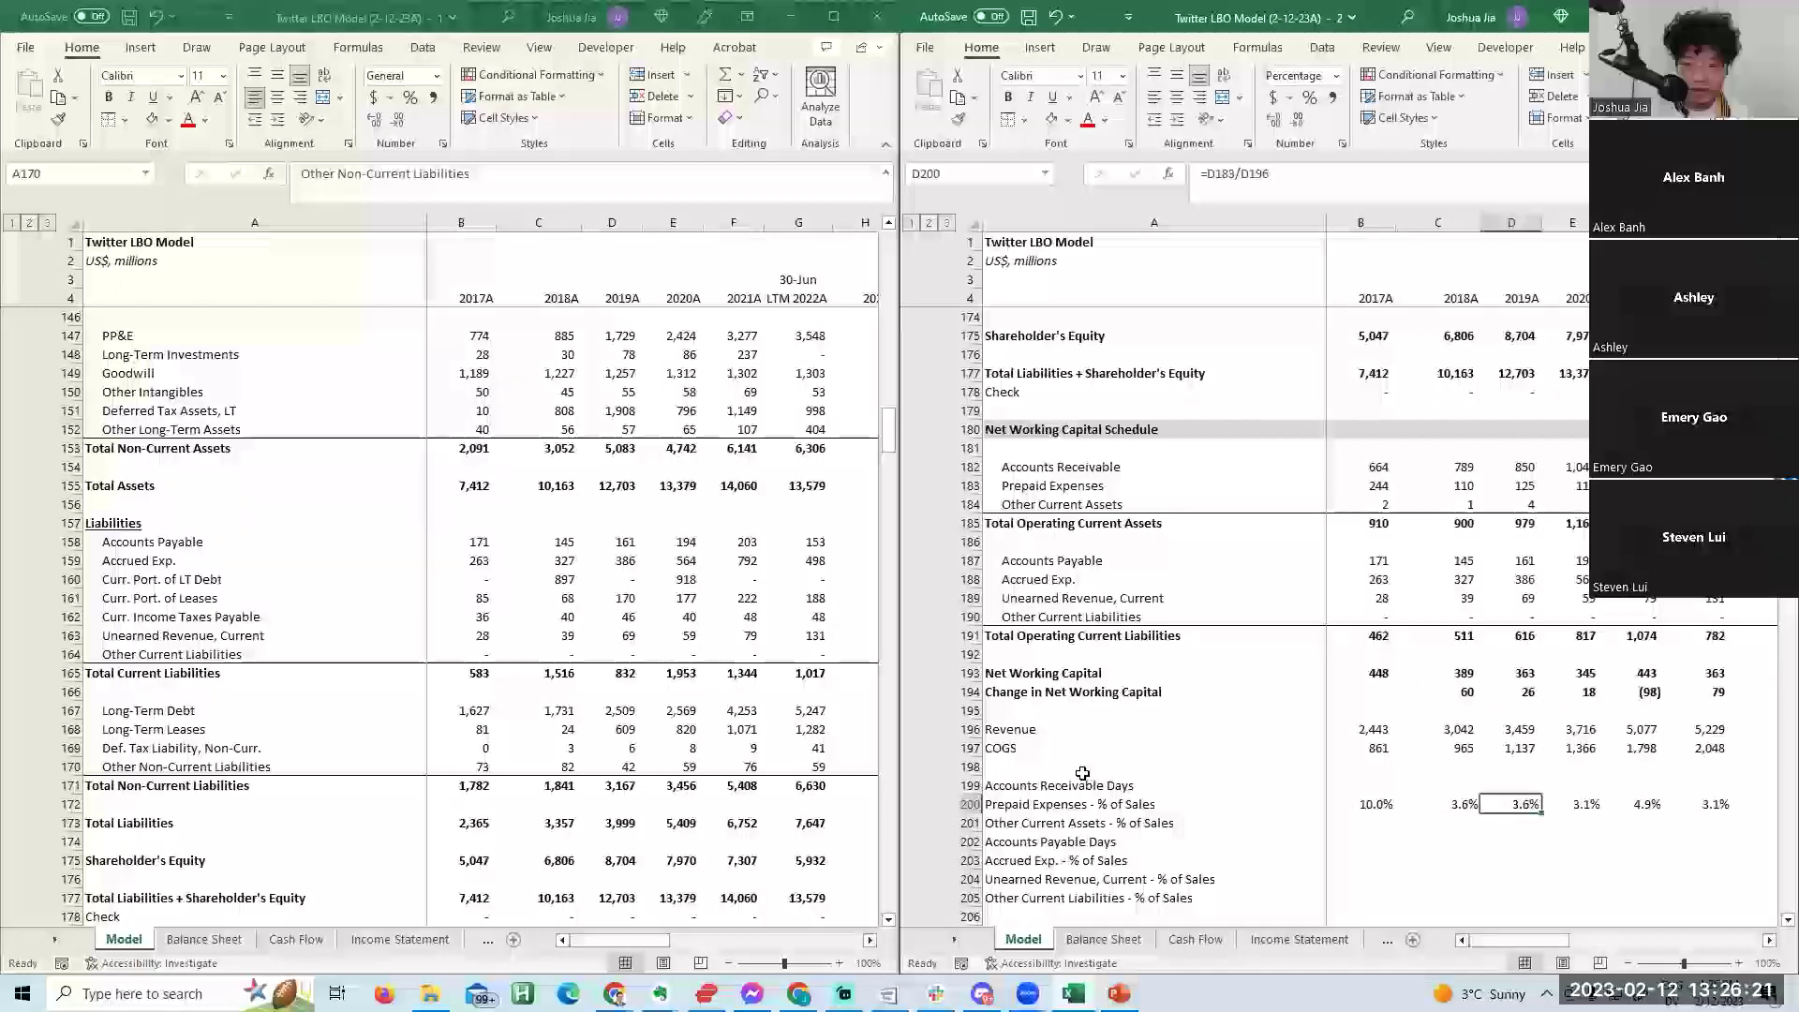
{"action": "type", "text": "="}
{"action": "key", "text": "Left"}
{"action": "key", "text": "ctrl+Return"}
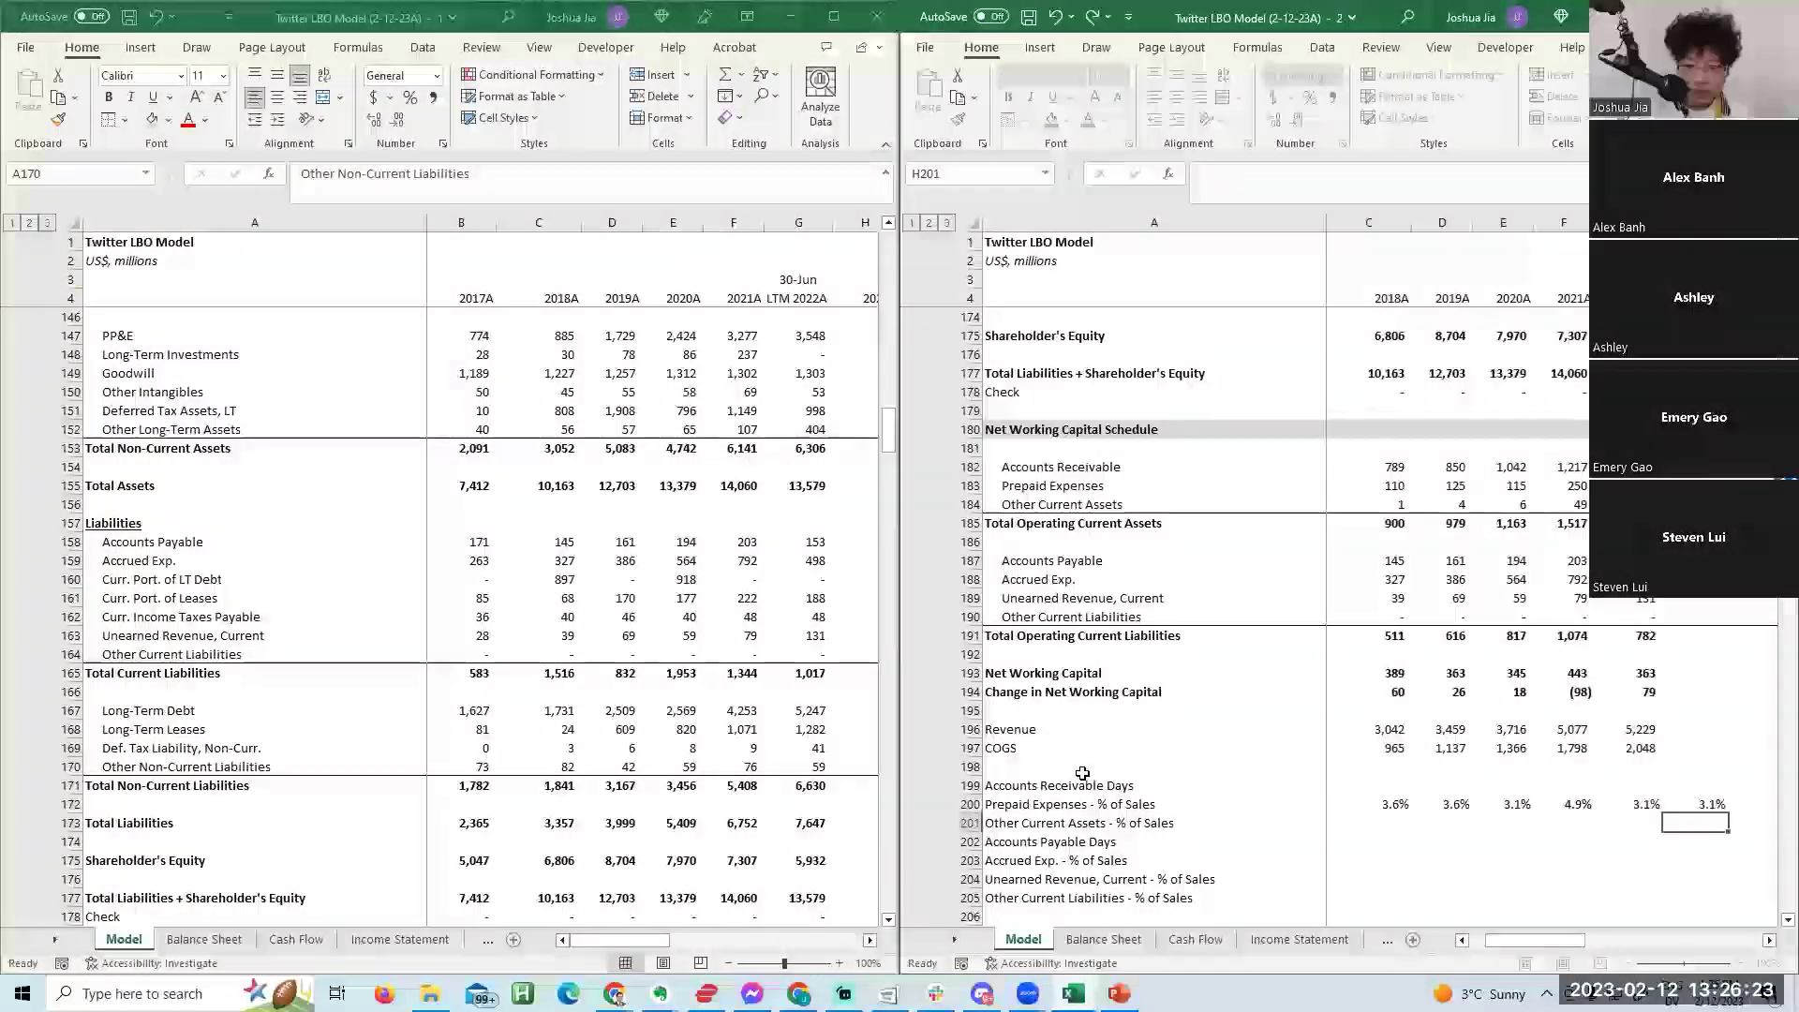
Extend the prior-period link for the prepaid expenses percentage across the remaining forecast years through L200.
{"action": "key", "text": "shift+Right"}
{"action": "key", "text": "shift+Right"}
{"action": "key", "text": "shift+Right"}
{"action": "key", "text": "shift+Right"}
{"action": "key", "text": "Right"}
{"action": "key", "text": "Right"}
{"action": "key", "text": "Right"}
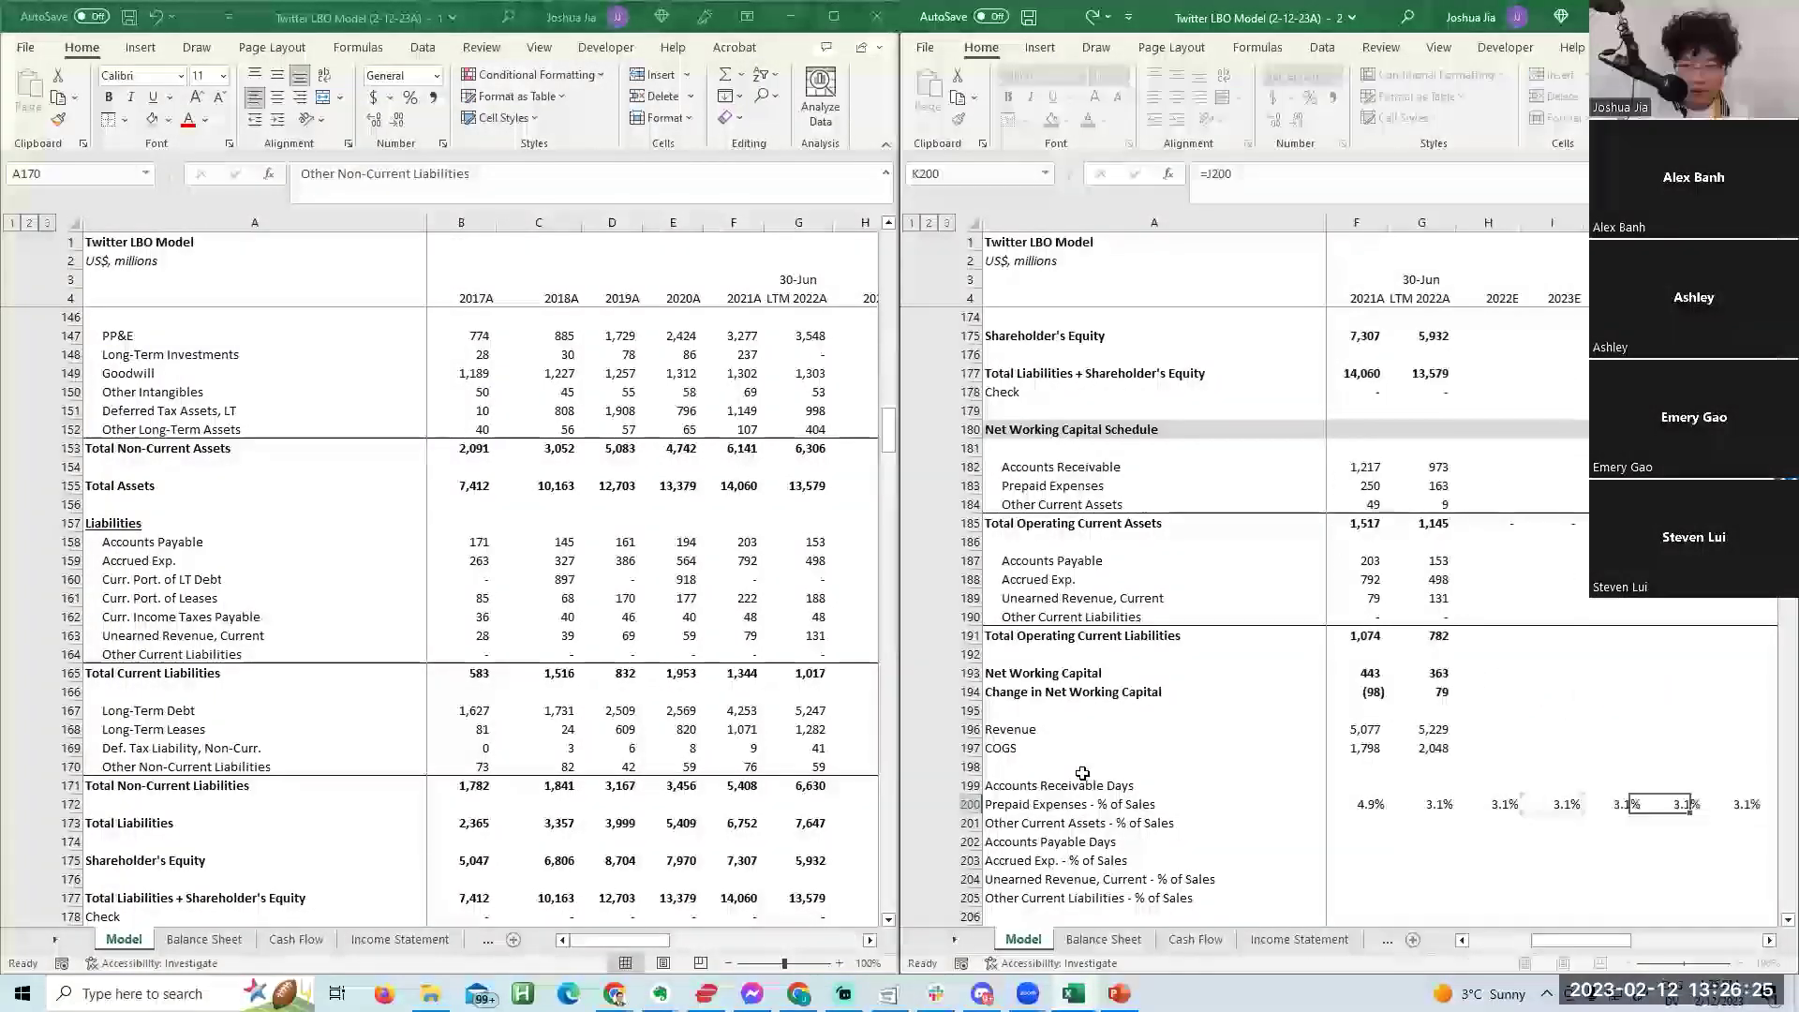
{"action": "key", "text": "Return"}
Anchor the revenue row in the 2017A prepaid expenses percentage formula so B200 reads =B183/B$196.
{"action": "key", "text": "Left"}
{"action": "key", "text": "Left"}
{"action": "key", "text": "Left"}
{"action": "key", "text": "Left"}
{"action": "key", "text": "Left"}
{"action": "key", "text": "Left"}
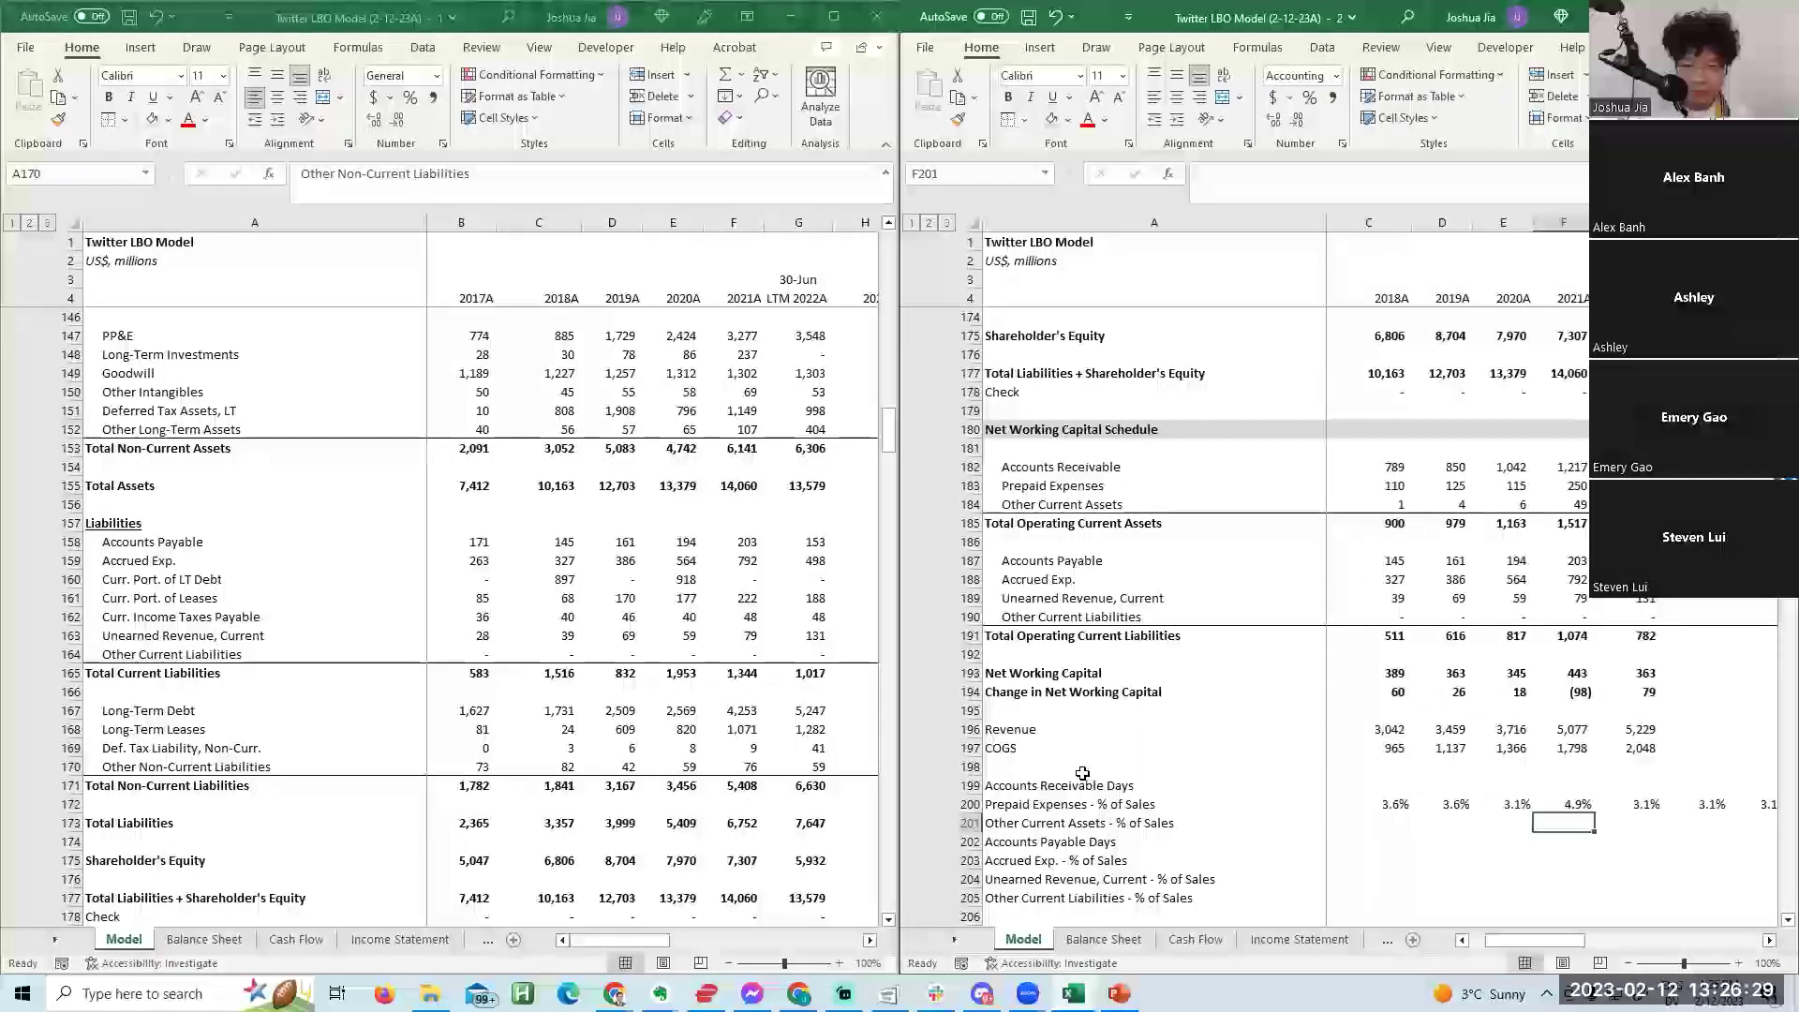
{"action": "key", "text": "Right"}
{"action": "key", "text": "Left"}
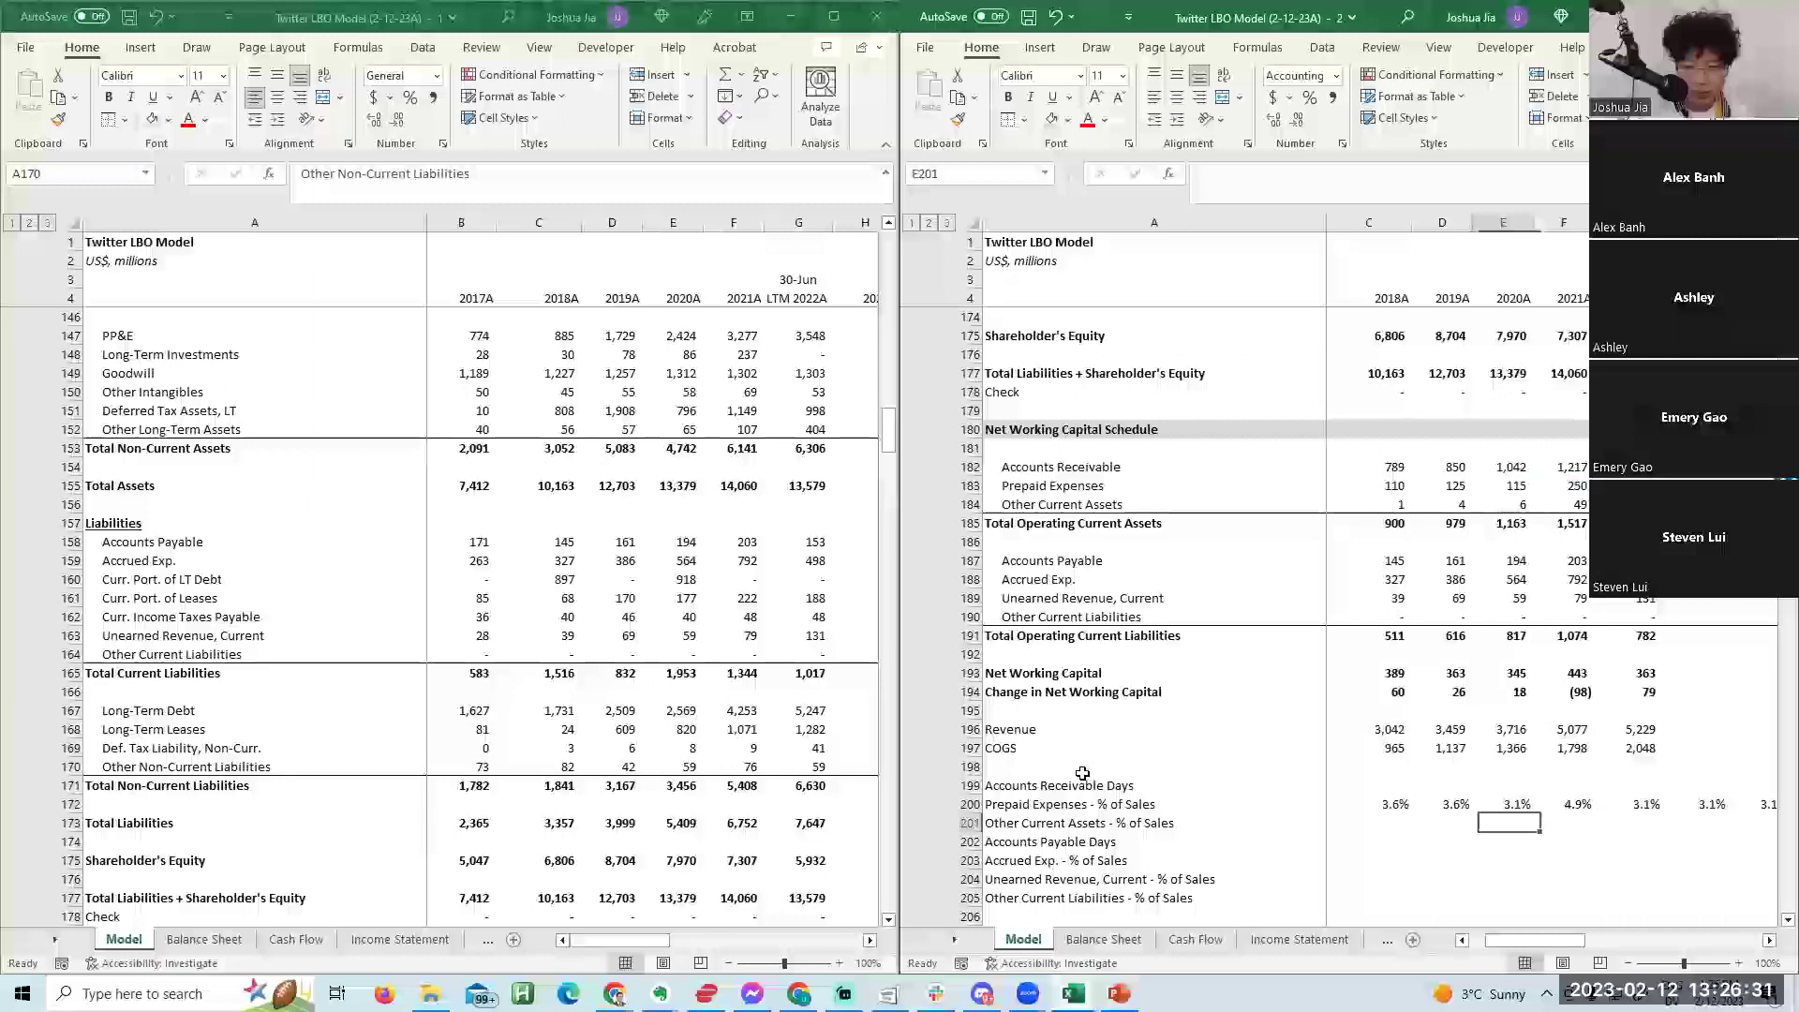
{"action": "key", "text": "Escape"}
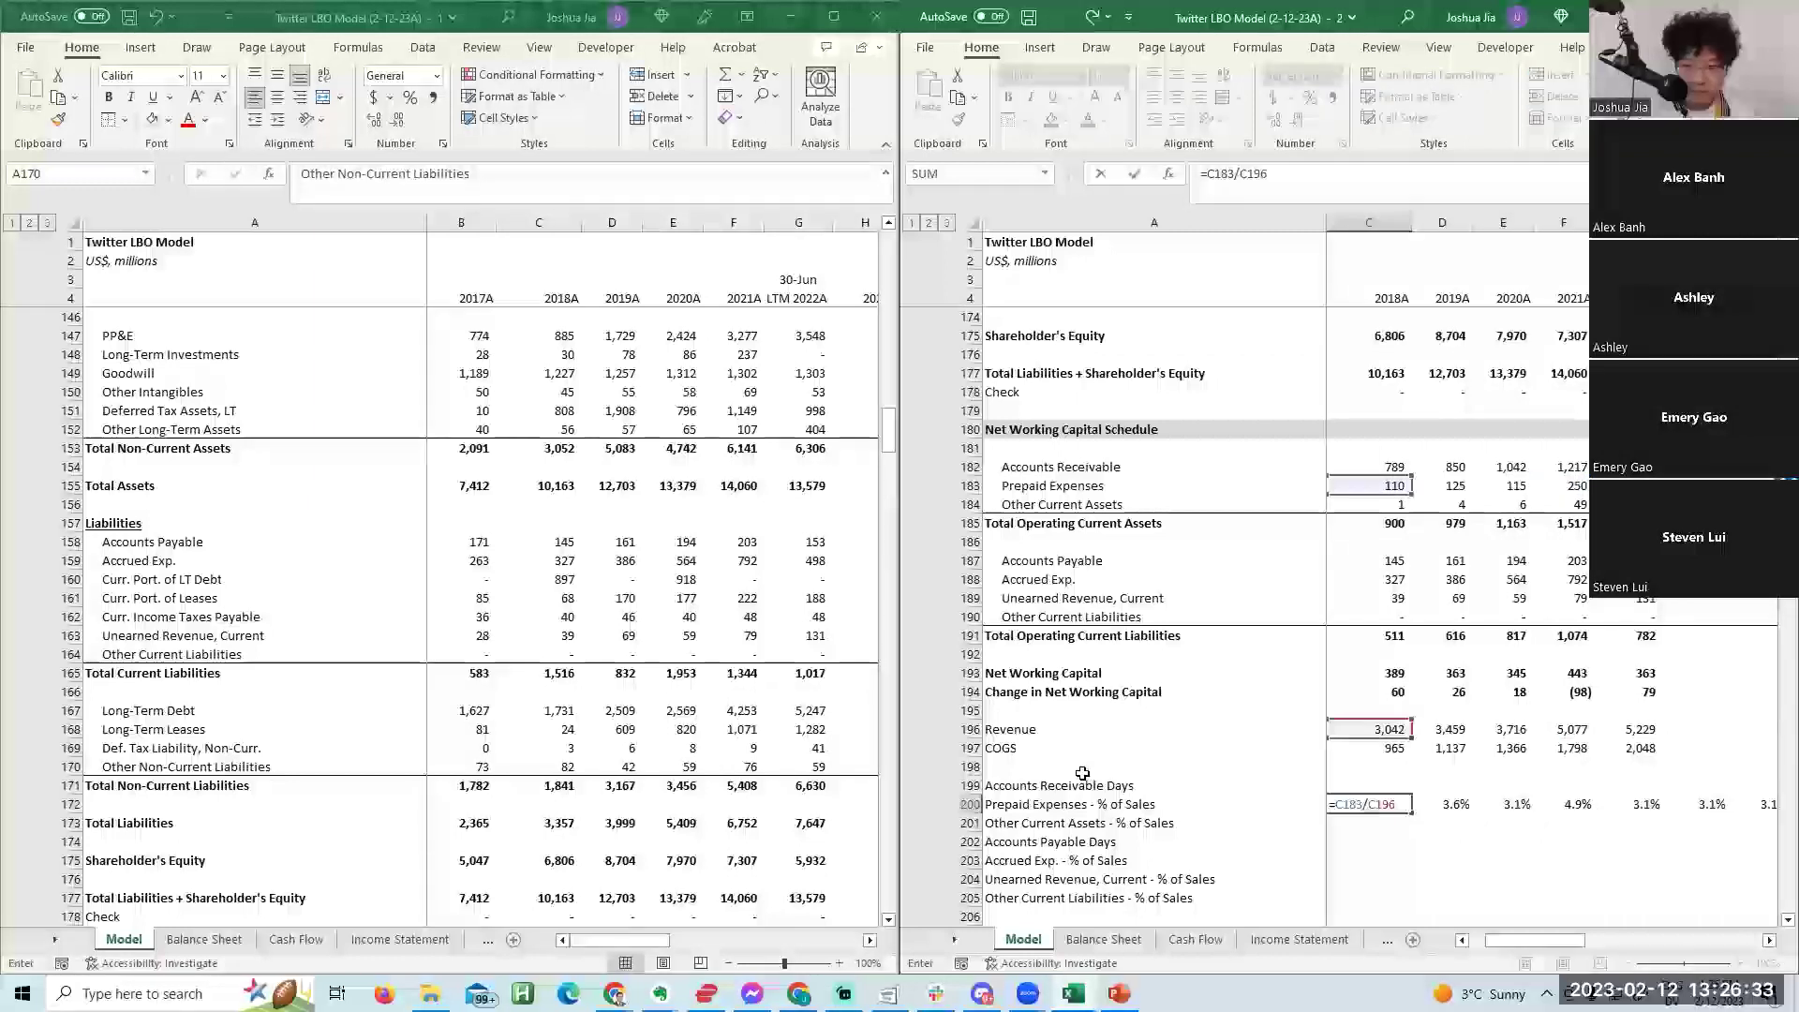
{"action": "key", "text": "Left"}
{"action": "key", "text": "F2"}
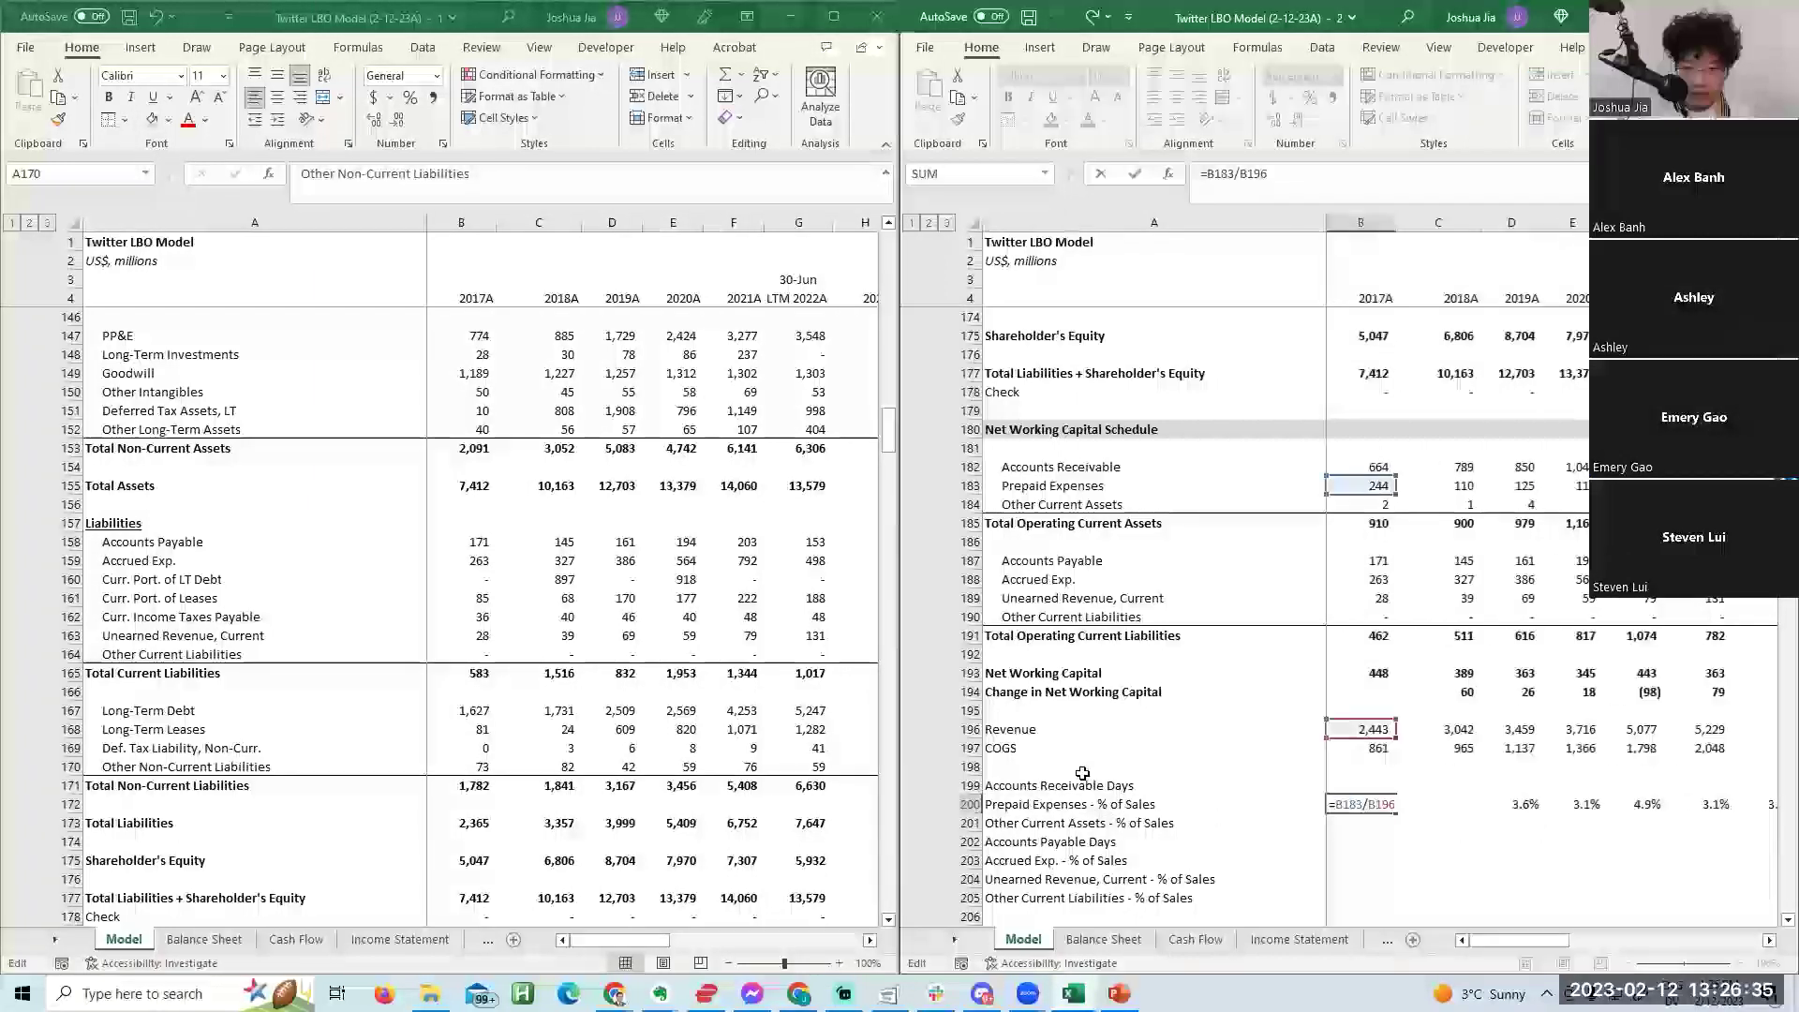
{"action": "key", "text": "ctrl+Return"}
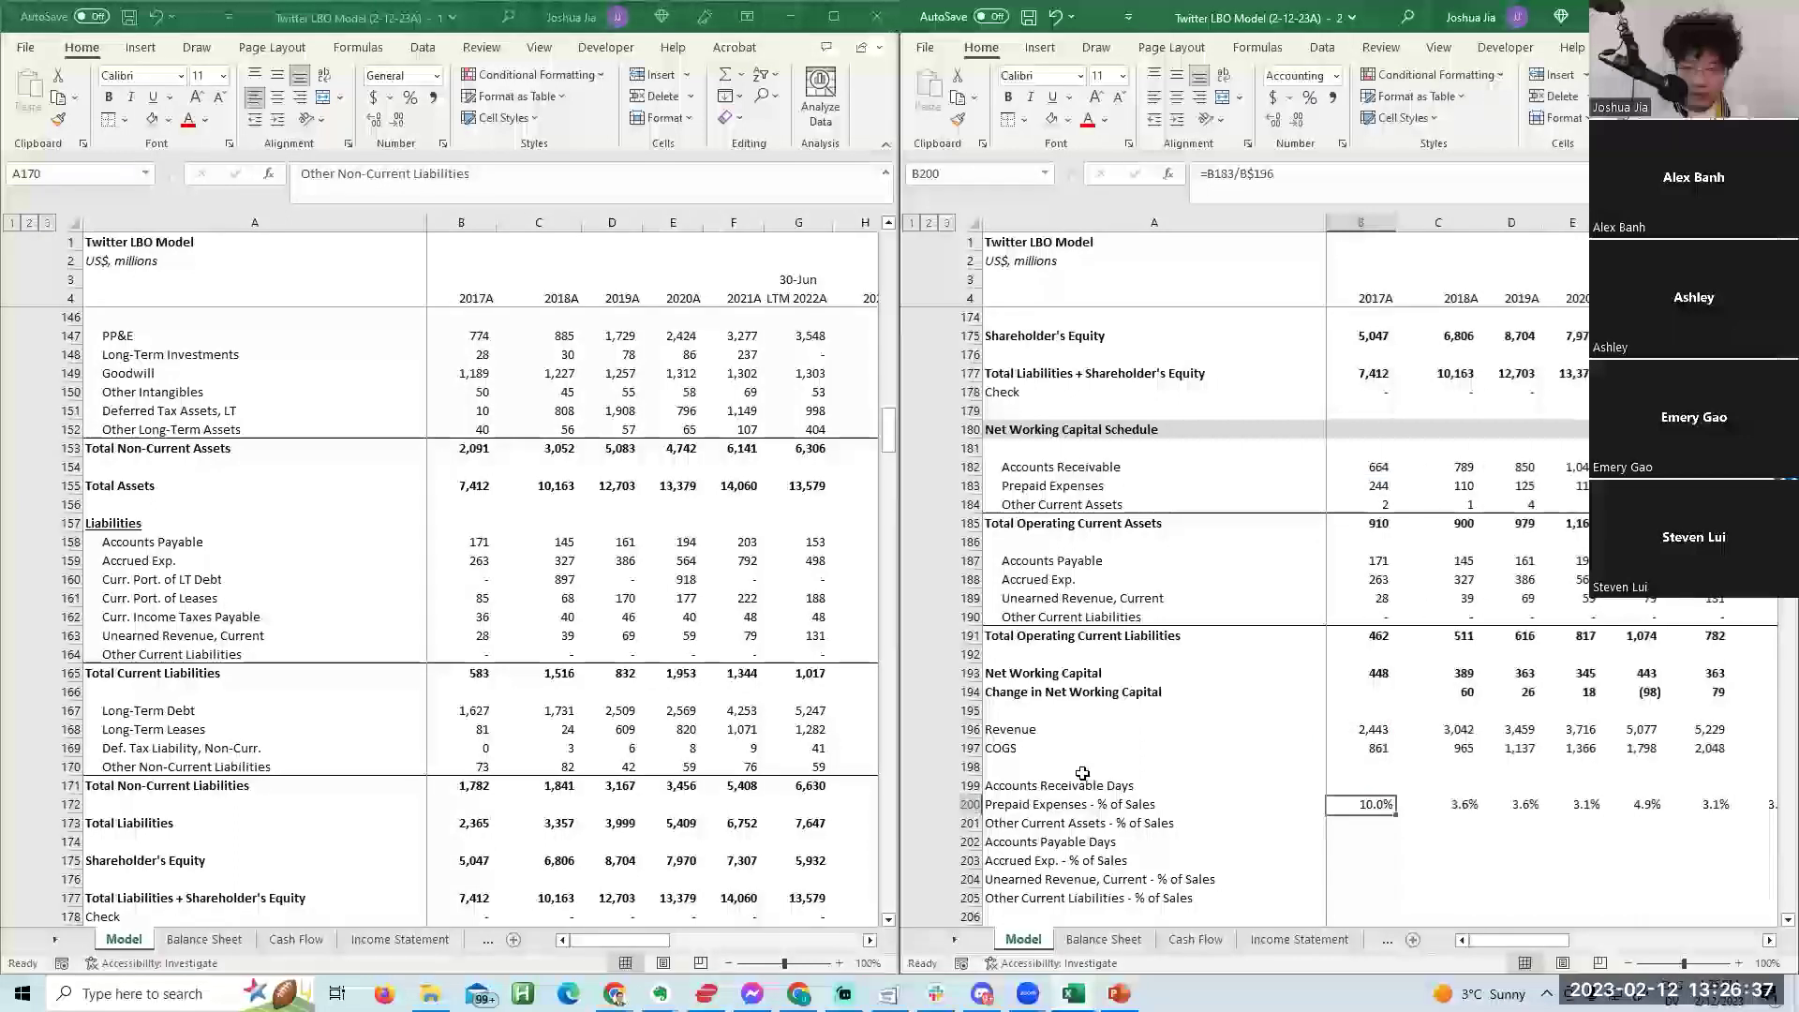
Fill the row-anchored prepaid expenses percentage formula from B200 across the historical columns.
{"action": "key", "text": "ctrl+shift+Right"}
{"action": "key", "text": "ctrl+r"}
{"action": "key", "text": "Left"}
{"action": "key", "text": "Right"}
{"action": "key", "text": "shift+Right"}
{"action": "key", "text": "shift+Right"}
{"action": "key", "text": "shift+Right"}
{"action": "key", "text": "shift+Right"}
{"action": "key", "text": "ctrl+q"}
{"action": "key", "text": "Right"}
{"action": "key", "text": "Escape"}
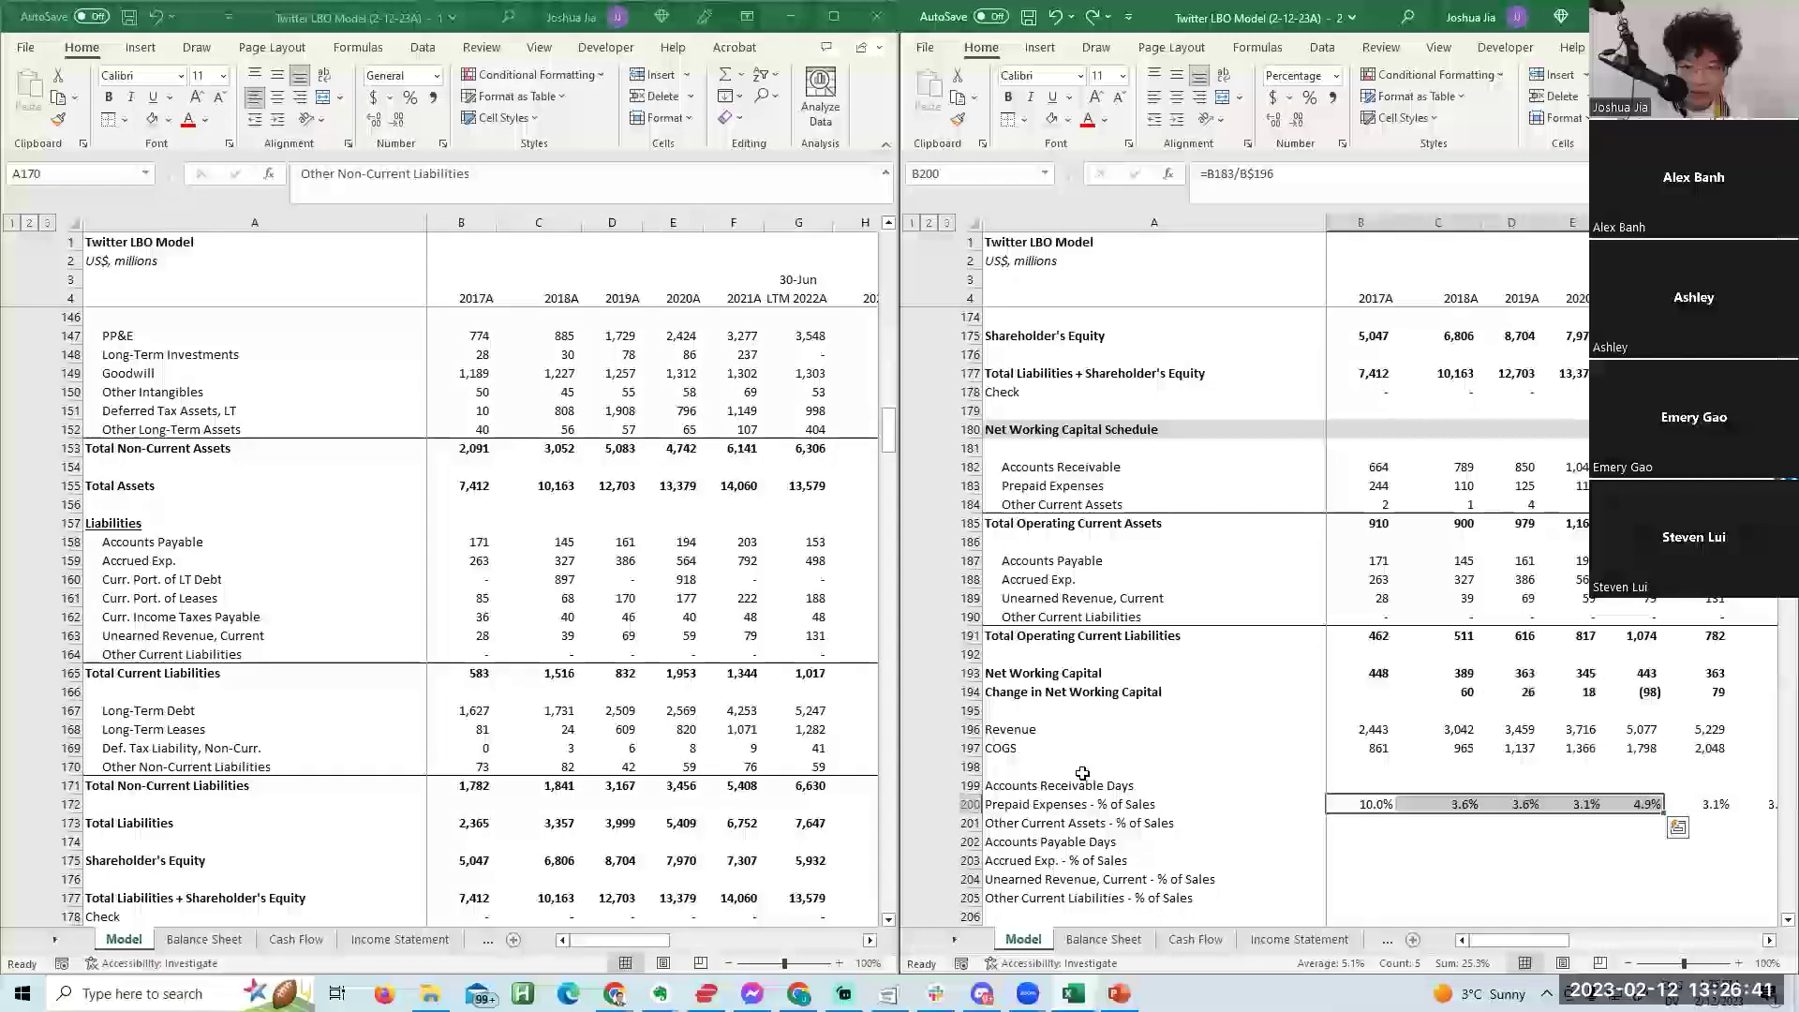
{"action": "key", "text": "F2"}
{"action": "key", "text": "Escape"}
Copy the historical prepaid expenses percentage formulas down to the Other Current Assets - % of Sales row and check their references.
{"action": "key", "text": "shift+Right"}
{"action": "key", "text": "shift+Right"}
{"action": "key", "text": "shift+Right"}
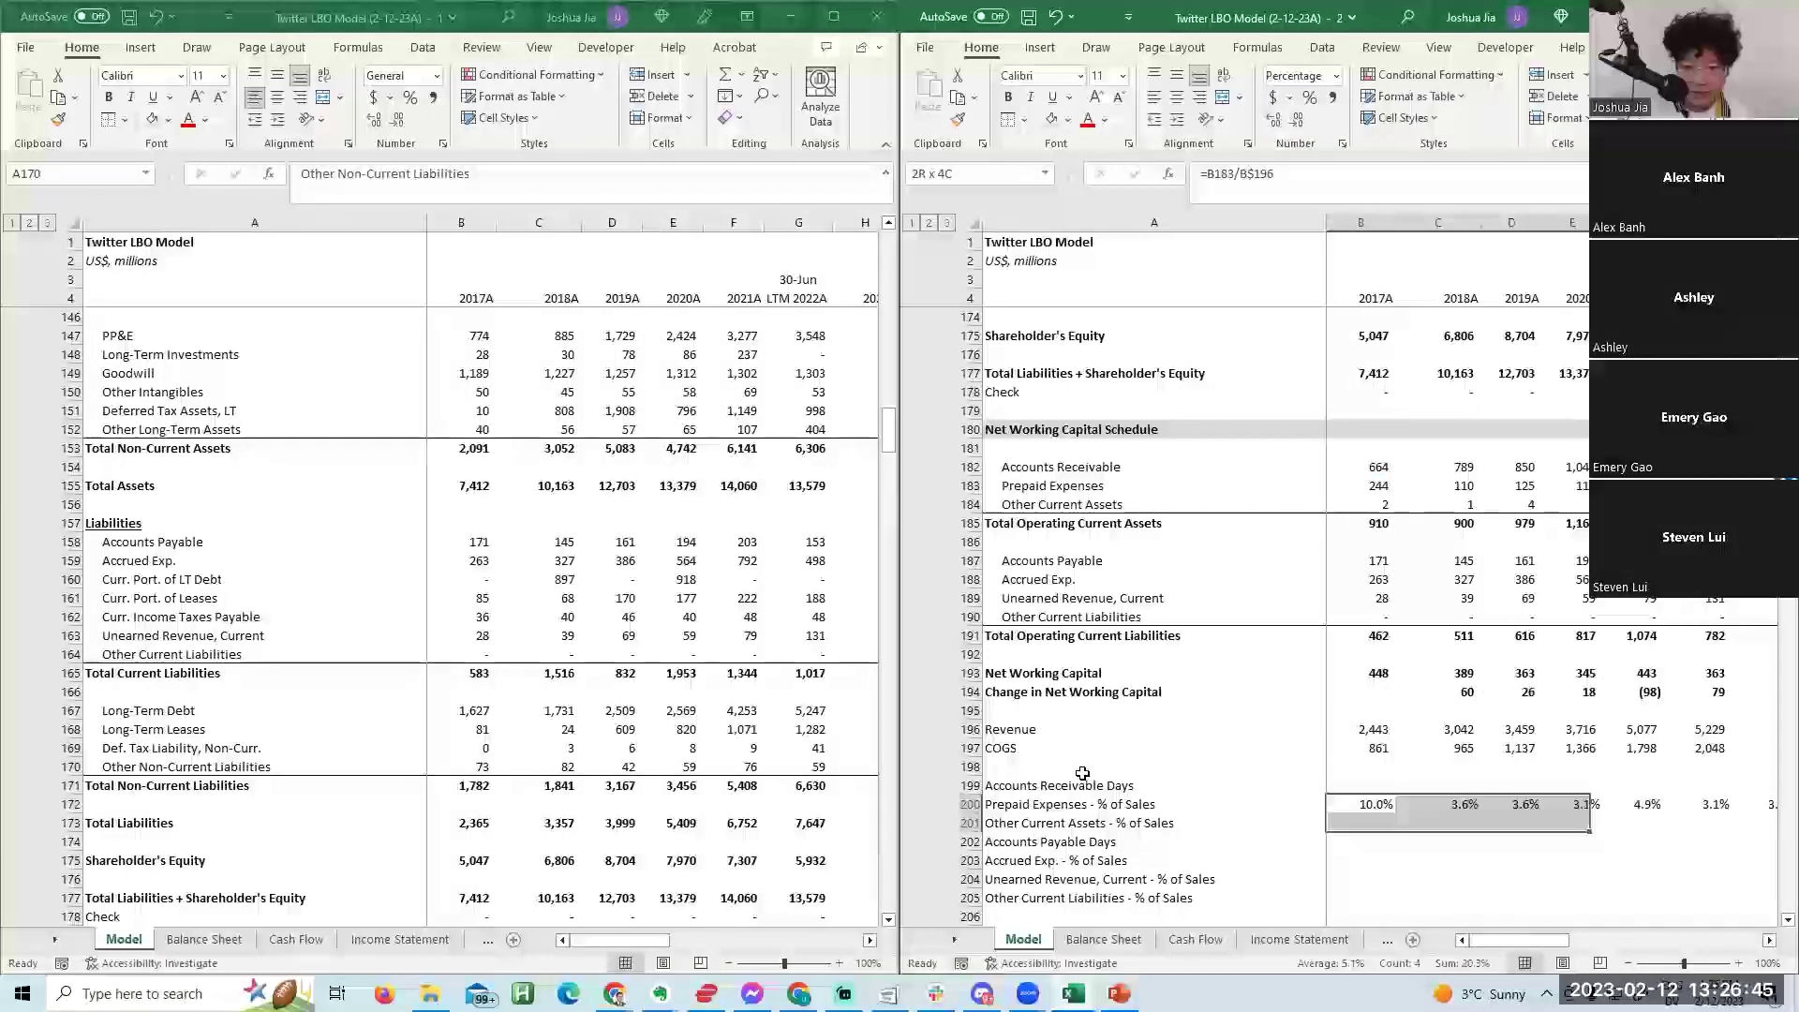
{"action": "key", "text": "ctrl+d"}
{"action": "key", "text": "Down"}
{"action": "key", "text": "F2"}
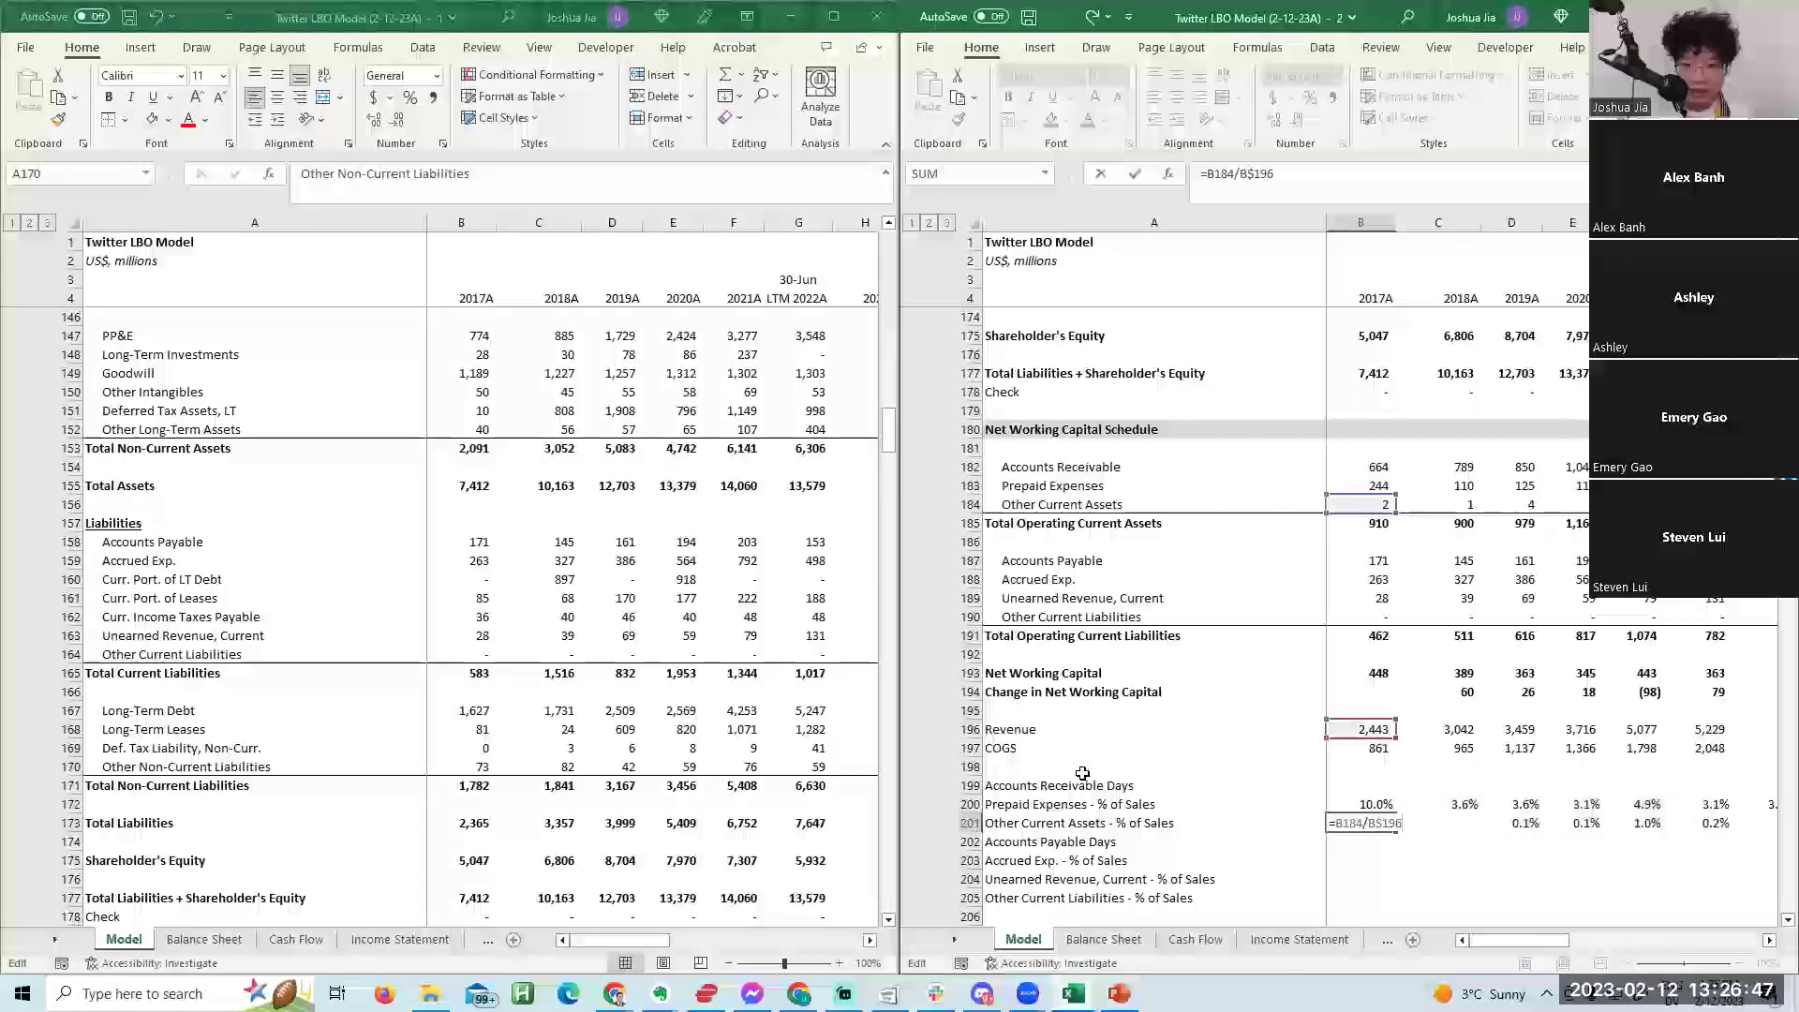
{"action": "key", "text": "Escape"}
{"action": "key", "text": "Right"}
{"action": "key", "text": "Right"}
{"action": "key", "text": "Right"}
{"action": "key", "text": "Right"}
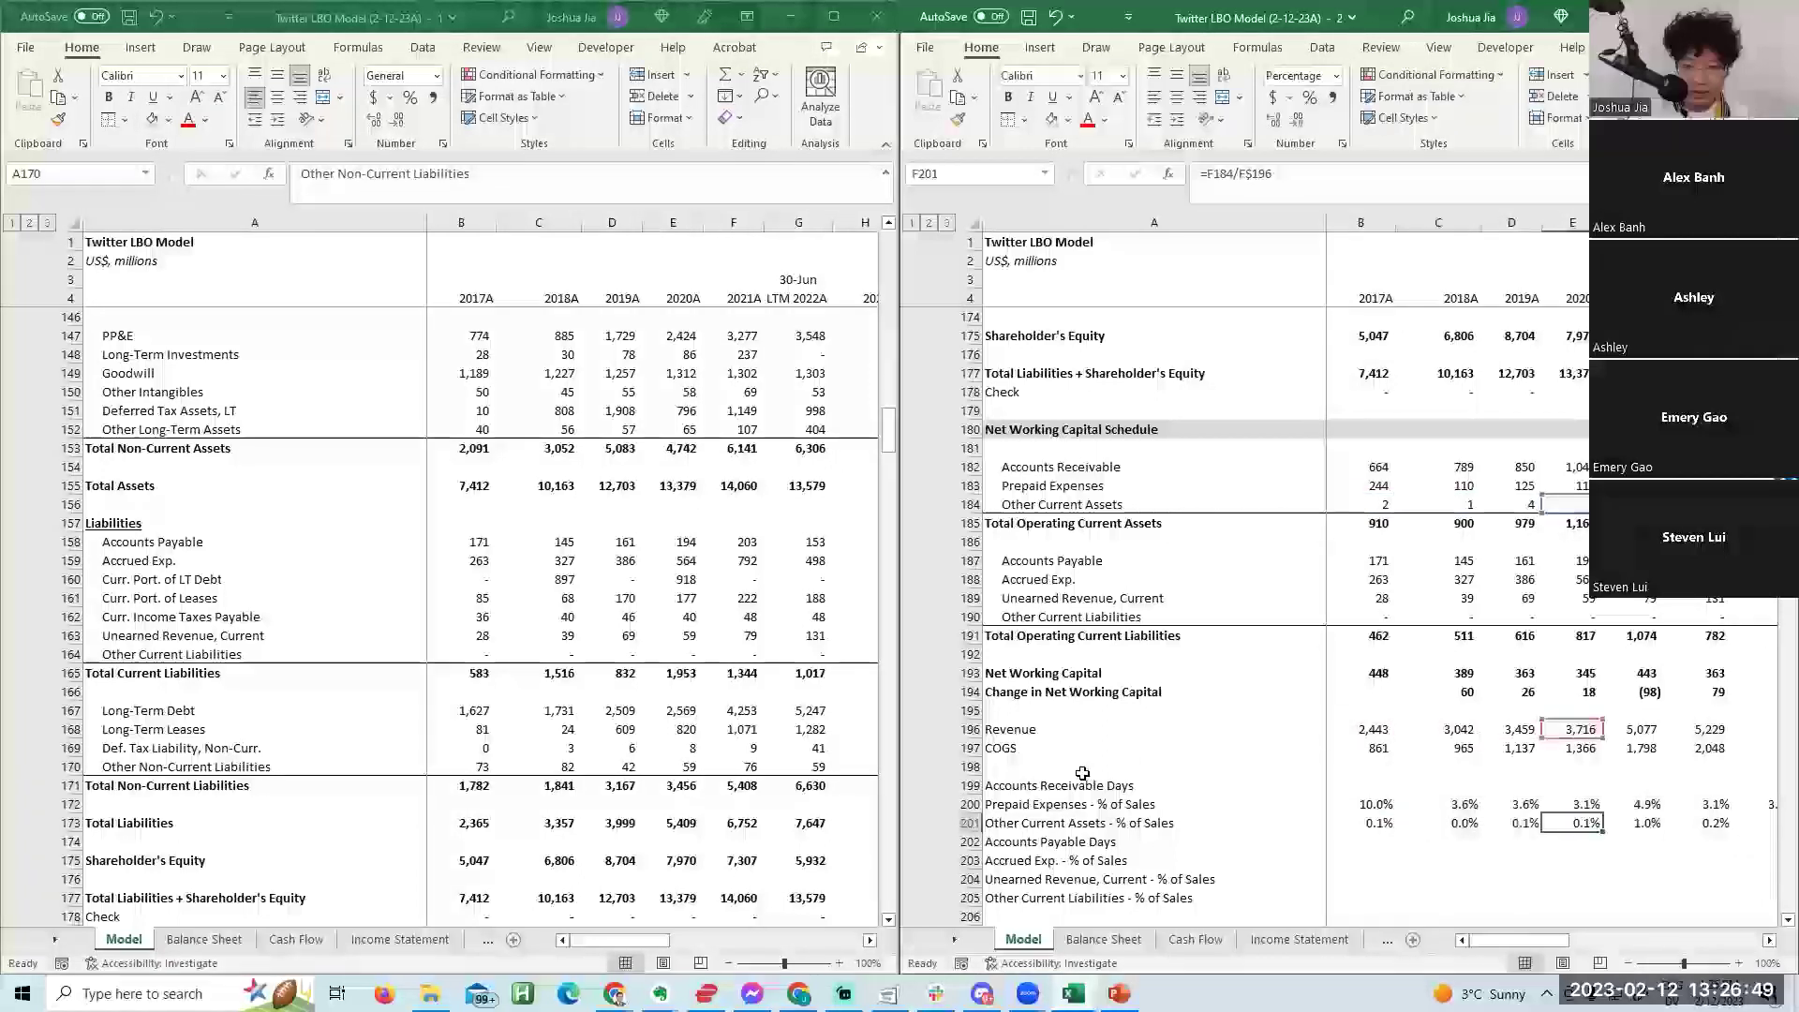
{"action": "key", "text": "Down"}
{"action": "key", "text": "Left"}
{"action": "key", "text": "Left"}
{"action": "key", "text": "Left"}
{"action": "key", "text": "Left"}
{"action": "type", "text": "="}
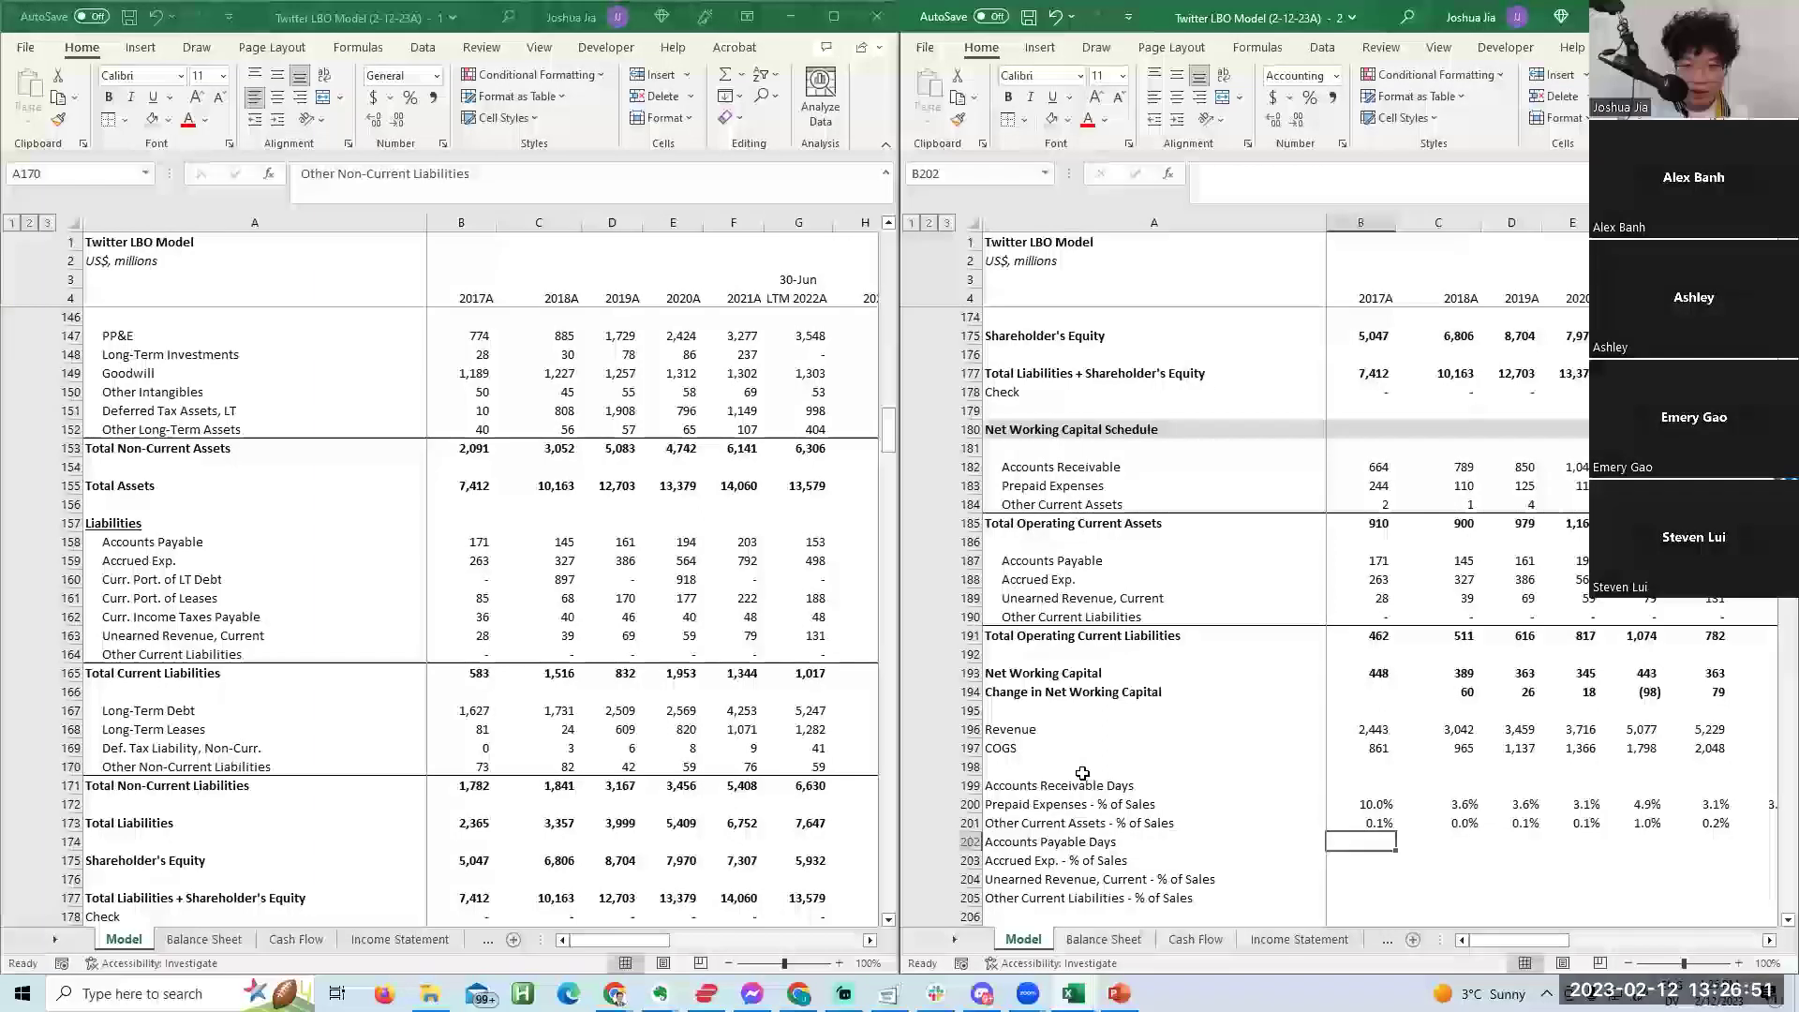
{"action": "key", "text": "Up"}
{"action": "key", "text": "Up"}
{"action": "key", "text": "Up"}
{"action": "key", "text": "Up"}
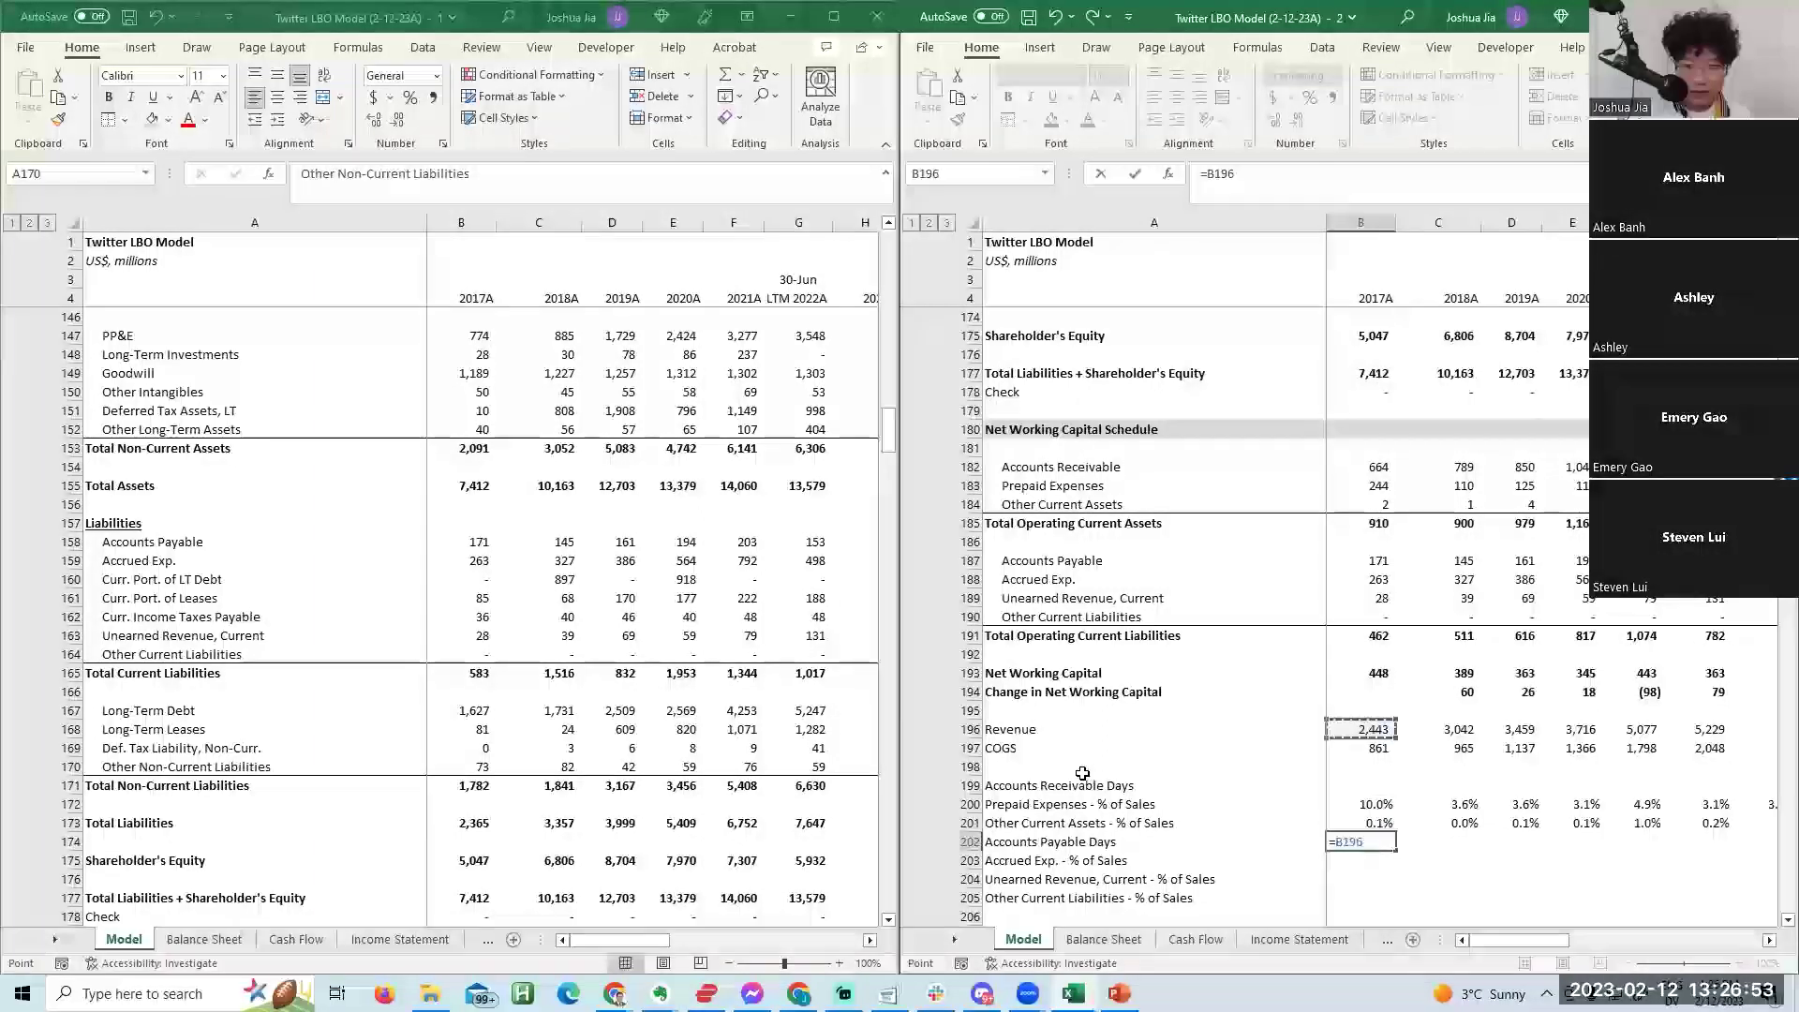
{"action": "key", "text": "Up"}
{"action": "key", "text": "Up"}
{"action": "key", "text": "Up"}
{"action": "key", "text": "Up"}
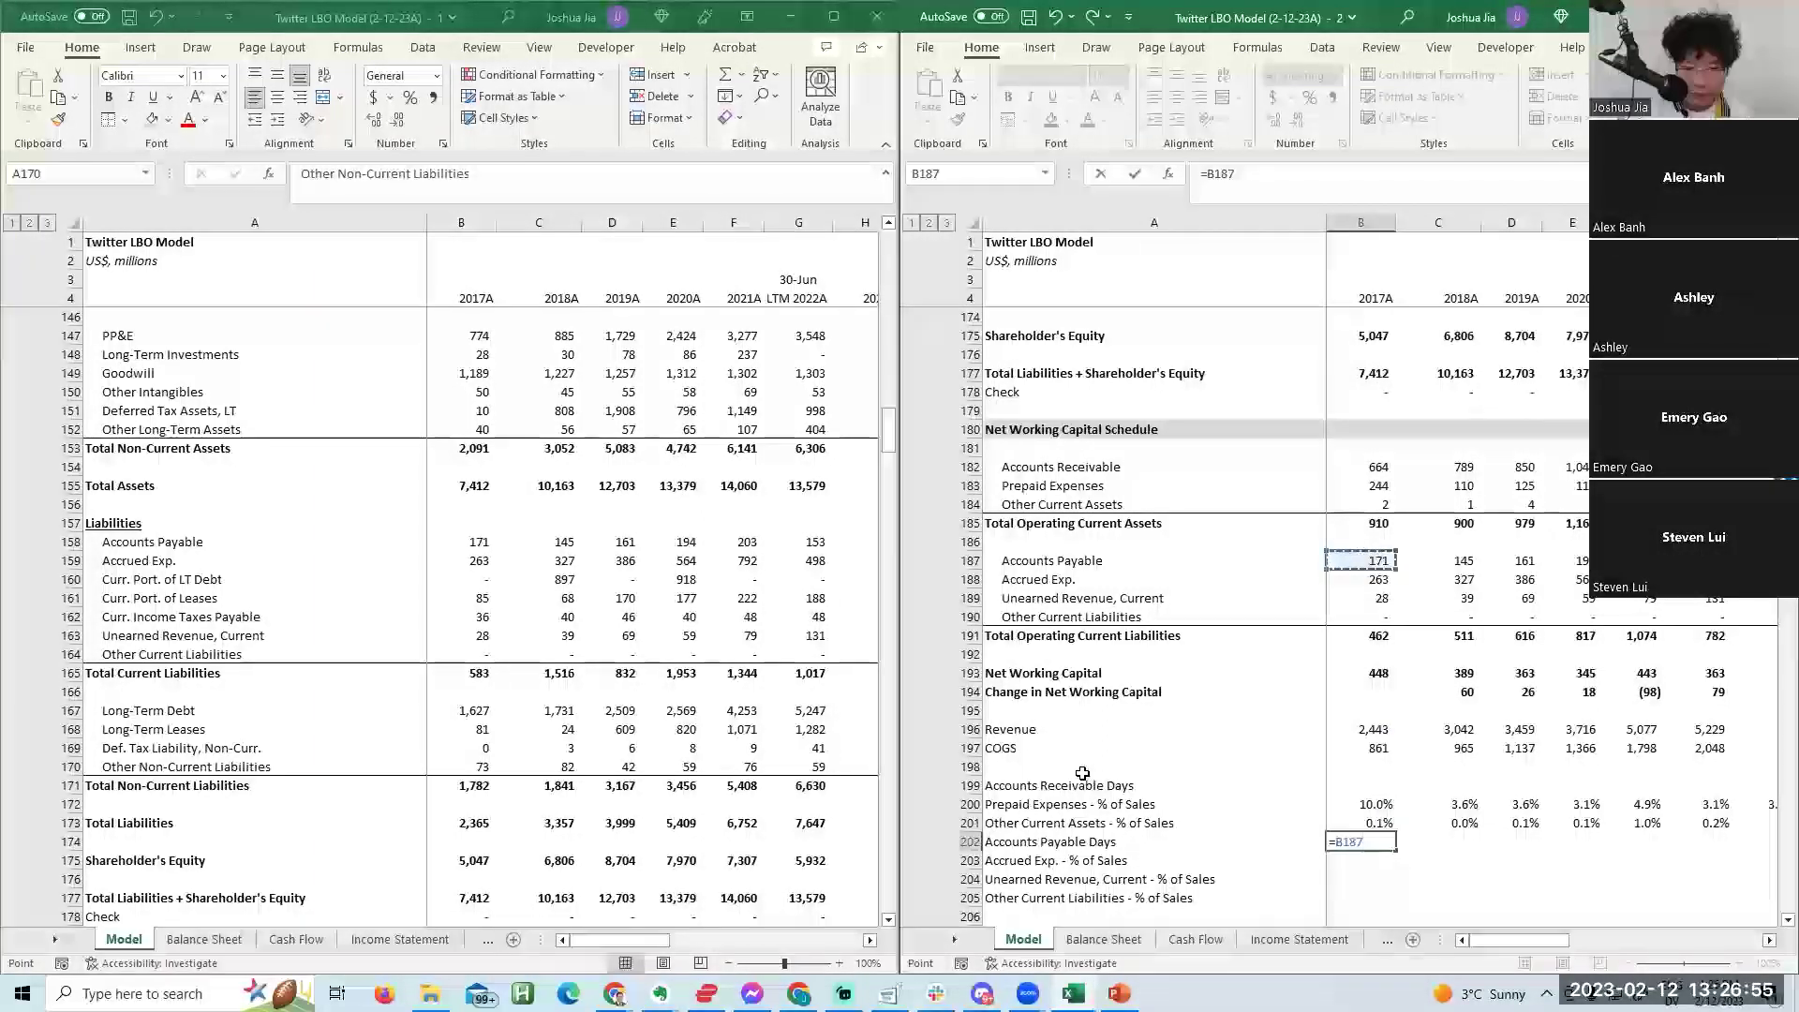
{"action": "key", "text": "Return"}
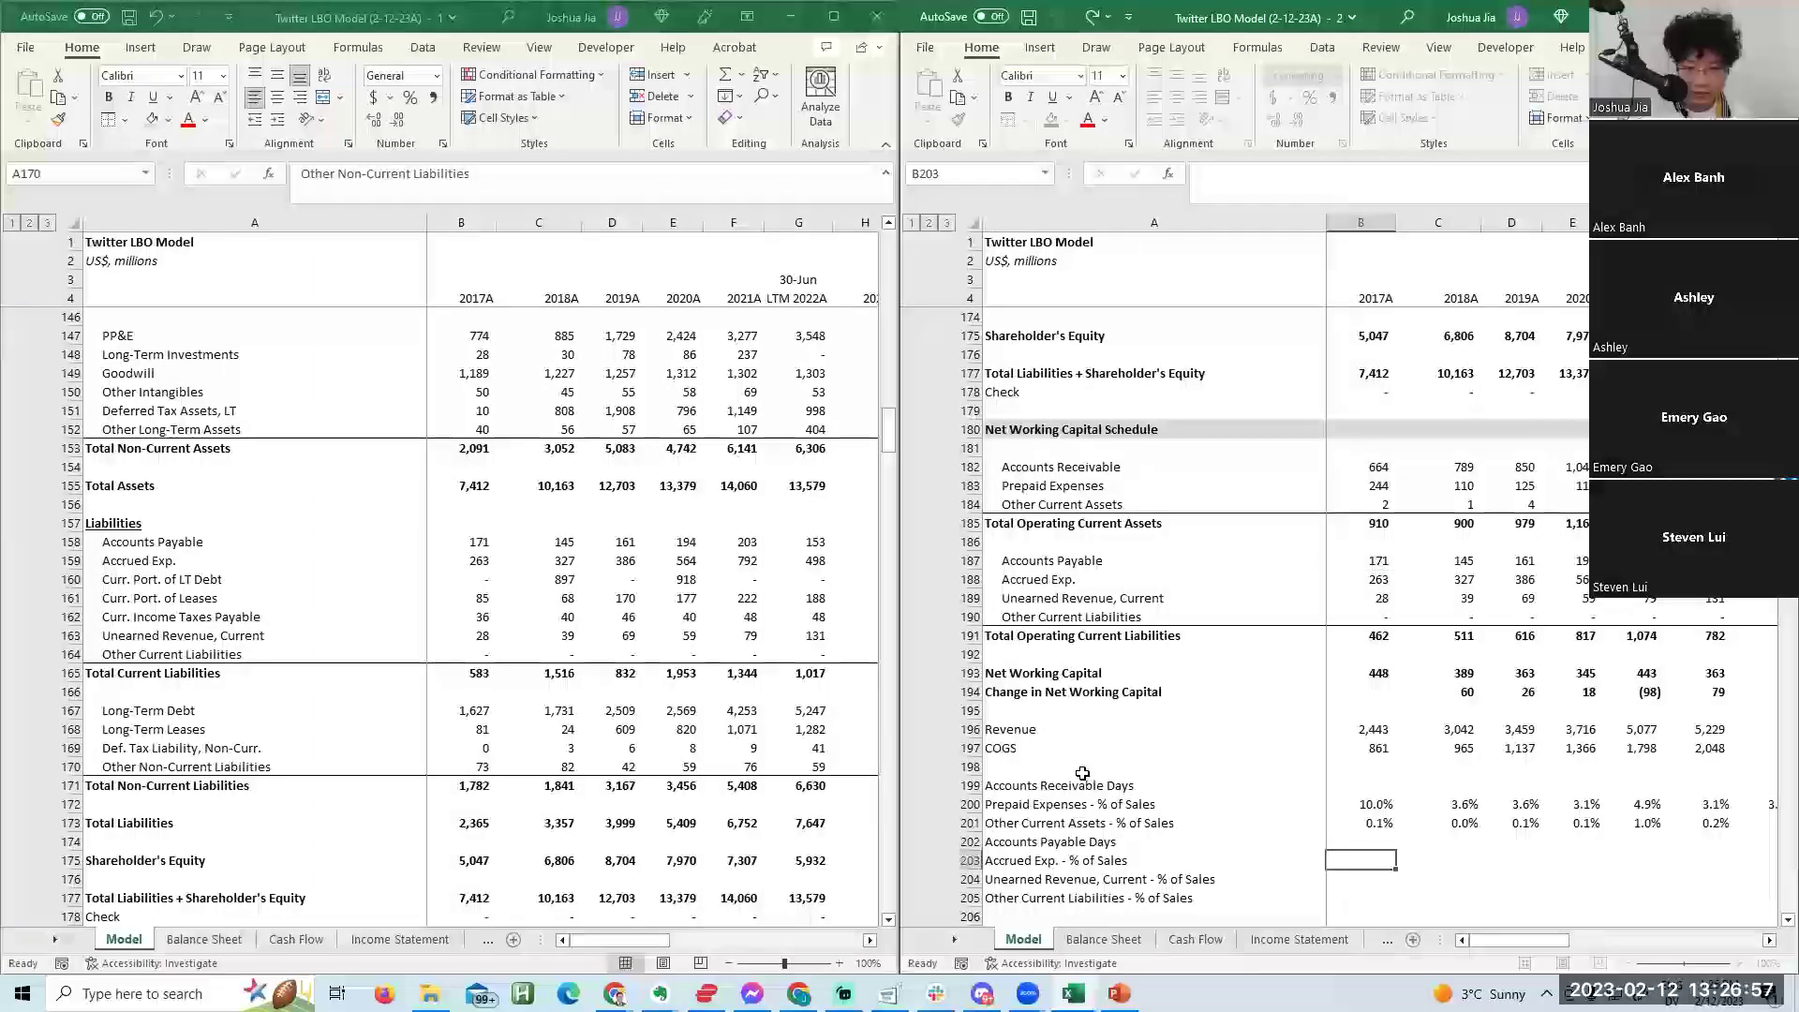
Enter the 2017A accrued expenses percentage in B203 as =B188/B$197.
{"action": "type", "text": "="}
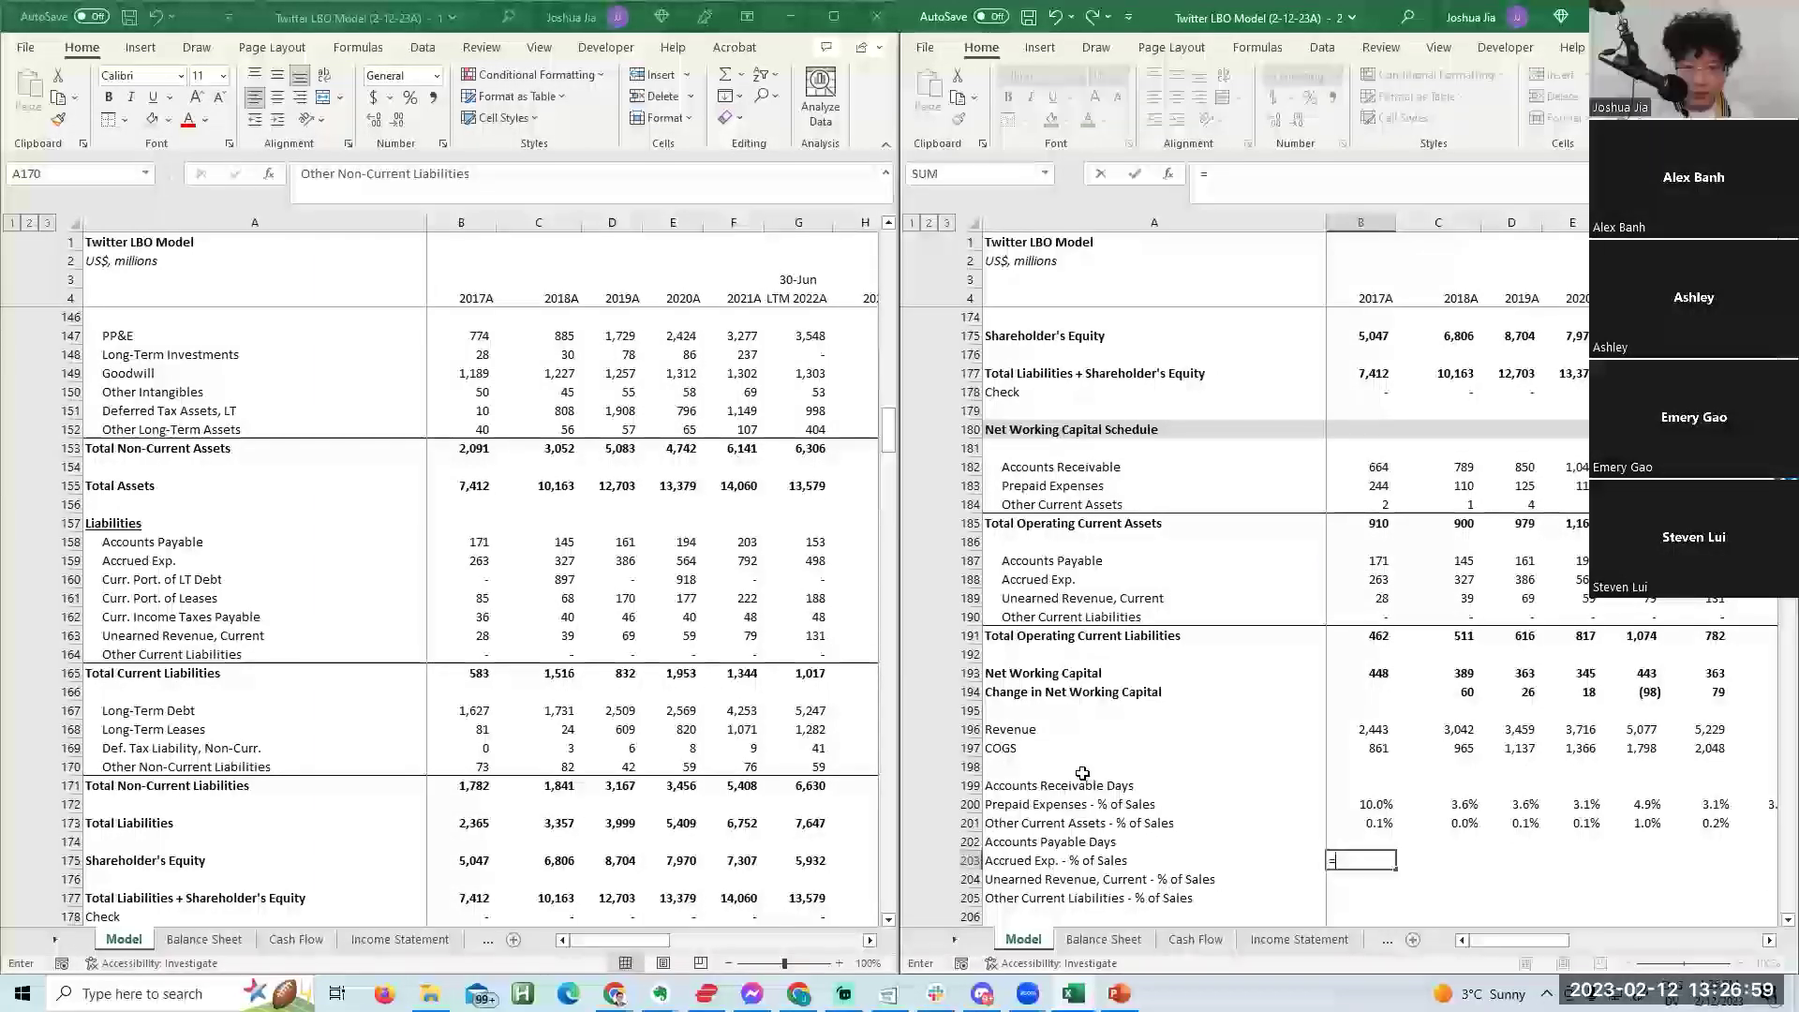
{"action": "key", "text": "Up"}
{"action": "key", "text": "Up"}
{"action": "key", "text": "Up"}
{"action": "key", "text": "Up"}
{"action": "key", "text": "Up"}
{"action": "key", "text": "Up"}
{"action": "key", "text": "Up"}
{"action": "key", "text": "Up"}
{"action": "key", "text": "Up"}
{"action": "key", "text": "Up"}
{"action": "key", "text": "Down"}
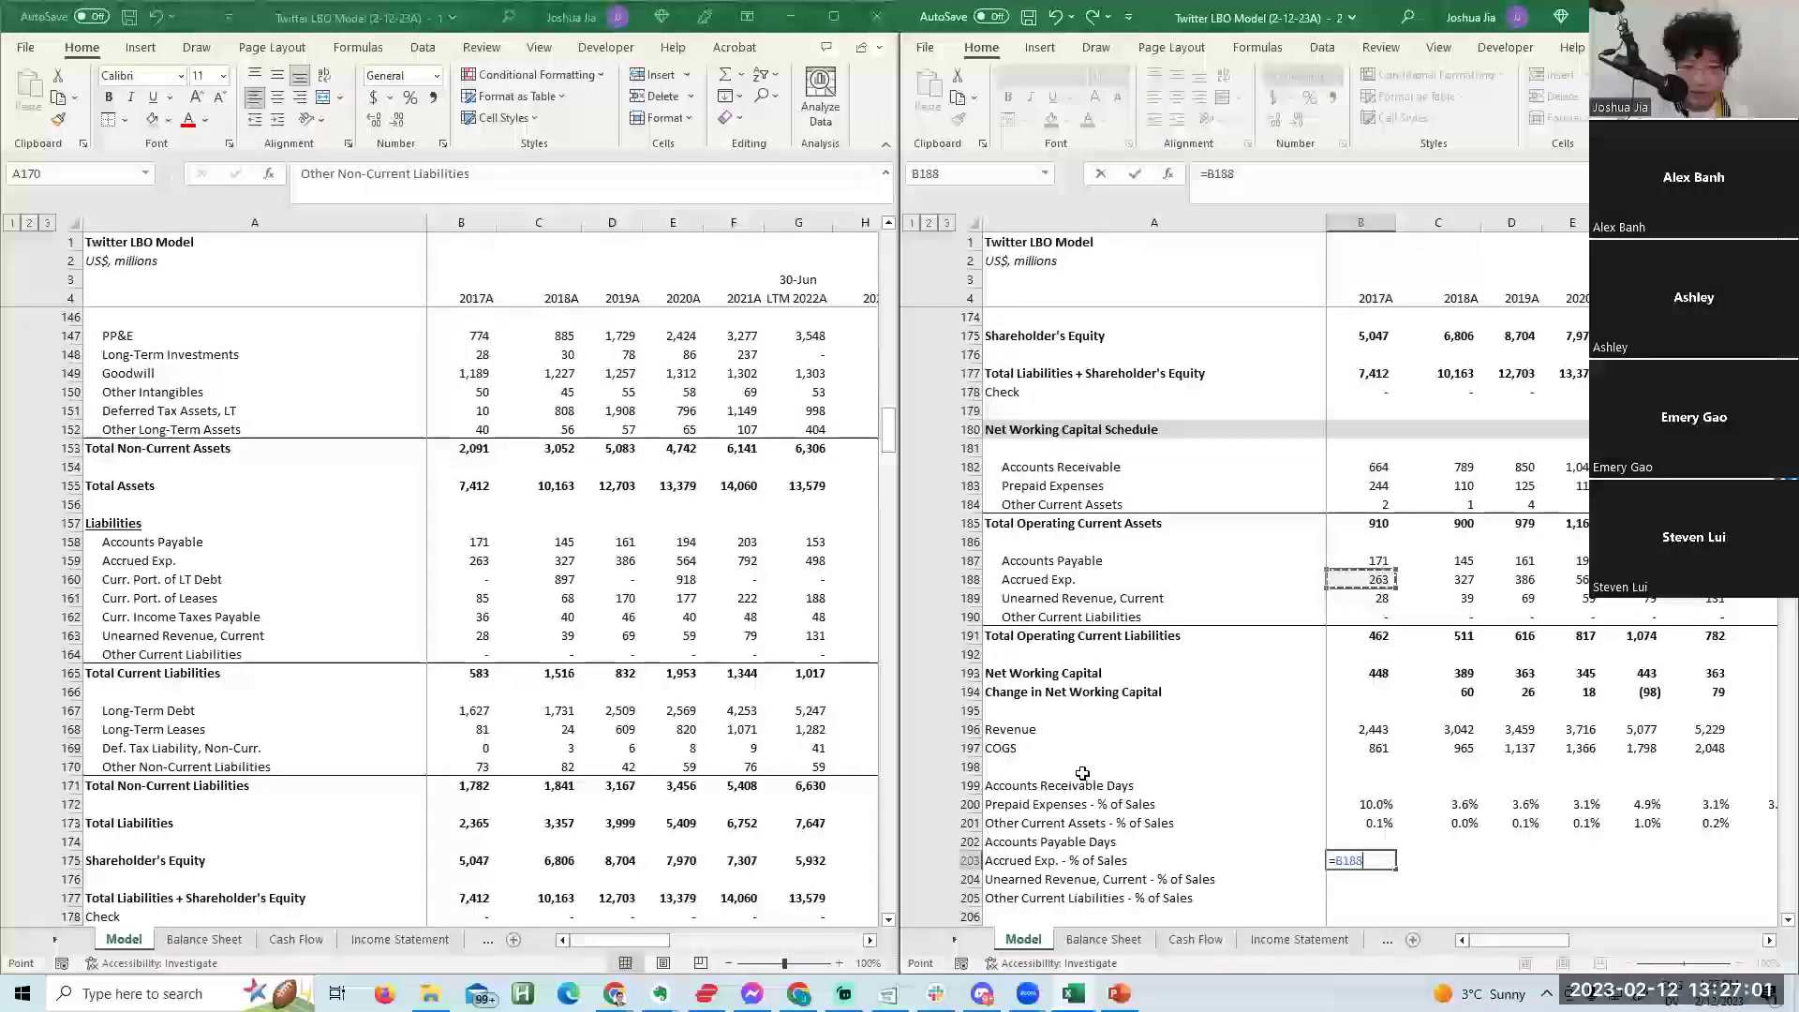
{"action": "key", "text": "Up"}
{"action": "key", "text": "Up"}
{"action": "key", "text": "Up"}
{"action": "key", "text": "Up"}
{"action": "key", "text": "F4"}
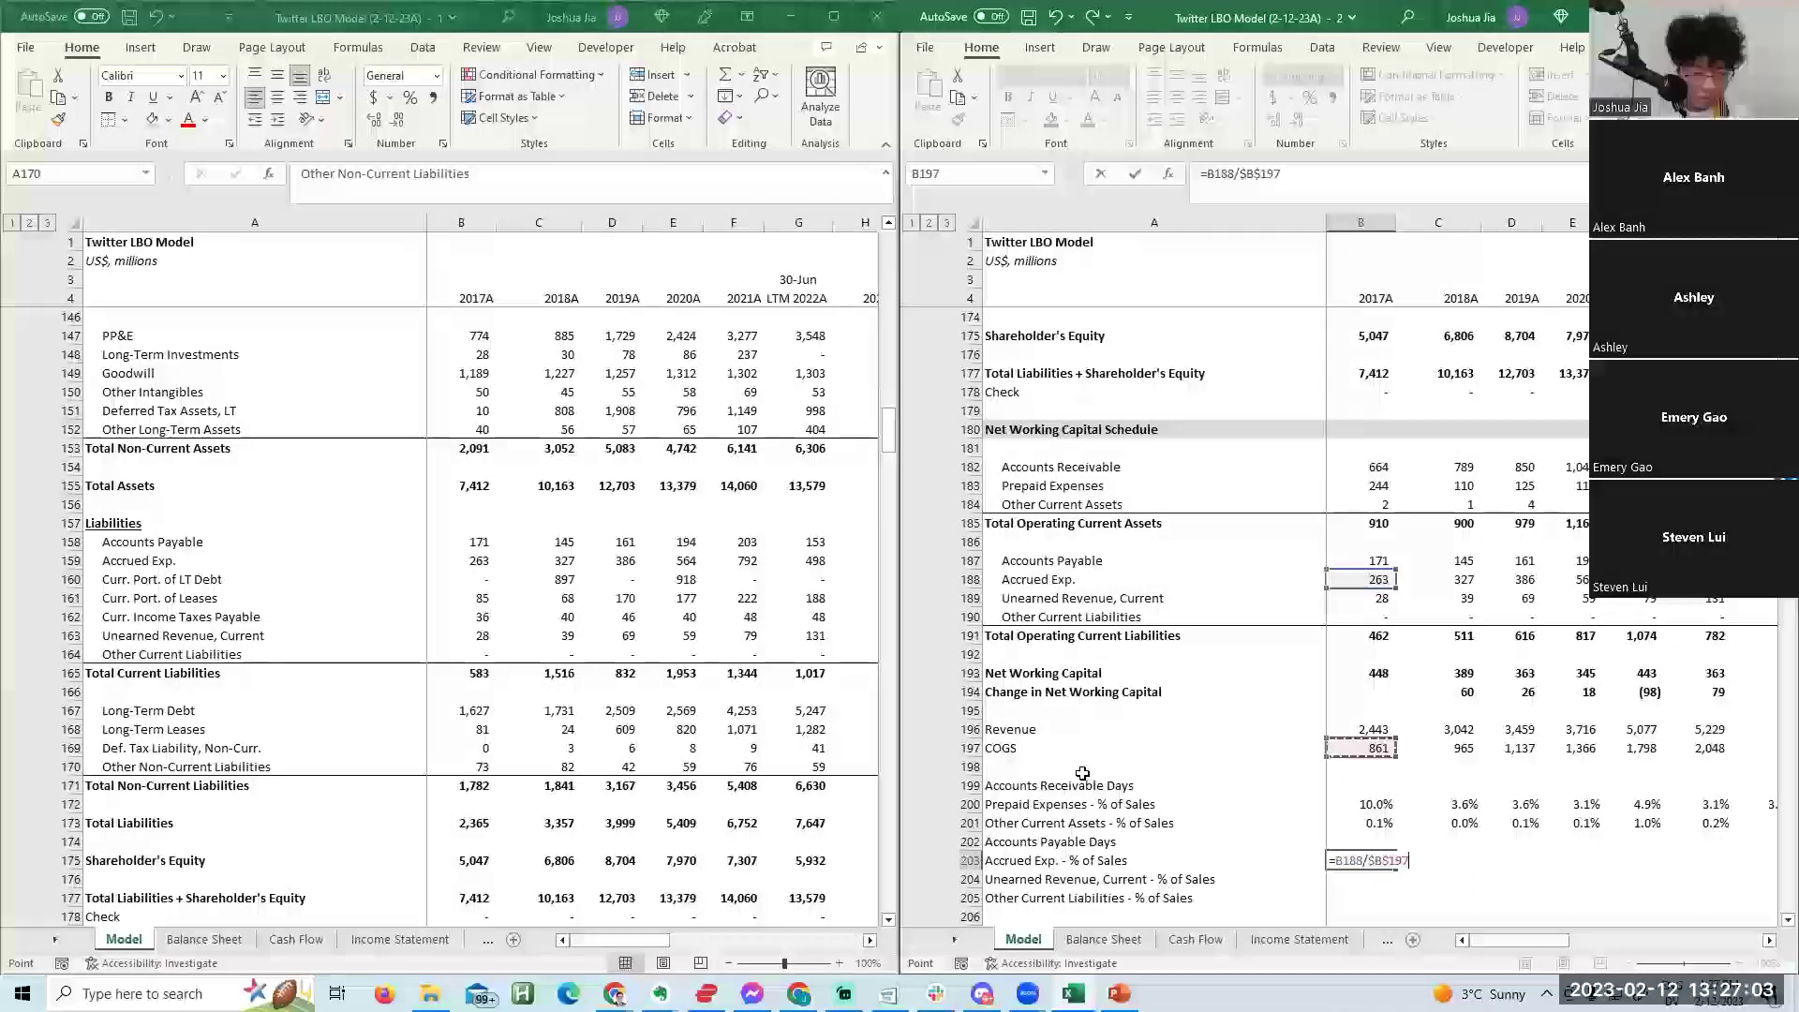
{"action": "key", "text": "ctrl+Return"}
Fill the B203 accrued expenses formula across the historical columns through LTM 2022A in G203.
{"action": "key", "text": "shift+Right"}
{"action": "key", "text": "shift+Right"}
{"action": "key", "text": "shift+Right"}
{"action": "key", "text": "shift+Right"}
{"action": "key", "text": "shift+Right"}
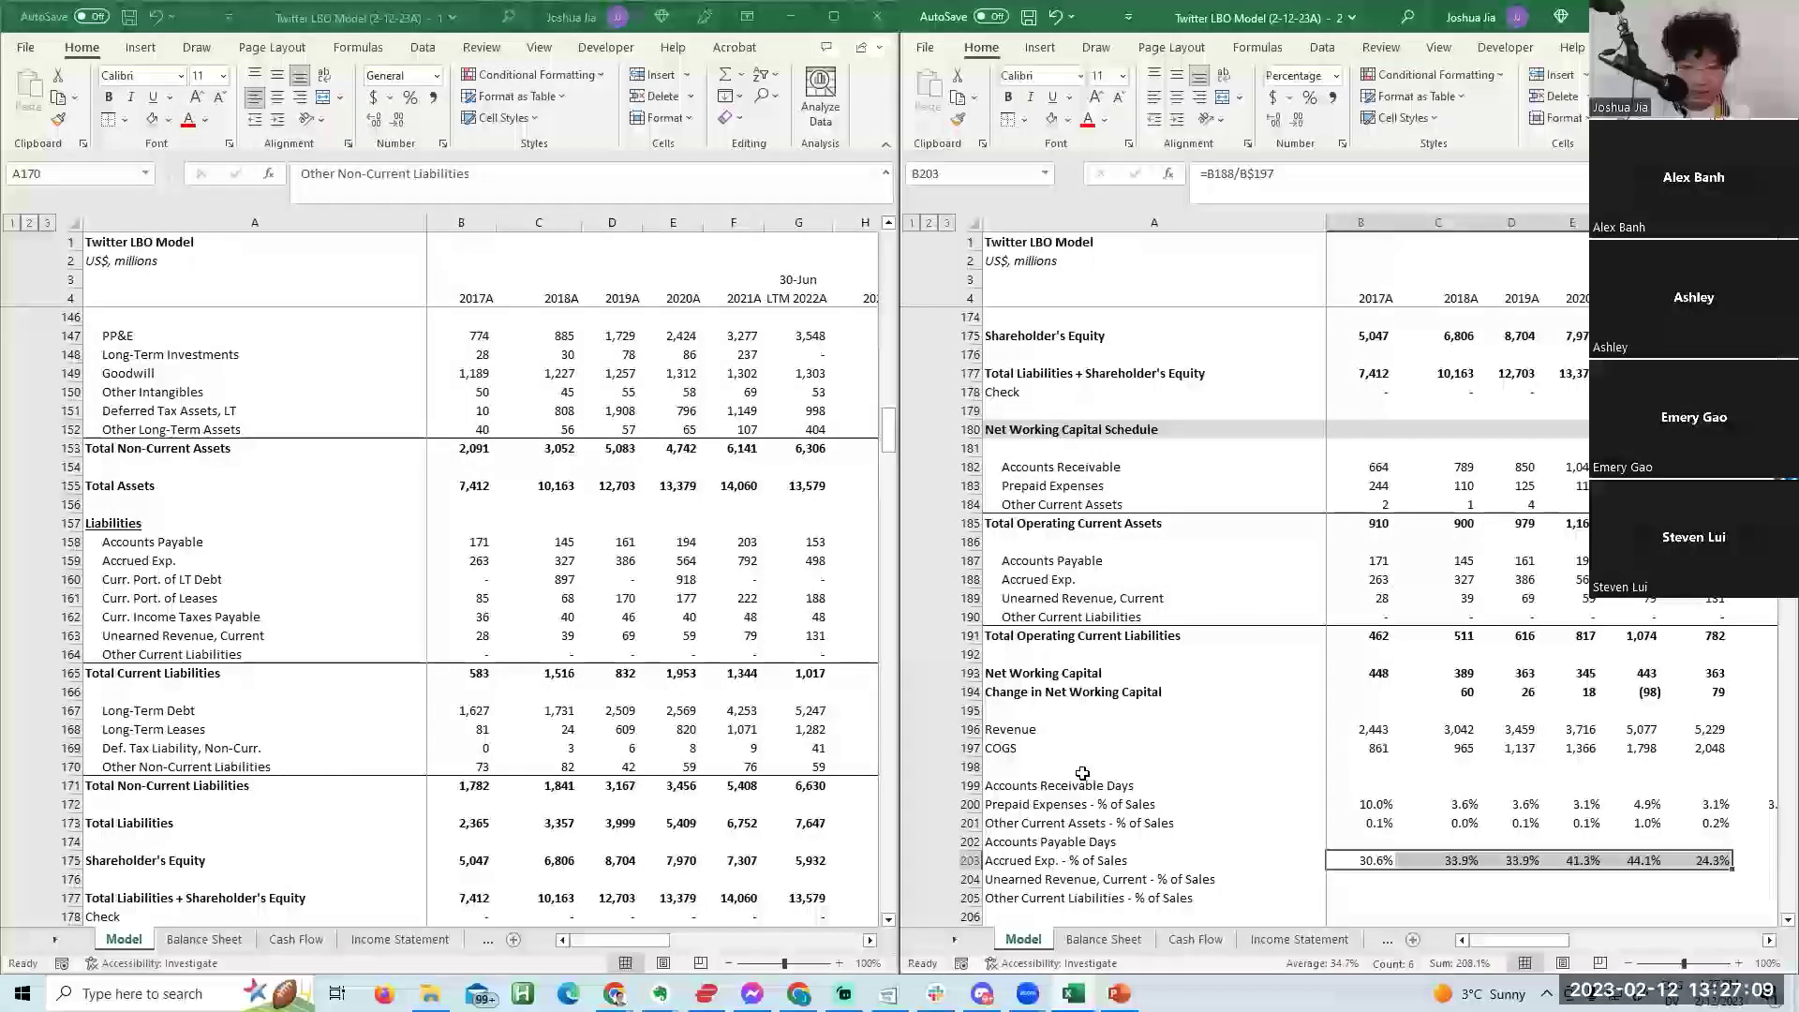
Copy the historical accrued expenses formulas down to the Unearned Revenue and Other Current Liabilities rows, and check a copied formula's references.
{"action": "key", "text": "shift+Down"}
{"action": "key", "text": "shift+Down"}
{"action": "key", "text": "shift+Down"}
{"action": "key", "text": "shift+Up"}
{"action": "key", "text": "ctrl+d"}
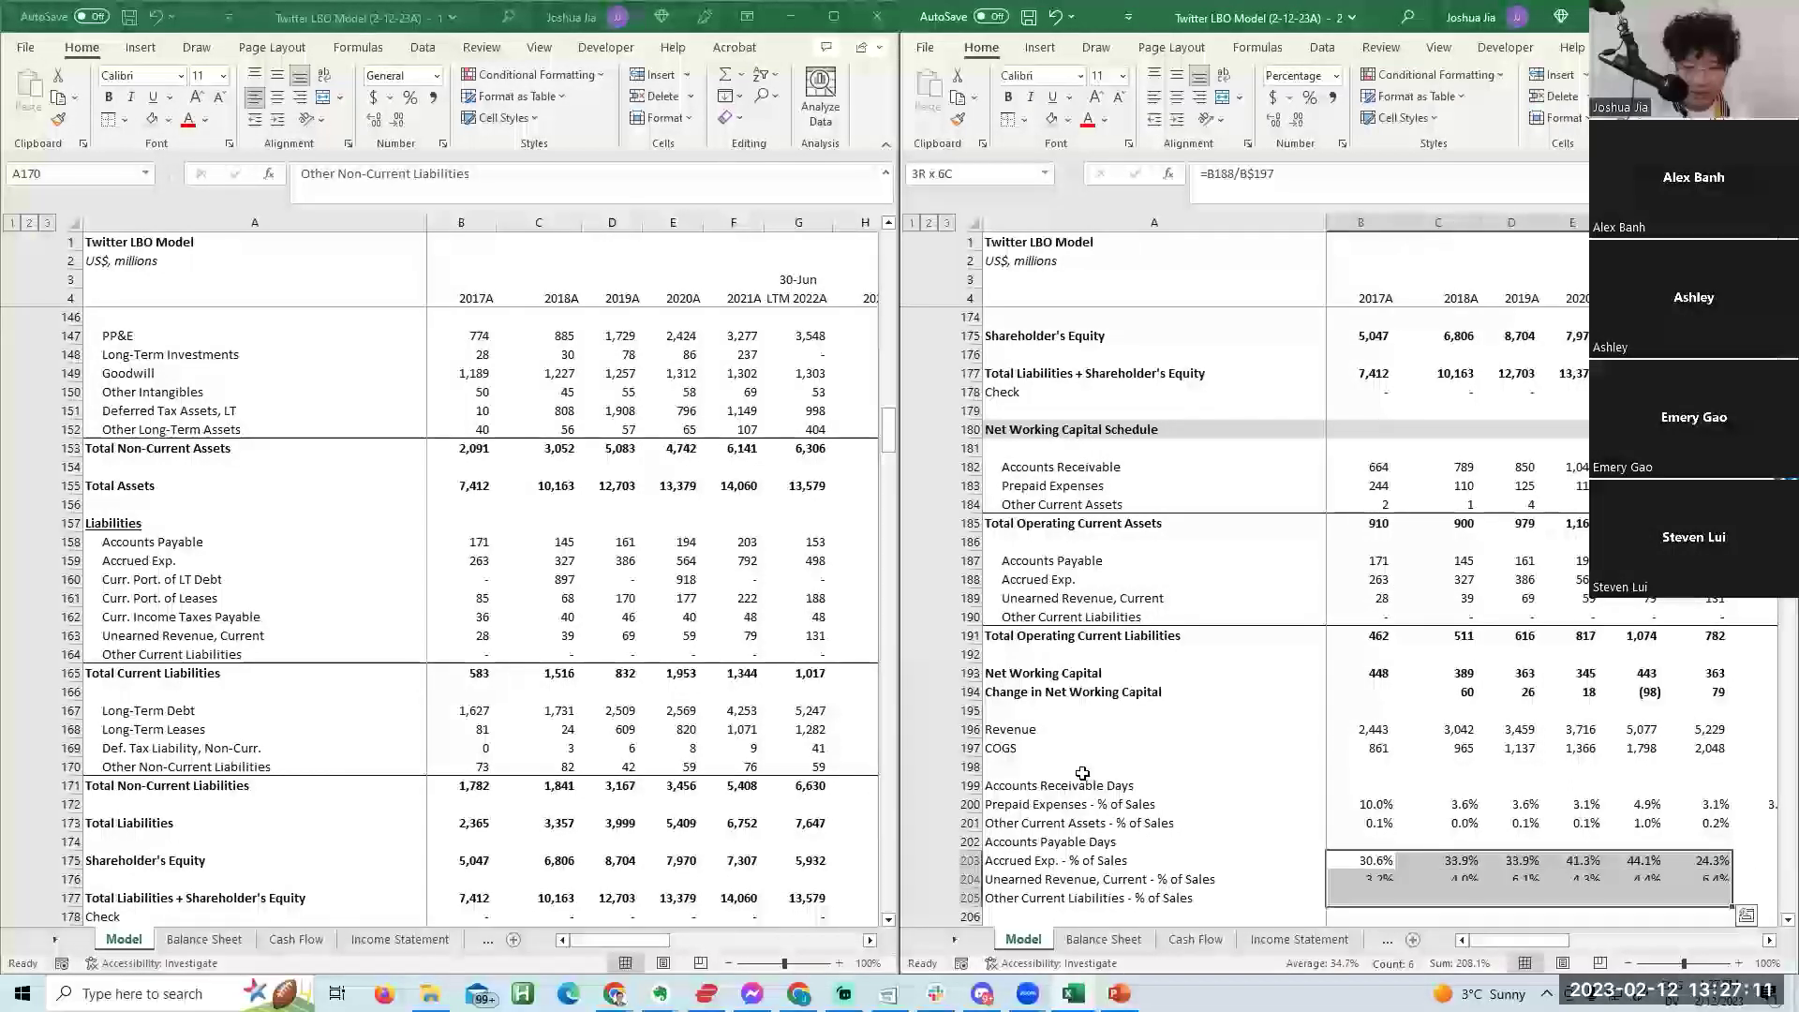
{"action": "key", "text": "Down"}
{"action": "key", "text": "F2"}
{"action": "key", "text": "Return"}
Copy the forecast prior-period links from H200:L200 into the Accrued Exp., Unearned Revenue and Other Current Liabilities rows, H203:L205.
{"action": "key", "text": "Right"}
{"action": "key", "text": "Right"}
{"action": "key", "text": "Right"}
{"action": "key", "text": "Right"}
{"action": "key", "text": "Right"}
{"action": "key", "text": "Right"}
{"action": "key", "text": "Right"}
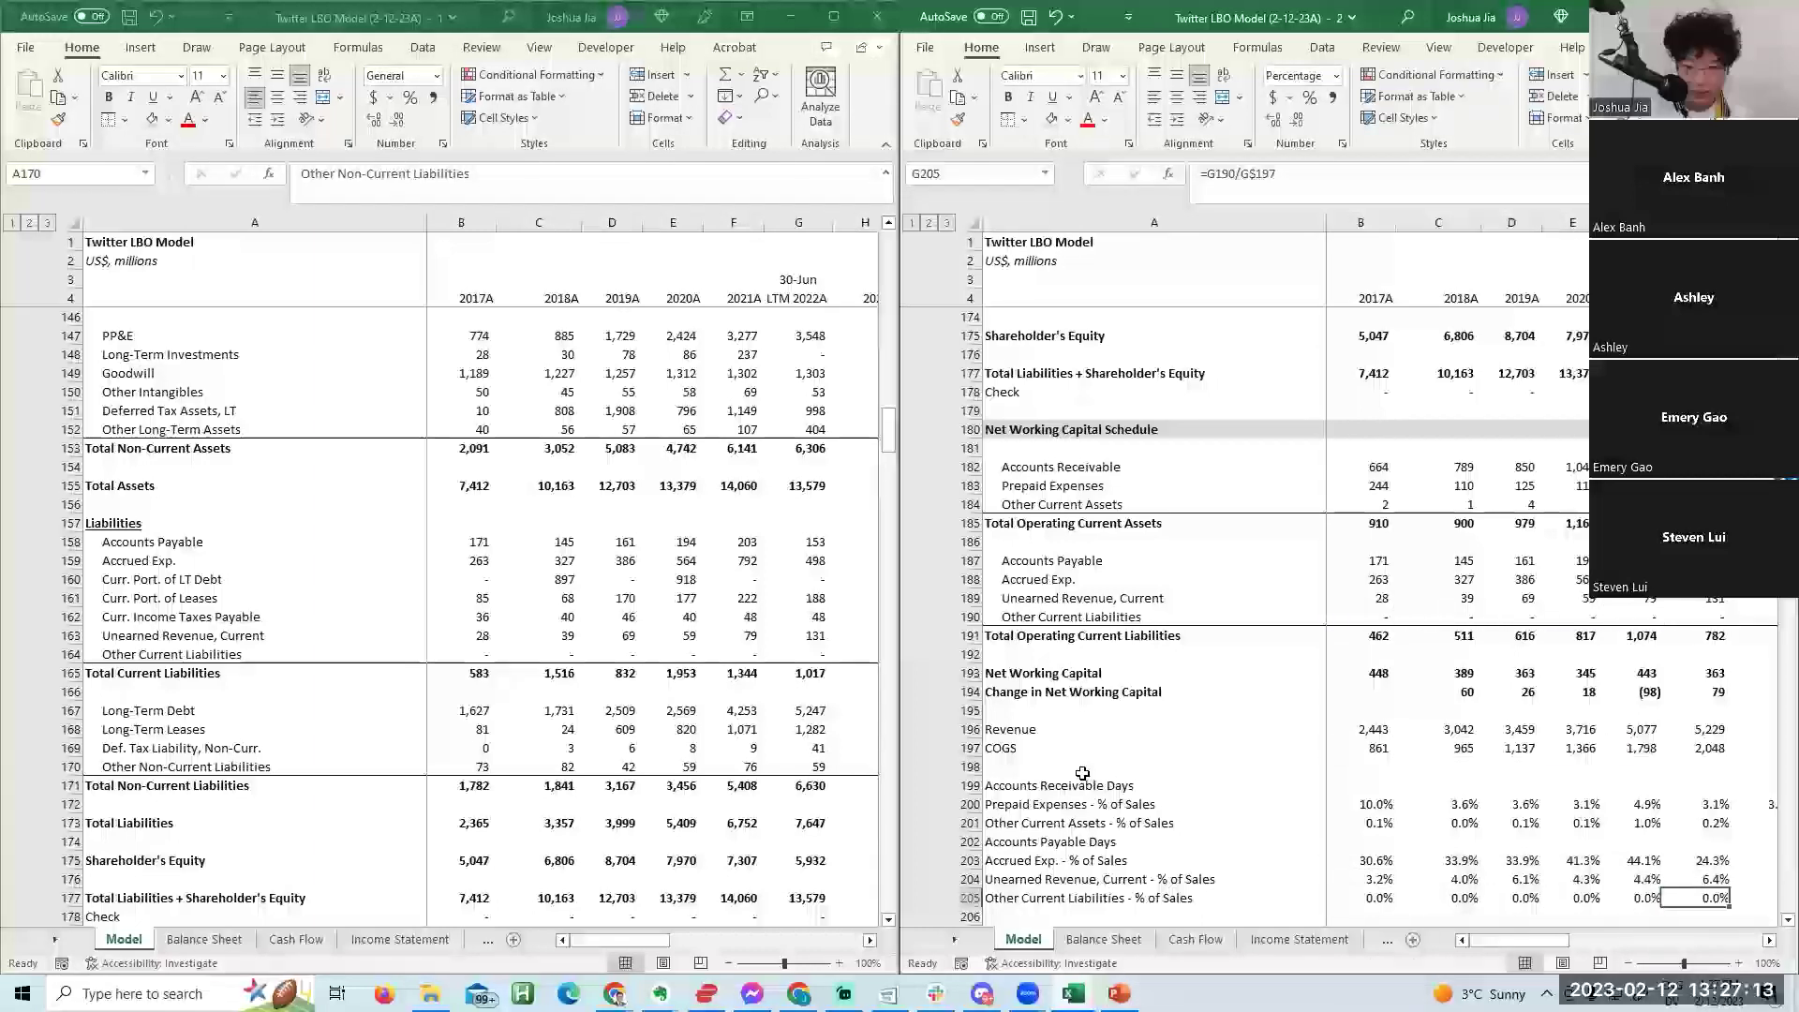
{"action": "key", "text": "Up"}
{"action": "key", "text": "Left"}
{"action": "key", "text": "ctrl+shift+Right"}
{"action": "key", "text": "ctrl+c"}
{"action": "key", "text": "Down"}
{"action": "key", "text": "Down"}
{"action": "key", "text": "Down"}
{"action": "key", "text": "shift+Down"}
{"action": "key", "text": "shift+Right"}
{"action": "key", "text": "shift+Down"}
{"action": "key", "text": "ctrl+shift+Right"}
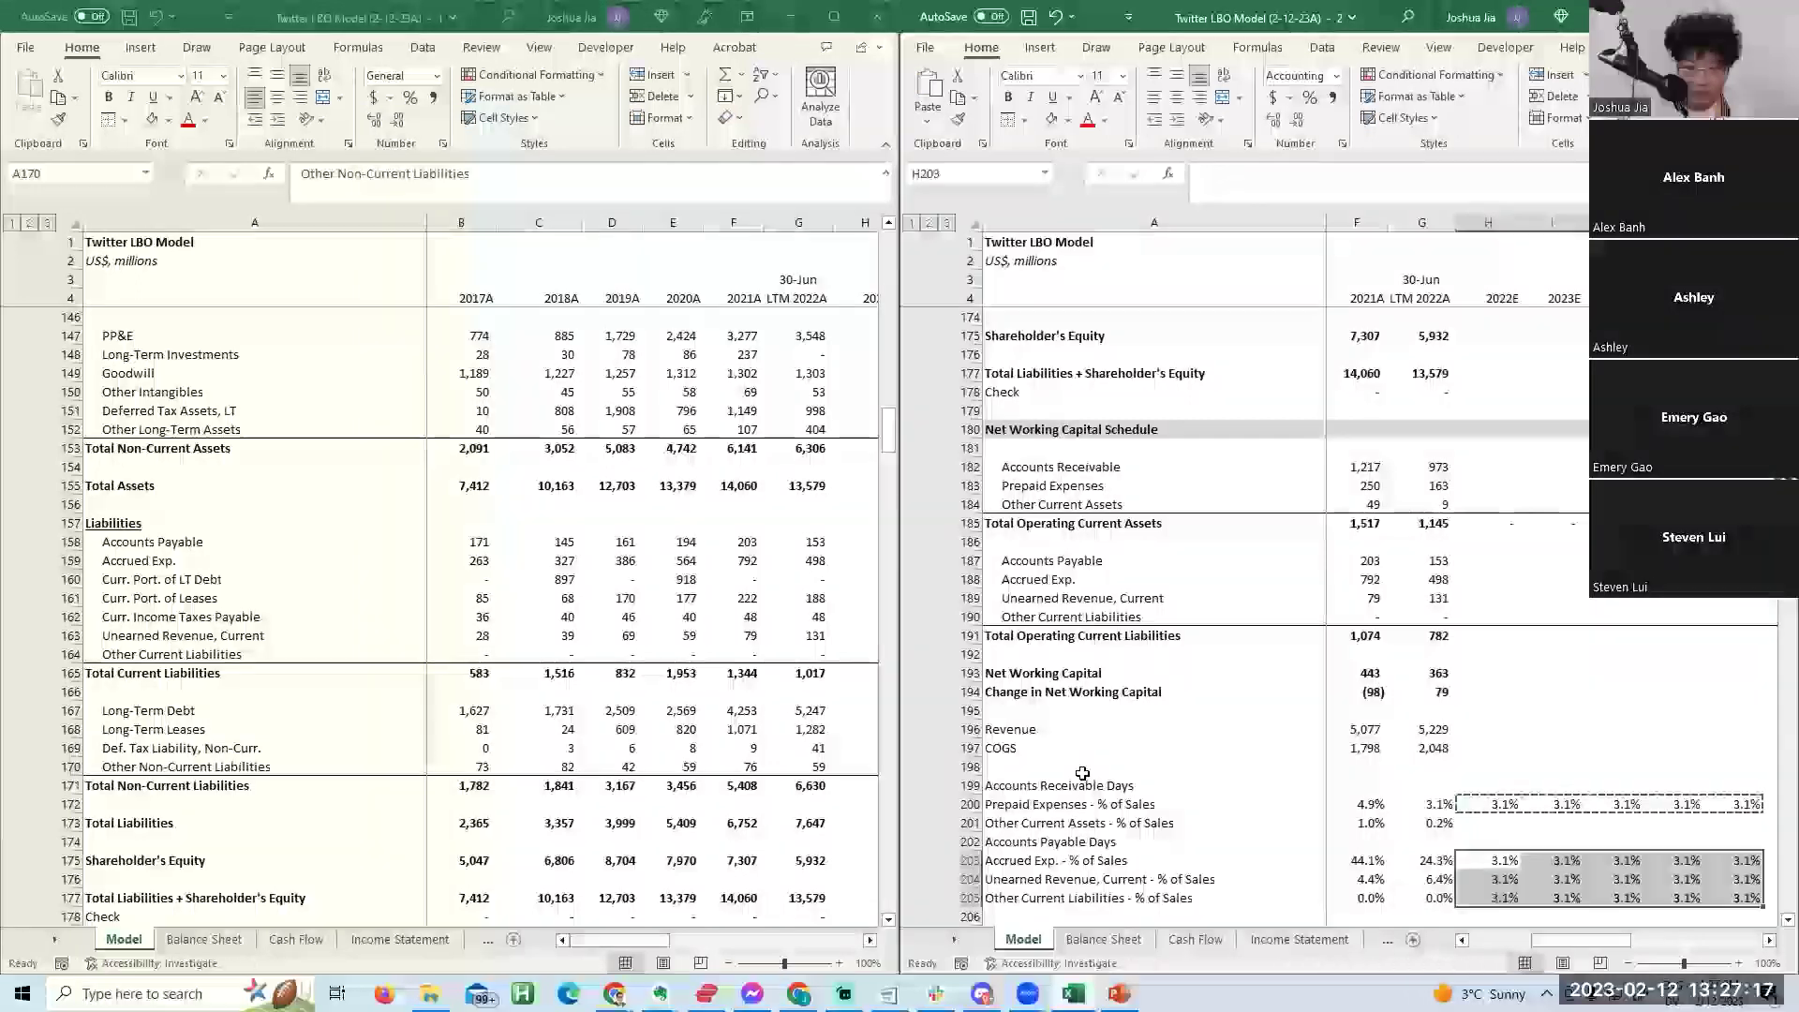
{"action": "key", "text": "Return"}
Maximize the workbook window and check which rows the historical accrued expenses percentage formulas in row 203 reference.
{"action": "key", "text": "Down"}
{"action": "key", "text": "Left"}
{"action": "key", "text": "ctrl+Left"}
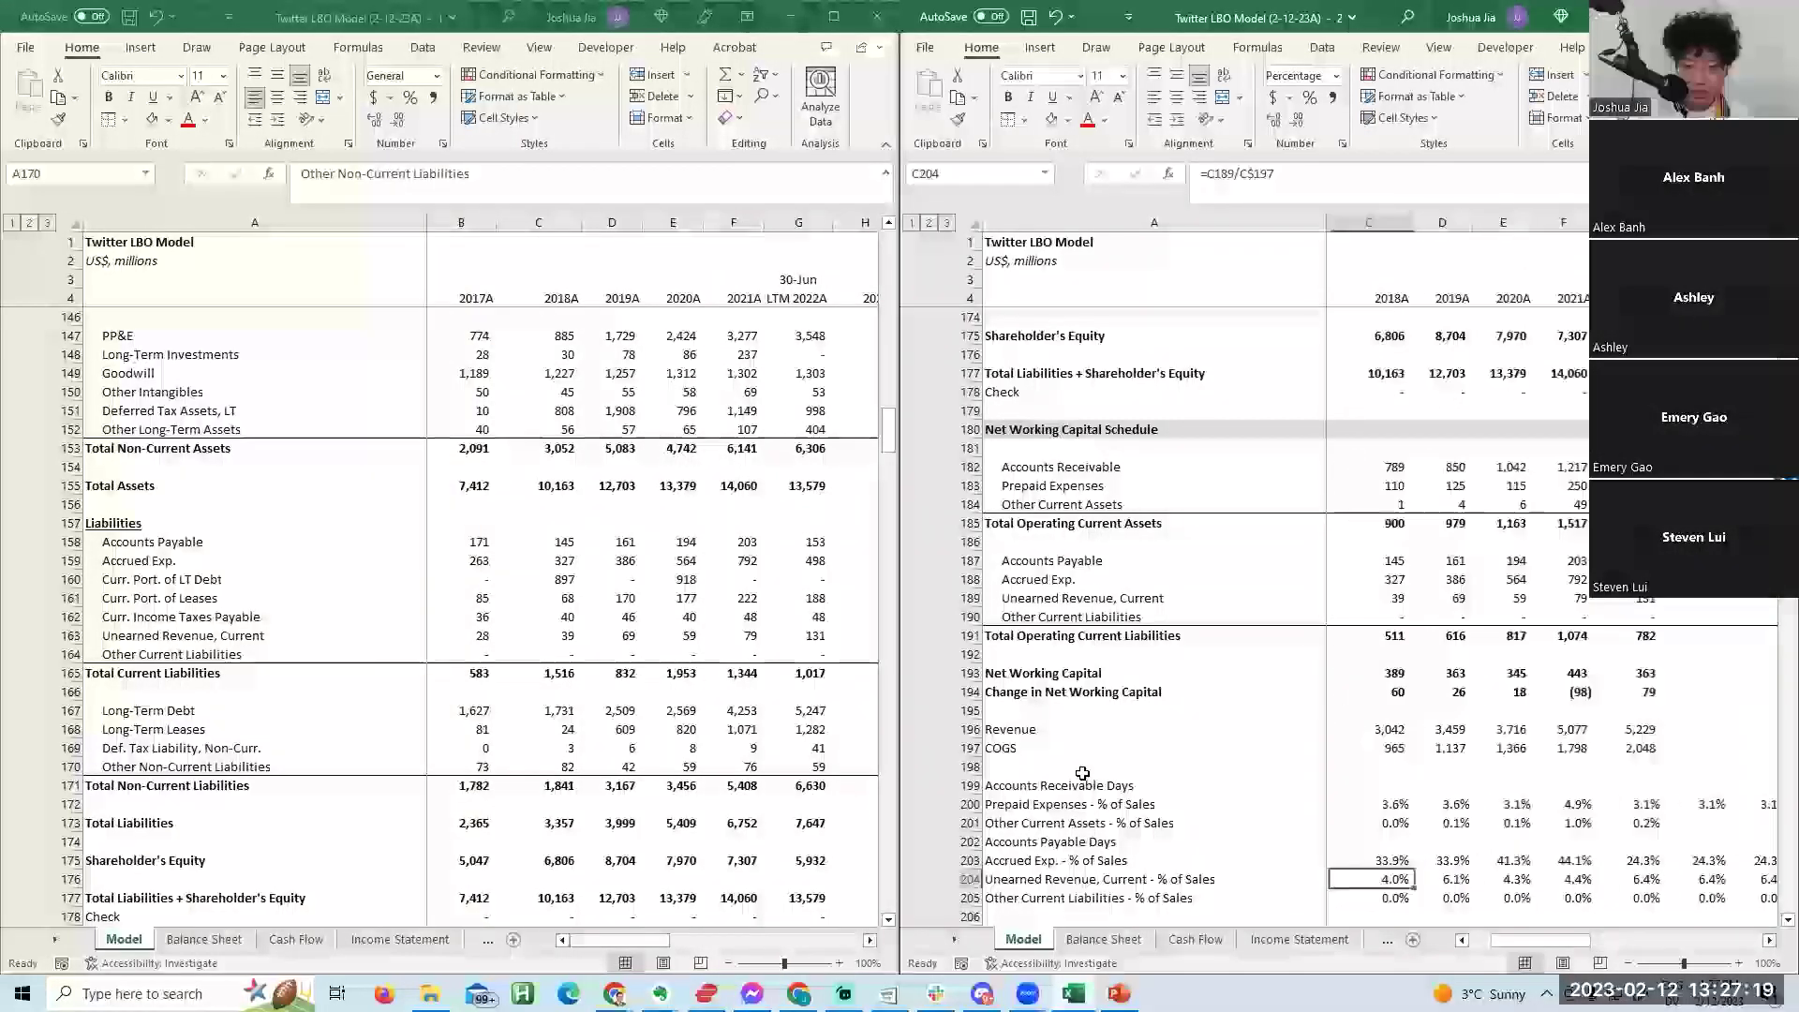
{"action": "key", "text": "super+Up"}
{"action": "key", "text": "Up"}
{"action": "key", "text": "Right"}
{"action": "key", "text": "Right"}
{"action": "key", "text": "Right"}
{"action": "key", "text": "Right"}
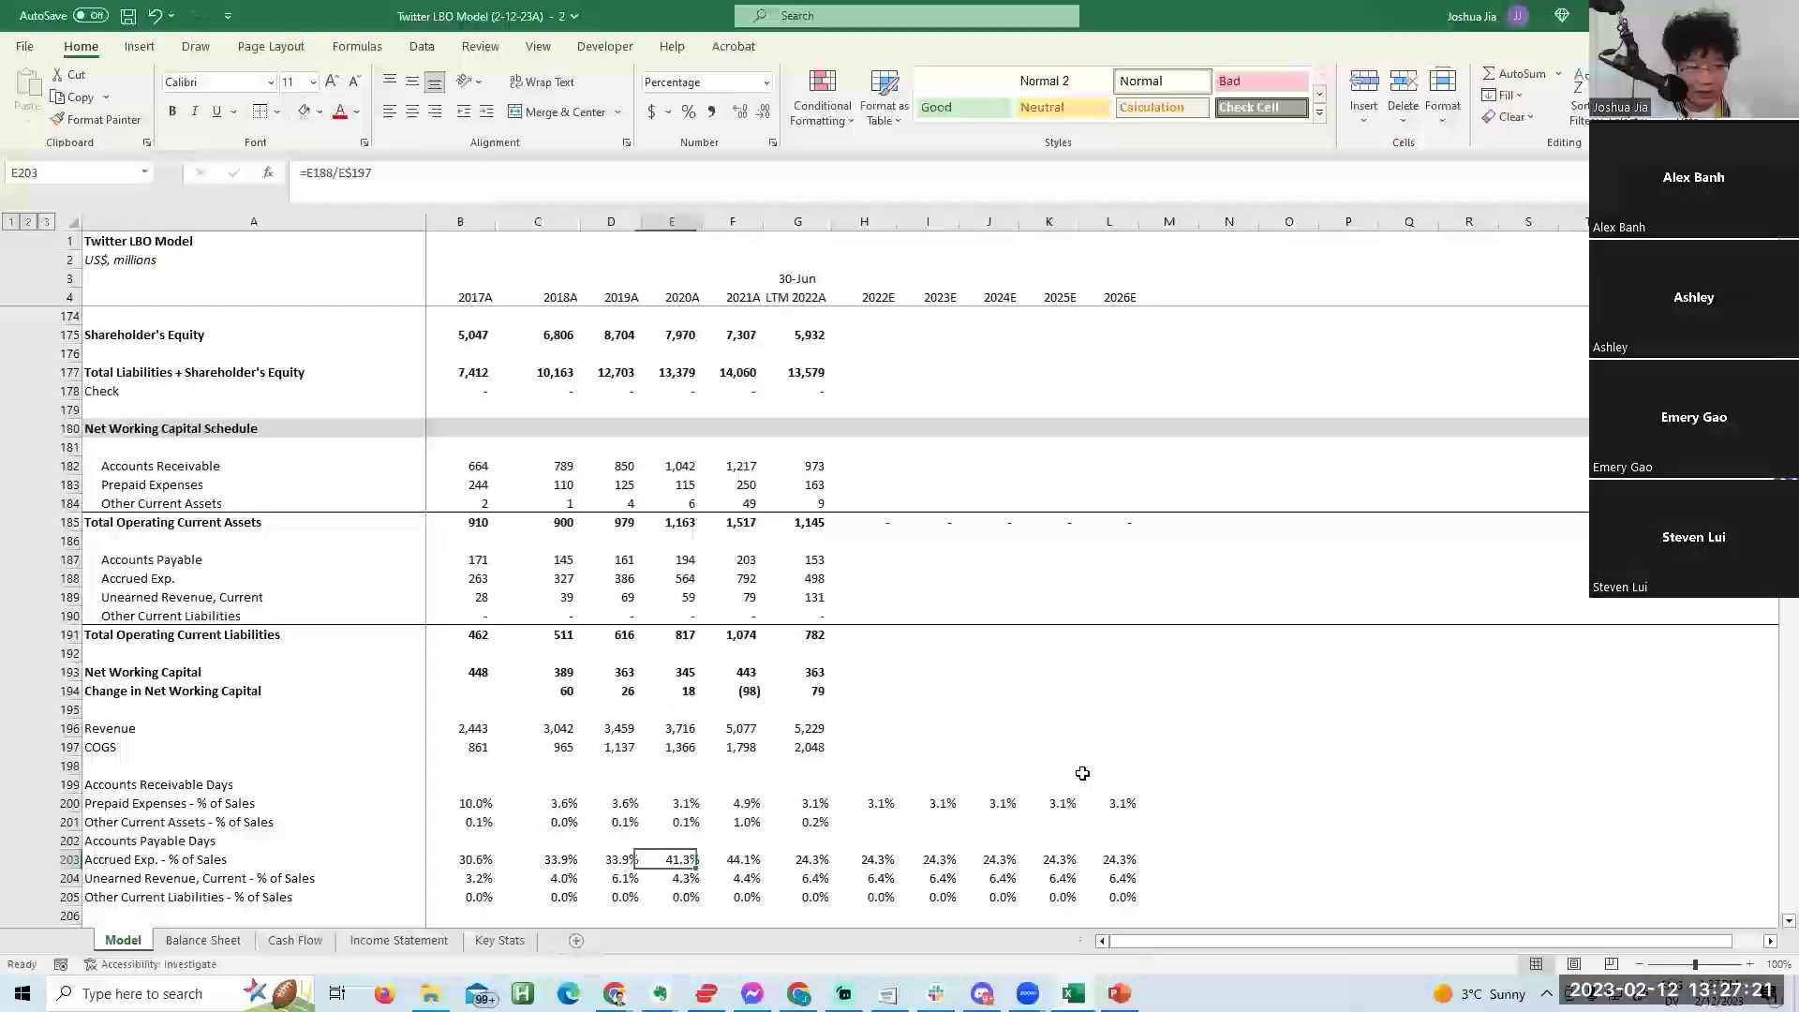
{"action": "key", "text": "F2"}
{"action": "key", "text": "F2"}
{"action": "key", "text": "F2"}
{"action": "key", "text": "F2"}
{"action": "key", "text": "F2"}
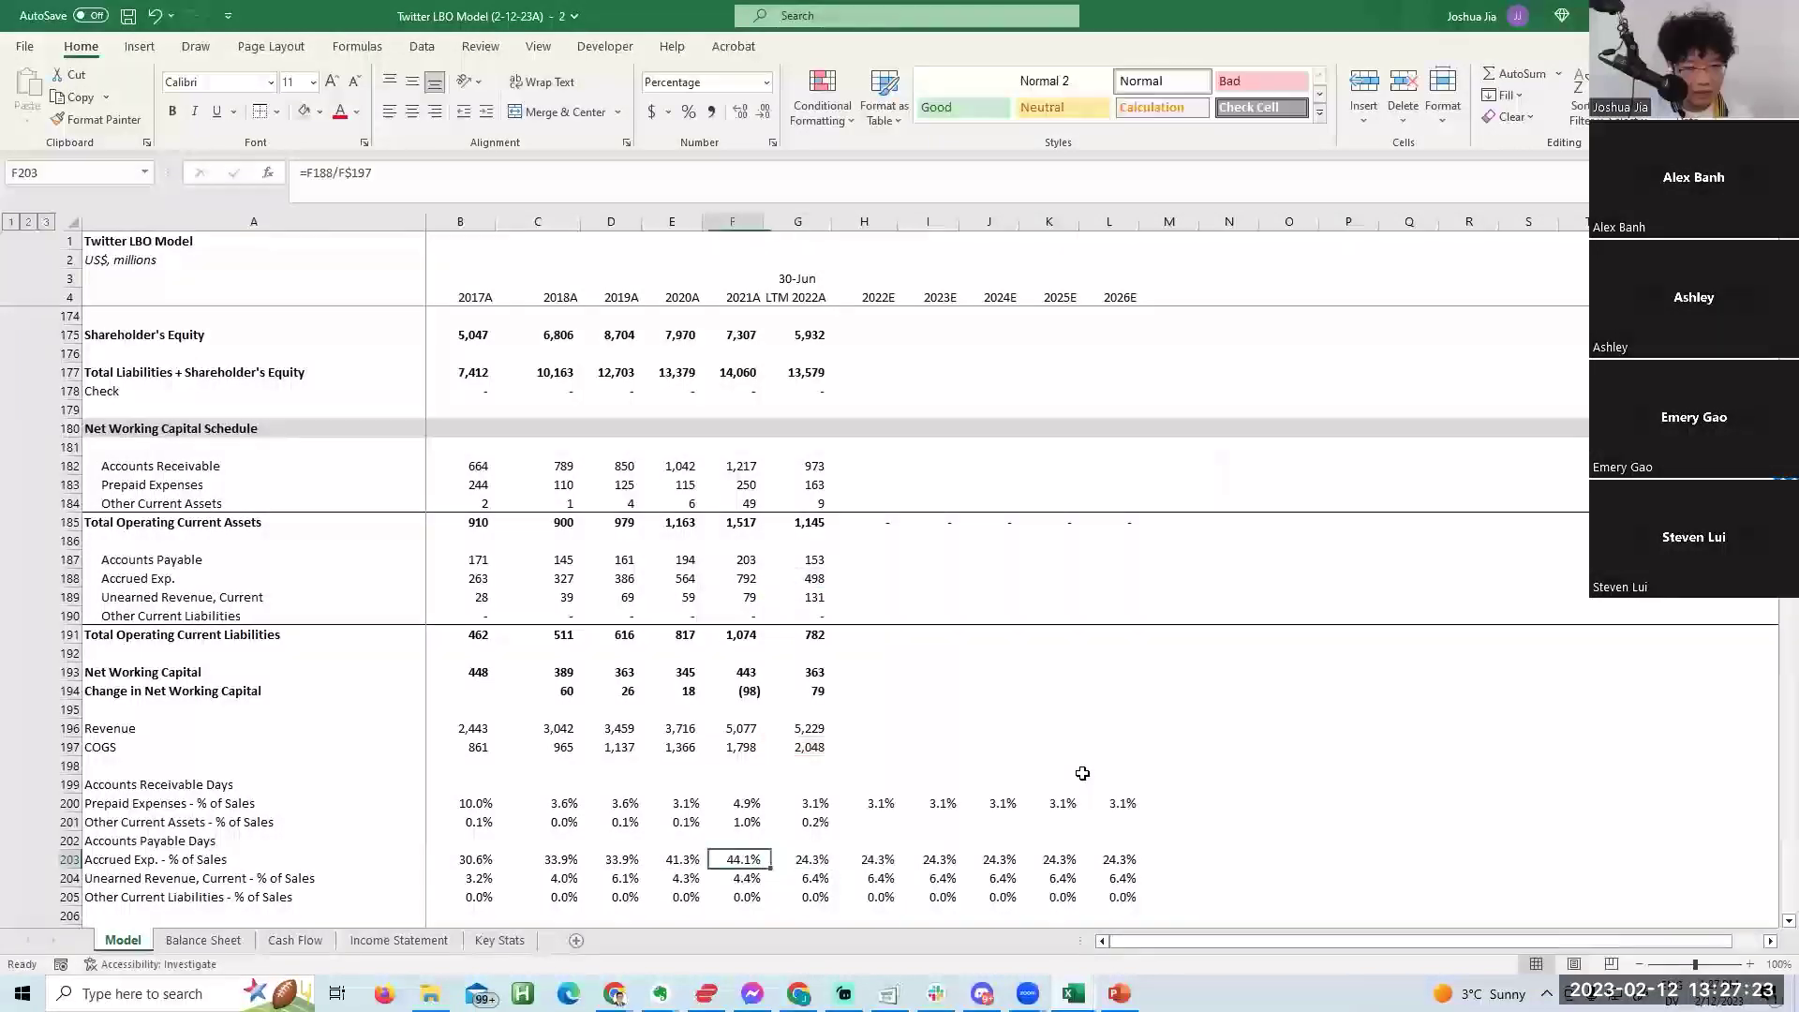
{"action": "key", "text": "Escape"}
{"action": "key", "text": "F2"}
{"action": "key", "text": "Escape"}
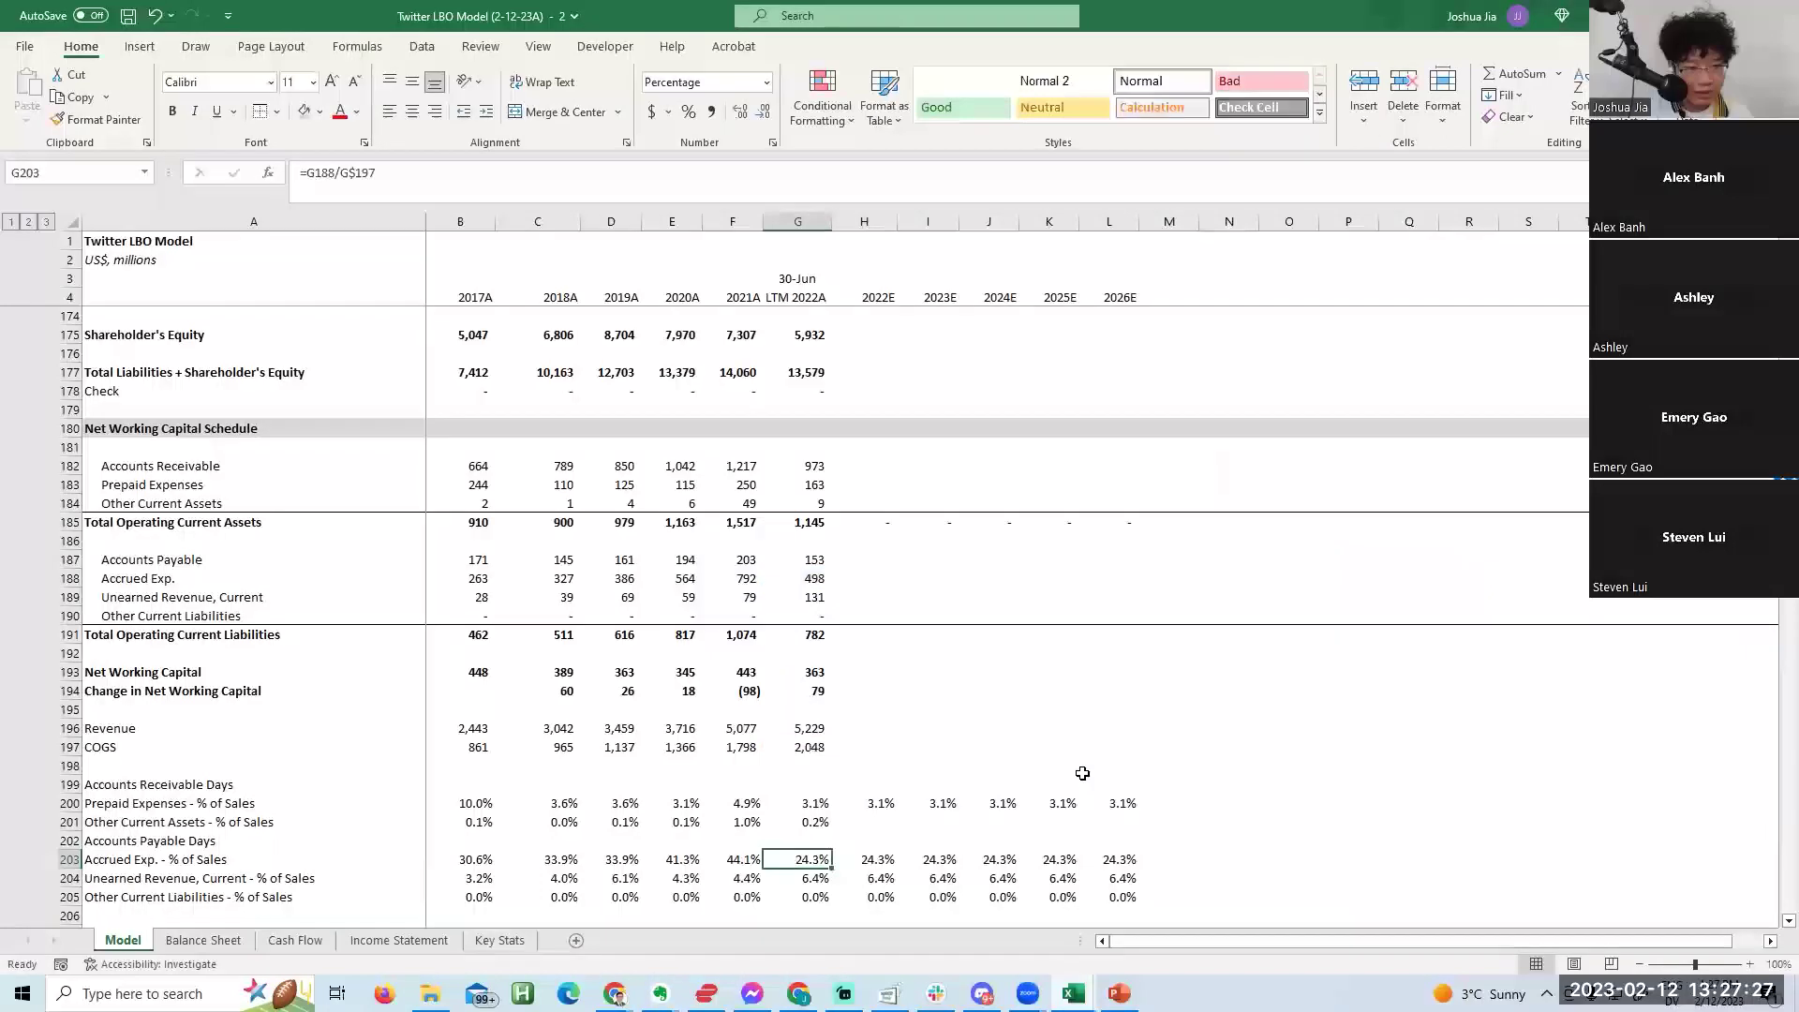
{"action": "key", "text": "F2"}
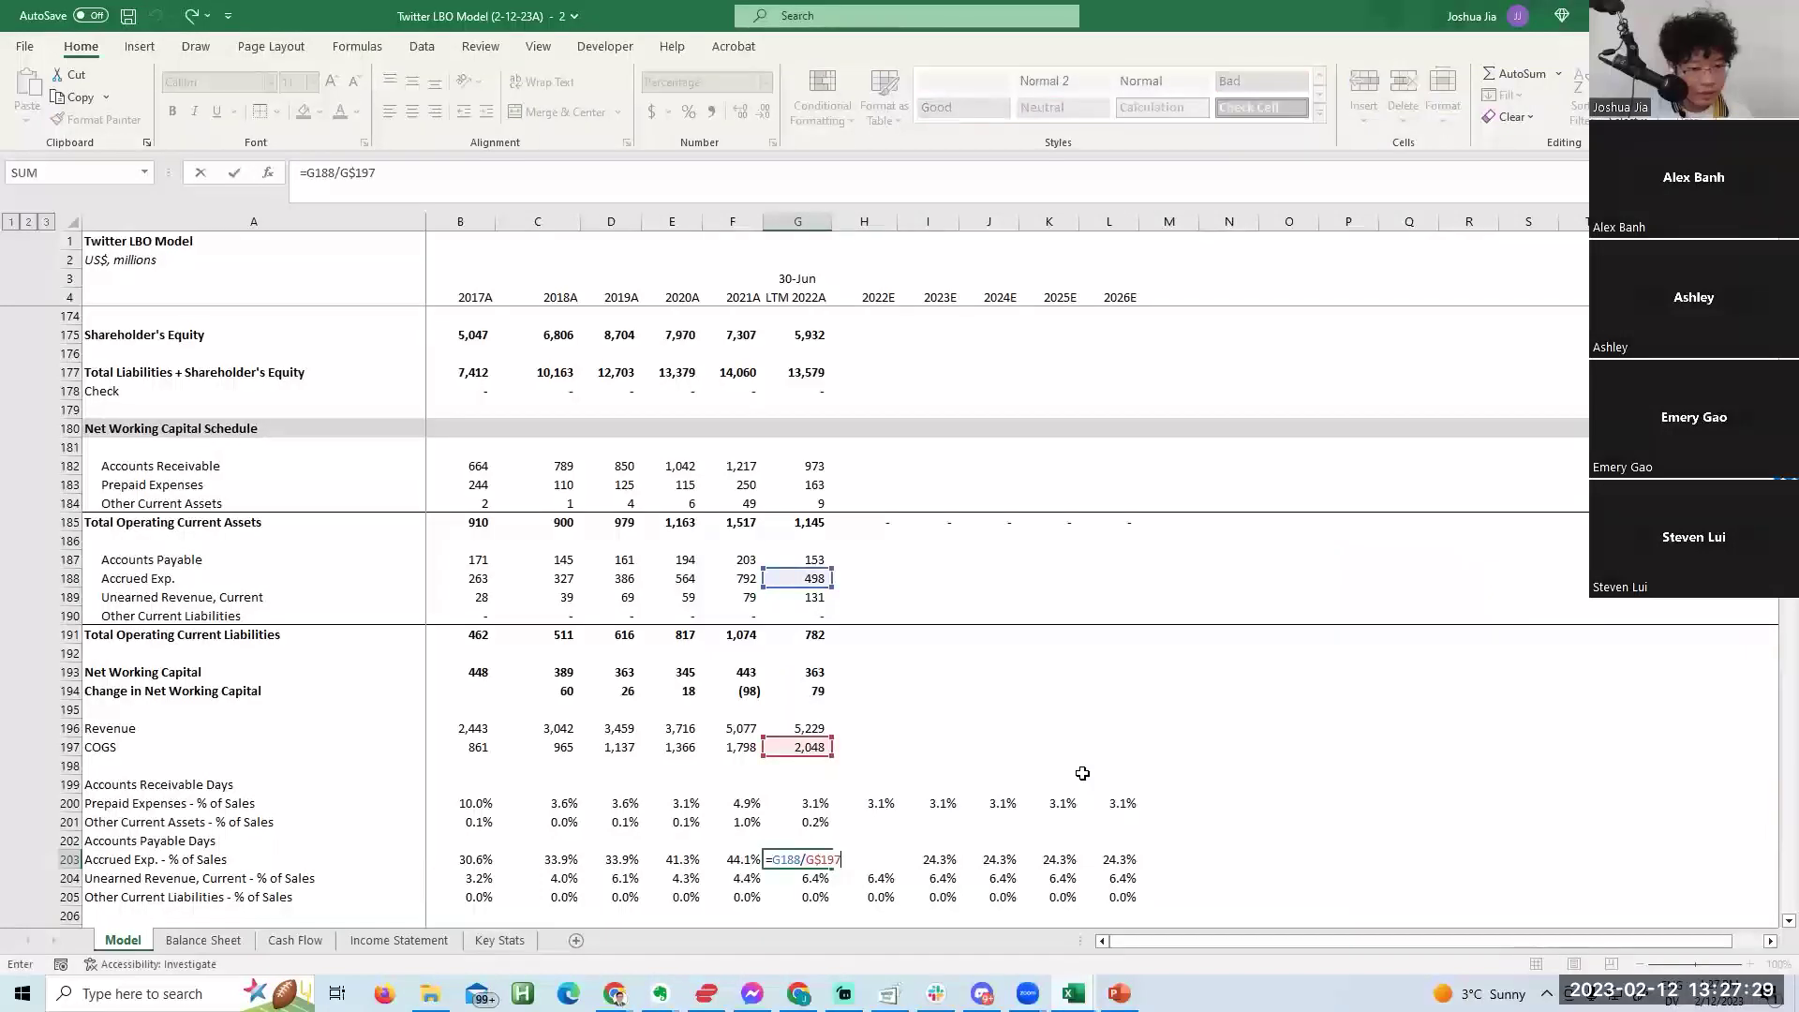
{"action": "key", "text": "Escape"}
Change the divisor of the 2017A accrued expenses percentage to revenue so B203 reads =B188/B$196.
{"action": "key", "text": "Left"}
{"action": "key", "text": "Left"}
{"action": "key", "text": "Left"}
{"action": "key", "text": "Left"}
{"action": "key", "text": "Left"}
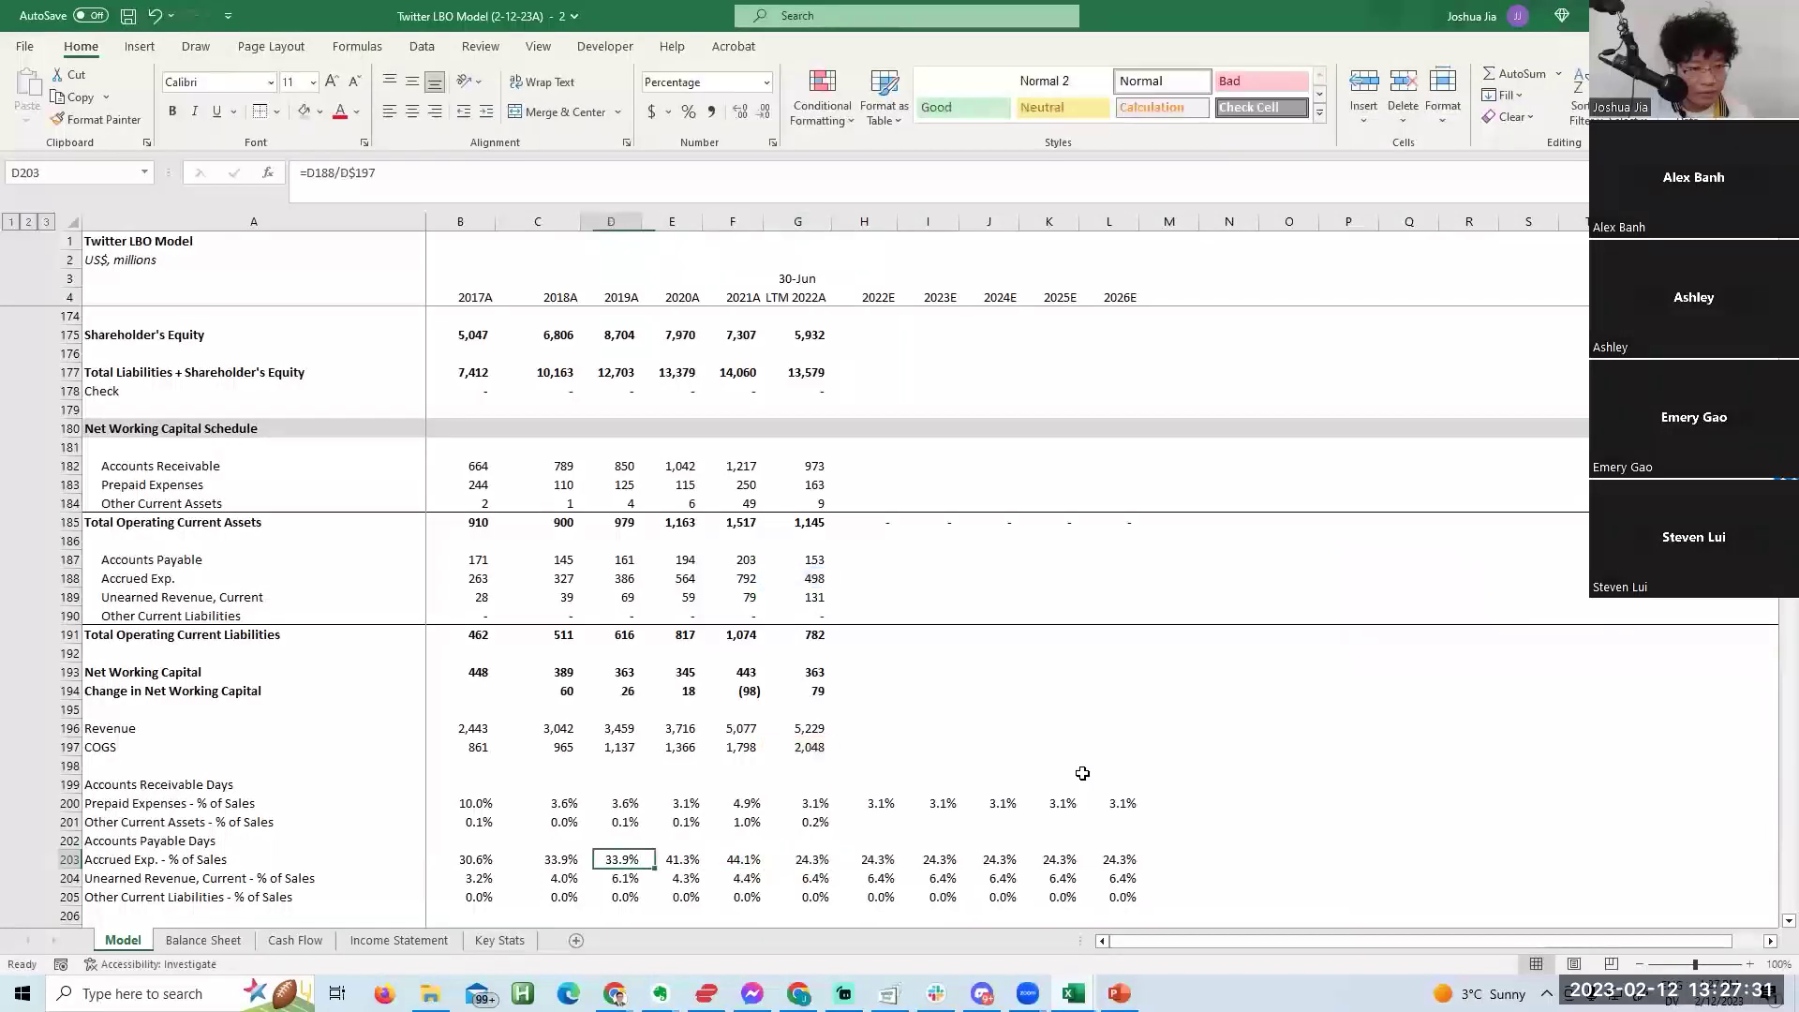
{"action": "key", "text": "F2"}
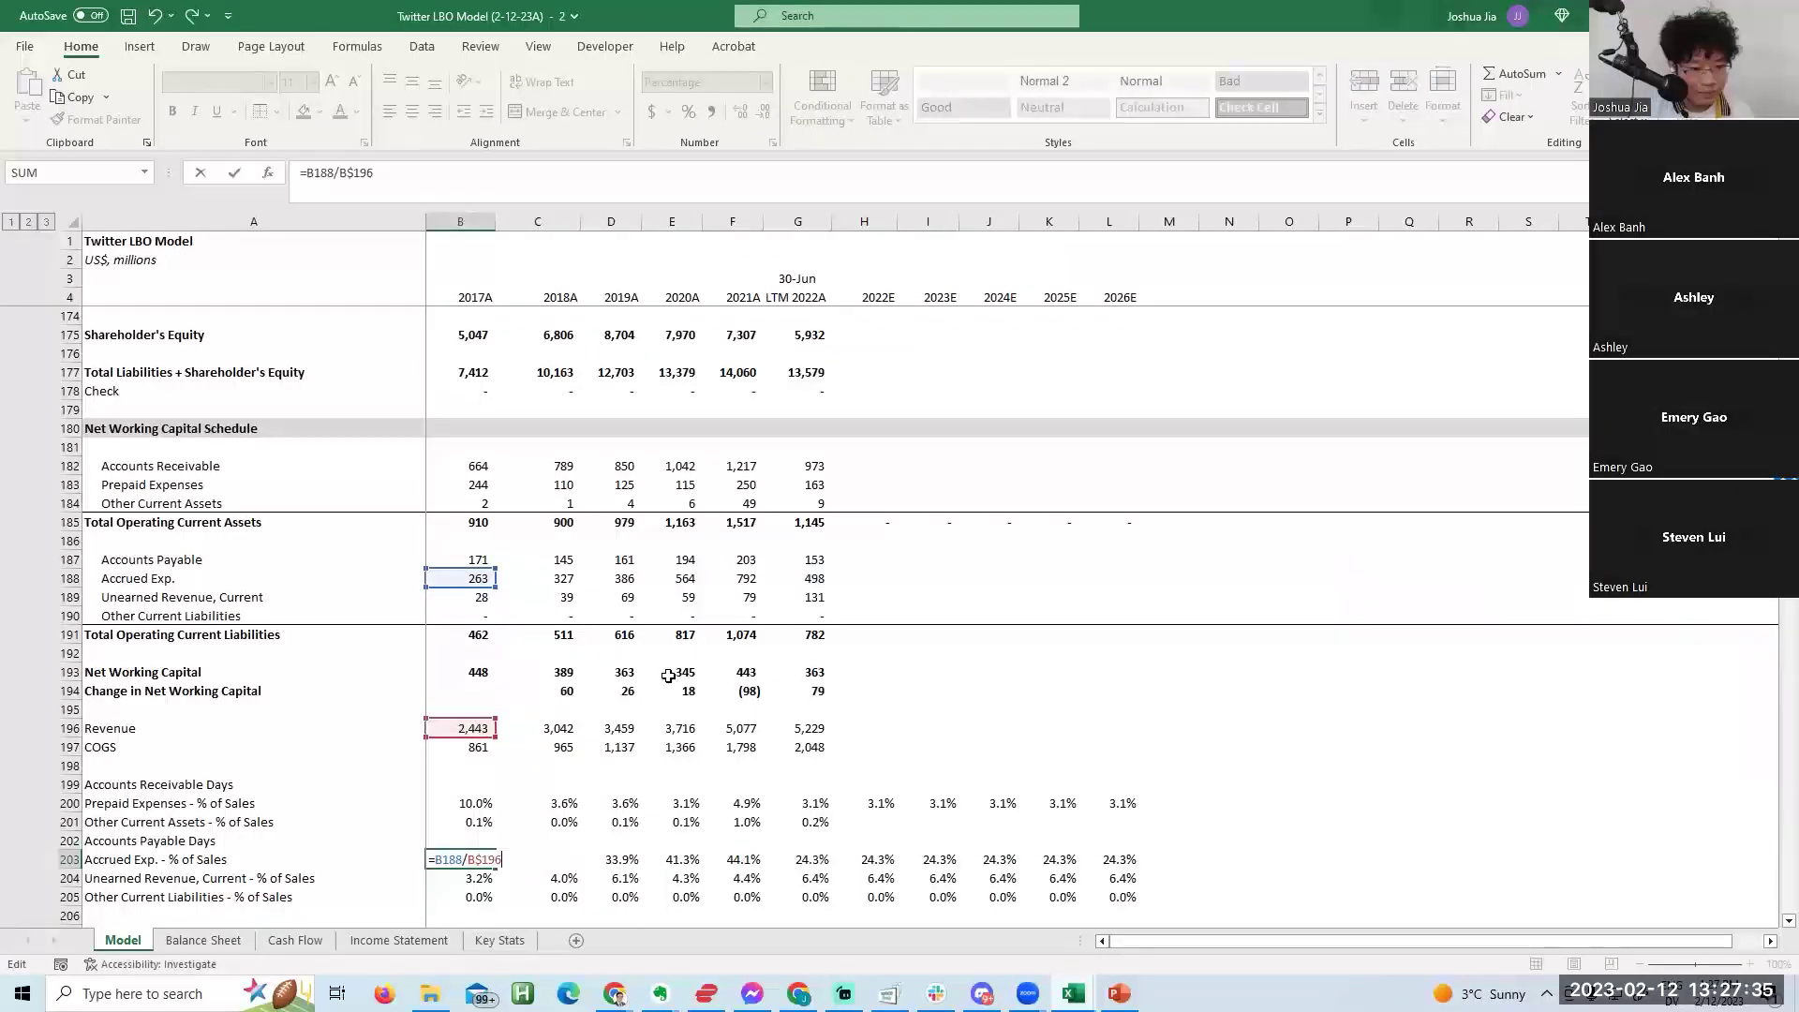
{"action": "key", "text": "ctrl+Return"}
Fill the revenue-based accrued expenses formula from B203 across the historical columns through G203.
{"action": "key", "text": "shift+Right"}
{"action": "key", "text": "shift+Right"}
{"action": "key", "text": "shift+Right"}
{"action": "key", "text": "shift+Right"}
{"action": "key", "text": "shift+Right"}
{"action": "key", "text": "ctrl+r"}
Copy the revenue-based formulas in B203:G203 down to the Unearned Revenue and Other Current Liabilities rows.
{"action": "key", "text": "shift+Down"}
{"action": "key", "text": "shift+Down"}
{"action": "key", "text": "ctrl+d"}
{"action": "key", "text": "shift+BackSpace"}
Check the row references of the accrued expenses percentage formulas across the historical columns, including LTM 2022A.
{"action": "key", "text": "F2"}
{"action": "key", "text": "Escape"}
{"action": "key", "text": "Right"}
{"action": "key", "text": "F2"}
{"action": "key", "text": "Escape"}
{"action": "key", "text": "Right"}
{"action": "key", "text": "Right"}
{"action": "key", "text": "Right"}
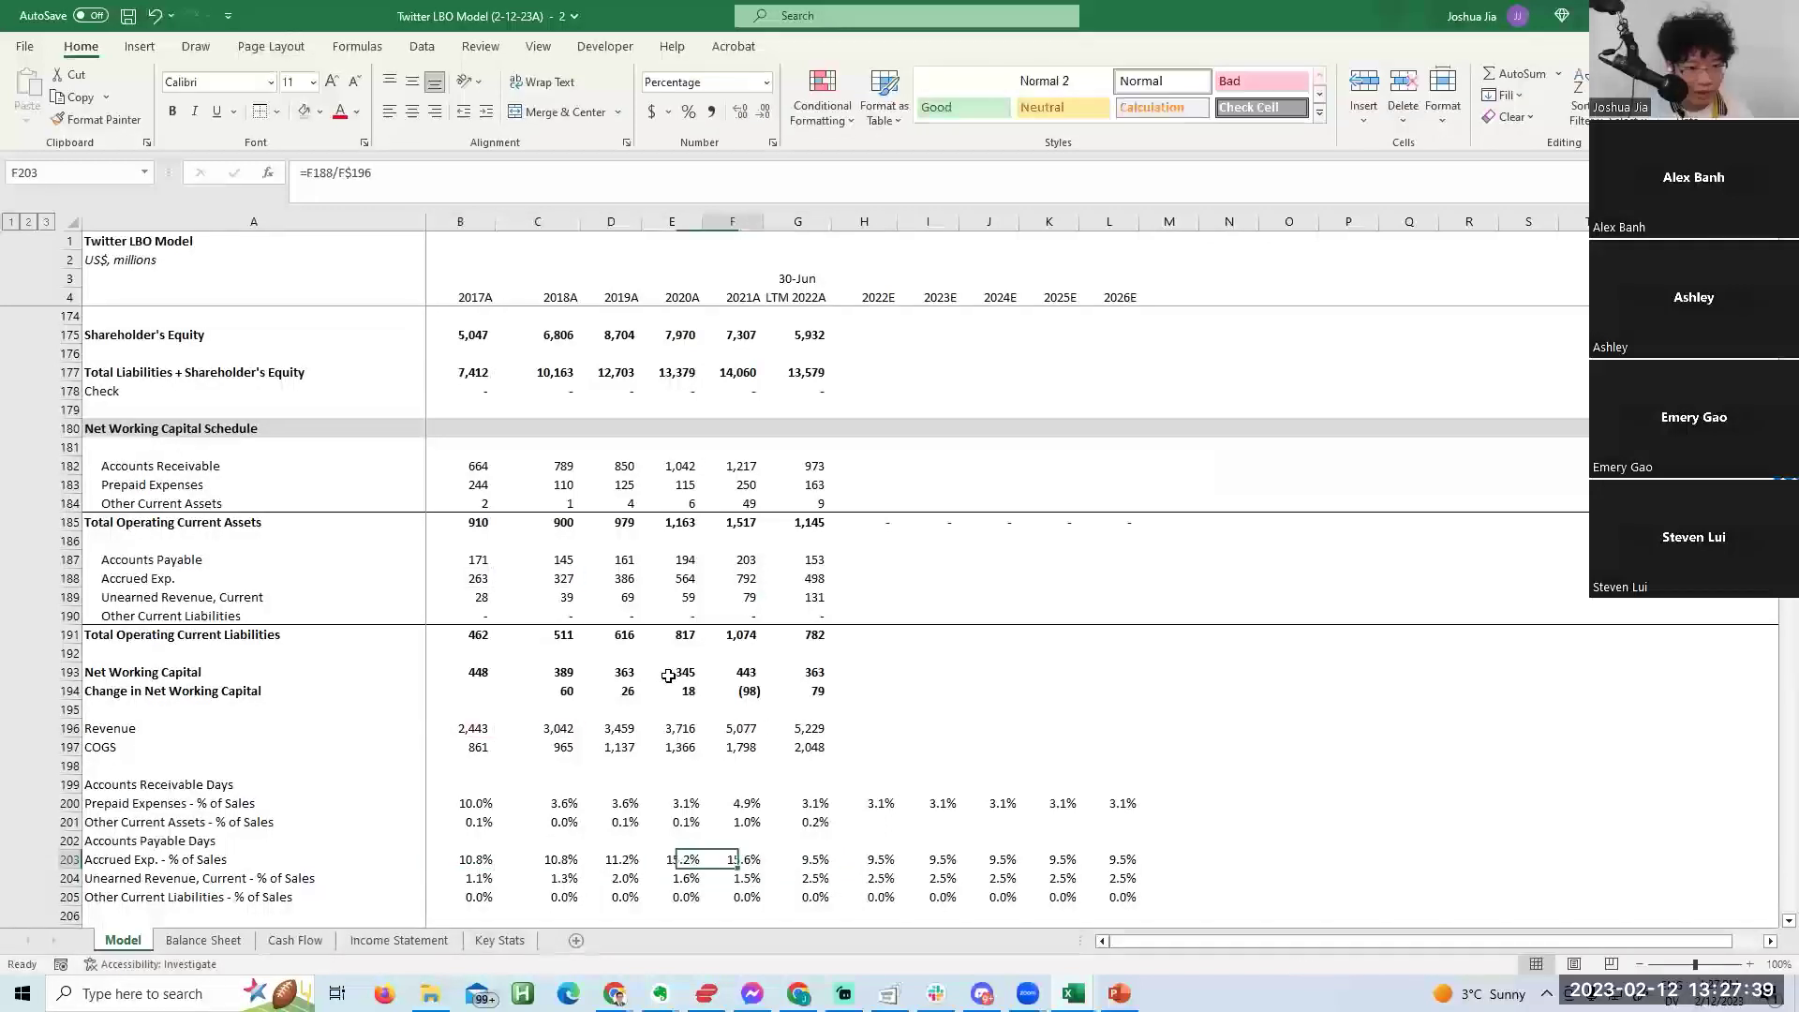
{"action": "key", "text": "F2"}
{"action": "key", "text": "Escape"}
{"action": "key", "text": "Up"}
{"action": "key", "text": "F2"}
{"action": "key", "text": "Escape"}
{"action": "key", "text": "Left"}
{"action": "key", "text": "F2"}
{"action": "key", "text": "Left"}
{"action": "key", "text": "F2"}
{"action": "key", "text": "Escape"}
{"action": "key", "text": "Left"}
{"action": "key", "text": "Down"}
{"action": "key", "text": "Left"}
{"action": "key", "text": "F2"}
{"action": "key", "text": "Escape"}
{"action": "key", "text": "Right"}
{"action": "key", "text": "Right"}
{"action": "key", "text": "Right"}
{"action": "key", "text": "Right"}
{"action": "key", "text": "Up"}
{"action": "key", "text": "F2"}
{"action": "key", "text": "Escape"}
{"action": "key", "text": "Right"}
{"action": "key", "text": "Left"}
{"action": "key", "text": "Left"}
{"action": "key", "text": "Left"}
{"action": "key", "text": "Left"}
{"action": "key", "text": "Left"}
{"action": "key", "text": "Right"}
{"action": "key", "text": "Right"}
{"action": "key", "text": "Right"}
{"action": "key", "text": "Right"}
{"action": "key", "text": "Right"}
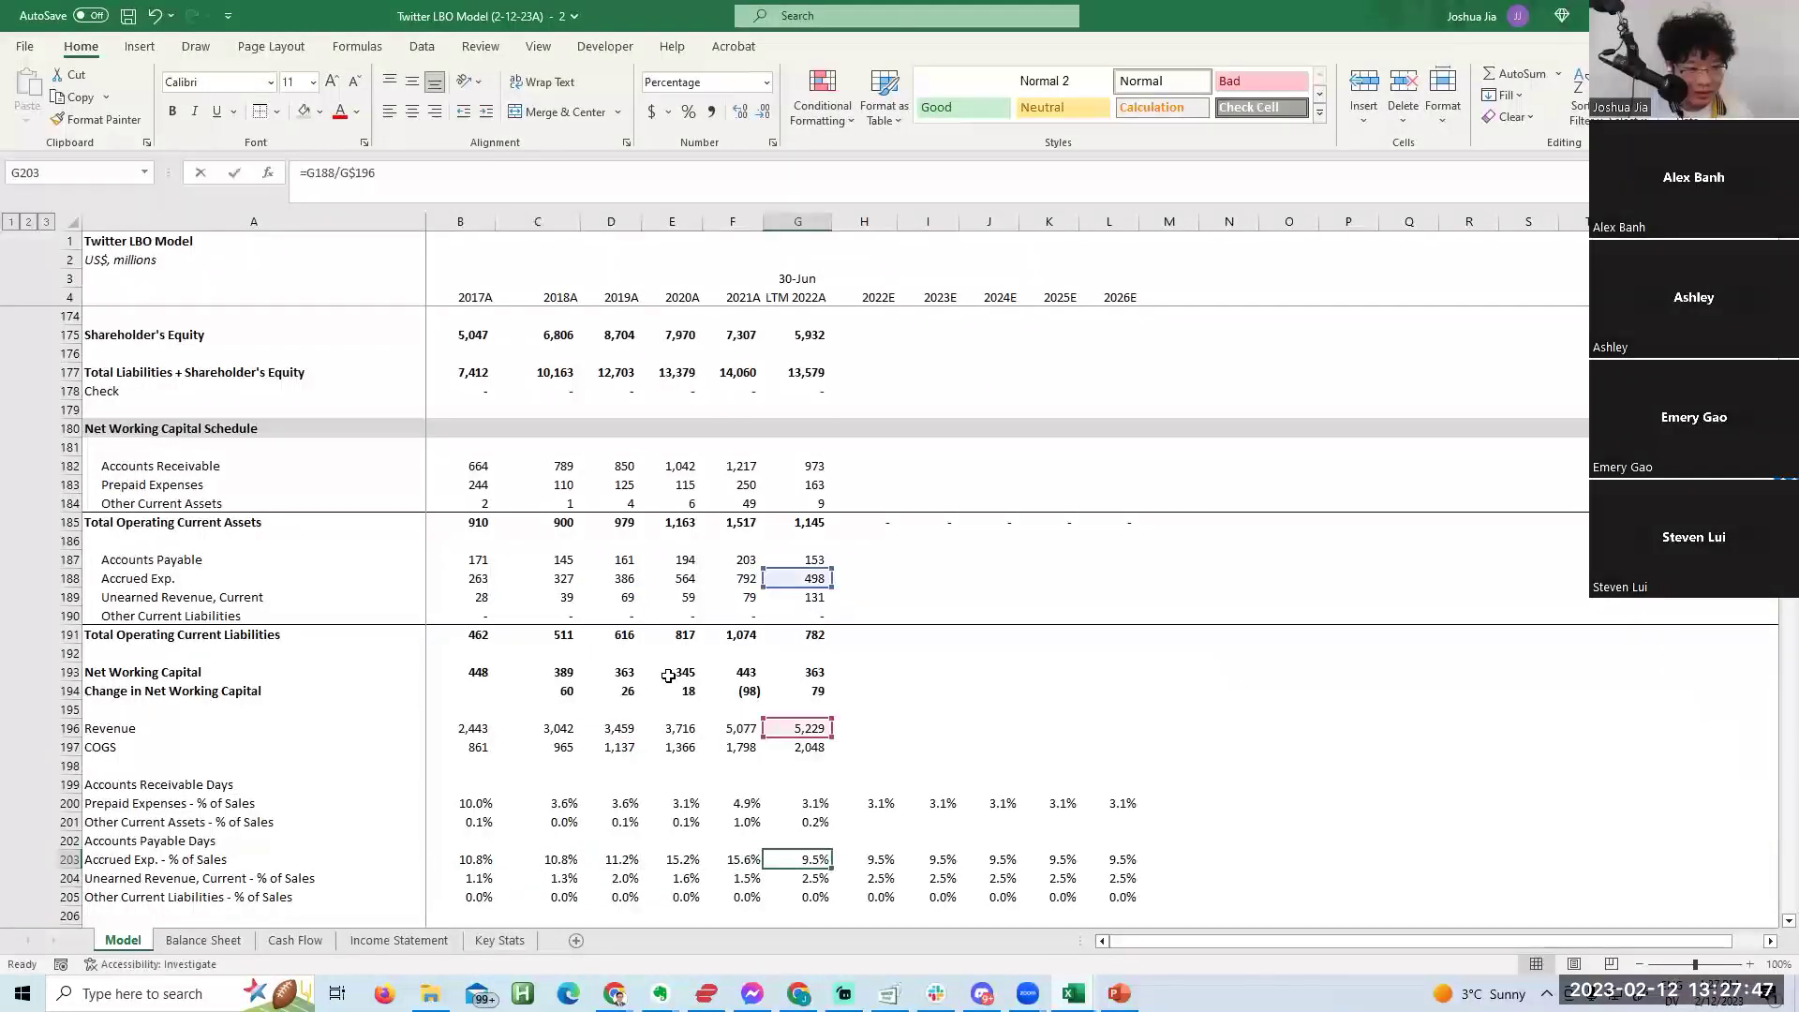
{"action": "key", "text": "Escape"}
Compare the accrued expenses percentages of 2017A to 2019A with those of 2020A and 2021A.
{"action": "key", "text": "Left"}
{"action": "key", "text": "Left"}
{"action": "key", "text": "Left"}
{"action": "key", "text": "Left"}
{"action": "key", "text": "Right"}
{"action": "key", "text": "Right"}
{"action": "key", "text": "Left"}
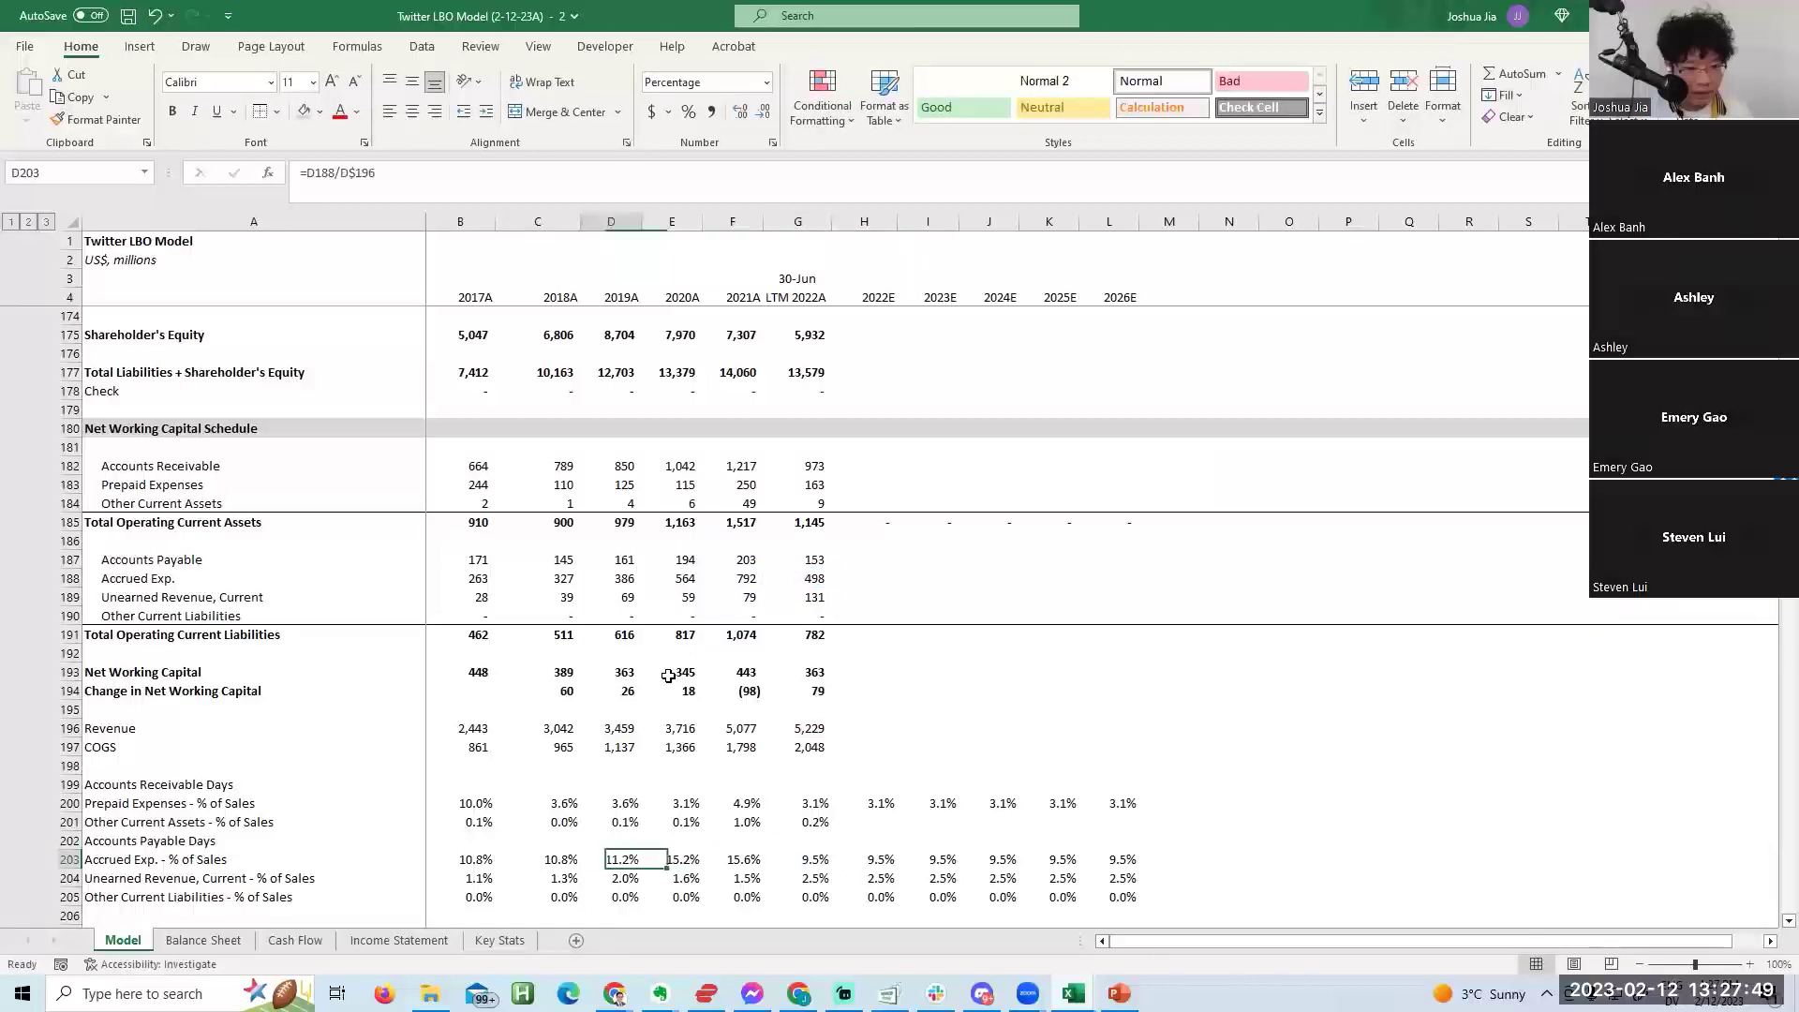
{"action": "key", "text": "shift+Left"}
{"action": "key", "text": "shift+Left"}
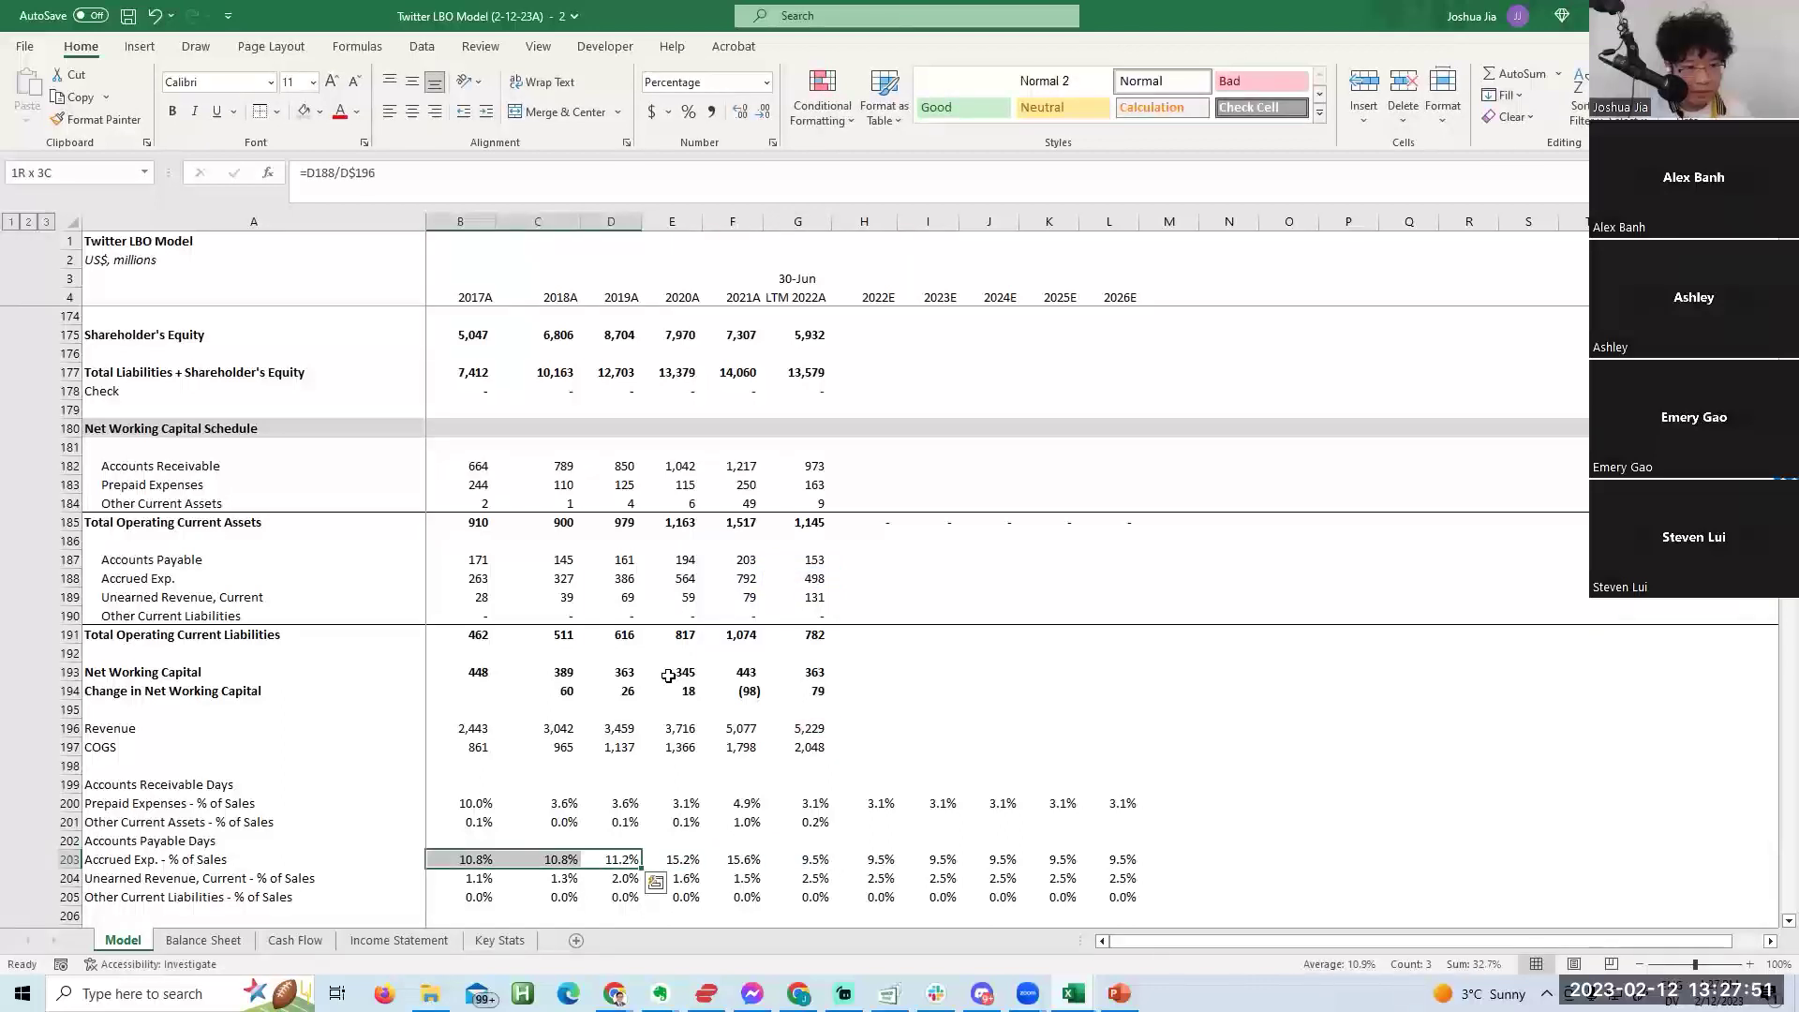
{"action": "key", "text": "Right"}
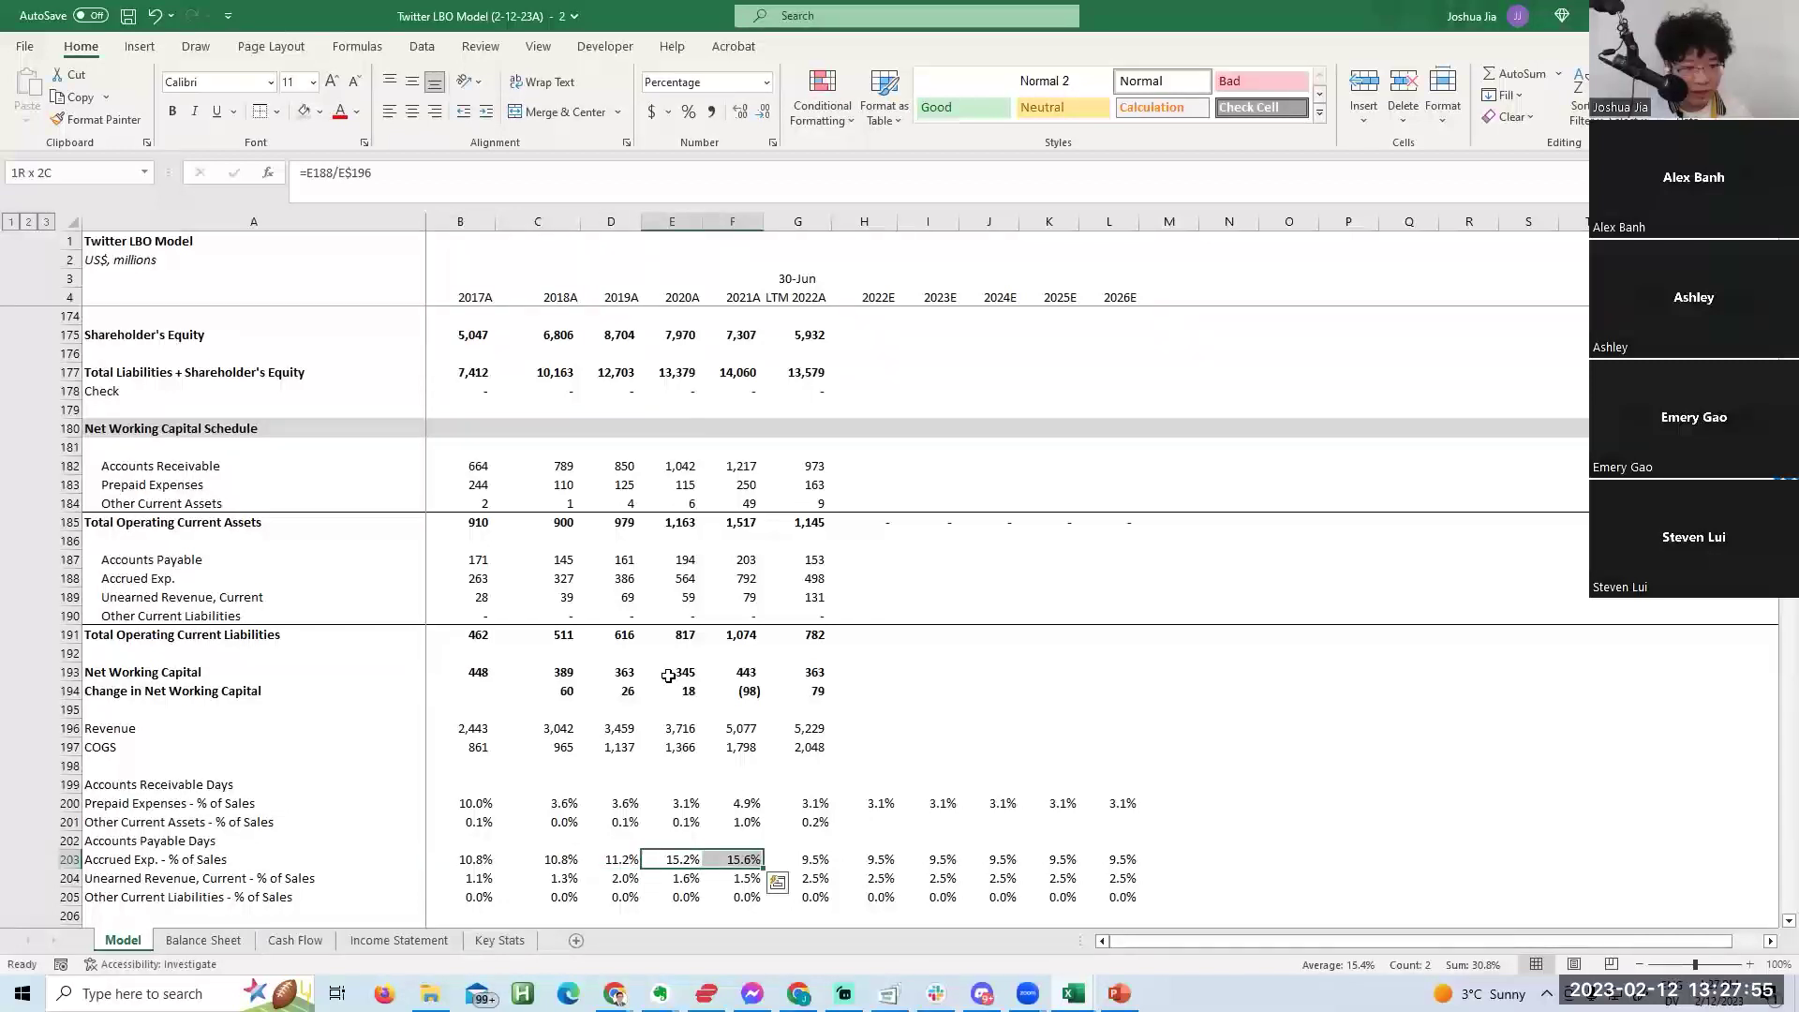
Check the references of the Unearned Revenue percentage formulas in row 204 across the historical and forecast columns.
{"action": "key", "text": "Down"}
{"action": "key", "text": "Right"}
{"action": "key", "text": "Right"}
{"action": "key", "text": "F2"}
{"action": "key", "text": "Escape"}
{"action": "key", "text": "Right"}
{"action": "key", "text": "F2"}
{"action": "key", "text": "Escape"}
{"action": "key", "text": "F2"}
{"action": "key", "text": "Escape"}
{"action": "key", "text": "Left"}
{"action": "key", "text": "Left"}
{"action": "key", "text": "Left"}
{"action": "key", "text": "Left"}
{"action": "key", "text": "Left"}
{"action": "key", "text": "Left"}
{"action": "key", "text": "Right"}
{"action": "key", "text": "Right"}
{"action": "key", "text": "Right"}
{"action": "key", "text": "Right"}
{"action": "key", "text": "Right"}
{"action": "key", "text": "F2"}
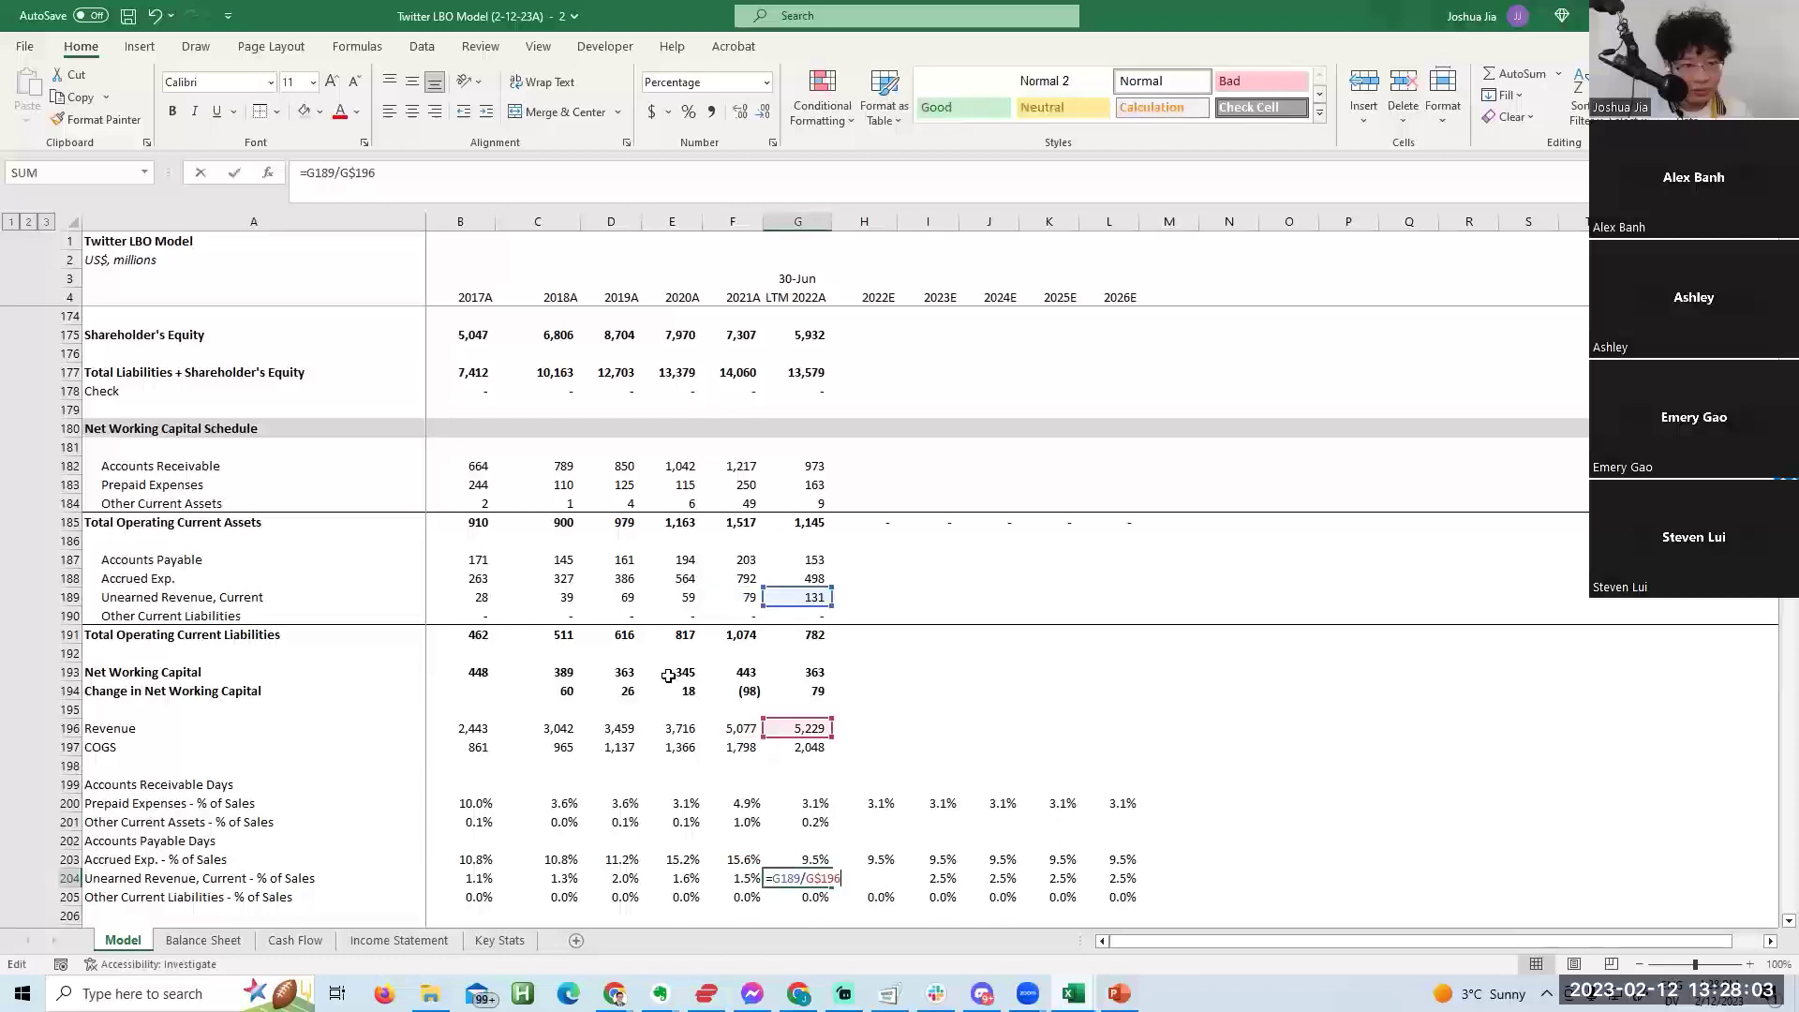
{"action": "key", "text": "Escape"}
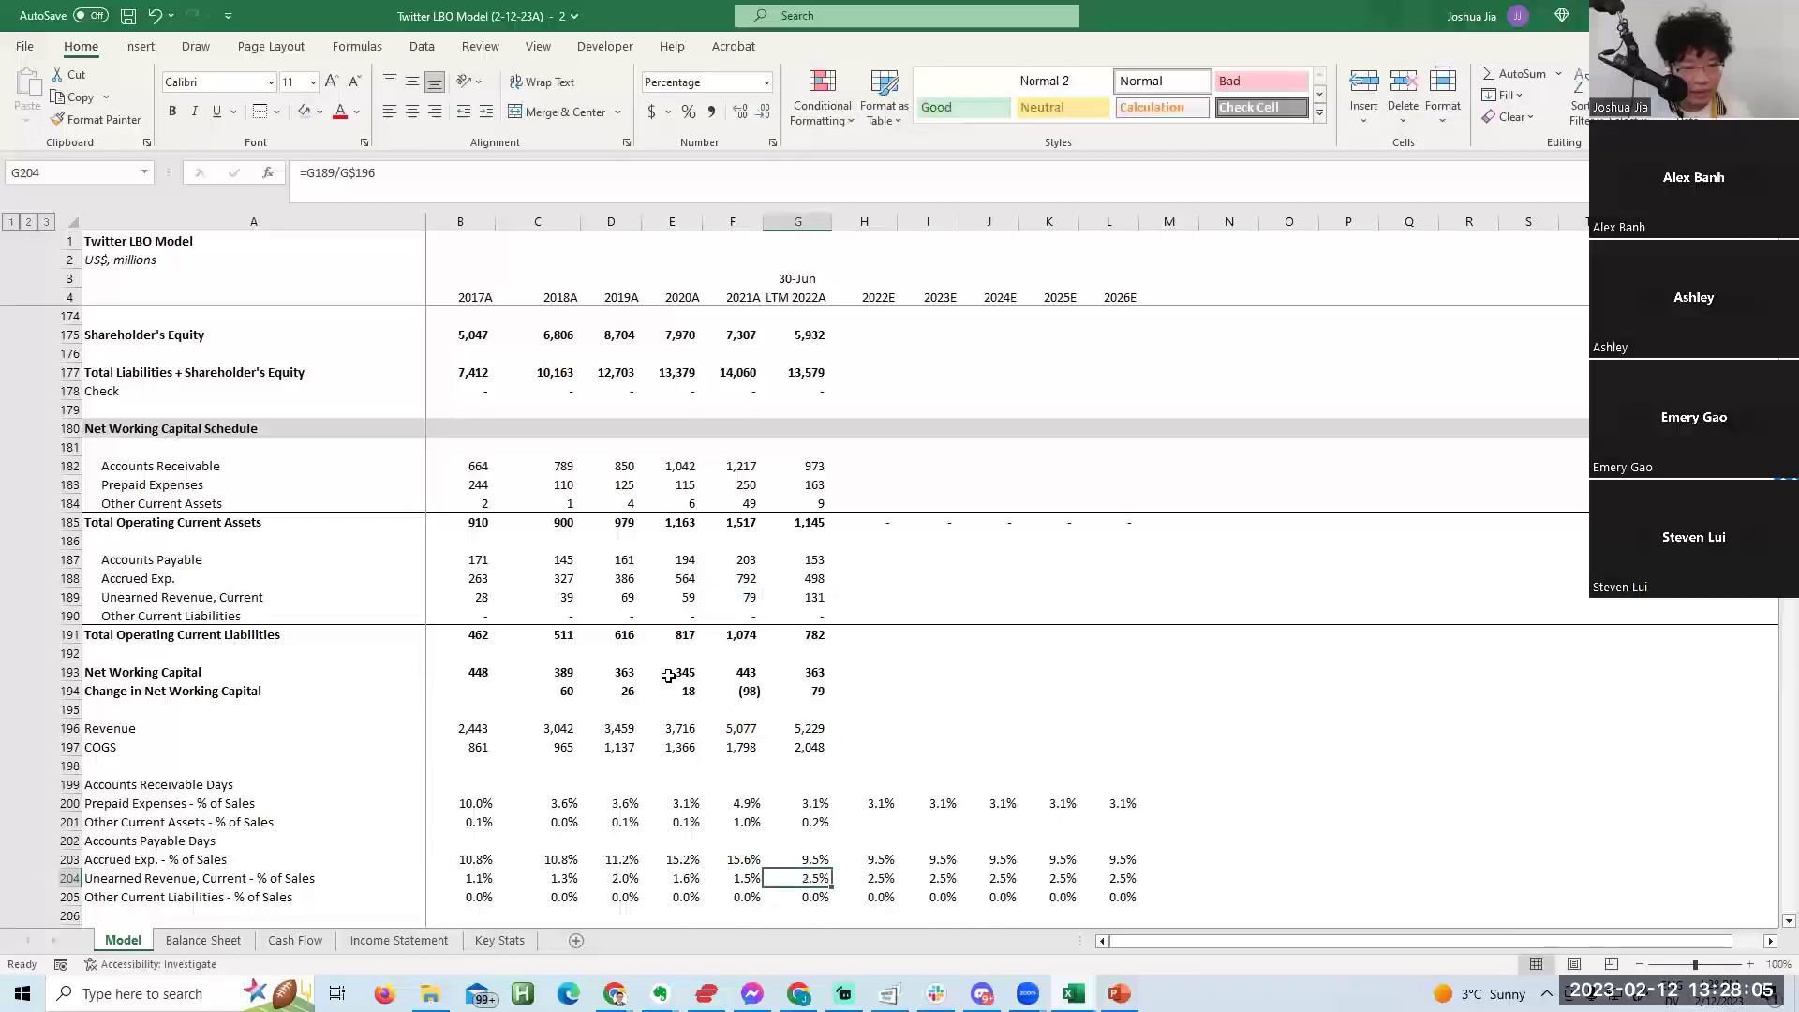
Check the revenue and COGS rows against the LTM 2022A Unearned Revenue percentage formula in G204.
{"action": "key", "text": "Up"}
{"action": "key", "text": "Up"}
{"action": "key", "text": "Up"}
{"action": "key", "text": "Up"}
{"action": "key", "text": "Up"}
{"action": "key", "text": "Up"}
{"action": "key", "text": "Up"}
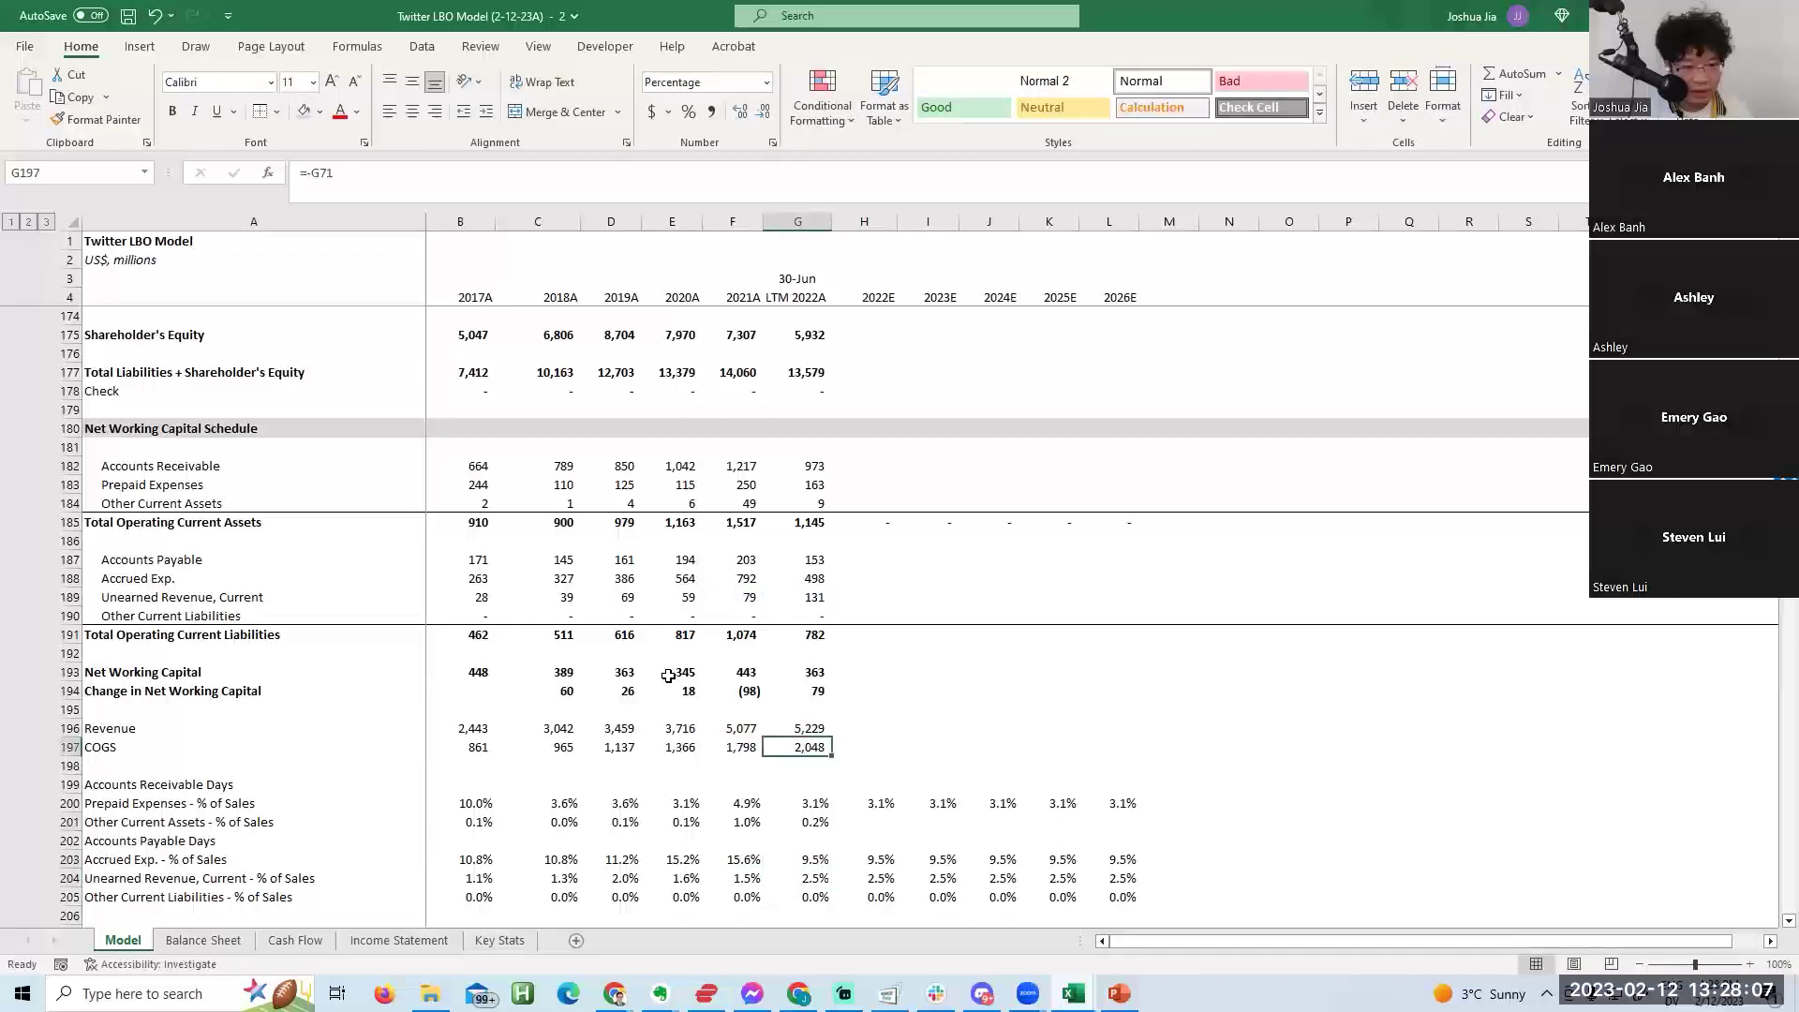
{"action": "key", "text": "Down"}
{"action": "key", "text": "Down"}
{"action": "key", "text": "Down"}
{"action": "key", "text": "Down"}
{"action": "key", "text": "Down"}
{"action": "key", "text": "Down"}
{"action": "key", "text": "Down"}
{"action": "key", "text": "F2"}
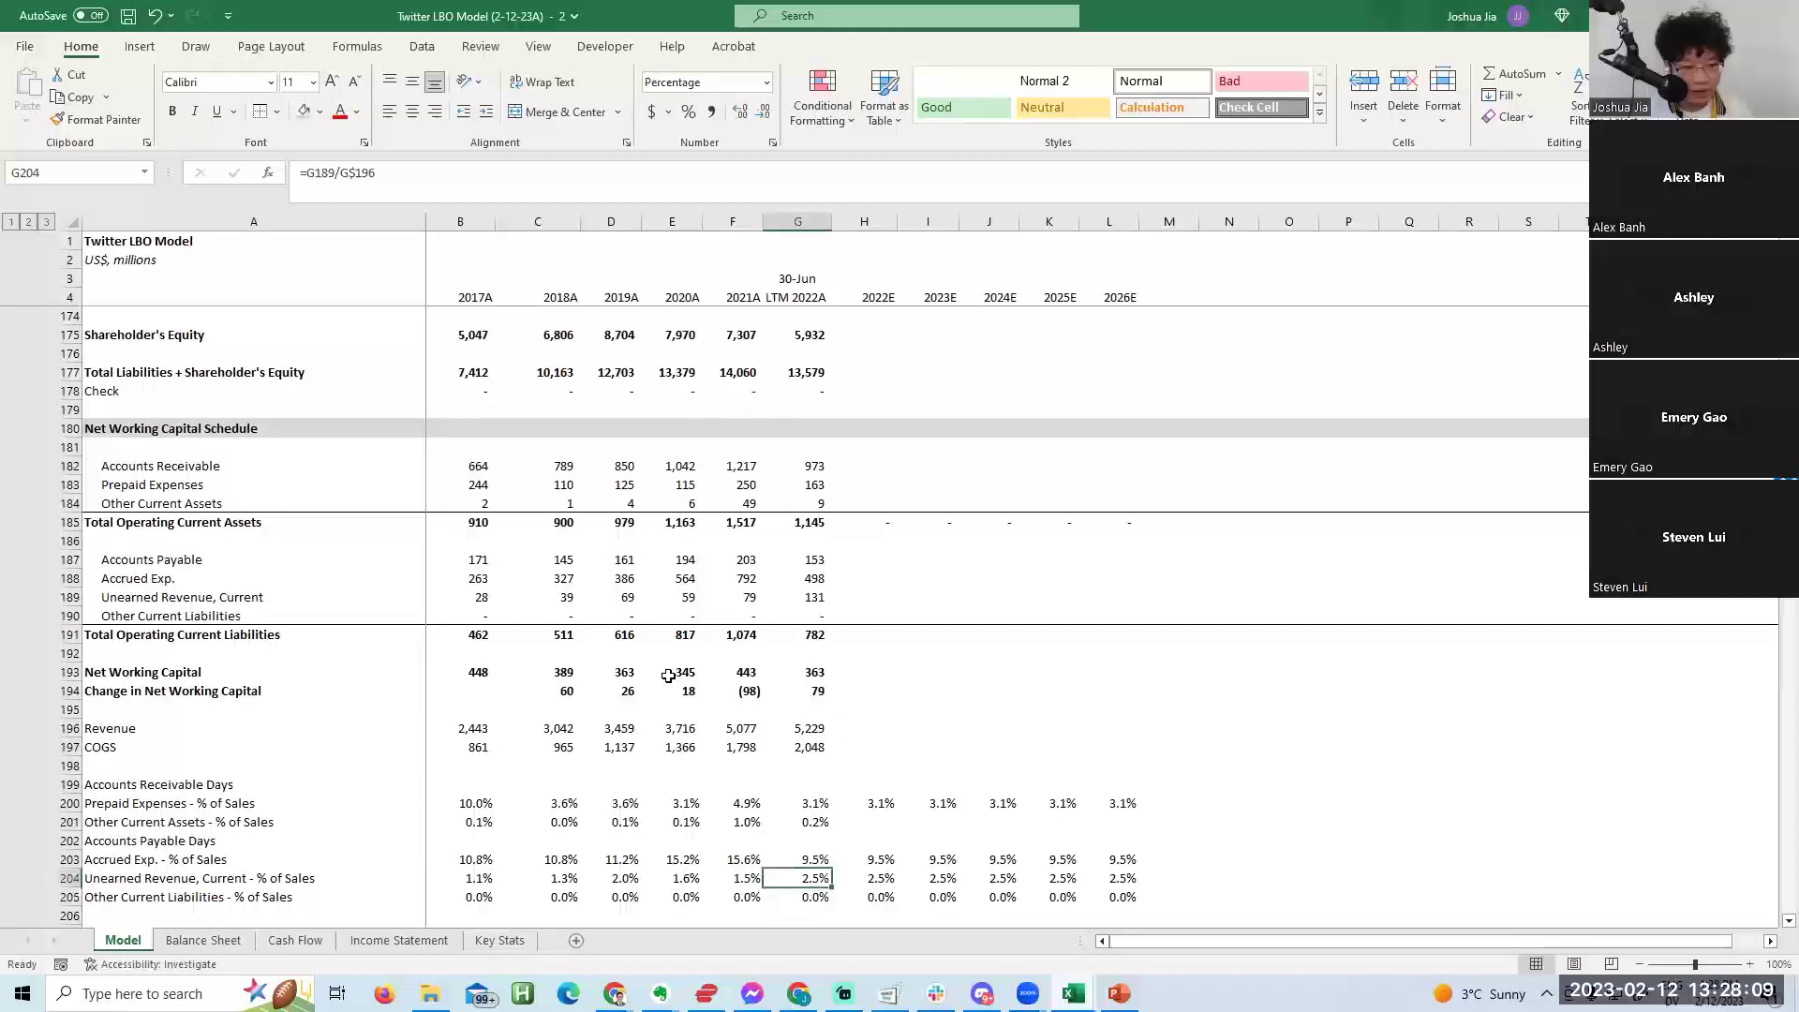
{"action": "key", "text": "Escape"}
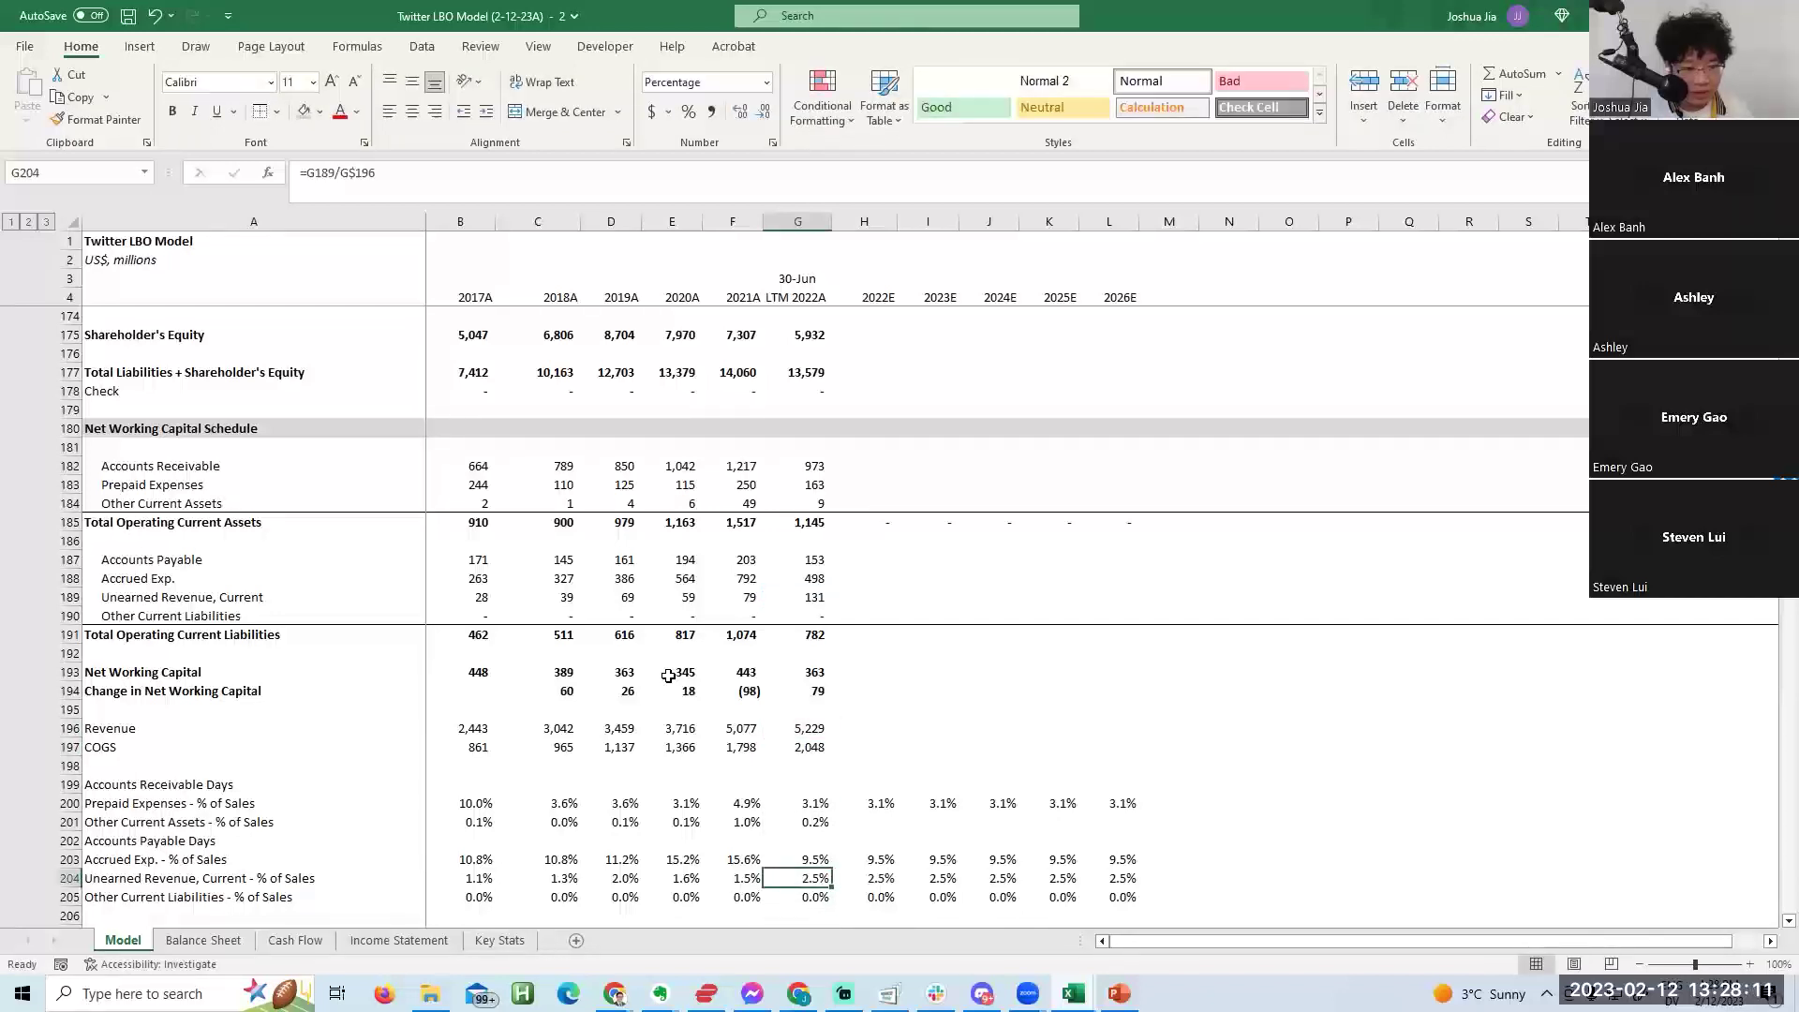
Check how the forecast Unearned Revenue percentages in H204:L204 link back to the LTM 2022A percentage in G204.
{"action": "key", "text": "Right"}
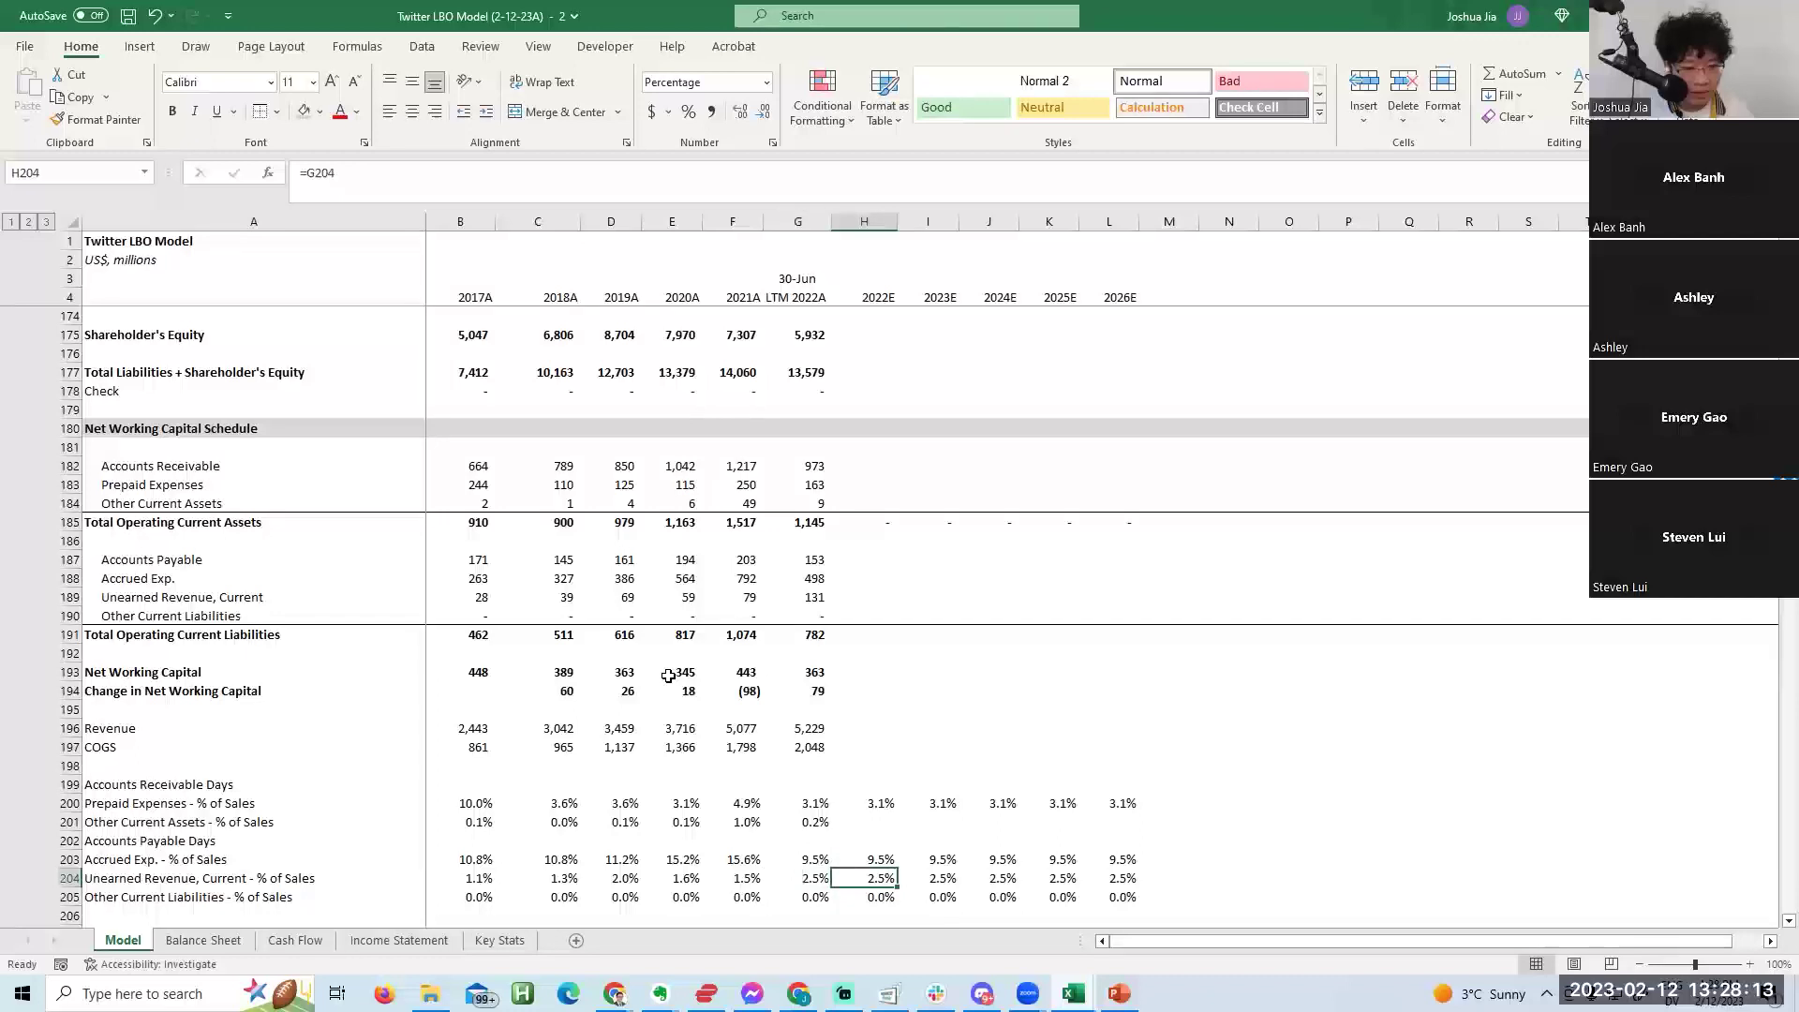
{"action": "key", "text": "F2"}
{"action": "key", "text": "Escape"}
{"action": "key", "text": "Left"}
{"action": "key", "text": "F2"}
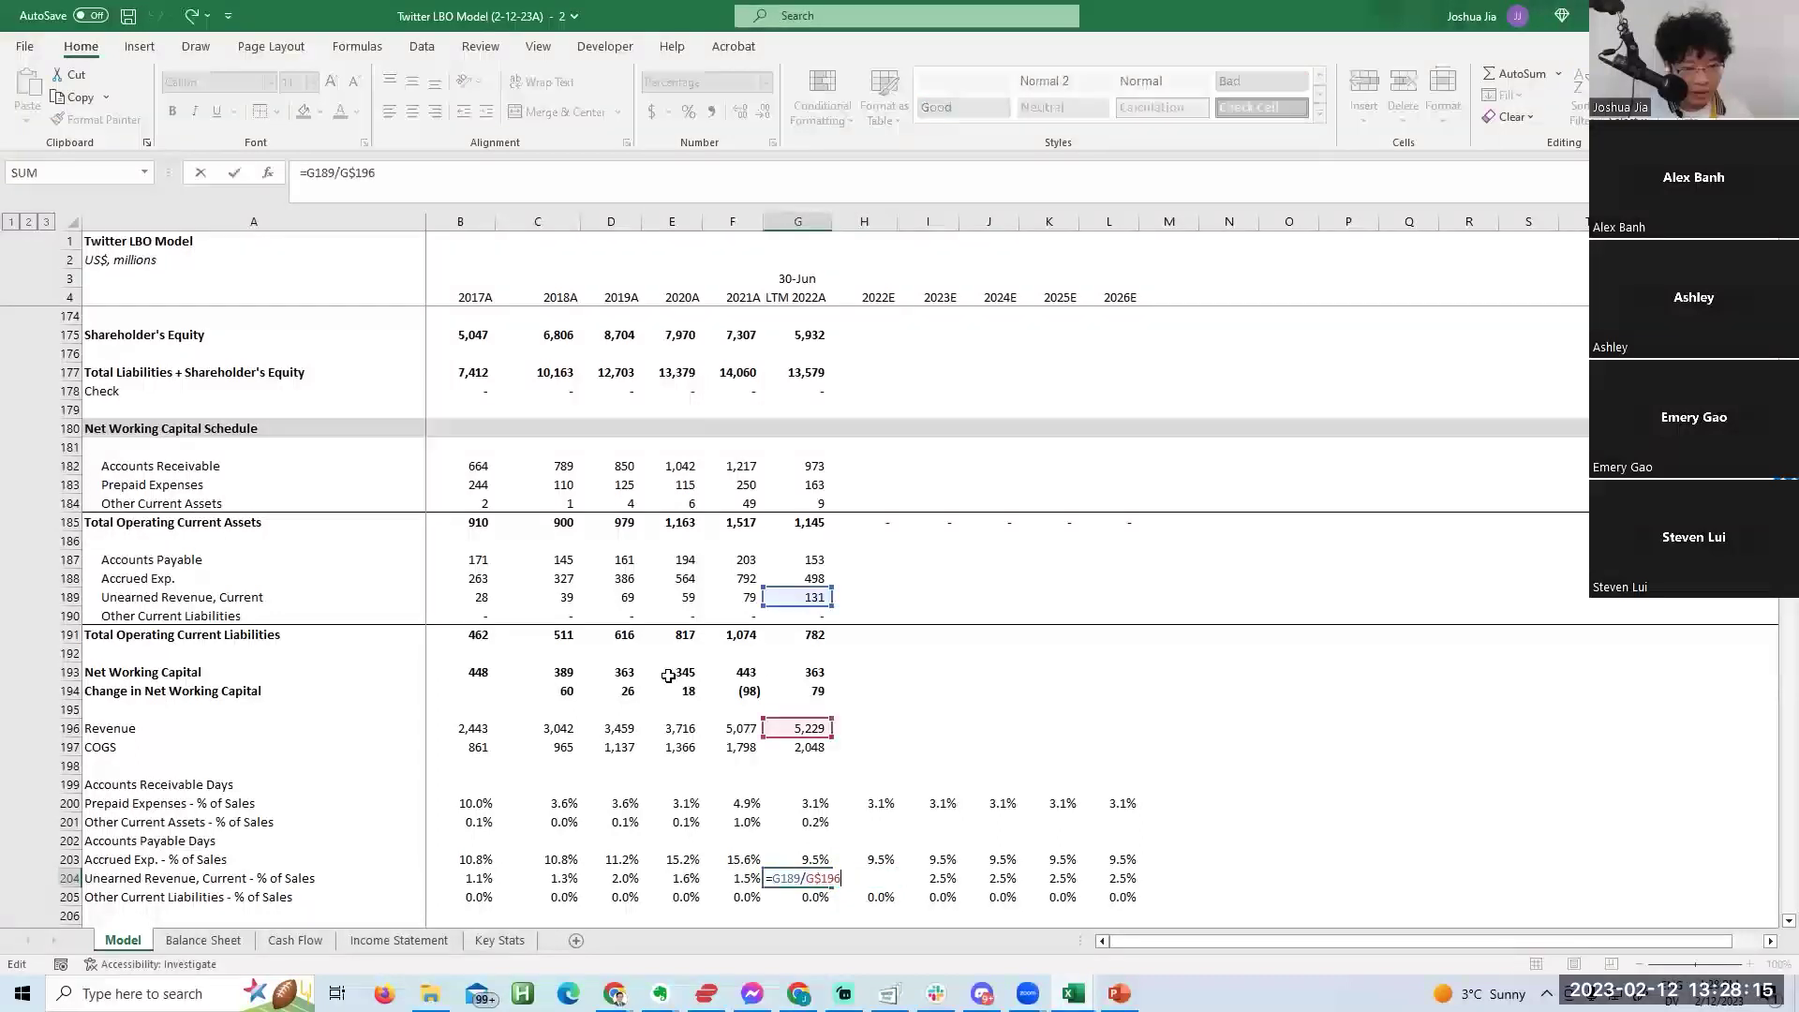
{"action": "key", "text": "Escape"}
{"action": "key", "text": "Right"}
{"action": "key", "text": "Right"}
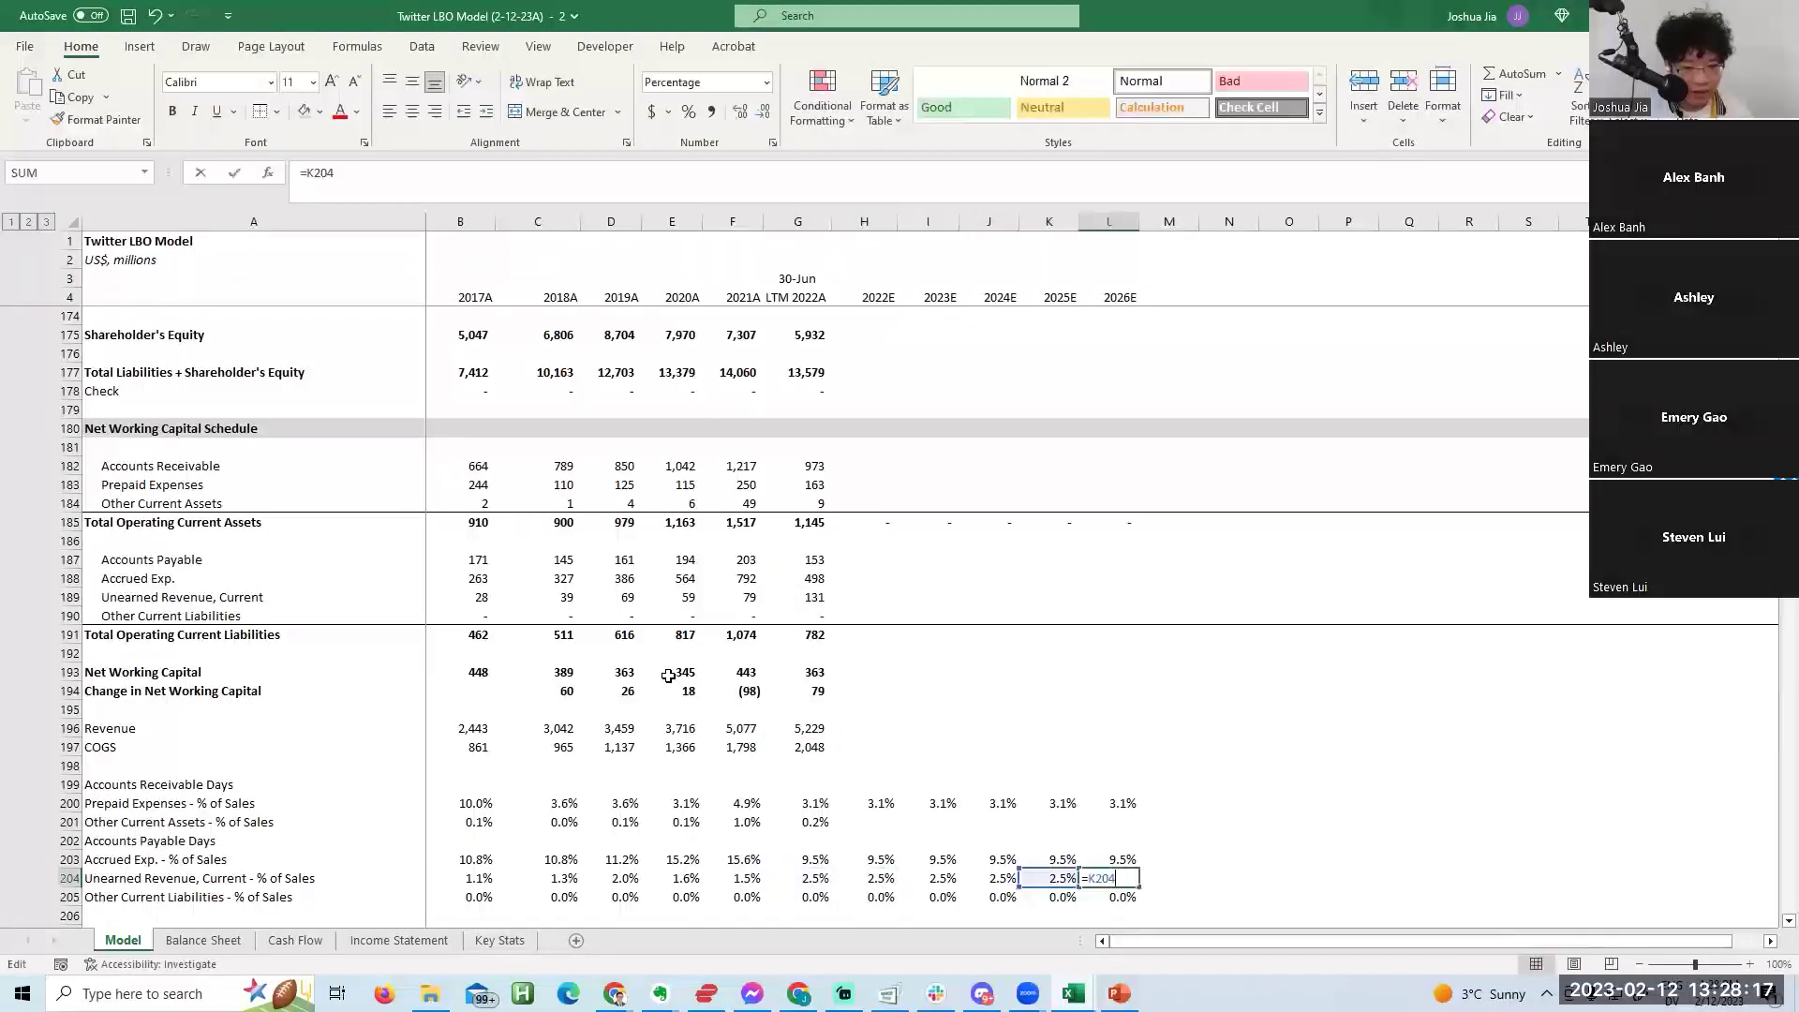
Check the references of the LTM 2022A Other Current Liabilities percentage formula in G205.
{"action": "key", "text": "Left"}
{"action": "key", "text": "Left"}
{"action": "key", "text": "Down"}
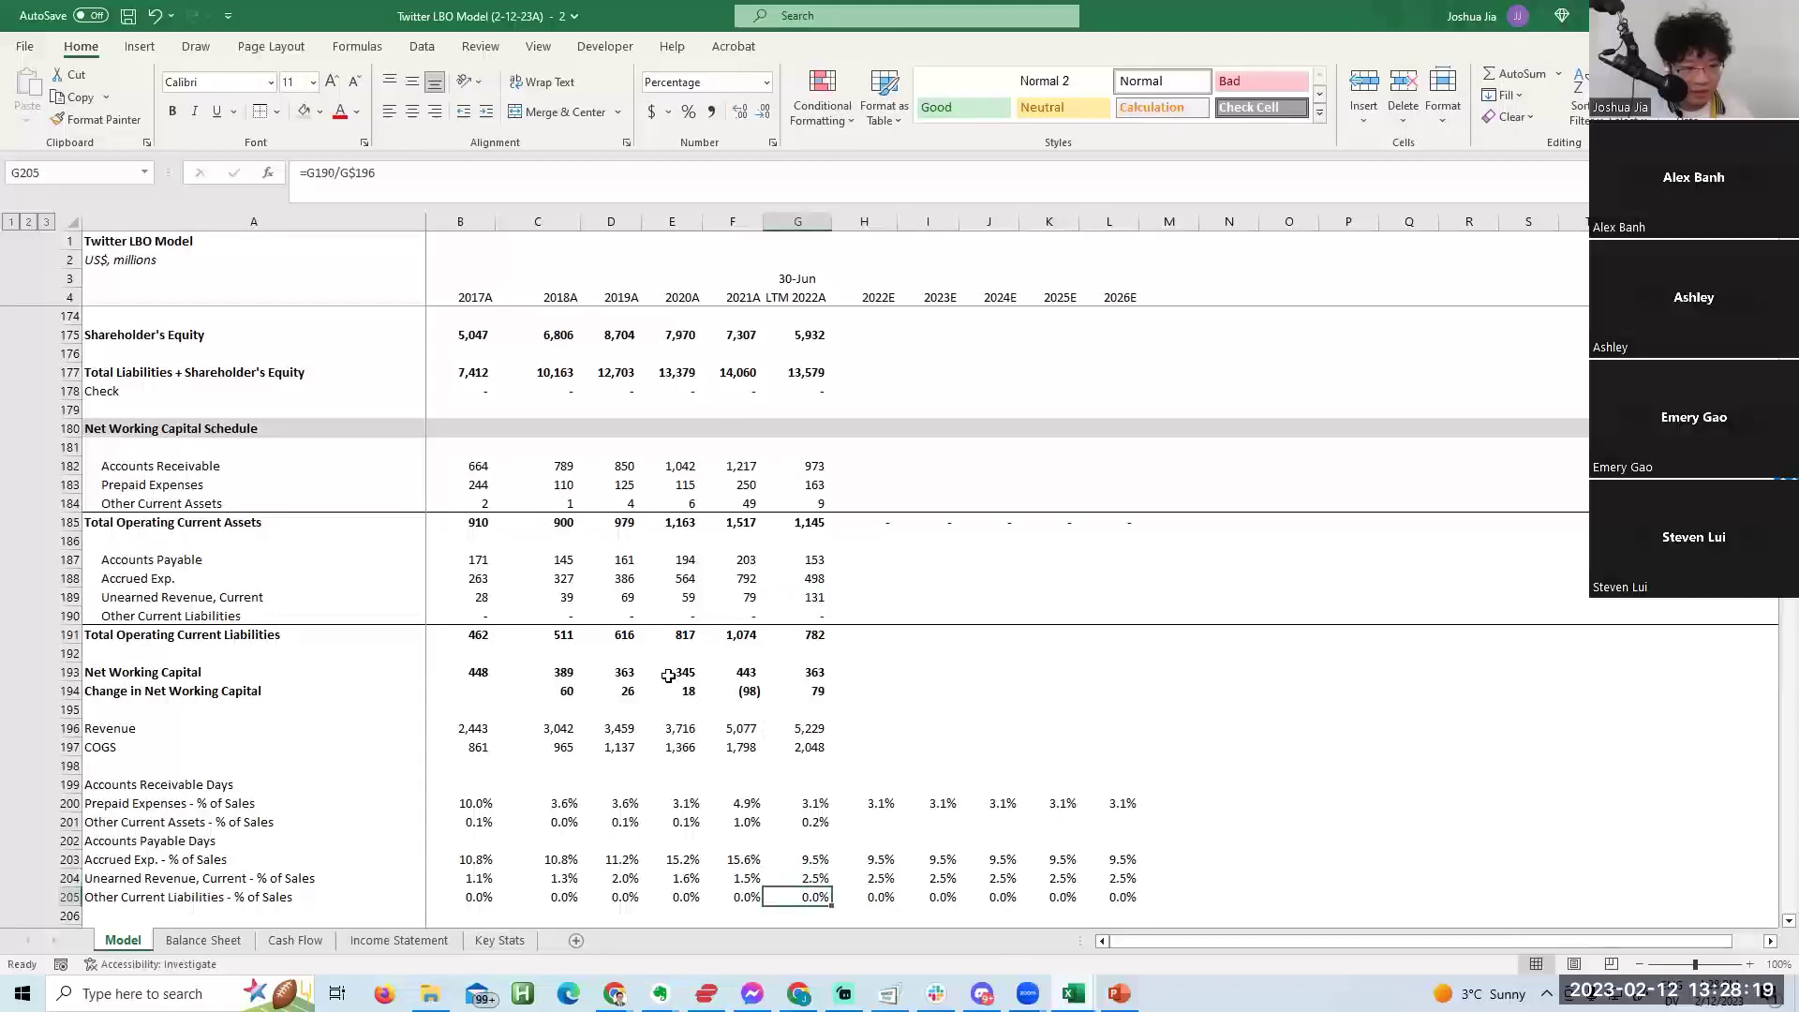
{"action": "key", "text": "F2"}
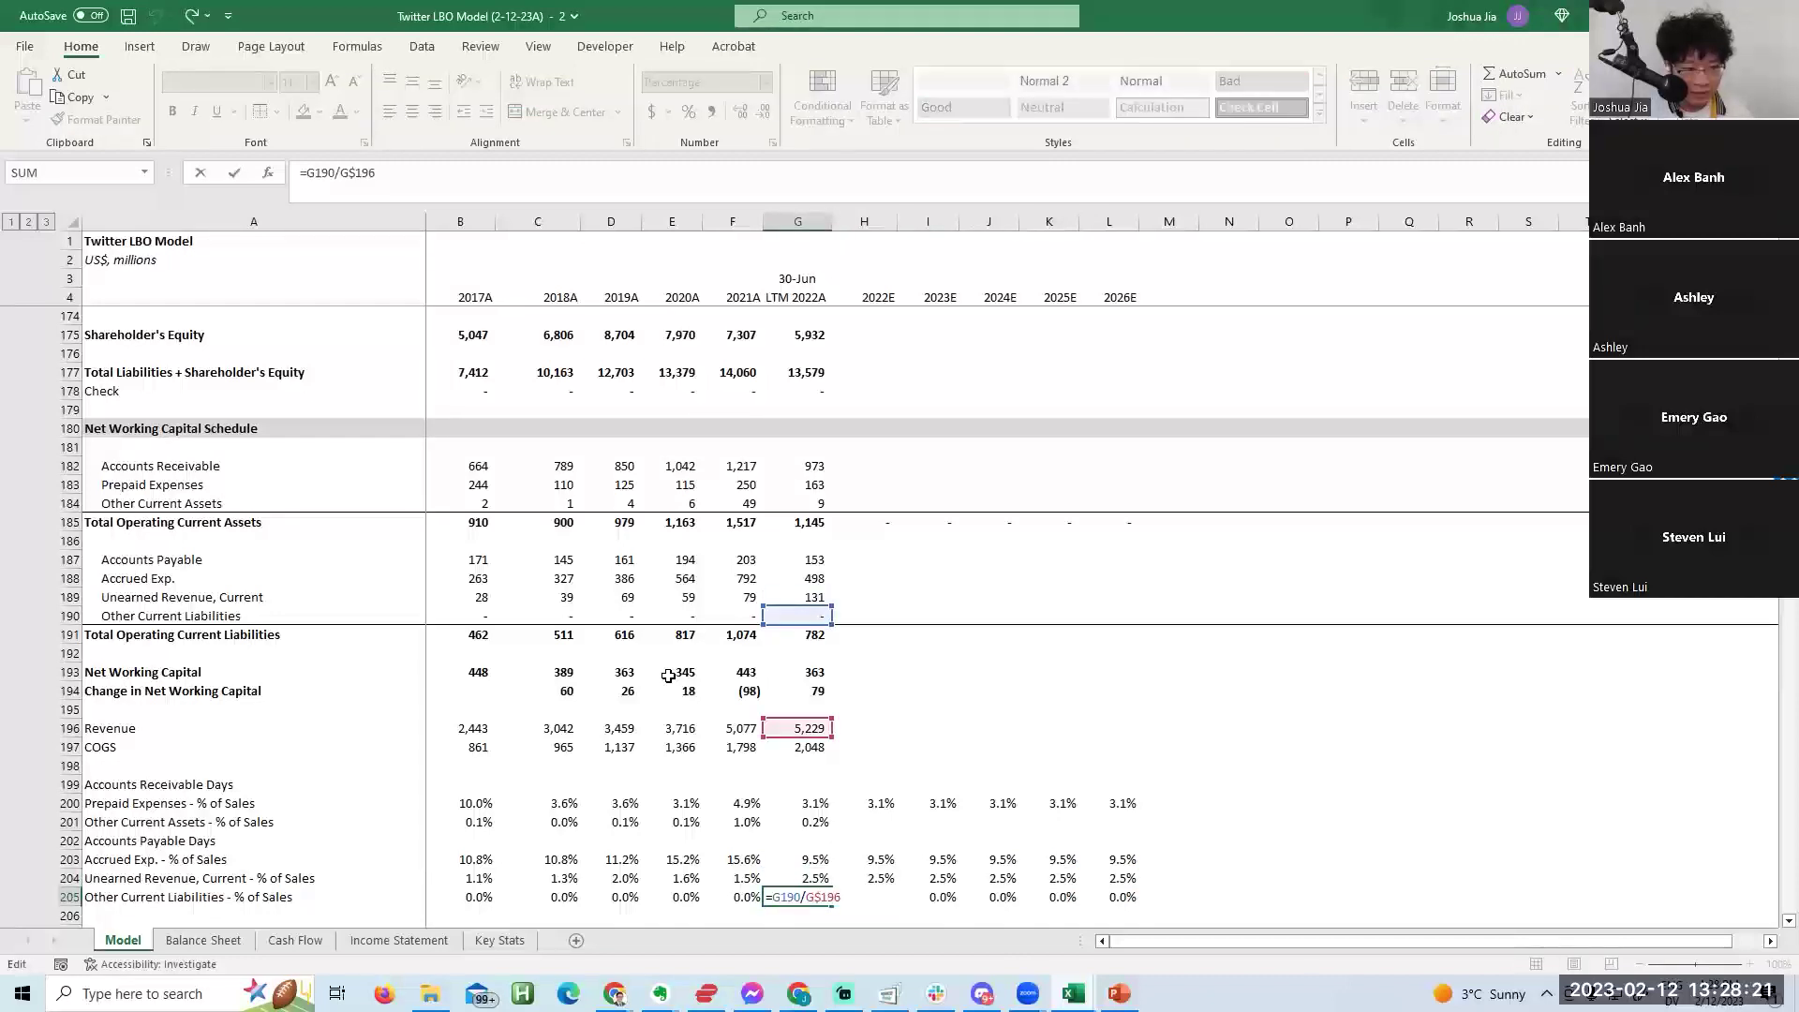
{"action": "key", "text": "Escape"}
Try an extra decimal place on the Other Current Liabilities percentages in B205:L205 and remove it again.
{"action": "key", "text": "Left"}
{"action": "key", "text": "Left"}
{"action": "key", "text": "Left"}
{"action": "key", "text": "Left"}
{"action": "key", "text": "Left"}
{"action": "key", "text": "ctrl+shift+Right"}
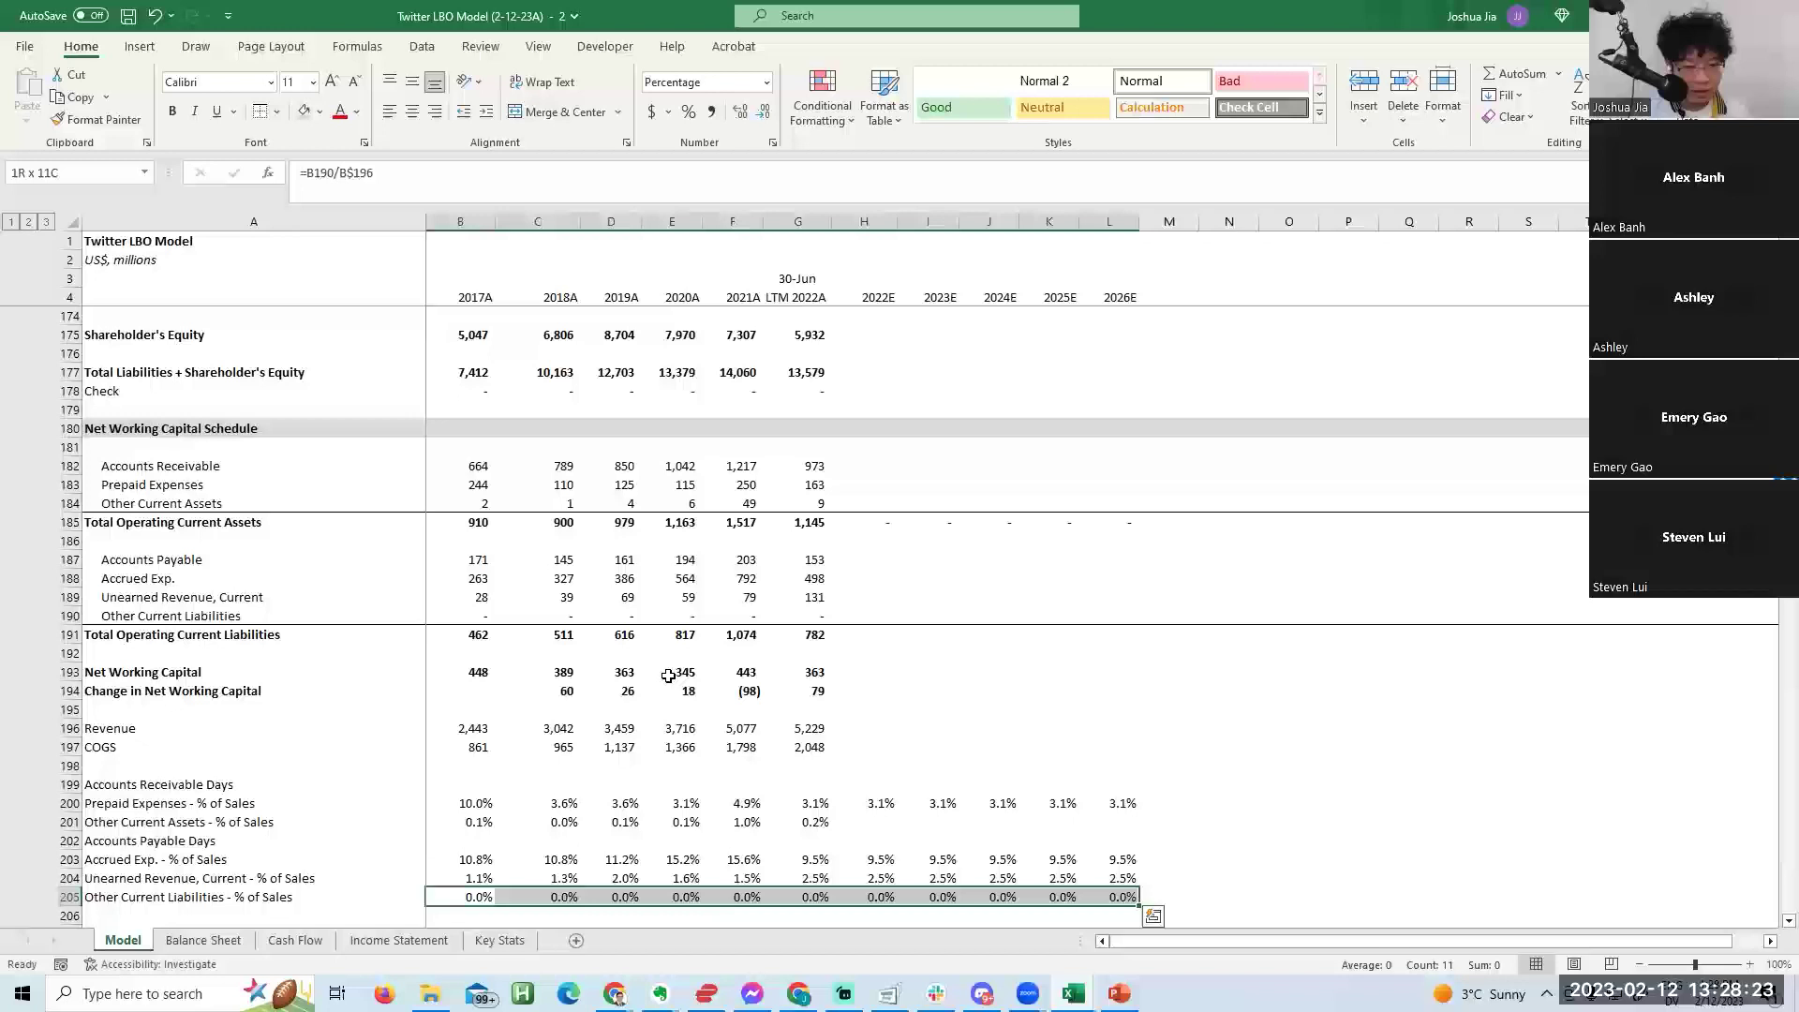
{"action": "key", "text": "alt+h"}
{"action": "key", "text": "0"}
{"action": "key", "text": "alt+h"}
{"action": "key", "text": "9"}
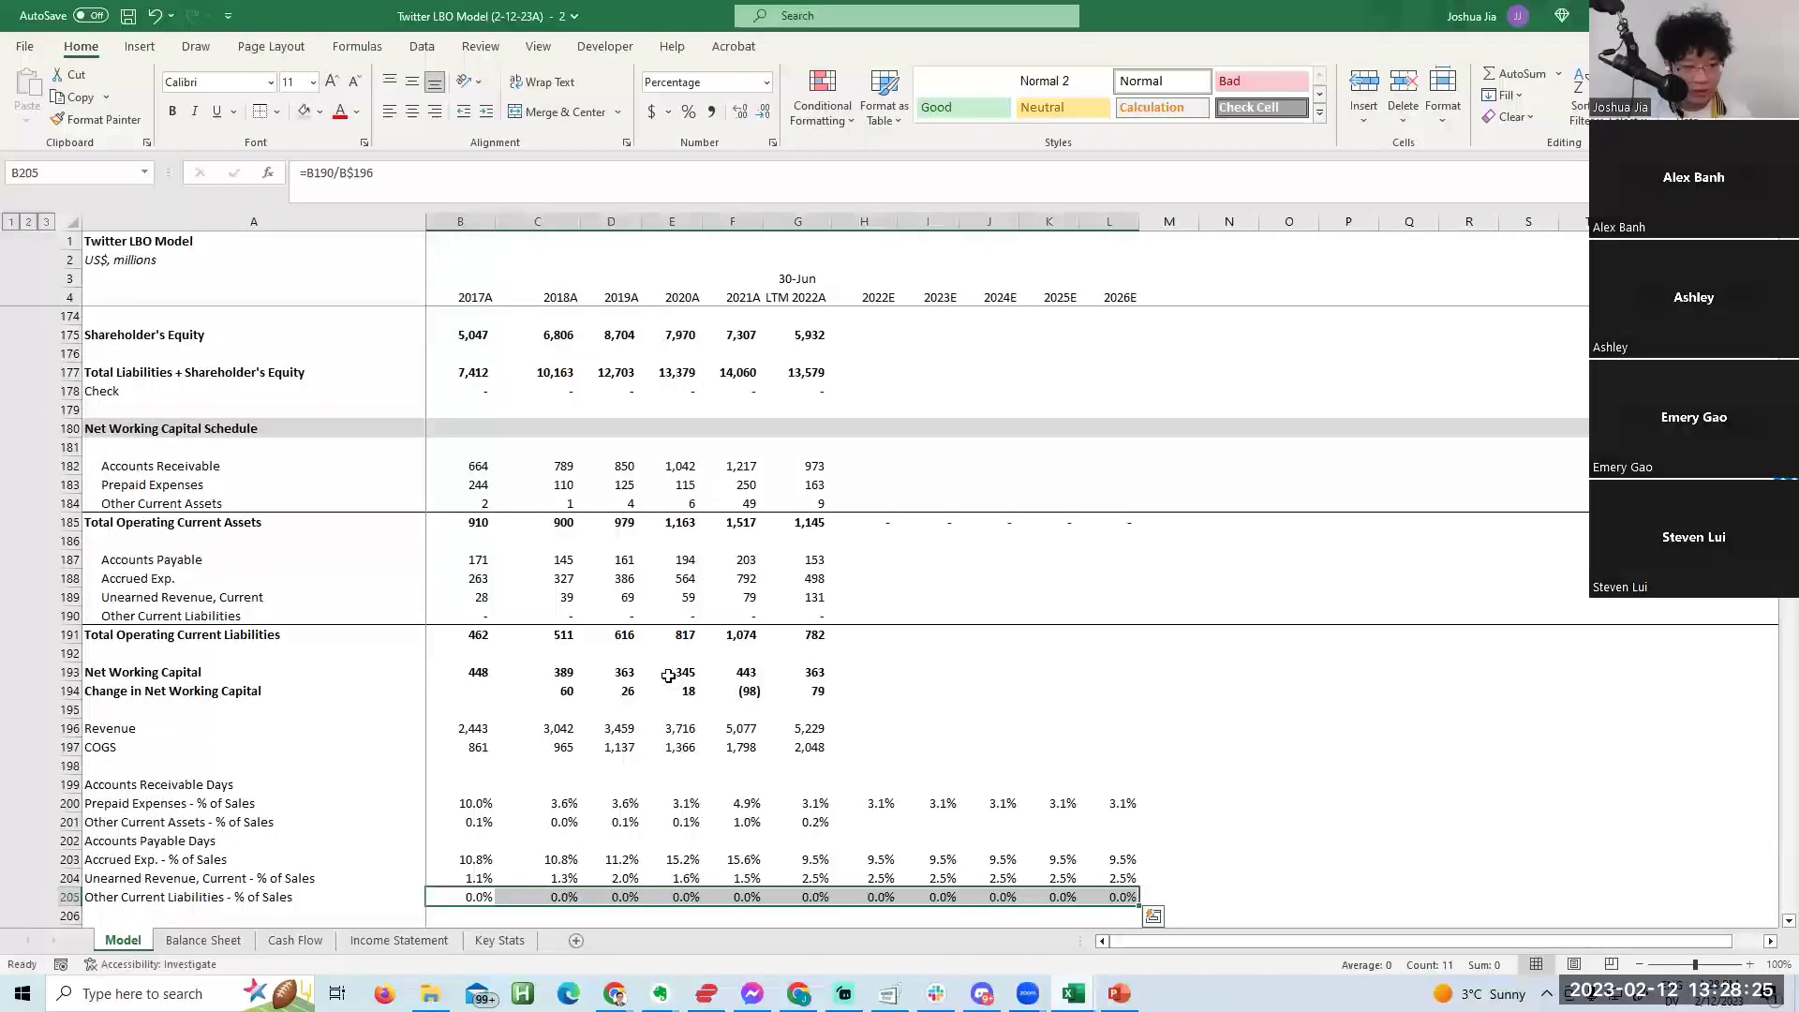
{"action": "key", "text": "Right"}
{"action": "key", "text": "F2"}
{"action": "key", "text": "Escape"}
Fill the Total Operating Current Liabilities sum formula from G191 across the forecast columns through L191.
{"action": "key", "text": "Up"}
{"action": "key", "text": "Up"}
{"action": "key", "text": "Up"}
{"action": "key", "text": "Up"}
{"action": "key", "text": "Up"}
{"action": "key", "text": "Up"}
{"action": "key", "text": "Up"}
{"action": "key", "text": "Up"}
{"action": "key", "text": "Up"}
{"action": "key", "text": "Up"}
{"action": "key", "text": "Up"}
{"action": "key", "text": "Up"}
{"action": "key", "text": "Up"}
{"action": "key", "text": "Up"}
{"action": "key", "text": "Up"}
{"action": "key", "text": "Right"}
{"action": "key", "text": "Up"}
{"action": "key", "text": "Up"}
{"action": "key", "text": "Down"}
{"action": "key", "text": "Down"}
{"action": "key", "text": "Right"}
{"action": "key", "text": "Right"}
{"action": "key", "text": "Right"}
{"action": "key", "text": "Down"}
{"action": "key", "text": "Down"}
{"action": "key", "text": "Up"}
{"action": "key", "text": "F2"}
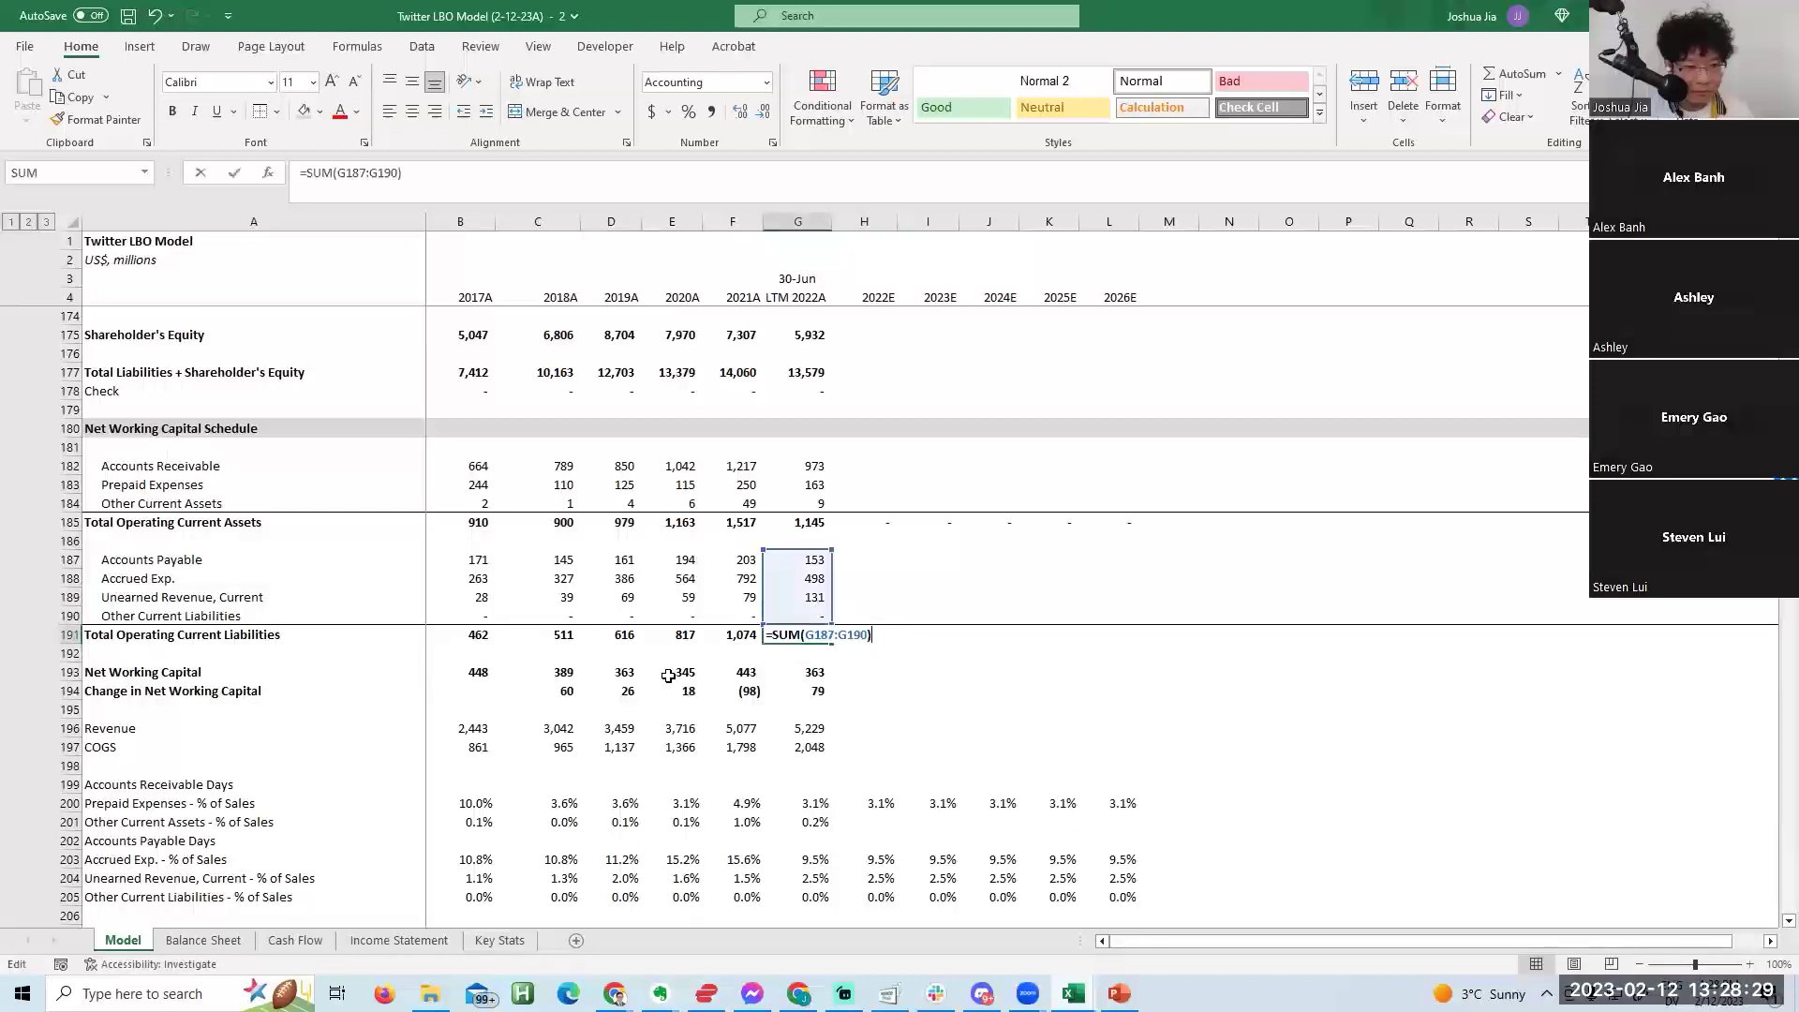
{"action": "key", "text": "Escape"}
{"action": "key", "text": "shift+Right"}
{"action": "key", "text": "shift+Right"}
{"action": "key", "text": "shift+Right"}
{"action": "key", "text": "shift+Right"}
{"action": "key", "text": "shift+Right"}
{"action": "key", "text": "ctrl+r"}
Look over the 2022E operating current asset rows in column H of the net working capital schedule.
{"action": "key", "text": "Right"}
{"action": "key", "text": "Up"}
{"action": "key", "text": "Up"}
{"action": "key", "text": "Up"}
{"action": "key", "text": "Up"}
{"action": "key", "text": "Up"}
{"action": "key", "text": "Up"}
{"action": "key", "text": "Up"}
{"action": "key", "text": "Up"}
{"action": "key", "text": "Up"}
{"action": "key", "text": "Up"}
{"action": "key", "text": "Down"}
{"action": "key", "text": "Down"}
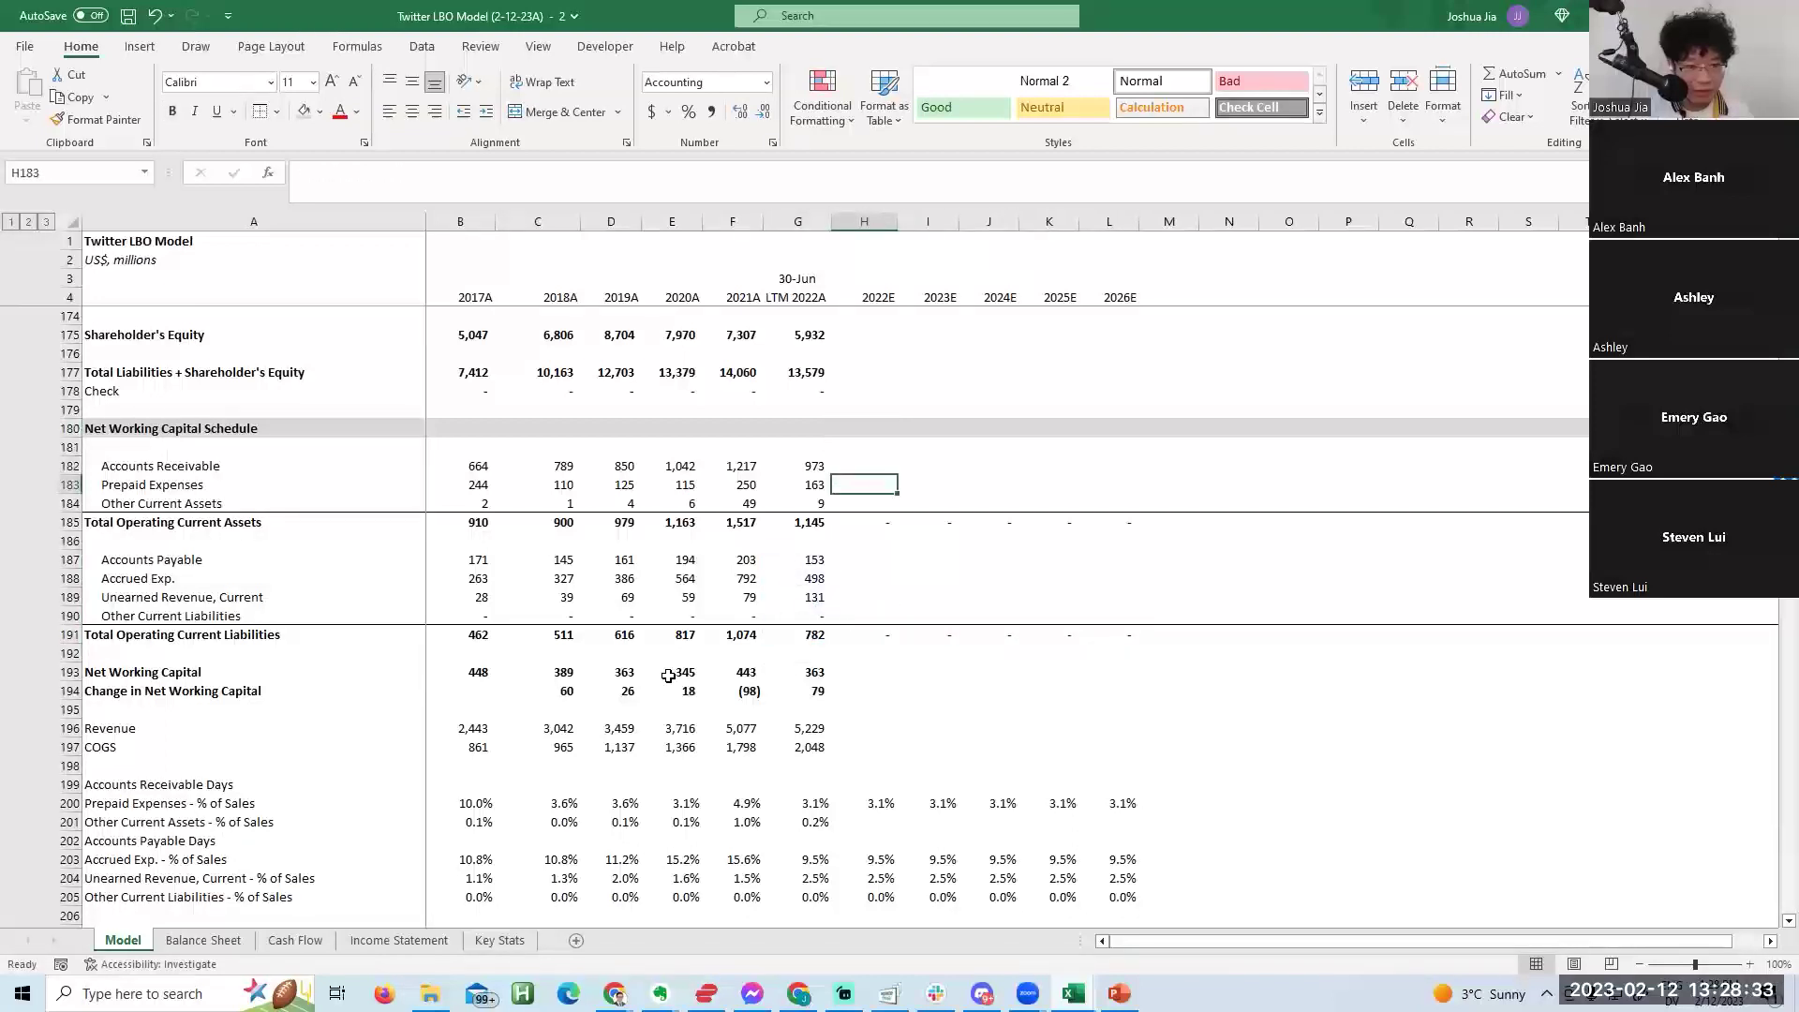
{"action": "key", "text": "Down"}
{"action": "key", "text": "Down"}
{"action": "key", "text": "Down"}
{"action": "key", "text": "Down"}
{"action": "key", "text": "Up"}
{"action": "key", "text": "Up"}
{"action": "key", "text": "Up"}
Fill the Revenue and COGS links from G196:G197 across the forecast columns through L197.
{"action": "key", "text": "Down"}
{"action": "key", "text": "Down"}
{"action": "key", "text": "Down"}
{"action": "key", "text": "Down"}
{"action": "key", "text": "Down"}
{"action": "key", "text": "Down"}
{"action": "key", "text": "Down"}
{"action": "key", "text": "Down"}
{"action": "key", "text": "Down"}
{"action": "key", "text": "Down"}
{"action": "key", "text": "Down"}
{"action": "key", "text": "Down"}
{"action": "key", "text": "Left"}
{"action": "key", "text": "shift+Down"}
{"action": "key", "text": "shift+Right"}
{"action": "key", "text": "shift+Right"}
{"action": "key", "text": "shift+Right"}
{"action": "key", "text": "shift+Right"}
{"action": "key", "text": "shift+Right"}
{"action": "key", "text": "ctrl+r"}
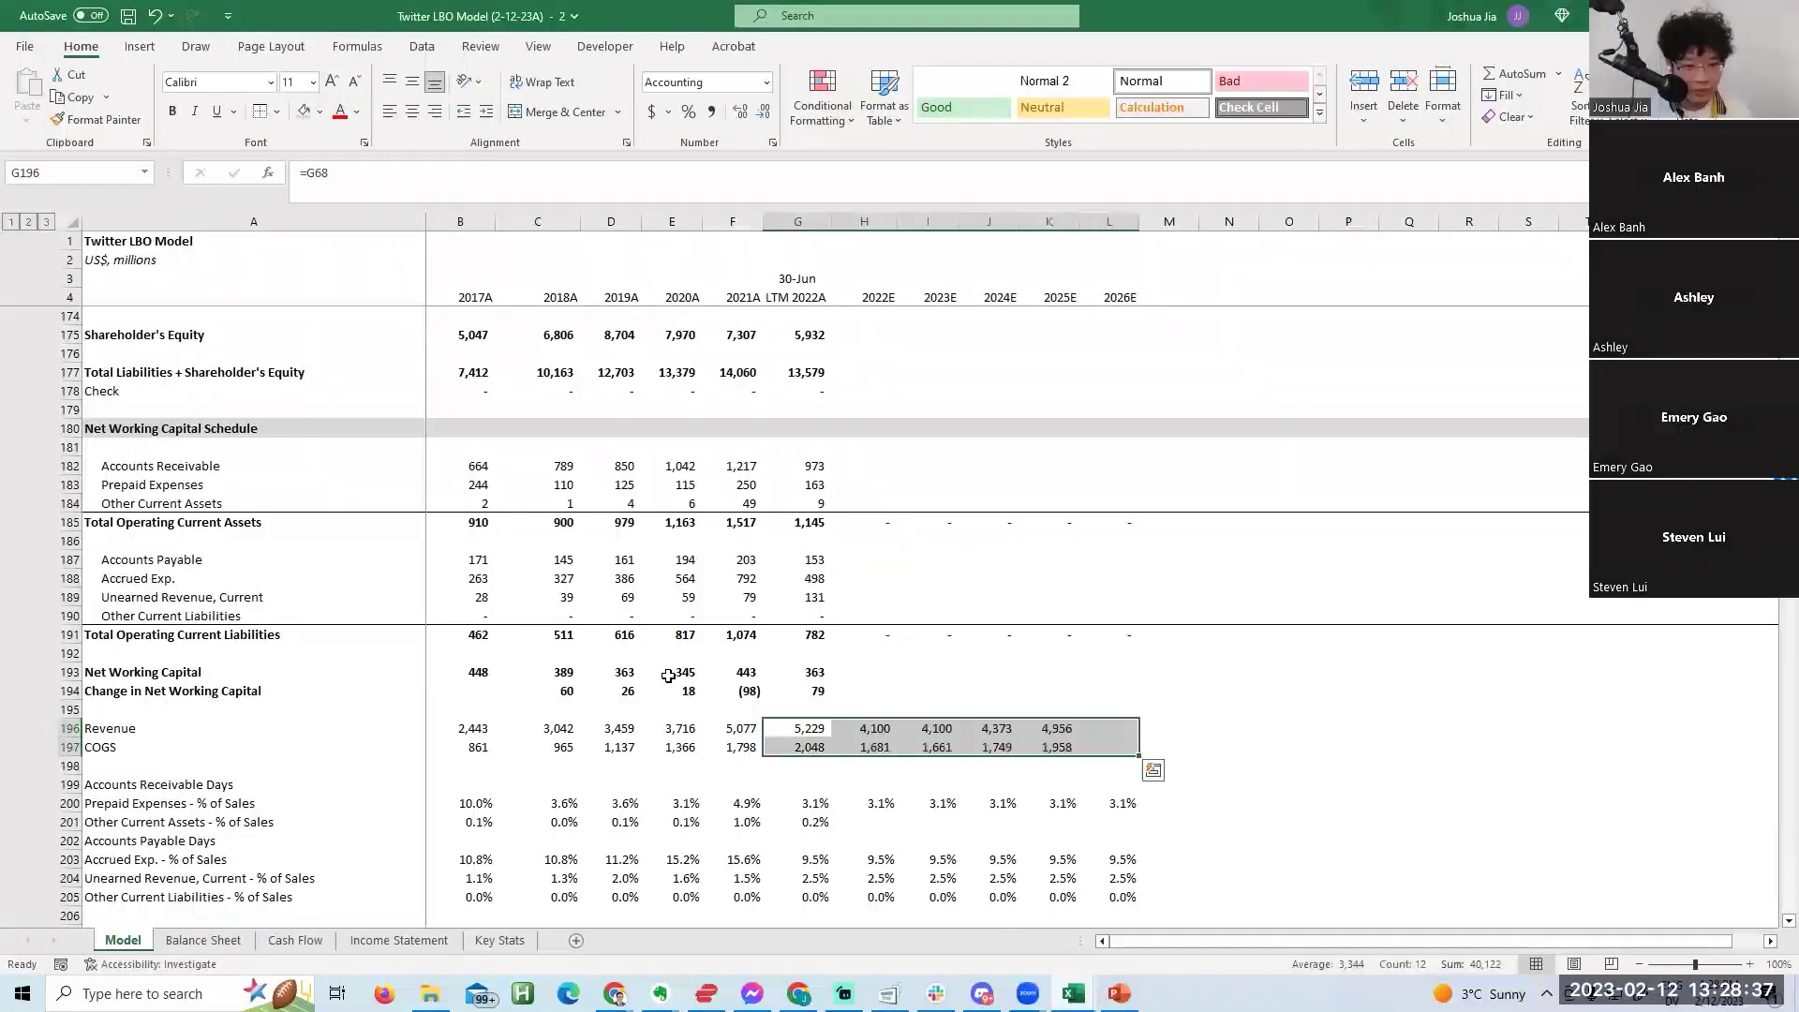
Enter the formula =H196*H200 in H182, multiplying 2022E Revenue by the Prepaid Expenses percentage of sales.
{"action": "key", "text": "Right"}
{"action": "key", "text": "Up"}
{"action": "key", "text": "Up"}
{"action": "key", "text": "Up"}
{"action": "key", "text": "Up"}
{"action": "key", "text": "Up"}
{"action": "key", "text": "Up"}
{"action": "key", "text": "Up"}
{"action": "key", "text": "Up"}
{"action": "key", "text": "Up"}
{"action": "key", "text": "Up"}
{"action": "key", "text": "Up"}
{"action": "key", "text": "Up"}
{"action": "key", "text": "Up"}
{"action": "key", "text": "Up"}
{"action": "type", "text": "="}
{"action": "key", "text": "Down"}
{"action": "key", "text": "Down"}
{"action": "key", "text": "Down"}
{"action": "key", "text": "Down"}
{"action": "key", "text": "Down"}
{"action": "key", "text": "Down"}
{"action": "key", "text": "Down"}
{"action": "key", "text": "Down"}
{"action": "key", "text": "Down"}
{"action": "key", "text": "Down"}
{"action": "key", "text": "Down"}
{"action": "key", "text": "Down"}
{"action": "key", "text": "Down"}
{"action": "key", "text": "Down"}
{"action": "type", "text": "*"}
{"action": "key", "text": "Down"}
{"action": "key", "text": "Down"}
{"action": "key", "text": "Down"}
{"action": "key", "text": "Down"}
{"action": "key", "text": "Down"}
{"action": "key", "text": "Down"}
{"action": "key", "text": "Down"}
{"action": "key", "text": "Down"}
{"action": "key", "text": "Down"}
{"action": "key", "text": "Down"}
{"action": "key", "text": "Down"}
{"action": "key", "text": "Down"}
{"action": "key", "text": "Down"}
{"action": "key", "text": "Down"}
{"action": "key", "text": "Down"}
{"action": "key", "text": "Down"}
{"action": "key", "text": "Down"}
{"action": "key", "text": "Down"}
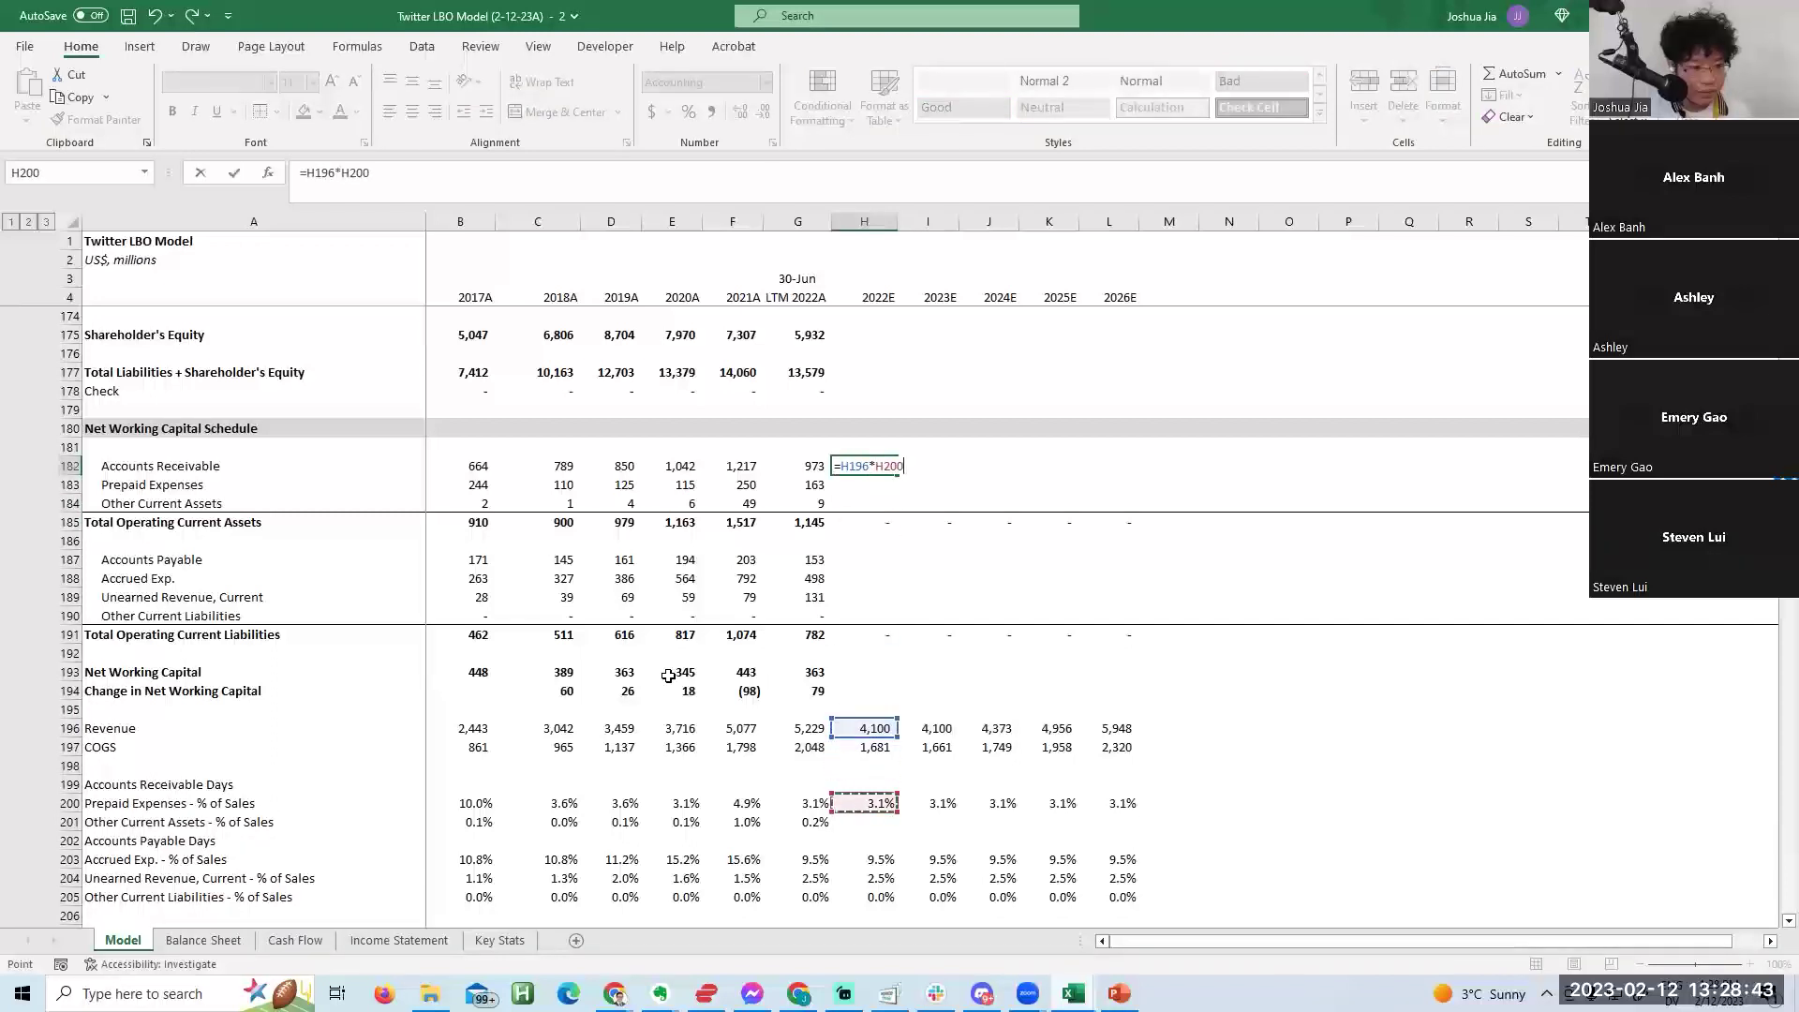
{"action": "key", "text": "ctrl+Return"}
Move the formula from H182 down to the 2022E Prepaid Expenses cell, H183.
{"action": "key", "text": "shift+Right"}
{"action": "key", "text": "shift+Right"}
{"action": "key", "text": "shift+Left"}
{"action": "key", "text": "shift+Left"}
{"action": "key", "text": "ctrl+x"}
{"action": "key", "text": "Down"}
{"action": "key", "text": "ctrl+v"}
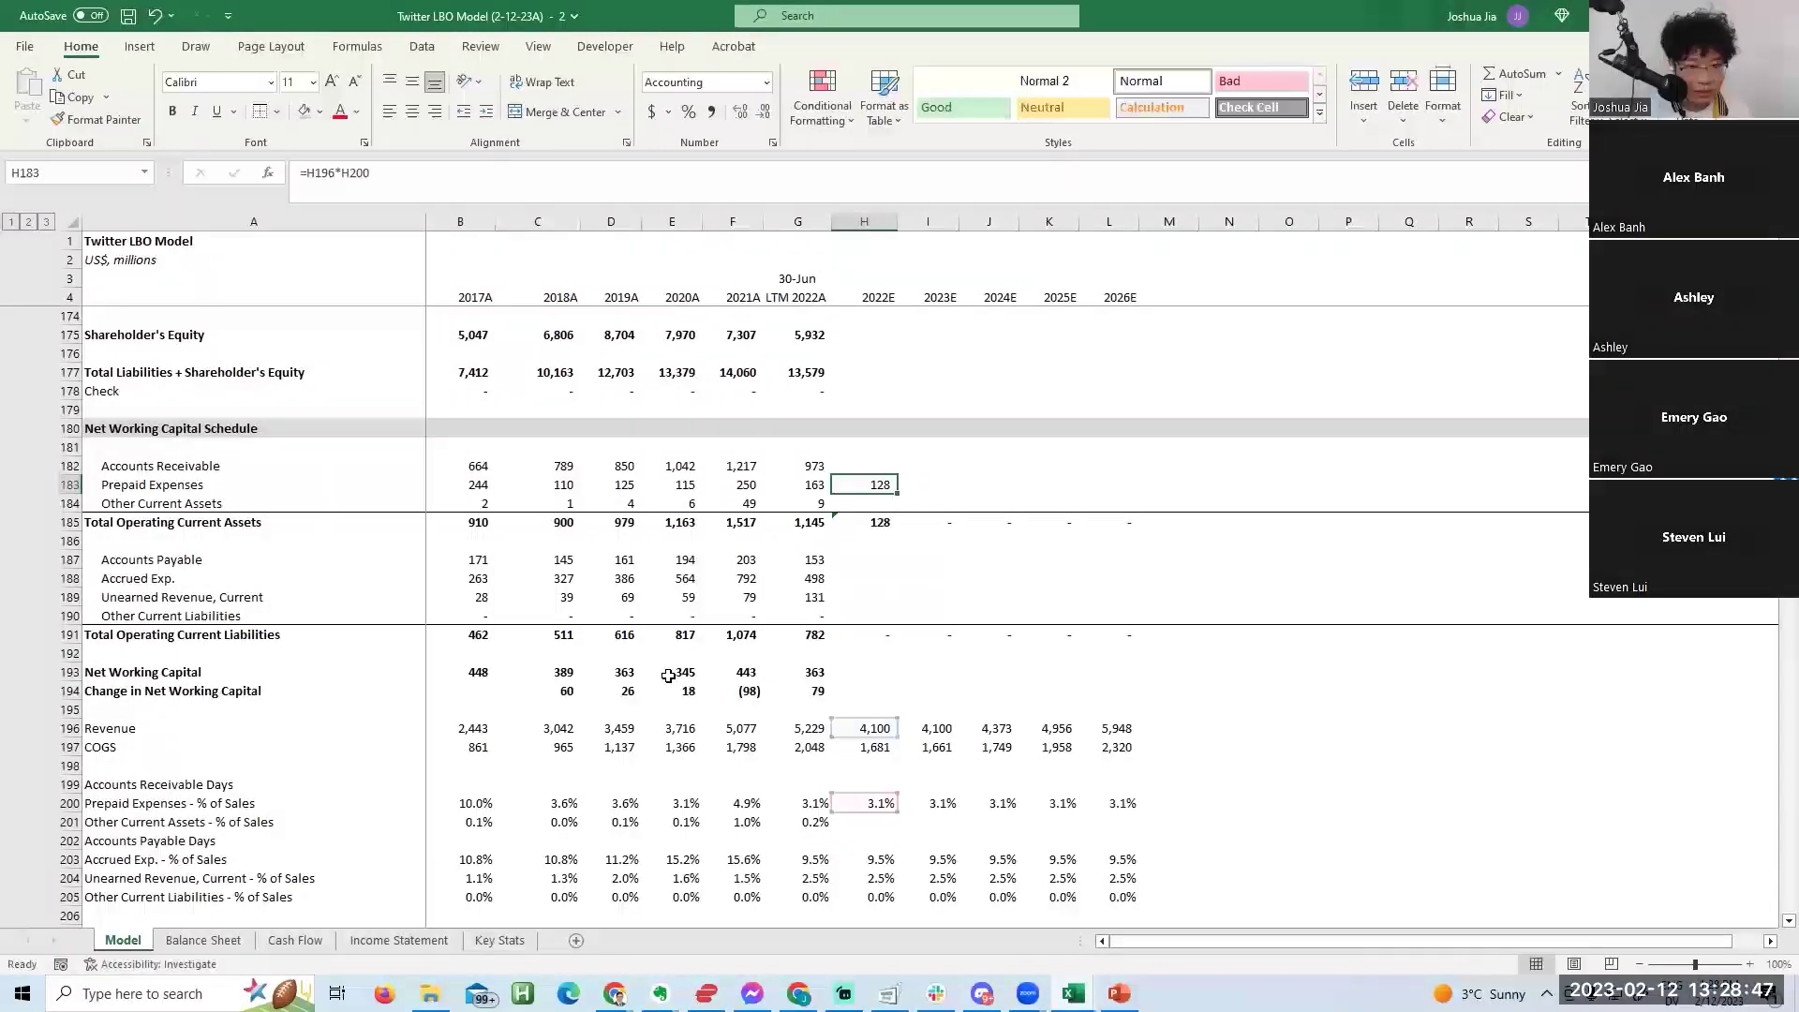
Fill the Prepaid Expenses formula from H183 across the forecast columns through L183 and inspect its references.
{"action": "key", "text": "shift+Right"}
{"action": "key", "text": "shift+Right"}
{"action": "key", "text": "shift+Right"}
{"action": "key", "text": "shift+Right"}
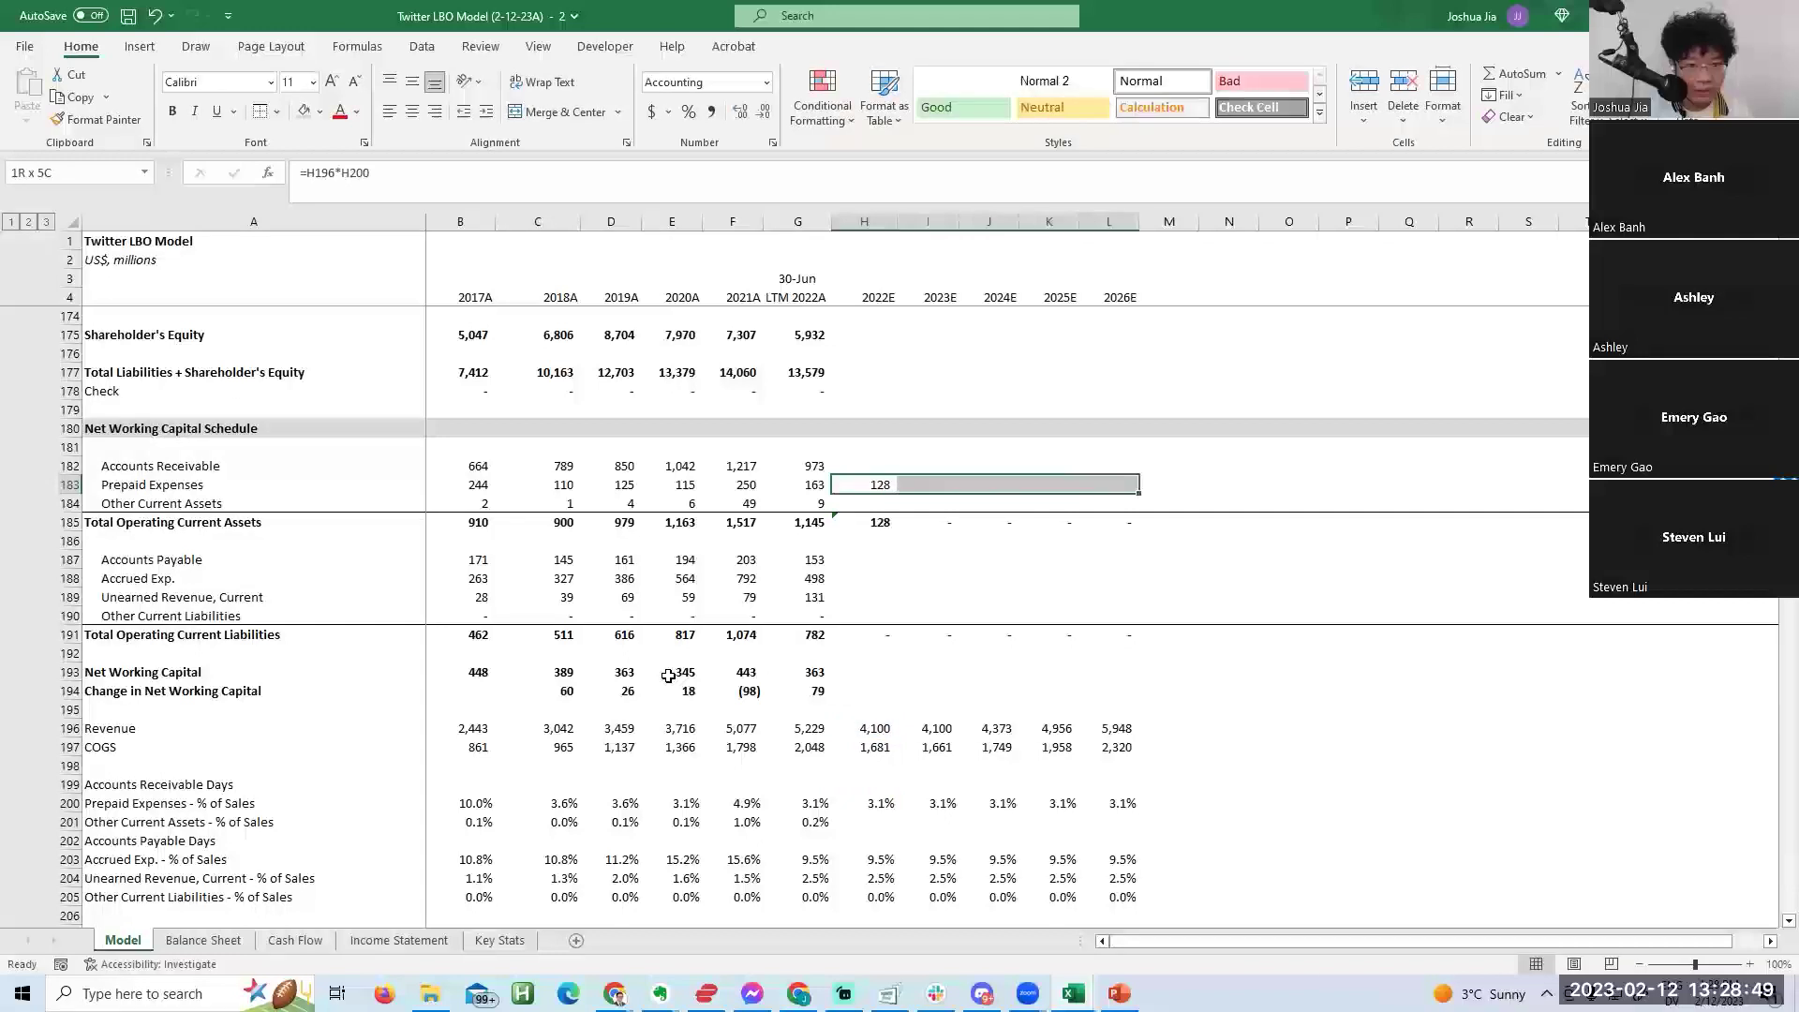
{"action": "key", "text": "ctrl+r"}
{"action": "key", "text": "Down"}
{"action": "key", "text": "F2"}
{"action": "key", "text": "Escape"}
{"action": "key", "text": "Up"}
{"action": "key", "text": "F2"}
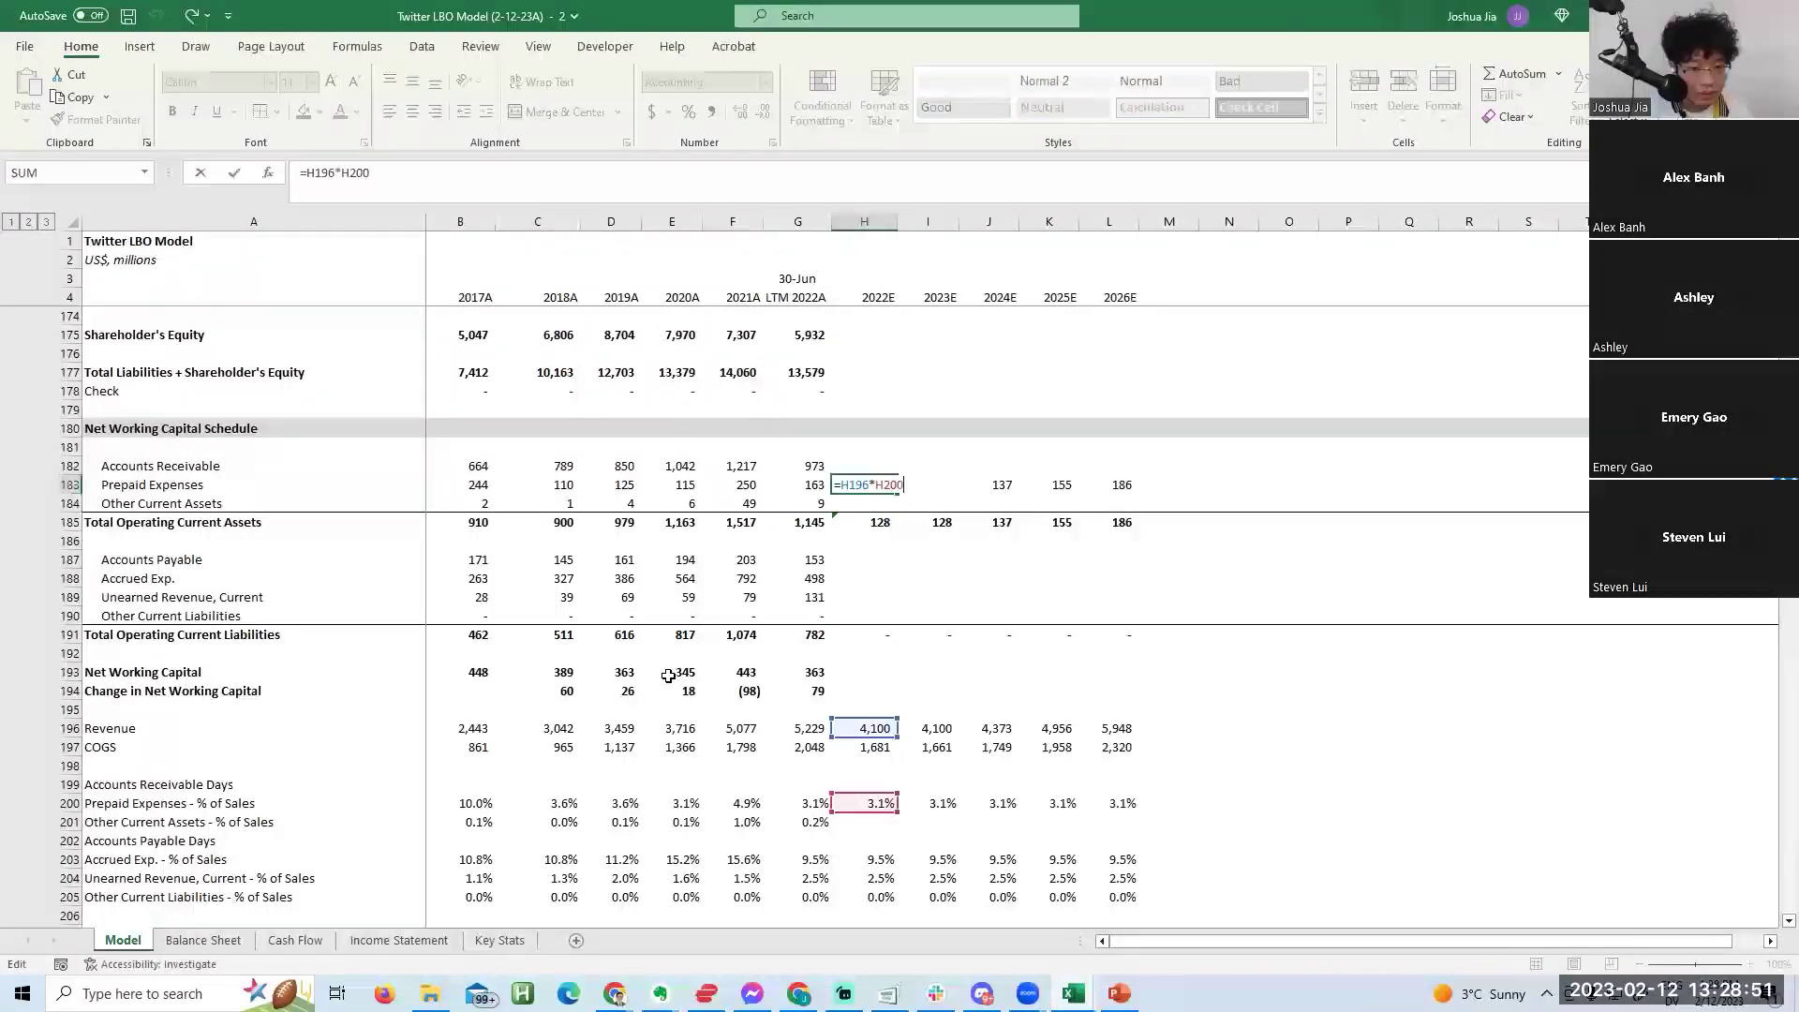
{"action": "key", "text": "Escape"}
Fill the forecast Prepaid Expenses percentages in H200:L200 down to the Other Current Assets row, H201:L201.
{"action": "key", "text": "Down"}
{"action": "key", "text": "Down"}
{"action": "key", "text": "Down"}
{"action": "key", "text": "Down"}
{"action": "key", "text": "Down"}
{"action": "key", "text": "Down"}
{"action": "key", "text": "Down"}
{"action": "key", "text": "Down"}
{"action": "key", "text": "Down"}
{"action": "key", "text": "Down"}
{"action": "key", "text": "Down"}
{"action": "key", "text": "Down"}
{"action": "key", "text": "Down"}
{"action": "key", "text": "Down"}
{"action": "key", "text": "Down"}
{"action": "key", "text": "Down"}
{"action": "key", "text": "Down"}
{"action": "key", "text": "shift+Right"}
{"action": "key", "text": "shift+Right"}
{"action": "key", "text": "shift+Right"}
{"action": "key", "text": "shift+Right"}
{"action": "key", "text": "shift+Down"}
{"action": "key", "text": "ctrl+d"}
Anchor the Revenue row in the H183 Prepaid Expenses formula so it reads =H$196*H200.
{"action": "key", "text": "Up"}
{"action": "key", "text": "Up"}
{"action": "key", "text": "Up"}
{"action": "key", "text": "Up"}
{"action": "key", "text": "Up"}
{"action": "key", "text": "Up"}
{"action": "key", "text": "Up"}
{"action": "key", "text": "Up"}
{"action": "key", "text": "Up"}
{"action": "key", "text": "Up"}
{"action": "key", "text": "Up"}
{"action": "key", "text": "Up"}
{"action": "key", "text": "Up"}
{"action": "key", "text": "Up"}
{"action": "key", "text": "Up"}
{"action": "key", "text": "Up"}
{"action": "key", "text": "Up"}
{"action": "key", "text": "F2"}
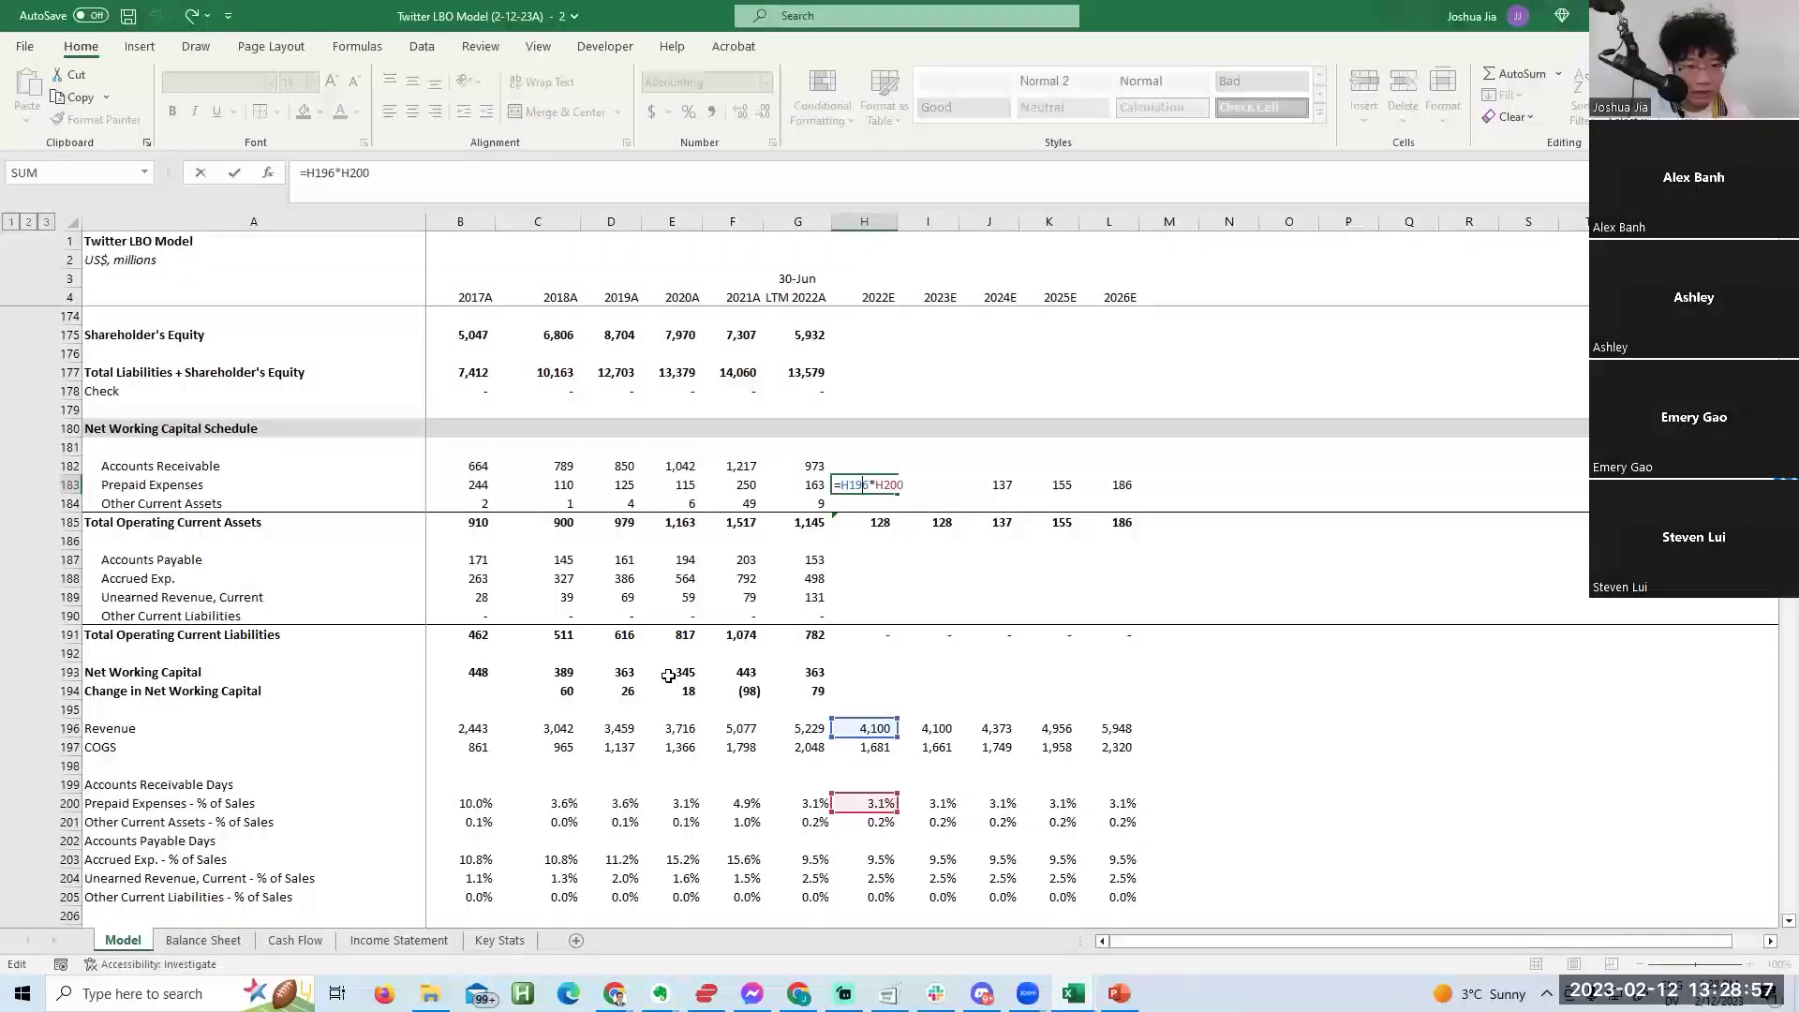
{"action": "key", "text": "Return"}
Fill the anchored H183 formula across the forecast columns and down to Other Current Assets through L184, and check the L184 formula.
{"action": "key", "text": "shift+Up"}
{"action": "key", "text": "shift+Right"}
{"action": "key", "text": "shift+Right"}
{"action": "key", "text": "shift+Right"}
{"action": "key", "text": "shift+Right"}
{"action": "key", "text": "ctrl+d"}
{"action": "key", "text": "Down"}
{"action": "key", "text": "Up"}
{"action": "key", "text": "Right"}
{"action": "key", "text": "Right"}
{"action": "key", "text": "Right"}
{"action": "key", "text": "Right"}
{"action": "key", "text": "F2"}
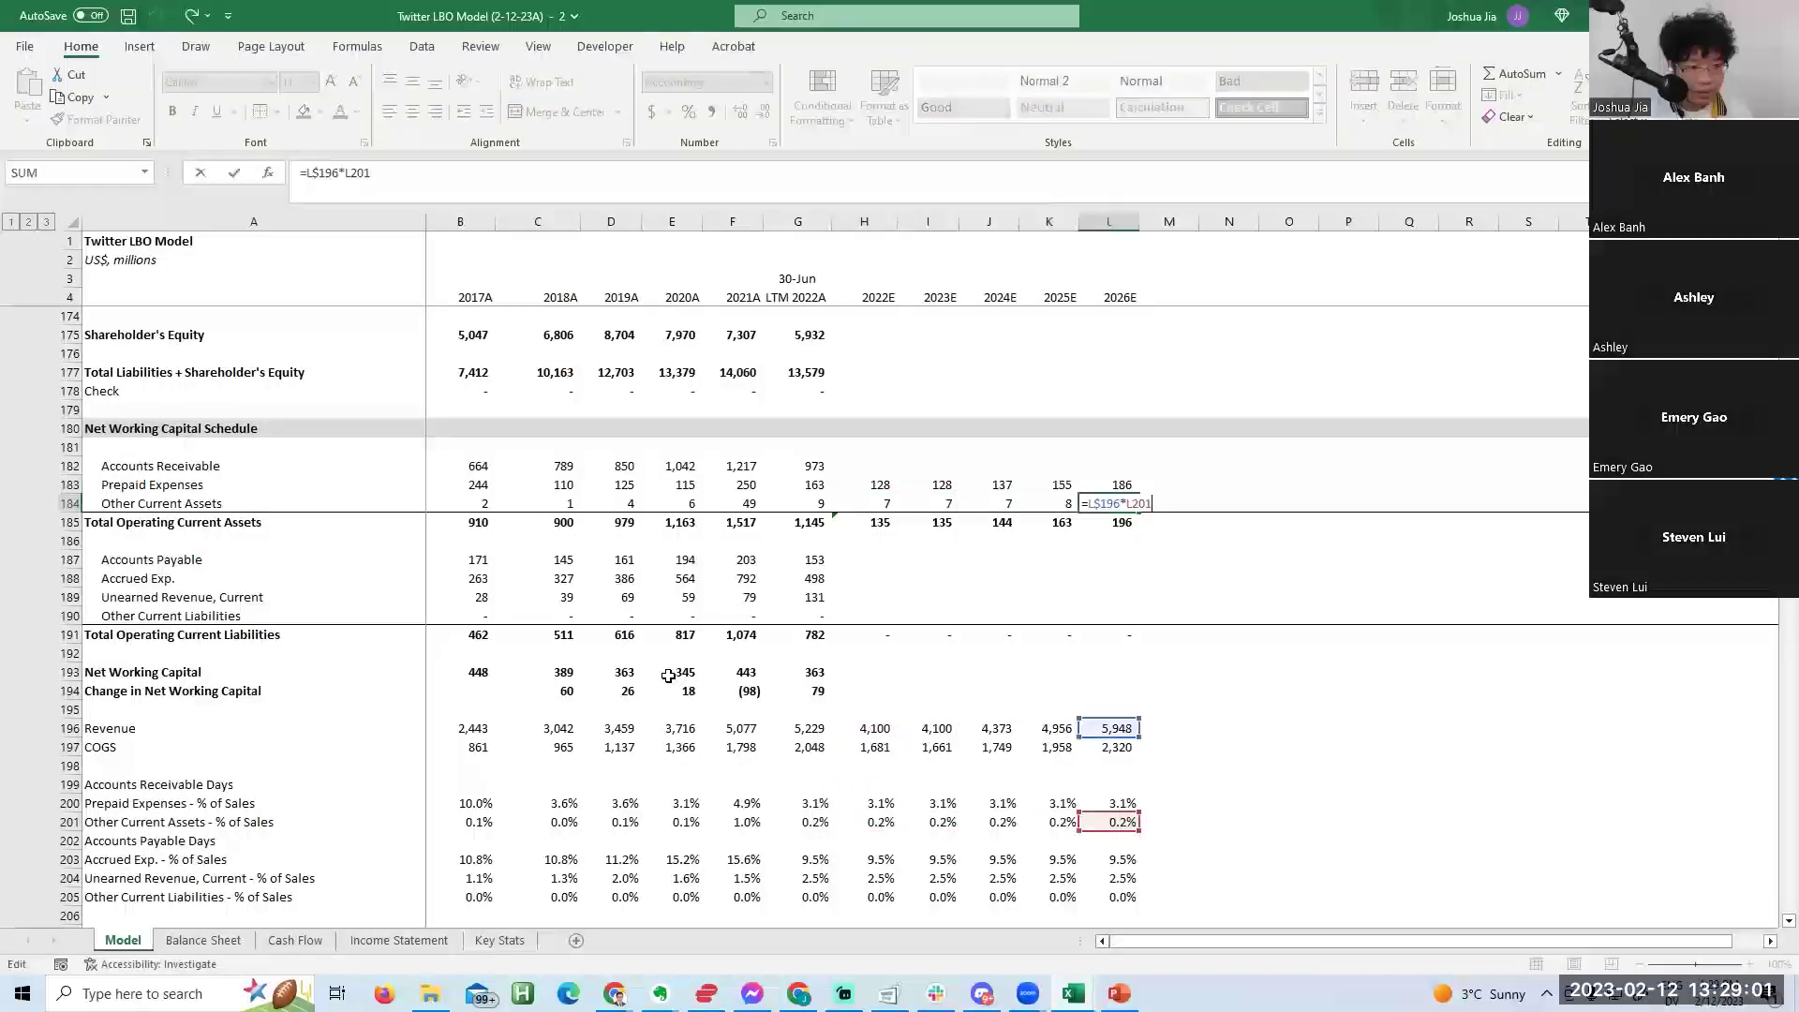
{"action": "key", "text": "Escape"}
Enter the 2022E Accrued Exp. forecast in H188 as =H203*H$196, anchoring the Revenue row.
{"action": "key", "text": "Left"}
{"action": "key", "text": "Left"}
{"action": "key", "text": "Left"}
{"action": "key", "text": "Left"}
{"action": "key", "text": "Down"}
{"action": "key", "text": "Down"}
{"action": "key", "text": "Down"}
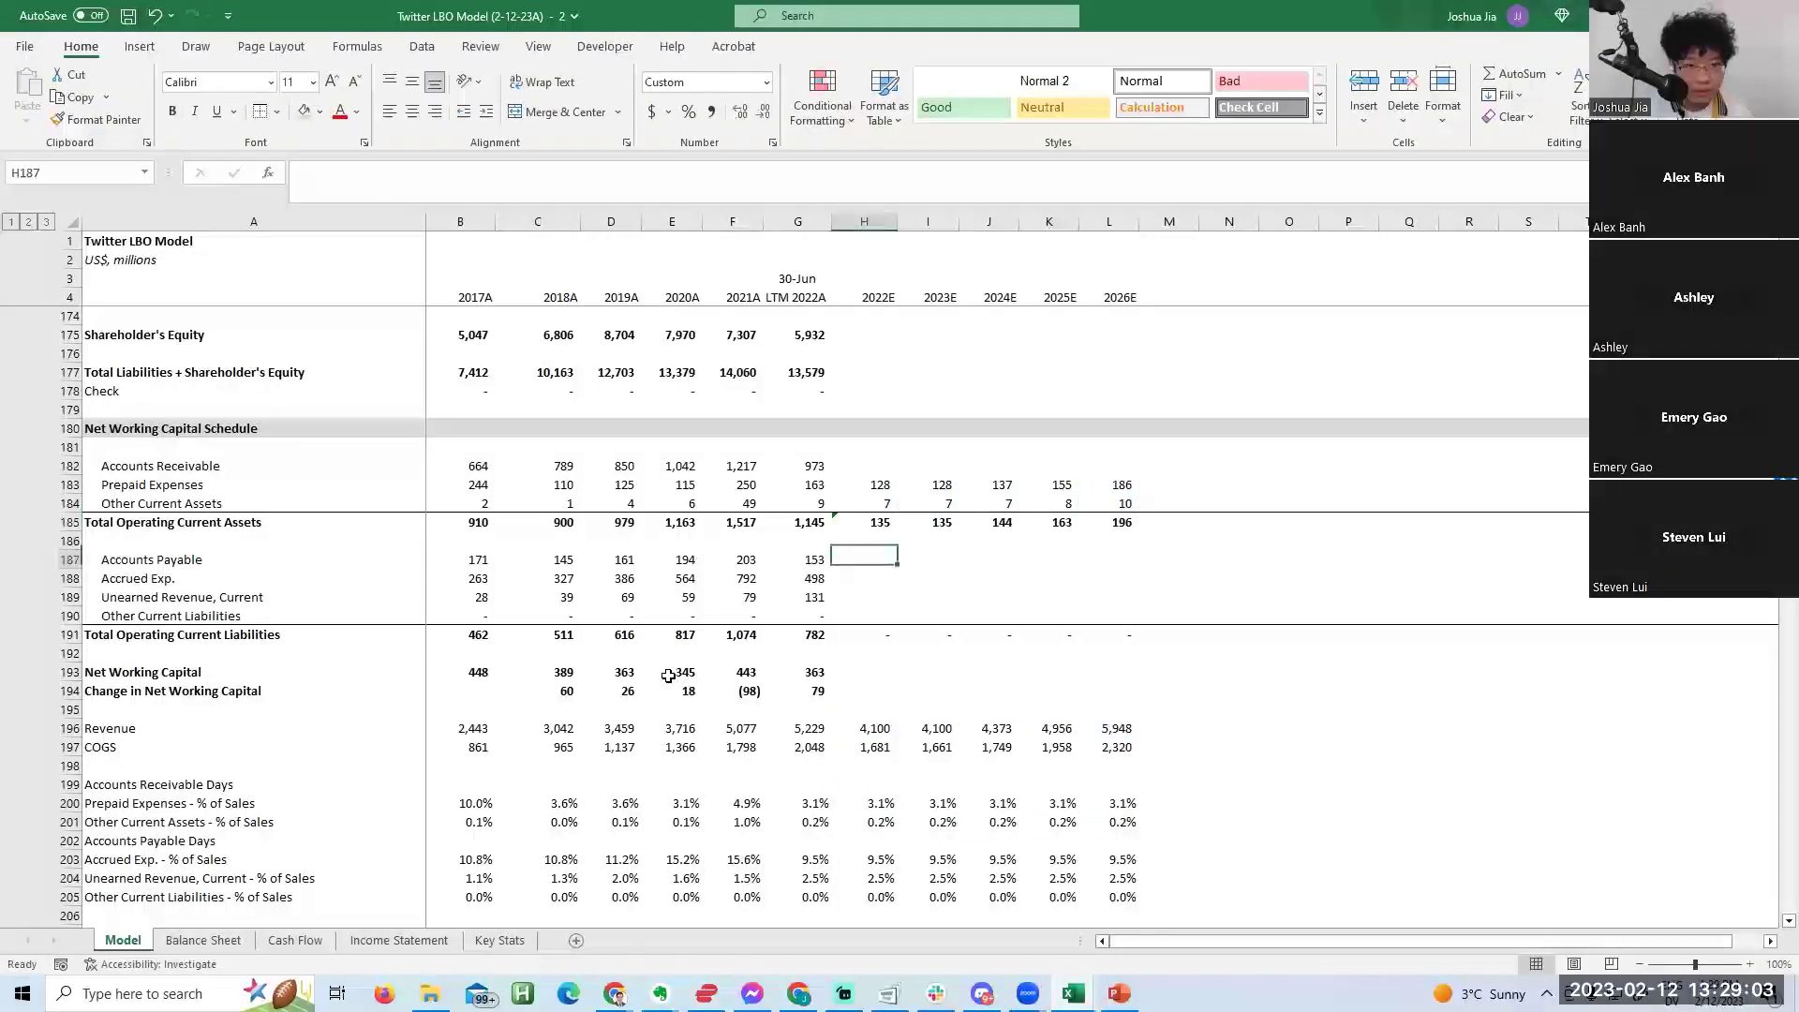
{"action": "key", "text": "Return"}
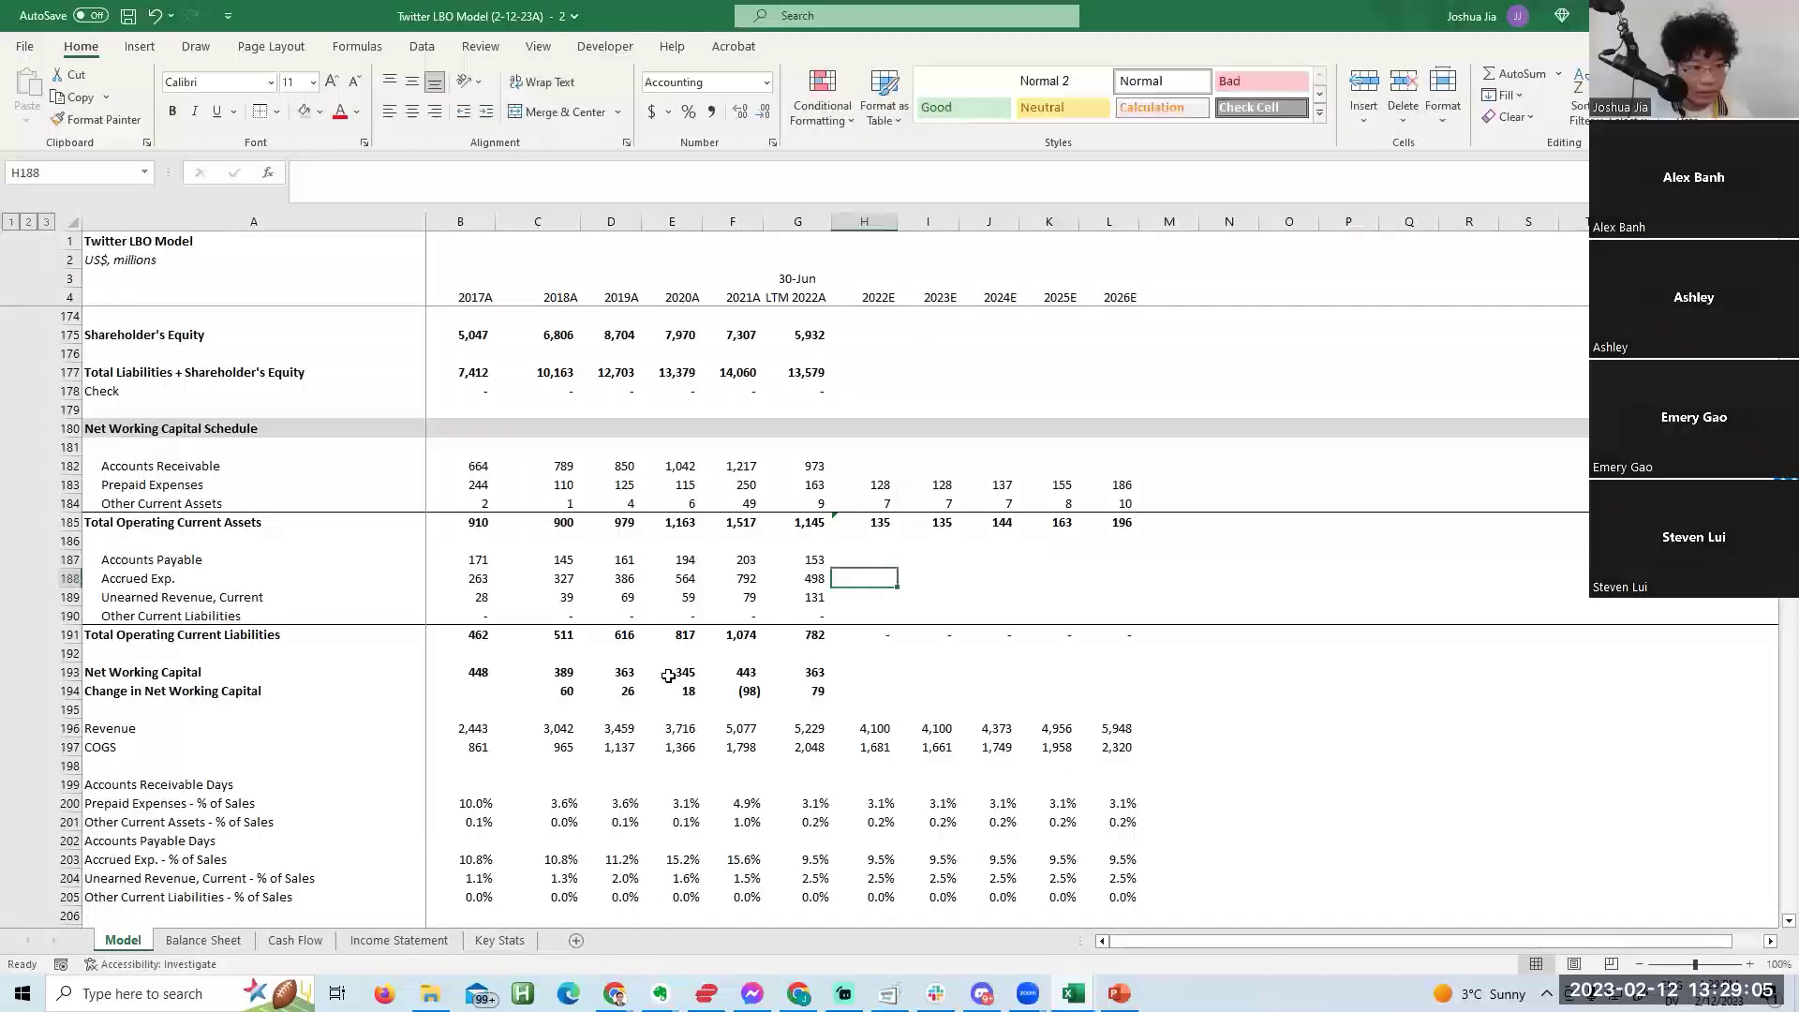
{"action": "type", "text": "="}
{"action": "key", "text": "Down"}
{"action": "key", "text": "Down"}
{"action": "key", "text": "Down"}
{"action": "key", "text": "Down"}
{"action": "key", "text": "Down"}
{"action": "key", "text": "Down"}
{"action": "key", "text": "Down"}
{"action": "key", "text": "Down"}
{"action": "key", "text": "Down"}
{"action": "key", "text": "Down"}
{"action": "key", "text": "Down"}
{"action": "key", "text": "Down"}
{"action": "key", "text": "Down"}
{"action": "key", "text": "Down"}
{"action": "key", "text": "Down"}
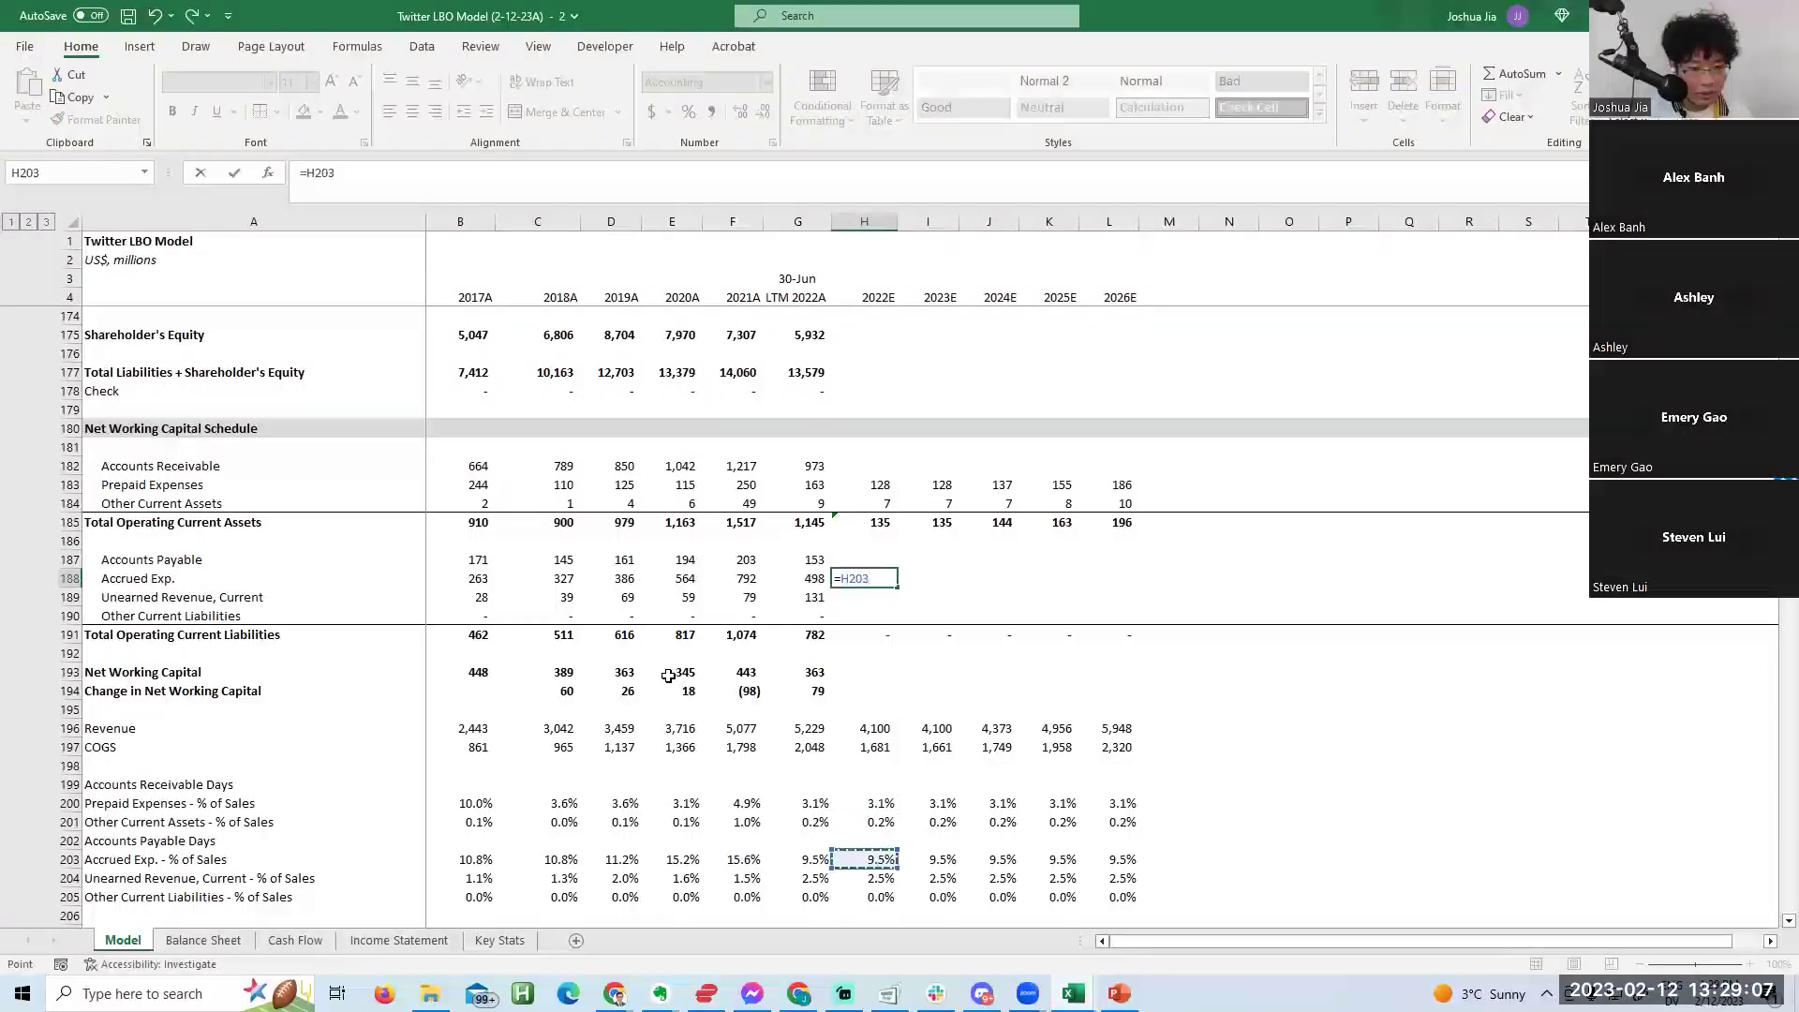
{"action": "type", "text": "*"}
{"action": "key", "text": "Down"}
{"action": "key", "text": "Down"}
{"action": "key", "text": "Down"}
{"action": "key", "text": "Down"}
{"action": "key", "text": "Down"}
{"action": "key", "text": "Down"}
{"action": "key", "text": "Down"}
{"action": "key", "text": "Down"}
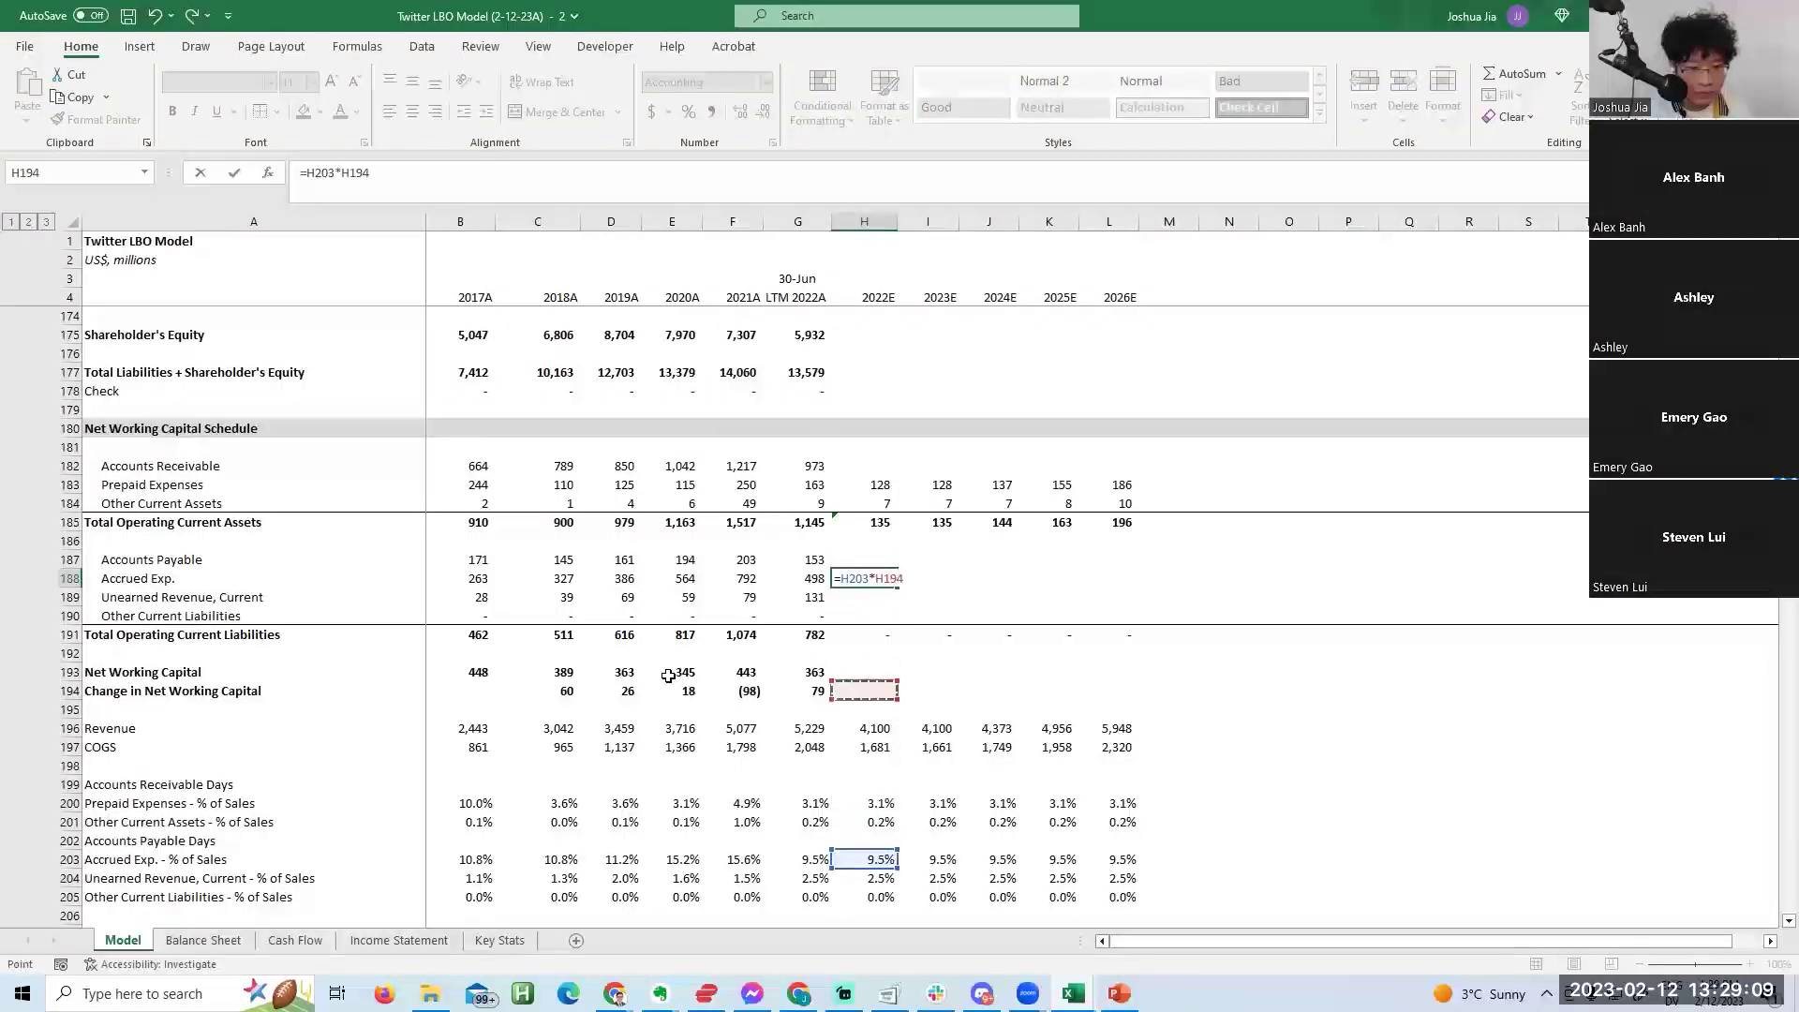
{"action": "key", "text": "F4"}
{"action": "key", "text": "ctrl+Return"}
Fill the H188 formula across the forecast columns and down to Other Current Liabilities through L190, and check the H190 references.
{"action": "key", "text": "shift+Right"}
{"action": "key", "text": "shift+Right"}
{"action": "key", "text": "shift+Right"}
{"action": "key", "text": "shift+Right"}
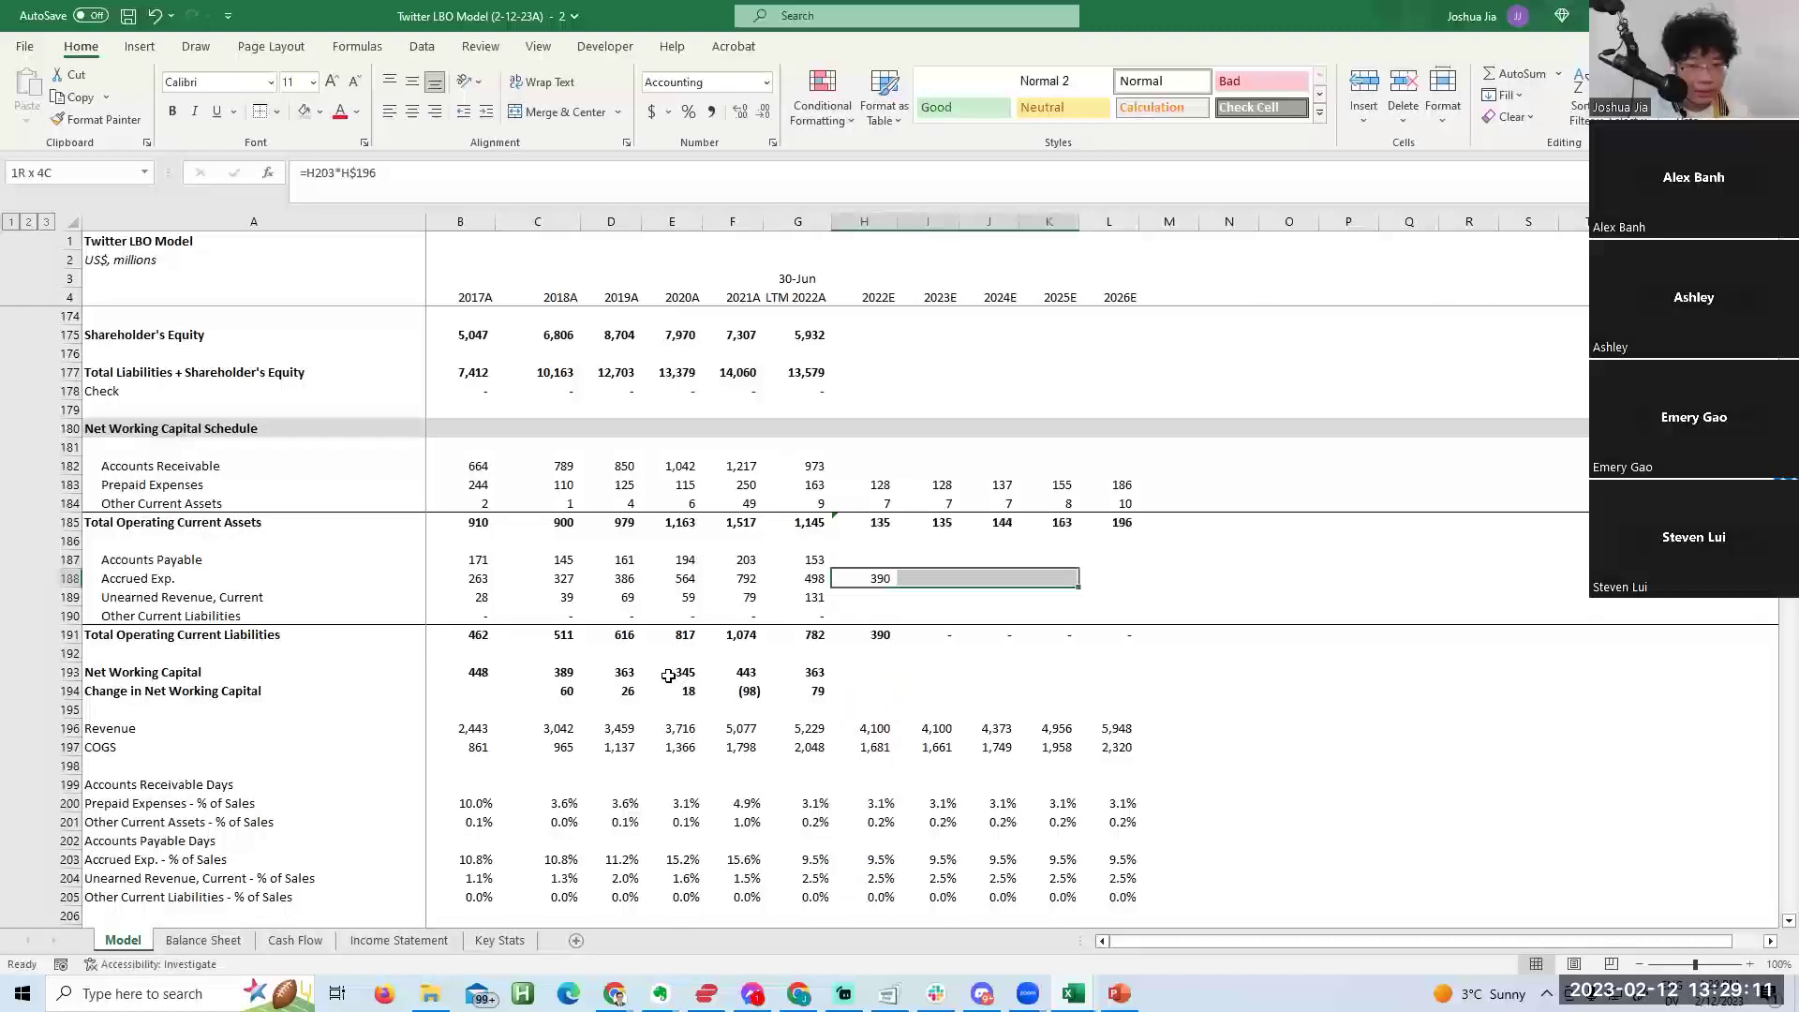
{"action": "key", "text": "shift+Down"}
{"action": "key", "text": "shift+Down"}
{"action": "key", "text": "ctrl+r"}
{"action": "key", "text": "ctrl+d"}
{"action": "key", "text": "Down"}
{"action": "key", "text": "F2"}
{"action": "key", "text": "Escape"}
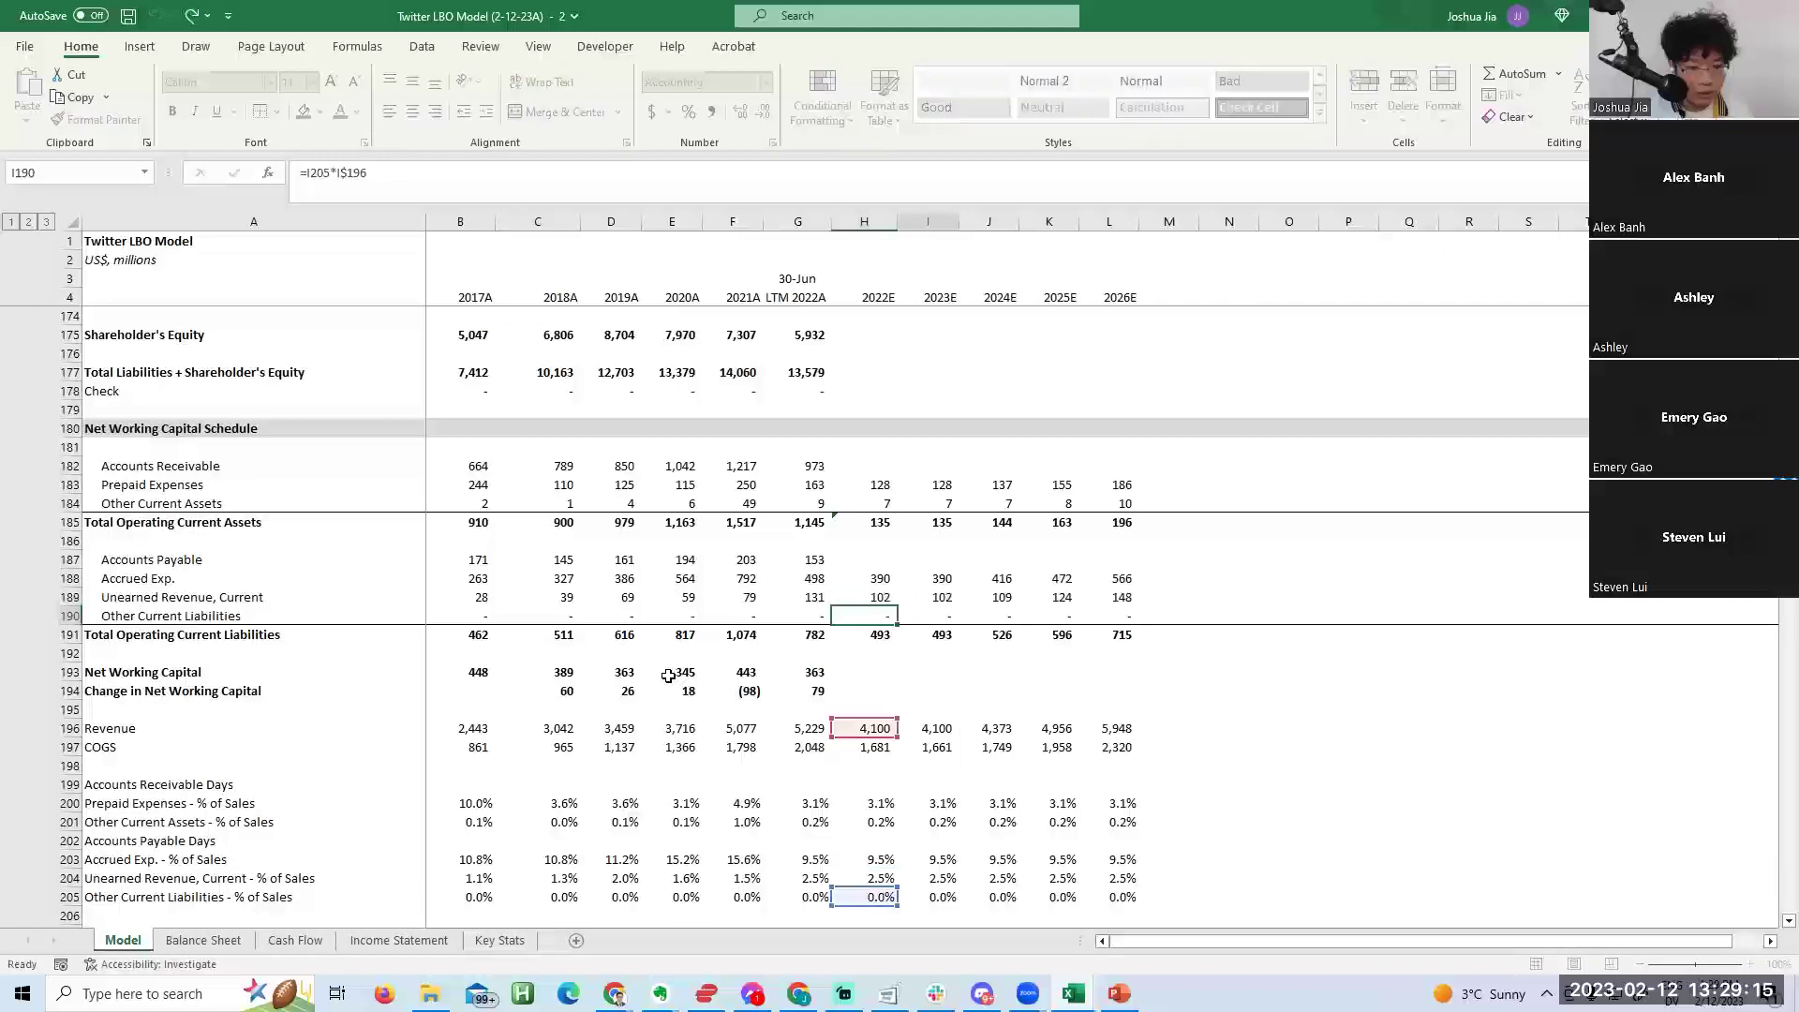
{"action": "key", "text": "Right"}
{"action": "key", "text": "Right"}
{"action": "key", "text": "Down"}
{"action": "key", "text": "Down"}
{"action": "key", "text": "Up"}
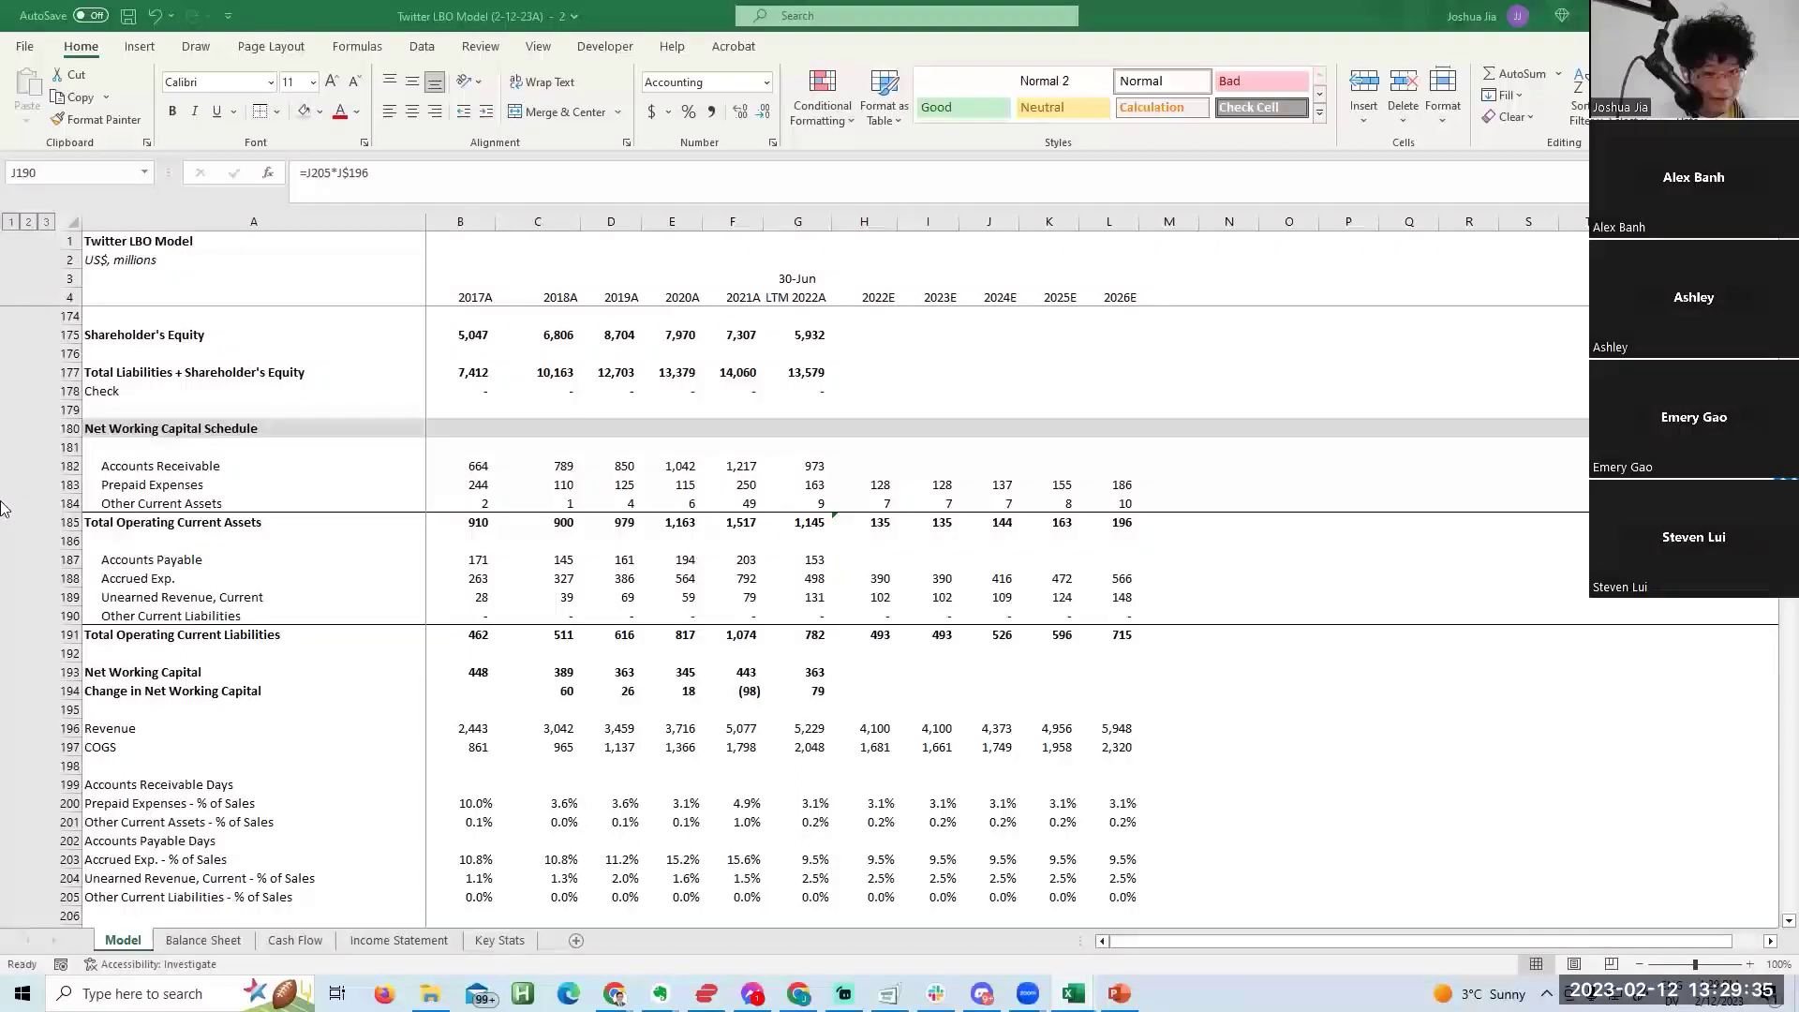
Inspect the formula references in the Total Operating Current Assets row and the forecast Other Current Liabilities row.
{"action": "left_click", "coordinate": [841, 505]}
{"action": "key", "text": "Down"}
{"action": "key", "text": "F2"}
{"action": "key", "text": "Escape"}
{"action": "key", "text": "Right"}
{"action": "key", "text": "F2"}
{"action": "key", "text": "Escape"}
{"action": "key", "text": "Left"}
{"action": "key", "text": "F2"}
{"action": "key", "text": "Escape"}
{"action": "key", "text": "Left"}
{"action": "key", "text": "F2"}
{"action": "key", "text": "Escape"}
{"action": "key", "text": "Right"}
{"action": "key", "text": "F2"}
{"action": "key", "text": "Escape"}
{"action": "key", "text": "Right"}
{"action": "key", "text": "Down"}
{"action": "key", "text": "Down"}
{"action": "key", "text": "Down"}
{"action": "key", "text": "Down"}
{"action": "key", "text": "Down"}
{"action": "key", "text": "F2"}
{"action": "key", "text": "Escape"}
{"action": "key", "text": "Right"}
{"action": "key", "text": "F2"}
{"action": "key", "text": "Escape"}
Insert six blank rows above the Accounts Receivable Days row, starting at row 199.
{"action": "key", "text": "Left"}
{"action": "key", "text": "Left"}
{"action": "key", "text": "Left"}
{"action": "key", "text": "Left"}
{"action": "key", "text": "Left"}
{"action": "key", "text": "Left"}
{"action": "key", "text": "Left"}
{"action": "key", "text": "Left"}
{"action": "key", "text": "Down"}
{"action": "key", "text": "Down"}
{"action": "key", "text": "Down"}
{"action": "key", "text": "Left"}
{"action": "key", "text": "Down"}
{"action": "key", "text": "Down"}
{"action": "key", "text": "Down"}
{"action": "key", "text": "Down"}
{"action": "key", "text": "Down"}
{"action": "key", "text": "Down"}
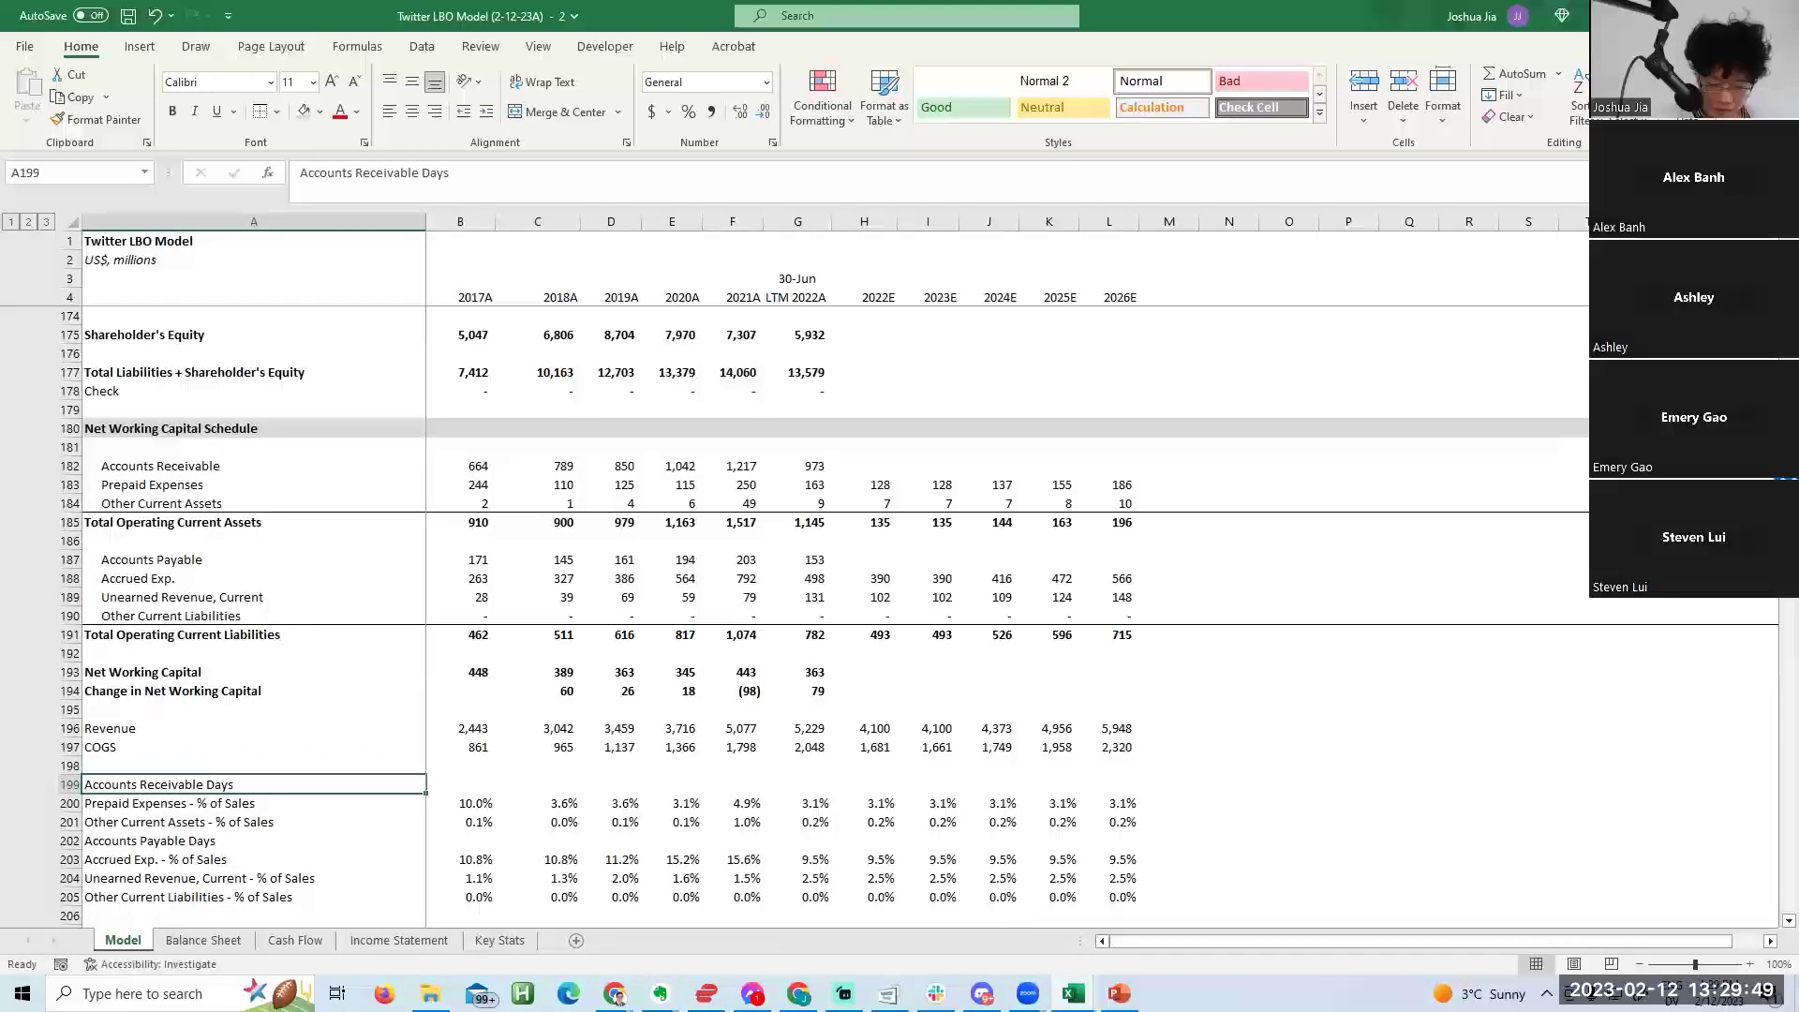
{"action": "left_click", "coordinate": [638, 720]}
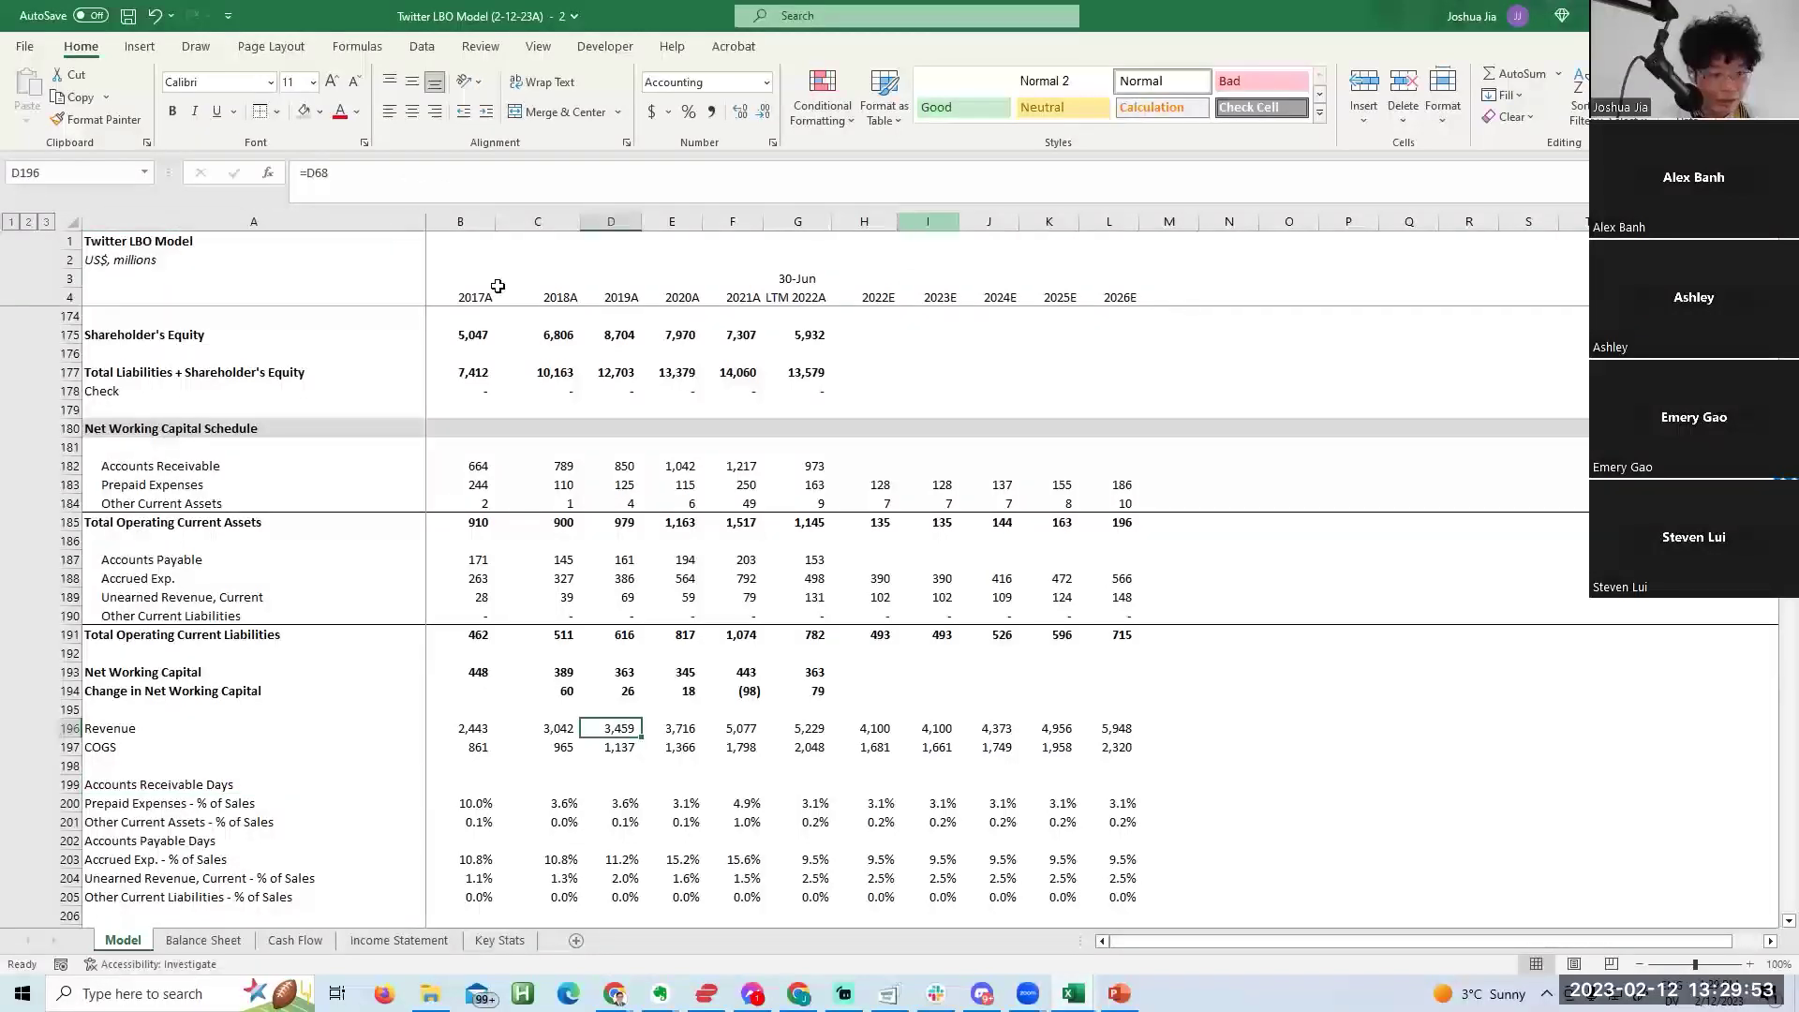
{"action": "key", "text": "Left"}
{"action": "key", "text": "Down"}
{"action": "key", "text": "Down"}
{"action": "key", "text": "Down"}
{"action": "key", "text": "Down"}
{"action": "key", "text": "Down"}
{"action": "key", "text": "Down"}
{"action": "key", "text": "Down"}
{"action": "key", "text": "Down"}
{"action": "scroll", "coordinate": [494, 322], "scroll_direction": "down", "scroll_amount": 1}
{"action": "key", "text": "Left"}
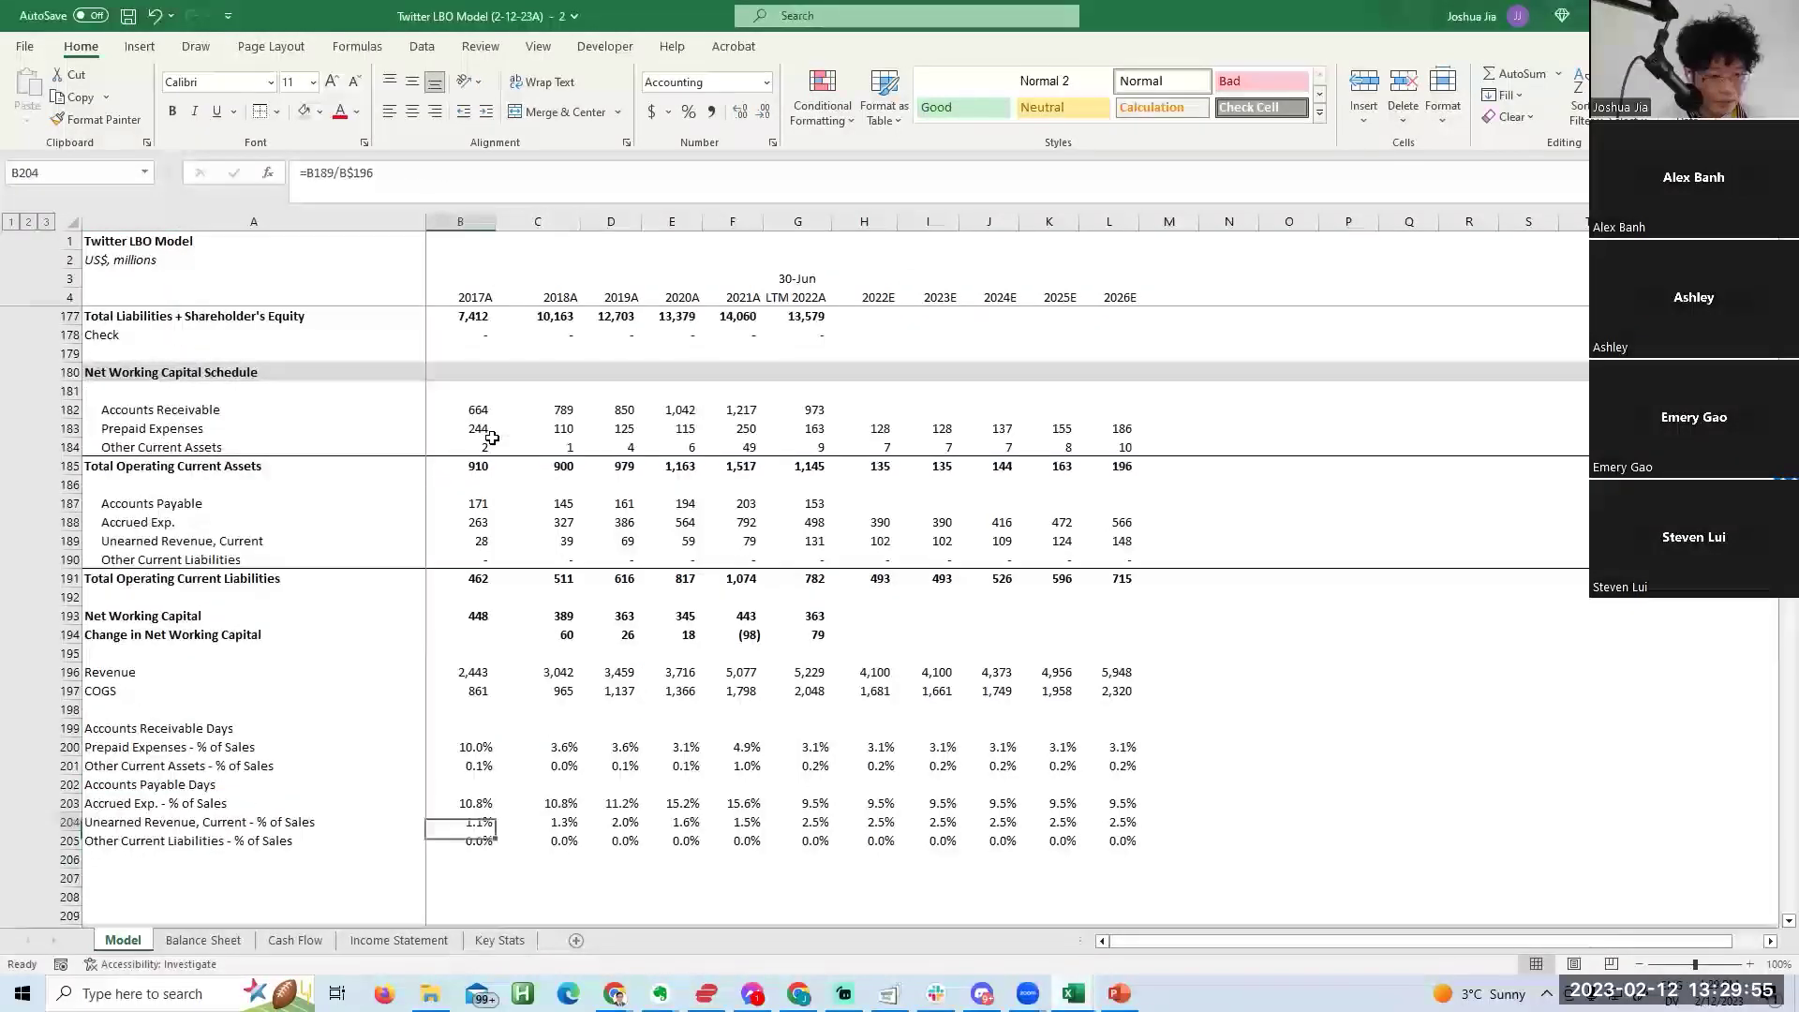
{"action": "key", "text": "Up"}
{"action": "key", "text": "Up"}
{"action": "key", "text": "Up"}
{"action": "key", "text": "Up"}
{"action": "key", "text": "Up"}
{"action": "key", "text": "Up"}
{"action": "key", "text": "Left"}
{"action": "key", "text": "Down"}
{"action": "key", "text": "alt+h"}
{"action": "key", "text": "i"}
{"action": "key", "text": "r"}
{"action": "key", "text": "F4"}
{"action": "key", "text": "F4"}
{"action": "key", "text": "F4"}
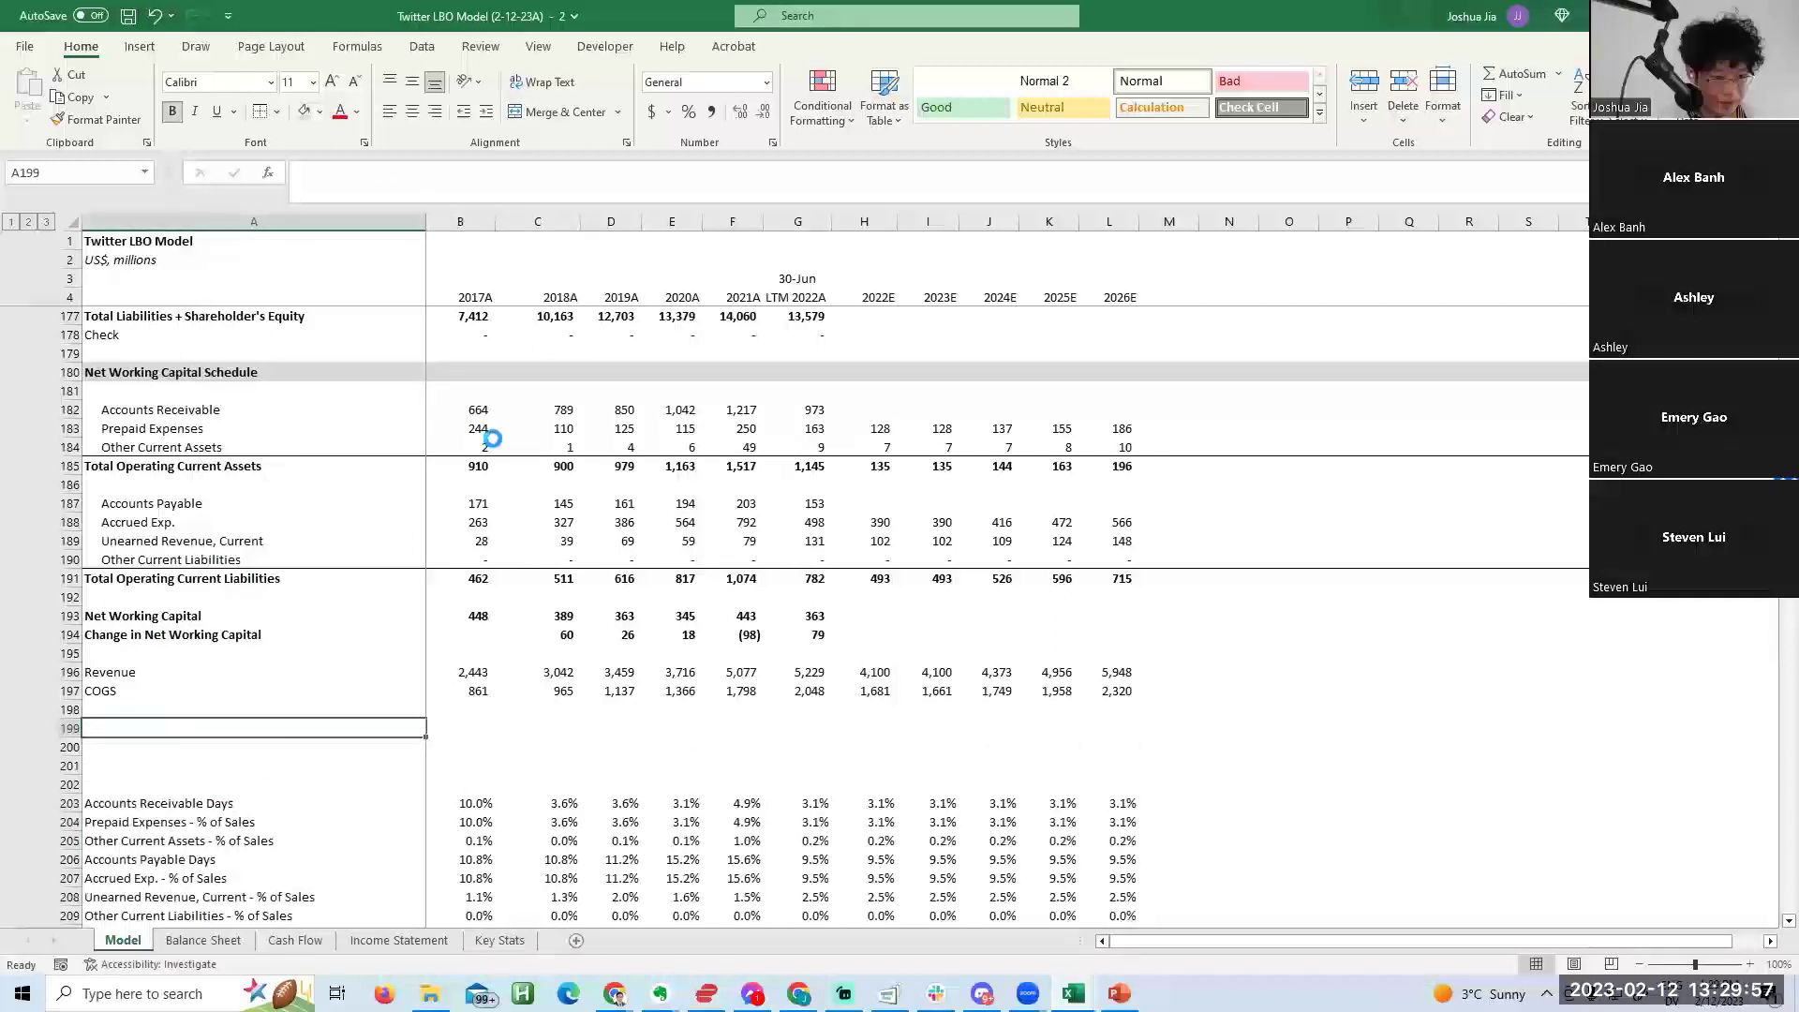
{"action": "key", "text": "F4"}
{"action": "key", "text": "F4"}
{"action": "key", "text": "Right"}
{"action": "key", "text": "Left"}
{"action": "key", "text": "Down"}
{"action": "key", "text": "Down"}
{"action": "key", "text": "Right"}
{"action": "key", "text": "Down"}
{"action": "key", "text": "Down"}
{"action": "key", "text": "Down"}
{"action": "key", "text": "Down"}
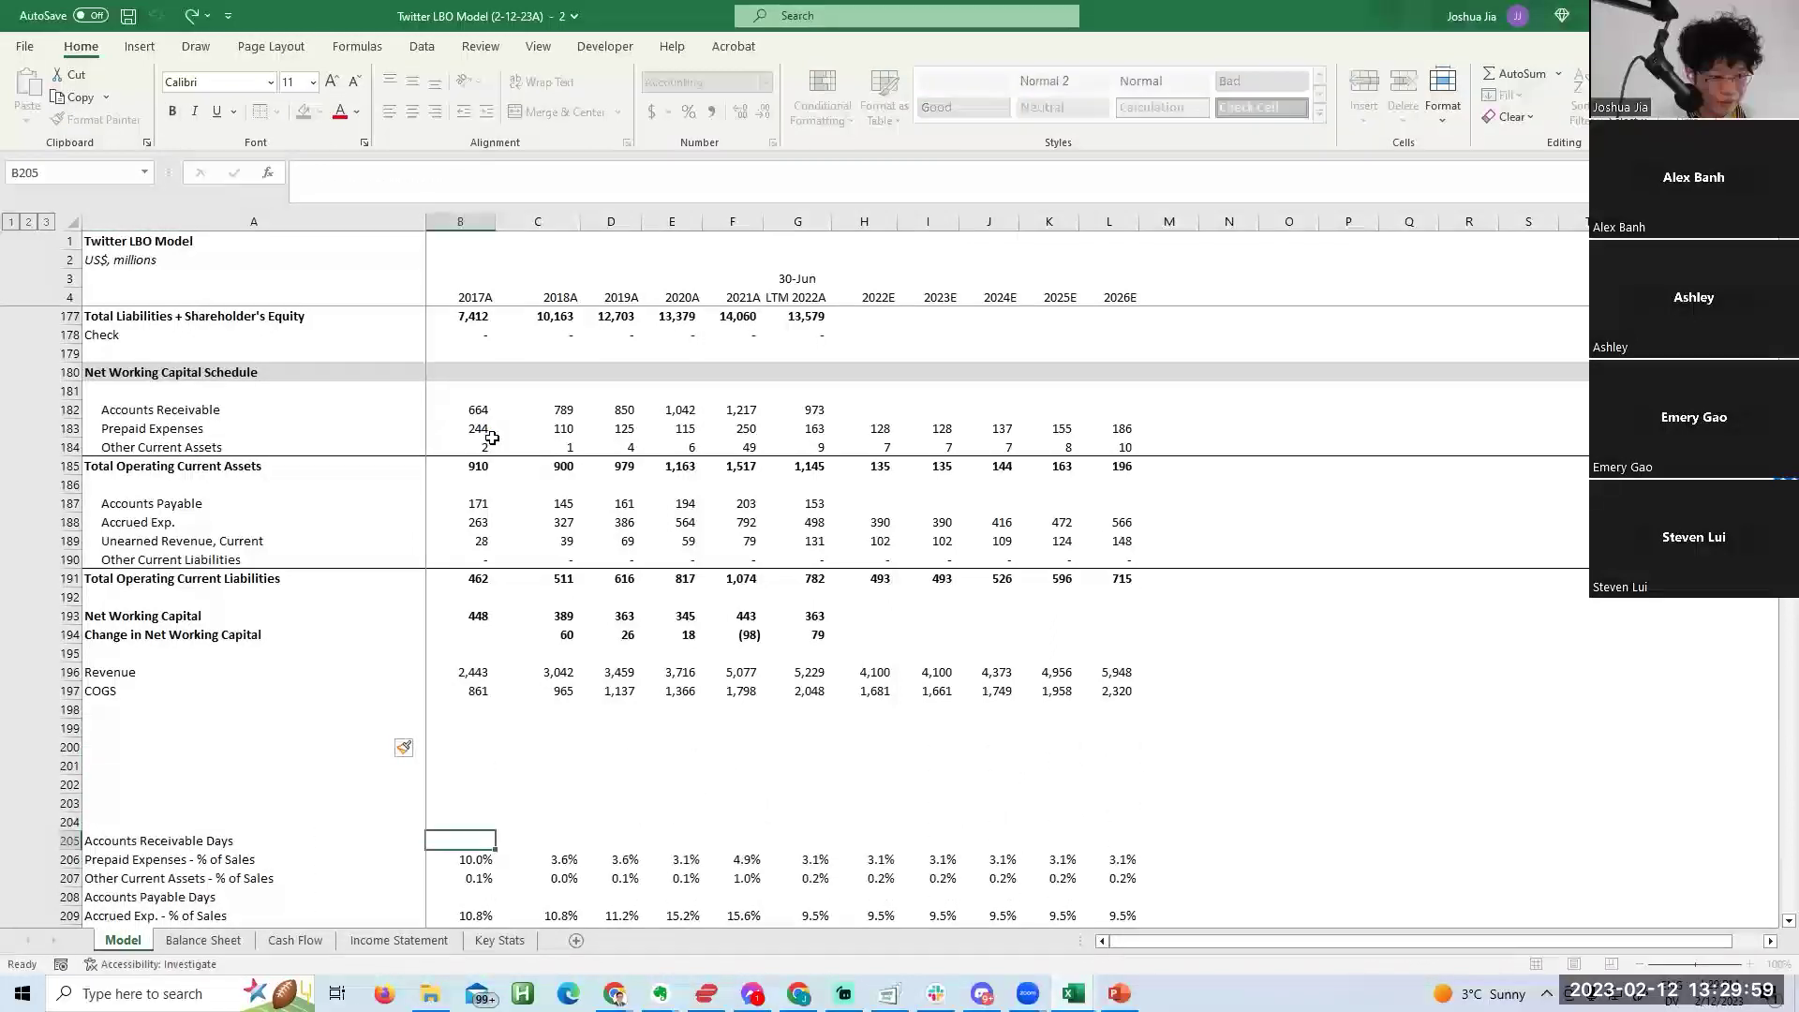
{"action": "key", "text": "Left"}
{"action": "key", "text": "Right"}
{"action": "key", "text": "Left"}
Enter the label Accounts Receivable Days in A199, at the start of the blank rows below COGS.
{"action": "key", "text": "Up"}
{"action": "key", "text": "Up"}
{"action": "key", "text": "Up"}
{"action": "key", "text": "Up"}
{"action": "key", "text": "Up"}
{"action": "key", "text": "Up"}
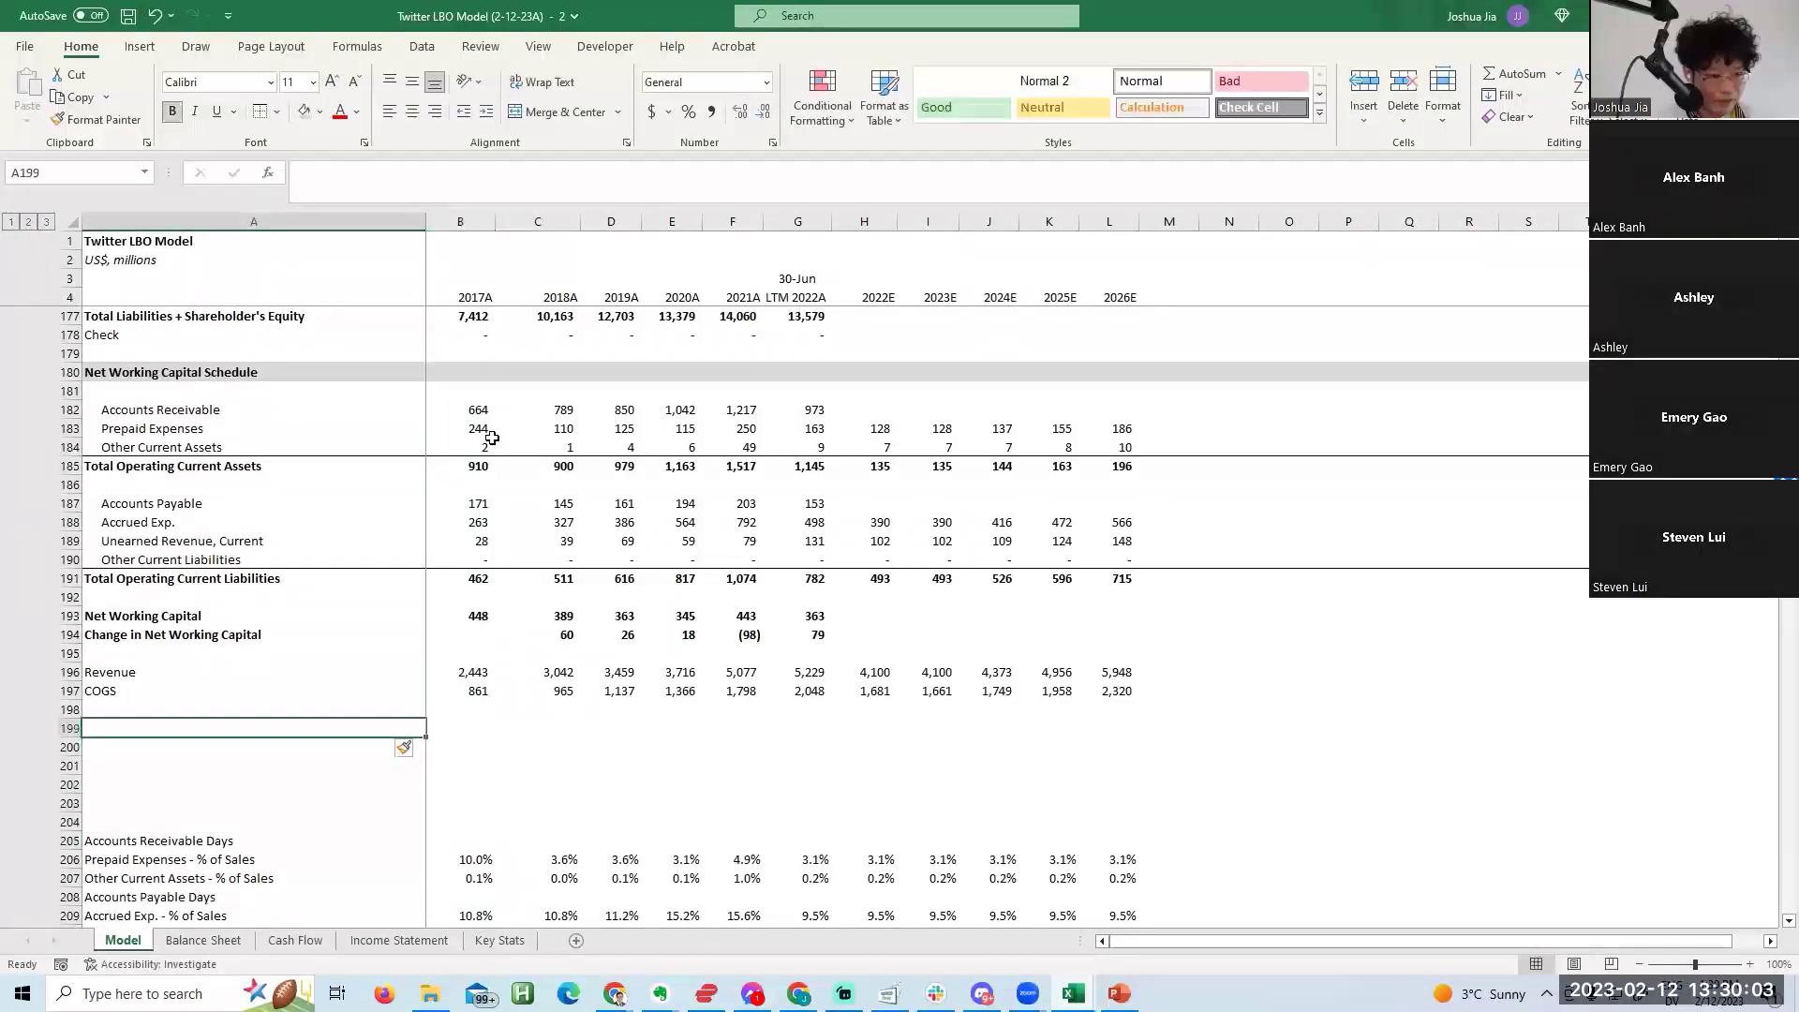
{"action": "type", "text": "Ac"}
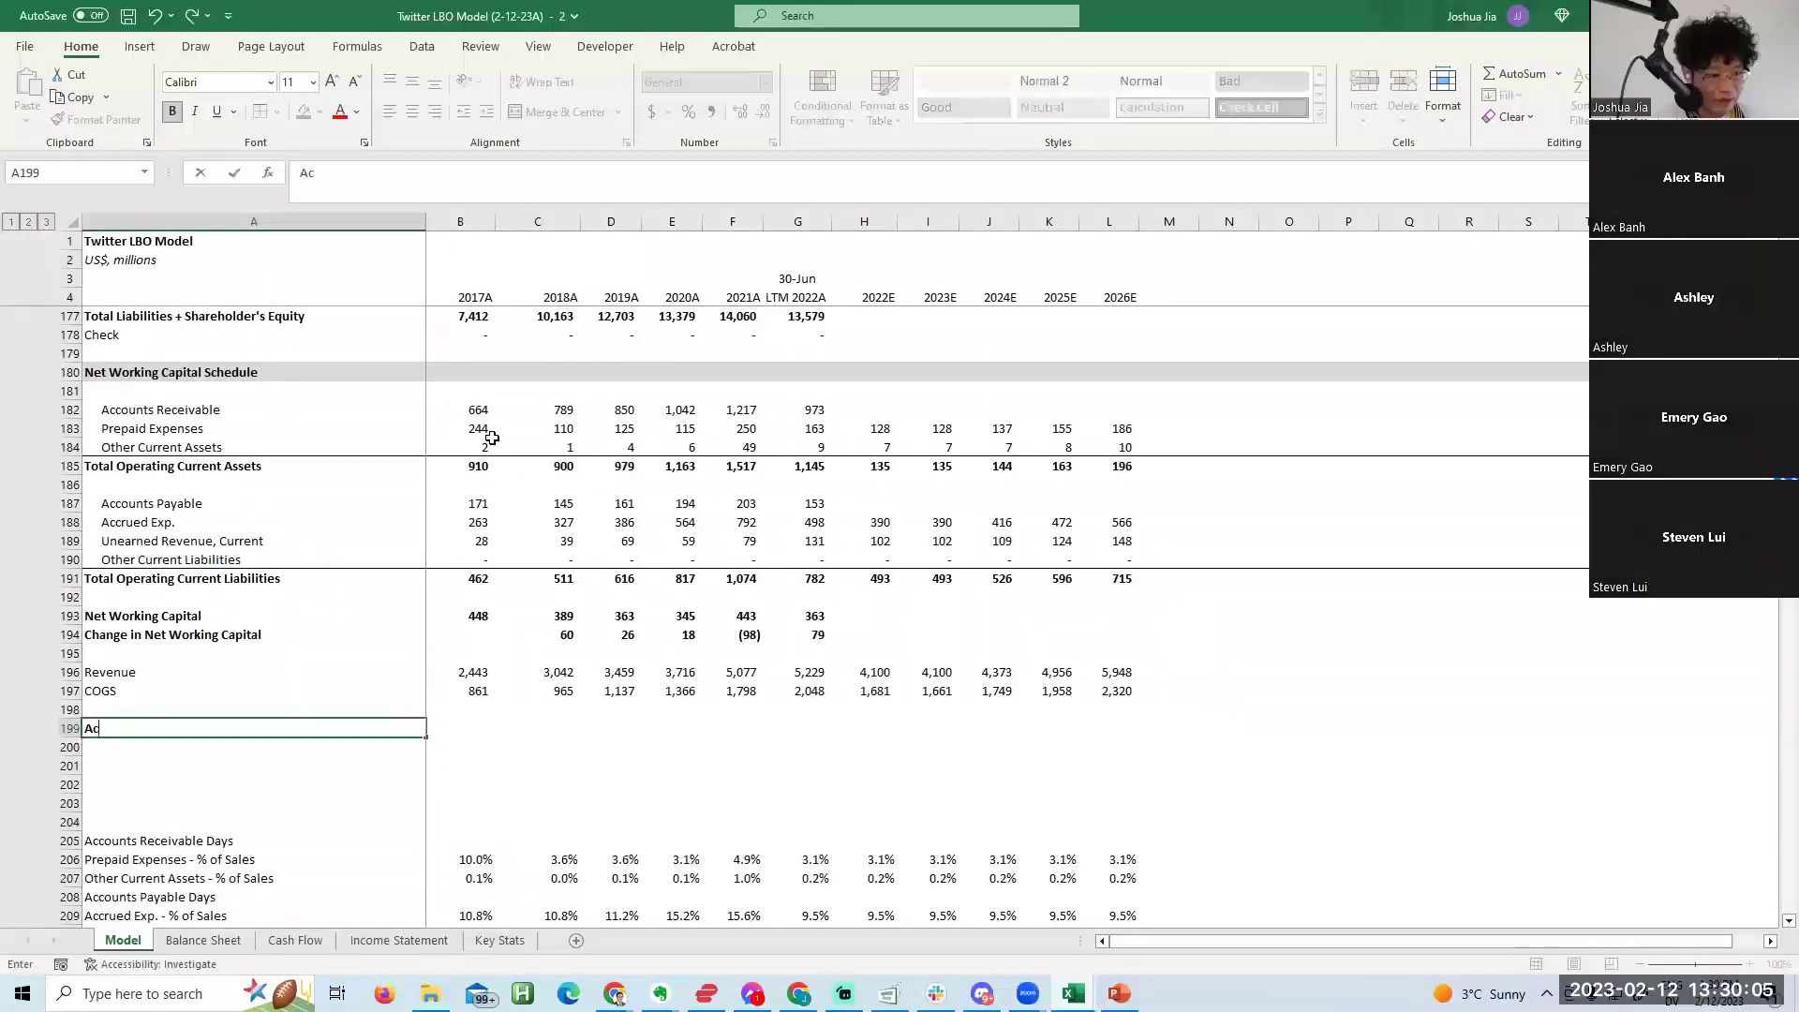
{"action": "type", "text": "counts"}
{"action": "key", "text": "Down"}
{"action": "key", "text": "Down"}
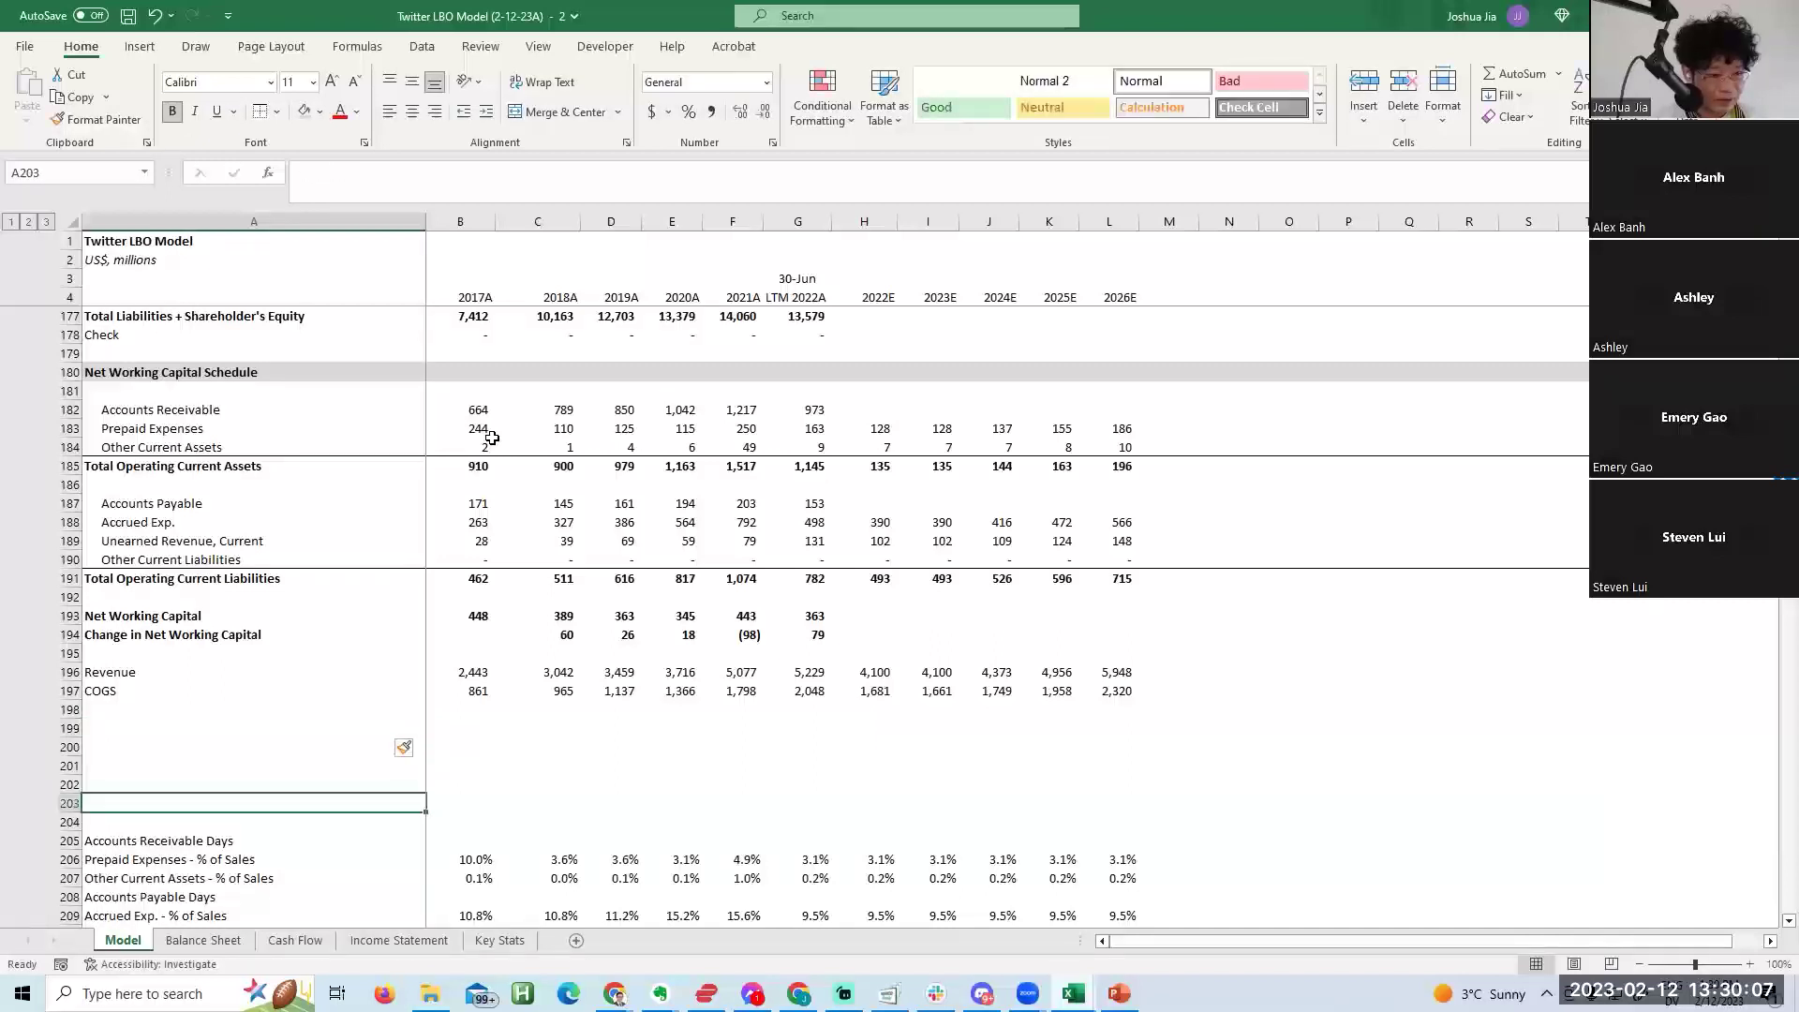
{"action": "key", "text": "Up"}
{"action": "key", "text": "Up"}
{"action": "key", "text": "Return"}
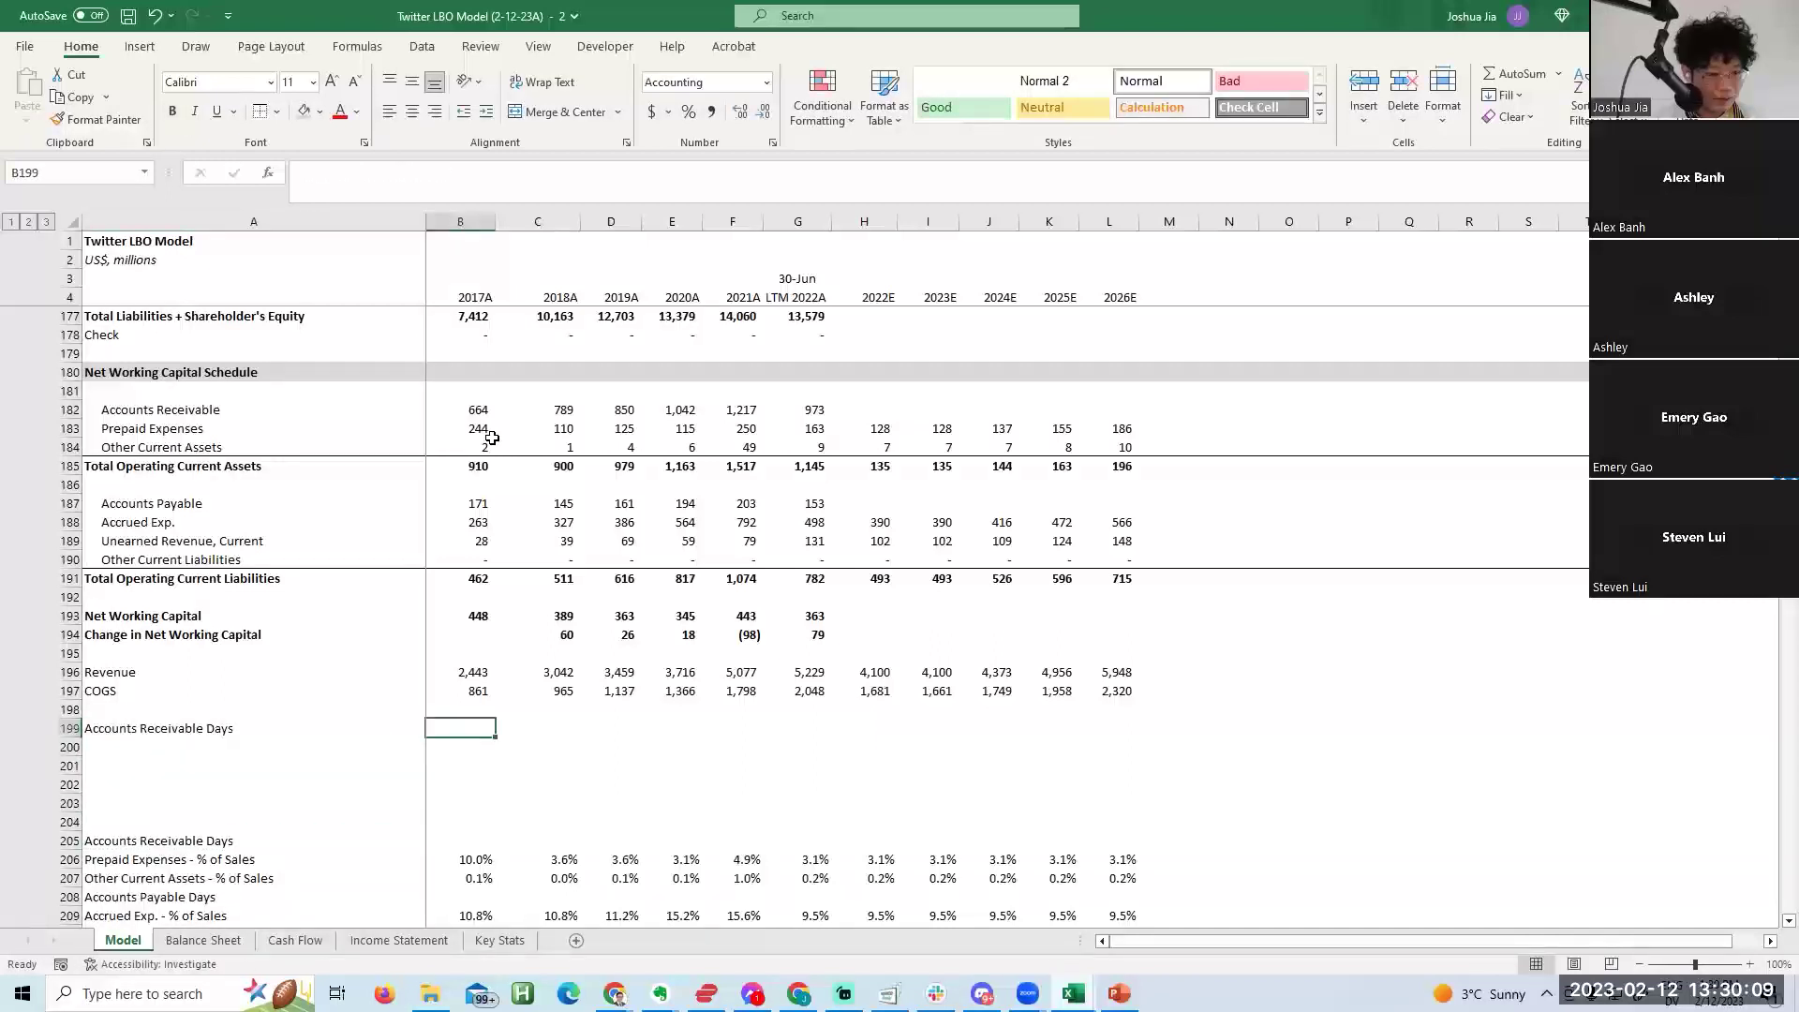
Change the A199 label to Accounts Receivable - % of Sales.
{"action": "key", "text": "F2"}
{"action": "key", "text": "BackSpace"}
{"action": "key", "text": "BackSpace"}
{"action": "key", "text": "BackSpace"}
{"action": "key", "text": "BackSpace"}
{"action": "type", "text": "- % of Sales"}
Enter =B182/B196 in B199 to divide 2017A Accounts Receivable by Revenue.
{"action": "key", "text": "Tab"}
{"action": "key", "text": "Tab"}
{"action": "key", "text": "Left"}
{"action": "type", "text": "="}
{"action": "key", "text": "Up"}
{"action": "key", "text": "Up"}
{"action": "key", "text": "Up"}
{"action": "key", "text": "Up"}
{"action": "key", "text": "Up"}
{"action": "key", "text": "Up"}
{"action": "key", "text": "Up"}
{"action": "key", "text": "Up"}
{"action": "key", "text": "Up"}
{"action": "key", "text": "Up"}
{"action": "key", "text": "Up"}
{"action": "key", "text": "Up"}
{"action": "key", "text": "Up"}
{"action": "key", "text": "Up"}
{"action": "key", "text": "Up"}
{"action": "key", "text": "Up"}
{"action": "key", "text": "Up"}
{"action": "type", "text": "/"}
{"action": "key", "text": "Up"}
{"action": "key", "text": "Up"}
{"action": "key", "text": "Up"}
{"action": "key", "text": "ctrl+Return"}
Fill the B199 ratio across to L199 and format the row as percentages with one decimal place.
{"action": "key", "text": "shift+Right"}
{"action": "key", "text": "shift+Right"}
{"action": "key", "text": "shift+Right"}
{"action": "key", "text": "shift+Right"}
{"action": "key", "text": "shift+Right"}
{"action": "key", "text": "shift+Right"}
{"action": "key", "text": "shift+Right"}
{"action": "key", "text": "shift+Right"}
{"action": "key", "text": "shift+Right"}
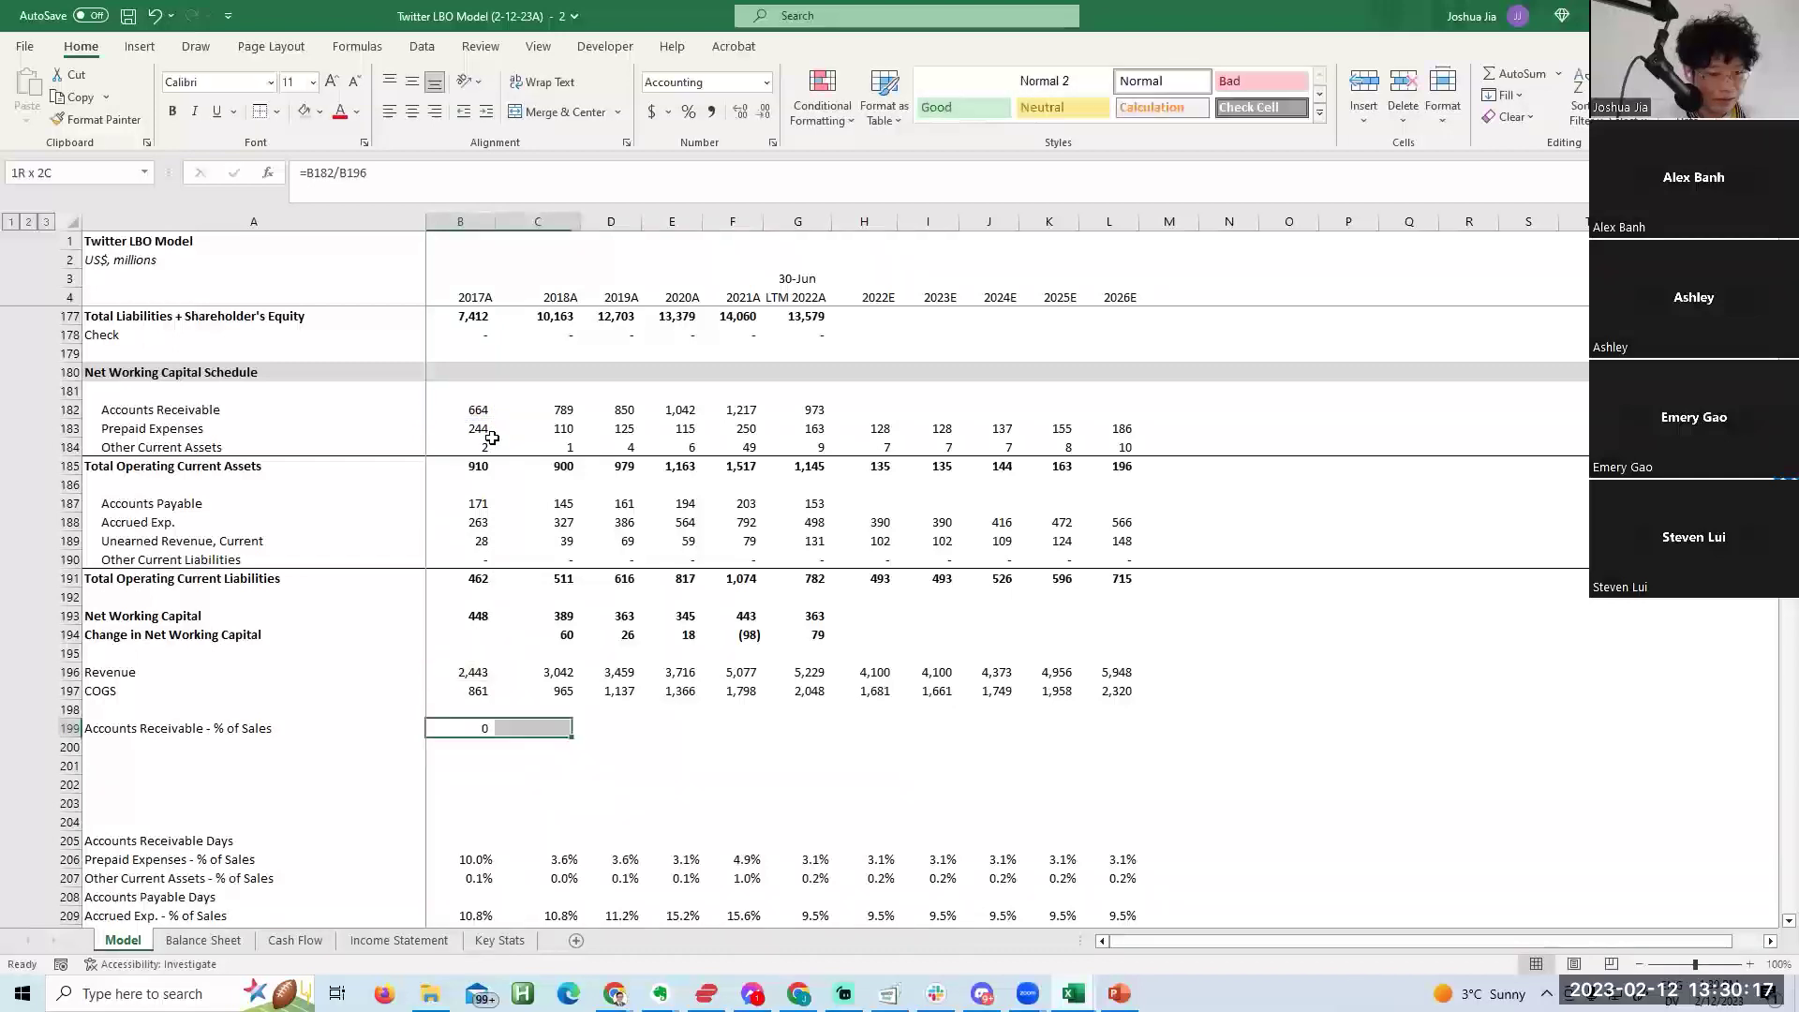
{"action": "key", "text": "shift+Right"}
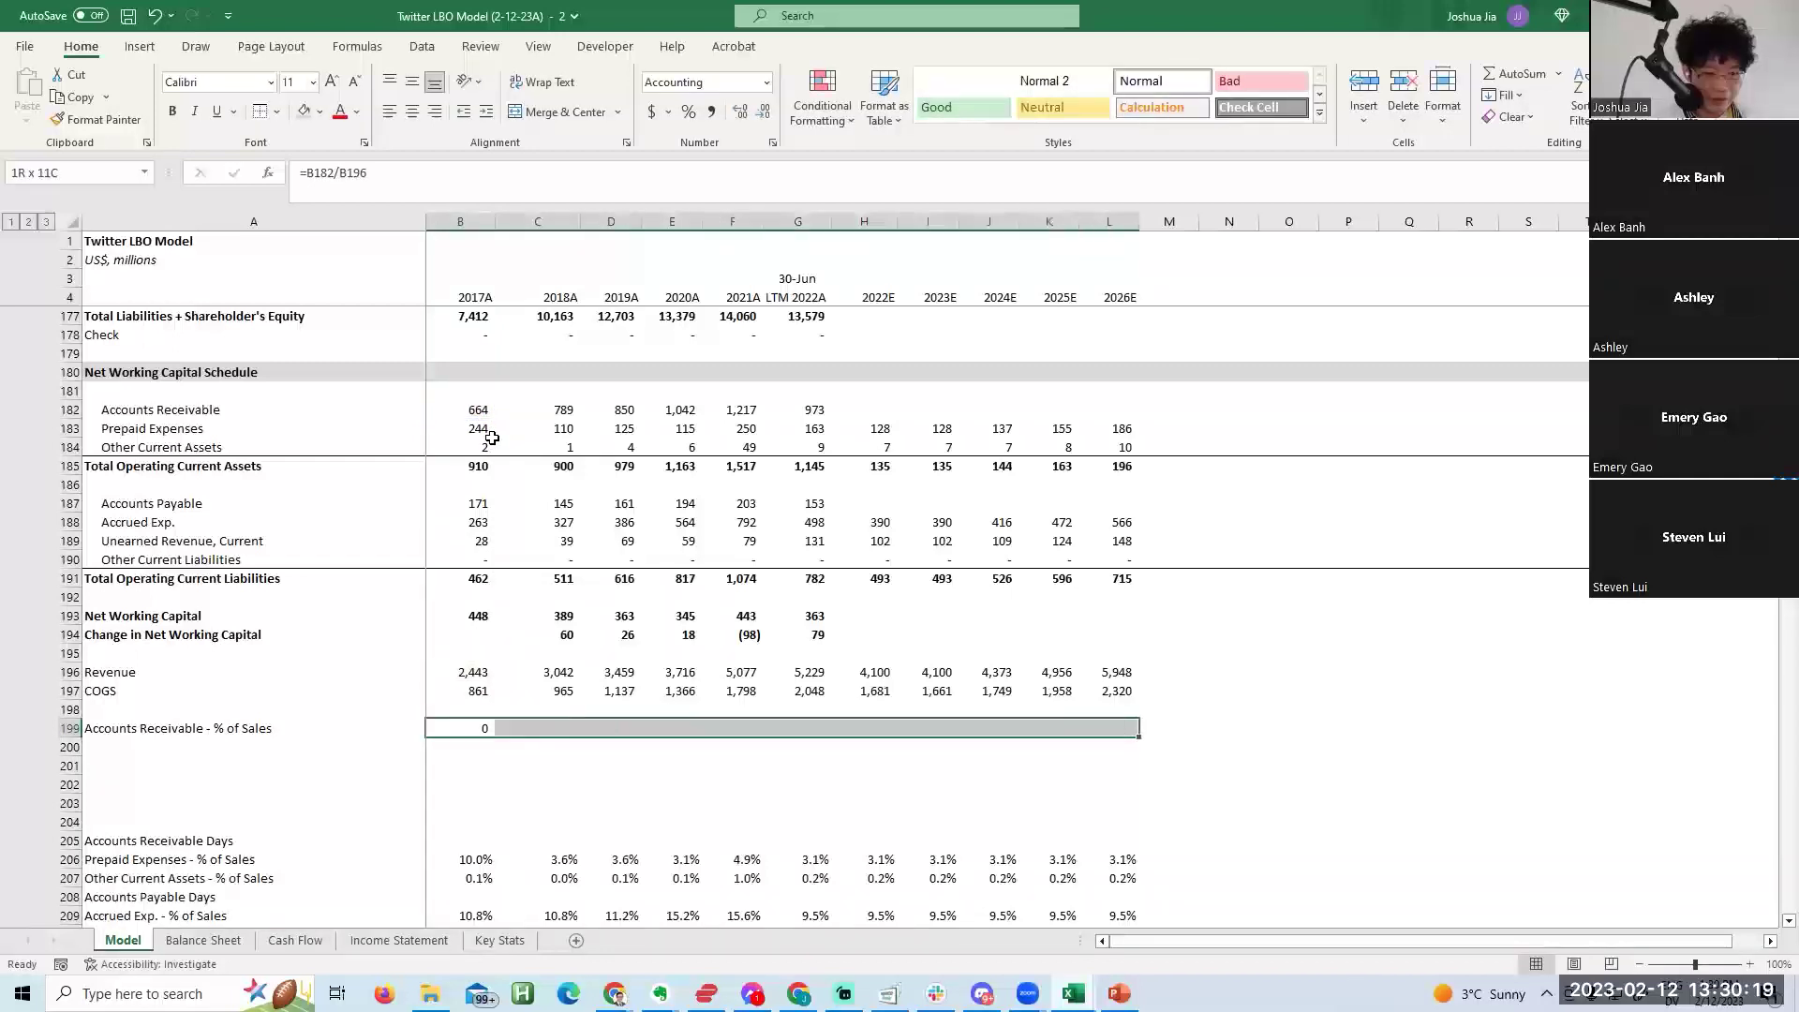
{"action": "key", "text": "ctrl+r"}
{"action": "key", "text": "ctrl+shift+5"}
{"action": "key", "text": "alt+h"}
{"action": "key", "text": "0"}
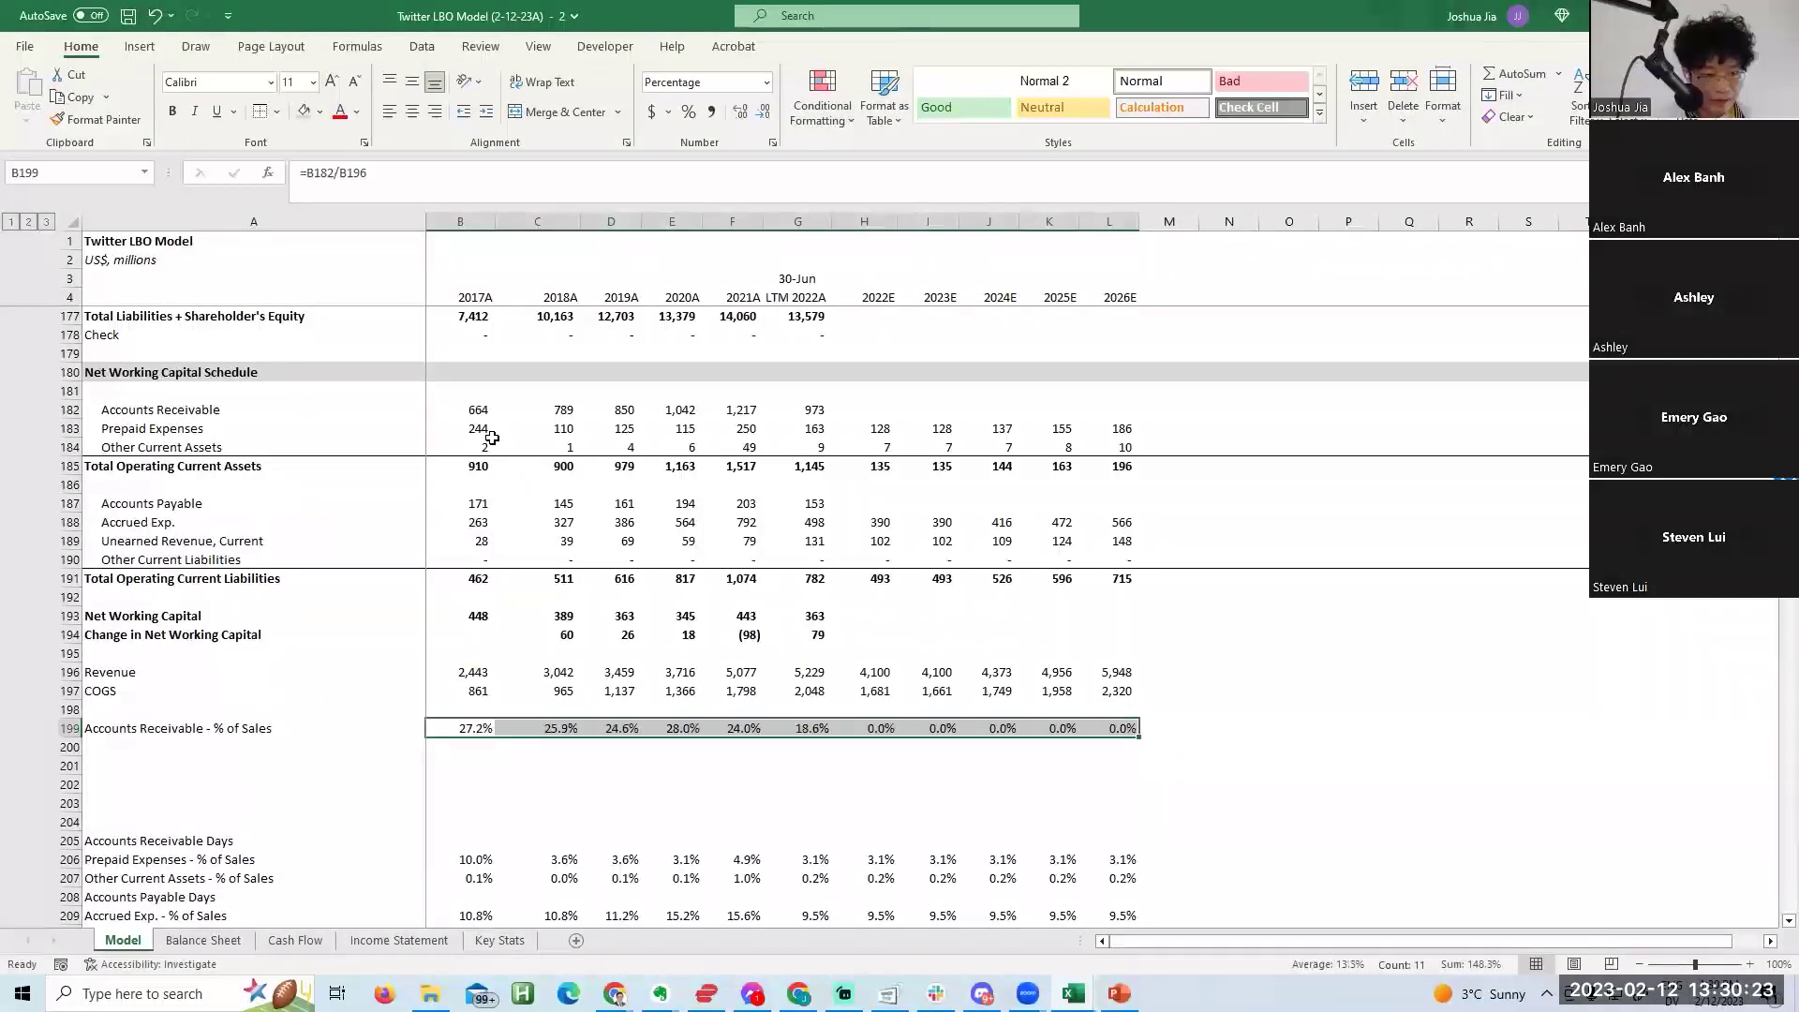
Inspect the formula references in the historical and LTM 2022A cells of the Accounts Receivable - % of Sales row.
{"action": "key", "text": "Right"}
{"action": "key", "text": "Right"}
{"action": "key", "text": "F2"}
{"action": "key", "text": "Escape"}
{"action": "key", "text": "Left"}
{"action": "key", "text": "Left"}
{"action": "key", "text": "Up"}
{"action": "key", "text": "Up"}
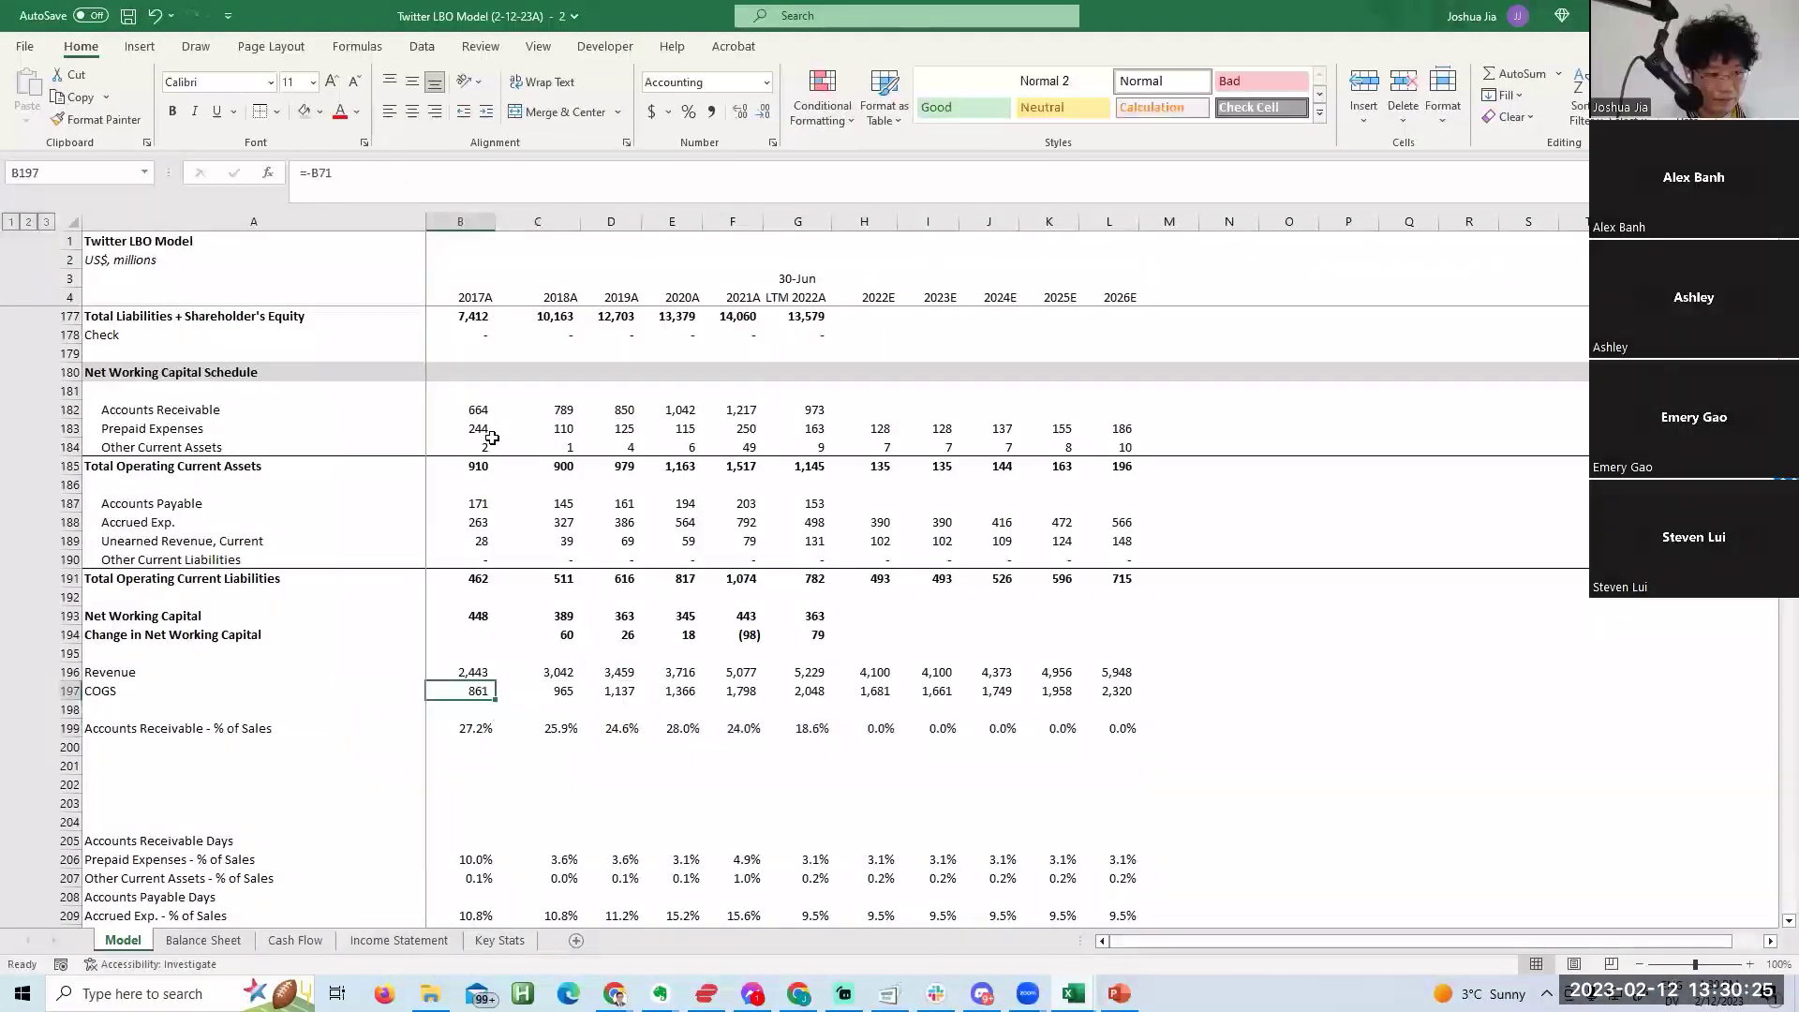
{"action": "left_click", "coordinate": [493, 439]}
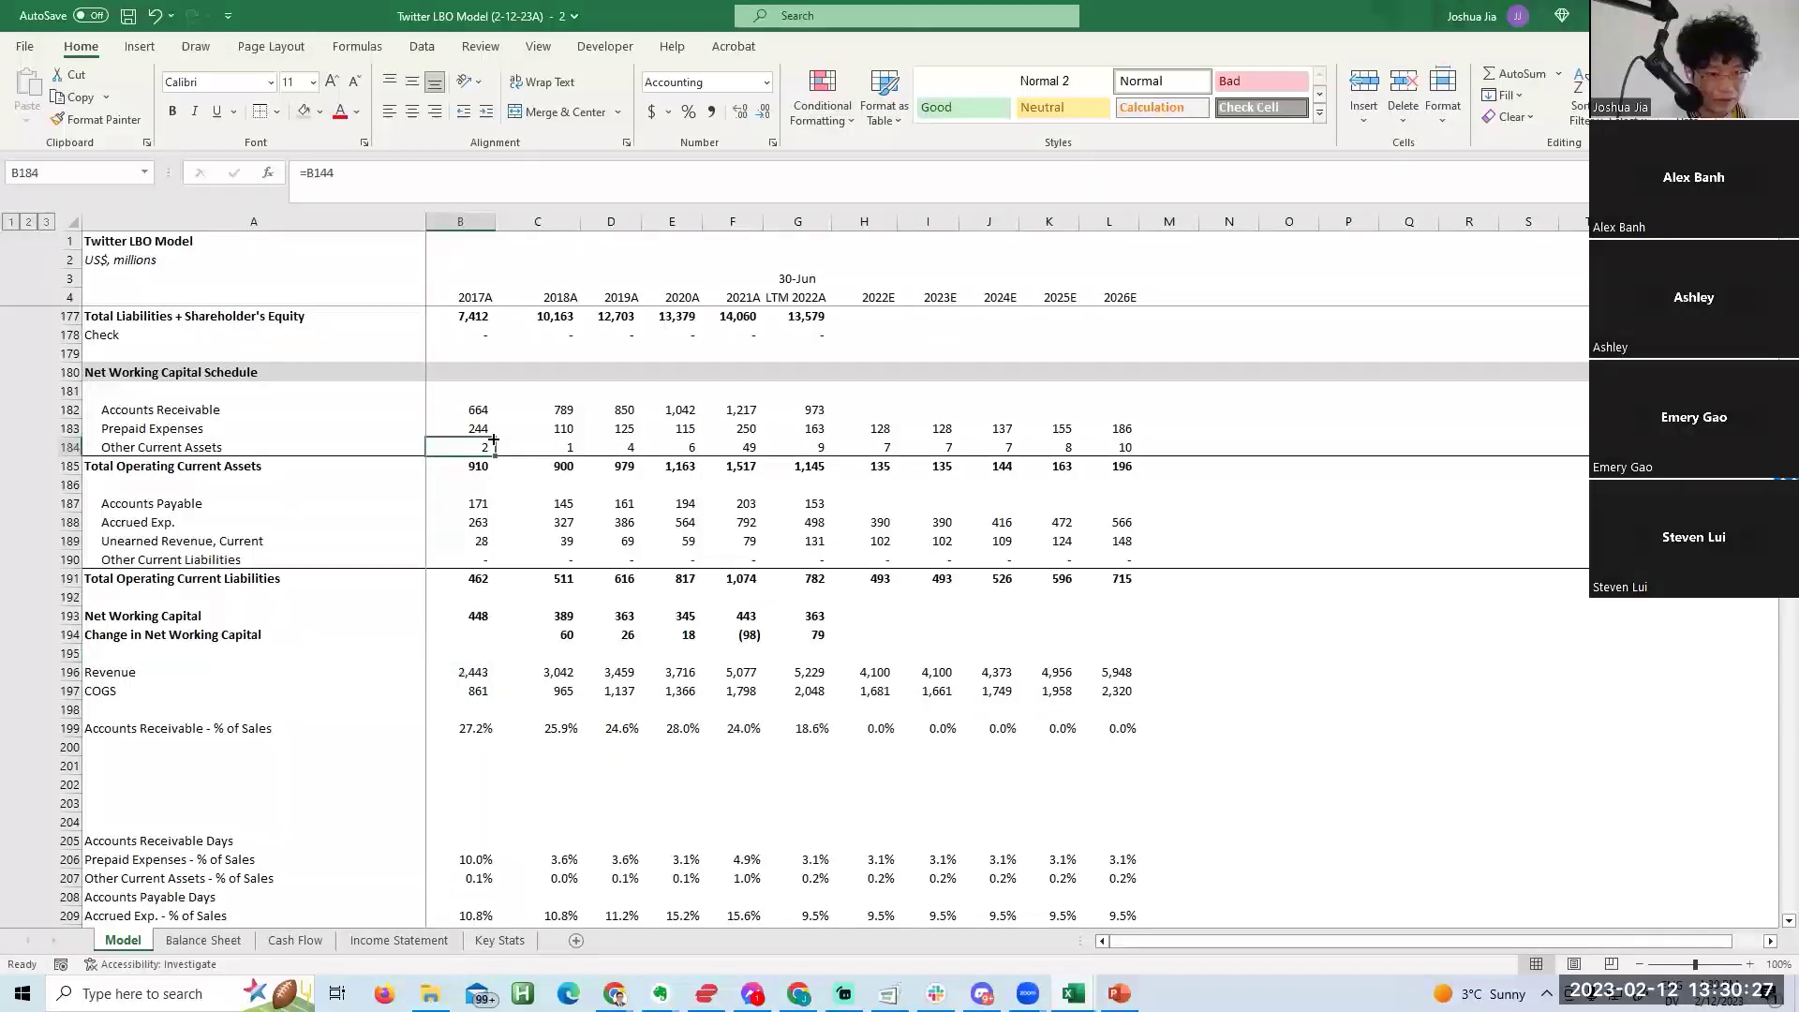
{"action": "key", "text": "Down"}
{"action": "key", "text": "Down"}
{"action": "key", "text": "Down"}
{"action": "key", "text": "Down"}
{"action": "key", "text": "Down"}
{"action": "key", "text": "Down"}
{"action": "key", "text": "F2"}
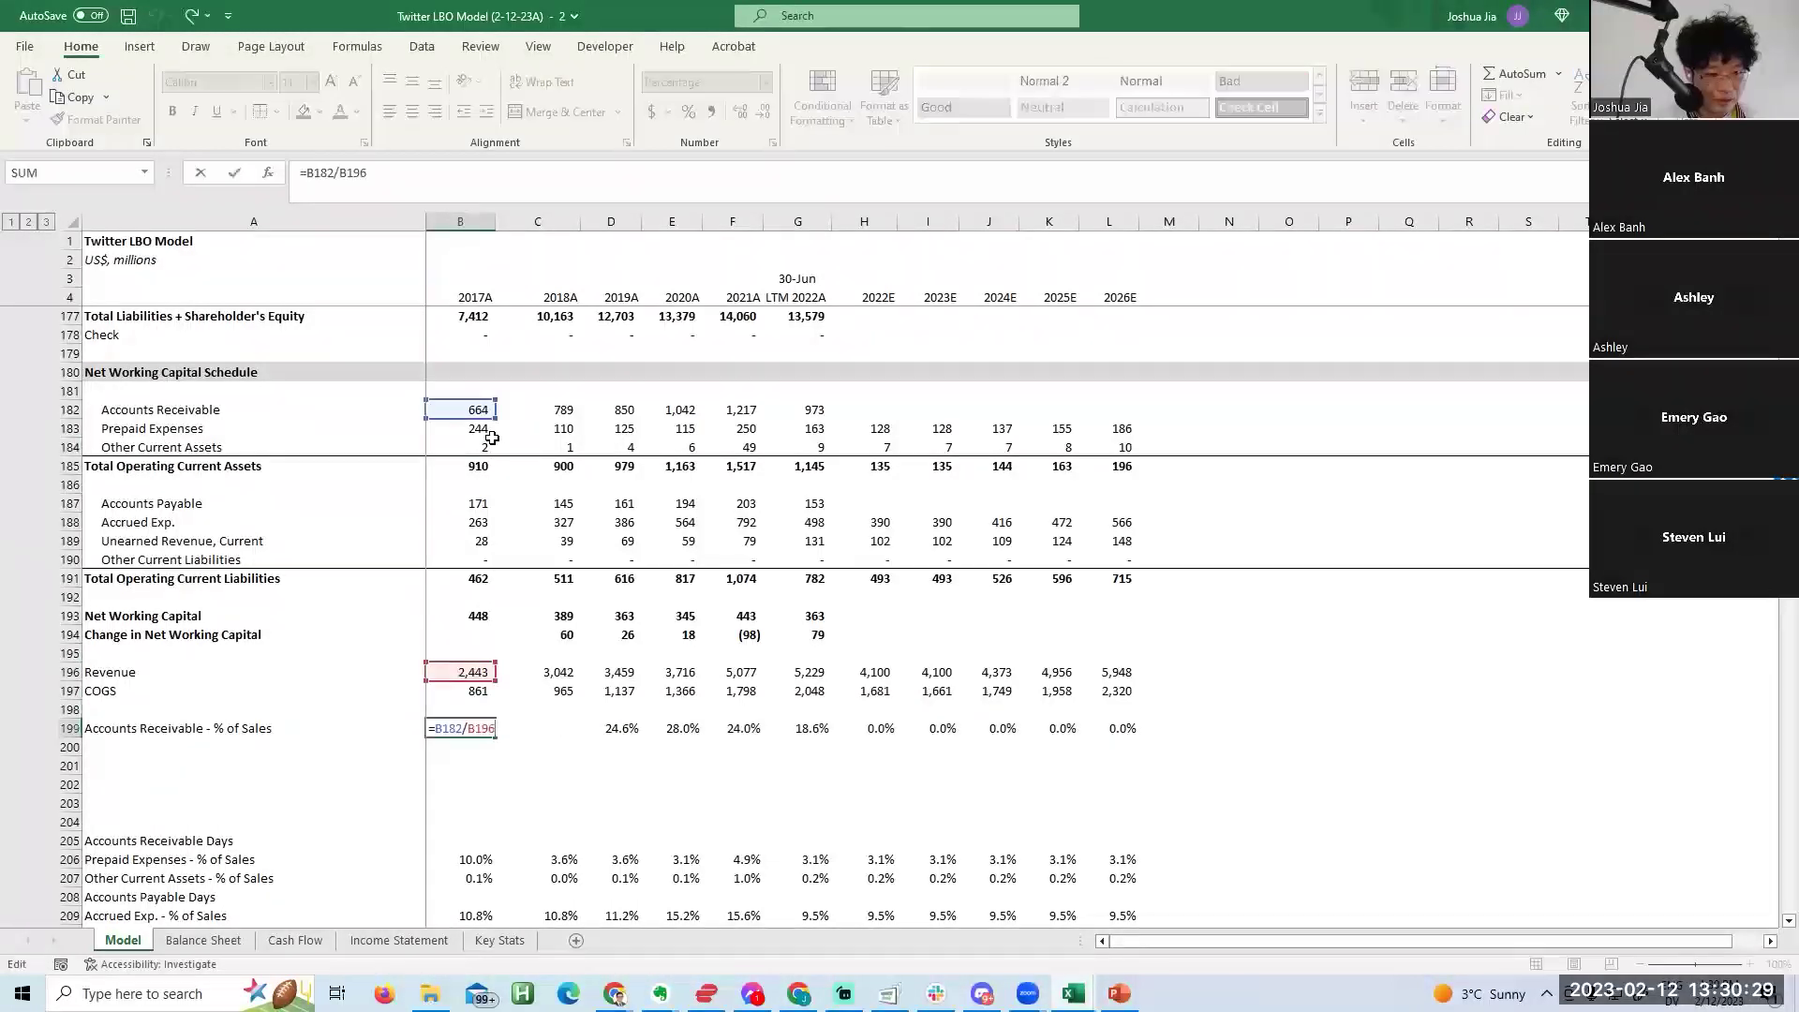
{"action": "key", "text": "Escape"}
{"action": "key", "text": "Right"}
{"action": "key", "text": "Right"}
{"action": "key", "text": "Right"}
{"action": "key", "text": "Right"}
{"action": "key", "text": "Right"}
{"action": "key", "text": "F2"}
{"action": "key", "text": "Escape"}
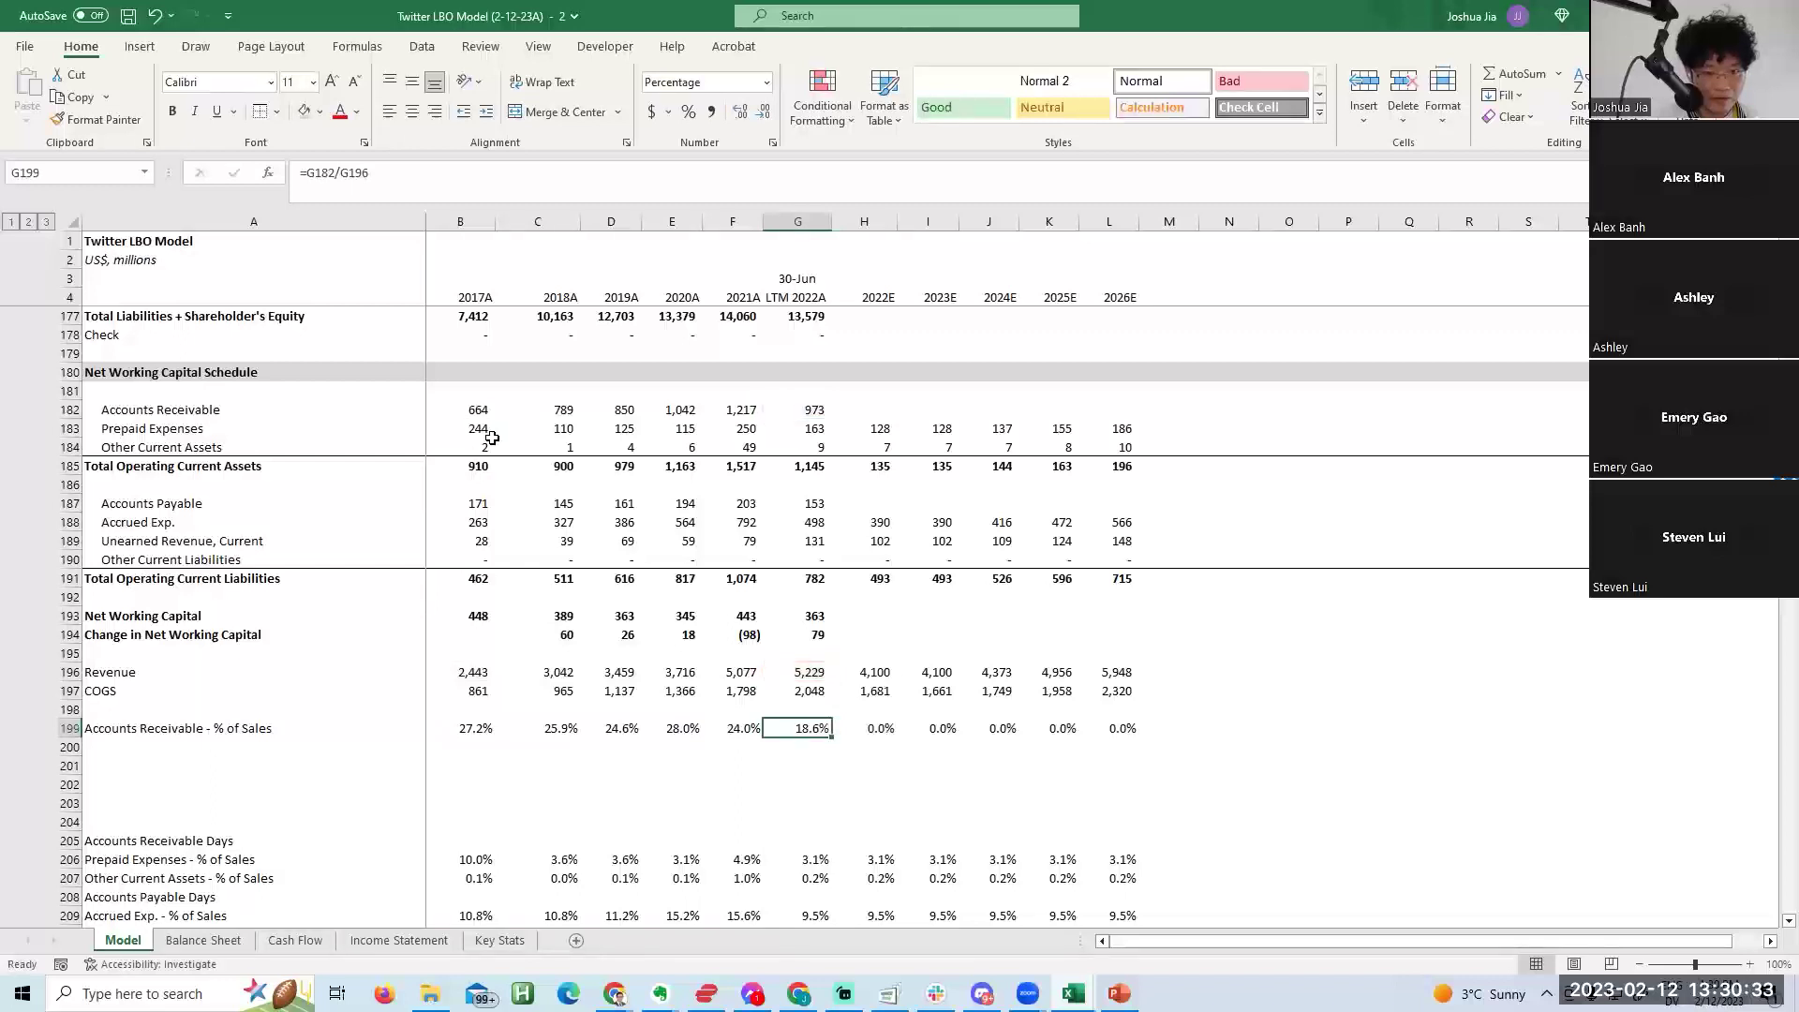
{"action": "key", "text": "F2"}
{"action": "key", "text": "Escape"}
{"action": "key", "text": "F2"}
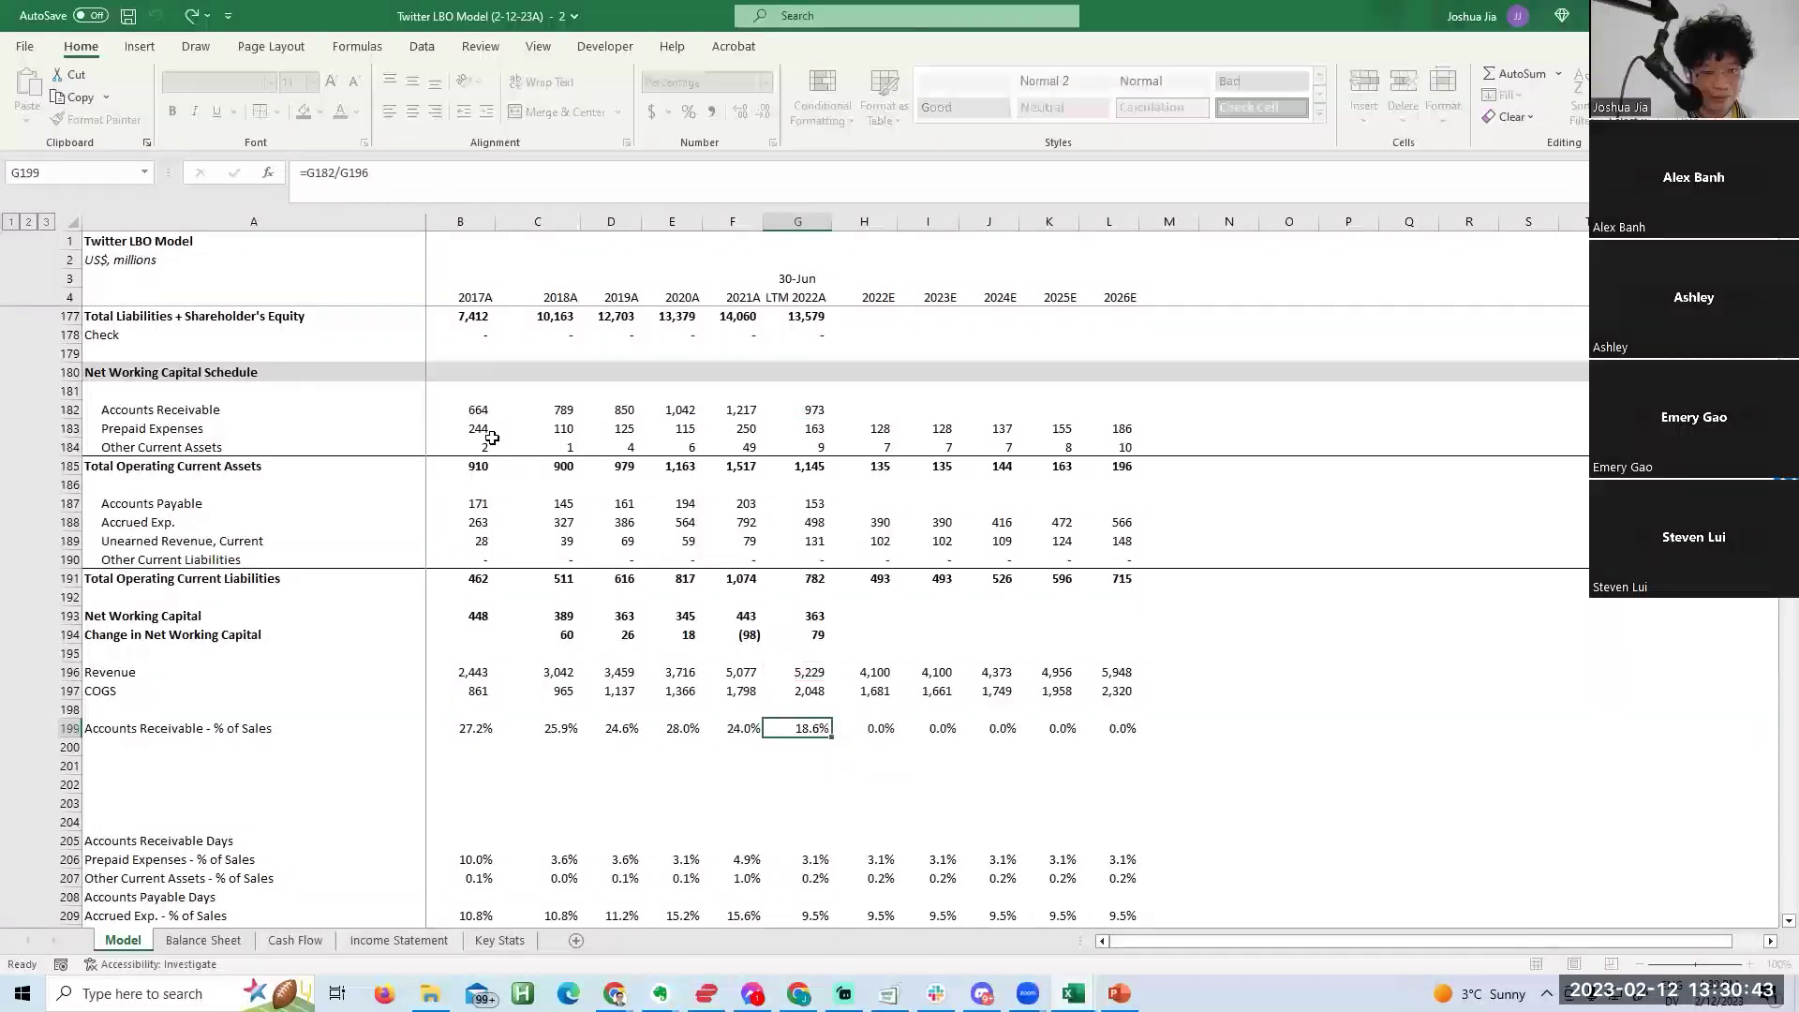
{"action": "key", "text": "Escape"}
{"action": "key", "text": "F2"}
{"action": "key", "text": "Escape"}
Trace the LTM 2022A source formulas for Accounts Receivable and COGS, and recheck the receivable ratio below them.
{"action": "key", "text": "Up"}
{"action": "key", "text": "Up"}
{"action": "key", "text": "Up"}
{"action": "key", "text": "Up"}
{"action": "key", "text": "Up"}
{"action": "key", "text": "Up"}
{"action": "key", "text": "Up"}
{"action": "key", "text": "Up"}
{"action": "key", "text": "Up"}
{"action": "key", "text": "Up"}
{"action": "key", "text": "Up"}
{"action": "key", "text": "Up"}
{"action": "key", "text": "Up"}
{"action": "key", "text": "Up"}
{"action": "key", "text": "Up"}
{"action": "key", "text": "Up"}
{"action": "key", "text": "Up"}
{"action": "key", "text": "F2"}
{"action": "key", "text": "Escape"}
{"action": "key", "text": "Down"}
{"action": "key", "text": "Down"}
{"action": "key", "text": "Down"}
{"action": "key", "text": "Down"}
{"action": "key", "text": "Down"}
{"action": "key", "text": "Down"}
{"action": "key", "text": "Down"}
{"action": "key", "text": "Down"}
{"action": "key", "text": "Down"}
{"action": "key", "text": "Down"}
{"action": "key", "text": "Down"}
{"action": "key", "text": "Down"}
{"action": "key", "text": "Down"}
{"action": "key", "text": "Down"}
{"action": "key", "text": "Down"}
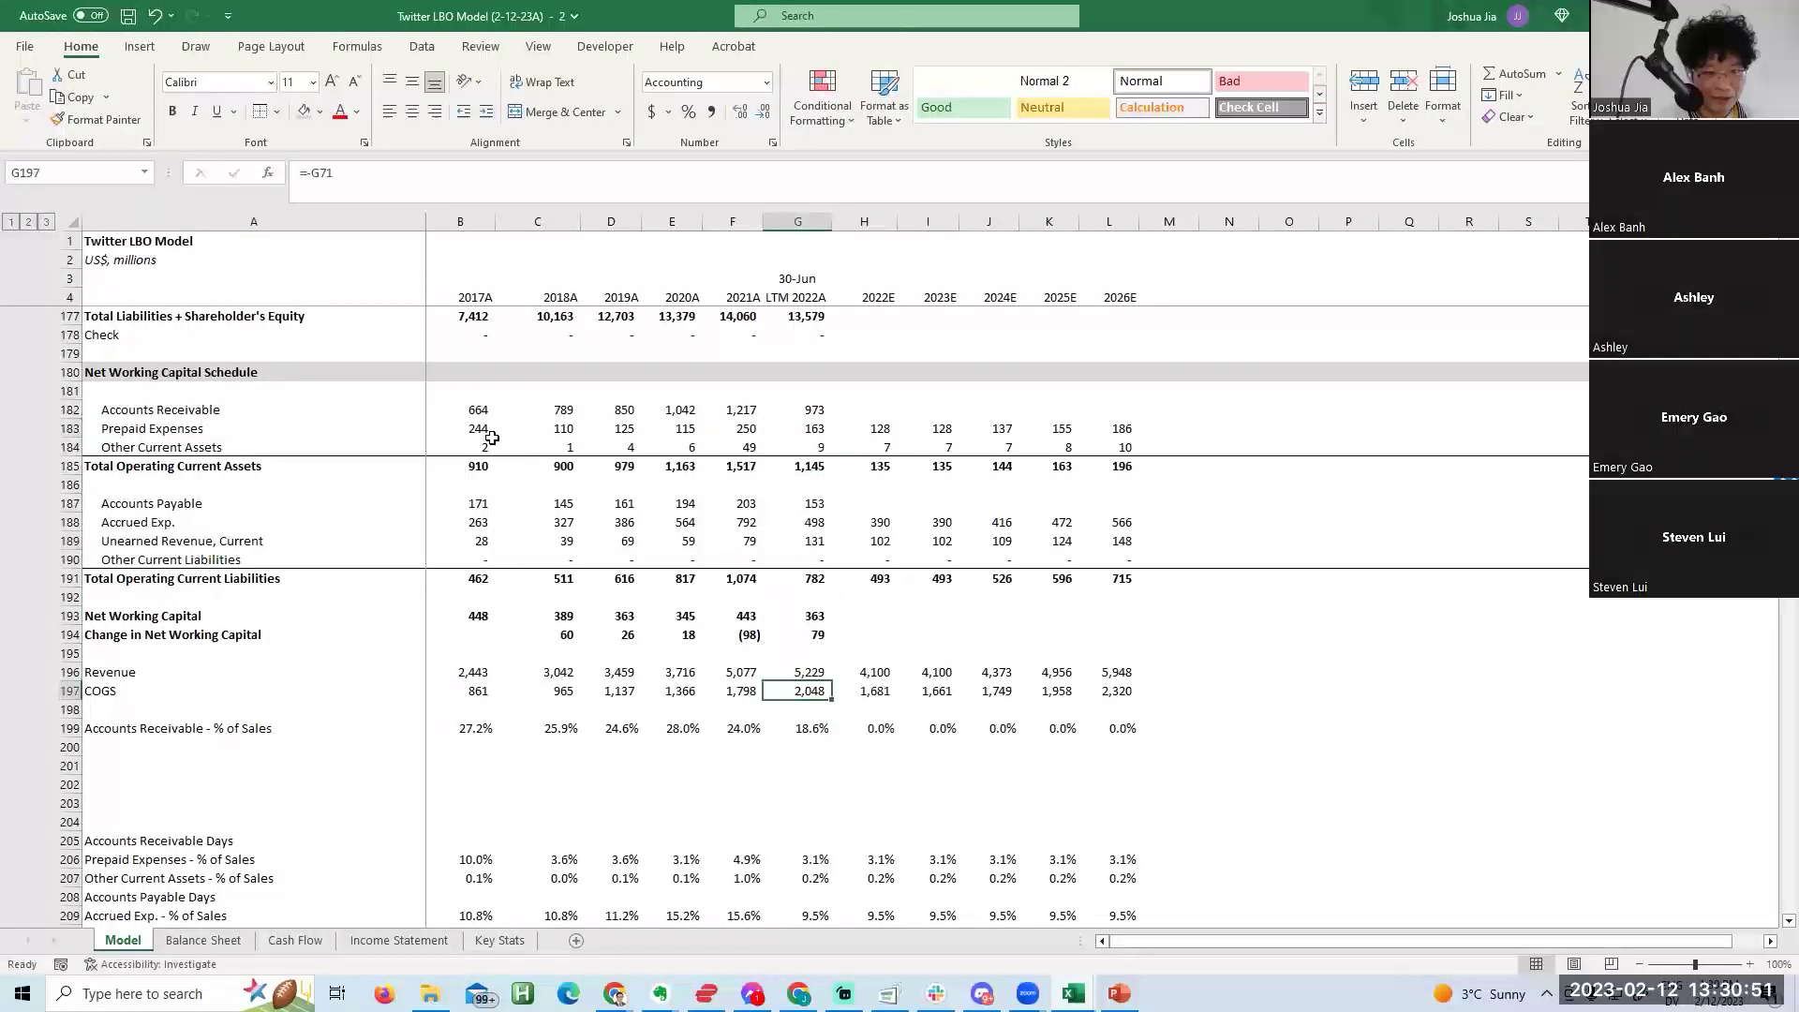
{"action": "key", "text": "F2"}
{"action": "key", "text": "Escape"}
{"action": "key", "text": "Down"}
{"action": "key", "text": "Down"}
{"action": "key", "text": "Down"}
{"action": "key", "text": "Down"}
{"action": "key", "text": "F2"}
{"action": "key", "text": "Escape"}
{"action": "key", "text": "Down"}
{"action": "key", "text": "Down"}
{"action": "key", "text": "Down"}
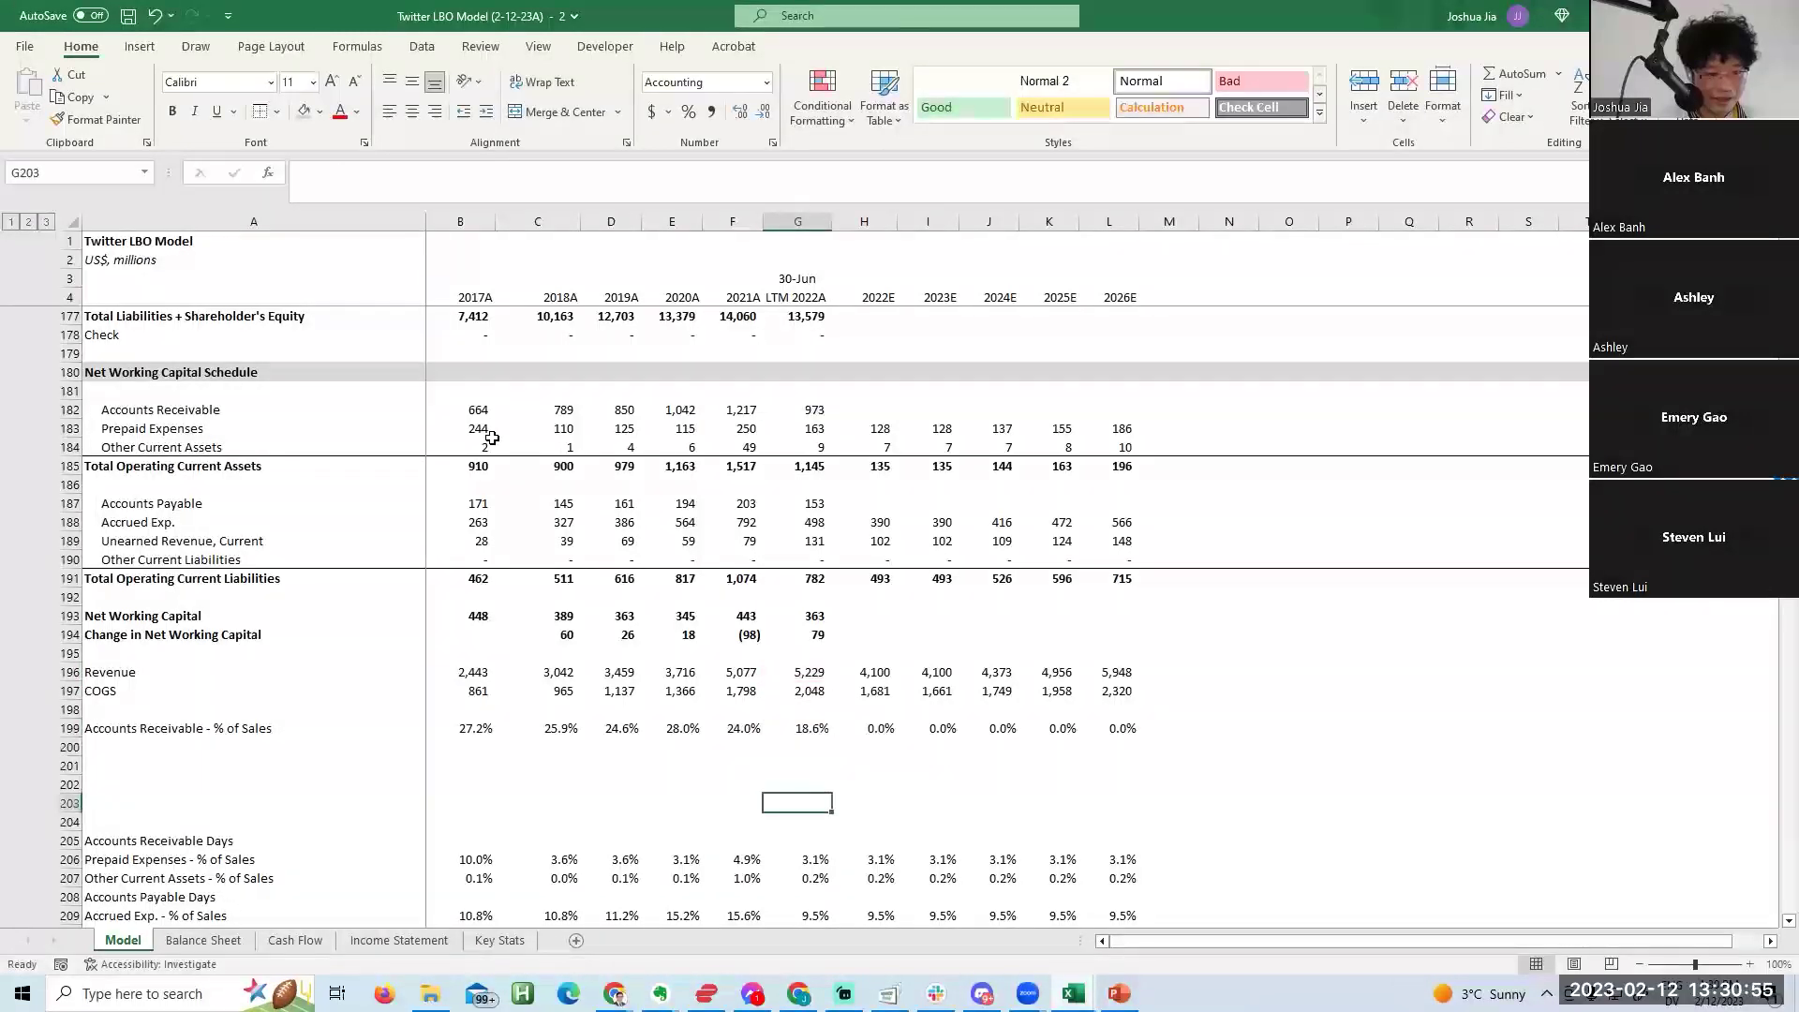
Enter =G199*365 in G205 to calculate LTM 2022A Accounts Receivable Days from the percent-of-sales ratio.
{"action": "key", "text": "Down"}
{"action": "type", "text": "="}
{"action": "key", "text": "Up"}
{"action": "key", "text": "Up"}
{"action": "key", "text": "Up"}
{"action": "key", "text": "Up"}
{"action": "key", "text": "Up"}
{"action": "key", "text": "Up"}
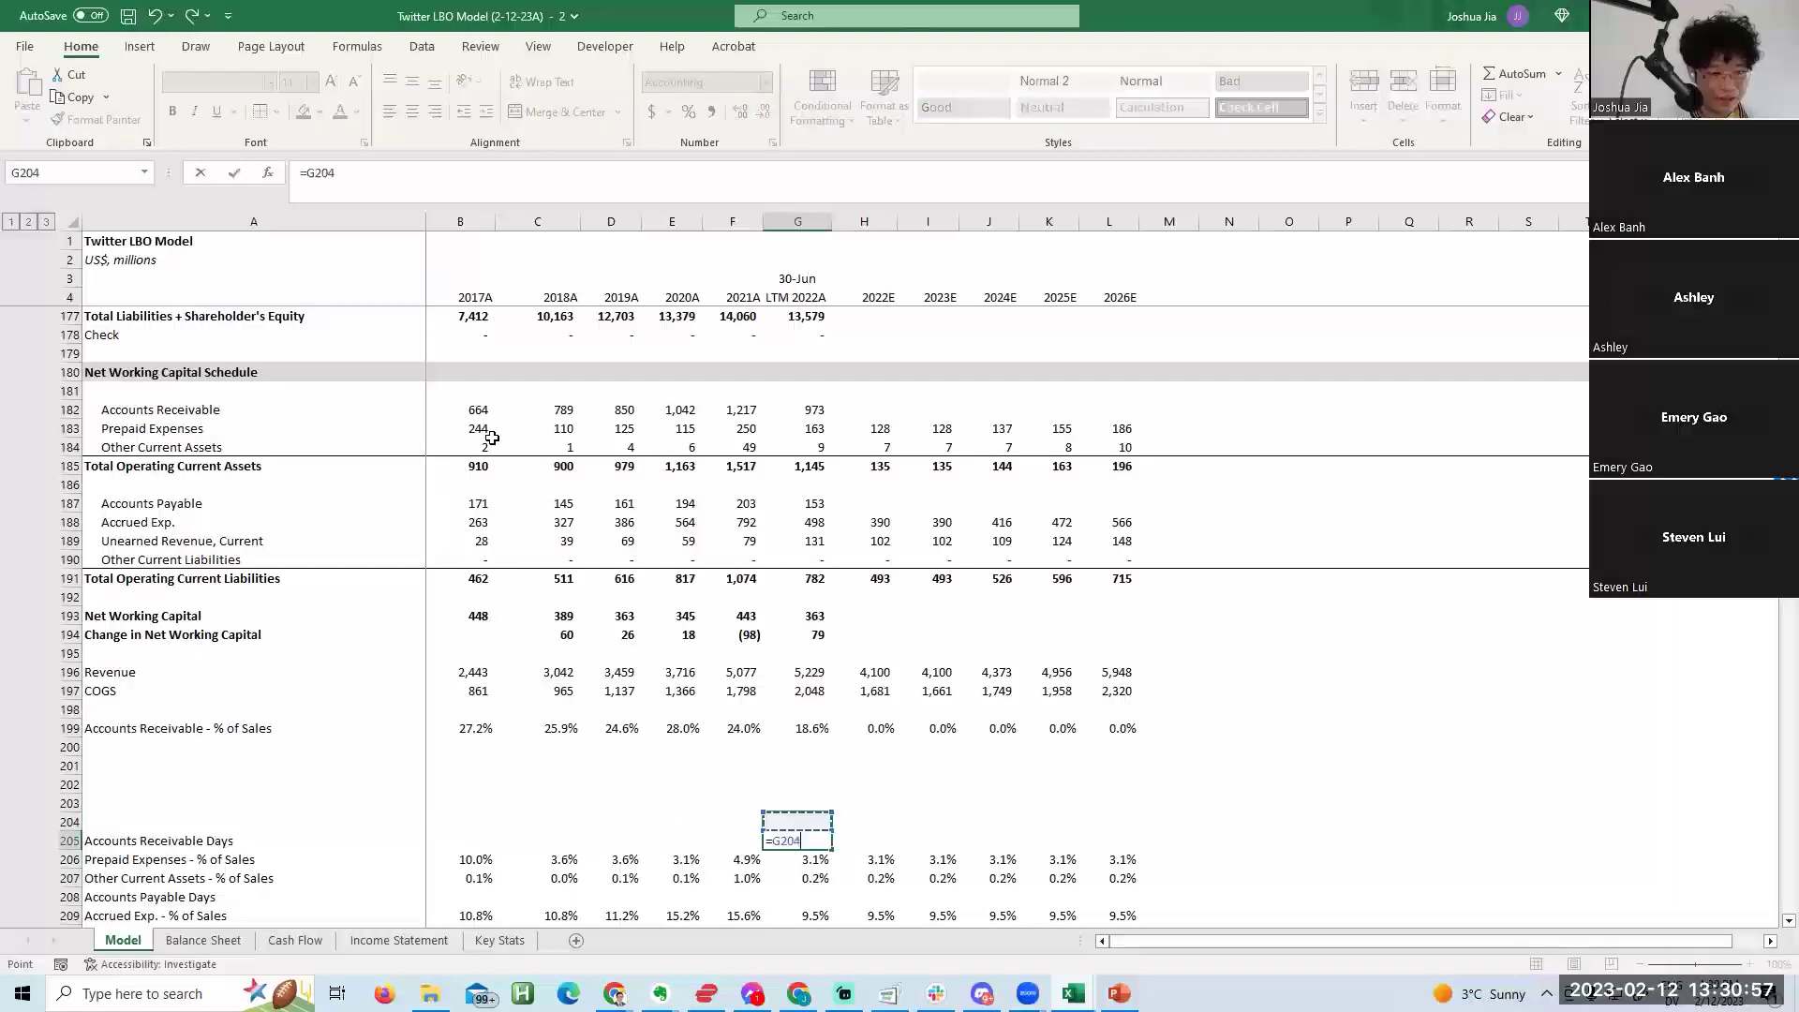
{"action": "type", "text": "*365"}
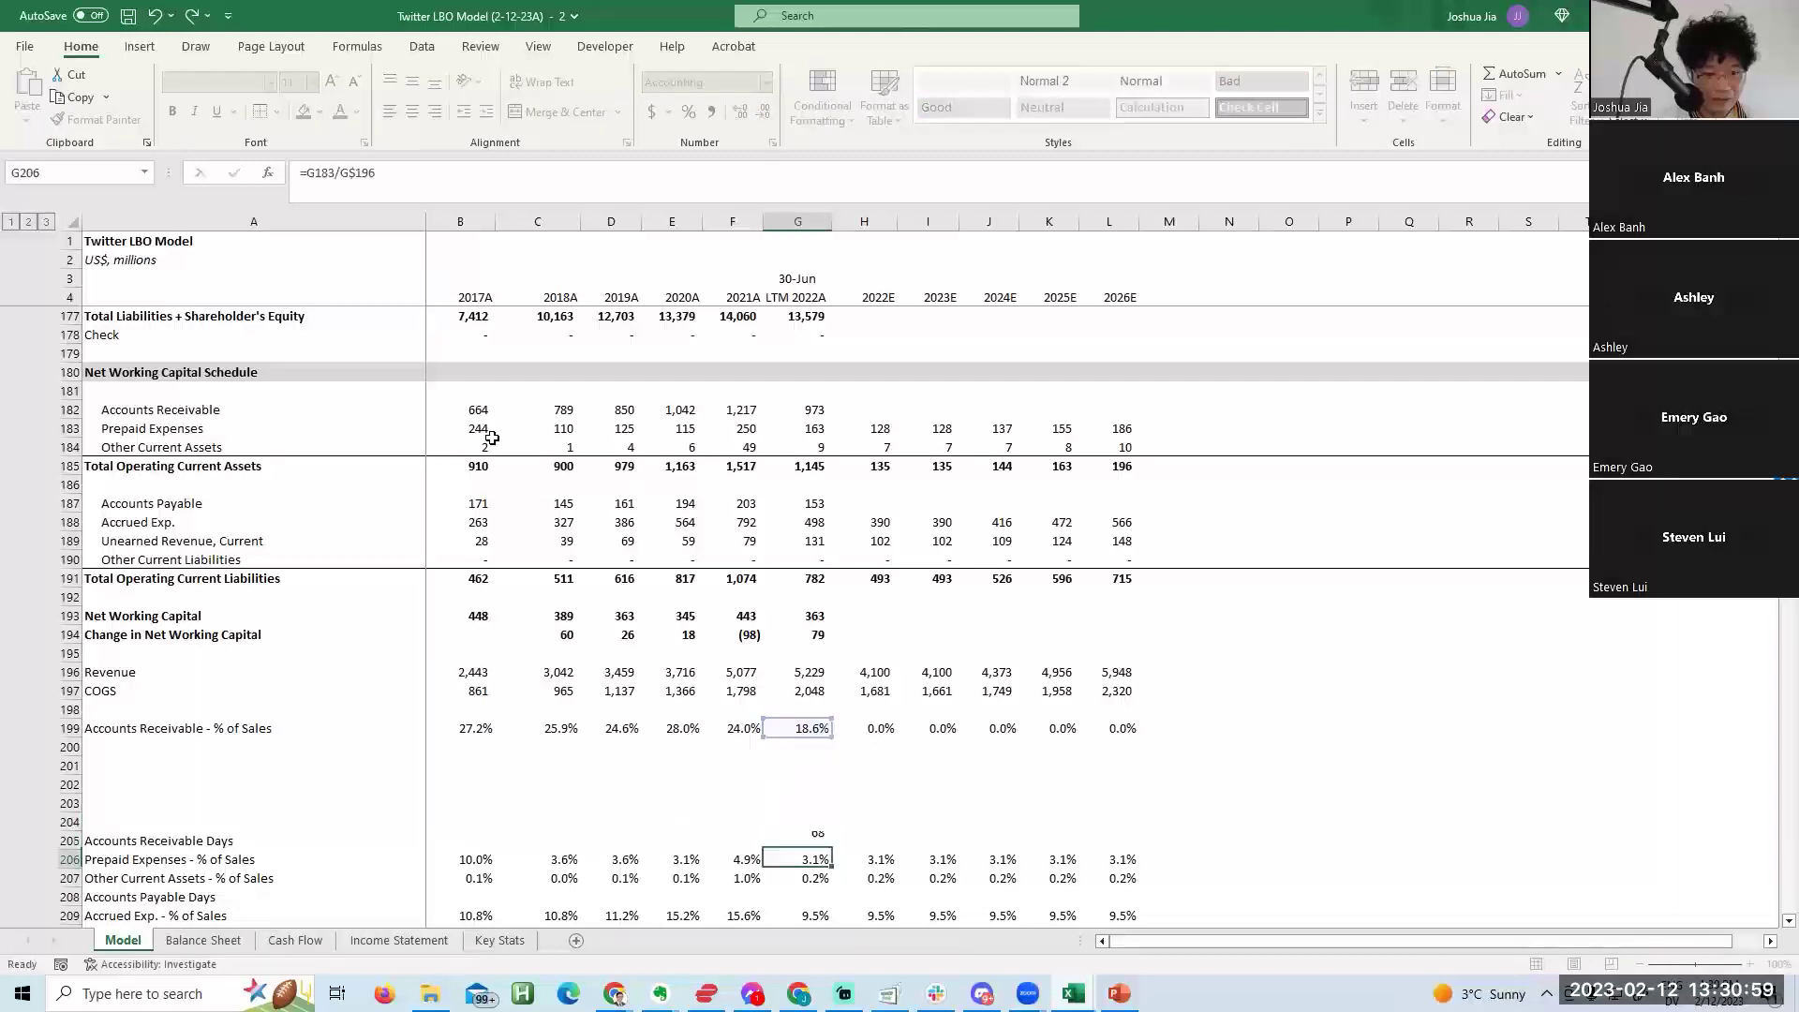
{"action": "key", "text": "ctrl+Return"}
Copy the G205 Accounts Receivable Days formula to the 2017A–2021A cells B205:F205 and check its references.
{"action": "key", "text": "ctrl+c"}
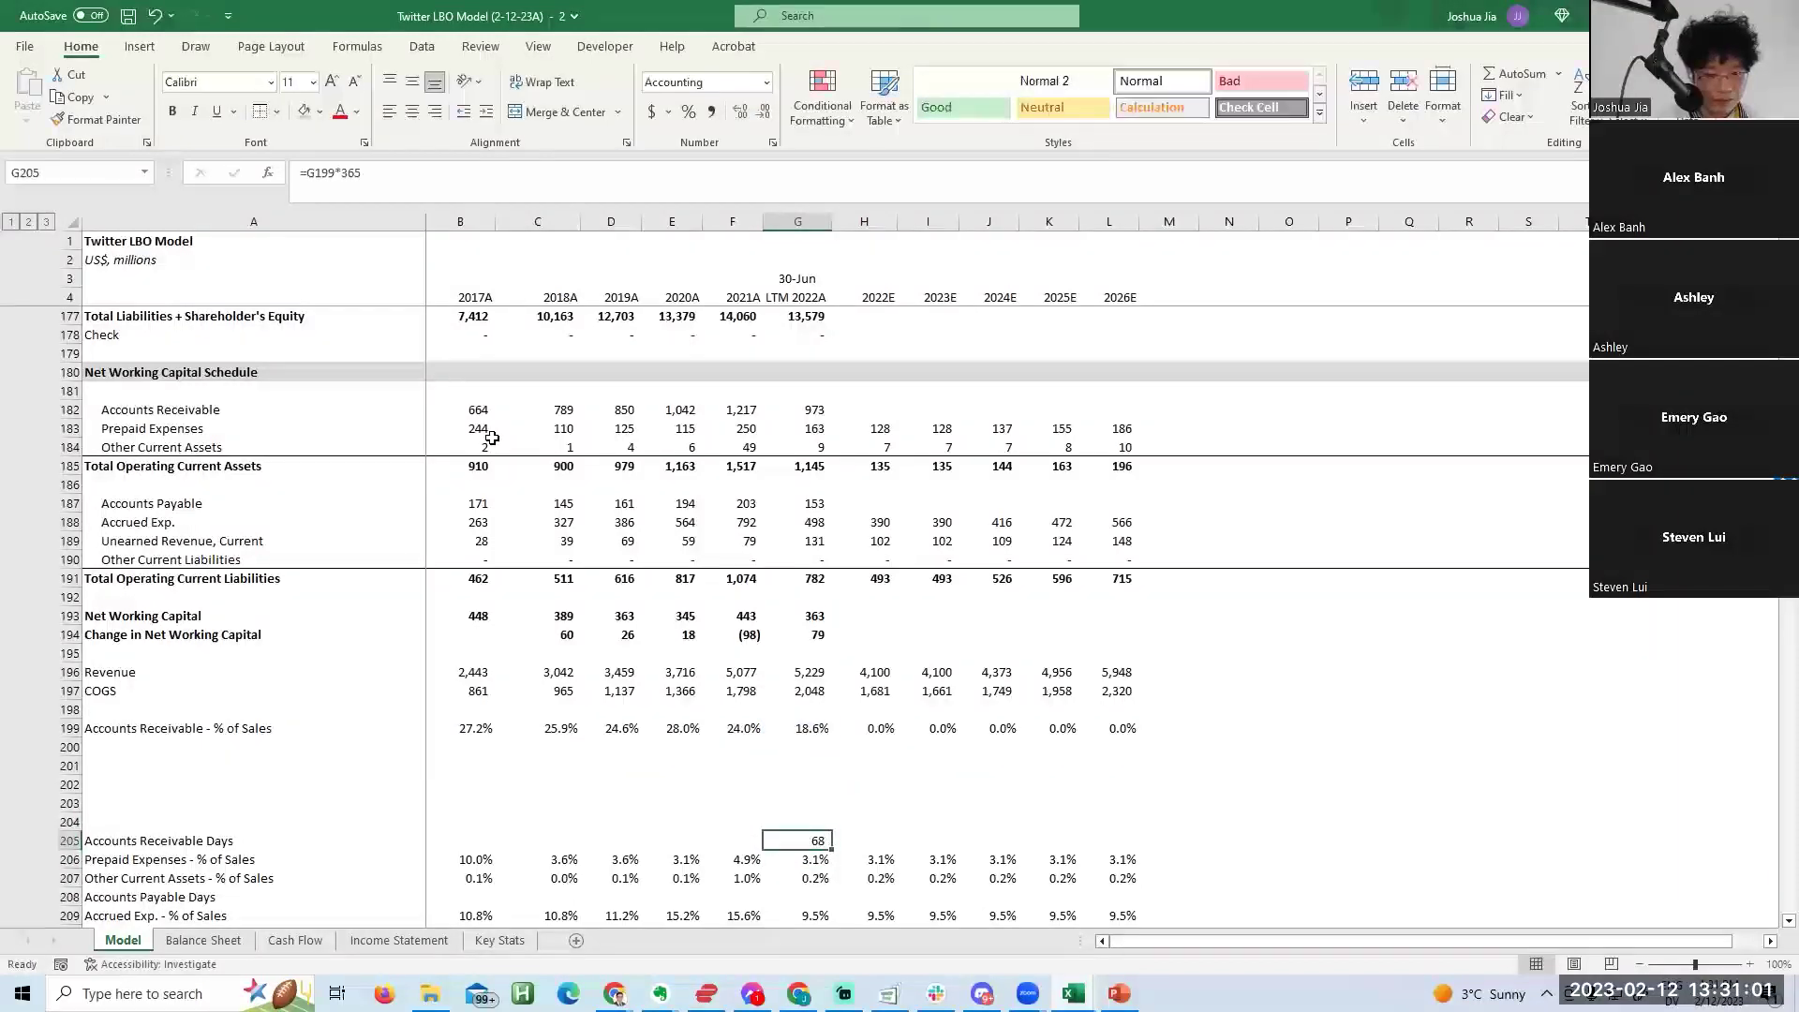
{"action": "key", "text": "Left"}
{"action": "key", "text": "shift+Left"}
{"action": "key", "text": "shift+Left"}
{"action": "key", "text": "shift+Left"}
{"action": "key", "text": "shift+Left"}
{"action": "key", "text": "ctrl+v"}
{"action": "key", "text": "Right"}
{"action": "key", "text": "F2"}
{"action": "key", "text": "Escape"}
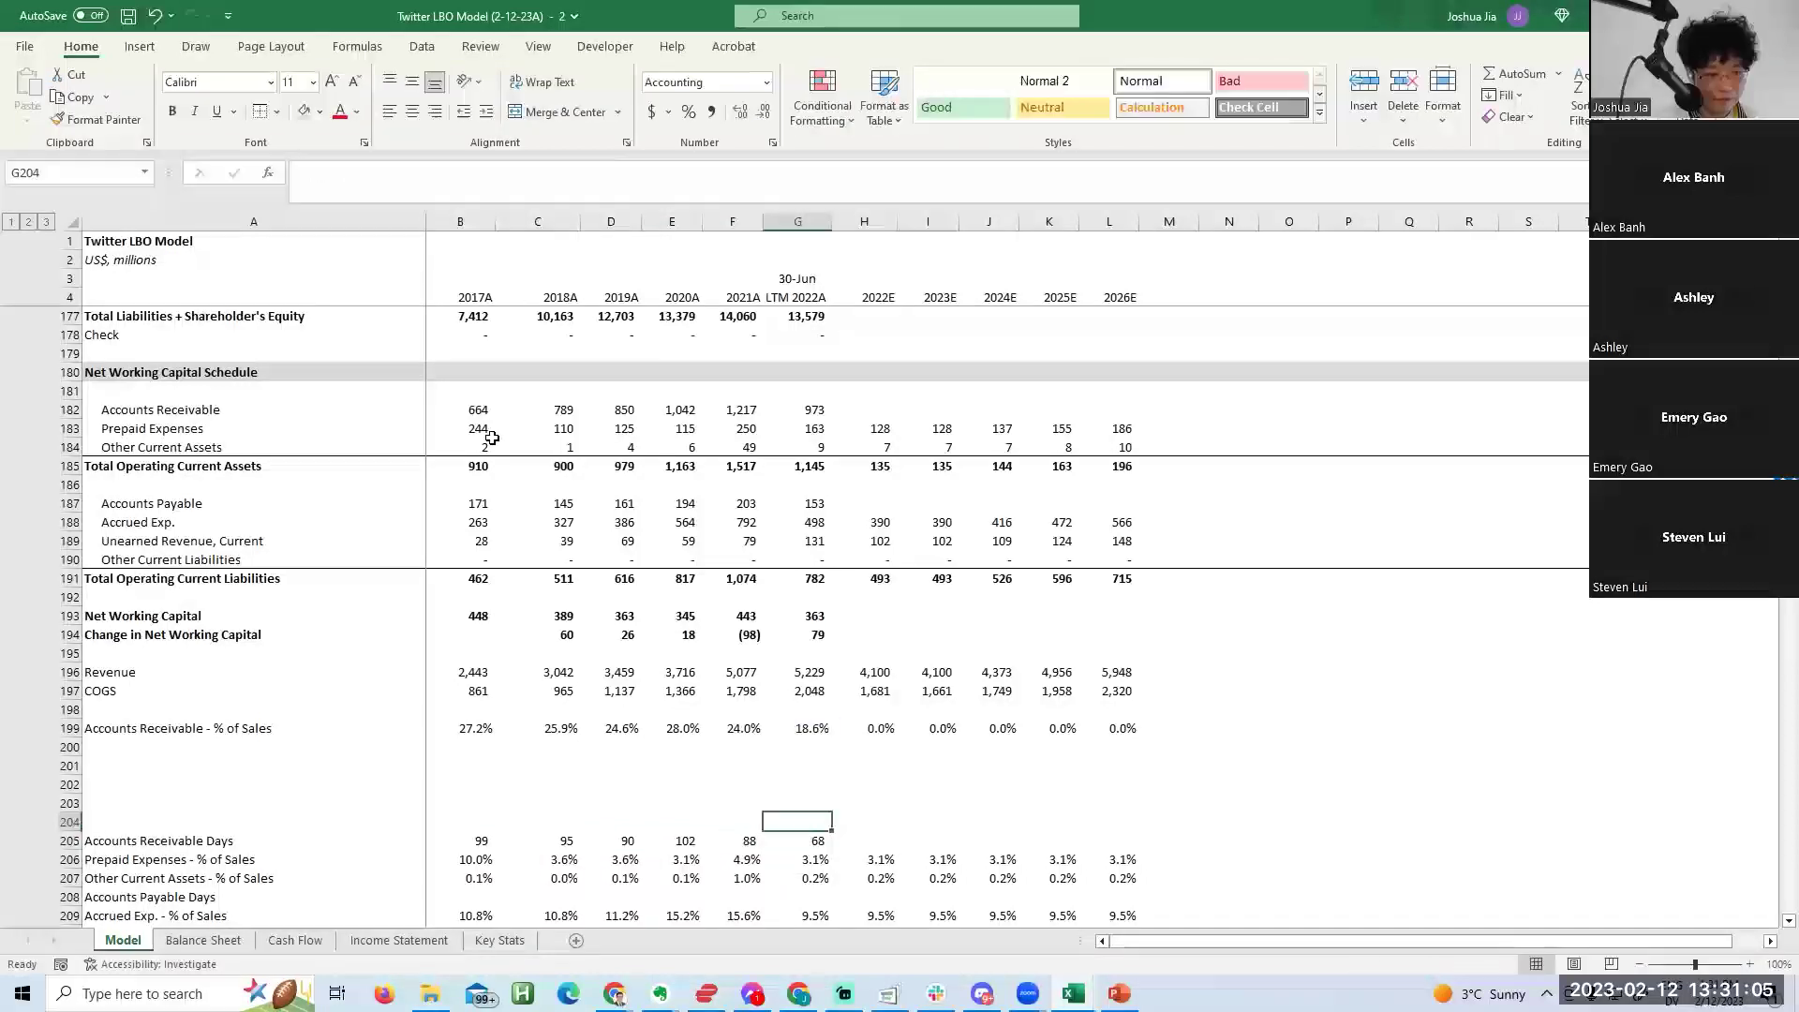
Delete four blank rows, 201 to 204, above the Accounts Receivable Days row.
{"action": "key", "text": "Up"}
{"action": "key", "text": "shift+space"}
{"action": "key", "text": "shift+Up"}
{"action": "key", "text": "shift+Up"}
{"action": "key", "text": "shift+Up"}
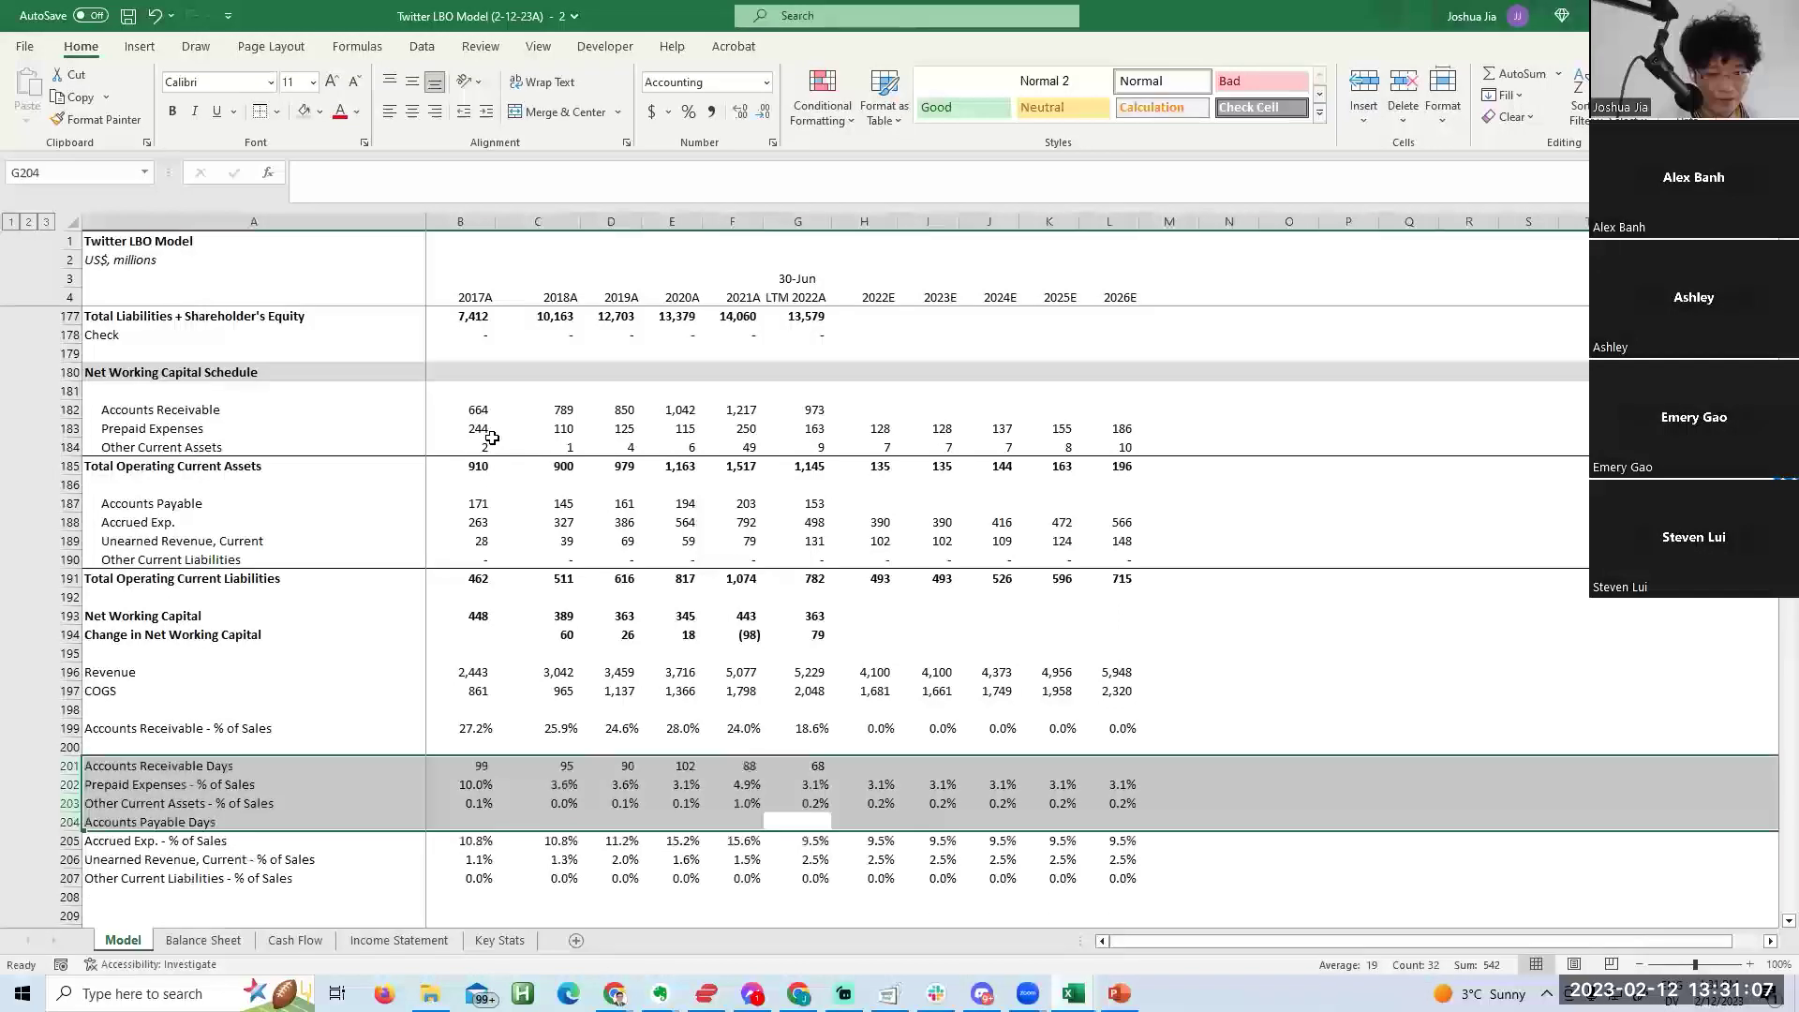
Examine the historical Accounts Receivable Days formulas in row 201, including the LTM 2022A reference to the percent-of-sales row.
{"action": "key", "text": "ctrl+minus"}
{"action": "key", "text": "Left"}
{"action": "key", "text": "Left"}
{"action": "key", "text": "Left"}
{"action": "key", "text": "Left"}
{"action": "key", "text": "Left"}
{"action": "key", "text": "Right"}
{"action": "key", "text": "Right"}
{"action": "key", "text": "Right"}
{"action": "key", "text": "Right"}
{"action": "key", "text": "Right"}
{"action": "key", "text": "Left"}
{"action": "key", "text": "Left"}
{"action": "key", "text": "Right"}
{"action": "key", "text": "Right"}
{"action": "key", "text": "Left"}
{"action": "key", "text": "Left"}
{"action": "key", "text": "F2"}
{"action": "key", "text": "Escape"}
{"action": "key", "text": "F2"}
{"action": "key", "text": "Escape"}
{"action": "key", "text": "Escape"}
{"action": "key", "text": "Left"}
{"action": "key", "text": "Left"}
{"action": "key", "text": "Left"}
{"action": "key", "text": "Right"}
{"action": "key", "text": "Right"}
{"action": "key", "text": "Right"}
{"action": "key", "text": "Right"}
{"action": "key", "text": "Left"}
{"action": "key", "text": "F2"}
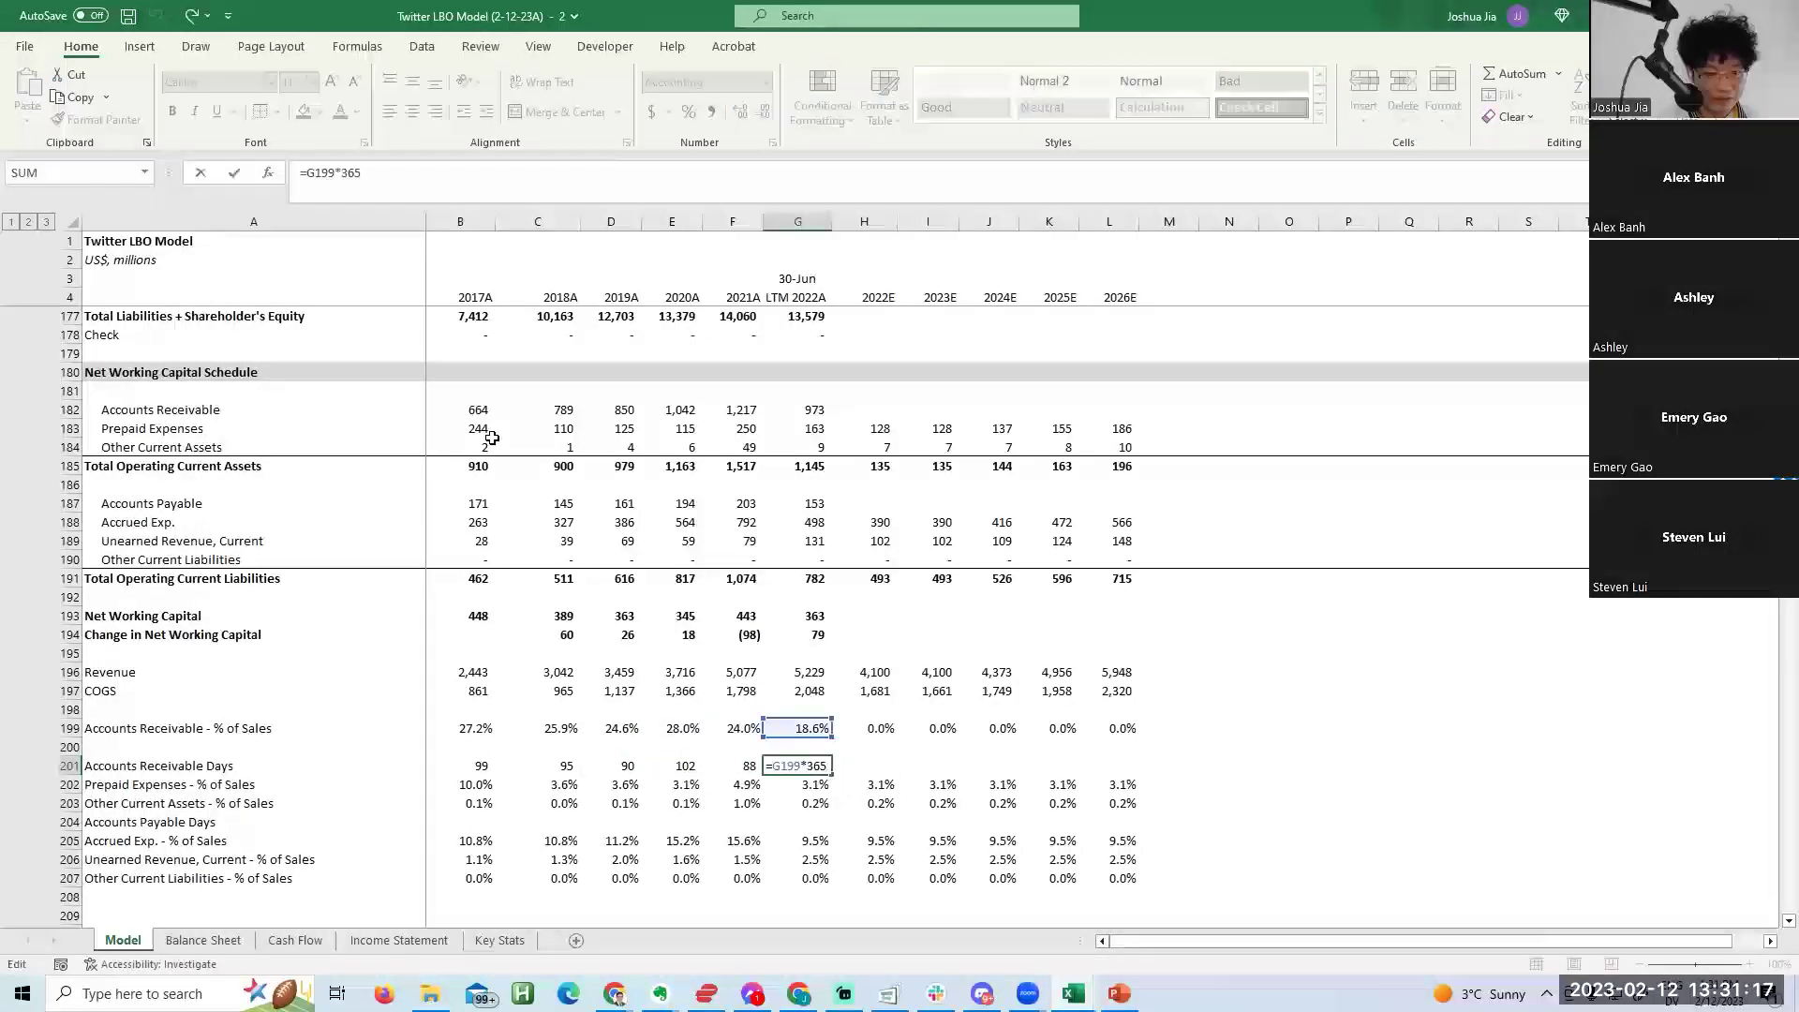
{"action": "key", "text": "Tab"}
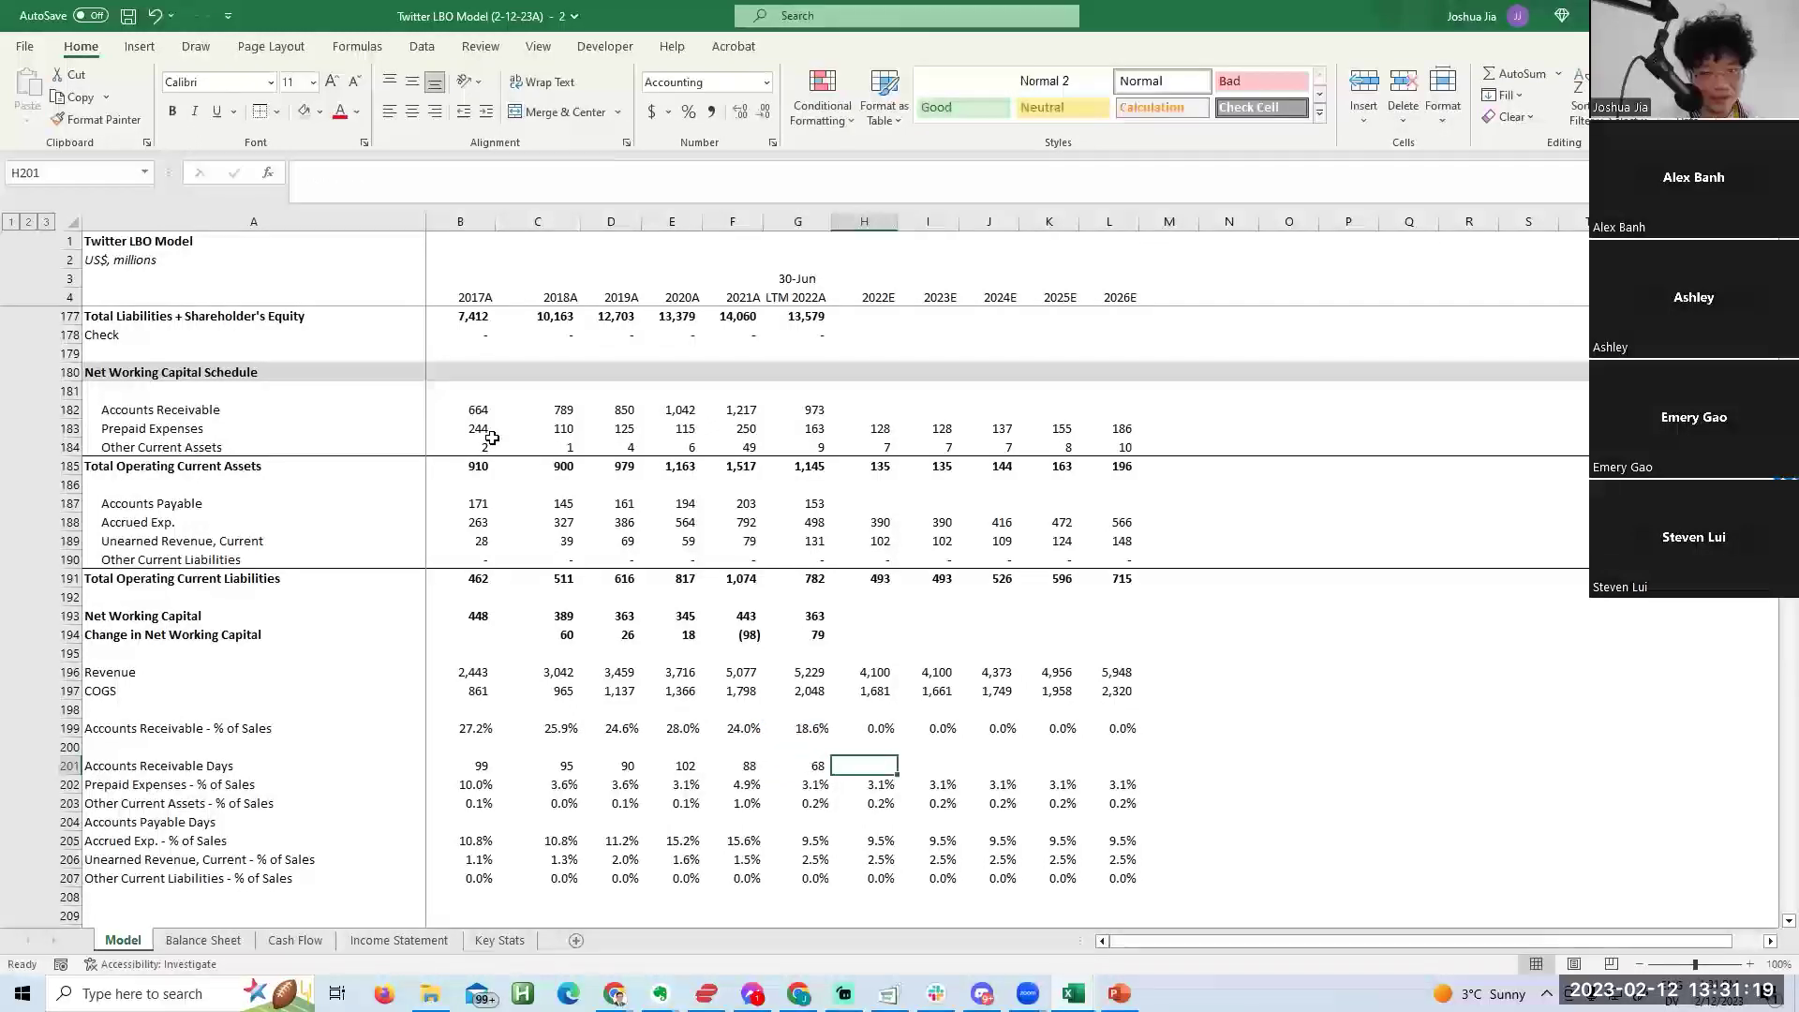
Enter =G201 in H201 to carry LTM 2022A Accounts Receivable Days forward, and fill it across to 2026E in L201.
{"action": "type", "text": "="}
{"action": "key", "text": "Left"}
{"action": "key", "text": "ctrl+Return"}
{"action": "key", "text": "shift+Right"}
{"action": "key", "text": "shift+Right"}
{"action": "key", "text": "shift+Right"}
{"action": "key", "text": "shift+Right"}
{"action": "key", "text": "ctrl+r"}
Check the references of the forecast Accounts Receivable Days formulas in row 201.
{"action": "key", "text": "Right"}
{"action": "key", "text": "F2"}
{"action": "key", "text": "Tab"}
{"action": "key", "text": "F2"}
{"action": "key", "text": "Tab"}
{"action": "key", "text": "F2"}
{"action": "key", "text": "Left"}
{"action": "key", "text": "Left"}
{"action": "key", "text": "Left"}
{"action": "key", "text": "F2"}
{"action": "key", "text": "Escape"}
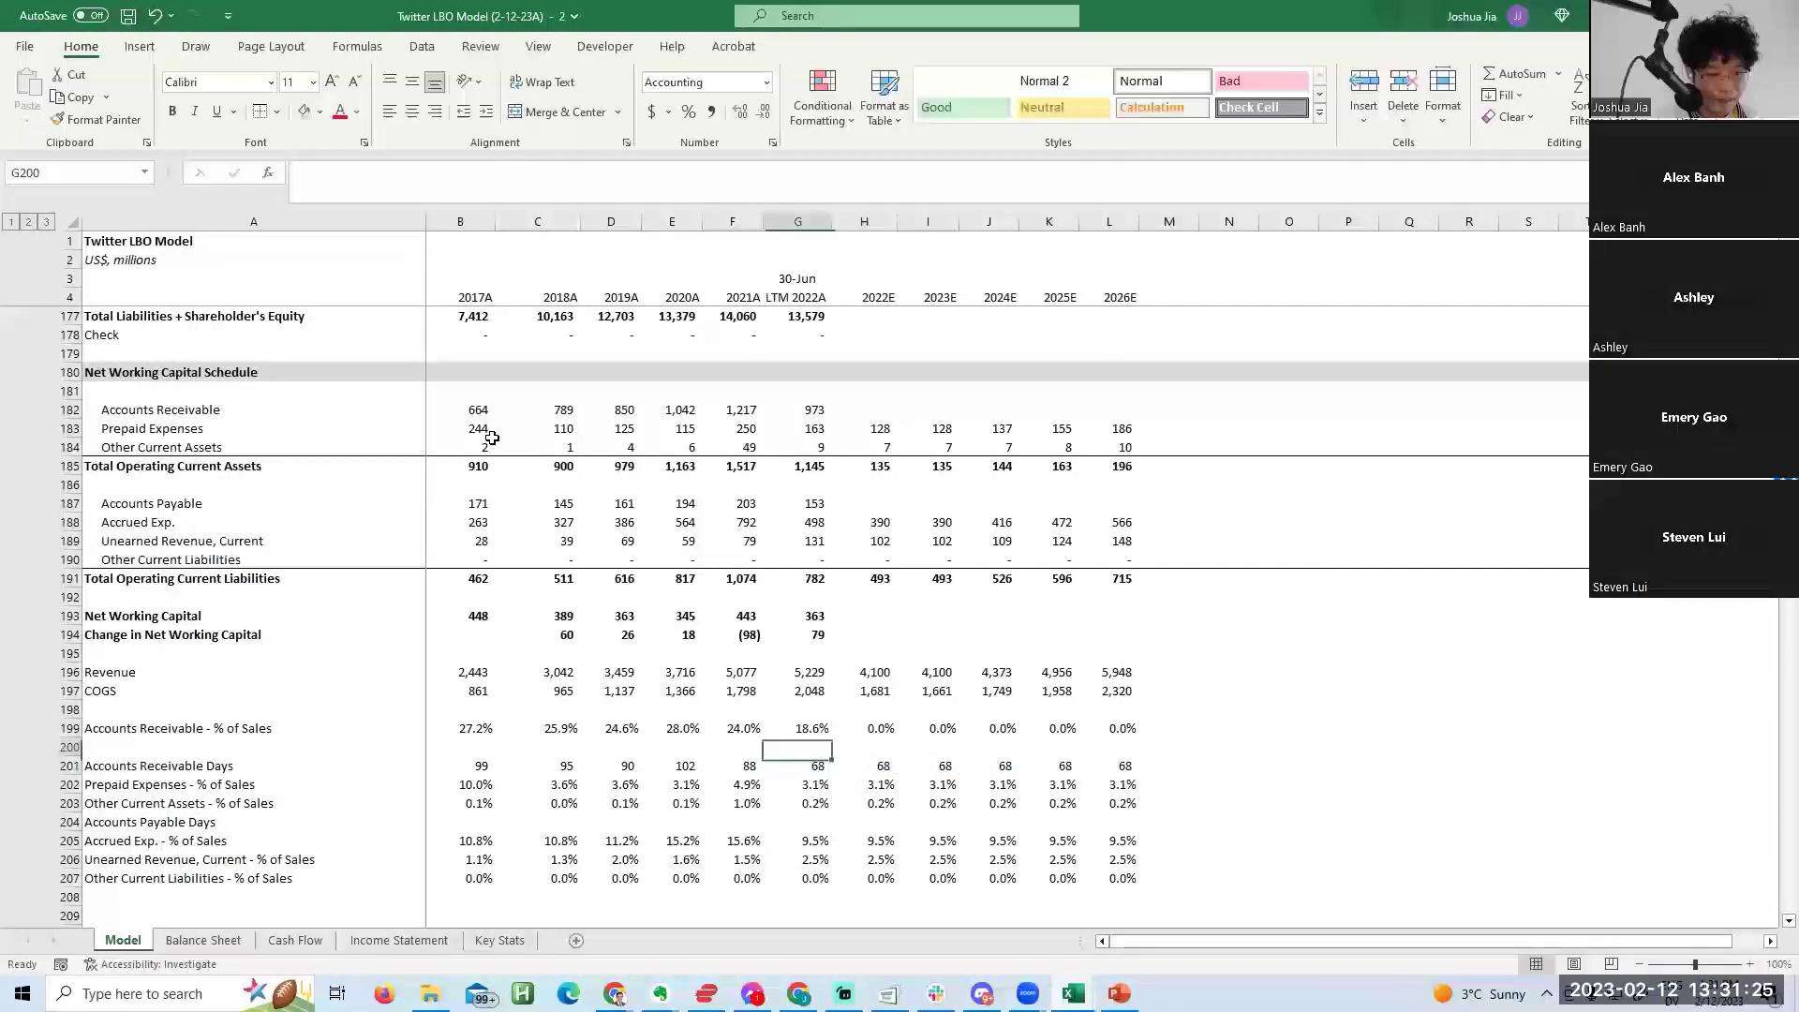
Insert a row directly below Accounts Receivable - % of Sales and label it "Accounts Payable - % of Sales" in A200.
{"action": "key", "text": "Up"}
{"action": "key", "text": "Home"}
{"action": "key", "text": "alt+h"}
{"action": "key", "text": "i"}
{"action": "key", "text": "r"}
{"action": "key", "text": "ctrl+apostrophe"}
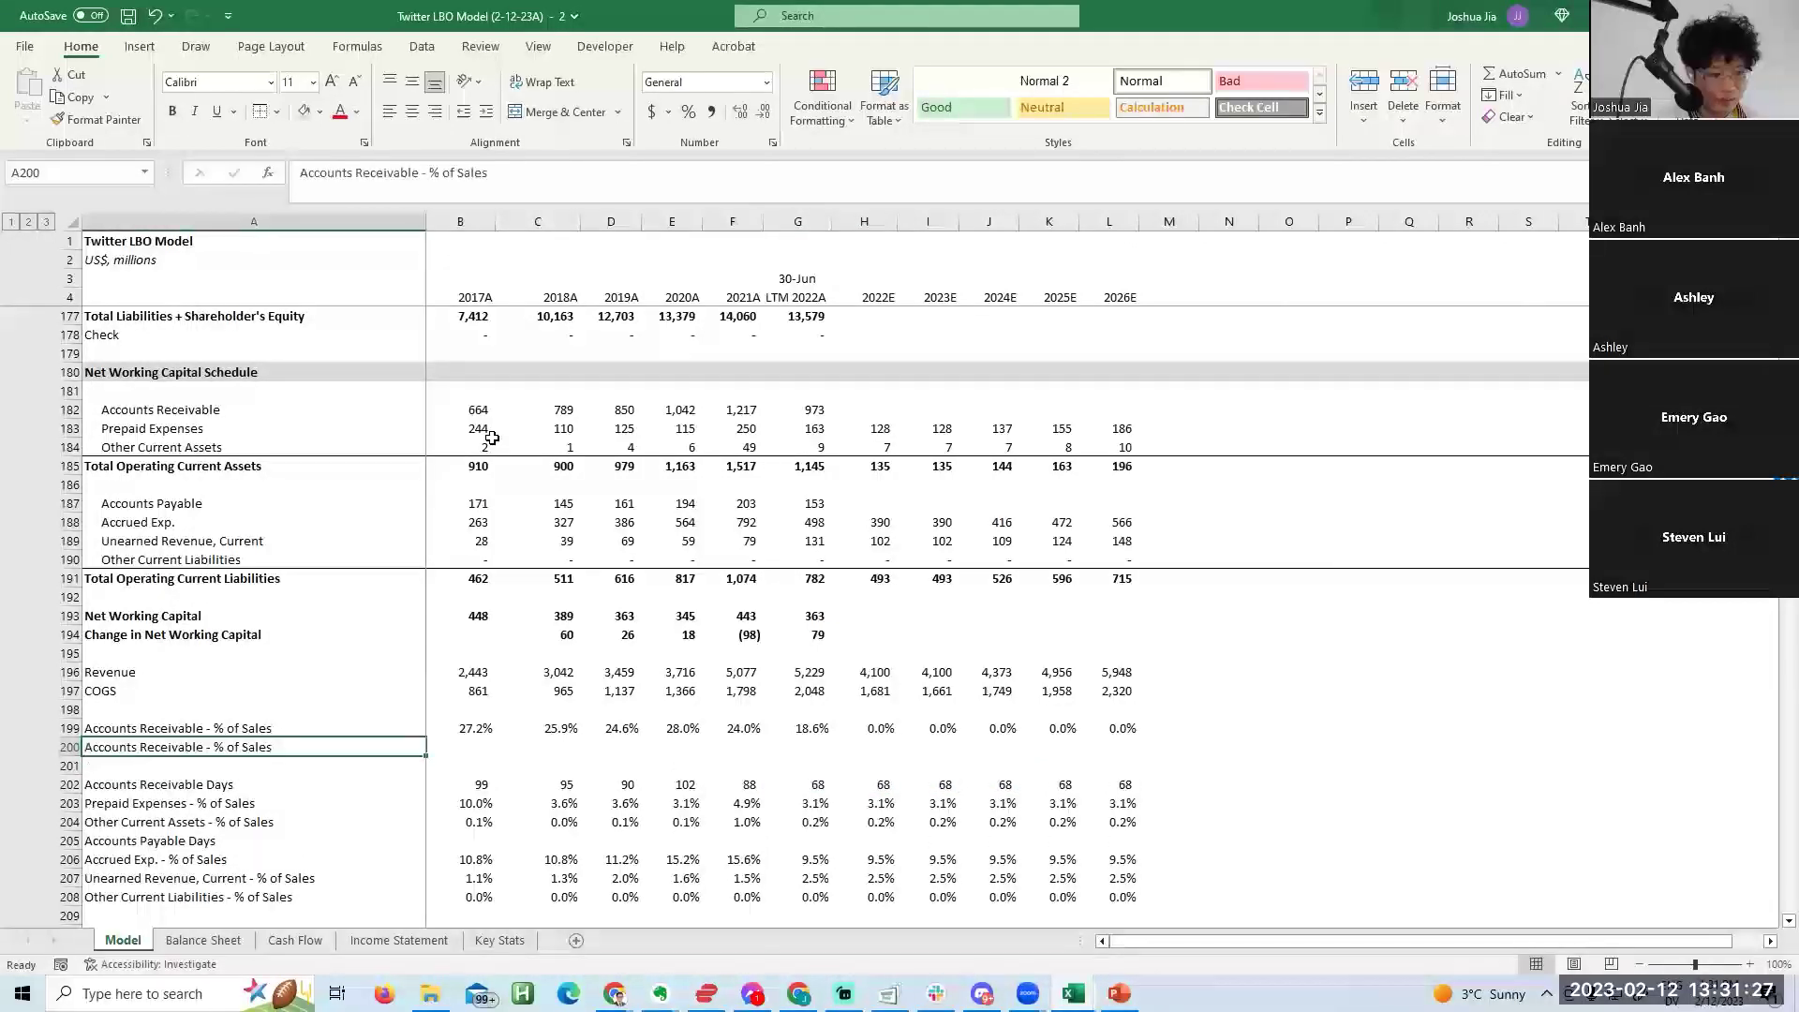
{"action": "key", "text": "ctrl+BackSpace"}
{"action": "type", "text": "Paybla"}
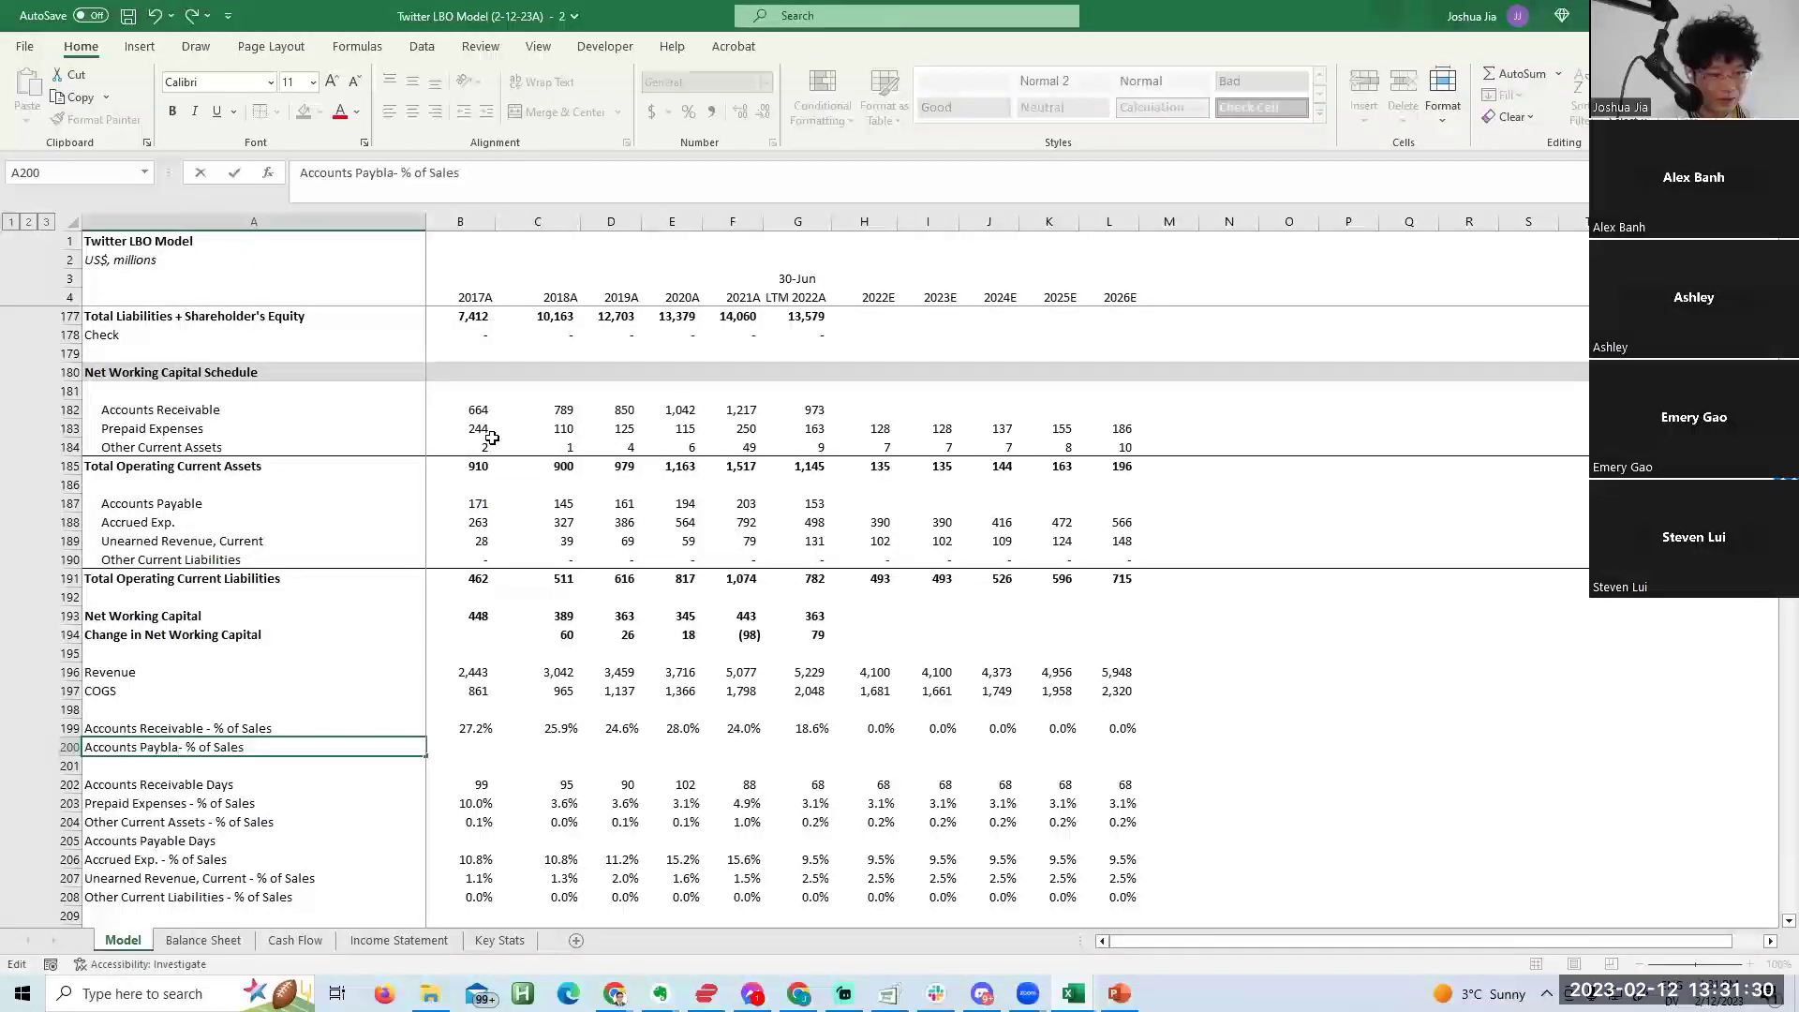
{"action": "key", "text": "Escape"}
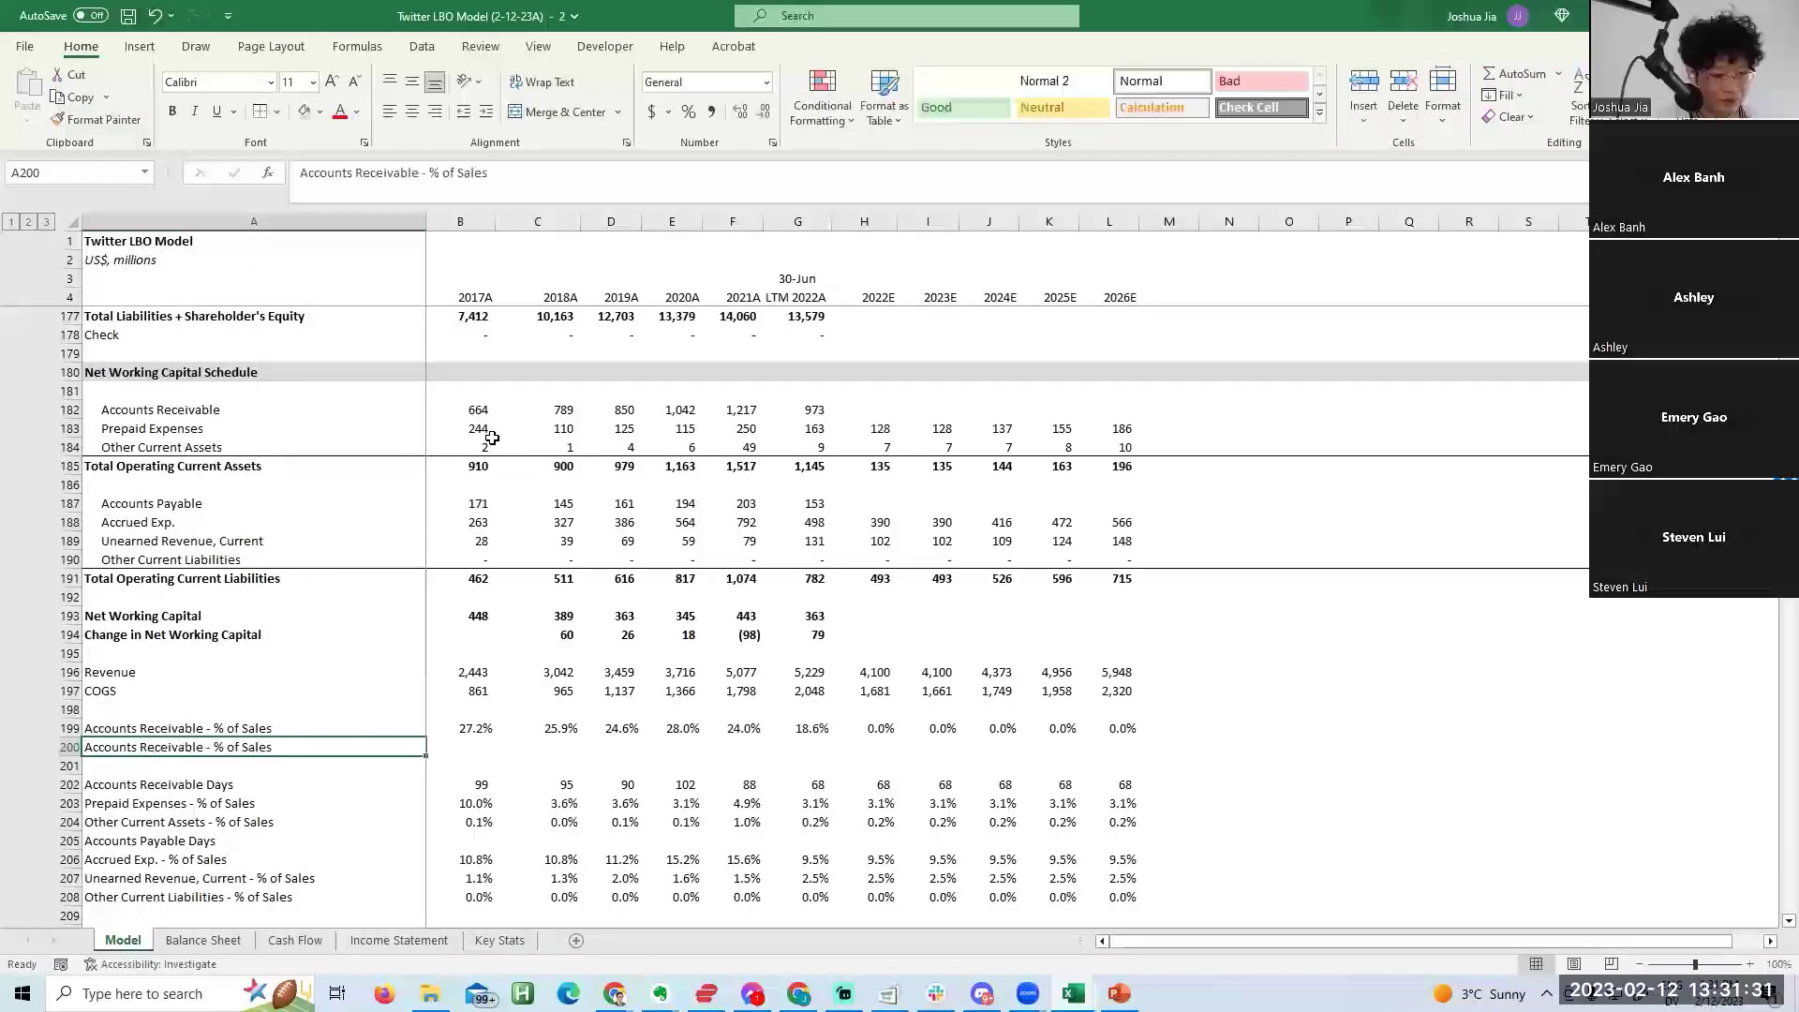
{"action": "key", "text": "F2"}
{"action": "type", "text": "Payable"}
{"action": "key", "text": "Return"}
Link 2022E Accounts Receivable - % of Sales in H199 to the prior column with =G199, and fill it across to L199.
{"action": "key", "text": "Up"}
{"action": "key", "text": "Up"}
{"action": "key", "text": "Right"}
{"action": "key", "text": "Right"}
{"action": "key", "text": "Right"}
{"action": "key", "text": "Right"}
{"action": "key", "text": "Right"}
{"action": "key", "text": "Right"}
{"action": "key", "text": "Right"}
{"action": "type", "text": "="}
{"action": "key", "text": "Left"}
{"action": "key", "text": "Return"}
{"action": "key", "text": "Up"}
{"action": "key", "text": "shift+Right"}
{"action": "key", "text": "shift+Right"}
{"action": "key", "text": "shift+Right"}
{"action": "key", "text": "shift+Right"}
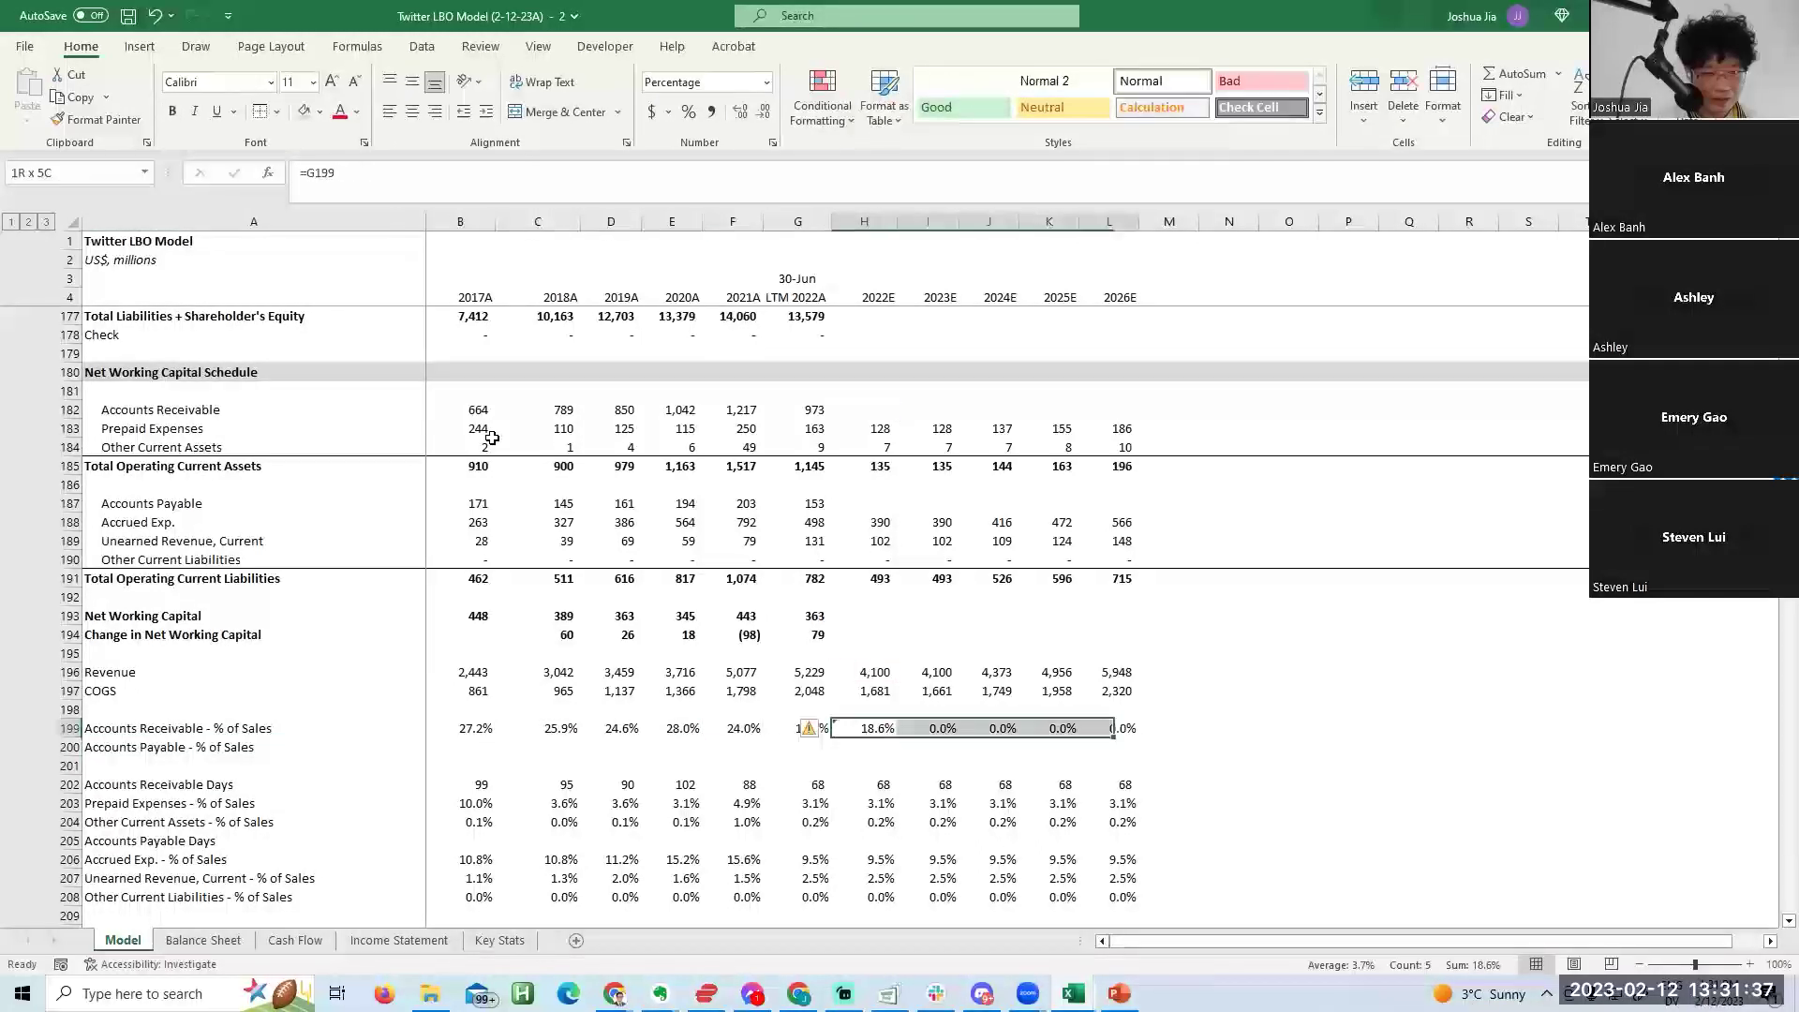
{"action": "key", "text": "ctrl+r"}
Forecast 2022E Accounts Receivable in H182 with =H199*H196, and fill the formula across to 2026E in L182.
{"action": "key", "text": "Up"}
{"action": "key", "text": "Up"}
{"action": "key", "text": "Up"}
{"action": "key", "text": "Up"}
{"action": "key", "text": "Up"}
{"action": "key", "text": "Up"}
{"action": "key", "text": "Up"}
{"action": "key", "text": "Up"}
{"action": "key", "text": "Up"}
{"action": "key", "text": "Up"}
{"action": "key", "text": "Up"}
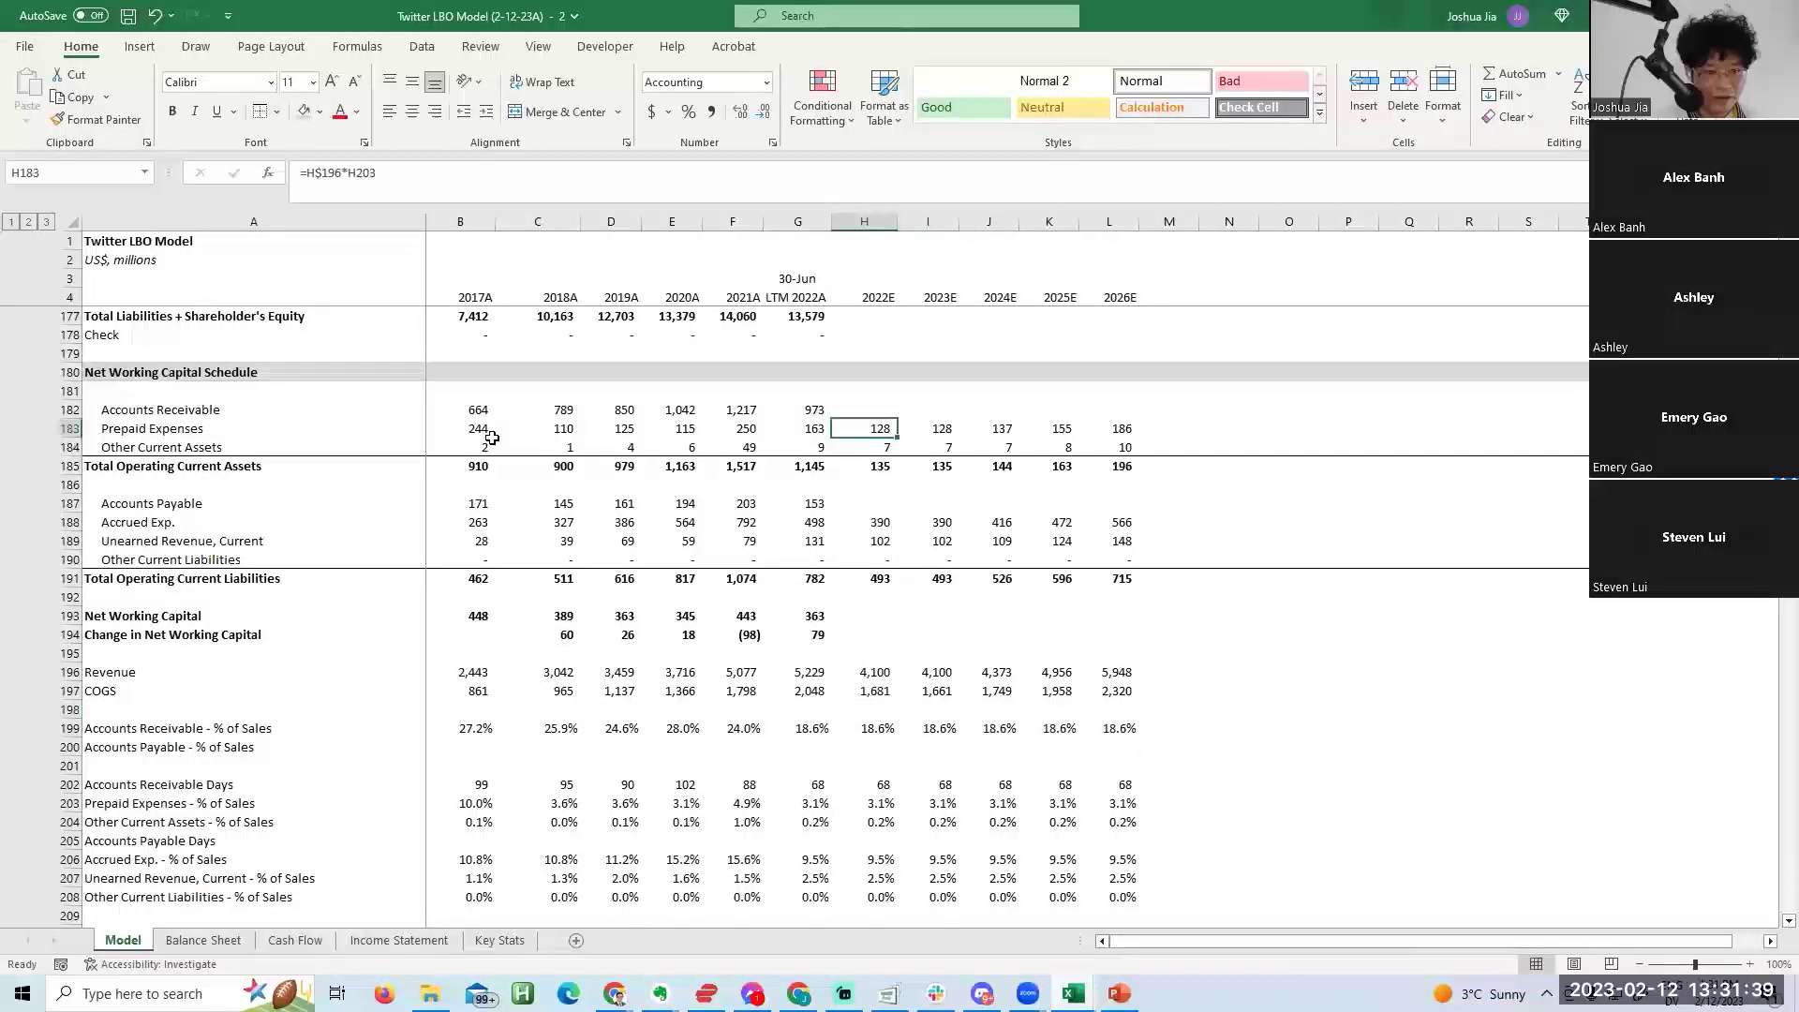
{"action": "key", "text": "Up"}
{"action": "type", "text": "="}
{"action": "key", "text": "Down"}
{"action": "key", "text": "Down"}
{"action": "key", "text": "Down"}
{"action": "key", "text": "Down"}
{"action": "key", "text": "Down"}
{"action": "key", "text": "Down"}
{"action": "key", "text": "Down"}
{"action": "key", "text": "Down"}
{"action": "key", "text": "Down"}
{"action": "key", "text": "Down"}
{"action": "key", "text": "Down"}
{"action": "key", "text": "Down"}
{"action": "key", "text": "Down"}
{"action": "key", "text": "Down"}
{"action": "key", "text": "Down"}
{"action": "key", "text": "Down"}
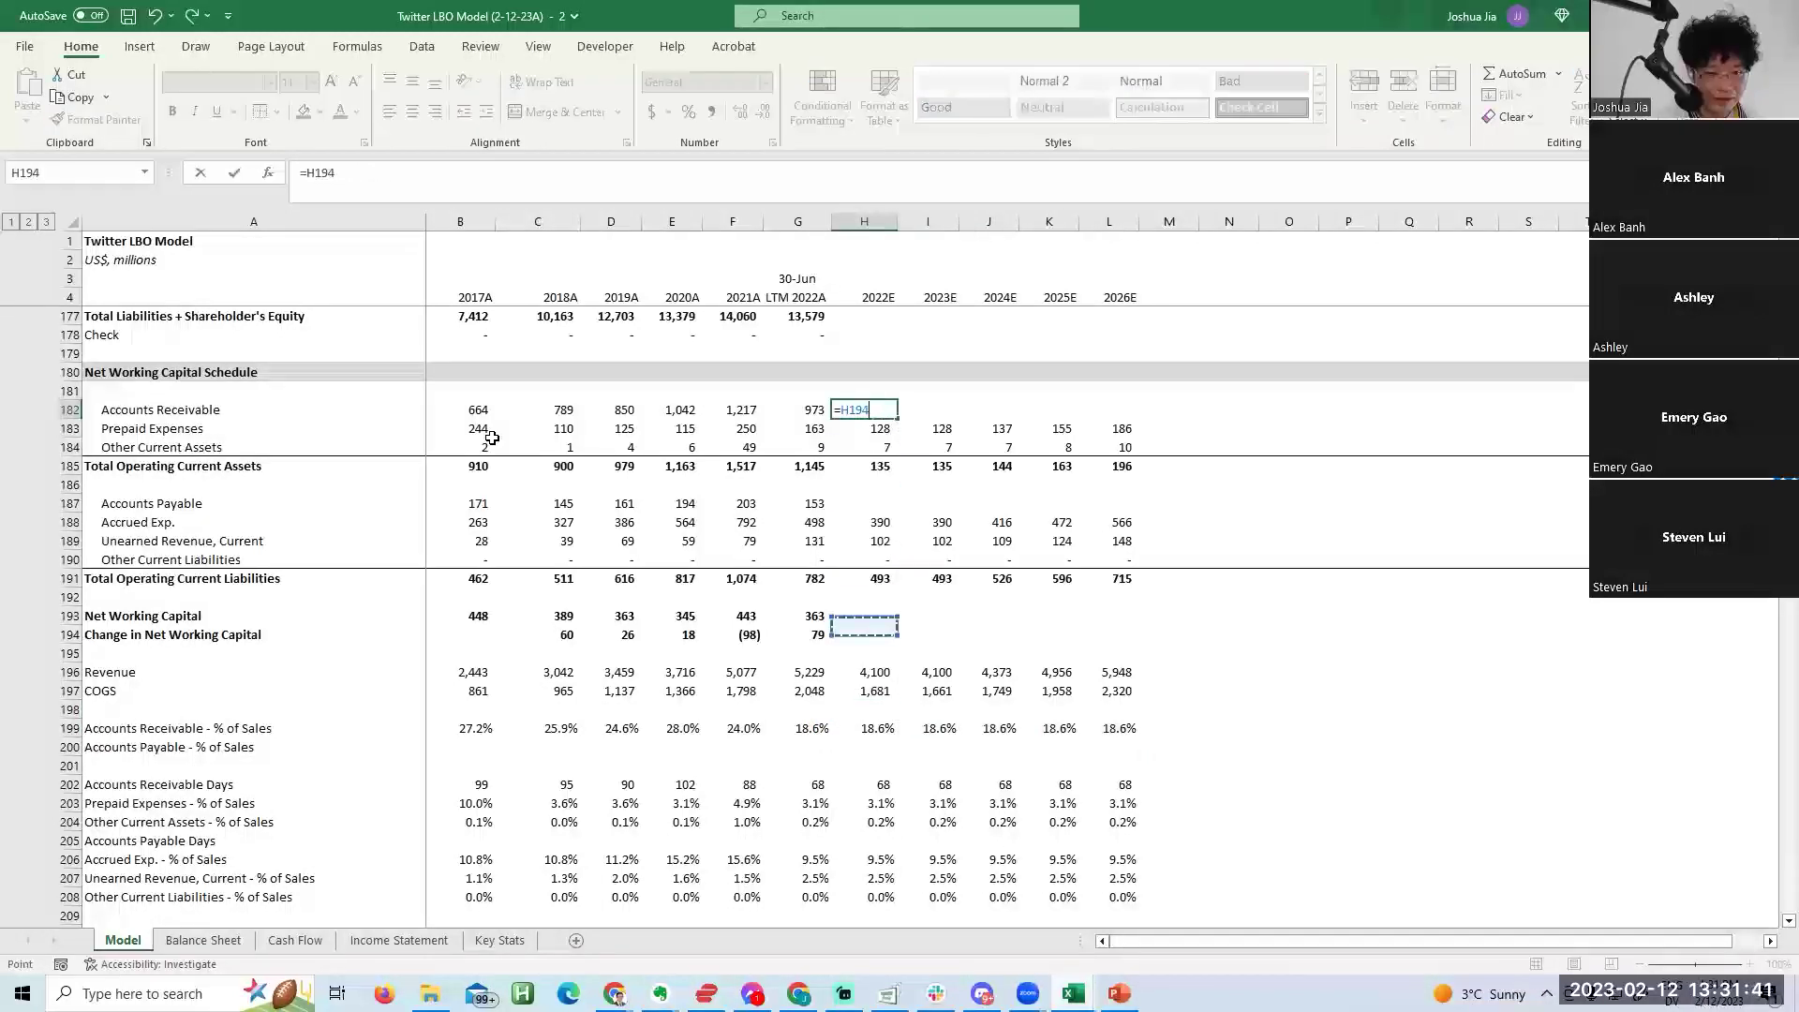
{"action": "key", "text": "Down"}
{"action": "key", "text": "Down"}
{"action": "key", "text": "Down"}
{"action": "key", "text": "Down"}
{"action": "key", "text": "Down"}
{"action": "key", "text": "Down"}
{"action": "key", "text": "Down"}
{"action": "key", "text": "Down"}
{"action": "key", "text": "Down"}
{"action": "key", "text": "Down"}
{"action": "key", "text": "Down"}
{"action": "key", "text": "Down"}
{"action": "key", "text": "Down"}
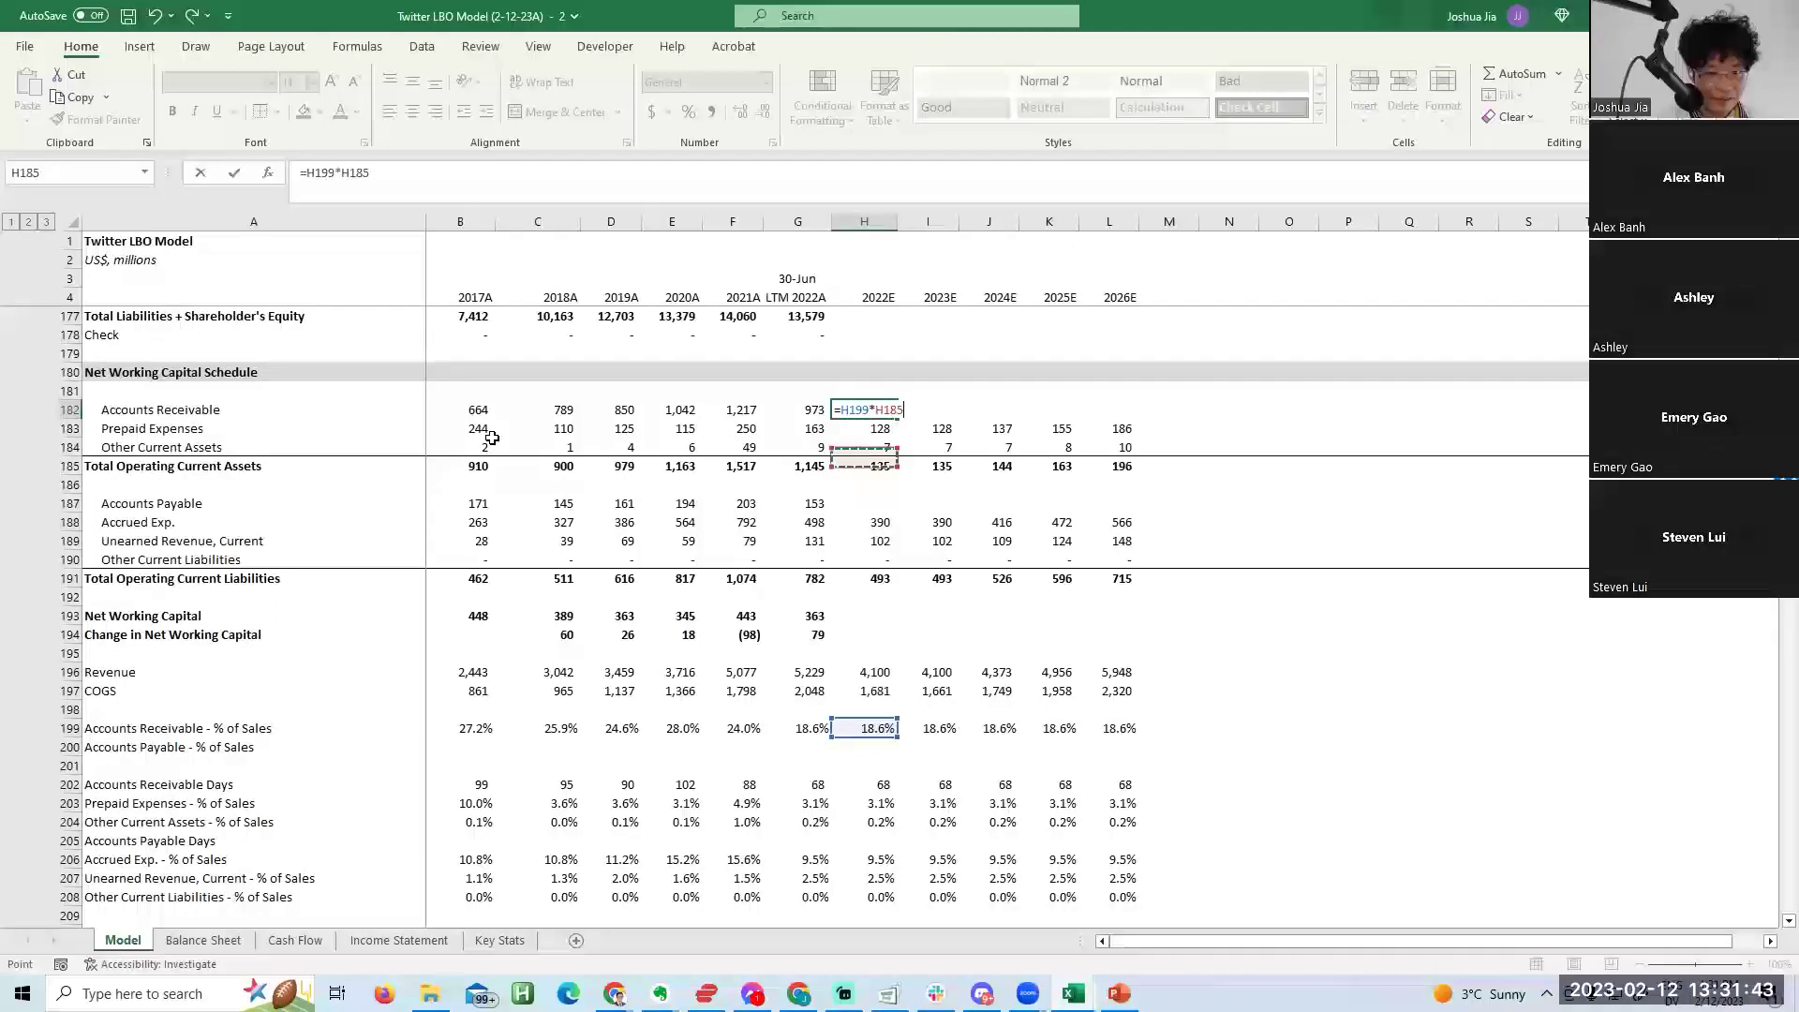
{"action": "key", "text": "ctrl+Return"}
{"action": "key", "text": "shift+Right"}
{"action": "key", "text": "shift+Right"}
{"action": "key", "text": "shift+Right"}
{"action": "key", "text": "shift+Right"}
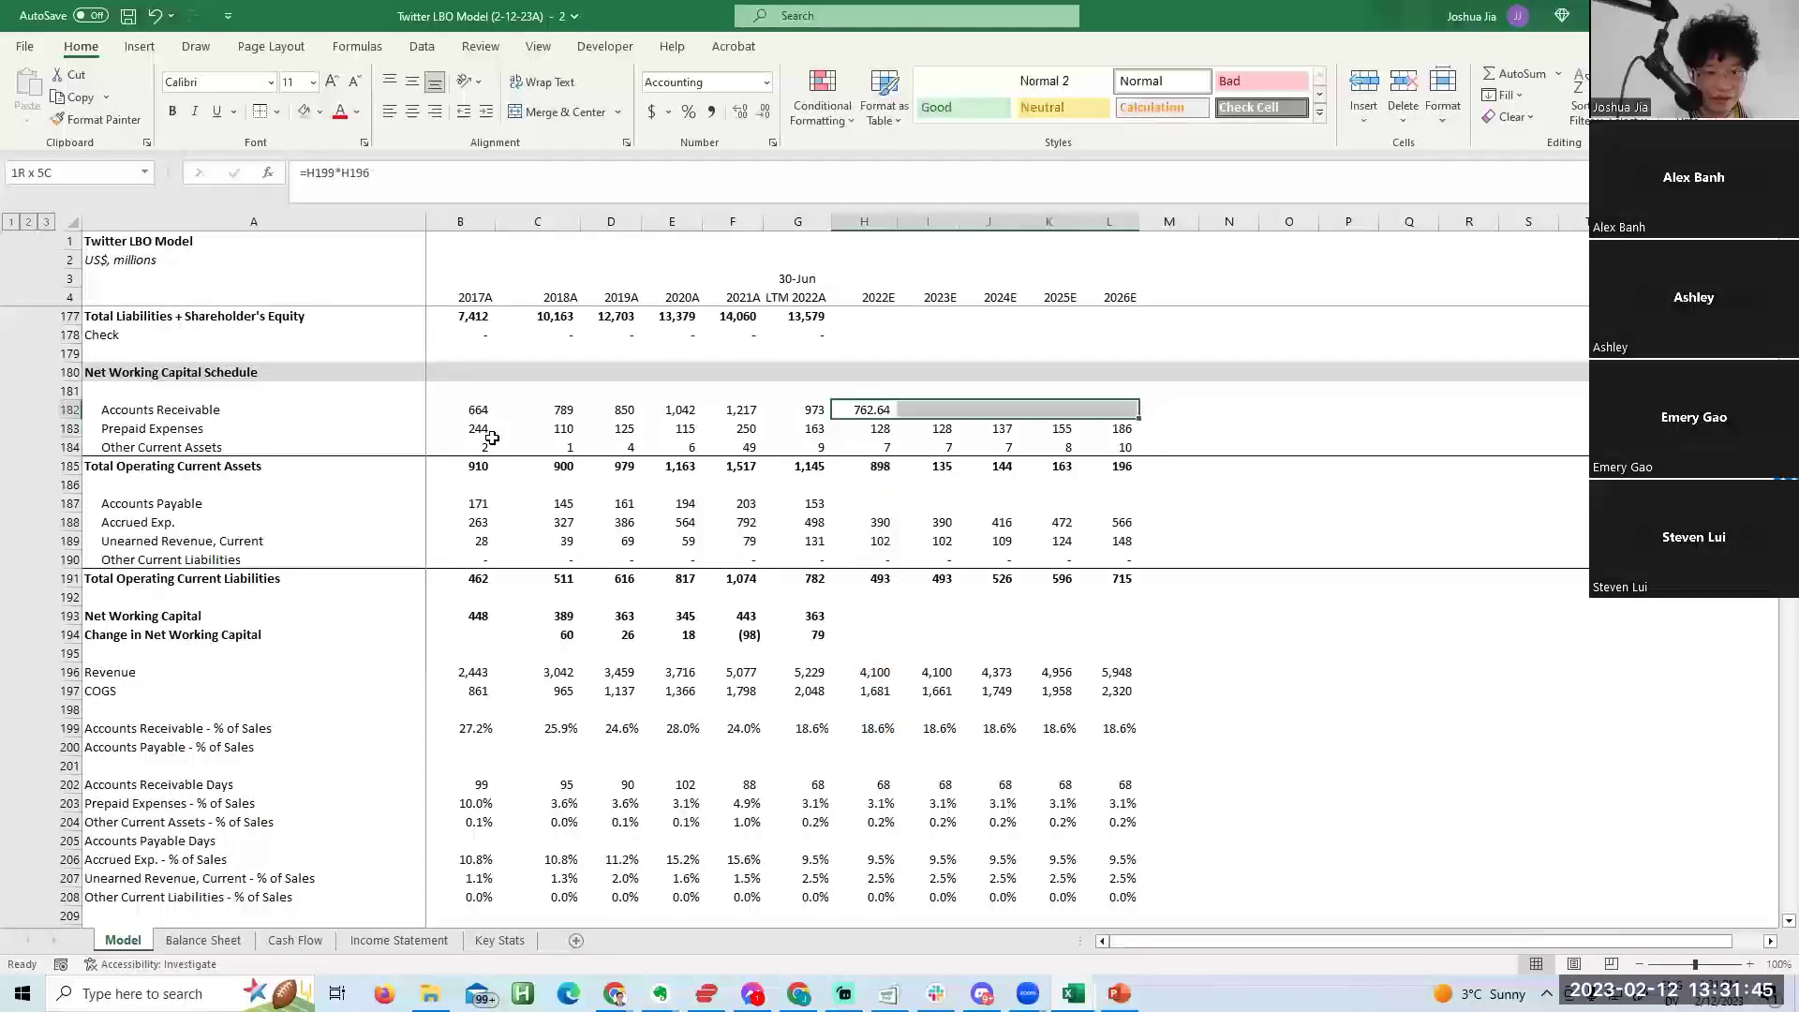
{"action": "key", "text": "ctrl+r"}
Replace the 2022E Accounts Receivable Days formula in H202 with =H199*365.
{"action": "key", "text": "Down"}
{"action": "key", "text": "Down"}
{"action": "key", "text": "Down"}
{"action": "key", "text": "Down"}
{"action": "key", "text": "Down"}
{"action": "key", "text": "Down"}
{"action": "key", "text": "Down"}
{"action": "key", "text": "Down"}
{"action": "key", "text": "Down"}
{"action": "key", "text": "Down"}
{"action": "key", "text": "Down"}
{"action": "key", "text": "Down"}
{"action": "key", "text": "Down"}
{"action": "key", "text": "Down"}
{"action": "key", "text": "Down"}
{"action": "key", "text": "Down"}
{"action": "key", "text": "Down"}
{"action": "key", "text": "Down"}
{"action": "key", "text": "Down"}
{"action": "key", "text": "Down"}
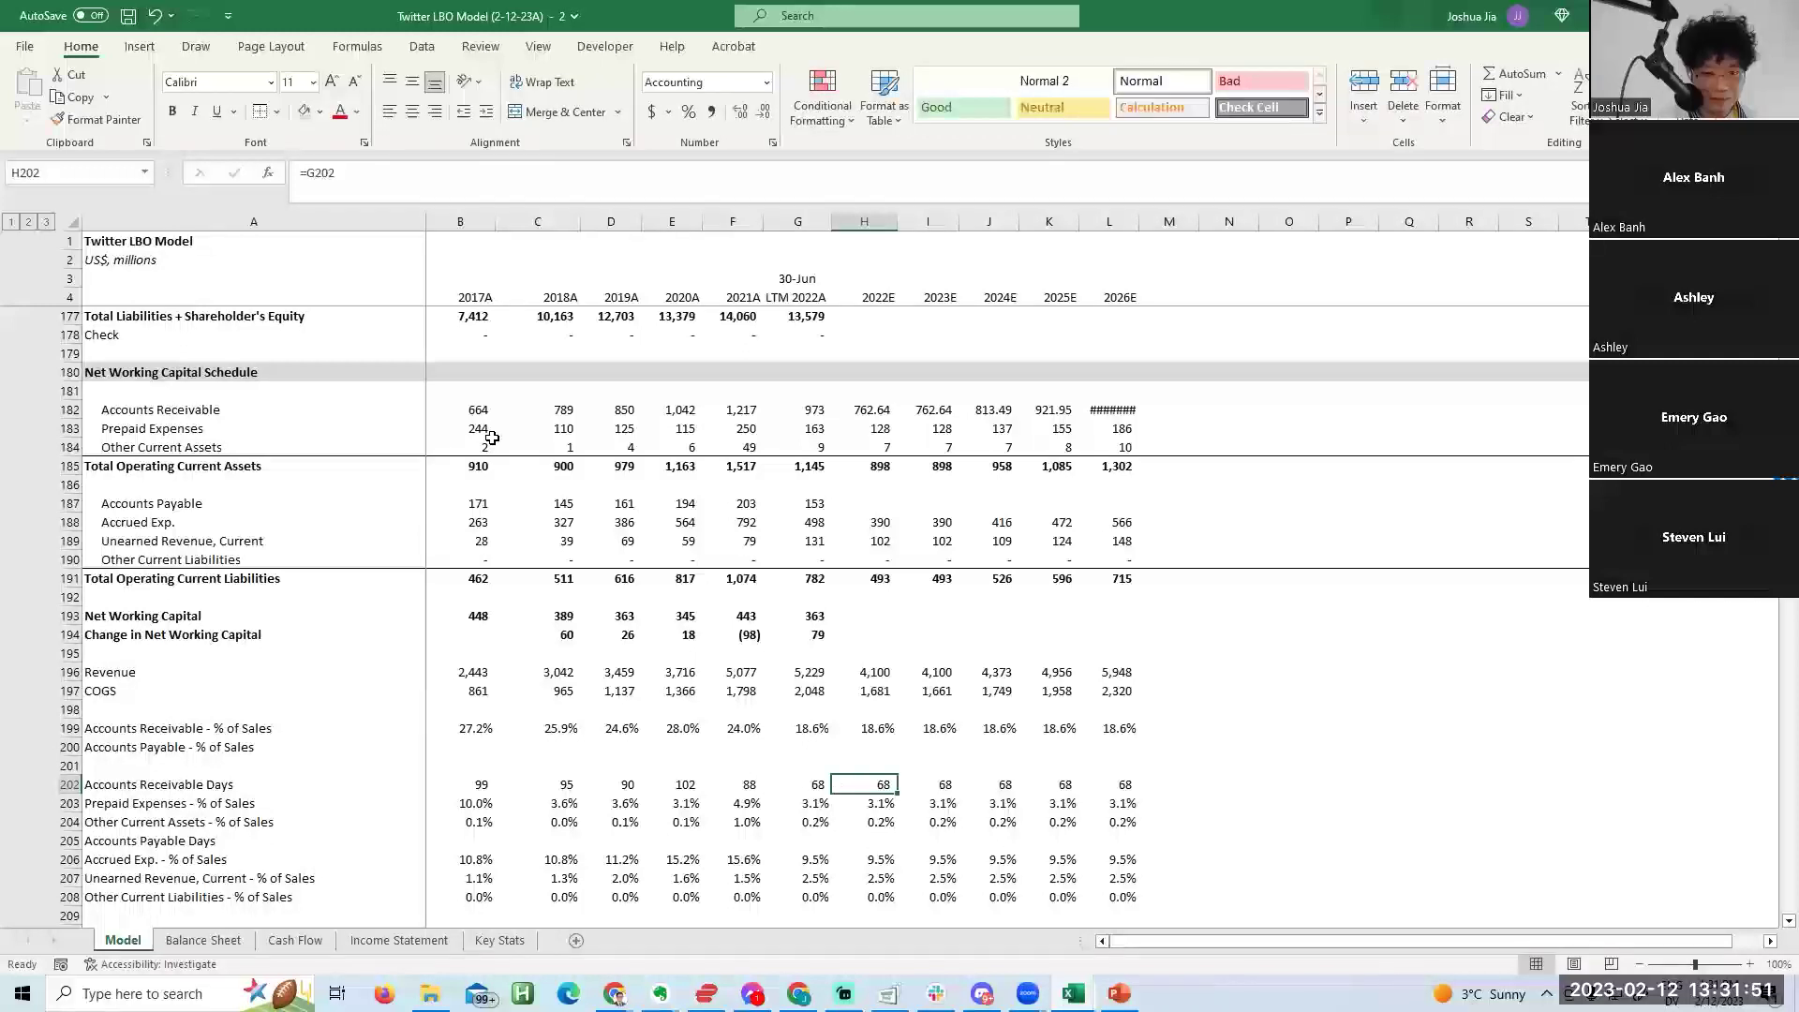
{"action": "type", "text": "="}
{"action": "key", "text": "Up"}
{"action": "key", "text": "Up"}
{"action": "key", "text": "Up"}
{"action": "type", "text": "*365"}
{"action": "key", "text": "Return"}
{"action": "key", "text": "Up"}
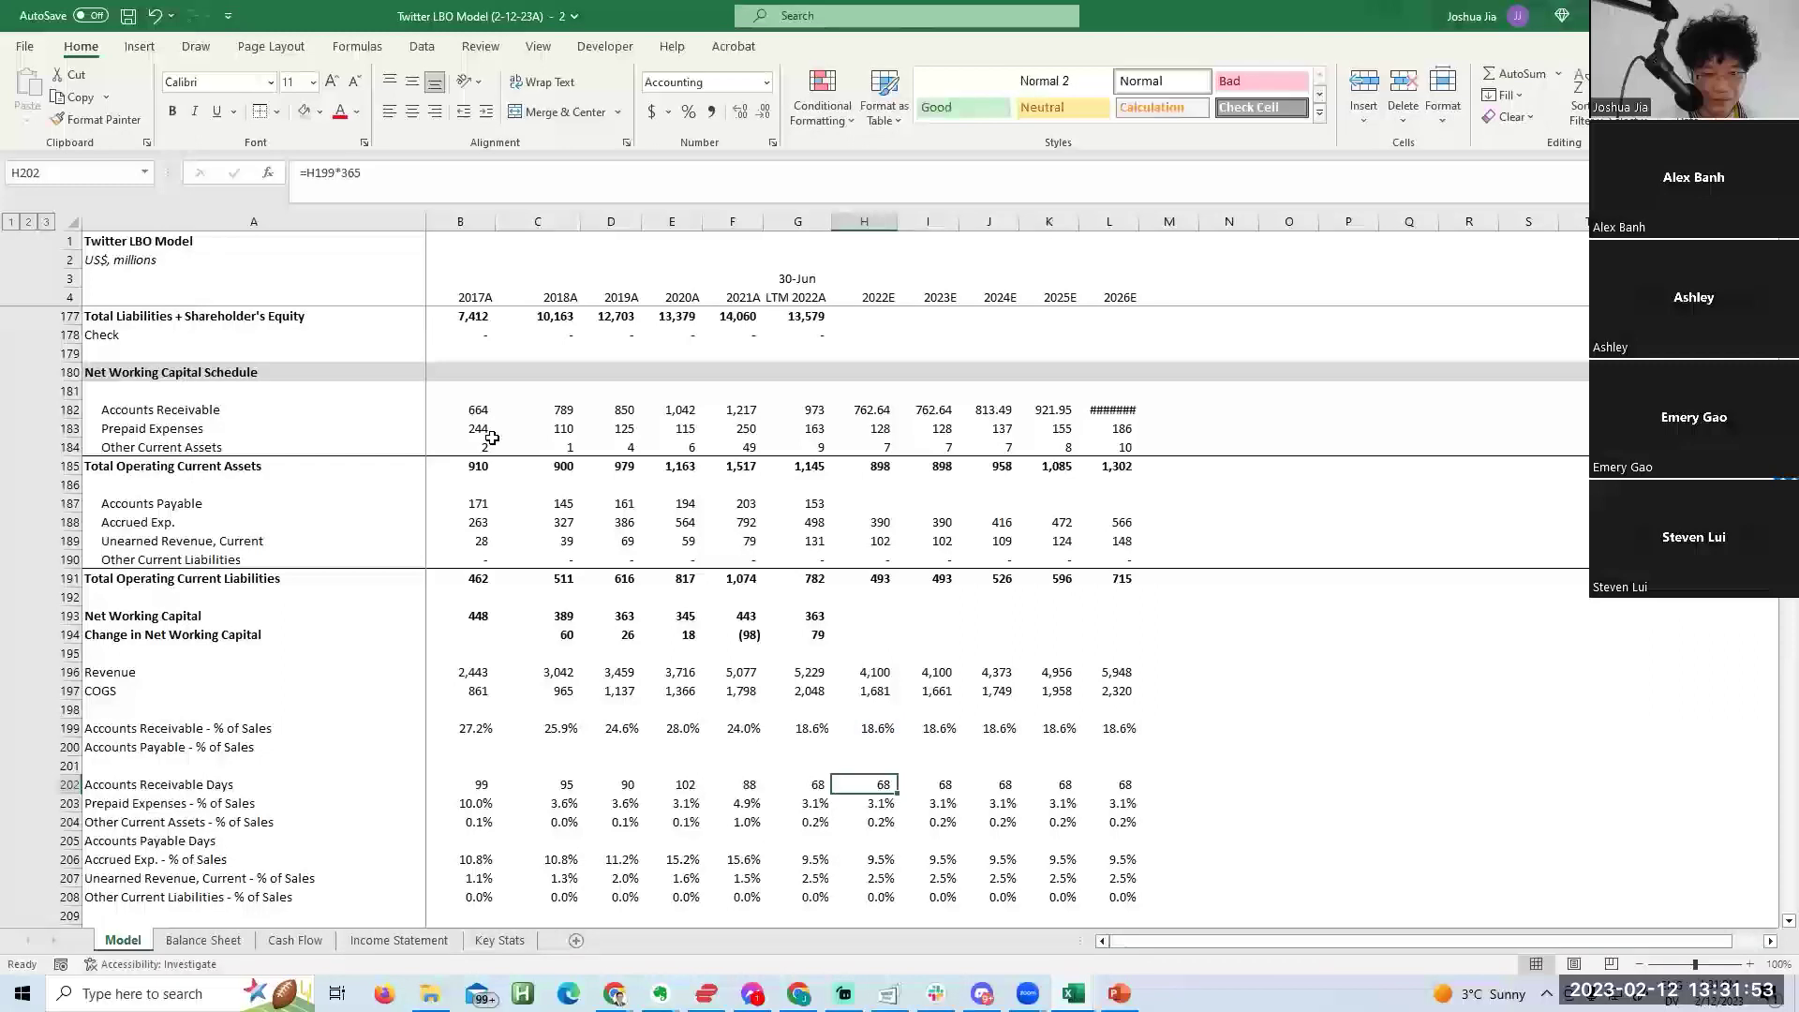
Fill the 2022E Accounts Receivable Days formula from H202 across to 2026E in L202.
{"action": "key", "text": "ctrl+shift+Right"}
{"action": "key", "text": "F2"}
{"action": "key", "text": "ctrl+Return"}
Copy only the number format of the LTM 2022A Accounts Receivable cell G182 onto the forecast cells H182 to L182.
{"action": "key", "text": "Right"}
{"action": "key", "text": "Up"}
{"action": "key", "text": "Up"}
{"action": "key", "text": "Up"}
{"action": "key", "text": "Up"}
{"action": "key", "text": "Up"}
{"action": "key", "text": "Up"}
{"action": "key", "text": "Up"}
{"action": "key", "text": "Up"}
{"action": "key", "text": "Up"}
{"action": "key", "text": "Up"}
{"action": "key", "text": "Up"}
{"action": "key", "text": "Up"}
{"action": "key", "text": "Up"}
{"action": "key", "text": "Up"}
{"action": "key", "text": "Up"}
{"action": "key", "text": "Up"}
{"action": "key", "text": "Up"}
{"action": "key", "text": "Up"}
{"action": "key", "text": "Up"}
{"action": "key", "text": "Up"}
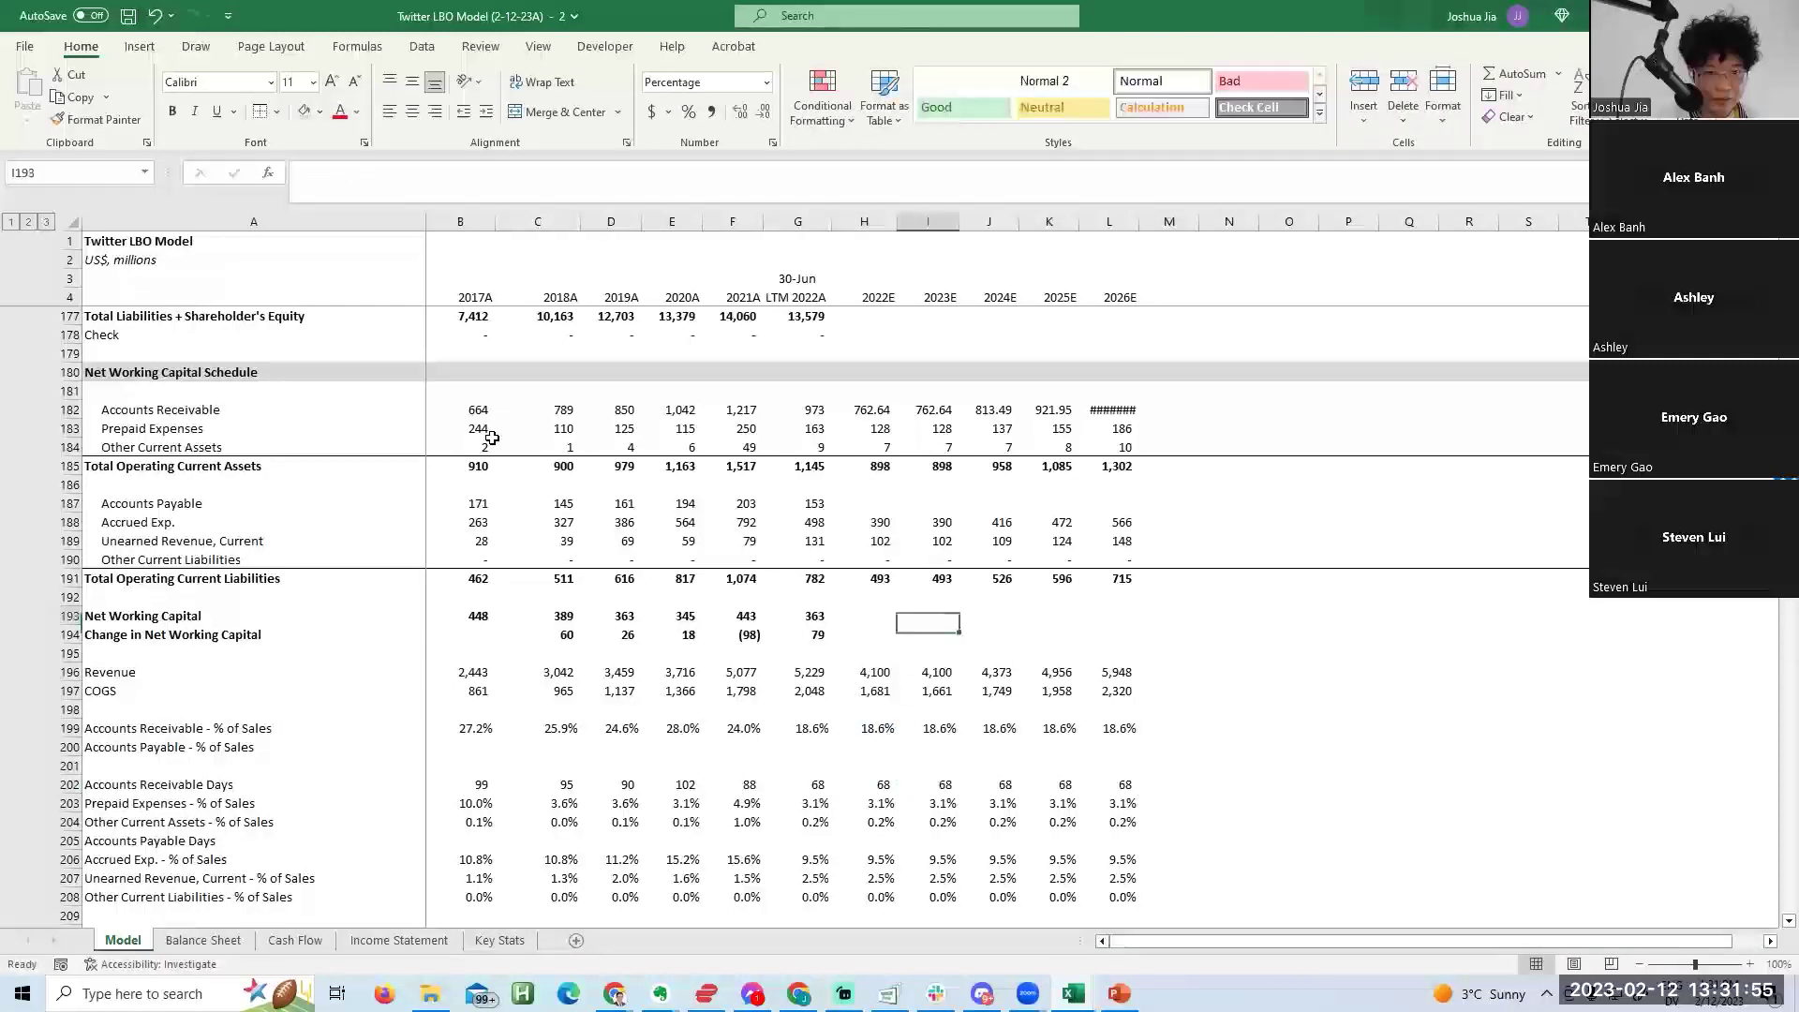
{"action": "key", "text": "Left"}
{"action": "key", "text": "Left"}
{"action": "key", "text": "ctrl+c"}
{"action": "key", "text": "Right"}
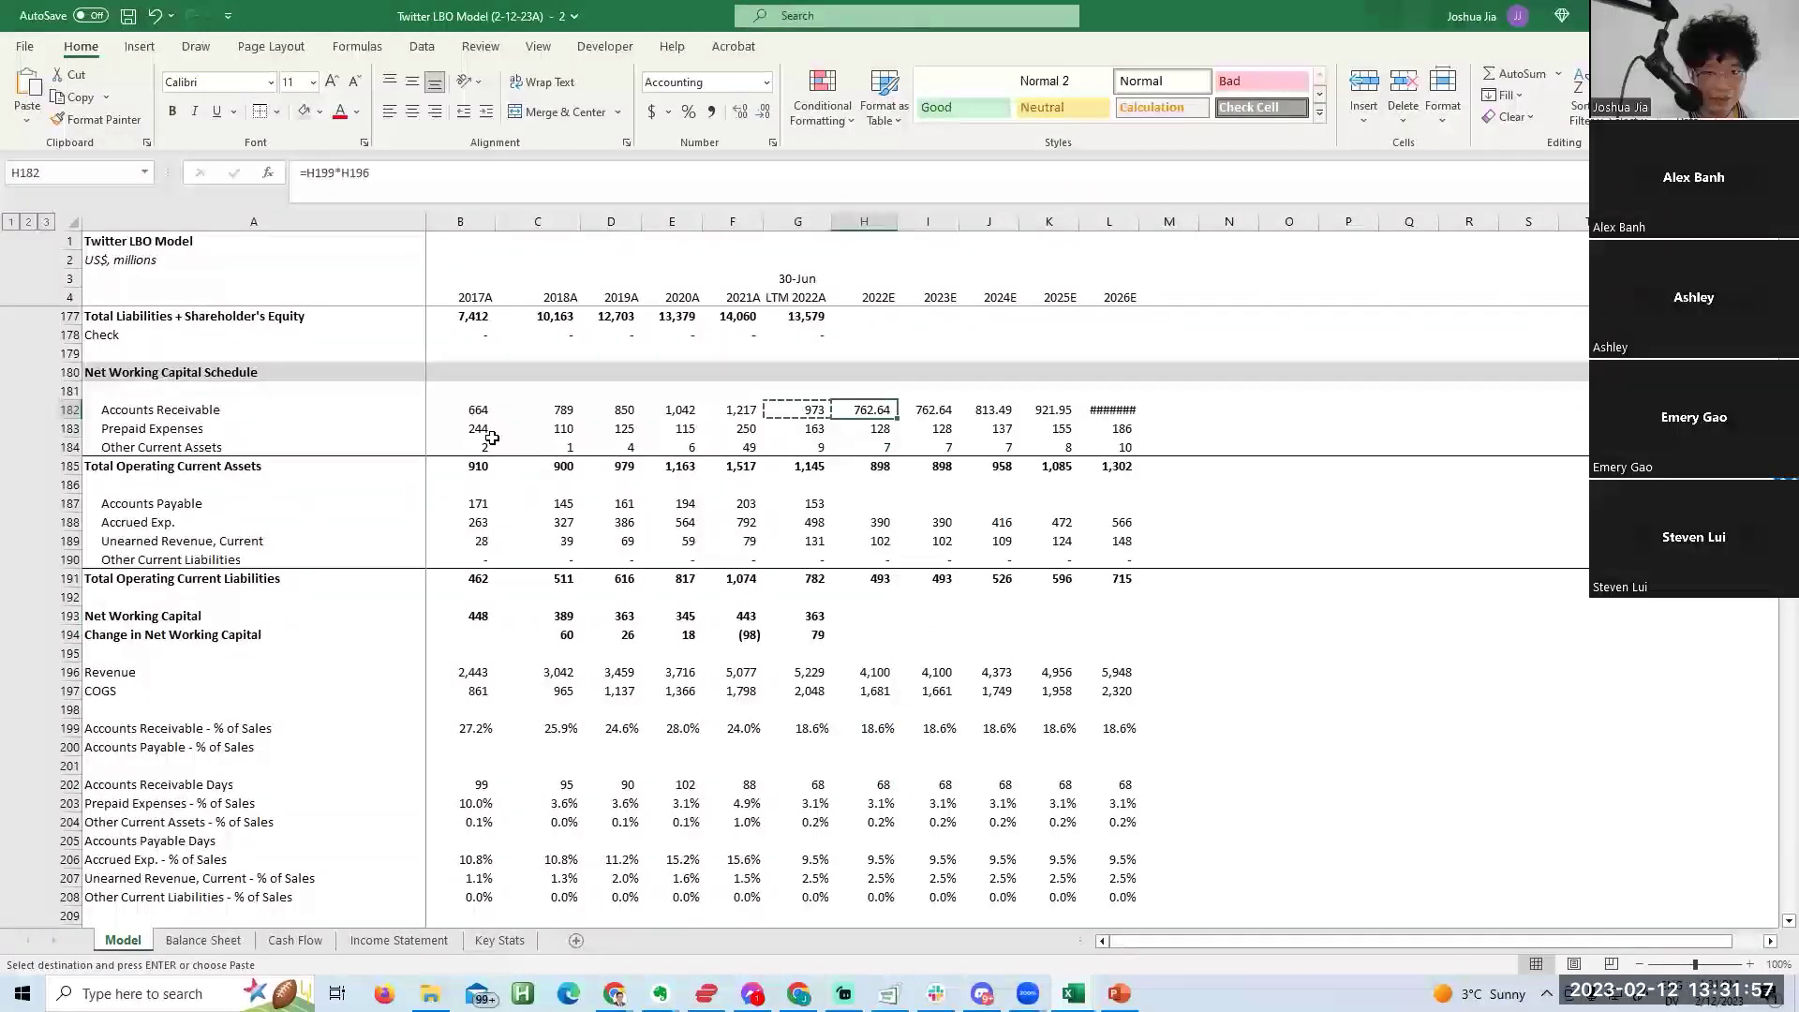
{"action": "key", "text": "ctrl+shift+Right"}
{"action": "key", "text": "ctrl+alt+v"}
{"action": "key", "text": "t"}
{"action": "key", "text": "Return"}
Replace the 2022E Accounts Receivable formula in H182 with the days-based =H196*H202/365.
{"action": "key", "text": "F2"}
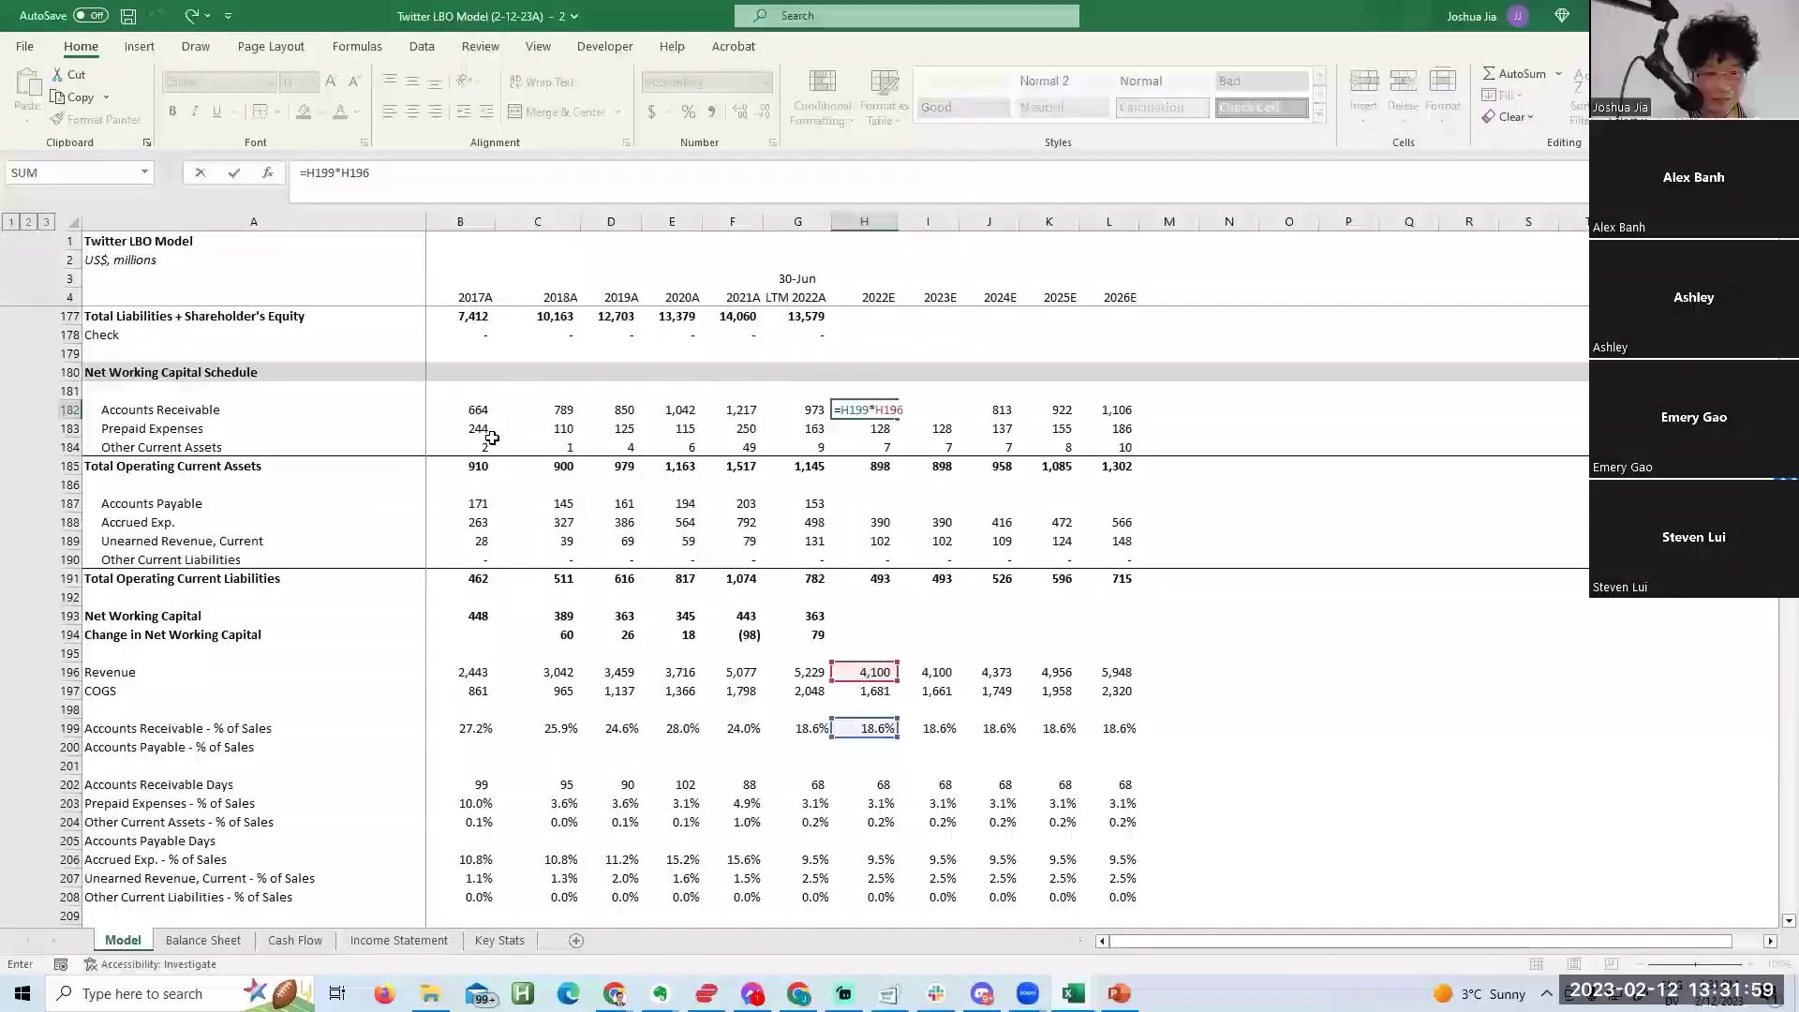
{"action": "key", "text": "Escape"}
{"action": "type", "text": "="}
{"action": "key", "text": "Down"}
{"action": "key", "text": "Down"}
{"action": "key", "text": "Down"}
{"action": "key", "text": "Down"}
{"action": "key", "text": "Down"}
{"action": "key", "text": "Down"}
{"action": "key", "text": "Down"}
{"action": "key", "text": "Down"}
{"action": "key", "text": "Down"}
{"action": "key", "text": "Down"}
{"action": "key", "text": "Down"}
{"action": "key", "text": "Down"}
{"action": "key", "text": "Down"}
{"action": "key", "text": "Down"}
{"action": "key", "text": "Down"}
{"action": "key", "text": "Down"}
{"action": "key", "text": "Down"}
{"action": "key", "text": "Down"}
{"action": "key", "text": "Down"}
{"action": "key", "text": "Down"}
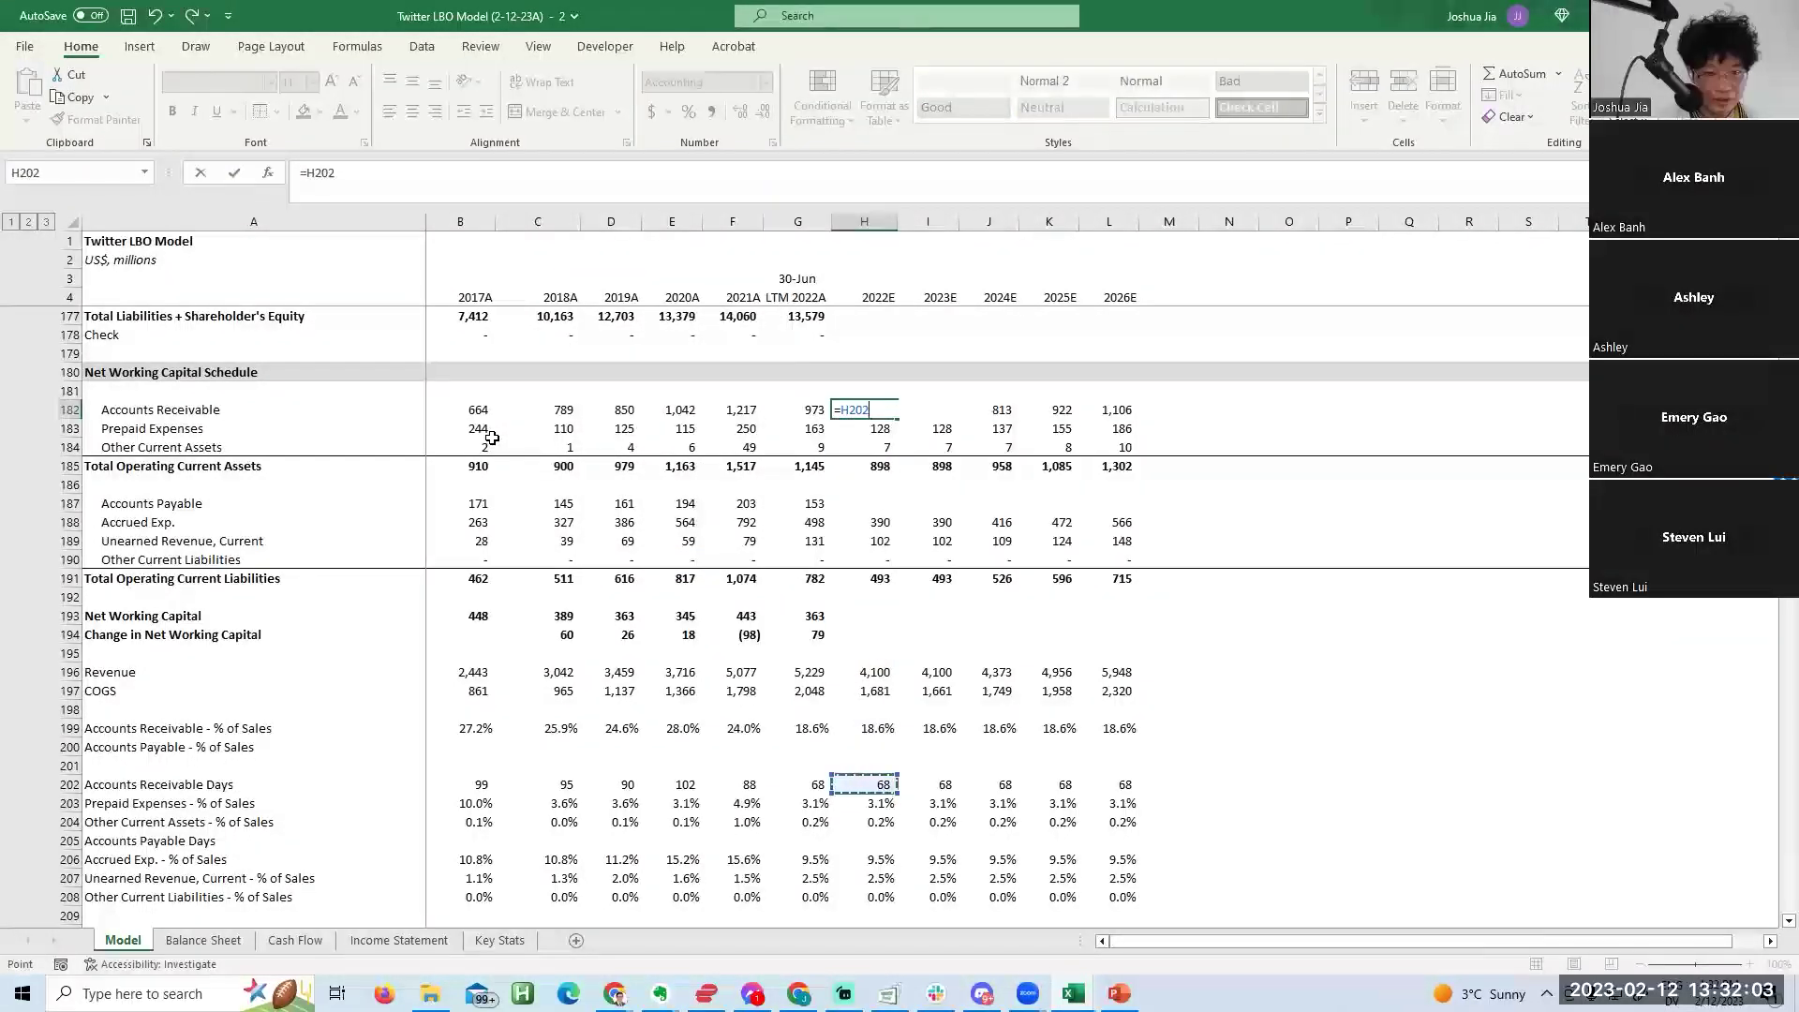
{"action": "key", "text": "Up"}
{"action": "key", "text": "Up"}
{"action": "key", "text": "Up"}
{"action": "key", "text": "Up"}
{"action": "key", "text": "Up"}
{"action": "key", "text": "Up"}
{"action": "key", "text": "Up"}
{"action": "key", "text": "Up"}
{"action": "key", "text": "Up"}
{"action": "key", "text": "Up"}
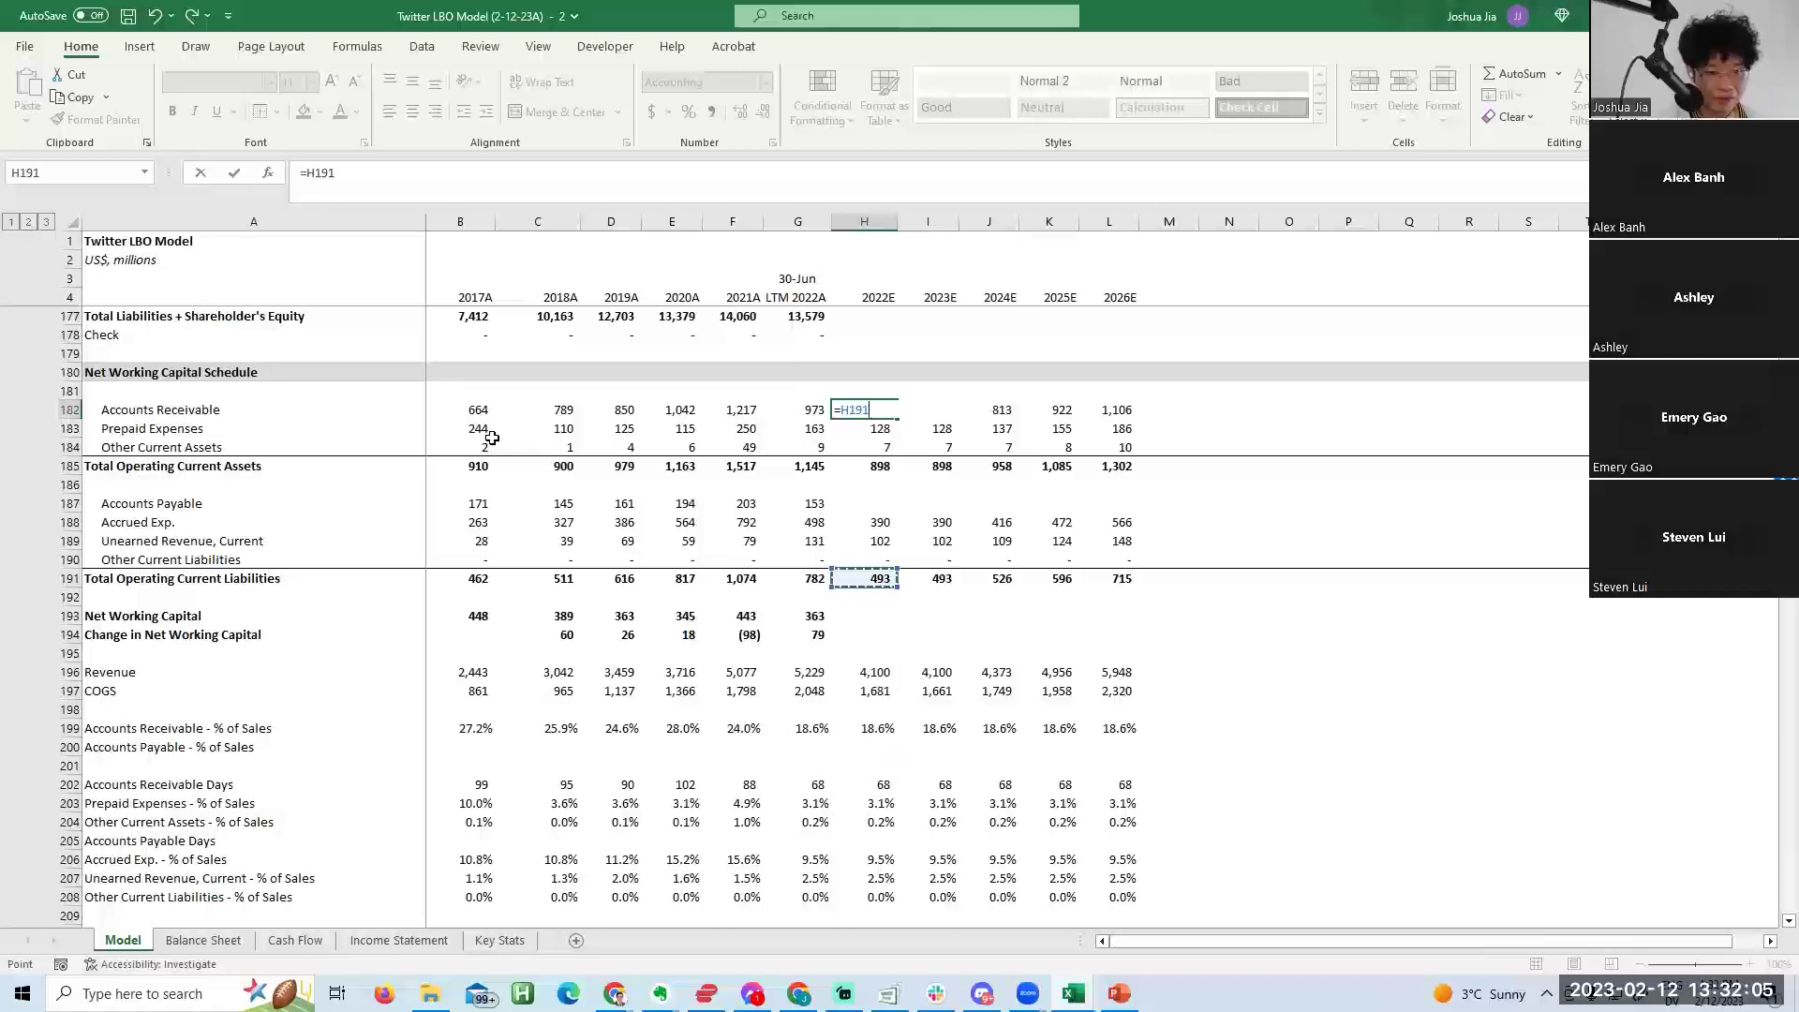
{"action": "key", "text": "Down"}
{"action": "key", "text": "Down"}
{"action": "key", "text": "Down"}
{"action": "key", "text": "Down"}
{"action": "key", "text": "Down"}
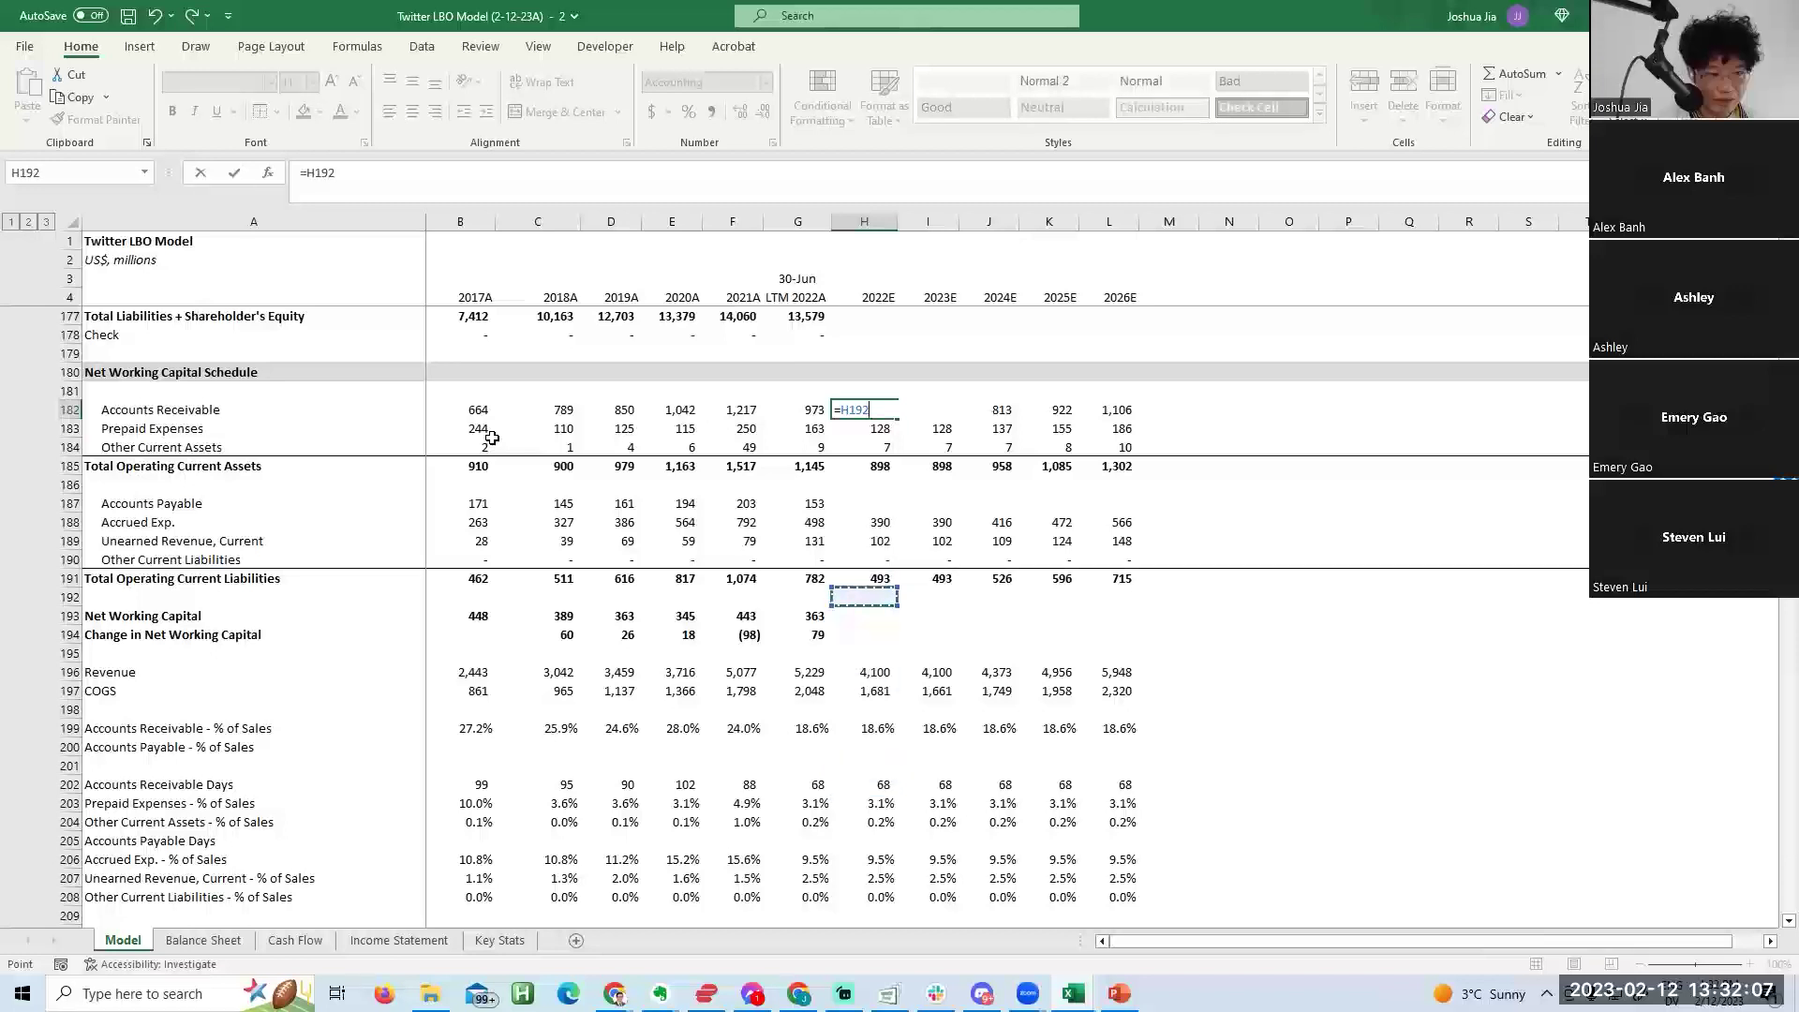
{"action": "key", "text": "Down"}
{"action": "key", "text": "Down"}
{"action": "key", "text": "Down"}
{"action": "key", "text": "Down"}
{"action": "key", "text": "Down"}
{"action": "key", "text": "Down"}
{"action": "key", "text": "Down"}
{"action": "key", "text": "Down"}
{"action": "key", "text": "Down"}
{"action": "key", "text": "Down"}
{"action": "key", "text": "Down"}
{"action": "key", "text": "Down"}
{"action": "key", "text": "Down"}
{"action": "key", "text": "Down"}
{"action": "key", "text": "Down"}
{"action": "key", "text": "Down"}
{"action": "key", "text": "Down"}
{"action": "key", "text": "Down"}
{"action": "key", "text": "Down"}
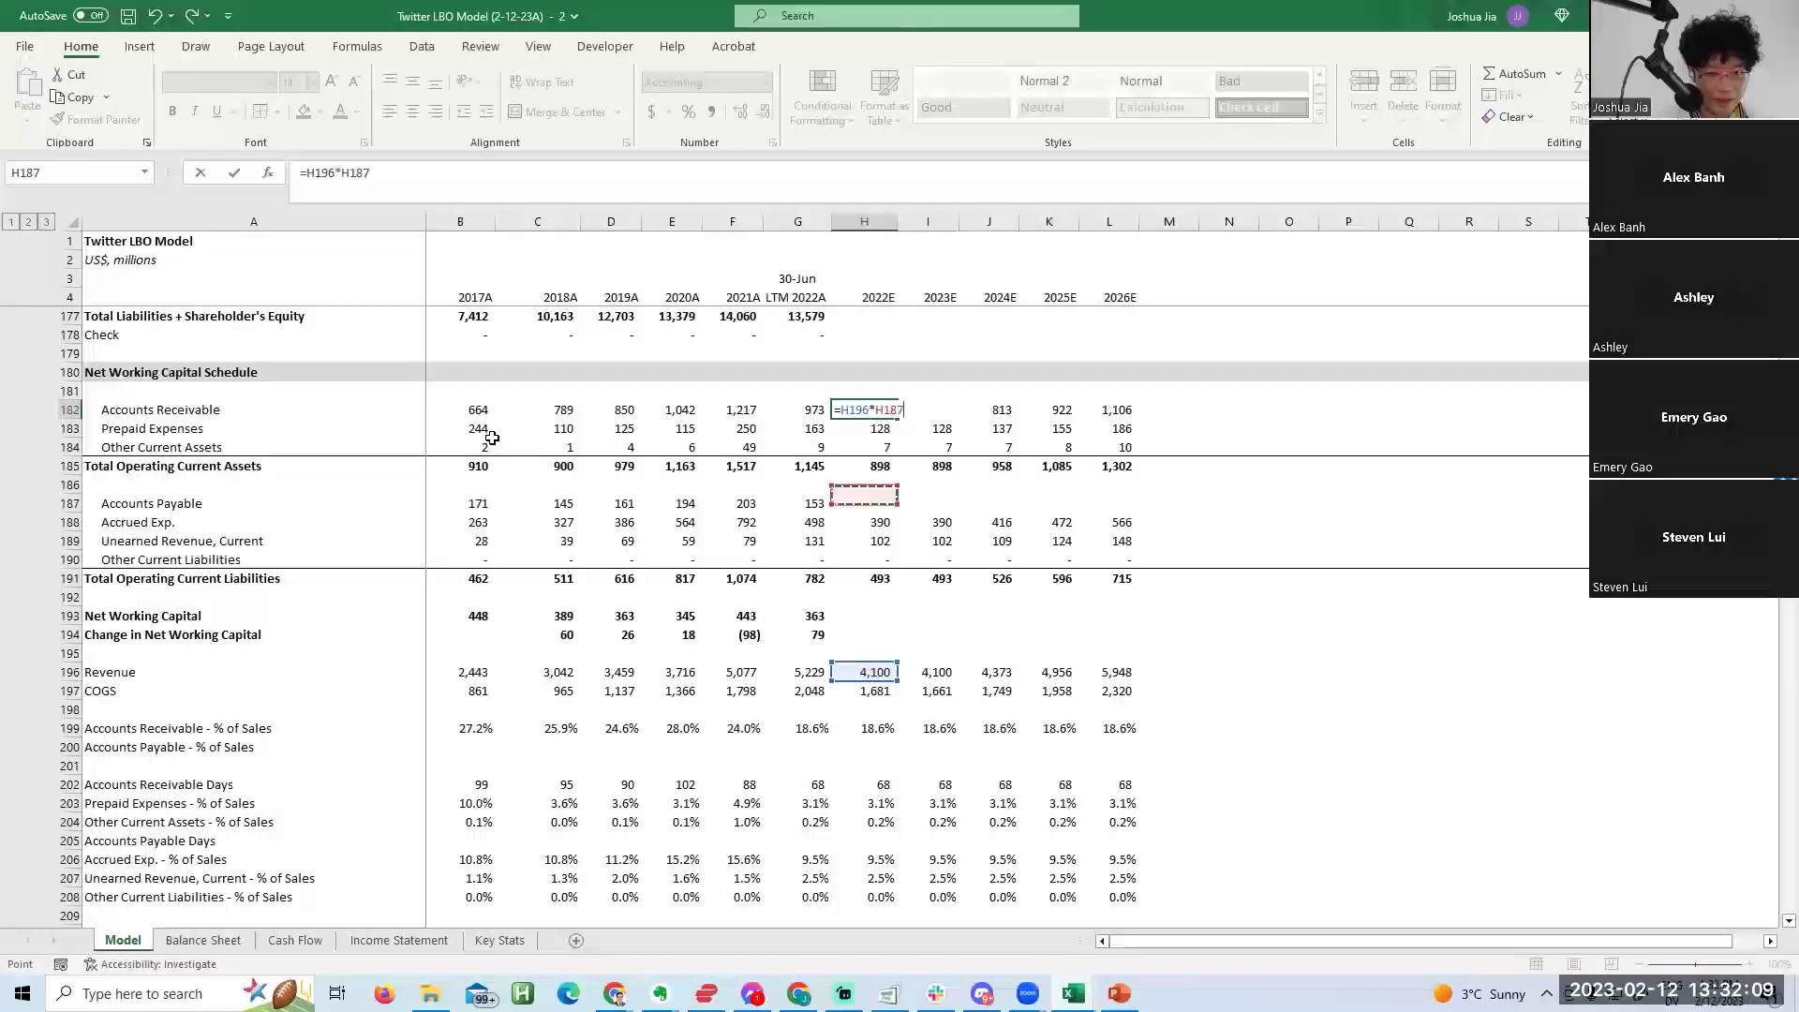
{"action": "type", "text": "65"}
{"action": "key", "text": "ctrl+Return"}
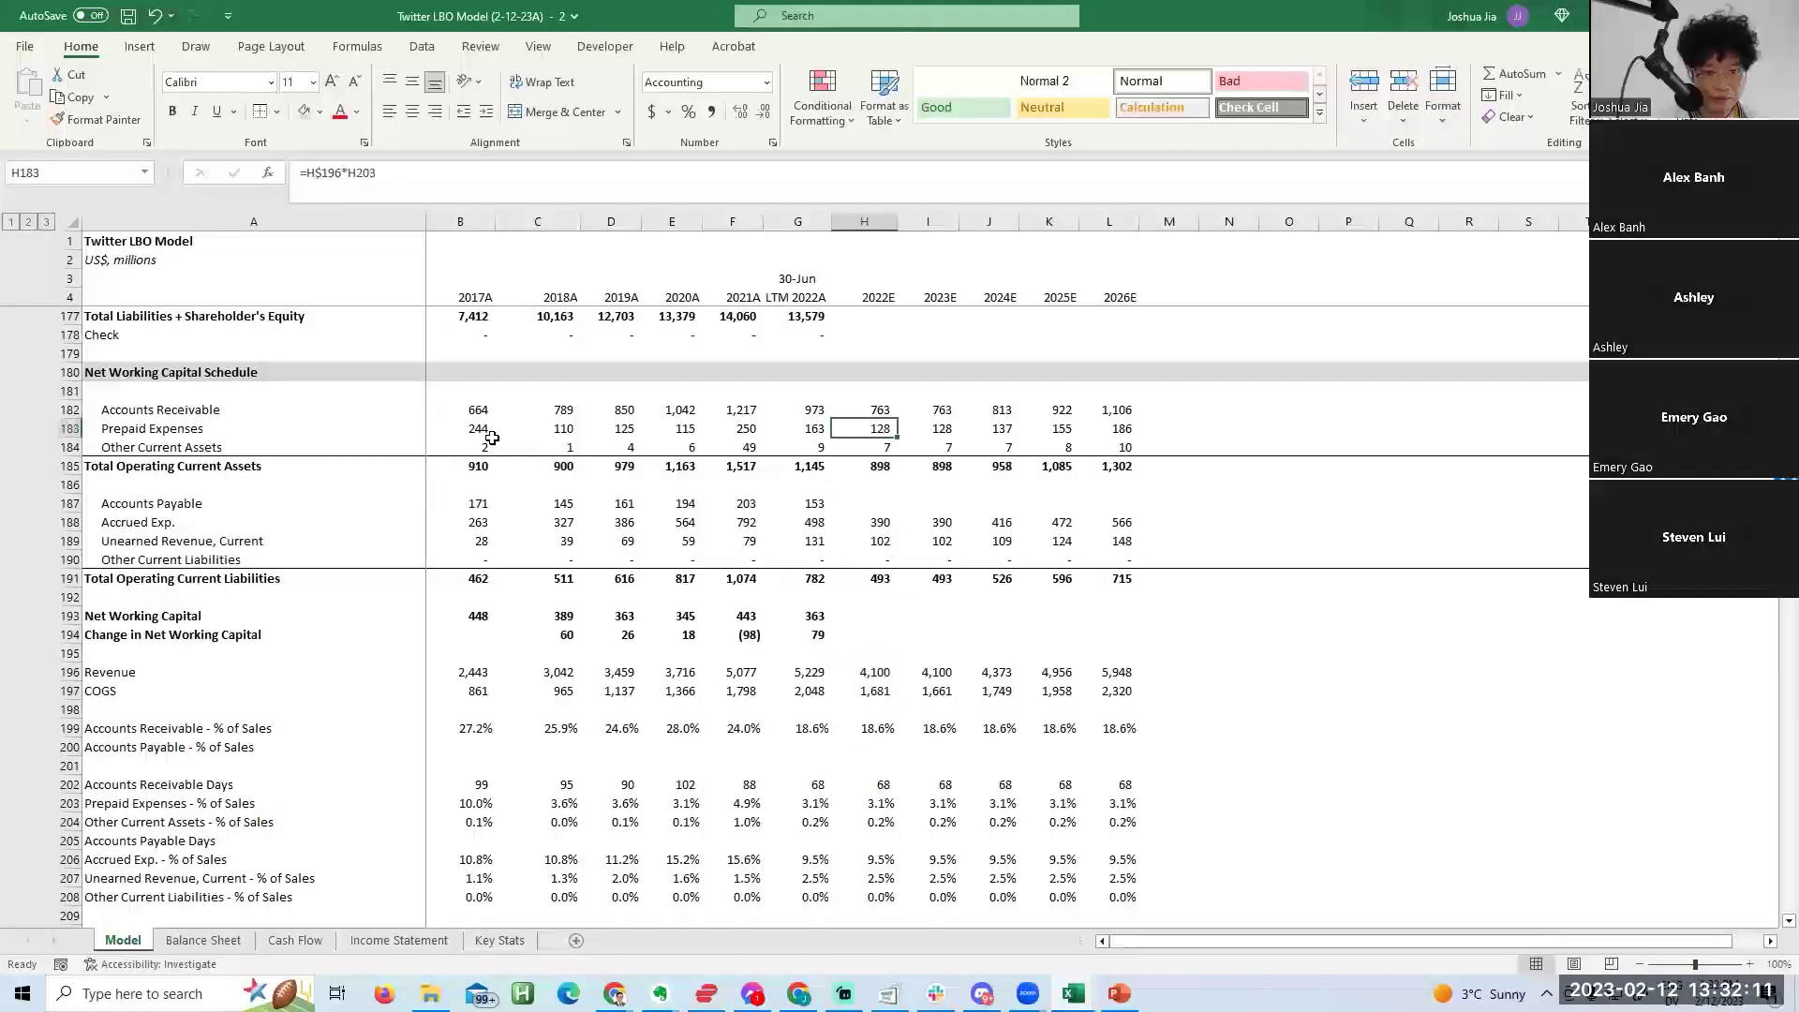
Fill the days-based Accounts Receivable formula from H182 across to 2026E in L182 and check its references.
{"action": "key", "text": "shift+Right"}
{"action": "key", "text": "shift+Right"}
{"action": "key", "text": "shift+Right"}
{"action": "key", "text": "shift+Right"}
{"action": "key", "text": "ctrl+r"}
{"action": "key", "text": "Right"}
{"action": "key", "text": "Right"}
{"action": "key", "text": "Right"}
{"action": "key", "text": "Left"}
{"action": "key", "text": "Left"}
{"action": "key", "text": "Left"}
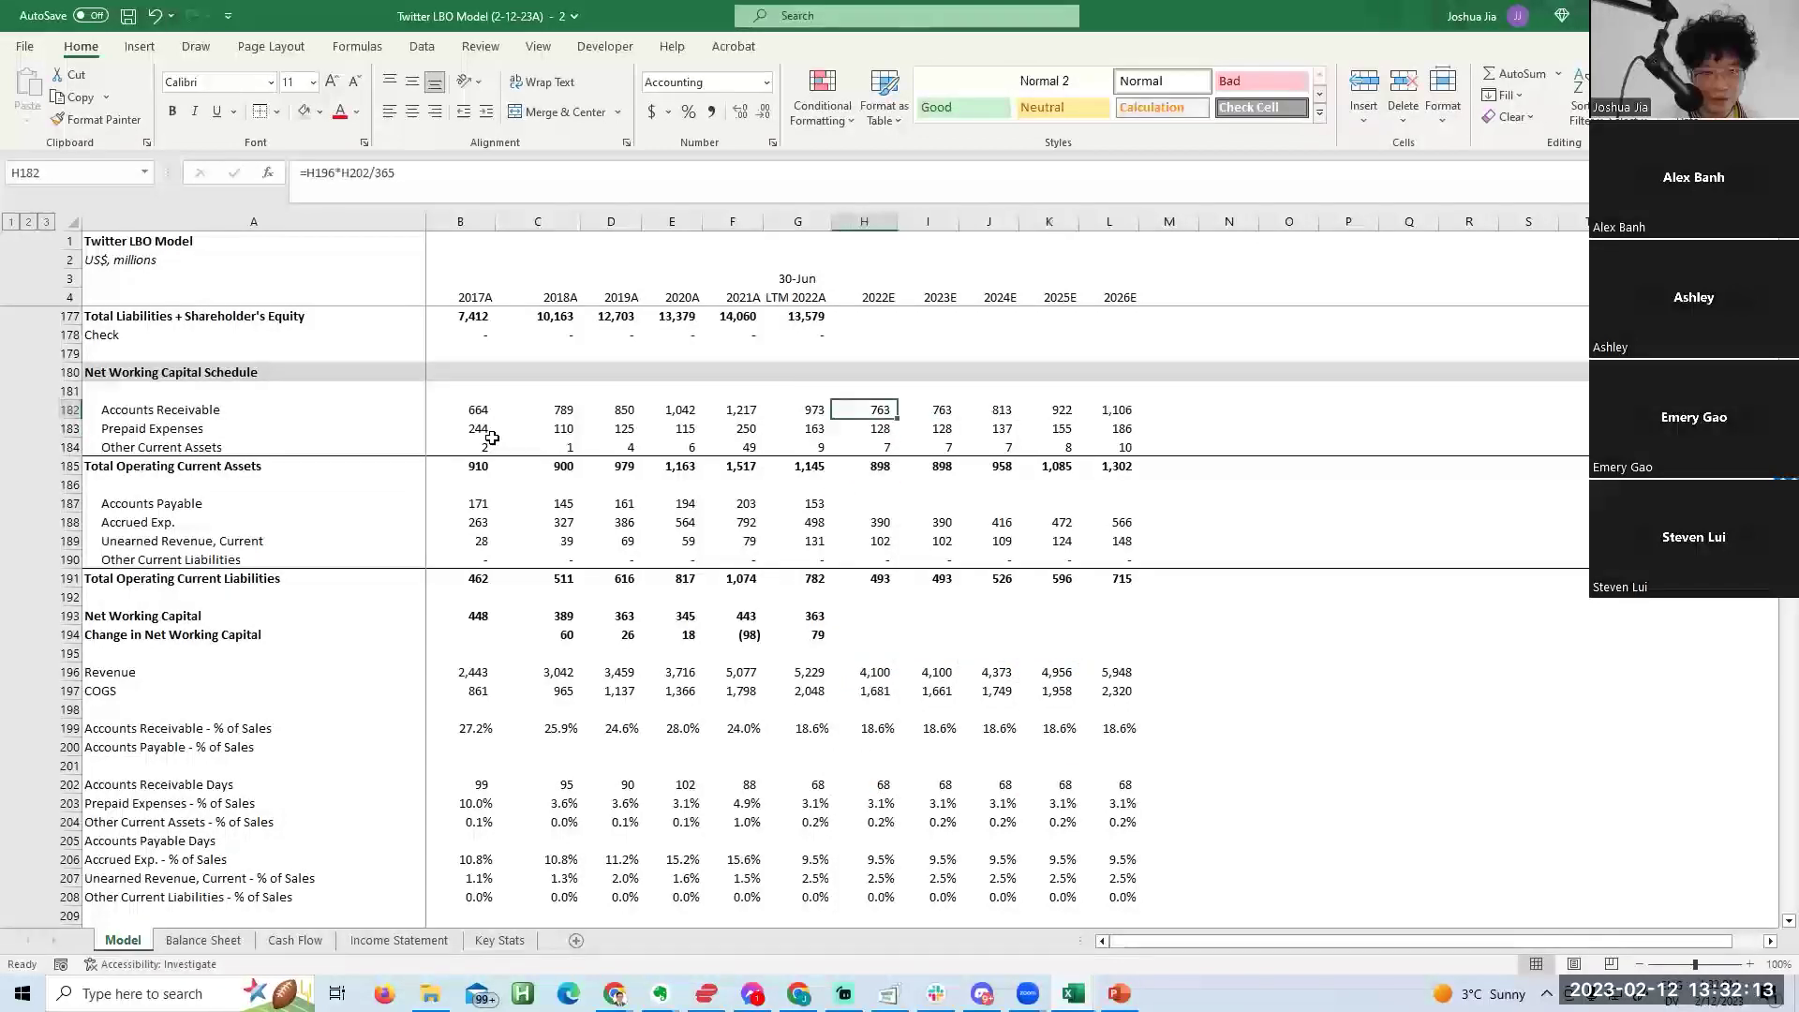
{"action": "key", "text": "F2"}
{"action": "key", "text": "Escape"}
Replace the LTM 2022A Accounts Receivable Days formula in G202 with =G182/G196*365.
{"action": "key", "text": "Left"}
{"action": "key", "text": "Down"}
{"action": "key", "text": "Down"}
{"action": "key", "text": "Down"}
{"action": "key", "text": "Down"}
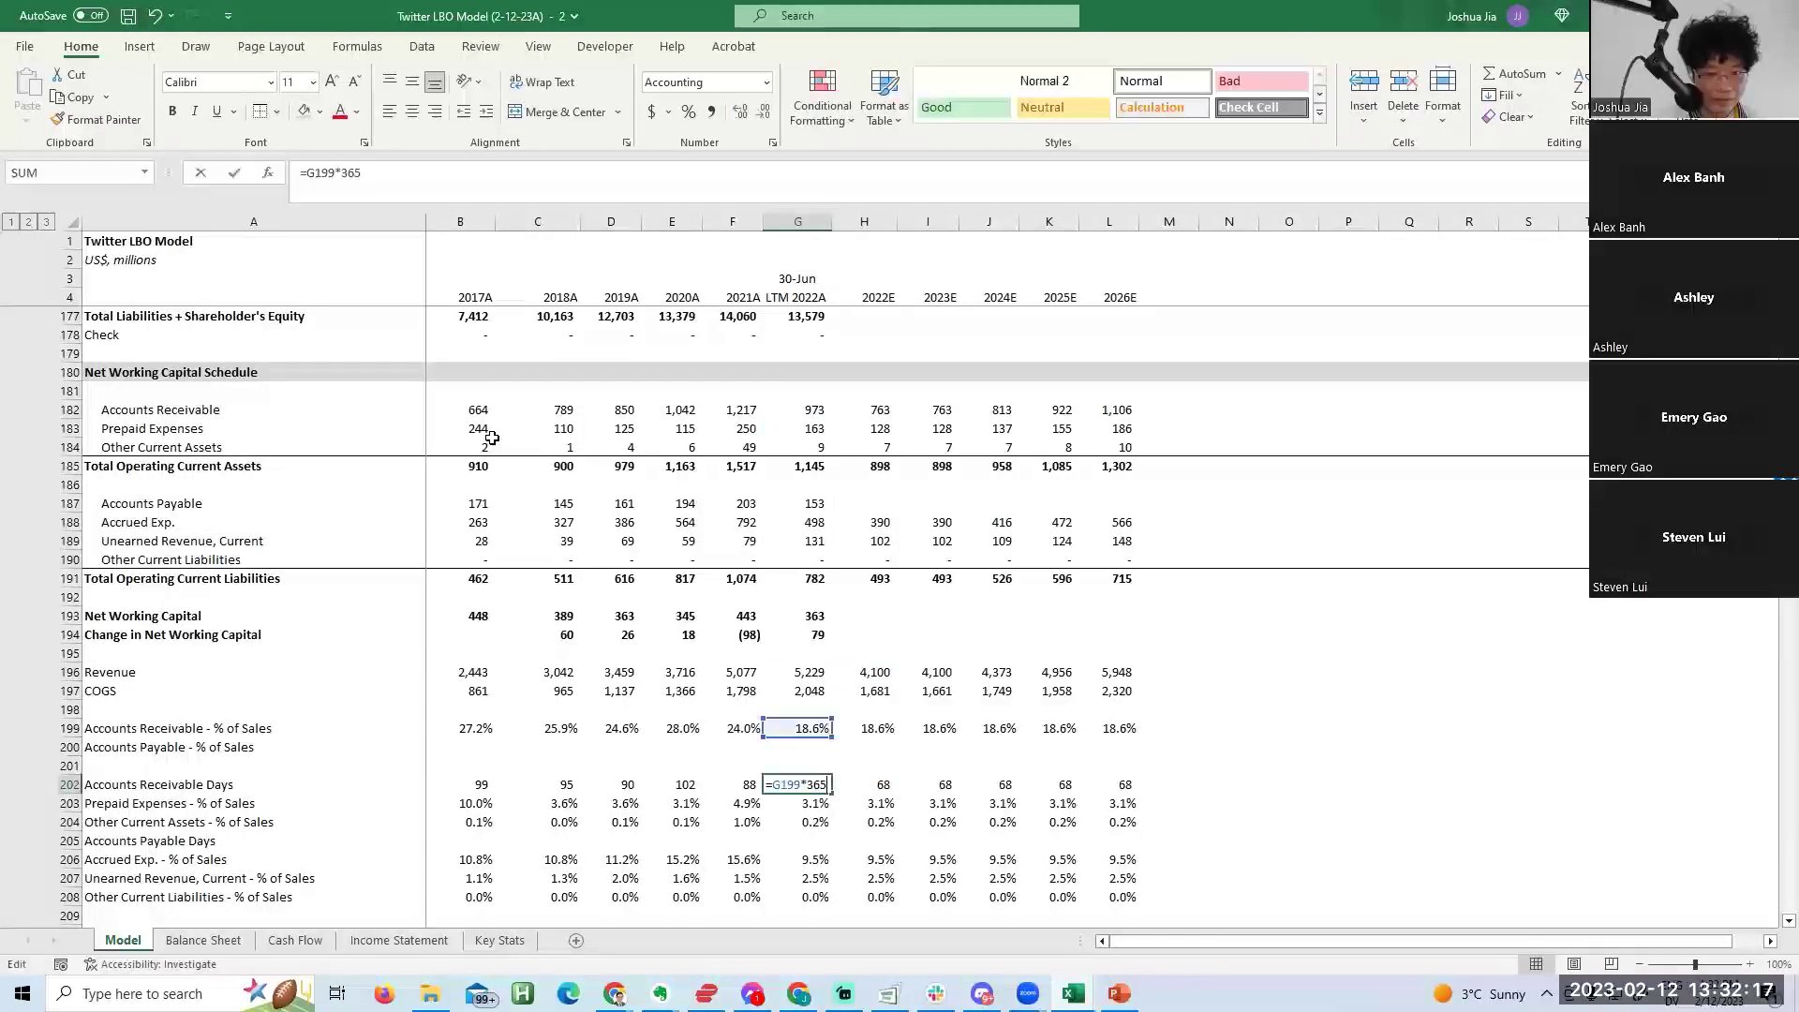
{"action": "type", "text": "="}
{"action": "key", "text": "Up"}
{"action": "key", "text": "Up"}
{"action": "key", "text": "Up"}
{"action": "key", "text": "Up"}
{"action": "key", "text": "Up"}
{"action": "key", "text": "Up"}
{"action": "key", "text": "Up"}
{"action": "key", "text": "Up"}
{"action": "key", "text": "Up"}
{"action": "key", "text": "Up"}
{"action": "key", "text": "Up"}
{"action": "key", "text": "Up"}
{"action": "key", "text": "Up"}
{"action": "key", "text": "Up"}
{"action": "key", "text": "Up"}
{"action": "key", "text": "Up"}
{"action": "key", "text": "Up"}
{"action": "key", "text": "Up"}
{"action": "key", "text": "Up"}
{"action": "key", "text": "Up"}
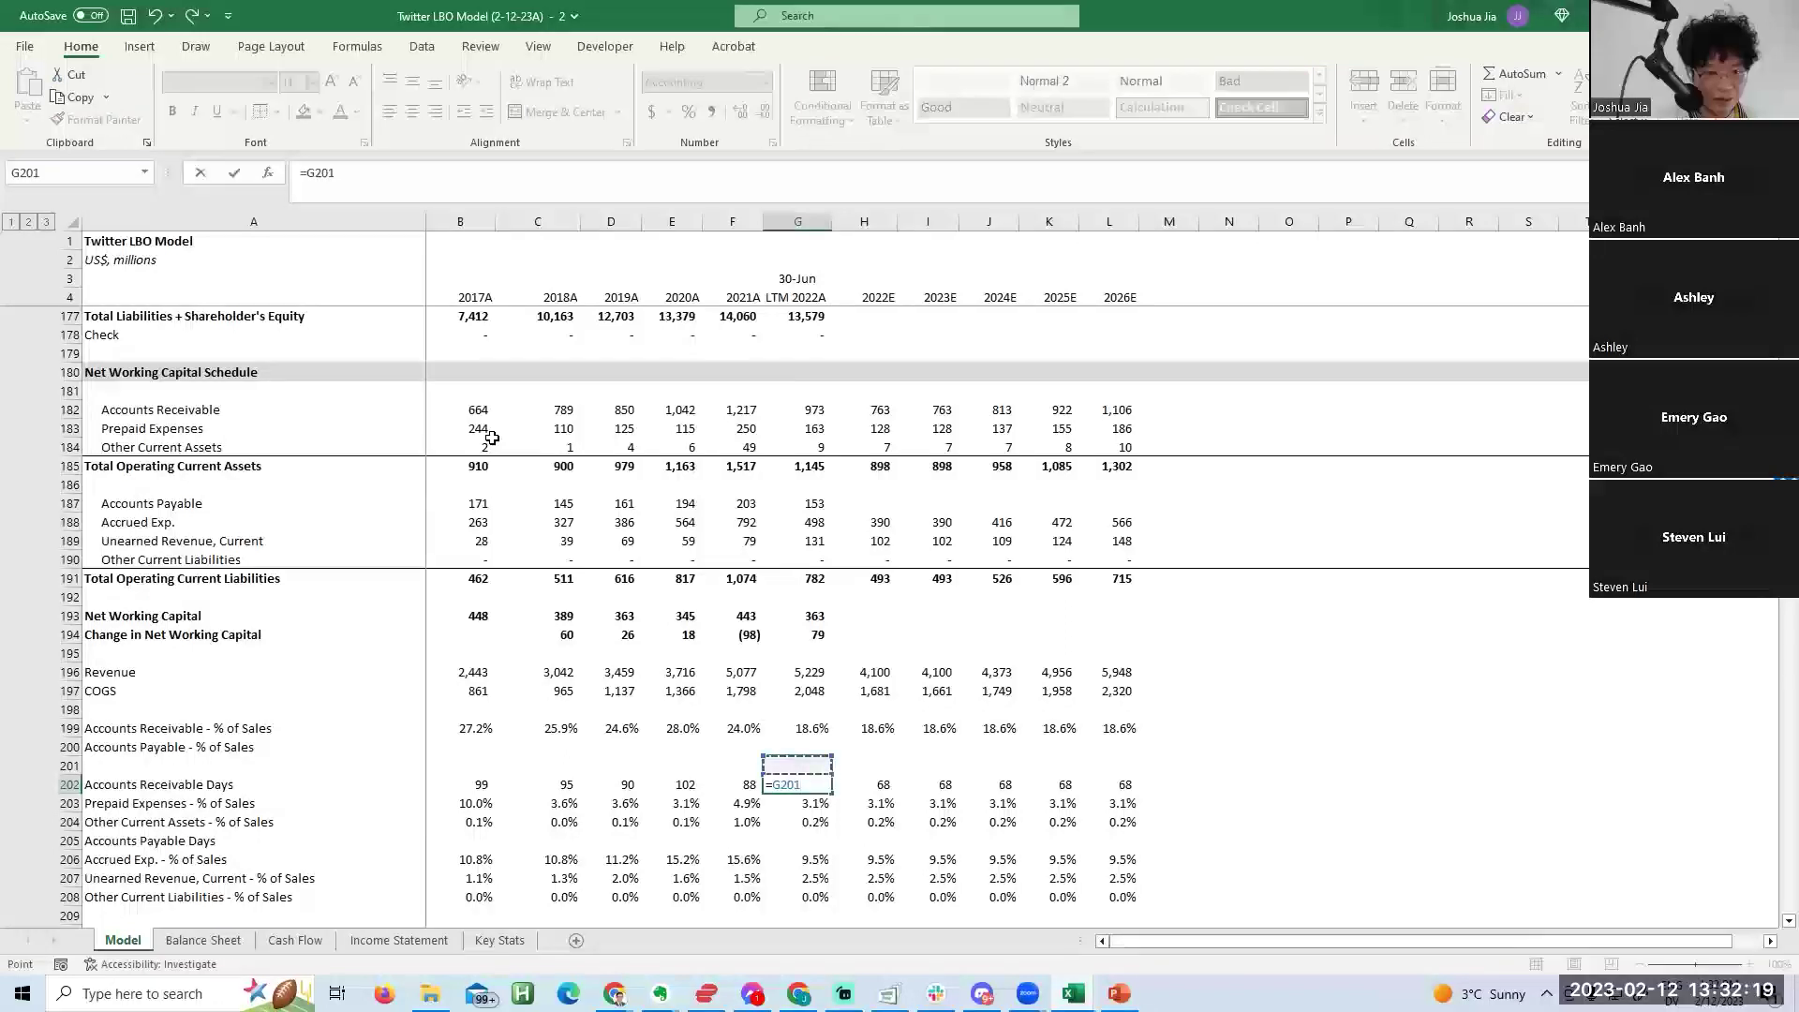
{"action": "type", "text": "/"}
{"action": "key", "text": "Up"}
{"action": "key", "text": "Up"}
{"action": "key", "text": "Up"}
{"action": "key", "text": "Up"}
{"action": "key", "text": "Up"}
{"action": "key", "text": "Up"}
{"action": "type", "text": "365"}
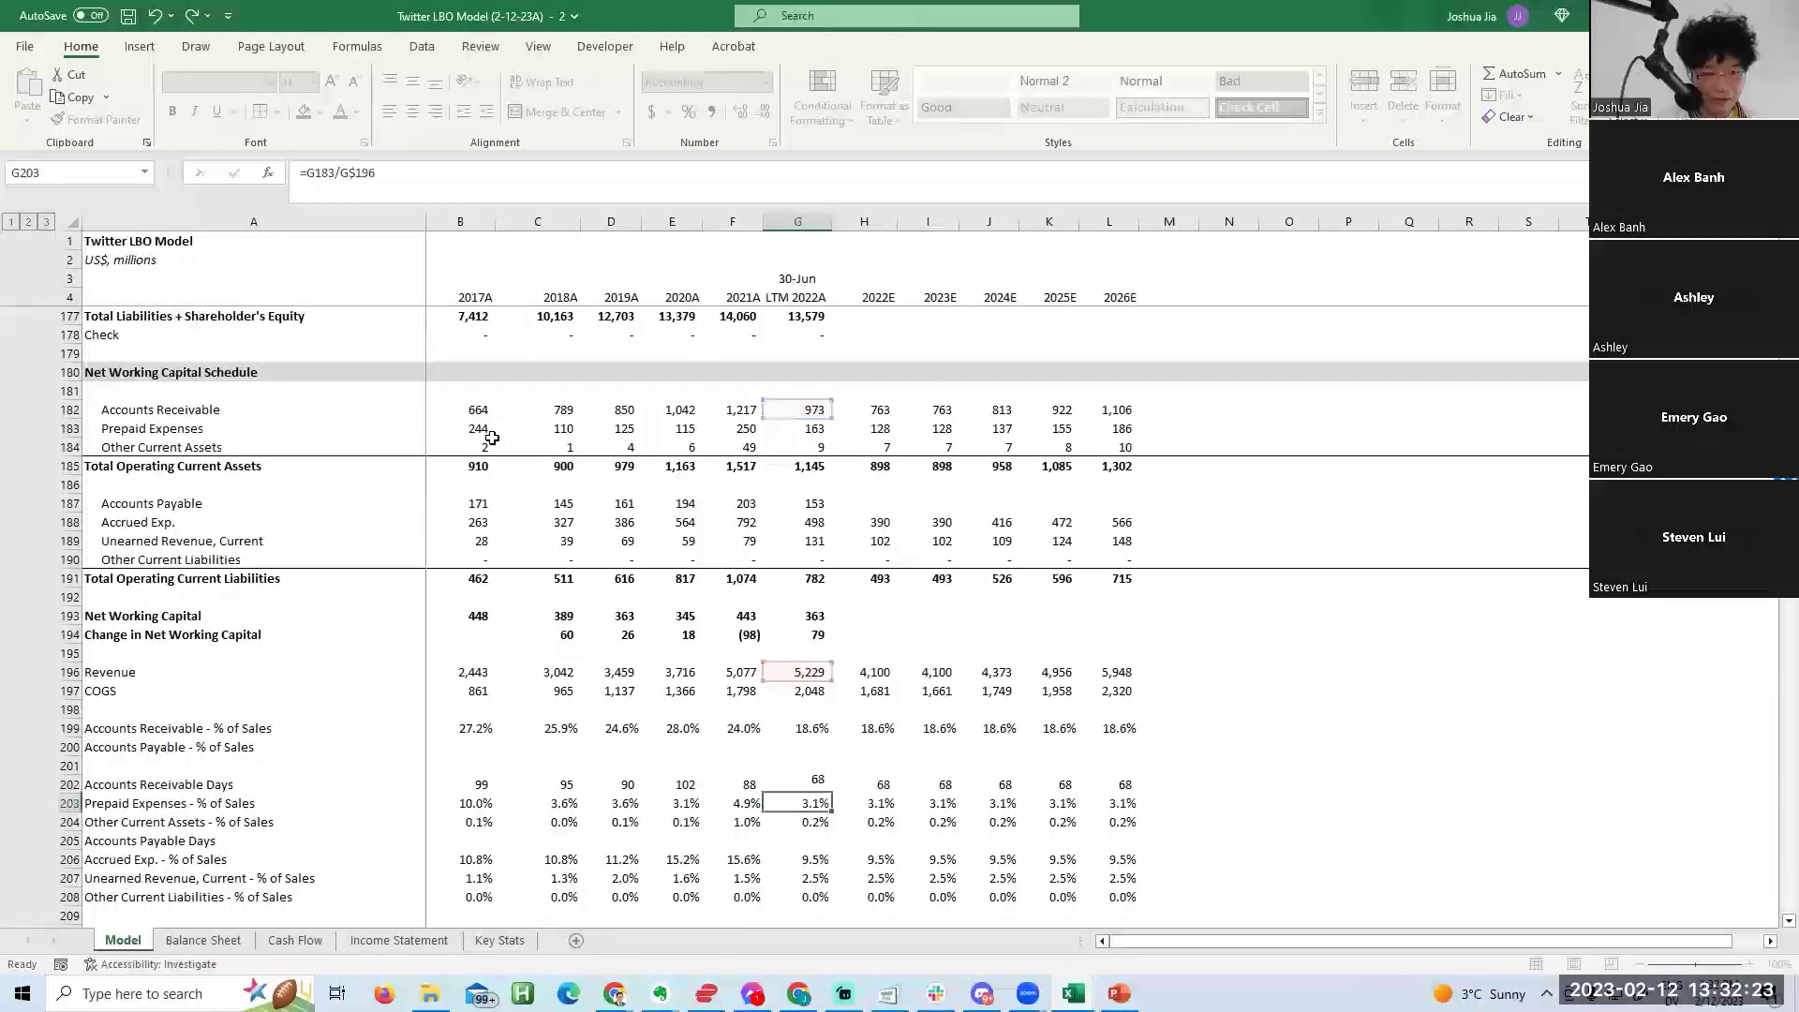
{"action": "key", "text": "Tab"}
Review the Accounts Receivable Days formulas in row 202 and the forecast Accounts Receivable - % of Sales formulas in row 199.
{"action": "key", "text": "Right"}
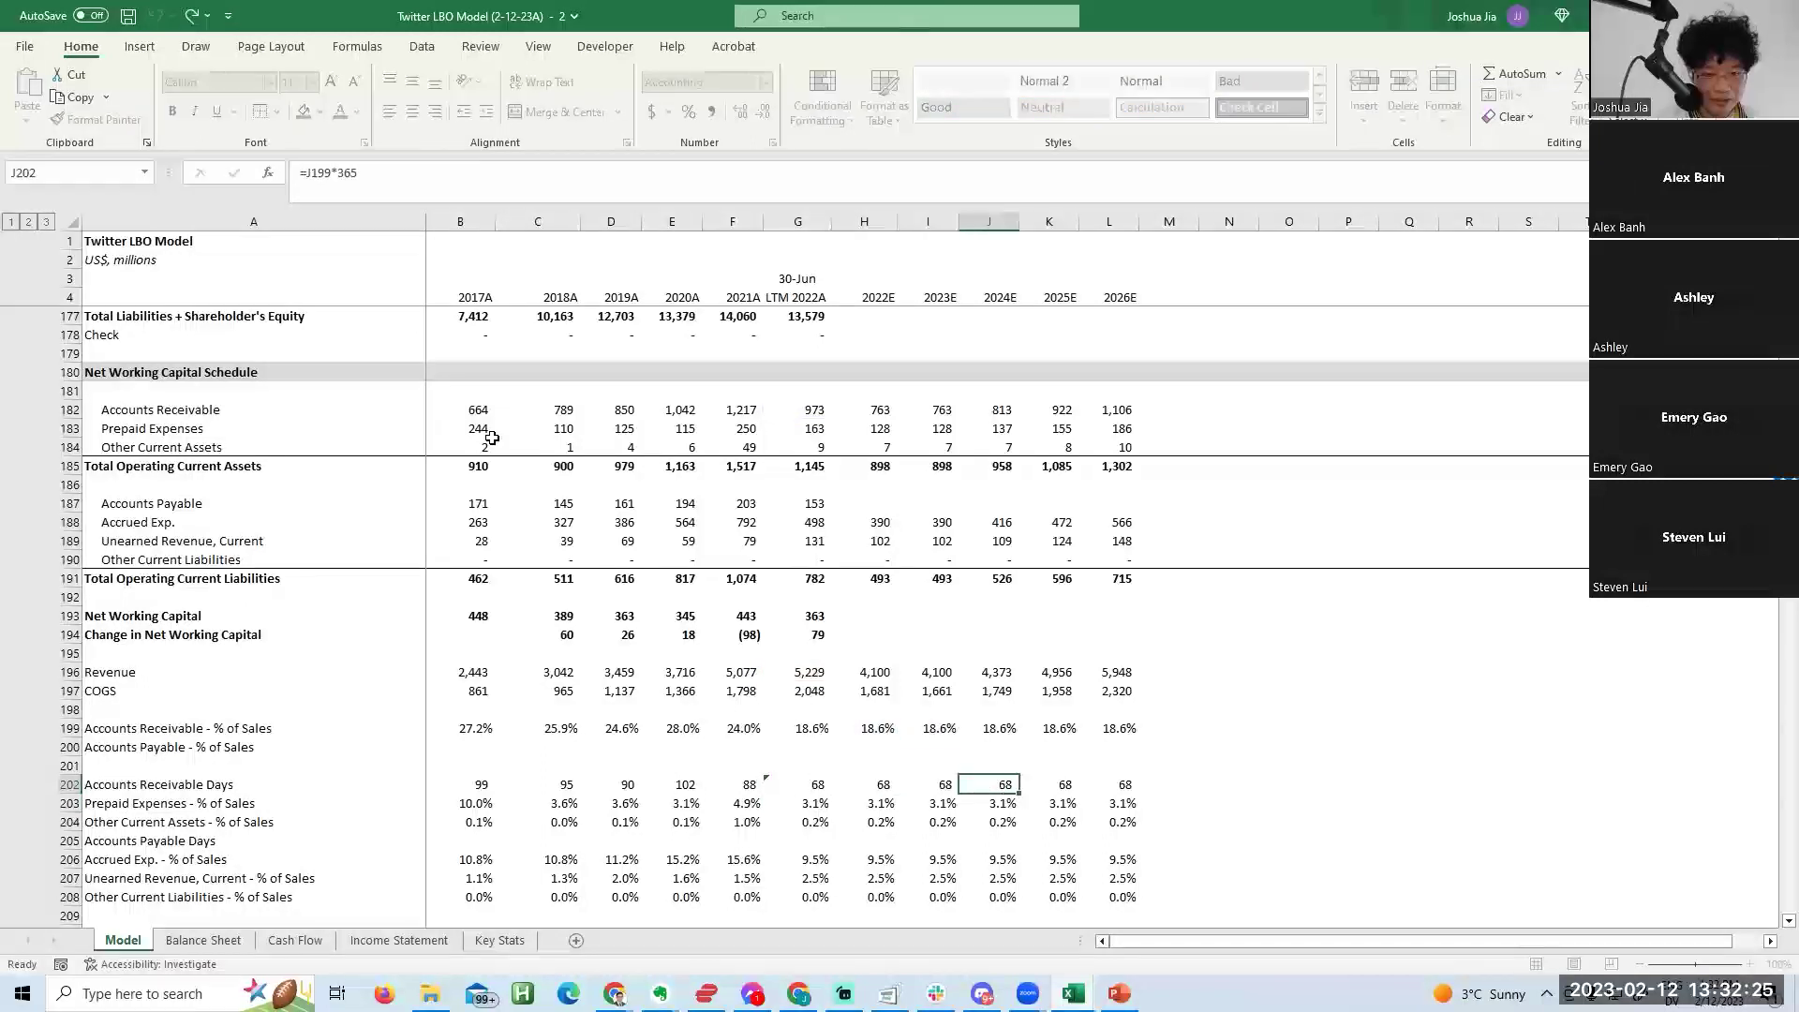
{"action": "key", "text": "Right"}
{"action": "key", "text": "Left"}
{"action": "key", "text": "Left"}
{"action": "key", "text": "Left"}
{"action": "key", "text": "F2"}
{"action": "key", "text": "F2"}
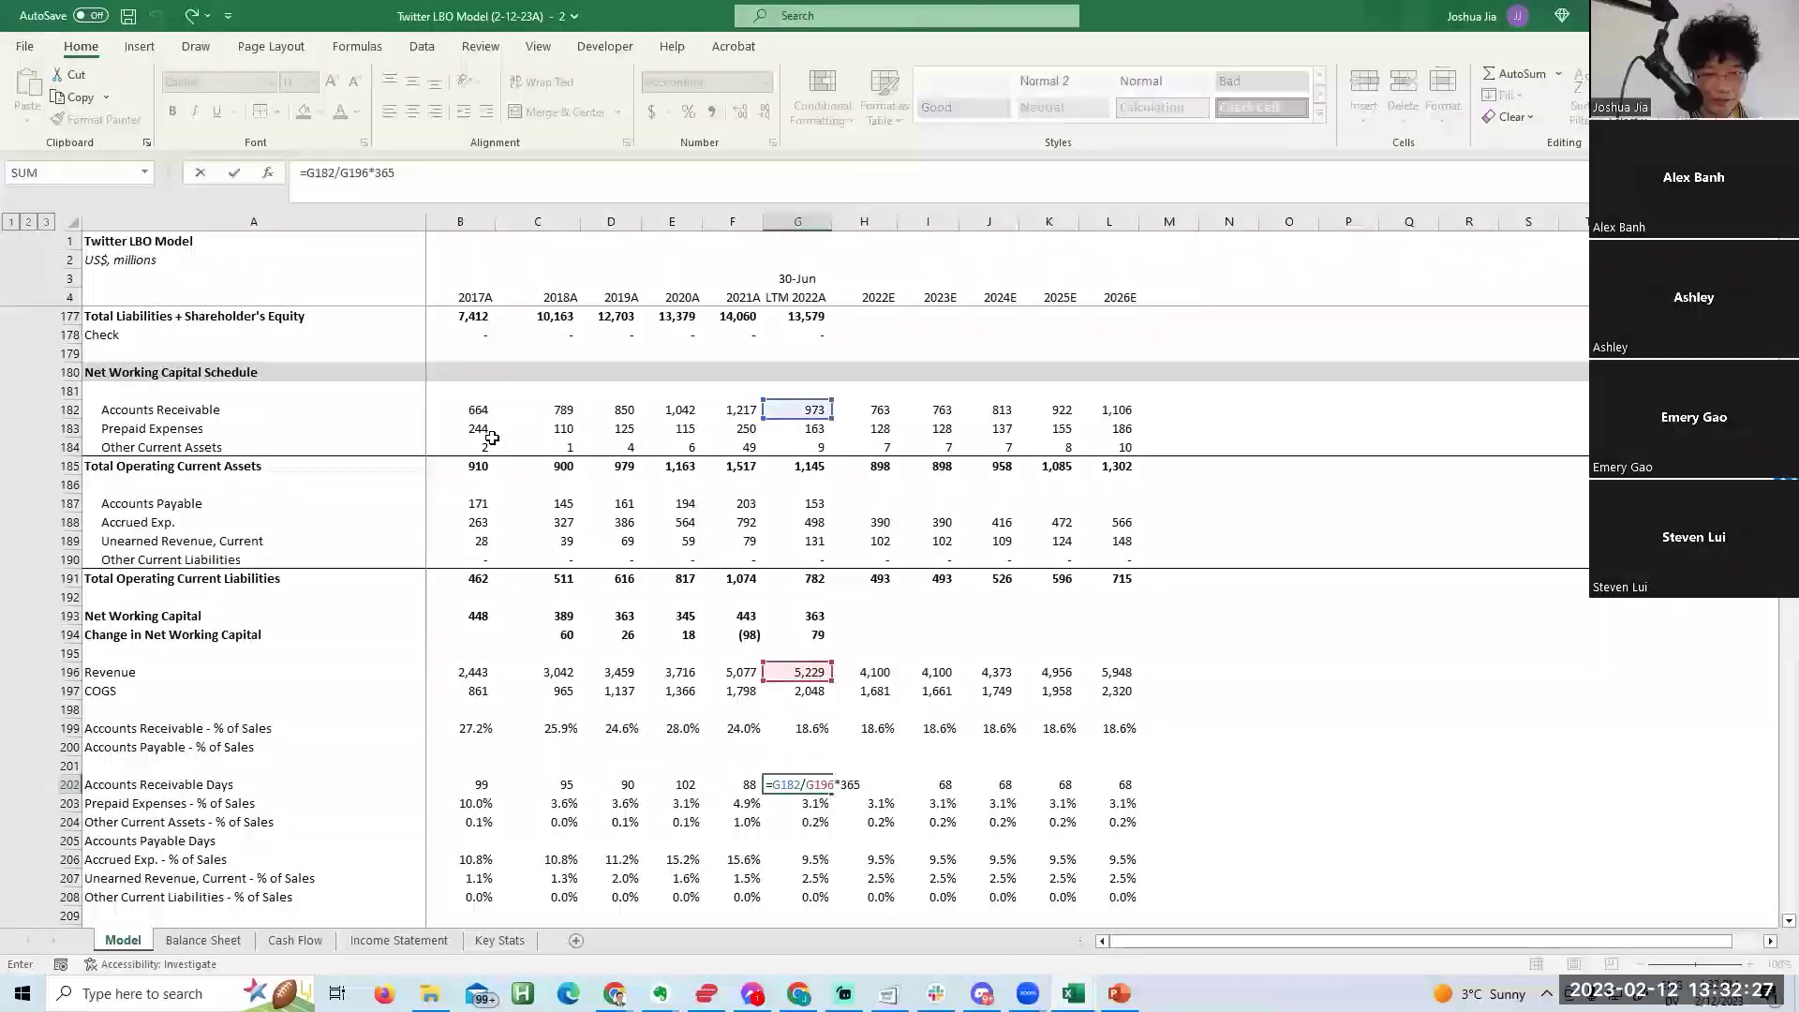
{"action": "key", "text": "Escape"}
{"action": "key", "text": "Up"}
{"action": "key", "text": "Up"}
{"action": "key", "text": "Right"}
{"action": "key", "text": "Right"}
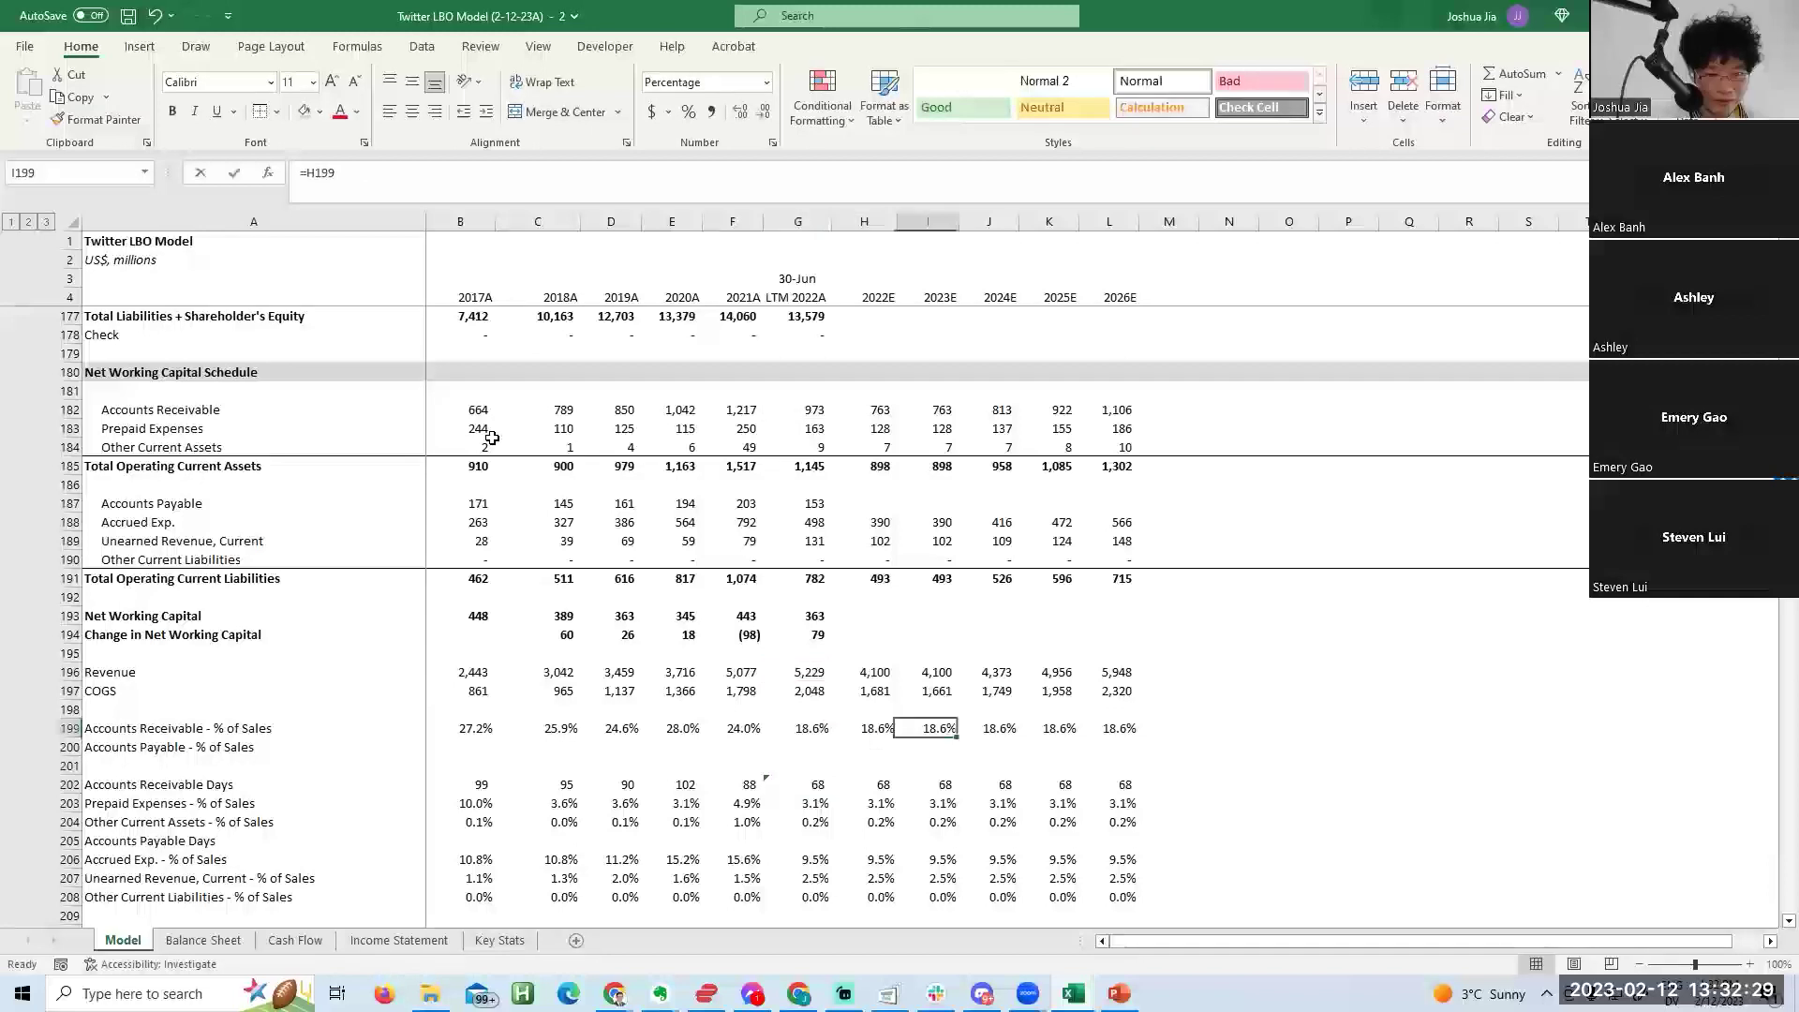
Fill the Accounts Receivable Days formula in row 202 across the forecast years to 2026E.
{"action": "key", "text": "Left"}
{"action": "key", "text": "Left"}
{"action": "key", "text": "Down"}
{"action": "key", "text": "Left"}
{"action": "key", "text": "Right"}
{"action": "key", "text": "ctrl+shift+Right"}
{"action": "key", "text": "ctrl+r"}
{"action": "key", "text": "Return"}
{"action": "key", "text": "Left"}
Enable iterative calculation in the workbook's formula calculation options.
{"action": "key", "text": "alt+f"}
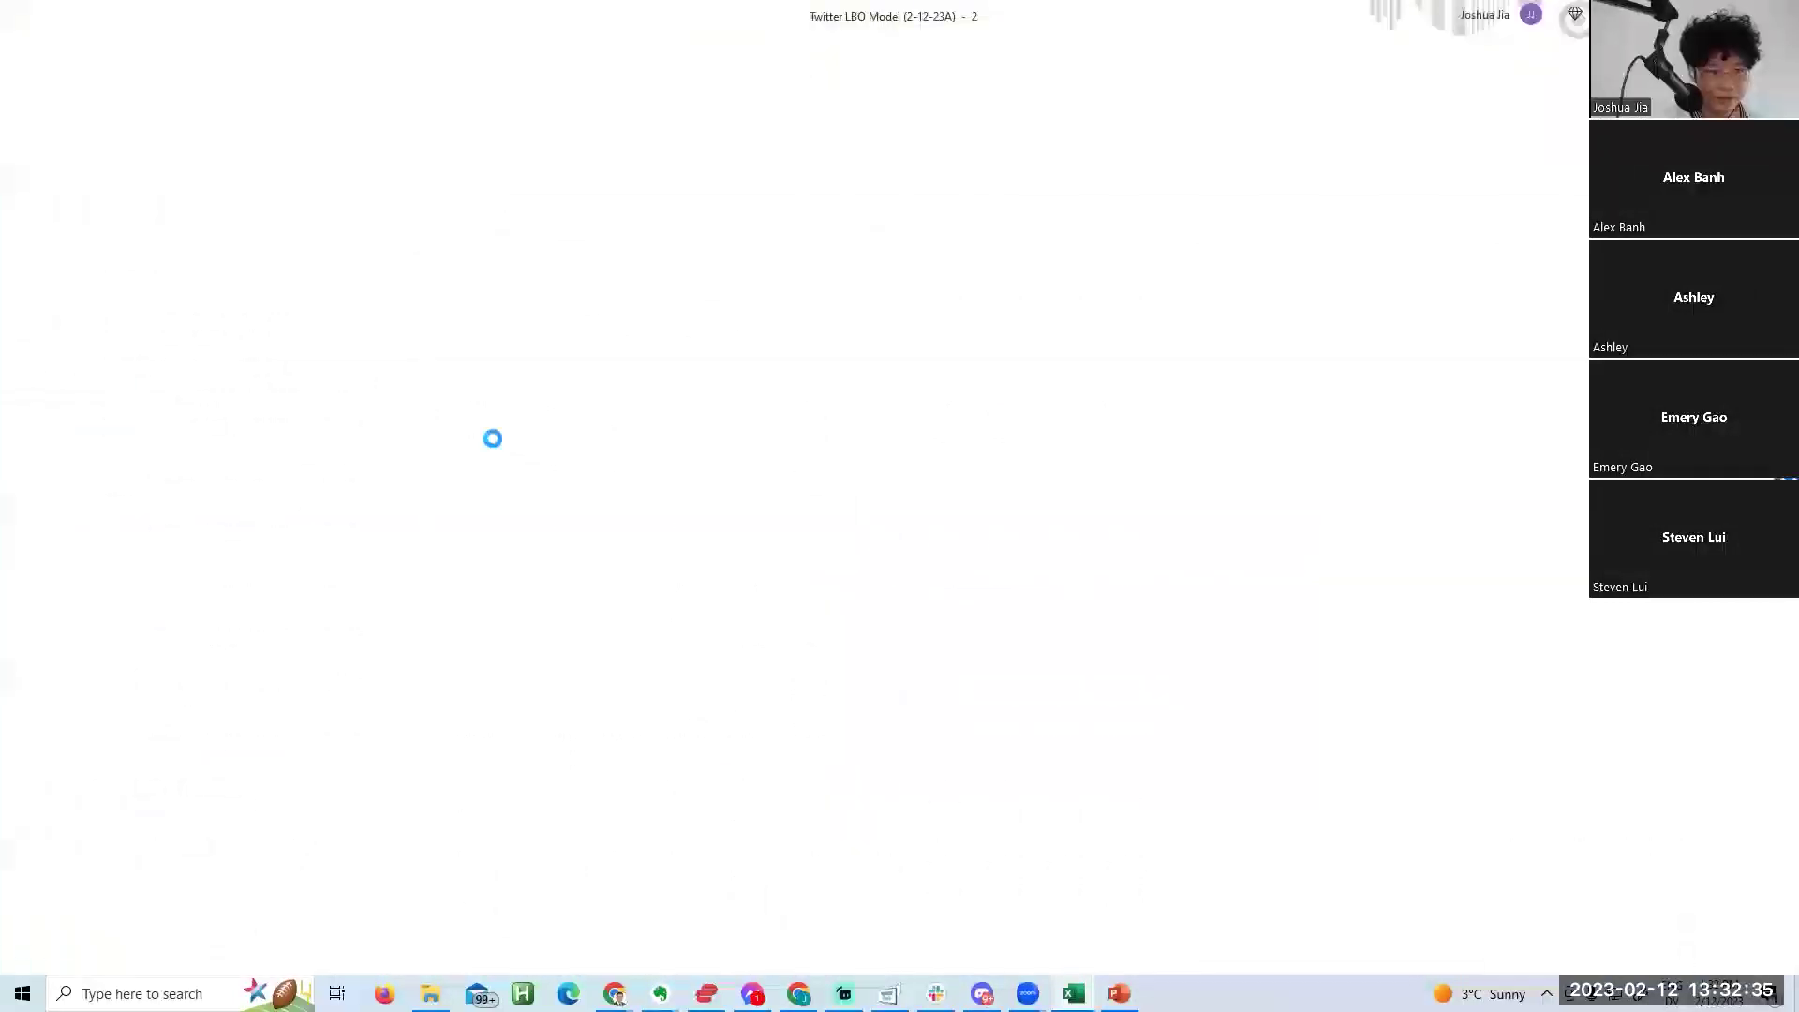
{"action": "key", "text": "t"}
{"action": "key", "text": "alt+i"}
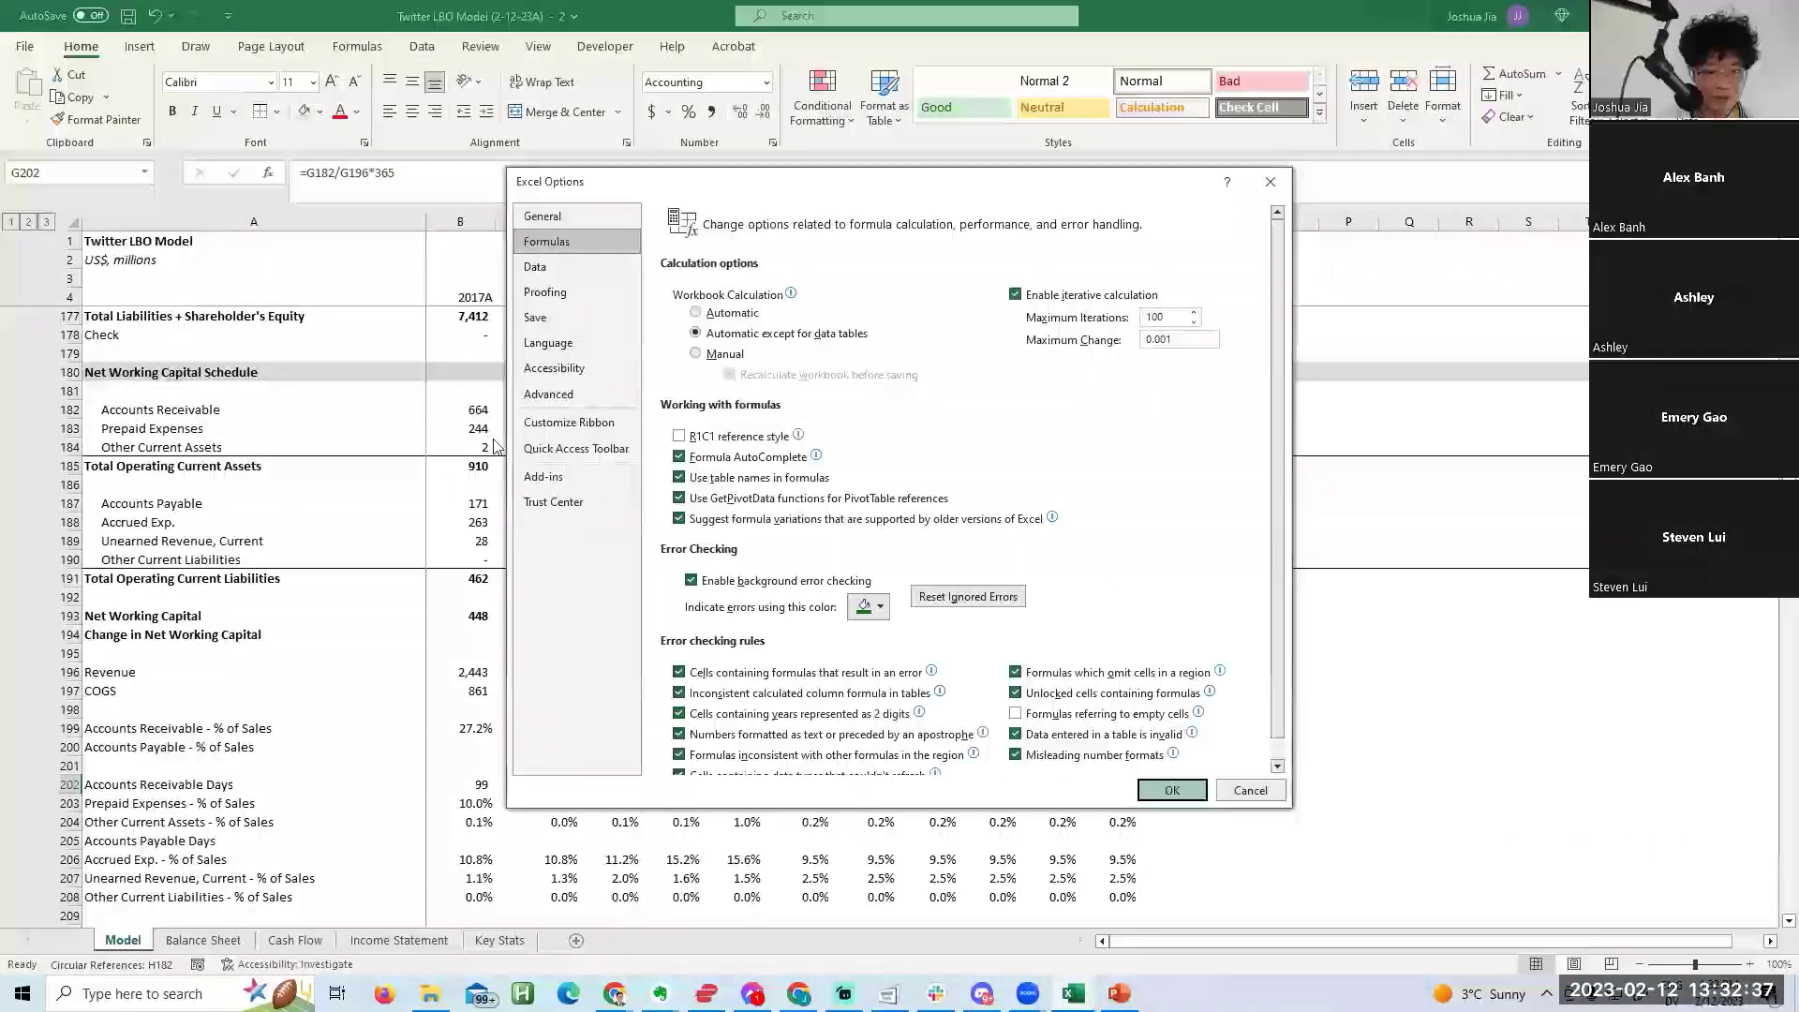
{"action": "key", "text": "Return"}
Re-enter the 2022E Accounts Receivable formula in H182 as =H196*H202/365 and fill it across to 2026E.
{"action": "key", "text": "Right"}
{"action": "key", "text": "Up"}
{"action": "key", "text": "Up"}
{"action": "key", "text": "Up"}
{"action": "key", "text": "Up"}
{"action": "key", "text": "Up"}
{"action": "key", "text": "Up"}
{"action": "key", "text": "Up"}
{"action": "key", "text": "Up"}
{"action": "key", "text": "Up"}
{"action": "key", "text": "Up"}
{"action": "key", "text": "Up"}
{"action": "key", "text": "Up"}
{"action": "key", "text": "Up"}
{"action": "key", "text": "Up"}
{"action": "key", "text": "Up"}
{"action": "key", "text": "Up"}
{"action": "key", "text": "Up"}
{"action": "key", "text": "Up"}
{"action": "key", "text": "Up"}
{"action": "key", "text": "Up"}
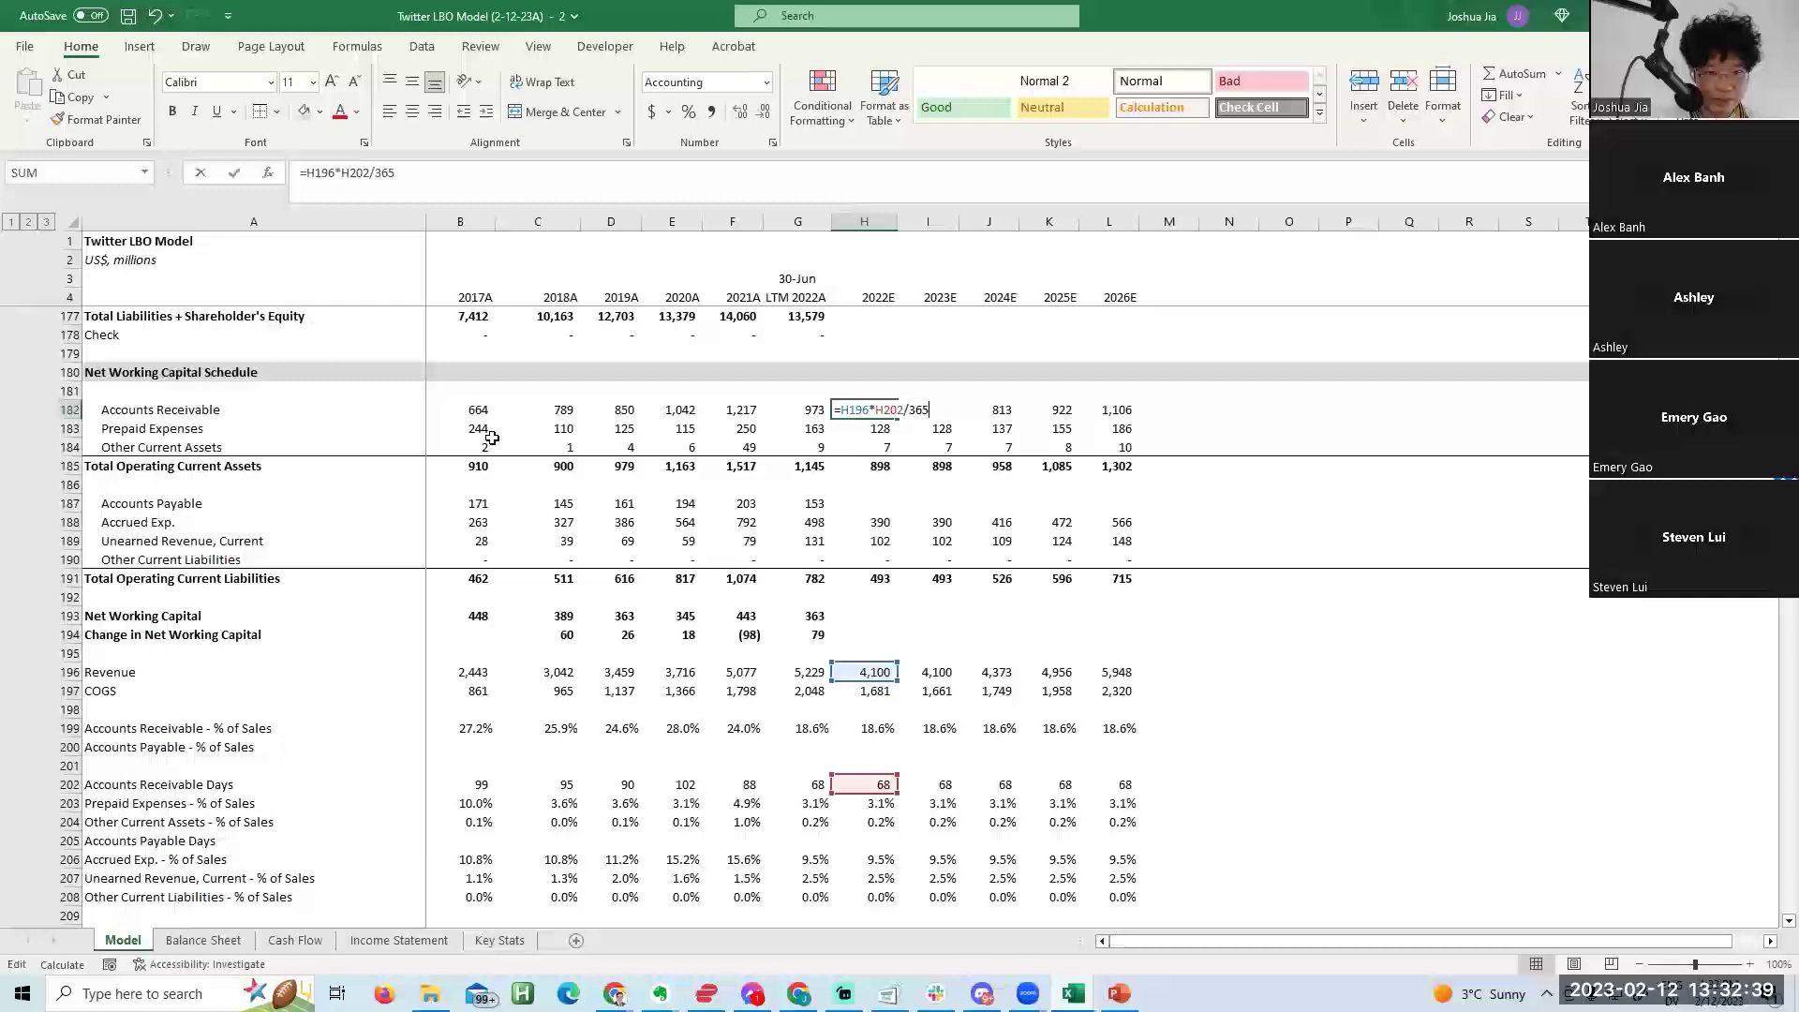
{"action": "type", "text": "="}
{"action": "key", "text": "Down"}
{"action": "key", "text": "Down"}
{"action": "key", "text": "Down"}
{"action": "key", "text": "Down"}
{"action": "key", "text": "Down"}
{"action": "key", "text": "Down"}
{"action": "key", "text": "Down"}
{"action": "key", "text": "Down"}
{"action": "key", "text": "Down"}
{"action": "key", "text": "Down"}
{"action": "key", "text": "Down"}
{"action": "key", "text": "Down"}
{"action": "key", "text": "Down"}
{"action": "key", "text": "Down"}
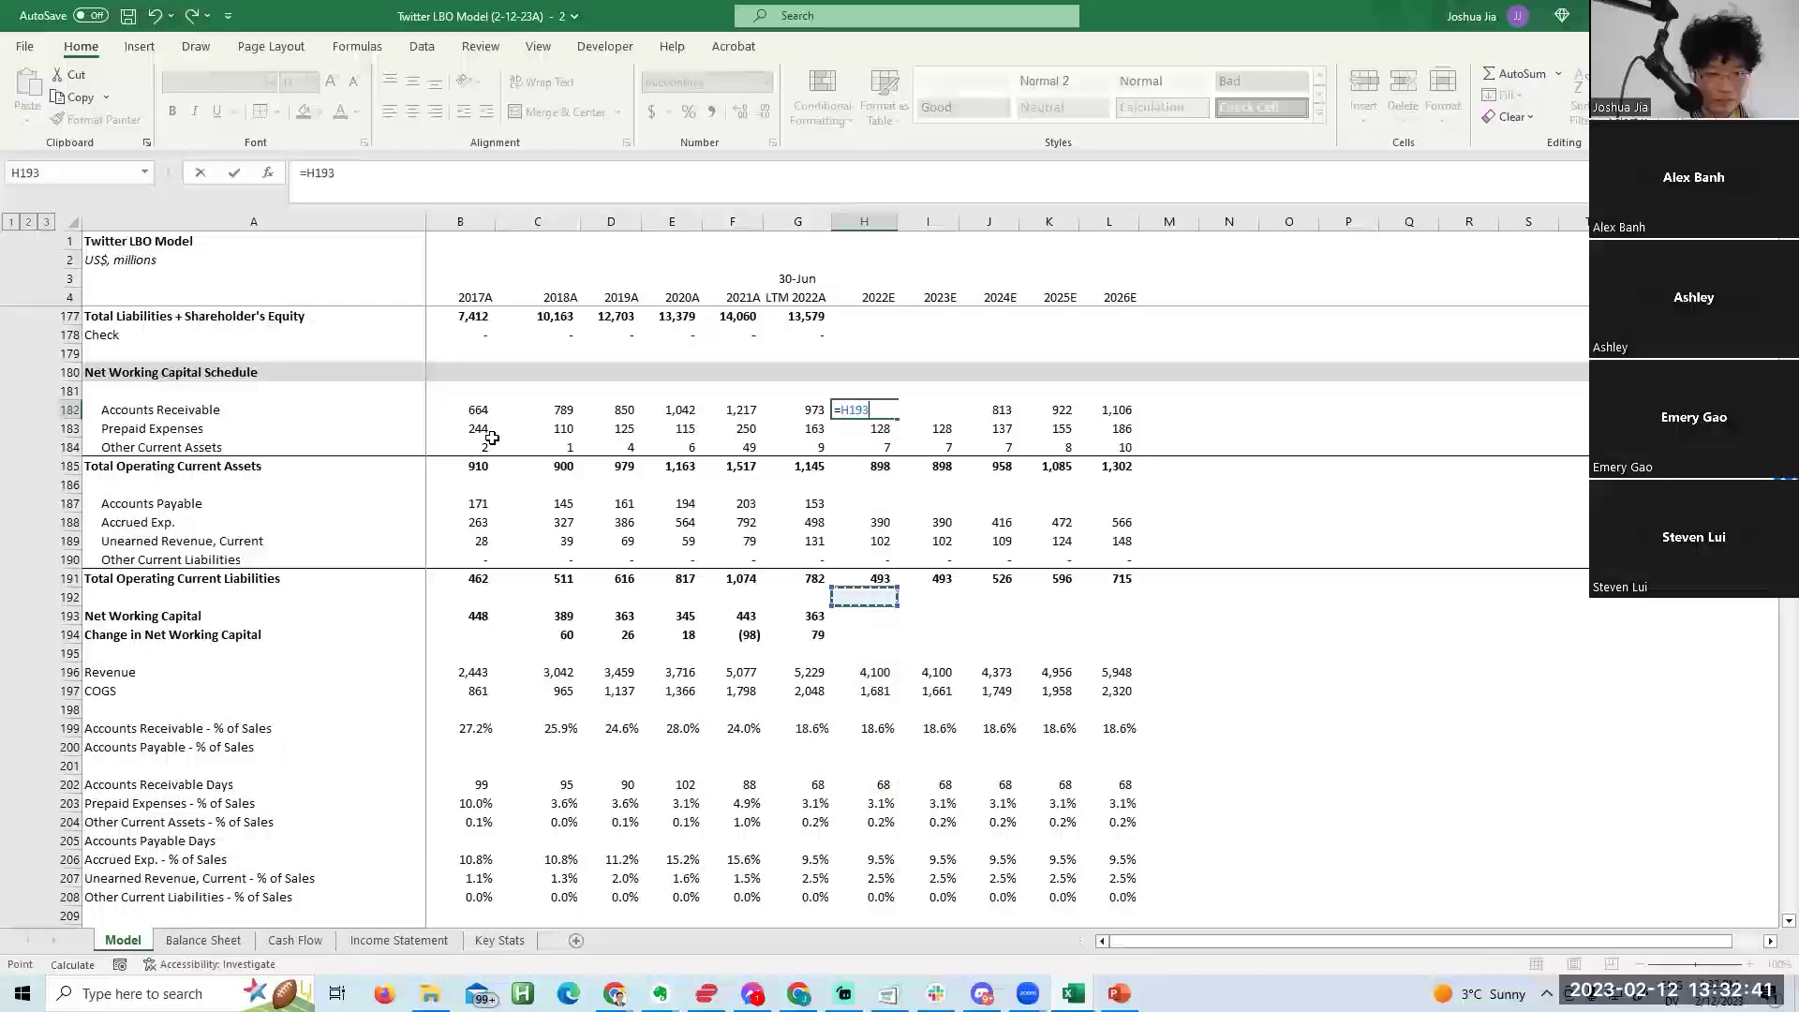
{"action": "key", "text": "Down"}
{"action": "key", "text": "Down"}
{"action": "key", "text": "Down"}
{"action": "key", "text": "Down"}
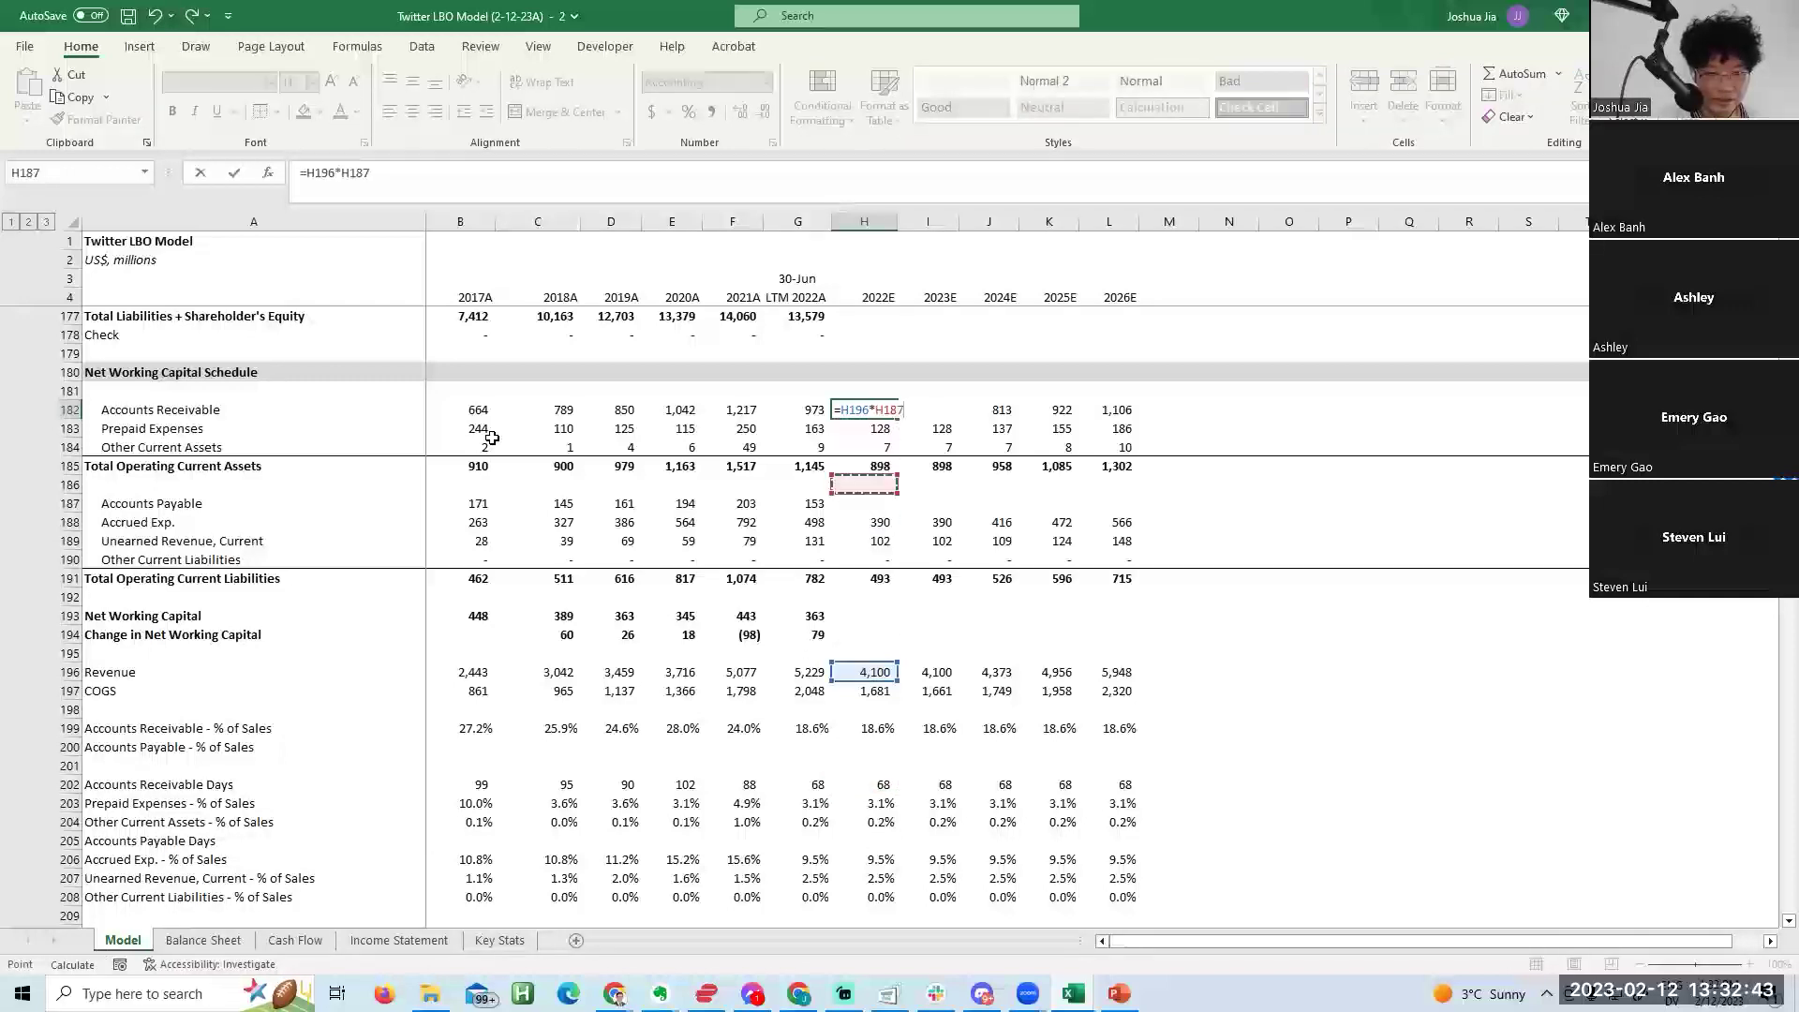
{"action": "key", "text": "Return"}
{"action": "key", "text": "Up"}
{"action": "key", "text": "ctrl+shift+Right"}
{"action": "key", "text": "ctrl+r"}
{"action": "key", "text": "Down"}
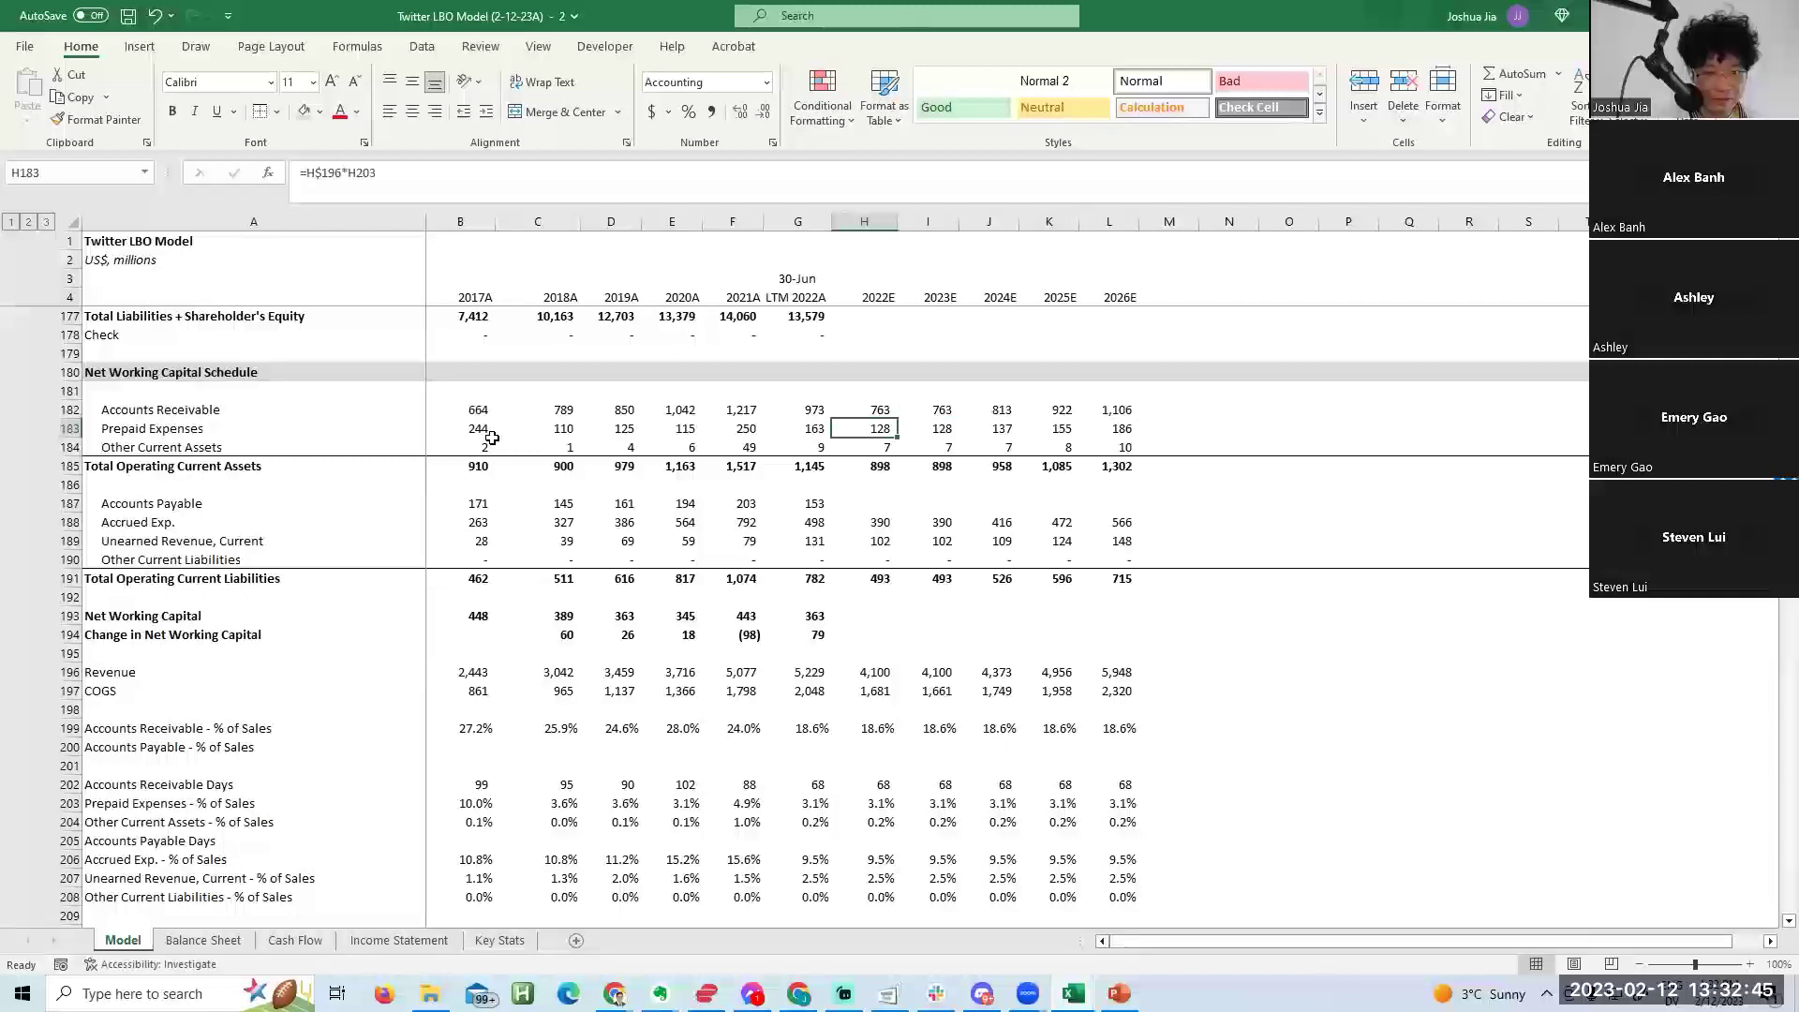
{"action": "key", "text": "Down"}
{"action": "key", "text": "Down"}
{"action": "key", "text": "Down"}
{"action": "key", "text": "Down"}
{"action": "key", "text": "Down"}
{"action": "key", "text": "Down"}
{"action": "key", "text": "Down"}
{"action": "key", "text": "Down"}
{"action": "key", "text": "Down"}
{"action": "key", "text": "Down"}
{"action": "key", "text": "Down"}
{"action": "key", "text": "Down"}
{"action": "key", "text": "Down"}
{"action": "key", "text": "Down"}
{"action": "key", "text": "Down"}
{"action": "key", "text": "Left"}
{"action": "key", "text": "Left"}
{"action": "key", "text": "Down"}
{"action": "key", "text": "Left"}
{"action": "key", "text": "Left"}
{"action": "key", "text": "Left"}
{"action": "key", "text": "Left"}
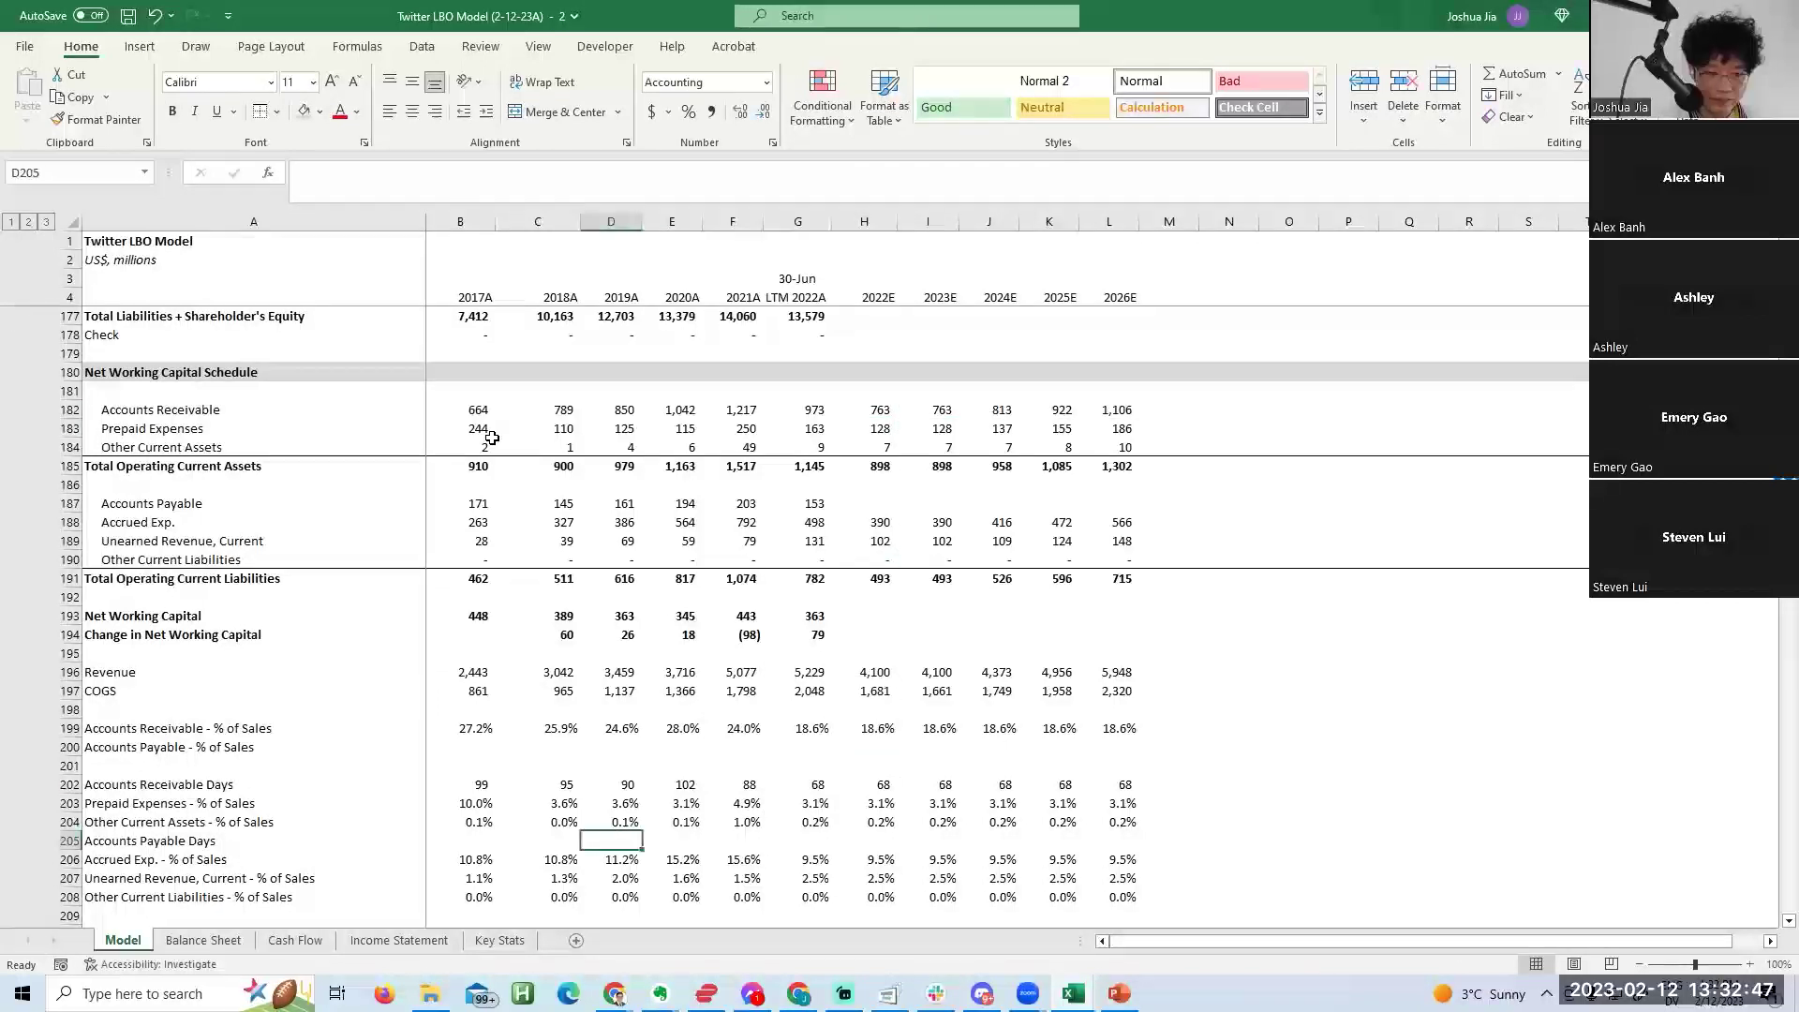
{"action": "type", "text": "="}
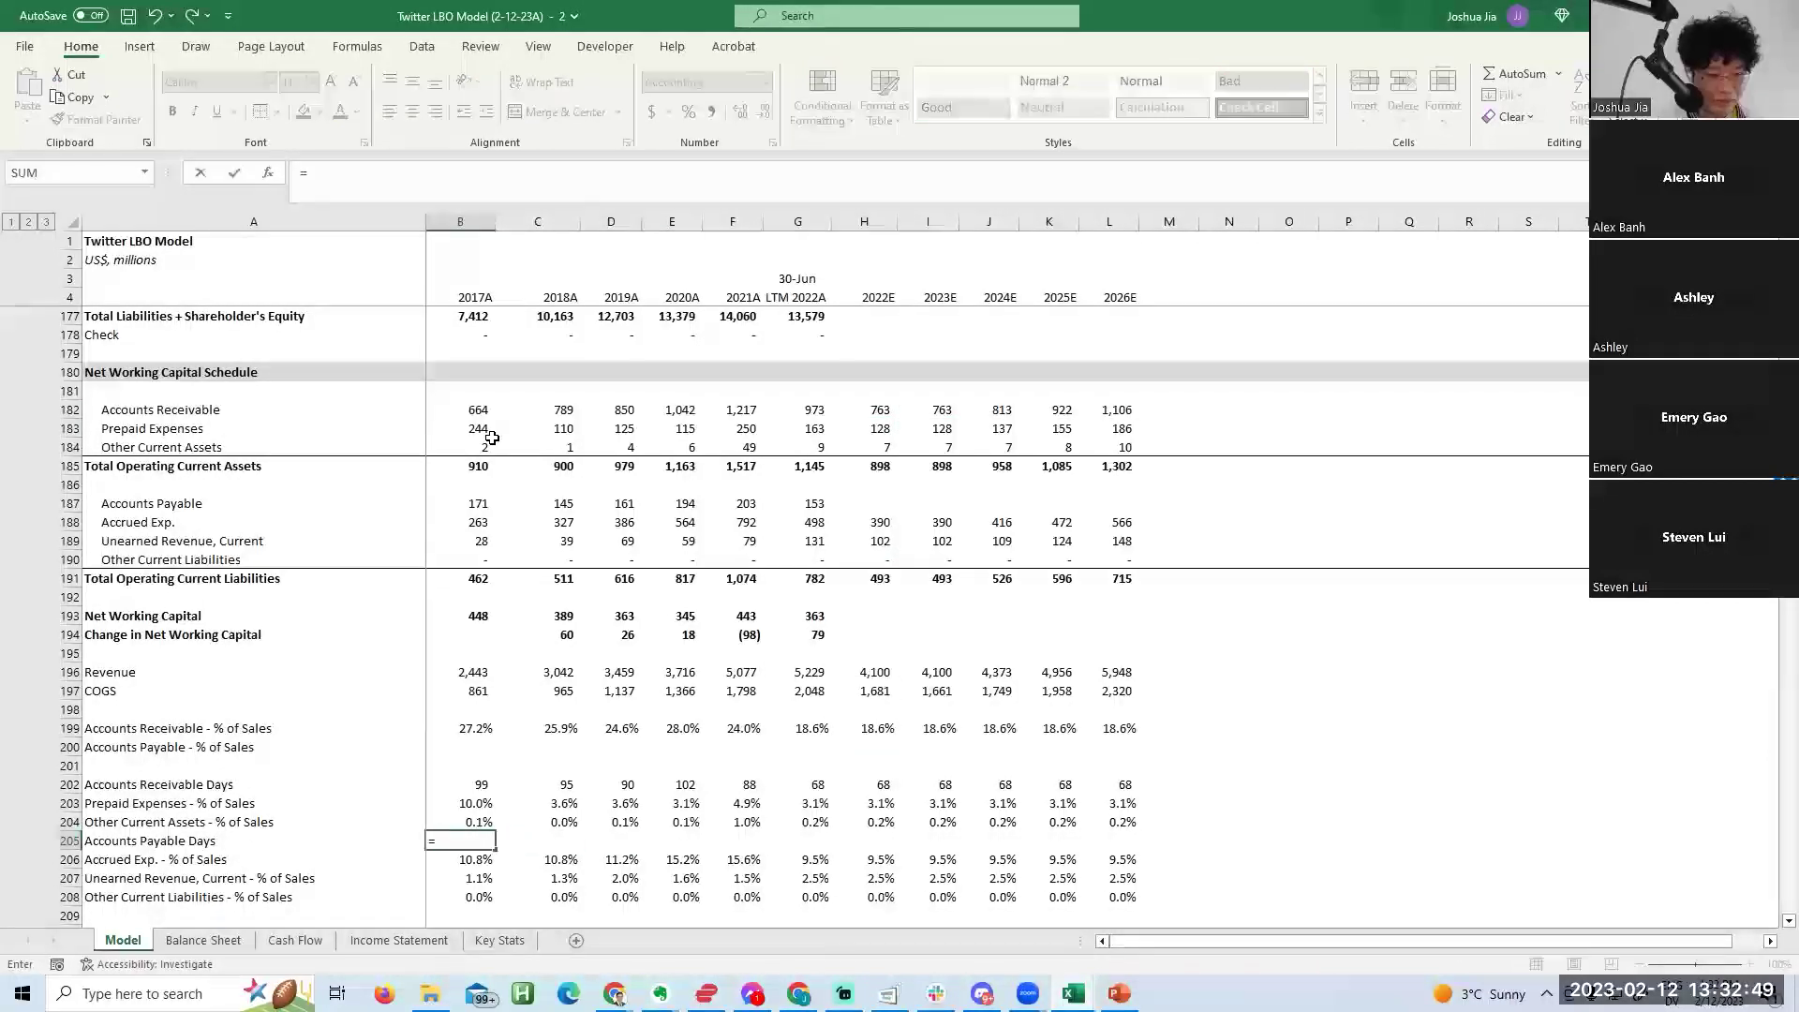
{"action": "key", "text": "Escape"}
Calculate the 2017A Accounts Payable percentage in B200 as accounts payable over COGS with =B187/B197.
{"action": "key", "text": "Up"}
{"action": "key", "text": "Up"}
{"action": "key", "text": "Up"}
{"action": "key", "text": "Up"}
{"action": "key", "text": "Up"}
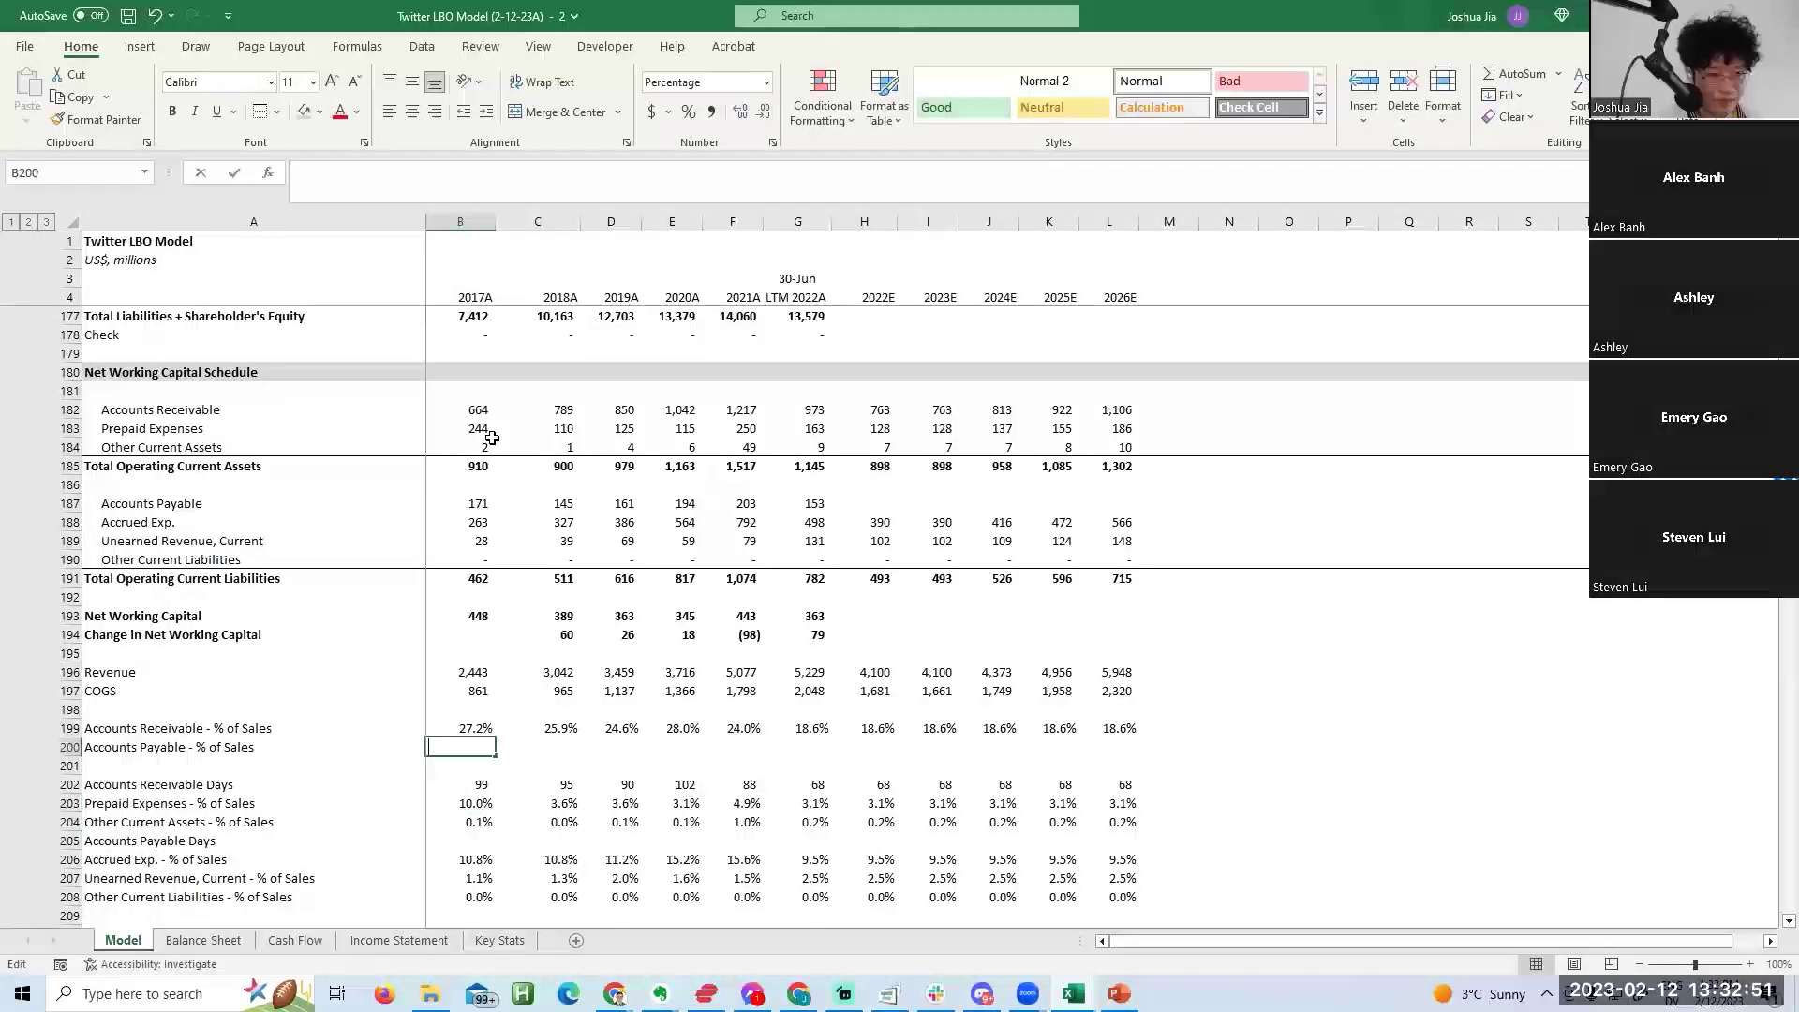
{"action": "type", "text": "="}
{"action": "key", "text": "Up"}
{"action": "key", "text": "Up"}
{"action": "key", "text": "Up"}
{"action": "key", "text": "Up"}
{"action": "key", "text": "Up"}
{"action": "key", "text": "Up"}
{"action": "key", "text": "Up"}
{"action": "key", "text": "Up"}
{"action": "key", "text": "Up"}
{"action": "key", "text": "Up"}
{"action": "key", "text": "Up"}
{"action": "key", "text": "Up"}
{"action": "key", "text": "Up"}
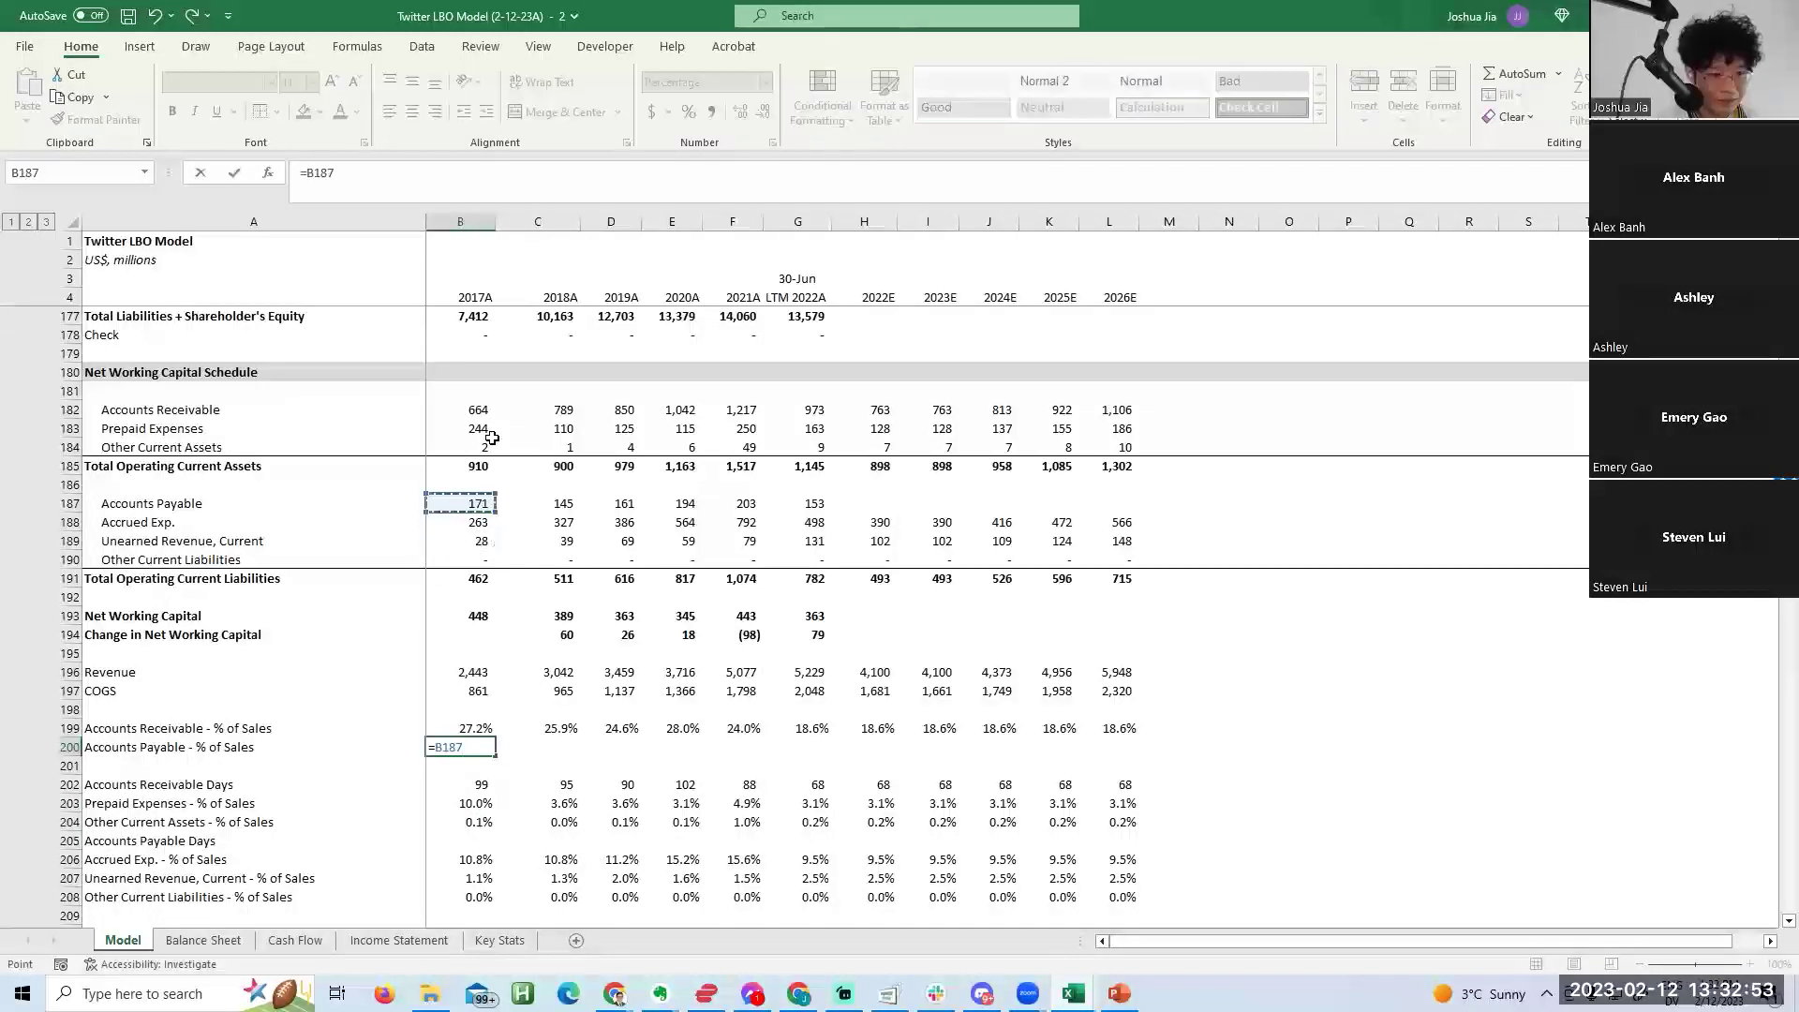
{"action": "type", "text": "/"}
{"action": "key", "text": "Up"}
{"action": "key", "text": "Up"}
{"action": "key", "text": "Up"}
{"action": "key", "text": "Up"}
{"action": "key", "text": "Down"}
{"action": "key", "text": "Return"}
Rename the row label in A200 to "Accounts Payable - % of COGS".
{"action": "key", "text": "Up"}
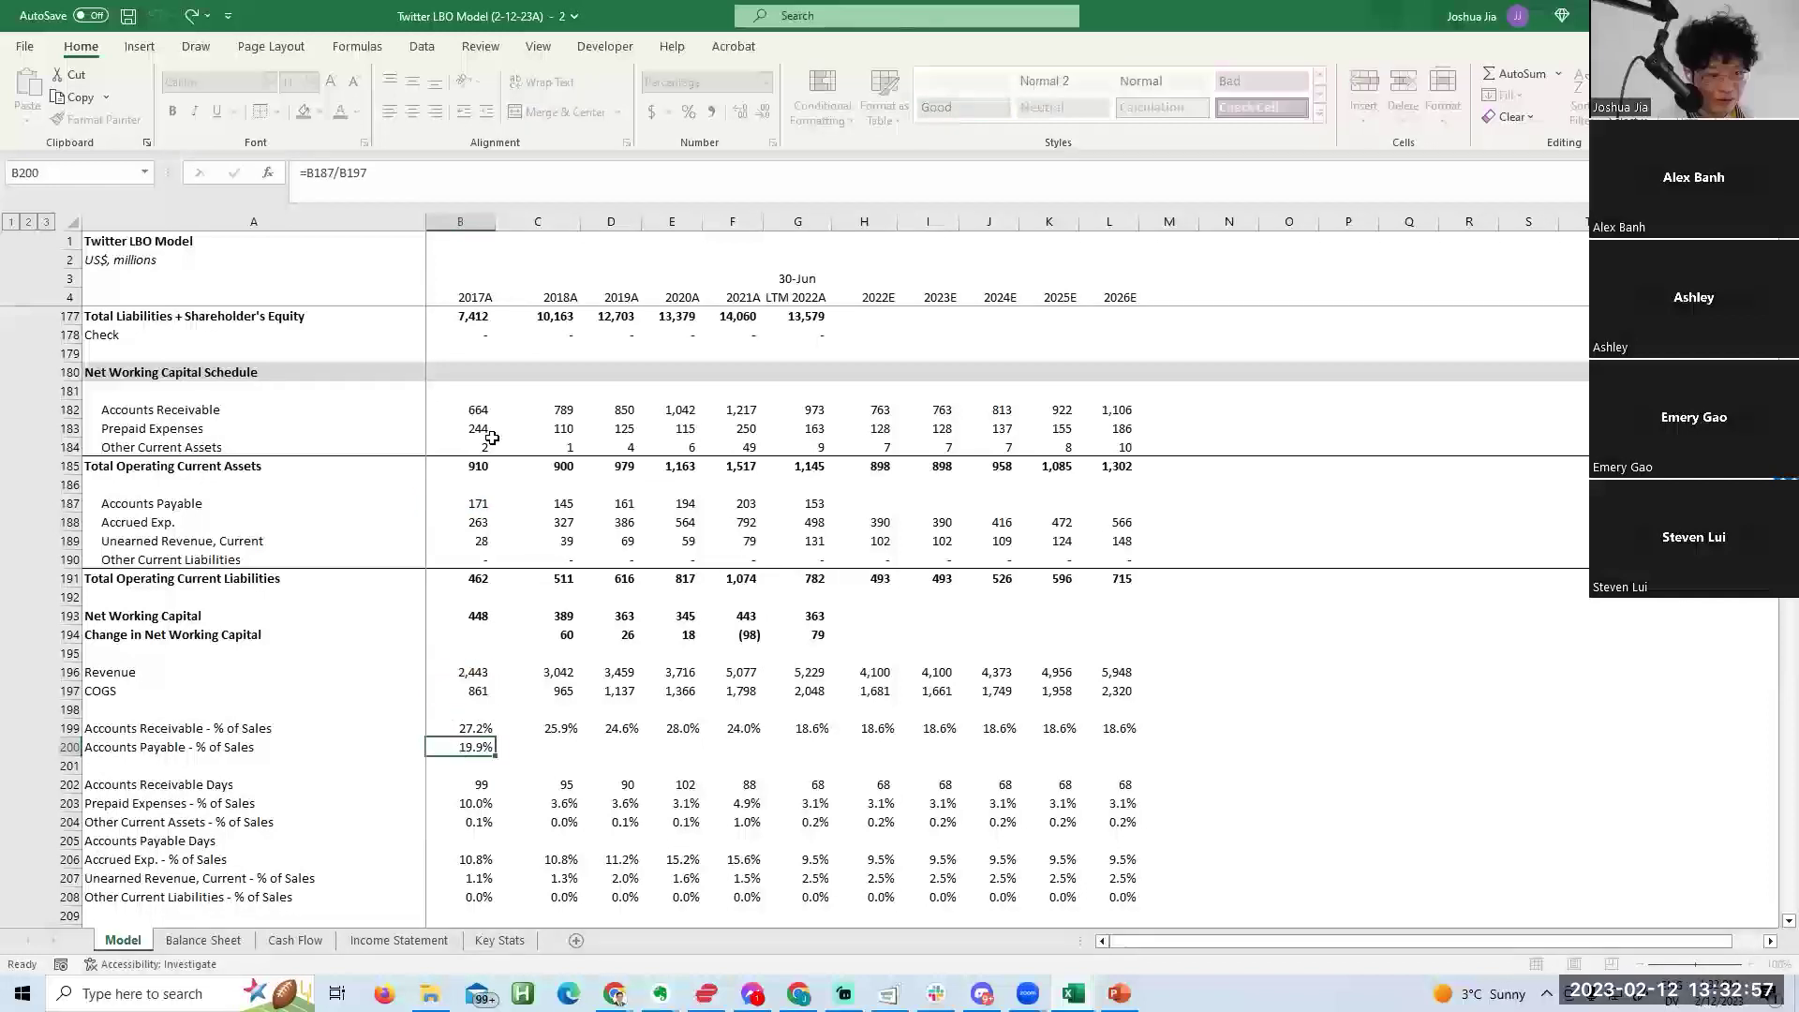
{"action": "key", "text": "Left"}
{"action": "key", "text": "F2"}
{"action": "key", "text": "ctrl+shift+Left"}
{"action": "type", "text": "COGS"}
{"action": "key", "text": "Tab"}
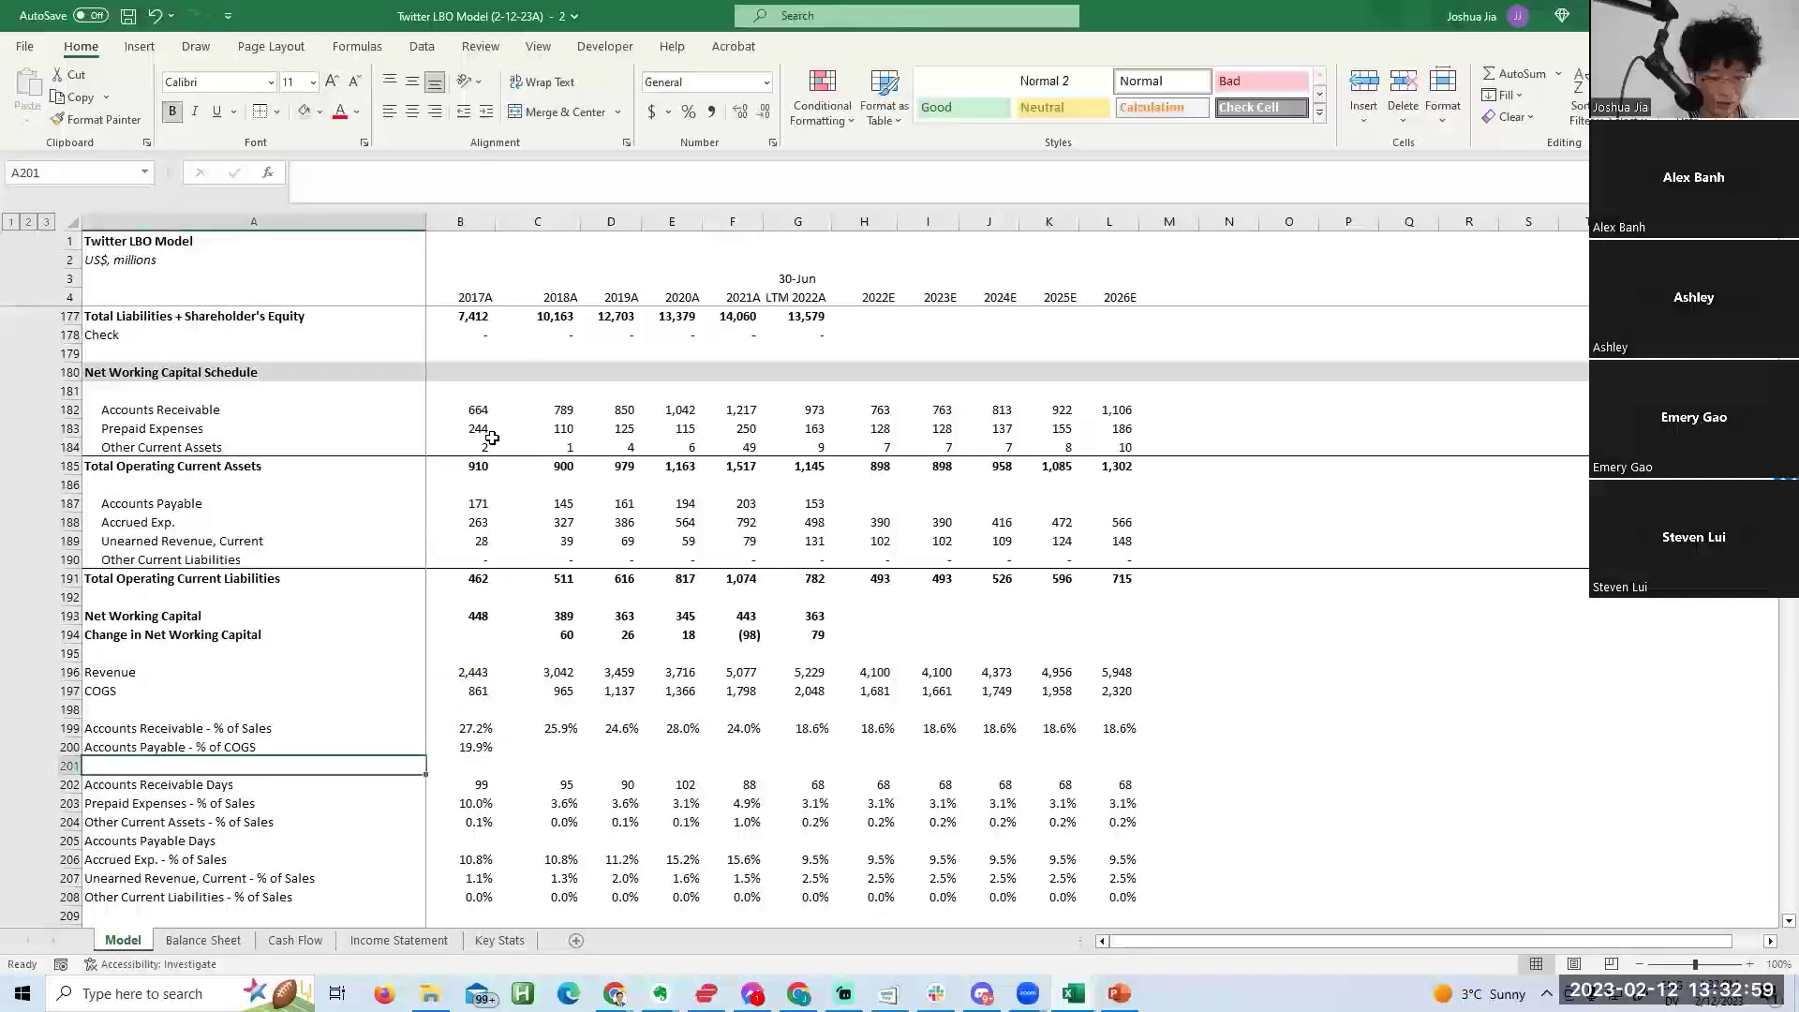
Fill the Accounts Payable - % of COGS formula from B200 across to LTM 2022A in G200.
{"action": "key", "text": "shift+Right"}
{"action": "key", "text": "shift+Right"}
{"action": "key", "text": "shift+Right"}
{"action": "key", "text": "shift+Right"}
{"action": "key", "text": "shift+Right"}
{"action": "key", "text": "shift+Right"}
{"action": "key", "text": "shift+Right"}
{"action": "key", "text": "shift+Right"}
{"action": "key", "text": "shift+Right"}
{"action": "key", "text": "shift+Left"}
{"action": "key", "text": "shift+Left"}
{"action": "key", "text": "shift+Left"}
{"action": "key", "text": "shift+Left"}
{"action": "key", "text": "ctrl+r"}
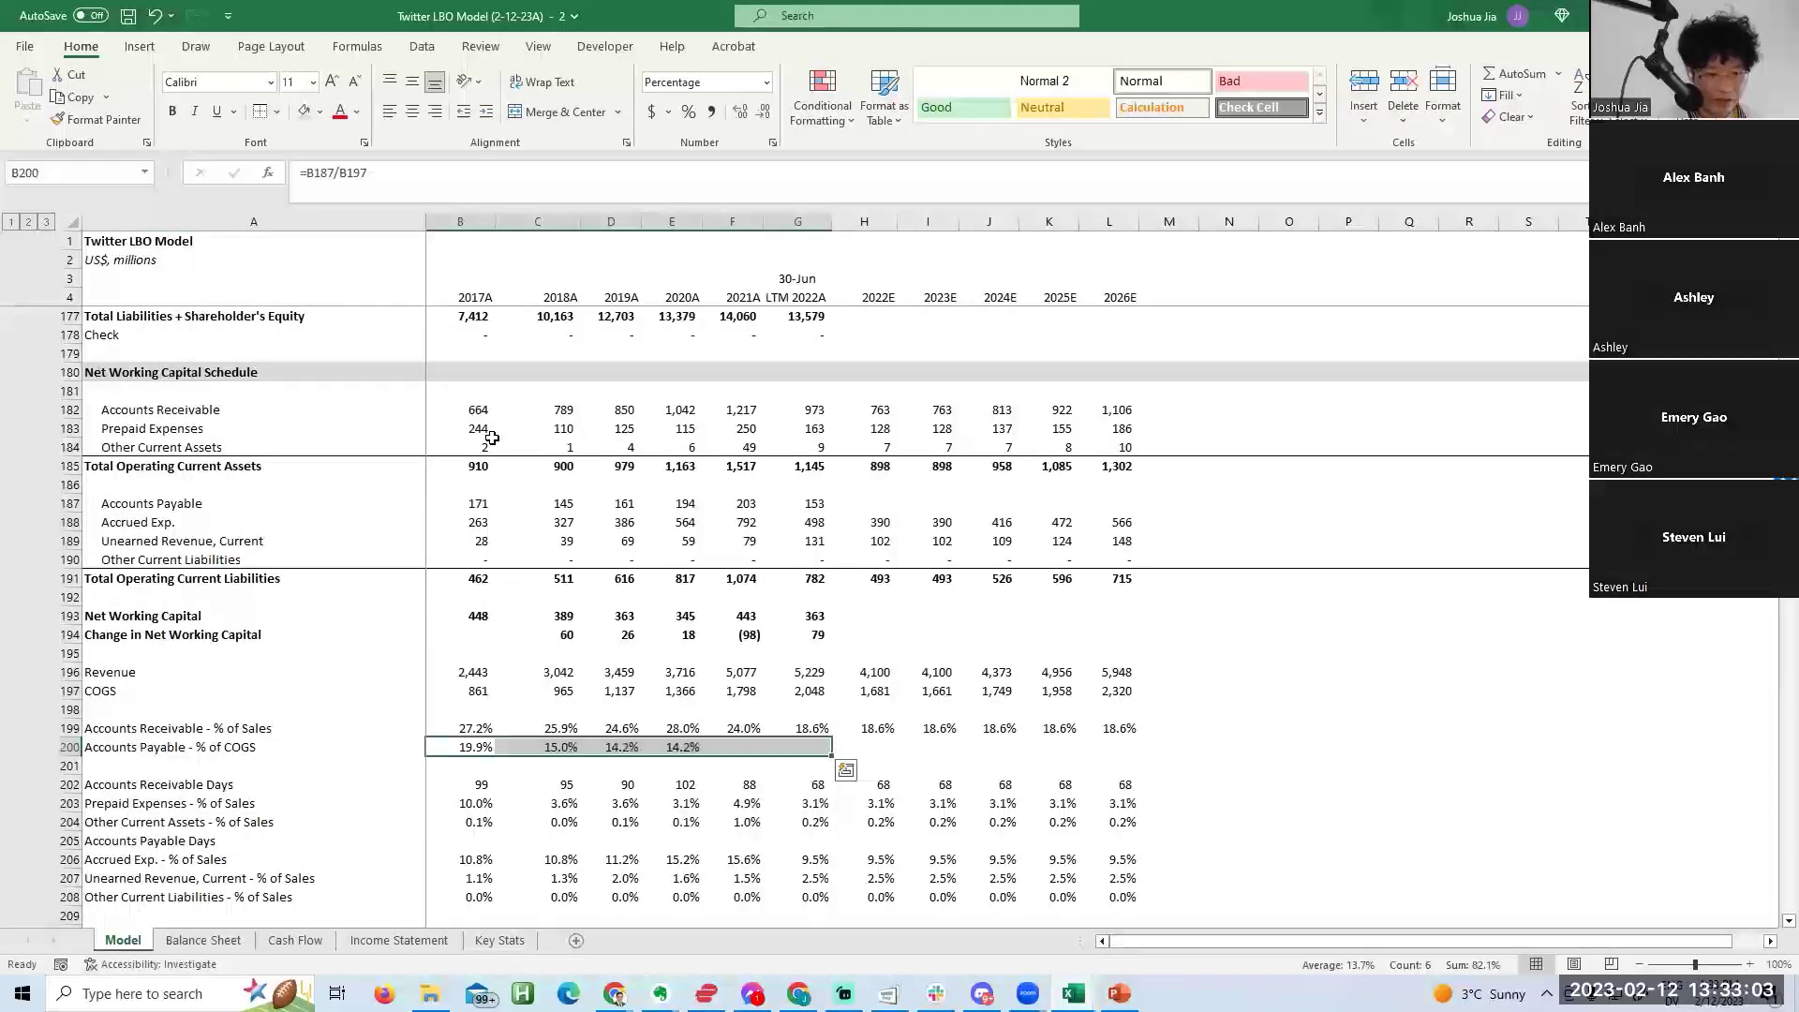
Check the cell references of the Accounts Payable - % of COGS formulas from C200 through G200.
{"action": "key", "text": "Right"}
{"action": "key", "text": "F2"}
{"action": "key", "text": "Tab"}
{"action": "key", "text": "F2"}
{"action": "key", "text": "Tab"}
{"action": "key", "text": "F2"}
{"action": "key", "text": "Tab"}
{"action": "key", "text": "F2"}
{"action": "key", "text": "Tab"}
{"action": "key", "text": "F2"}
{"action": "key", "text": "Tab"}
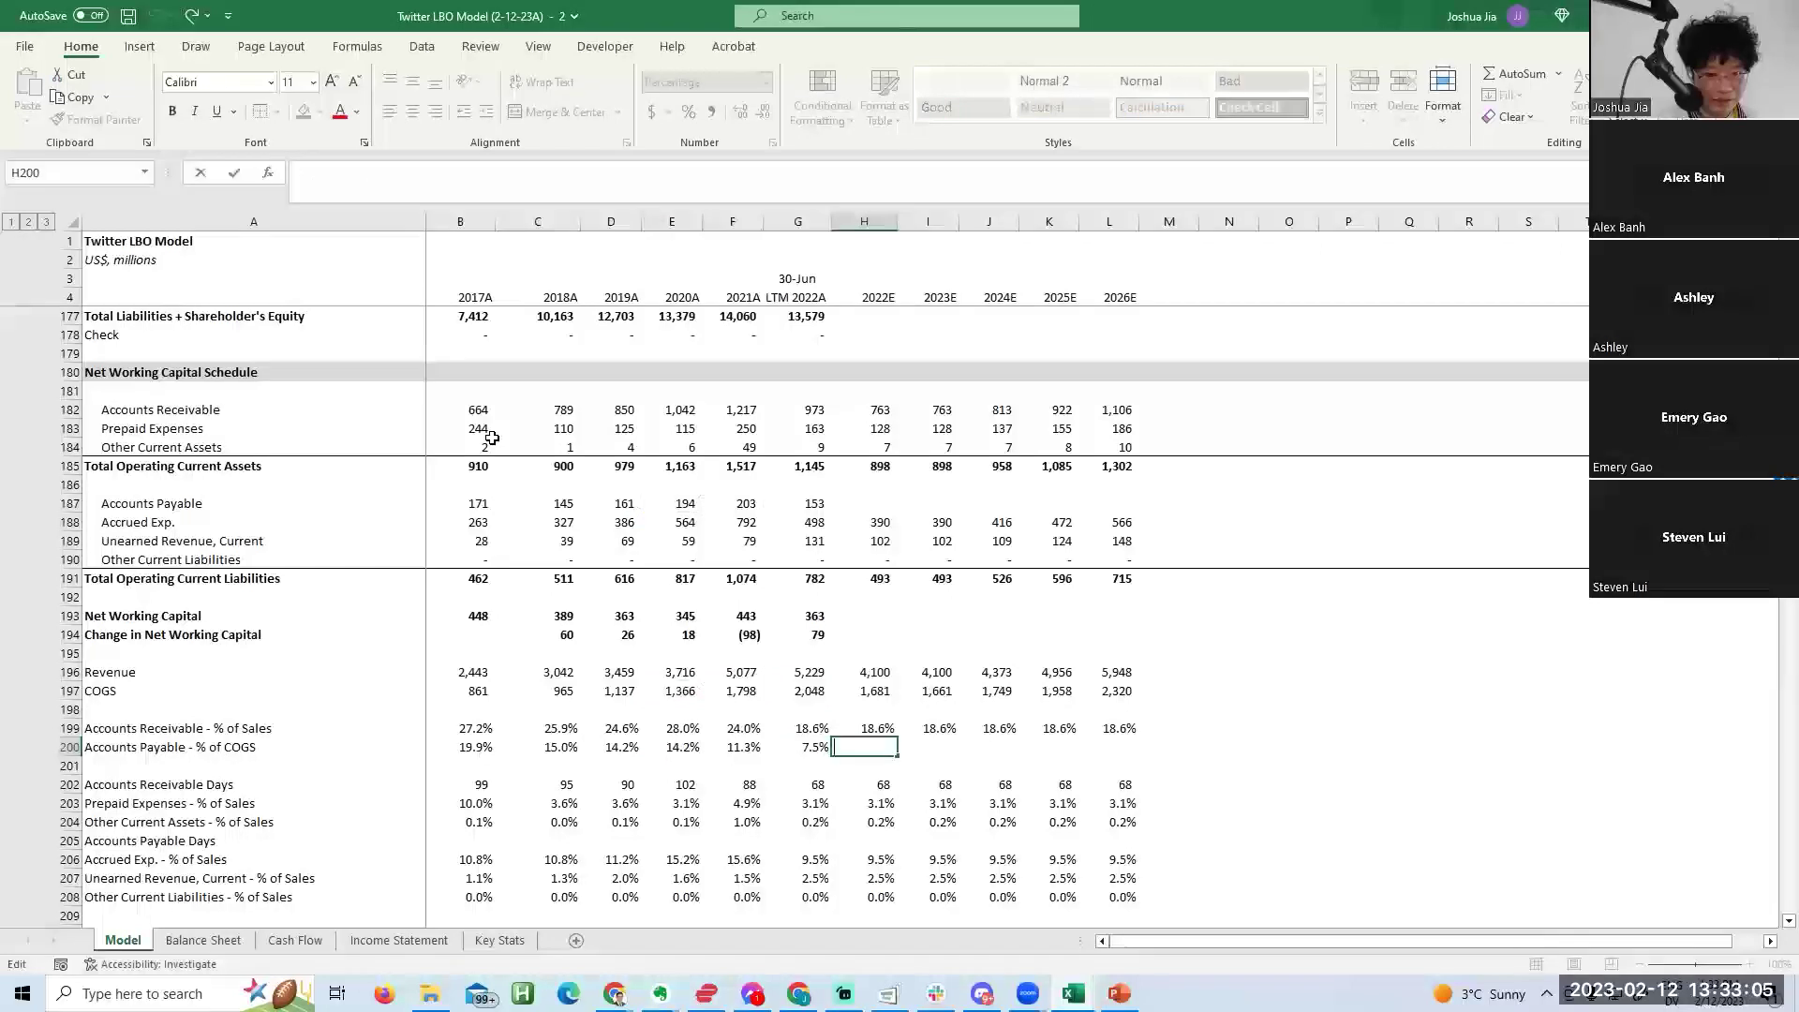
Set the 2022E Accounts Payable - % of COGS in H200 to =G200 and fill it across to 2026E.
{"action": "type", "text": "="}
{"action": "key", "text": "Left"}
{"action": "key", "text": "ctrl+Return"}
{"action": "key", "text": "shift+Right"}
{"action": "key", "text": "shift+Right"}
{"action": "key", "text": "shift+Right"}
{"action": "key", "text": "shift+Right"}
{"action": "key", "text": "ctrl+r"}
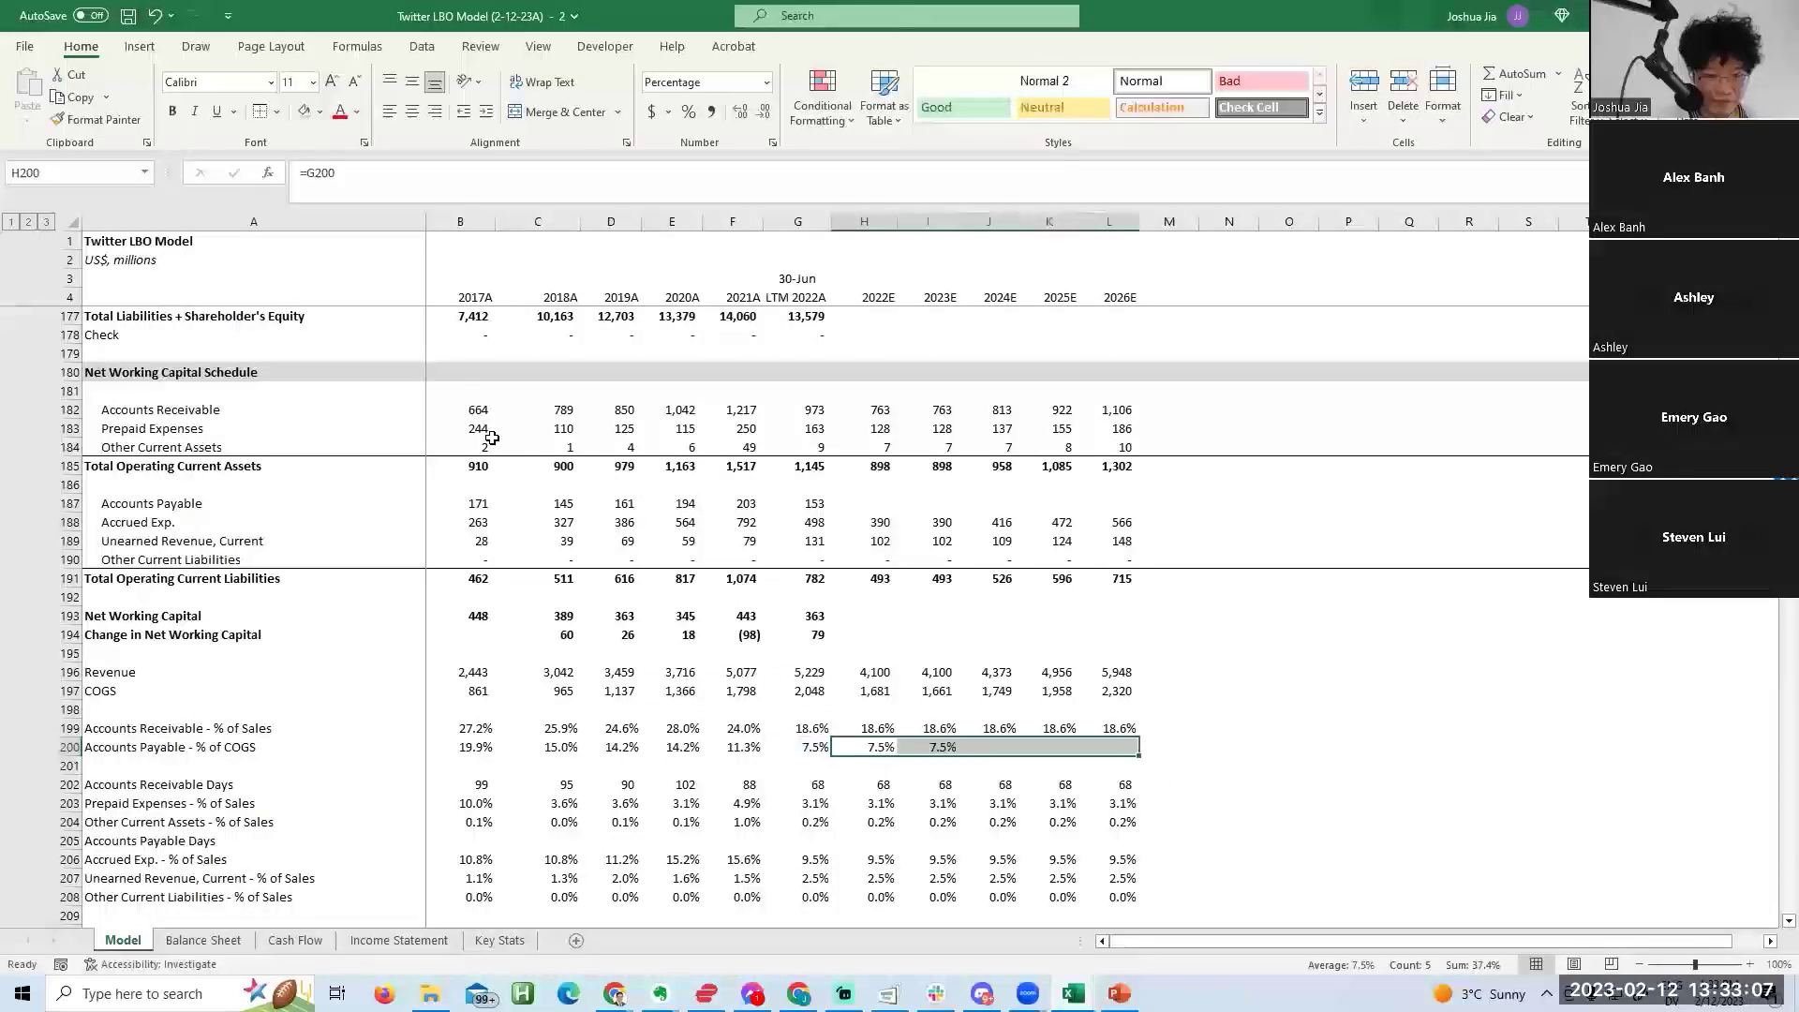
Check the cell references of the forecast Accounts Payable - % of COGS formulas in row 200 against LTM 2022A.
{"action": "key", "text": "Right"}
{"action": "key", "text": "F2"}
{"action": "key", "text": "Tab"}
{"action": "key", "text": "F2"}
{"action": "key", "text": "Tab"}
{"action": "key", "text": "F2"}
{"action": "key", "text": "Escape"}
{"action": "key", "text": "Left"}
{"action": "key", "text": "Left"}
{"action": "key", "text": "Left"}
{"action": "key", "text": "F2"}
{"action": "key", "text": "Escape"}
{"action": "key", "text": "Left"}
{"action": "key", "text": "Up"}
{"action": "key", "text": "F2"}
{"action": "key", "text": "Escape"}
Check which balance sheet cell the LTM 2022A Accounts Payable formula in G187 refers to.
{"action": "key", "text": "Up"}
{"action": "key", "text": "Escape"}
{"action": "key", "text": "Up"}
{"action": "key", "text": "Up"}
{"action": "key", "text": "Up"}
{"action": "key", "text": "Up"}
{"action": "key", "text": "Up"}
{"action": "key", "text": "Up"}
{"action": "key", "text": "Up"}
{"action": "key", "text": "Up"}
{"action": "key", "text": "Up"}
{"action": "key", "text": "Up"}
{"action": "key", "text": "Up"}
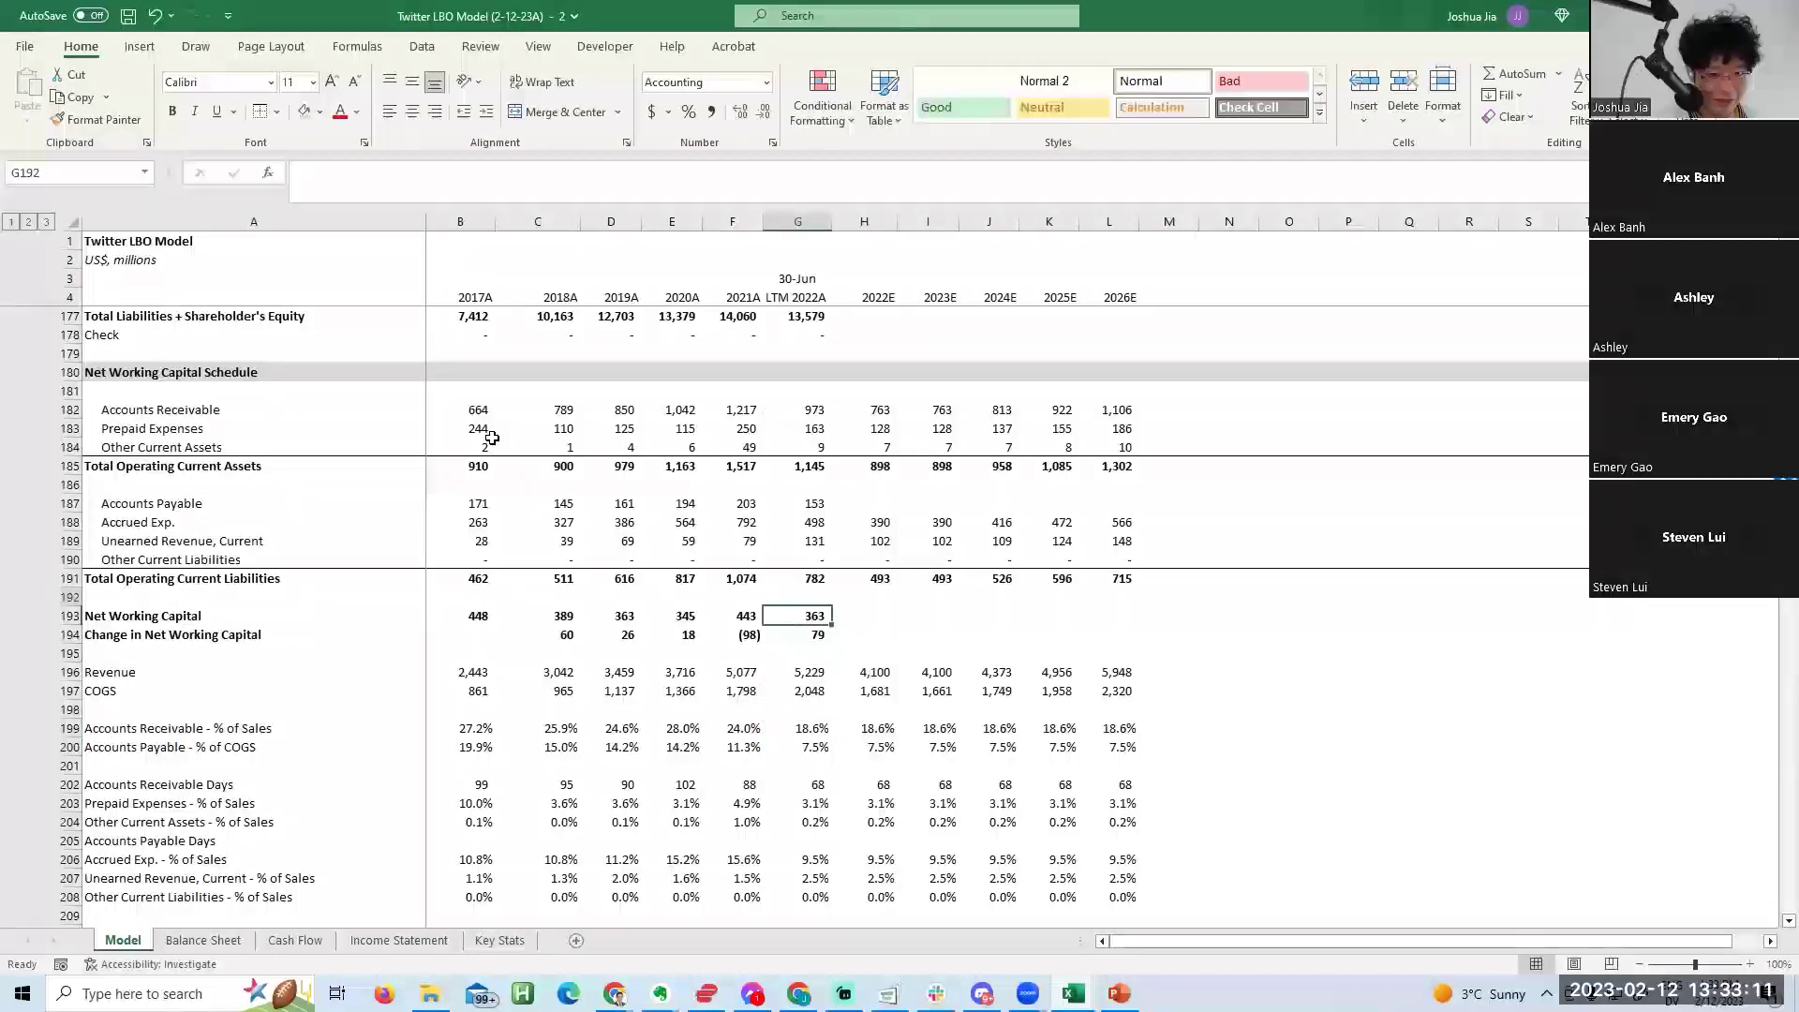
{"action": "key", "text": "Right"}
{"action": "key", "text": "Down"}
{"action": "key", "text": "Left"}
{"action": "key", "text": "F2"}
{"action": "key", "text": "Escape"}
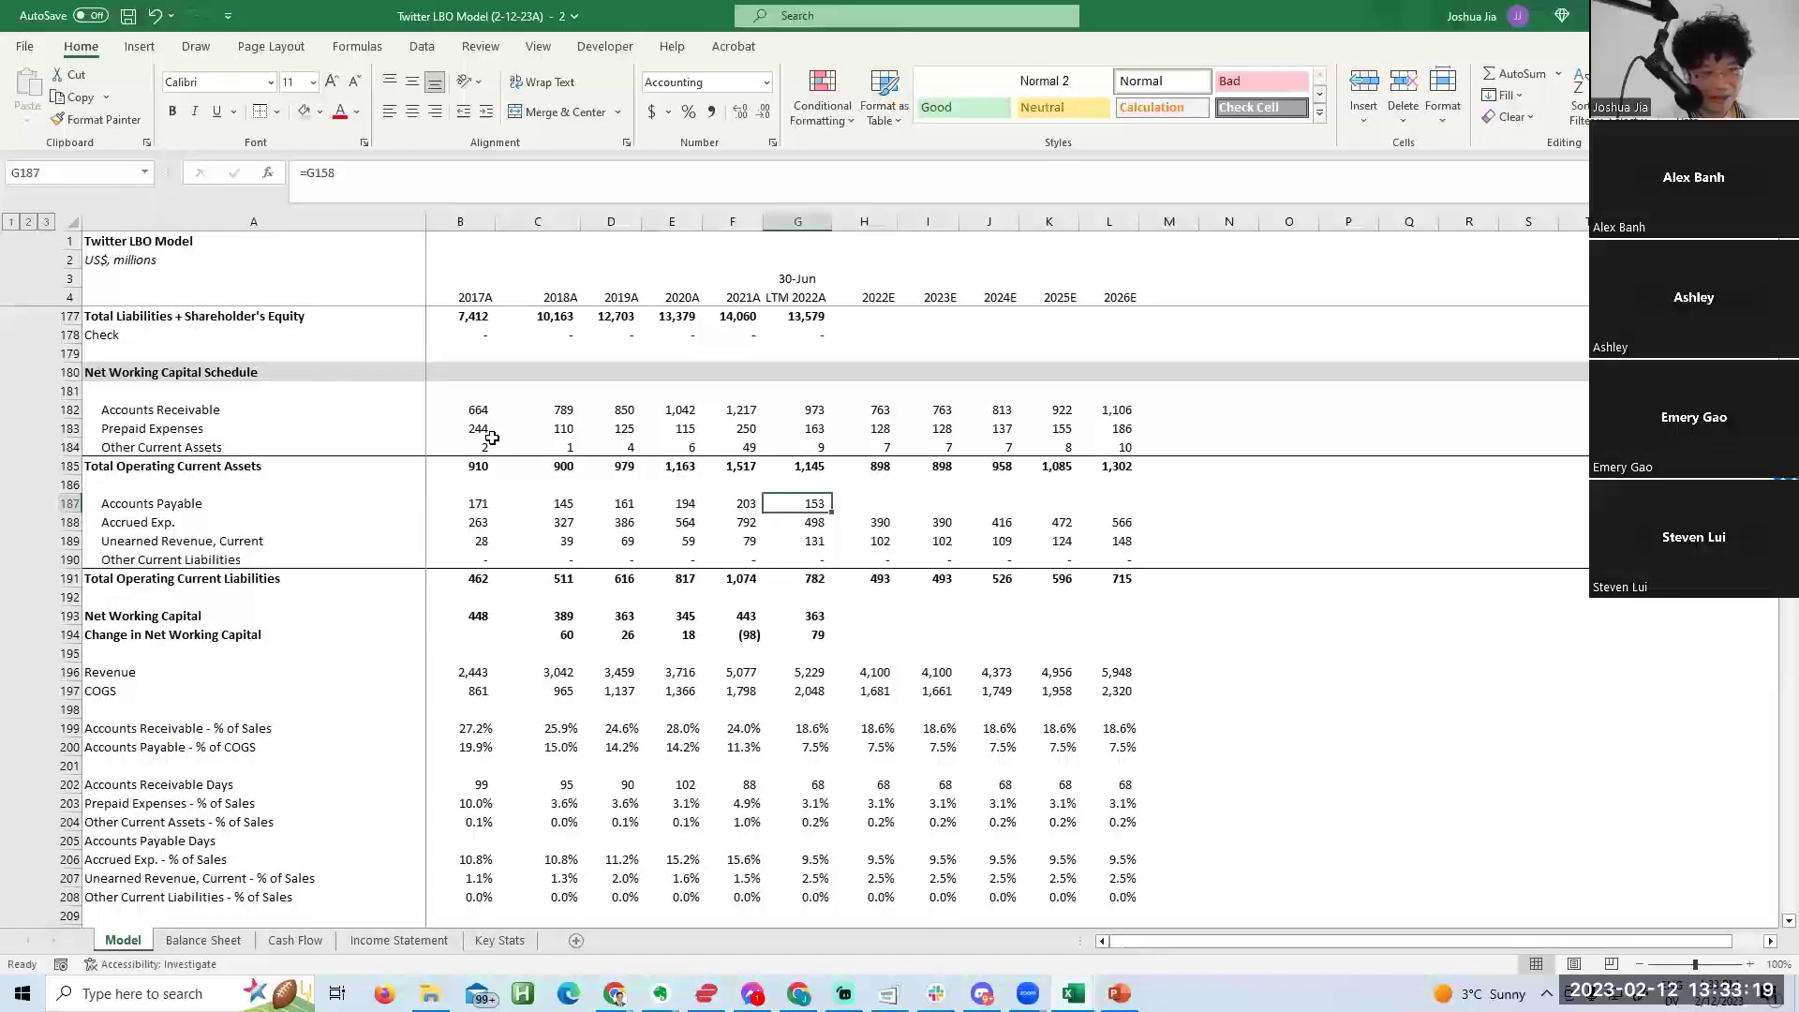
{"action": "key", "text": "F2"}
{"action": "key", "text": "Escape"}
Examine the LTM 2022A Accounts Payable - % of COGS formula in G200 and its Accounts Payable input in G187.
{"action": "key", "text": "Down"}
{"action": "key", "text": "Down"}
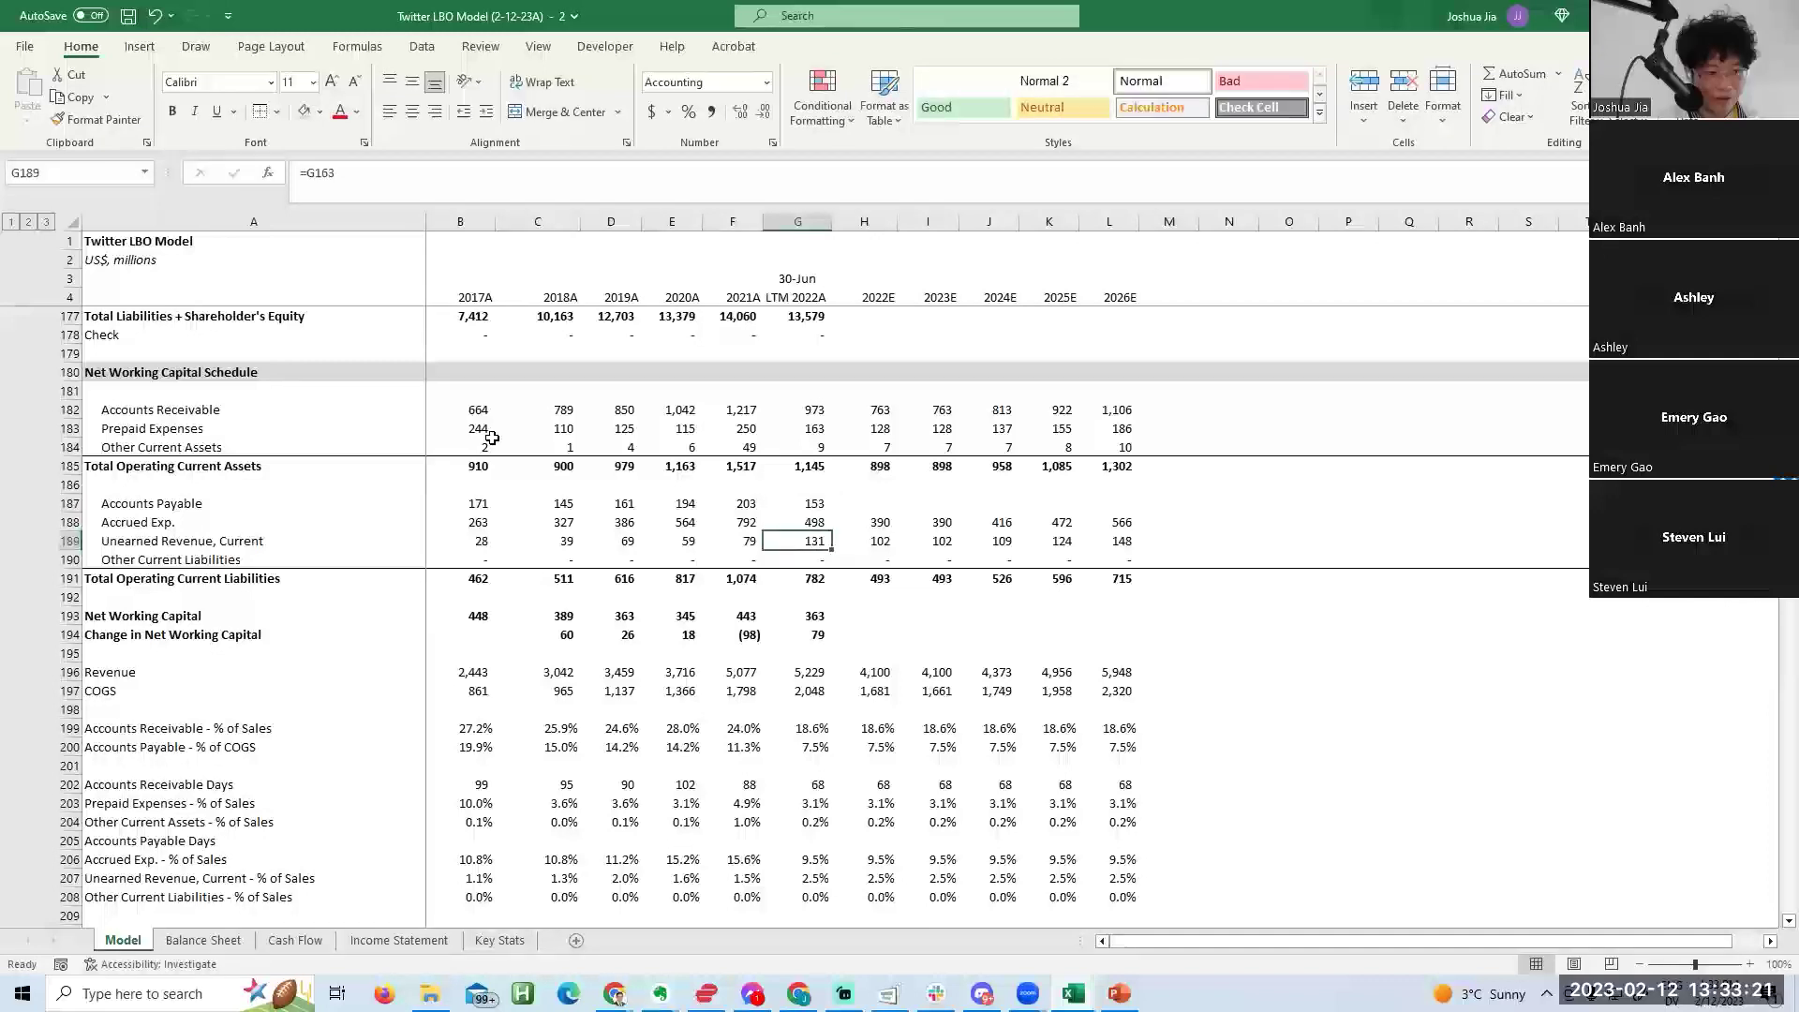
{"action": "key", "text": "Down"}
{"action": "key", "text": "F2"}
{"action": "key", "text": "Escape"}
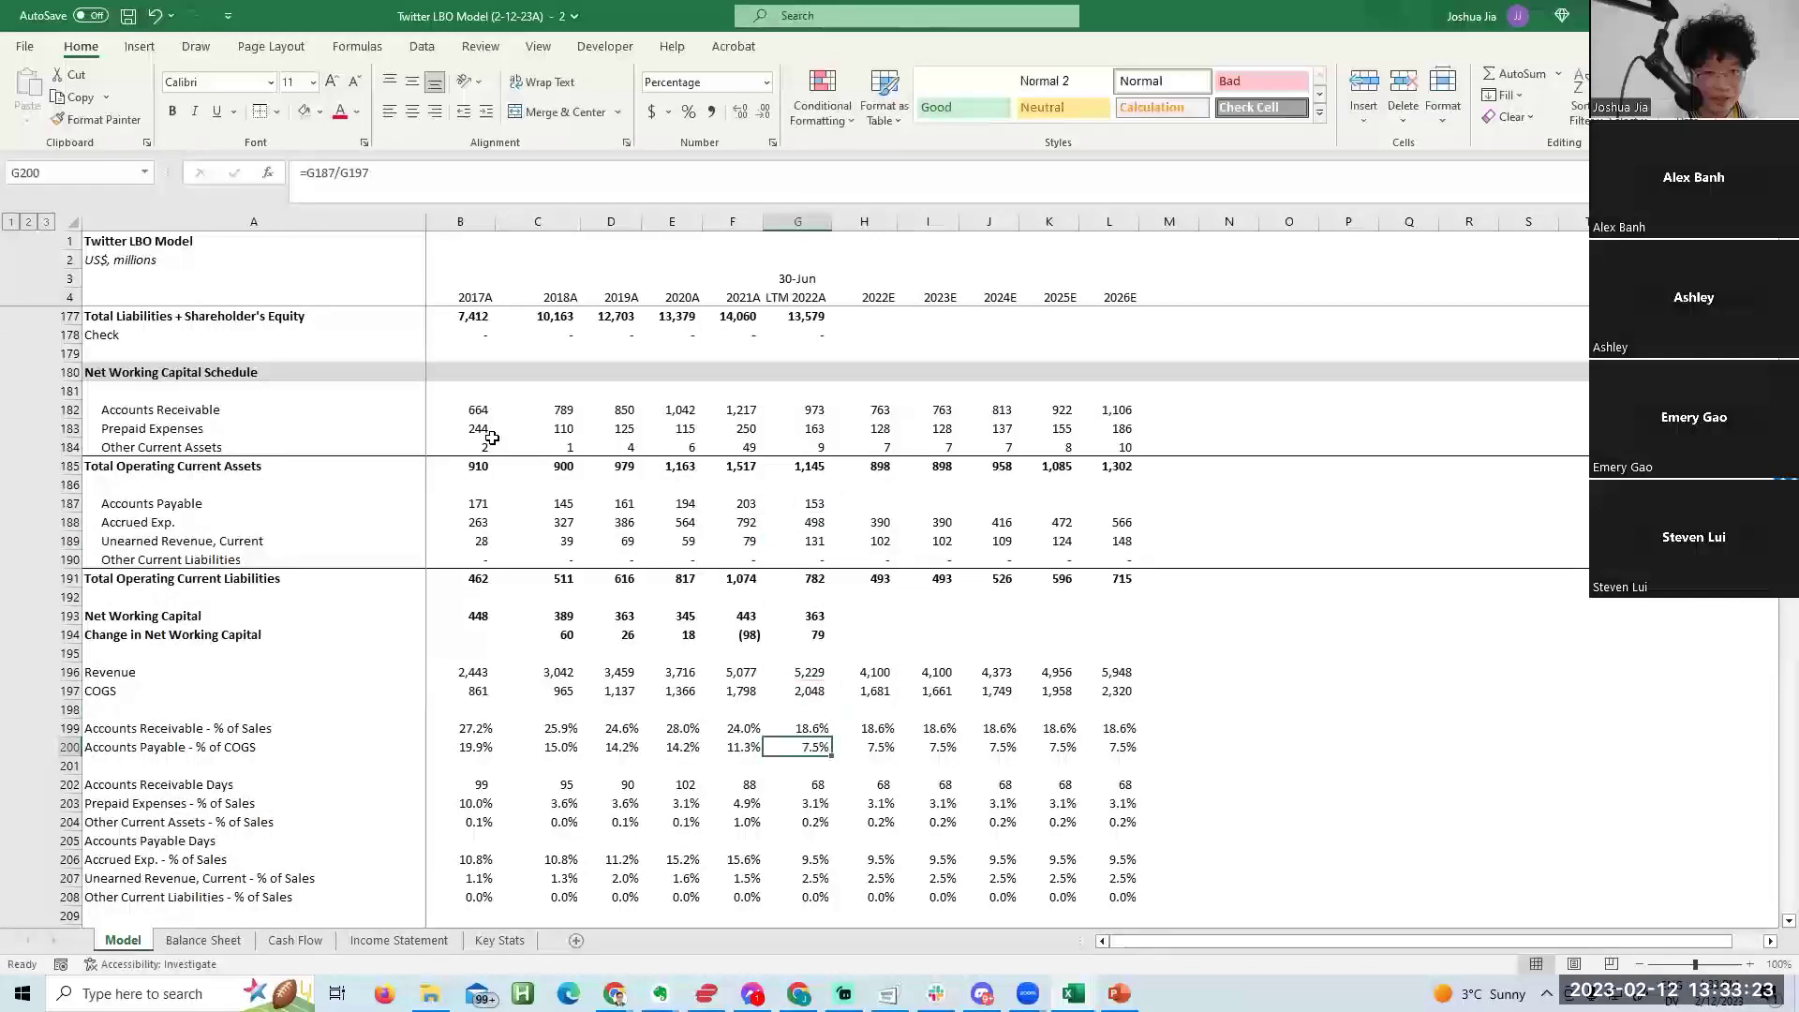
{"action": "key", "text": "Escape"}
{"action": "key", "text": "Up"}
{"action": "key", "text": "Up"}
{"action": "key", "text": "Up"}
{"action": "key", "text": "Up"}
{"action": "key", "text": "Up"}
{"action": "key", "text": "Up"}
{"action": "key", "text": "Up"}
{"action": "key", "text": "Up"}
{"action": "key", "text": "Up"}
{"action": "key", "text": "Up"}
{"action": "key", "text": "Up"}
{"action": "key", "text": "Up"}
{"action": "key", "text": "Down"}
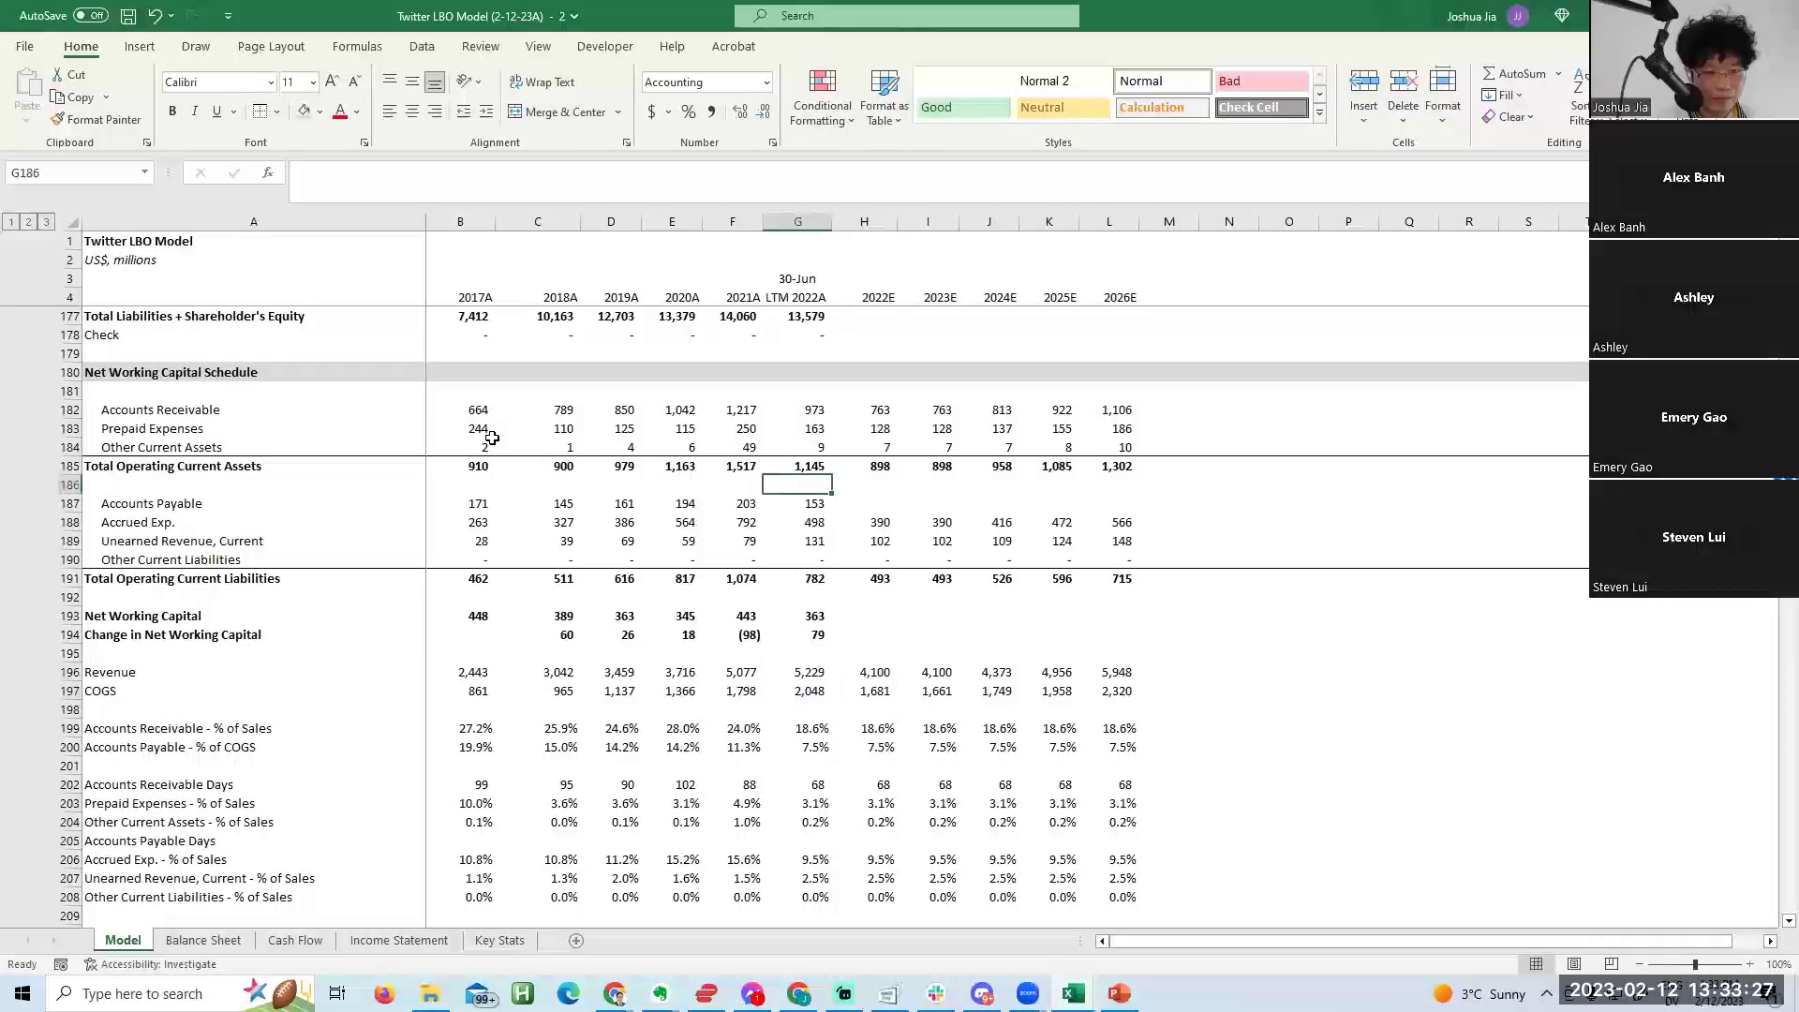
{"action": "key", "text": "F2"}
{"action": "key", "text": "Escape"}
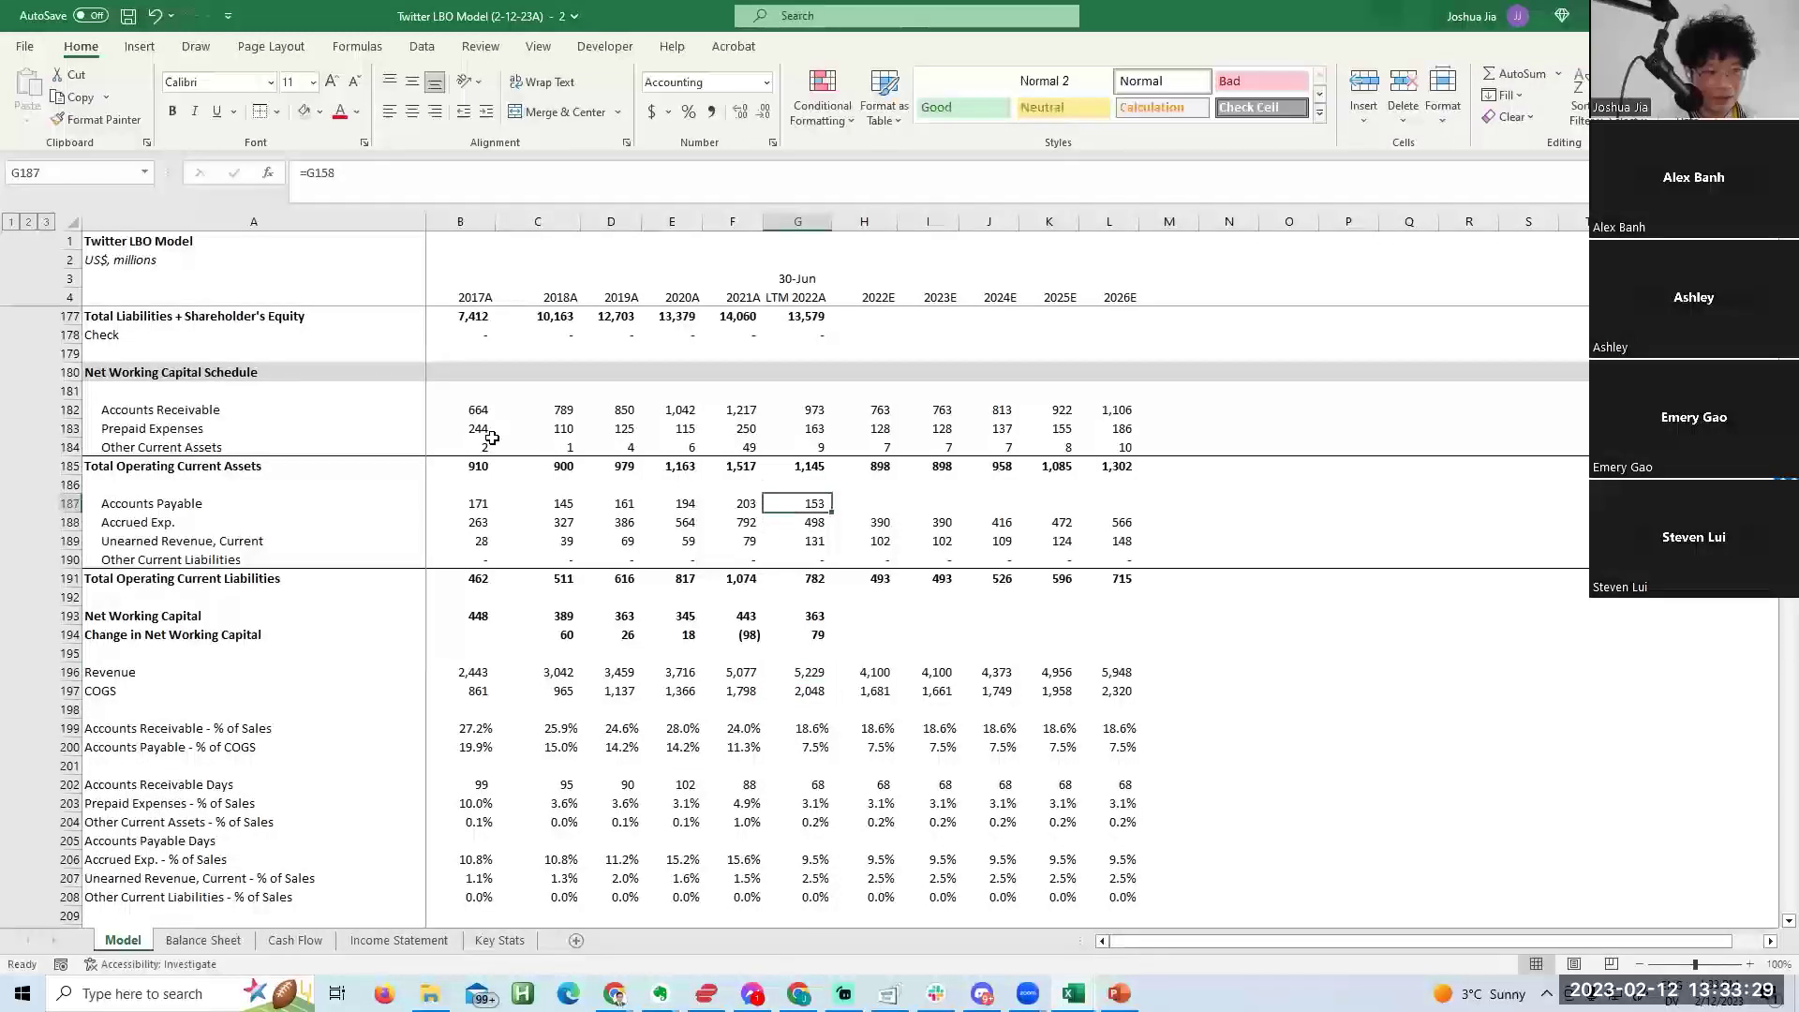
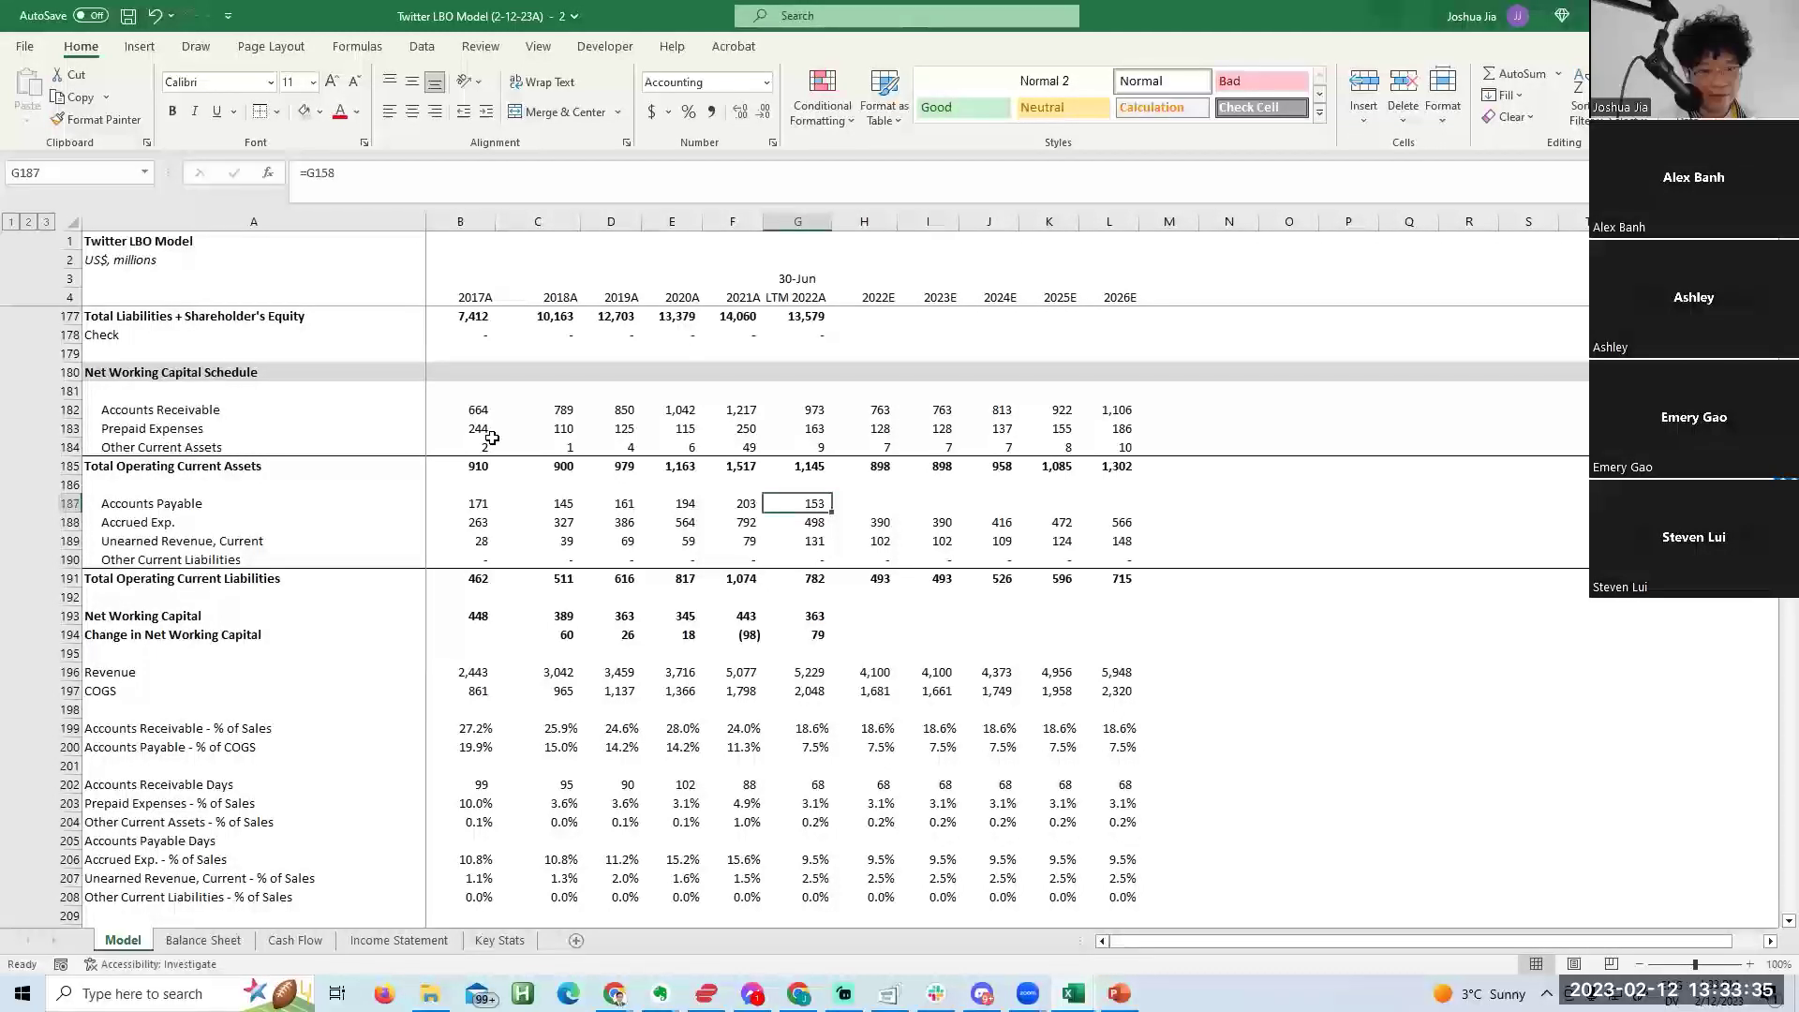
Calculate the LTM 2022A Accounts Payable Days in G205 as =G200*365.
{"action": "key", "text": "Down"}
{"action": "key", "text": "Down"}
{"action": "key", "text": "Down"}
{"action": "key", "text": "F2"}
{"action": "key", "text": "Escape"}
{"action": "key", "text": "Up"}
{"action": "key", "text": "Down"}
{"action": "key", "text": "Down"}
{"action": "key", "text": "Down"}
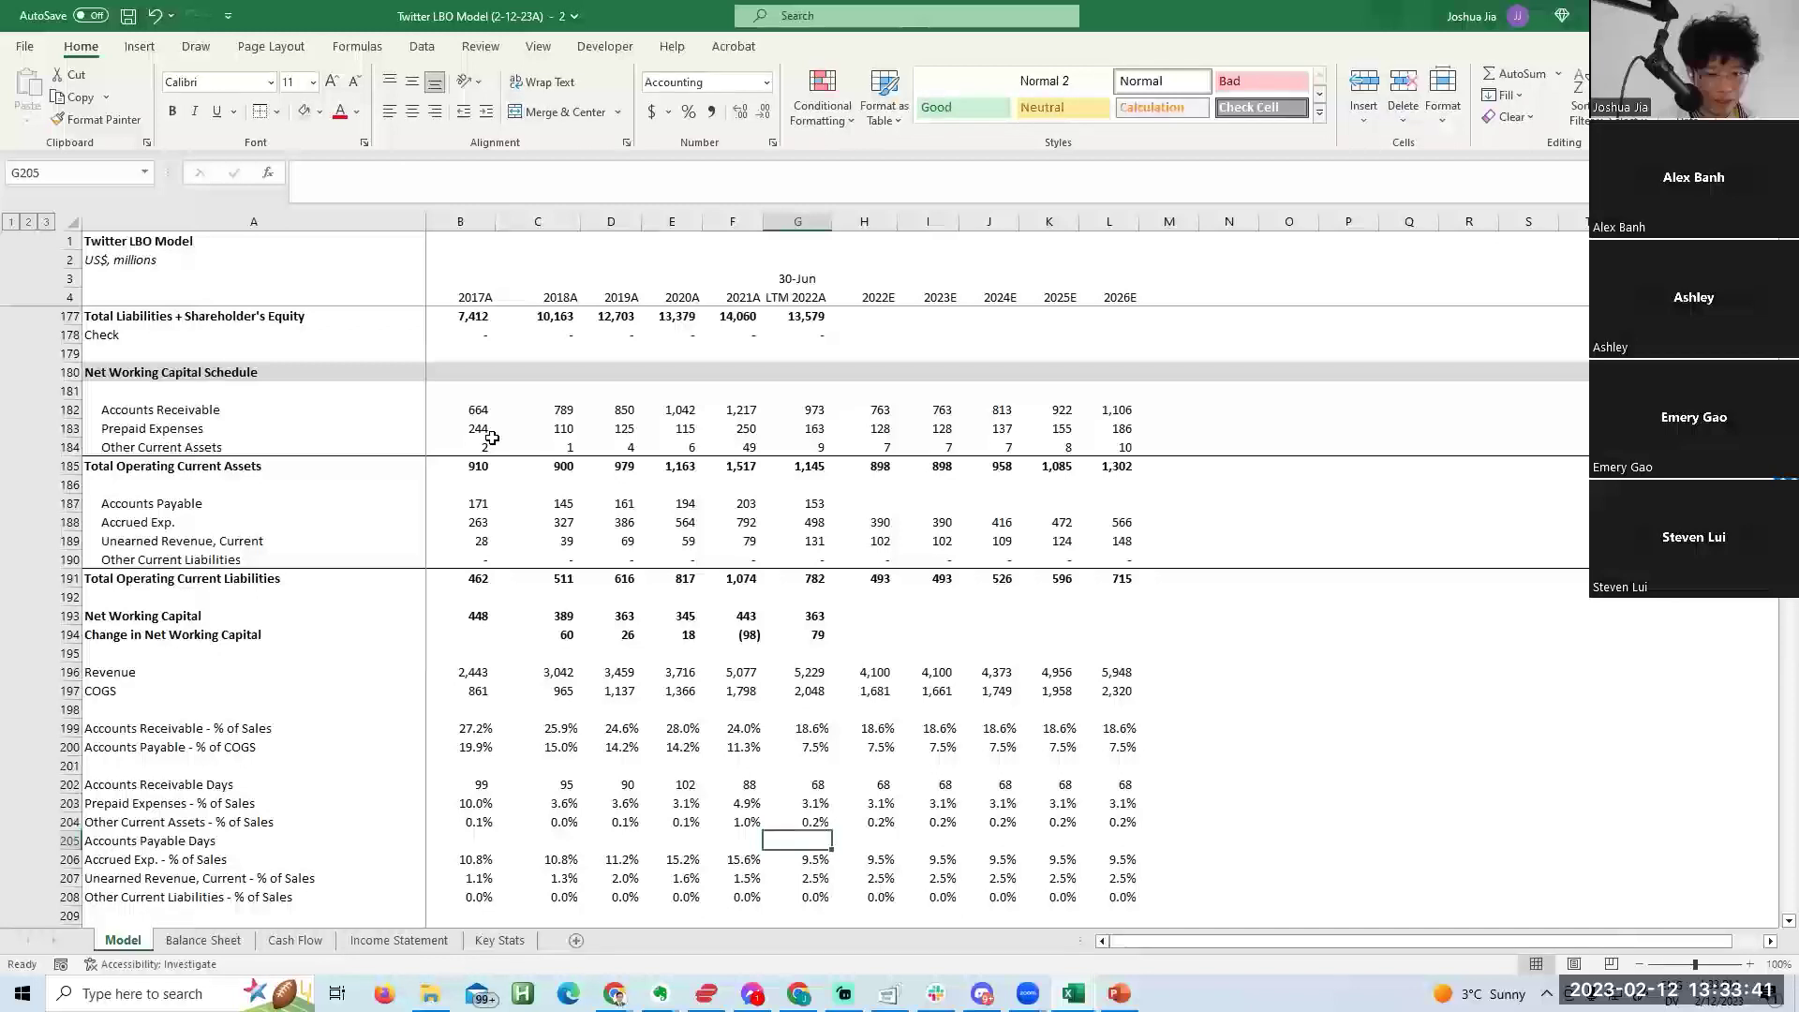
{"action": "type", "text": "="}
{"action": "key", "text": "Up"}
{"action": "key", "text": "Up"}
{"action": "key", "text": "Up"}
{"action": "key", "text": "Up"}
{"action": "key", "text": "Up"}
{"action": "type", "text": "*365"}
{"action": "key", "text": "Return"}
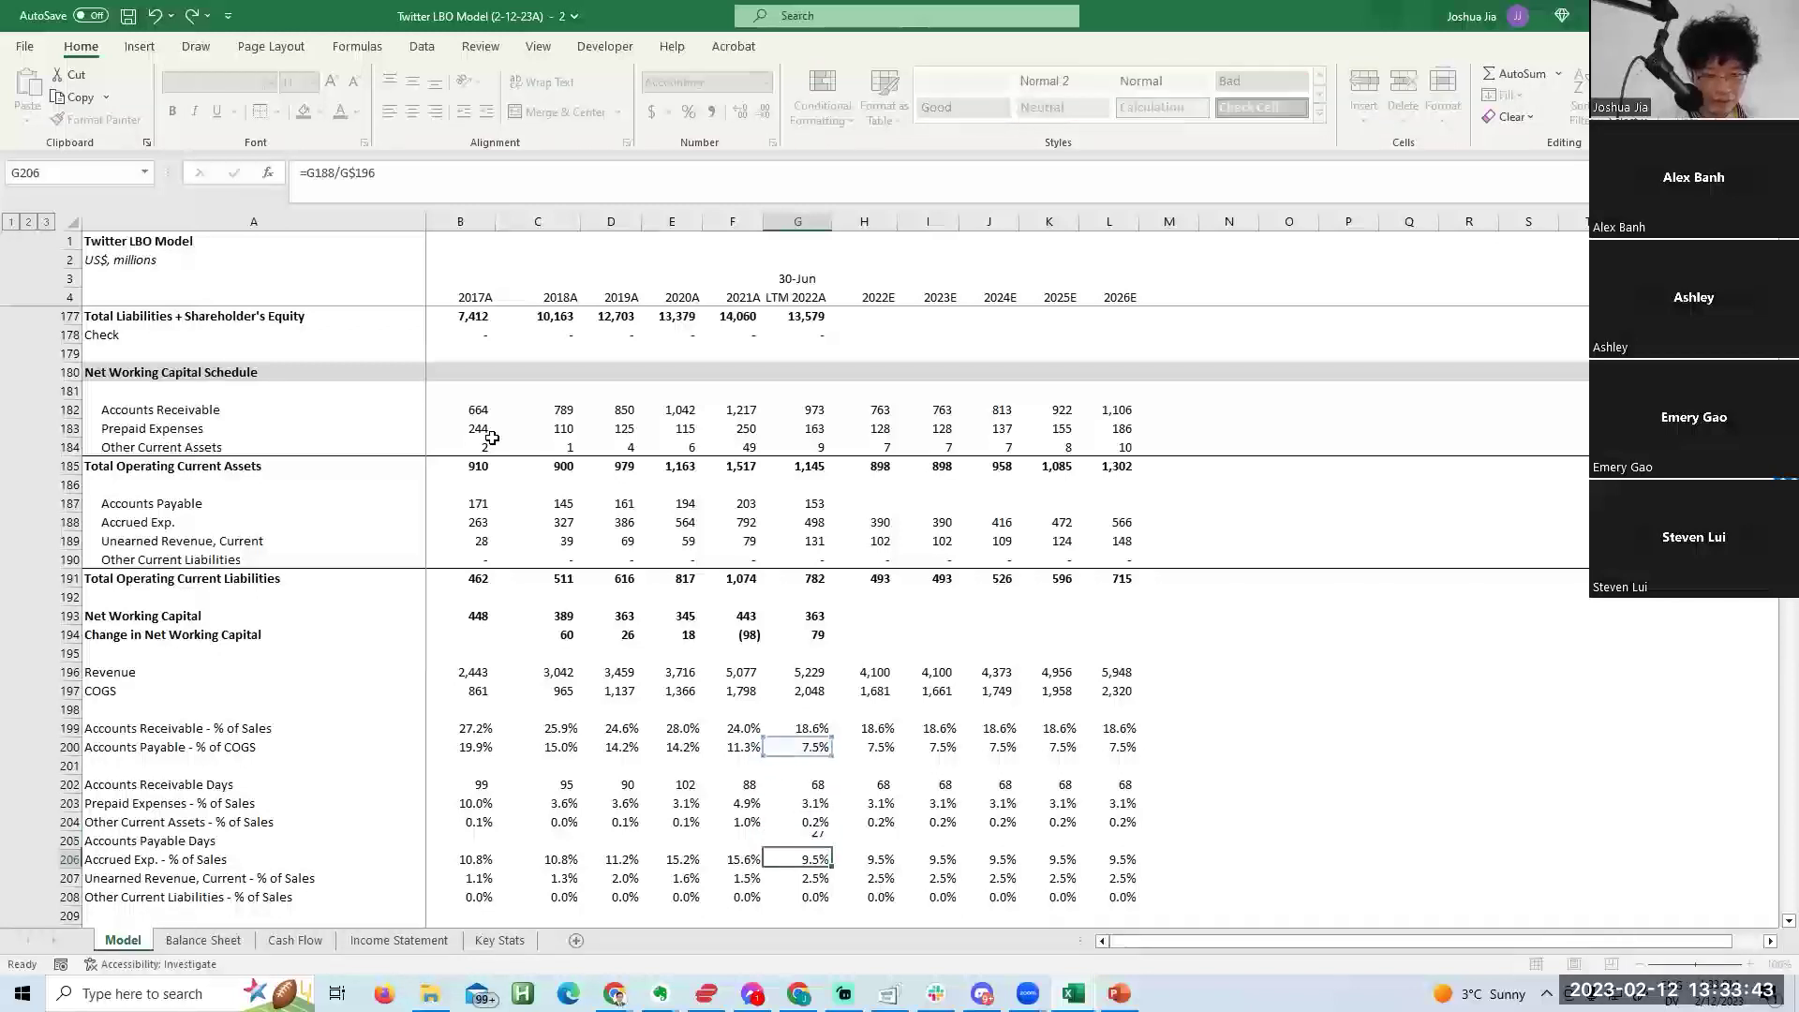
Copy the Accounts Payable Days formula from G205 into the 2017A to 2021A cells B205:F205.
{"action": "key", "text": "Up"}
{"action": "key", "text": "ctrl+c"}
{"action": "key", "text": "Left"}
{"action": "key", "text": "shift+Left"}
{"action": "key", "text": "shift+Left"}
{"action": "key", "text": "shift+Left"}
{"action": "key", "text": "shift+Left"}
{"action": "key", "text": "ctrl+v"}
{"action": "key", "text": "Escape"}
Fill the Accounts Payable Days formula from G205 across the forecast years to 2026E in L205.
{"action": "key", "text": "Right"}
{"action": "key", "text": "Up"}
{"action": "key", "text": "Right"}
{"action": "key", "text": "Up"}
{"action": "key", "text": "Up"}
{"action": "key", "text": "Up"}
{"action": "key", "text": "Up"}
{"action": "key", "text": "Down"}
{"action": "key", "text": "Left"}
{"action": "key", "text": "Down"}
{"action": "key", "text": "Down"}
{"action": "key", "text": "Down"}
{"action": "key", "text": "Down"}
{"action": "key", "text": "shift+Right"}
{"action": "key", "text": "shift+Right"}
{"action": "key", "text": "shift+Right"}
{"action": "key", "text": "shift+Right"}
{"action": "key", "text": "shift+Right"}
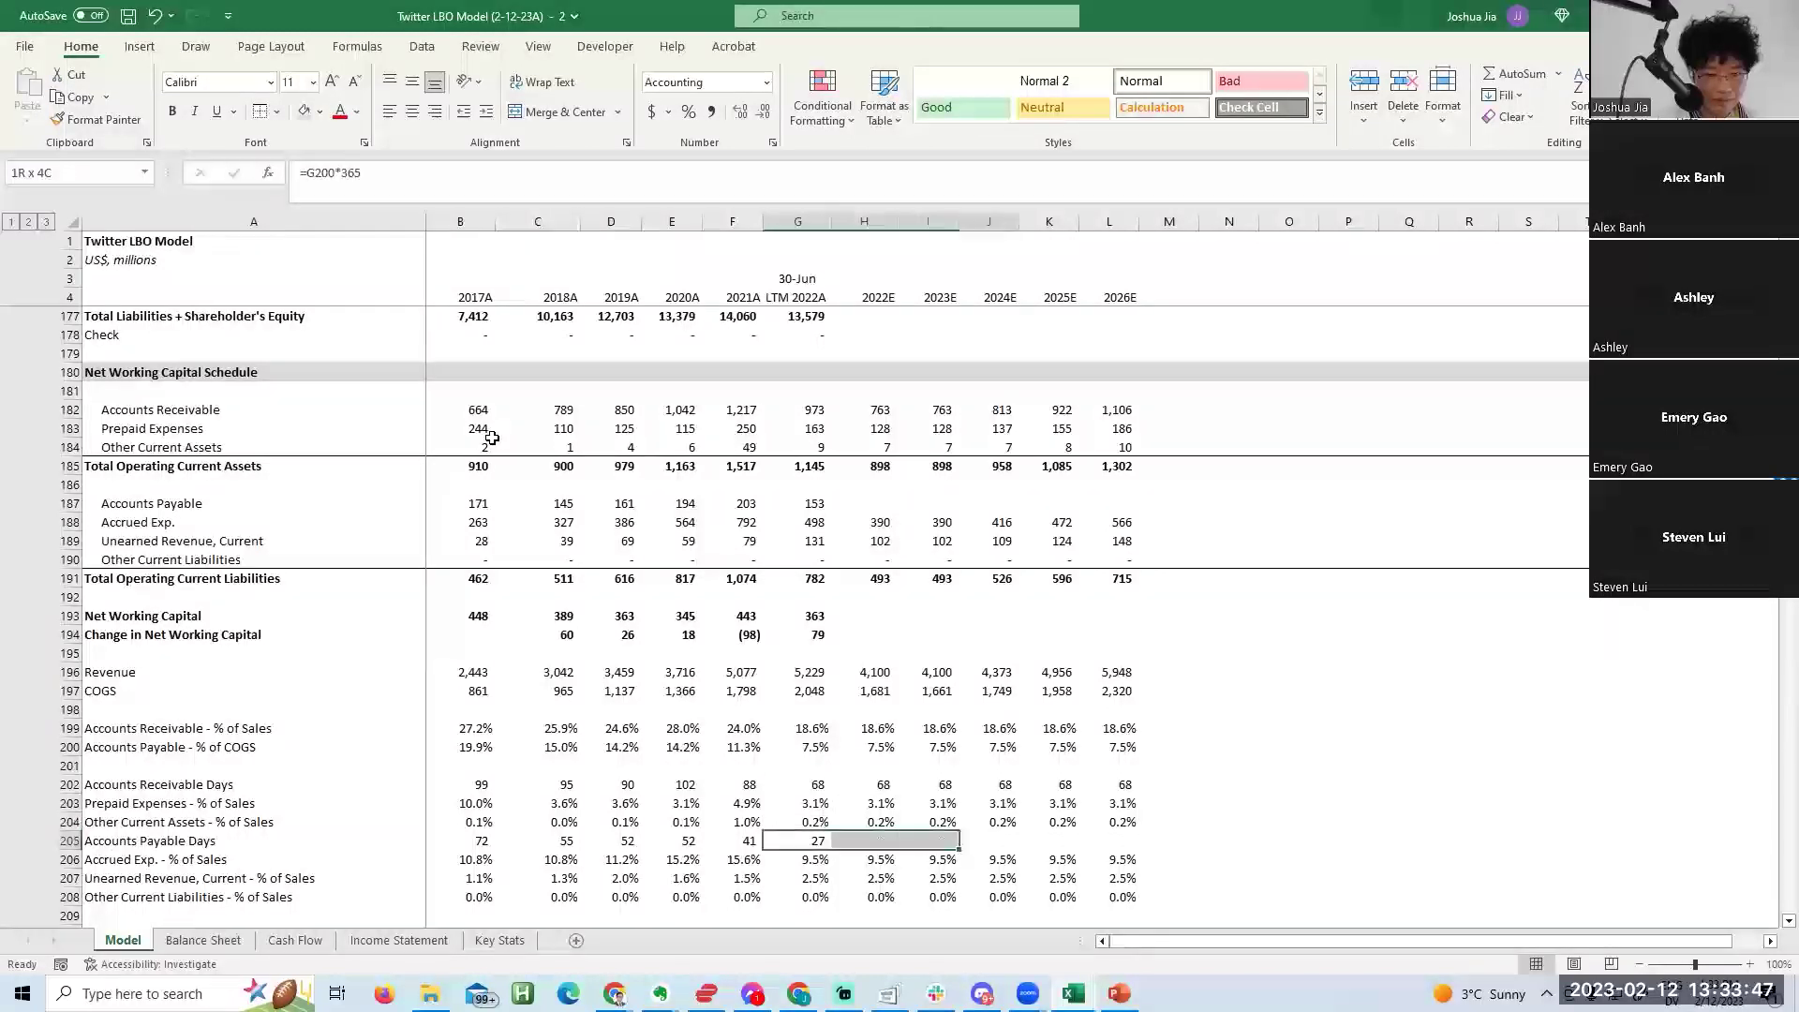
{"action": "key", "text": "ctrl+r"}
Forecast 2022E Accounts Payable in H187 as the % of COGS driver times COGS, =H200*H197.
{"action": "key", "text": "Right"}
{"action": "key", "text": "Right"}
{"action": "key", "text": "Right"}
{"action": "key", "text": "Up"}
{"action": "key", "text": "Up"}
{"action": "key", "text": "Up"}
{"action": "key", "text": "Up"}
{"action": "key", "text": "Up"}
{"action": "key", "text": "Up"}
{"action": "key", "text": "Left"}
{"action": "key", "text": "Left"}
{"action": "key", "text": "Up"}
{"action": "key", "text": "Up"}
{"action": "key", "text": "Up"}
{"action": "key", "text": "Up"}
{"action": "key", "text": "Up"}
{"action": "key", "text": "Up"}
{"action": "key", "text": "Up"}
{"action": "key", "text": "Up"}
{"action": "key", "text": "Up"}
{"action": "key", "text": "Up"}
{"action": "key", "text": "Up"}
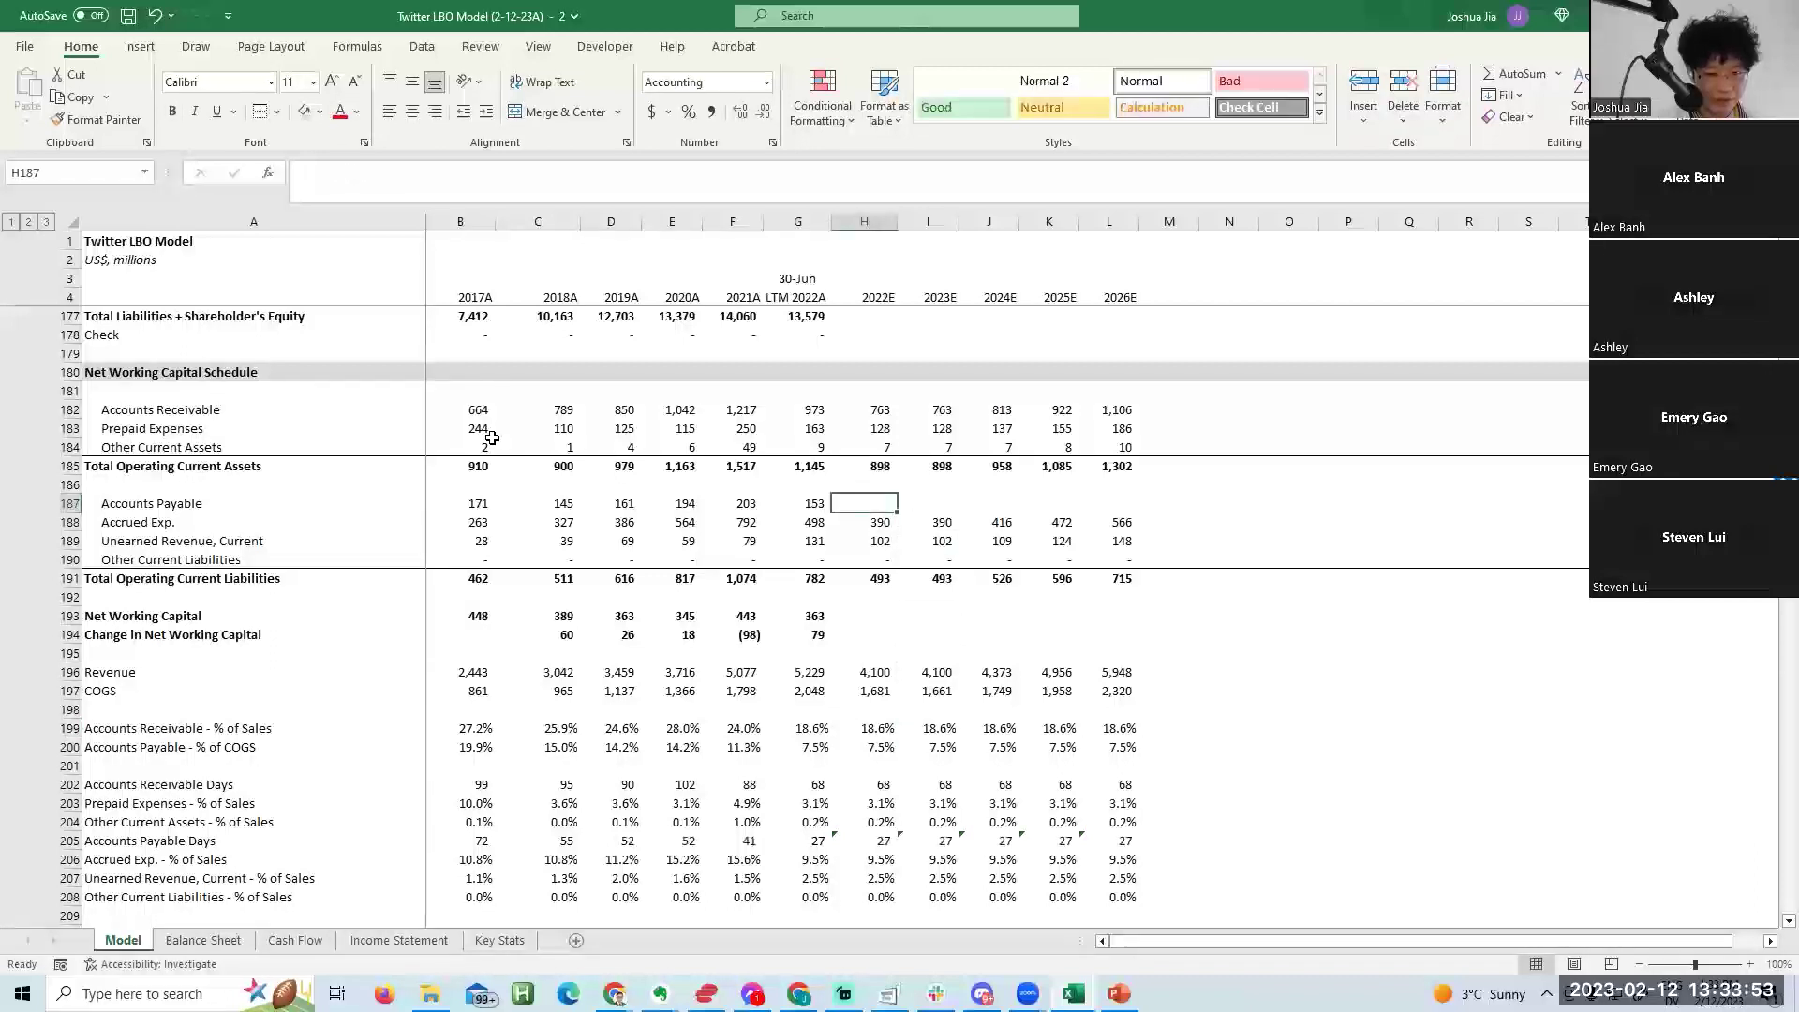
{"action": "type", "text": "="}
{"action": "key", "text": "Down"}
{"action": "key", "text": "Down"}
{"action": "key", "text": "Down"}
{"action": "key", "text": "Down"}
{"action": "key", "text": "Down"}
{"action": "key", "text": "Down"}
{"action": "key", "text": "Down"}
{"action": "key", "text": "Down"}
{"action": "key", "text": "Down"}
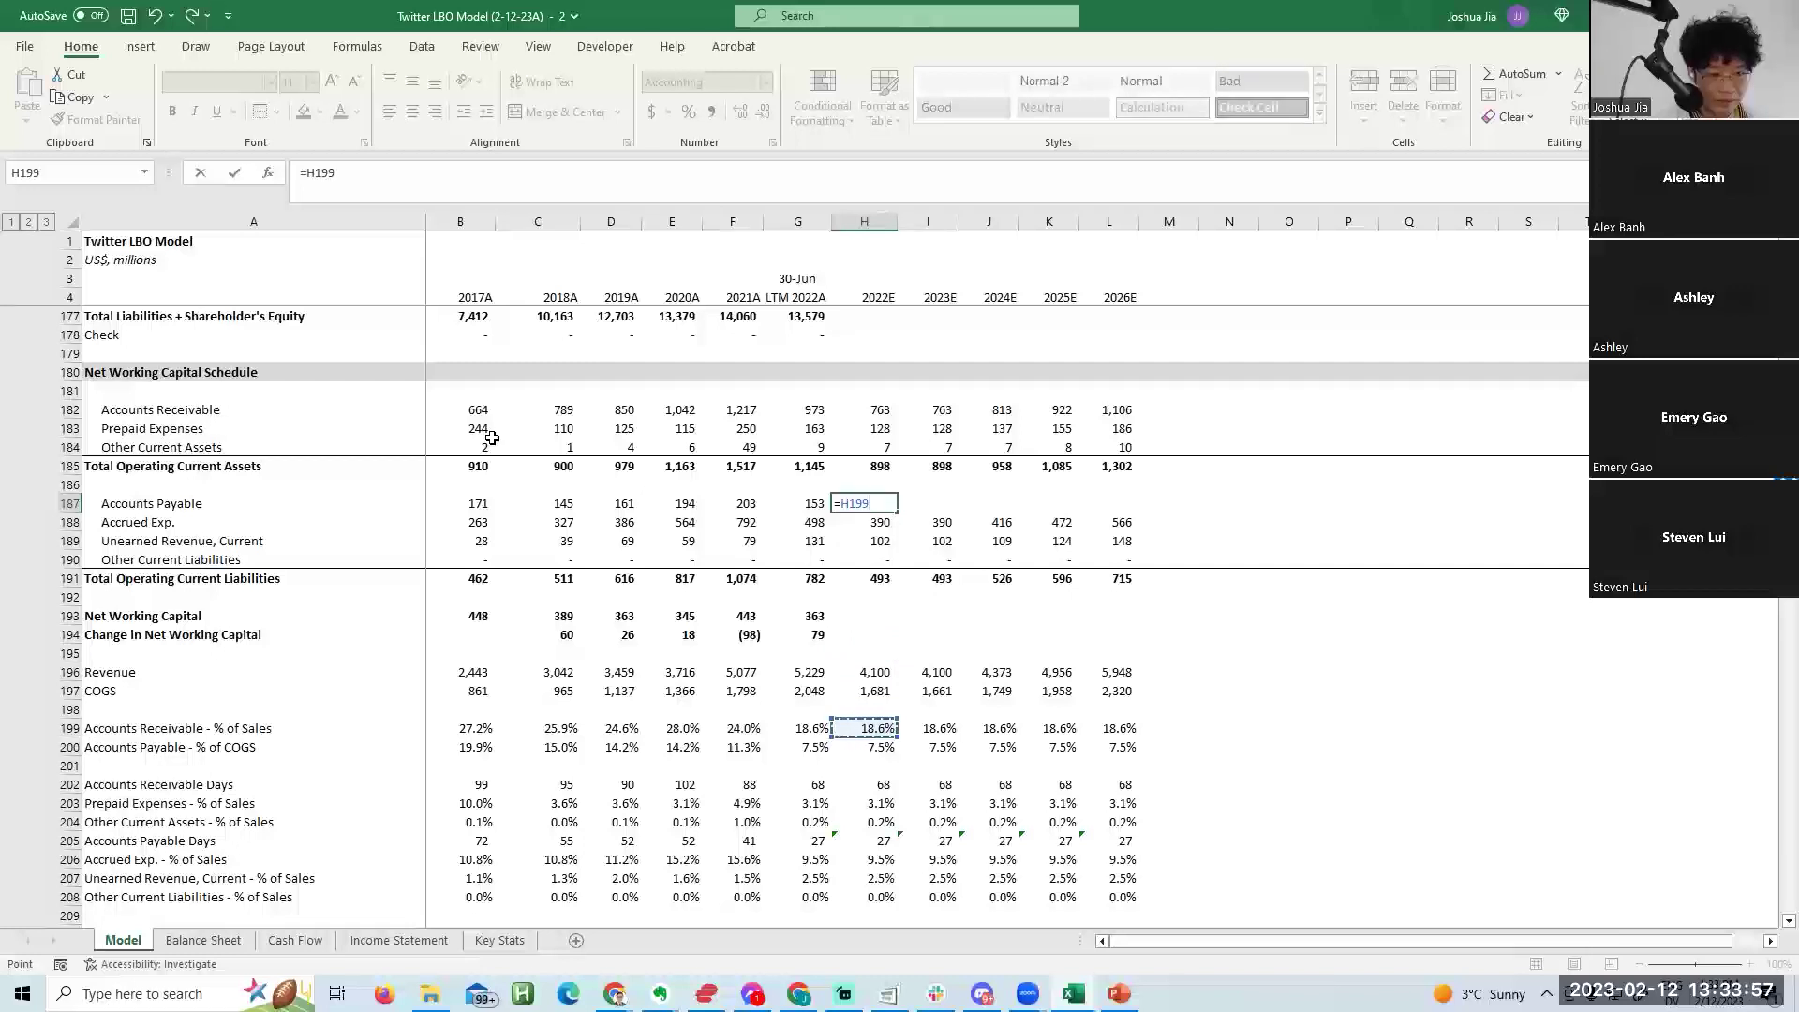
{"action": "key", "text": "Down"}
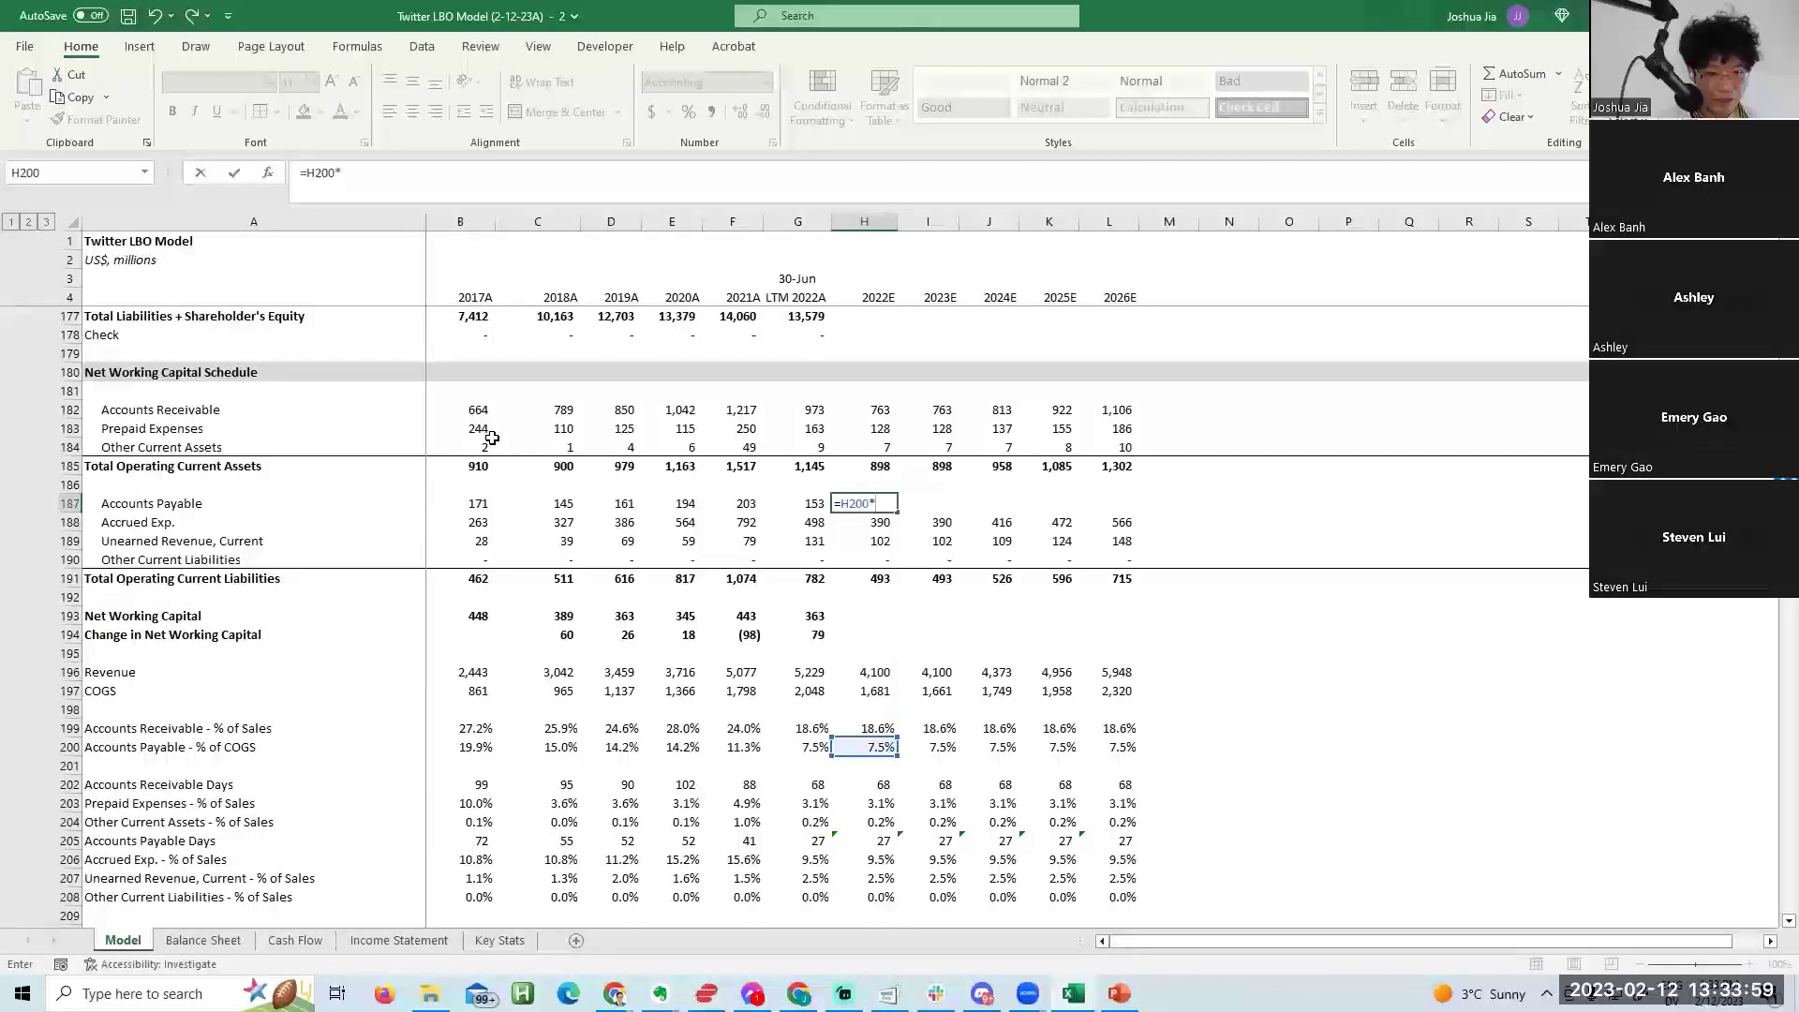
{"action": "key", "text": "Down"}
{"action": "key", "text": "Down"}
{"action": "key", "text": "Down"}
{"action": "key", "text": "Down"}
{"action": "key", "text": "Down"}
{"action": "key", "text": "Down"}
{"action": "key", "text": "Down"}
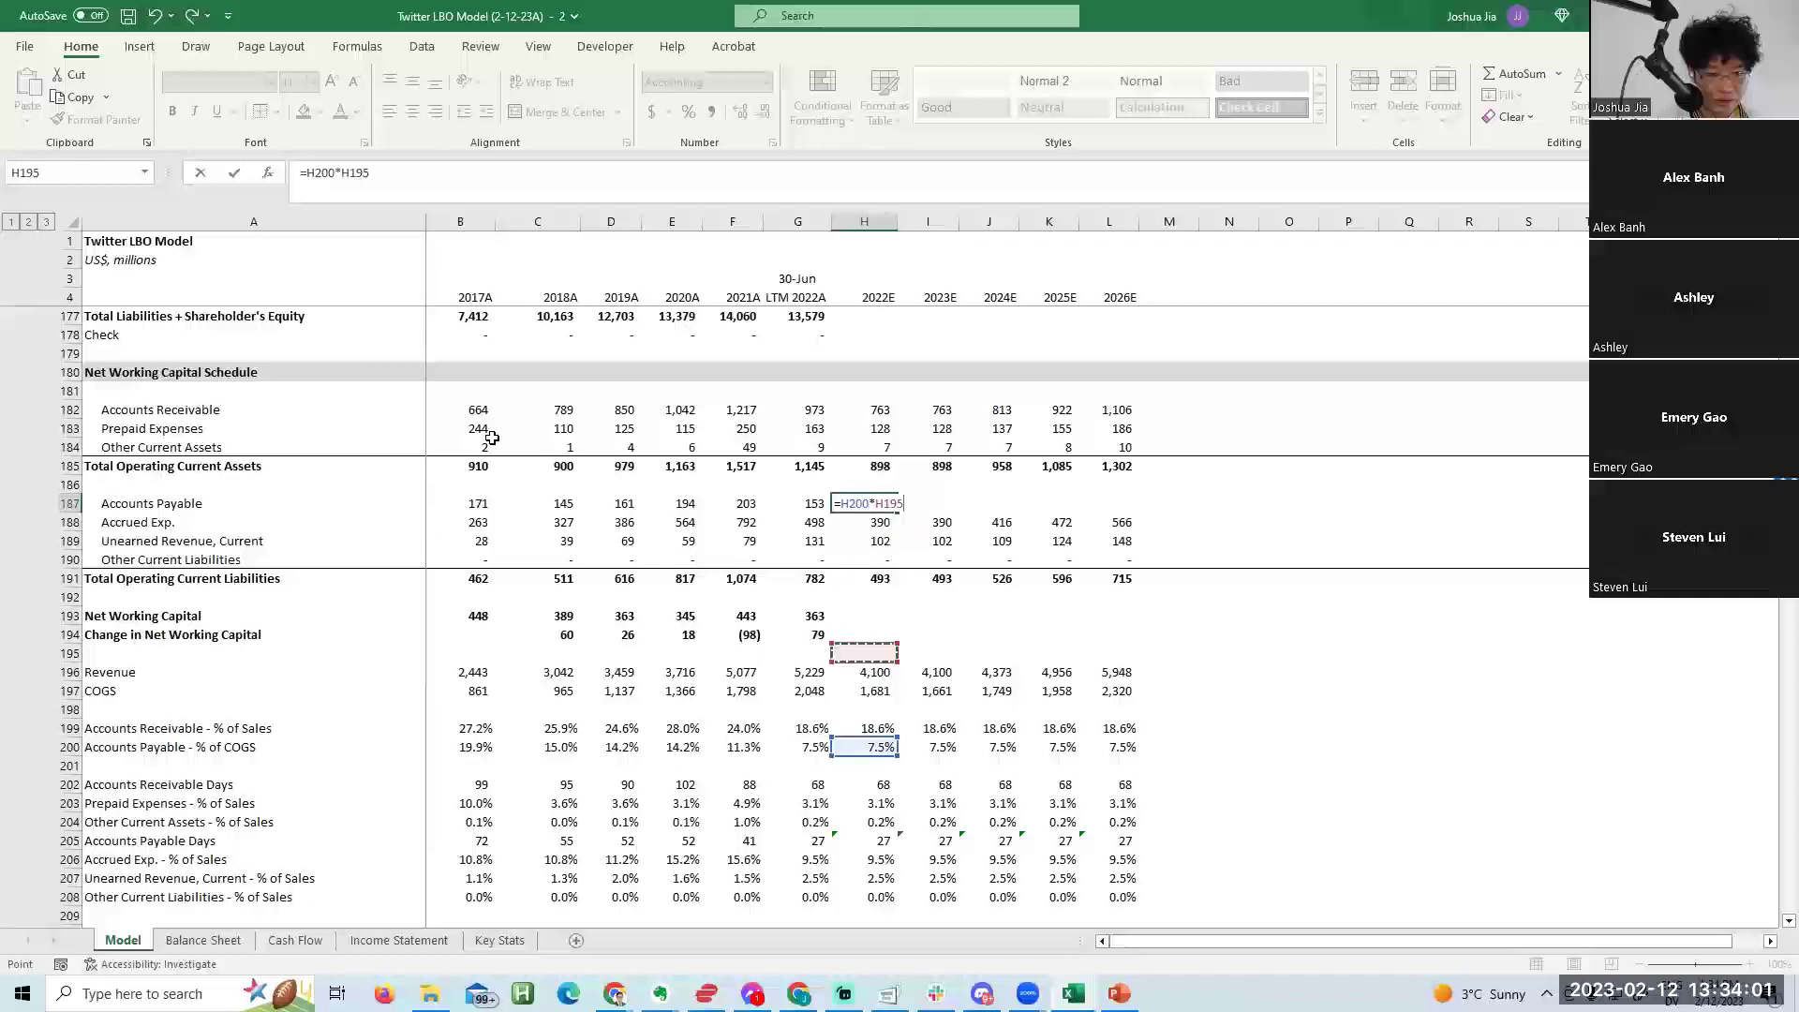
{"action": "key", "text": "Return"}
Fill the Accounts Payable forecast formula from H187 across to 2026E in L187 and check its cell references.
{"action": "key", "text": "Up"}
{"action": "key", "text": "shift+Right"}
{"action": "key", "text": "shift+Right"}
{"action": "key", "text": "shift+Right"}
{"action": "key", "text": "shift+Right"}
{"action": "key", "text": "ctrl+r"}
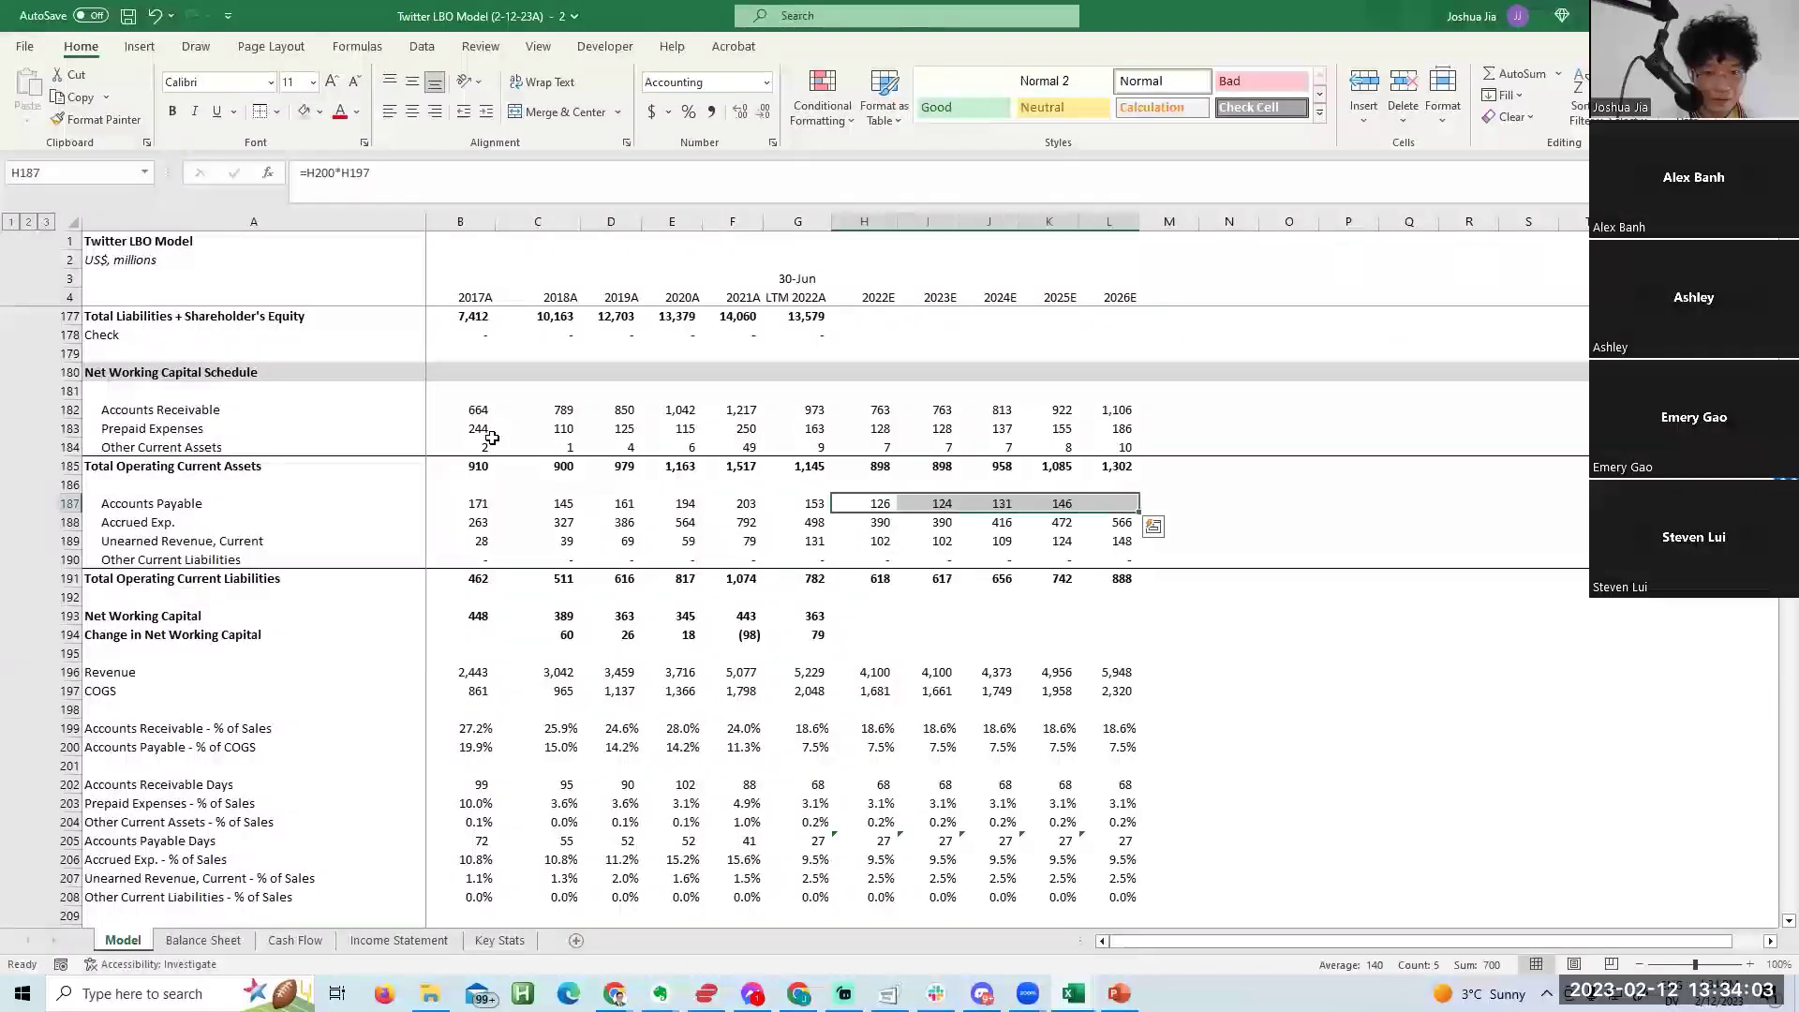
{"action": "key", "text": "F2"}
{"action": "key", "text": "Escape"}
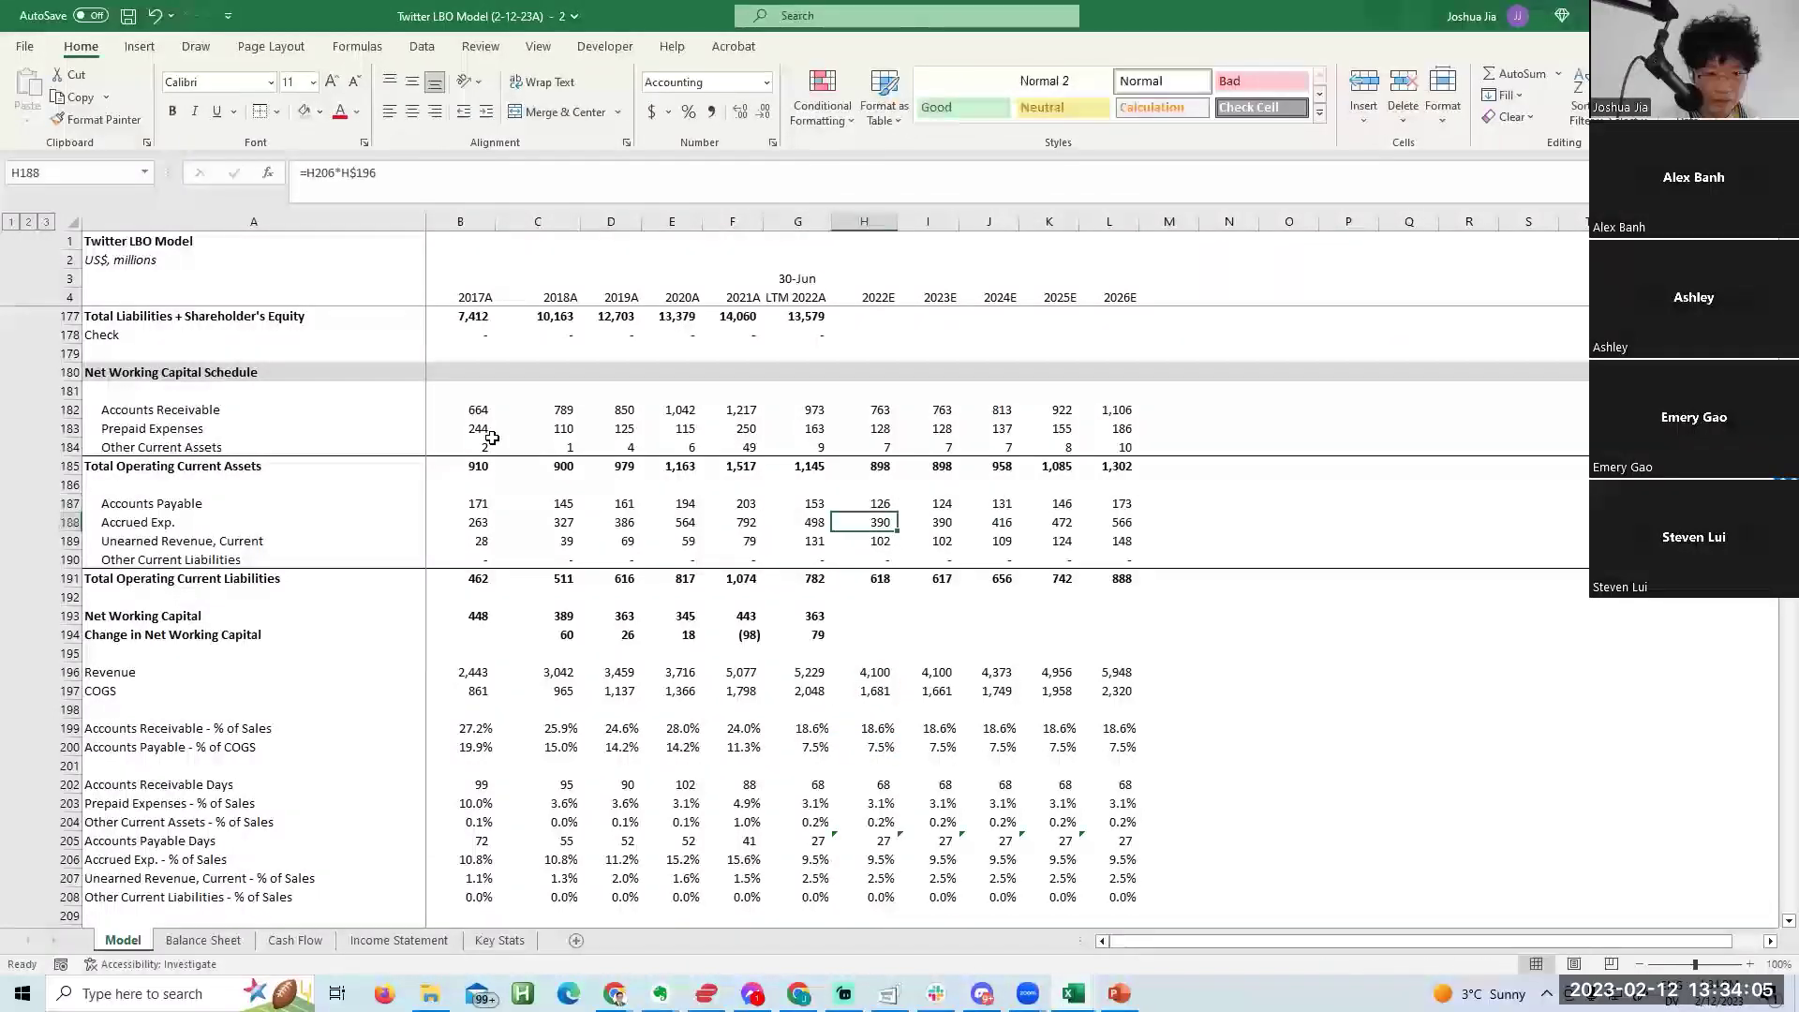
{"action": "key", "text": "Return"}
{"action": "key", "text": "Down"}
{"action": "key", "text": "Down"}
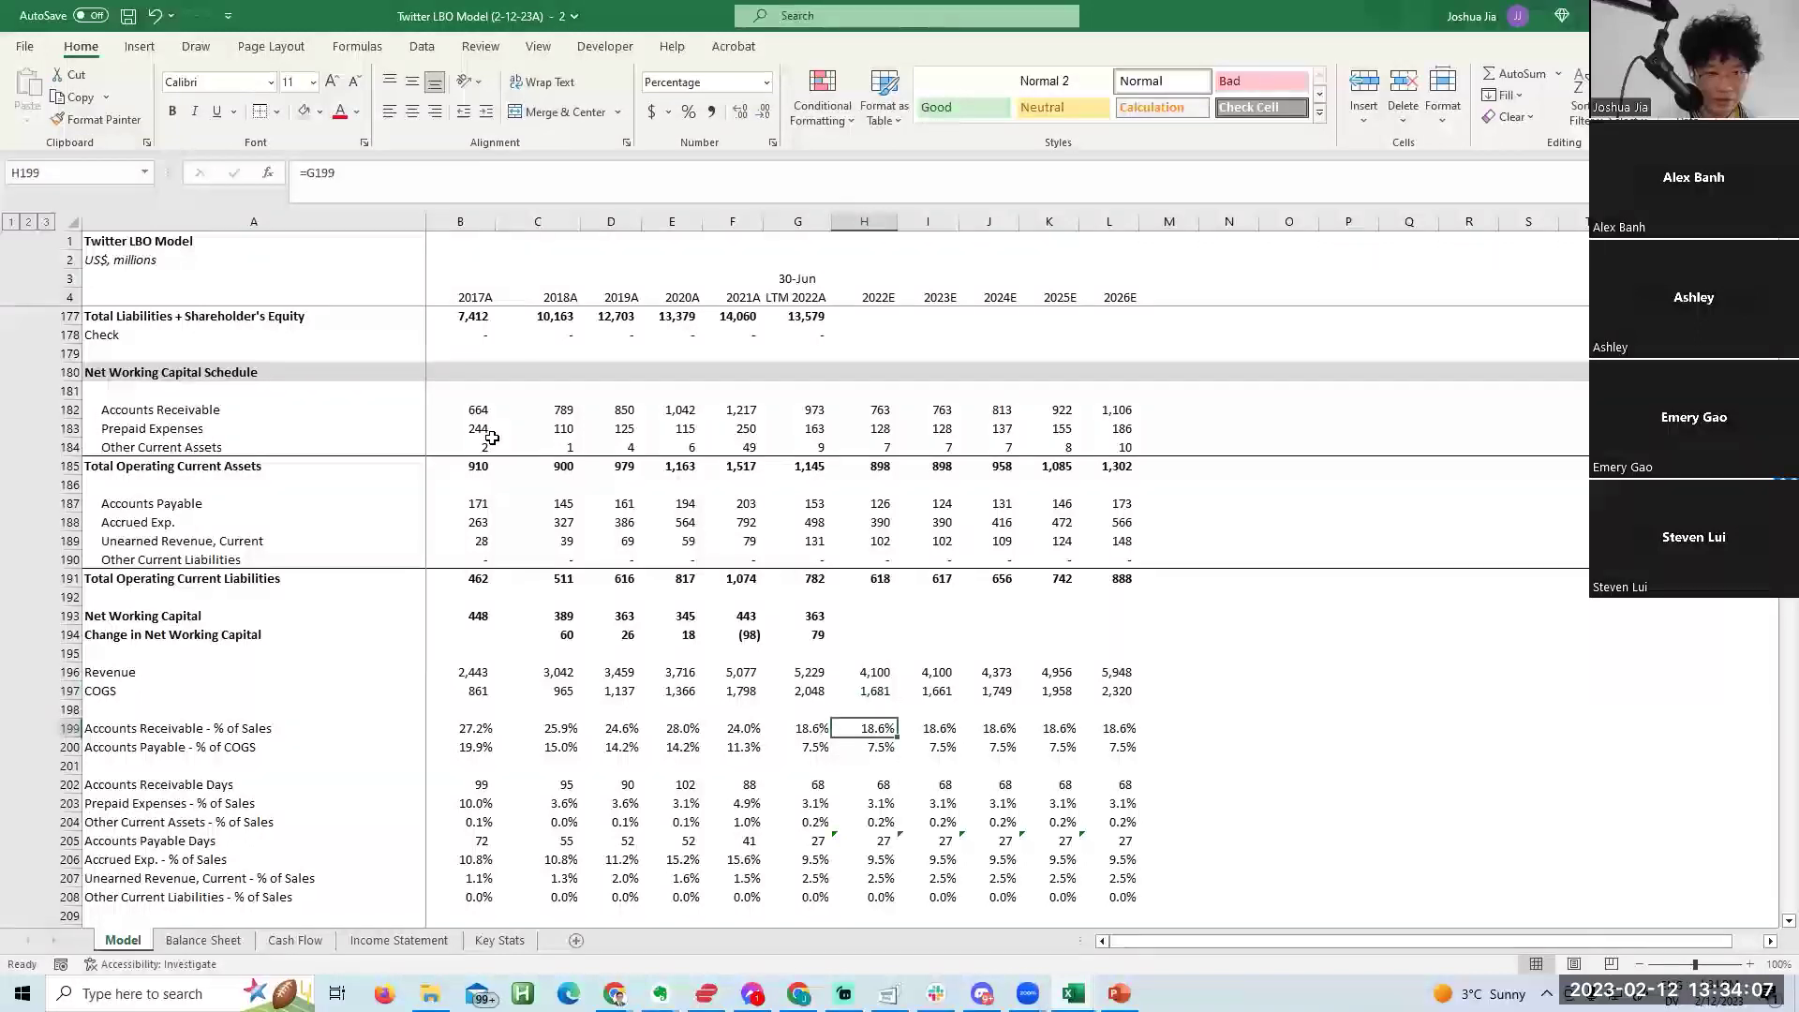
Check the cell references of the 2022E and 2023E forecast formulas in the net working capital schedule.
{"action": "key", "text": "Up"}
{"action": "key", "text": "Up"}
{"action": "key", "text": "Up"}
{"action": "key", "text": "F2"}
{"action": "key", "text": "Escape"}
{"action": "key", "text": "Right"}
{"action": "key", "text": "F2"}
{"action": "key", "text": "Escape"}
{"action": "key", "text": "Left"}
{"action": "key", "text": "Down"}
{"action": "key", "text": "Down"}
{"action": "key", "text": "Down"}
{"action": "key", "text": "Down"}
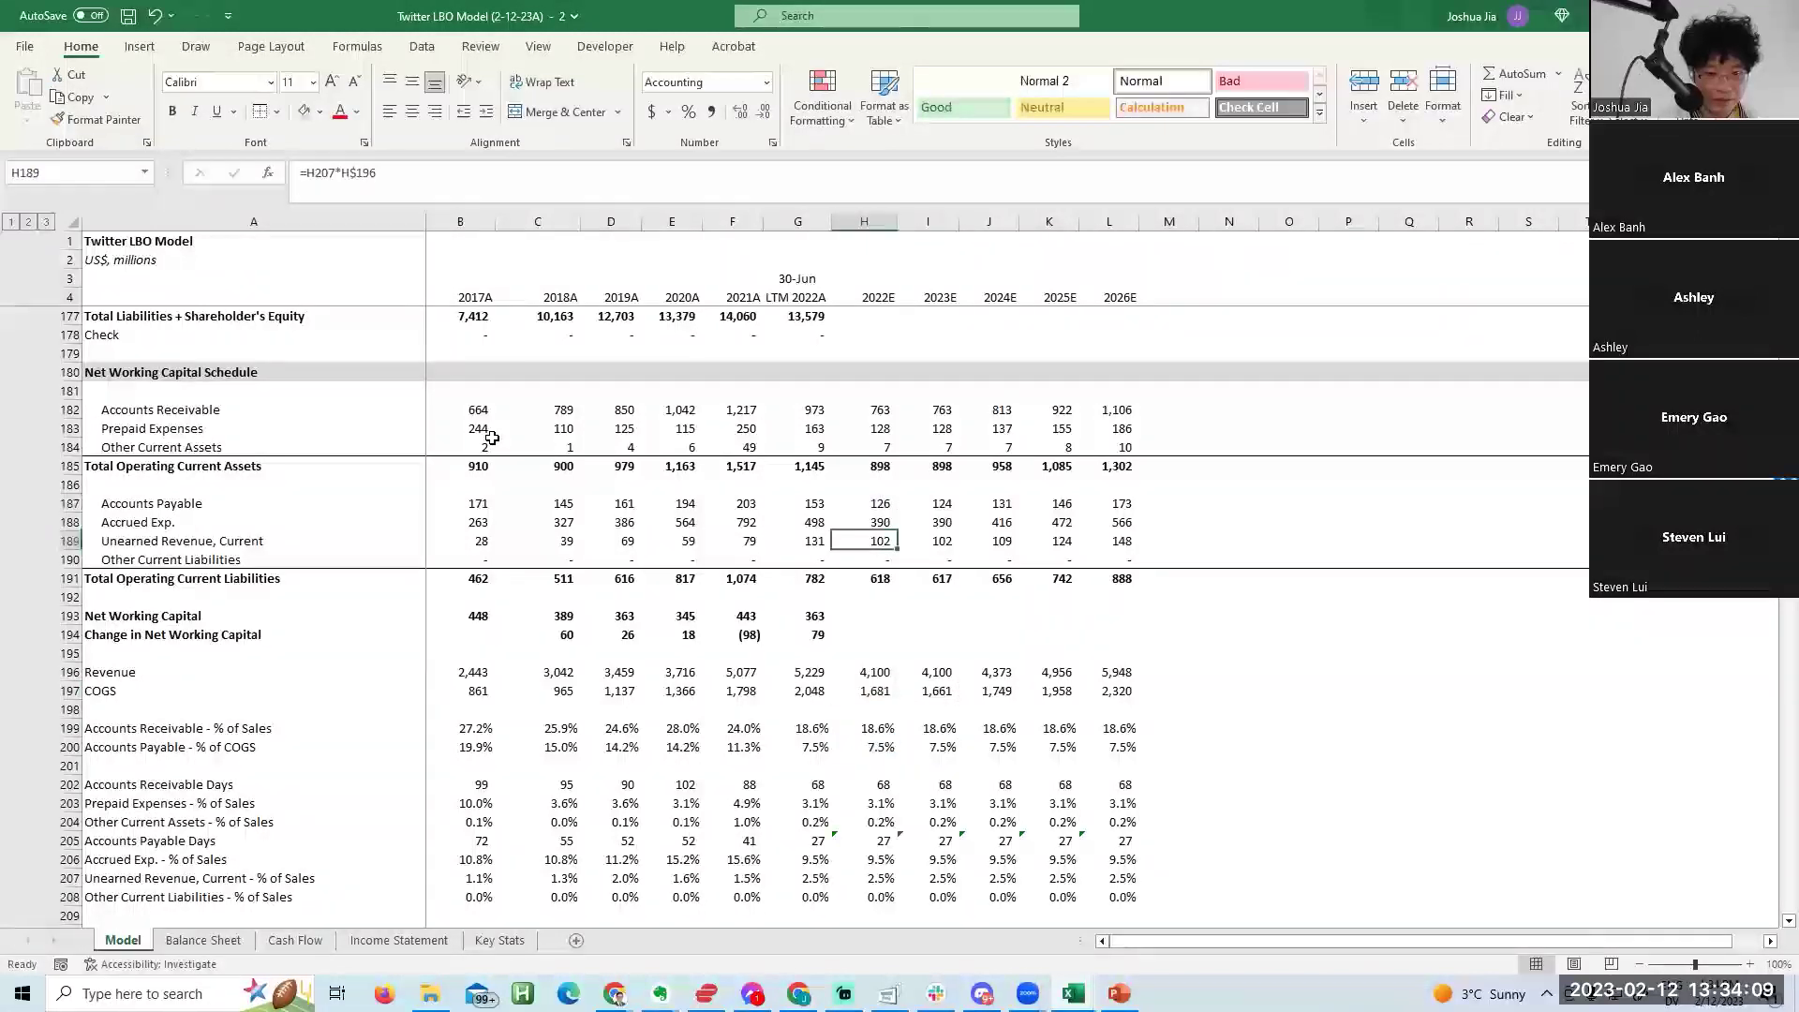
Fill the Net Working Capital and Change in Net Working Capital formulas from G193:G194 across to 2026E in column L.
{"action": "key", "text": "Down"}
{"action": "key", "text": "Down"}
{"action": "key", "text": "Left"}
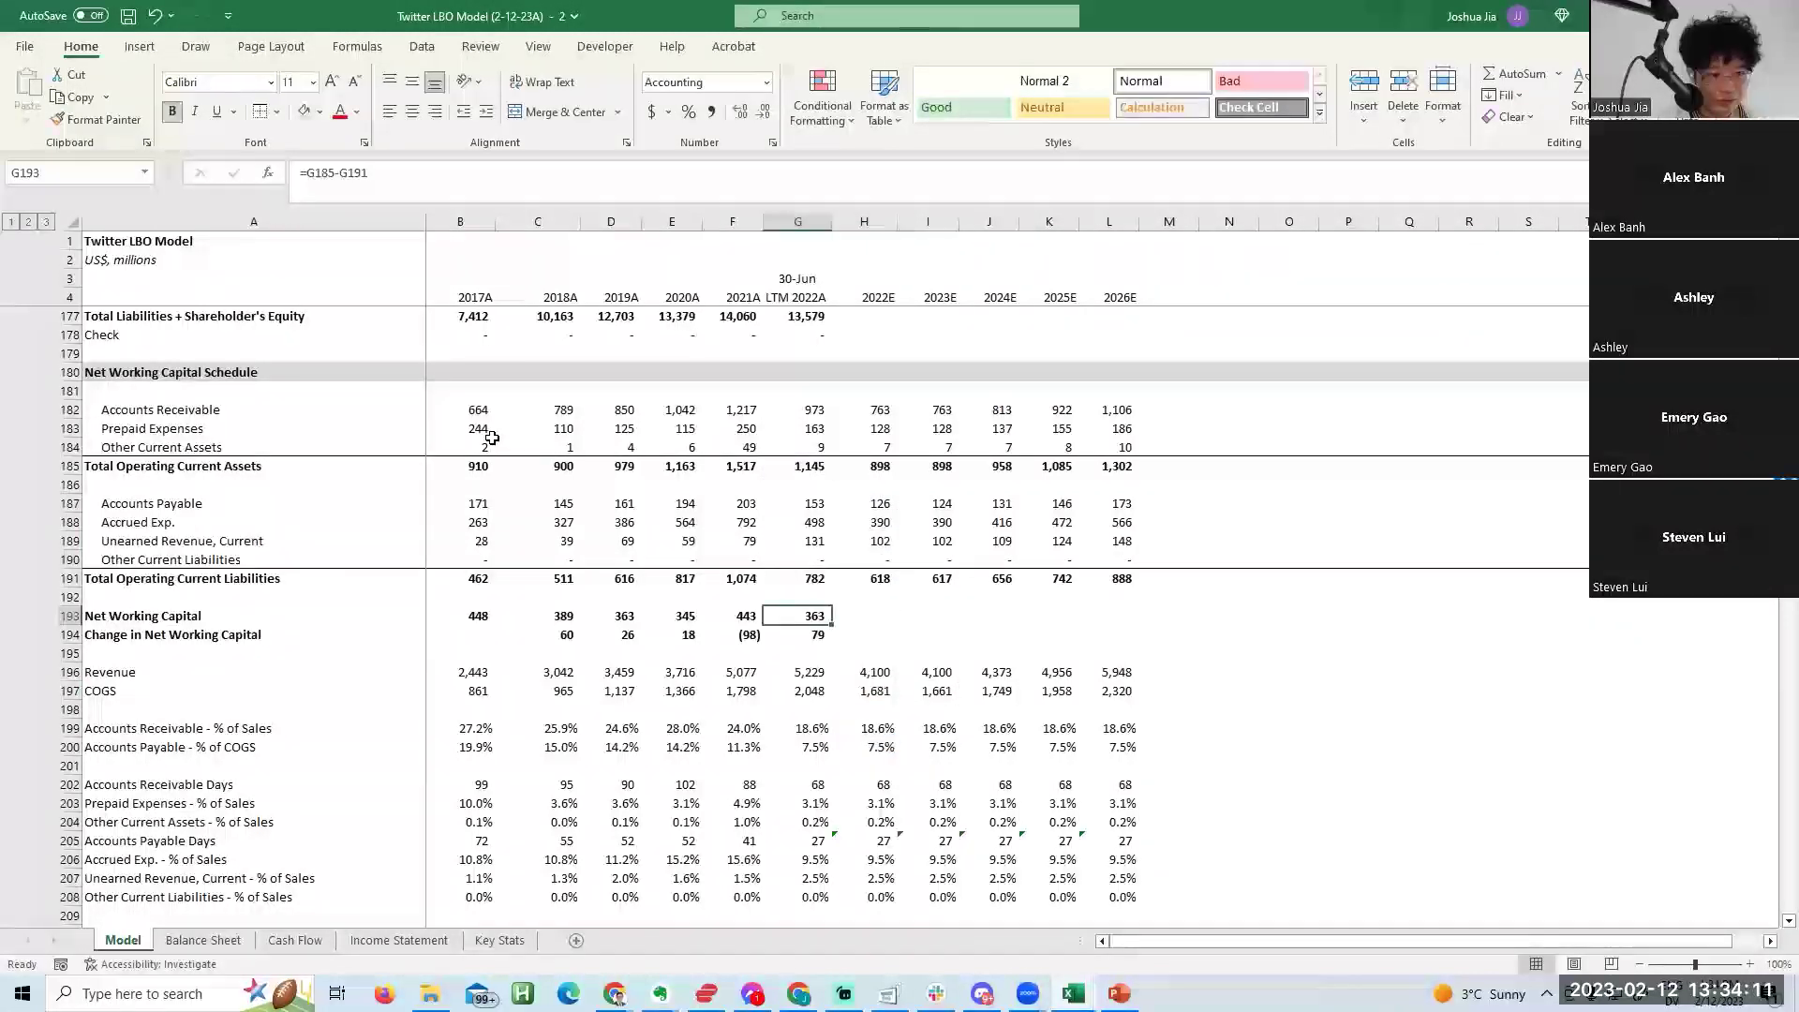
{"action": "key", "text": "shift+Right"}
{"action": "key", "text": "shift+Down"}
{"action": "key", "text": "shift+Right"}
{"action": "key", "text": "shift+Right"}
{"action": "key", "text": "shift+Right"}
{"action": "key", "text": "shift+Right"}
{"action": "key", "text": "ctrl+r"}
Check the cell references of the filled net working capital forecast formulas.
{"action": "key", "text": "Right"}
{"action": "key", "text": "Right"}
{"action": "key", "text": "F2"}
{"action": "key", "text": "Escape"}
{"action": "key", "text": "Right"}
{"action": "key", "text": "Right"}
{"action": "key", "text": "F2"}
{"action": "key", "text": "Escape"}
{"action": "key", "text": "Down"}
{"action": "key", "text": "Down"}
{"action": "key", "text": "Down"}
{"action": "key", "text": "Left"}
{"action": "key", "text": "Left"}
{"action": "key", "text": "Left"}
{"action": "key", "text": "Left"}
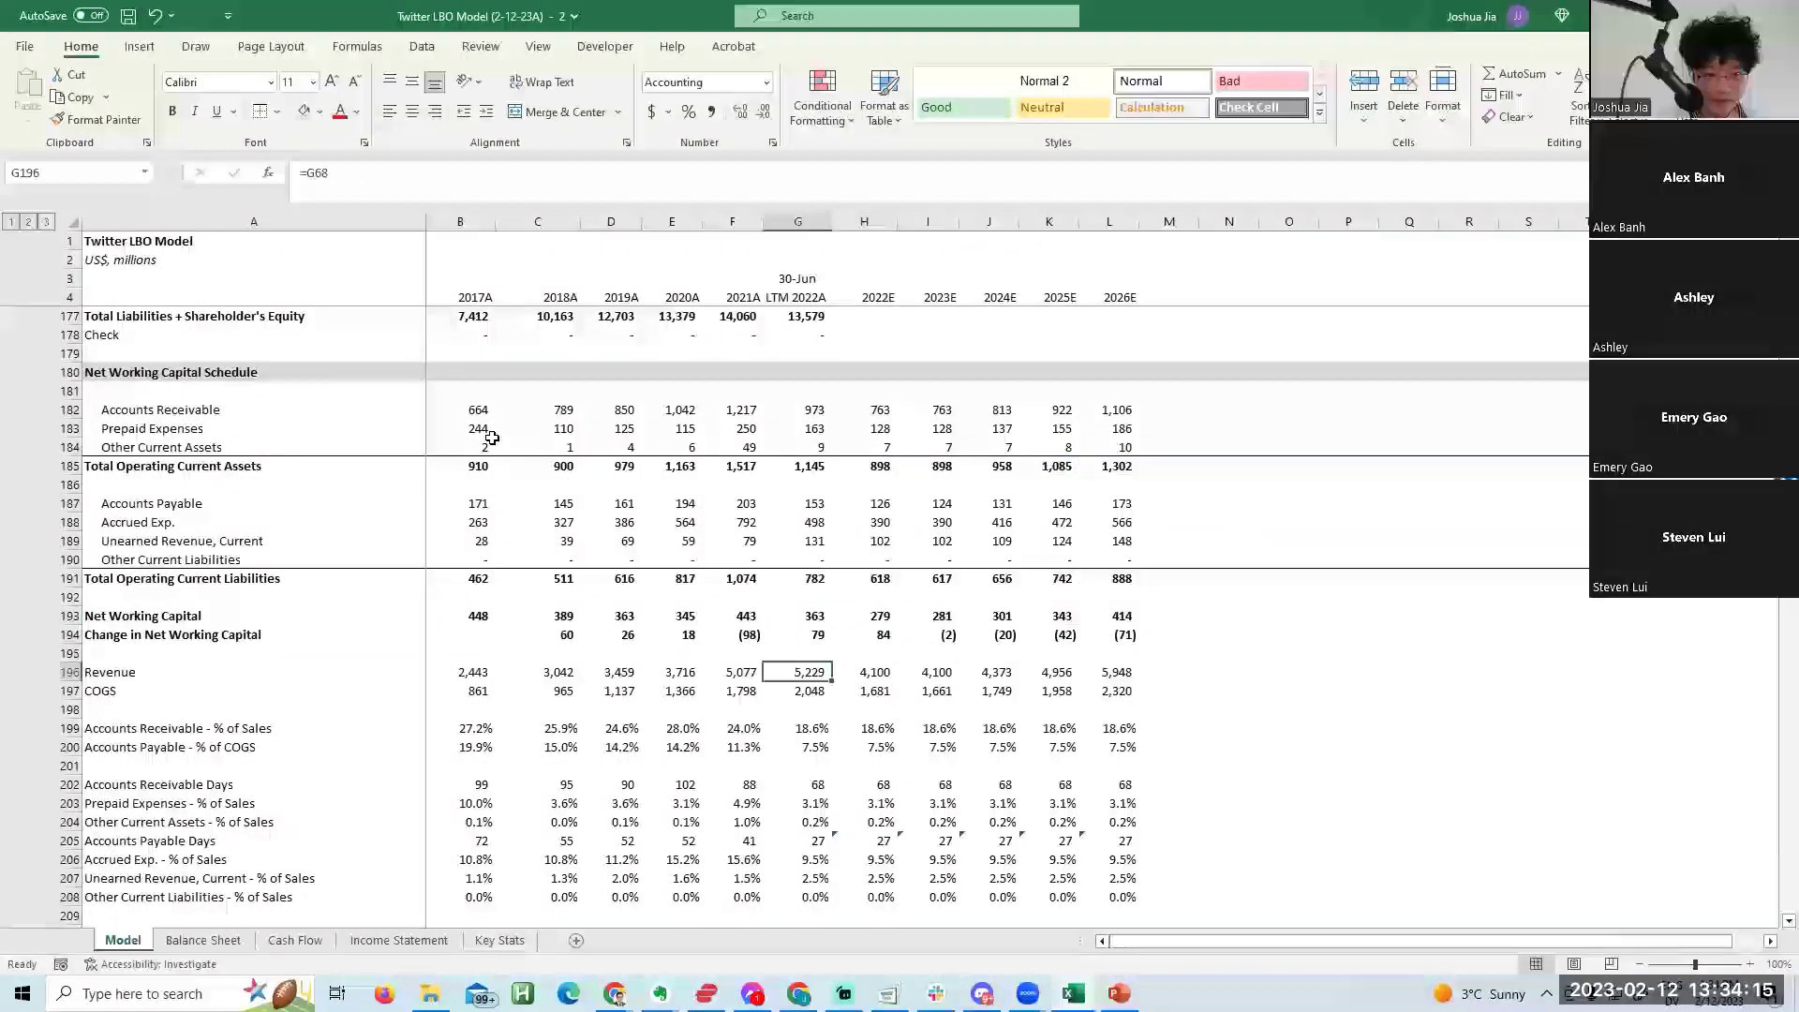
{"action": "key", "text": "Down"}
{"action": "key", "text": "Left"}
{"action": "key", "text": "Left"}
{"action": "key", "text": "Down"}
{"action": "key", "text": "Down"}
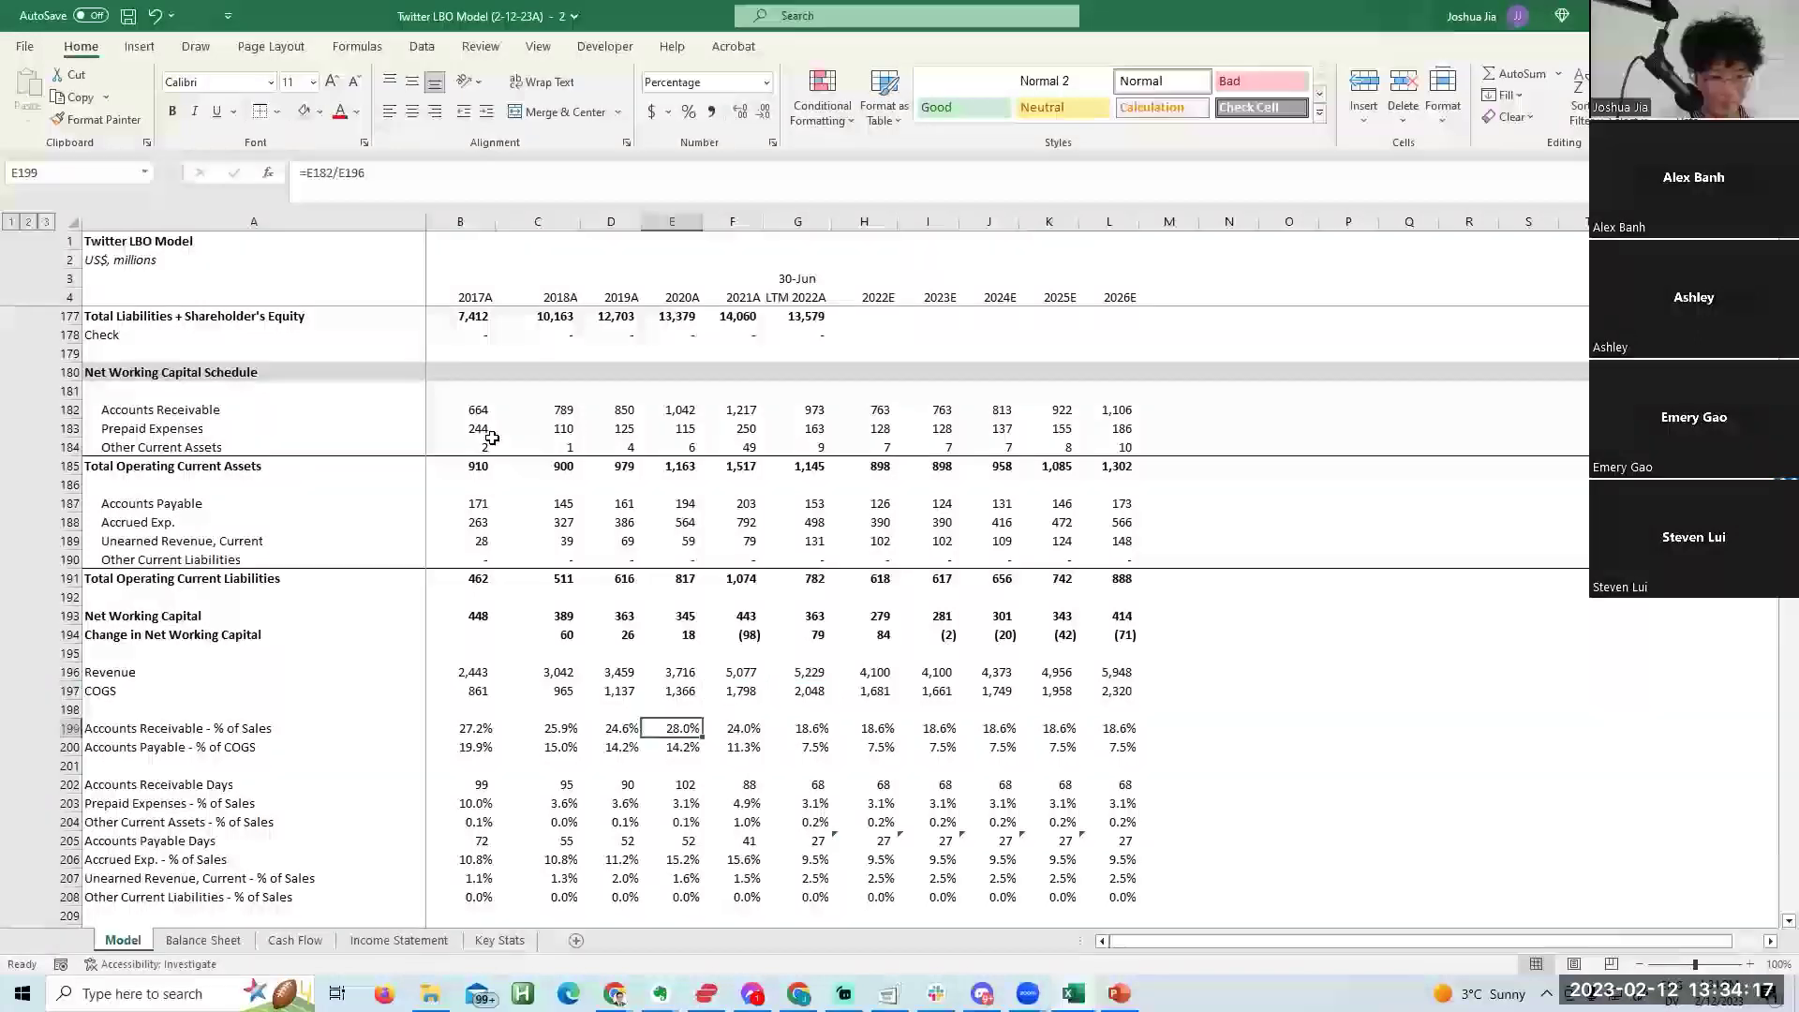
Arrange the two windows of the Twitter LBO Model workbook side by side.
{"action": "key", "text": "super+Left"}
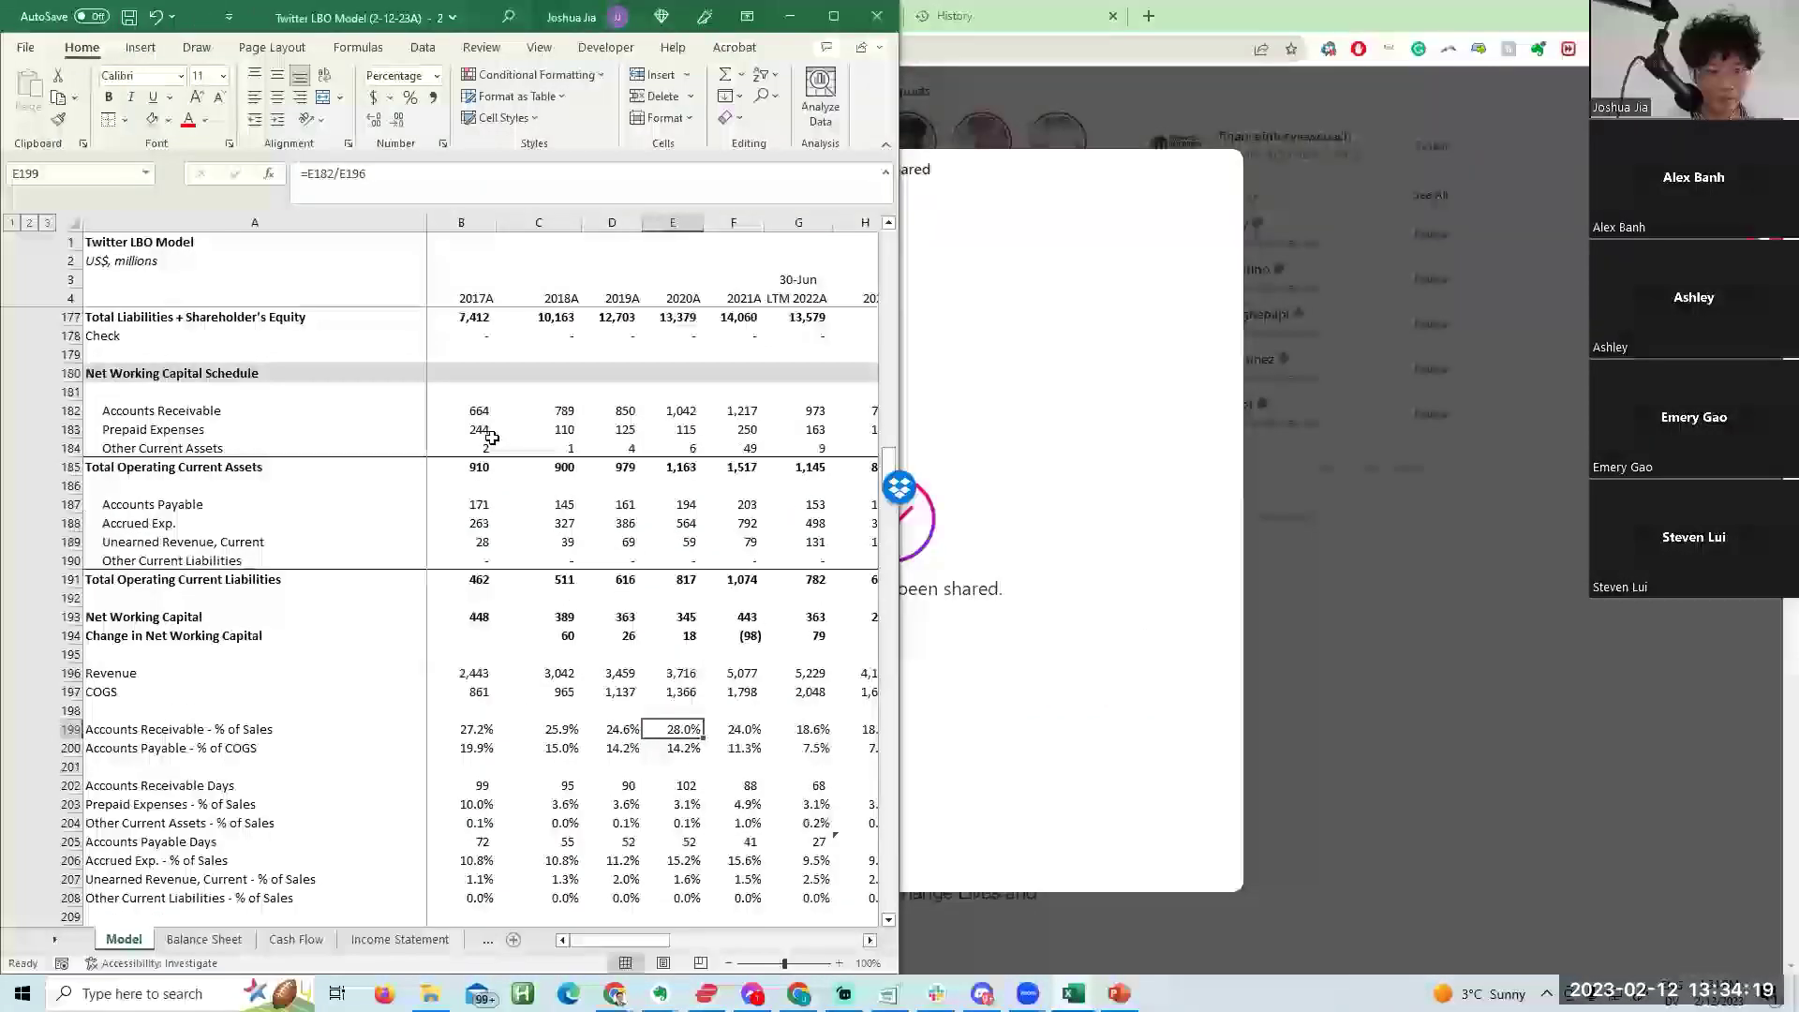
{"action": "key", "text": "alt+Tab"}
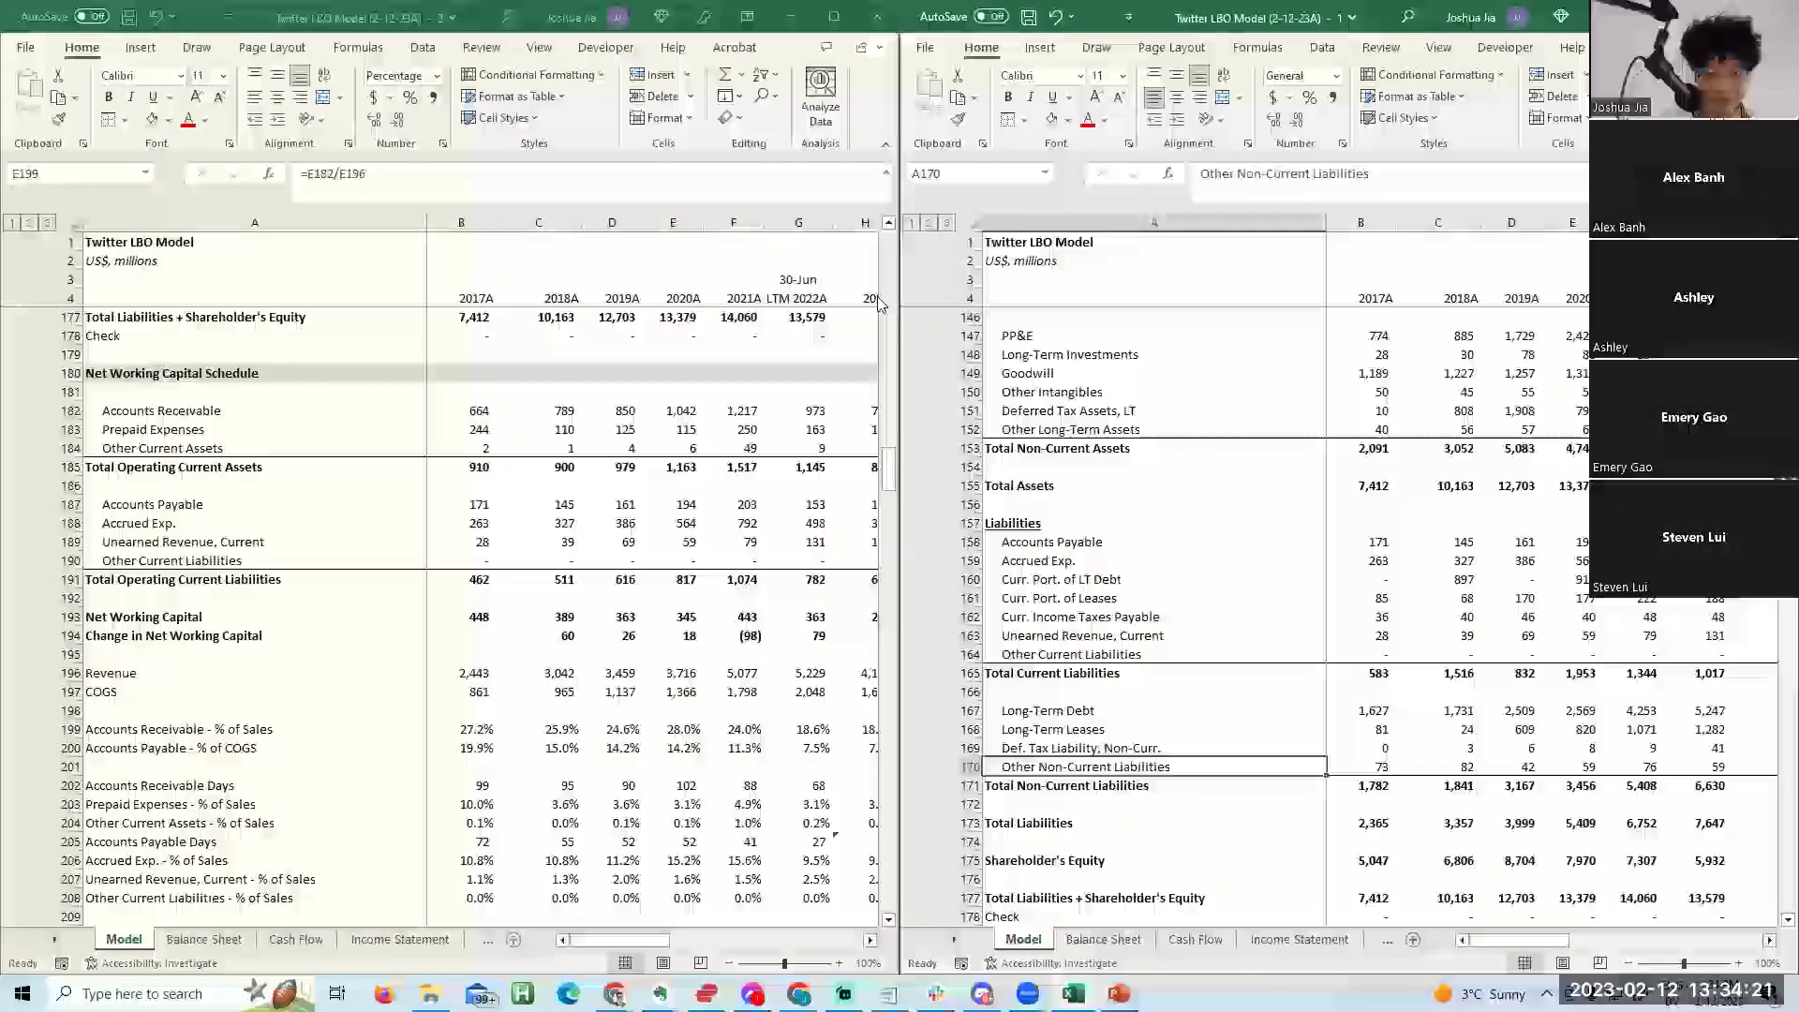
{"action": "key", "text": "alt+Tab"}
{"action": "key", "text": "Right"}
{"action": "key", "text": "Right"}
{"action": "key", "text": "Right"}
{"action": "key", "text": "Right"}
{"action": "key", "text": "Right"}
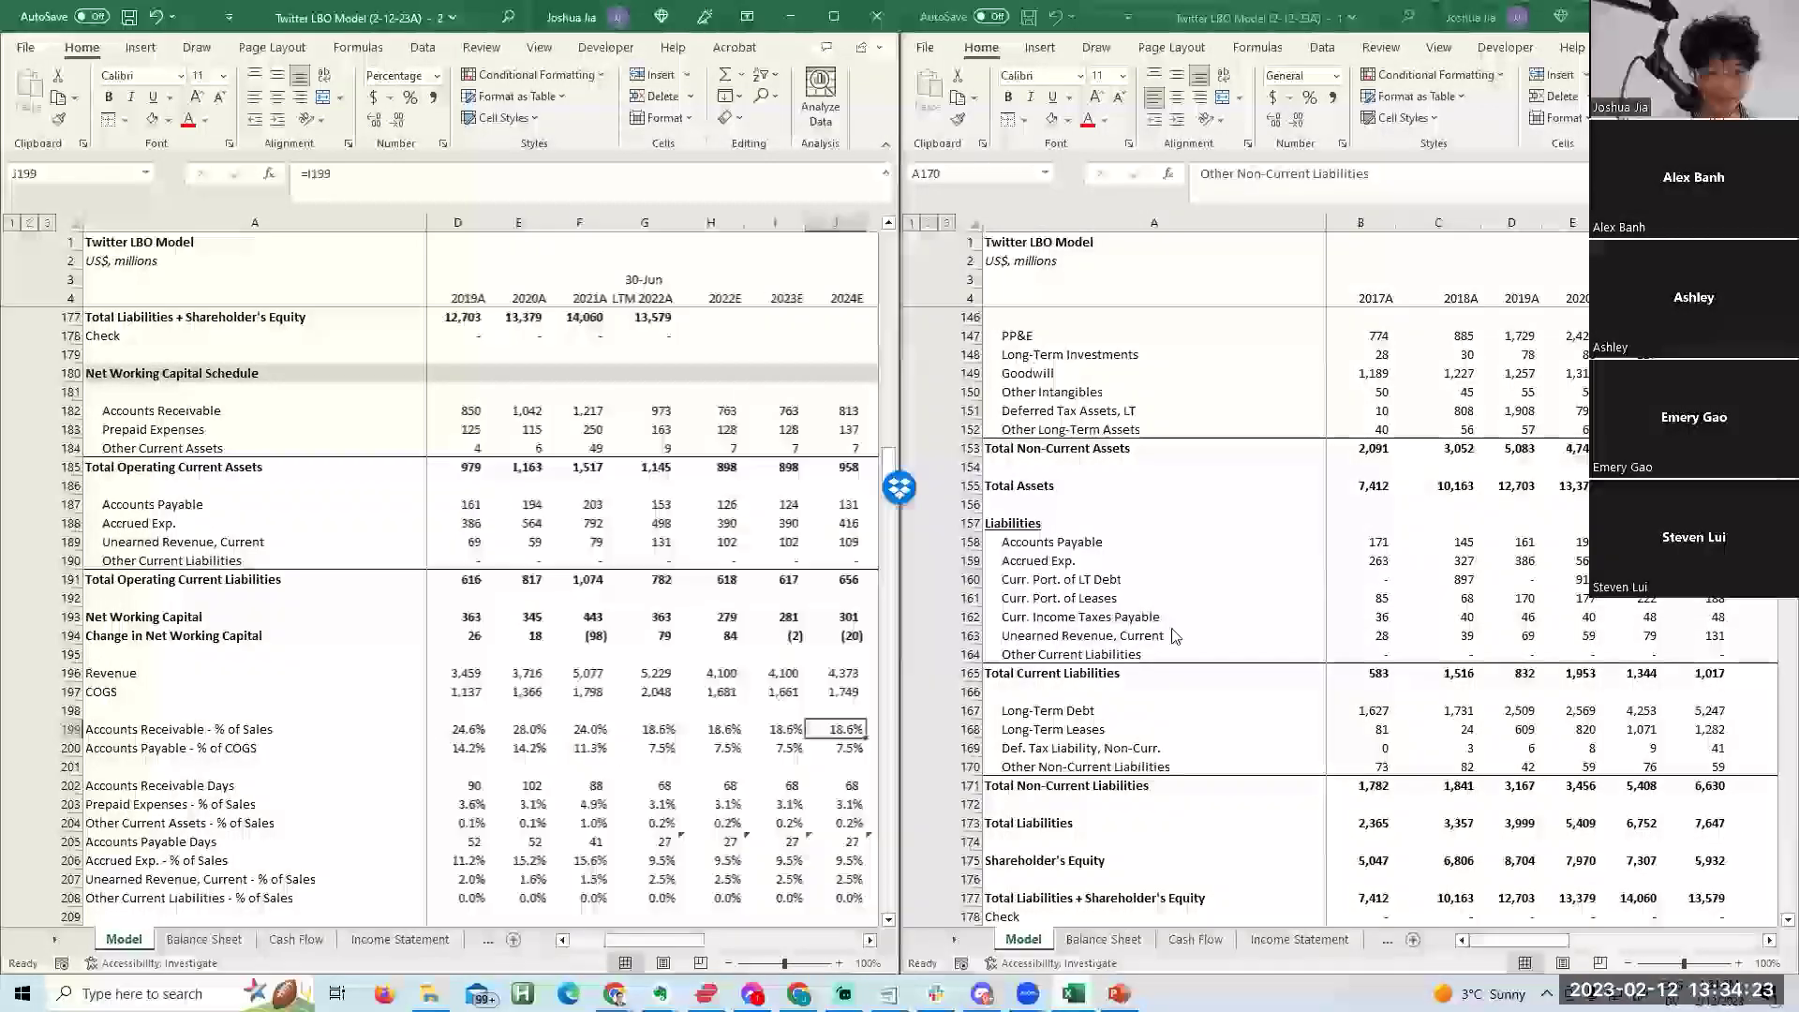
Insert five rows below Add: D&A in the cash flow statement and label A123 "Changes in Accounts Receivable".
{"action": "scroll", "coordinate": [1199, 563], "scroll_direction": "up", "scroll_amount": 12}
{"action": "left_click", "coordinate": [1223, 485]}
{"action": "key", "text": "Down"}
{"action": "key", "text": "ctrl+shift+plus"}
{"action": "key", "text": "ctrl+shift+plus"}
{"action": "key", "text": "ctrl+shift+plus"}
{"action": "key", "text": "ctrl+shift+plus"}
{"action": "key", "text": "ctrl+shift+plus"}
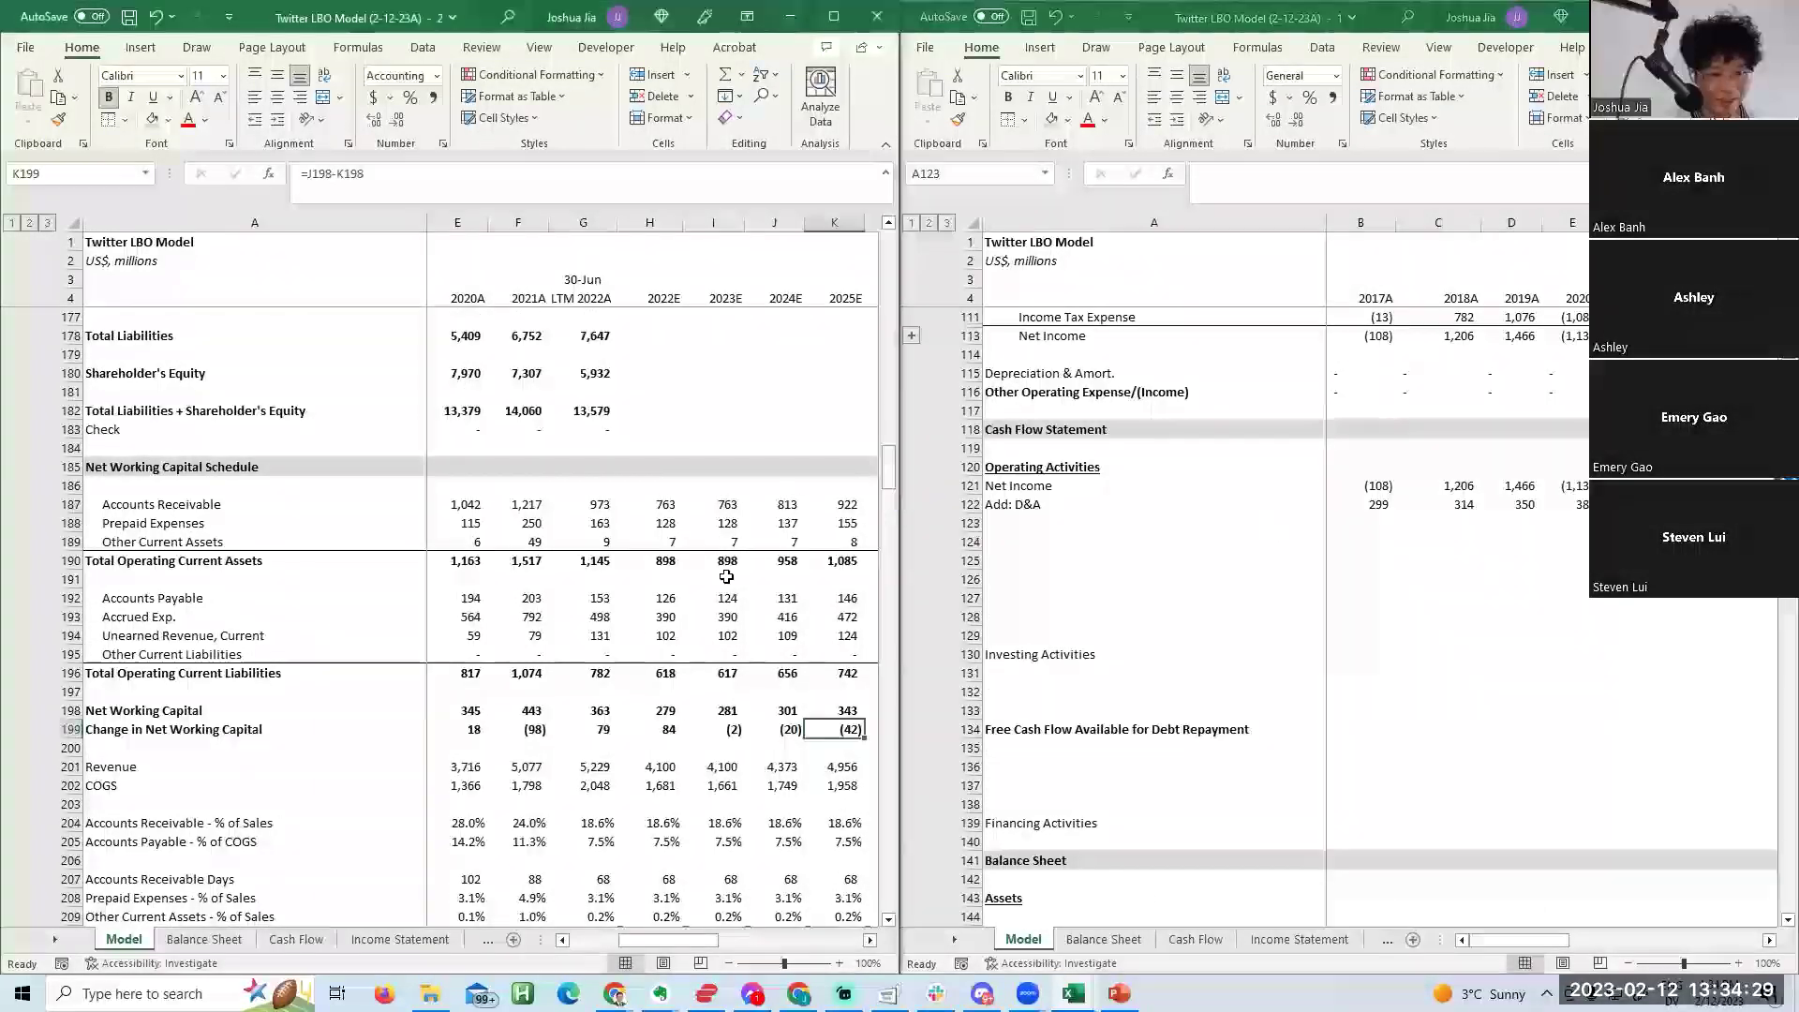
{"action": "type", "text": "Changes in Accounsts Receivable"}
{"action": "key", "text": "Return"}
Label A124 "Changes in Prepaid Expenses", following the line items of the net working capital schedule.
{"action": "left_click", "coordinate": [571, 523]}
{"action": "key", "text": "Left"}
{"action": "key", "text": "Left"}
{"action": "key", "text": "Home"}
{"action": "key", "text": "Up"}
{"action": "key", "text": "Up"}
{"action": "key", "text": "Up"}
{"action": "key", "text": "Up"}
{"action": "key", "text": "Up"}
{"action": "key", "text": "Up"}
{"action": "key", "text": "Up"}
{"action": "key", "text": "Up"}
{"action": "key", "text": "Up"}
{"action": "key", "text": "Up"}
{"action": "key", "text": "Up"}
{"action": "key", "text": "Up"}
{"action": "left_click", "coordinate": [1083, 539]}
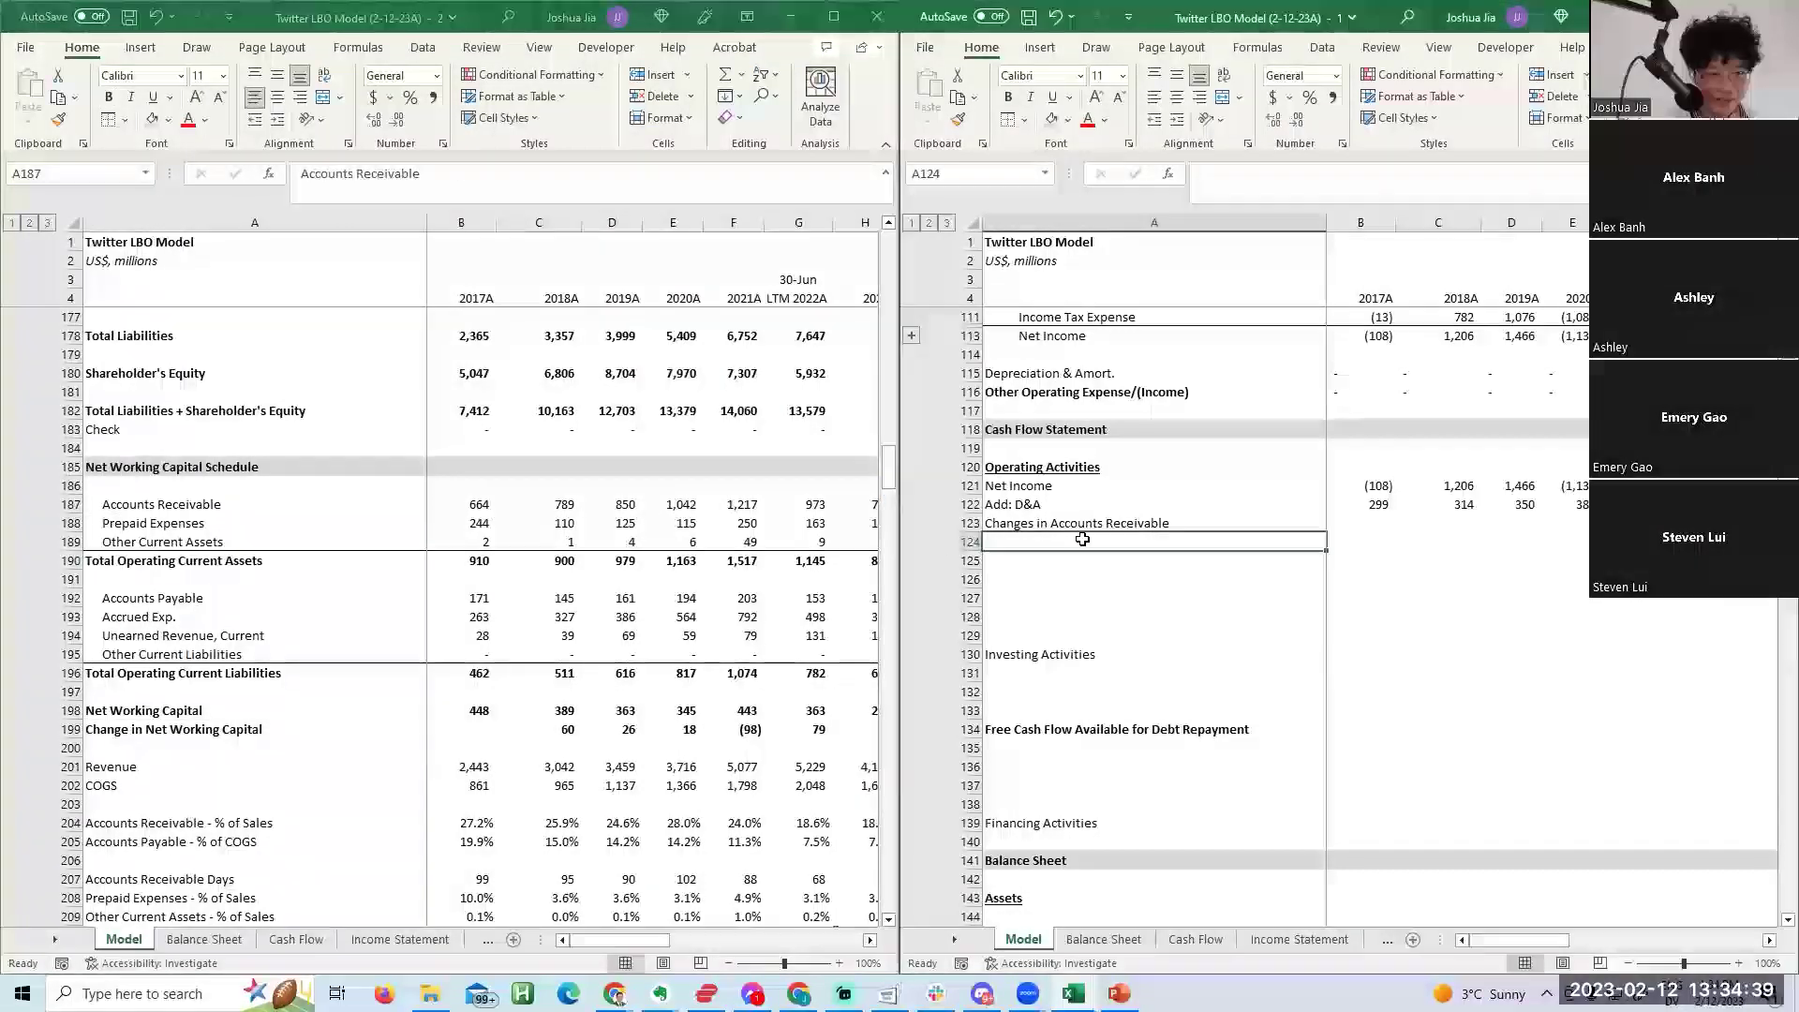
{"action": "type", "text": "Changes "}
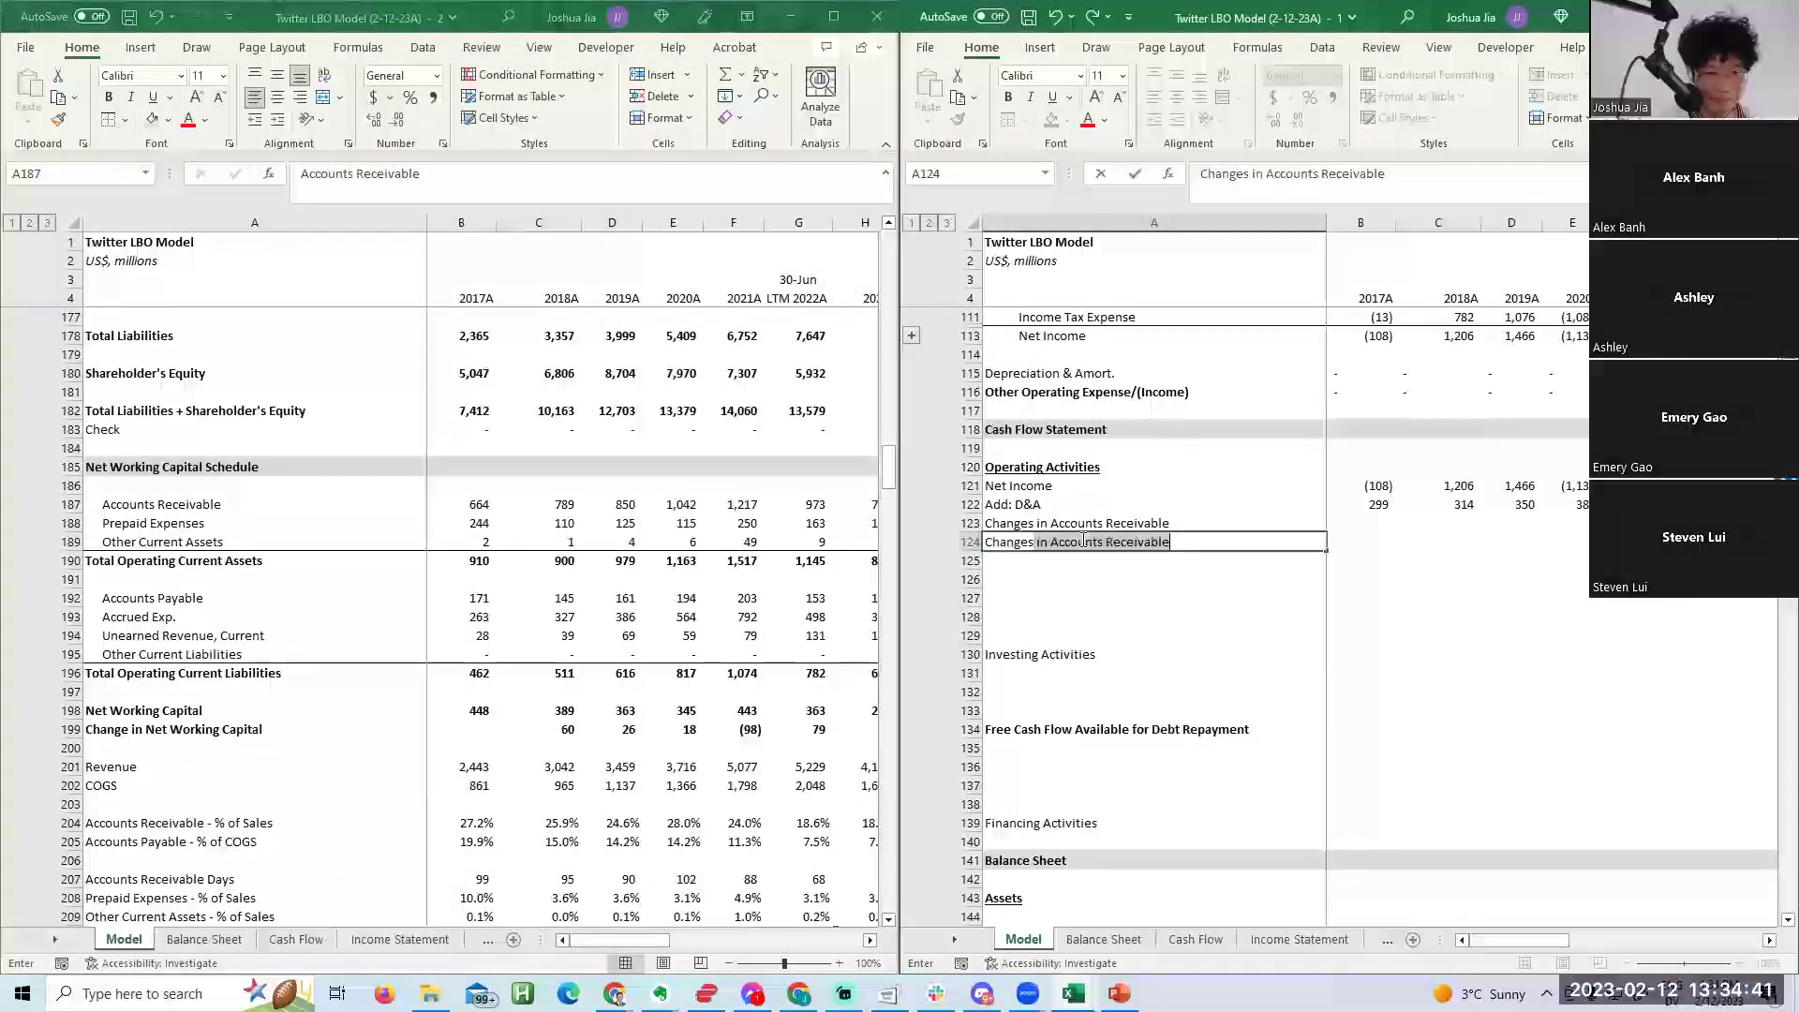
{"action": "type", "text": "in Prepaid"}
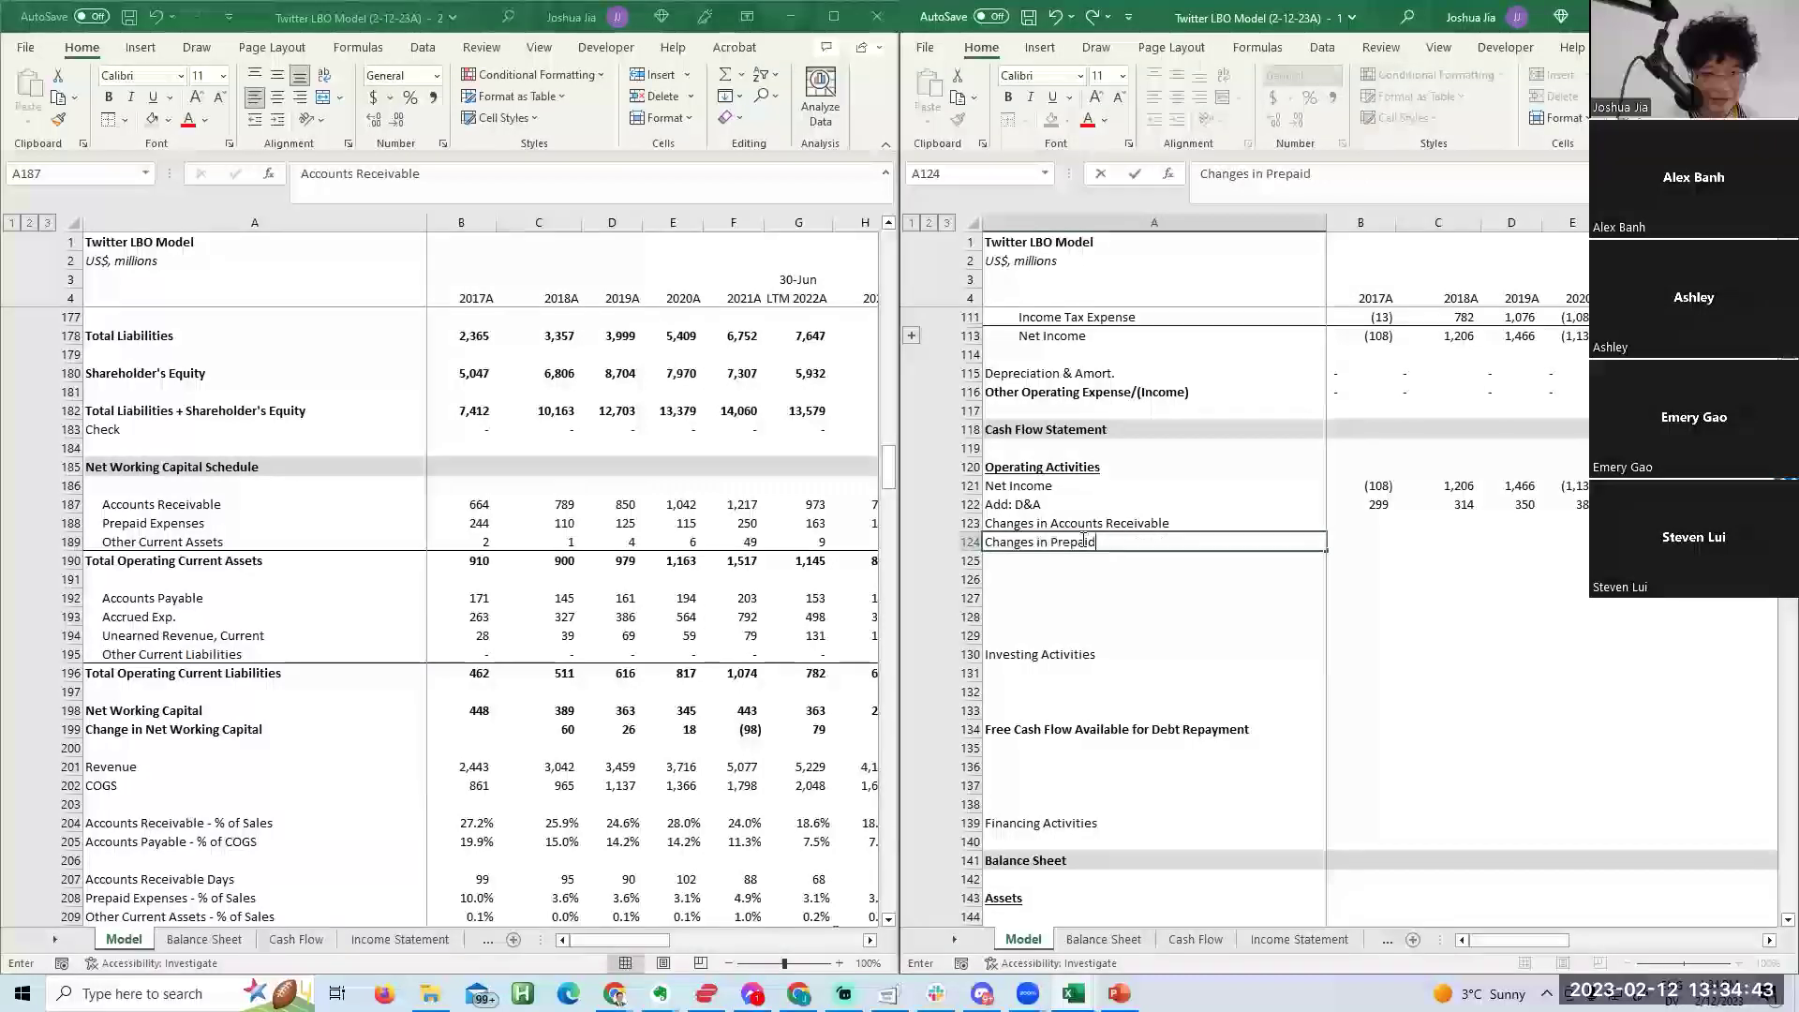
{"action": "type", "text": " Expenses"}
{"action": "key", "text": "Return"}
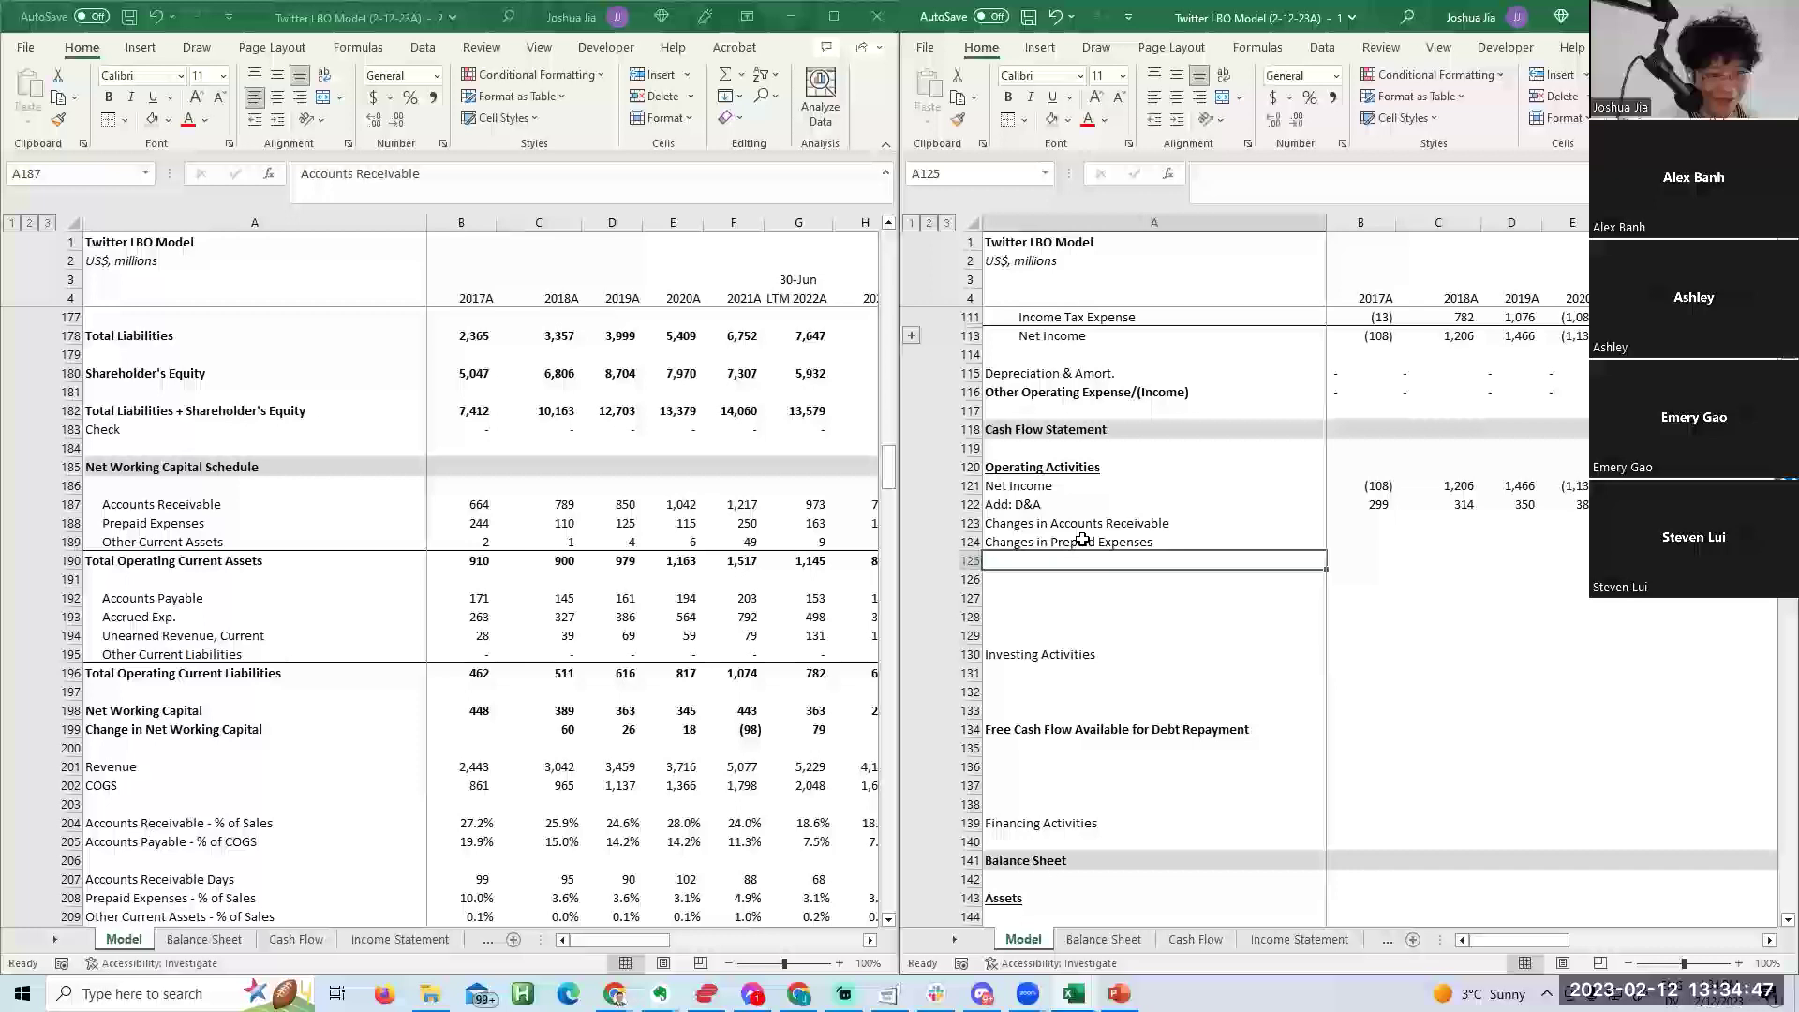
Label A125 of the cash flow statement "Changes in Other Current Assets".
{"action": "type", "text": "Other Current A"}
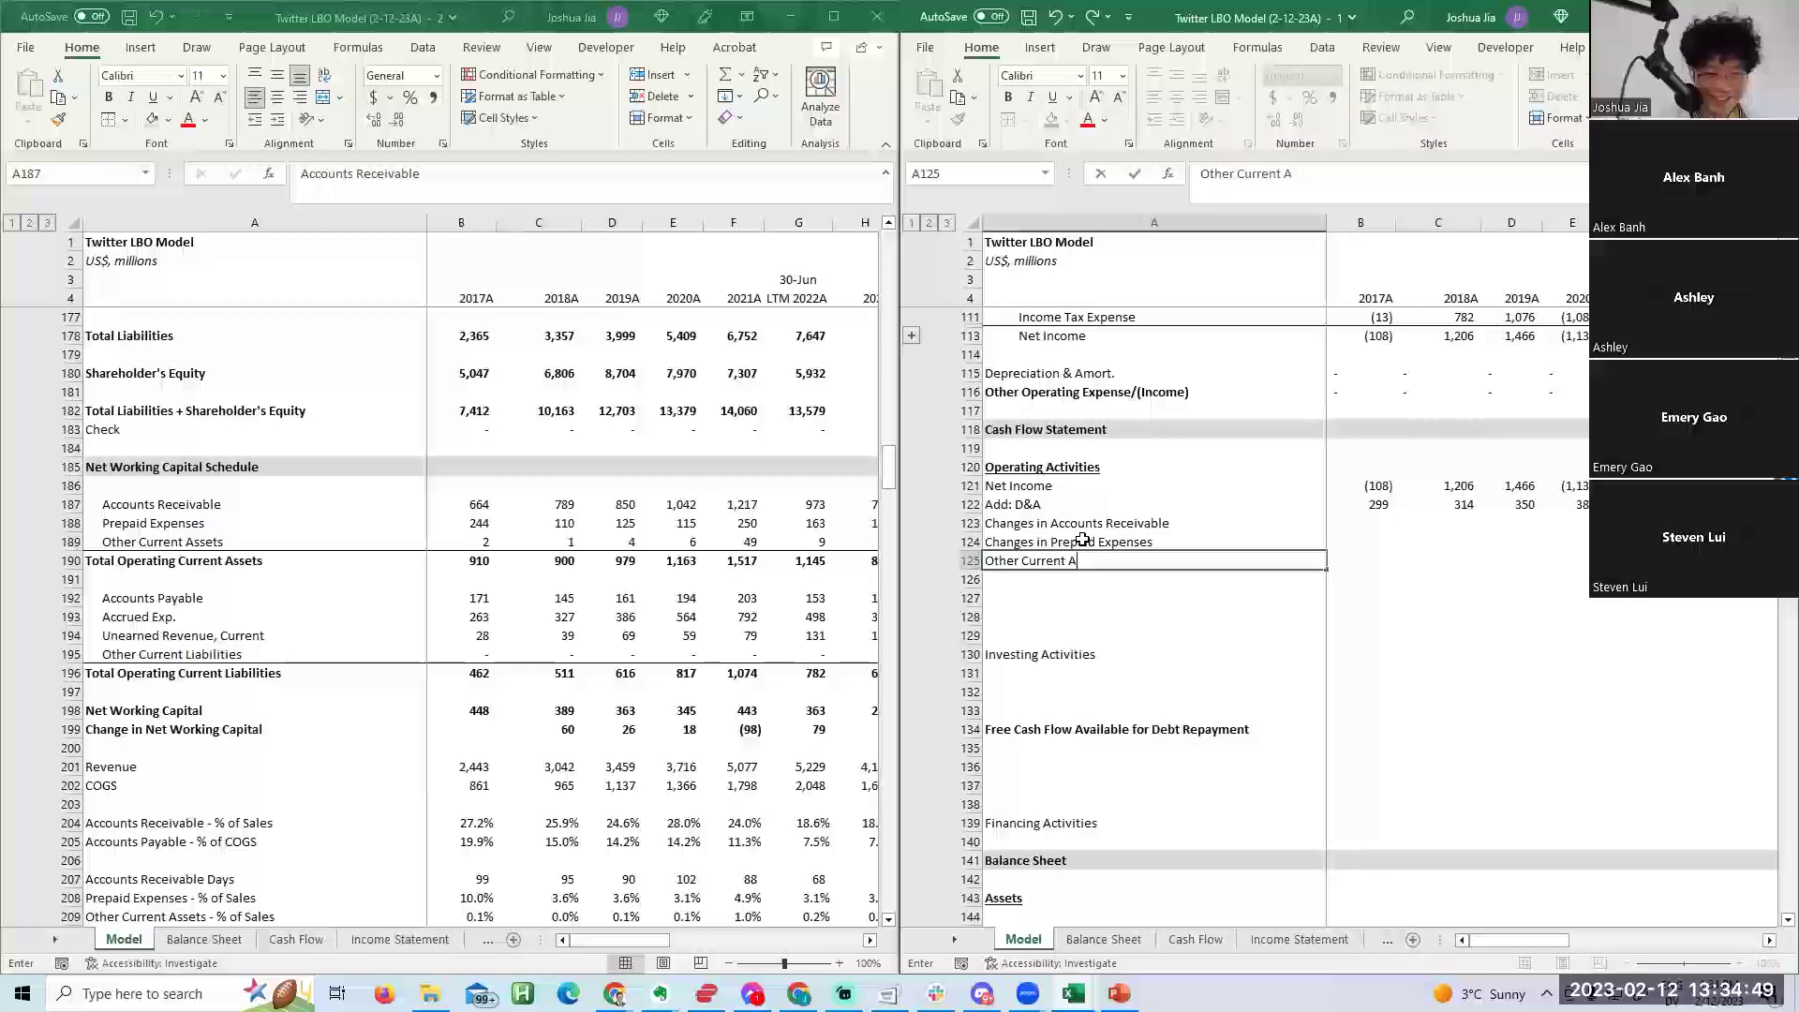
{"action": "key", "text": "Return"}
{"action": "key", "text": "Up"}
{"action": "key", "text": "Up"}
{"action": "key", "text": "Up"}
{"action": "key", "text": "Down"}
{"action": "key", "text": "Down"}
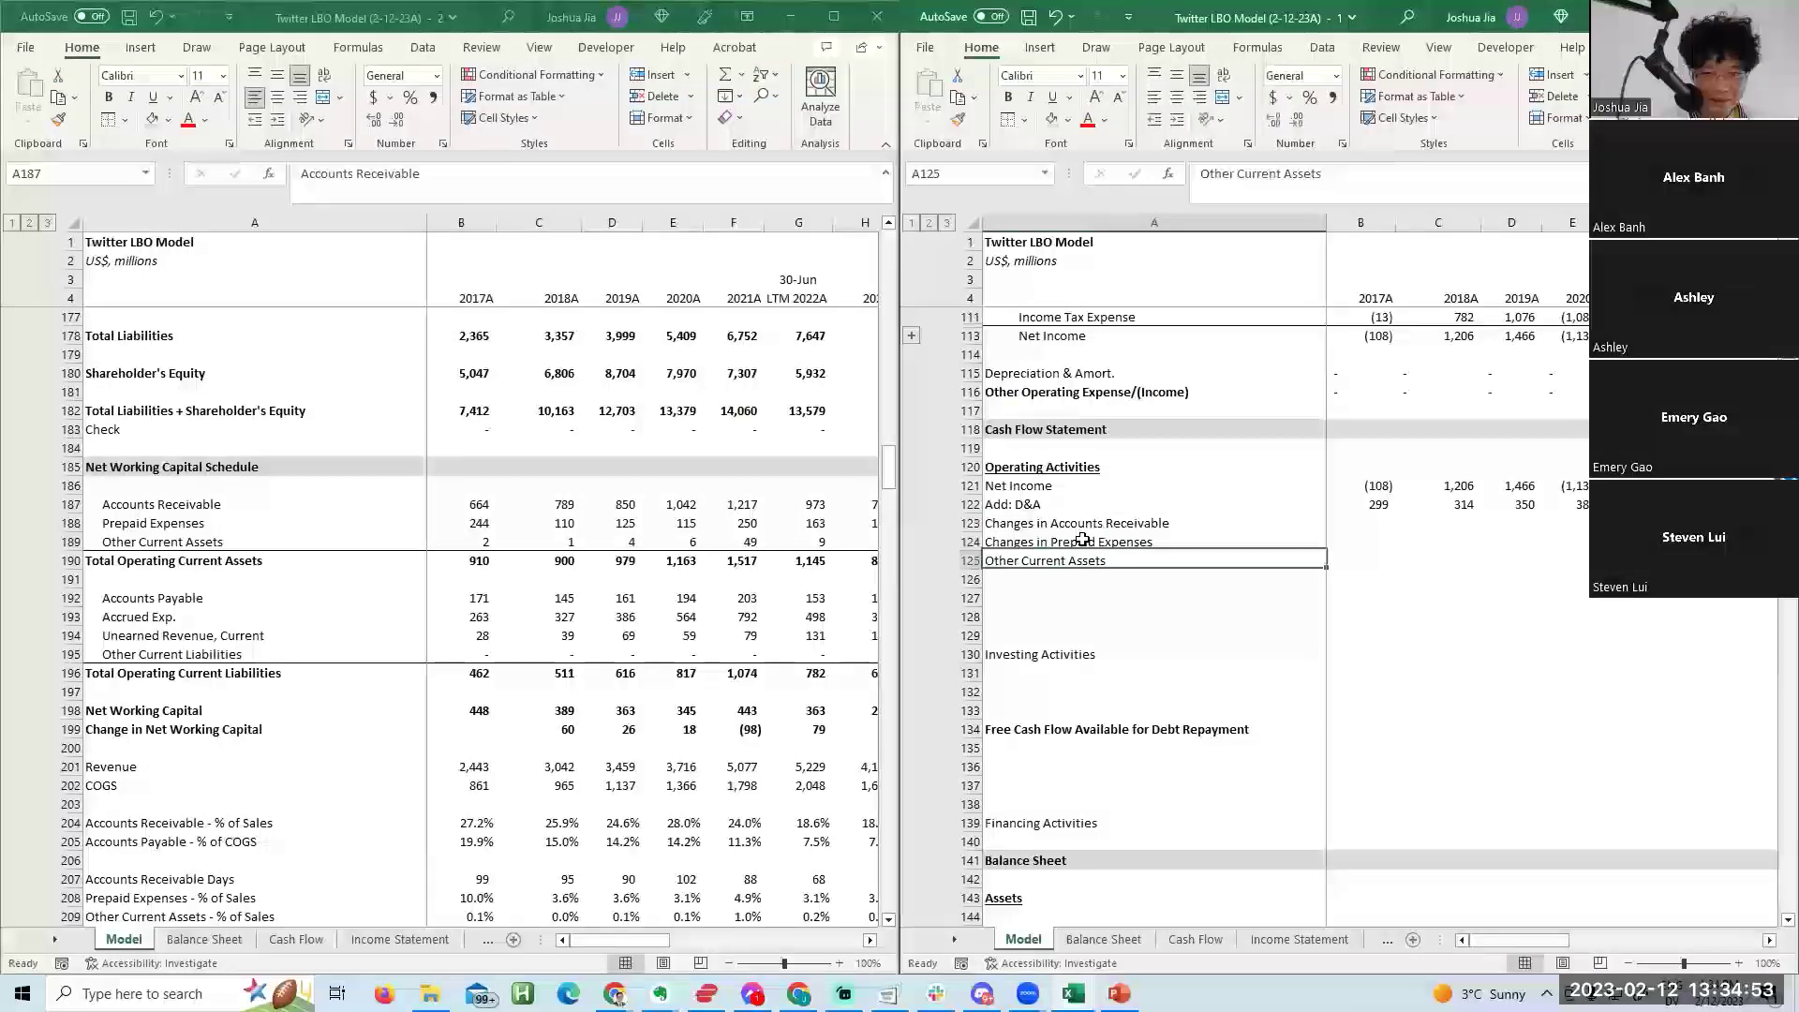
{"action": "key", "text": "F2"}
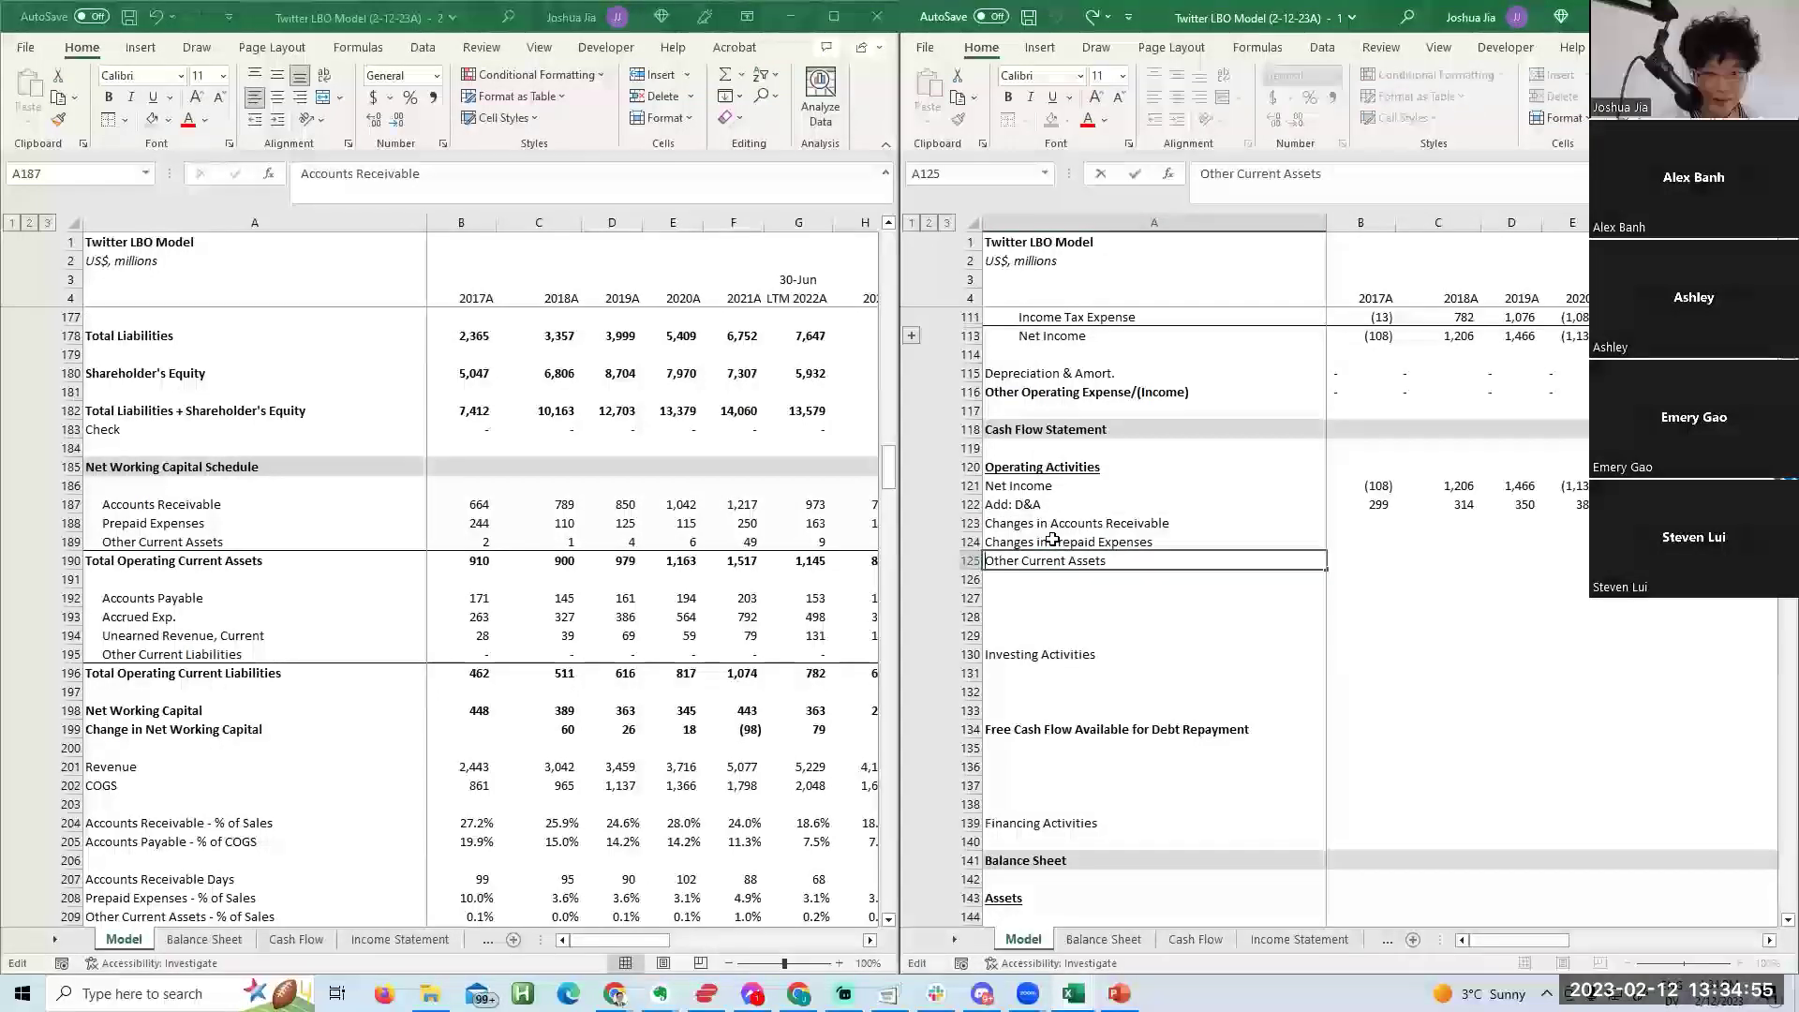
{"action": "key", "text": "Return"}
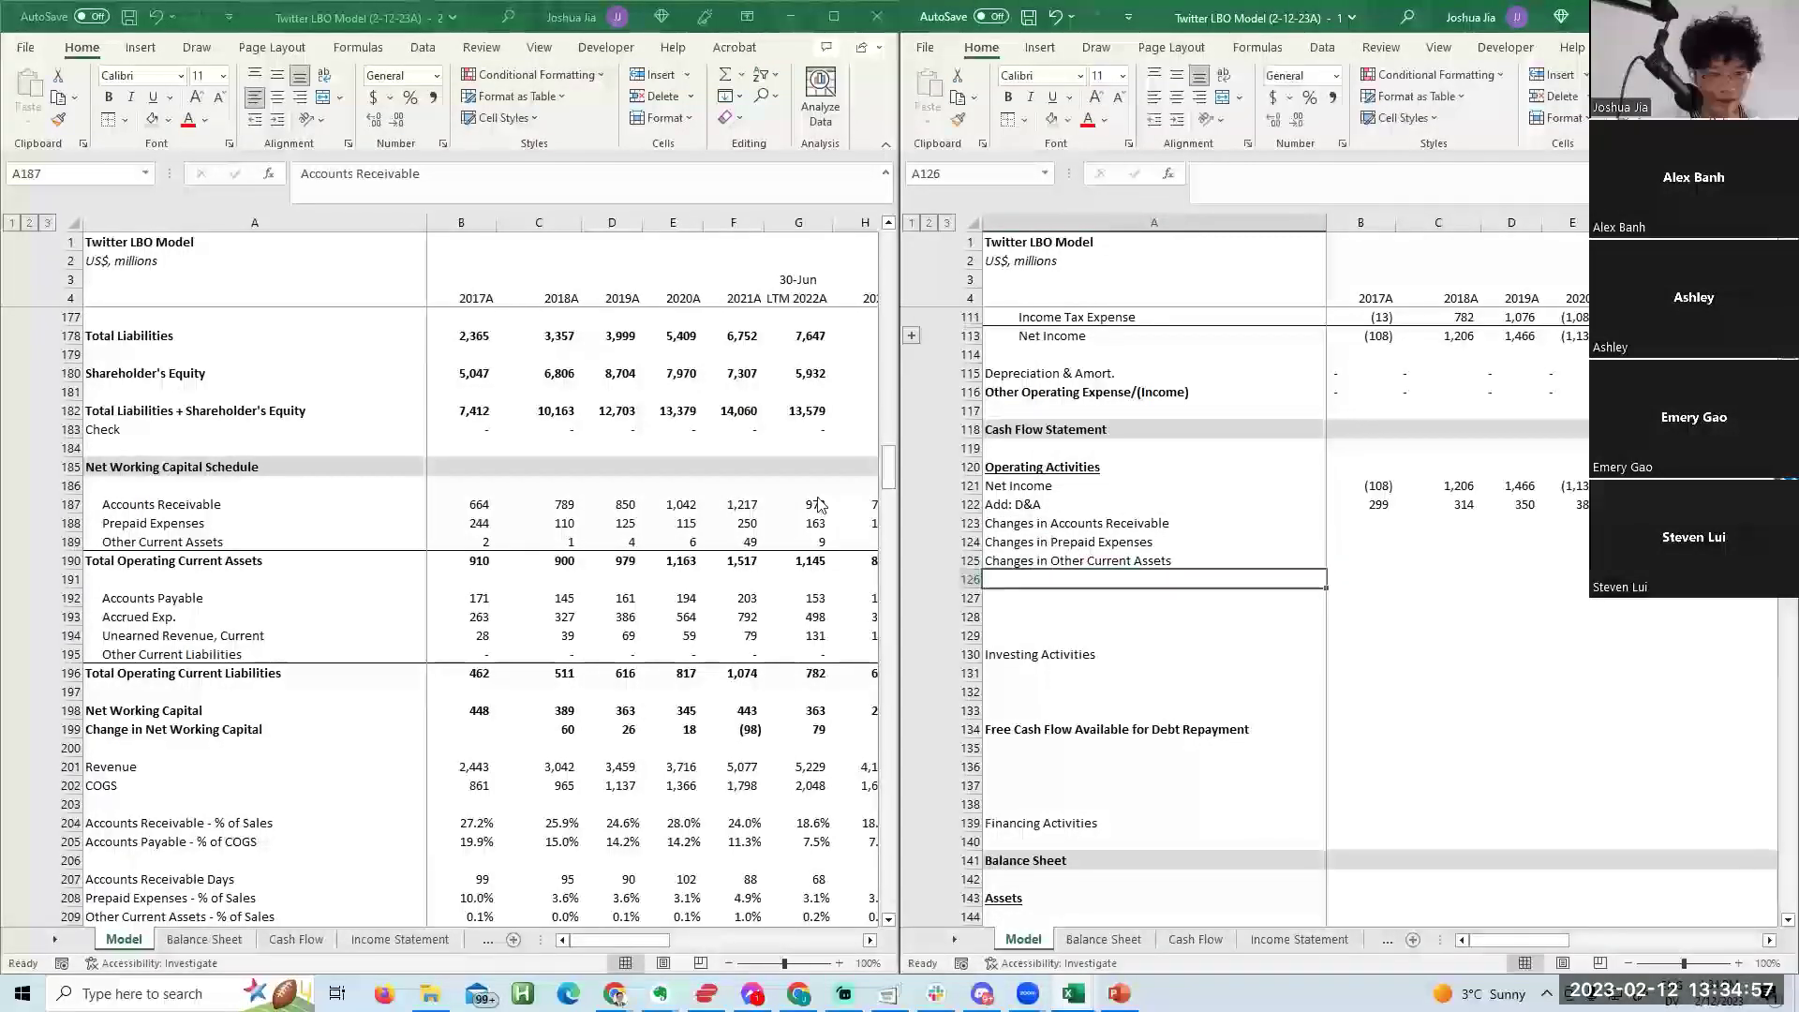
{"action": "left_click", "coordinate": [152, 596]}
{"action": "key", "text": "shift+Down"}
{"action": "key", "text": "shift+Down"}
{"action": "key", "text": "shift+Down"}
{"action": "key", "text": "ctrl+c"}
{"action": "key", "text": "Escape"}
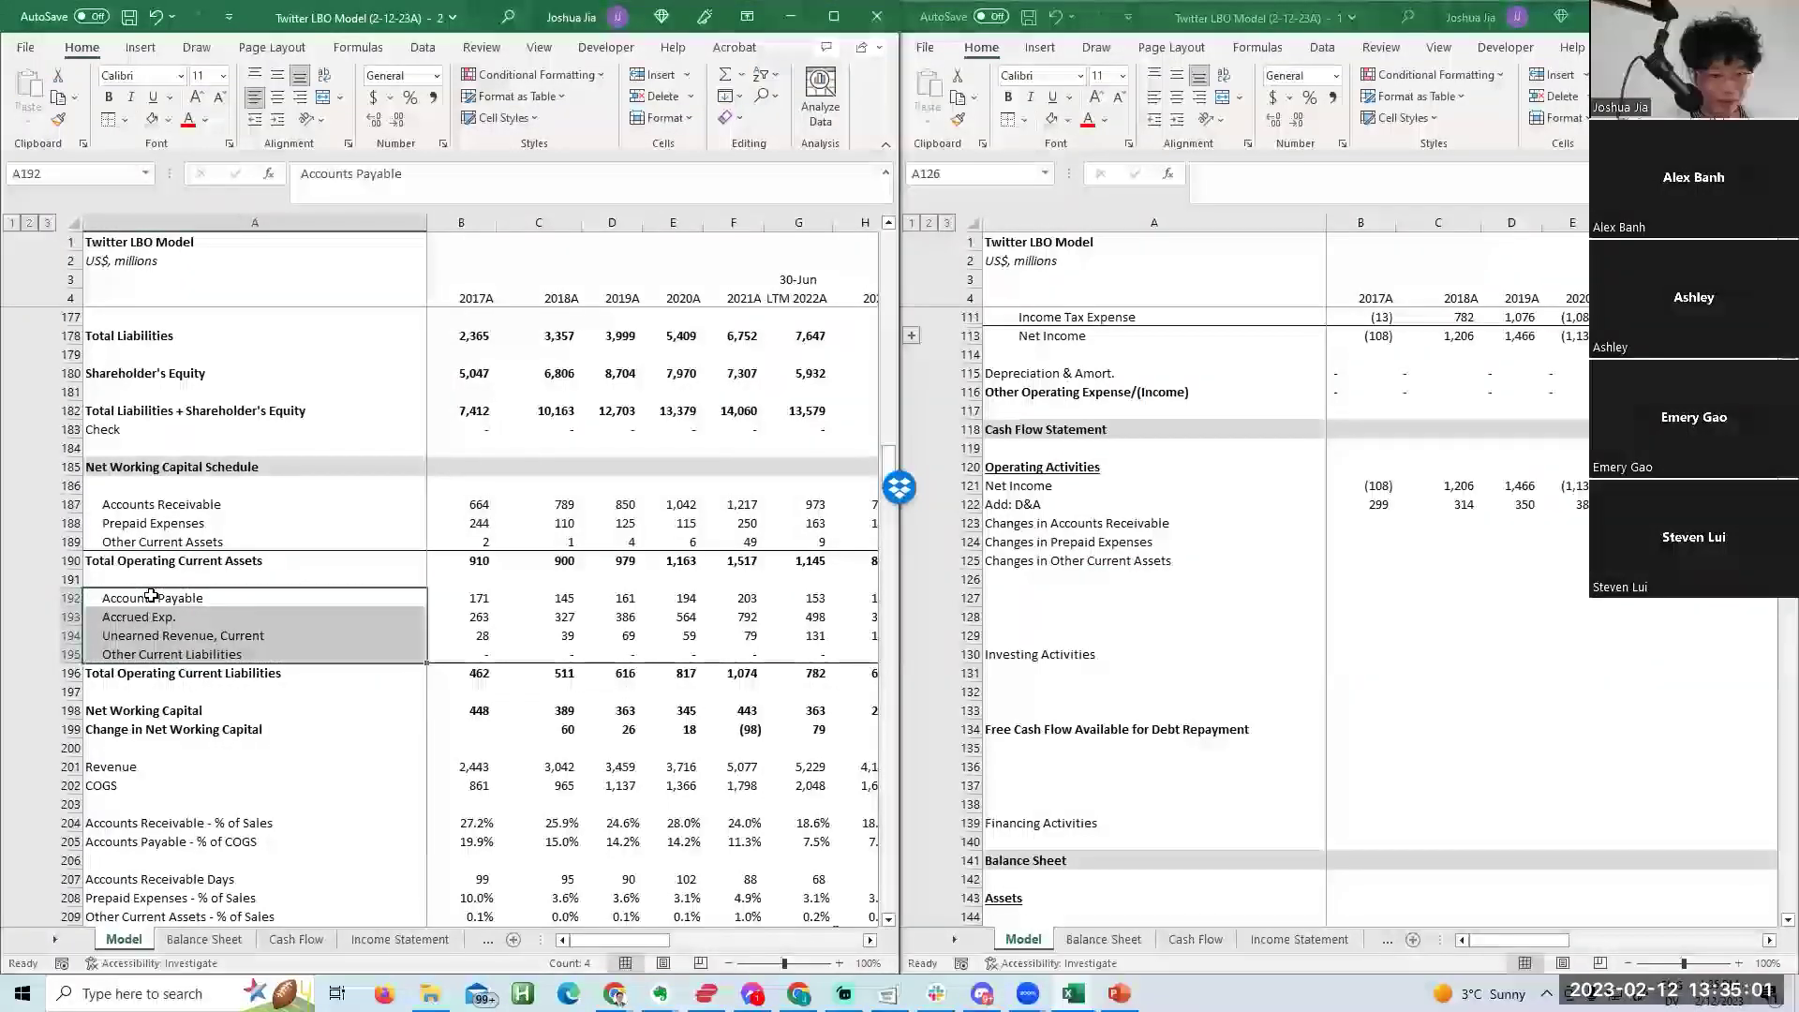
Insert one more row at row 129 in the operating activities section of the cash flow statement.
{"action": "key", "text": "alt+Tab"}
{"action": "key", "text": "Down"}
{"action": "key", "text": "Down"}
{"action": "key", "text": "Down"}
{"action": "key", "text": "alt+h"}
{"action": "key", "text": "i"}
{"action": "key", "text": "r"}
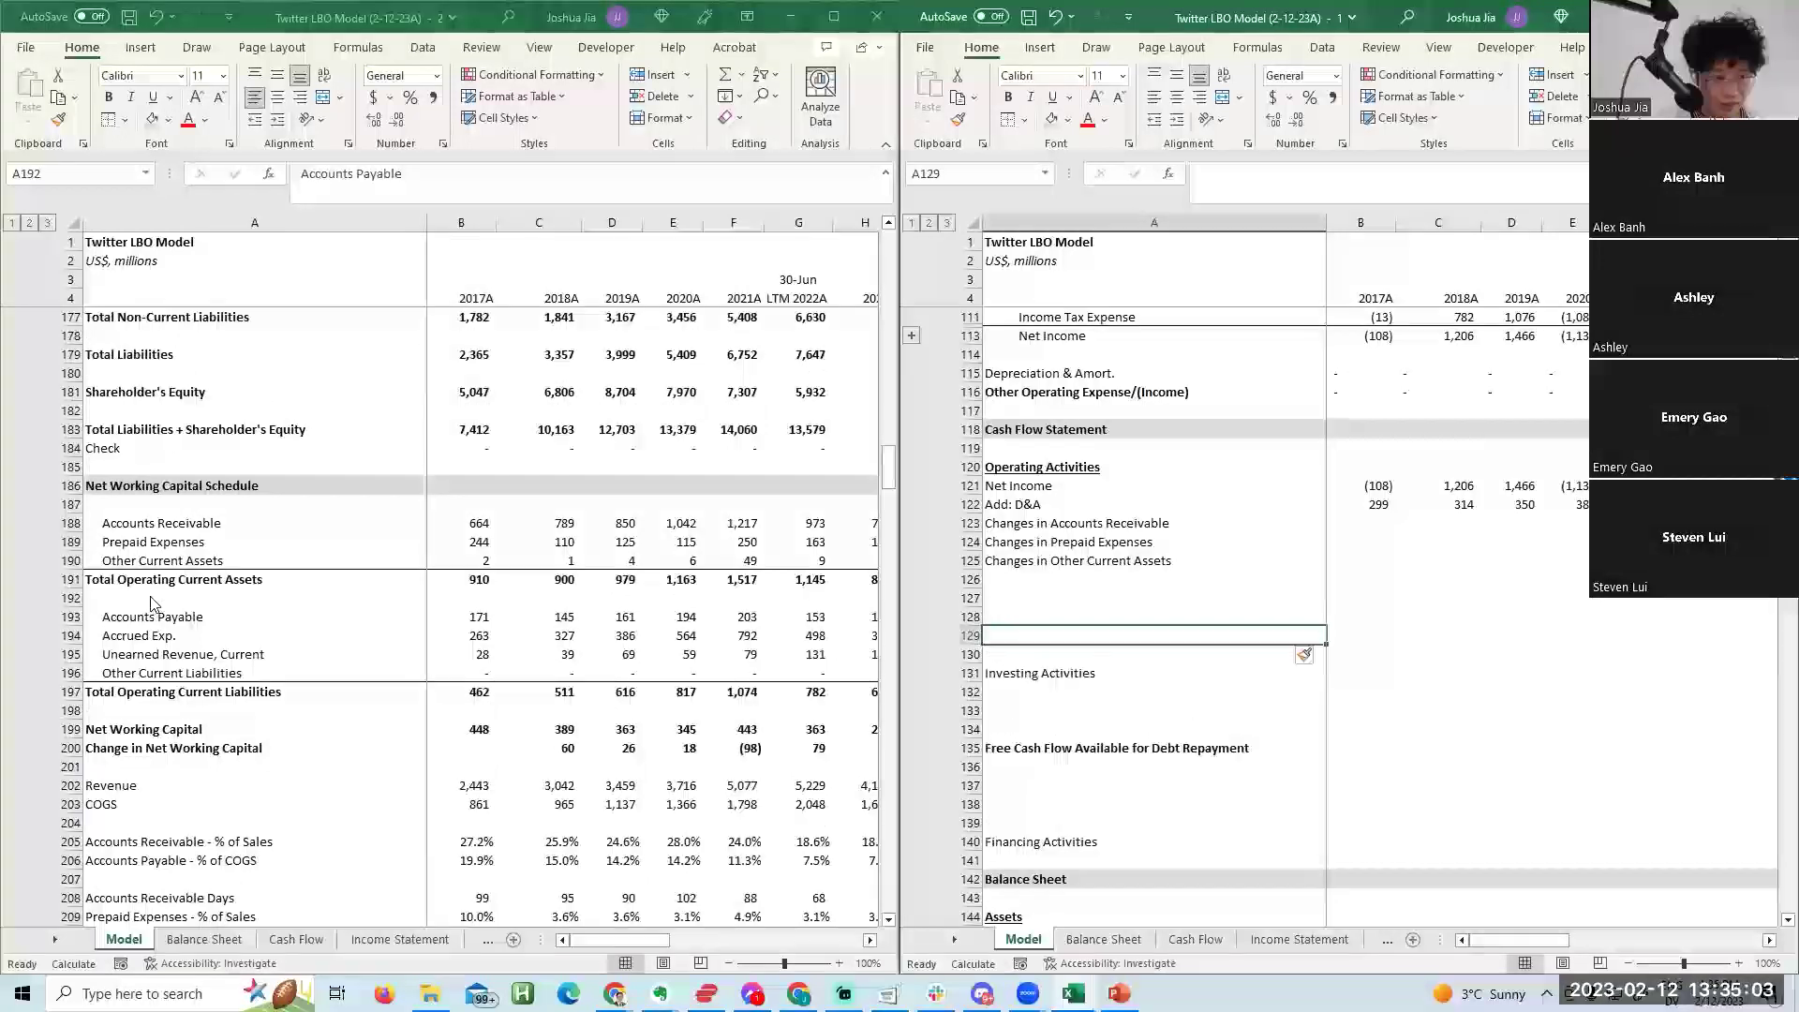
Copy the four operating current liability labels from A193:A196 of the schedule into A126:A129 of the cash flow statement.
{"action": "key", "text": "alt+Tab"}
{"action": "key", "text": "shift+Down"}
{"action": "key", "text": "shift+Down"}
{"action": "key", "text": "shift+Down"}
{"action": "key", "text": "ctrl+c"}
{"action": "key", "text": "alt+Tab"}
{"action": "key", "text": "Up"}
{"action": "key", "text": "Up"}
{"action": "key", "text": "Up"}
{"action": "key", "text": "ctrl+v"}
{"action": "key", "text": "Escape"}
{"action": "key", "text": "Up"}
{"action": "key", "text": "Up"}
{"action": "key", "text": "Down"}
{"action": "key", "text": "Down"}
{"action": "key", "text": "Down"}
{"action": "key", "text": "Down"}
{"action": "key", "text": "Down"}
{"action": "key", "text": "Up"}
{"action": "key", "text": "Up"}
{"action": "key", "text": "Up"}
{"action": "key", "text": "Up"}
{"action": "key", "text": "Up"}
{"action": "key", "text": "Up"}
{"action": "key", "text": "Up"}
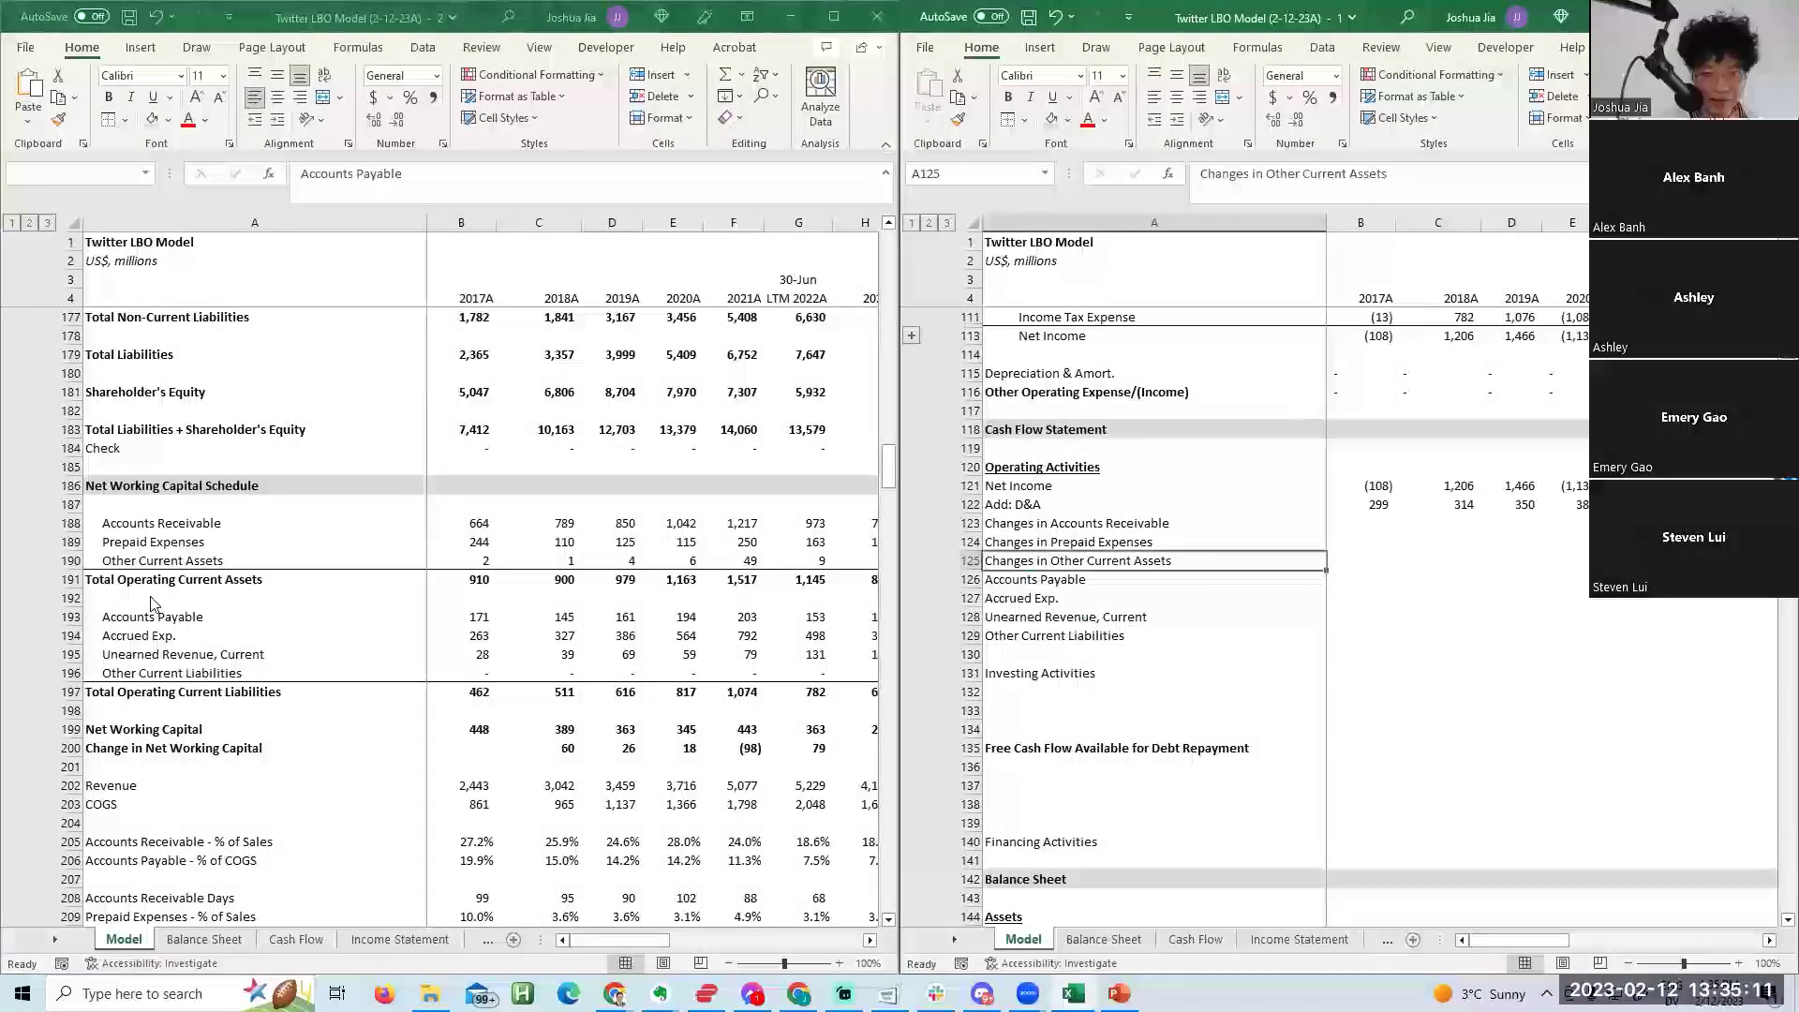
{"action": "key", "text": "Right"}
{"action": "key", "text": "Down"}
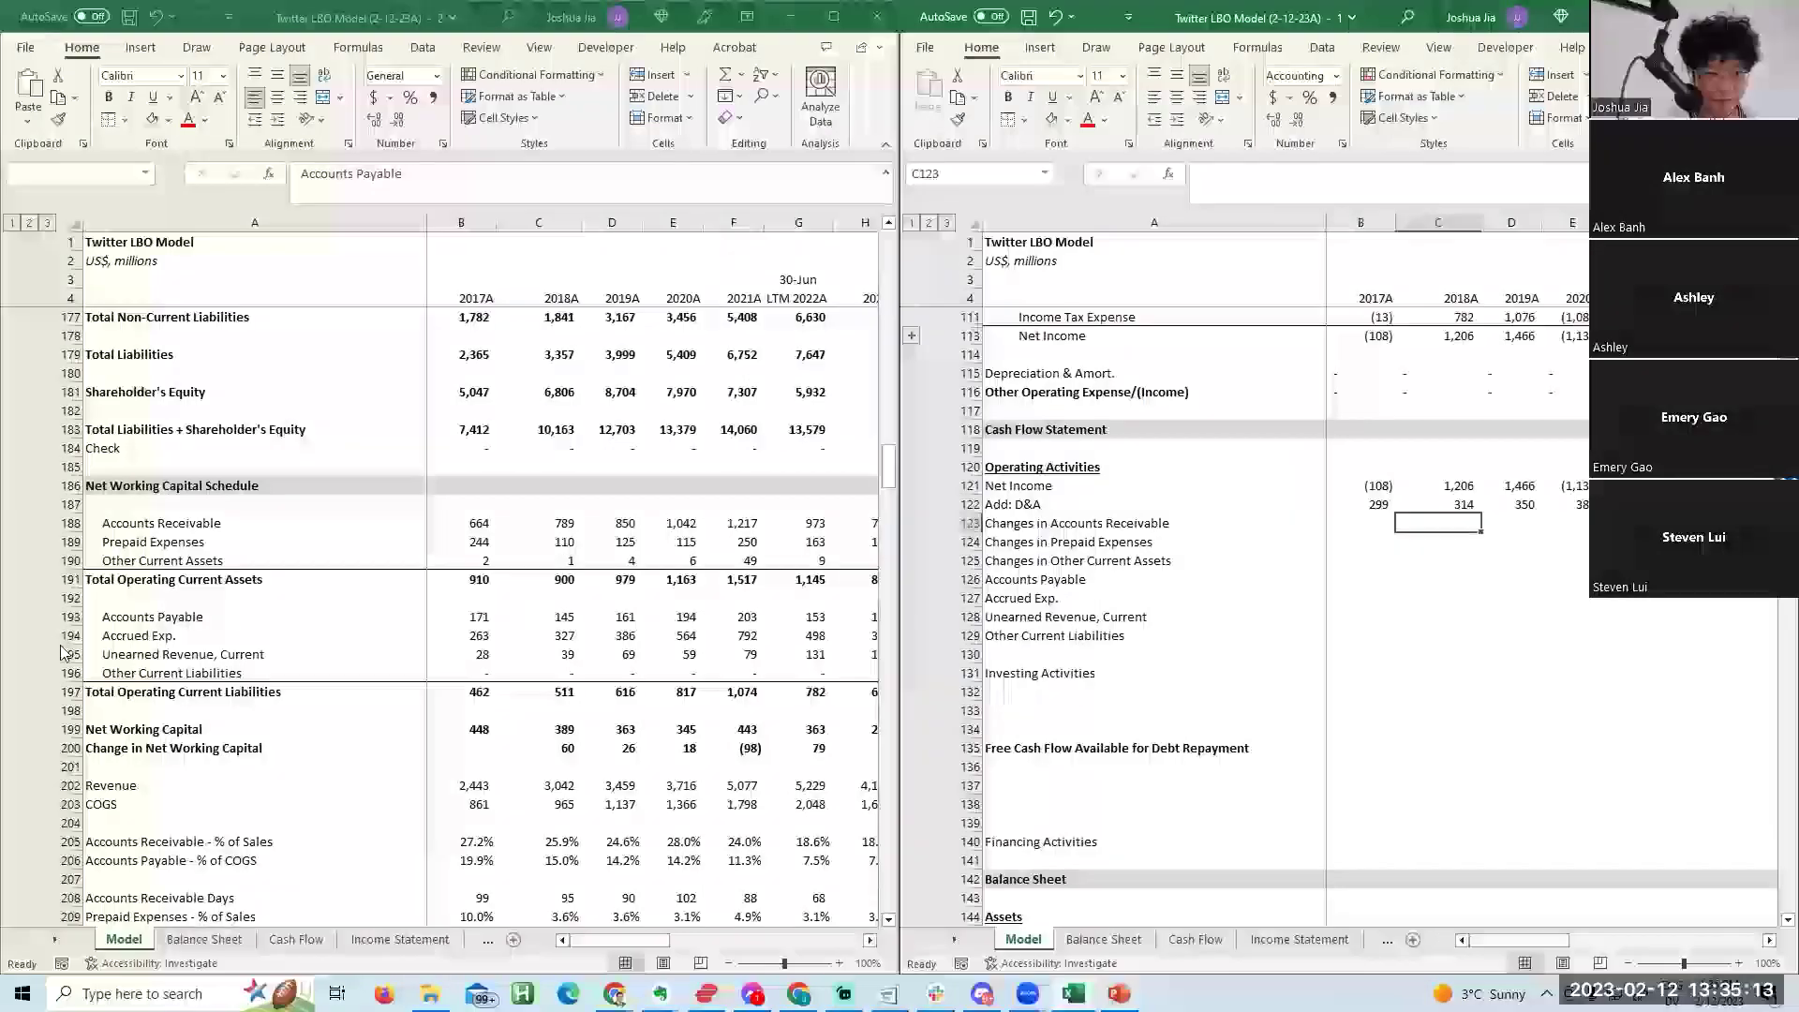
{"action": "left_click_drag", "start_coordinate": [153, 614], "coordinate": [159, 671]}
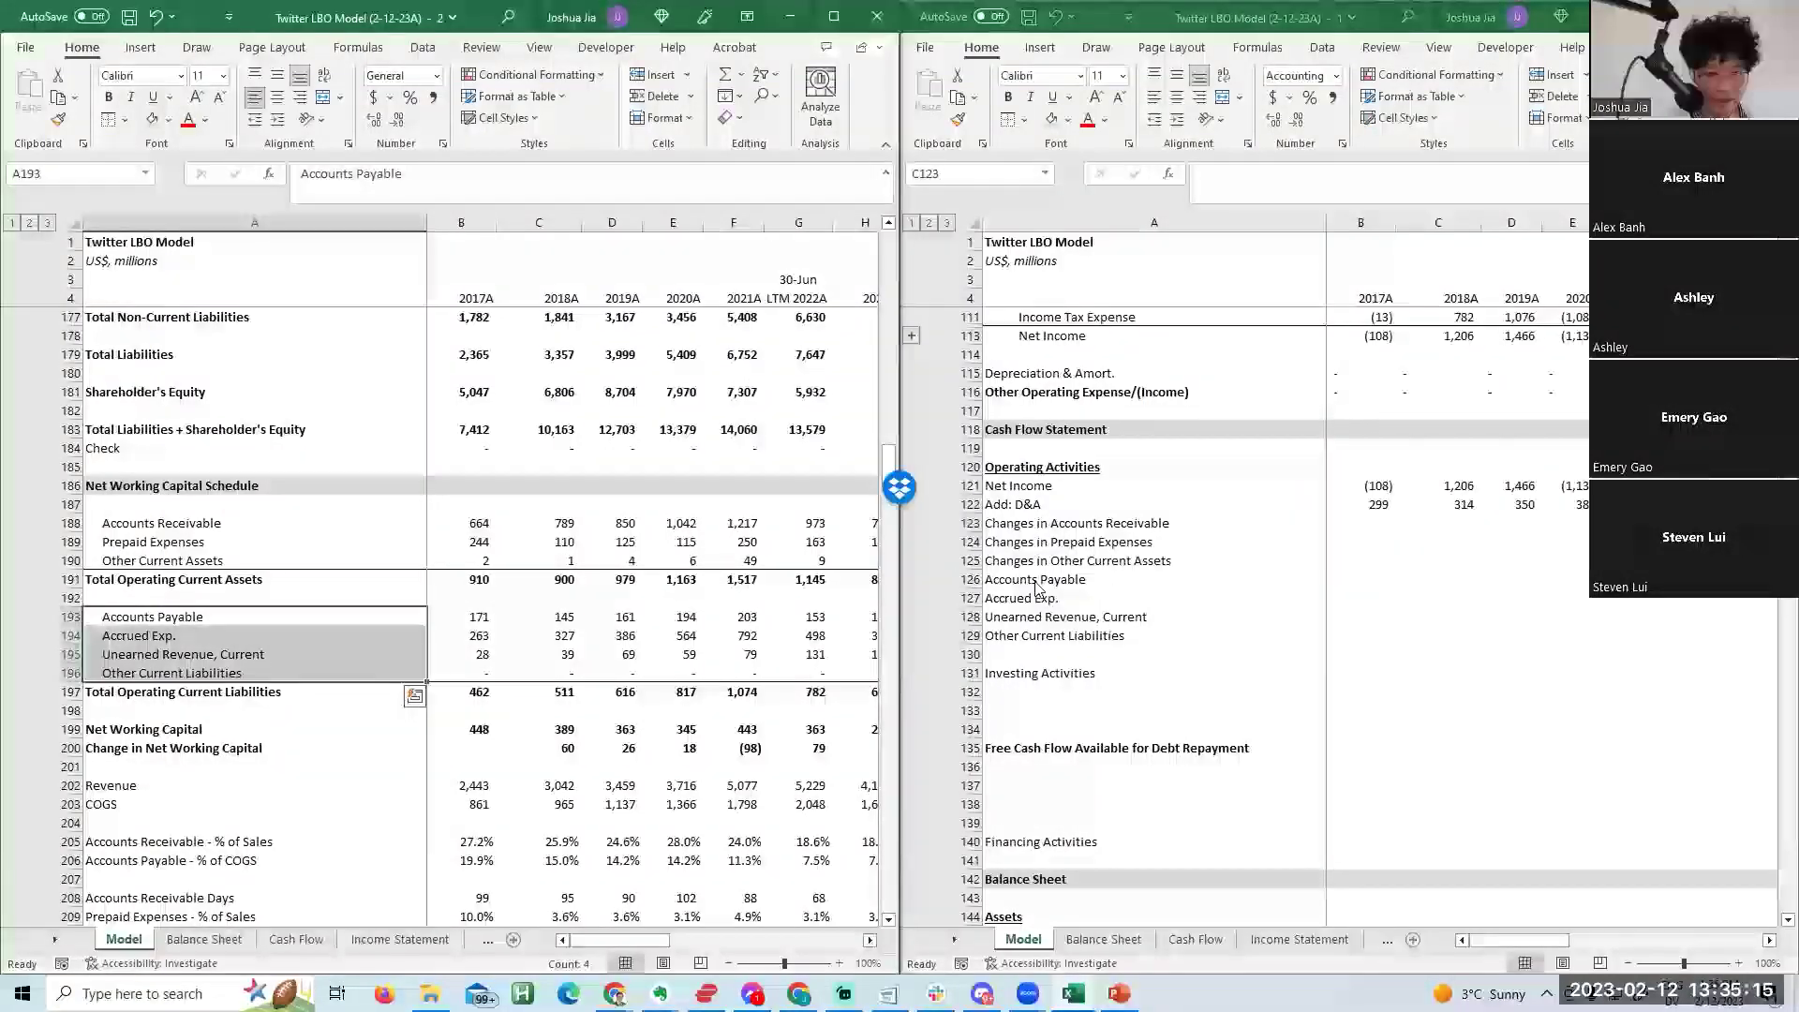
Link the balance sheet's 2022E to 2026E Accounts Receivable in H147:L147 to the net working capital schedule's H188:L188.
{"action": "left_click", "coordinate": [1439, 523]}
{"action": "key", "text": "Page_Down"}
{"action": "key", "text": "Up"}
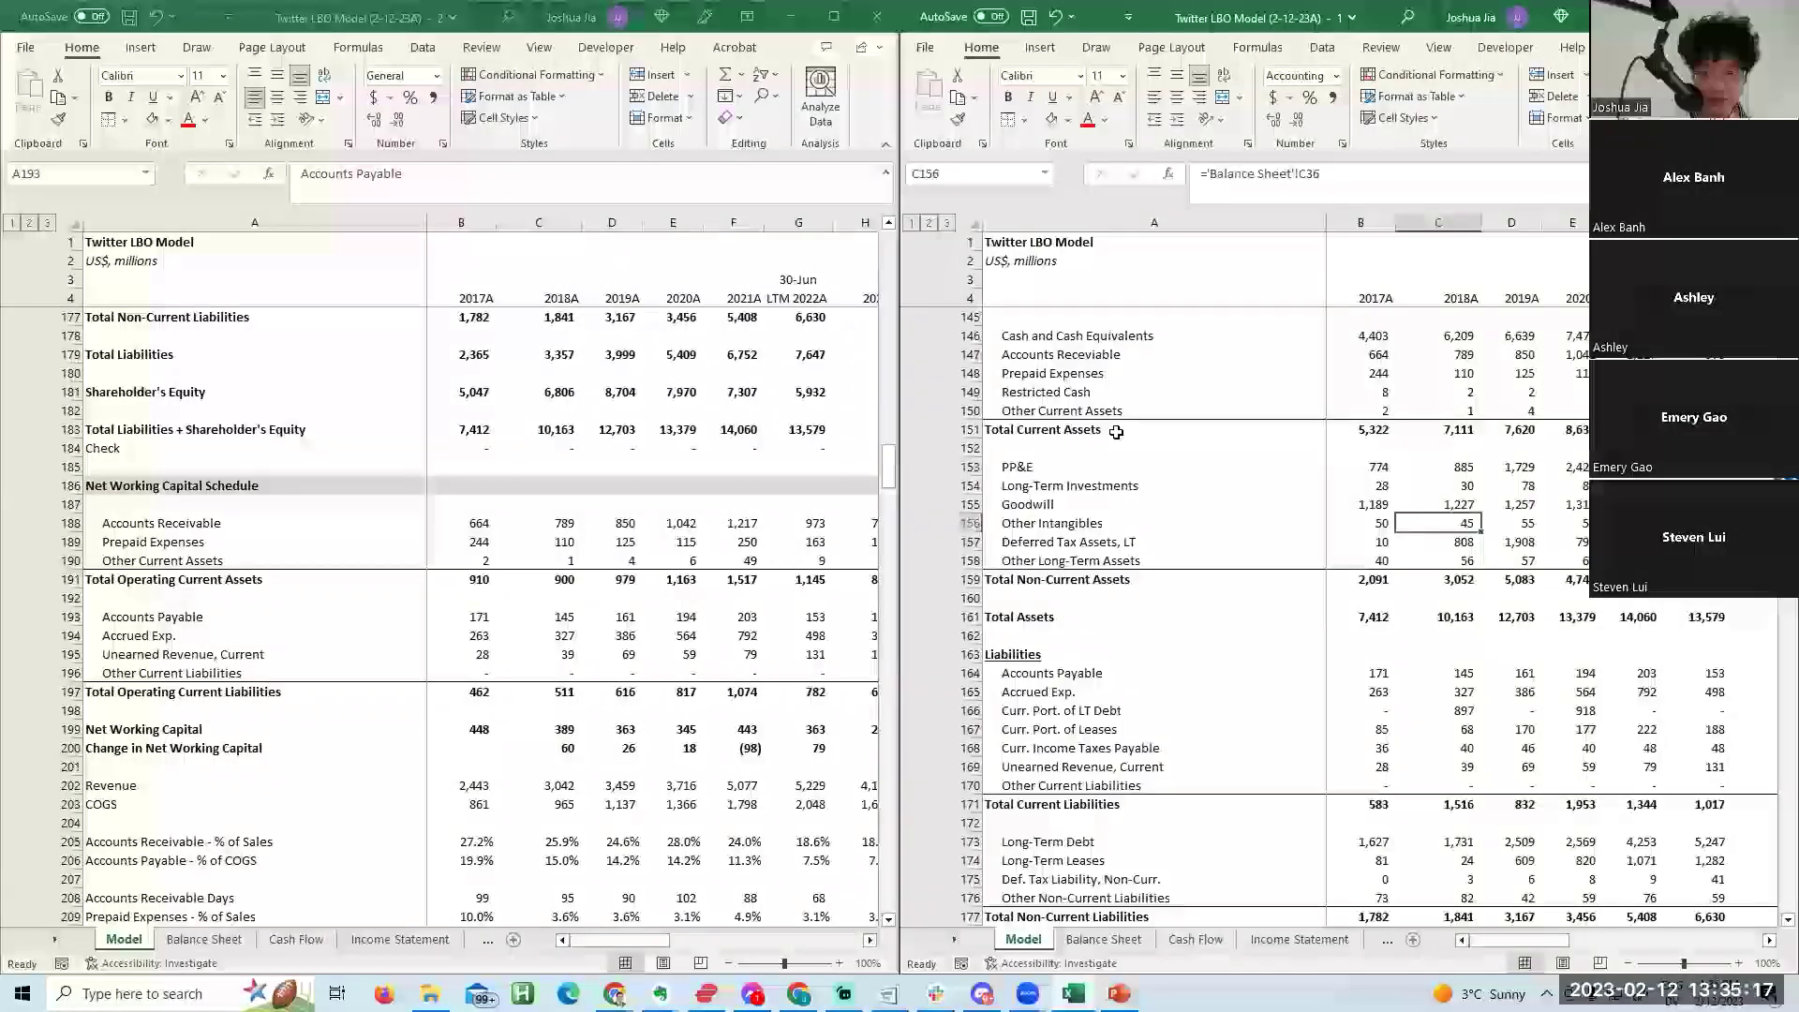
{"action": "key", "text": "Right"}
{"action": "key", "text": "Right"}
{"action": "key", "text": "Right"}
{"action": "key", "text": "Right"}
{"action": "key", "text": "Right"}
{"action": "key", "text": "Down"}
{"action": "left_click", "coordinate": [619, 580]}
{"action": "key", "text": "Up"}
{"action": "key", "text": "Up"}
{"action": "key", "text": "Up"}
{"action": "key", "text": "Right"}
{"action": "key", "text": "Right"}
{"action": "key", "text": "Right"}
{"action": "key", "text": "Right"}
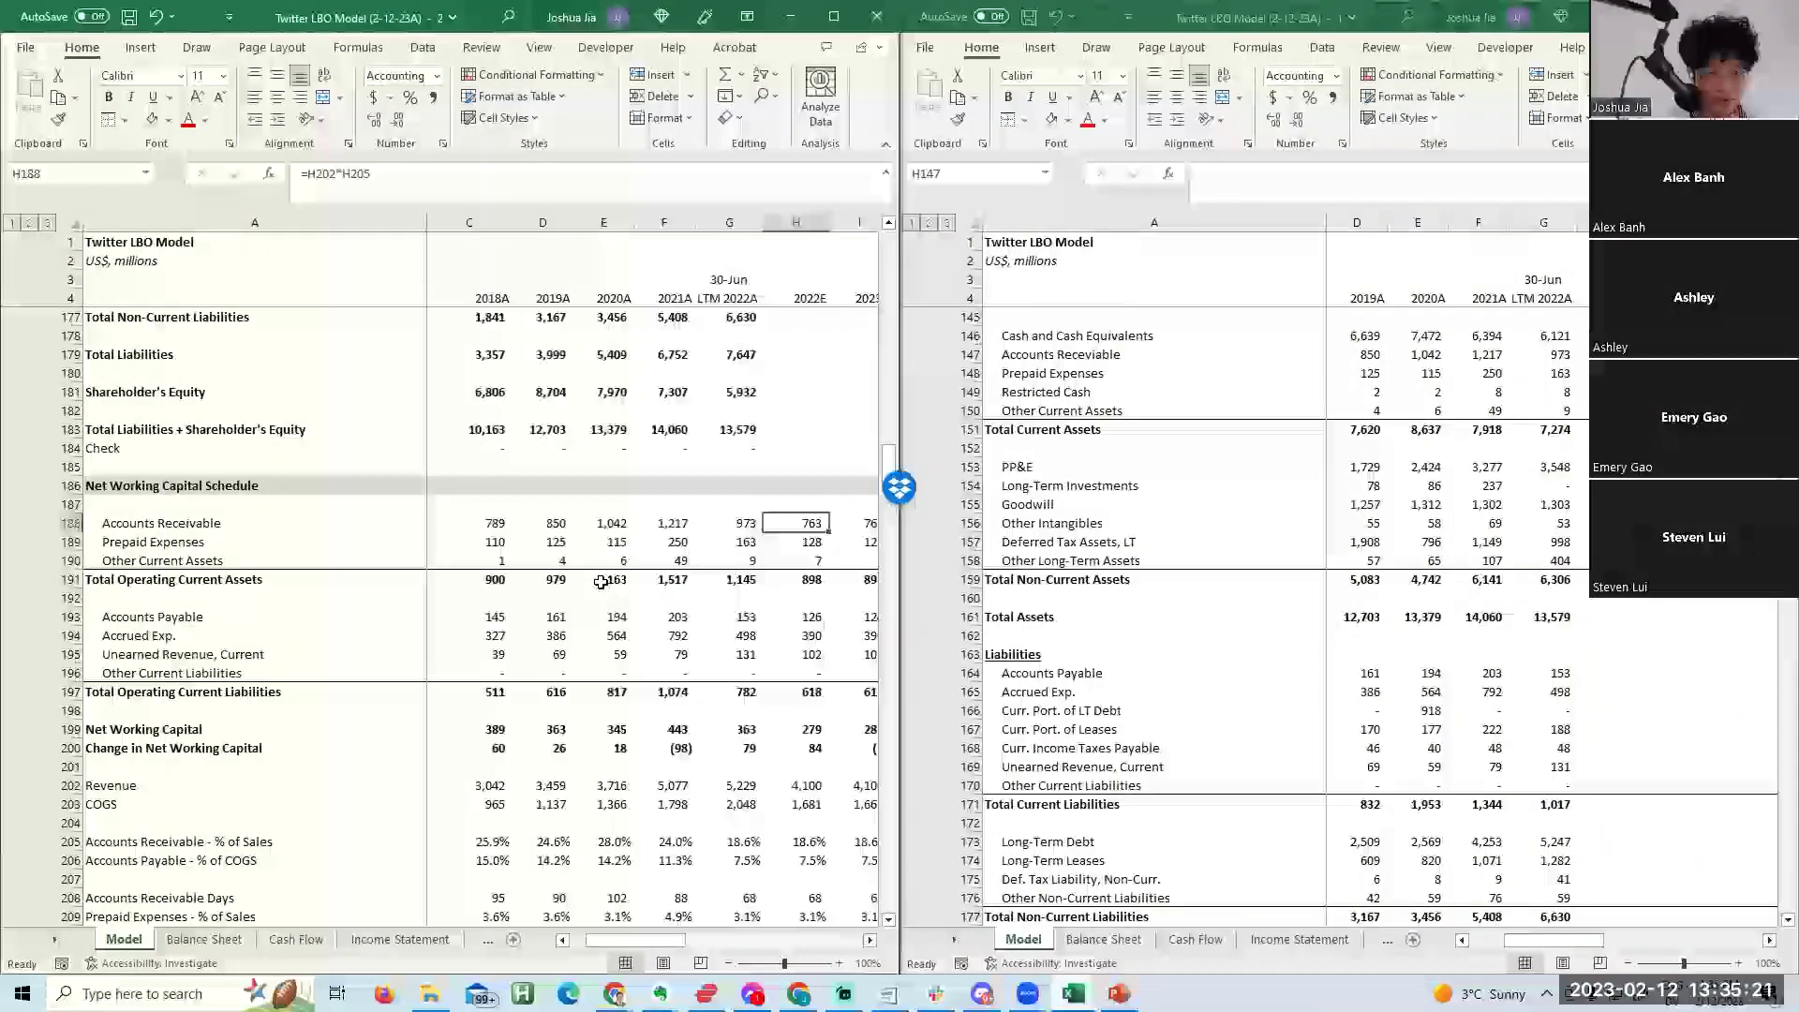
{"action": "key", "text": "shift+Right"}
{"action": "key", "text": "shift+Right"}
{"action": "key", "text": "shift+Right"}
{"action": "key", "text": "shift+Right"}
{"action": "key", "text": "ctrl+c"}
{"action": "key", "text": "alt+Tab"}
{"action": "key", "text": "ctrl+alt+v"}
{"action": "key", "text": "e"}
{"action": "key", "text": "Return"}
{"action": "key", "text": "alt+Tab"}
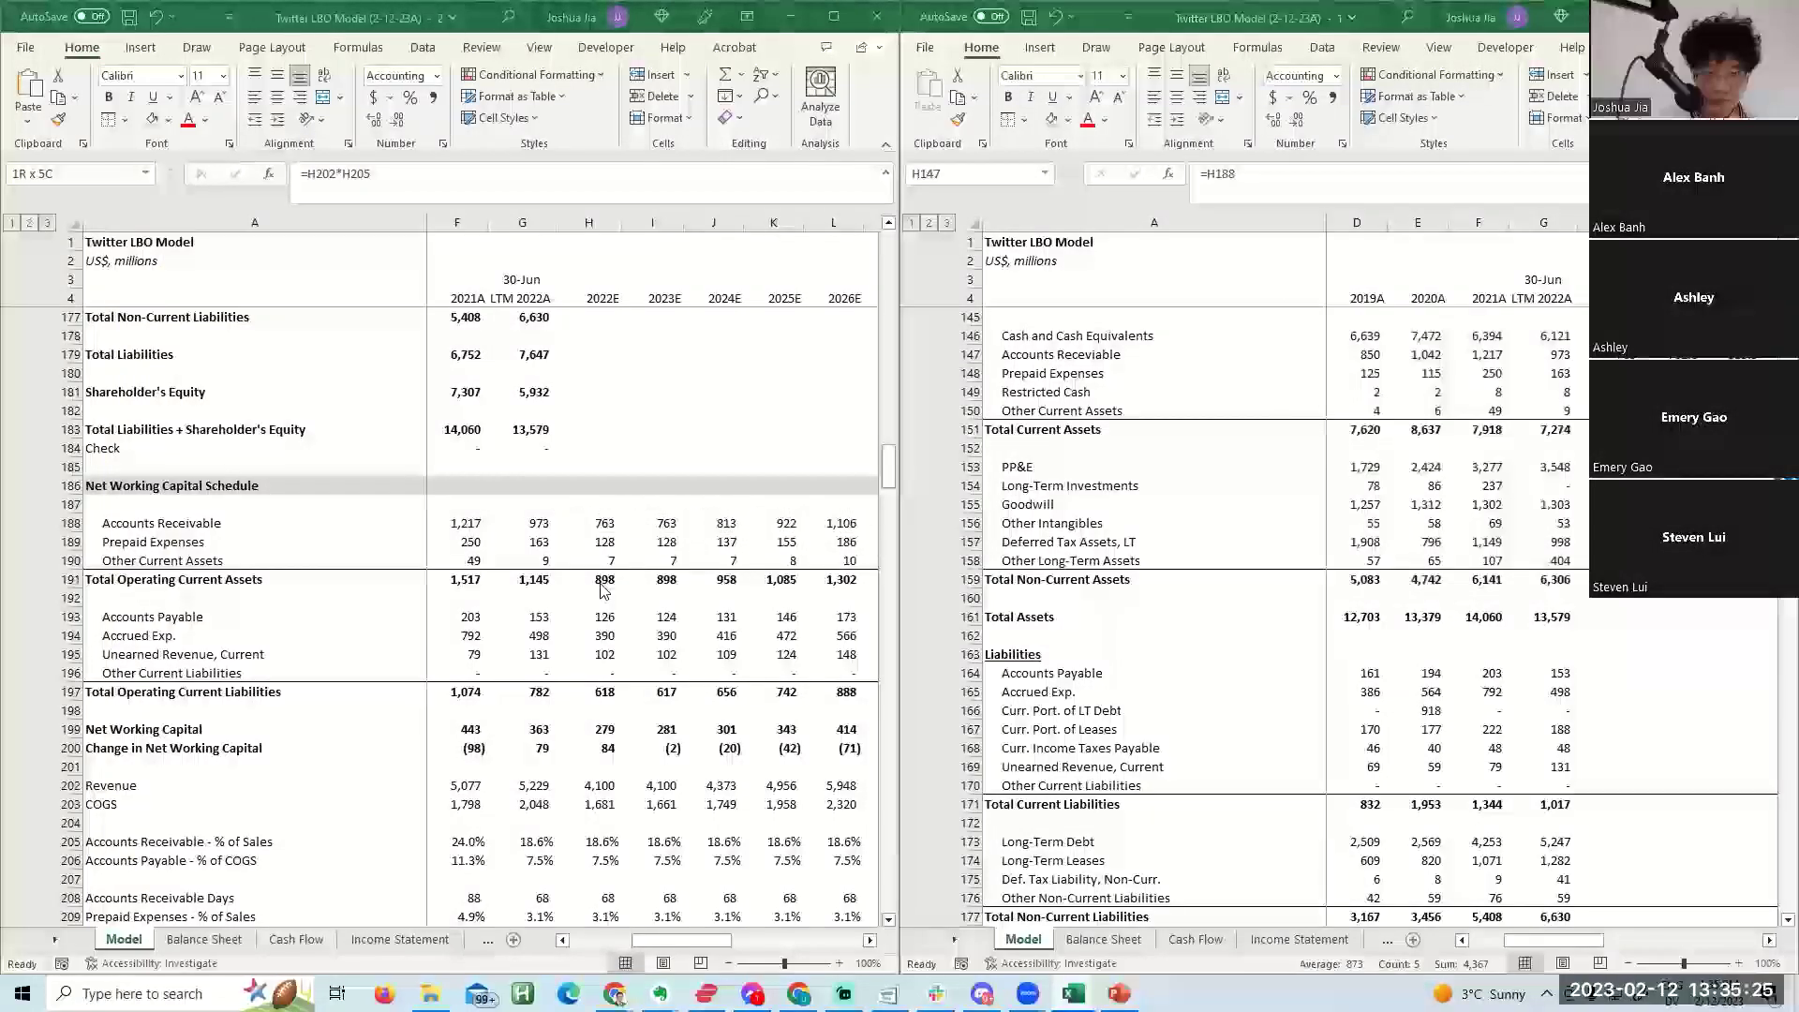
Link the balance sheet's 2022E to 2026E Prepaid Expenses in H148:L148 to the net working capital schedule's H189:L189.
{"action": "key", "text": "Down"}
{"action": "key", "text": "shift+Down"}
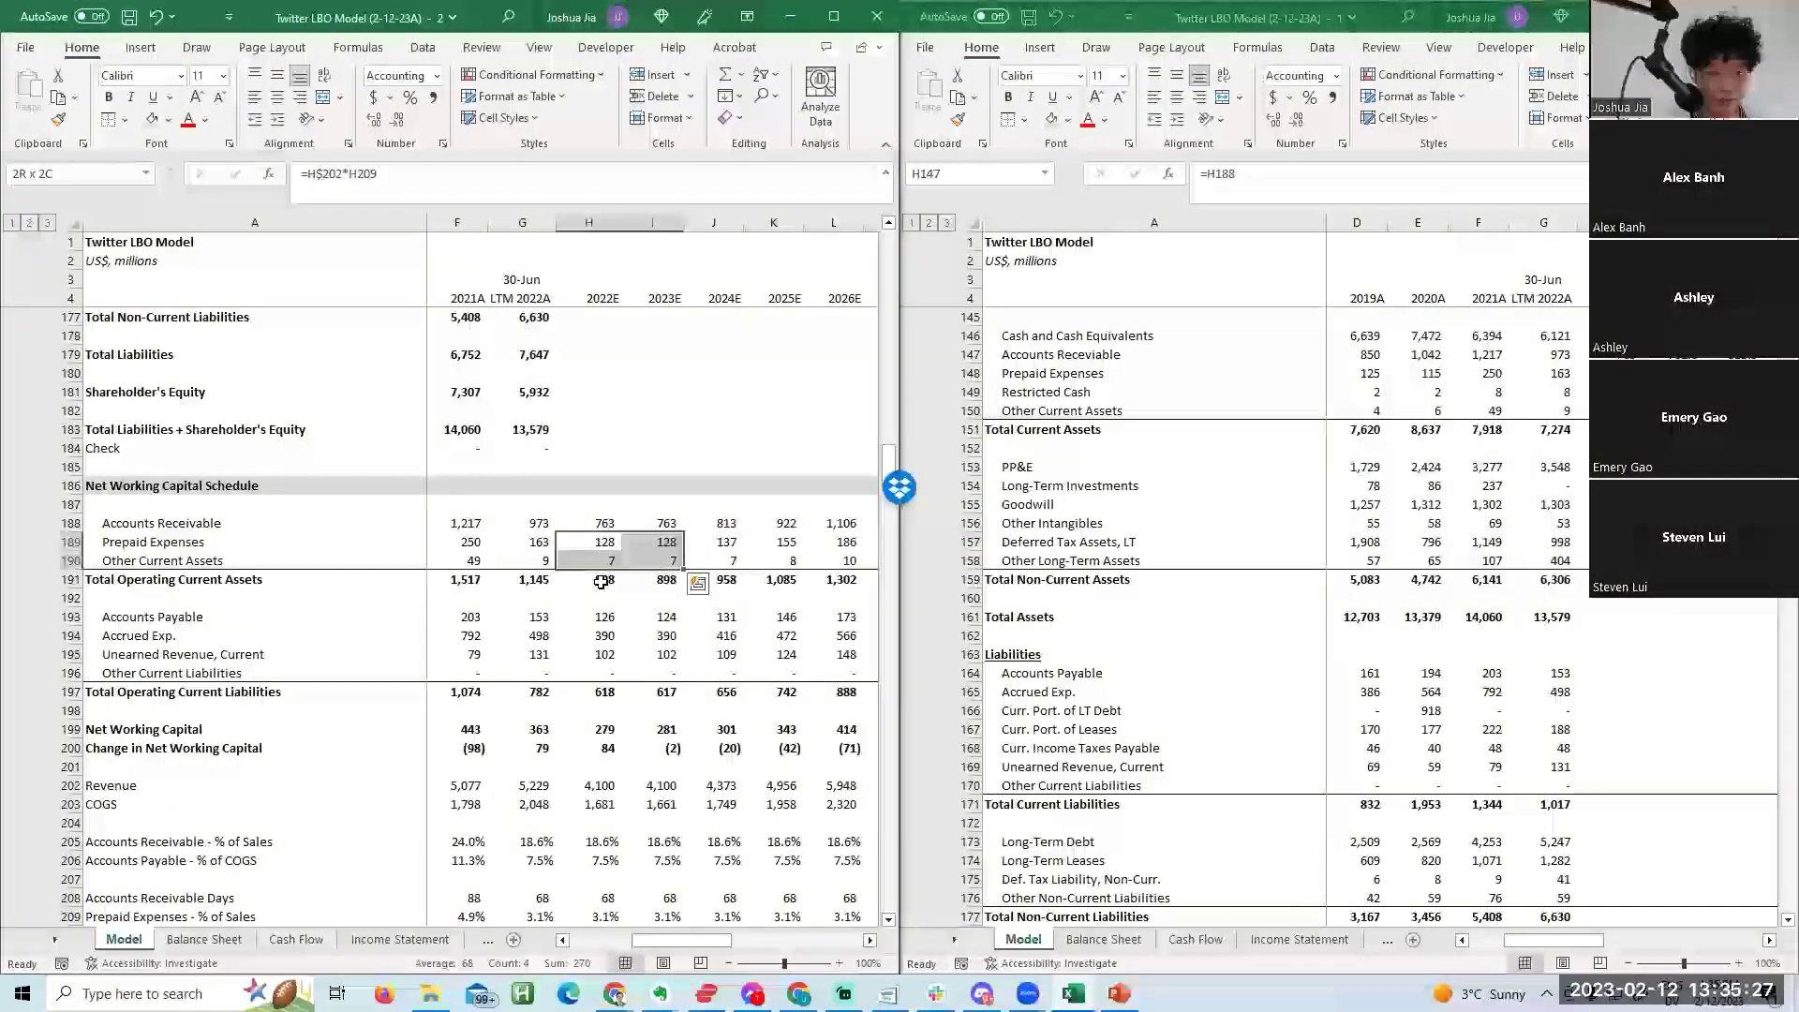
{"action": "key", "text": "shift+Up"}
{"action": "key", "text": "shift+Right"}
{"action": "key", "text": "shift+Right"}
{"action": "key", "text": "shift+Right"}
{"action": "key", "text": "ctrl+c"}
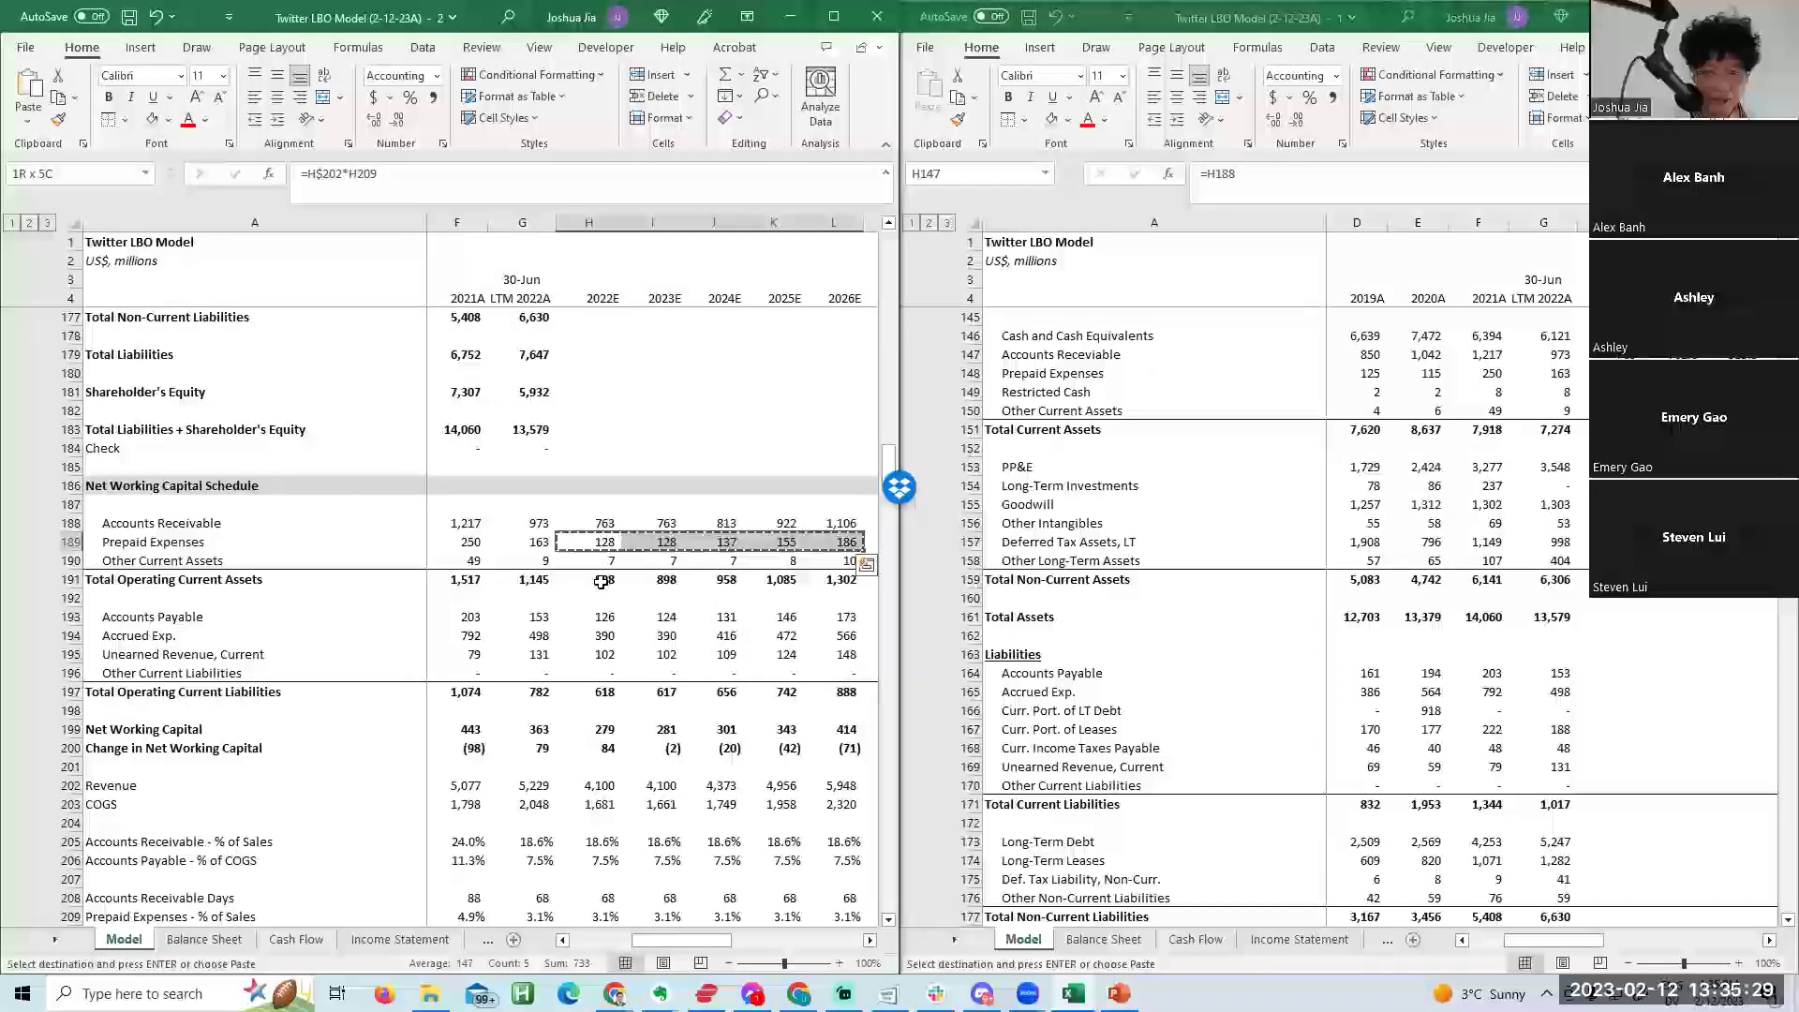
{"action": "key", "text": "alt+Tab"}
{"action": "key", "text": "Down"}
{"action": "key", "text": "alt+e"}
{"action": "key", "text": "s"}
{"action": "key", "text": "l"}
{"action": "key", "text": "Escape"}
Link the balance sheet's 2022E to 2026E Other Current Assets in H150:L150 to the net working capital schedule's H190:L190.
{"action": "key", "text": "Down"}
{"action": "key", "text": "Left"}
{"action": "key", "text": "F2"}
{"action": "key", "text": "Tab"}
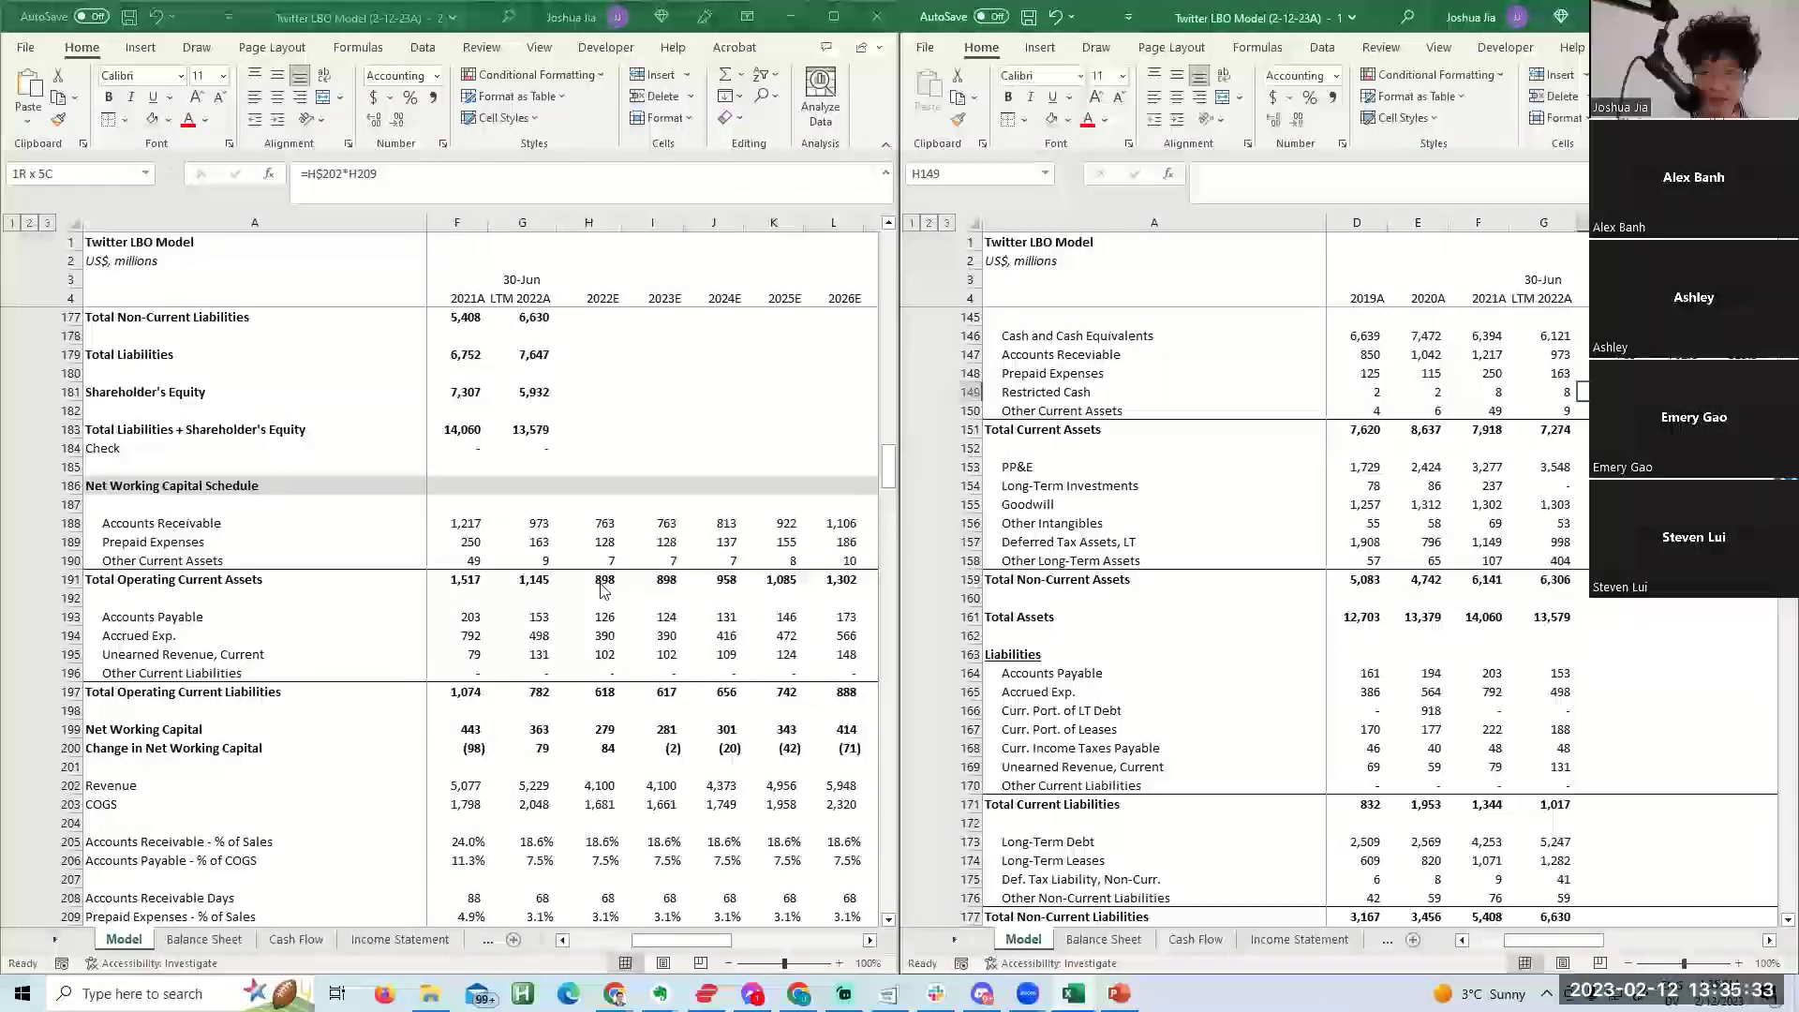
{"action": "key", "text": "Left"}
{"action": "key", "text": "Left"}
{"action": "key", "text": "alt+Tab"}
{"action": "key", "text": "Down"}
{"action": "key", "text": "ctrl+shift+Right"}
{"action": "key", "text": "ctrl+c"}
{"action": "key", "text": "alt+Tab"}
{"action": "key", "text": "Right"}
{"action": "key", "text": "Down"}
{"action": "key", "text": "alt+e"}
{"action": "key", "text": "s"}
{"action": "key", "text": "v"}
{"action": "key", "text": "Return"}
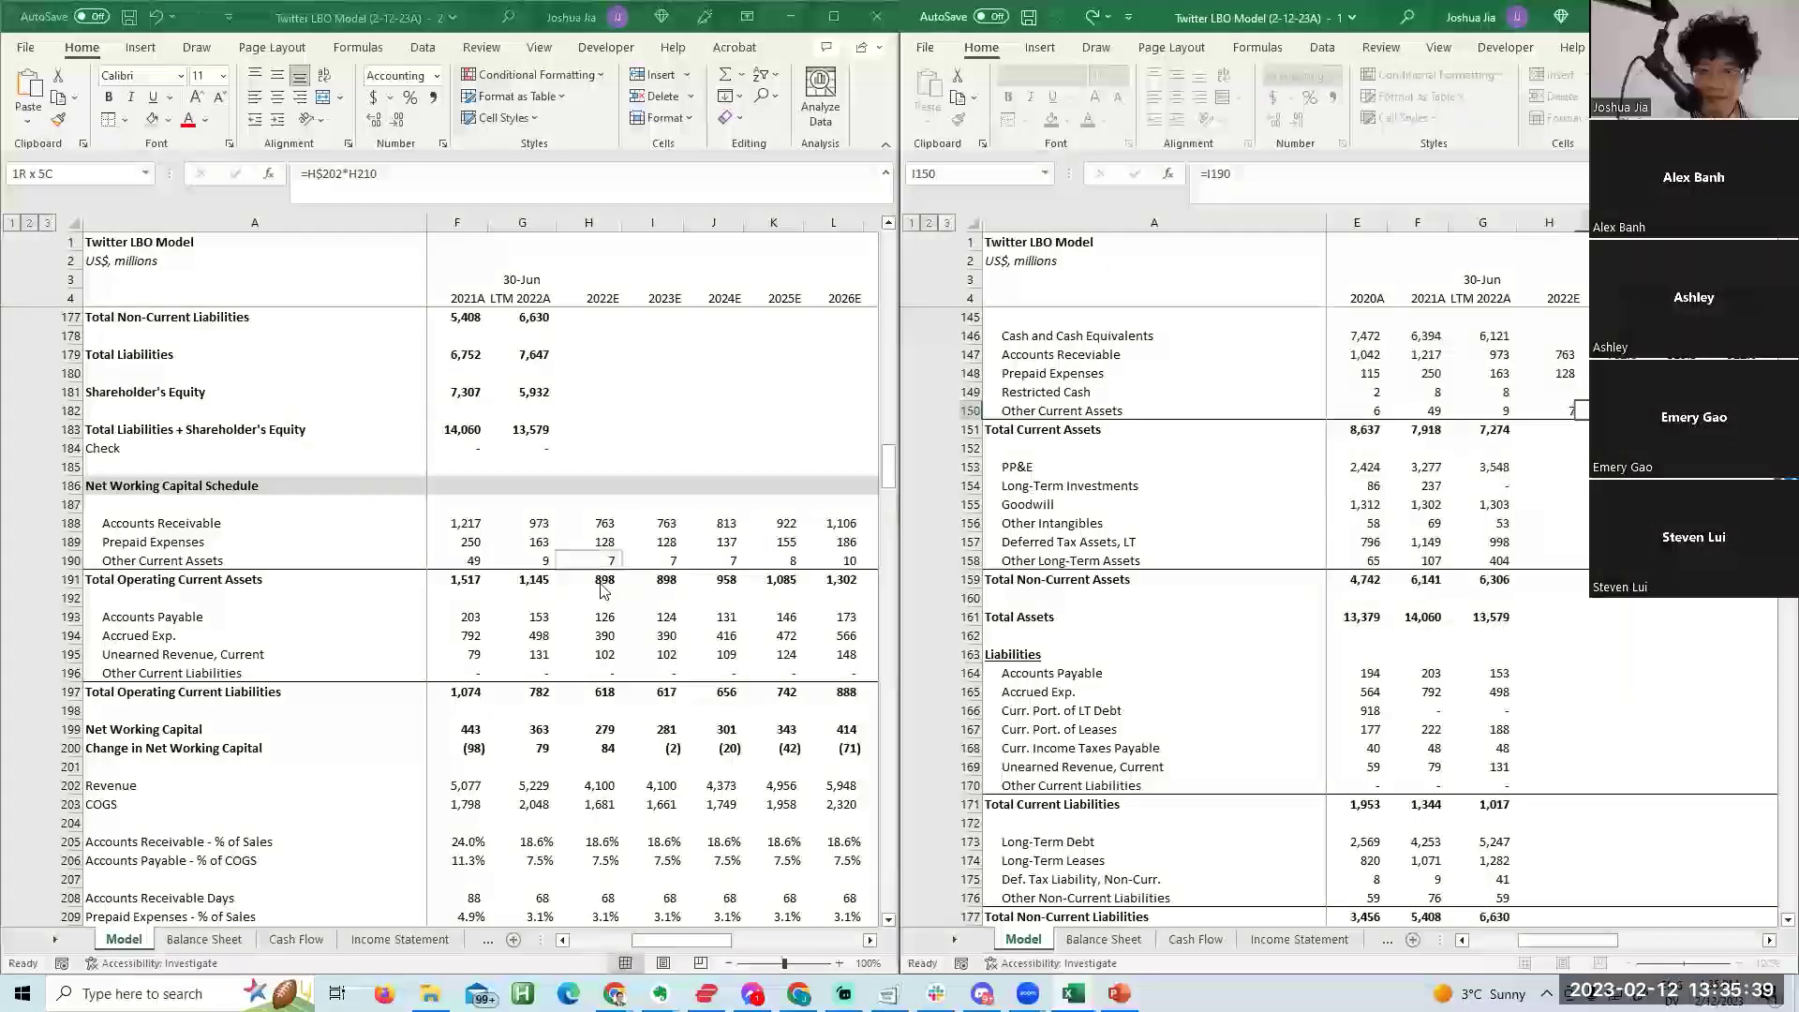
Inspect the LTM 2022A Other Current Assets formula in G150 of the balance sheet.
{"action": "key", "text": "ctrl+Right"}
{"action": "key", "text": "Left"}
{"action": "key", "text": "Left"}
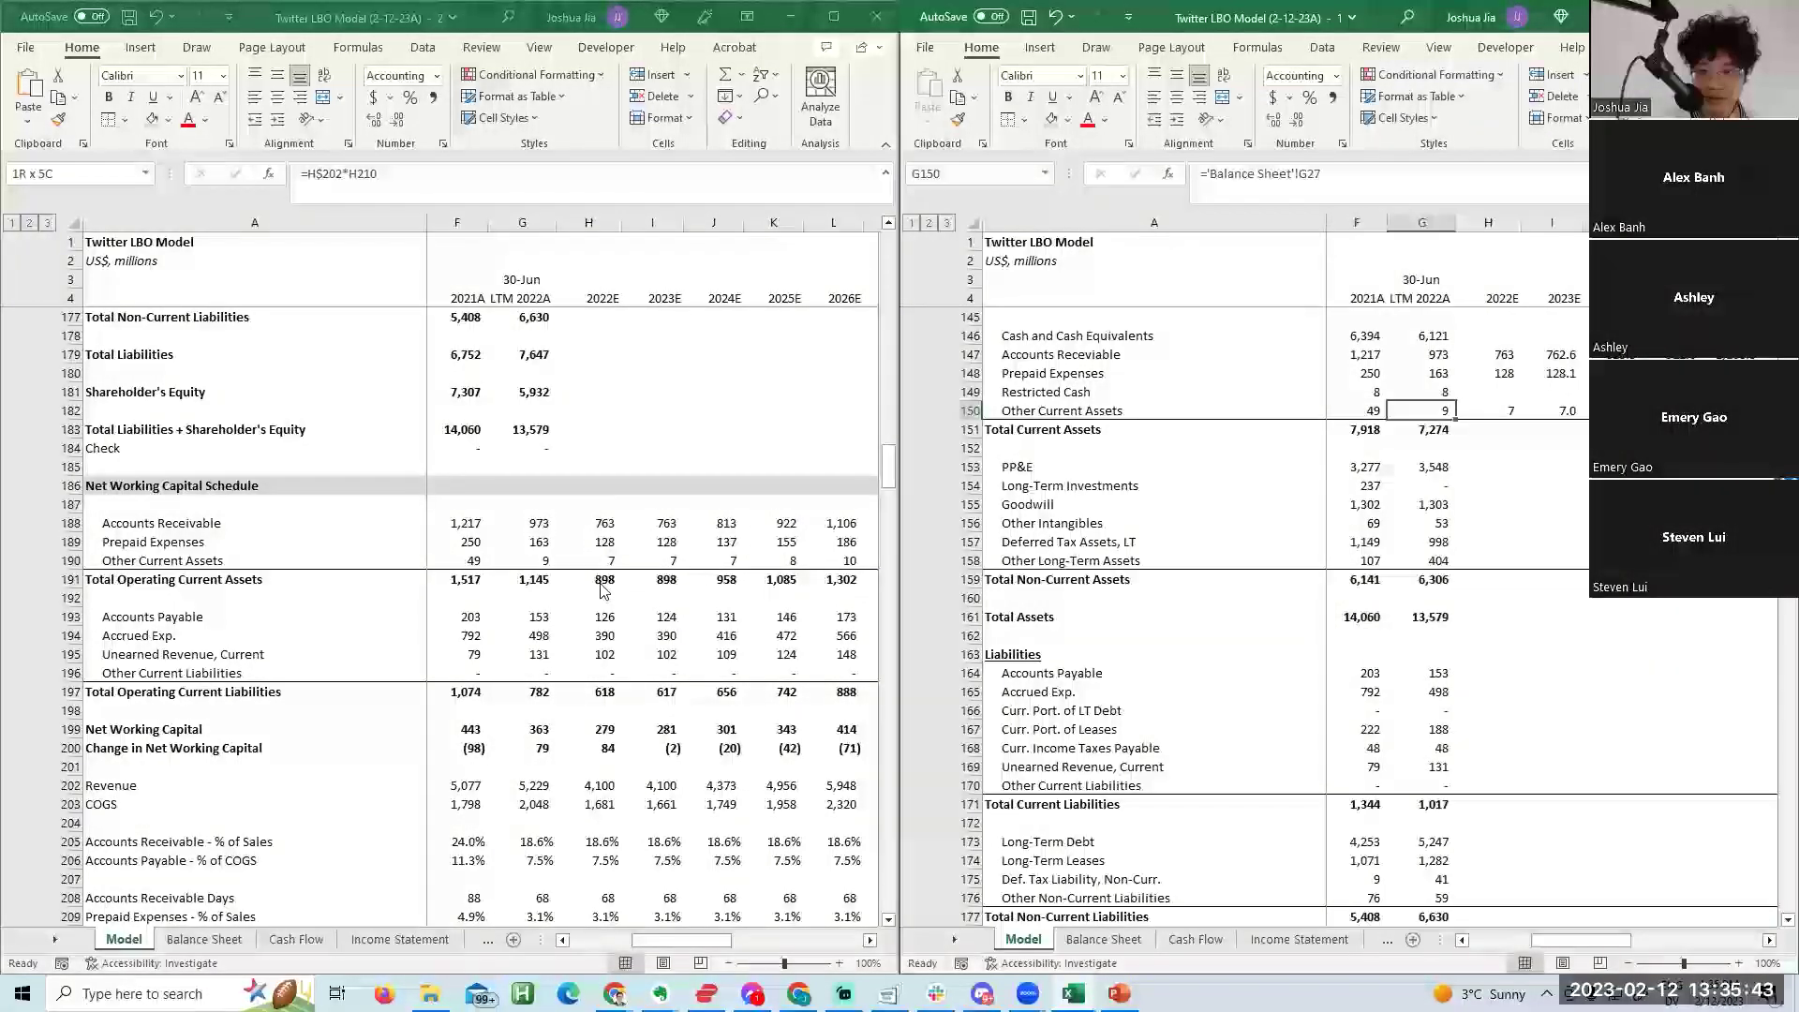
{"action": "key", "text": "F2"}
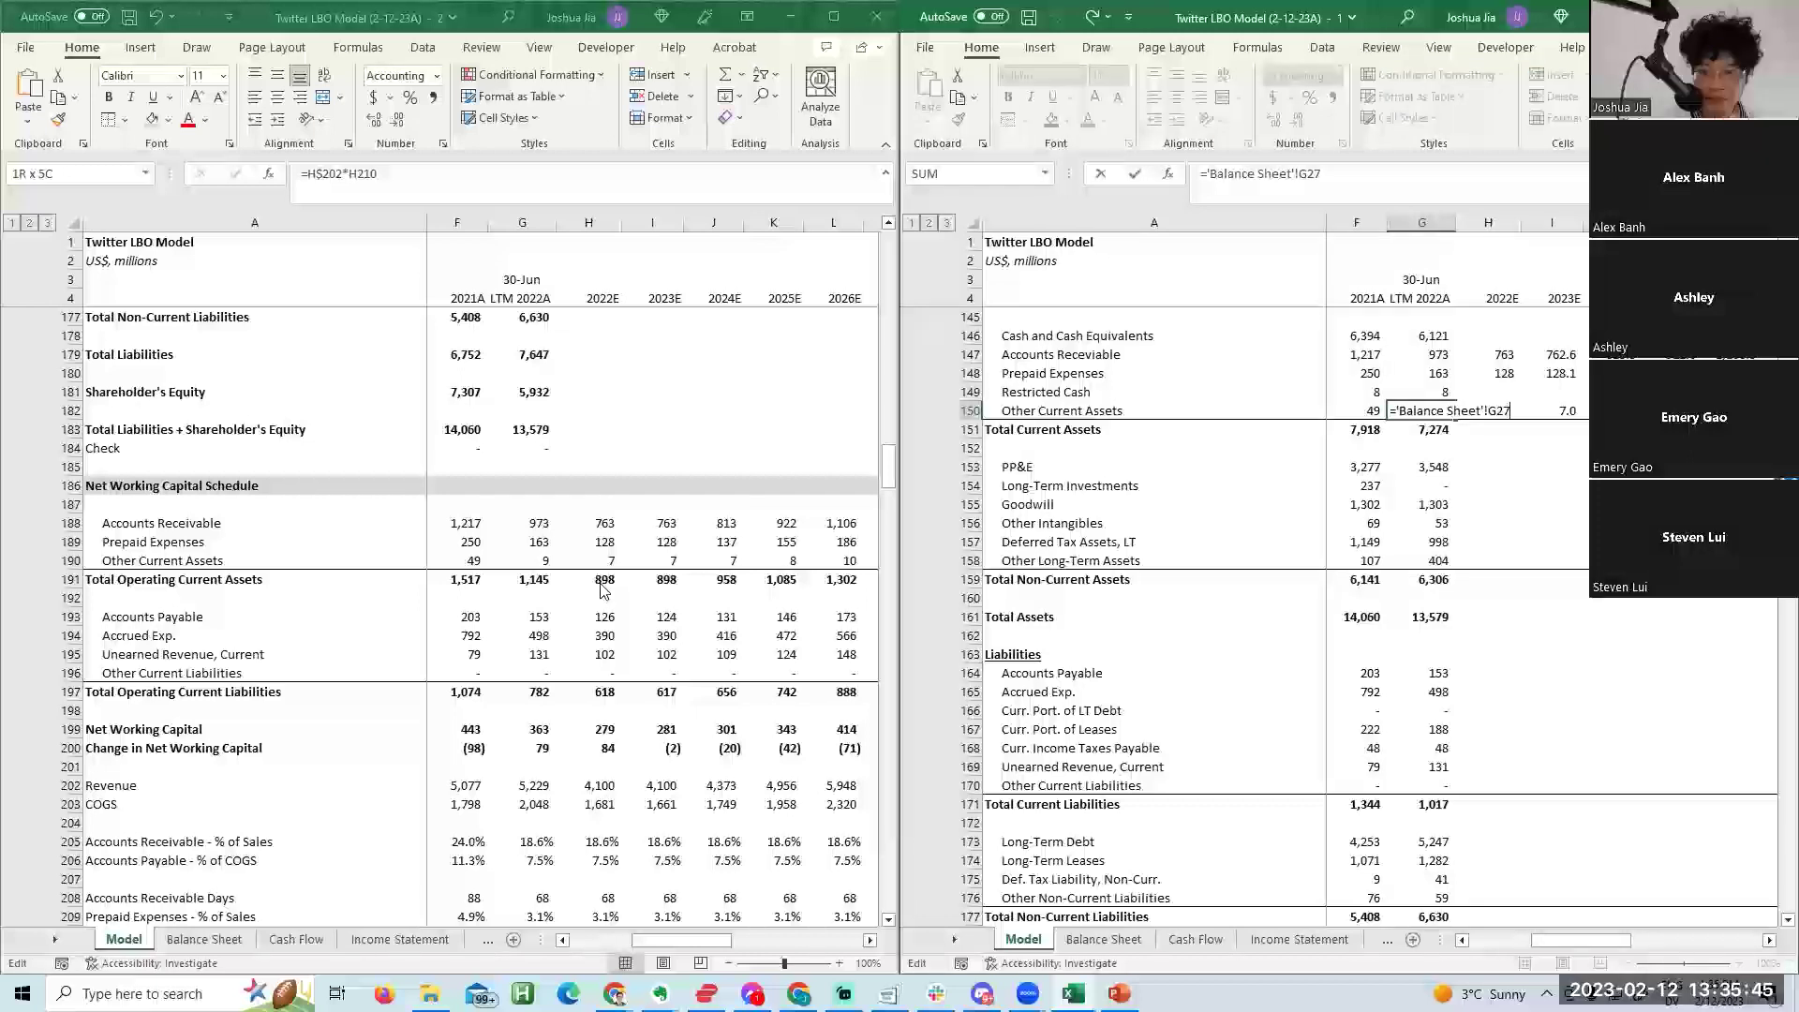
{"action": "key", "text": "Tab"}
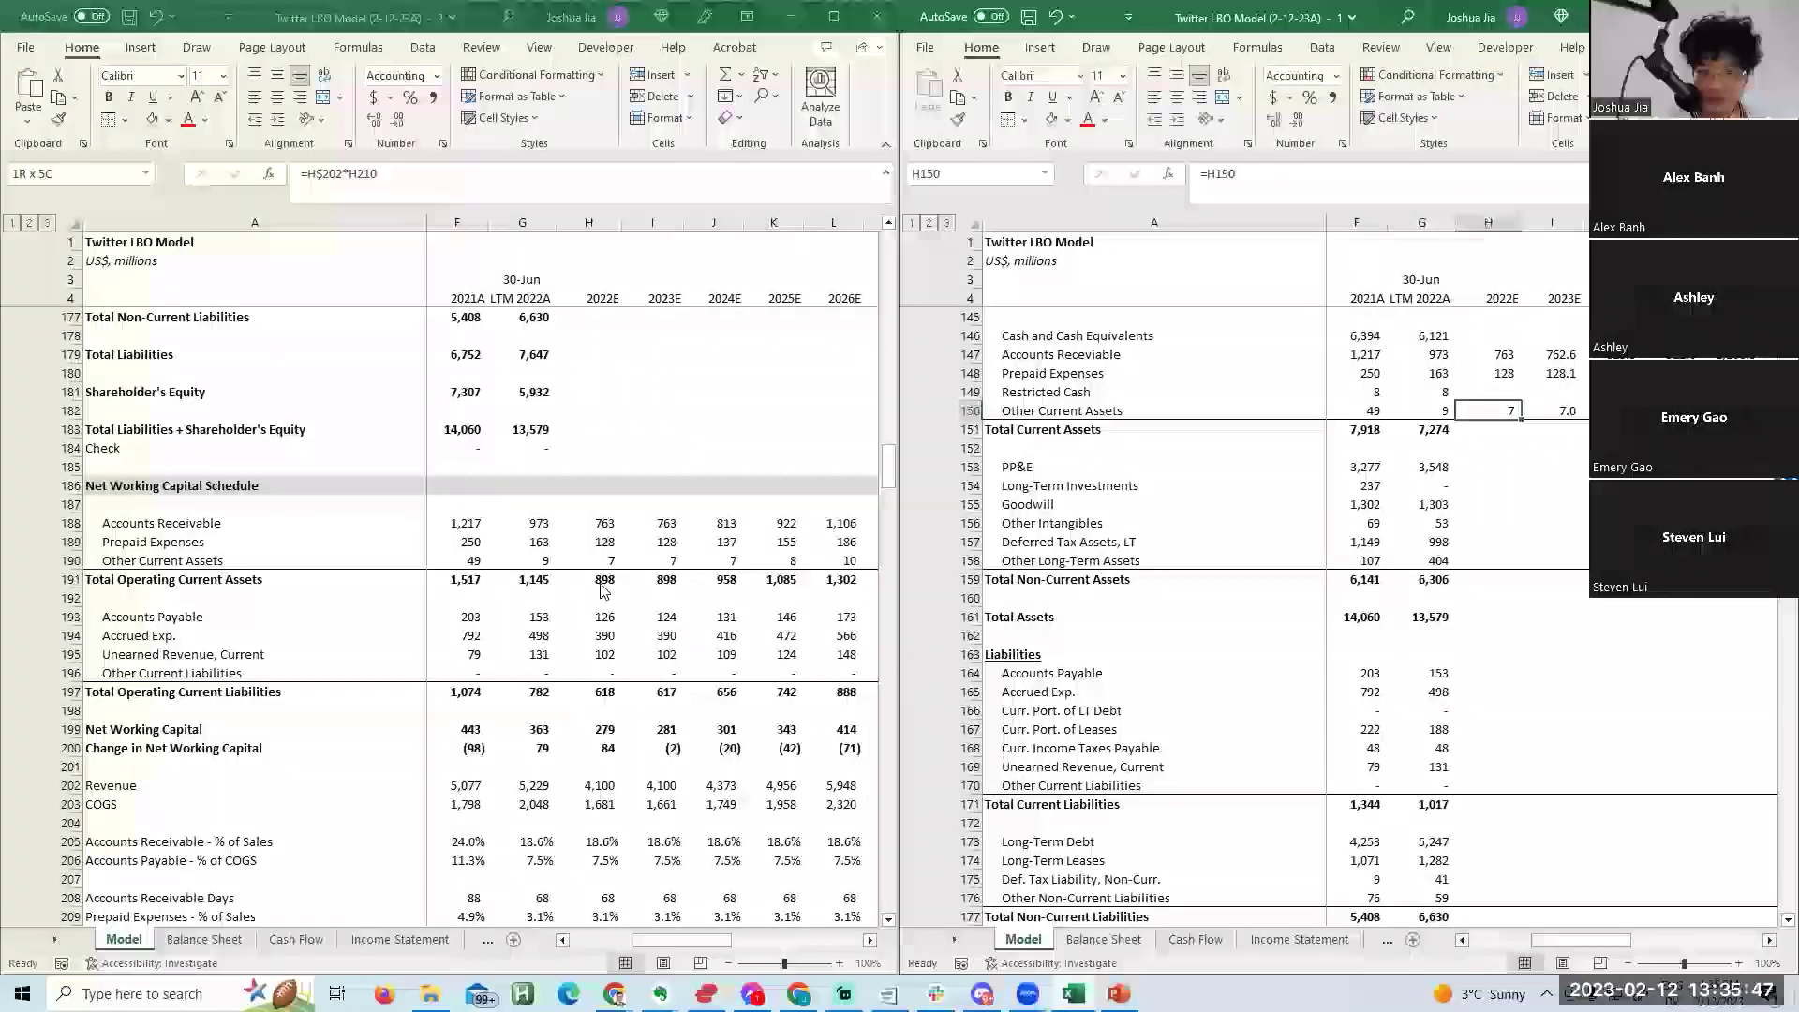
{"action": "key", "text": "Up"}
{"action": "key", "text": "Up"}
{"action": "key", "text": "Up"}
{"action": "key", "text": "Up"}
{"action": "key", "text": "Up"}
{"action": "key", "text": "Up"}
{"action": "key", "text": "Up"}
{"action": "key", "text": "Up"}
{"action": "key", "text": "Up"}
{"action": "key", "text": "Up"}
{"action": "key", "text": "Up"}
{"action": "key", "text": "Up"}
{"action": "key", "text": "Up"}
{"action": "key", "text": "Up"}
{"action": "key", "text": "Up"}
{"action": "key", "text": "Up"}
{"action": "key", "text": "Up"}
{"action": "key", "text": "Up"}
{"action": "key", "text": "Up"}
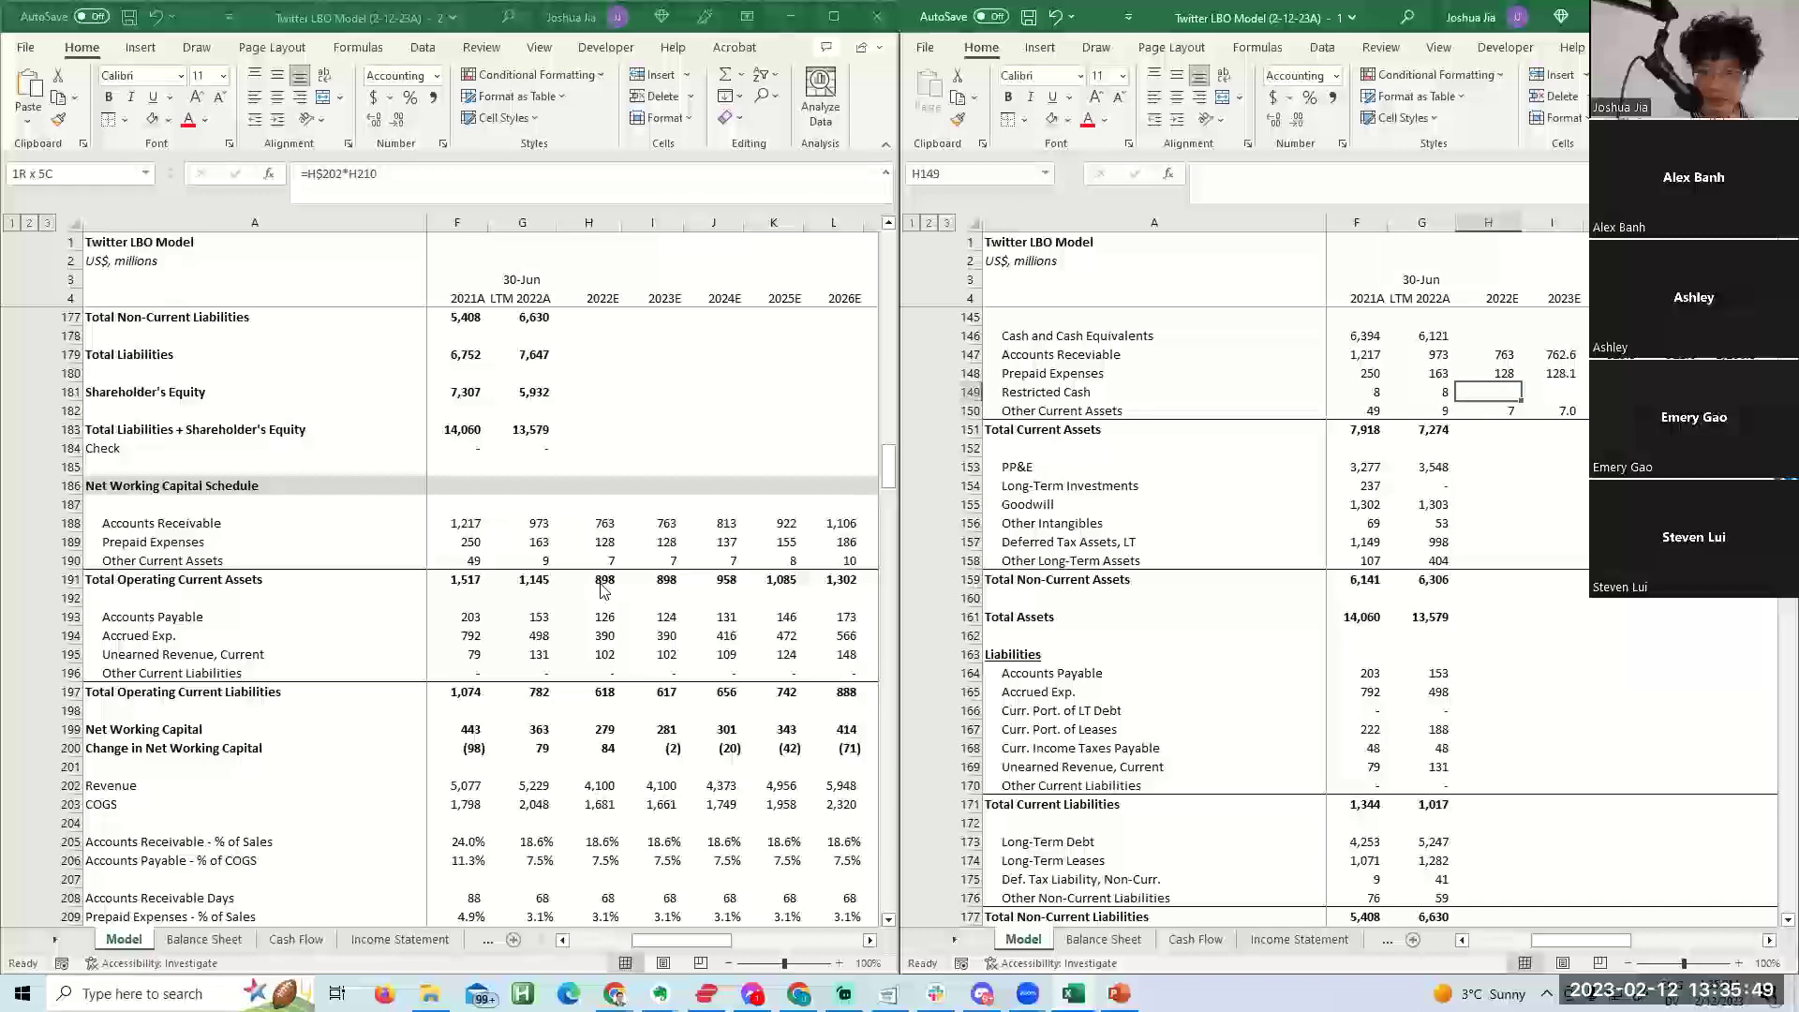
{"action": "key", "text": "Down"}
{"action": "key", "text": "Down"}
{"action": "key", "text": "Down"}
{"action": "key", "text": "Down"}
{"action": "key", "text": "Down"}
{"action": "key", "text": "Down"}
{"action": "key", "text": "Down"}
{"action": "key", "text": "Down"}
{"action": "key", "text": "Down"}
{"action": "key", "text": "Down"}
{"action": "key", "text": "Down"}
{"action": "key", "text": "Down"}
{"action": "key", "text": "Down"}
{"action": "key", "text": "Down"}
{"action": "key", "text": "Down"}
{"action": "key", "text": "Down"}
{"action": "key", "text": "Down"}
{"action": "key", "text": "Down"}
{"action": "key", "text": "Down"}
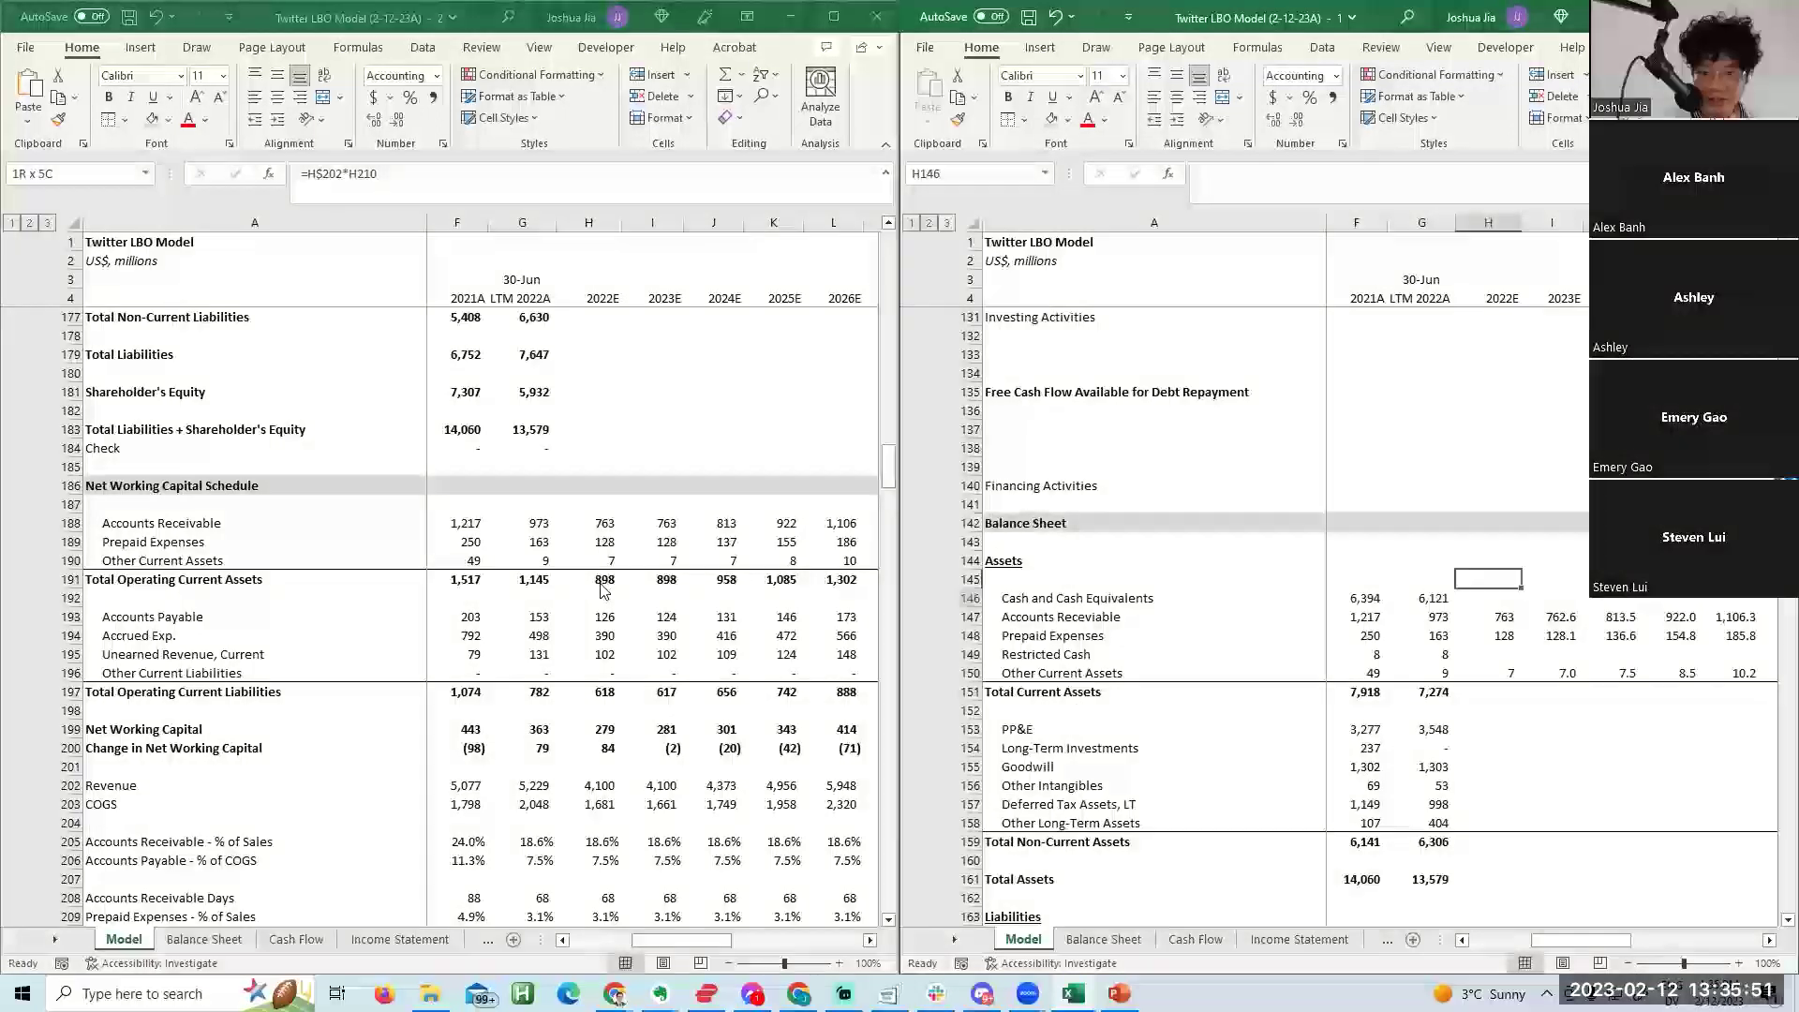
Review the balance sheet's LTM 2022A column from Cash and Cash Equivalents down to Shareholder's Equity.
{"action": "key", "text": "Left"}
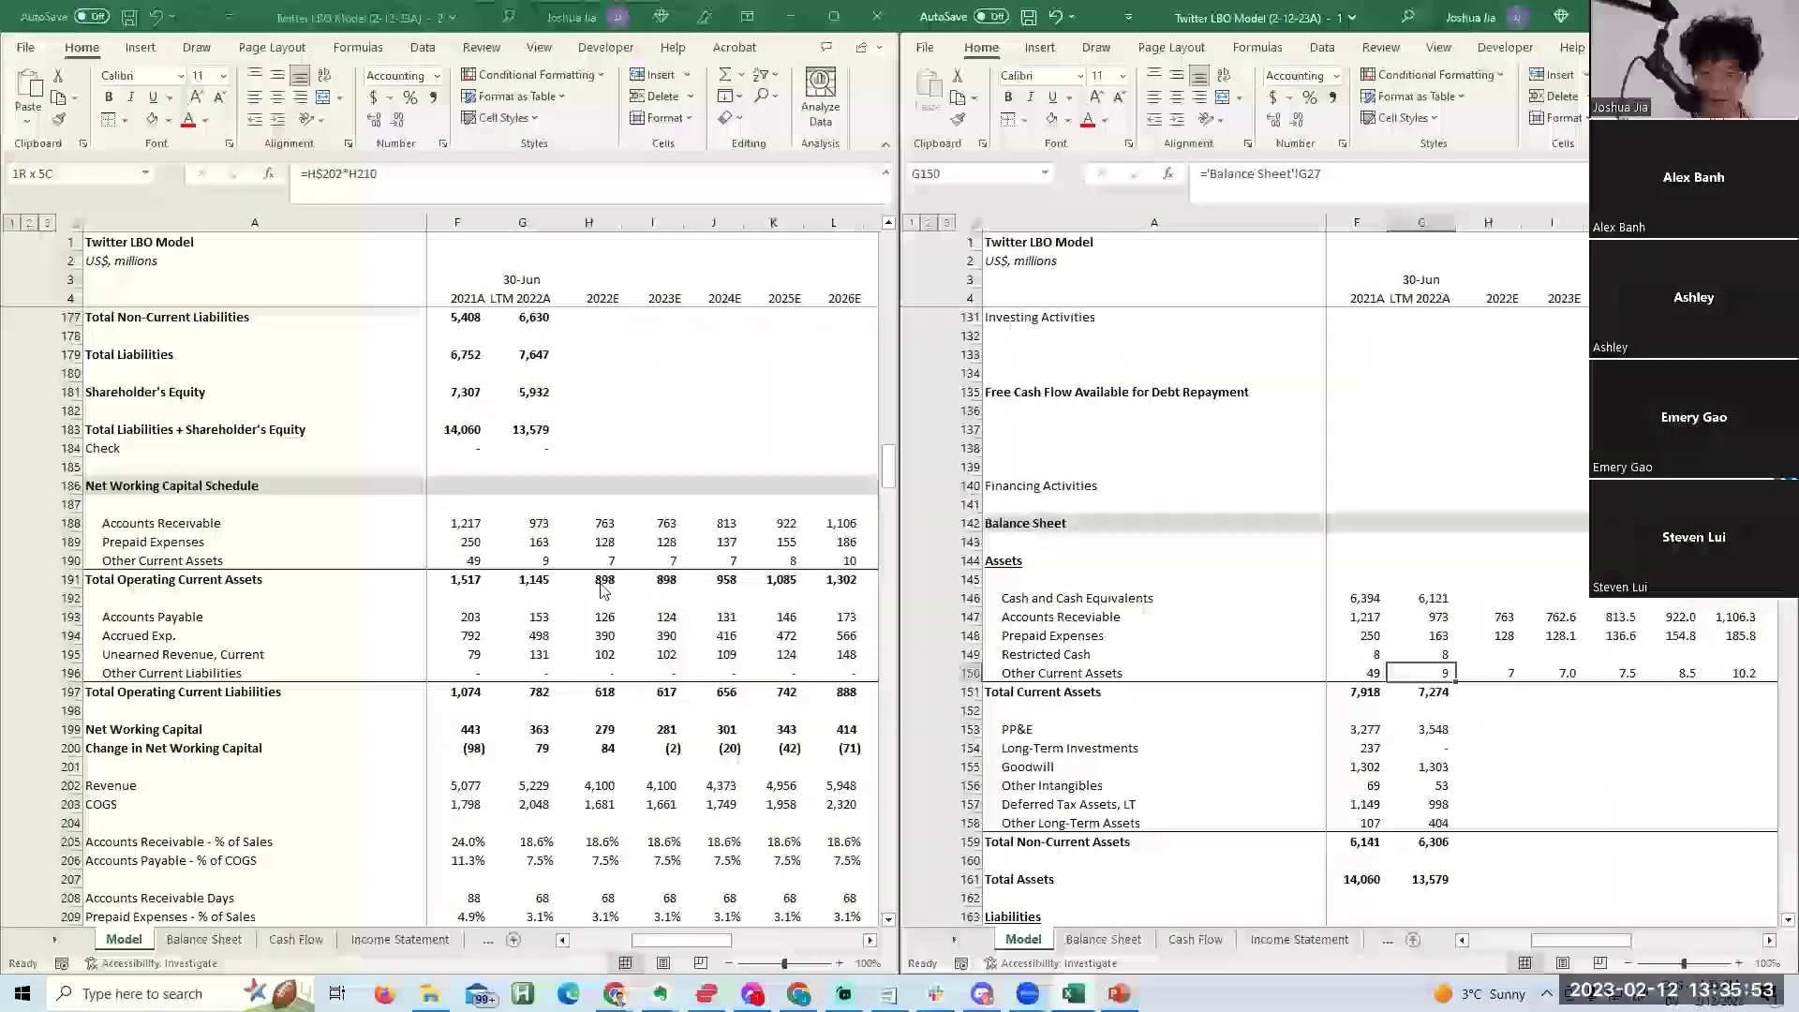
{"action": "key", "text": "Up"}
{"action": "key", "text": "Up"}
{"action": "key", "text": "shift+Down"}
{"action": "key", "text": "shift+Down"}
{"action": "key", "text": "shift+Down"}
{"action": "key", "text": "shift+Down"}
{"action": "key", "text": "shift+Down"}
{"action": "key", "text": "shift+Down"}
{"action": "key", "text": "shift+Down"}
{"action": "key", "text": "shift+Down"}
{"action": "key", "text": "shift+Down"}
{"action": "key", "text": "shift+Down"}
{"action": "key", "text": "shift+Down"}
{"action": "key", "text": "shift+Down"}
{"action": "key", "text": "shift+Down"}
{"action": "key", "text": "shift+Down"}
{"action": "key", "text": "shift+Down"}
{"action": "key", "text": "shift+Down"}
{"action": "key", "text": "shift+Down"}
{"action": "key", "text": "shift+Down"}
{"action": "key", "text": "shift+Down"}
{"action": "key", "text": "shift+Down"}
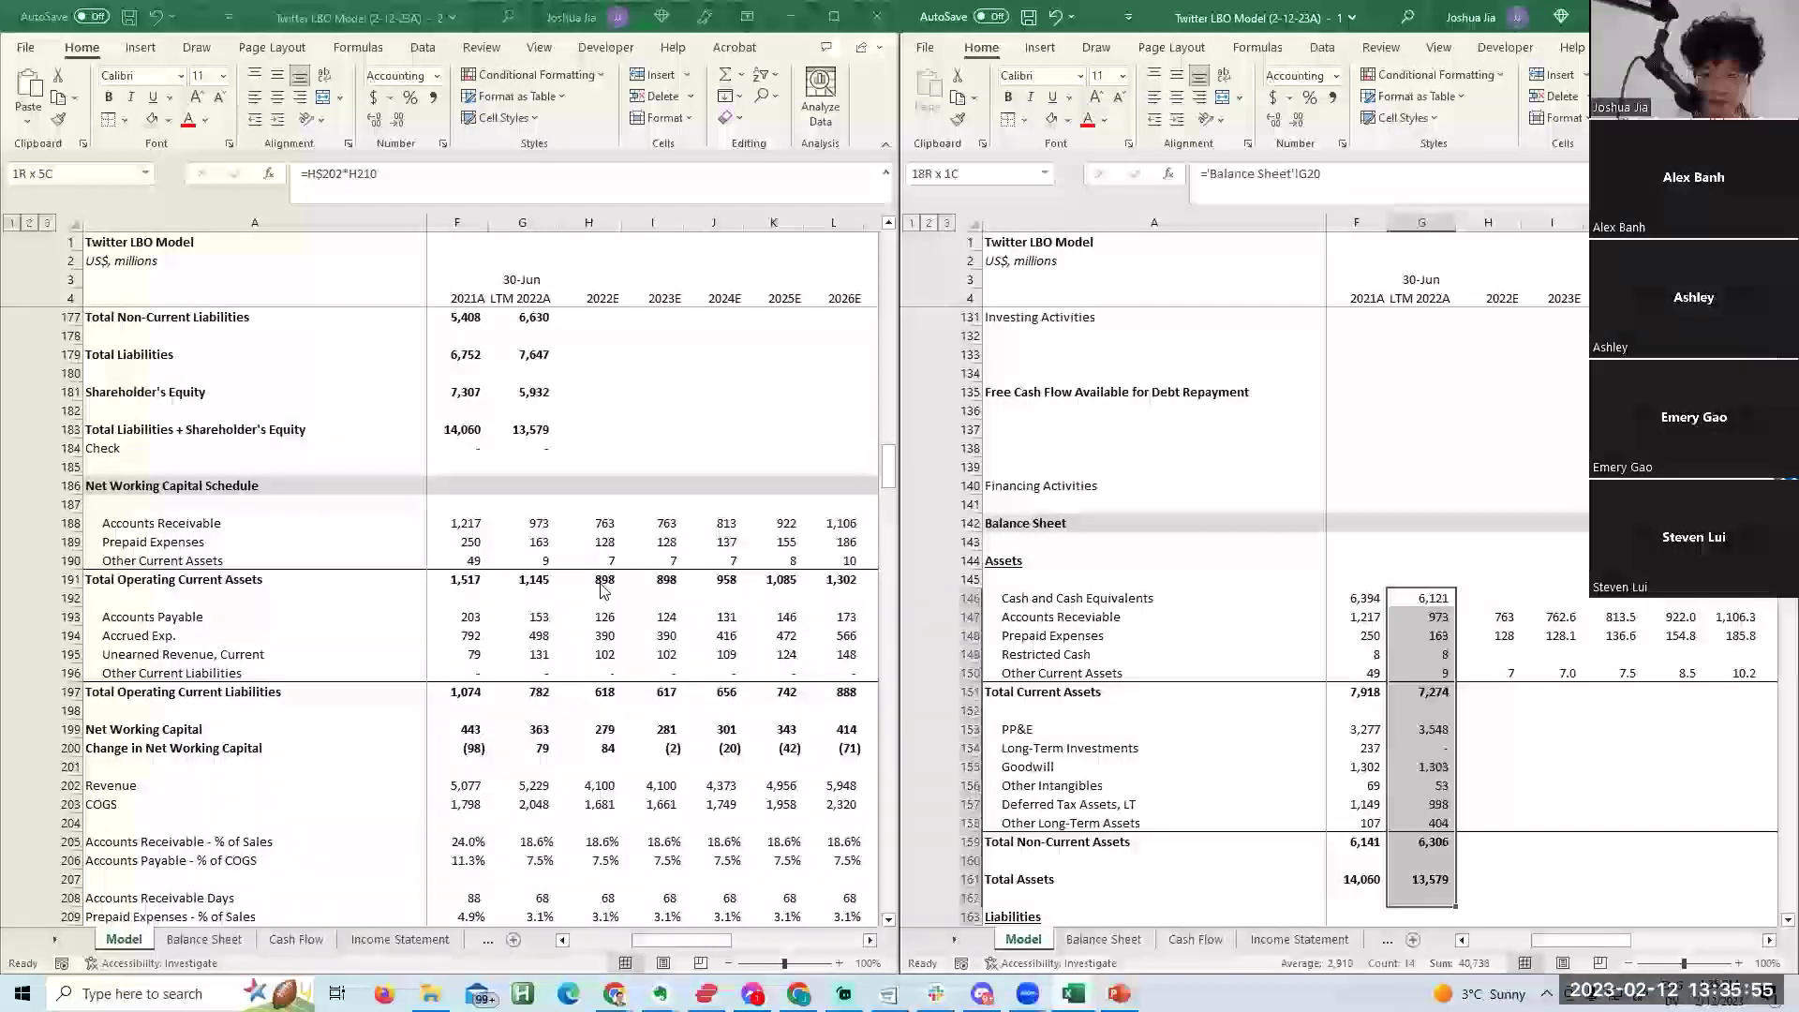
{"action": "key", "text": "shift+Down"}
{"action": "key", "text": "shift+Down"}
{"action": "key", "text": "shift+Down"}
{"action": "key", "text": "shift+Down"}
{"action": "key", "text": "shift+Up"}
{"action": "key", "text": "shift+Up"}
{"action": "key", "text": "shift+Up"}
{"action": "key", "text": "shift+Up"}
{"action": "key", "text": "shift+Up"}
{"action": "key", "text": "shift+Up"}
{"action": "key", "text": "shift+Up"}
{"action": "key", "text": "shift+Up"}
{"action": "key", "text": "shift+Up"}
{"action": "key", "text": "shift+Up"}
{"action": "key", "text": "shift+Up"}
{"action": "key", "text": "shift+Up"}
{"action": "key", "text": "shift+Up"}
{"action": "key", "text": "shift+Up"}
{"action": "key", "text": "shift+Up"}
{"action": "key", "text": "shift+Up"}
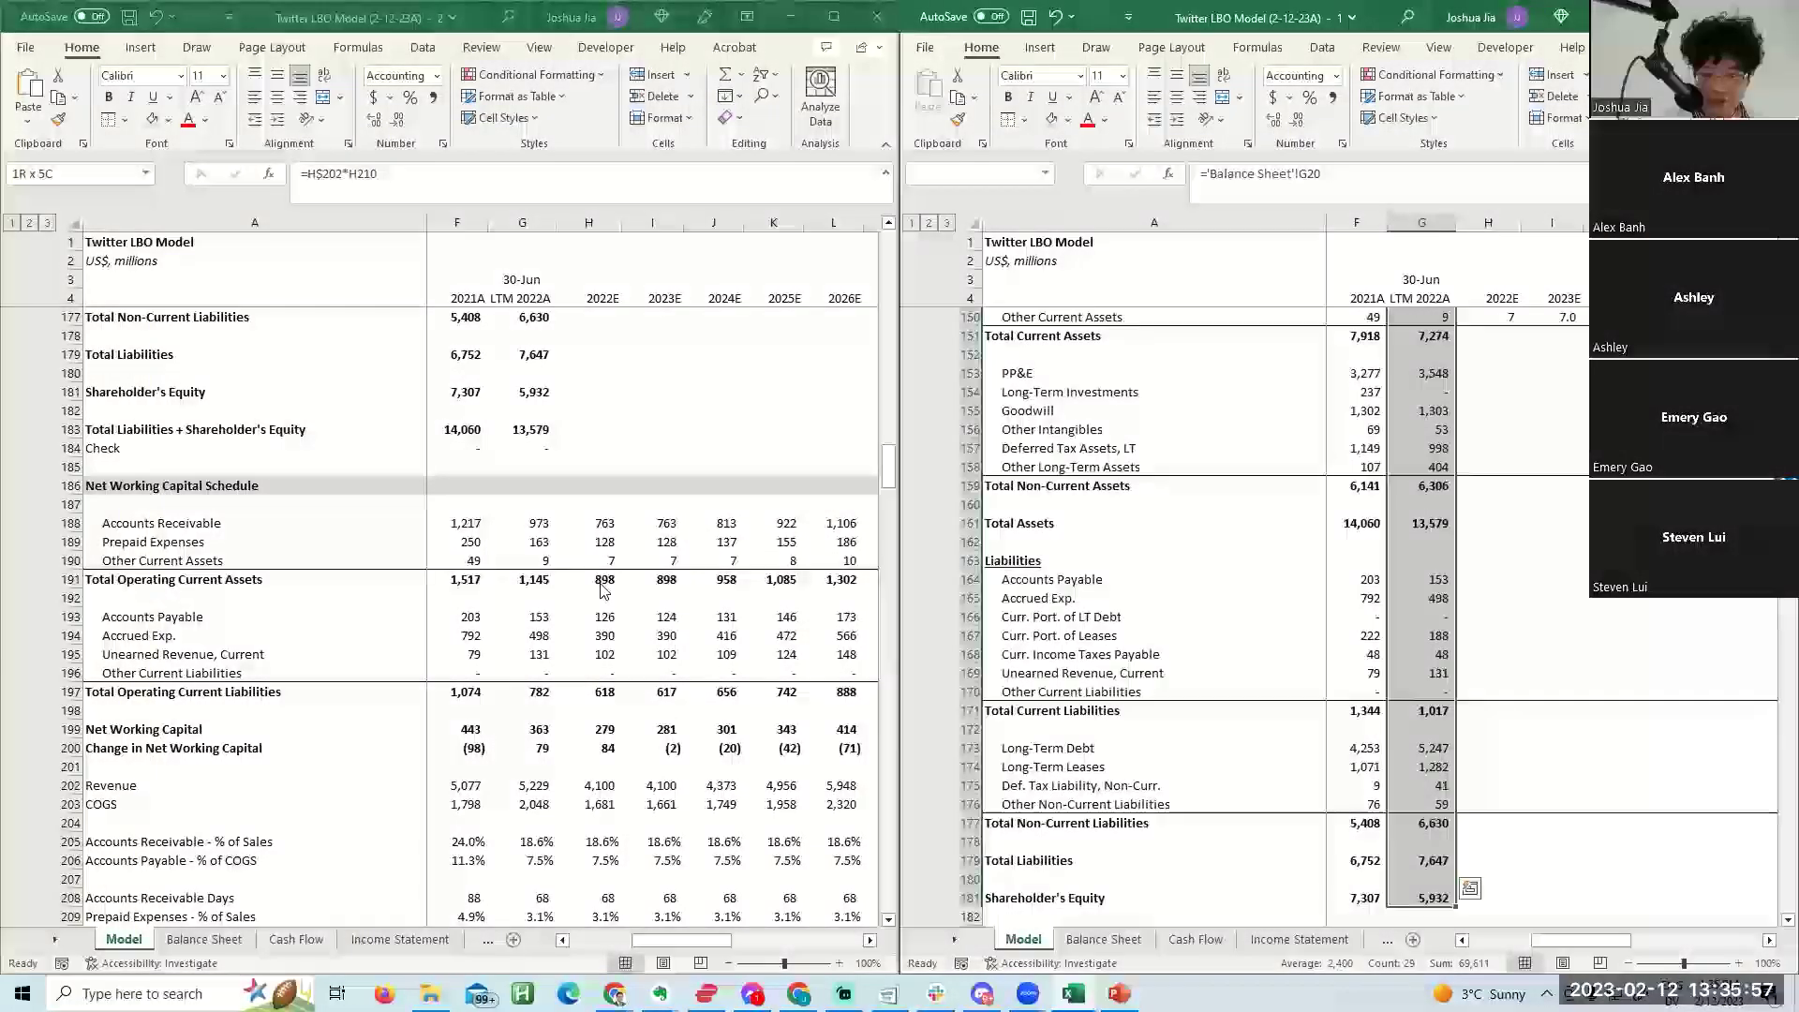
{"action": "key", "text": "shift+Up"}
{"action": "key", "text": "shift+Up"}
{"action": "key", "text": "shift+Up"}
{"action": "key", "text": "shift+Up"}
{"action": "key", "text": "shift+Up"}
{"action": "key", "text": "shift+Up"}
{"action": "key", "text": "shift+Up"}
{"action": "key", "text": "shift+Up"}
{"action": "key", "text": "shift+Up"}
{"action": "key", "text": "shift+Up"}
{"action": "key", "text": "shift+Up"}
{"action": "key", "text": "shift+Up"}
{"action": "key", "text": "shift+Up"}
{"action": "key", "text": "shift+Up"}
{"action": "key", "text": "shift+Up"}
{"action": "key", "text": "shift+Up"}
{"action": "key", "text": "shift+Up"}
{"action": "key", "text": "shift+Up"}
{"action": "key", "text": "shift+Up"}
{"action": "key", "text": "shift+Up"}
{"action": "key", "text": "Right"}
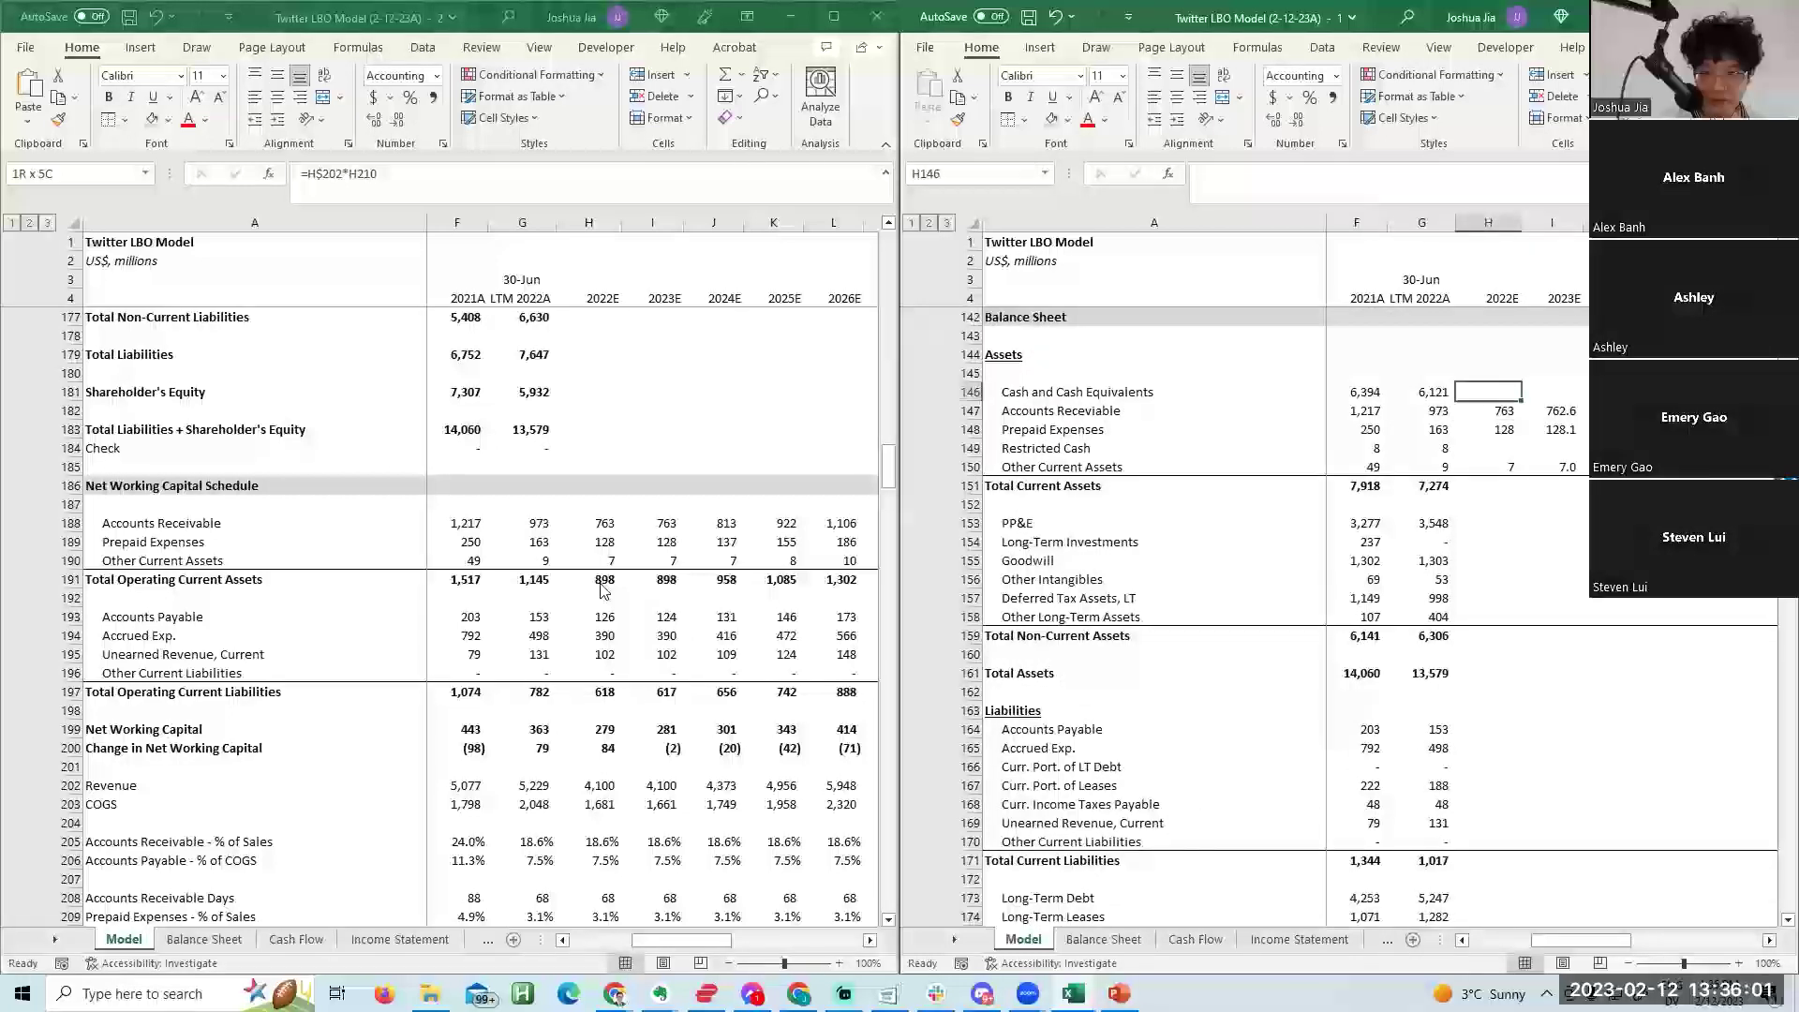
{"action": "key", "text": "Right"}
{"action": "key", "text": "Right"}
{"action": "key", "text": "Right"}
{"action": "key", "text": "Right"}
{"action": "key", "text": "Right"}
{"action": "key", "text": "Right"}
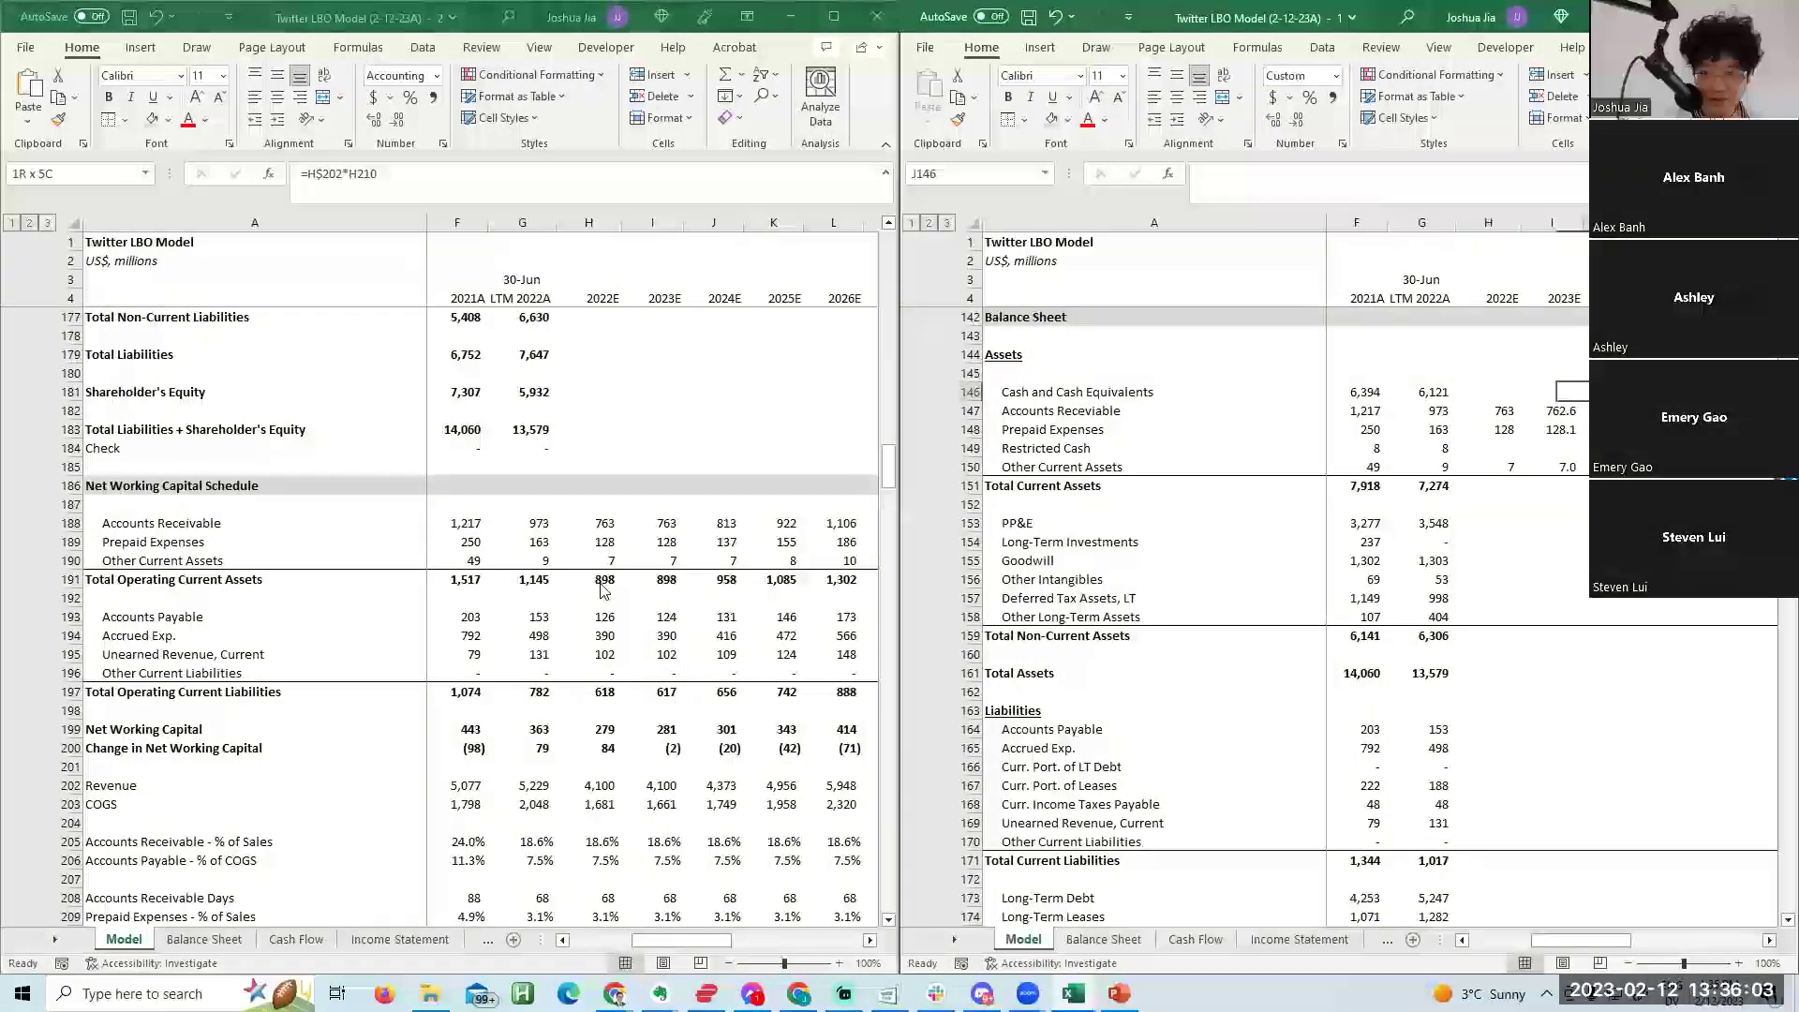
{"action": "key", "text": "Left"}
{"action": "key", "text": "Left"}
{"action": "key", "text": "Left"}
{"action": "key", "text": "Left"}
{"action": "key", "text": "Left"}
{"action": "key", "text": "Left"}
{"action": "key", "text": "Left"}
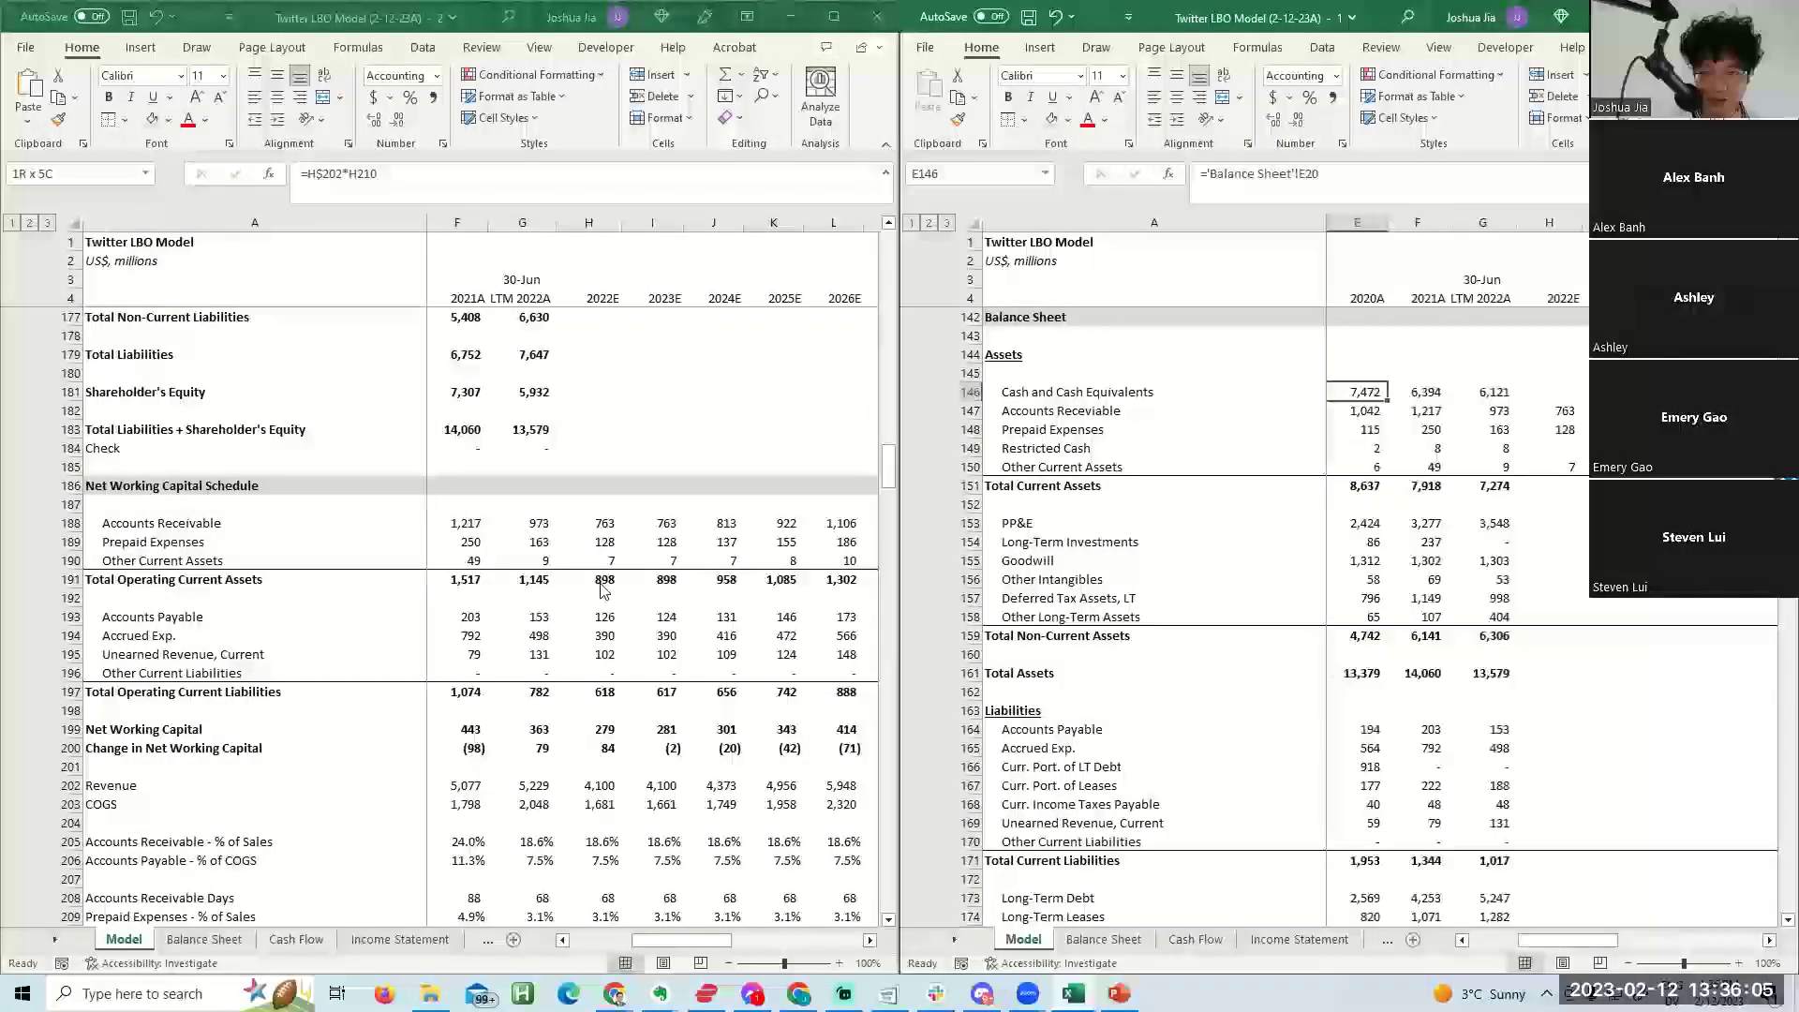
{"action": "key", "text": "Left"}
{"action": "key", "text": "Down"}
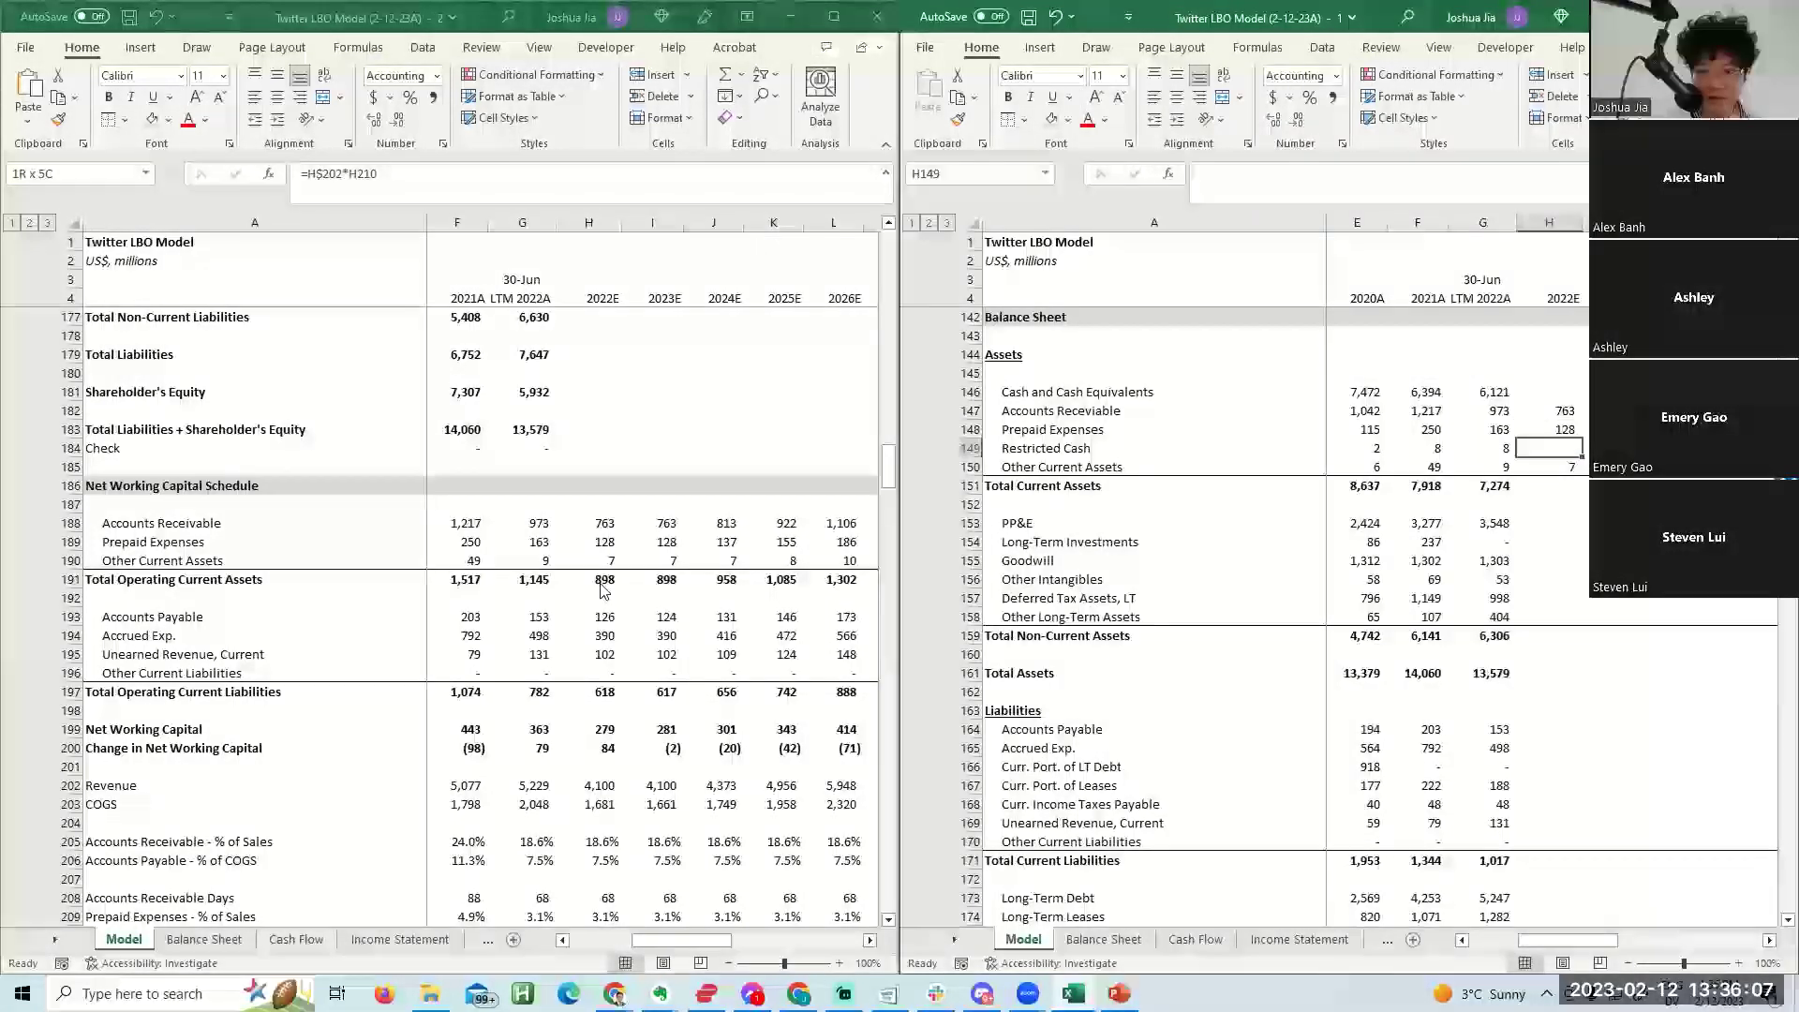
{"action": "key", "text": "Up"}
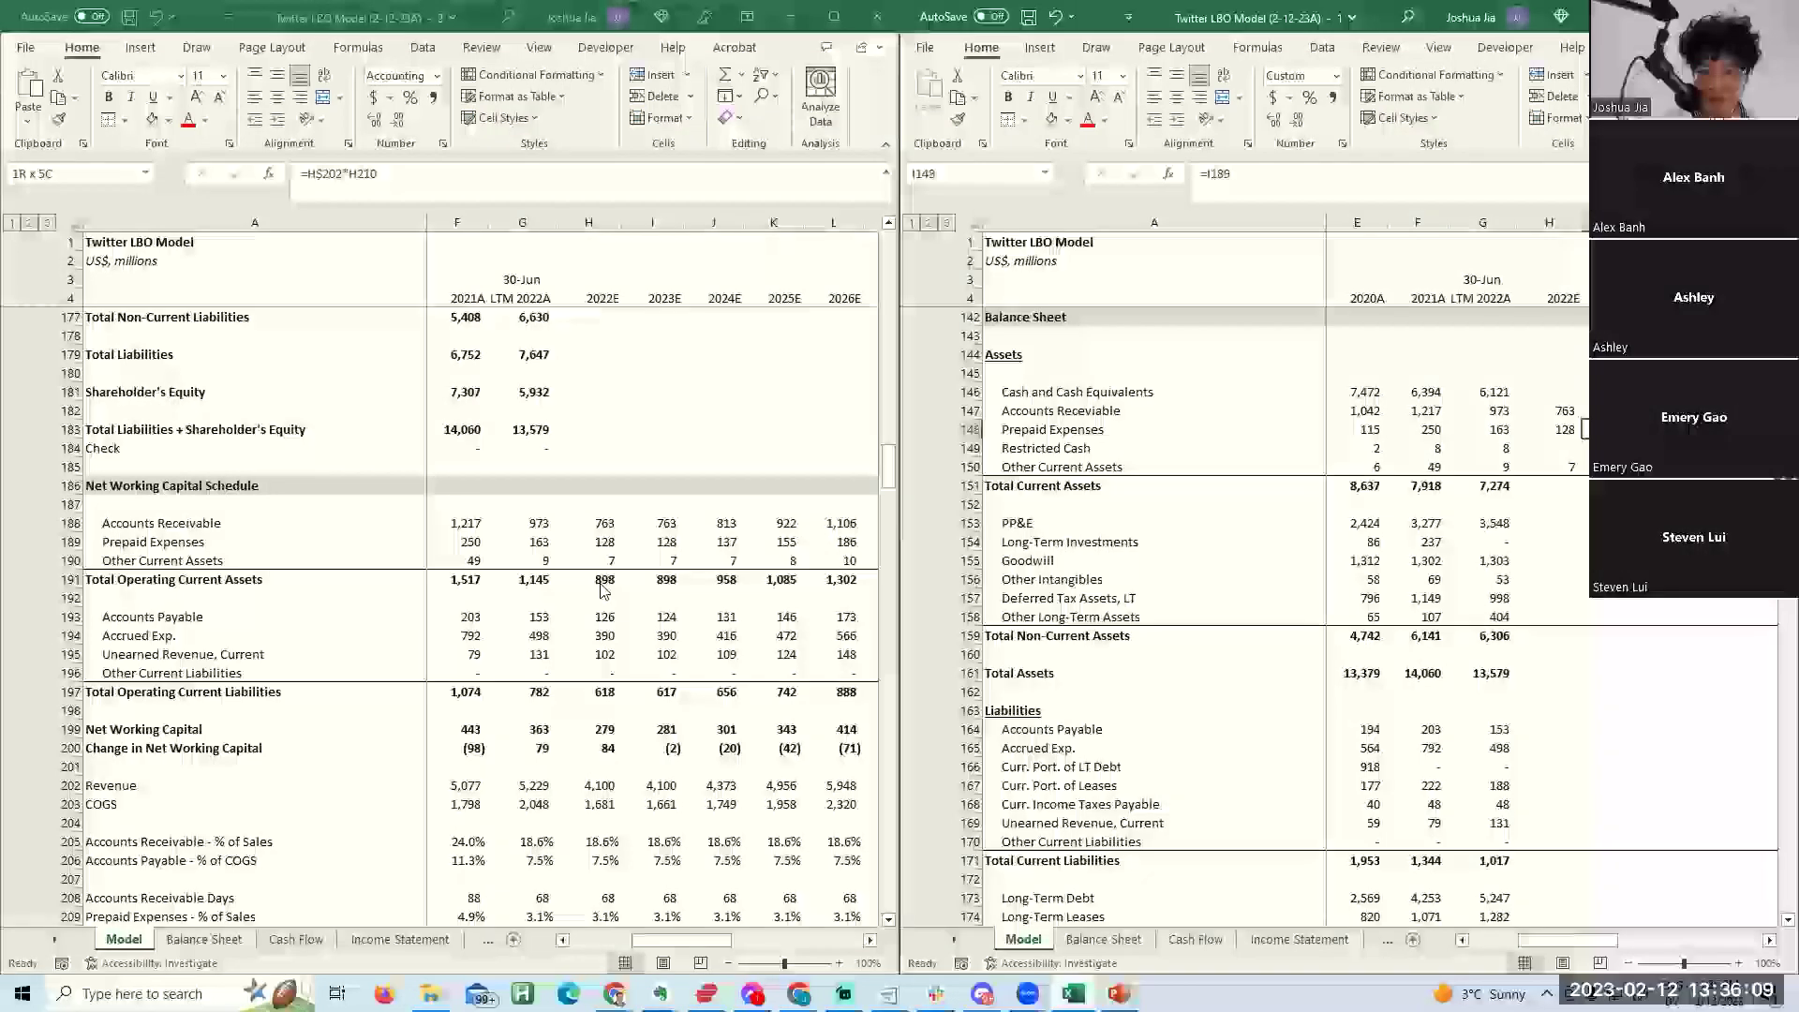
{"action": "key", "text": "Page_Up"}
{"action": "key", "text": "Page_Up"}
{"action": "key", "text": "Page_Up"}
{"action": "key", "text": "Page_Down"}
{"action": "key", "text": "Page_Down"}
{"action": "key", "text": "Page_Down"}
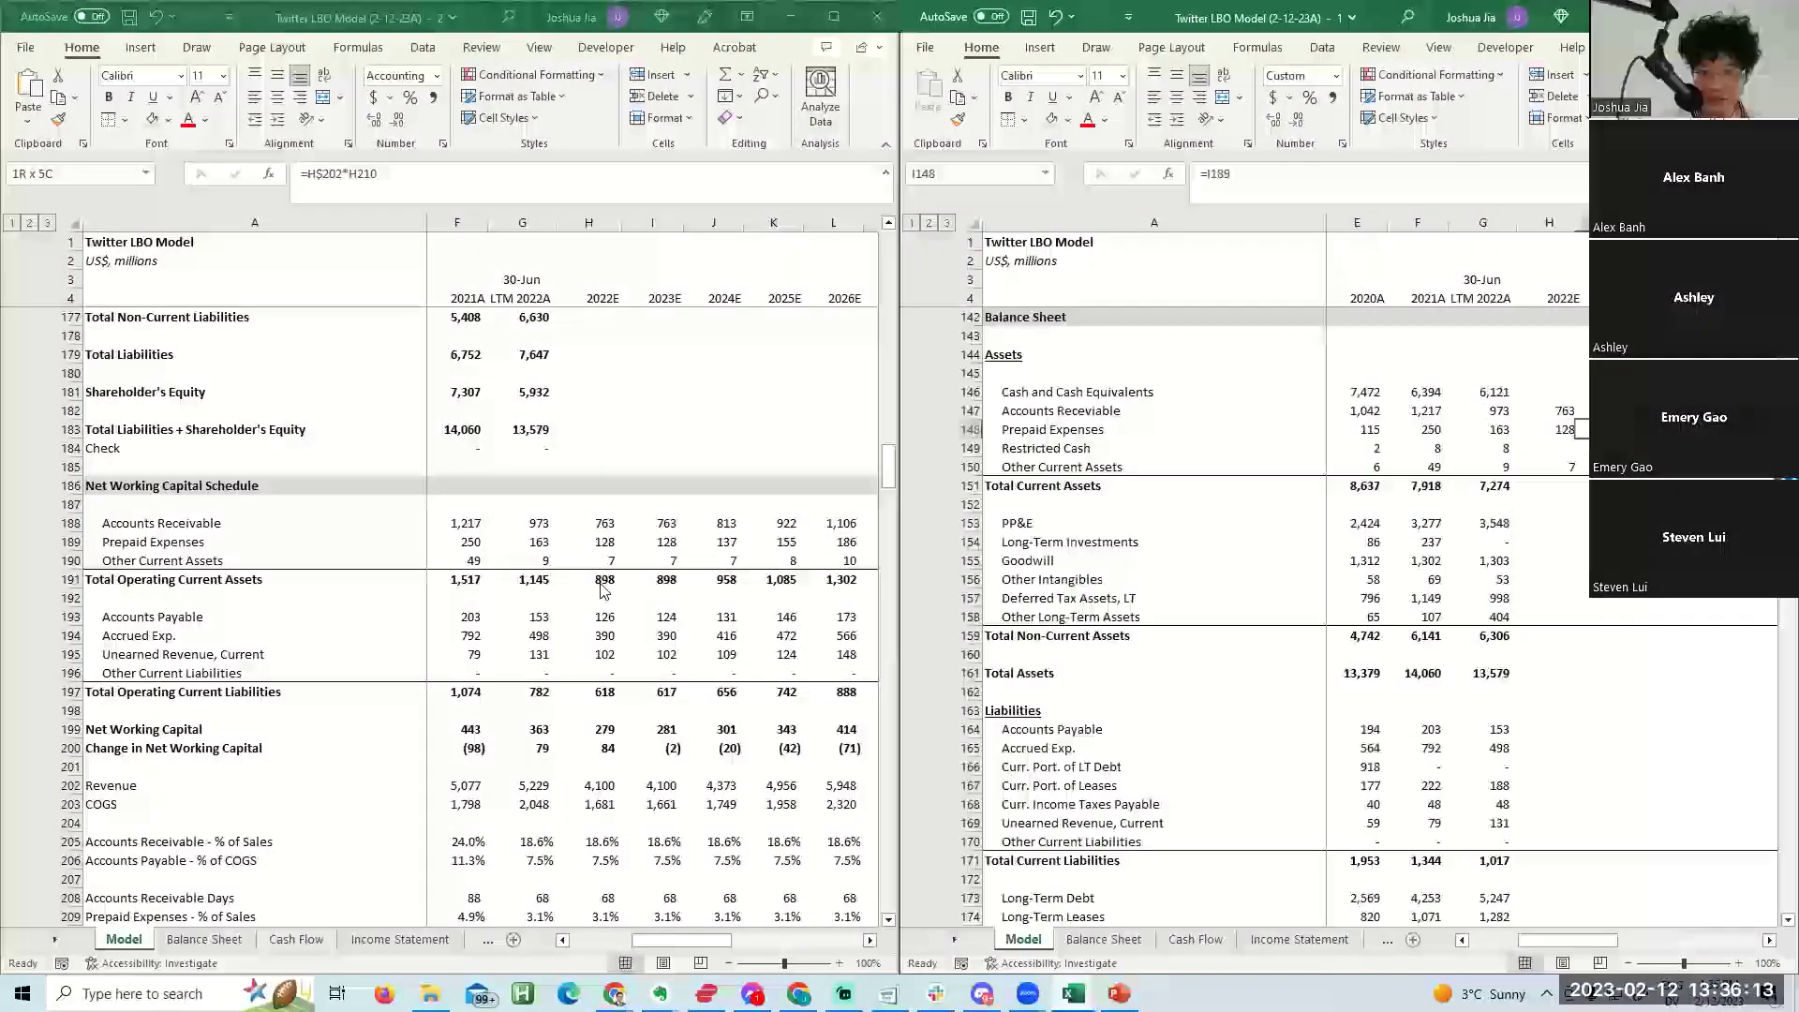
Extend the balance sheet's Total Current Assets formula from G151 across 2022E to 2026E in H151:L151.
{"action": "key", "text": "Right"}
{"action": "key", "text": "Left"}
{"action": "key", "text": "Down"}
{"action": "key", "text": "Down"}
{"action": "key", "text": "Down"}
{"action": "key", "text": "Down"}
{"action": "key", "text": "shift+Right"}
{"action": "key", "text": "shift+Right"}
{"action": "key", "text": "shift+Right"}
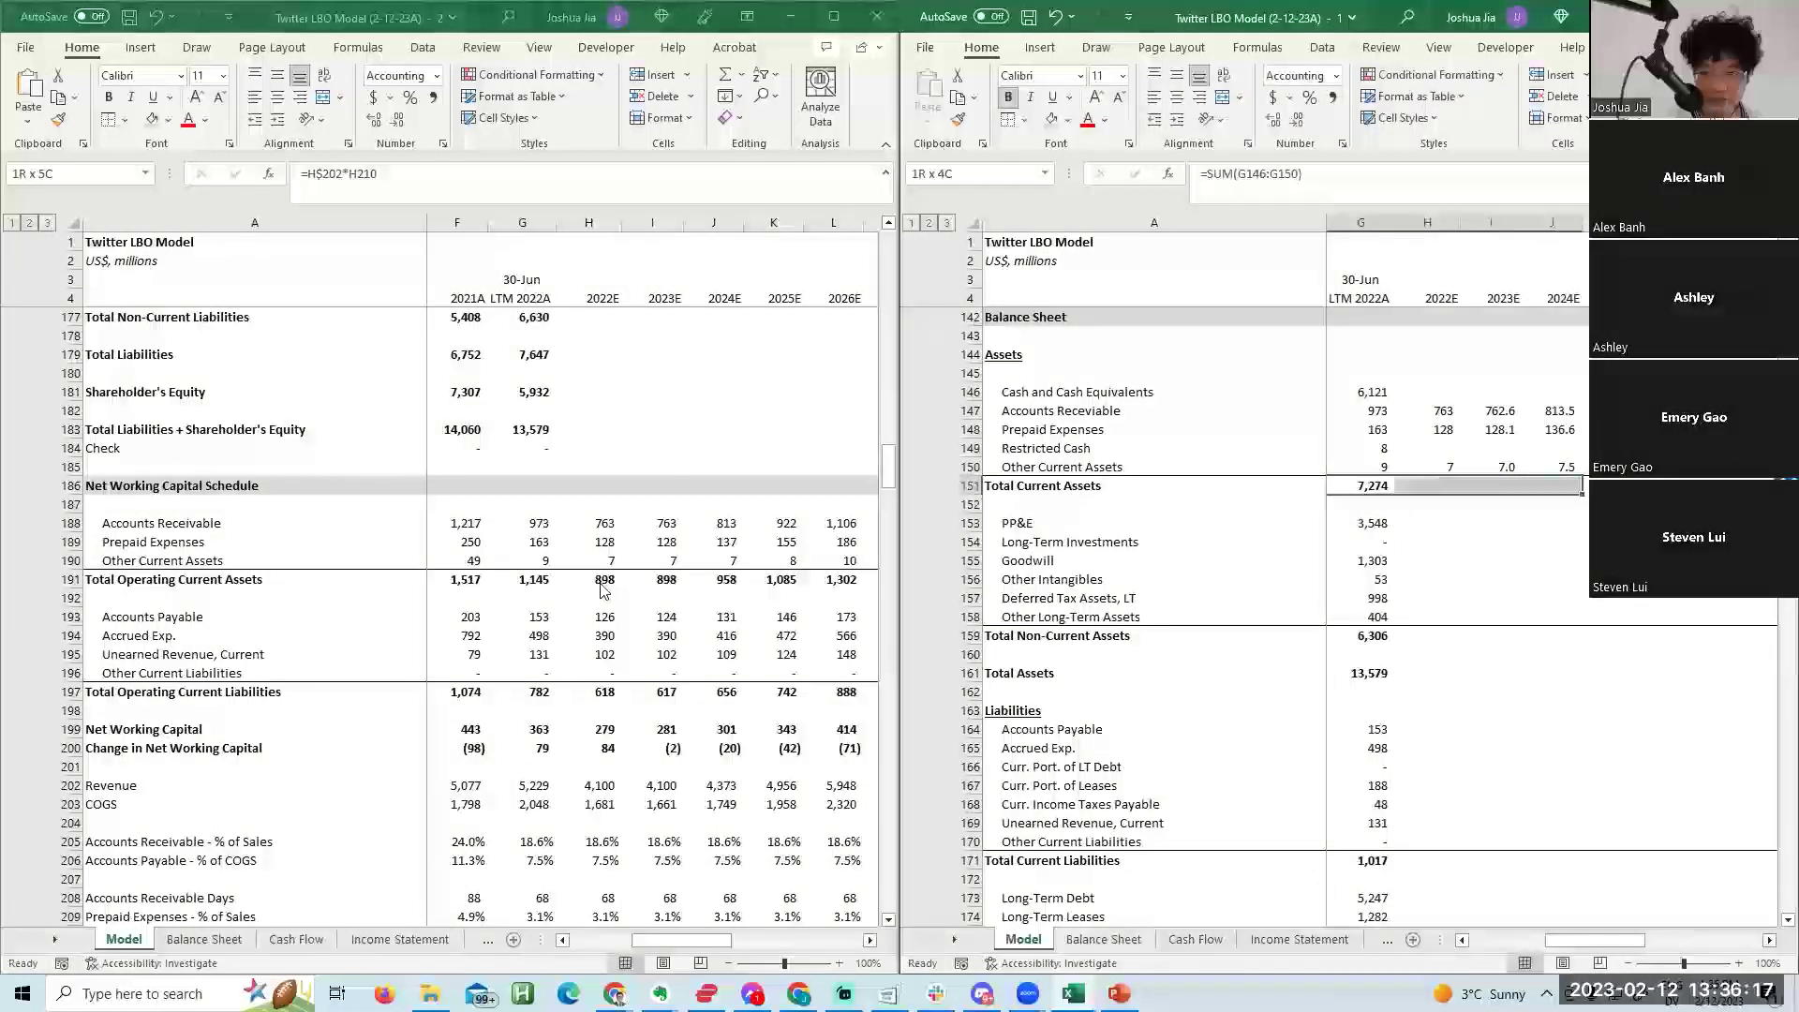
{"action": "key", "text": "ctrl+Right"}
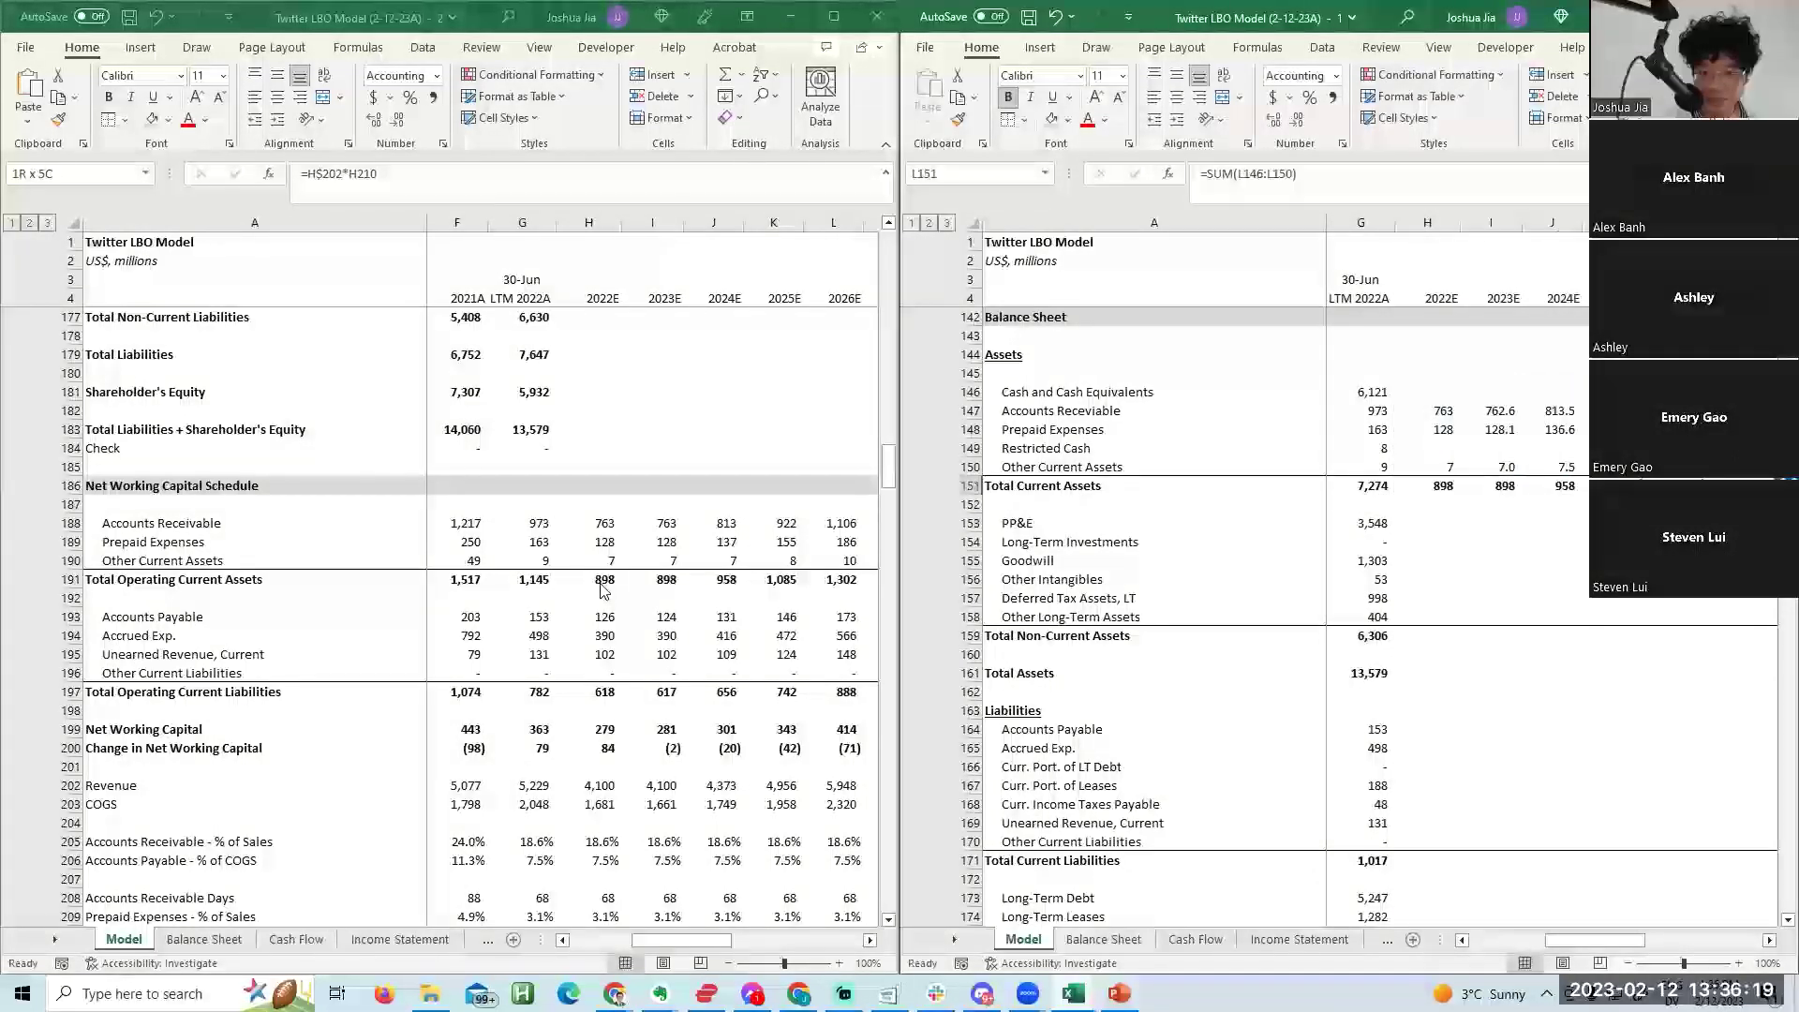
Extend the Total Non-Current Assets formula from G159 across 2022E to 2026E in H159:L159.
{"action": "key", "text": "Left"}
{"action": "key", "text": "Down"}
{"action": "key", "text": "Down"}
{"action": "key", "text": "Down"}
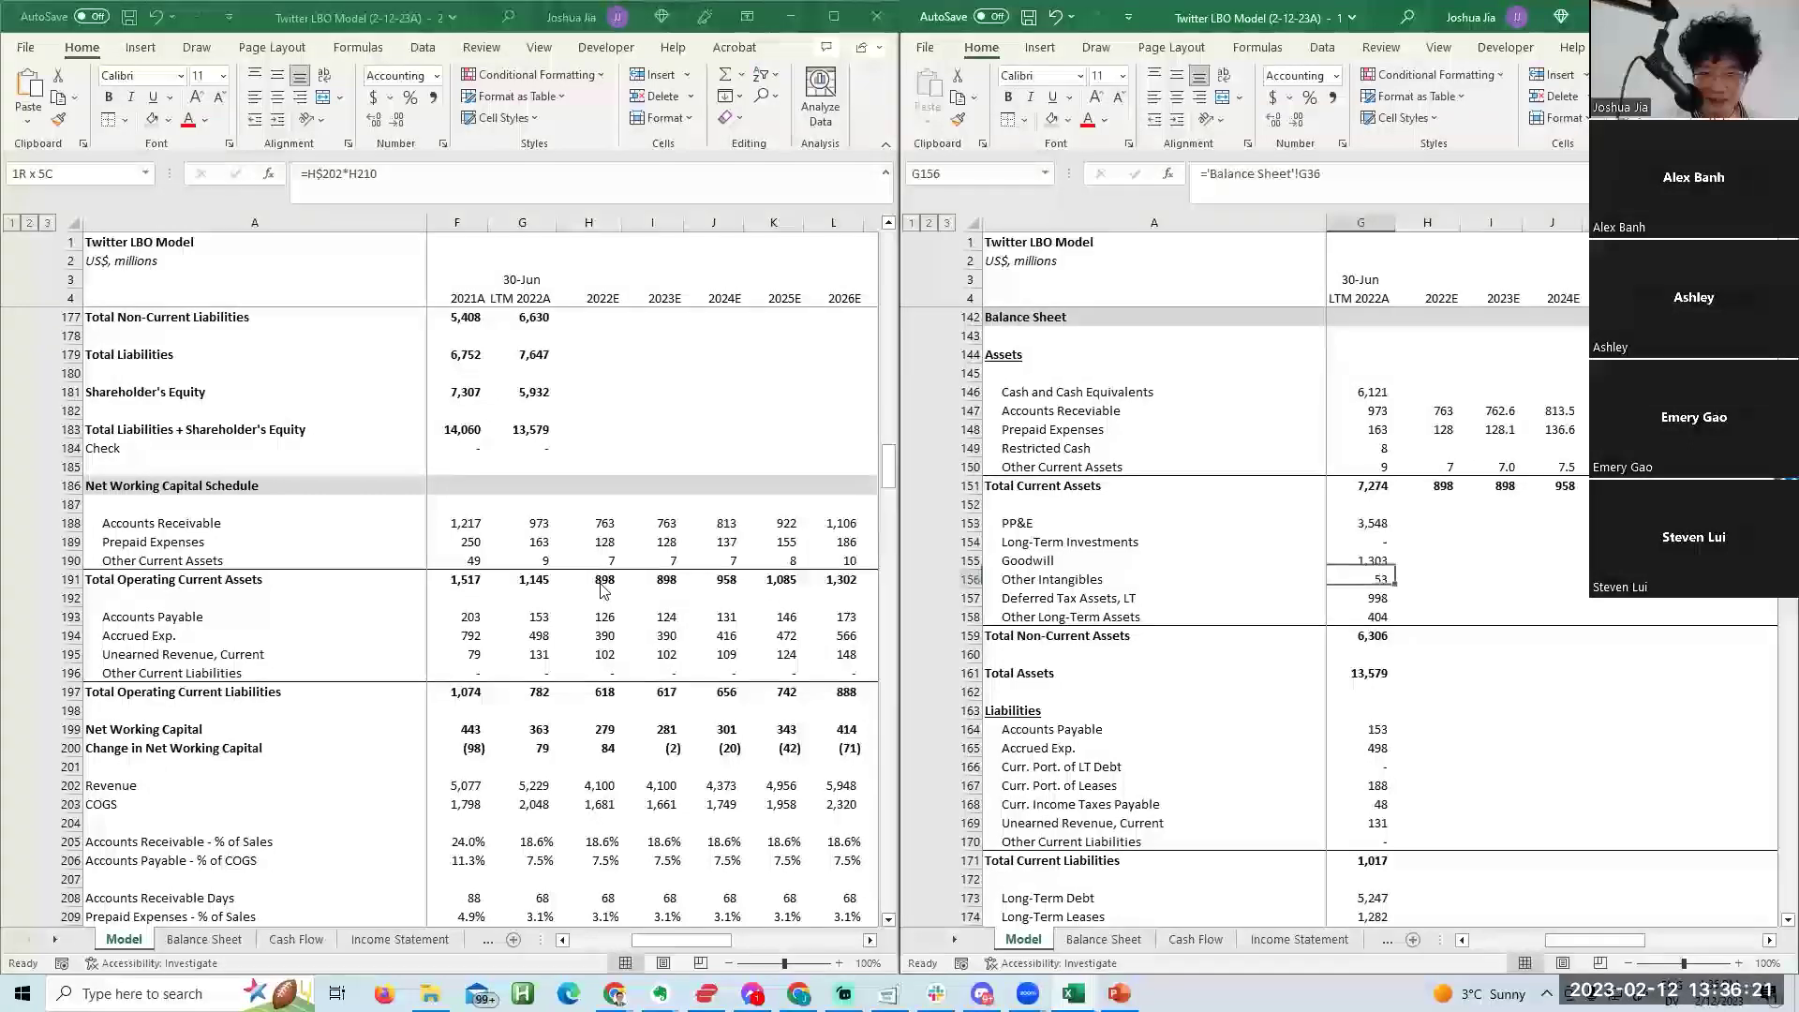
{"action": "key", "text": "shift+Right"}
{"action": "key", "text": "shift+Right"}
{"action": "key", "text": "shift+Right"}
{"action": "key", "text": "shift+Right"}
{"action": "key", "text": "shift+Right"}
{"action": "key", "text": "shift+Right"}
{"action": "key", "text": "shift+Right"}
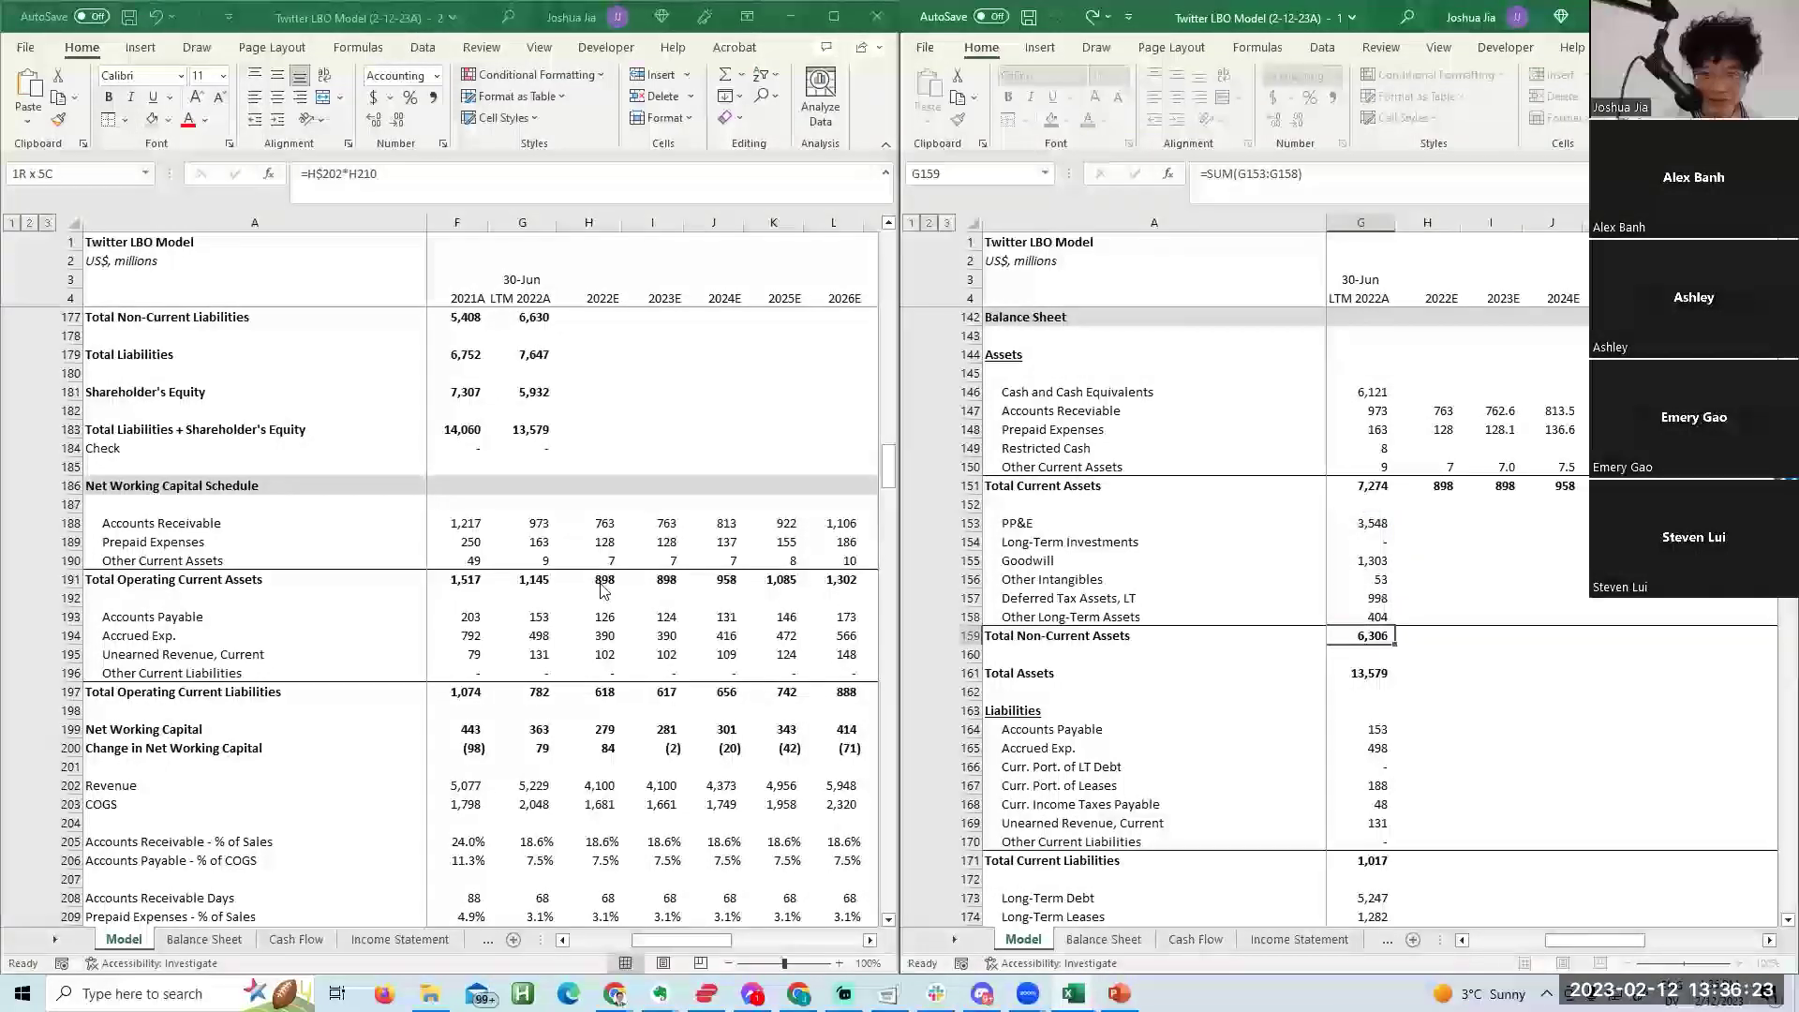
{"action": "key", "text": "ctrl+r"}
Check the 2024E Total Non-Current Assets formula in J159 and the forecast non-current asset rows up to PP&E.
{"action": "key", "text": "Right"}
{"action": "key", "text": "Right"}
{"action": "key", "text": "Right"}
{"action": "key", "text": "Right"}
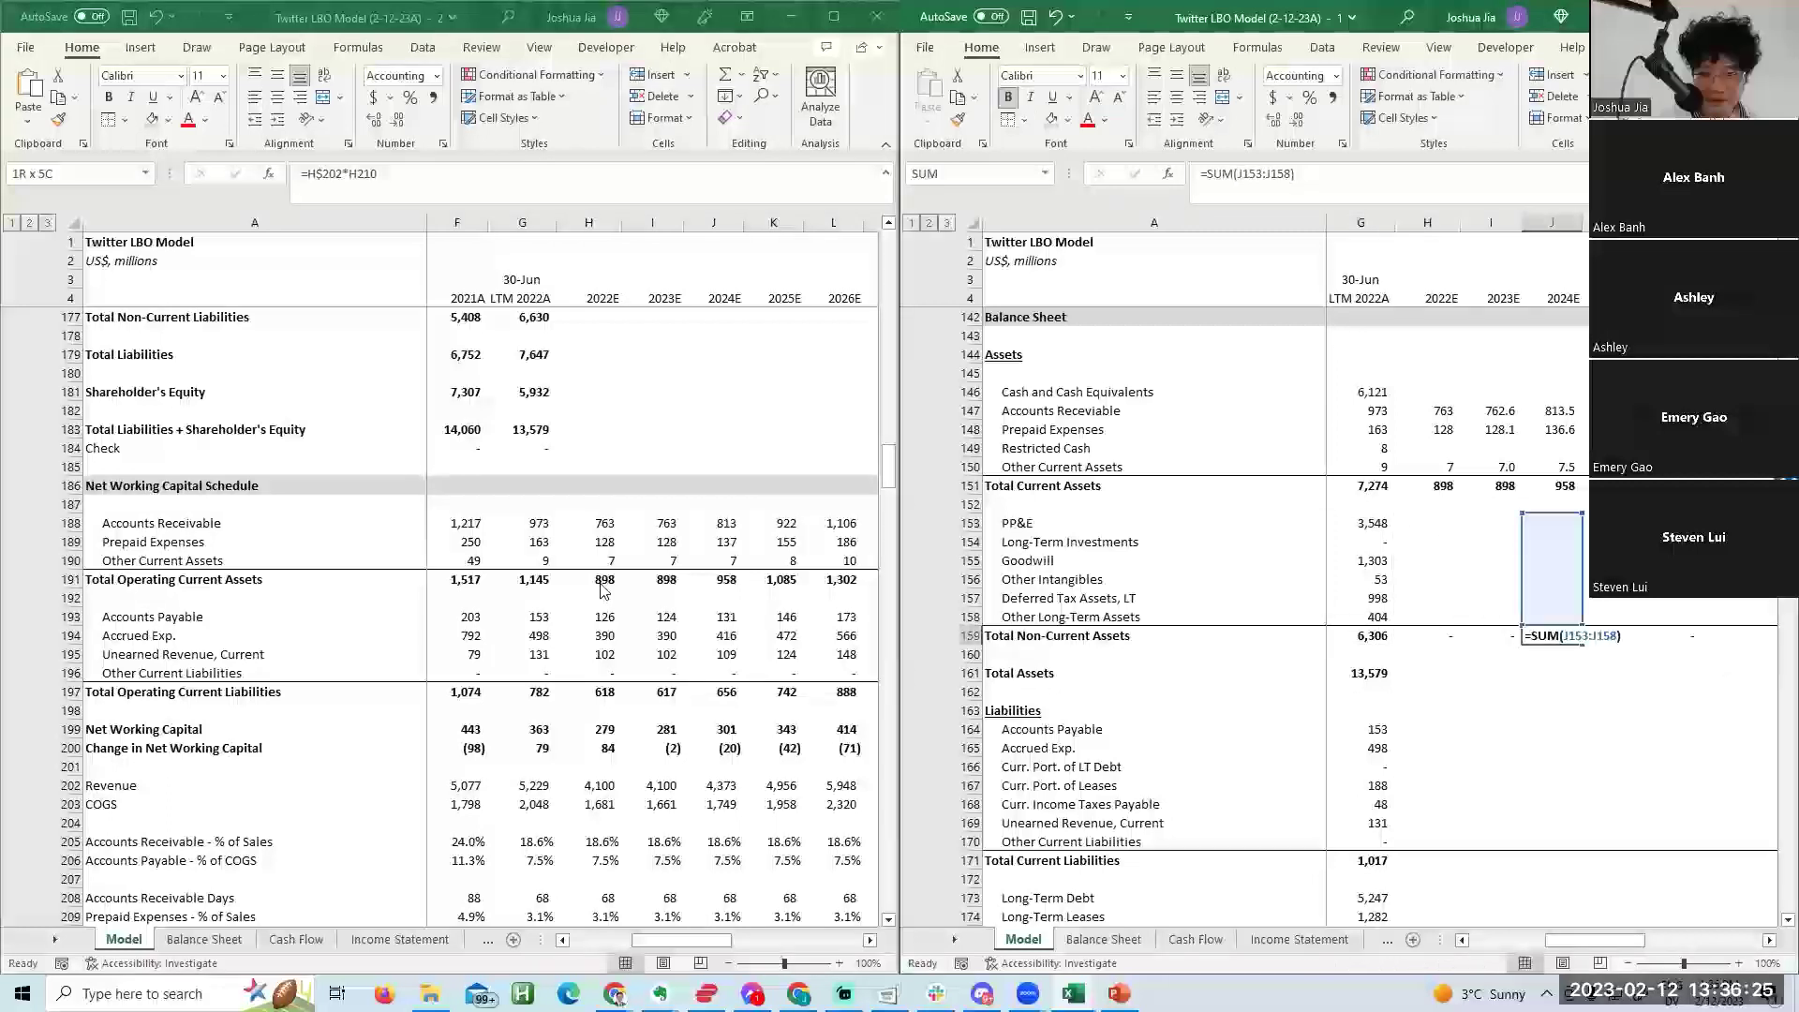
{"action": "key", "text": "Left"}
{"action": "key", "text": "Left"}
{"action": "key", "text": "Left"}
{"action": "key", "text": "Left"}
{"action": "key", "text": "Left"}
{"action": "key", "text": "Left"}
{"action": "key", "text": "Up"}
{"action": "key", "text": "Up"}
{"action": "key", "text": "Up"}
{"action": "key", "text": "Up"}
{"action": "key", "text": "Up"}
{"action": "key", "text": "Up"}
{"action": "key", "text": "Right"}
{"action": "key", "text": "Right"}
{"action": "key", "text": "Right"}
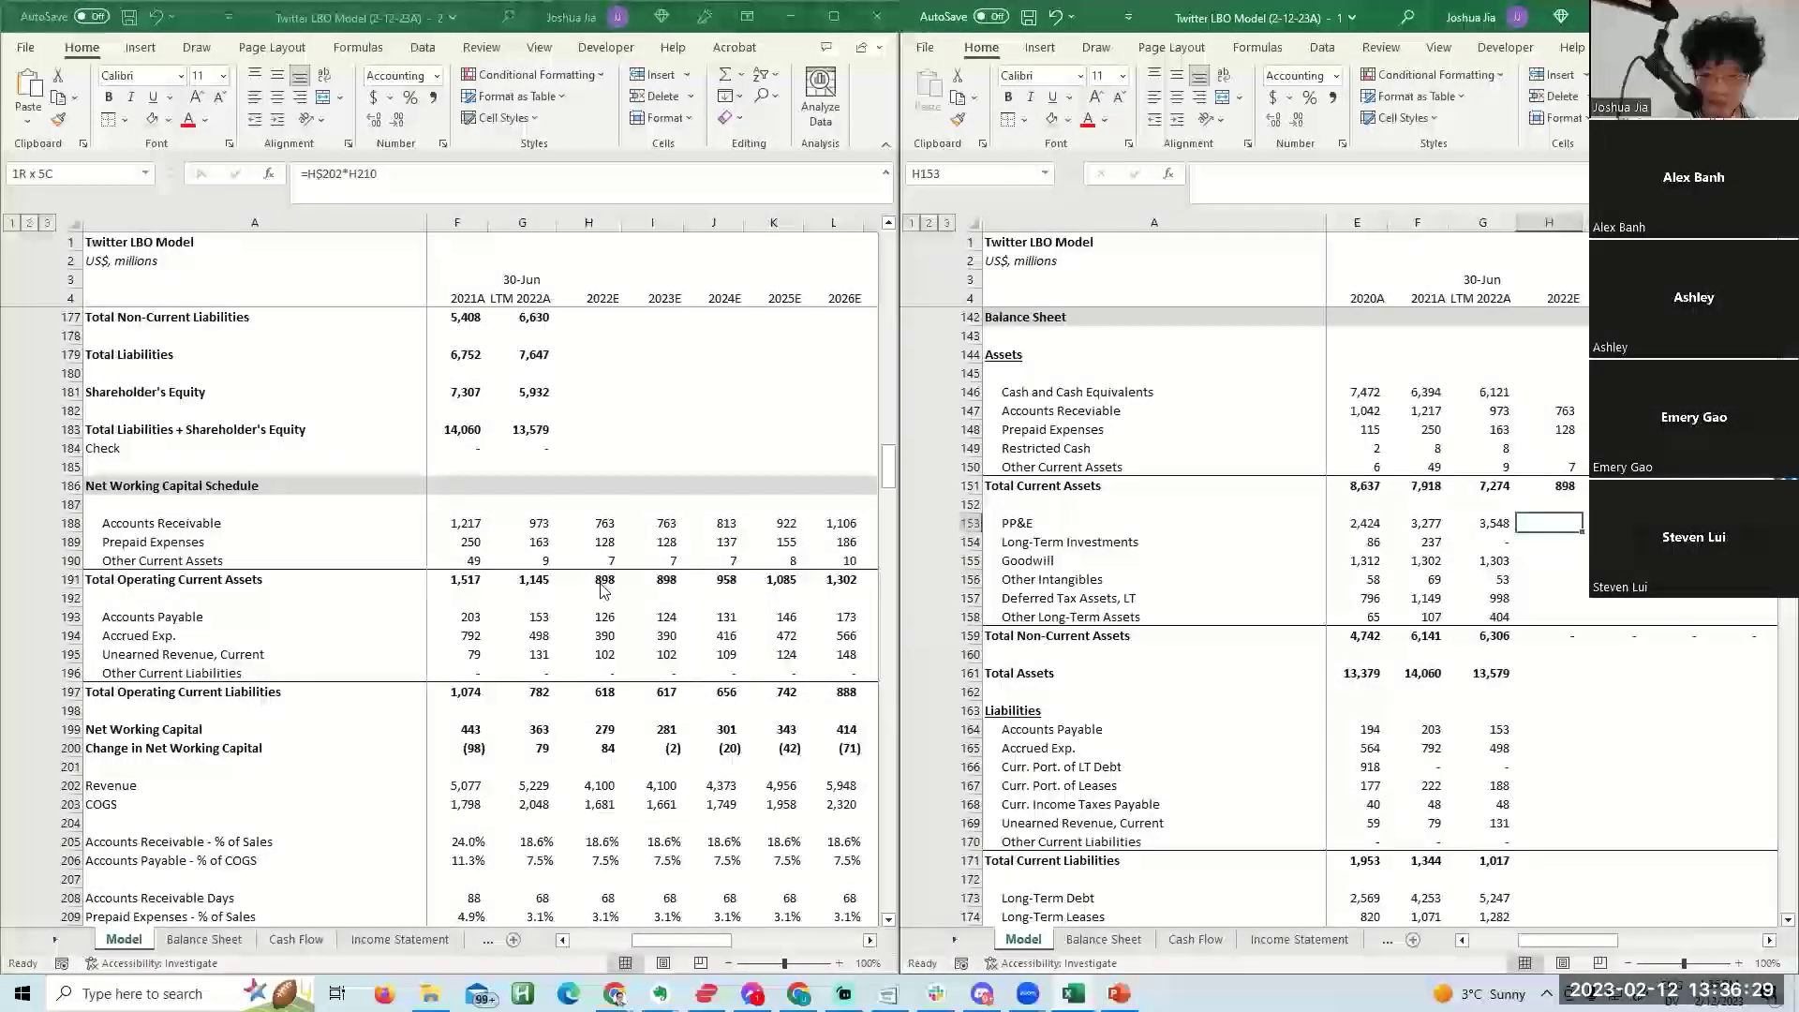
Extend the Total Assets formula from G161 across 2022E to 2026E in H161:L161.
{"action": "key", "text": "Down"}
{"action": "key", "text": "Down"}
{"action": "key", "text": "Down"}
{"action": "key", "text": "Down"}
{"action": "key", "text": "Down"}
{"action": "key", "text": "Down"}
{"action": "key", "text": "Down"}
{"action": "key", "text": "Left"}
{"action": "key", "text": "shift+Right"}
{"action": "key", "text": "shift+Right"}
{"action": "key", "text": "shift+Right"}
{"action": "key", "text": "shift+Right"}
{"action": "key", "text": "shift+Right"}
{"action": "key", "text": "shift+Right"}
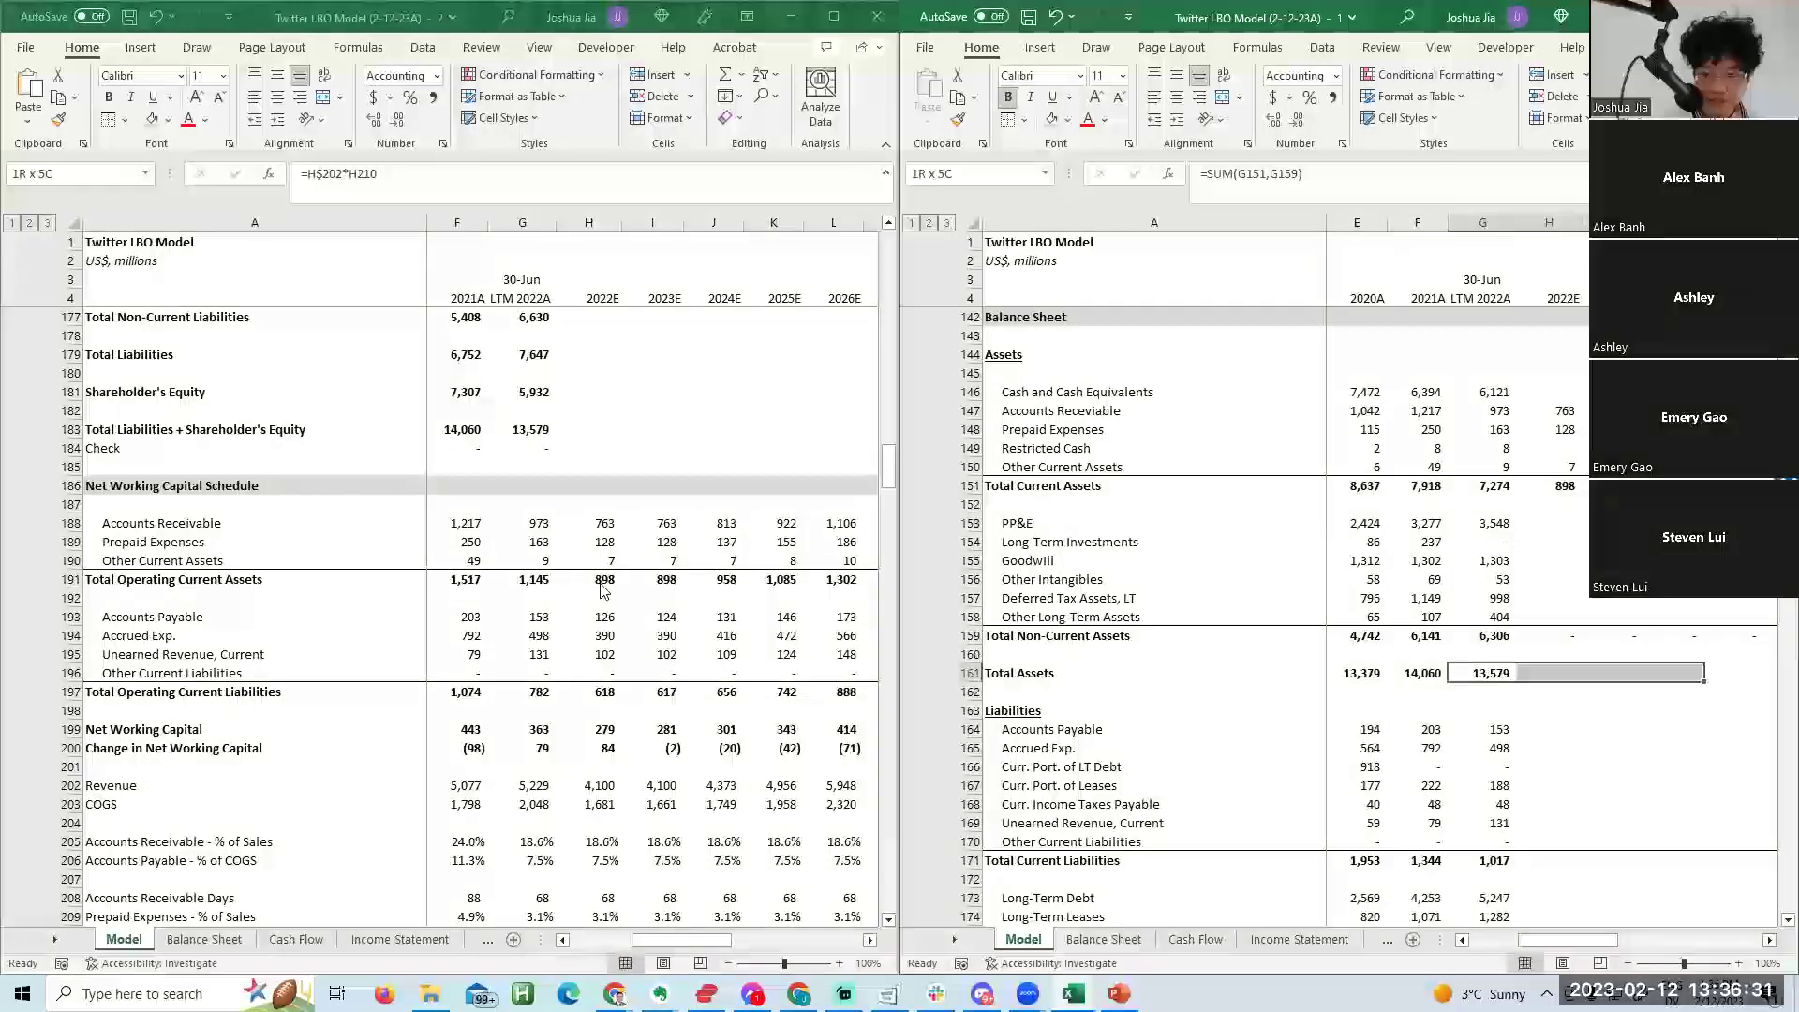
{"action": "key", "text": "shift+Left"}
{"action": "key", "text": "ctrl+r"}
Link the balance sheet's 2022E to 2026E Accounts Payable and Accrued Exp. in H164:L165 to the net working capital schedule's H193:L194.
{"action": "key", "text": "Up"}
{"action": "key", "text": "Up"}
{"action": "key", "text": "Right"}
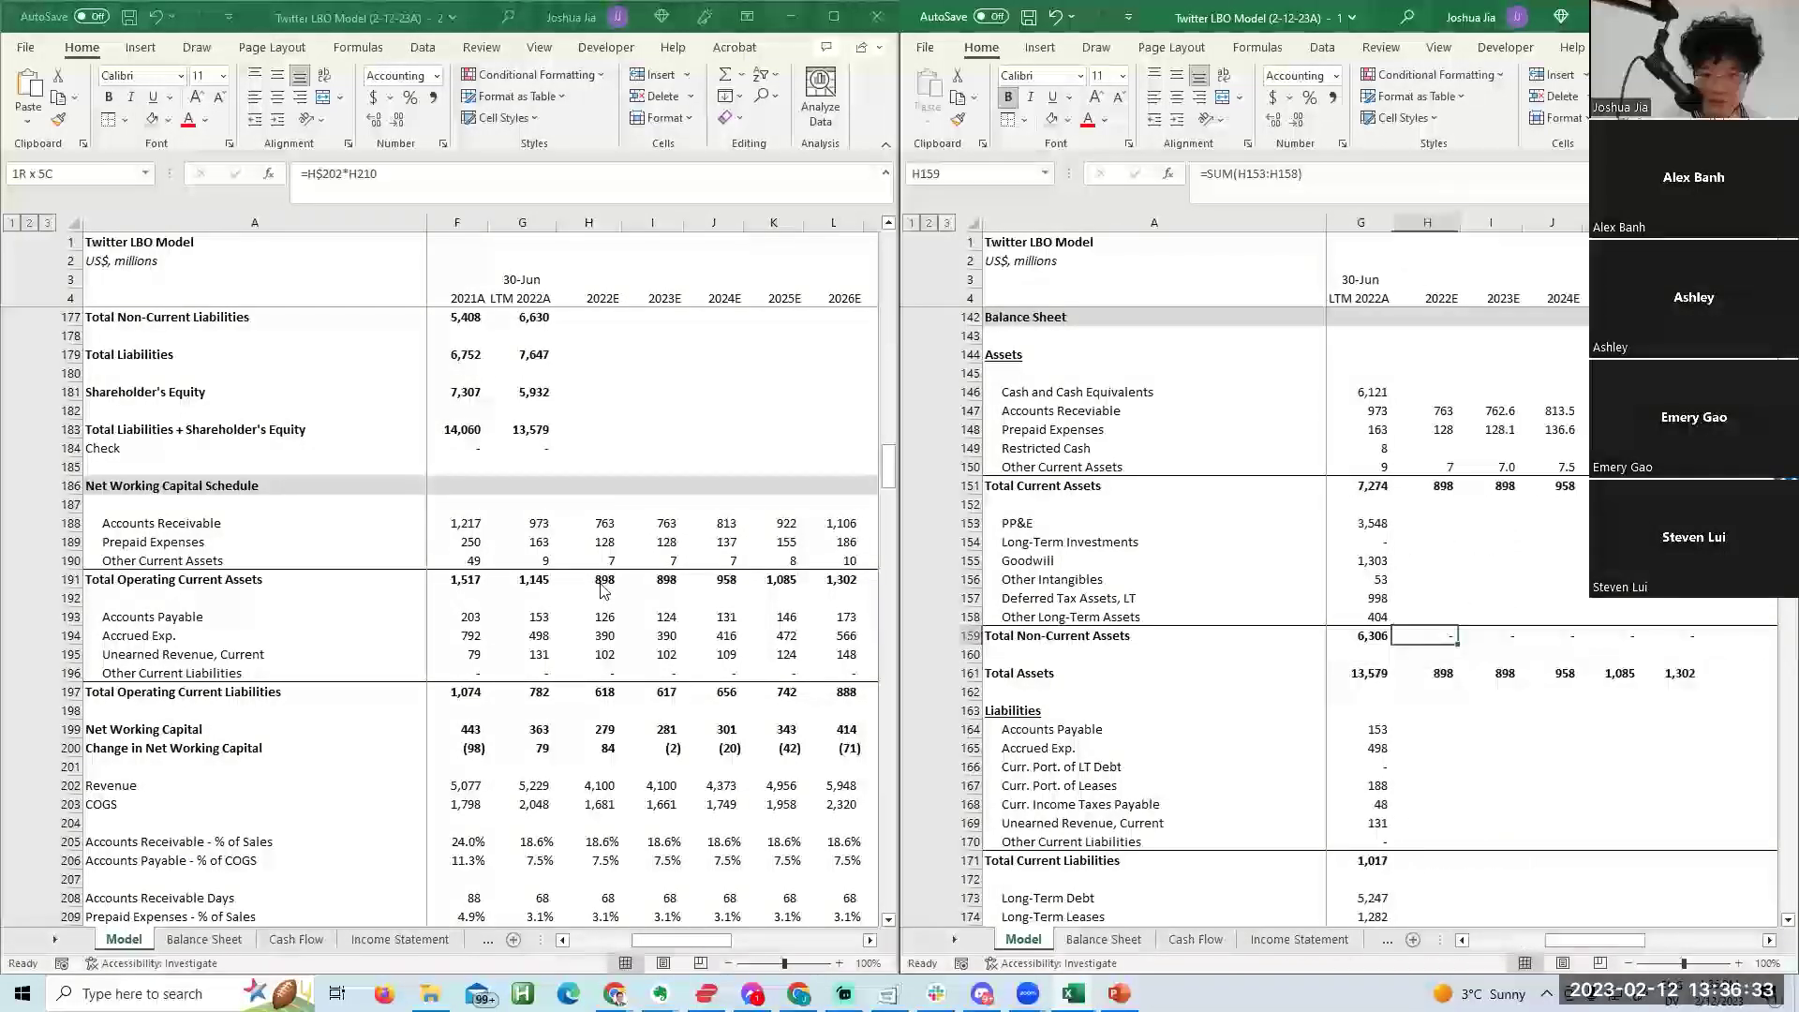
{"action": "key", "text": "Up"}
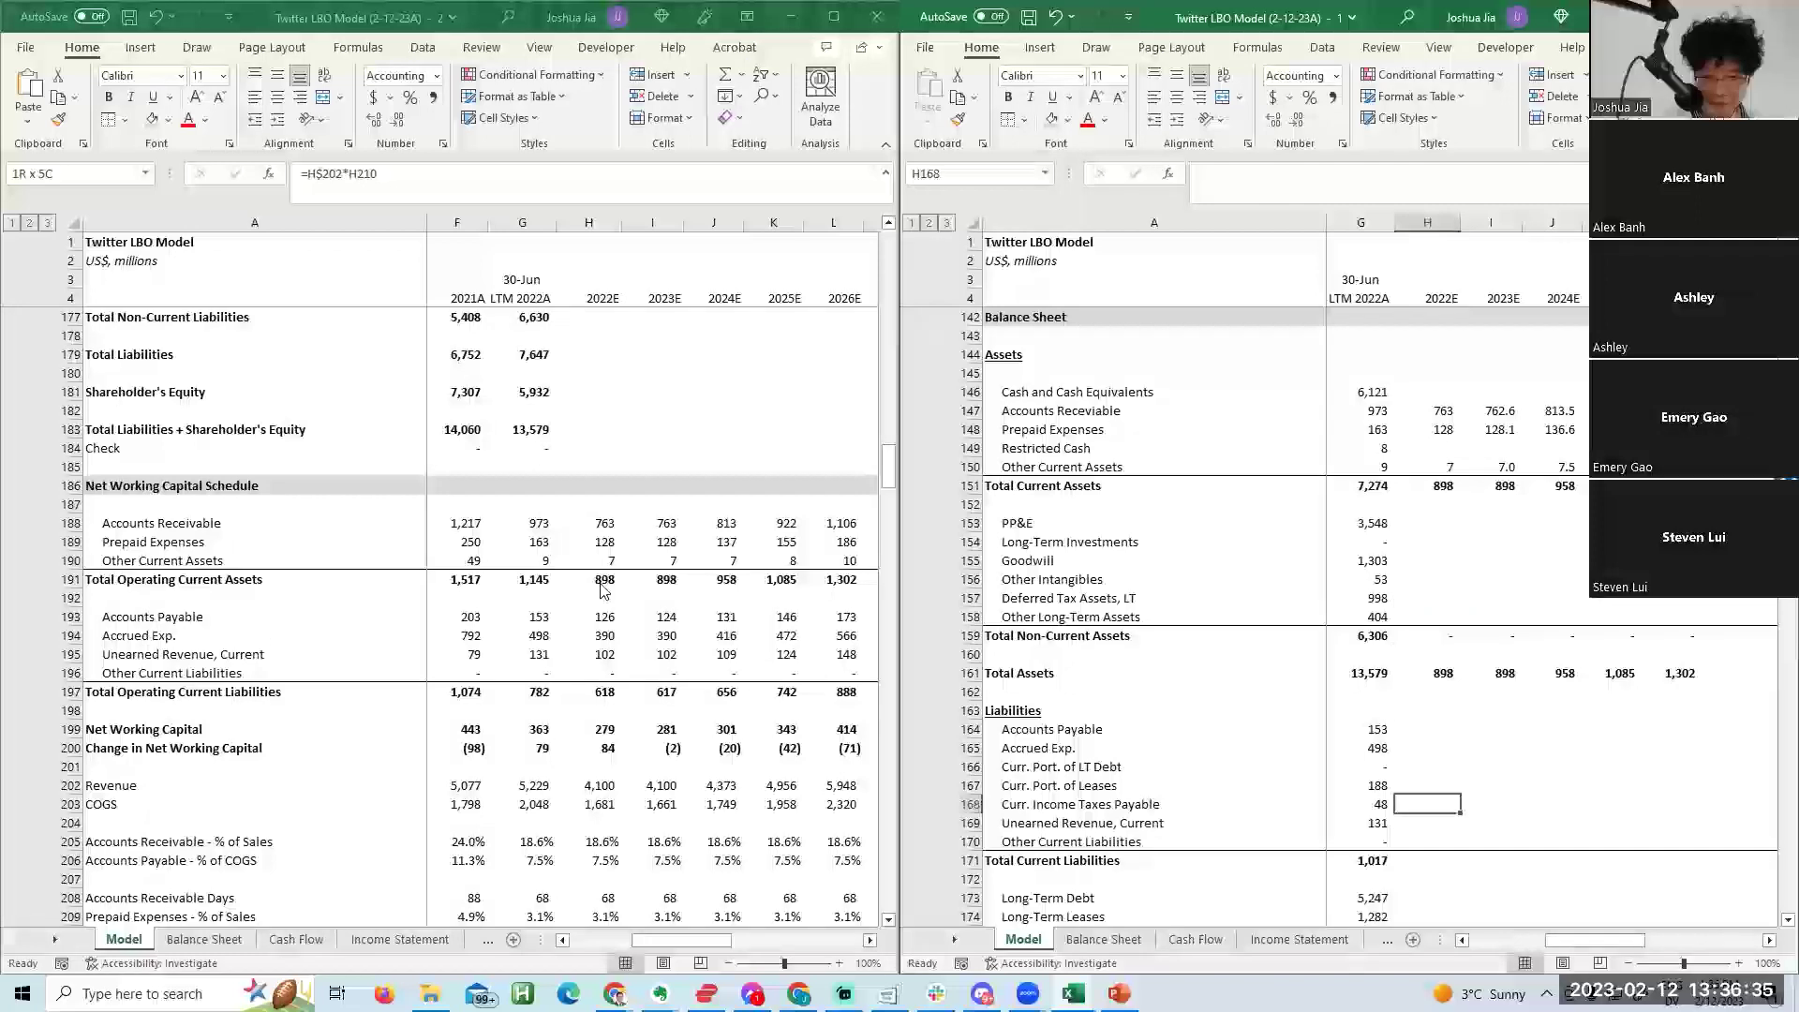
{"action": "left_click", "coordinate": [601, 582]}
{"action": "key", "text": "Up"}
{"action": "key", "text": "shift+Right"}
{"action": "key", "text": "shift+Right"}
{"action": "key", "text": "shift+Right"}
{"action": "key", "text": "shift+Right"}
{"action": "key", "text": "shift+Down"}
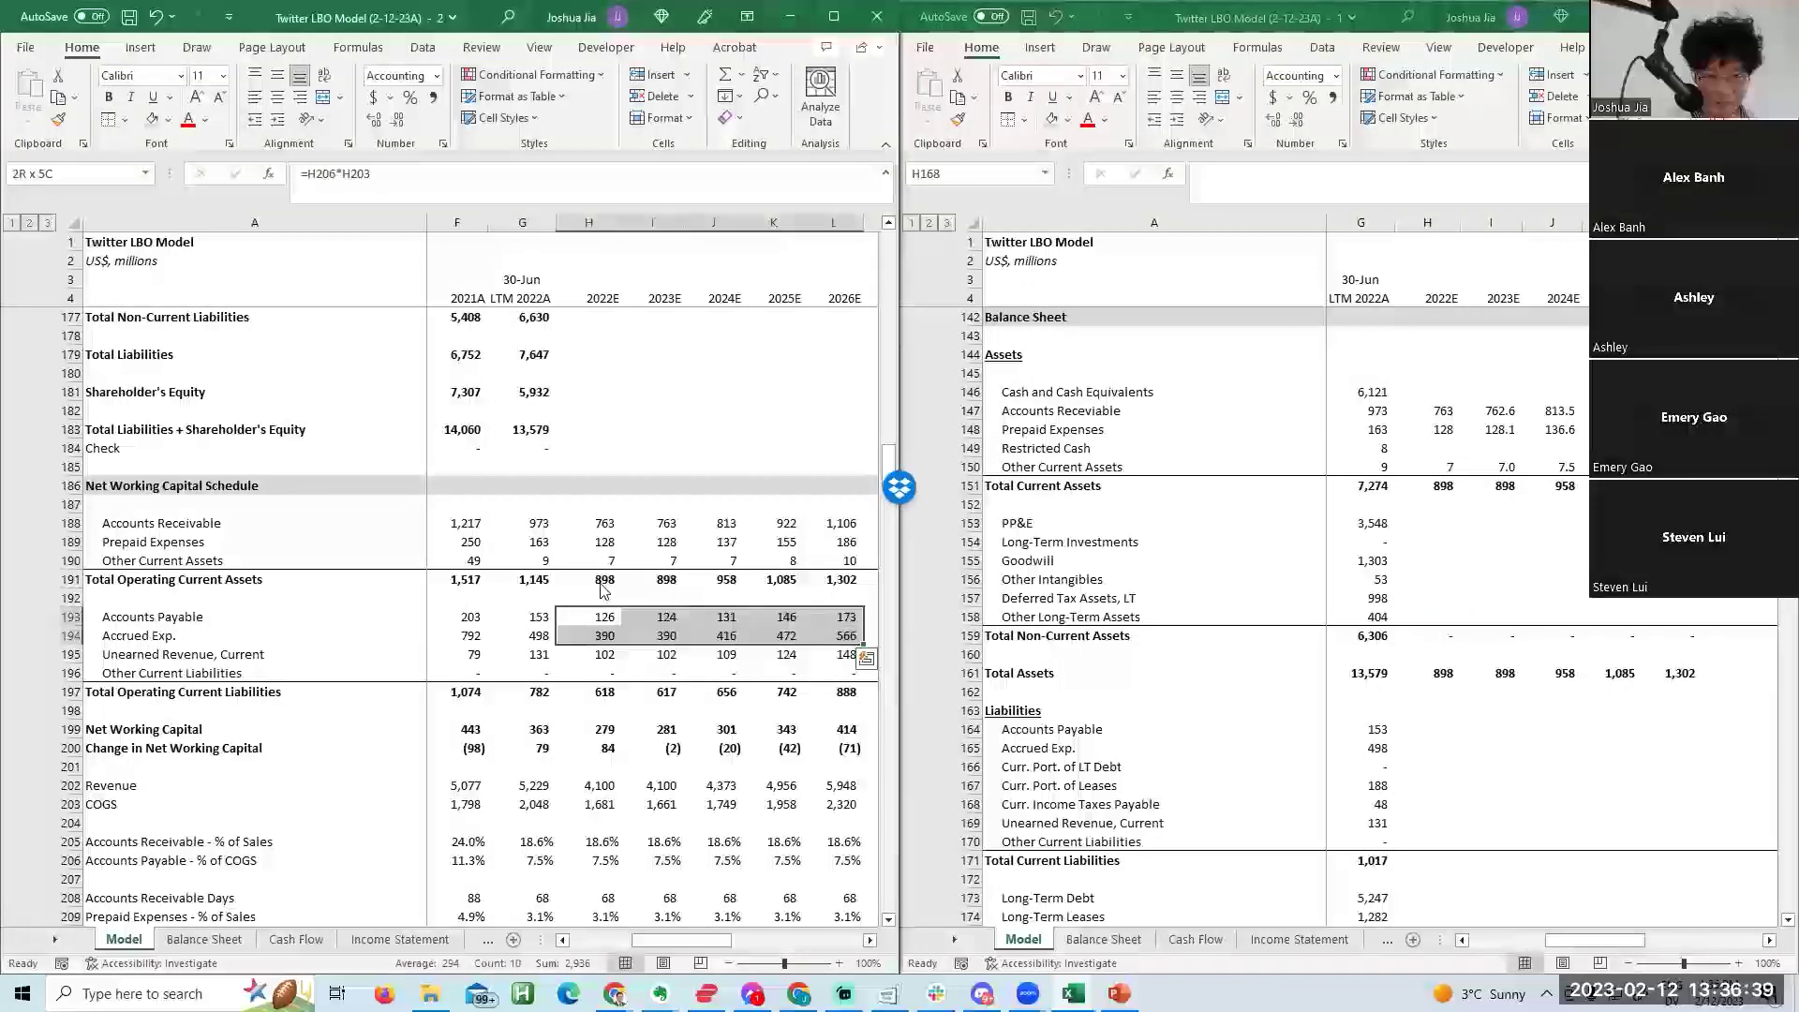
{"action": "key", "text": "alt+Tab"}
{"action": "key", "text": "Up"}
{"action": "key", "text": "Up"}
{"action": "key", "text": "Up"}
{"action": "key", "text": "Up"}
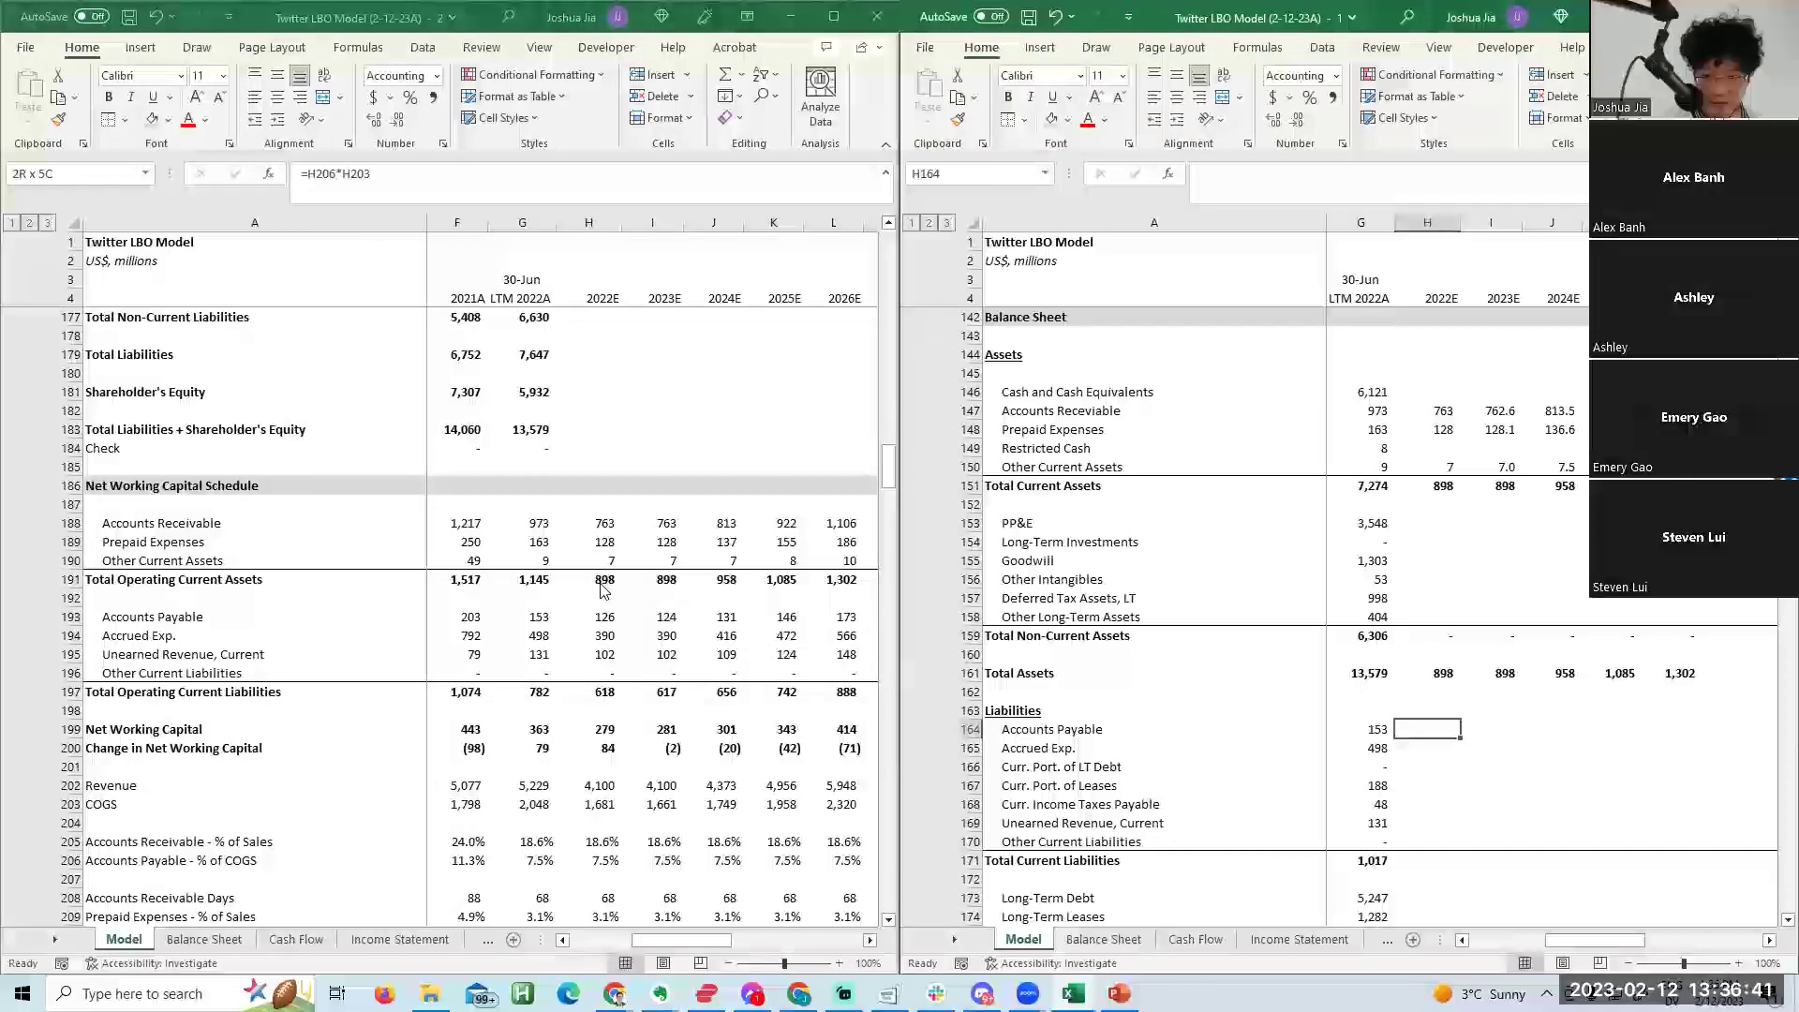
{"action": "key", "text": "alt+l"}
{"action": "key", "text": "alt+Tab"}
{"action": "key", "text": "ctrl+c"}
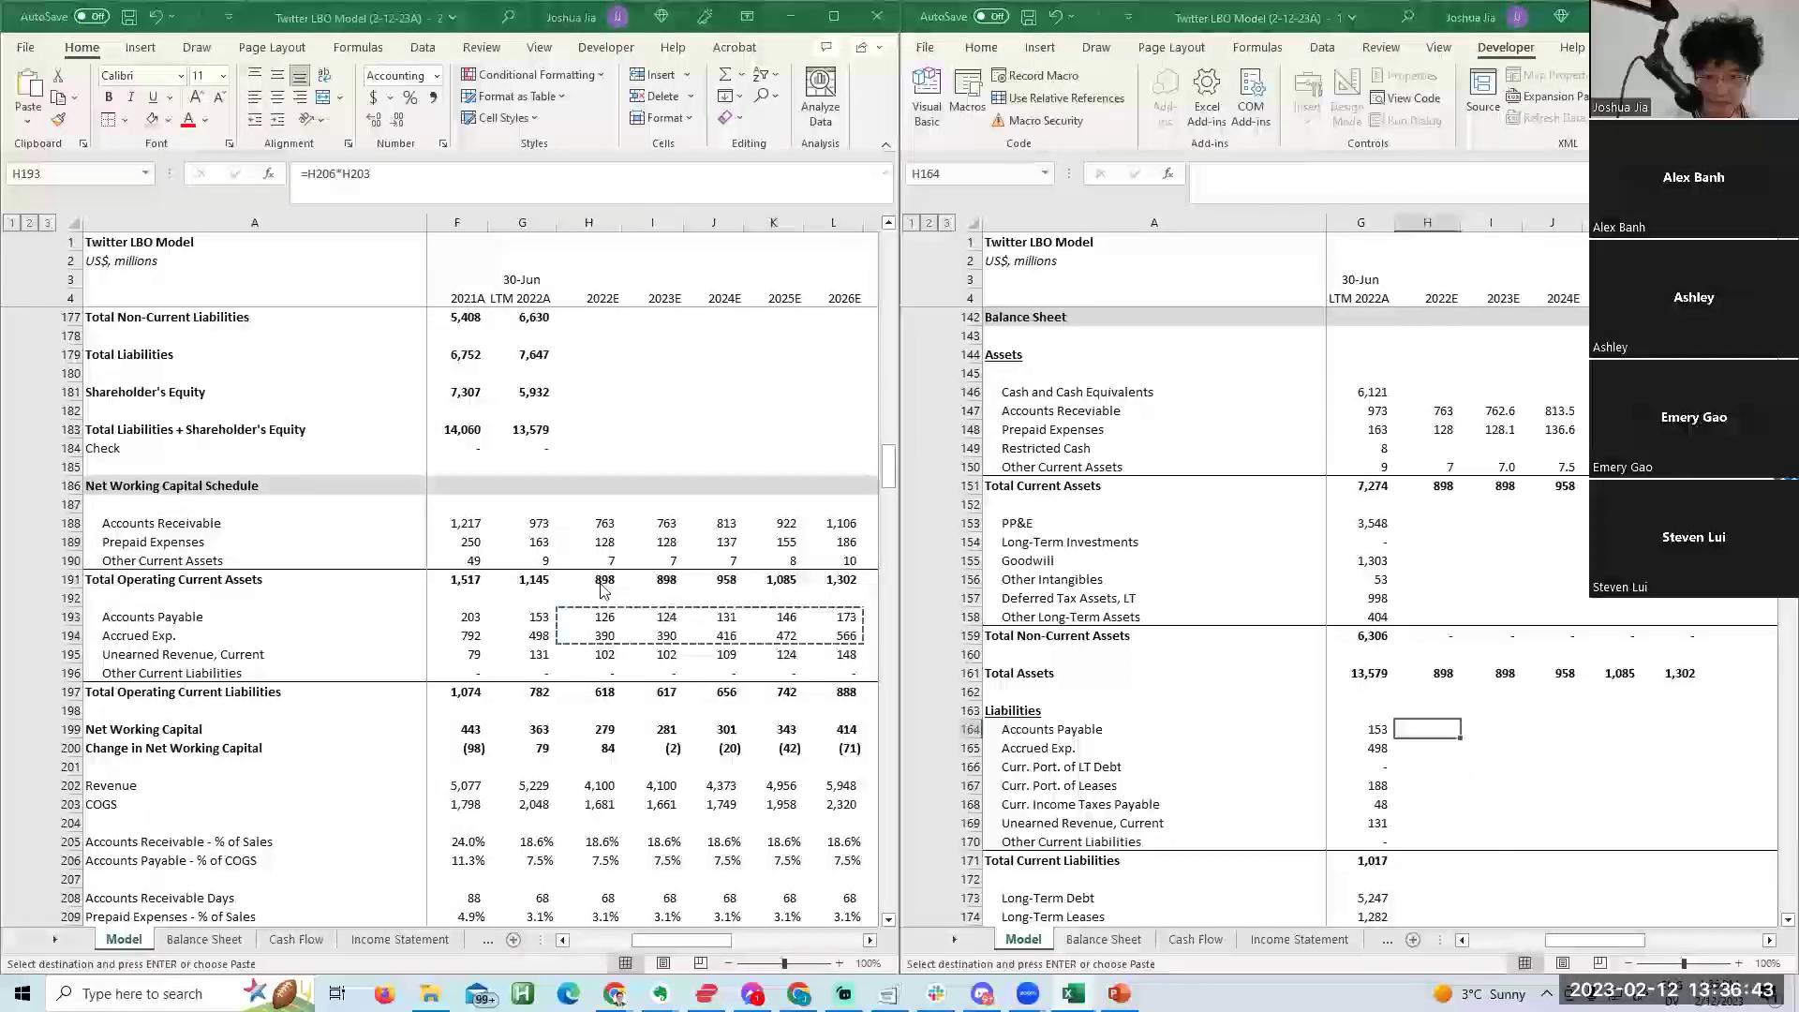
{"action": "key", "text": "alt+Tab"}
{"action": "key", "text": "ctrl+alt+v"}
{"action": "key", "text": "alt+l"}
{"action": "key", "text": "Escape"}
Link the balance sheet's 2022E to 2026E current Unearned Revenue in H169:L169 to the net working capital schedule's H195:L195.
{"action": "key", "text": "alt+Tab"}
{"action": "key", "text": "Down"}
{"action": "key", "text": "Down"}
{"action": "key", "text": "shift+Right"}
{"action": "key", "text": "shift+Right"}
{"action": "key", "text": "shift+Right"}
{"action": "key", "text": "shift+Right"}
{"action": "key", "text": "ctrl+c"}
{"action": "key", "text": "alt+Tab"}
{"action": "key", "text": "Down"}
{"action": "key", "text": "Down"}
{"action": "key", "text": "Down"}
{"action": "key", "text": "Down"}
{"action": "key", "text": "Down"}
{"action": "key", "text": "alt+e"}
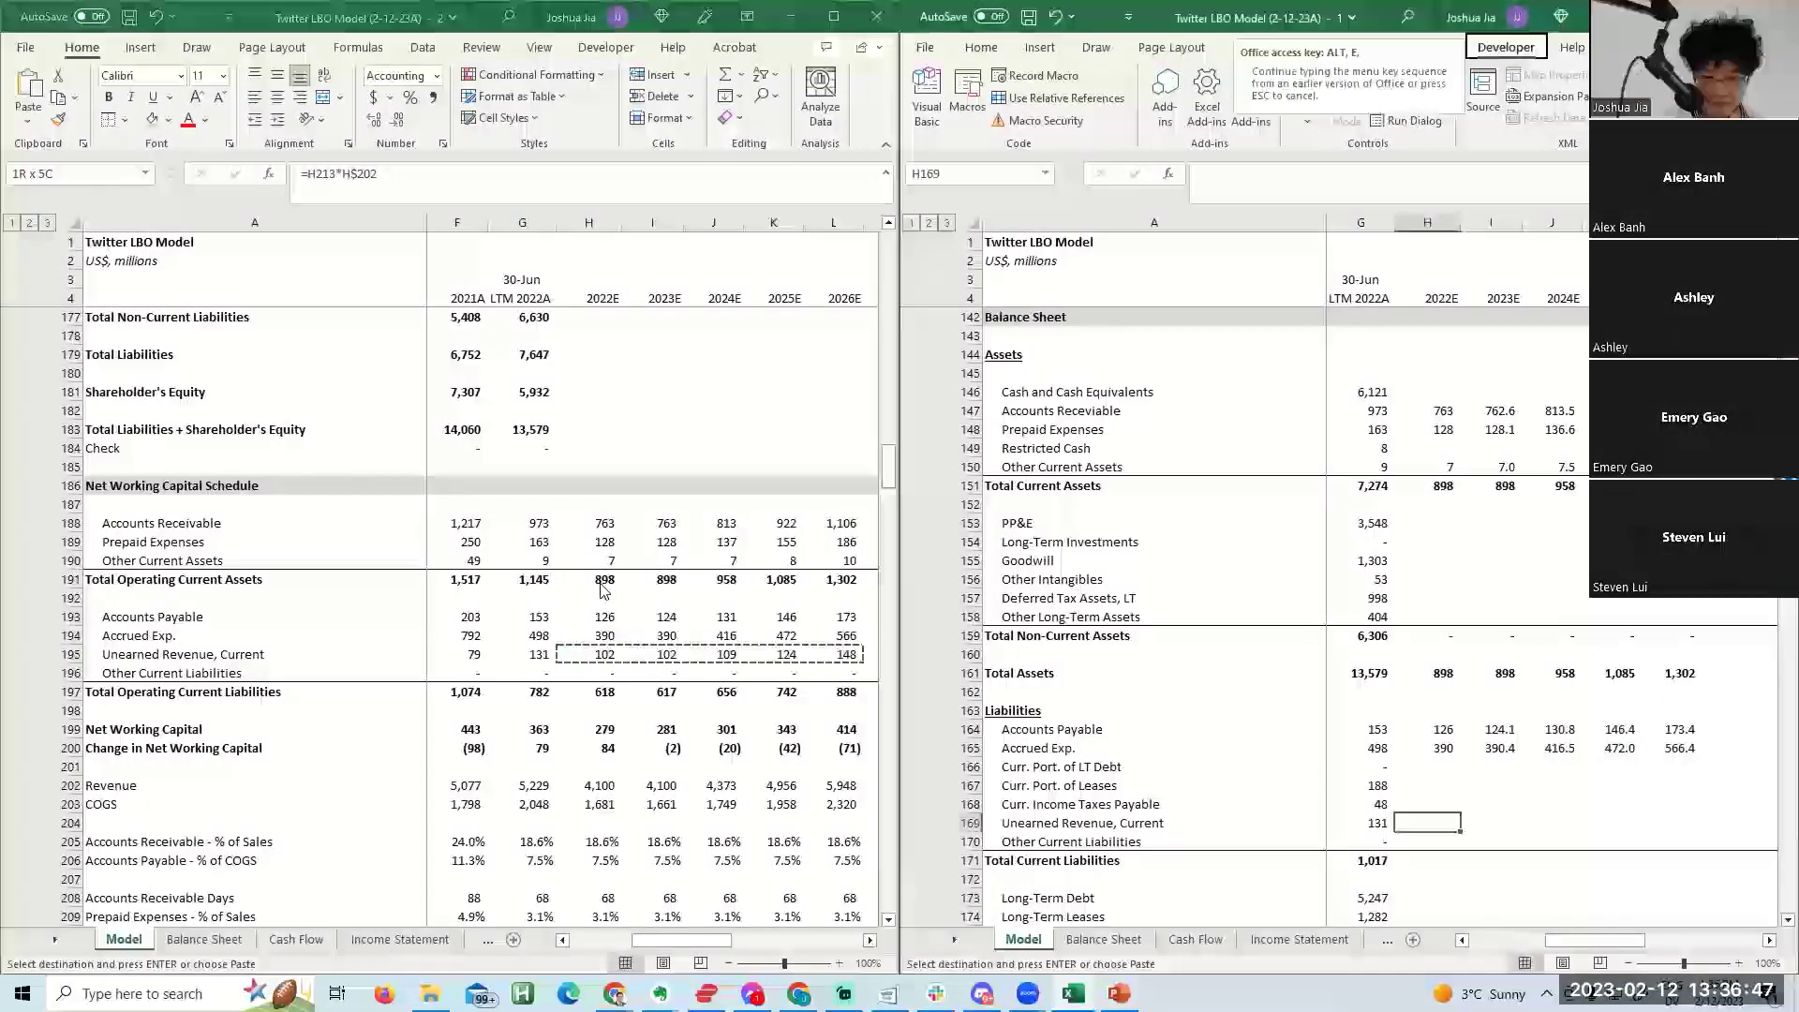
{"action": "key", "text": "s"}
{"action": "key", "text": "alt+l"}
Link the balance sheet's 2022E to 2026E Other Current Liabilities in H170:L170 to the net working capital schedule's H196:L196.
{"action": "key", "text": "alt+Tab"}
{"action": "key", "text": "Down"}
{"action": "key", "text": "shift+Right"}
{"action": "key", "text": "shift+Right"}
{"action": "key", "text": "shift+Right"}
{"action": "key", "text": "shift+Right"}
{"action": "key", "text": "ctrl+c"}
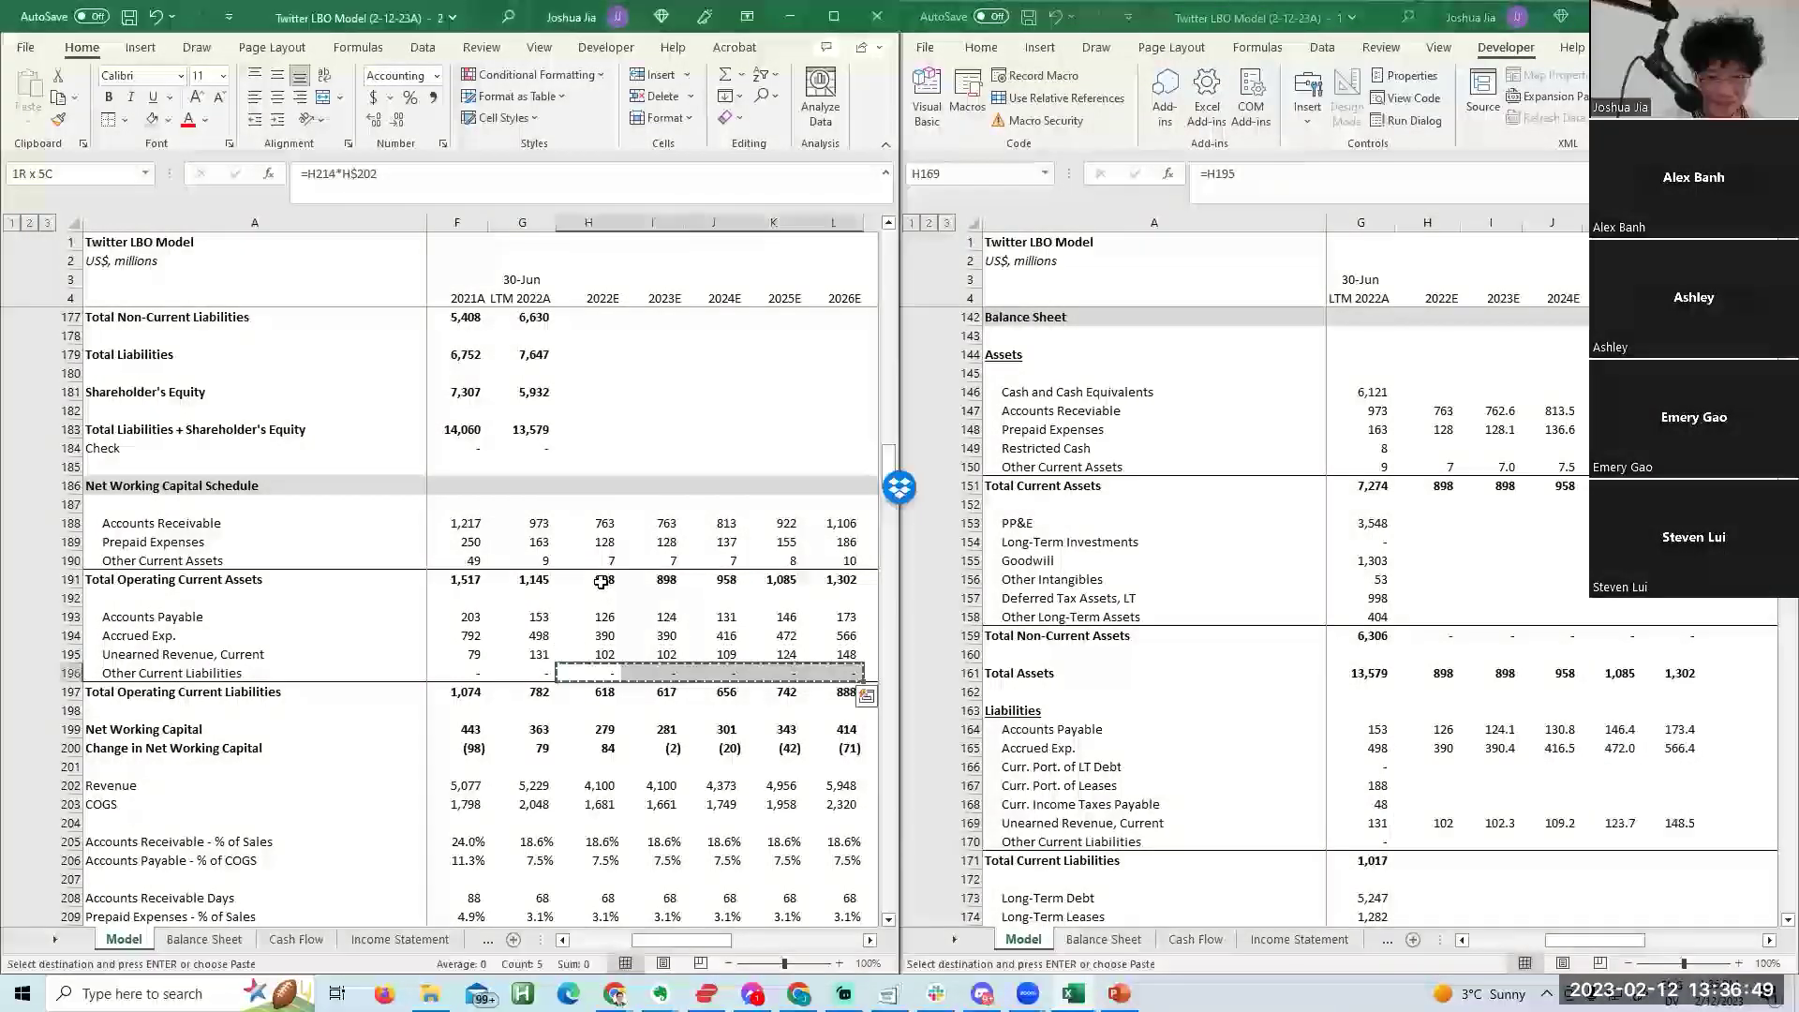
{"action": "key", "text": "alt+Tab"}
{"action": "key", "text": "Down"}
{"action": "key", "text": "alt+e"}
{"action": "key", "text": "s"}
{"action": "key", "text": "alt+l"}
Extend the Total Current Liabilities formula from G171 across 2022E to 2026E in H171:L171.
{"action": "key", "text": "Down"}
{"action": "key", "text": "Left"}
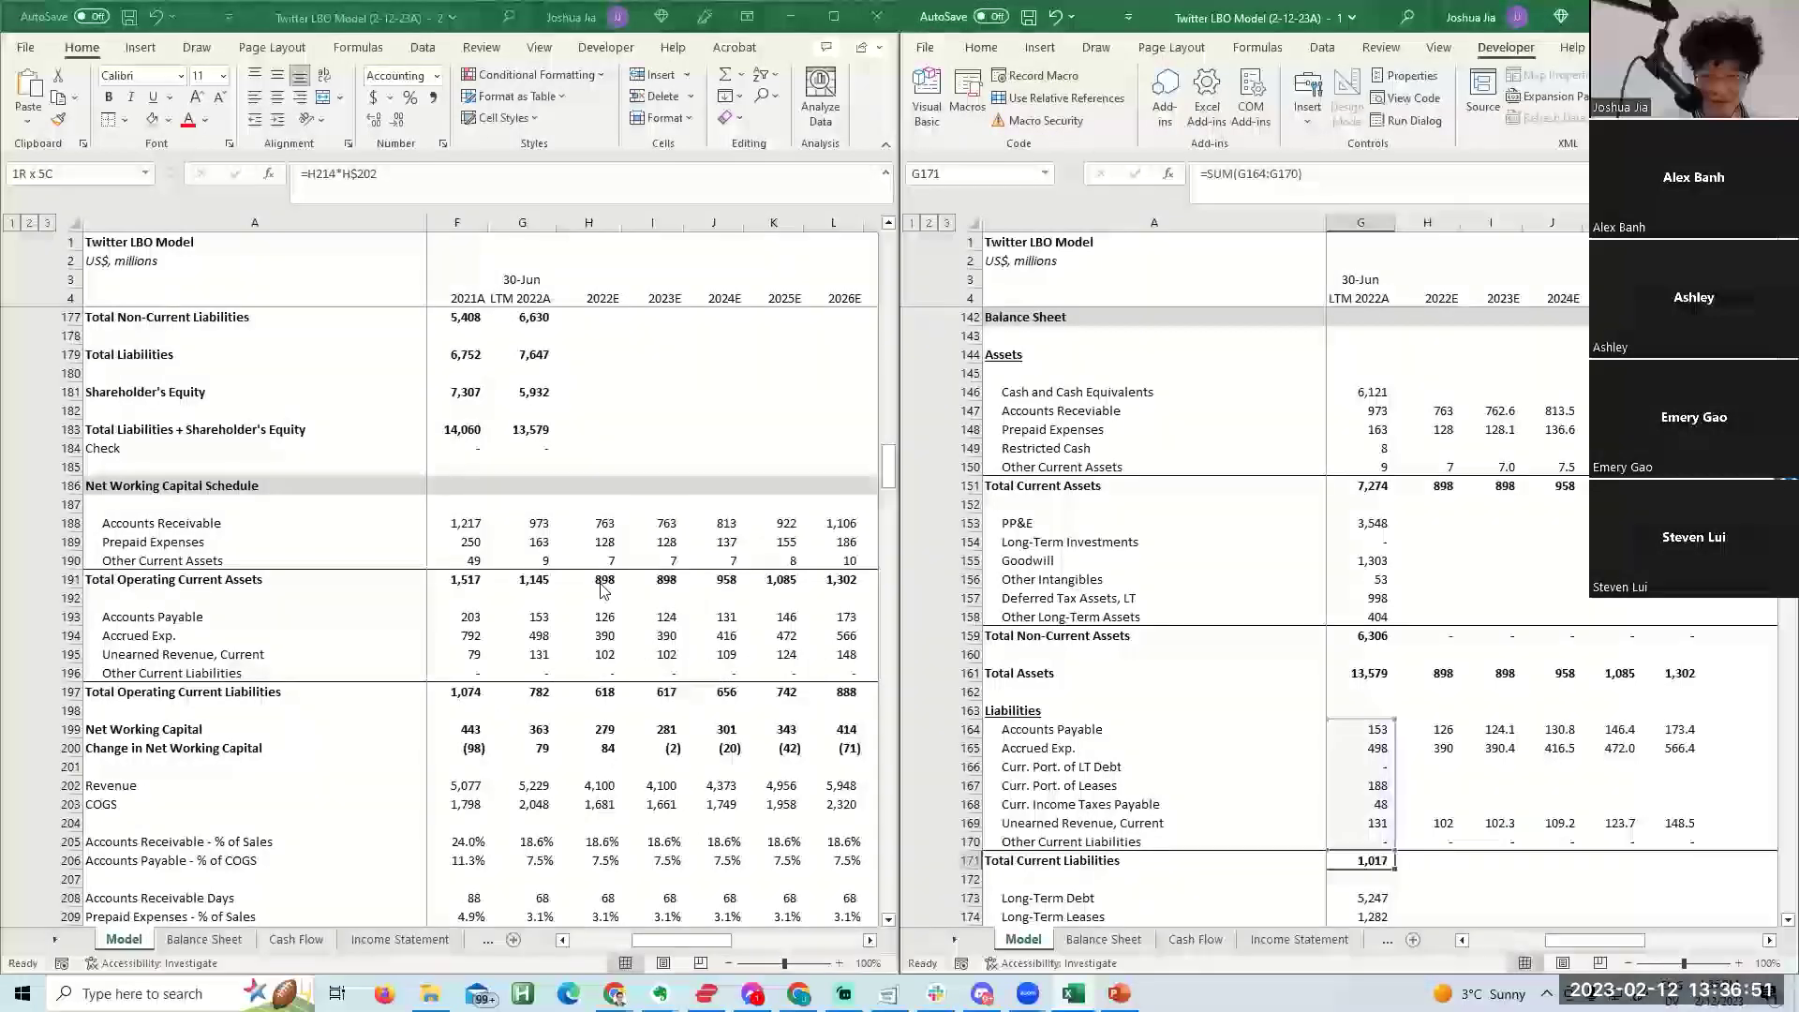
{"action": "key", "text": "shift+Right"}
{"action": "key", "text": "shift+Right"}
{"action": "key", "text": "shift+Right"}
{"action": "key", "text": "shift+Right"}
{"action": "key", "text": "shift+Right"}
Check the Total Non-Current Liabilities formula in G177 and extend it across 2022E to 2026E in H177:L177.
{"action": "key", "text": "Down"}
{"action": "key", "text": "Right"}
{"action": "key", "text": "Right"}
{"action": "key", "text": "Right"}
{"action": "key", "text": "Right"}
{"action": "key", "text": "Down"}
{"action": "key", "text": "Down"}
{"action": "key", "text": "Down"}
{"action": "key", "text": "Down"}
{"action": "key", "text": "Down"}
{"action": "key", "text": "Left"}
{"action": "key", "text": "Left"}
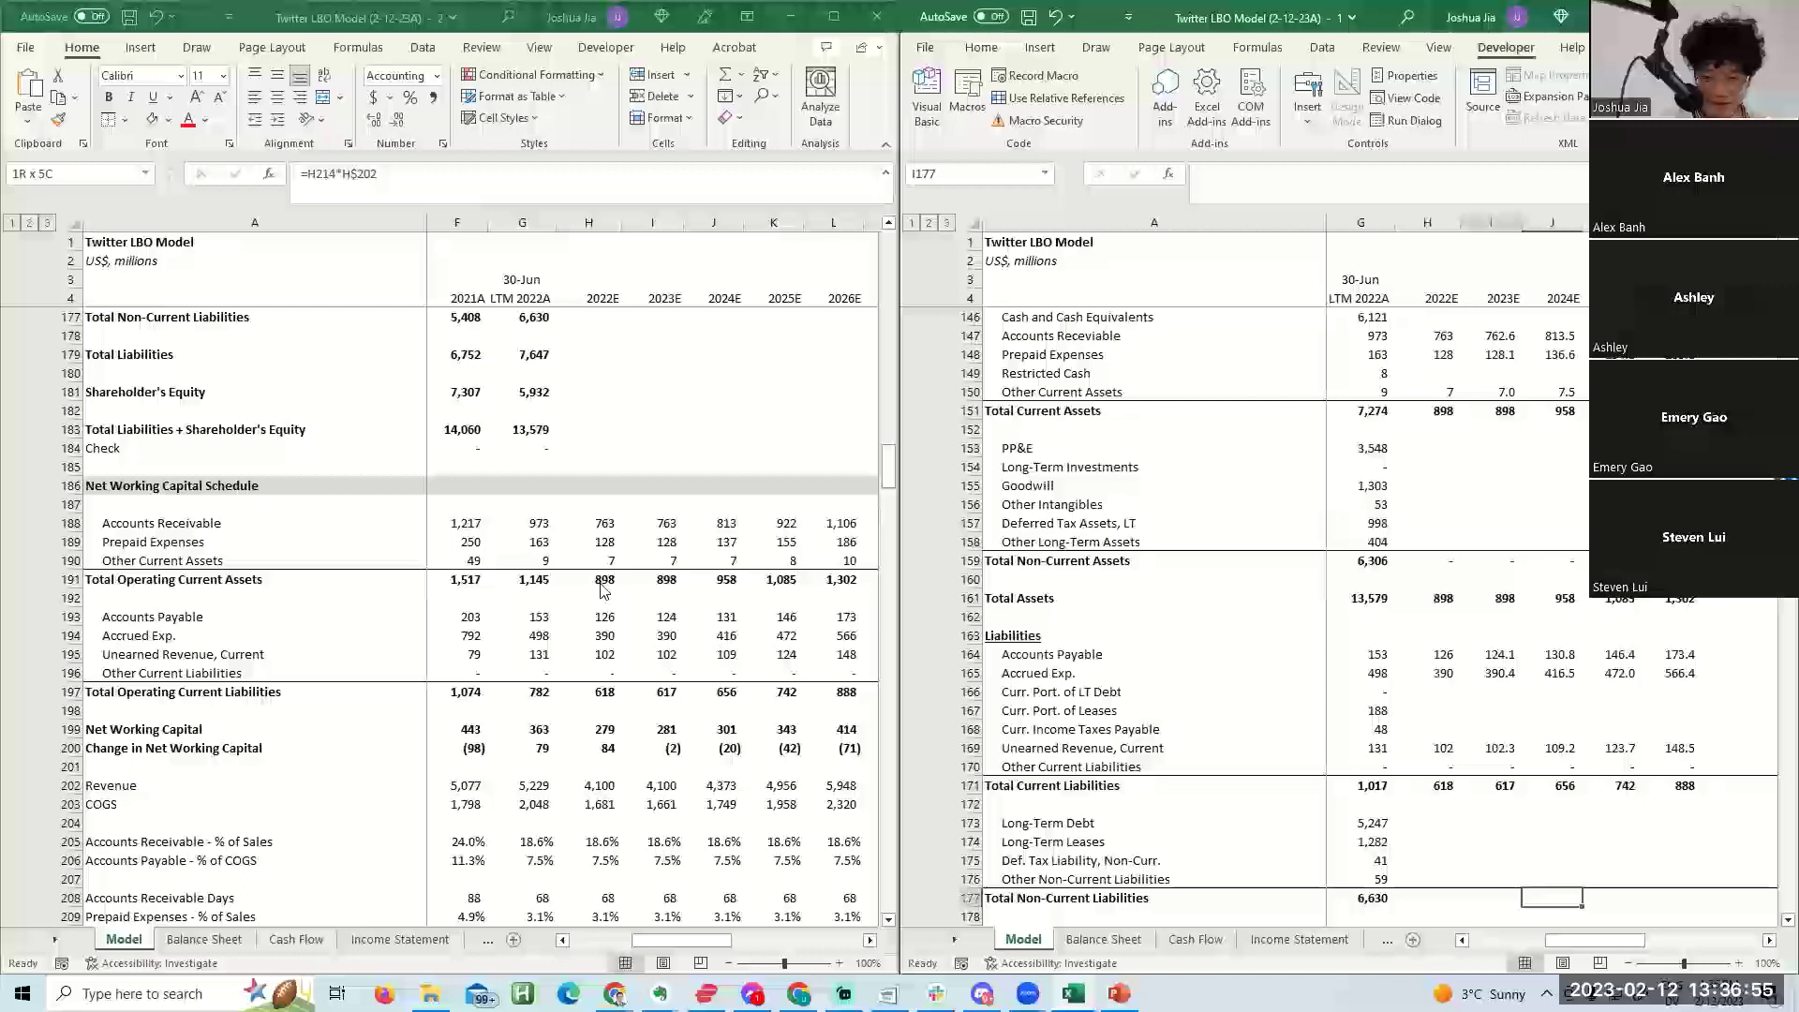
{"action": "key", "text": "Up"}
{"action": "key", "text": "Left"}
{"action": "key", "text": "Right"}
{"action": "key", "text": "Down"}
{"action": "key", "text": "Down"}
{"action": "key", "text": "Left"}
{"action": "key", "text": "F2"}
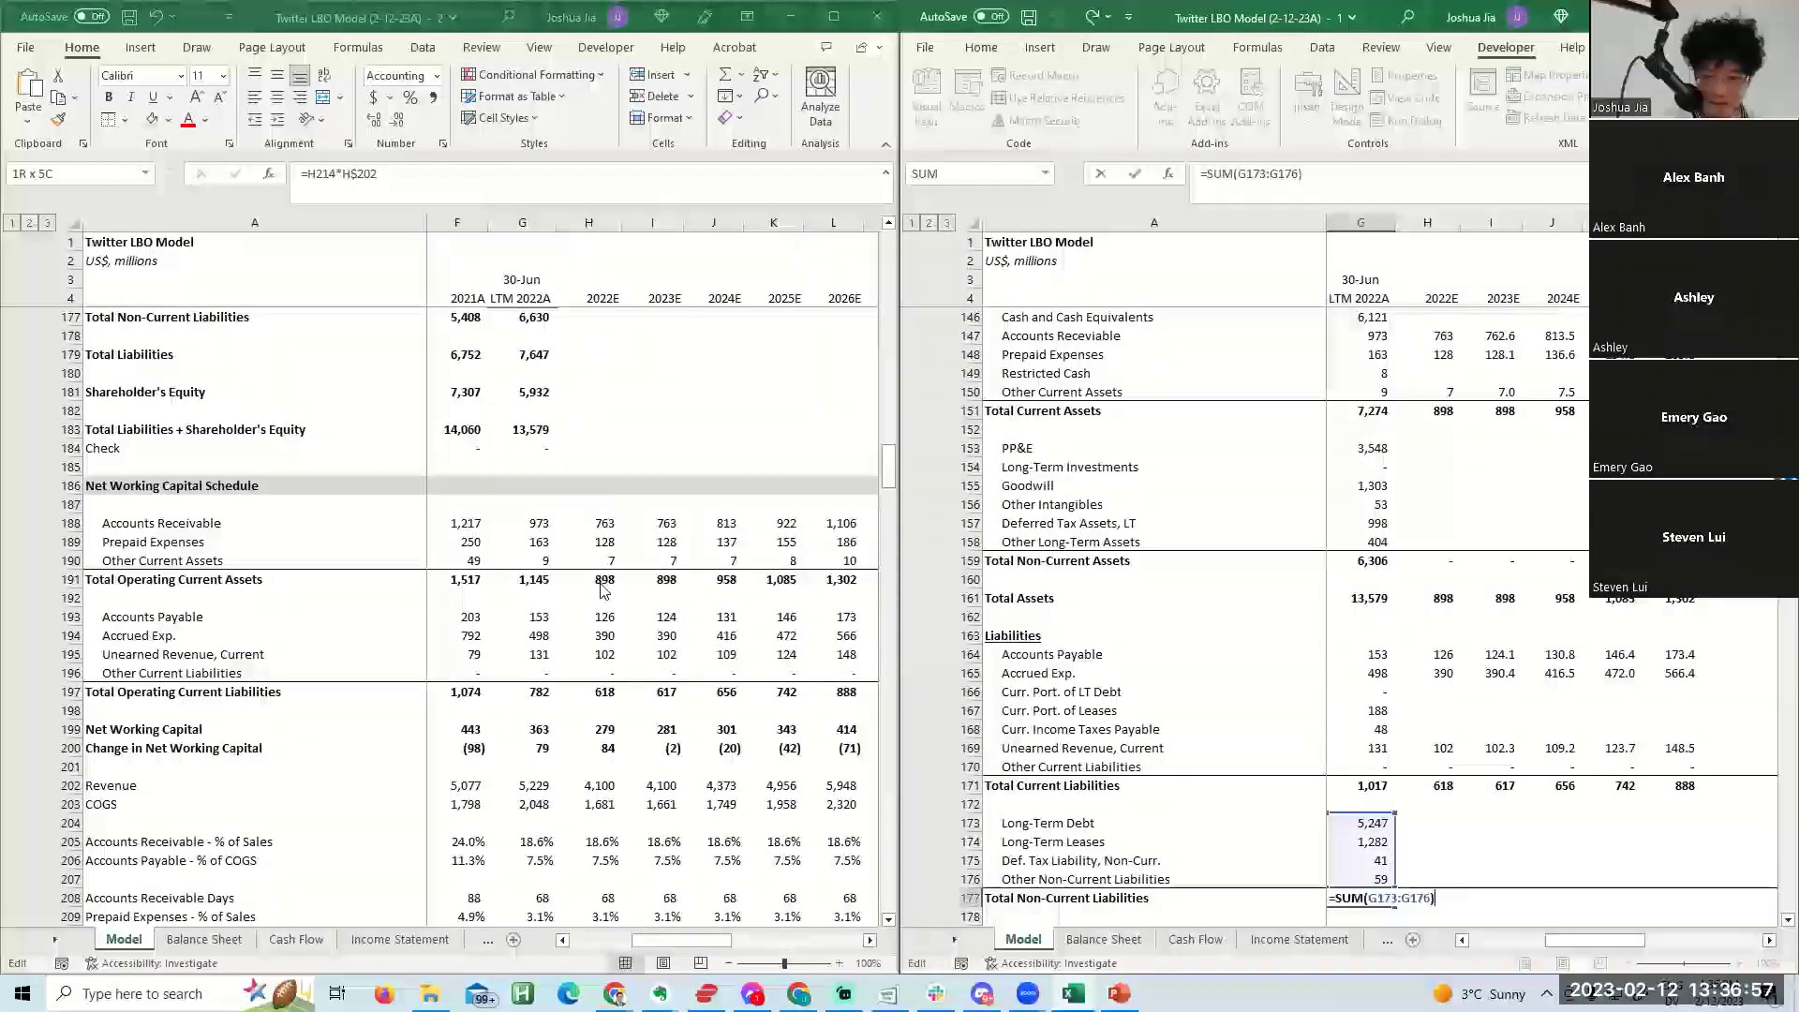
{"action": "key", "text": "Escape"}
{"action": "key", "text": "shift+Right"}
{"action": "key", "text": "shift+Right"}
{"action": "key", "text": "shift+Right"}
{"action": "key", "text": "shift+Right"}
{"action": "key", "text": "shift+Right"}
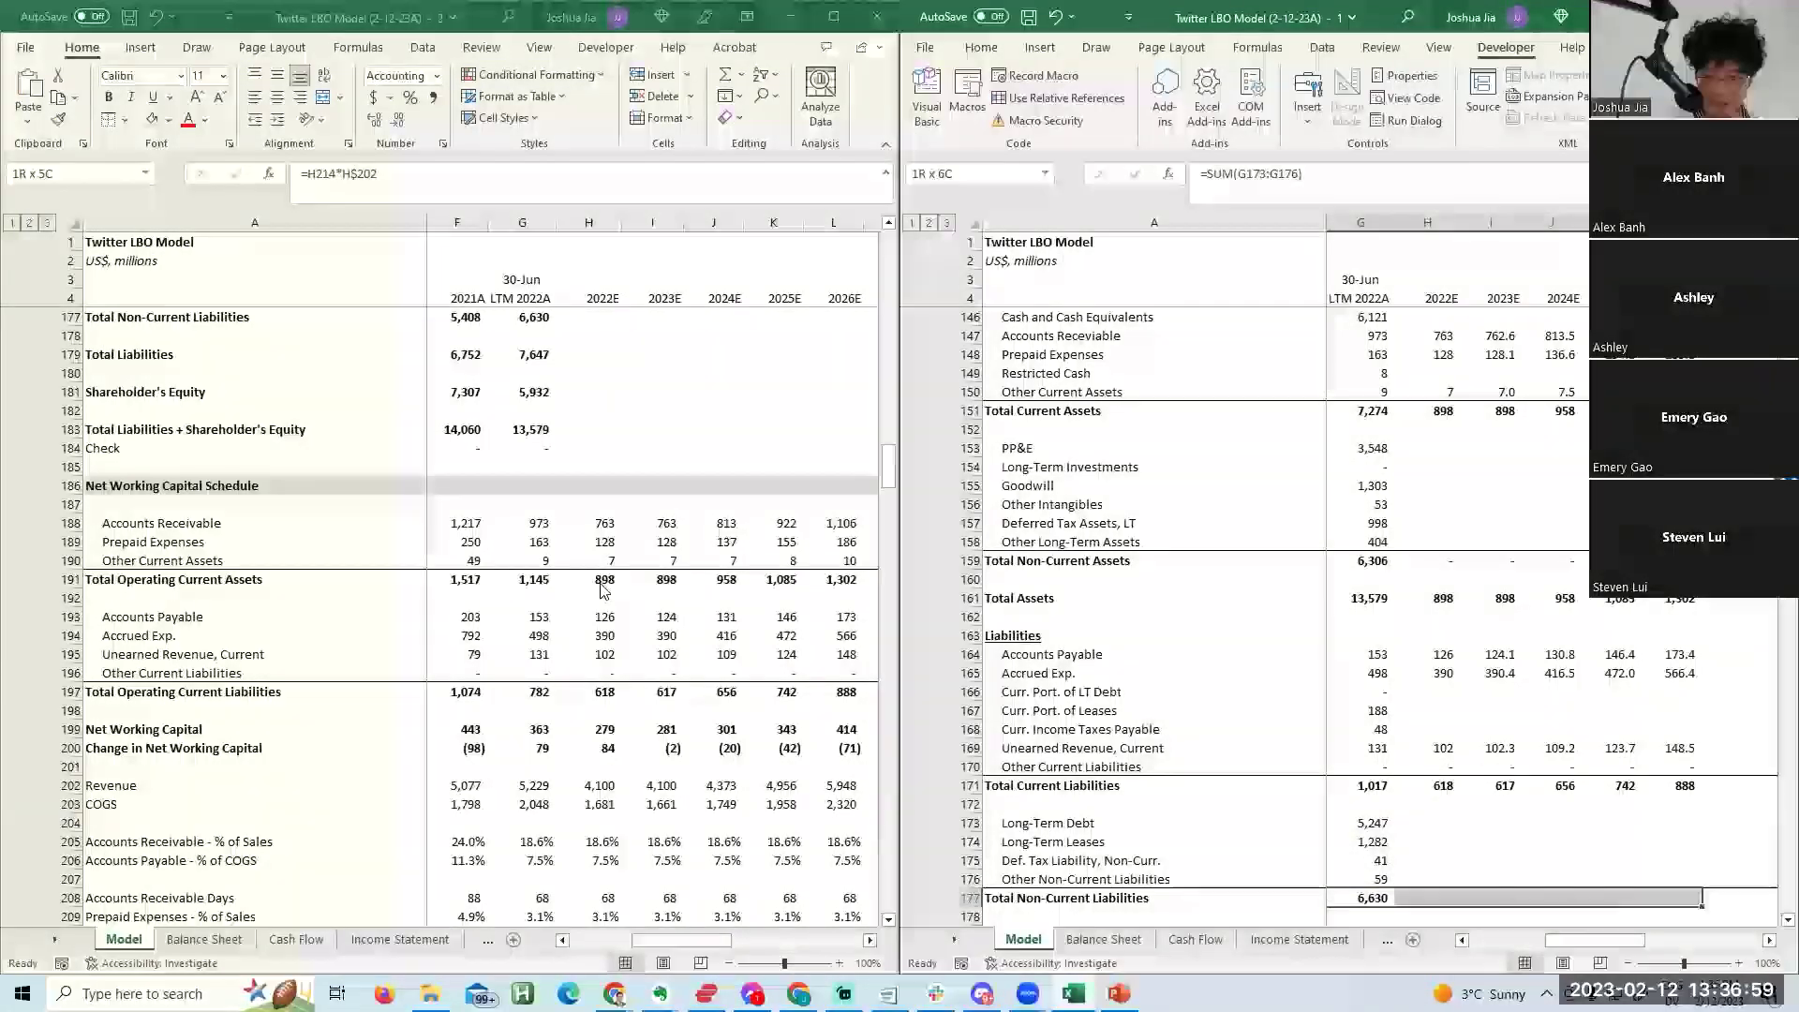
{"action": "left_click", "coordinate": [1420, 707]}
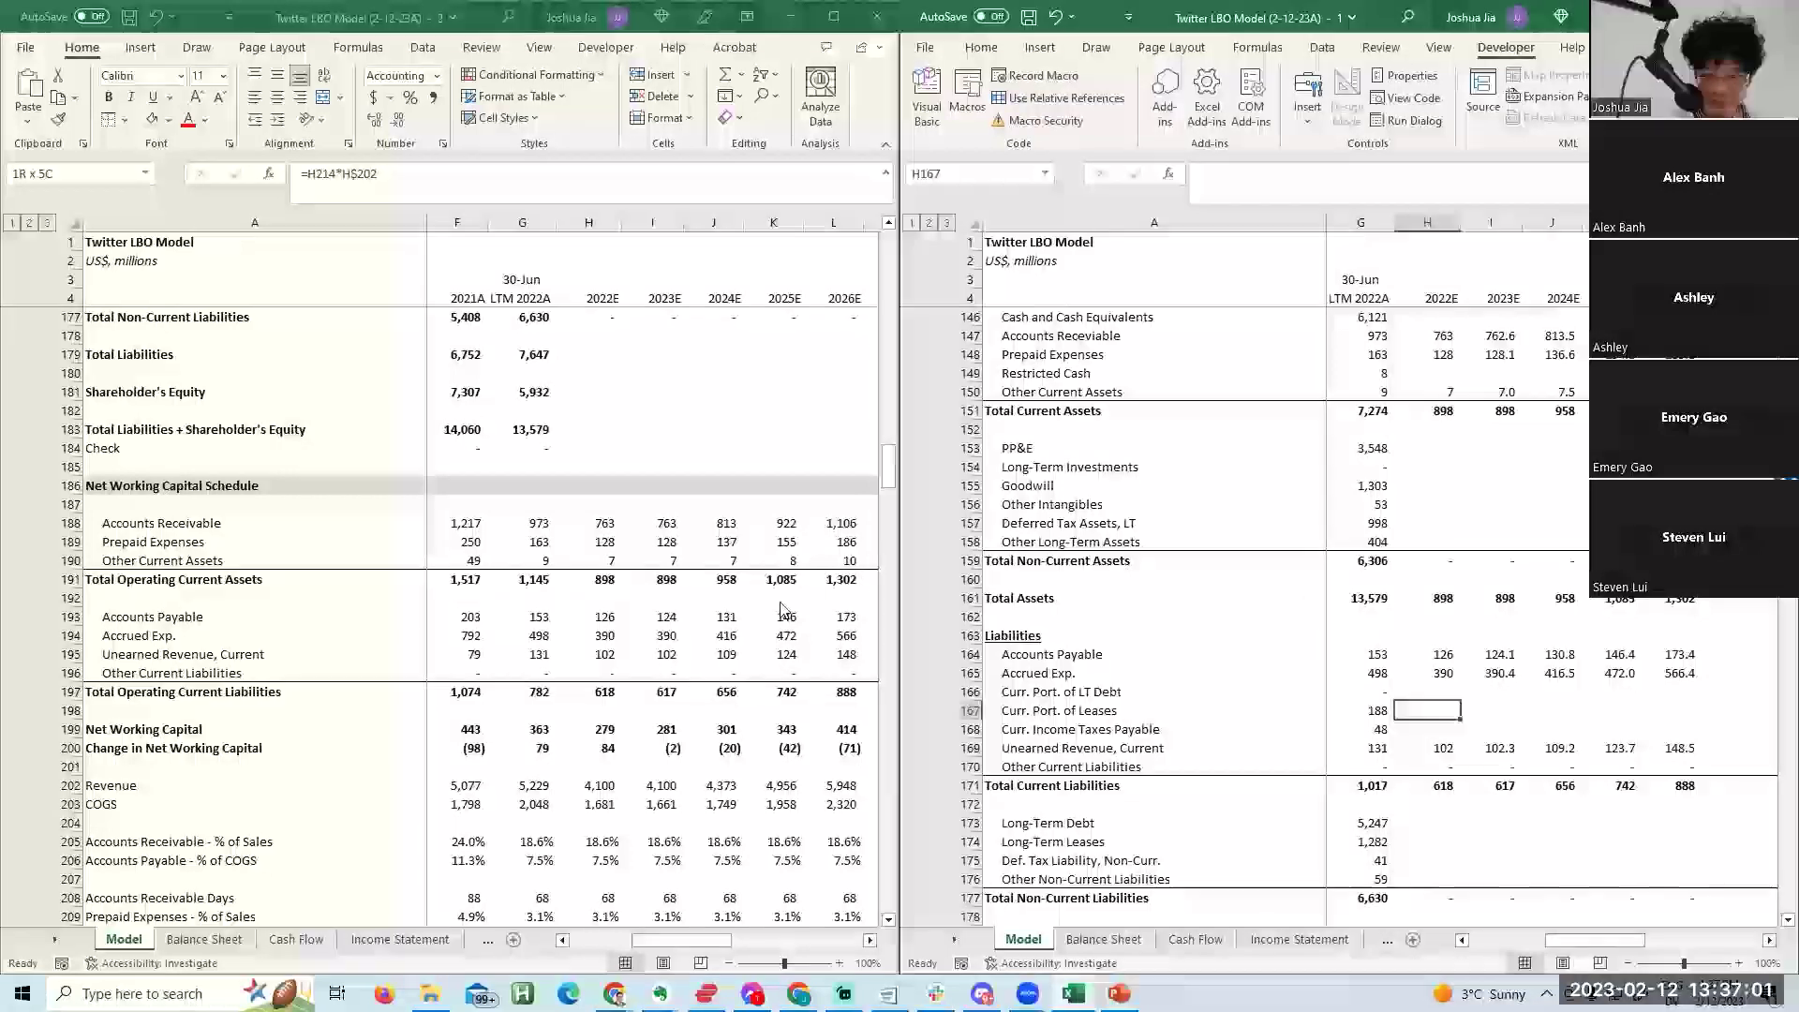
Clear the 2017A to LTM 2022A Net Income and D&A figures in B121:G122 of the cash flow statement.
{"action": "left_click", "coordinate": [517, 417]}
{"action": "scroll", "coordinate": [516, 417], "scroll_direction": "up", "scroll_amount": 20}
{"action": "left_click", "coordinate": [472, 550]}
{"action": "key", "text": "Left"}
{"action": "key", "text": "Left"}
{"action": "key", "text": "Left"}
{"action": "key", "text": "Left"}
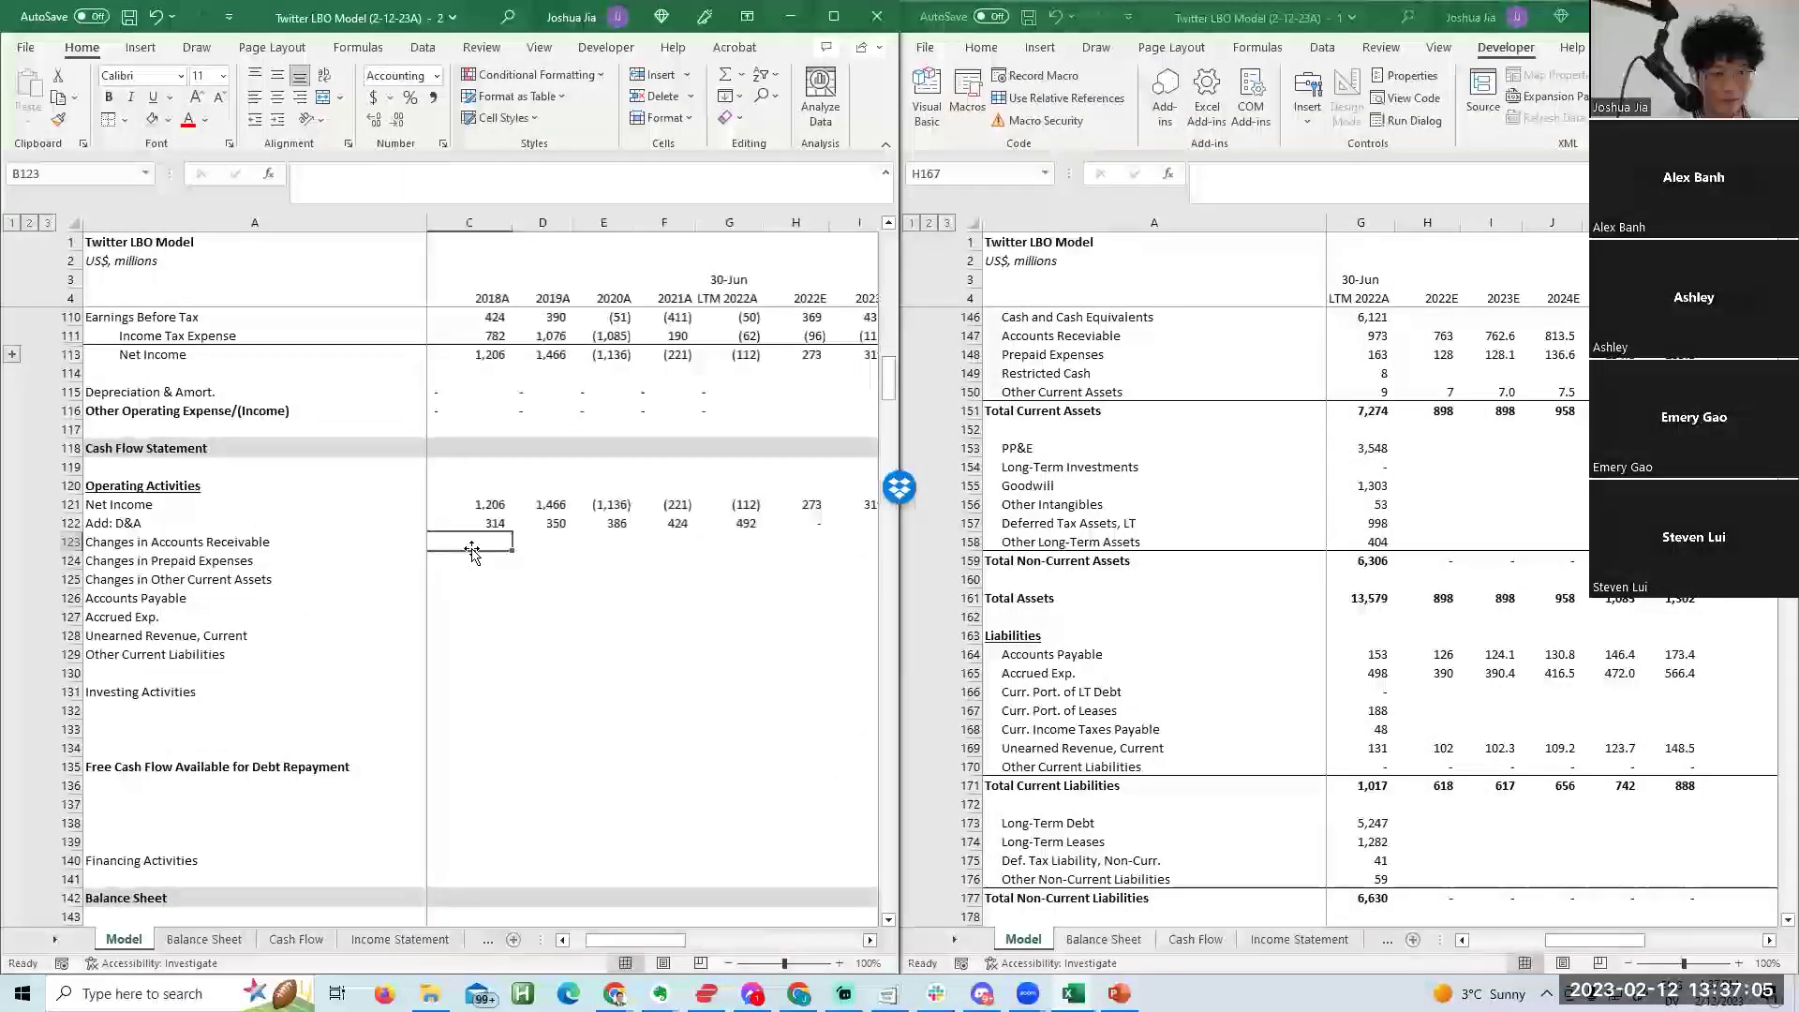
{"action": "key", "text": "Up"}
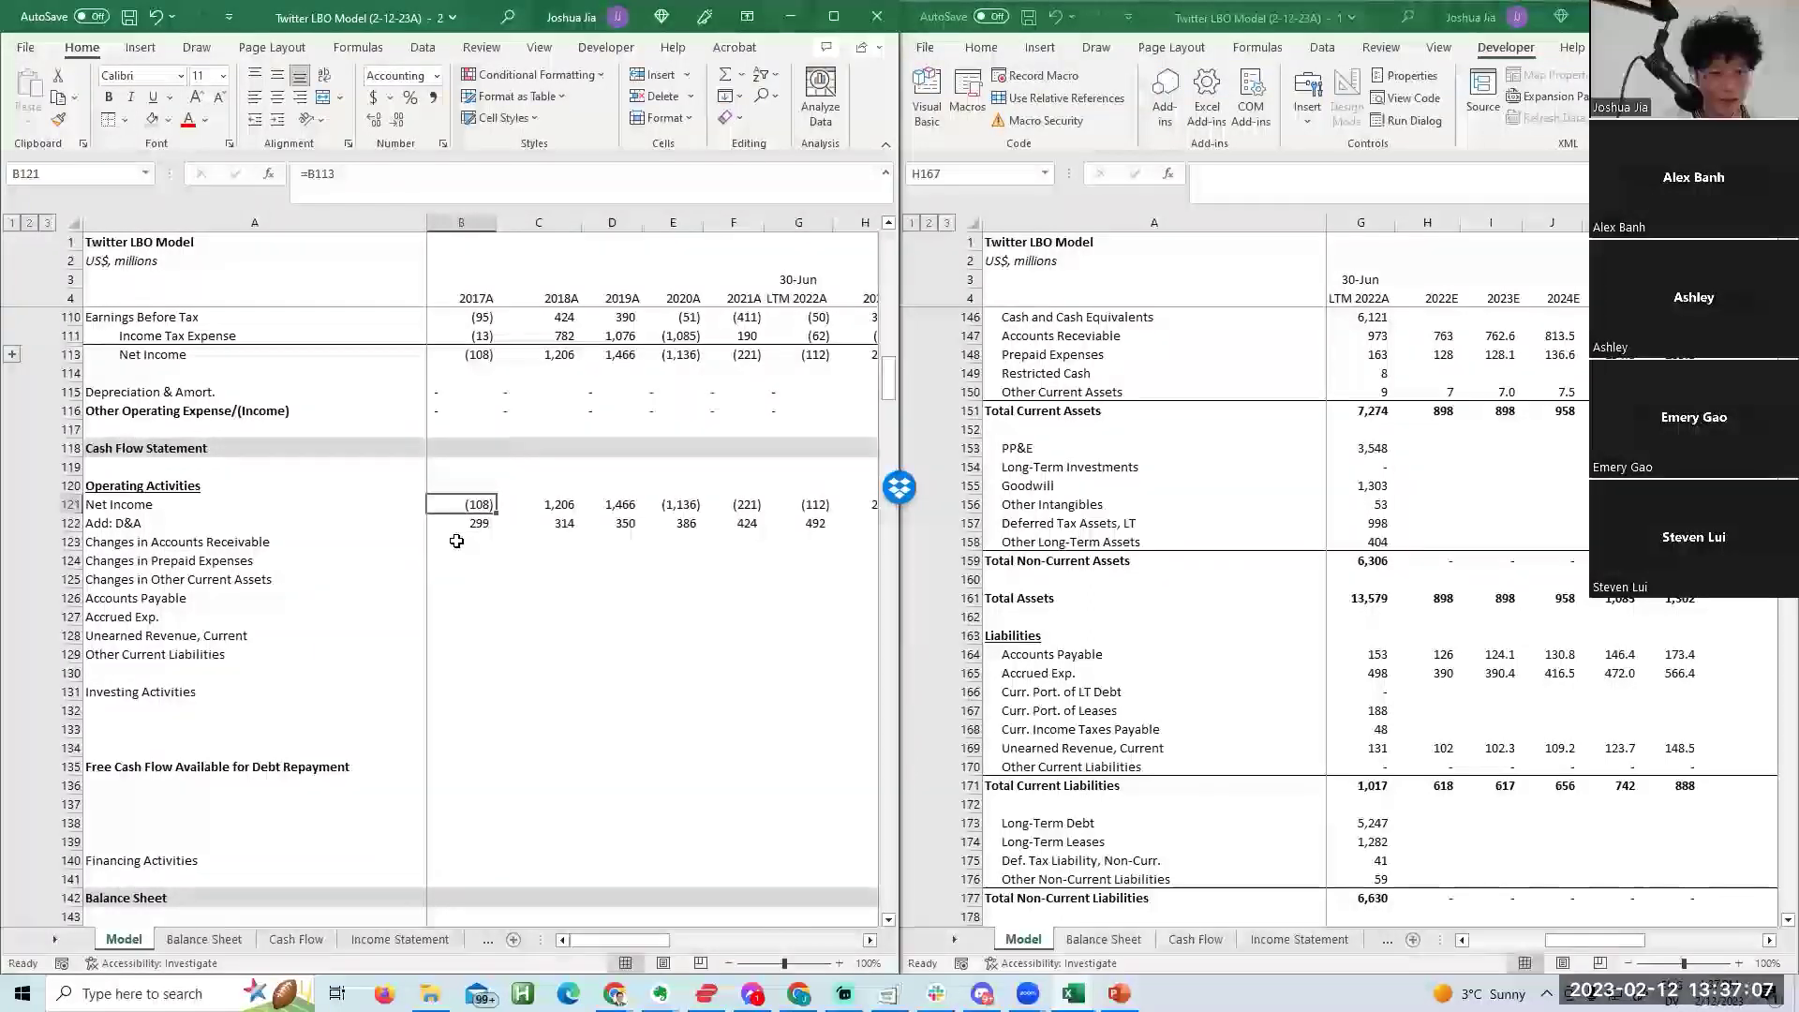
{"action": "key", "text": "shift+Right"}
{"action": "key", "text": "shift+Right"}
{"action": "key", "text": "shift+Right"}
{"action": "key", "text": "shift+Down"}
{"action": "key", "text": "shift+Right"}
{"action": "key", "text": "shift+Right"}
{"action": "key", "text": "Delete"}
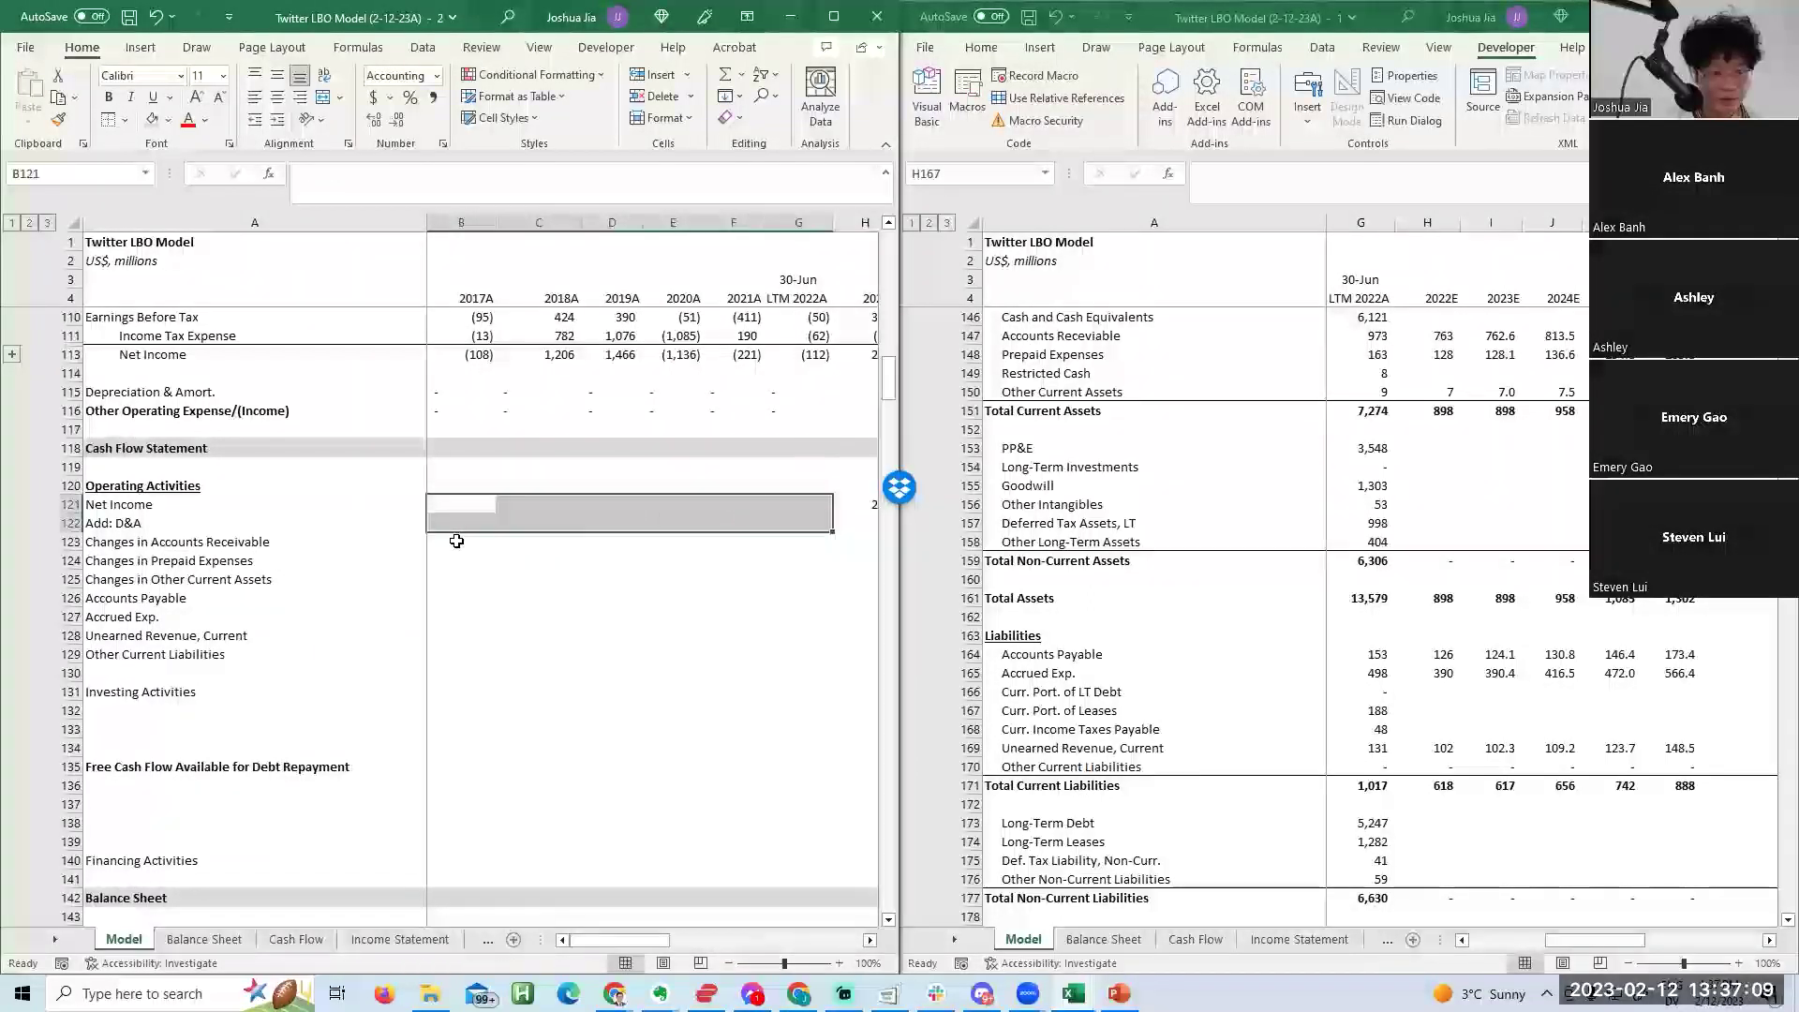
{"action": "key", "text": "Right"}
{"action": "key", "text": "Right"}
{"action": "key", "text": "Right"}
{"action": "key", "text": "Right"}
{"action": "key", "text": "Right"}
{"action": "key", "text": "Right"}
{"action": "key", "text": "Right"}
{"action": "key", "text": "Right"}
{"action": "key", "text": "Right"}
{"action": "key", "text": "Left"}
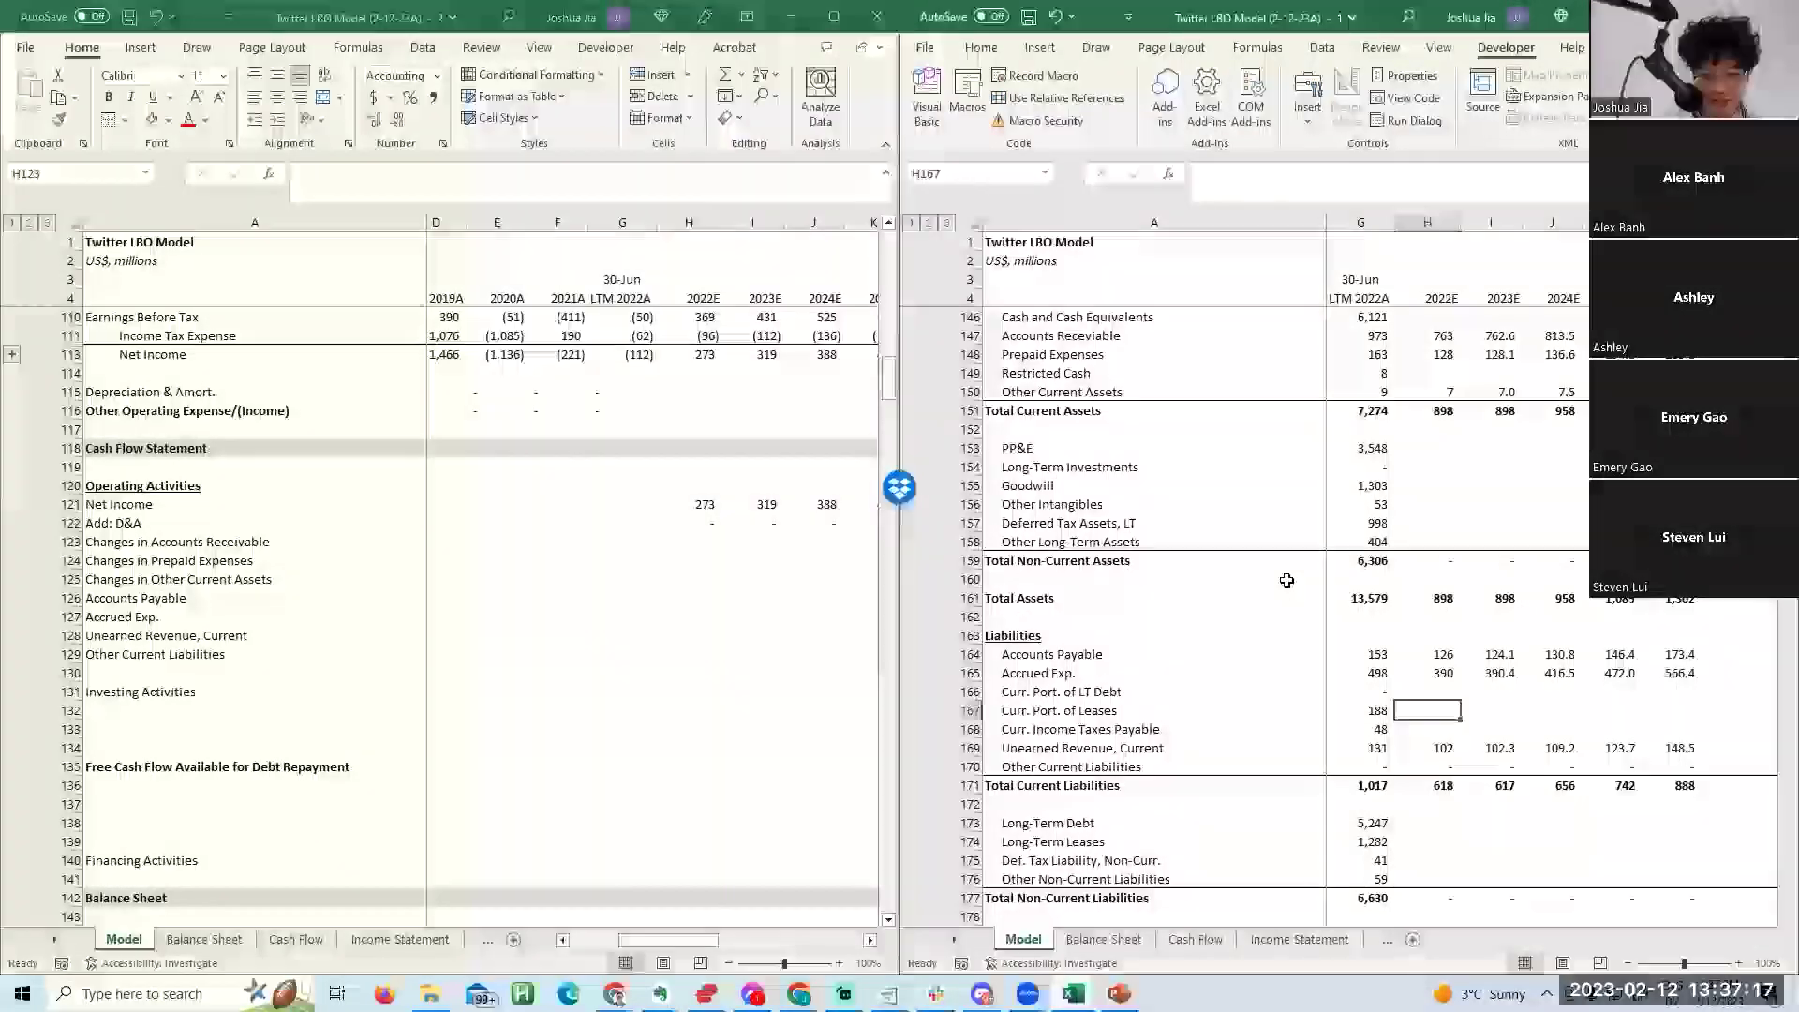
Examine the operating, investing and financing line items on the Cash Flow sheet, down to Foreign Exchange Rate Adj.
{"action": "left_click", "coordinate": [1196, 939]}
{"action": "left_click_drag", "start_coordinate": [984, 624], "coordinate": [1061, 726]}
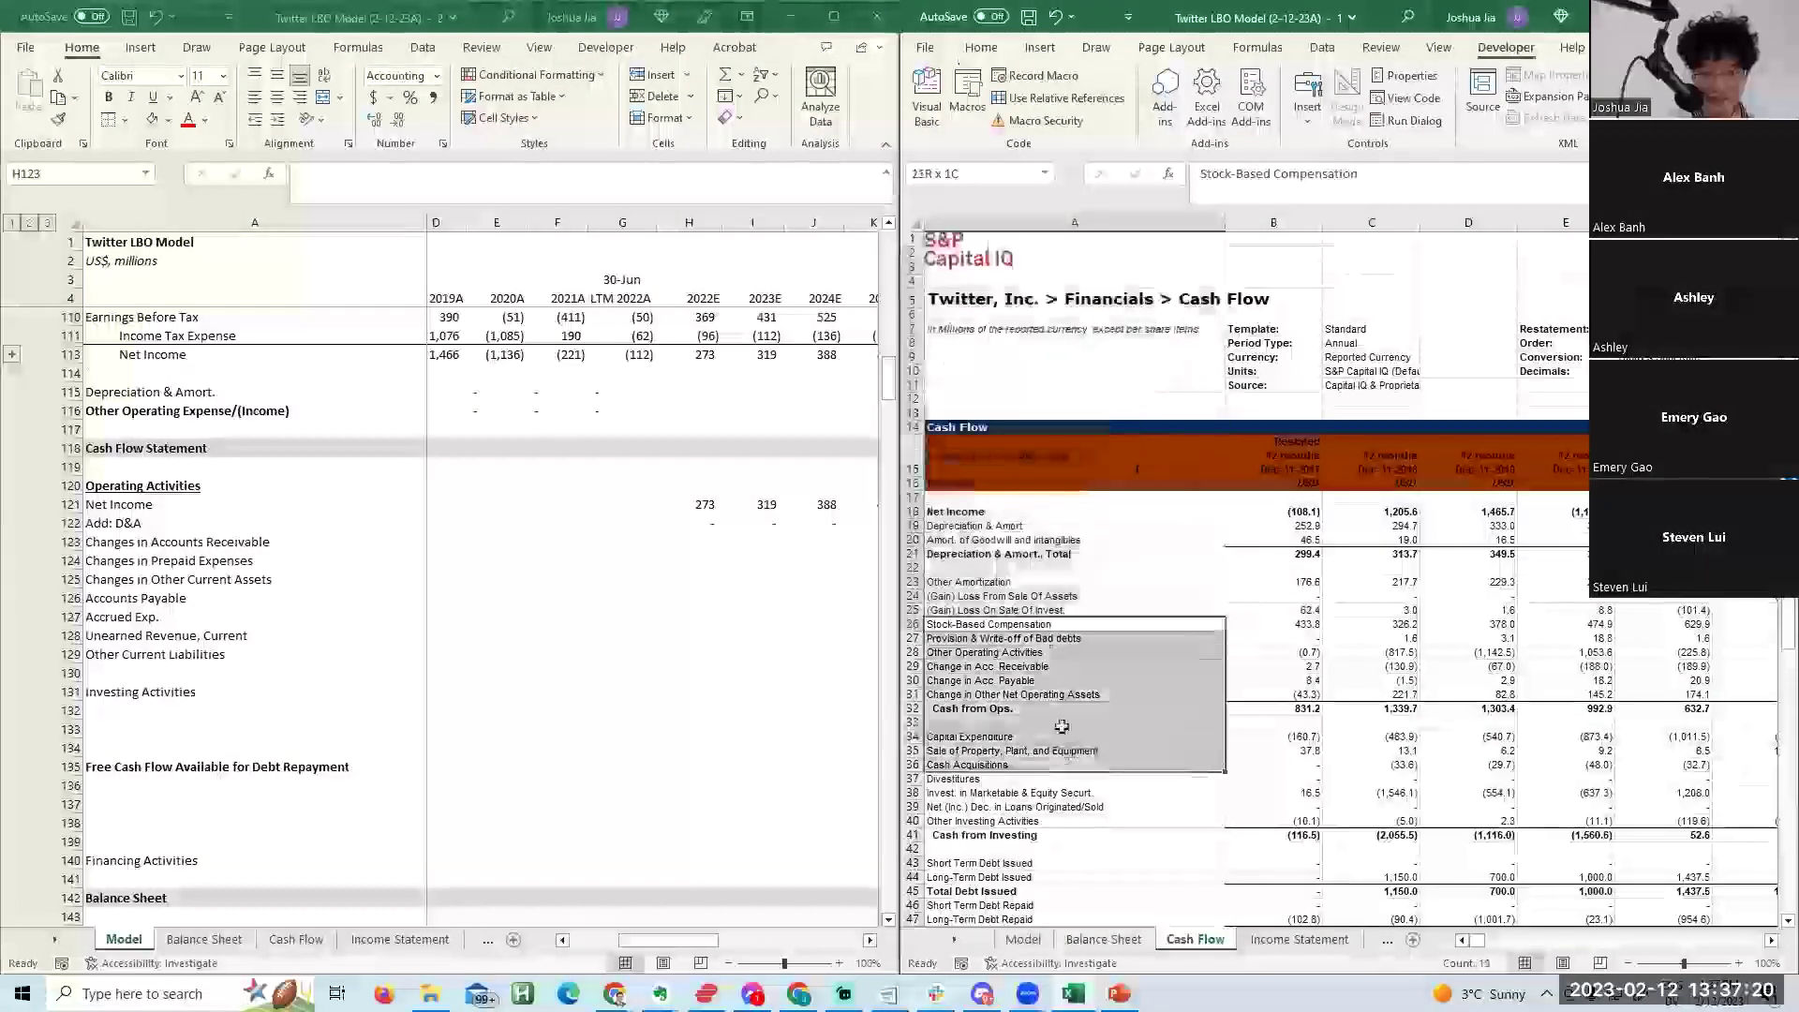
{"action": "left_click_drag", "start_coordinate": [998, 596], "coordinate": [1017, 703]}
{"action": "left_click", "coordinate": [996, 641]}
{"action": "left_click", "coordinate": [999, 627]}
{"action": "left_click", "coordinate": [995, 639]}
{"action": "left_click", "coordinate": [995, 626]}
{"action": "left_click", "coordinate": [995, 638]}
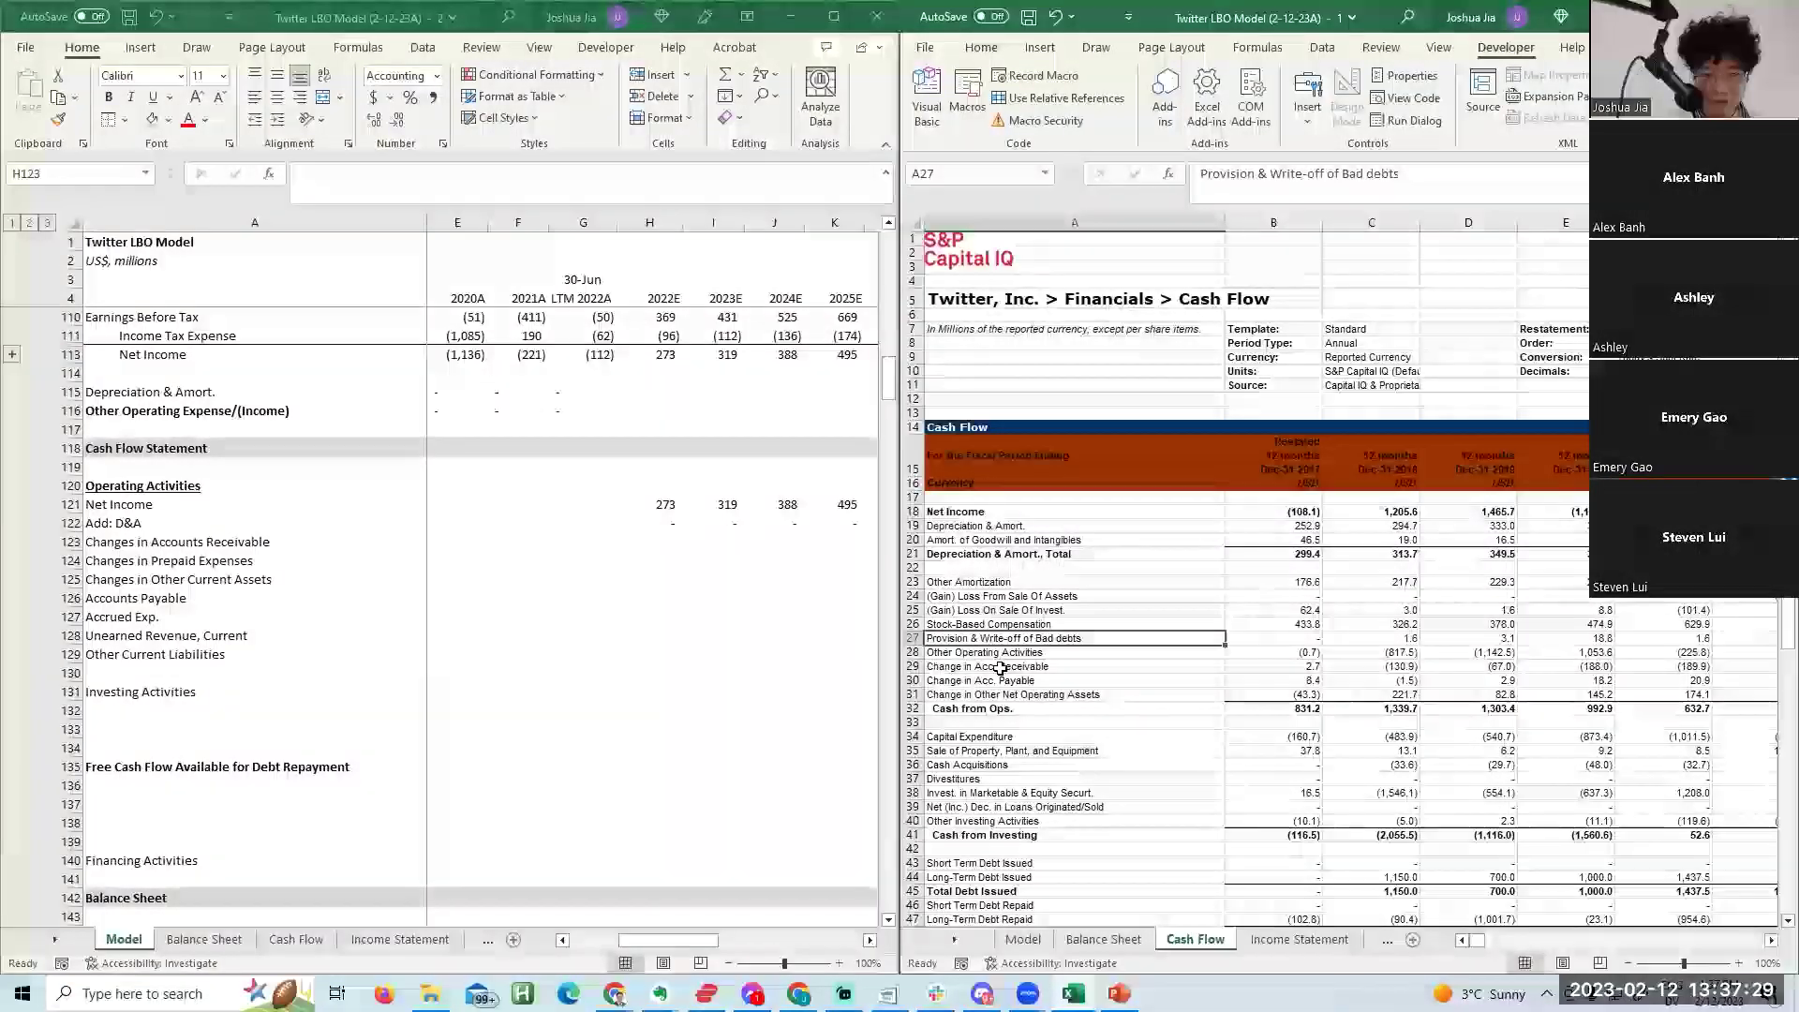
{"action": "left_click", "coordinate": [1012, 796]}
{"action": "key", "text": "Page_Down"}
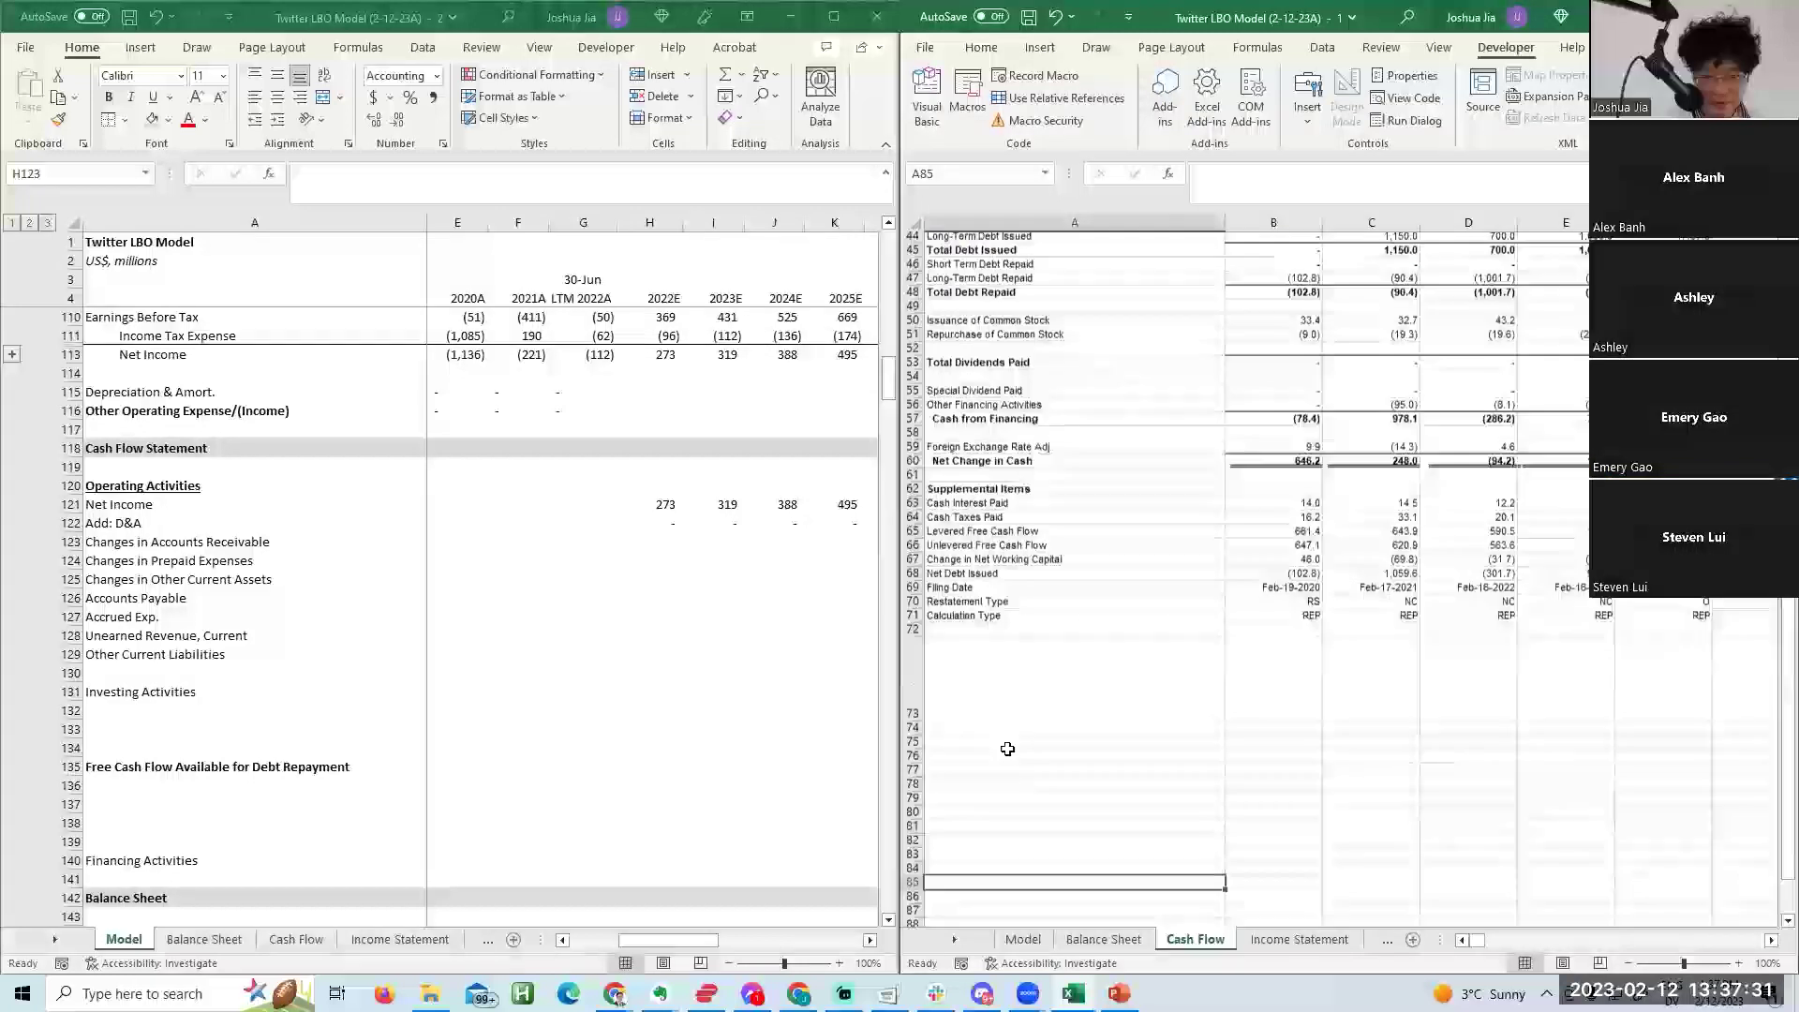
{"action": "left_click", "coordinate": [981, 352]}
{"action": "left_click", "coordinate": [977, 393]}
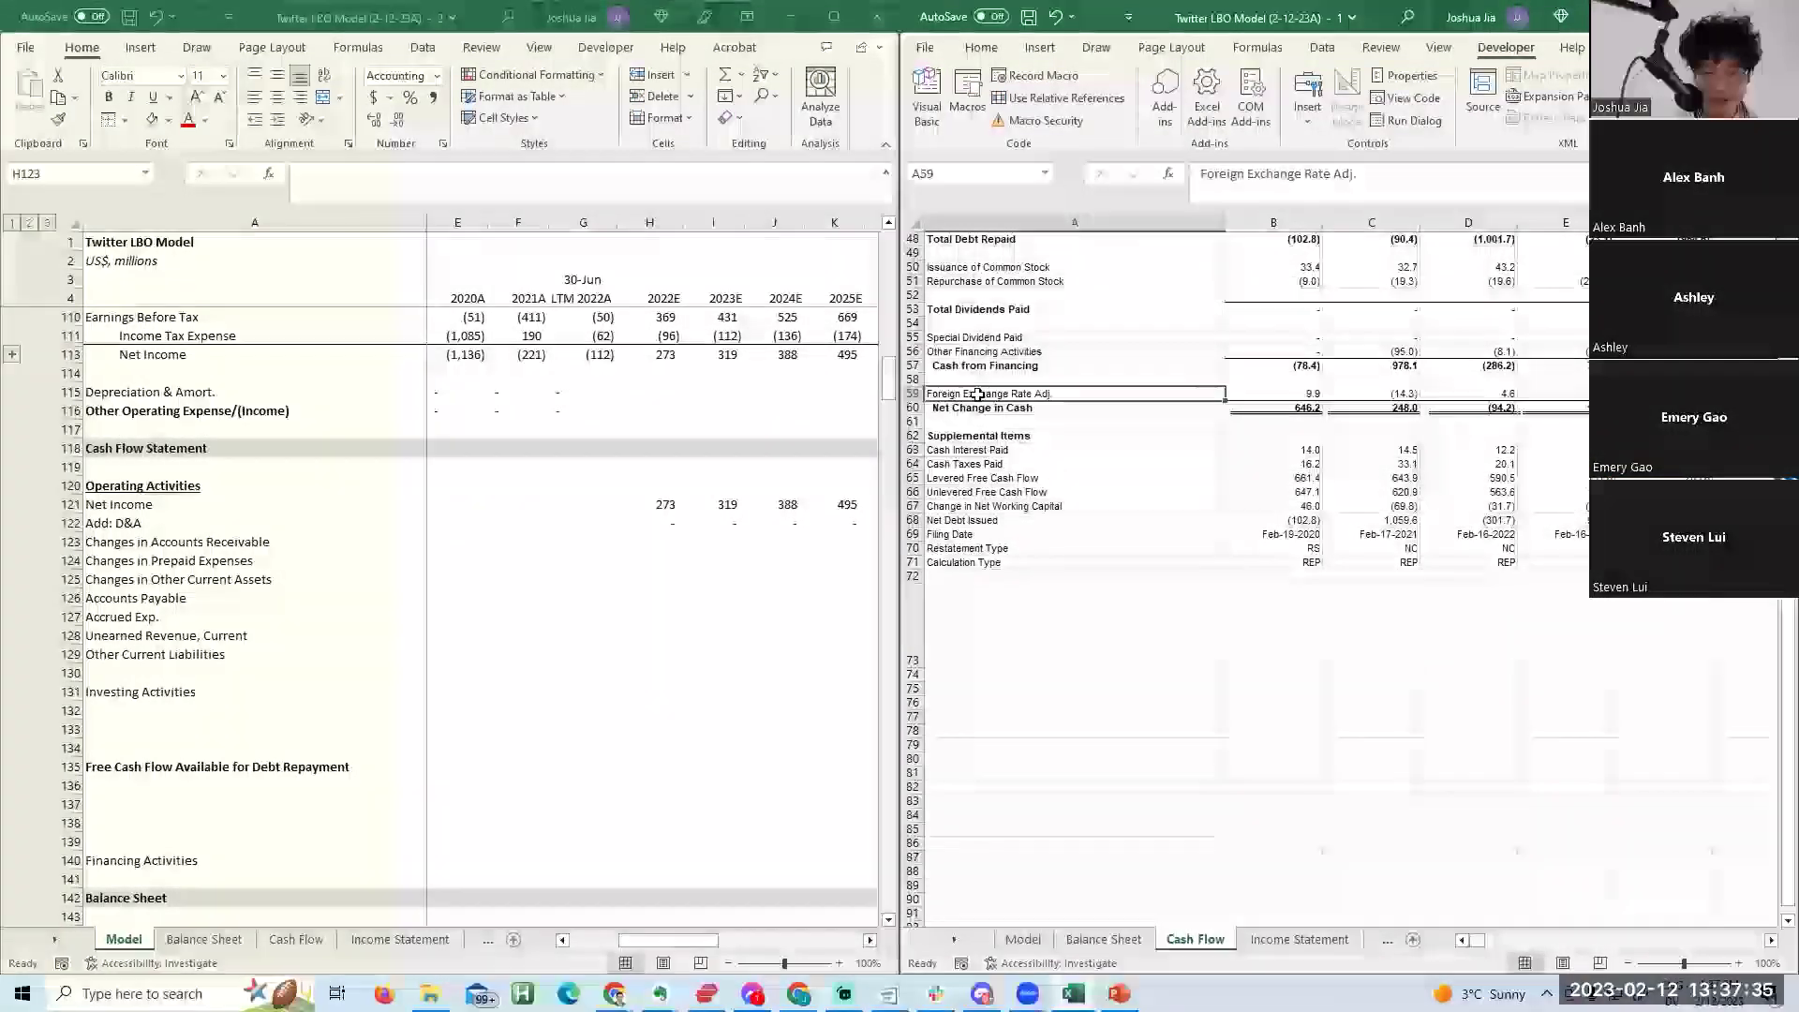
{"action": "key", "text": "ctrl+Home"}
{"action": "key", "text": "ctrl+Page_Up"}
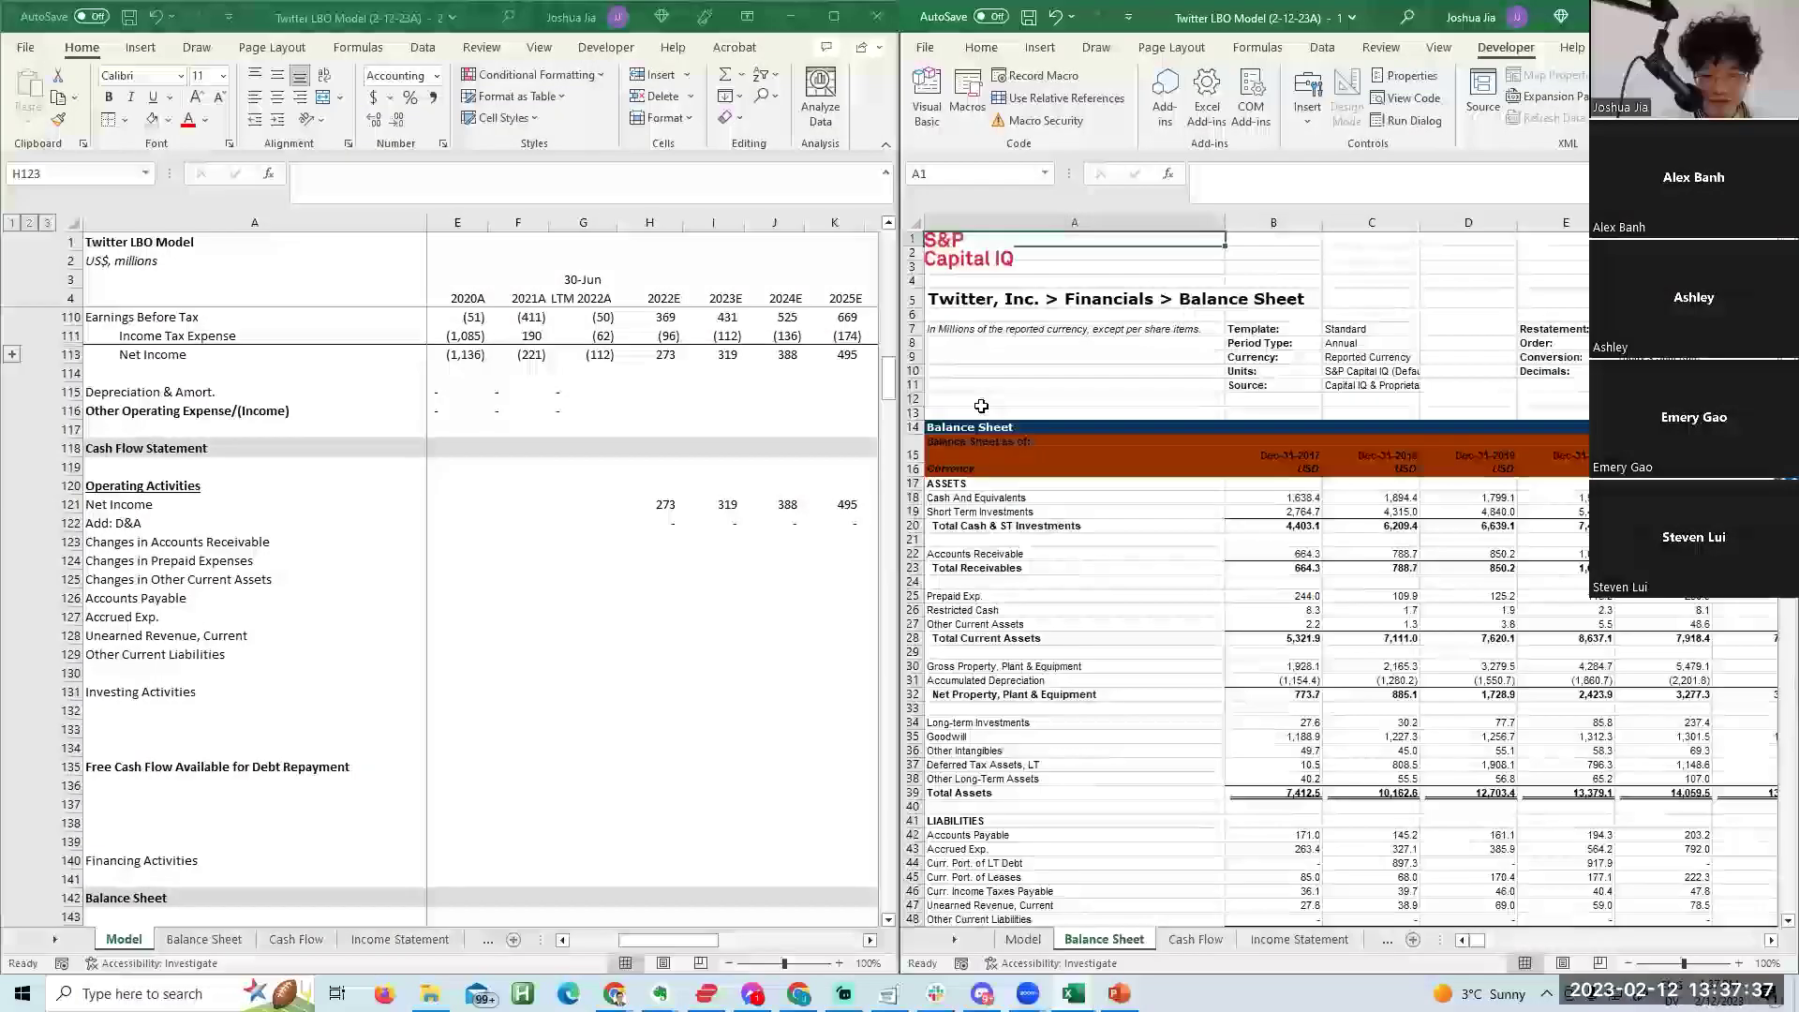
{"action": "key", "text": "ctrl+Page_Up"}
{"action": "key", "text": "Down"}
{"action": "key", "text": "Right"}
{"action": "key", "text": "Right"}
{"action": "key", "text": "Right"}
{"action": "key", "text": "Right"}
{"action": "key", "text": "Left"}
{"action": "key", "text": "Left"}
{"action": "key", "text": "Left"}
{"action": "key", "text": "Left"}
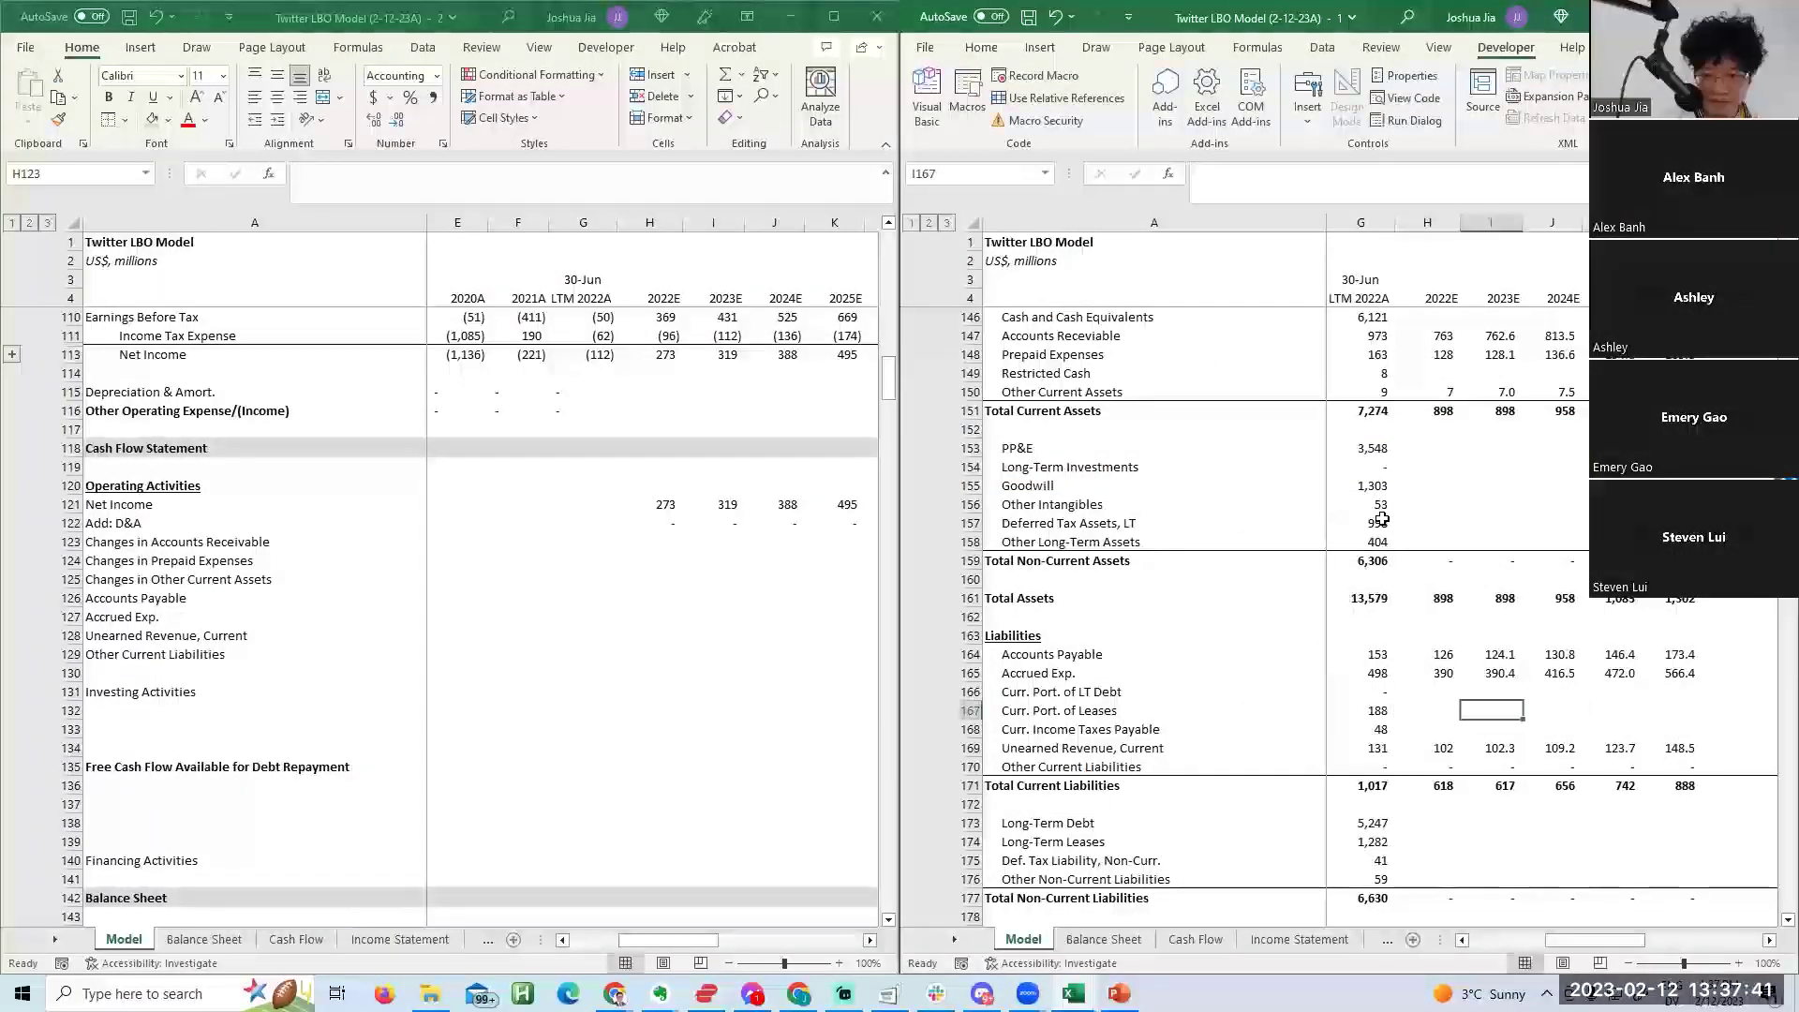
{"action": "key", "text": "alt+Tab"}
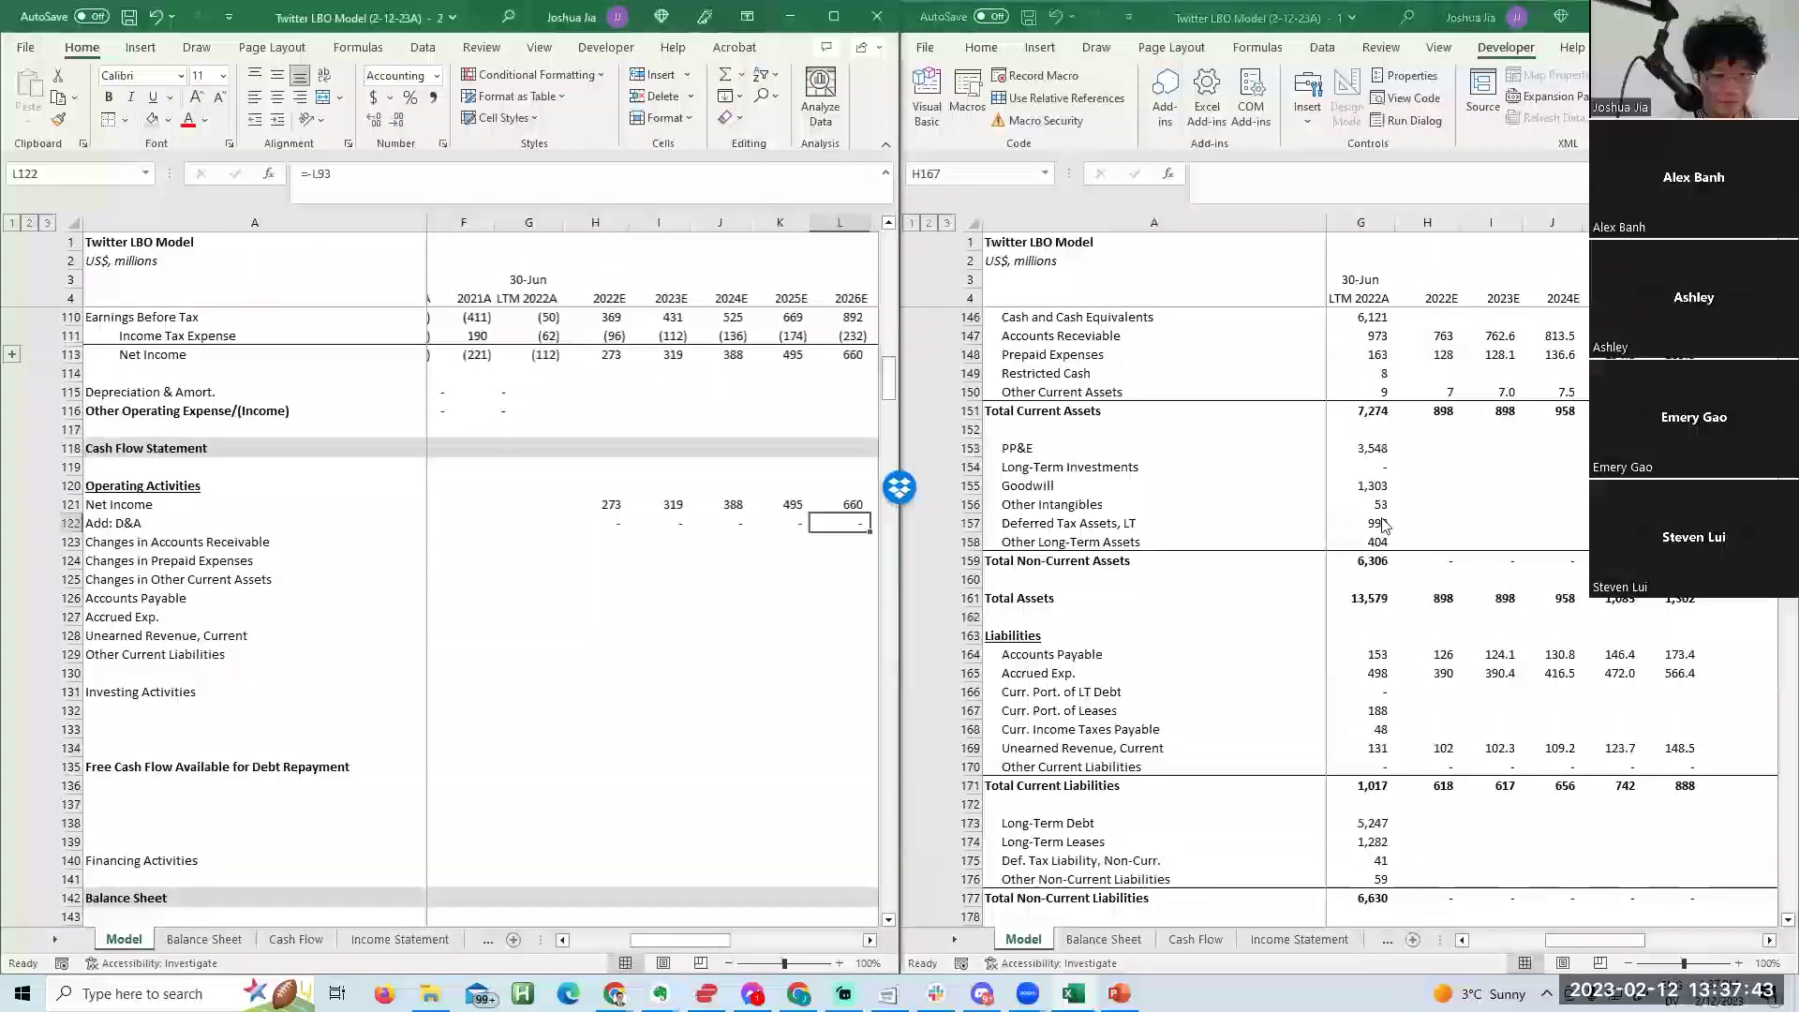
{"action": "key", "text": "Right"}
{"action": "key", "text": "alt+Tab"}
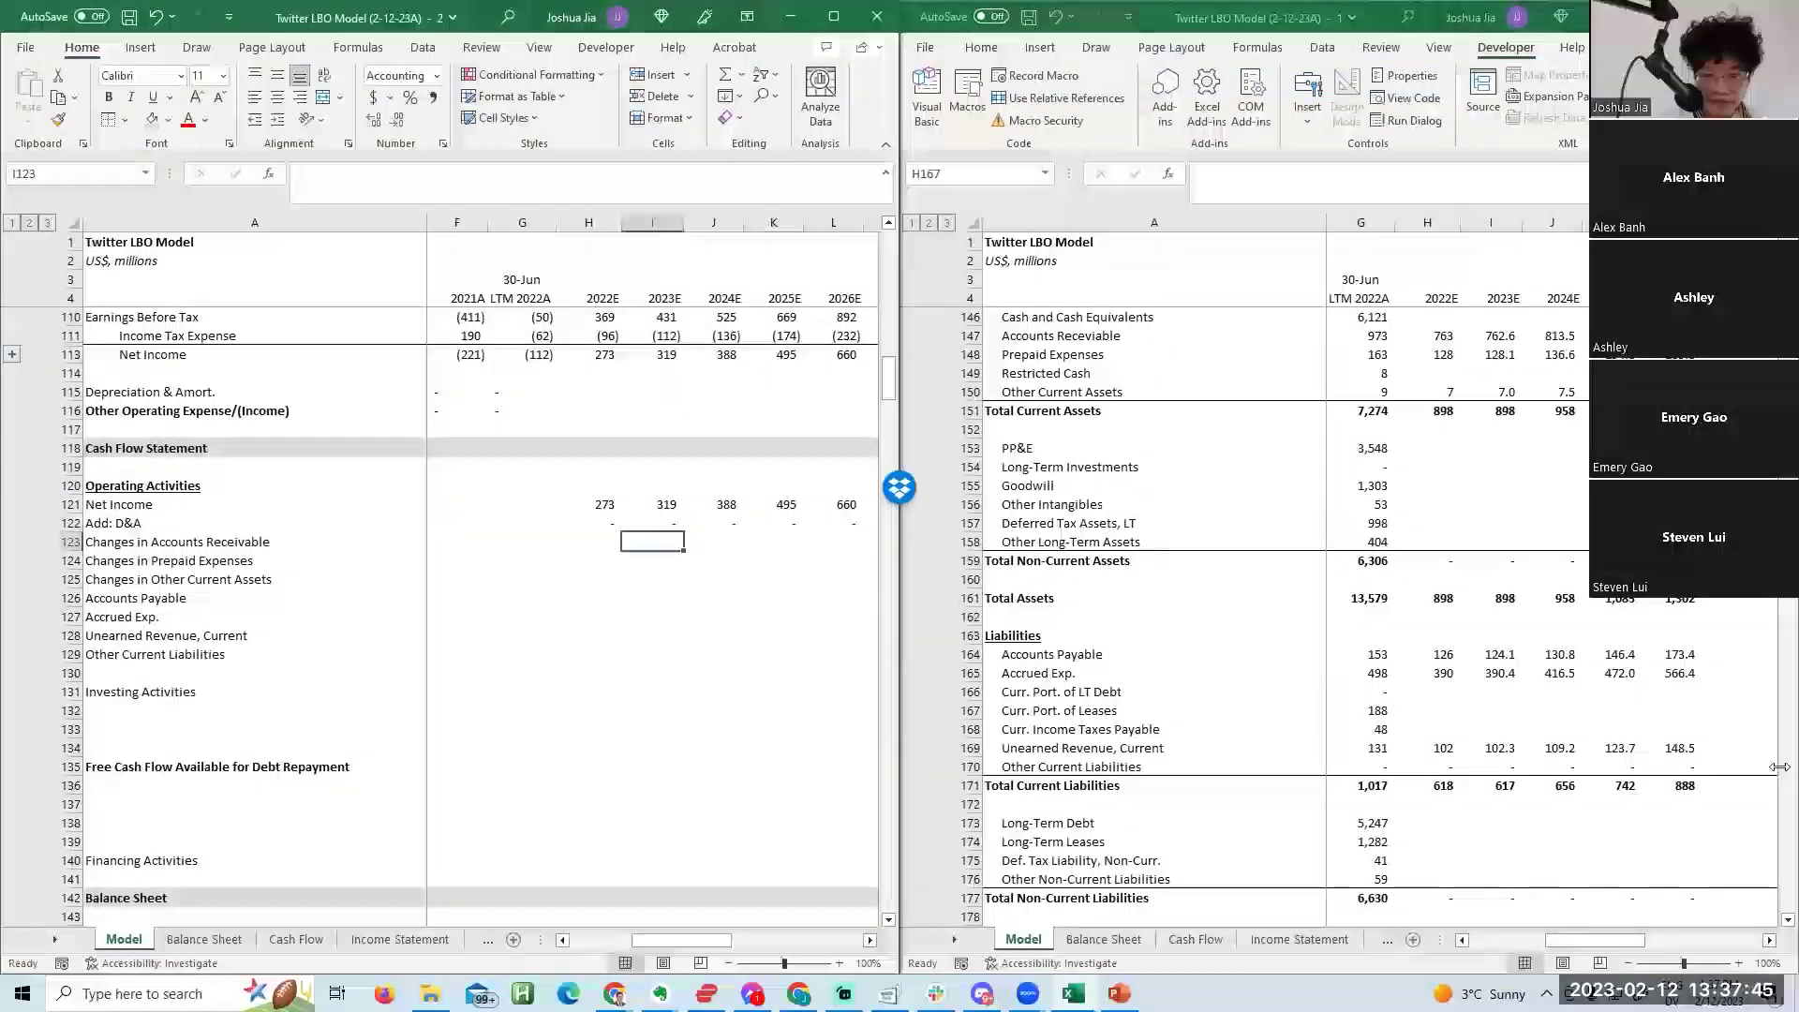
{"action": "key", "text": "Up"}
{"action": "key", "text": "Up"}
{"action": "key", "text": "Up"}
{"action": "key", "text": "Up"}
{"action": "key", "text": "Up"}
{"action": "key", "text": "Up"}
{"action": "key", "text": "Up"}
{"action": "key", "text": "Up"}
{"action": "key", "text": "Up"}
{"action": "key", "text": "Up"}
{"action": "key", "text": "Up"}
{"action": "key", "text": "Up"}
{"action": "key", "text": "Up"}
{"action": "key", "text": "Up"}
{"action": "key", "text": "Up"}
{"action": "key", "text": "Up"}
{"action": "key", "text": "Up"}
{"action": "key", "text": "Up"}
{"action": "key", "text": "Up"}
{"action": "key", "text": "Up"}
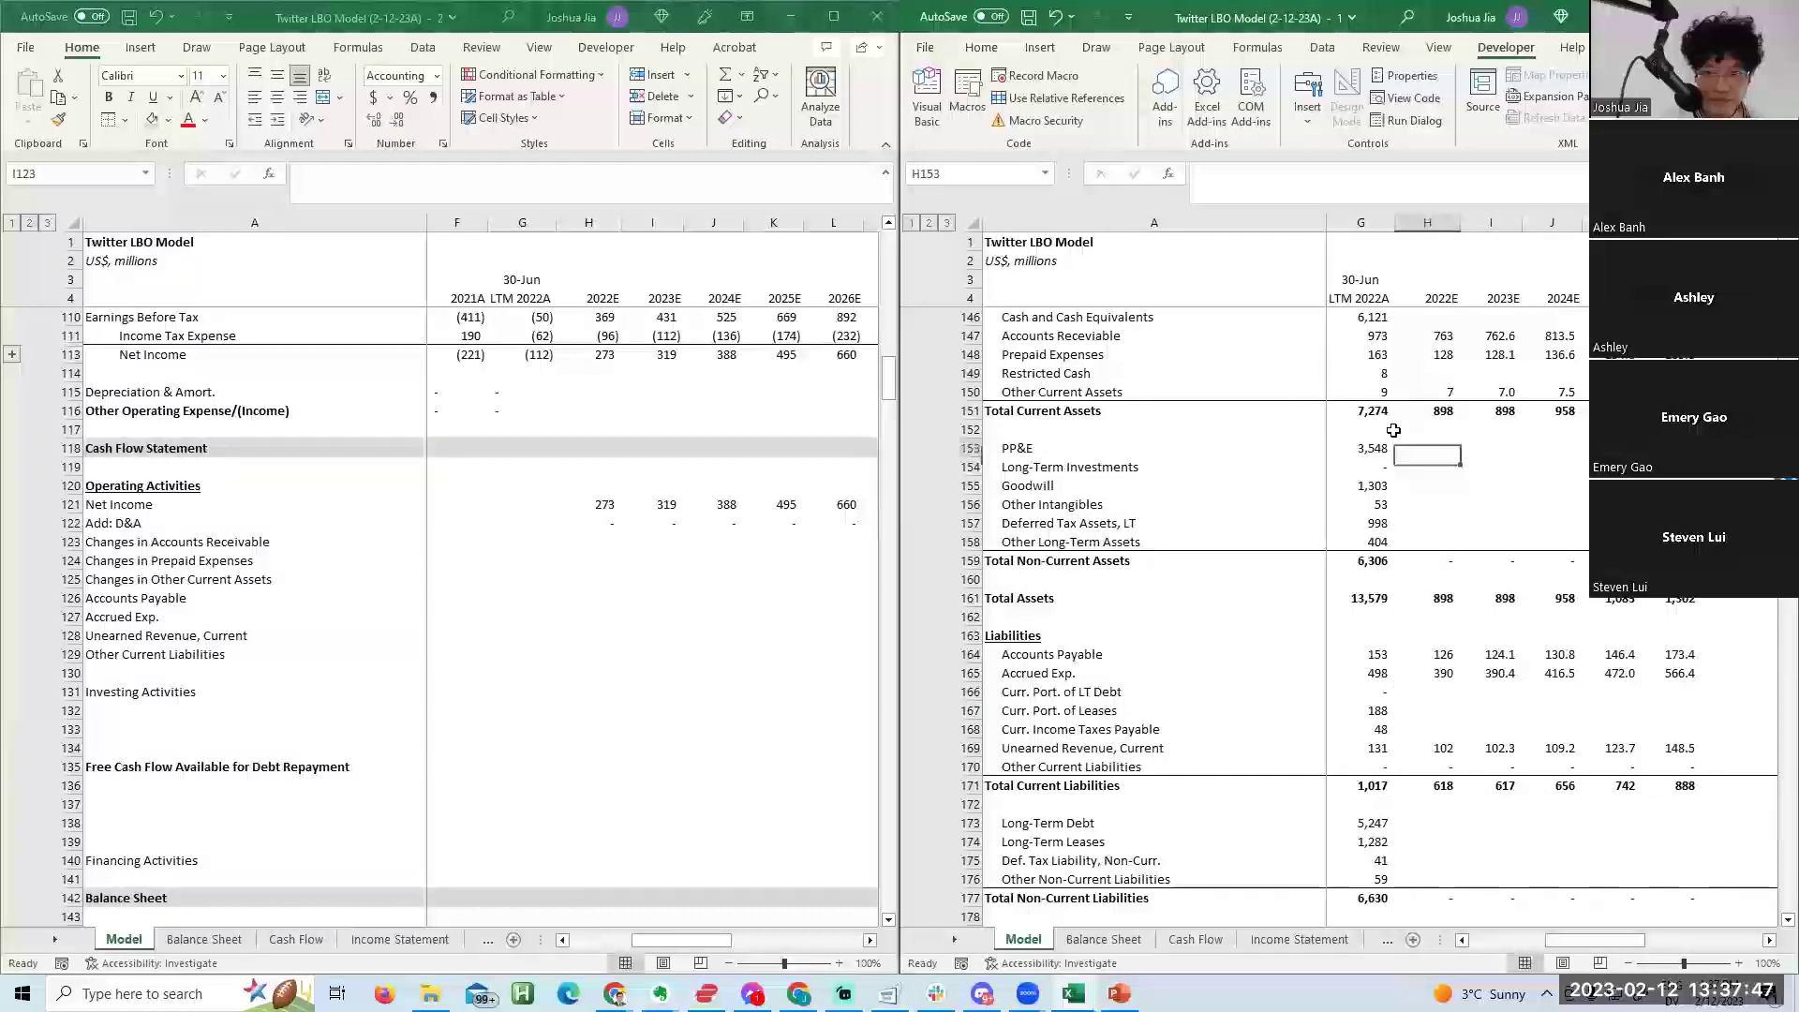
{"action": "key", "text": "Down"}
{"action": "key", "text": "Down"}
{"action": "key", "text": "alt+Tab"}
{"action": "key", "text": "Left"}
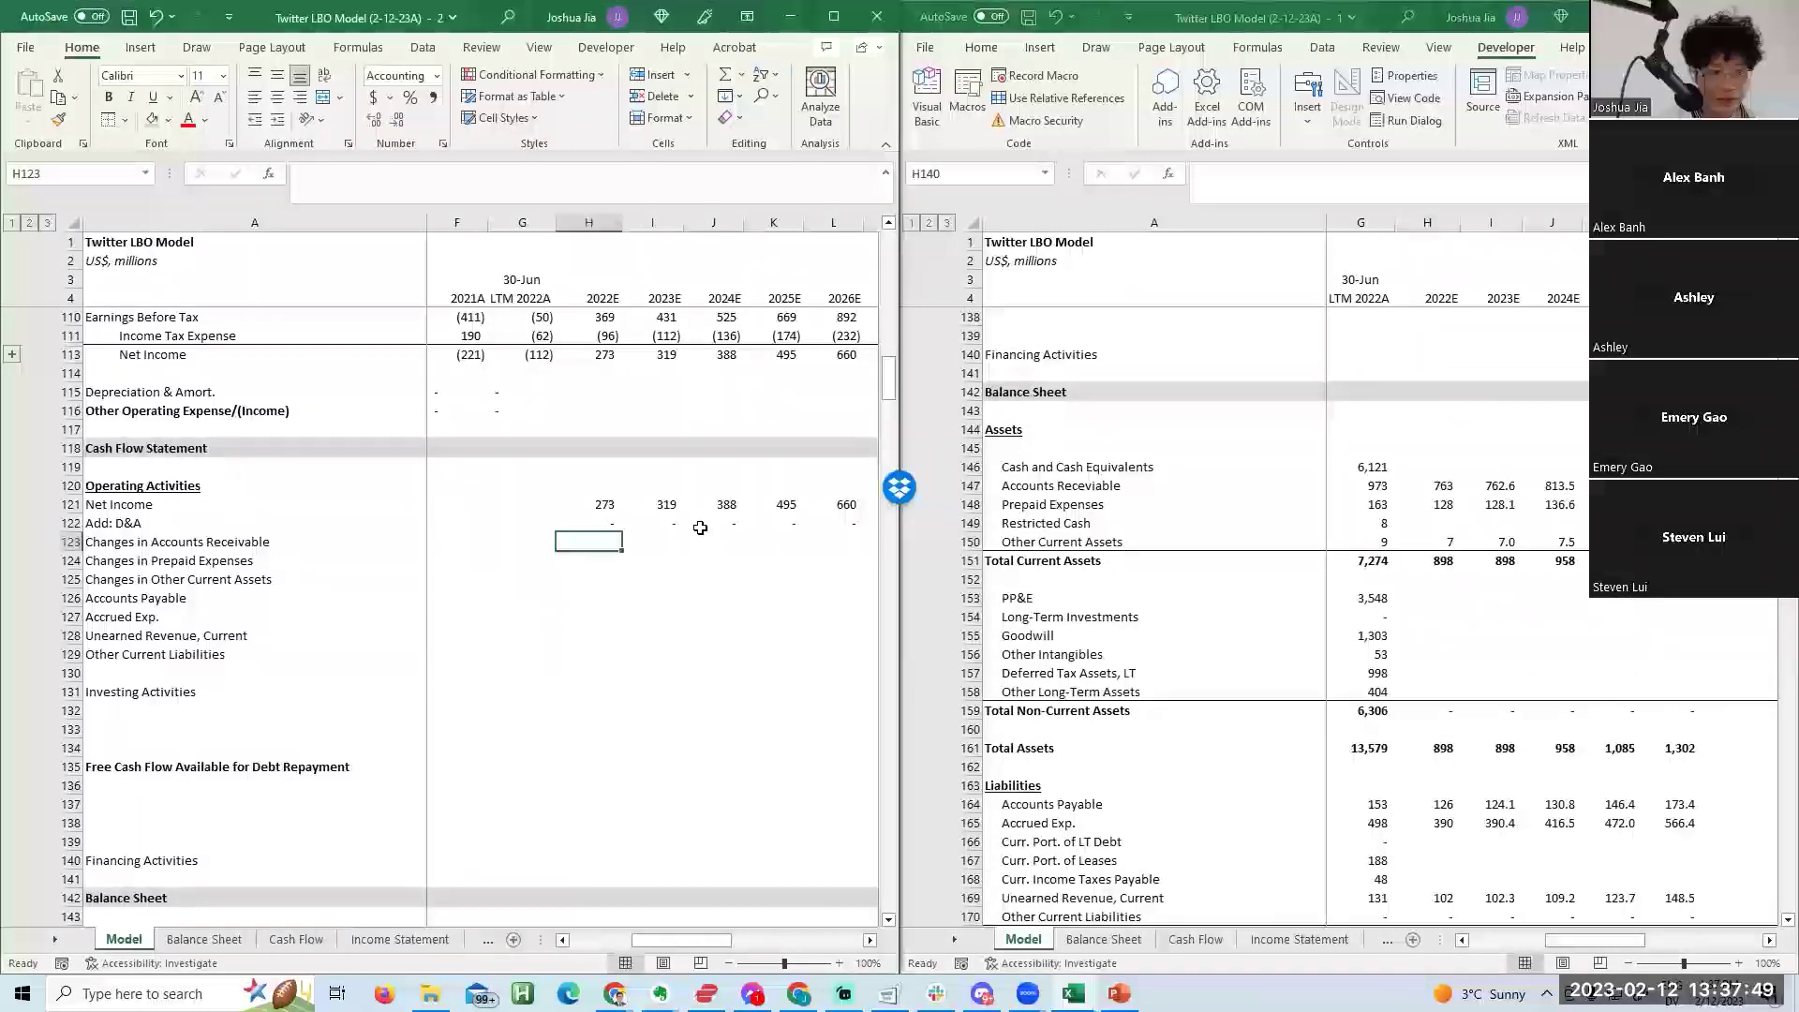
{"action": "type", "text": "="}
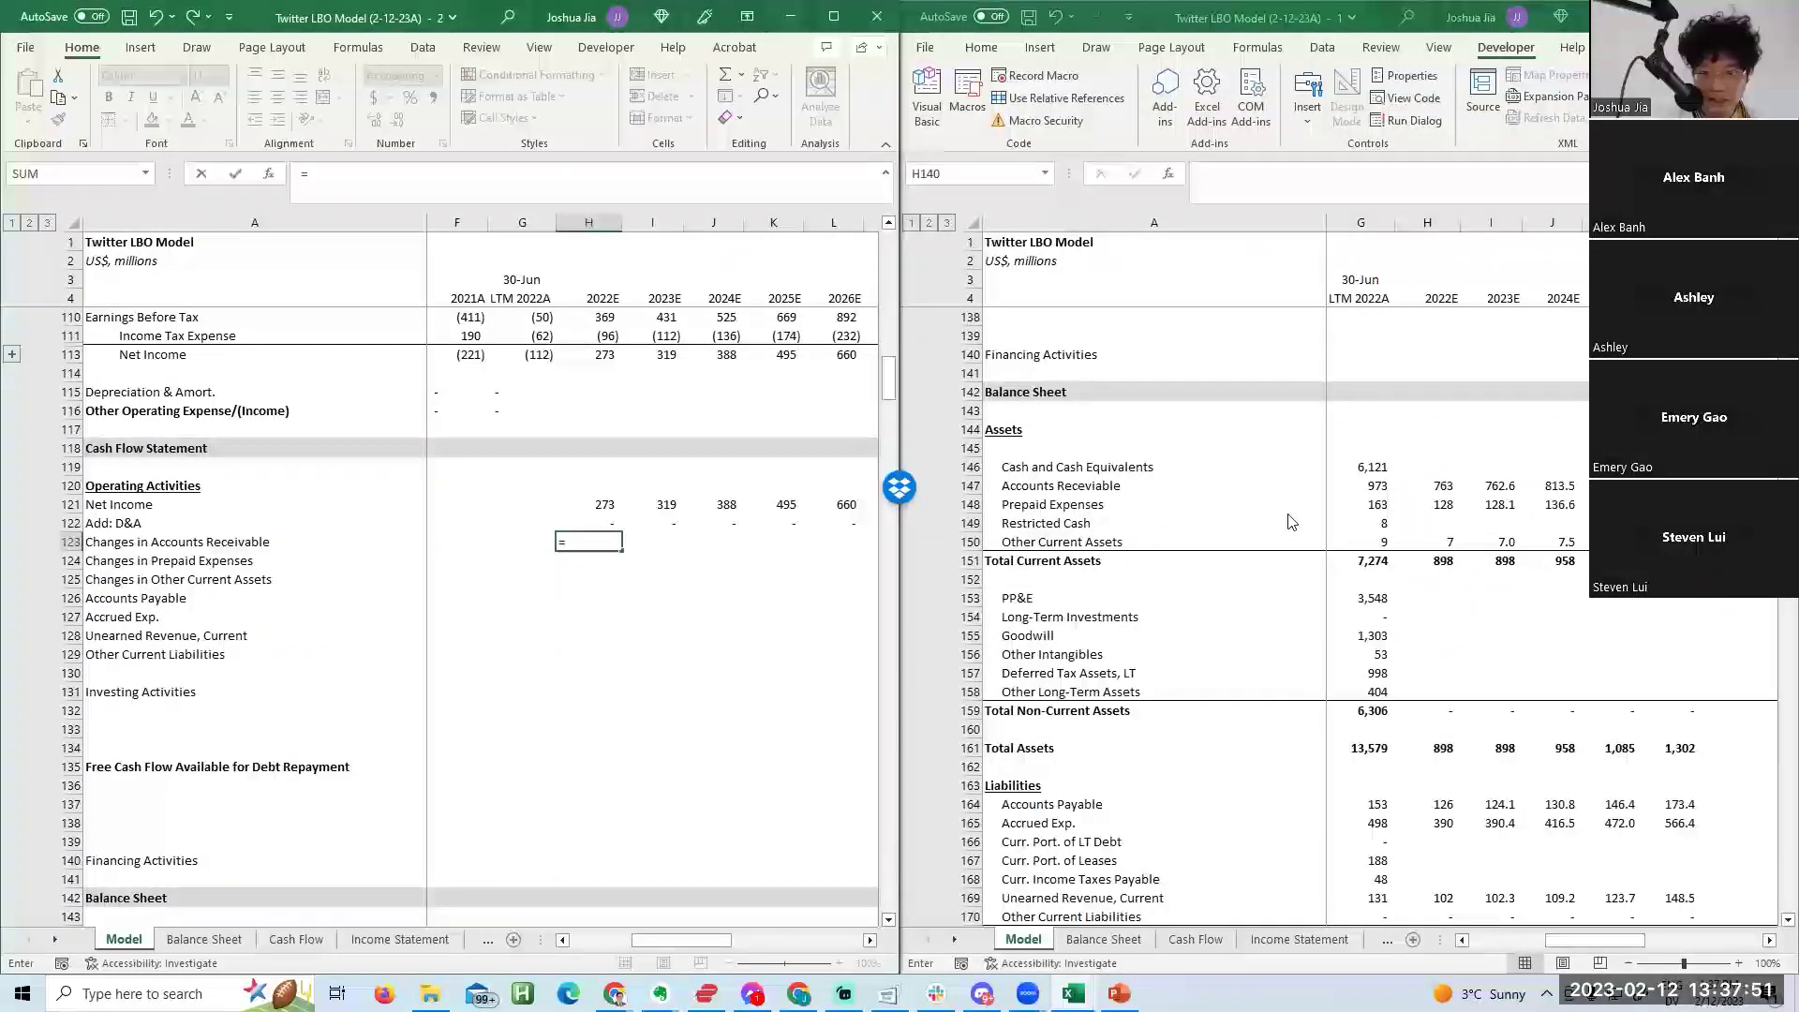
{"action": "key", "text": "Escape"}
Enter 1 in the first forecast header H4 and give it the custom number format "Year" General.
{"action": "left_click", "coordinate": [1425, 281]}
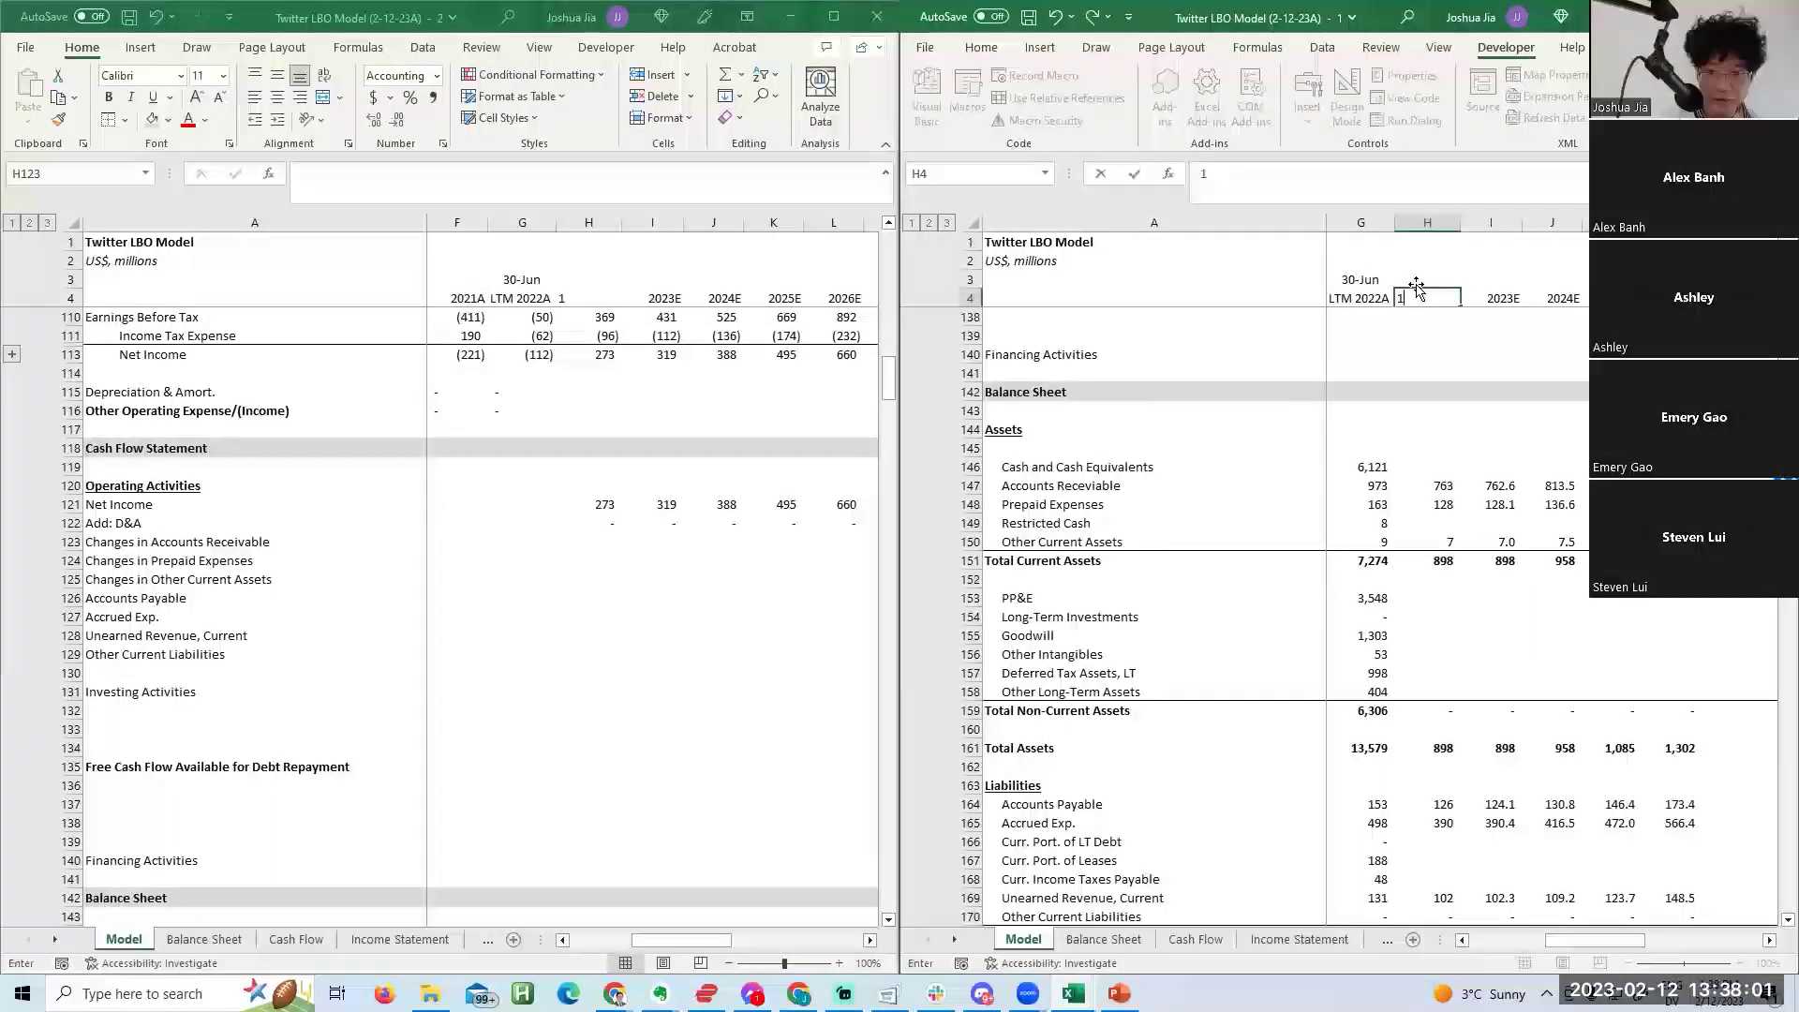
{"action": "type", "text": "1"}
{"action": "key", "text": "ctrl+Return"}
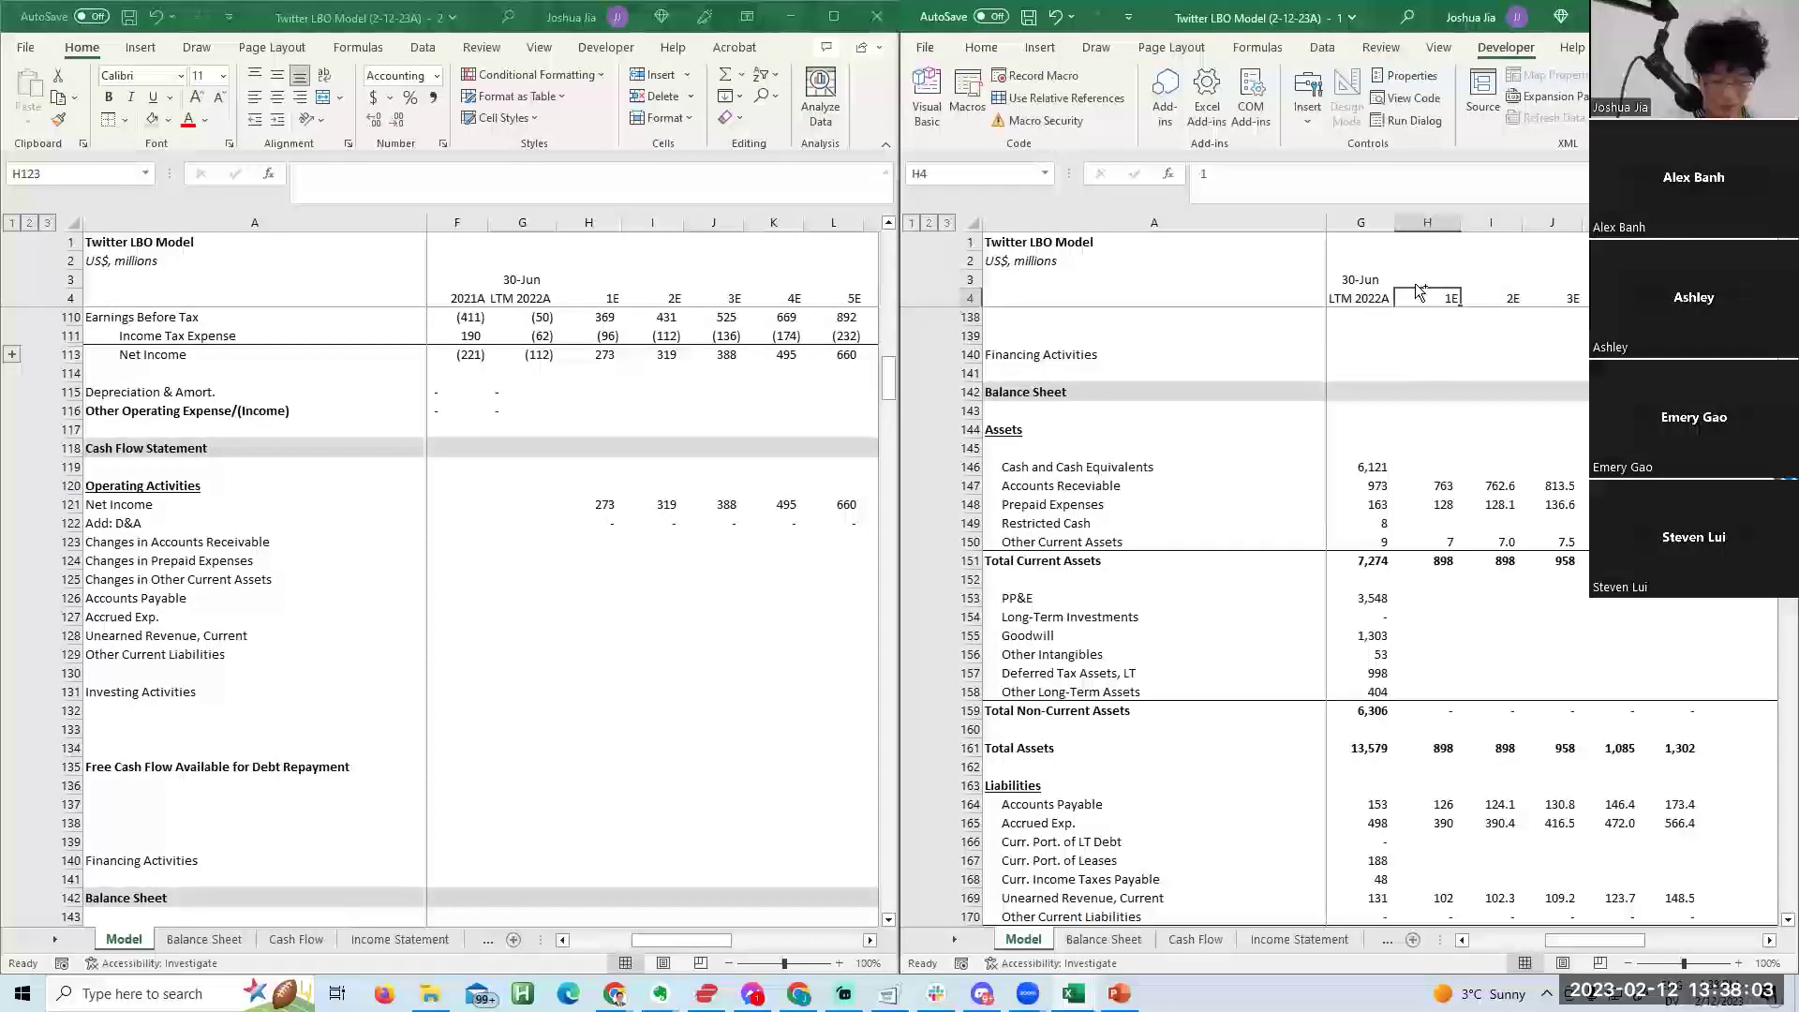
{"action": "key", "text": "ctrl+1"}
{"action": "key", "text": "Left"}
{"action": "key", "text": "Left"}
{"action": "key", "text": "Left"}
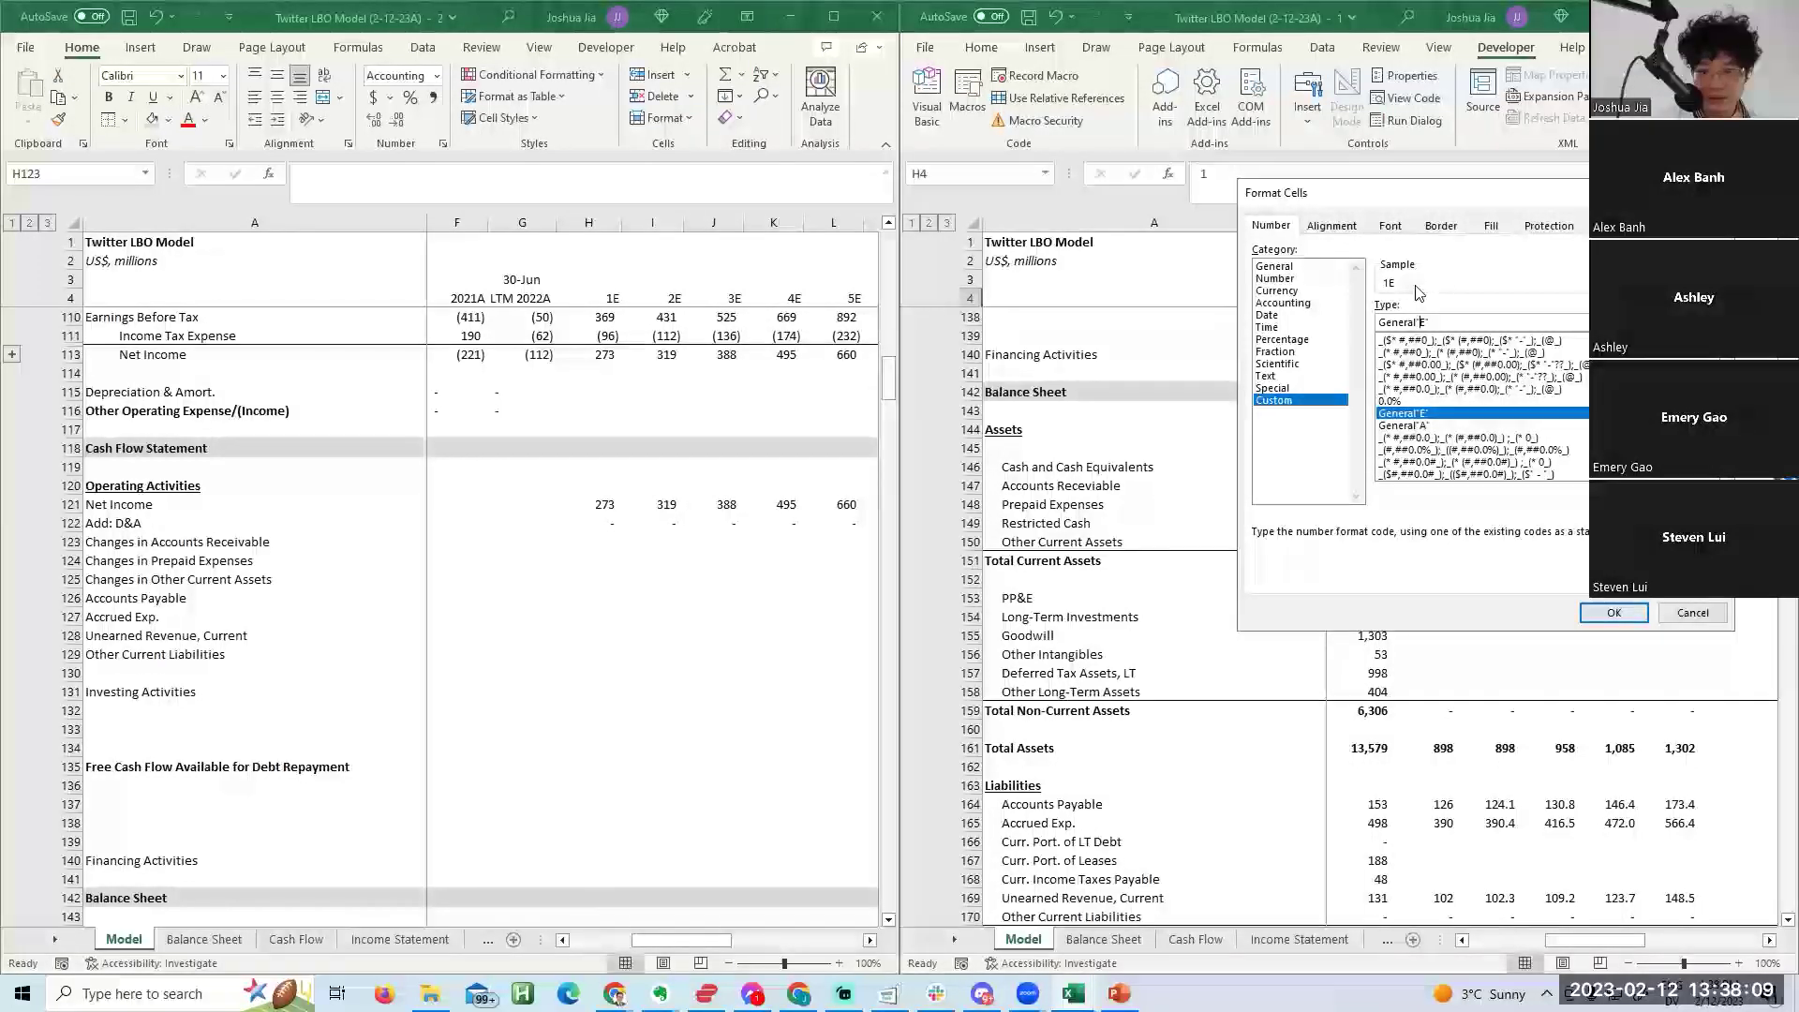
{"action": "key", "text": "BackSpace"}
{"action": "key", "text": "BackSpace"}
{"action": "key", "text": "BackSpace"}
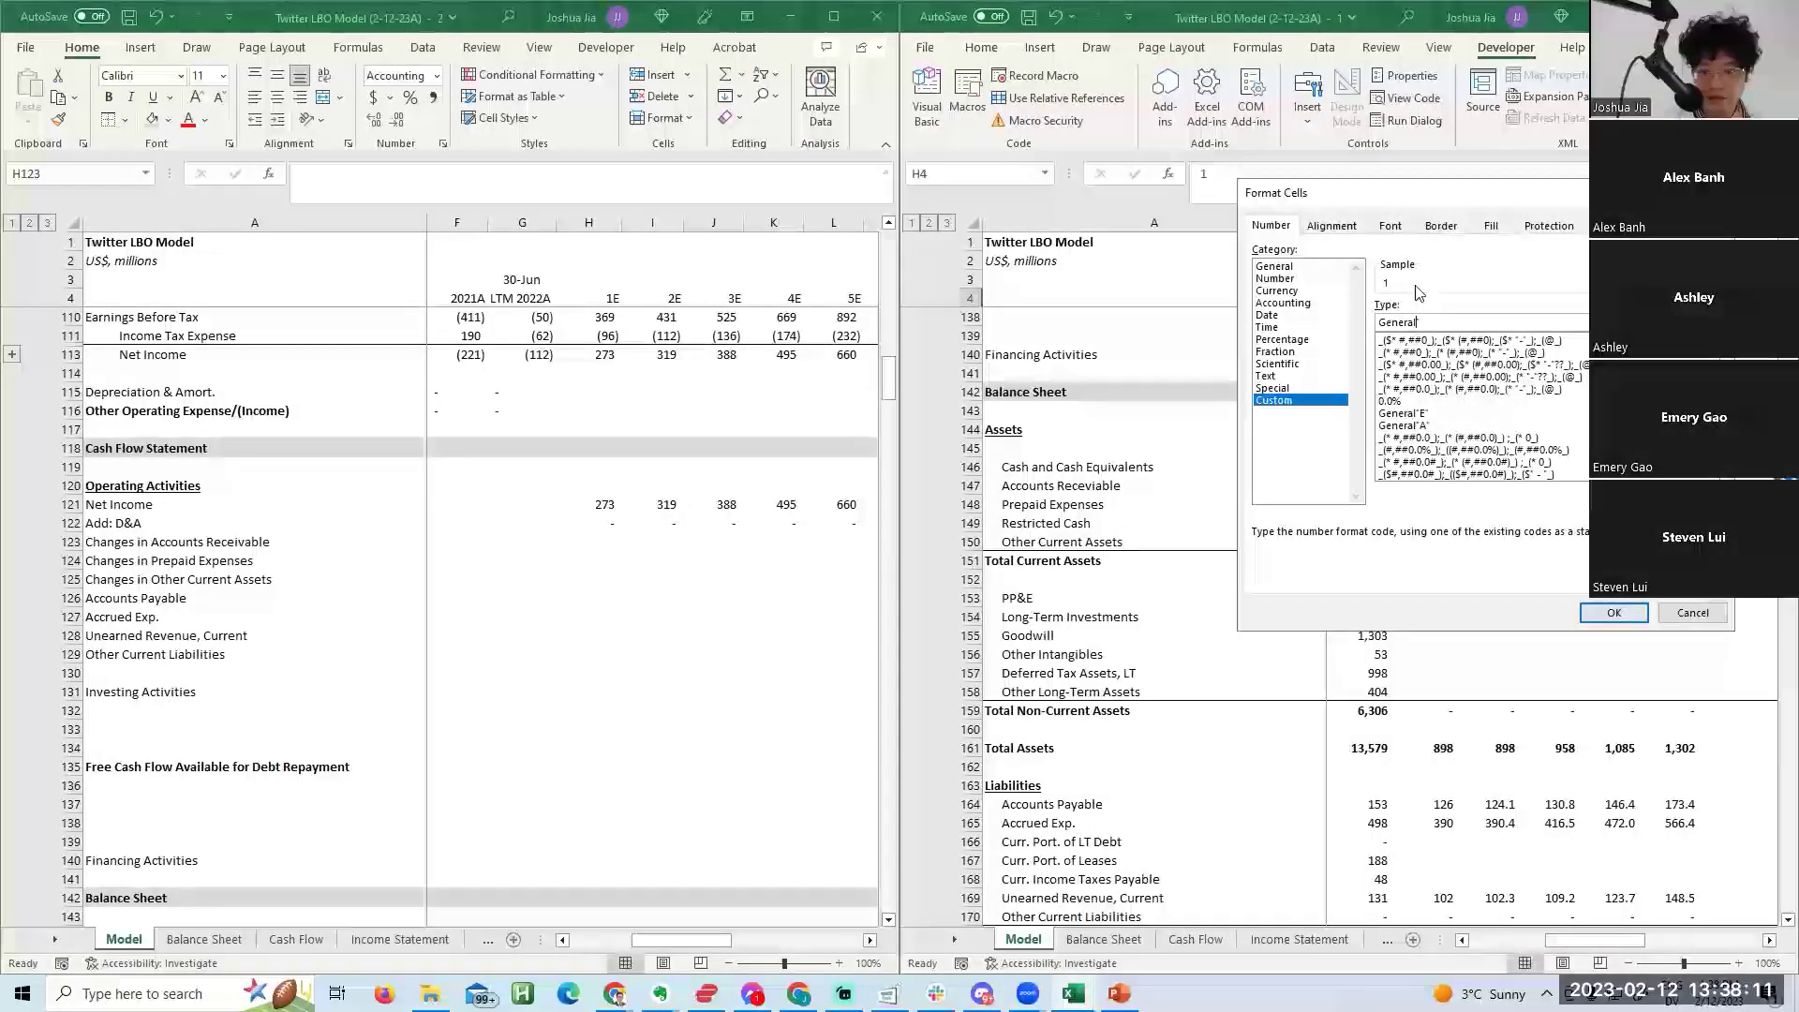
{"action": "type", "text": "\"Year\"Gener"}
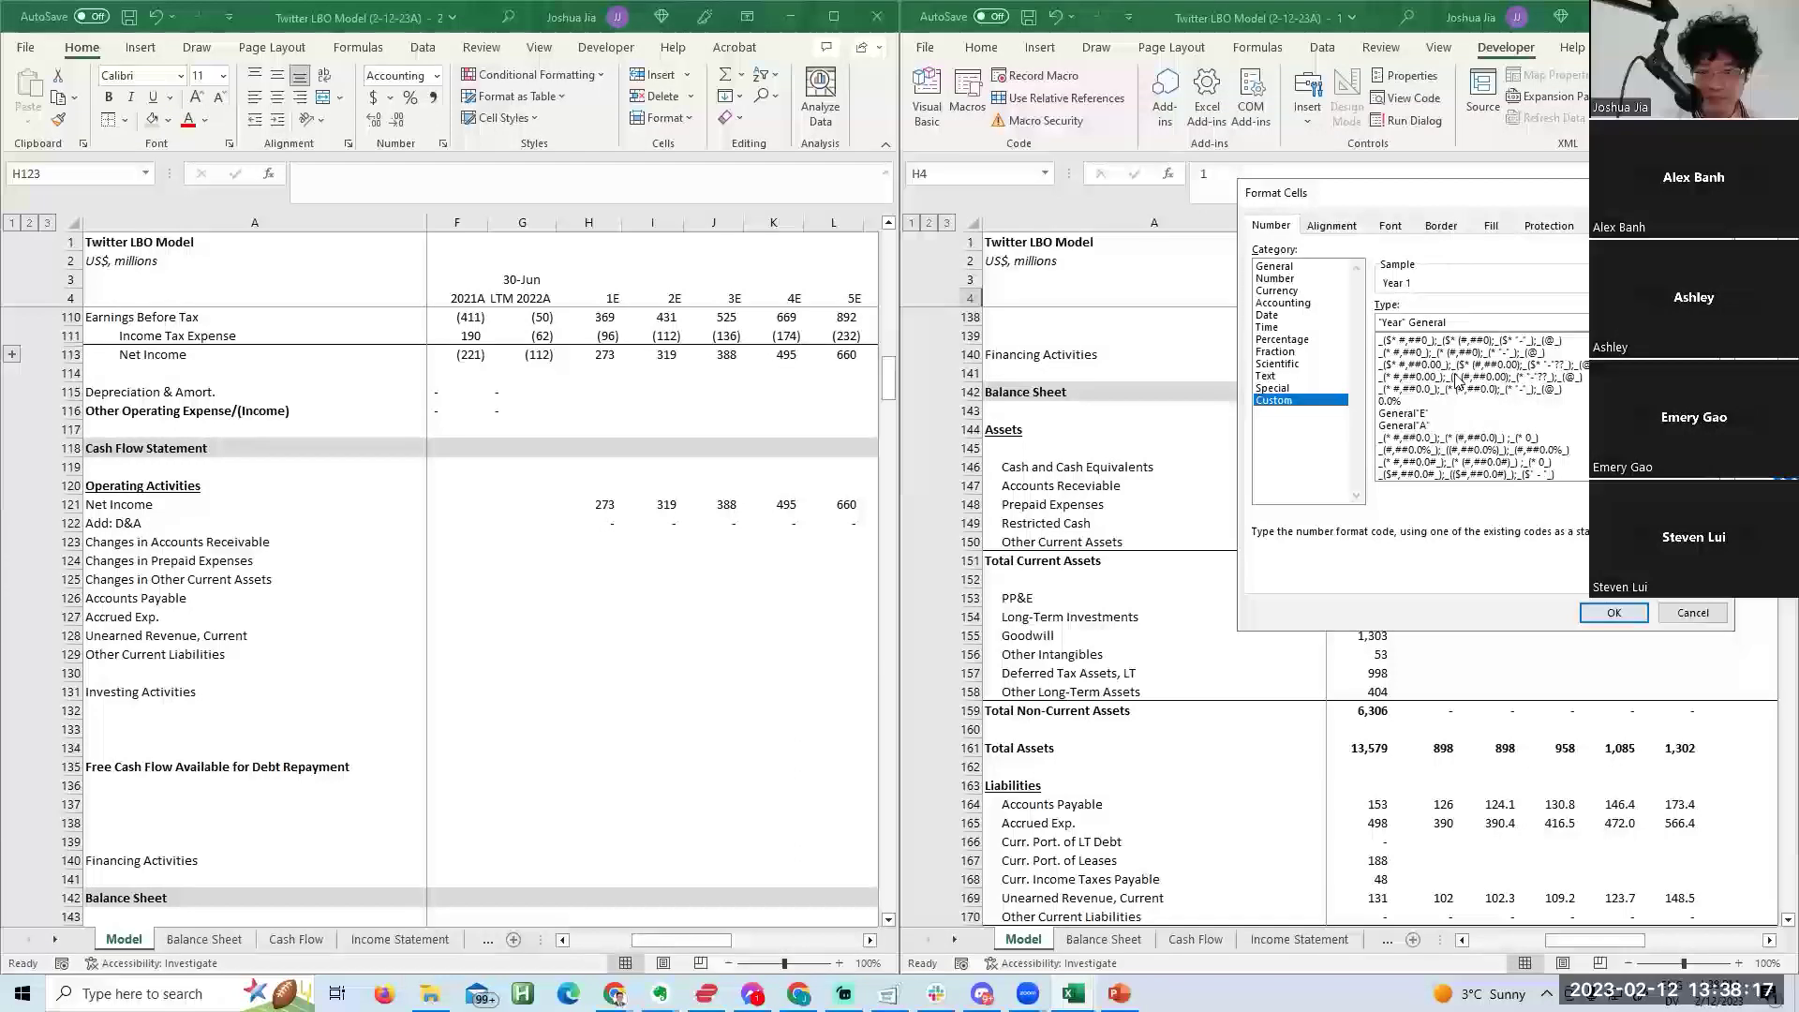
{"action": "left_click", "coordinate": [1614, 612]}
Copy the Year number format from H4 to the remaining forecast headers in I4:L4.
{"action": "key", "text": "ctrl+c"}
{"action": "key", "text": "Right"}
{"action": "key", "text": "shift+Right"}
{"action": "key", "text": "shift+Right"}
{"action": "key", "text": "shift+Right"}
{"action": "right_click", "coordinate": [1476, 298]}
{"action": "left_click", "coordinate": [1416, 344]}
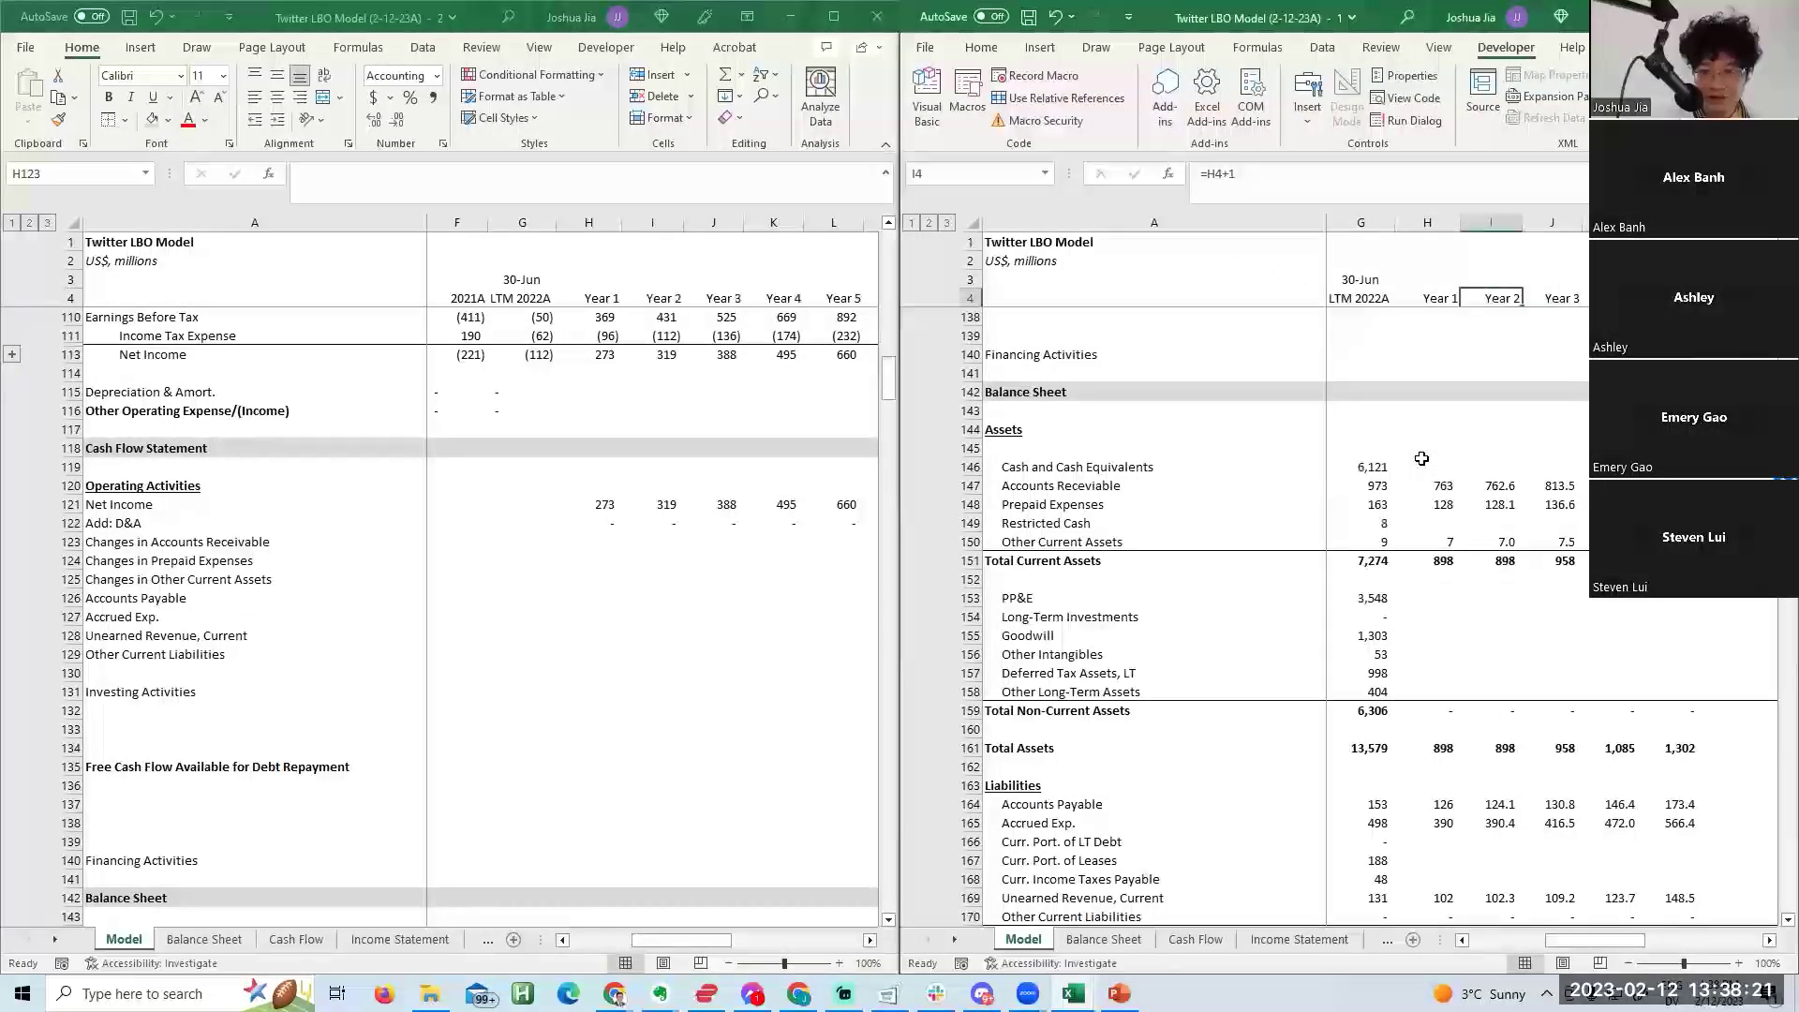
{"action": "key", "text": "Escape"}
{"action": "key", "text": "Down"}
Enter the period end date Jun 30, 2023 above the Year 1 header in H3.
{"action": "left_click", "coordinate": [1419, 298]}
{"action": "key", "text": "Up"}
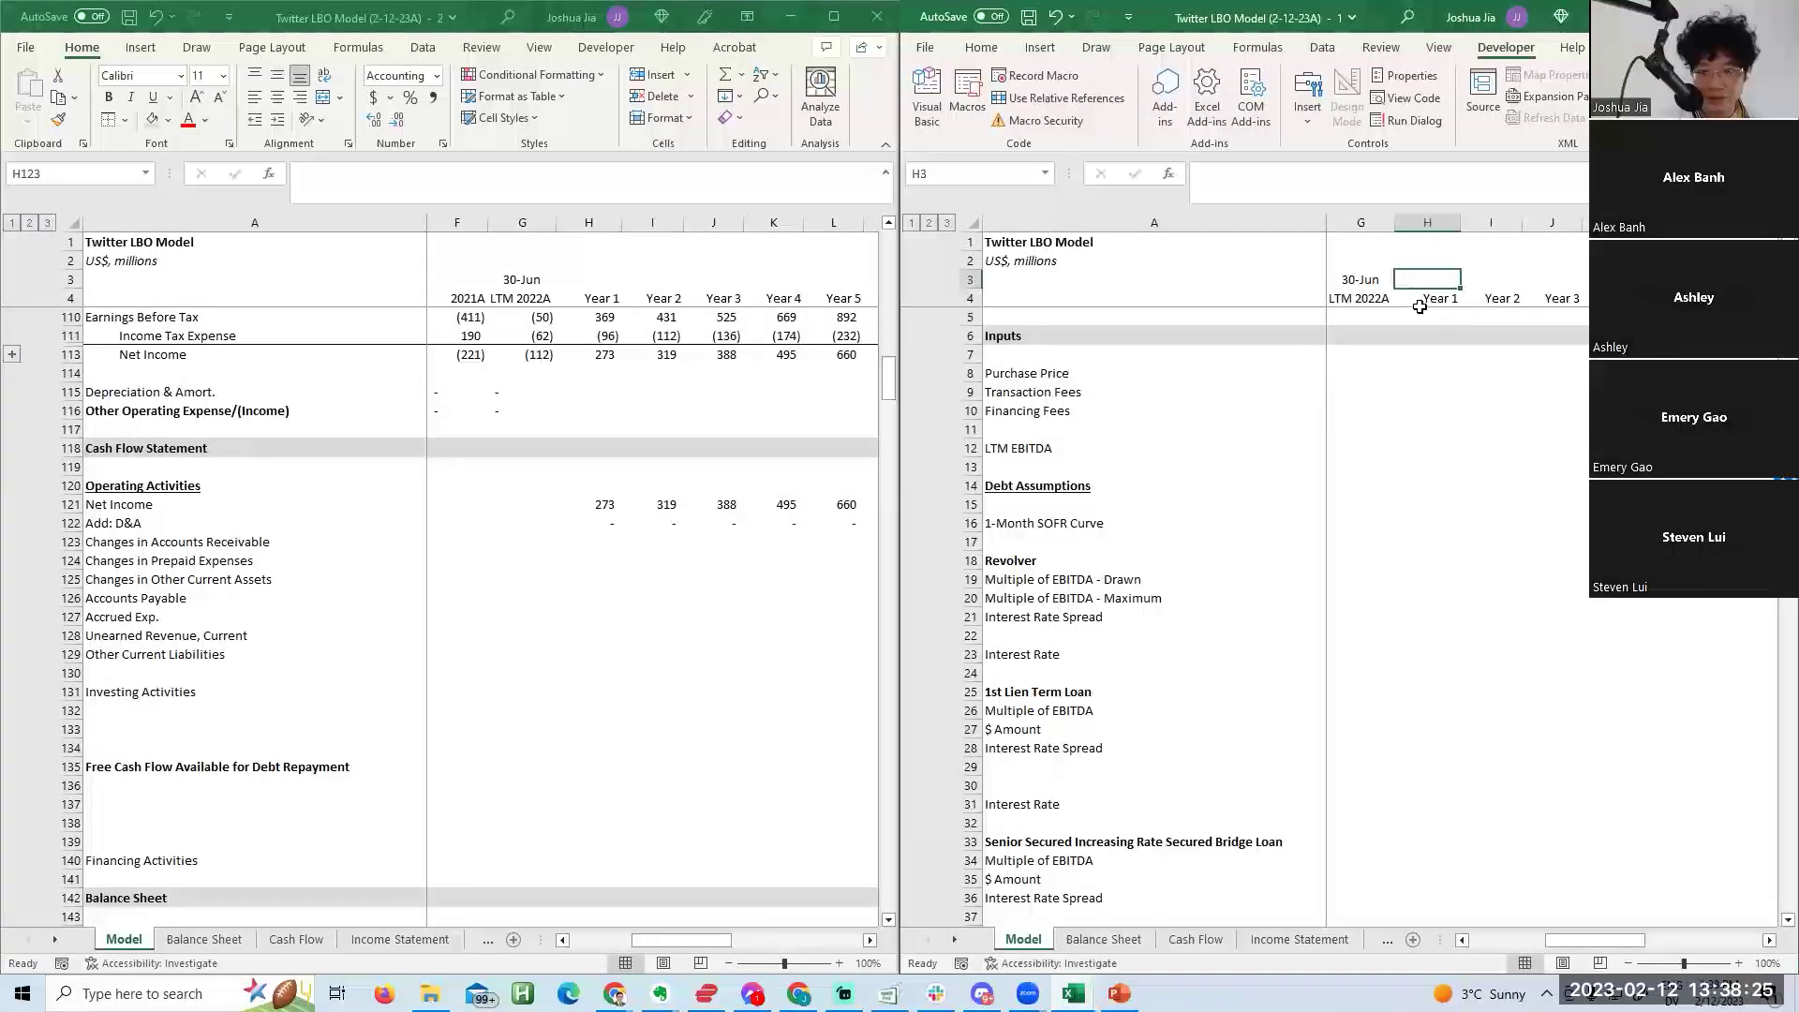
{"action": "type", "text": "Jun"}
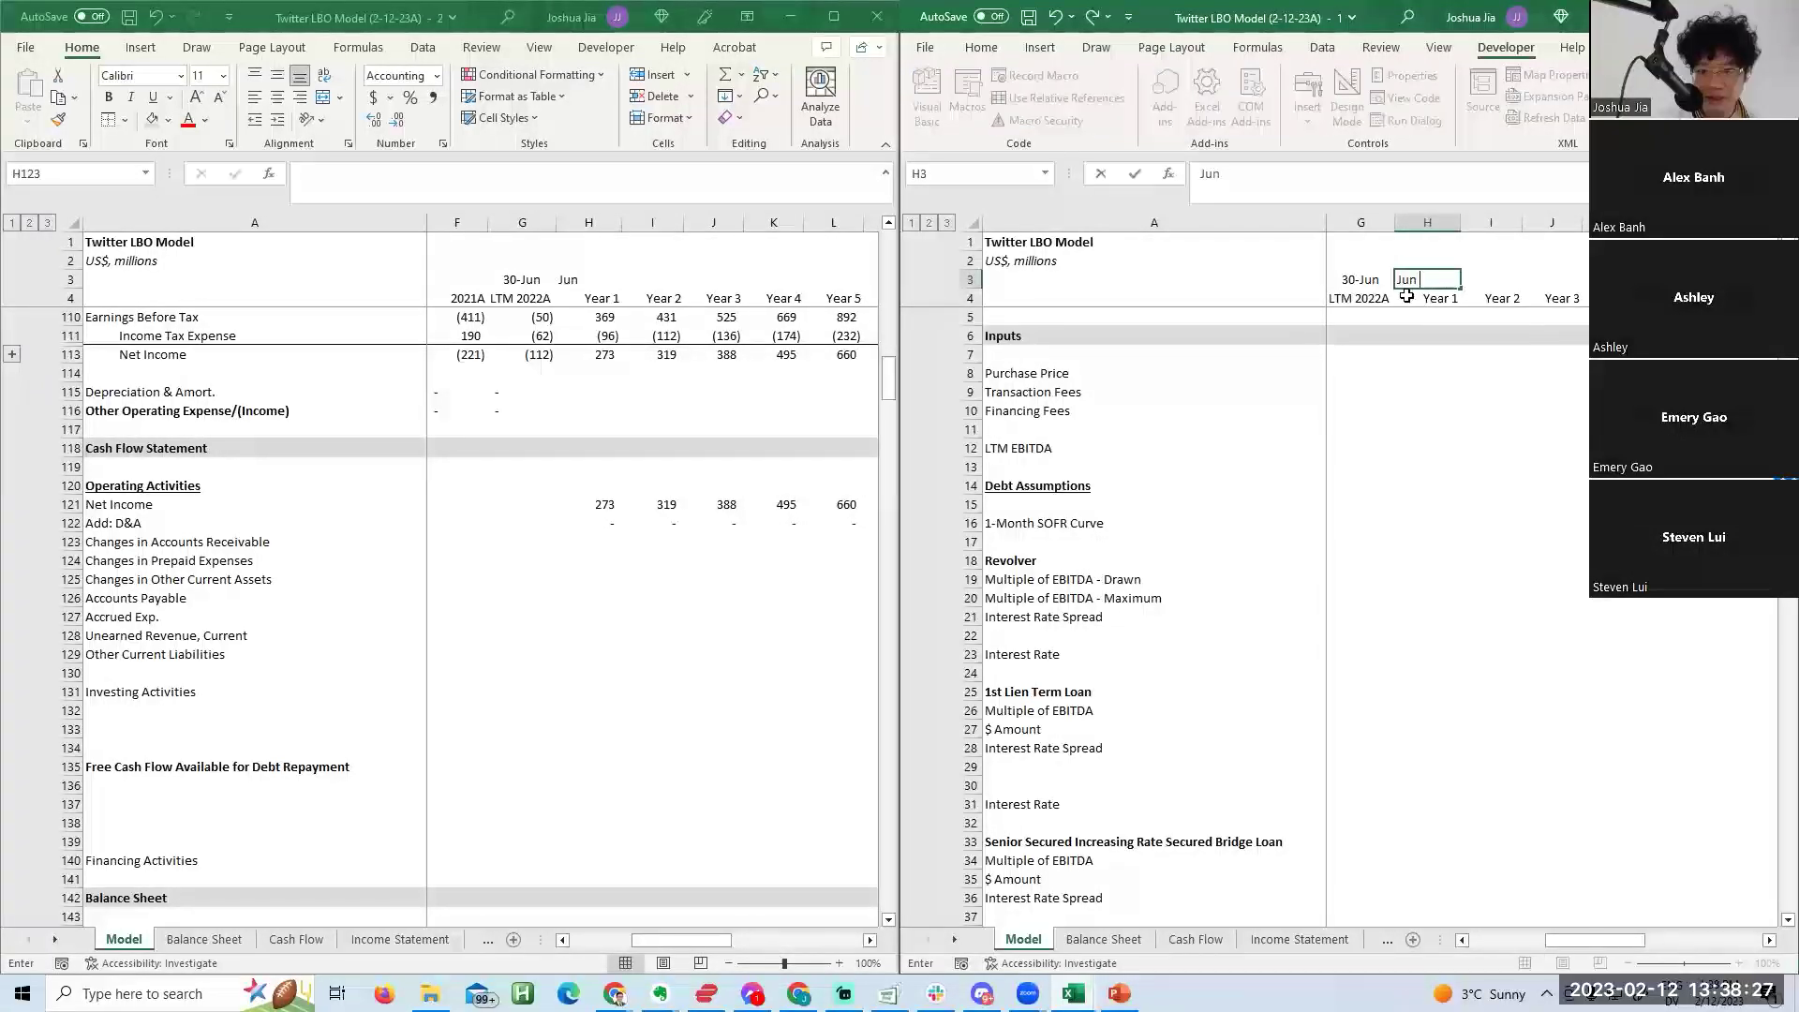
{"action": "type", "text": " 30, 2023"}
{"action": "key", "text": "Tab"}
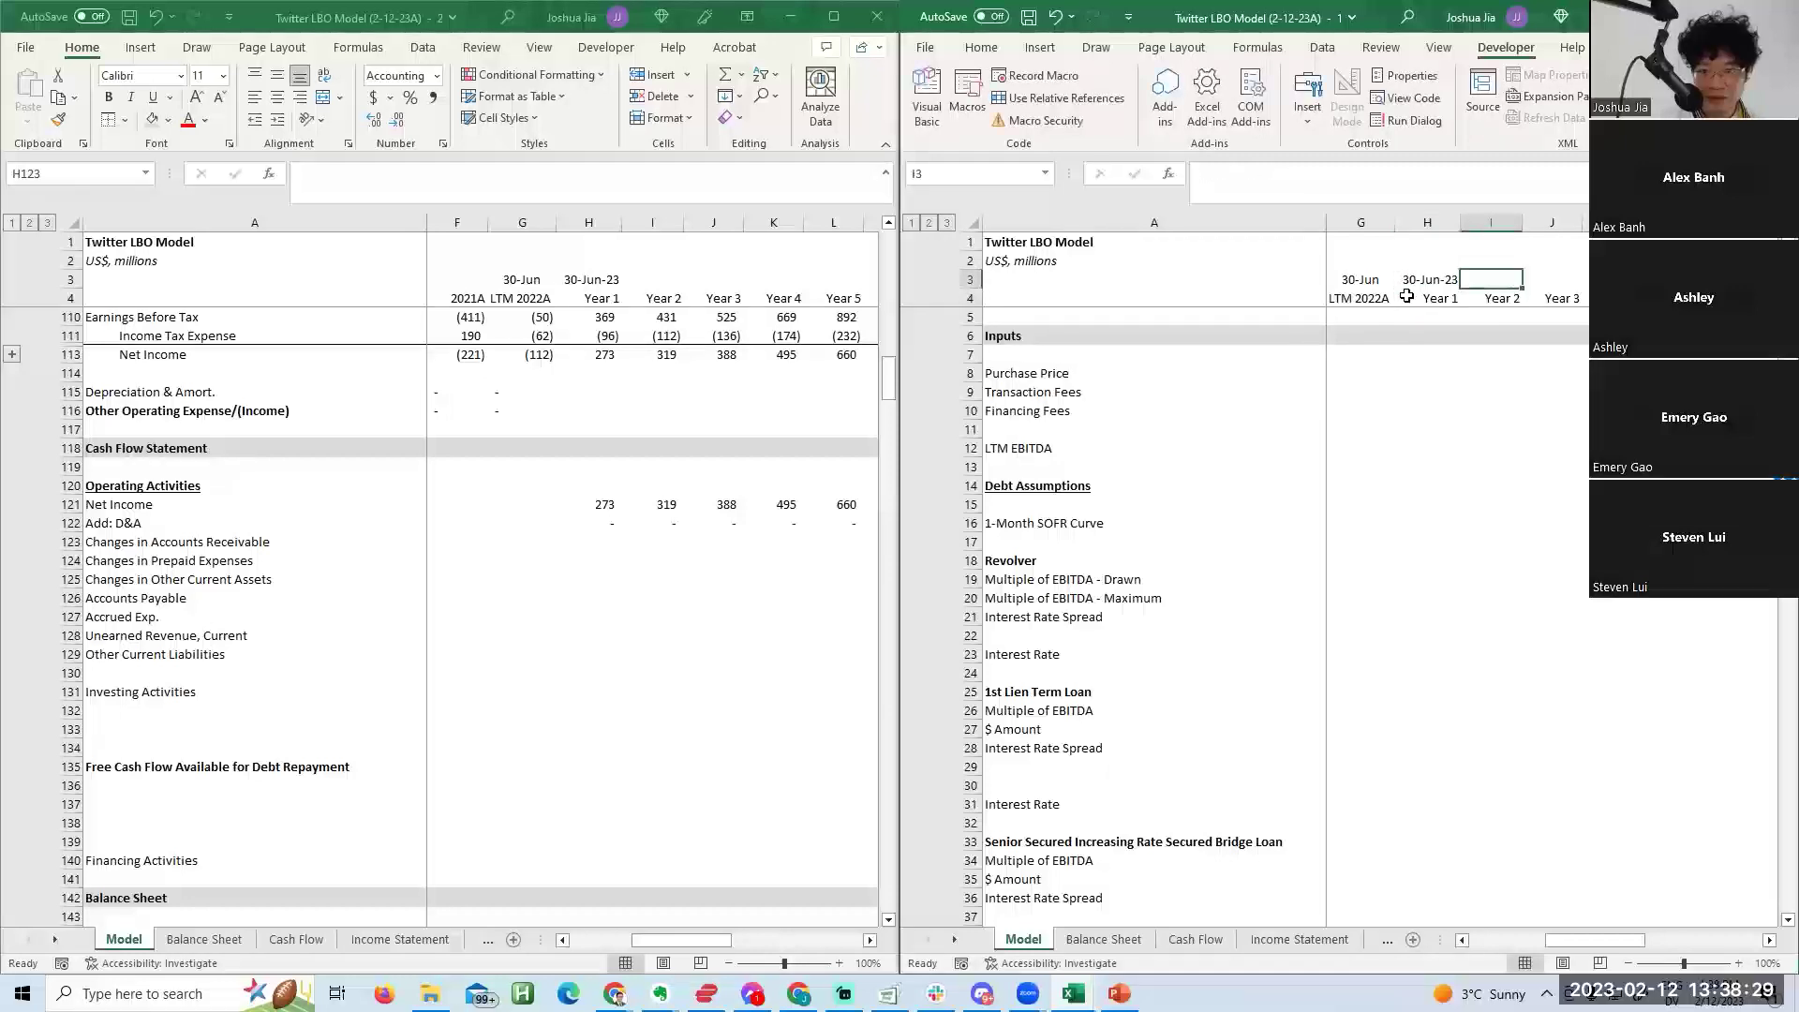
{"action": "type", "text": "=date(year("}
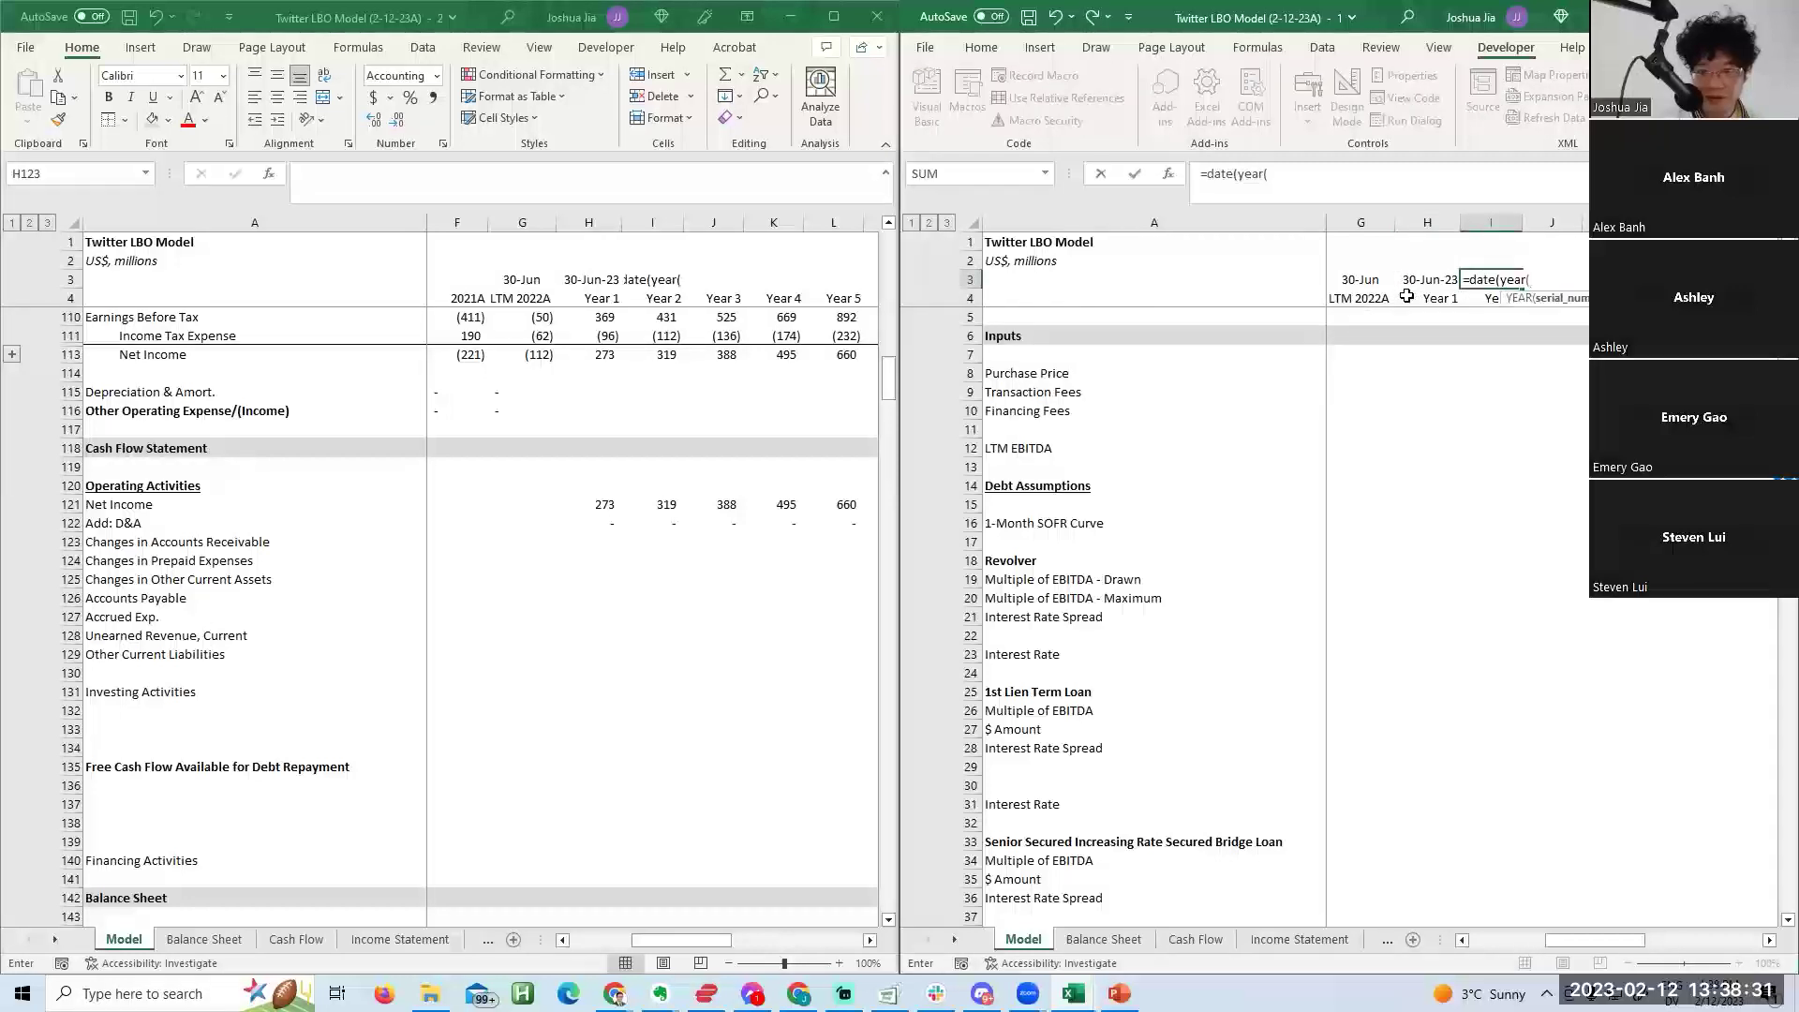
{"action": "type", "text": "H3),"}
{"action": "key", "text": "BackSpace"}
{"action": "key", "text": "BackSpace"}
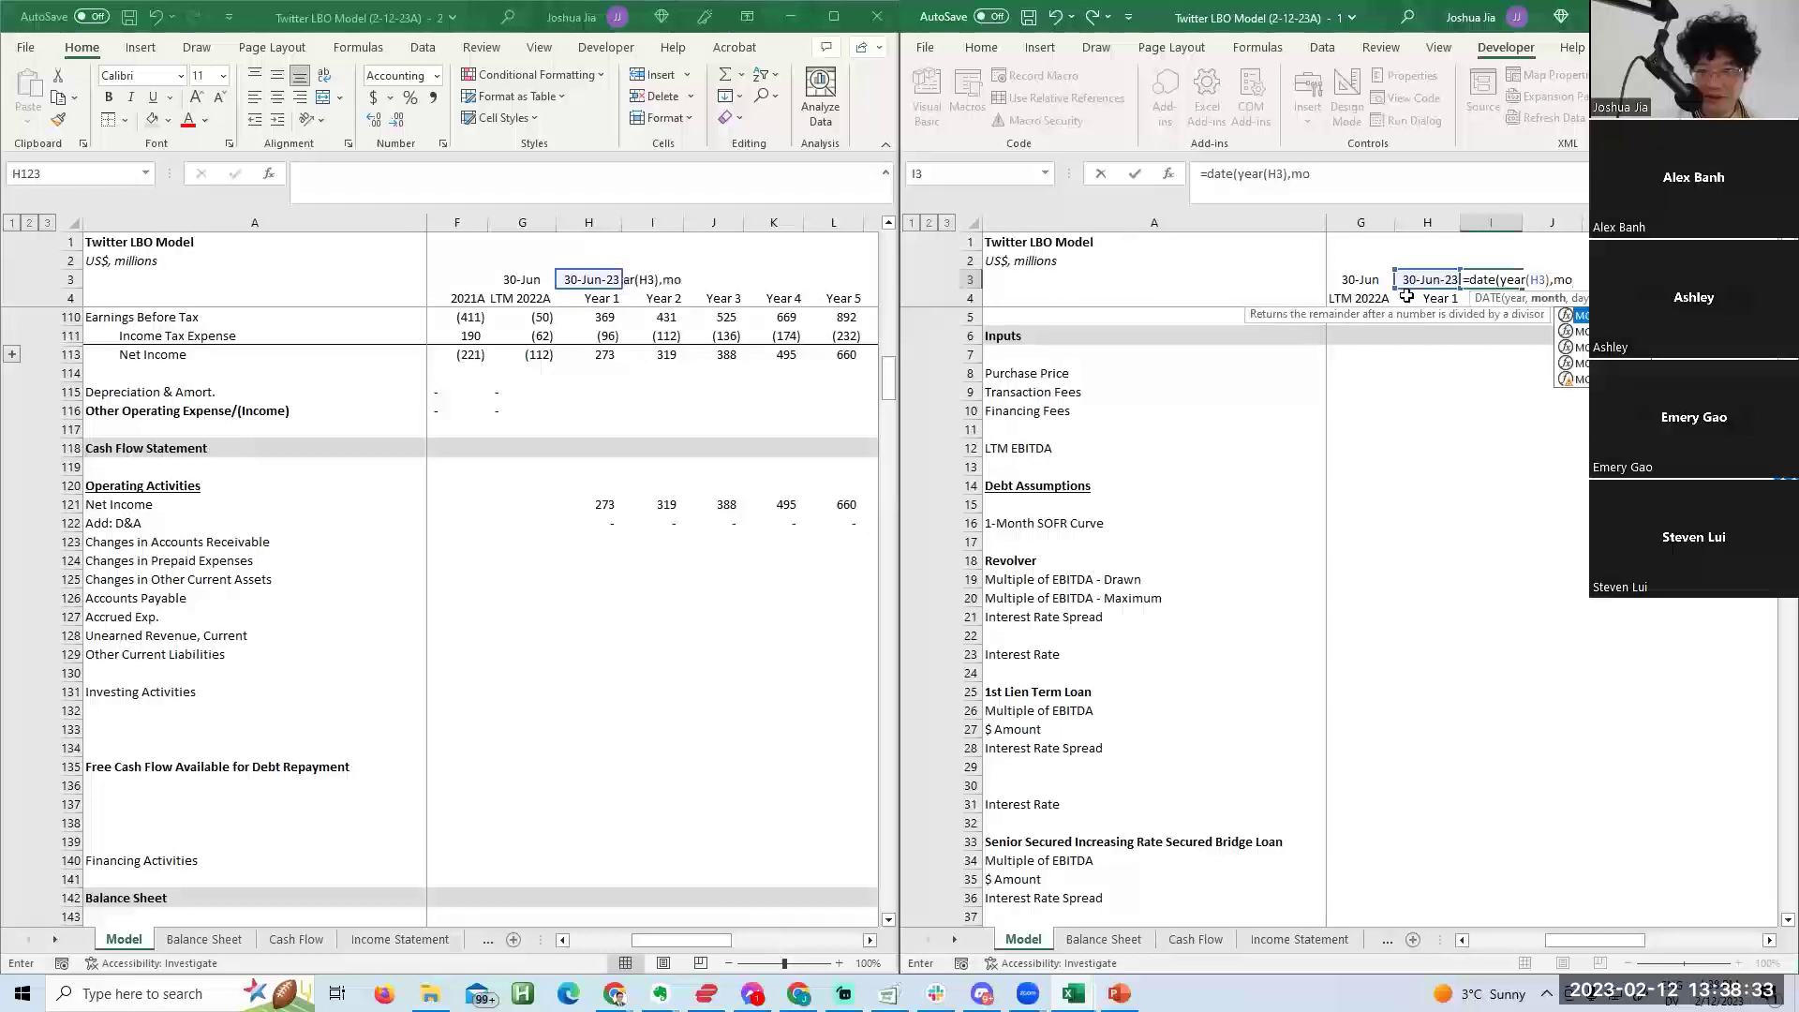
{"action": "type", "text": ")="}
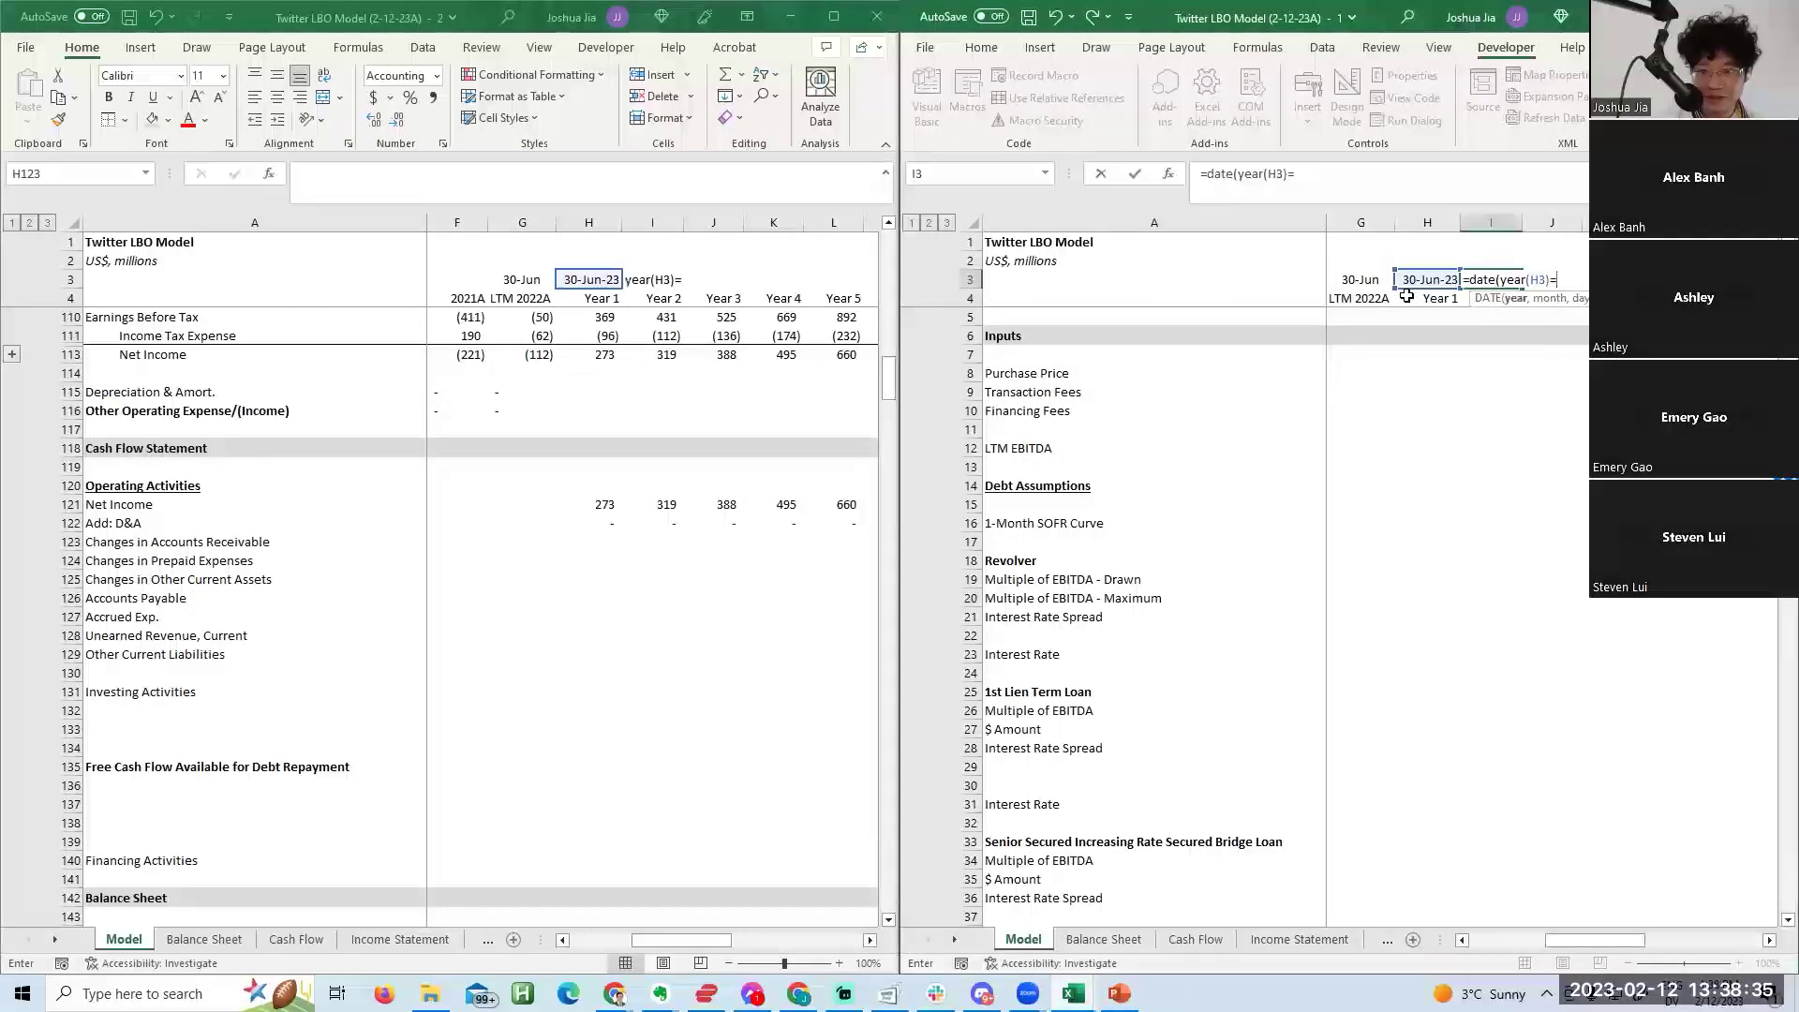
{"action": "key", "text": "BackSpace"}
{"action": "type", "text": "+1"}
{"action": "key", "text": "Return"}
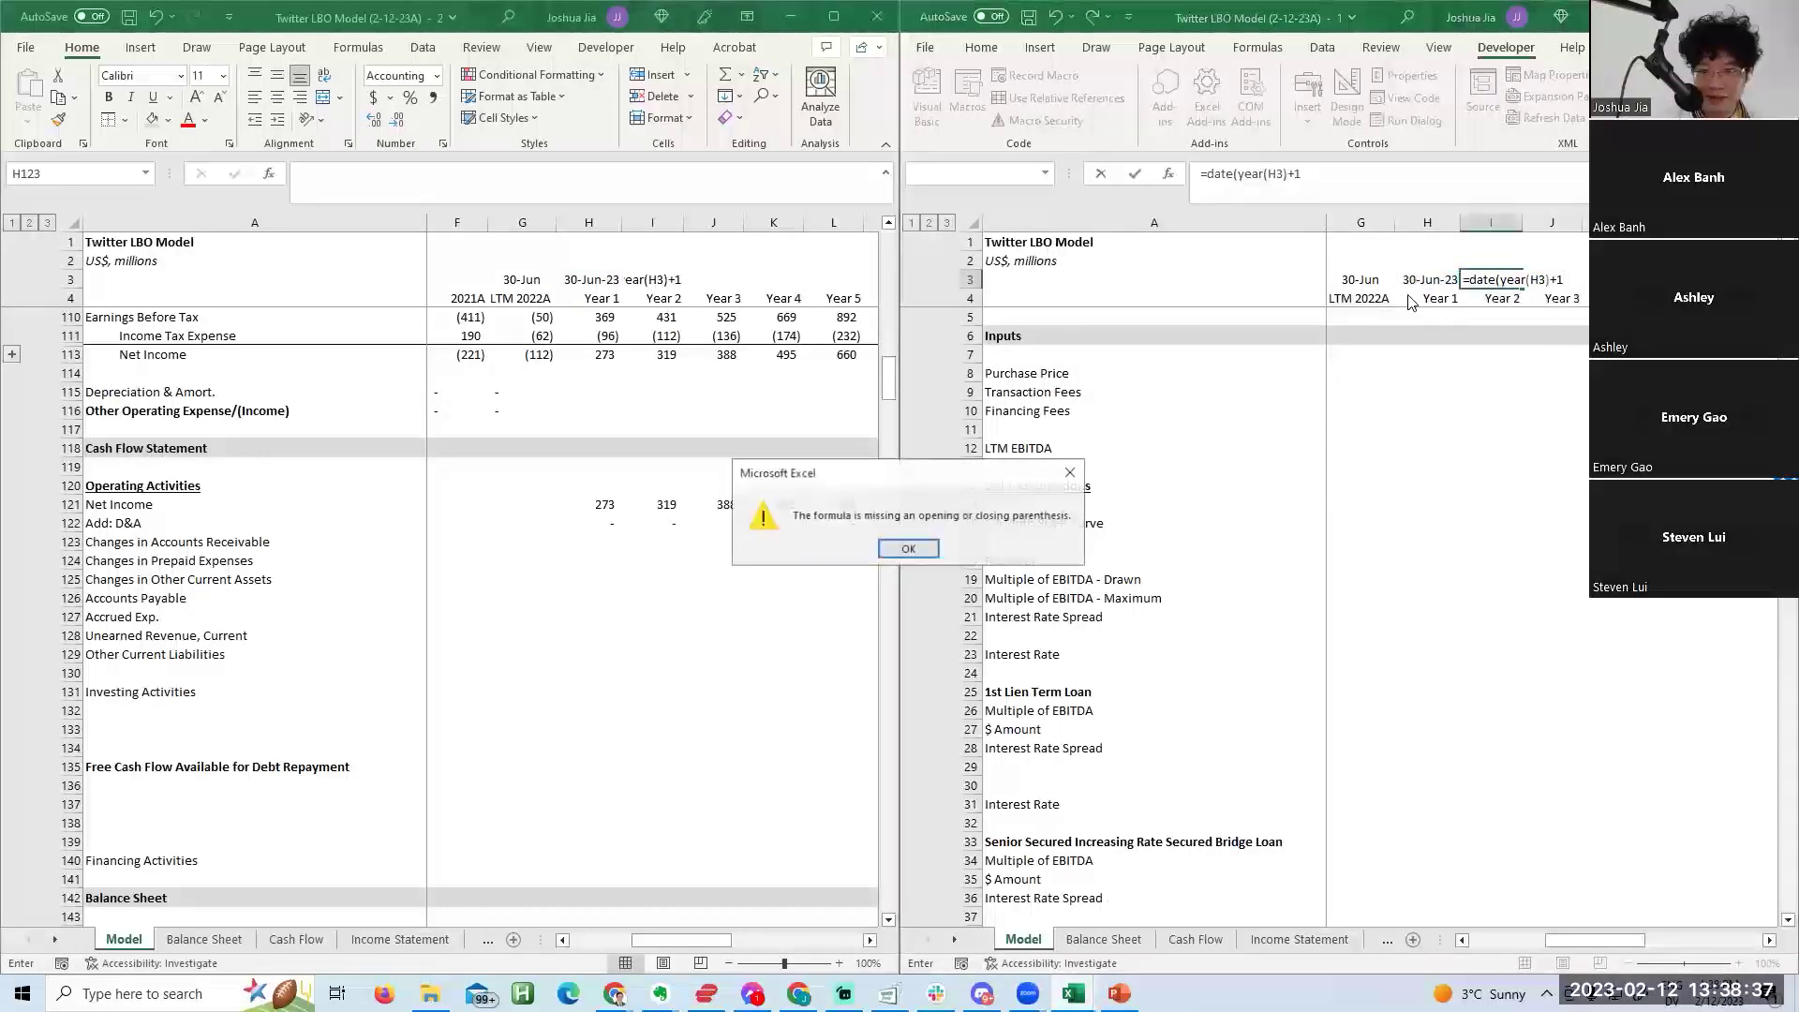
{"action": "key", "text": "Return"}
{"action": "type", "text": ",month("}
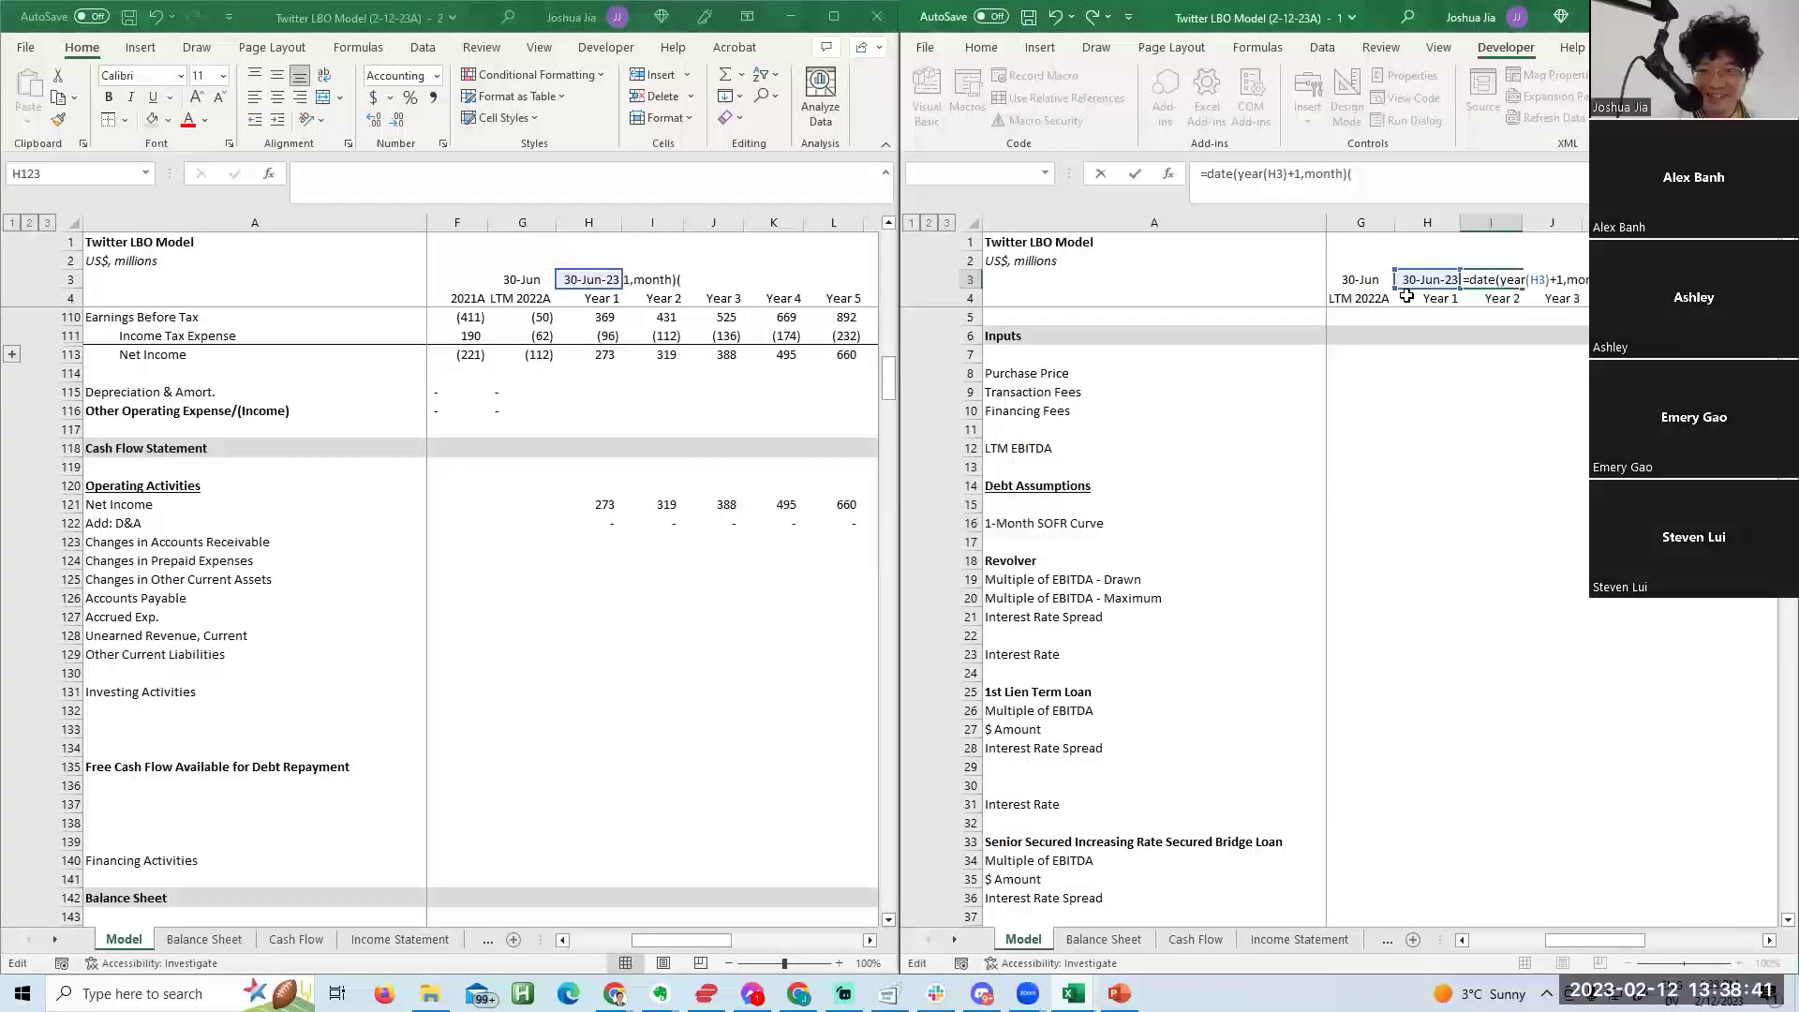
{"action": "key", "text": "Escape"}
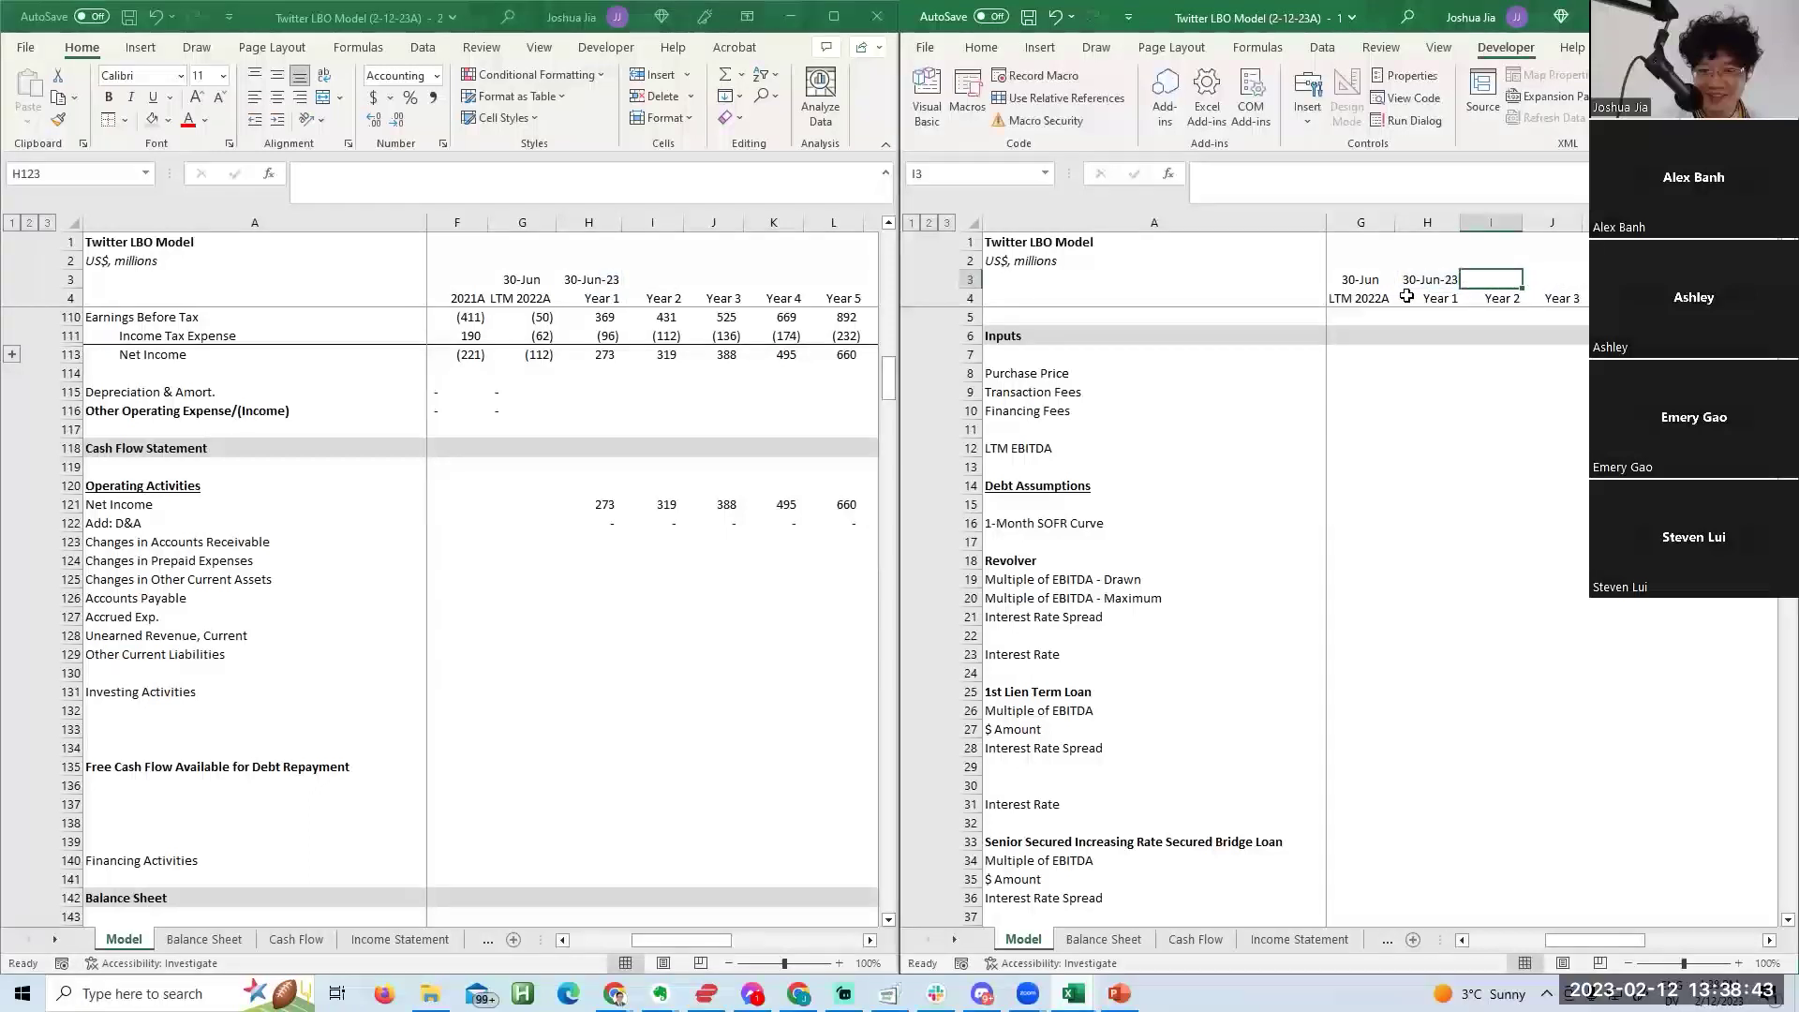
Enter the period end dates Jun 30, 2024, 2025, 2026 and 2027 above Year 2 to Year 5 in I3:L3.
{"action": "type", "text": "Jun 30, 2024"}
{"action": "key", "text": "Tab"}
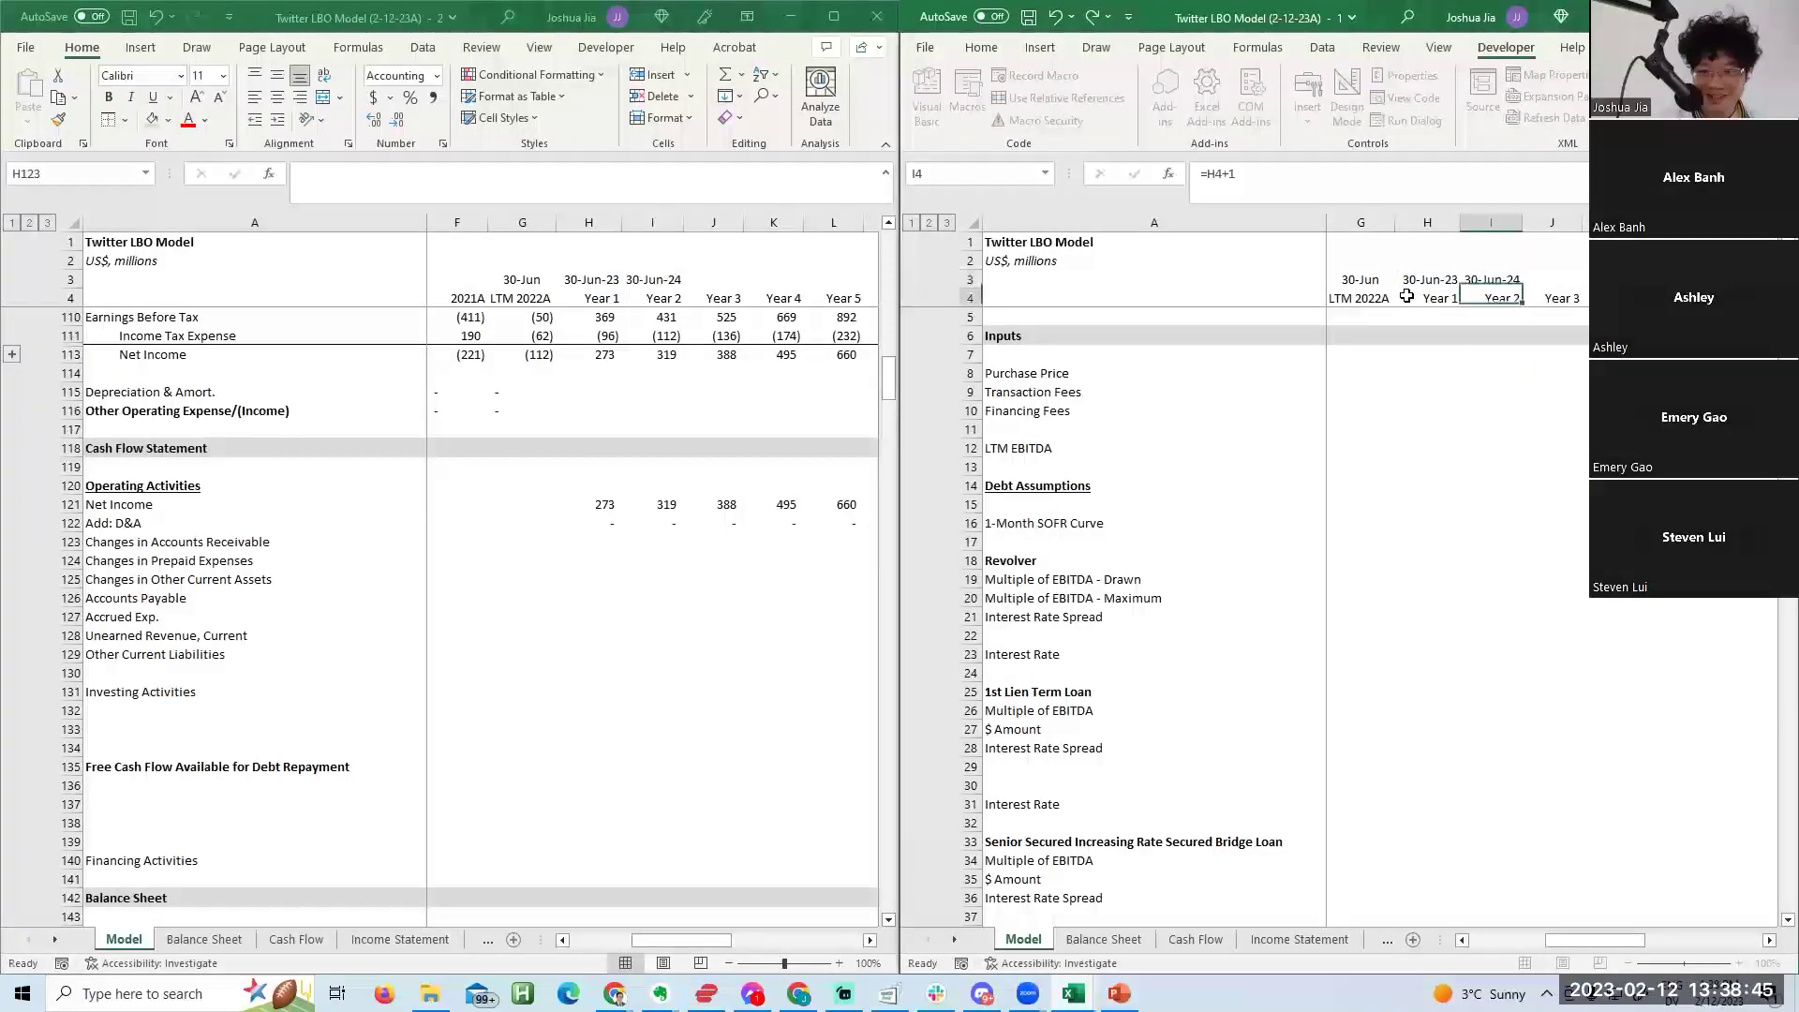
{"action": "type", "text": "Jun 30, 2025"}
{"action": "key", "text": "Tab"}
{"action": "type", "text": "Jun 30"}
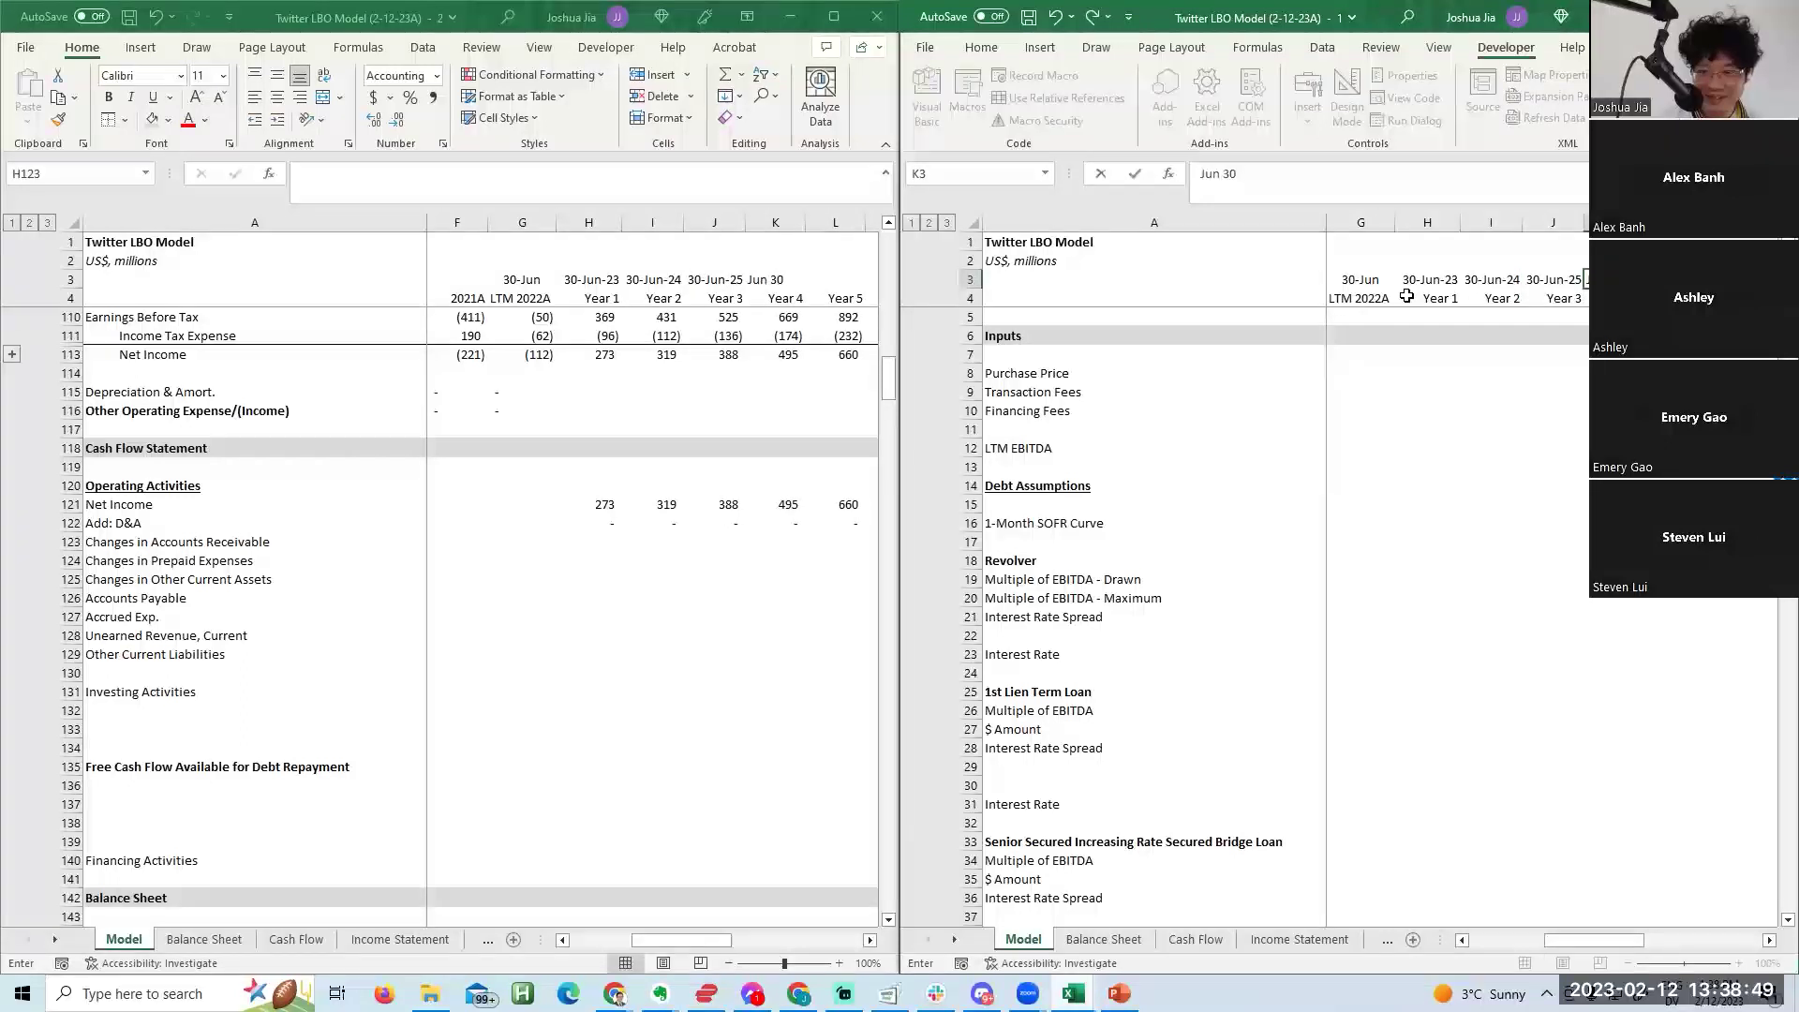
{"action": "type", "text": ", 2026"}
{"action": "key", "text": "Tab"}
{"action": "type", "text": "June 30, 2027"}
{"action": "key", "text": "Return"}
Return to the Year 1 cell for Changes in Accounts Receivable, H123, in the cash flow statement.
{"action": "key", "text": "Left"}
{"action": "key", "text": "Left"}
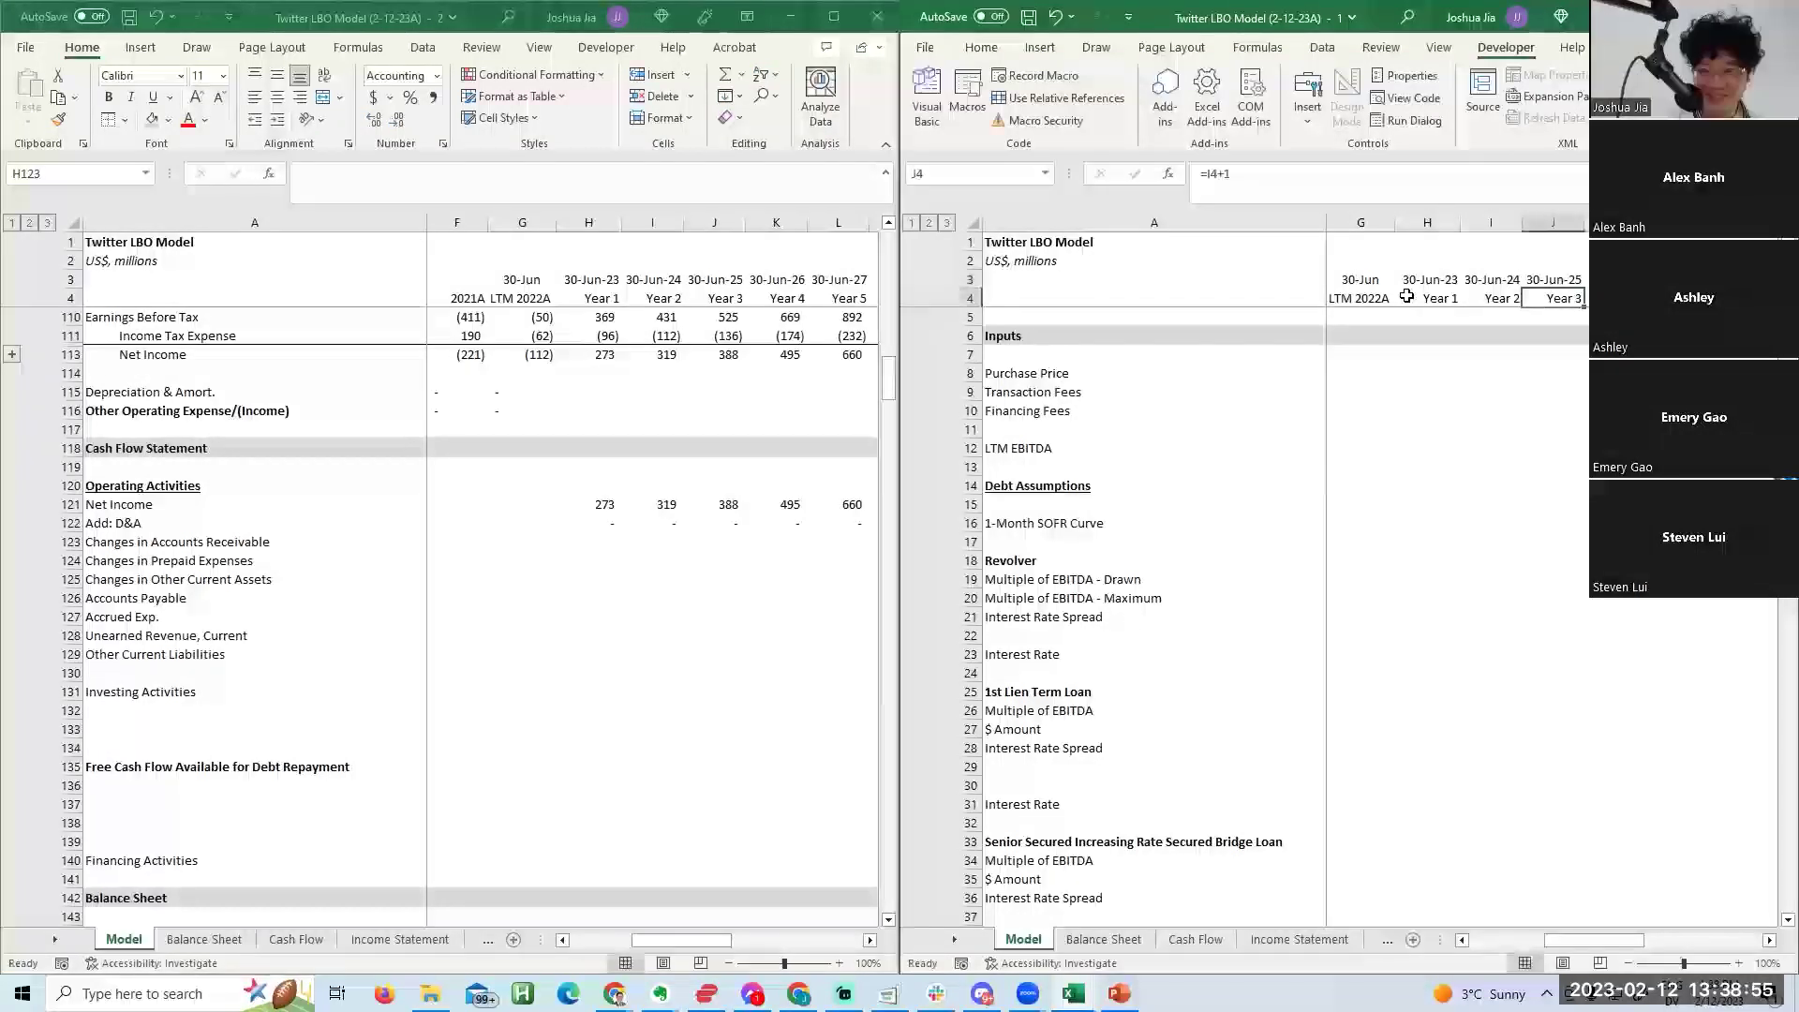
{"action": "key", "text": "Page_Down"}
{"action": "key", "text": "Page_Down"}
{"action": "key", "text": "Left"}
{"action": "key", "text": "Down"}
{"action": "key", "text": "Down"}
{"action": "key", "text": "Down"}
{"action": "key", "text": "Down"}
{"action": "key", "text": "Down"}
{"action": "key", "text": "Down"}
{"action": "key", "text": "Left"}
{"action": "key", "text": "Page_Down"}
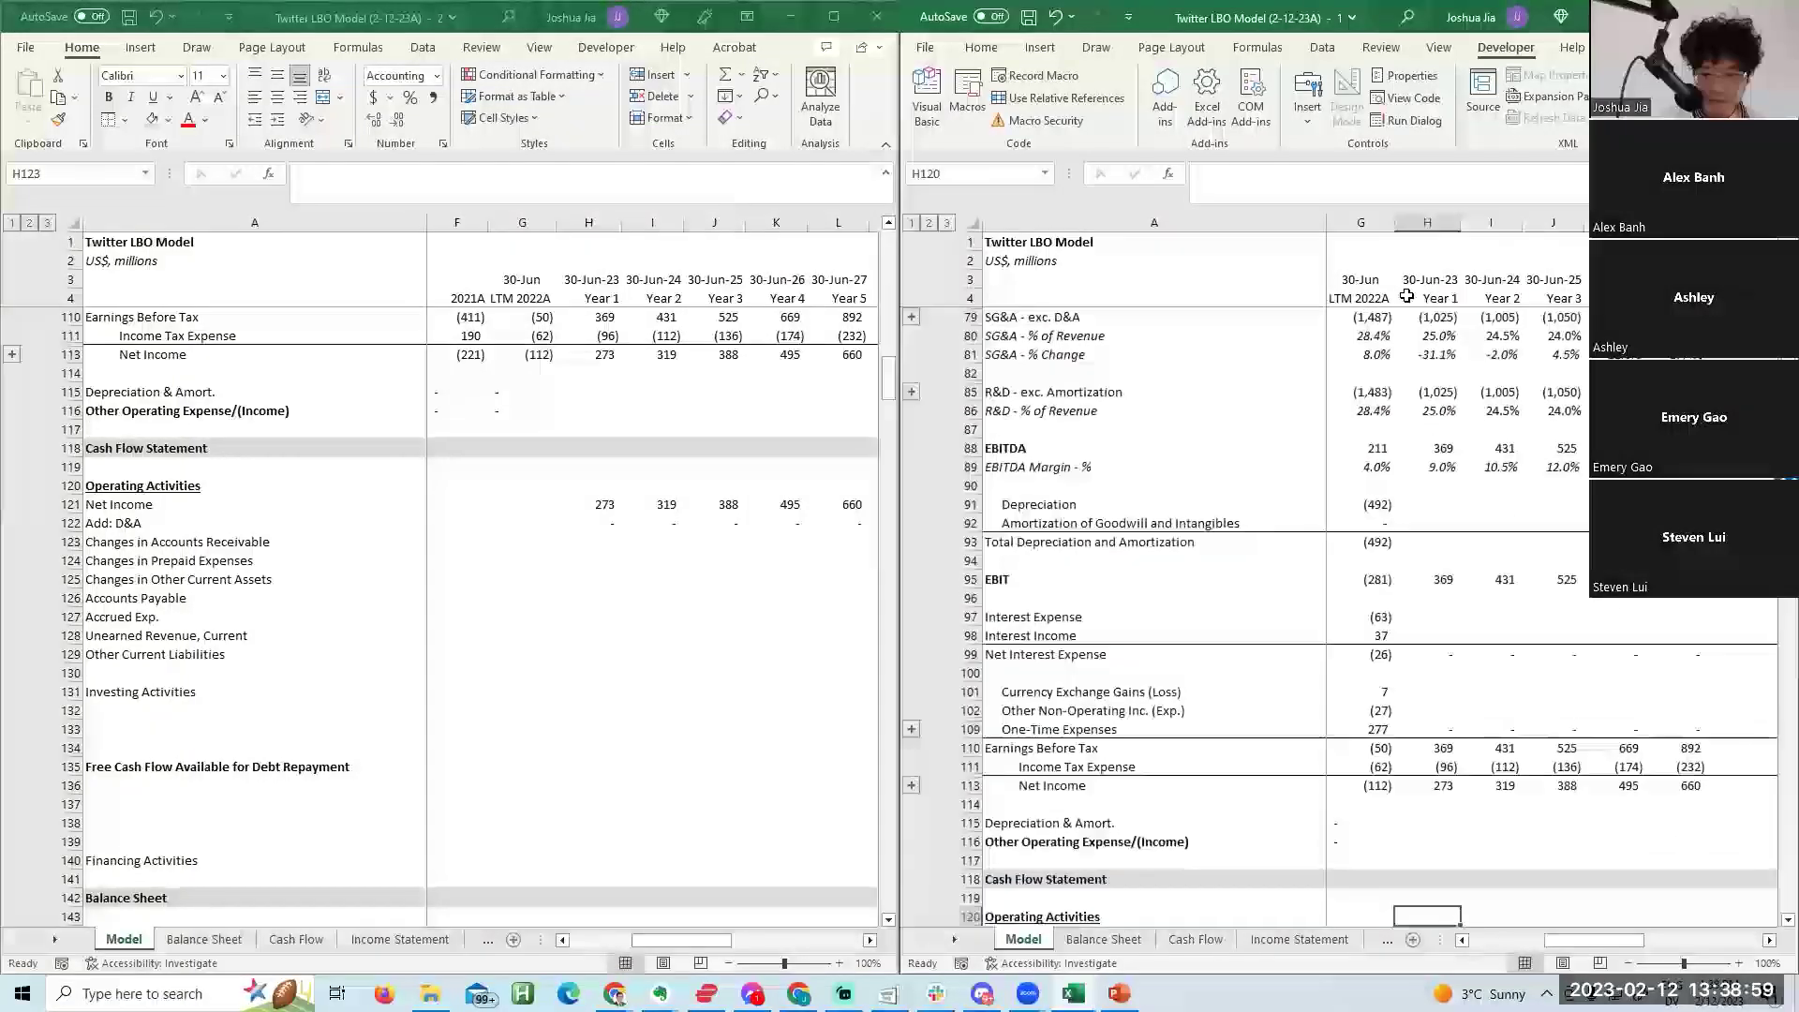
{"action": "key", "text": "Up"}
{"action": "key", "text": "Up"}
{"action": "key", "text": "Up"}
{"action": "key", "text": "Up"}
{"action": "key", "text": "Up"}
{"action": "key", "text": "Up"}
{"action": "key", "text": "Up"}
{"action": "key", "text": "Up"}
{"action": "key", "text": "Up"}
{"action": "key", "text": "Up"}
{"action": "key", "text": "Up"}
{"action": "key", "text": "Up"}
{"action": "key", "text": "Up"}
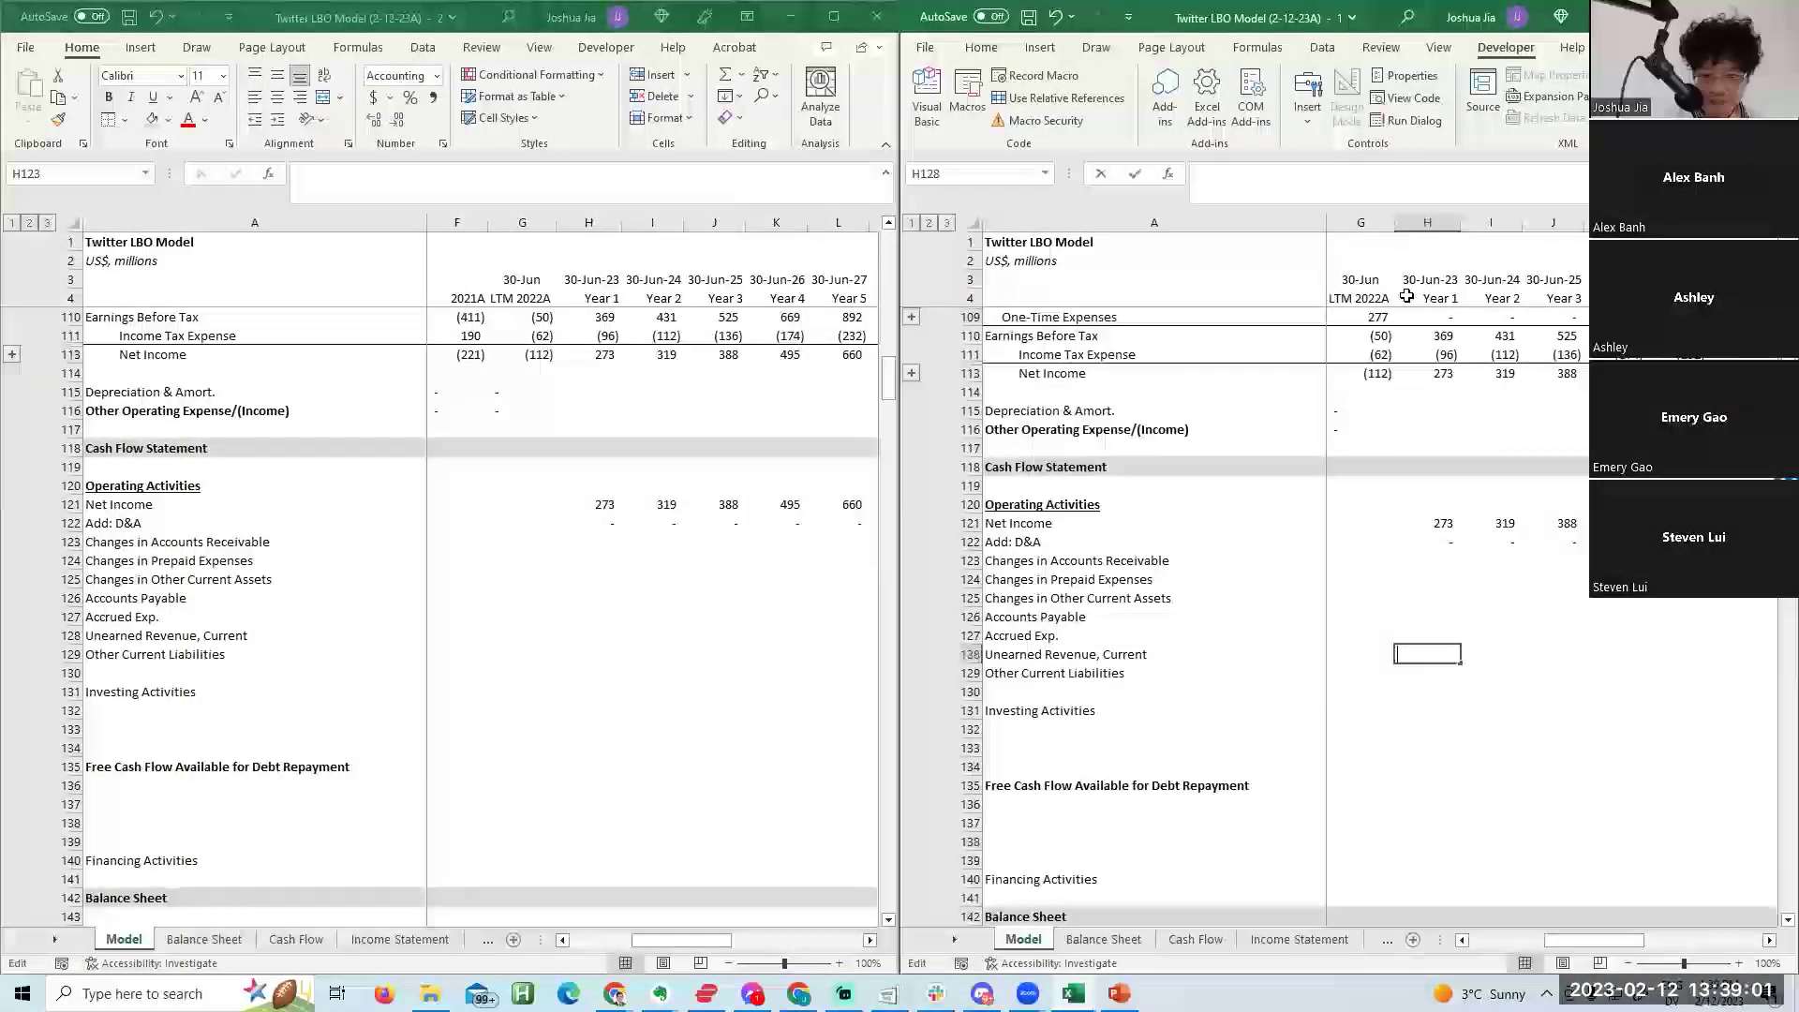
{"action": "key", "text": "Up"}
{"action": "key", "text": "Up"}
{"action": "key", "text": "Up"}
{"action": "key", "text": "Up"}
Review the balance sheet's Year 1 to Year 5 working capital forecasts, from Accounts Receivable down to Other Current Liabilities.
{"action": "left_click", "coordinate": [591, 432]}
{"action": "scroll", "coordinate": [589, 434], "scroll_direction": "up", "scroll_amount": 20}
{"action": "scroll", "coordinate": [555, 431], "scroll_direction": "down", "scroll_amount": 20}
{"action": "left_click", "coordinate": [589, 377]}
{"action": "left_click", "coordinate": [588, 389]}
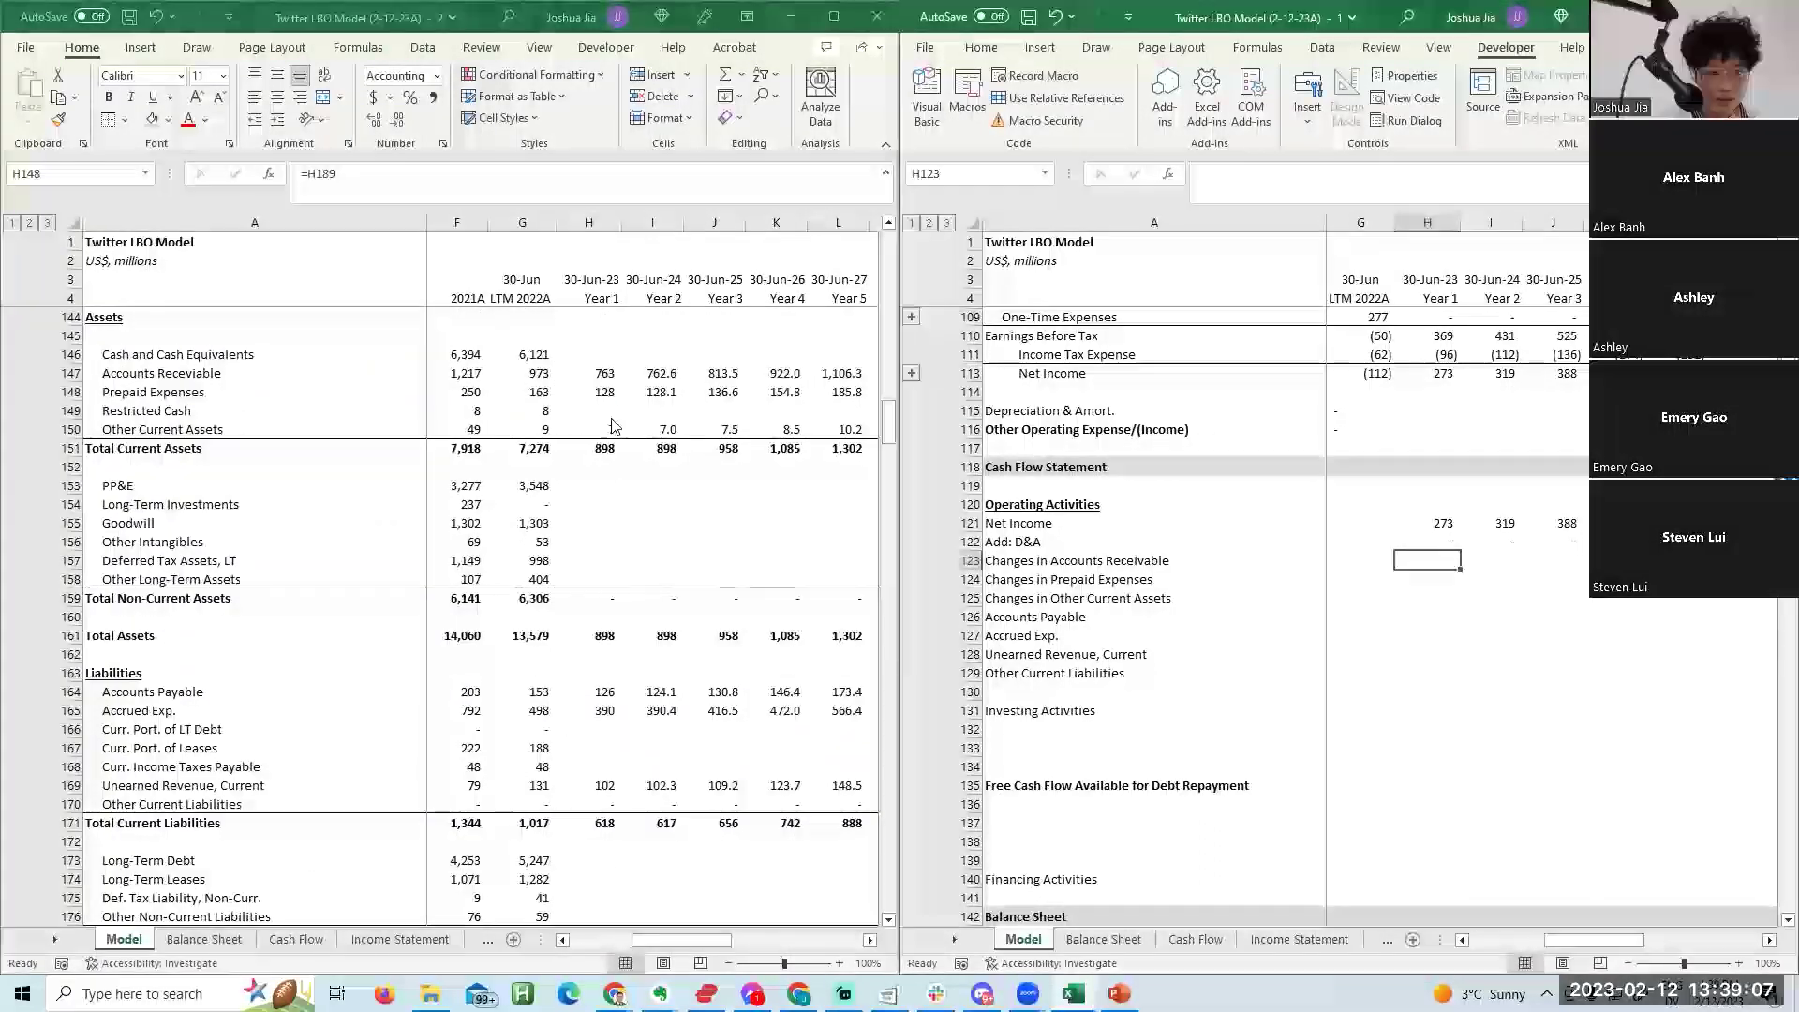
{"action": "left_click", "coordinate": [579, 366]}
{"action": "key", "text": "shift+Right"}
{"action": "key", "text": "shift+Right"}
{"action": "key", "text": "shift+Right"}
{"action": "key", "text": "shift+Right"}
{"action": "key", "text": "shift+Down"}
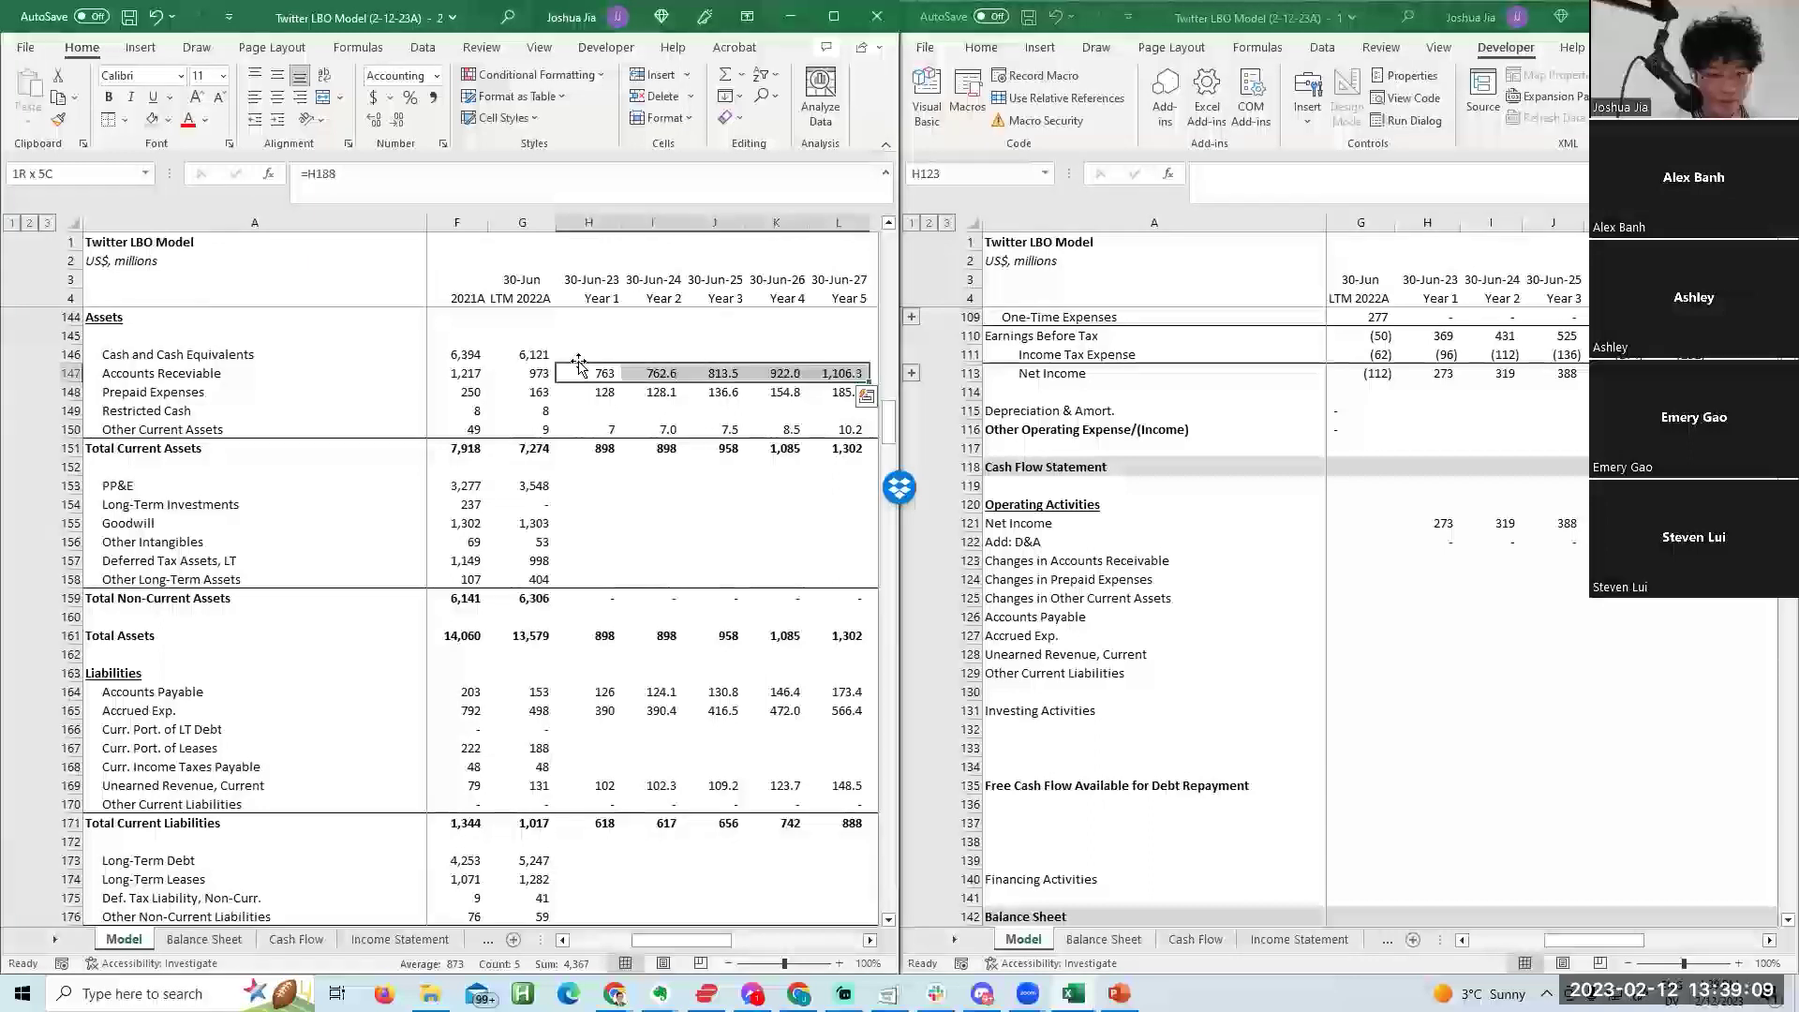
{"action": "key", "text": "shift+Down"}
{"action": "key", "text": "shift+Down"}
{"action": "key", "text": "shift+Down"}
{"action": "key", "text": "shift+Down"}
{"action": "key", "text": "shift+Down"}
{"action": "key", "text": "shift+Down"}
{"action": "key", "text": "shift+Down"}
{"action": "key", "text": "shift+Down"}
{"action": "key", "text": "shift+Down"}
{"action": "key", "text": "shift+Down"}
{"action": "key", "text": "shift+Down"}
{"action": "key", "text": "shift+Down"}
{"action": "key", "text": "shift+Down"}
{"action": "key", "text": "shift+Down"}
{"action": "key", "text": "shift+Down"}
{"action": "key", "text": "shift+Down"}
{"action": "key", "text": "shift+Down"}
{"action": "key", "text": "shift+Down"}
{"action": "key", "text": "shift+Down"}
{"action": "key", "text": "shift+Down"}
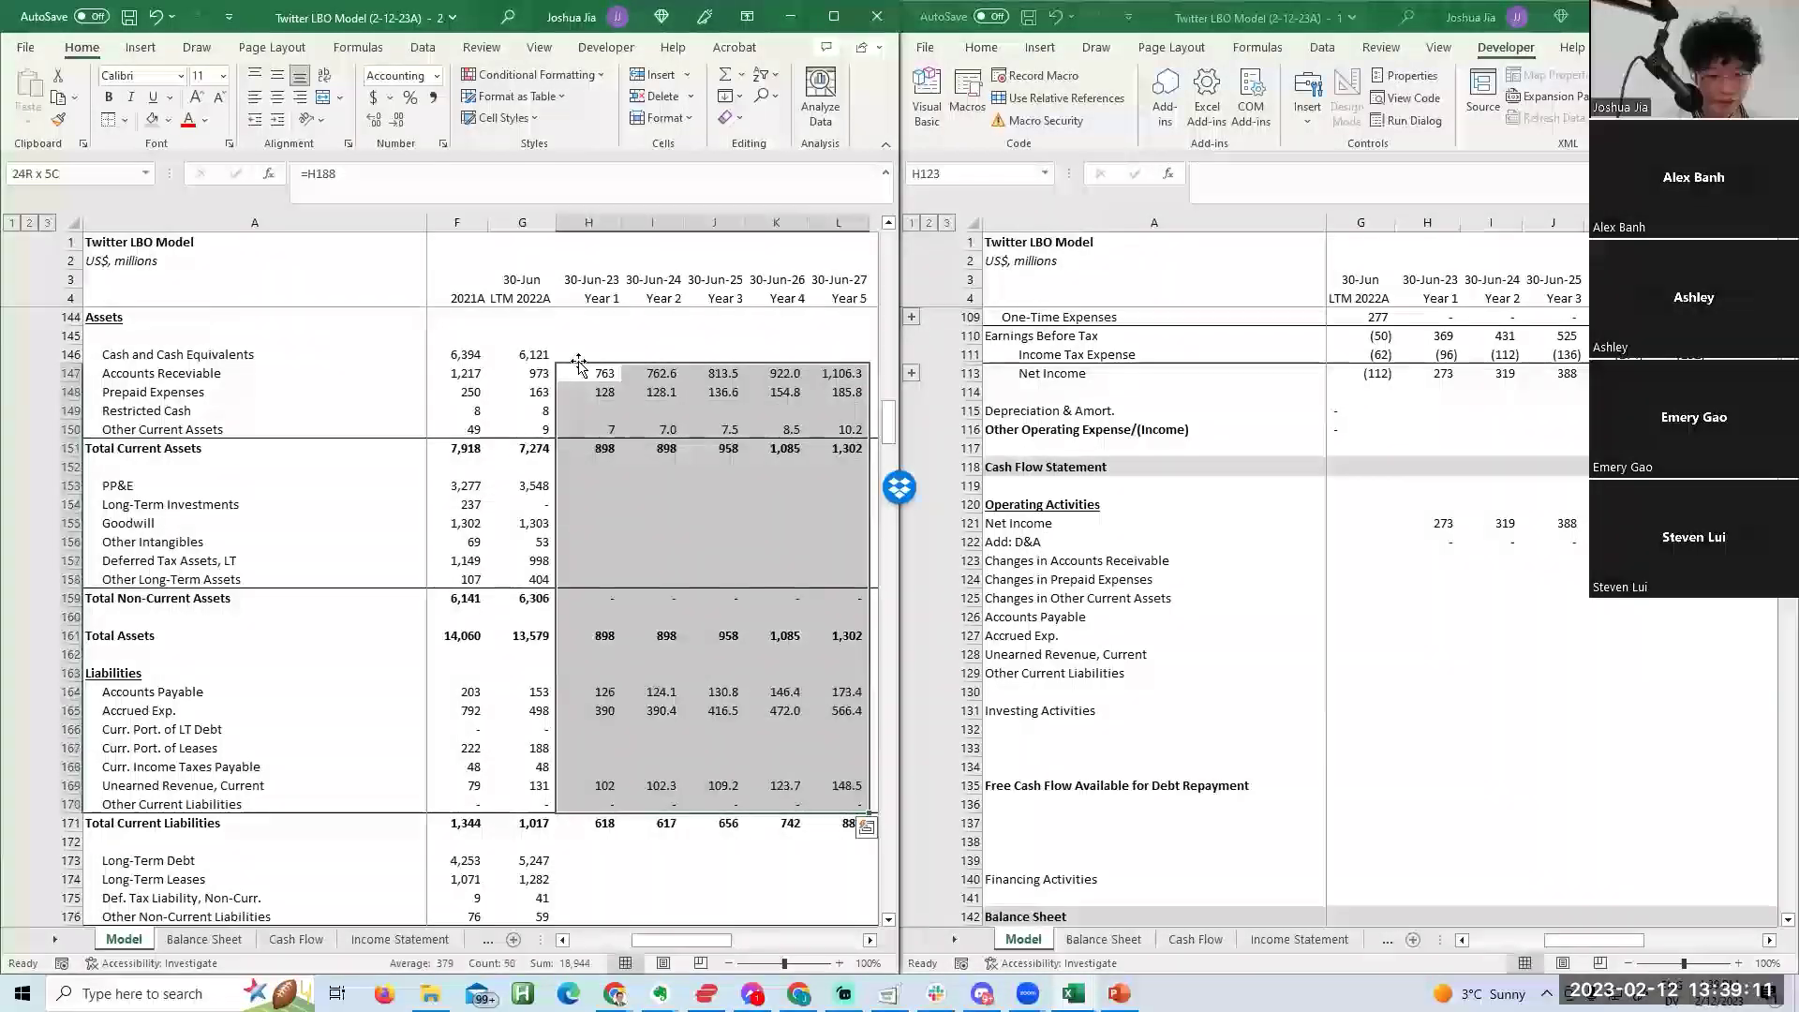
{"action": "key", "text": "ctrl+c"}
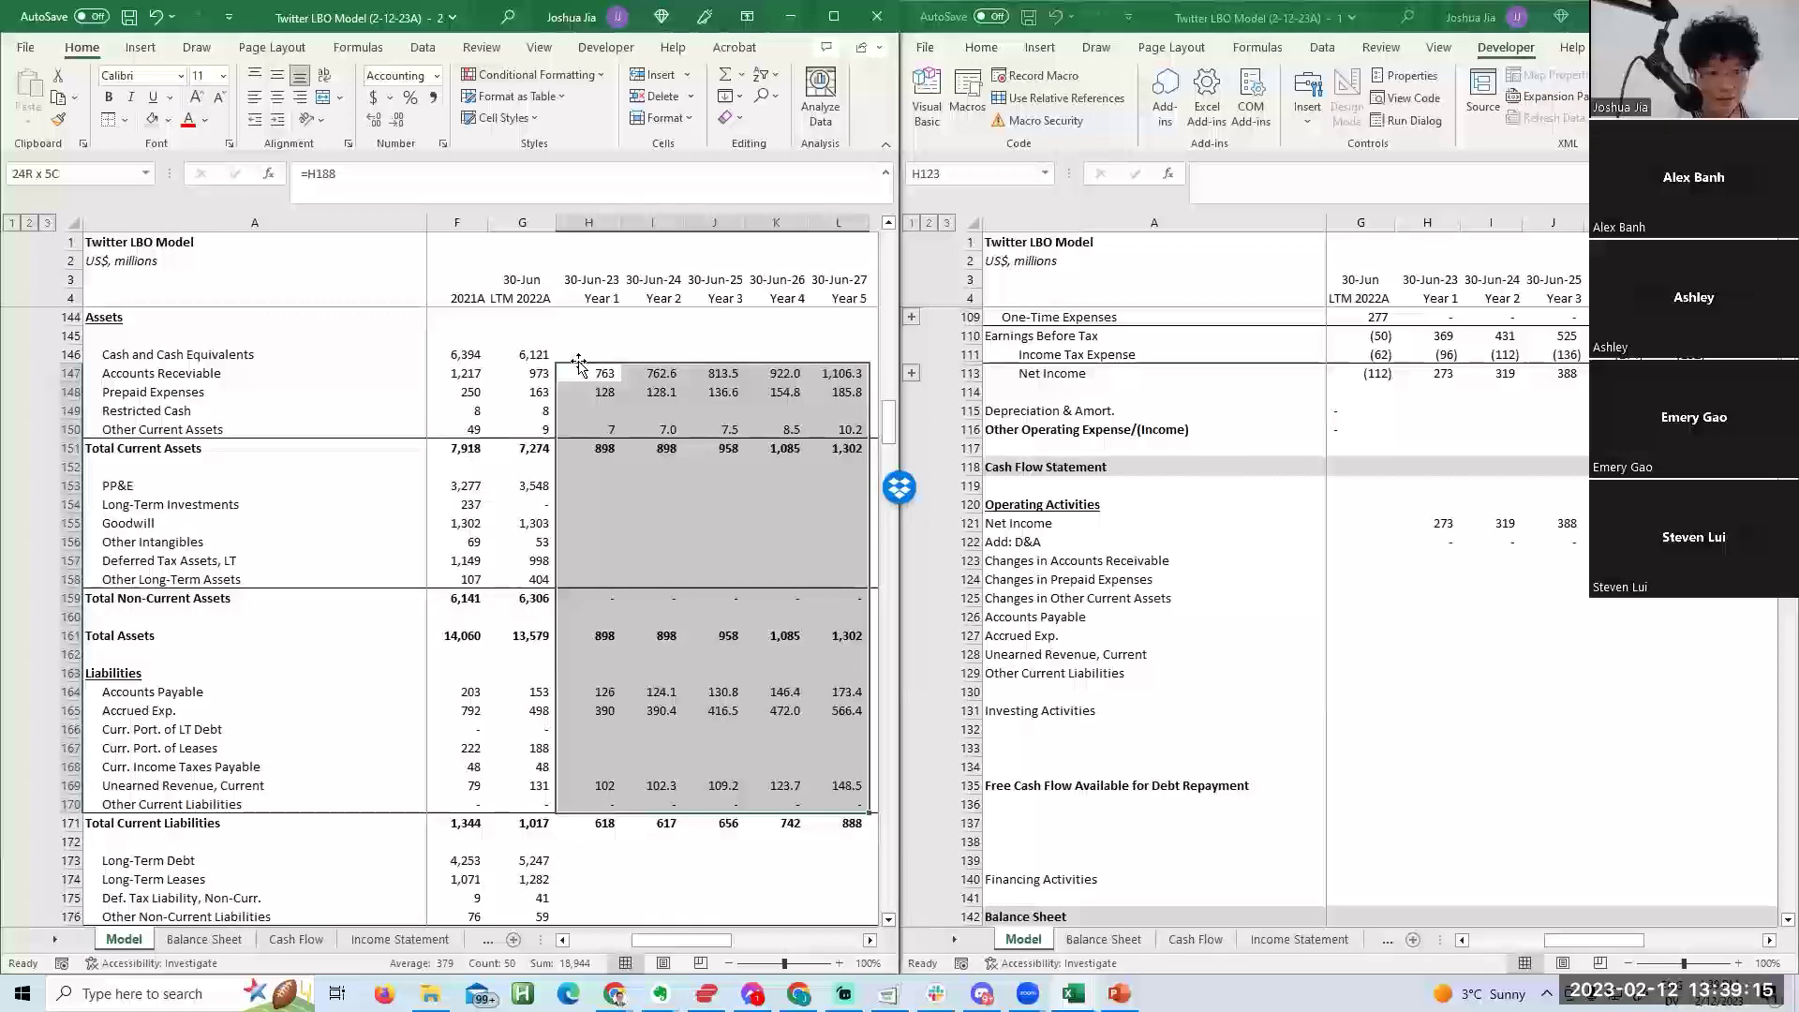
{"action": "left_click", "coordinate": [578, 366]}
{"action": "key", "text": "shift+Right"}
{"action": "key", "text": "shift+Right"}
{"action": "key", "text": "shift+Right"}
{"action": "key", "text": "shift+Right"}
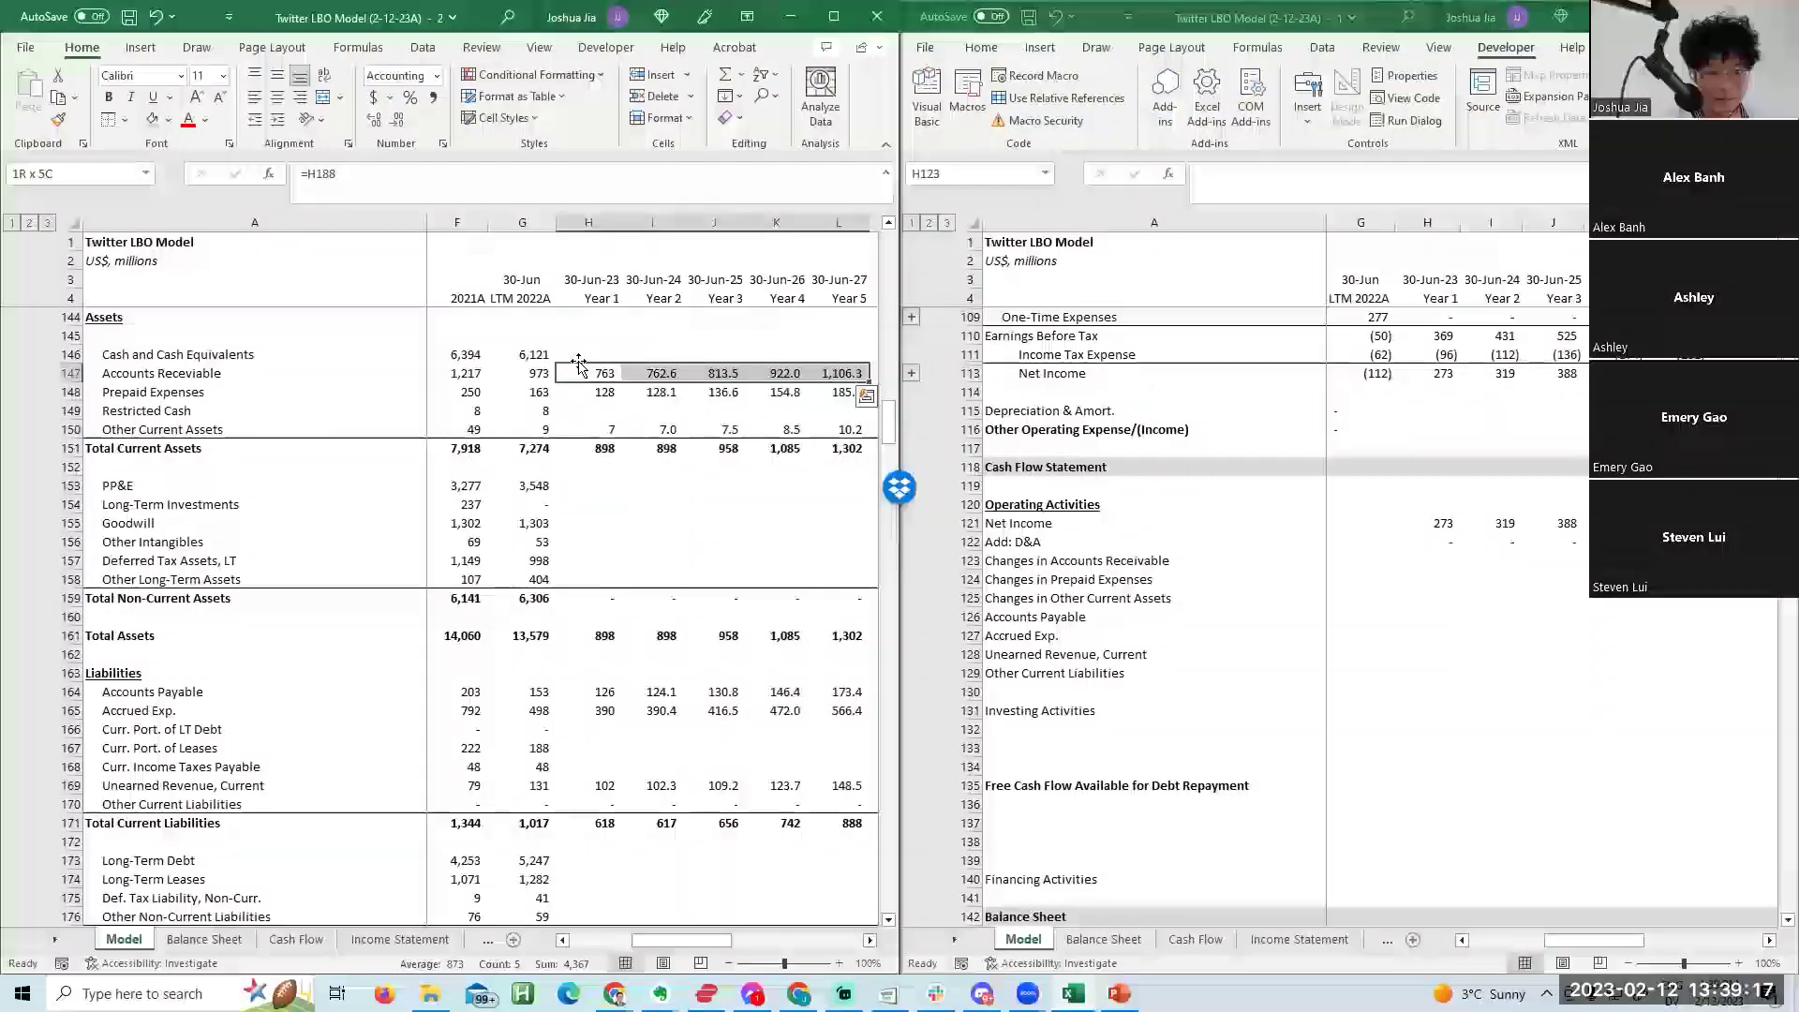
{"action": "key", "text": "super+Up"}
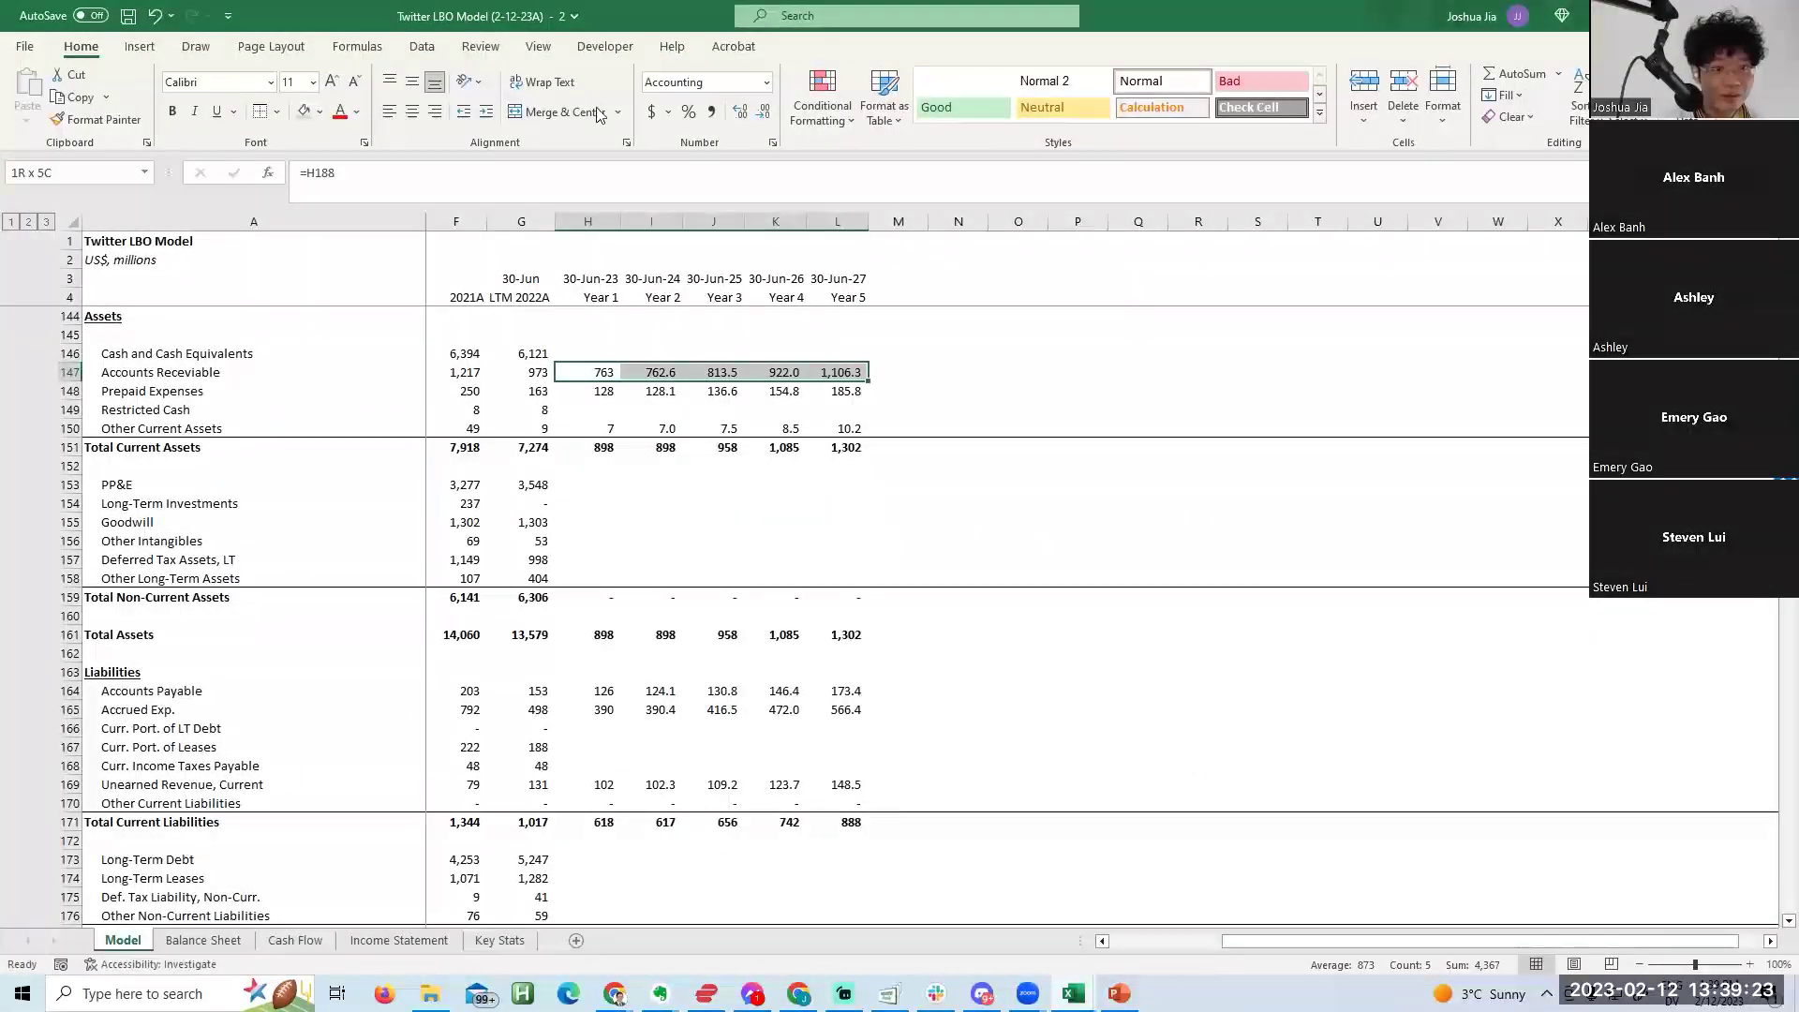
{"action": "key", "text": "alt+Tab"}
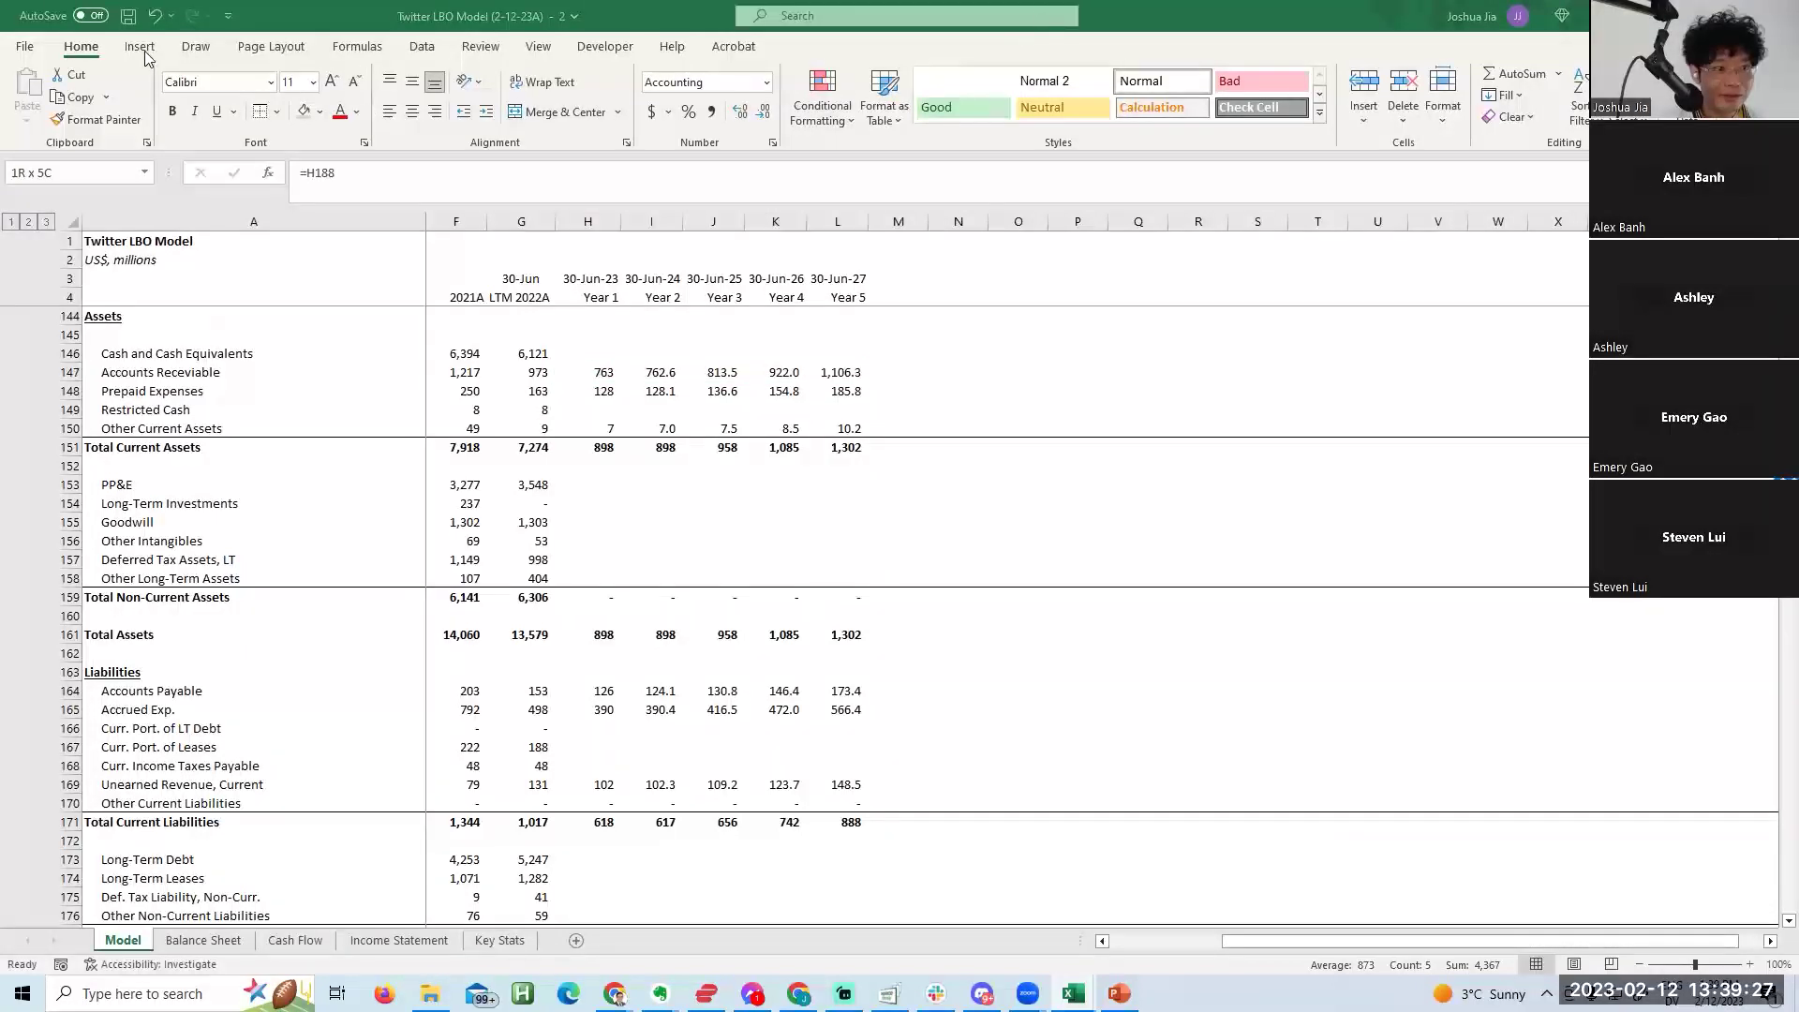
{"action": "left_click", "coordinate": [683, 274]}
{"action": "key", "text": "Left"}
{"action": "key", "text": "Right"}
{"action": "key", "text": "super+Left"}
{"action": "key", "text": "alt"}
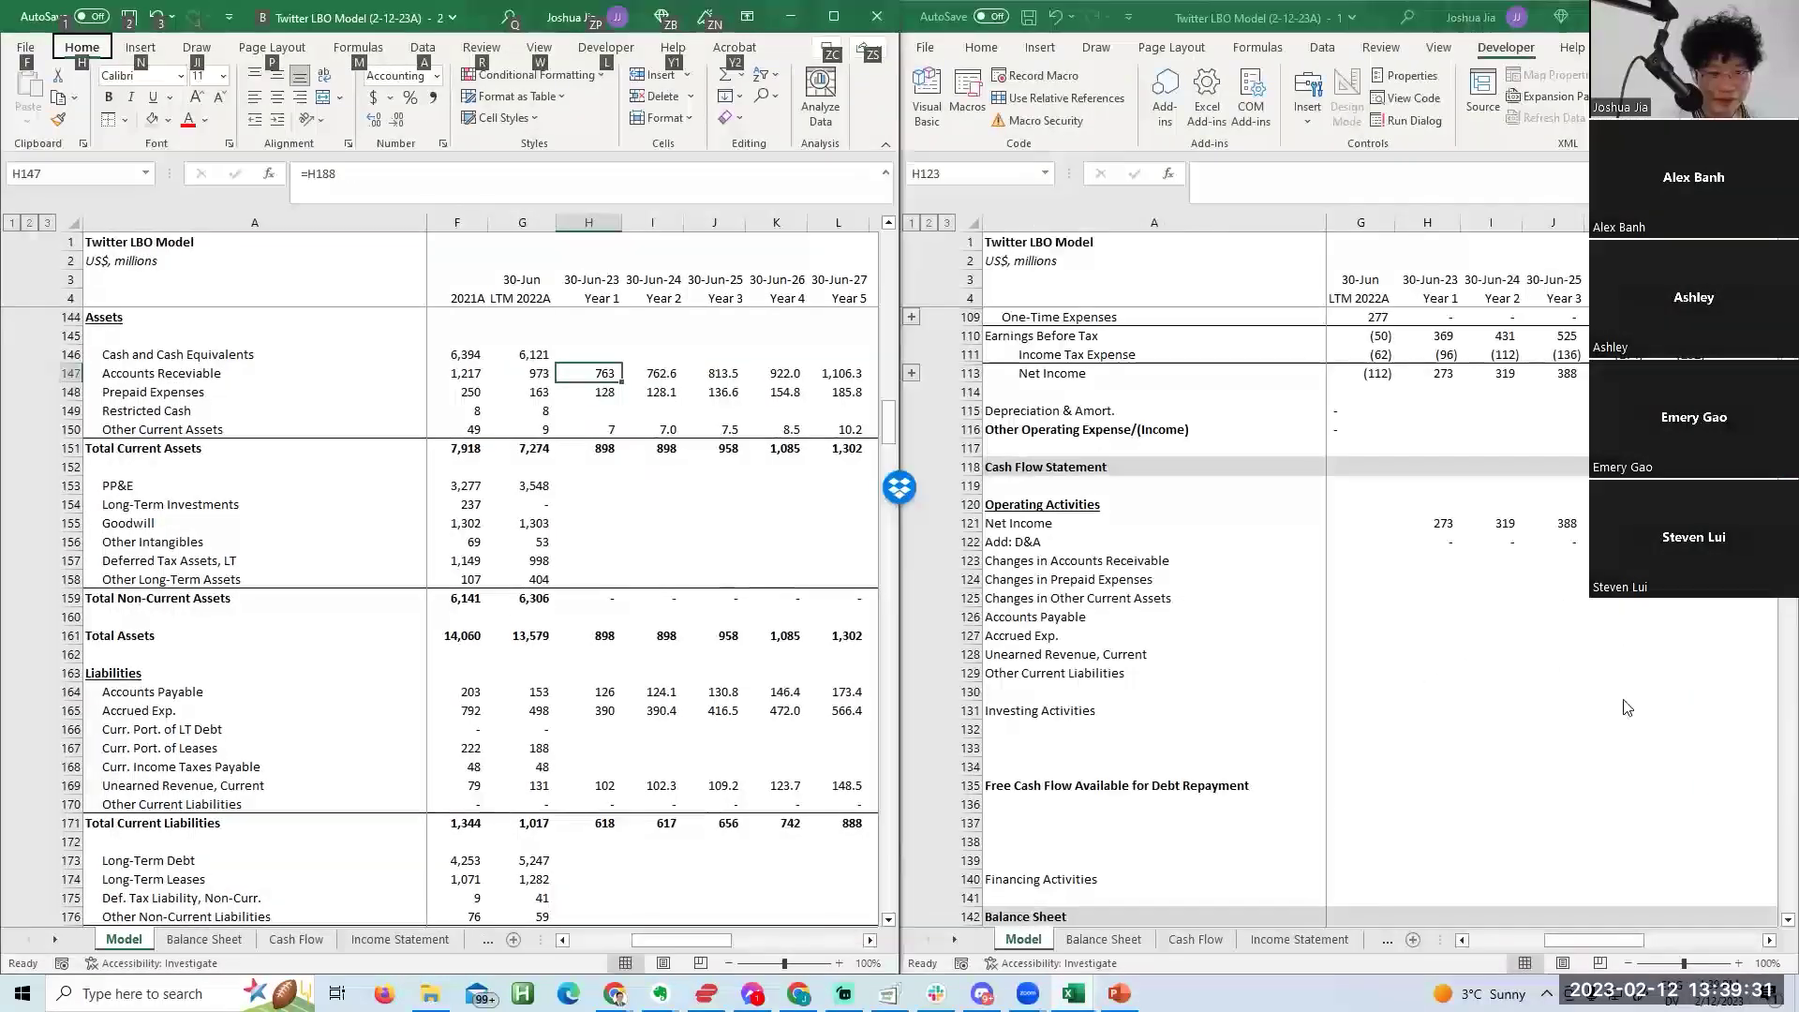
{"action": "left_click", "coordinate": [1627, 705]}
{"action": "left_click", "coordinate": [799, 505]}
Calculate Changes in Accounts Receivable in H123 as =G147-H147 and fill the formula across to Year 5.
{"action": "left_click", "coordinate": [1427, 561]}
{"action": "type", "text": "="}
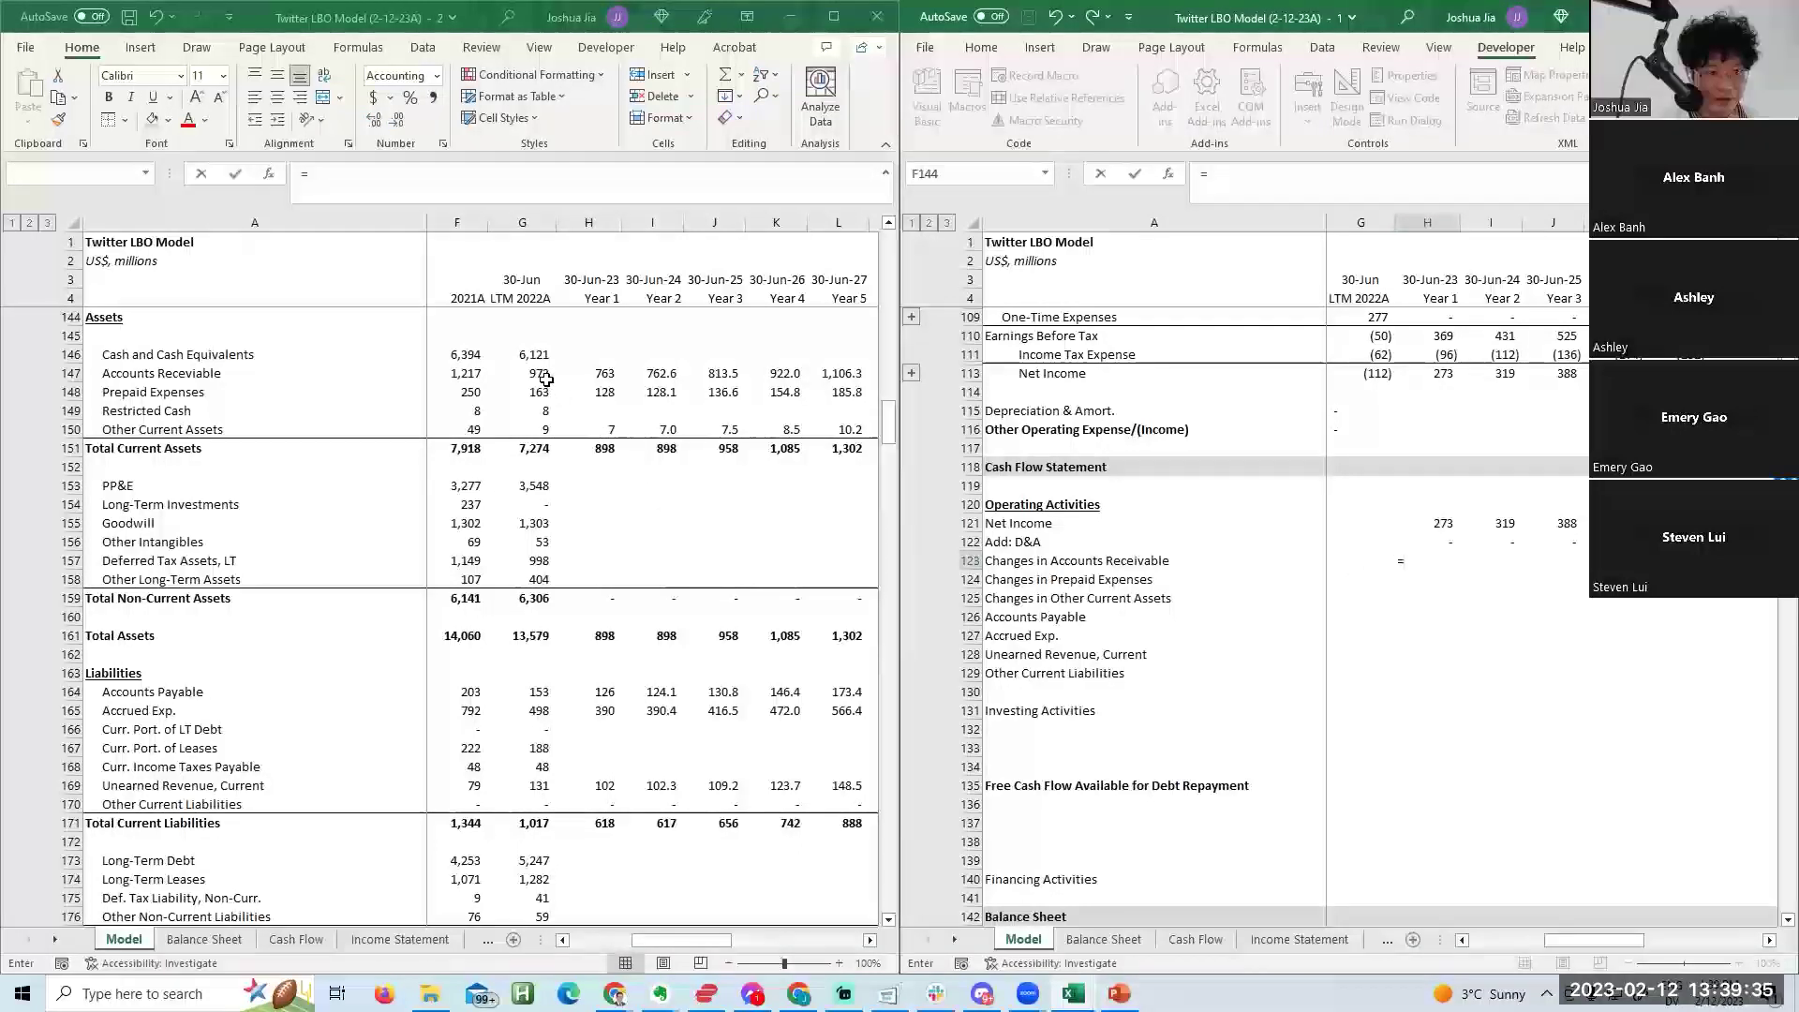
{"action": "left_click", "coordinate": [546, 374]}
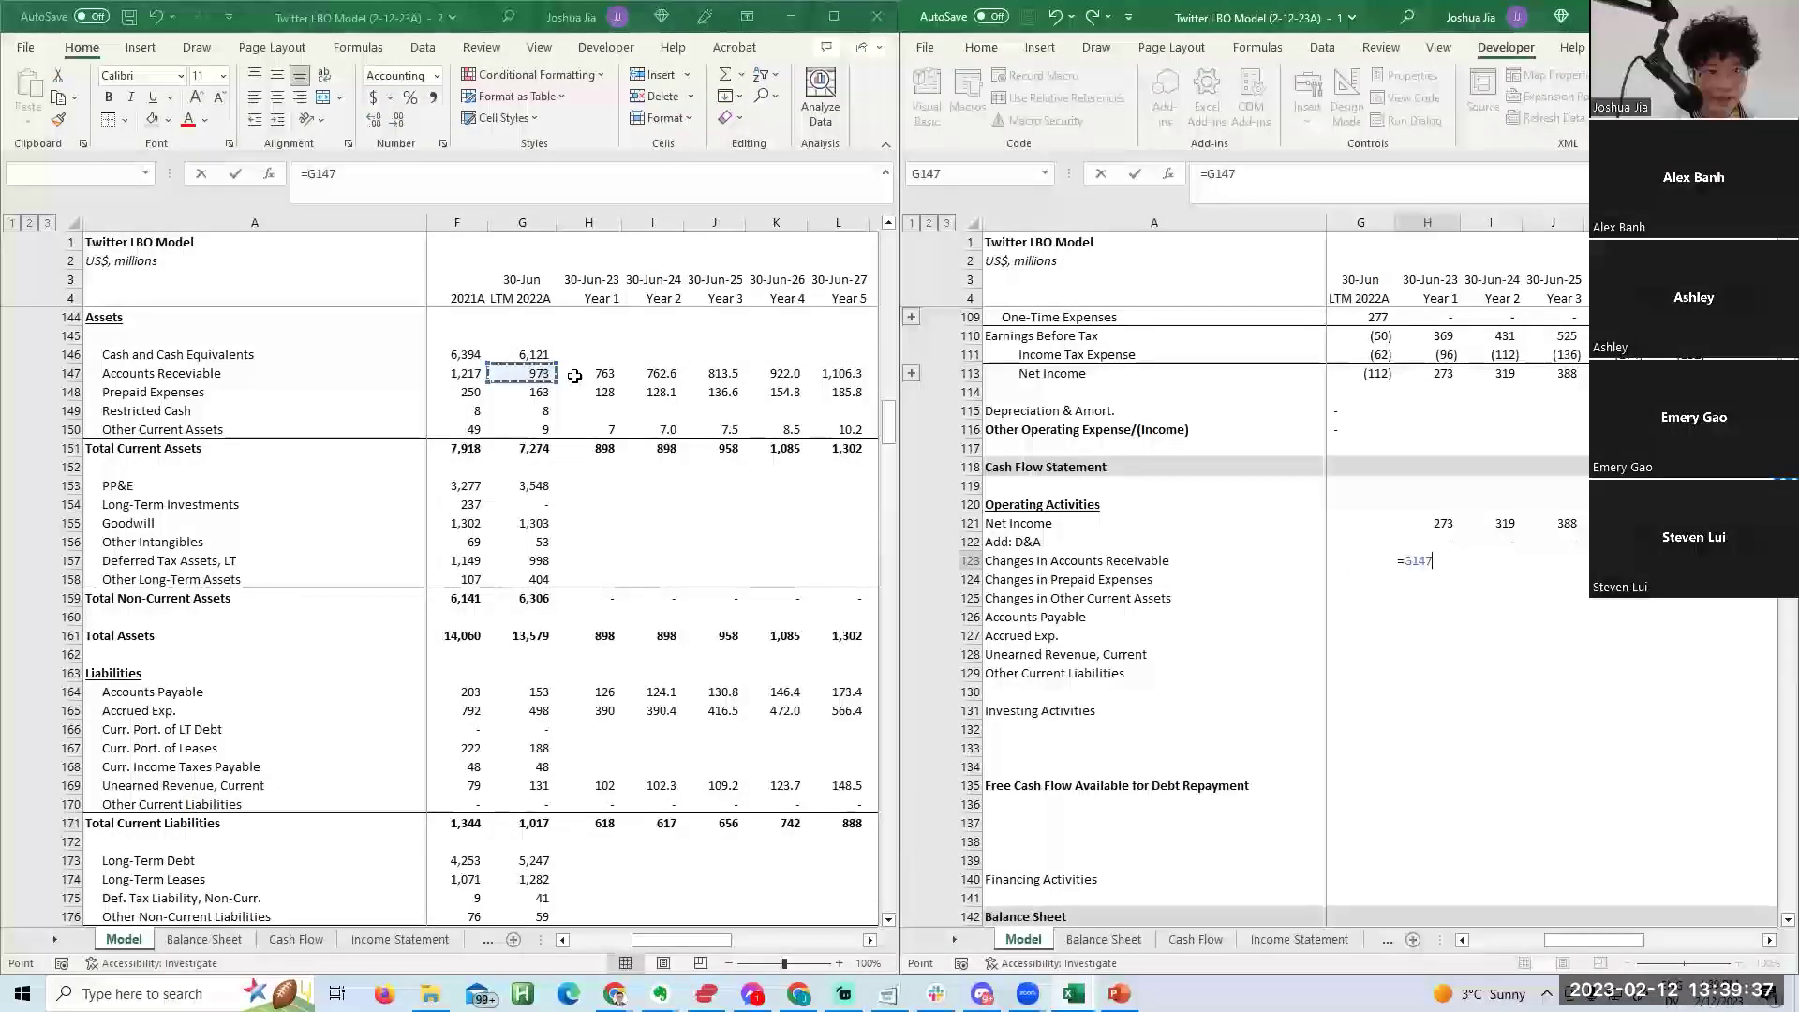
{"action": "left_click", "coordinate": [578, 374]}
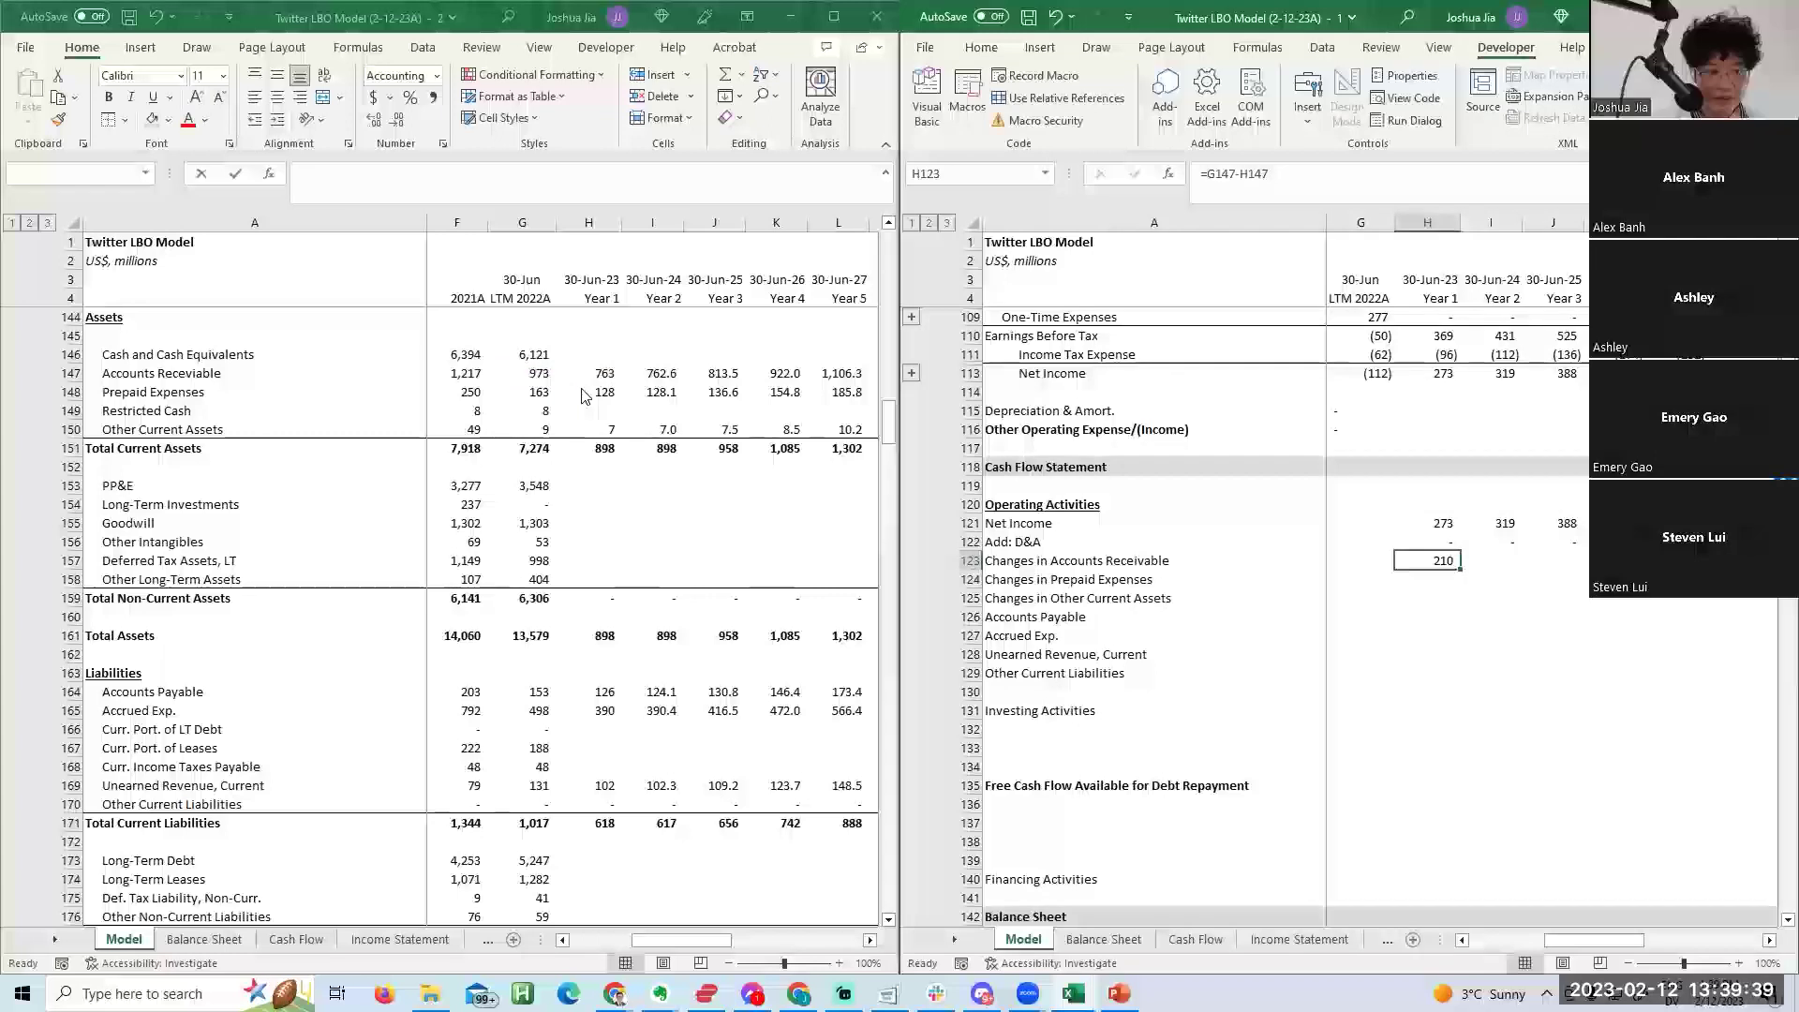
{"action": "key", "text": "ctrl+Return"}
{"action": "key", "text": "shift+Right"}
{"action": "key", "text": "shift+Right"}
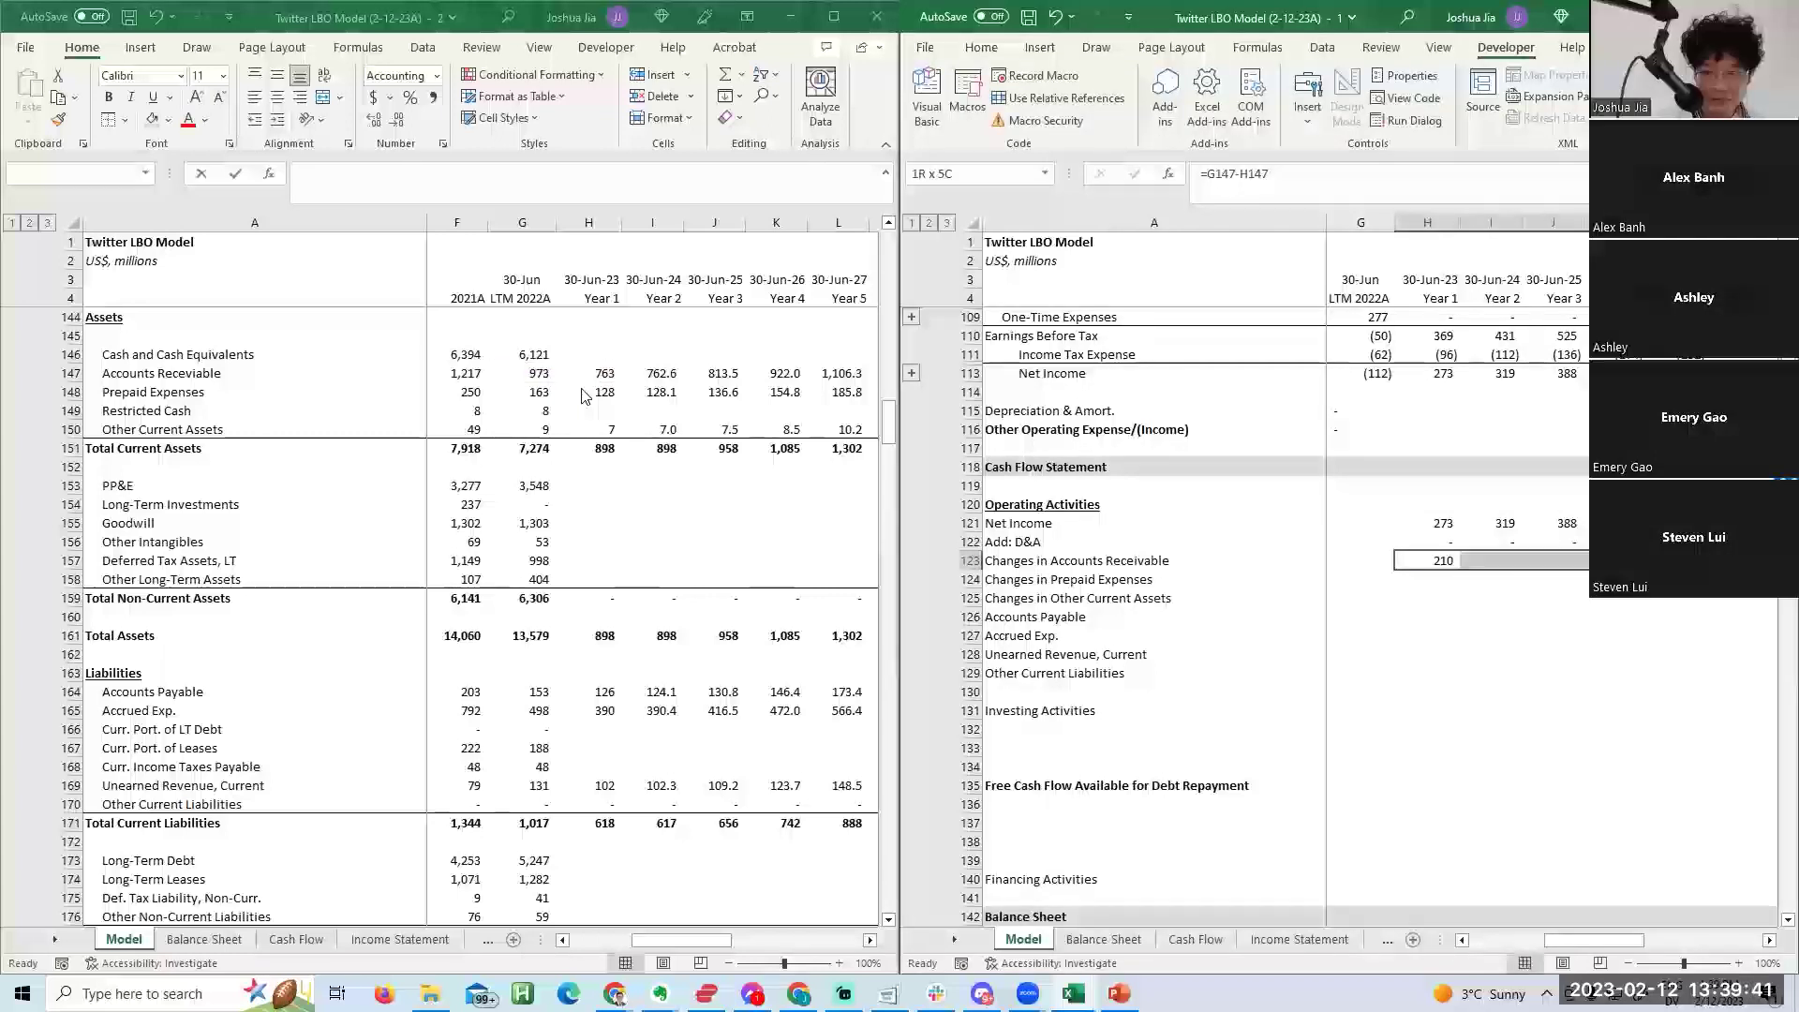
{"action": "key", "text": "ctrl+r"}
Calculate Changes in Prepaid Expenses in H124 as =G148-H148 and extend it across the forecast years.
{"action": "key", "text": "Down"}
{"action": "type", "text": "="}
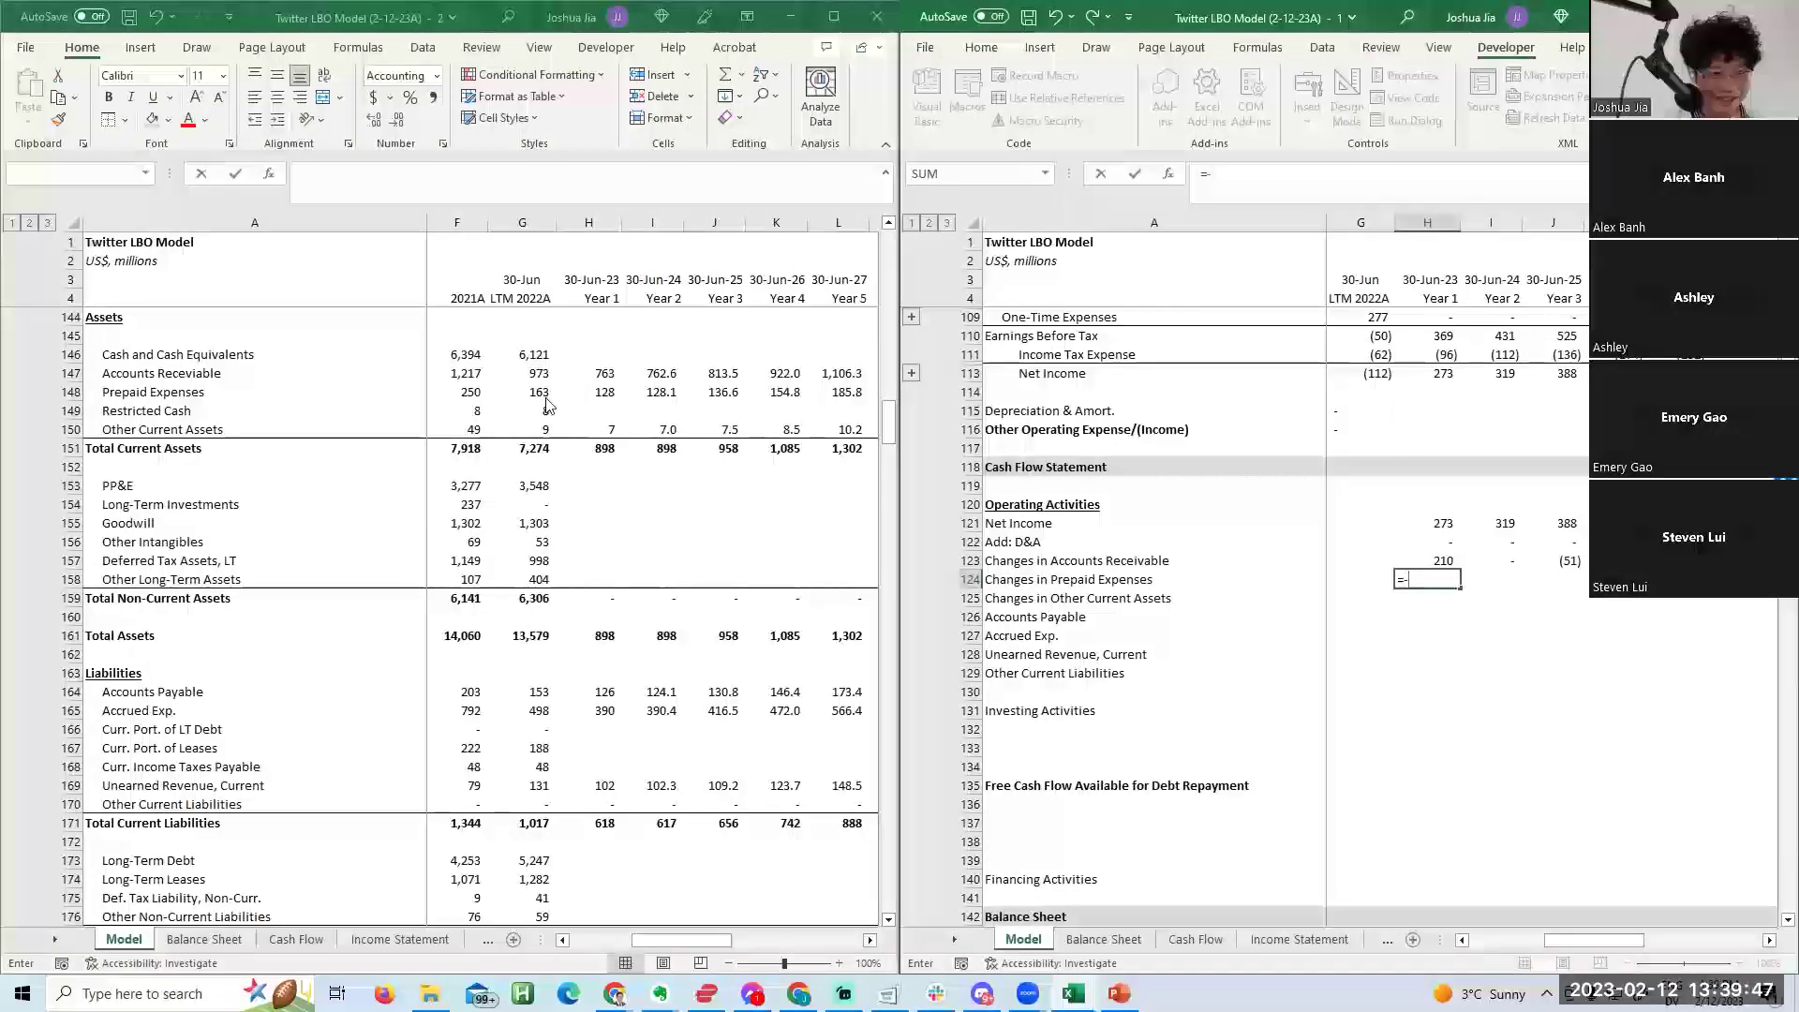
{"action": "left_click", "coordinate": [553, 394]}
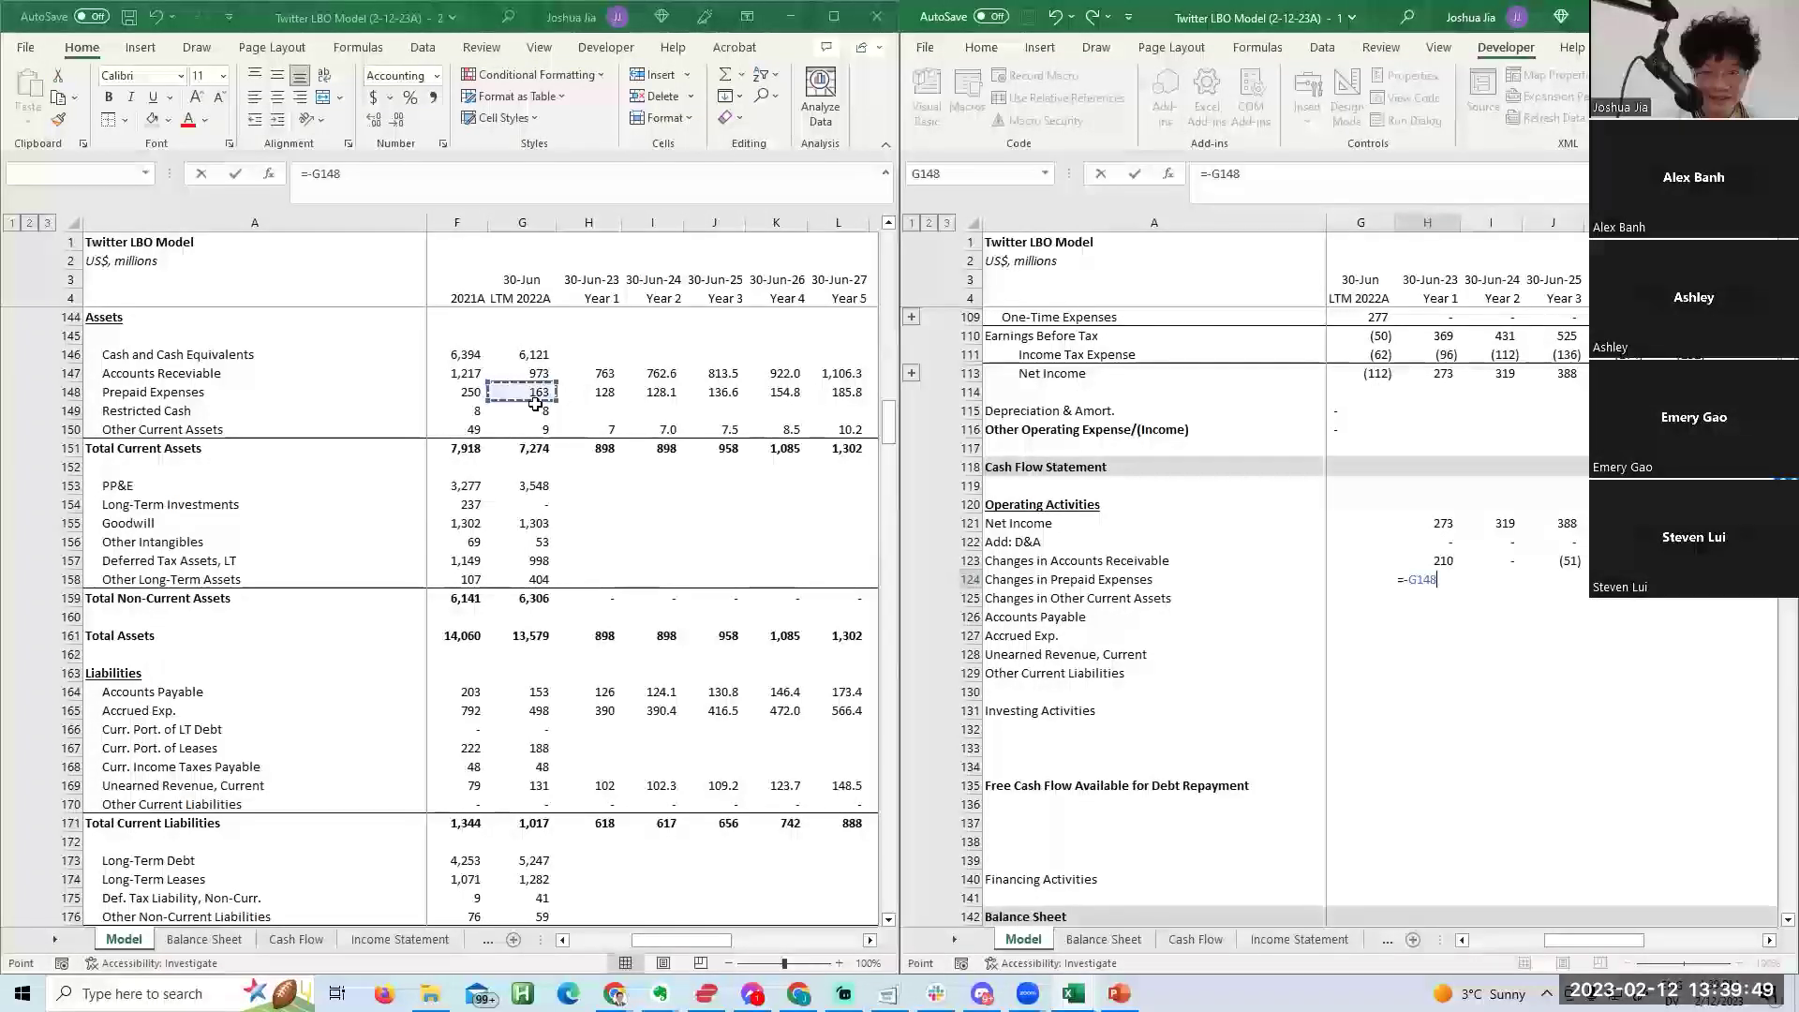
{"action": "type", "text": "-"}
{"action": "left_click", "coordinate": [581, 396]}
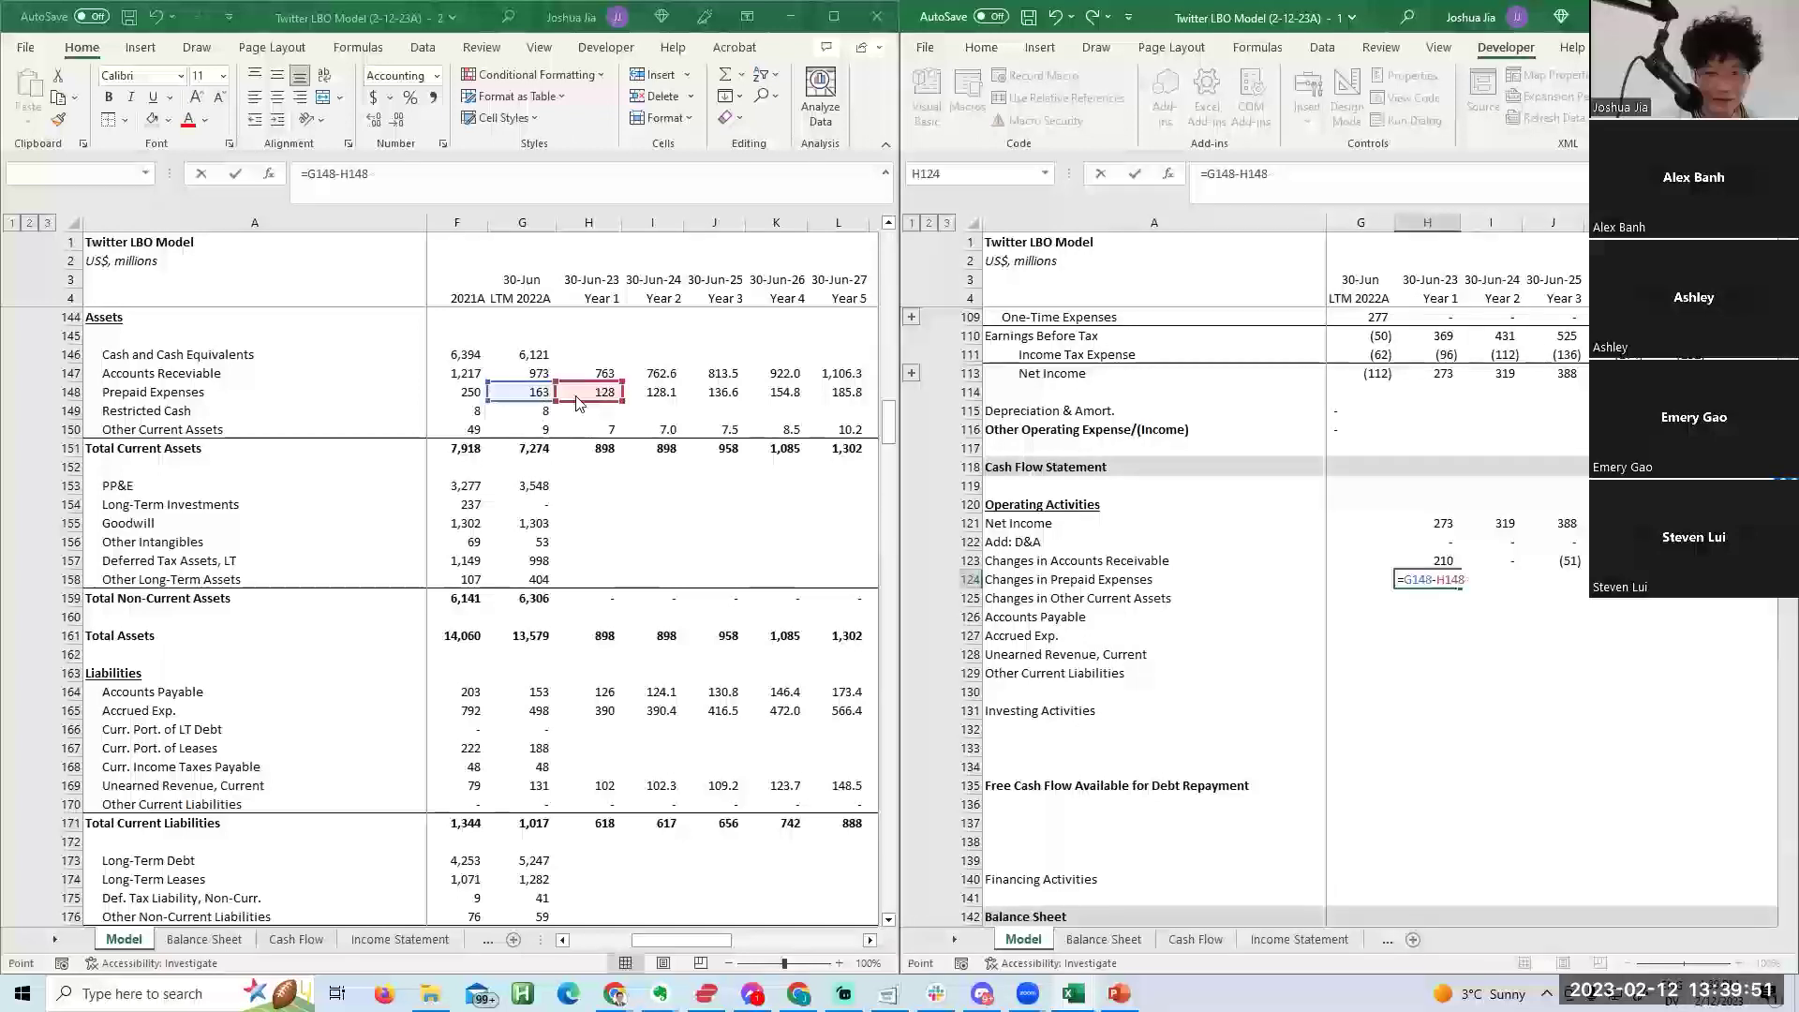
{"action": "key", "text": "Return"}
Calculate Changes in Other Current Assets in H125 as =G150-H150 and fill it across to Year 5.
{"action": "type", "text": "="}
{"action": "left_click", "coordinate": [578, 410]}
{"action": "left_click", "coordinate": [543, 429]}
{"action": "type", "text": "-"}
{"action": "left_click", "coordinate": [586, 429]}
{"action": "key", "text": "ctrl+Return"}
{"action": "key", "text": "shift+Right"}
{"action": "key", "text": "shift+Right"}
{"action": "key", "text": "shift+Right"}
{"action": "key", "text": "shift+Right"}
{"action": "key", "text": "ctrl+r"}
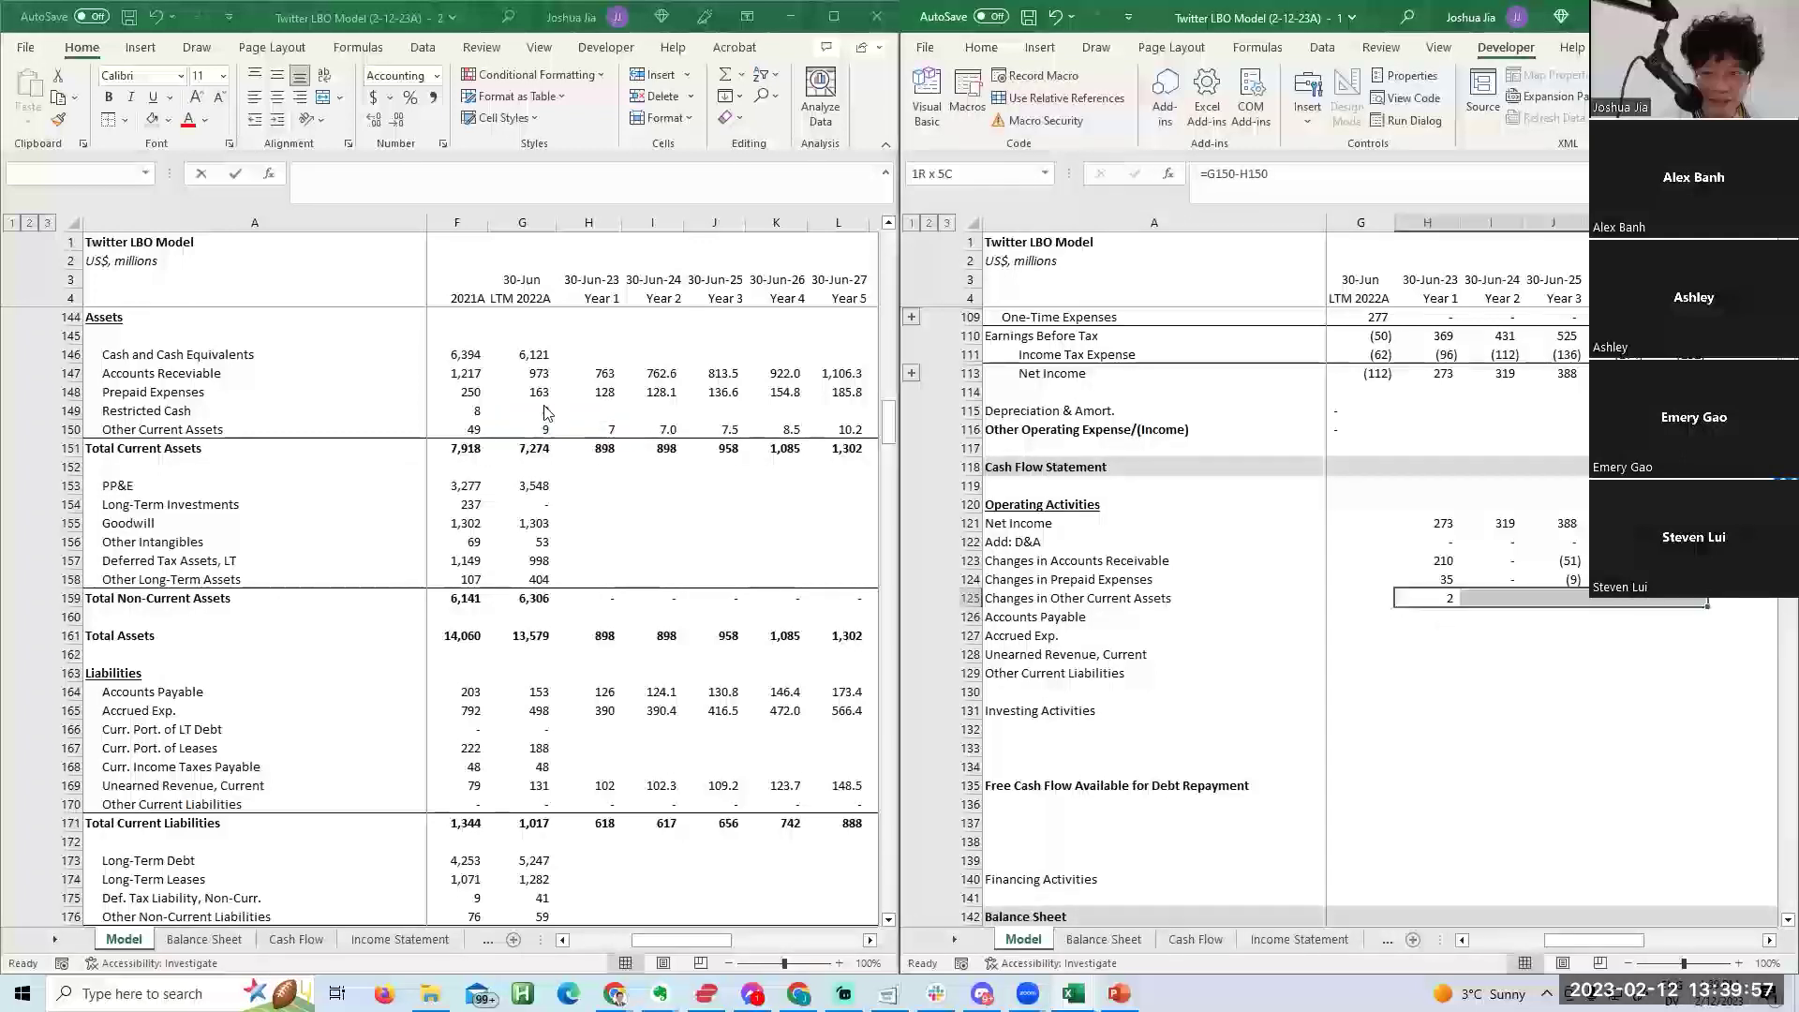
Calculate the Accounts Payable change in H126 as =H164-G164 and fill it across to Year 5.
{"action": "key", "text": "Down"}
{"action": "type", "text": "="}
{"action": "left_click", "coordinate": [599, 693]}
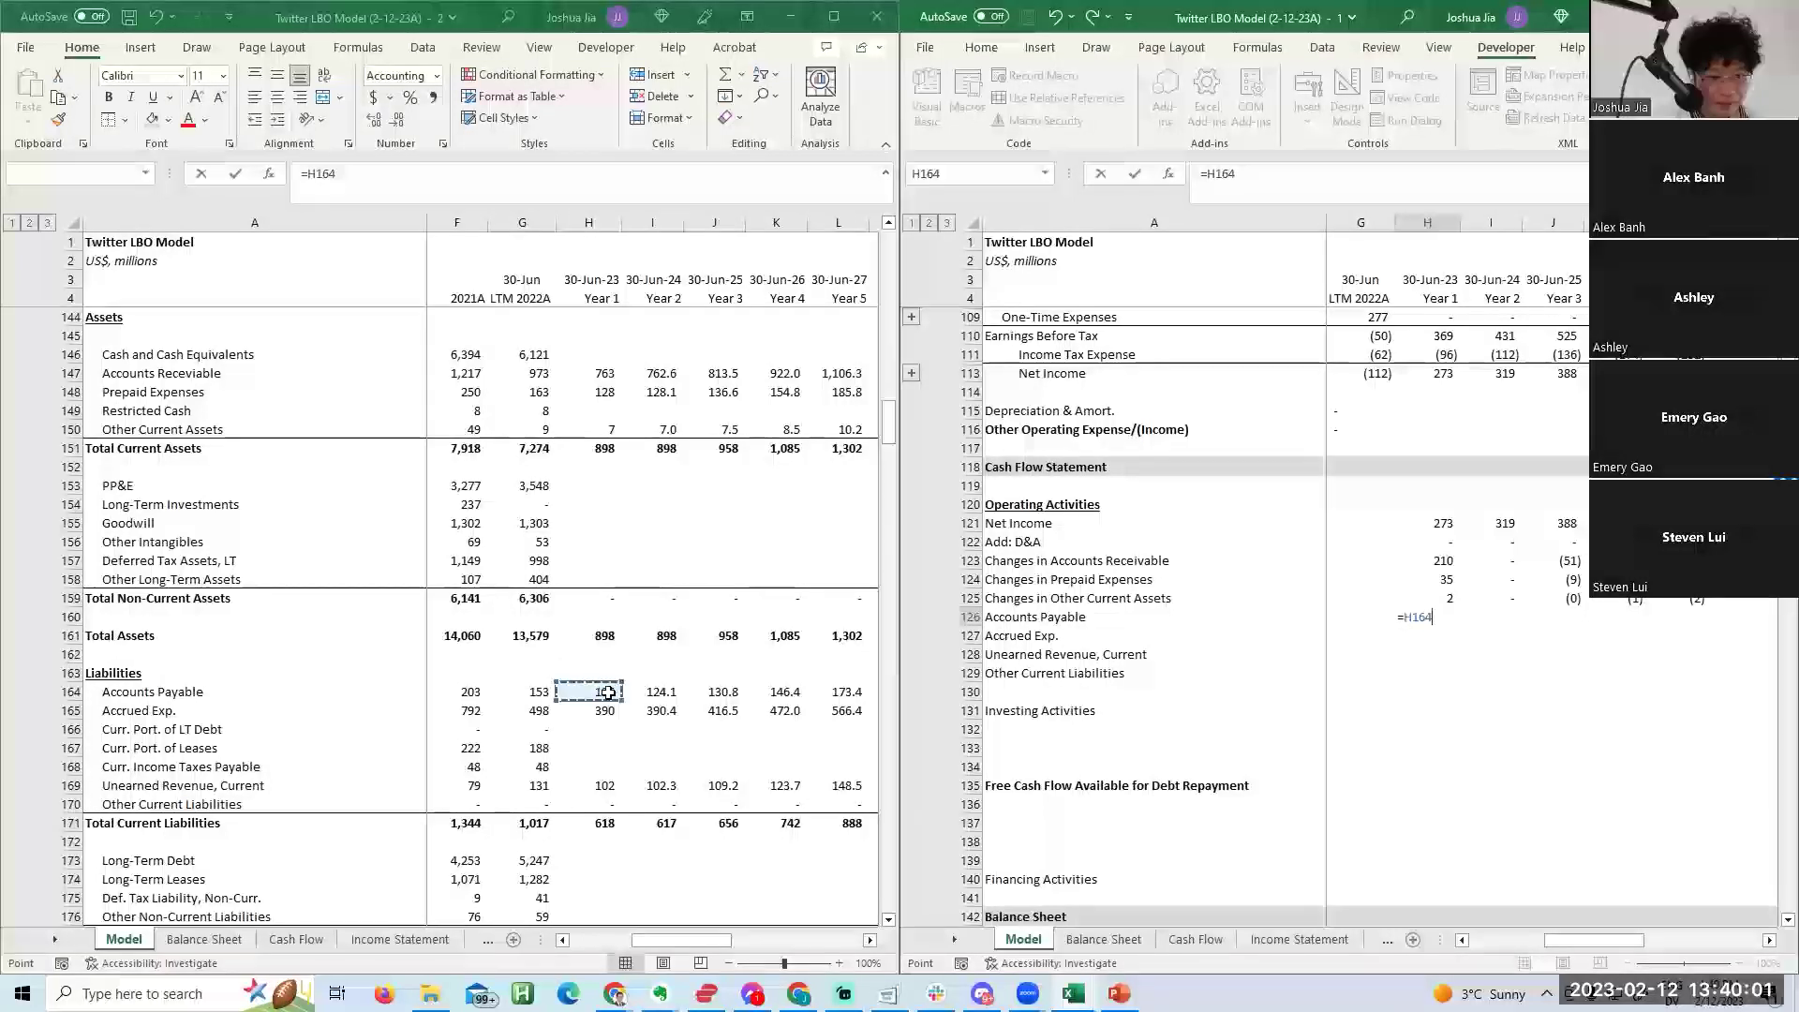
{"action": "type", "text": "-"}
{"action": "left_click", "coordinate": [528, 693]}
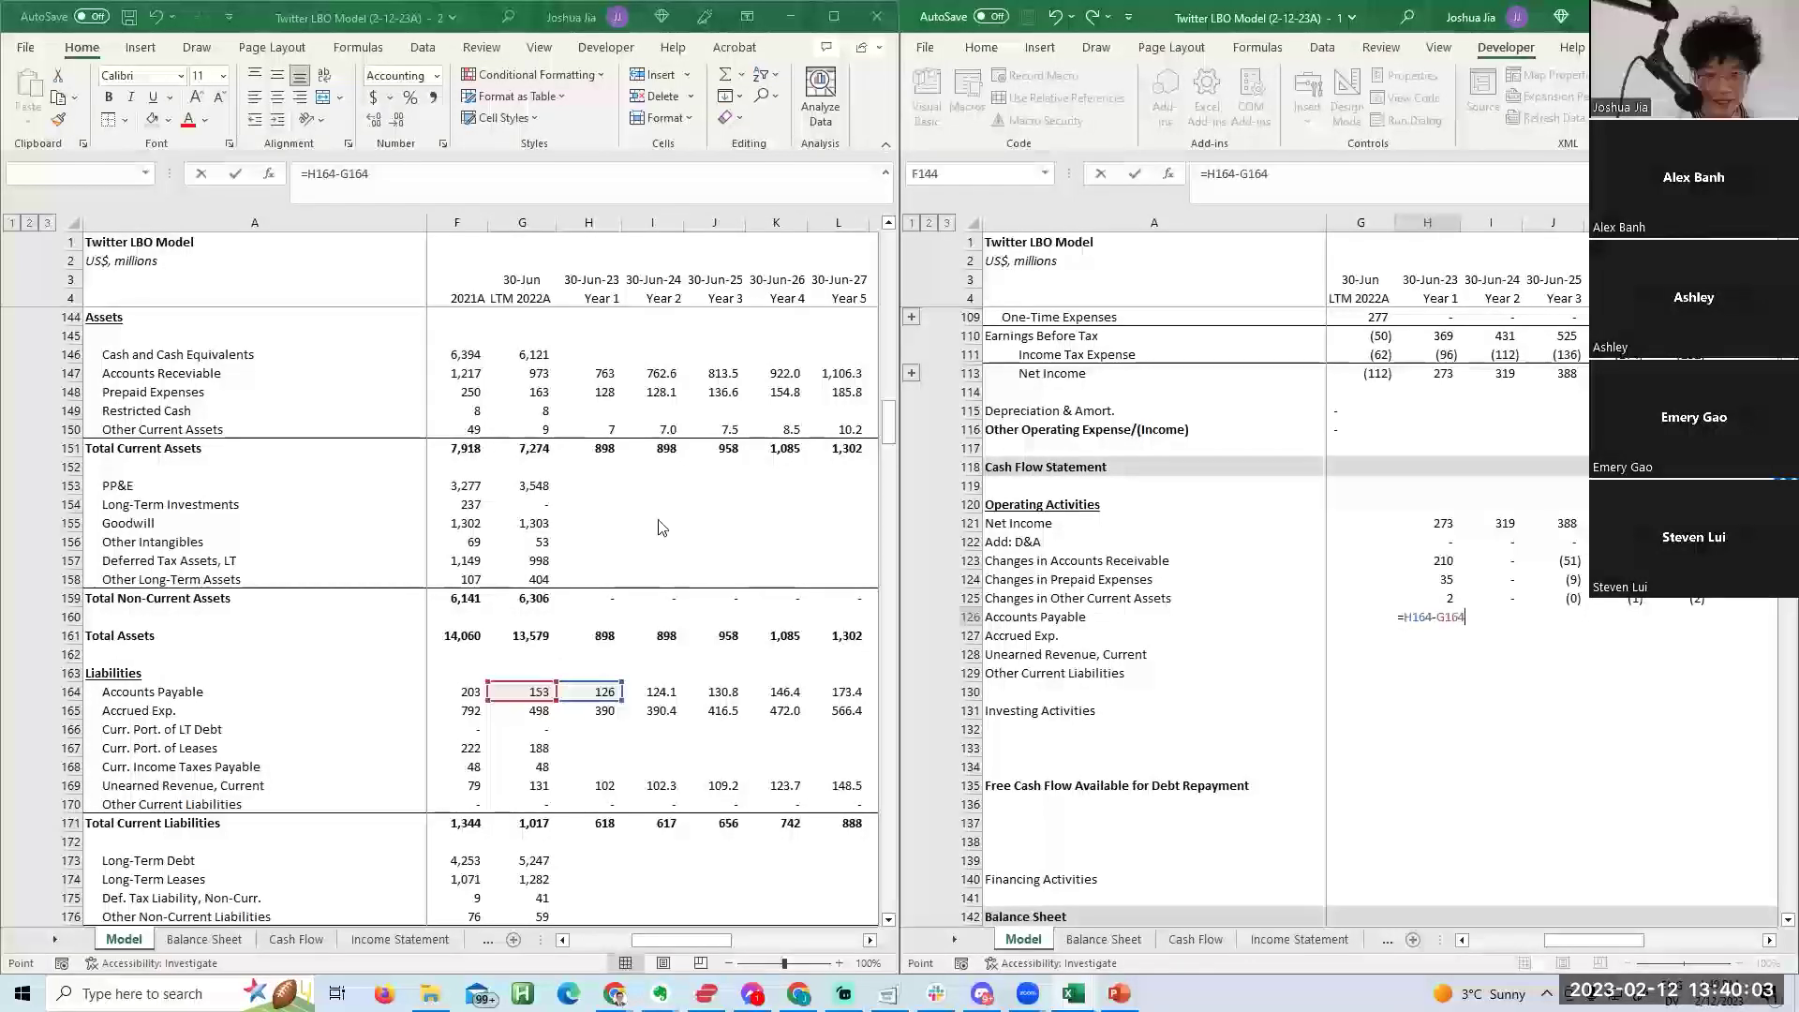
{"action": "key", "text": "ctrl+Return"}
{"action": "key", "text": "shift+Right"}
{"action": "key", "text": "shift+Right"}
{"action": "key", "text": "shift+Right"}
{"action": "key", "text": "shift+Right"}
{"action": "key", "text": "F2"}
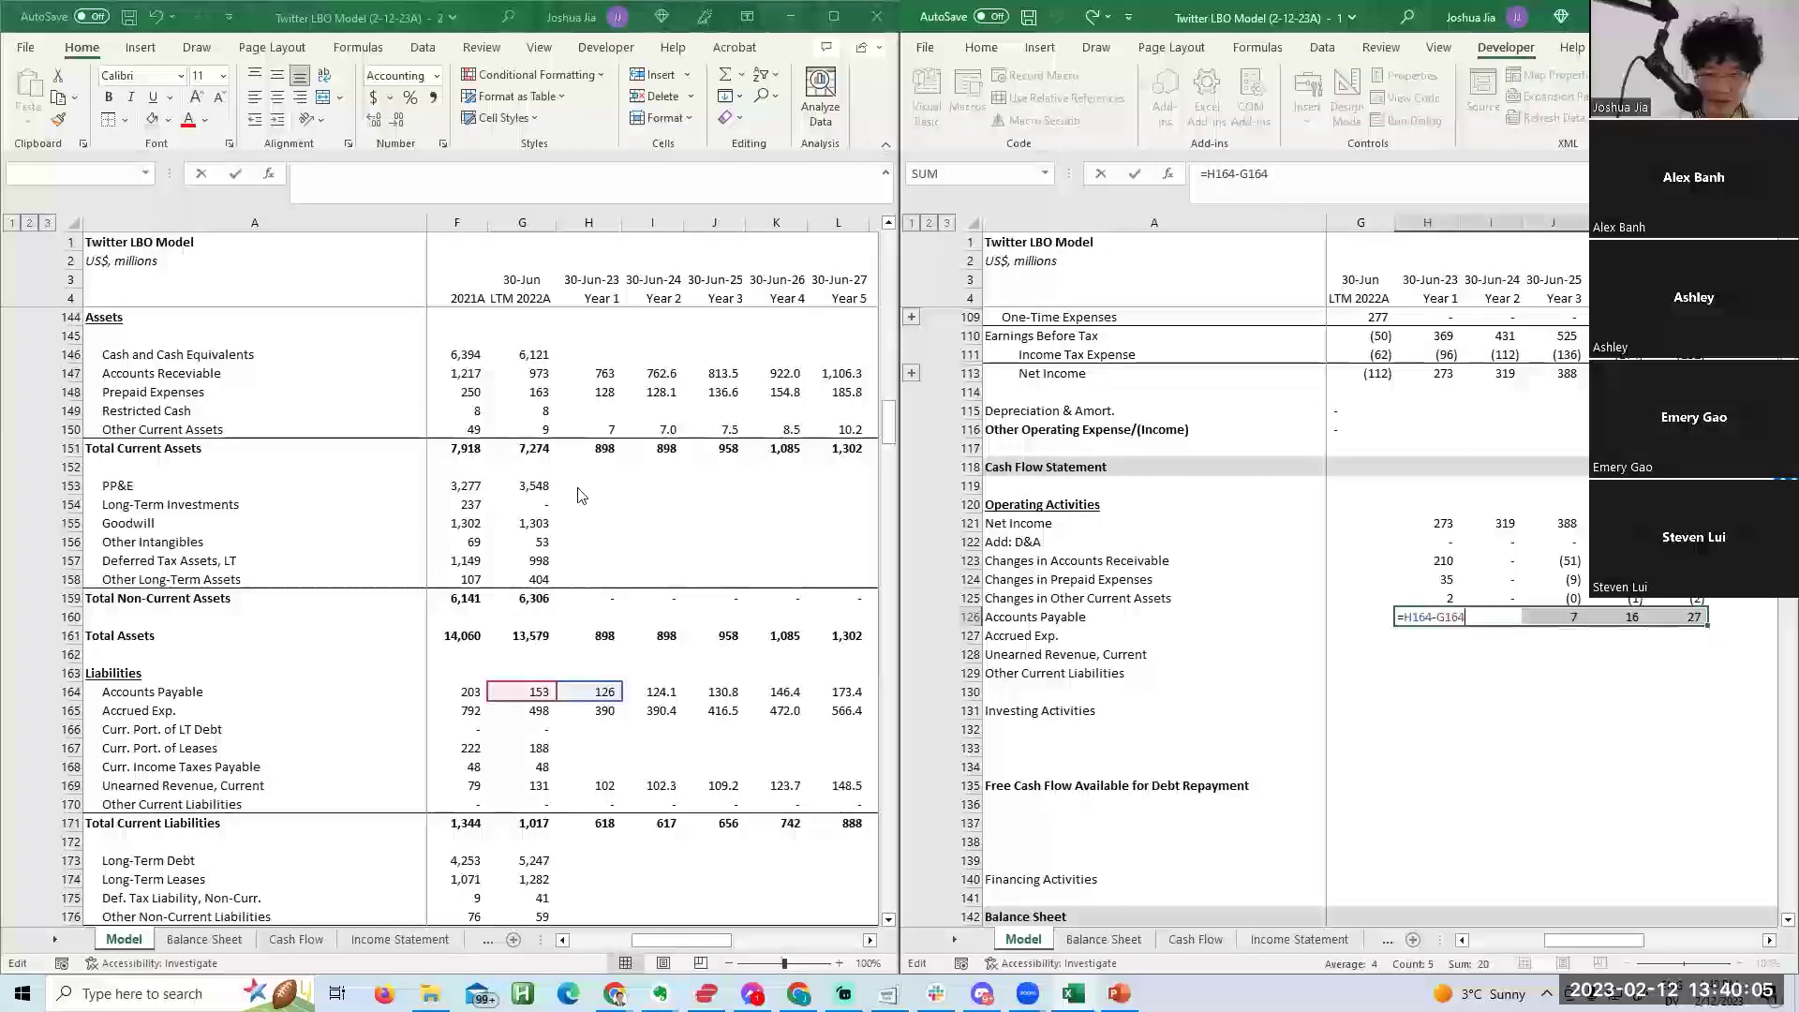
{"action": "key", "text": "Return"}
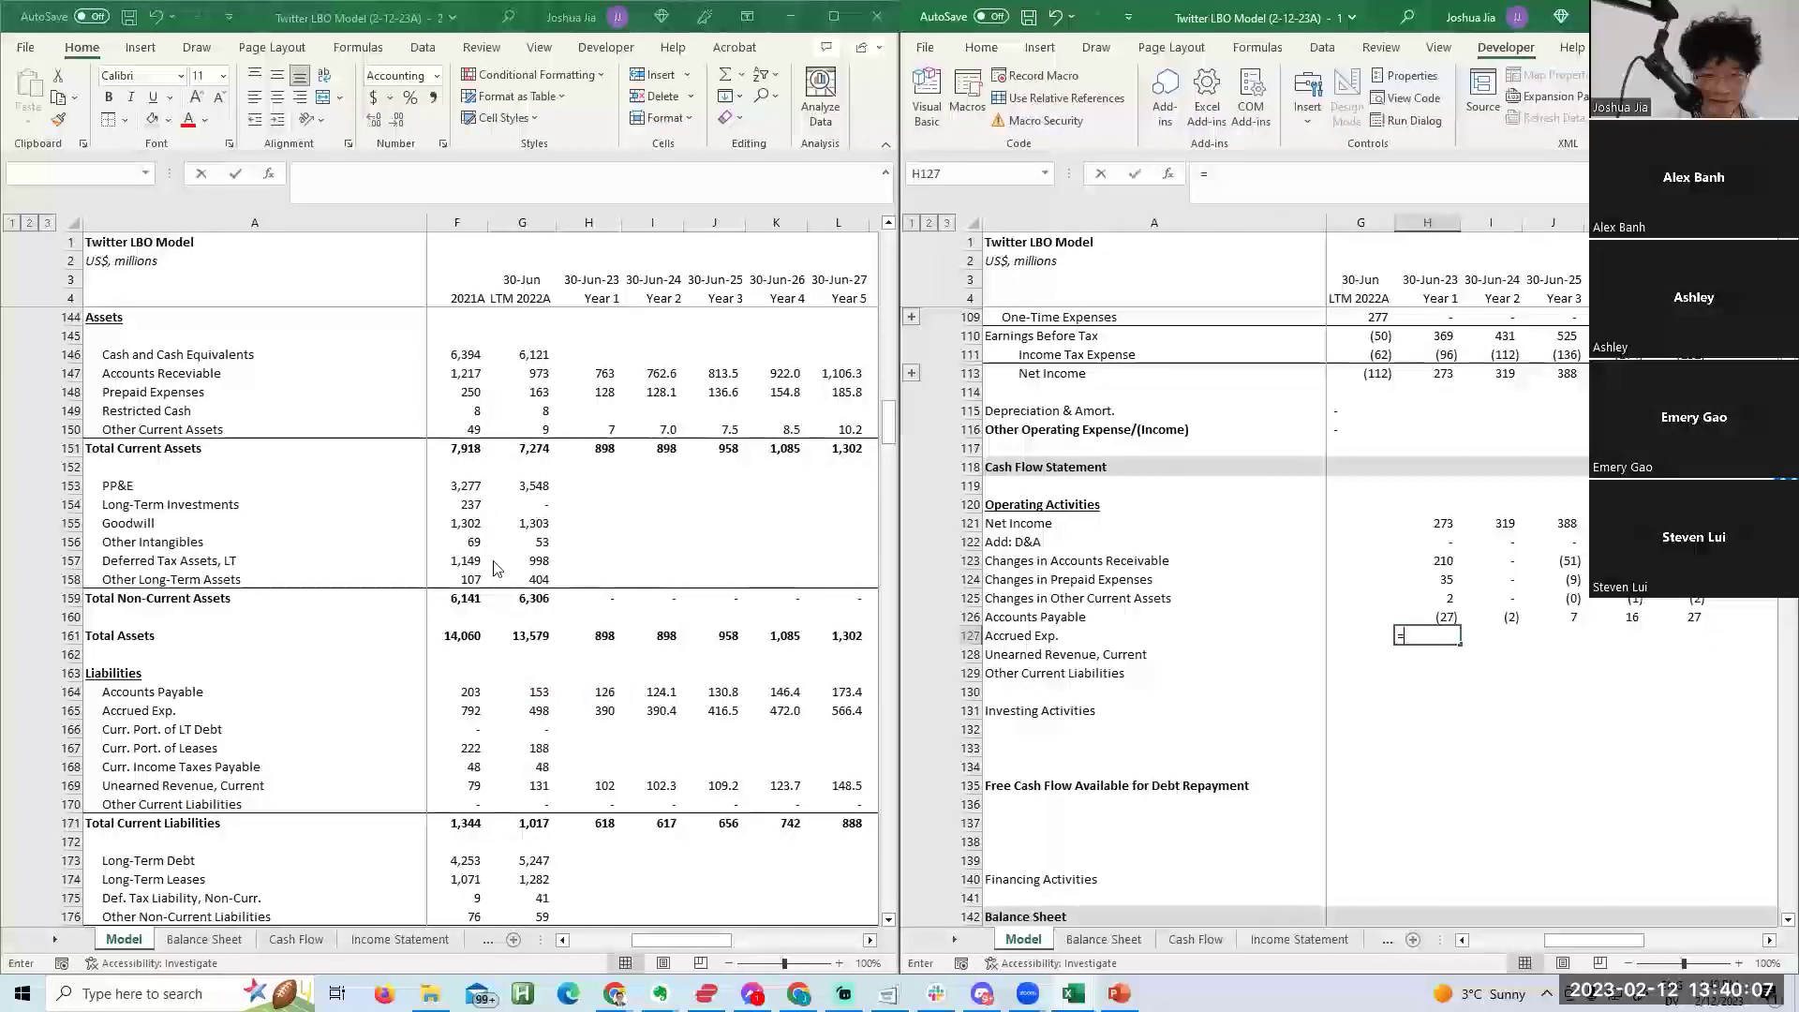
Calculate the Accrued Exp. change in H127 as Year 1 minus LTM (H165 less G165) and fill it across to Year 5.
{"action": "type", "text": "=-"}
{"action": "left_click", "coordinate": [592, 714]}
{"action": "type", "text": "+"}
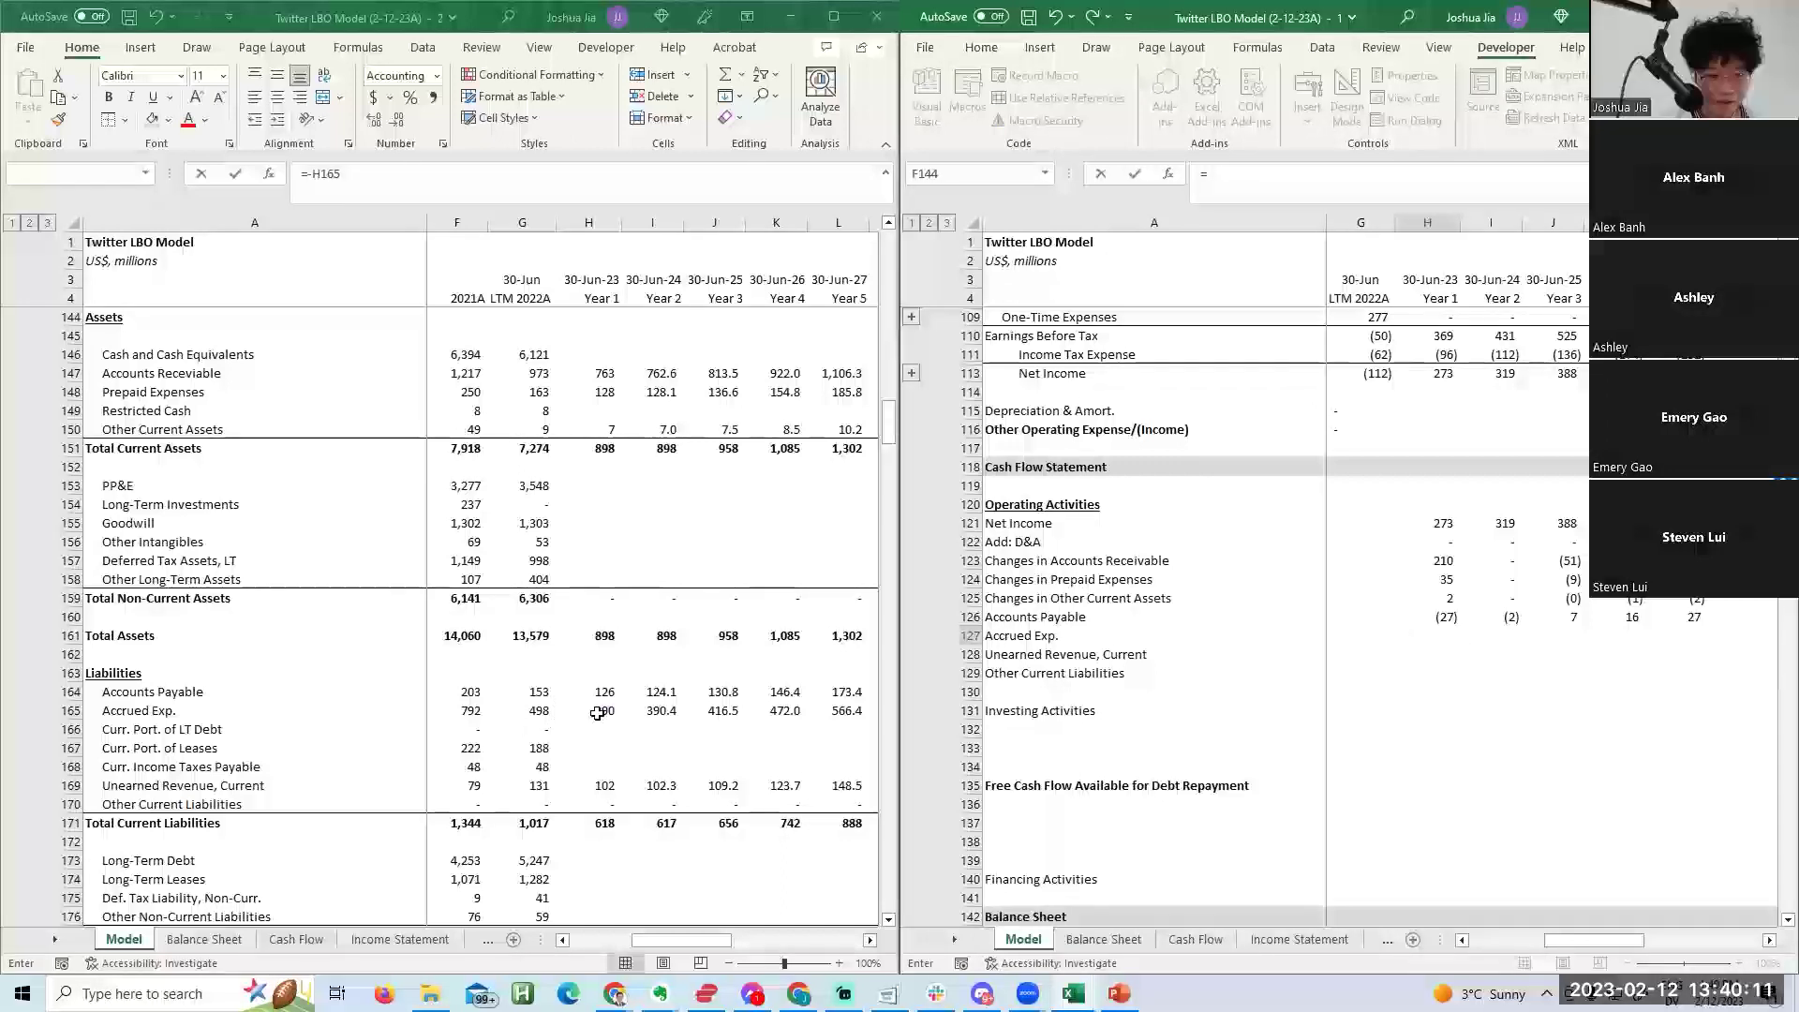
{"action": "left_click", "coordinate": [524, 713]}
{"action": "key", "text": "Return"}
{"action": "key", "text": "Up"}
{"action": "key", "text": "shift+Right"}
{"action": "key", "text": "shift+Right"}
{"action": "key", "text": "shift+Right"}
{"action": "key", "text": "shift+Right"}
{"action": "key", "text": "ctrl+r"}
Calculate the Unearned Revenue, Current change in H128 as =H169-G169 and fill it across to Year 5.
{"action": "key", "text": "Down"}
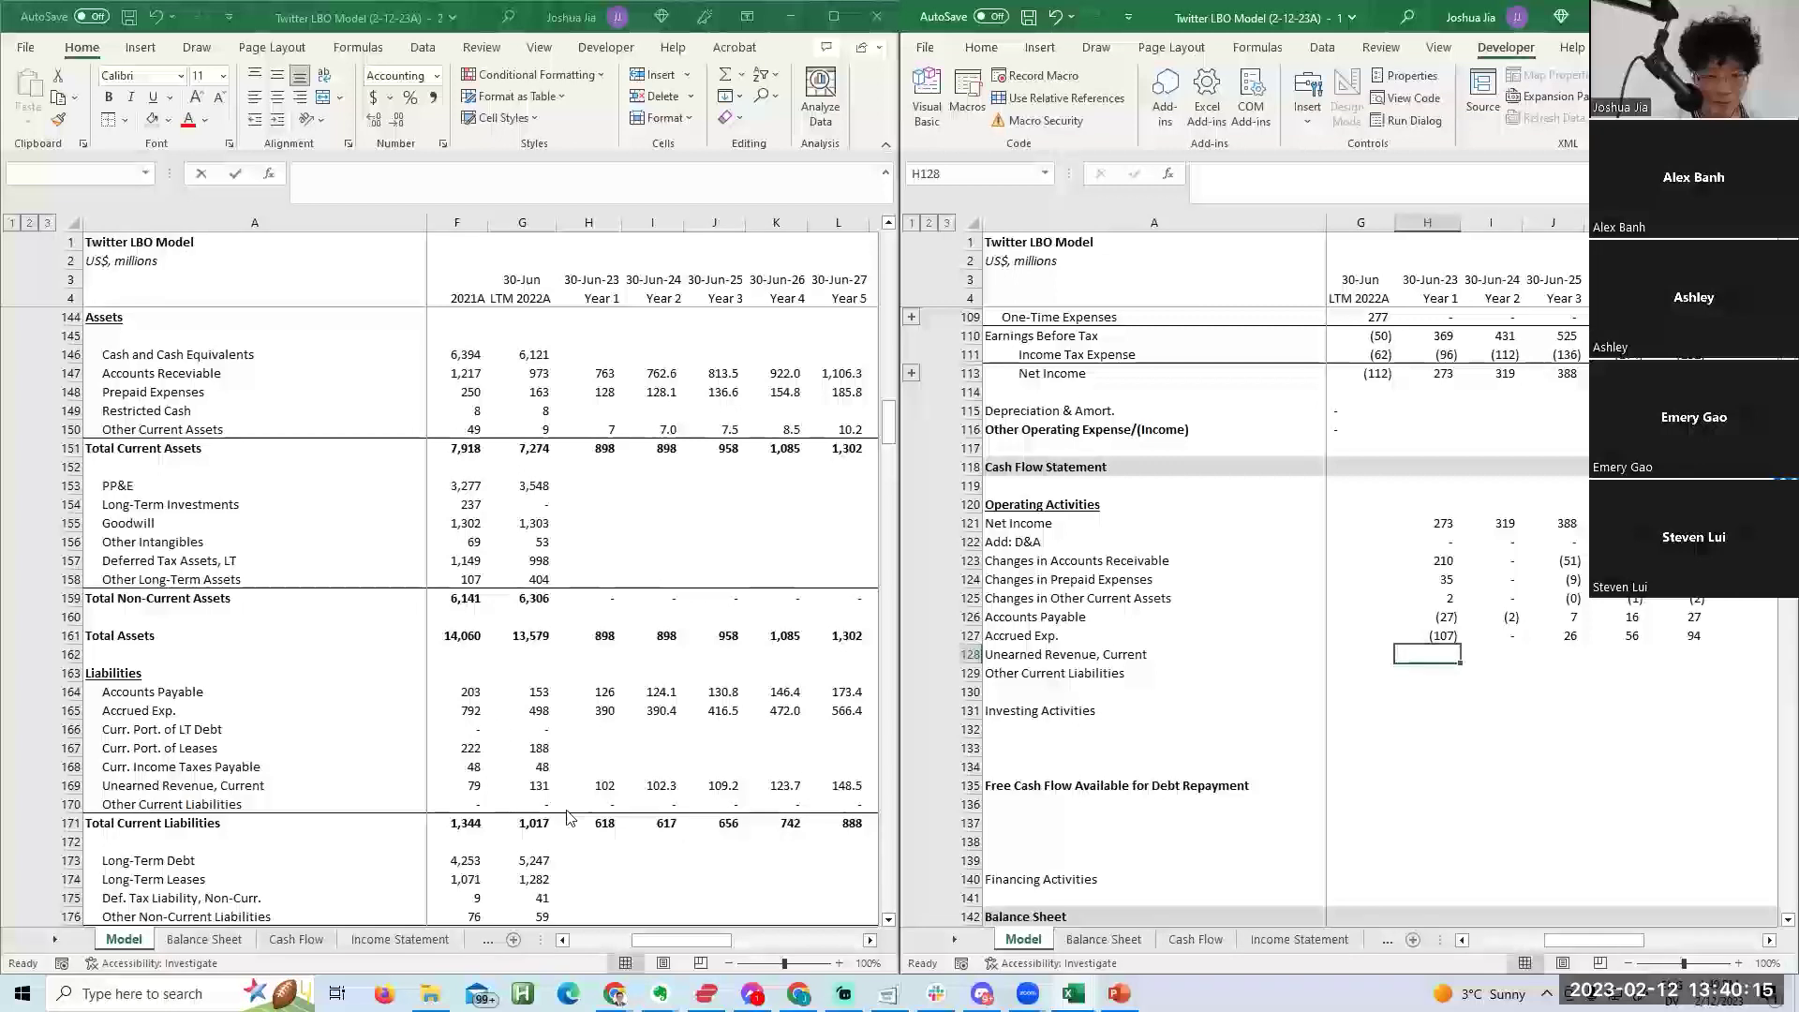
{"action": "type", "text": "="}
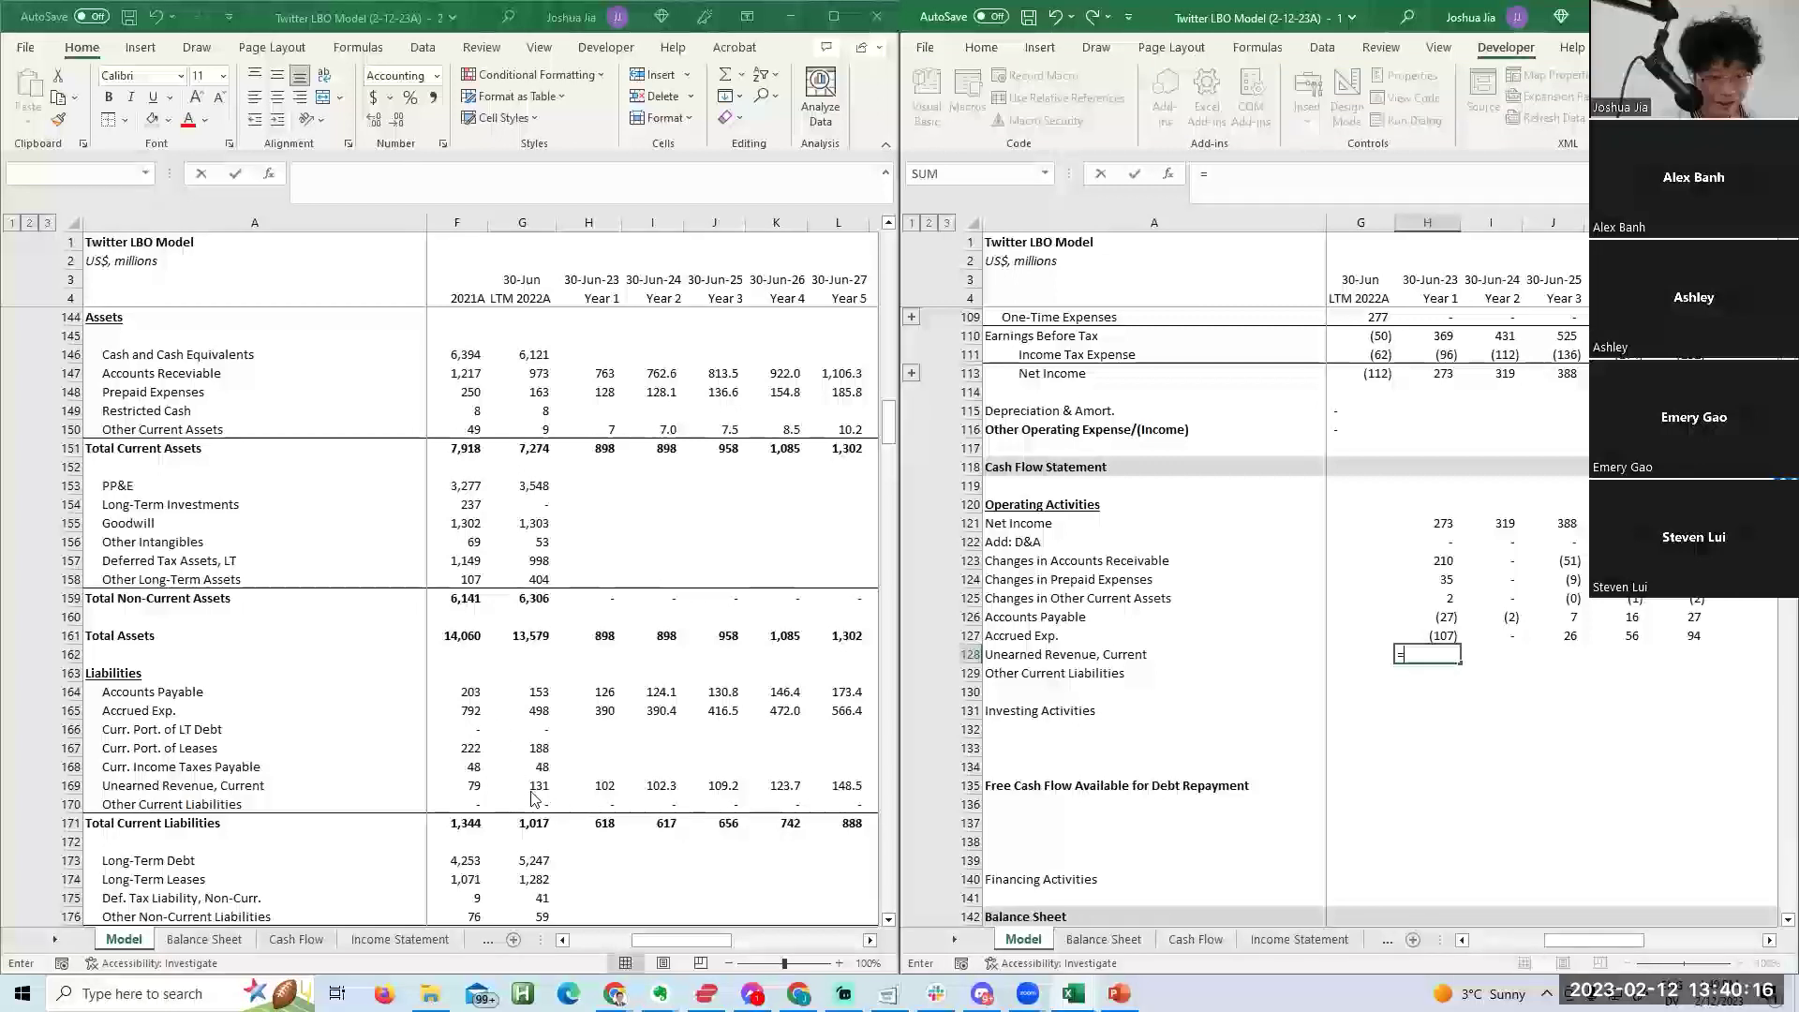
{"action": "left_click", "coordinate": [600, 787]}
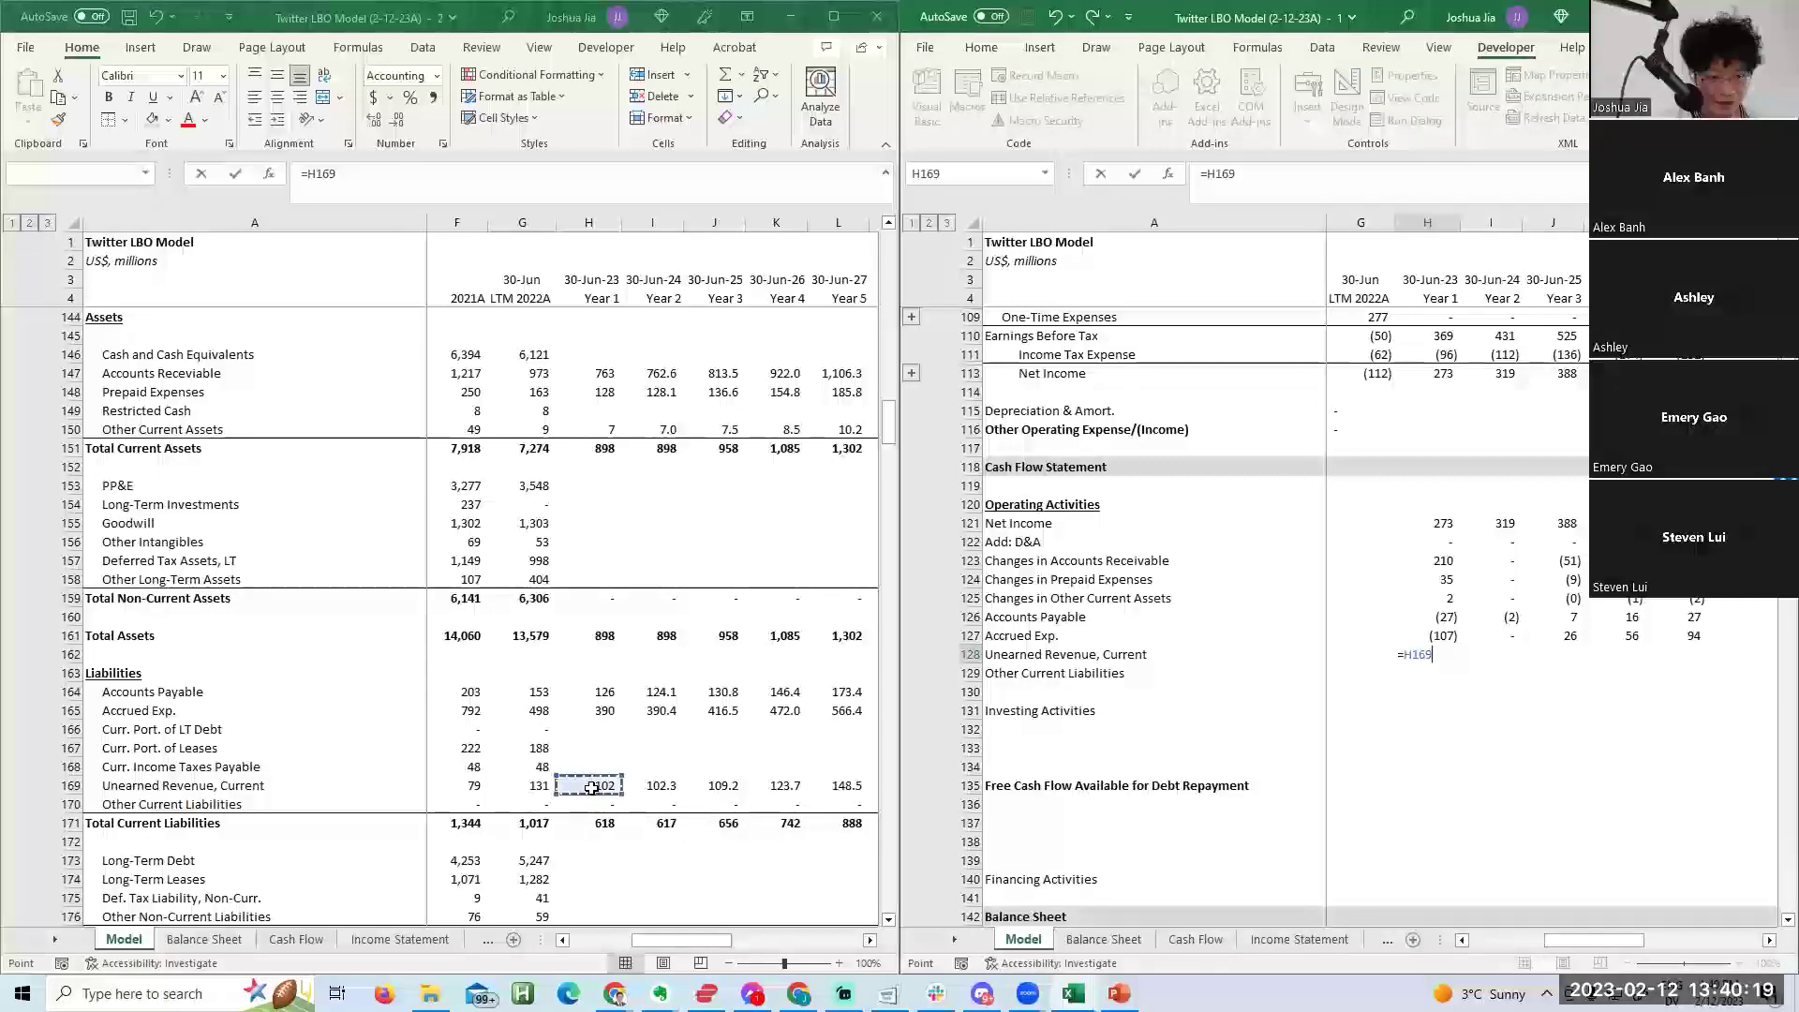
{"action": "type", "text": "-"}
{"action": "left_click", "coordinate": [533, 793]}
{"action": "key", "text": "Return"}
{"action": "key", "text": "Up"}
{"action": "key", "text": "shift+Right"}
{"action": "key", "text": "shift+Right"}
{"action": "key", "text": "shift+Right"}
{"action": "key", "text": "shift+Right"}
{"action": "key", "text": "ctrl+r"}
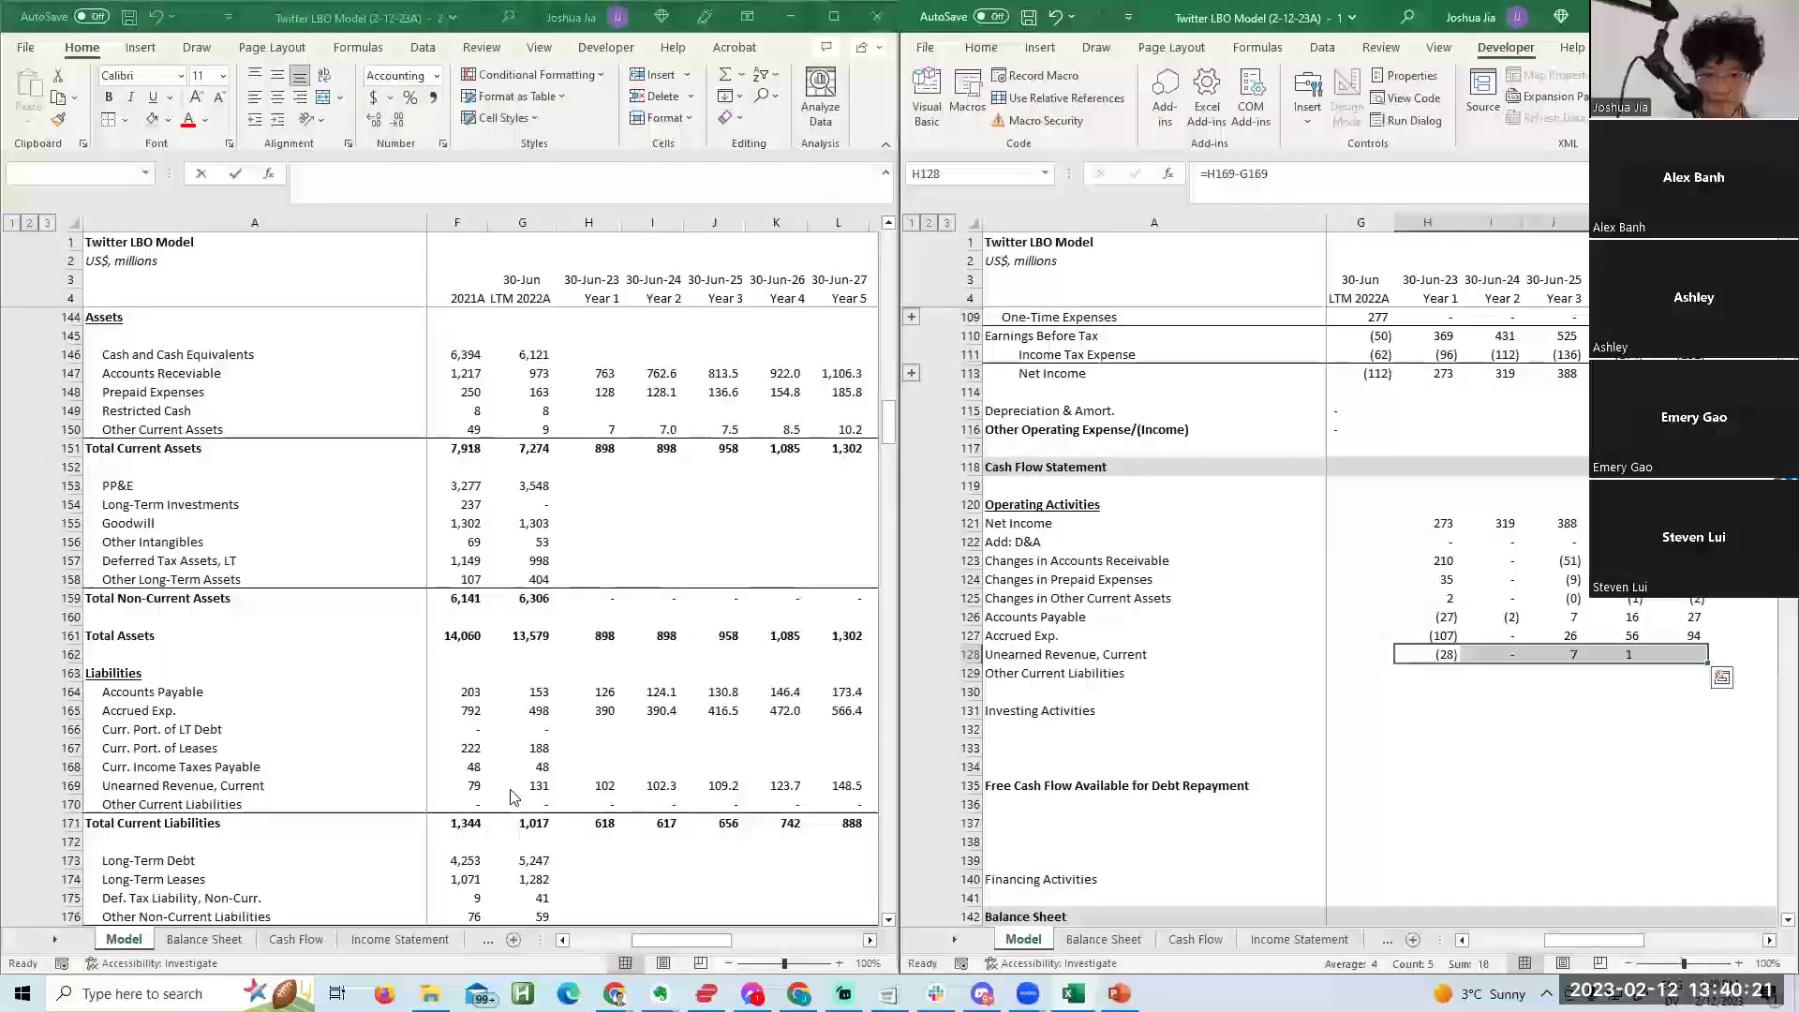
{"action": "key", "text": "Right"}
{"action": "key", "text": "F2"}
{"action": "key", "text": "Escape"}
{"action": "key", "text": "Left"}
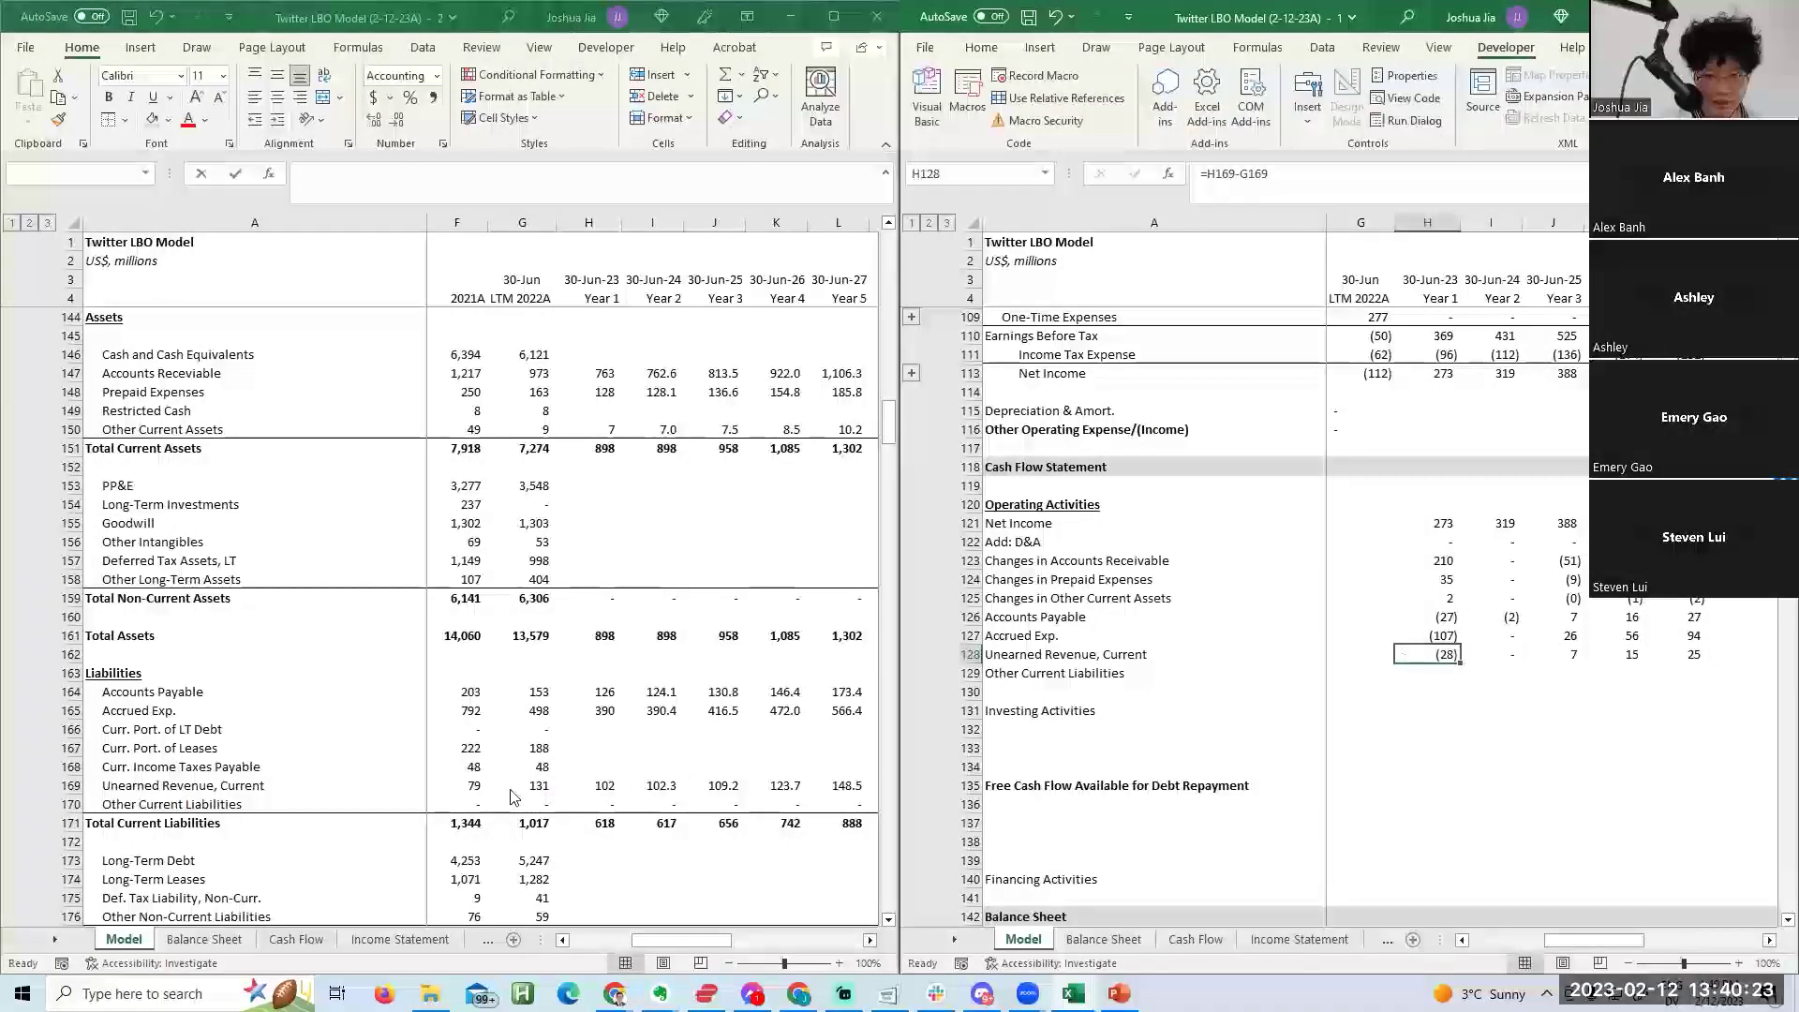
Calculate the Other Current Liabilities change in H129 as =H170-G170 and fill it across to Year 5.
{"action": "key", "text": "Down"}
{"action": "key", "text": "Down"}
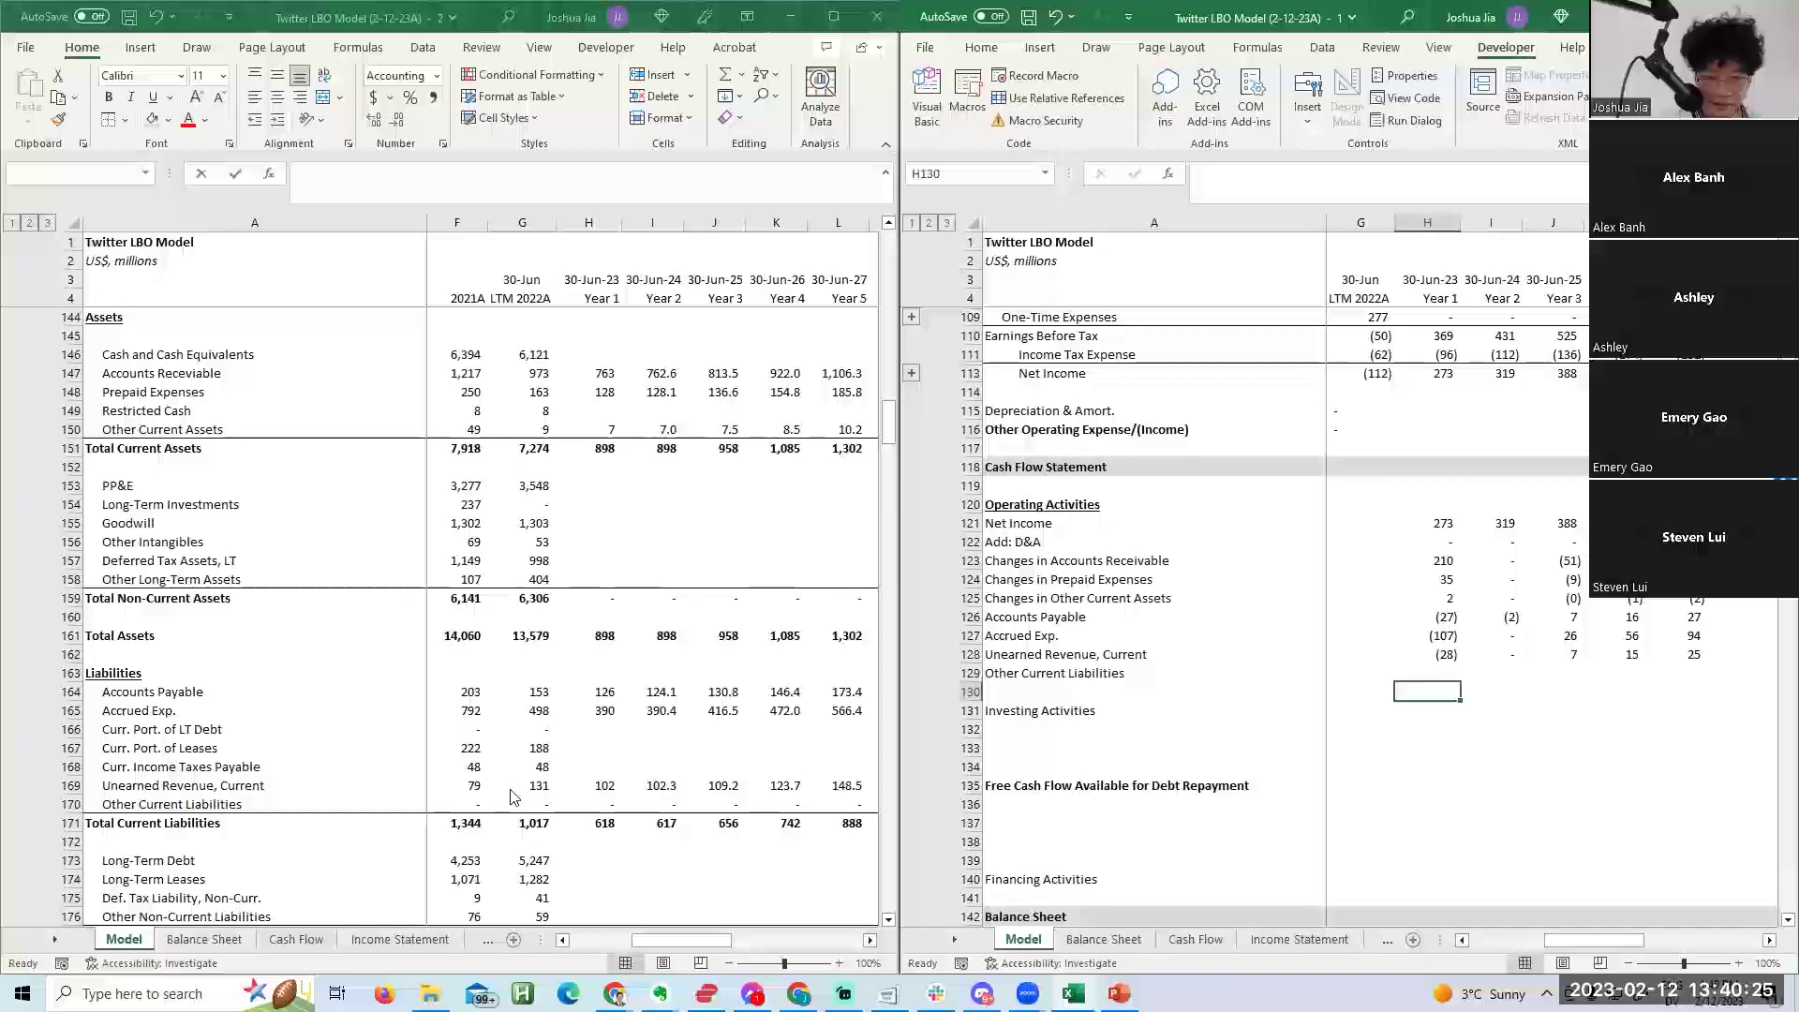
{"action": "key", "text": "Up"}
{"action": "key", "text": "Down"}
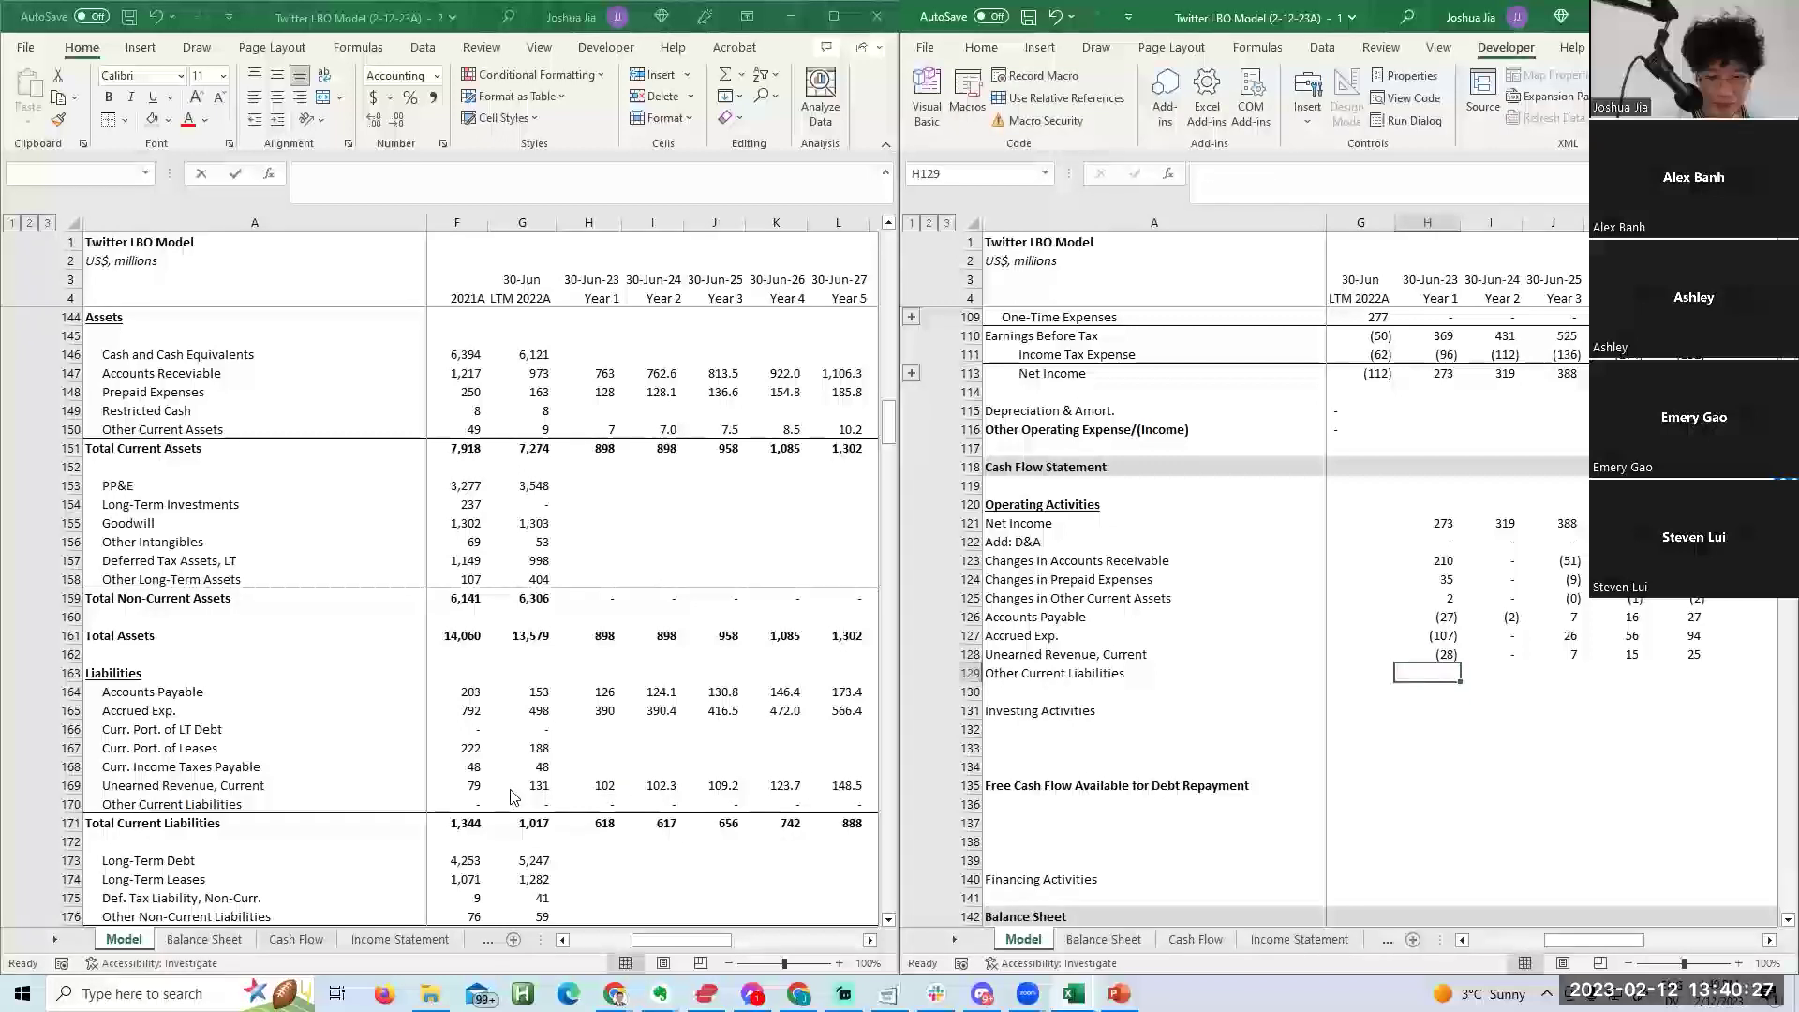
{"action": "type", "text": "="}
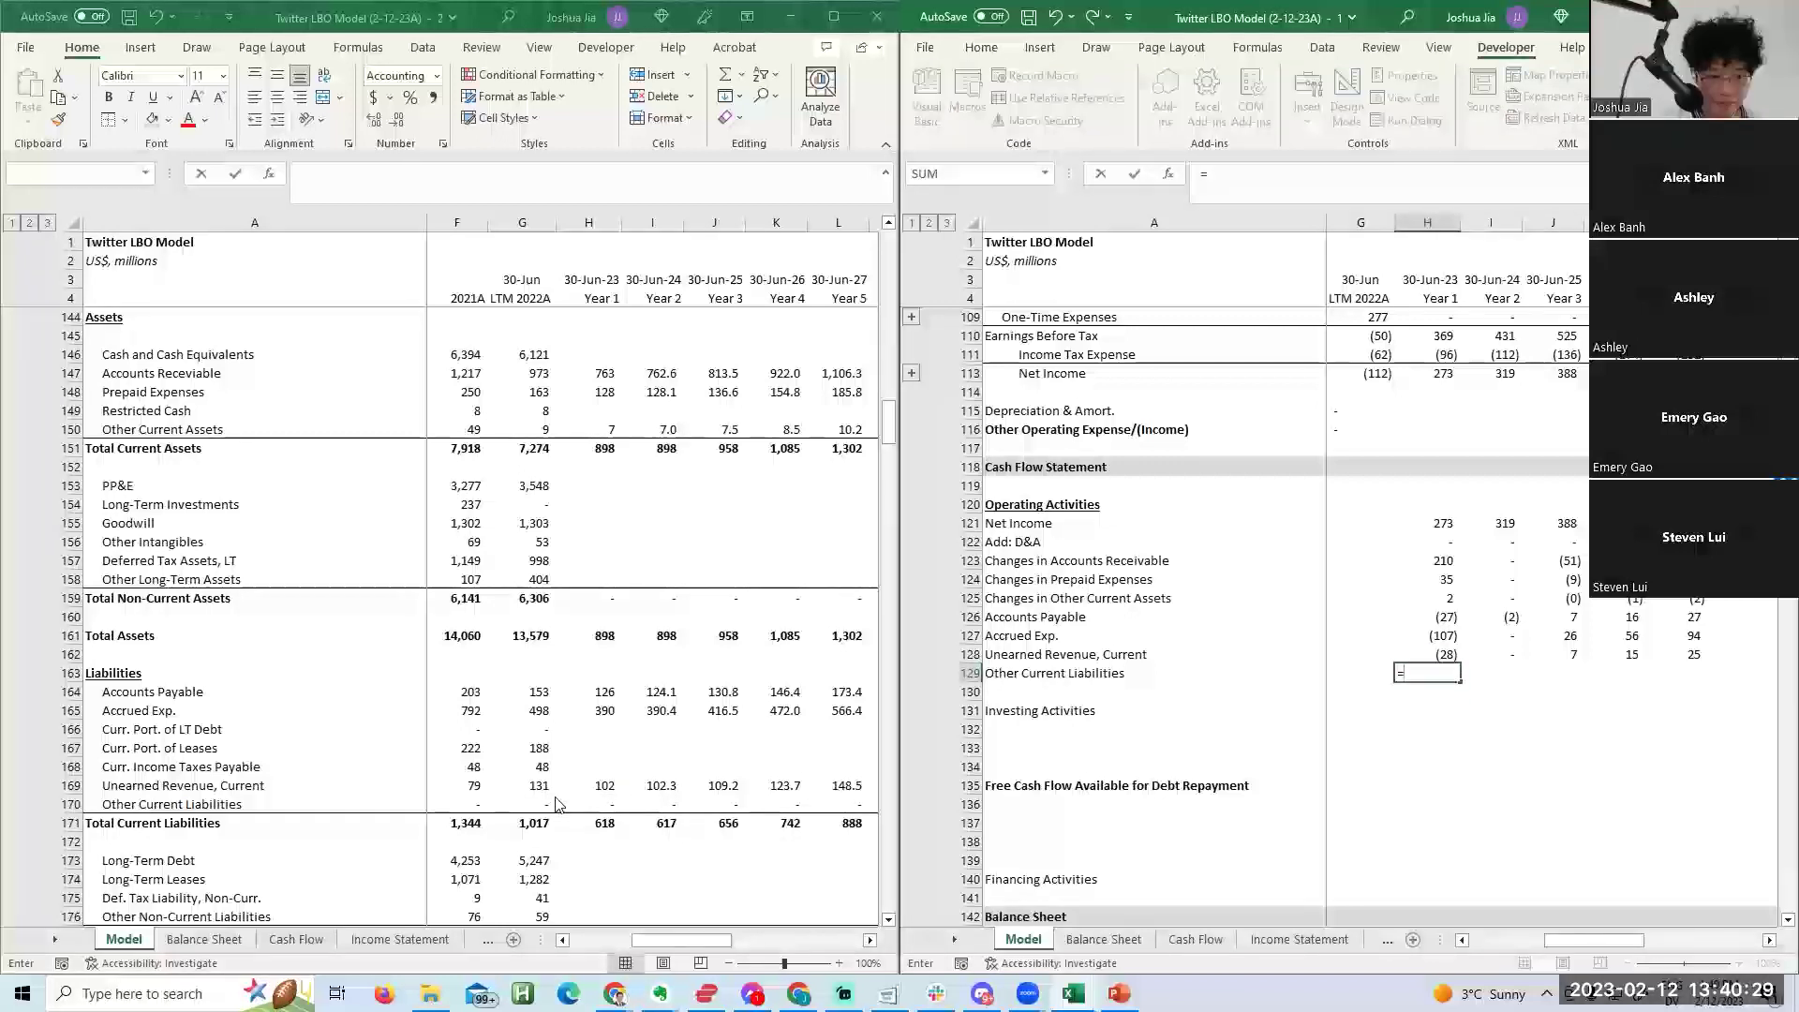
{"action": "left_click", "coordinate": [578, 803]}
{"action": "type", "text": "-"}
{"action": "left_click", "coordinate": [557, 803]}
{"action": "key", "text": "ctrl+Return"}
{"action": "key", "text": "shift+Right"}
{"action": "key", "text": "shift+Right"}
{"action": "key", "text": "shift+Right"}
{"action": "key", "text": "shift+Right"}
{"action": "key", "text": "ctrl+r"}
Compare the sum of the Year 5 working capital changes in L123:L129 with Change in Net Working Capital in L200.
{"action": "key", "text": "Right"}
{"action": "key", "text": "Right"}
{"action": "key", "text": "Right"}
{"action": "key", "text": "Right"}
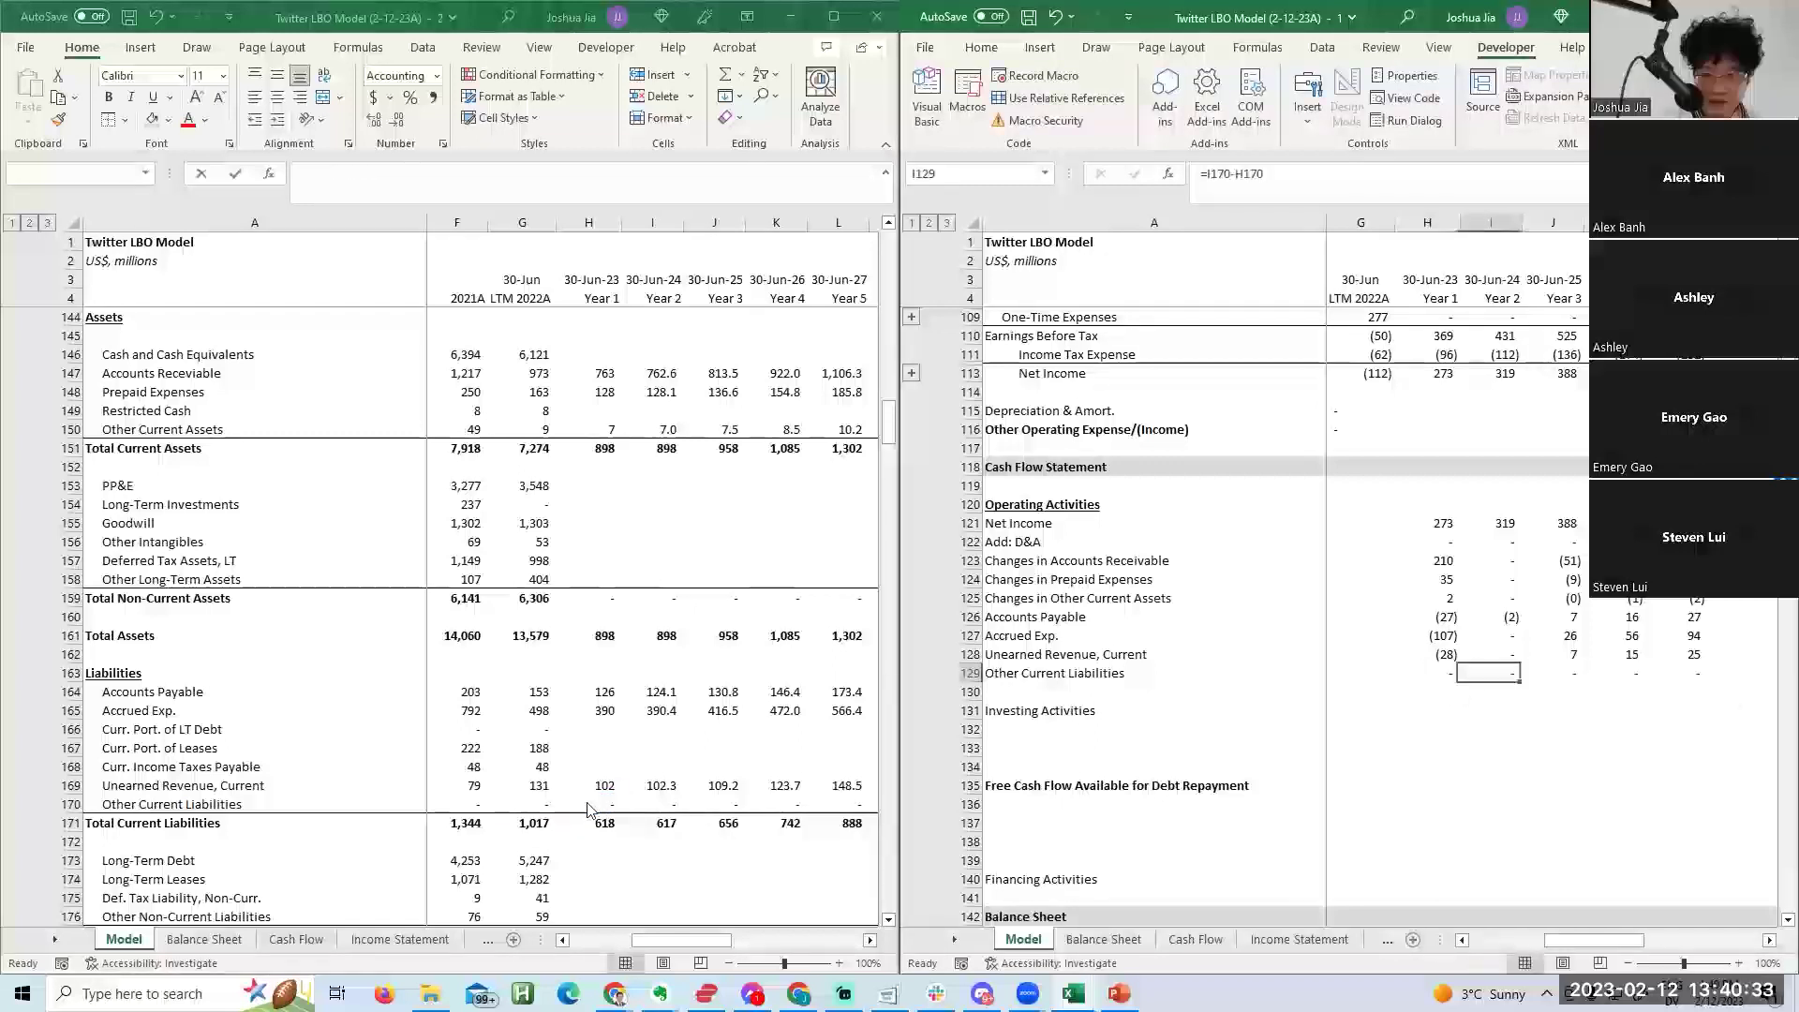
{"action": "key", "text": "shift+Up"}
{"action": "key", "text": "shift+Up"}
{"action": "key", "text": "shift+Up"}
{"action": "key", "text": "shift+Up"}
{"action": "key", "text": "shift+Up"}
{"action": "key", "text": "shift+Up"}
{"action": "key", "text": "shift+Up"}
{"action": "key", "text": "shift+Down"}
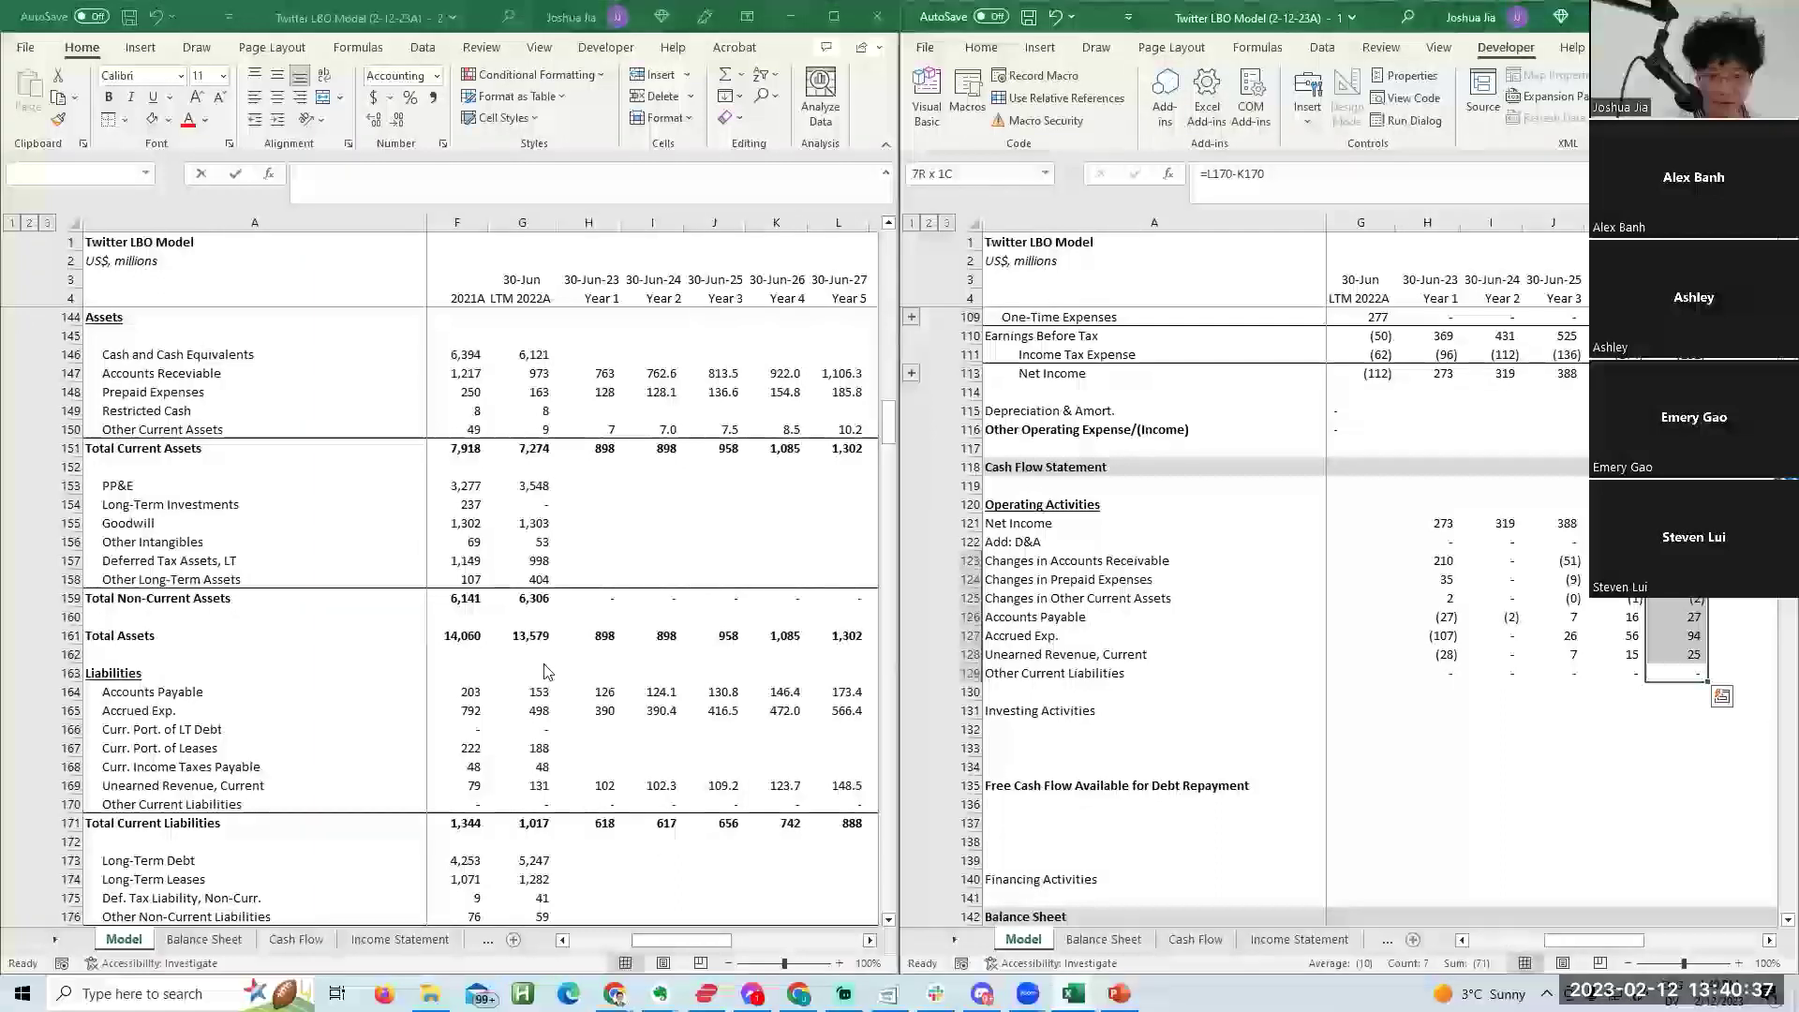
{"action": "scroll", "coordinate": [695, 573], "scroll_direction": "down", "scroll_amount": 11}
{"action": "left_click", "coordinate": [695, 573]}
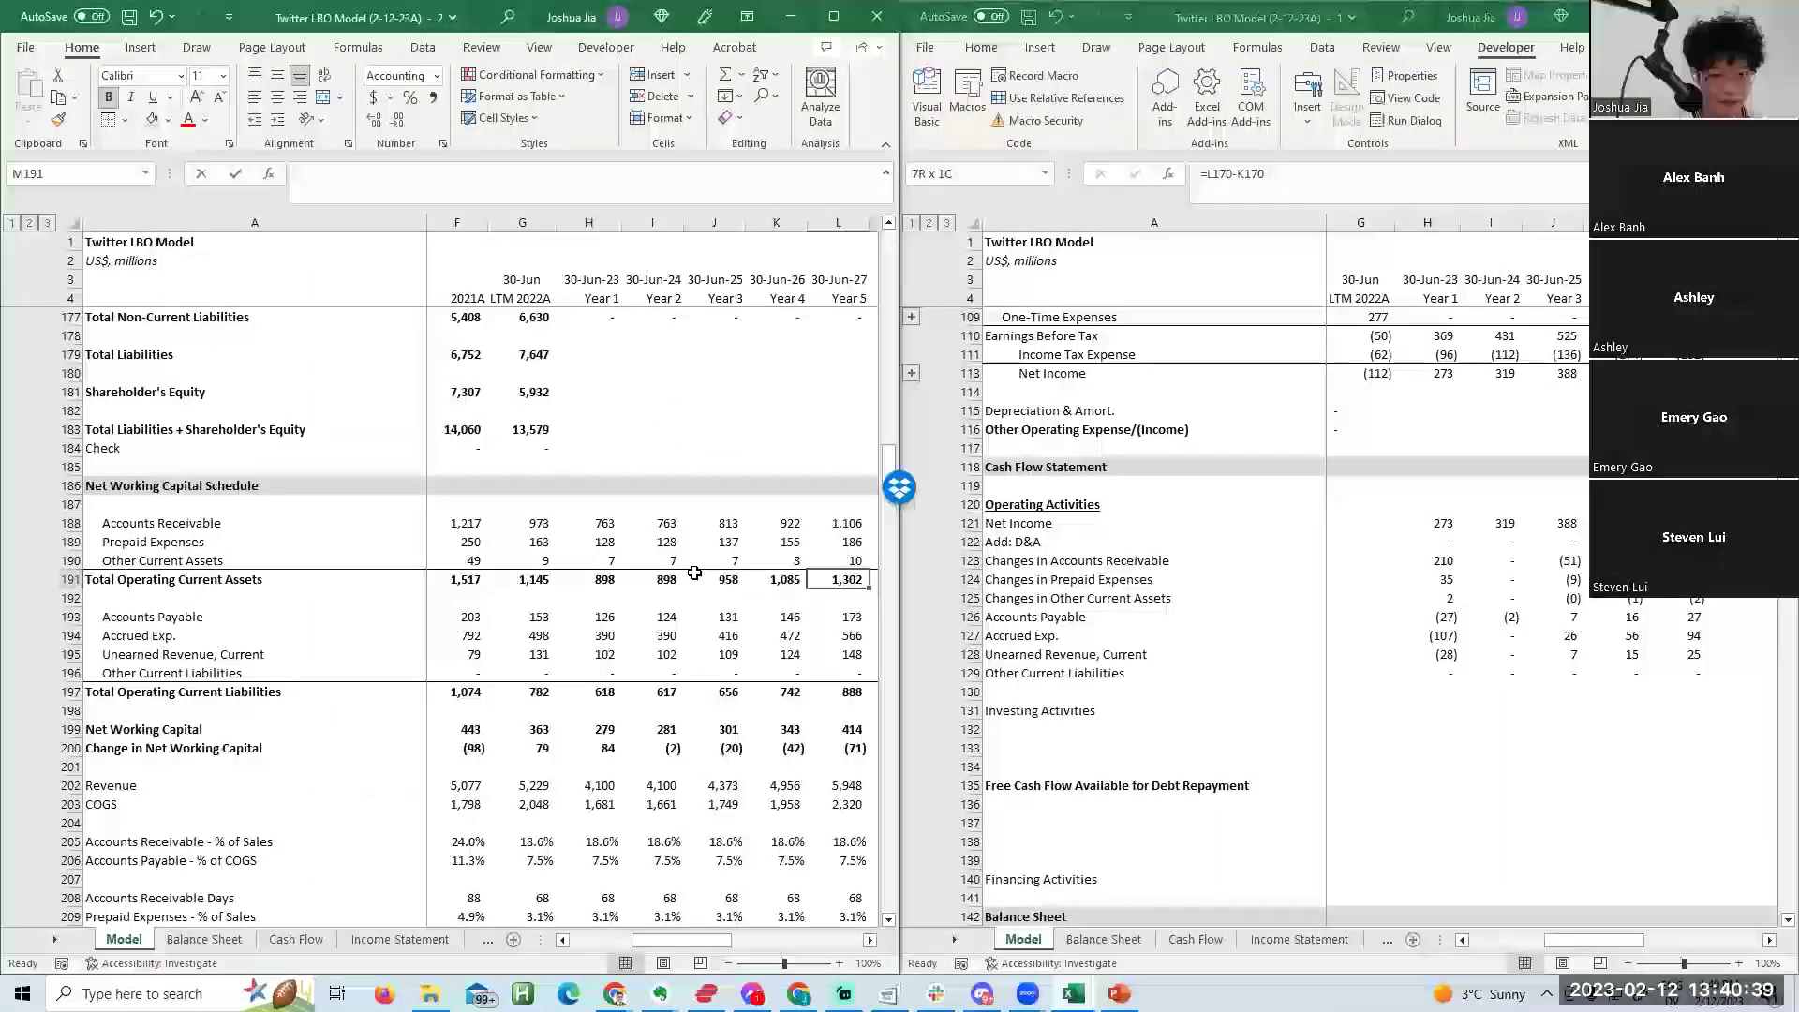
{"action": "scroll", "coordinate": [695, 573], "scroll_direction": "right", "scroll_amount": 3}
{"action": "left_click", "coordinate": [662, 750]}
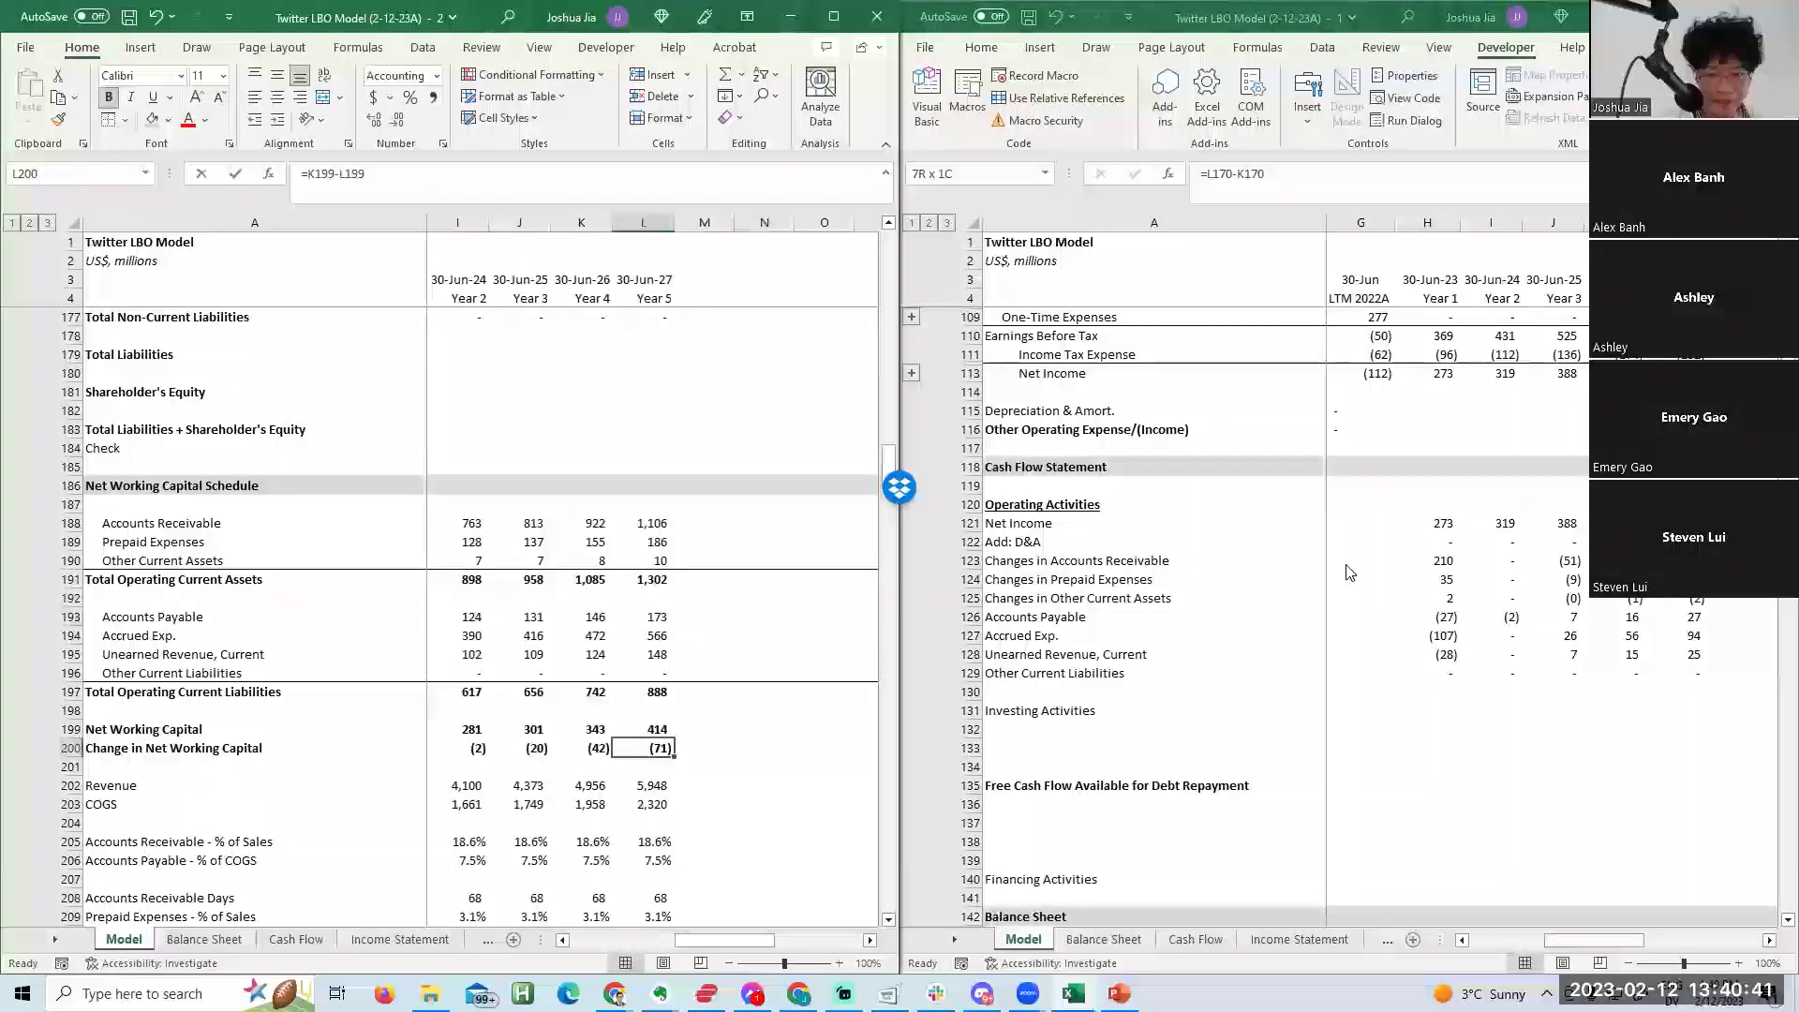
Insert a new row at row 130, directly below Other Current Liabilities in the cash flow statement.
{"action": "left_click", "coordinate": [1315, 566]}
{"action": "key", "text": "Down"}
{"action": "key", "text": "Down"}
{"action": "key", "text": "Down"}
{"action": "key", "text": "Left"}
{"action": "key", "text": "Left"}
{"action": "key", "text": "Up"}
{"action": "key", "text": "Up"}
{"action": "key", "text": "ctrl+Left"}
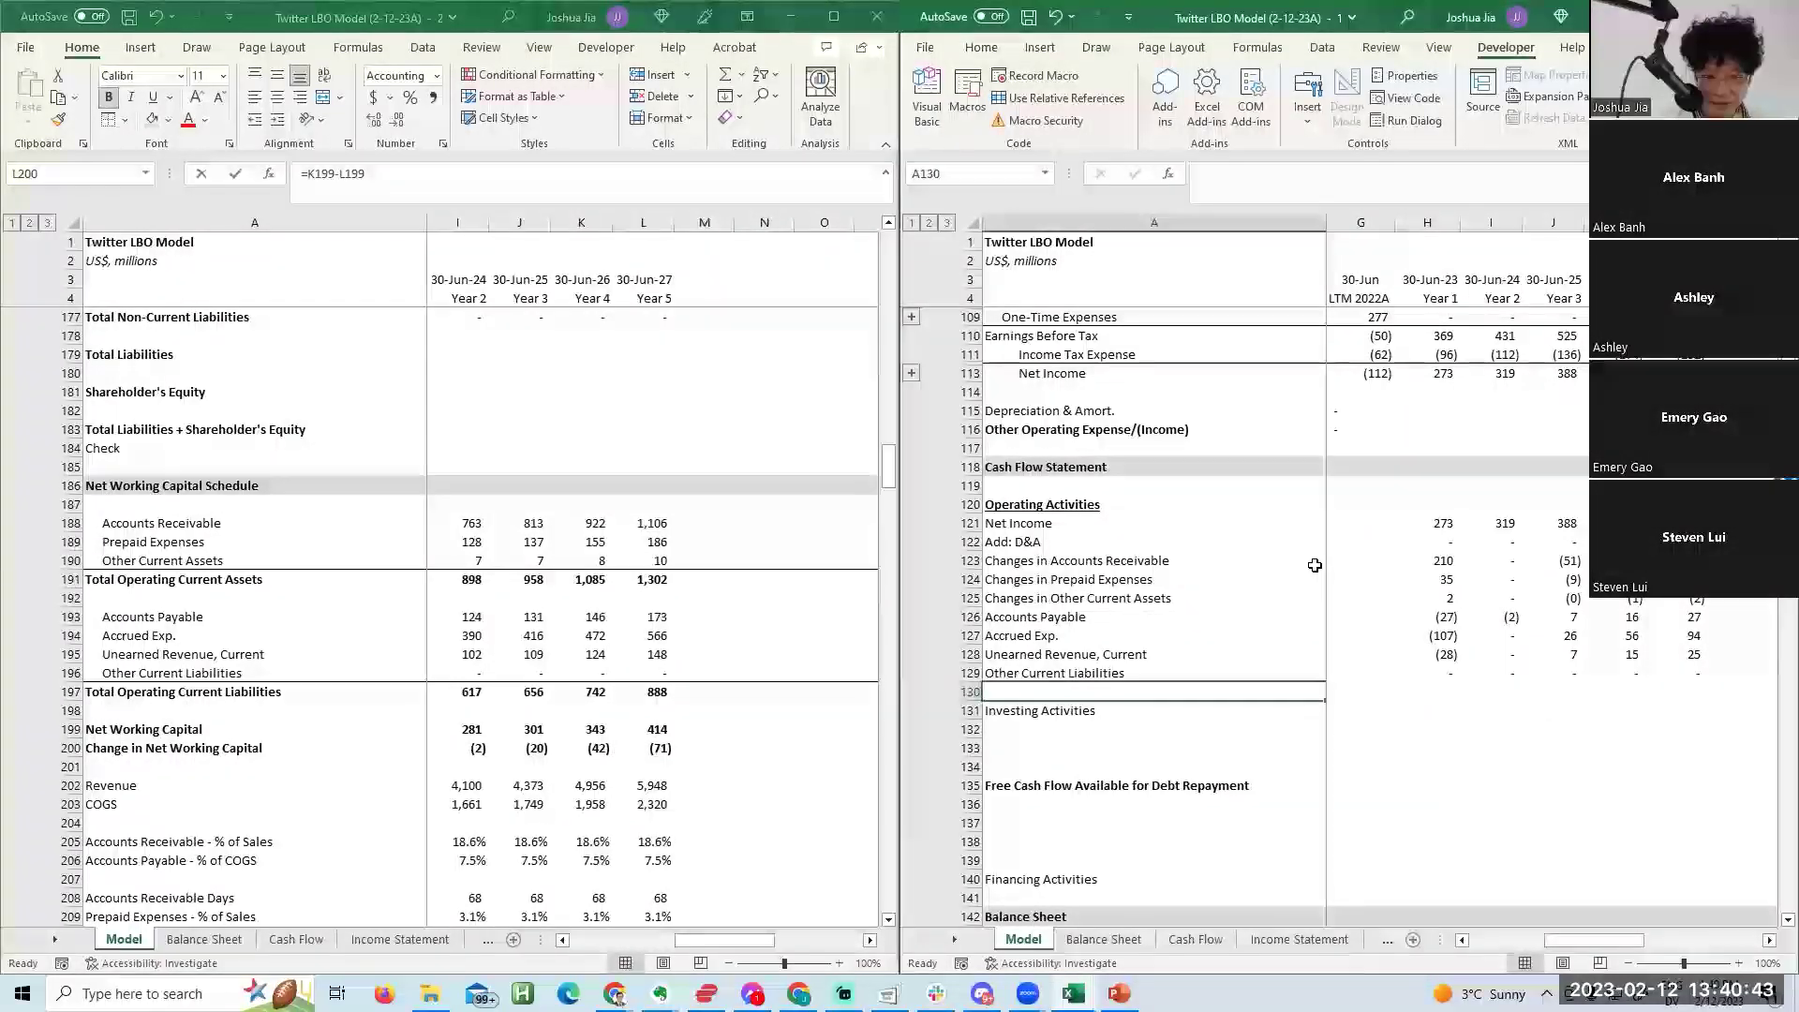
{"action": "key", "text": "shift+space"}
{"action": "key", "text": "ctrl+shift+plus"}
Label A130 "Cash Flow from Operations" and make it bold.
{"action": "type", "text": "Cash Flow from Oprea"}
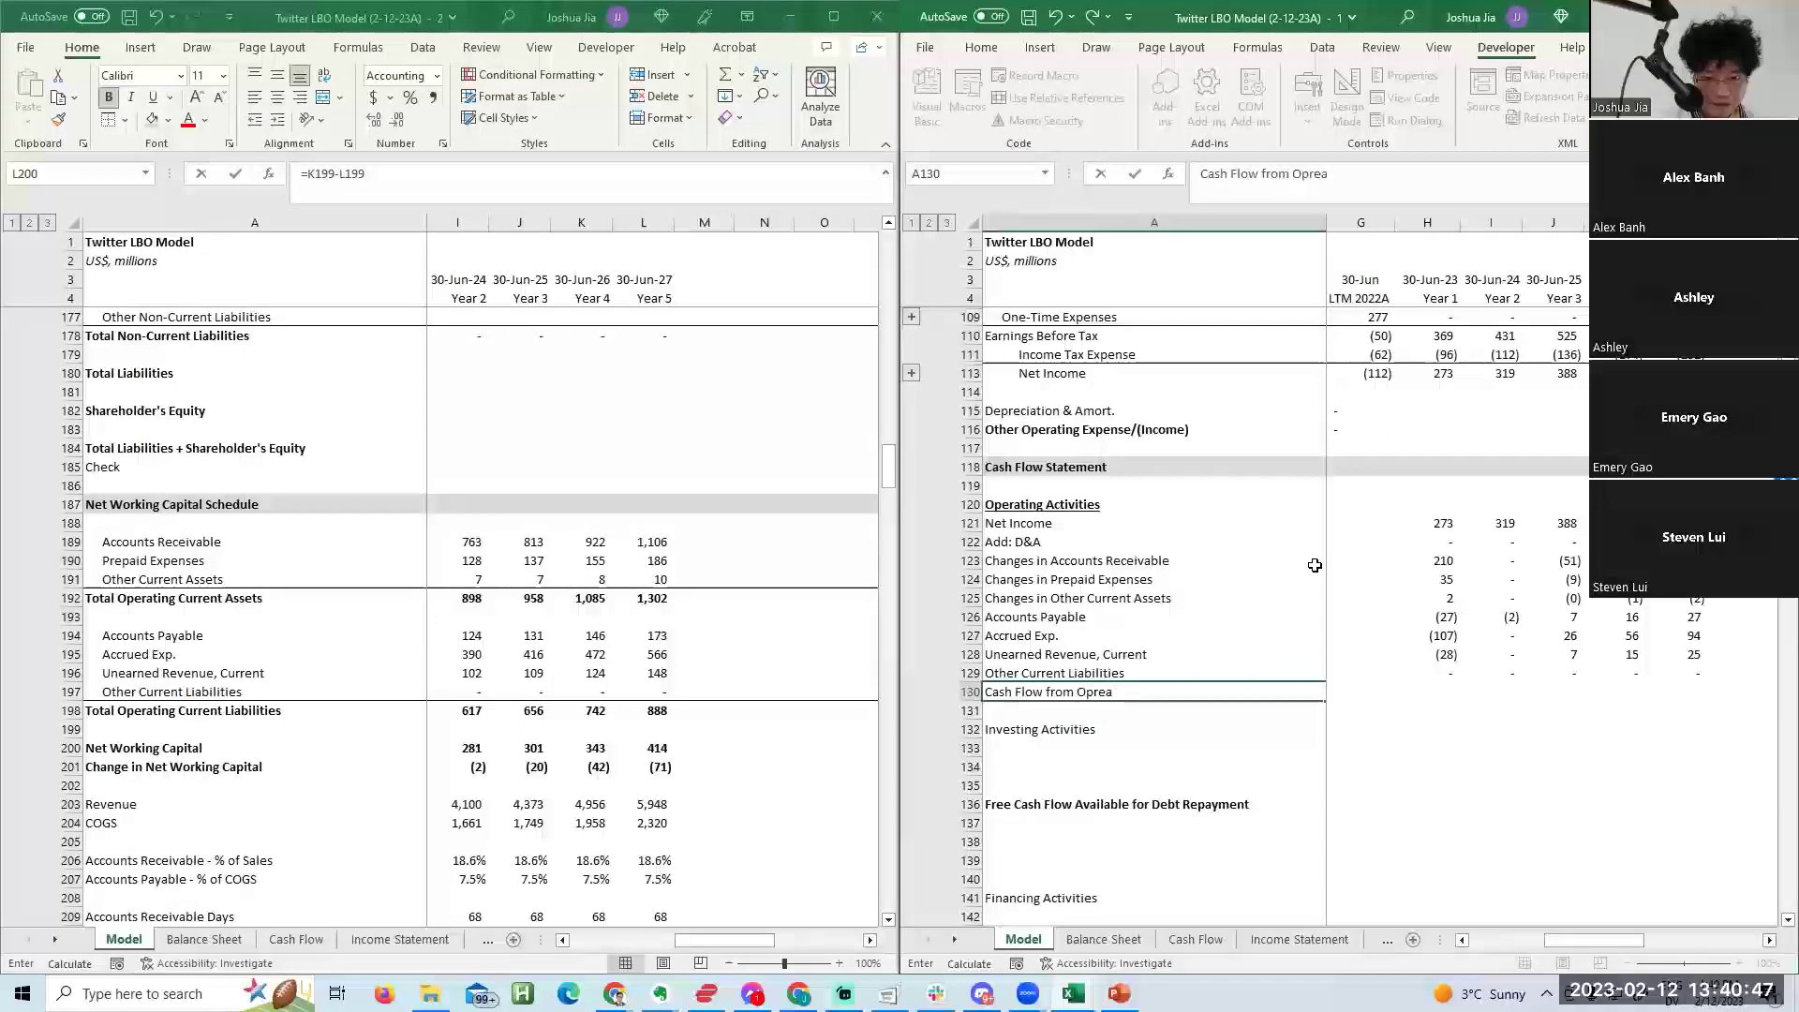
{"action": "key", "text": "BackSpace"}
{"action": "key", "text": "BackSpace"}
{"action": "key", "text": "BackSpace"}
{"action": "type", "text": "erating"}
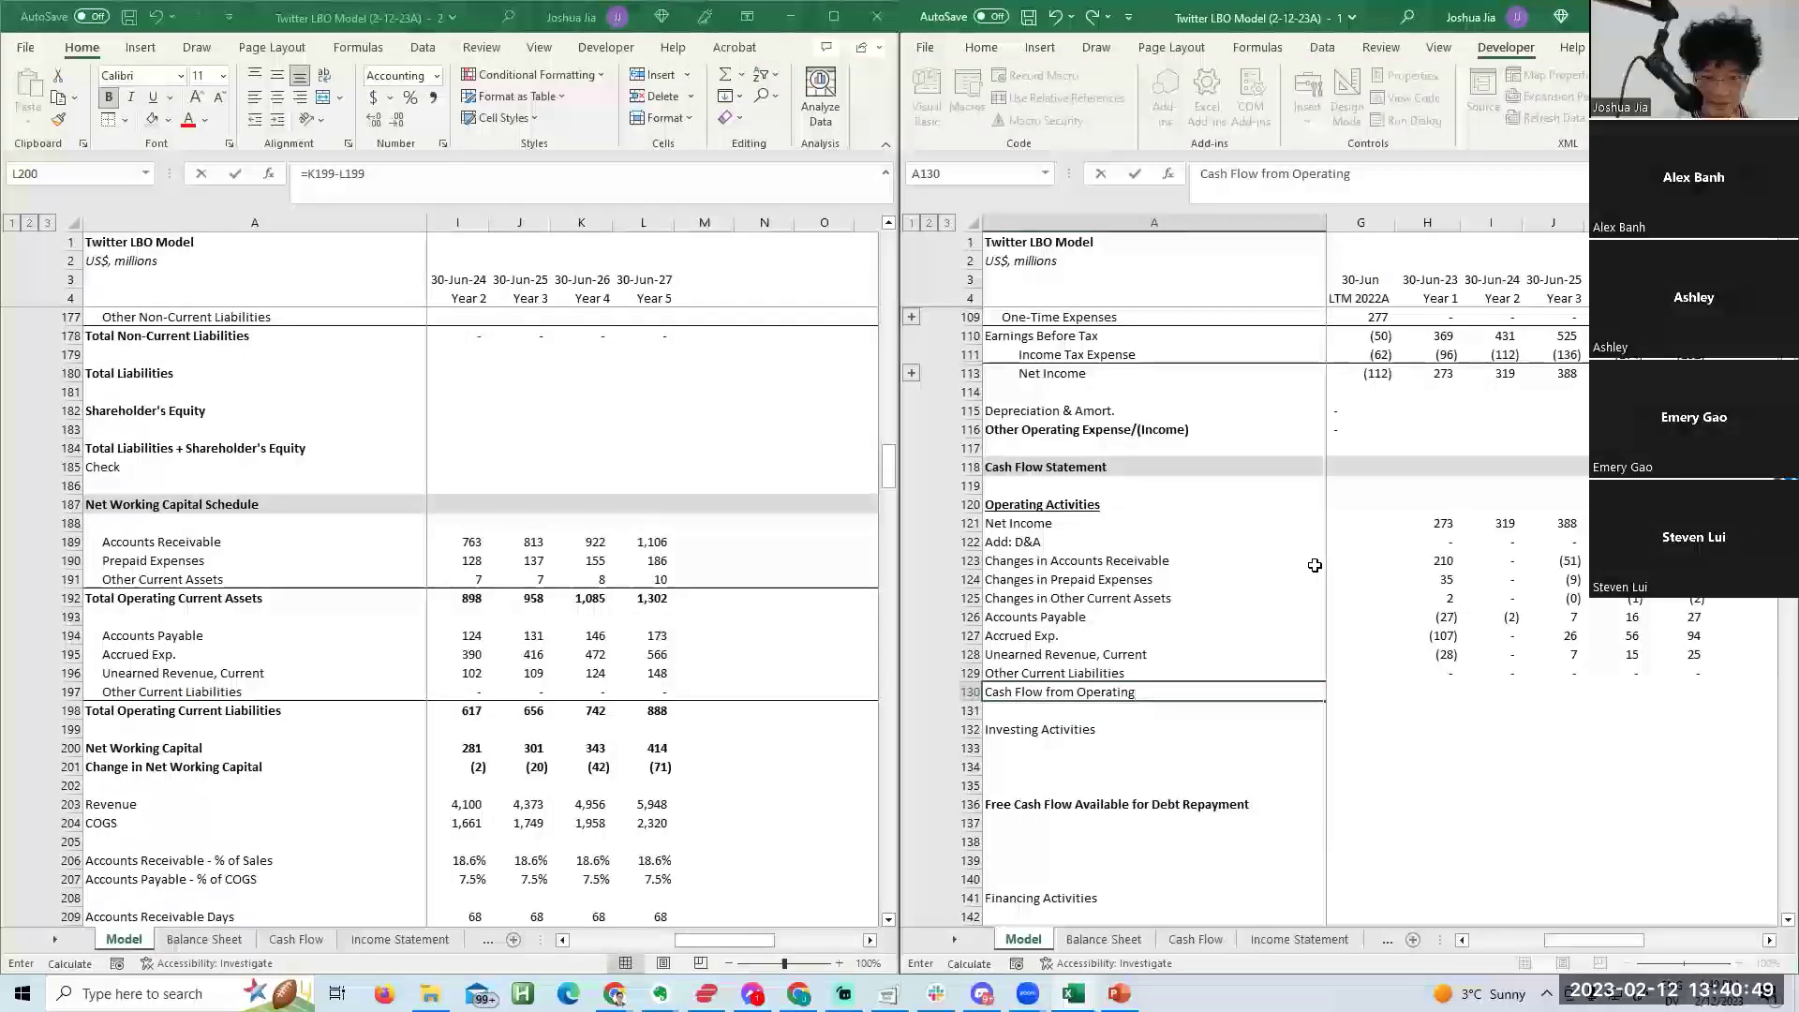
{"action": "type", "text": "ons"}
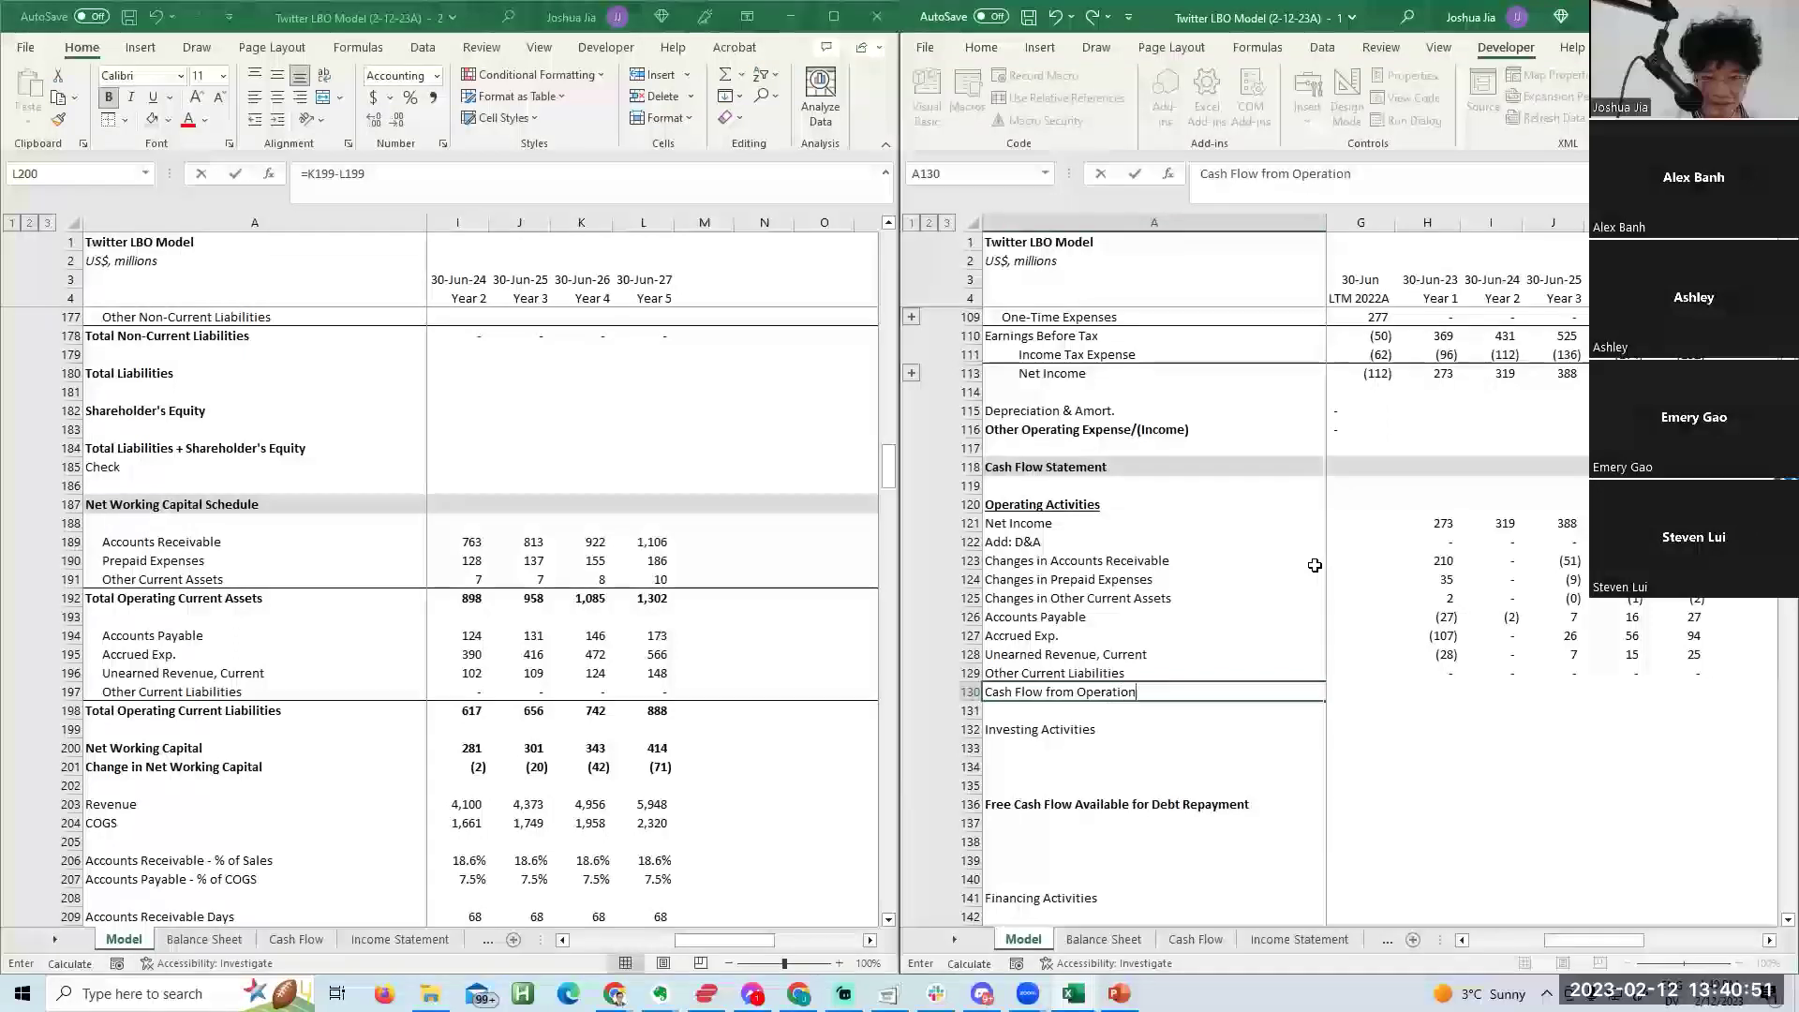
{"action": "key", "text": "ctrl+Return"}
{"action": "key", "text": "ctrl+b"}
Apply a top border to the whole Cash Flow from Operations row.
{"action": "key", "text": "shift+space"}
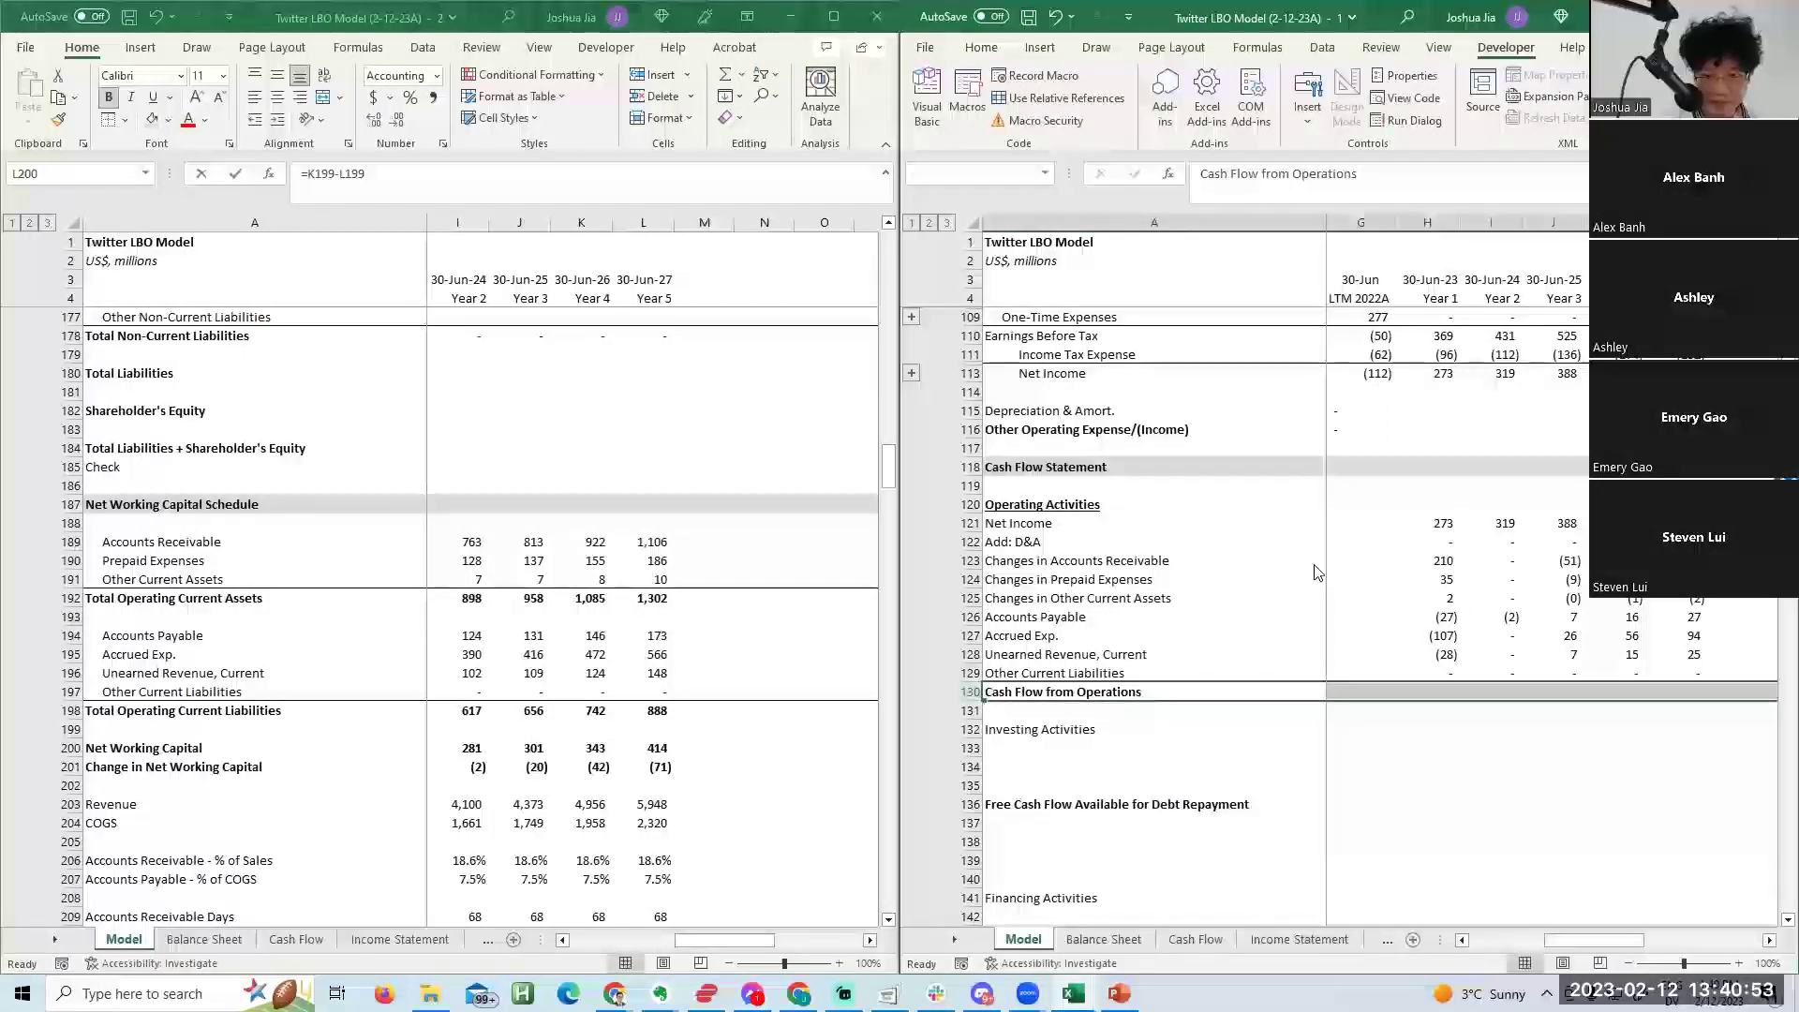
{"action": "key", "text": "alt+h"}
{"action": "key", "text": "b"}
{"action": "key", "text": "p"}
Total cash flow from operations in H130 as =SUM(H121:H129), fill it across to Year 5 and make the totals bold.
{"action": "key", "text": "Right"}
{"action": "key", "text": "Right"}
{"action": "key", "text": "Right"}
{"action": "key", "text": "Right"}
{"action": "key", "text": "Right"}
{"action": "key", "text": "Right"}
{"action": "key", "text": "Right"}
{"action": "key", "text": "Right"}
{"action": "key", "text": "Left"}
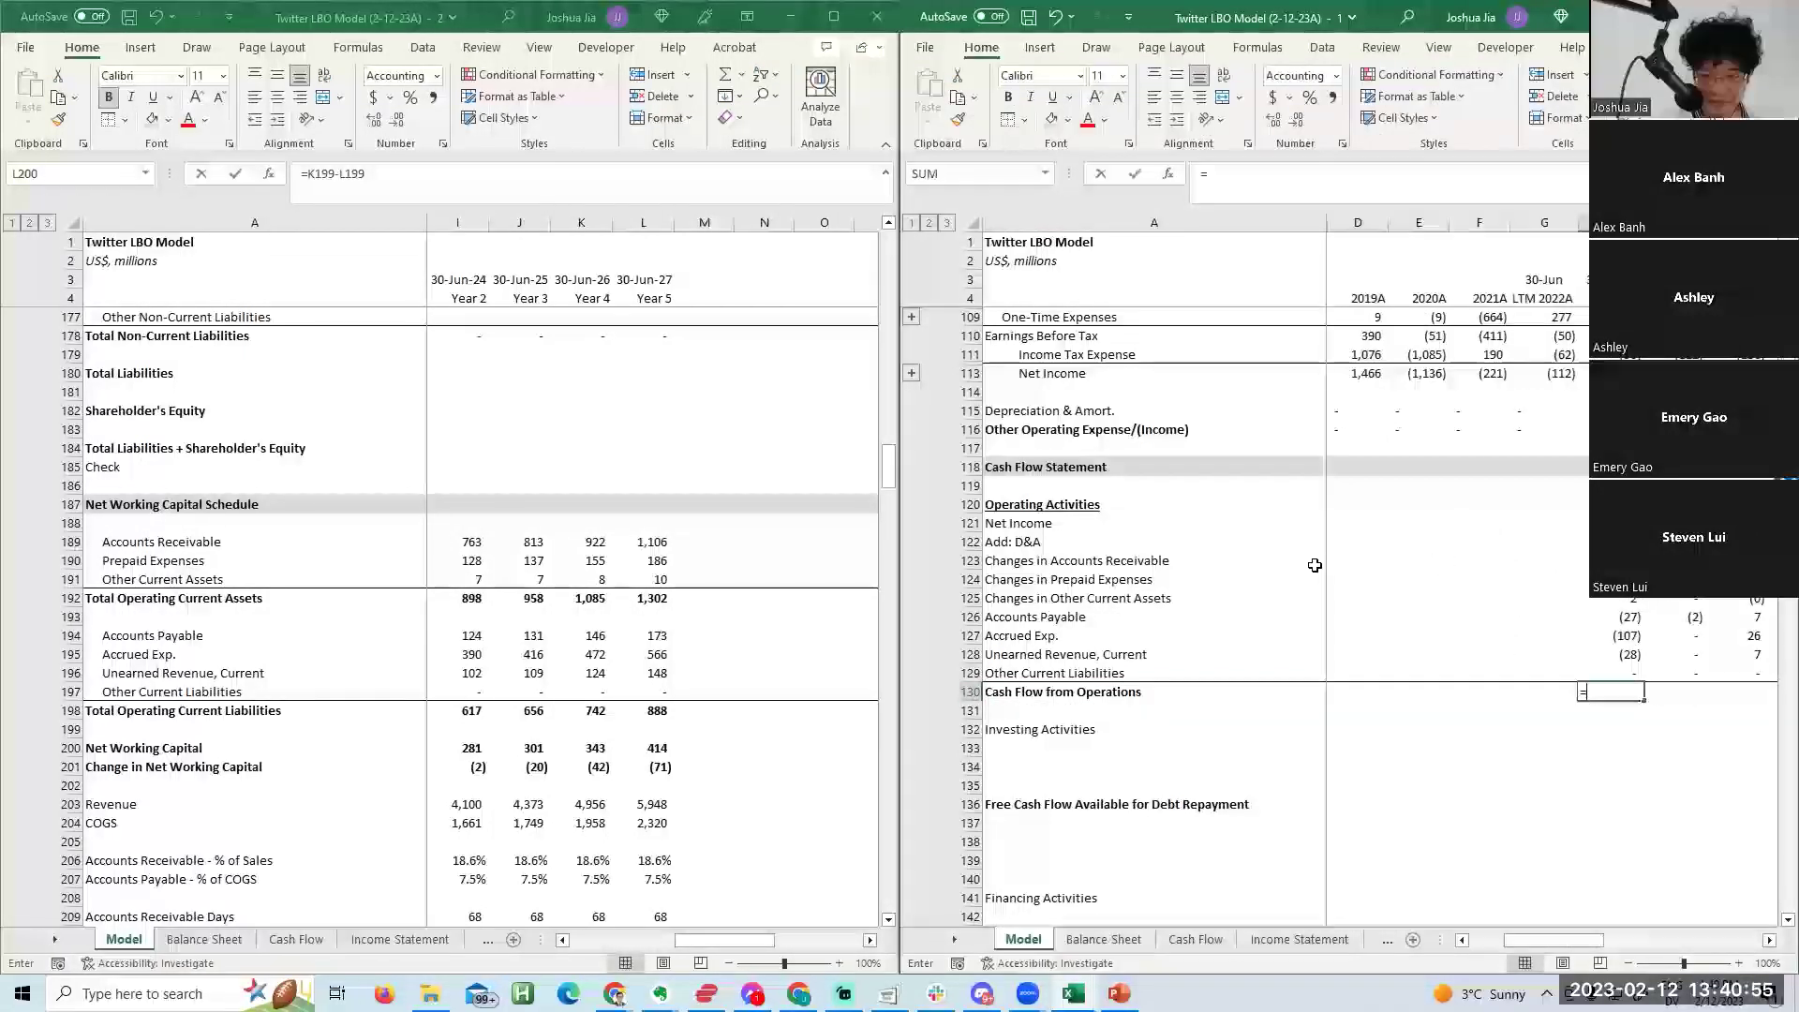
{"action": "key", "text": "alt+equal"}
{"action": "key", "text": "ctrl+Return"}
{"action": "key", "text": "shift+Right"}
{"action": "key", "text": "shift+Right"}
{"action": "key", "text": "shift+Right"}
{"action": "key", "text": "shift+Right"}
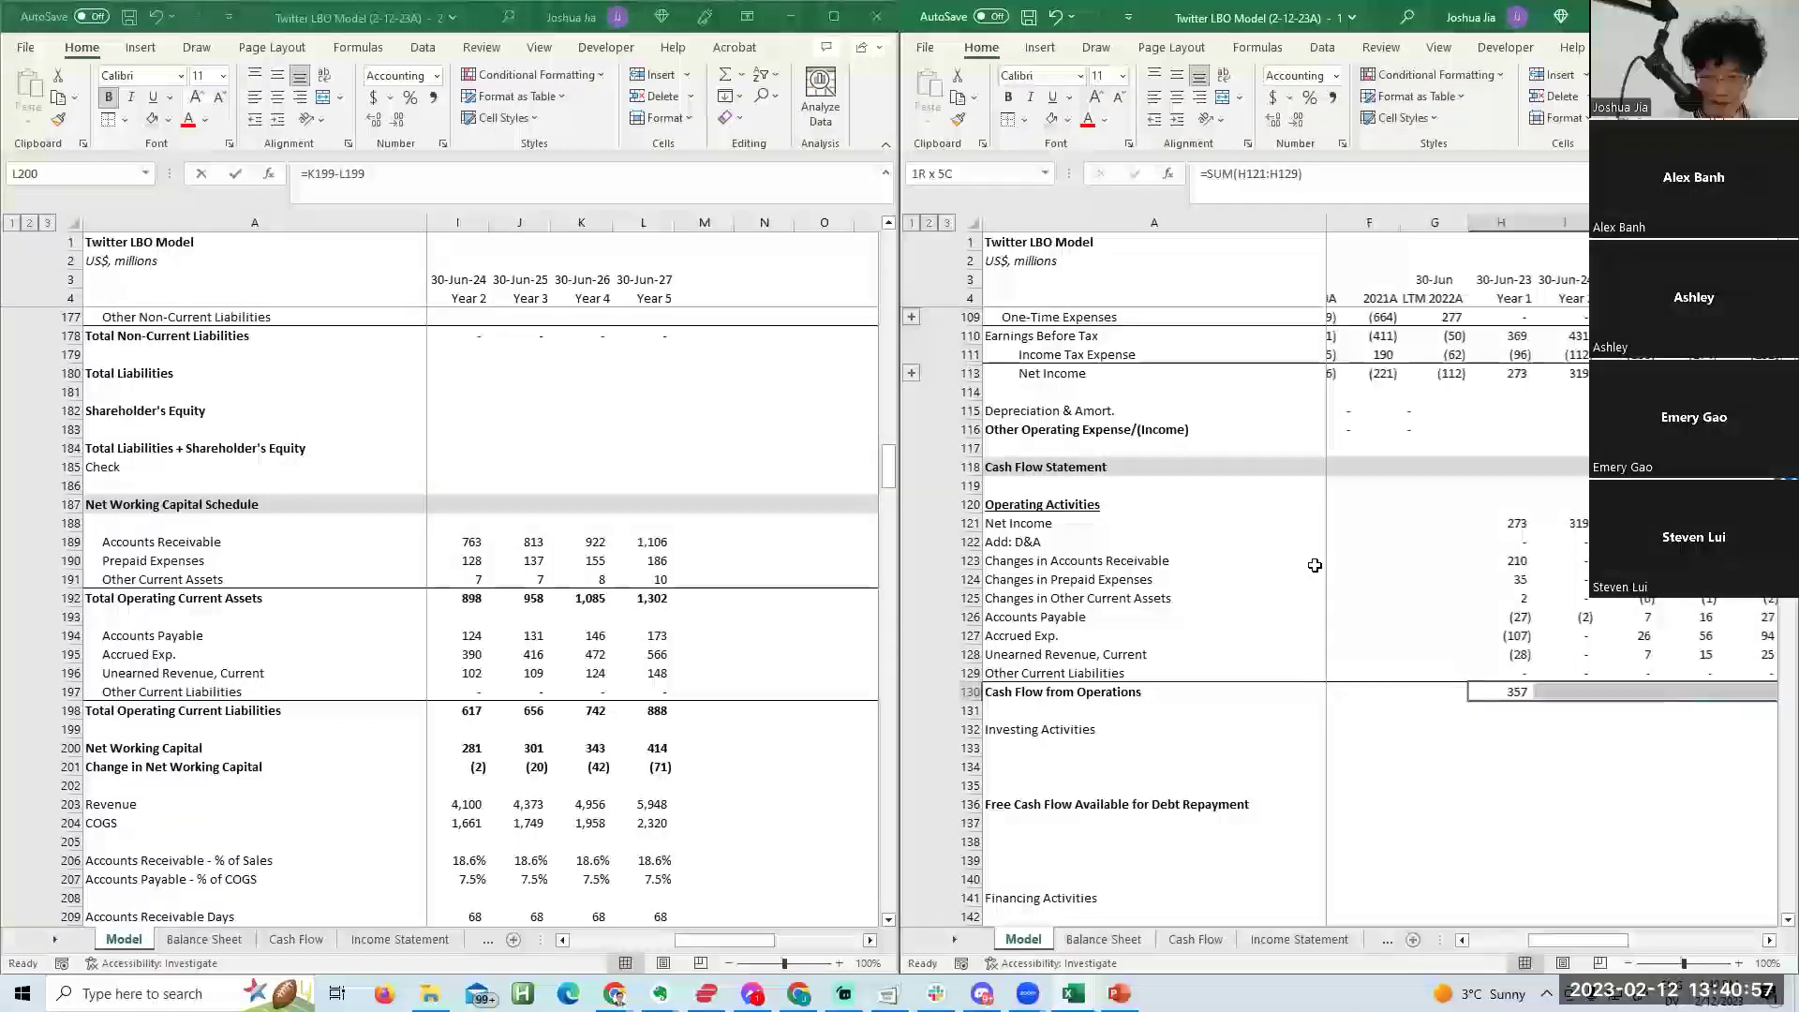
{"action": "key", "text": "ctrl+r"}
{"action": "key", "text": "ctrl+b"}
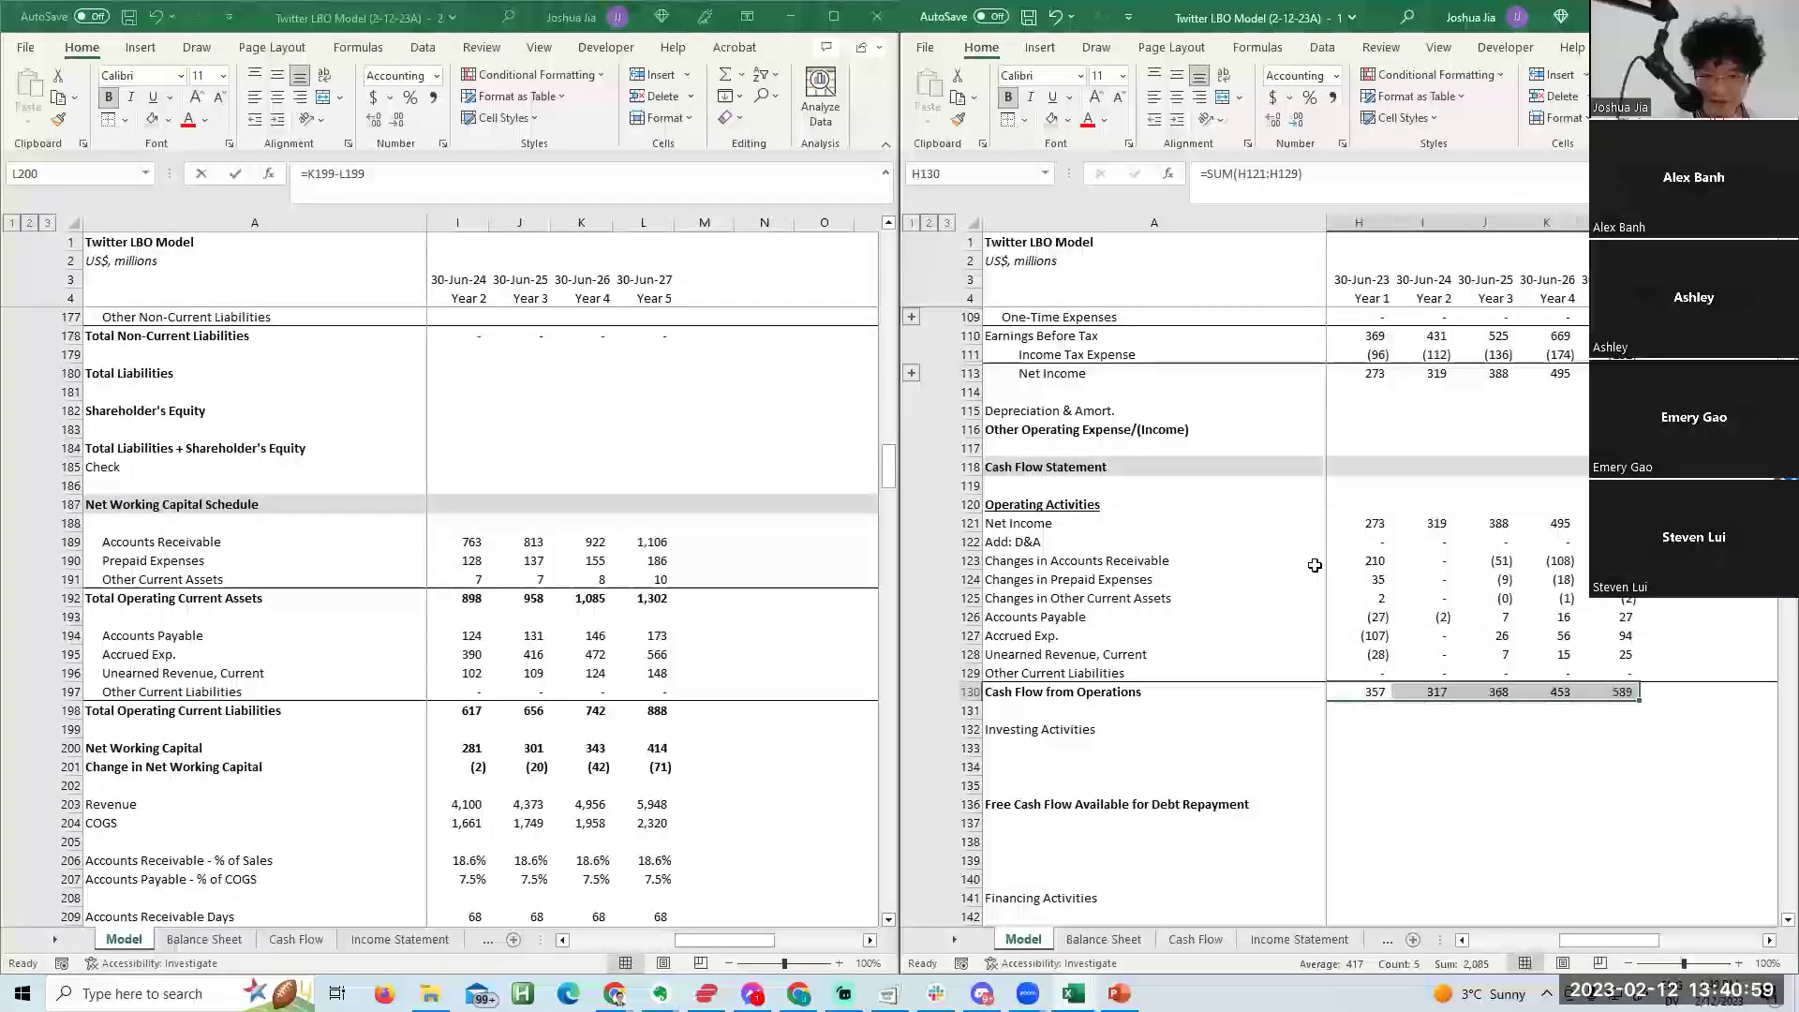
Format the Investing Activities heading in A132 as bold and underlined.
{"action": "key", "text": "Down"}
{"action": "key", "text": "Down"}
{"action": "key", "text": "Home"}
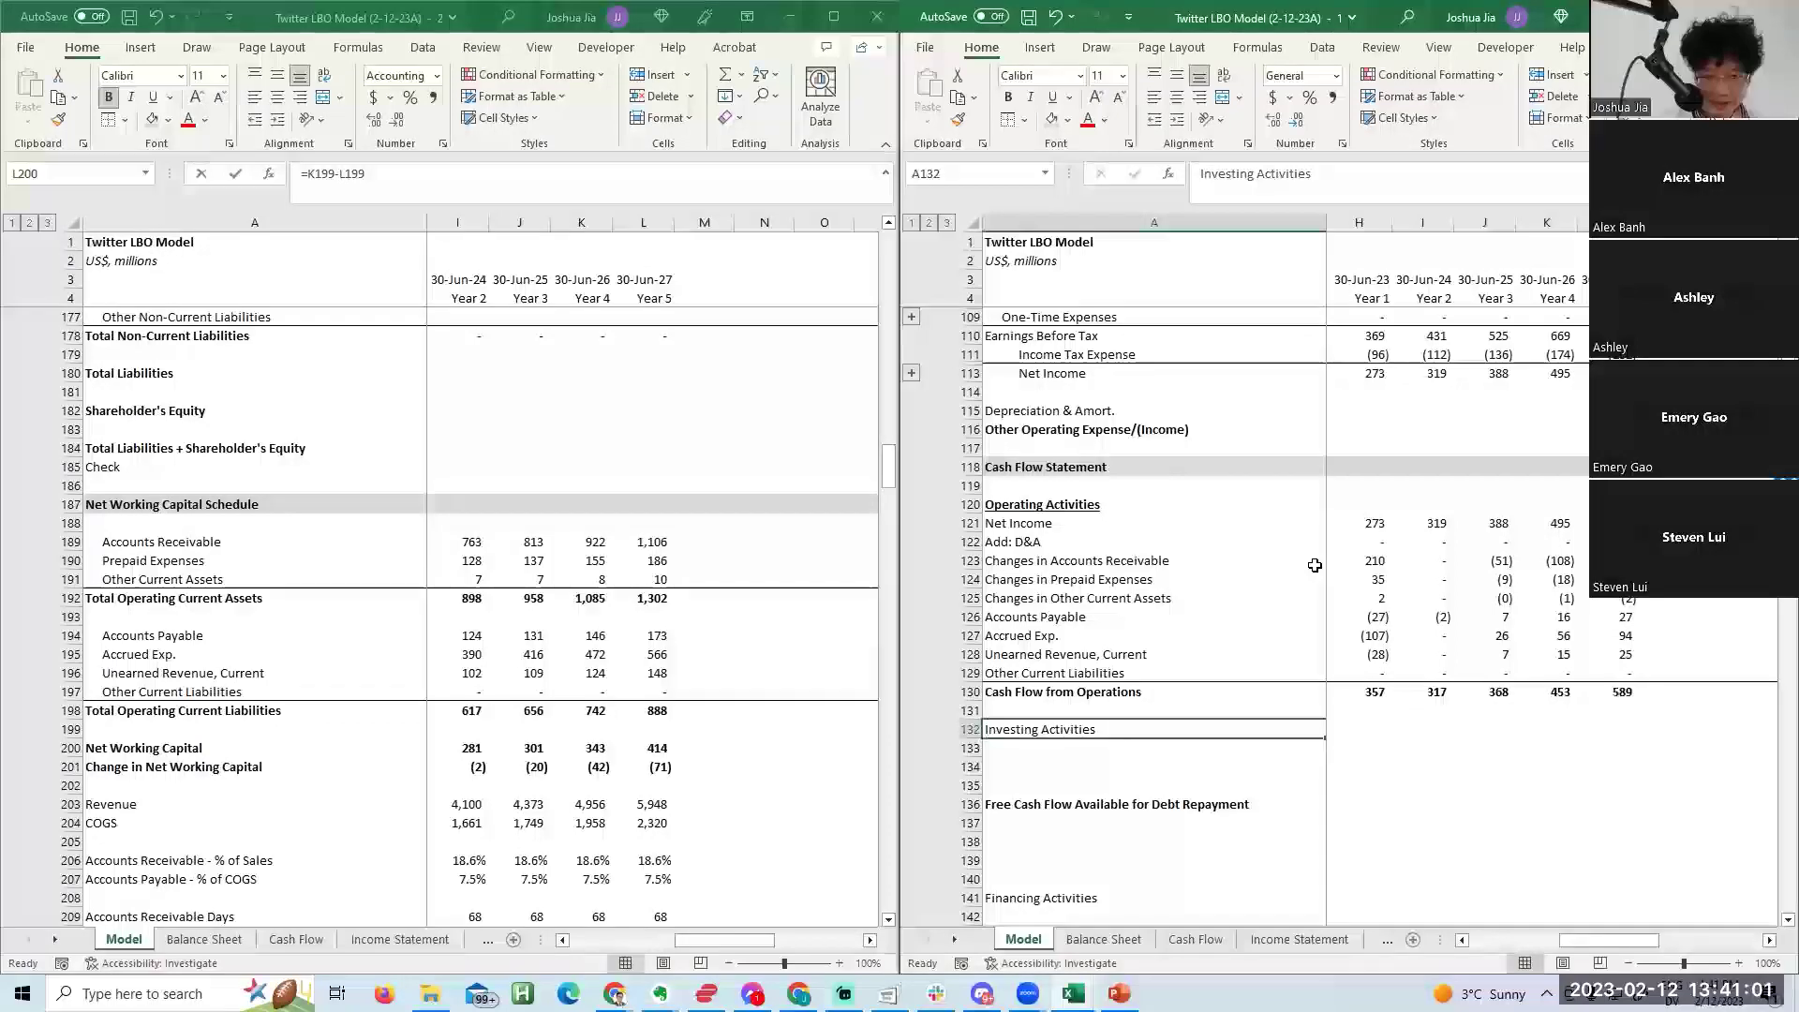
{"action": "key", "text": "ctrl+b"}
{"action": "key", "text": "ctrl+u"}
Review the investing line items on the Capital IQ Cash Flow sheet in the second workbook window.
{"action": "key", "text": "Down"}
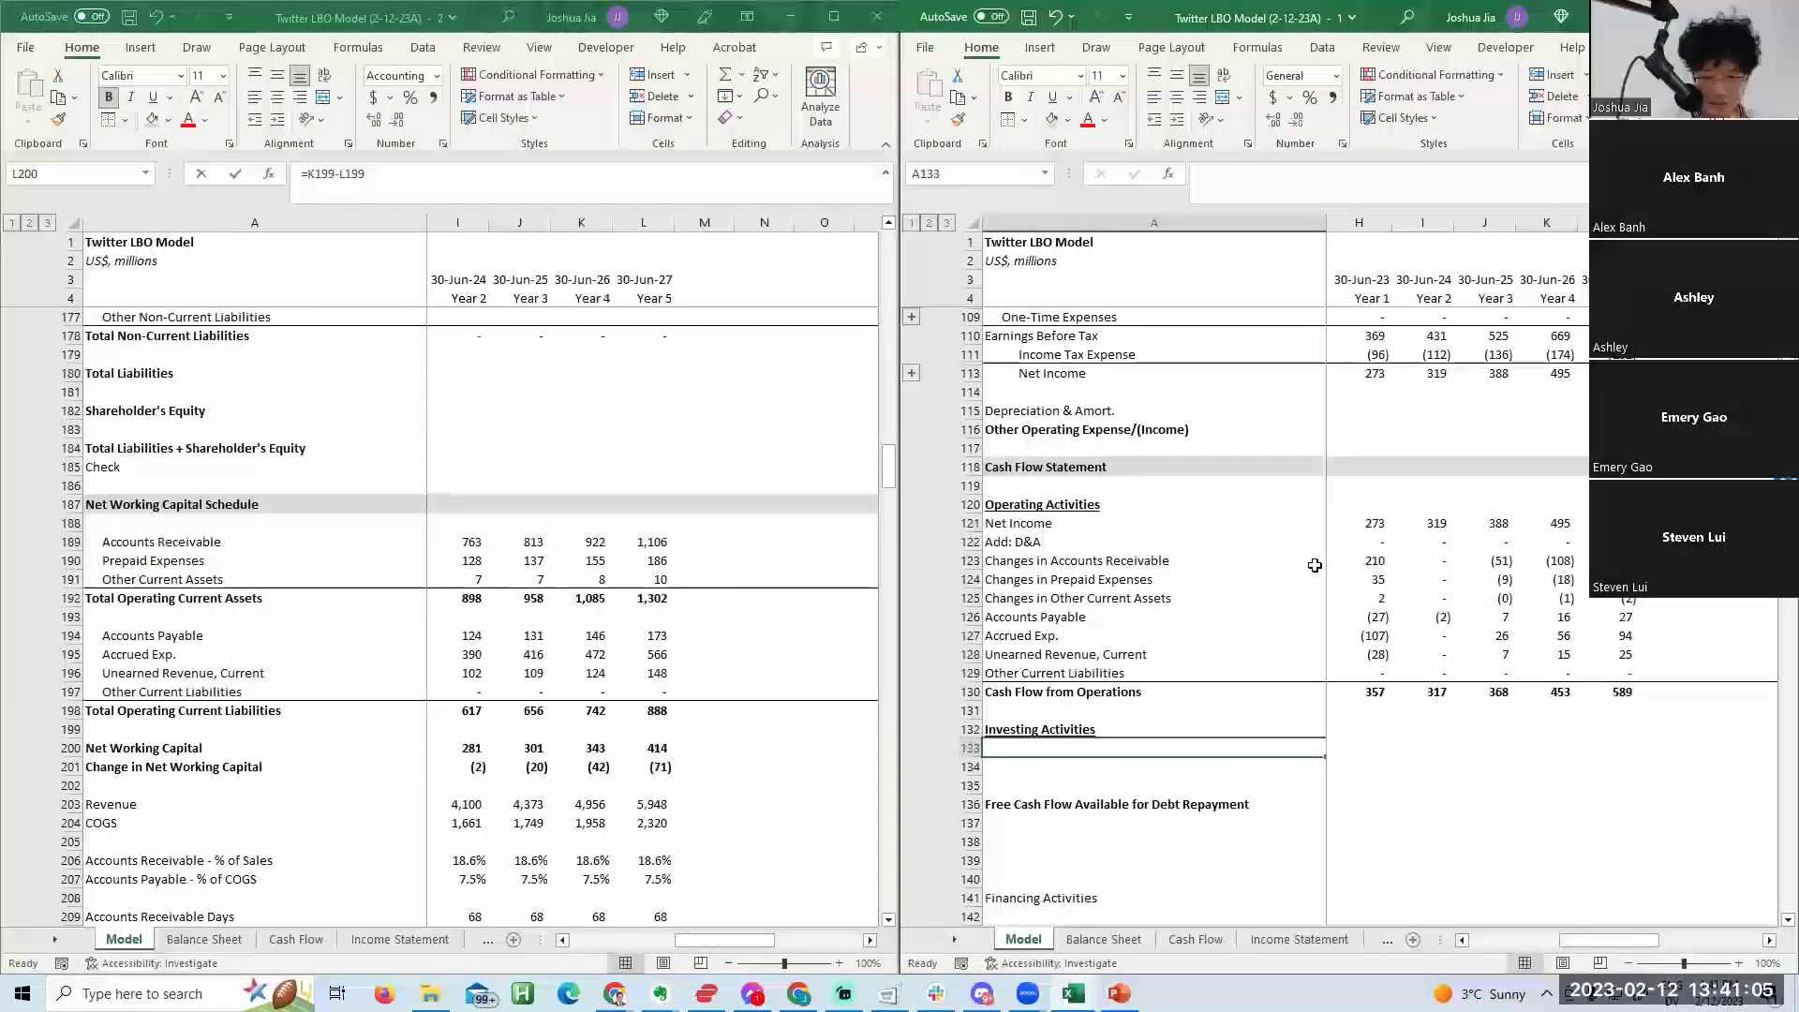
{"action": "key", "text": "F2"}
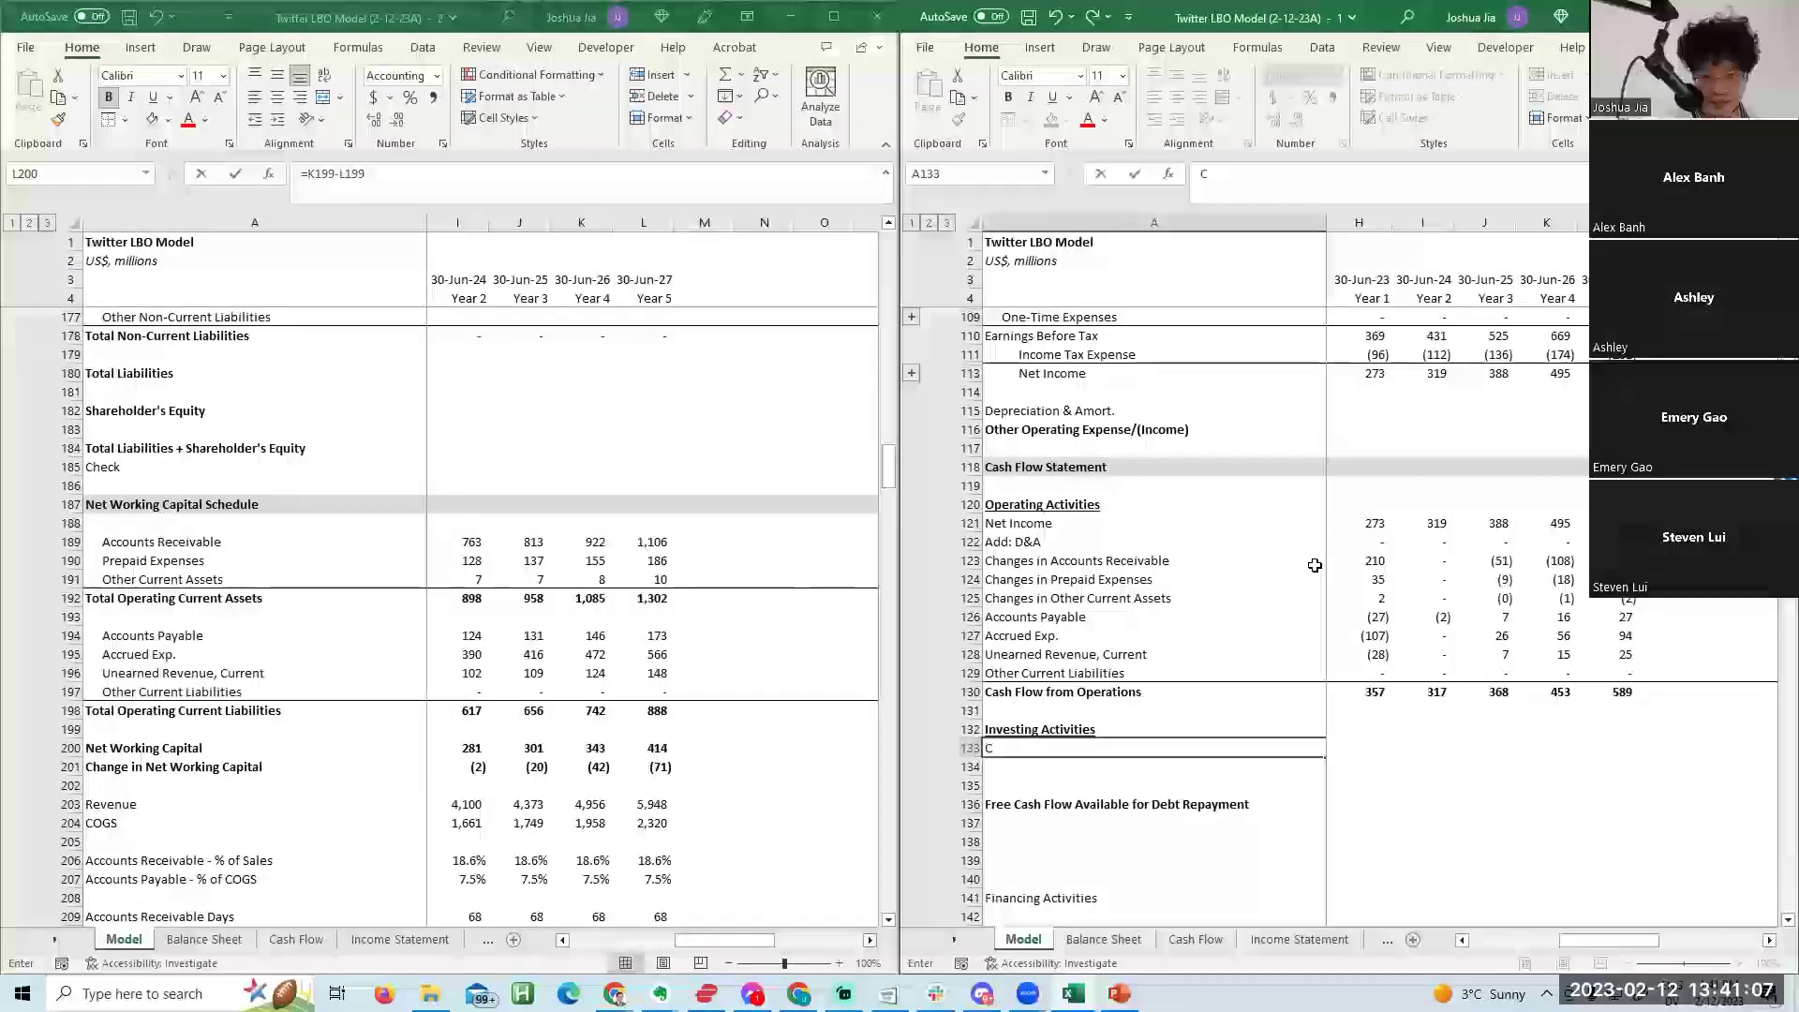
{"action": "left_click", "coordinate": [774, 704]}
{"action": "key", "text": "ctrl+Page_Down"}
{"action": "key", "text": "ctrl+Page_Down"}
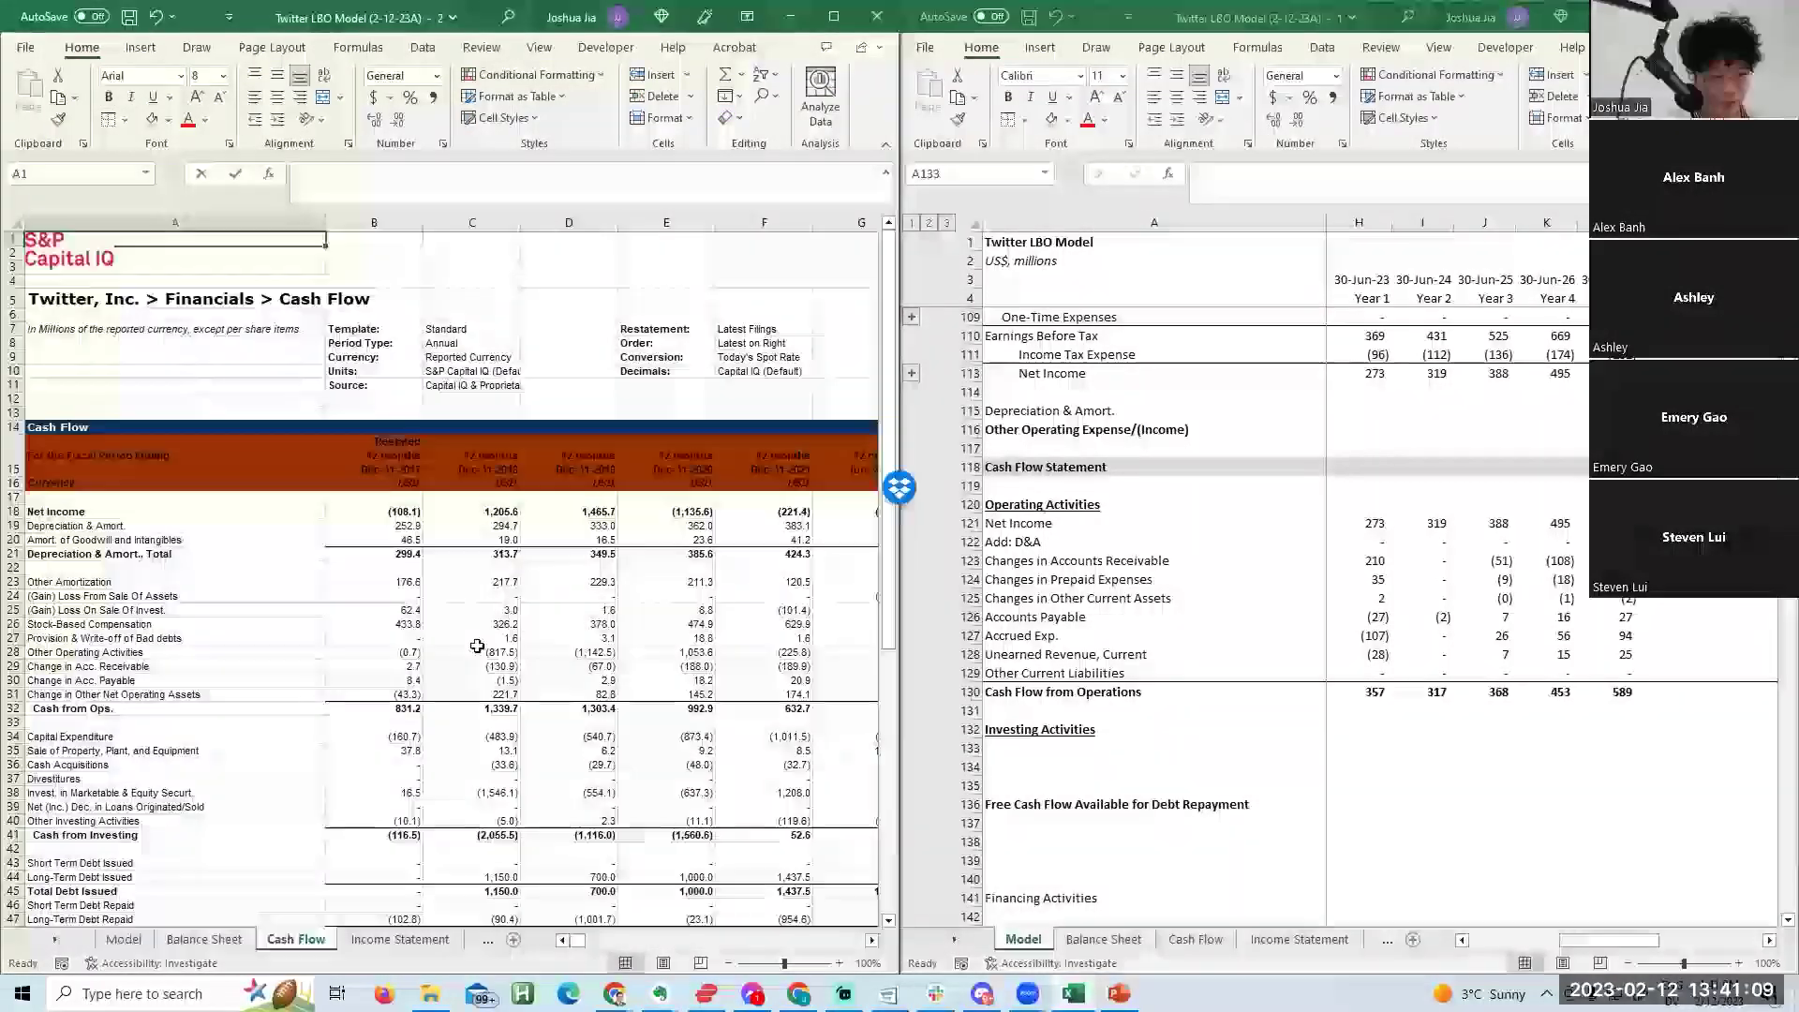
{"action": "key", "text": "Down"}
{"action": "key", "text": "Down"}
{"action": "key", "text": "Down"}
{"action": "key", "text": "Down"}
{"action": "key", "text": "Down"}
{"action": "key", "text": "Down"}
{"action": "key", "text": "Down"}
{"action": "key", "text": "Down"}
{"action": "key", "text": "Down"}
{"action": "key", "text": "Down"}
{"action": "key", "text": "Down"}
{"action": "key", "text": "Down"}
{"action": "key", "text": "Up"}
{"action": "key", "text": "Up"}
{"action": "key", "text": "Up"}
{"action": "key", "text": "Up"}
{"action": "key", "text": "Up"}
{"action": "key", "text": "Up"}
{"action": "key", "text": "Right"}
Enter the label "Capital Expenditure" in A133 under Investing Activities.
{"action": "left_click", "coordinate": [1100, 748]}
{"action": "type", "text": "Capital Exp"}
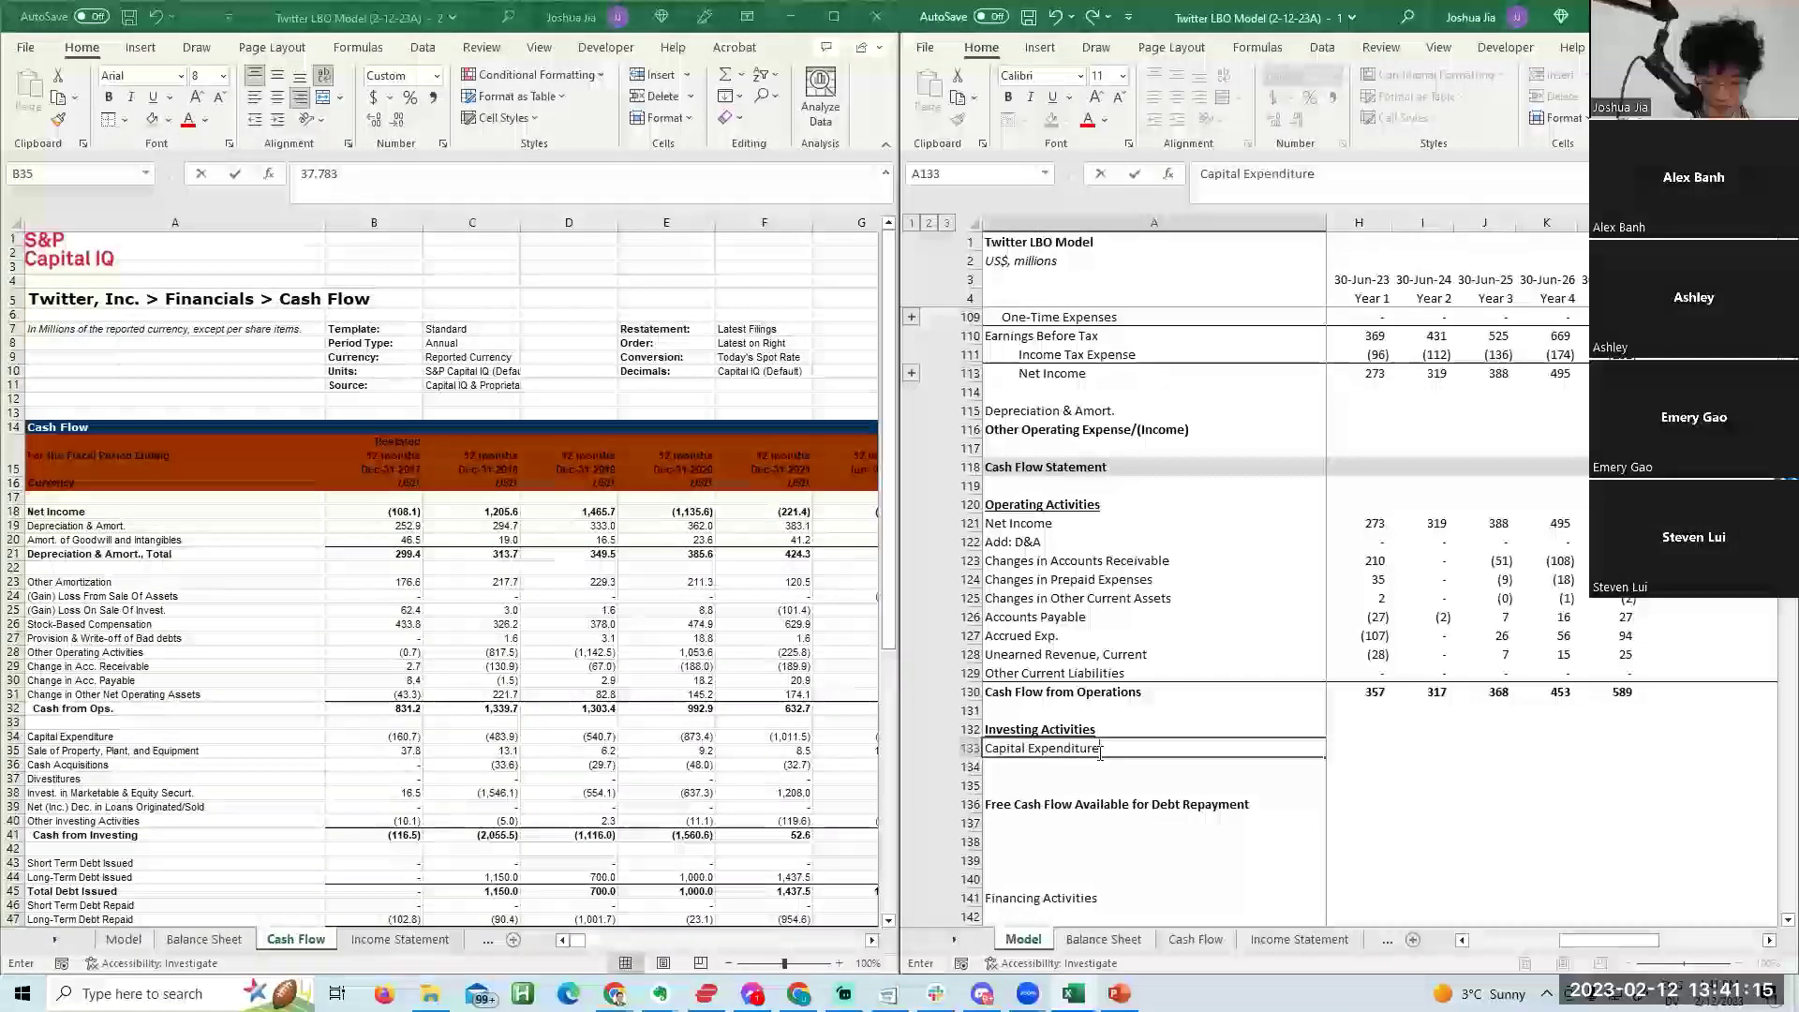
{"action": "key", "text": "ctrl+Return"}
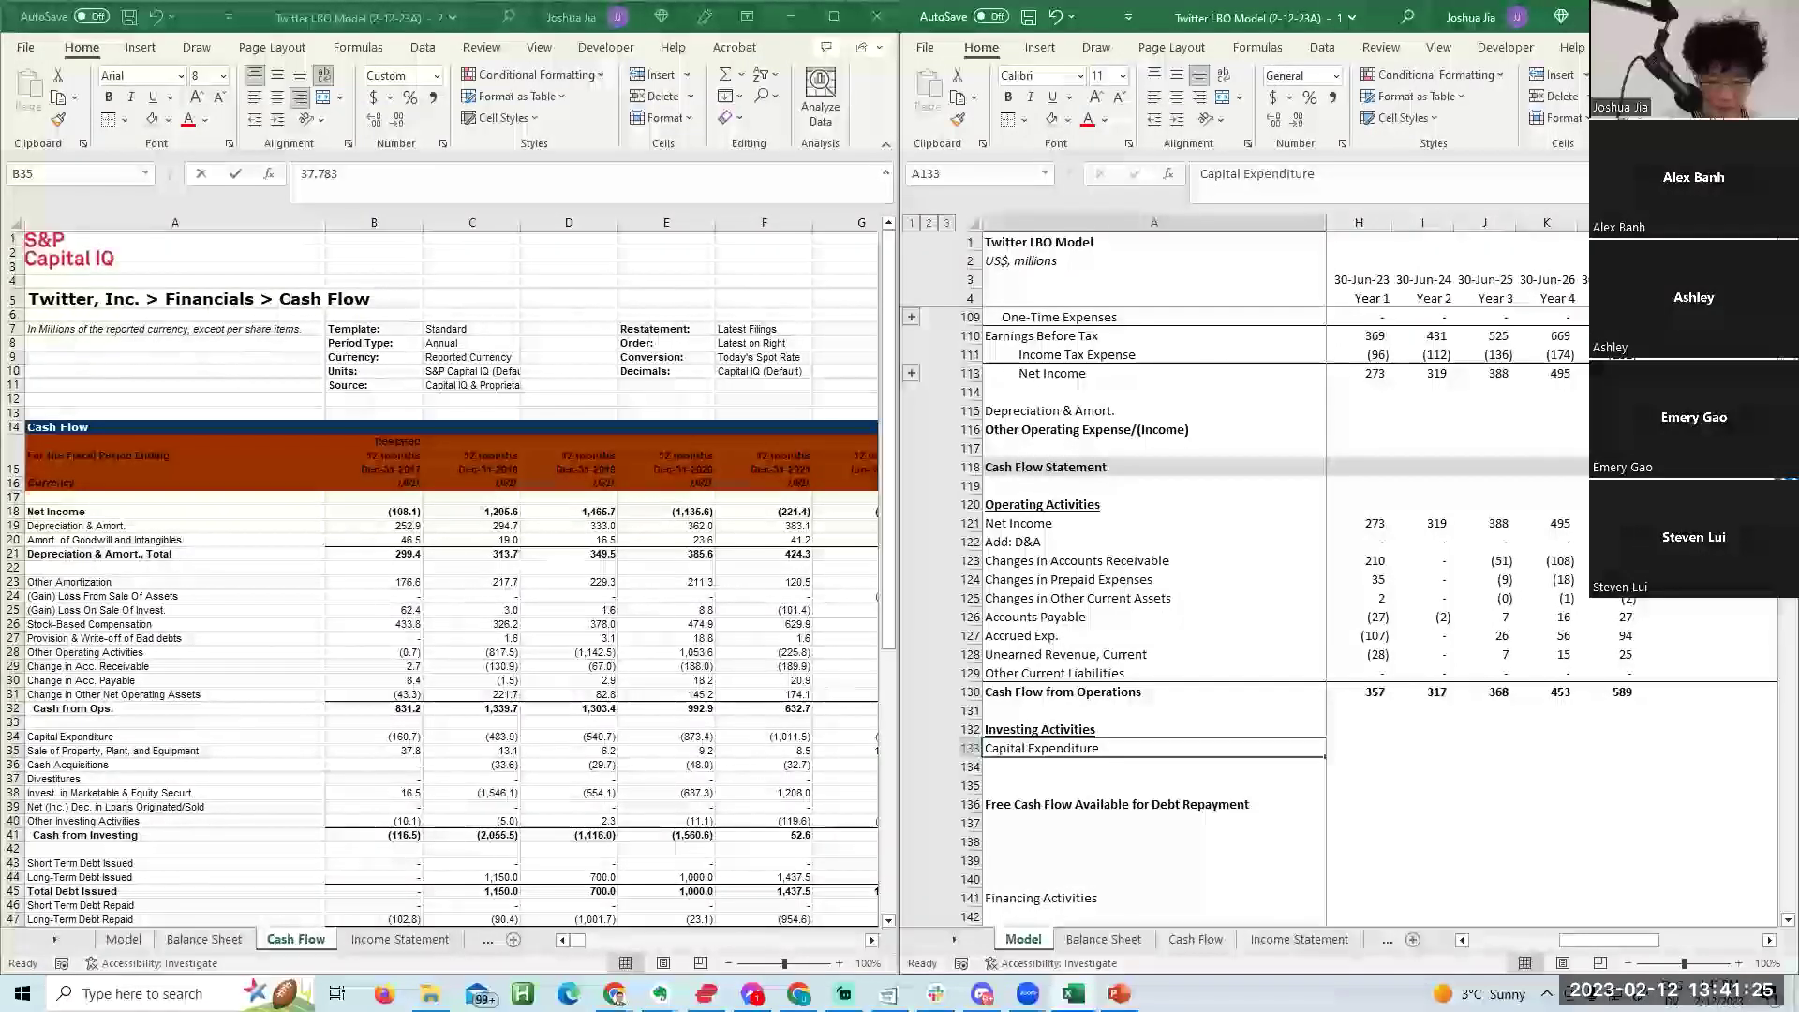
{"action": "key", "text": "alt+Tab"}
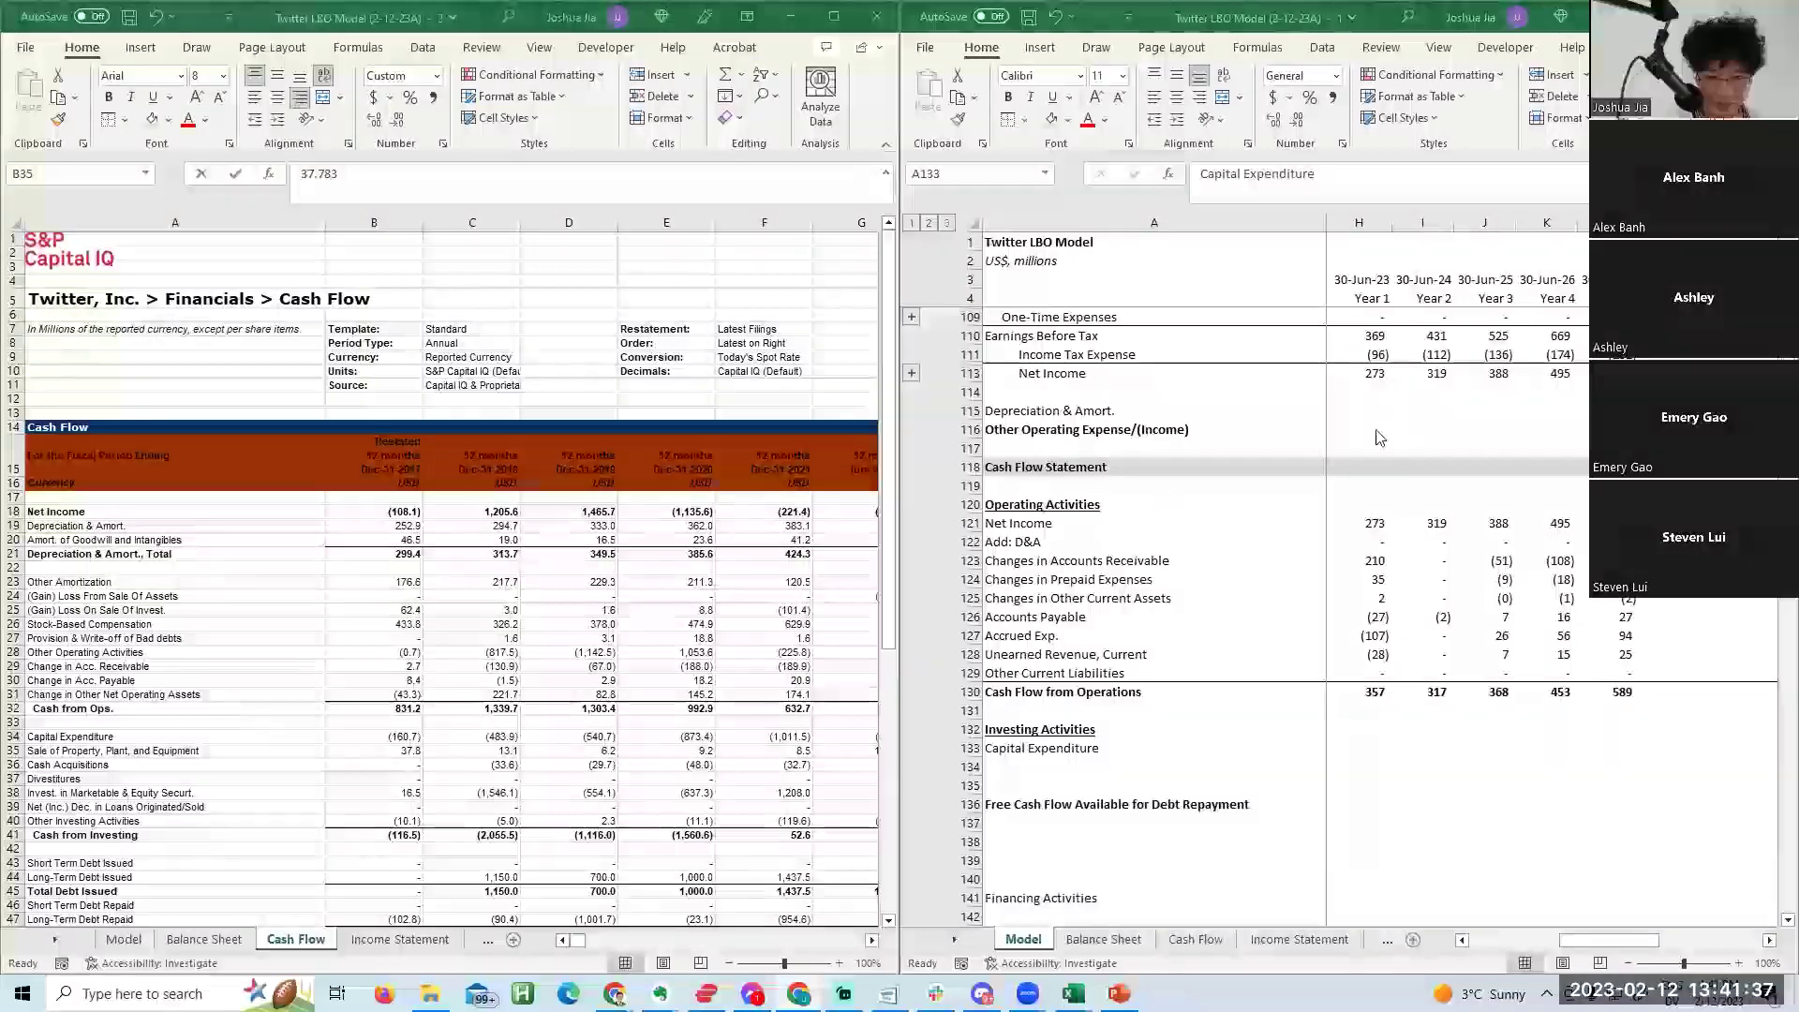
{"action": "left_click", "coordinate": [1049, 732]}
{"action": "key", "text": "Right"}
{"action": "key", "text": "Right"}
{"action": "key", "text": "Right"}
{"action": "key", "text": "Right"}
{"action": "key", "text": "Right"}
{"action": "key", "text": "Right"}
{"action": "key", "text": "Right"}
{"action": "key", "text": "Right"}
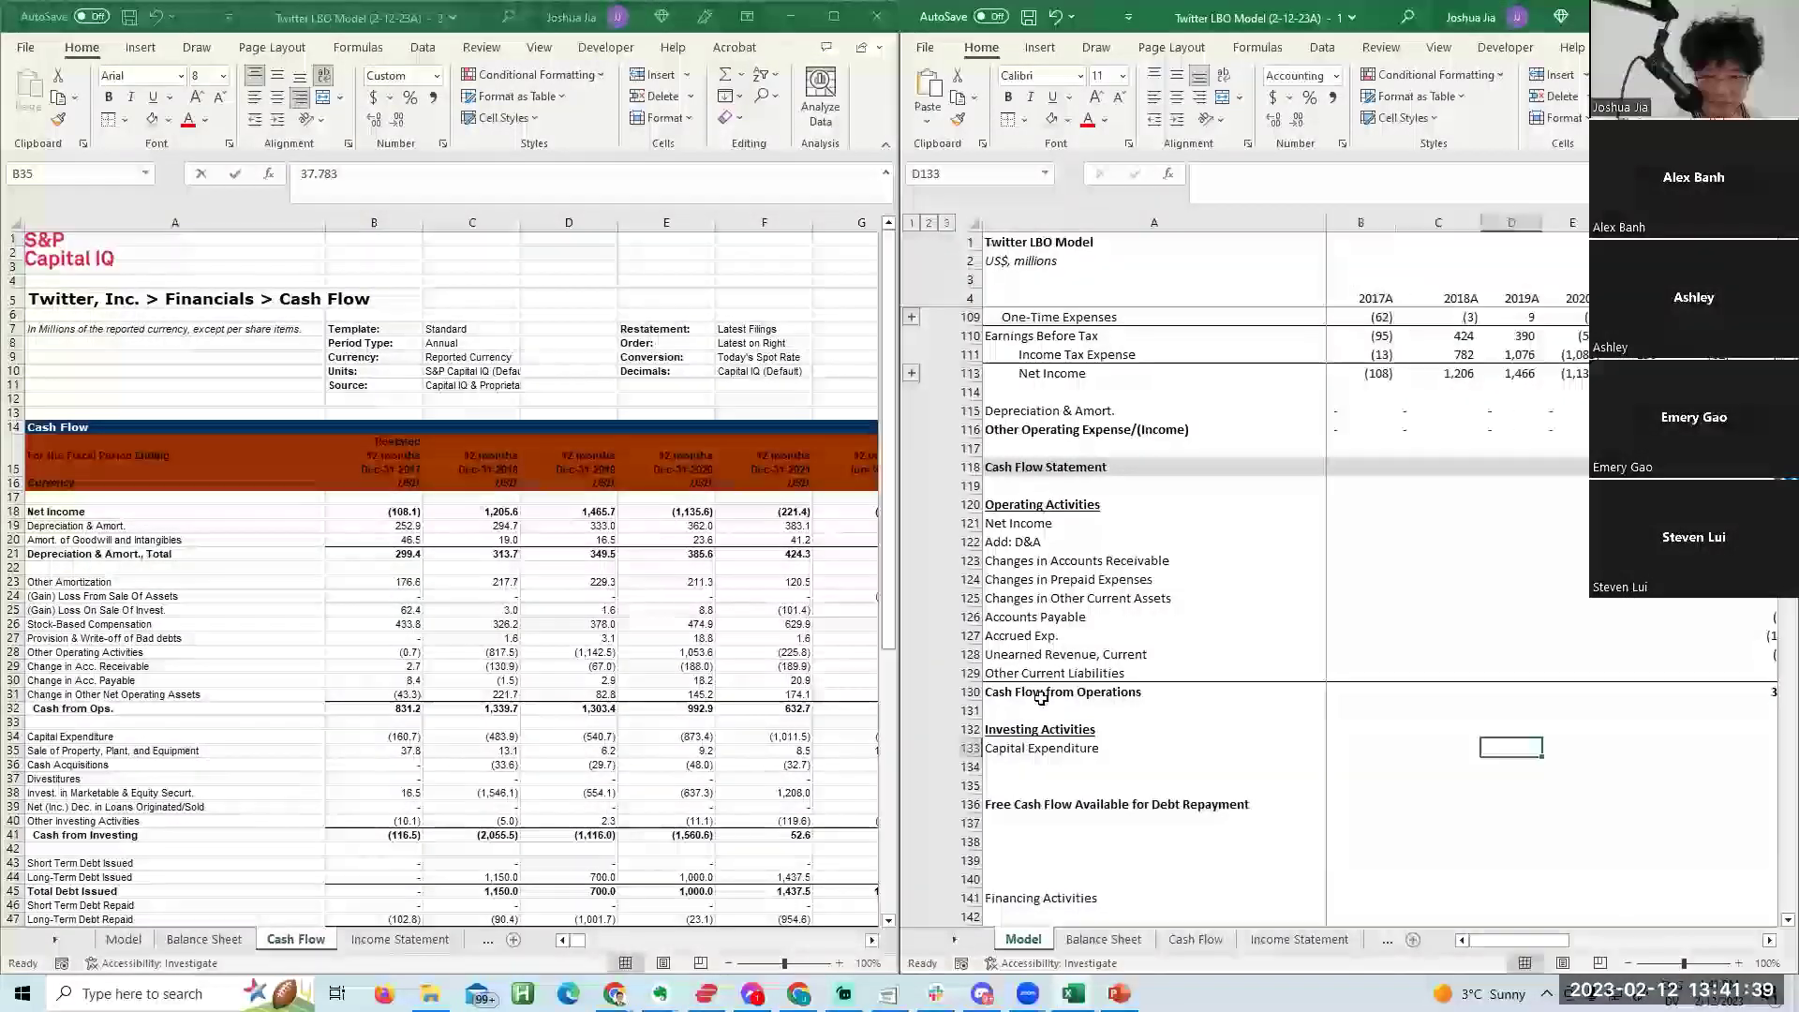
{"action": "key", "text": "Right"}
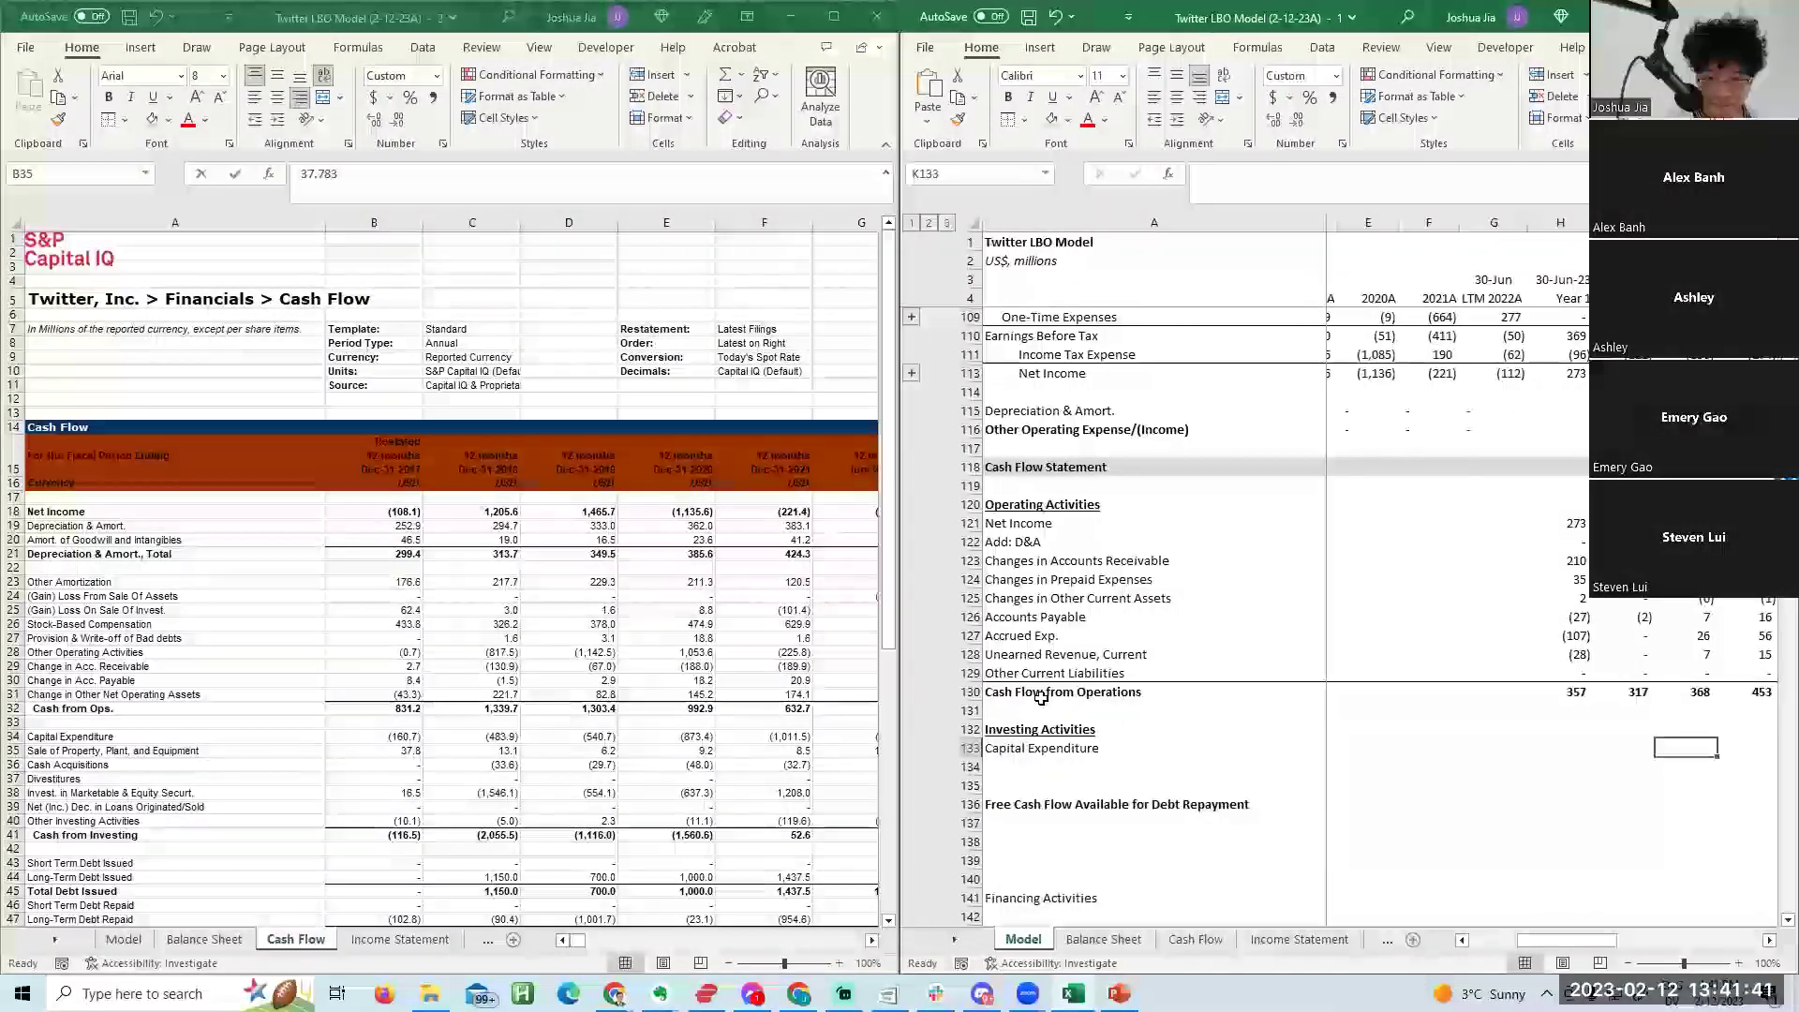
{"action": "key", "text": "Right"}
{"action": "key", "text": "Right"}
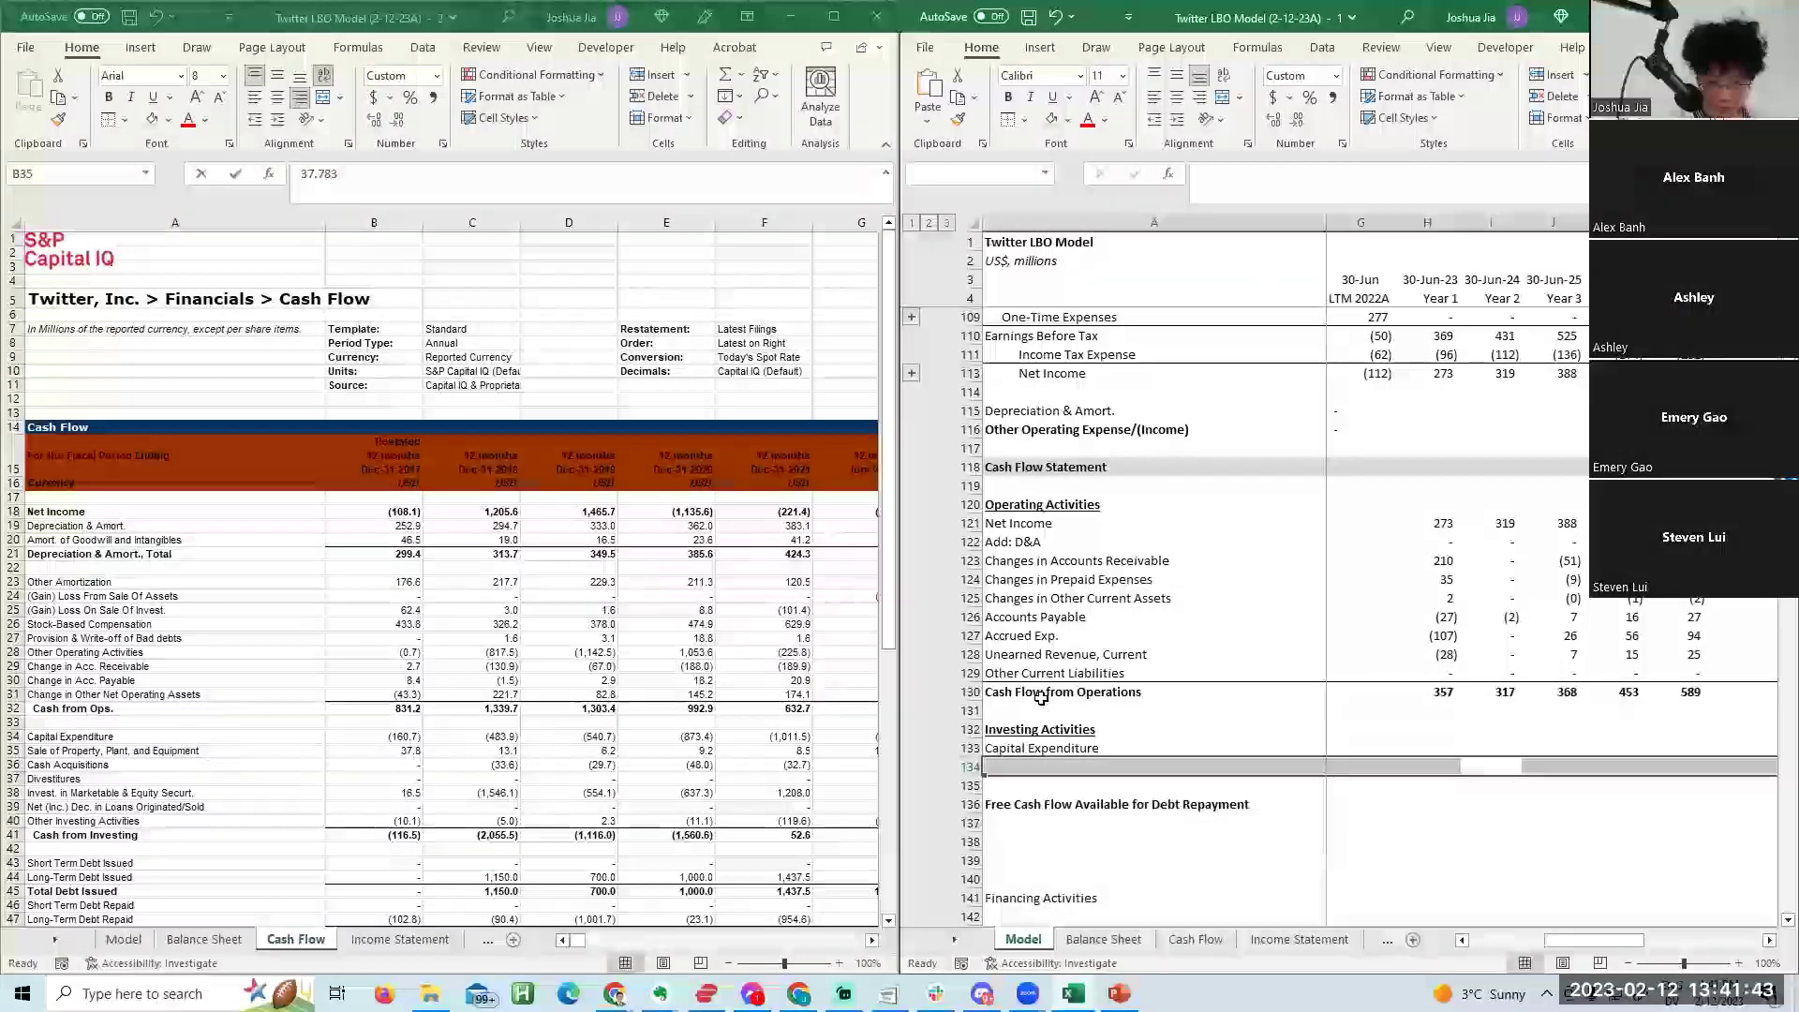
Copy the Capital Expenditure figures for 2017 through LTM from B34:G34 of the Cash Flow sheet.
{"action": "left_click", "coordinate": [370, 835]}
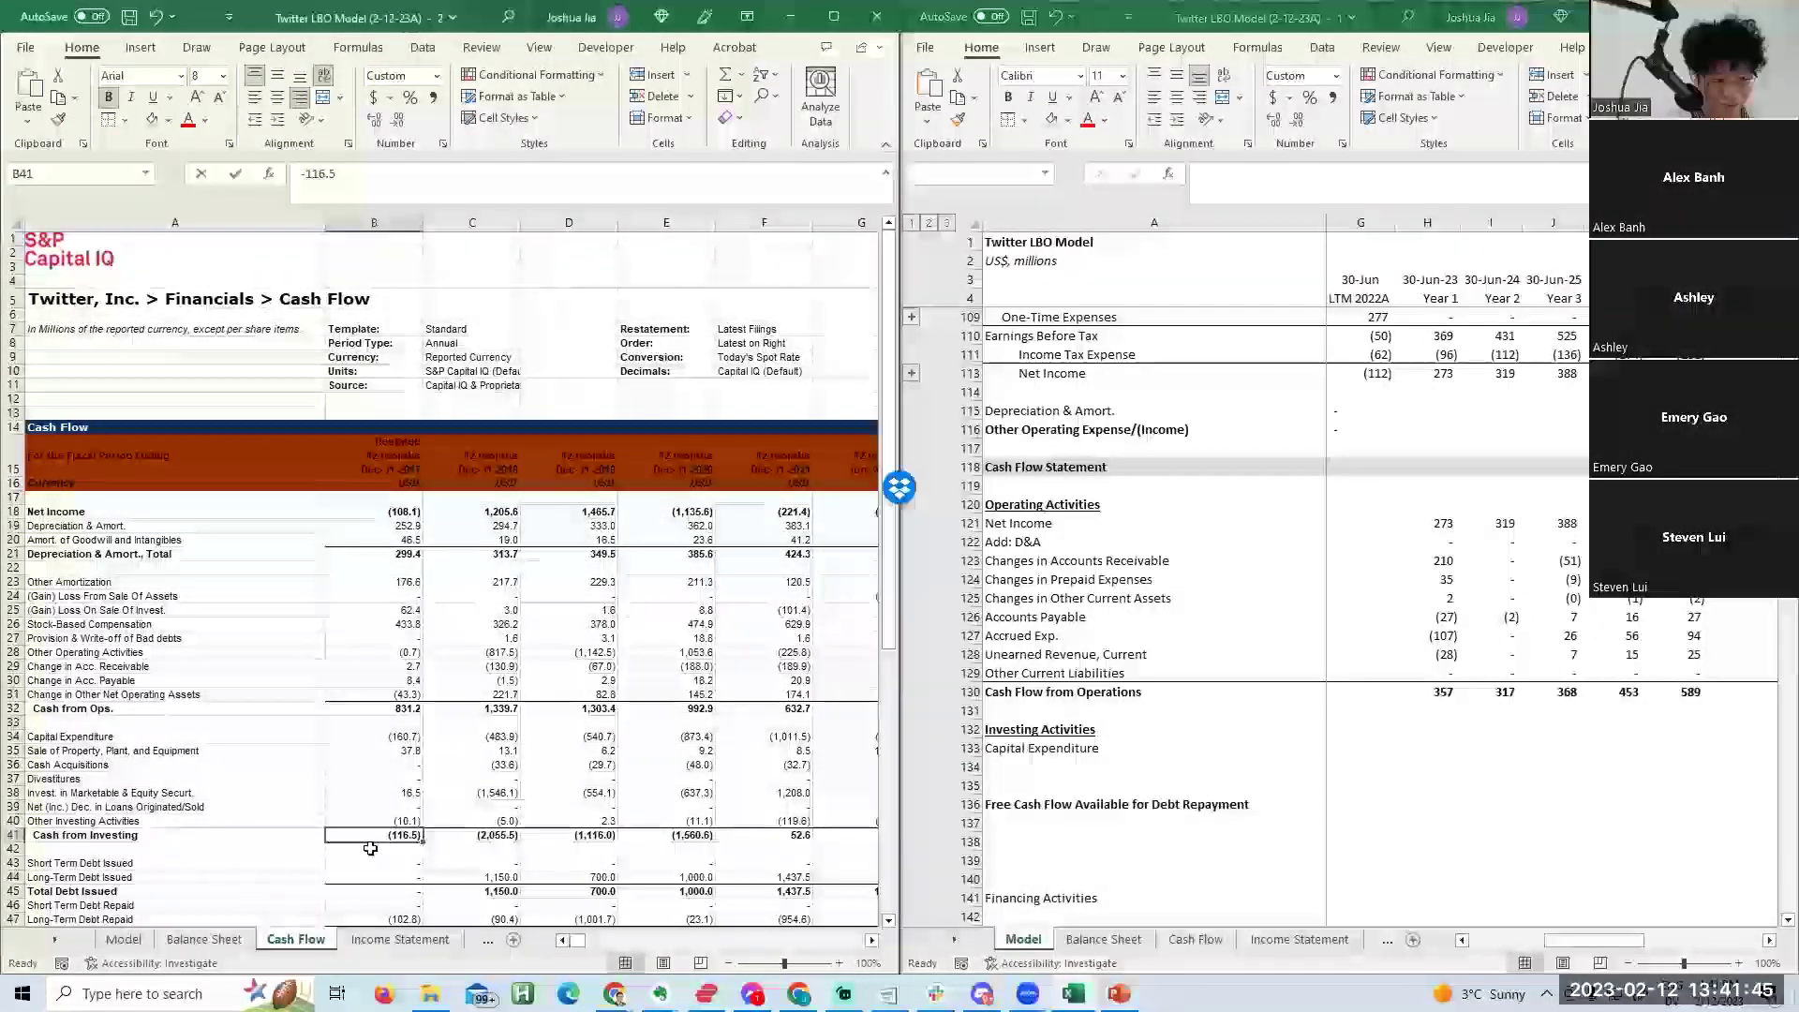
{"action": "key", "text": "Escape"}
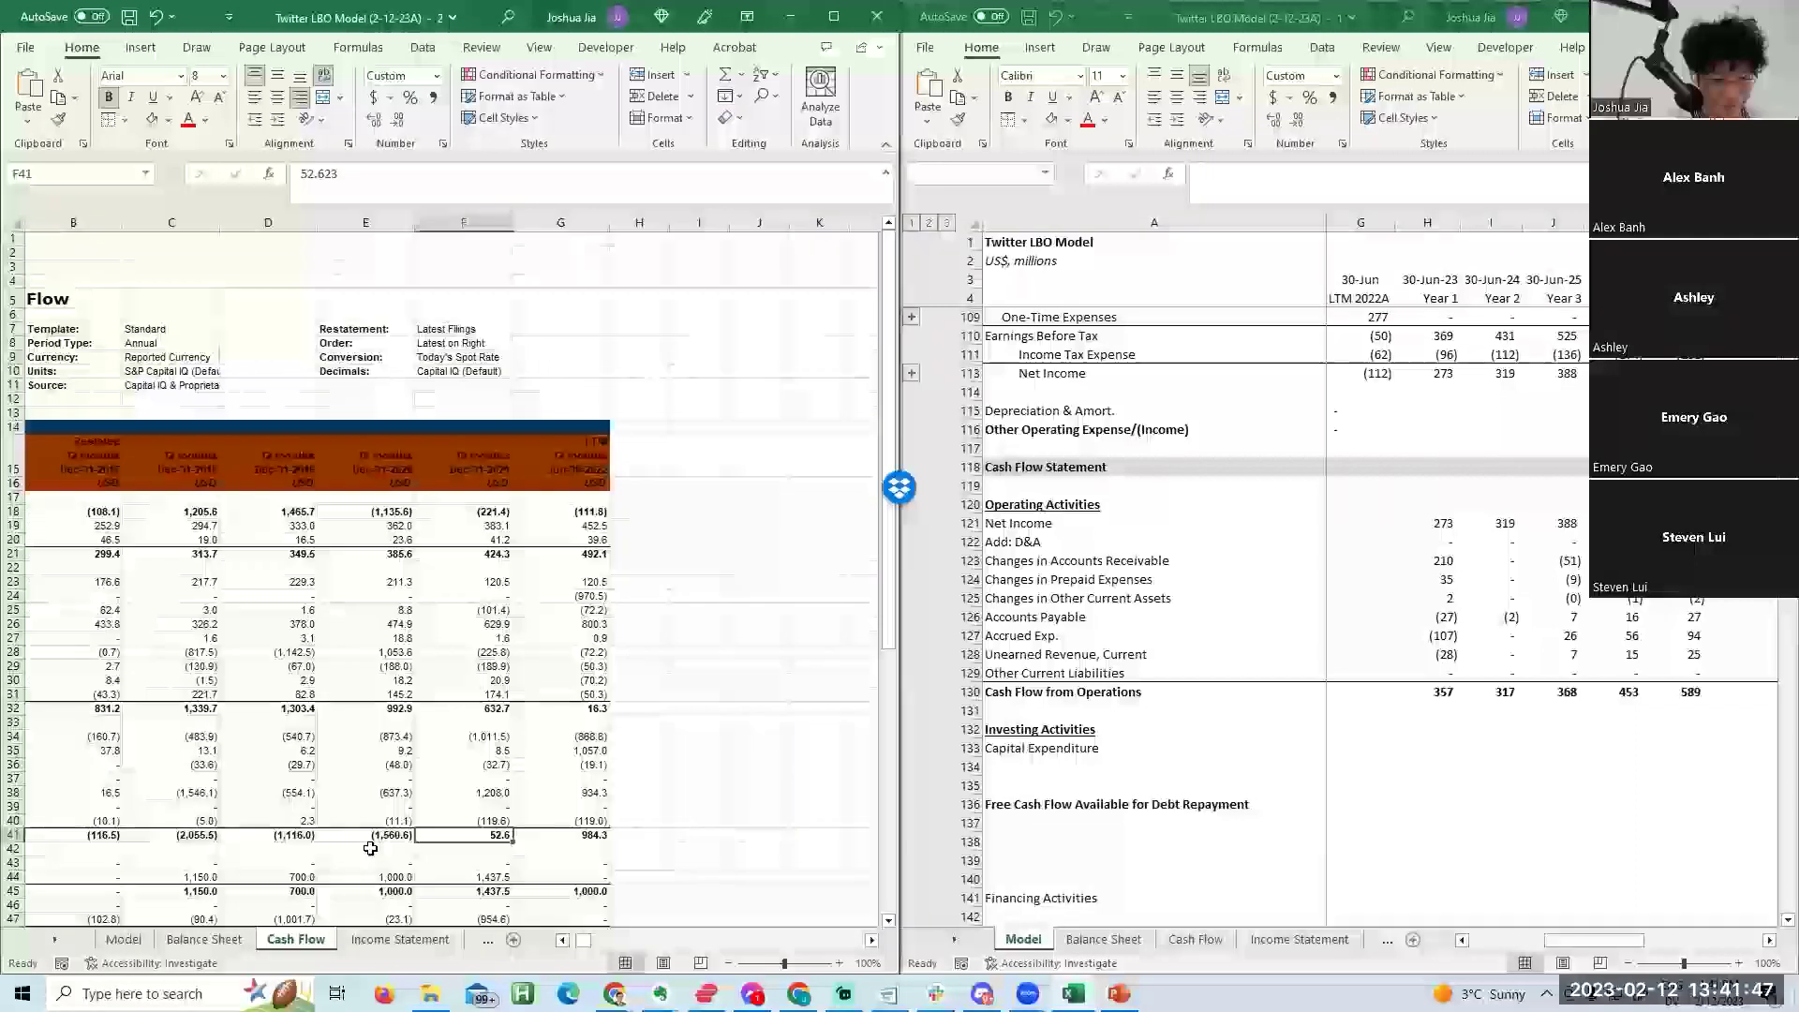
{"action": "key", "text": "Up"}
{"action": "key", "text": "Up"}
{"action": "key", "text": "Up"}
{"action": "key", "text": "Up"}
{"action": "key", "text": "Up"}
{"action": "key", "text": "Up"}
{"action": "key", "text": "Up"}
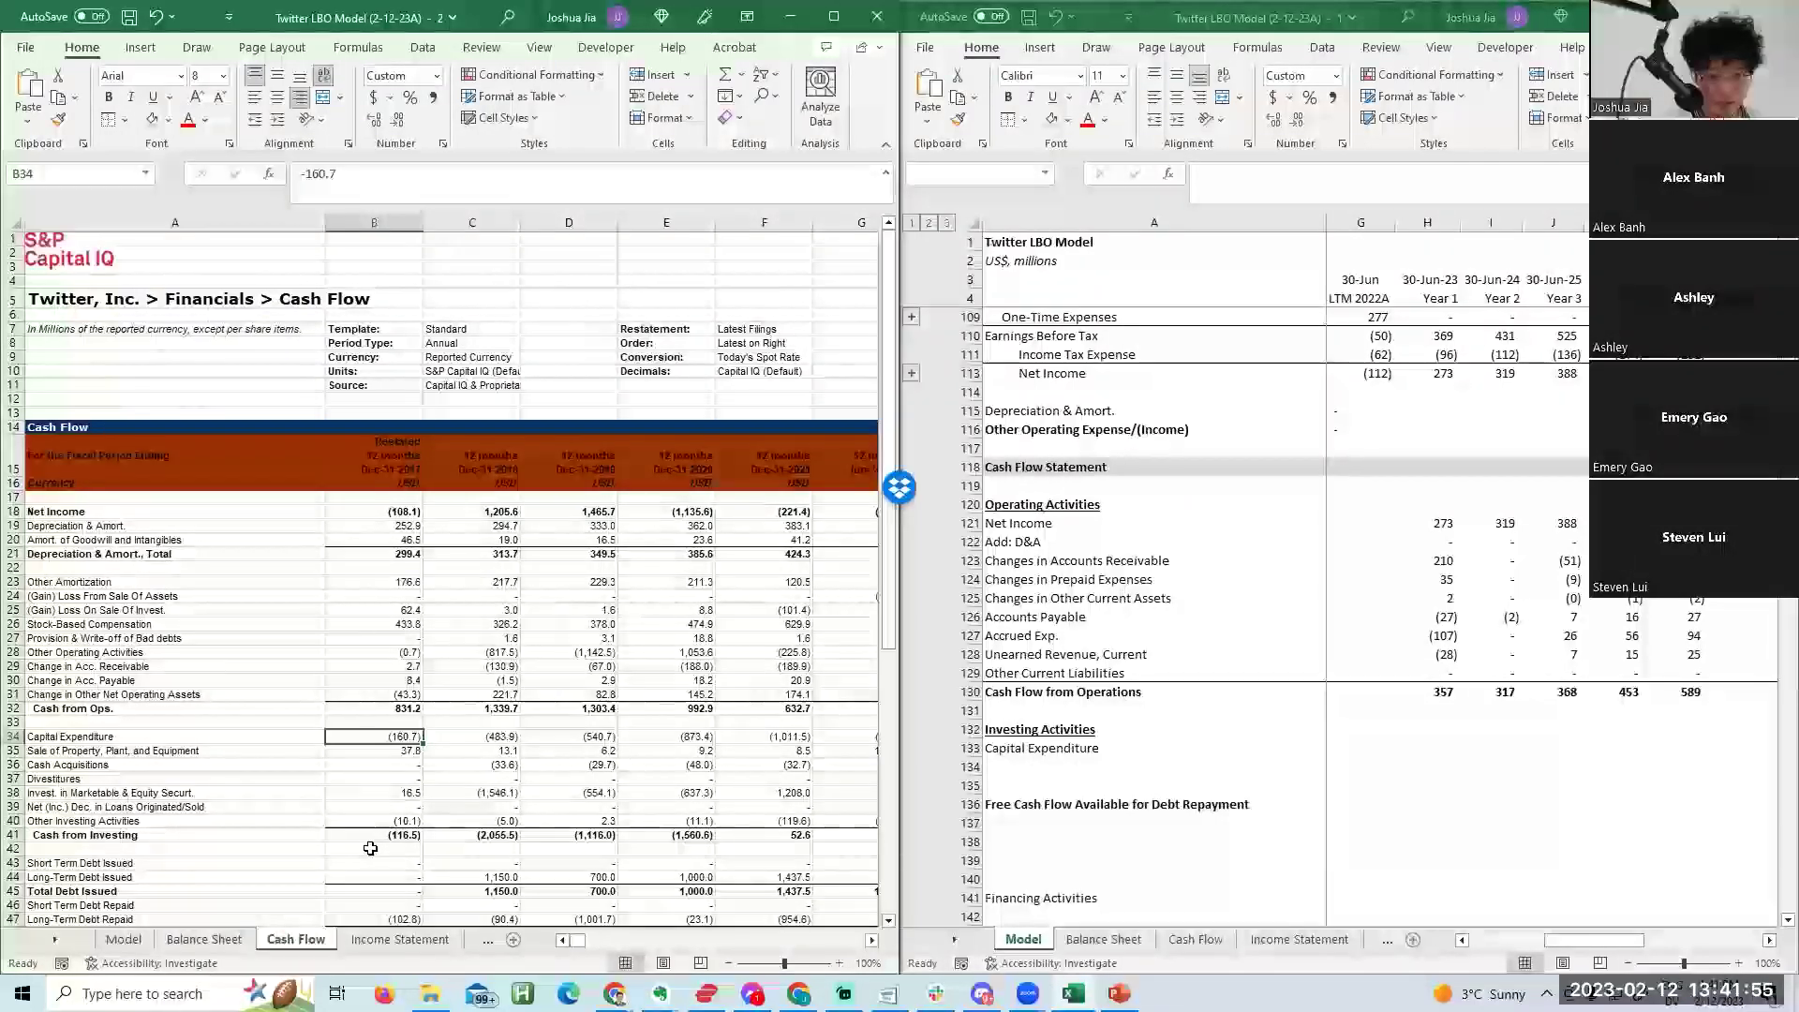
{"action": "key", "text": "shift+Right"}
{"action": "key", "text": "shift+Right"}
{"action": "key", "text": "shift+Right"}
{"action": "key", "text": "shift+Right"}
{"action": "key", "text": "shift+Right"}
{"action": "key", "text": "ctrl+c"}
Paste the copied capital expenditure figures as links into the historical columns B133:G133 of the Model sheet.
{"action": "key", "text": "alt+Tab"}
{"action": "key", "text": "Left"}
{"action": "key", "text": "Left"}
{"action": "key", "text": "Left"}
{"action": "key", "text": "alt+h"}
{"action": "key", "text": "v"}
{"action": "key", "text": "n"}
{"action": "key", "text": "Right"}
{"action": "key", "text": "Right"}
{"action": "key", "text": "Right"}
{"action": "key", "text": "Right"}
{"action": "key", "text": "Right"}
{"action": "key", "text": "Right"}
{"action": "key", "text": "Right"}
{"action": "key", "text": "Right"}
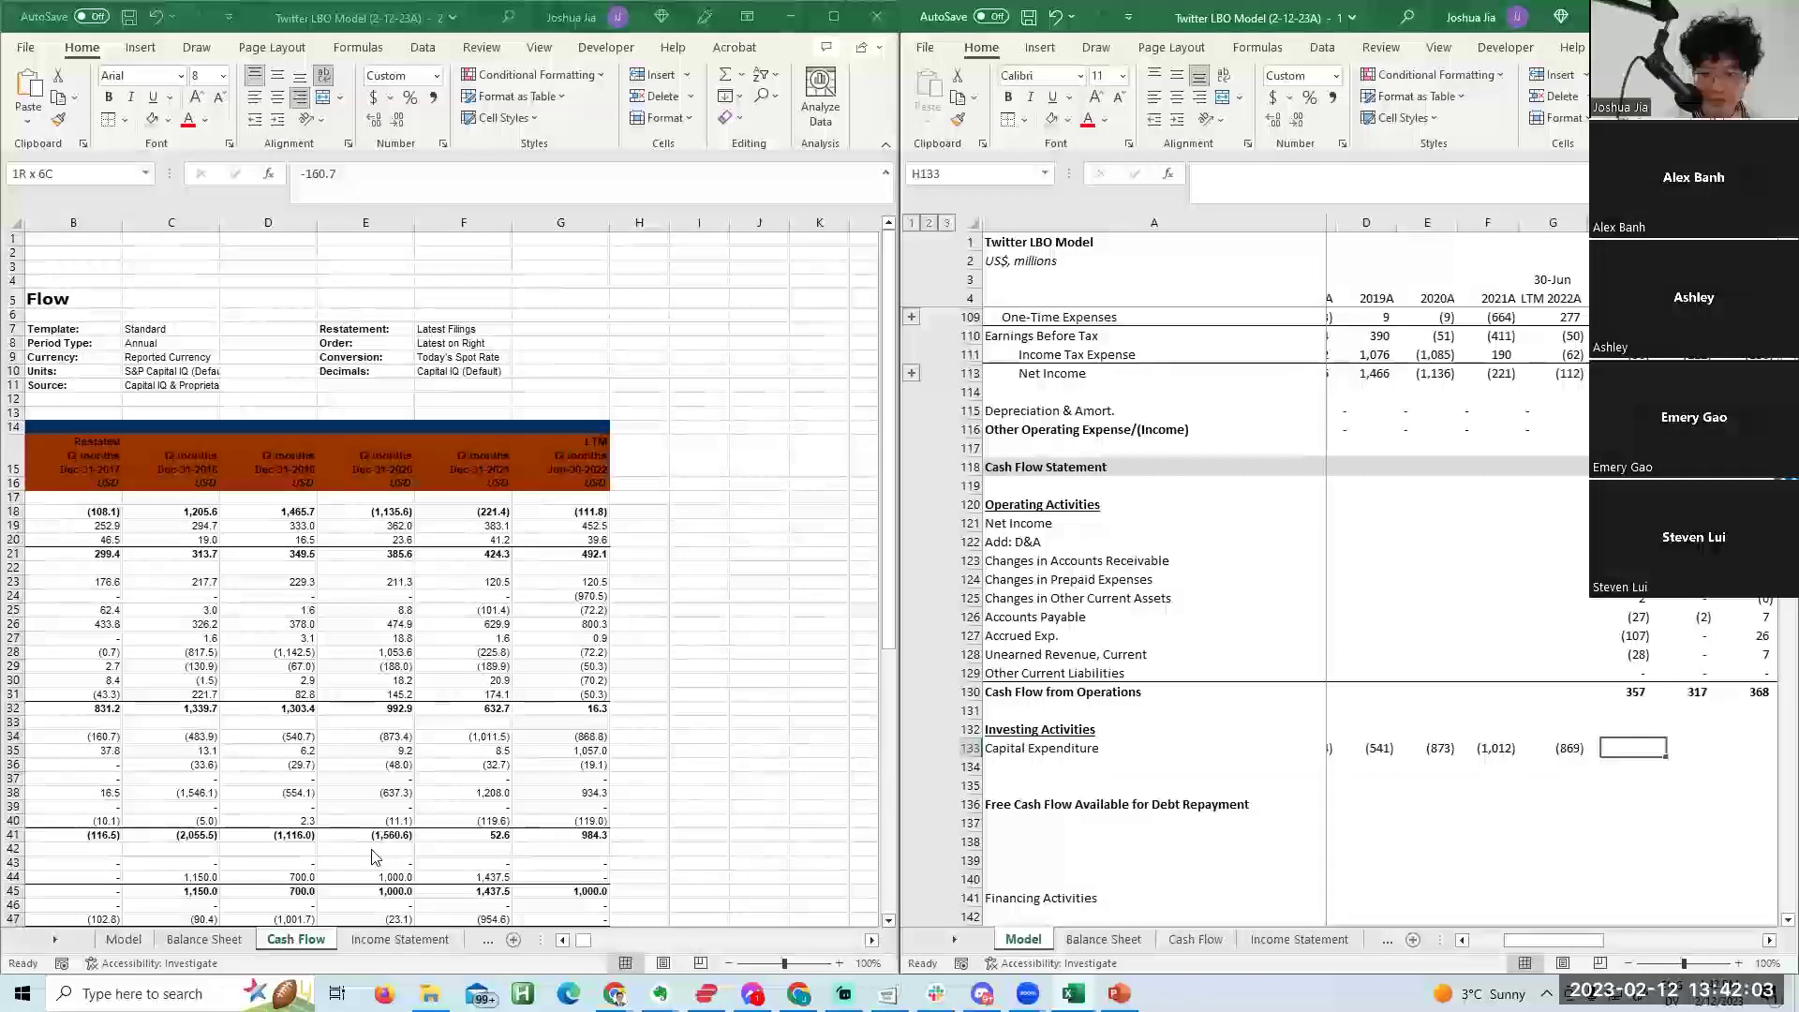
{"action": "key", "text": "Left"}
{"action": "key", "text": "Left"}
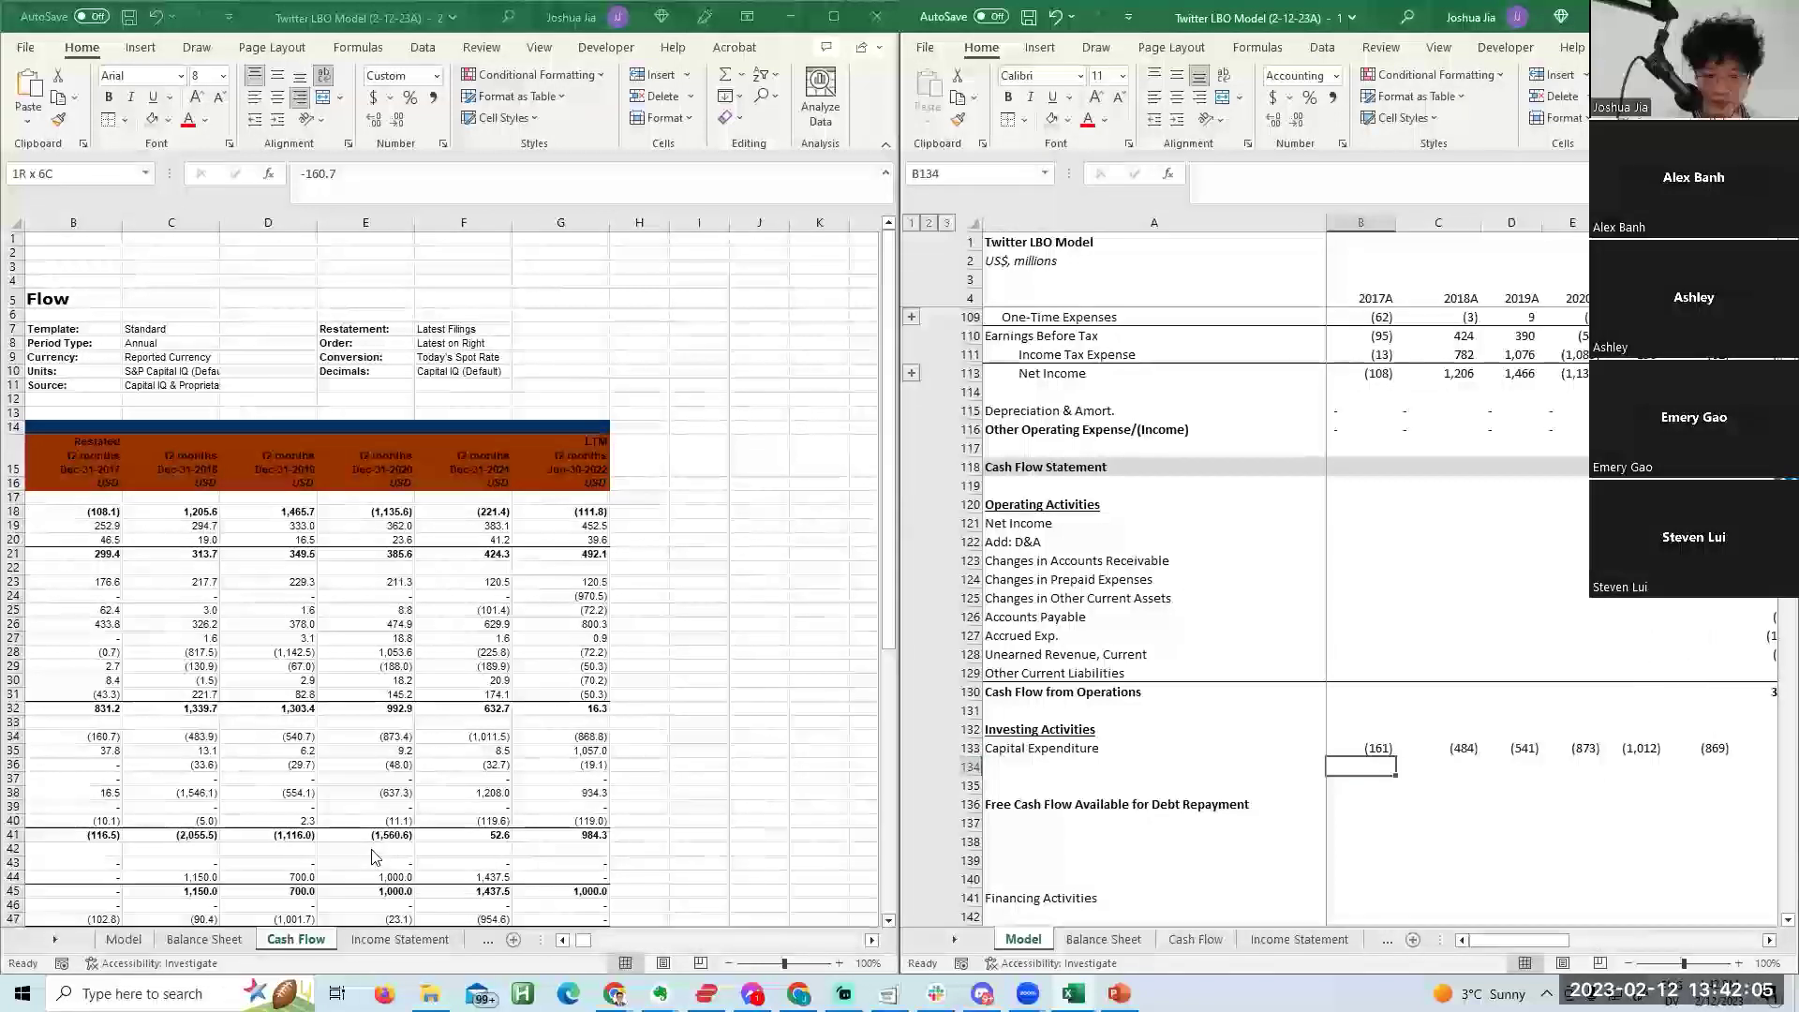
Enter an italic "Capital Expenditure - % of Revenue" label in A134.
{"action": "key", "text": "Left"}
{"action": "type", "text": "Capia"}
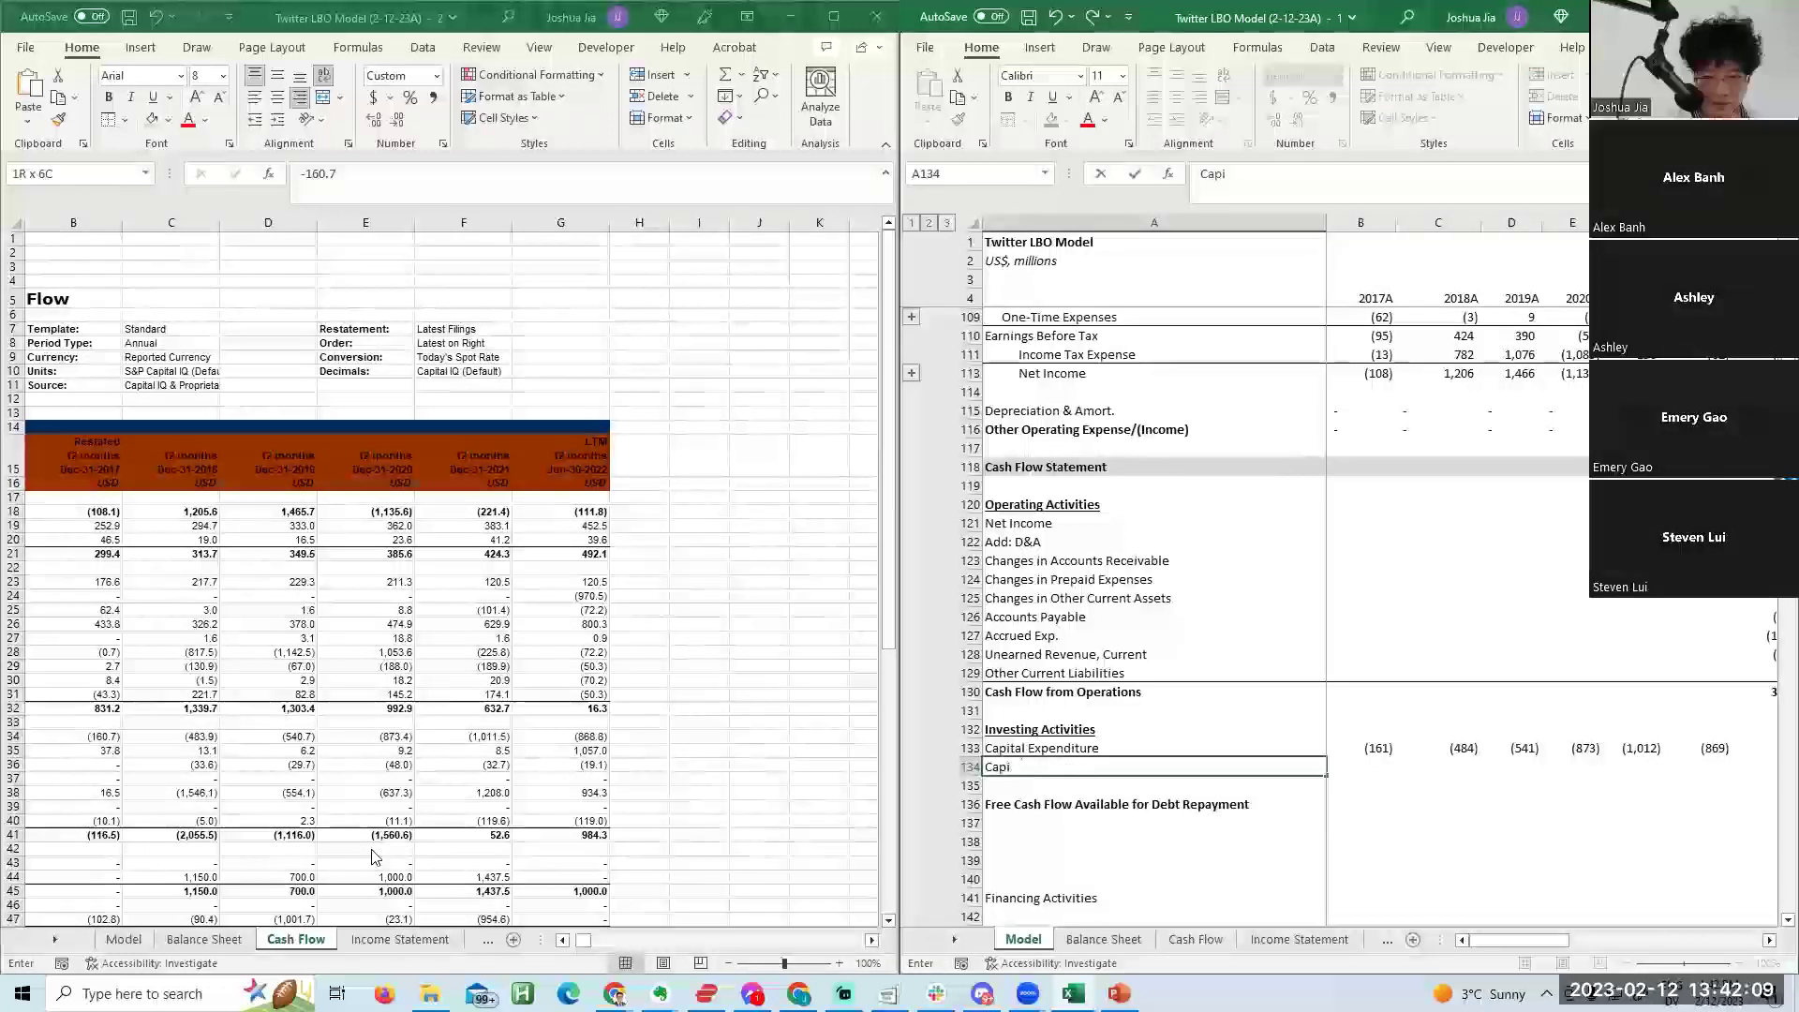
{"action": "key", "text": "BackSpace"}
{"action": "type", "text": "tal Expenditure"}
{"action": "key", "text": "F2"}
{"action": "type", "text": "- %"}
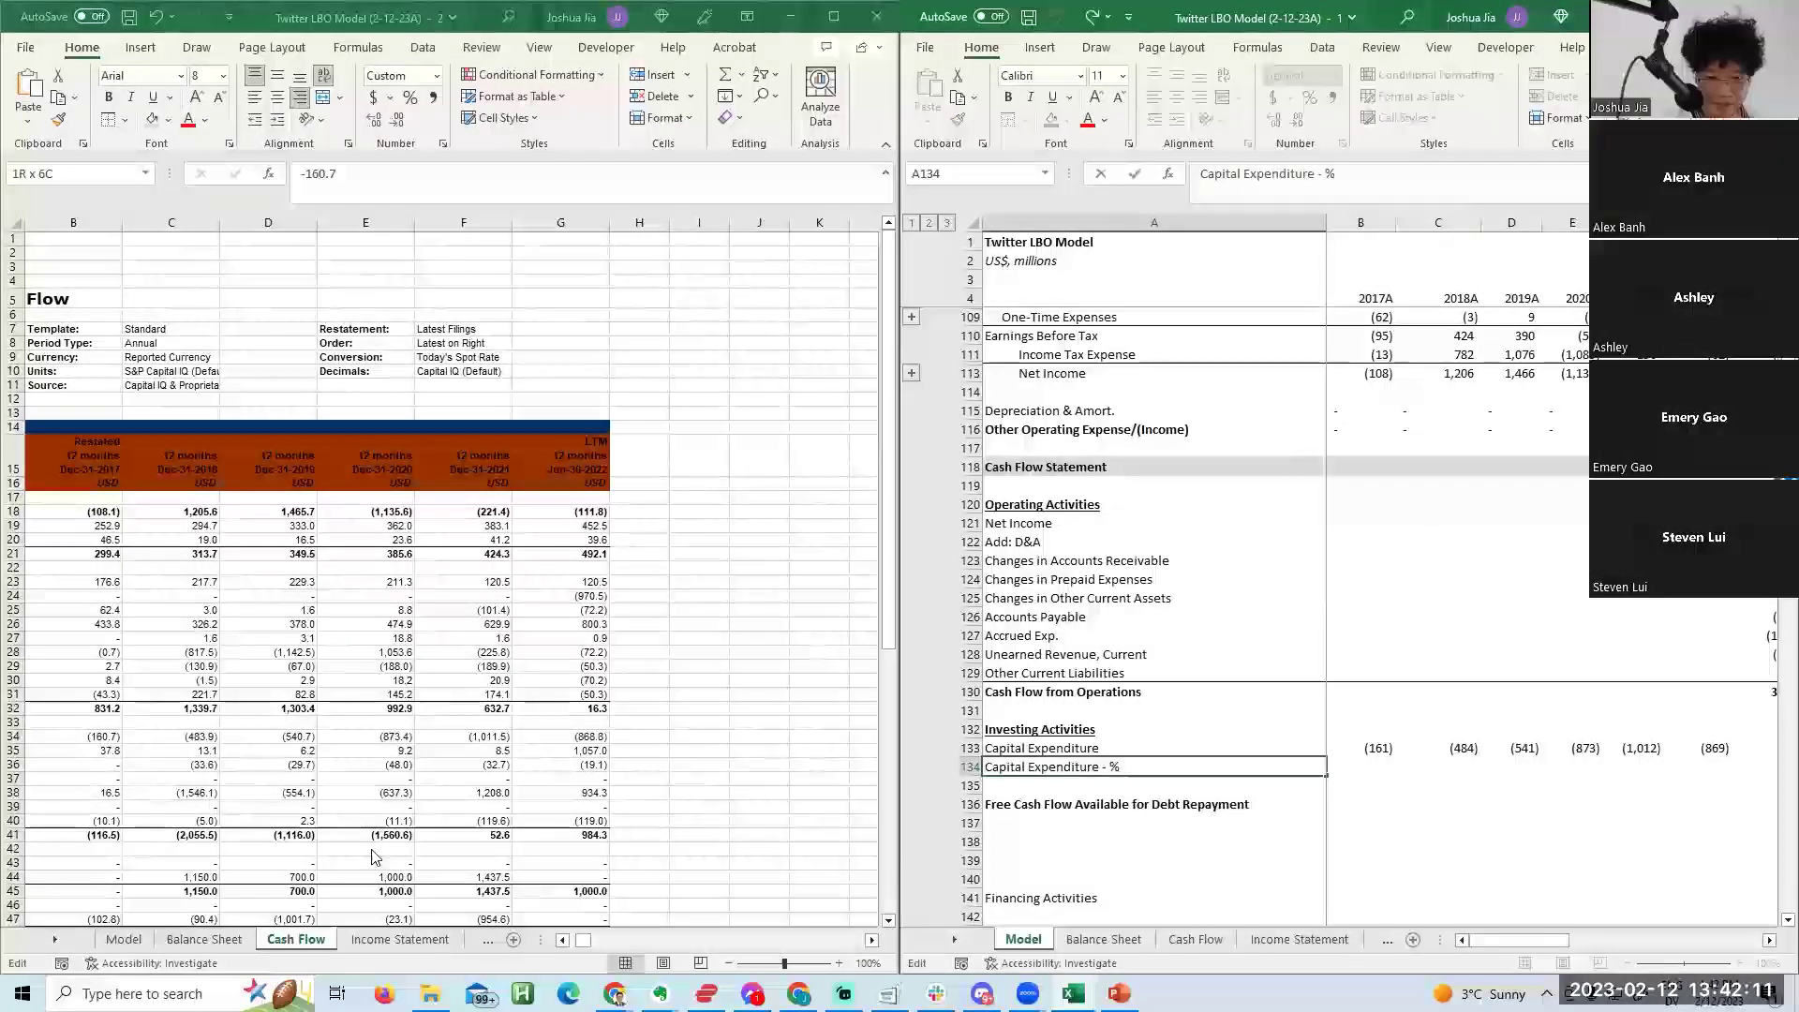
{"action": "type", "text": " of"}
{"action": "key", "text": "ctrl+Return"}
{"action": "type", "text": "Revenue"}
{"action": "key", "text": "ctrl+Return"}
{"action": "key", "text": "ctrl+i"}
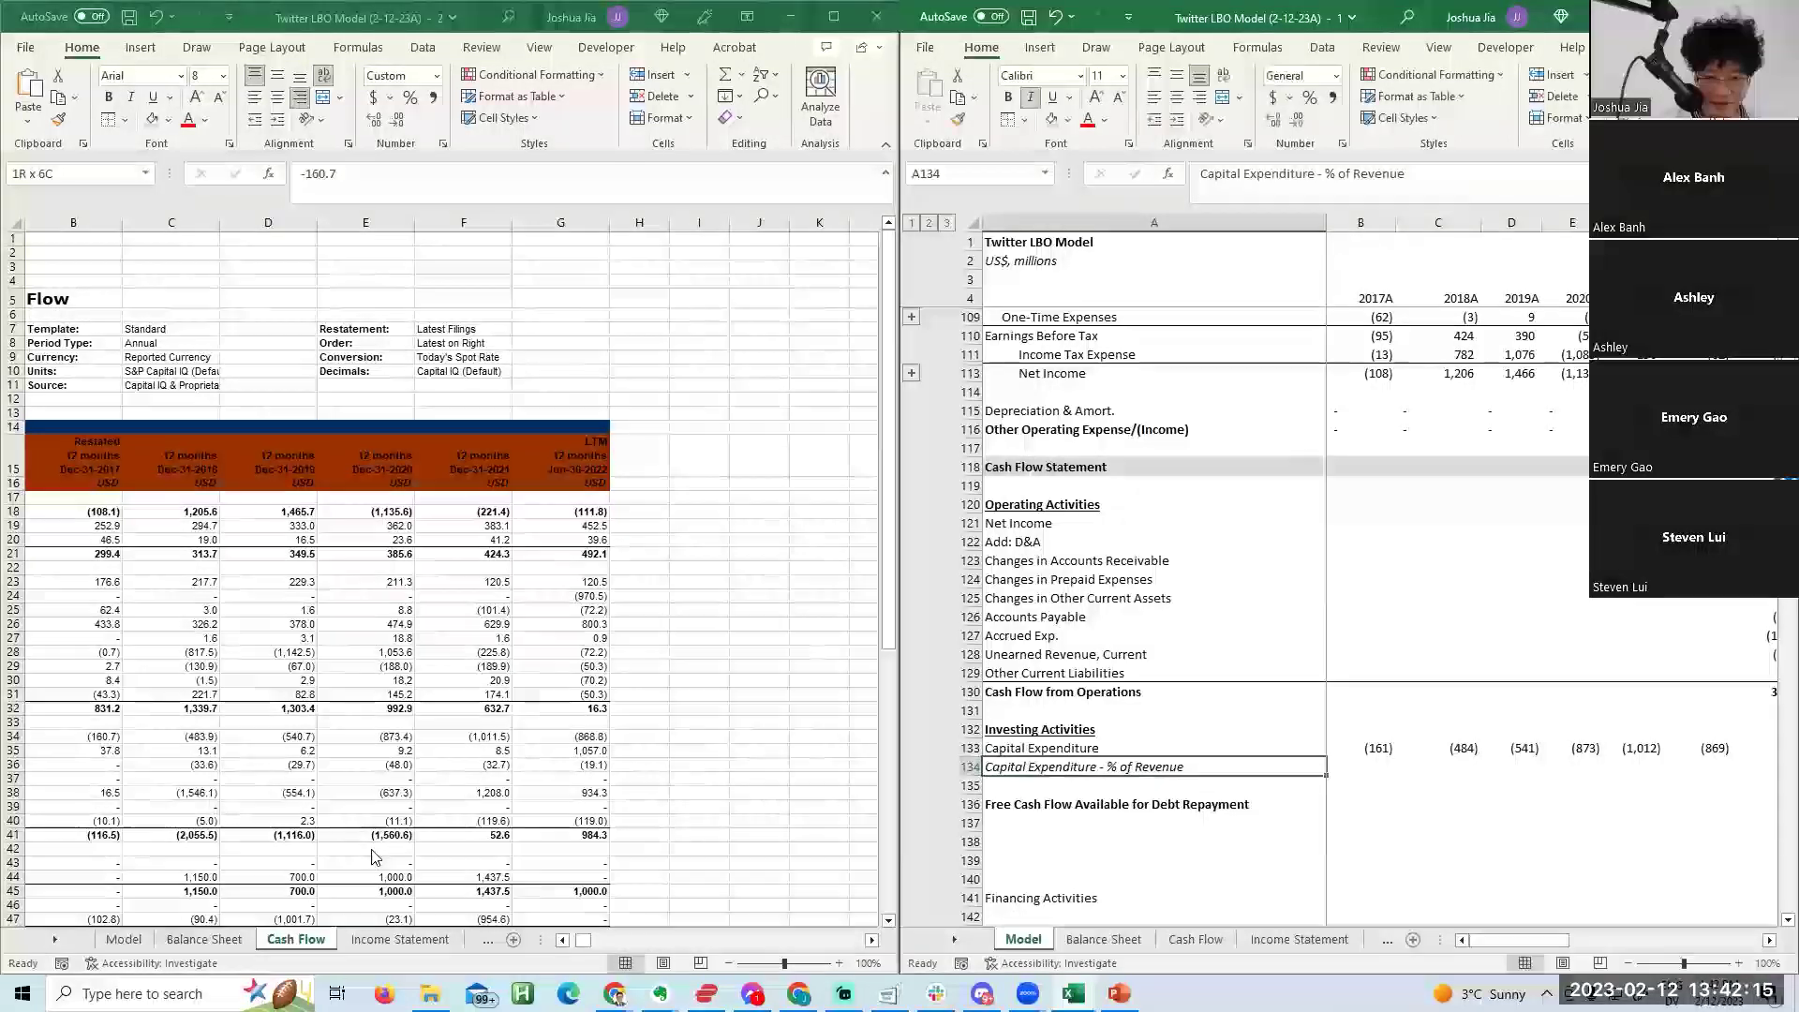
Discard the ratio formula started in B134 and undo the "Capital Expenditure - % of Revenue" label in A134.
{"action": "key", "text": "Right"}
{"action": "type", "text": "=-"}
{"action": "key", "text": "Up"}
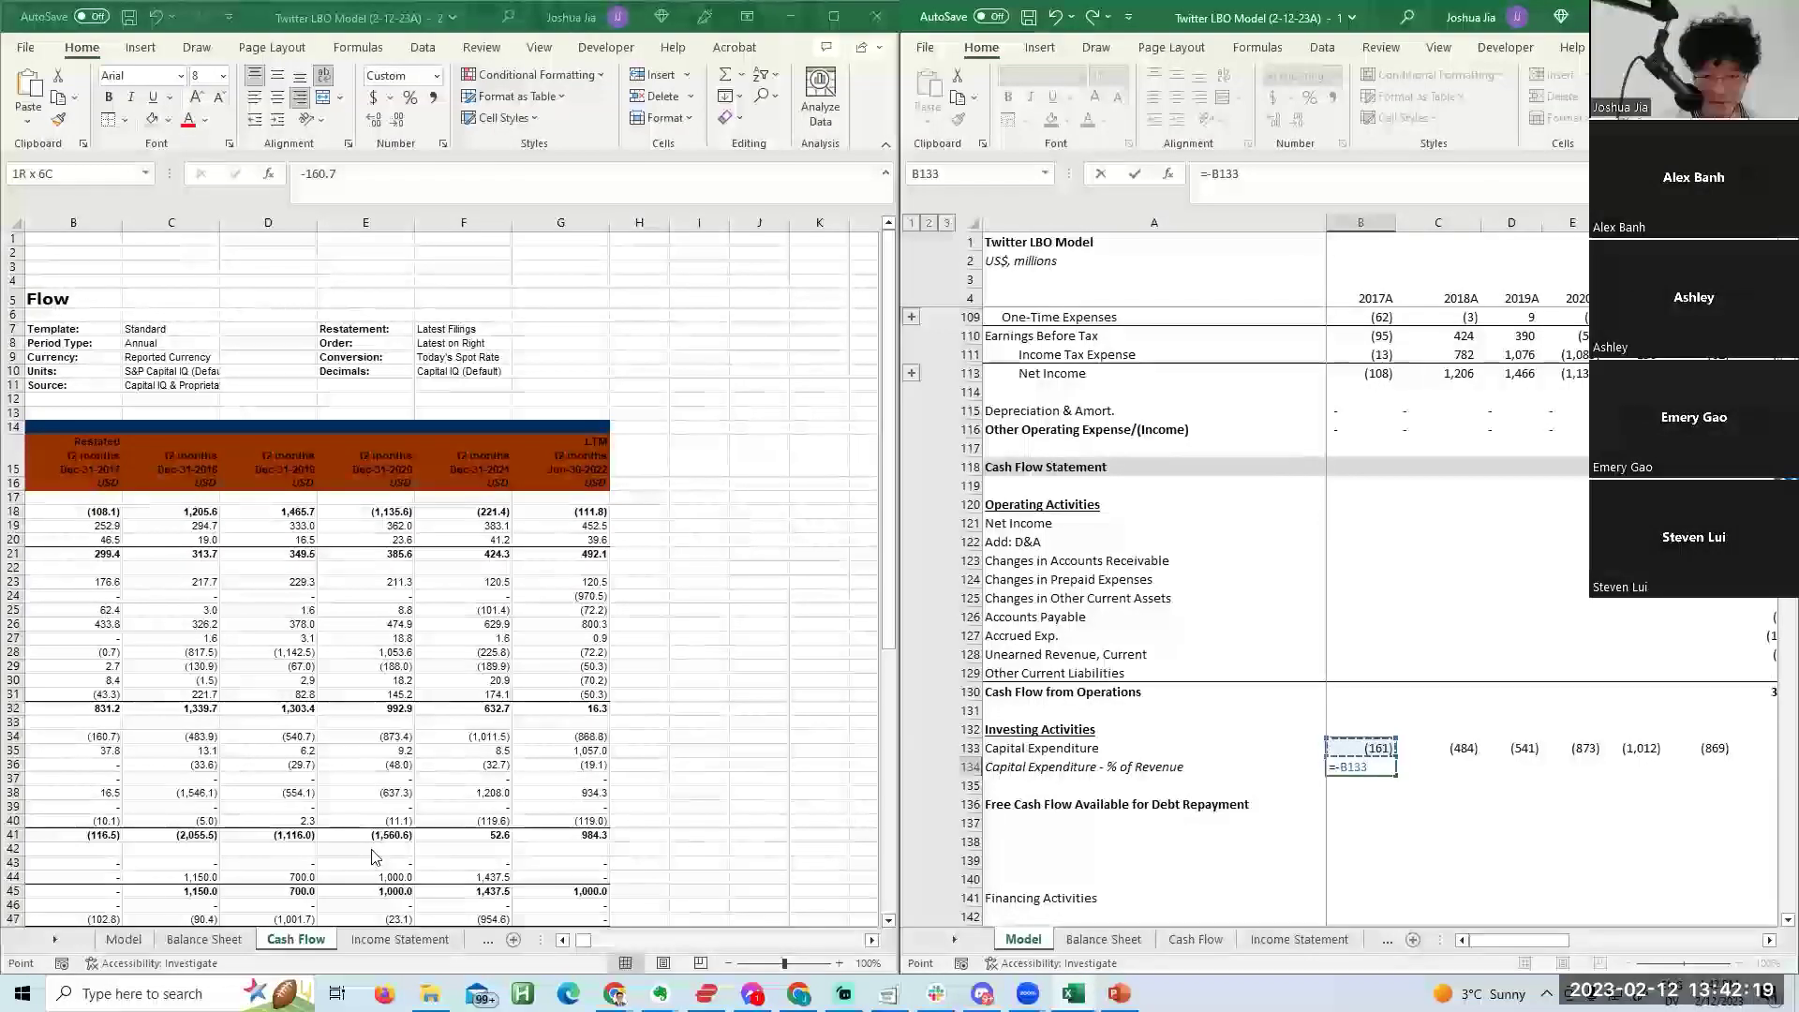
{"action": "key", "text": "Escape"}
{"action": "key", "text": "ctrl+z"}
{"action": "key", "text": "ctrl+z"}
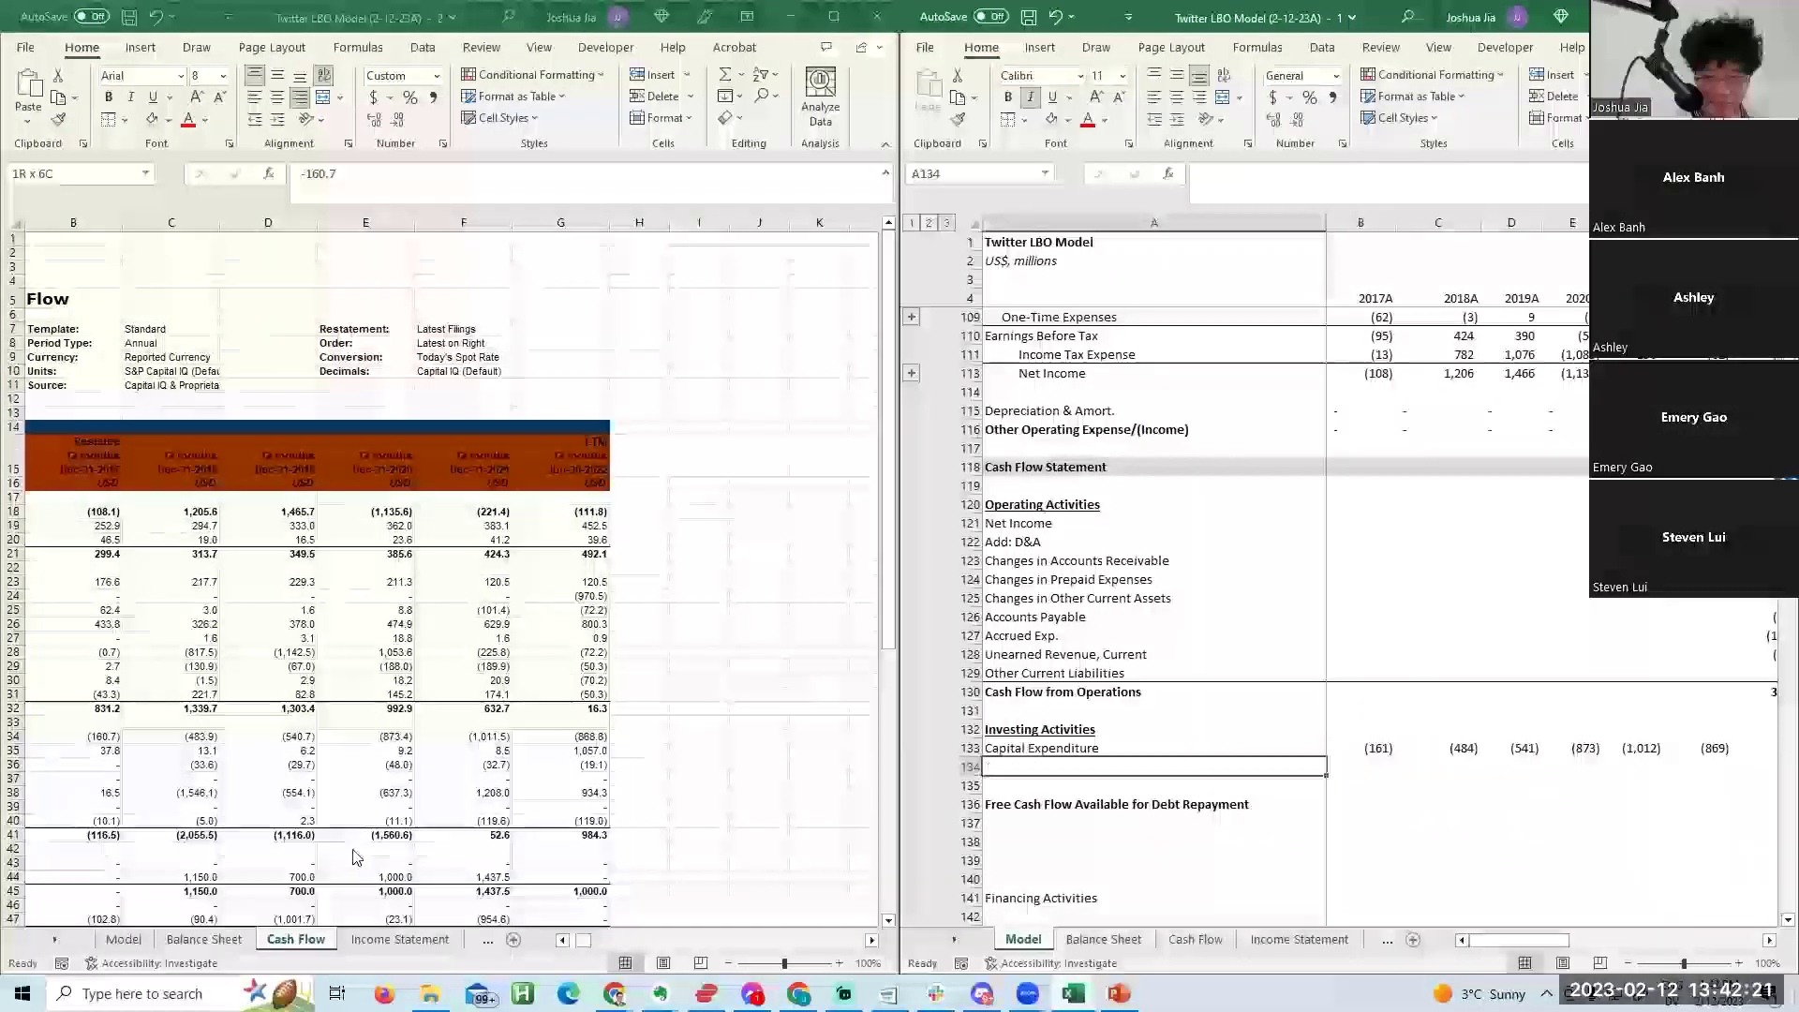
Copy the Net Working Capital Schedule header rows 186:188 of the Model sheet.
{"action": "left_click", "coordinate": [223, 780]}
{"action": "key", "text": "ctrl+Page_Up"}
{"action": "key", "text": "ctrl+Page_Up"}
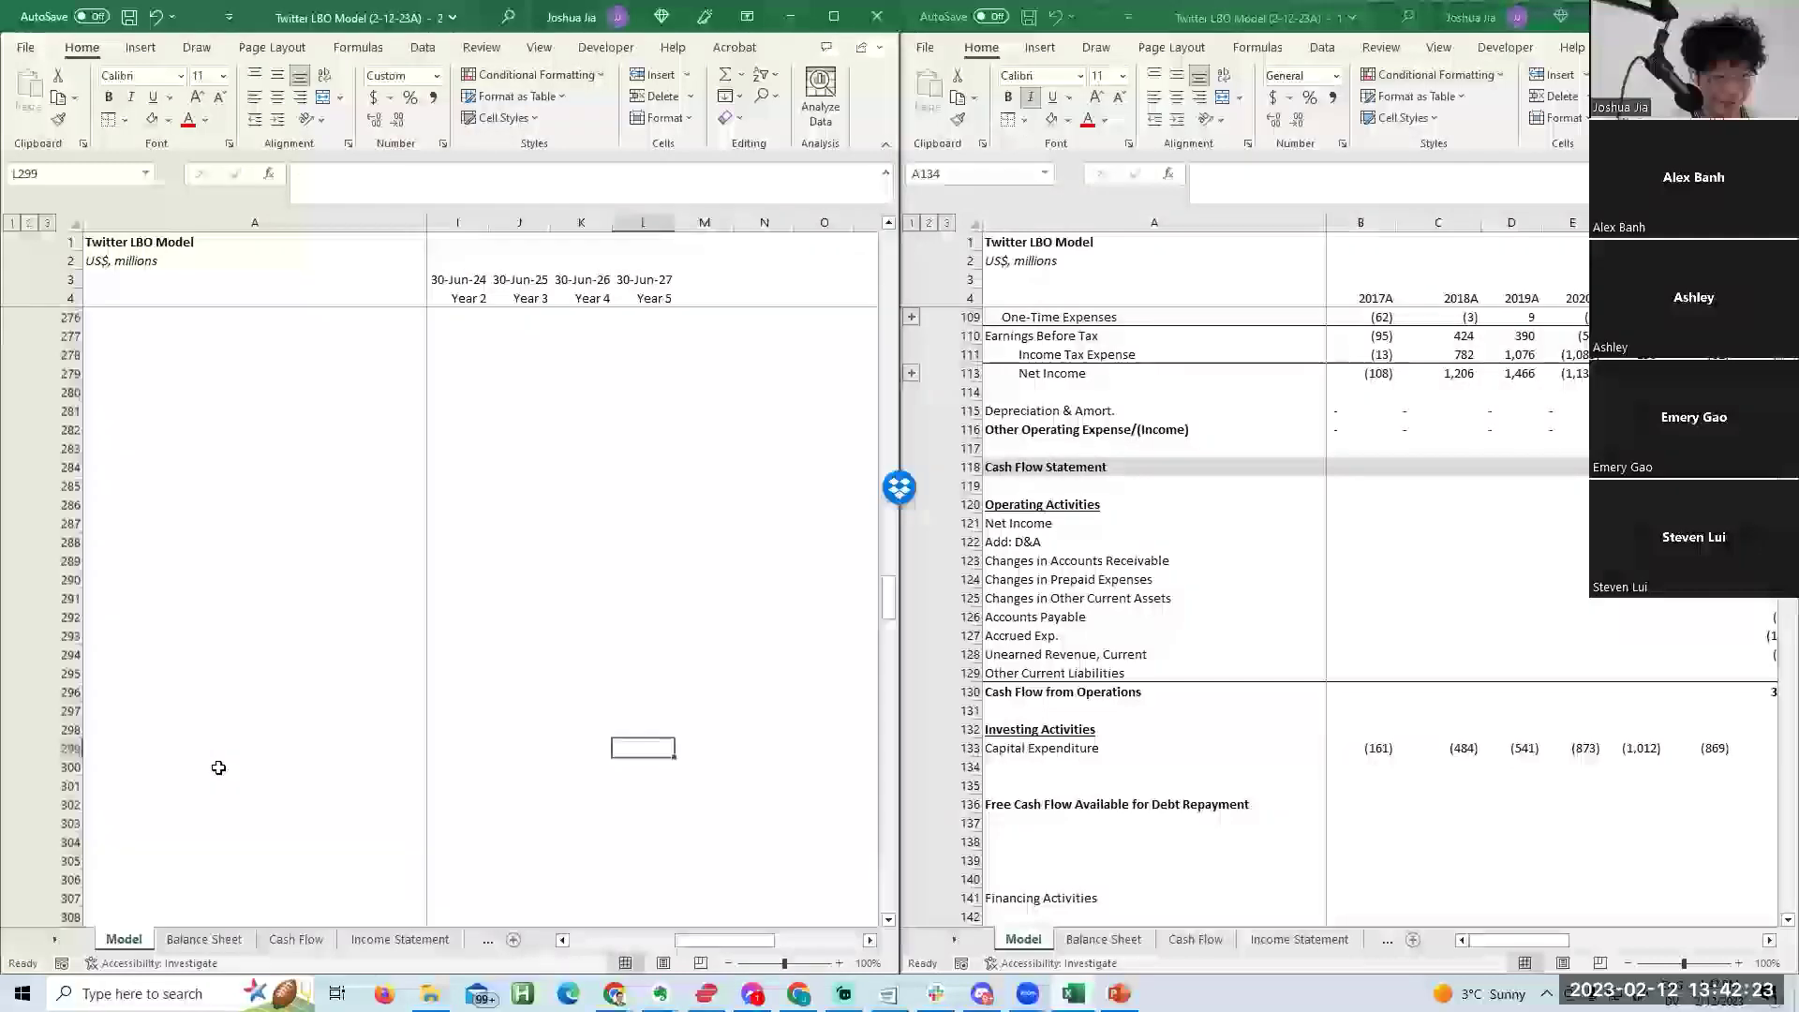
{"action": "scroll", "coordinate": [215, 590], "scroll_direction": "up", "scroll_amount": 20}
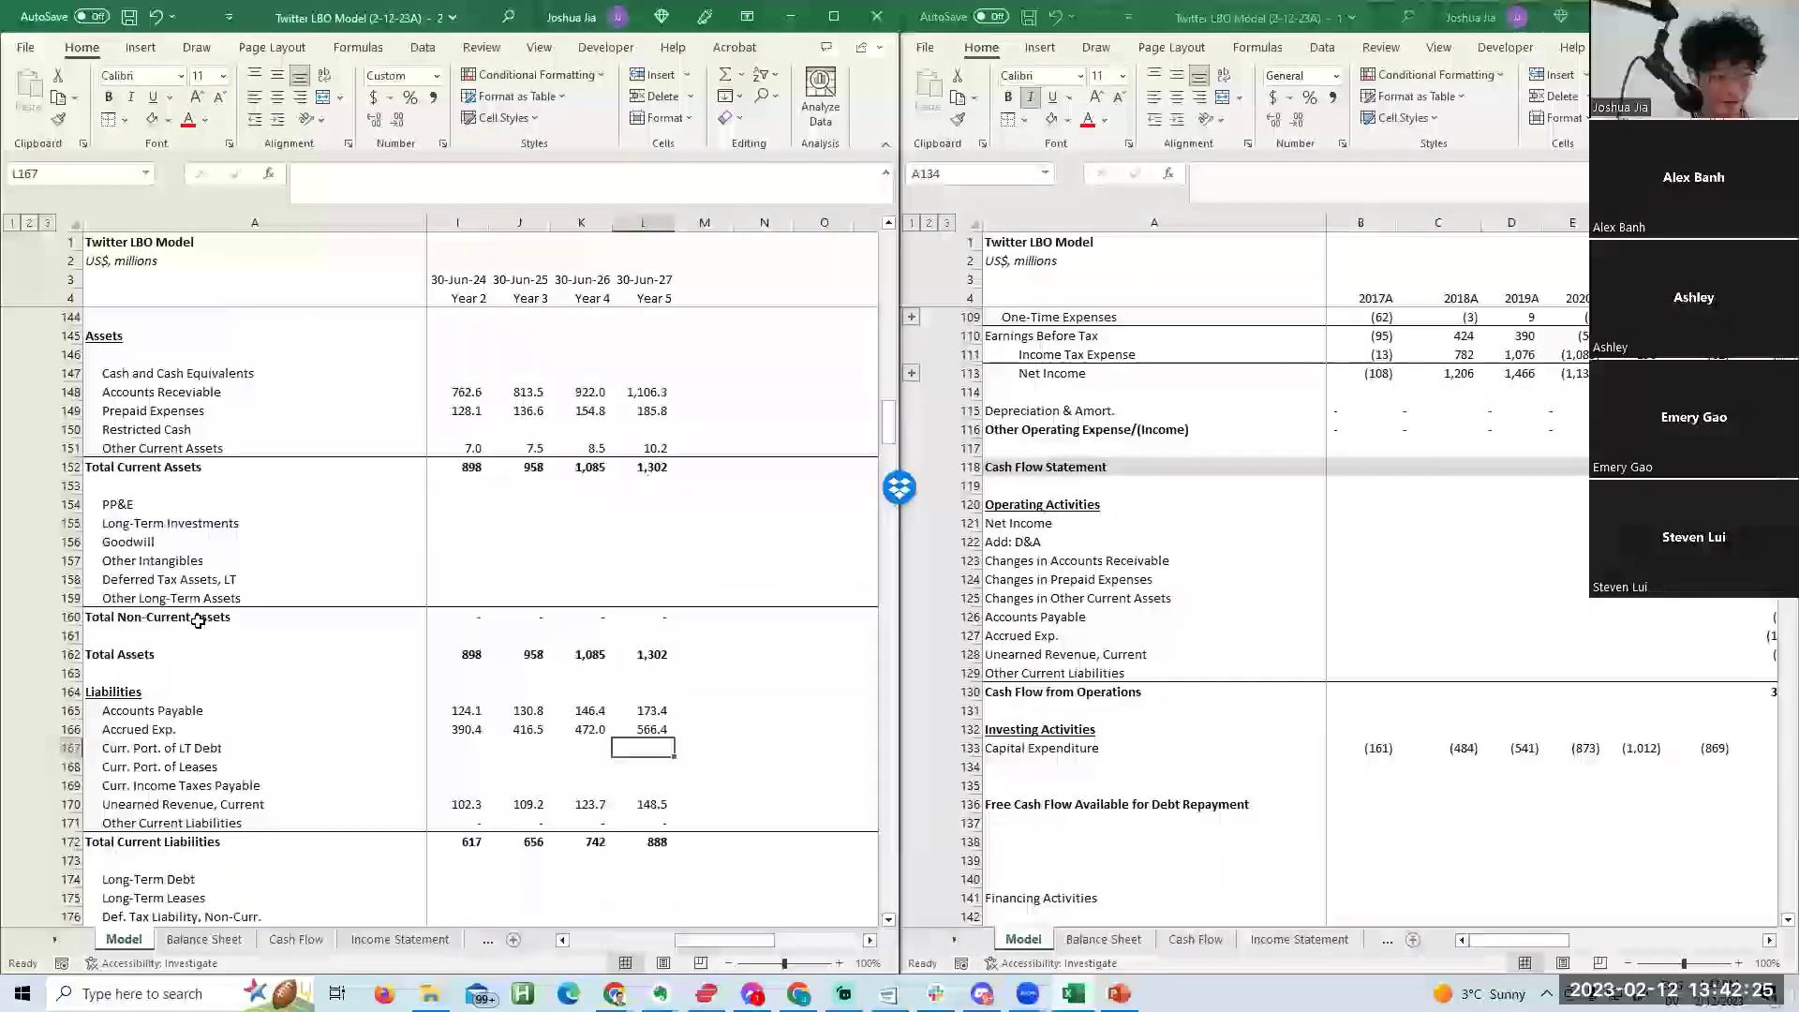
{"action": "scroll", "coordinate": [201, 562], "scroll_direction": "down", "scroll_amount": 11}
{"action": "left_click", "coordinate": [200, 559]}
{"action": "key", "text": "Up"}
{"action": "key", "text": "Up"}
{"action": "key", "text": "Up"}
{"action": "key", "text": "shift+space"}
{"action": "key", "text": "ctrl+c"}
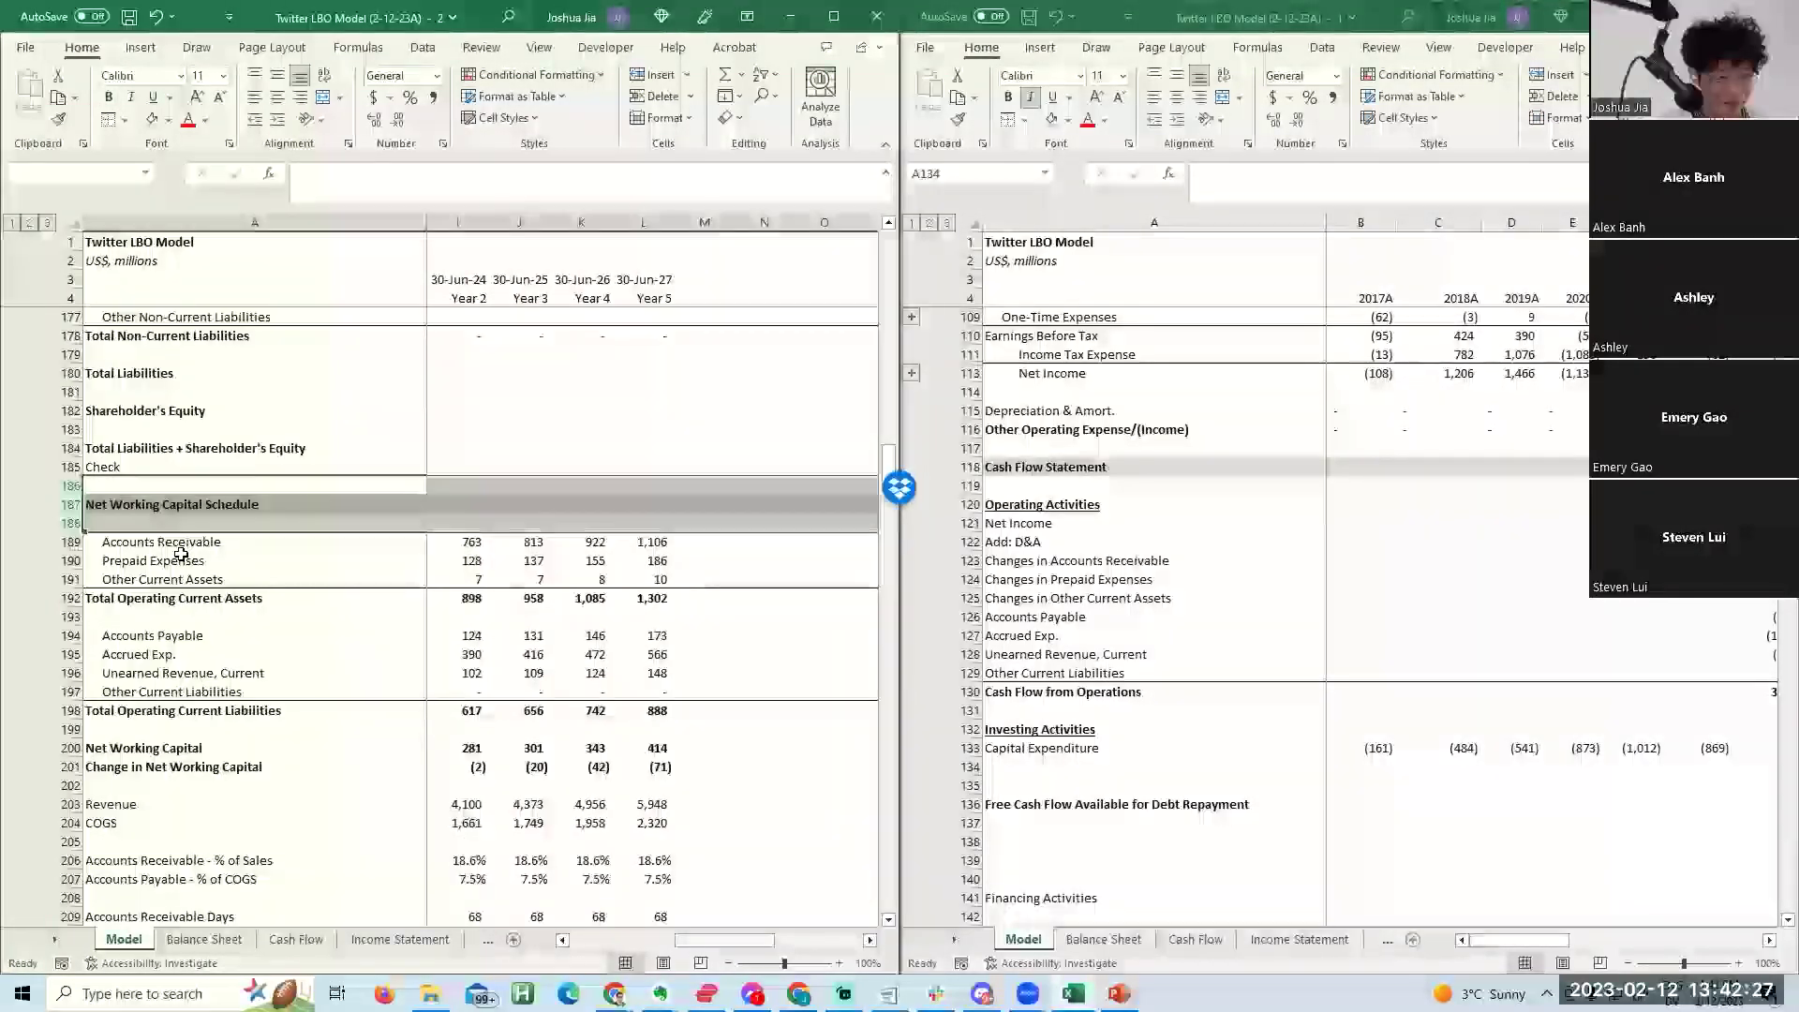
Insert the copied header rows at row 217, between the working capital ratios and the Employee Salaries schedule.
{"action": "key", "text": "Down"}
{"action": "key", "text": "Down"}
{"action": "key", "text": "Down"}
{"action": "key", "text": "Down"}
{"action": "key", "text": "Down"}
{"action": "key", "text": "Down"}
{"action": "key", "text": "Down"}
{"action": "key", "text": "Down"}
{"action": "key", "text": "Down"}
{"action": "key", "text": "Down"}
{"action": "key", "text": "Down"}
{"action": "key", "text": "Down"}
{"action": "key", "text": "Down"}
{"action": "key", "text": "Down"}
{"action": "key", "text": "Down"}
{"action": "key", "text": "Down"}
{"action": "key", "text": "Down"}
{"action": "key", "text": "Down"}
{"action": "key", "text": "Down"}
{"action": "key", "text": "Down"}
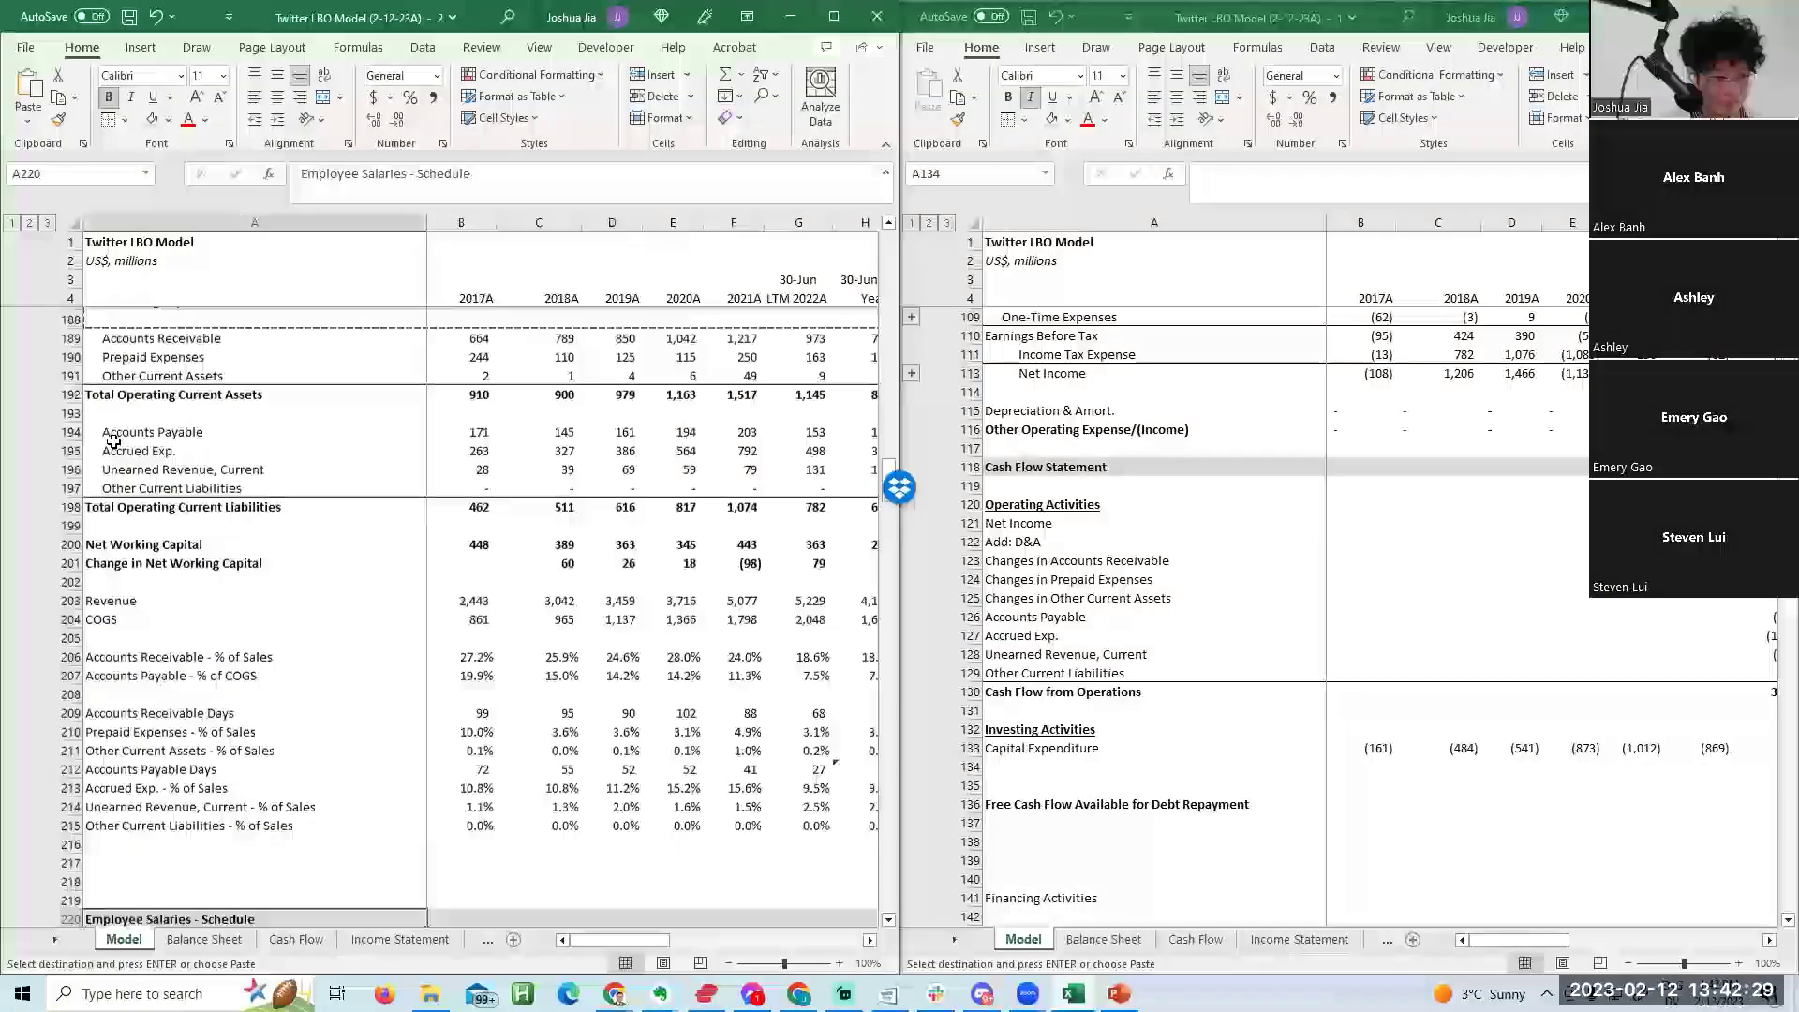
{"action": "right_click", "coordinate": [65, 842]}
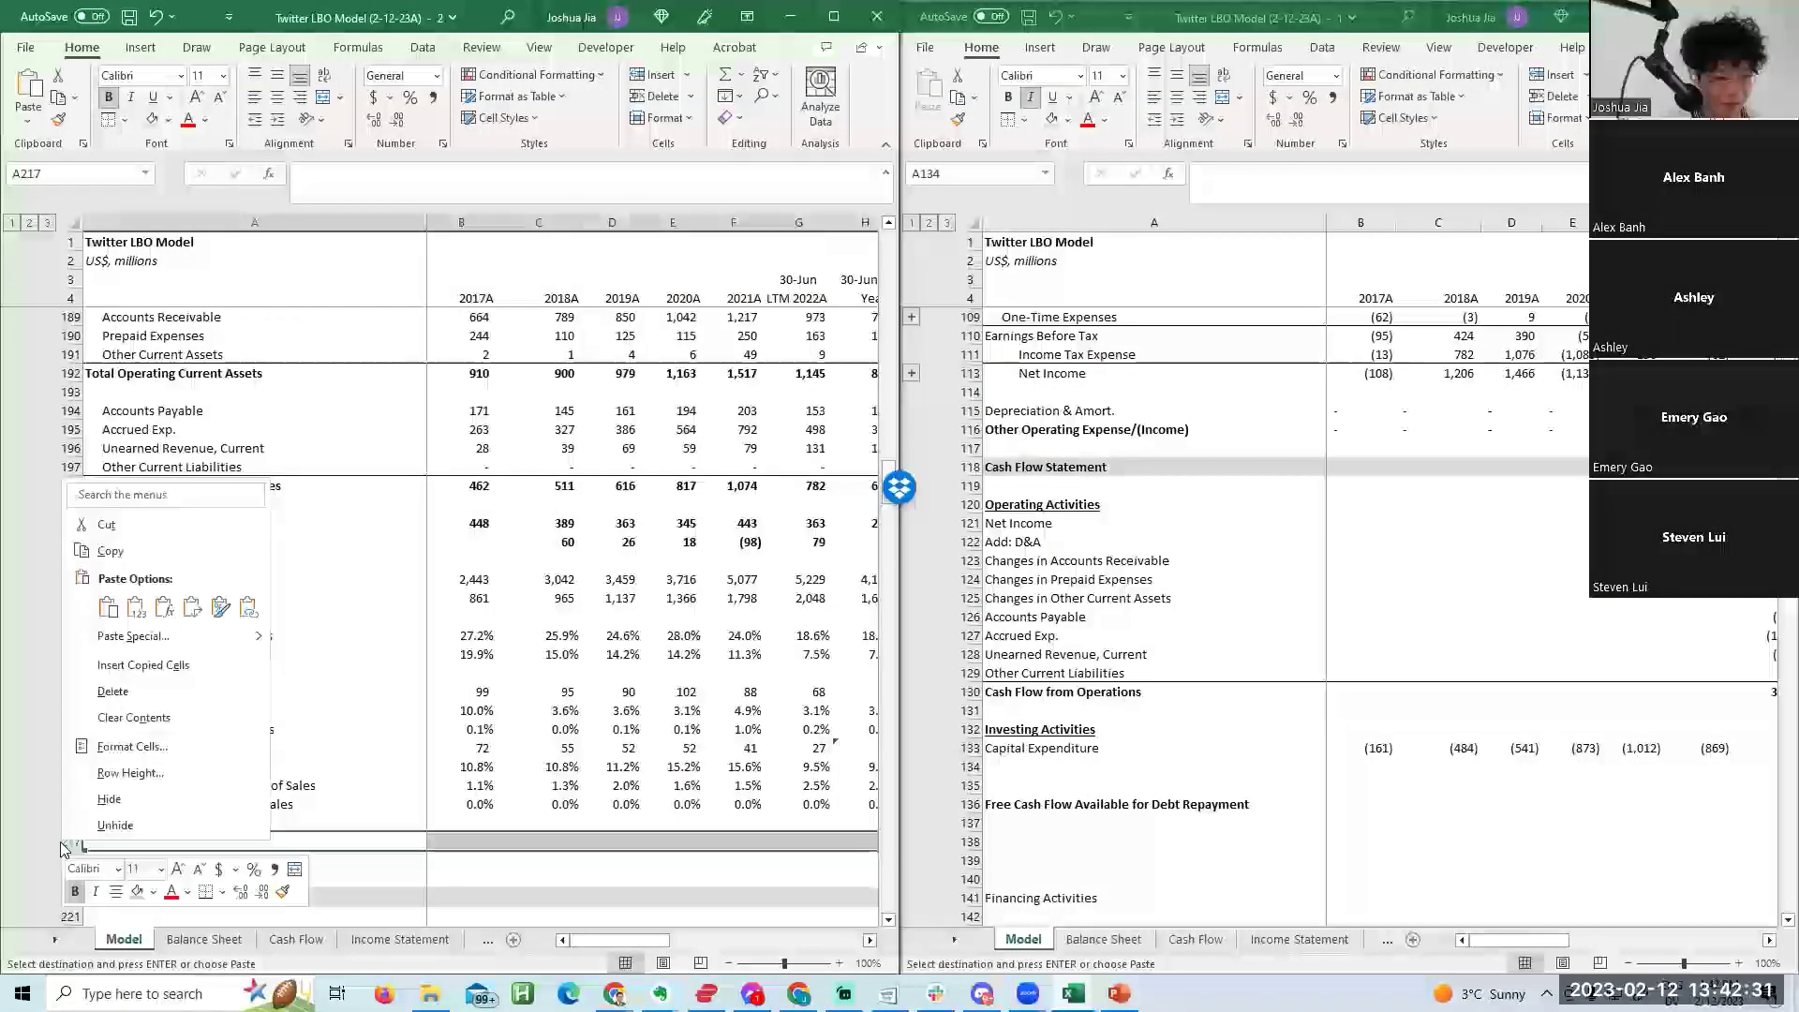
{"action": "left_click", "coordinate": [144, 668]}
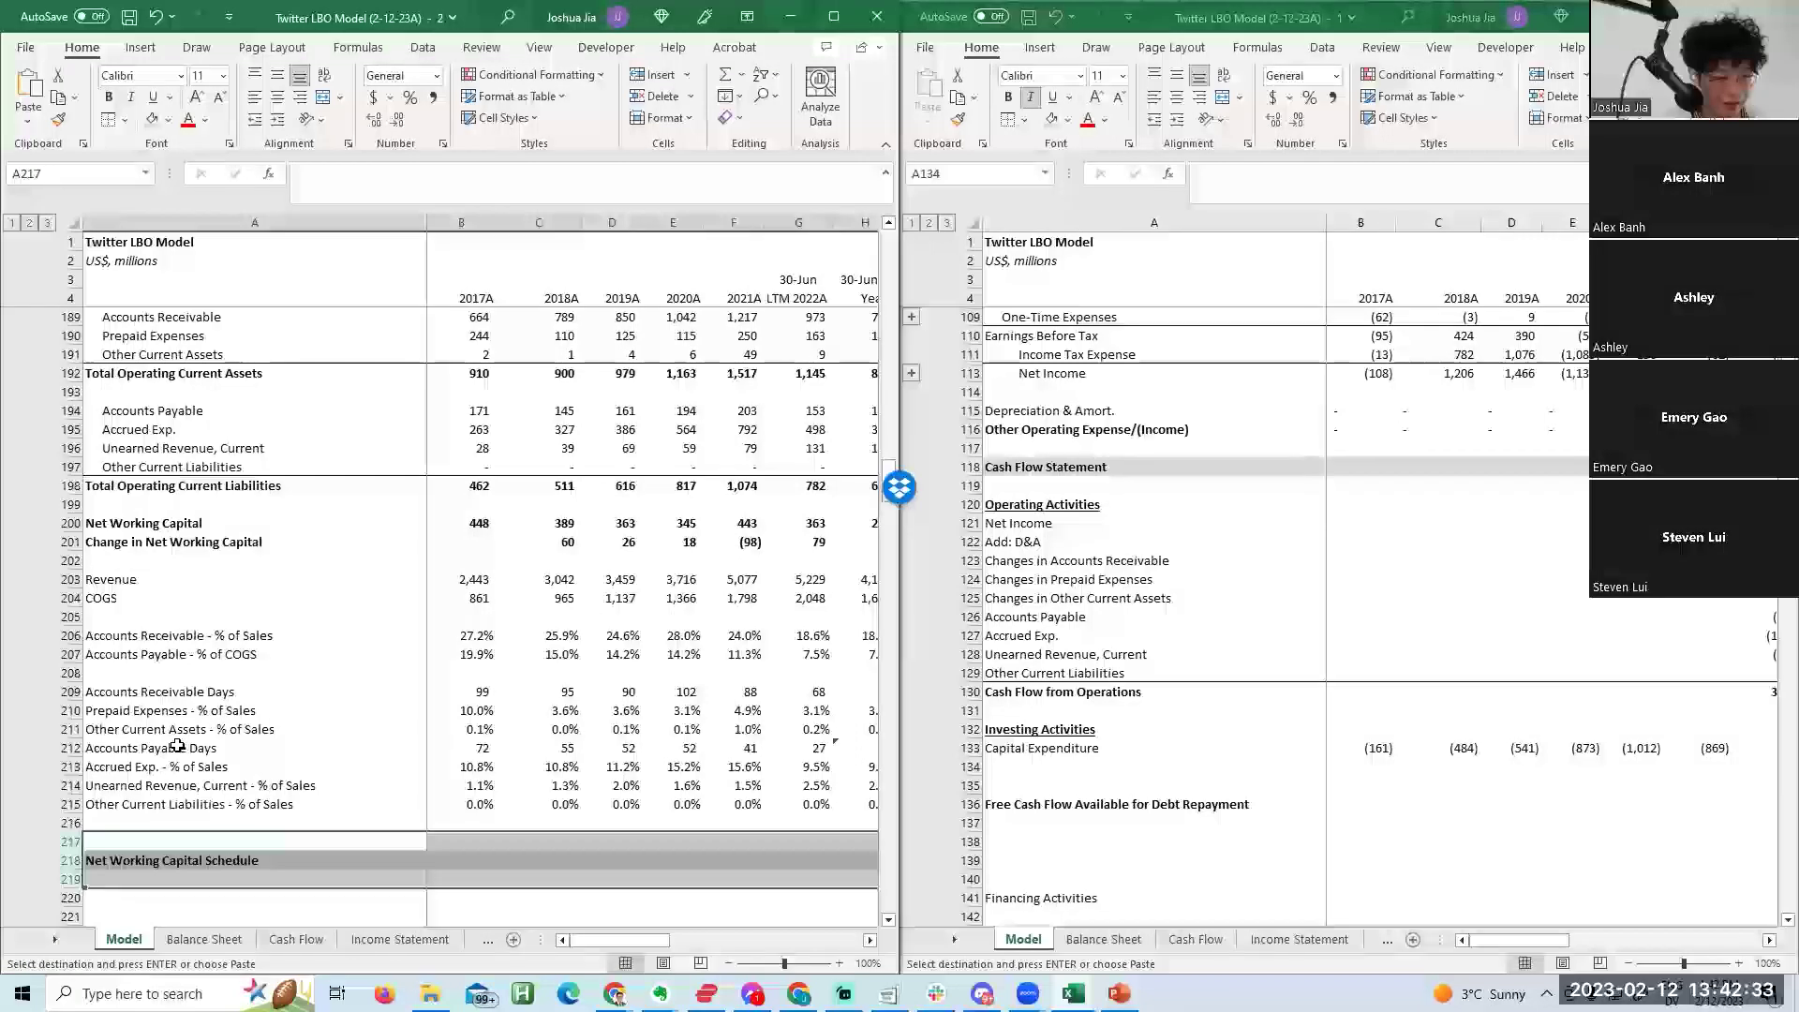
Retitle the inserted section header in A218 as "PP&E Schedule".
{"action": "key", "text": "Down"}
{"action": "key", "text": "F2"}
{"action": "key", "text": "Home"}
{"action": "key", "text": "ctrl+shift+Right"}
{"action": "key", "text": "ctrl+shift+Right"}
{"action": "key", "text": "ctrl+shift+Right"}
{"action": "type", "text": "PP&E"}
{"action": "key", "text": "Return"}
{"action": "key", "text": "Down"}
{"action": "key", "text": "Down"}
{"action": "key", "text": "Down"}
{"action": "key", "text": "Down"}
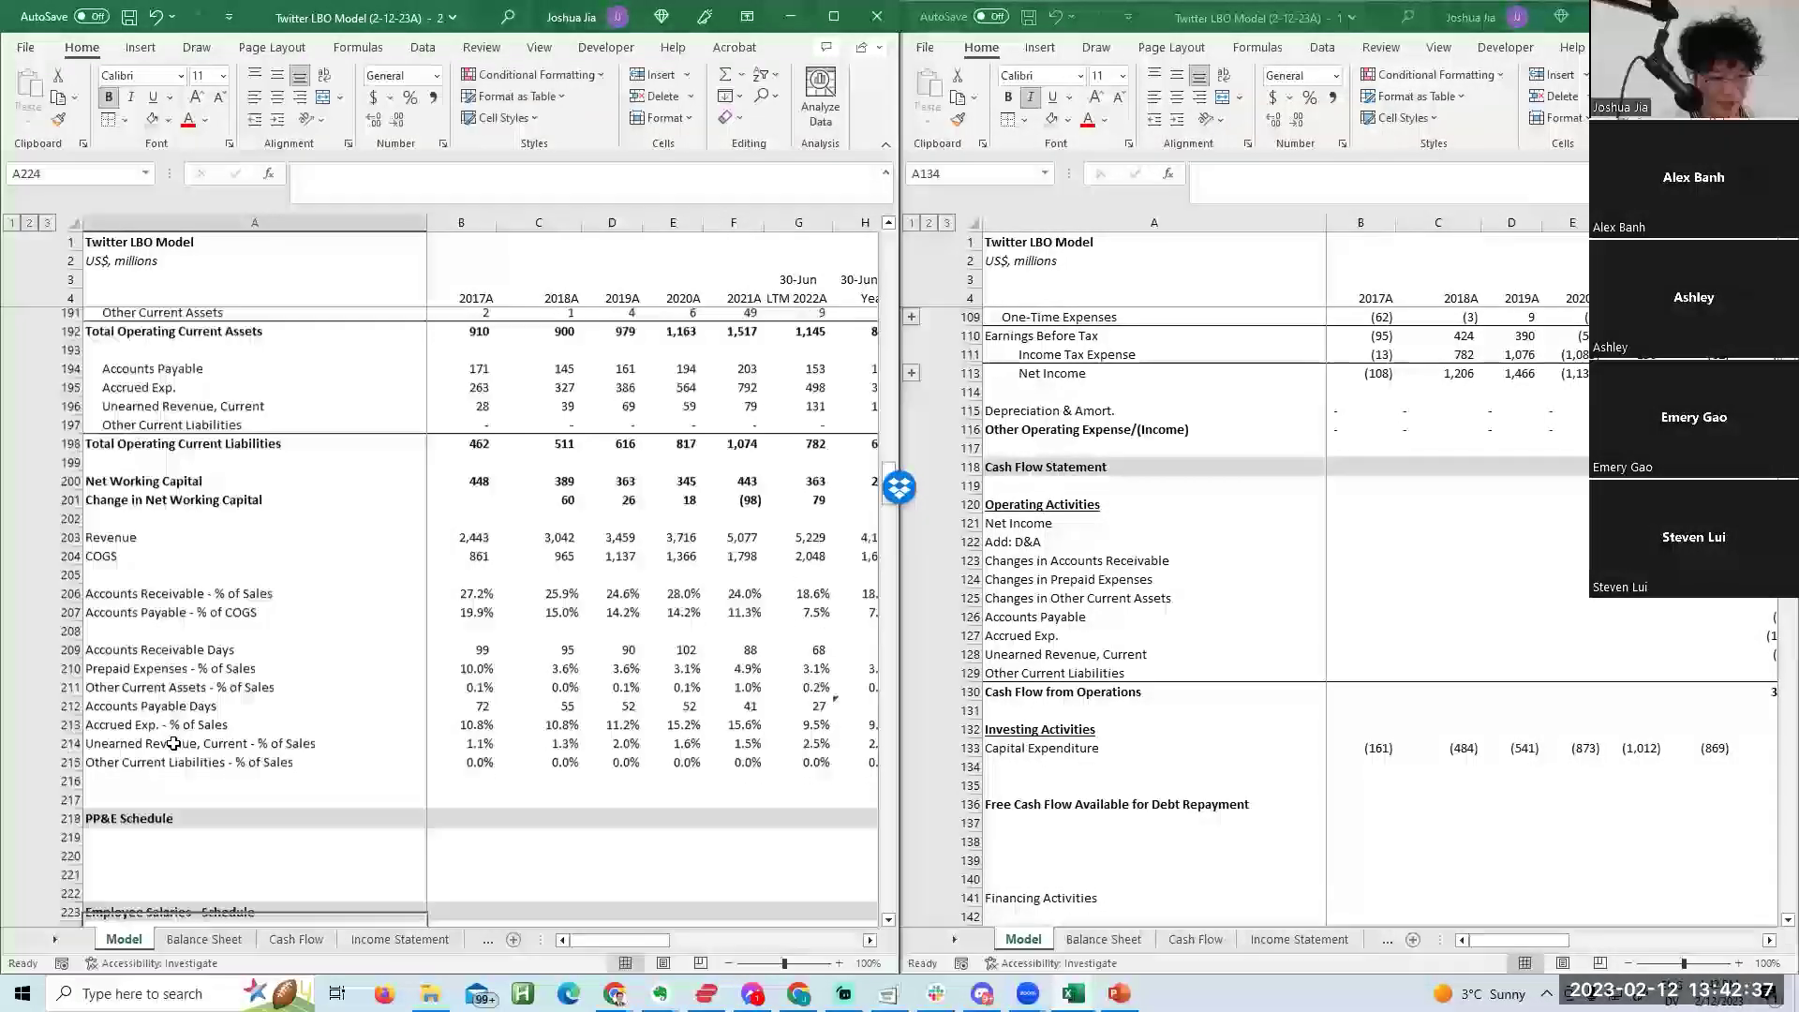
{"action": "key", "text": "Up"}
{"action": "key", "text": "Up"}
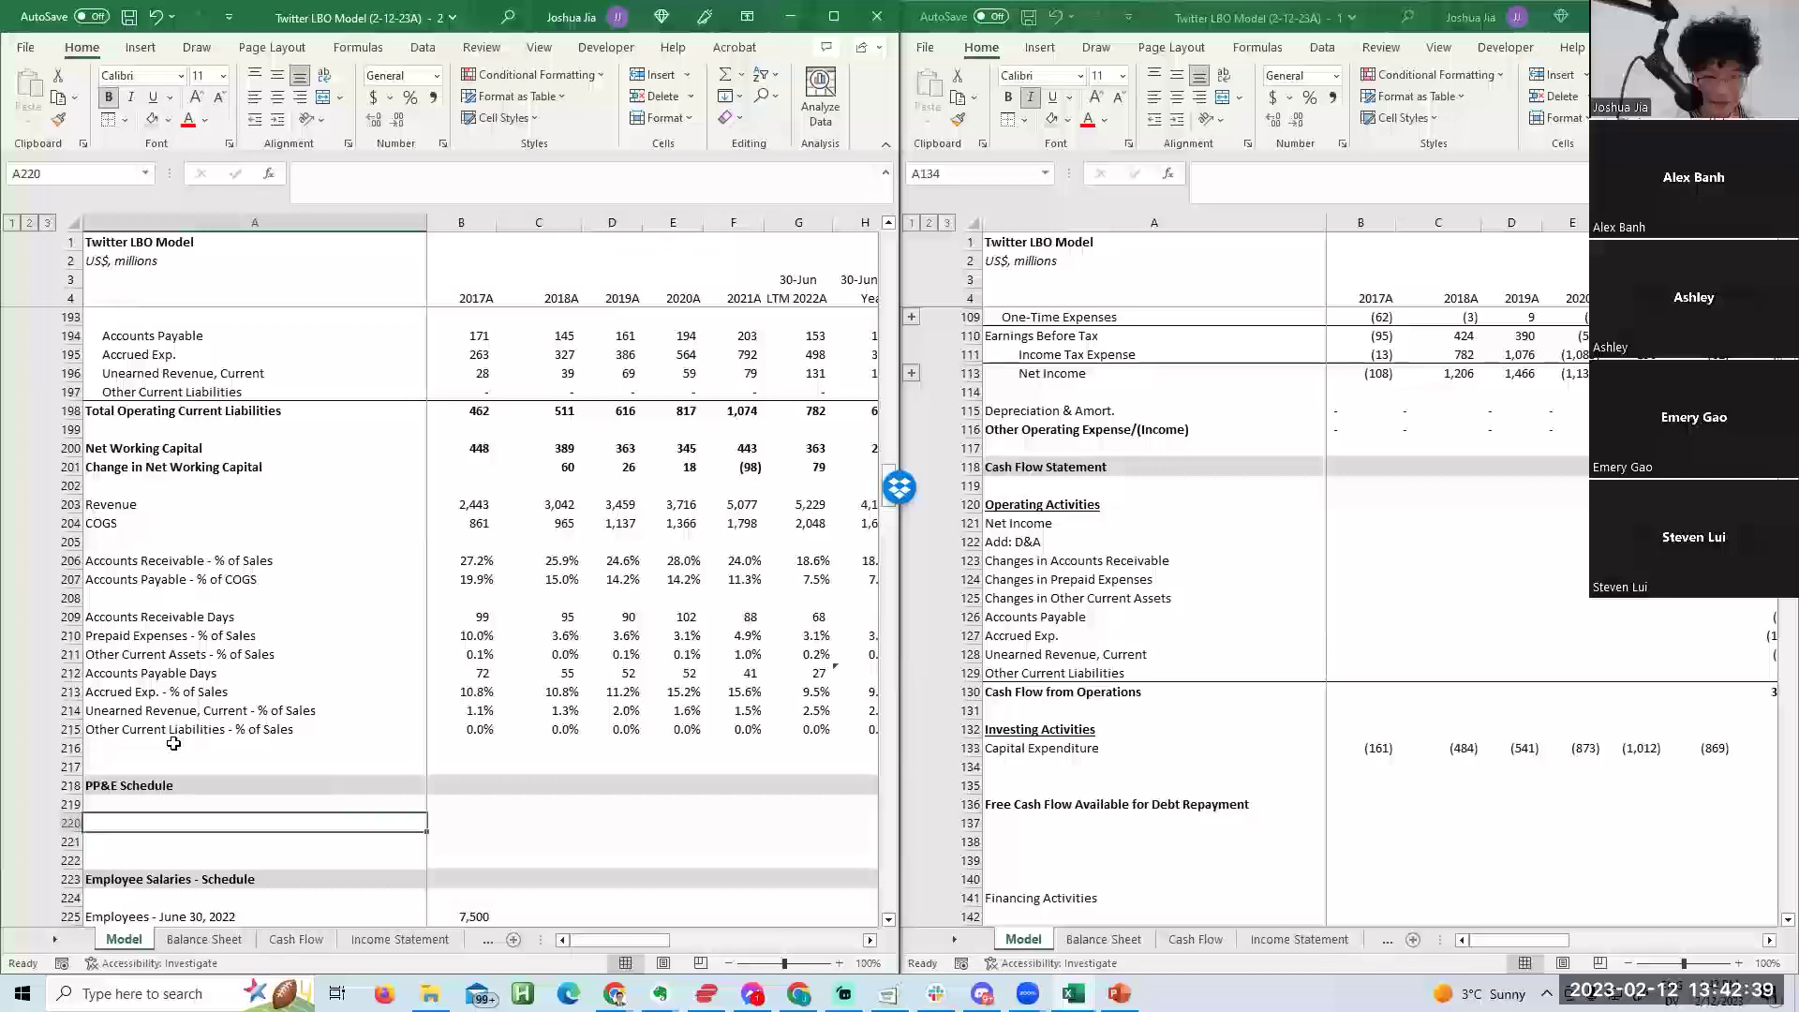
Enter a "Beginning PP&E" label under the PP&E Schedule header and insert blank rows around it.
{"action": "type", "text": "Beginning PP&E"}
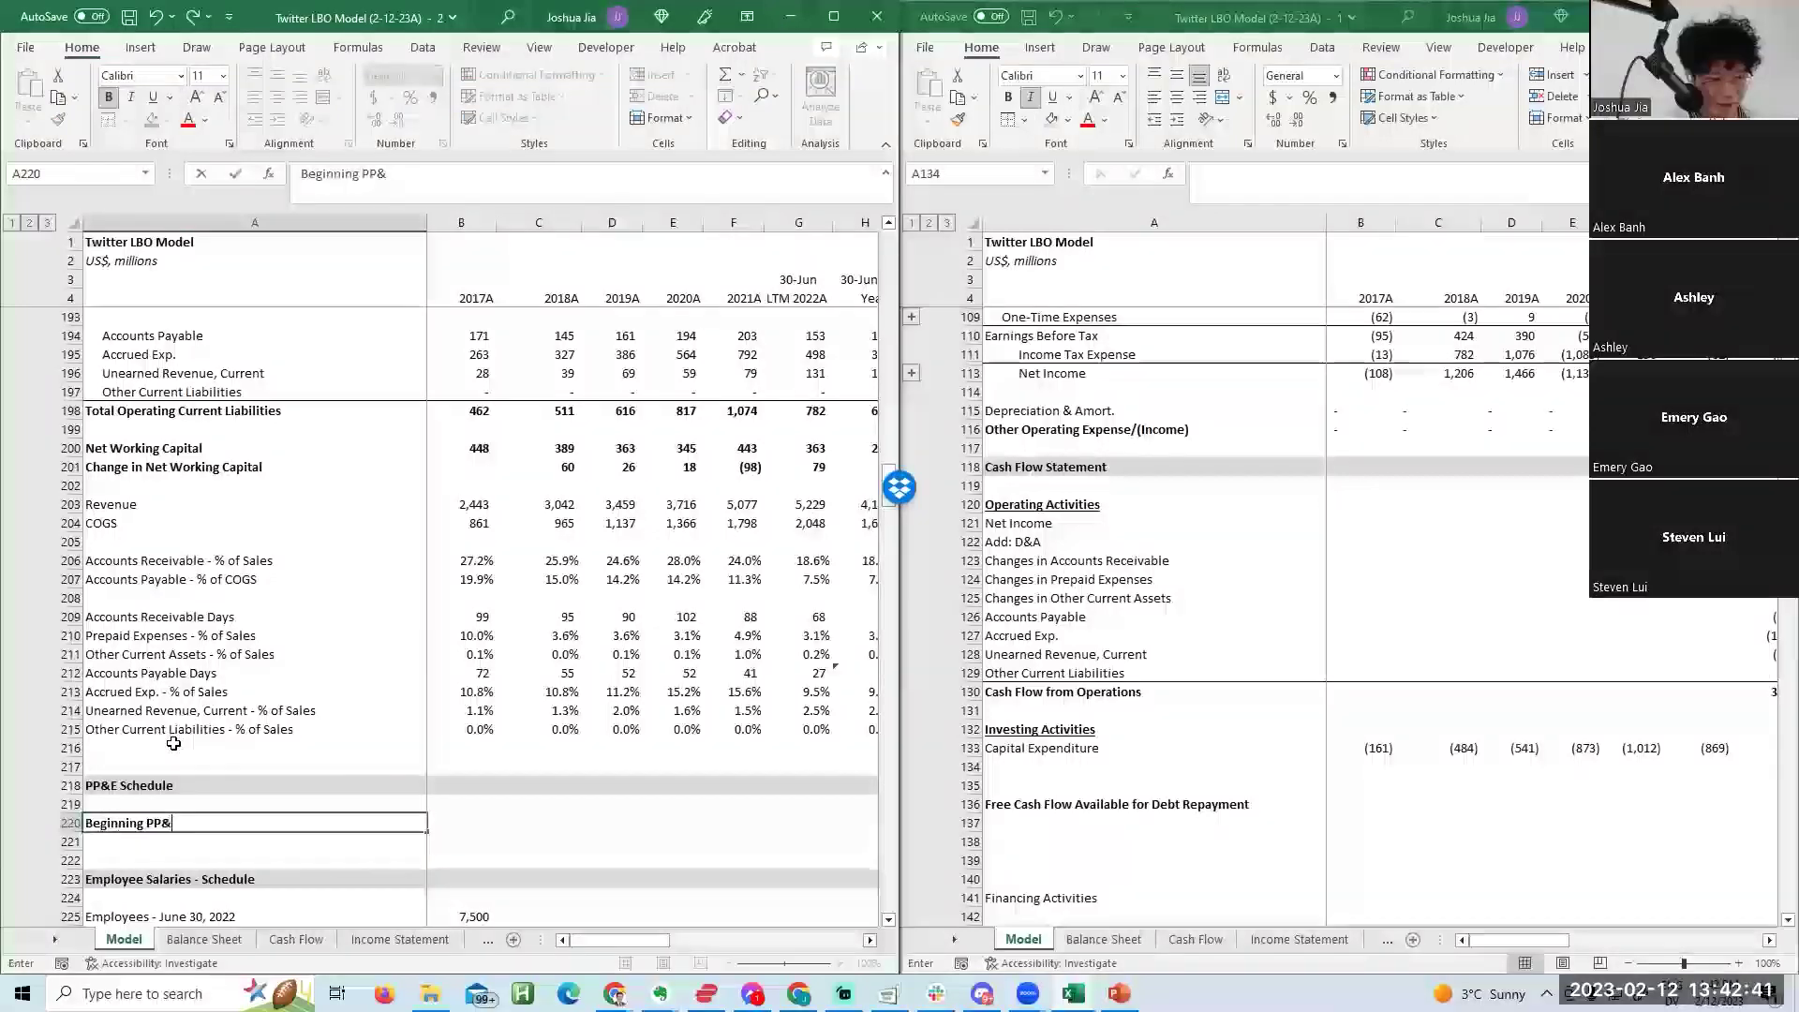
{"action": "key", "text": "Return"}
{"action": "key", "text": "alt+i"}
{"action": "key", "text": "r"}
{"action": "key", "text": "F4"}
{"action": "key", "text": "F4"}
{"action": "key", "text": "Up"}
{"action": "key", "text": "F4"}
Enter a bold "PP&E" subheading in A220, above the Beginning PP&E label.
{"action": "type", "text": "PP&E"}
{"action": "key", "text": "Return"}
{"action": "key", "text": "Down"}
{"action": "key", "text": "Down"}
{"action": "key", "text": "Down"}
{"action": "key", "text": "Down"}
{"action": "key", "text": "Down"}
{"action": "key", "text": "Down"}
{"action": "key", "text": "Up"}
{"action": "key", "text": "Up"}
{"action": "key", "text": "Up"}
{"action": "key", "text": "Up"}
{"action": "key", "text": "Up"}
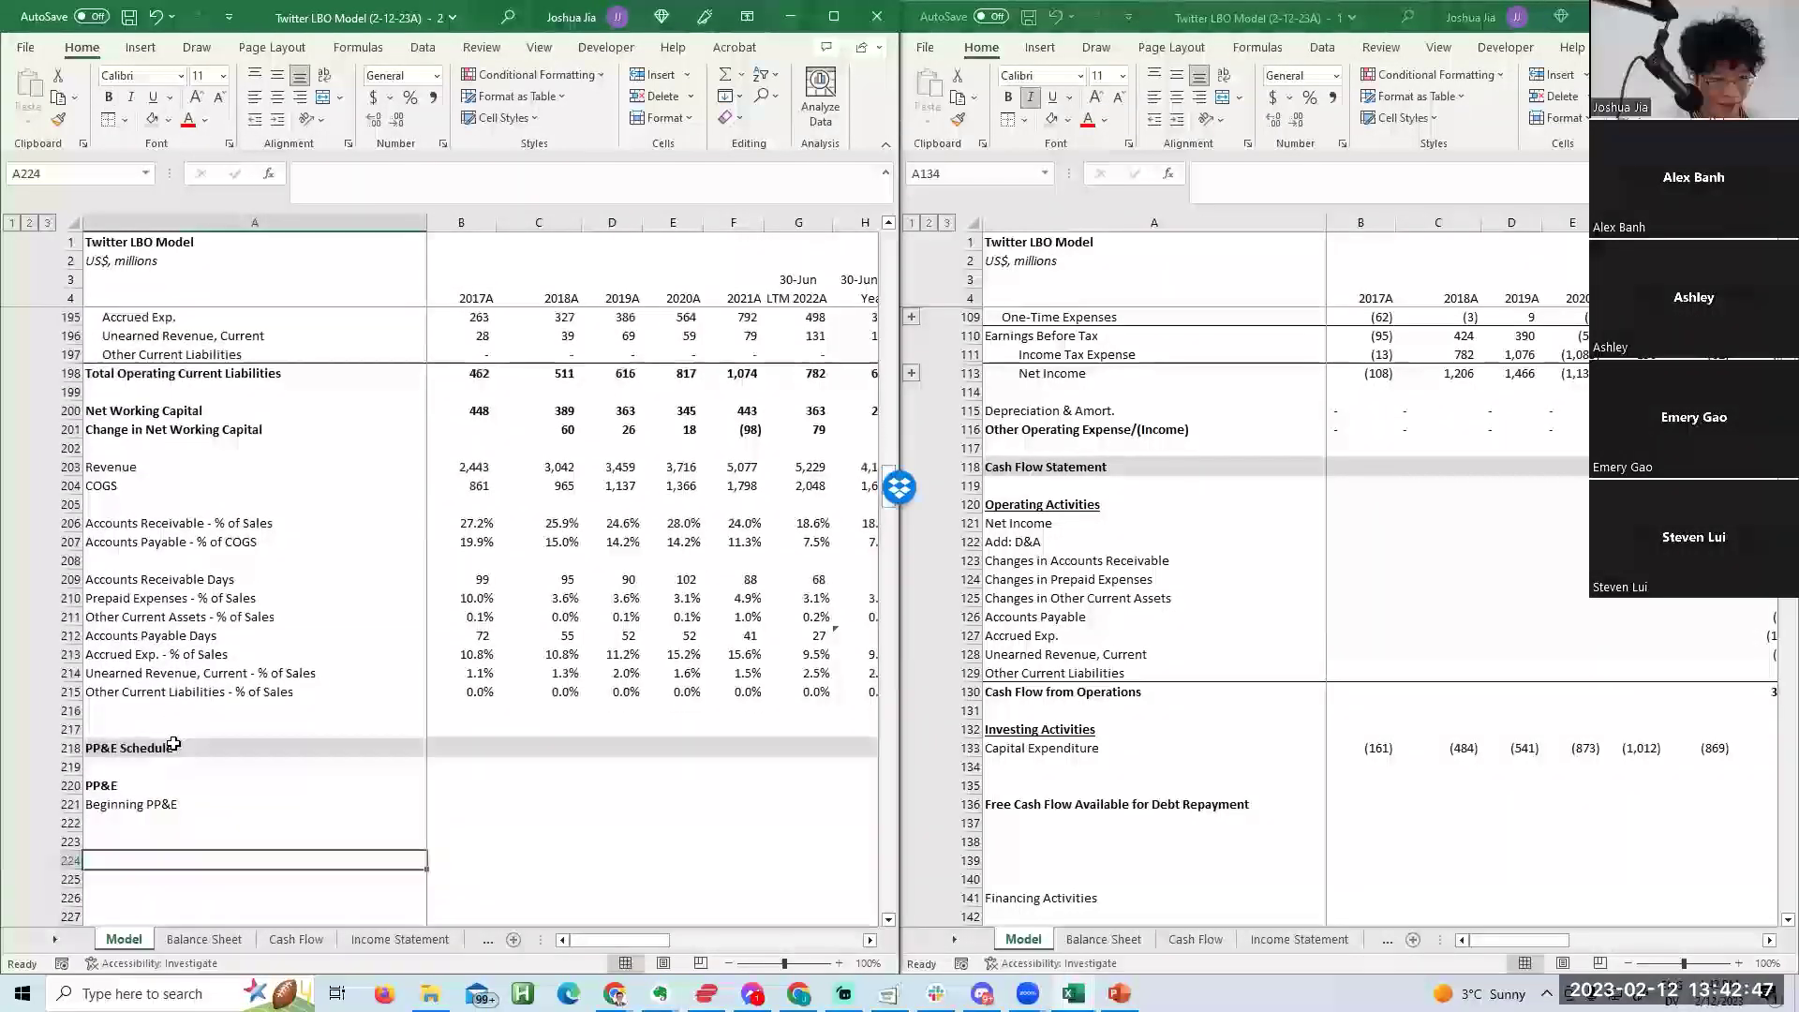
{"action": "key", "text": "Up"}
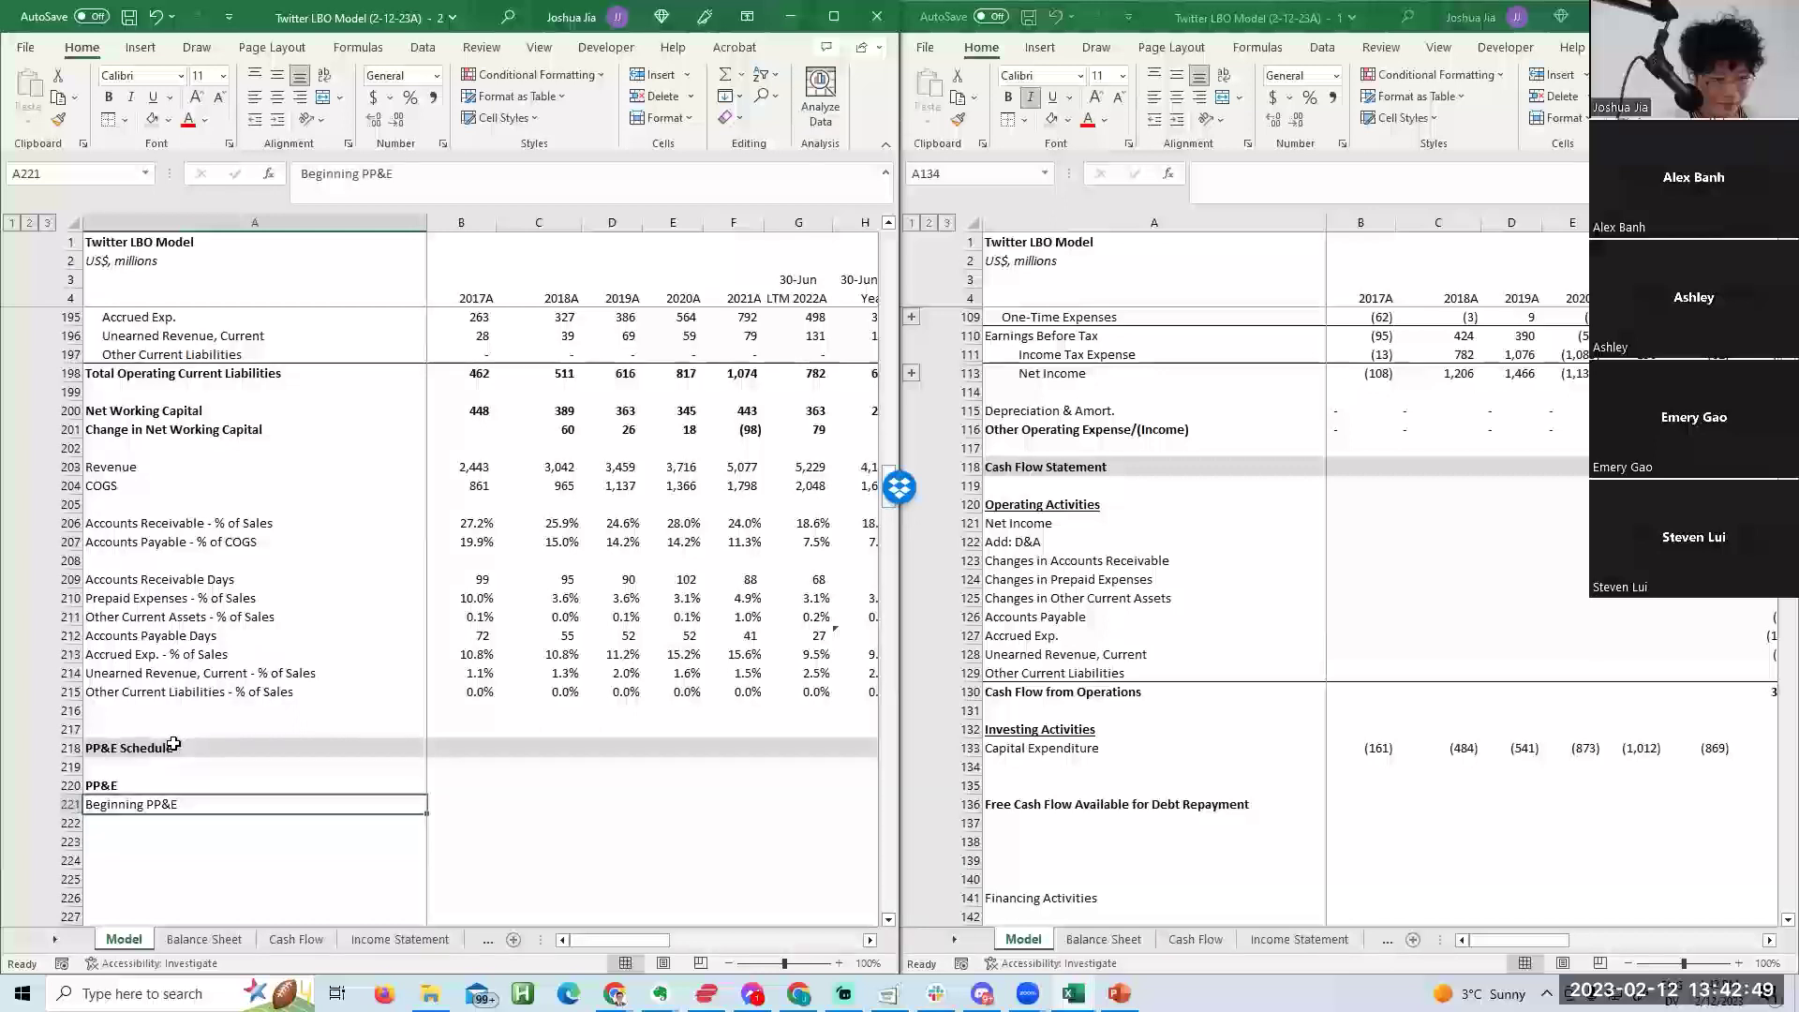
Enter the labels "Capex" in A222 and "Depreciation" in A223.
{"action": "key", "text": "Down"}
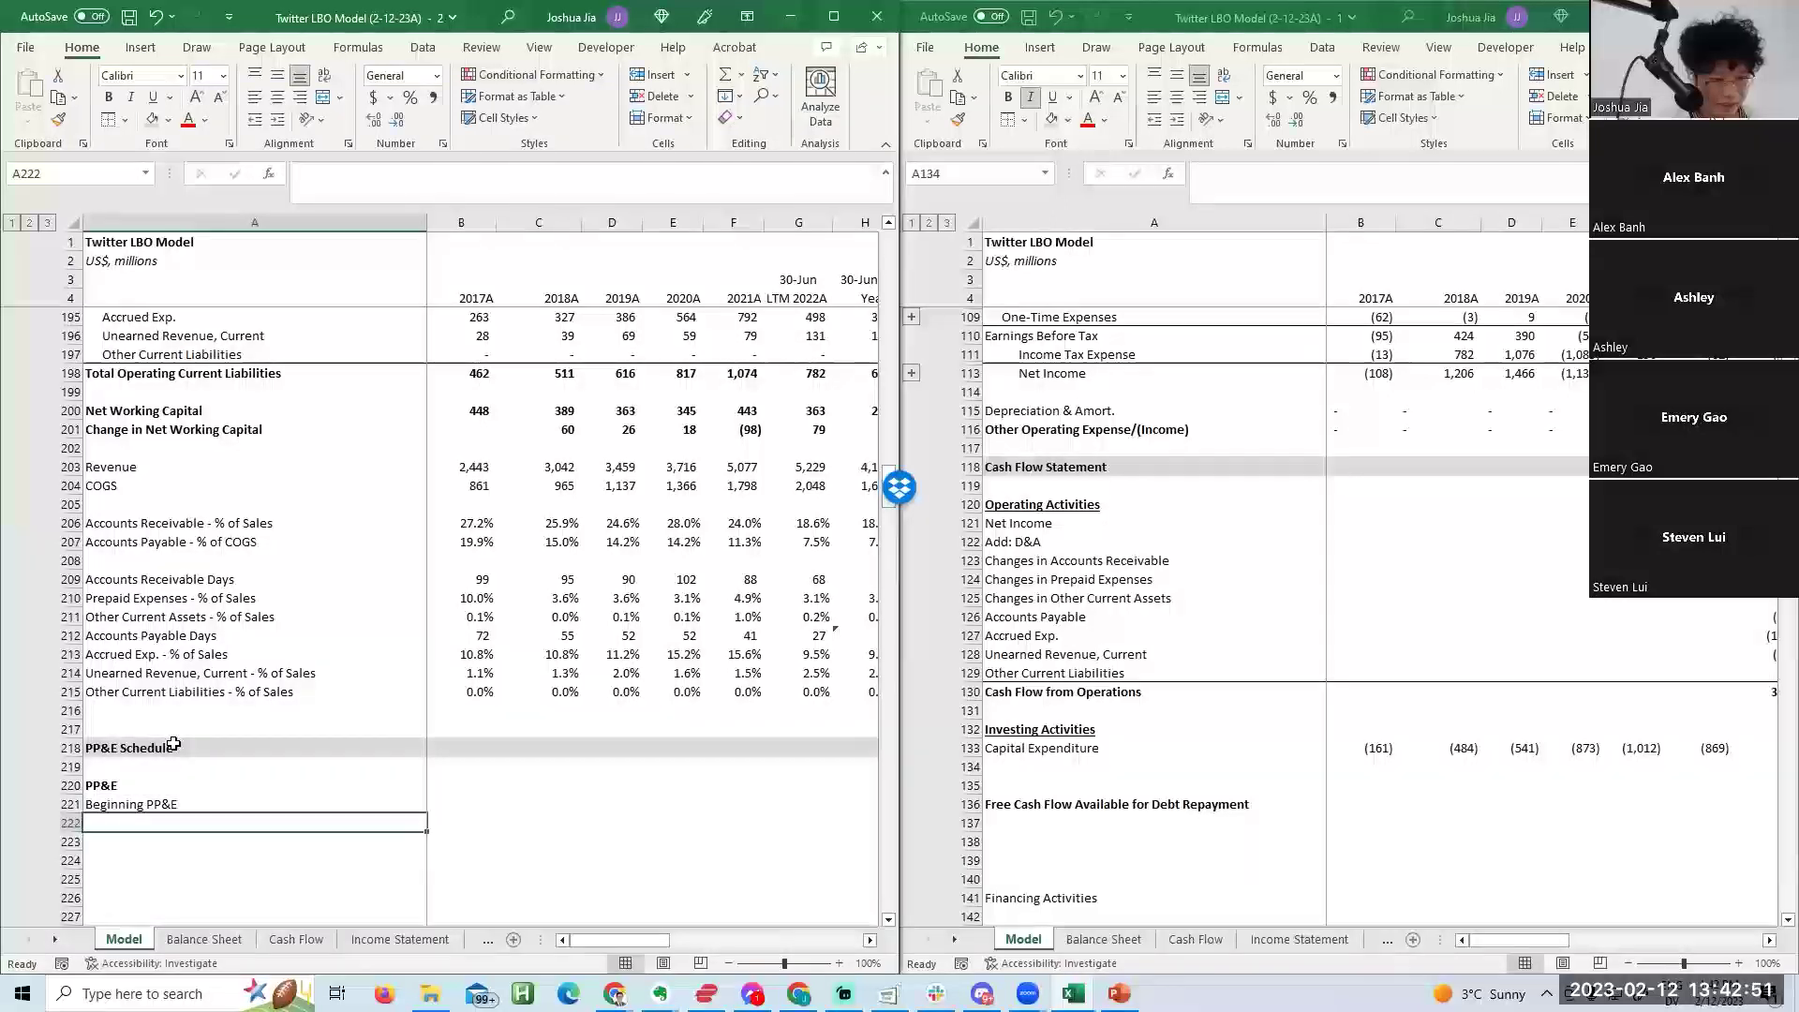
{"action": "type", "text": "Capex"}
{"action": "key", "text": "Return"}
{"action": "type", "text": "Depreci"}
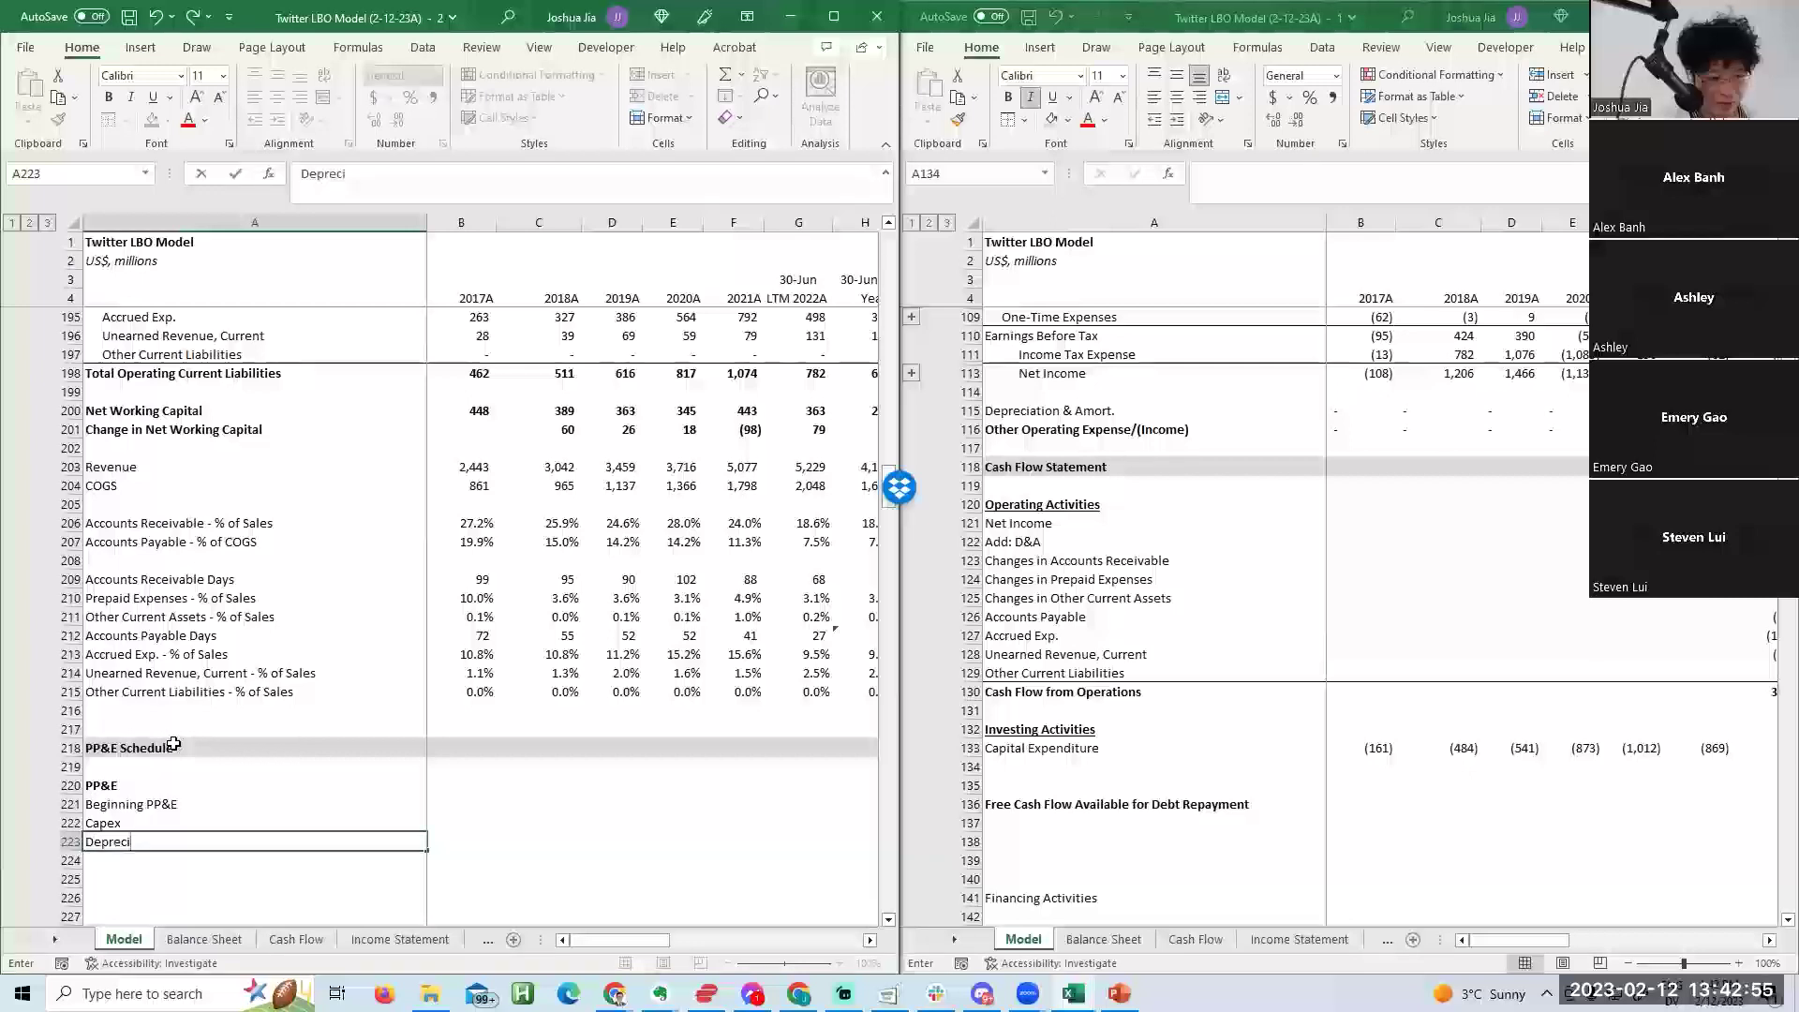
{"action": "type", "text": "ation"}
{"action": "key", "text": "Return"}
Copy the Beginning PP&E label to A224 and reword it as "Ending PP&E".
{"action": "key", "text": "Up"}
{"action": "key", "text": "Up"}
{"action": "key", "text": "Up"}
{"action": "key", "text": "ctrl+c"}
{"action": "key", "text": "Down"}
{"action": "key", "text": "Down"}
{"action": "key", "text": "Down"}
{"action": "key", "text": "Return"}
{"action": "key", "text": "F2"}
{"action": "key", "text": "Home"}
{"action": "key", "text": "ctrl+shift+Right"}
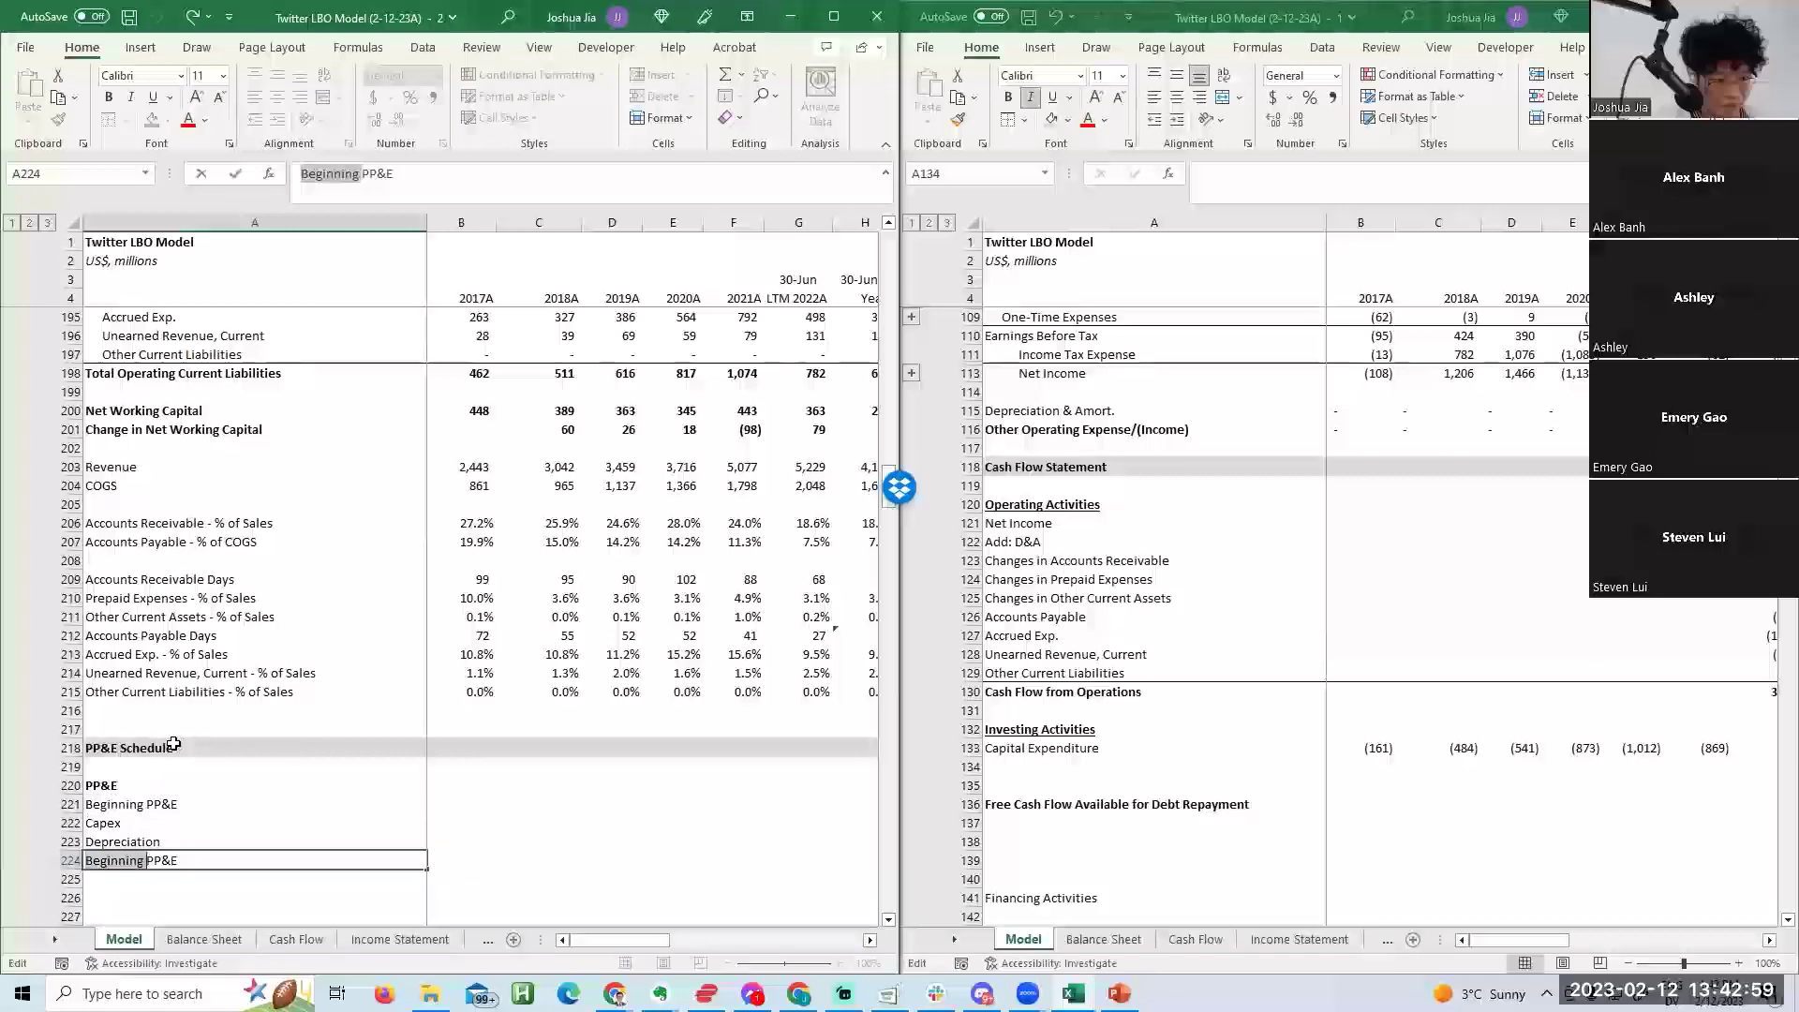
{"action": "type", "text": "Ending"}
{"action": "key", "text": "Return"}
Copy the historical Capital Expenditure figures for 2017 through LTM from B133:G133.
{"action": "key", "text": "Up"}
{"action": "key", "text": "Right"}
{"action": "key", "text": "Up"}
{"action": "key", "text": "Right"}
{"action": "key", "text": "Up"}
{"action": "key", "text": "Up"}
{"action": "key", "text": "Left"}
{"action": "key", "text": "Down"}
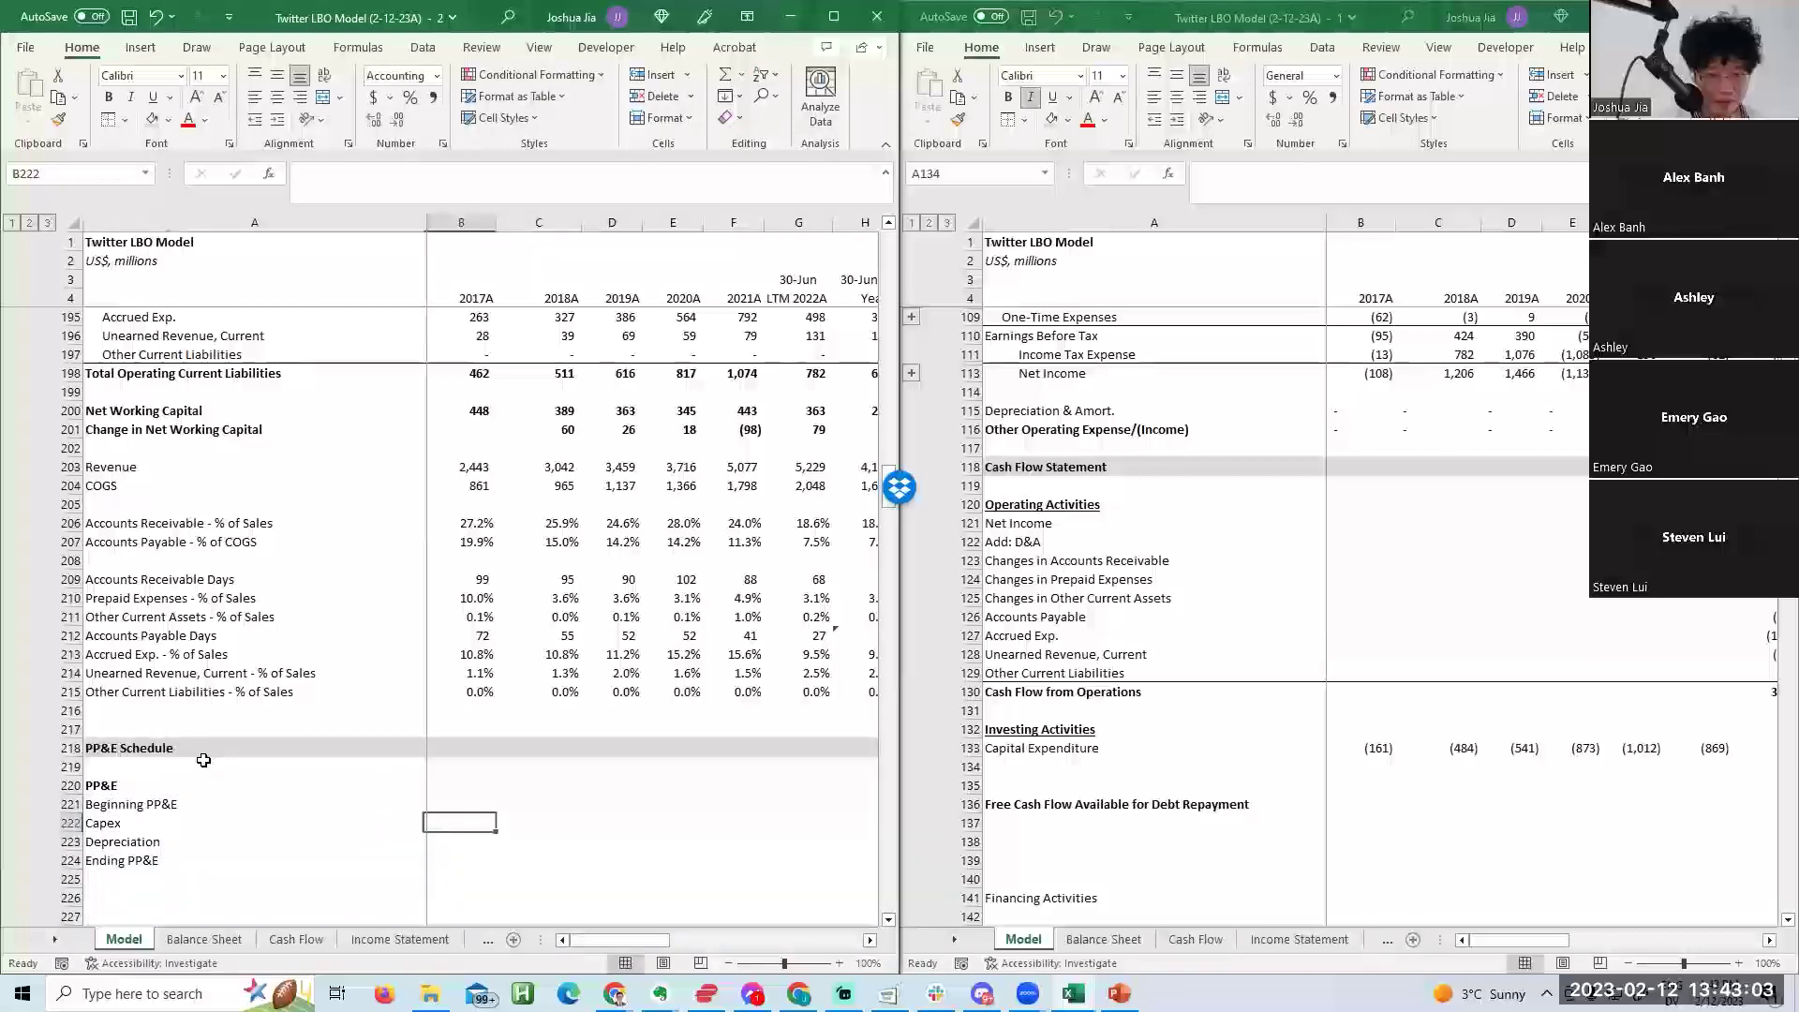
{"action": "left_click", "coordinate": [1190, 741]}
{"action": "key", "text": "Right"}
{"action": "key", "text": "shift+Right"}
{"action": "key", "text": "shift+Right"}
{"action": "key", "text": "shift+Right"}
{"action": "key", "text": "shift+Right"}
{"action": "key", "text": "shift+Right"}
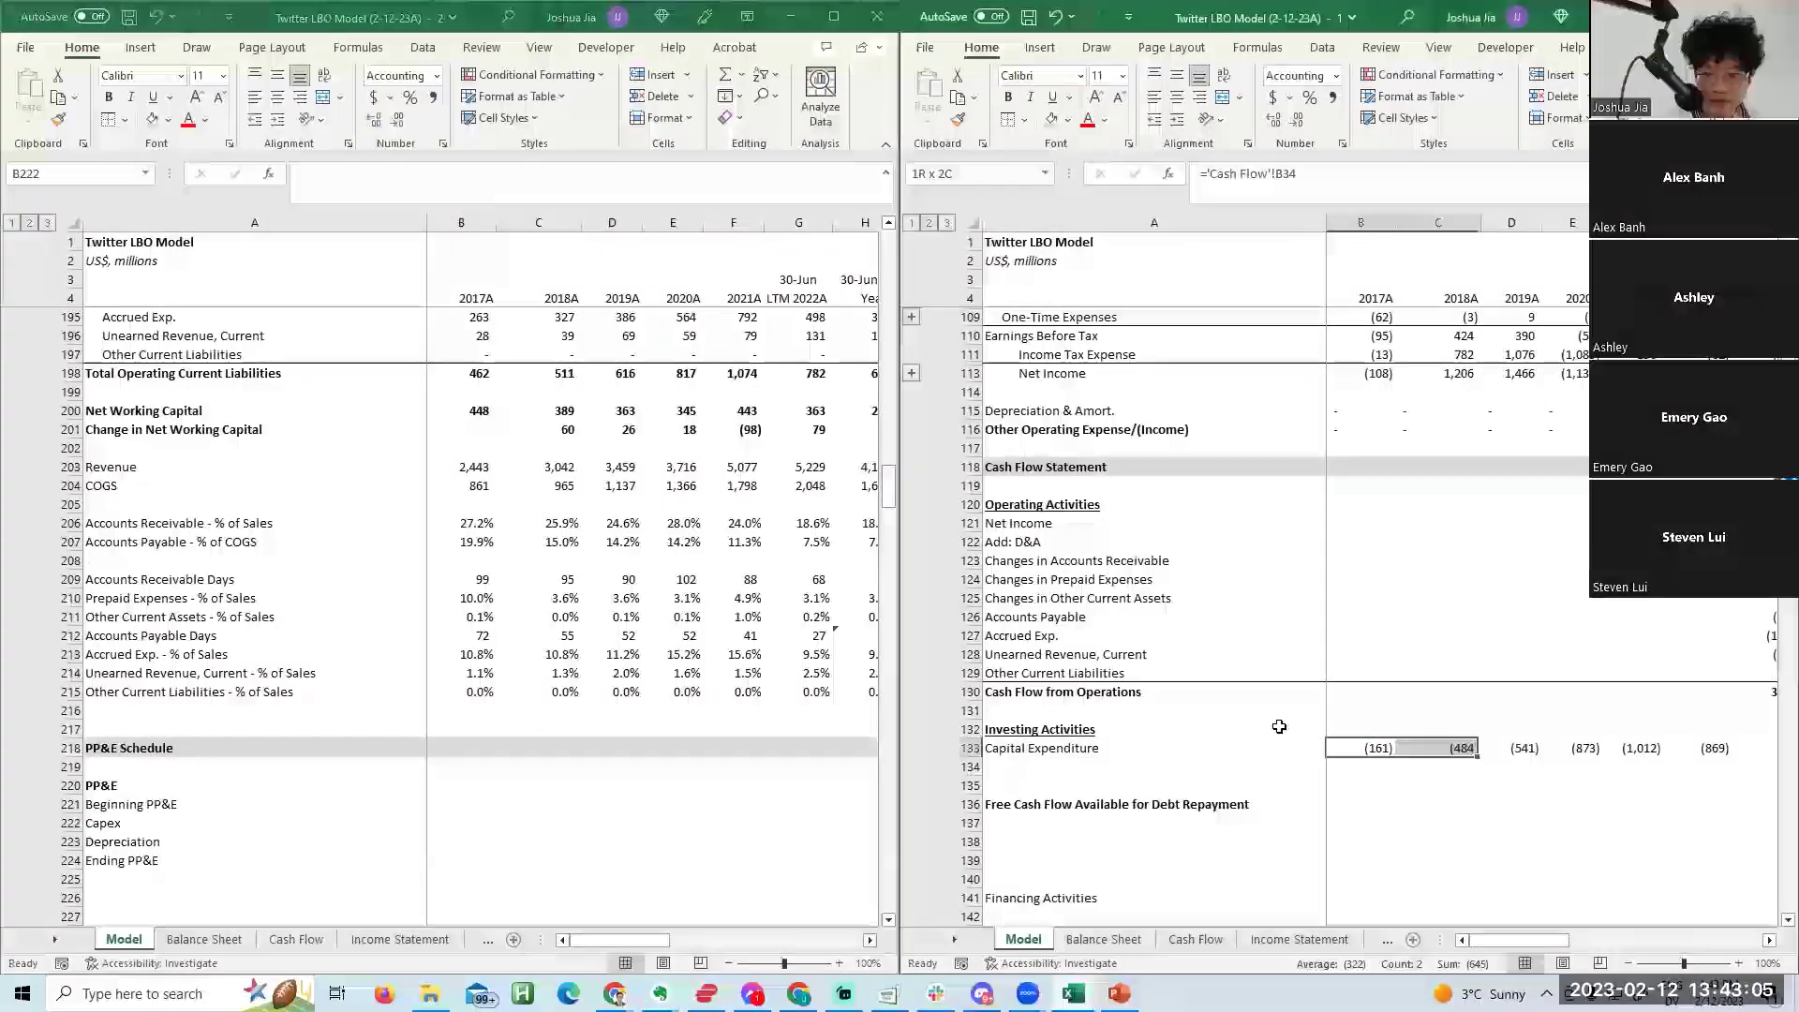
{"action": "key", "text": "ctrl+c"}
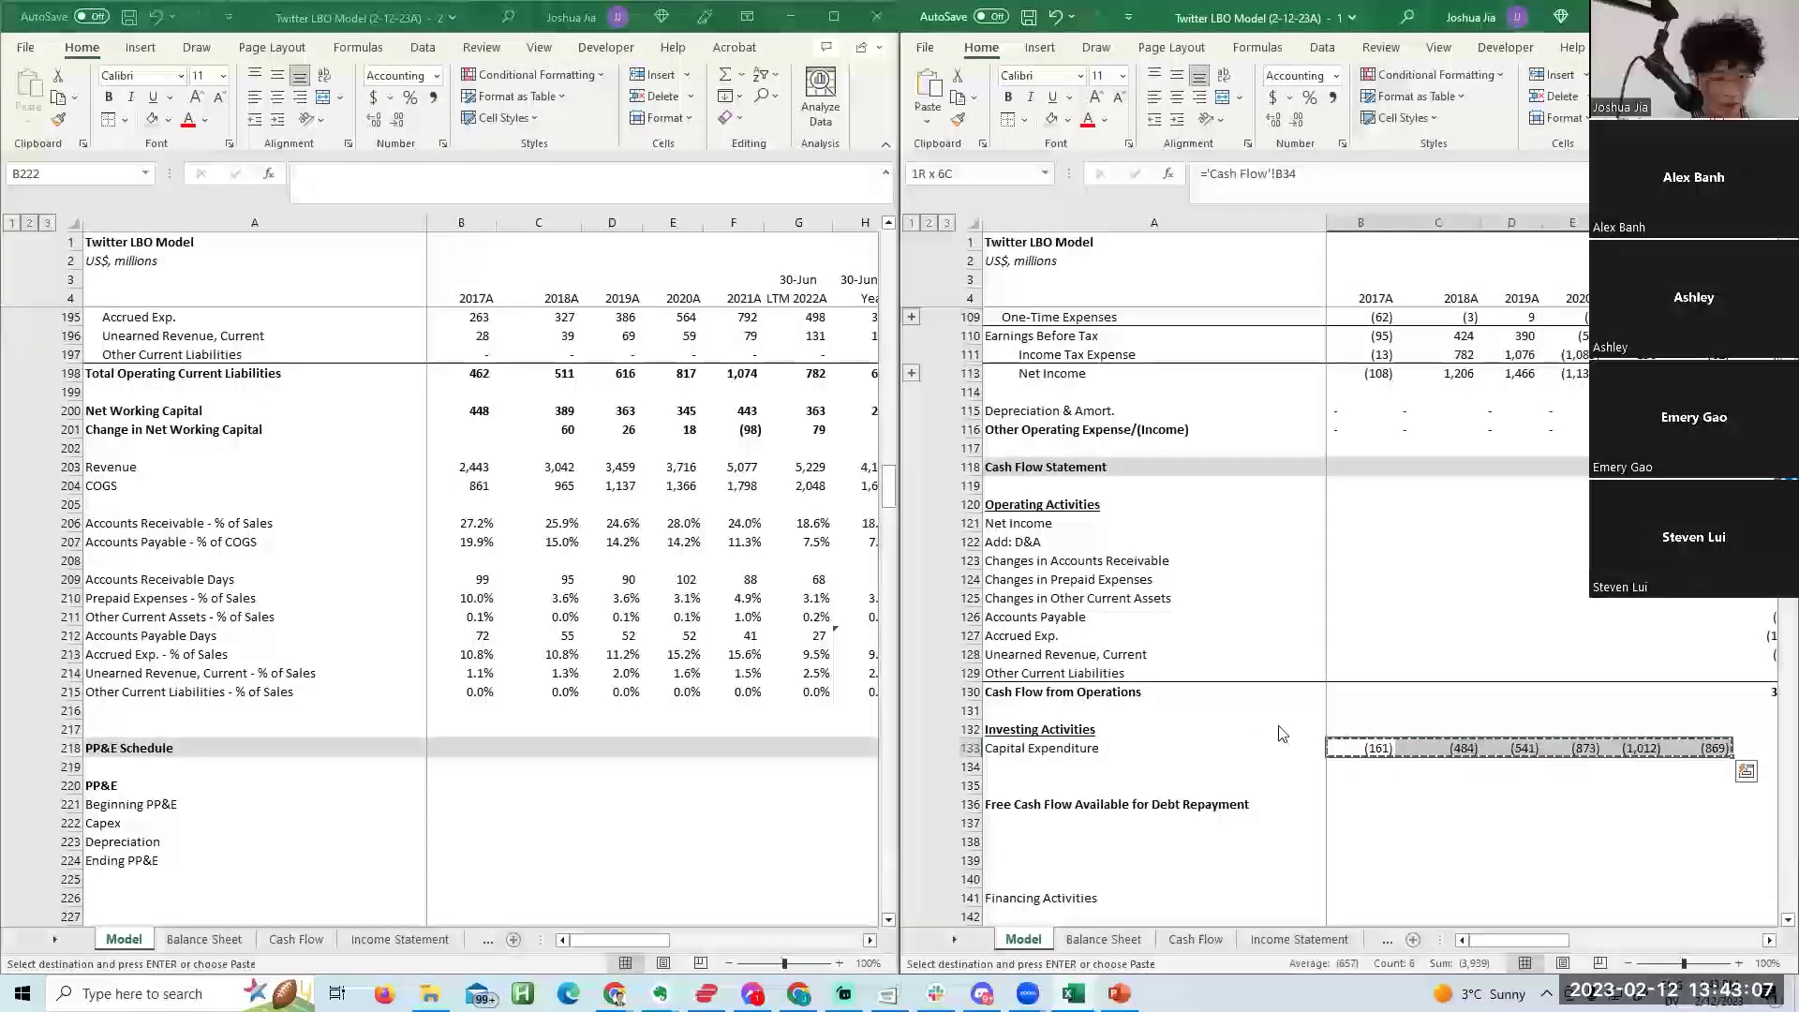
Paste the copied capital expenditure figures as links into the Capex row of the PP&E schedule, B222:G222.
{"action": "key", "text": "e"}
{"action": "key", "text": "s"}
{"action": "key", "text": "l"}
{"action": "key", "text": "Left"}
{"action": "key", "text": "Right"}
Reverse the sign of the Capex link in B222 and fill the formula right through G222.
{"action": "key", "text": "F2"}
{"action": "key", "text": "Home"}
{"action": "key", "text": "Right"}
{"action": "type", "text": "-"}
{"action": "key", "text": "Return"}
{"action": "key", "text": "Up"}
{"action": "key", "text": "shift+Right"}
{"action": "key", "text": "shift+Right"}
{"action": "key", "text": "shift+Right"}
{"action": "key", "text": "shift+Right"}
{"action": "key", "text": "shift+Right"}
{"action": "key", "text": "ctrl+r"}
{"action": "key", "text": "Right"}
{"action": "key", "text": "Right"}
{"action": "key", "text": "Up"}
{"action": "key", "text": "Left"}
{"action": "key", "text": "Left"}
Clear the 2017 Capex value in B222 of the PP&E schedule.
{"action": "left_click", "coordinate": [1293, 717]}
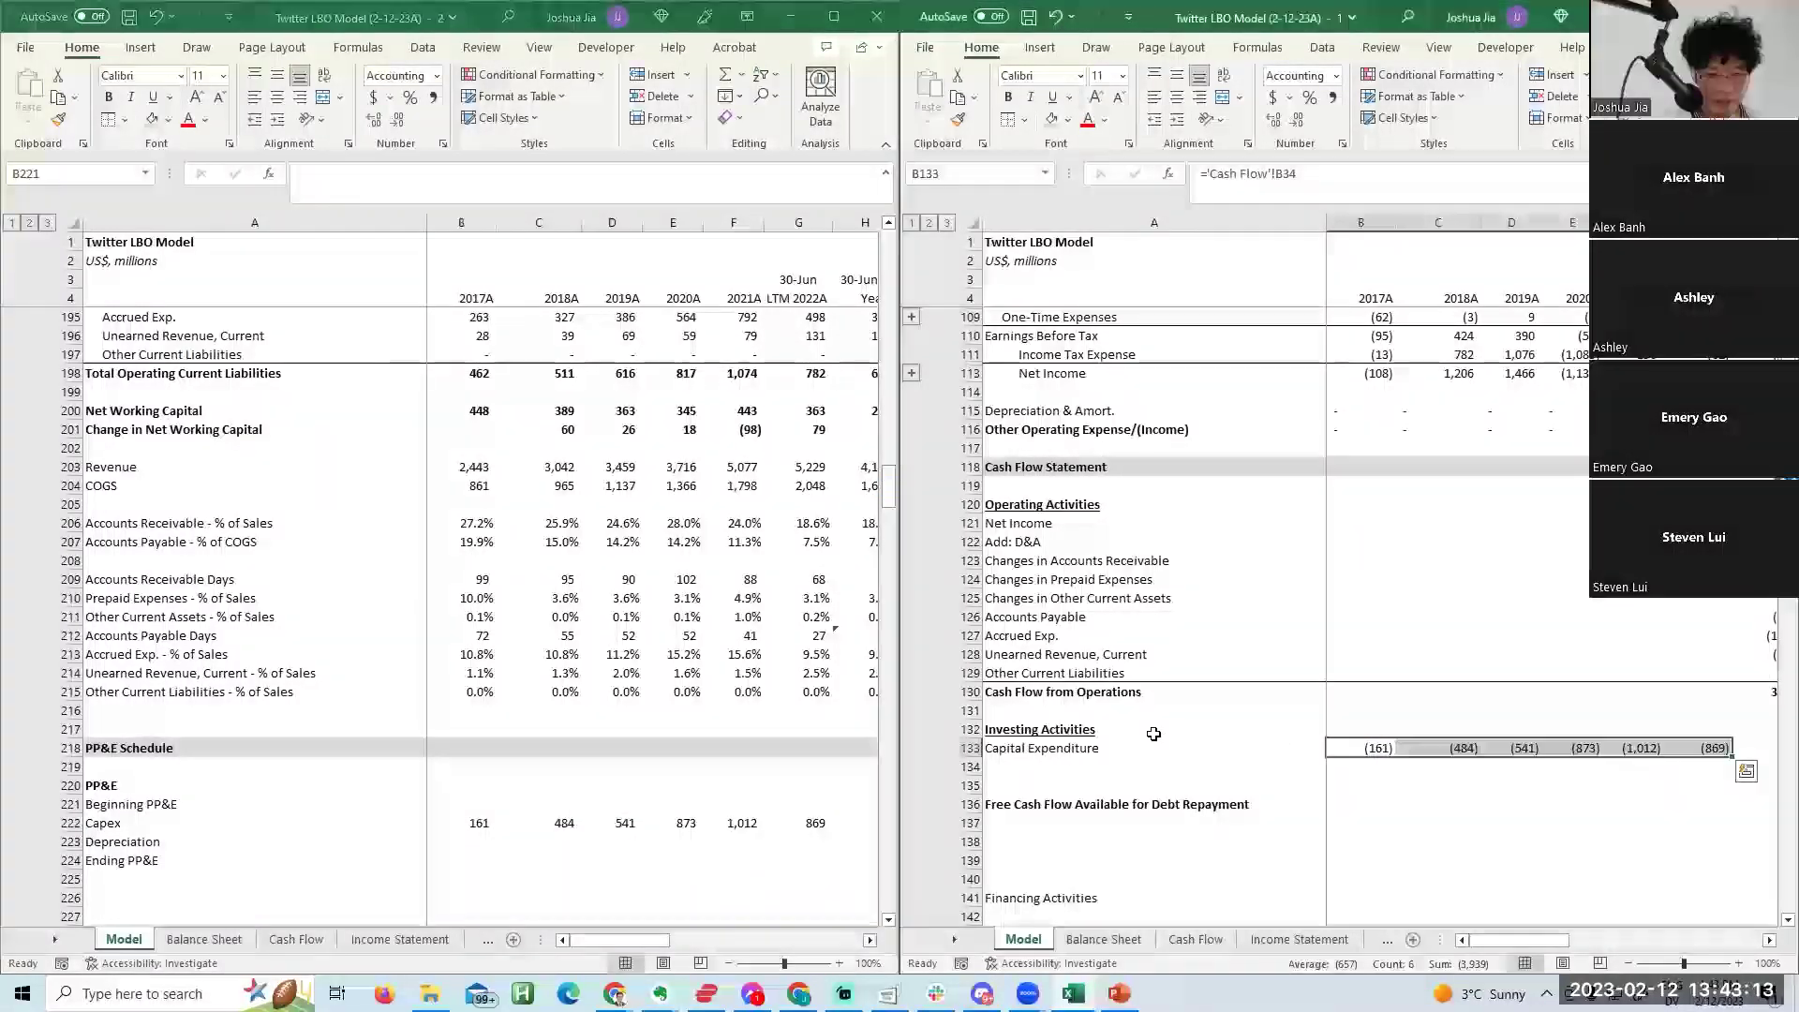
{"action": "left_click", "coordinate": [635, 781]}
{"action": "key", "text": "Right"}
{"action": "left_click", "coordinate": [1146, 792]}
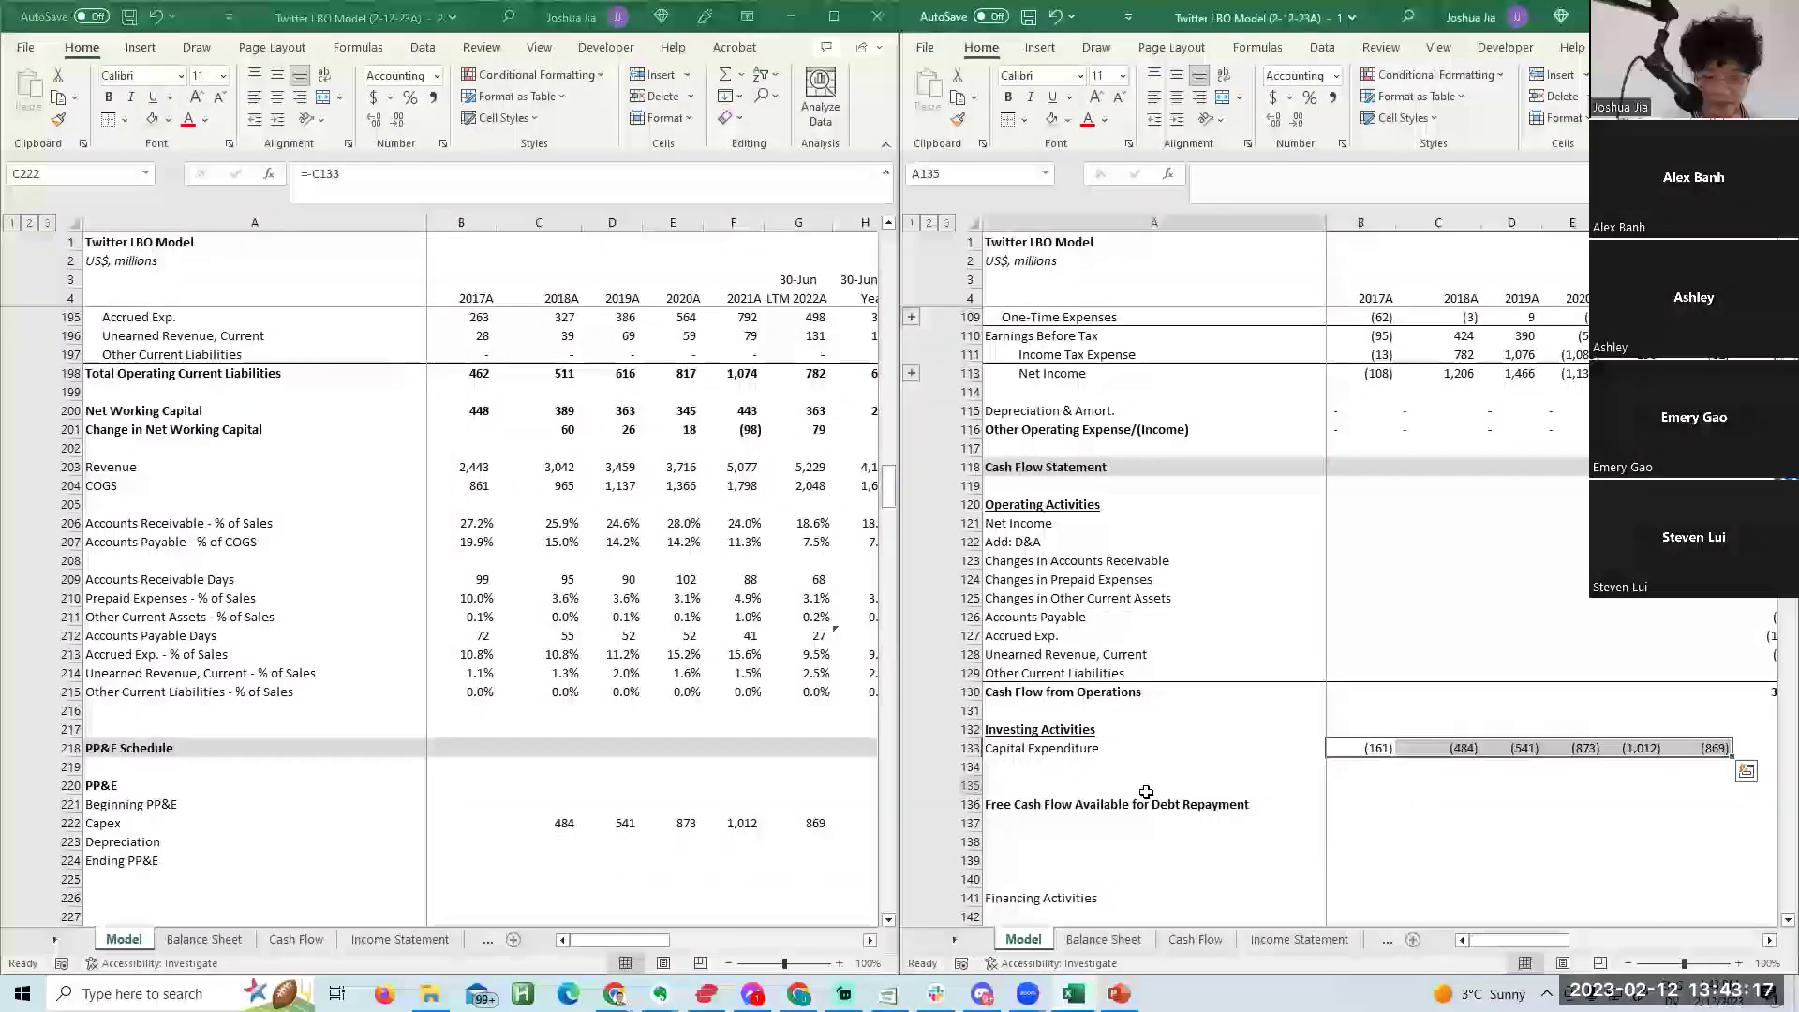
Copy the Net Property, Plant & Equipment figures from C32:G32 of the Balance Sheet.
{"action": "left_click", "coordinate": [1146, 792]}
{"action": "key", "text": "ctrl+Page_Down"}
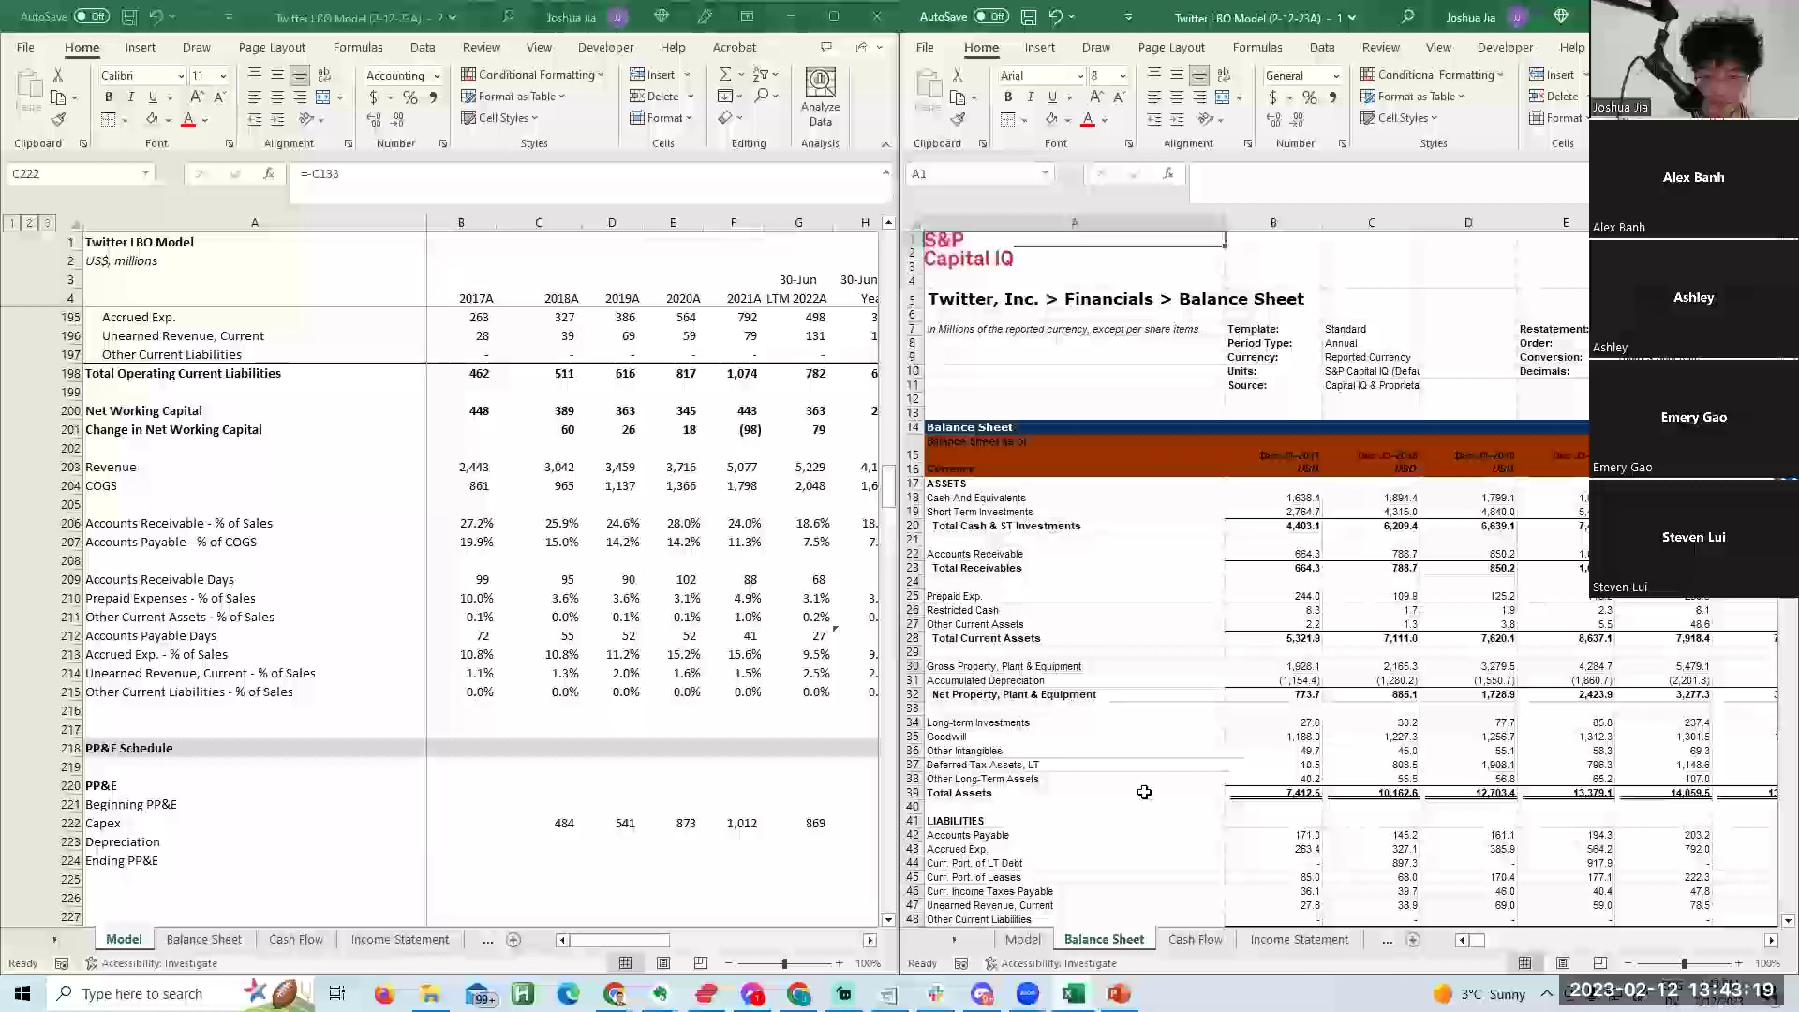
{"action": "key", "text": "Right"}
{"action": "key", "text": "Down"}
{"action": "key", "text": "Down"}
{"action": "key", "text": "ctrl+shift+Right"}
{"action": "key", "text": "ctrl+c"}
Paste the copied net PP&E figures as links into the Ending PP&E row, C224:G224.
{"action": "key", "text": "ctrl+Tab"}
{"action": "key", "text": "Up"}
{"action": "key", "text": "alt+e"}
{"action": "key", "text": "s"}
{"action": "key", "text": "Escape"}
{"action": "key", "text": "Down"}
{"action": "key", "text": "Down"}
{"action": "key", "text": "alt+e"}
{"action": "key", "text": "s"}
{"action": "key", "text": "l"}
Copy the 2017 Net Property, Plant & Equipment figure from Balance Sheet B32 and paste it as a link into 2018 Beginning PP&E, C221.
{"action": "key", "text": "ctrl+Tab"}
{"action": "key", "text": "ctrl+Left"}
{"action": "key", "text": "Right"}
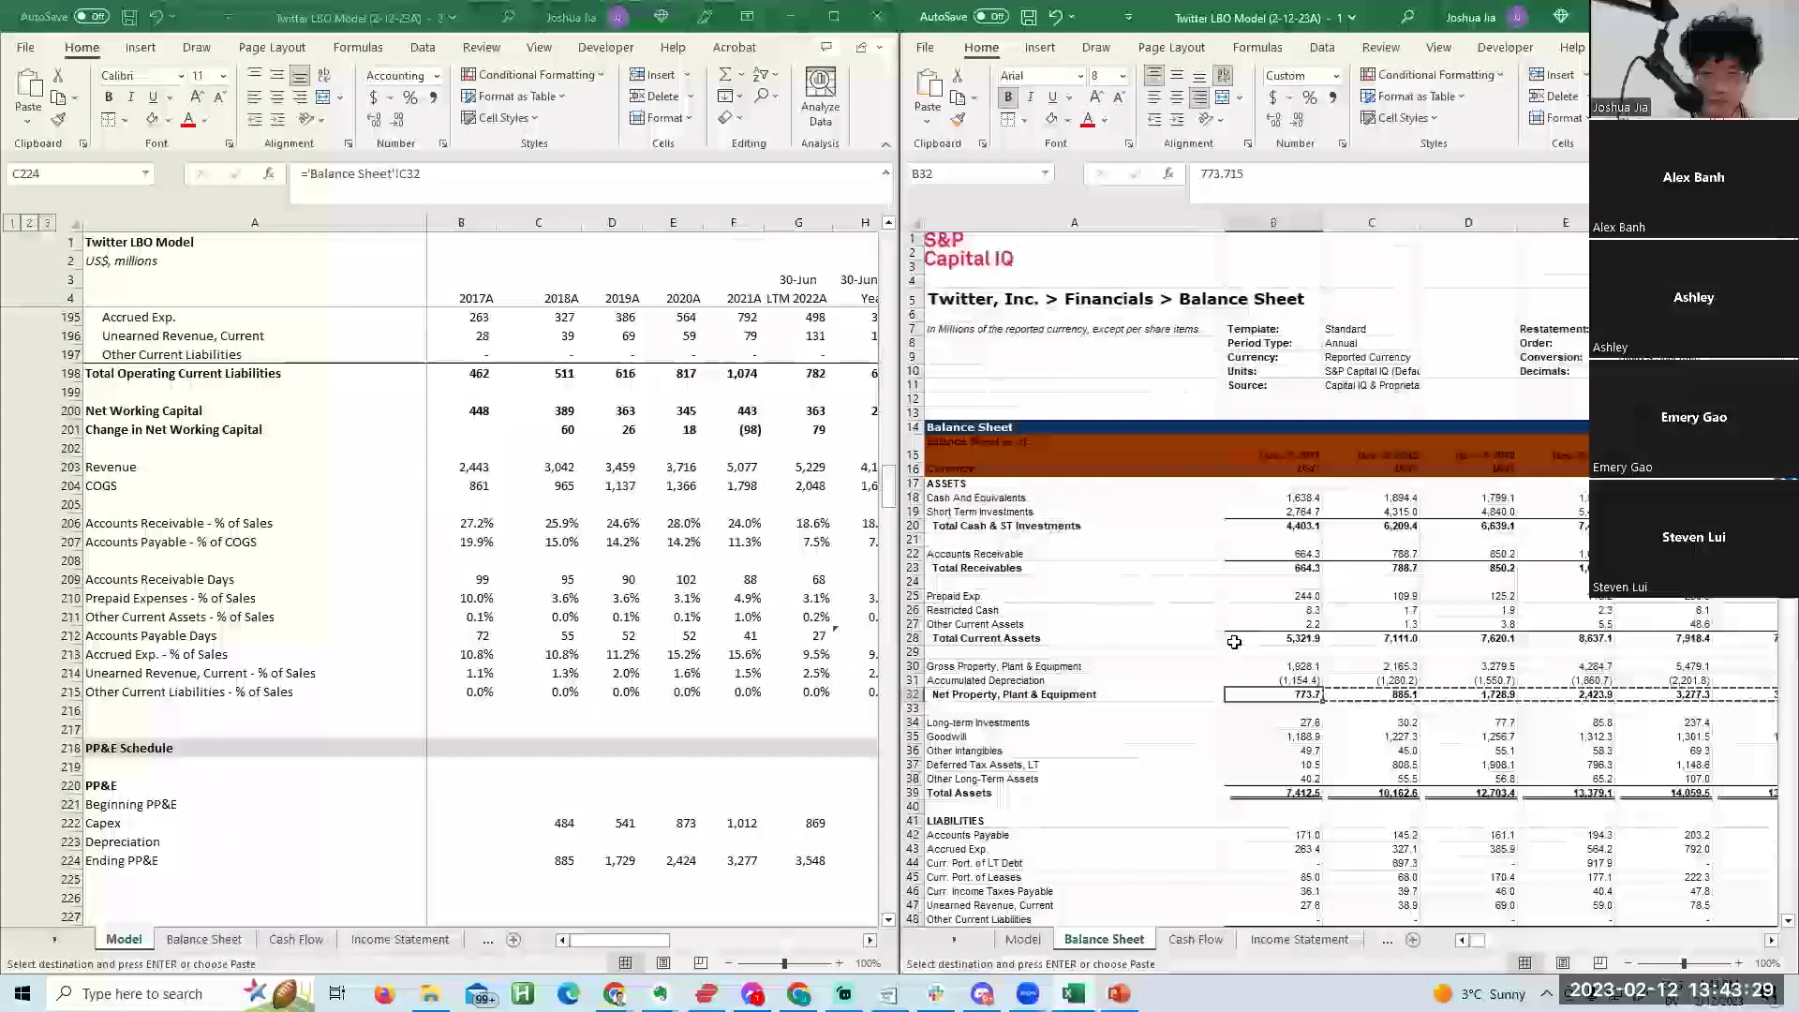
{"action": "key", "text": "ctrl+c"}
{"action": "key", "text": "ctrl+Tab"}
{"action": "key", "text": "Up"}
{"action": "key", "text": "Up"}
{"action": "key", "text": "Up"}
{"action": "key", "text": "alt+e"}
{"action": "key", "text": "s"}
{"action": "key", "text": "l"}
{"action": "key", "text": "Escape"}
Link 2019 Beginning PP&E in D221 to the prior year's Ending PP&E with =C224 and fill the formula right through G221.
{"action": "key", "text": "Right"}
{"action": "type", "text": "="}
{"action": "key", "text": "Down"}
{"action": "key", "text": "Down"}
{"action": "key", "text": "Down"}
{"action": "key", "text": "Return"}
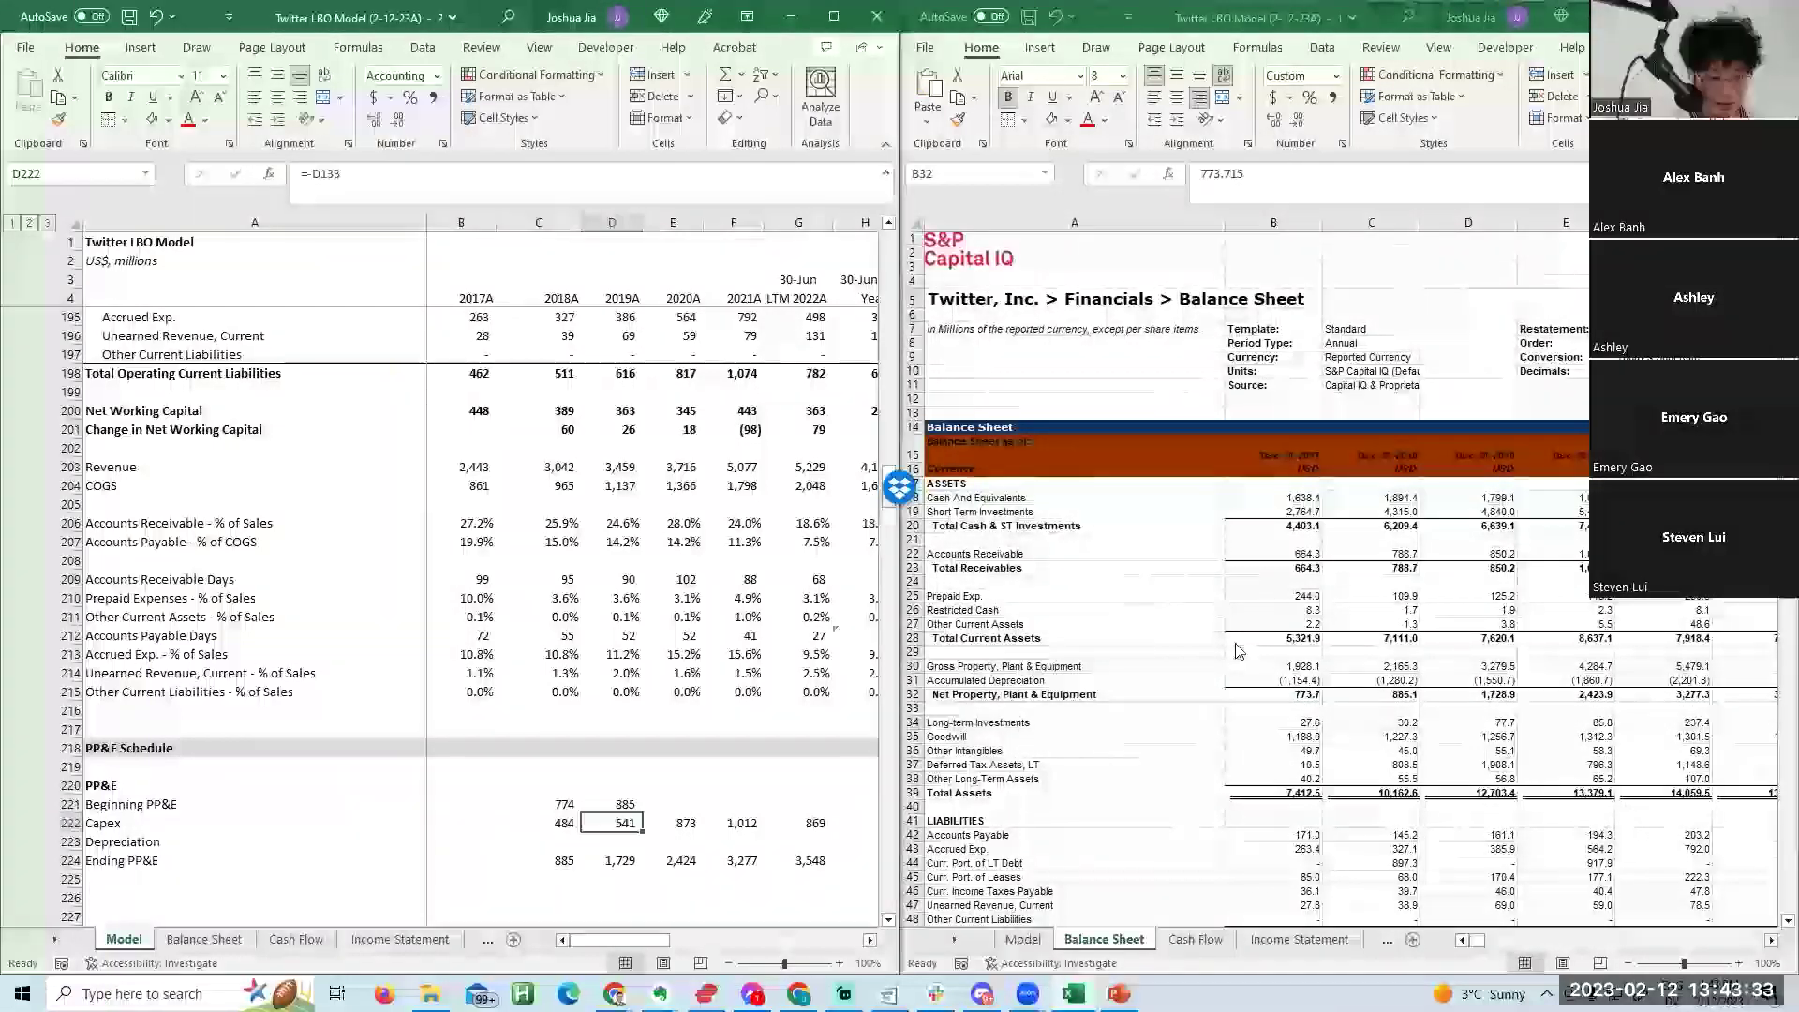
{"action": "key", "text": "Up"}
{"action": "key", "text": "shift+Right"}
{"action": "key", "text": "shift+Right"}
{"action": "key", "text": "shift+Right"}
{"action": "key", "text": "ctrl+r"}
{"action": "key", "text": "Down"}
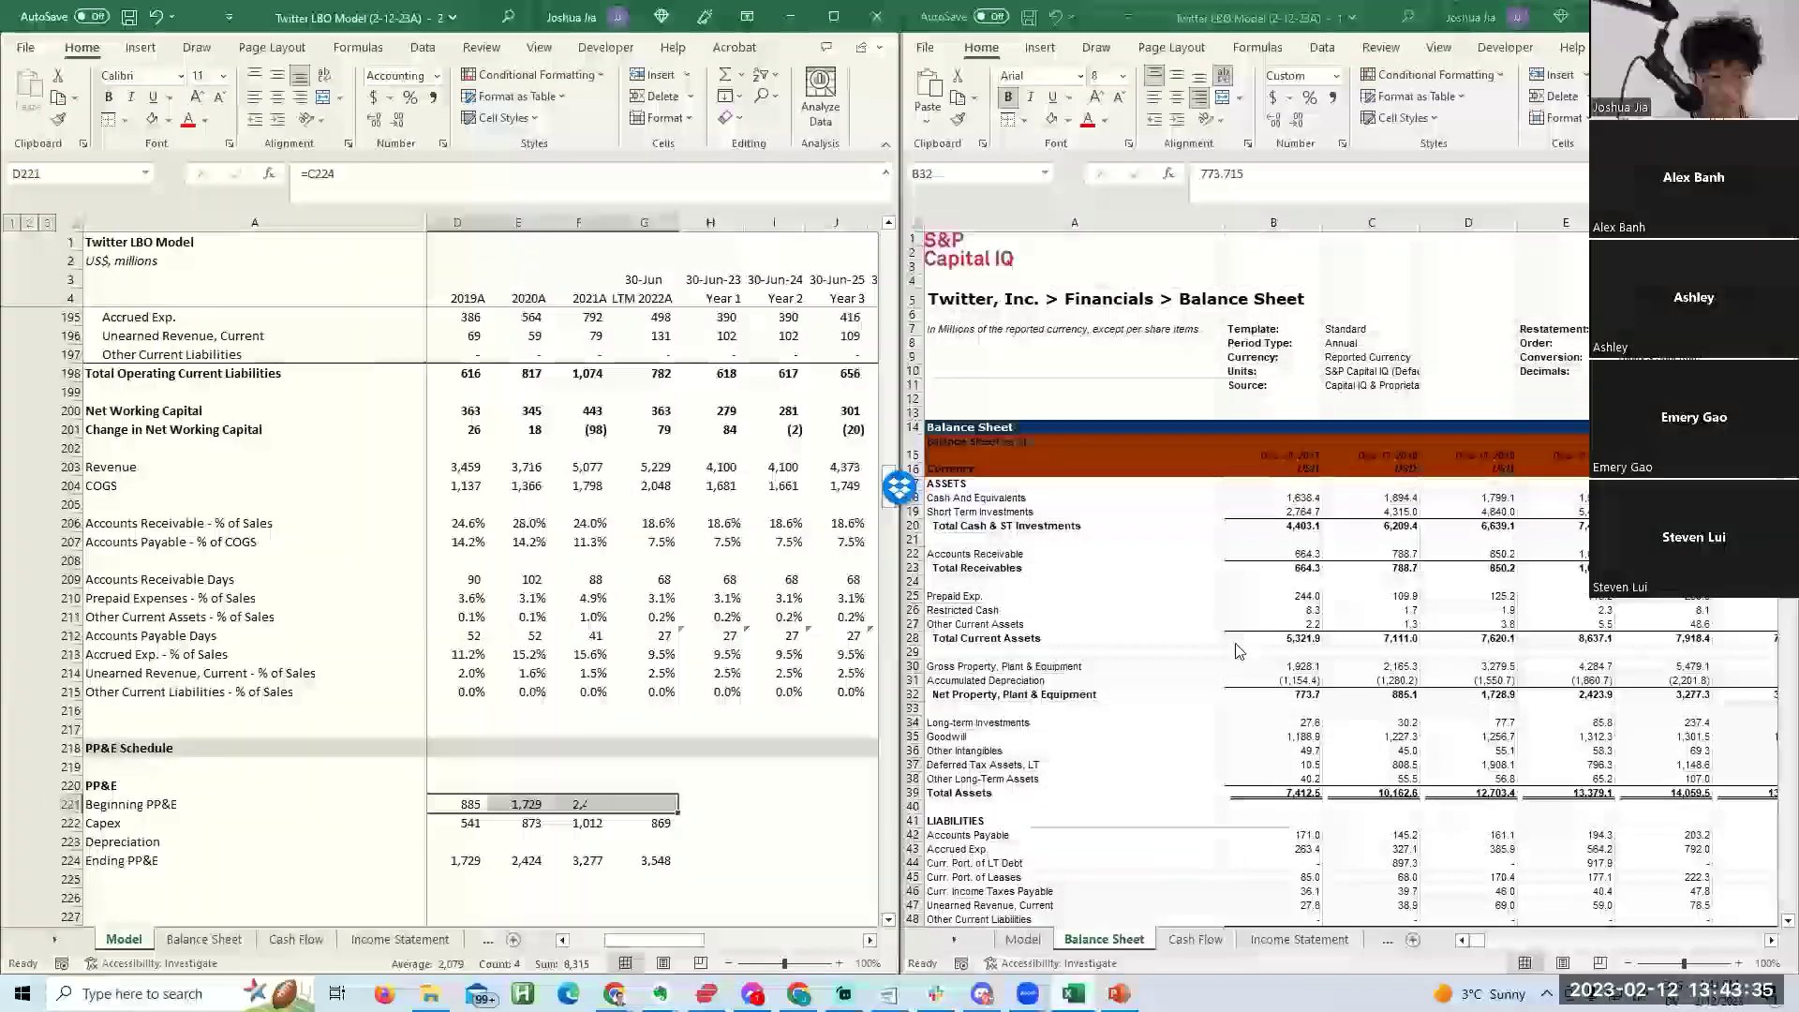
Examine the Cash Flow and Income Statement sheets for the line that can supply the schedule's depreciation.
{"action": "key", "text": "Left"}
{"action": "key", "text": "Down"}
{"action": "key", "text": "alt+Tab"}
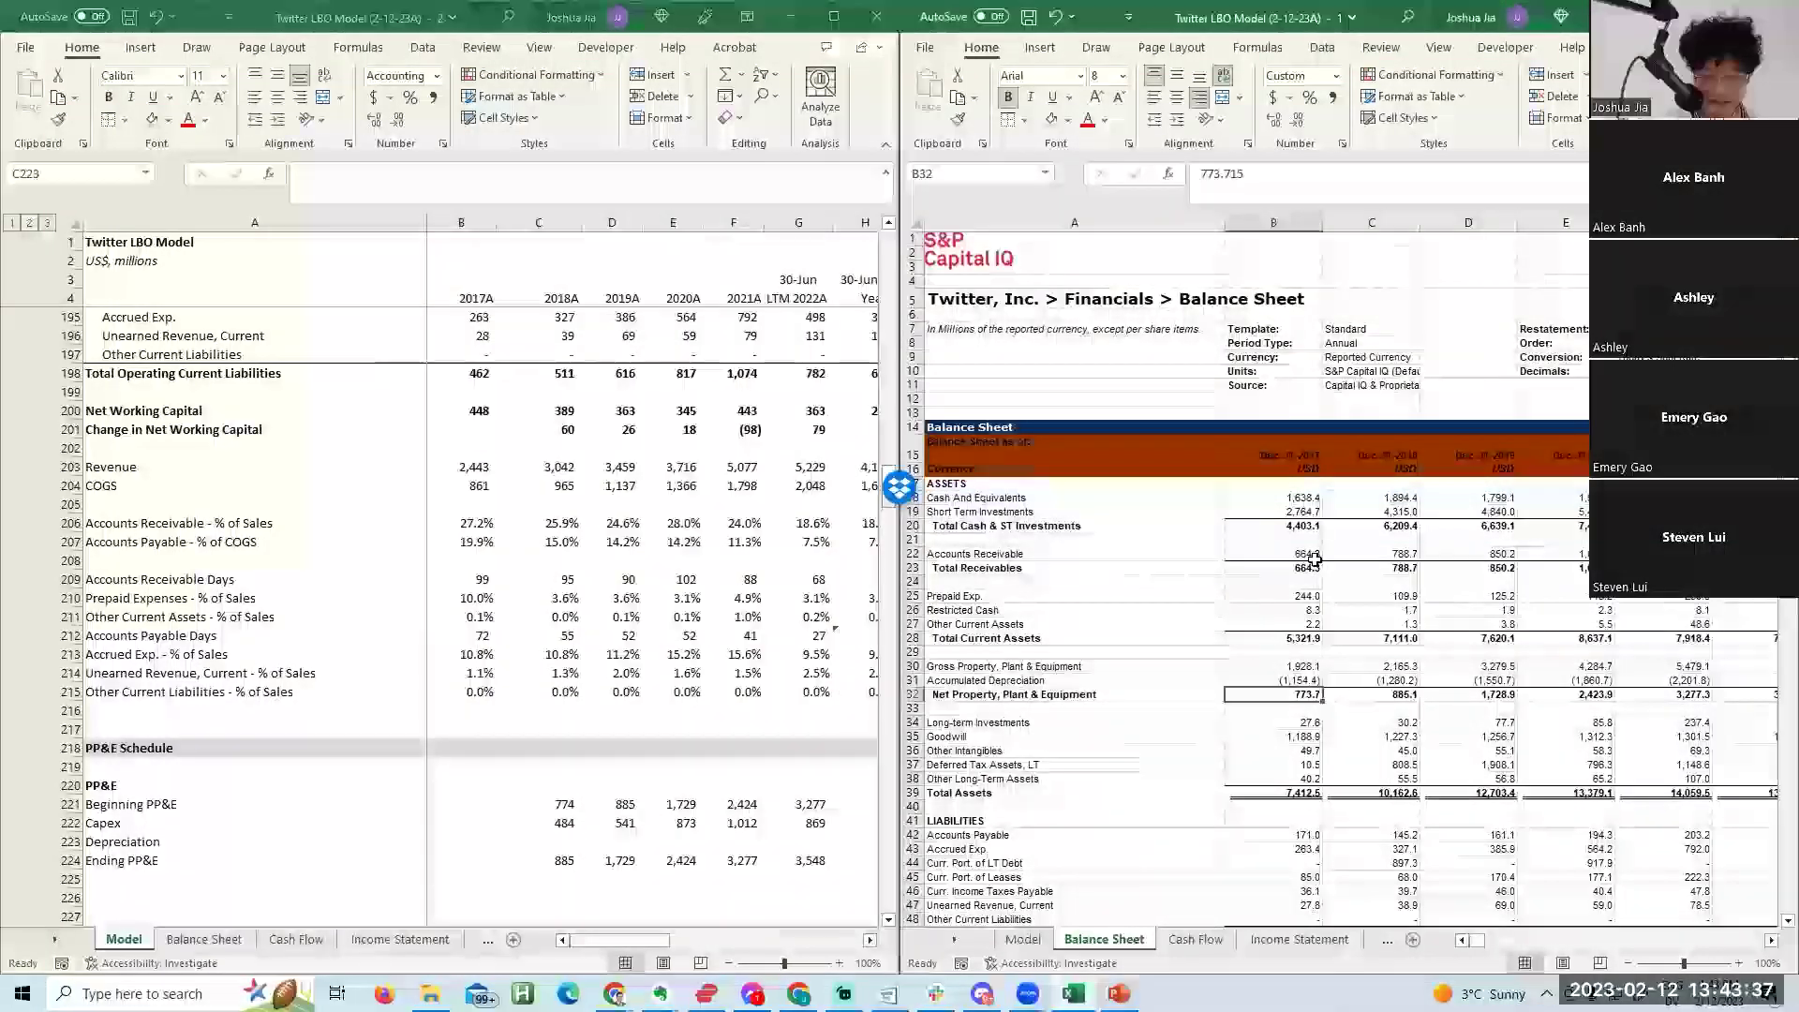
{"action": "key", "text": "ctrl+Page_Down"}
{"action": "left_click", "coordinate": [1275, 571]}
{"action": "key", "text": "alt+Tab"}
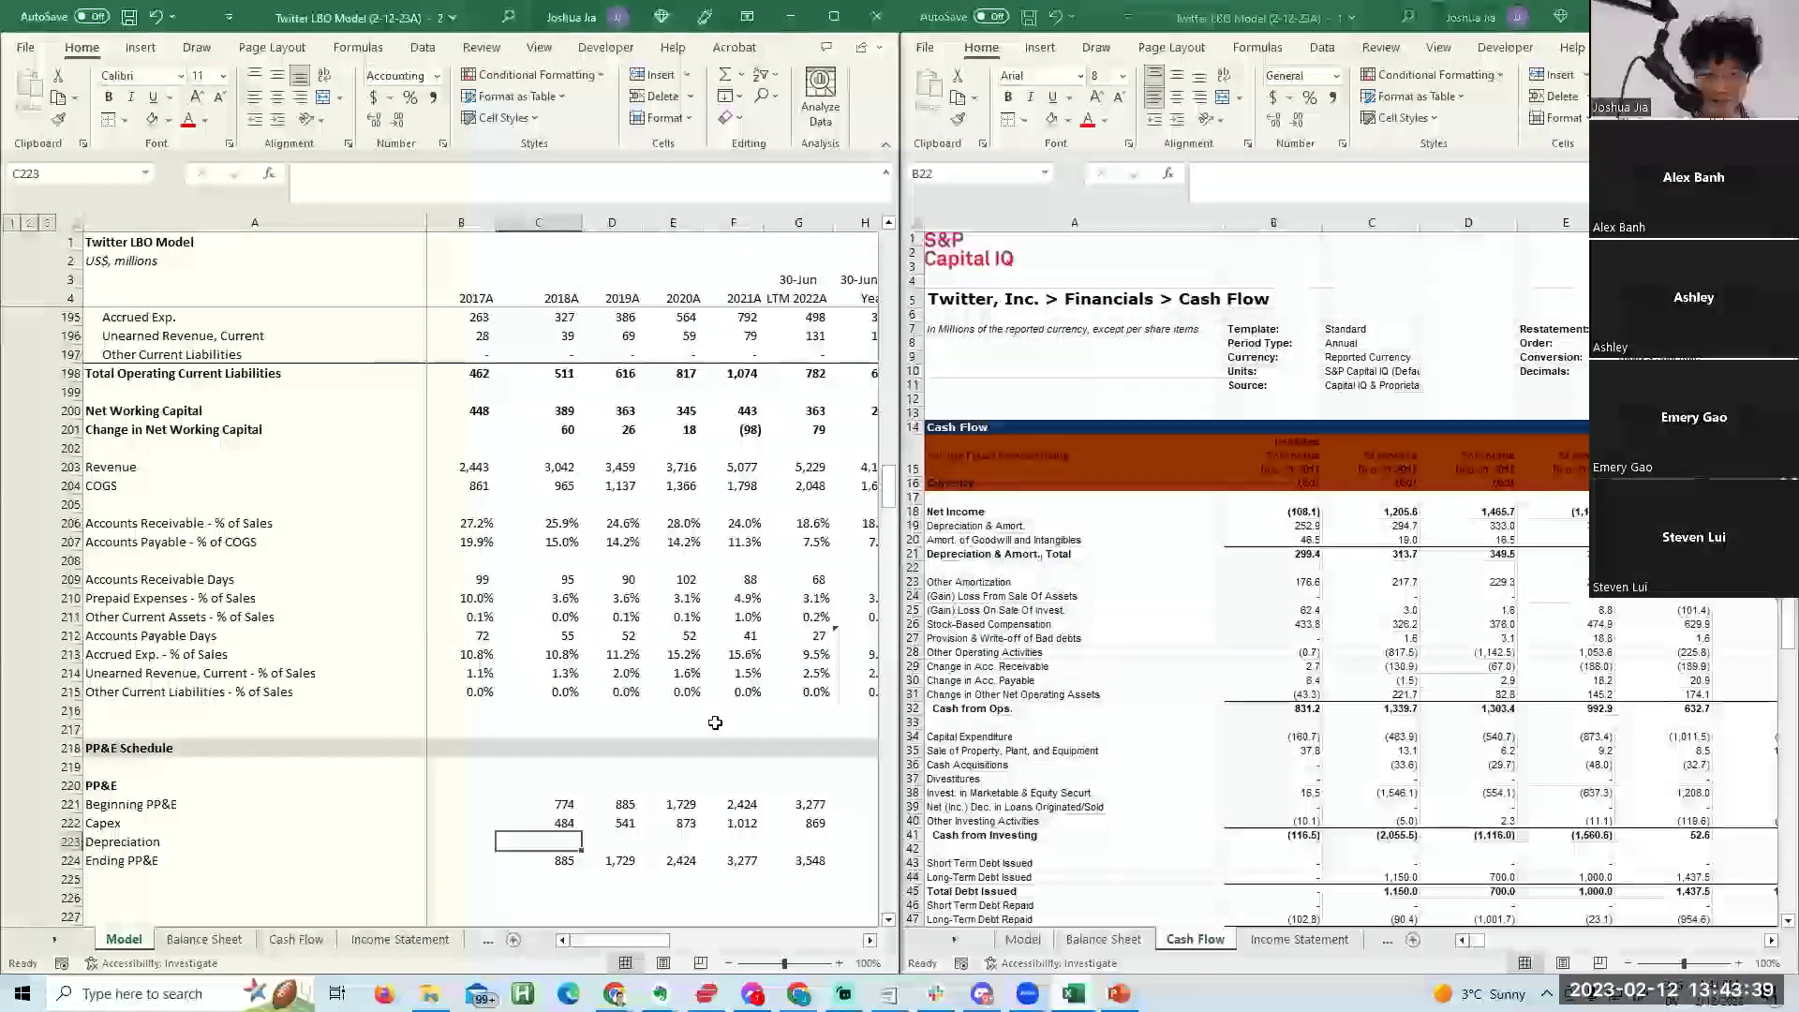
{"action": "left_click", "coordinate": [1261, 536]}
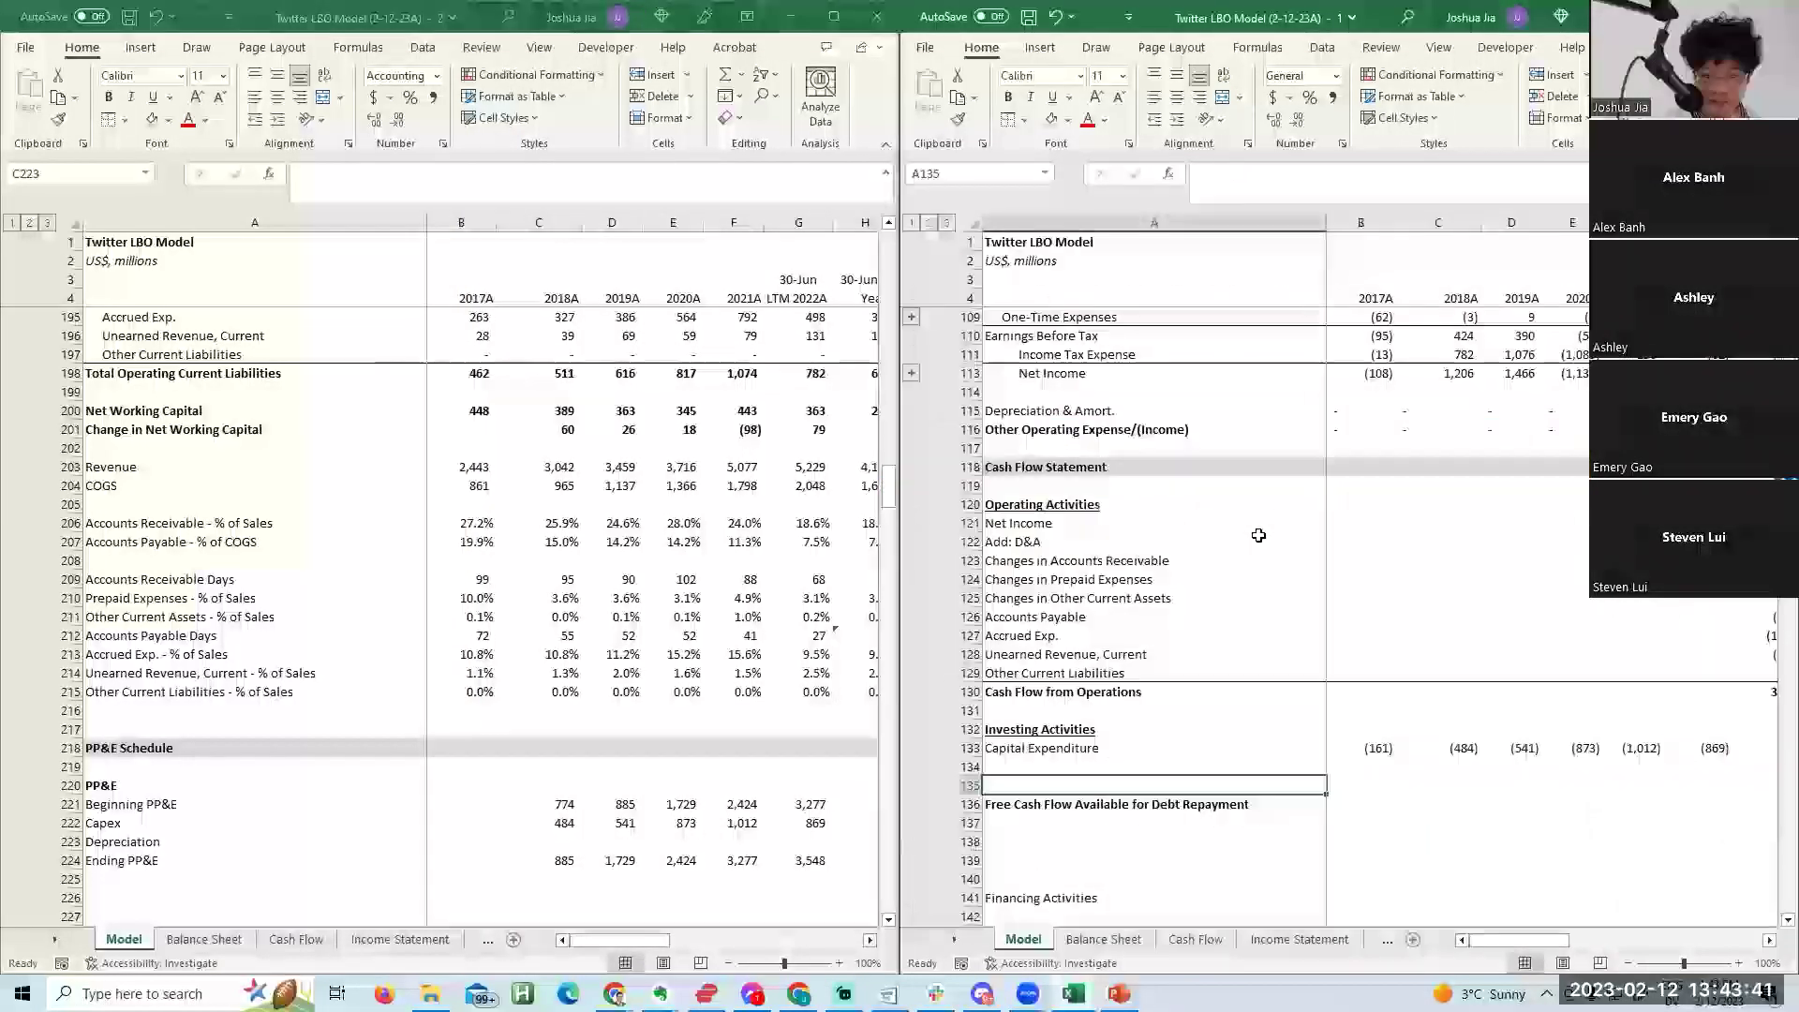
{"action": "key", "text": "ctrl+Page_Down"}
{"action": "key", "text": "Down"}
{"action": "key", "text": "Down"}
{"action": "key", "text": "Down"}
{"action": "key", "text": "Down"}
{"action": "key", "text": "Down"}
{"action": "key", "text": "Down"}
{"action": "key", "text": "Down"}
{"action": "key", "text": "Down"}
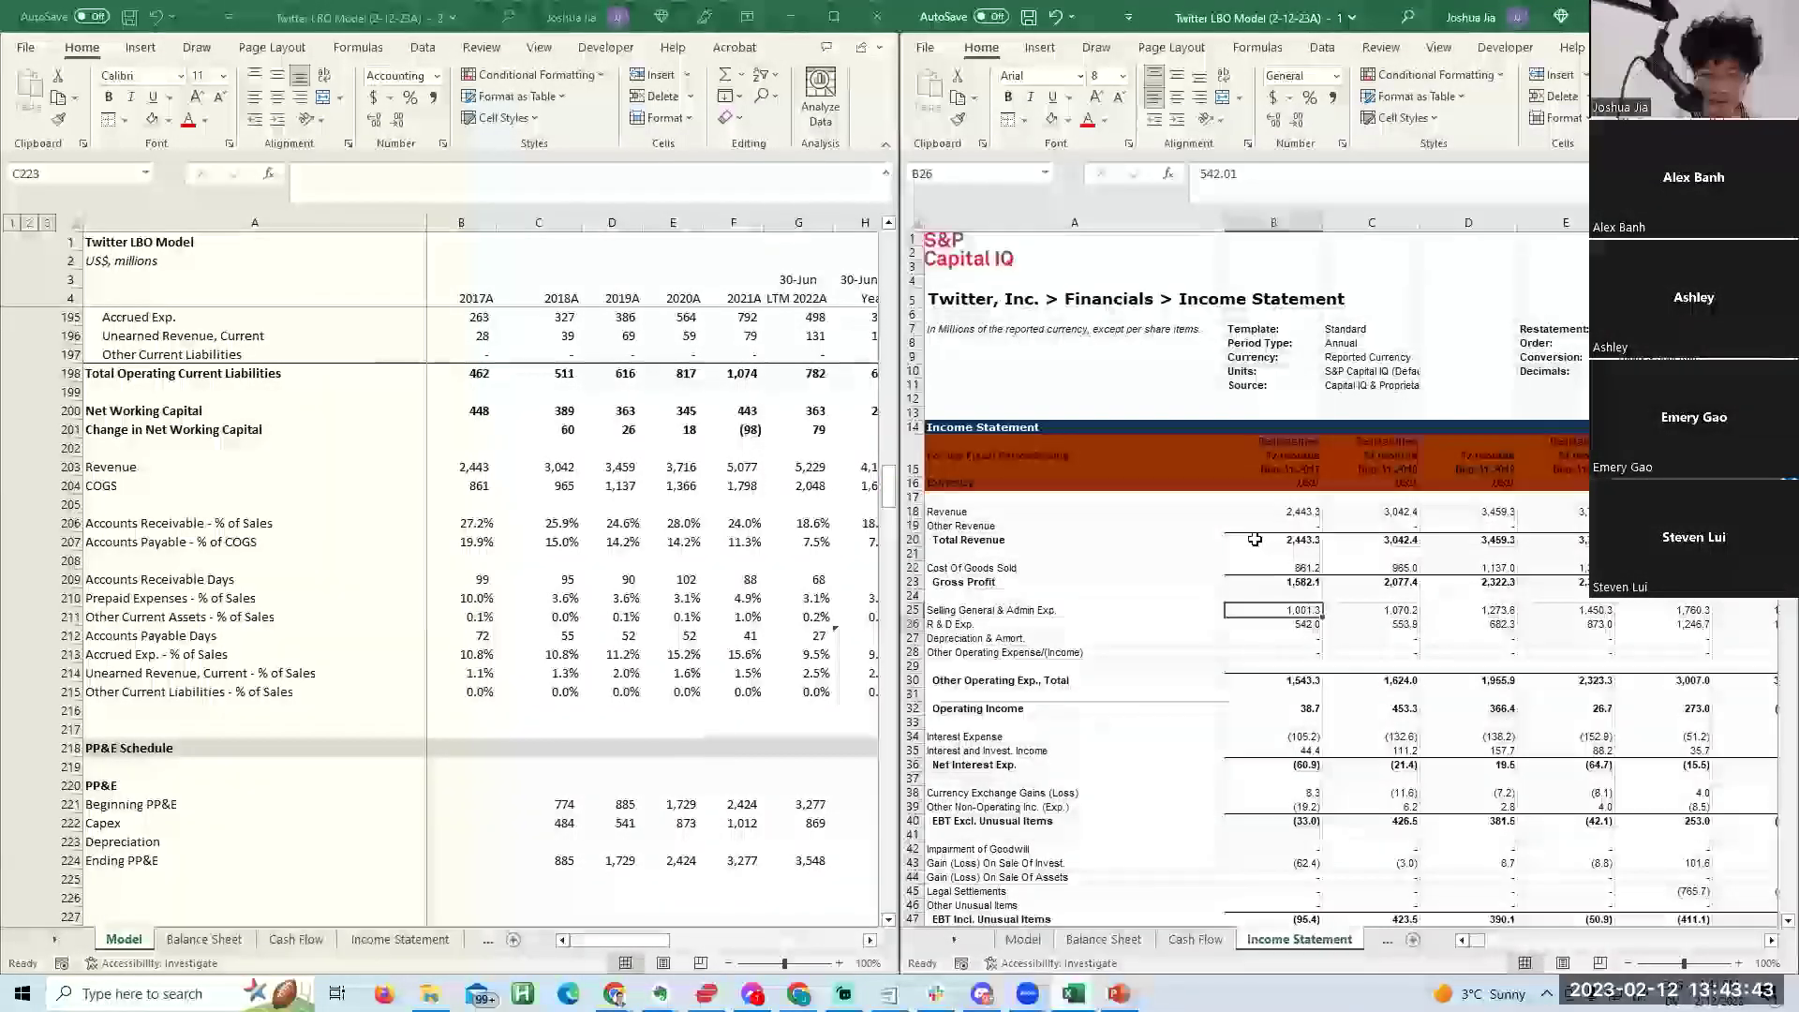
{"action": "key", "text": "Right"}
{"action": "key", "text": "Right"}
{"action": "key", "text": "Right"}
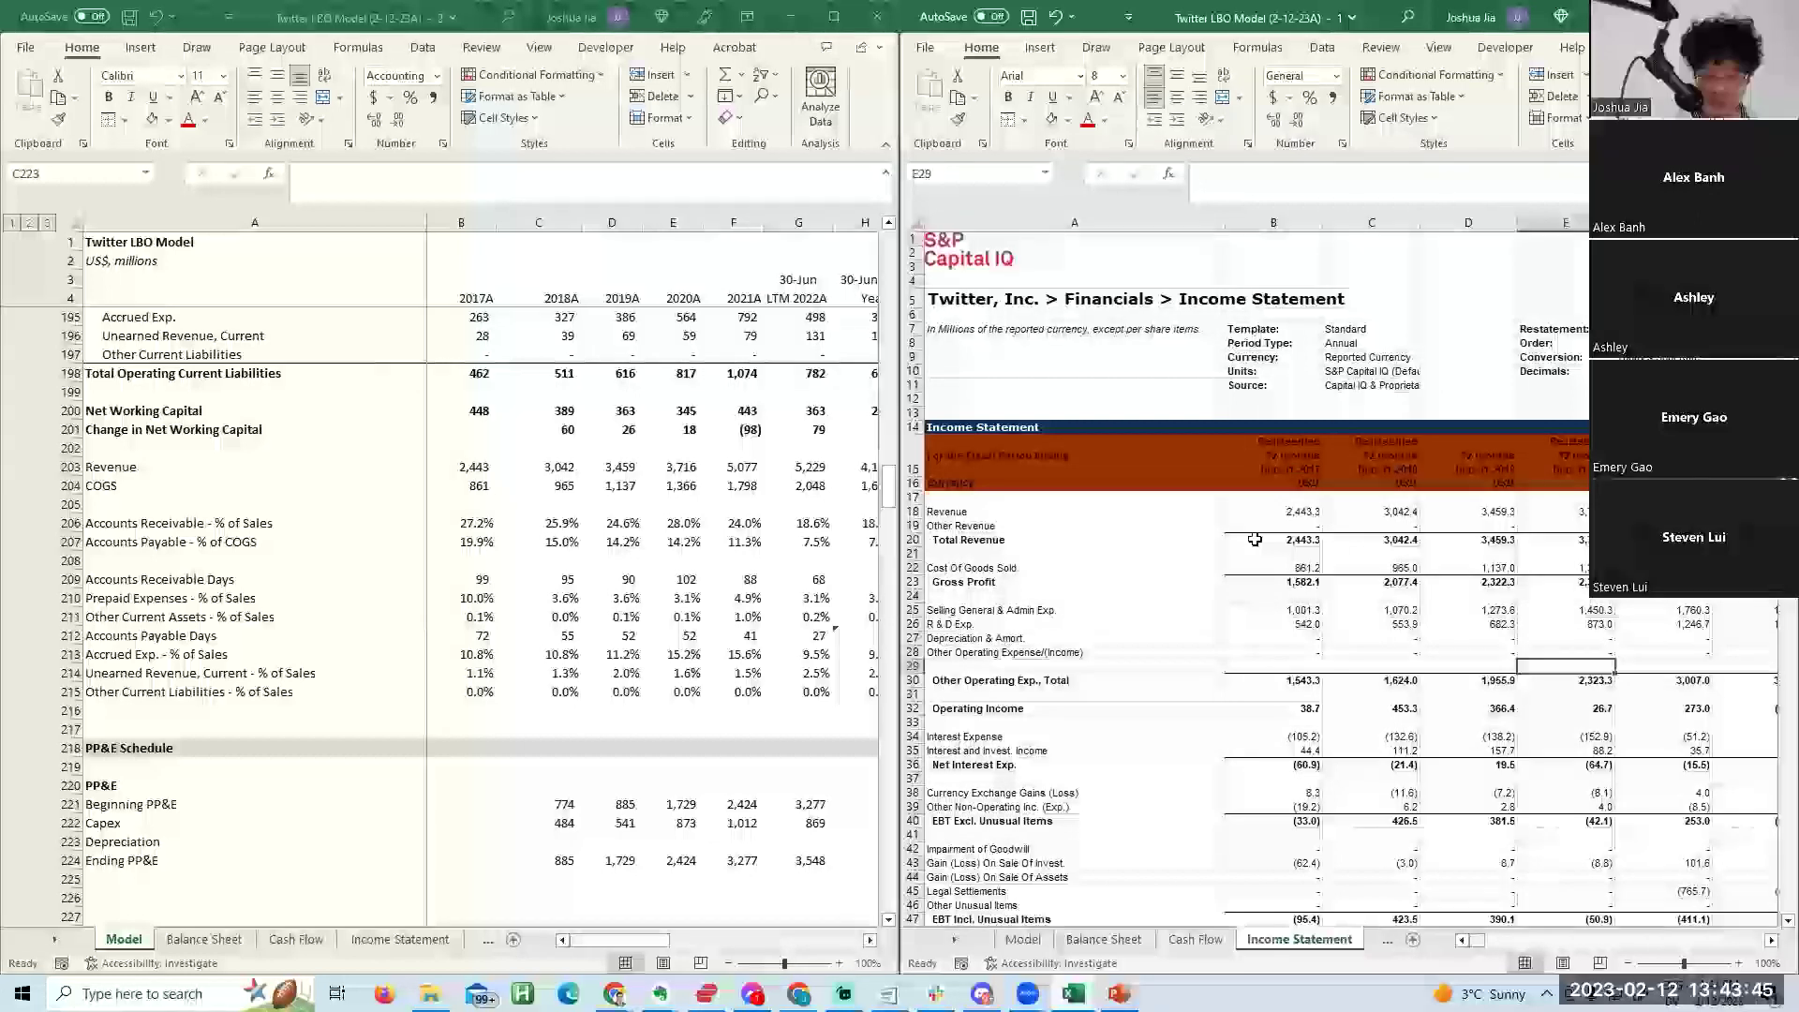
{"action": "key", "text": "Page_Down"}
{"action": "key", "text": "ctrl+Page_Up"}
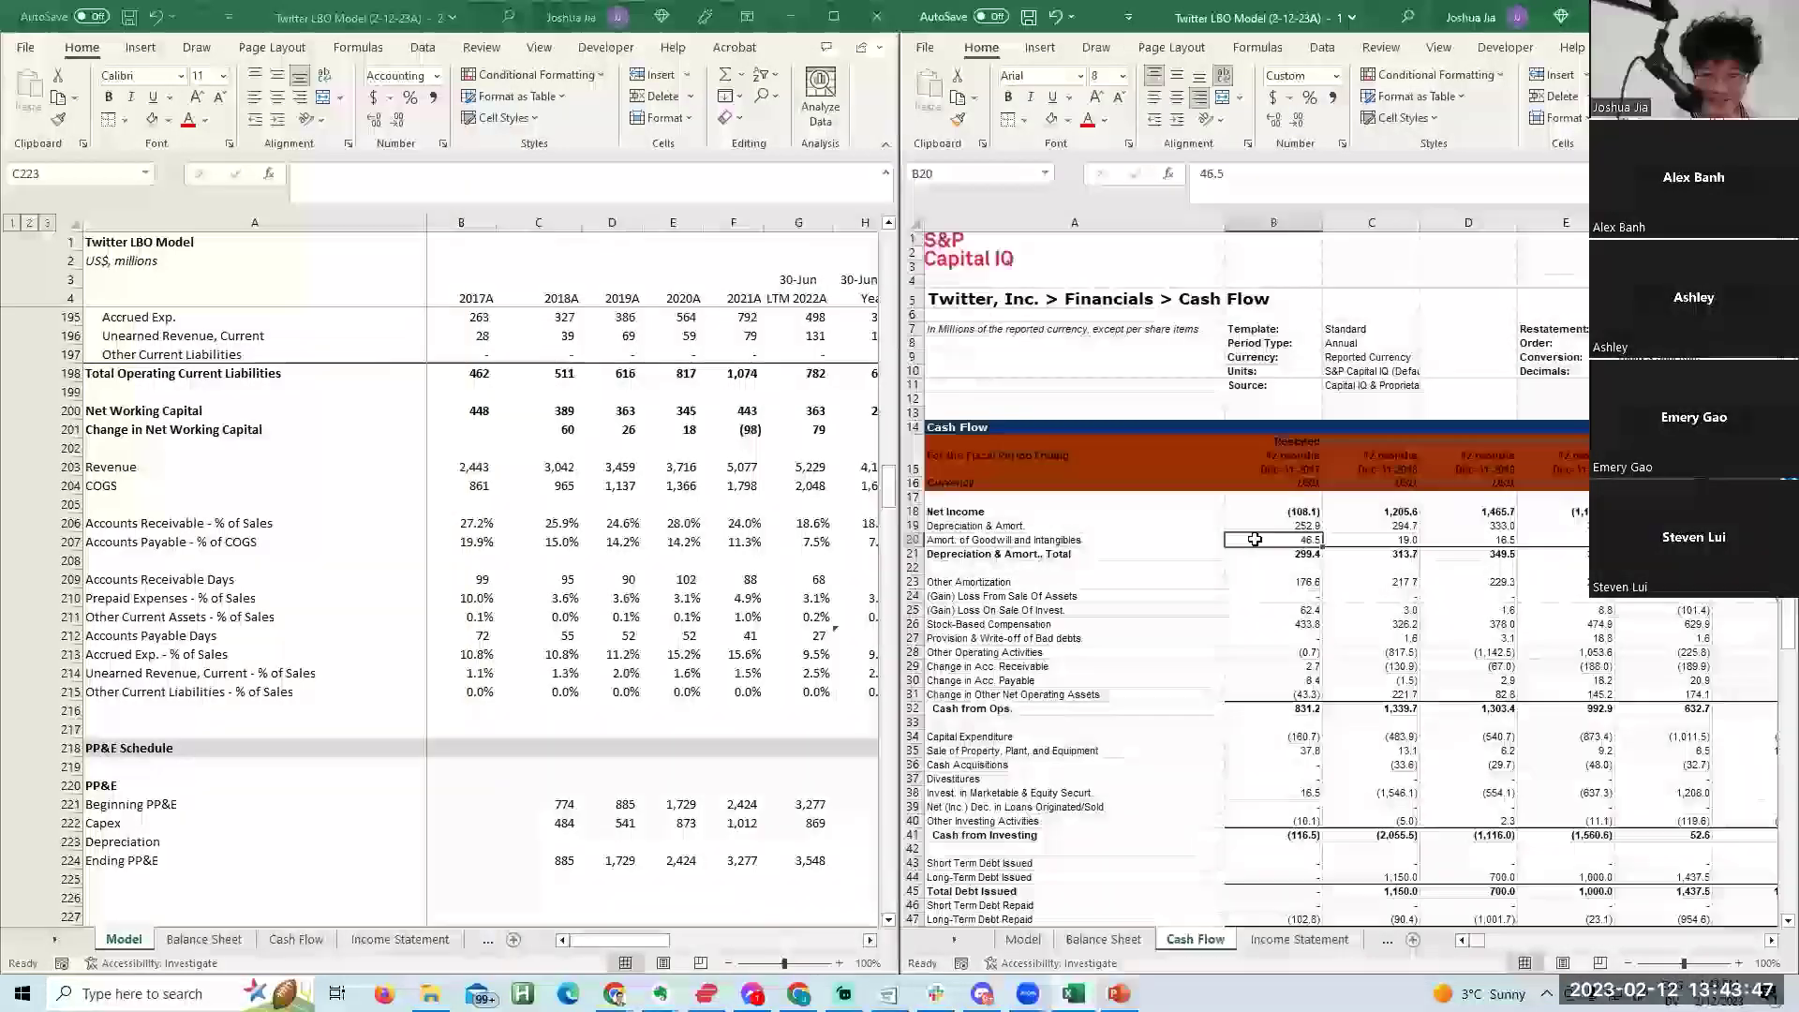
Link Depreciation in C223 to the negative of Cash Flow D&A with =-'Cash Flow'!C19 and fill it right through G223.
{"action": "key", "text": "alt+Tab"}
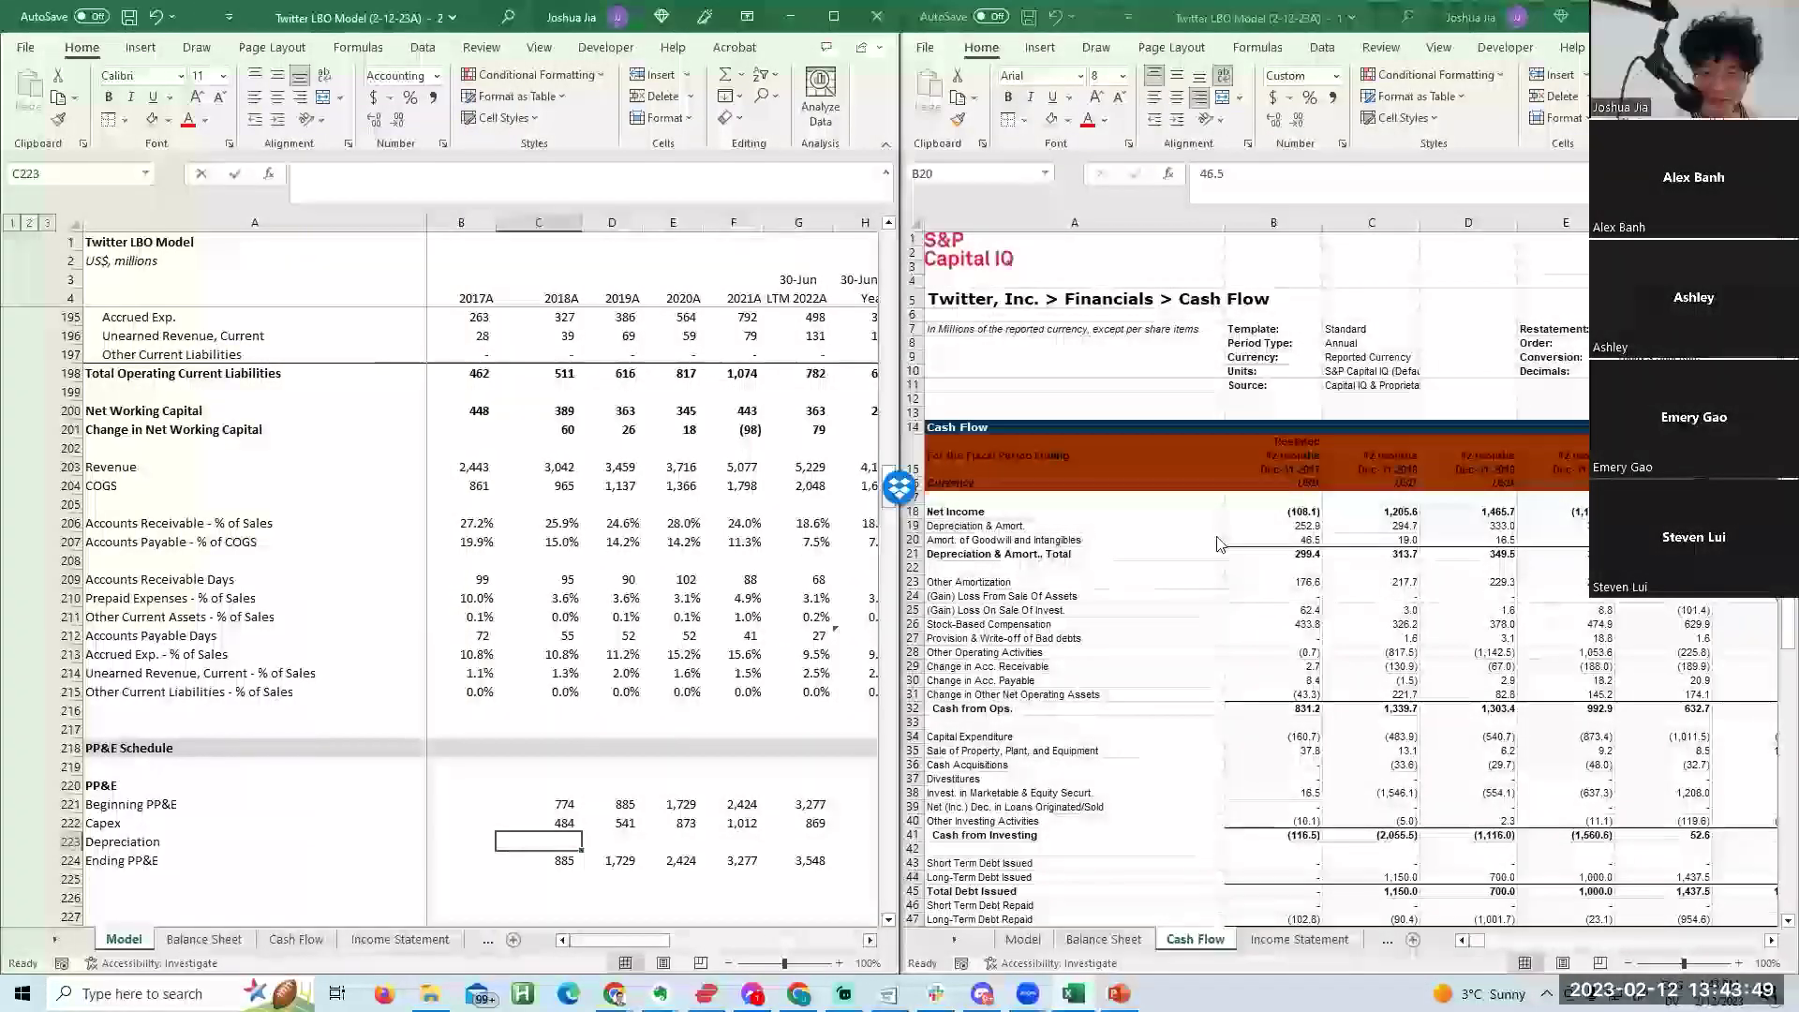
{"action": "type", "text": "='Cash Flow'!B19"}
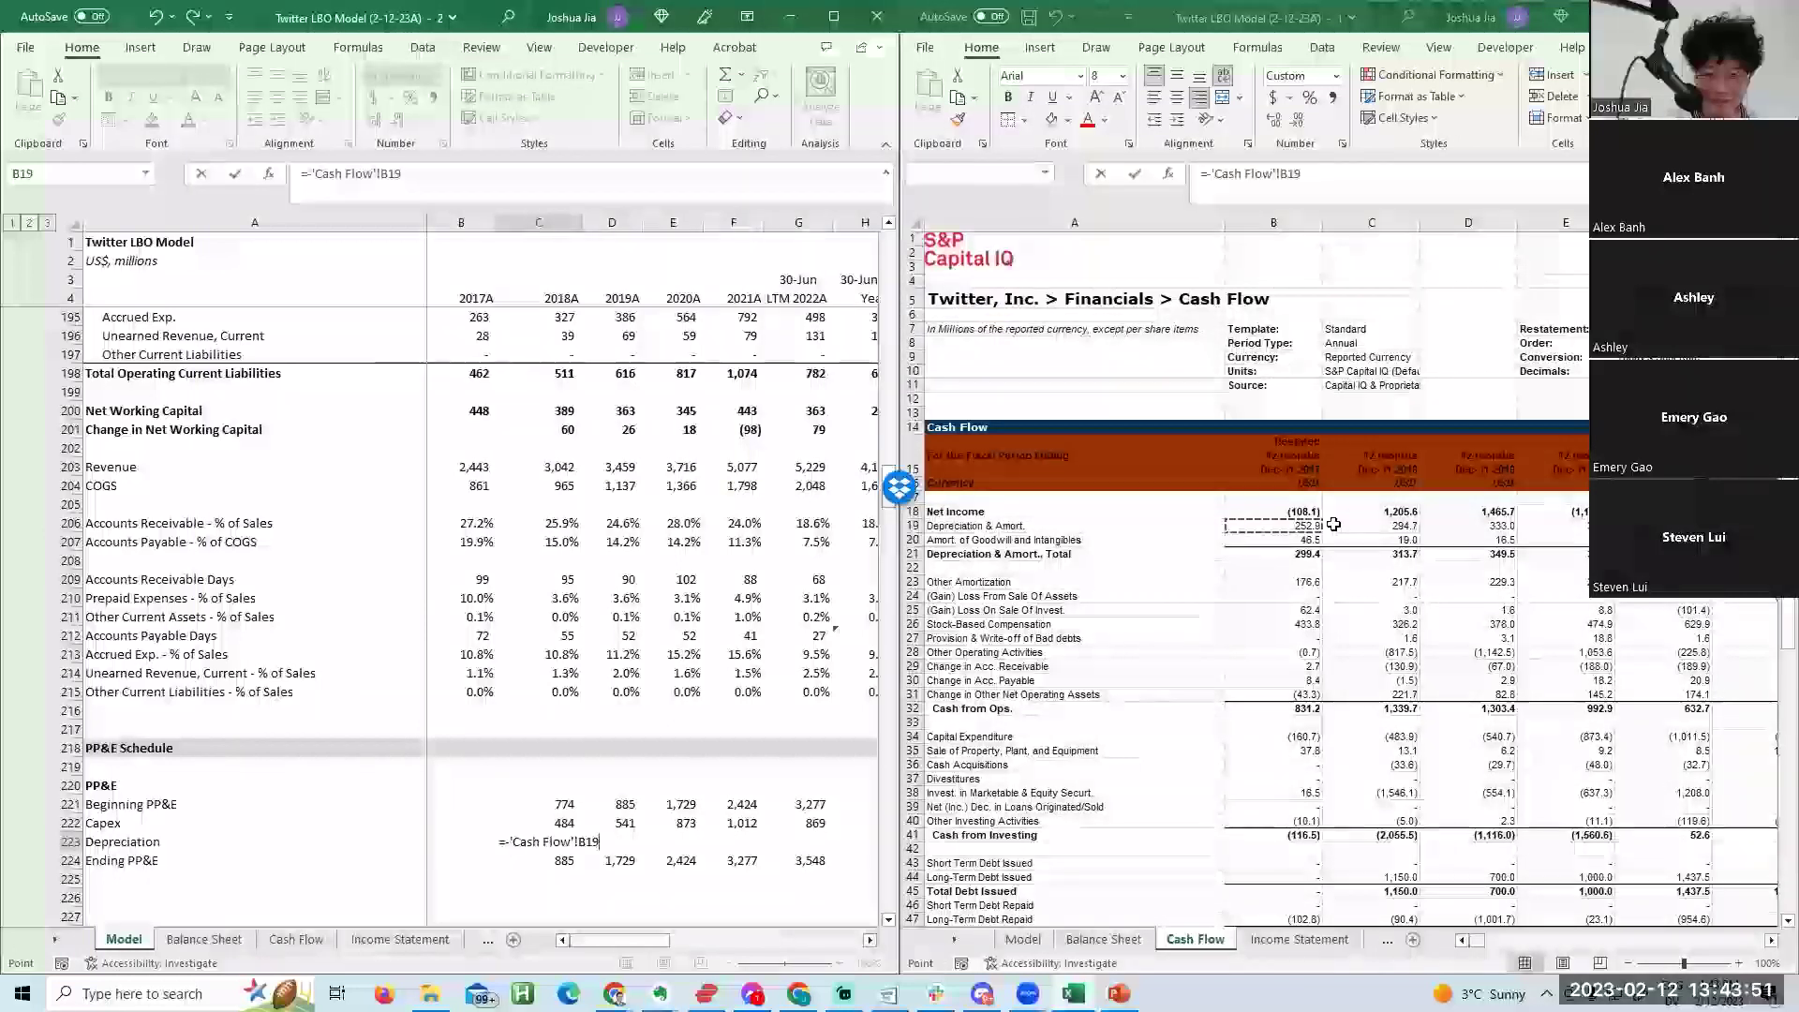
{"action": "key", "text": "ctrl+Return"}
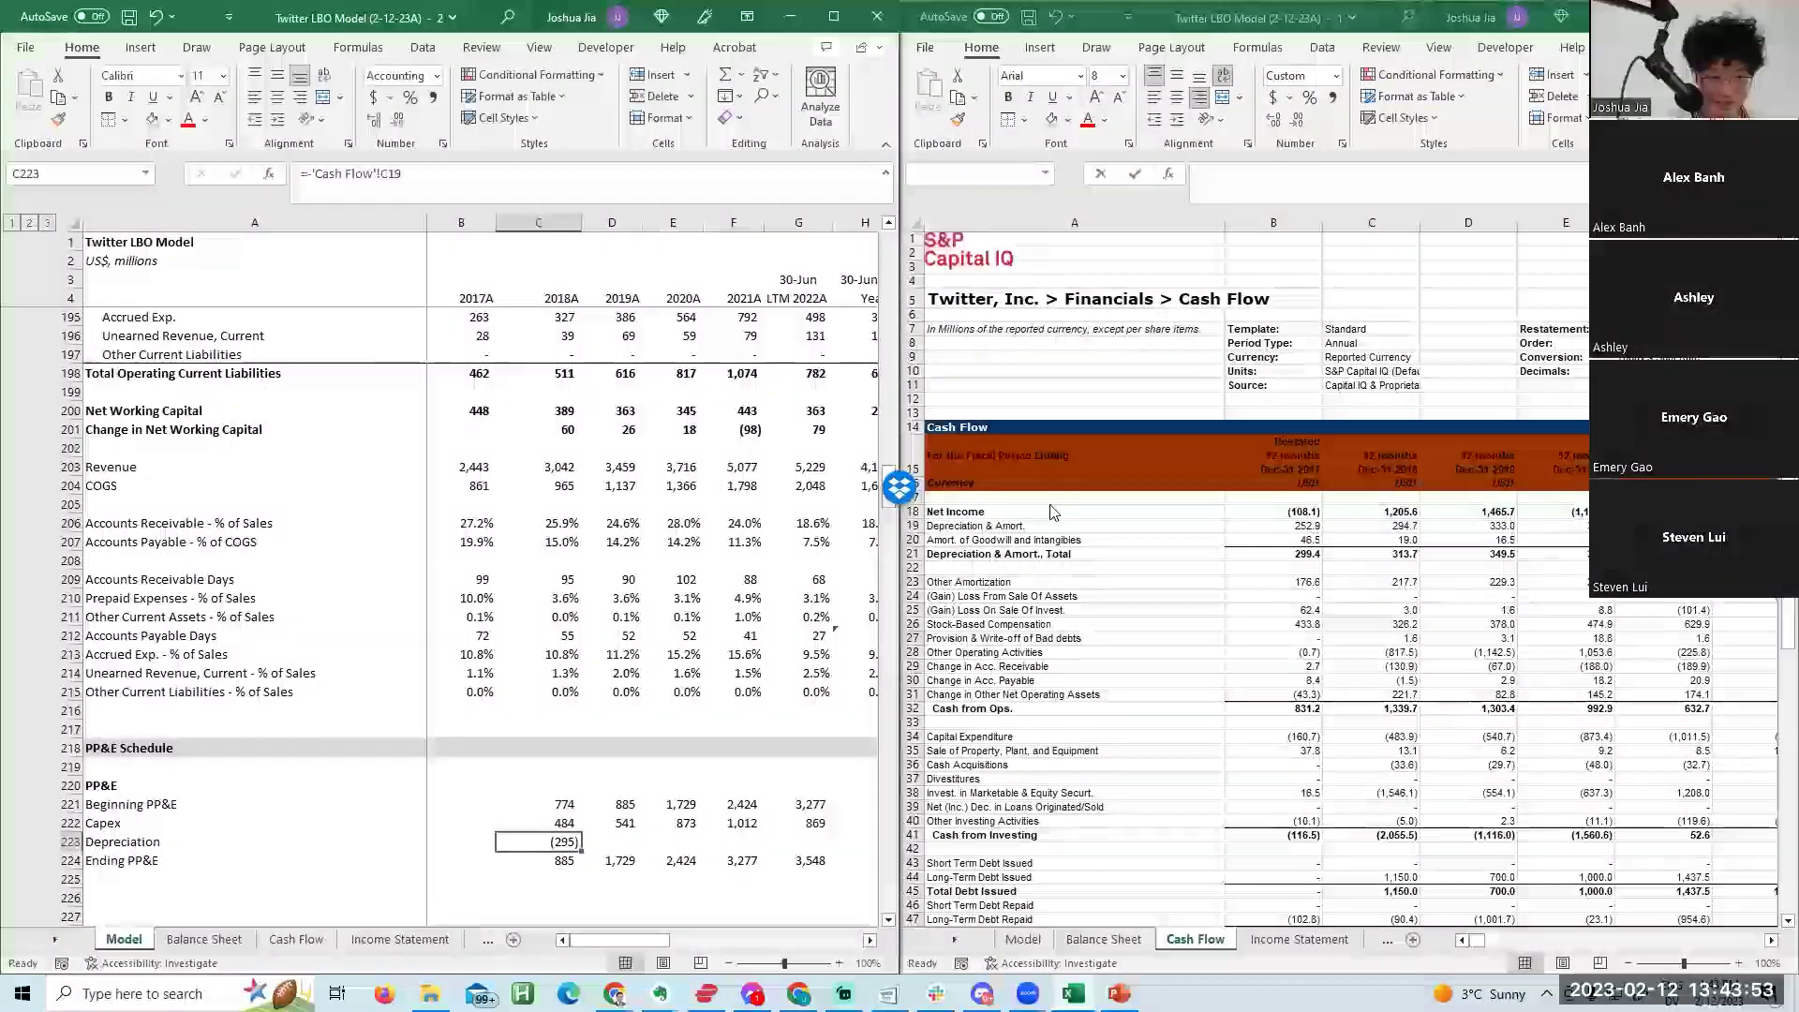
{"action": "key", "text": "shift+Right"}
{"action": "key", "text": "shift+Right"}
{"action": "key", "text": "shift+Right"}
{"action": "key", "text": "shift+Right"}
{"action": "key", "text": "ctrl+r"}
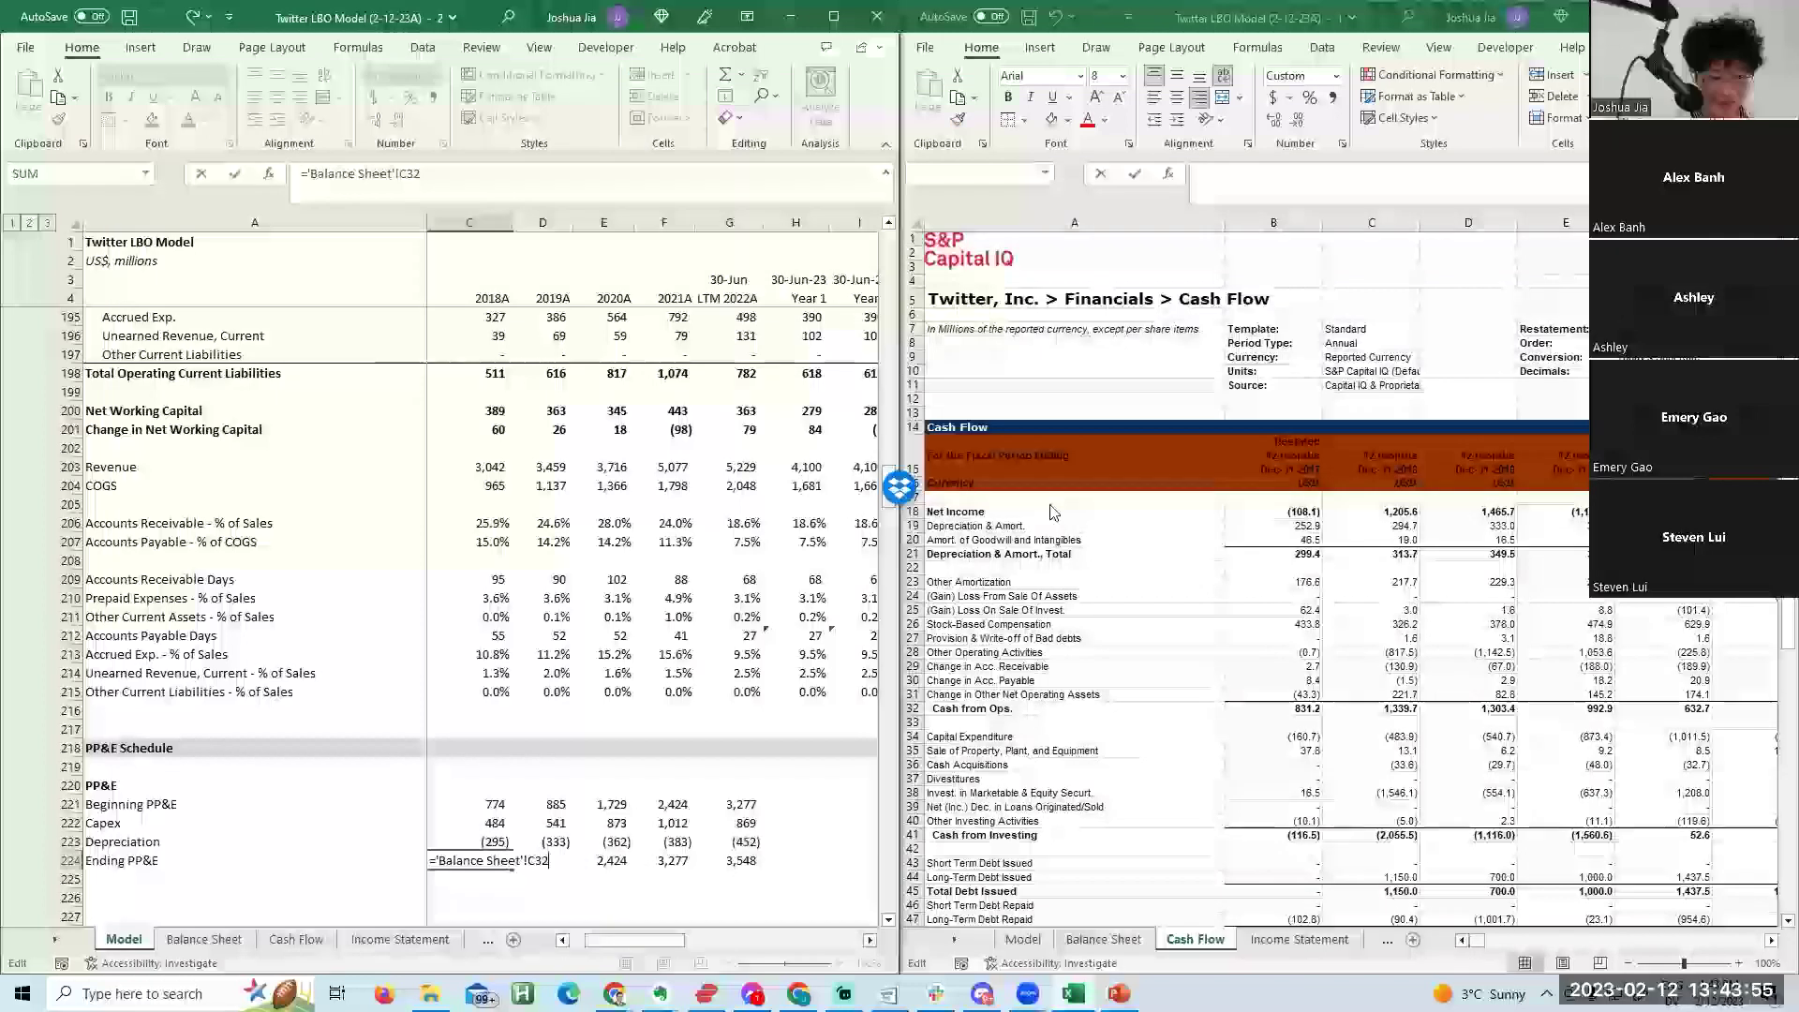
Add a check total below Ending PP&E with =SUM(C221:C223) in C225 and fill it right through G225.
{"action": "key", "text": "Down"}
{"action": "key", "text": "Down"}
{"action": "type", "text": "=sum("}
{"action": "key", "text": "Up"}
{"action": "key", "text": "Up"}
{"action": "key", "text": "shift+Up"}
{"action": "key", "text": "shift+Up"}
{"action": "key", "text": "ctrl+Return"}
{"action": "key", "text": "shift+Right"}
{"action": "key", "text": "shift+Right"}
{"action": "key", "text": "shift+Right"}
{"action": "key", "text": "shift+Right"}
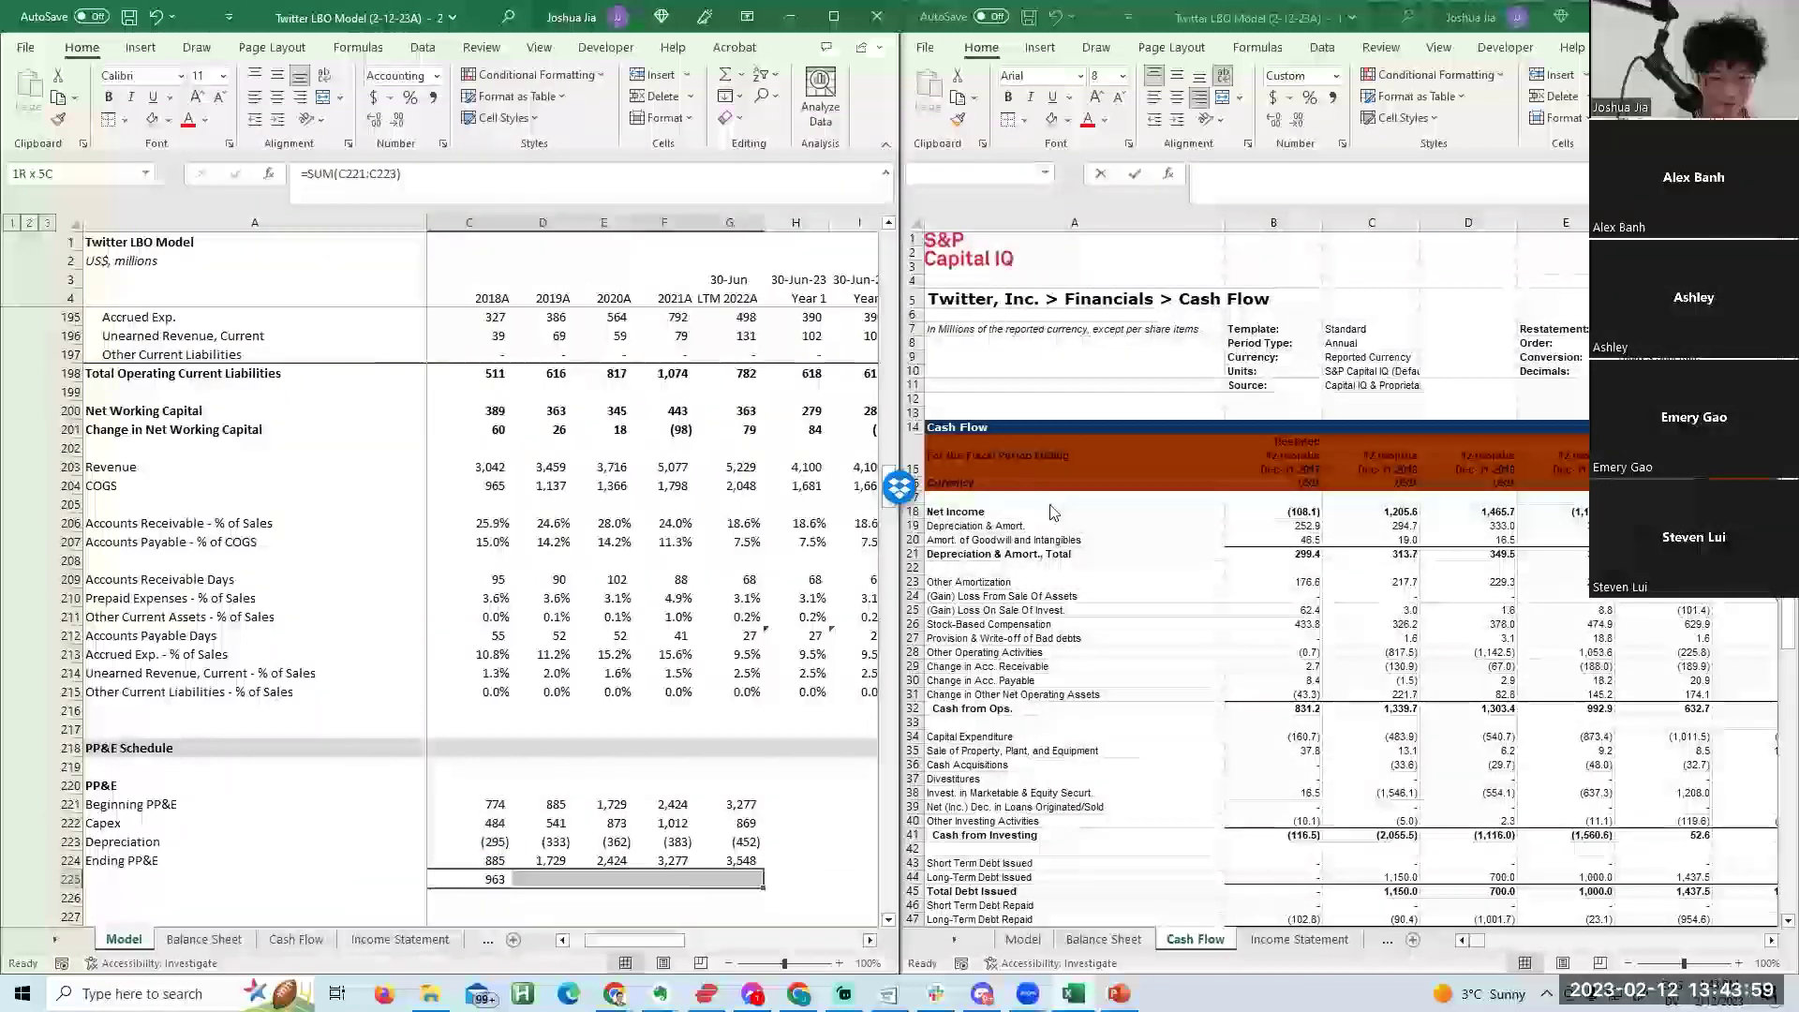
{"action": "key", "text": "Right"}
{"action": "key", "text": "Right"}
{"action": "key", "text": "Right"}
{"action": "key", "text": "Right"}
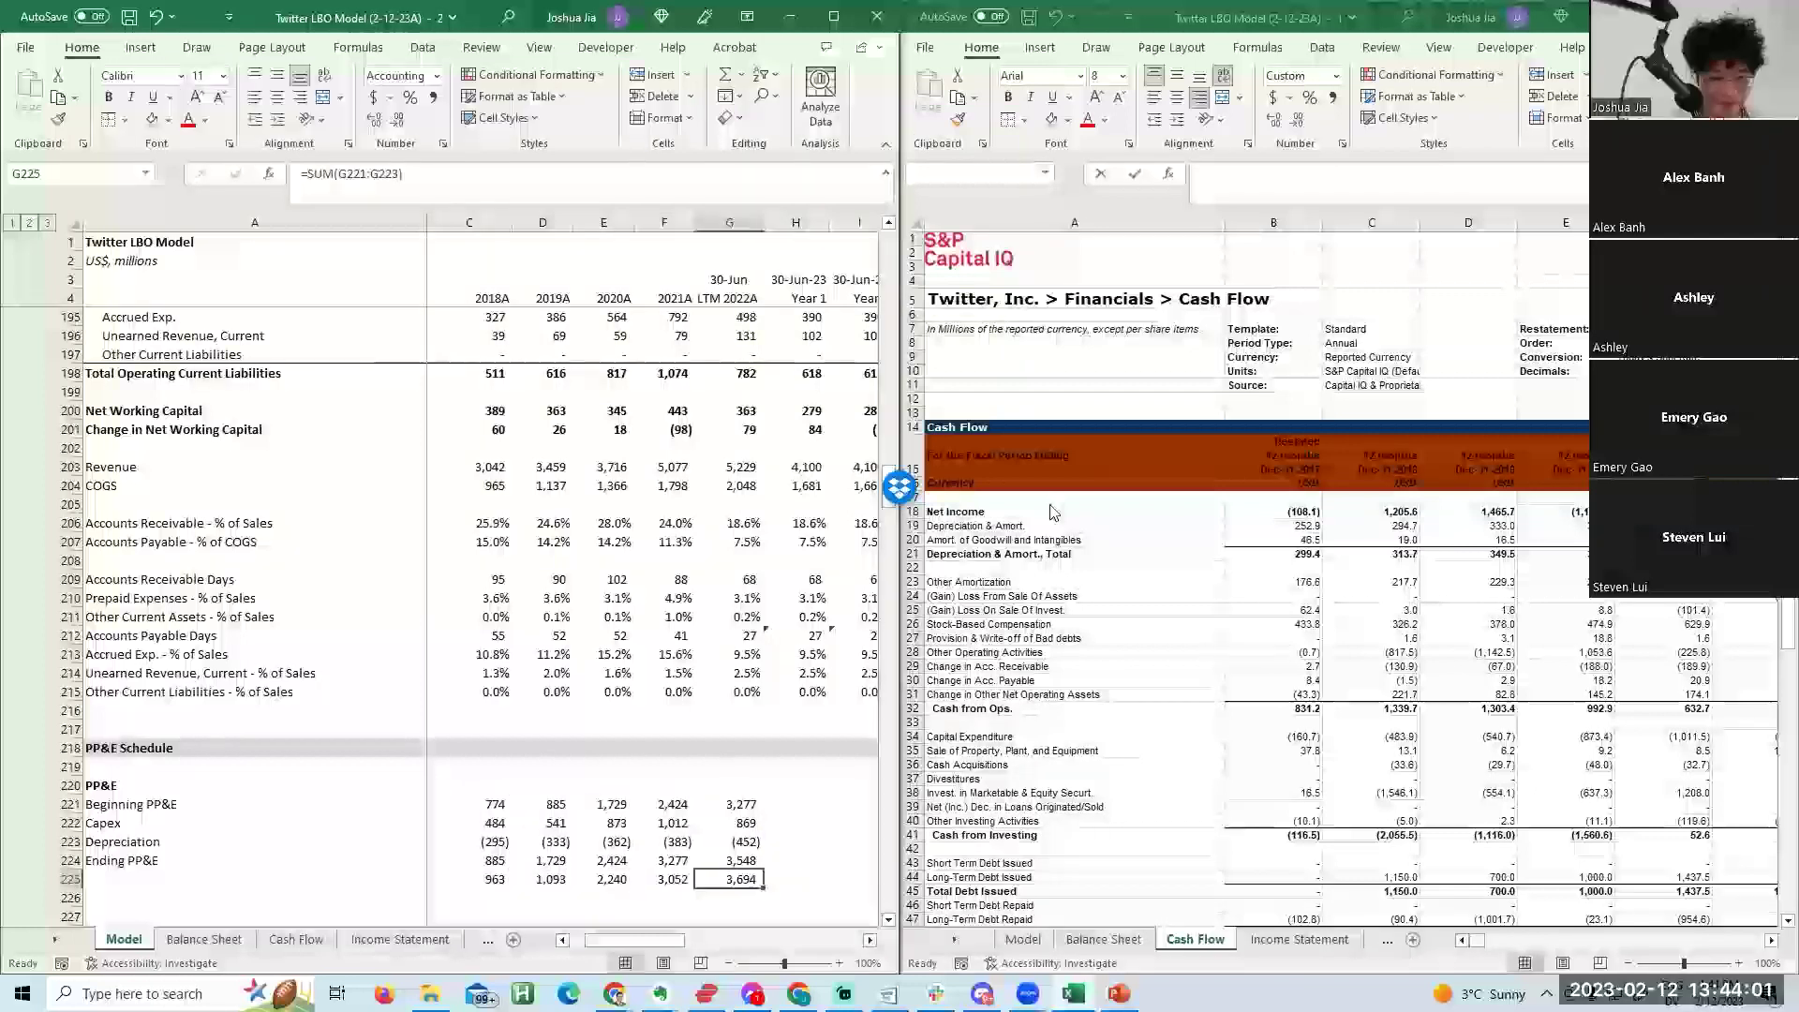
Examine the Depreciation link in C223 against the depreciation and amortization lines on the Cash Flow sheet.
{"action": "key", "text": "Up"}
{"action": "key", "text": "Up"}
{"action": "key", "text": "Left"}
{"action": "key", "text": "Left"}
{"action": "key", "text": "Left"}
{"action": "key", "text": "Left"}
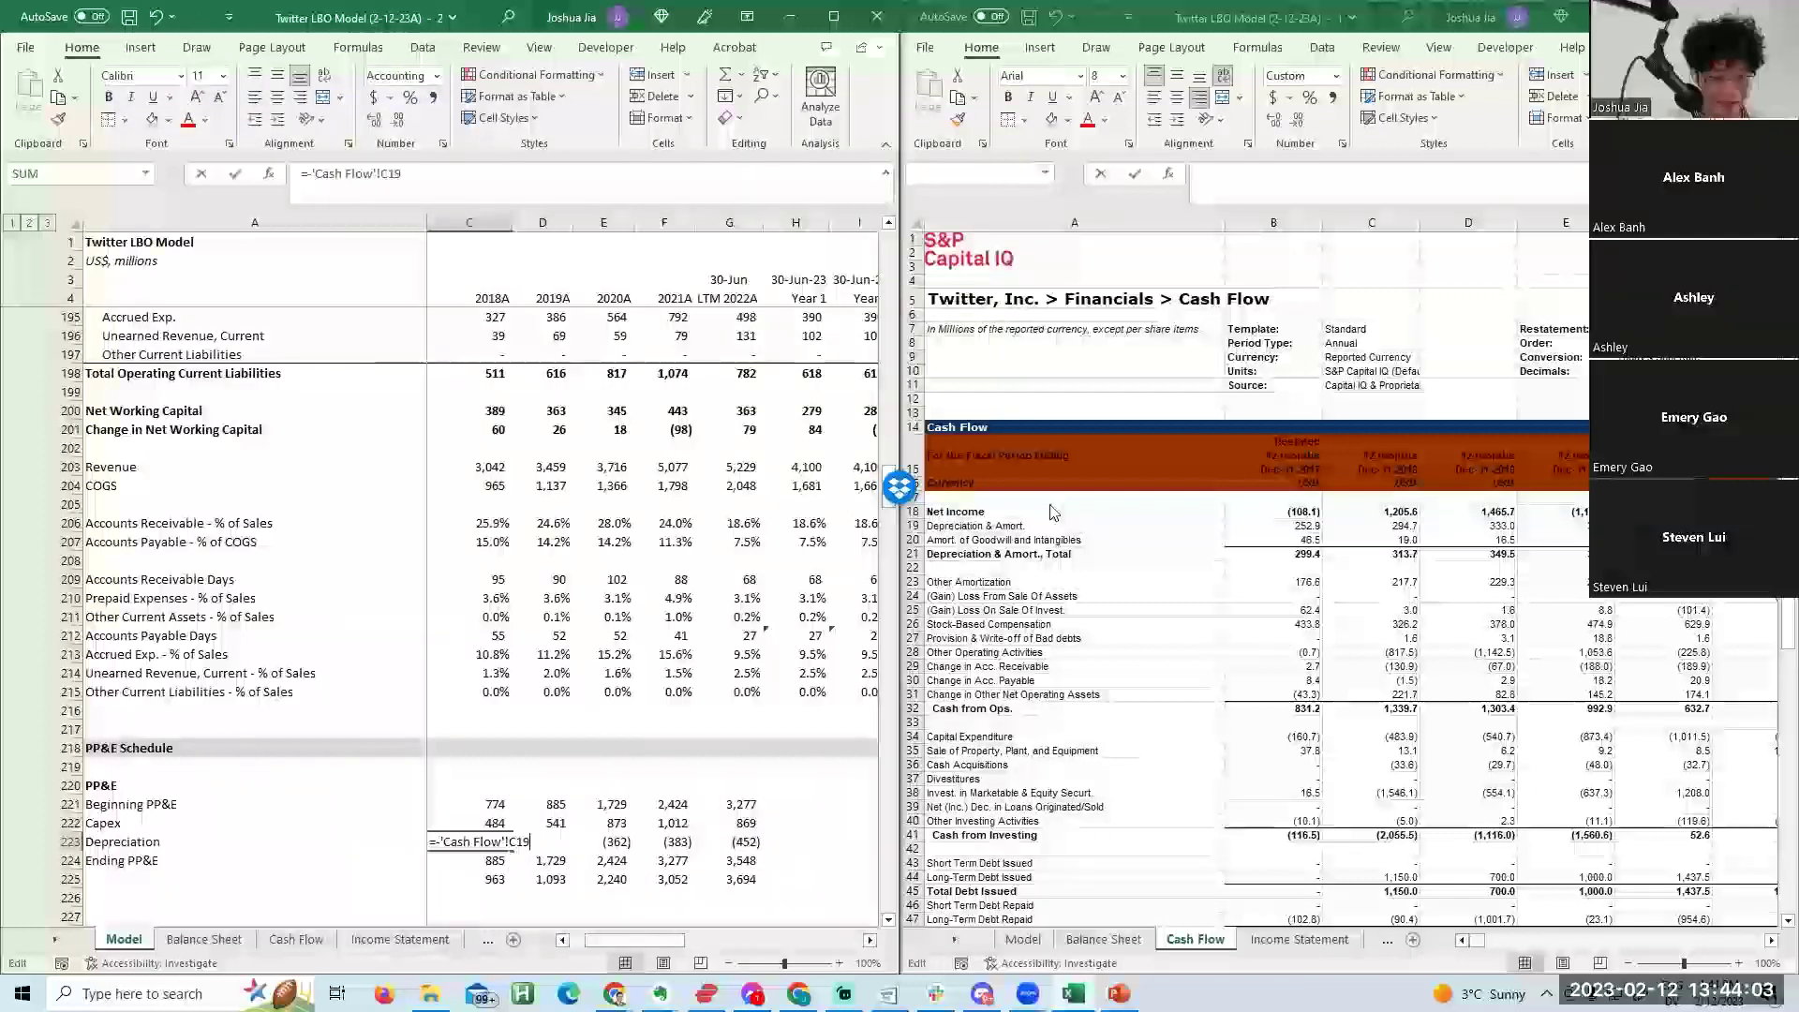
{"action": "key", "text": "alt+Tab"}
{"action": "key", "text": "Down"}
{"action": "key", "text": "Right"}
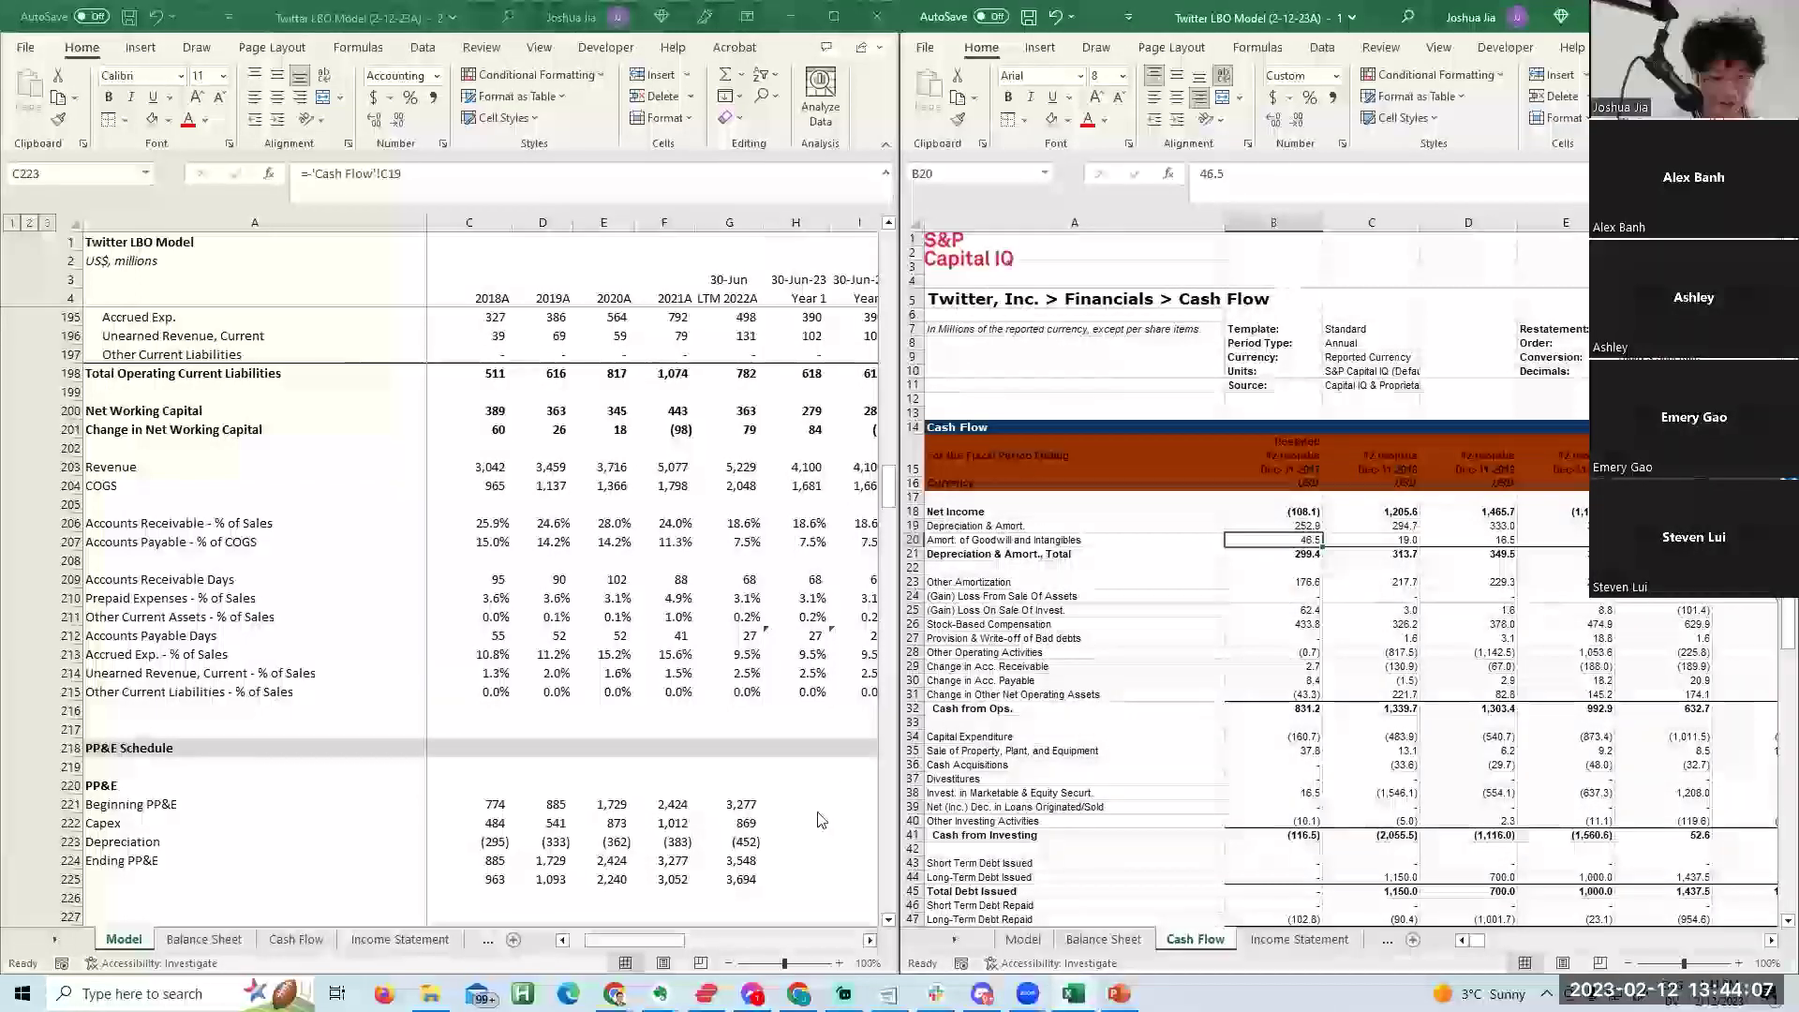
{"action": "key", "text": "alt+Tab"}
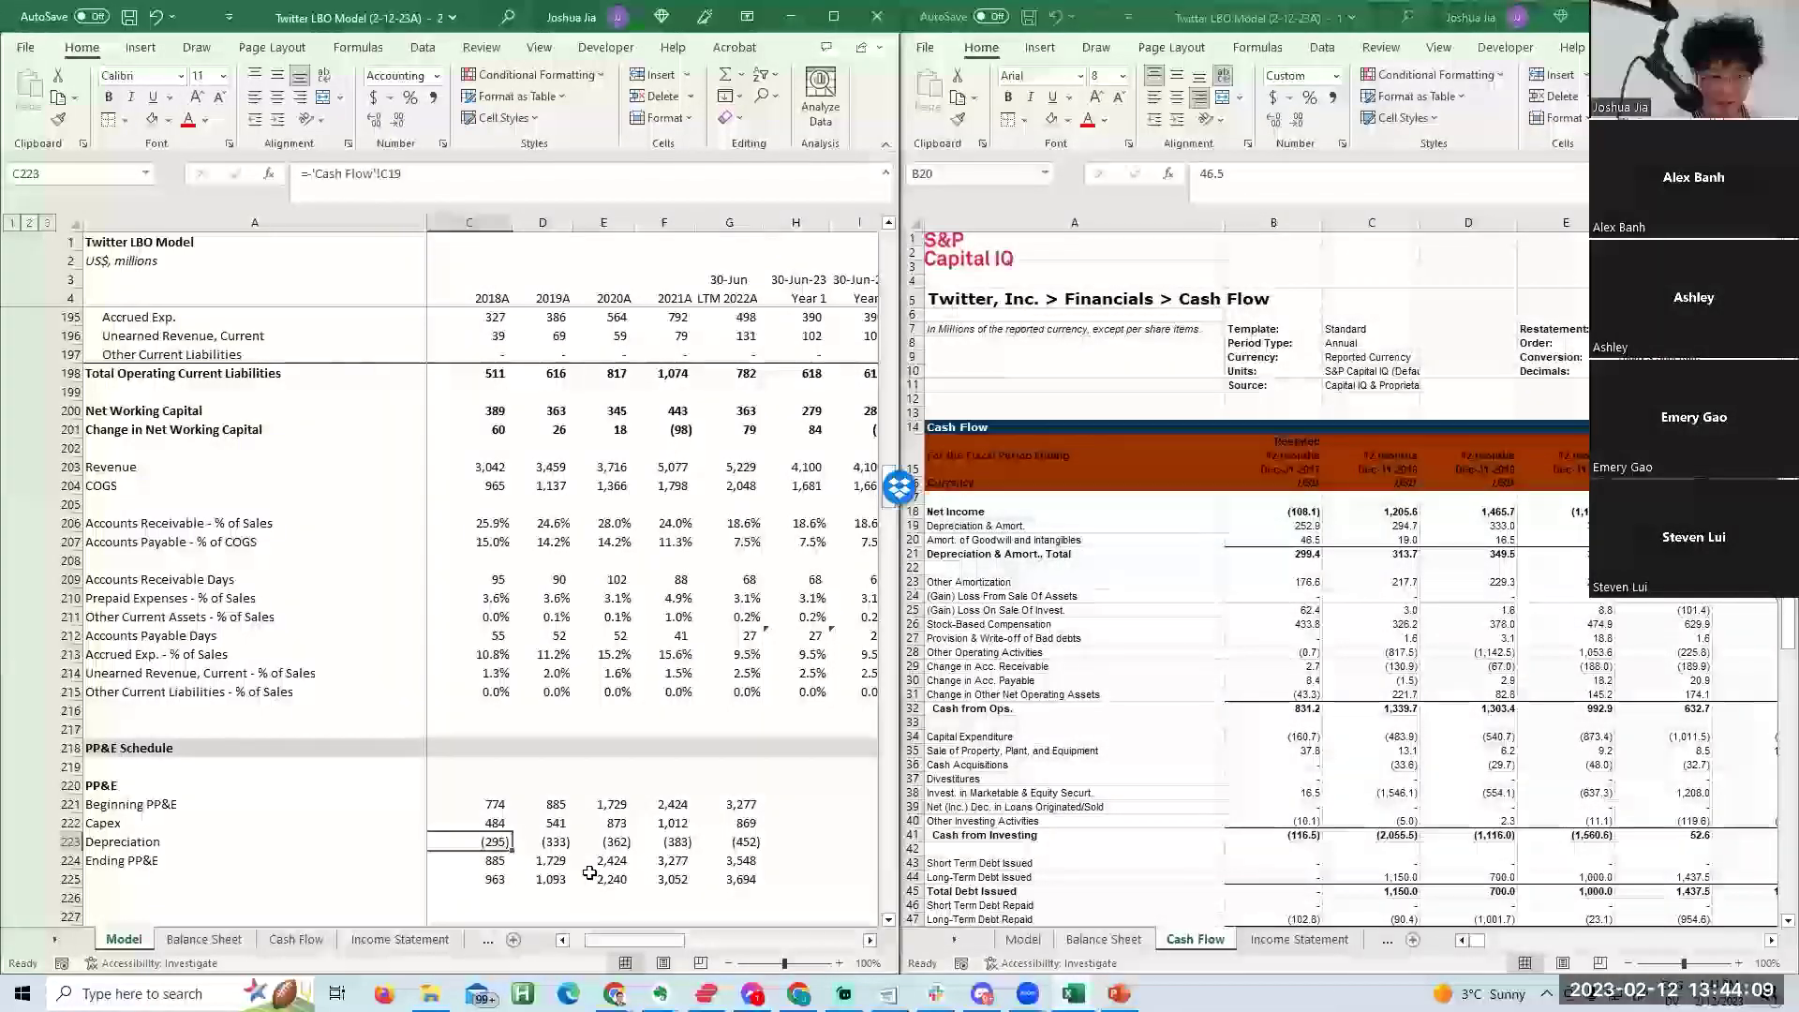
{"action": "key", "text": "ctrl+z"}
{"action": "key", "text": "ctrl+z"}
{"action": "type", "text": "="}
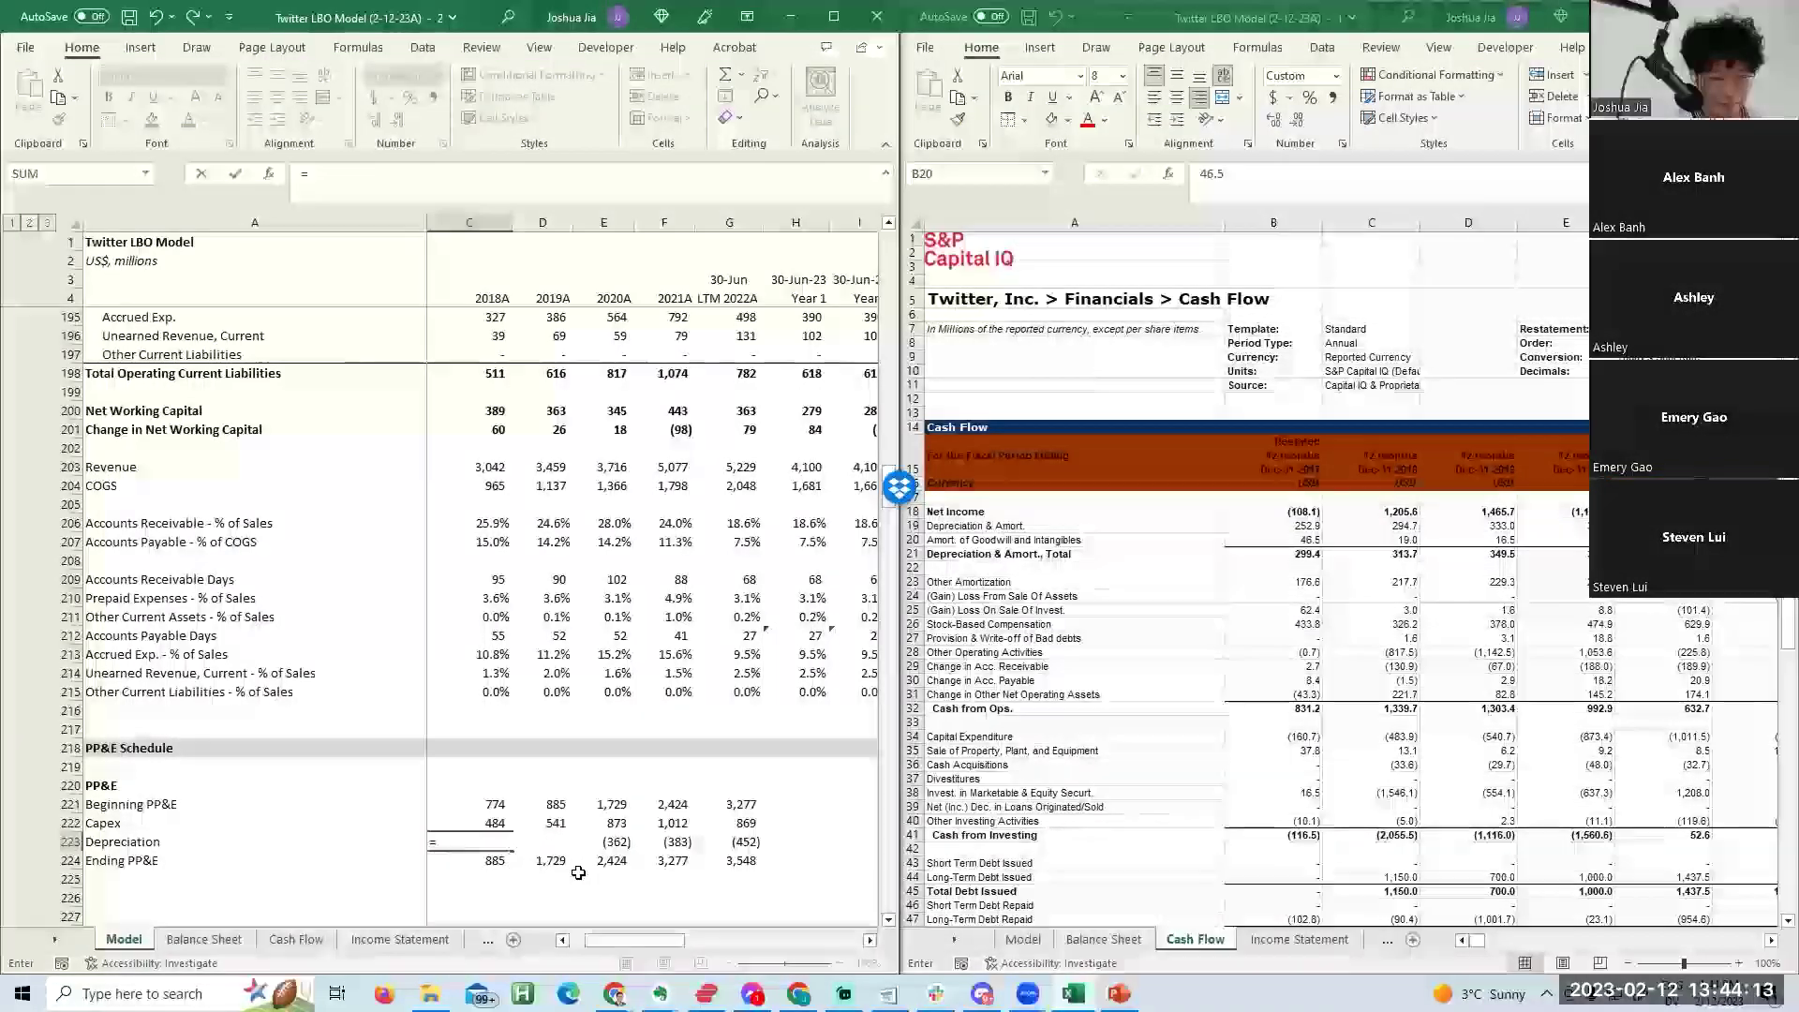
{"action": "type", "text": "-'Cash Flow'!C19"}
{"action": "key", "text": "Return"}
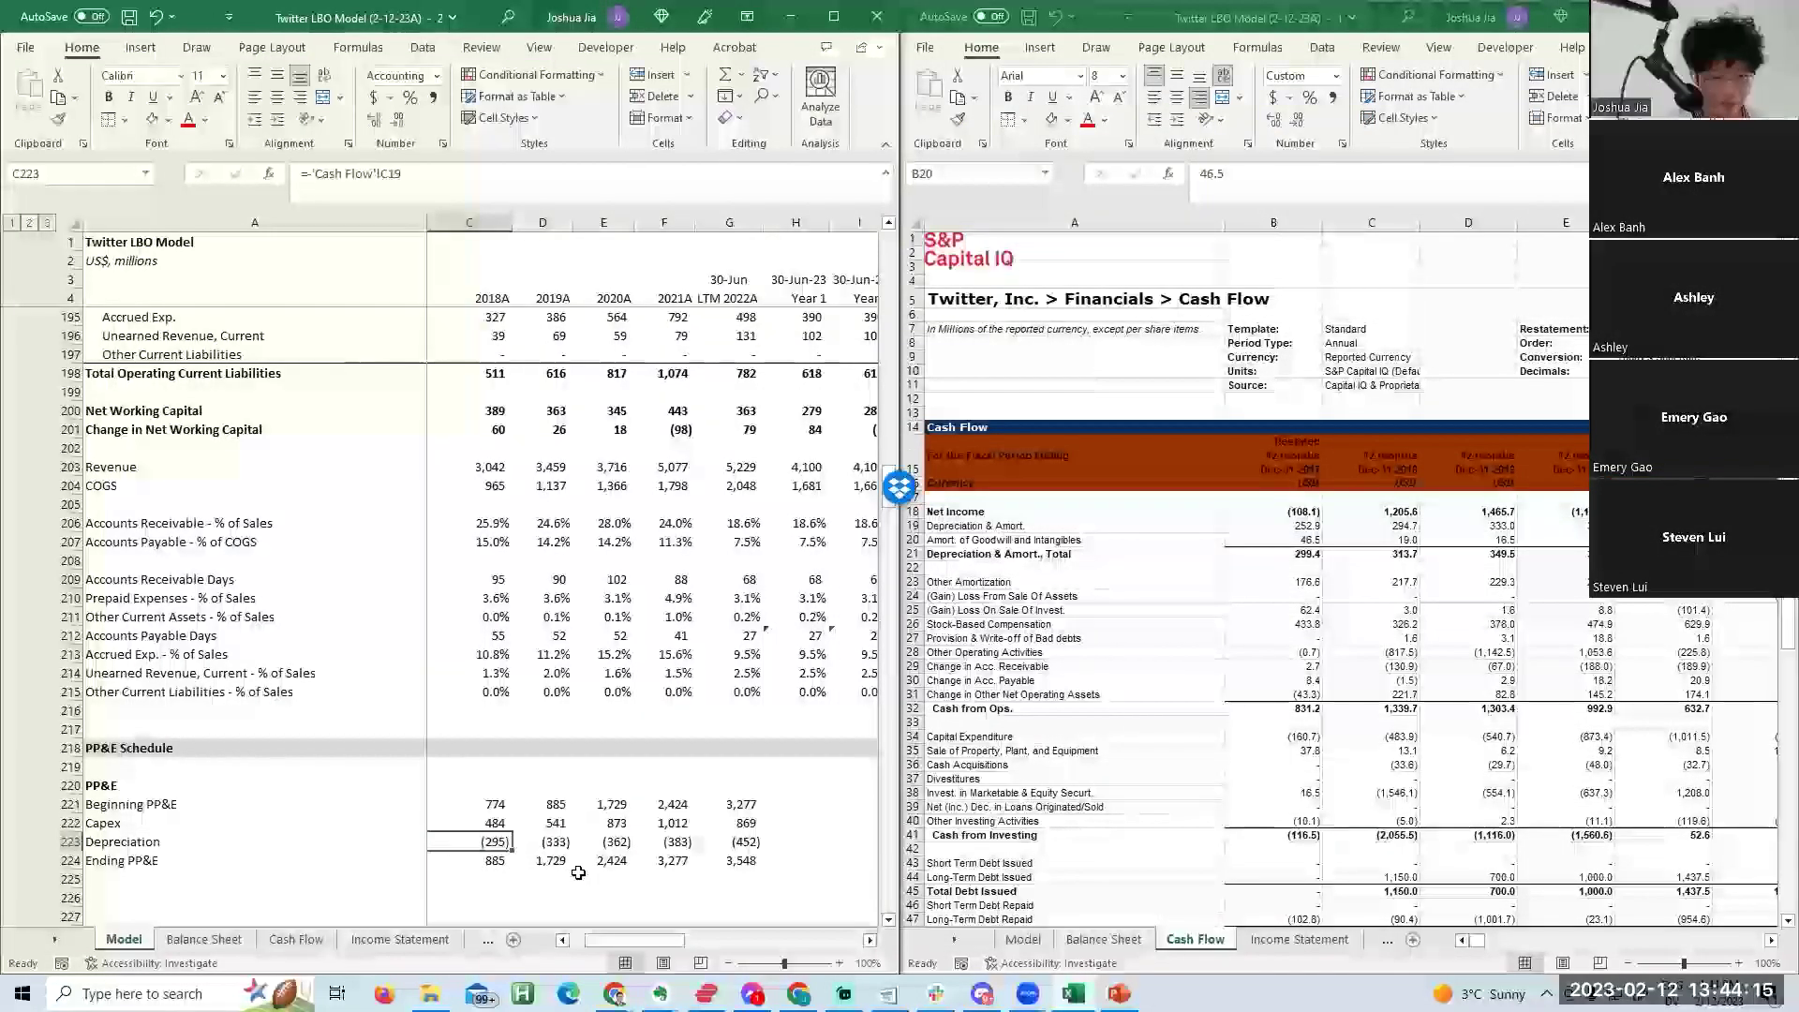
{"action": "key", "text": "Down"}
{"action": "key", "text": "ctrl+z"}
Inspect the ranges summed by the check formulas in row 225 for the historical years.
{"action": "key", "text": "Right"}
{"action": "key", "text": "Left"}
{"action": "key", "text": "F2"}
{"action": "key", "text": "Escape"}
{"action": "key", "text": "Right"}
{"action": "key", "text": "F2"}
{"action": "key", "text": "Escape"}
{"action": "key", "text": "F2"}
{"action": "key", "text": "Escape"}
{"action": "key", "text": "Right"}
{"action": "key", "text": "F2"}
{"action": "key", "text": "Escape"}
{"action": "key", "text": "Left"}
{"action": "key", "text": "F2"}
{"action": "key", "text": "Escape"}
{"action": "key", "text": "Left"}
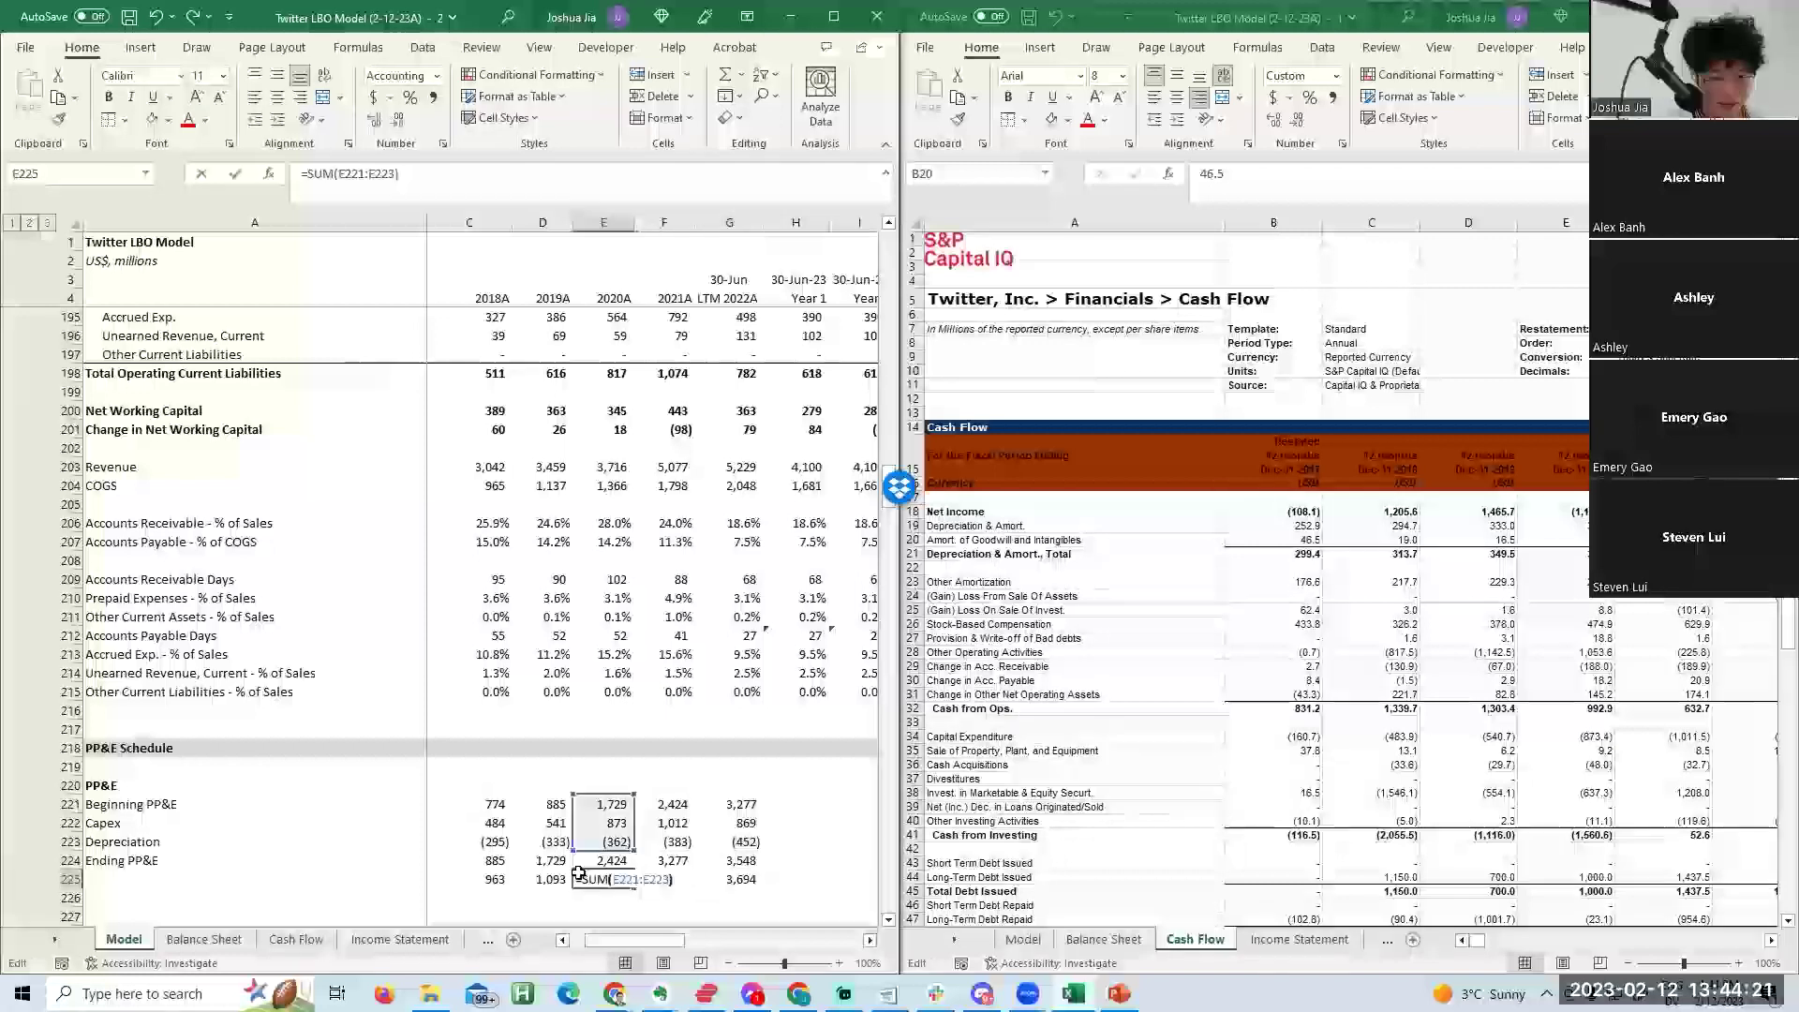
{"action": "key", "text": "Left"}
{"action": "key", "text": "F2"}
{"action": "key", "text": "Escape"}
{"action": "key", "text": "Left"}
{"action": "key", "text": "F2"}
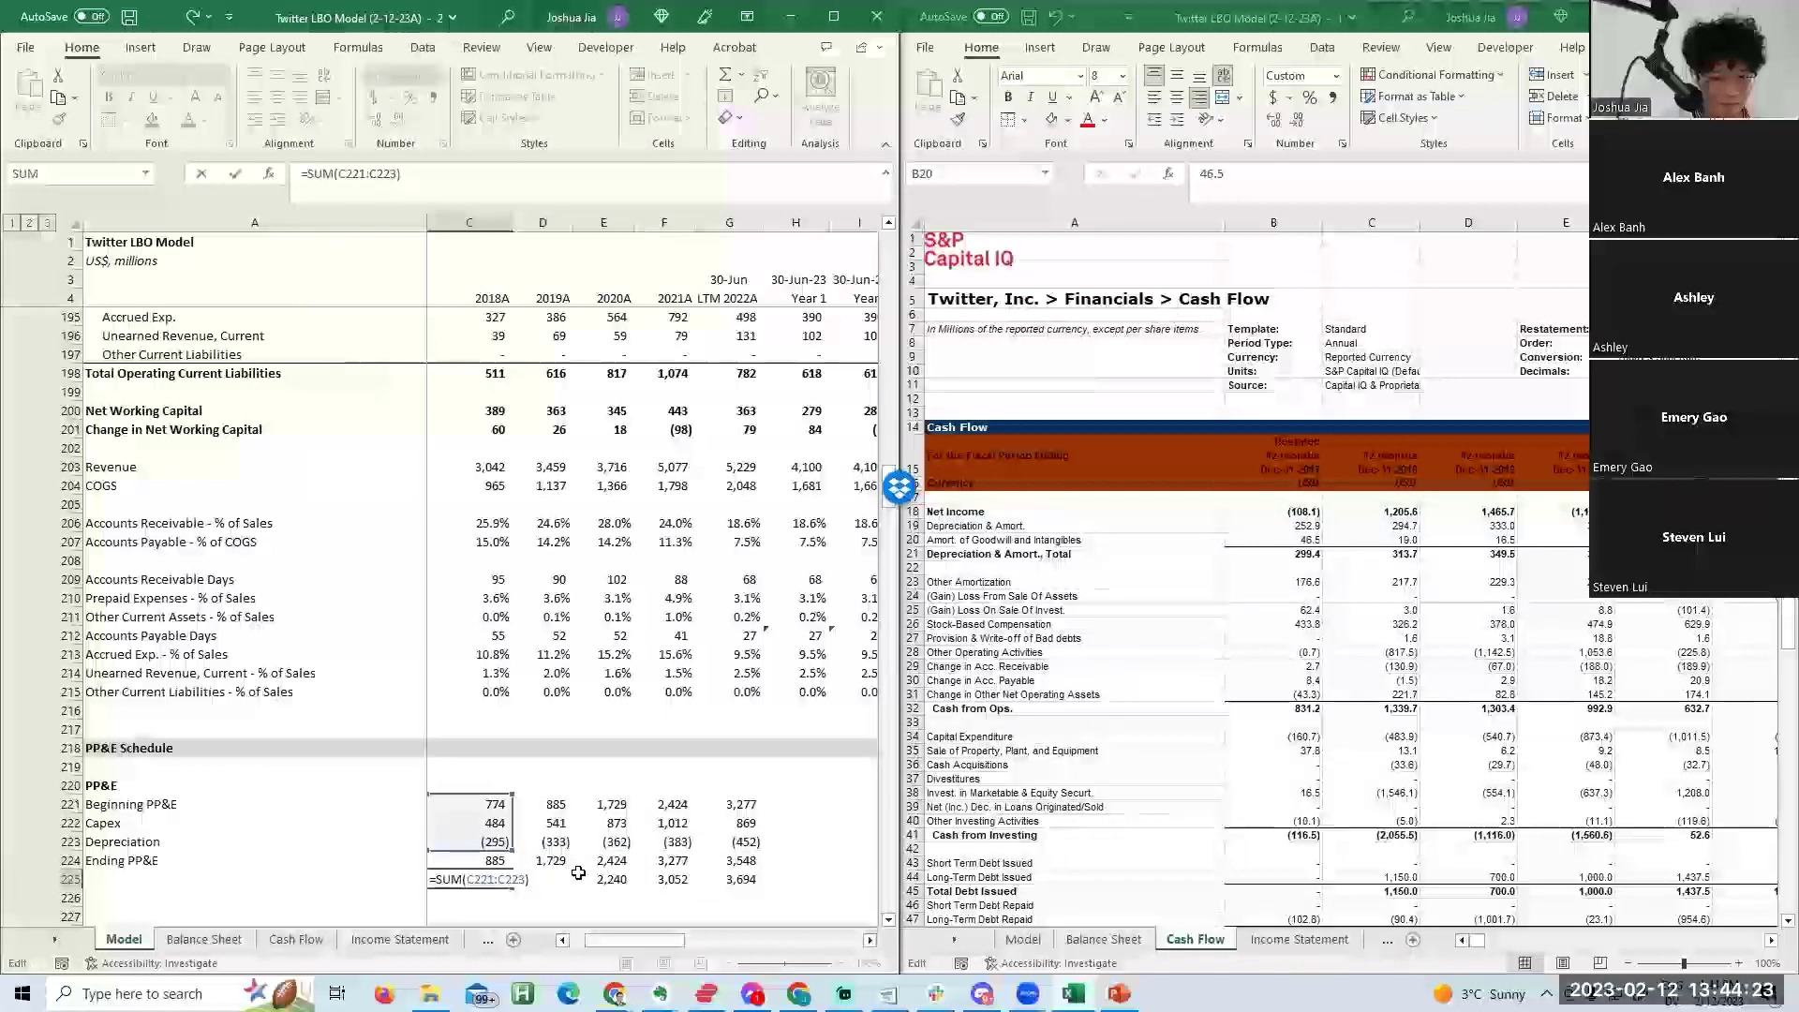
{"action": "key", "text": "F2"}
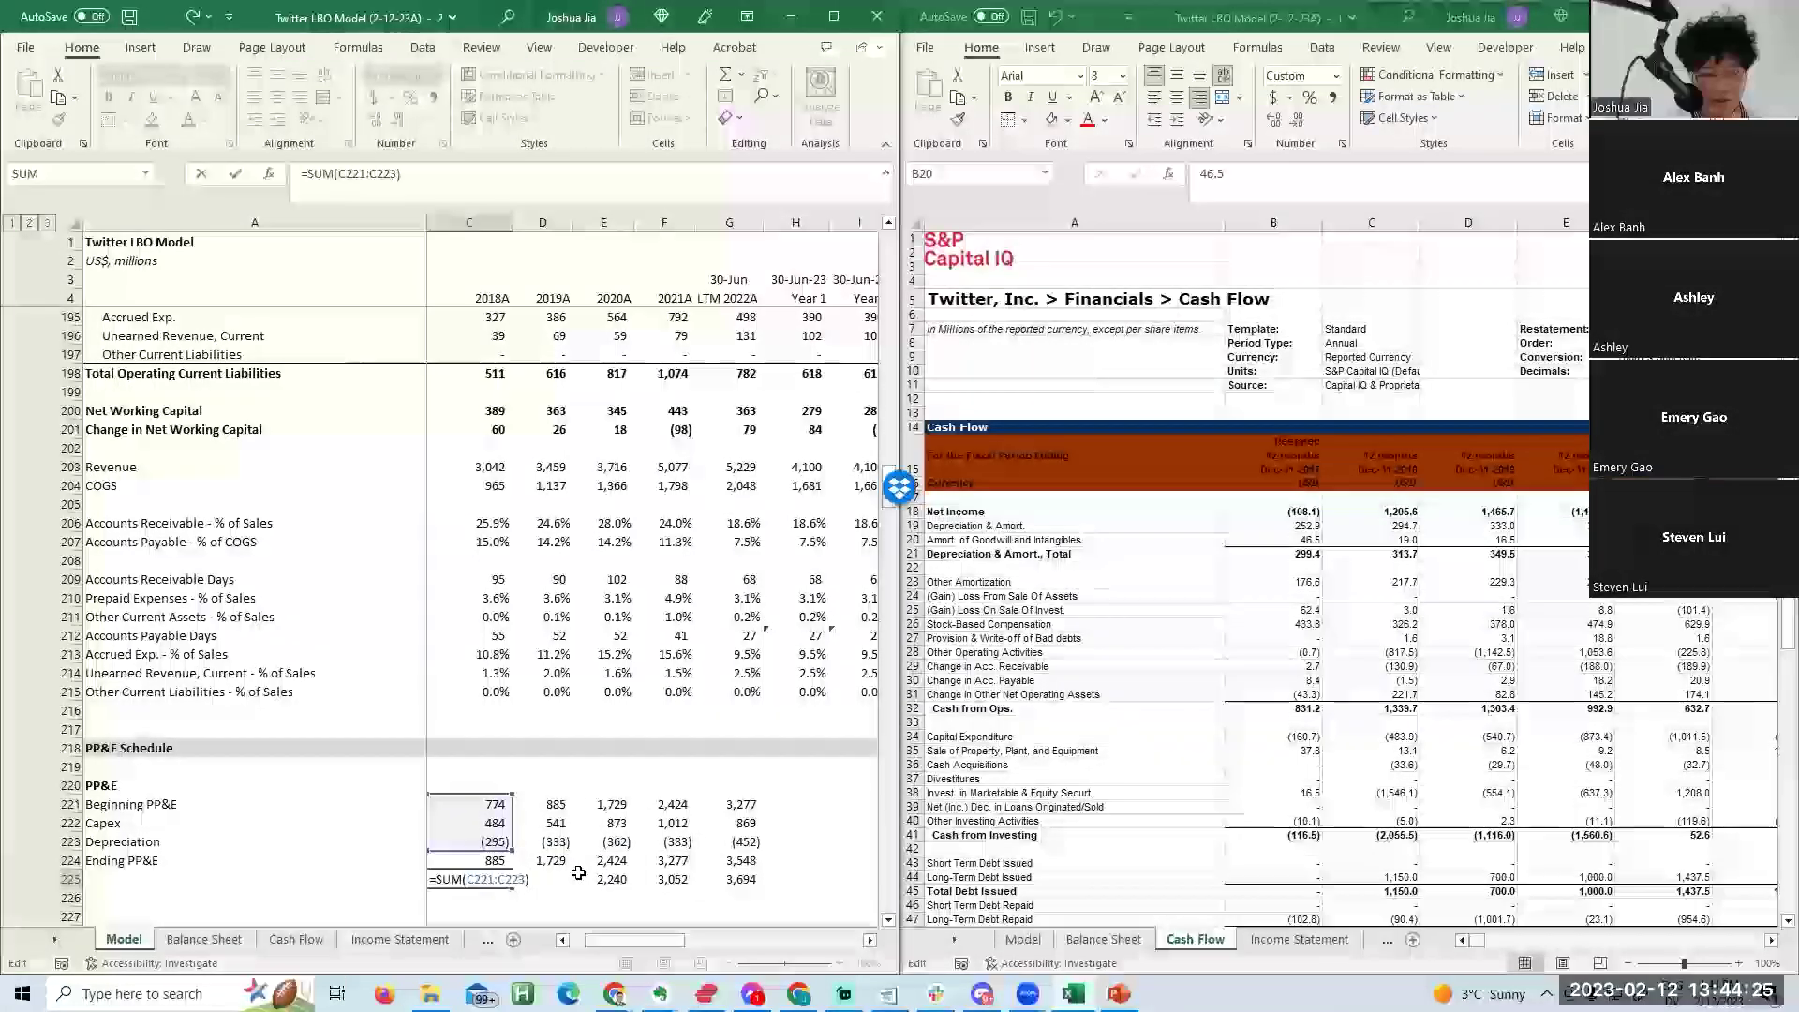
{"action": "key", "text": "Escape"}
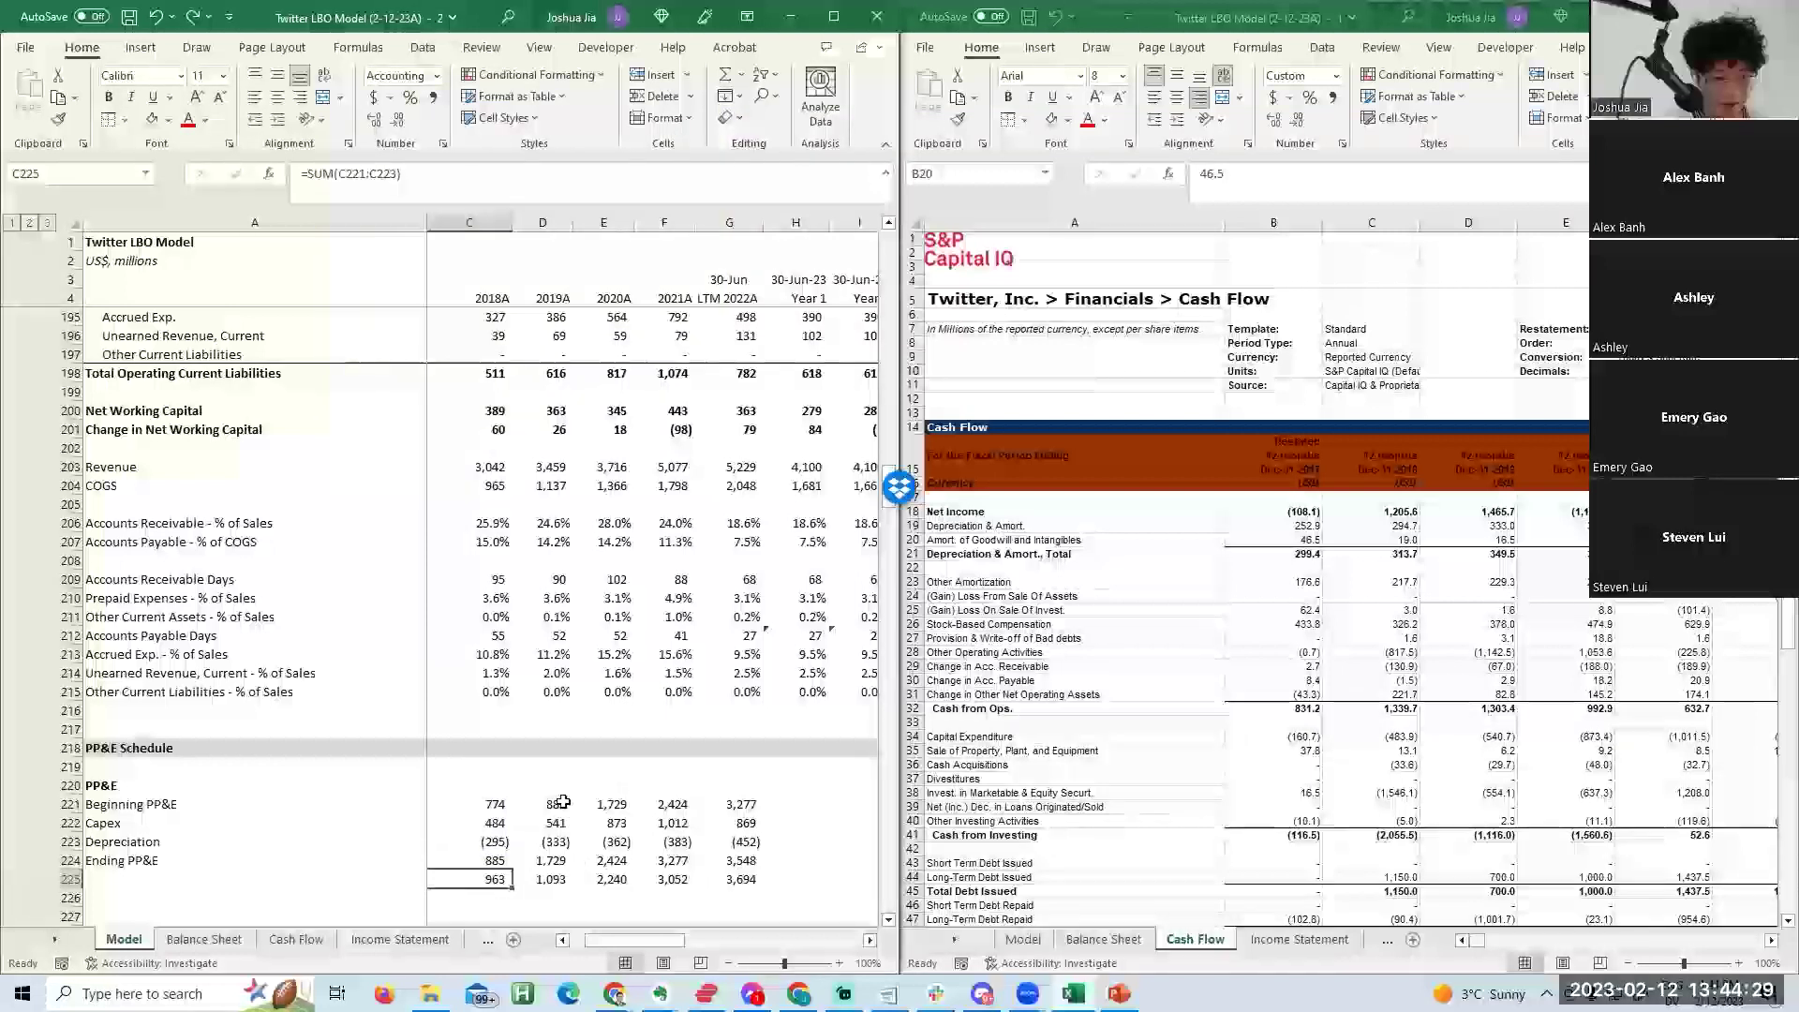
Clear the check totals from row 225 below Ending PP&E.
{"action": "key", "text": "shift+space"}
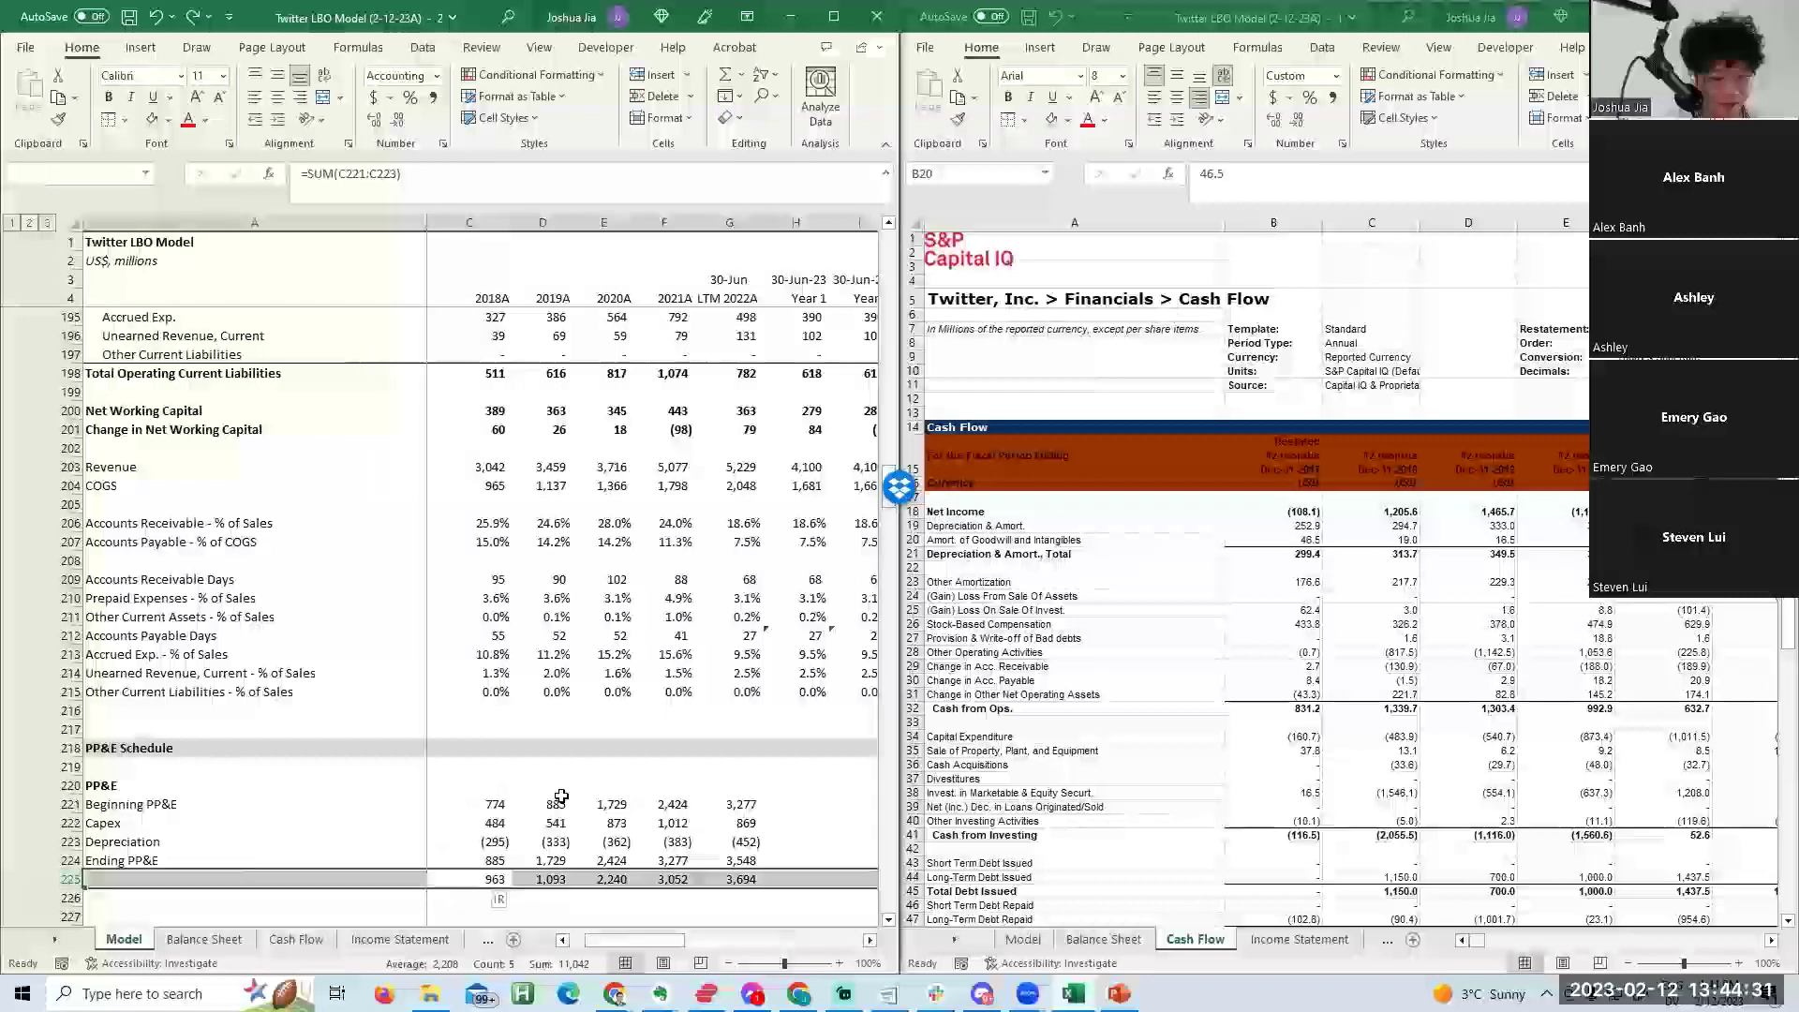
{"action": "key", "text": "Delete"}
{"action": "key", "text": "Up"}
{"action": "key", "text": "Up"}
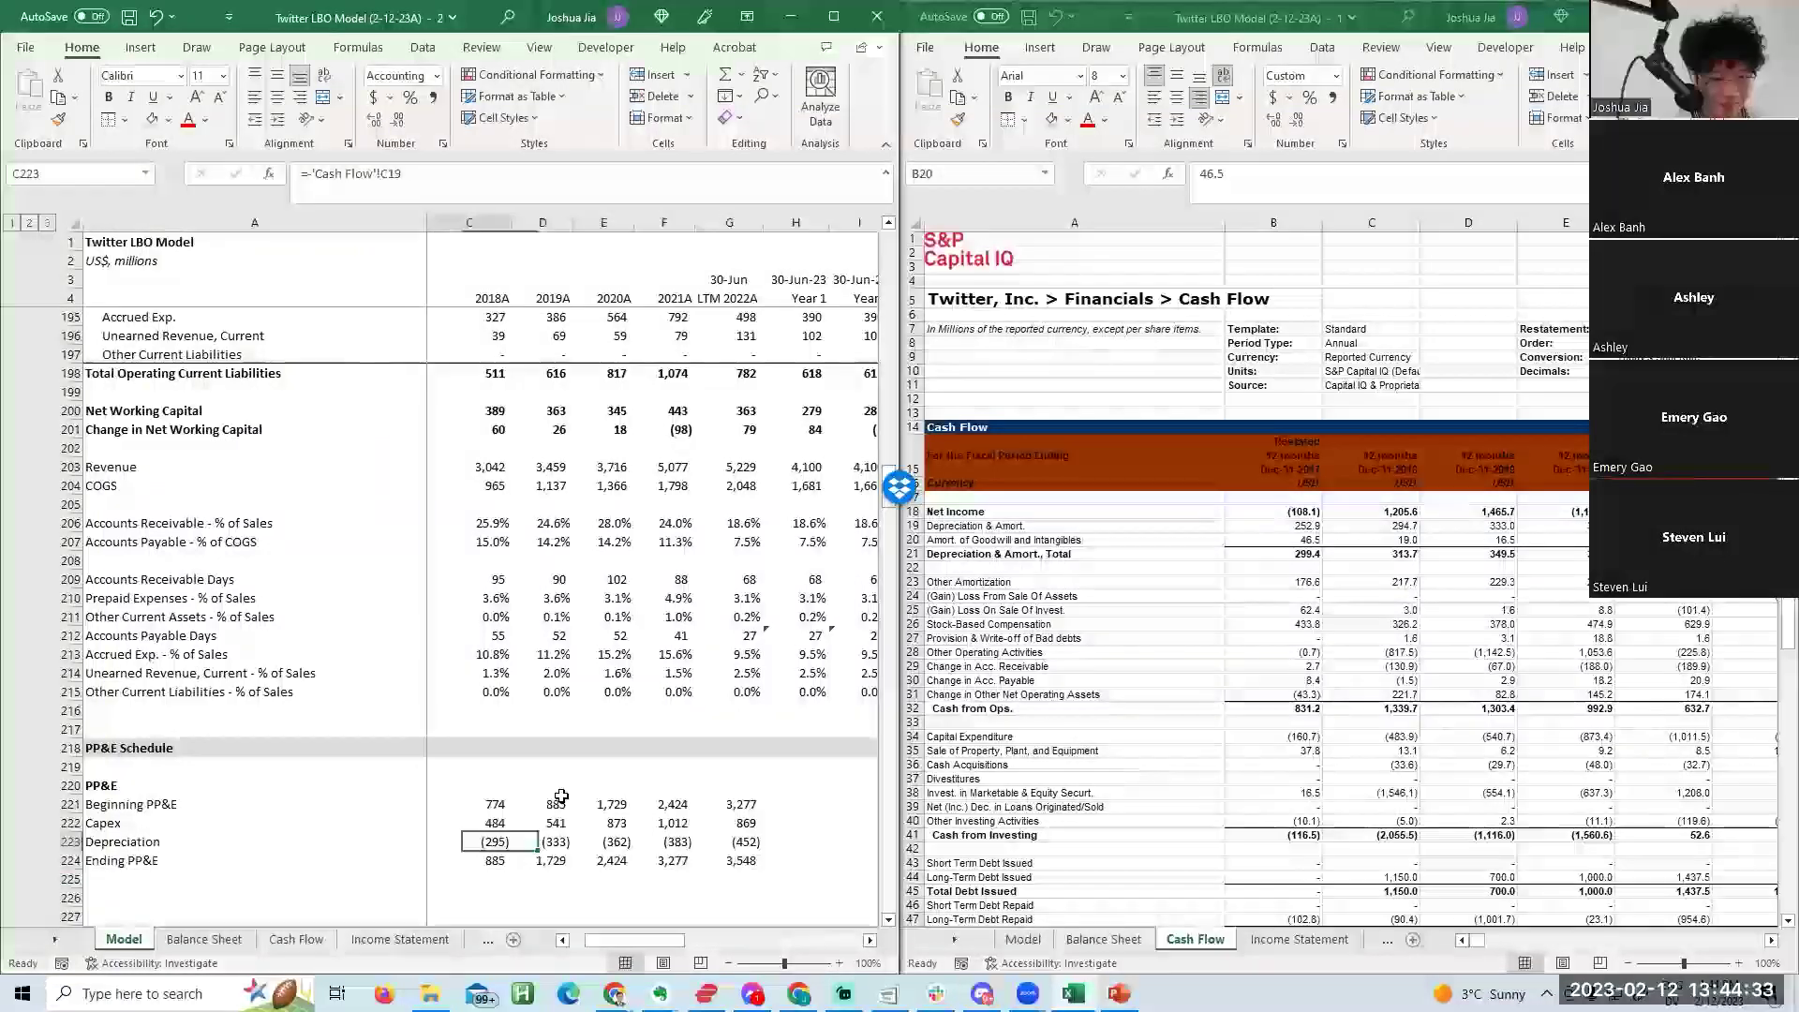
{"action": "key", "text": "F2"}
{"action": "key", "text": "Tab"}
{"action": "key", "text": "Left"}
{"action": "key", "text": "Right"}
{"action": "key", "text": "Down"}
{"action": "key", "text": "shift+space"}
{"action": "key", "text": "shift+Up"}
{"action": "key", "text": "shift+Up"}
{"action": "key", "text": "shift+Up"}
{"action": "key", "text": "shift+Up"}
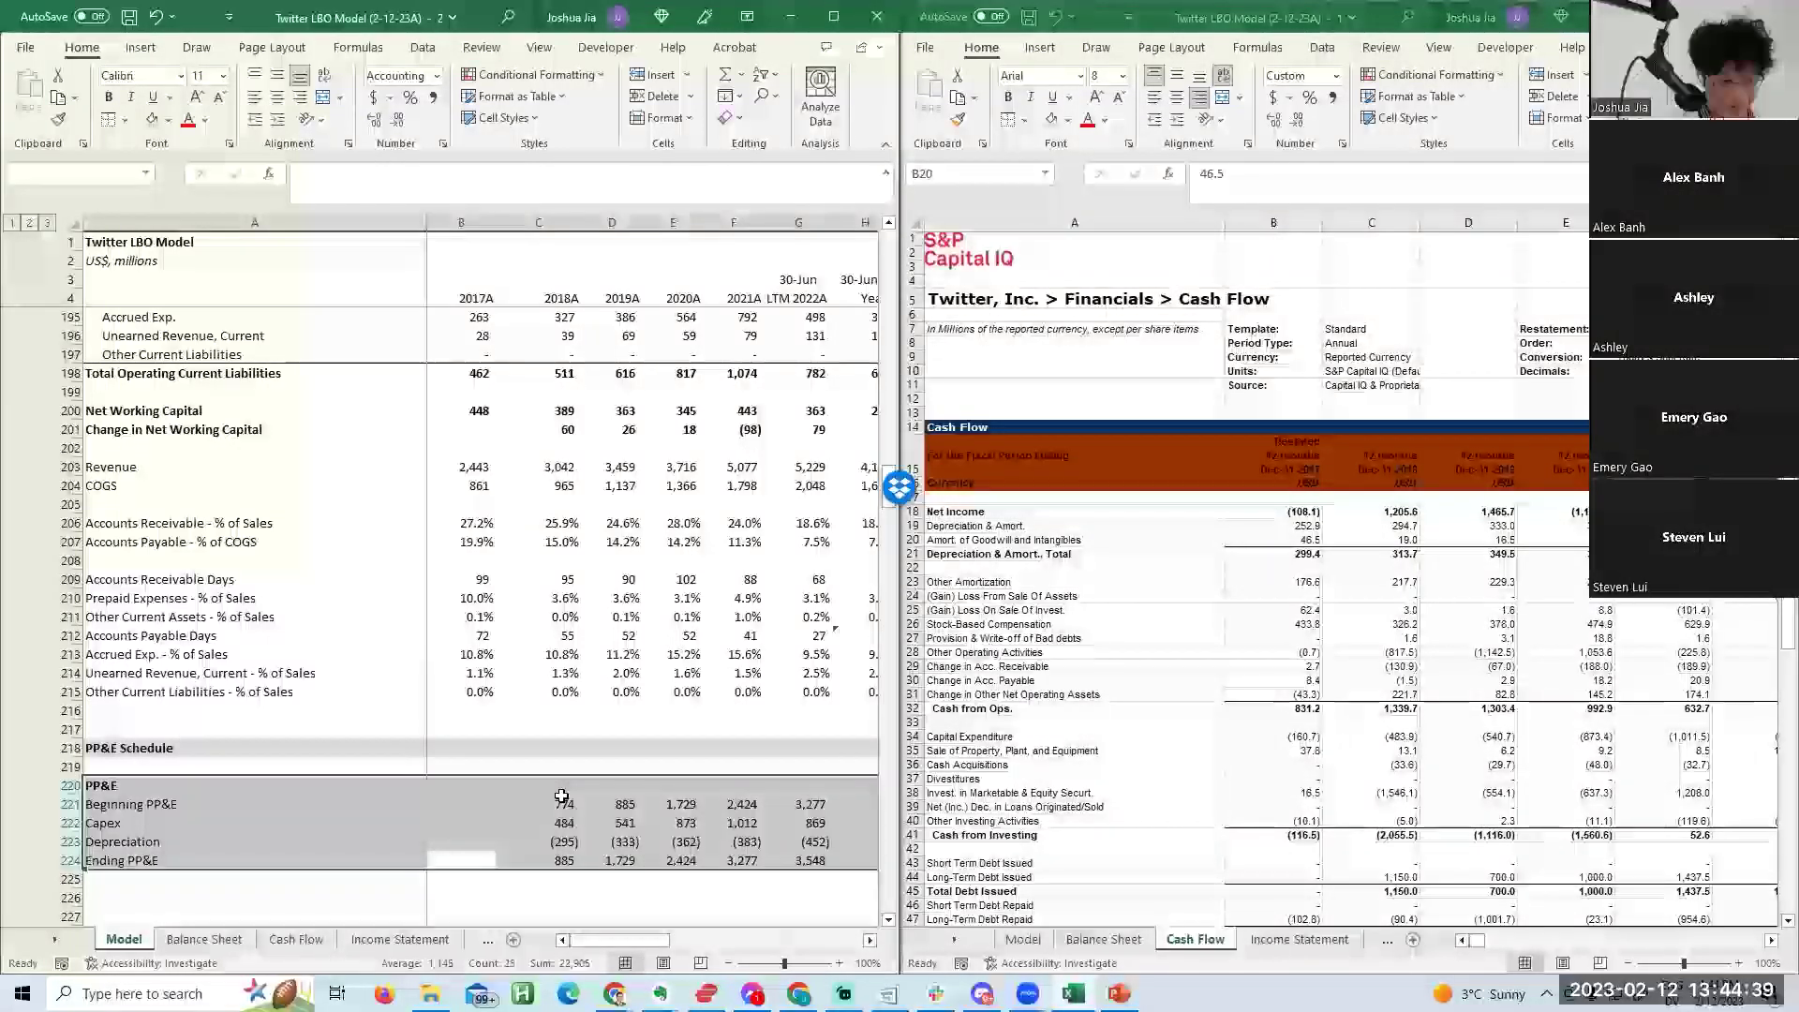
{"action": "key", "text": "Right"}
{"action": "key", "text": "Up"}
{"action": "key", "text": "Right"}
{"action": "key", "text": "Right"}
{"action": "key", "text": "Right"}
{"action": "key", "text": "Right"}
{"action": "key", "text": "Down"}
{"action": "key", "text": "Down"}
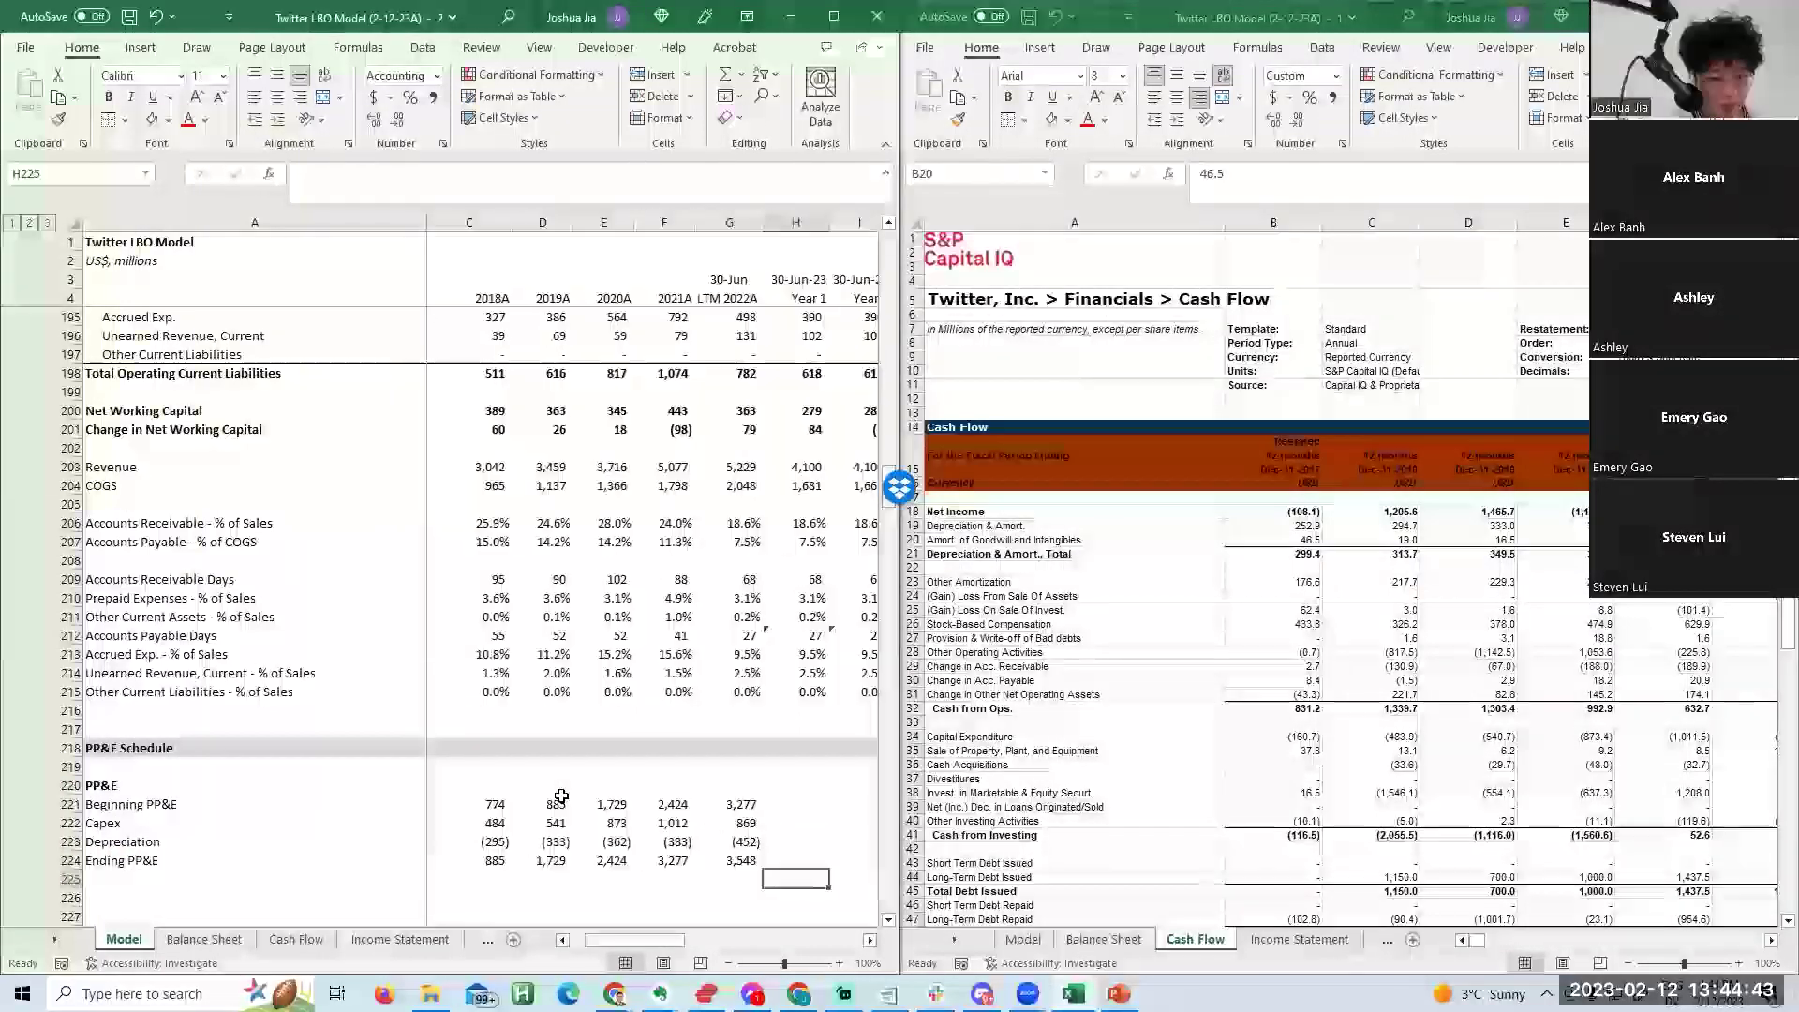
Replace the Depreciation link in C223 with the plug formula =C224-SUM(C221:C222) and fill it right through G223.
{"action": "key", "text": "Up"}
{"action": "key", "text": "Up"}
{"action": "key", "text": "Down"}
{"action": "key", "text": "Up"}
{"action": "key", "text": "Left"}
{"action": "key", "text": "Left"}
{"action": "key", "text": "Left"}
{"action": "key", "text": "Left"}
{"action": "type", "text": "="}
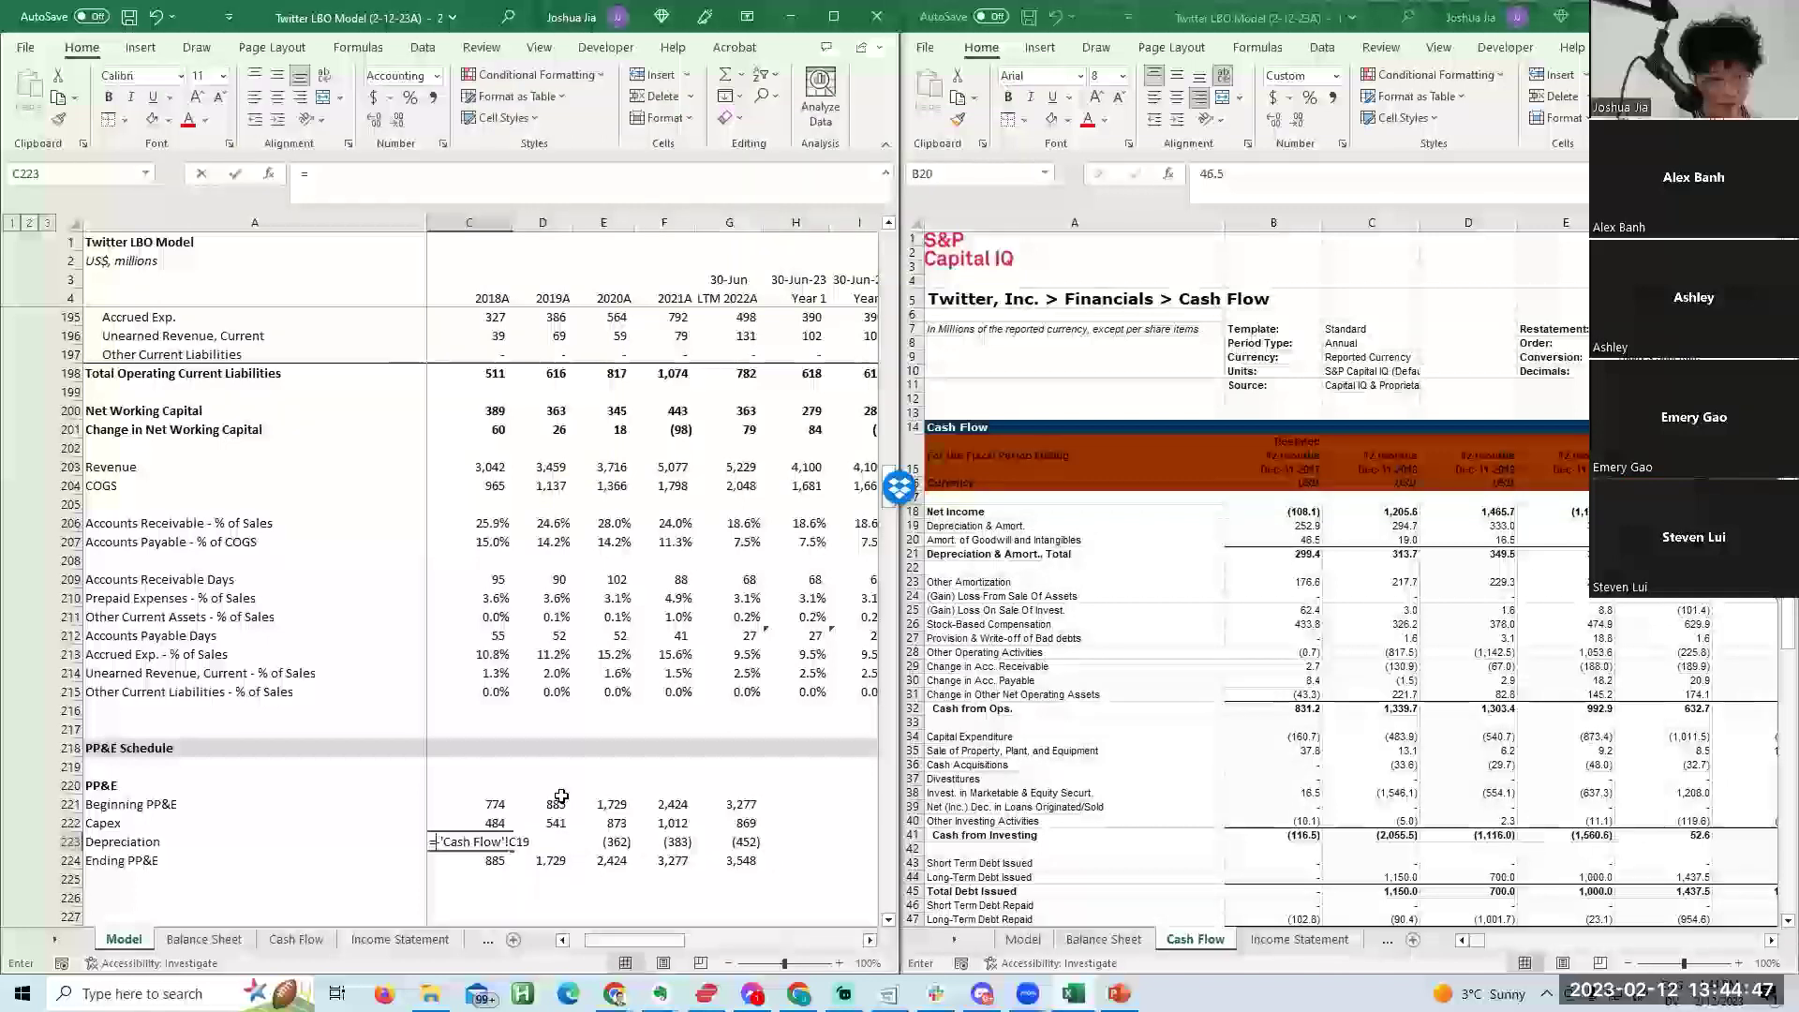
{"action": "type", "text": "-C224-suM("}
{"action": "key", "text": "Up"}
{"action": "key", "text": "shift+Up"}
{"action": "key", "text": "Return"}
{"action": "key", "text": "Escape"}
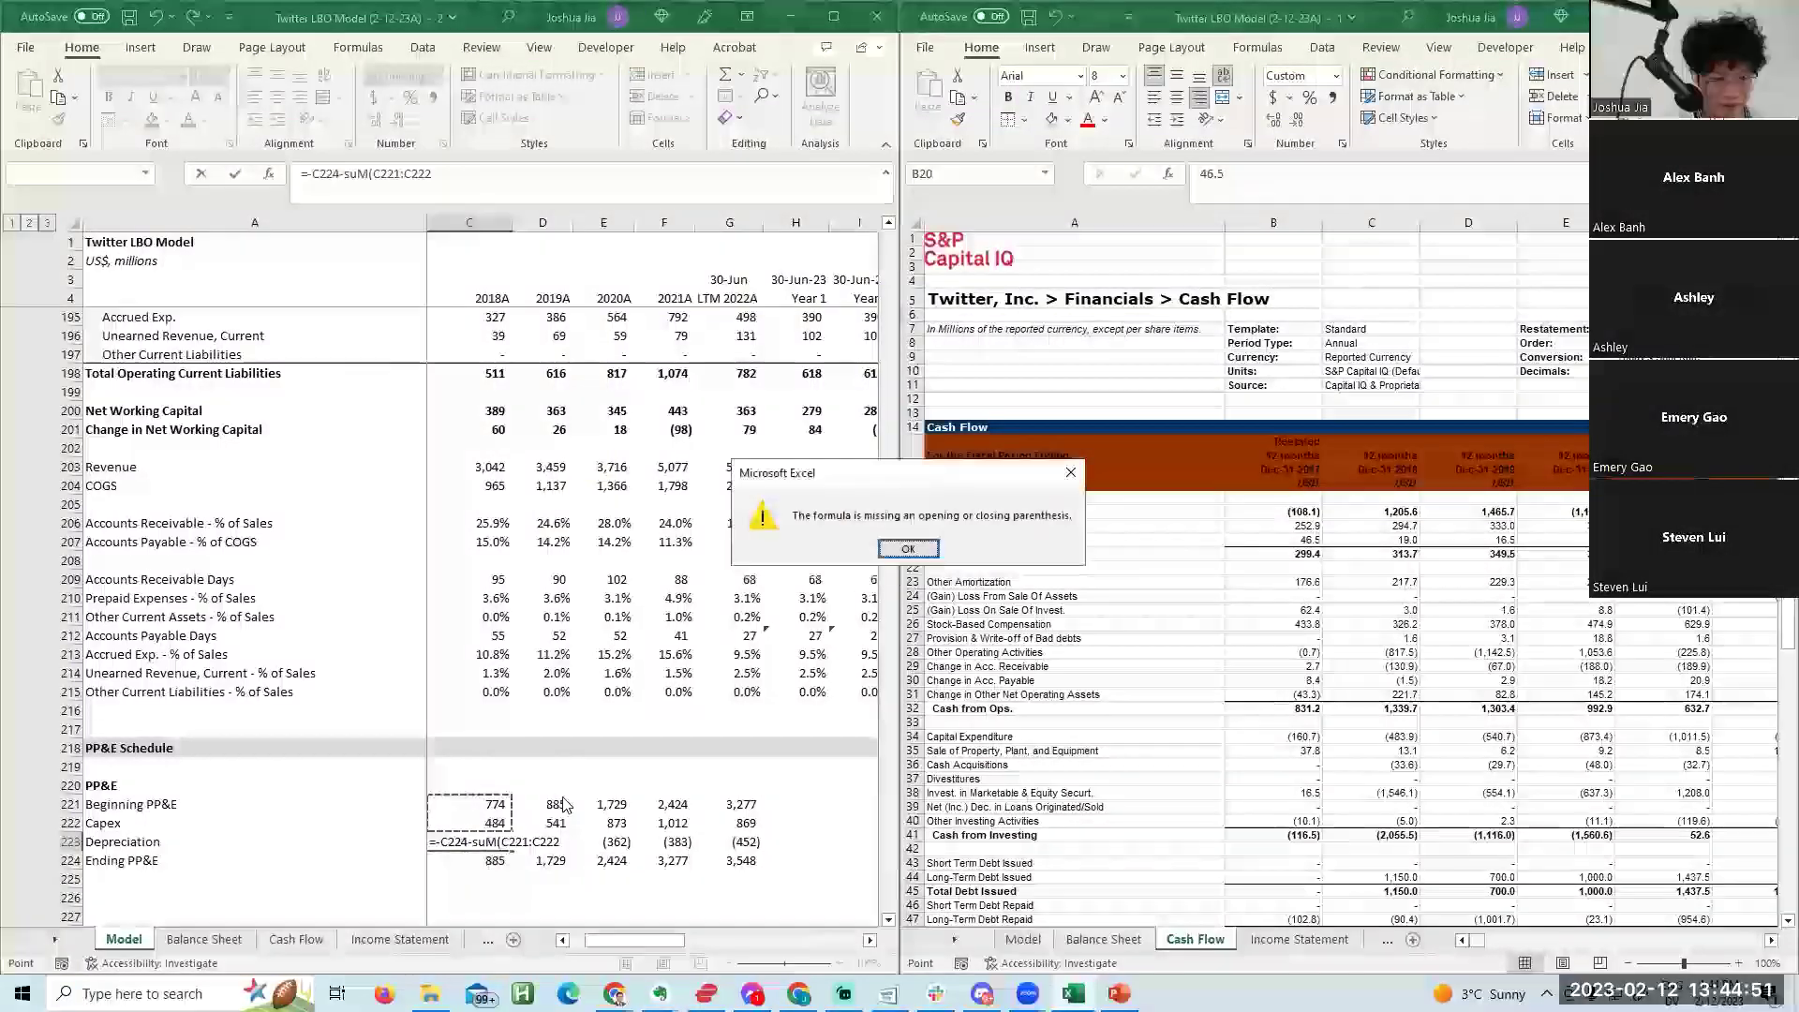
{"action": "key", "text": "Return"}
{"action": "key", "text": "Return"}
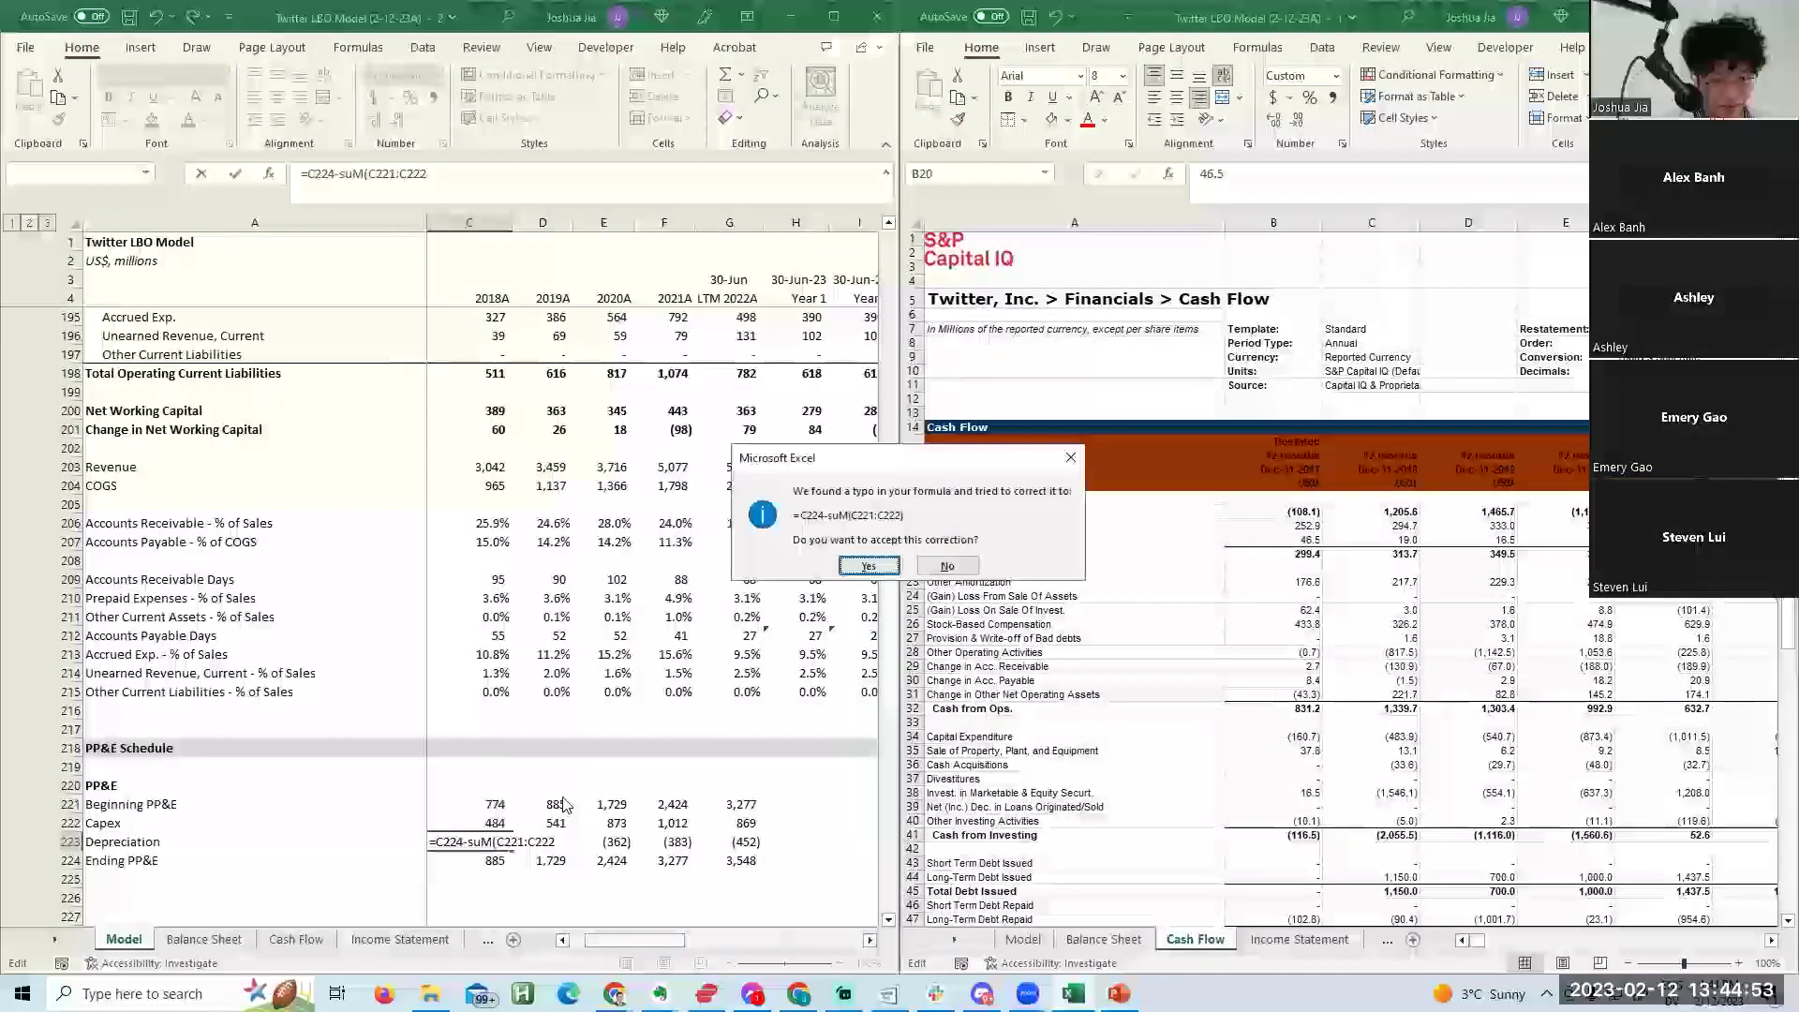
{"action": "key", "text": "Return"}
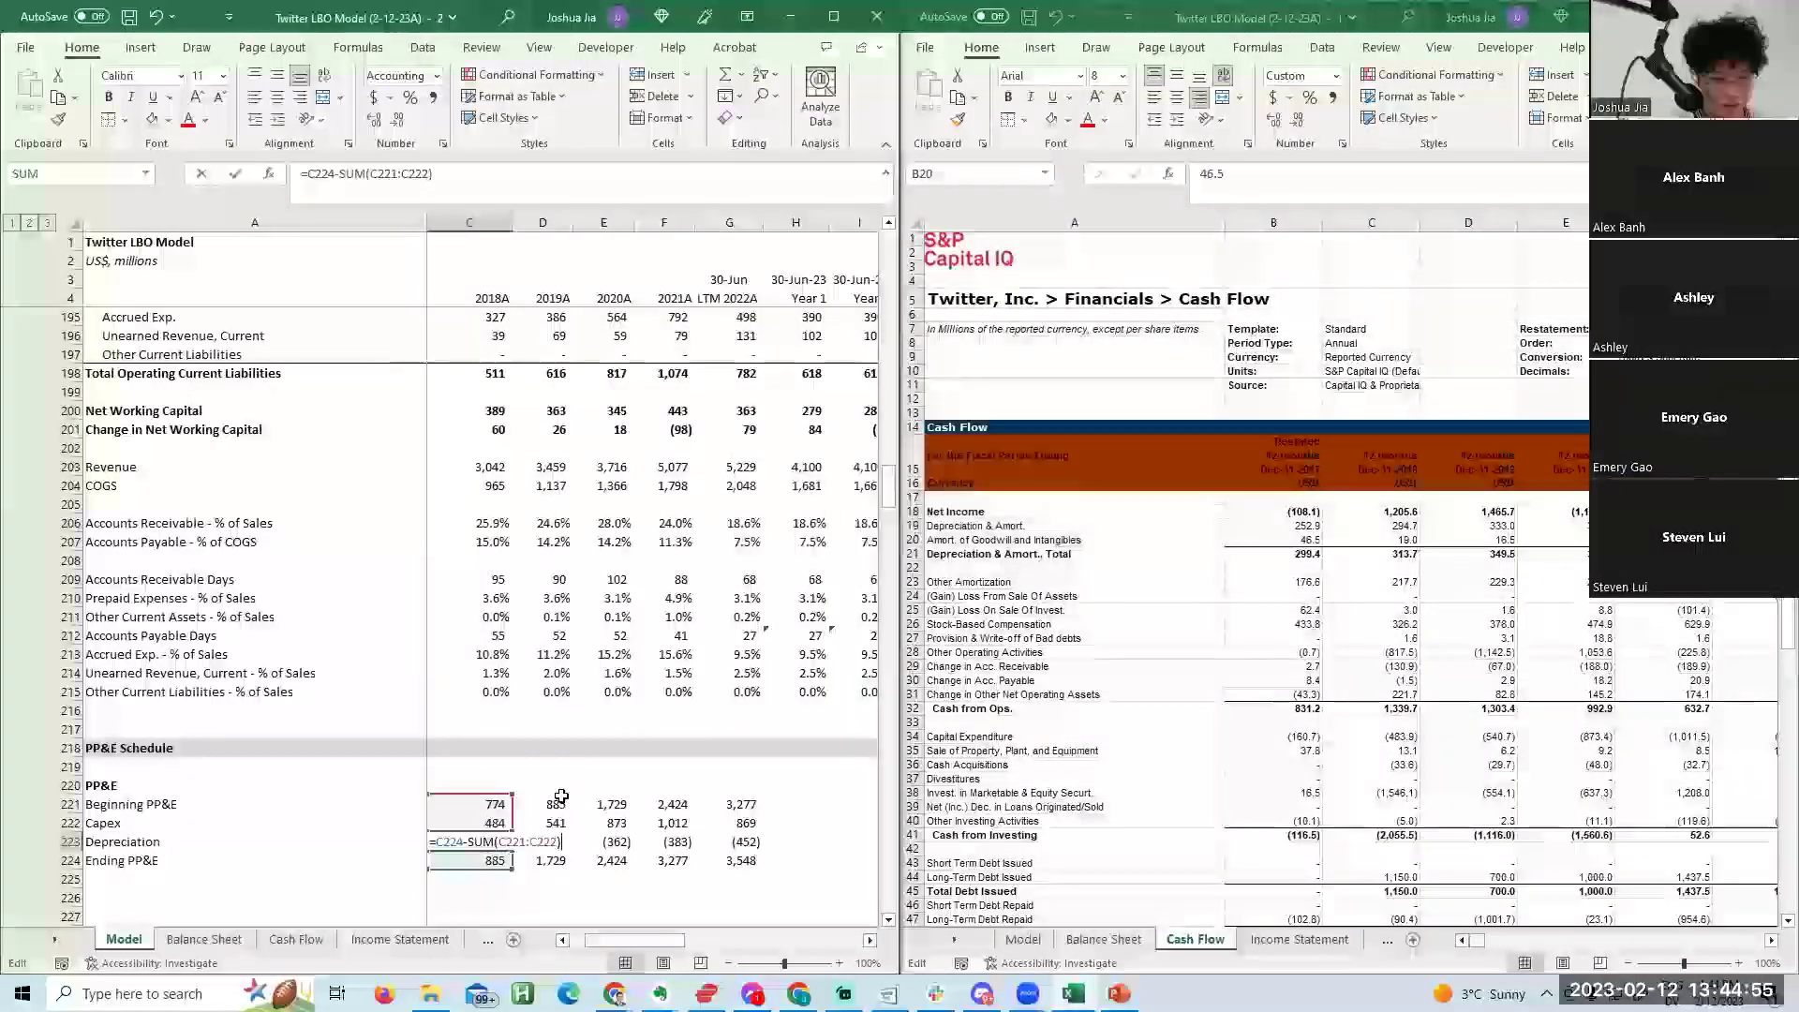
{"action": "key", "text": "shift+Right"}
{"action": "key", "text": "shift+Right"}
{"action": "key", "text": "shift+Right"}
{"action": "key", "text": "shift+Right"}
{"action": "key", "text": "ctrl+v"}
{"action": "key", "text": "Escape"}
Calculate depreciation as a percentage of Beginning PP&E in G225 with =-G223/G221.
{"action": "key", "text": "Down"}
{"action": "key", "text": "Right"}
{"action": "key", "text": "Right"}
{"action": "key", "text": "Right"}
{"action": "key", "text": "Right"}
{"action": "key", "text": "Down"}
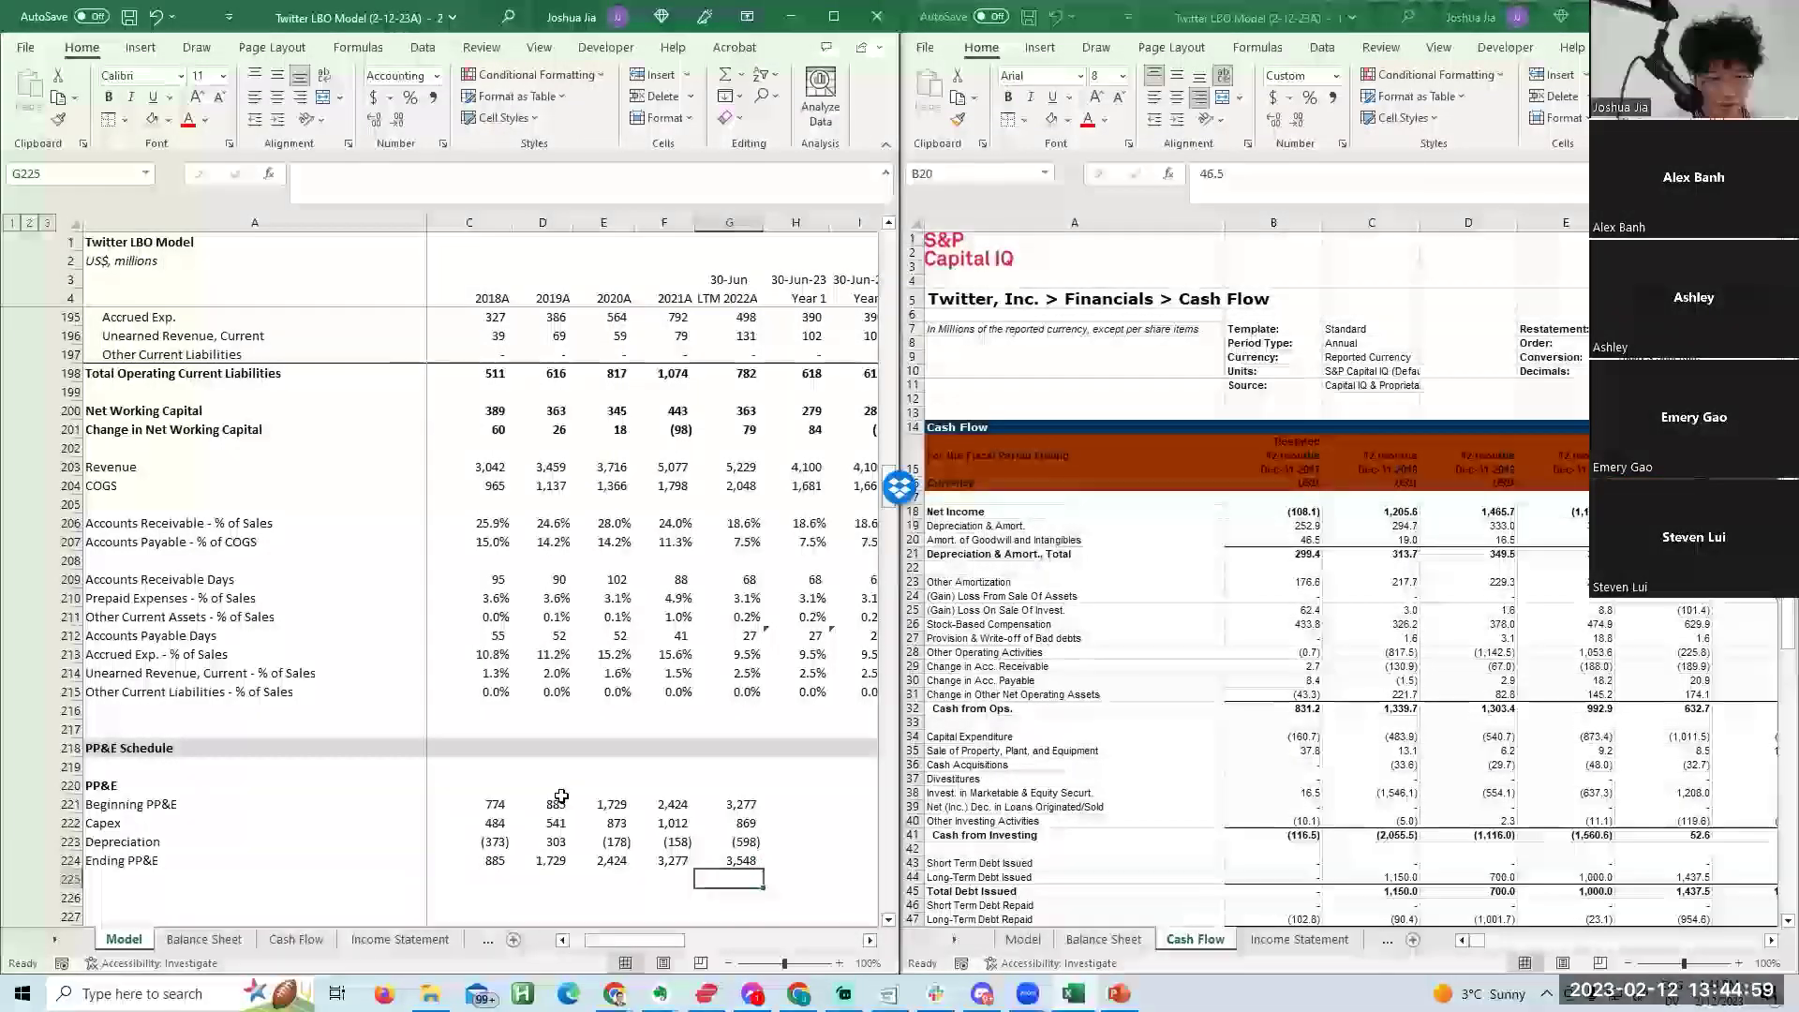
{"action": "type", "text": "=-"}
{"action": "key", "text": "Up"}
{"action": "key", "text": "Up"}
{"action": "type", "text": "/"}
{"action": "key", "text": "Up"}
{"action": "key", "text": "Up"}
{"action": "key", "text": "Up"}
{"action": "key", "text": "Up"}
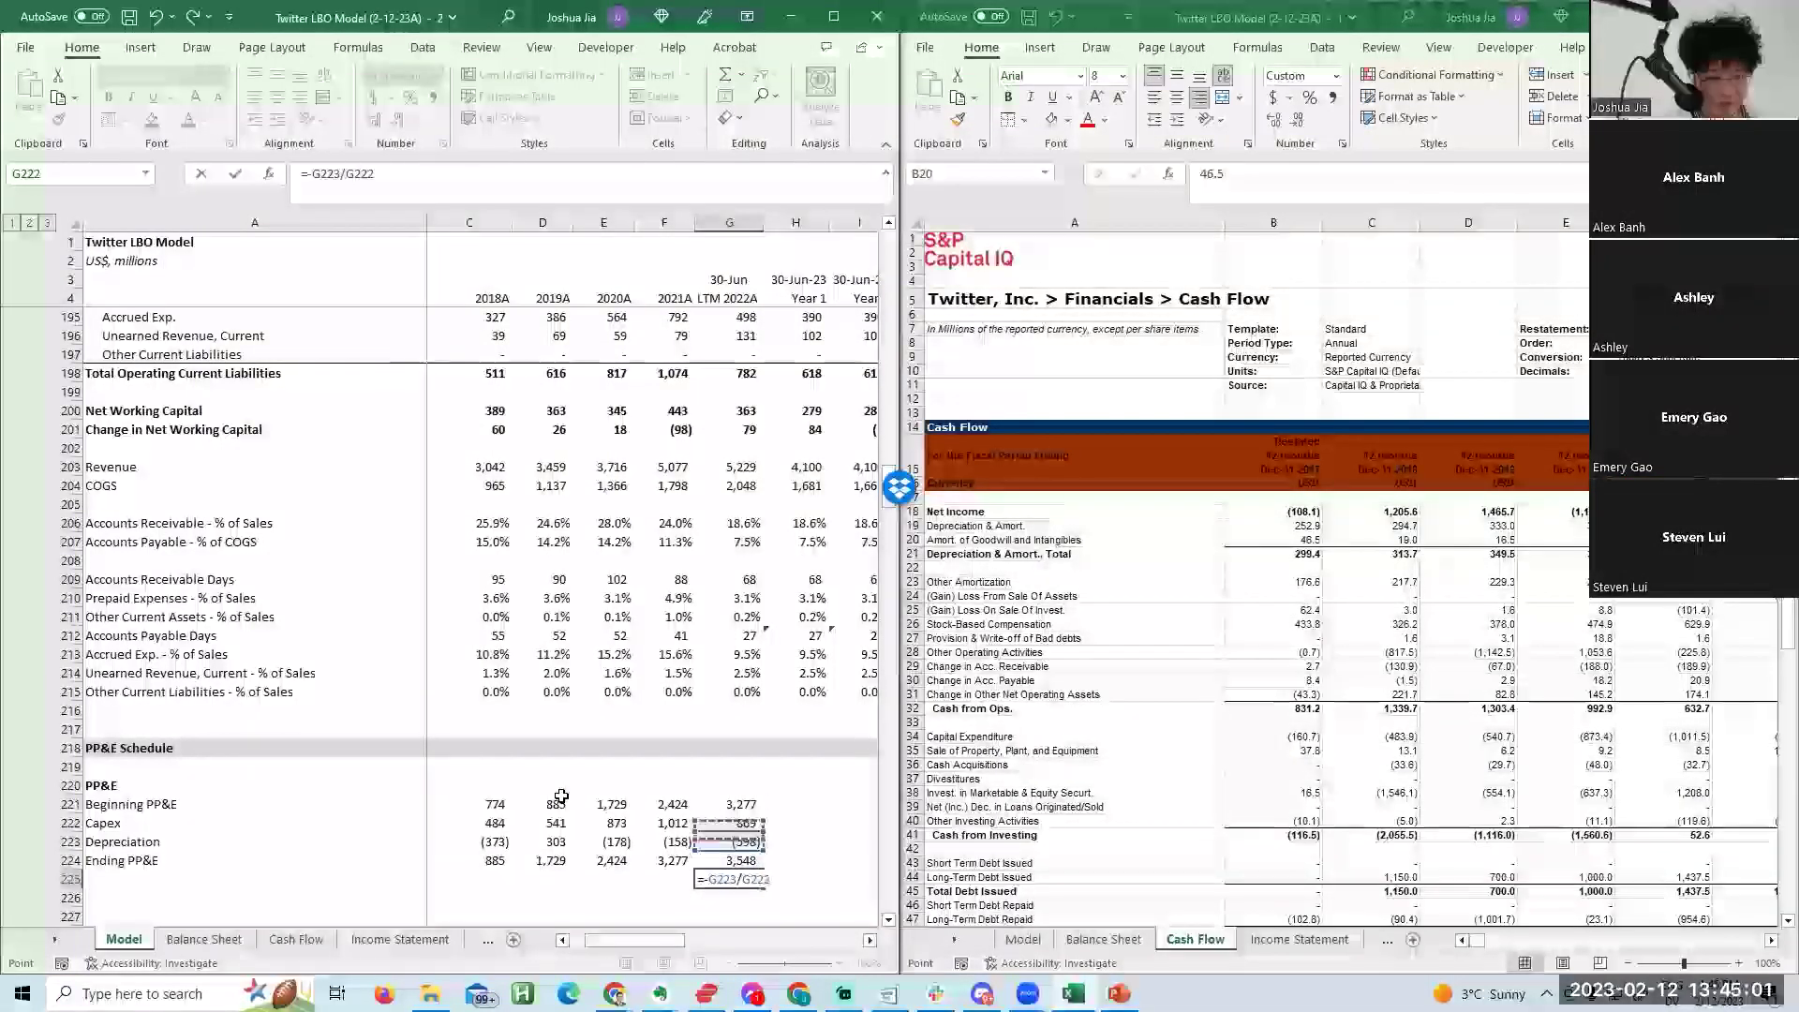
{"action": "key", "text": "Return"}
Carry the depreciation percentage into the forecast with =G225 in H225 and fill it right through K225.
{"action": "key", "text": "Up"}
{"action": "key", "text": "Right"}
{"action": "type", "text": "="}
{"action": "key", "text": "Left"}
{"action": "key", "text": "Return"}
{"action": "key", "text": "Up"}
{"action": "key", "text": "shift+Right"}
{"action": "key", "text": "shift+Right"}
{"action": "key", "text": "shift+Right"}
{"action": "key", "text": "ctrl+r"}
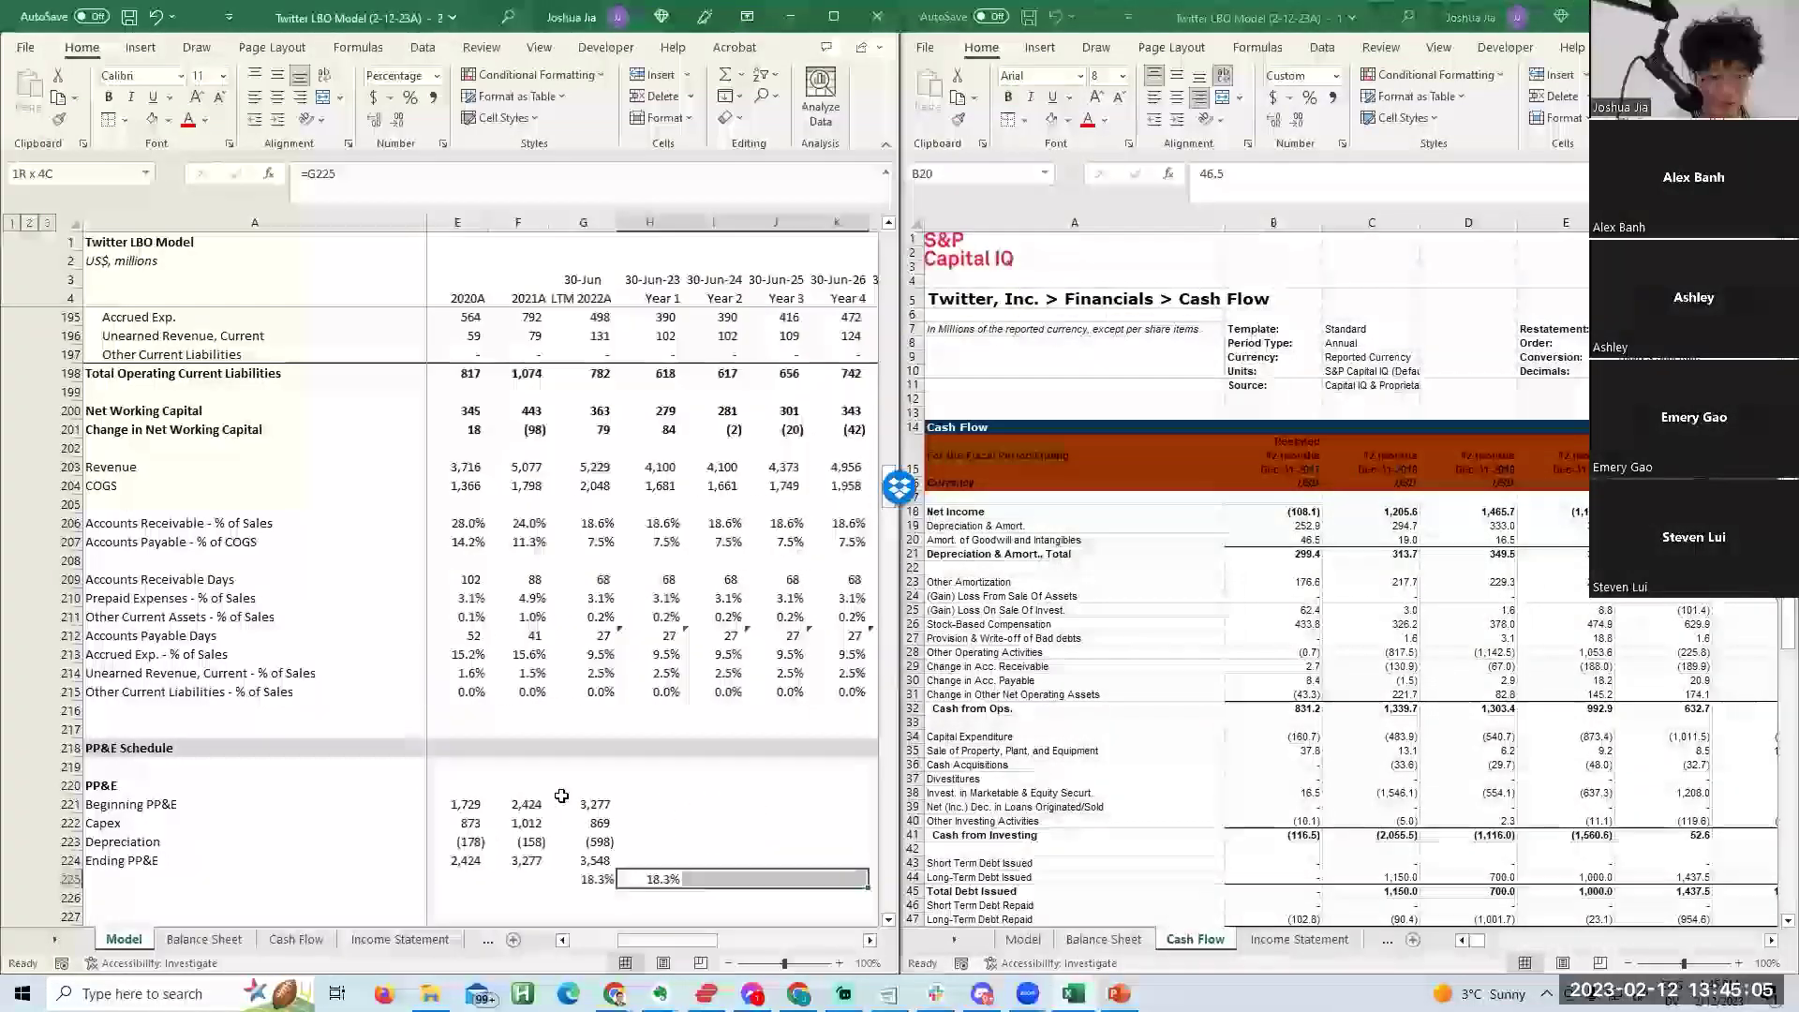
{"action": "key", "text": "Up"}
{"action": "key", "text": "Up"}
{"action": "type", "text": "="}
{"action": "key", "text": "Up"}
{"action": "key", "text": "Up"}
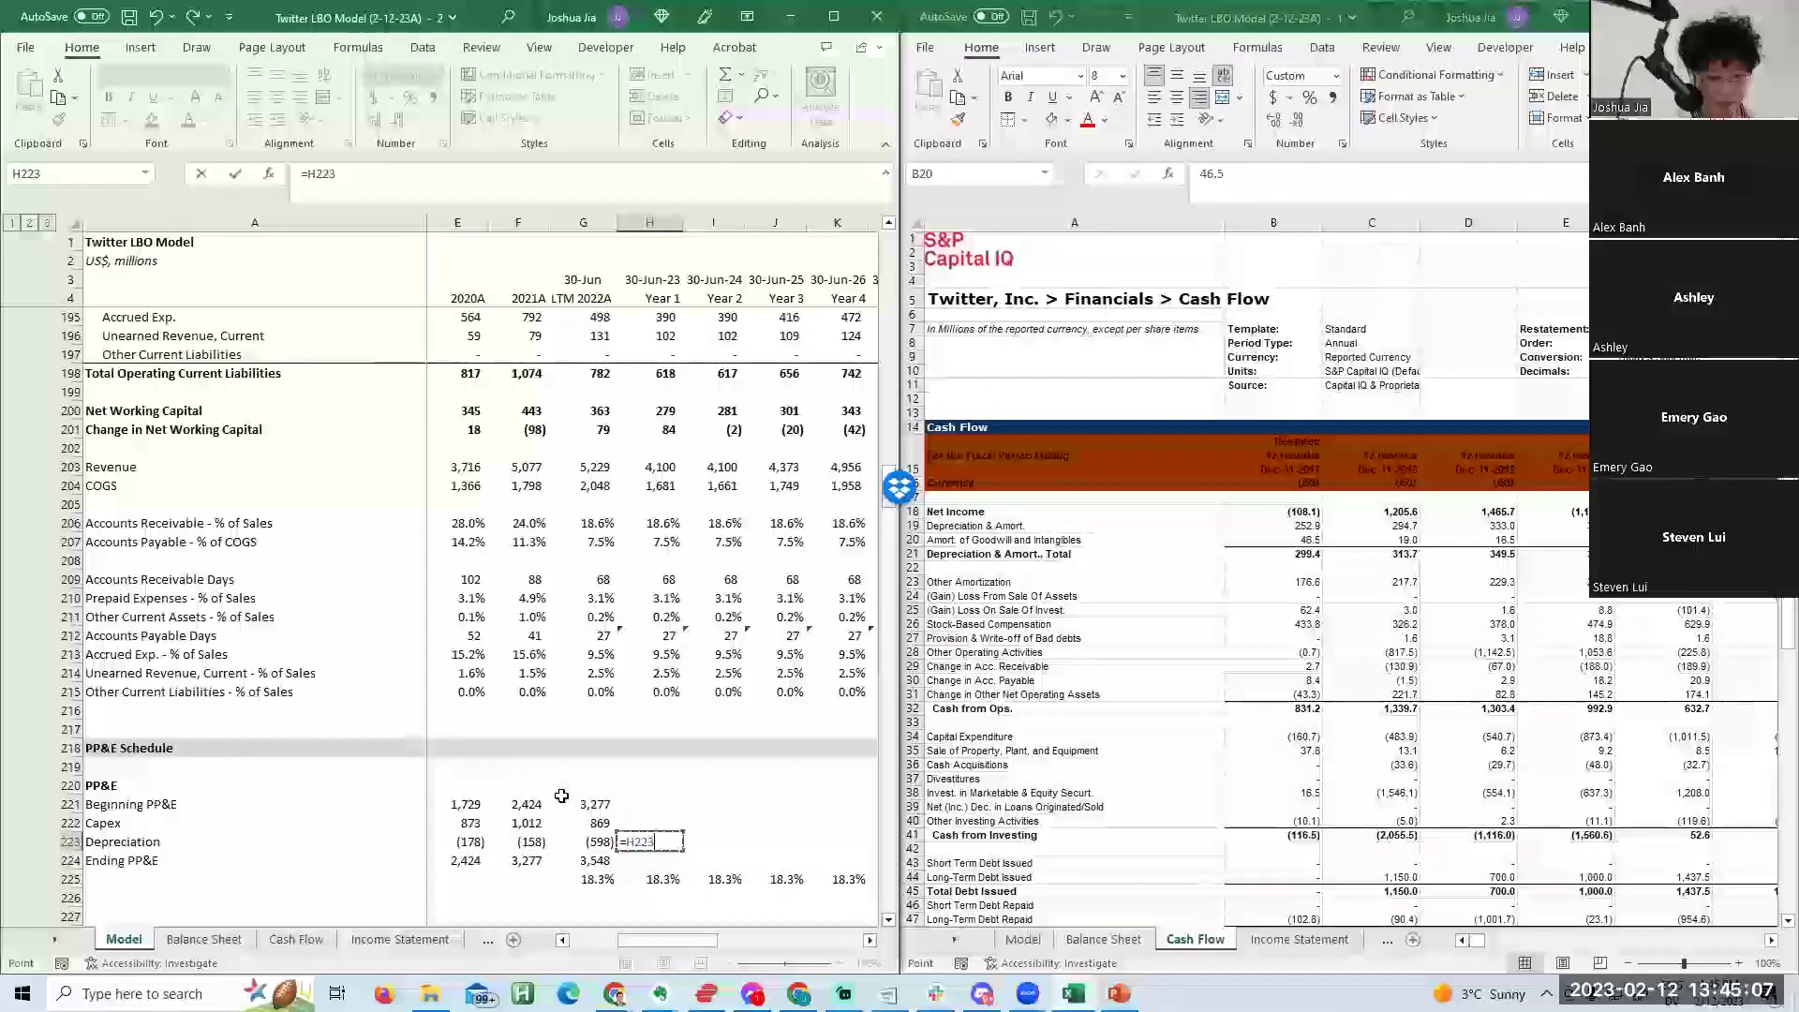
{"action": "key", "text": "Escape"}
{"action": "key", "text": "Up"}
{"action": "key", "text": "Right"}
{"action": "key", "text": "Right"}
{"action": "key", "text": "Right"}
{"action": "key", "text": "Right"}
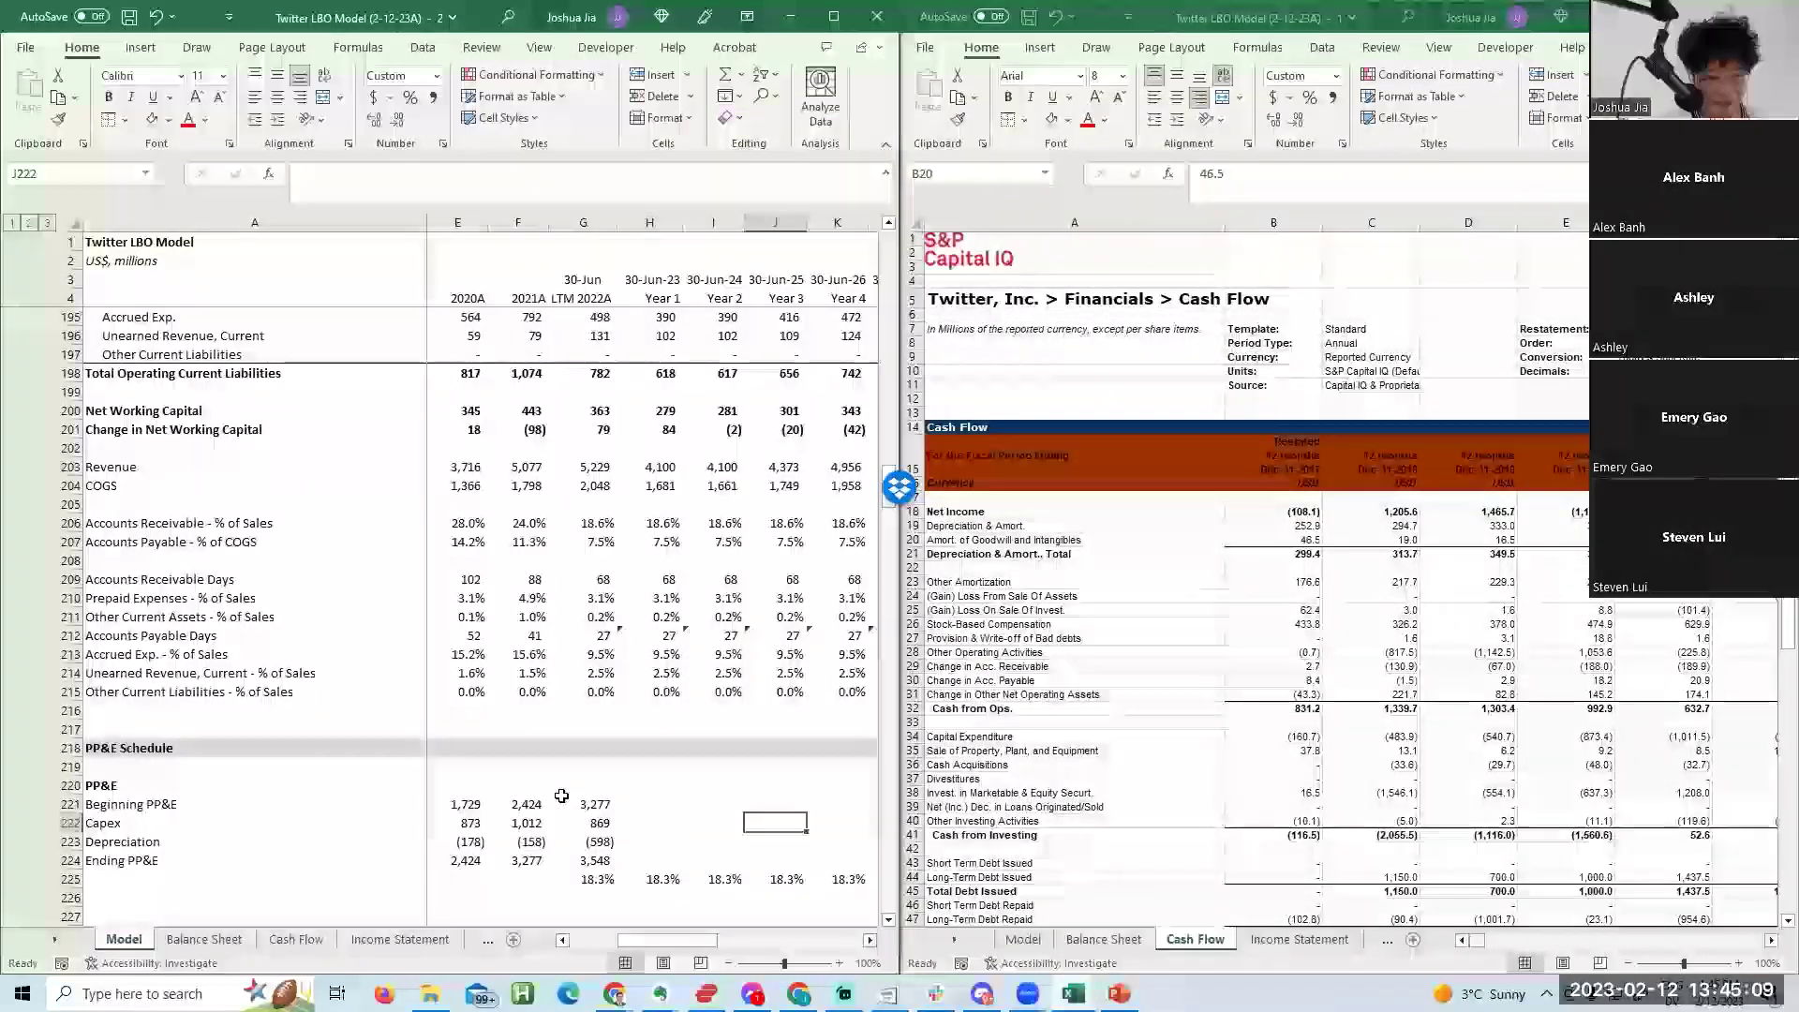
Delete the entire PP&E Schedule block, rows 216 through 225, from the Model sheet.
{"action": "key", "text": "Left"}
{"action": "key", "text": "Left"}
{"action": "key", "text": "Left"}
{"action": "key", "text": "Down"}
{"action": "key", "text": "Down"}
{"action": "key", "text": "Down"}
{"action": "key", "text": "Left"}
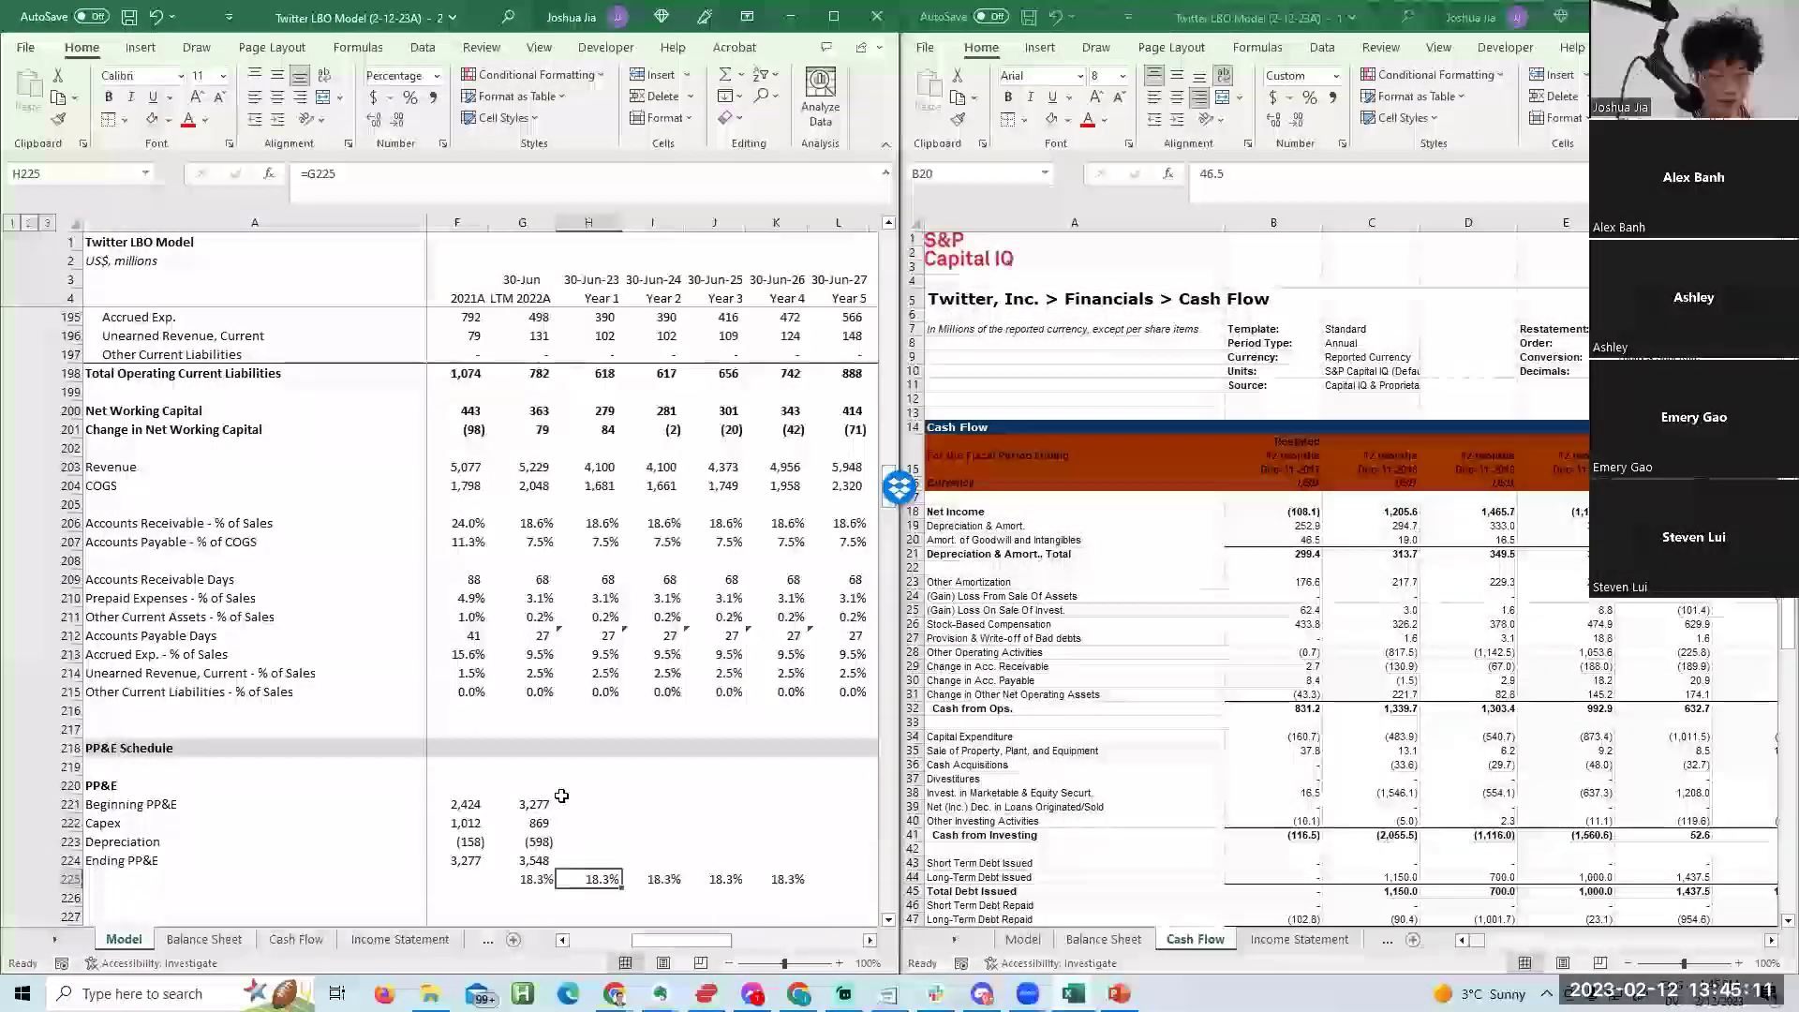
{"action": "key", "text": "shift+space"}
{"action": "key", "text": "shift+Up"}
{"action": "key", "text": "shift+Up"}
{"action": "key", "text": "shift+Up"}
{"action": "key", "text": "shift+Up"}
{"action": "key", "text": "shift+Up"}
{"action": "key", "text": "shift+Up"}
{"action": "key", "text": "shift+Up"}
{"action": "key", "text": "shift+Up"}
{"action": "key", "text": "shift+Up"}
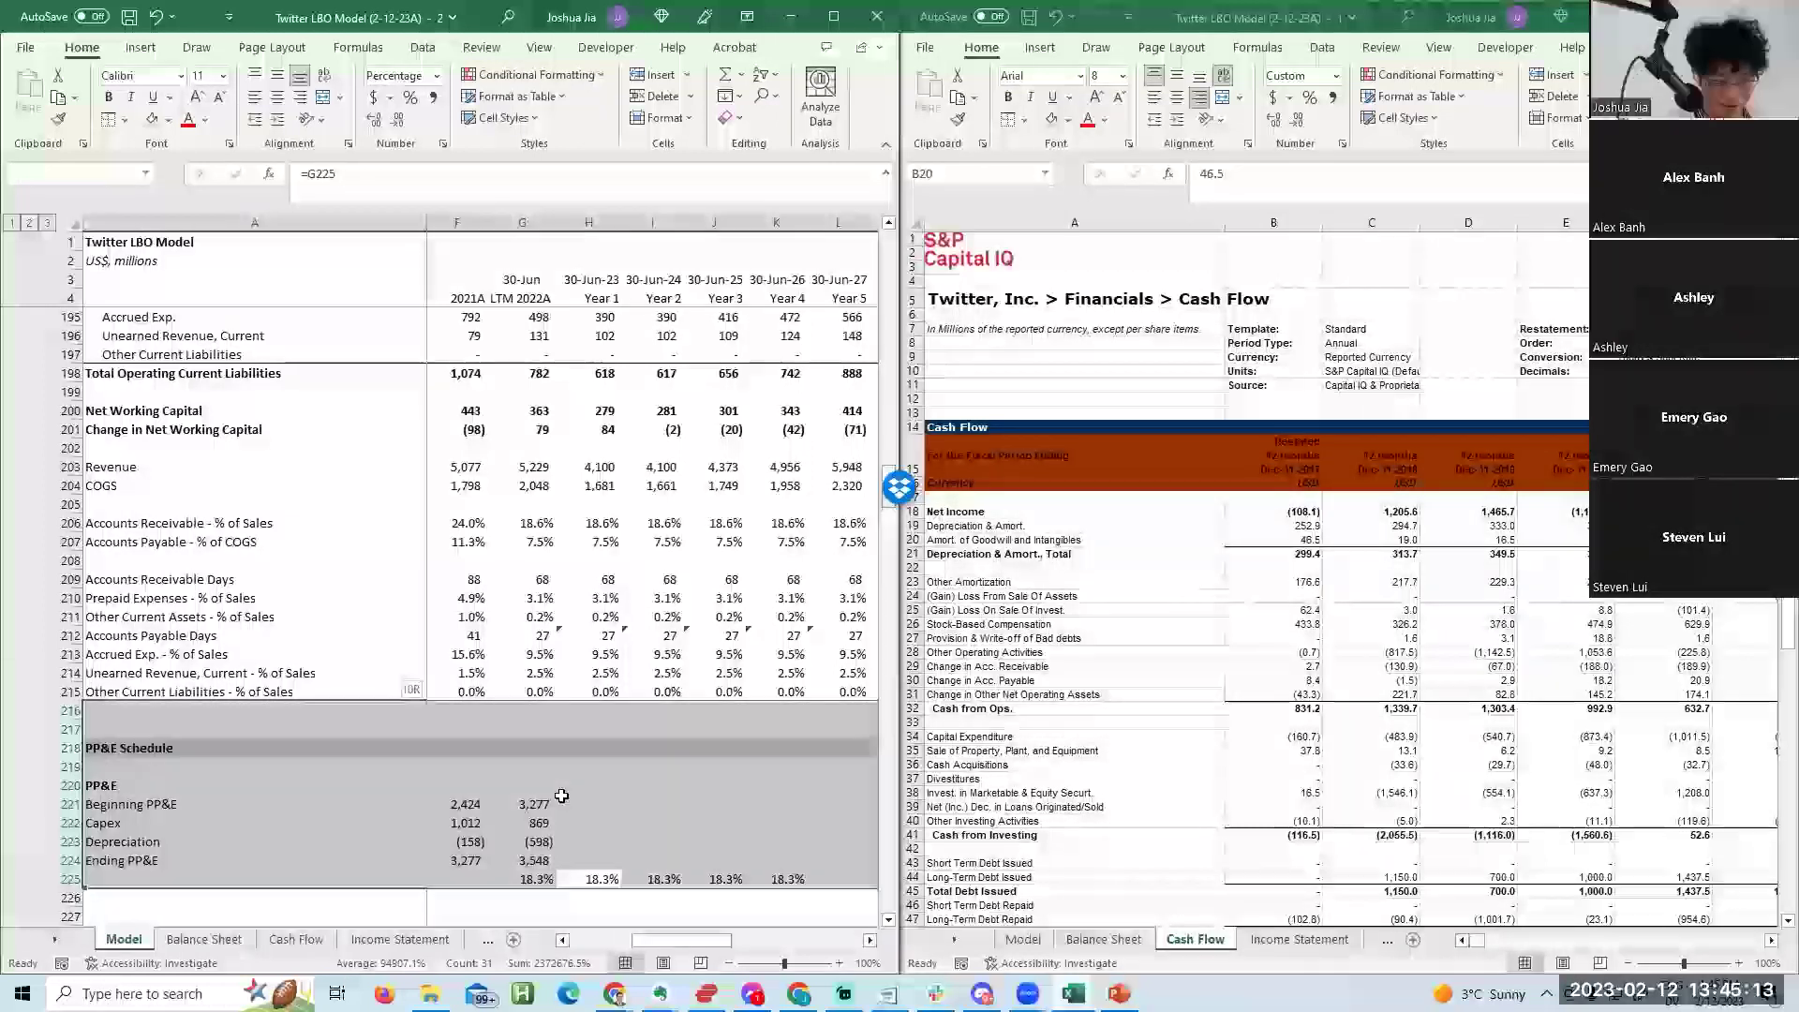
{"action": "key", "text": "ctrl+minus"}
{"action": "key", "text": "Home"}
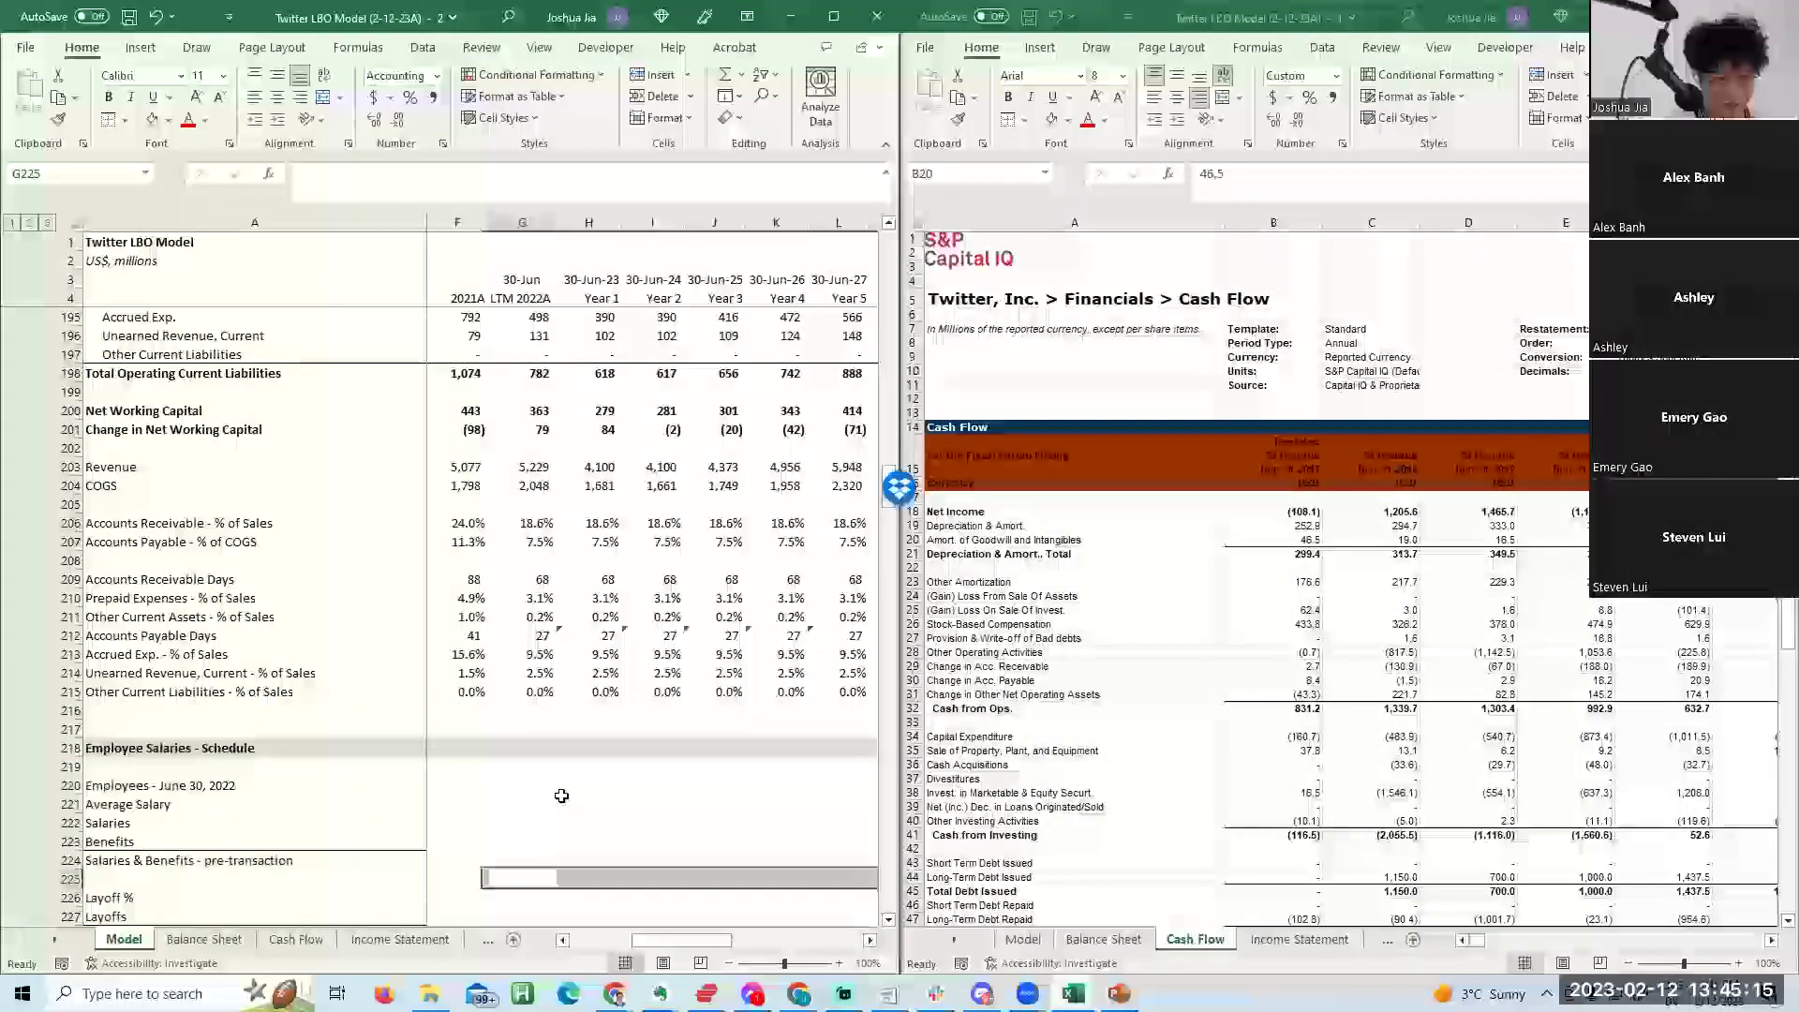
Examine the capital expenditure line on the Cash Flow sheet and the asset and liability lines in the Model's balance sheet.
{"action": "scroll", "coordinate": [561, 796], "scroll_direction": "up", "scroll_amount": 10}
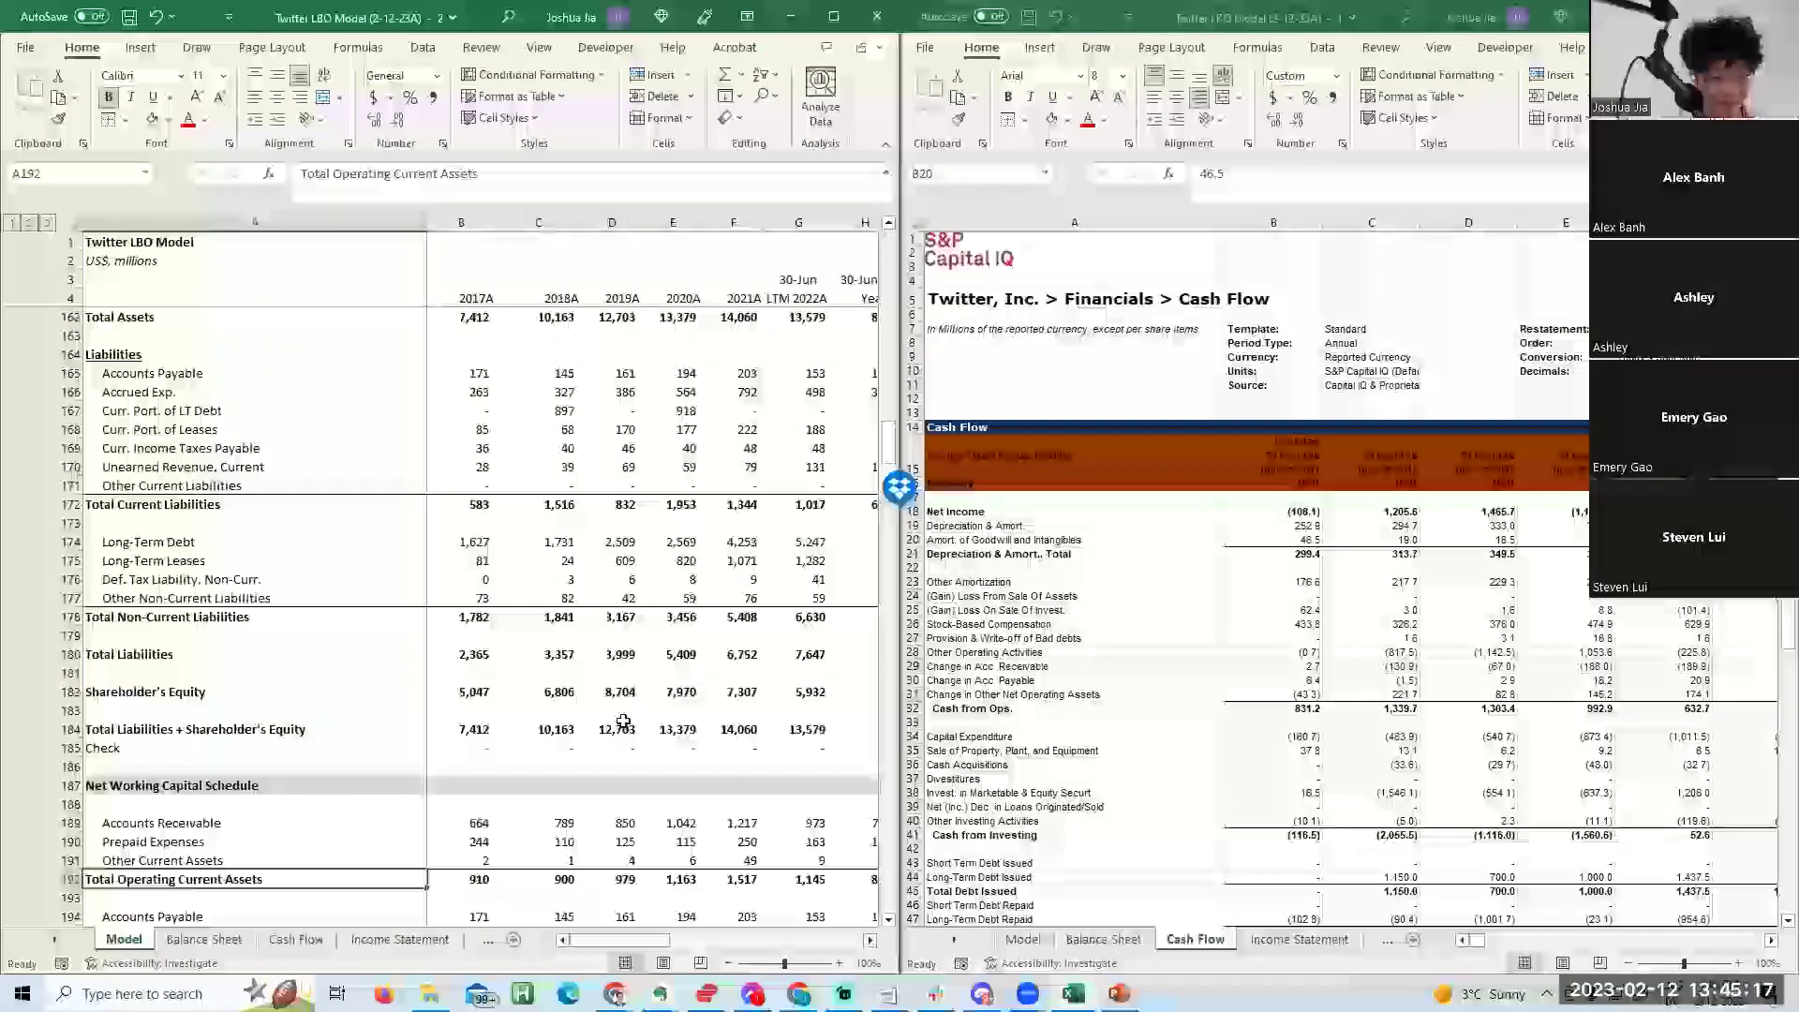
{"action": "key", "text": "ctrl+Page_Down"}
{"action": "key", "text": "ctrl+Page_Down"}
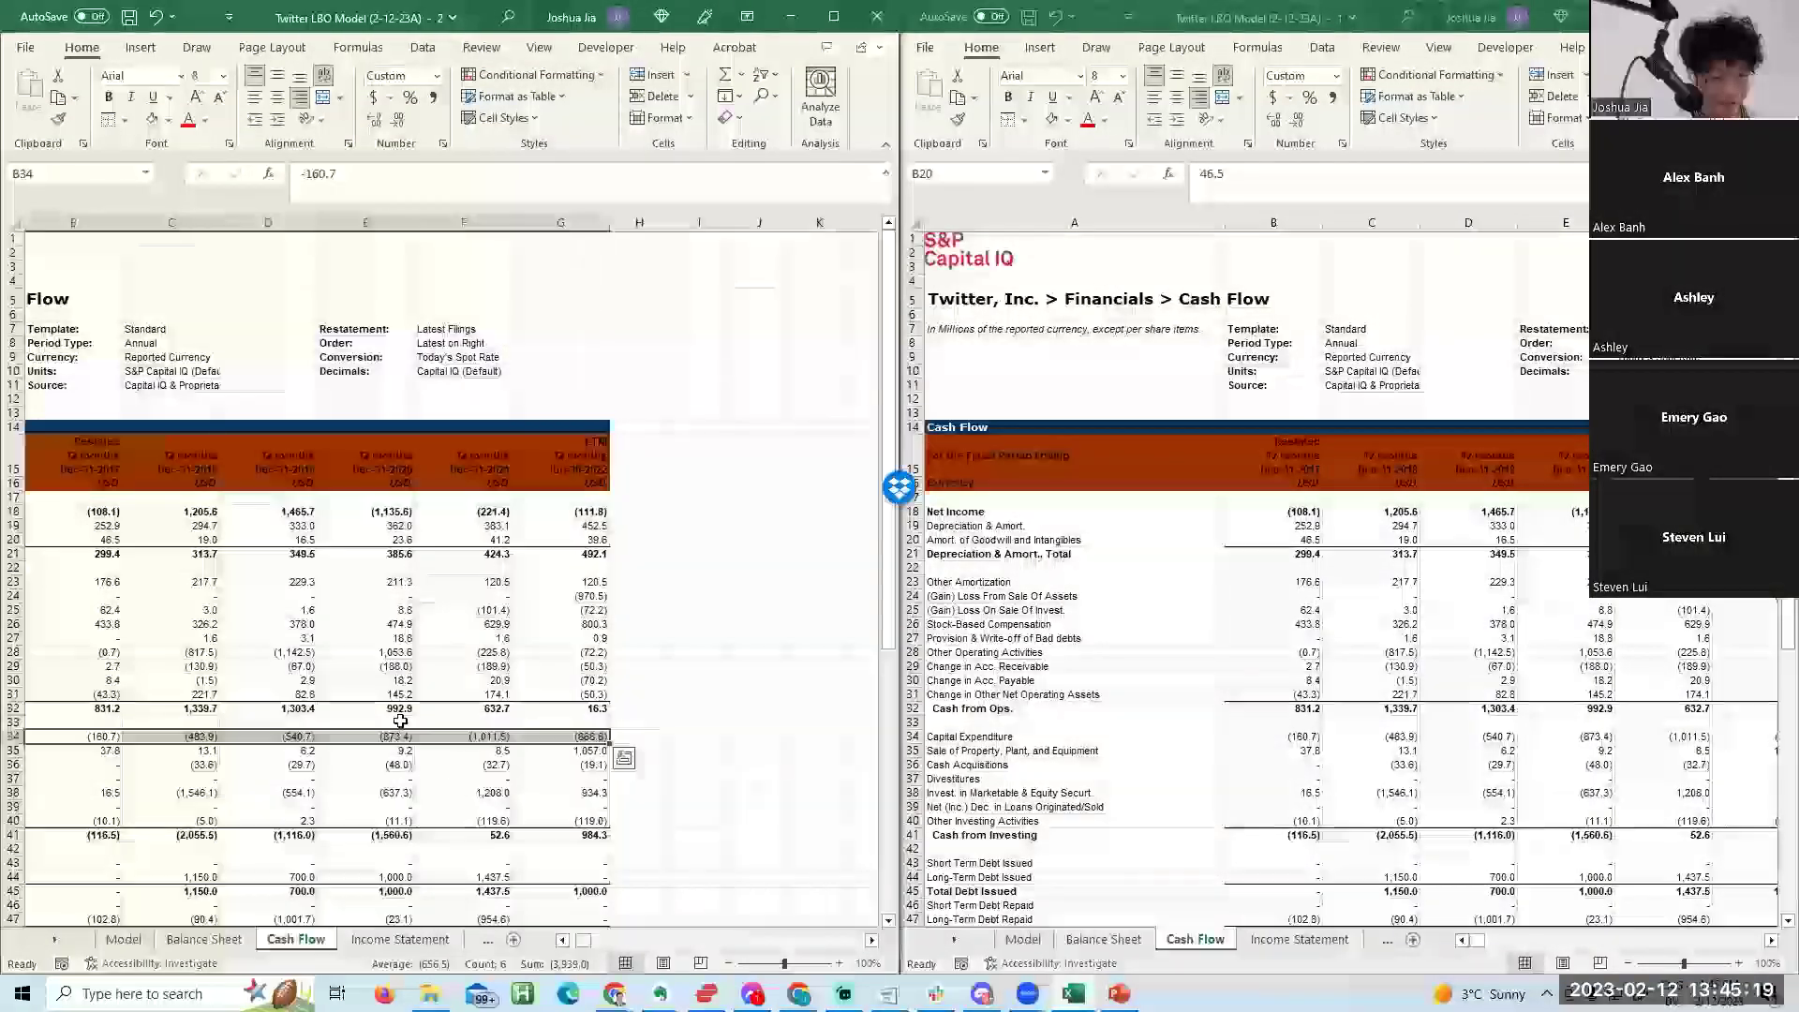
{"action": "key", "text": "ctrl+Page_Up"}
{"action": "key", "text": "ctrl+Page_Up"}
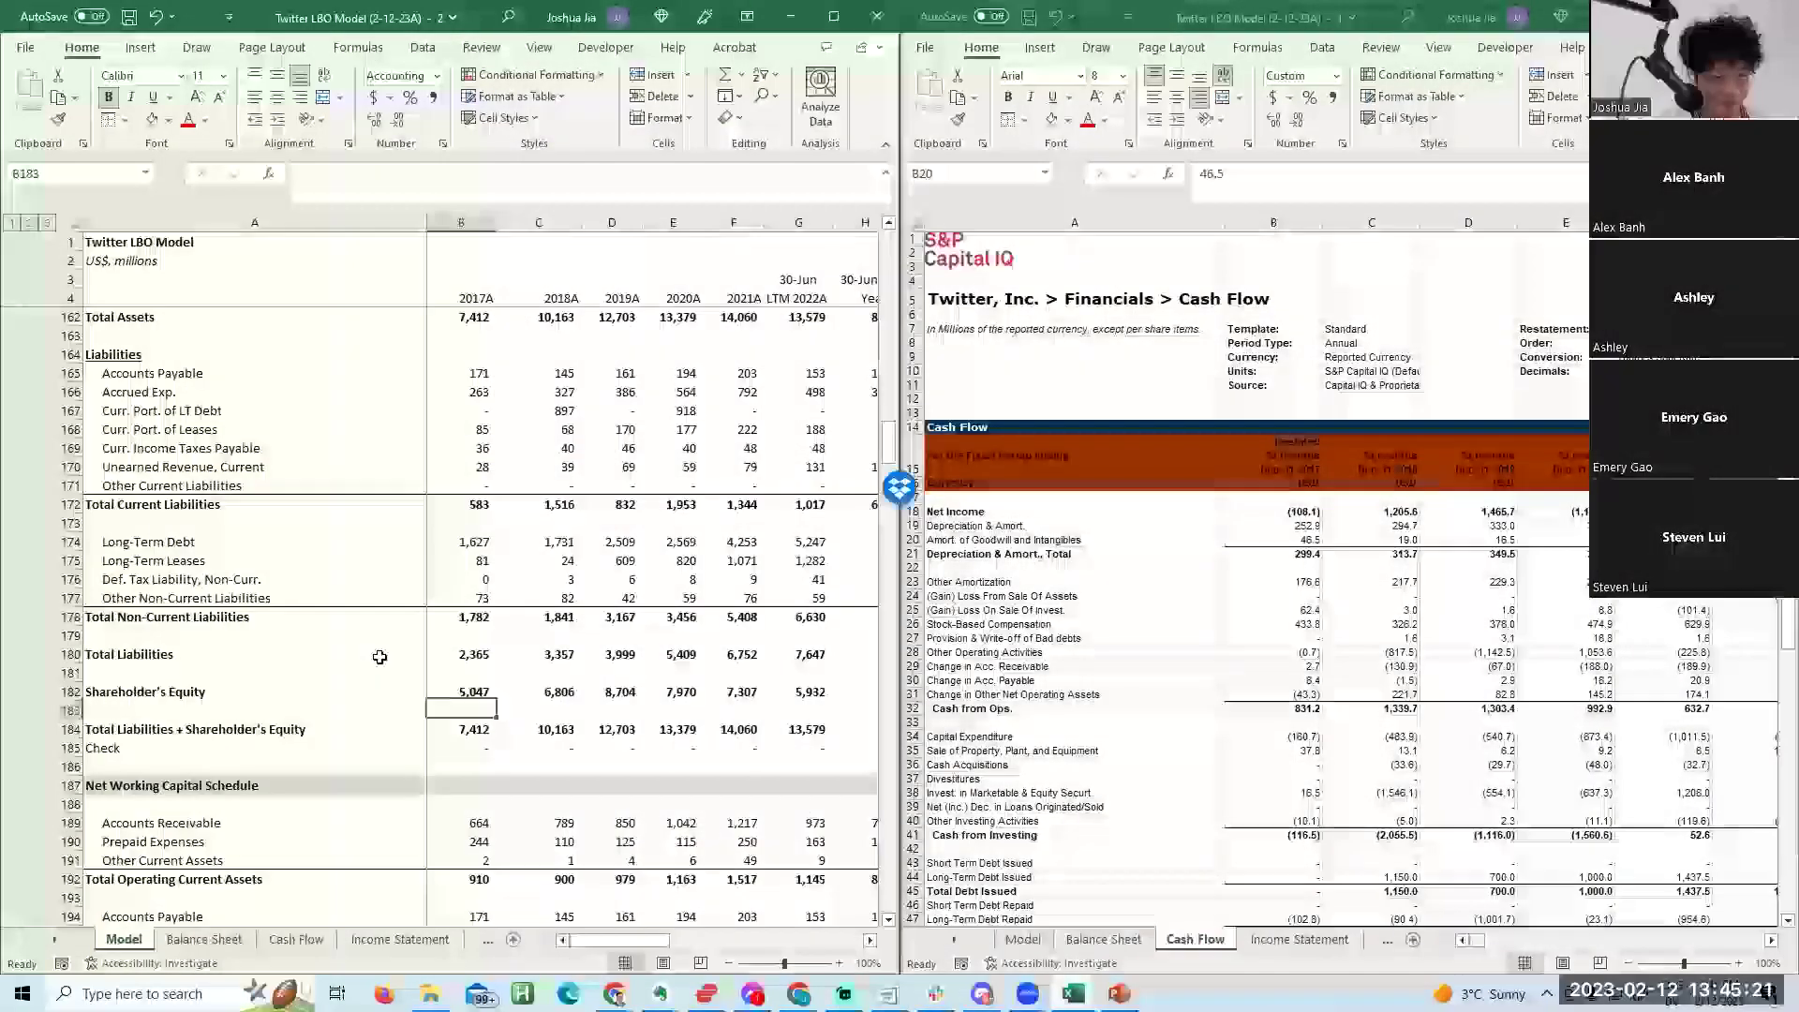
{"action": "key", "text": "Right"}
{"action": "key", "text": "Up"}
{"action": "key", "text": "Up"}
{"action": "key", "text": "Up"}
{"action": "key", "text": "Up"}
{"action": "key", "text": "Up"}
{"action": "key", "text": "Up"}
{"action": "key", "text": "Up"}
{"action": "key", "text": "Up"}
{"action": "key", "text": "Up"}
{"action": "key", "text": "Up"}
{"action": "key", "text": "Up"}
{"action": "key", "text": "Up"}
{"action": "key", "text": "Up"}
{"action": "key", "text": "Up"}
{"action": "key", "text": "Up"}
{"action": "key", "text": "Up"}
{"action": "key", "text": "Up"}
{"action": "key", "text": "Up"}
{"action": "key", "text": "Up"}
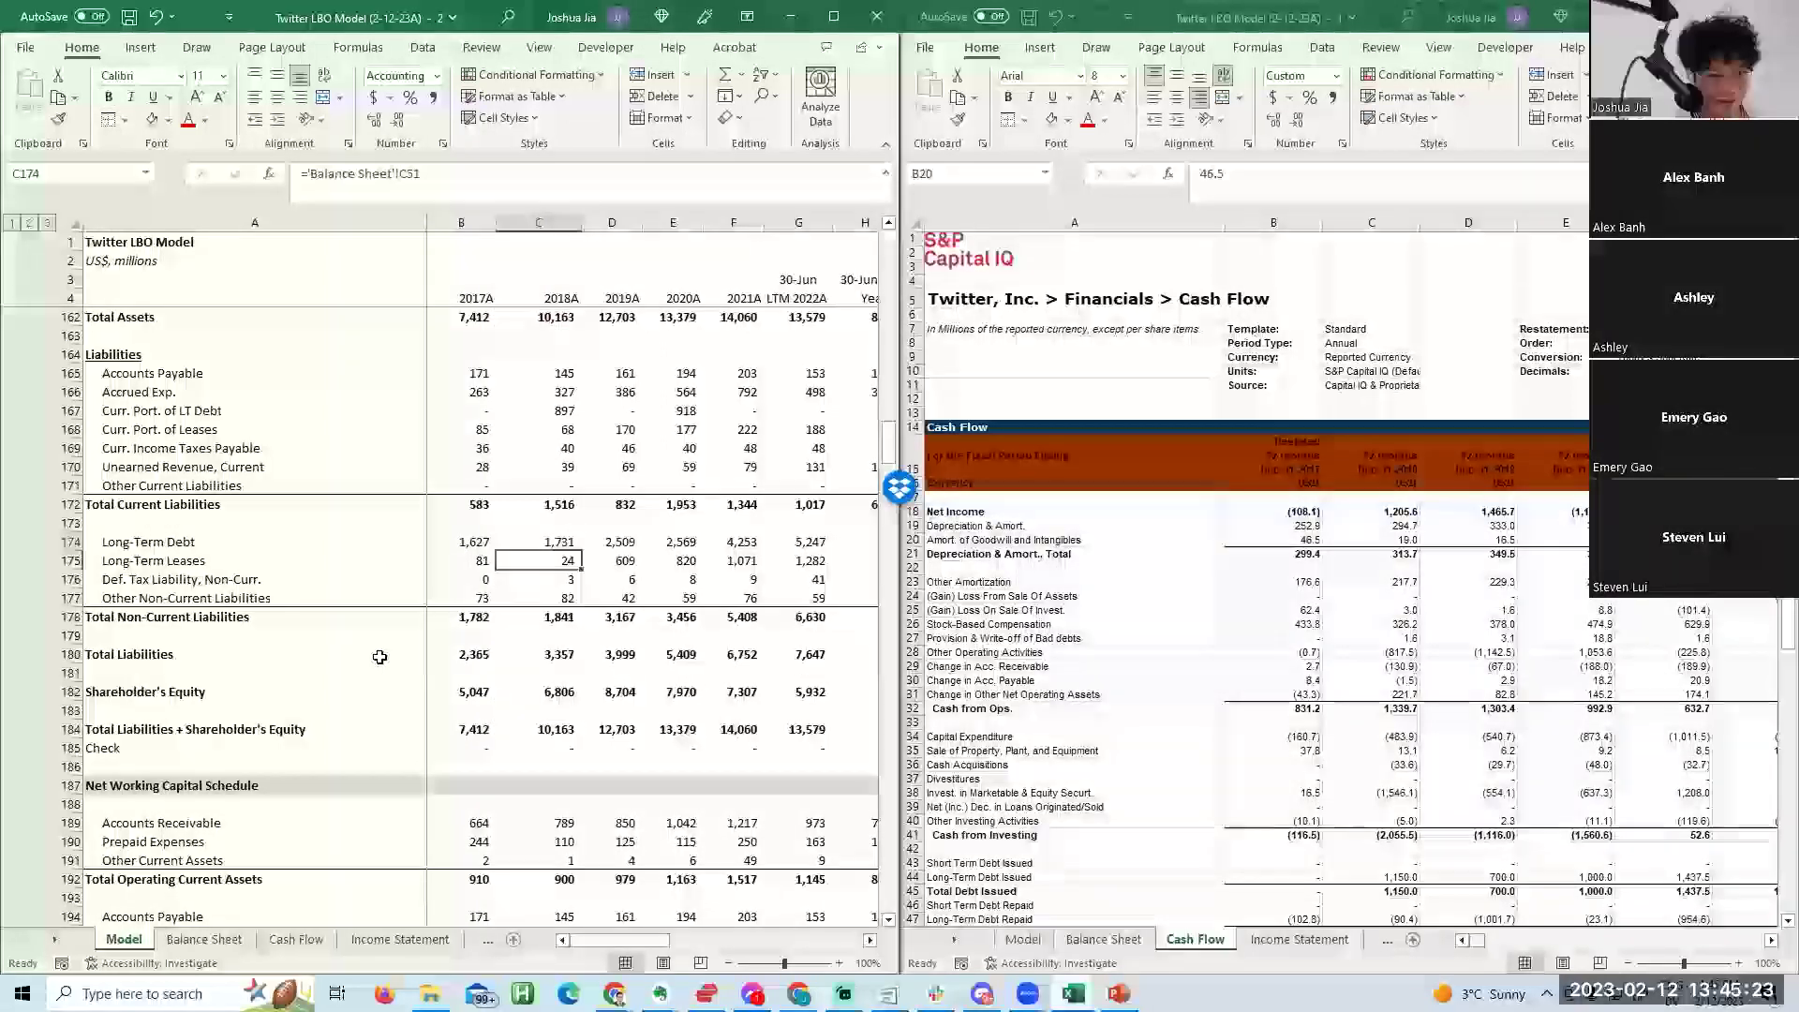
{"action": "key", "text": "Up"}
{"action": "key", "text": "Up"}
{"action": "key", "text": "Up"}
{"action": "key", "text": "Up"}
{"action": "key", "text": "Up"}
{"action": "key", "text": "Up"}
{"action": "key", "text": "Up"}
{"action": "key", "text": "Up"}
{"action": "key", "text": "Up"}
{"action": "key", "text": "Up"}
{"action": "key", "text": "Up"}
{"action": "key", "text": "Up"}
{"action": "key", "text": "Down"}
{"action": "key", "text": "Down"}
{"action": "key", "text": "Down"}
{"action": "key", "text": "Down"}
{"action": "key", "text": "Down"}
{"action": "key", "text": "Down"}
{"action": "key", "text": "Down"}
{"action": "key", "text": "Down"}
{"action": "key", "text": "Down"}
{"action": "key", "text": "Down"}
{"action": "key", "text": "Down"}
{"action": "key", "text": "Down"}
{"action": "key", "text": "Down"}
{"action": "key", "text": "Down"}
{"action": "key", "text": "Down"}
{"action": "key", "text": "Down"}
{"action": "key", "text": "Down"}
{"action": "key", "text": "Down"}
{"action": "key", "text": "Down"}
{"action": "key", "text": "Down"}
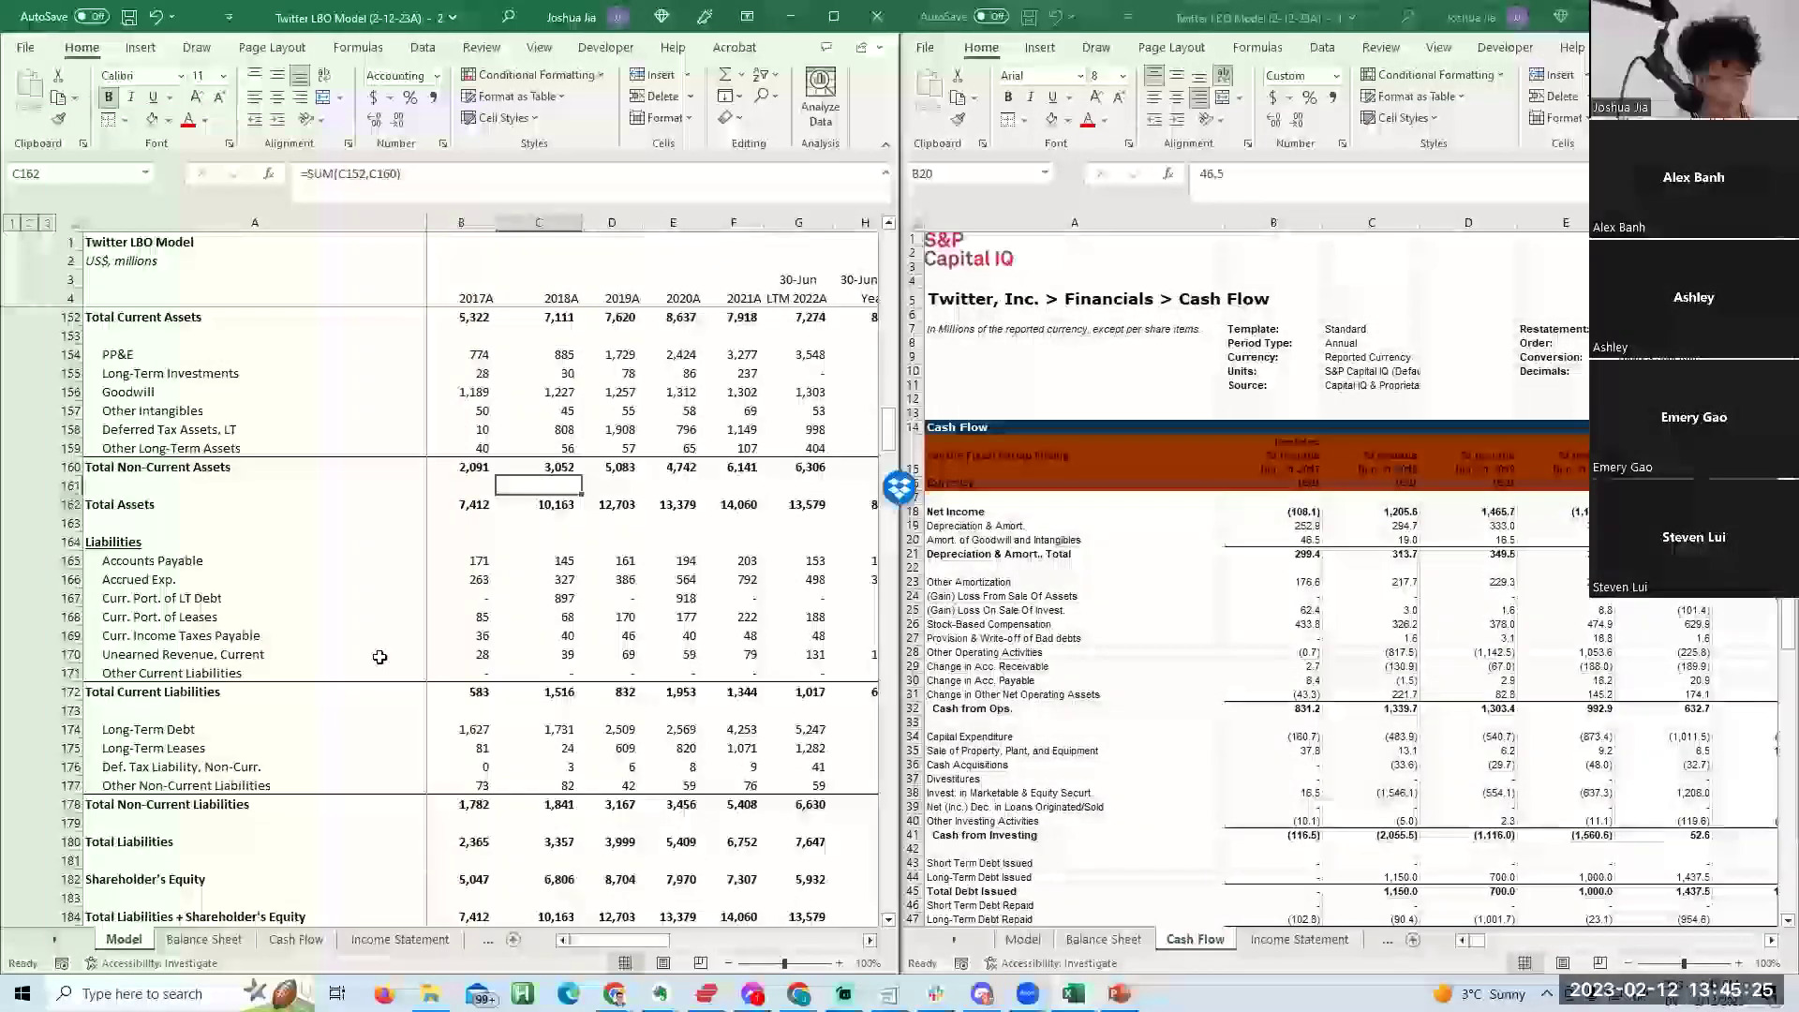
{"action": "key", "text": "Down"}
{"action": "key", "text": "Down"}
{"action": "key", "text": "Down"}
{"action": "key", "text": "Down"}
{"action": "key", "text": "Down"}
{"action": "key", "text": "Down"}
{"action": "key", "text": "Down"}
Add the row label "Capital Expenditure - % of Revenue" in A134 of the Model sheet, under Capital Expenditure.
{"action": "left_click", "coordinate": [1181, 781]}
{"action": "key", "text": "ctrl+Page_Up"}
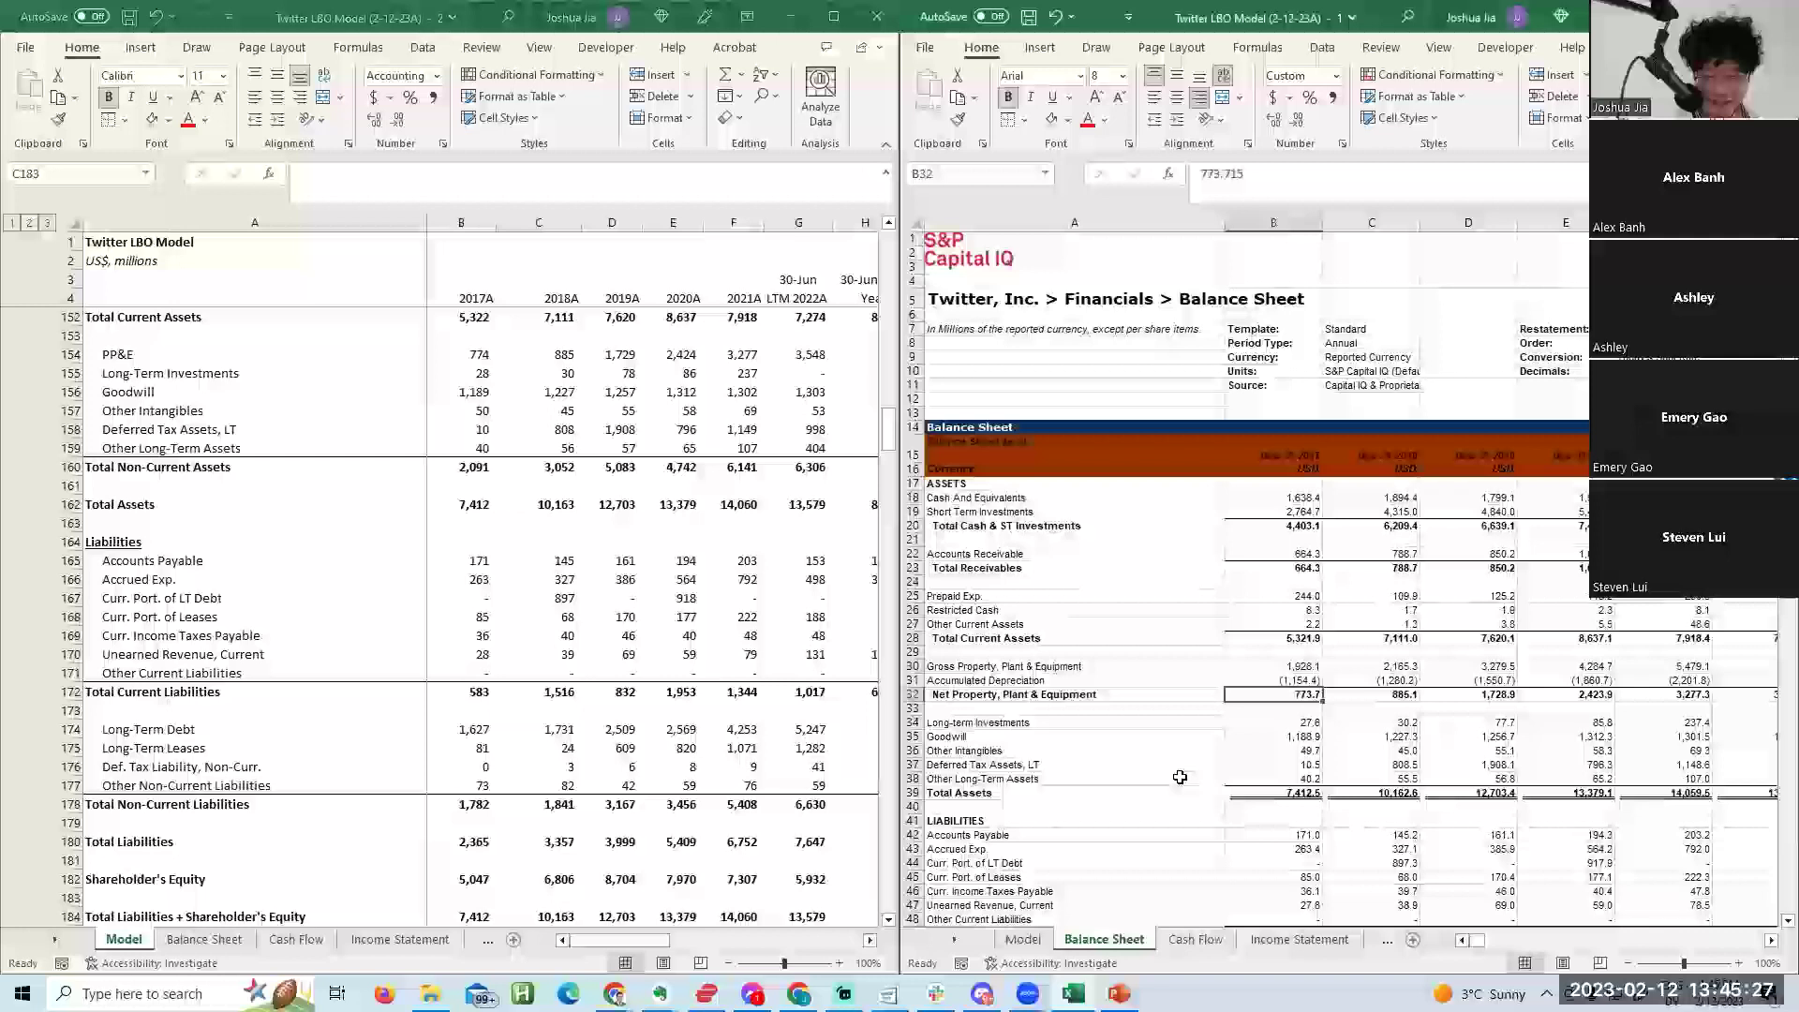
{"action": "key", "text": "ctrl+Page_Up"}
{"action": "key", "text": "Up"}
{"action": "key", "text": "Up"}
{"action": "key", "text": "Right"}
{"action": "key", "text": "Left"}
{"action": "key", "text": "Tab"}
{"action": "key", "text": "Tab"}
{"action": "key", "text": "Return"}
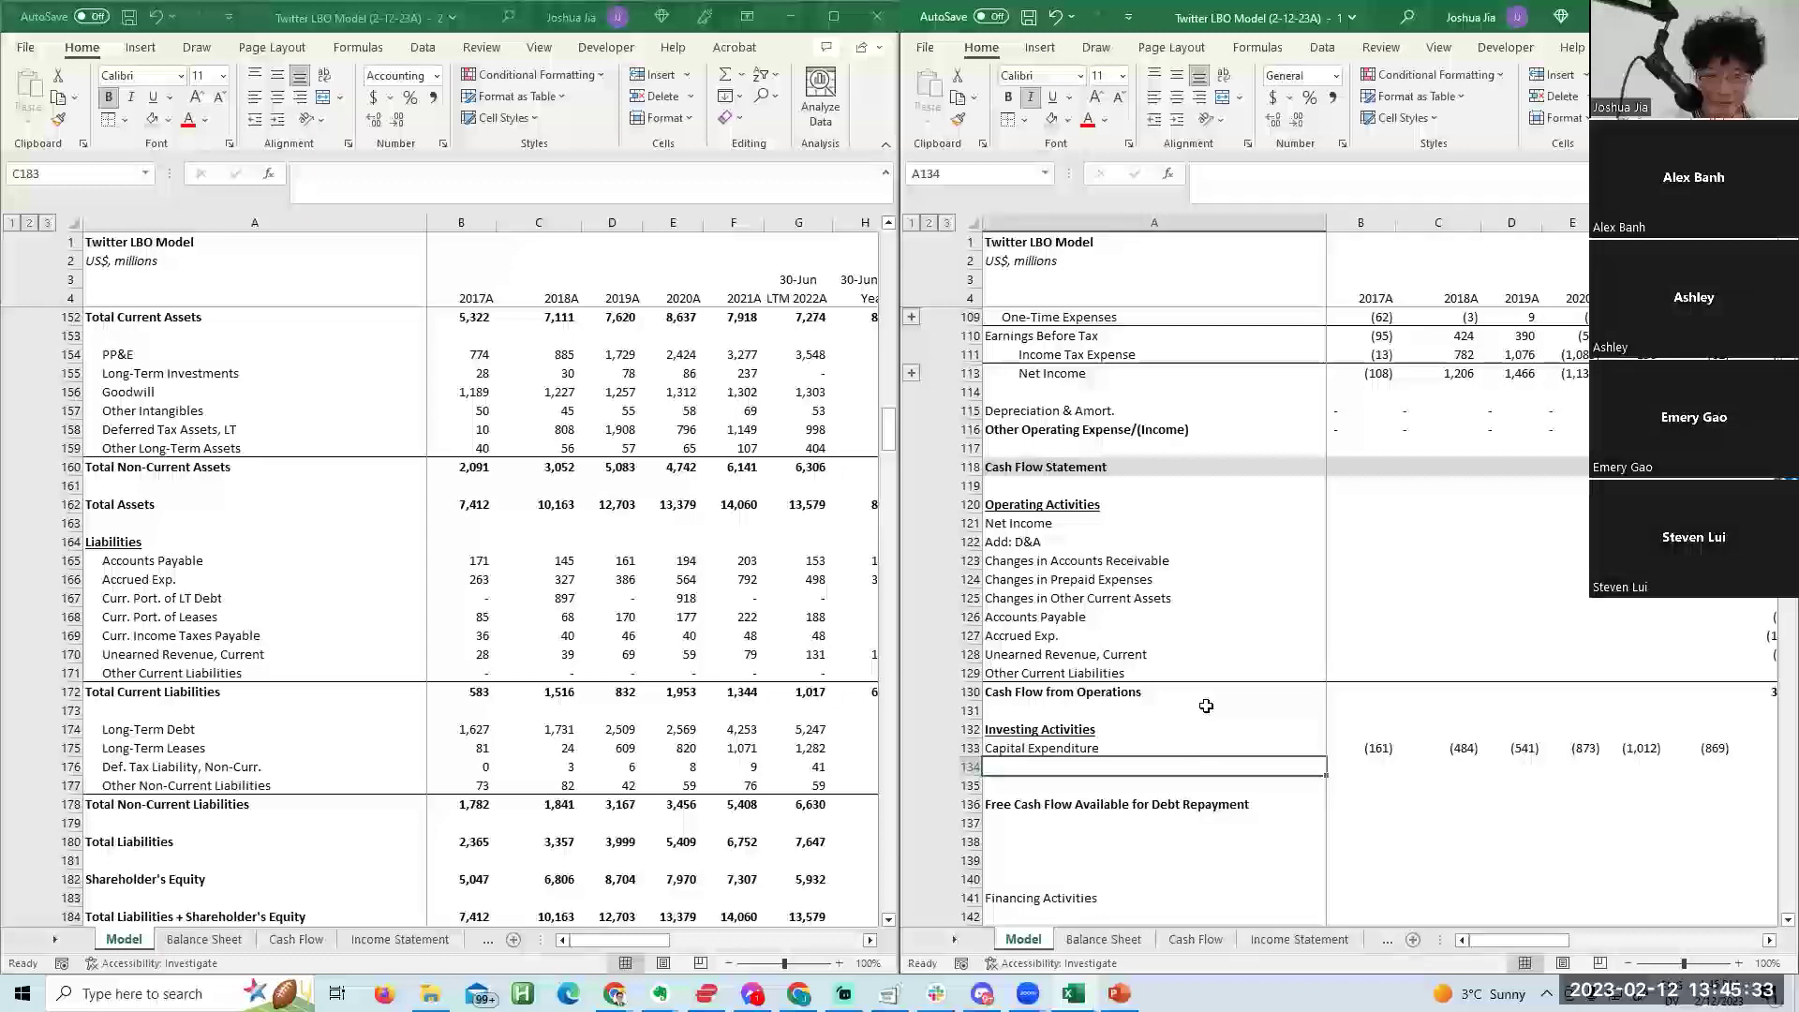
{"action": "key", "text": "Up"}
{"action": "key", "text": "Up"}
{"action": "key", "text": "Up"}
{"action": "key", "text": "Up"}
{"action": "key", "text": "Up"}
{"action": "key", "text": "Down"}
{"action": "key", "text": "Down"}
{"action": "key", "text": "Down"}
{"action": "key", "text": "Down"}
{"action": "key", "text": "Down"}
{"action": "type", "text": "Capital Expenditure"}
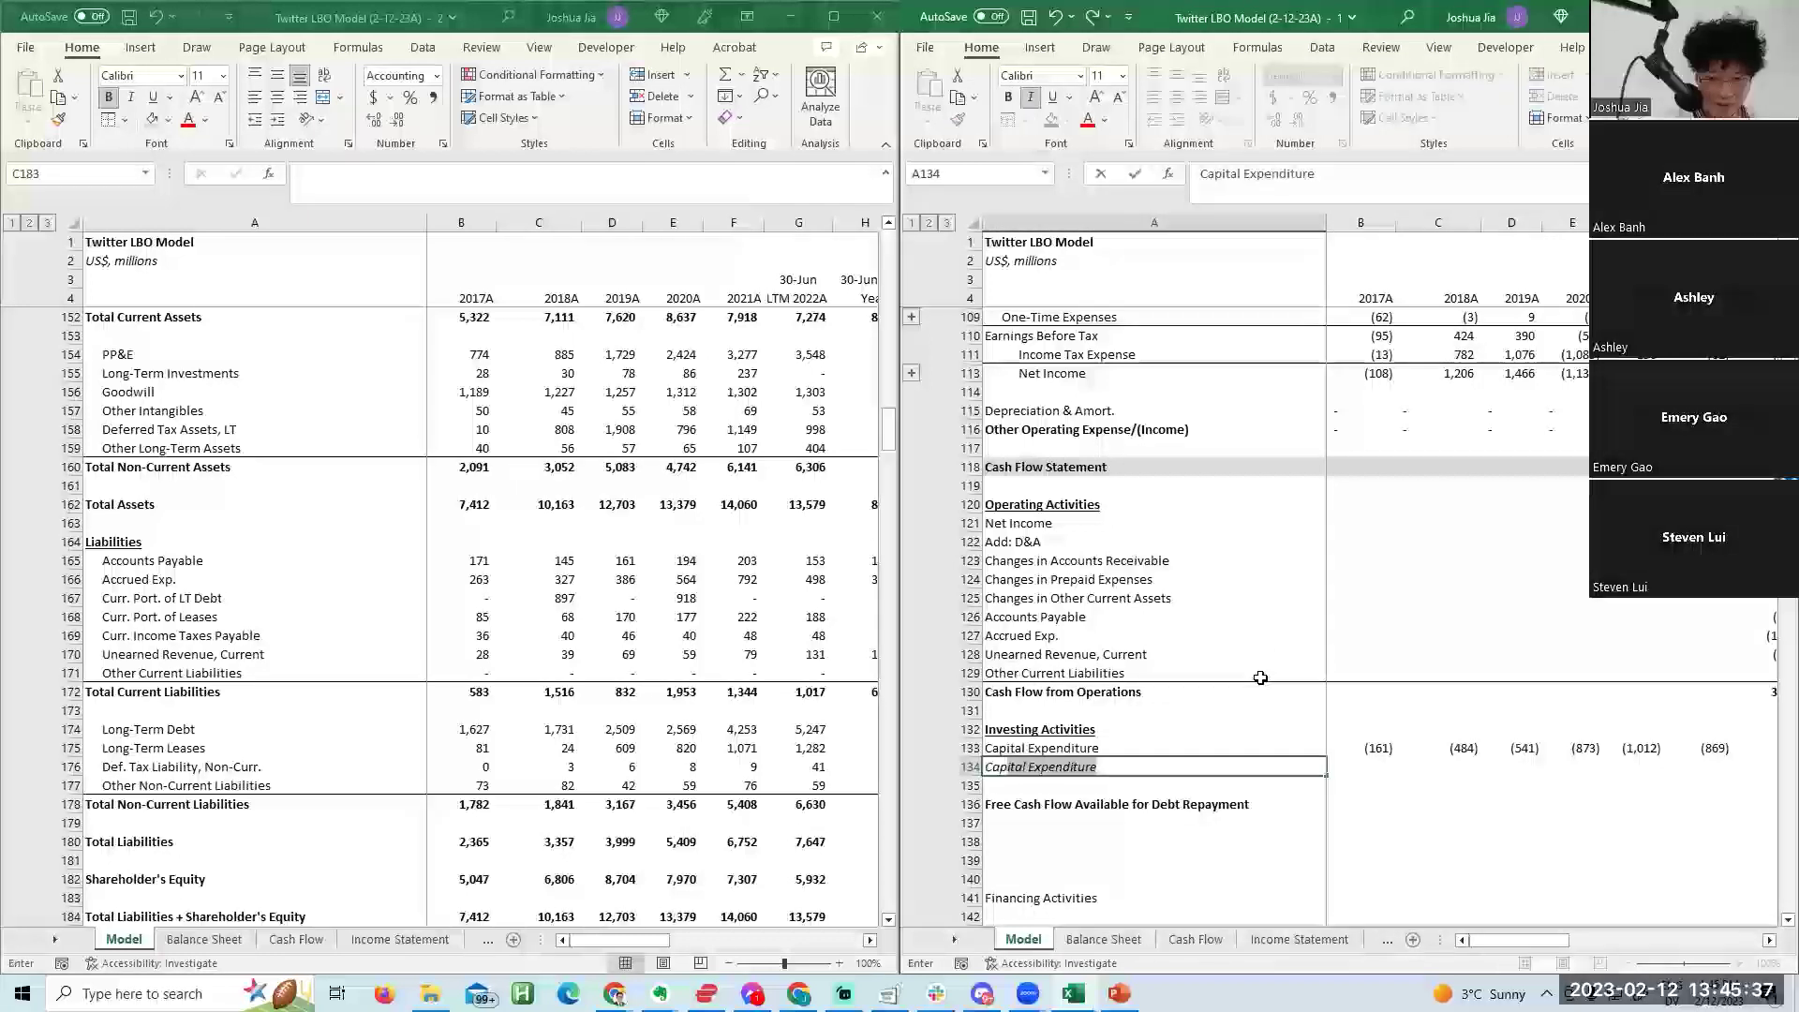
{"action": "key", "text": "F2"}
{"action": "type", "text": "- % of Revenue"}
{"action": "key", "text": "Tab"}
Calculate capital expenditure as a percentage of revenue in B134 with =-B133/B68 and fill it right through G134.
{"action": "type", "text": "="}
{"action": "key", "text": "Up"}
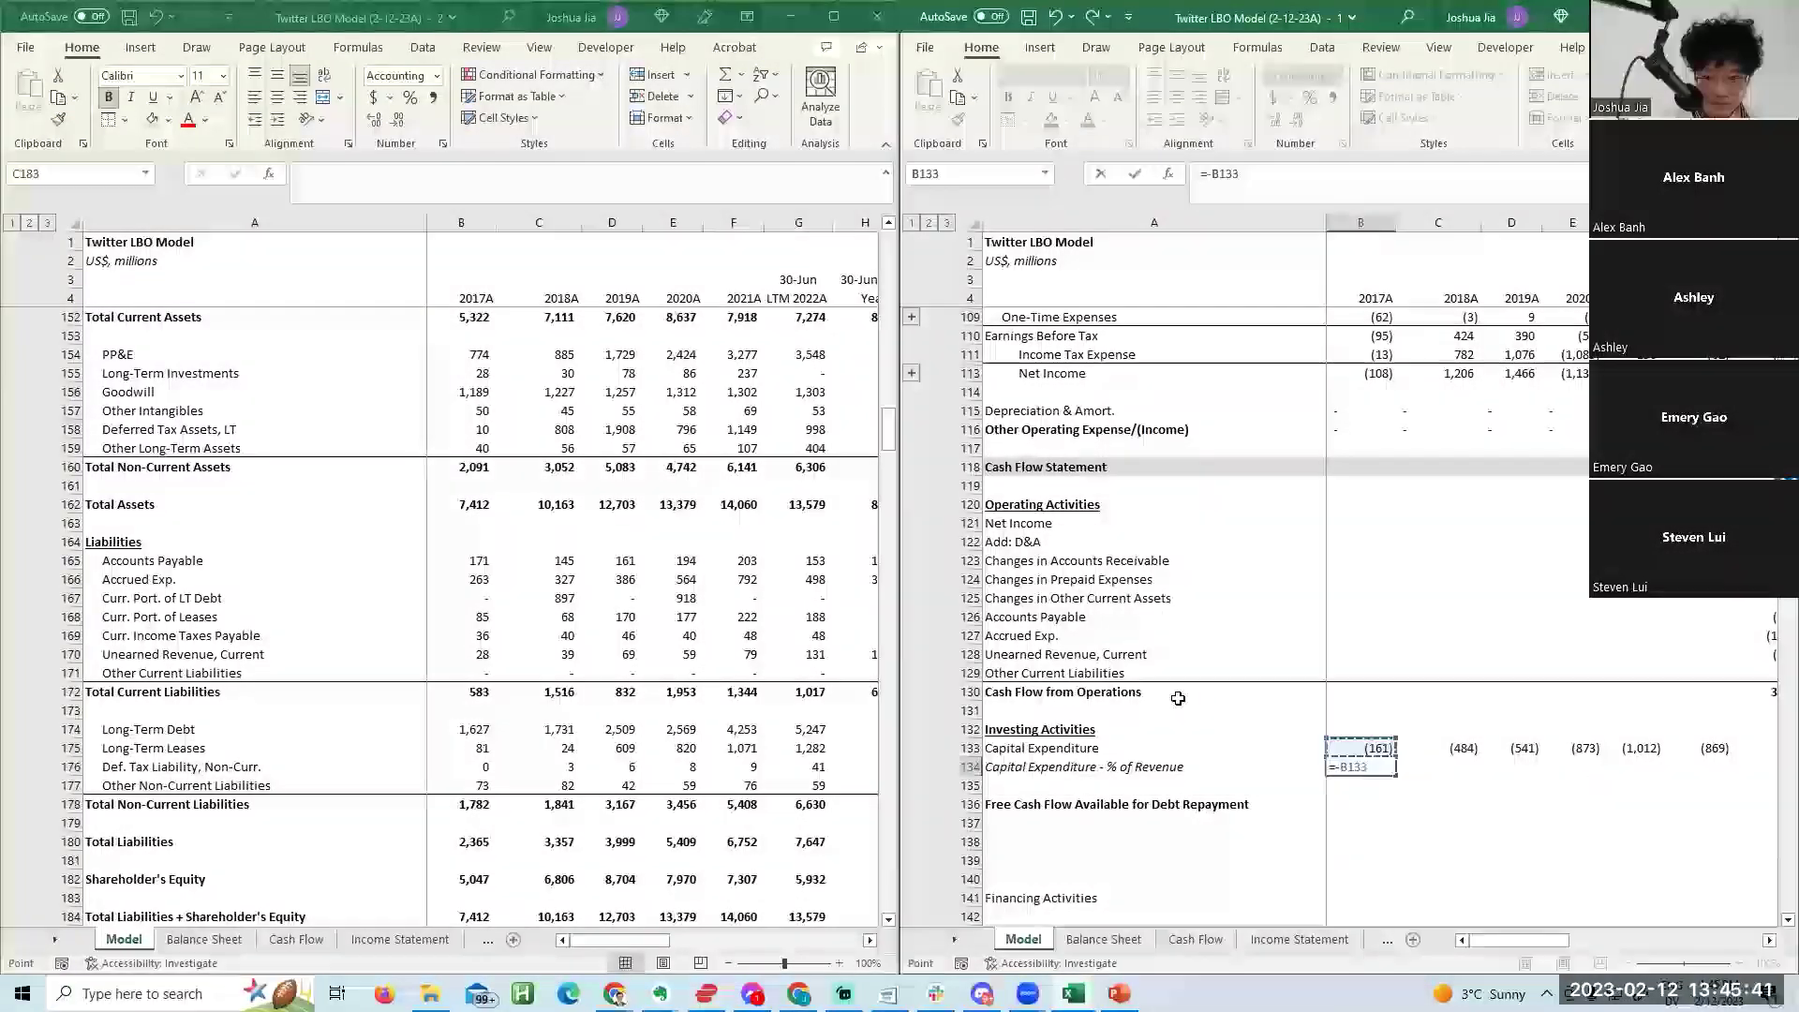
{"action": "key", "text": "ctrl+Home"}
{"action": "key", "text": "Page_Down"}
{"action": "key", "text": "Down"}
{"action": "key", "text": "Down"}
{"action": "key", "text": "Down"}
{"action": "key", "text": "Down"}
{"action": "key", "text": "Down"}
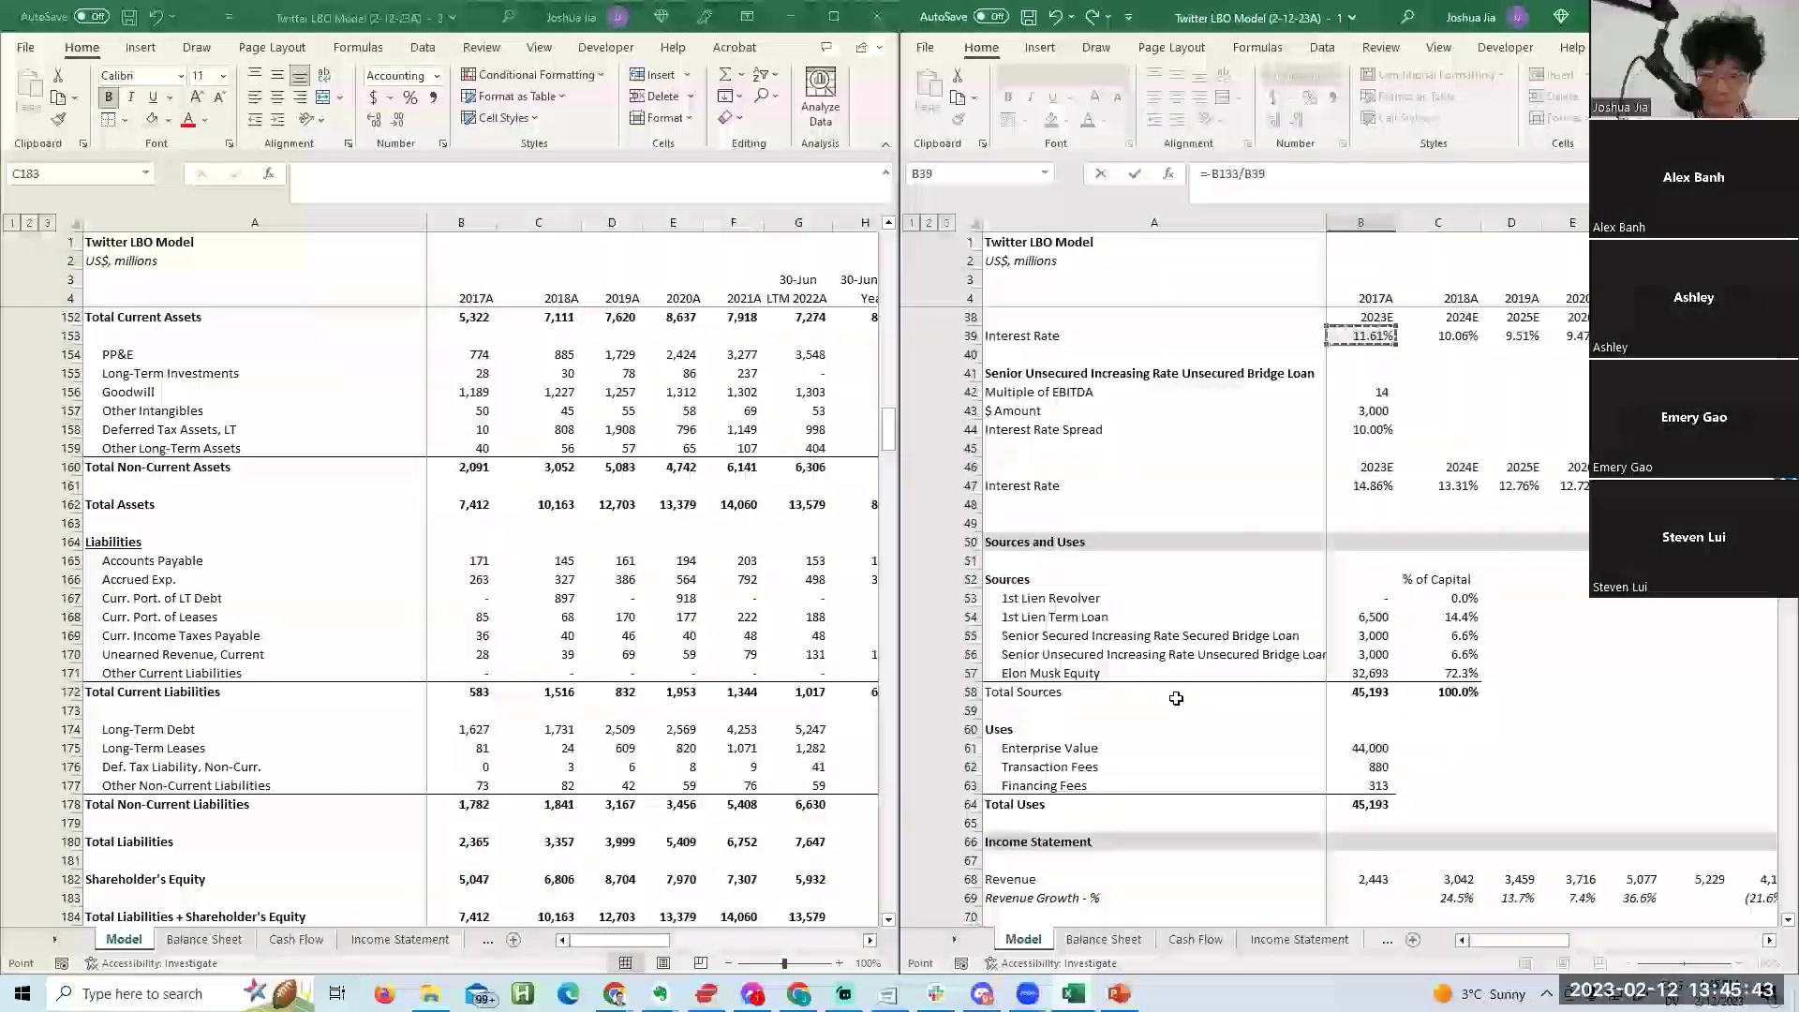
{"action": "key", "text": "Down"}
{"action": "key", "text": "Down"}
{"action": "key", "text": "Down"}
{"action": "key", "text": "Down"}
{"action": "key", "text": "Down"}
{"action": "key", "text": "Down"}
{"action": "key", "text": "Down"}
{"action": "key", "text": "Down"}
{"action": "key", "text": "Down"}
{"action": "key", "text": "Down"}
{"action": "key", "text": "Down"}
{"action": "key", "text": "Down"}
{"action": "key", "text": "Down"}
{"action": "key", "text": "Down"}
{"action": "key", "text": "Down"}
{"action": "key", "text": "Down"}
{"action": "key", "text": "Down"}
{"action": "key", "text": "Down"}
{"action": "key", "text": "Down"}
{"action": "key", "text": "Down"}
{"action": "key", "text": "ctrl+Return"}
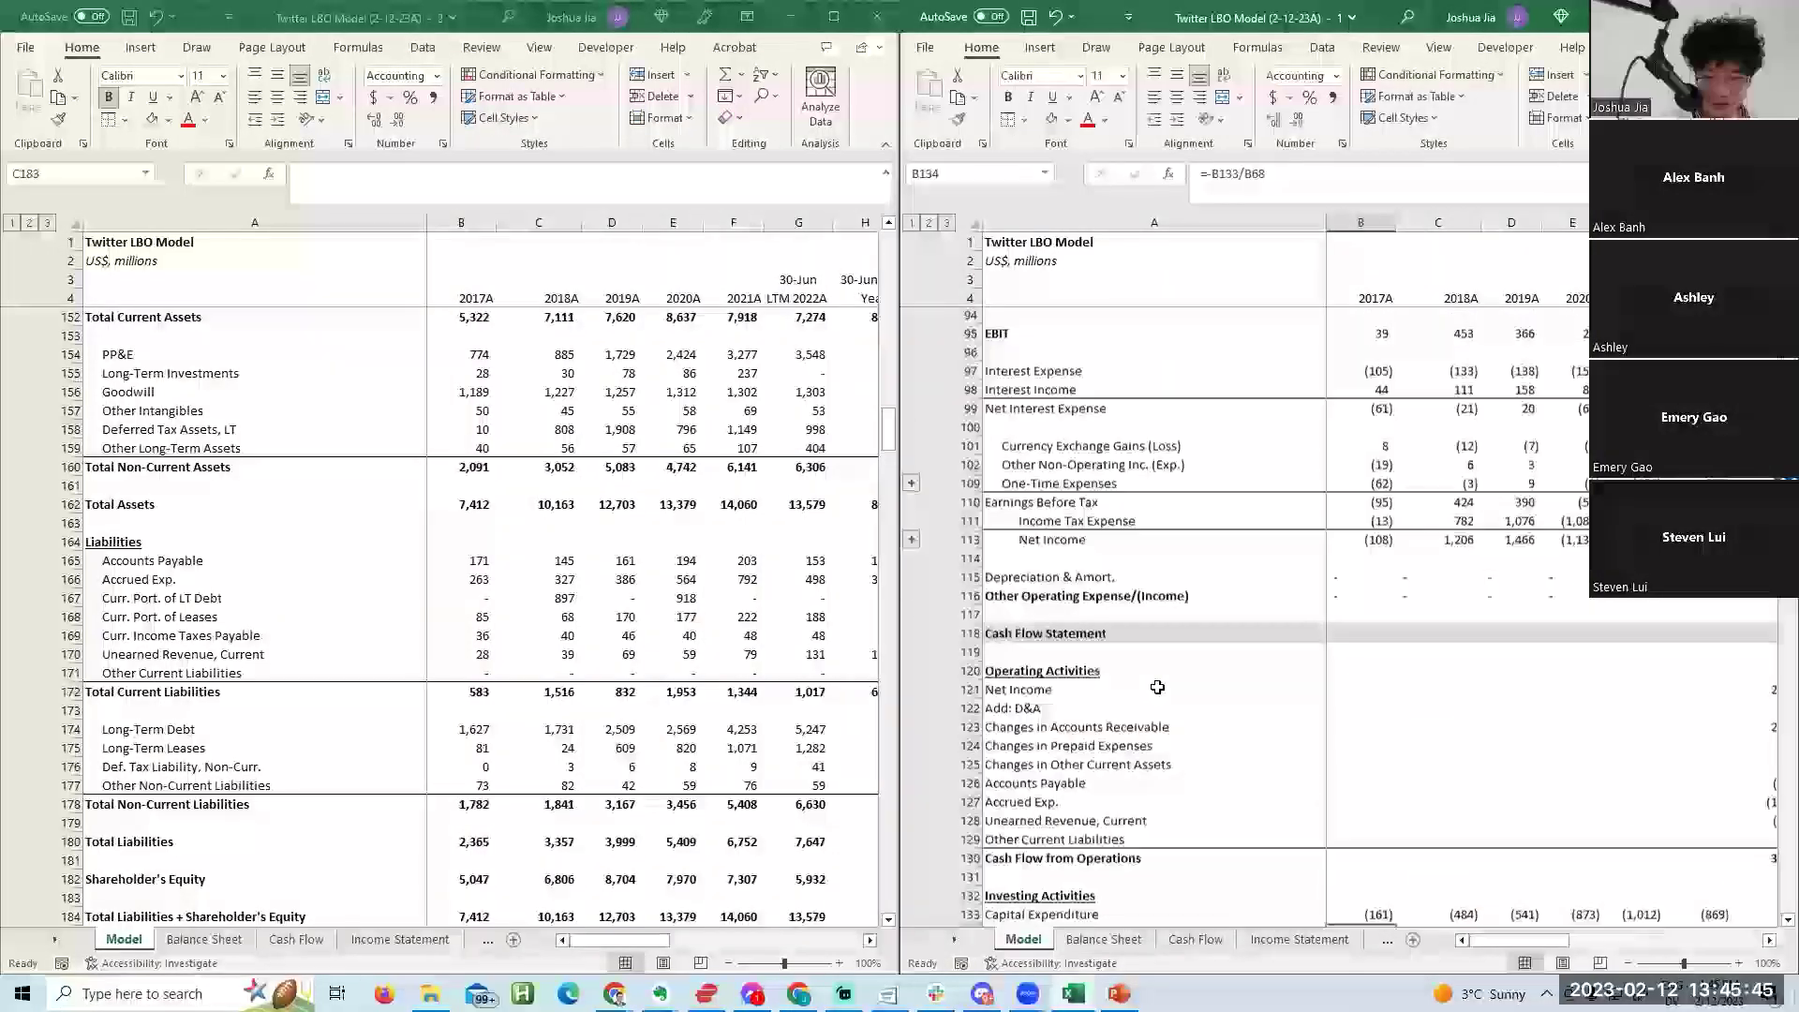
{"action": "key", "text": "ctrl+shift+Right"}
{"action": "key", "text": "ctrl+r"}
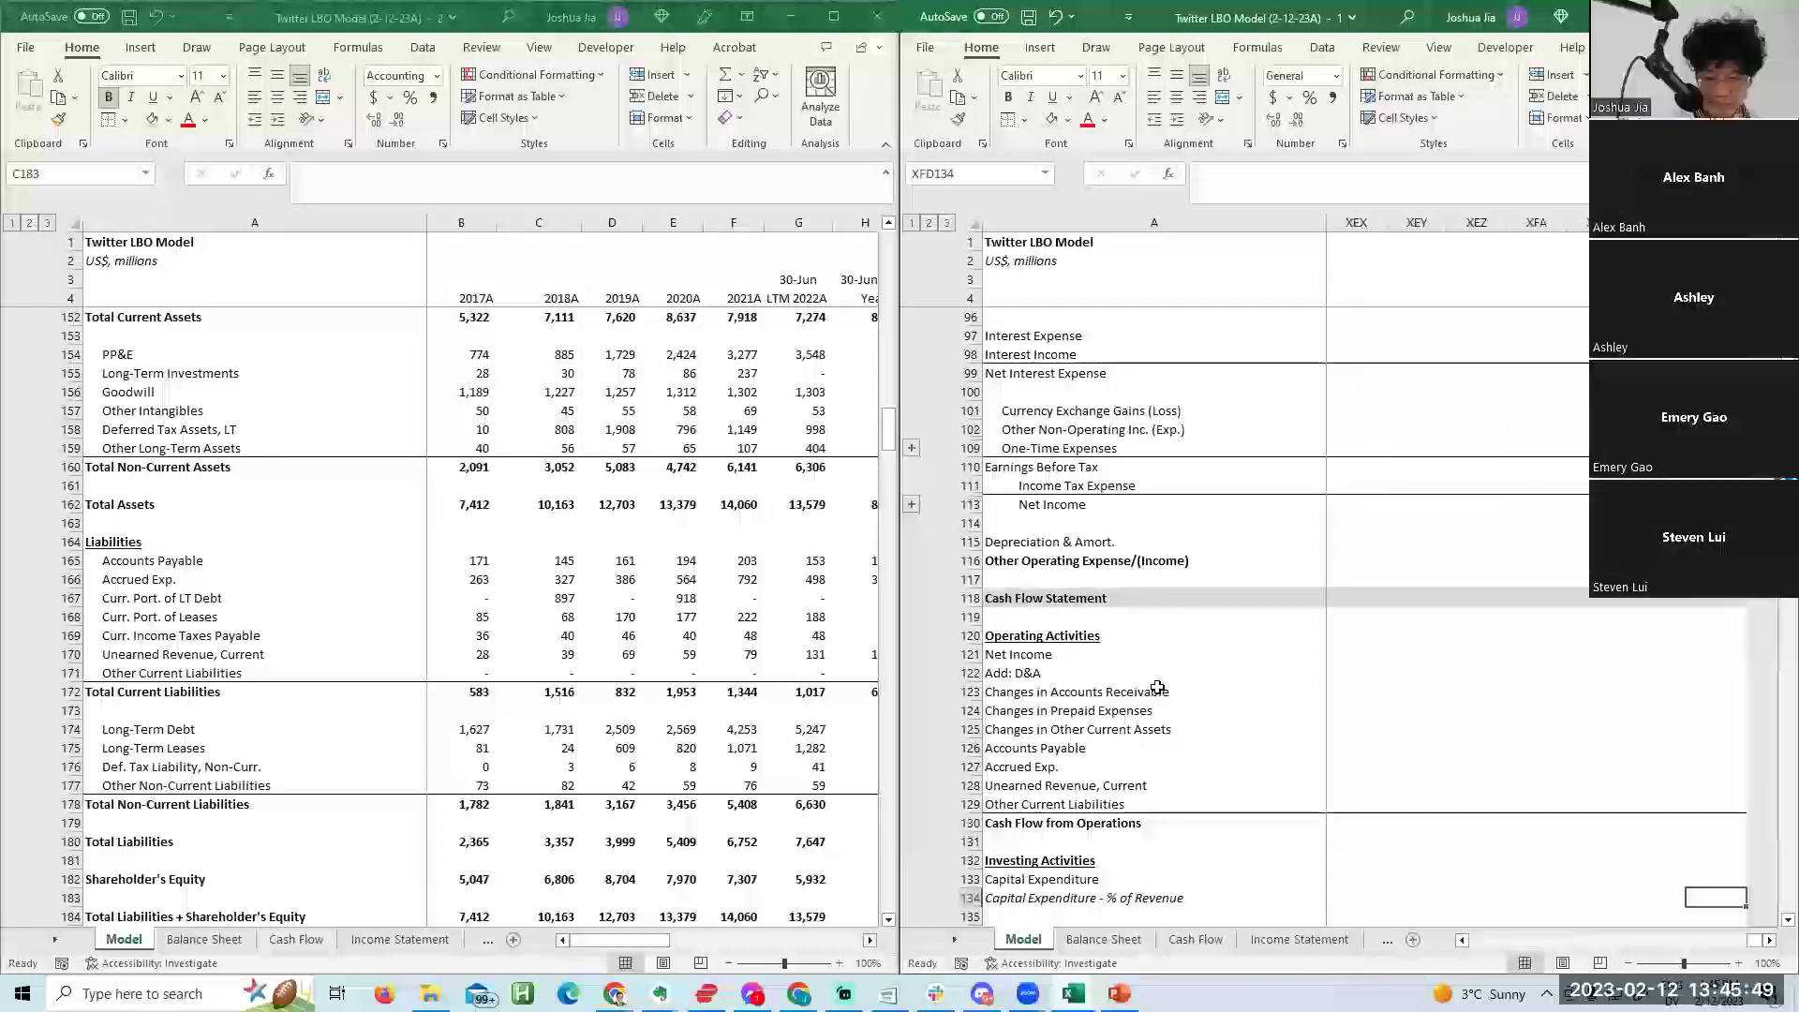
Carry the capital expenditure percentage into the forecast with =G134 in H134 and fill it right through L134.
{"action": "key", "text": "ctrl+Left"}
{"action": "key", "text": "Right"}
{"action": "type", "text": "="}
{"action": "key", "text": "Left"}
{"action": "key", "text": "Return"}
{"action": "key", "text": "shift+Up"}
{"action": "key", "text": "shift+Right"}
{"action": "key", "text": "shift+Right"}
{"action": "key", "text": "shift+Right"}
{"action": "key", "text": "shift+Down"}
{"action": "key", "text": "shift+Right"}
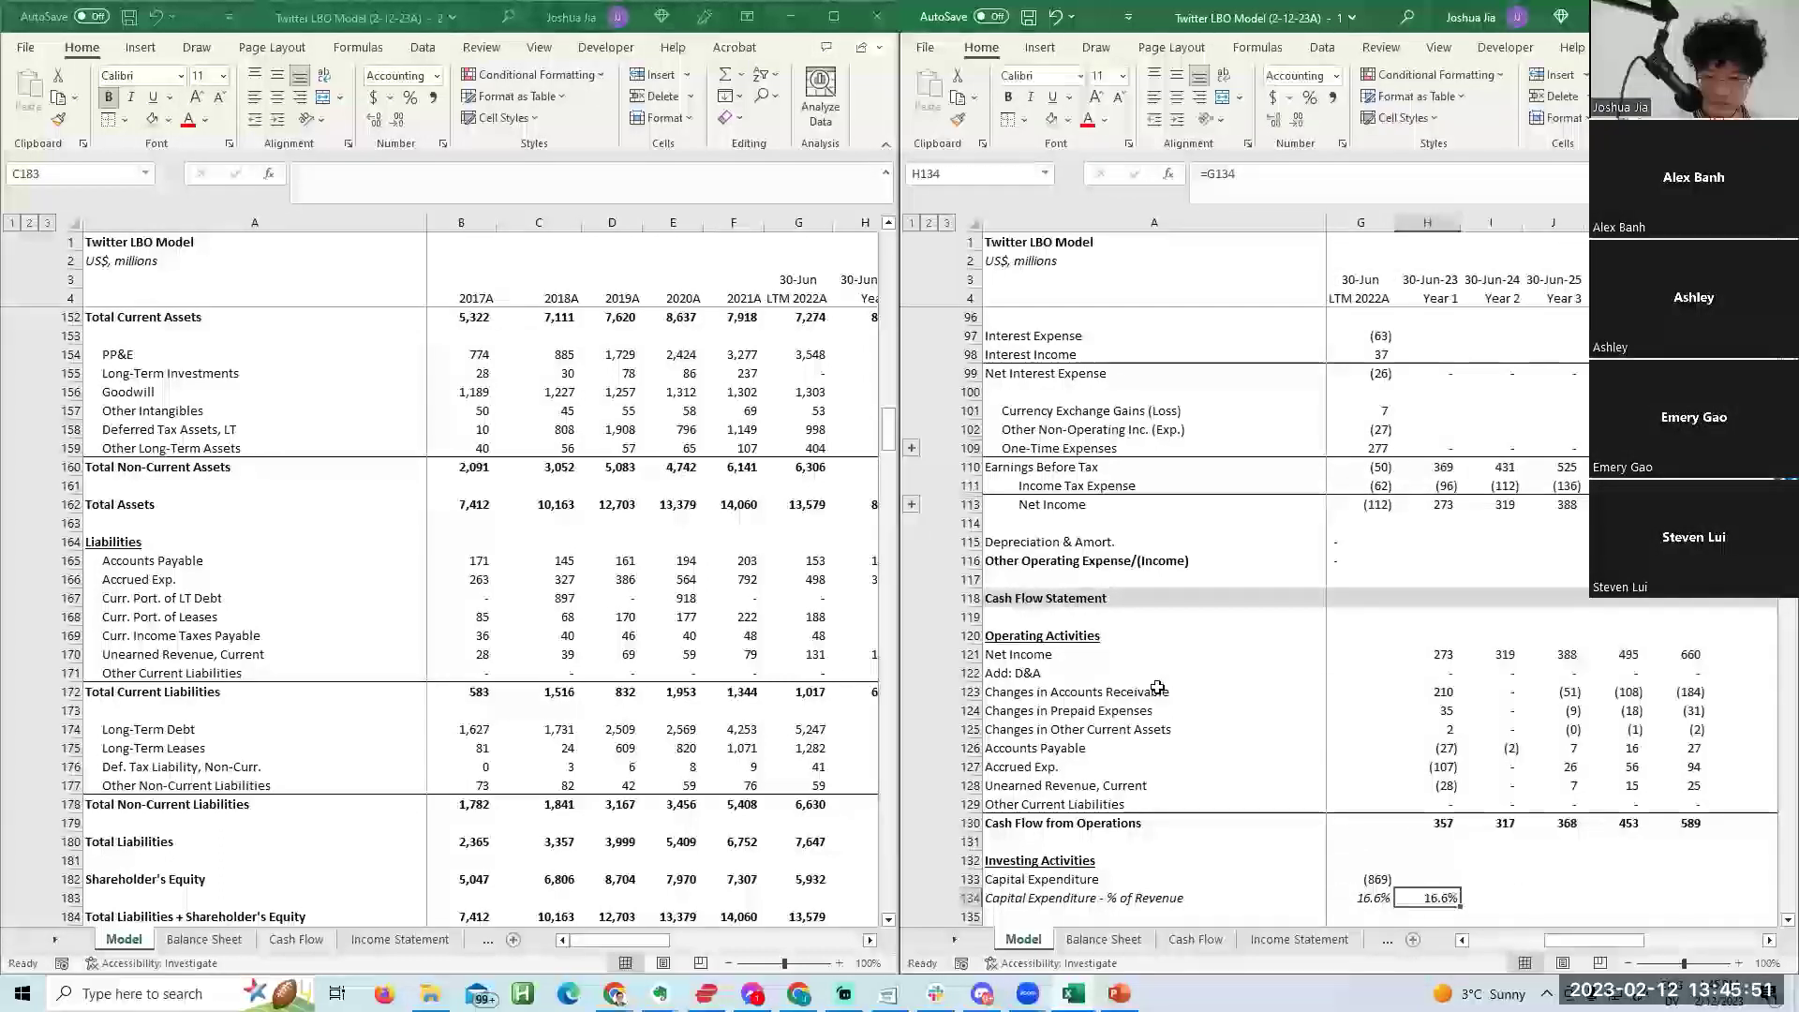
{"action": "key", "text": "ctrl+r"}
Forecast Capital Expenditure in H133 with =H134*H68 and fill it right through L133.
{"action": "key", "text": "Up"}
{"action": "type", "text": "="}
{"action": "key", "text": "Down"}
{"action": "type", "text": "*"}
{"action": "key", "text": "Up"}
{"action": "key", "text": "Up"}
{"action": "key", "text": "Up"}
{"action": "key", "text": "Up"}
{"action": "key", "text": "Up"}
{"action": "key", "text": "Up"}
{"action": "key", "text": "Up"}
{"action": "key", "text": "Up"}
{"action": "key", "text": "Up"}
{"action": "key", "text": "Up"}
{"action": "key", "text": "Up"}
{"action": "key", "text": "Up"}
{"action": "key", "text": "Up"}
{"action": "key", "text": "Up"}
{"action": "key", "text": "Up"}
{"action": "key", "text": "Up"}
{"action": "key", "text": "Up"}
{"action": "key", "text": "Up"}
{"action": "key", "text": "Up"}
{"action": "key", "text": "Up"}
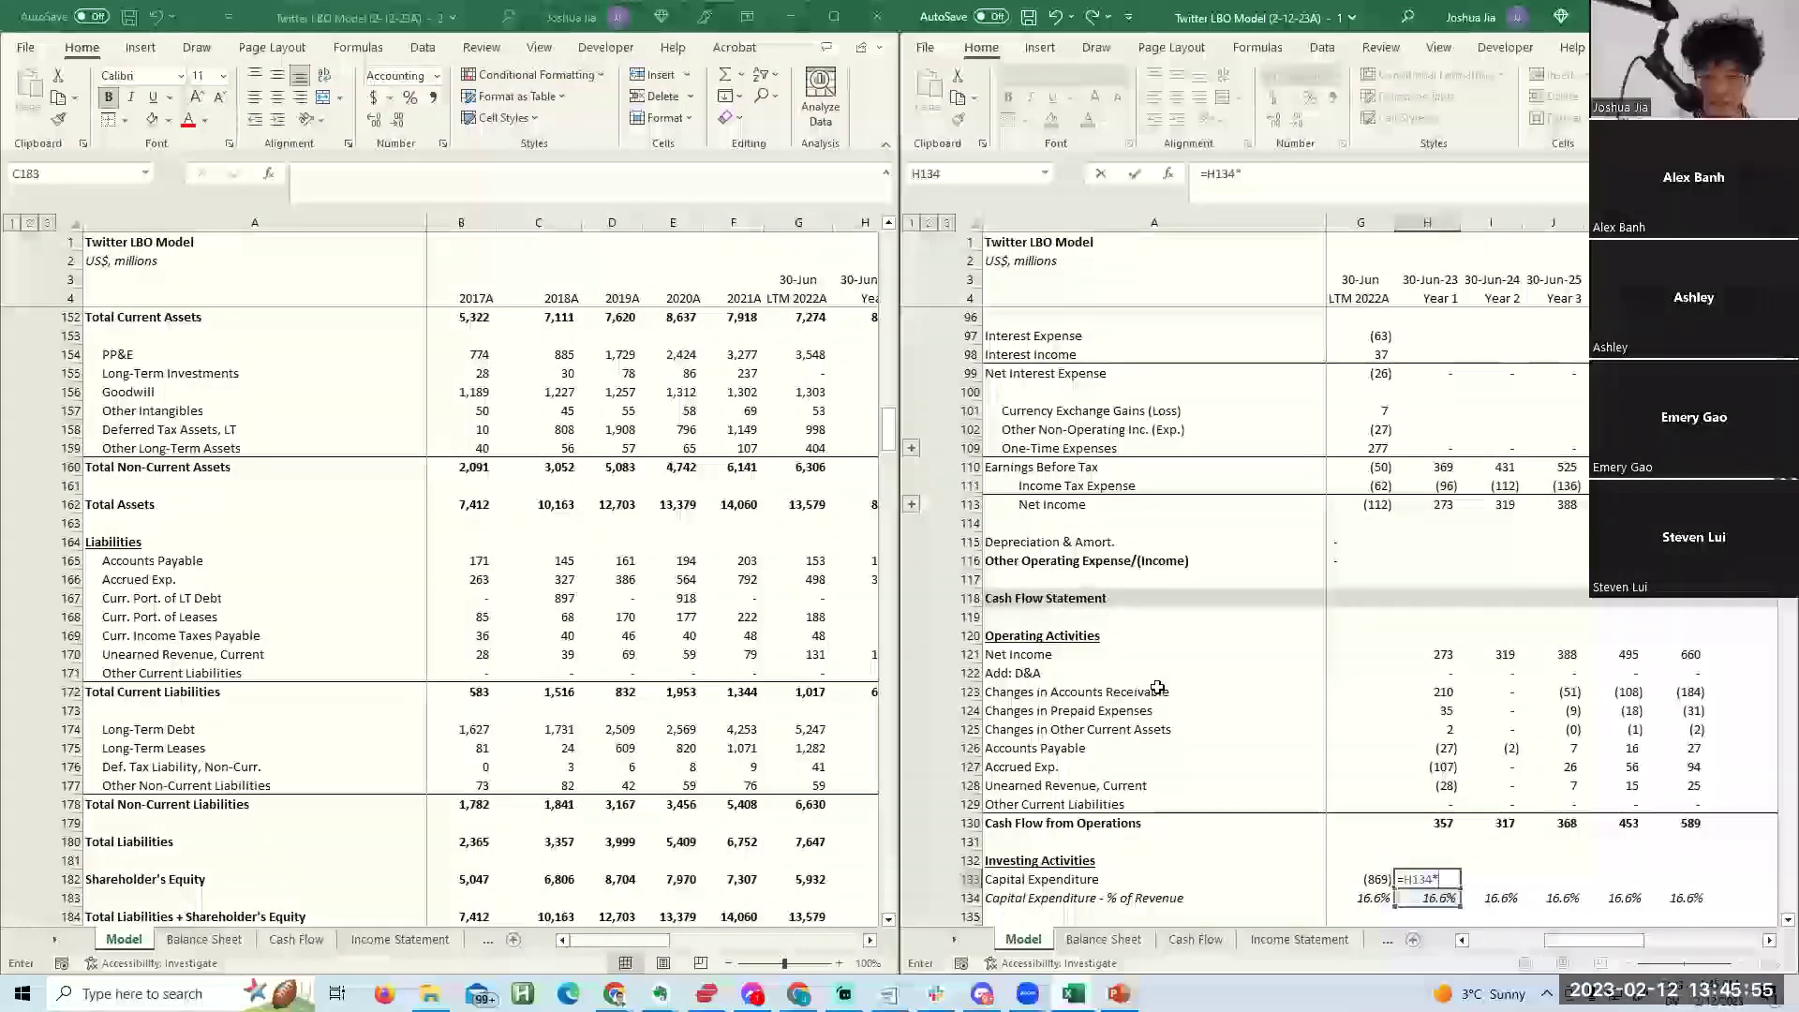
{"action": "key", "text": "Down"}
{"action": "key", "text": "Down"}
{"action": "key", "text": "Down"}
{"action": "key", "text": "Down"}
{"action": "key", "text": "Down"}
{"action": "key", "text": "Down"}
{"action": "key", "text": "Down"}
{"action": "key", "text": "Down"}
{"action": "key", "text": "Down"}
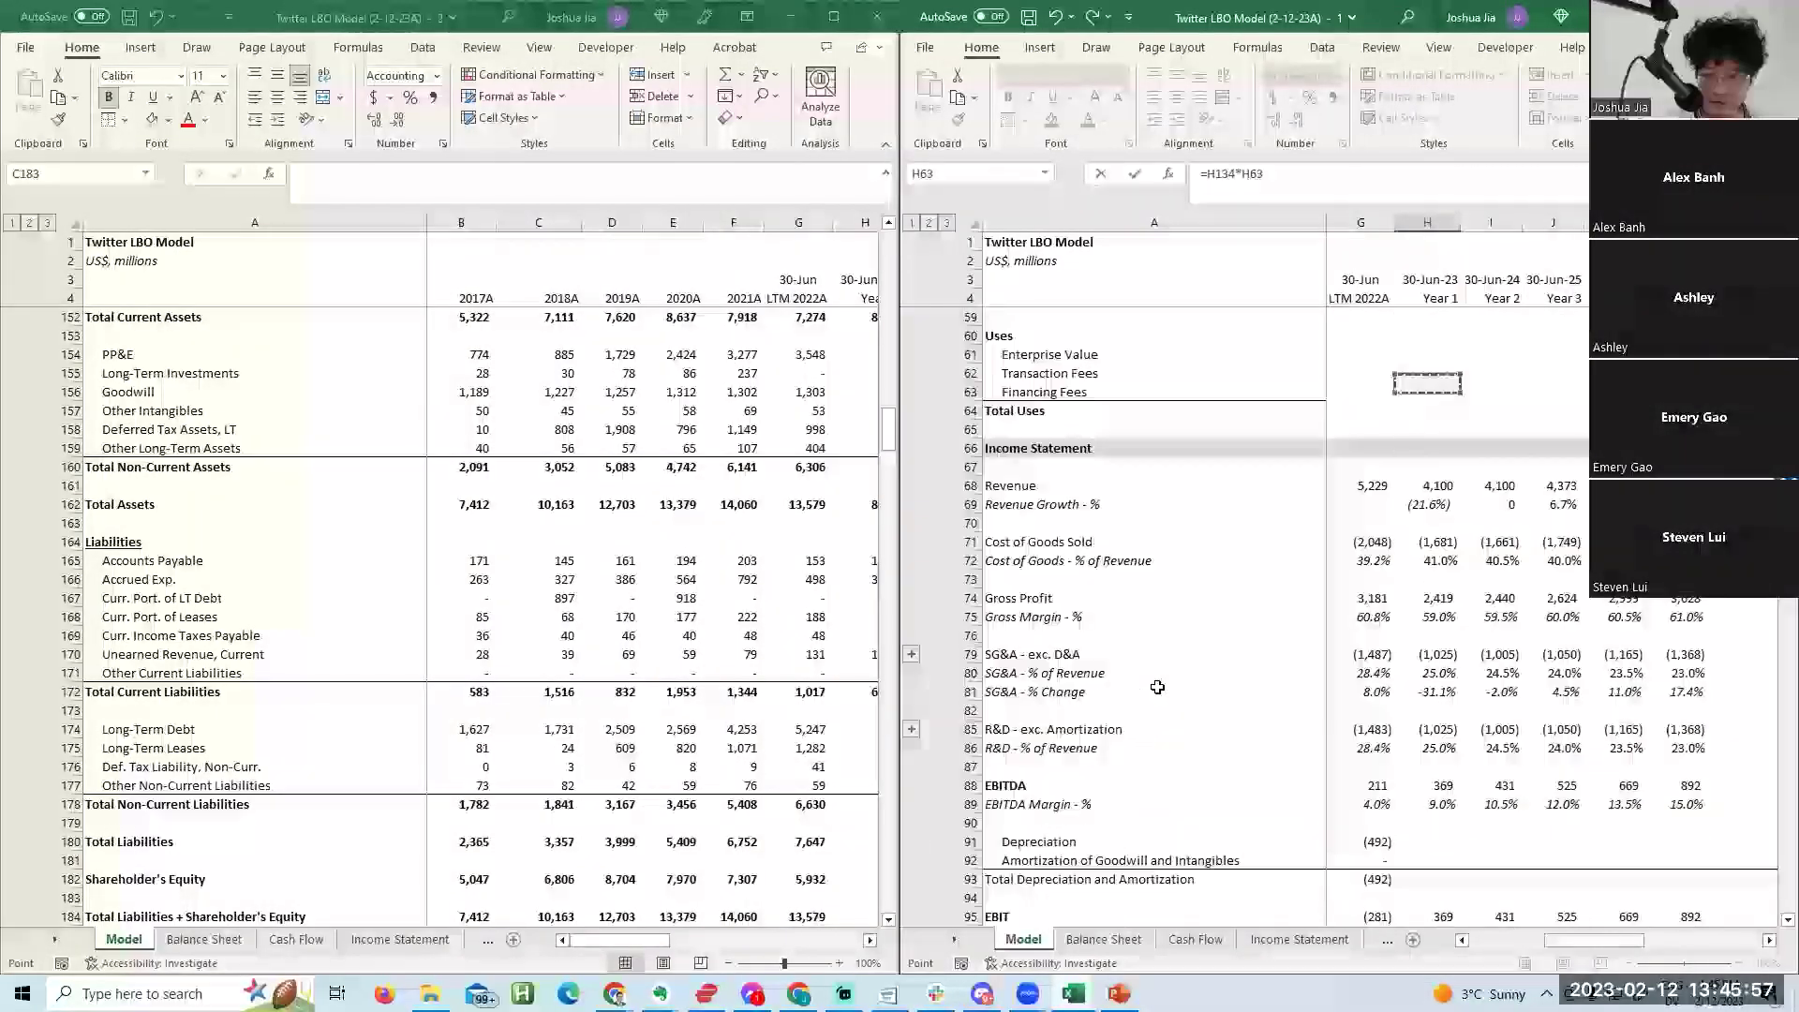
{"action": "key", "text": "ctrl+Return"}
{"action": "key", "text": "shift+Right"}
{"action": "key", "text": "shift+Right"}
{"action": "key", "text": "shift+Right"}
{"action": "key", "text": "shift+Right"}
{"action": "key", "text": "ctrl+r"}
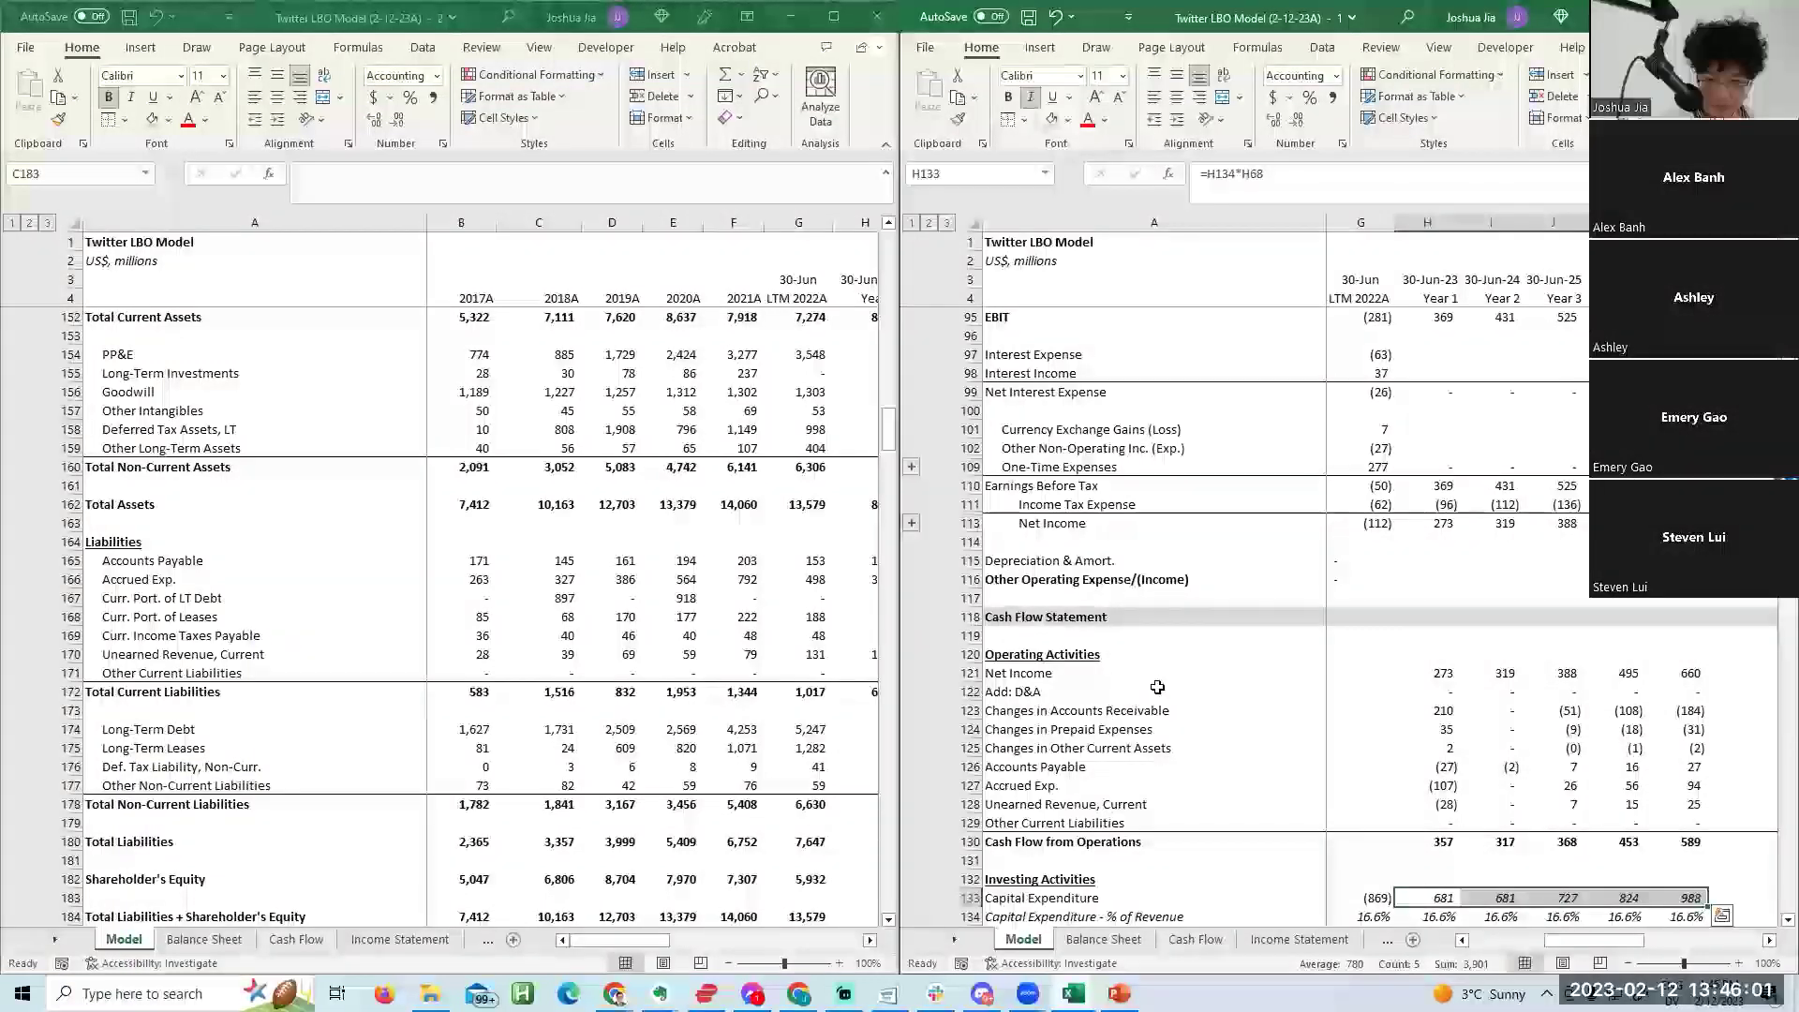
Make forecast Capital Expenditure a cash outflow by changing H133 to =-H134*H68 and refilling it right through L133.
{"action": "key", "text": "ctrl+z"}
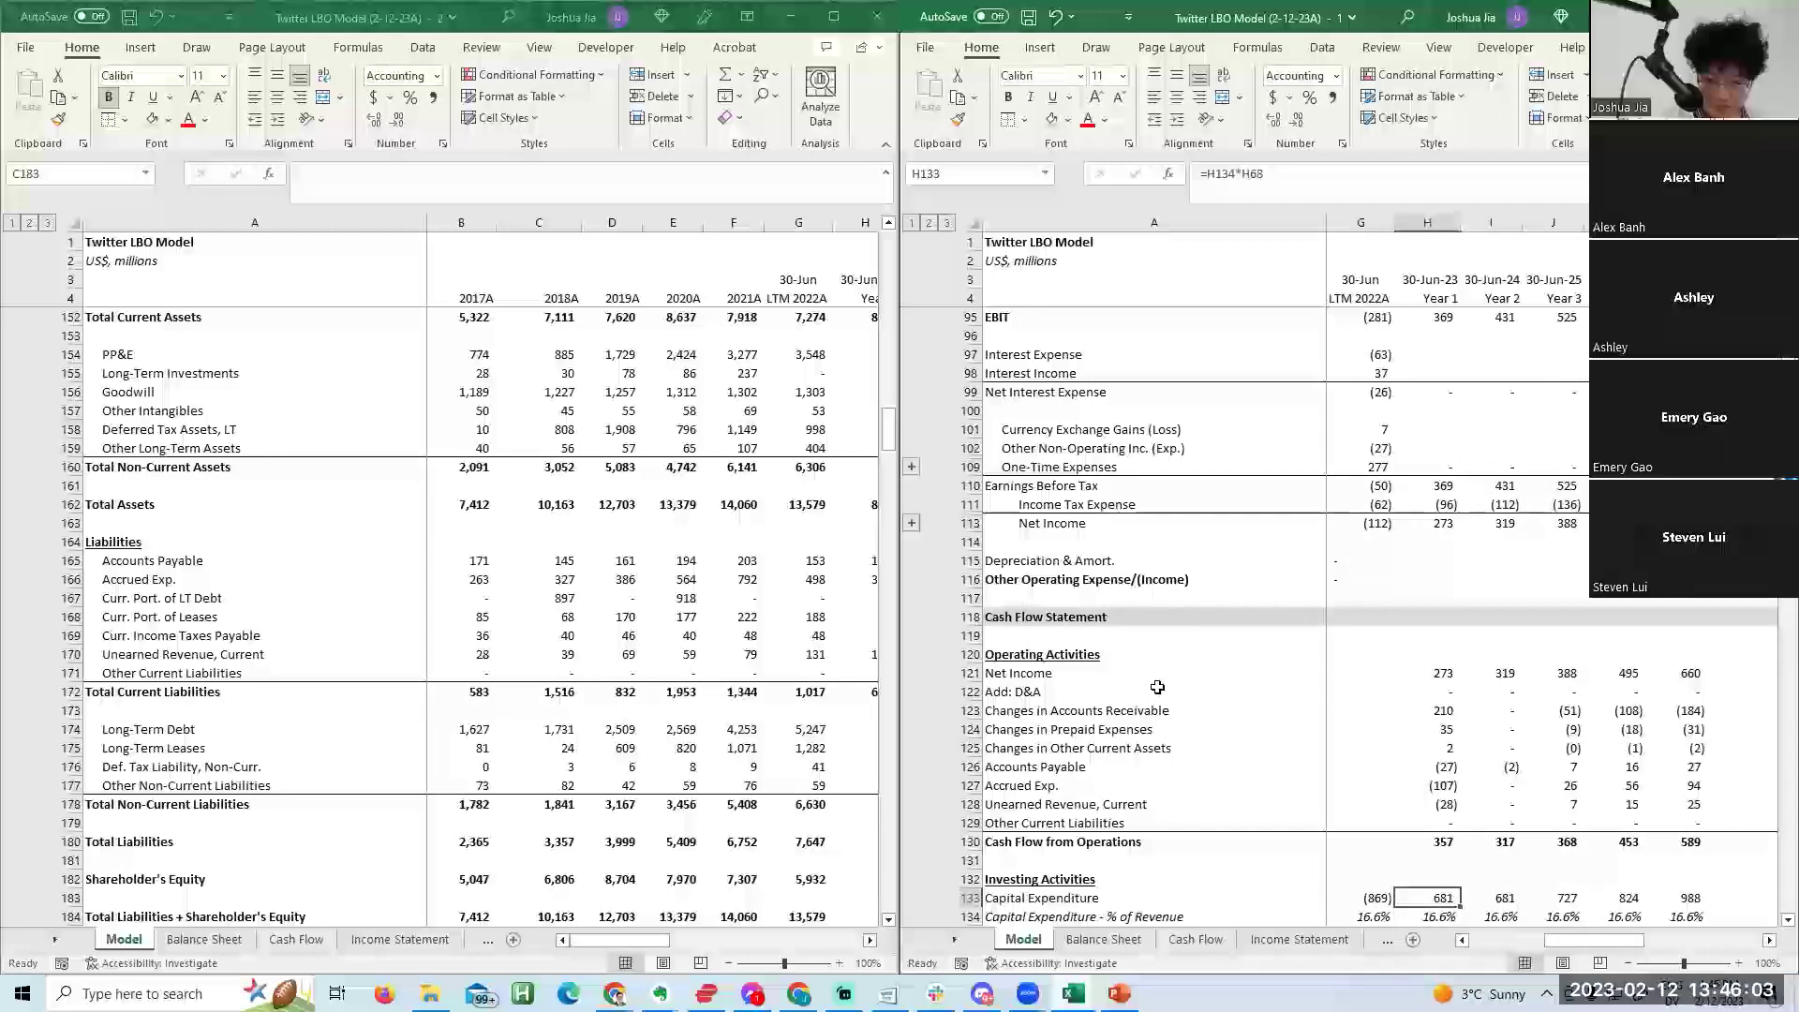
{"action": "key", "text": "F2"}
{"action": "key", "text": "Home"}
{"action": "key", "text": "Right"}
{"action": "type", "text": "-"}
{"action": "key", "text": "ctrl+Return"}
{"action": "key", "text": "shift+Right"}
{"action": "key", "text": "shift+Right"}
{"action": "key", "text": "shift+Right"}
{"action": "key", "text": "shift+Right"}
{"action": "key", "text": "ctrl+r"}
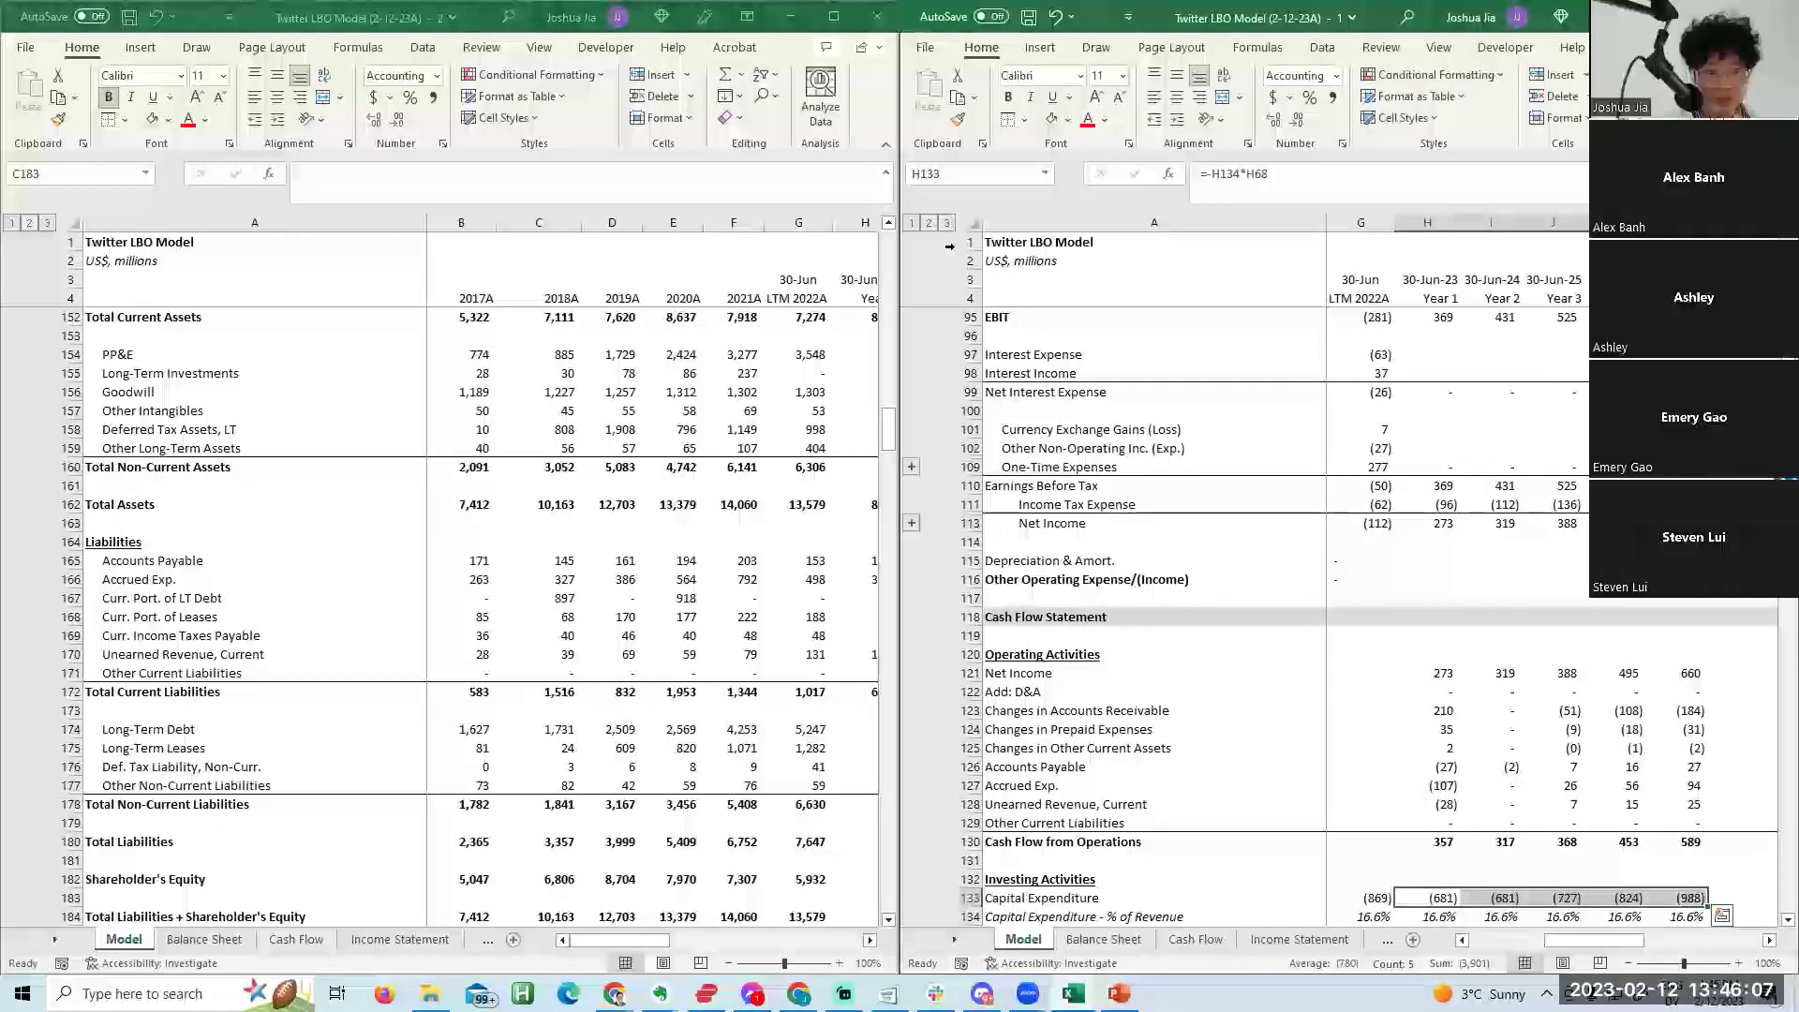
Calculate Year 1 Free Cash Flow Available for Debt Repayment in H136 with =SUM(H130,H133).
{"action": "key", "text": "alt+Tab"}
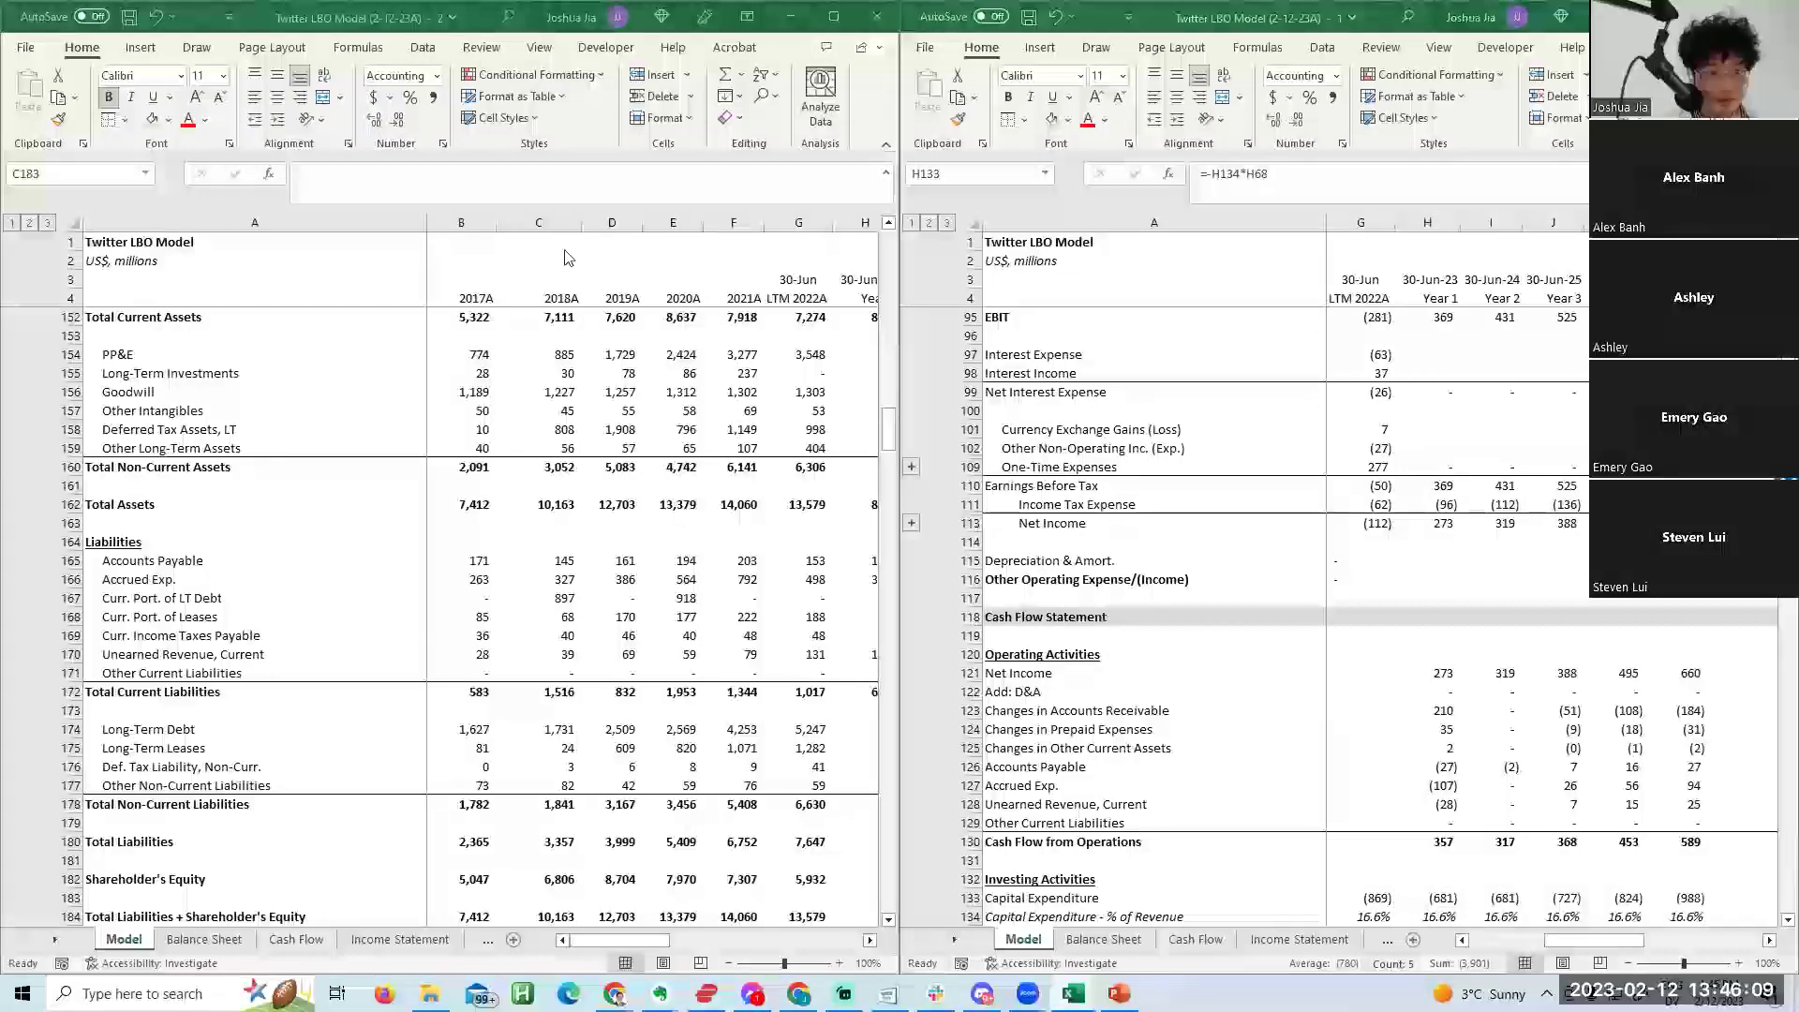
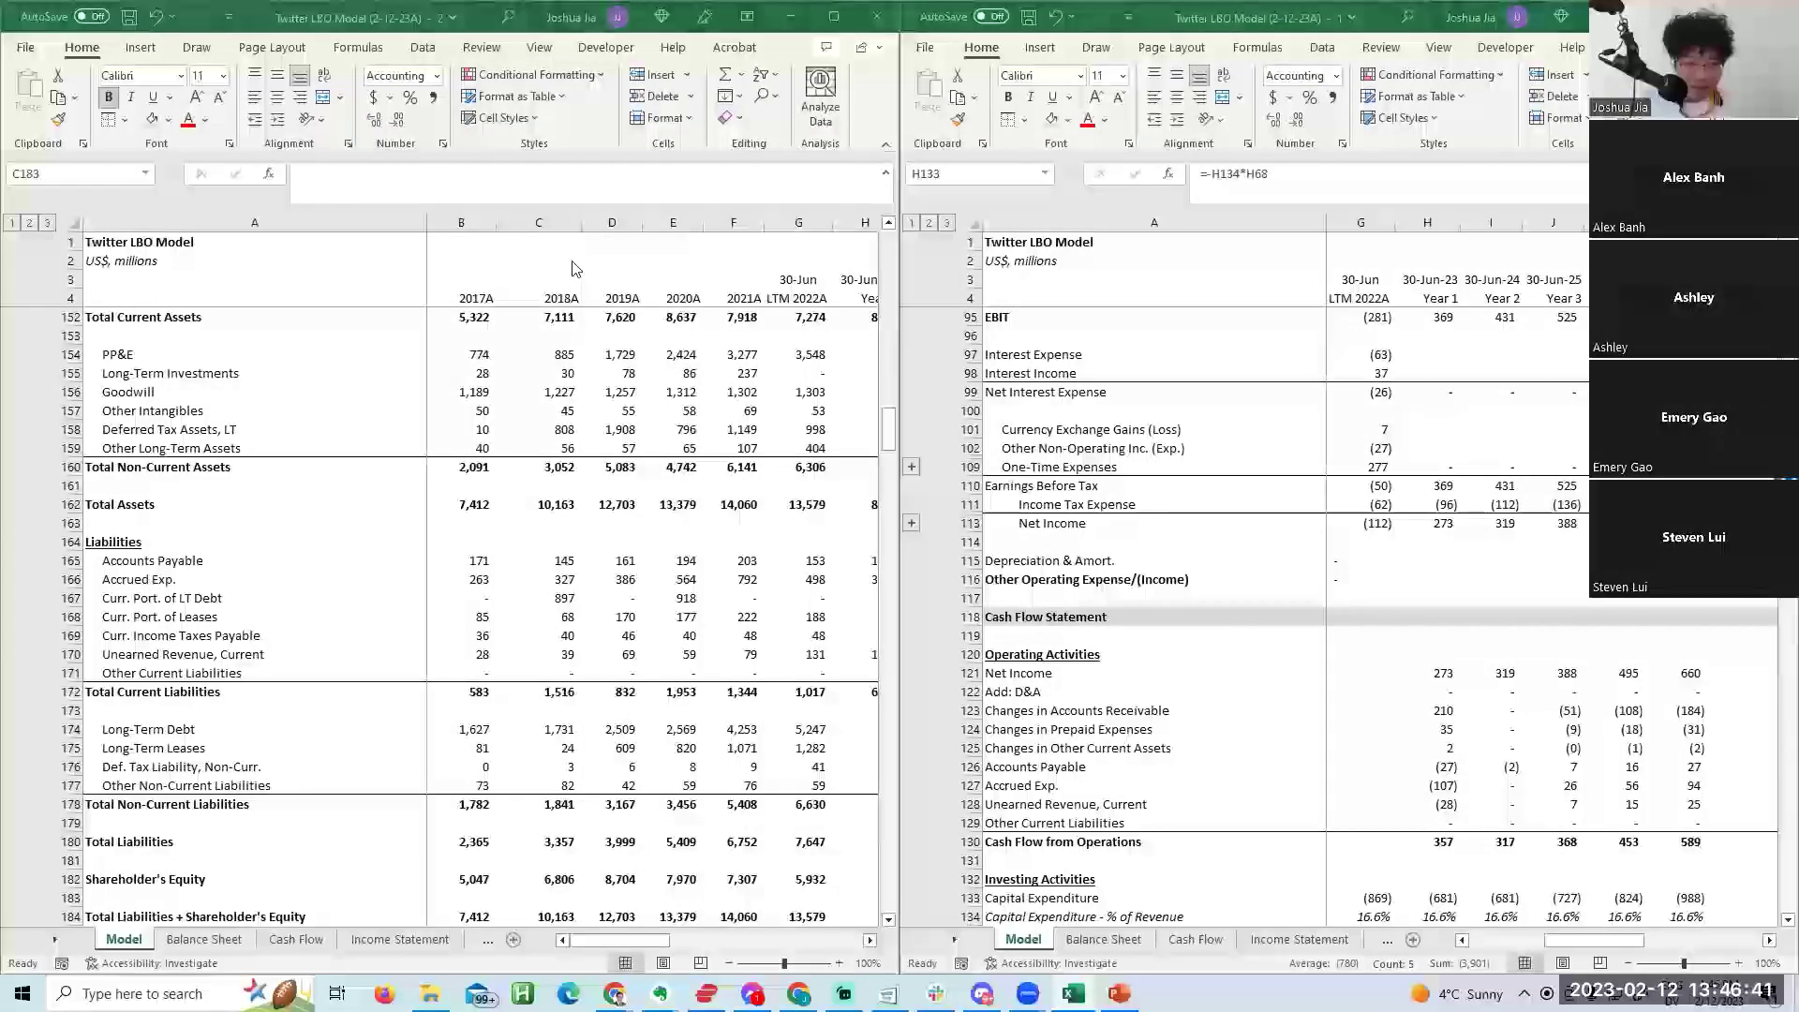
{"action": "left_click", "coordinate": [1283, 589]}
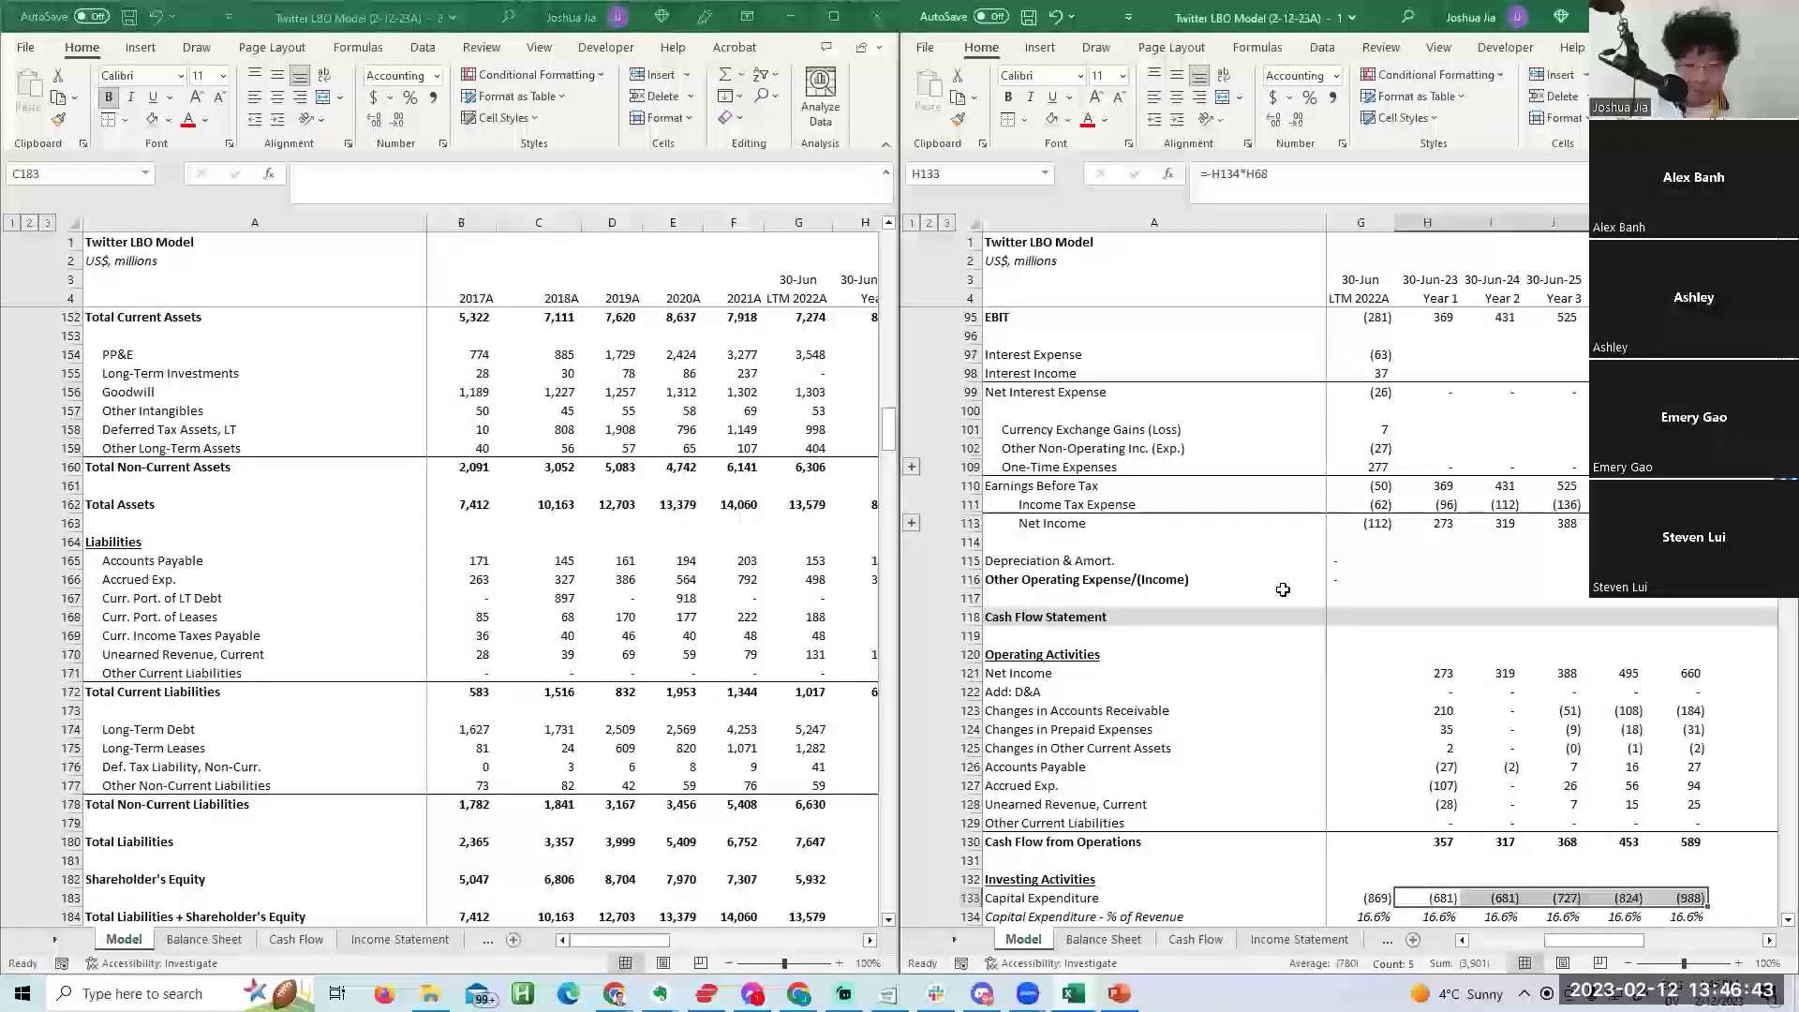
{"action": "key", "text": "shift+BackSpace"}
{"action": "key", "text": "Right"}
{"action": "key", "text": "Right"}
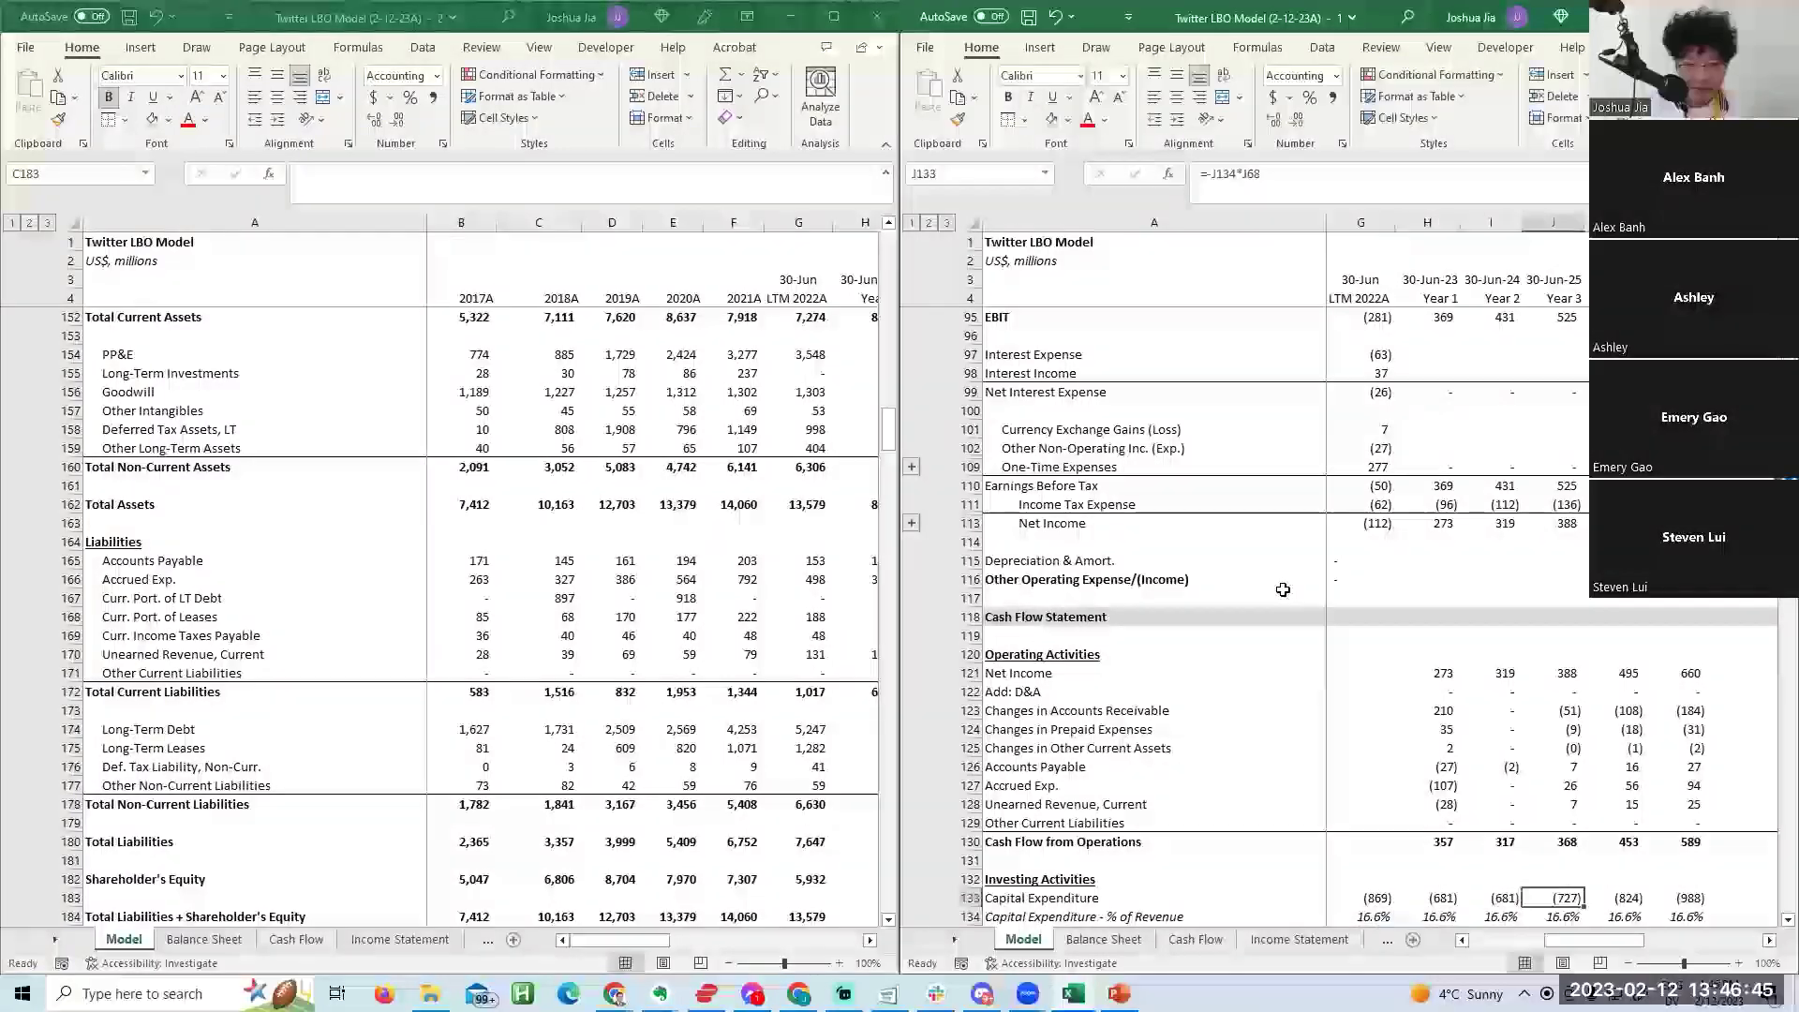
{"action": "scroll", "coordinate": [1268, 588], "scroll_direction": "down", "scroll_amount": 3}
{"action": "key", "text": "Left"}
{"action": "key", "text": "Left"}
{"action": "key", "text": "Down"}
{"action": "key", "text": "Down"}
{"action": "type", "text": "=sum("}
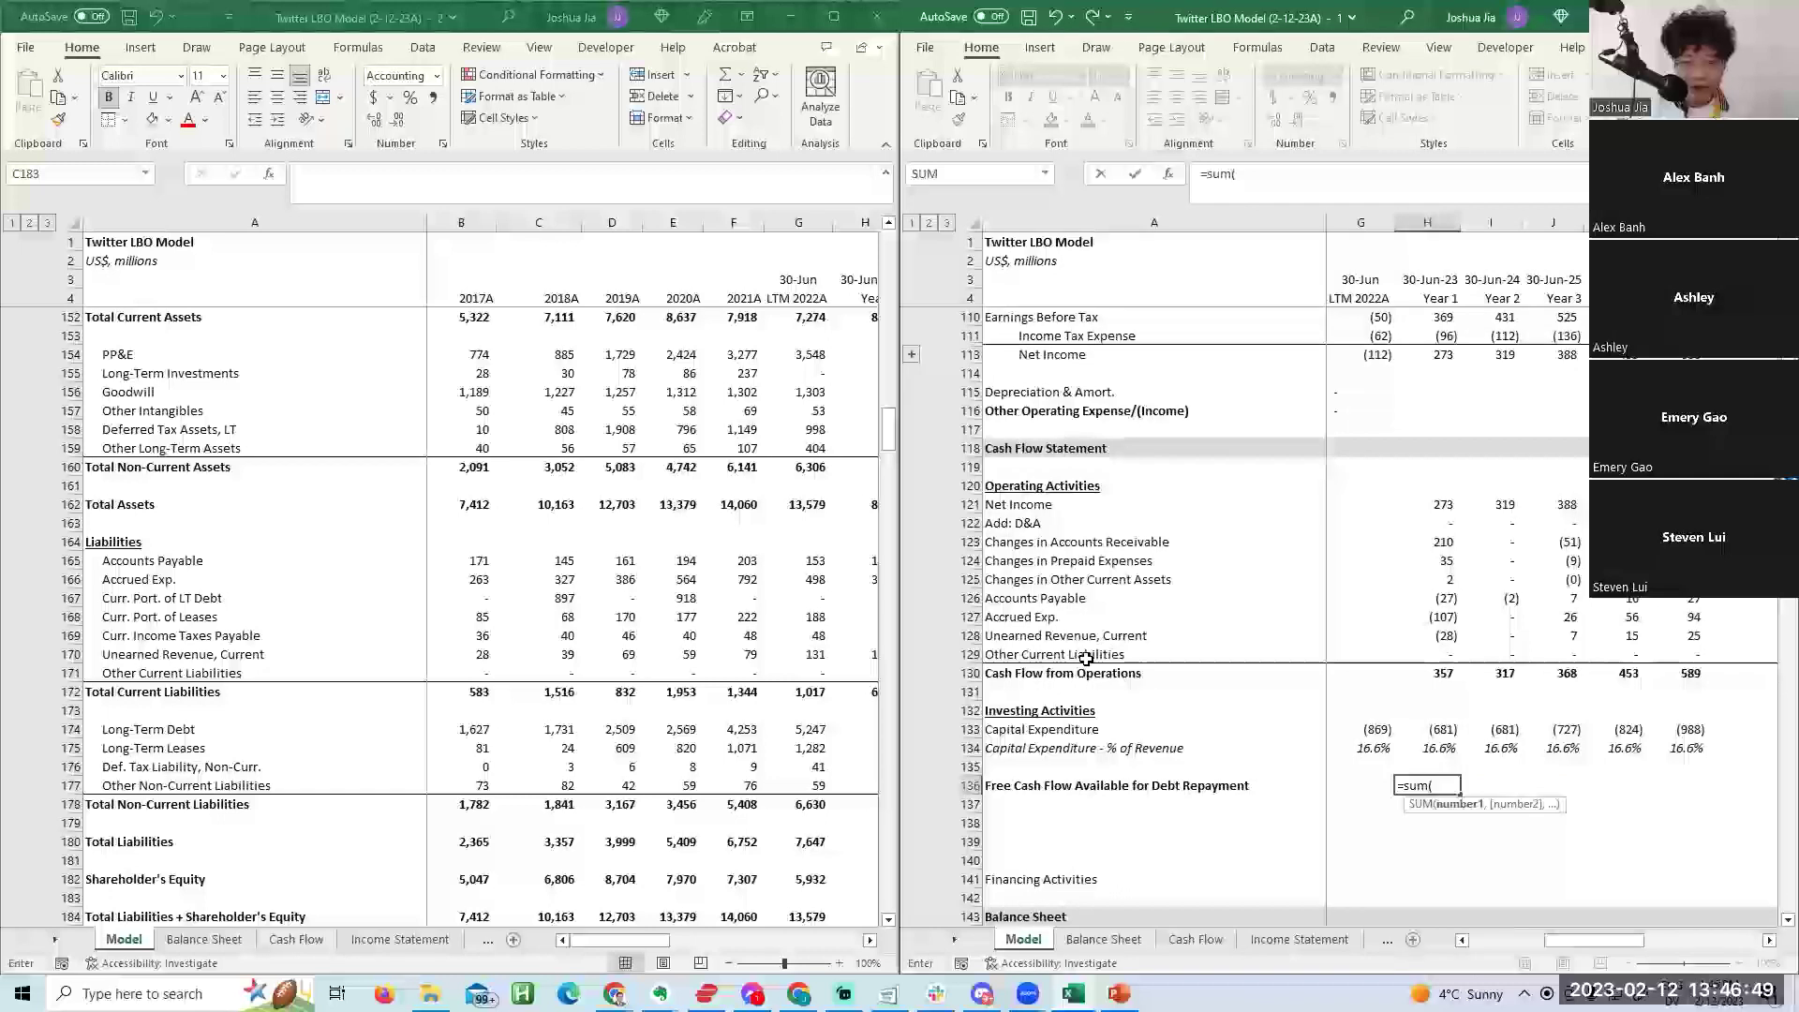
{"action": "key", "text": "Up"}
{"action": "key", "text": "Up"}
{"action": "key", "text": "Up"}
{"action": "type", "text": ","}
{"action": "key", "text": "Down"}
{"action": "key", "text": "Down"}
{"action": "key", "text": "Down"}
{"action": "key", "text": "ctrl+Return"}
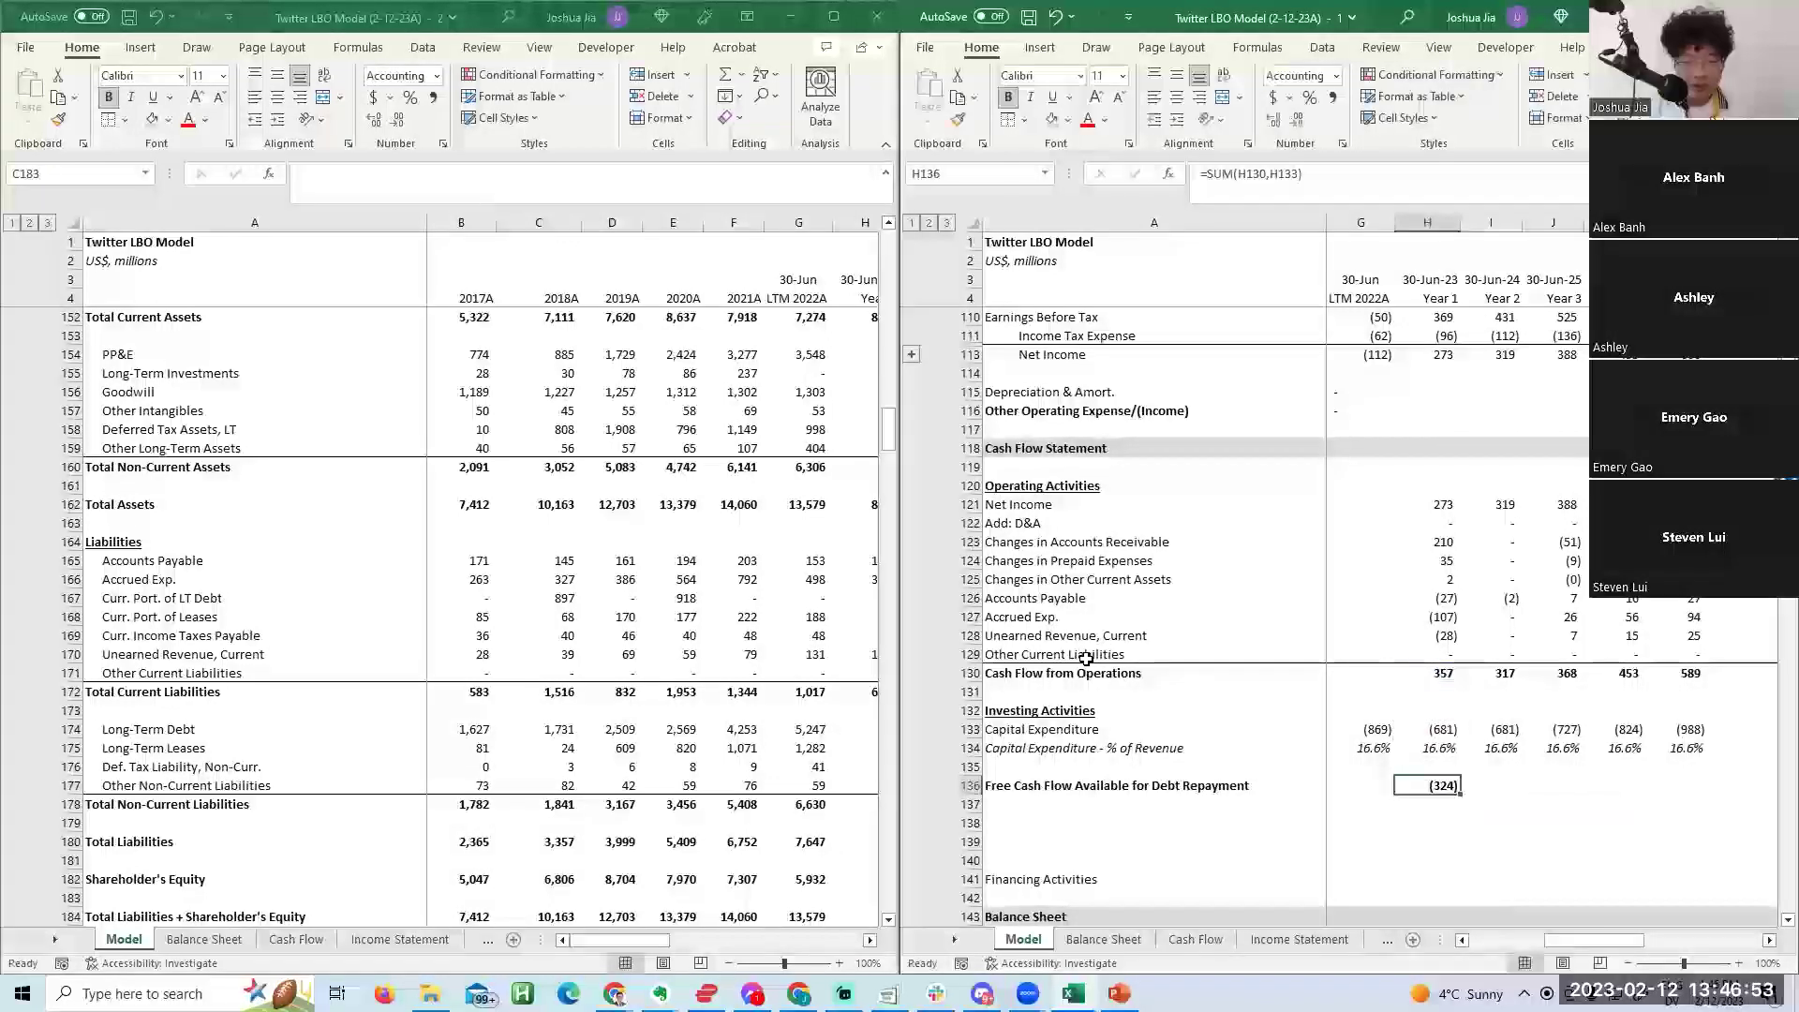
Copy the Year 1 Free Cash Flow Available for Debt Repayment formula across the remaining projection years.
{"action": "key", "text": "shift+Right"}
{"action": "key", "text": "shift+Right"}
{"action": "key", "text": "shift+Right"}
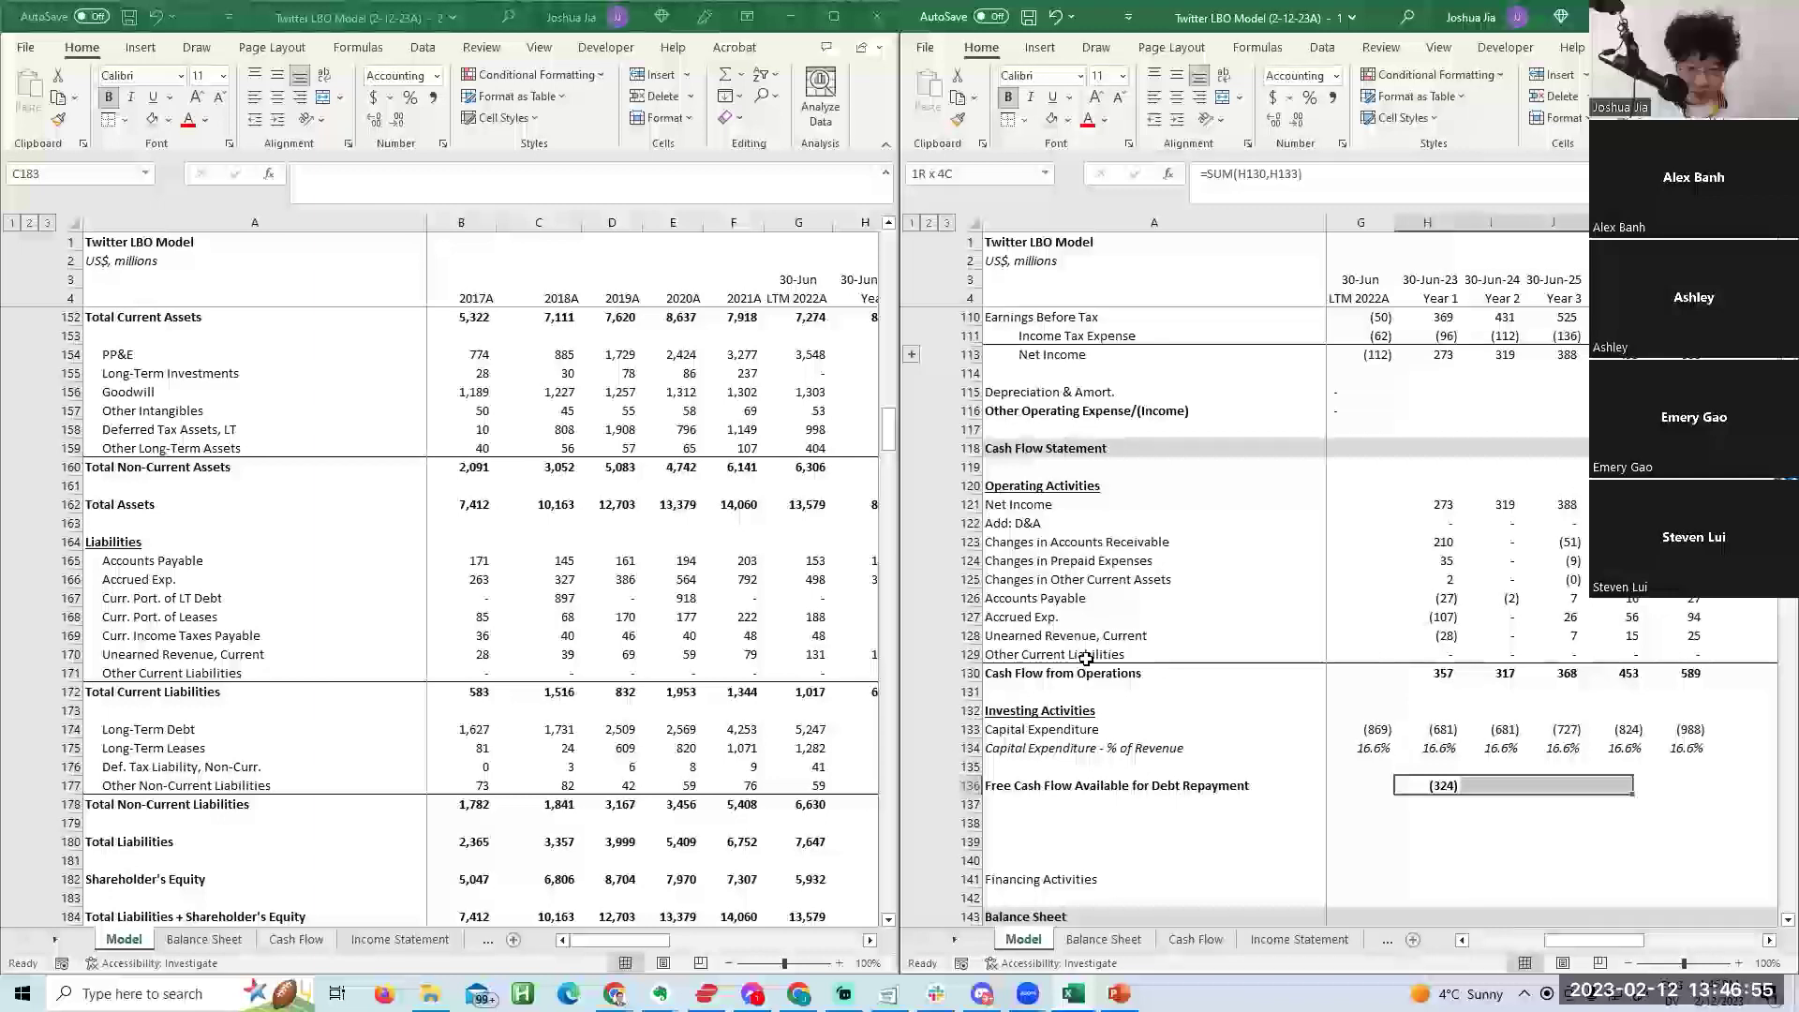
{"action": "key", "text": "ctrl+r"}
Inspect the Free Cash Flow Available for Debt Repayment formulas across the projection years, checking the cells they reference.
{"action": "key", "text": "Right"}
{"action": "key", "text": "F2"}
{"action": "key", "text": "Escape"}
{"action": "key", "text": "Left"}
{"action": "key", "text": "F2"}
{"action": "key", "text": "Escape"}
{"action": "key", "text": "F2"}
{"action": "key", "text": "Escape"}
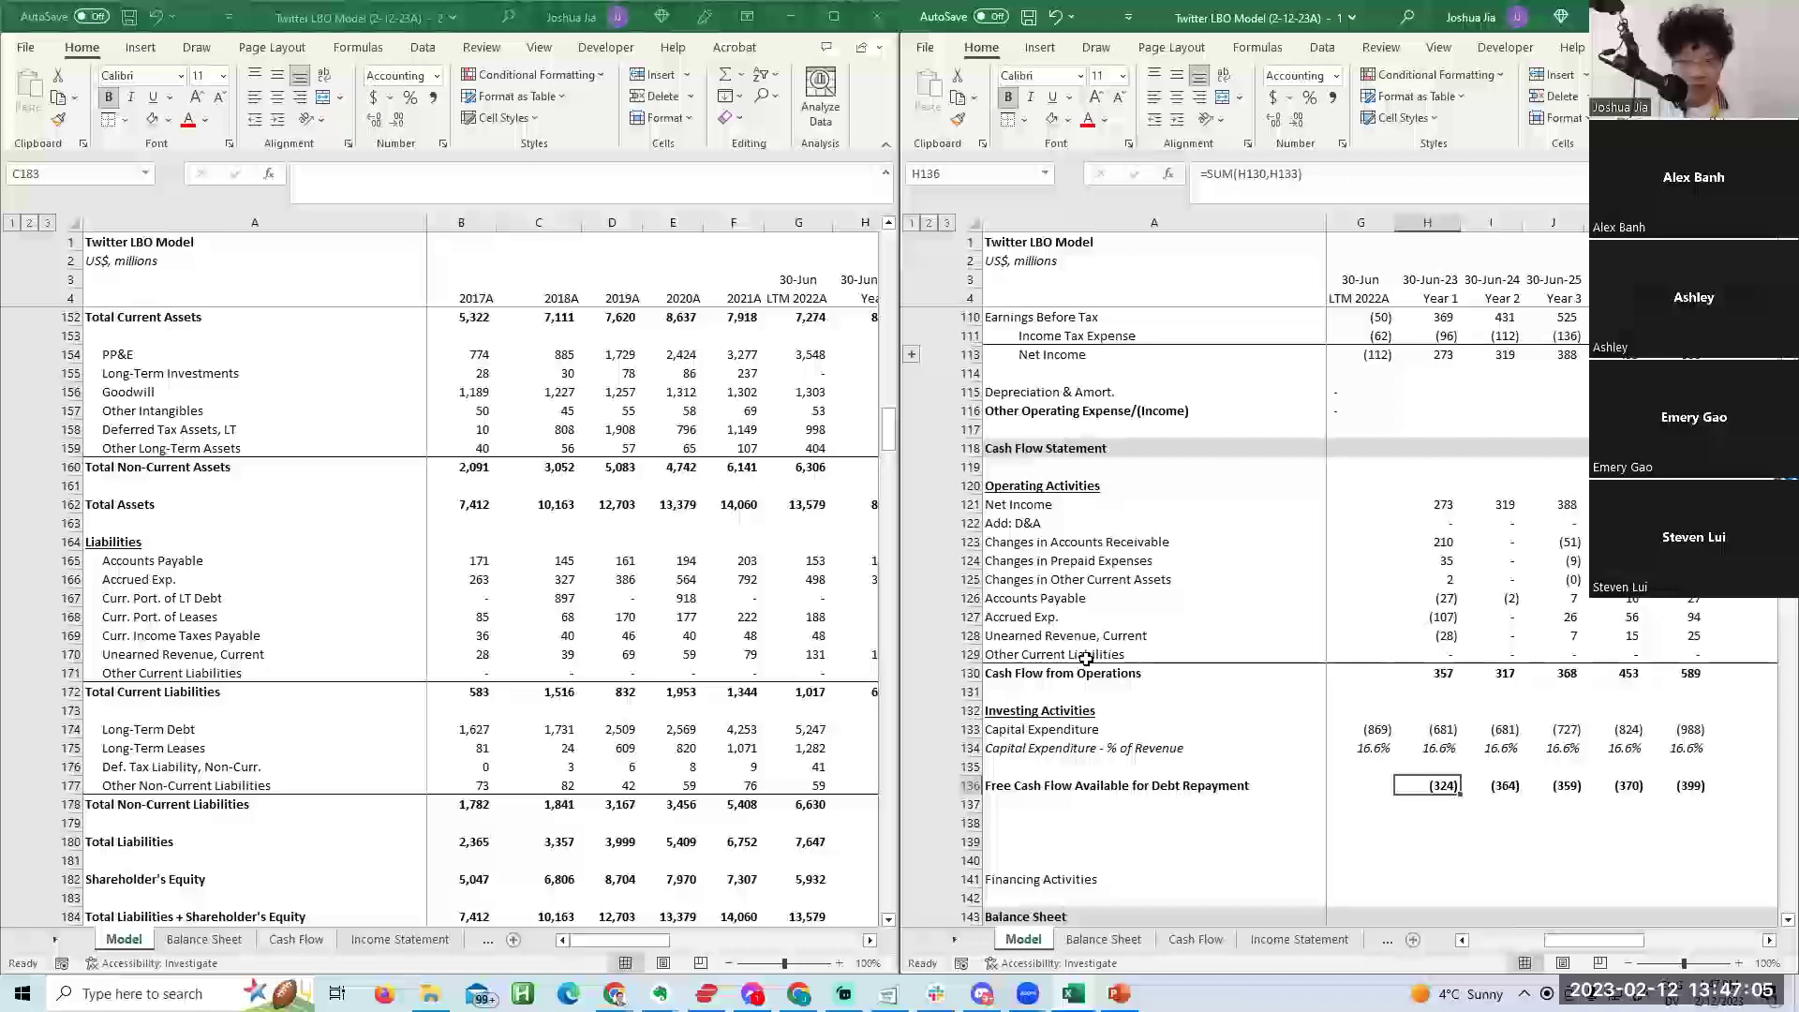
{"action": "key", "text": "Right"}
{"action": "key", "text": "Right"}
{"action": "key", "text": "Right"}
{"action": "key", "text": "Right"}
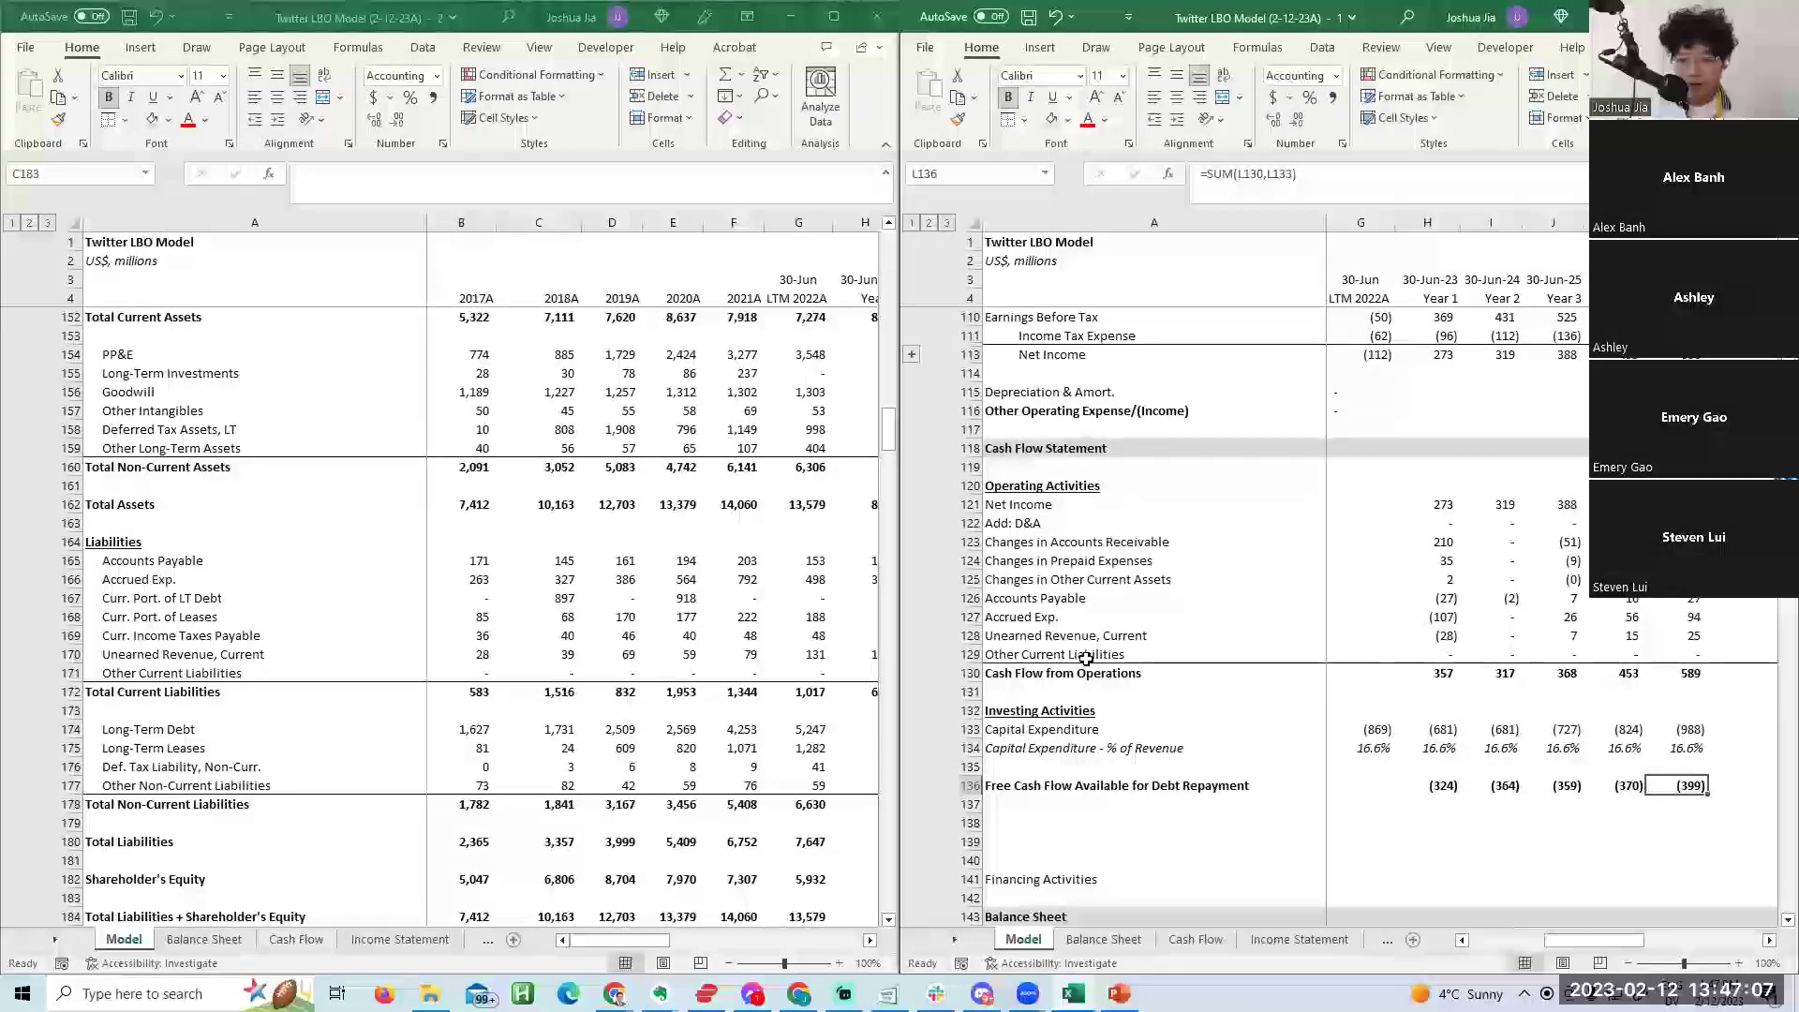
{"action": "key", "text": "Left"}
{"action": "key", "text": "F2"}
{"action": "key", "text": "Escape"}
{"action": "key", "text": "Right"}
{"action": "key", "text": "F2"}
{"action": "key", "text": "Escape"}
{"action": "key", "text": "Right"}
{"action": "key", "text": "Right"}
{"action": "key", "text": "Left"}
{"action": "key", "text": "Left"}
{"action": "key", "text": "Left"}
{"action": "key", "text": "F2"}
{"action": "key", "text": "Escape"}
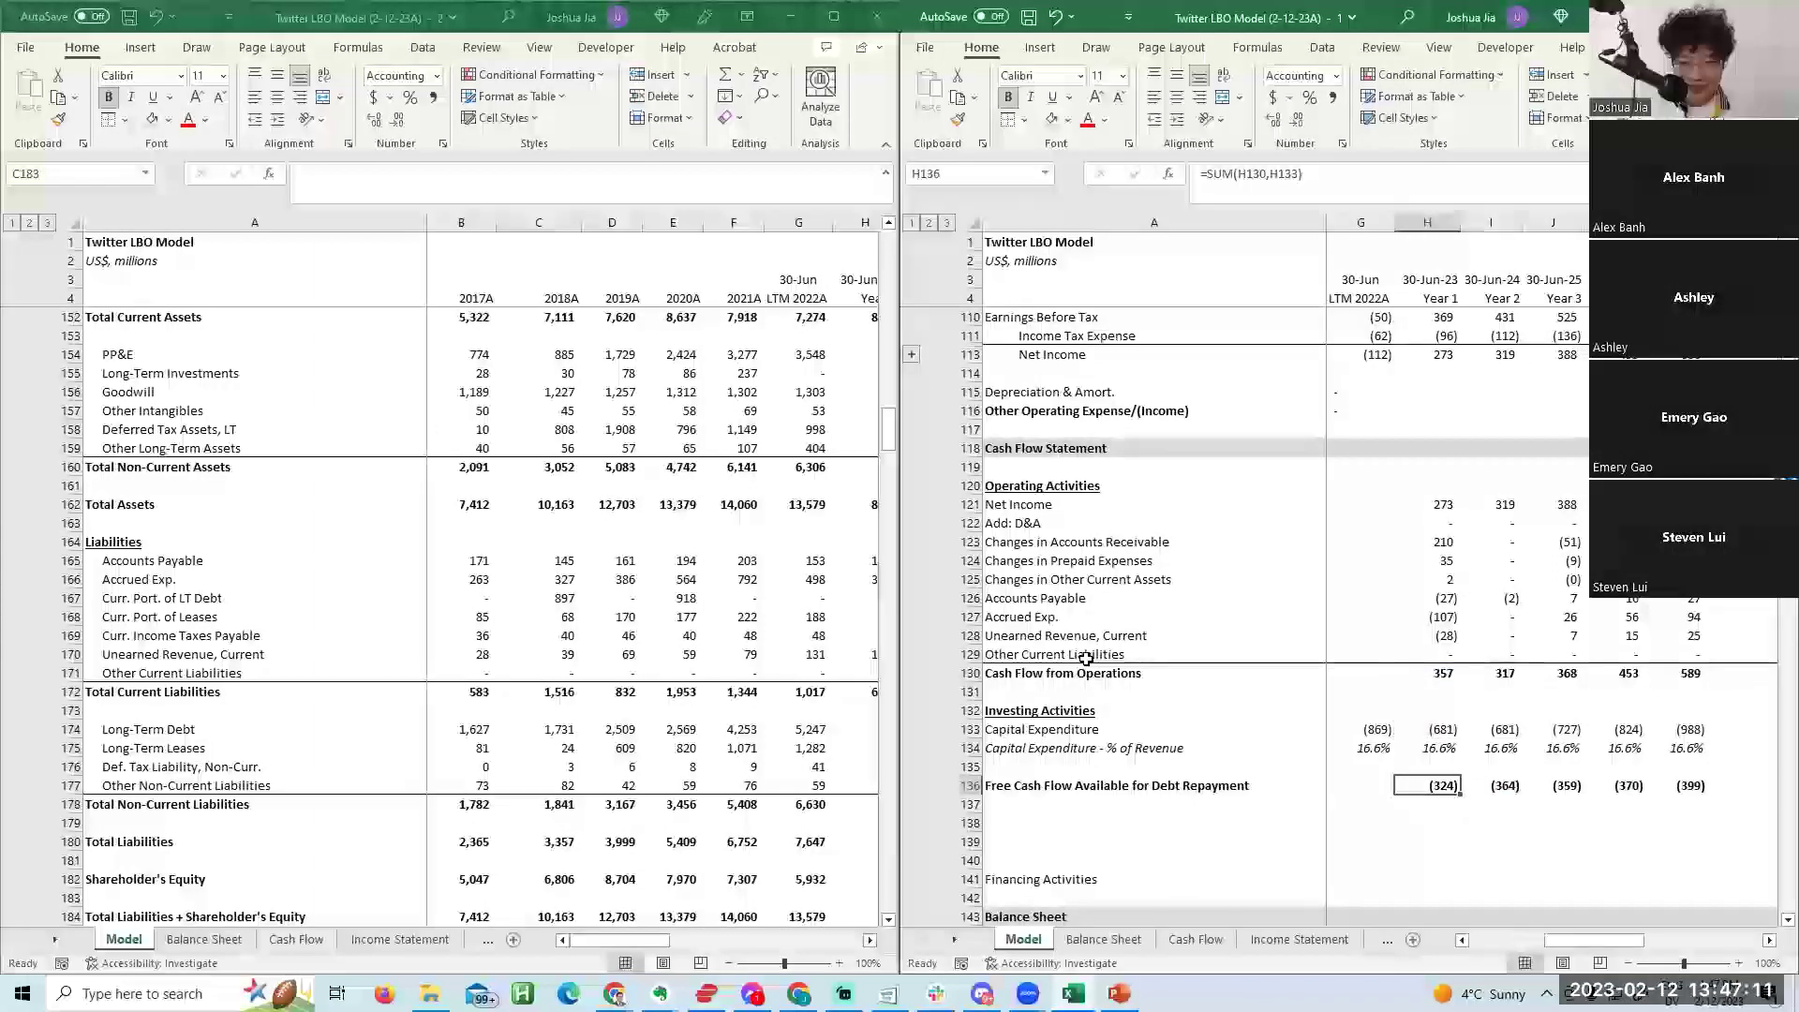
{"action": "key", "text": "F2"}
{"action": "key", "text": "Escape"}
Trace the Year 1 net income in the cash flow statement back to its source cell.
{"action": "key", "text": "Right"}
{"action": "key", "text": "Up"}
{"action": "key", "text": "Up"}
{"action": "key", "text": "Up"}
{"action": "key", "text": "Up"}
{"action": "key", "text": "Up"}
{"action": "key", "text": "Up"}
{"action": "key", "text": "Up"}
{"action": "key", "text": "Up"}
{"action": "key", "text": "Up"}
{"action": "key", "text": "Up"}
{"action": "key", "text": "Up"}
{"action": "key", "text": "Up"}
{"action": "key", "text": "Up"}
{"action": "key", "text": "Up"}
{"action": "key", "text": "Left"}
{"action": "key", "text": "Left"}
{"action": "key", "text": "ctrl+bracketleft"}
{"action": "key", "text": "F5"}
{"action": "key", "text": "Return"}
{"action": "key", "text": "Up"}
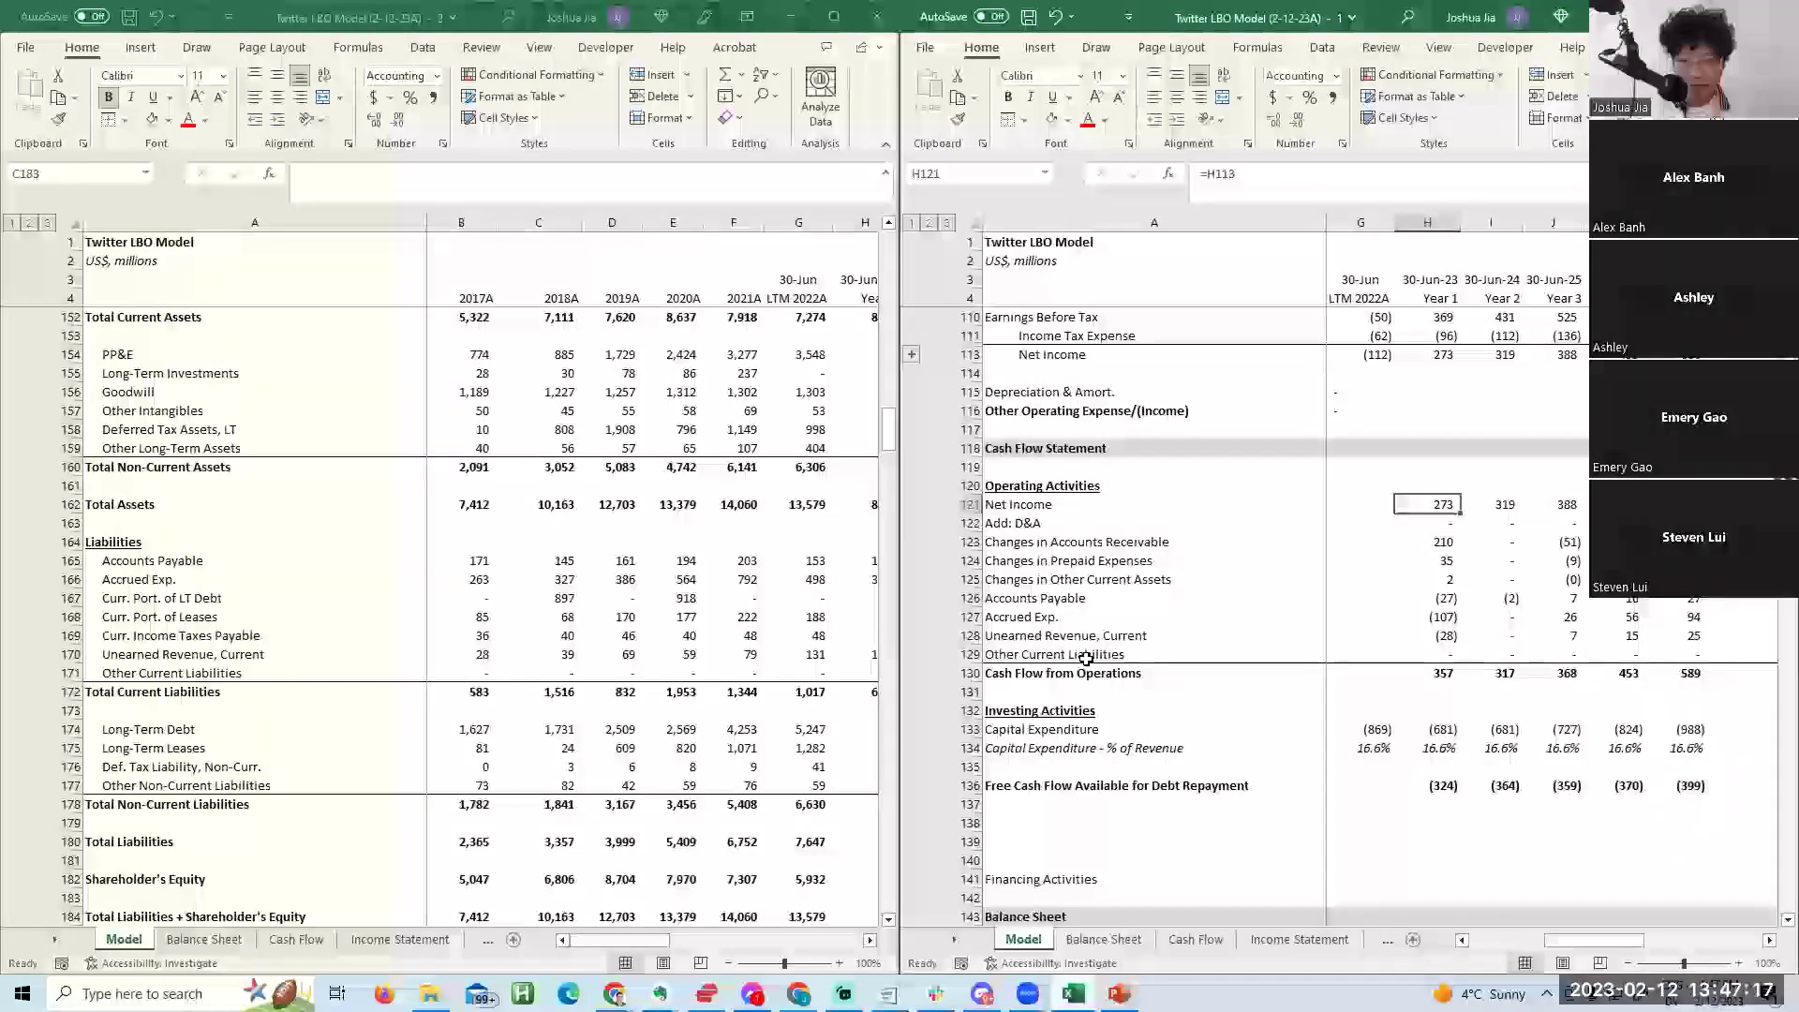
Insert a row directly below Total Depreciation and Amortization and label it "Depreciation and Amortization - % of Revenue".
{"action": "key", "text": "Up"}
{"action": "key", "text": "Up"}
{"action": "key", "text": "Up"}
{"action": "key", "text": "Up"}
{"action": "key", "text": "Up"}
{"action": "key", "text": "Up"}
{"action": "key", "text": "Up"}
{"action": "key", "text": "Up"}
{"action": "key", "text": "Up"}
{"action": "key", "text": "Up"}
{"action": "key", "text": "Up"}
{"action": "key", "text": "Up"}
{"action": "key", "text": "Up"}
{"action": "key", "text": "Up"}
{"action": "key", "text": "Up"}
{"action": "key", "text": "Up"}
{"action": "key", "text": "Up"}
{"action": "key", "text": "Up"}
{"action": "key", "text": "Up"}
{"action": "key", "text": "Up"}
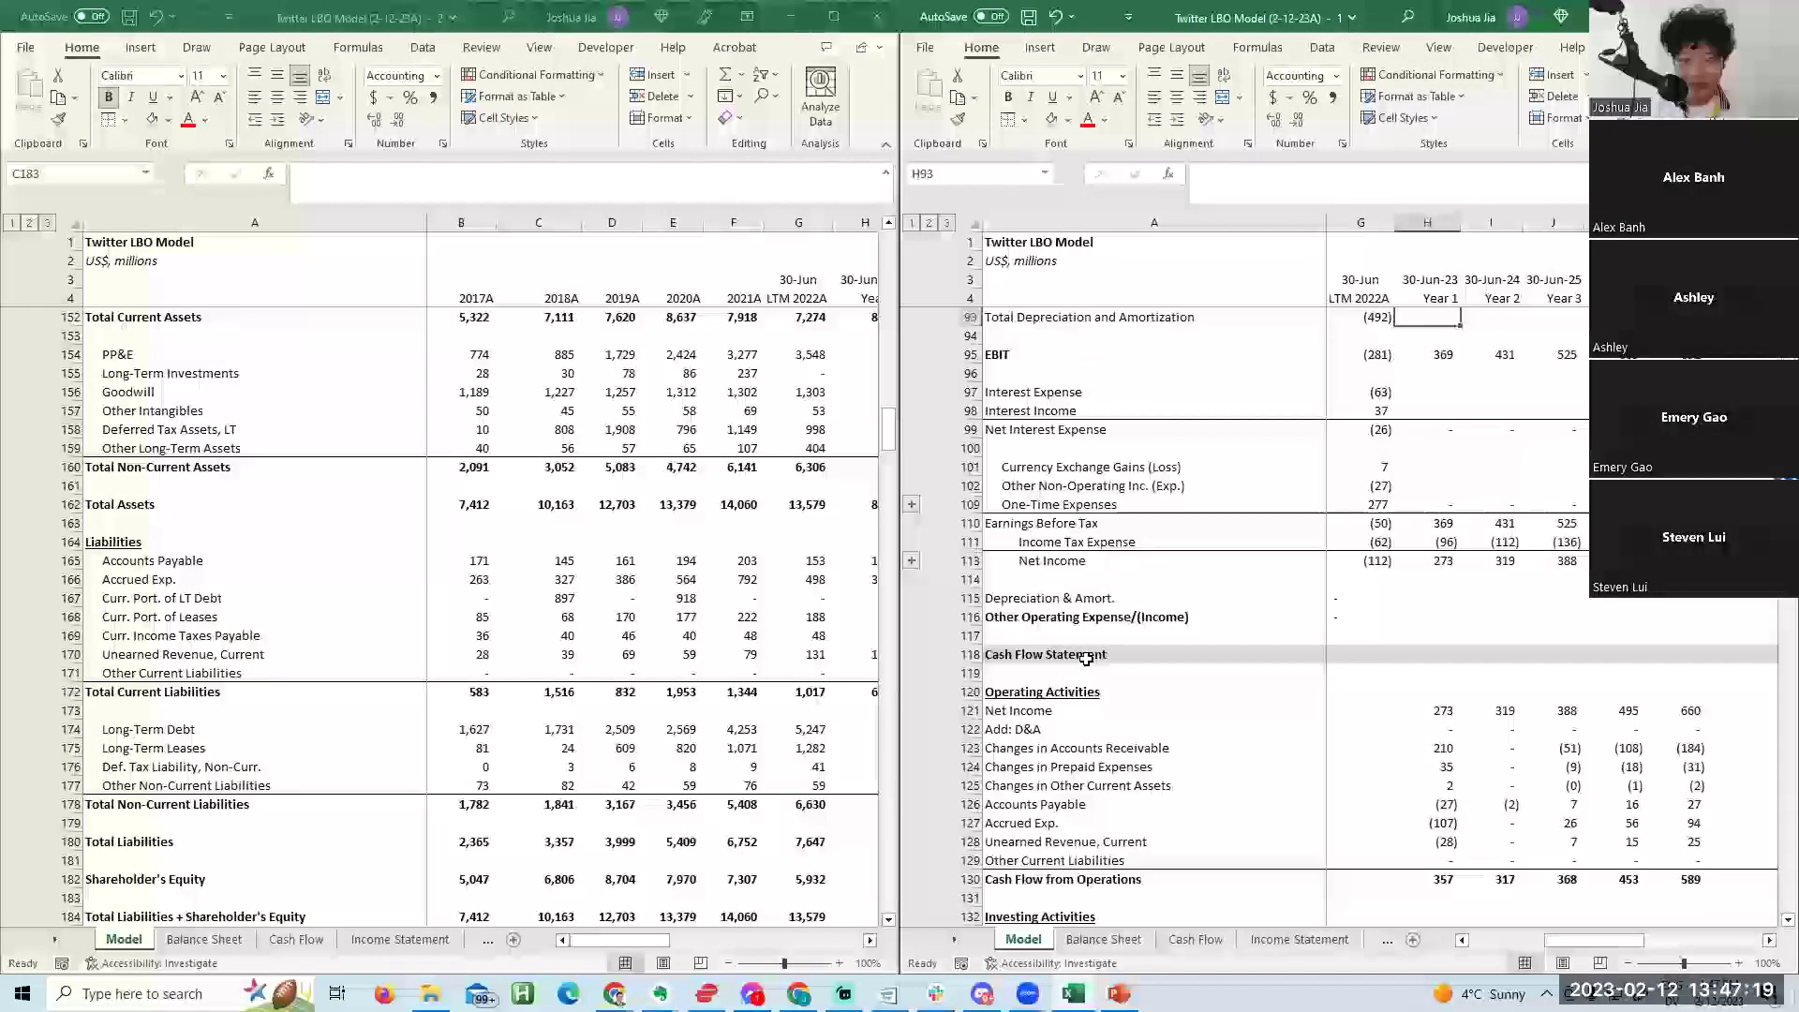
{"action": "key", "text": "Up"}
{"action": "key", "text": "Up"}
{"action": "key", "text": "Up"}
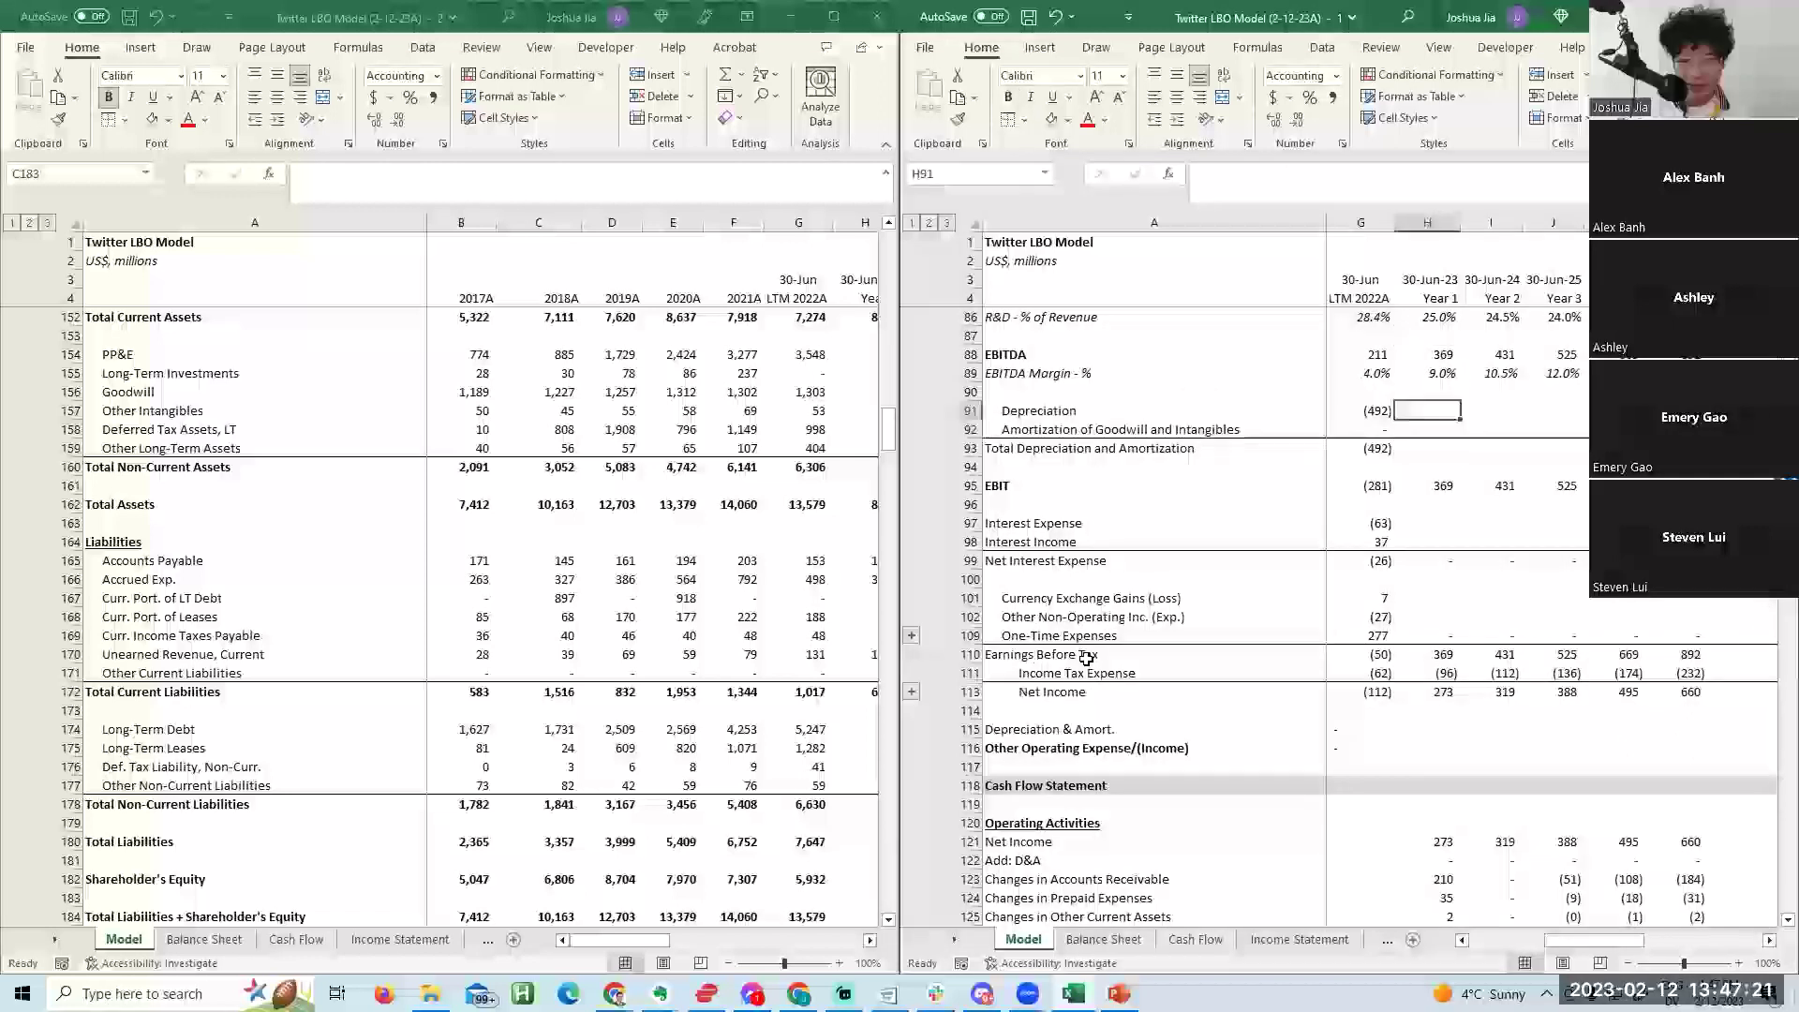
{"action": "key", "text": "Left"}
{"action": "key", "text": "Down"}
{"action": "key", "text": "Down"}
{"action": "key", "text": "Down"}
{"action": "key", "text": "Home"}
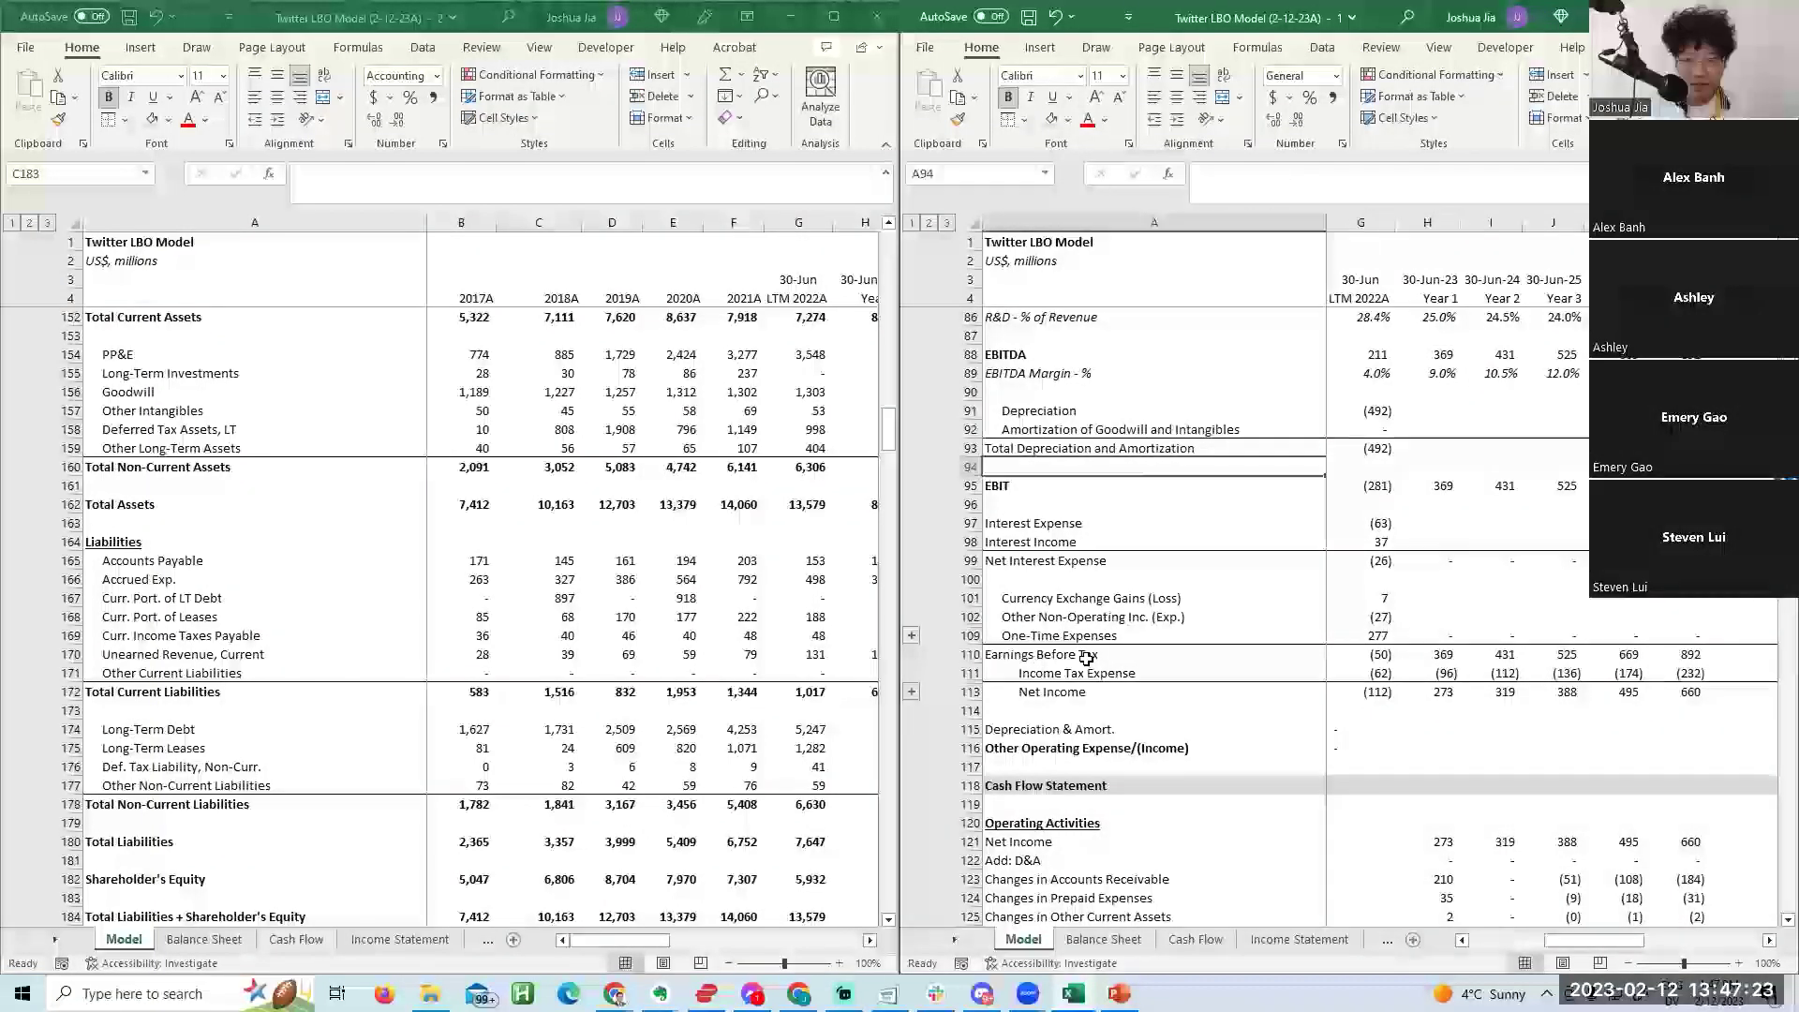
{"action": "key", "text": "alt+h"}
{"action": "type", "text": "ir"}
{"action": "type", "text": "Depreciation and Amortization - %"}
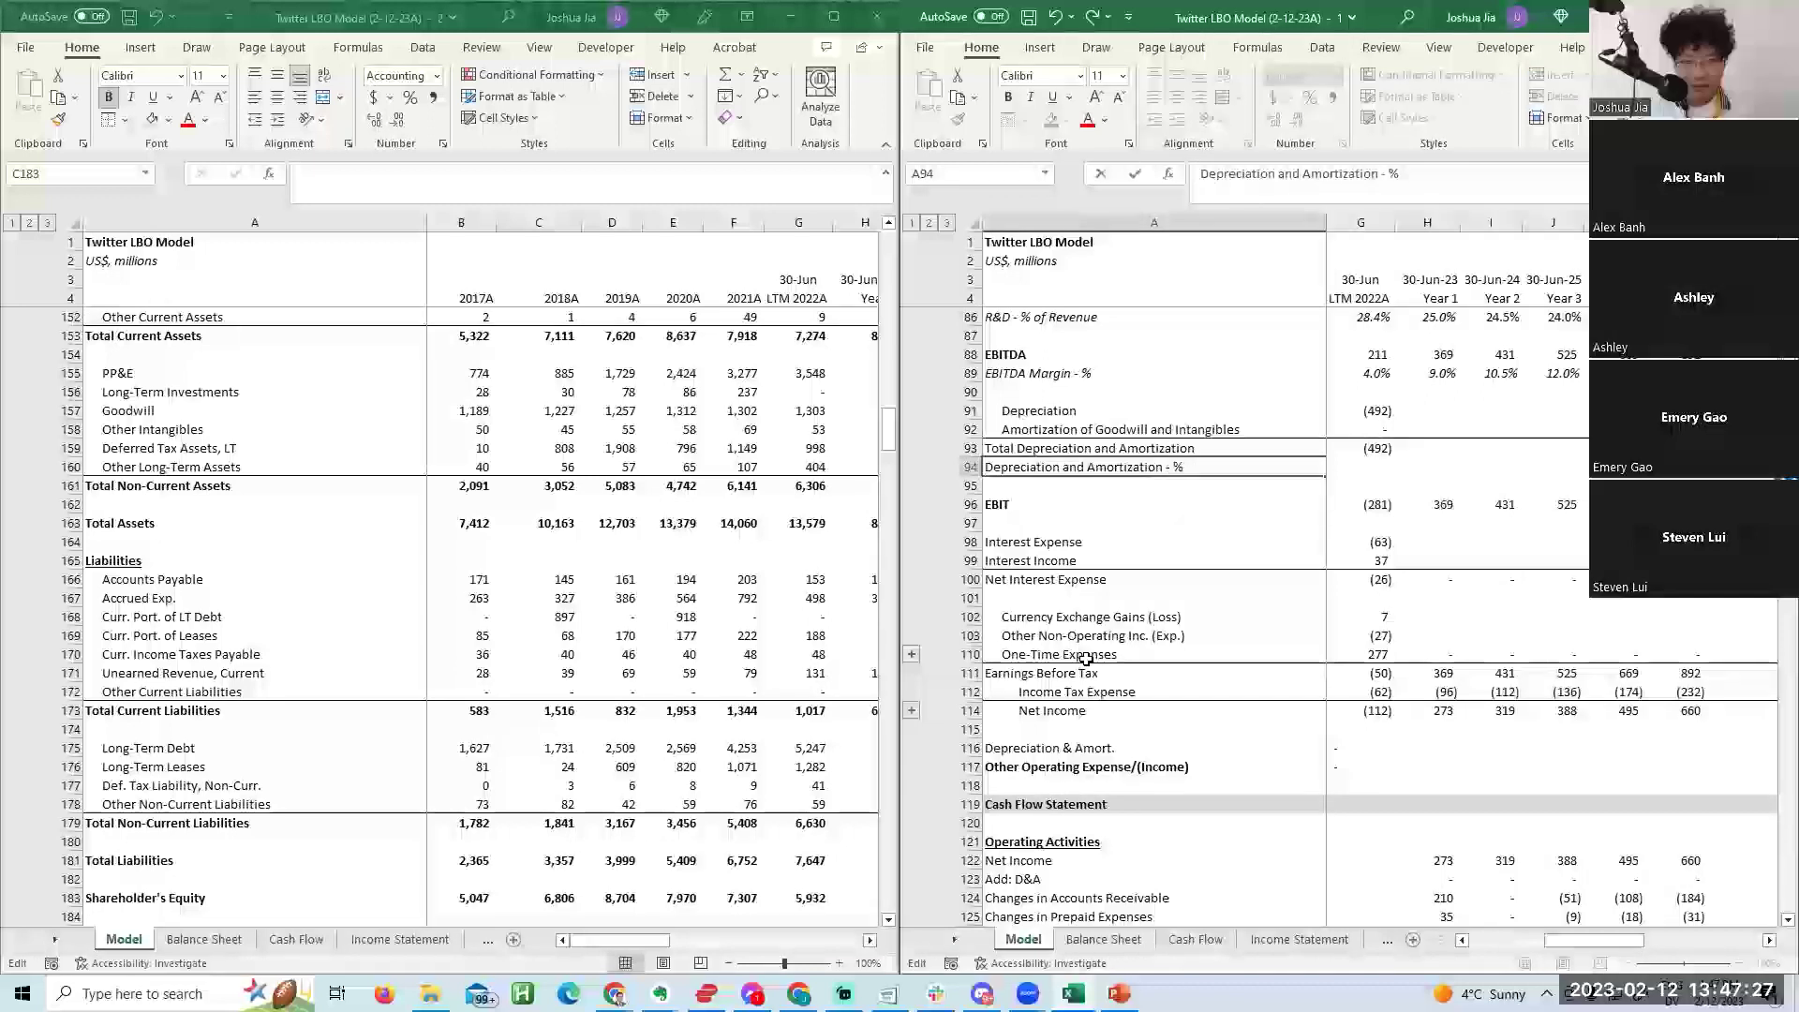
{"action": "type", "text": " of Revenue"}
{"action": "key", "text": "ctrl+Return"}
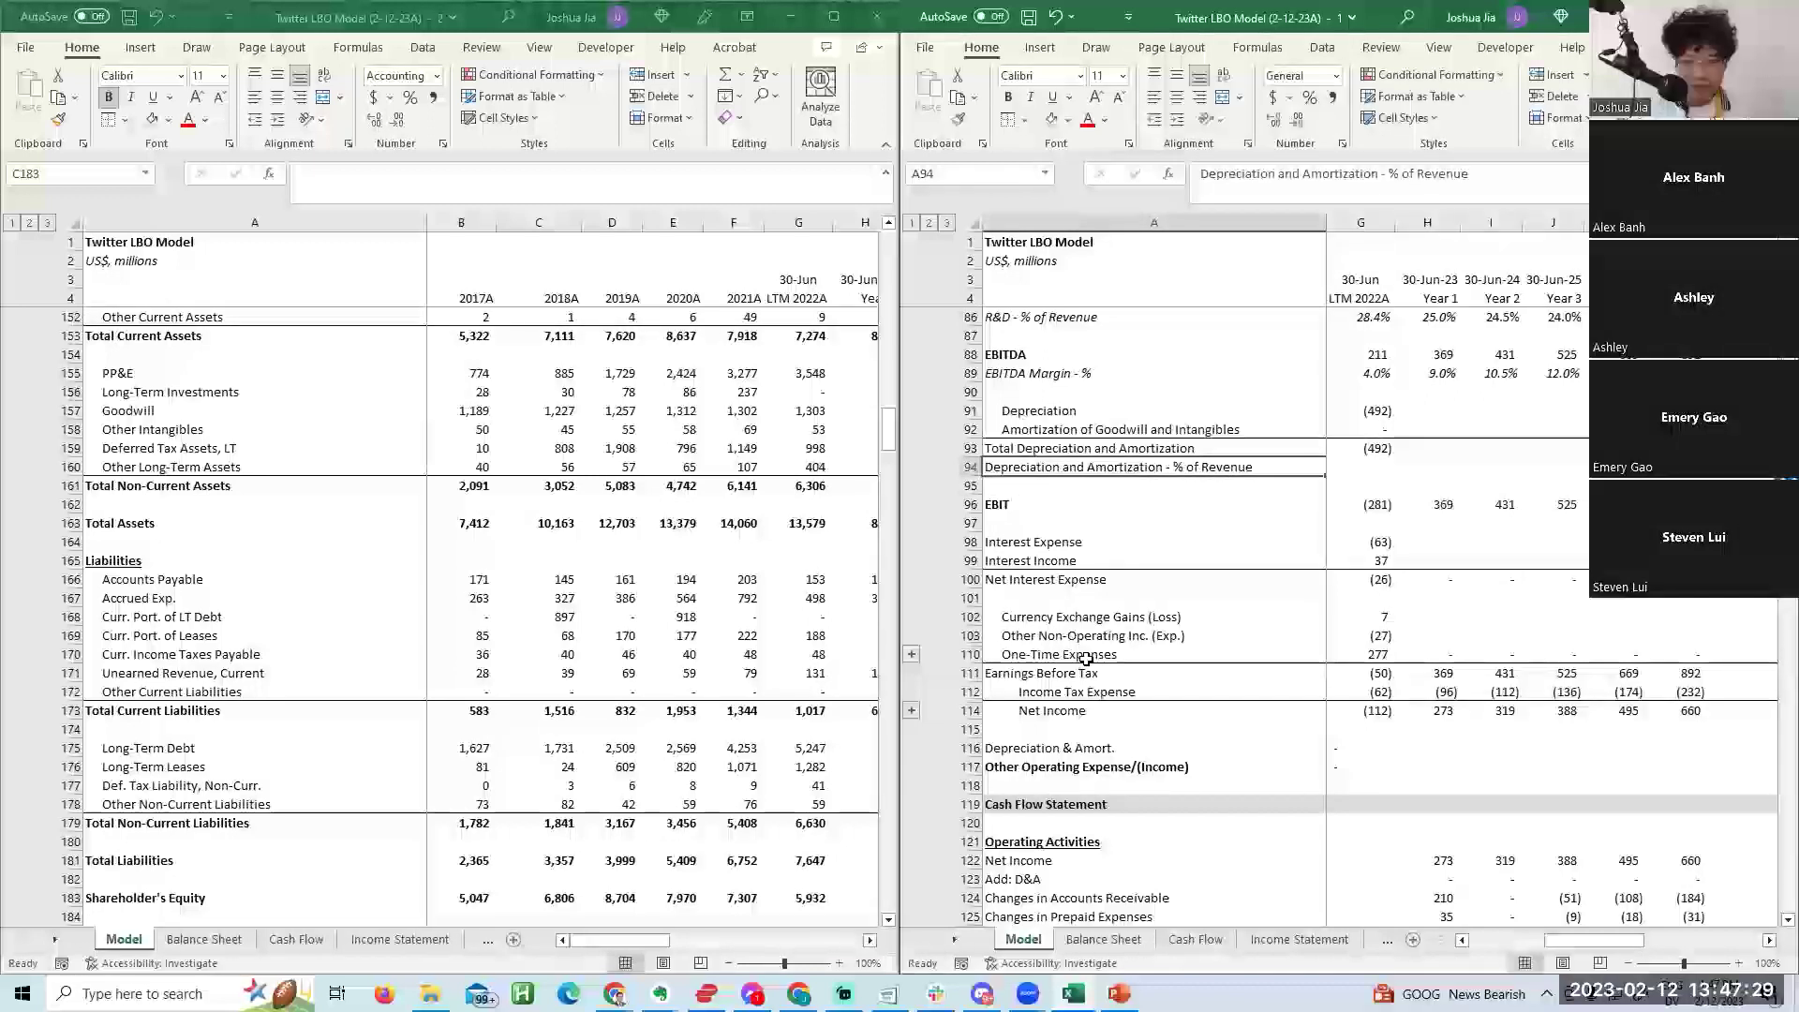
Calculate the 2017A depreciation and amortization percentage as negative total D&A divided by revenue, using =-B93/B68.
{"action": "key", "text": "Right"}
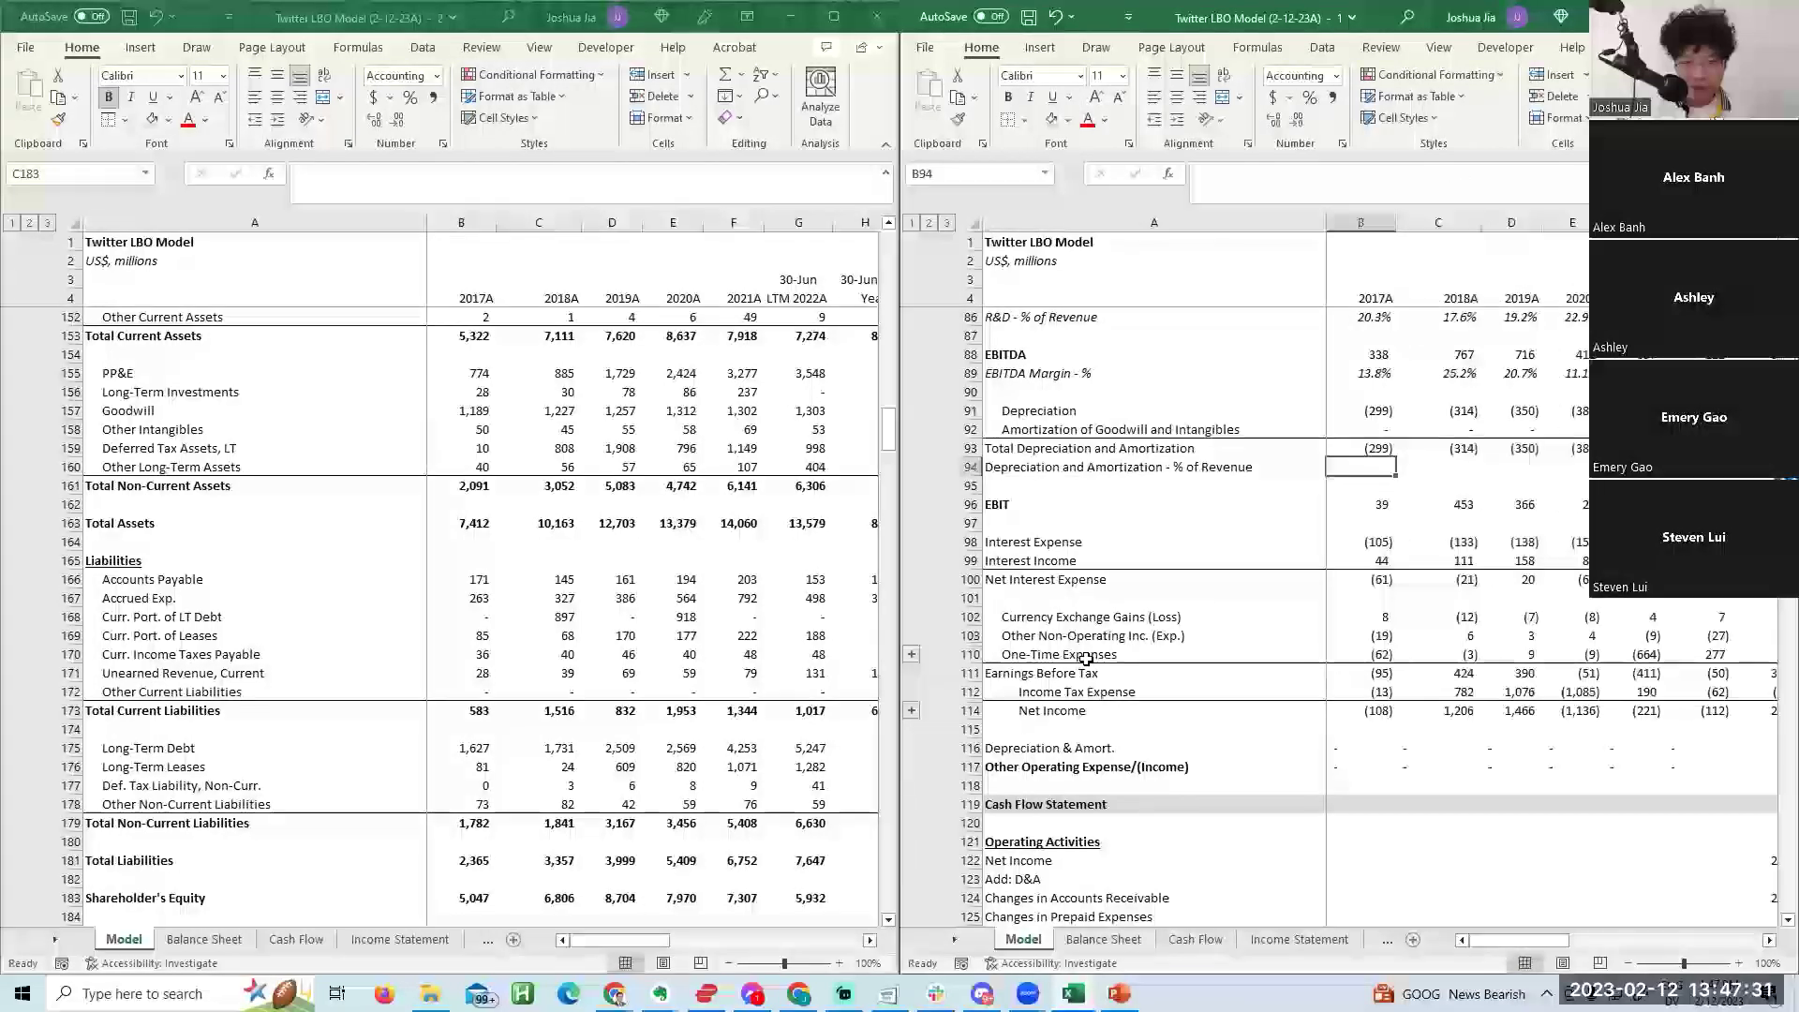
{"action": "type", "text": "=-"}
{"action": "key", "text": "Up"}
{"action": "type", "text": "/"}
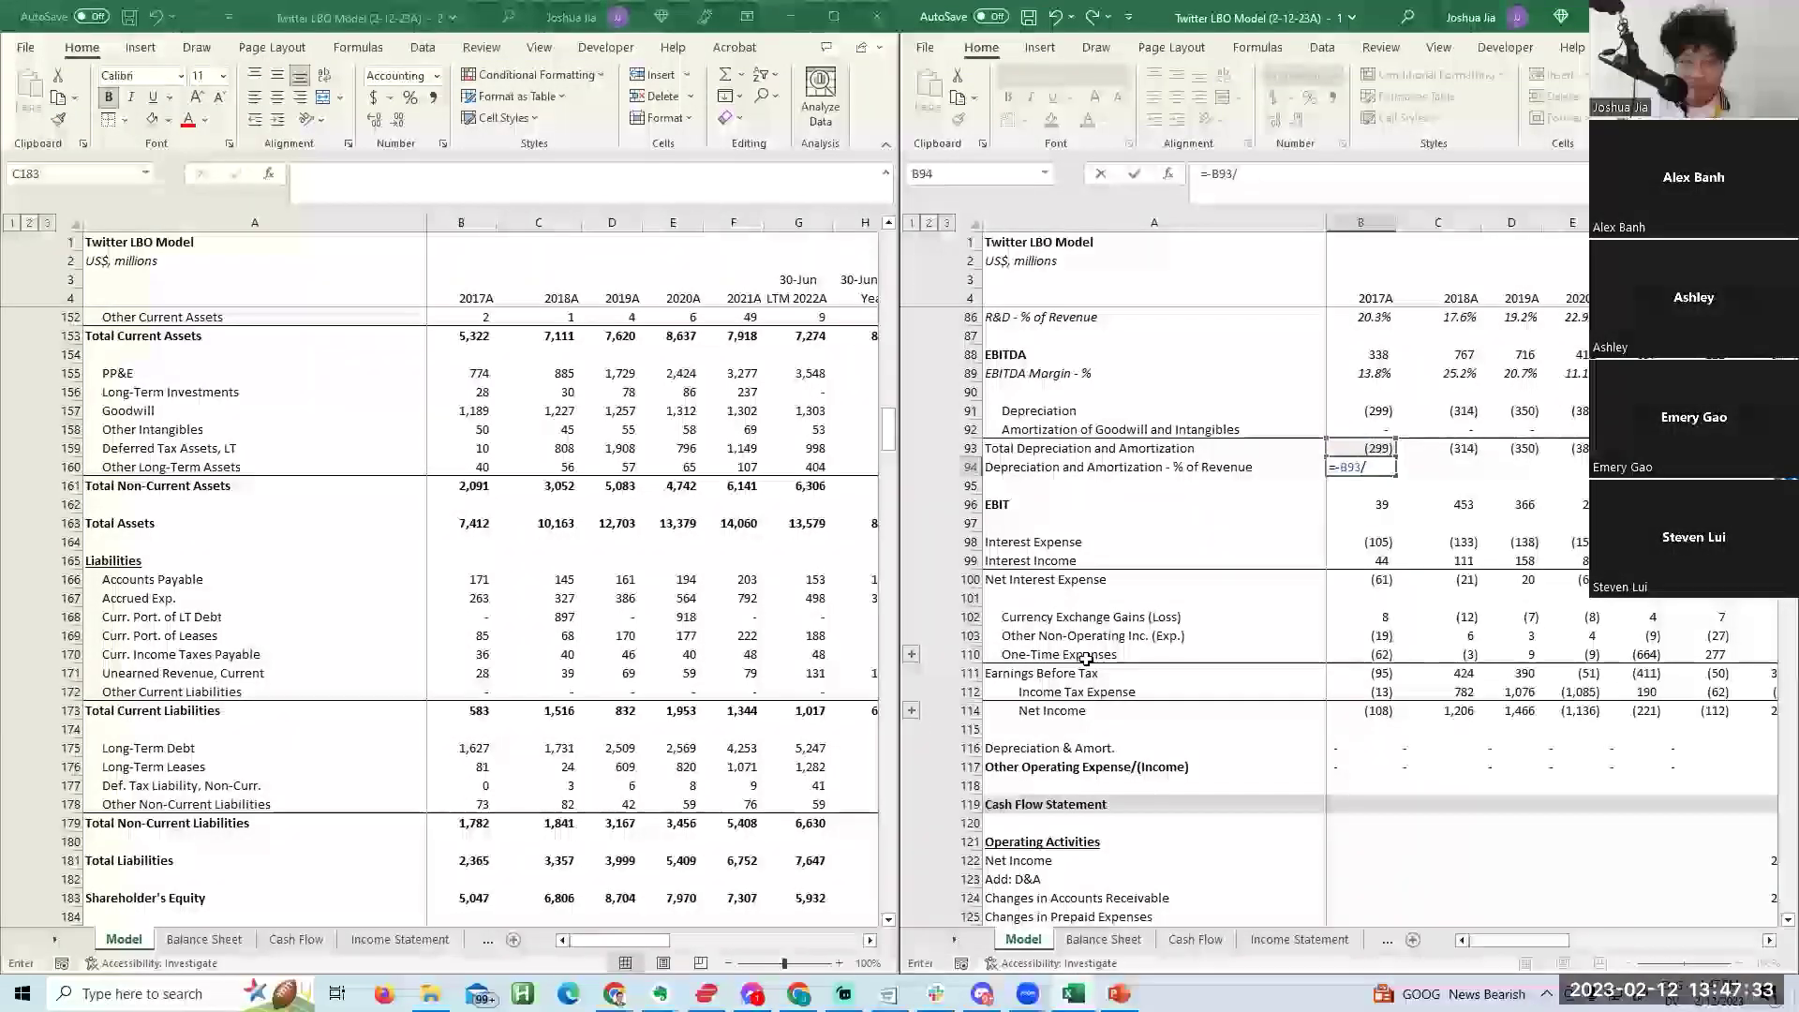
{"action": "key", "text": "Up"}
{"action": "key", "text": "Up"}
{"action": "key", "text": "Up"}
{"action": "key", "text": "Up"}
{"action": "key", "text": "Up"}
{"action": "key", "text": "Up"}
{"action": "key", "text": "Up"}
{"action": "key", "text": "Up"}
{"action": "key", "text": "Up"}
{"action": "key", "text": "Up"}
{"action": "key", "text": "Up"}
{"action": "key", "text": "Up"}
{"action": "key", "text": "Up"}
{"action": "key", "text": "Up"}
{"action": "key", "text": "Up"}
{"action": "key", "text": "Up"}
{"action": "key", "text": "Up"}
{"action": "key", "text": "Up"}
{"action": "key", "text": "Up"}
{"action": "key", "text": "Up"}
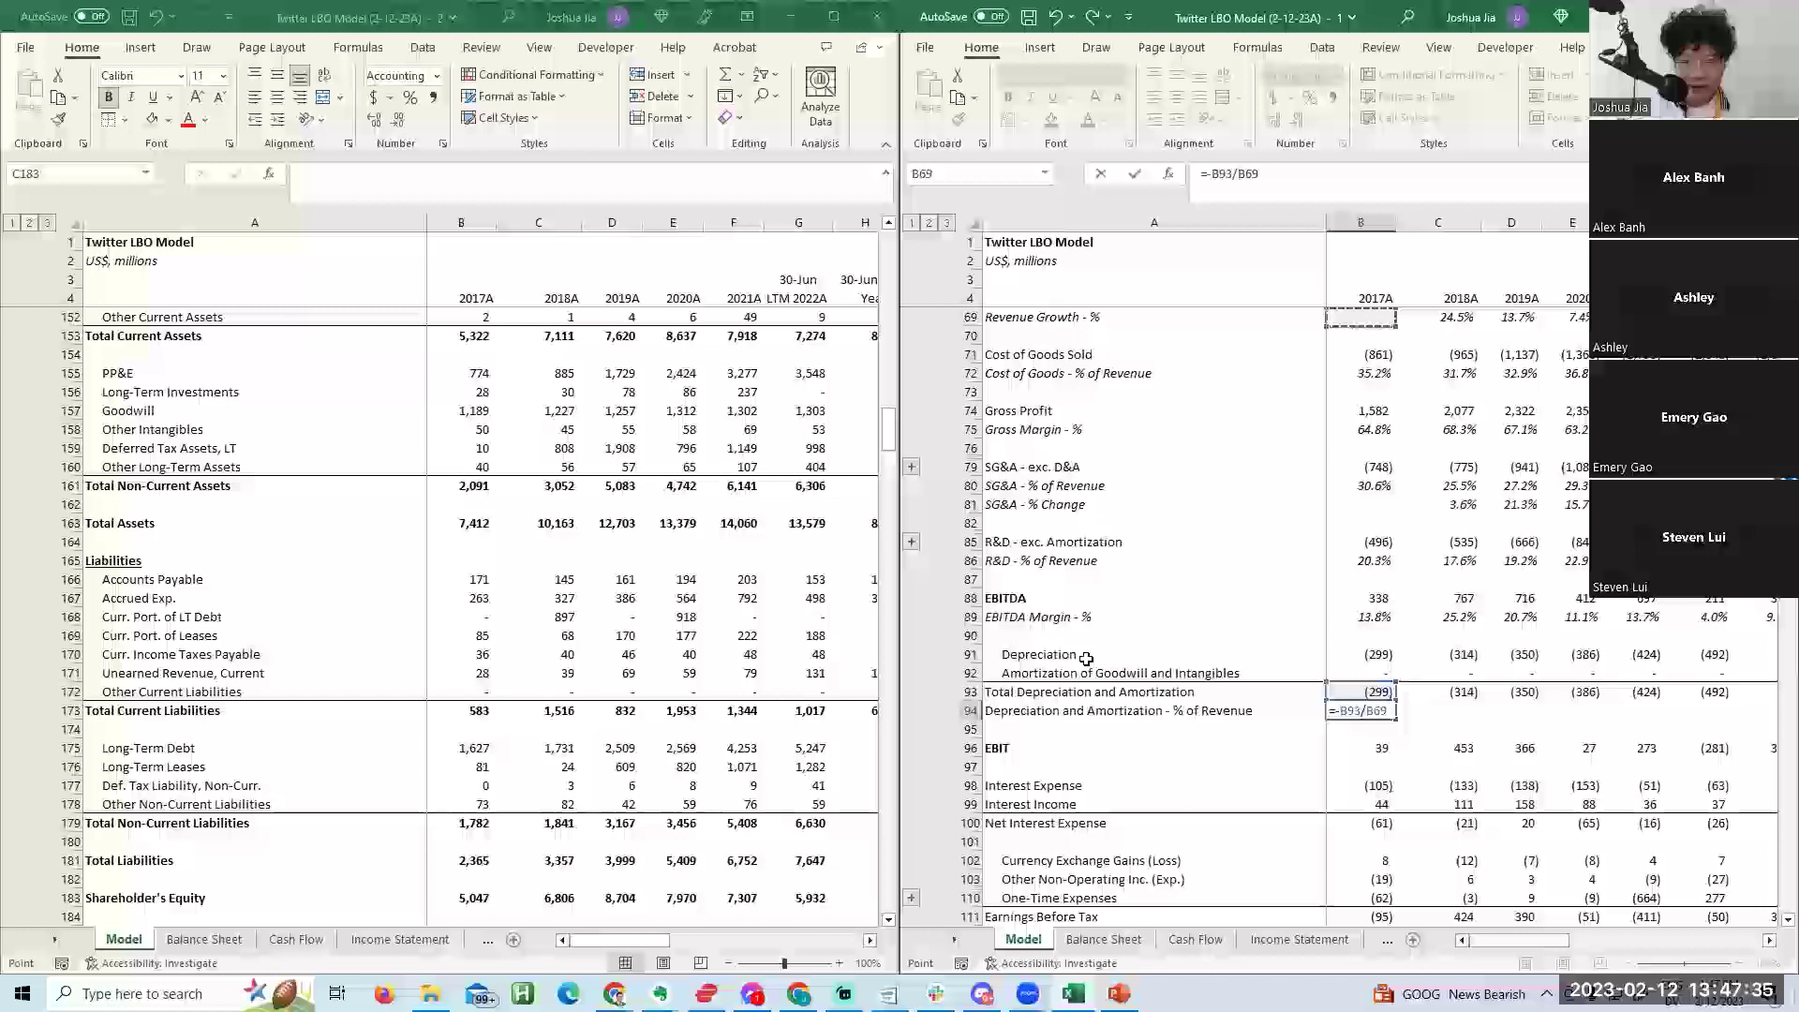
{"action": "key", "text": "Down"}
{"action": "key", "text": "ctrl+Return"}
Copy the D&A percentage formula across from 2017A to LTM 2022A and format the cells as percentages with one decimal.
{"action": "key", "text": "shift+Right"}
{"action": "key", "text": "shift+Right"}
{"action": "key", "text": "shift+Right"}
{"action": "key", "text": "shift+Right"}
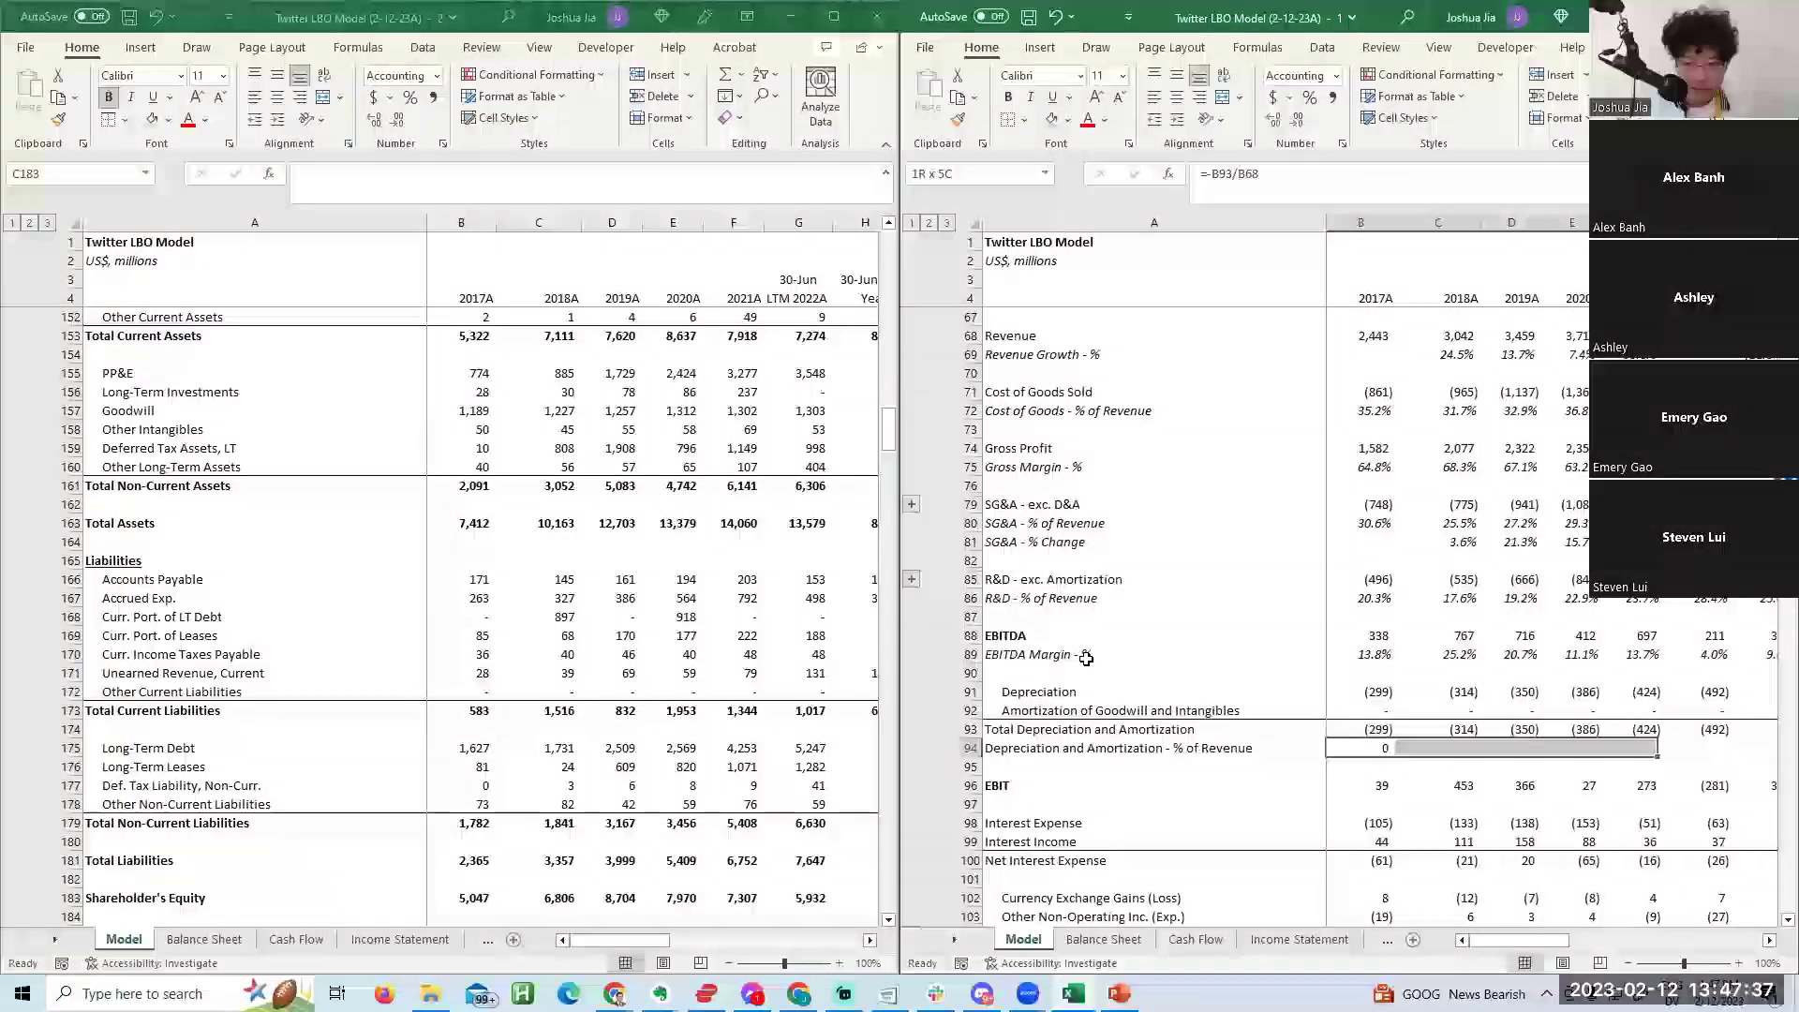
{"action": "key", "text": "ctrl+shift+5"}
{"action": "key", "text": "alt+h"}
{"action": "key", "text": "0"}
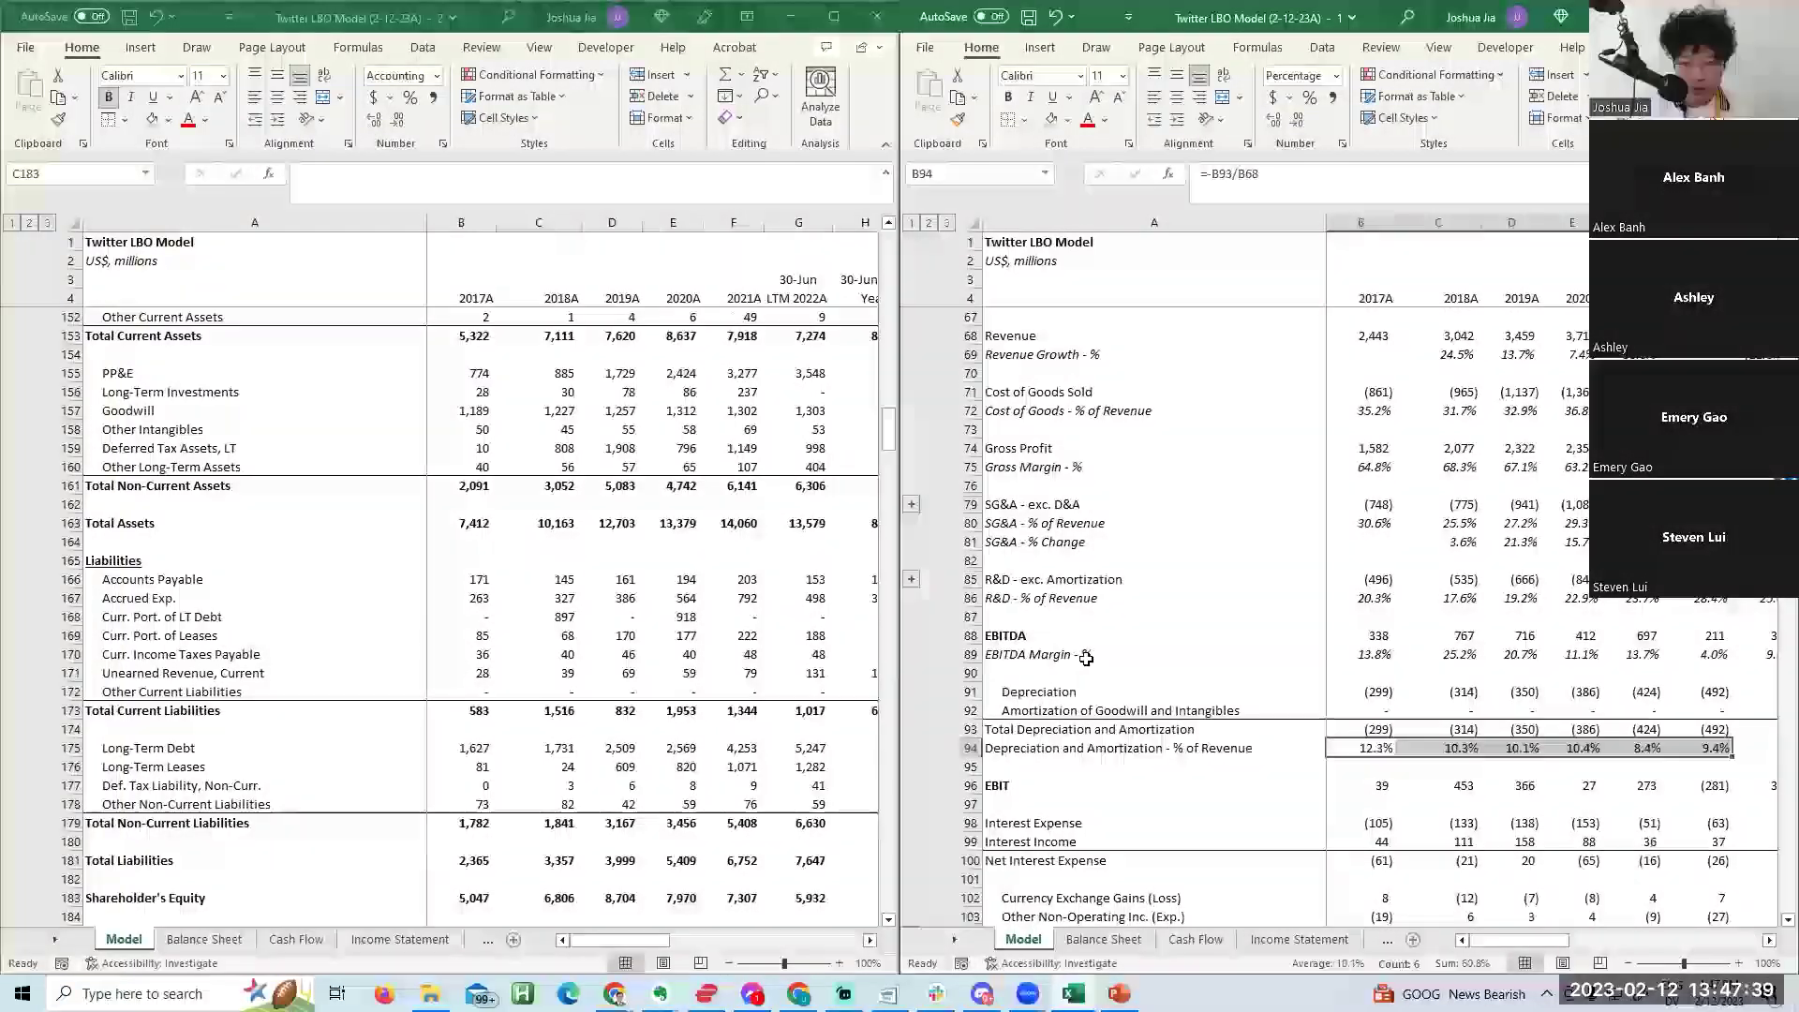
Review the income statement rows around the D&A percentage and down to the cash flow statement's operating activities.
{"action": "key", "text": "Right"}
{"action": "key", "text": "Up"}
{"action": "key", "text": "Down"}
{"action": "key", "text": "Right"}
{"action": "key", "text": "Right"}
{"action": "key", "text": "Right"}
{"action": "key", "text": "Right"}
{"action": "key", "text": "Right"}
{"action": "key", "text": "Right"}
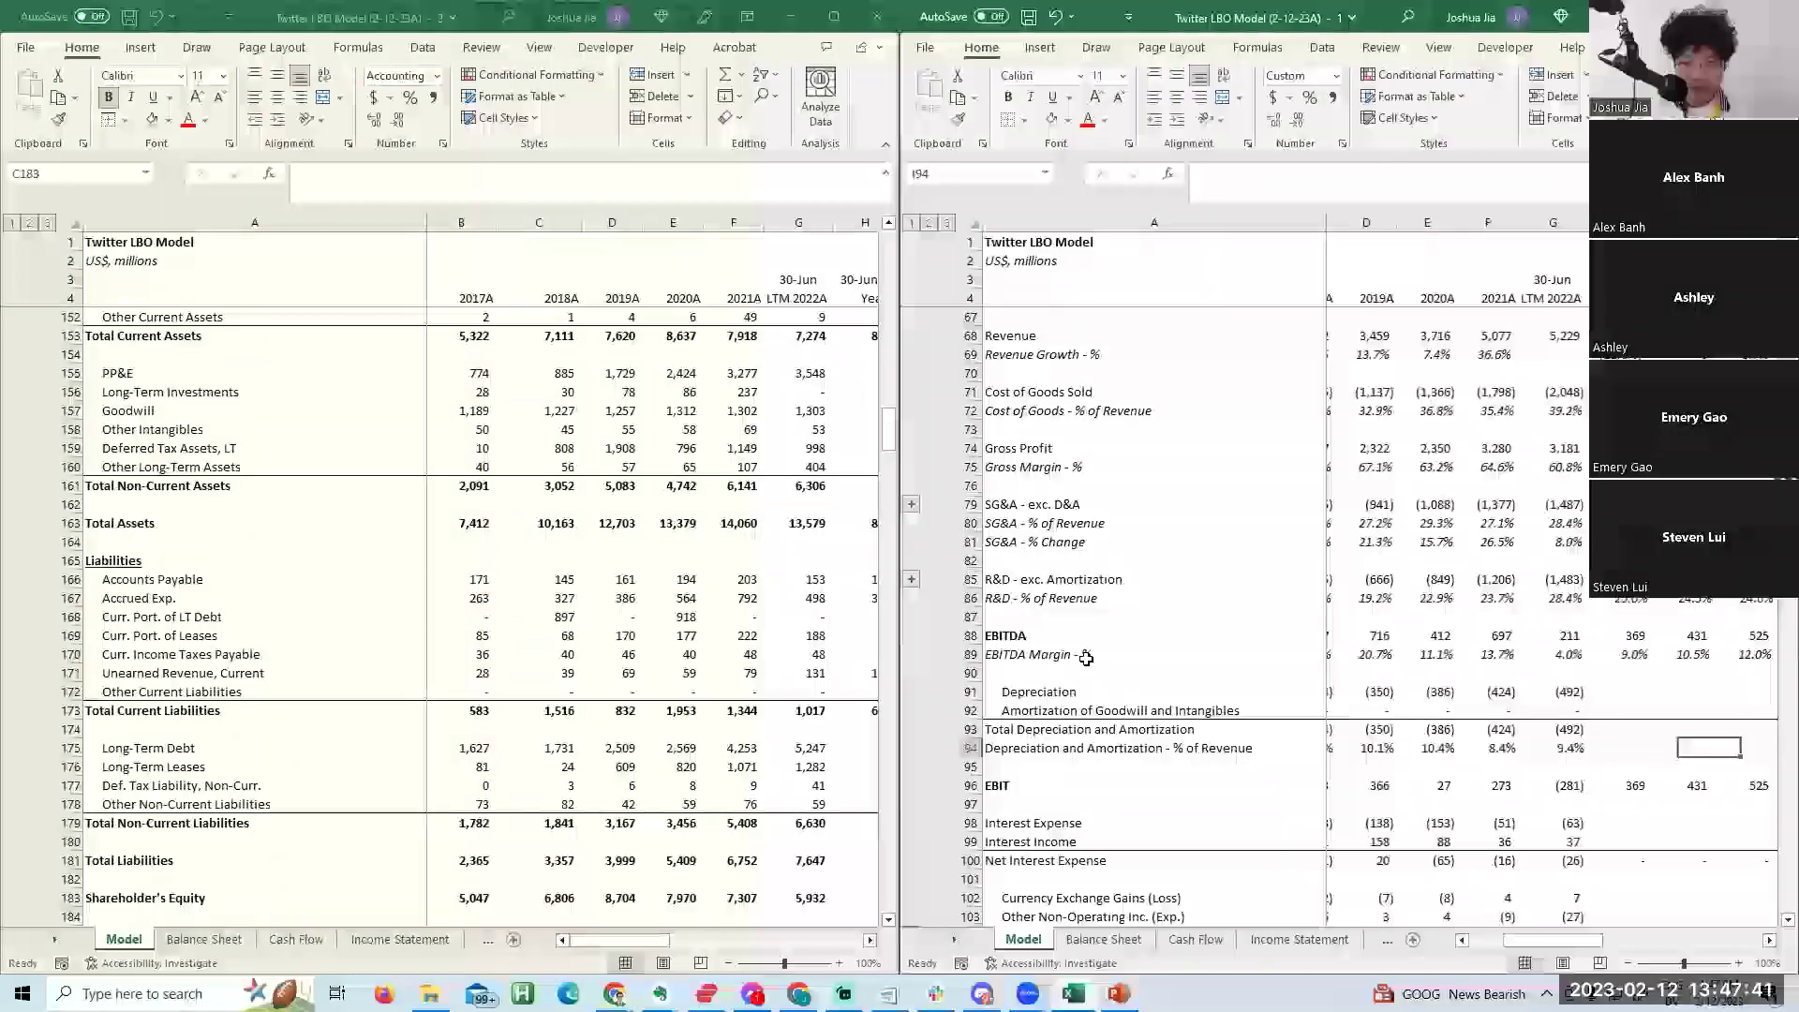
{"action": "key", "text": "Left"}
{"action": "key", "text": "Down"}
{"action": "key", "text": "Down"}
{"action": "key", "text": "Down"}
{"action": "key", "text": "Down"}
{"action": "key", "text": "Down"}
{"action": "key", "text": "Down"}
{"action": "key", "text": "Down"}
{"action": "key", "text": "Down"}
{"action": "key", "text": "Down"}
{"action": "key", "text": "Down"}
{"action": "key", "text": "Down"}
{"action": "key", "text": "Down"}
{"action": "key", "text": "Down"}
{"action": "key", "text": "Down"}
{"action": "key", "text": "Down"}
{"action": "key", "text": "Down"}
{"action": "key", "text": "Down"}
{"action": "key", "text": "Down"}
{"action": "key", "text": "Down"}
{"action": "key", "text": "Down"}
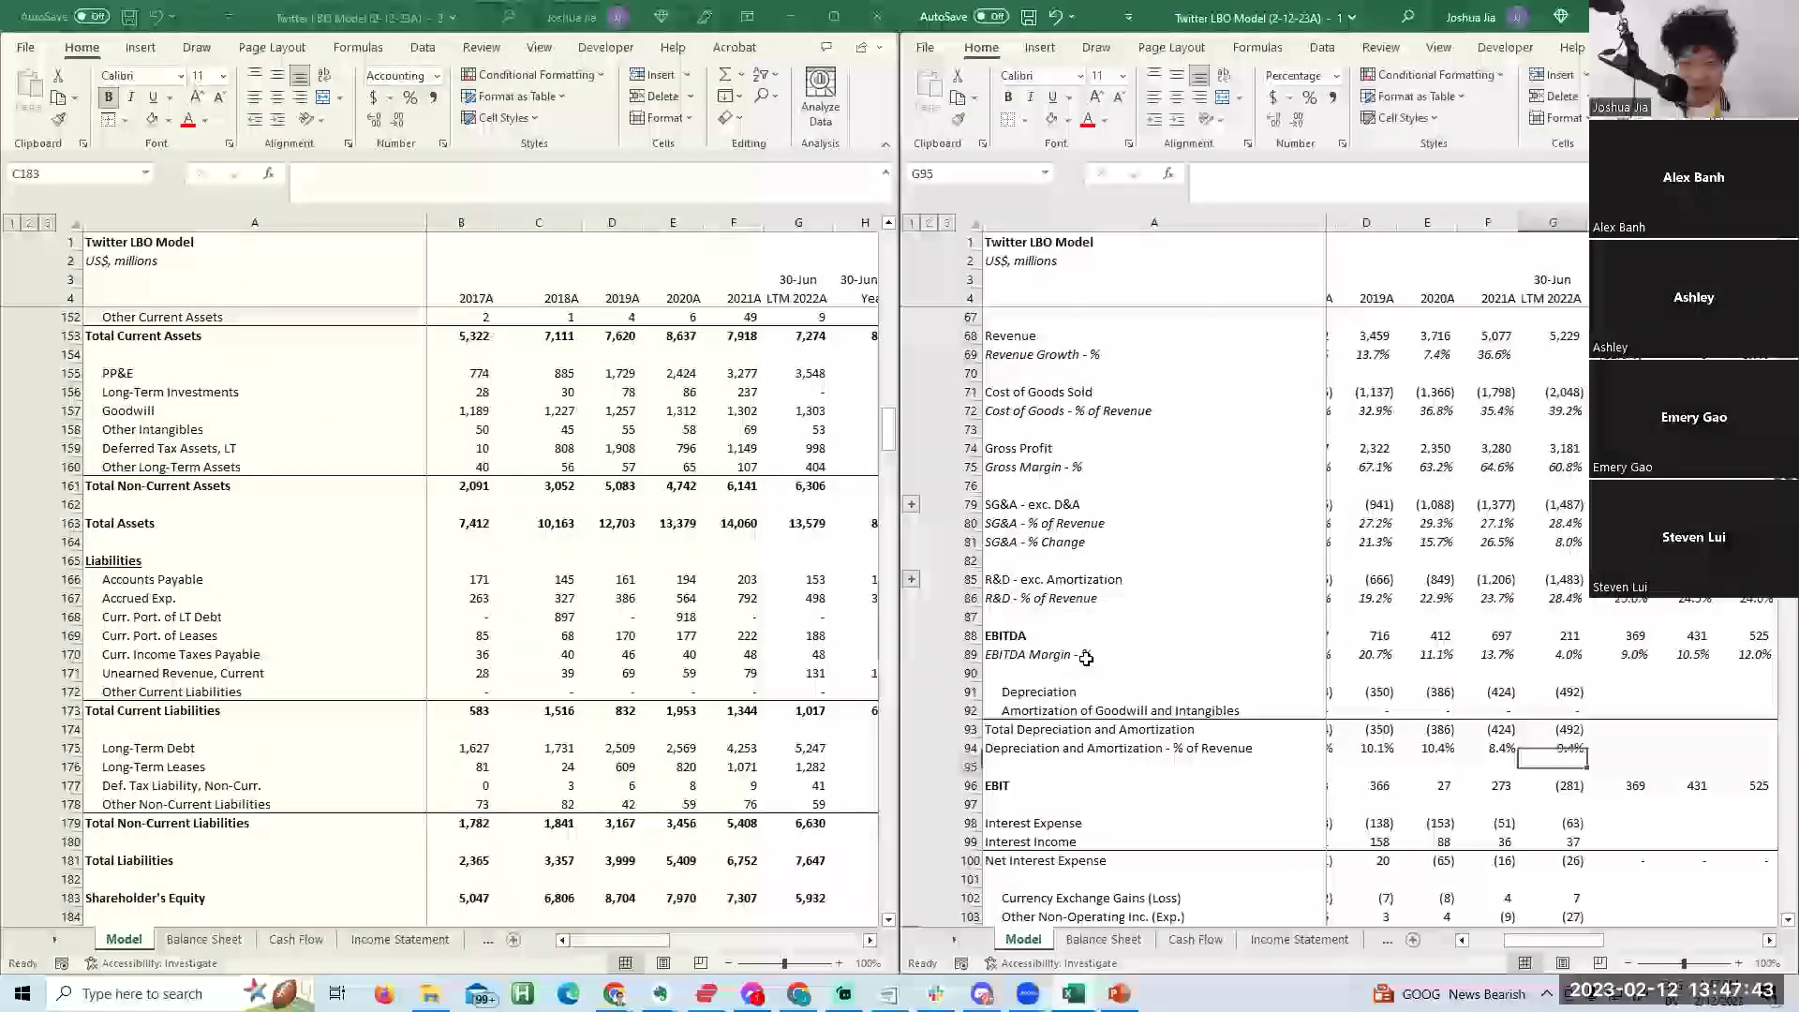
{"action": "key", "text": "Down"}
{"action": "key", "text": "Down"}
{"action": "key", "text": "Down"}
{"action": "key", "text": "Down"}
{"action": "key", "text": "Down"}
{"action": "key", "text": "Down"}
{"action": "key", "text": "Down"}
{"action": "key", "text": "Down"}
{"action": "key", "text": "Down"}
{"action": "key", "text": "Down"}
{"action": "key", "text": "Down"}
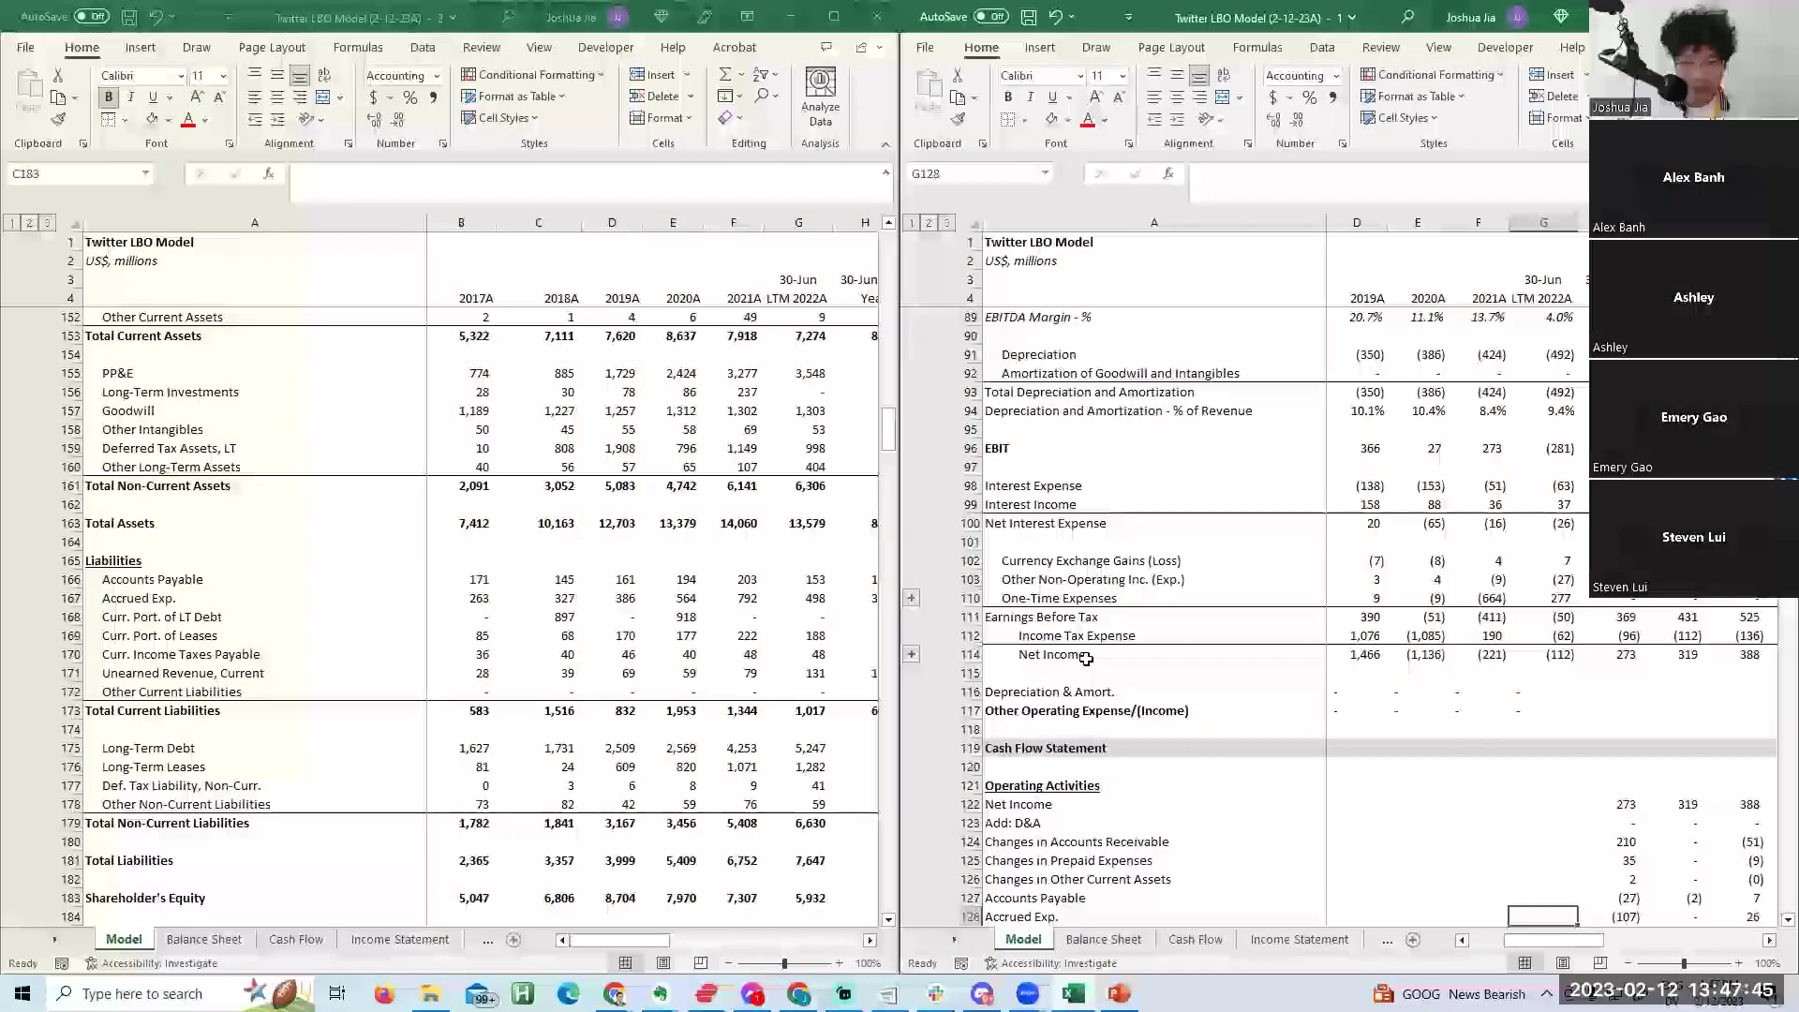
{"action": "key", "text": "Up"}
{"action": "key", "text": "Up"}
{"action": "key", "text": "Up"}
{"action": "key", "text": "Up"}
{"action": "key", "text": "Up"}
{"action": "key", "text": "Up"}
{"action": "key", "text": "Up"}
{"action": "key", "text": "Up"}
{"action": "key", "text": "Up"}
{"action": "key", "text": "Up"}
{"action": "key", "text": "Up"}
{"action": "key", "text": "Up"}
{"action": "key", "text": "Up"}
{"action": "key", "text": "Up"}
{"action": "key", "text": "Up"}
{"action": "key", "text": "Up"}
{"action": "key", "text": "Up"}
{"action": "key", "text": "Up"}
{"action": "key", "text": "Up"}
{"action": "key", "text": "Up"}
{"action": "key", "text": "Up"}
{"action": "key", "text": "Up"}
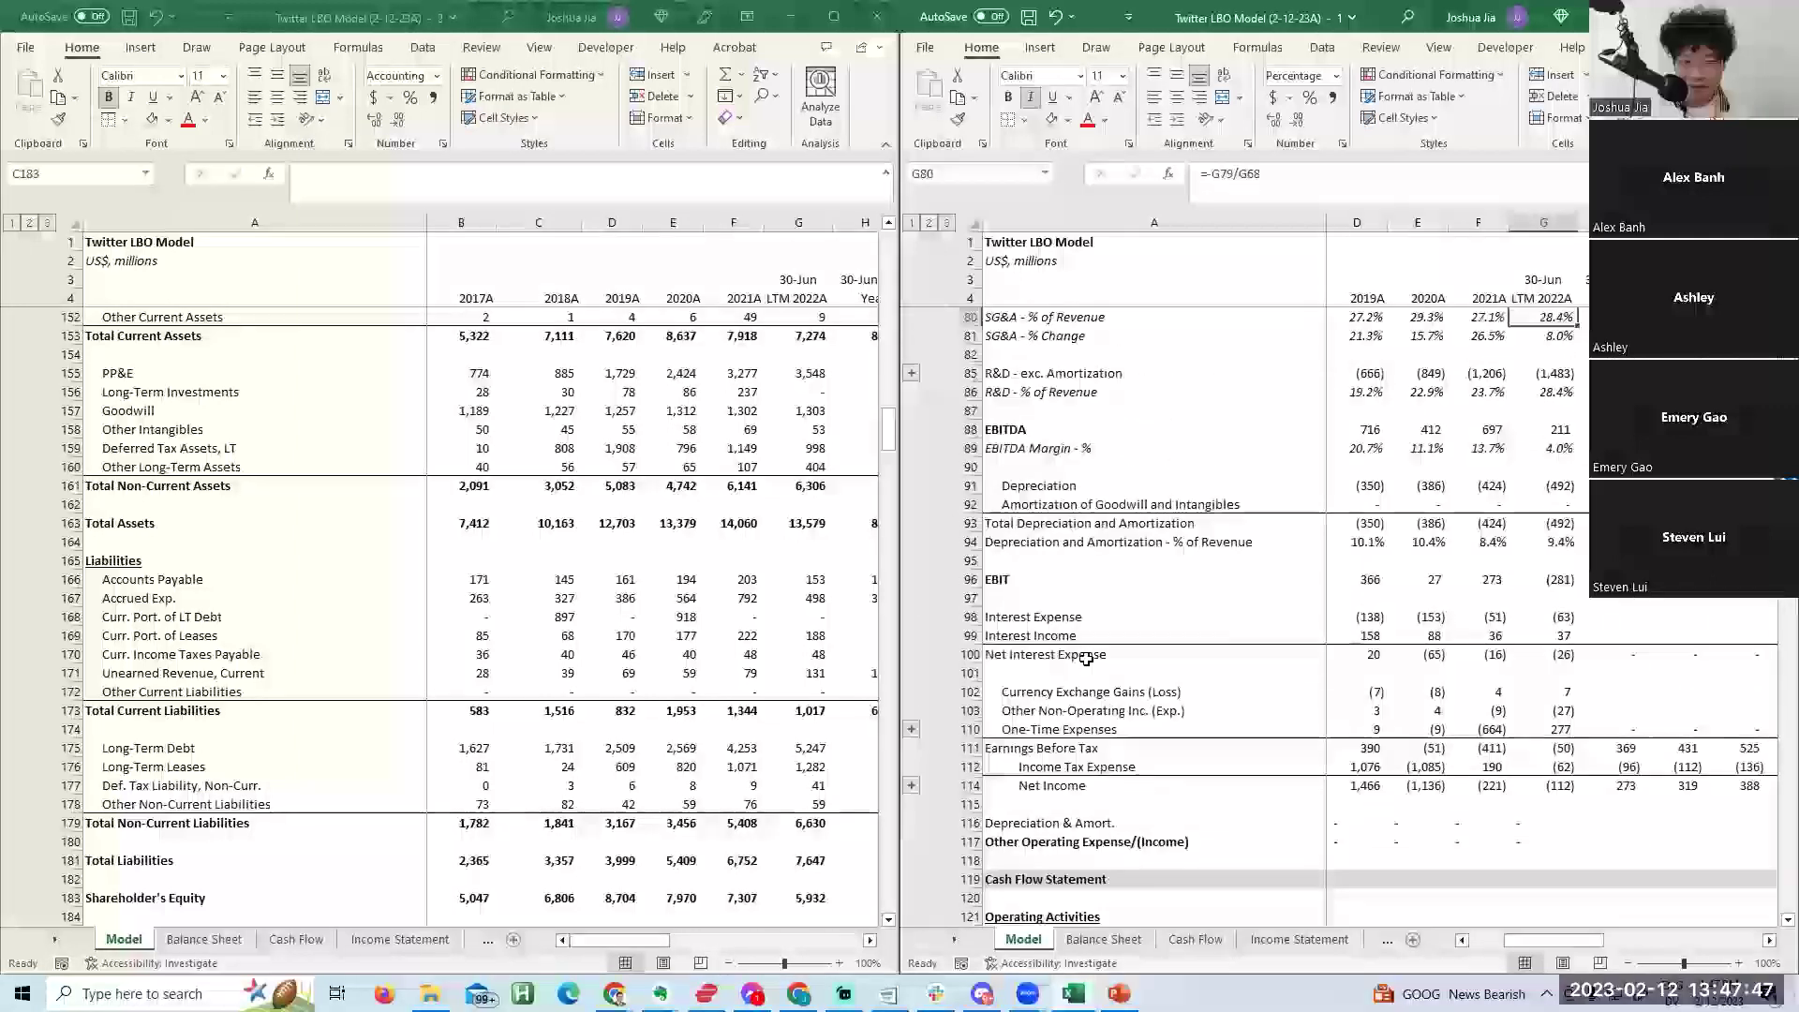
Set the Year 1 D&A percentage of revenue equal to the LTM 2022A percentage with =G94 and extend it through Year 5.
{"action": "key", "text": "Down"}
{"action": "key", "text": "Down"}
{"action": "key", "text": "Down"}
{"action": "key", "text": "Down"}
{"action": "key", "text": "Down"}
{"action": "key", "text": "Down"}
{"action": "key", "text": "Down"}
{"action": "key", "text": "Down"}
{"action": "key", "text": "Down"}
{"action": "key", "text": "Down"}
{"action": "key", "text": "Down"}
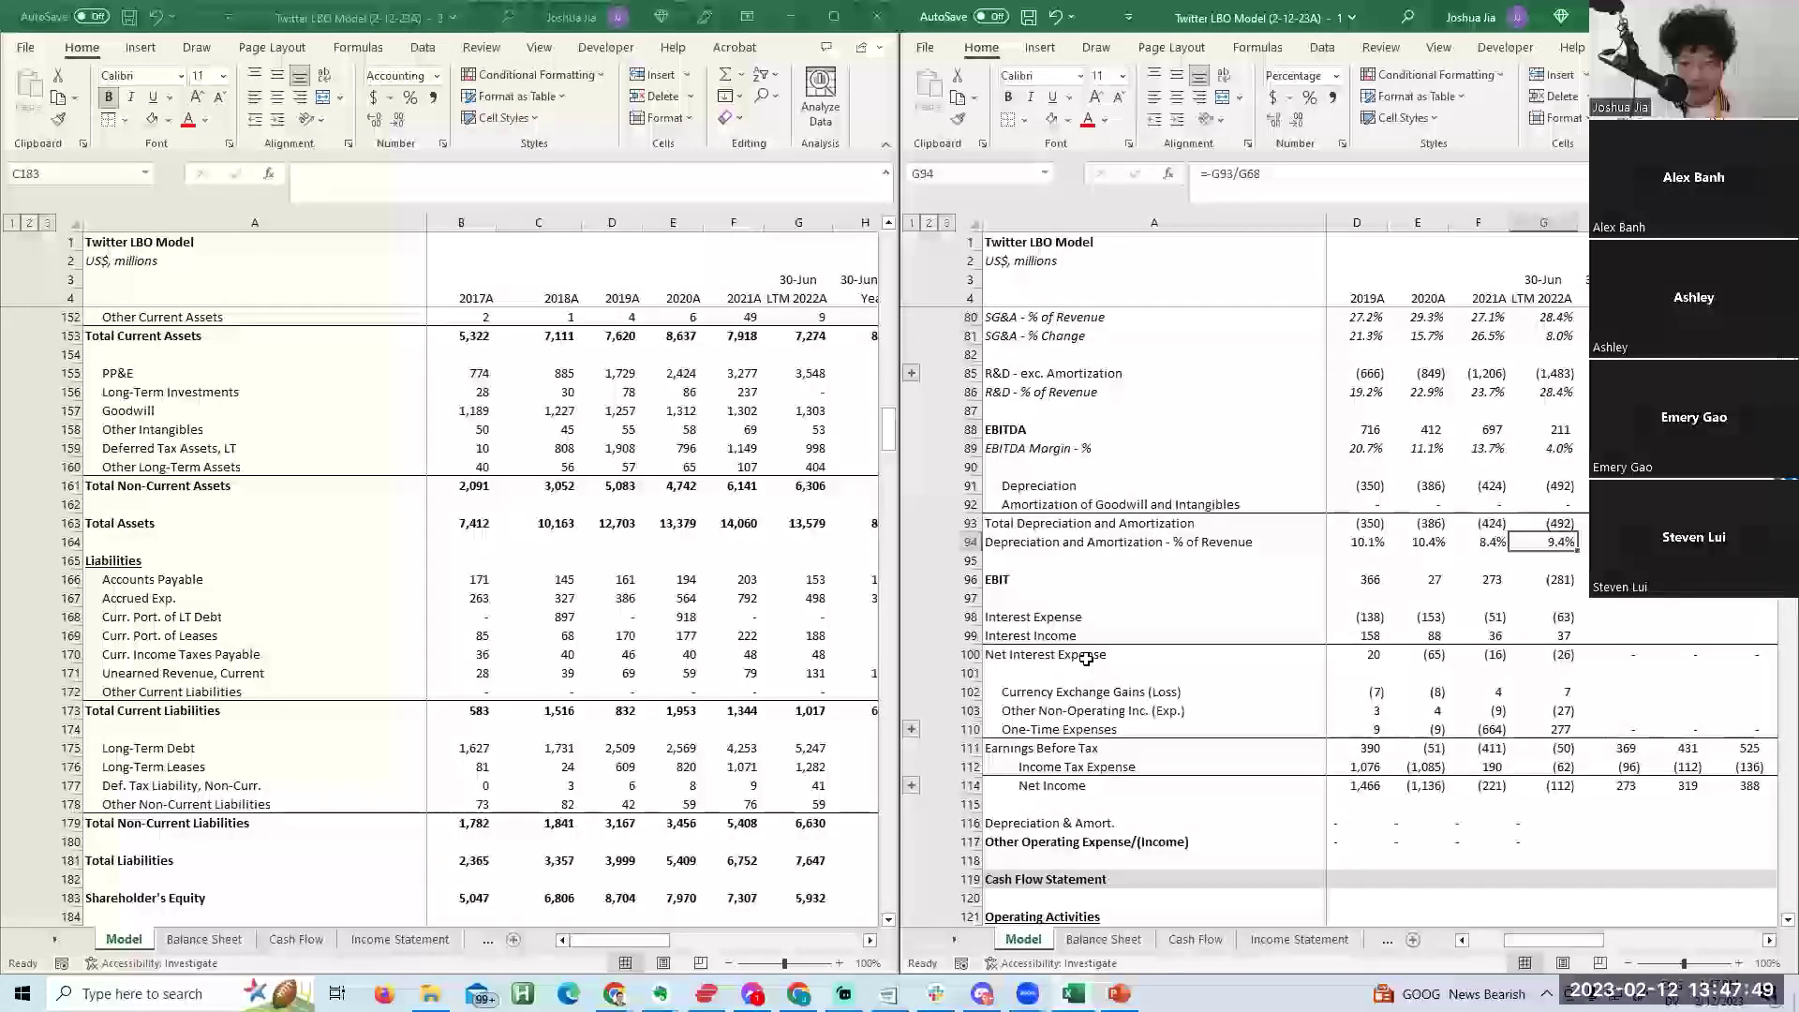
{"action": "key", "text": "Right"}
{"action": "key", "text": "shift+Right"}
{"action": "key", "text": "shift+Right"}
{"action": "key", "text": "shift+Right"}
{"action": "key", "text": "shift+Right"}
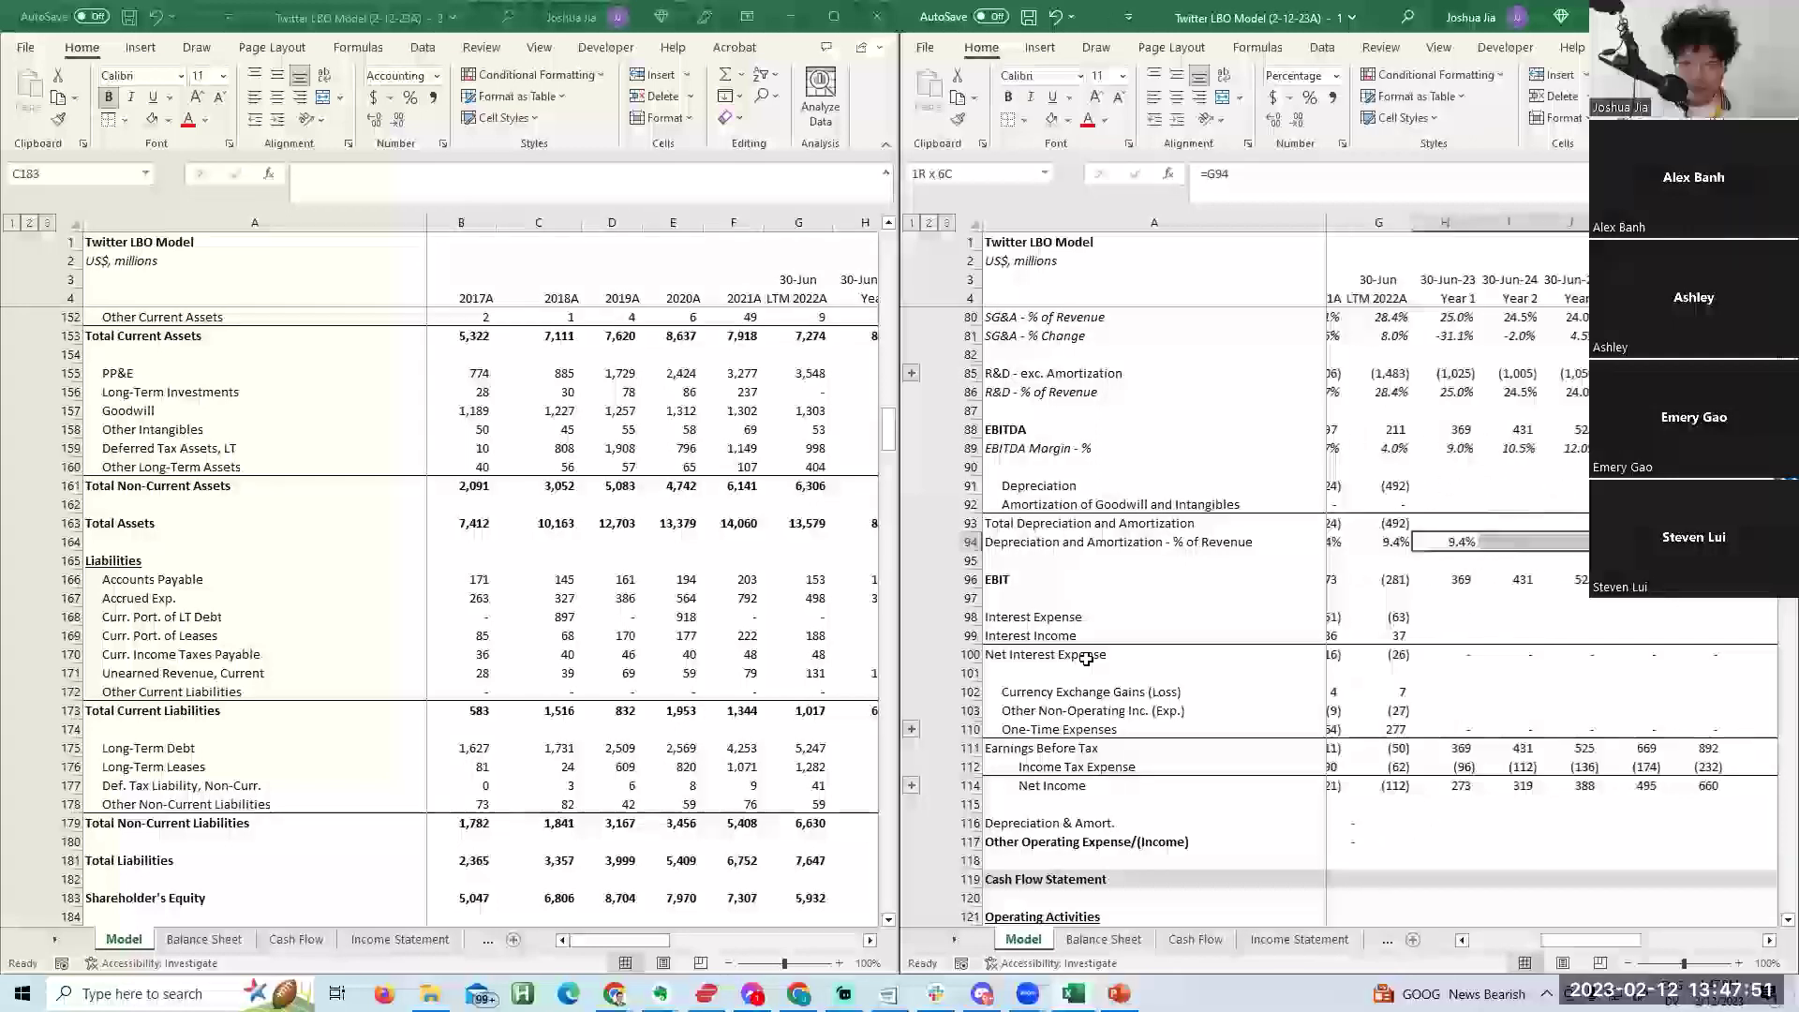
Compare the historical D&A percentages of revenue from 2017A to LTM 2022A with the Year 1 assumption.
{"action": "key", "text": "Left"}
{"action": "key", "text": "Left"}
{"action": "key", "text": "Left"}
{"action": "key", "text": "Left"}
{"action": "key", "text": "Left"}
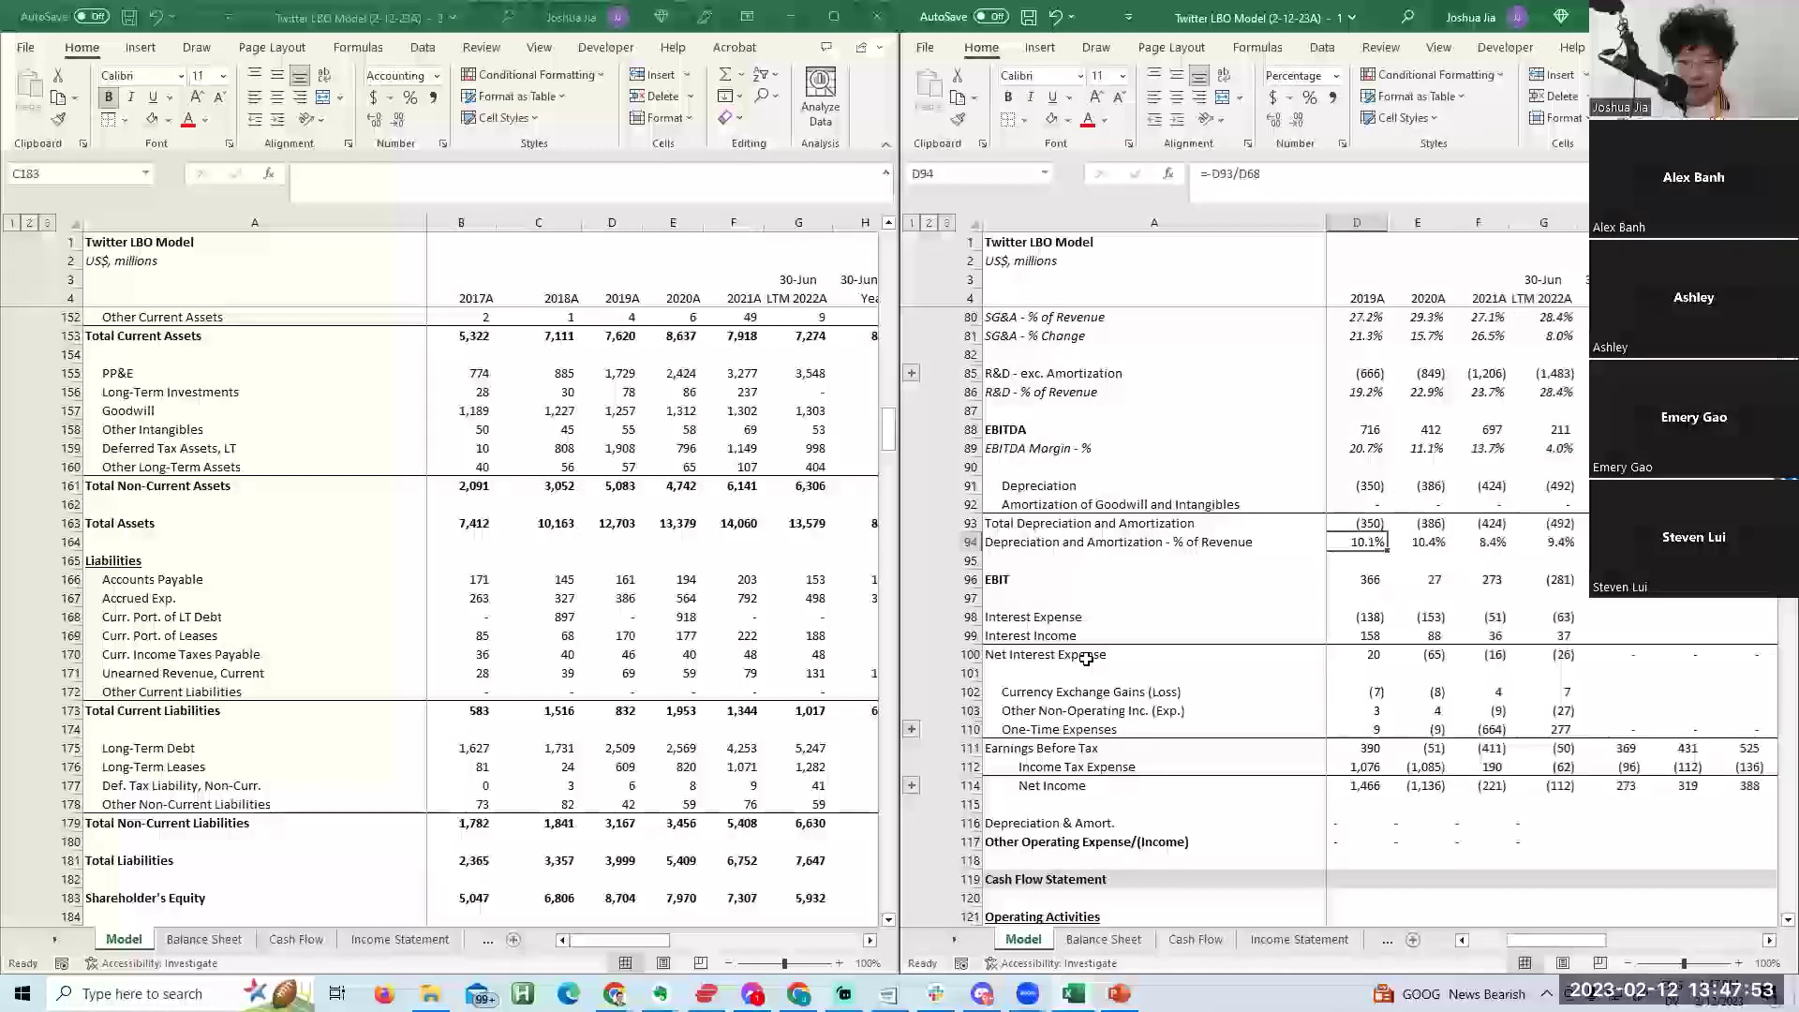
{"action": "key", "text": "Right"}
{"action": "key", "text": "Right"}
{"action": "key", "text": "Right"}
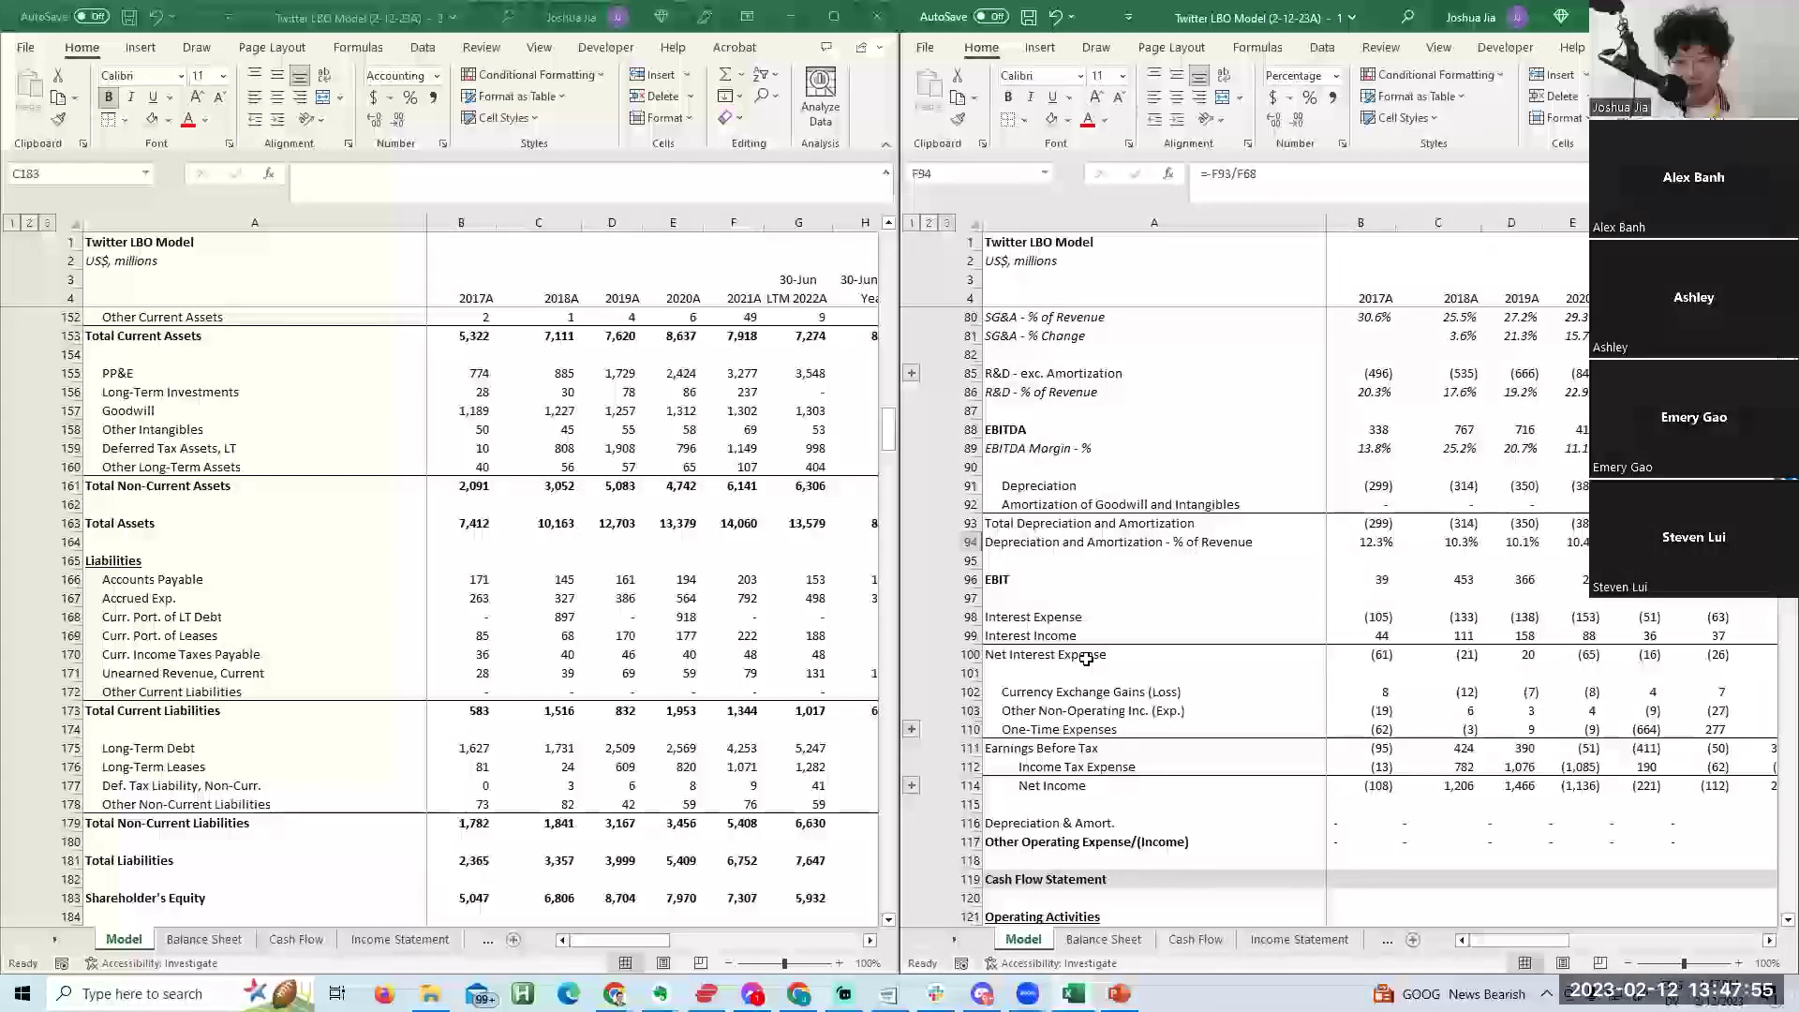
{"action": "key", "text": "Left"}
{"action": "key", "text": "Left"}
{"action": "key", "text": "Left"}
{"action": "key", "text": "Right"}
{"action": "key", "text": "Right"}
{"action": "key", "text": "Right"}
{"action": "key", "text": "Right"}
{"action": "key", "text": "Right"}
{"action": "key", "text": "Right"}
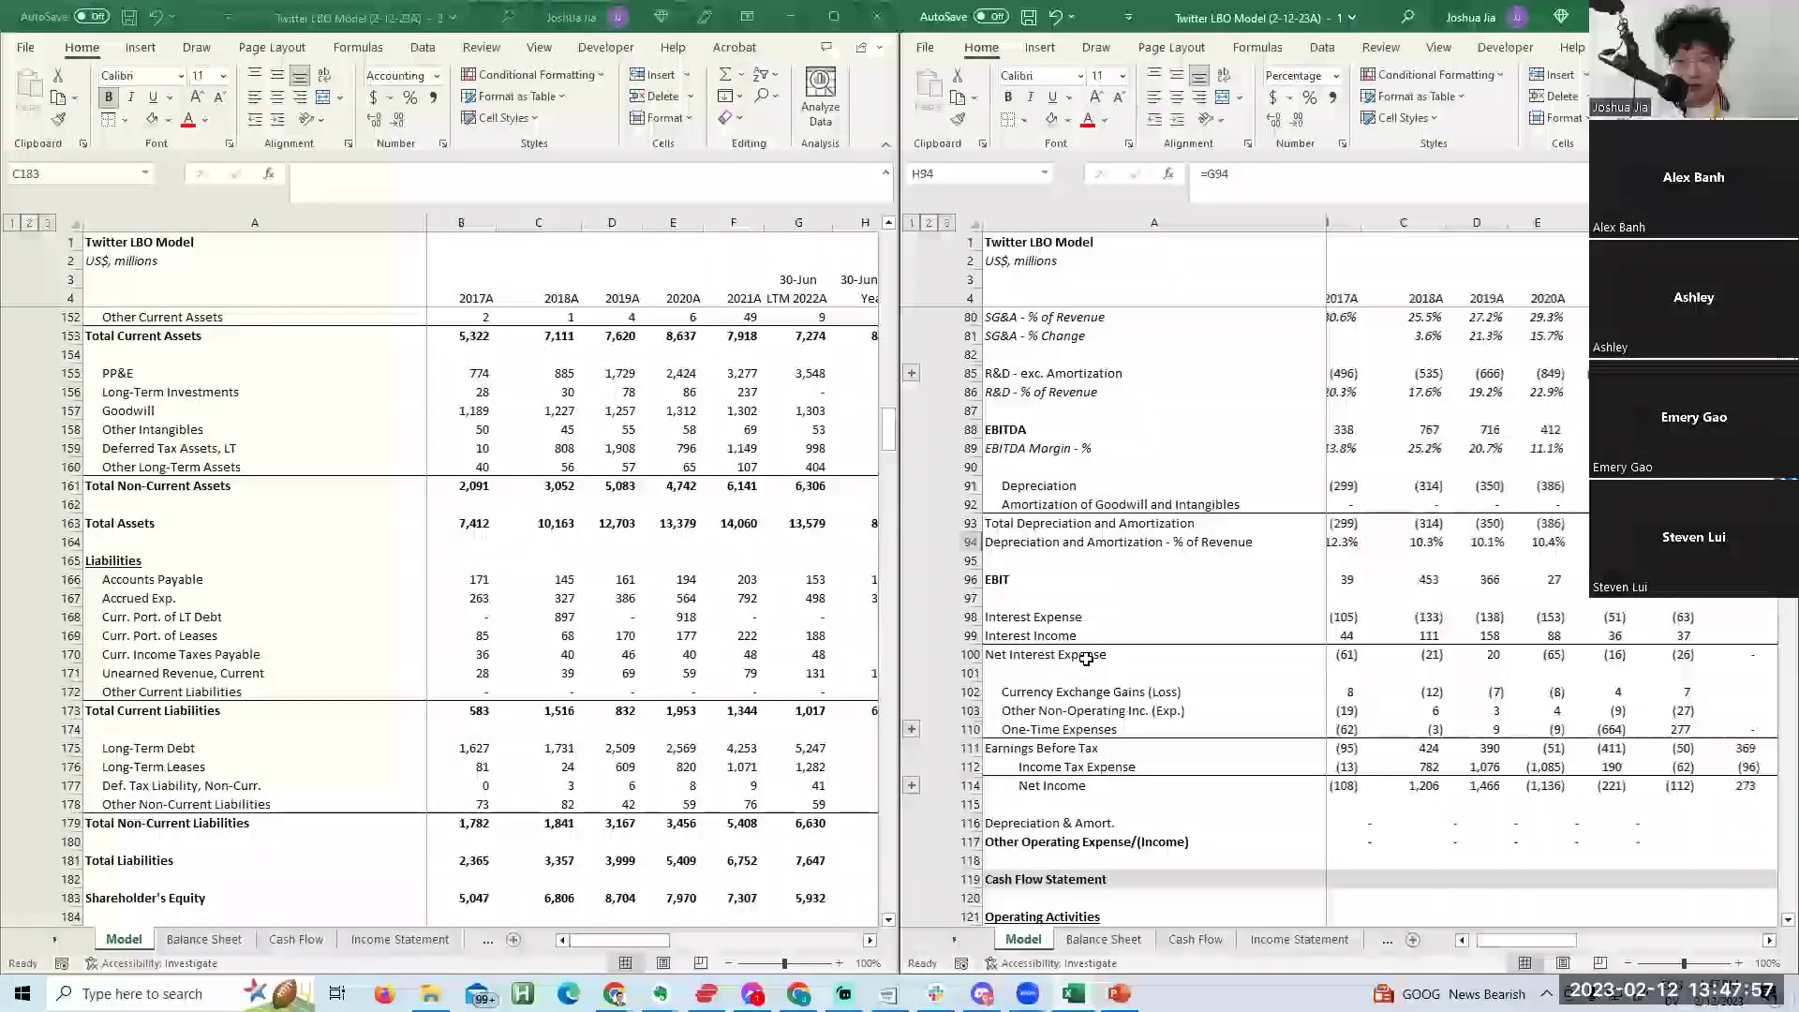
Inspect the historical Depreciation and Amortization of Goodwill and Intangibles rows, including the formula behind 2017A depreciation.
{"action": "key", "text": "Down"}
{"action": "key", "text": "Down"}
{"action": "key", "text": "Down"}
{"action": "key", "text": "Down"}
{"action": "key", "text": "Up"}
{"action": "key", "text": "Right"}
{"action": "key", "text": "Right"}
{"action": "key", "text": "Down"}
{"action": "key", "text": "Right"}
{"action": "key", "text": "Left"}
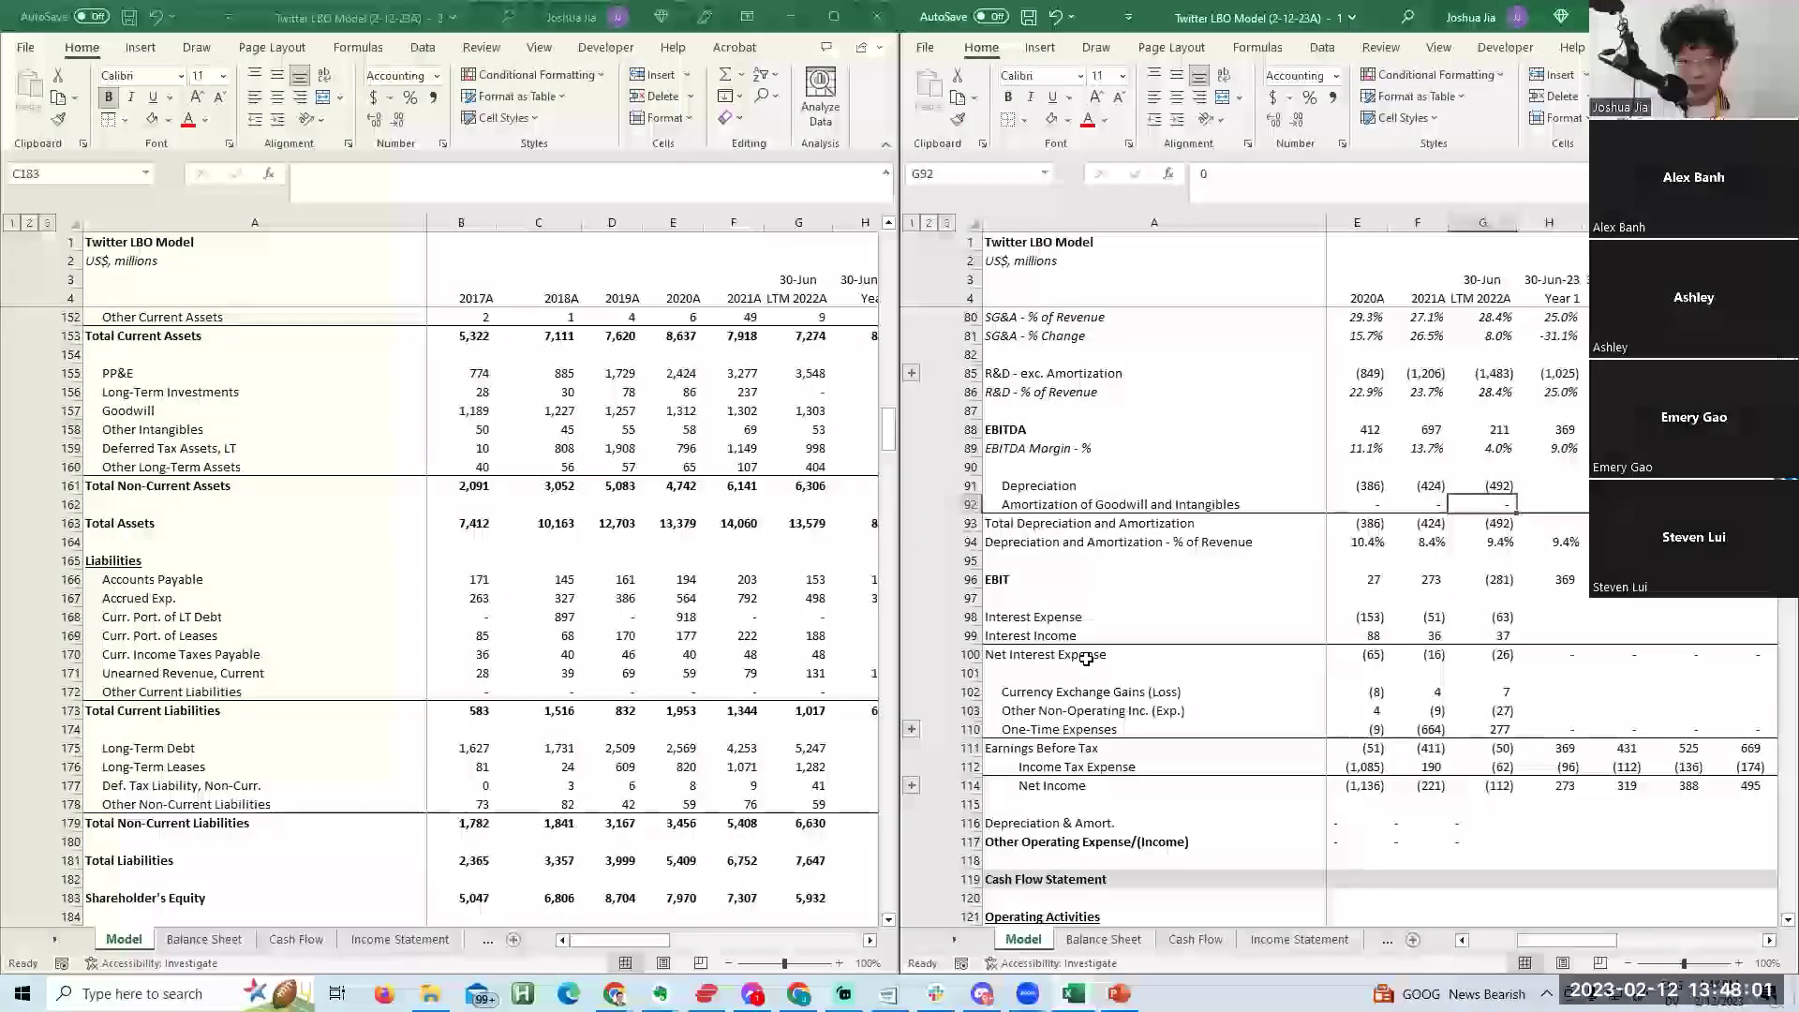
{"action": "key", "text": "ctrl+Left"}
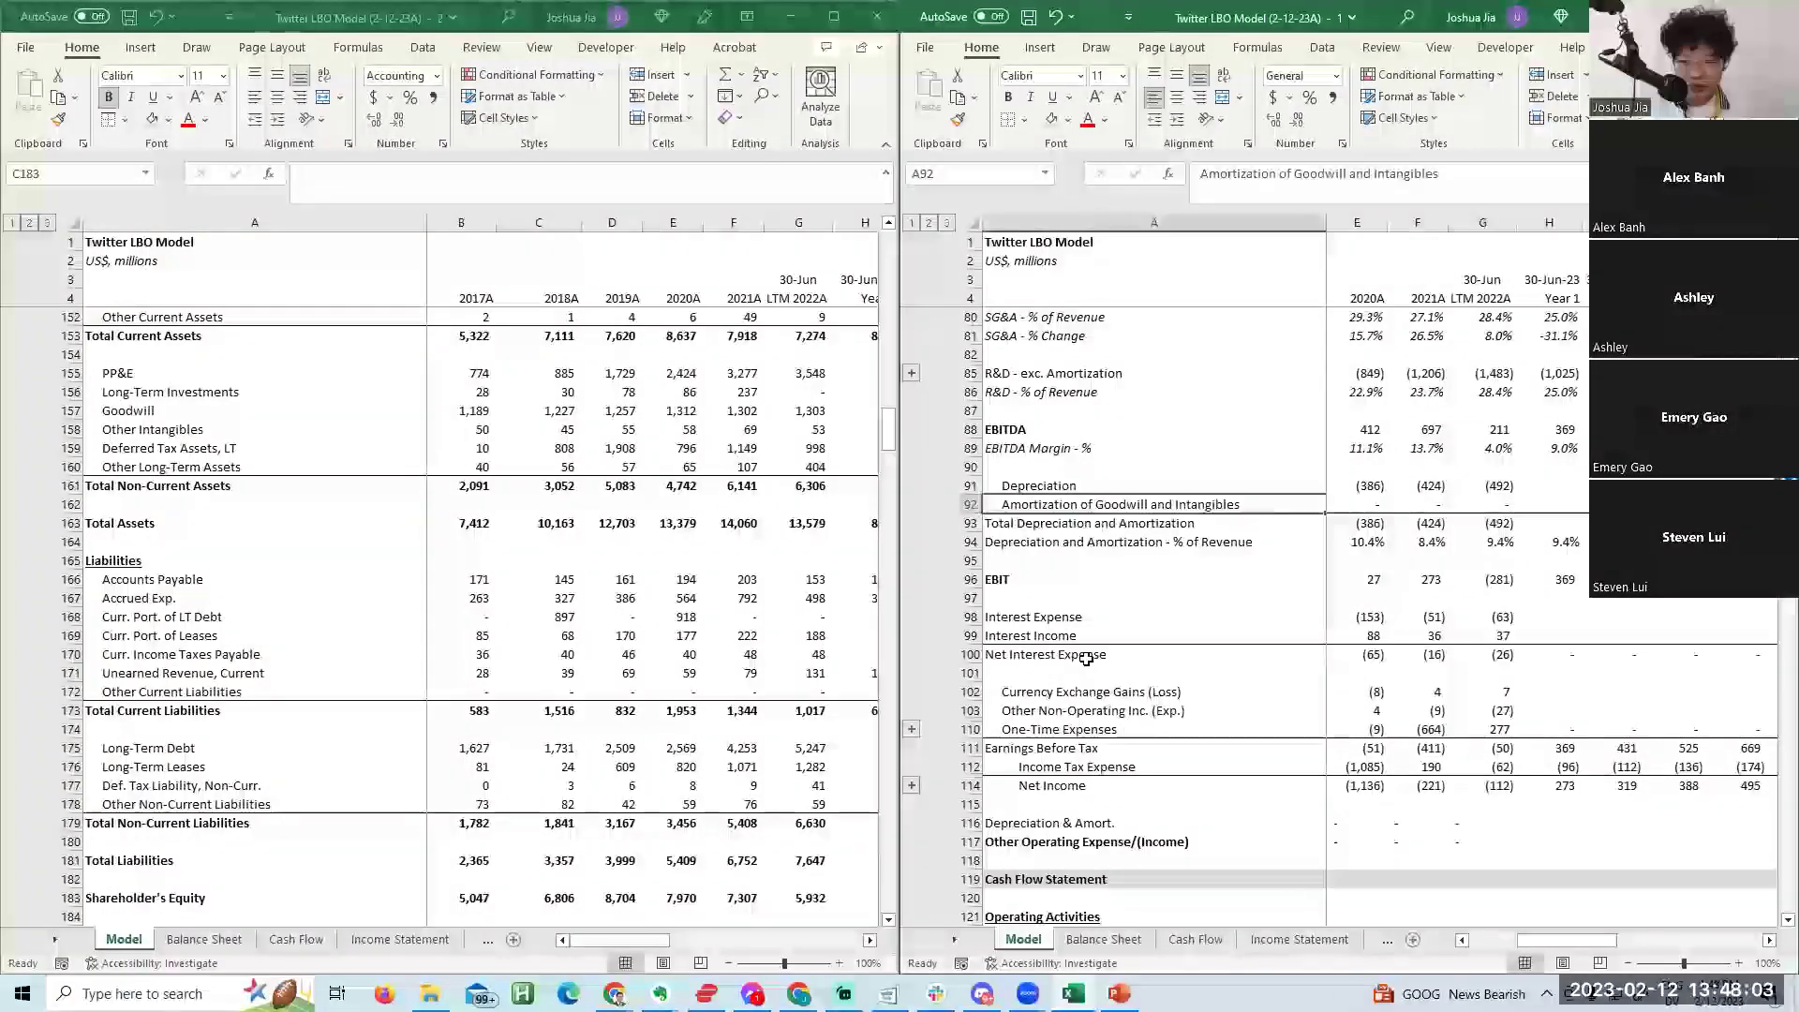
{"action": "key", "text": "Right"}
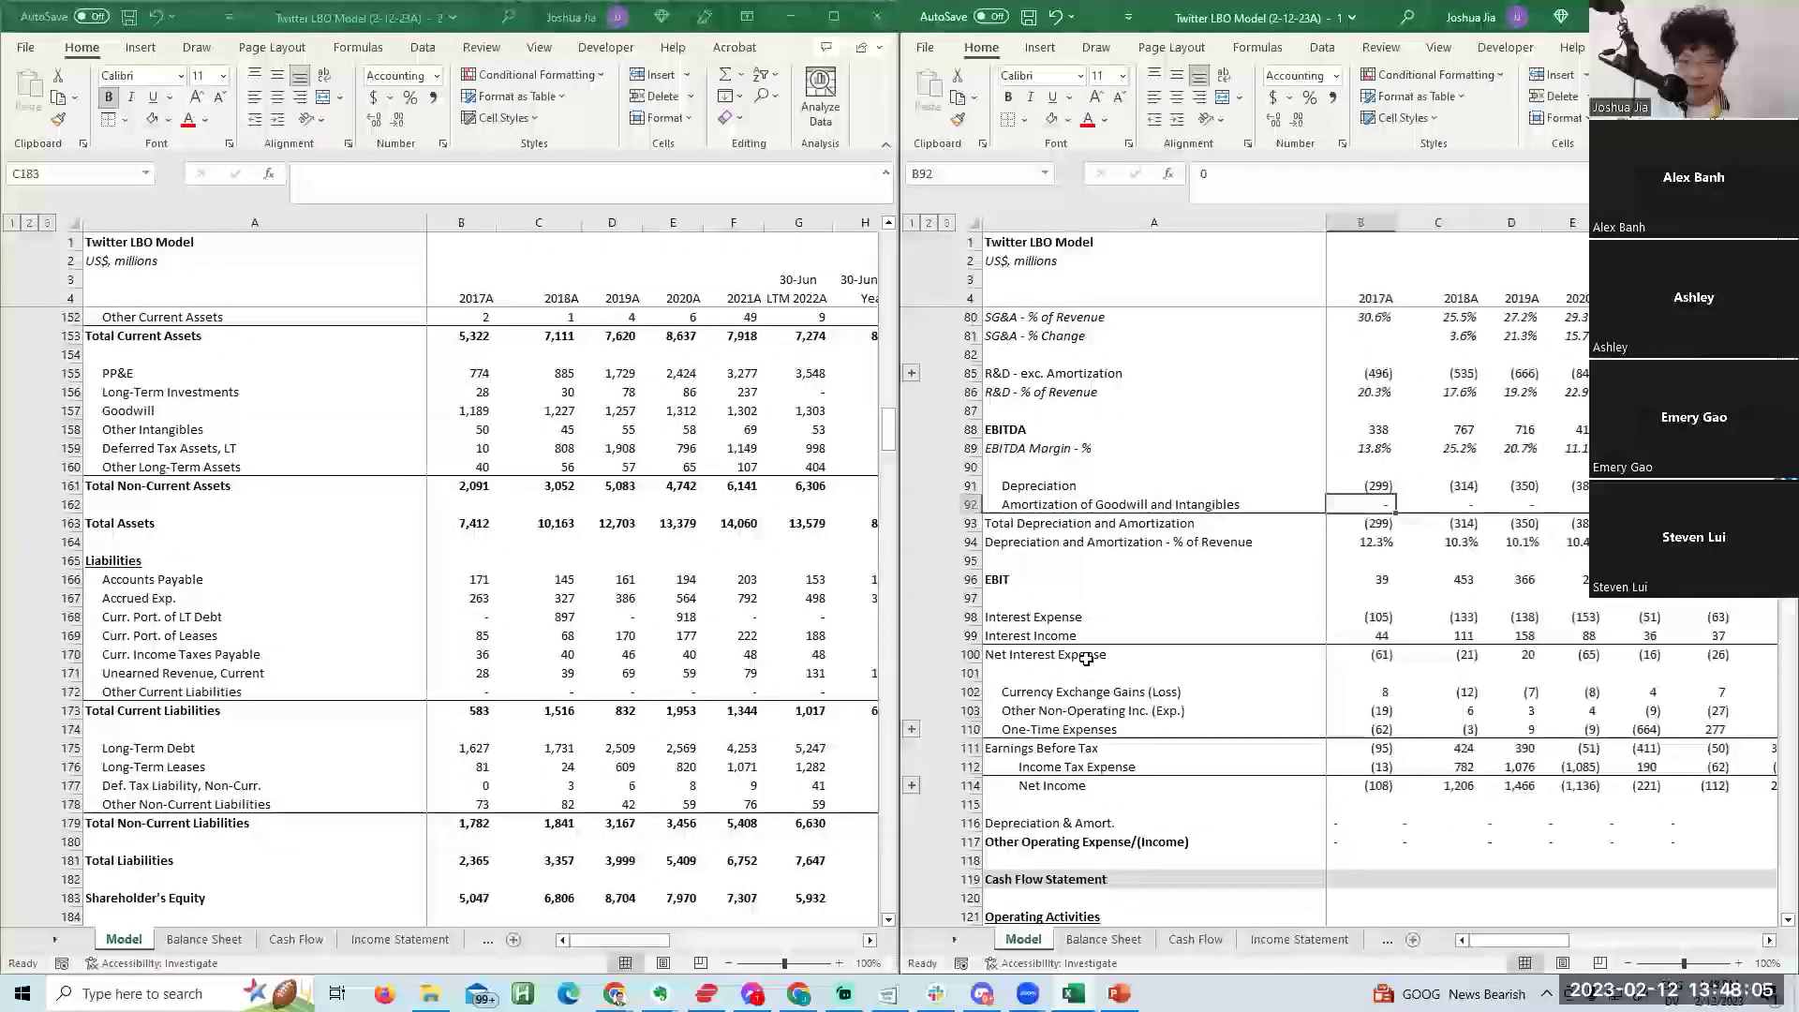
{"action": "key", "text": "Up"}
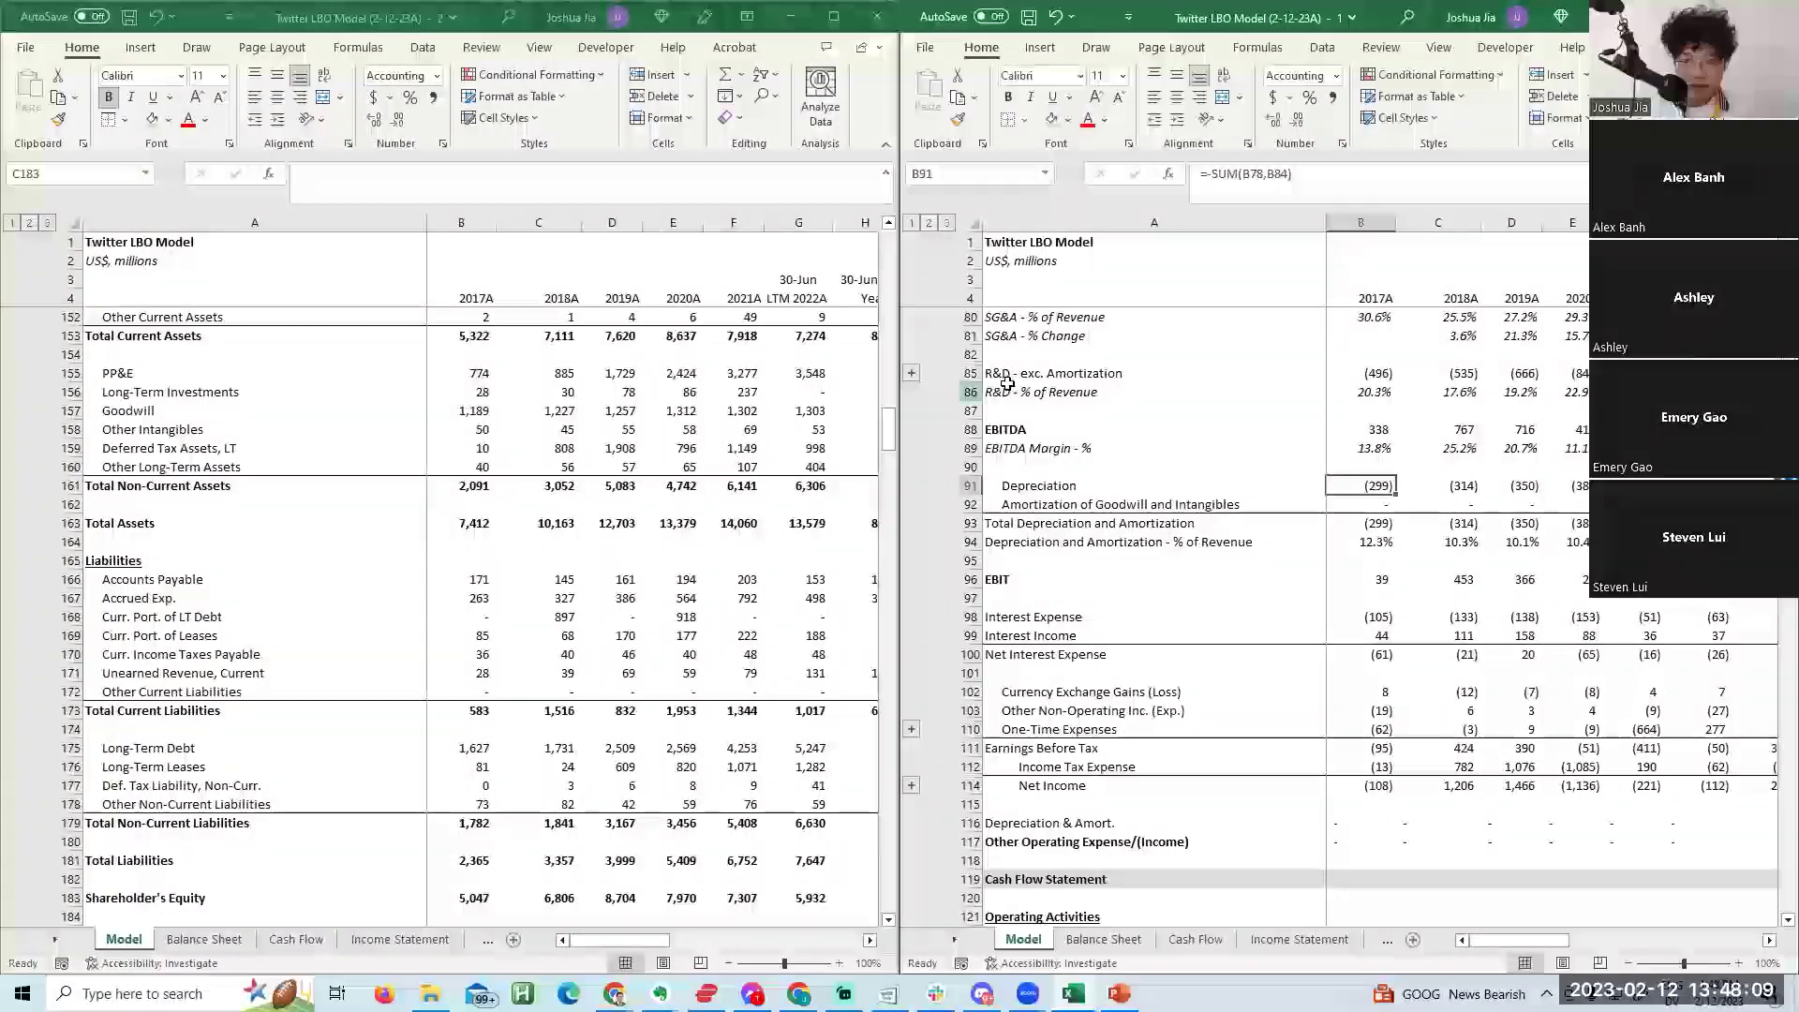
Calculate Year 1 depreciation as the negative of the D&A percentage times revenue, using =-H94*H68.
{"action": "key", "text": "Right"}
{"action": "key", "text": "Right"}
{"action": "key", "text": "Right"}
{"action": "key", "text": "Right"}
{"action": "key", "text": "Right"}
{"action": "key", "text": "Right"}
{"action": "key", "text": "Right"}
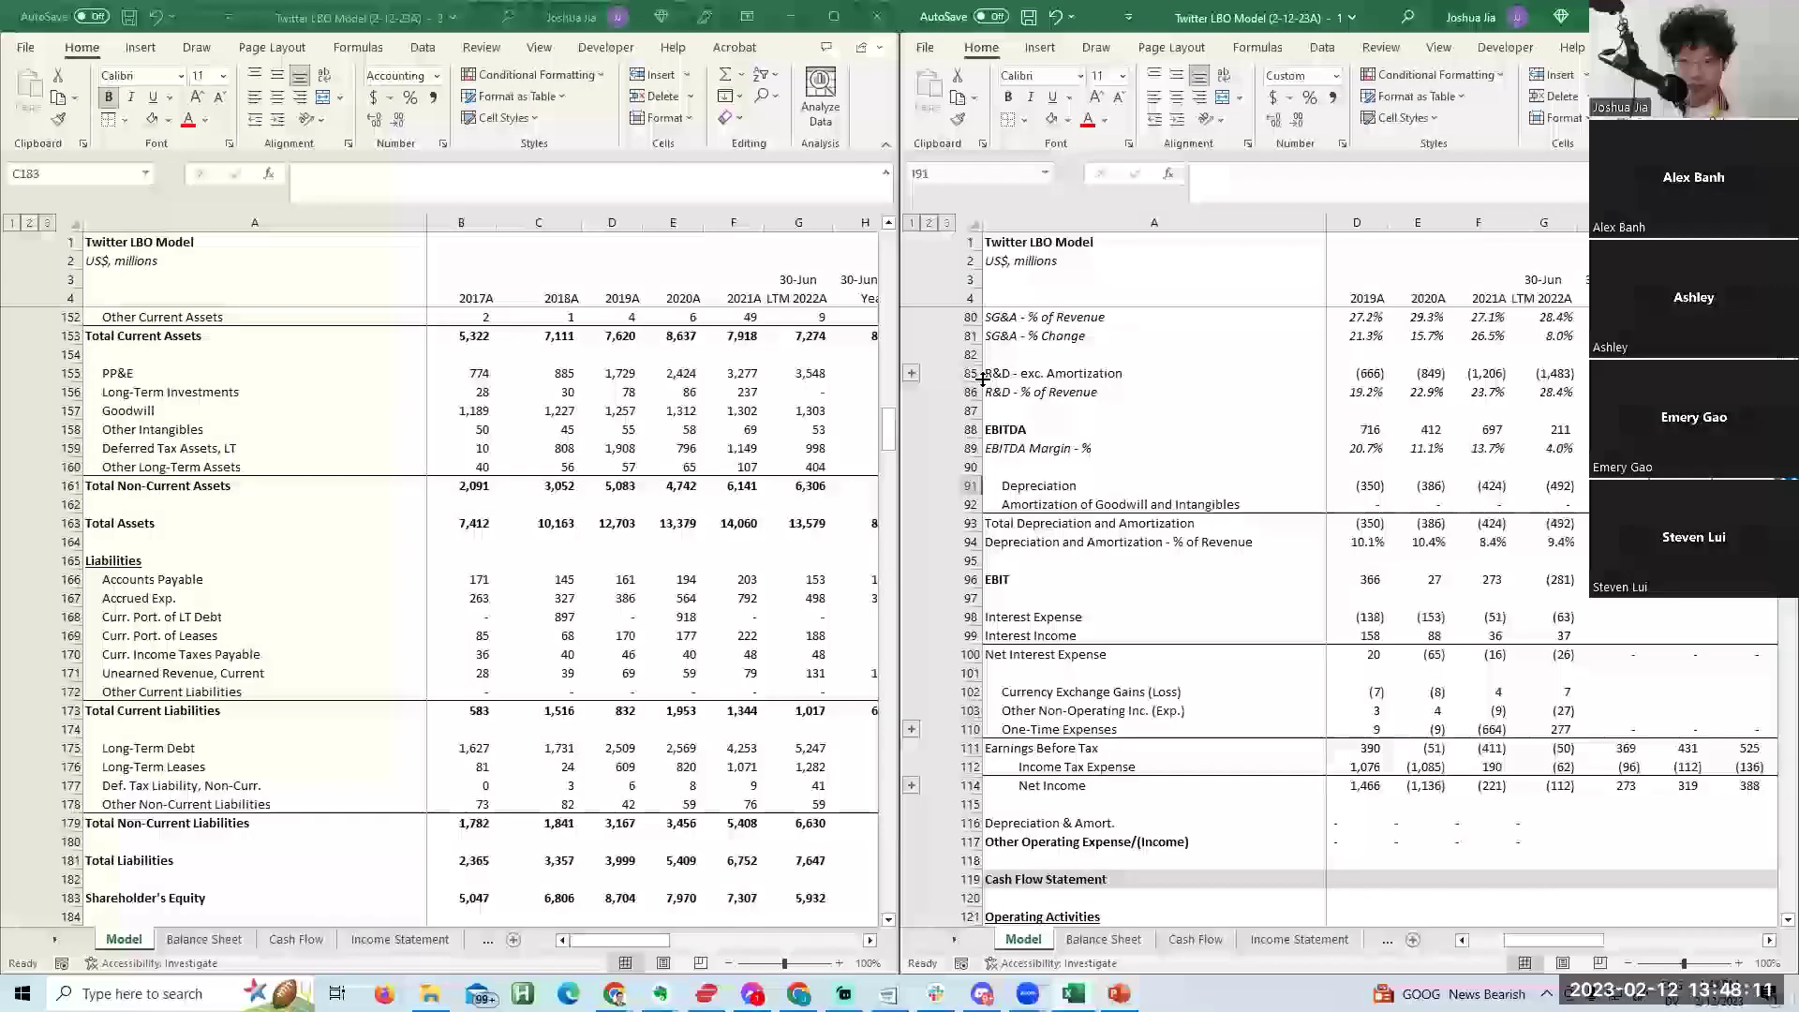
{"action": "type", "text": "="}
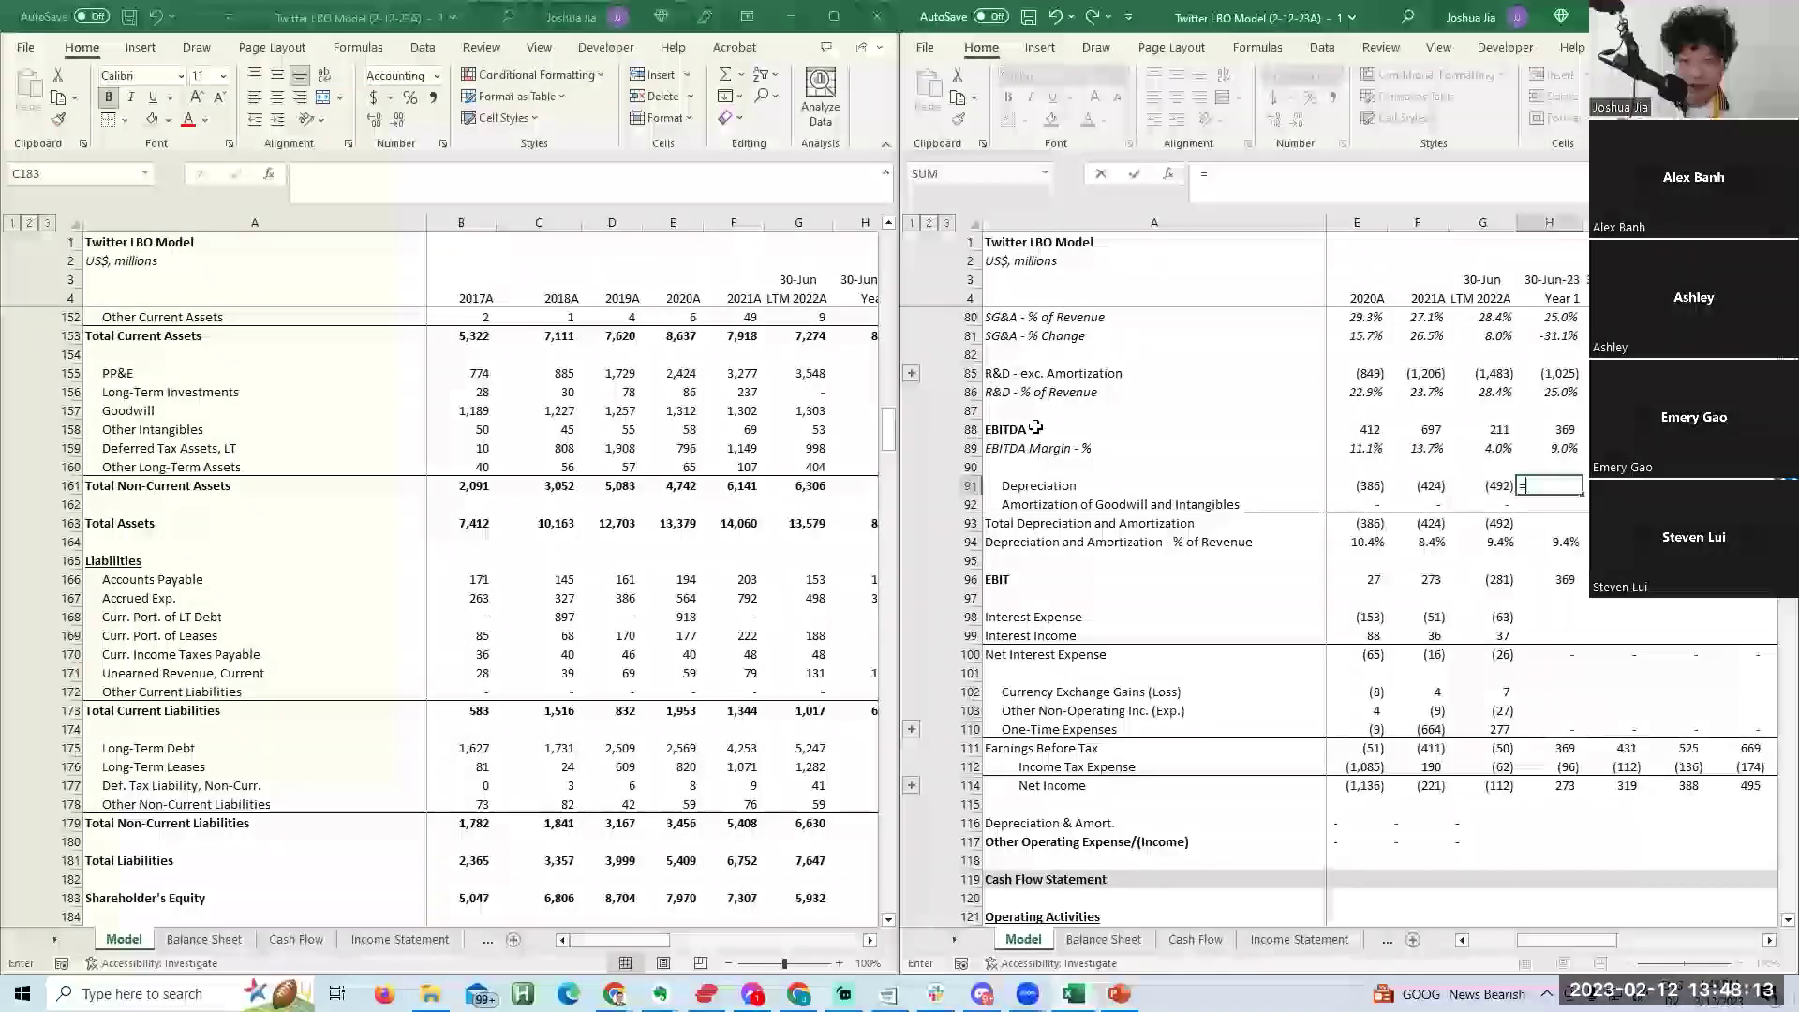
{"action": "type", "text": "H94*"}
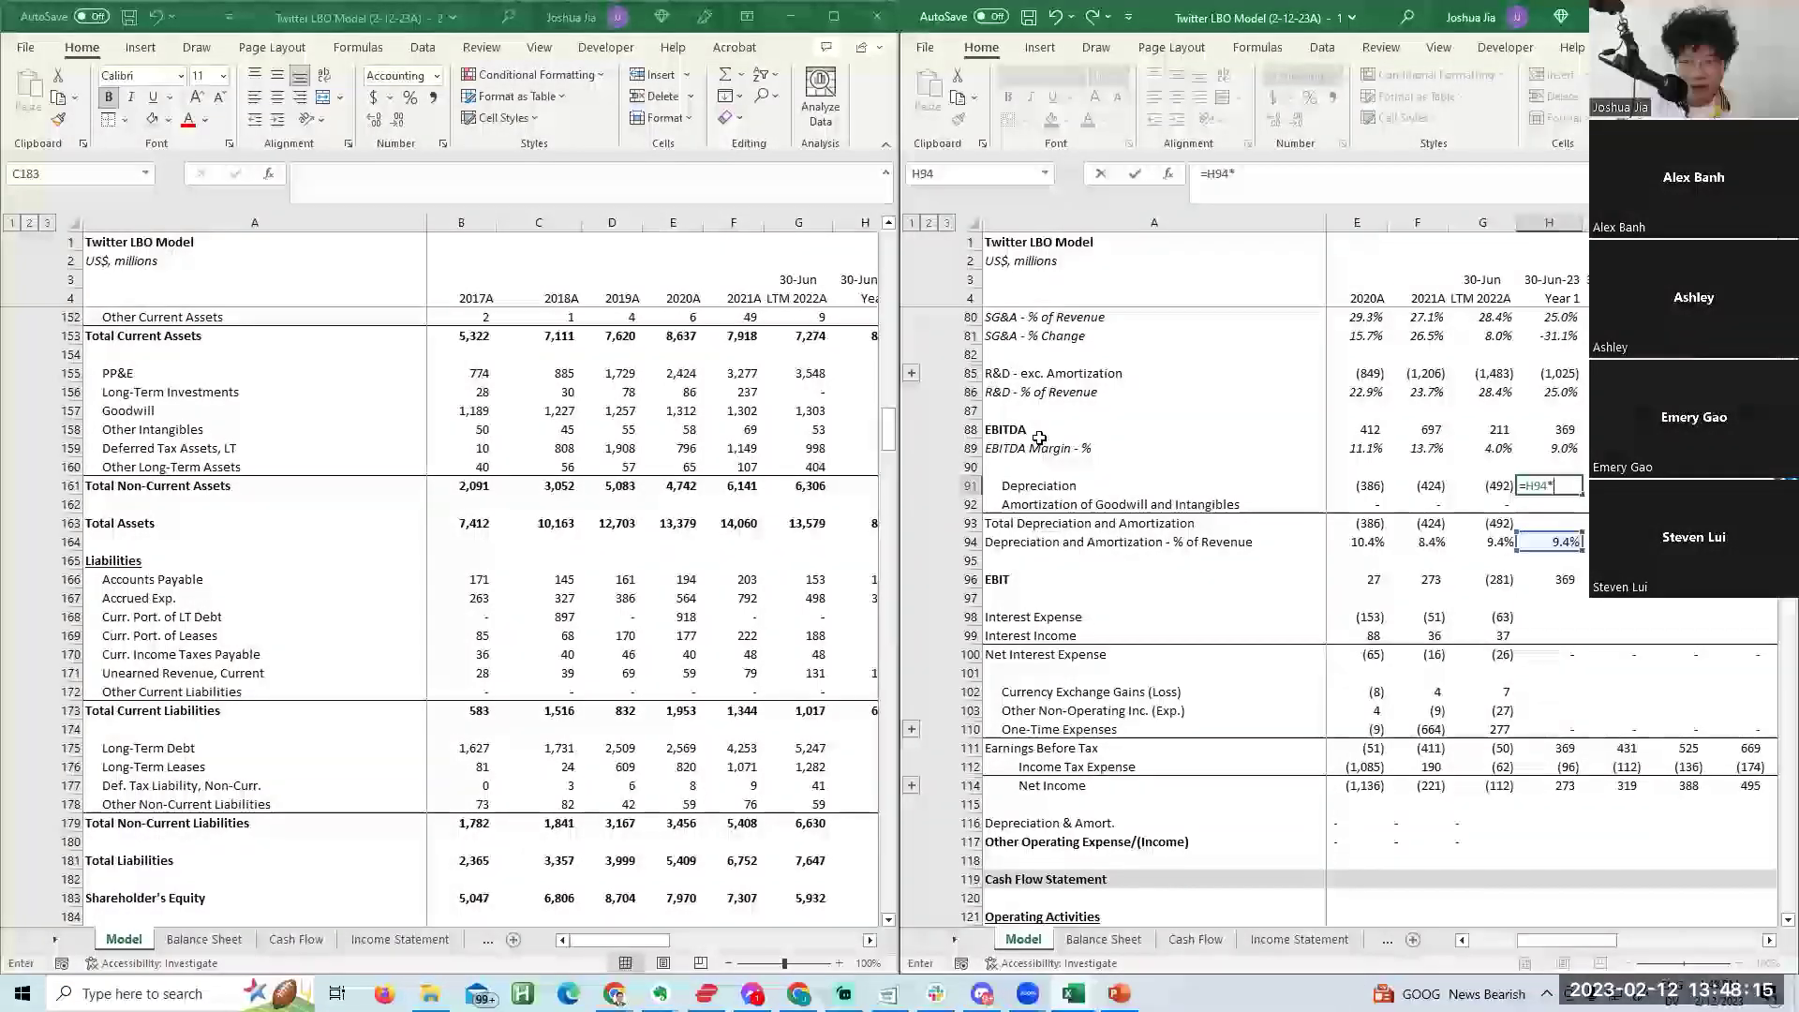
{"action": "scroll", "coordinate": [1039, 437], "scroll_direction": "up", "scroll_amount": 11}
{"action": "left_click", "coordinate": [1550, 748]}
{"action": "key", "text": "F2"}
{"action": "scroll", "coordinate": [1039, 437], "scroll_direction": "down", "scroll_amount": 5}
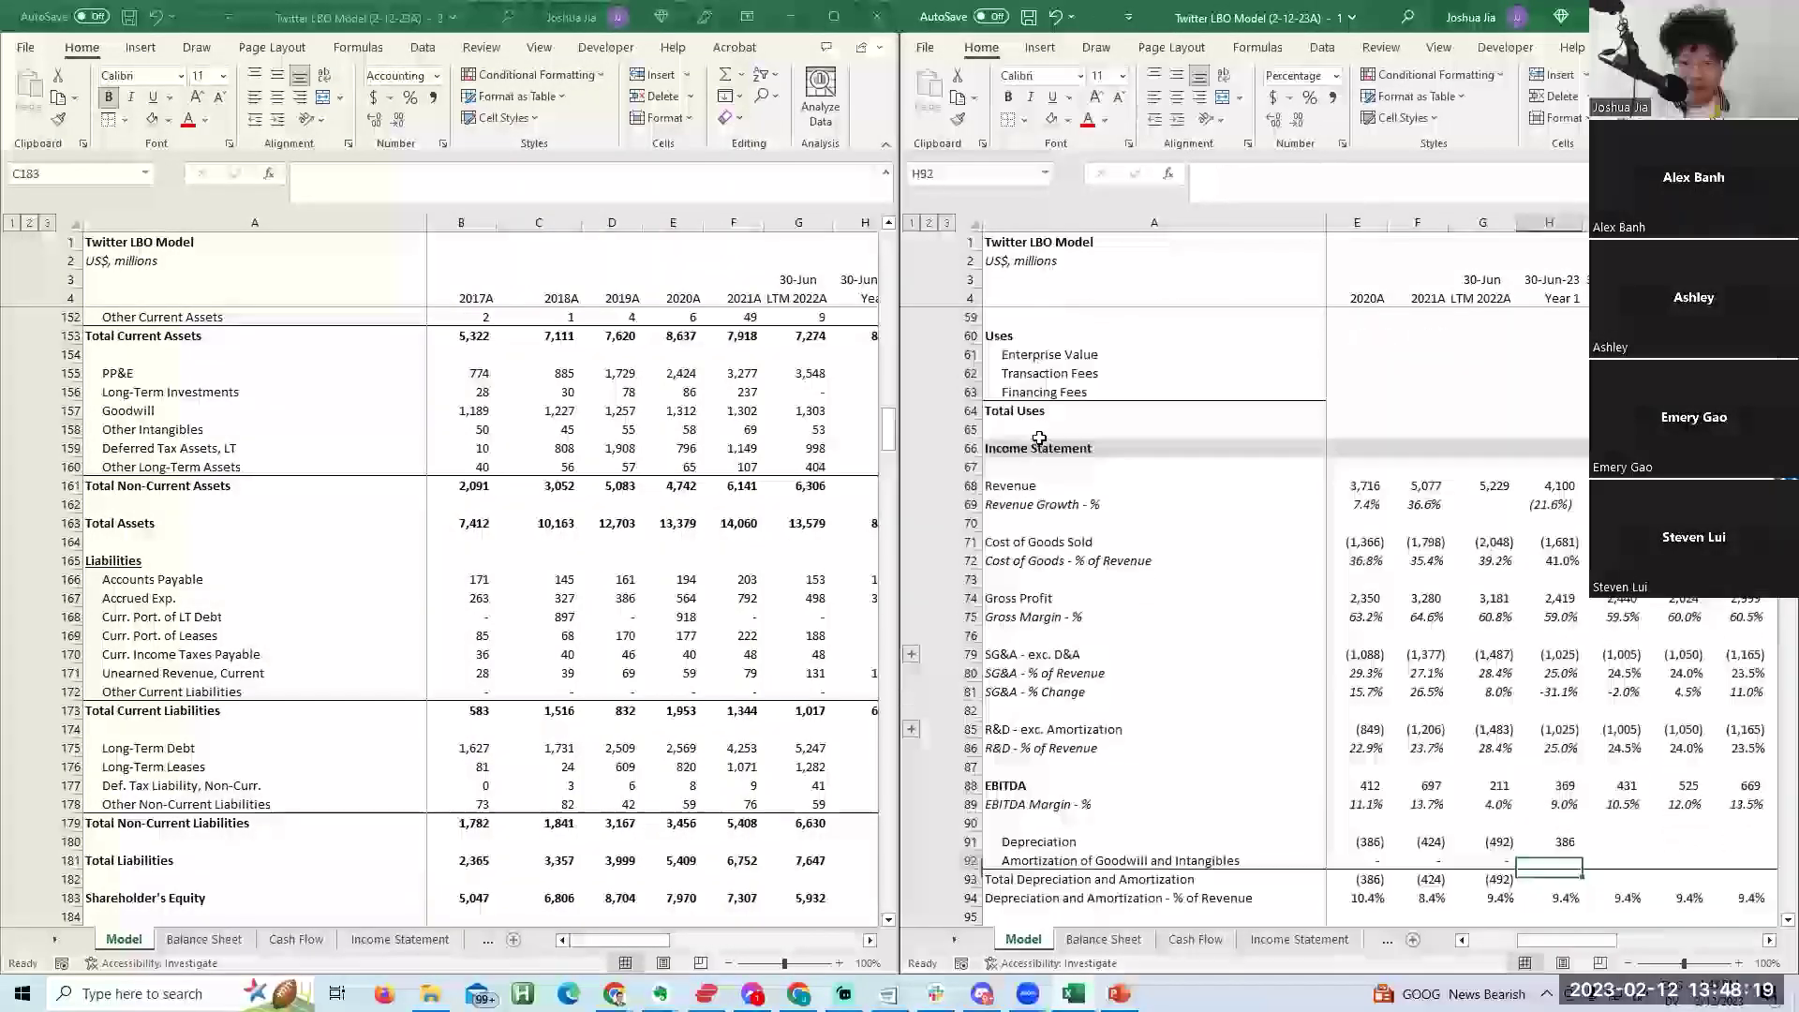
{"action": "key", "text": "ctrl+Return"}
Copy the Year 1 depreciation formula across through Year 5 and check one of the copied formulas.
{"action": "key", "text": "shift+Right"}
{"action": "key", "text": "shift+Right"}
{"action": "key", "text": "shift+Right"}
{"action": "key", "text": "shift+Right"}
{"action": "key", "text": "shift+Right"}
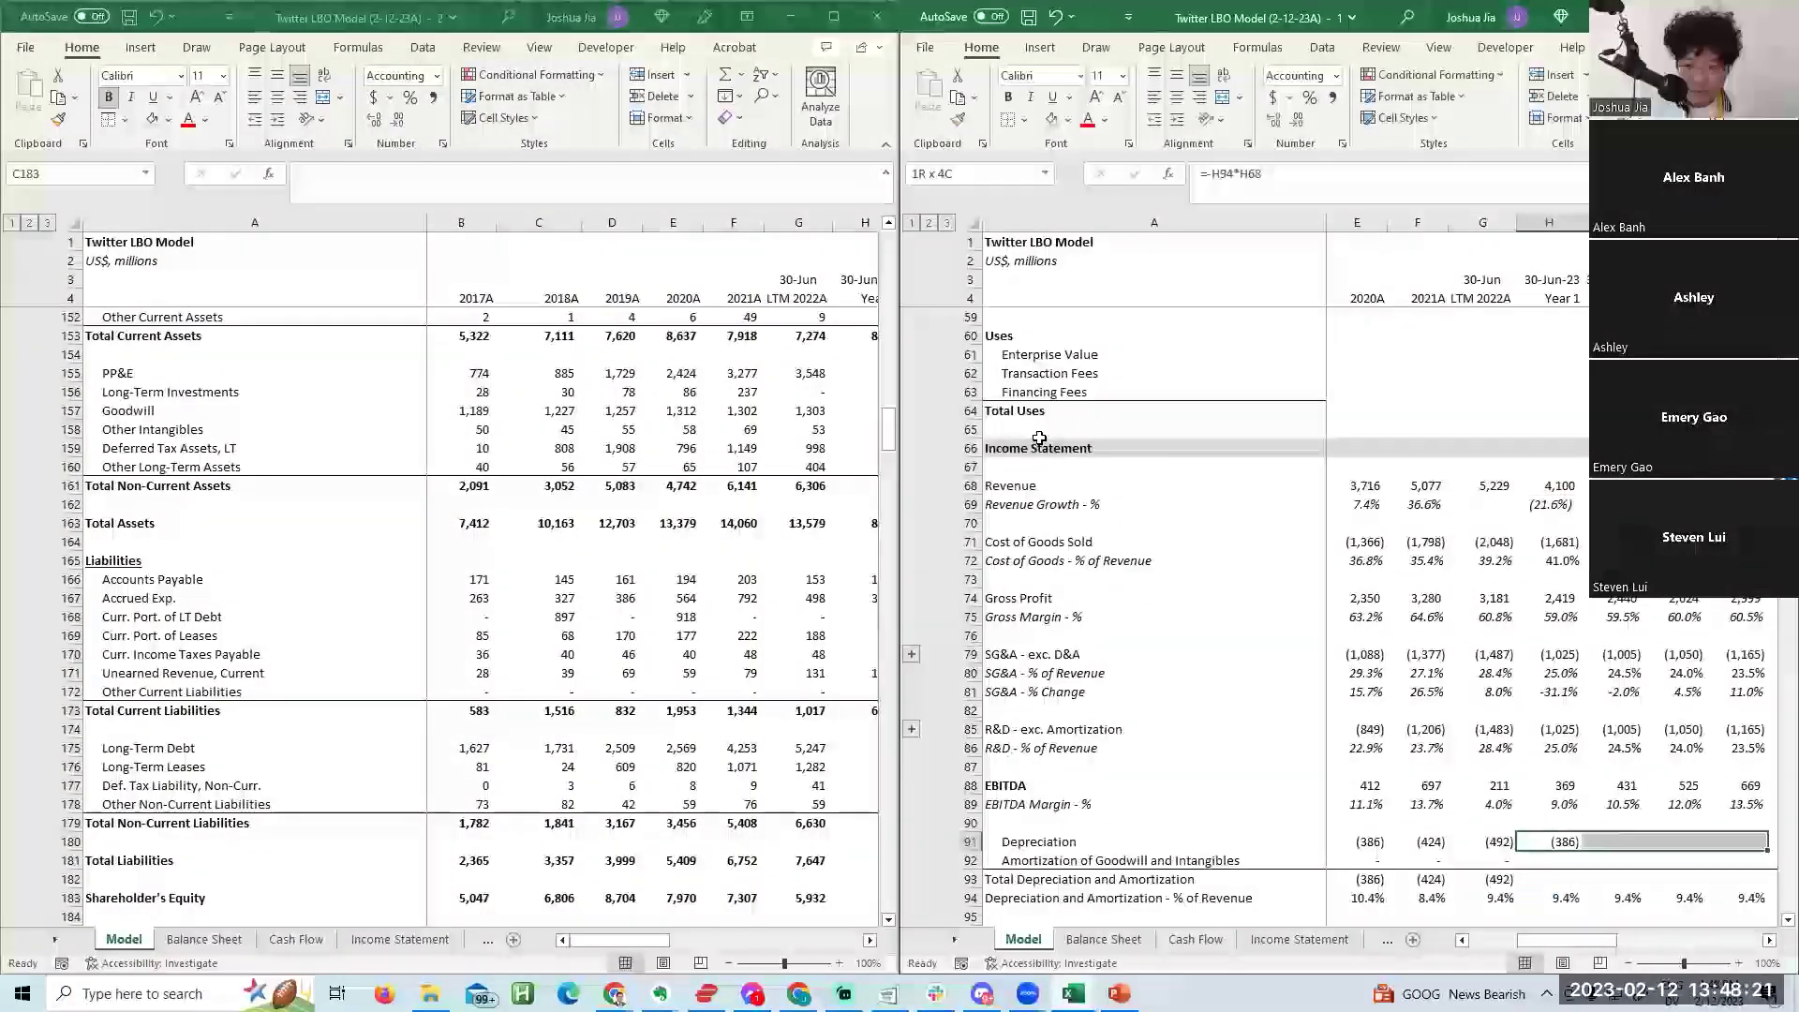
{"action": "key", "text": "ctrl+r"}
{"action": "key", "text": "Right"}
{"action": "key", "text": "Right"}
{"action": "key", "text": "Right"}
{"action": "key", "text": "F2"}
{"action": "key", "text": "Escape"}
{"action": "key", "text": "Left"}
{"action": "key", "text": "Left"}
{"action": "key", "text": "Left"}
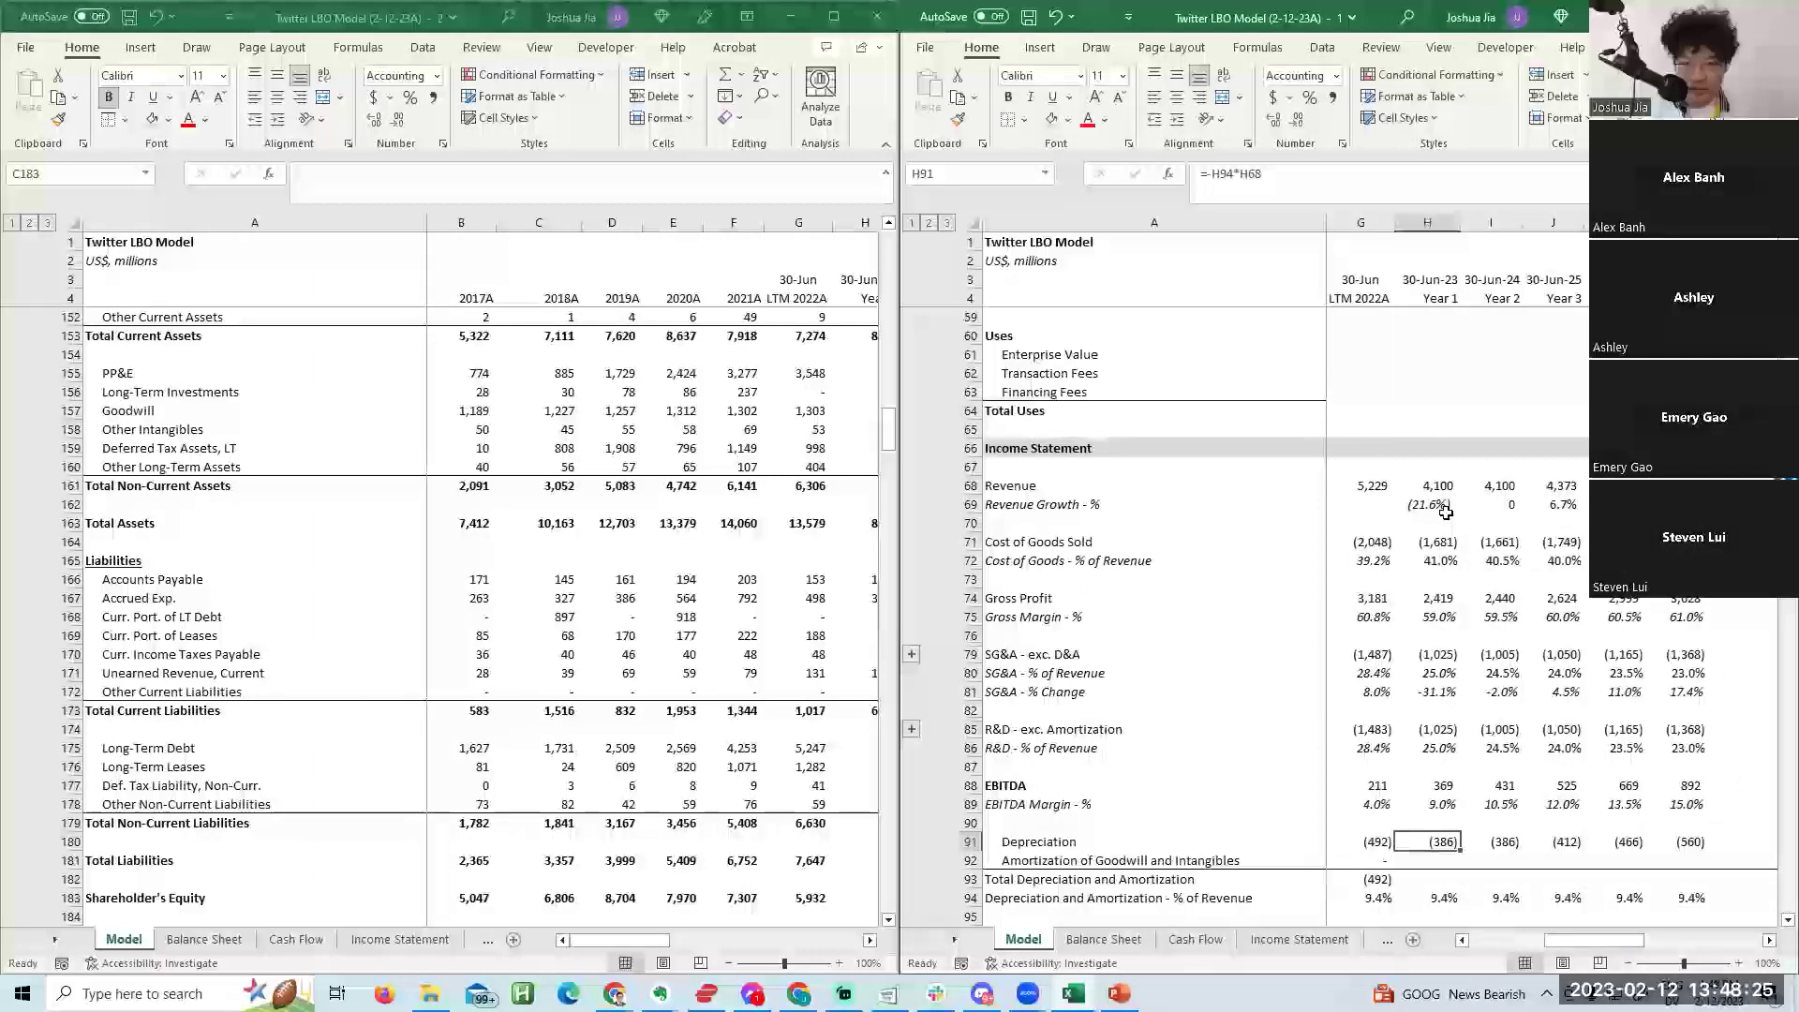
Format the Year 2 revenue growth cell as a percentage with one decimal.
{"action": "left_click", "coordinate": [1491, 505]}
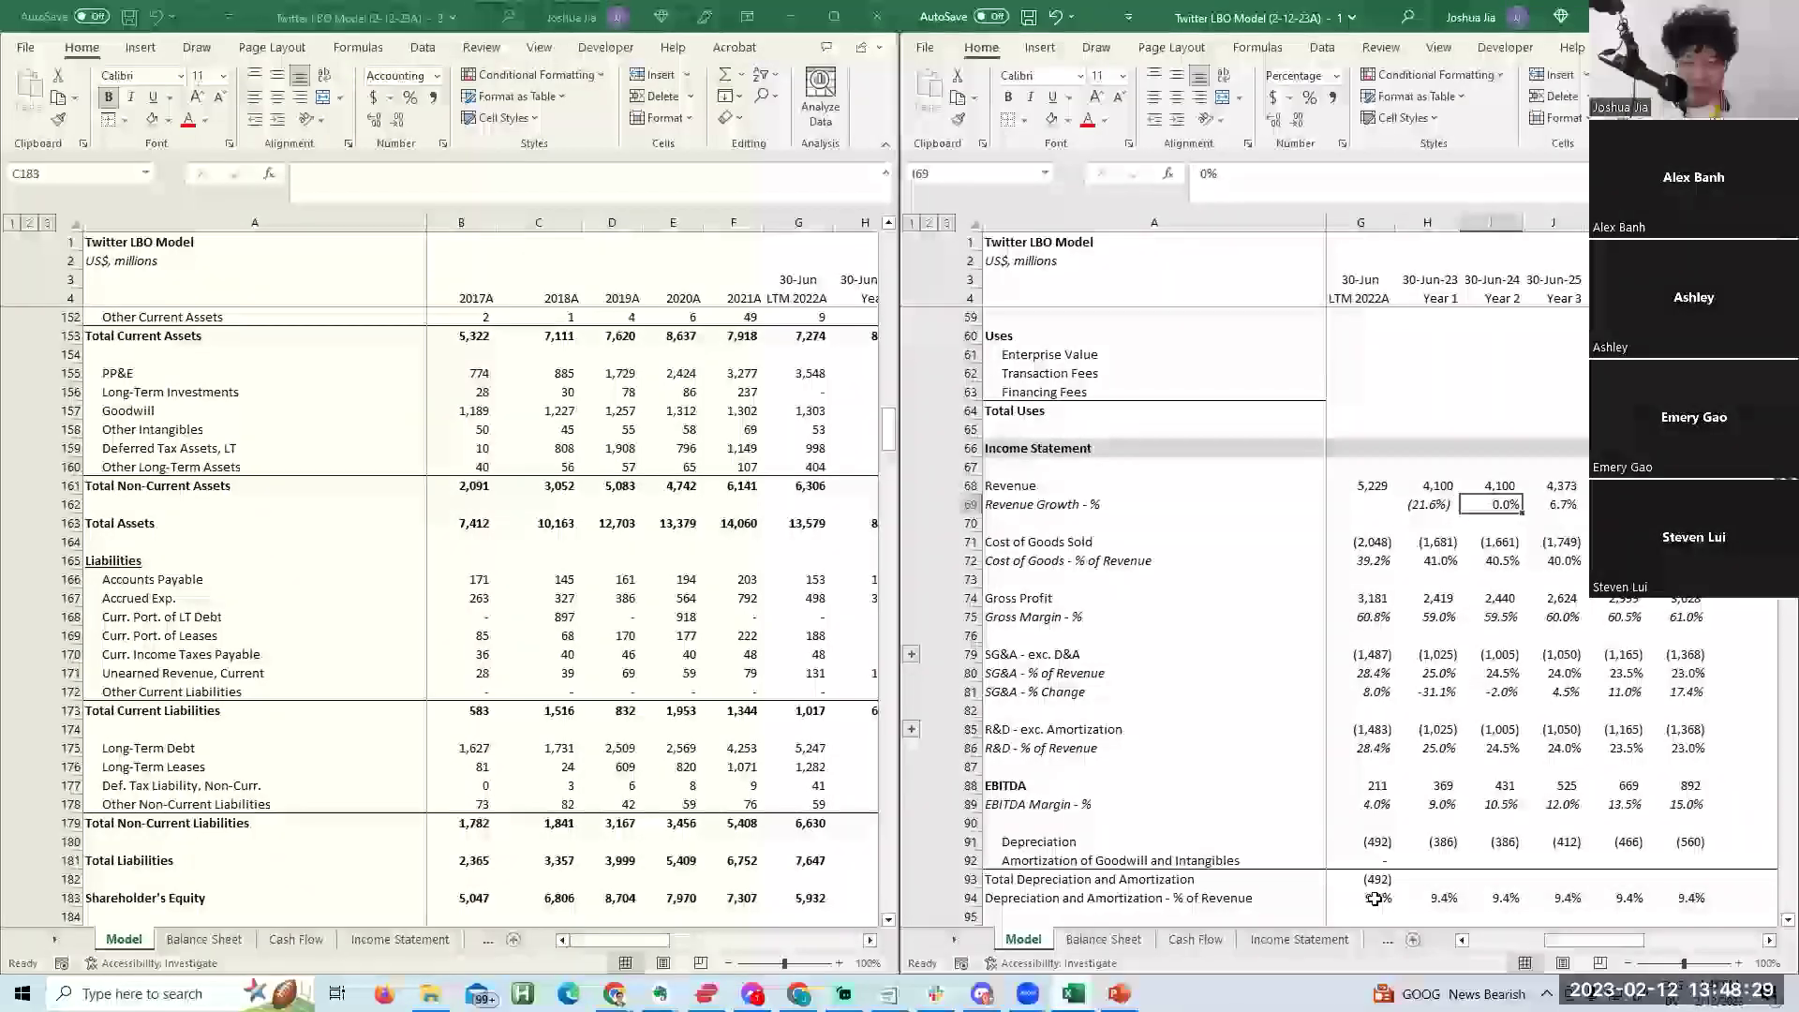
Review the rows from LTM 2022A depreciation down to the cash flow statement, including the Add: D&A line, and return to Year 1 depreciation.
{"action": "left_click", "coordinate": [1387, 848]}
{"action": "key", "text": "Down"}
{"action": "key", "text": "Down"}
{"action": "key", "text": "Down"}
{"action": "key", "text": "Down"}
{"action": "key", "text": "Down"}
{"action": "key", "text": "Down"}
{"action": "key", "text": "Down"}
{"action": "key", "text": "Down"}
{"action": "key", "text": "Down"}
{"action": "key", "text": "Down"}
{"action": "key", "text": "Down"}
{"action": "key", "text": "Down"}
{"action": "key", "text": "Down"}
{"action": "key", "text": "Down"}
{"action": "key", "text": "Down"}
{"action": "key", "text": "Down"}
{"action": "key", "text": "Down"}
{"action": "key", "text": "Down"}
{"action": "key", "text": "Down"}
{"action": "key", "text": "Down"}
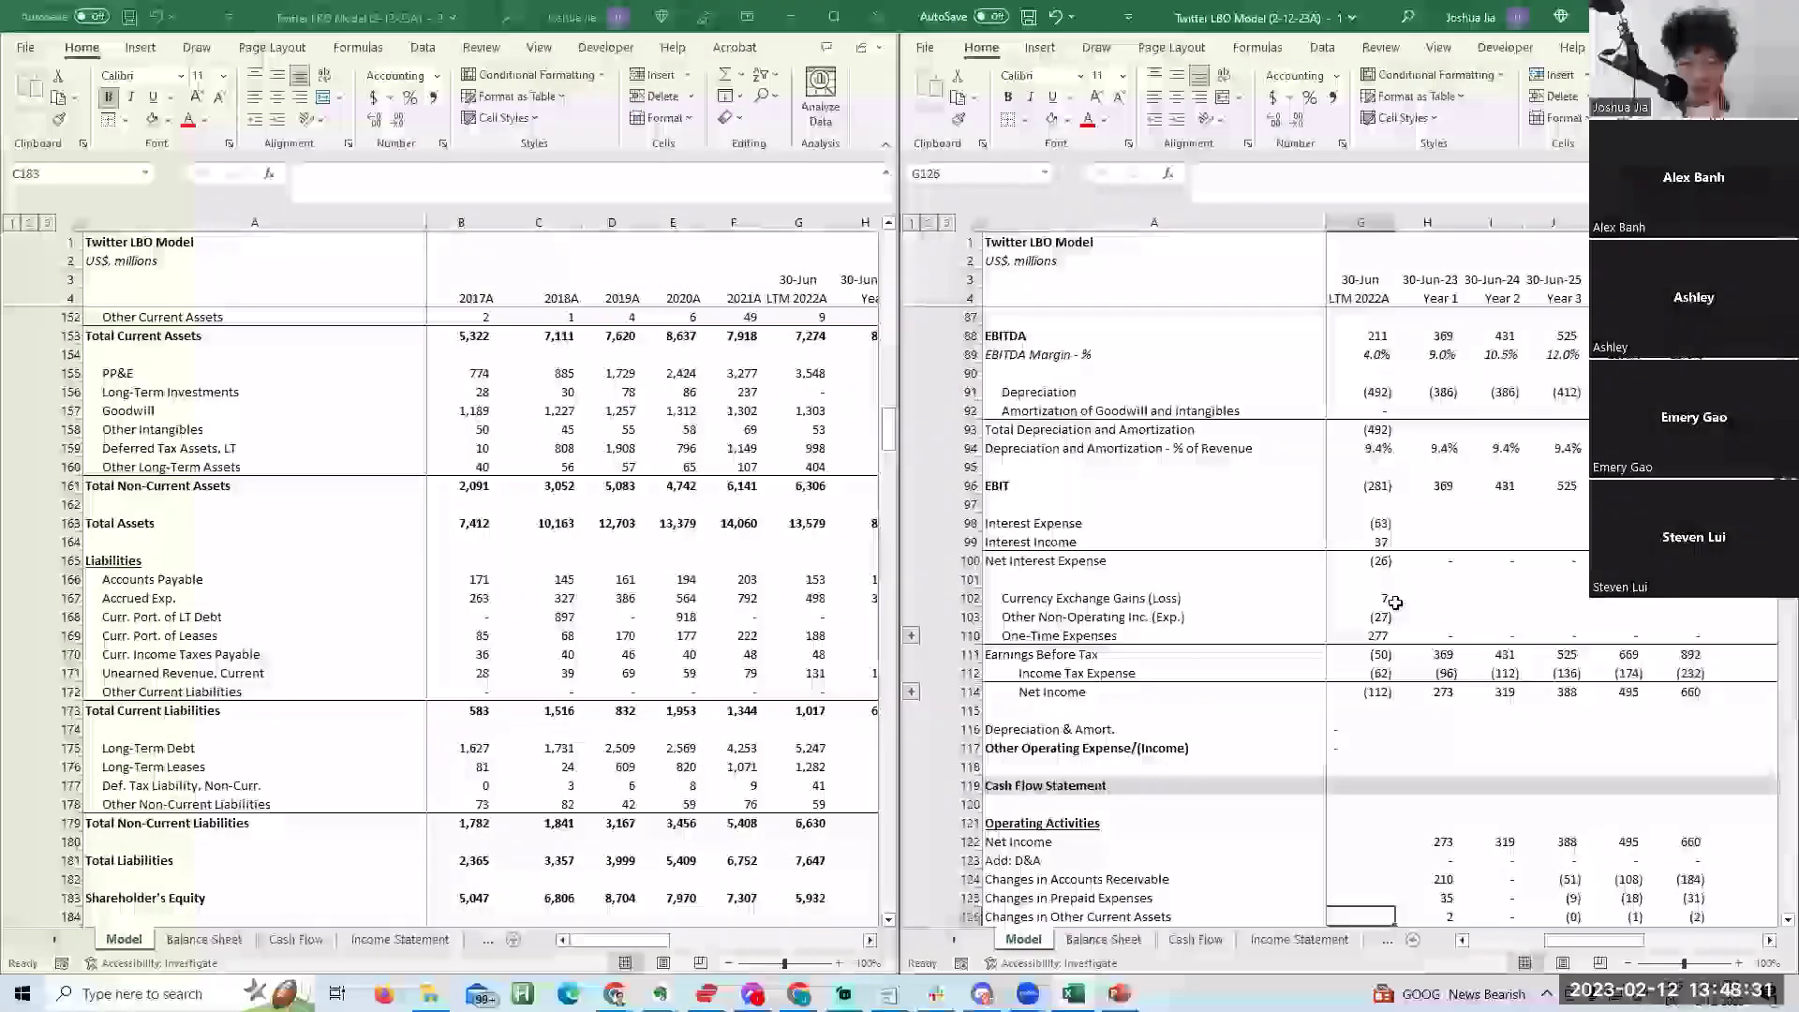
{"action": "left_click", "coordinate": [1436, 392]}
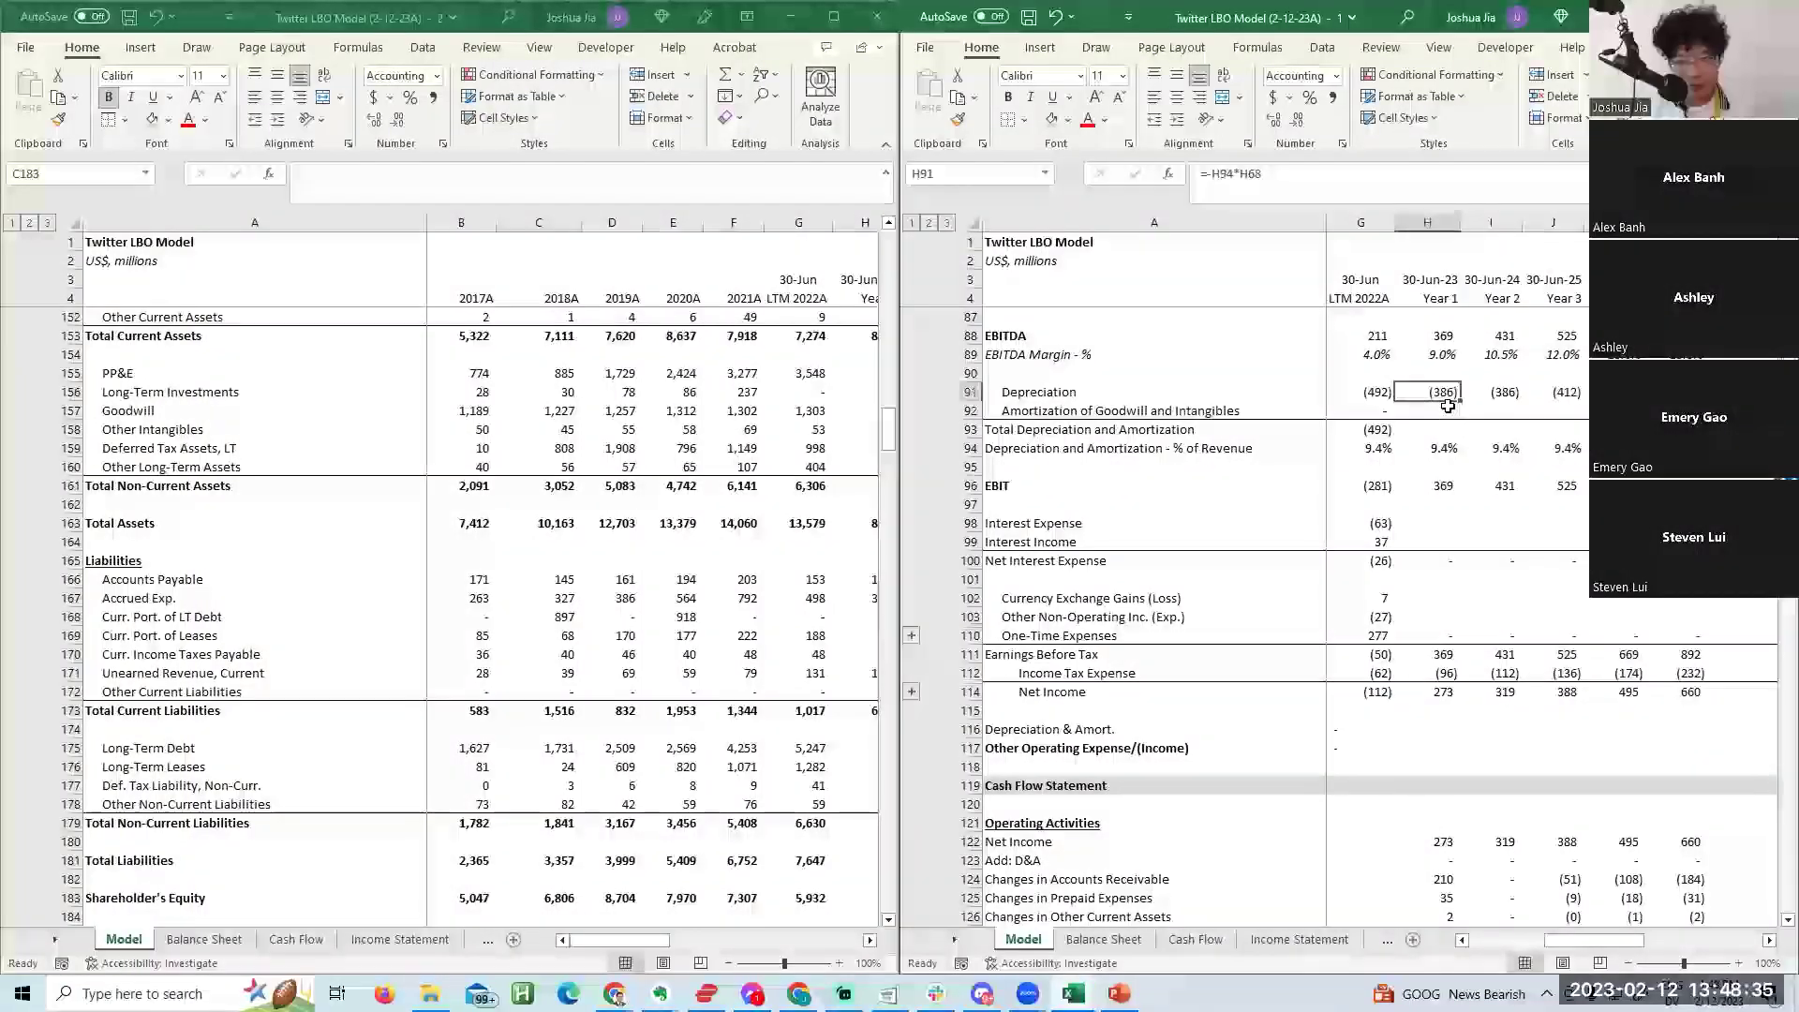
Copy the LTM 2022A Total Depreciation and Amortization sum across through Year 5 and check the Year 4 formula.
{"action": "key", "text": "Return"}
{"action": "key", "text": "Down"}
{"action": "key", "text": "Down"}
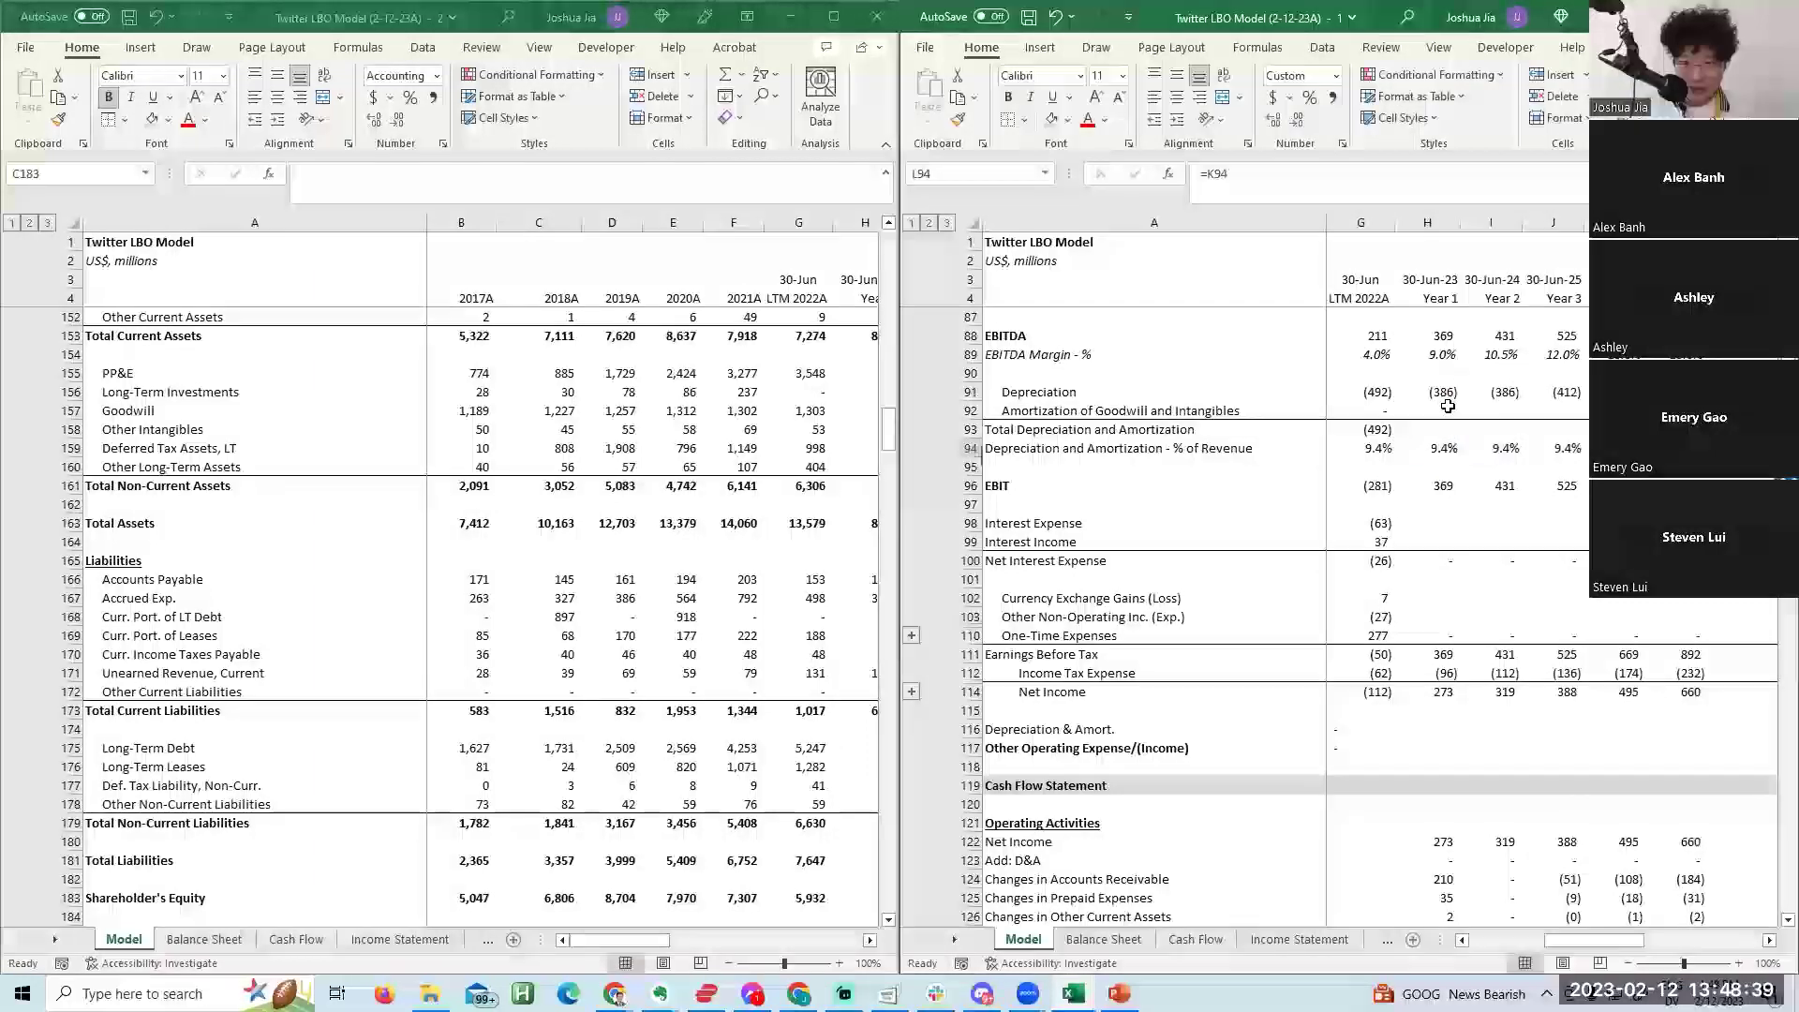
{"action": "key", "text": "Up"}
{"action": "key", "text": "Left"}
{"action": "key", "text": "Left"}
{"action": "key", "text": "Left"}
{"action": "key", "text": "Left"}
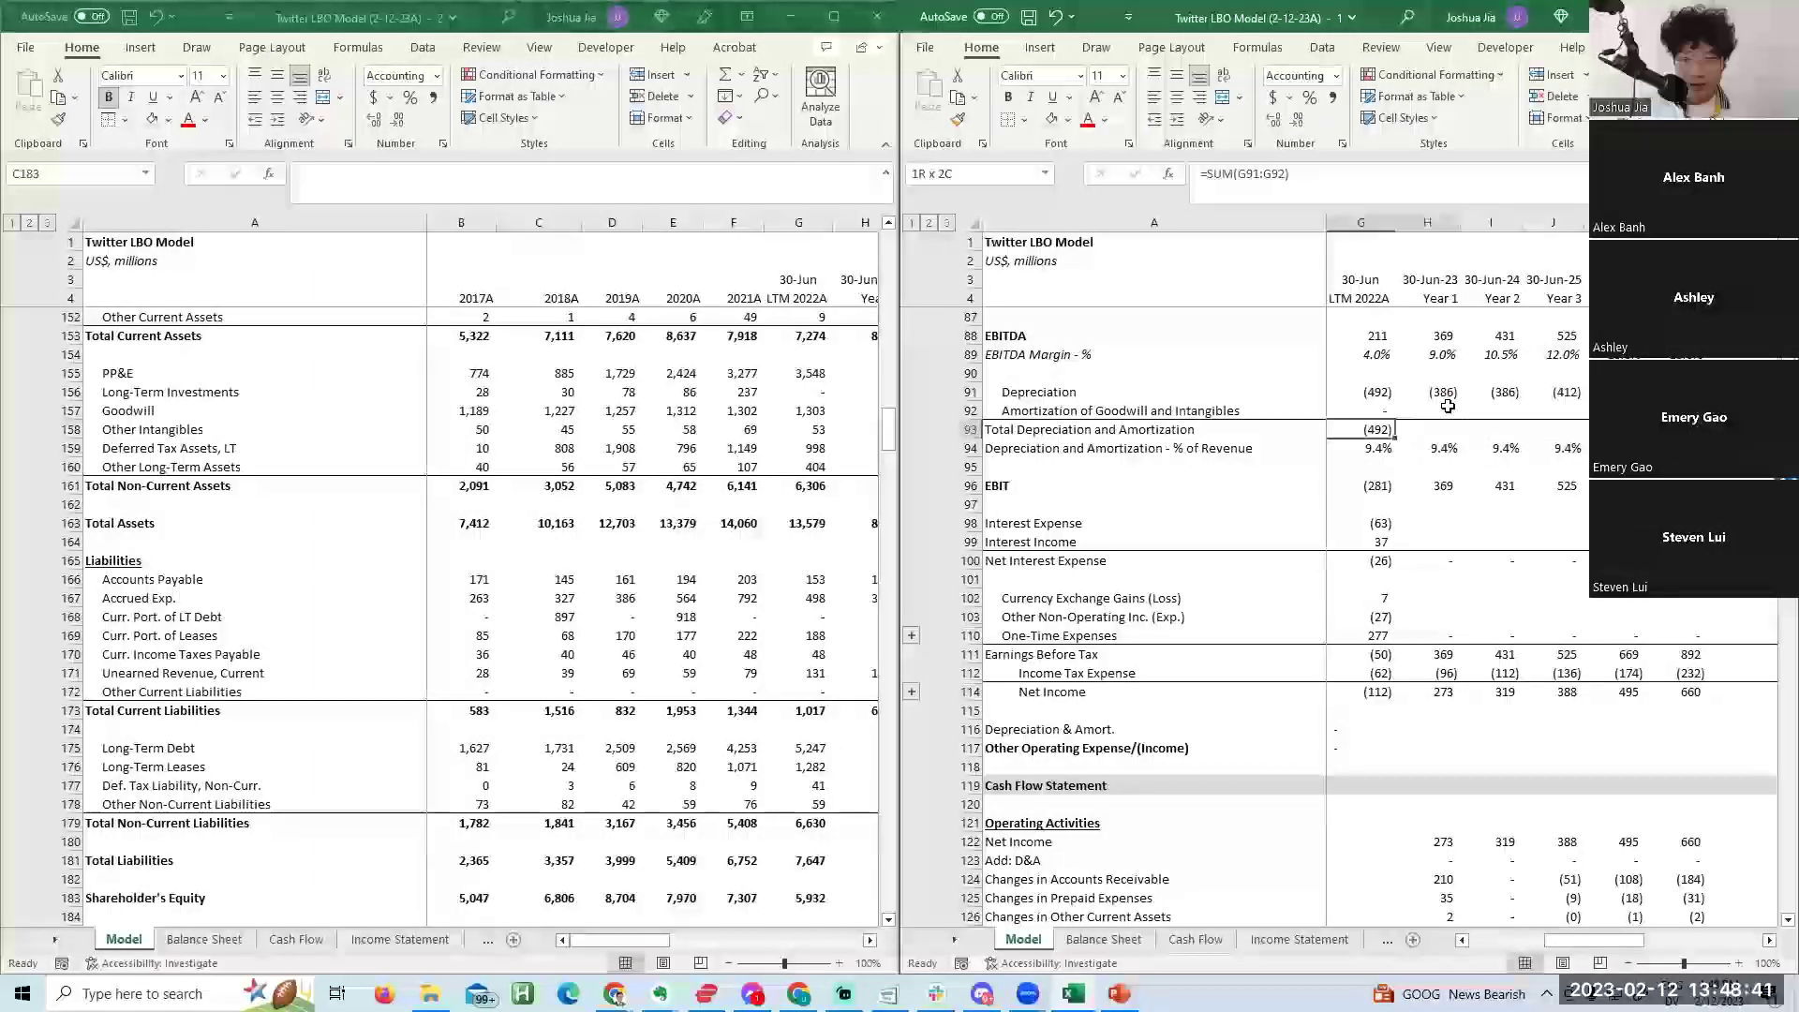
{"action": "key", "text": "shift+Right"}
{"action": "key", "text": "shift+Right"}
{"action": "key", "text": "shift+Right"}
{"action": "key", "text": "shift+Right"}
{"action": "key", "text": "shift+Right"}
{"action": "key", "text": "ctrl+r"}
{"action": "key", "text": "Right"}
{"action": "key", "text": "Right"}
{"action": "key", "text": "Right"}
{"action": "key", "text": "Right"}
{"action": "key", "text": "F2"}
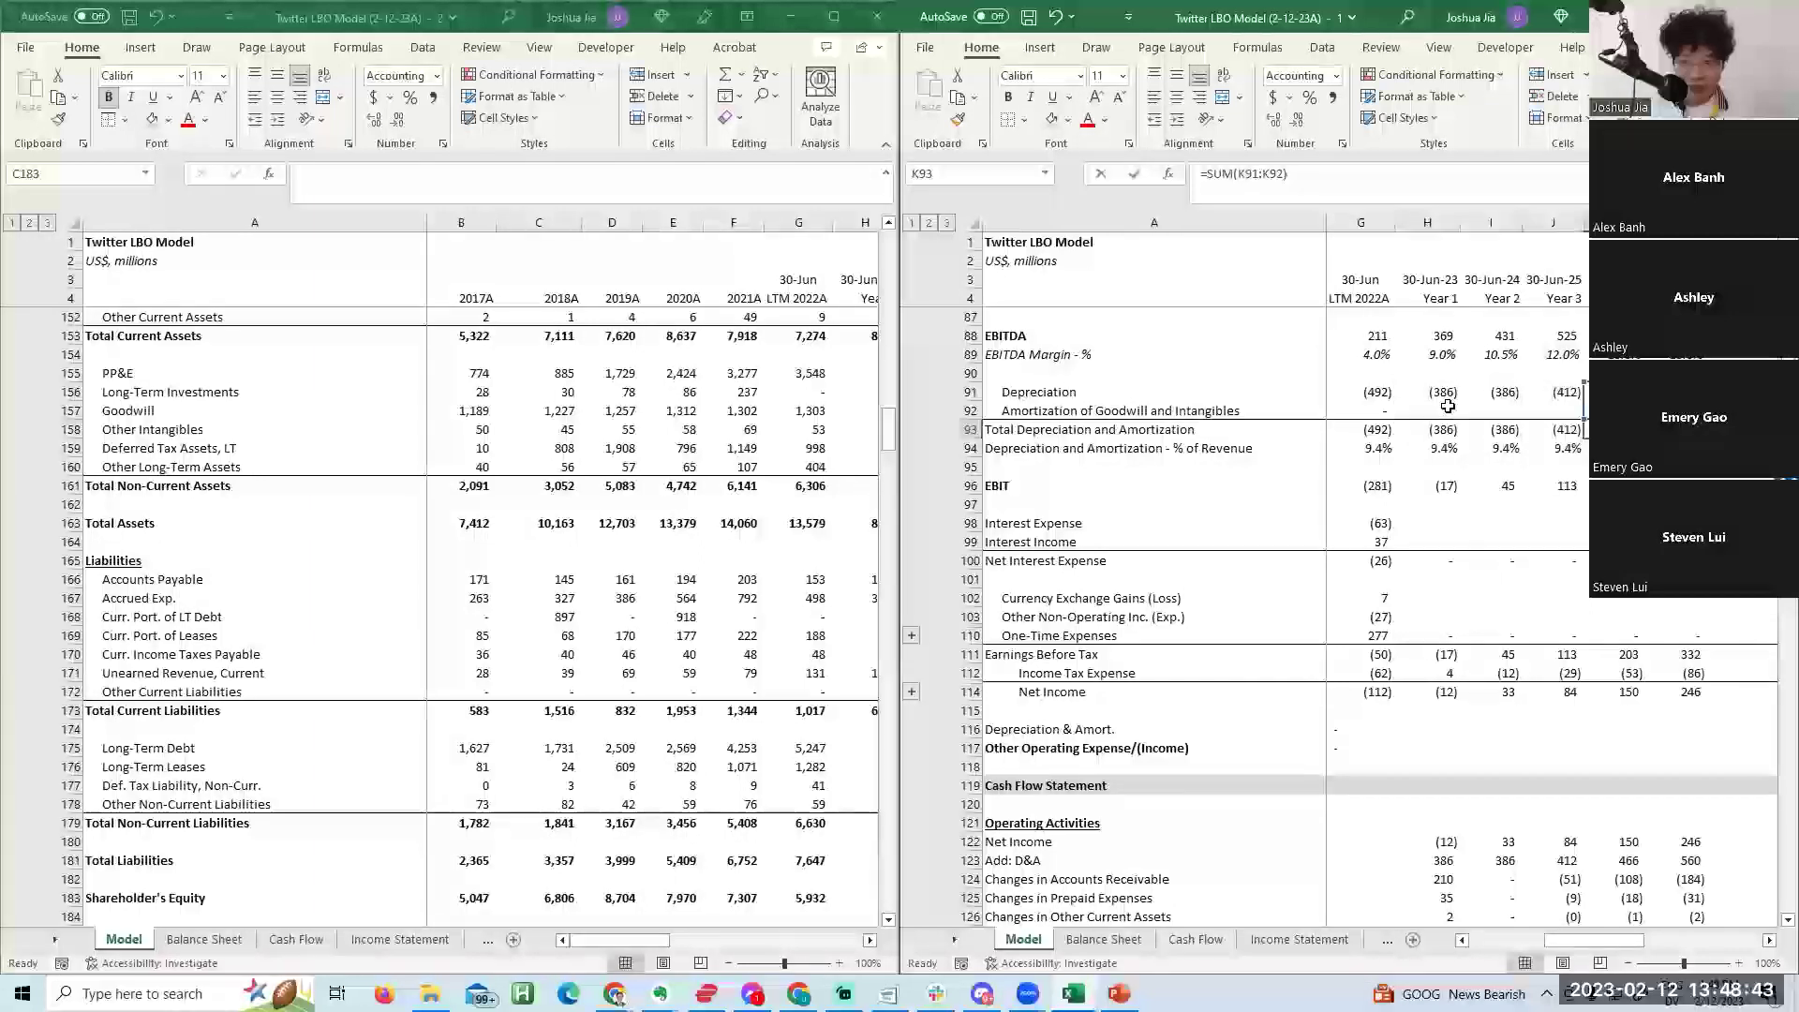
Trace total depreciation and amortization down into the cash flow statement, inspecting two formulas in its upper rows.
{"action": "key", "text": "Down"}
{"action": "key", "text": "Down"}
{"action": "key", "text": "Down"}
{"action": "key", "text": "Down"}
{"action": "key", "text": "Down"}
{"action": "key", "text": "Down"}
{"action": "key", "text": "Down"}
{"action": "key", "text": "Down"}
{"action": "key", "text": "Down"}
{"action": "key", "text": "Down"}
{"action": "key", "text": "Down"}
{"action": "key", "text": "Down"}
{"action": "key", "text": "Down"}
{"action": "key", "text": "Down"}
{"action": "key", "text": "Down"}
{"action": "key", "text": "Down"}
{"action": "key", "text": "Down"}
{"action": "key", "text": "Down"}
{"action": "key", "text": "Down"}
{"action": "key", "text": "Down"}
{"action": "key", "text": "Left"}
{"action": "key", "text": "Left"}
{"action": "key", "text": "Left"}
{"action": "key", "text": "F2"}
{"action": "key", "text": "Escape"}
{"action": "key", "text": "Right"}
{"action": "key", "text": "Right"}
{"action": "key", "text": "F2"}
{"action": "key", "text": "Escape"}
Go back up to the income statement and inspect a Year 1 formula below Total Depreciation and Amortization.
{"action": "key", "text": "Up"}
{"action": "key", "text": "Up"}
{"action": "key", "text": "Up"}
{"action": "key", "text": "Up"}
{"action": "key", "text": "Up"}
{"action": "key", "text": "Up"}
{"action": "key", "text": "Up"}
{"action": "key", "text": "Up"}
{"action": "key", "text": "Up"}
{"action": "key", "text": "Up"}
{"action": "key", "text": "Up"}
{"action": "key", "text": "Up"}
{"action": "key", "text": "Up"}
{"action": "key", "text": "Up"}
{"action": "key", "text": "Up"}
{"action": "key", "text": "Up"}
{"action": "key", "text": "Up"}
{"action": "key", "text": "Up"}
{"action": "key", "text": "Up"}
{"action": "key", "text": "Up"}
{"action": "key", "text": "Left"}
{"action": "key", "text": "Left"}
{"action": "key", "text": "Down"}
{"action": "key", "text": "Down"}
{"action": "key", "text": "Down"}
{"action": "key", "text": "Down"}
{"action": "key", "text": "Down"}
{"action": "key", "text": "F2"}
{"action": "key", "text": "Escape"}
Examine the projections from the income statement down through the cash flow statement to Free Cash Flow Available for Debt Repayment.
{"action": "key", "text": "Down"}
{"action": "key", "text": "Down"}
{"action": "key", "text": "Down"}
{"action": "key", "text": "Right"}
{"action": "key", "text": "Right"}
{"action": "key", "text": "Down"}
{"action": "key", "text": "Down"}
{"action": "key", "text": "Down"}
{"action": "key", "text": "Down"}
{"action": "key", "text": "Down"}
{"action": "key", "text": "Down"}
{"action": "key", "text": "Down"}
{"action": "key", "text": "Down"}
{"action": "key", "text": "Down"}
{"action": "key", "text": "Down"}
{"action": "key", "text": "Down"}
{"action": "key", "text": "Down"}
{"action": "key", "text": "Down"}
{"action": "key", "text": "Down"}
{"action": "key", "text": "Down"}
{"action": "key", "text": "Down"}
{"action": "key", "text": "Down"}
{"action": "key", "text": "Down"}
{"action": "key", "text": "Down"}
{"action": "key", "text": "Down"}
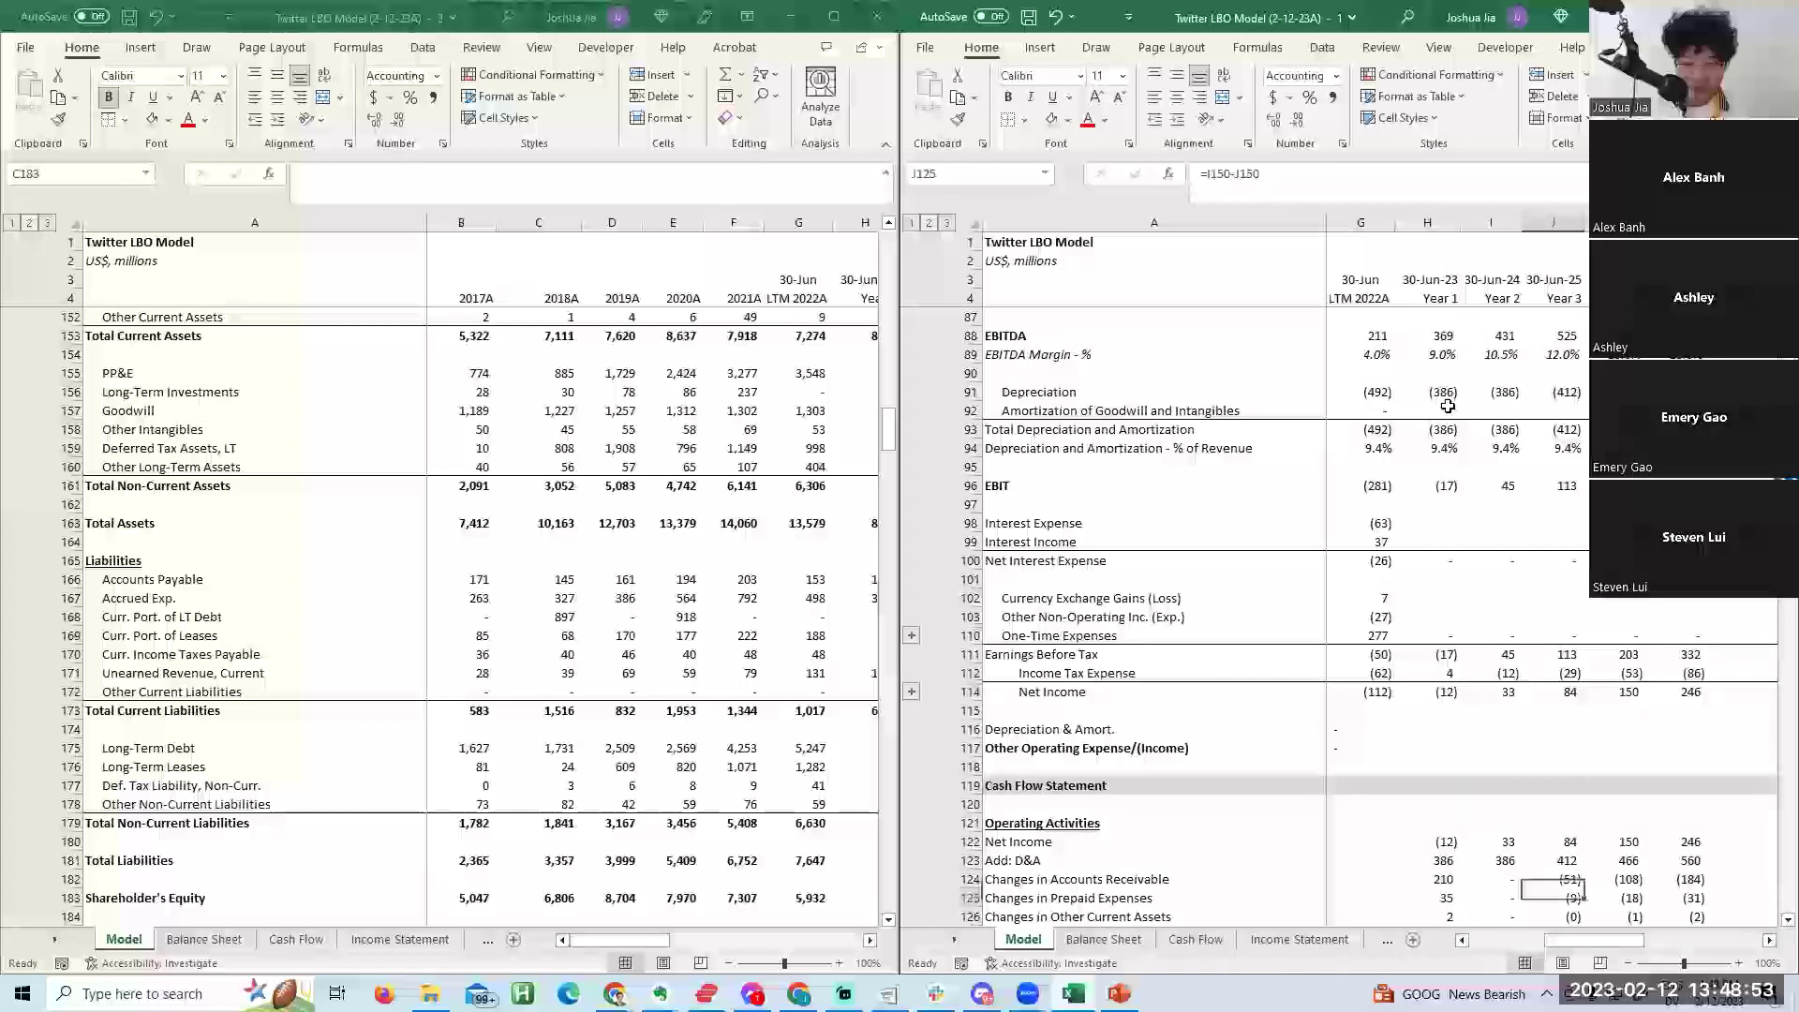
{"action": "key", "text": "Up"}
{"action": "key", "text": "Up"}
{"action": "key", "text": "Up"}
{"action": "key", "text": "Up"}
{"action": "key", "text": "Up"}
{"action": "key", "text": "Up"}
{"action": "key", "text": "Up"}
{"action": "key", "text": "Up"}
{"action": "key", "text": "Left"}
{"action": "key", "text": "Down"}
{"action": "key", "text": "Left"}
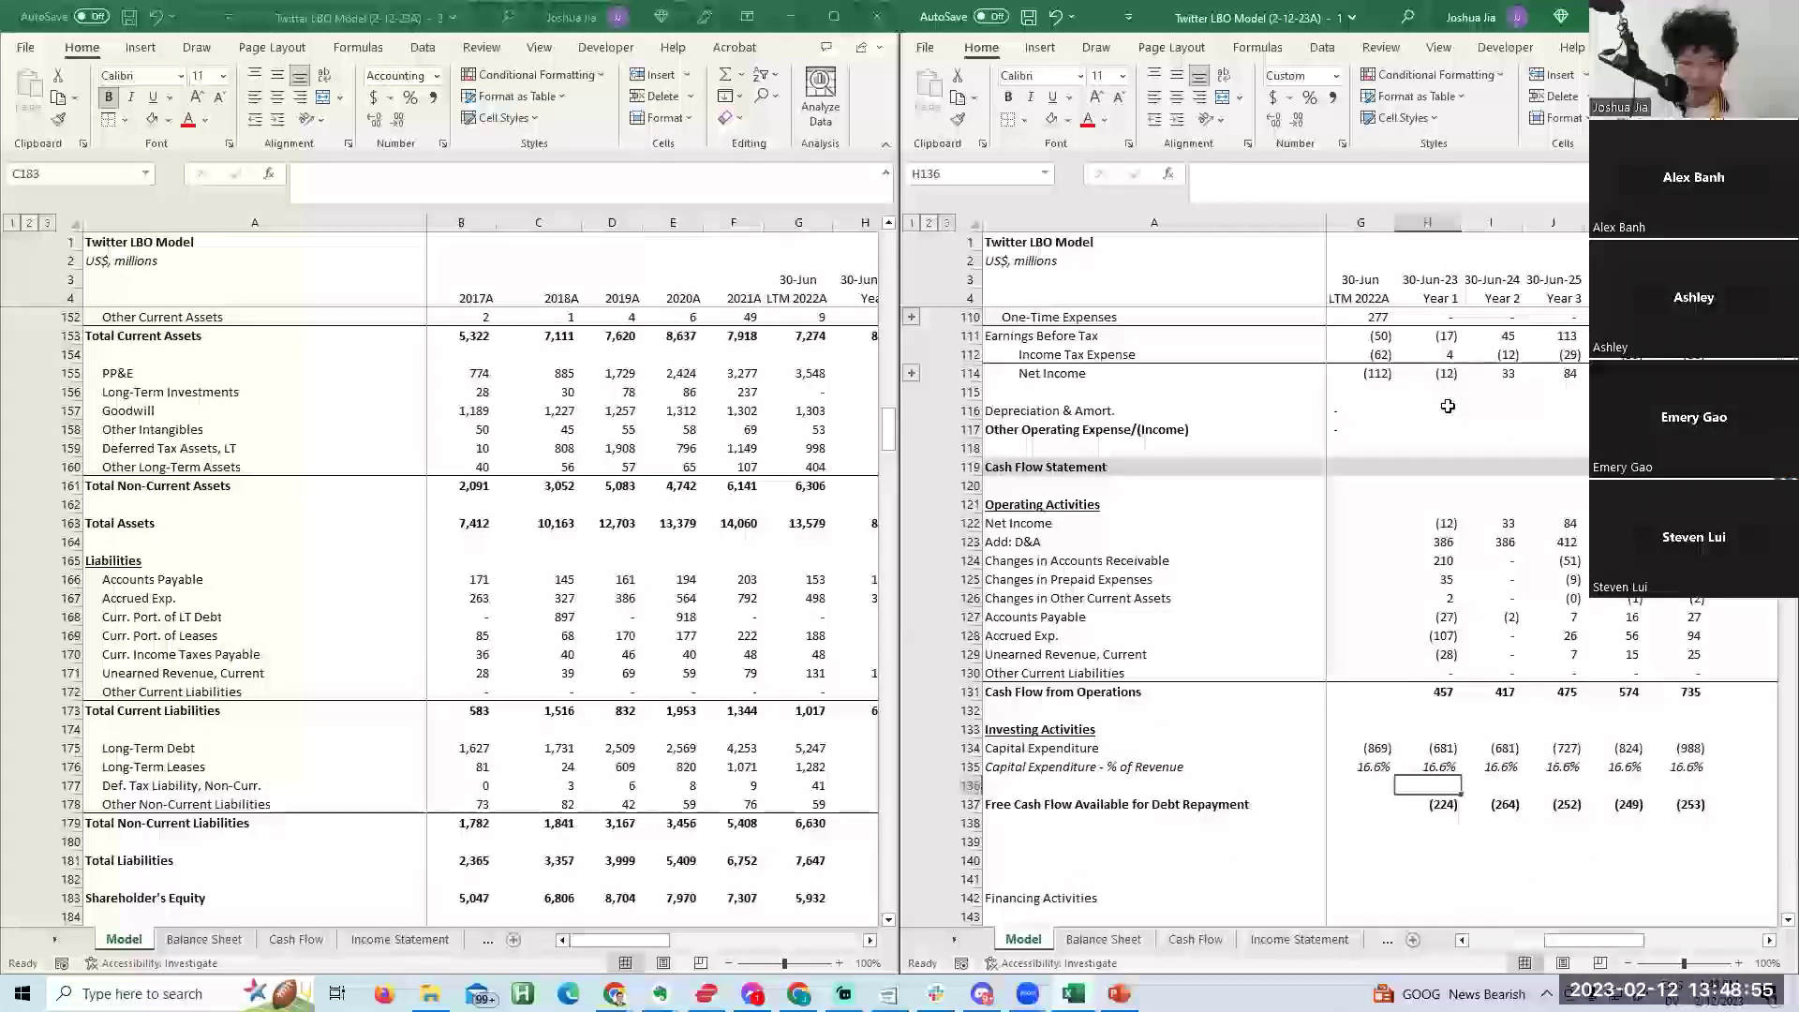
Review the Year 1 cash flow items upward from capital expenditure and examine the Add: D&A formula.
{"action": "key", "text": "Up"}
{"action": "key", "text": "Up"}
{"action": "key", "text": "Up"}
{"action": "key", "text": "Up"}
{"action": "key", "text": "Up"}
{"action": "key", "text": "Up"}
{"action": "key", "text": "Up"}
{"action": "key", "text": "Up"}
{"action": "key", "text": "Up"}
{"action": "key", "text": "Up"}
{"action": "key", "text": "Up"}
{"action": "key", "text": "Up"}
{"action": "key", "text": "Up"}
{"action": "key", "text": "Up"}
{"action": "key", "text": "Up"}
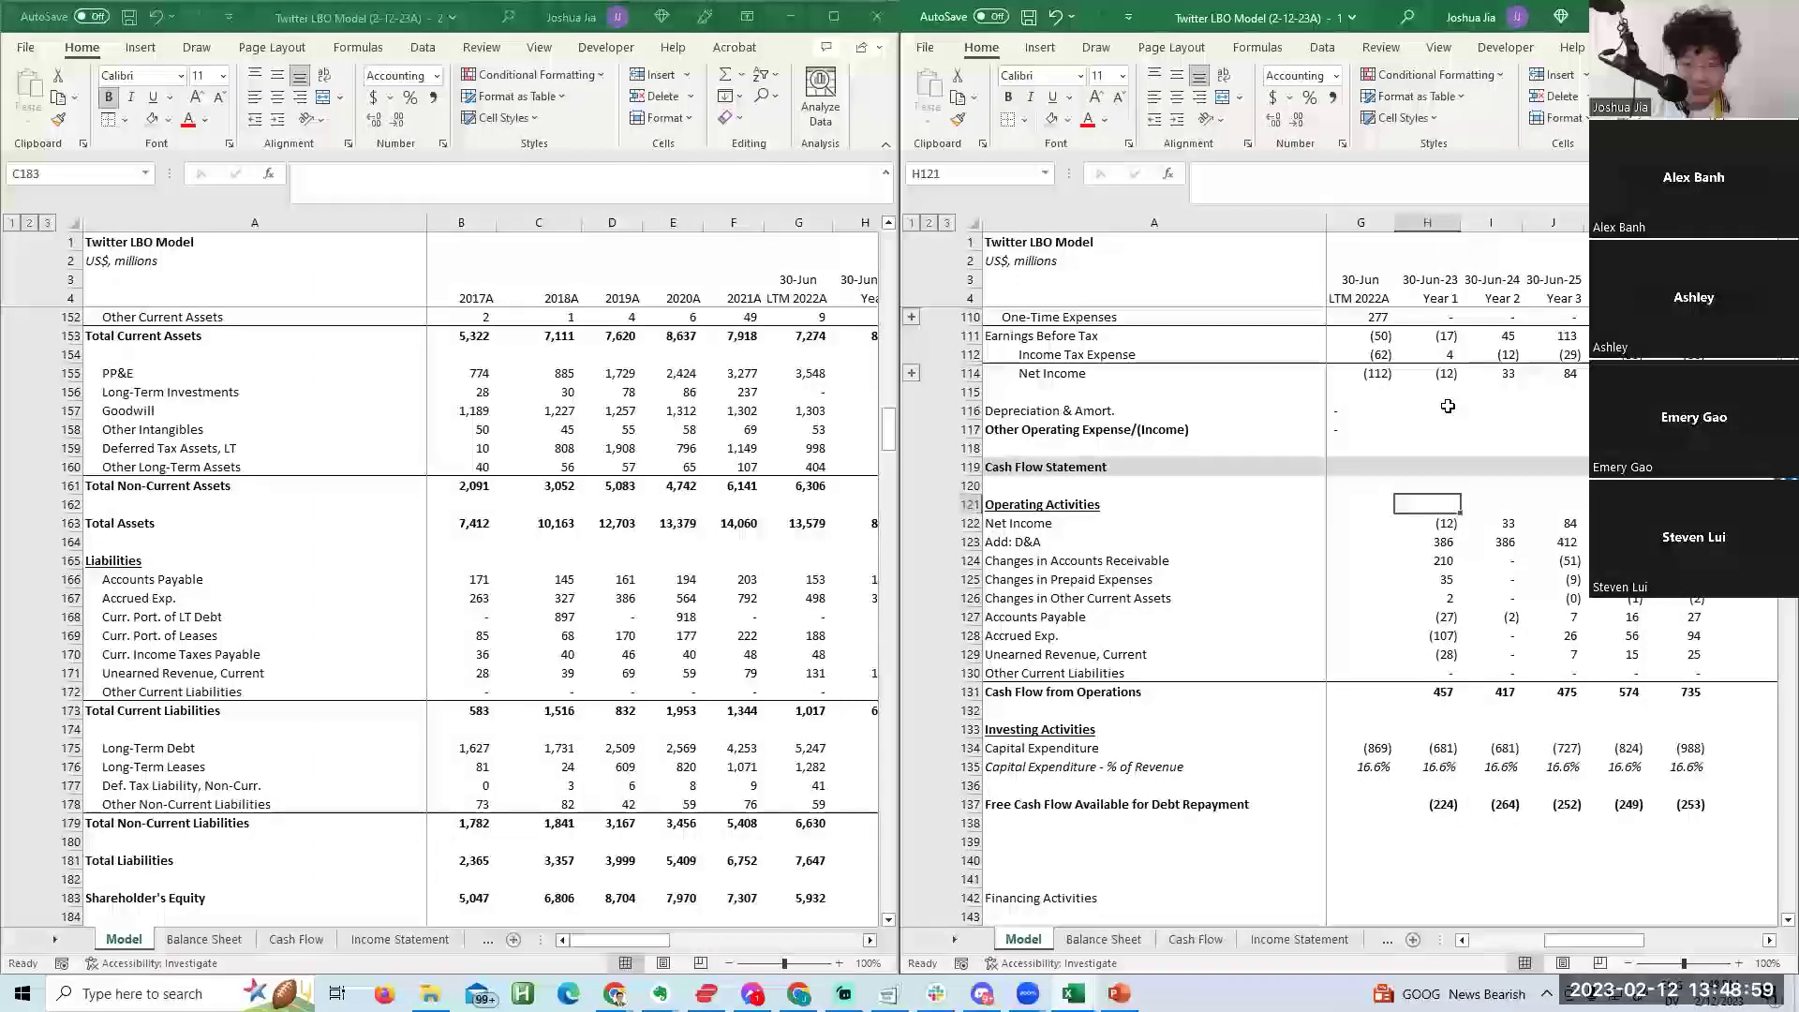
{"action": "key", "text": "Down"}
{"action": "key", "text": "Down"}
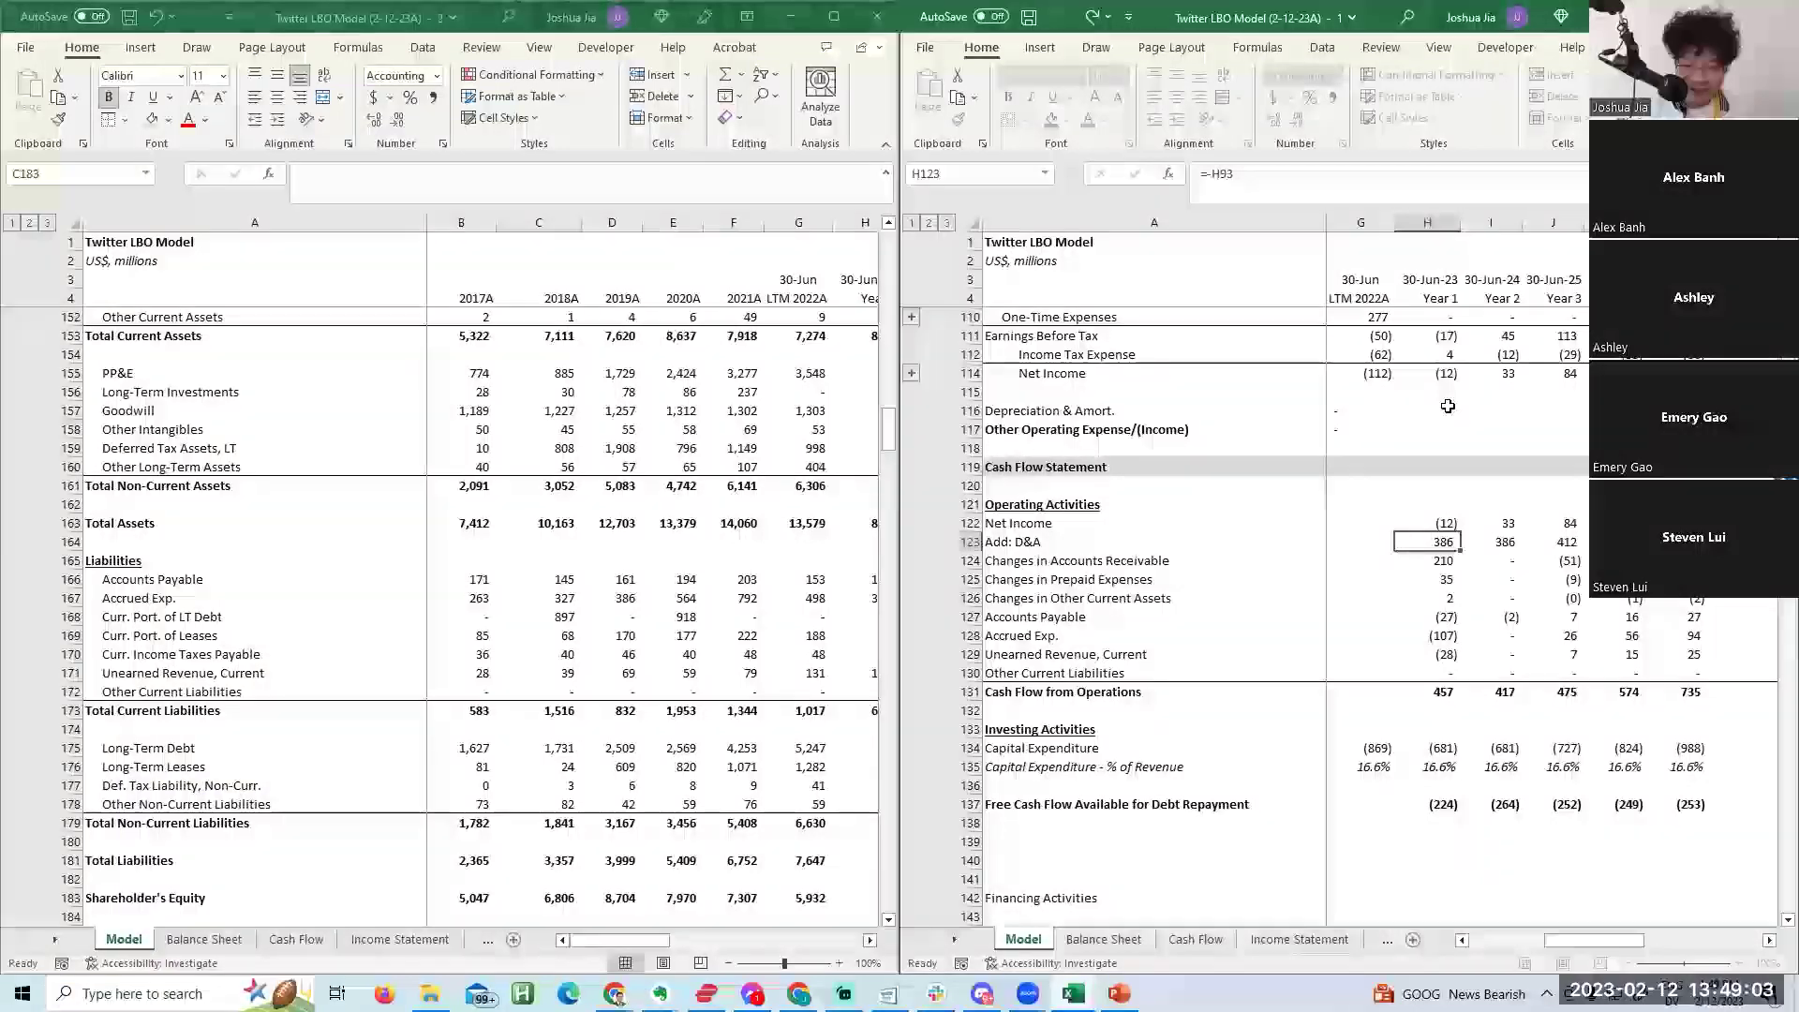
Review the Year 1 projections from Add: D&A down through the cash flow statement to the balance sheet's first asset rows.
{"action": "key", "text": "Down"}
{"action": "key", "text": "Down"}
{"action": "key", "text": "Down"}
{"action": "key", "text": "Down"}
{"action": "key", "text": "Down"}
{"action": "key", "text": "Down"}
{"action": "key", "text": "Down"}
{"action": "key", "text": "Down"}
{"action": "key", "text": "Down"}
{"action": "key", "text": "Down"}
{"action": "key", "text": "Down"}
{"action": "key", "text": "Down"}
{"action": "key", "text": "Down"}
{"action": "key", "text": "Down"}
{"action": "key", "text": "Down"}
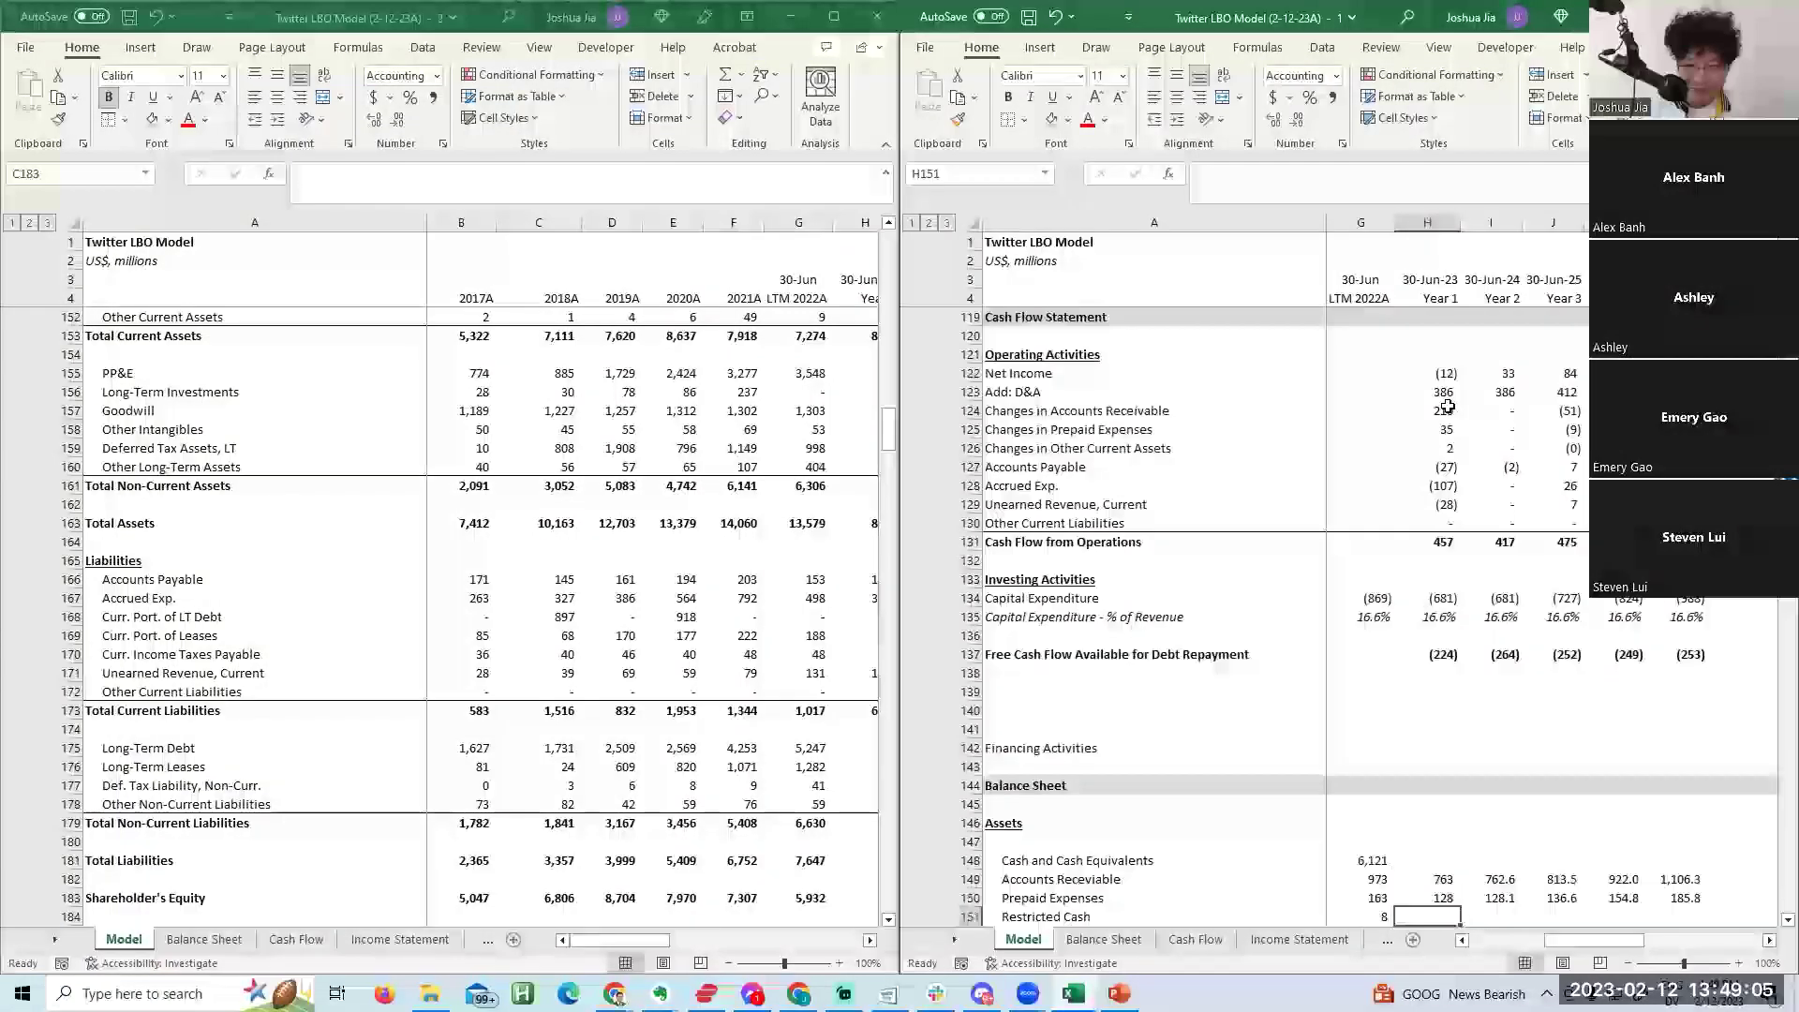
Return to the income statement's Year 1 column around interest expense, and bring the second window's view to the top of the model.
{"action": "key", "text": "Up"}
{"action": "key", "text": "Up"}
{"action": "key", "text": "Up"}
{"action": "key", "text": "Up"}
{"action": "key", "text": "Up"}
{"action": "key", "text": "Up"}
{"action": "key", "text": "Up"}
{"action": "key", "text": "Up"}
{"action": "key", "text": "Up"}
{"action": "key", "text": "Up"}
{"action": "key", "text": "Up"}
{"action": "key", "text": "Up"}
{"action": "key", "text": "Up"}
{"action": "key", "text": "Up"}
{"action": "key", "text": "Up"}
{"action": "key", "text": "Up"}
{"action": "key", "text": "Up"}
{"action": "key", "text": "Up"}
{"action": "key", "text": "Up"}
{"action": "key", "text": "Up"}
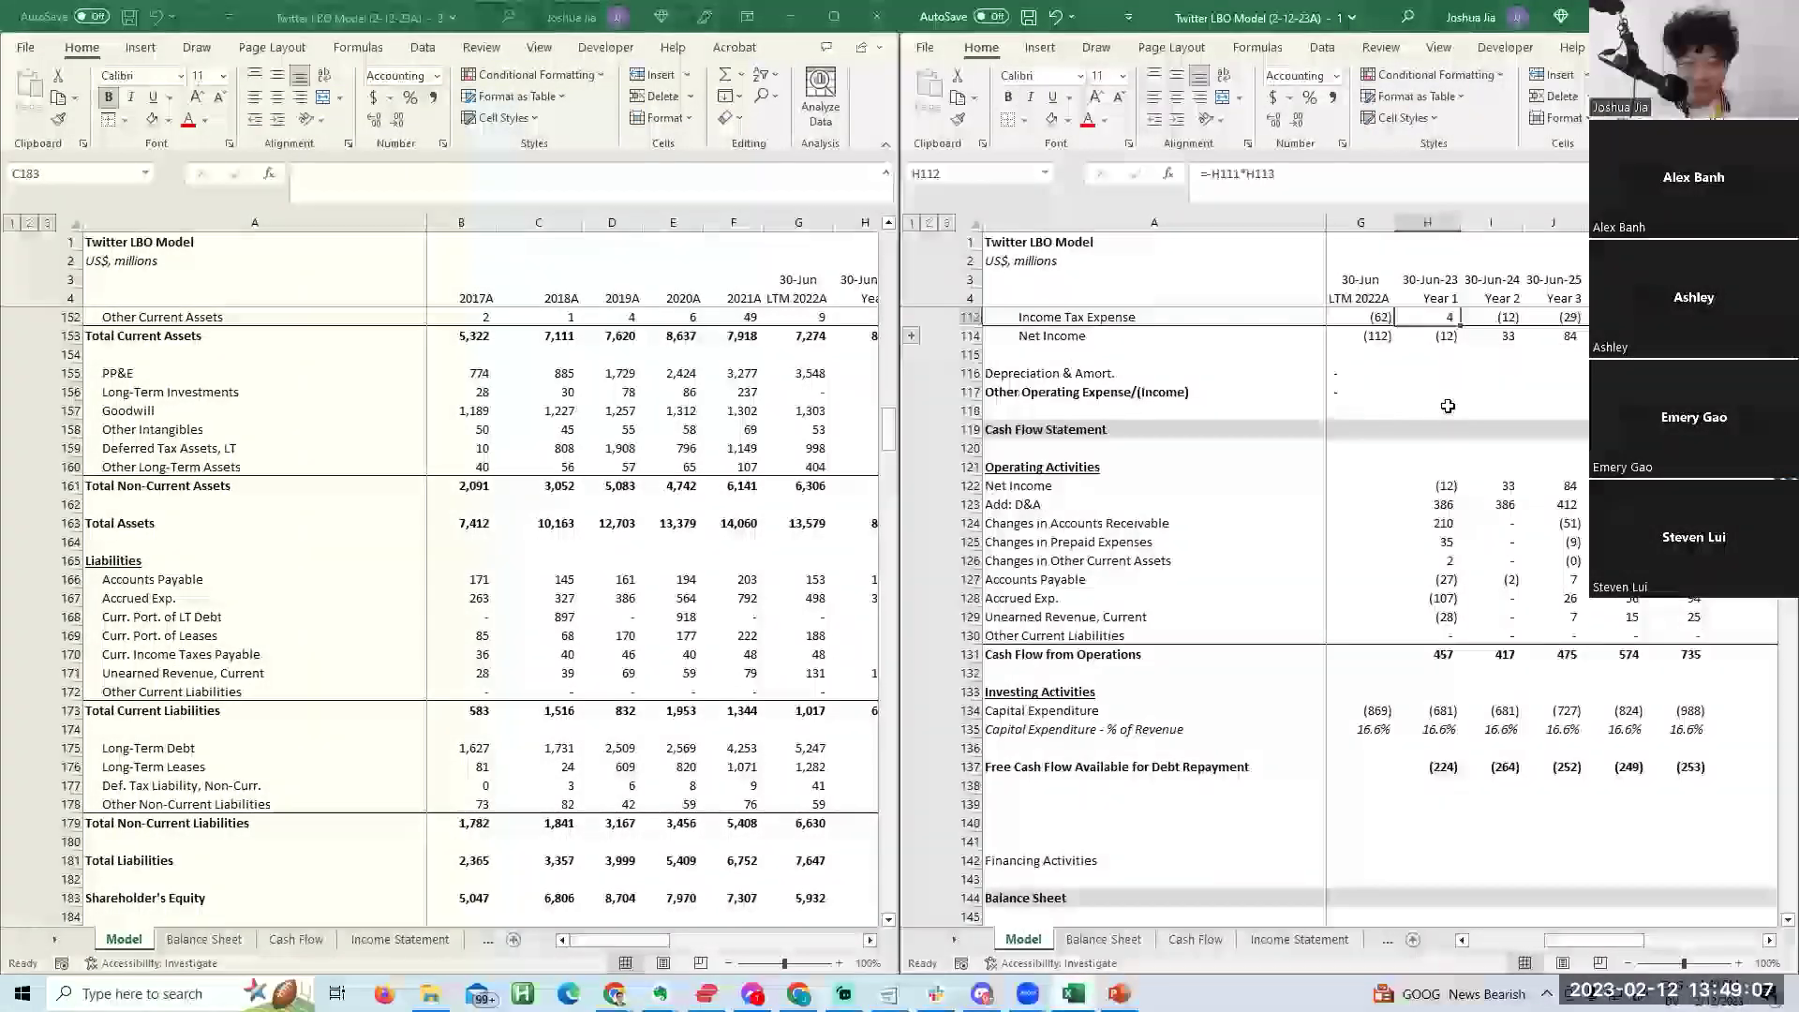
{"action": "key", "text": "Up"}
{"action": "key", "text": "Up"}
{"action": "key", "text": "Up"}
{"action": "key", "text": "Up"}
{"action": "key", "text": "Up"}
{"action": "key", "text": "Up"}
{"action": "key", "text": "Up"}
{"action": "key", "text": "Up"}
{"action": "key", "text": "Up"}
{"action": "left_click", "coordinate": [587, 530]}
{"action": "key", "text": "ctrl+Home"}
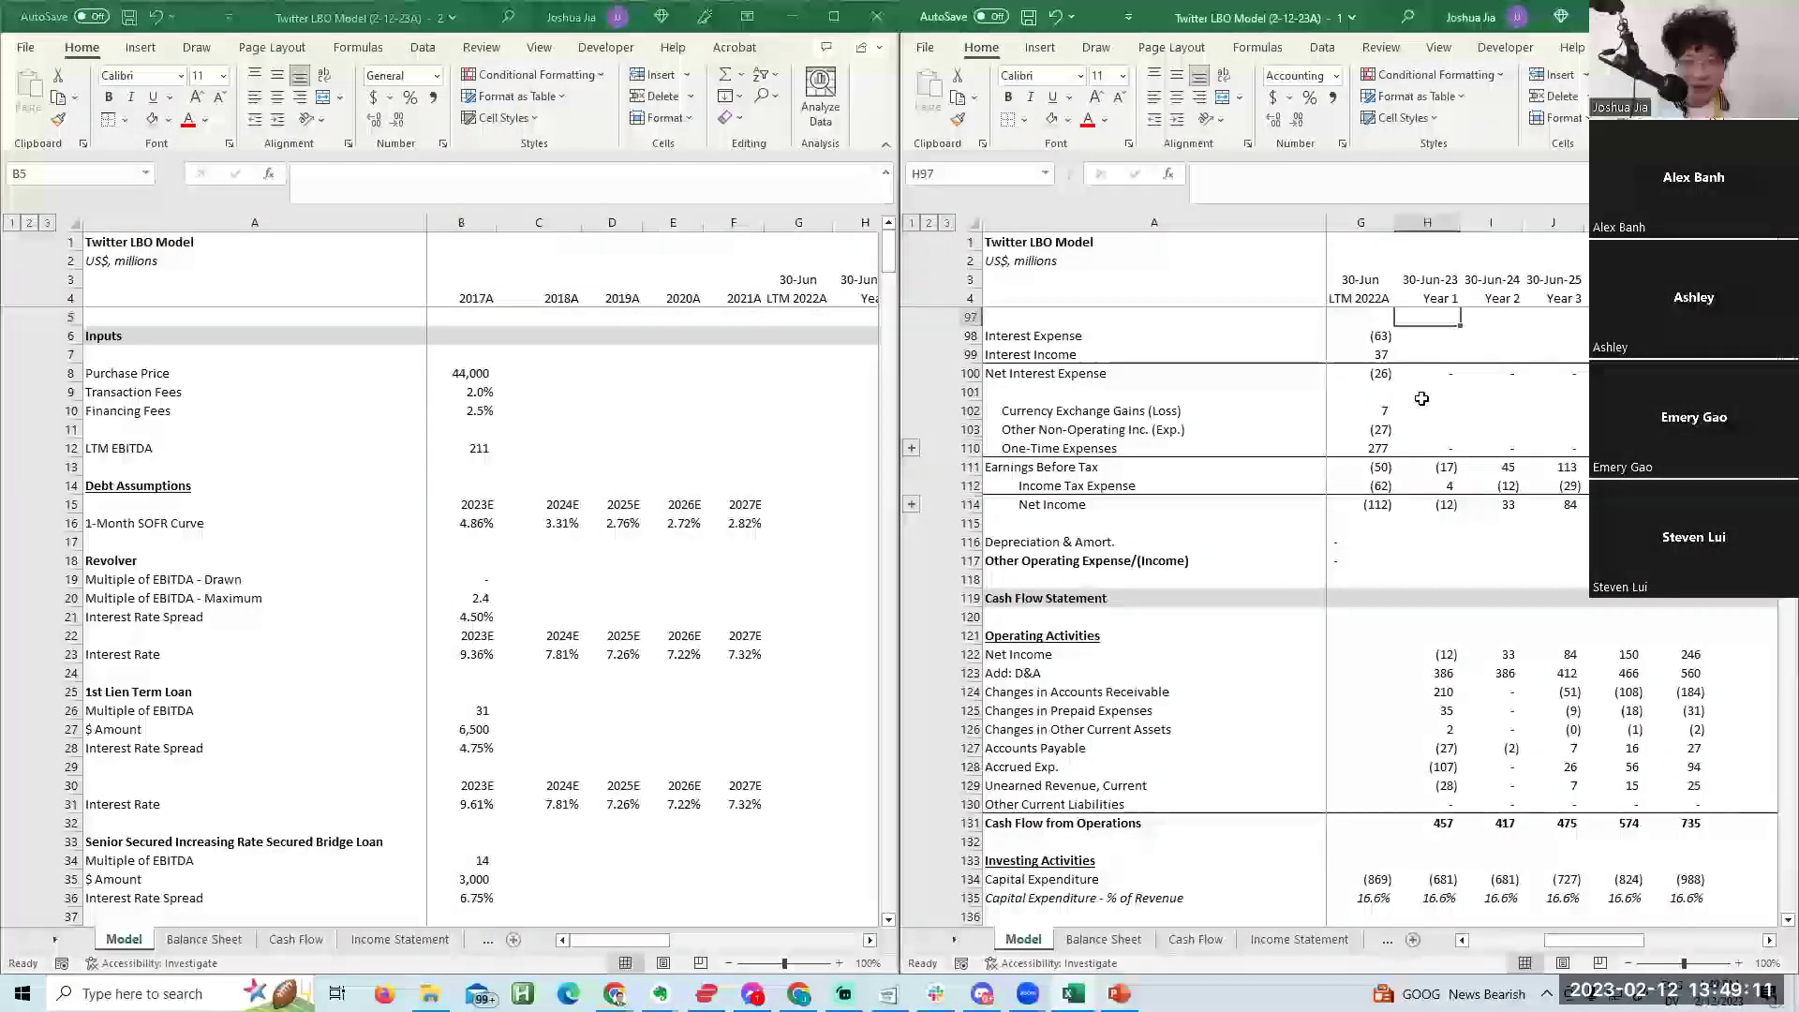
Examine the Year 1 income statement rows between Amortization of Goodwill and Intangibles and Net Income.
{"action": "left_click", "coordinate": [1427, 374]}
{"action": "key", "text": "Up"}
{"action": "key", "text": "Up"}
{"action": "key", "text": "Up"}
{"action": "key", "text": "Up"}
{"action": "key", "text": "Up"}
{"action": "key", "text": "Up"}
{"action": "key", "text": "Up"}
{"action": "key", "text": "Up"}
{"action": "key", "text": "Up"}
{"action": "key", "text": "Up"}
{"action": "key", "text": "Up"}
{"action": "key", "text": "Up"}
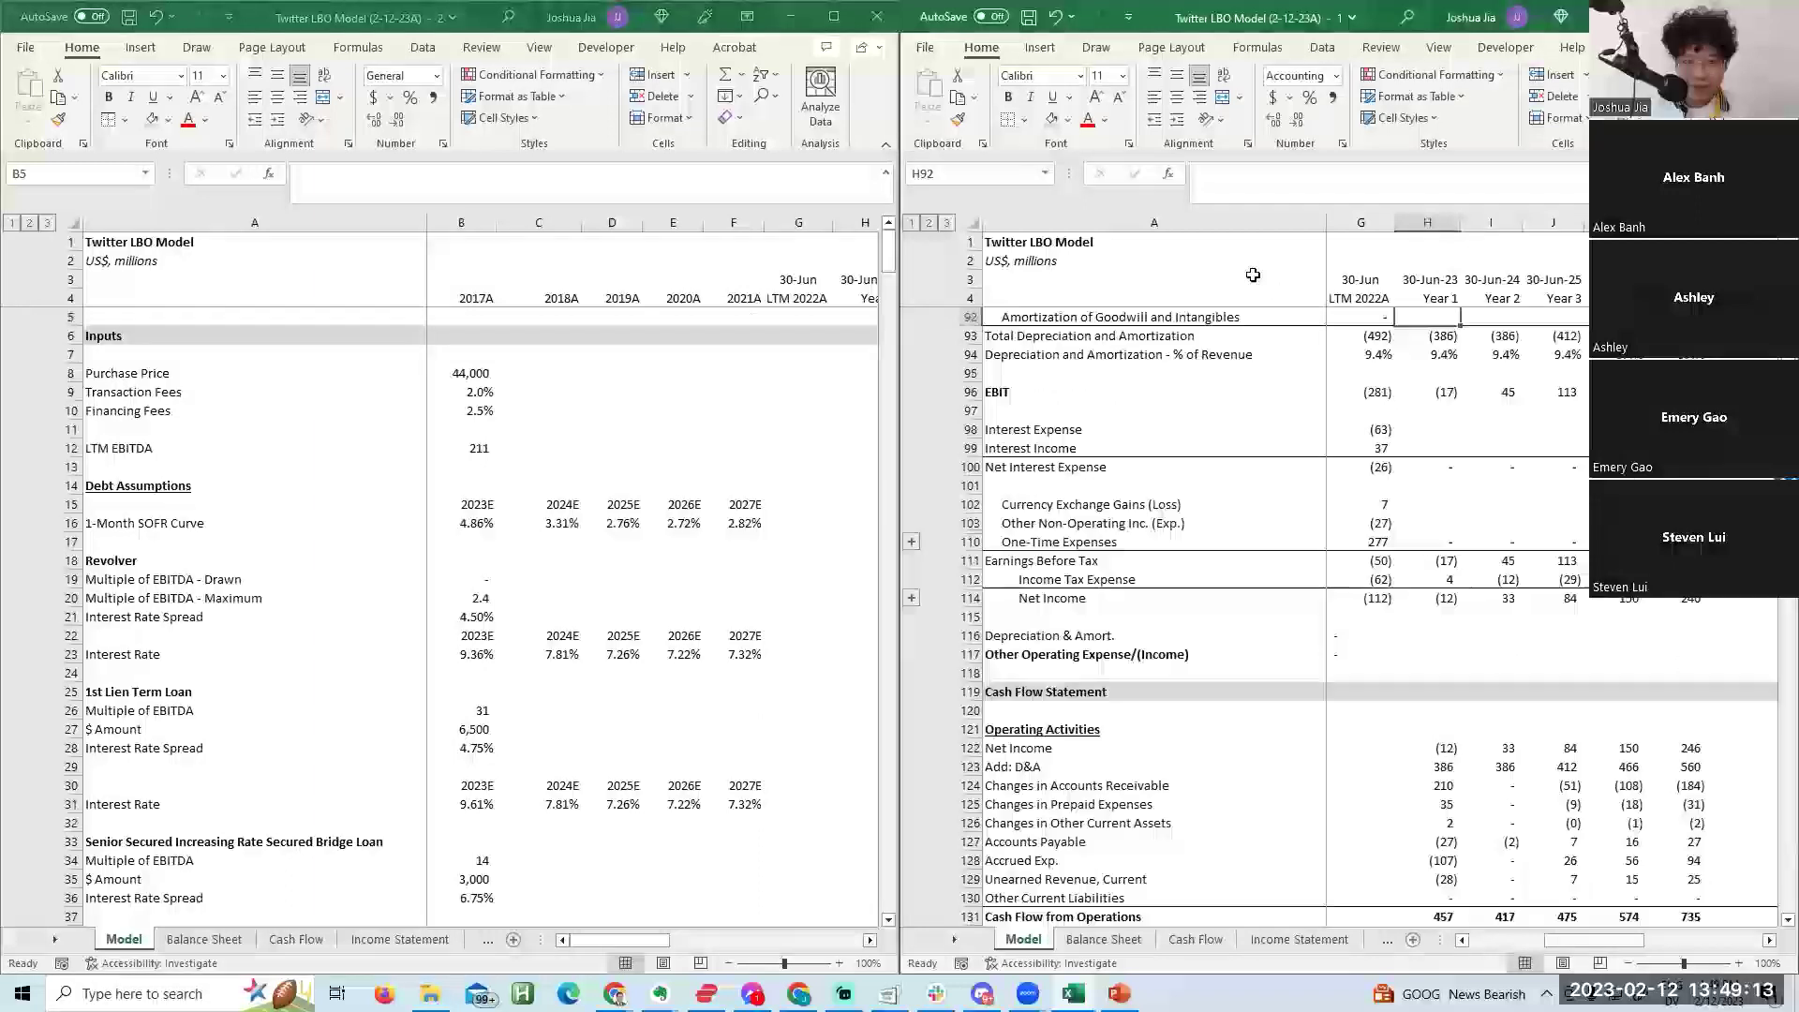
{"action": "key", "text": "Down"}
{"action": "key", "text": "Down"}
{"action": "key", "text": "Down"}
{"action": "key", "text": "Down"}
{"action": "key", "text": "Down"}
{"action": "key", "text": "Down"}
{"action": "key", "text": "Down"}
{"action": "key", "text": "Down"}
{"action": "key", "text": "Down"}
{"action": "key", "text": "Down"}
{"action": "key", "text": "Down"}
{"action": "key", "text": "Down"}
{"action": "key", "text": "Down"}
{"action": "key", "text": "Down"}
{"action": "key", "text": "Down"}
{"action": "key", "text": "Down"}
{"action": "key", "text": "Down"}
{"action": "key", "text": "Down"}
{"action": "key", "text": "Down"}
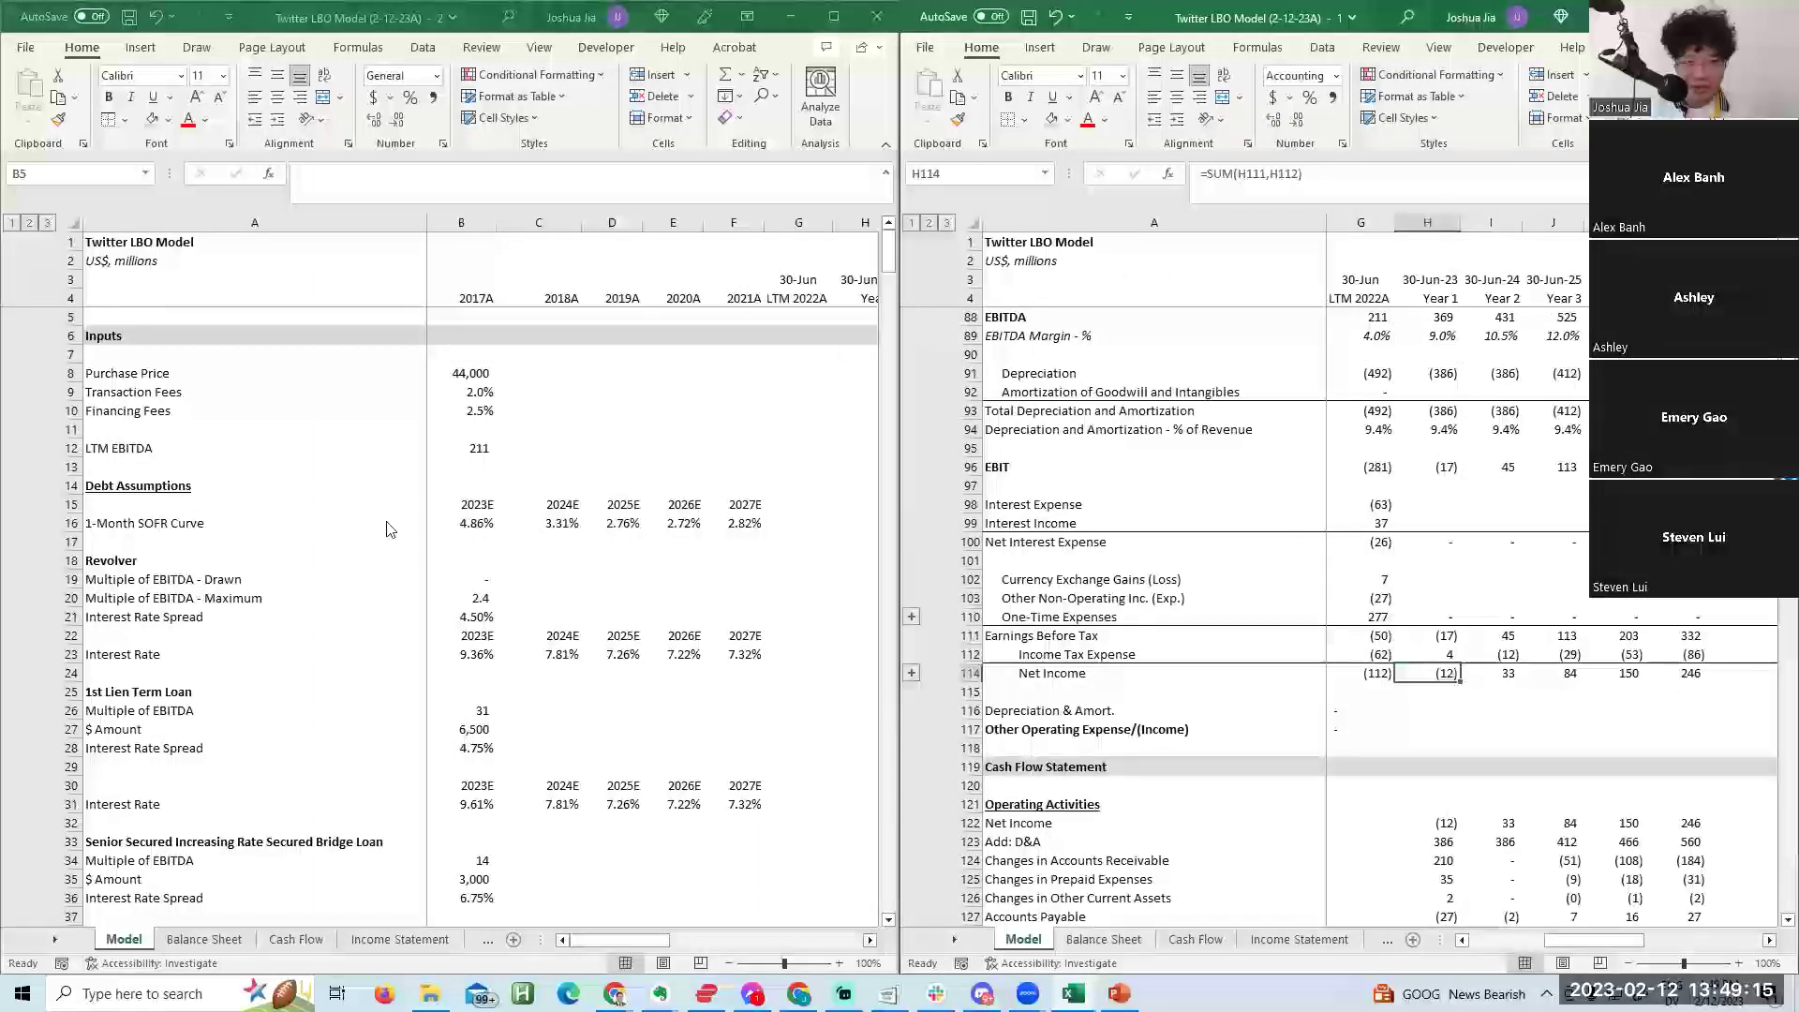
In the second window, review the Inputs section from Purchase Price and fees down into the Debt Assumptions.
{"action": "left_click", "coordinate": [353, 453]}
{"action": "key", "text": "Down"}
{"action": "key", "text": "Down"}
{"action": "key", "text": "Down"}
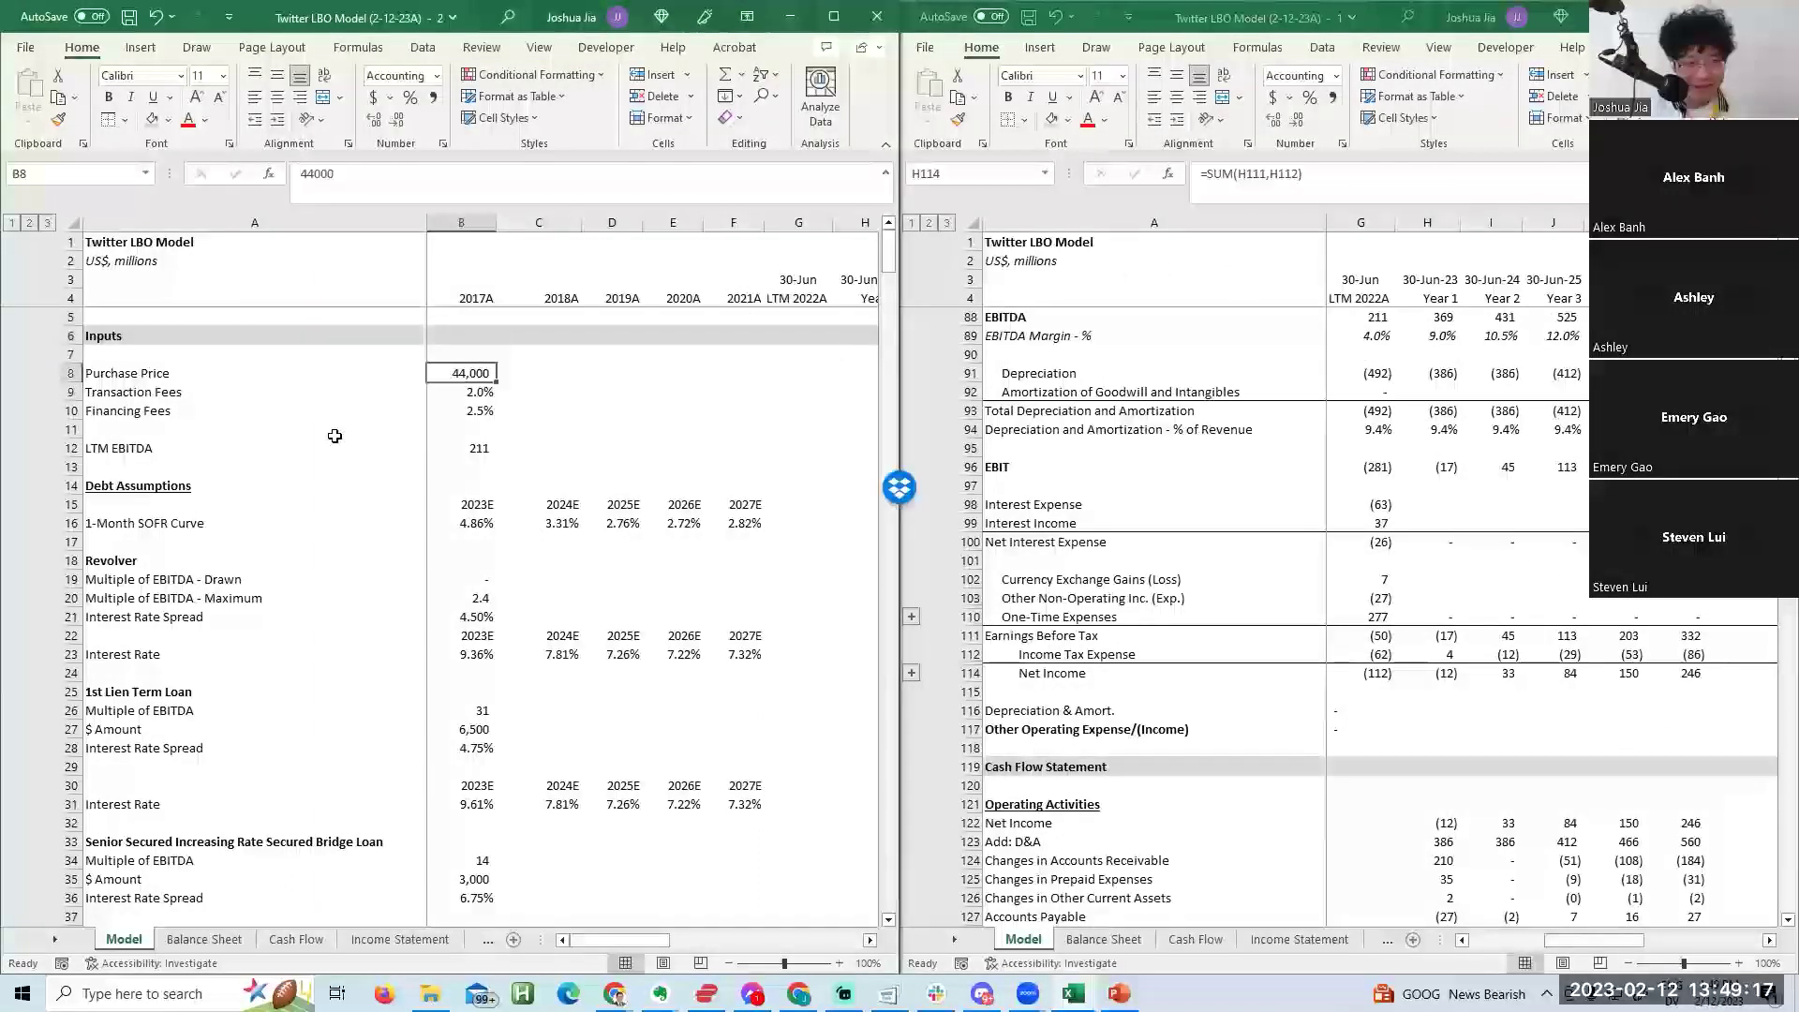
{"action": "key", "text": "Down"}
{"action": "key", "text": "Down"}
{"action": "key", "text": "Down"}
{"action": "key", "text": "Down"}
{"action": "key", "text": "Down"}
{"action": "key", "text": "Down"}
{"action": "key", "text": "Down"}
{"action": "key", "text": "Down"}
{"action": "key", "text": "Down"}
{"action": "key", "text": "Down"}
{"action": "key", "text": "Down"}
{"action": "key", "text": "Down"}
{"action": "key", "text": "Down"}
{"action": "key", "text": "Down"}
{"action": "key", "text": "Down"}
{"action": "key", "text": "Down"}
{"action": "key", "text": "Down"}
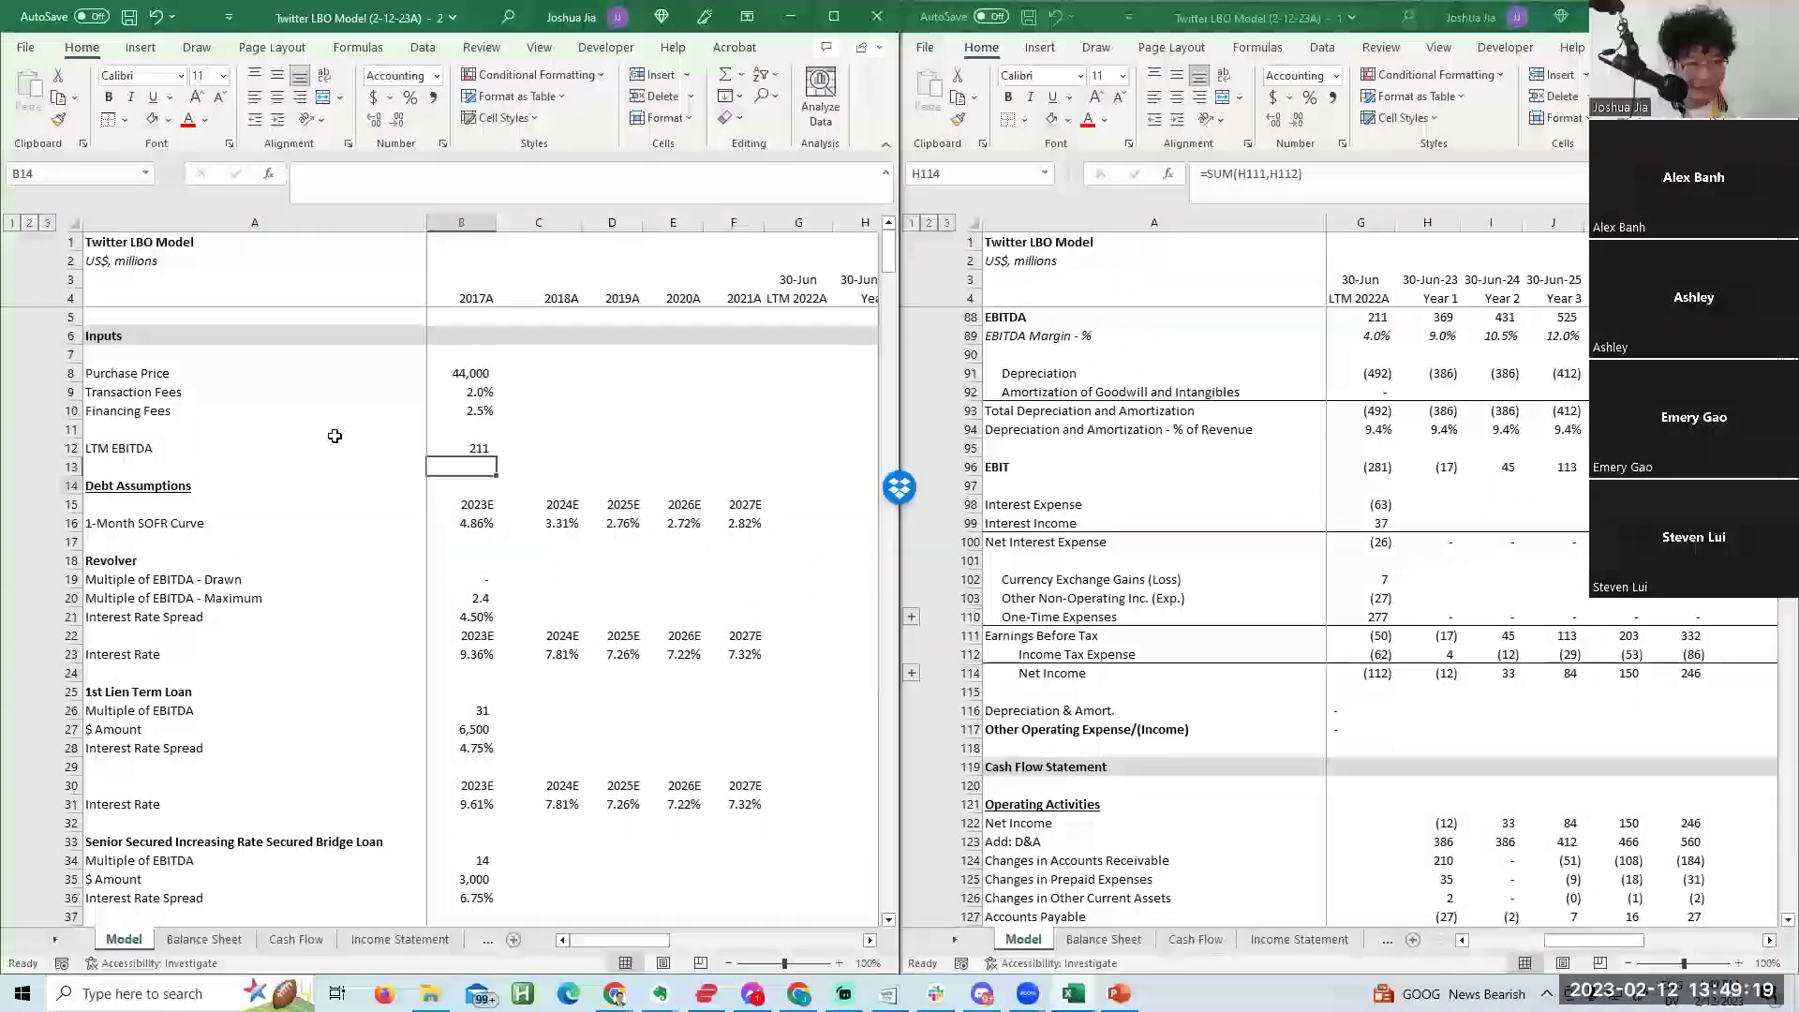
{"action": "key", "text": "Down"}
{"action": "key", "text": "Down"}
{"action": "key", "text": "Down"}
{"action": "key", "text": "Down"}
{"action": "key", "text": "Down"}
{"action": "key", "text": "Down"}
{"action": "key", "text": "Down"}
{"action": "key", "text": "Down"}
{"action": "key", "text": "Down"}
{"action": "key", "text": "Down"}
{"action": "scroll", "coordinate": [335, 435], "scroll_direction": "down", "scroll_amount": 3}
{"action": "scroll", "coordinate": [335, 436], "scroll_direction": "up", "scroll_amount": 3}
Examine the debt tranche assumptions down to the Senior Secured Increasing Rate Secured Bridge Loan.
{"action": "key", "text": "Down"}
{"action": "key", "text": "Down"}
{"action": "key", "text": "Down"}
{"action": "key", "text": "Down"}
{"action": "key", "text": "Down"}
{"action": "key", "text": "Down"}
{"action": "key", "text": "Down"}
{"action": "key", "text": "Down"}
{"action": "key", "text": "Down"}
{"action": "key", "text": "Down"}
{"action": "key", "text": "Down"}
{"action": "key", "text": "Down"}
{"action": "key", "text": "Down"}
{"action": "key", "text": "Down"}
{"action": "key", "text": "Down"}
{"action": "key", "text": "Down"}
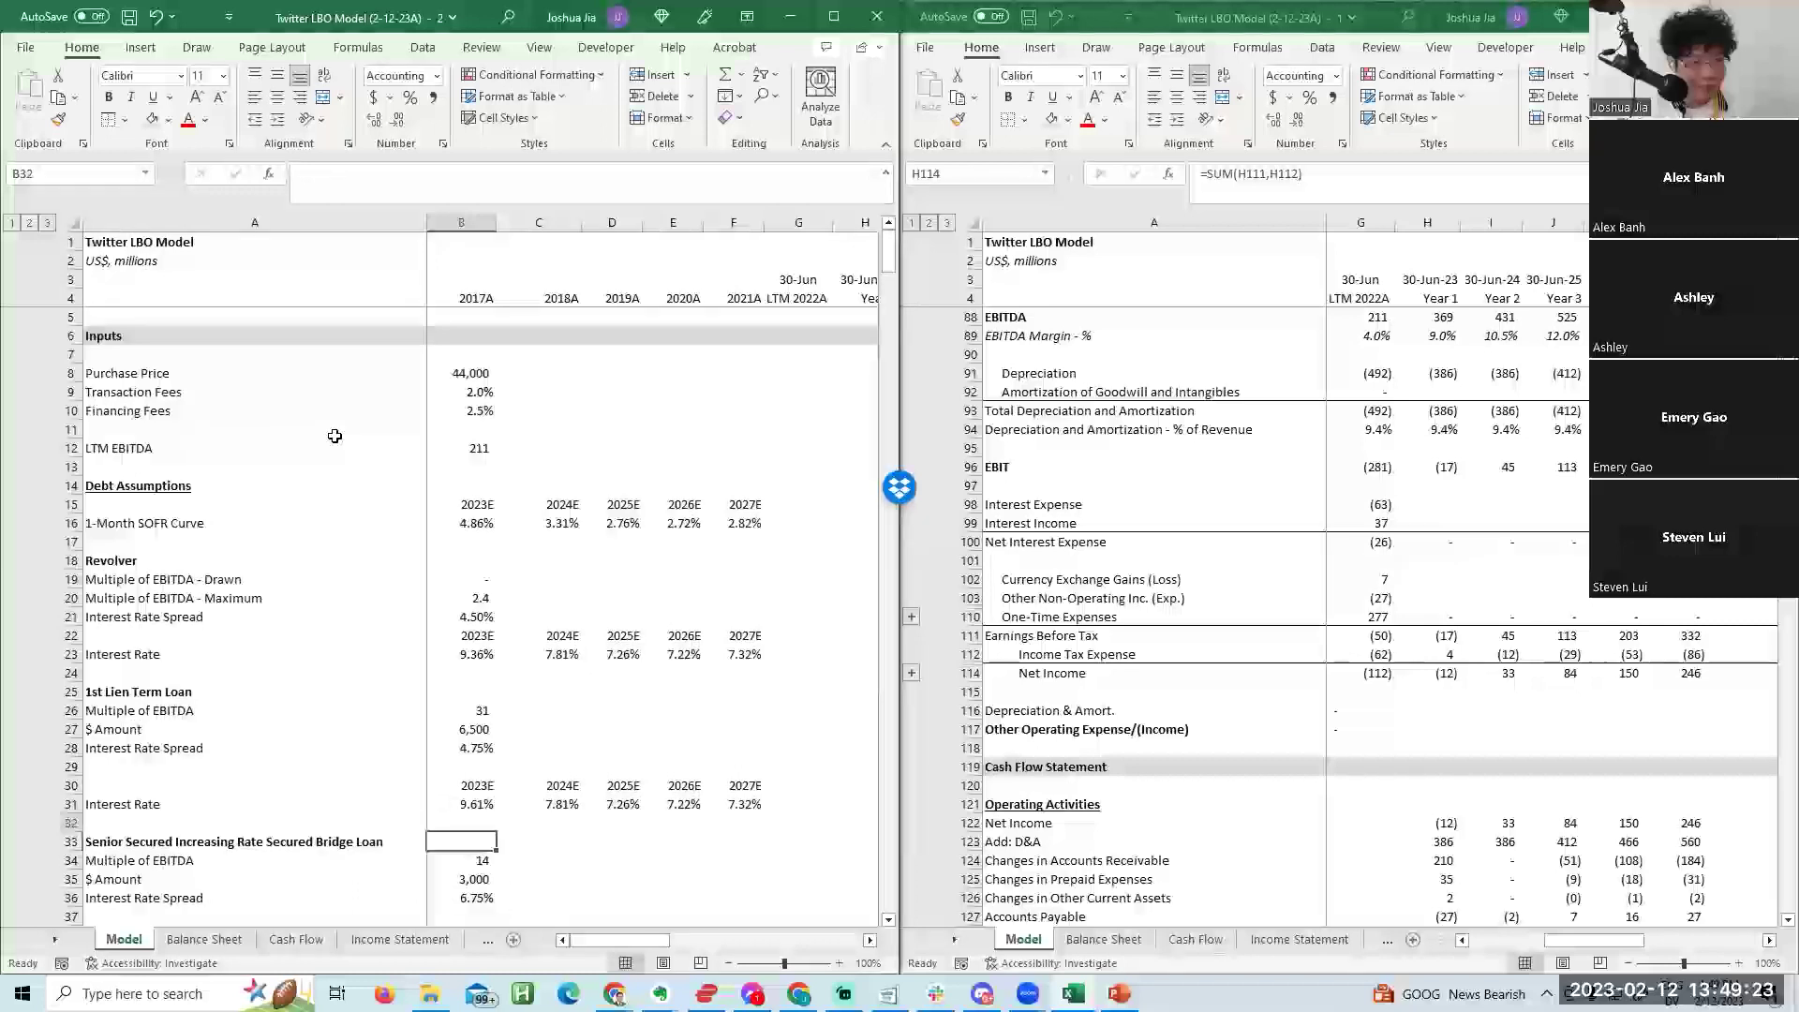
Continue down to Sources and Uses and inspect the Financing Fees formula.
{"action": "key", "text": "Down"}
{"action": "key", "text": "Down"}
{"action": "key", "text": "Down"}
{"action": "key", "text": "Down"}
{"action": "key", "text": "Down"}
{"action": "key", "text": "Down"}
{"action": "key", "text": "Down"}
{"action": "key", "text": "Down"}
{"action": "key", "text": "Down"}
{"action": "key", "text": "Down"}
{"action": "key", "text": "Down"}
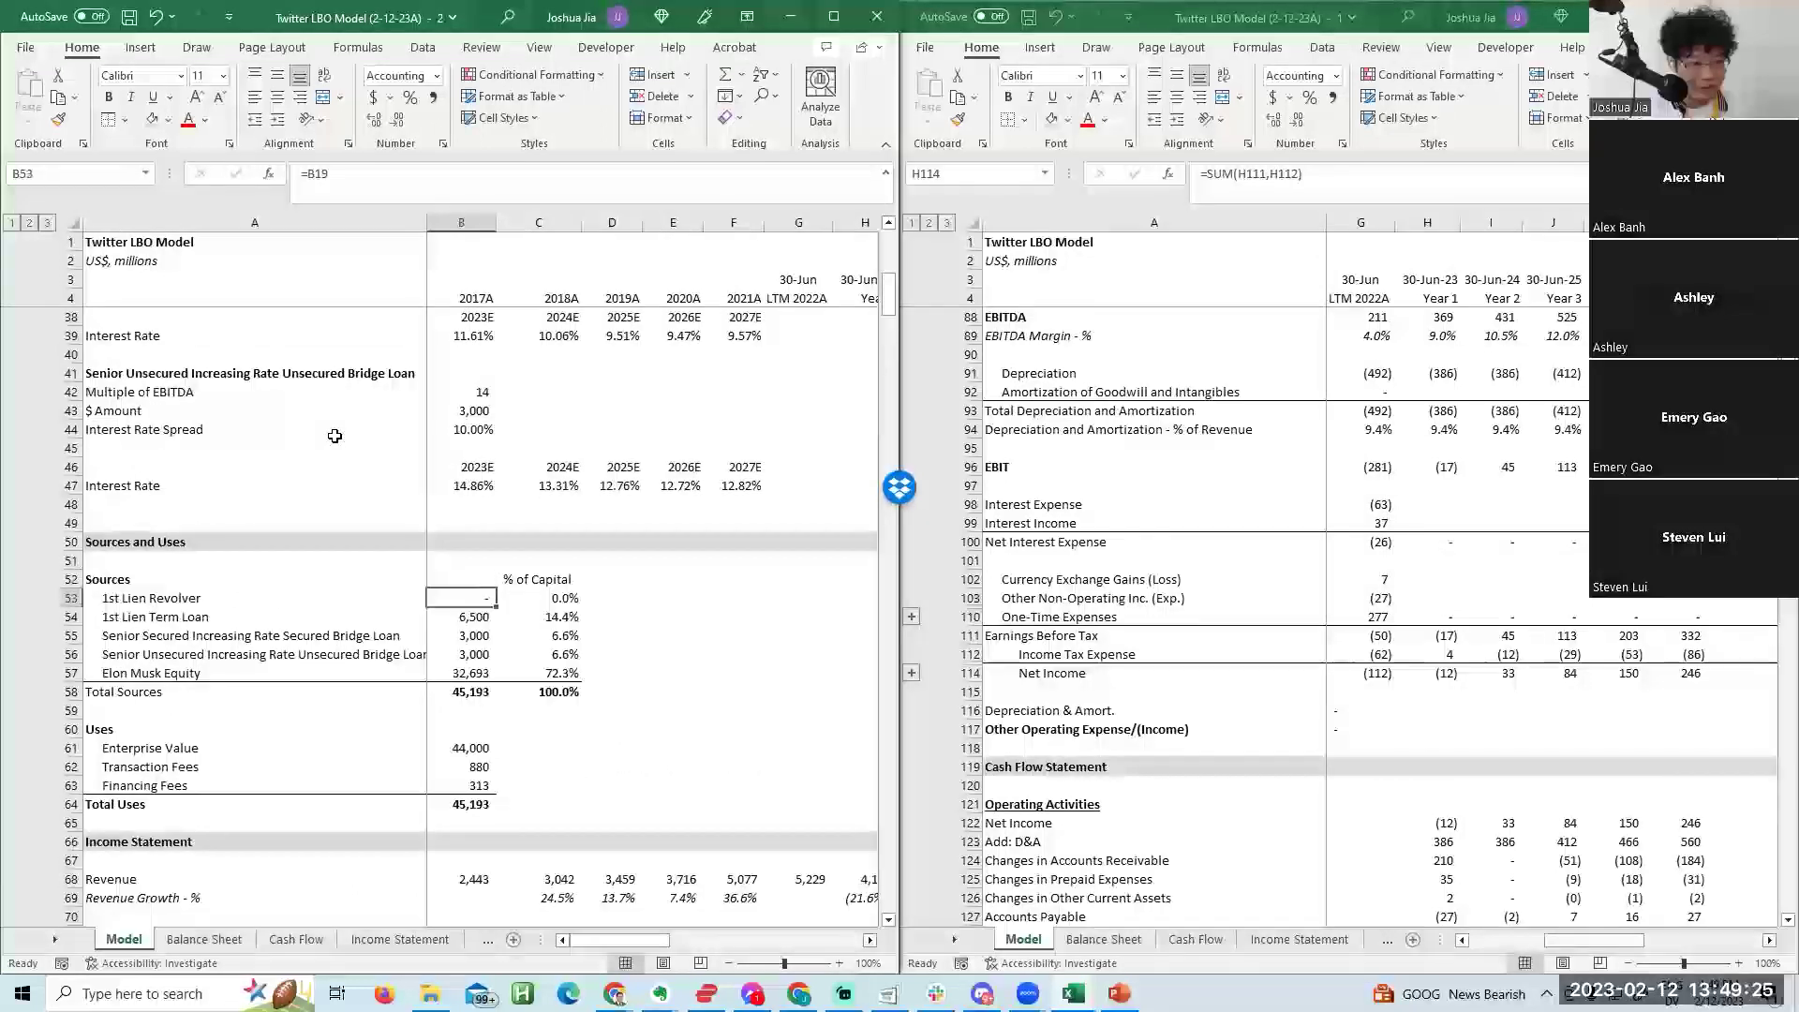
{"action": "key", "text": "F2"}
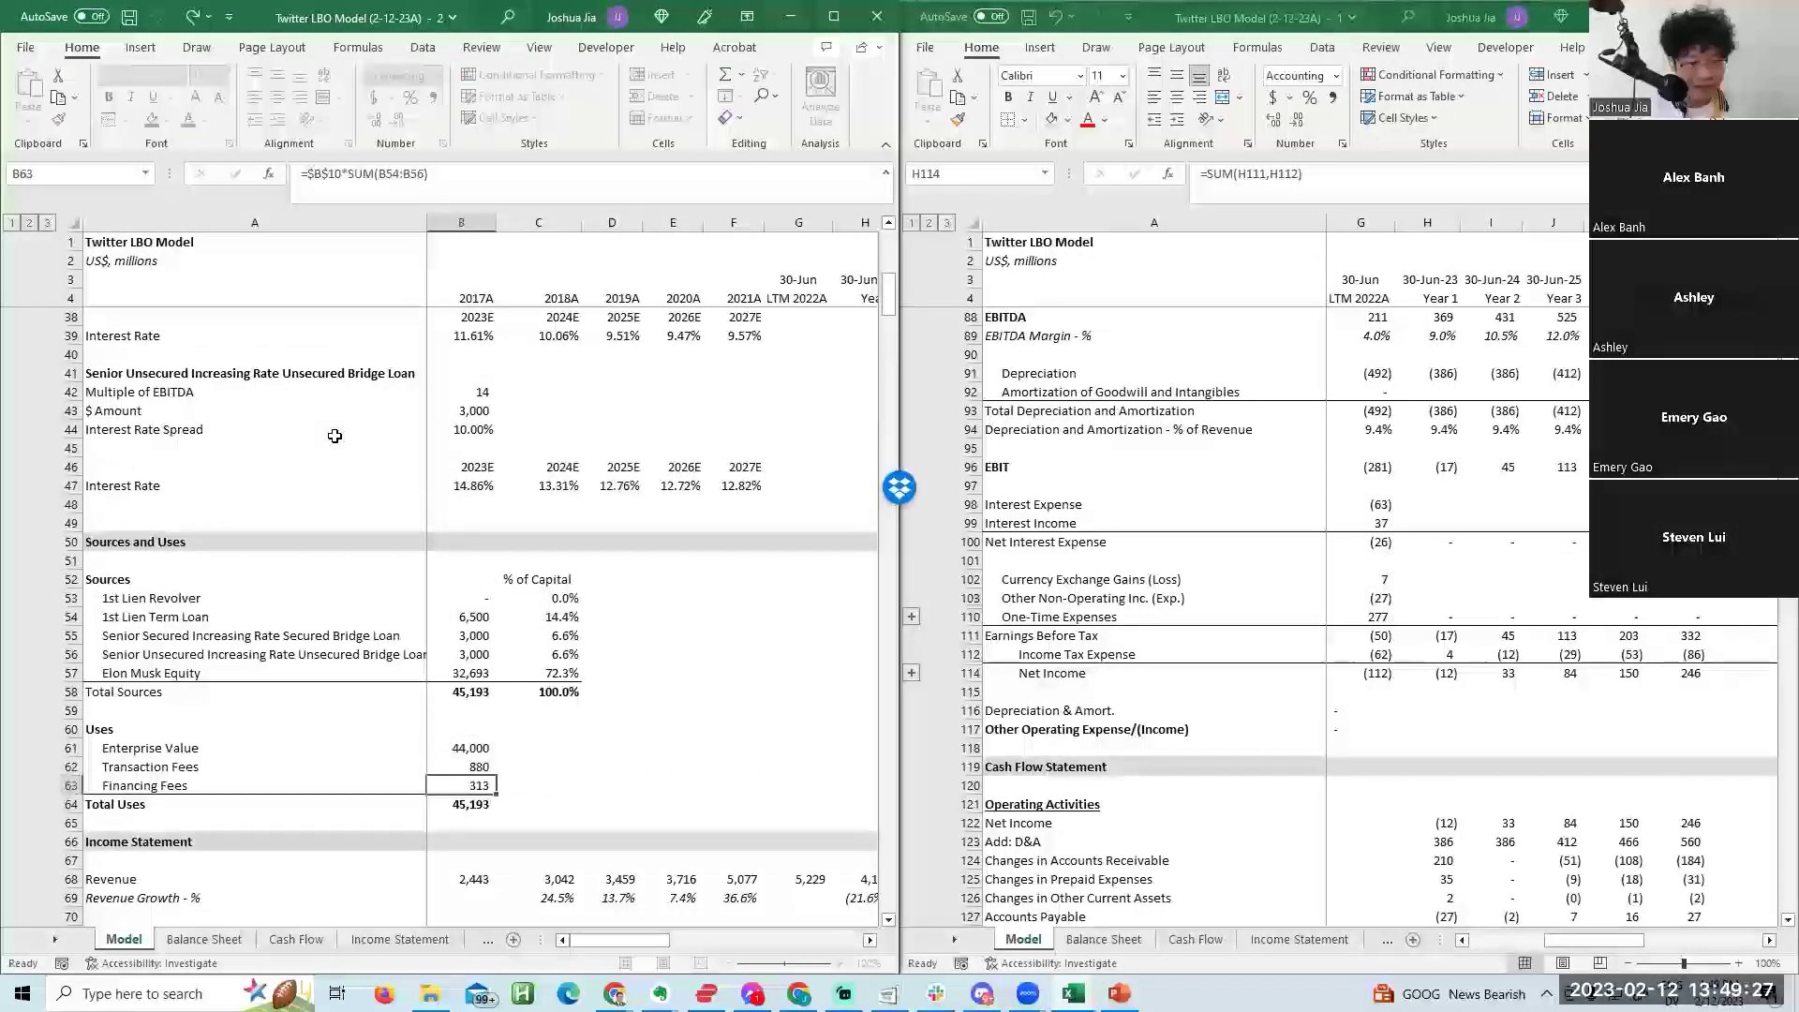
{"action": "key", "text": "Escape"}
In the other window, enter Year 1 Amortization of Goodwill and Intangibles as the Financing Fees divided by five, =$B$63/5.
{"action": "key", "text": "ctrl+F6"}
{"action": "key", "text": "Up"}
{"action": "key", "text": "Up"}
{"action": "key", "text": "Up"}
{"action": "key", "text": "Up"}
{"action": "key", "text": "Up"}
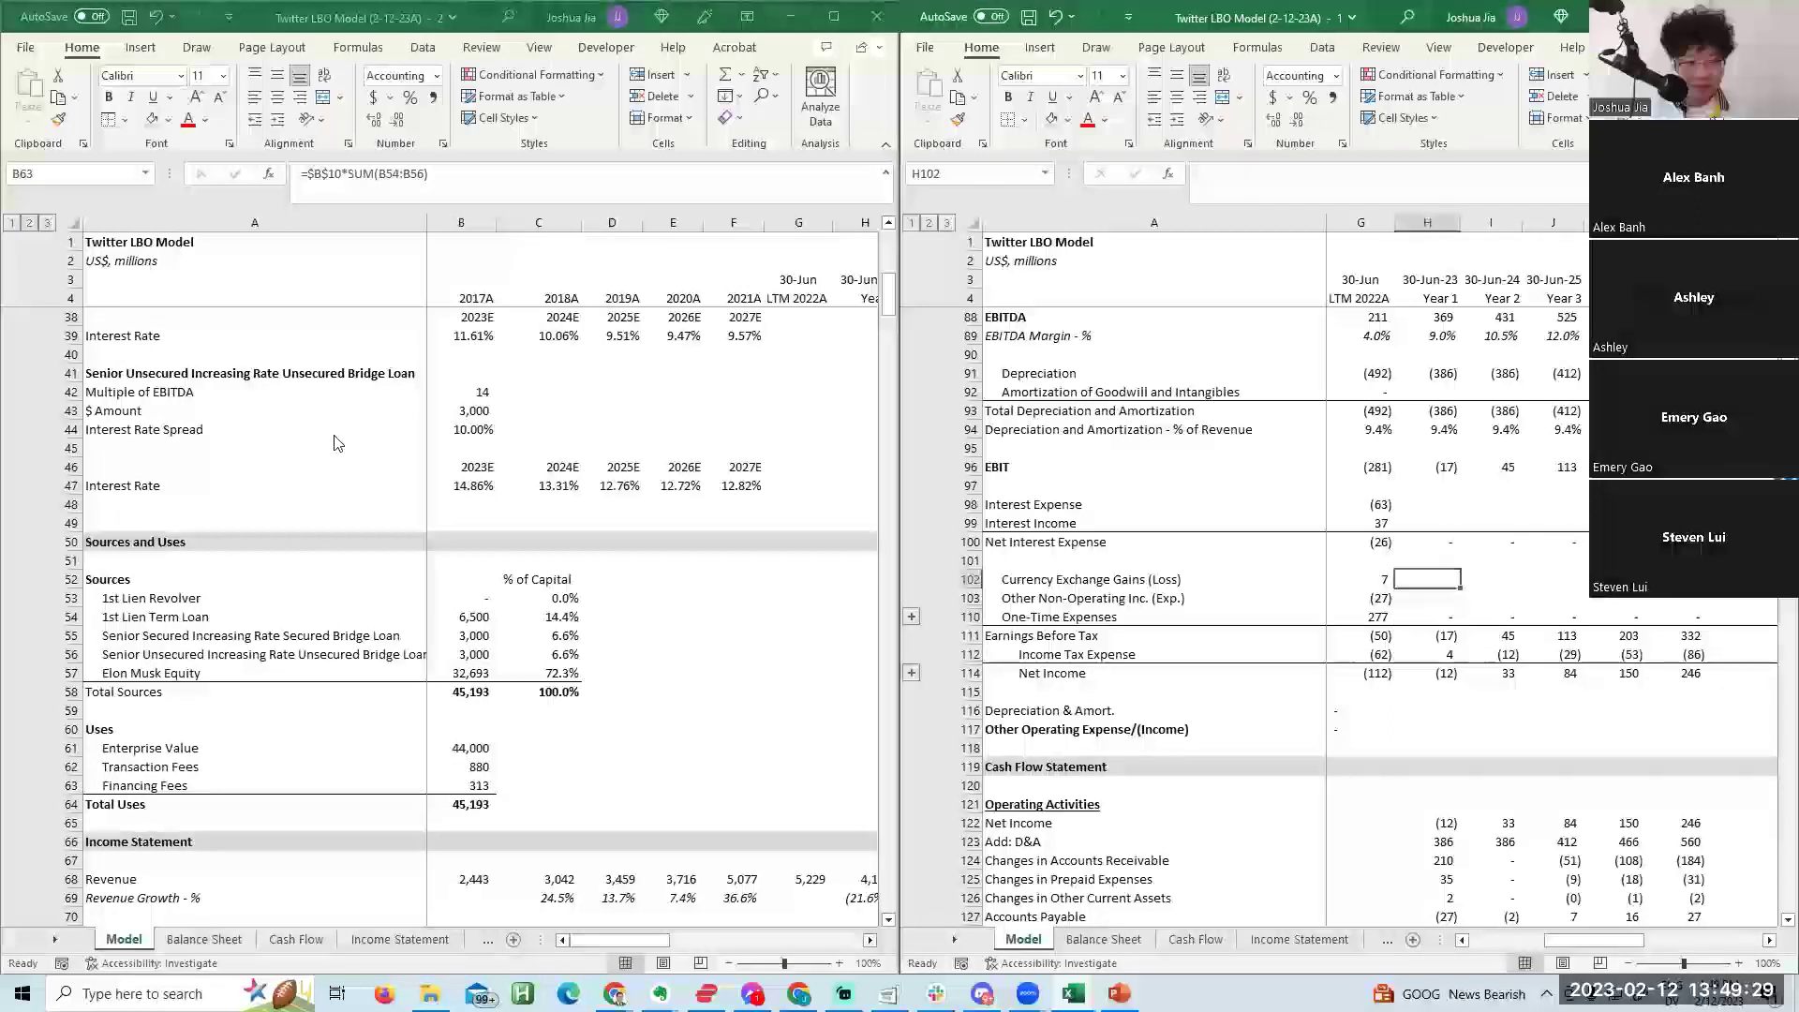
{"action": "key", "text": "Up"}
{"action": "key", "text": "Up"}
{"action": "key", "text": "Up"}
{"action": "key", "text": "Up"}
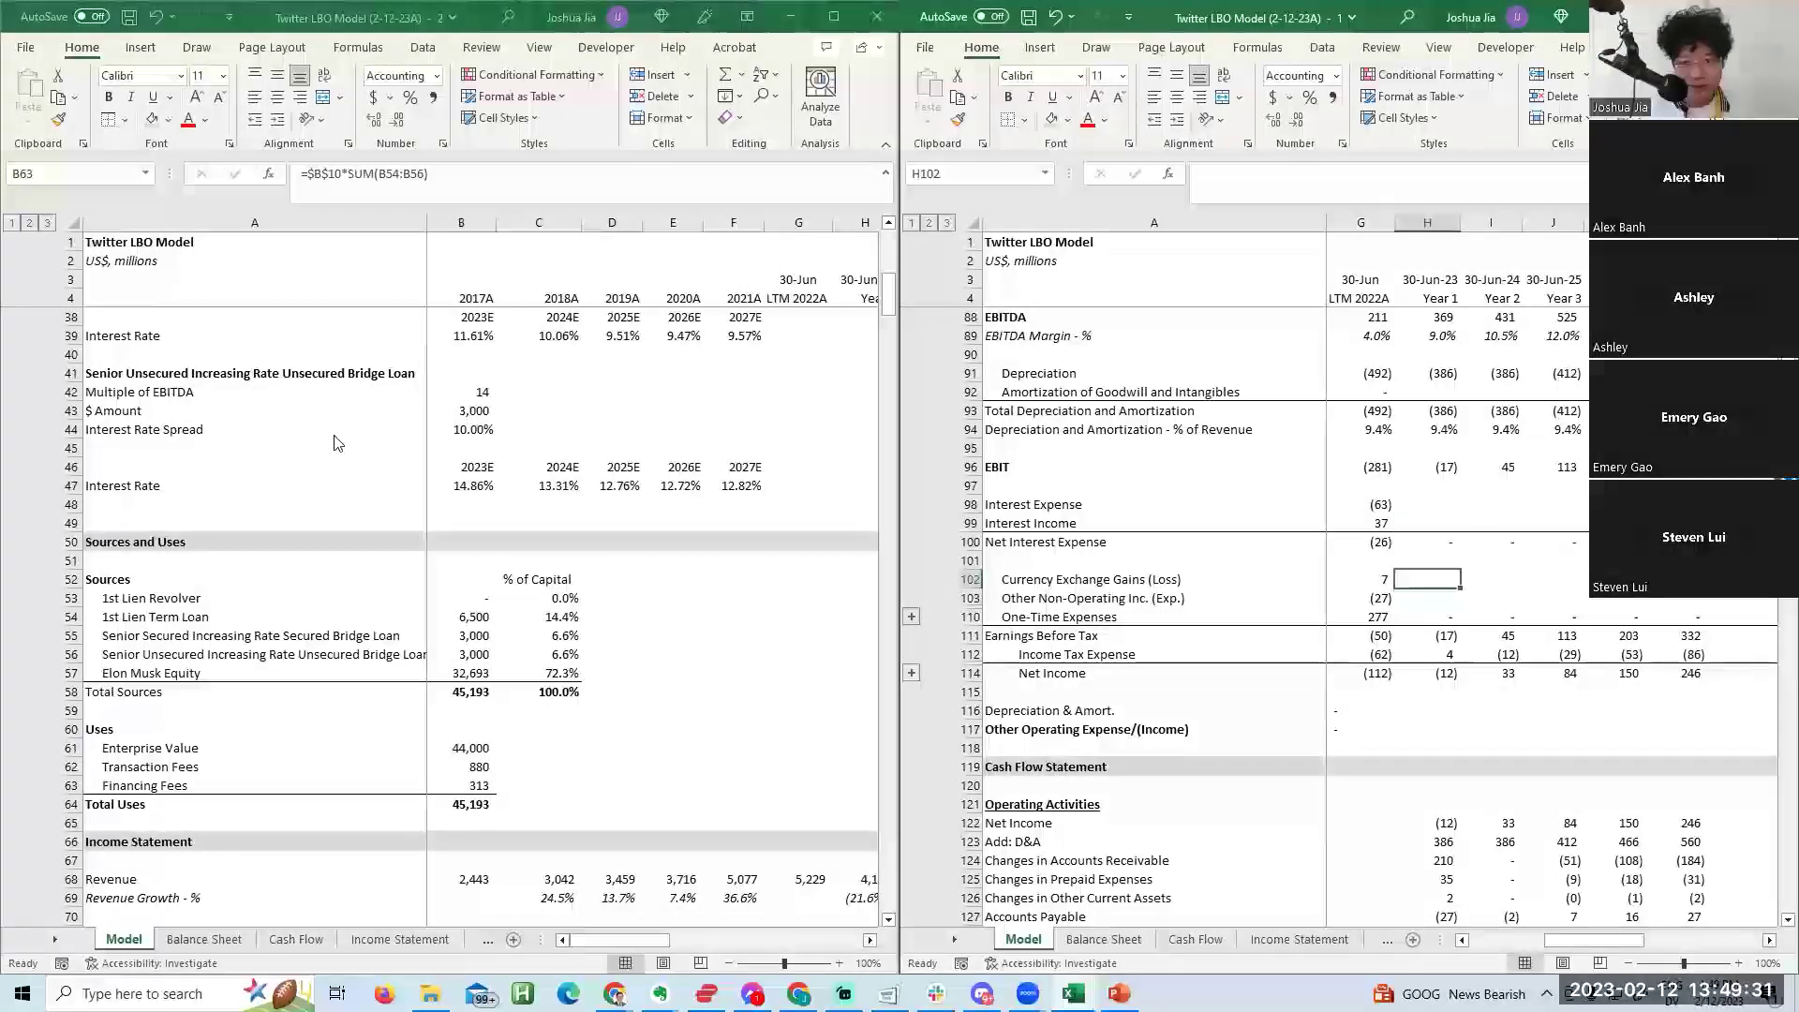
{"action": "key", "text": "Up"}
{"action": "key", "text": "Up"}
{"action": "key", "text": "Up"}
{"action": "key", "text": "Up"}
{"action": "key", "text": "Up"}
{"action": "key", "text": "Up"}
{"action": "key", "text": "Up"}
{"action": "key", "text": "Up"}
{"action": "type", "text": "=B63/"}
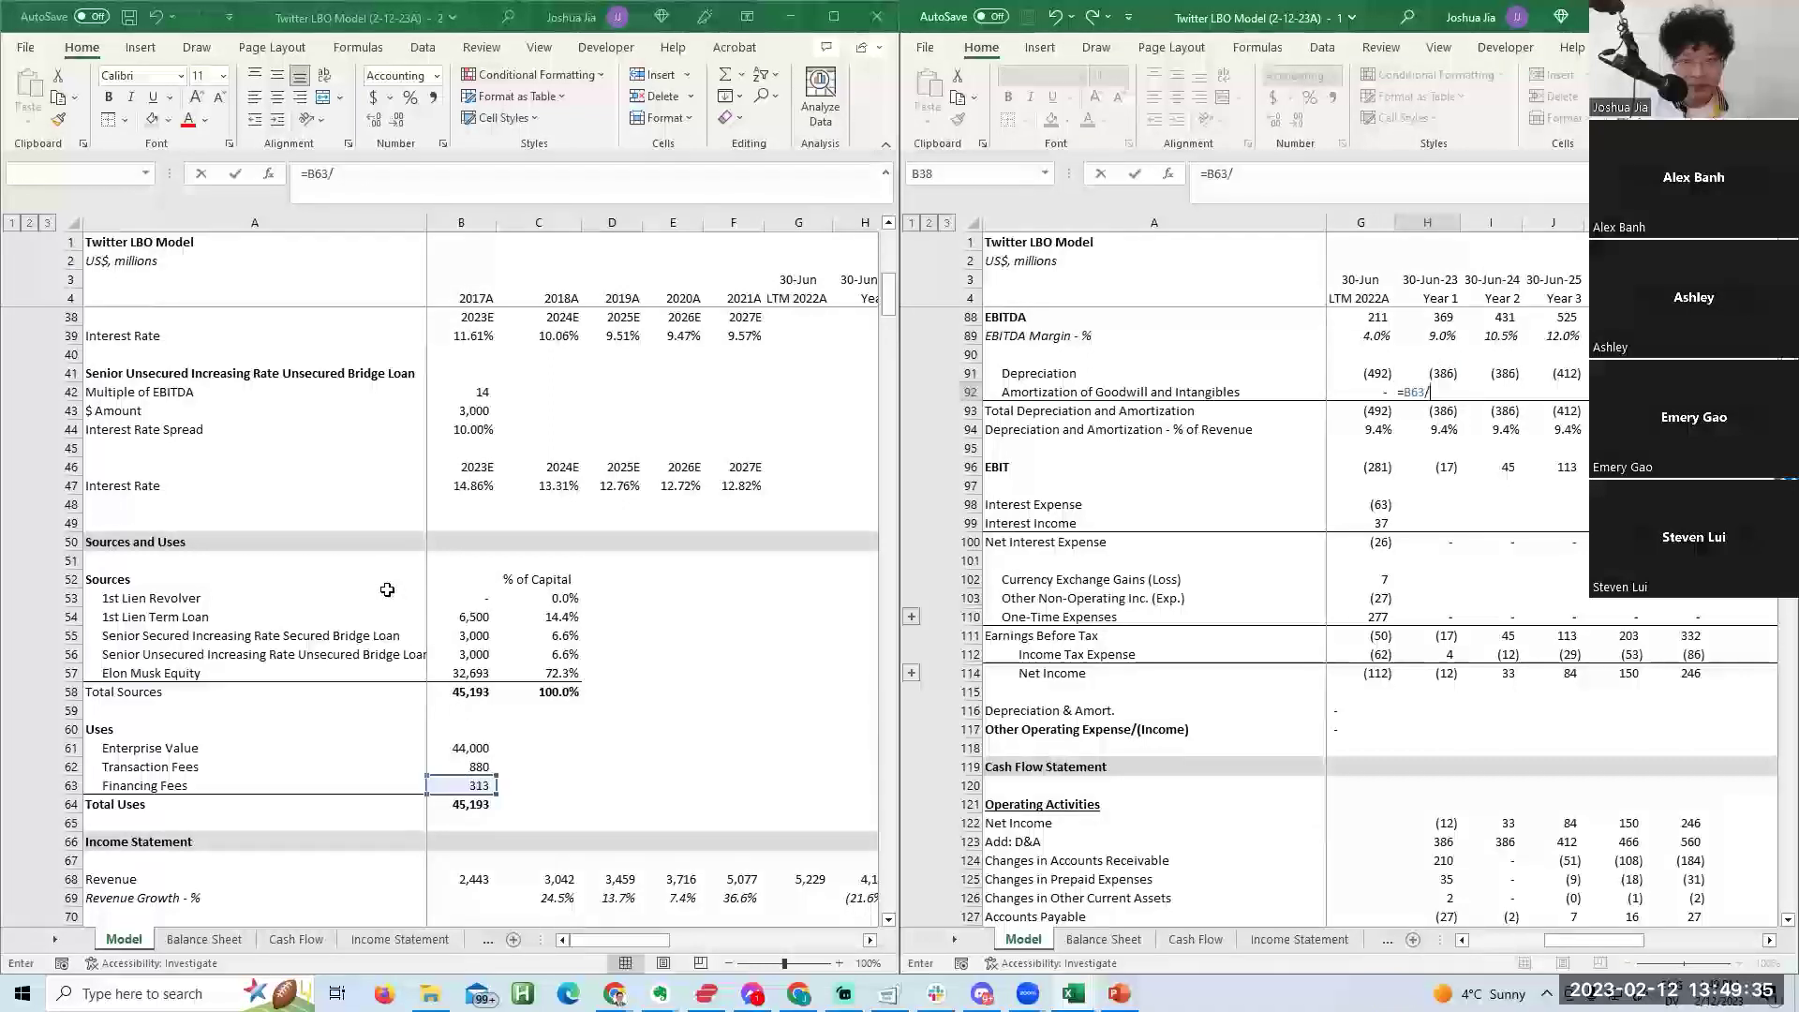
{"action": "type", "text": "5"}
{"action": "key", "text": "Return"}
Make the Year 1 amortization formula negative, =-$B$63/5, and fill it across the projected years through Year 5.
{"action": "key", "text": "Up"}
{"action": "key", "text": "F2"}
{"action": "type", "text": "-"}
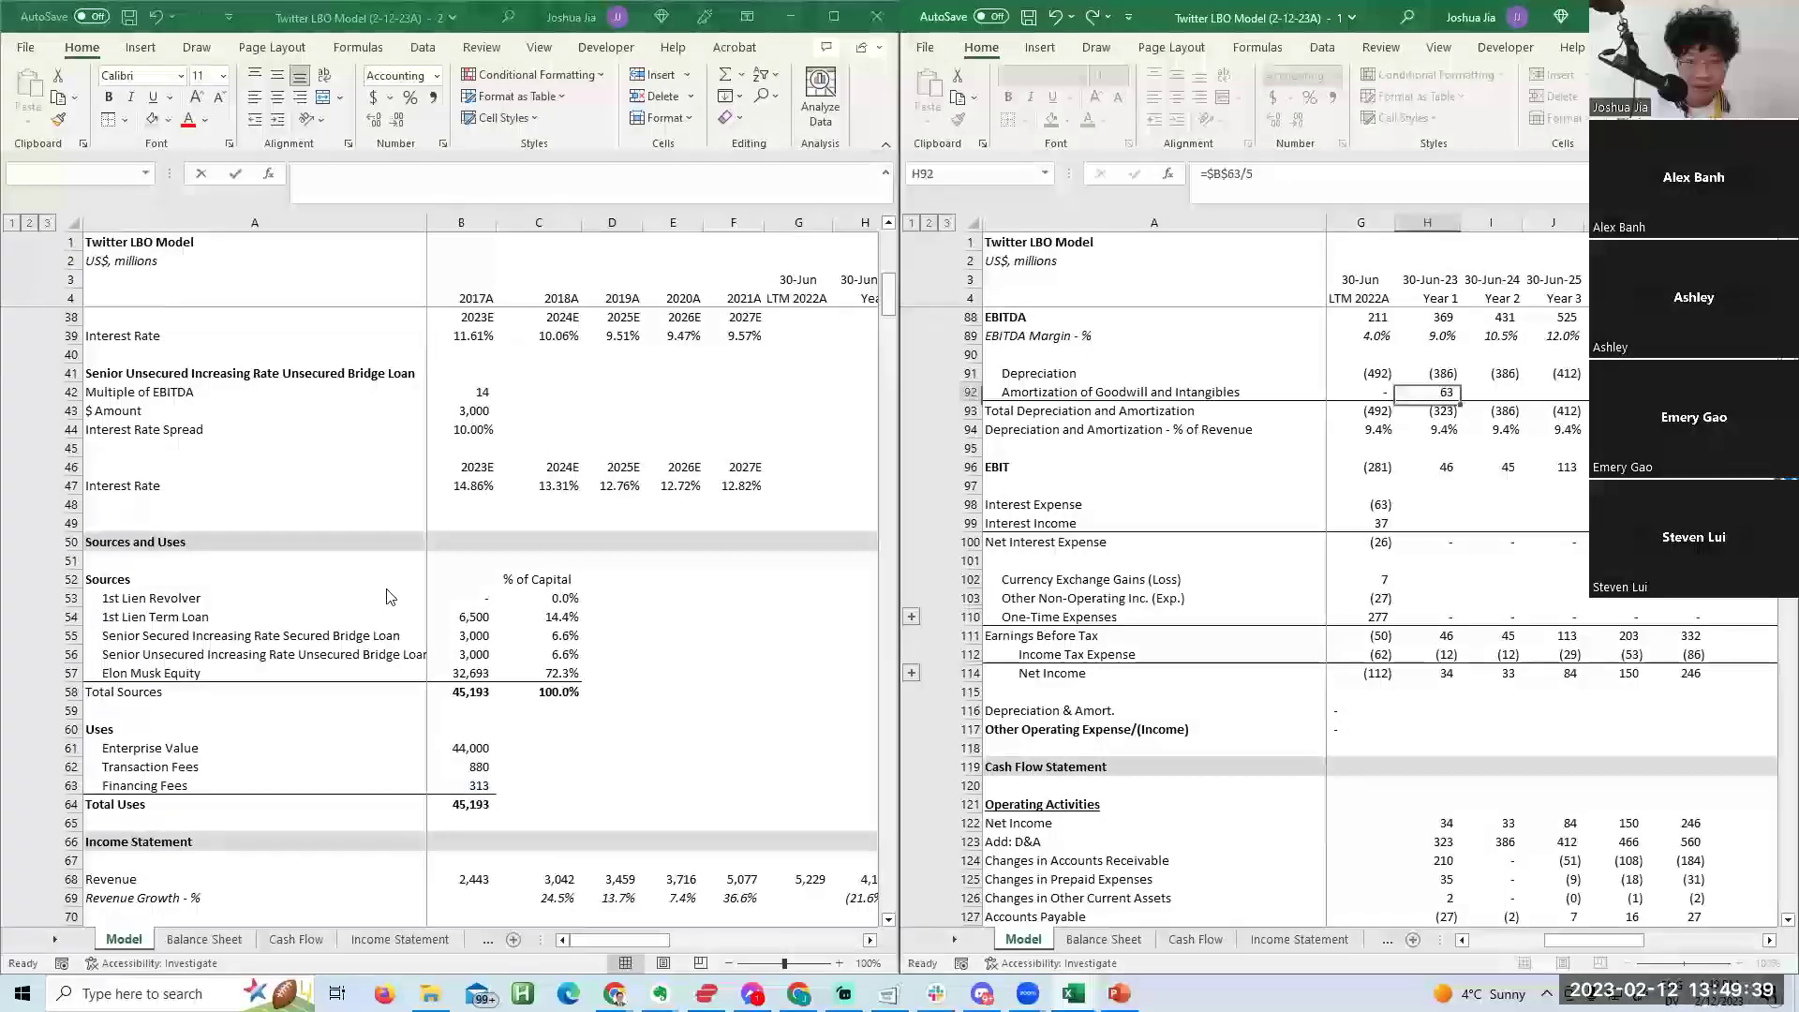
{"action": "key", "text": "F4"}
{"action": "key", "text": "Return"}
{"action": "key", "text": "Up"}
{"action": "key", "text": "shift+Right"}
{"action": "key", "text": "shift+Right"}
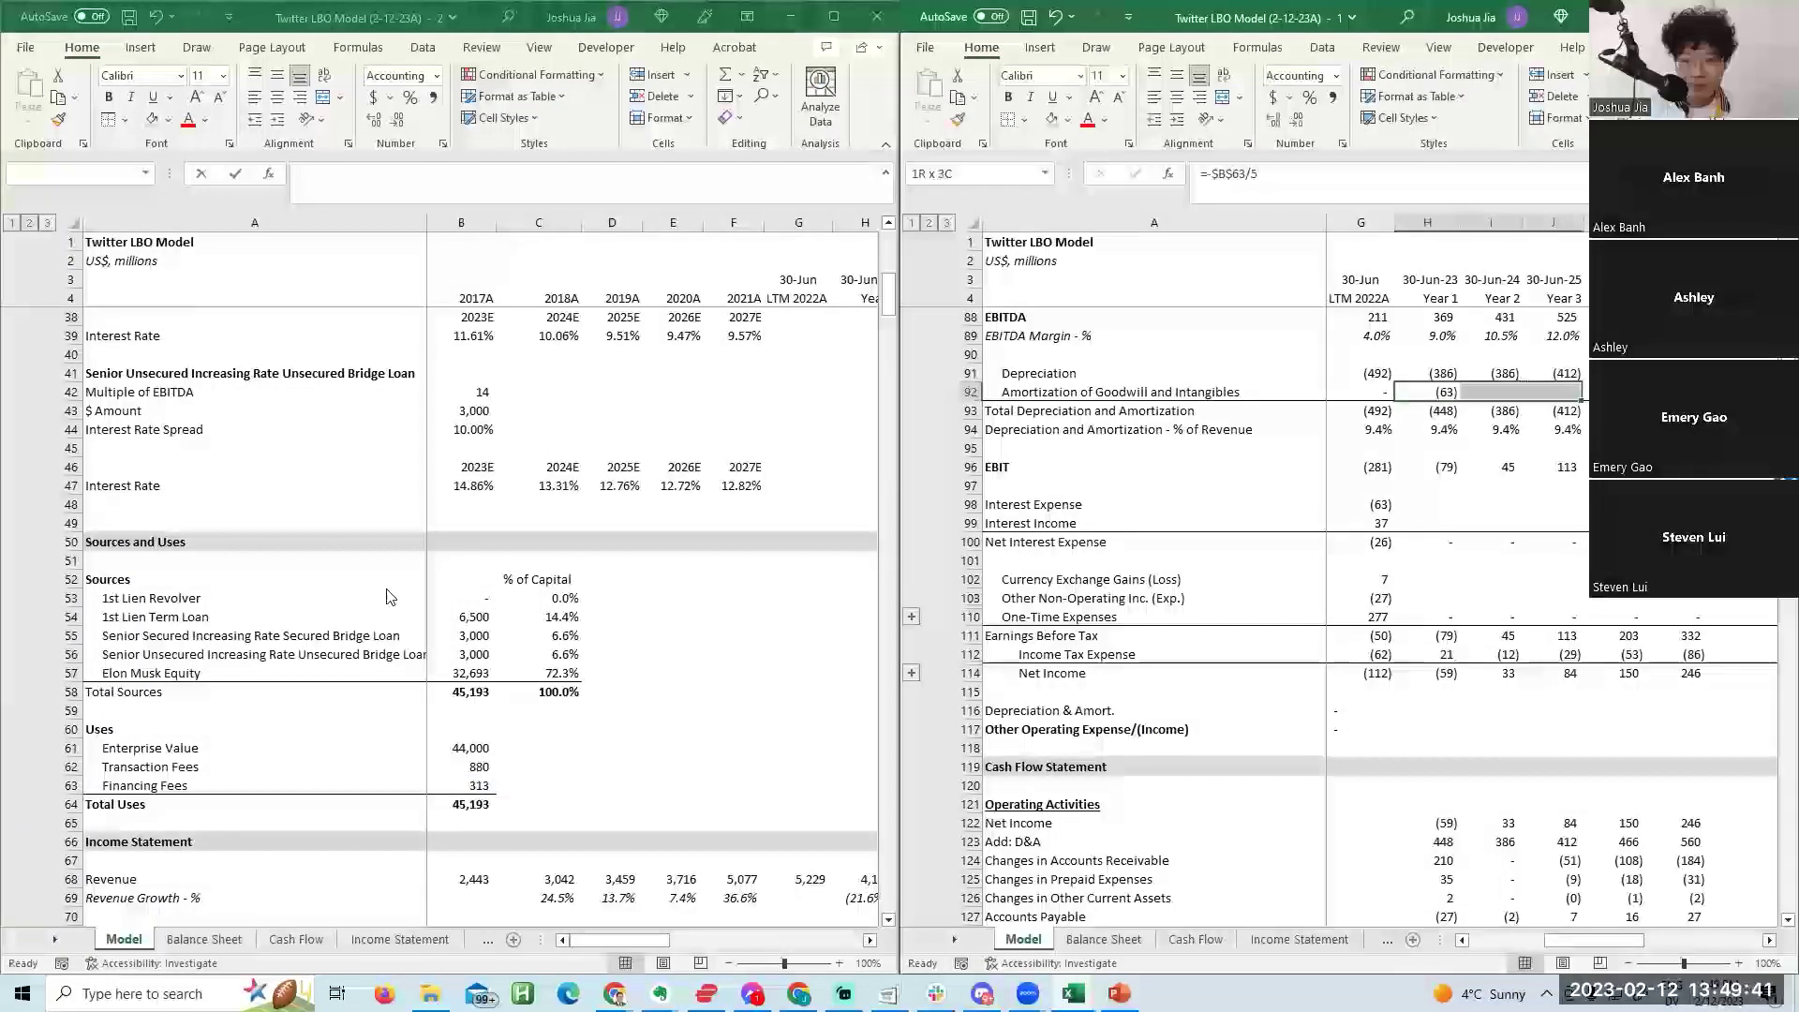
{"action": "key", "text": "ctrl+r"}
Review the projected depreciation and amortization, EBIT and Net Income rows of the income statement.
{"action": "key", "text": "Down"}
{"action": "key", "text": "Down"}
{"action": "key", "text": "Right"}
{"action": "key", "text": "Right"}
{"action": "key", "text": "Right"}
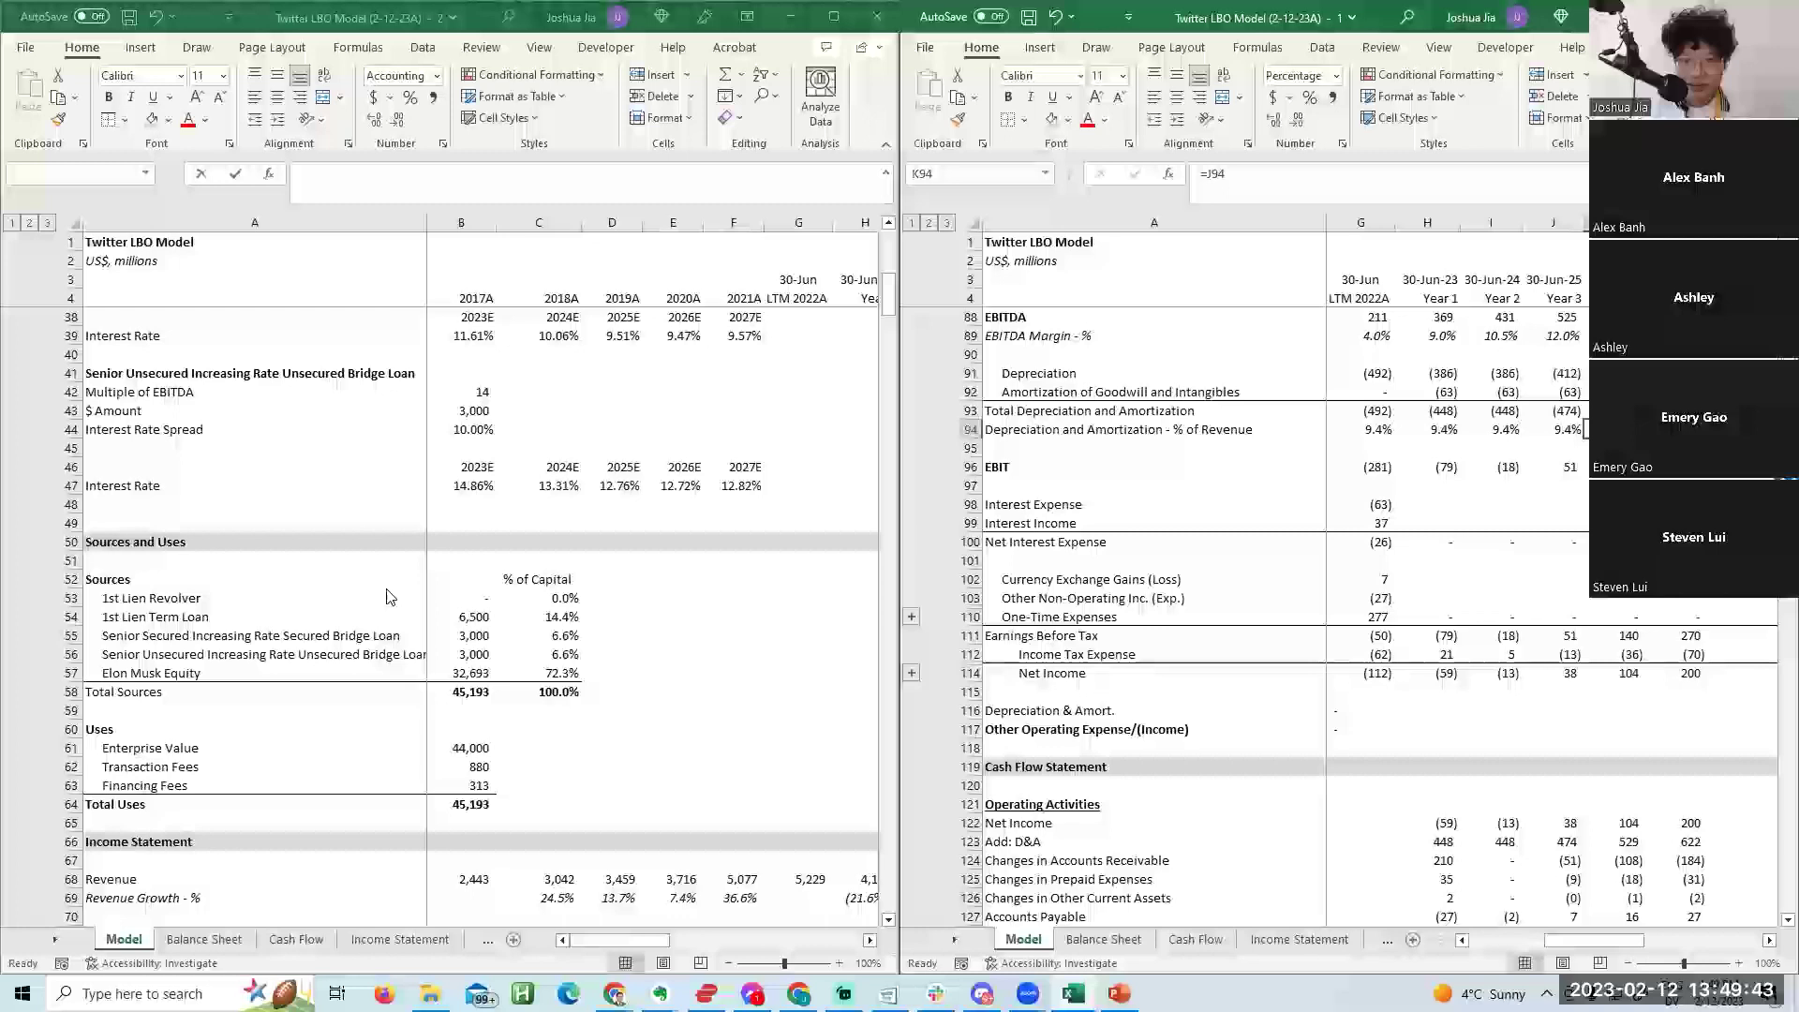
{"action": "key", "text": "Left"}
{"action": "key", "text": "Left"}
{"action": "key", "text": "Left"}
{"action": "key", "text": "Down"}
{"action": "key", "text": "Down"}
{"action": "key", "text": "Down"}
{"action": "key", "text": "Down"}
{"action": "key", "text": "Down"}
{"action": "key", "text": "Down"}
{"action": "key", "text": "Down"}
{"action": "key", "text": "Down"}
{"action": "key", "text": "Down"}
{"action": "key", "text": "Down"}
{"action": "key", "text": "Down"}
{"action": "key", "text": "Down"}
{"action": "key", "text": "Down"}
{"action": "key", "text": "Down"}
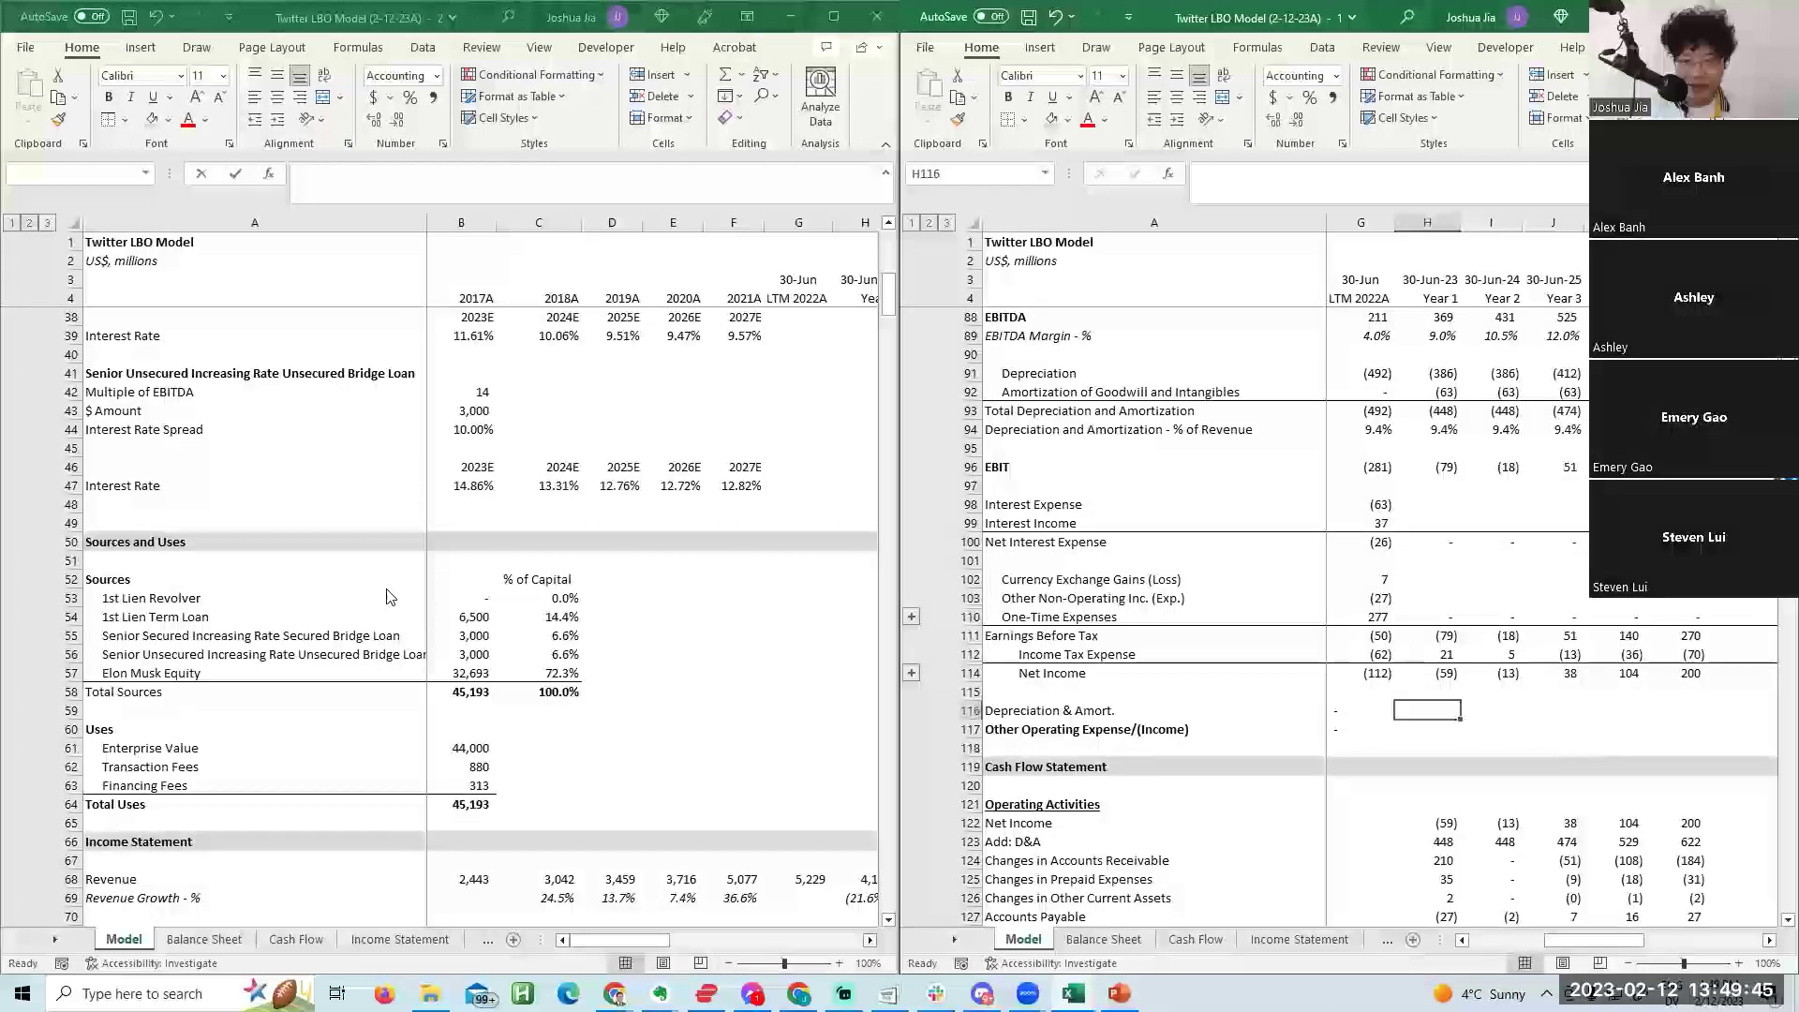
Review the Cash Flow Statement and inspect the Year 1 formula for Free Cash Flow Available for Debt Repayment.
{"action": "key", "text": "Down"}
{"action": "key", "text": "Down"}
{"action": "key", "text": "Down"}
{"action": "key", "text": "Down"}
{"action": "key", "text": "Down"}
{"action": "key", "text": "Down"}
{"action": "key", "text": "Down"}
{"action": "key", "text": "Down"}
{"action": "key", "text": "Down"}
{"action": "key", "text": "Down"}
{"action": "key", "text": "Down"}
{"action": "key", "text": "Down"}
{"action": "key", "text": "Down"}
{"action": "key", "text": "Down"}
{"action": "key", "text": "Up"}
{"action": "key", "text": "Up"}
{"action": "key", "text": "Up"}
{"action": "key", "text": "Up"}
{"action": "key", "text": "Up"}
{"action": "key", "text": "Up"}
{"action": "key", "text": "Up"}
{"action": "key", "text": "Up"}
{"action": "key", "text": "Up"}
{"action": "key", "text": "Up"}
{"action": "key", "text": "Up"}
{"action": "key", "text": "Right"}
{"action": "key", "text": "Right"}
{"action": "key", "text": "Down"}
{"action": "key", "text": "Down"}
{"action": "key", "text": "Down"}
{"action": "key", "text": "Down"}
{"action": "key", "text": "Down"}
{"action": "key", "text": "Down"}
{"action": "key", "text": "Down"}
{"action": "key", "text": "Down"}
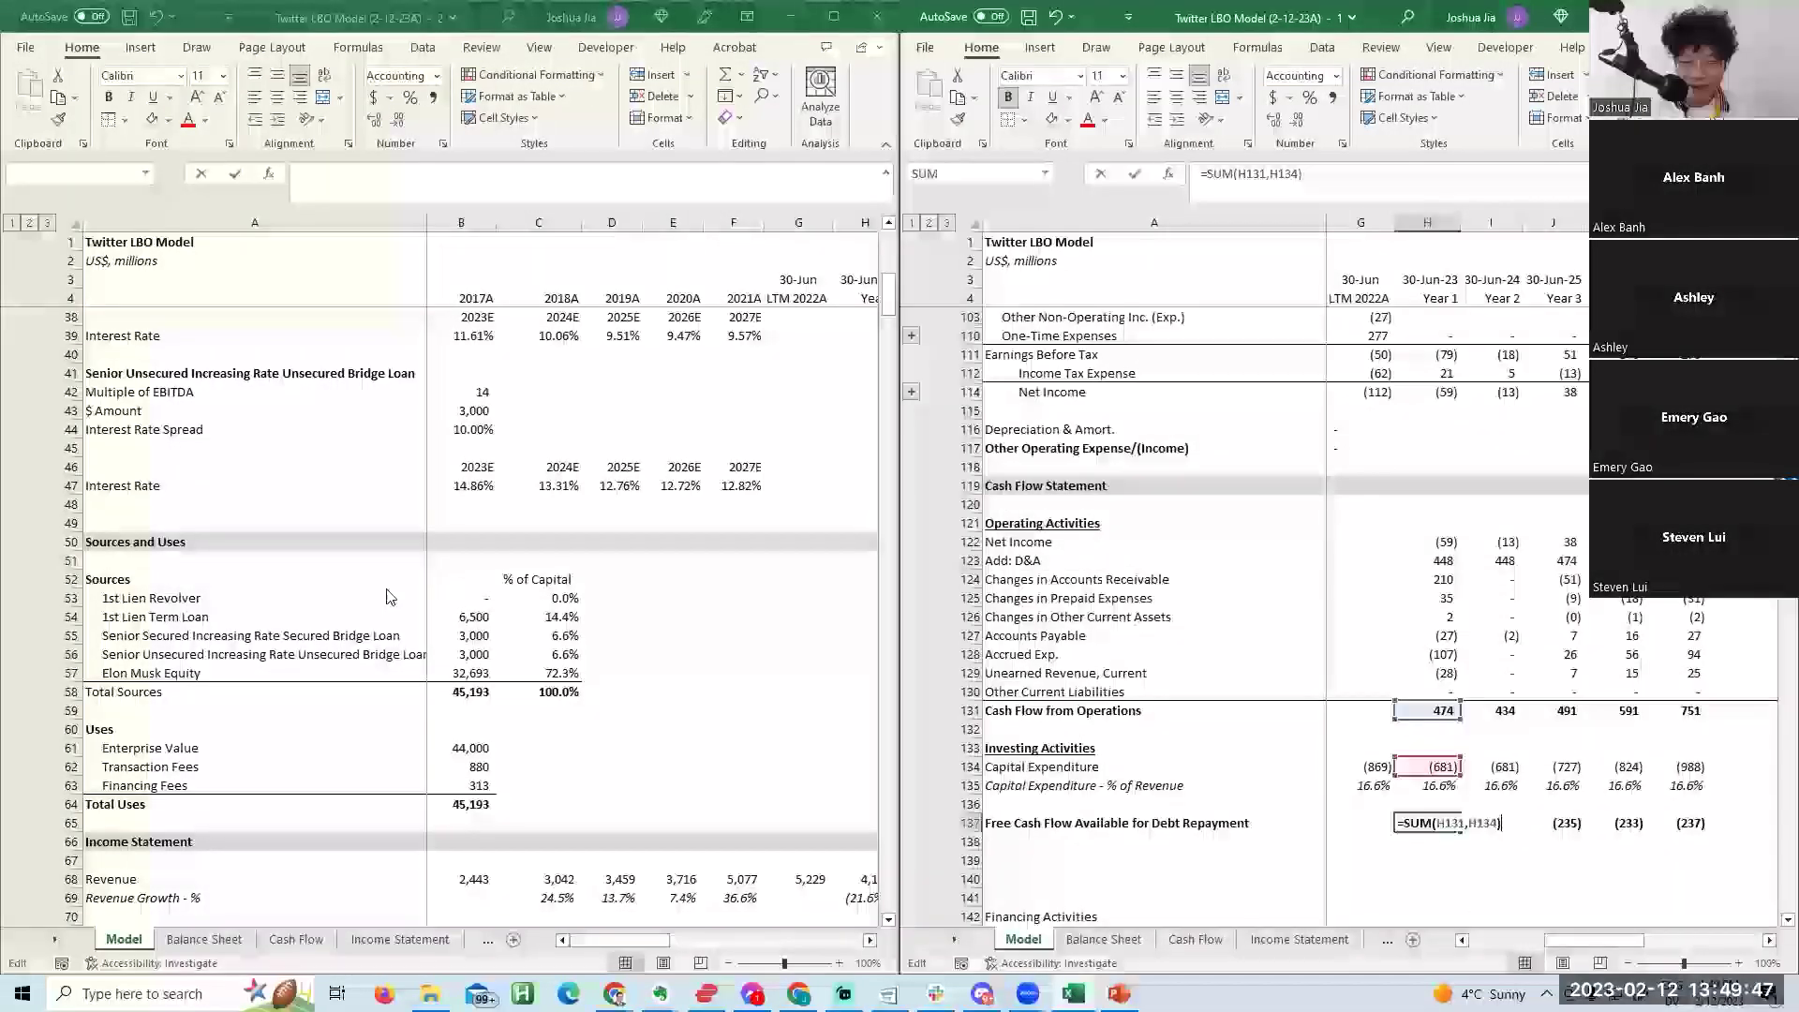
{"action": "key", "text": "Left"}
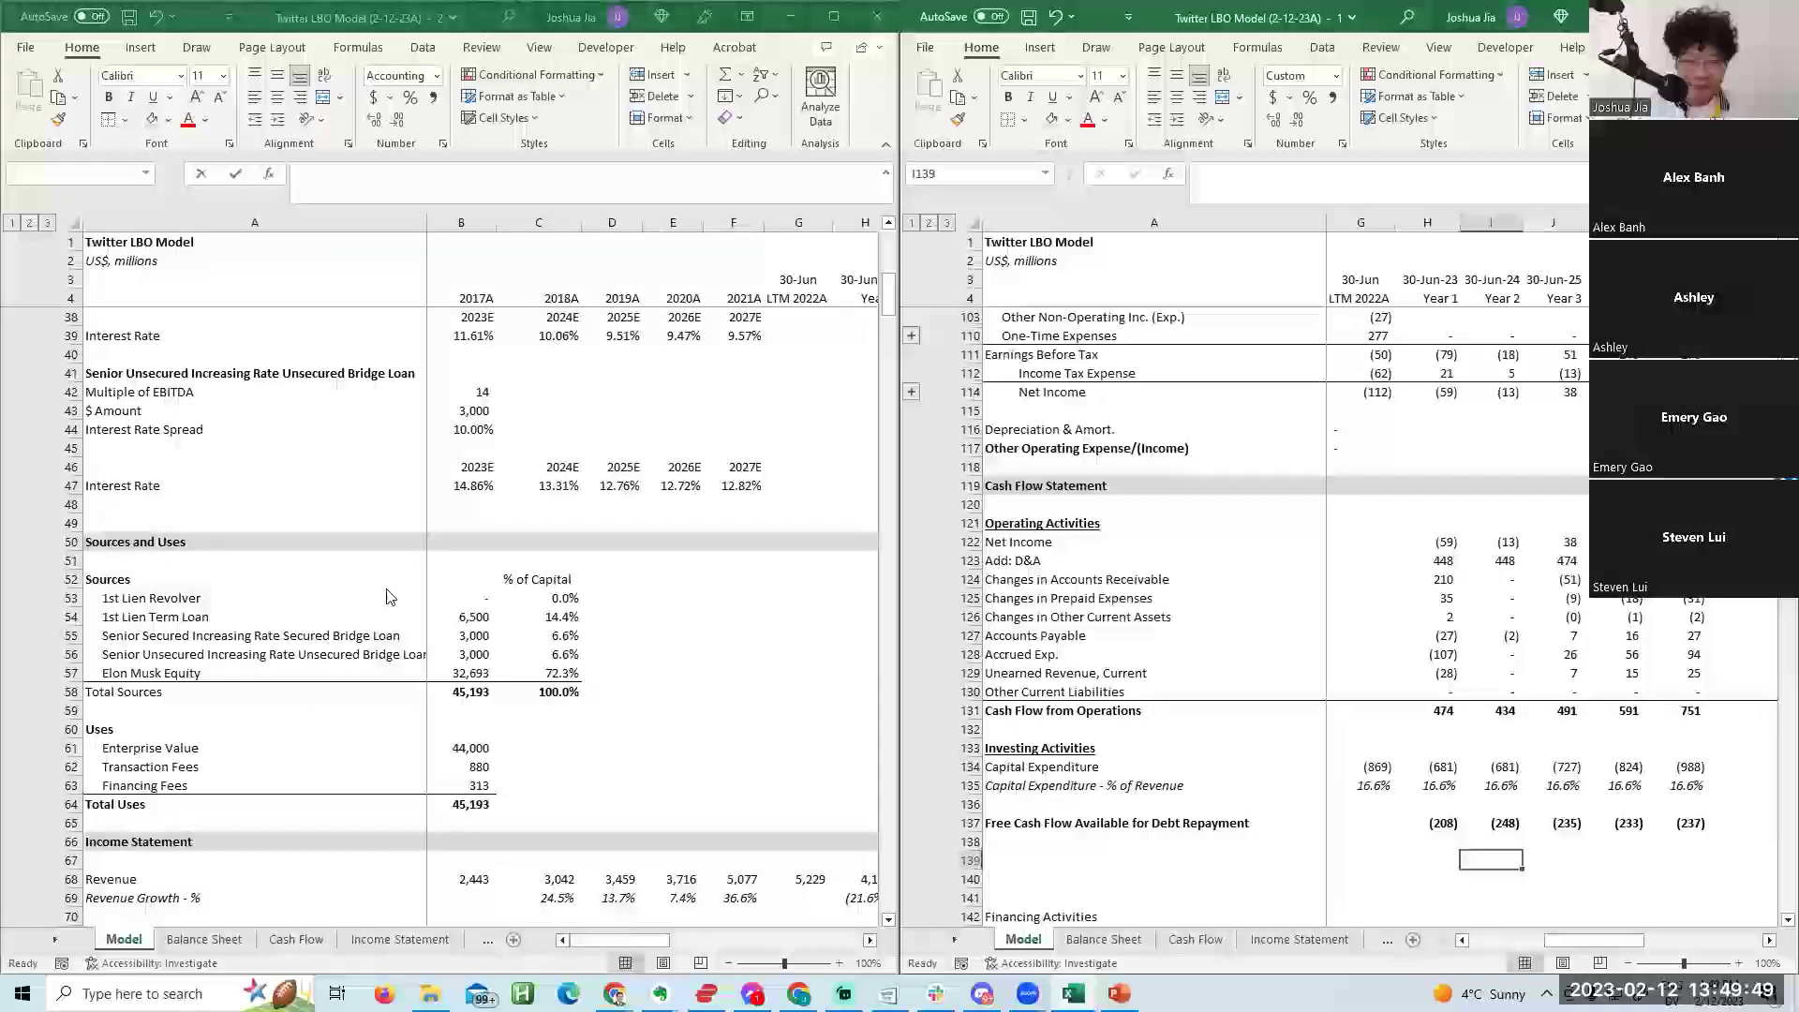
Examine the rows from Free Cash Flow Available for Debt Repayment through Financing Activities into the Balance Sheet's current assets.
{"action": "key", "text": "Left"}
{"action": "key", "text": "Down"}
{"action": "key", "text": "Down"}
{"action": "key", "text": "Down"}
{"action": "key", "text": "Down"}
{"action": "key", "text": "Down"}
{"action": "key", "text": "Down"}
{"action": "key", "text": "Down"}
{"action": "key", "text": "Down"}
{"action": "key", "text": "Down"}
{"action": "key", "text": "Down"}
{"action": "key", "text": "Down"}
{"action": "key", "text": "Up"}
{"action": "key", "text": "Up"}
{"action": "key", "text": "Up"}
{"action": "key", "text": "Up"}
{"action": "key", "text": "Up"}
{"action": "key", "text": "Up"}
{"action": "key", "text": "Up"}
{"action": "key", "text": "Up"}
{"action": "key", "text": "Up"}
{"action": "key", "text": "Up"}
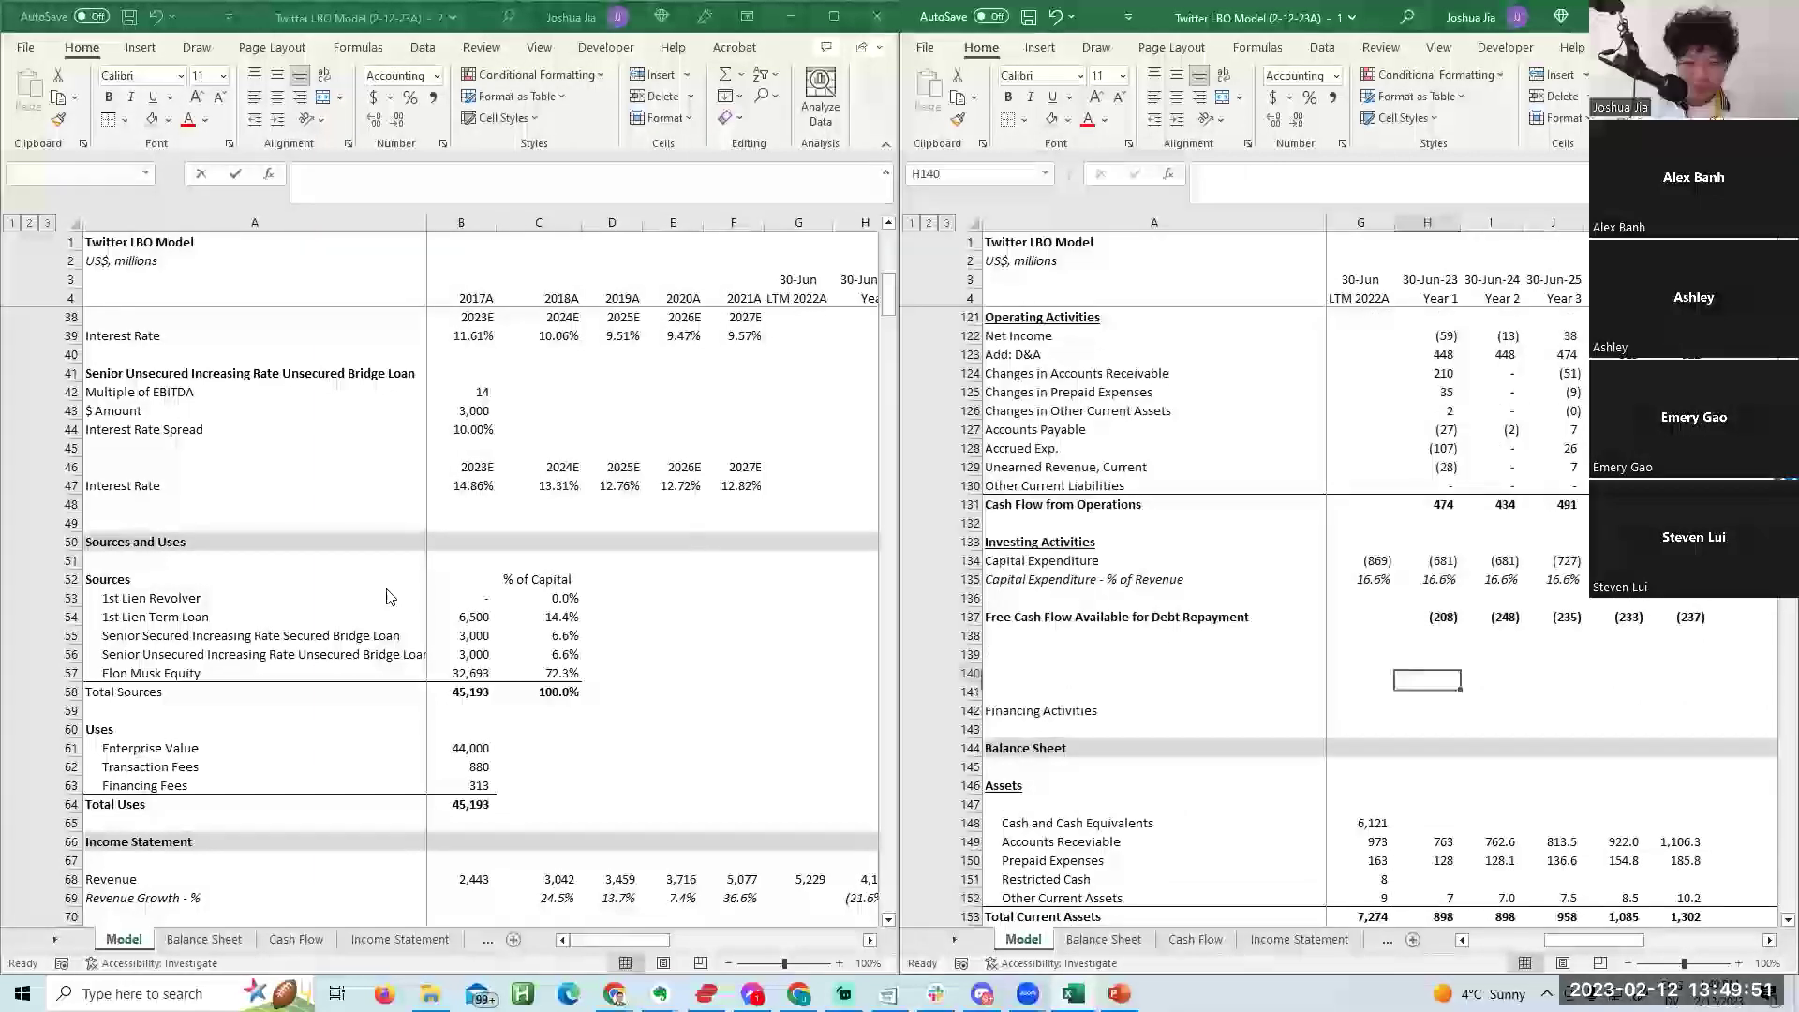
Copy the Financing Activities label to row 139, below Free Cash Flow Available for Debt Repayment, with bold underlined formatting.
{"action": "key", "text": "Left"}
{"action": "key", "text": "Down"}
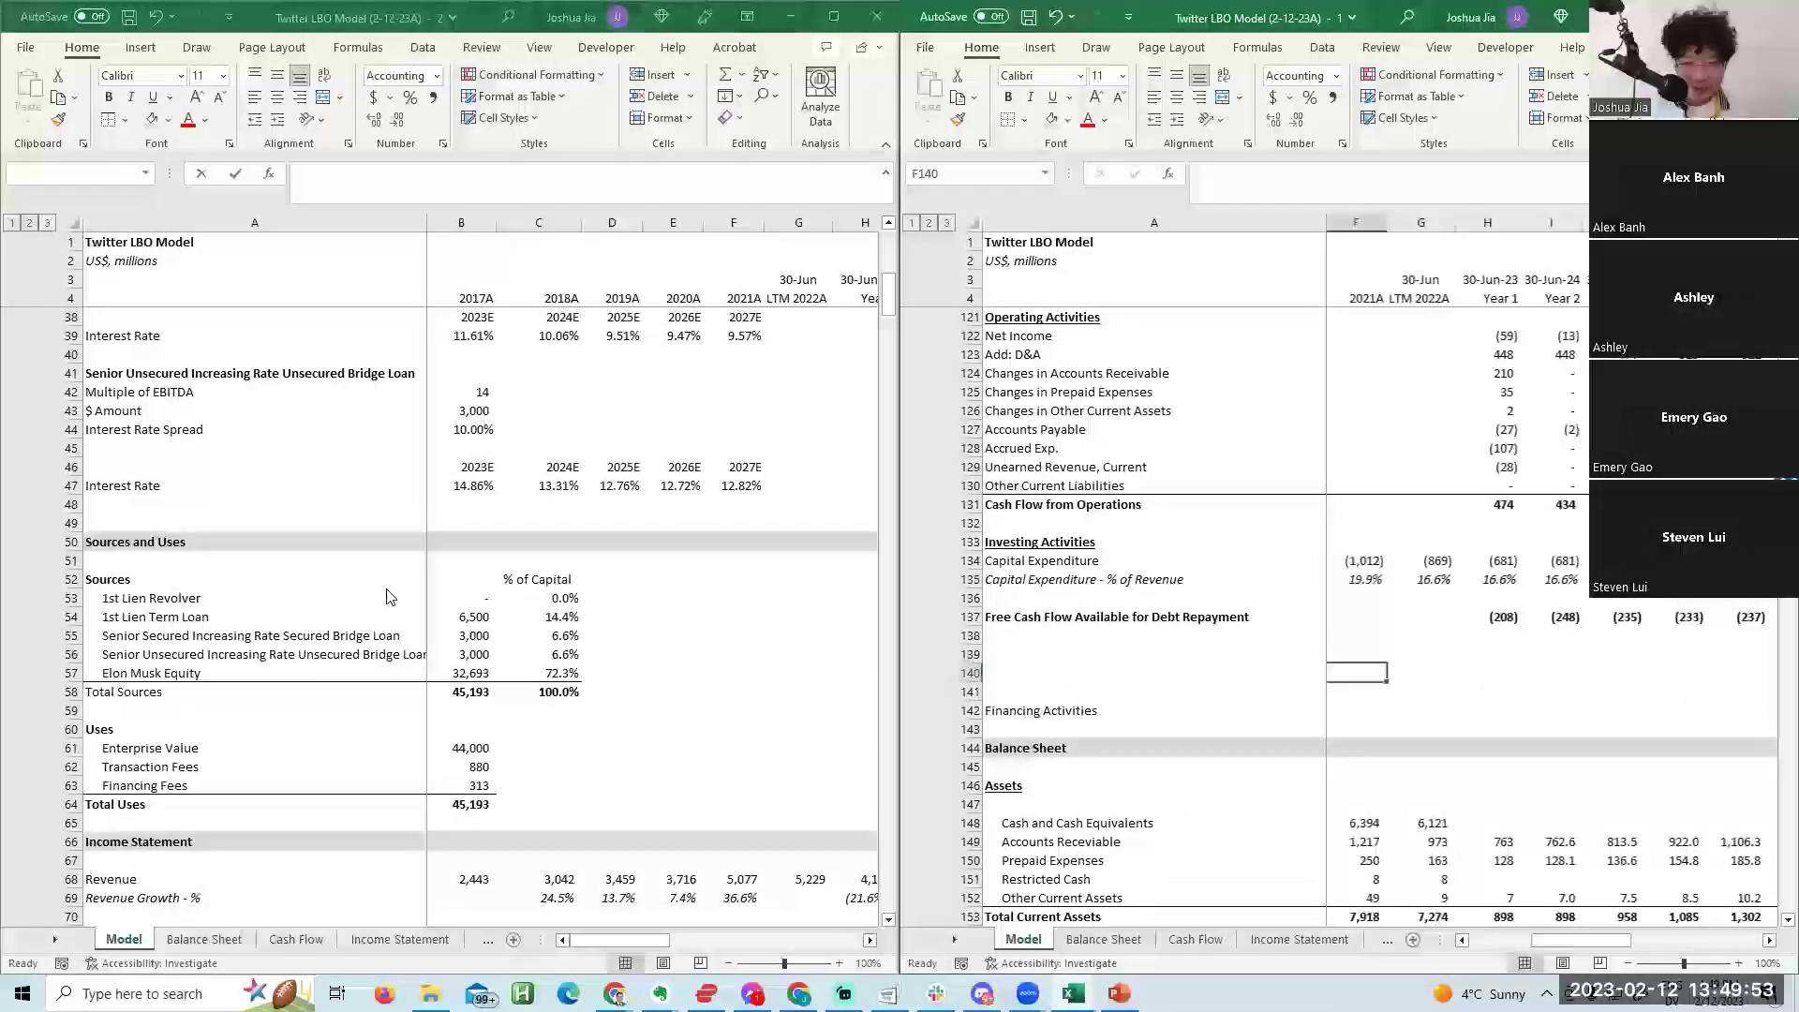
{"action": "key", "text": "Left"}
{"action": "key", "text": "Left"}
{"action": "key", "text": "Left"}
{"action": "key", "text": "Left"}
{"action": "key", "text": "Left"}
{"action": "key", "text": "Left"}
{"action": "key", "text": "Down"}
{"action": "key", "text": "Down"}
{"action": "key", "text": "ctrl+c"}
{"action": "key", "text": "Up"}
{"action": "key", "text": "Up"}
{"action": "key", "text": "Up"}
{"action": "key", "text": "ctrl+v"}
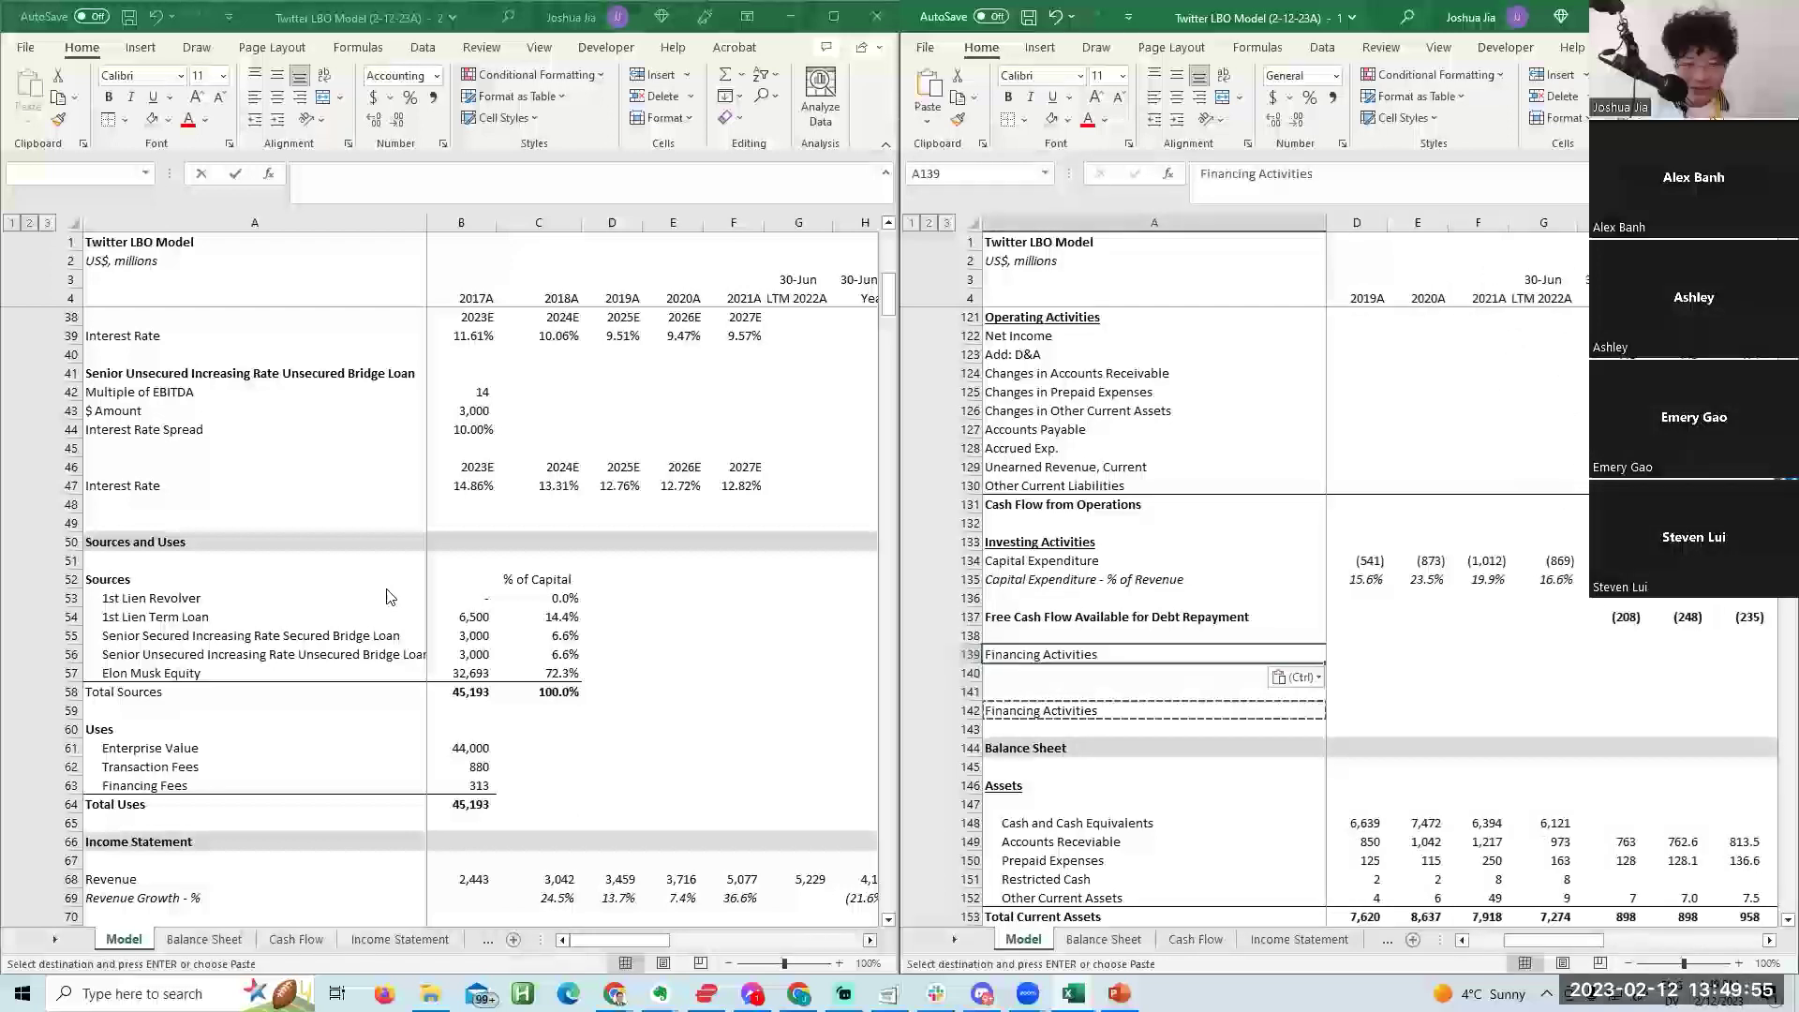
{"action": "key", "text": "Escape"}
Insert five blank rows between the new Financing Activities heading and the original Financing Activities label.
{"action": "key", "text": "Down"}
{"action": "key", "text": "Down"}
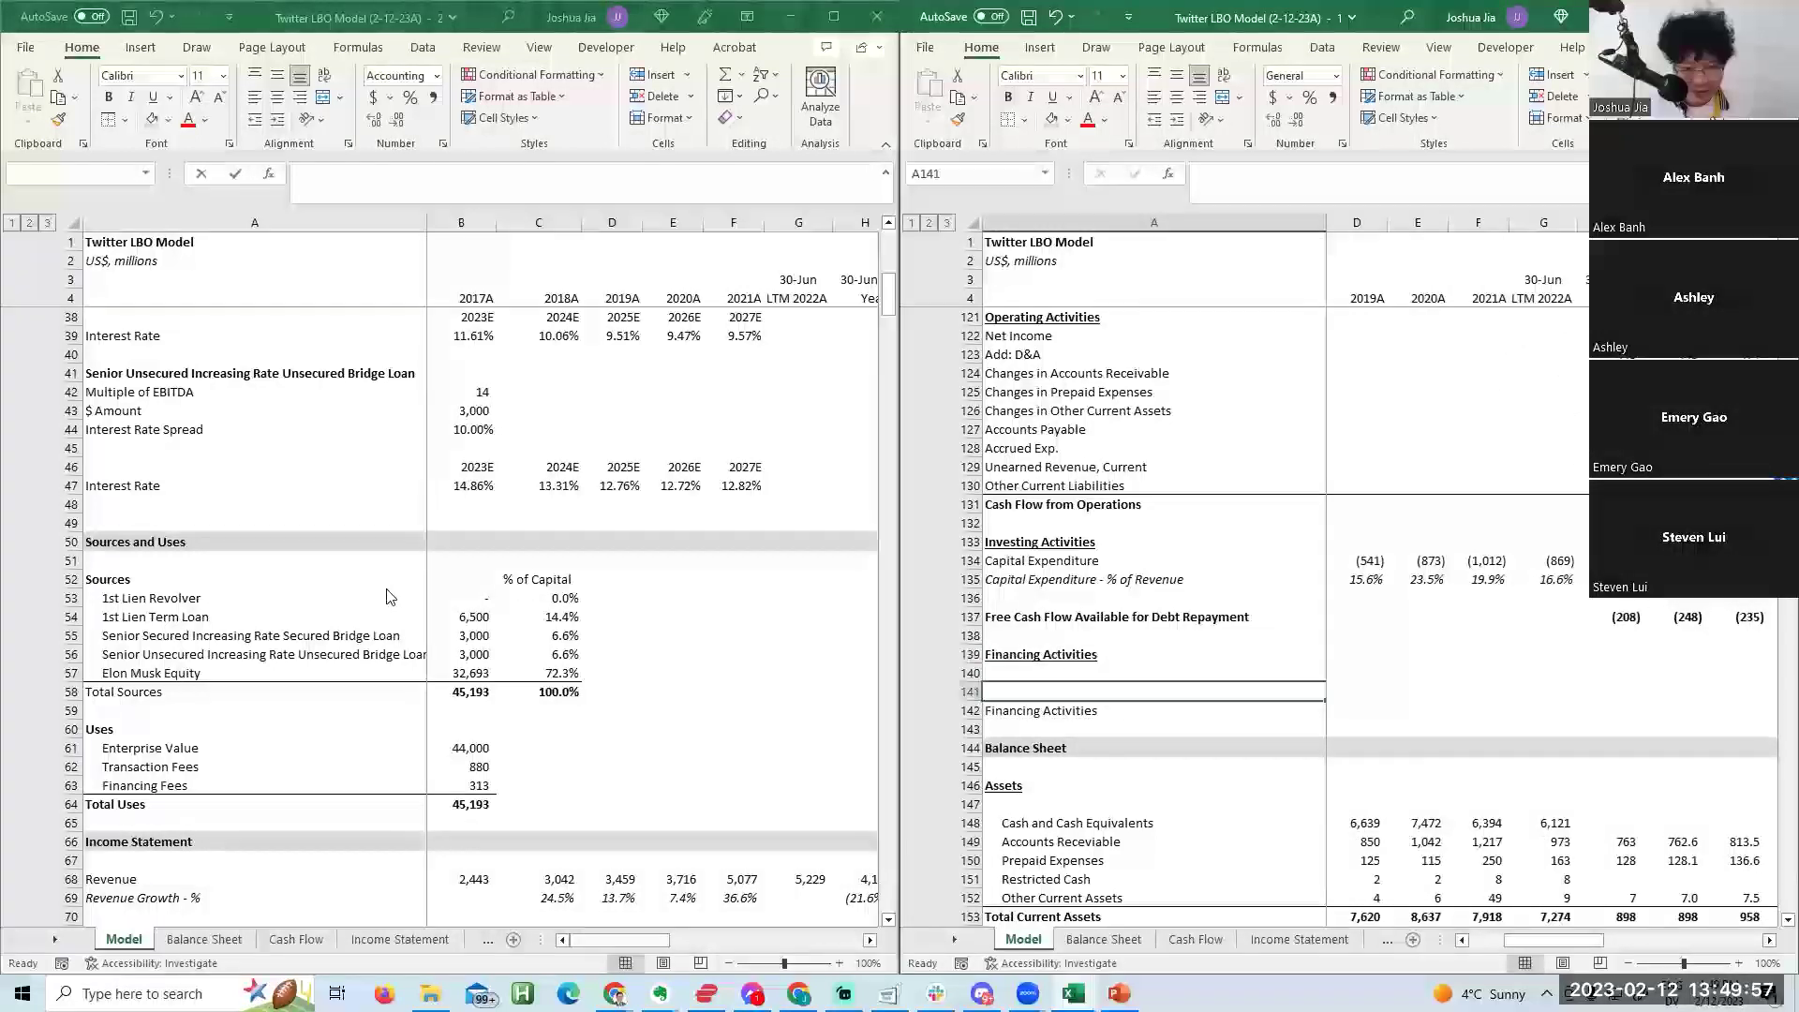
{"action": "key", "text": "alt+i"}
{"action": "key", "text": "r"}
{"action": "key", "text": "F4"}
{"action": "key", "text": "F4"}
{"action": "key", "text": "F4"}
{"action": "key", "text": "F4"}
{"action": "key", "text": "Up"}
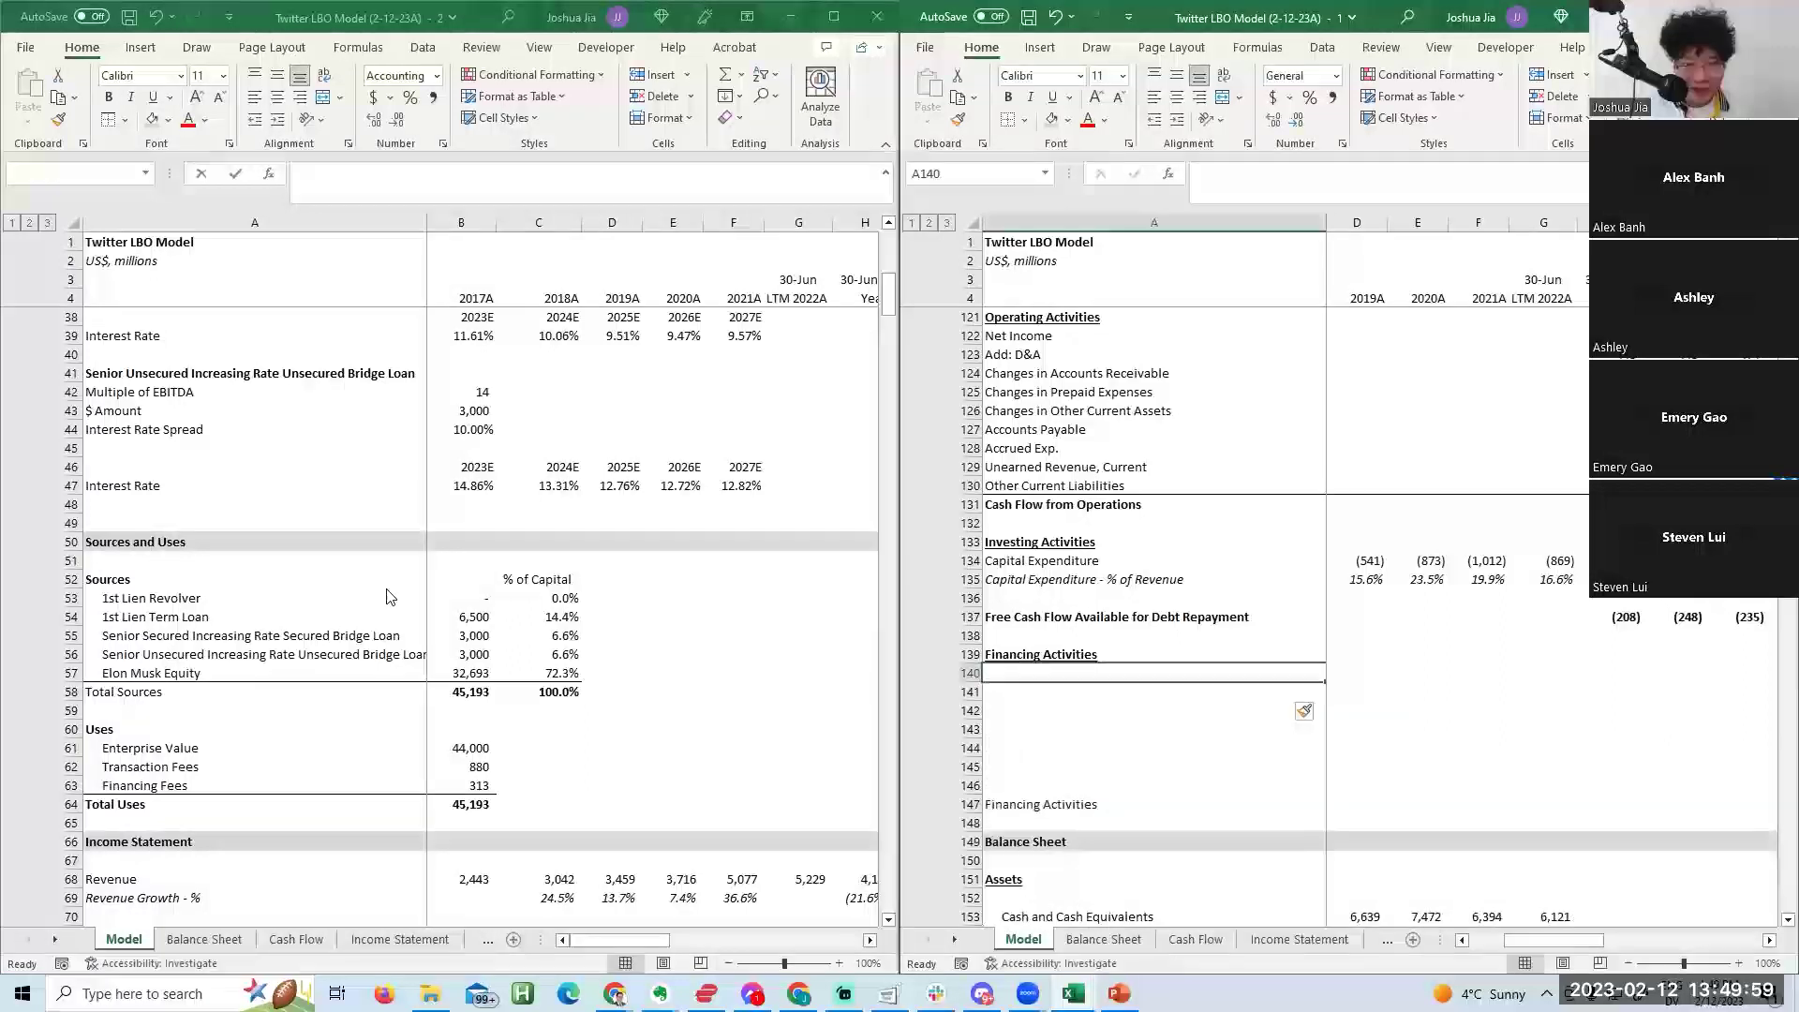
{"action": "type", "text": "Debt"}
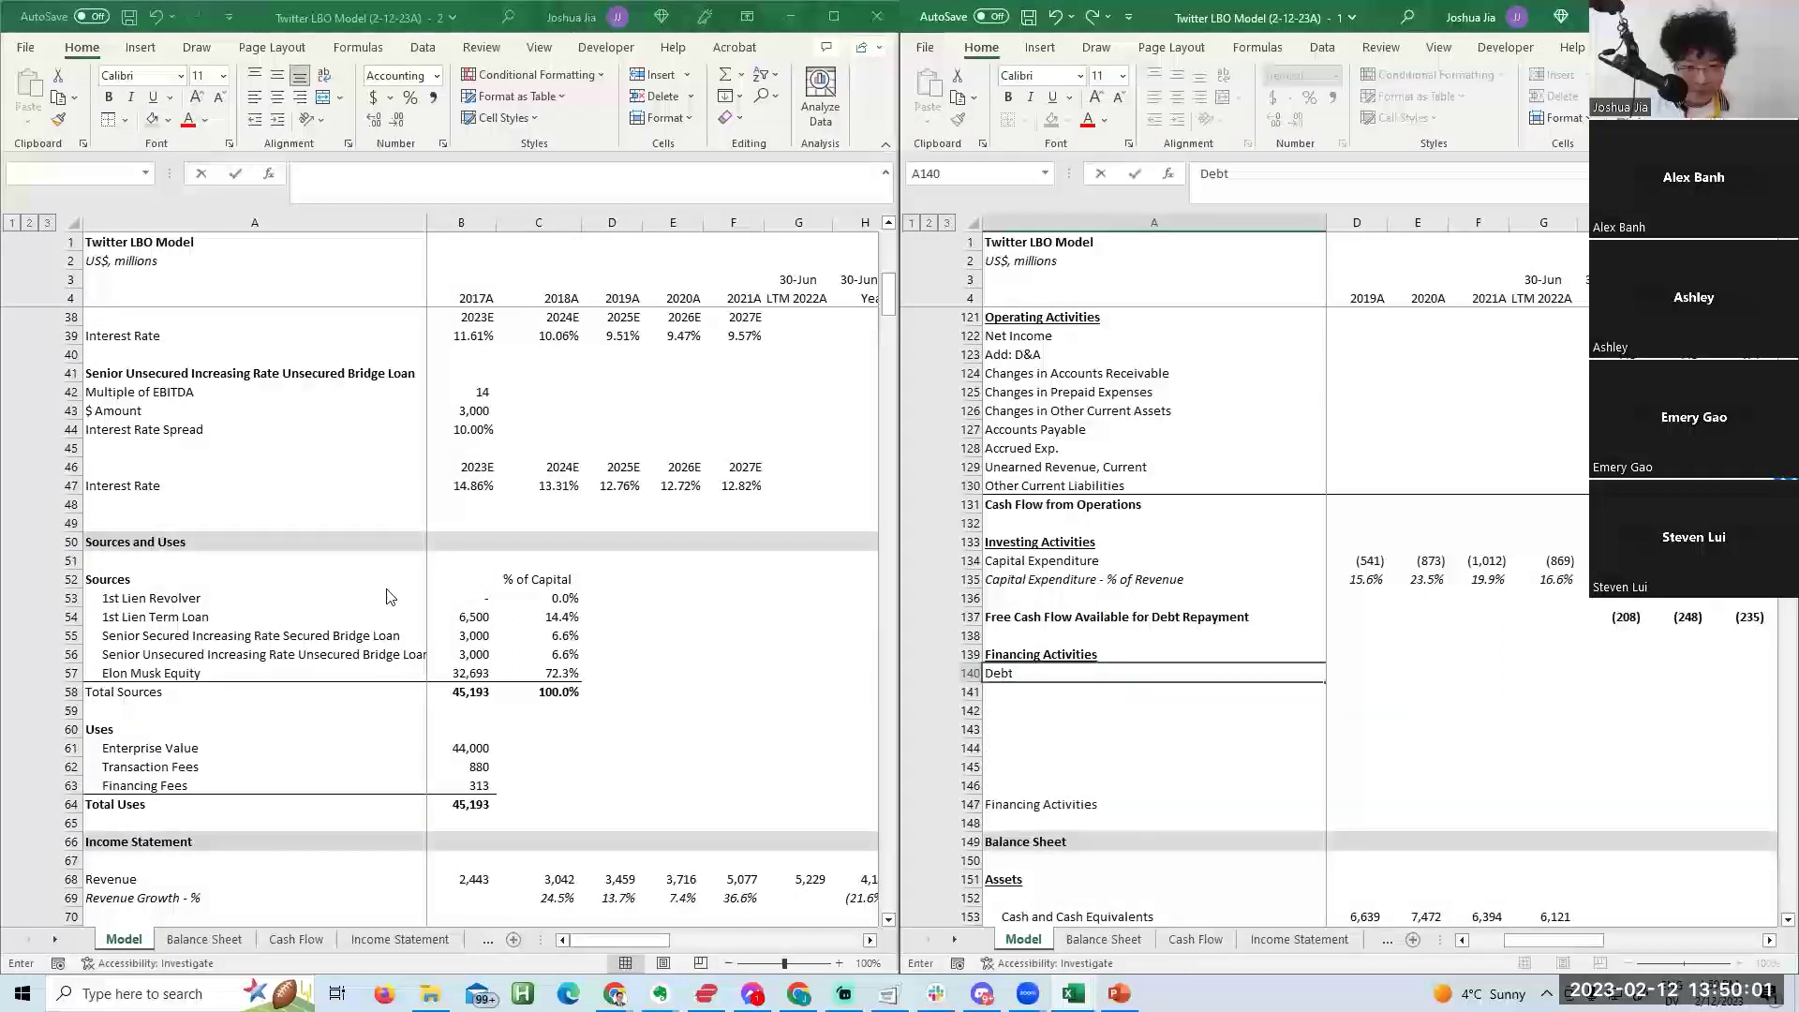
{"action": "key", "text": "Escape"}
{"action": "left_click", "coordinate": [1066, 751]}
{"action": "key", "text": "Up"}
{"action": "key", "text": "Up"}
{"action": "left_click", "coordinate": [1066, 751]}
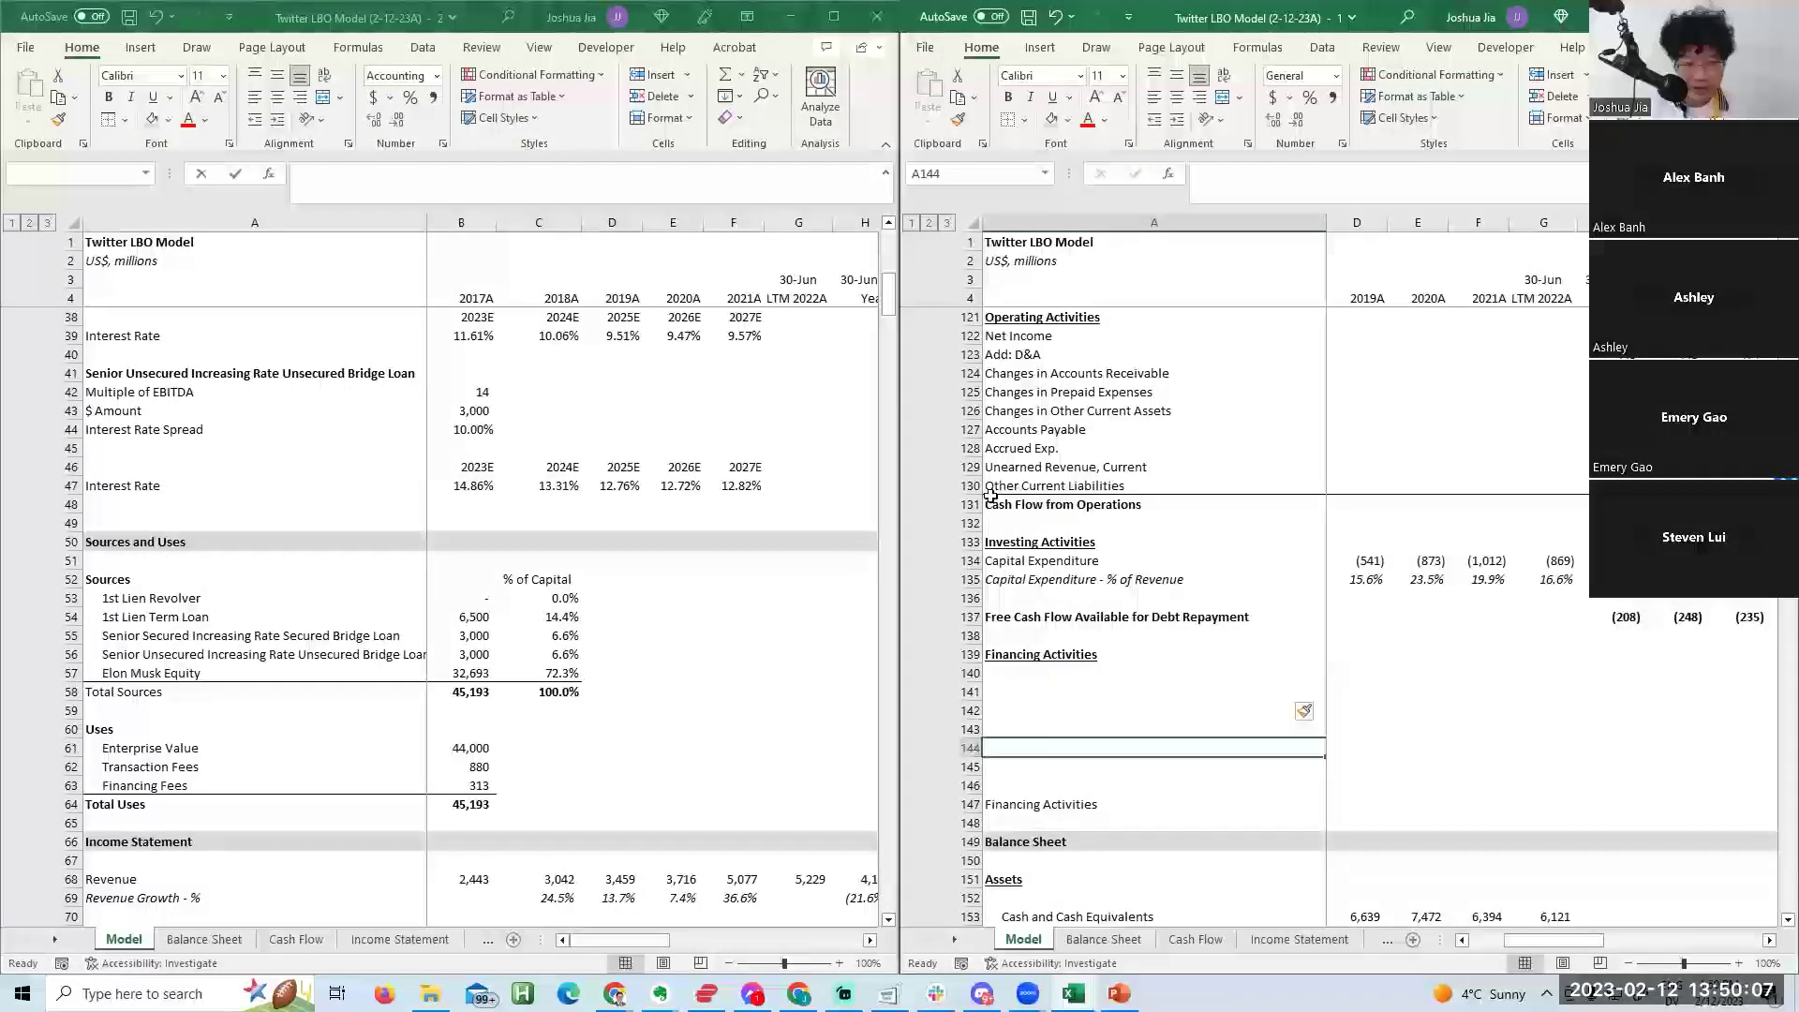
Check the bridge loan assumptions above Sources and Uses in the first window.
{"action": "left_click", "coordinate": [613, 497]}
{"action": "key", "text": "Page_Up"}
{"action": "key", "text": "Page_Down"}
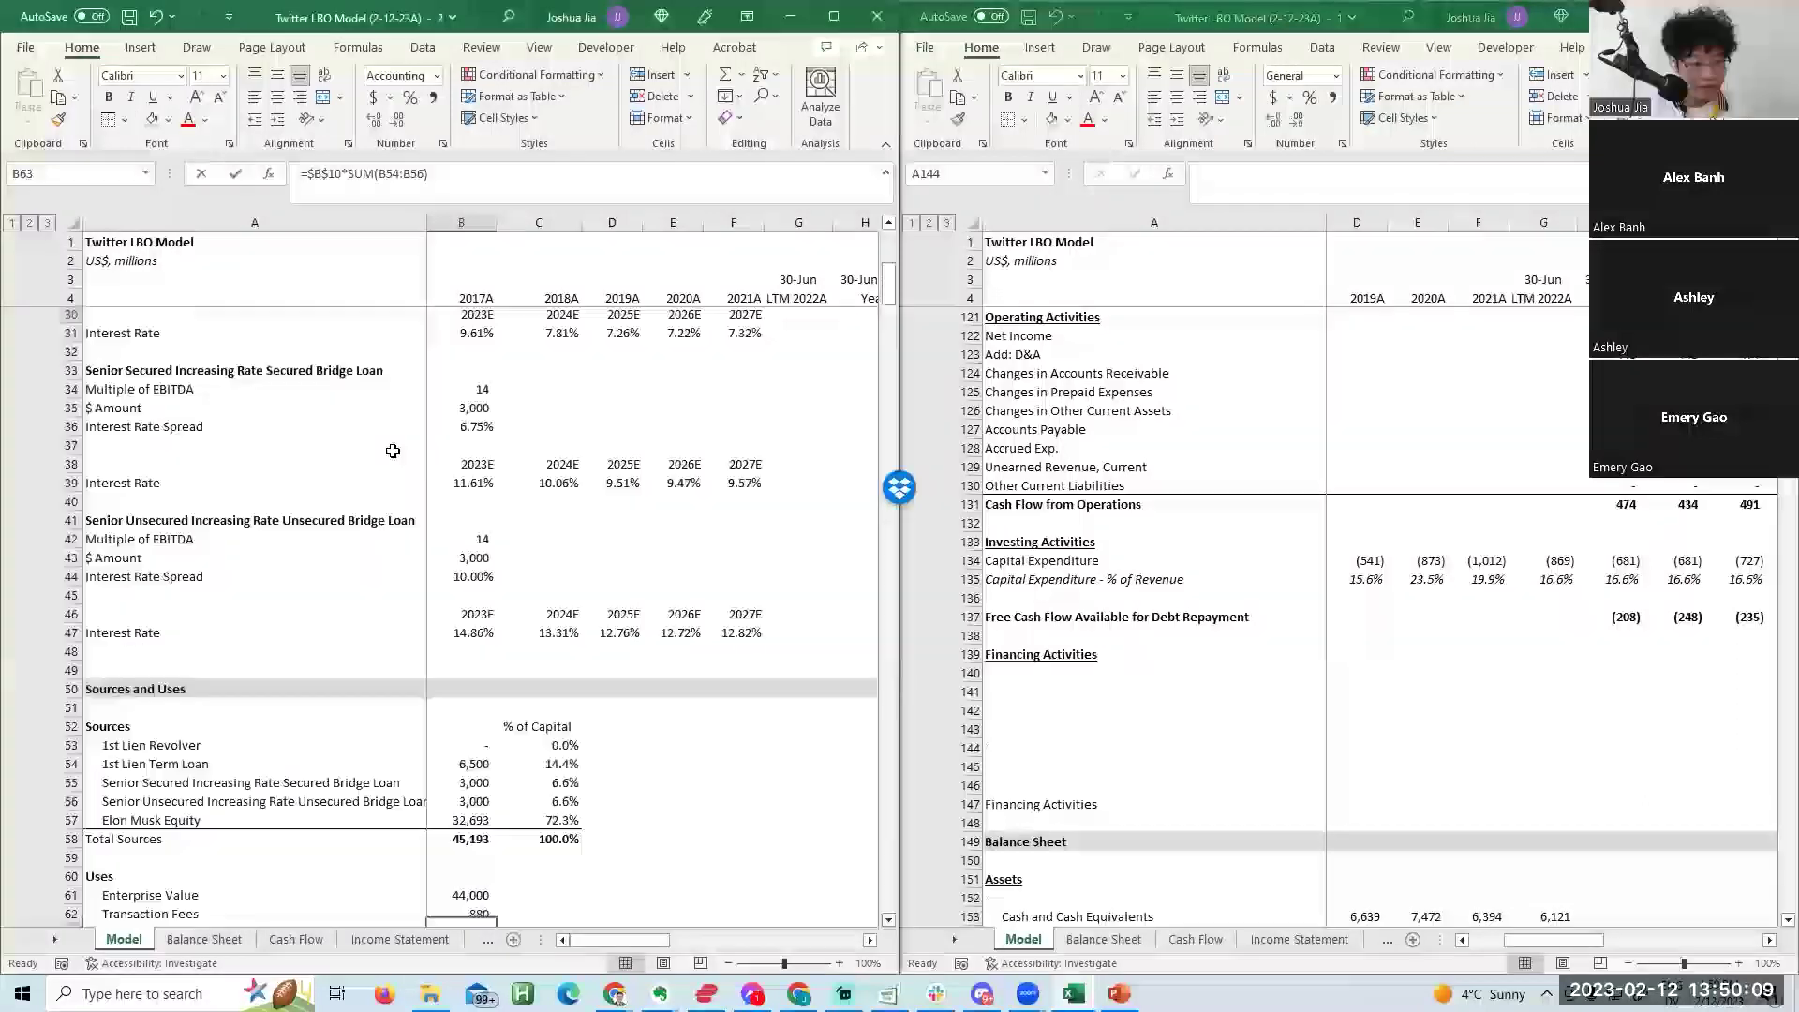
Review the sections below Financing Activities, from the Balance Sheet through the Net Working Capital Schedule to the Employee Salaries schedule.
{"action": "left_click", "coordinate": [1032, 710]}
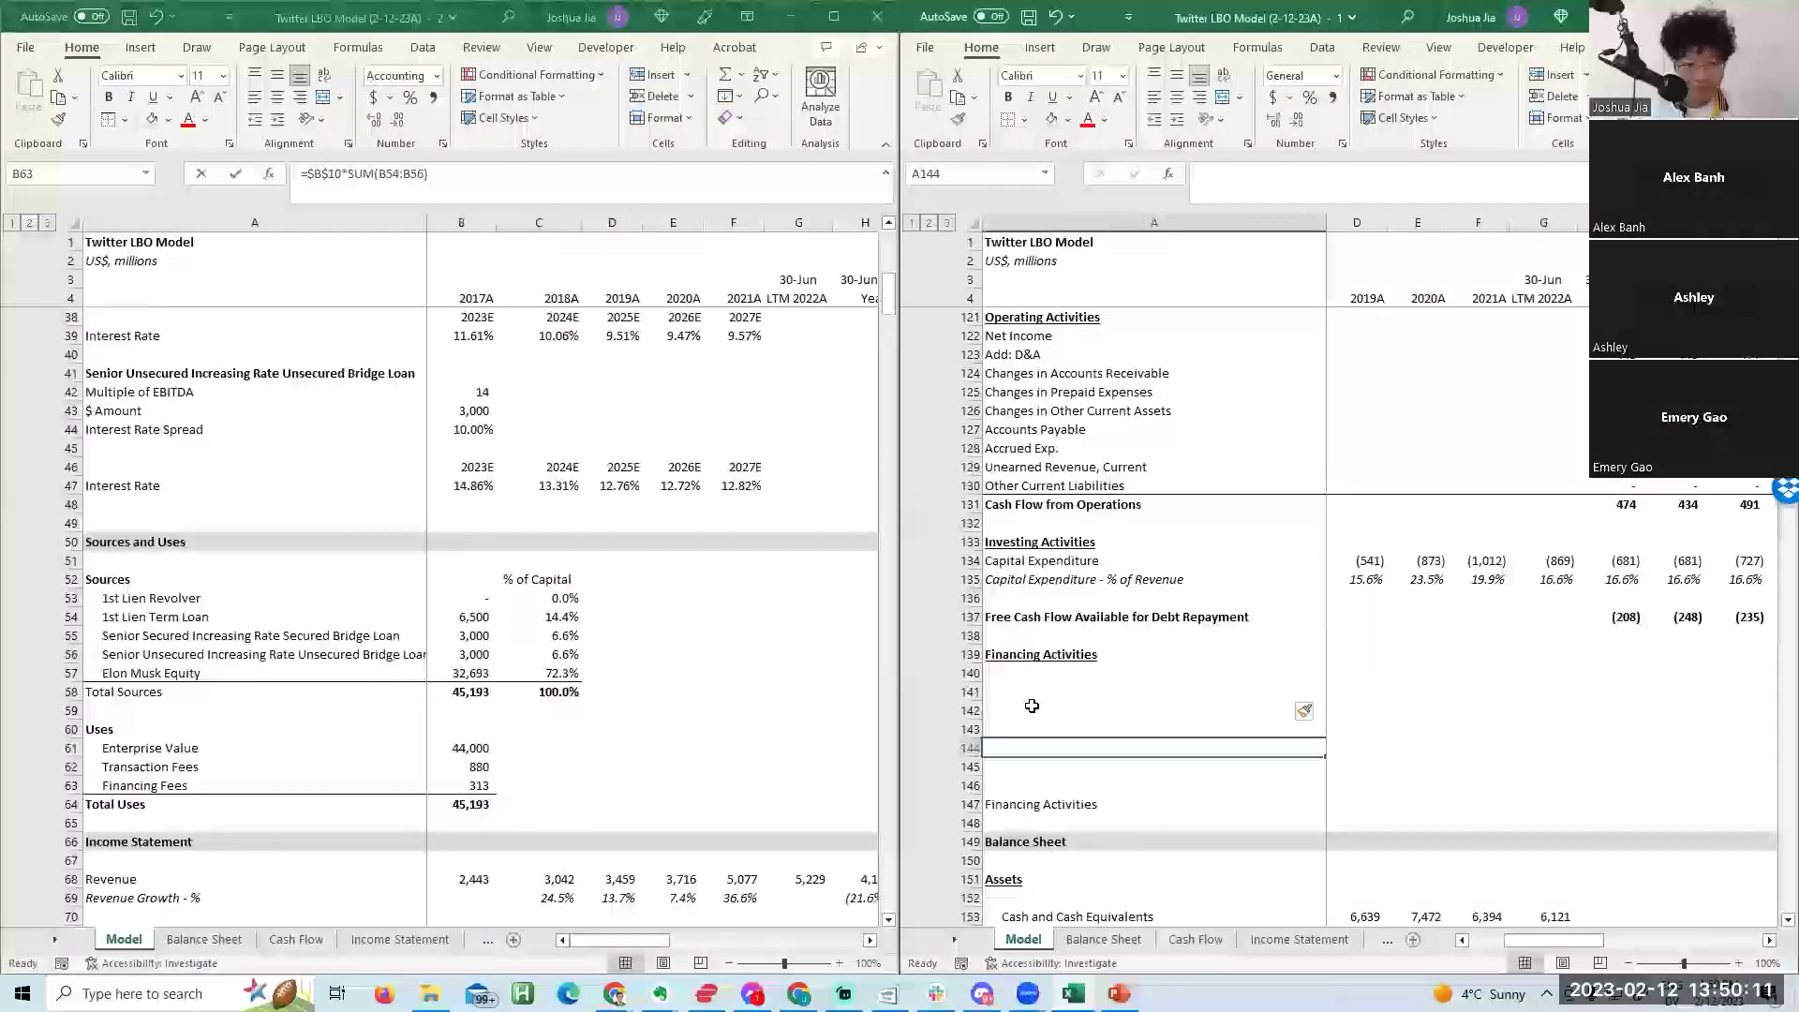
{"action": "left_click", "coordinate": [1026, 656]}
{"action": "key", "text": "Page_Down"}
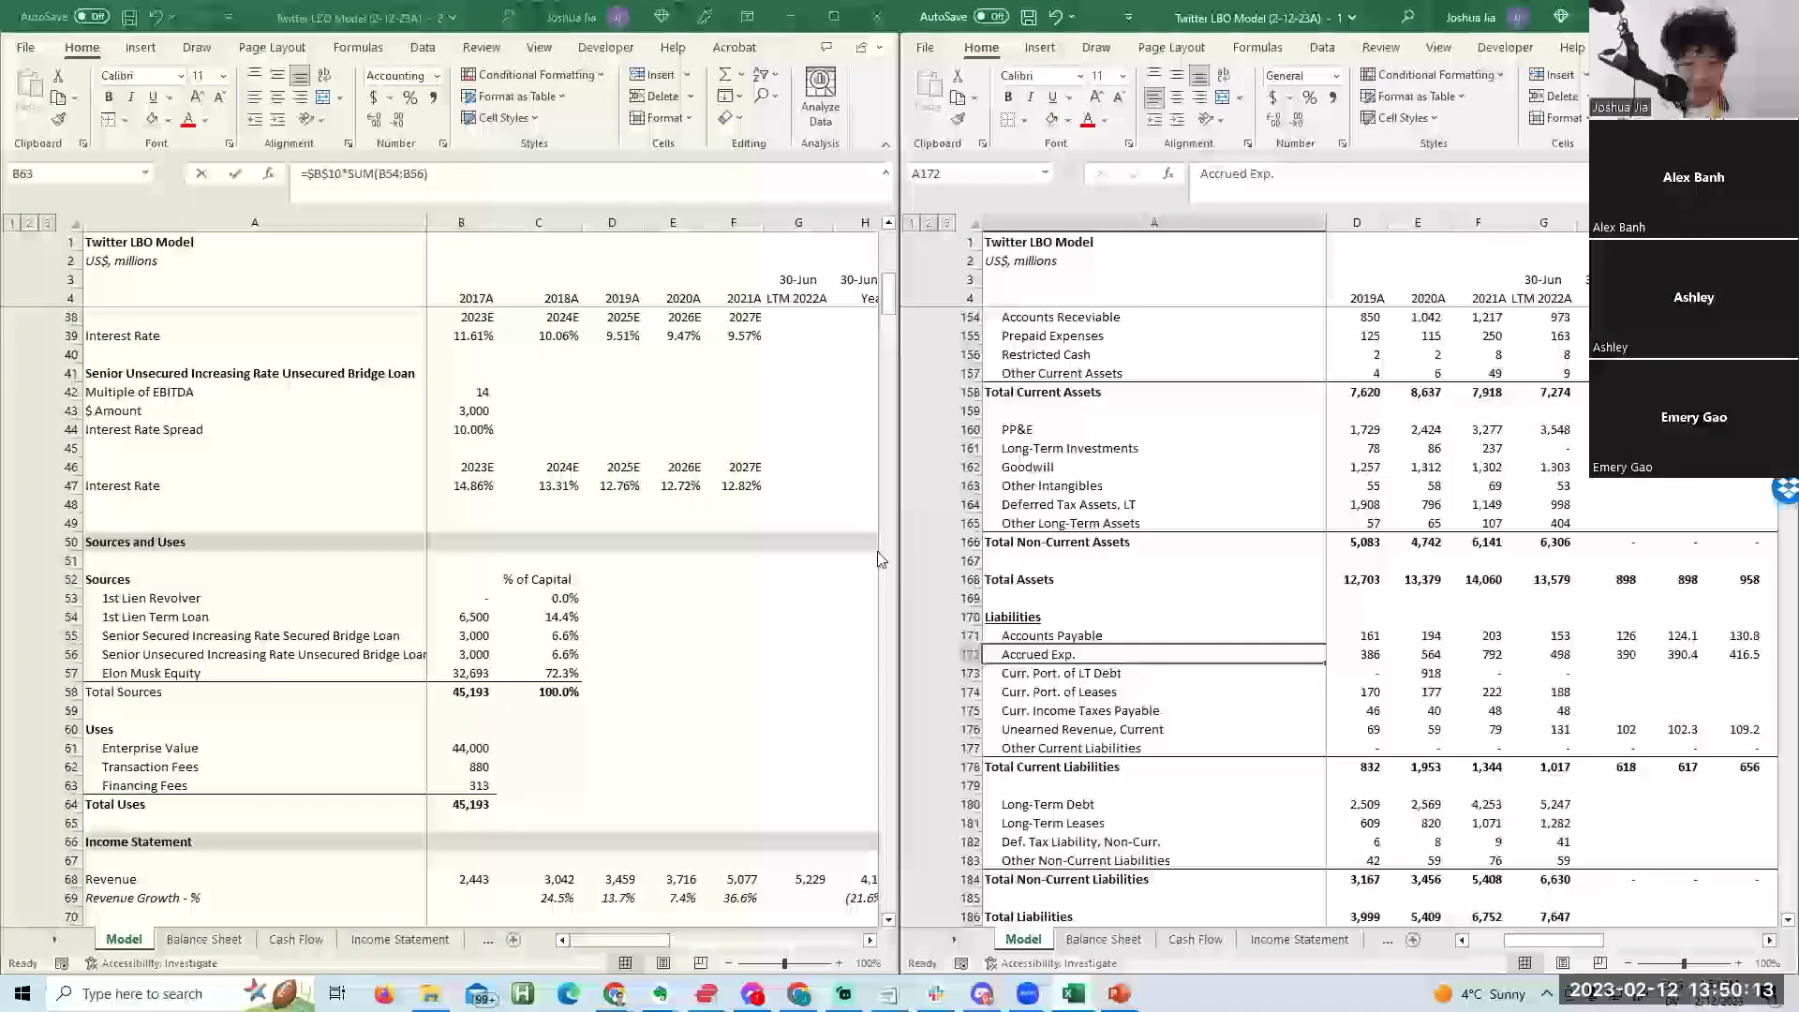
{"action": "key", "text": "Page_Down"}
{"action": "key", "text": "Page_Down"}
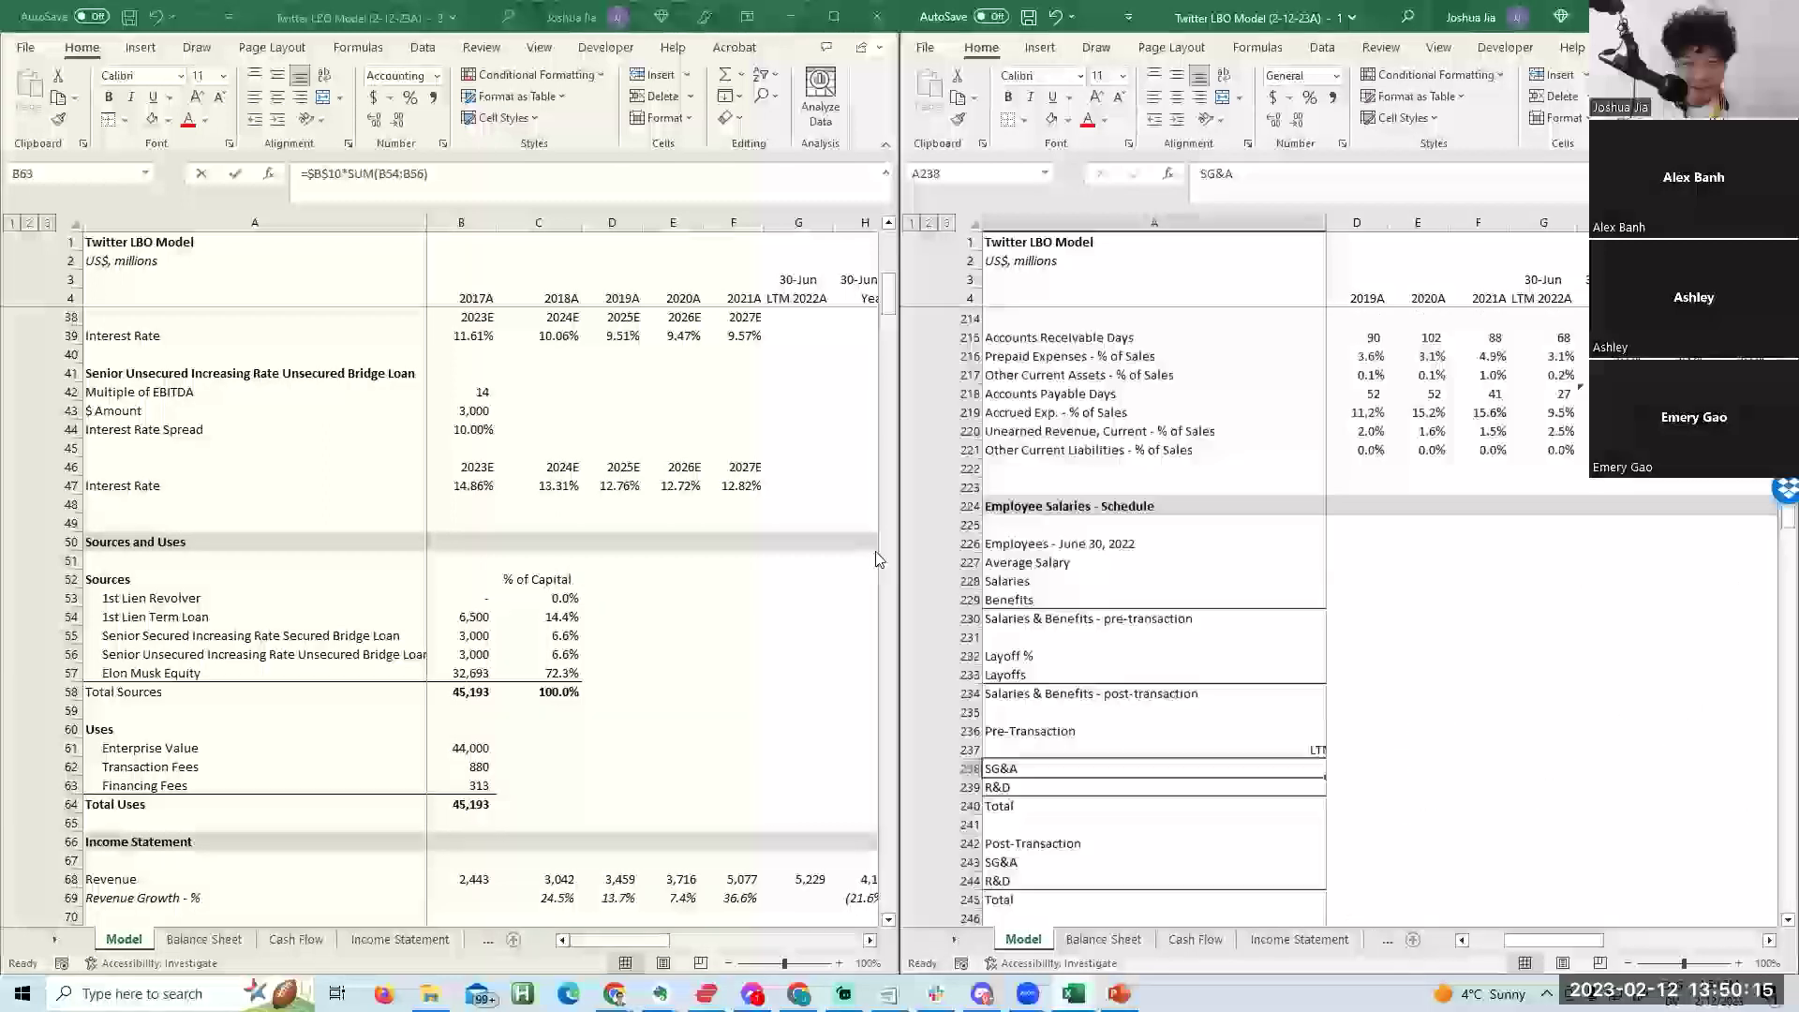
{"action": "key", "text": "Page_Up"}
{"action": "left_click", "coordinate": [1133, 410]}
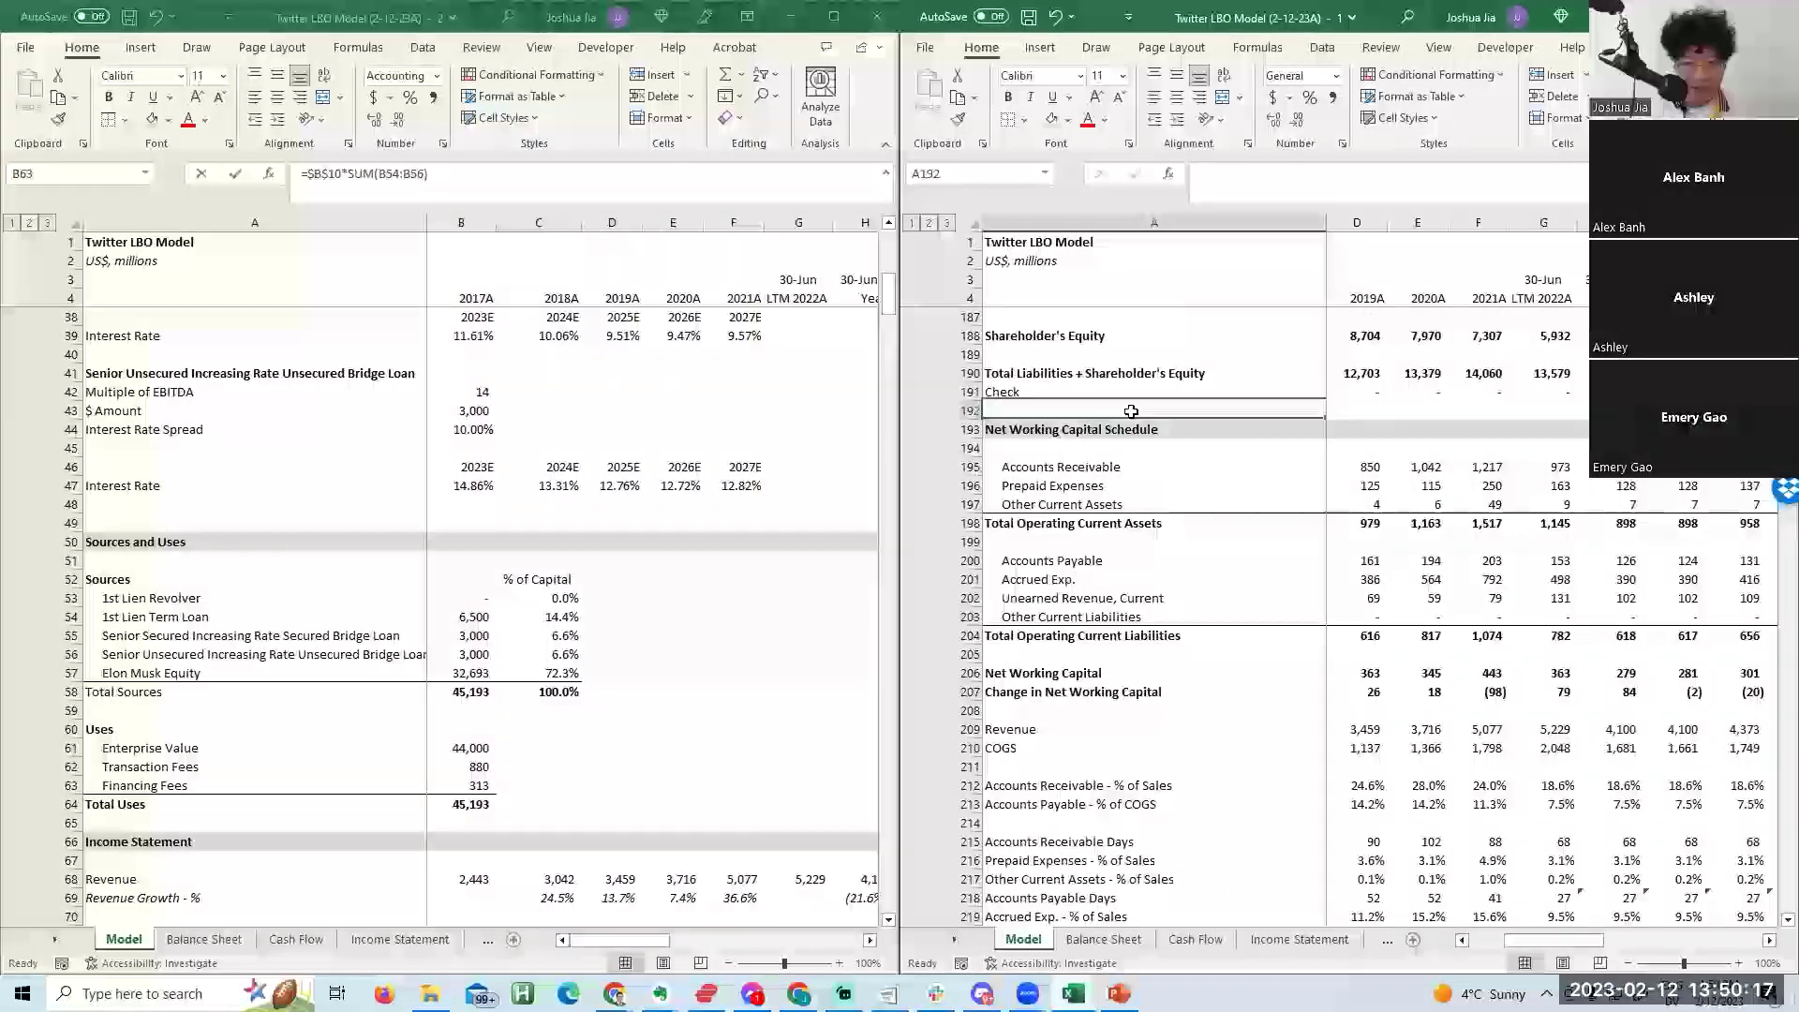
Examine the empty financing rows and the Balance Sheet's asset lines in the projection columns.
{"action": "key", "text": "Page_Up"}
{"action": "key", "text": "Right"}
{"action": "key", "text": "Up"}
{"action": "key", "text": "Right"}
{"action": "key", "text": "Right"}
{"action": "key", "text": "Right"}
{"action": "key", "text": "Right"}
{"action": "key", "text": "Right"}
{"action": "key", "text": "Right"}
{"action": "key", "text": "Right"}
{"action": "key", "text": "Up"}
{"action": "key", "text": "Up"}
{"action": "key", "text": "Up"}
{"action": "key", "text": "Up"}
{"action": "key", "text": "Up"}
{"action": "key", "text": "Up"}
{"action": "key", "text": "Up"}
{"action": "key", "text": "Up"}
{"action": "key", "text": "Up"}
{"action": "key", "text": "Up"}
{"action": "key", "text": "Up"}
{"action": "key", "text": "Up"}
{"action": "key", "text": "Up"}
{"action": "key", "text": "Up"}
{"action": "key", "text": "Up"}
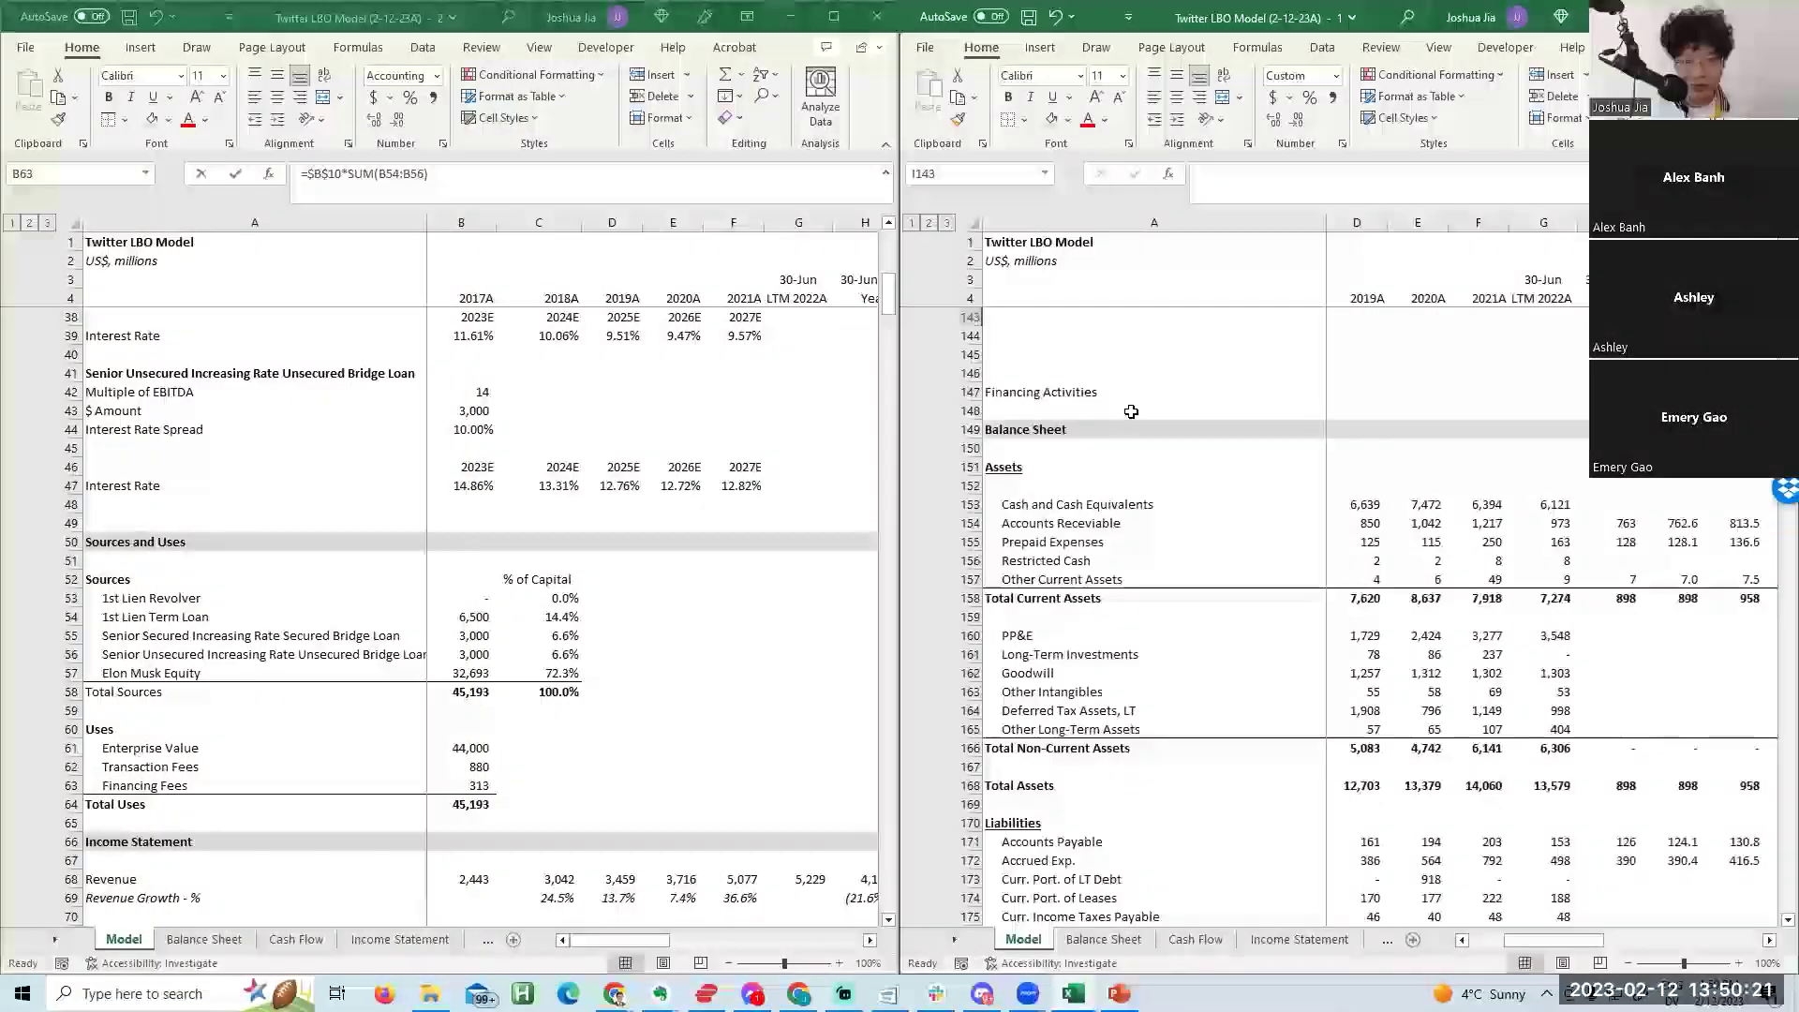
{"action": "key", "text": "Down"}
{"action": "key", "text": "Down"}
{"action": "key", "text": "Down"}
{"action": "key", "text": "Down"}
{"action": "key", "text": "Down"}
{"action": "key", "text": "Down"}
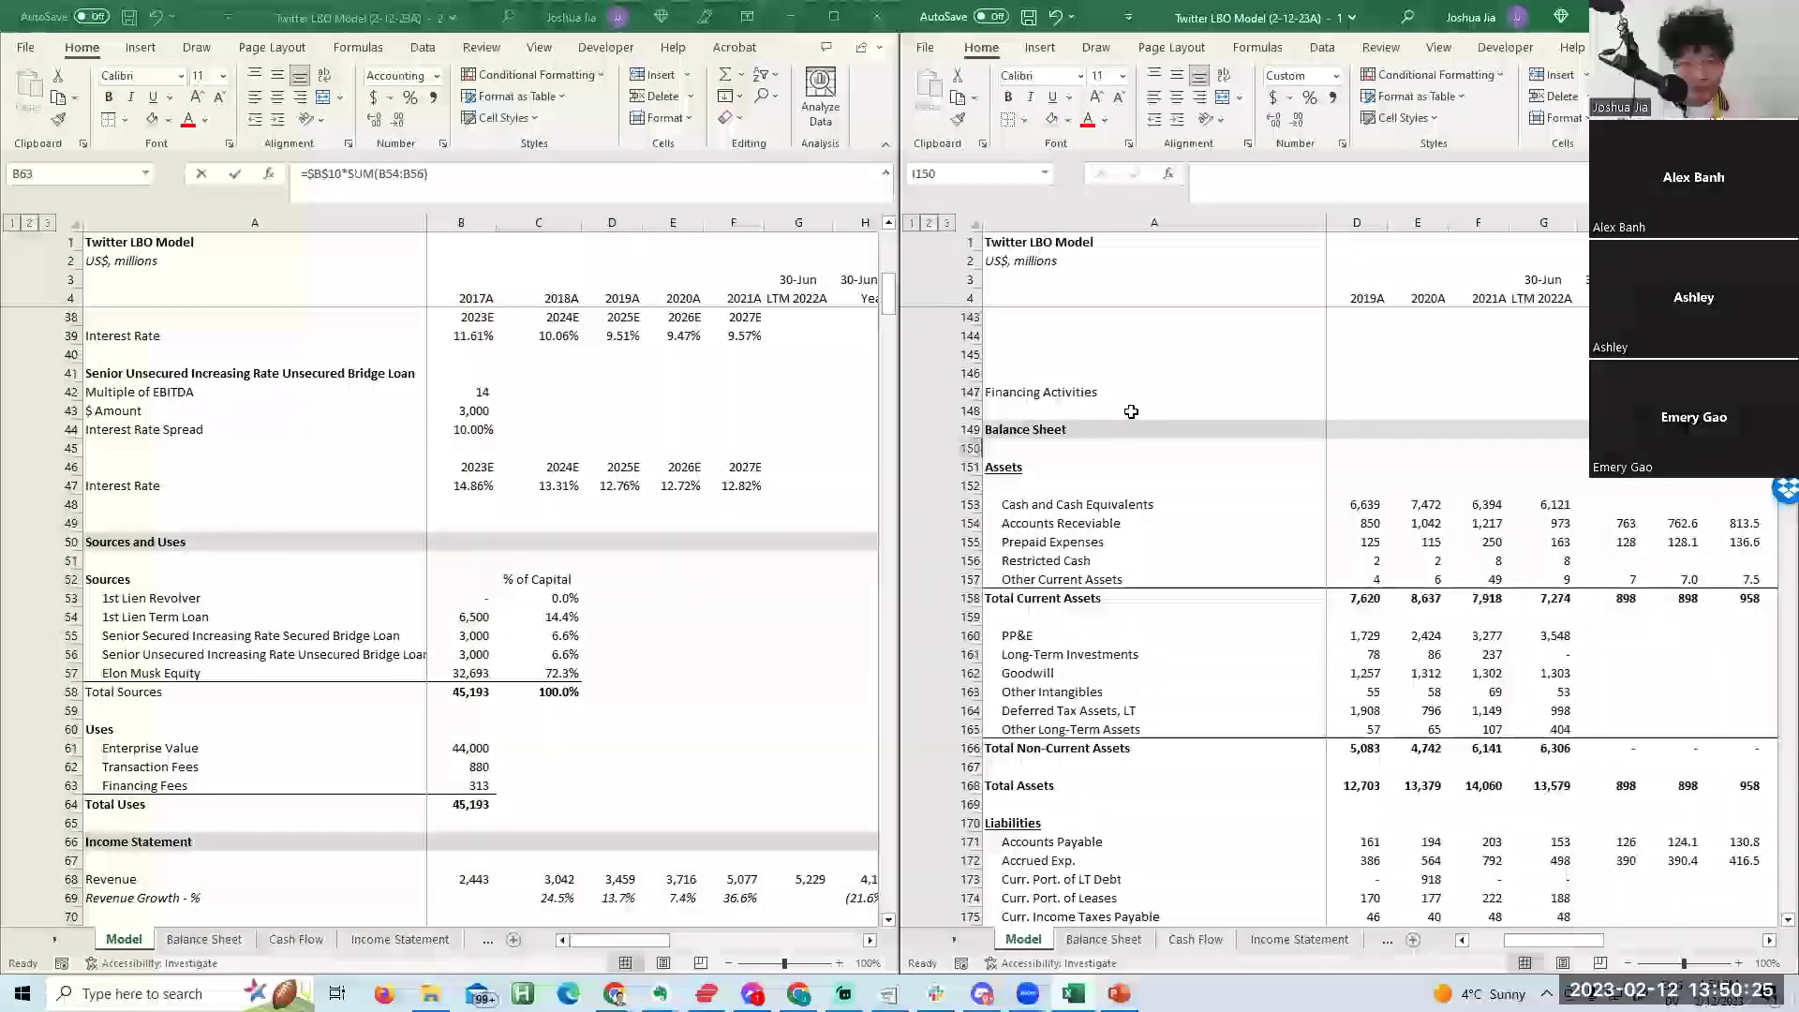
Compare the Cash Flow Statement with the Balance Sheet liabilities and Net Working Capital Schedule across the projected years.
{"action": "scroll", "coordinate": [1131, 411], "scroll_direction": "up", "scroll_amount": 20}
{"action": "scroll", "coordinate": [1131, 411], "scroll_direction": "down", "scroll_amount": 2}
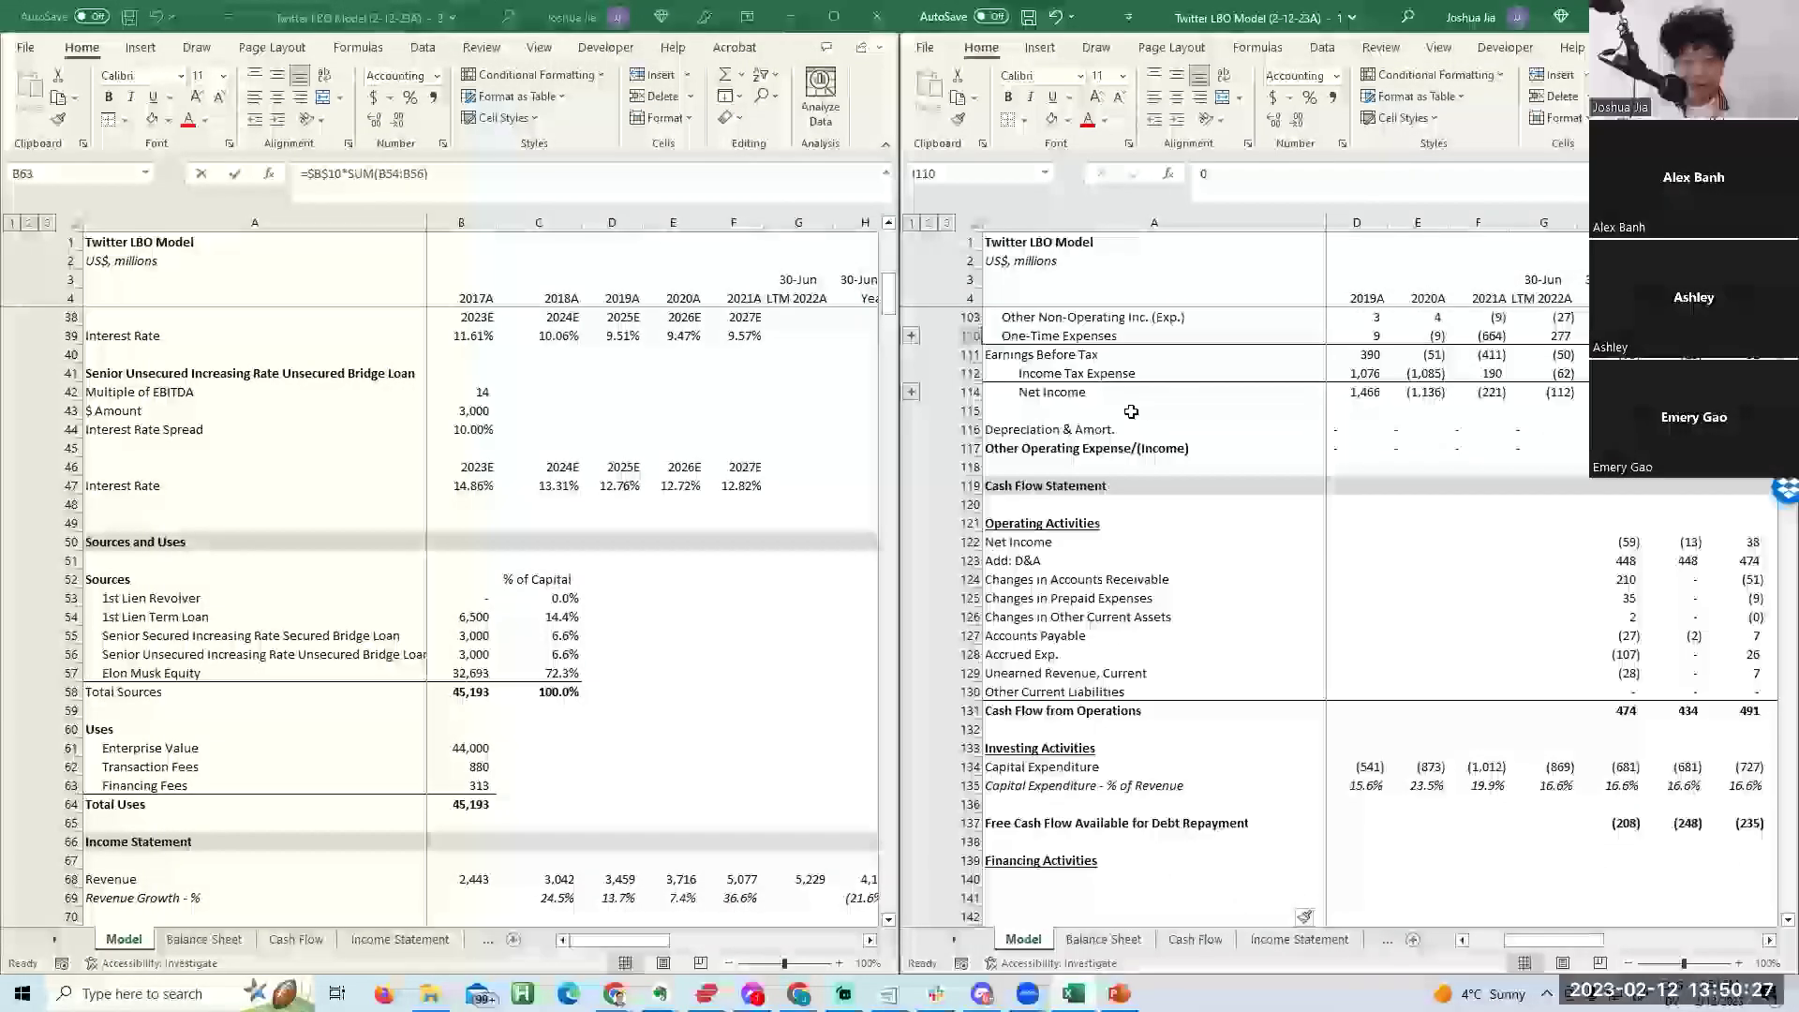
{"action": "scroll", "coordinate": [1131, 412], "scroll_direction": "down", "scroll_amount": 20}
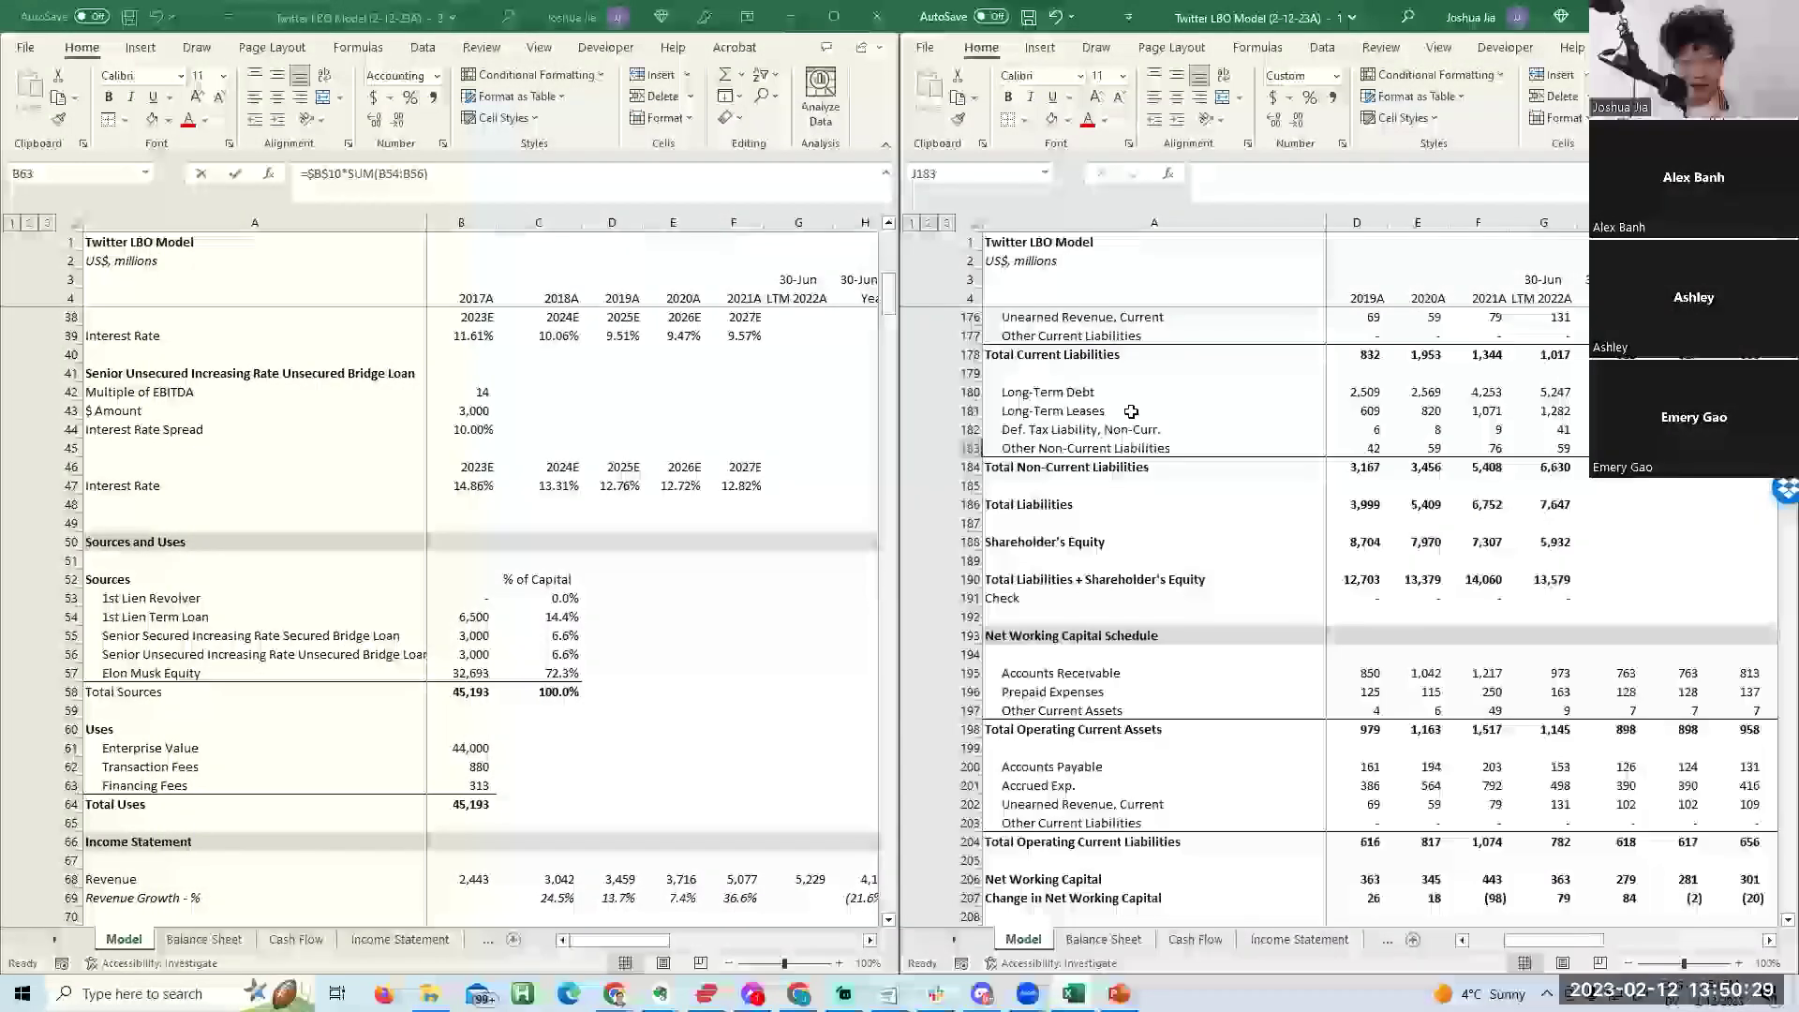
{"action": "scroll", "coordinate": [1132, 412], "scroll_direction": "down", "scroll_amount": 10}
{"action": "scroll", "coordinate": [1131, 411], "scroll_direction": "up", "scroll_amount": 20}
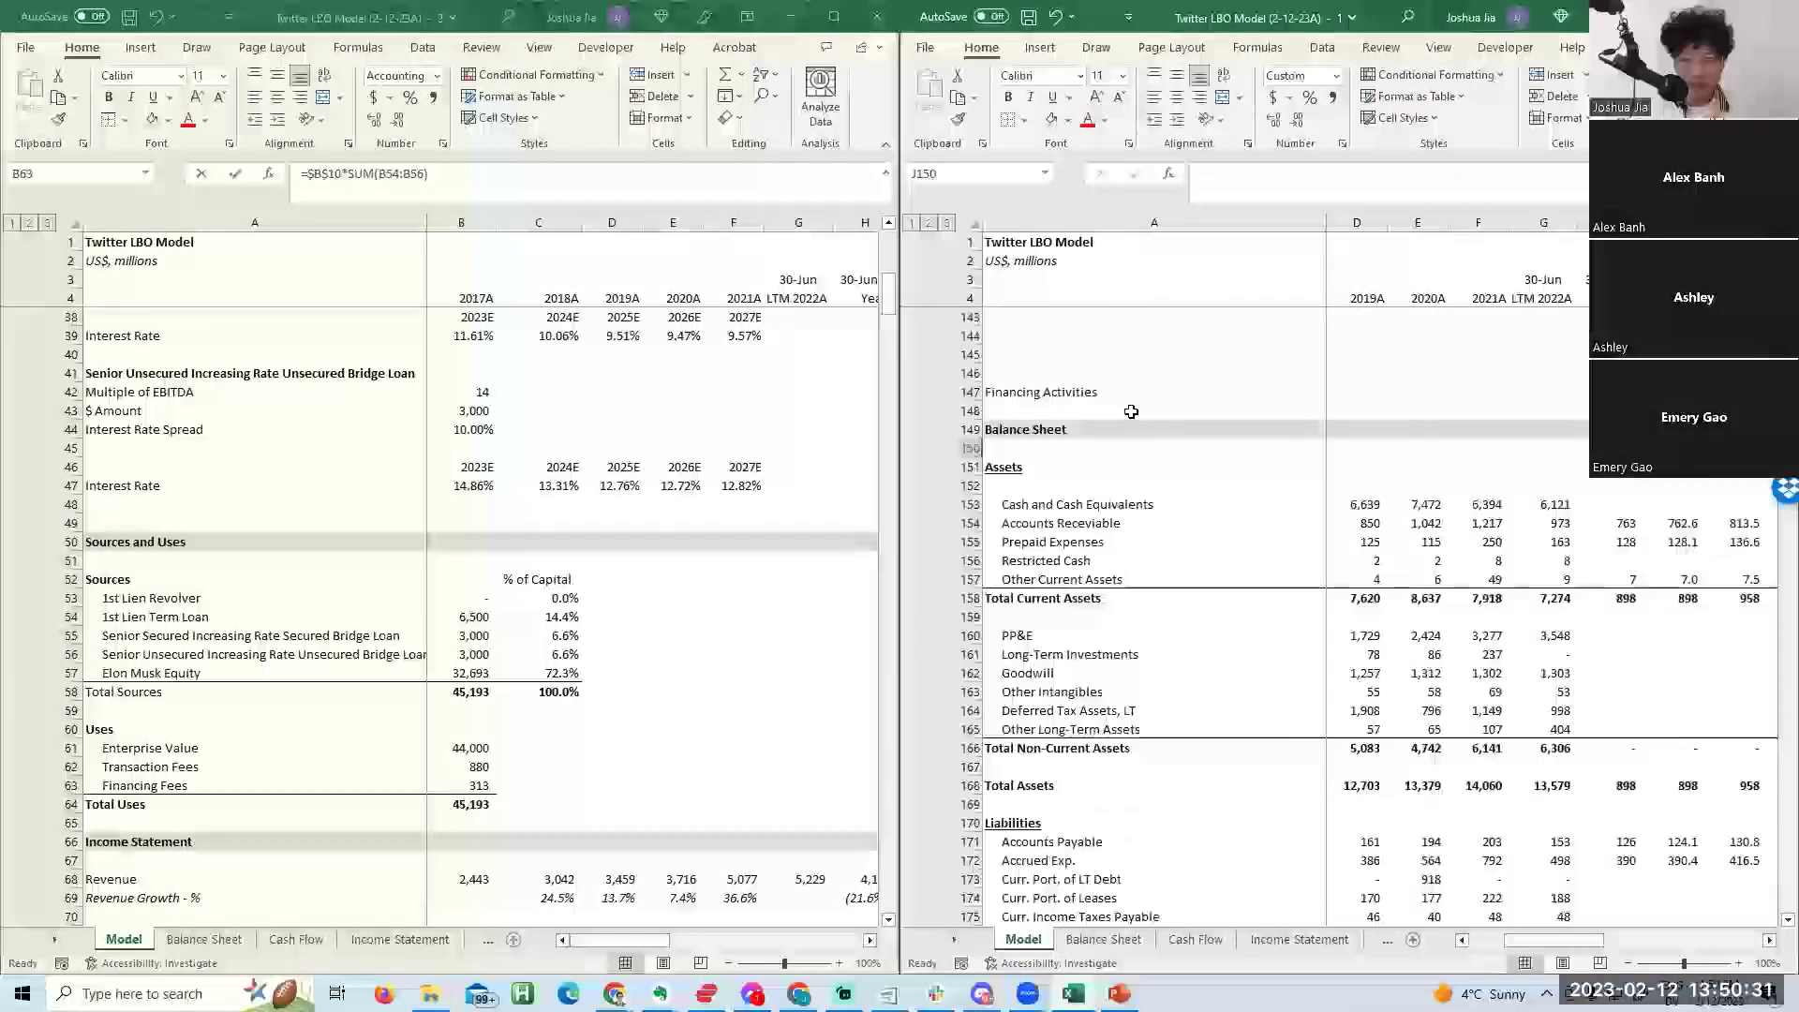
{"action": "scroll", "coordinate": [1132, 411], "scroll_direction": "up", "scroll_amount": 4}
{"action": "key", "text": "Down"}
{"action": "key", "text": "Down"}
{"action": "key", "text": "Down"}
{"action": "key", "text": "Down"}
{"action": "key", "text": "Down"}
{"action": "key", "text": "Down"}
{"action": "key", "text": "Down"}
{"action": "key", "text": "Down"}
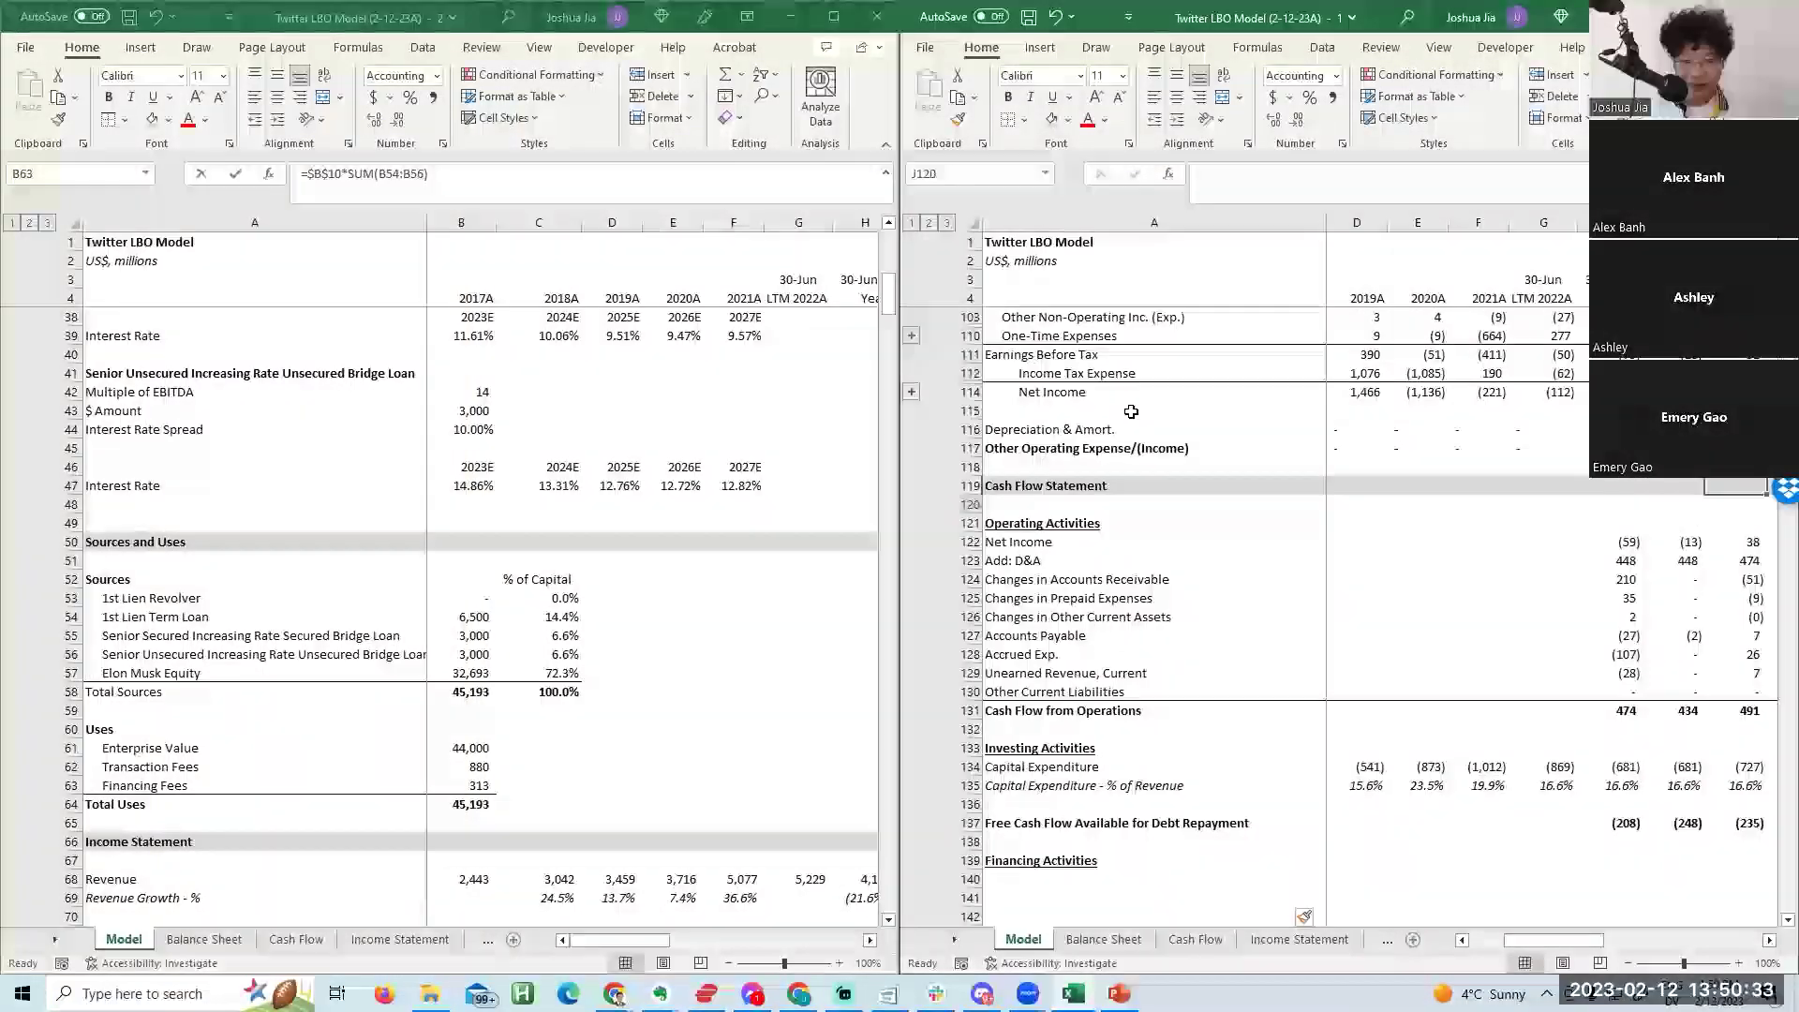
{"action": "key", "text": "Down"}
{"action": "key", "text": "Down"}
{"action": "key", "text": "Down"}
{"action": "key", "text": "Down"}
{"action": "key", "text": "Down"}
{"action": "key", "text": "Down"}
{"action": "key", "text": "Down"}
{"action": "key", "text": "Down"}
{"action": "key", "text": "Down"}
{"action": "key", "text": "Down"}
{"action": "key", "text": "Down"}
{"action": "key", "text": "Down"}
{"action": "key", "text": "Down"}
{"action": "key", "text": "Down"}
{"action": "key", "text": "Down"}
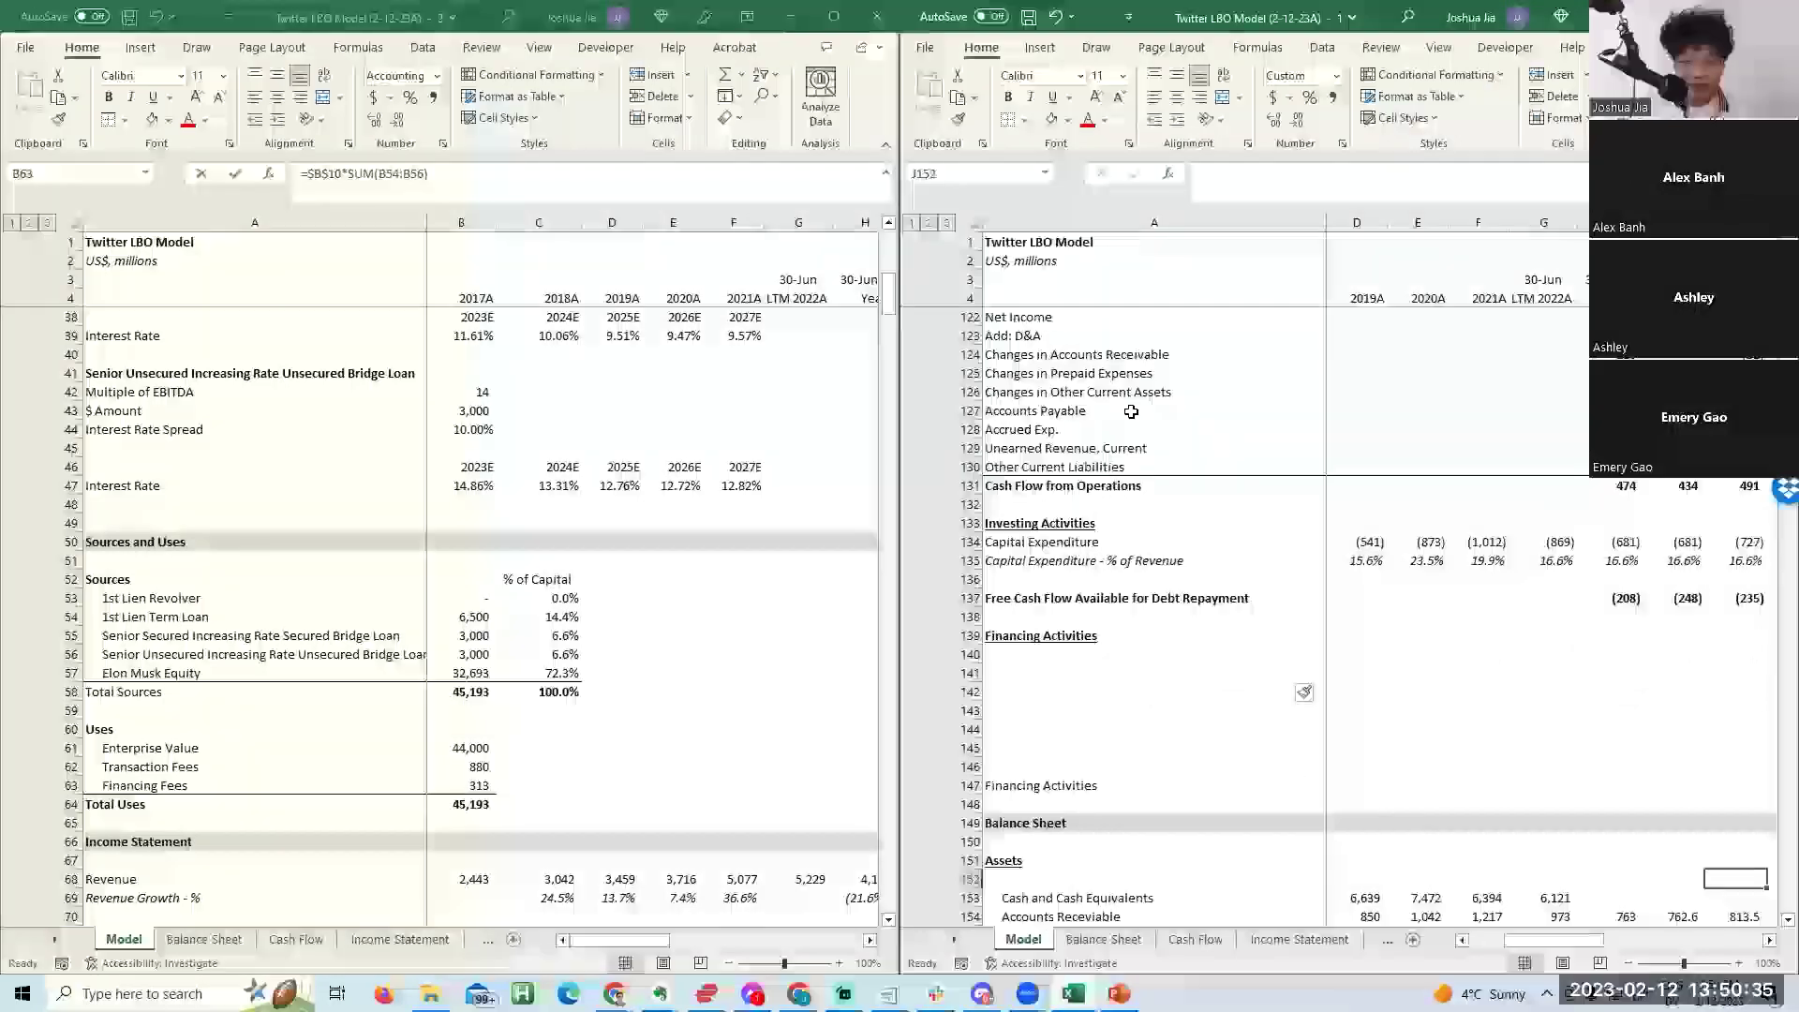
Inspect the projected cash, receivables and prepaid expense lines in the Balance Sheet against the Financing Activities section.
{"action": "key", "text": "Up"}
{"action": "key", "text": "Up"}
{"action": "key", "text": "Up"}
{"action": "key", "text": "Up"}
{"action": "key", "text": "Up"}
{"action": "key", "text": "Up"}
{"action": "key", "text": "Up"}
{"action": "key", "text": "Up"}
{"action": "key", "text": "Up"}
{"action": "key", "text": "Up"}
{"action": "key", "text": "Up"}
{"action": "key", "text": "Up"}
{"action": "key", "text": "Down"}
{"action": "key", "text": "Down"}
{"action": "key", "text": "Down"}
{"action": "key", "text": "Down"}
{"action": "key", "text": "Down"}
{"action": "key", "text": "Down"}
{"action": "key", "text": "Down"}
{"action": "key", "text": "Down"}
{"action": "key", "text": "Down"}
{"action": "key", "text": "Down"}
{"action": "key", "text": "Down"}
{"action": "key", "text": "Down"}
{"action": "key", "text": "Down"}
{"action": "key", "text": "Down"}
{"action": "key", "text": "Down"}
{"action": "key", "text": "Down"}
{"action": "key", "text": "Down"}
{"action": "key", "text": "Down"}
{"action": "key", "text": "Down"}
{"action": "key", "text": "Down"}
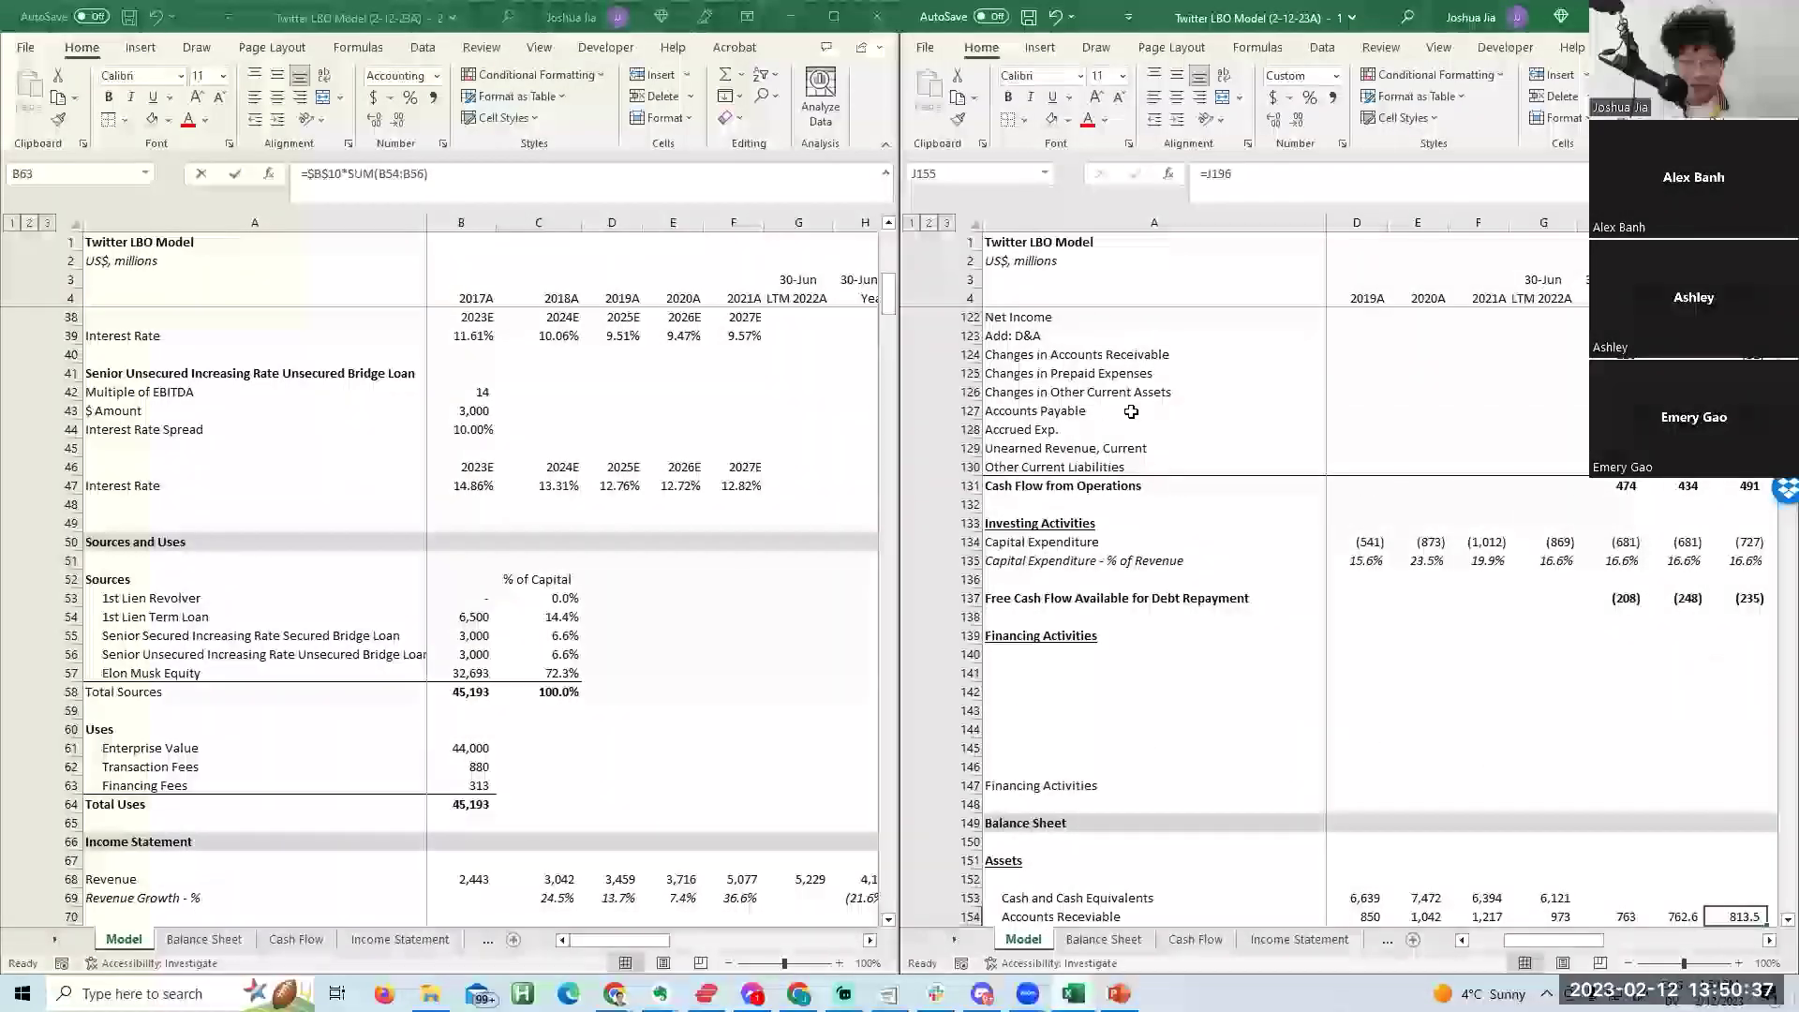
{"action": "key", "text": "Left"}
{"action": "key", "text": "Up"}
{"action": "key", "text": "Up"}
{"action": "key", "text": "Up"}
{"action": "key", "text": "Up"}
{"action": "key", "text": "Up"}
{"action": "key", "text": "Up"}
{"action": "key", "text": "Up"}
{"action": "key", "text": "Up"}
{"action": "key", "text": "Up"}
{"action": "key", "text": "Up"}
{"action": "key", "text": "Up"}
{"action": "key", "text": "Up"}
{"action": "key", "text": "Up"}
{"action": "key", "text": "Up"}
{"action": "key", "text": "Up"}
{"action": "key", "text": "Up"}
{"action": "key", "text": "Up"}
{"action": "key", "text": "Up"}
{"action": "key", "text": "Up"}
{"action": "key", "text": "Up"}
{"action": "key", "text": "Up"}
{"action": "key", "text": "Up"}
{"action": "key", "text": "Up"}
{"action": "key", "text": "Up"}
{"action": "key", "text": "Up"}
{"action": "key", "text": "Up"}
{"action": "key", "text": "Up"}
{"action": "key", "text": "Up"}
{"action": "key", "text": "Up"}
{"action": "key", "text": "Up"}
{"action": "key", "text": "Up"}
{"action": "key", "text": "Up"}
{"action": "key", "text": "Up"}
{"action": "key", "text": "Up"}
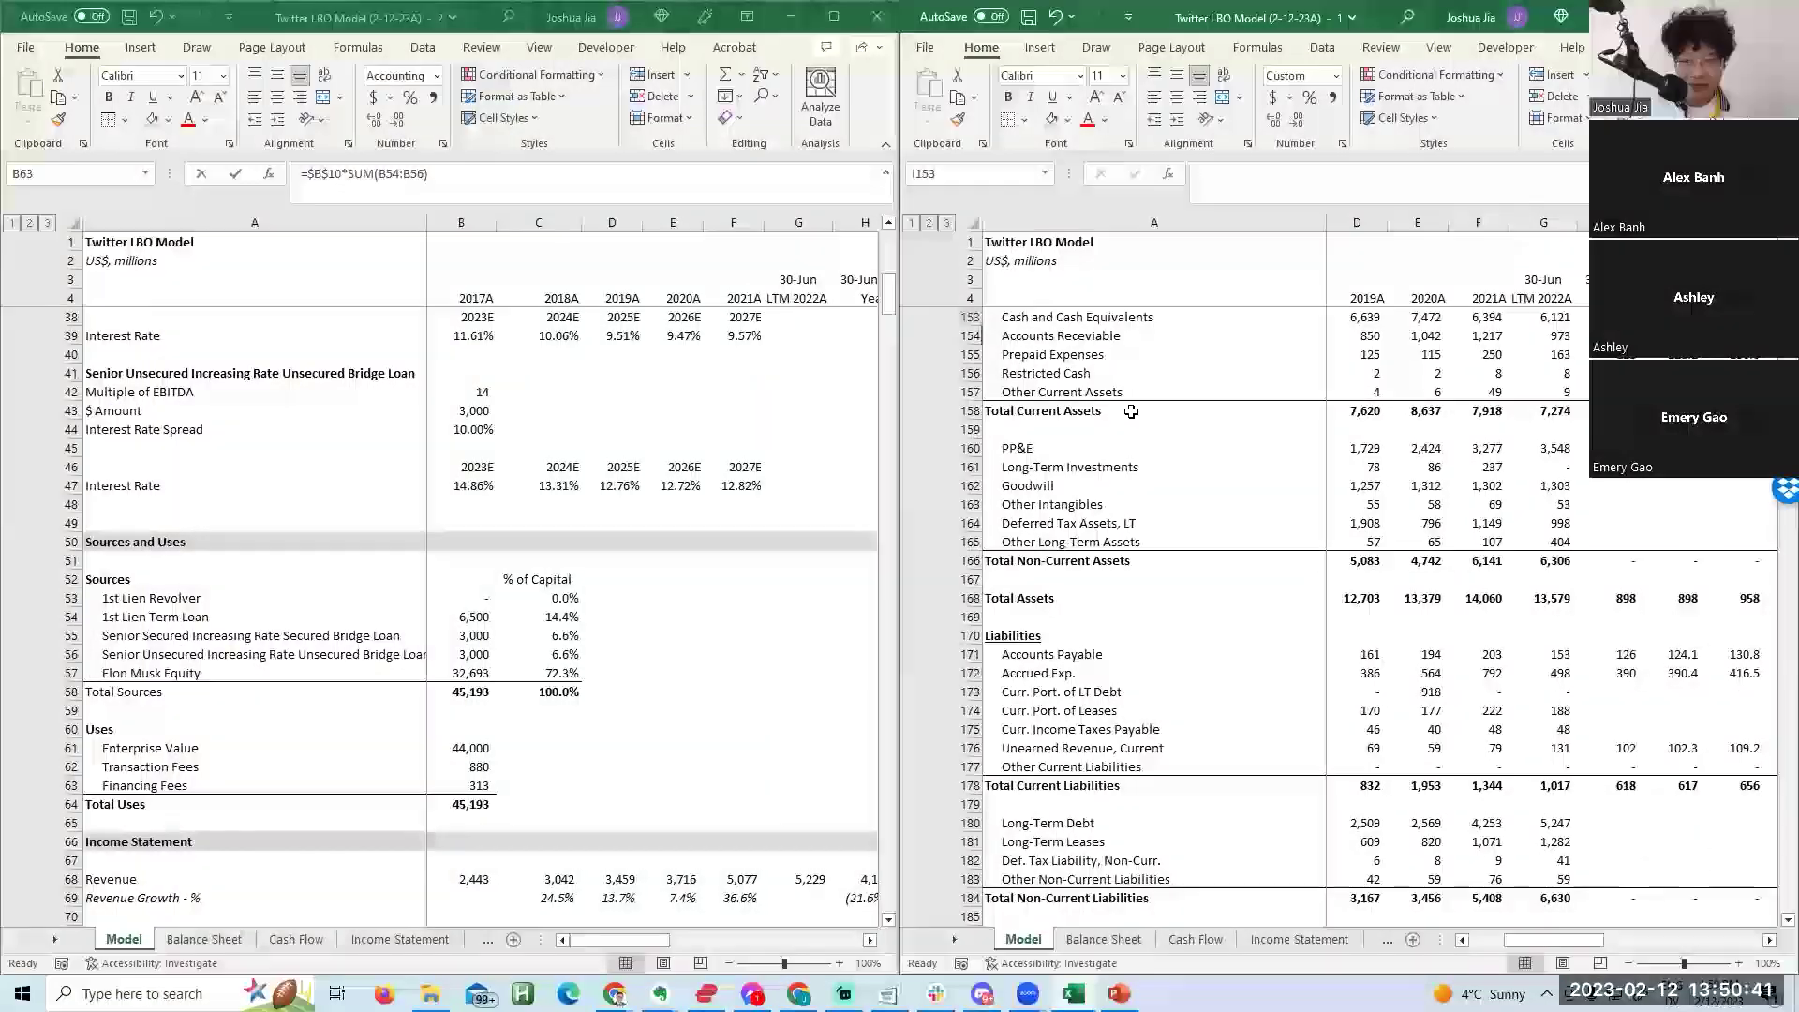
Save the workbook as a new version named Twitter LBO Model (2-12-23B).
{"action": "key", "text": "Left"}
{"action": "key", "text": "Left"}
{"action": "key", "text": "F12"}
{"action": "key", "text": "Right"}
{"action": "key", "text": "BackSpace"}
{"action": "key", "text": "BackSpace"}
{"action": "type", "text": "B)"}
{"action": "key", "text": "Return"}
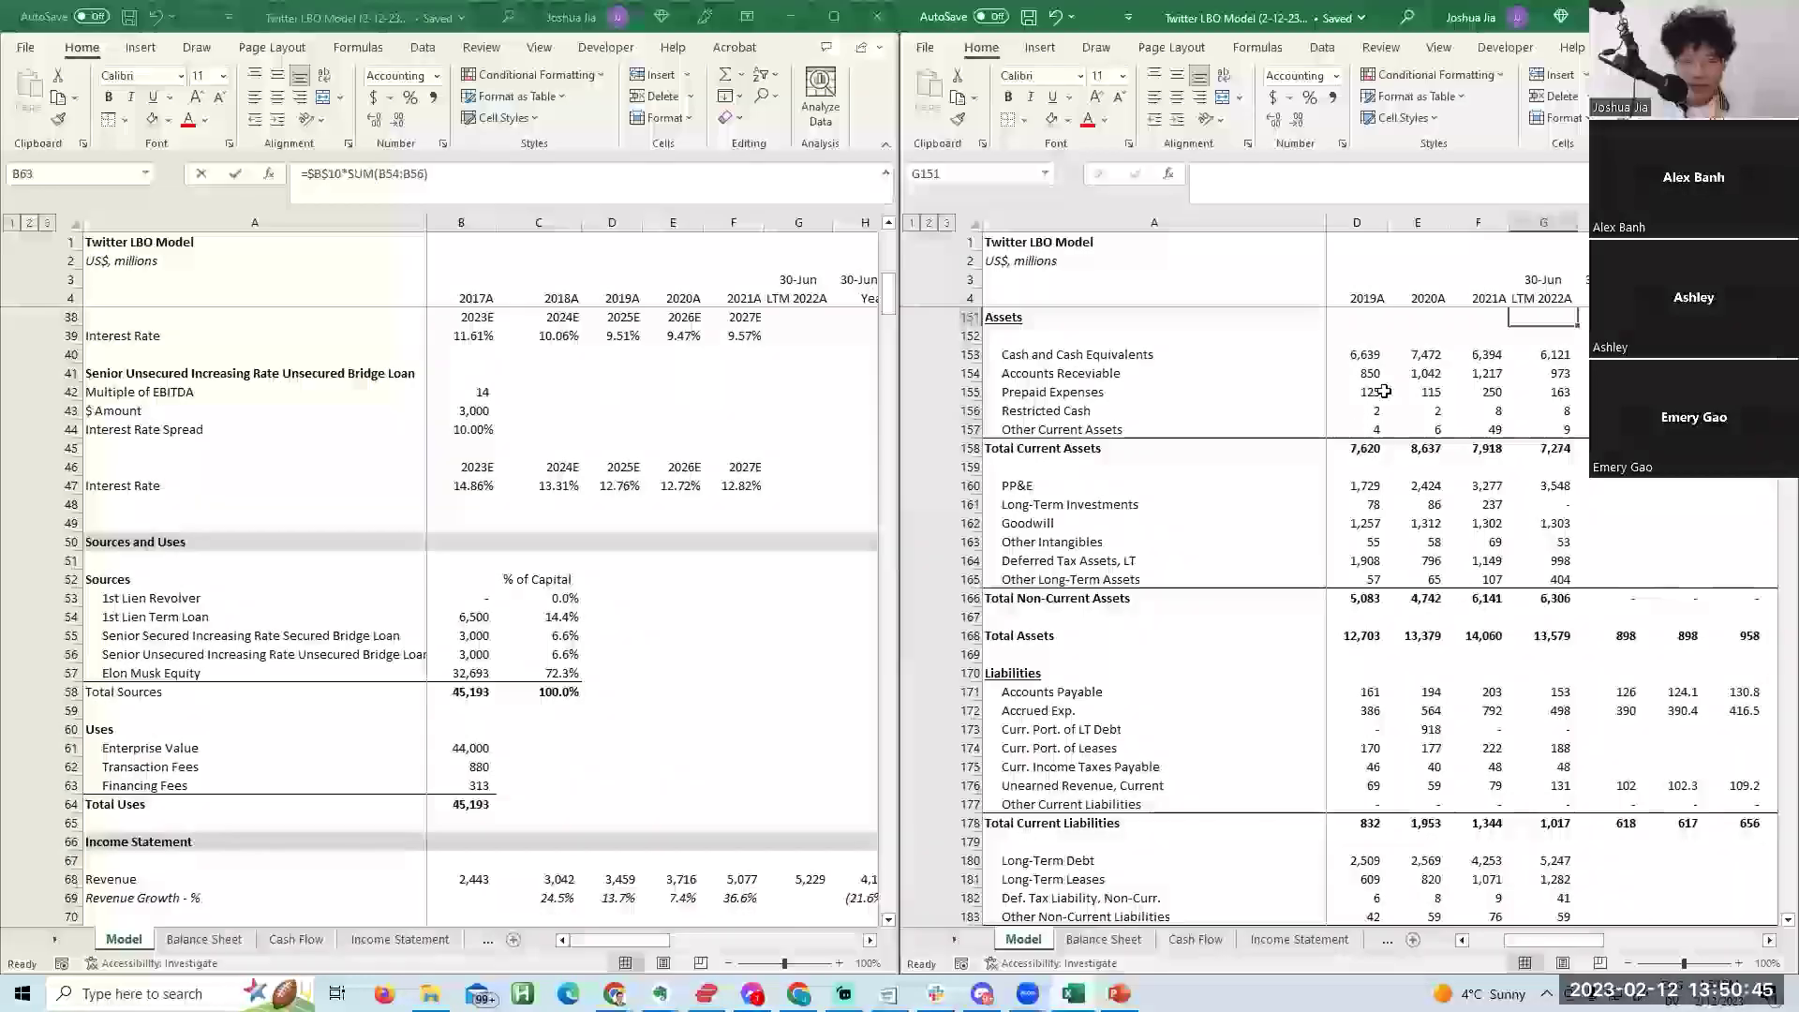
Maximize the workbook window and go to the LTM 2022A Cash and Cash Equivalents cell in the Balance Sheet.
{"action": "key", "text": "super+Up"}
{"action": "key", "text": "Up"}
{"action": "key", "text": "Up"}
{"action": "key", "text": "Up"}
{"action": "key", "text": "Up"}
{"action": "key", "text": "Up"}
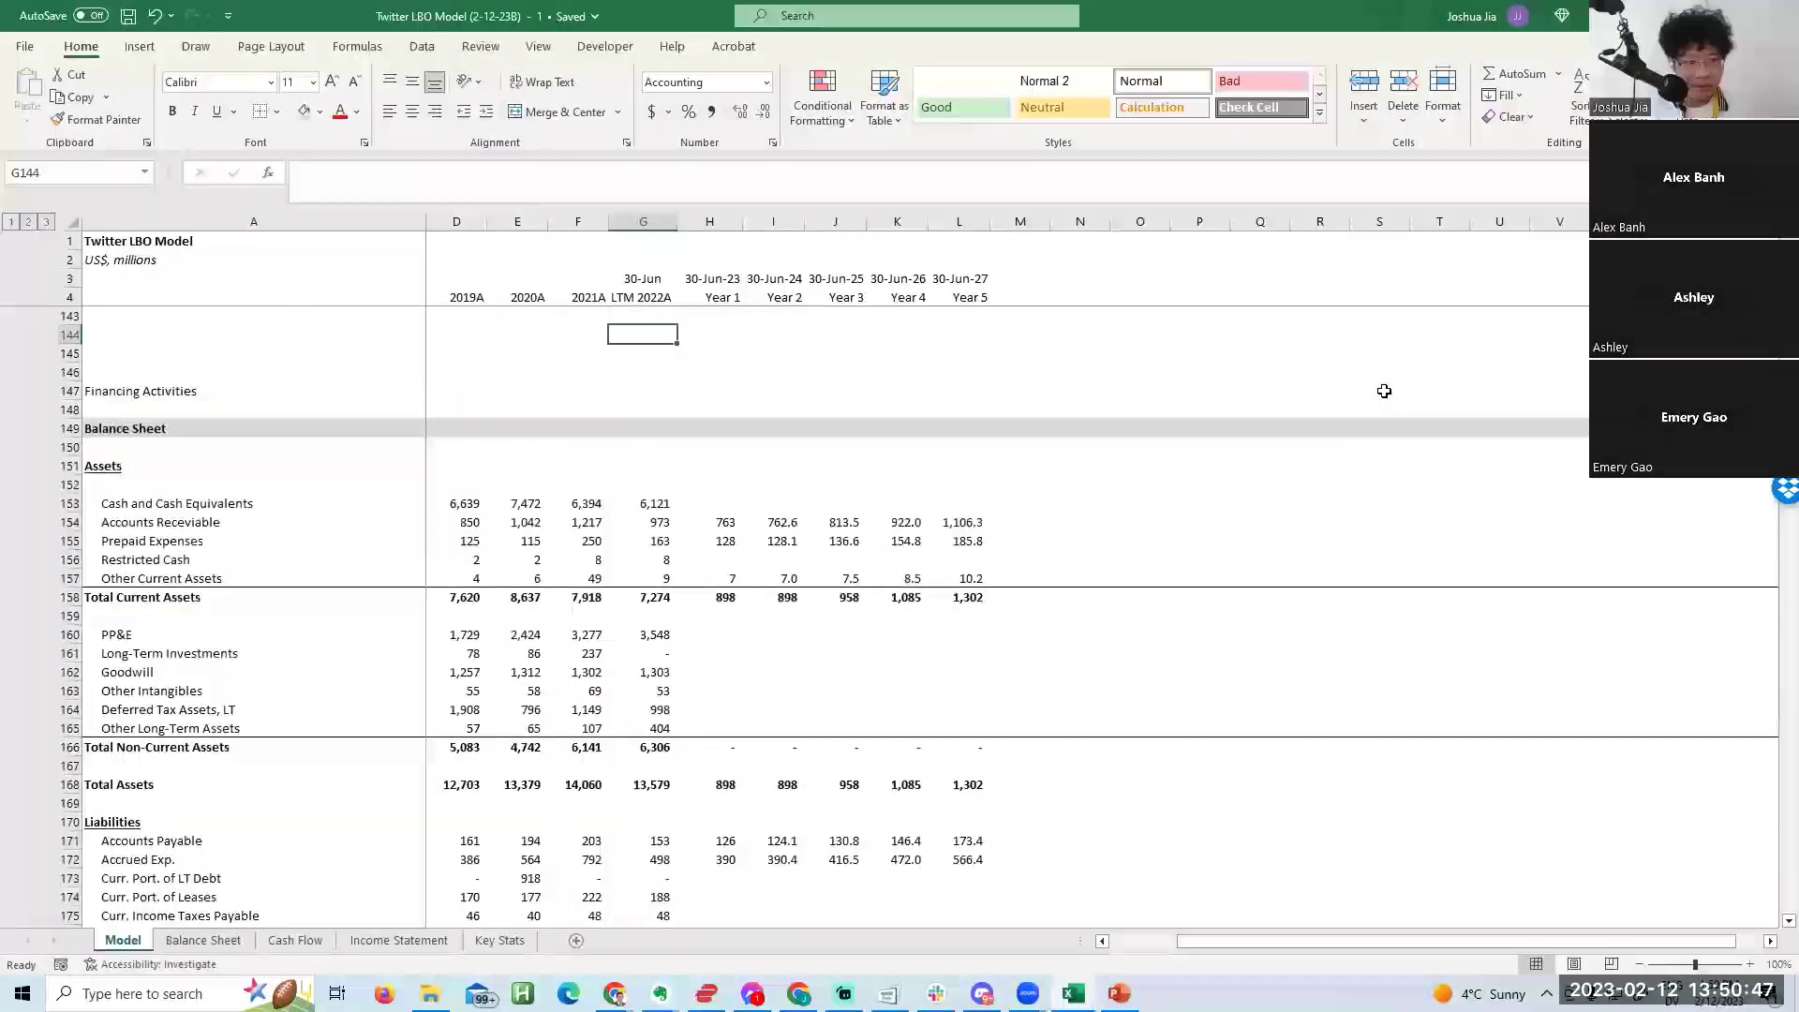
{"action": "key", "text": "Down"}
{"action": "key", "text": "Down"}
{"action": "key", "text": "Down"}
{"action": "key", "text": "Down"}
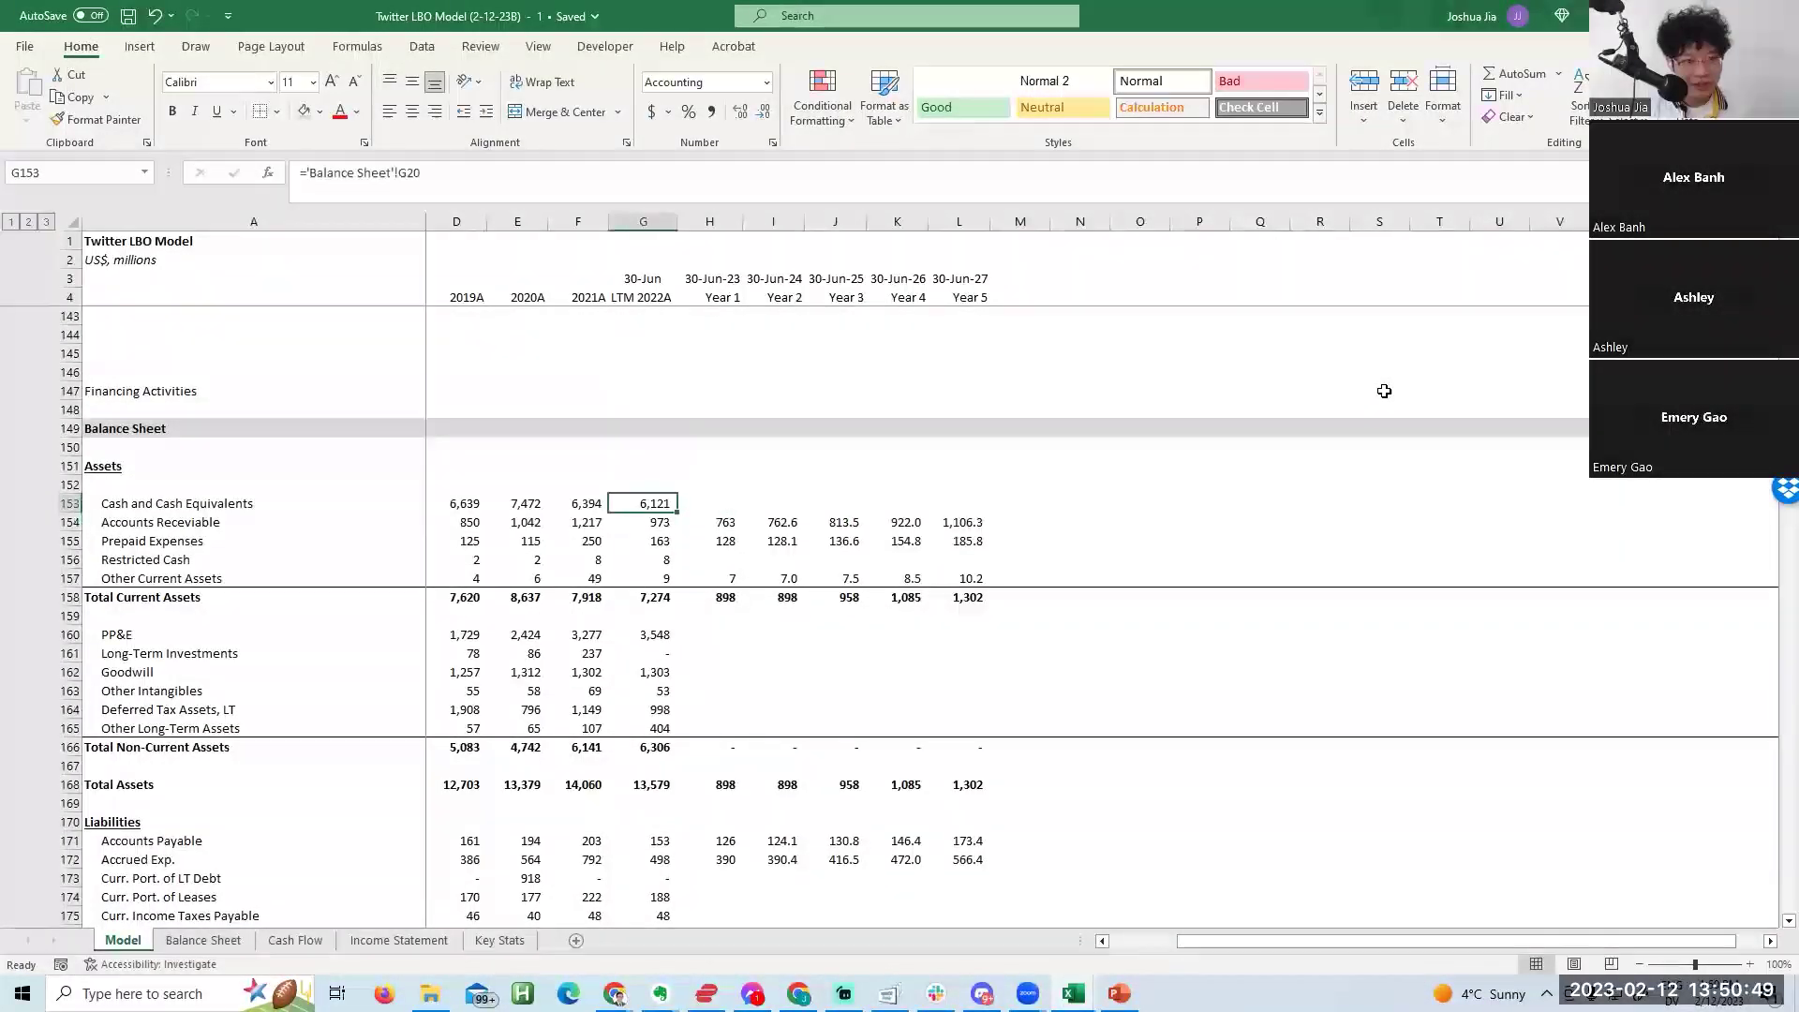
Add a Pre-Transaction heading in cell N152 beside the Balance Sheet and autofit column N to it.
{"action": "left_click", "coordinate": [1073, 471]}
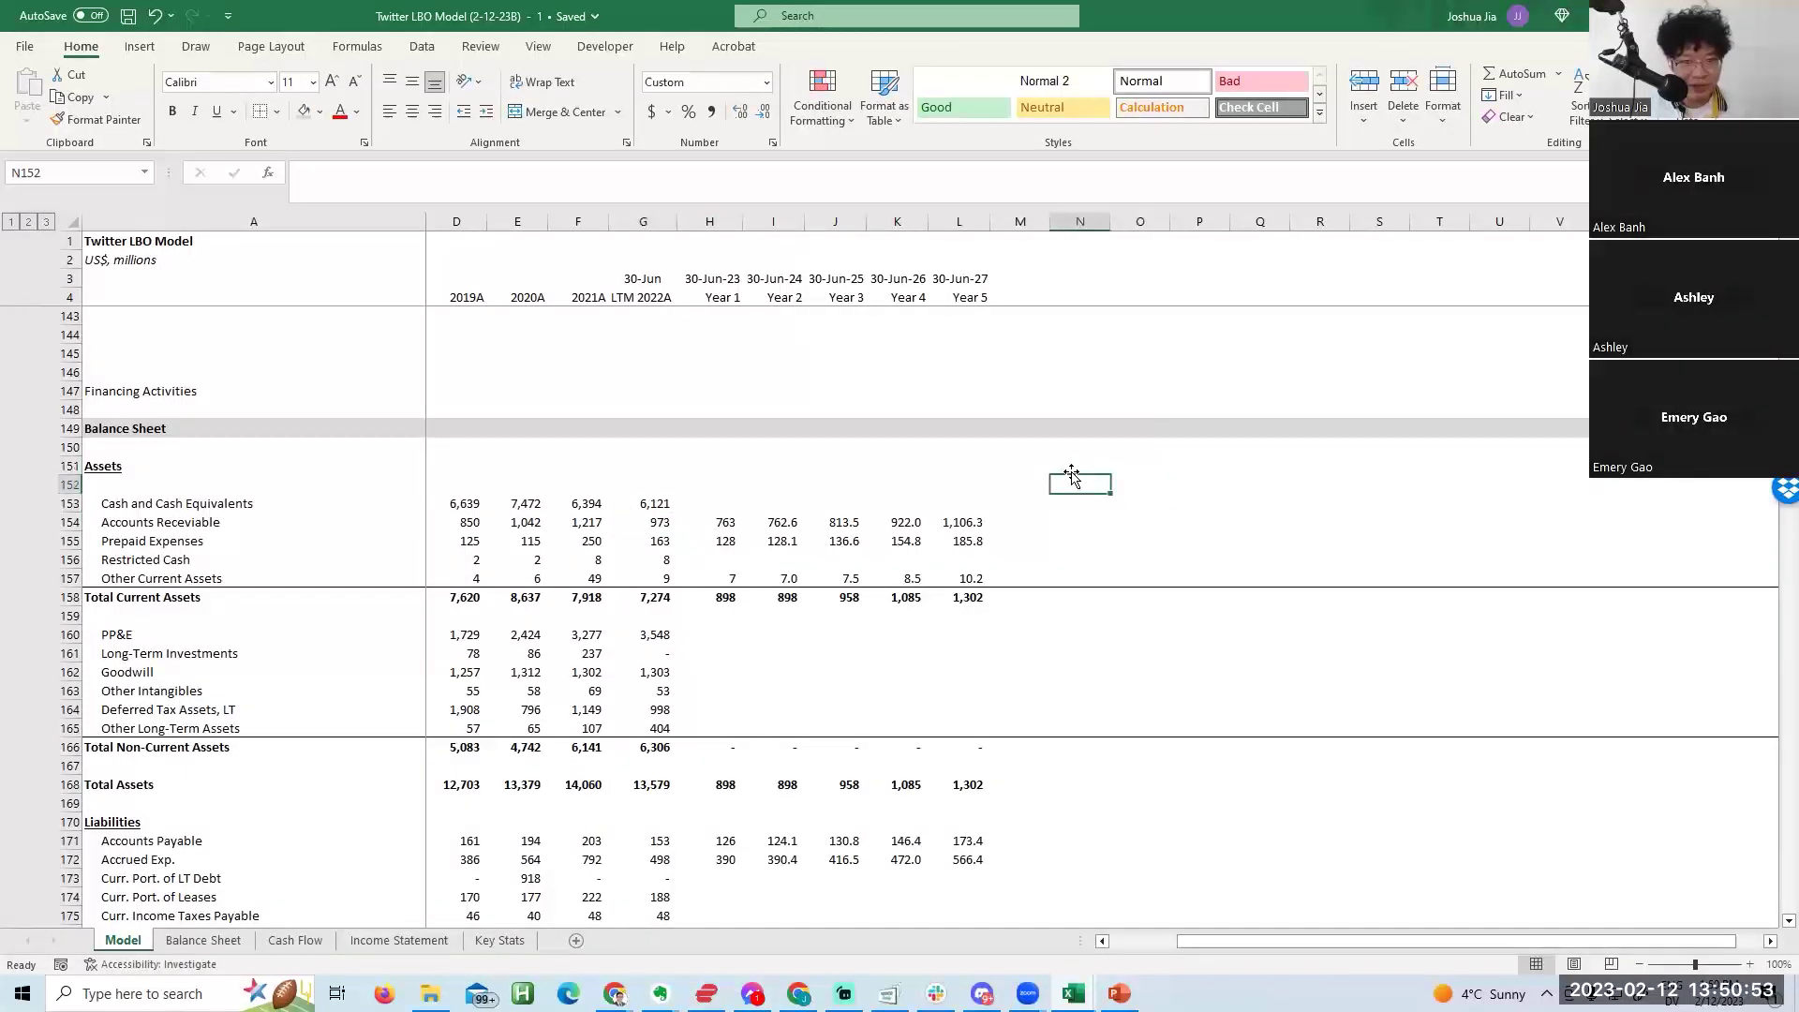
{"action": "type", "text": "Pre-Transaction"}
{"action": "key", "text": "ctrl+Return"}
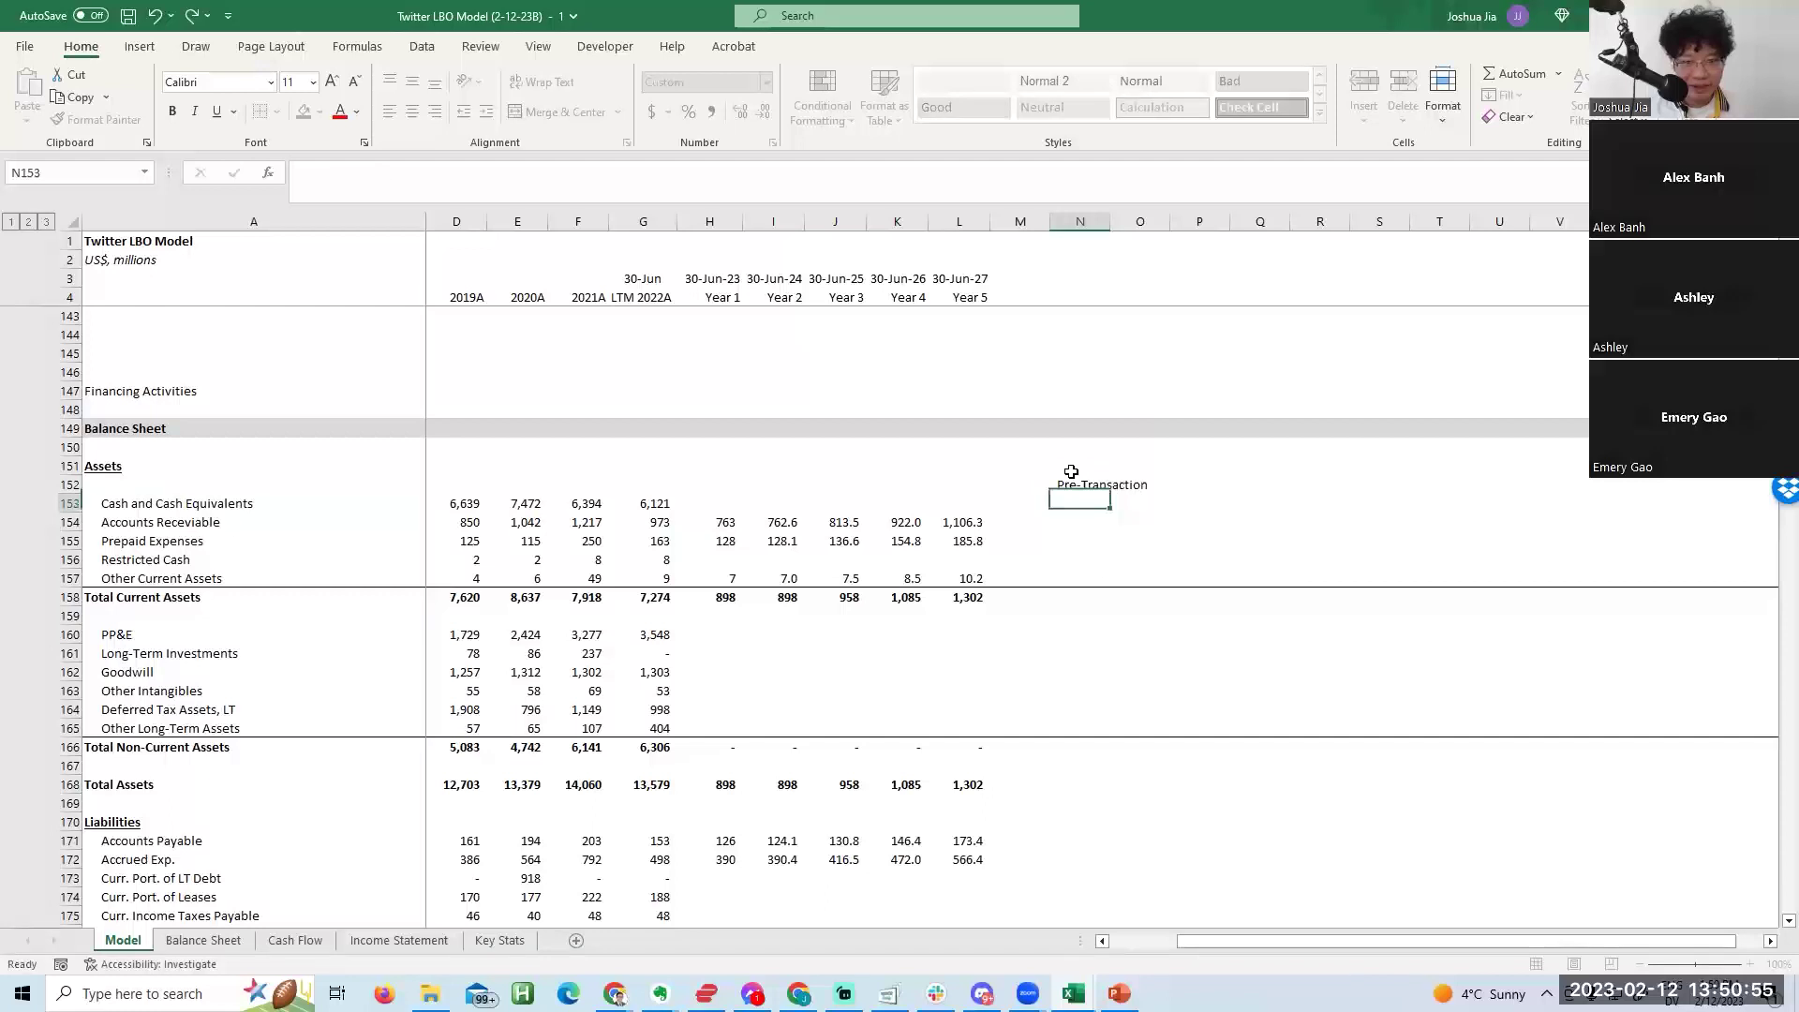
{"action": "key", "text": "alt+h"}
{"action": "key", "text": "o"}
{"action": "key", "text": "i"}
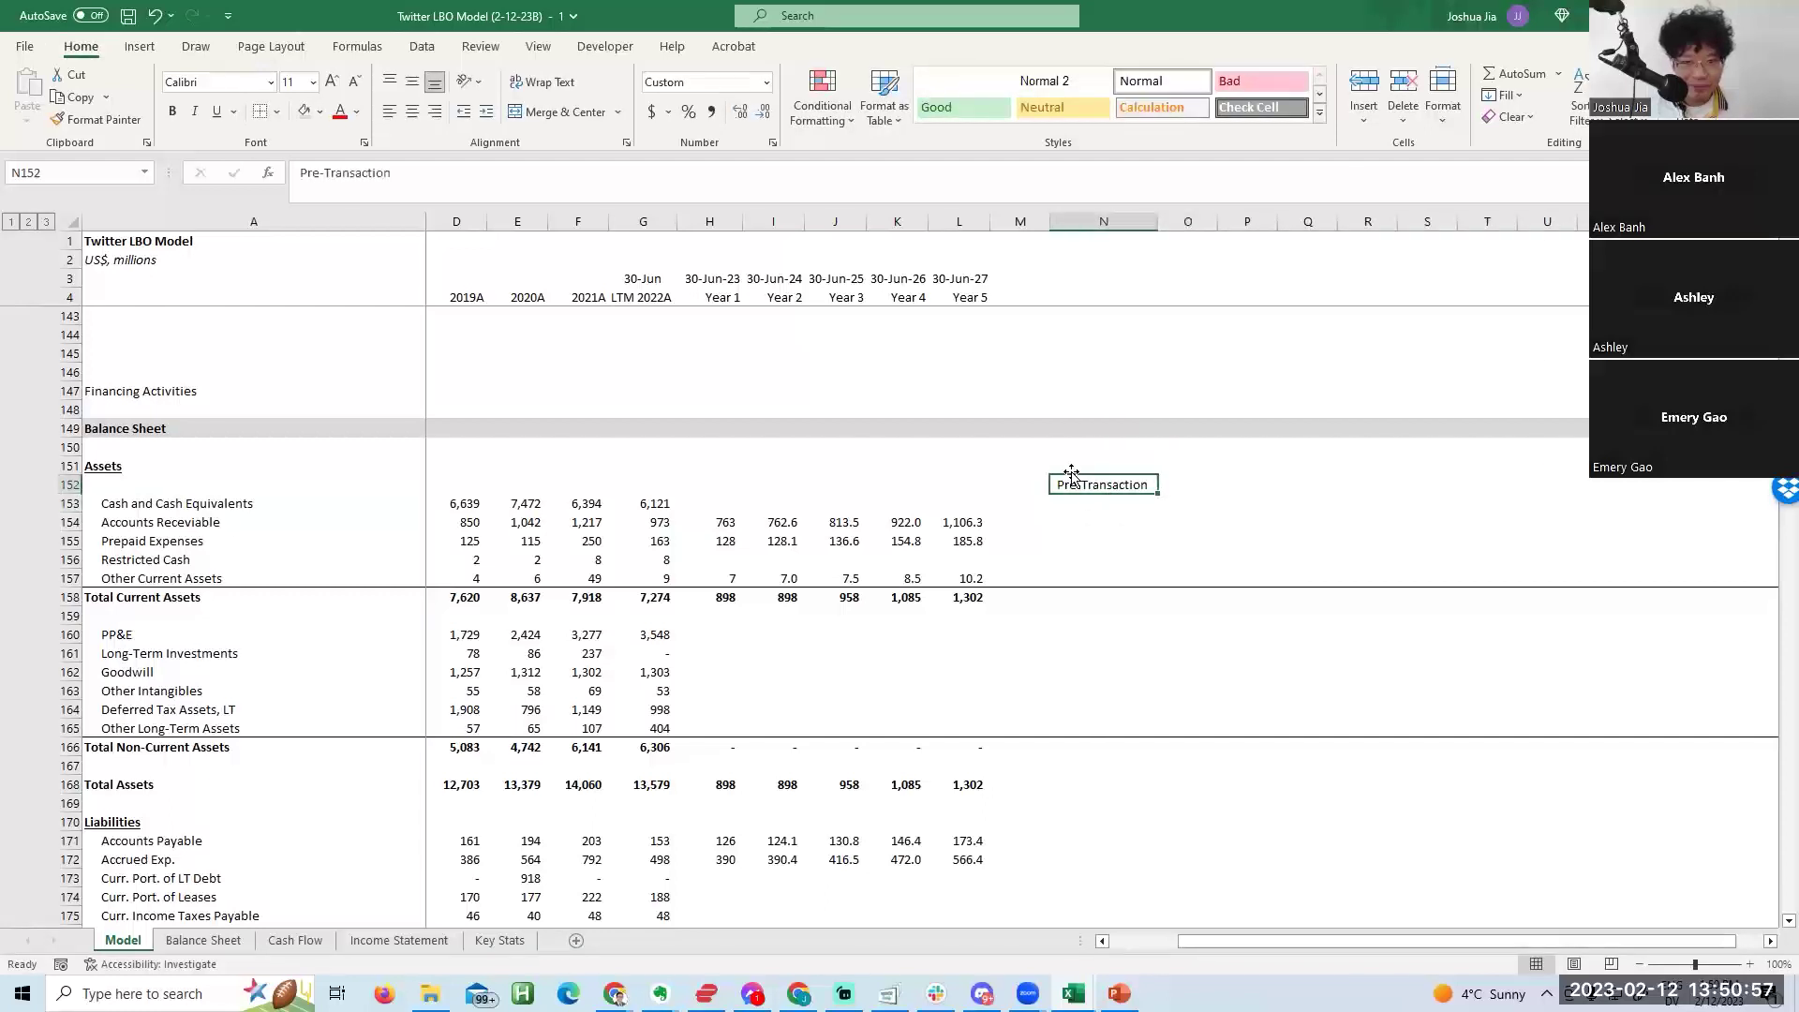
Try the wordings Pre-Transaction Adj. and Pre-Transaction B/S for the heading in cell N152.
{"action": "key", "text": "F2"}
{"action": "key", "text": "ctrl+Return"}
{"action": "key", "text": "alt+h"}
{"action": "key", "text": "f"}
{"action": "key", "text": "i"}
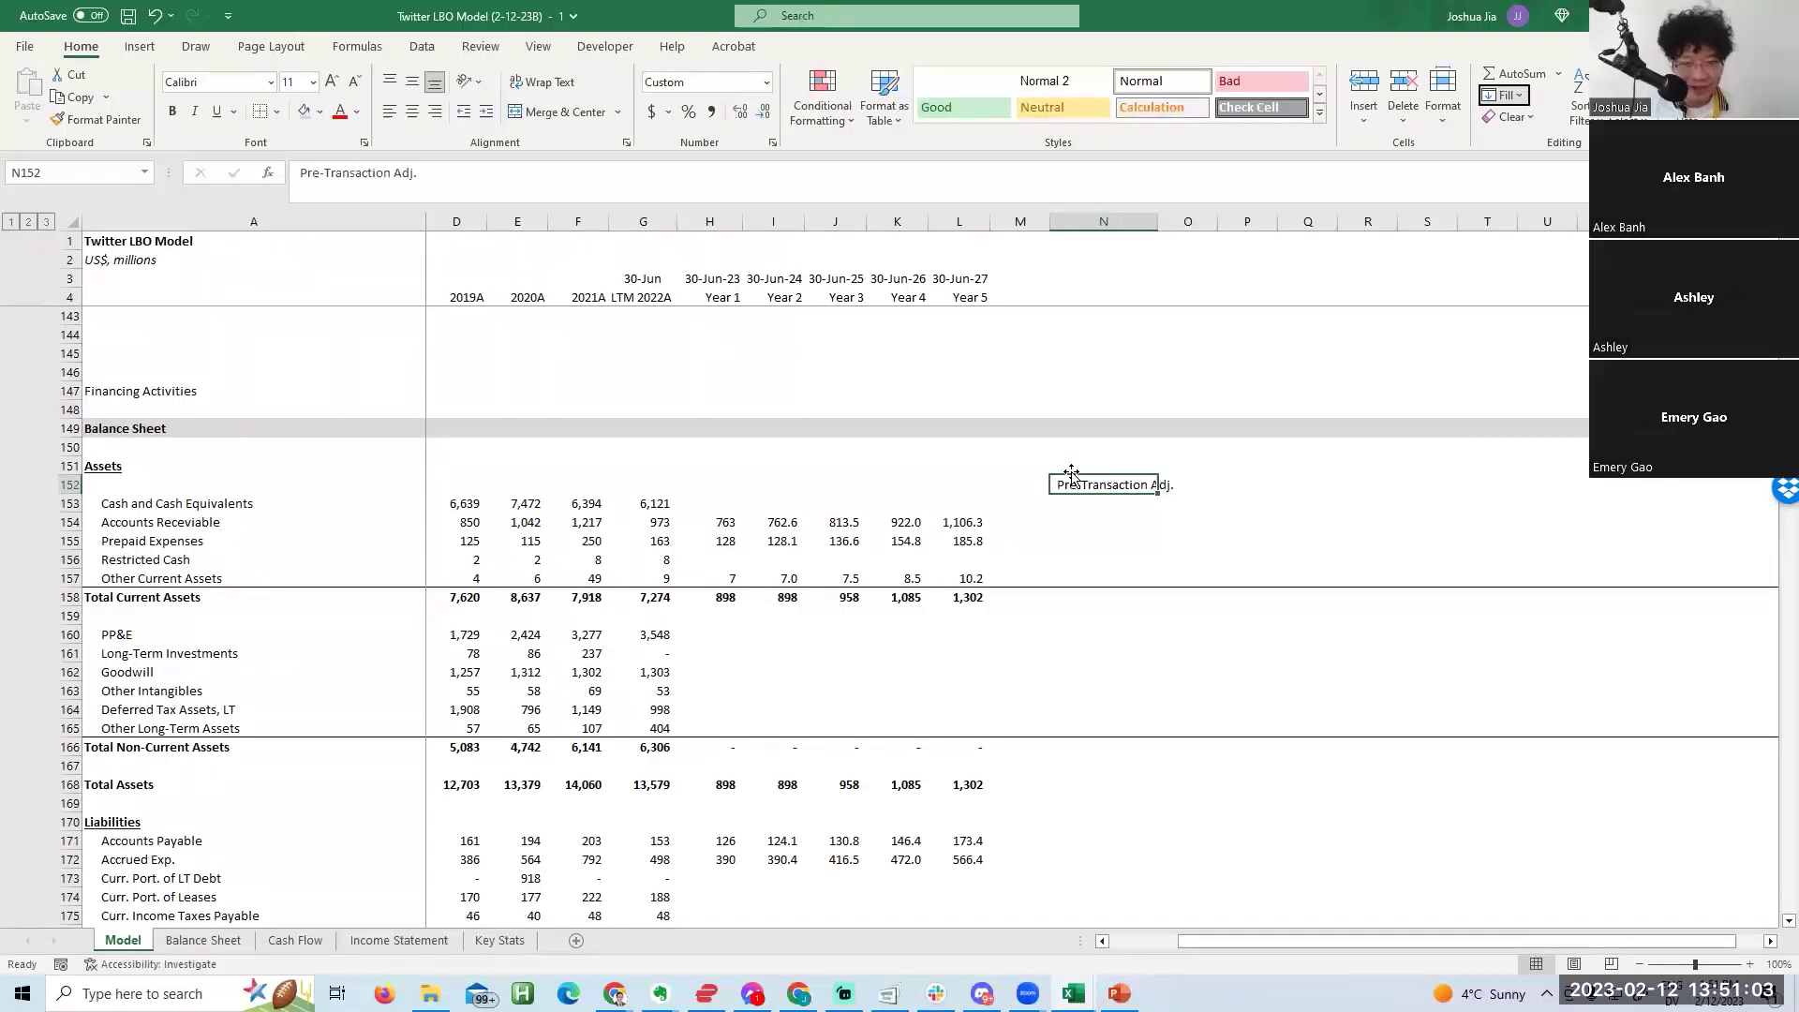
{"action": "left_click_drag", "start_coordinate": [1074, 478], "coordinate": [1072, 471]}
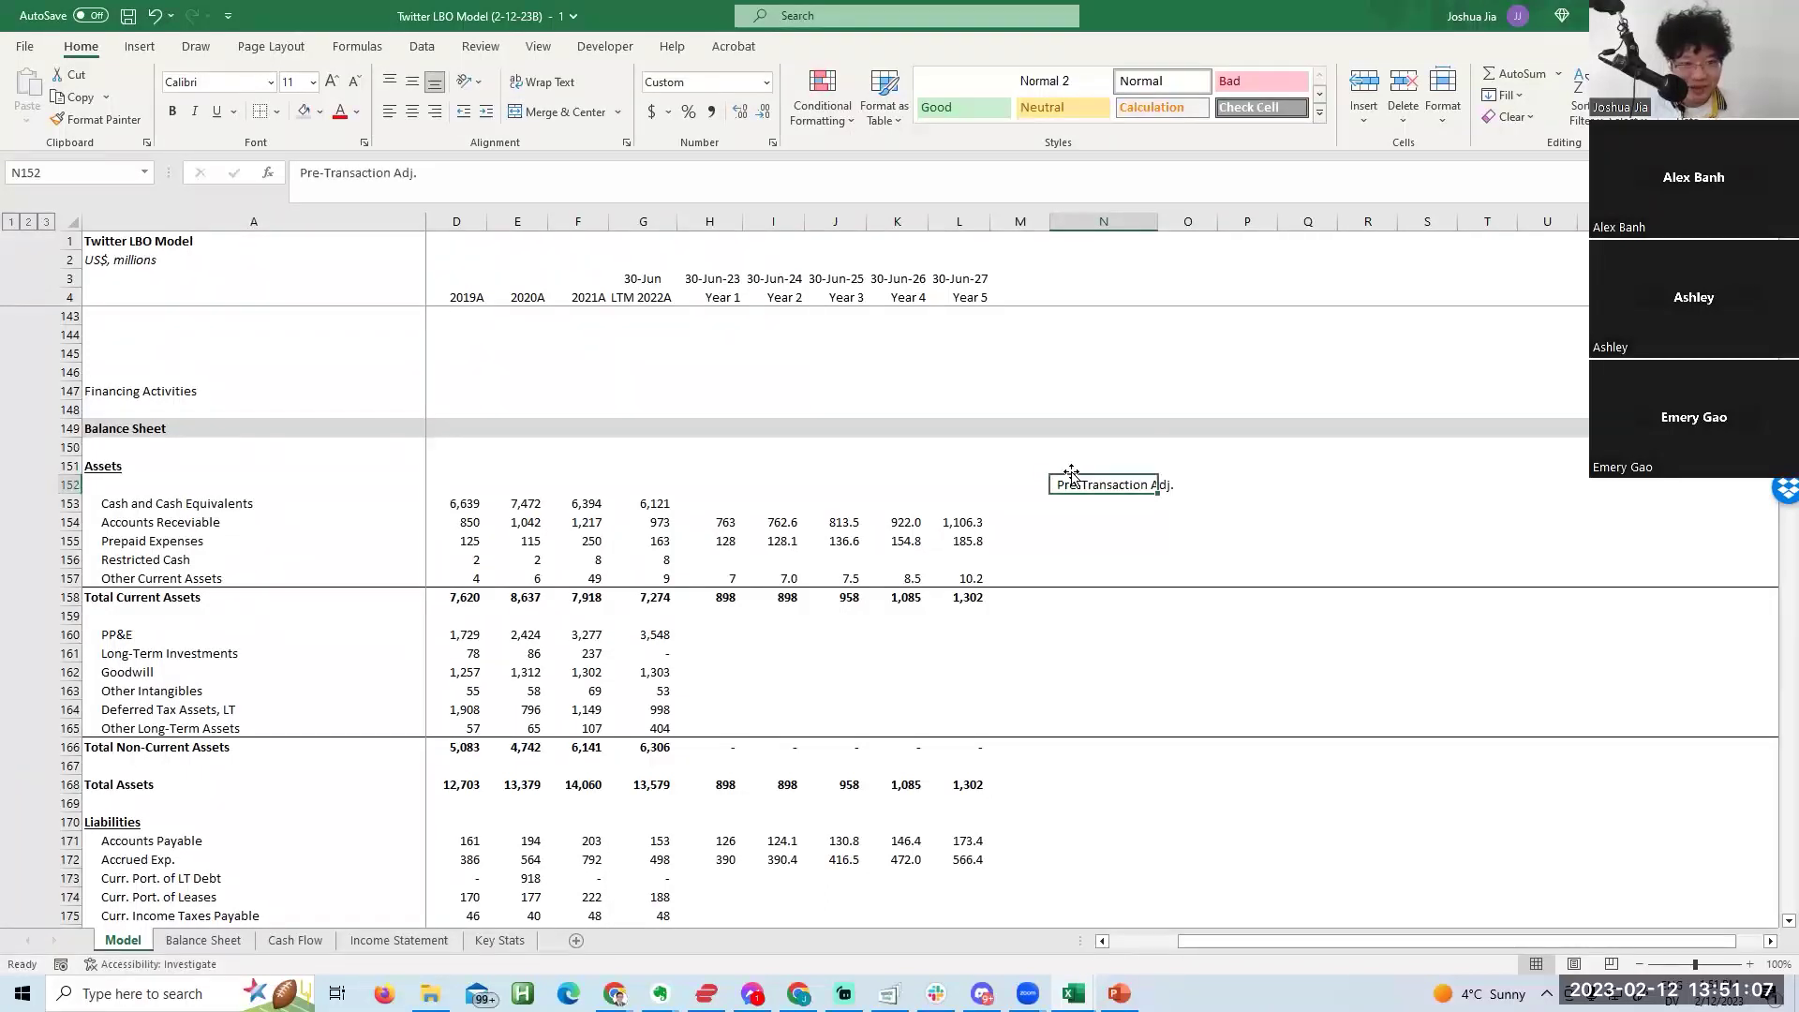
{"action": "key", "text": "ctrl+shift+Left"}
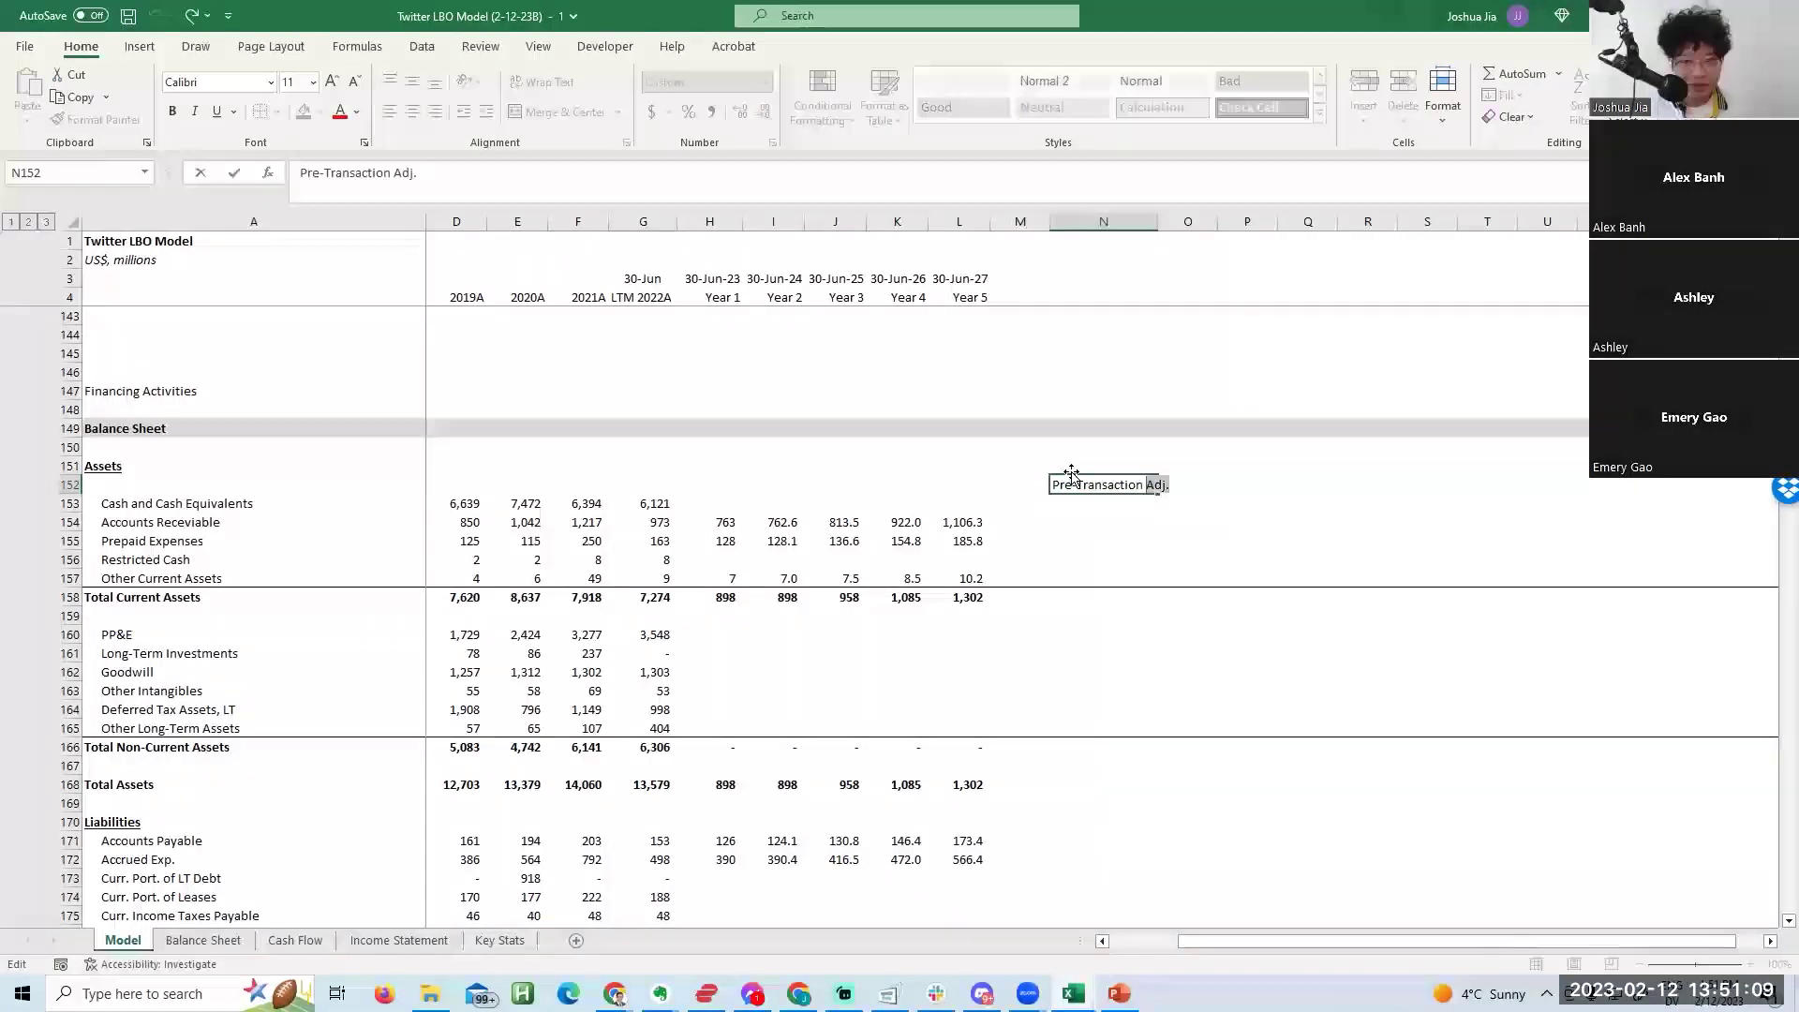
{"action": "key", "text": "ctrl+Return"}
{"action": "scroll", "coordinate": [1072, 472], "scroll_direction": "down", "scroll_amount": 10}
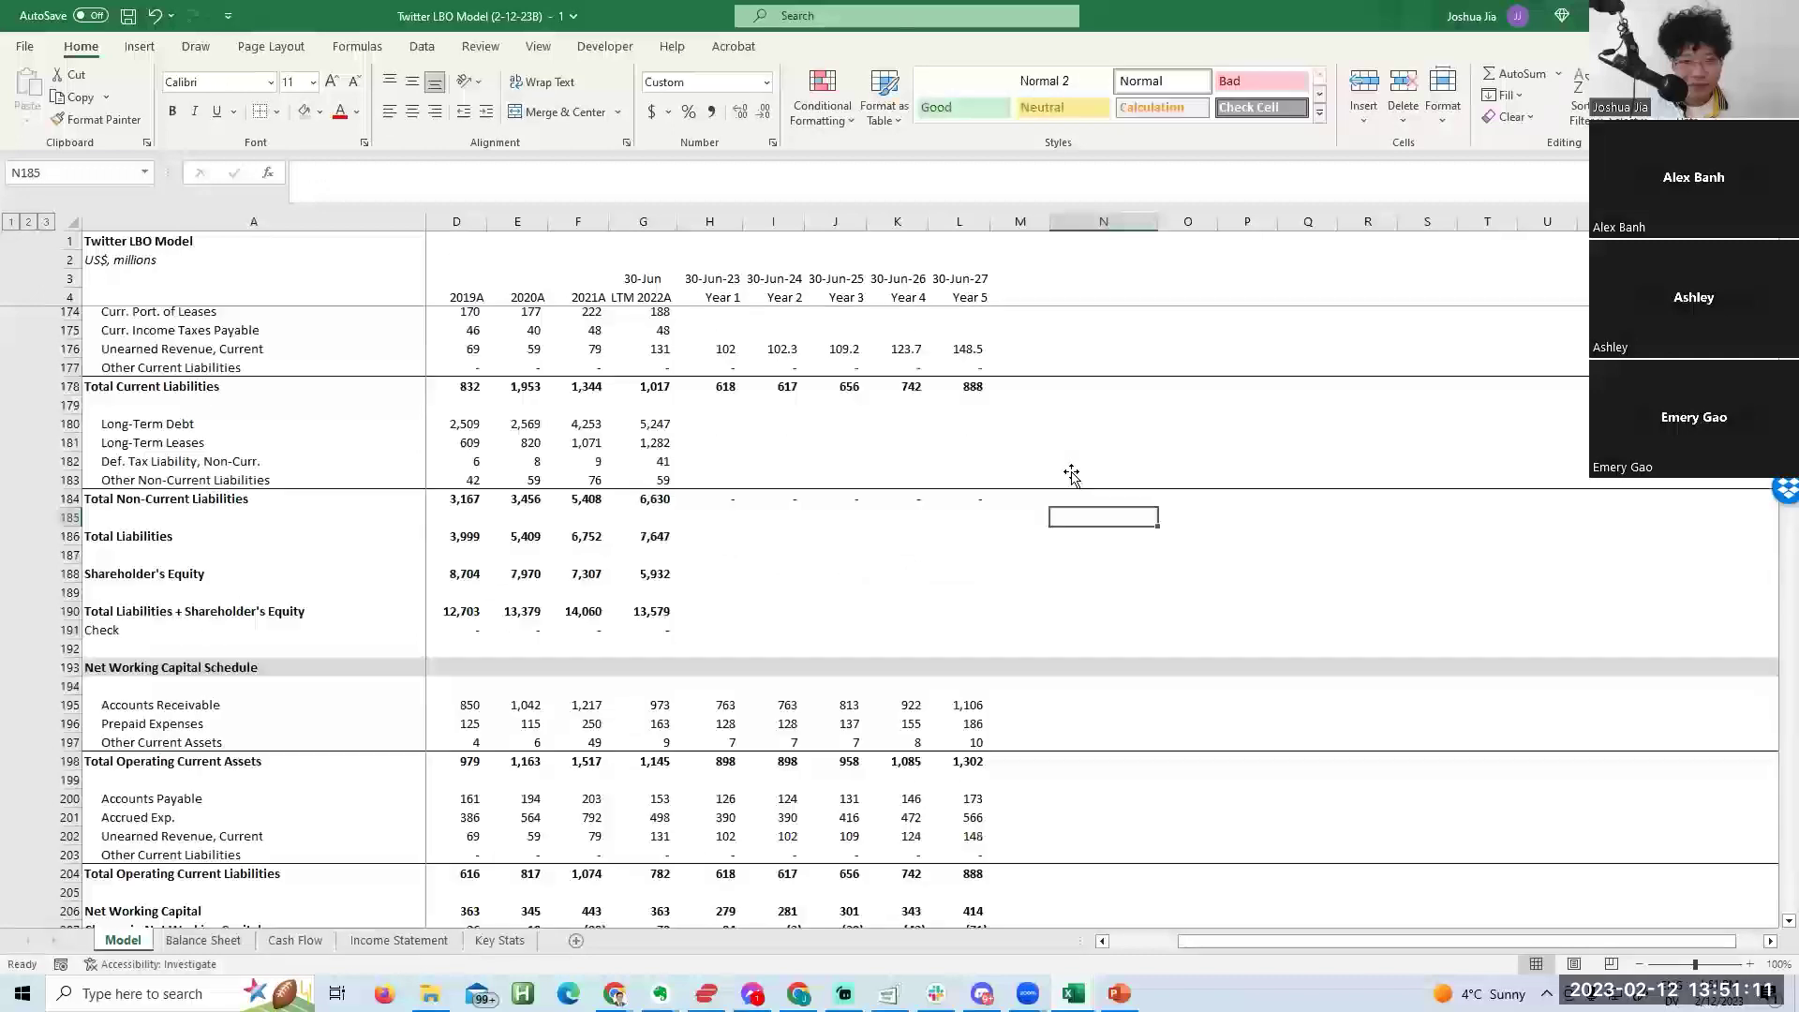
{"action": "scroll", "coordinate": [1072, 472], "scroll_direction": "up", "scroll_amount": 11}
{"action": "double_click", "coordinate": [1073, 473]}
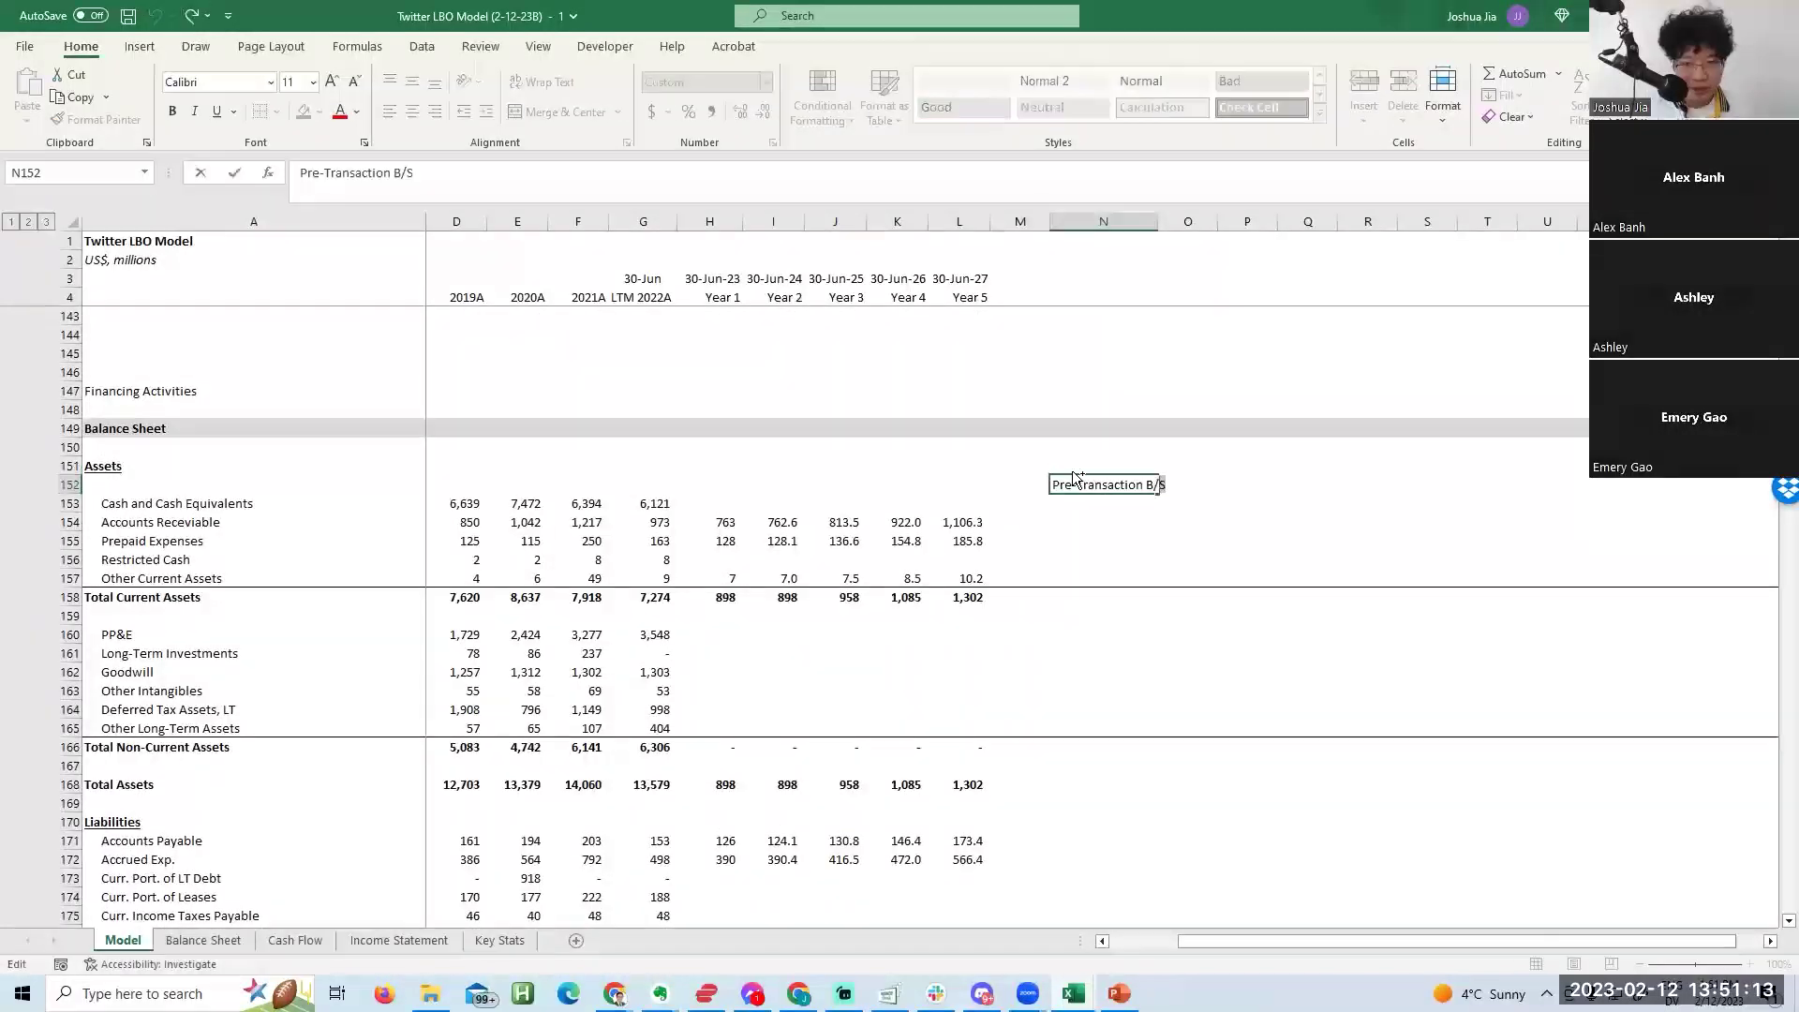
Add the title Balance Sheet - June 30, 2023 in cell N151 above the Pre-Transaction heading.
{"action": "left_click", "coordinate": [1073, 469]}
{"action": "type", "text": "Balance Sheet - June 30, 2023"}
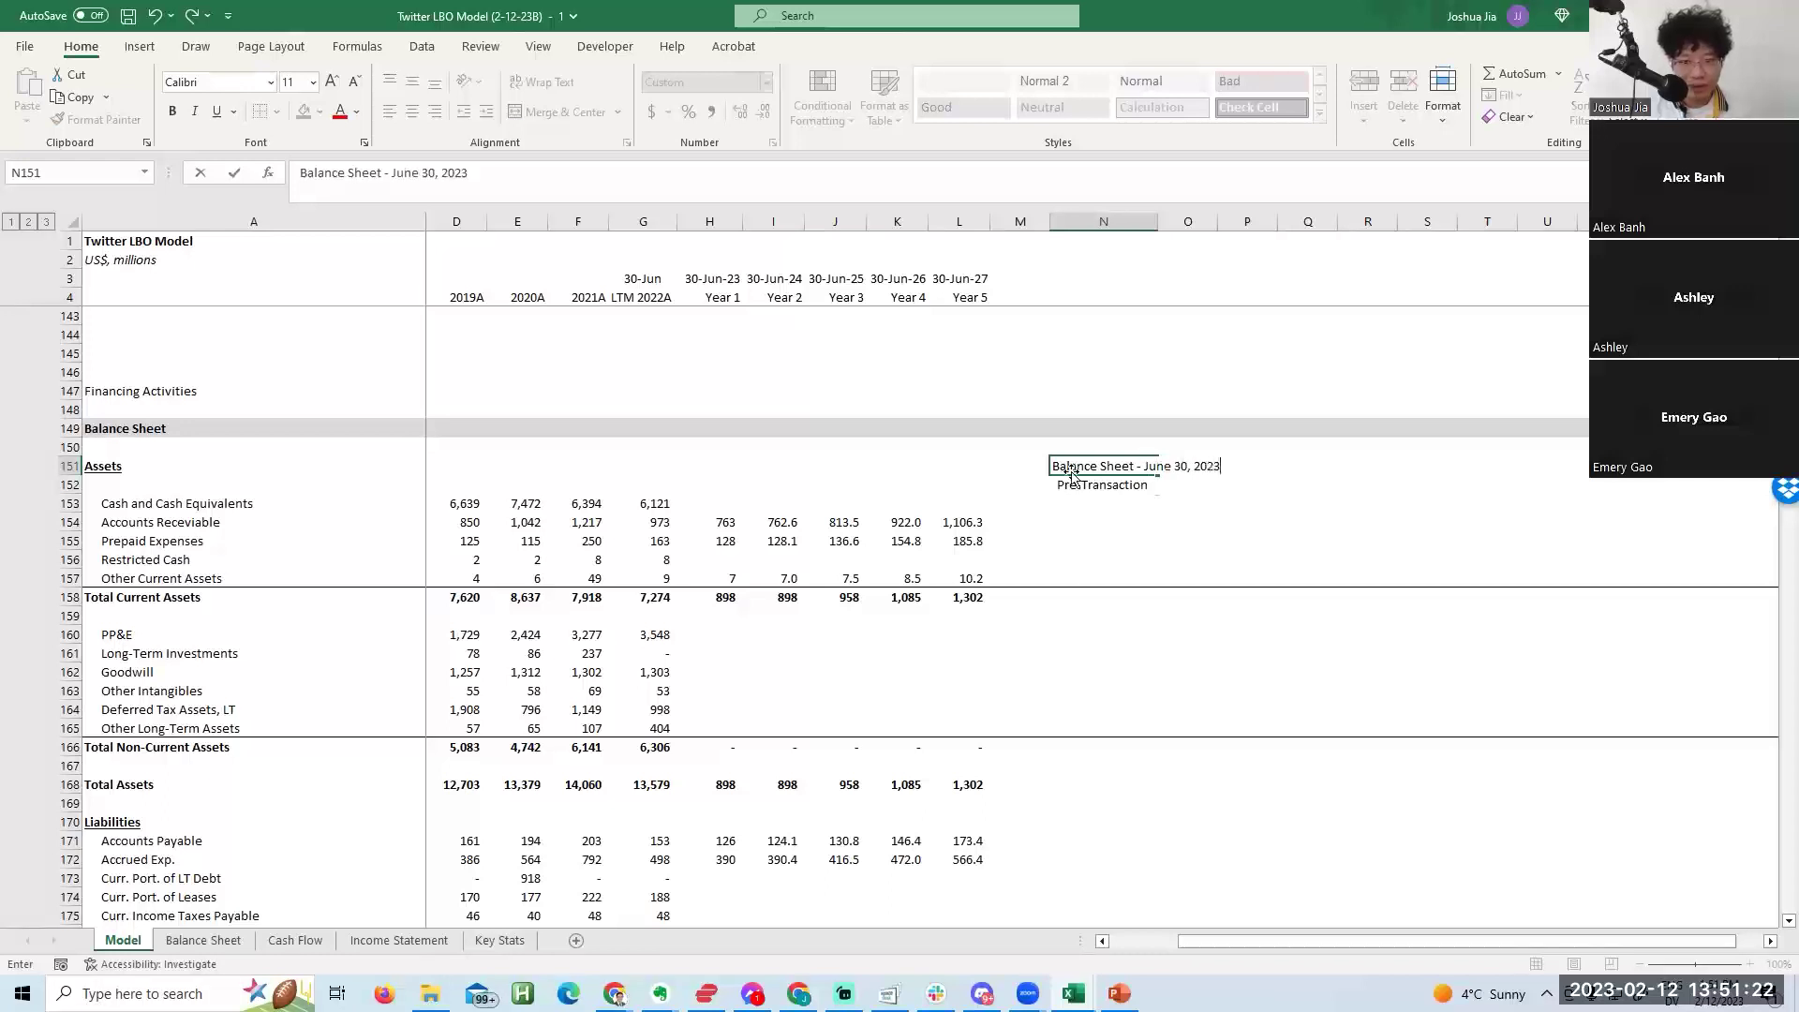
{"action": "key", "text": "ctrl+Return"}
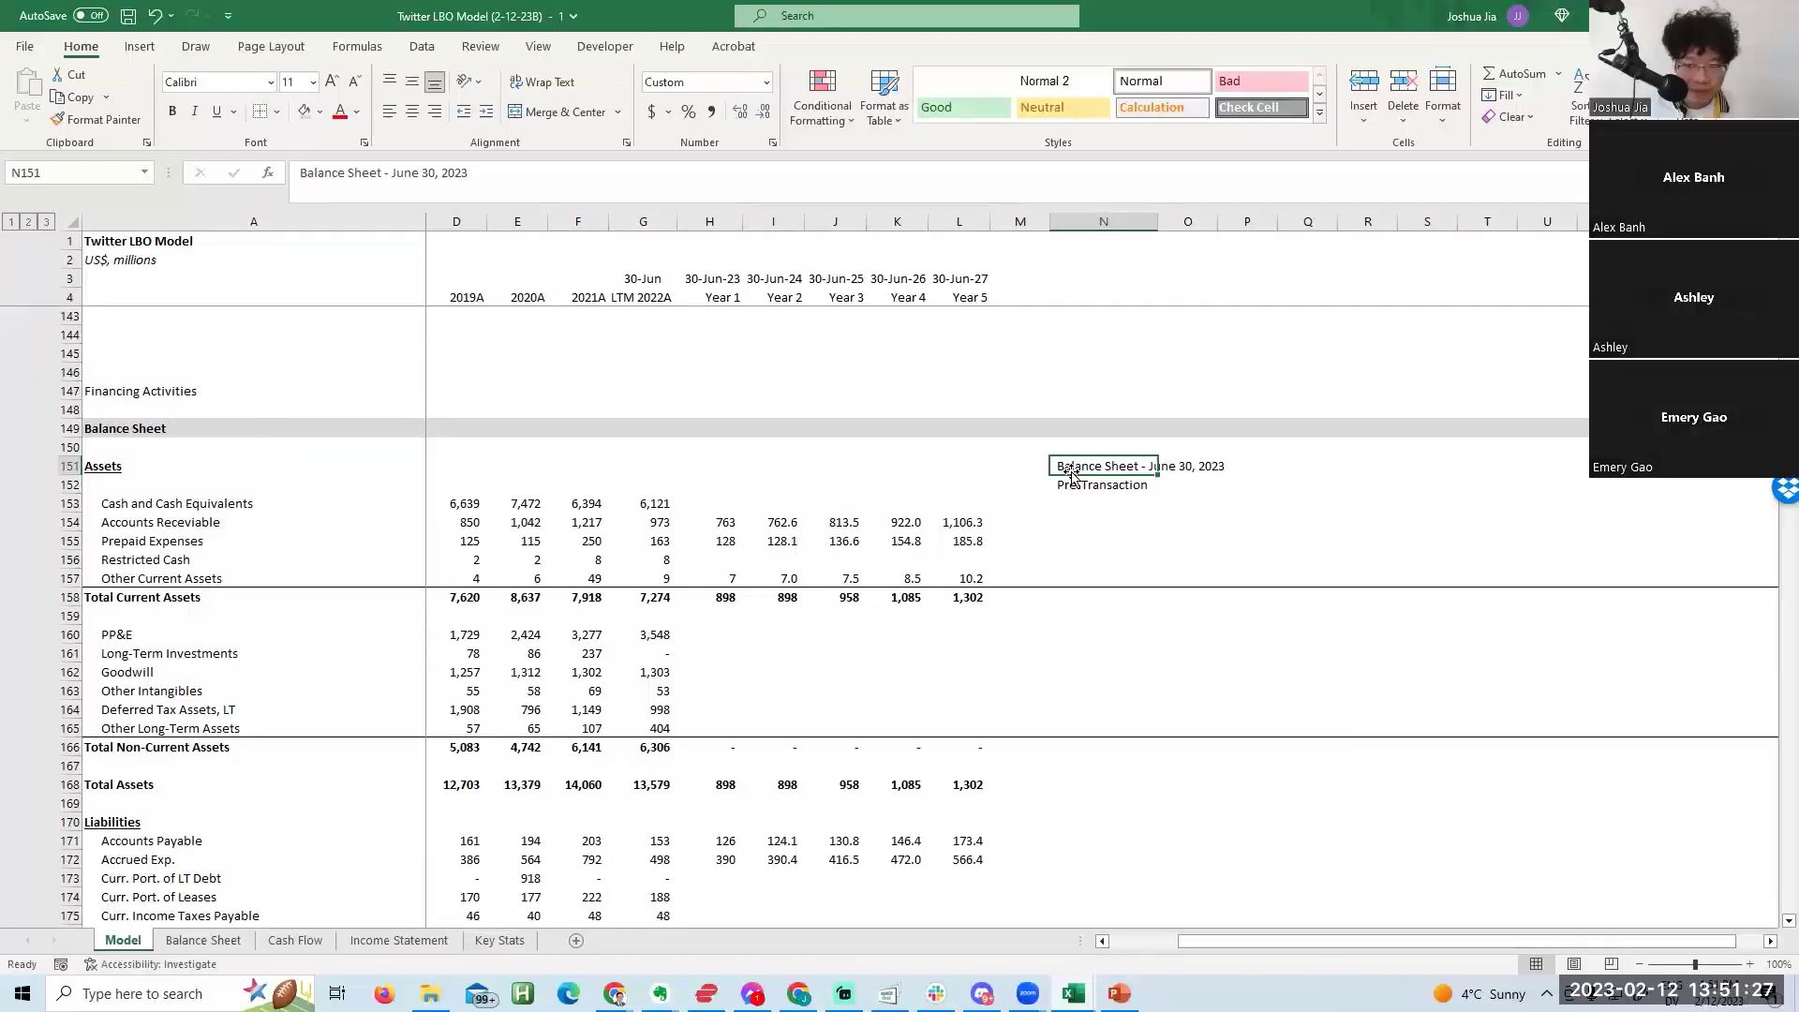
{"action": "key", "text": "ctrl+Home"}
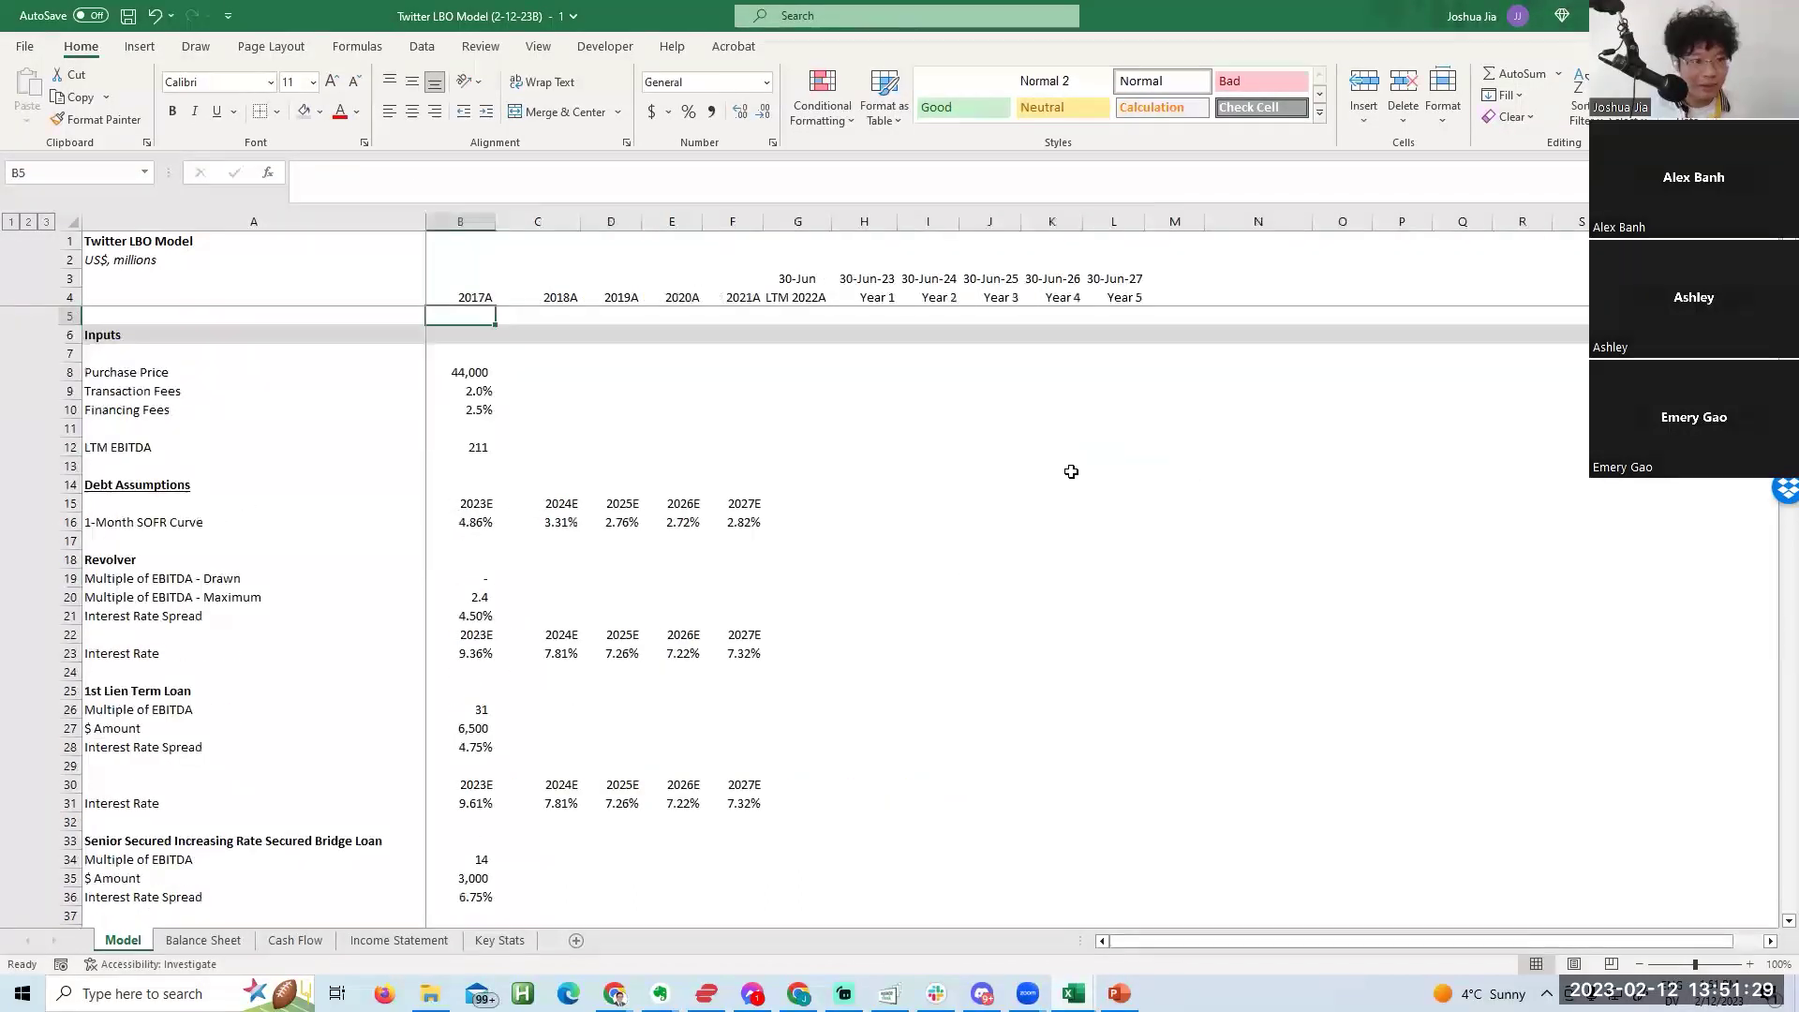
{"action": "key", "text": "F5"}
{"action": "key", "text": "Return"}
{"action": "key", "text": "Escape"}
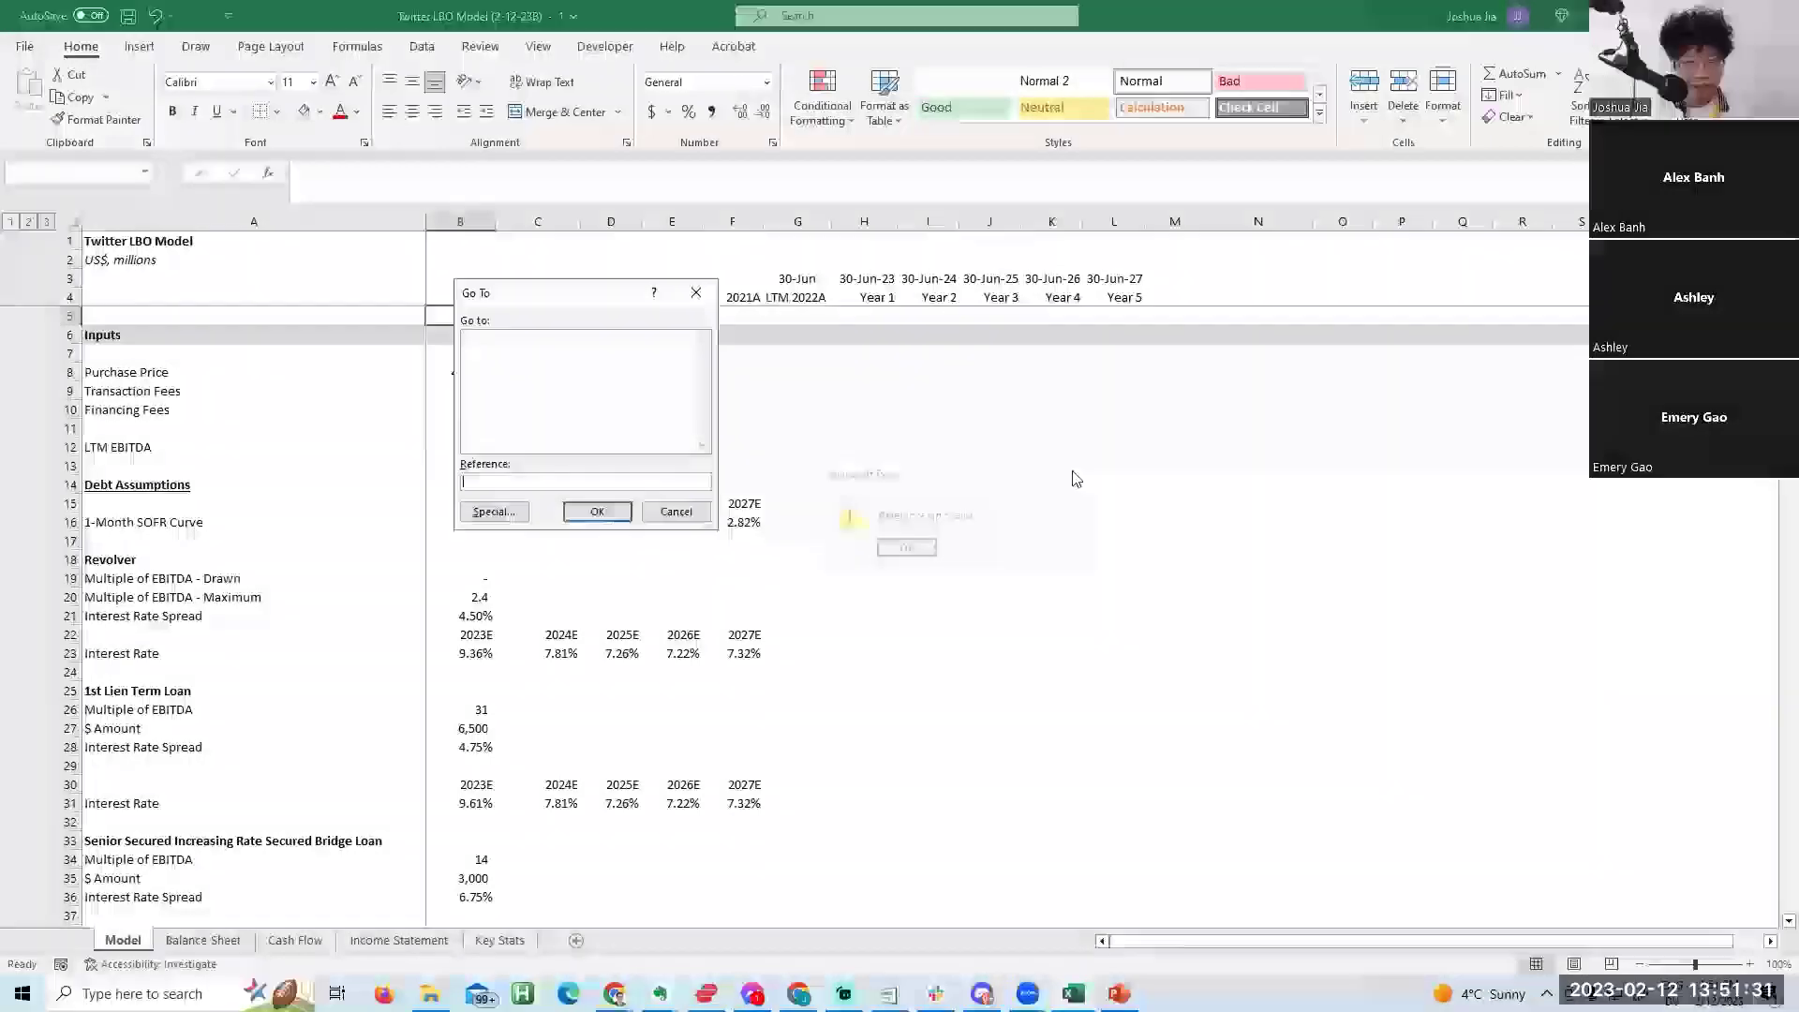
{"action": "key", "text": "Escape"}
Go to cell N153, the Cash and Cash Equivalents row under the Pre-Transaction heading.
{"action": "key", "text": "Page_Down"}
{"action": "key", "text": "Page_Down"}
{"action": "key", "text": "Page_Down"}
{"action": "key", "text": "Page_Up"}
{"action": "key", "text": "Right"}
{"action": "key", "text": "Page_Down"}
{"action": "key", "text": "Page_Down"}
{"action": "key", "text": "Right"}
{"action": "key", "text": "Right"}
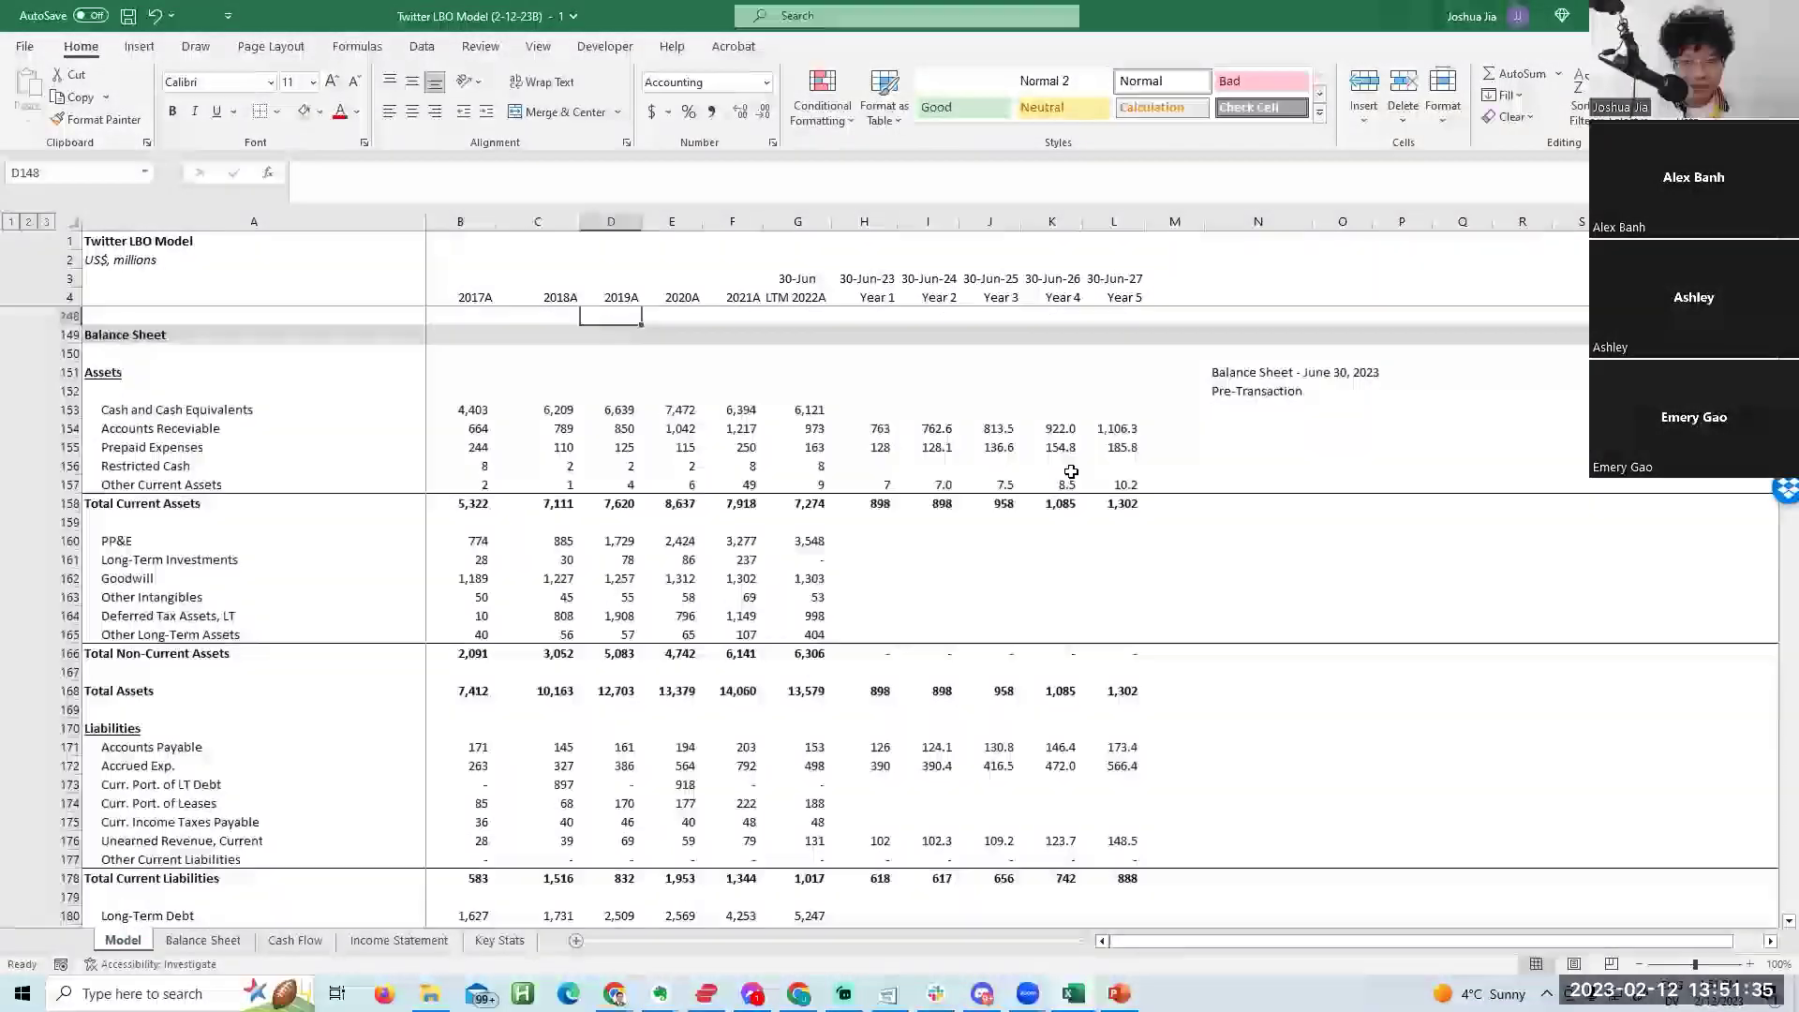
{"action": "key", "text": "Right"}
{"action": "key", "text": "Right"}
{"action": "key", "text": "Right"}
{"action": "key", "text": "Right"}
{"action": "key", "text": "Right"}
{"action": "key", "text": "Right"}
{"action": "key", "text": "Right"}
{"action": "key", "text": "Right"}
{"action": "key", "text": "Right"}
{"action": "key", "text": "Down"}
{"action": "key", "text": "Down"}
{"action": "key", "text": "Down"}
{"action": "key", "text": "Down"}
{"action": "key", "text": "Down"}
{"action": "key", "text": "F2"}
{"action": "key", "text": "Escape"}
{"action": "key", "text": "Up"}
{"action": "key", "text": "Up"}
{"action": "key", "text": "Down"}
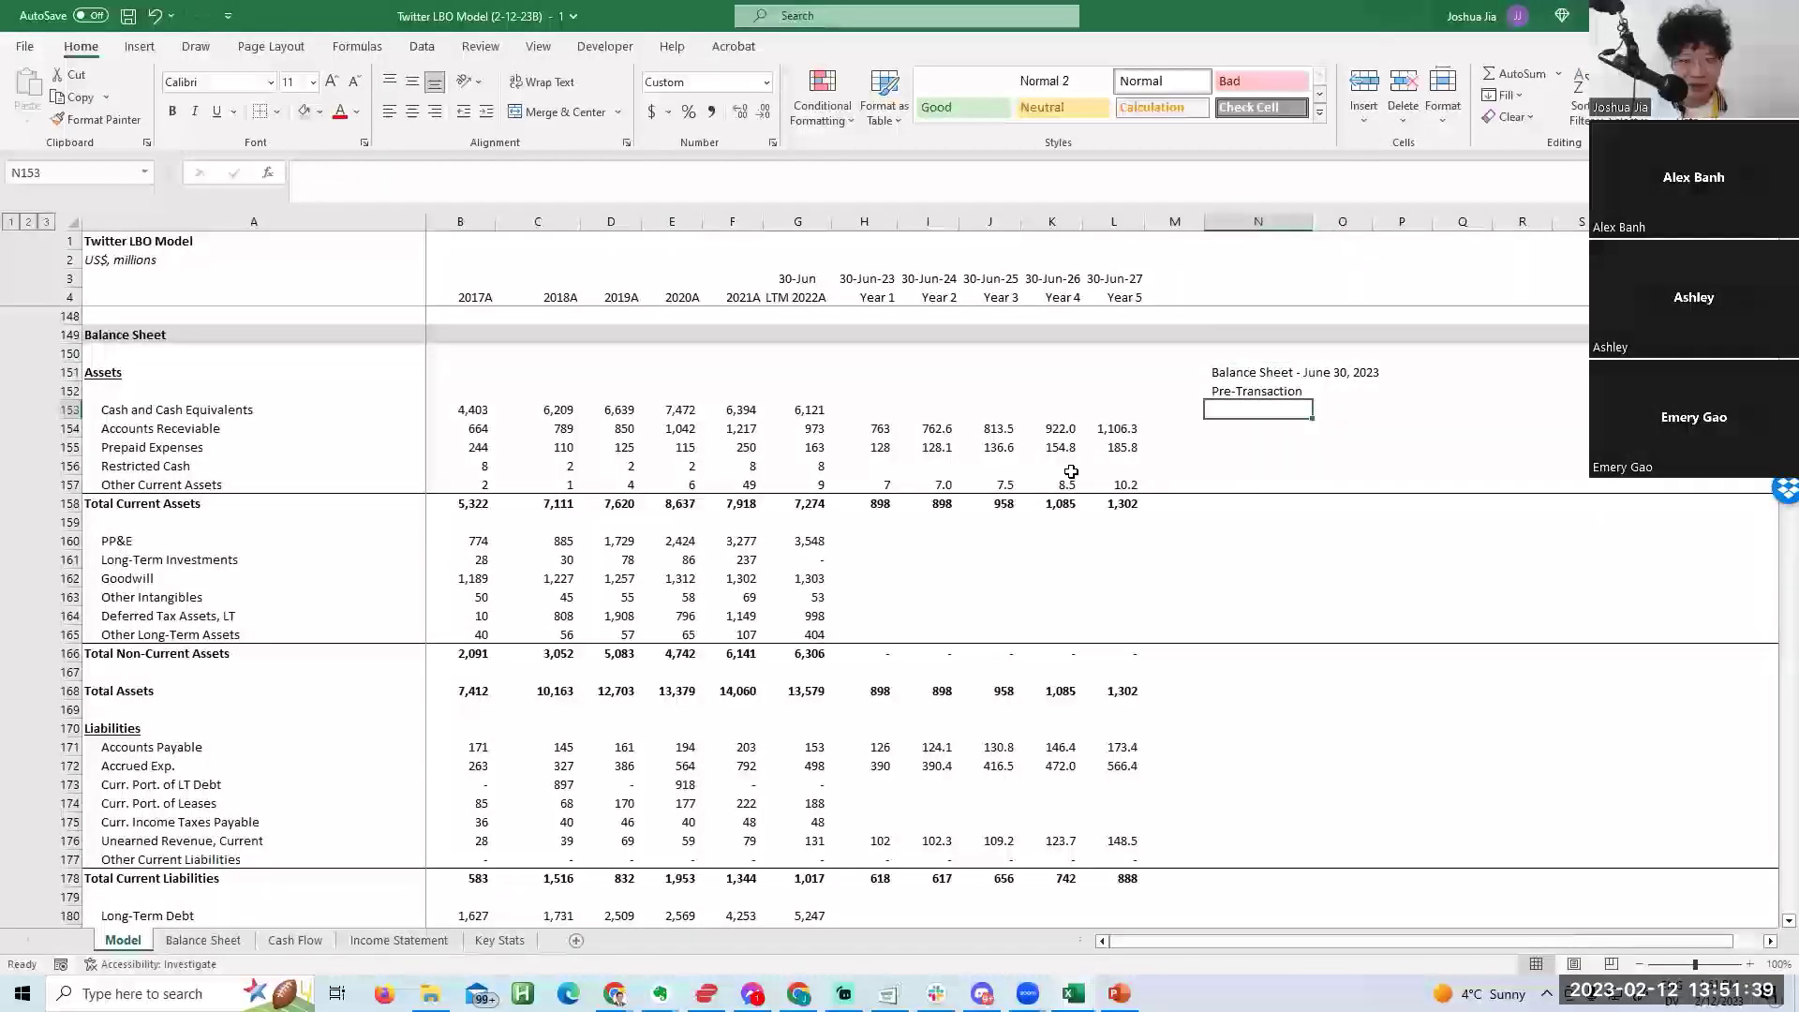
{"action": "key", "text": "alt+Tab"}
{"action": "key", "text": "alt+Tab"}
{"action": "key", "text": "alt+Tab"}
{"action": "key", "text": "alt+Tab"}
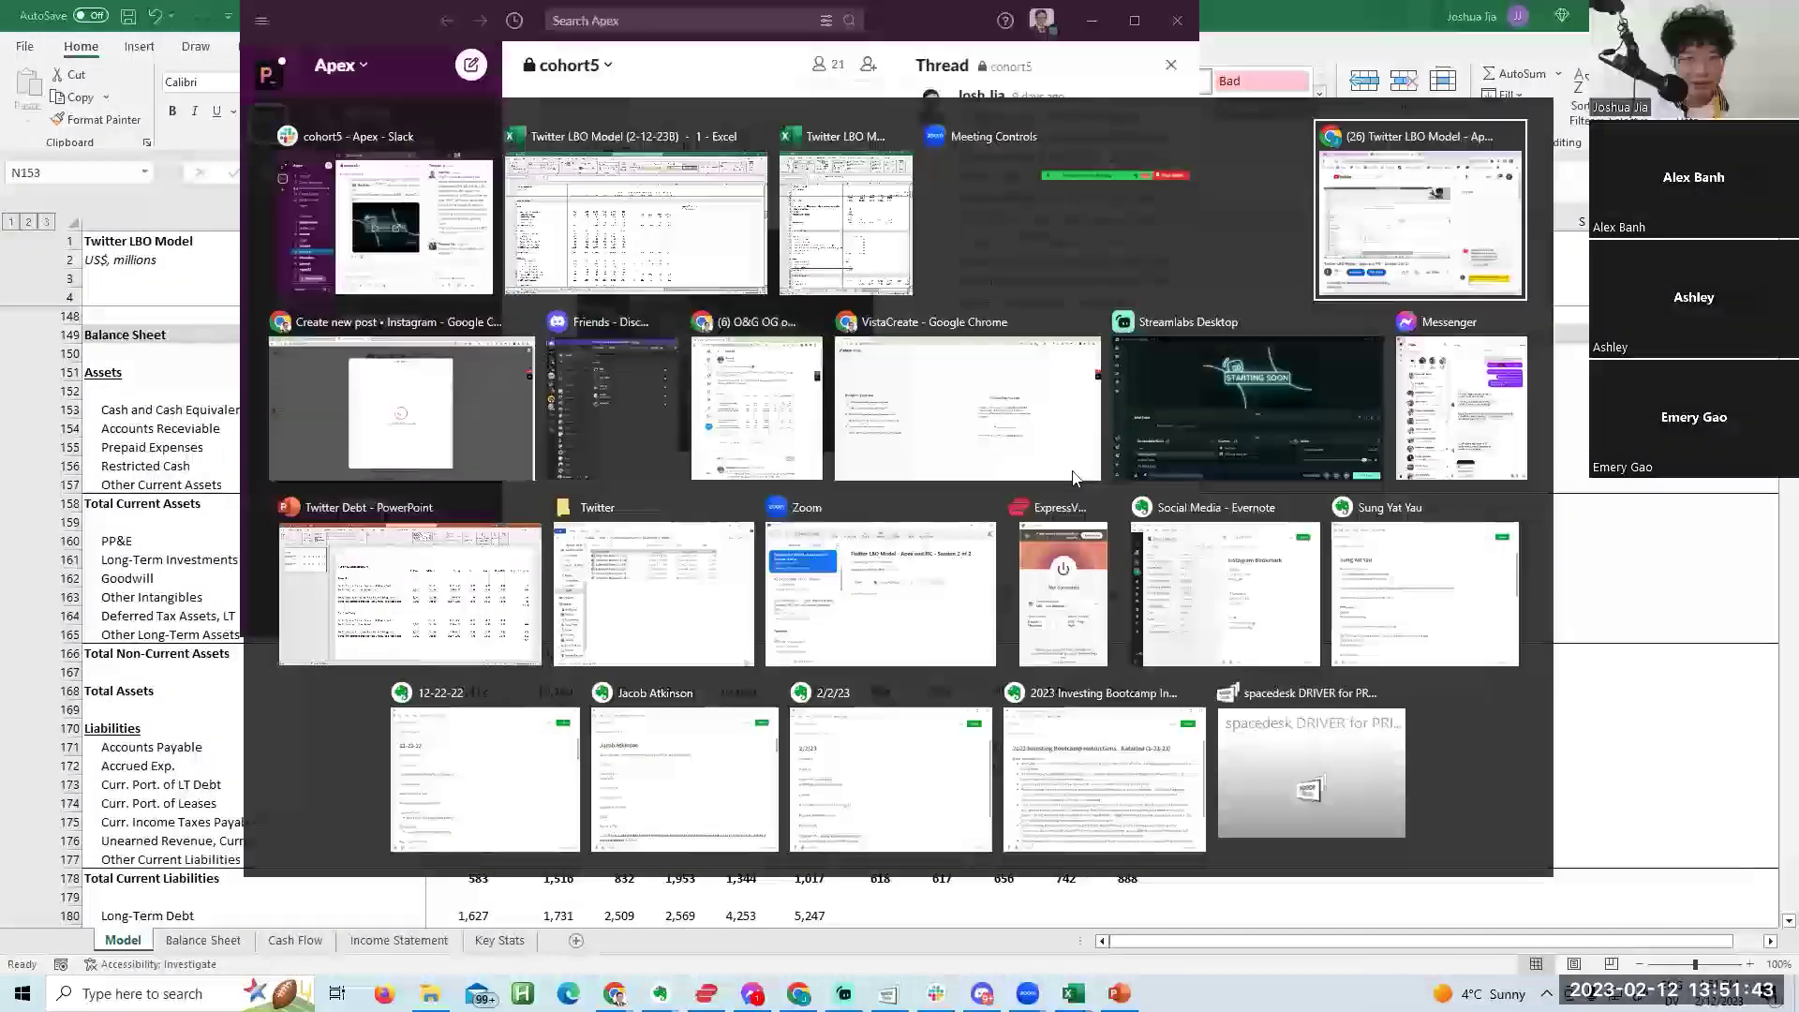
{"action": "key", "text": "alt+Tab"}
{"action": "key", "text": "alt+Tab"}
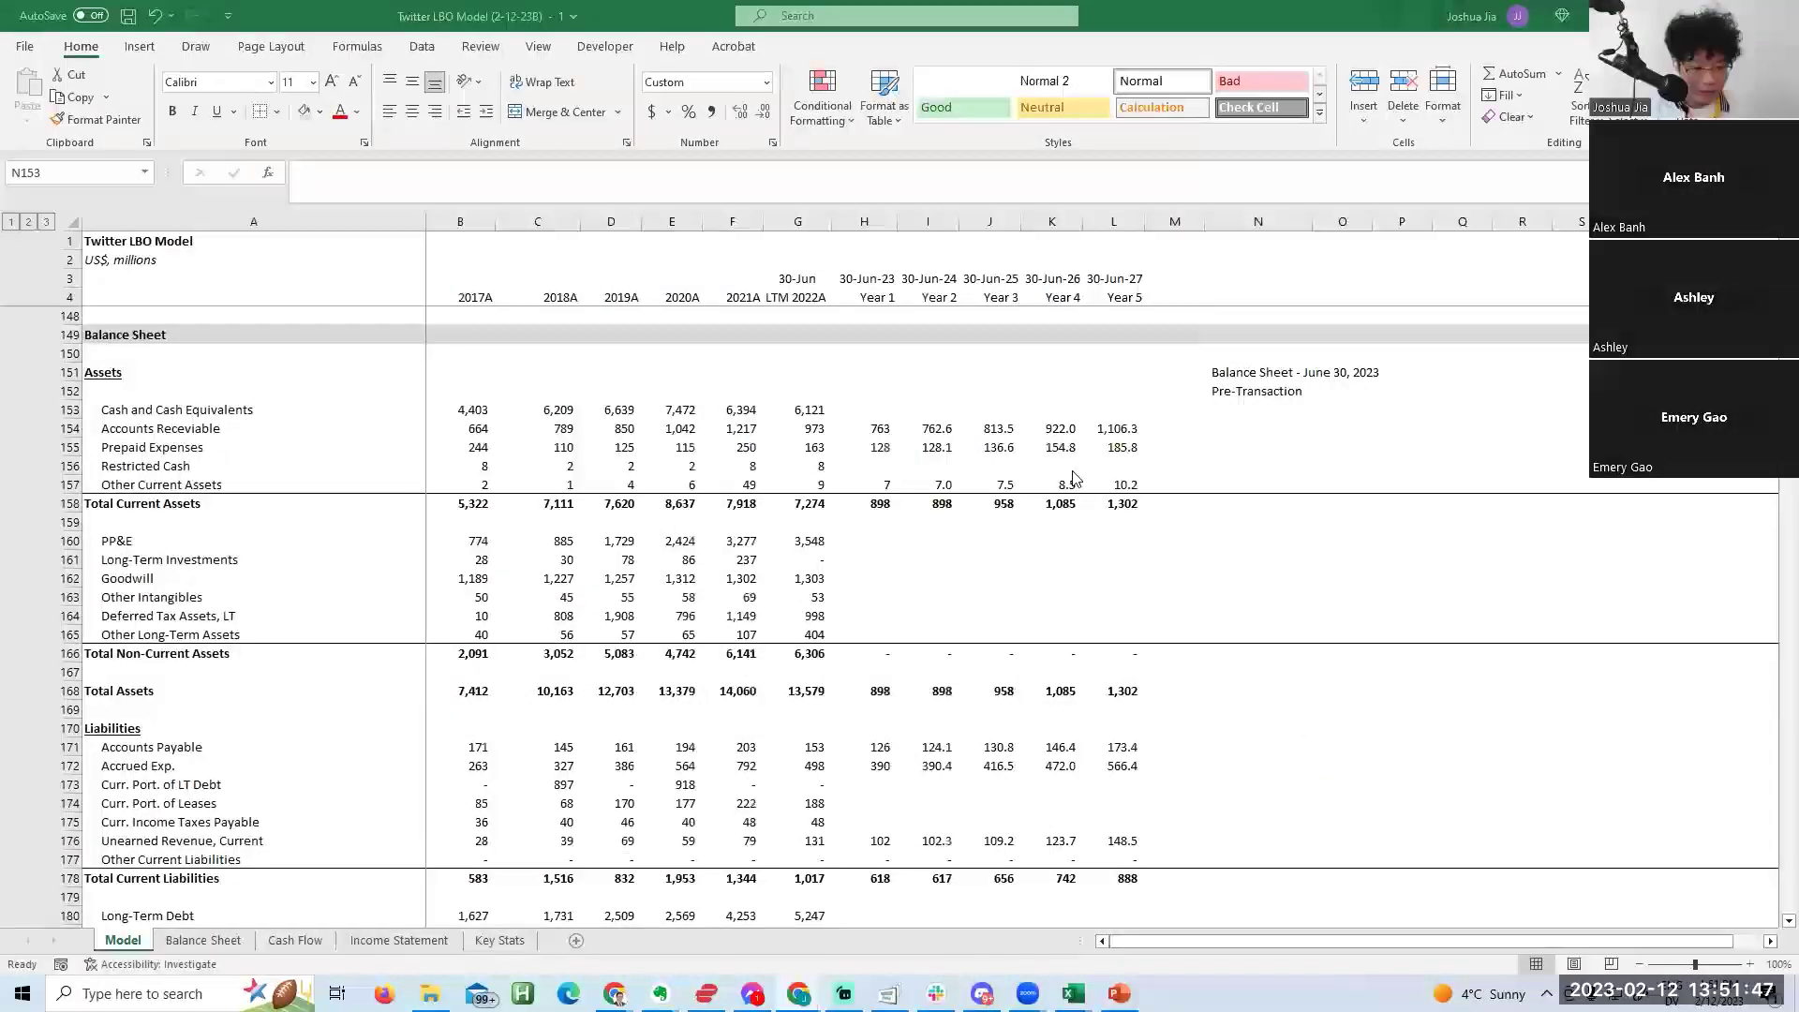
{"action": "key", "text": "alt+Tab"}
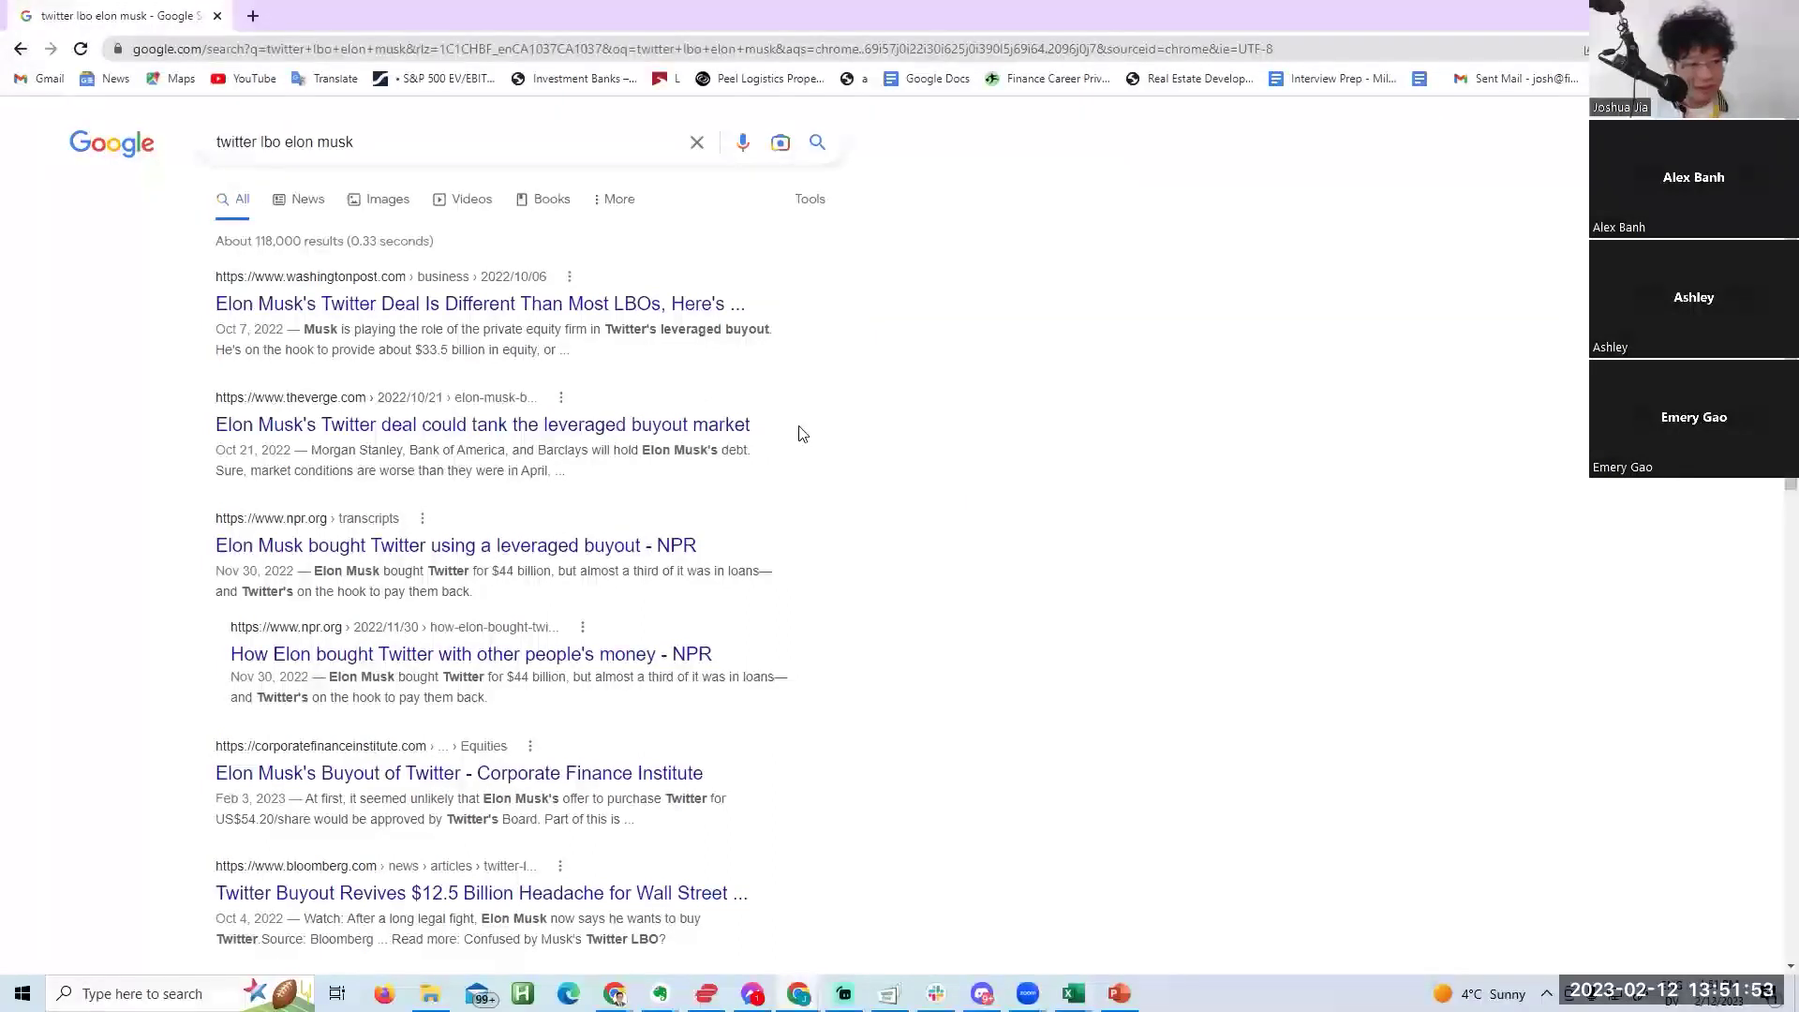
{"action": "key", "text": "alt+Tab"}
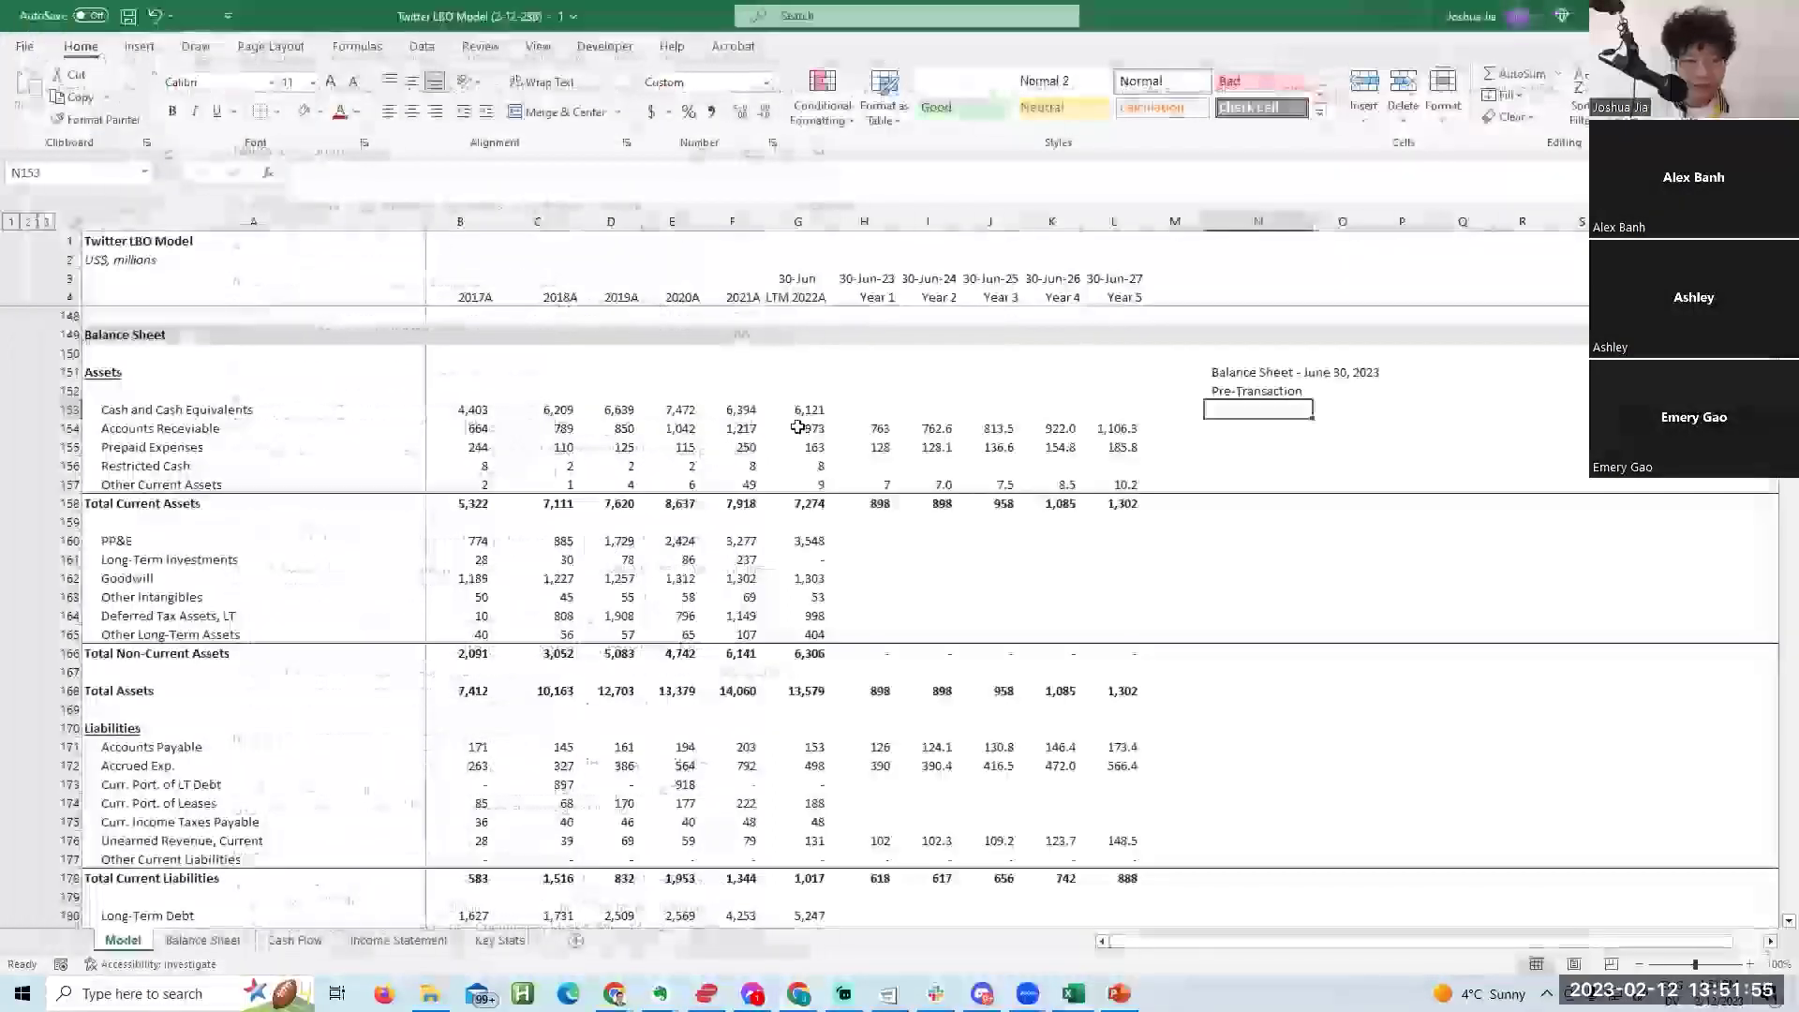
{"action": "key", "text": "ctrl+Page_Down"}
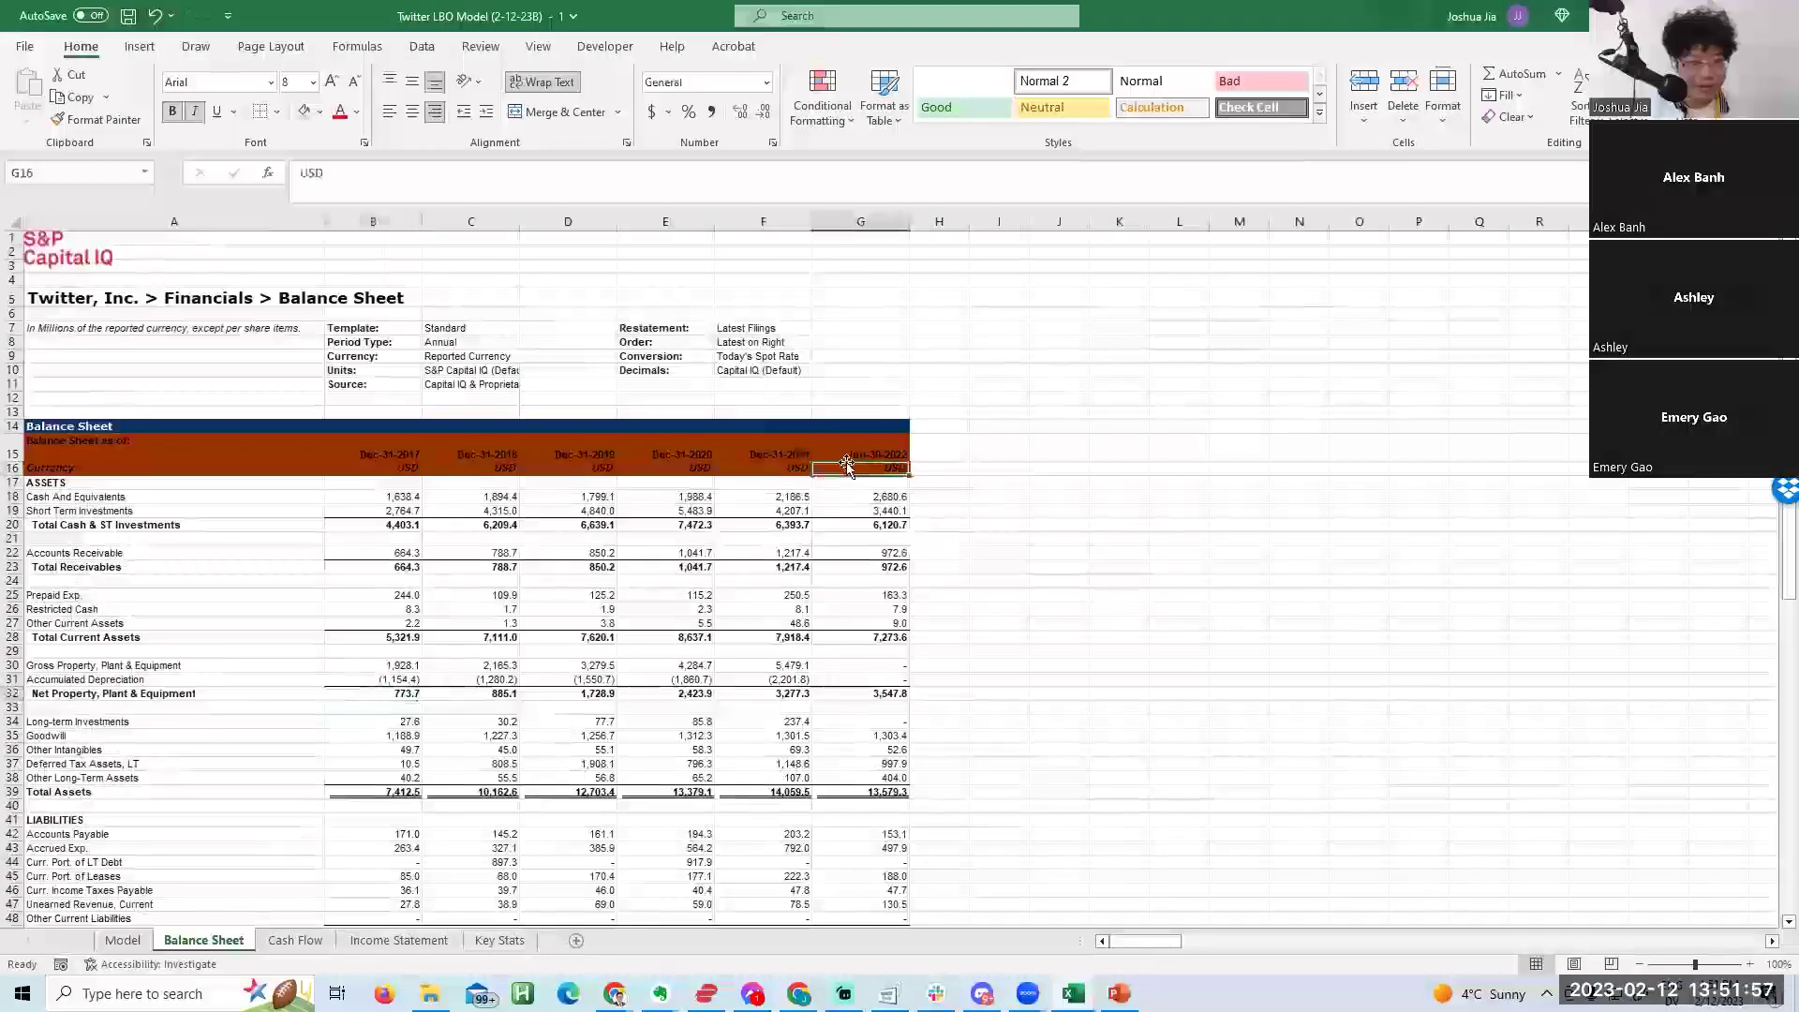
{"action": "key", "text": "ctrl+Page_Up"}
{"action": "type", "text": "="}
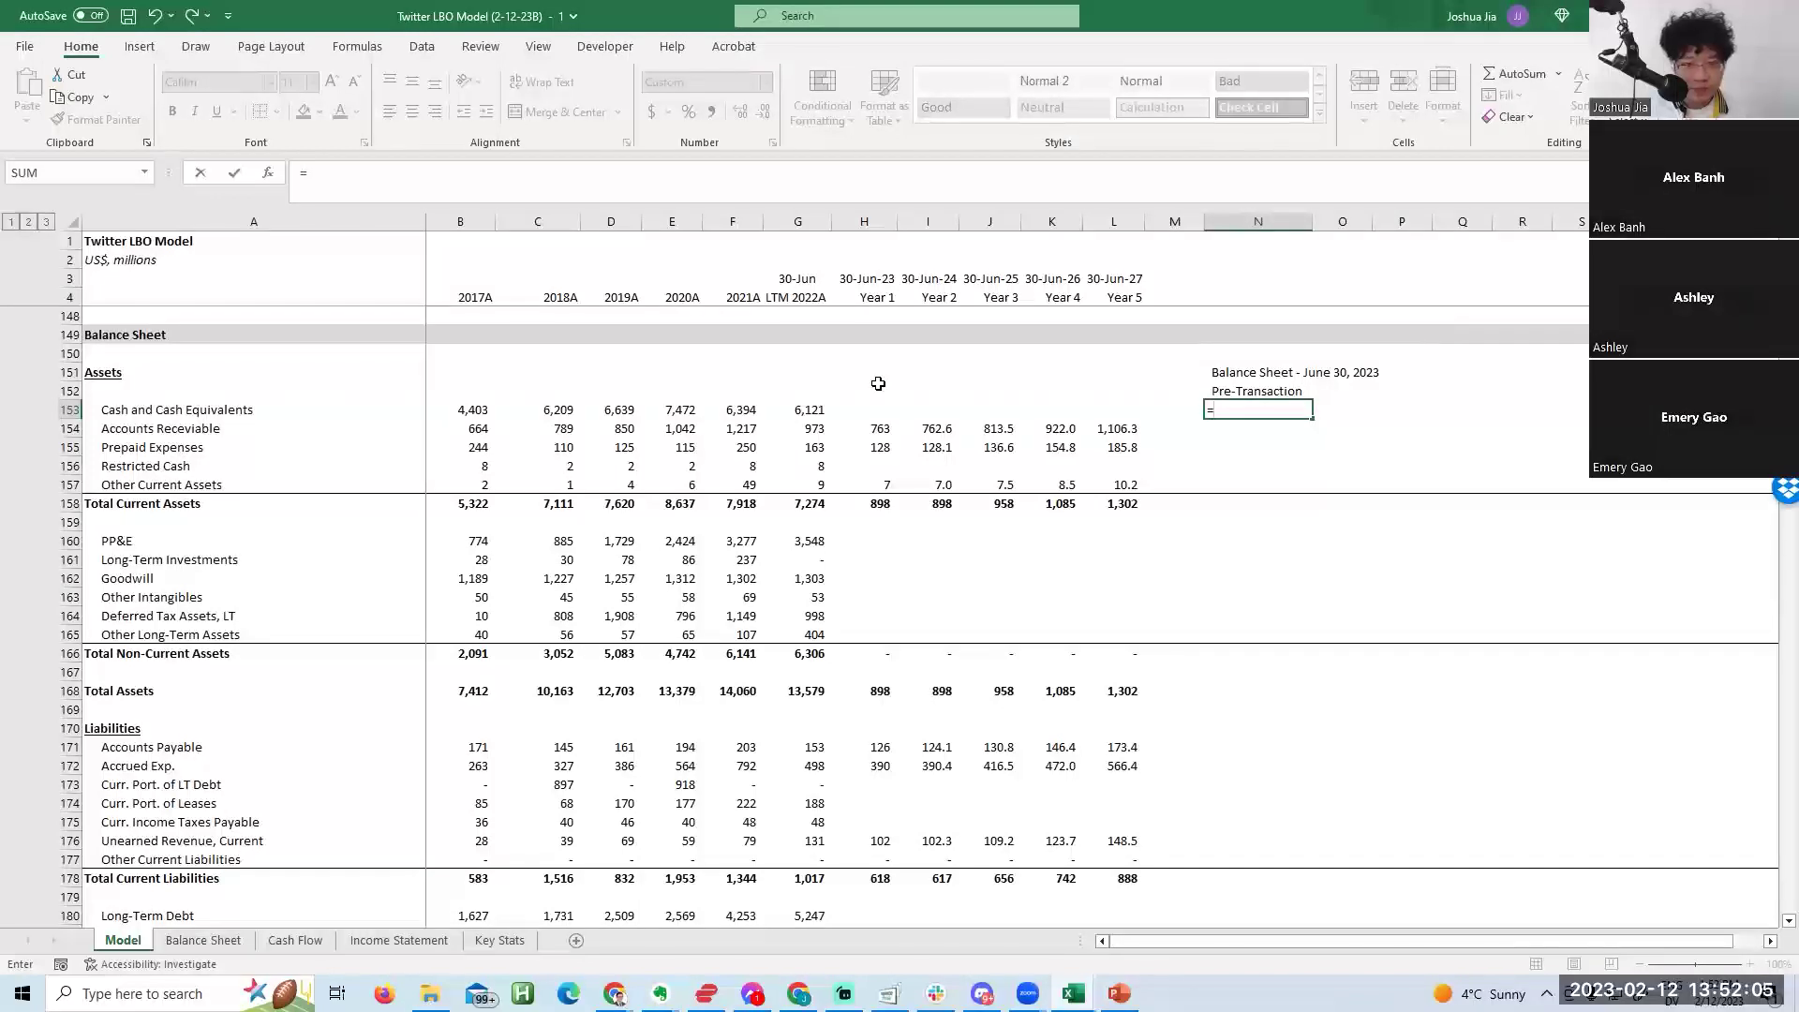
{"action": "key", "text": "Left"}
{"action": "key", "text": "Left"}
{"action": "key", "text": "Left"}
{"action": "key", "text": "Left"}
{"action": "key", "text": "Left"}
{"action": "key", "text": "Left"}
{"action": "key", "text": "Left"}
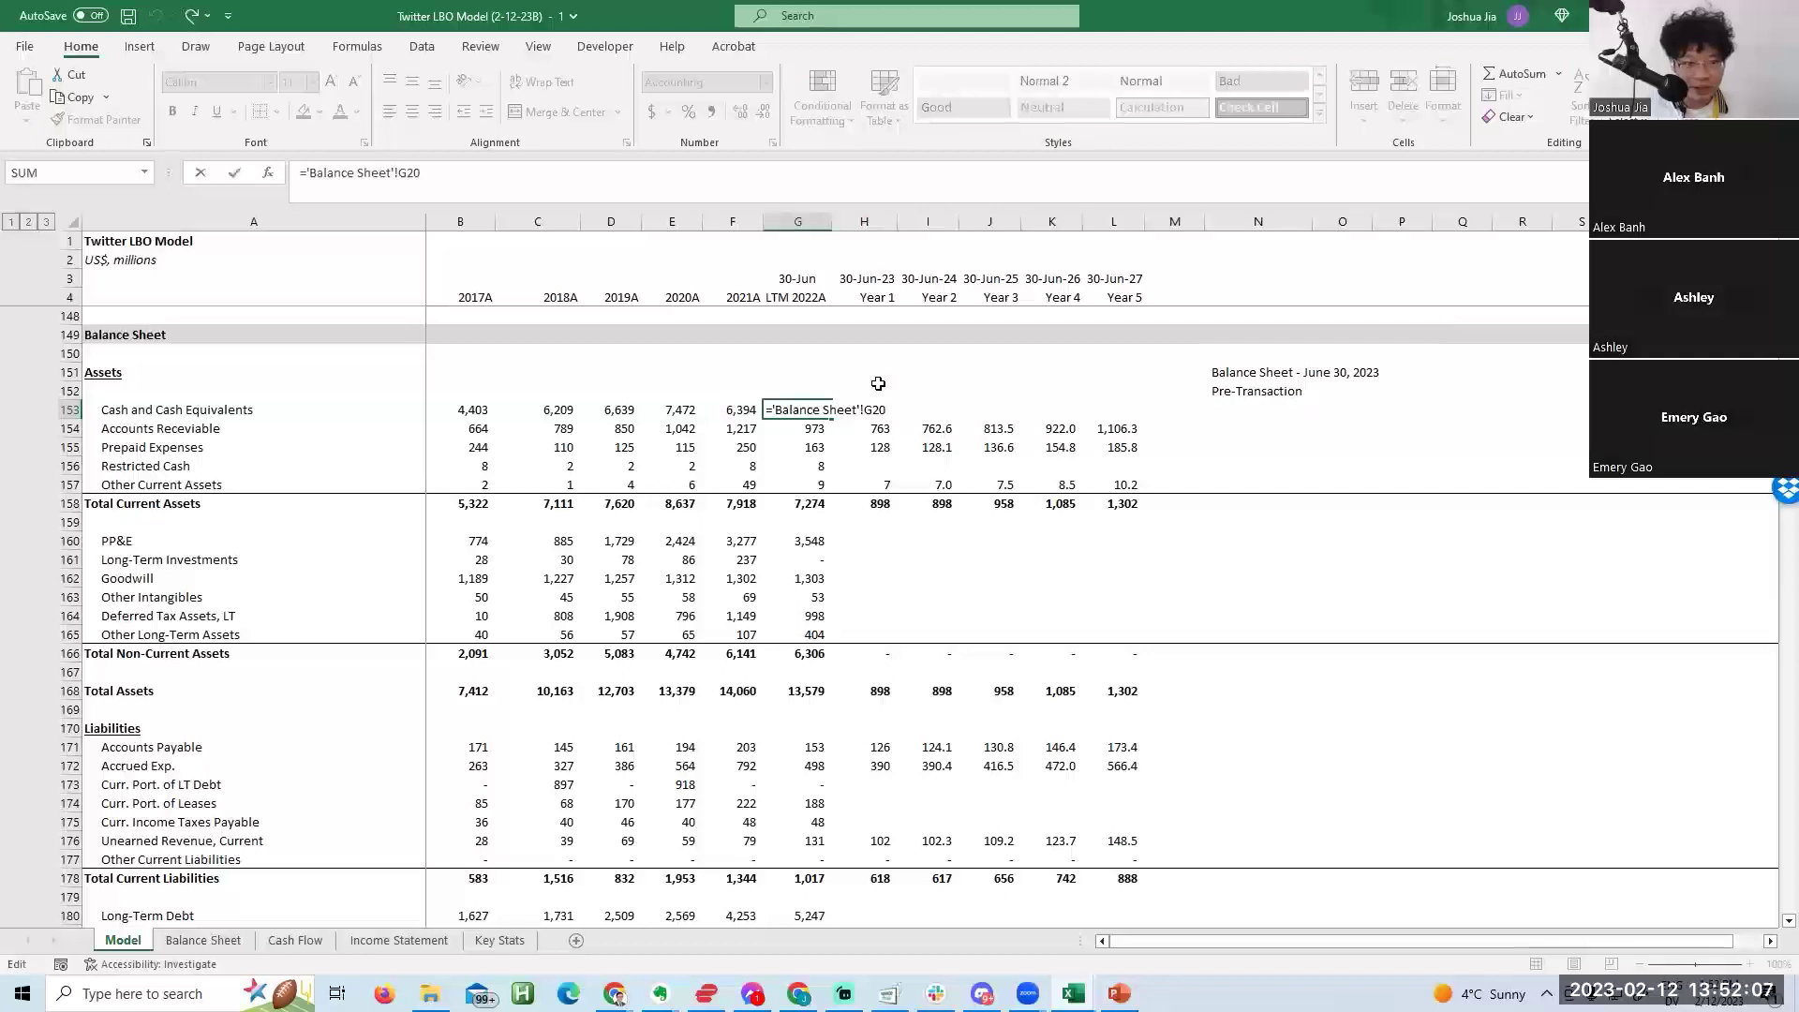
{"action": "key", "text": "Return"}
{"action": "key", "text": "Right"}
{"action": "key", "text": "Right"}
{"action": "key", "text": "Right"}
{"action": "key", "text": "Right"}
{"action": "key", "text": "Right"}
{"action": "key", "text": "Right"}
{"action": "key", "text": "Right"}
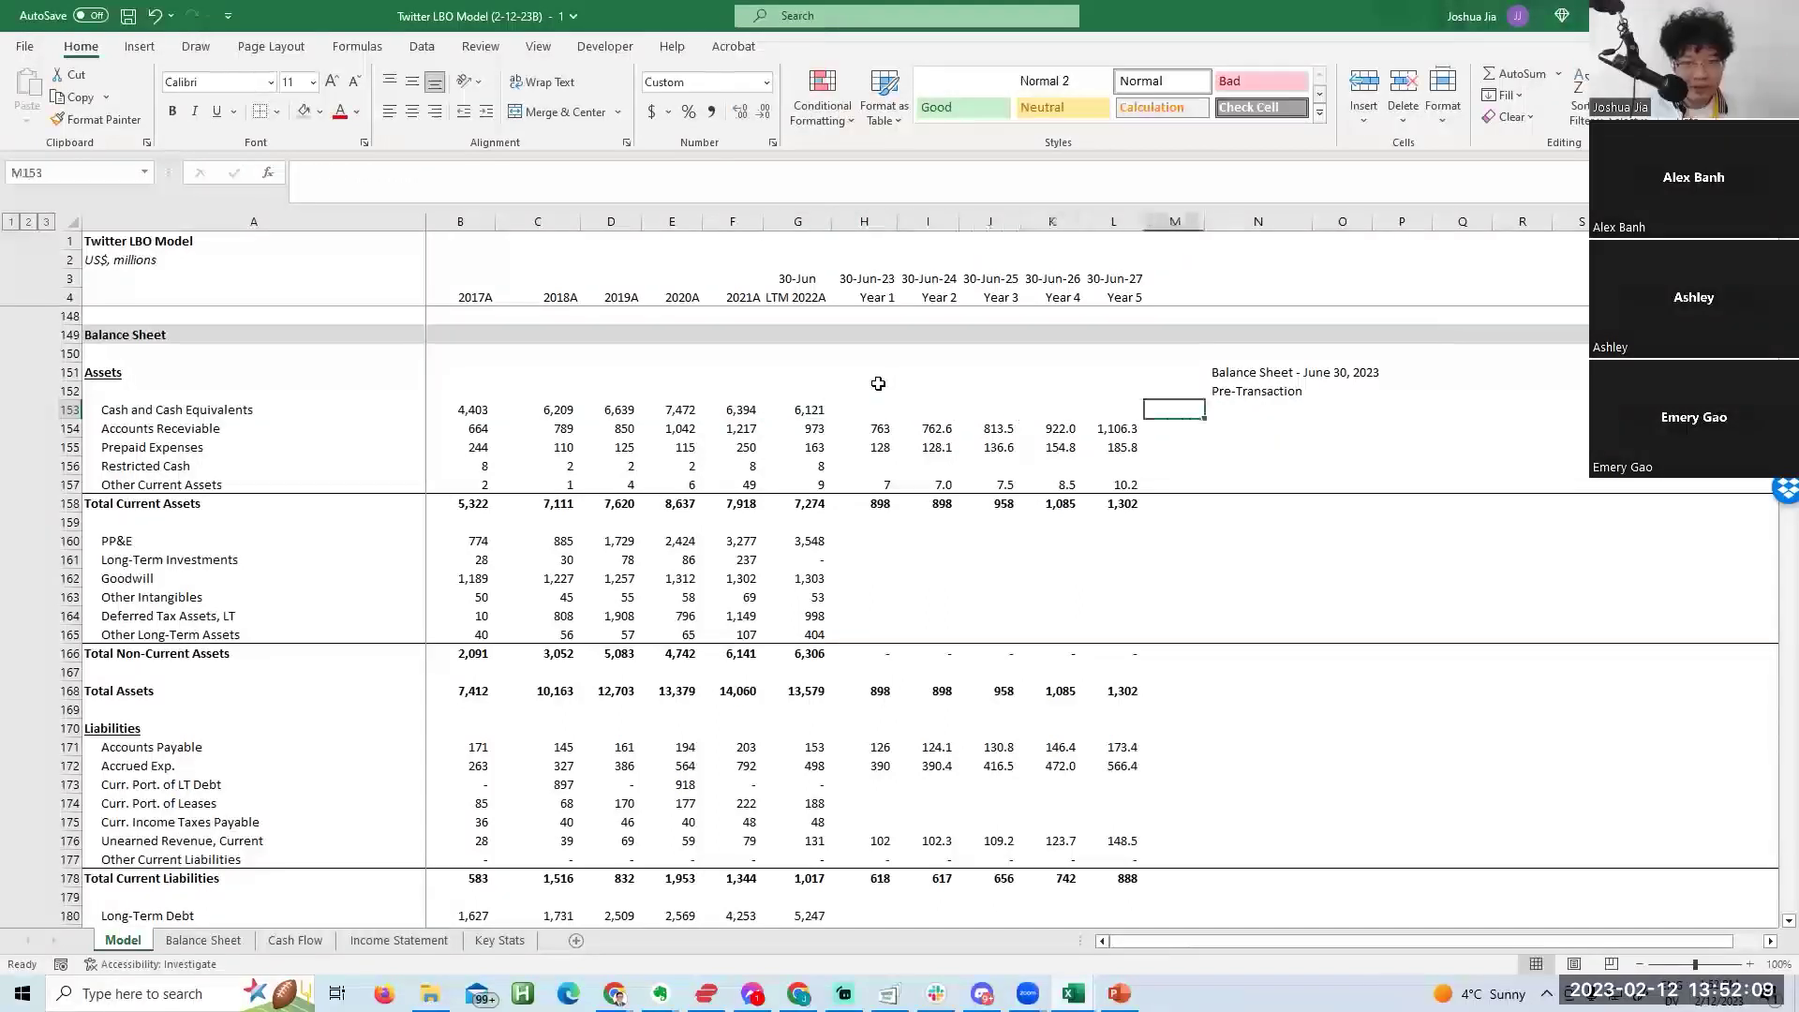
{"action": "key", "text": "F2"}
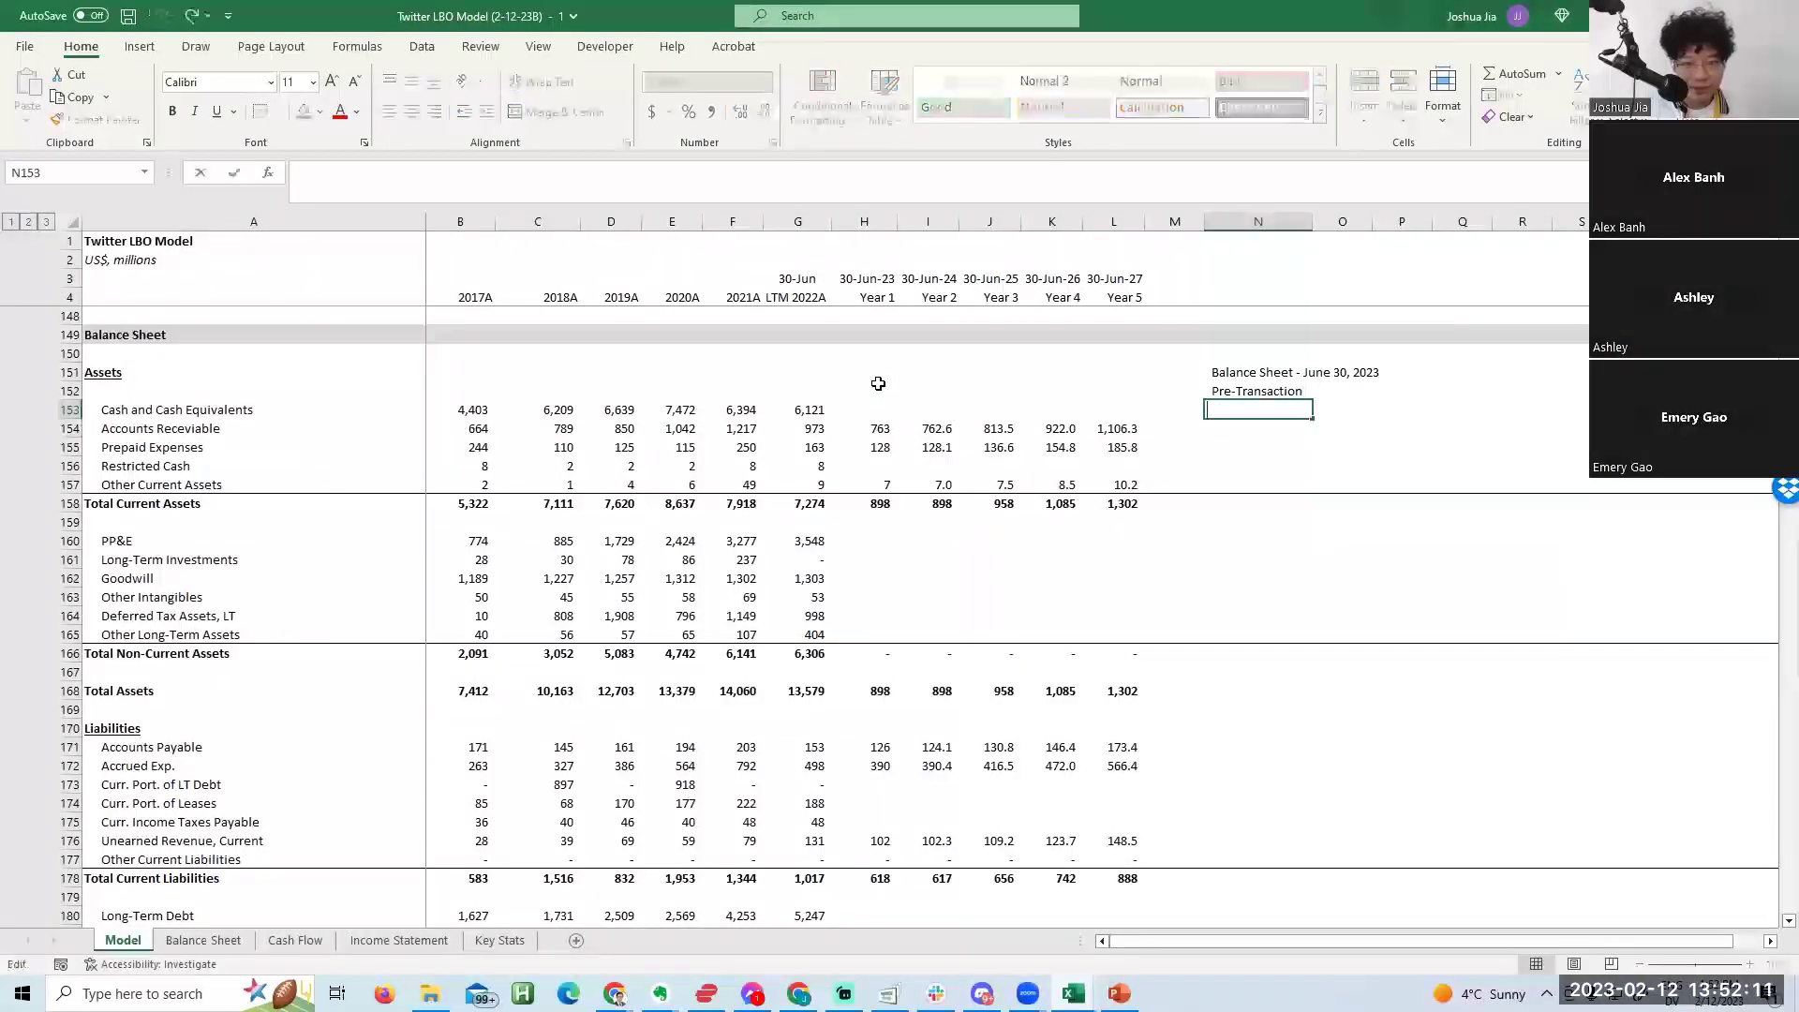
{"action": "key", "text": "Escape"}
Copy the LTM 2022A Cash and Cash Equivalents formula ='Balance Sheet'!G20 unchanged into Pre-Transaction cell N153.
{"action": "key", "text": "Left"}
{"action": "key", "text": "Left"}
{"action": "key", "text": "Left"}
{"action": "key", "text": "Left"}
{"action": "key", "text": "Left"}
{"action": "key", "text": "Left"}
{"action": "key", "text": "Left"}
{"action": "key", "text": "F2"}
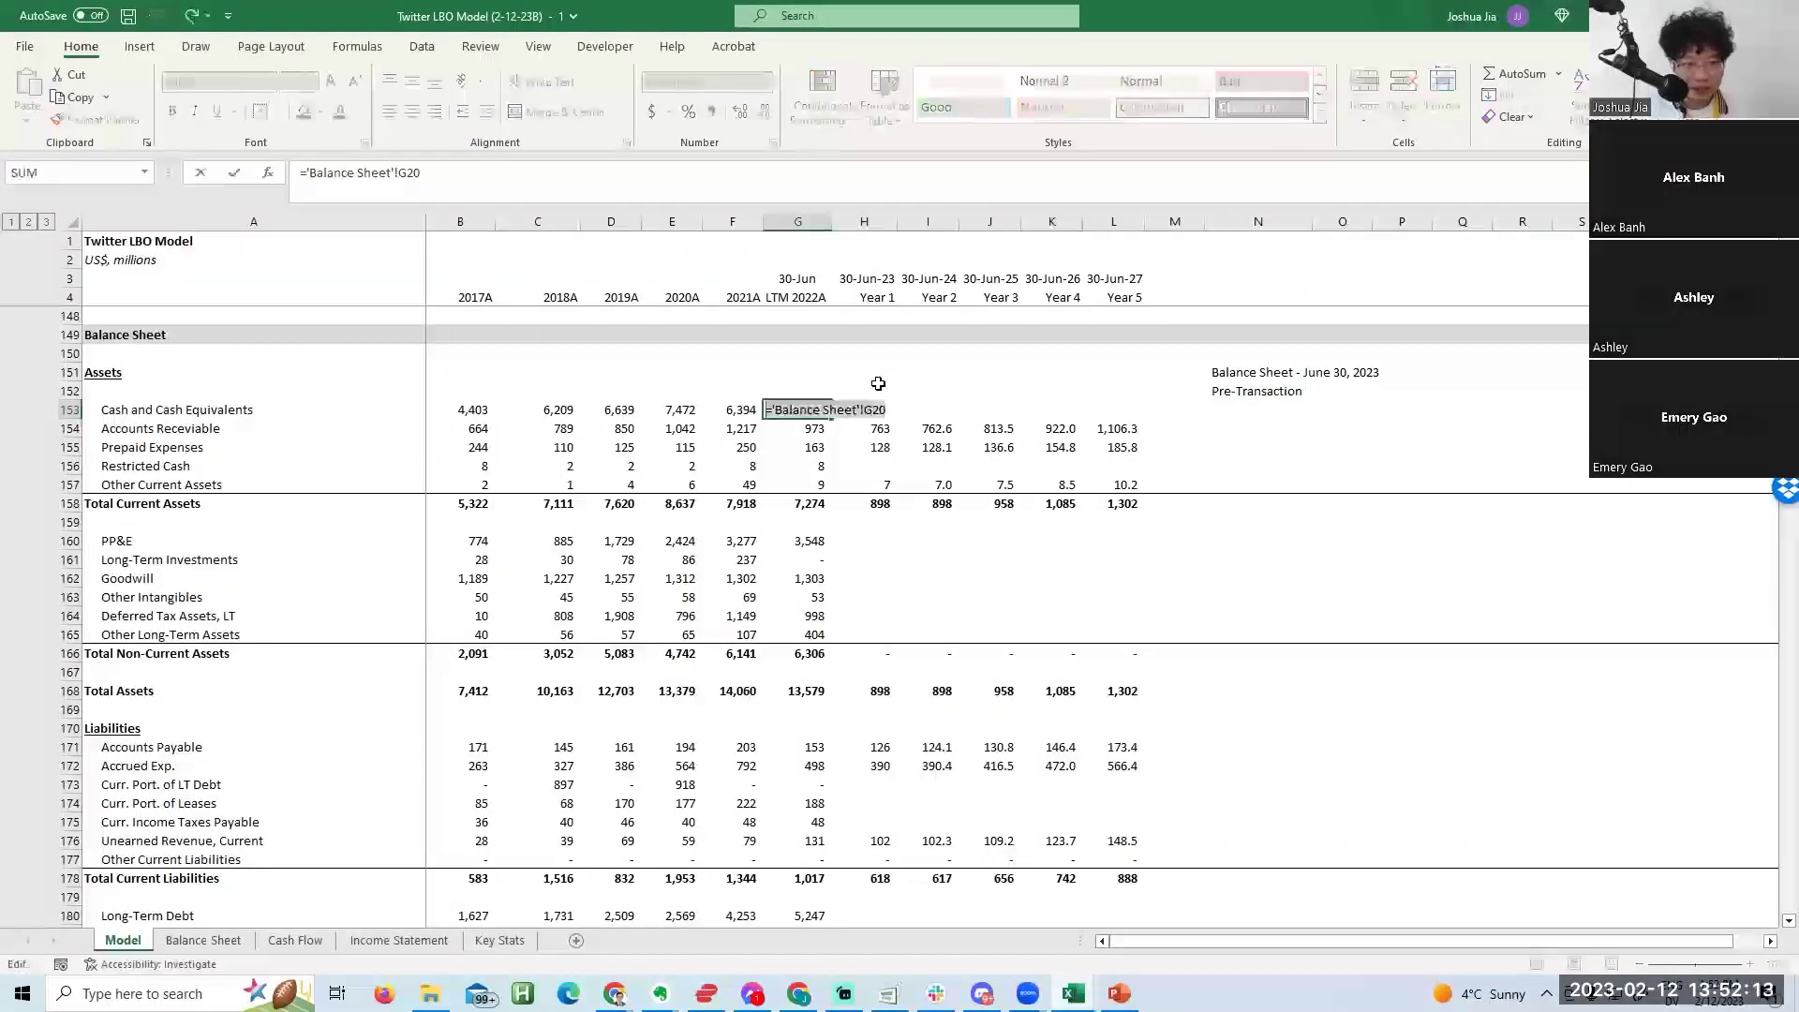
{"action": "key", "text": "Escape"}
{"action": "key", "text": "Right"}
{"action": "key", "text": "Right"}
{"action": "key", "text": "Right"}
{"action": "key", "text": "Right"}
{"action": "key", "text": "Right"}
{"action": "key", "text": "Right"}
{"action": "key", "text": "Right"}
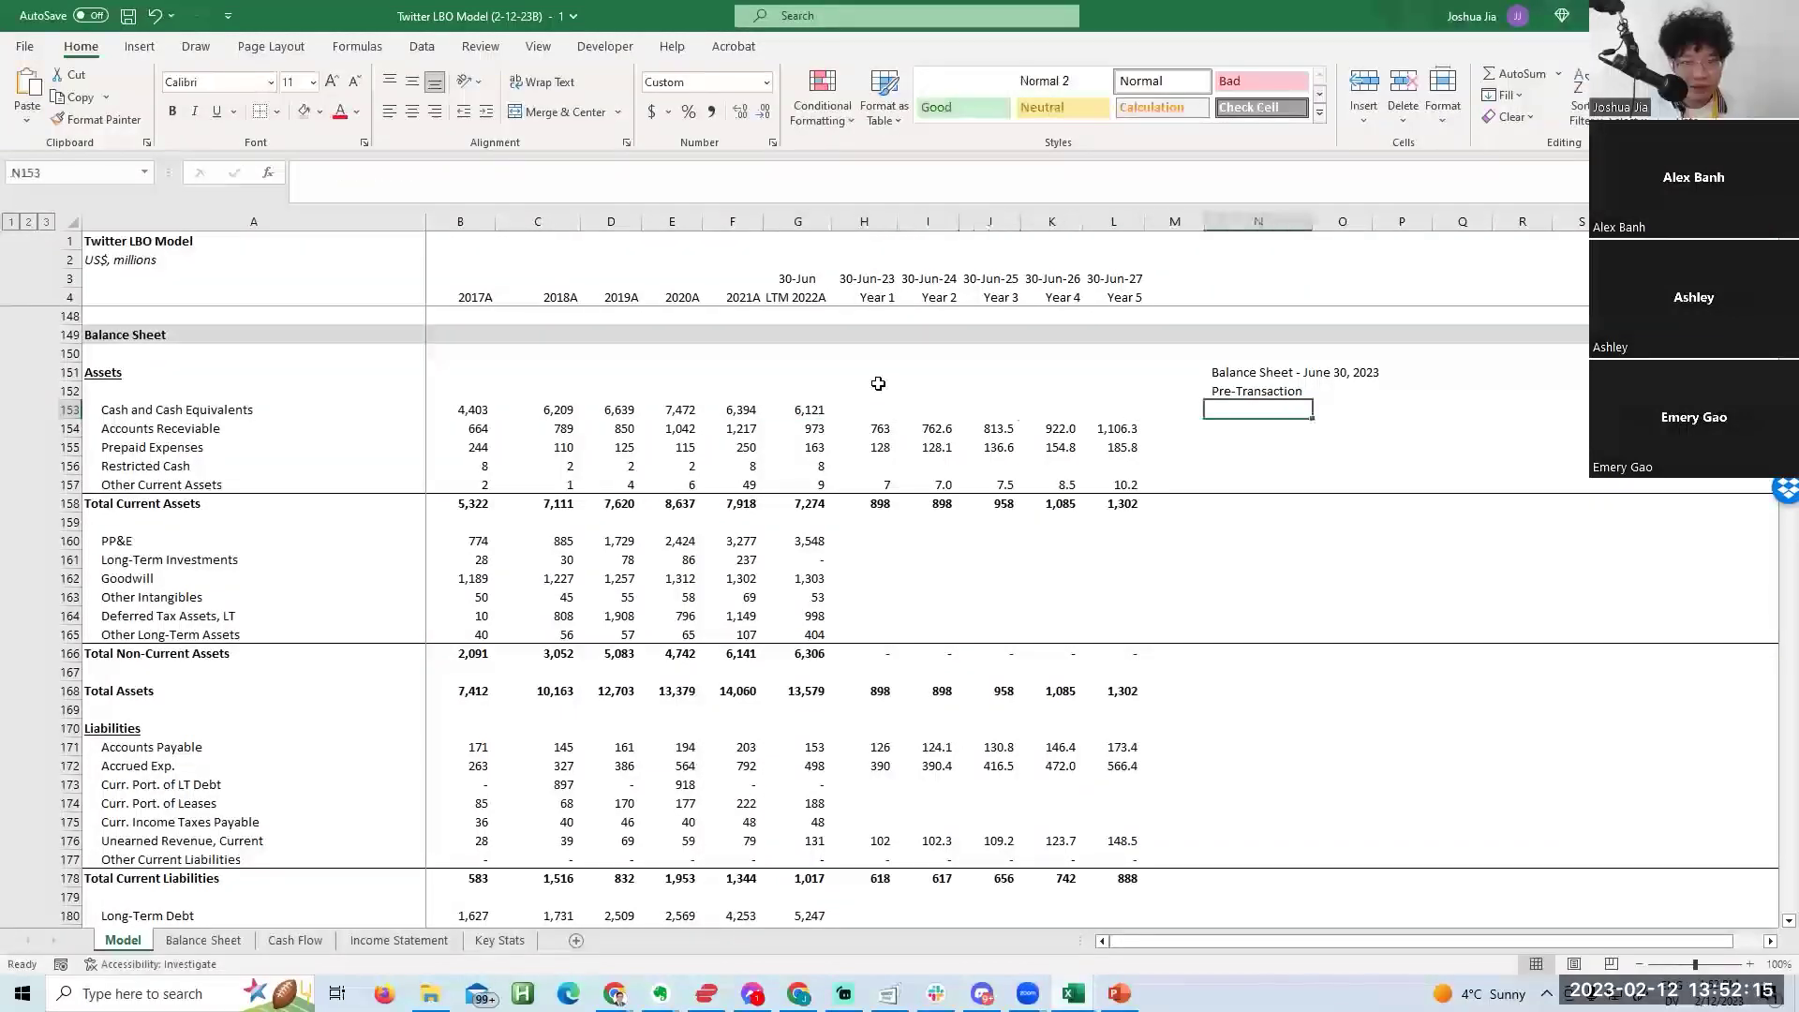
{"action": "key", "text": "F2"}
{"action": "type", "text": "='Balance Sheet'!G20"}
{"action": "key", "text": "Return"}
Copy the LTM 2022A Accounts Receivable formula ='Balance Sheet'!G22 unchanged into Pre-Transaction cell N154.
{"action": "key", "text": "Left"}
{"action": "key", "text": "Left"}
{"action": "key", "text": "Left"}
{"action": "key", "text": "Left"}
{"action": "key", "text": "Left"}
{"action": "key", "text": "Left"}
{"action": "key", "text": "Left"}
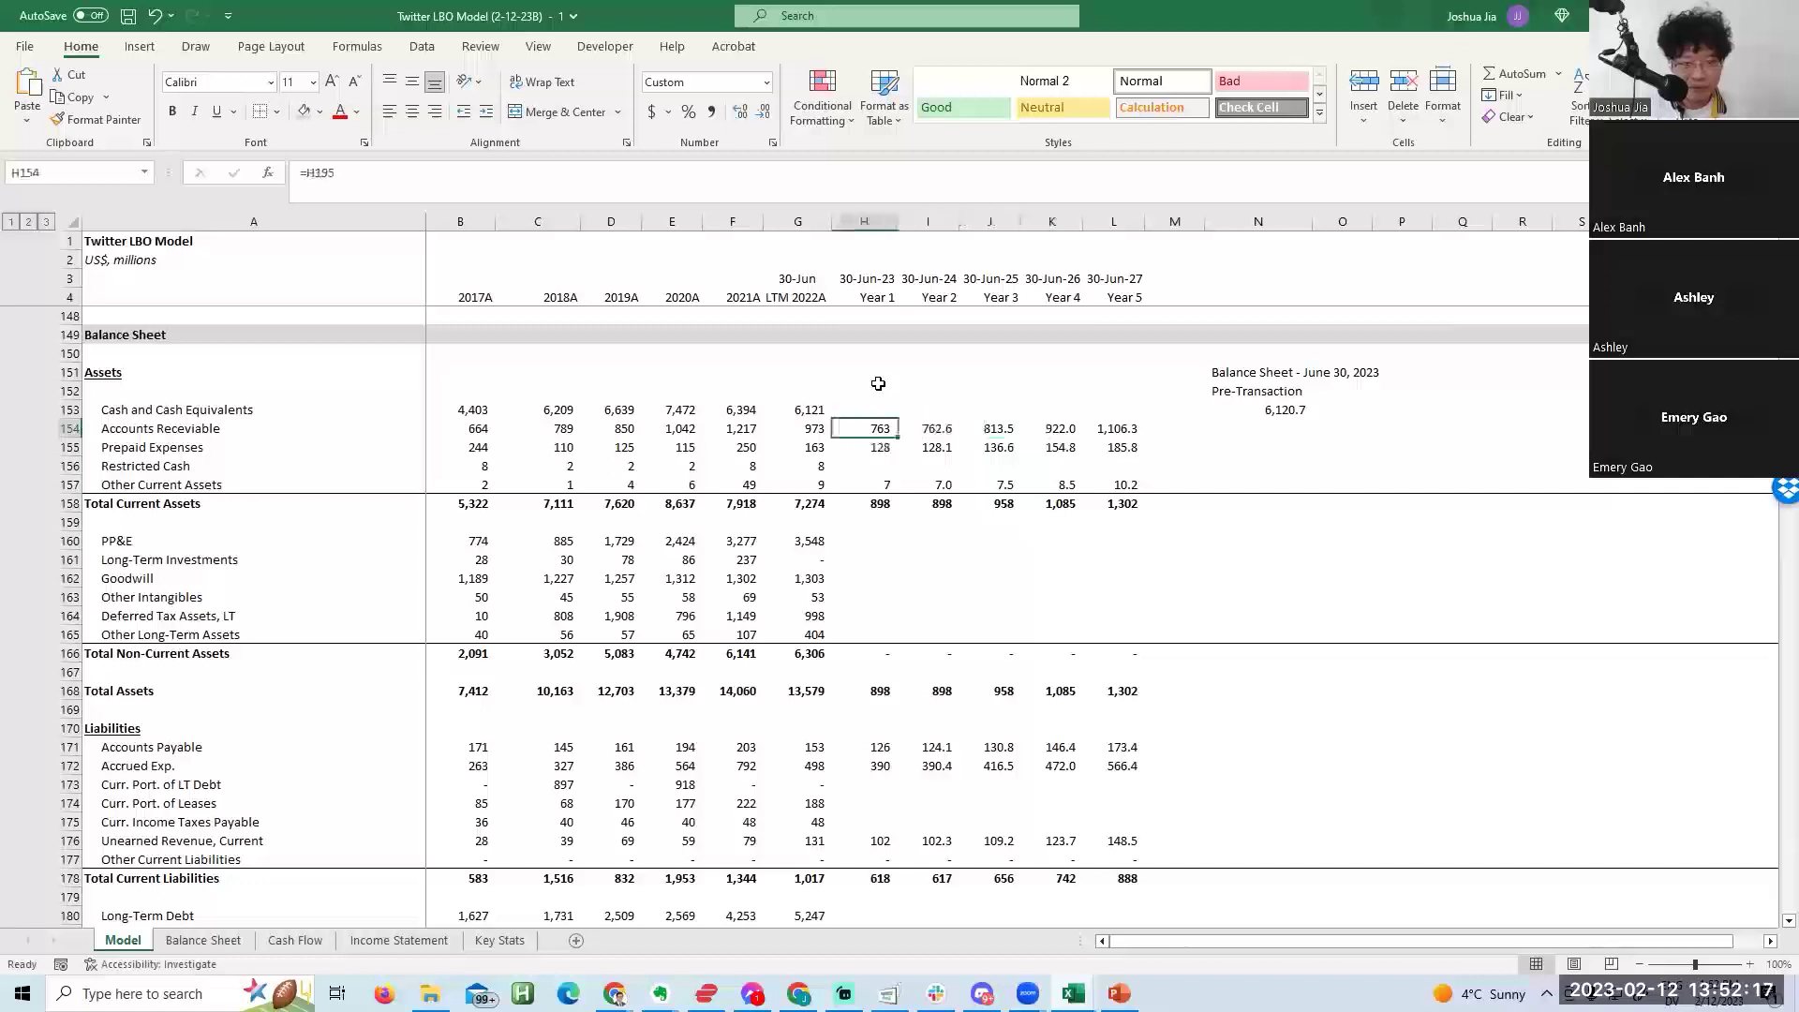
{"action": "key", "text": "F2"}
{"action": "key", "text": "shift+Home"}
{"action": "key", "text": "ctrl+c"}
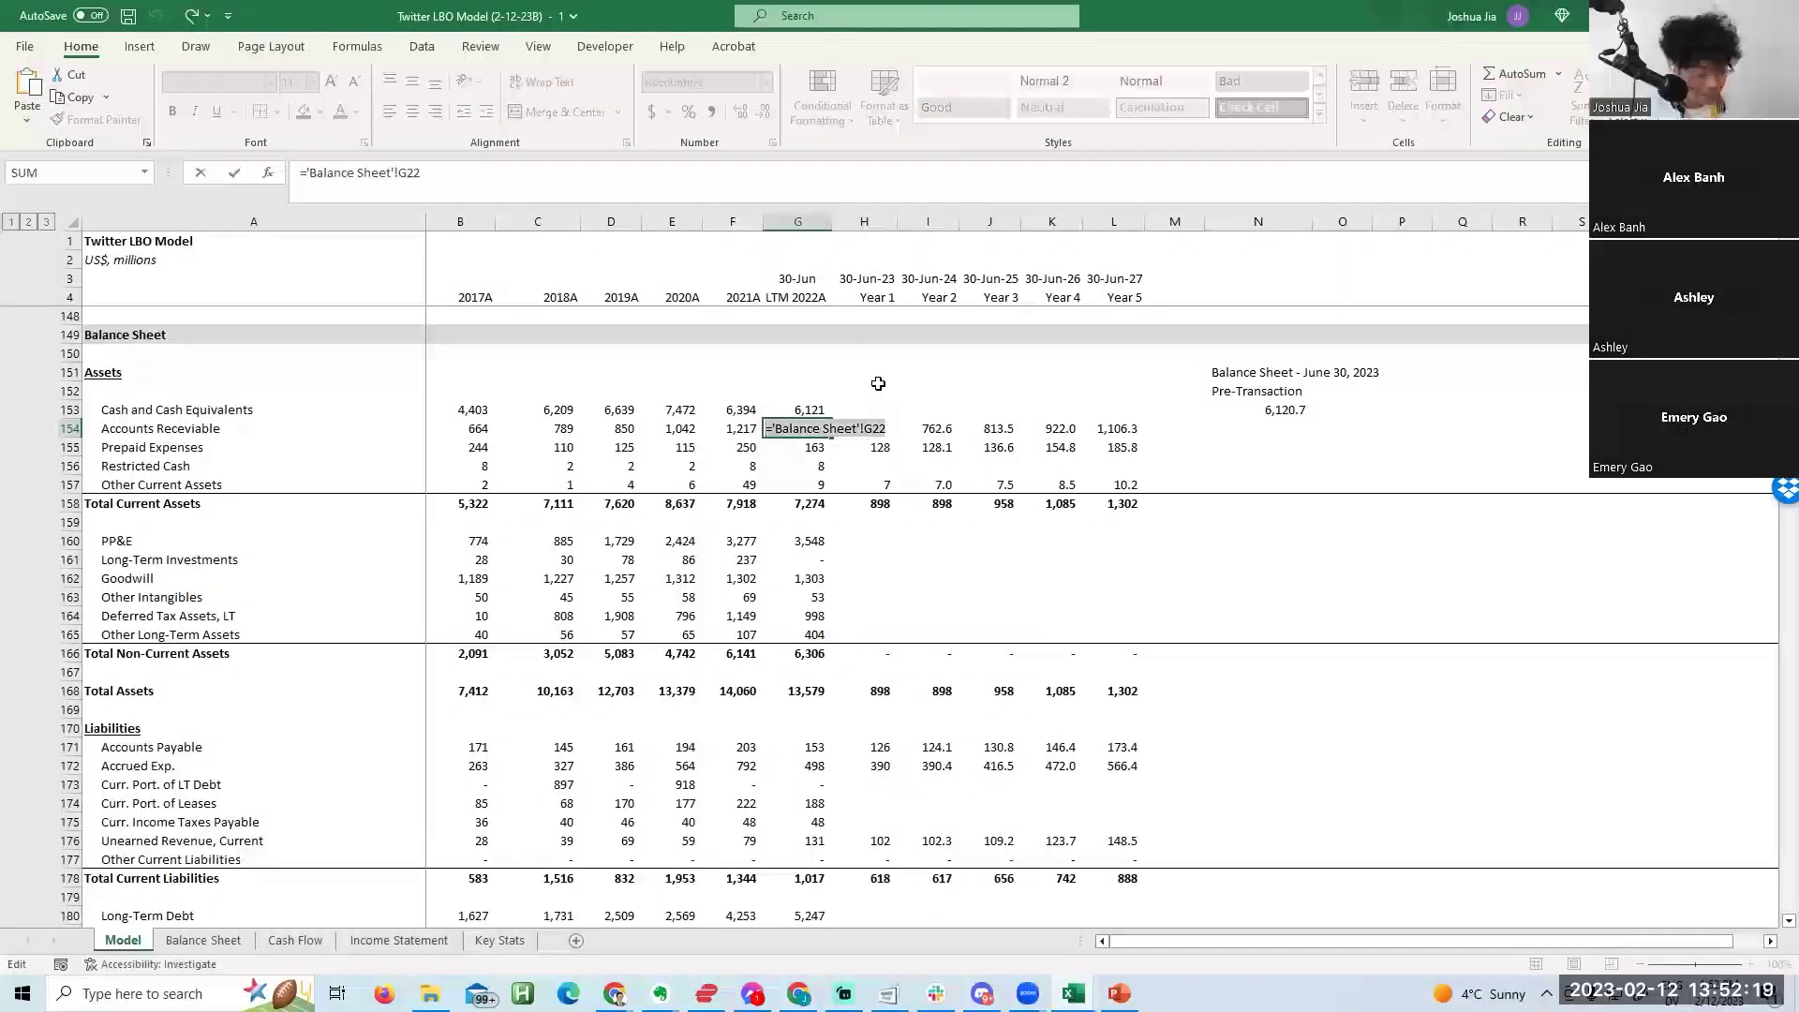
{"action": "key", "text": "Escape"}
{"action": "key", "text": "Right"}
{"action": "key", "text": "Right"}
{"action": "key", "text": "Right"}
{"action": "key", "text": "Right"}
{"action": "key", "text": "Right"}
{"action": "key", "text": "Right"}
{"action": "key", "text": "Right"}
{"action": "key", "text": "F2"}
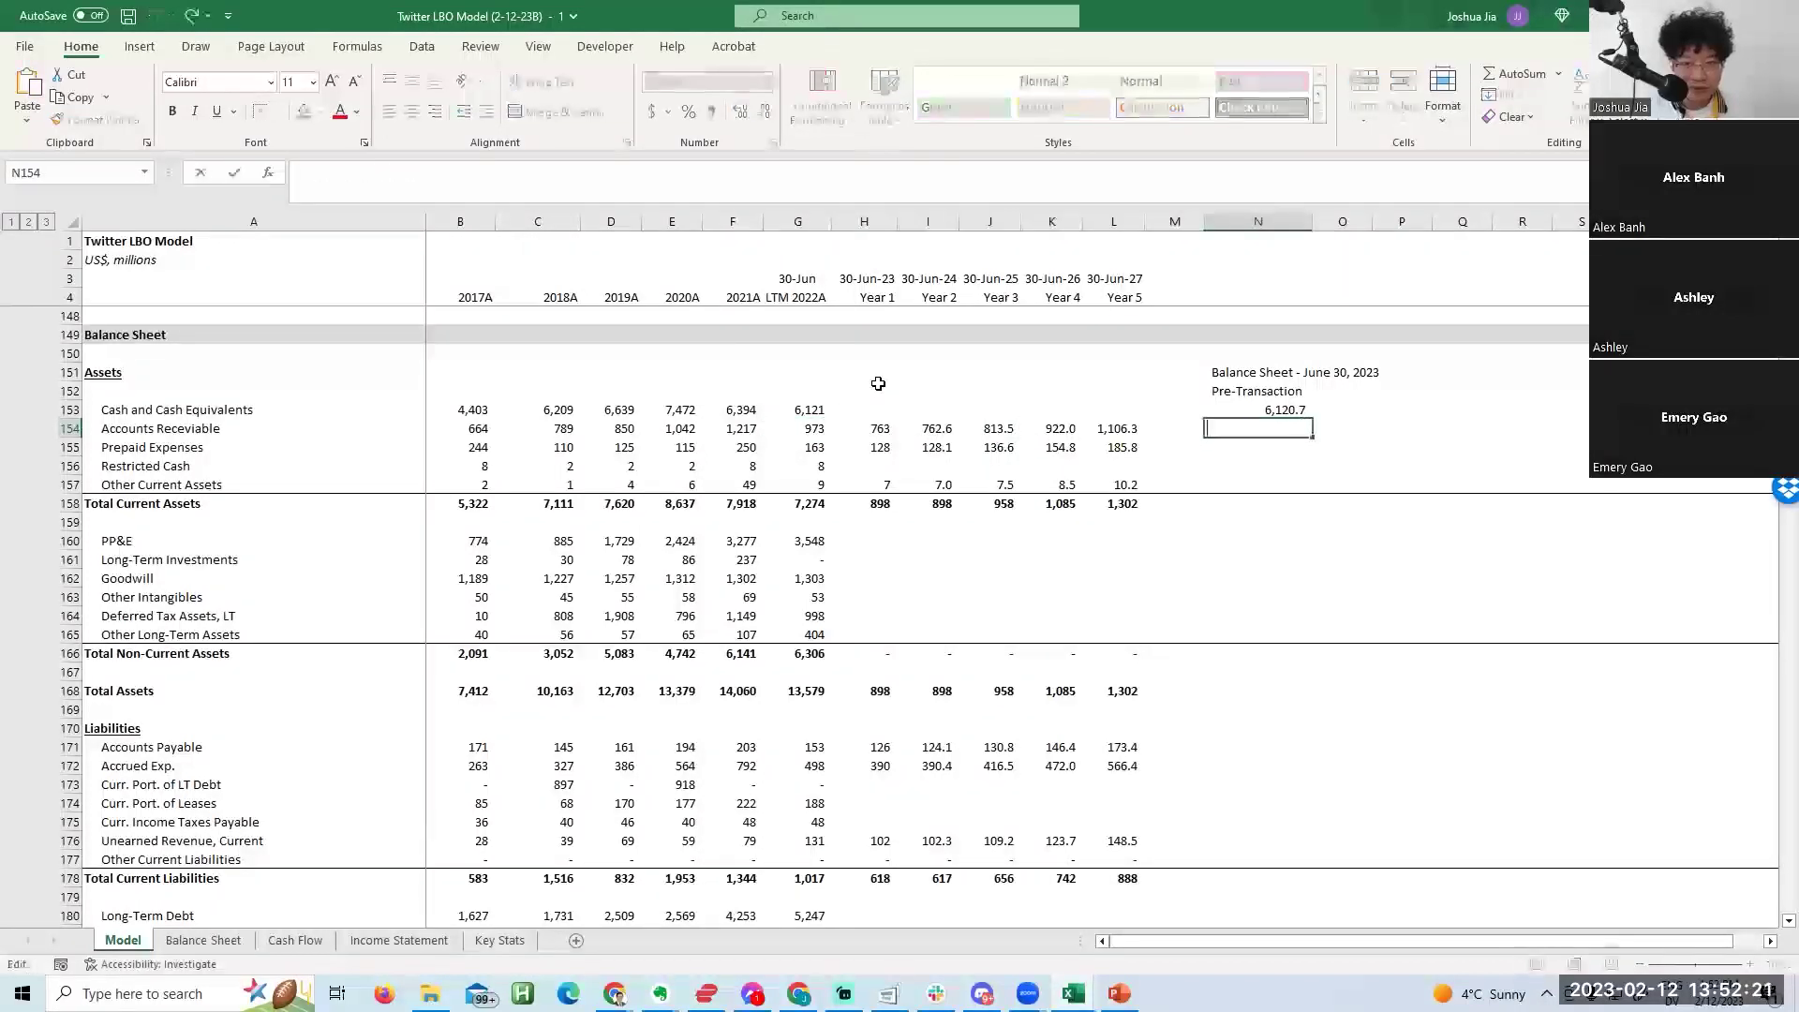
{"action": "key", "text": "ctrl+v"}
{"action": "key", "text": "Return"}
Copy the LTM 2022A Prepaid Expenses formula ='Balance Sheet'!G25 unchanged into Pre-Transaction cell N155.
{"action": "key", "text": "Left"}
{"action": "key", "text": "Left"}
{"action": "key", "text": "Left"}
{"action": "key", "text": "Left"}
{"action": "key", "text": "Left"}
{"action": "key", "text": "Left"}
{"action": "key", "text": "Left"}
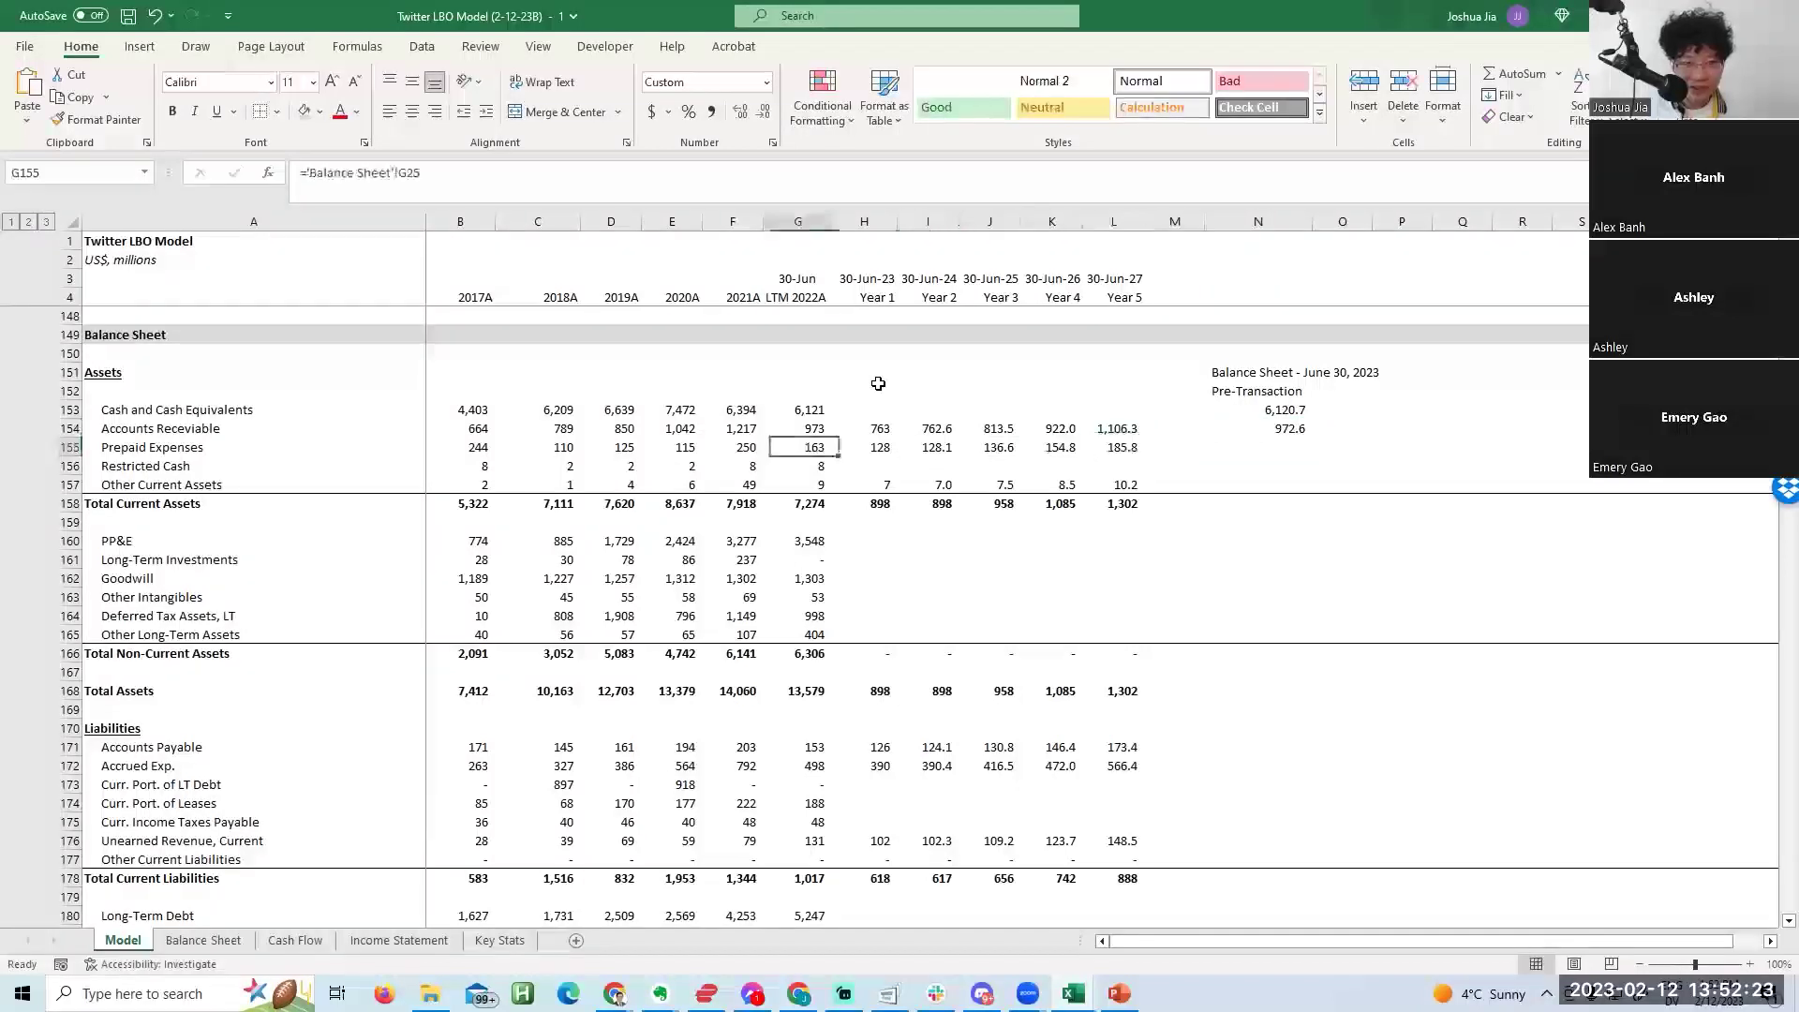
{"action": "key", "text": "F2"}
{"action": "key", "text": "ctrl+c"}
{"action": "key", "text": "Escape"}
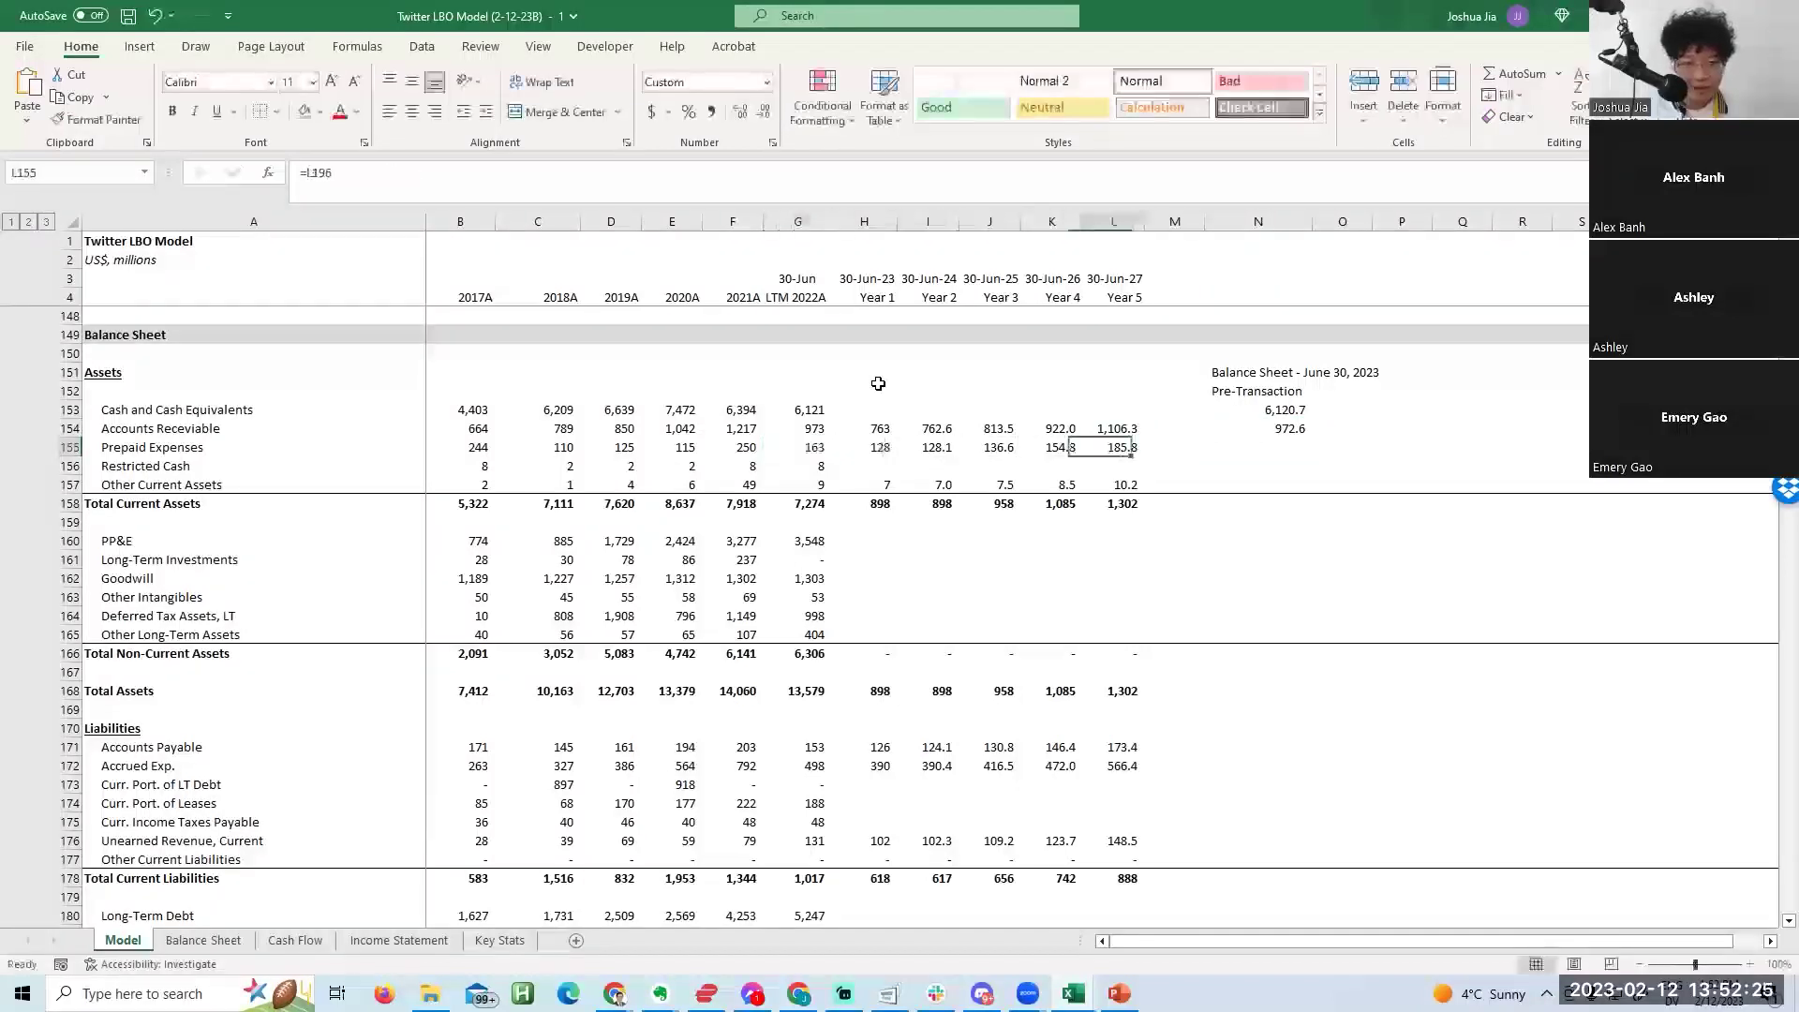
{"action": "key", "text": "Right"}
{"action": "key", "text": "Right"}
{"action": "key", "text": "Right"}
{"action": "key", "text": "Right"}
{"action": "key", "text": "Right"}
{"action": "key", "text": "Right"}
{"action": "key", "text": "Right"}
{"action": "key", "text": "ctrl+v"}
Copy the LTM 2022A Restricted Cash formula unchanged into Pre-Transaction cell N156.
{"action": "key", "text": "Left"}
{"action": "key", "text": "Left"}
{"action": "key", "text": "Left"}
{"action": "key", "text": "Down"}
{"action": "key", "text": "Left"}
{"action": "key", "text": "Left"}
{"action": "key", "text": "Left"}
{"action": "key", "text": "Left"}
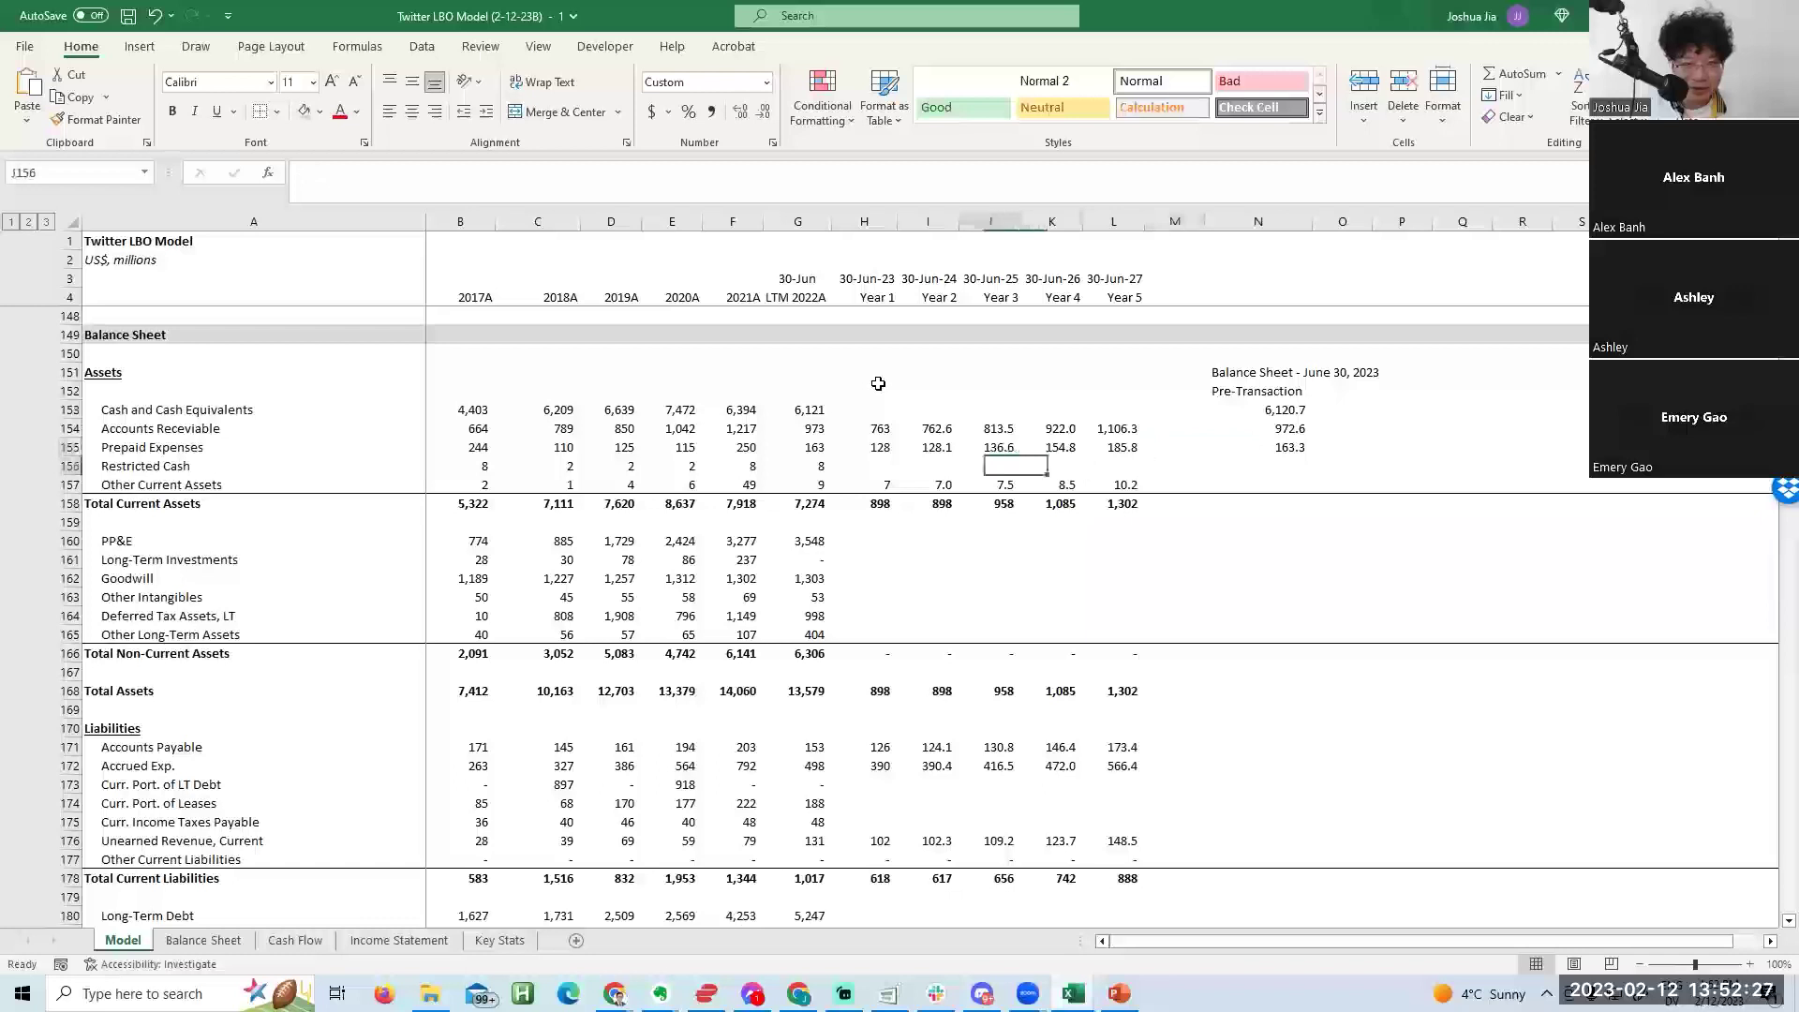
{"action": "key", "text": "ctrl+c"}
{"action": "key", "text": "Escape"}
{"action": "key", "text": "Right"}
{"action": "key", "text": "Right"}
{"action": "key", "text": "Right"}
{"action": "key", "text": "Right"}
{"action": "key", "text": "Right"}
{"action": "key", "text": "Right"}
{"action": "key", "text": "Right"}
{"action": "key", "text": "Right"}
{"action": "key", "text": "F2"}
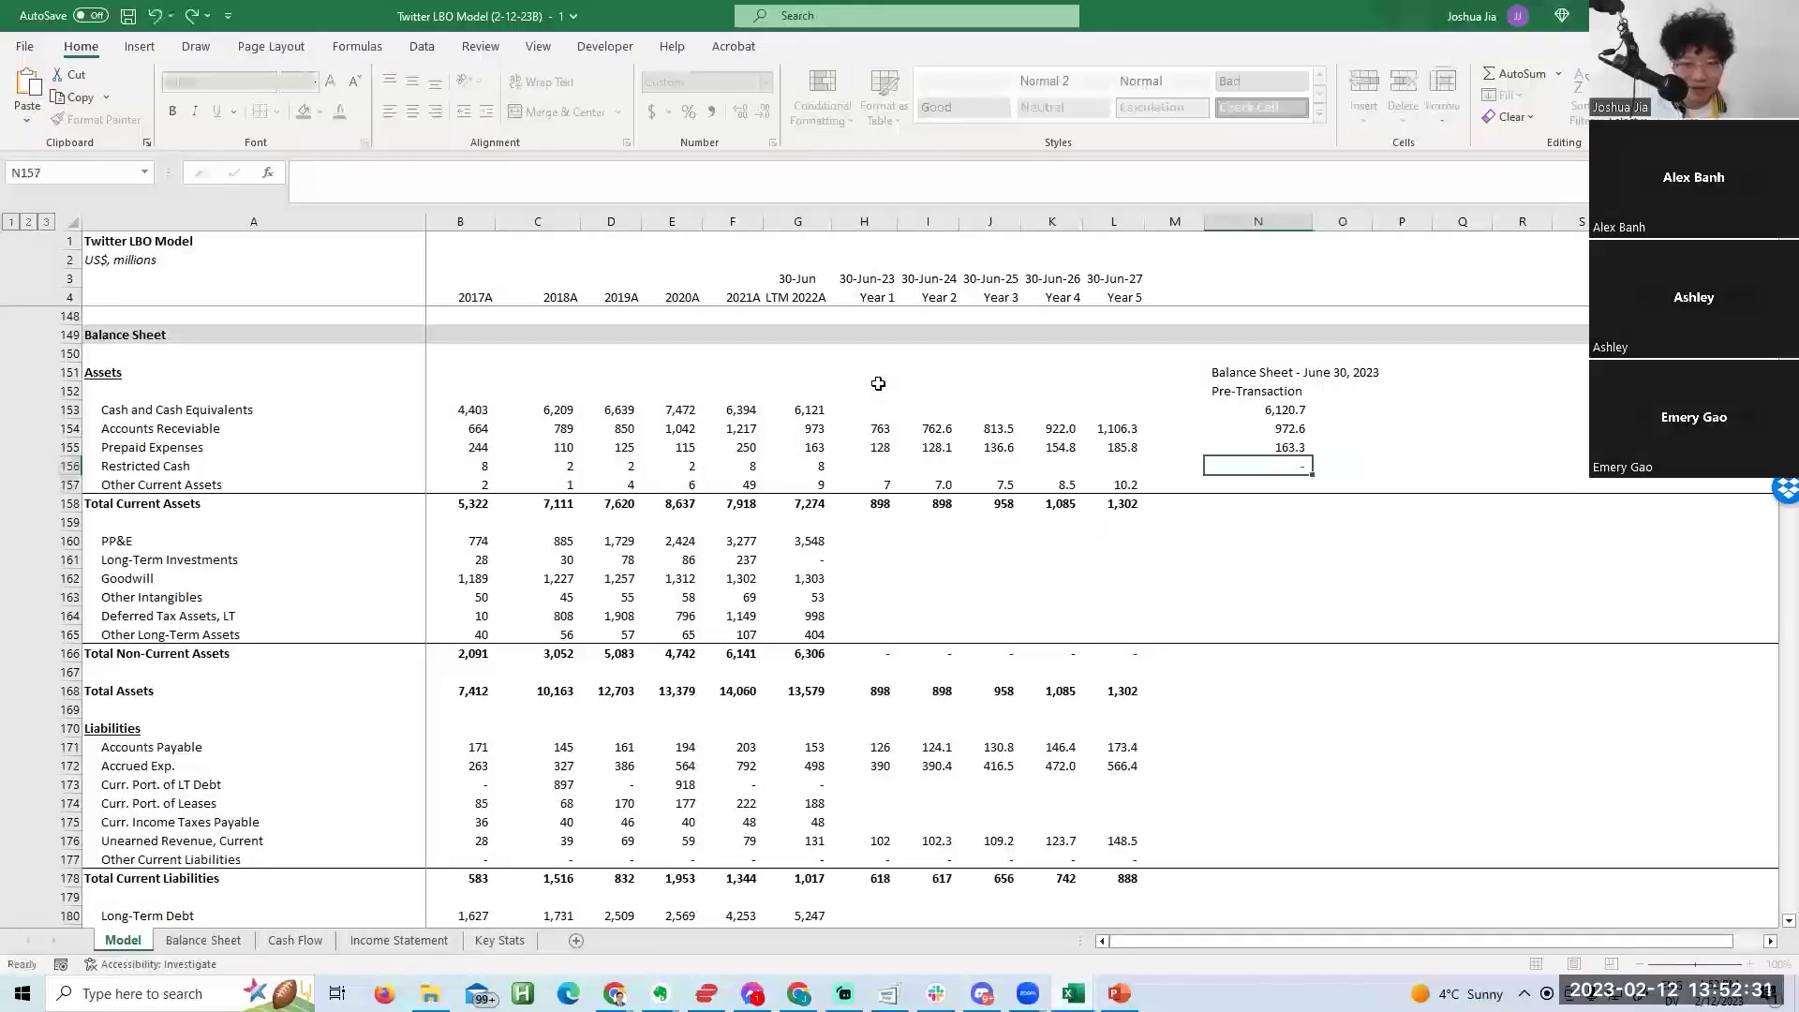
{"action": "key", "text": "Escape"}
{"action": "key", "text": "Left"}
{"action": "key", "text": "ctrl+v"}
Copy the LTM 2022A Other Current Assets formula ='Balance Sheet'!G27 unchanged into Pre-Transaction cell N157.
{"action": "key", "text": "Down"}
{"action": "key", "text": "Left"}
{"action": "key", "text": "Left"}
{"action": "key", "text": "Left"}
{"action": "key", "text": "Left"}
{"action": "key", "text": "Left"}
{"action": "key", "text": "Left"}
{"action": "key", "text": "Left"}
{"action": "key", "text": "F2"}
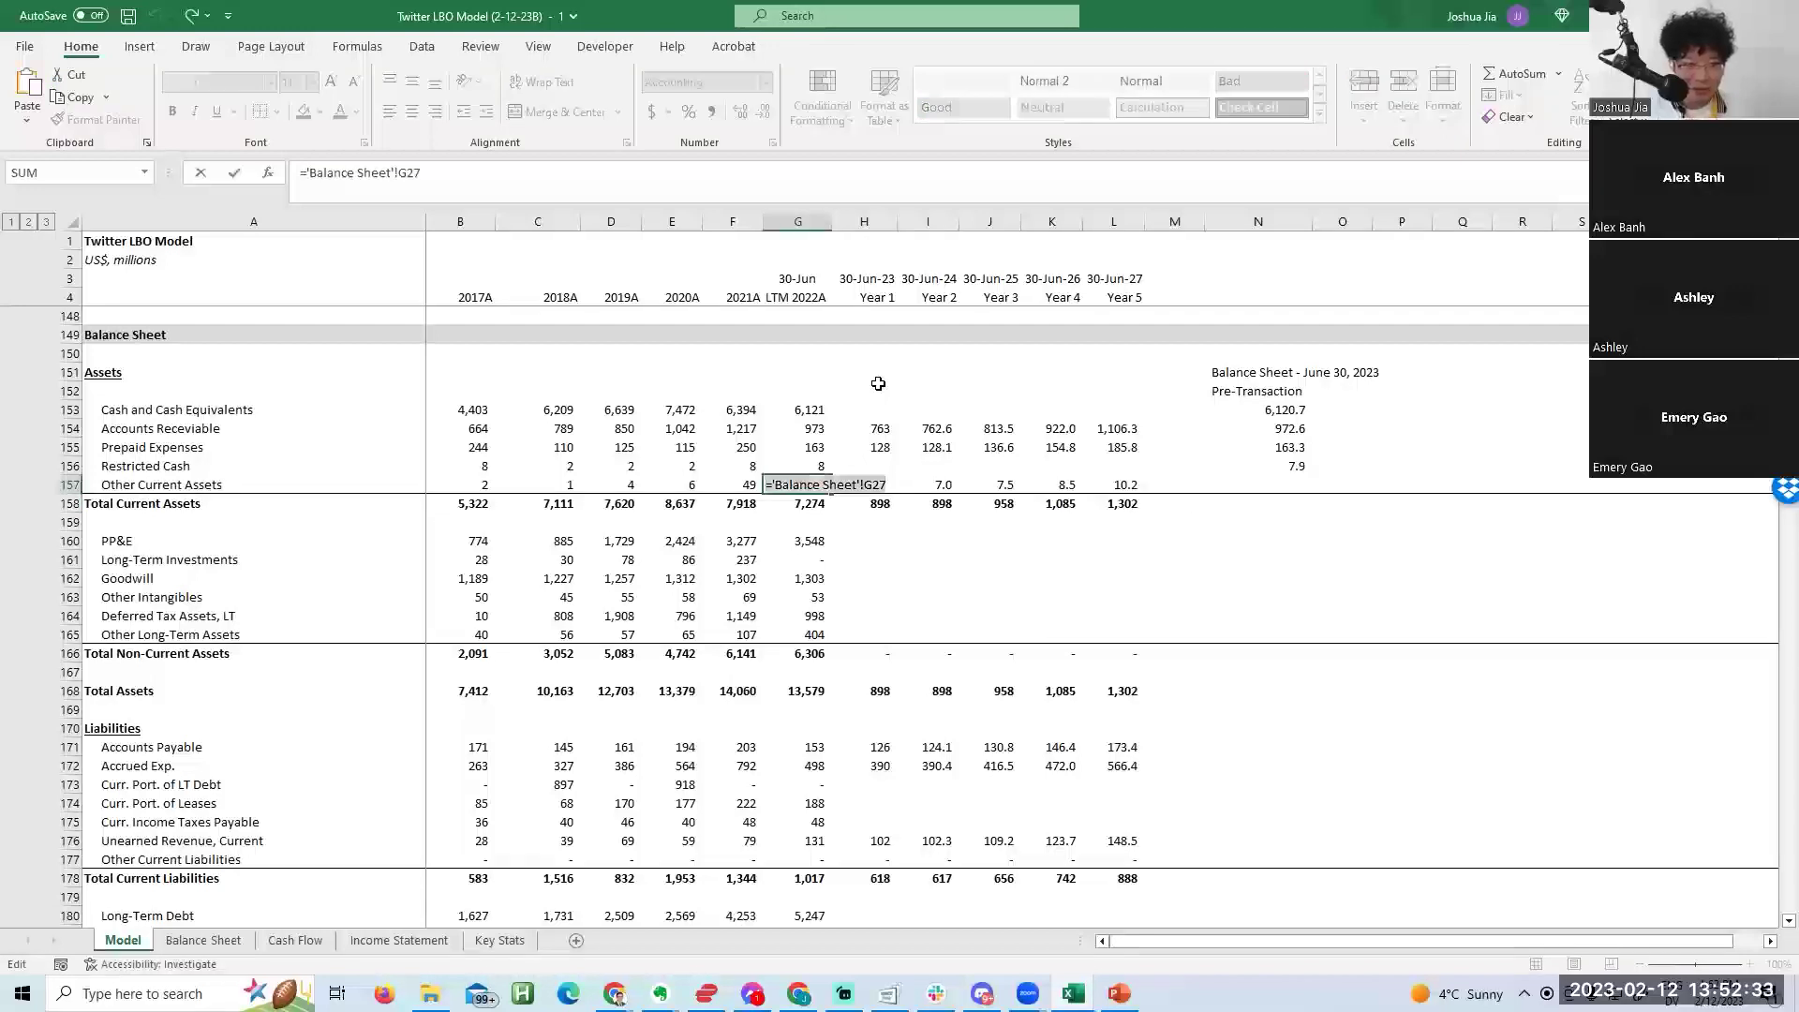
{"action": "key", "text": "ctrl+c"}
{"action": "key", "text": "Escape"}
{"action": "key", "text": "Right"}
{"action": "key", "text": "Right"}
{"action": "key", "text": "Right"}
{"action": "key", "text": "Right"}
{"action": "key", "text": "Right"}
{"action": "key", "text": "Right"}
{"action": "key", "text": "Right"}
{"action": "key", "text": "ctrl+v"}
Copy the LTM 2022A PP&E formula ='Balance Sheet'!G32 unchanged into Pre-Transaction cell N160.
{"action": "key", "text": "Down"}
{"action": "key", "text": "Down"}
{"action": "key", "text": "Down"}
{"action": "key", "text": "Left"}
{"action": "key", "text": "Left"}
{"action": "key", "text": "Left"}
{"action": "key", "text": "Left"}
{"action": "key", "text": "Left"}
{"action": "key", "text": "Left"}
{"action": "key", "text": "Left"}
{"action": "key", "text": "F2"}
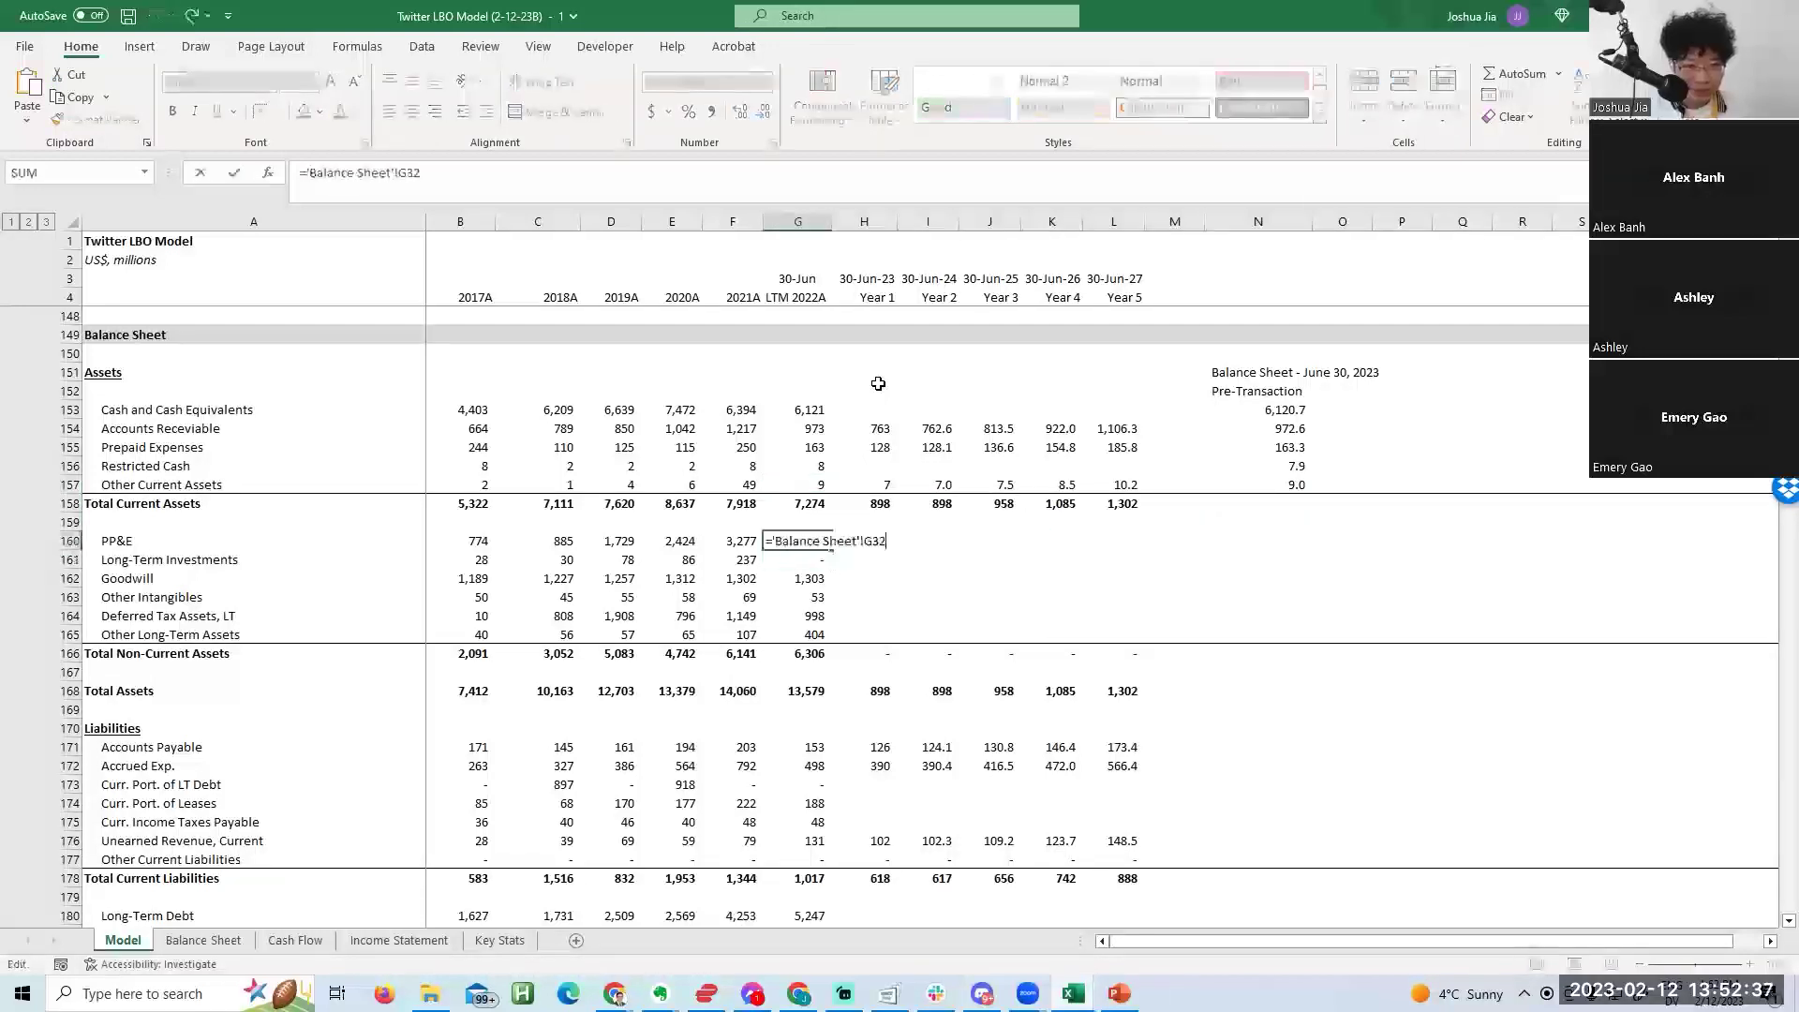
{"action": "key", "text": "Escape"}
{"action": "key", "text": "Right"}
{"action": "key", "text": "Right"}
{"action": "key", "text": "Right"}
{"action": "key", "text": "Right"}
{"action": "key", "text": "Right"}
{"action": "key", "text": "Right"}
{"action": "key", "text": "Right"}
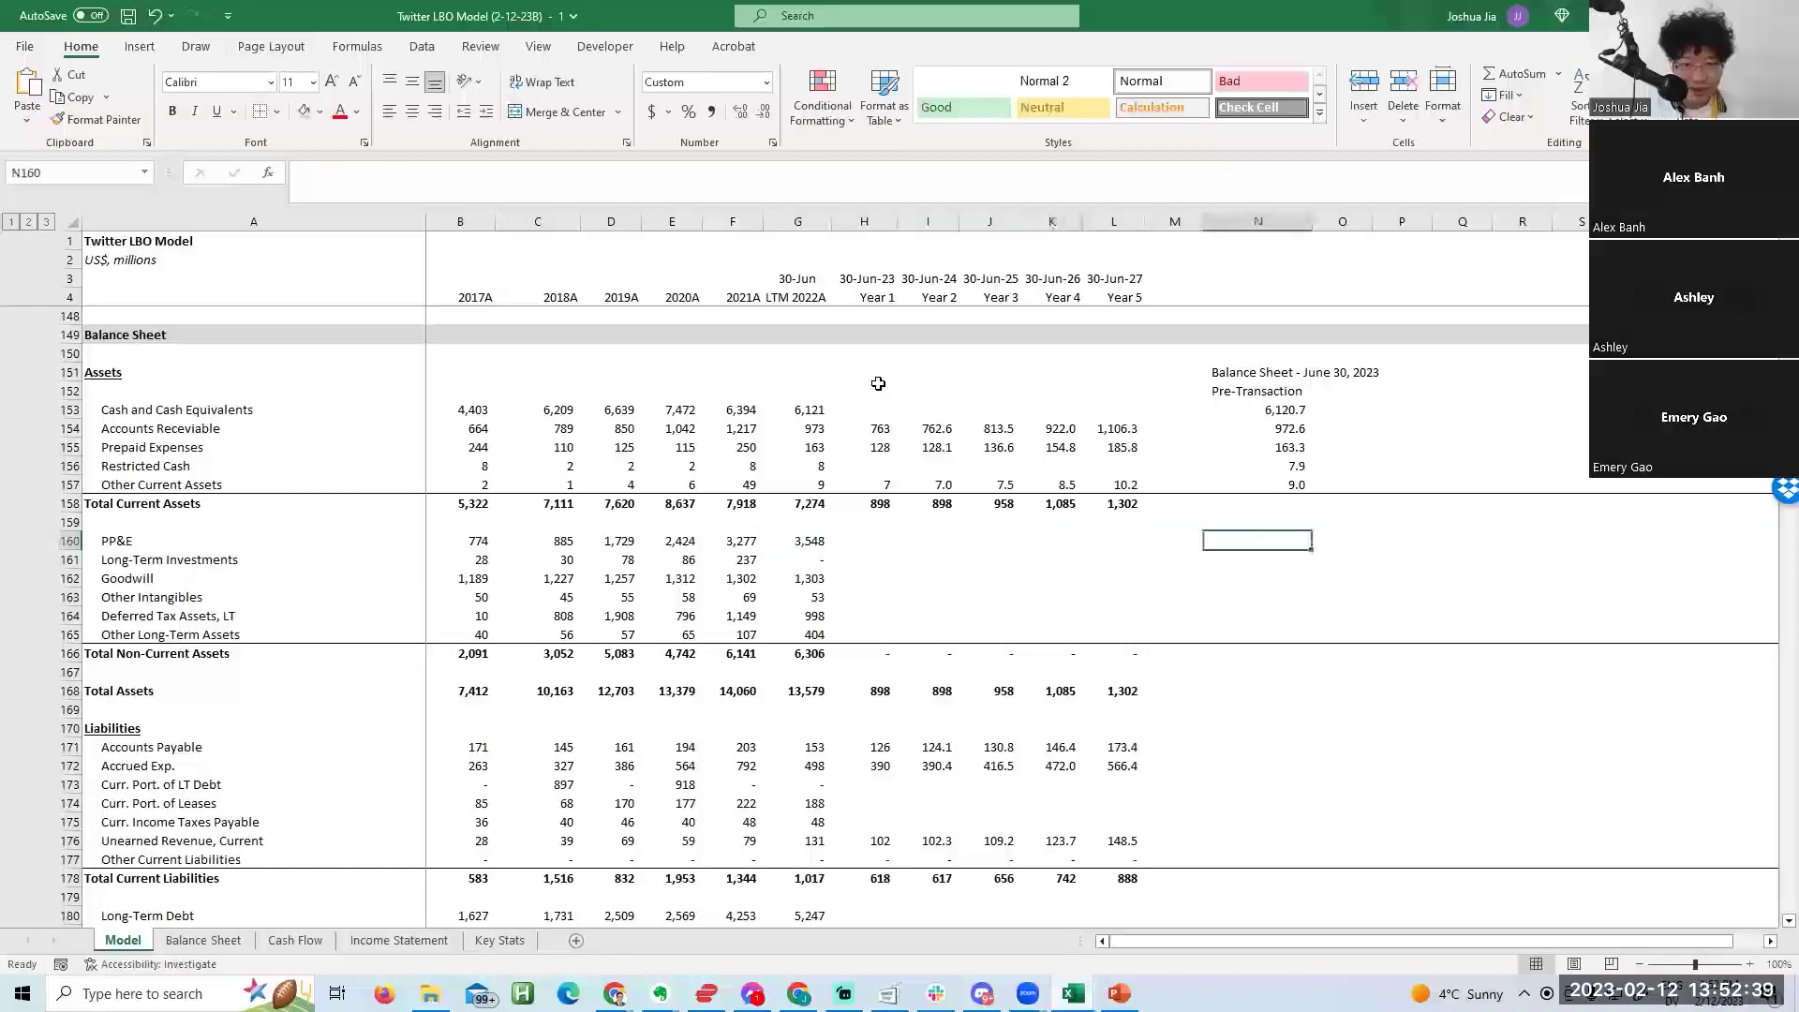
{"action": "key", "text": "ctrl+v"}
Check the LTM 2022A Long-Term Investments entry and enter 0 for it in Pre-Transaction cell N161.
{"action": "key", "text": "Down"}
{"action": "key", "text": "Left"}
{"action": "key", "text": "Left"}
{"action": "key", "text": "Left"}
{"action": "key", "text": "Left"}
{"action": "key", "text": "Left"}
{"action": "key", "text": "Left"}
{"action": "key", "text": "Left"}
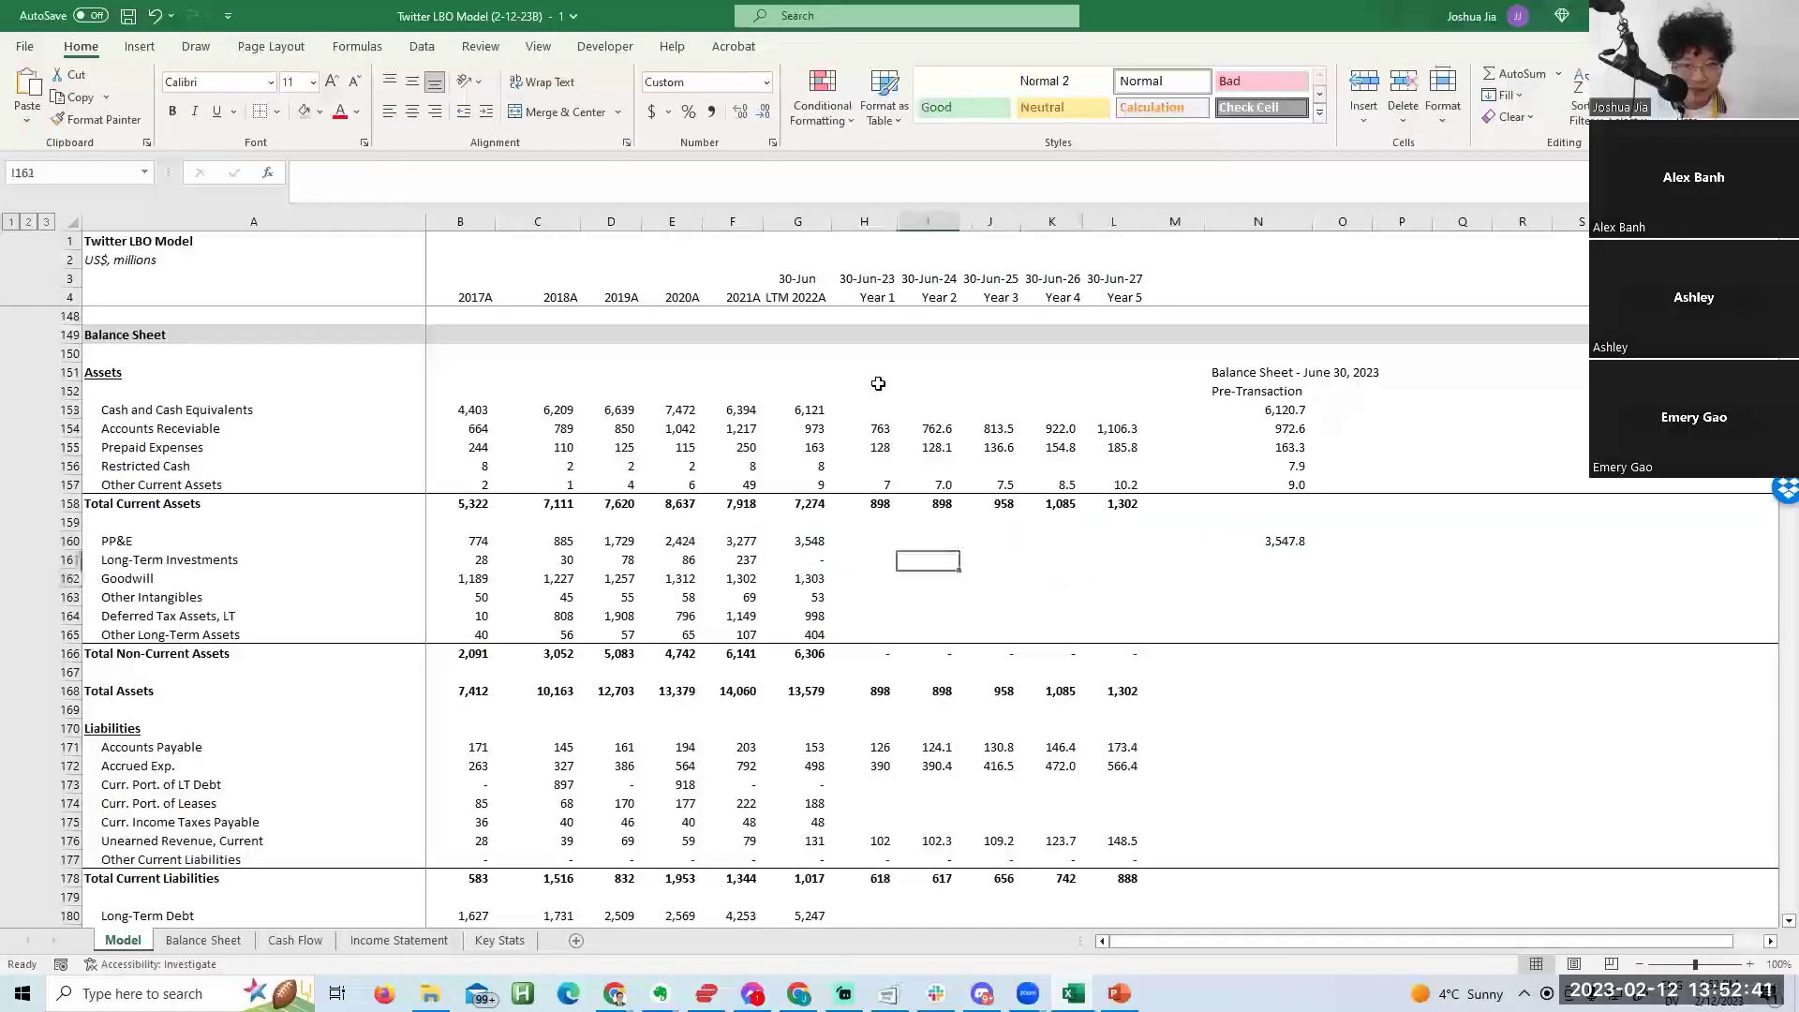
{"action": "key", "text": "F2"}
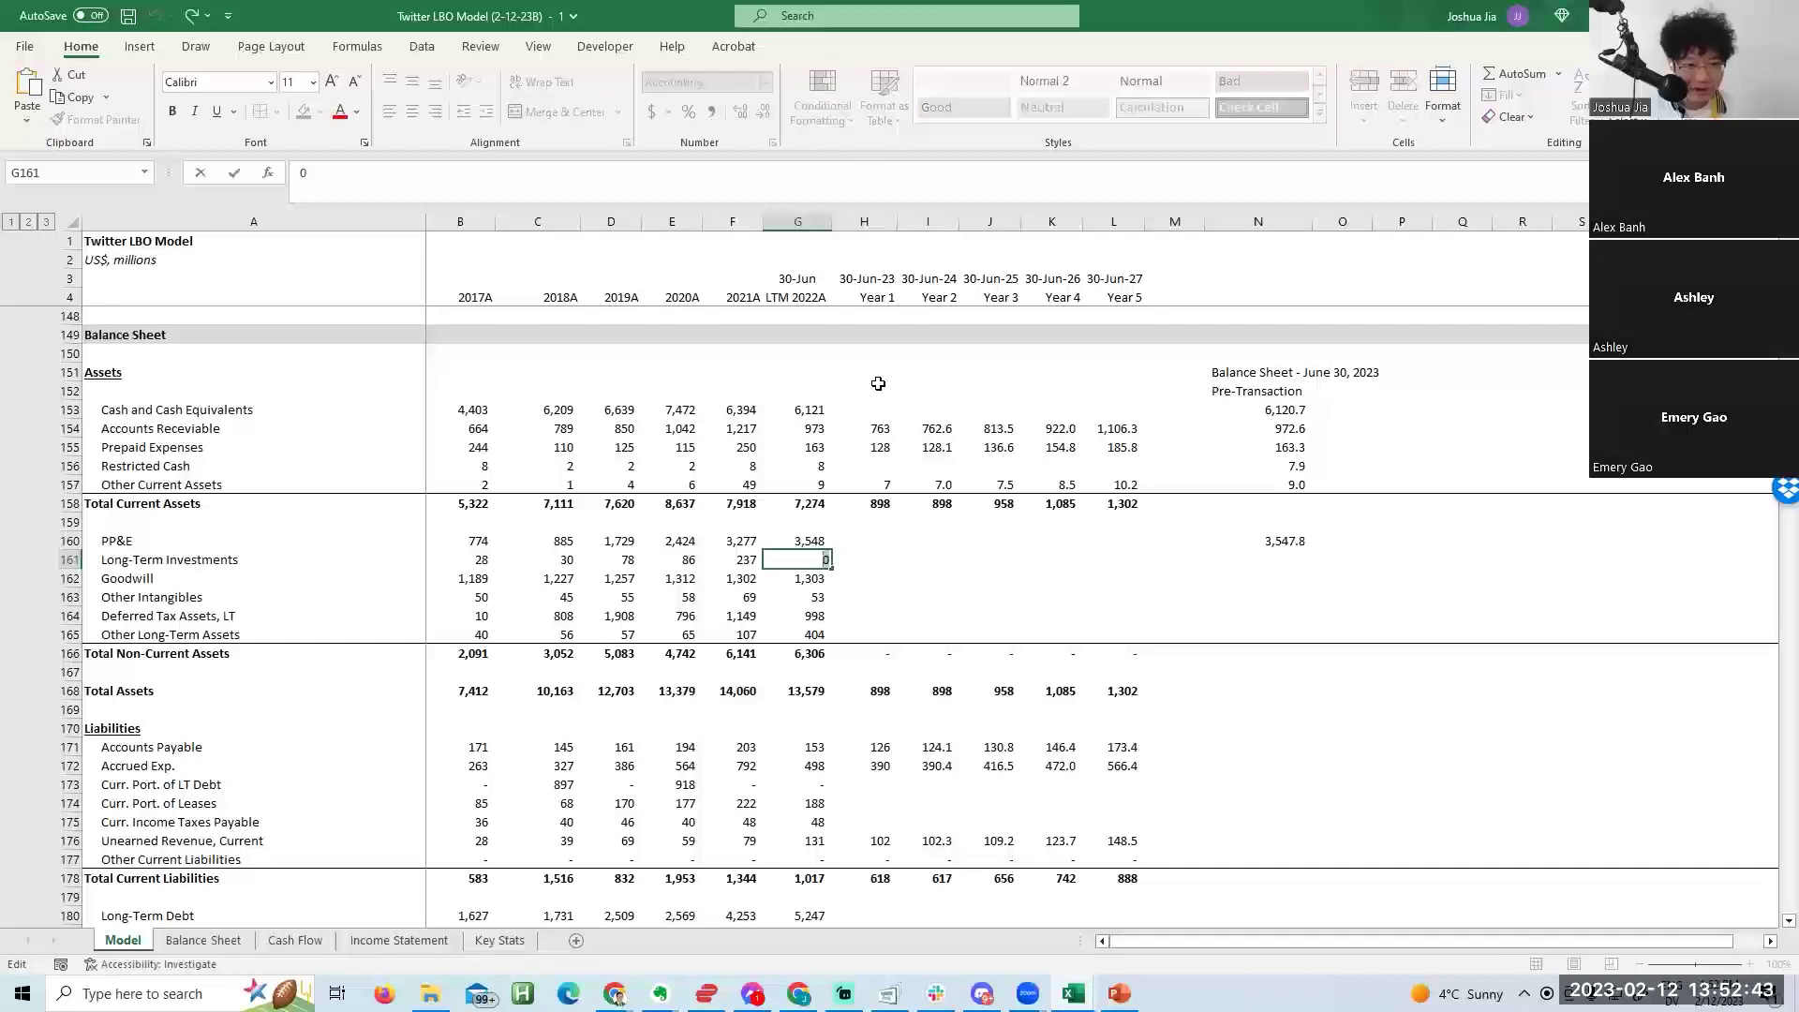
{"action": "key", "text": "Escape"}
{"action": "key", "text": "Right"}
{"action": "key", "text": "Right"}
{"action": "key", "text": "Right"}
{"action": "key", "text": "Right"}
{"action": "key", "text": "Right"}
{"action": "key", "text": "Right"}
{"action": "key", "text": "Right"}
{"action": "type", "text": "["}
{"action": "key", "text": "BackSpace"}
{"action": "type", "text": "0"}
{"action": "key", "text": "Down"}
Copy the LTM 2022A Goodwill formula ='Balance Sheet'!G35 unchanged into Pre-Transaction cell N162.
{"action": "key", "text": "Left"}
{"action": "key", "text": "Left"}
{"action": "key", "text": "Left"}
{"action": "key", "text": "Left"}
{"action": "key", "text": "Left"}
{"action": "key", "text": "Left"}
{"action": "key", "text": "Left"}
{"action": "key", "text": "F2"}
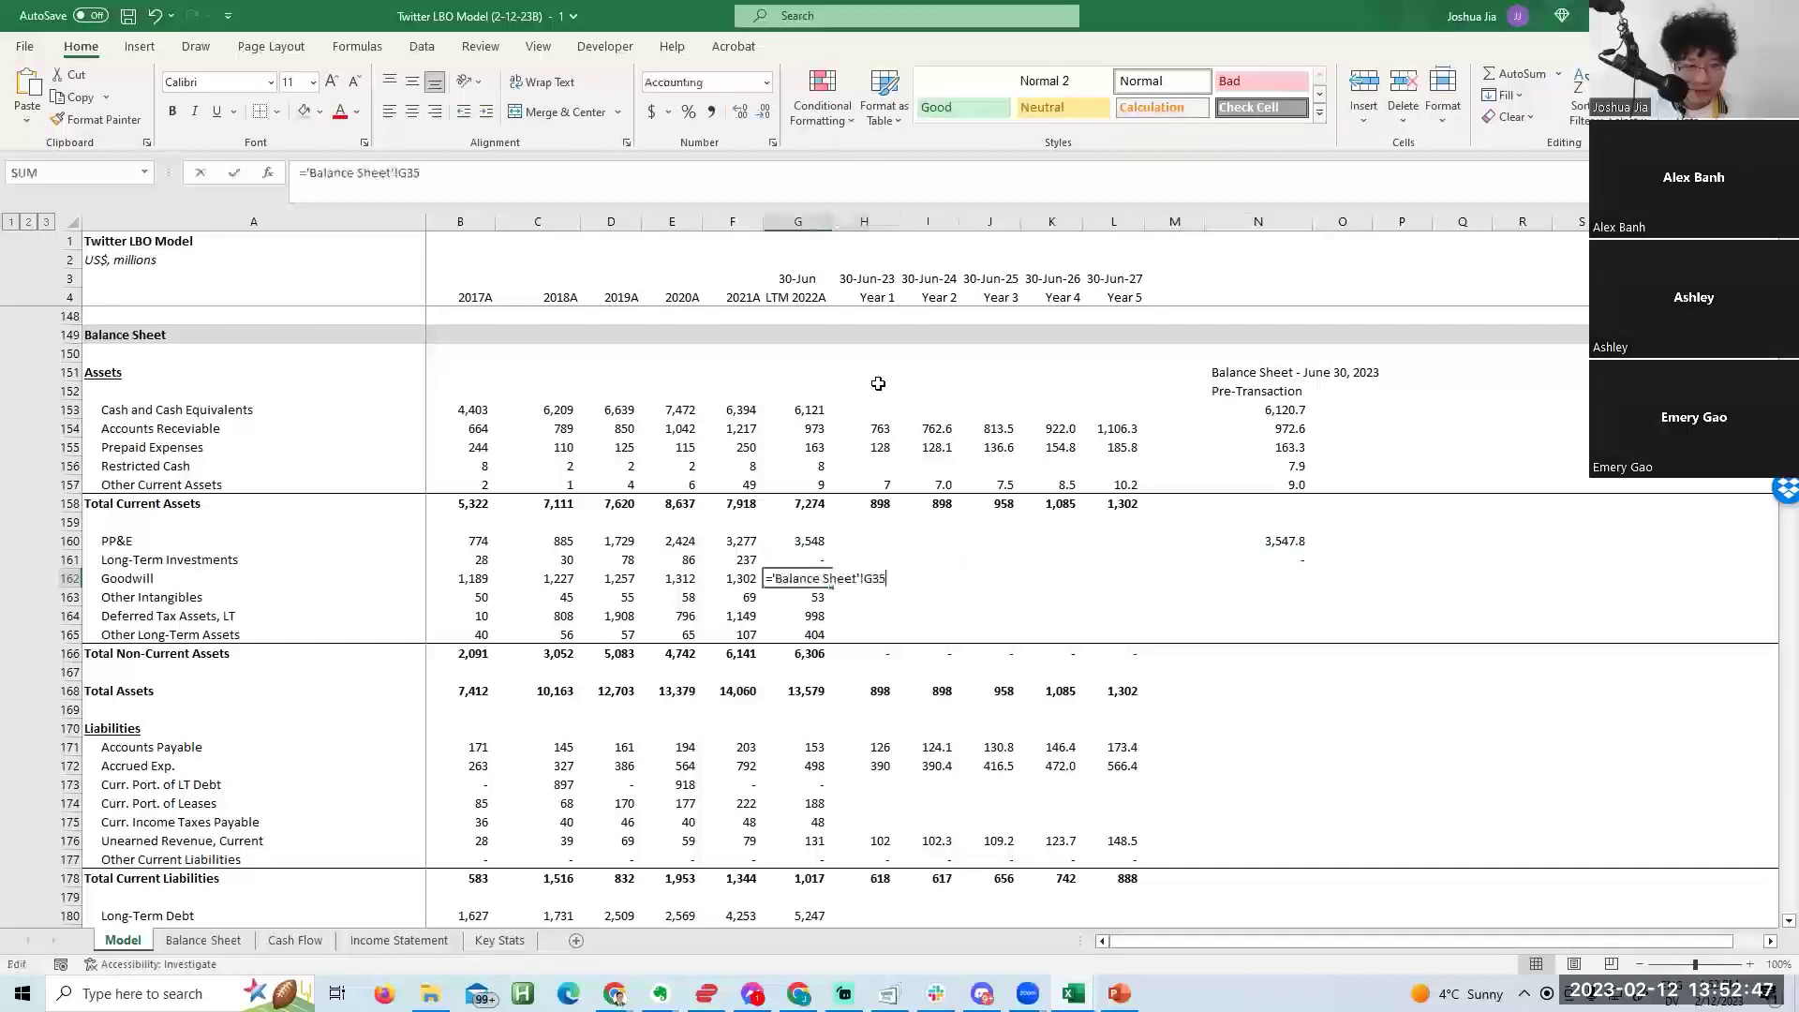
{"action": "key", "text": "Tab"}
{"action": "key", "text": "Right"}
{"action": "key", "text": "Right"}
{"action": "key", "text": "Right"}
{"action": "key", "text": "Right"}
{"action": "key", "text": "Right"}
{"action": "key", "text": "Right"}
{"action": "key", "text": "Right"}
{"action": "key", "text": "F2"}
{"action": "key", "text": "Return"}
Copy the LTM 2022A Other Intangibles formula ='Balance Sheet'!G36 unchanged into Pre-Transaction cell N163.
{"action": "key", "text": "Left"}
{"action": "key", "text": "Left"}
{"action": "key", "text": "Left"}
{"action": "key", "text": "Left"}
{"action": "key", "text": "Left"}
{"action": "key", "text": "Left"}
{"action": "key", "text": "Left"}
{"action": "key", "text": "Left"}
{"action": "key", "text": "F2"}
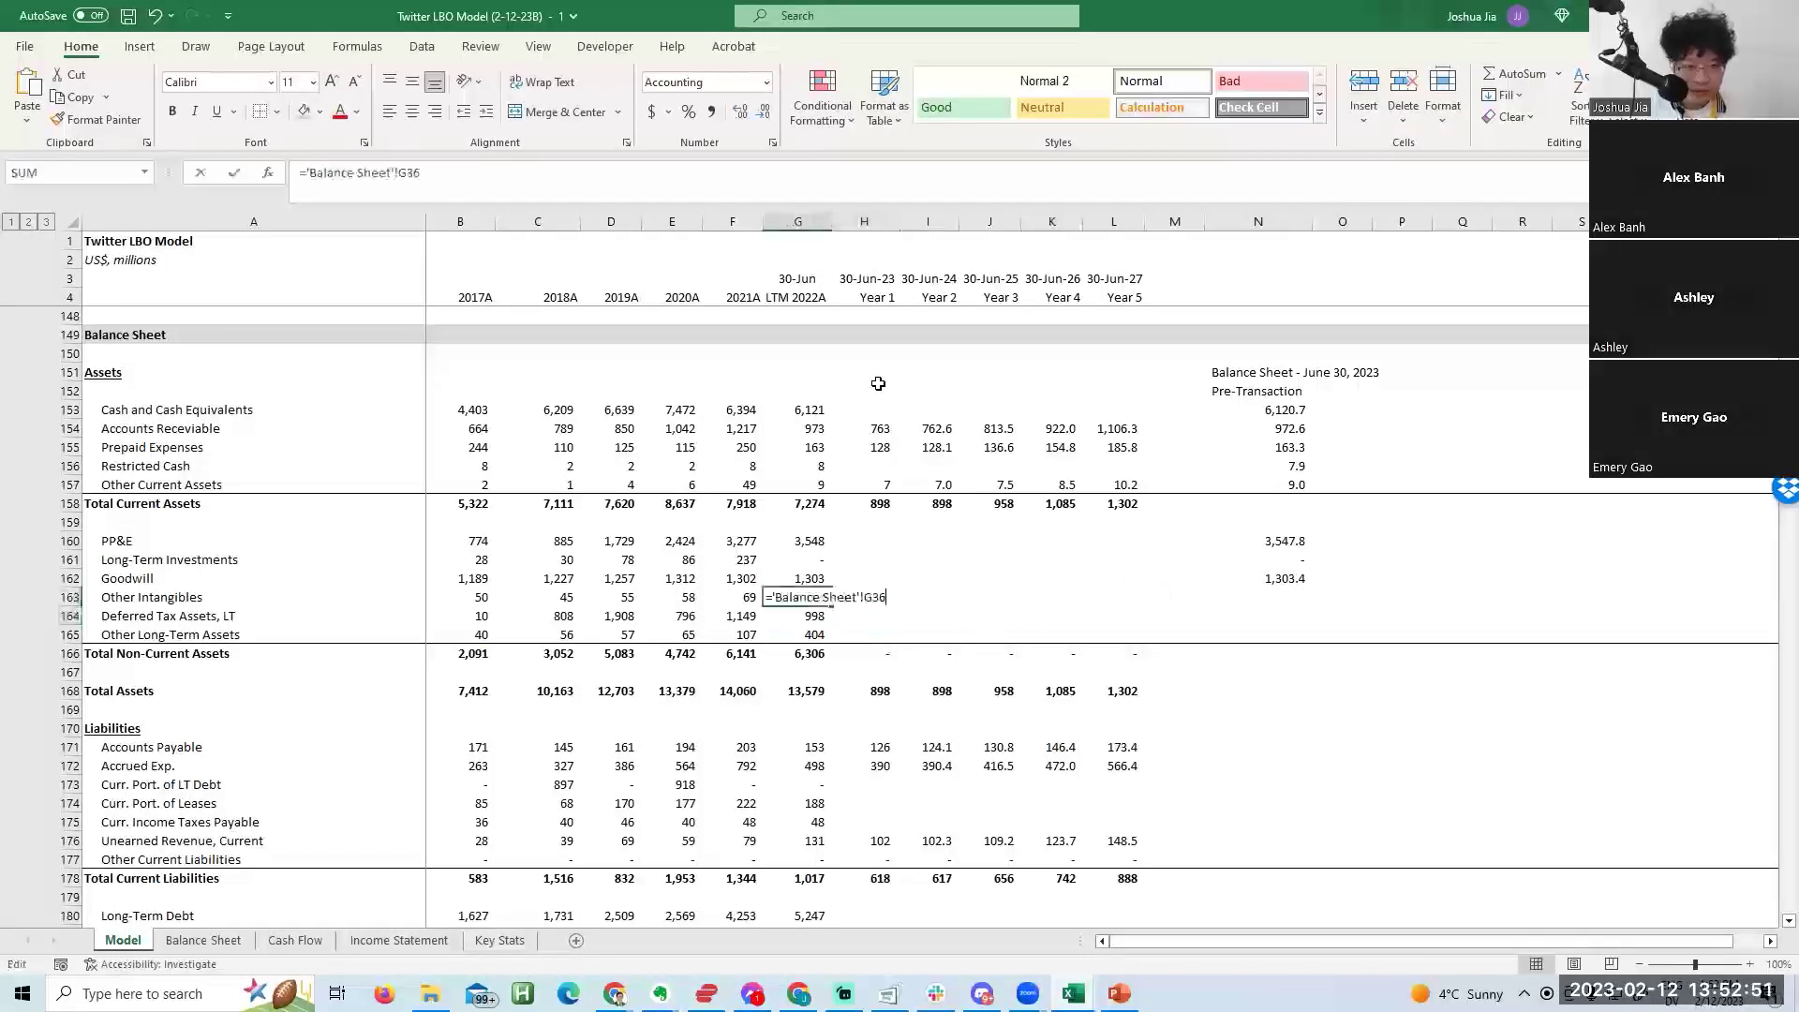
{"action": "key", "text": "Tab"}
{"action": "key", "text": "Right"}
{"action": "key", "text": "Right"}
{"action": "key", "text": "Right"}
{"action": "key", "text": "Right"}
{"action": "key", "text": "Right"}
{"action": "key", "text": "Right"}
{"action": "key", "text": "F2"}
{"action": "key", "text": "ctrl+v"}
{"action": "key", "text": "Return"}
Fill the Other Intangibles formula in N163 down through Deferred Tax Assets and Other Long-Term Assets in N164:N165.
{"action": "key", "text": "Up"}
{"action": "key", "text": "shift+Down"}
{"action": "key", "text": "shift+Down"}
{"action": "key", "text": "ctrl+d"}
Format the Pre-Transaction asset values in N153:N165 to show no decimal places.
{"action": "key", "text": "Down"}
{"action": "key", "text": "Down"}
{"action": "key", "text": "shift+Up"}
{"action": "key", "text": "shift+Up"}
{"action": "key", "text": "shift+Up"}
{"action": "key", "text": "shift+Up"}
{"action": "key", "text": "shift+Up"}
{"action": "key", "text": "shift+Up"}
{"action": "key", "text": "shift+Up"}
{"action": "key", "text": "shift+Up"}
{"action": "key", "text": "shift+Up"}
{"action": "key", "text": "shift+Up"}
{"action": "key", "text": "shift+Up"}
{"action": "key", "text": "shift+Up"}
{"action": "key", "text": "shift+Up"}
{"action": "key", "text": "shift+Up"}
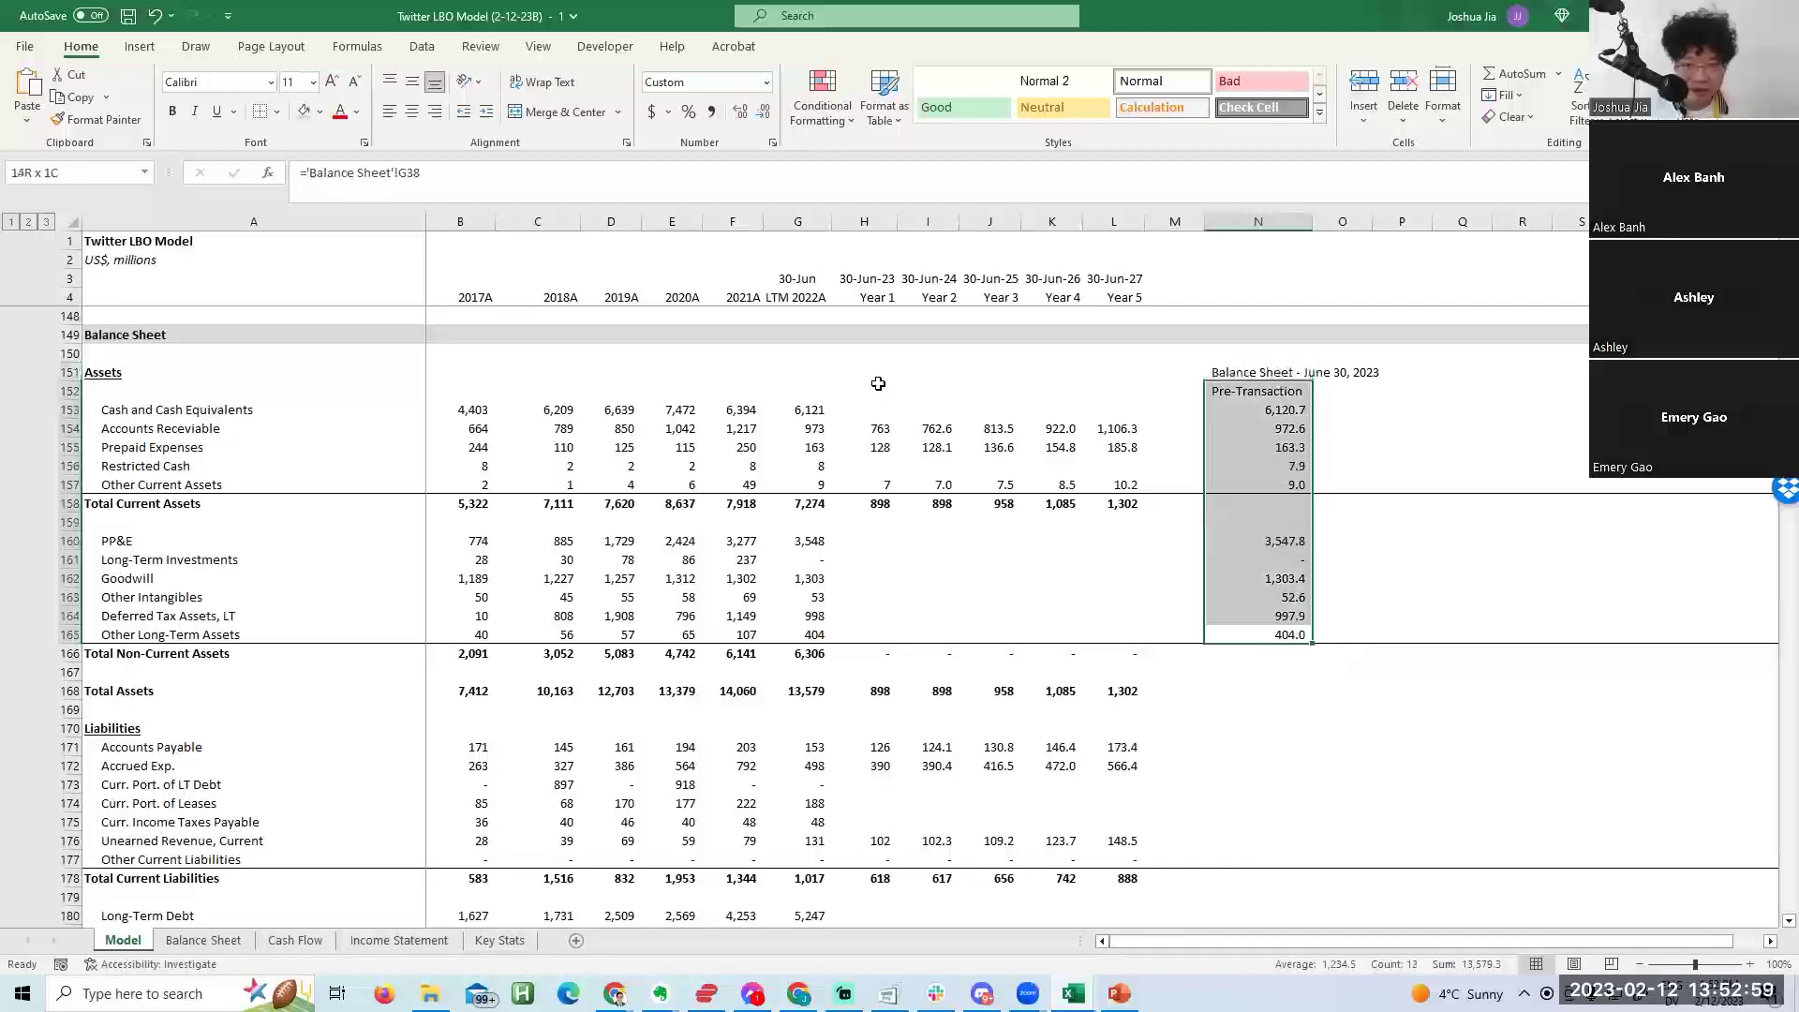
{"action": "key", "text": "shift+Down"}
{"action": "key", "text": "alt+h"}
{"action": "key", "text": "9"}
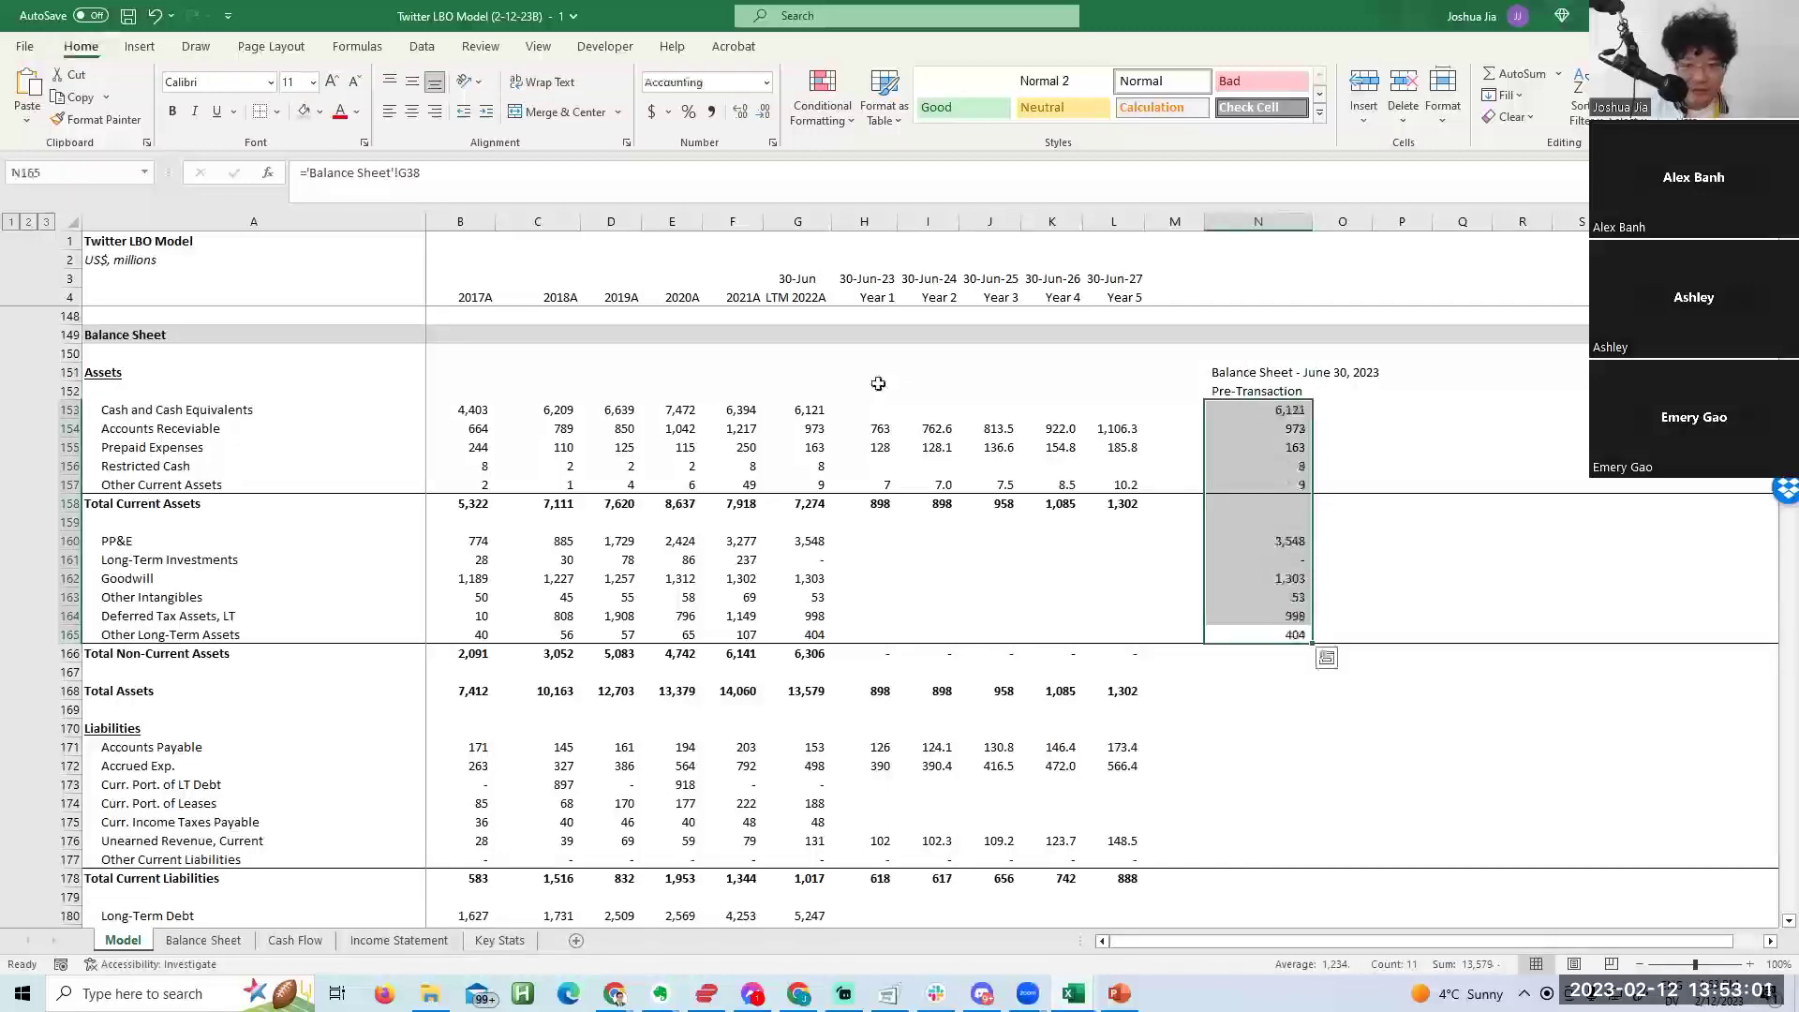
Sum the Pre-Transaction non-current assets N160:N165 in Total Non-Current Assets cell N166, formatted without decimal places.
{"action": "key", "text": "Down"}
{"action": "key", "text": "Down"}
{"action": "key", "text": "Down"}
{"action": "type", "text": "=sum("}
{"action": "key", "text": "Up"}
{"action": "key", "text": "shift+Up"}
{"action": "key", "text": "shift+Up"}
{"action": "key", "text": "shift+Up"}
{"action": "key", "text": "shift+Up"}
{"action": "key", "text": "shift+Up"}
{"action": "key", "text": "ctrl+Return"}
{"action": "key", "text": "alt+h"}
{"action": "key", "text": "9"}
Copy the Pre-Transaction sum formula from N166 into Total Current Assets cell N158.
{"action": "key", "text": "ctrl+c"}
{"action": "key", "text": "ctrl+Up"}
{"action": "key", "text": "ctrl+Up"}
{"action": "key", "text": "Down"}
{"action": "key", "text": "ctrl+v"}
{"action": "key", "text": "Escape"}
Review the Pre-Transaction asset entries and subtotals from the non-current total up to the column heading in N151.
{"action": "key", "text": "Up"}
{"action": "key", "text": "Up"}
{"action": "scroll", "coordinate": [878, 383], "scroll_direction": "down", "scroll_amount": 6}
{"action": "key", "text": "Up"}
{"action": "key", "text": "Up"}
{"action": "key", "text": "Up"}
{"action": "key", "text": "Up"}
{"action": "key", "text": "Up"}
{"action": "key", "text": "Up"}
{"action": "key", "text": "Up"}
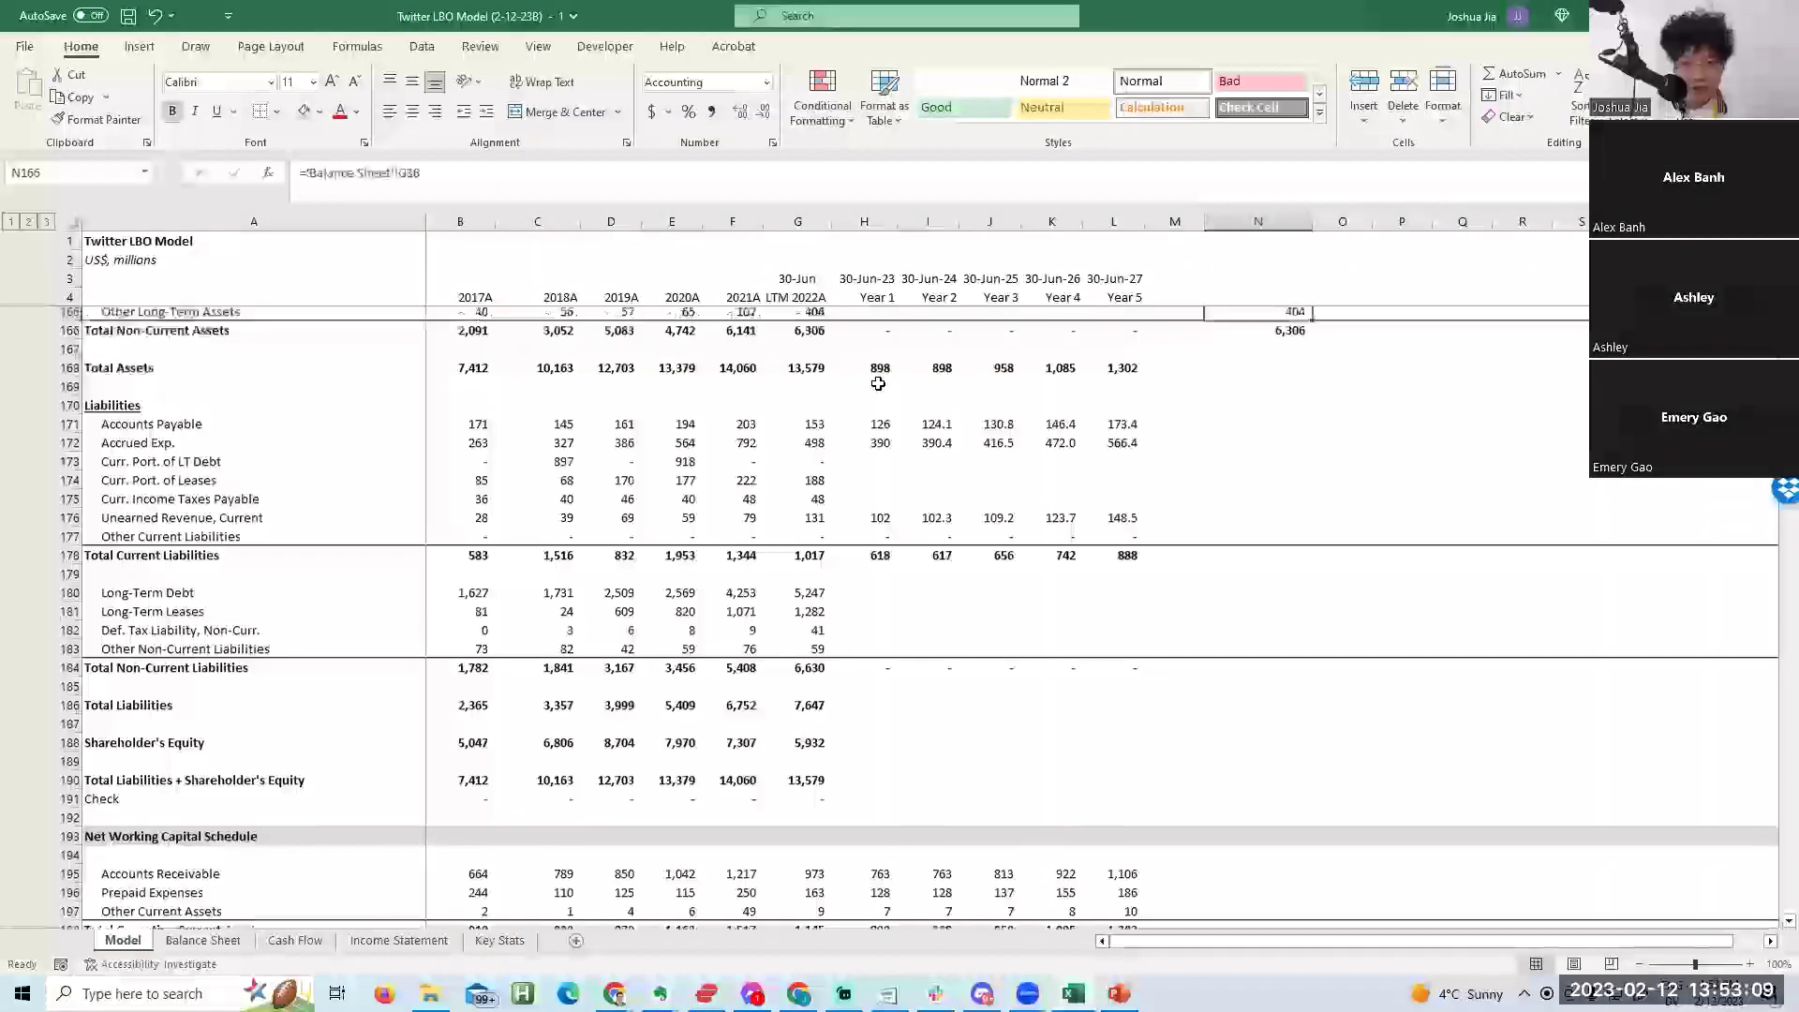
{"action": "key", "text": "Up"}
{"action": "key", "text": "Up"}
{"action": "key", "text": "Up"}
{"action": "key", "text": "Up"}
{"action": "key", "text": "Up"}
{"action": "key", "text": "Up"}
{"action": "key", "text": "Up"}
{"action": "key", "text": "Up"}
{"action": "key", "text": "Up"}
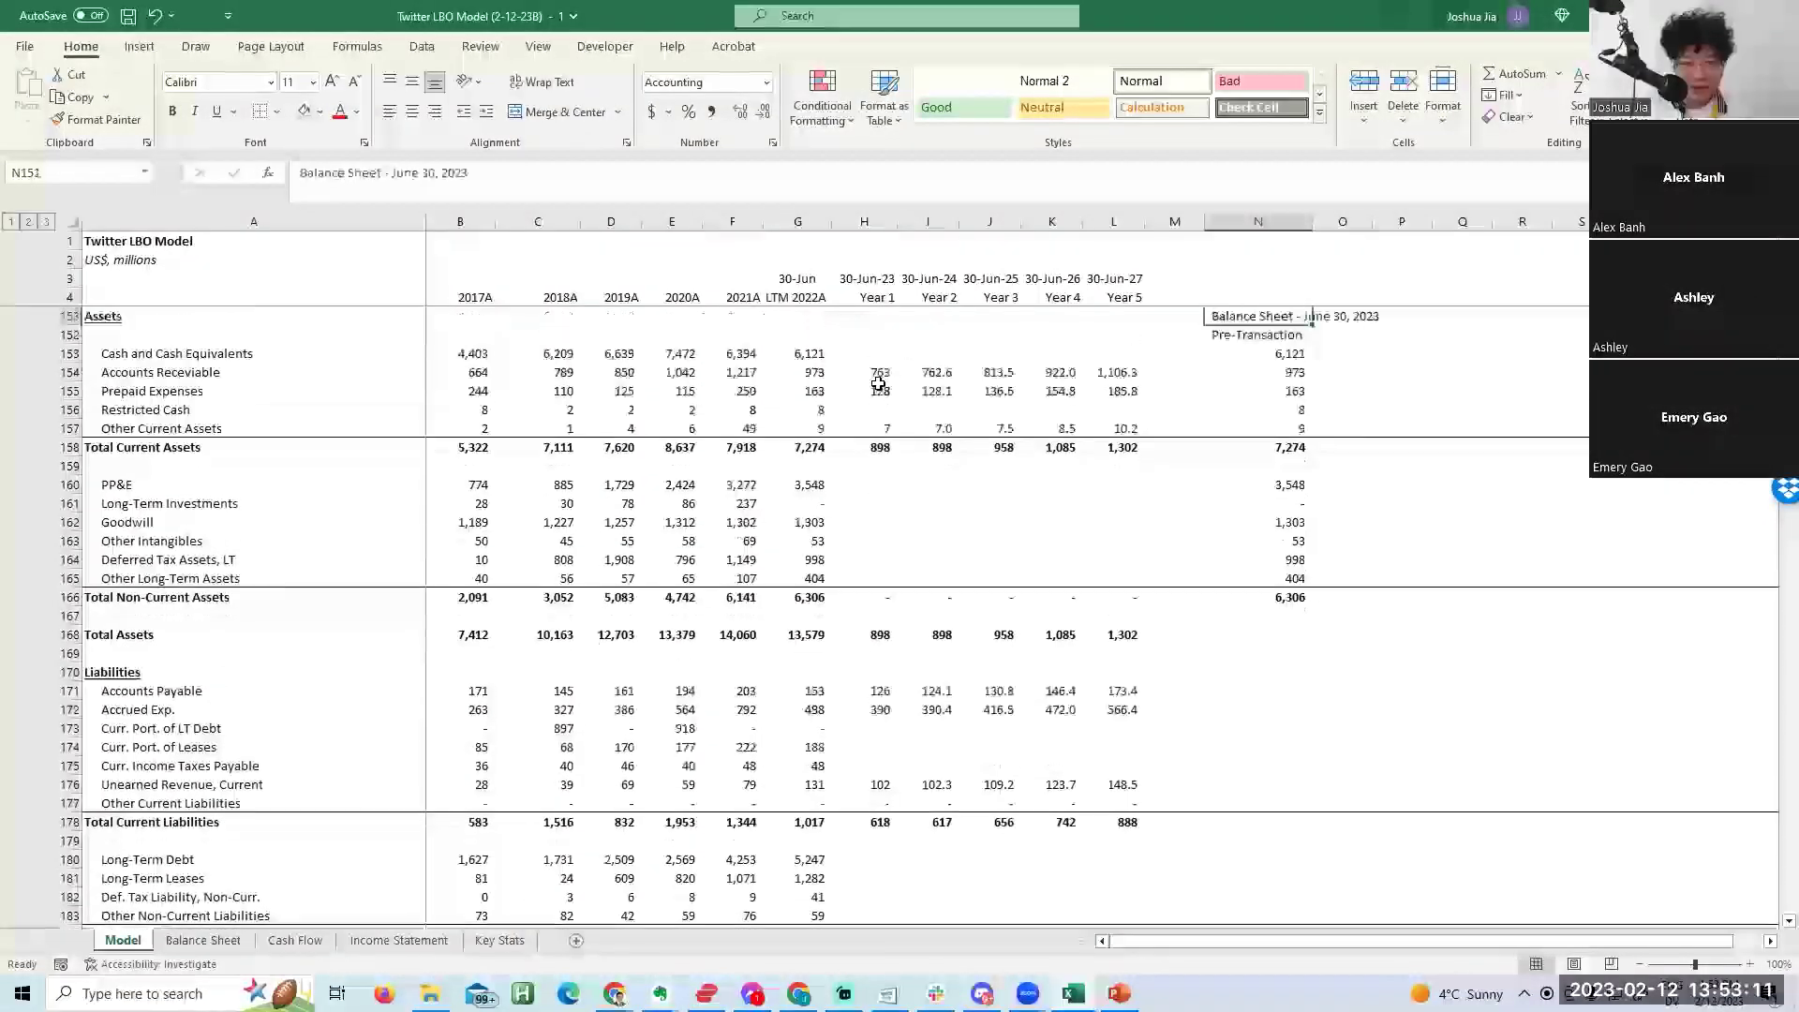
Copy the Year 5 Total Assets formula from L168 into Pre-Transaction cell N168.
{"action": "key", "text": "Down"}
{"action": "key", "text": "Down"}
{"action": "key", "text": "Down"}
{"action": "key", "text": "Down"}
{"action": "key", "text": "Down"}
{"action": "key", "text": "Down"}
{"action": "key", "text": "Down"}
{"action": "key", "text": "Down"}
{"action": "key", "text": "Down"}
{"action": "key", "text": "Down"}
{"action": "key", "text": "Down"}
{"action": "key", "text": "Down"}
{"action": "key", "text": "Down"}
{"action": "key", "text": "Down"}
{"action": "key", "text": "Down"}
{"action": "key", "text": "Down"}
{"action": "key", "text": "Down"}
{"action": "key", "text": "Down"}
{"action": "key", "text": "Left"}
{"action": "key", "text": "Left"}
{"action": "key", "text": "Left"}
{"action": "key", "text": "Left"}
{"action": "key", "text": "Left"}
{"action": "key", "text": "Left"}
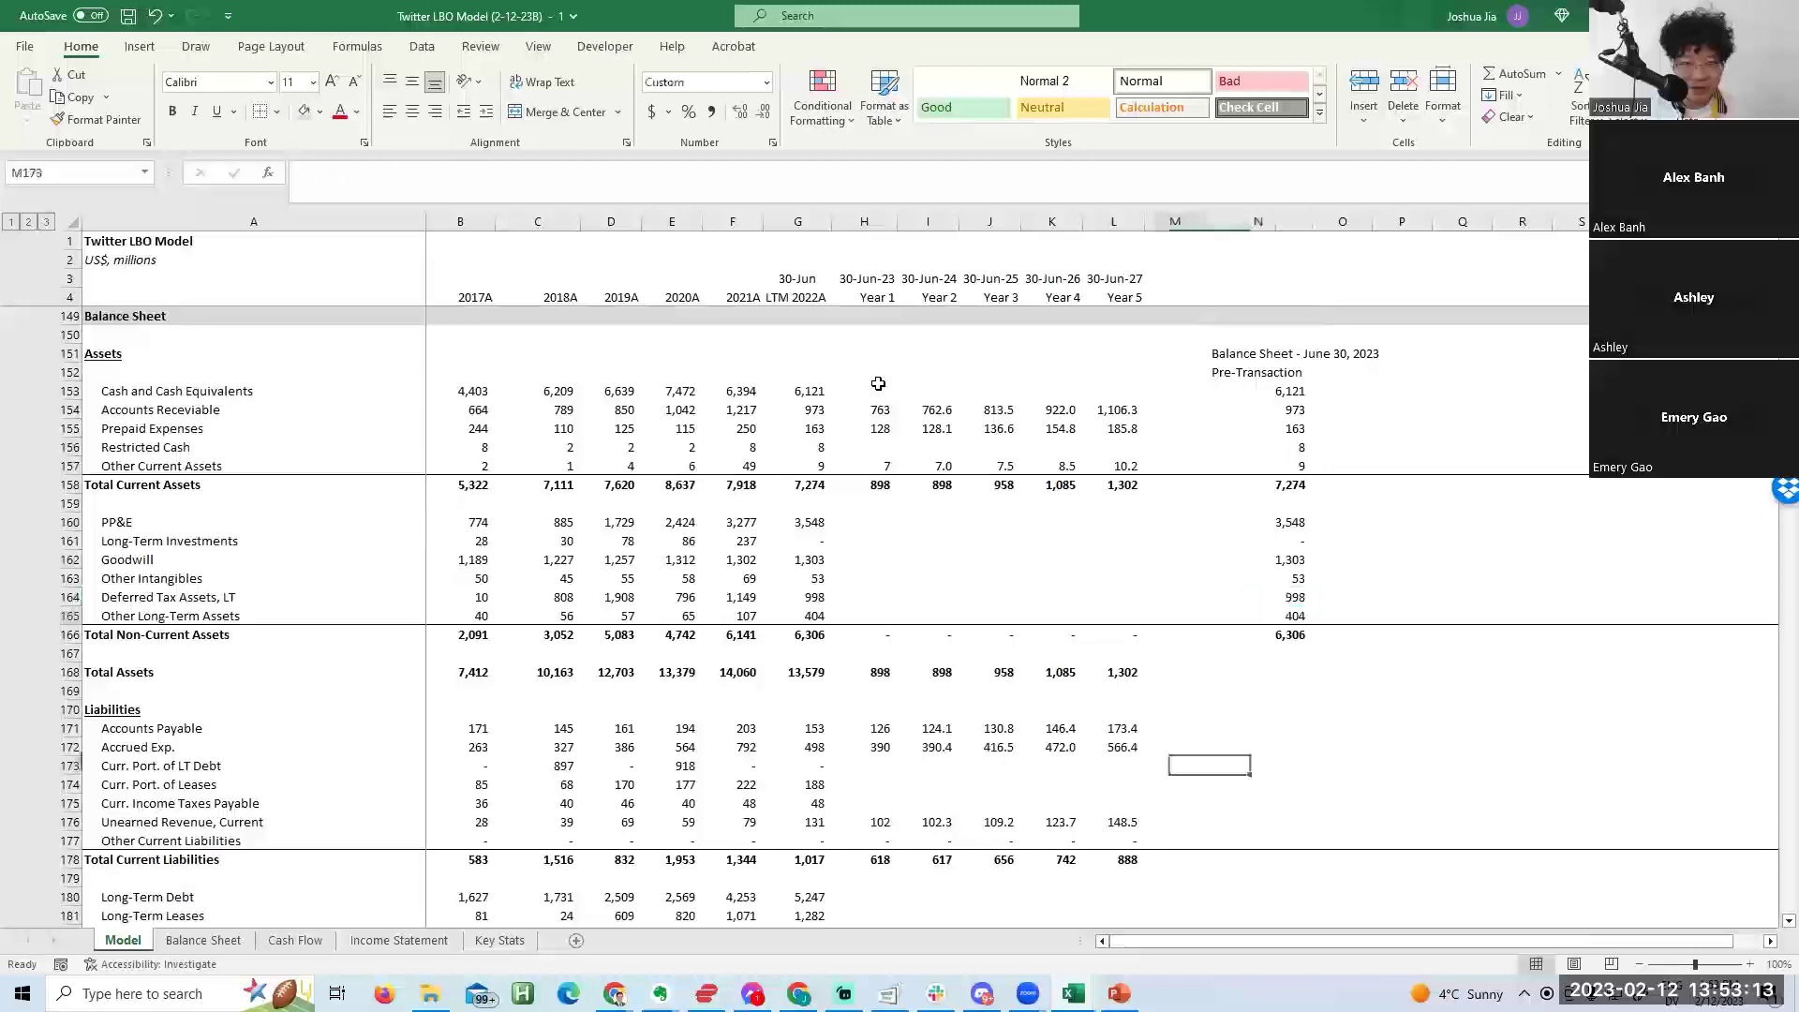
{"action": "key", "text": "Left"}
{"action": "key", "text": "Right"}
{"action": "key", "text": "Right"}
{"action": "key", "text": "Right"}
{"action": "key", "text": "Right"}
{"action": "key", "text": "Right"}
{"action": "key", "text": "ctrl+c"}
{"action": "key", "text": "Right"}
{"action": "key", "text": "Right"}
{"action": "key", "text": "Right"}
{"action": "key", "text": "Left"}
{"action": "key", "text": "Left"}
{"action": "key", "text": "ctrl+Down"}
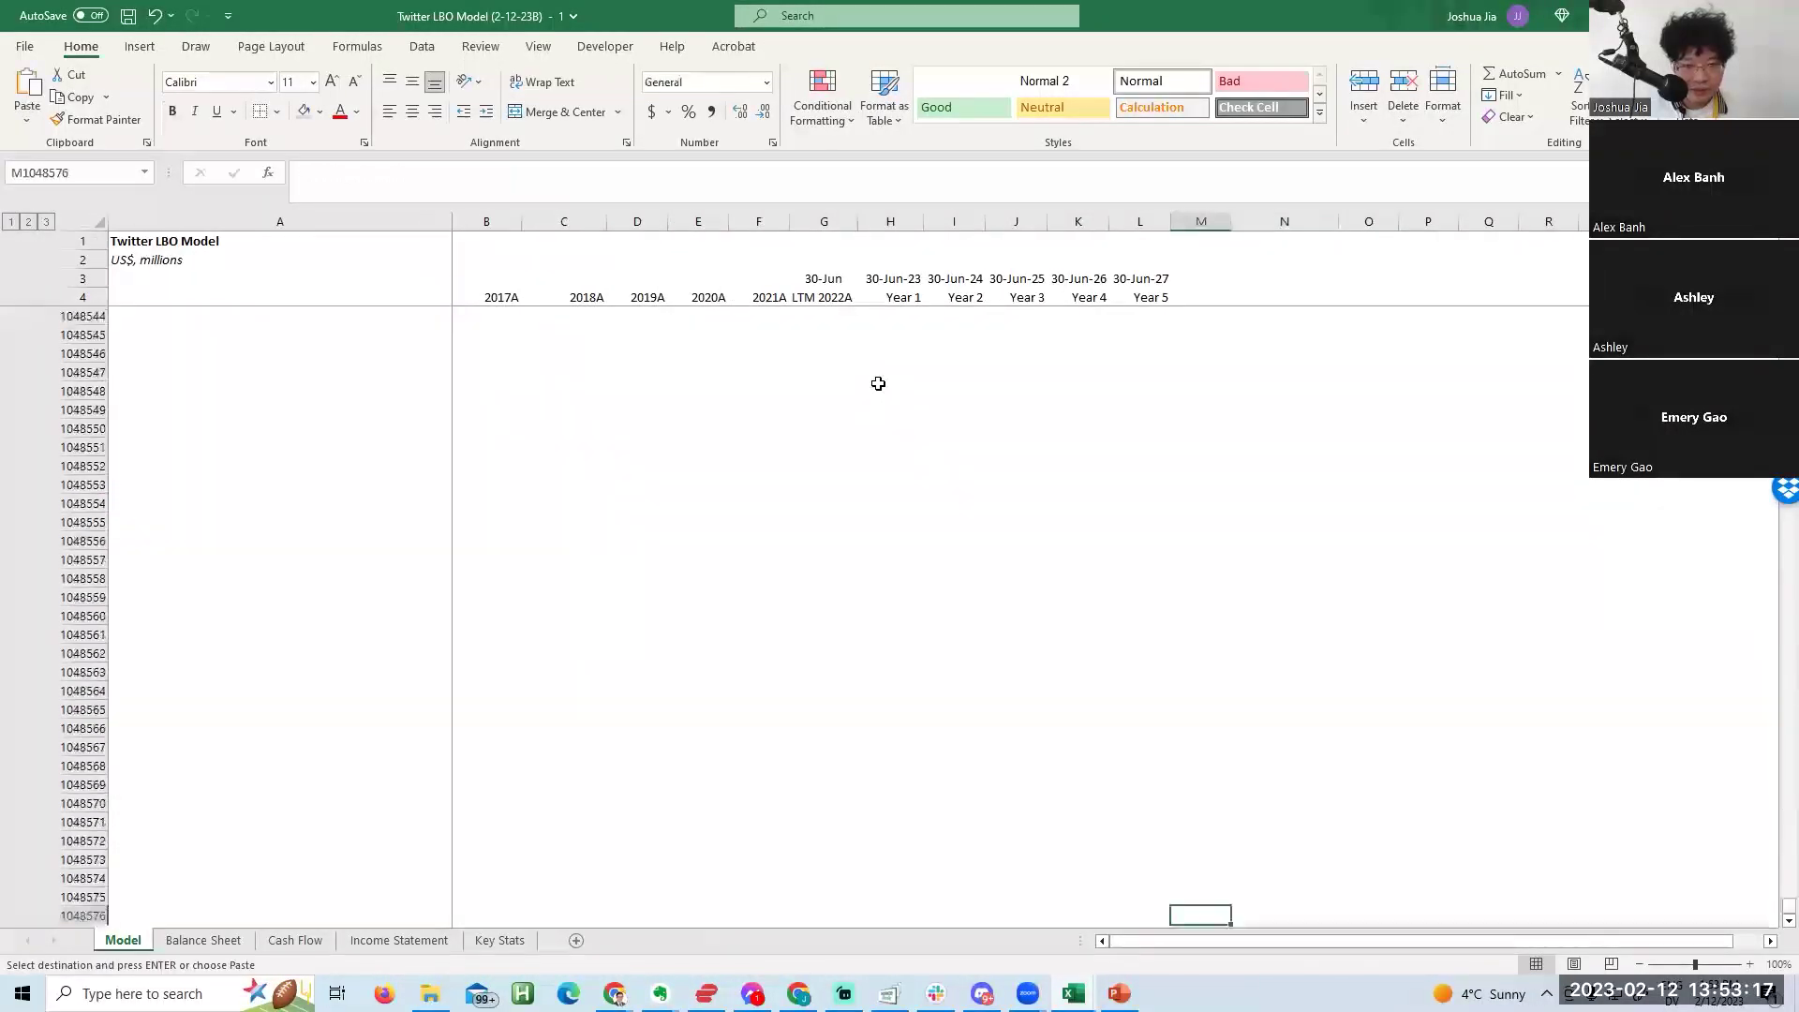
{"action": "key", "text": "Down"}
{"action": "key", "text": "Down"}
{"action": "key", "text": "Down"}
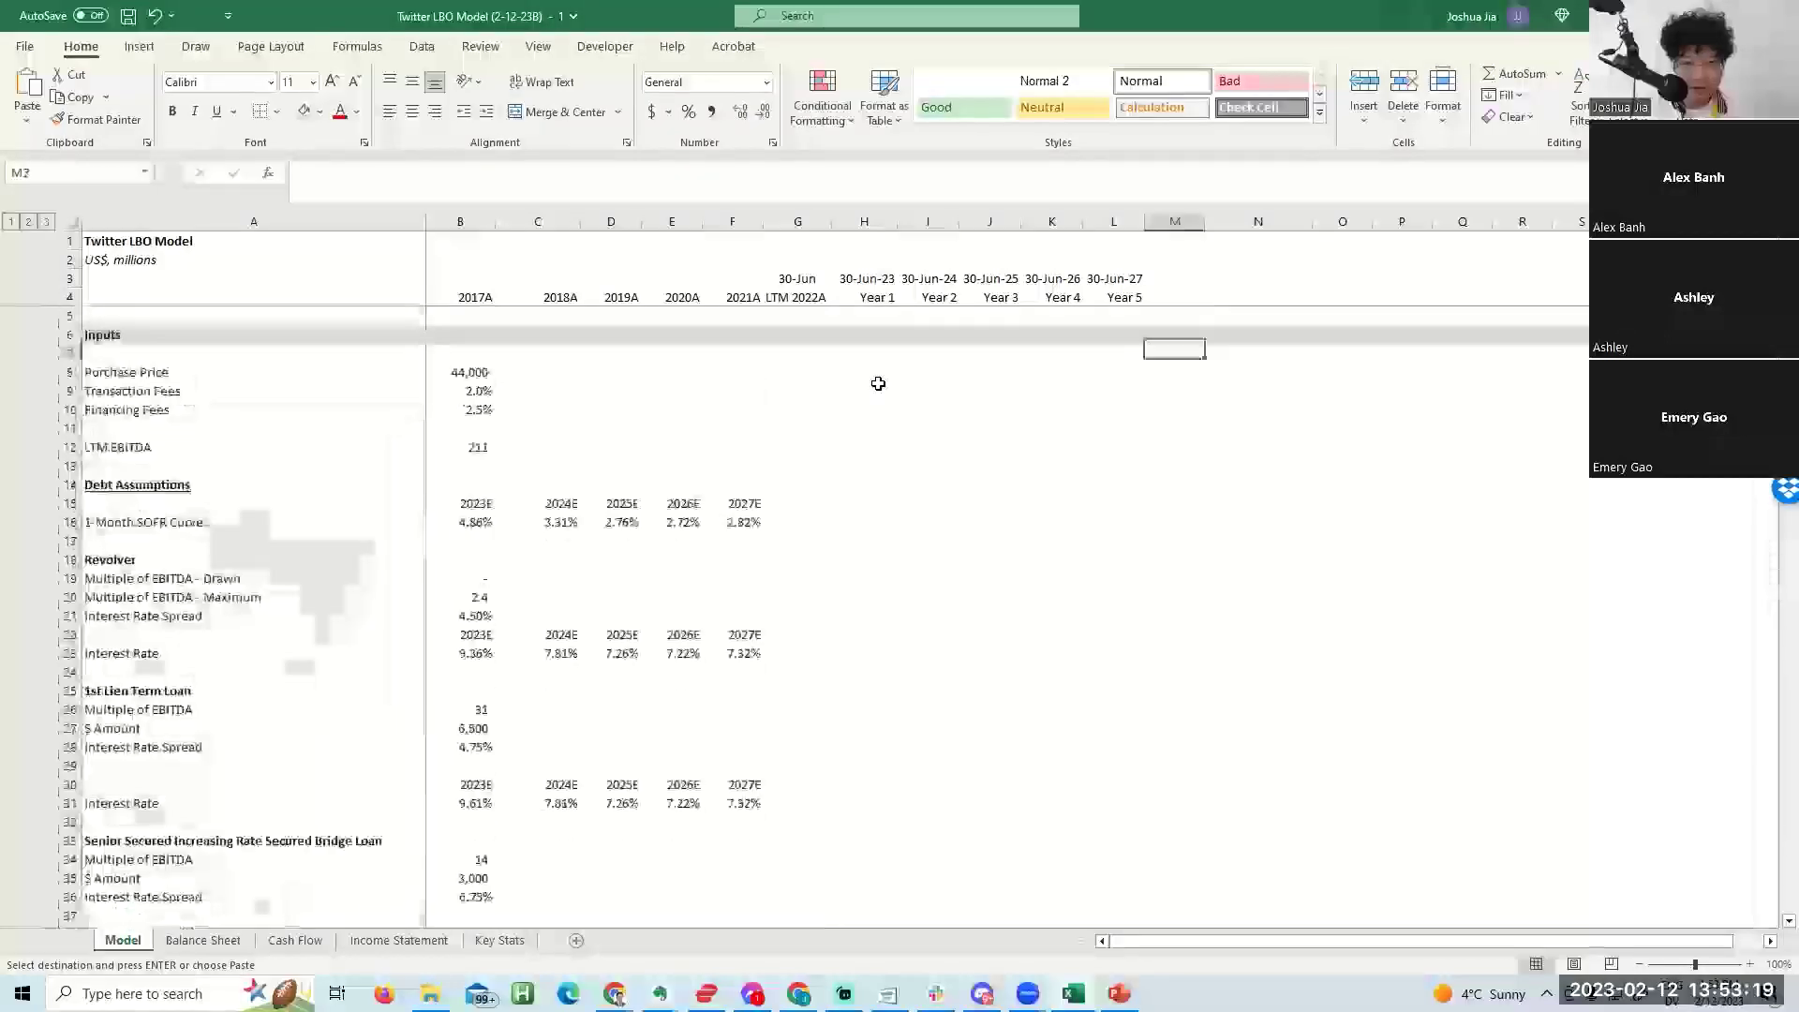
{"action": "key", "text": "Page_Down"}
{"action": "key", "text": "Page_Down"}
{"action": "key", "text": "Page_Down"}
{"action": "key", "text": "Page_Down"}
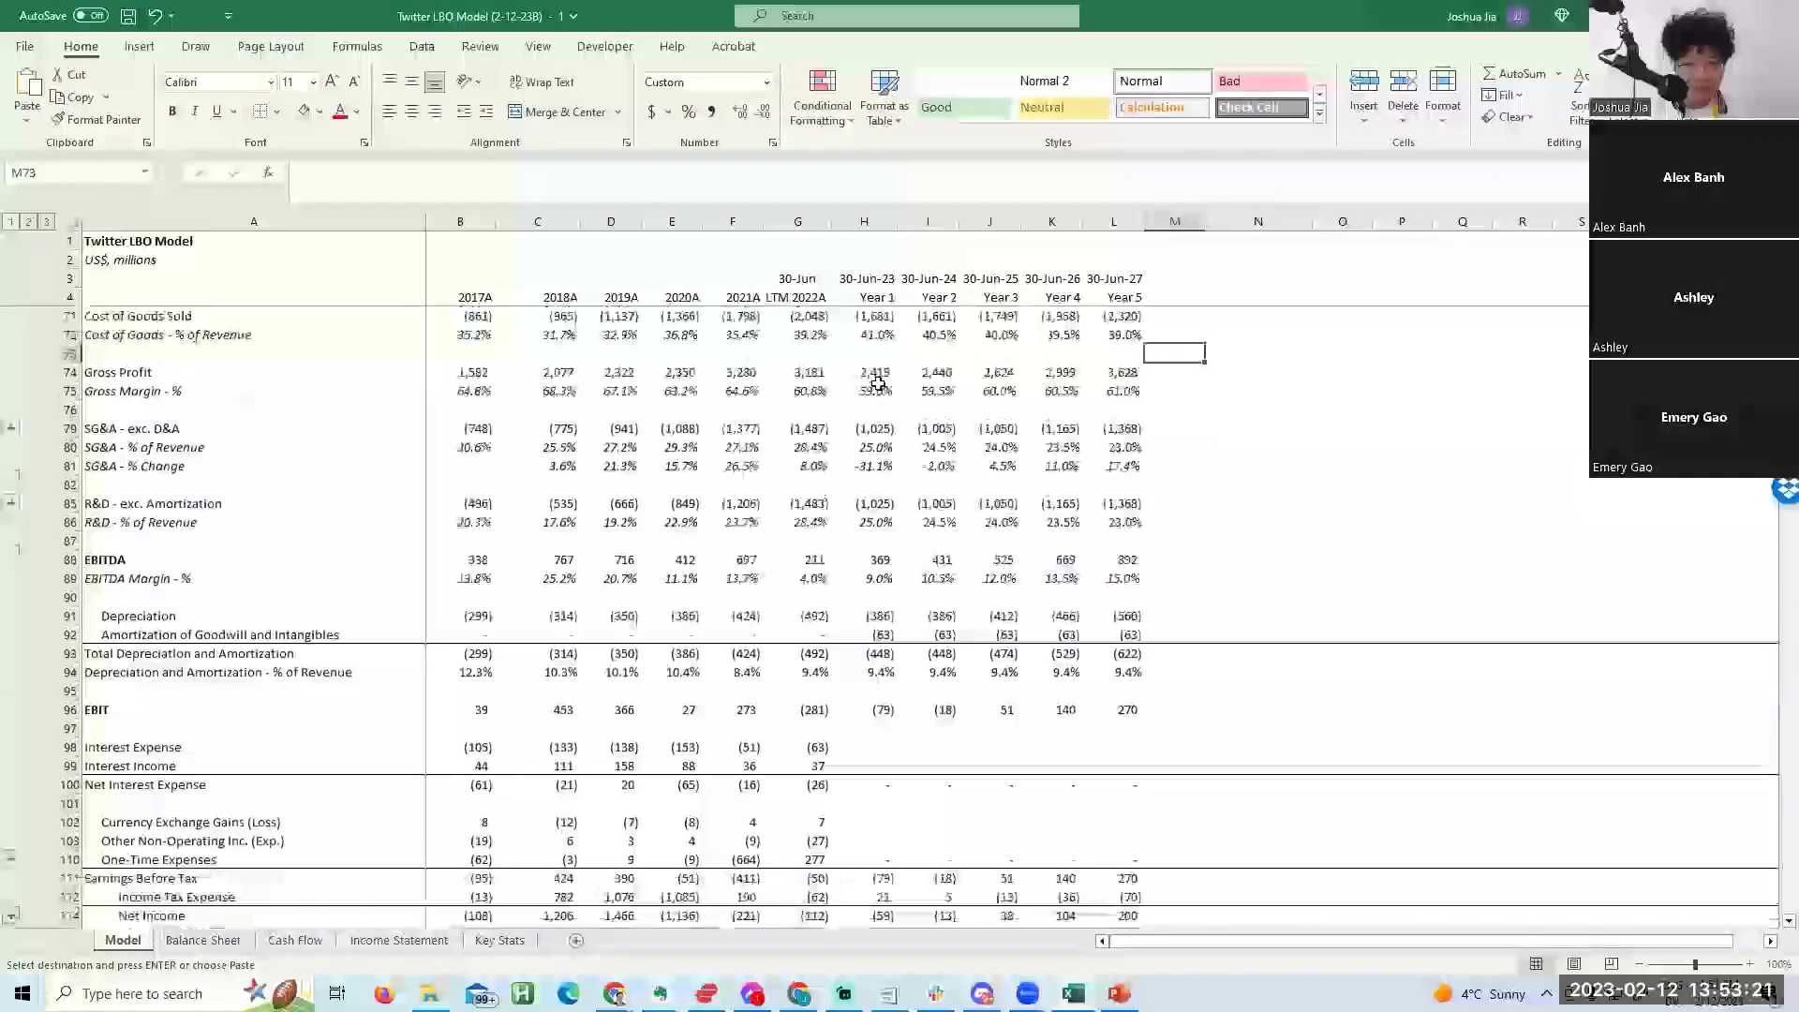
{"action": "key", "text": "Left"}
{"action": "key", "text": "Down"}
{"action": "key", "text": "Down"}
{"action": "key", "text": "Down"}
{"action": "key", "text": "Down"}
{"action": "key", "text": "Down"}
{"action": "key", "text": "Down"}
{"action": "key", "text": "Down"}
{"action": "key", "text": "Down"}
{"action": "key", "text": "Down"}
{"action": "key", "text": "Down"}
{"action": "key", "text": "Down"}
{"action": "key", "text": "Down"}
{"action": "key", "text": "Down"}
{"action": "key", "text": "Down"}
{"action": "key", "text": "Down"}
{"action": "key", "text": "Down"}
{"action": "key", "text": "Down"}
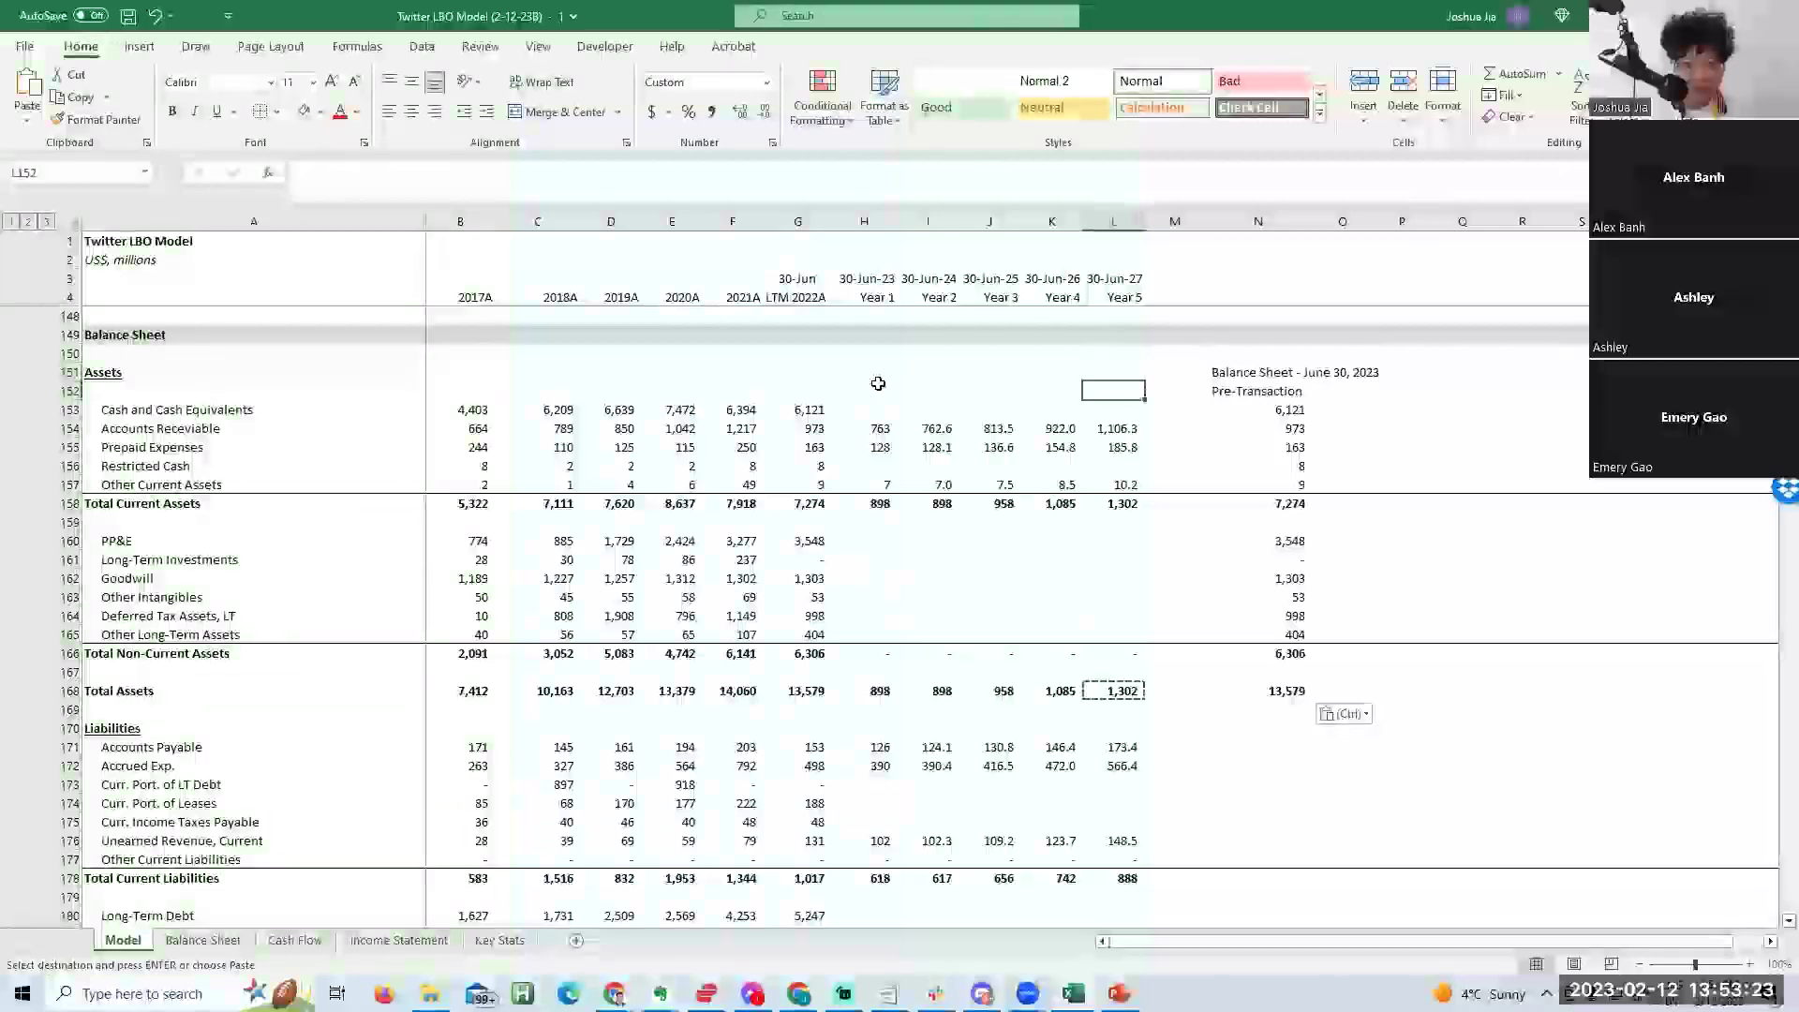
Trace which cells depend on the LTM 2022A Accounts Receivable value in G154, and return to the Balance Sheet section.
{"action": "key", "text": "Left"}
{"action": "key", "text": "Left"}
{"action": "key", "text": "Left"}
{"action": "key", "text": "Down"}
{"action": "key", "text": "Down"}
{"action": "key", "text": "Left"}
{"action": "key", "text": "Left"}
{"action": "key", "text": "Up"}
{"action": "key", "text": "Up"}
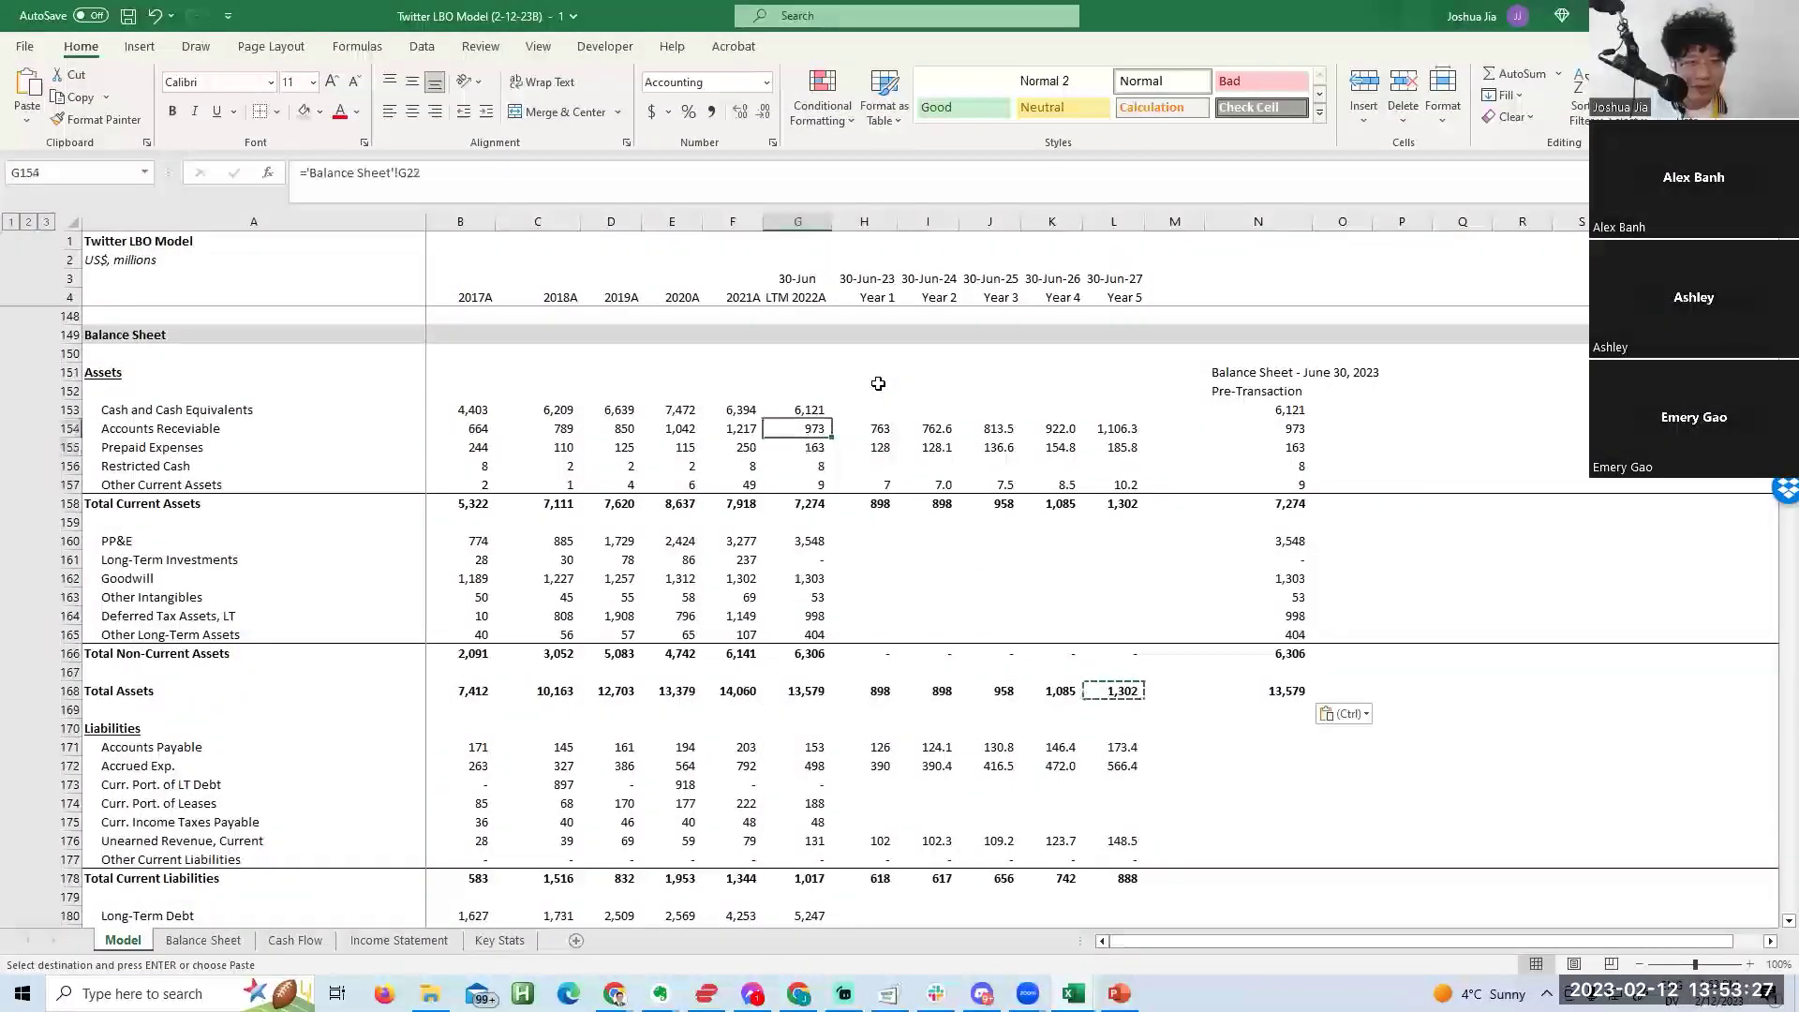
{"action": "key", "text": "ctrl+bracketright"}
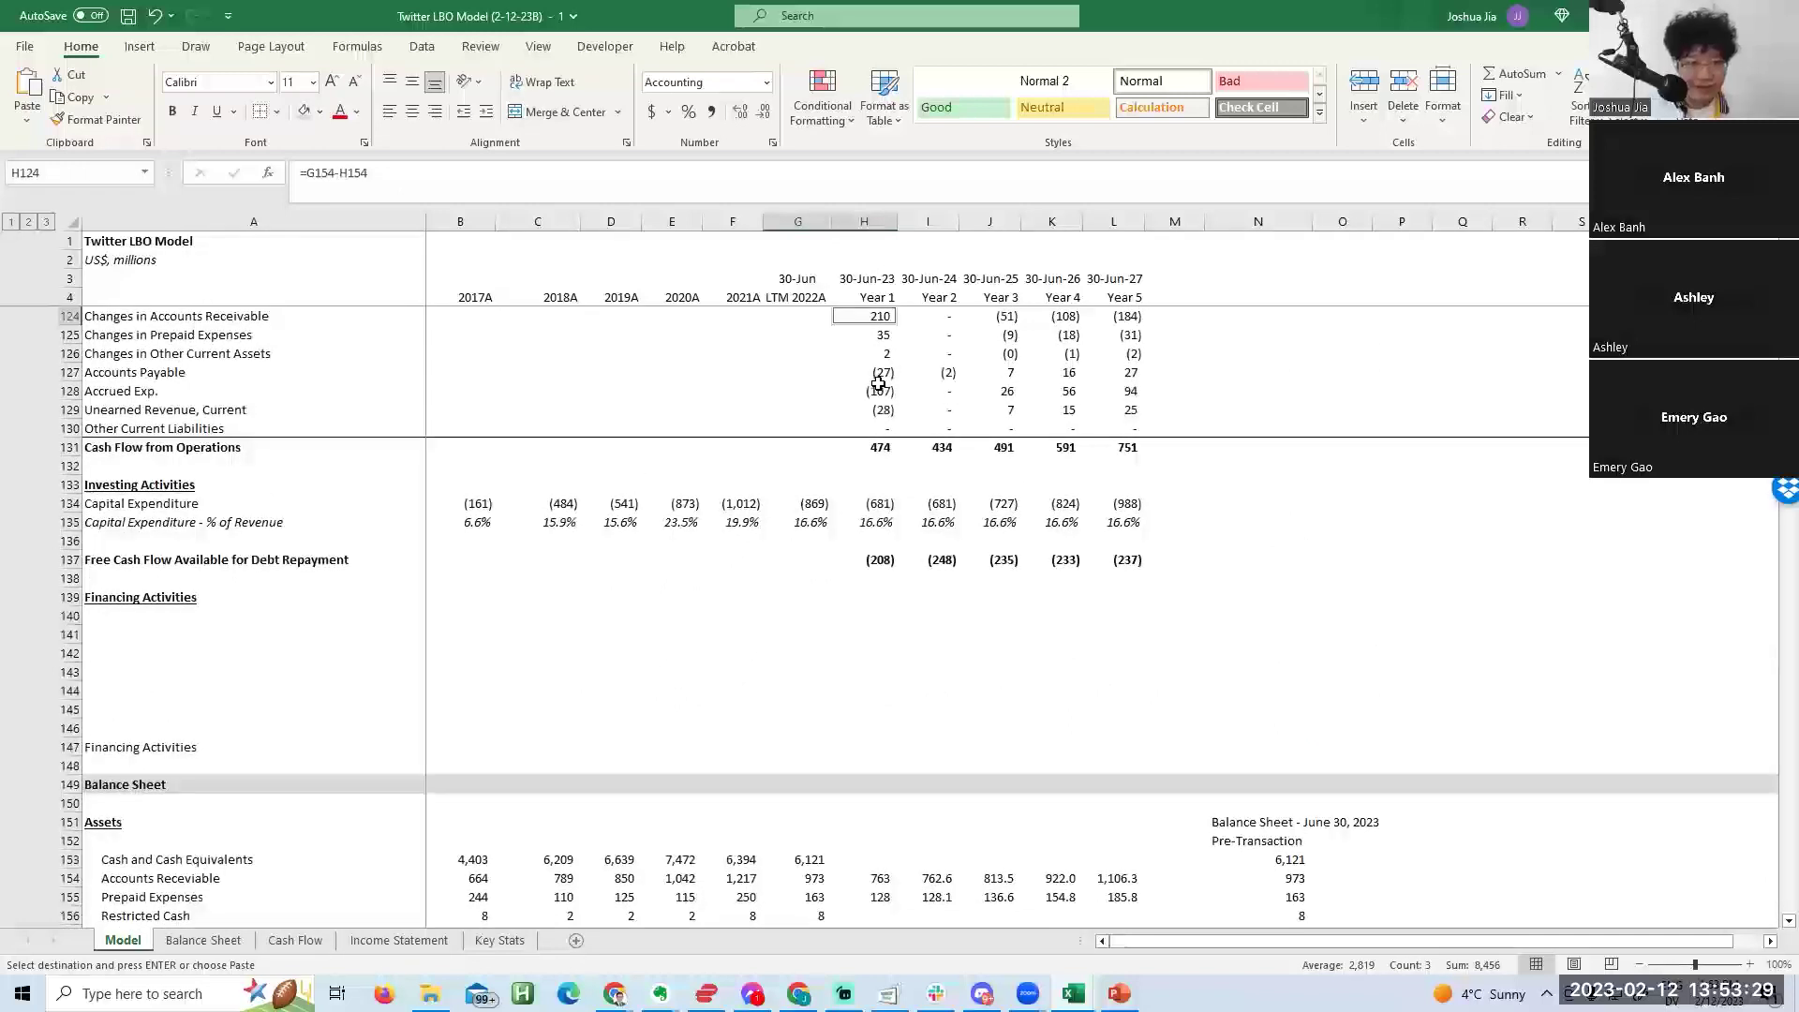
{"action": "key", "text": "F5"}
{"action": "key", "text": "Return"}
{"action": "key", "text": "Return"}
{"action": "key", "text": "Return"}
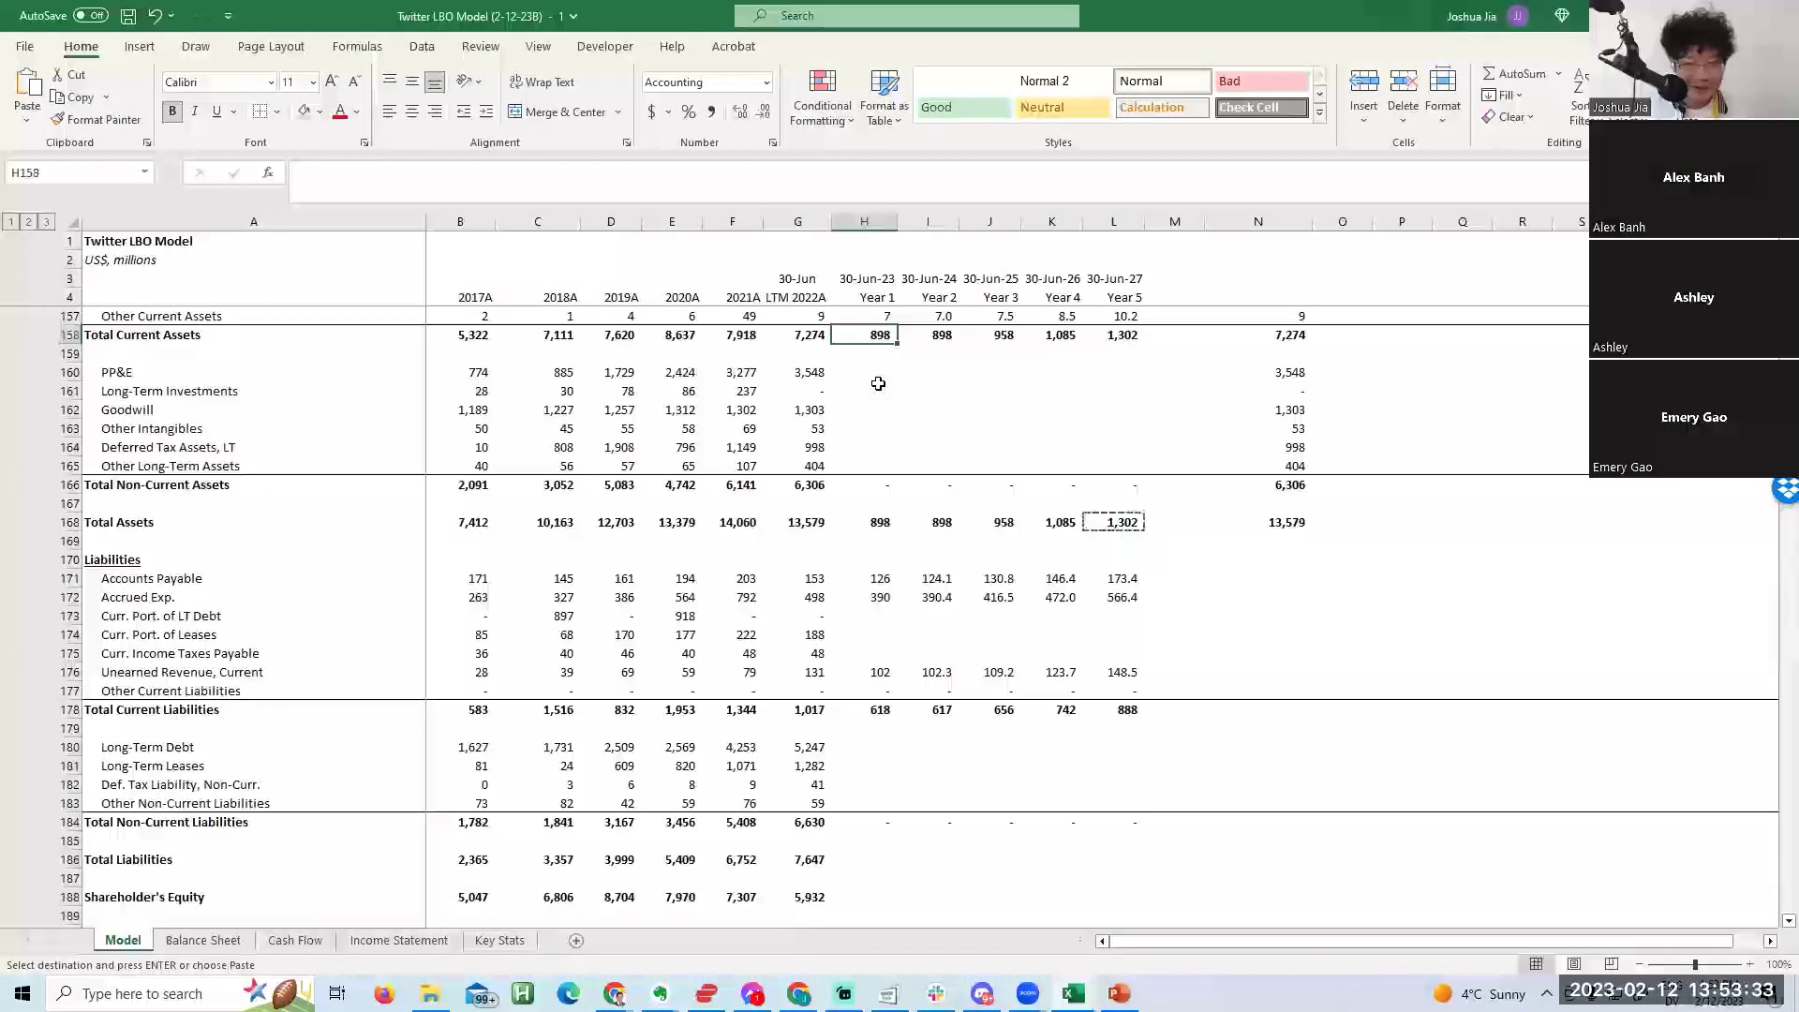
Copy the LTM 2022A Accounts Payable formula ='Balance Sheet'!G42 unchanged into Pre-Transaction cell N171.
{"action": "key", "text": "Up"}
{"action": "key", "text": "Left"}
{"action": "key", "text": "F2"}
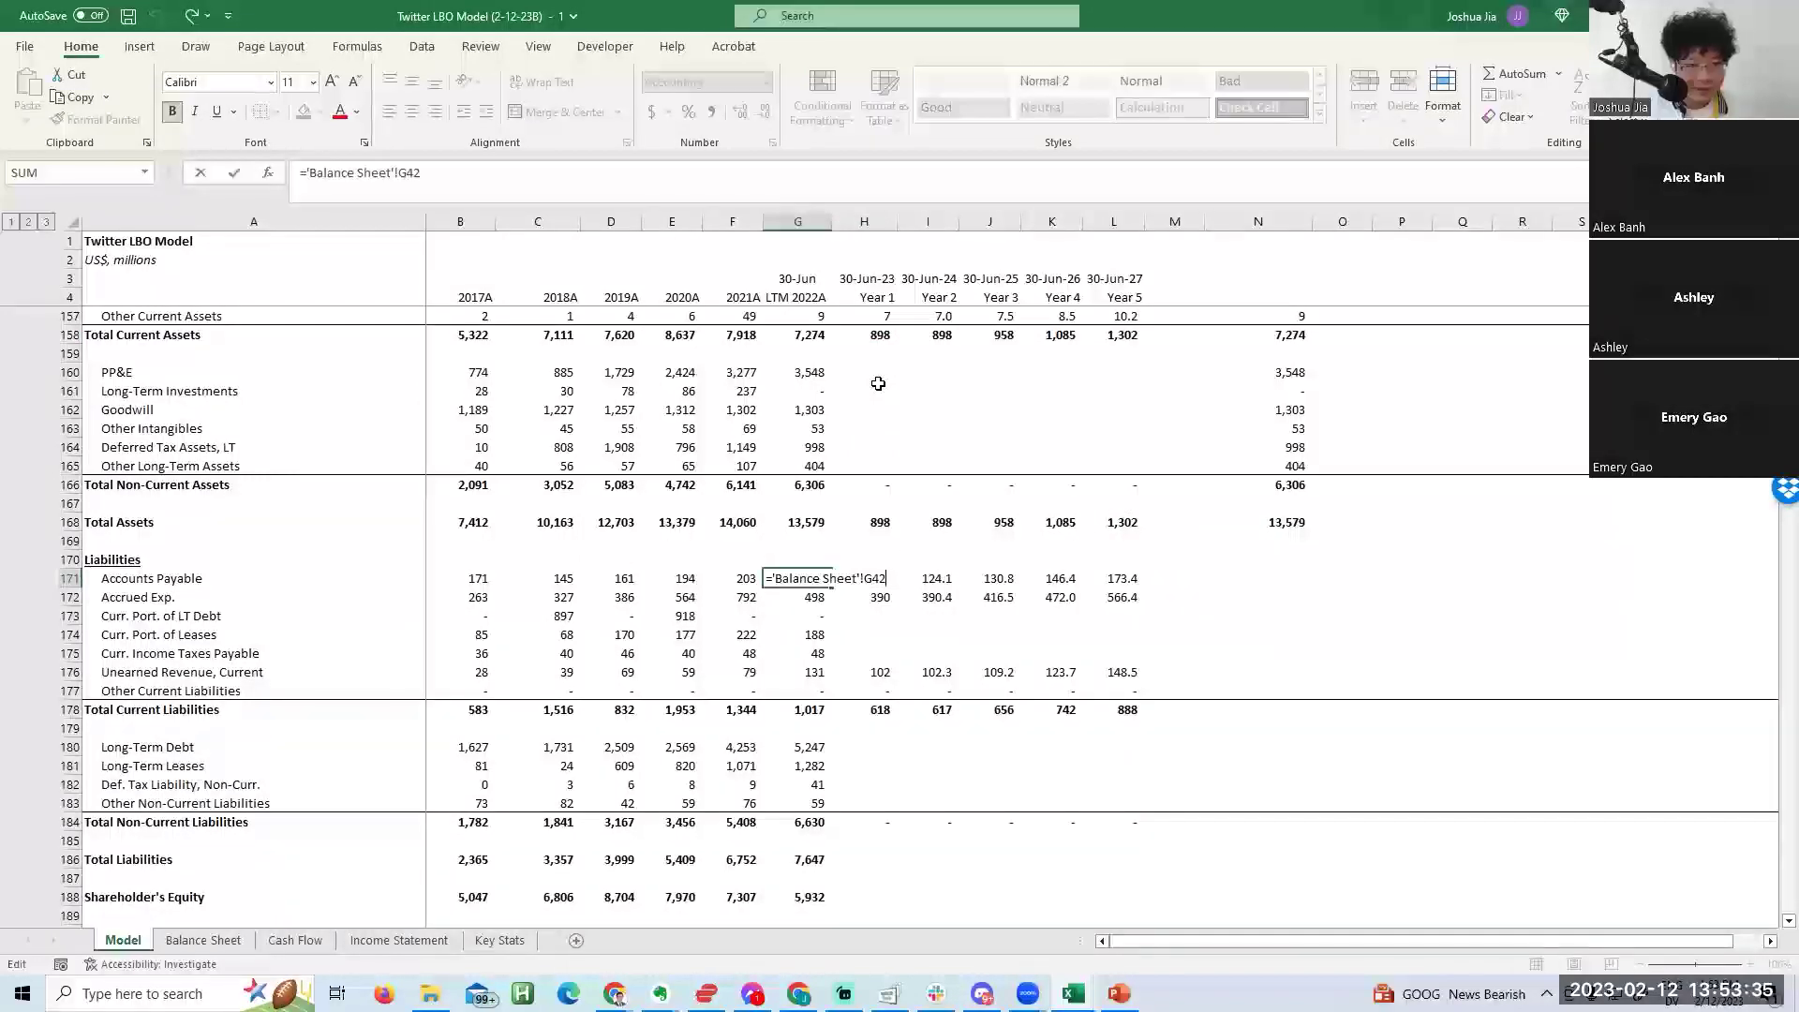
{"action": "key", "text": "ctrl+c"}
{"action": "key", "text": "Escape"}
{"action": "key", "text": "Right"}
{"action": "key", "text": "Right"}
{"action": "key", "text": "Right"}
{"action": "key", "text": "Right"}
{"action": "key", "text": "Right"}
{"action": "key", "text": "Right"}
{"action": "key", "text": "Right"}
{"action": "key", "text": "F2"}
{"action": "key", "text": "ctrl+v"}
{"action": "key", "text": "Return"}
{"action": "key", "text": "Left"}
{"action": "key", "text": "Left"}
{"action": "key", "text": "Left"}
{"action": "key", "text": "Left"}
{"action": "key", "text": "Left"}
{"action": "key", "text": "Left"}
{"action": "key", "text": "Left"}
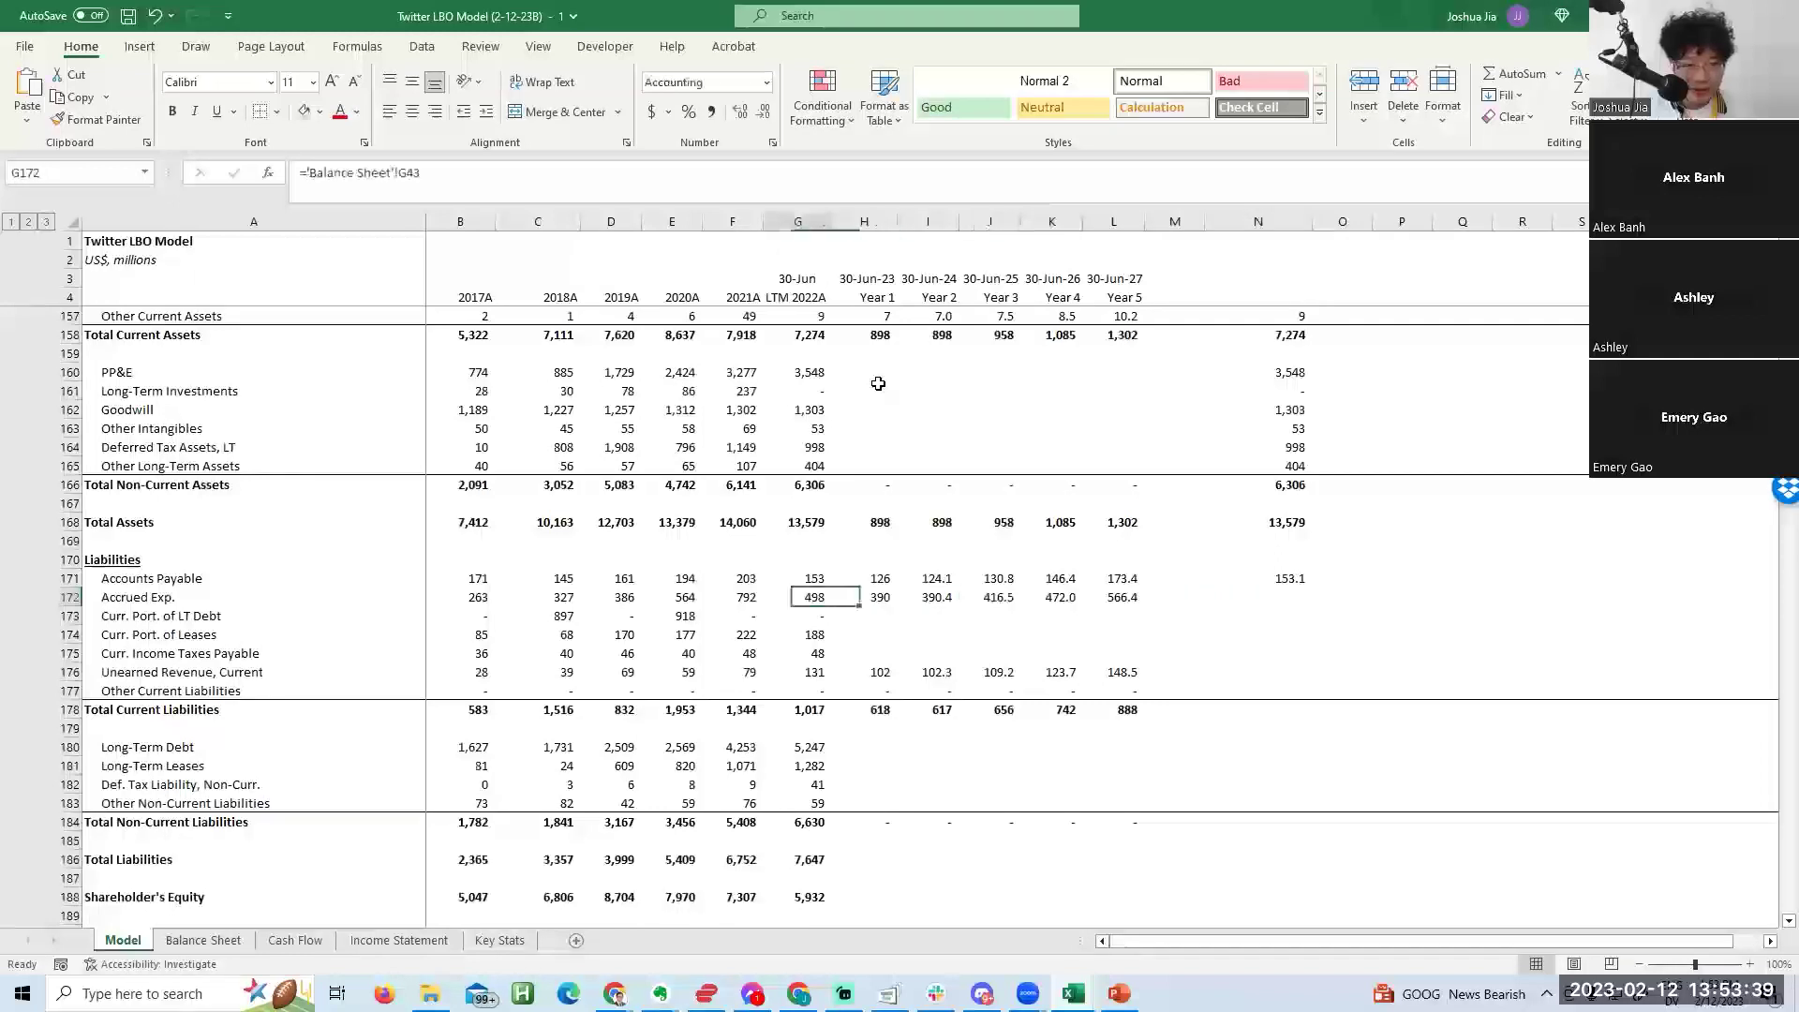
{"action": "key", "text": "Escape"}
Fill the Accounts Payable formula in N171 down through the remaining current liabilities in N172:N177.
{"action": "key", "text": "Up"}
{"action": "key", "text": "Right"}
{"action": "key", "text": "Right"}
{"action": "key", "text": "Right"}
{"action": "key", "text": "Right"}
{"action": "key", "text": "Right"}
{"action": "key", "text": "Right"}
{"action": "key", "text": "Right"}
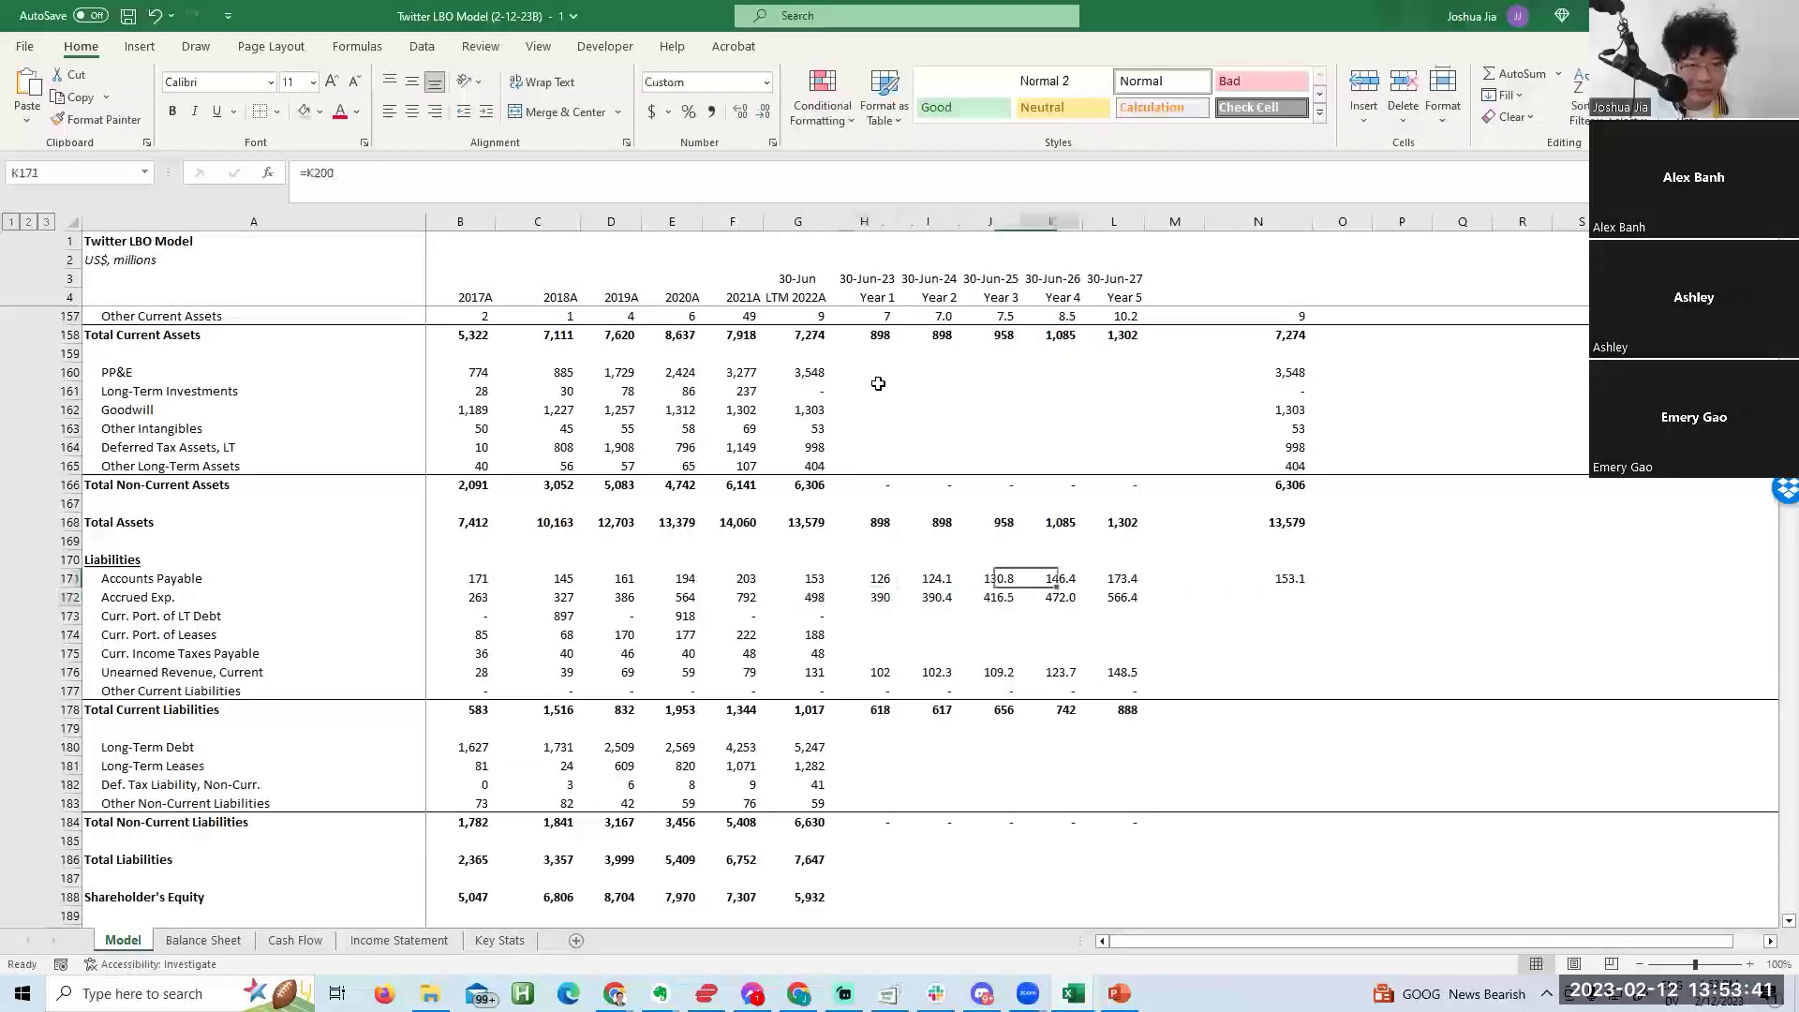
{"action": "key", "text": "shift+Down"}
{"action": "key", "text": "shift+Down"}
{"action": "key", "text": "shift+Down"}
{"action": "key", "text": "shift+Down"}
{"action": "key", "text": "shift+Down"}
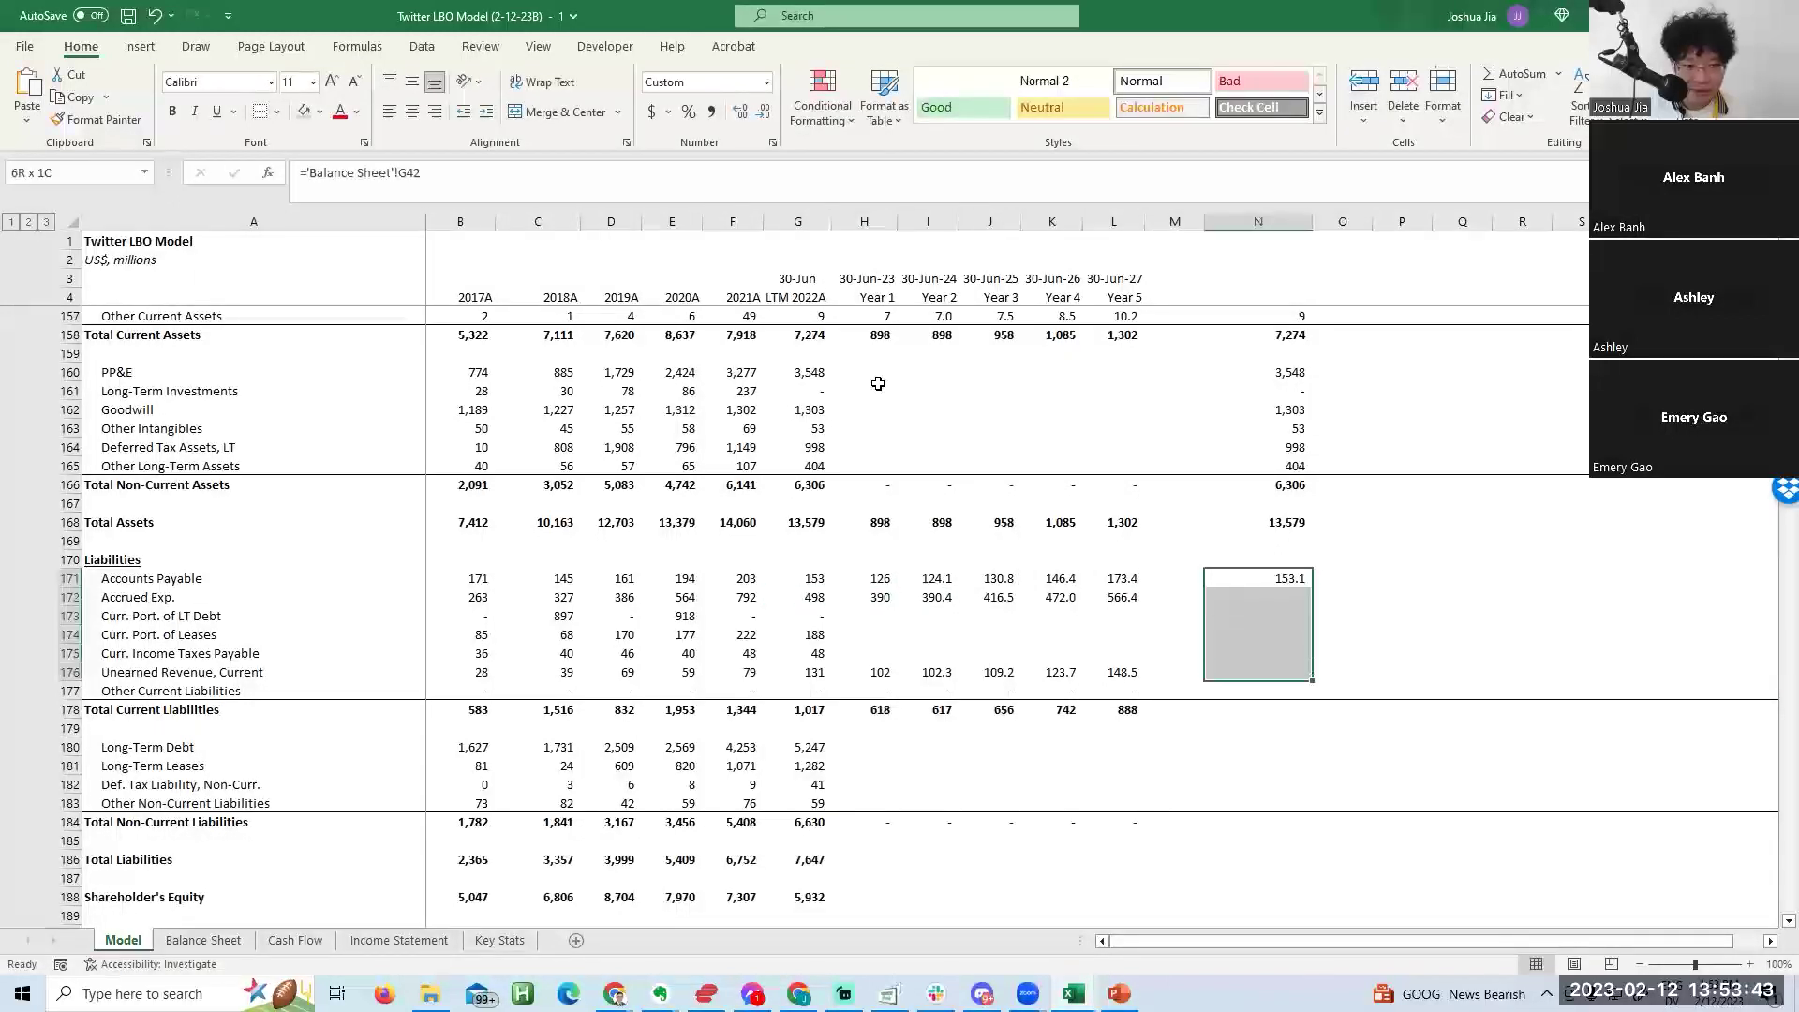
{"action": "key", "text": "Down"}
{"action": "key", "text": "Down"}
{"action": "key", "text": "Down"}
{"action": "key", "text": "Down"}
{"action": "key", "text": "Down"}
{"action": "key", "text": "Down"}
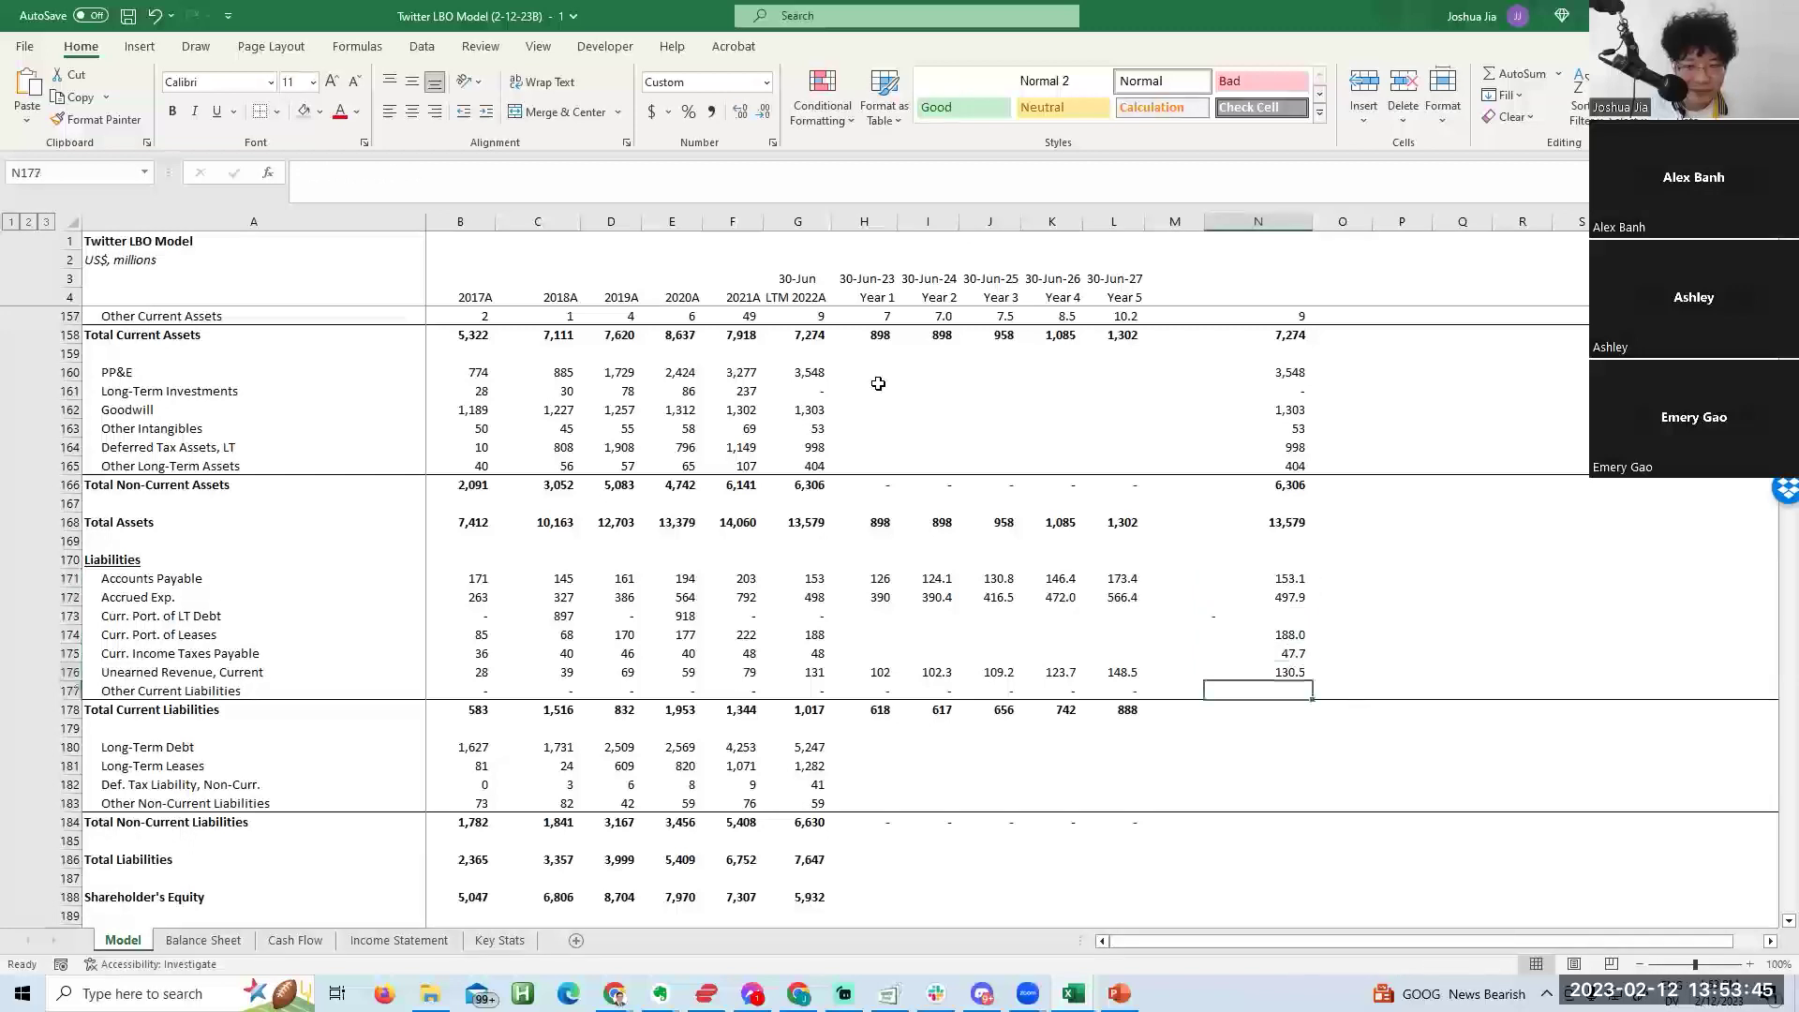
{"action": "key", "text": "Down"}
{"action": "key", "text": "Down"}
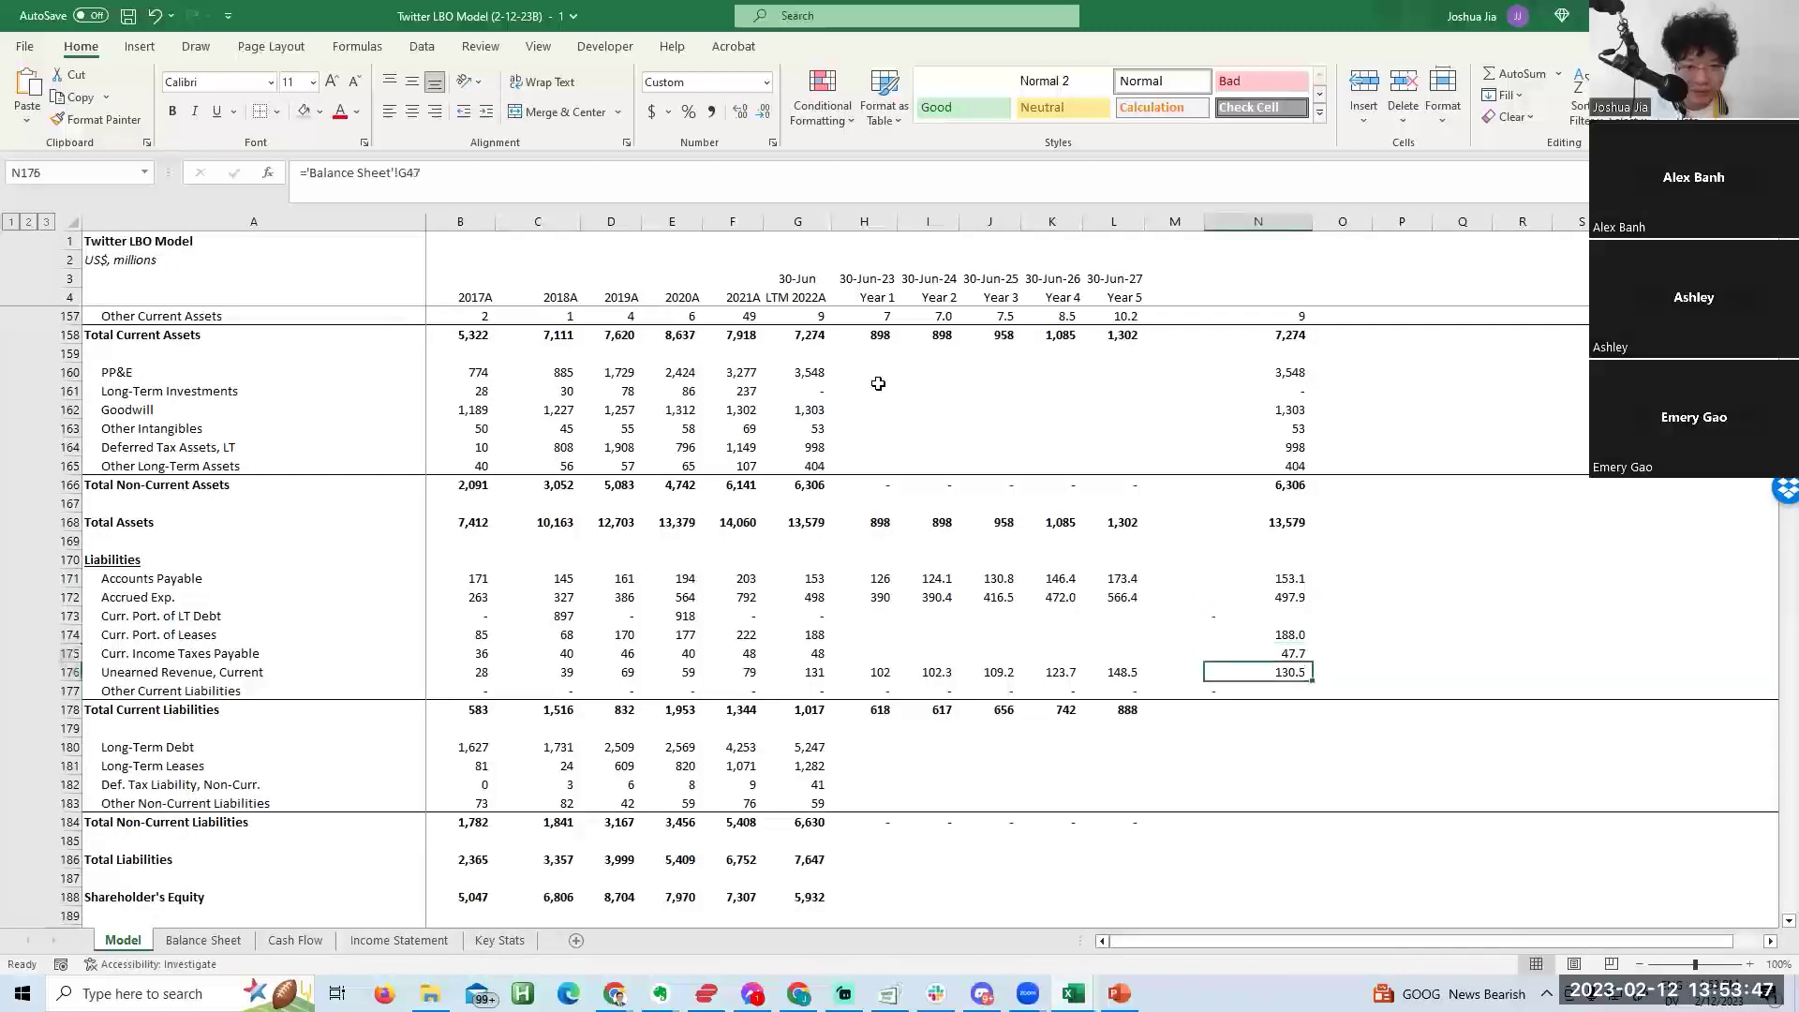
Total the Pre-Transaction current liabilities in N178 with a SUM of N171:N177.
{"action": "key", "text": "Down"}
{"action": "key", "text": "Down"}
{"action": "key", "text": "Down"}
{"action": "key", "text": "Down"}
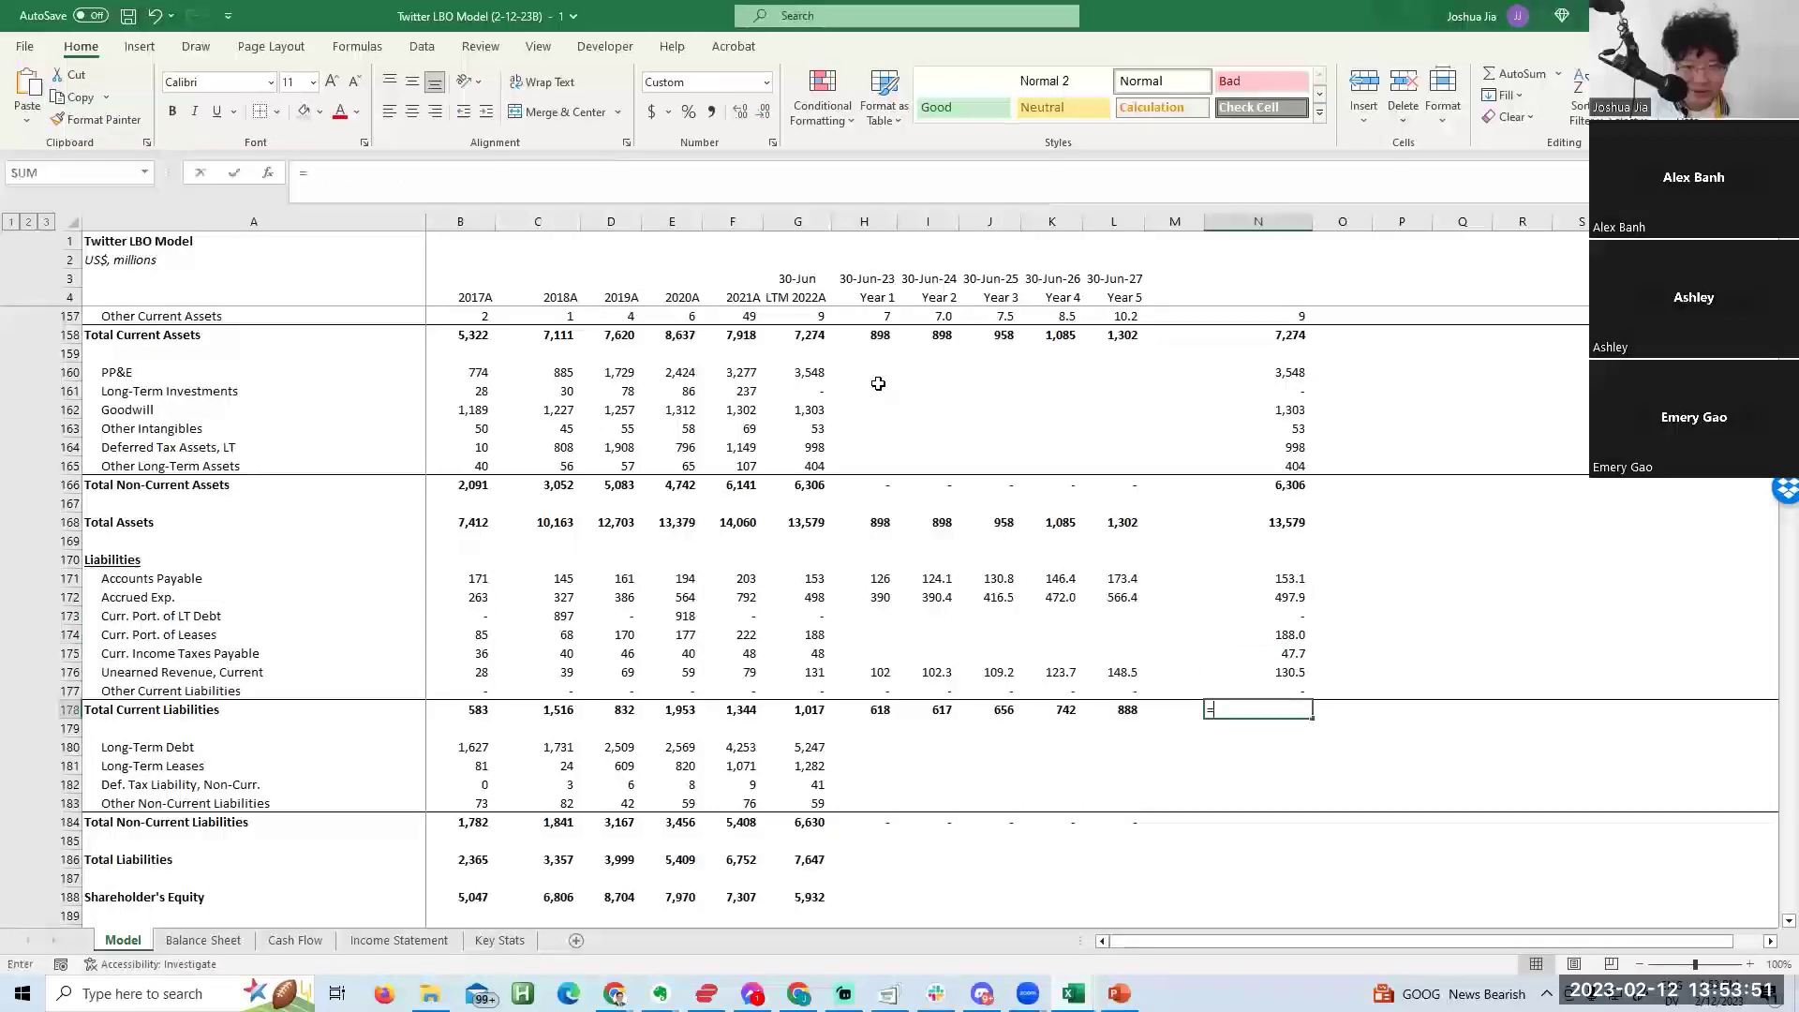
{"action": "type", "text": "sum("}
{"action": "key", "text": "Up"}
{"action": "key", "text": "ctrl+shift+Up"}
{"action": "type", "text": ")"}
{"action": "key", "text": "Return"}
Review the Pre-Transaction column from Total Current Liabilities up to the current asset rows.
{"action": "key", "text": "Up"}
{"action": "key", "text": "Up"}
{"action": "key", "text": "Up"}
{"action": "key", "text": "Up"}
{"action": "key", "text": "Up"}
{"action": "key", "text": "Up"}
{"action": "key", "text": "Up"}
{"action": "key", "text": "Up"}
{"action": "key", "text": "Up"}
{"action": "key", "text": "Up"}
{"action": "key", "text": "Up"}
{"action": "key", "text": "Up"}
{"action": "key", "text": "Up"}
{"action": "key", "text": "Up"}
{"action": "key", "text": "Up"}
{"action": "key", "text": "Up"}
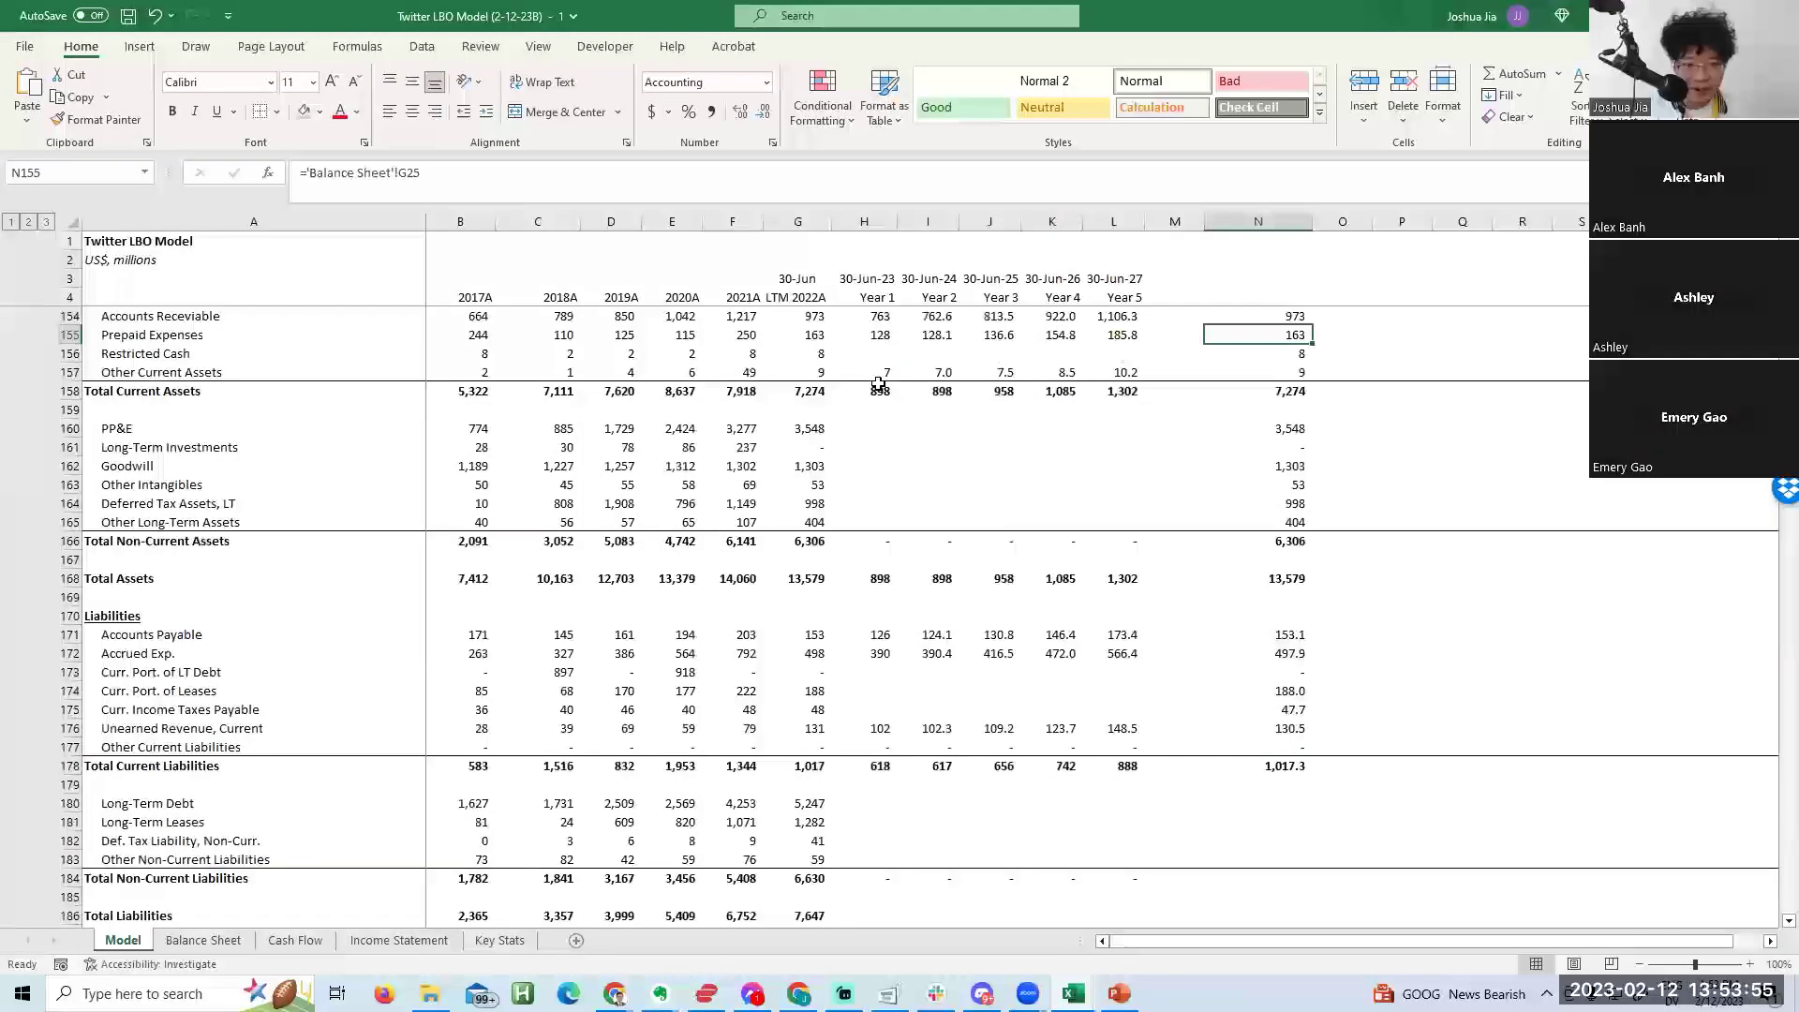
{"action": "key", "text": "Down"}
{"action": "key", "text": "Down"}
{"action": "key", "text": "Down"}
{"action": "key", "text": "Down"}
{"action": "key", "text": "Down"}
{"action": "key", "text": "Down"}
{"action": "key", "text": "Down"}
{"action": "key", "text": "Down"}
{"action": "key", "text": "Down"}
{"action": "key", "text": "Down"}
{"action": "key", "text": "Down"}
{"action": "key", "text": "Down"}
{"action": "key", "text": "Down"}
{"action": "key", "text": "Down"}
{"action": "key", "text": "Left"}
{"action": "key", "text": "Left"}
{"action": "key", "text": "Left"}
{"action": "key", "text": "Left"}
{"action": "key", "text": "Left"}
{"action": "key", "text": "Left"}
{"action": "key", "text": "Left"}
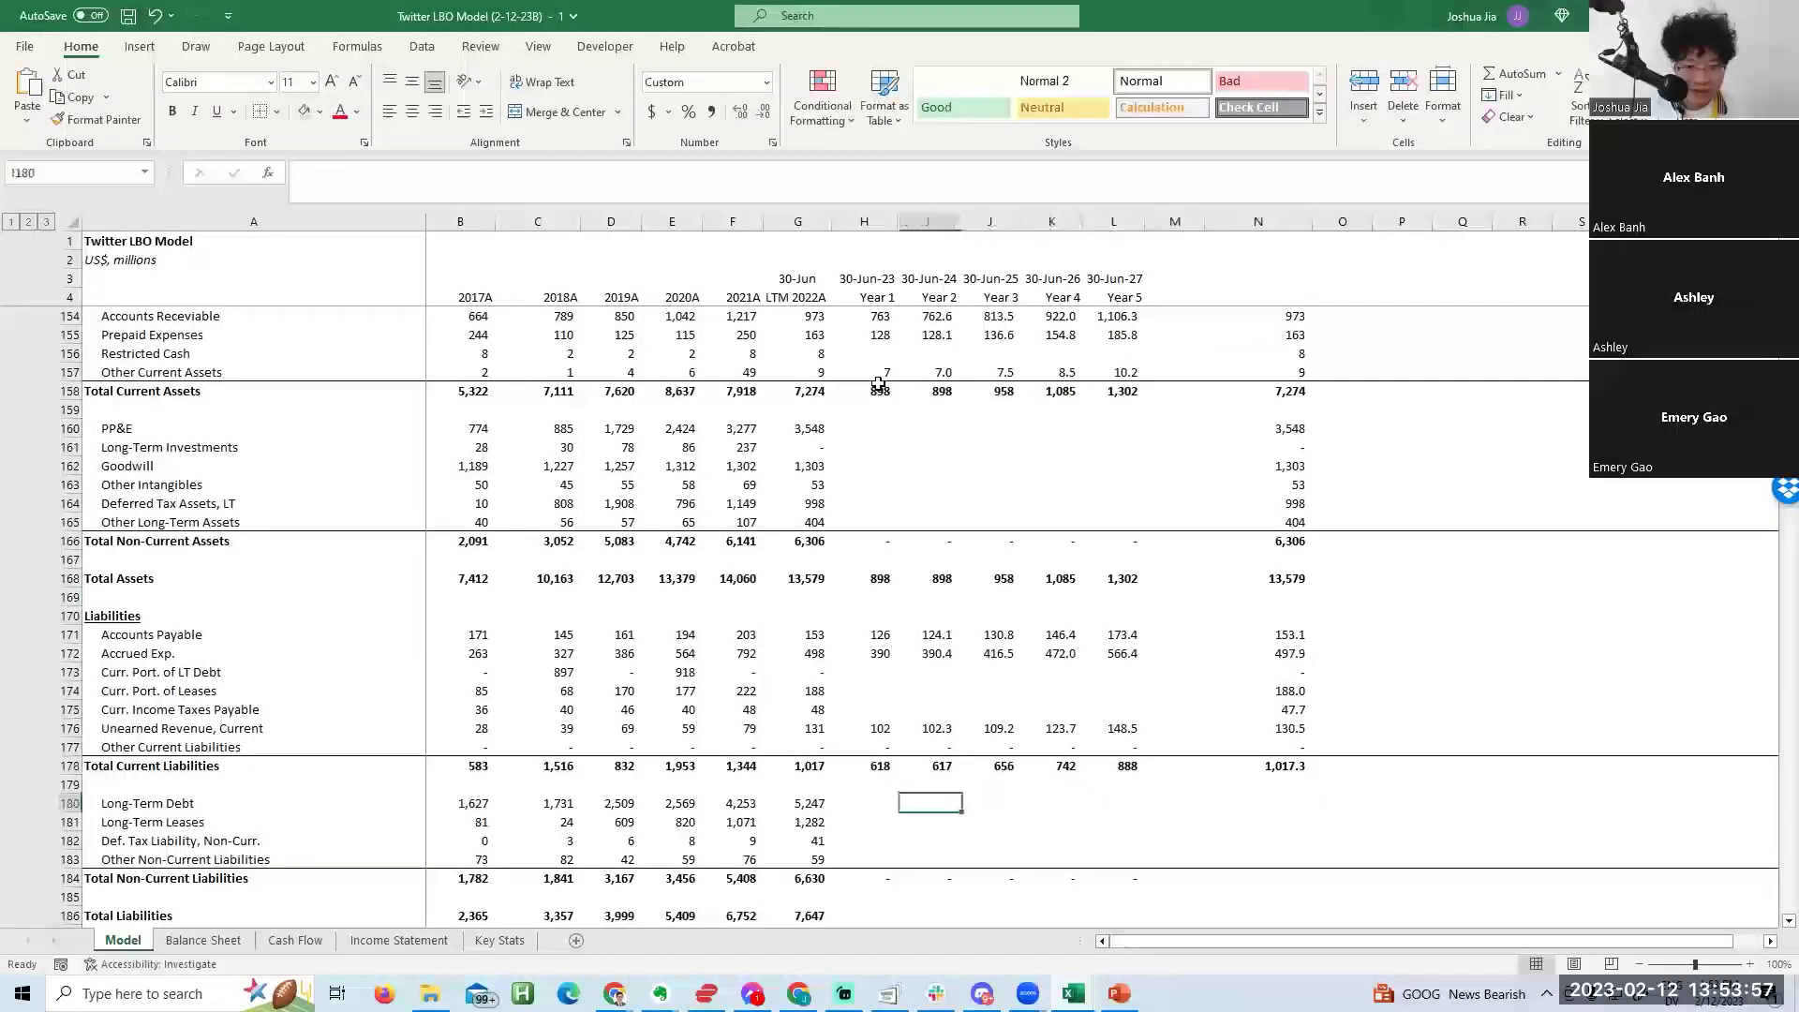
{"action": "key", "text": "F2"}
{"action": "key", "text": "Return"}
{"action": "key", "text": "Return"}
{"action": "key", "text": "Up"}
{"action": "key", "text": "Up"}
{"action": "key", "text": "Up"}
{"action": "key", "text": "Right"}
{"action": "key", "text": "Right"}
{"action": "key", "text": "Right"}
{"action": "key", "text": "Right"}
{"action": "key", "text": "Right"}
{"action": "key", "text": "Right"}
{"action": "key", "text": "Right"}
{"action": "key", "text": "Right"}
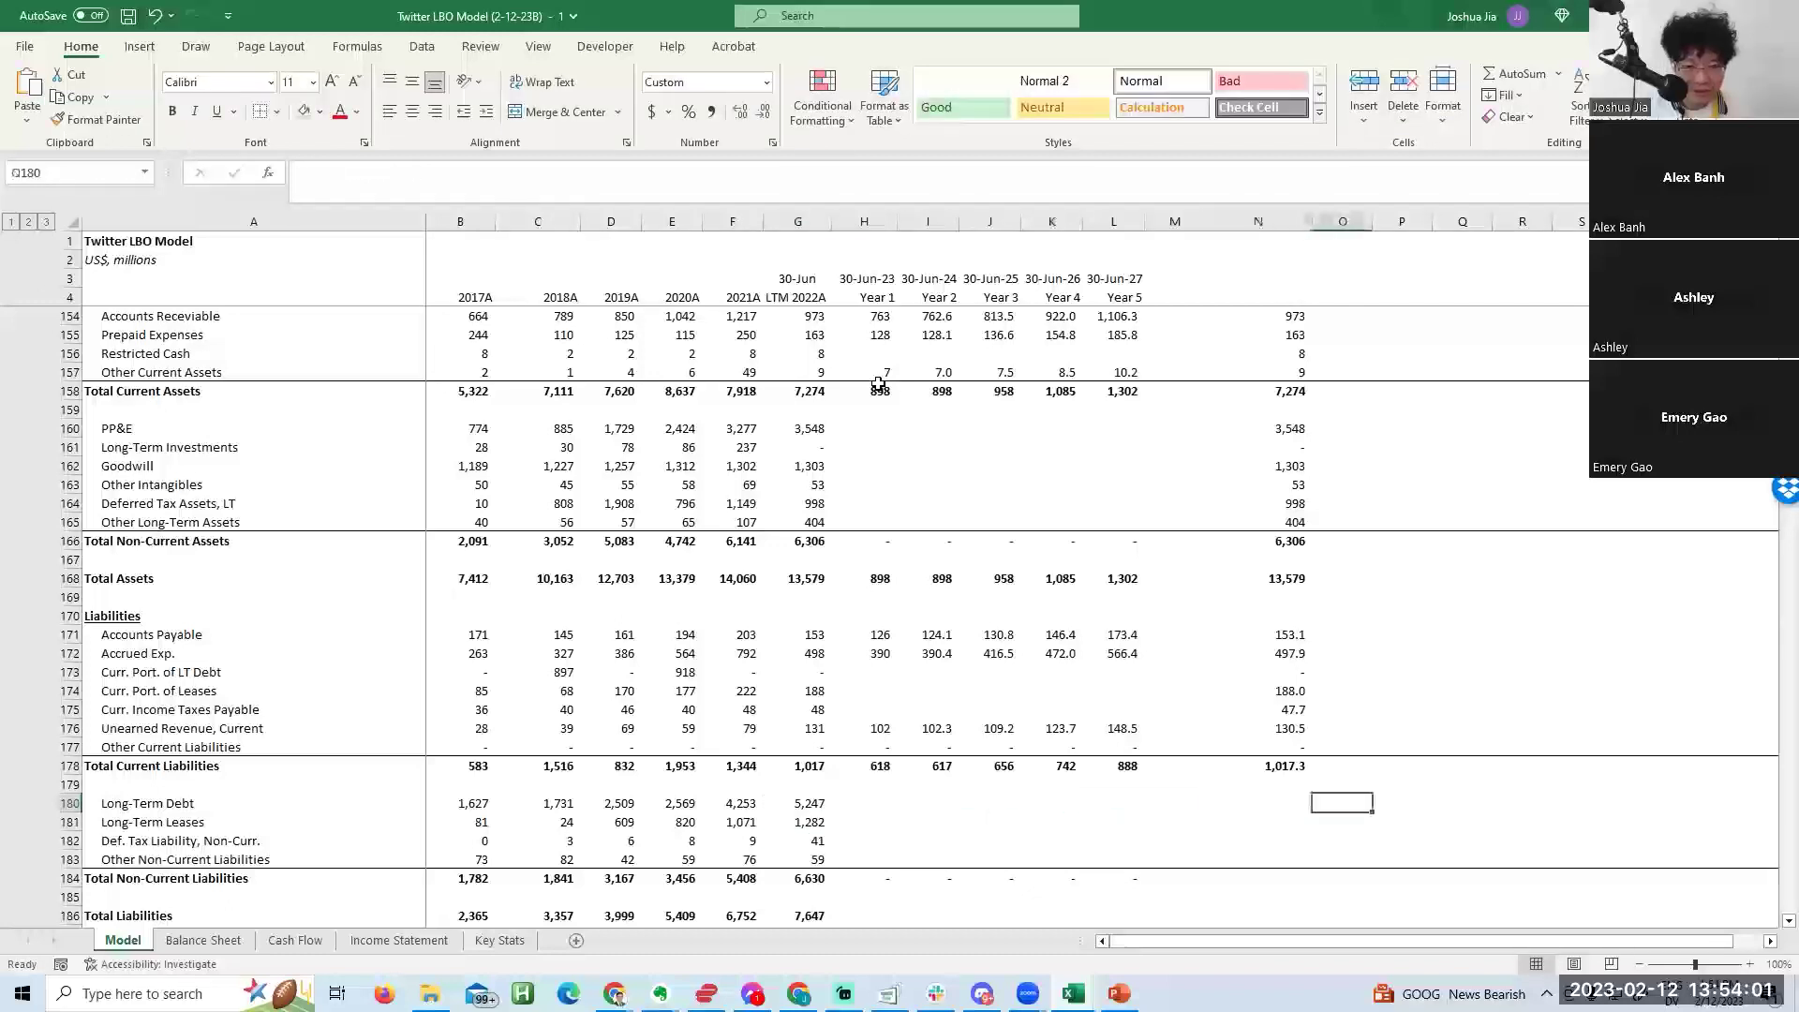
{"action": "key", "text": "Left"}
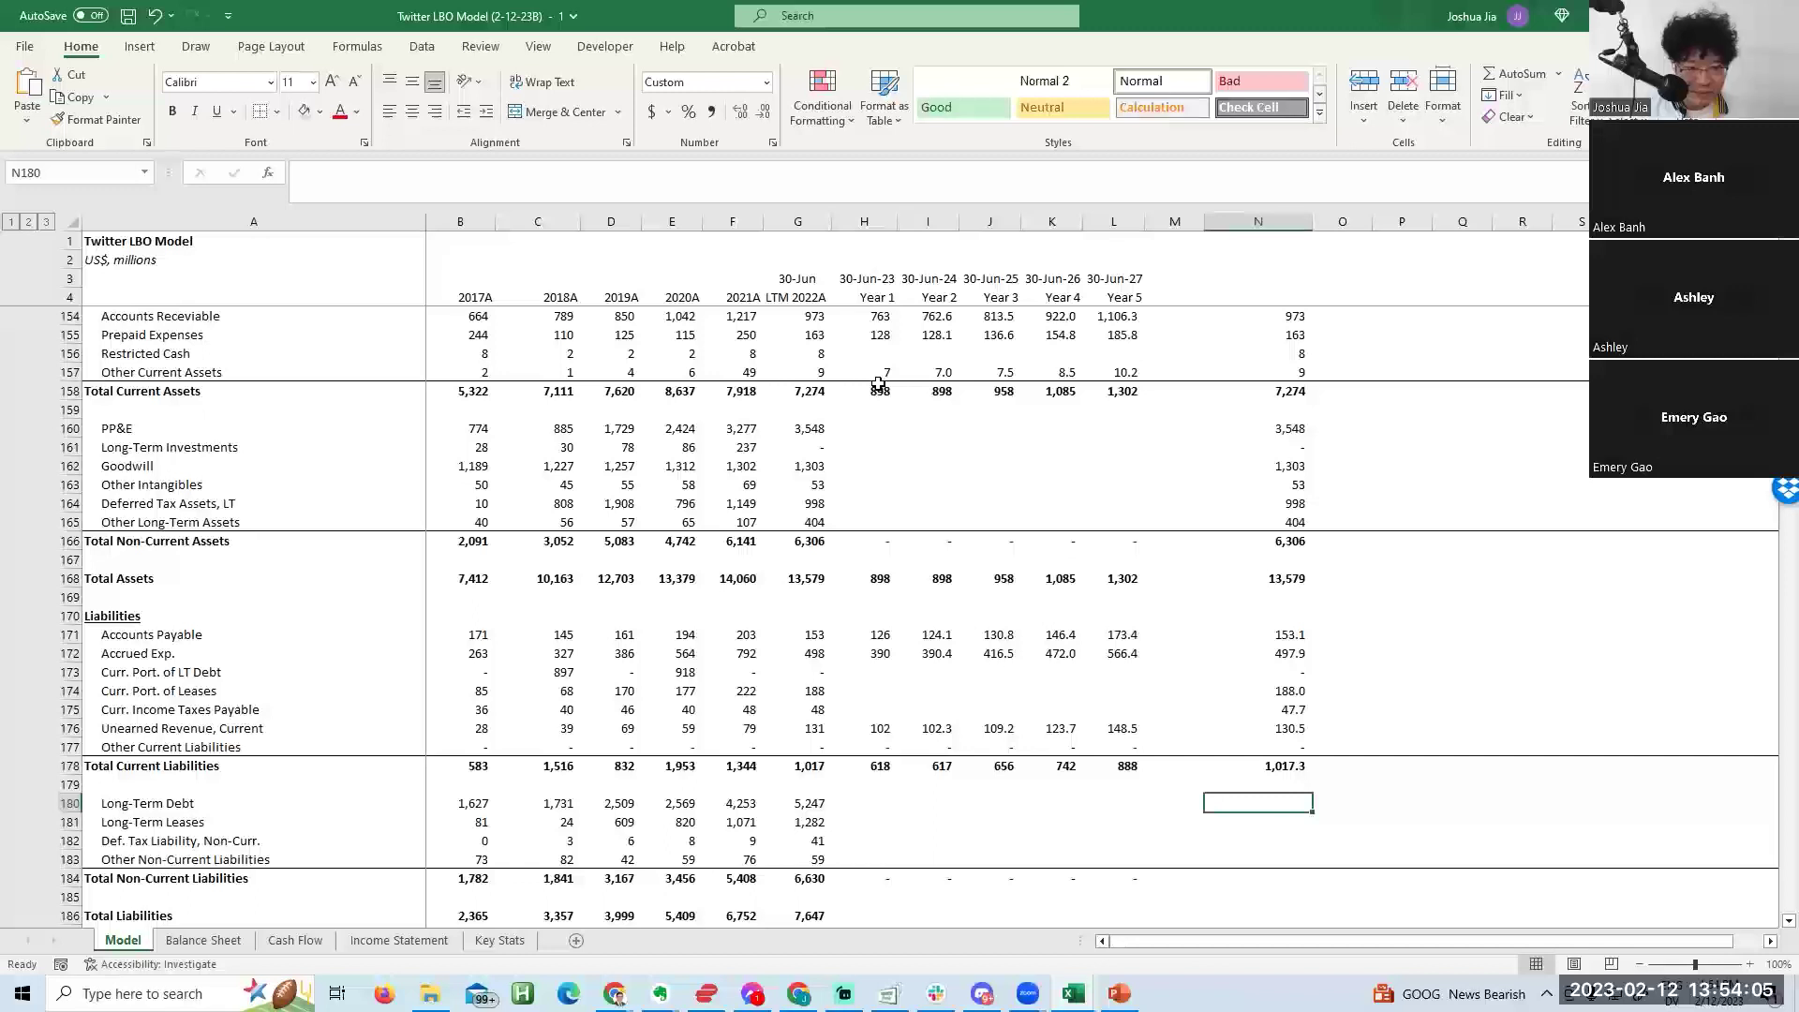
Copy the LTM 2022A Long-Term Debt formula ='Balance Sheet'!G51 unchanged into Pre-Transaction cell N180.
{"action": "key", "text": "Left"}
{"action": "key", "text": "Left"}
{"action": "key", "text": "Left"}
{"action": "key", "text": "Left"}
{"action": "key", "text": "Left"}
{"action": "key", "text": "Left"}
{"action": "key", "text": "Left"}
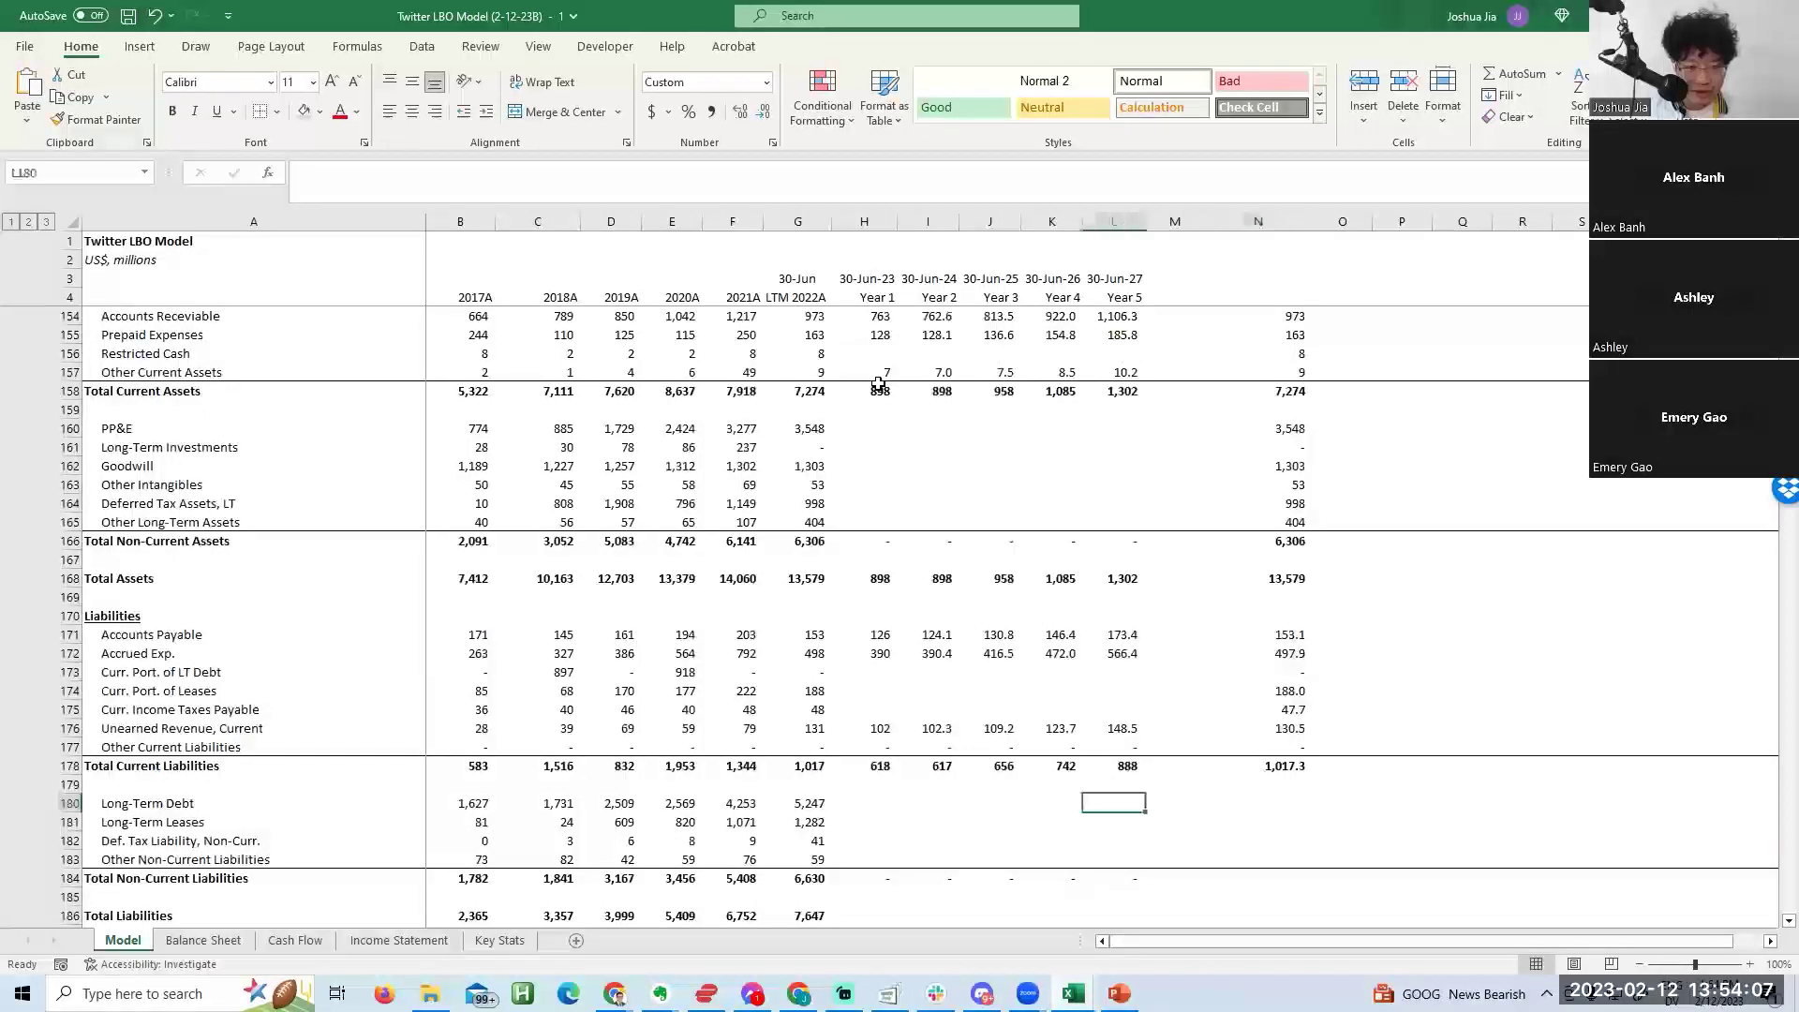
{"action": "key", "text": "F2"}
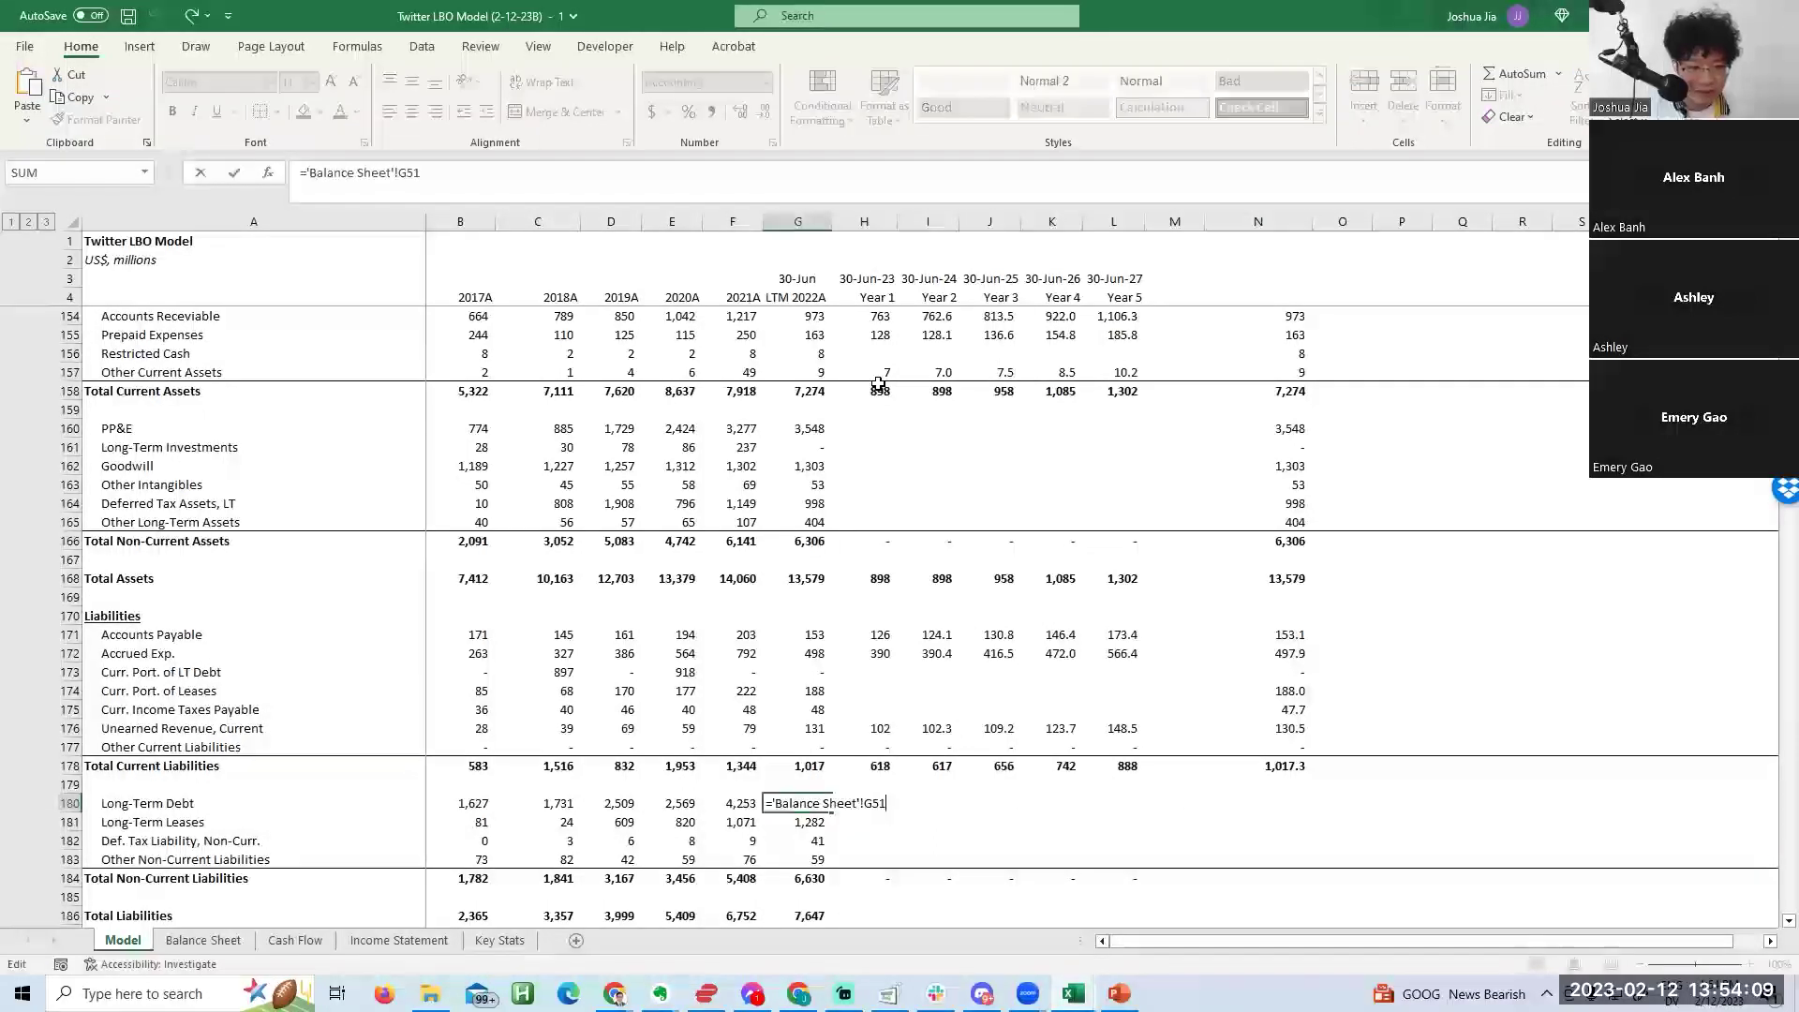
{"action": "key", "text": "Escape"}
{"action": "key", "text": "Right"}
{"action": "key", "text": "Right"}
{"action": "key", "text": "Right"}
{"action": "key", "text": "Right"}
{"action": "key", "text": "Right"}
{"action": "key", "text": "Right"}
{"action": "key", "text": "Right"}
{"action": "key", "text": "ctrl+v"}
{"action": "key", "text": "Return"}
Fill the Long-Term Debt formula in N180 down through the remaining non-current liabilities in N181:N183.
{"action": "key", "text": "Left"}
{"action": "key", "text": "Left"}
{"action": "key", "text": "Left"}
{"action": "key", "text": "Left"}
{"action": "key", "text": "Left"}
{"action": "key", "text": "Left"}
{"action": "key", "text": "Left"}
{"action": "key", "text": "Up"}
{"action": "key", "text": "Right"}
{"action": "key", "text": "Right"}
{"action": "key", "text": "Right"}
{"action": "key", "text": "Right"}
{"action": "key", "text": "Right"}
{"action": "key", "text": "Right"}
{"action": "key", "text": "Right"}
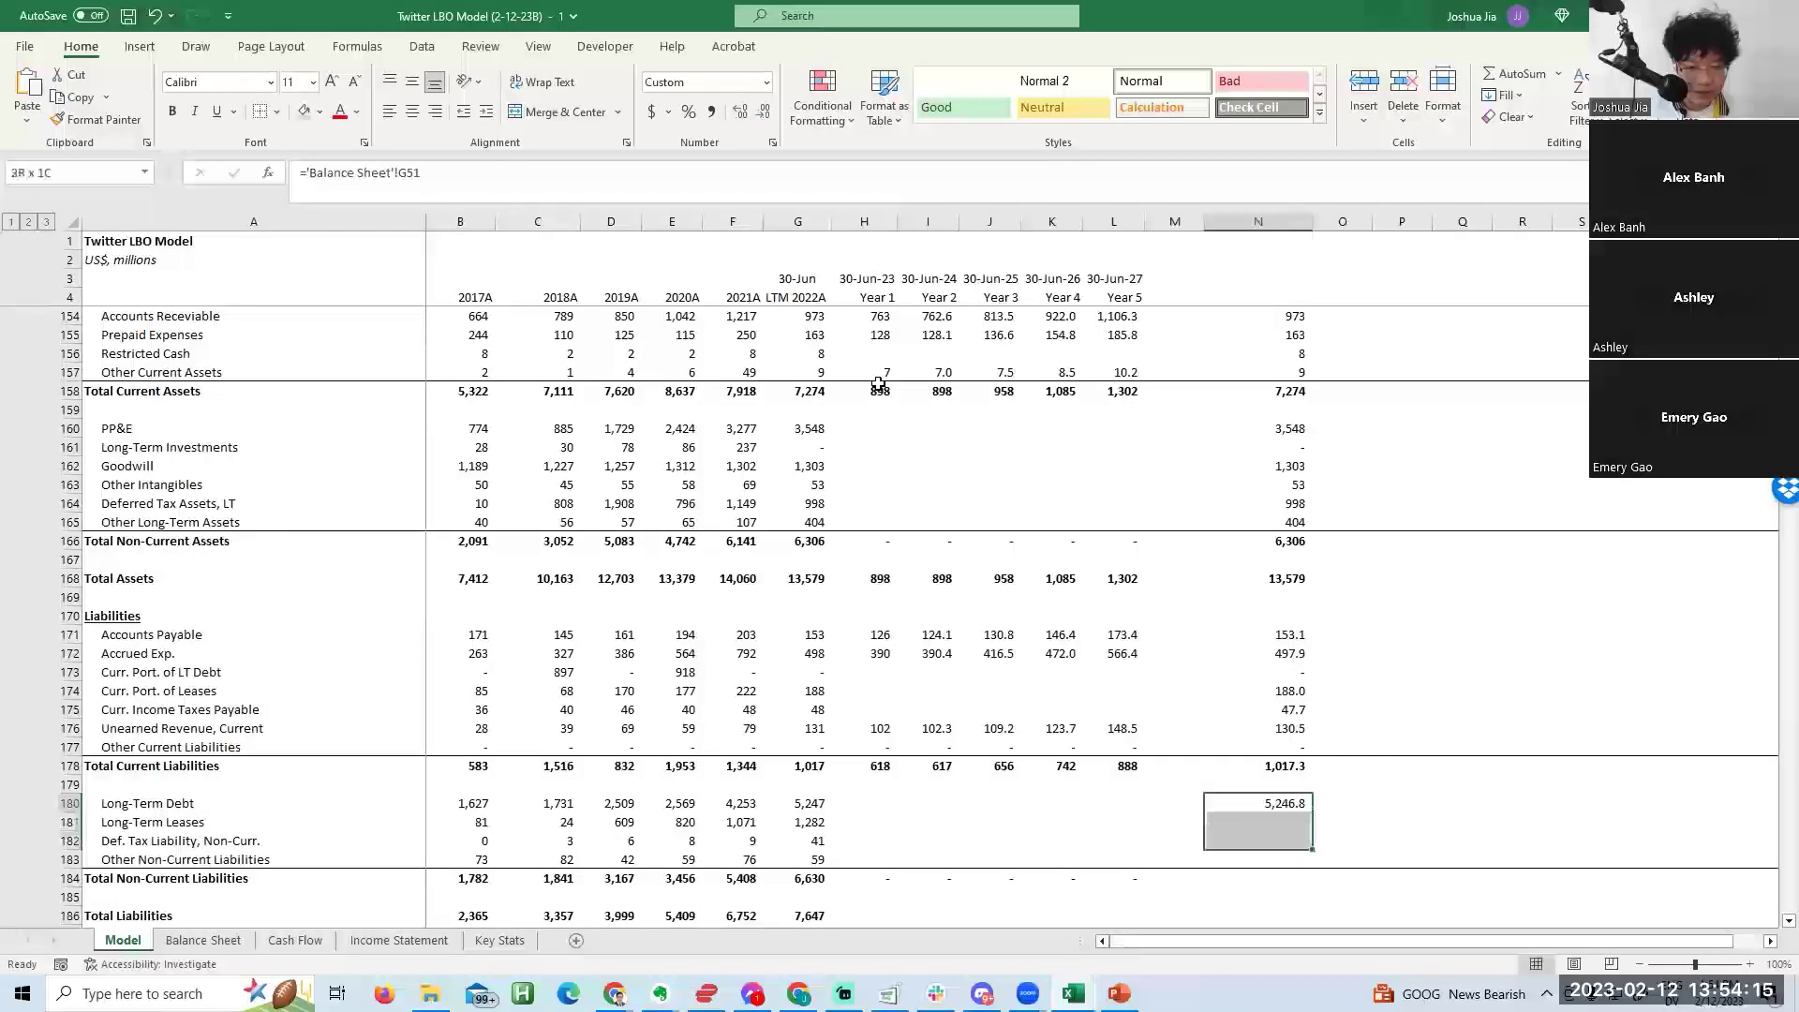
{"action": "key", "text": "ctrl+v"}
Copy the Year 5 Total Non-Current Liabilities formula from L184 into Pre-Transaction cell N184.
{"action": "key", "text": "Down"}
{"action": "key", "text": "Down"}
{"action": "key", "text": "Down"}
{"action": "key", "text": "Down"}
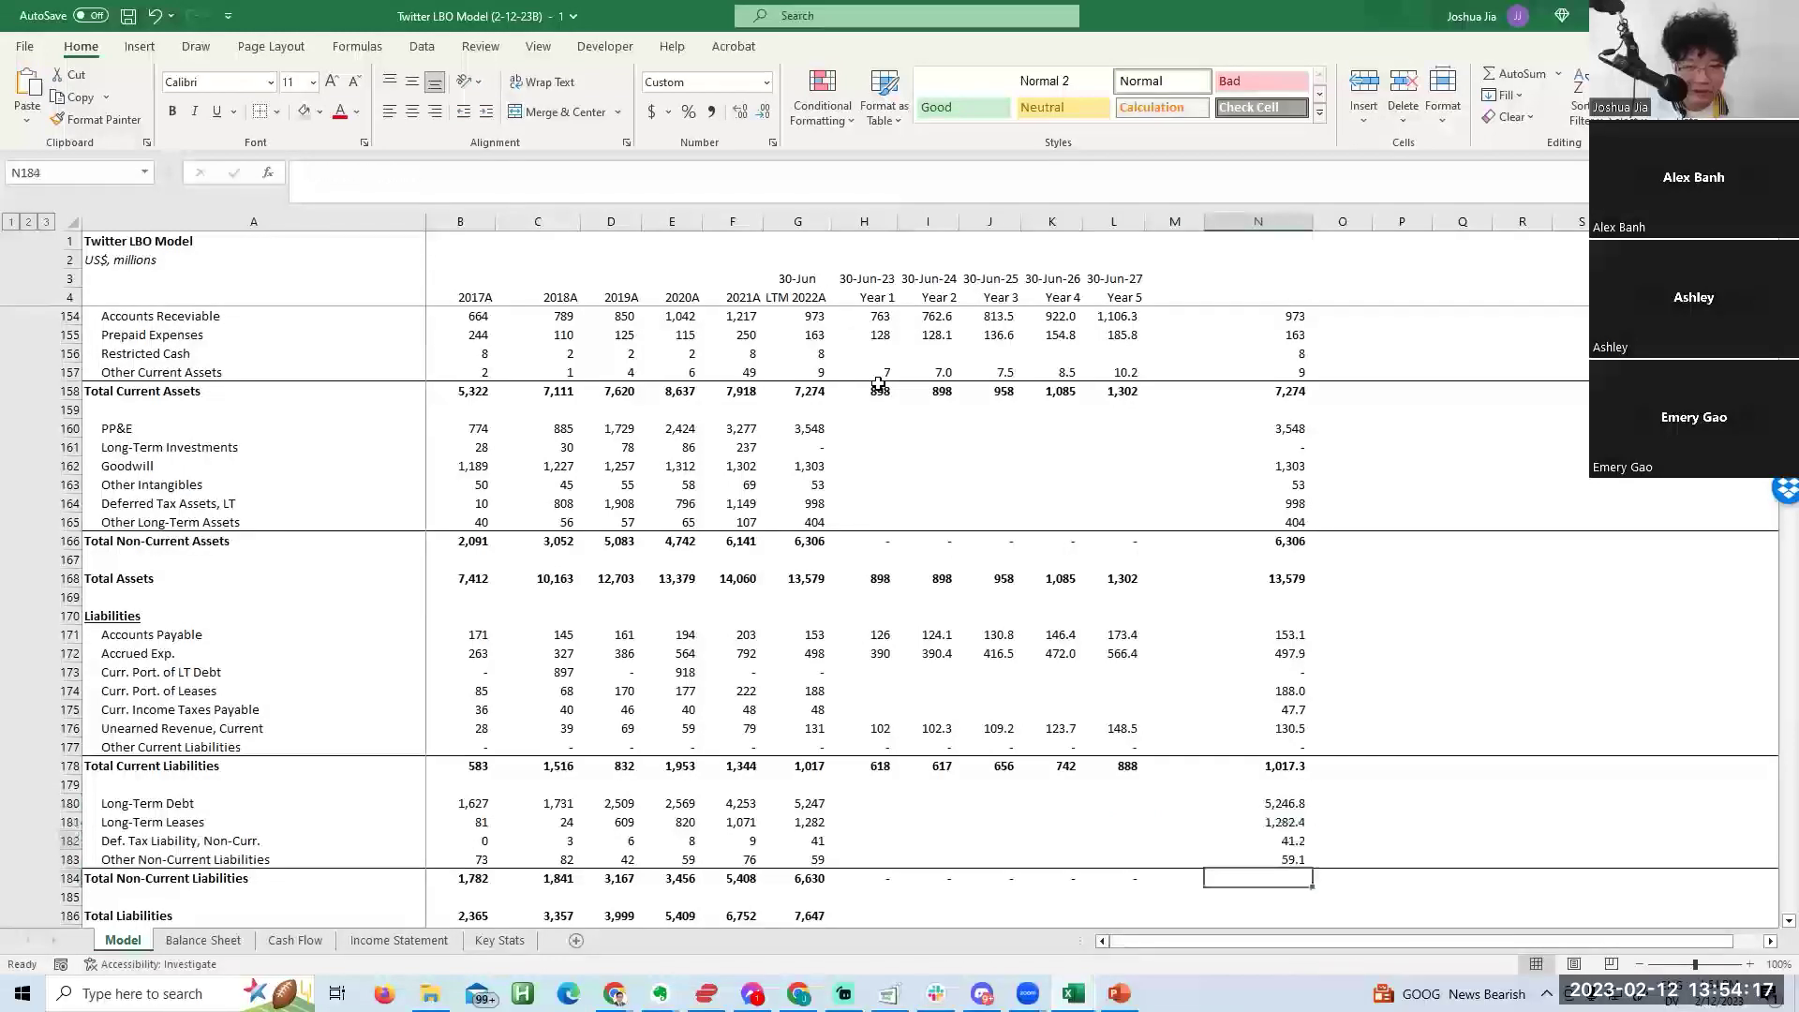
{"action": "key", "text": "Left"}
{"action": "key", "text": "Left"}
{"action": "key", "text": "Left"}
{"action": "key", "text": "Left"}
{"action": "key", "text": "Left"}
{"action": "key", "text": "Right"}
{"action": "key", "text": "Right"}
{"action": "key", "text": "Right"}
{"action": "key", "text": "ctrl+c"}
{"action": "key", "text": "Right"}
{"action": "key", "text": "Right"}
{"action": "key", "text": "ctrl+v"}
{"action": "key", "text": "Escape"}
Copy the LTM 2022A Total Liabilities formula from G186 into Pre-Transaction cell N186.
{"action": "key", "text": "Left"}
{"action": "key", "text": "Left"}
{"action": "key", "text": "Left"}
{"action": "key", "text": "Left"}
{"action": "key", "text": "Left"}
{"action": "key", "text": "Left"}
{"action": "key", "text": "Left"}
{"action": "key", "text": "Down"}
{"action": "key", "text": "Down"}
{"action": "key", "text": "ctrl+c"}
{"action": "key", "text": "Right"}
{"action": "key", "text": "Right"}
{"action": "key", "text": "Right"}
{"action": "key", "text": "Right"}
{"action": "key", "text": "Right"}
{"action": "key", "text": "Right"}
{"action": "key", "text": "Right"}
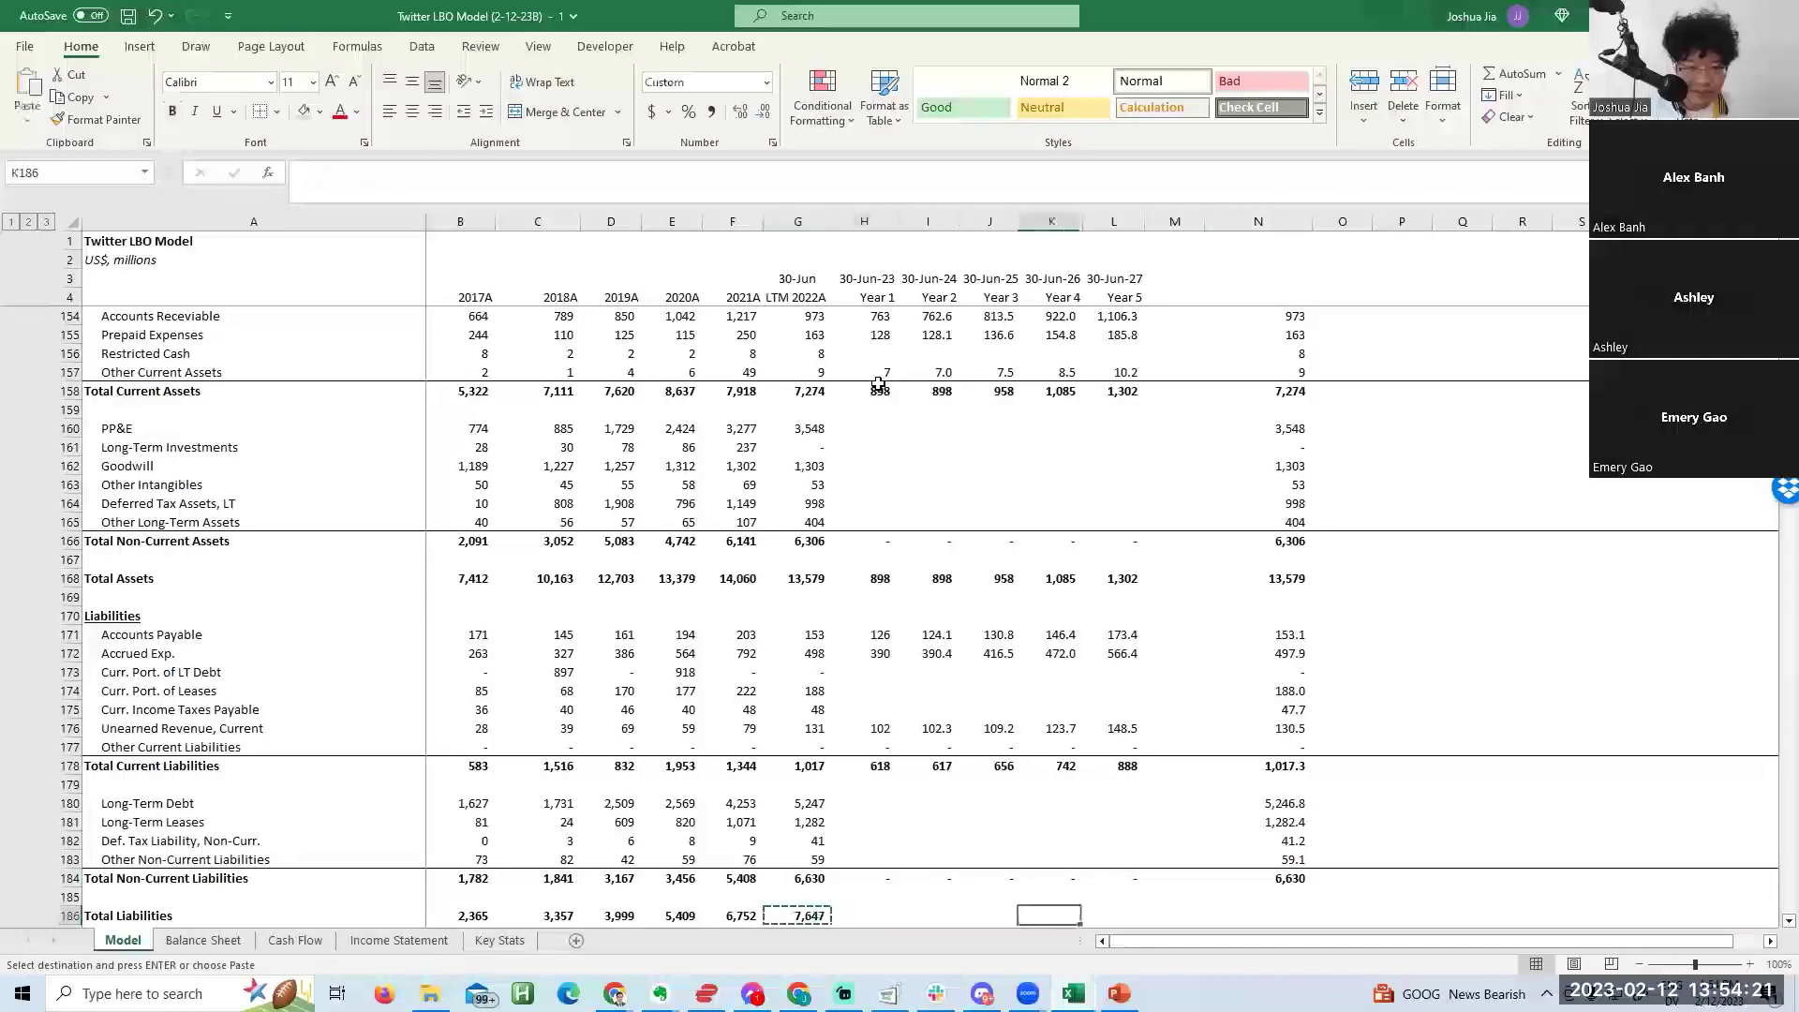
{"action": "key", "text": "ctrl+v"}
{"action": "key", "text": "F2"}
{"action": "key", "text": "Return"}
Enter the header Post-Transaction in Q152, three columns across from the Pre-Transaction header.
{"action": "key", "text": "Up"}
{"action": "key", "text": "Up"}
{"action": "key", "text": "Up"}
{"action": "key", "text": "Up"}
{"action": "key", "text": "Up"}
{"action": "key", "text": "Up"}
{"action": "key", "text": "Up"}
{"action": "key", "text": "Up"}
{"action": "key", "text": "Up"}
{"action": "key", "text": "Up"}
{"action": "key", "text": "Up"}
{"action": "key", "text": "Up"}
{"action": "key", "text": "Up"}
{"action": "key", "text": "Up"}
{"action": "key", "text": "Up"}
{"action": "key", "text": "Up"}
{"action": "key", "text": "Up"}
{"action": "key", "text": "Up"}
{"action": "key", "text": "Up"}
{"action": "key", "text": "Up"}
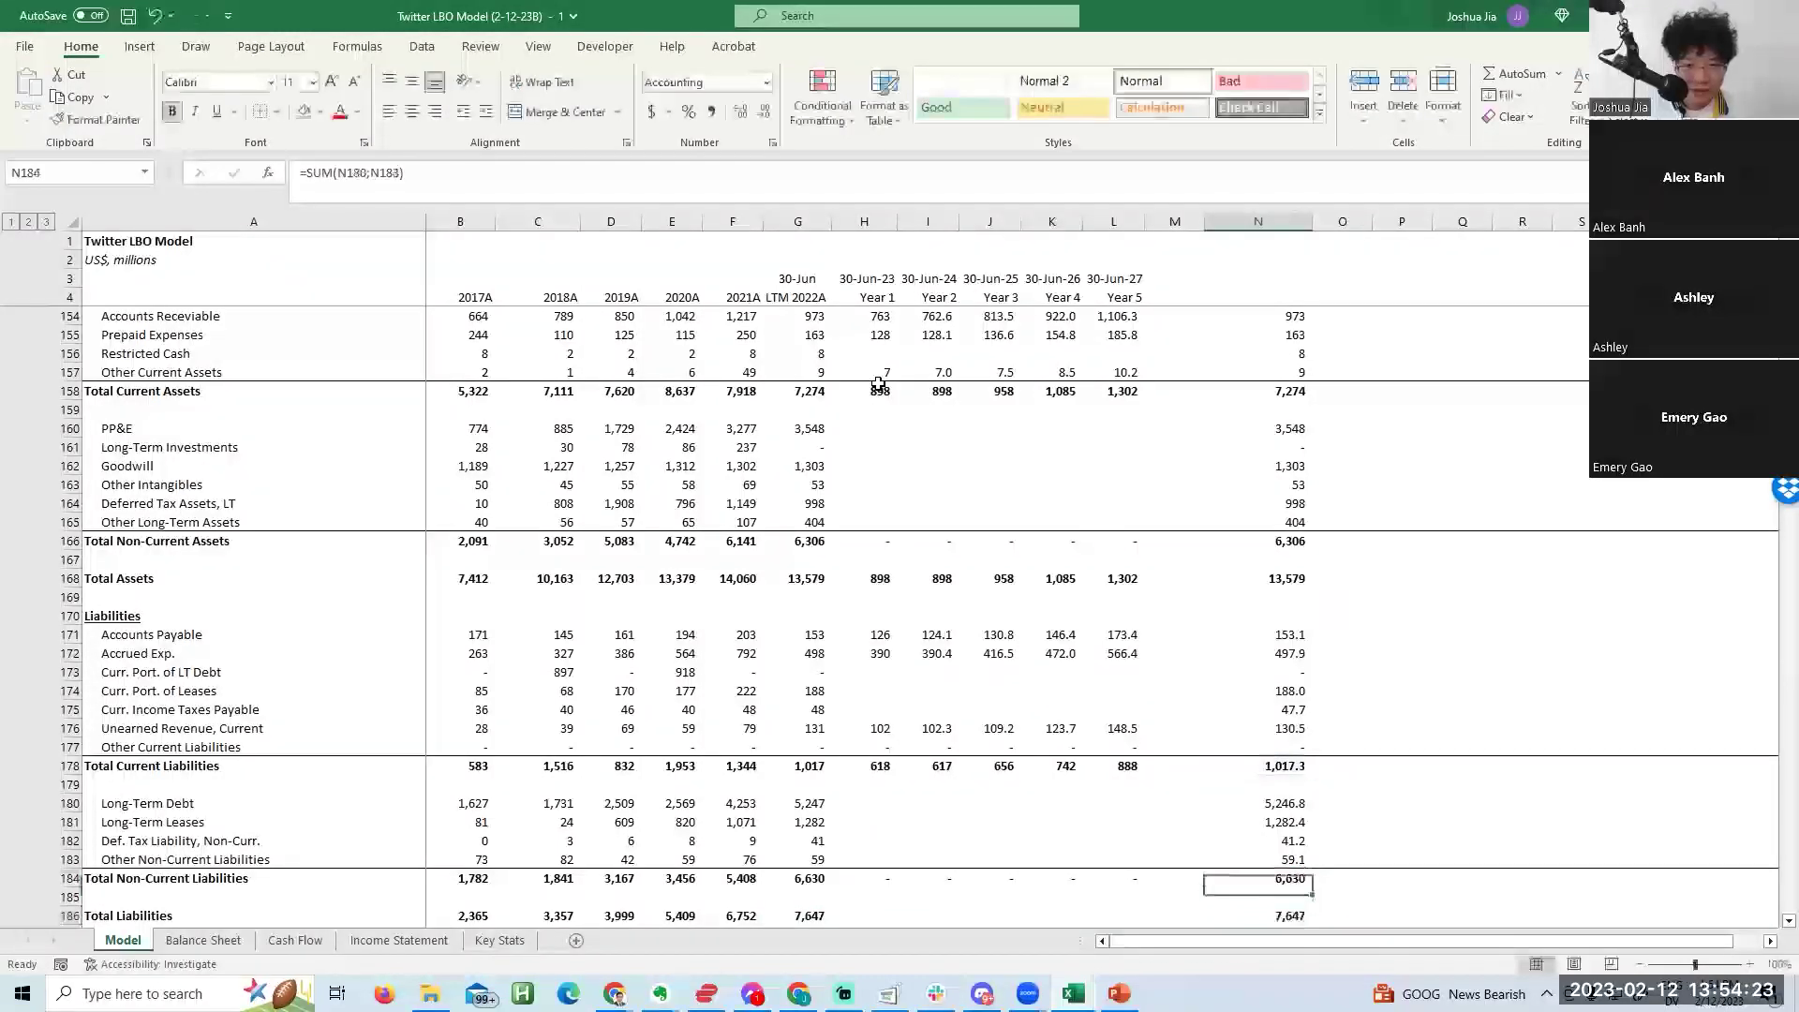
{"action": "key", "text": "Up"}
{"action": "key", "text": "Up"}
{"action": "key", "text": "Down"}
{"action": "key", "text": "Down"}
{"action": "key", "text": "shift+Right"}
{"action": "key", "text": "shift+Right"}
{"action": "key", "text": "shift+Right"}
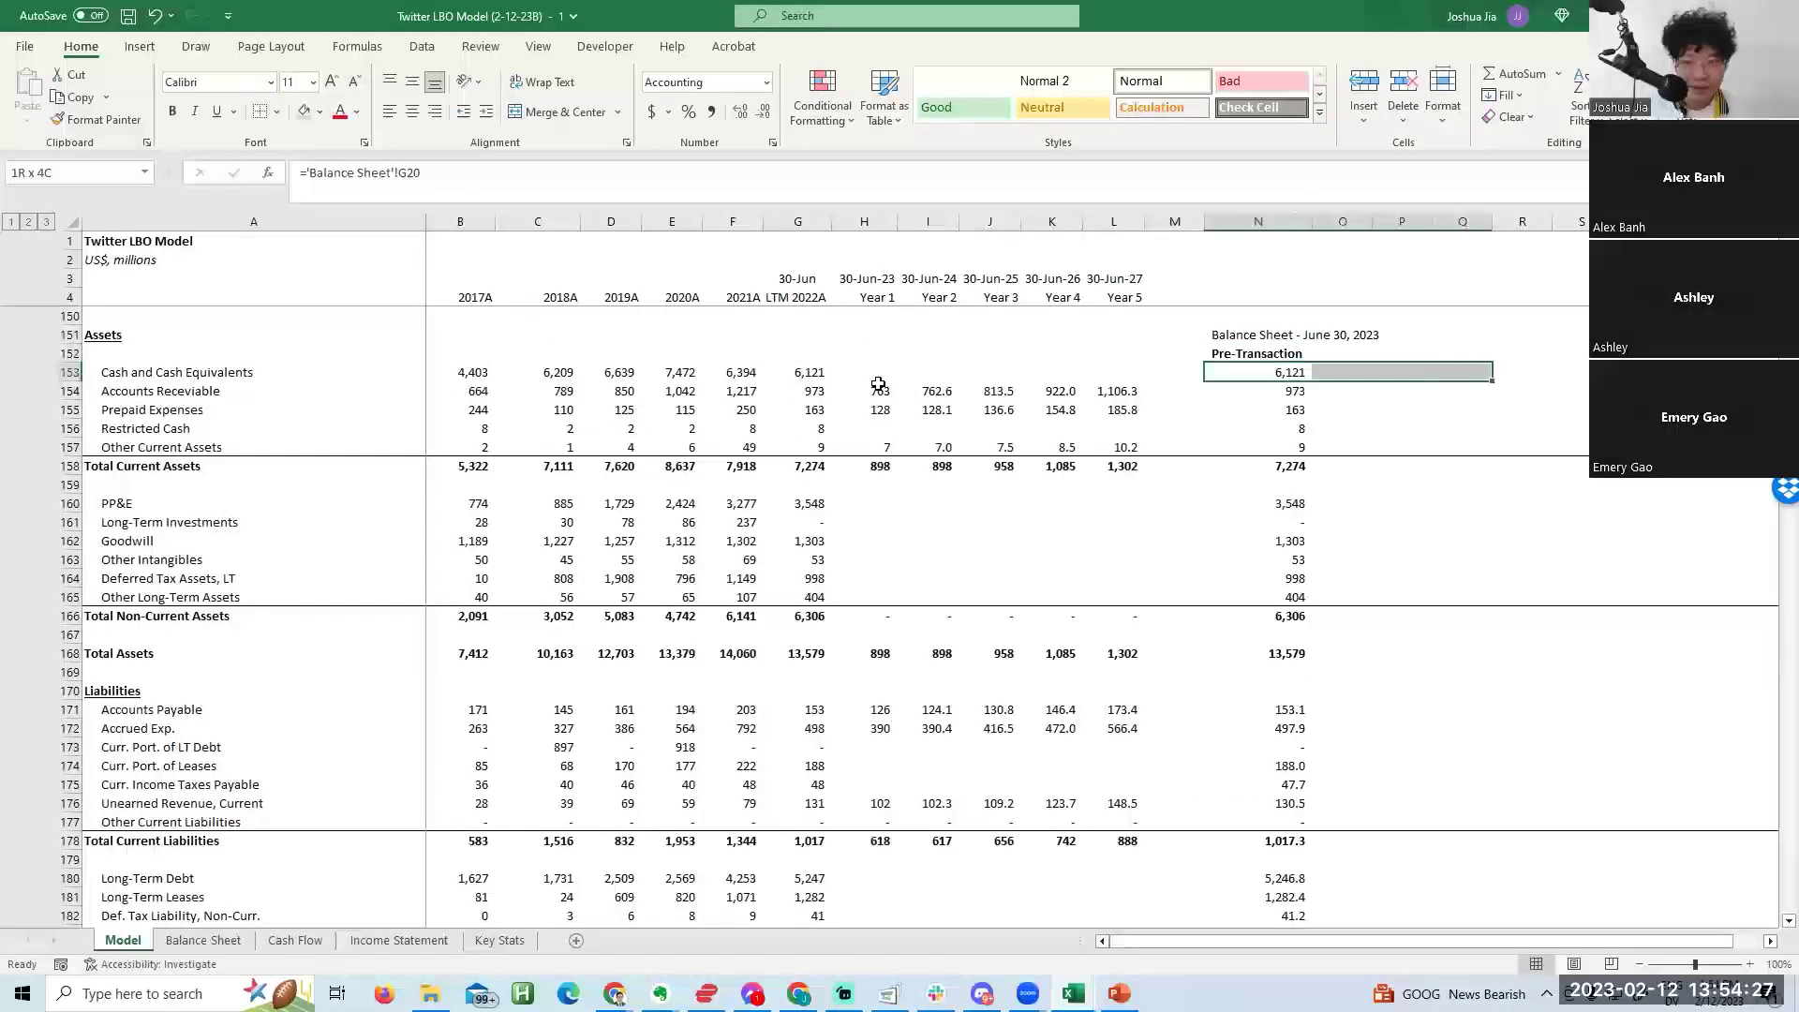
{"action": "key", "text": "Up"}
{"action": "key", "text": "Right"}
{"action": "key", "text": "Right"}
{"action": "key", "text": "Right"}
{"action": "type", "text": "Post"}
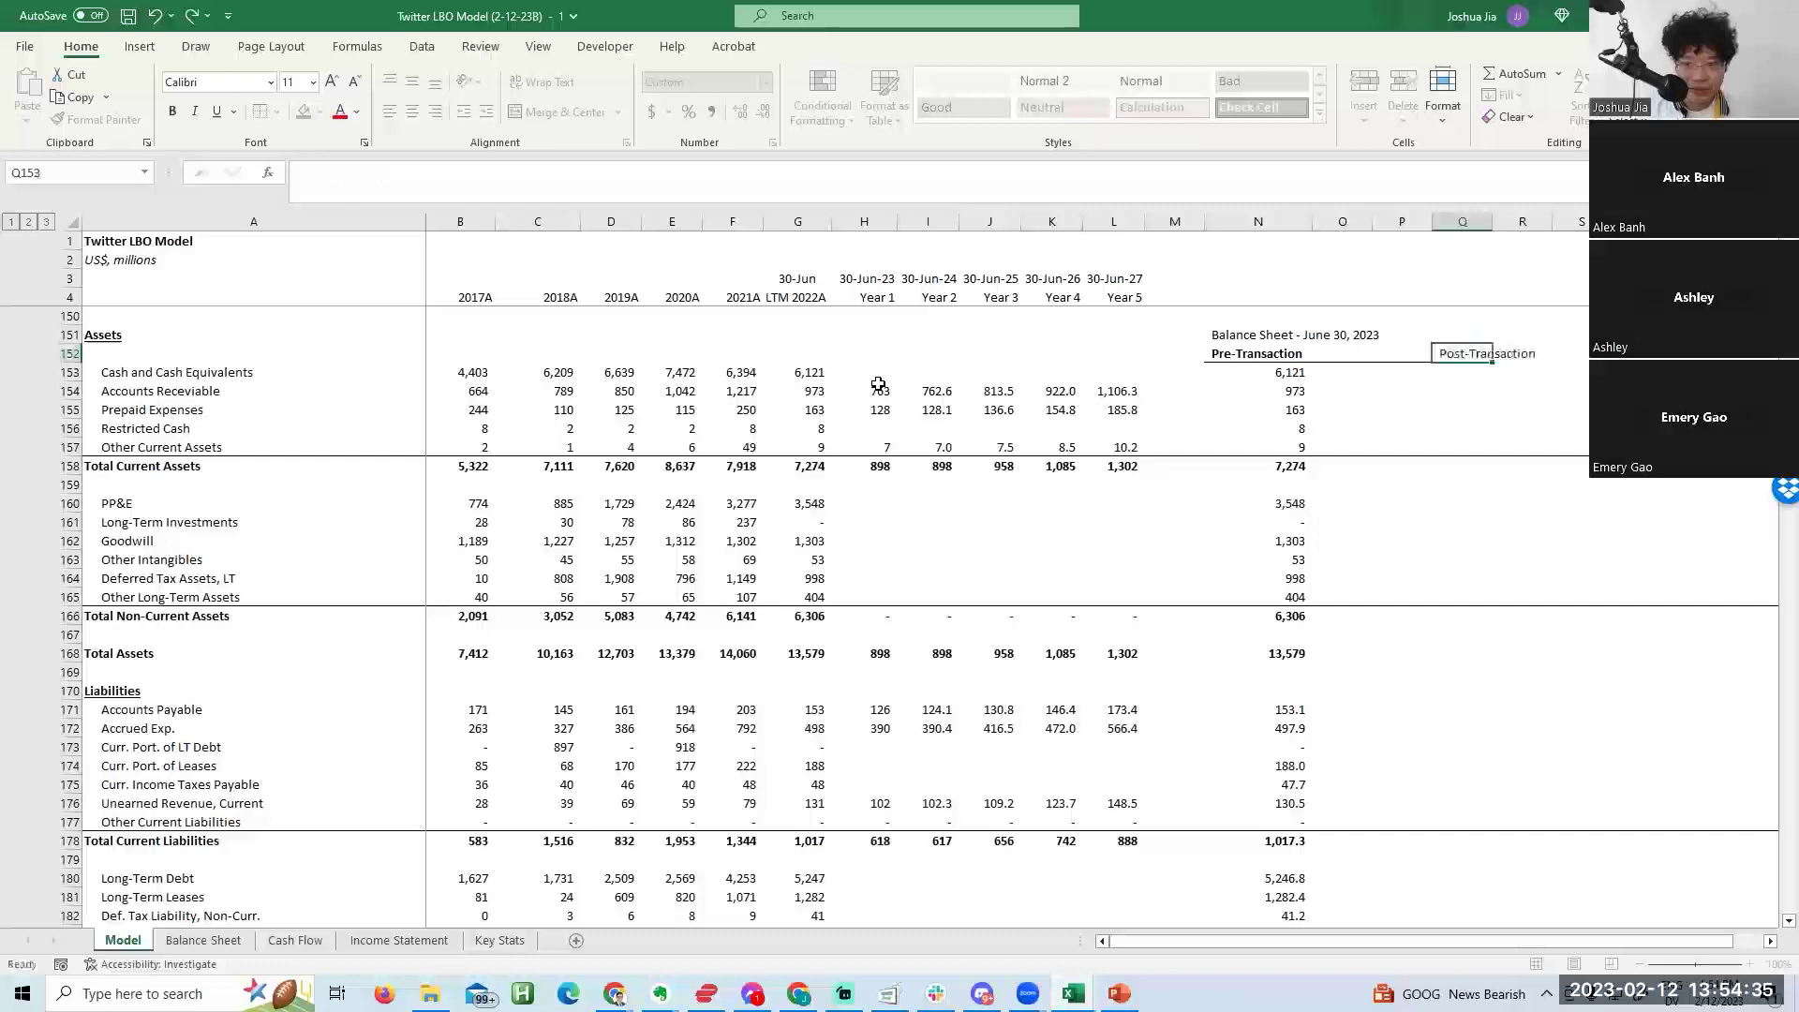
Make the Post-Transaction header in Q152 bold and autofit column Q to its width.
{"action": "key", "text": "Up"}
{"action": "key", "text": "h"}
{"action": "key", "text": "o"}
{"action": "key", "text": "i"}
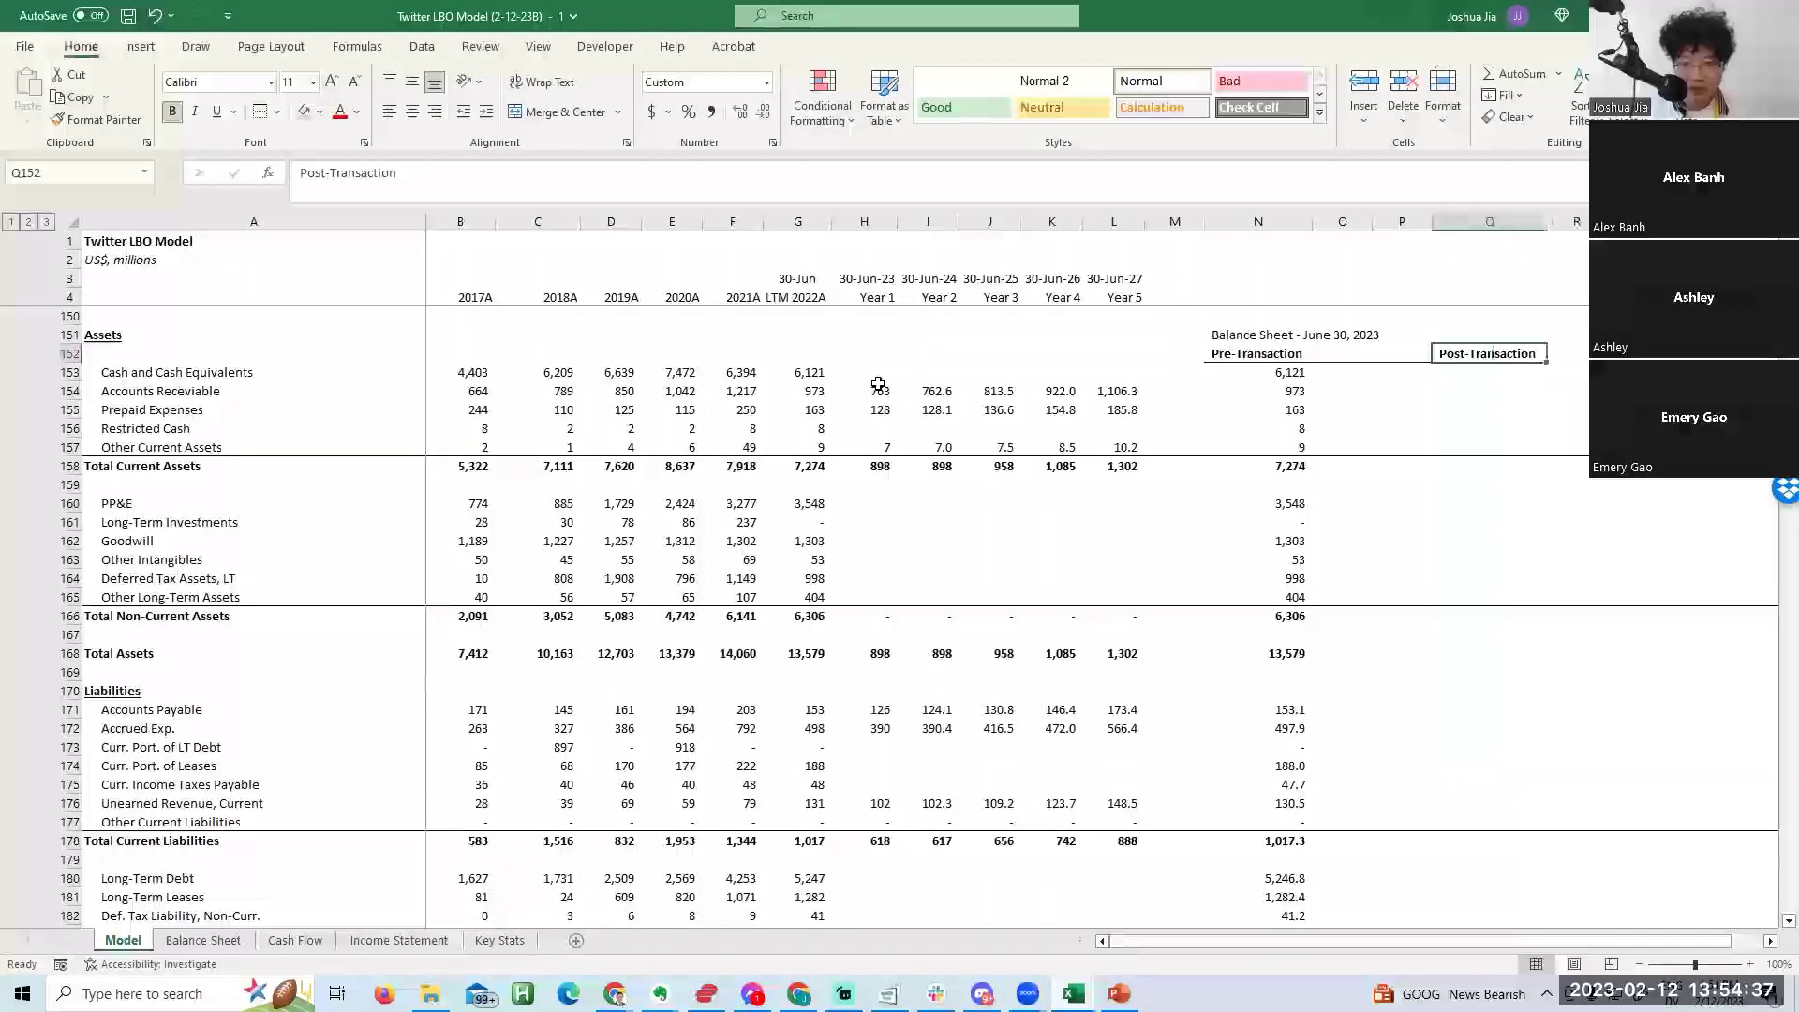
Reduce the Pre-Transaction liabilities in N171:N184 to zero decimal places.
{"action": "key", "text": "Left"}
{"action": "key", "text": "Left"}
{"action": "key", "text": "Left"}
{"action": "key", "text": "Down"}
{"action": "key", "text": "Down"}
{"action": "key", "text": "Down"}
{"action": "key", "text": "Down"}
{"action": "key", "text": "Down"}
{"action": "key", "text": "Down"}
{"action": "key", "text": "Down"}
{"action": "key", "text": "Down"}
{"action": "key", "text": "Down"}
{"action": "key", "text": "Down"}
{"action": "key", "text": "Down"}
{"action": "key", "text": "Down"}
{"action": "key", "text": "Down"}
{"action": "key", "text": "Down"}
{"action": "key", "text": "Down"}
{"action": "key", "text": "Down"}
{"action": "key", "text": "Down"}
{"action": "key", "text": "Down"}
{"action": "key", "text": "Down"}
{"action": "key", "text": "Down"}
{"action": "key", "text": "Down"}
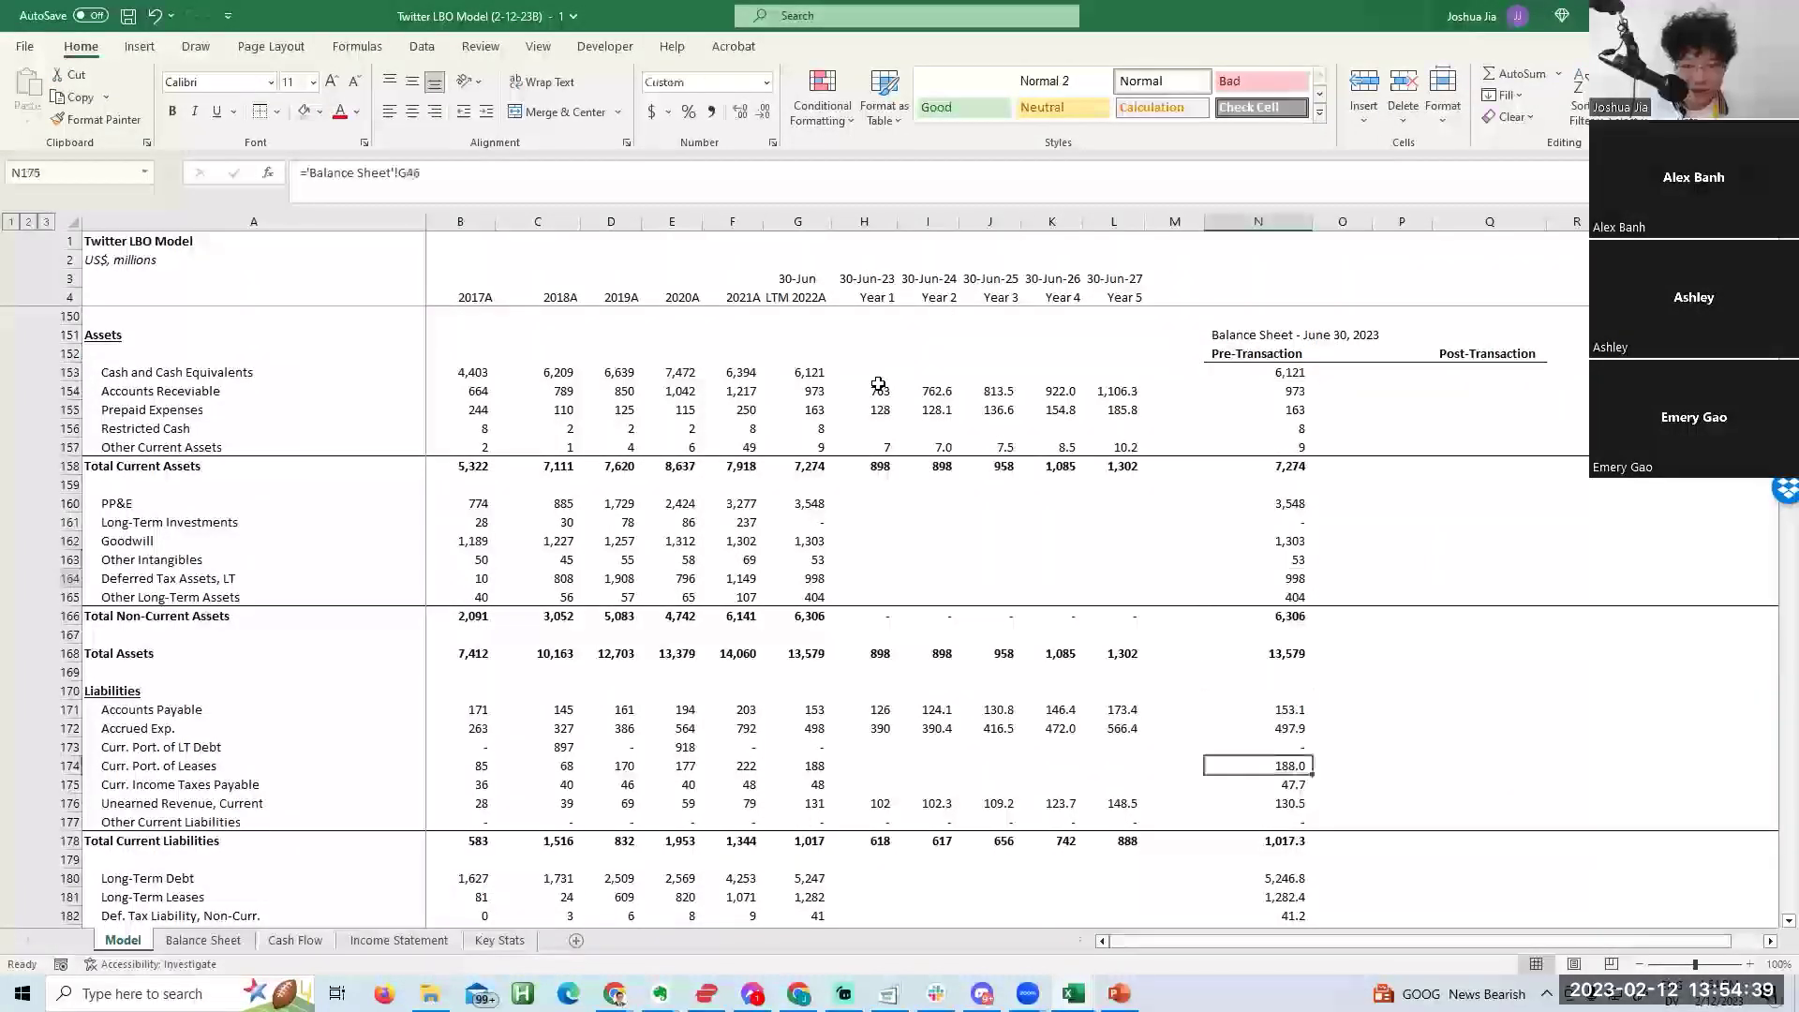
{"action": "key", "text": "Up"}
{"action": "key", "text": "Up"}
{"action": "key", "text": "Up"}
{"action": "key", "text": "Up"}
{"action": "key", "text": "Up"}
{"action": "key", "text": "Up"}
{"action": "key", "text": "shift+Down"}
{"action": "key", "text": "shift+Down"}
{"action": "key", "text": "shift+Down"}
{"action": "key", "text": "shift+Down"}
{"action": "key", "text": "shift+Down"}
{"action": "key", "text": "shift+Down"}
{"action": "key", "text": "shift+Down"}
{"action": "key", "text": "shift+Down"}
{"action": "key", "text": "shift+Down"}
{"action": "key", "text": "shift+Down"}
{"action": "key", "text": "shift+Down"}
{"action": "key", "text": "shift+Down"}
{"action": "key", "text": "shift+Down"}
{"action": "key", "text": "shift+Down"}
{"action": "key", "text": "shift+Down"}
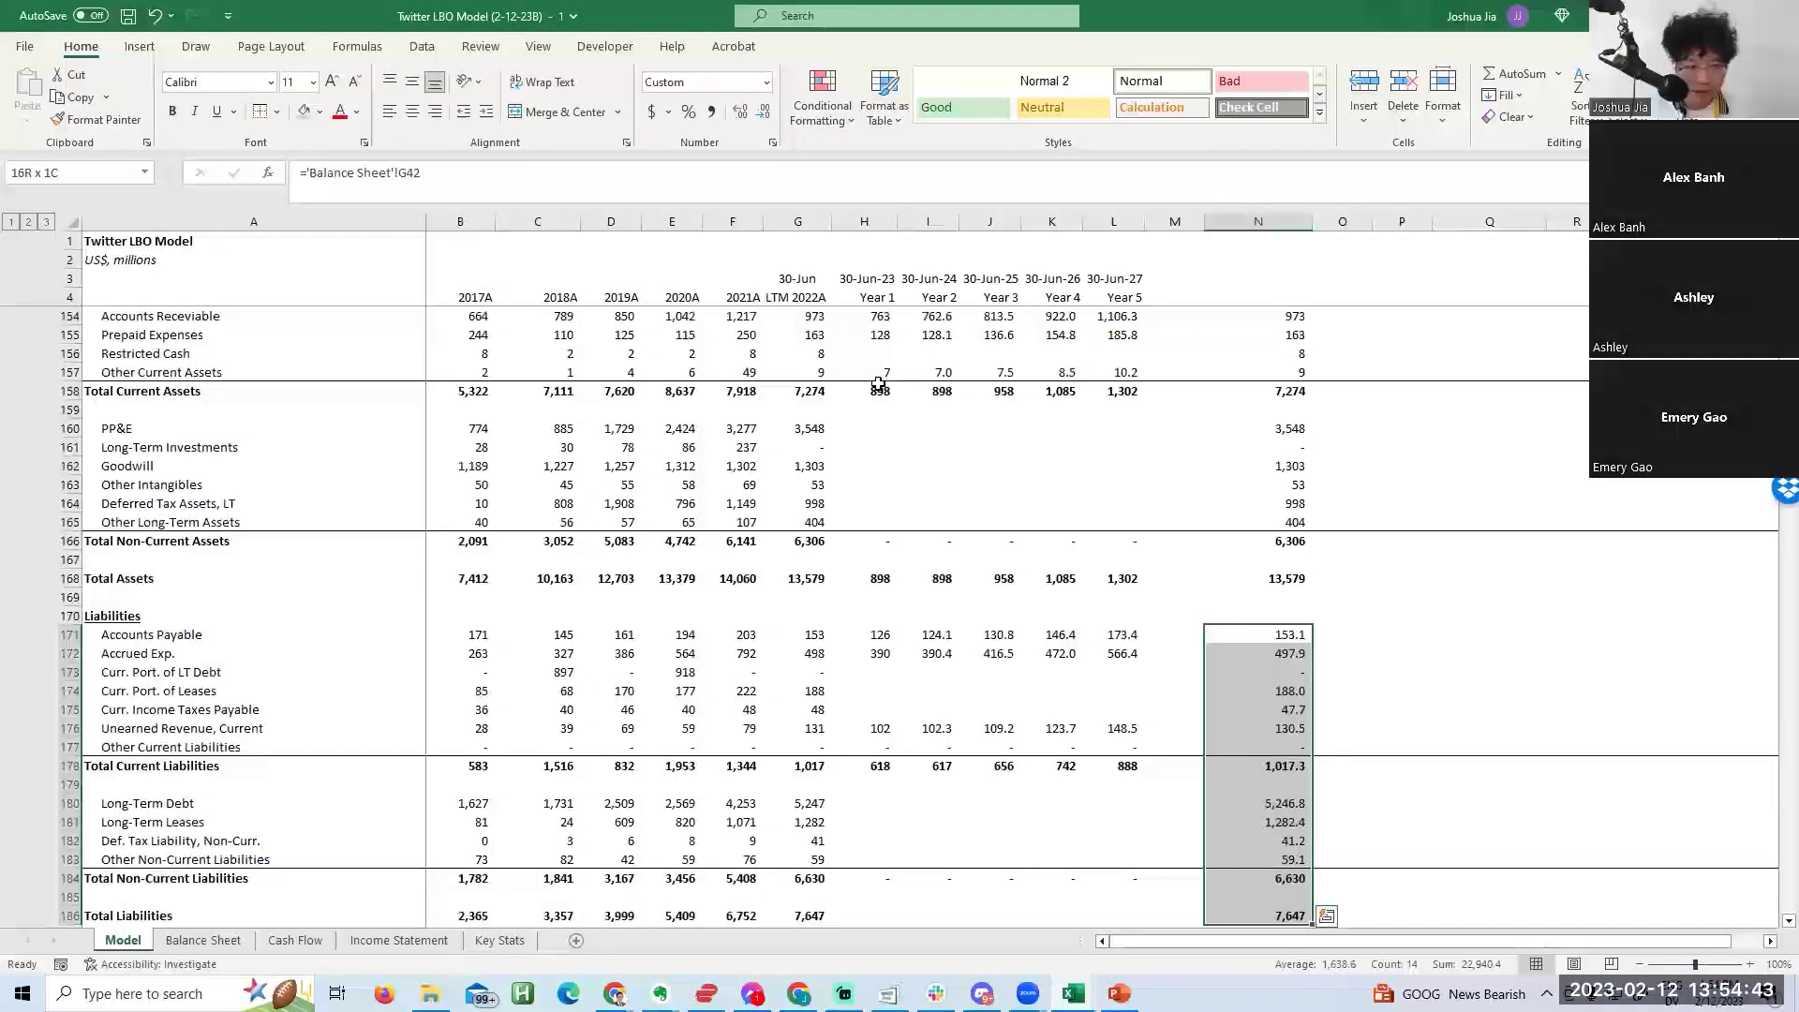
{"action": "key", "text": "shift+Up"}
{"action": "key", "text": "shift+Up"}
{"action": "key", "text": "alt+h"}
{"action": "key", "text": "9"}
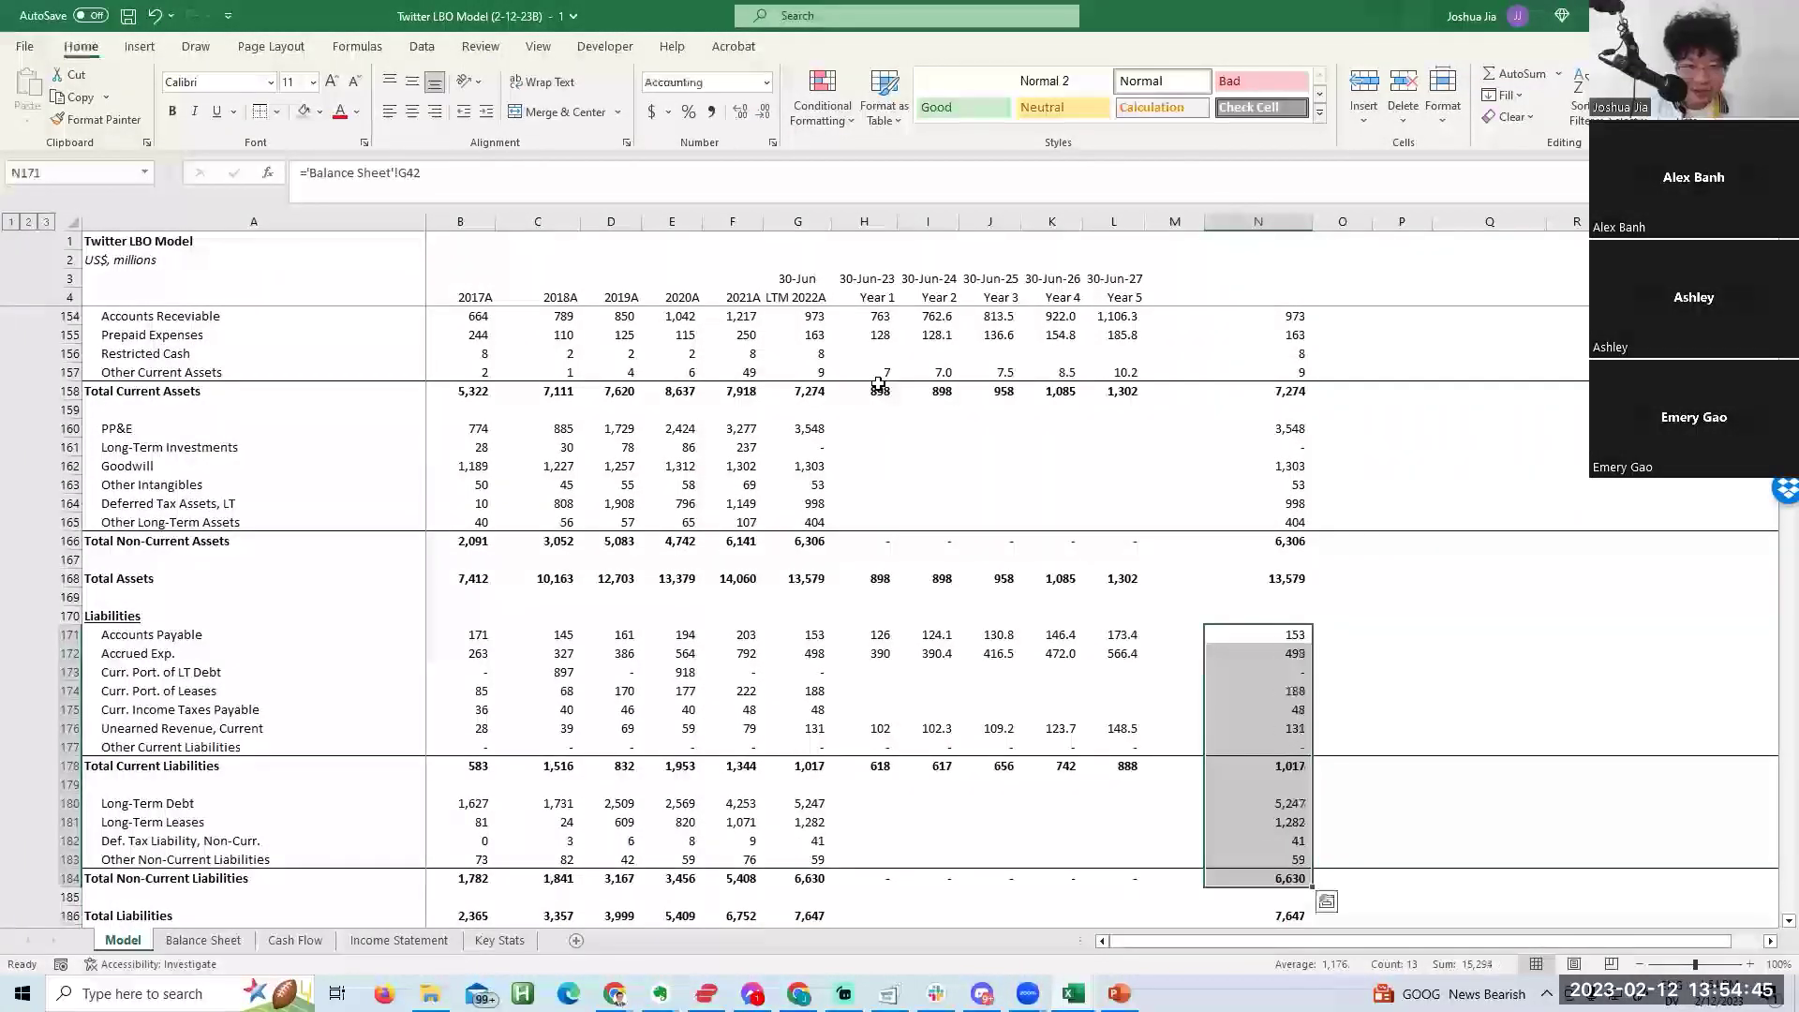
Copy the LTM 2022A Shareholder's Equity cell G188 into Pre-Transaction cell N188.
{"action": "key", "text": "Down"}
{"action": "key", "text": "Down"}
{"action": "key", "text": "Down"}
{"action": "key", "text": "Down"}
{"action": "key", "text": "Down"}
{"action": "key", "text": "Down"}
{"action": "key", "text": "Down"}
{"action": "key", "text": "Down"}
{"action": "key", "text": "Down"}
{"action": "key", "text": "Down"}
{"action": "key", "text": "Down"}
{"action": "key", "text": "Down"}
{"action": "key", "text": "Down"}
{"action": "key", "text": "Down"}
{"action": "key", "text": "Down"}
{"action": "key", "text": "Down"}
{"action": "key", "text": "Down"}
{"action": "key", "text": "Down"}
{"action": "key", "text": "Down"}
{"action": "key", "text": "Down"}
{"action": "key", "text": "Up"}
{"action": "key", "text": "Up"}
{"action": "key", "text": "Up"}
{"action": "key", "text": "Up"}
{"action": "key", "text": "Up"}
{"action": "key", "text": "Up"}
{"action": "key", "text": "Up"}
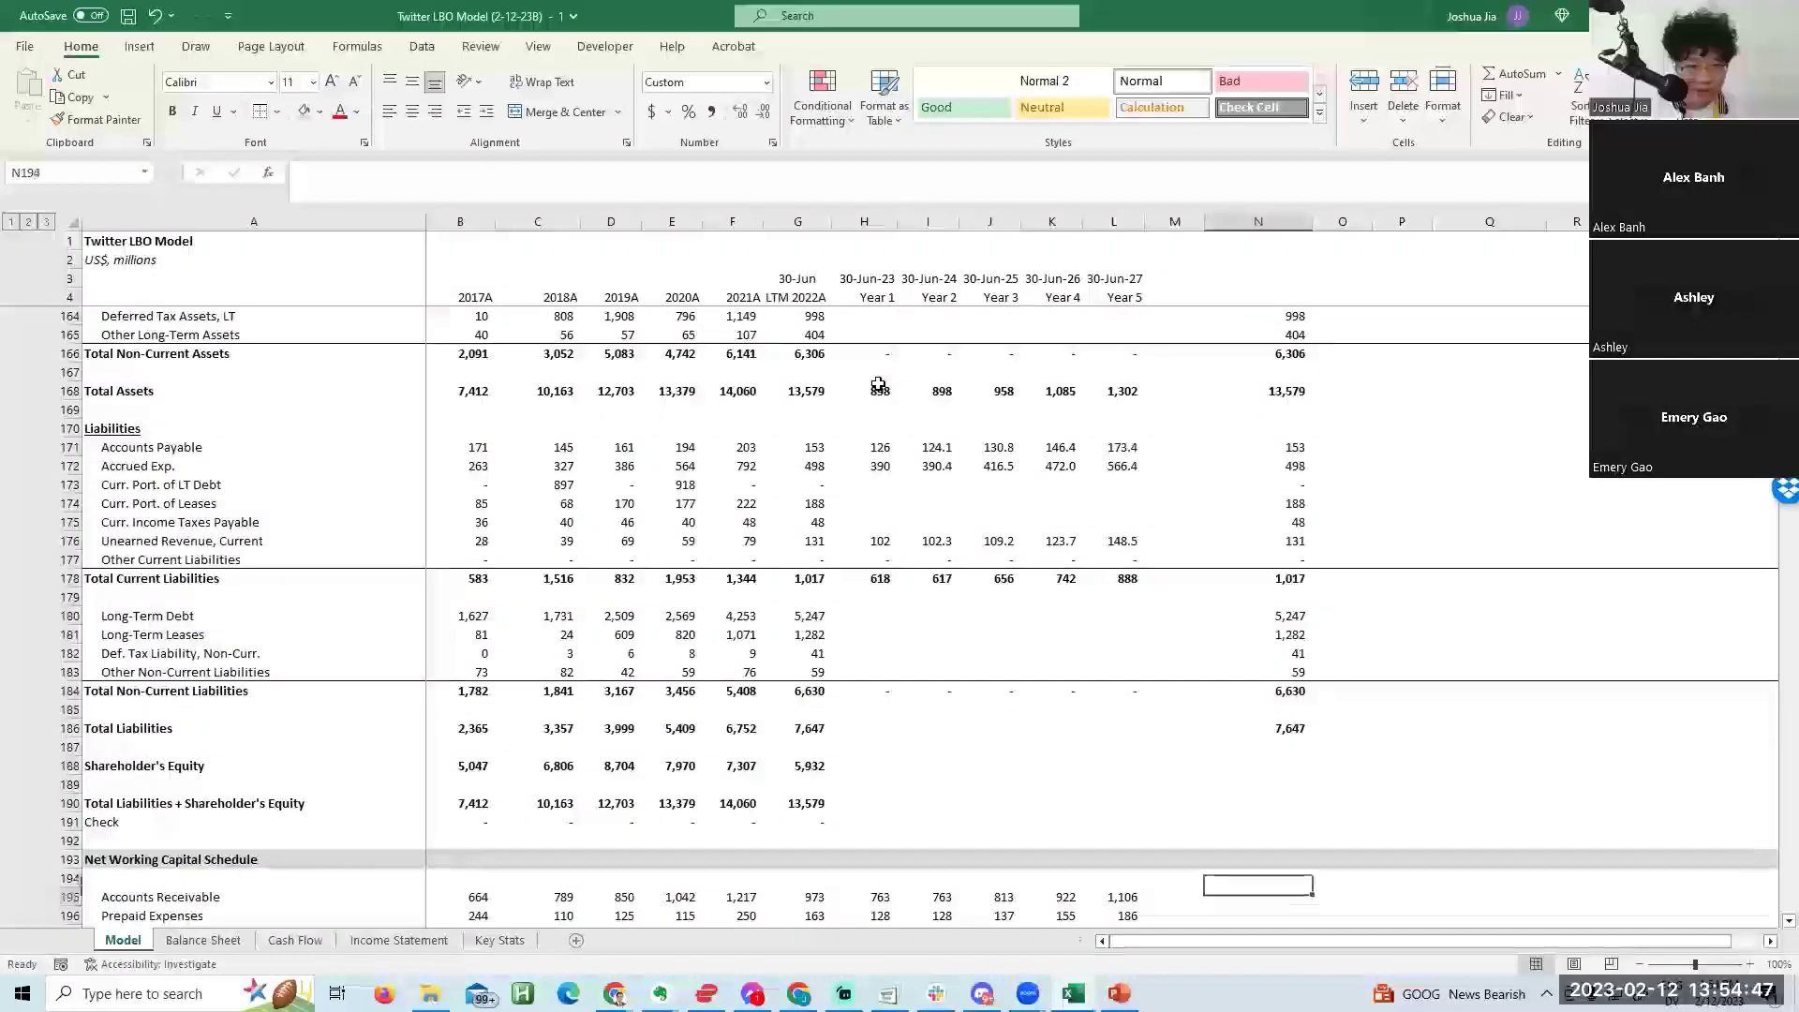
{"action": "key", "text": "Left"}
{"action": "key", "text": "Left"}
{"action": "key", "text": "Left"}
{"action": "key", "text": "Left"}
{"action": "key", "text": "Left"}
{"action": "key", "text": "Left"}
{"action": "key", "text": "Left"}
{"action": "key", "text": "ctrl+c"}
{"action": "key", "text": "Right"}
{"action": "key", "text": "Right"}
{"action": "key", "text": "Right"}
{"action": "key", "text": "Right"}
{"action": "key", "text": "Right"}
{"action": "key", "text": "Right"}
{"action": "key", "text": "Right"}
{"action": "key", "text": "ctrl+v"}
{"action": "key", "text": "Escape"}
Replace the Shareholder's Equity formula in N188 with the unchanged G188 formula ='Balance Sheet'!G62.
{"action": "key", "text": "Left"}
{"action": "key", "text": "Left"}
{"action": "key", "text": "Left"}
{"action": "key", "text": "Left"}
{"action": "key", "text": "Left"}
{"action": "key", "text": "Left"}
{"action": "key", "text": "Left"}
{"action": "key", "text": "F2"}
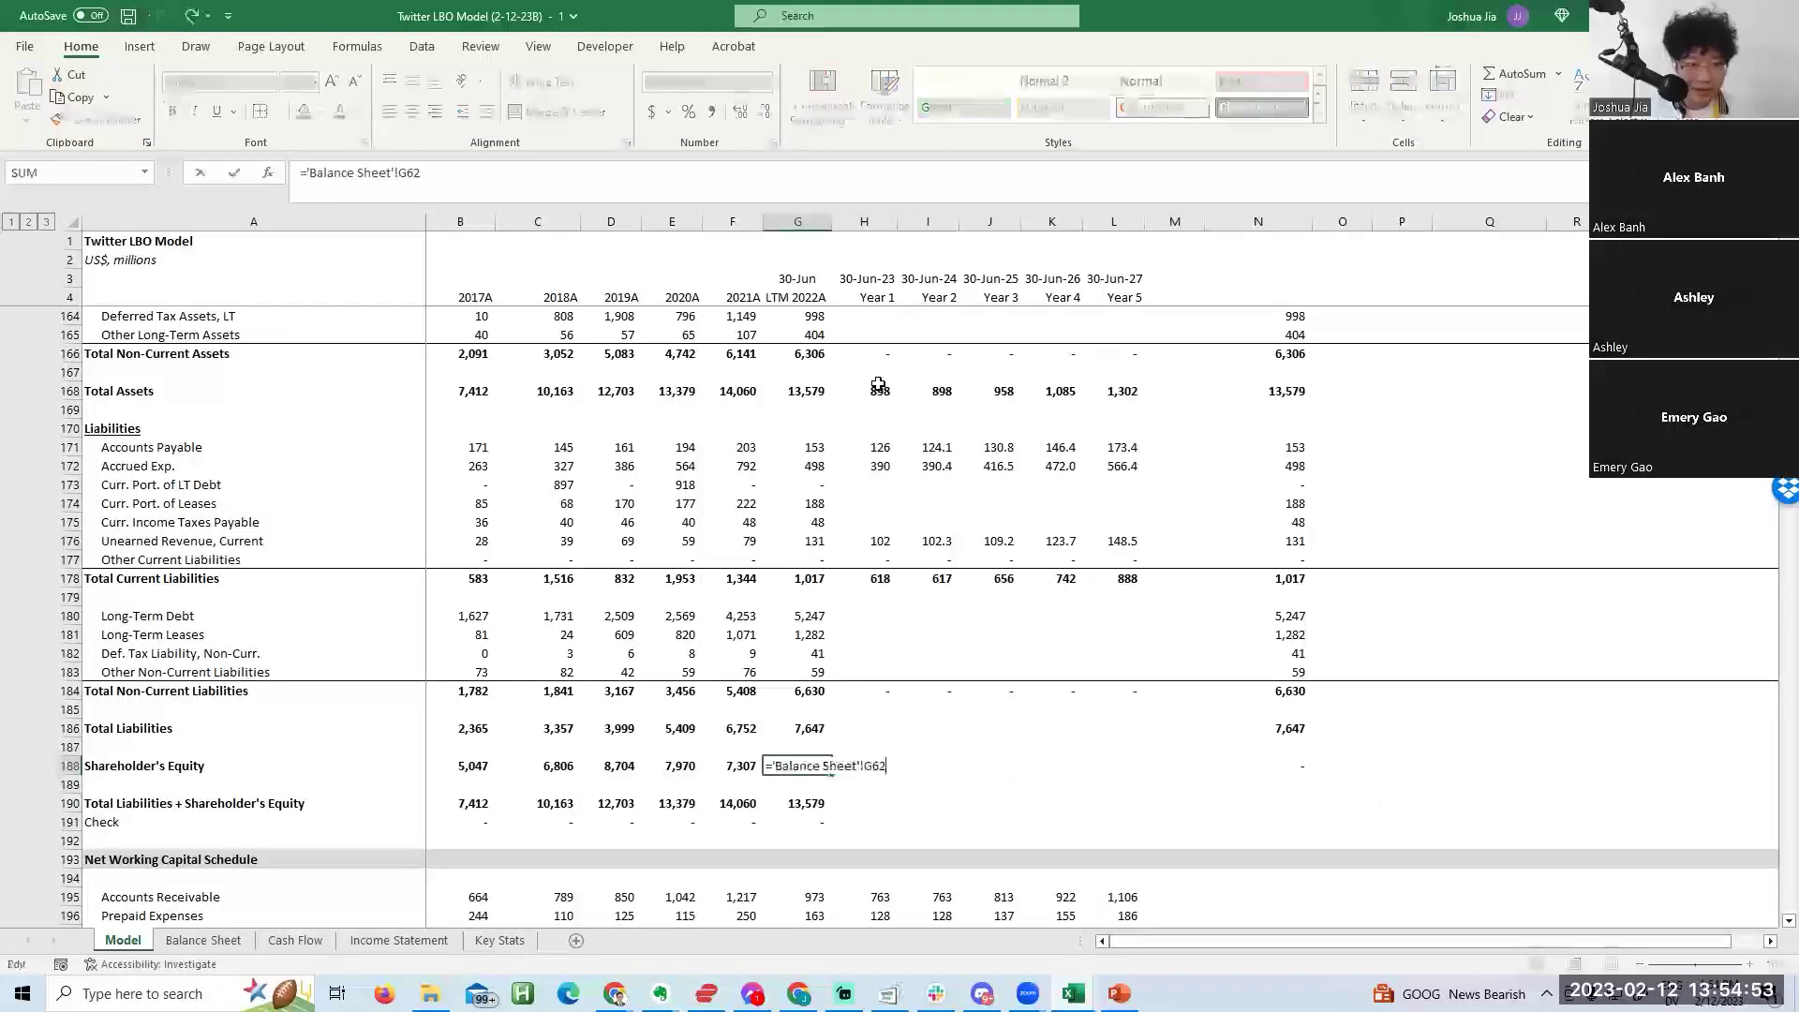
{"action": "key", "text": "Escape"}
{"action": "key", "text": "Right"}
{"action": "key", "text": "Right"}
{"action": "key", "text": "Right"}
{"action": "key", "text": "Right"}
{"action": "key", "text": "Right"}
{"action": "key", "text": "Right"}
{"action": "key", "text": "Right"}
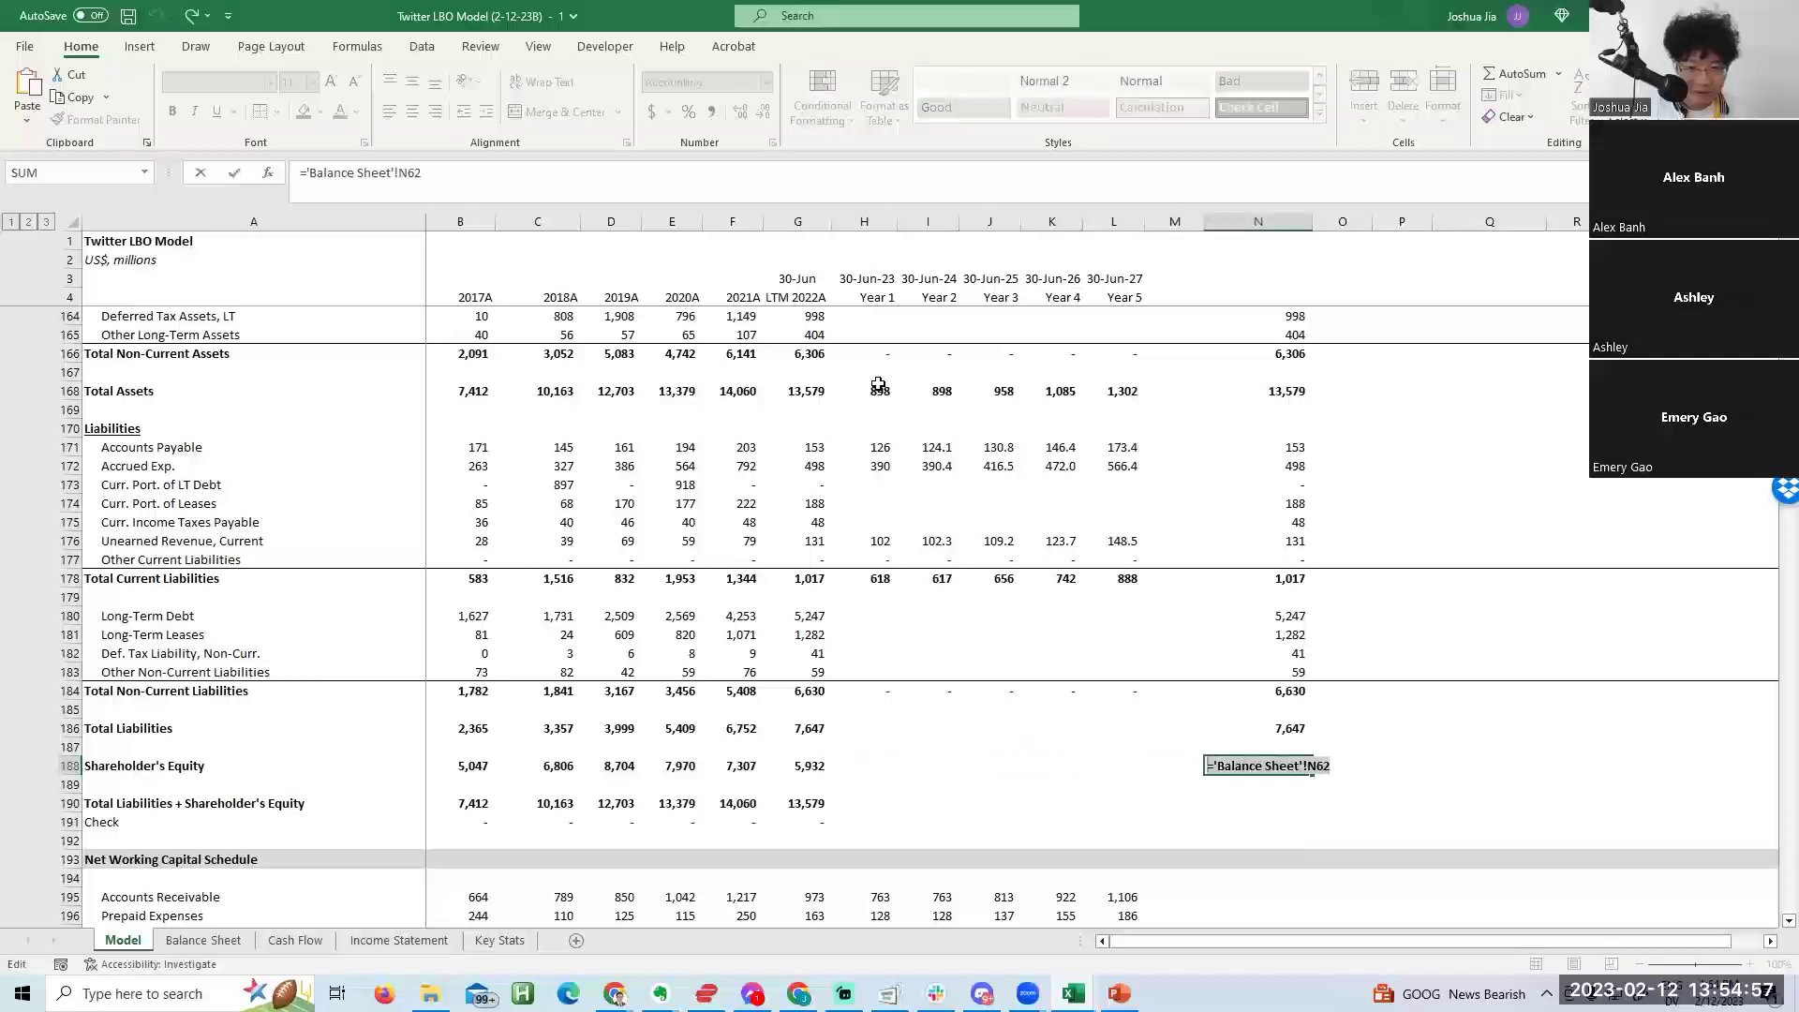
{"action": "key", "text": "Escape"}
Copy the Total Liabilities + Shareholder's Equity formula =SUM(G186,G188) unchanged from G190 into Pre-Transaction cell N190.
{"action": "key", "text": "Down"}
{"action": "key", "text": "Down"}
{"action": "key", "text": "Left"}
{"action": "key", "text": "Left"}
{"action": "key", "text": "Left"}
{"action": "key", "text": "Left"}
{"action": "key", "text": "Left"}
{"action": "key", "text": "Left"}
{"action": "key", "text": "Left"}
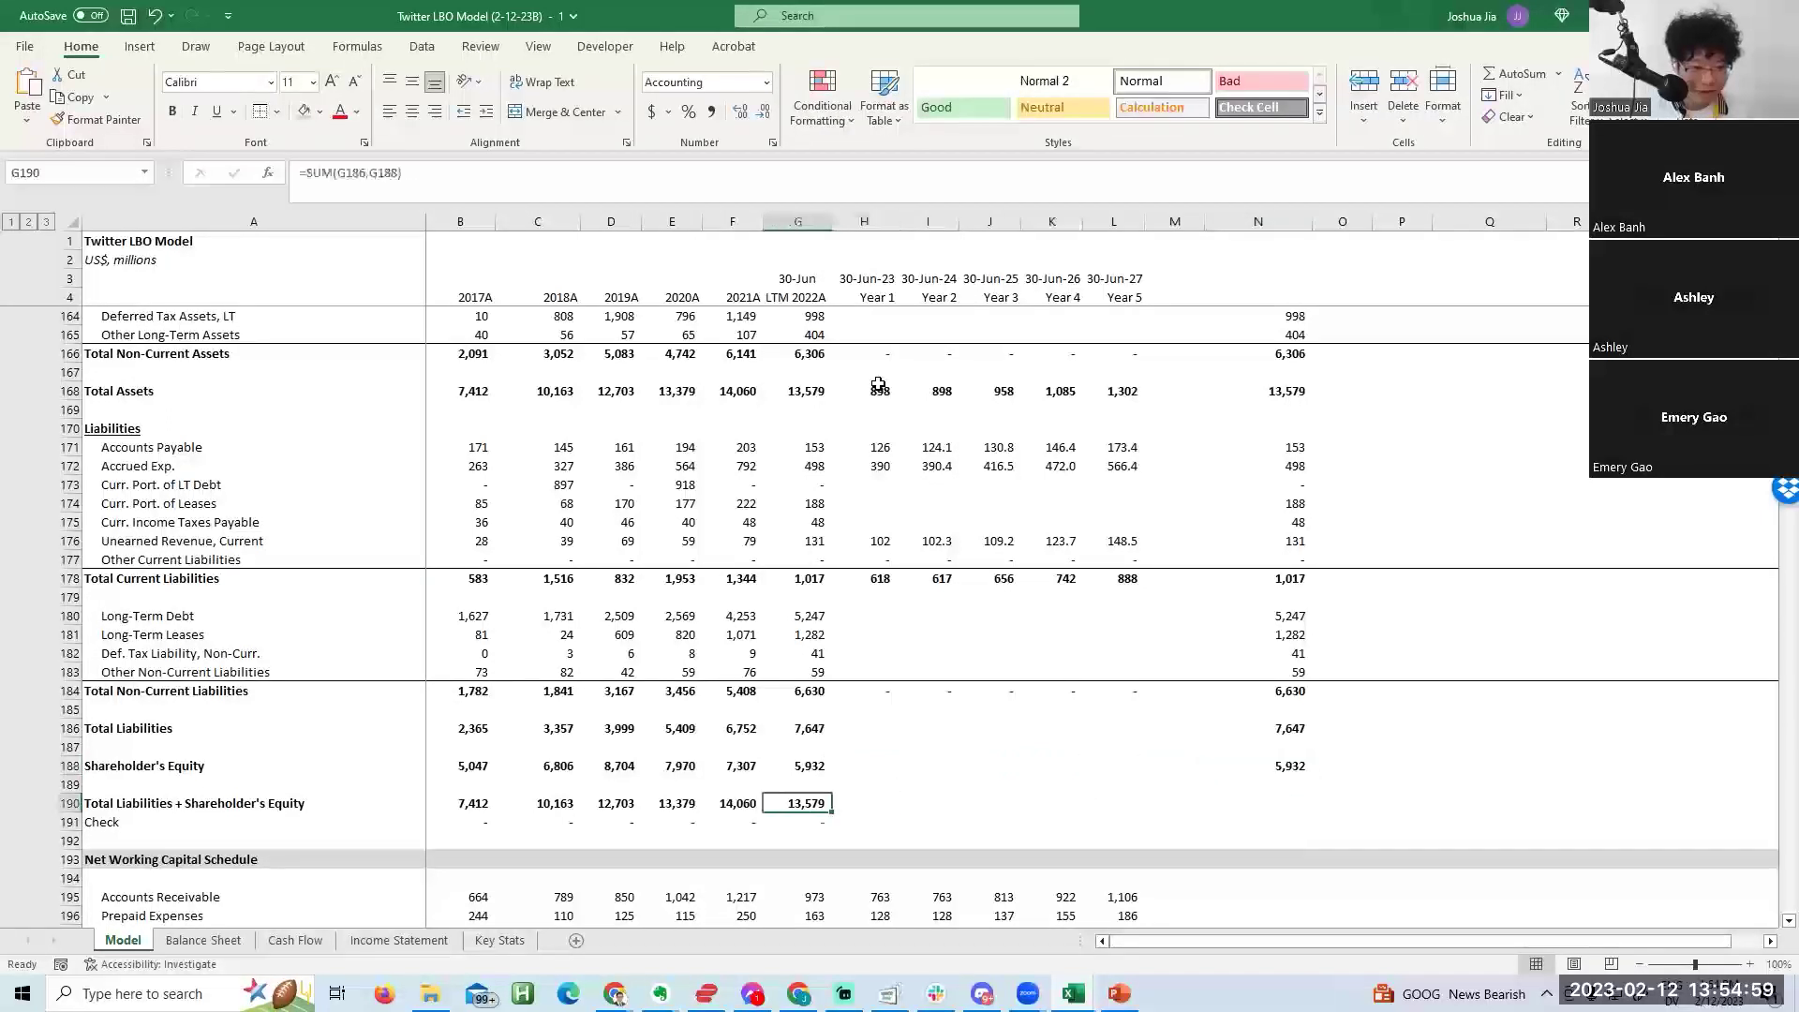
{"action": "key", "text": "F2"}
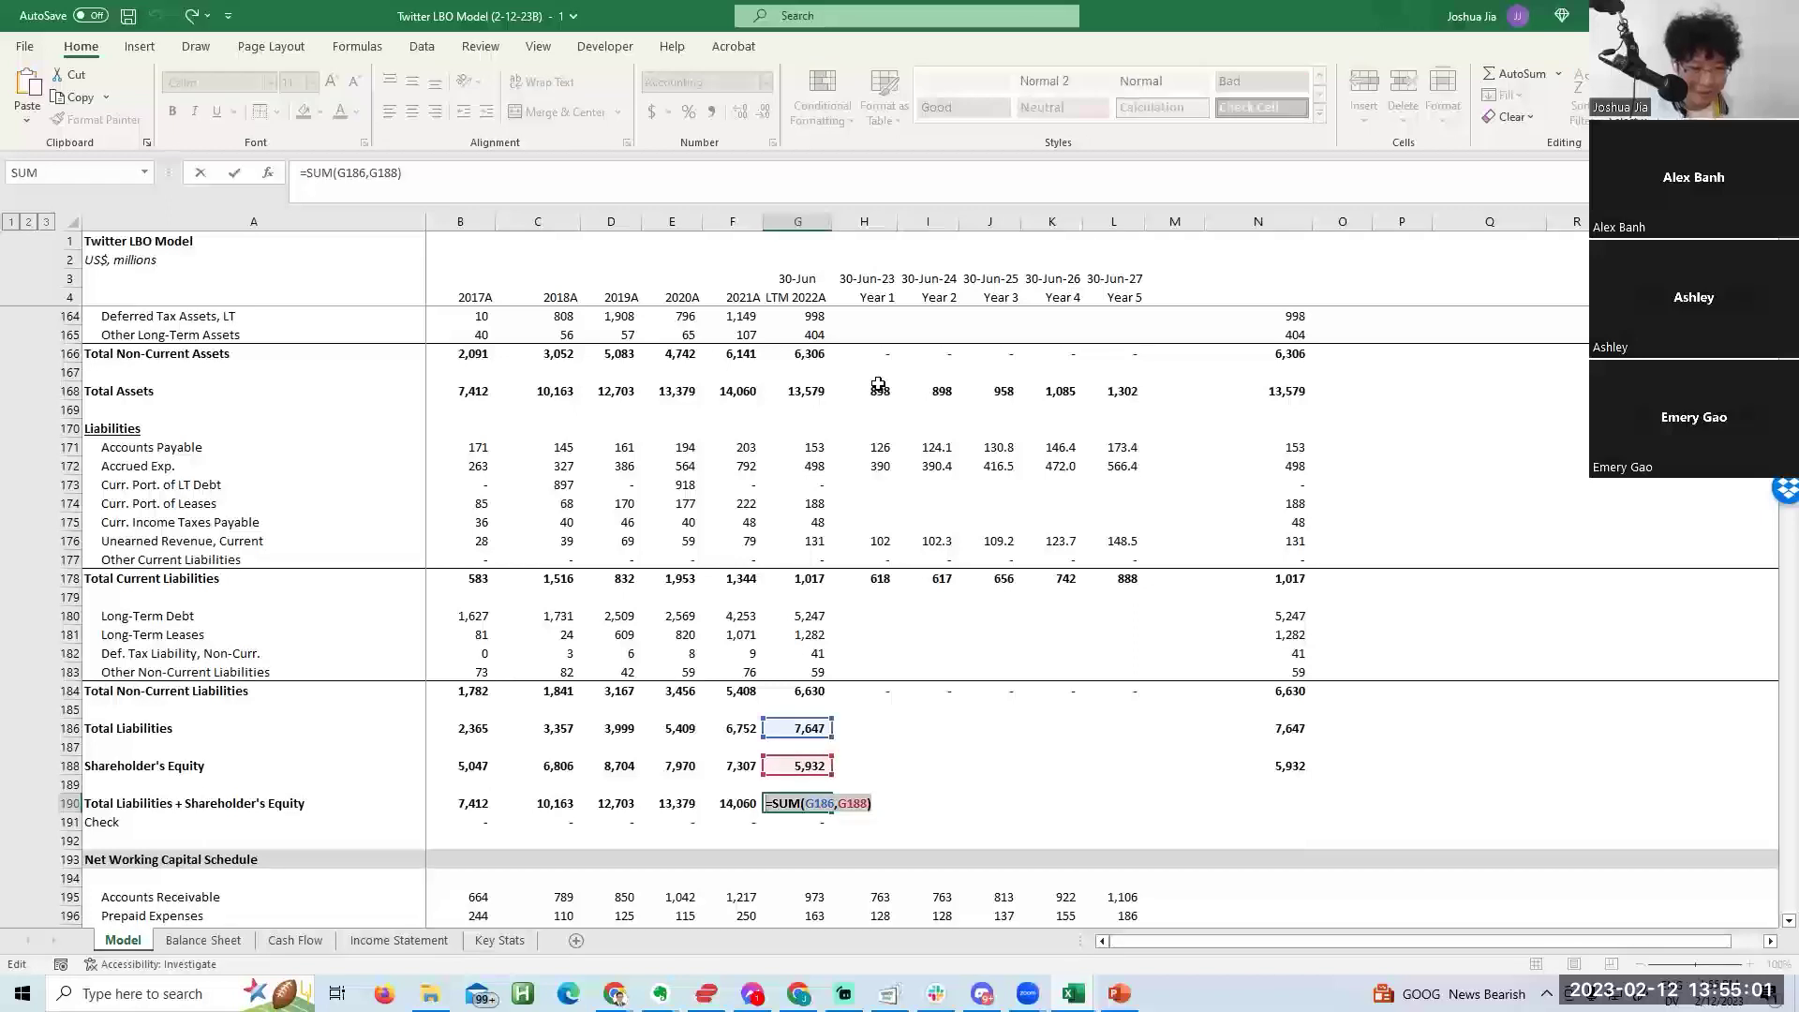
{"action": "key", "text": "Escape"}
{"action": "key", "text": "ctrl+c"}
{"action": "key", "text": "Right"}
{"action": "key", "text": "Right"}
{"action": "key", "text": "Right"}
{"action": "key", "text": "Right"}
{"action": "key", "text": "Right"}
{"action": "key", "text": "Right"}
{"action": "key", "text": "Right"}
{"action": "key", "text": "ctrl+v"}
{"action": "key", "text": "Return"}
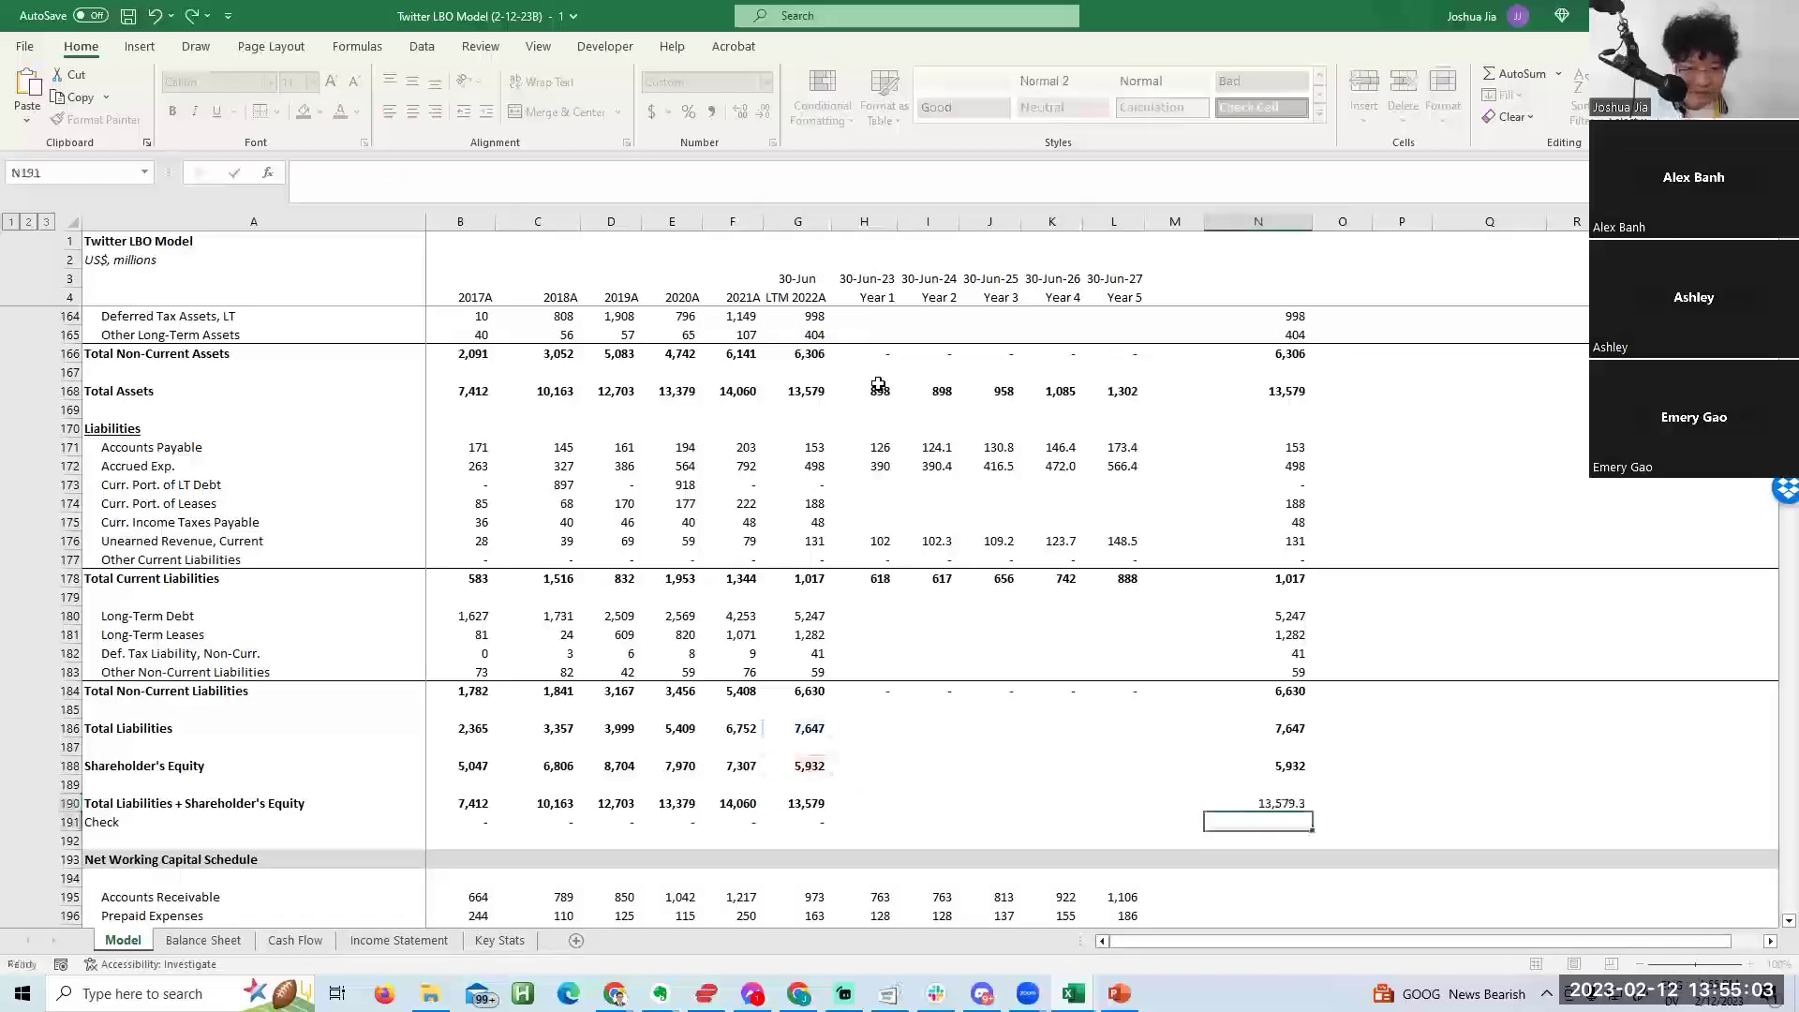
Copy the LTM 2022A balance Check cell G191 into Pre-Transaction cell N191.
{"action": "key", "text": "Left"}
{"action": "key", "text": "Left"}
{"action": "key", "text": "Left"}
{"action": "key", "text": "Left"}
{"action": "key", "text": "Left"}
{"action": "key", "text": "Left"}
{"action": "key", "text": "Left"}
{"action": "key", "text": "ctrl+c"}
{"action": "key", "text": "Right"}
{"action": "key", "text": "Right"}
{"action": "key", "text": "Right"}
{"action": "key", "text": "Right"}
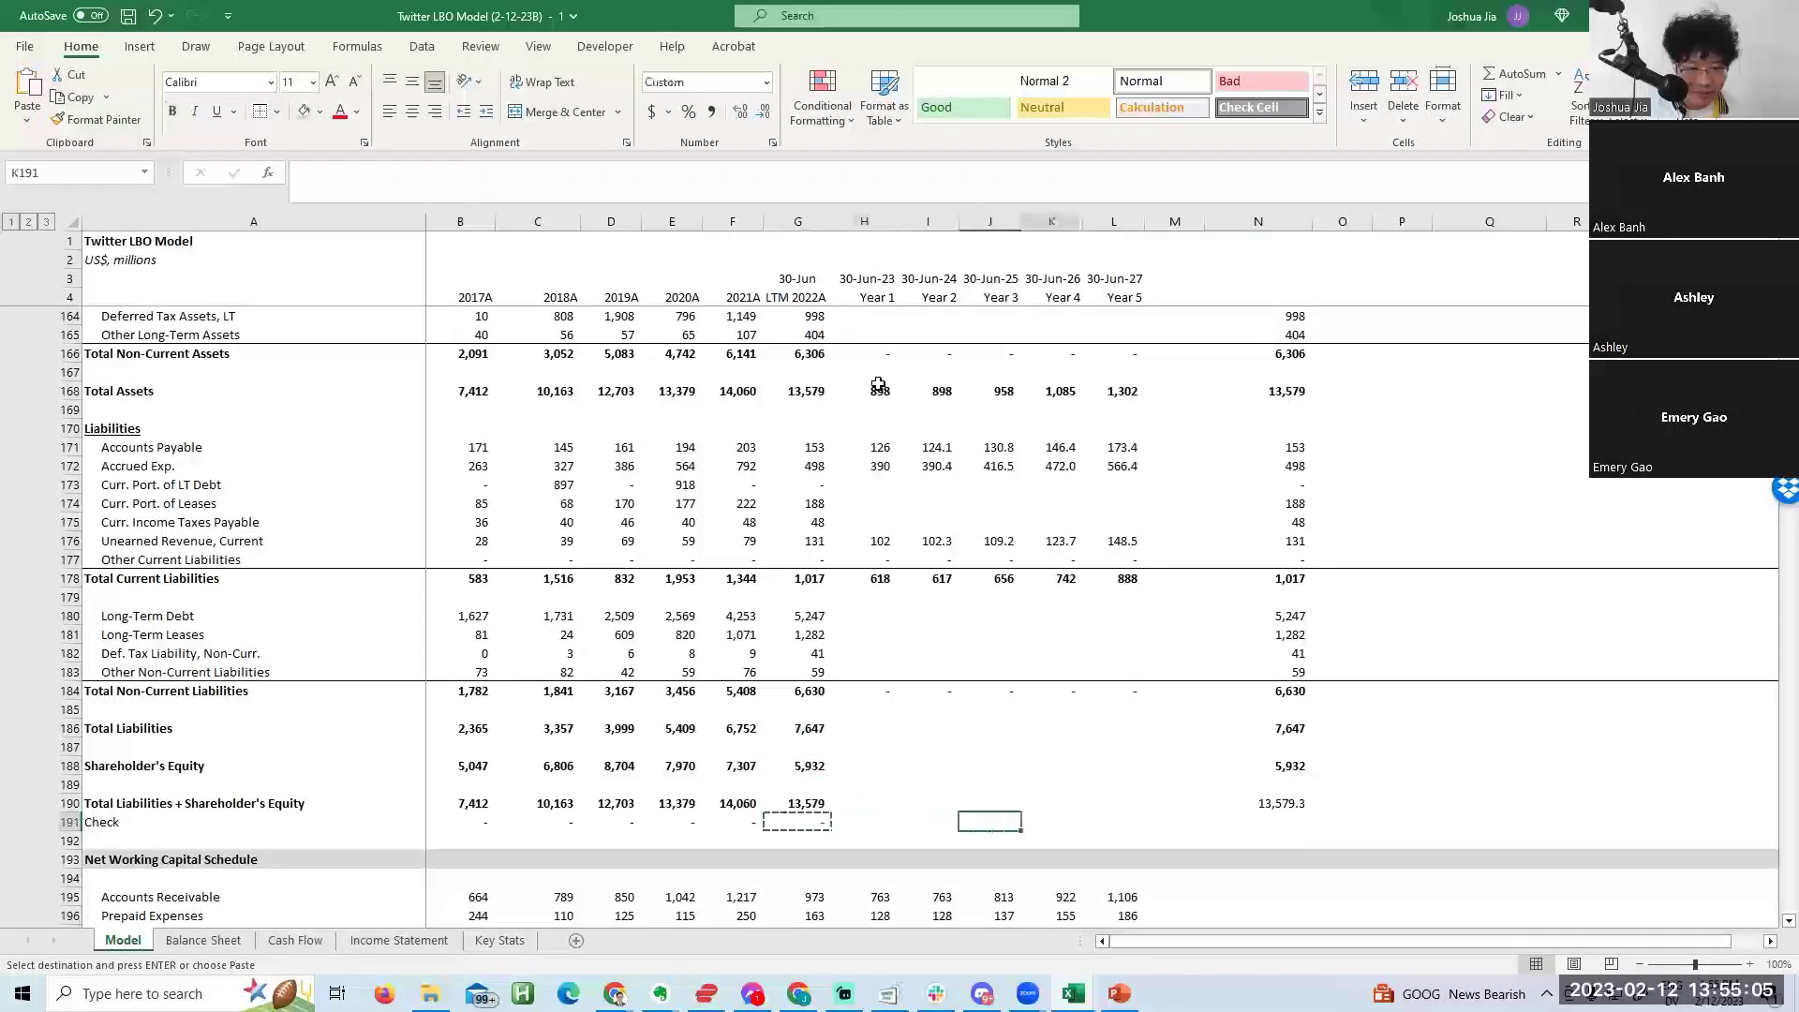
{"action": "key", "text": "Right"}
{"action": "key", "text": "Right"}
{"action": "key", "text": "Right"}
{"action": "key", "text": "ctrl+v"}
{"action": "key", "text": "Escape"}
Make the Pre-Transaction Total Liabilities + Shareholder's Equity in N190 bold with zero decimal places.
{"action": "key", "text": "Up"}
{"action": "key", "text": "F2"}
{"action": "key", "text": "Escape"}
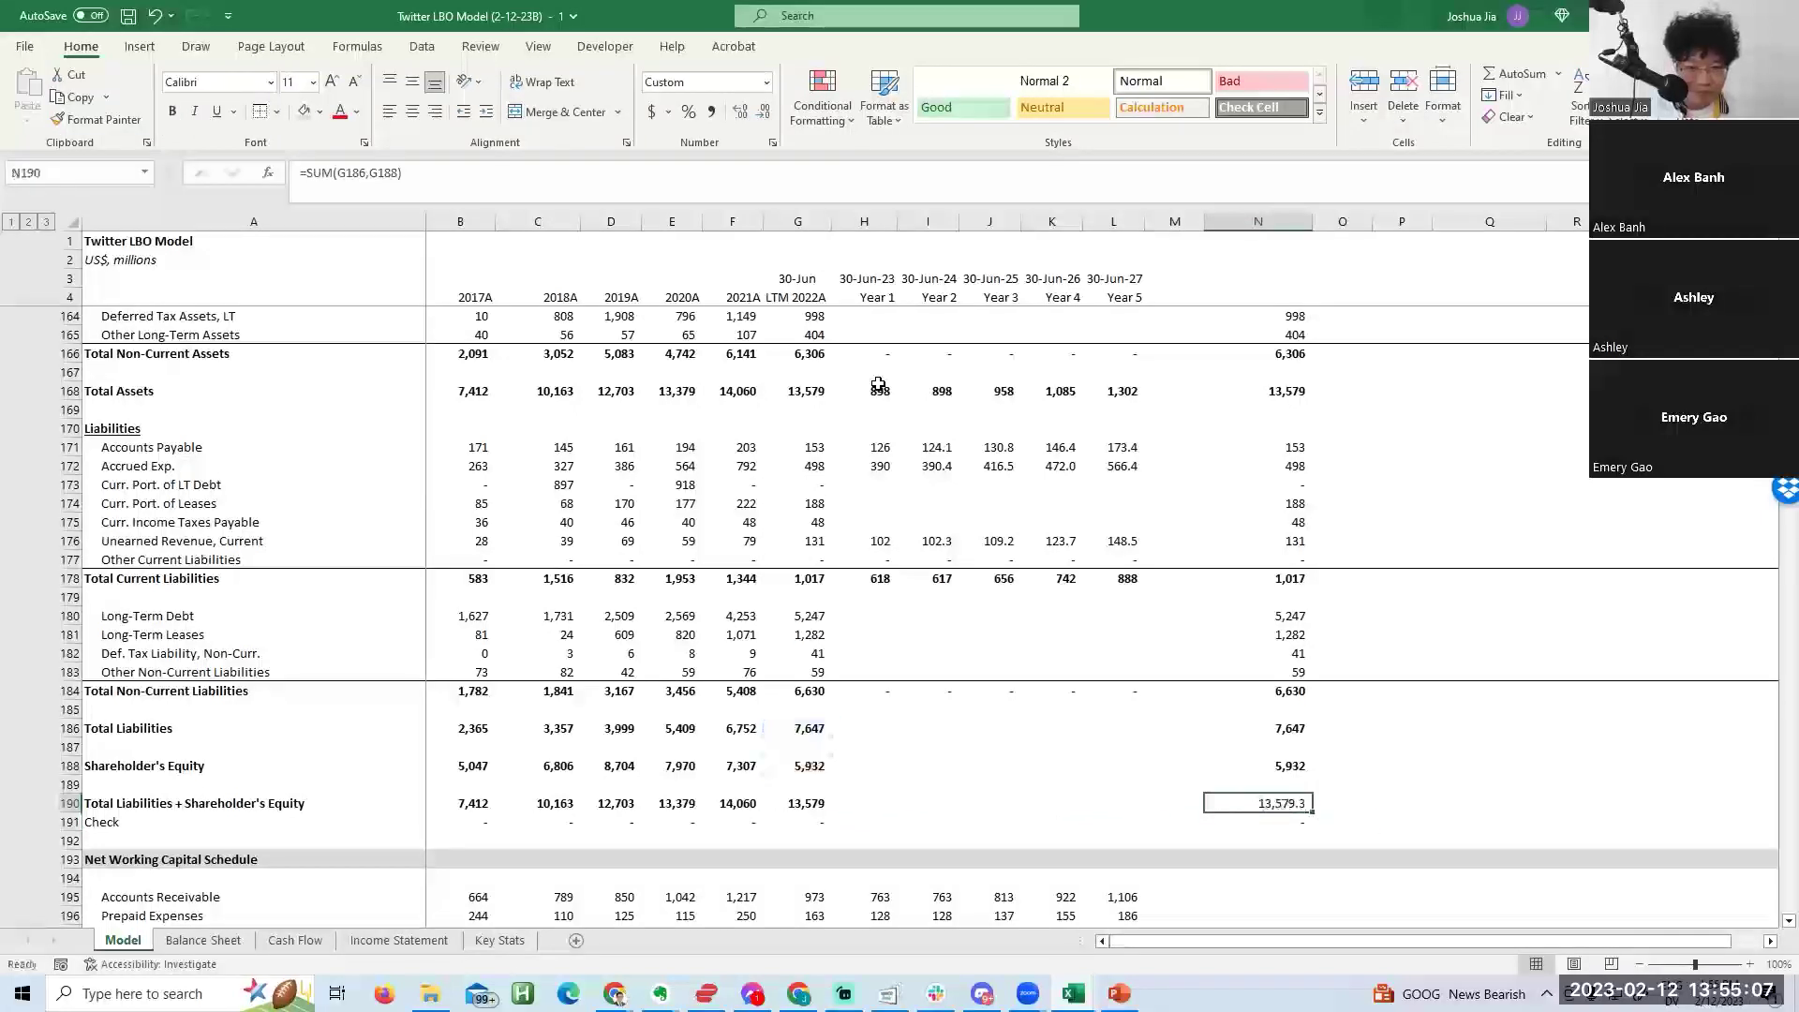
{"action": "key", "text": "Up"}
{"action": "key", "text": "Up"}
{"action": "key", "text": "Up"}
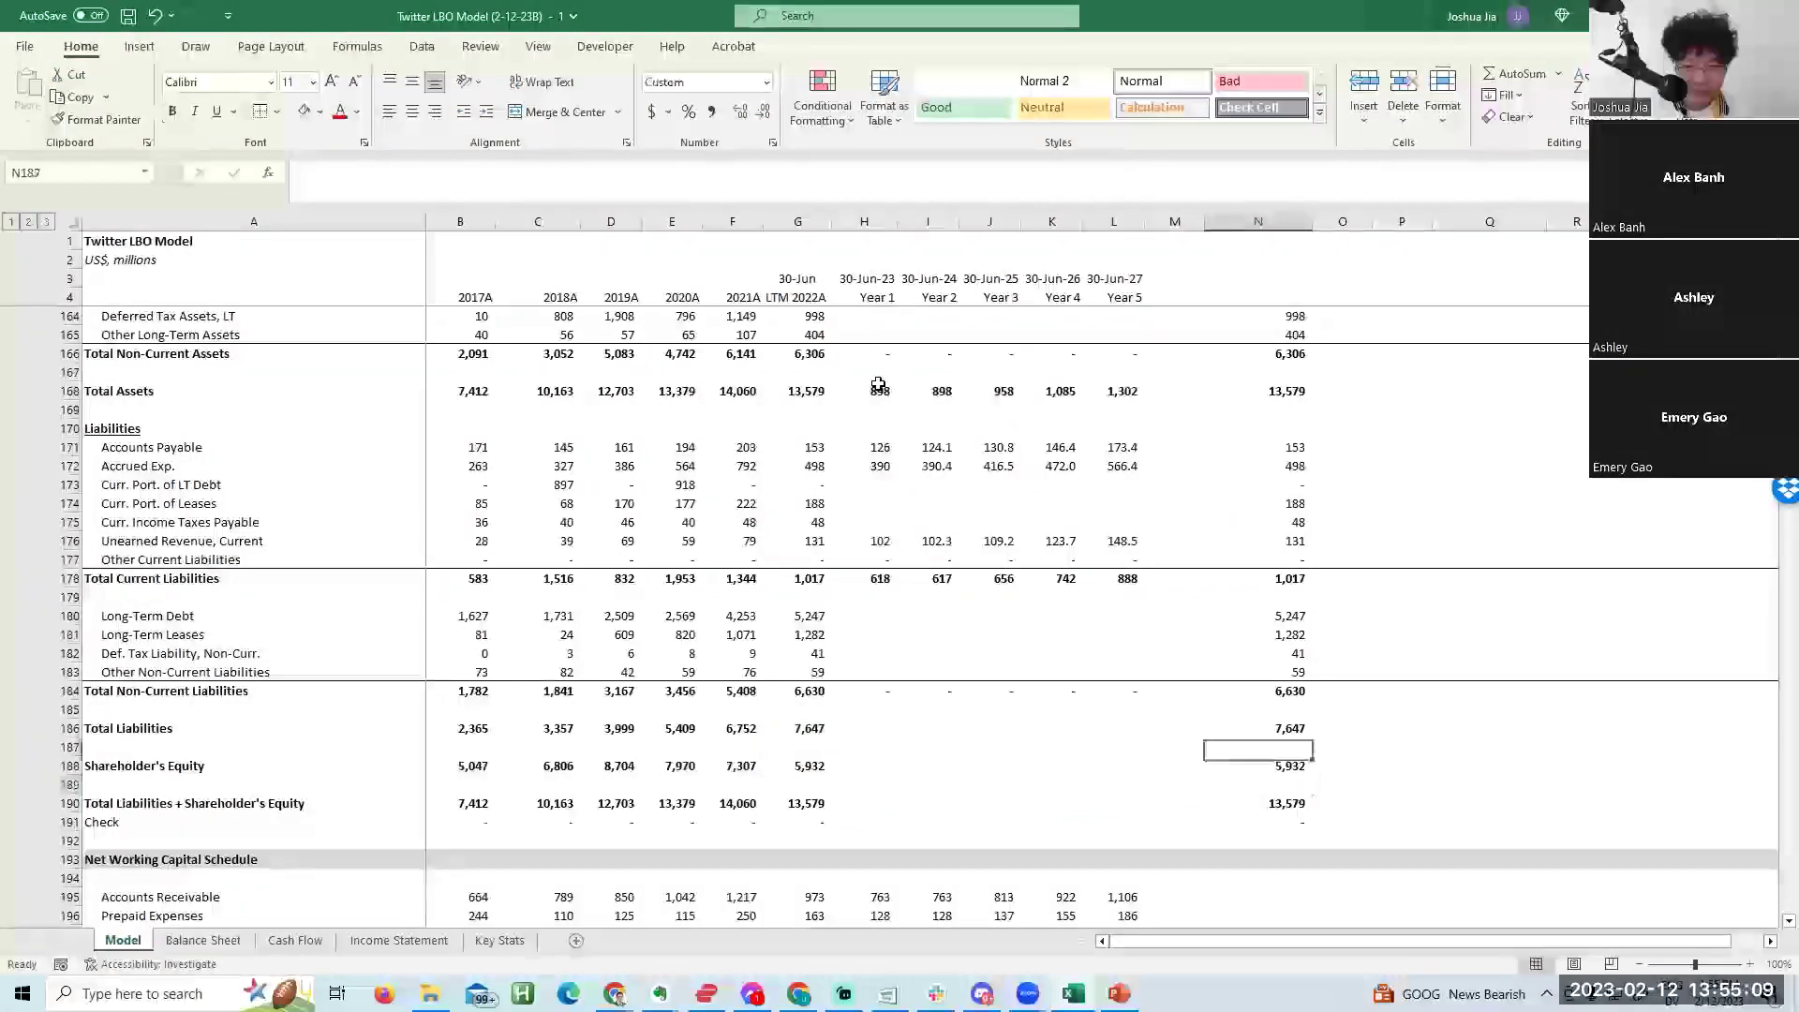
Enter the header "Adjustments (+)" in O152 beside Pre-Transaction and autofit column O to it.
{"action": "key", "text": "Up"}
{"action": "key", "text": "Up"}
{"action": "key", "text": "Up"}
{"action": "key", "text": "Up"}
{"action": "key", "text": "Up"}
{"action": "key", "text": "Up"}
{"action": "key", "text": "Up"}
{"action": "key", "text": "Up"}
{"action": "key", "text": "Up"}
{"action": "key", "text": "Up"}
{"action": "key", "text": "Up"}
{"action": "key", "text": "Up"}
{"action": "key", "text": "Up"}
{"action": "key", "text": "Up"}
{"action": "key", "text": "Up"}
{"action": "key", "text": "Up"}
{"action": "key", "text": "Up"}
{"action": "key", "text": "Up"}
{"action": "key", "text": "Up"}
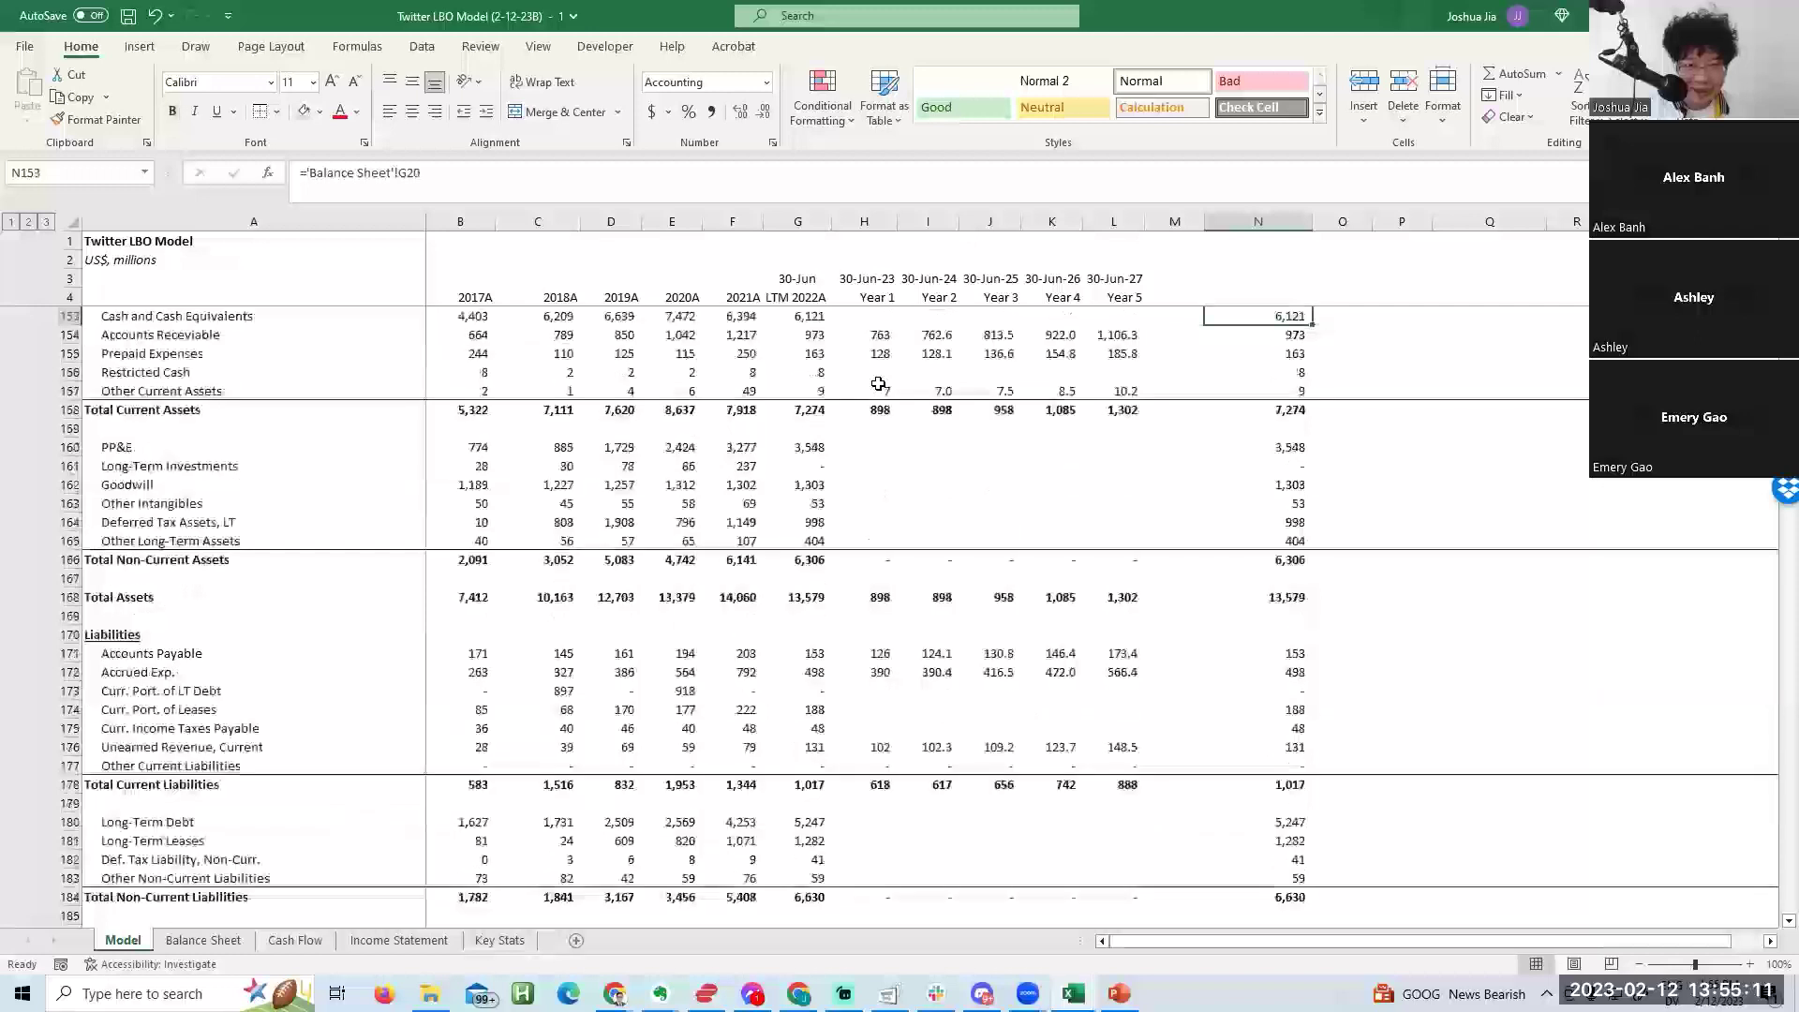
{"action": "key", "text": "Down"}
{"action": "key", "text": "Right"}
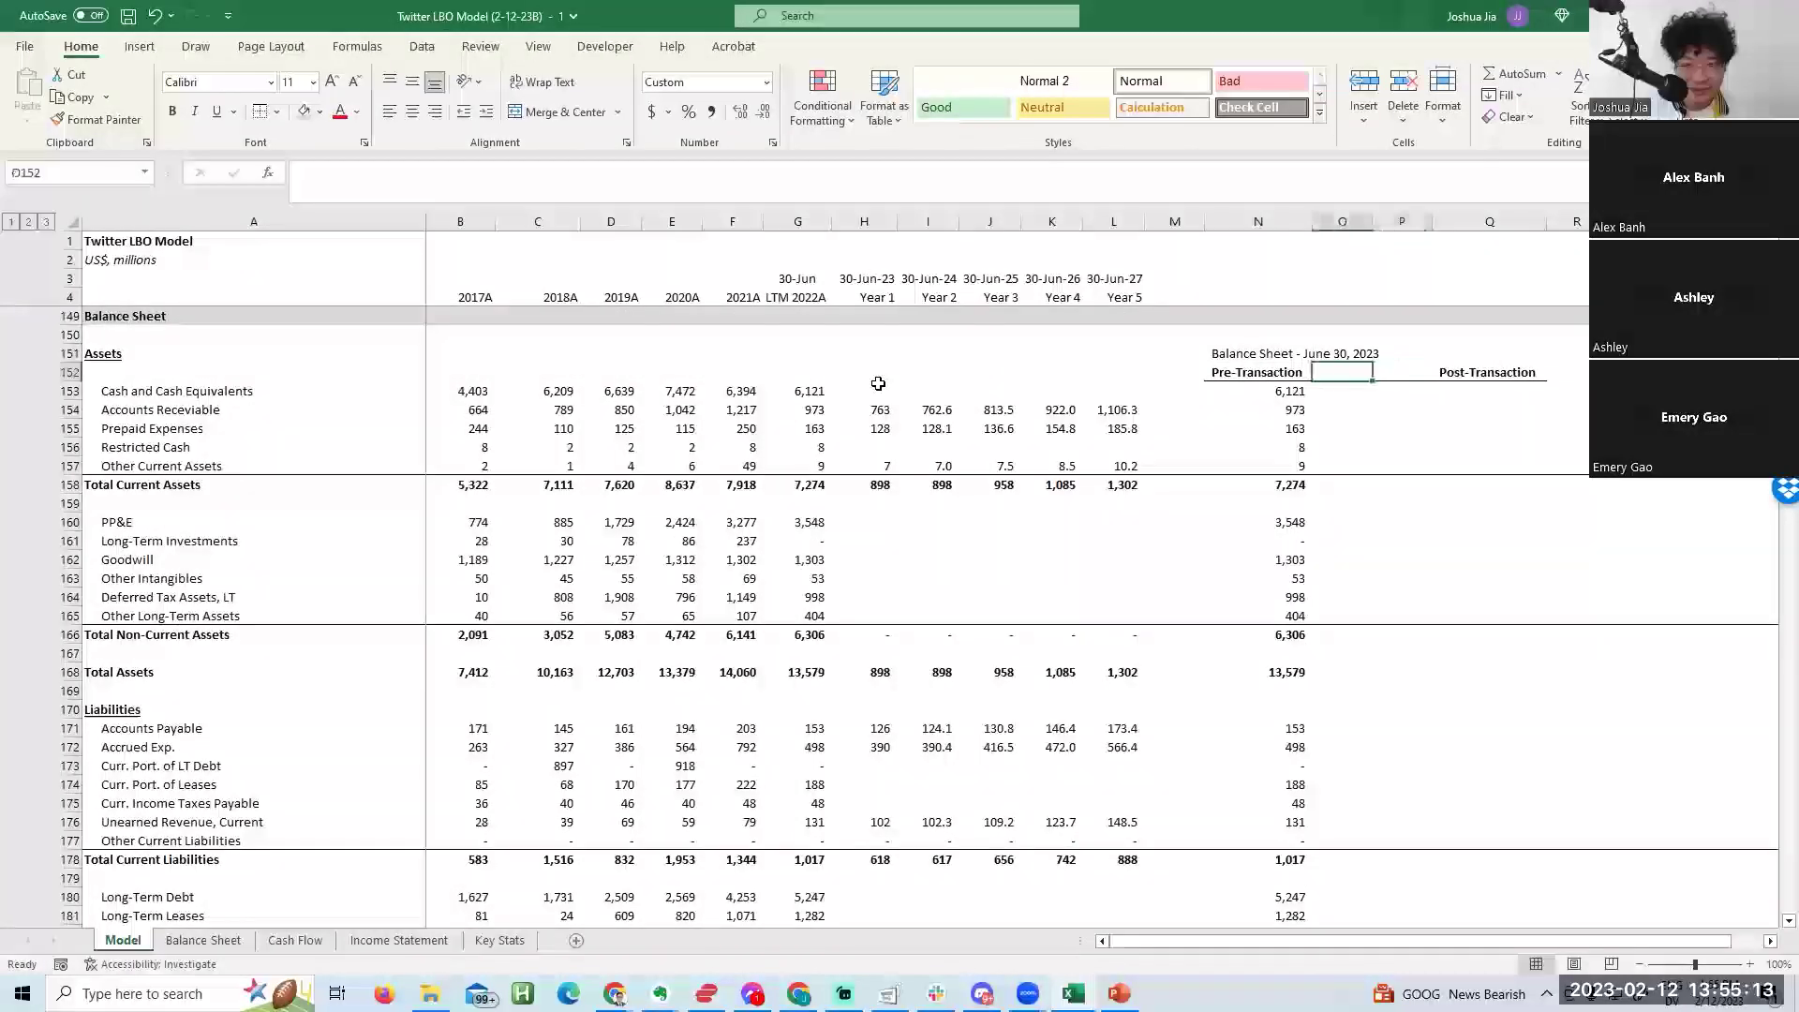
{"action": "type", "text": "Adjustments ("}
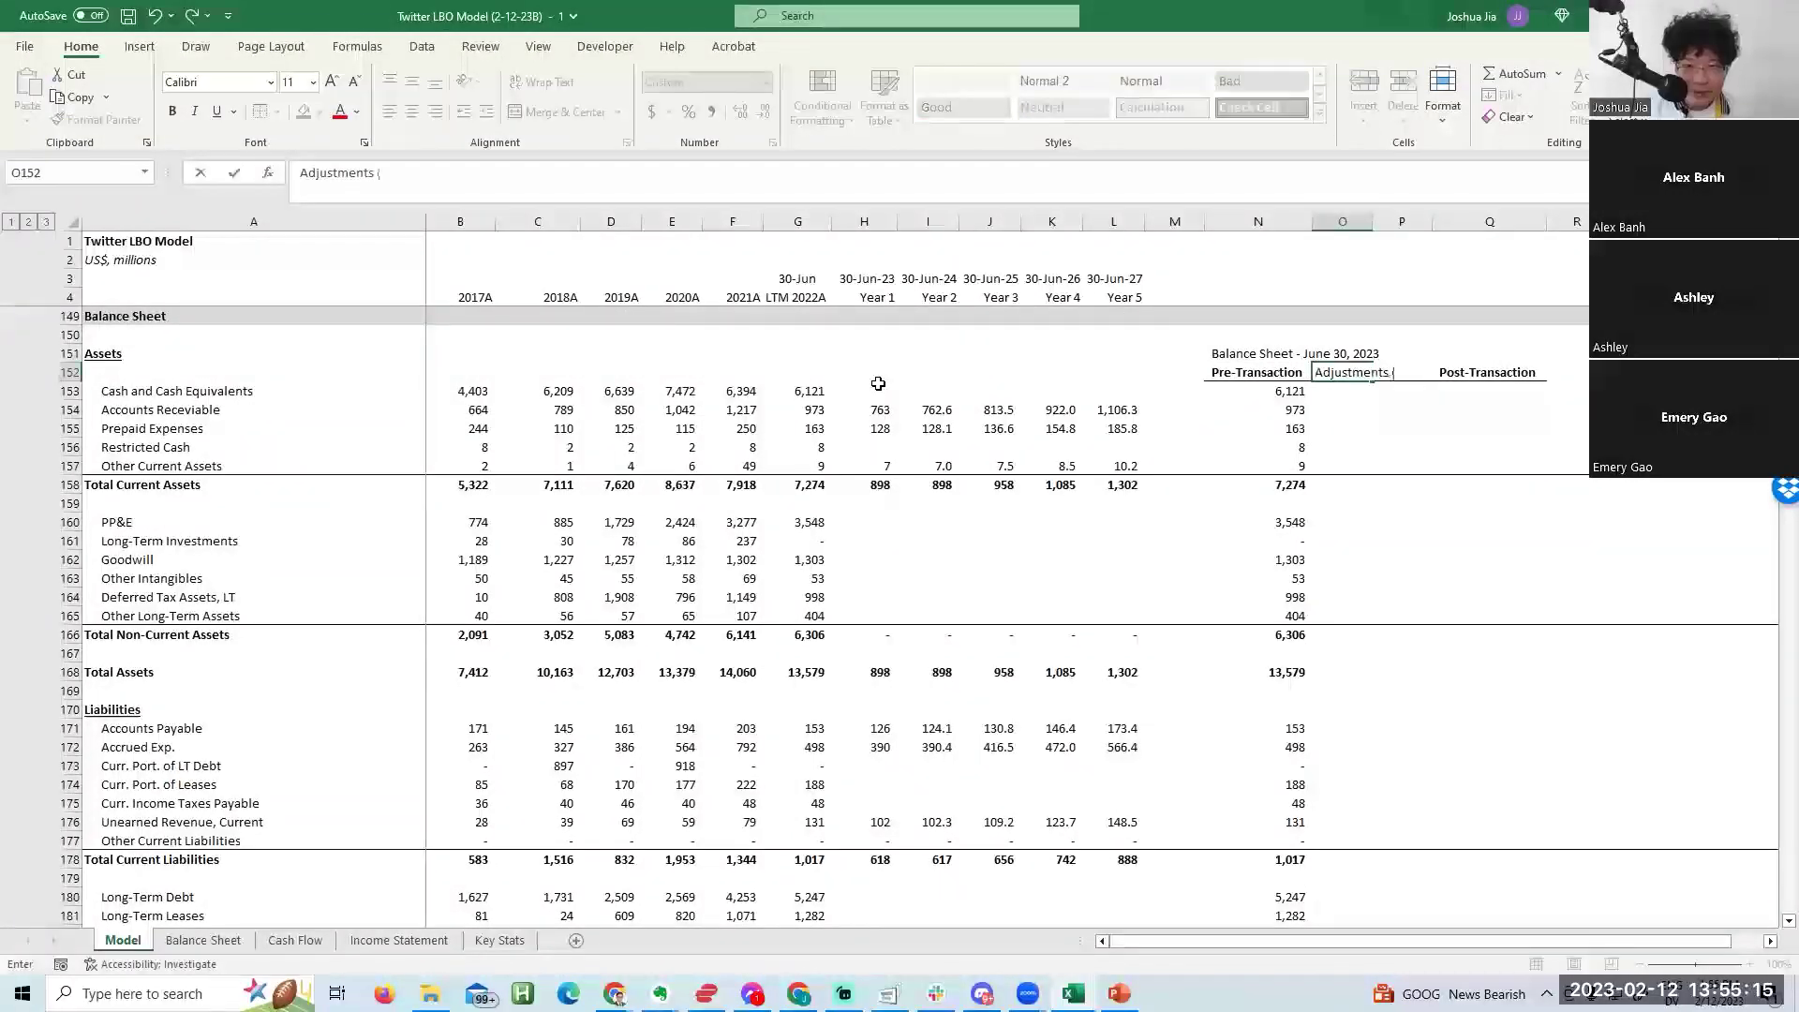
{"action": "type", "text": "+)"}
{"action": "key", "text": "Return"}
{"action": "key", "text": "Up"}
Enter the header "Adjustments (-)" in P152 and autofit column P to its width.
{"action": "key", "text": "Right"}
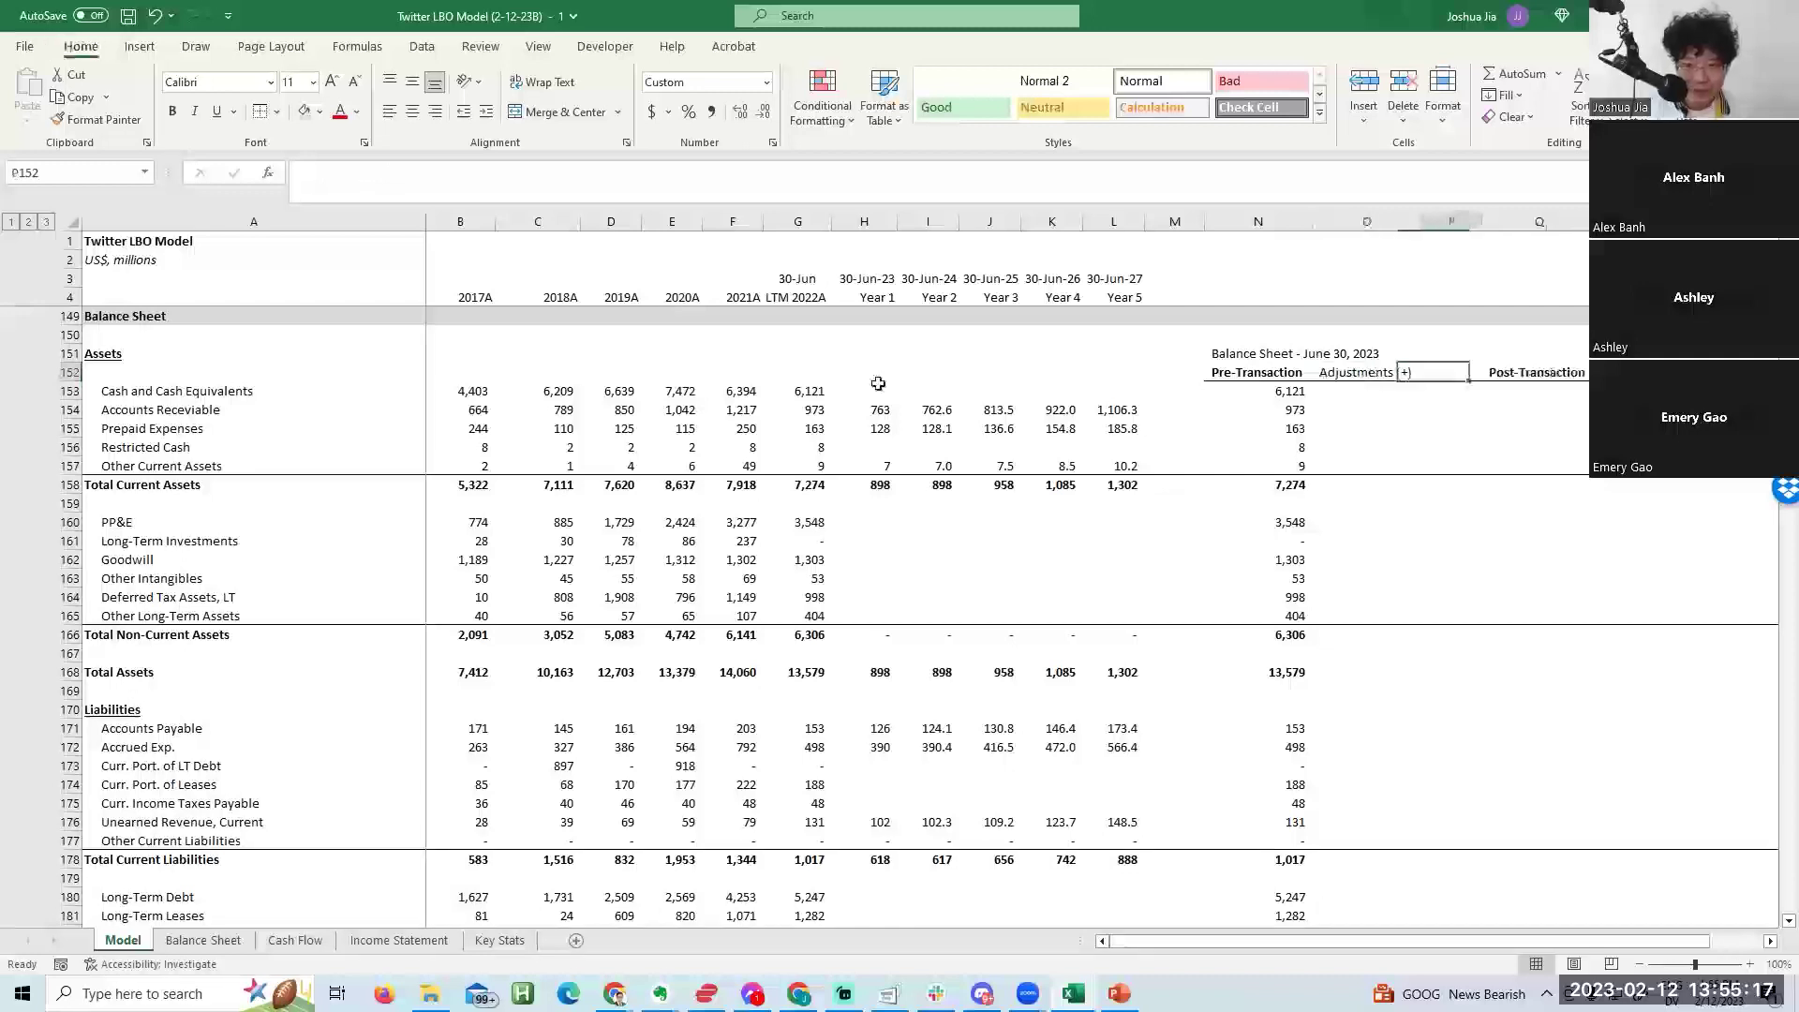
{"action": "key", "text": "F2"}
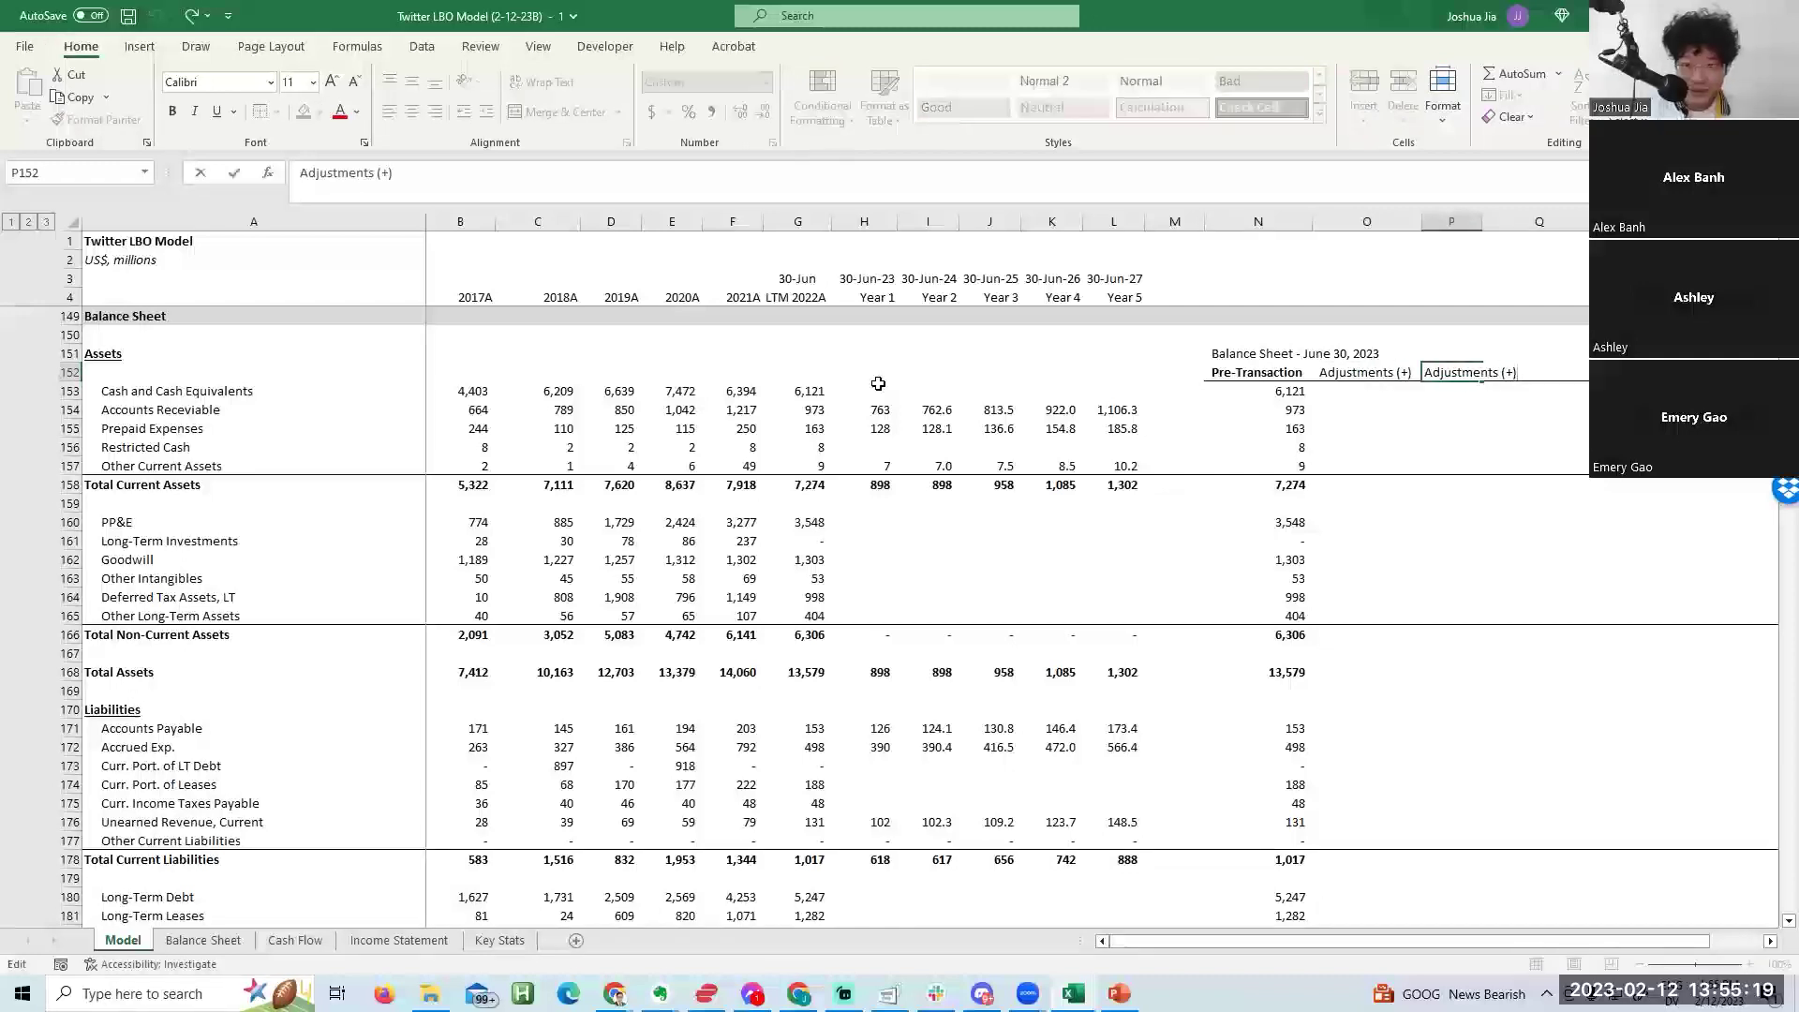
{"action": "key", "text": "ctrl+Return"}
{"action": "key", "text": "h"}
{"action": "key", "text": "o"}
{"action": "key", "text": "i"}
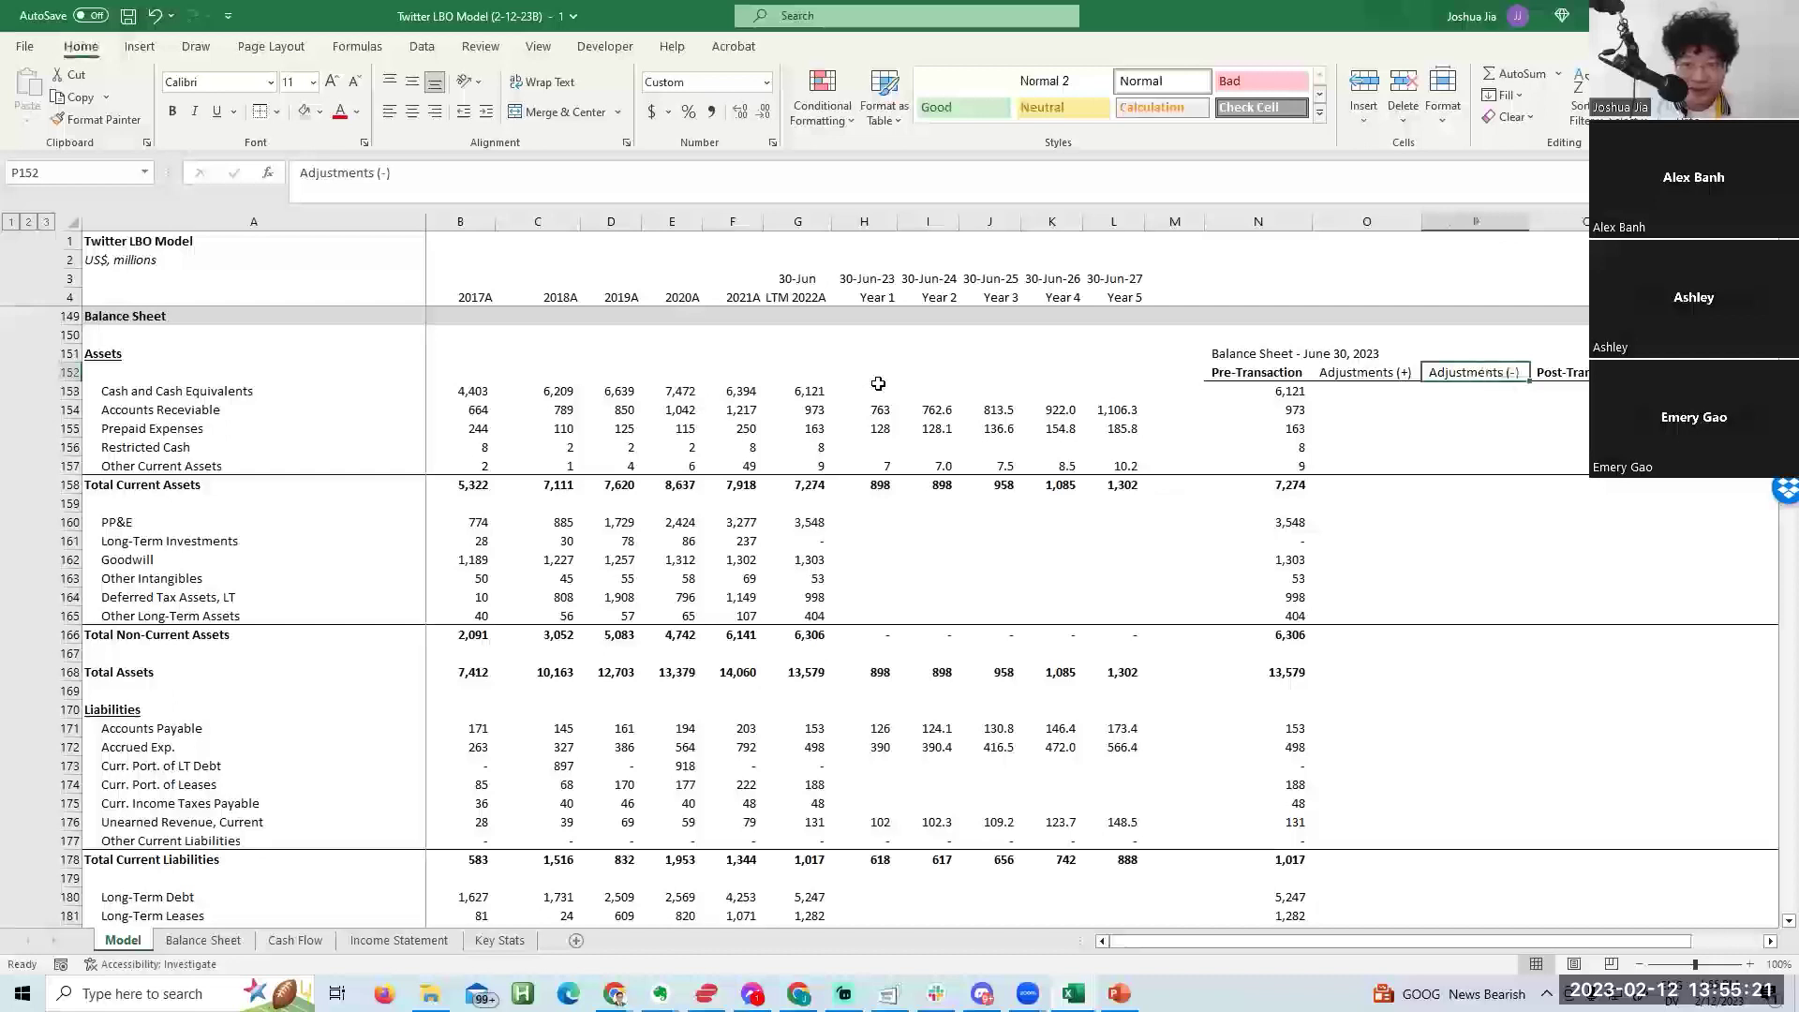
{"action": "key", "text": "Right"}
{"action": "key", "text": "Down"}
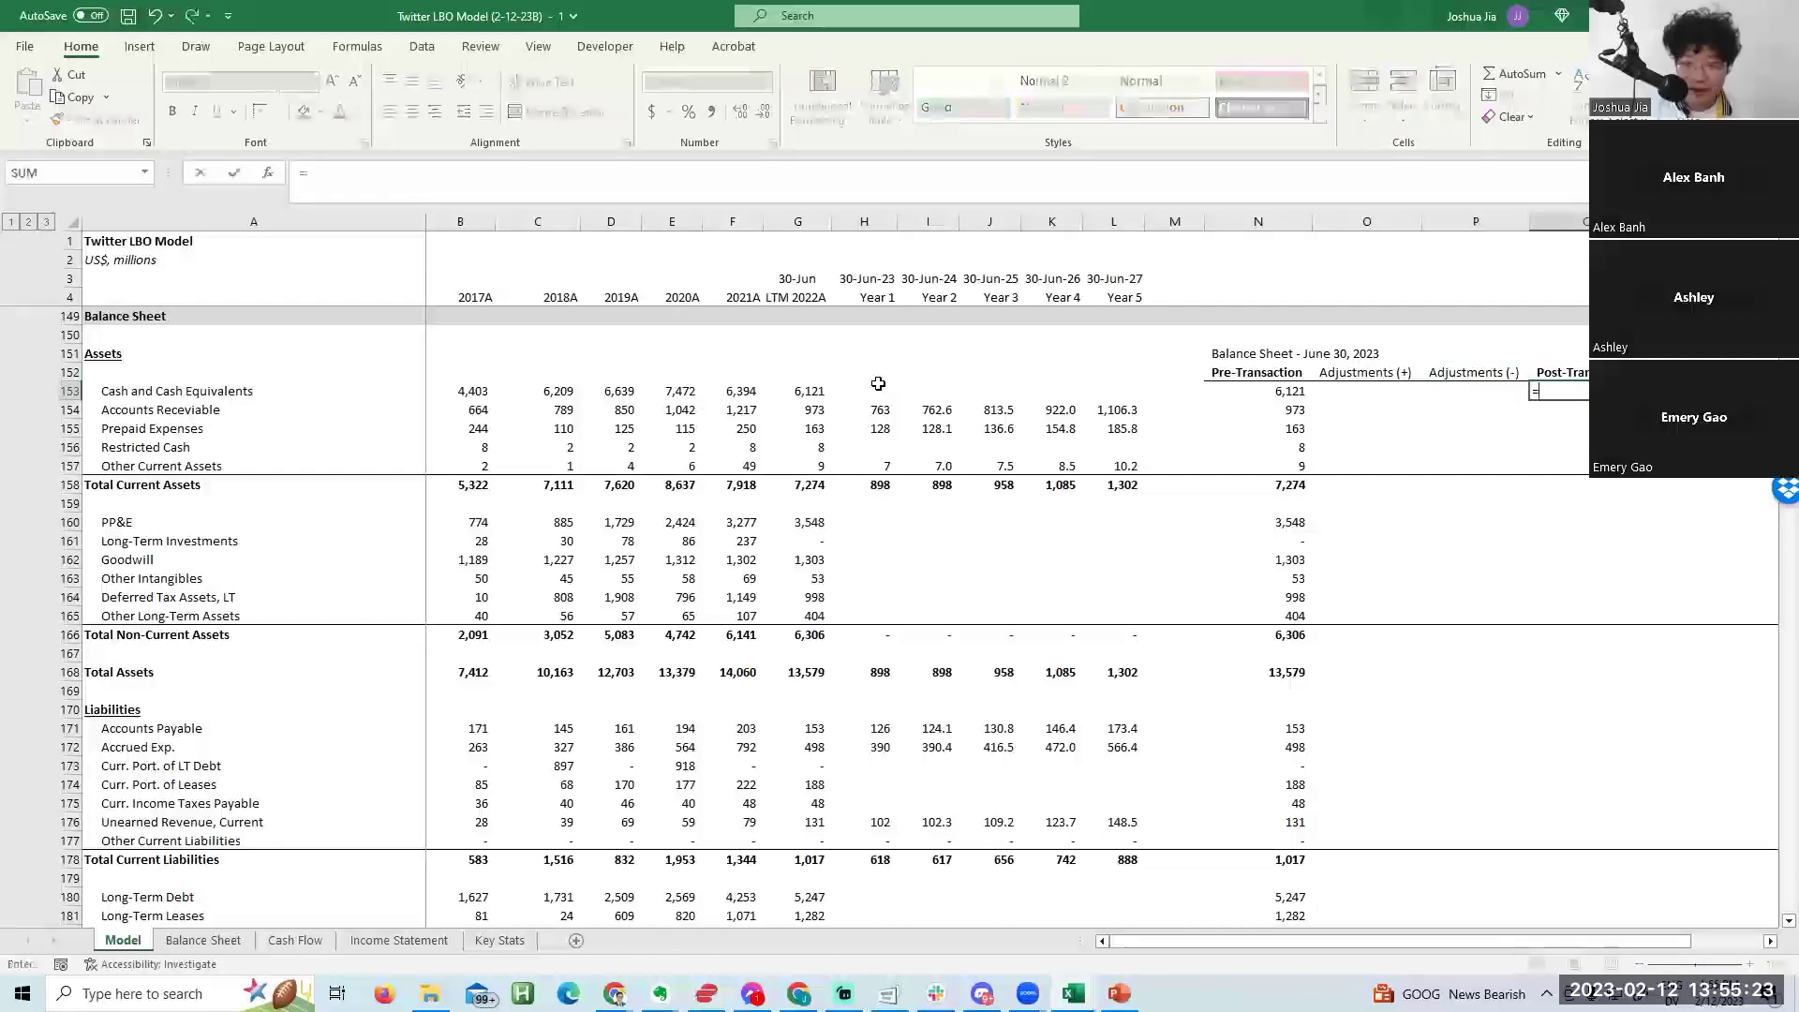
{"action": "key", "text": "Left"}
{"action": "key", "text": "Left"}
{"action": "key", "text": "F2"}
{"action": "key", "text": "Escape"}
{"action": "key", "text": "Up"}
{"action": "key", "text": "Left"}
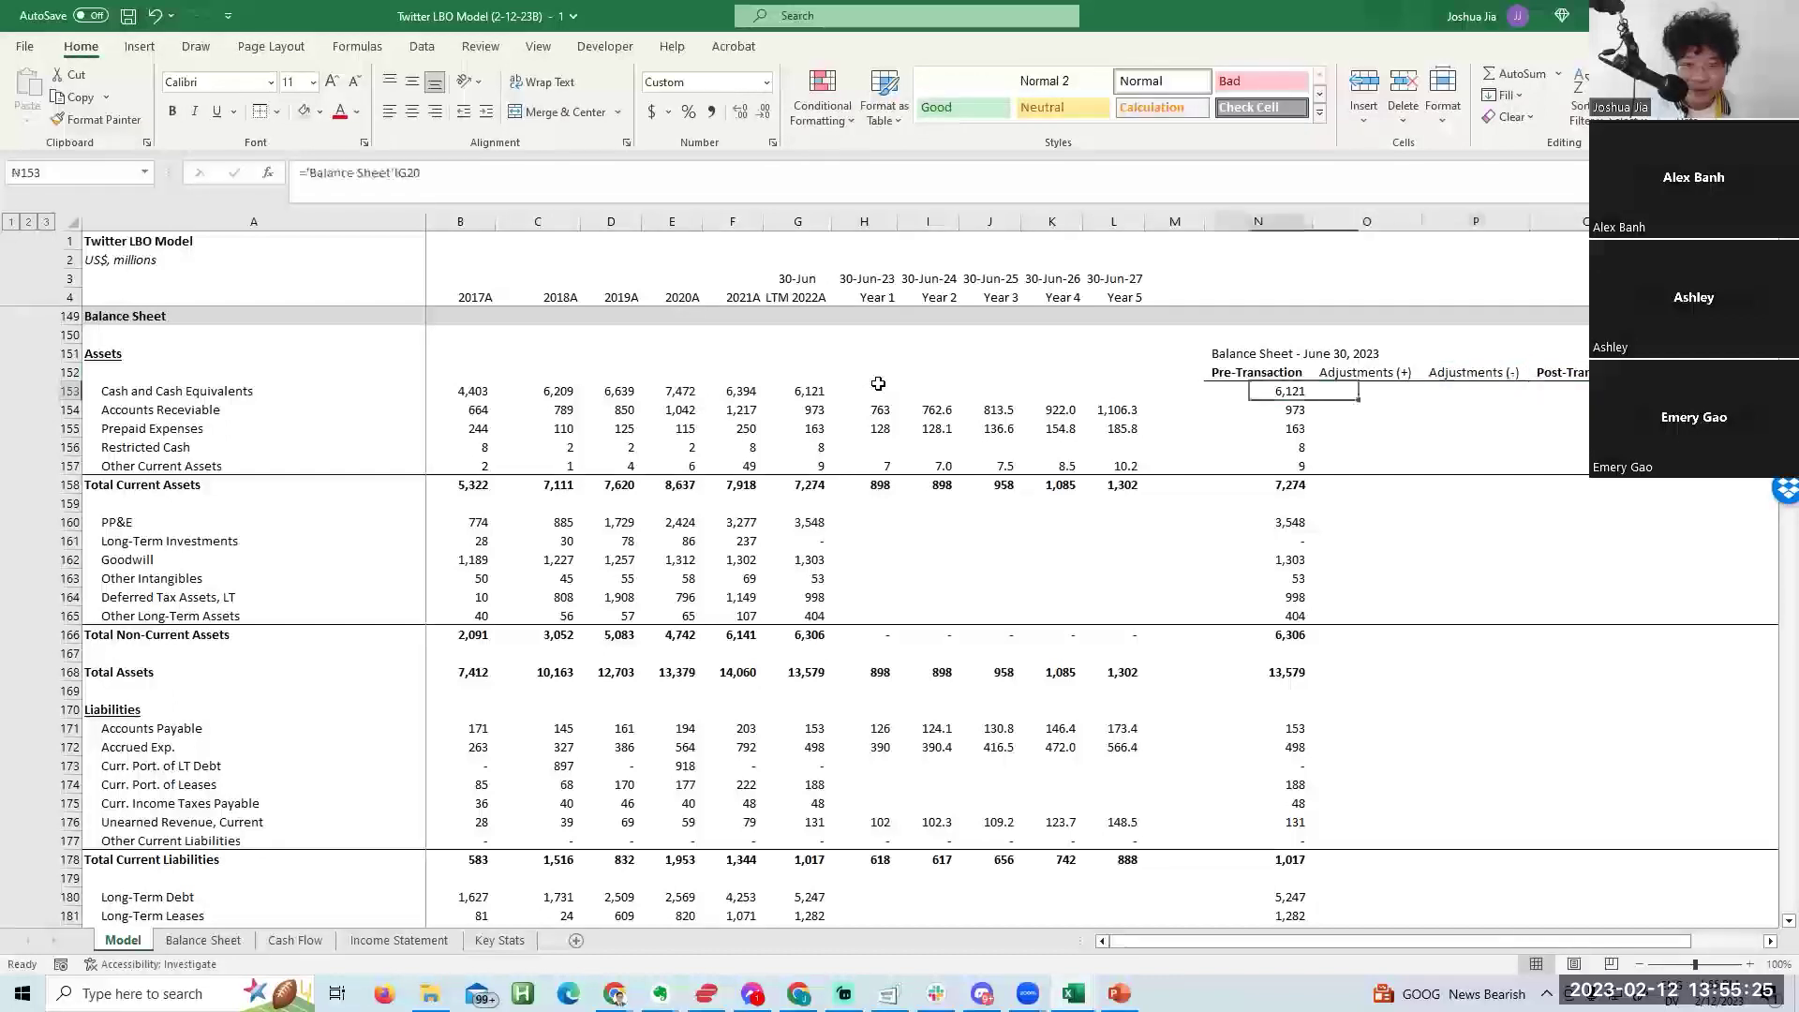
Make the Adjustments (+) and Adjustments (-) headers in O152:P152 bold.
{"action": "key", "text": "Right"}
{"action": "key", "text": "Left"}
{"action": "key", "text": "Right"}
{"action": "key", "text": "shift+Right"}
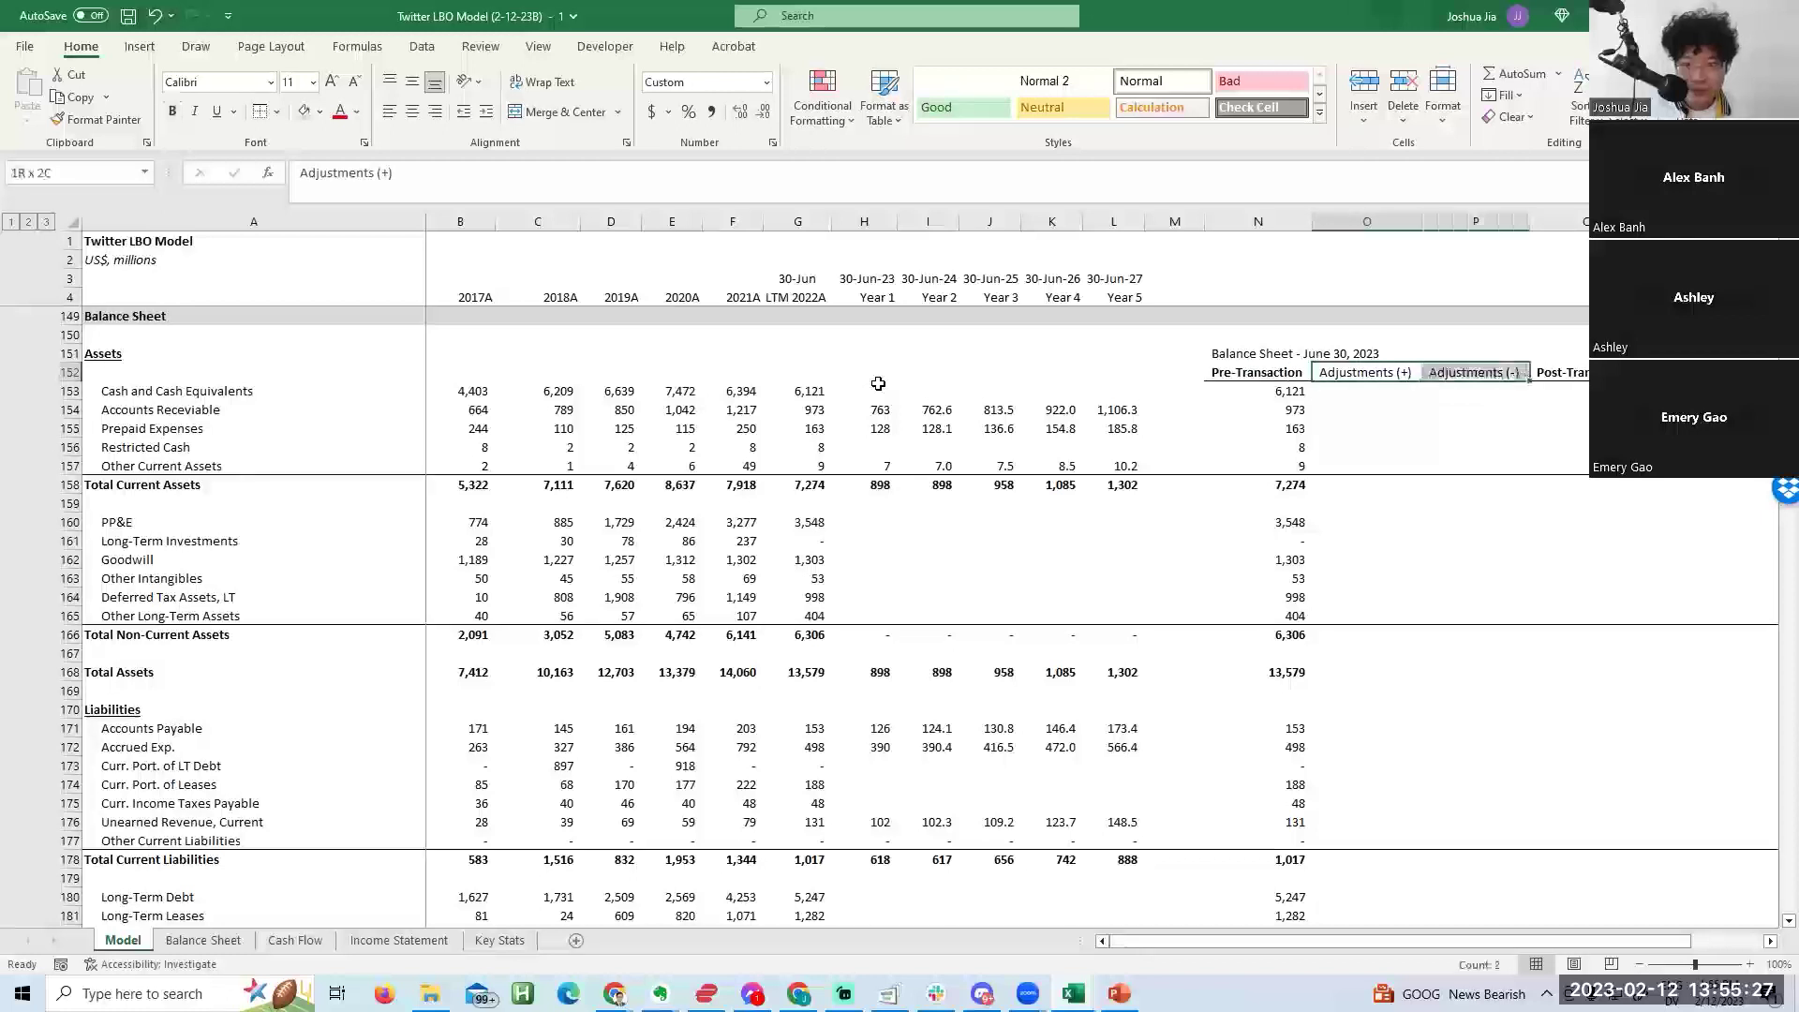
{"action": "key", "text": "ctrl+q"}
{"action": "key", "text": "ctrl+b"}
{"action": "key", "text": "Down"}
{"action": "key", "text": "Right"}
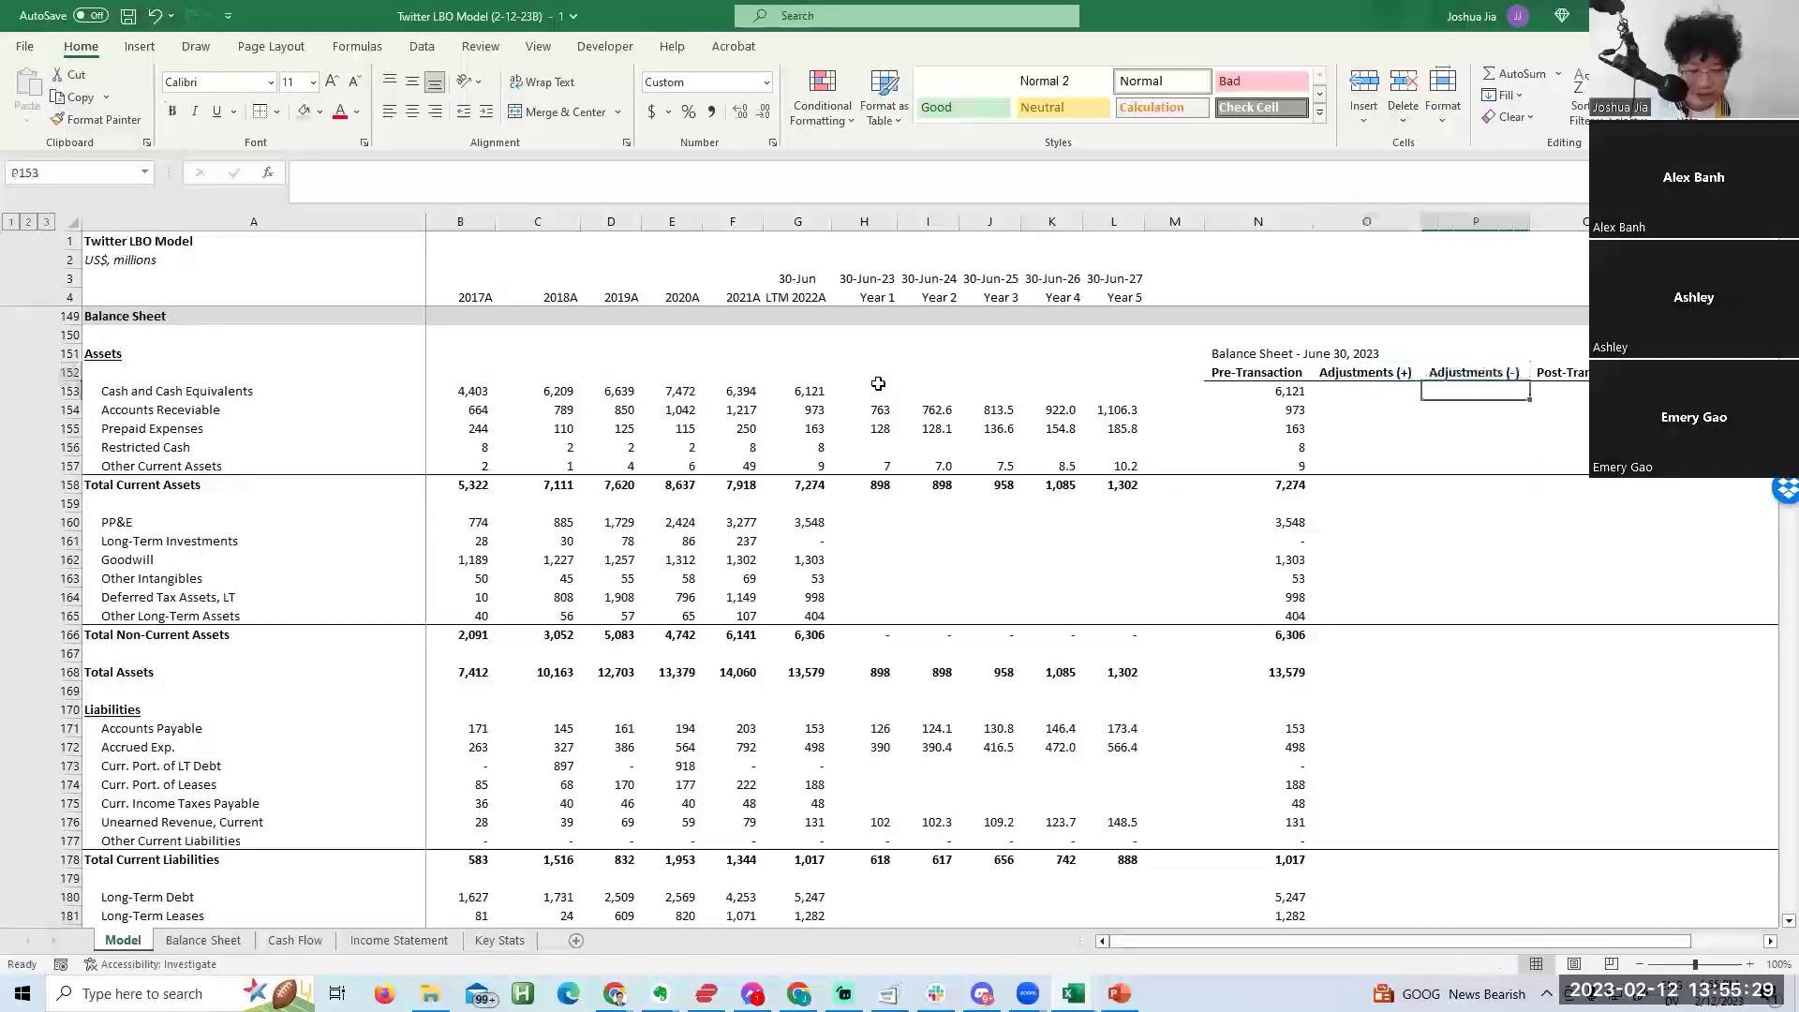
Look over the June 30, 2023 balance sheet from the adjustment headers down to Total Liabilities + Shareholder's Equity.
{"action": "key", "text": "Left"}
{"action": "key", "text": "Up"}
{"action": "key", "text": "Right"}
{"action": "key", "text": "Up"}
{"action": "key", "text": "Left"}
{"action": "key", "text": "Down"}
{"action": "key", "text": "shift+Right"}
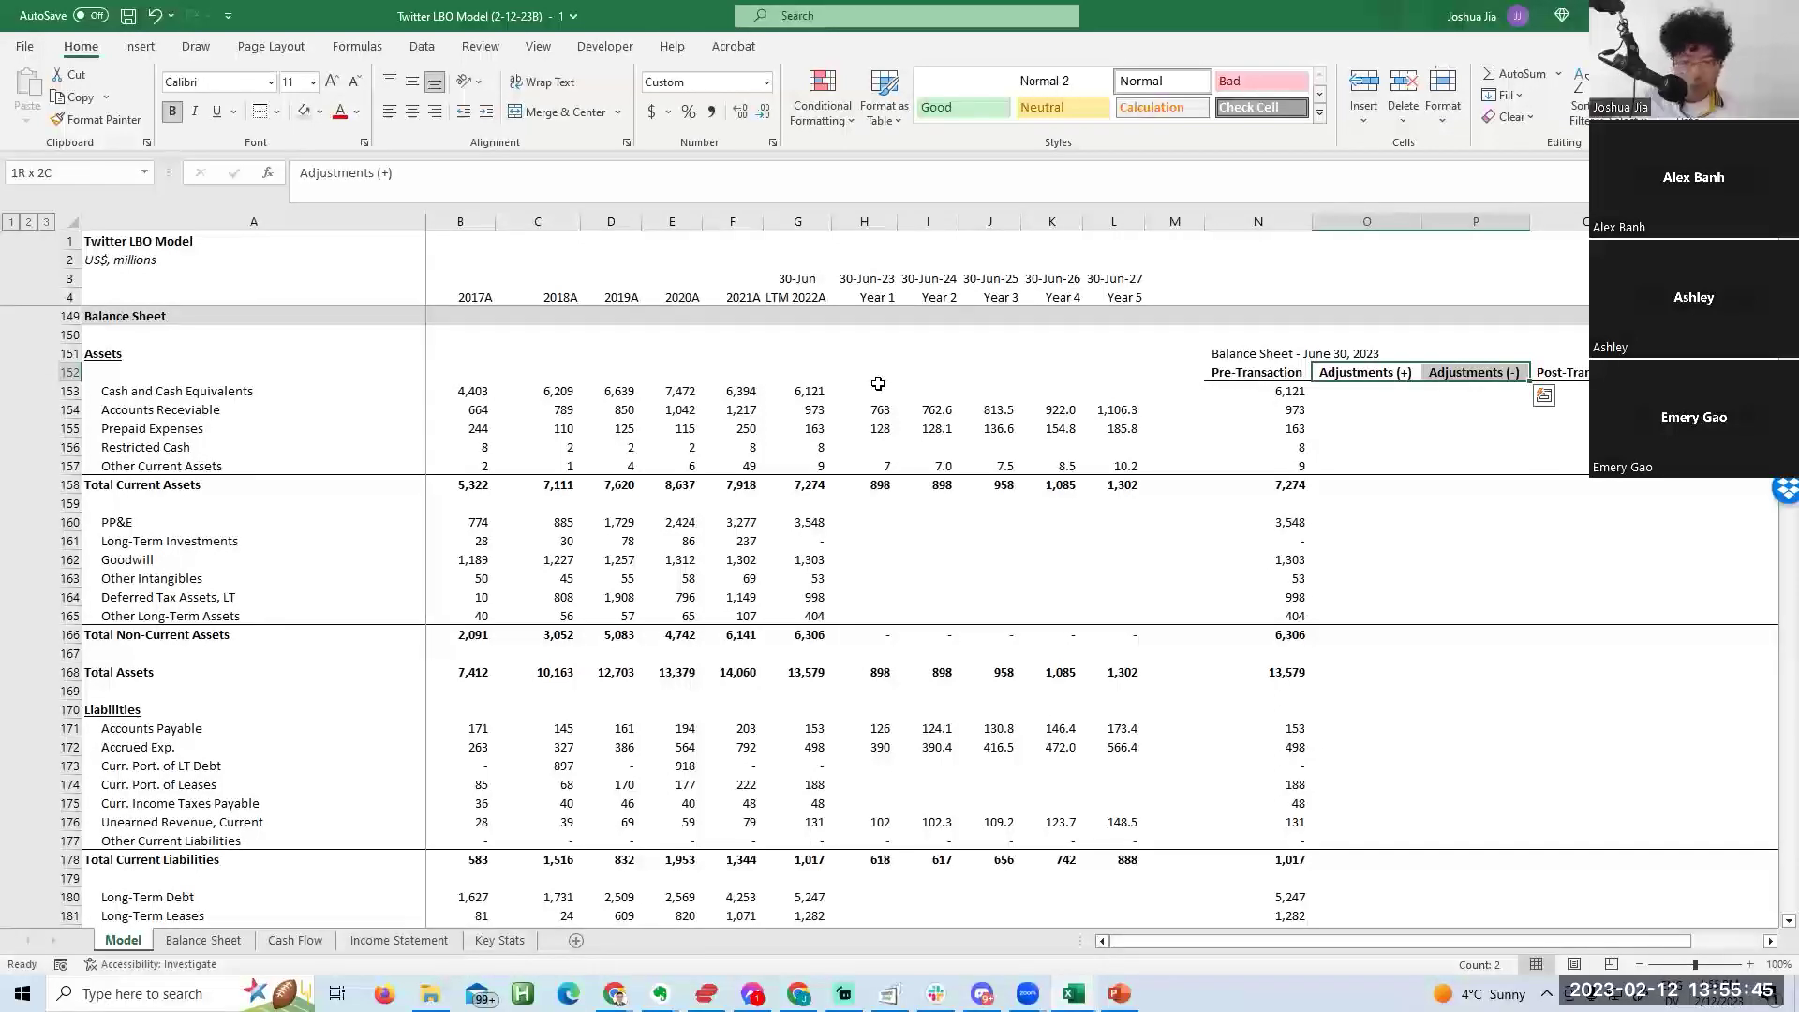
{"action": "key", "text": "Right"}
{"action": "key", "text": "Down"}
{"action": "key", "text": "Down"}
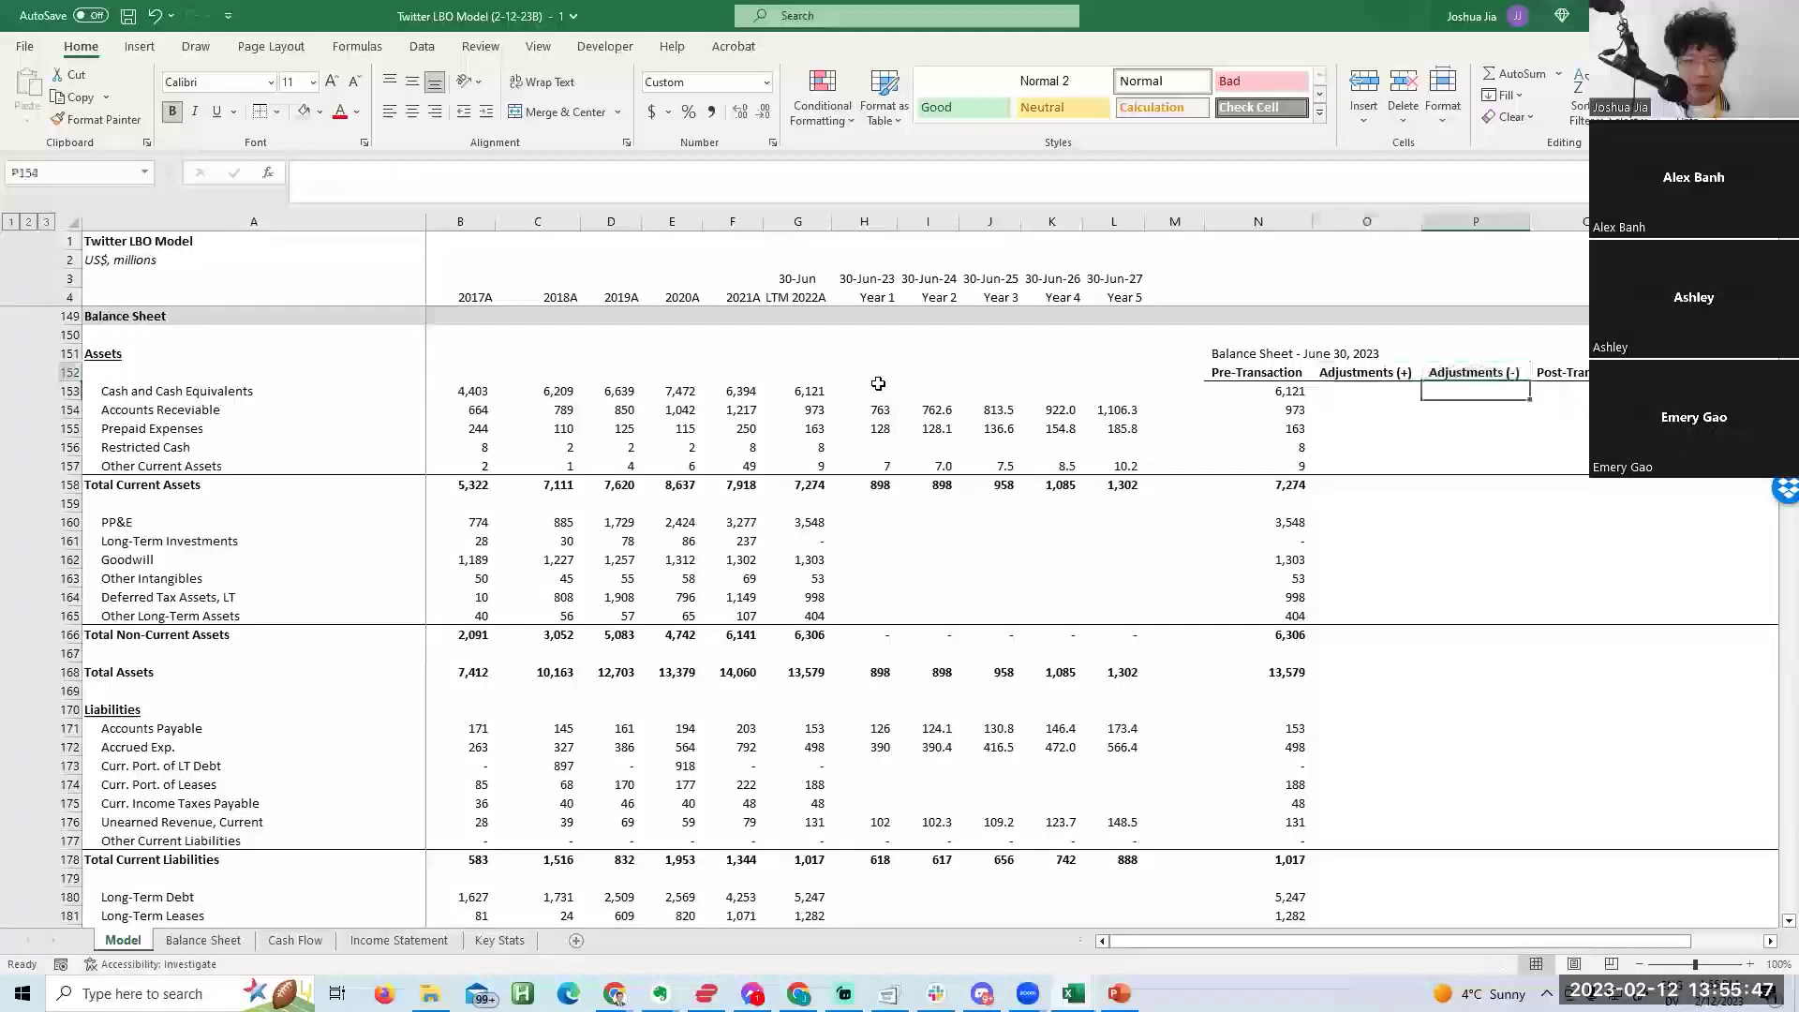
{"action": "key", "text": "Down"}
{"action": "key", "text": "Down"}
{"action": "key", "text": "Down"}
{"action": "key", "text": "Down"}
{"action": "key", "text": "Down"}
{"action": "key", "text": "Down"}
{"action": "key", "text": "Down"}
{"action": "key", "text": "Down"}
{"action": "key", "text": "Down"}
{"action": "key", "text": "Down"}
{"action": "key", "text": "Down"}
{"action": "key", "text": "Down"}
{"action": "key", "text": "Down"}
{"action": "key", "text": "Down"}
{"action": "key", "text": "Down"}
{"action": "key", "text": "Down"}
{"action": "key", "text": "Down"}
{"action": "key", "text": "Down"}
{"action": "key", "text": "Down"}
{"action": "key", "text": "Down"}
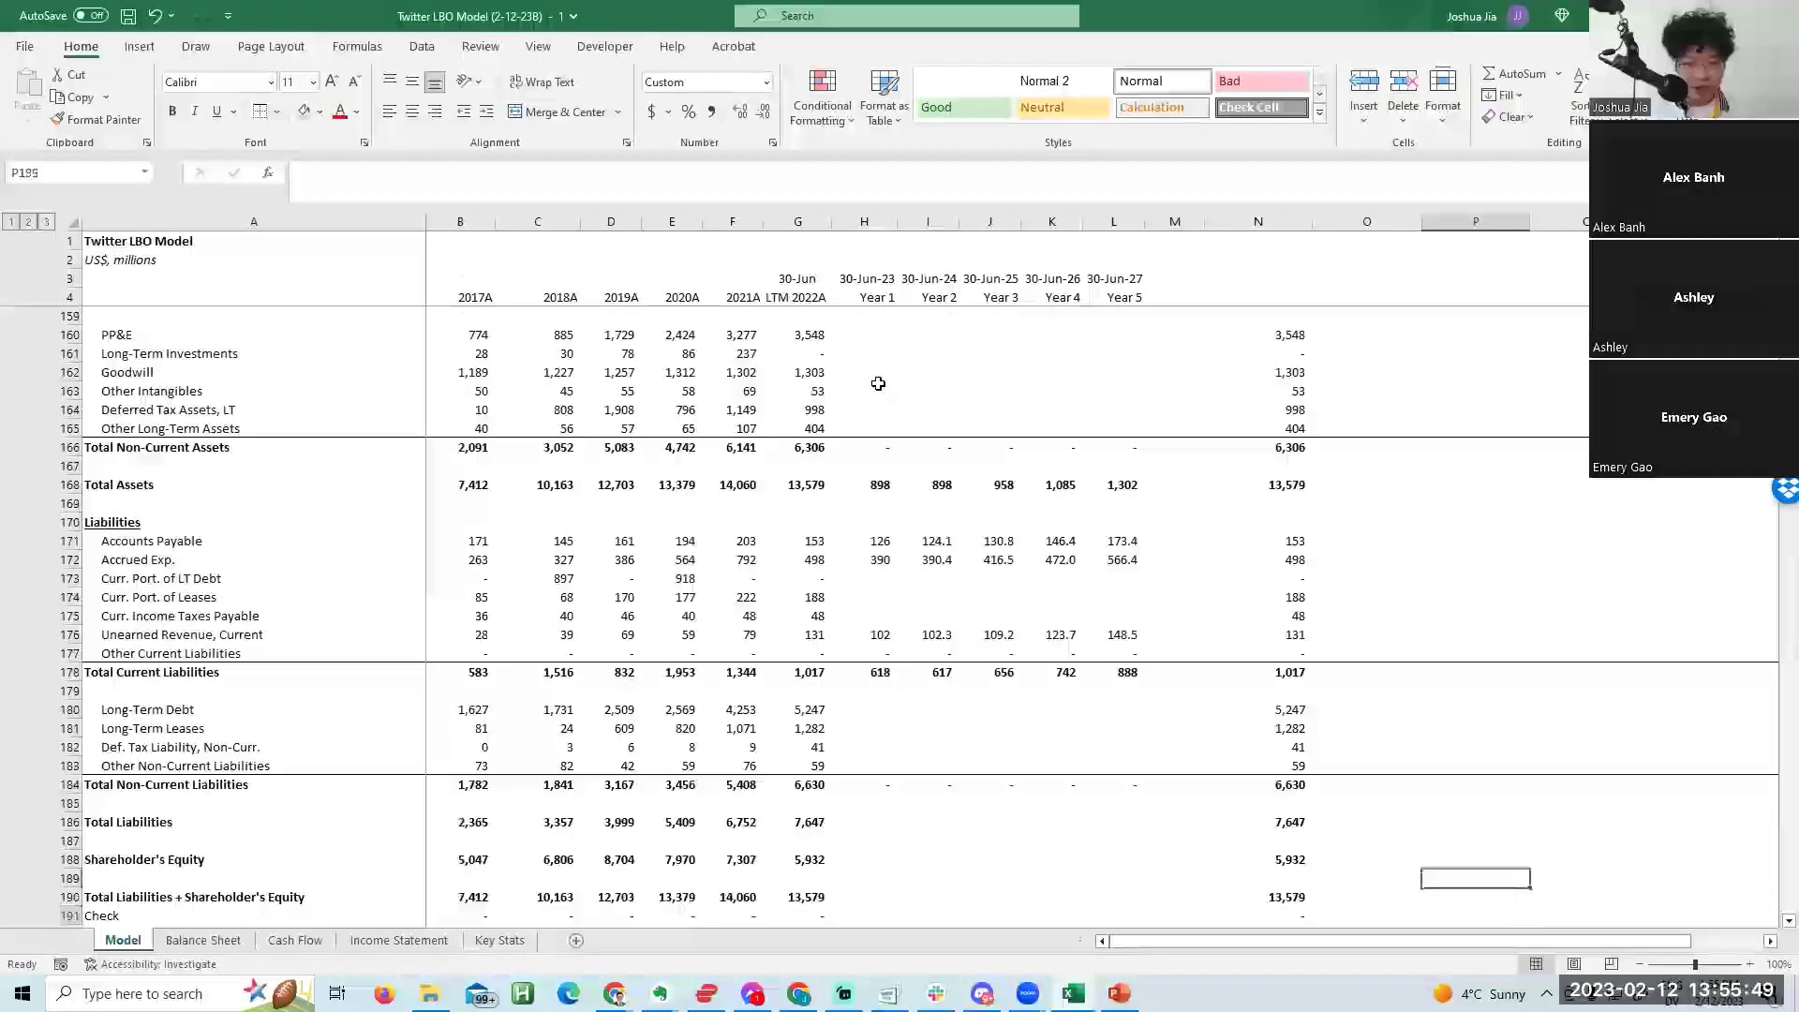
{"action": "key", "text": "Page_Up"}
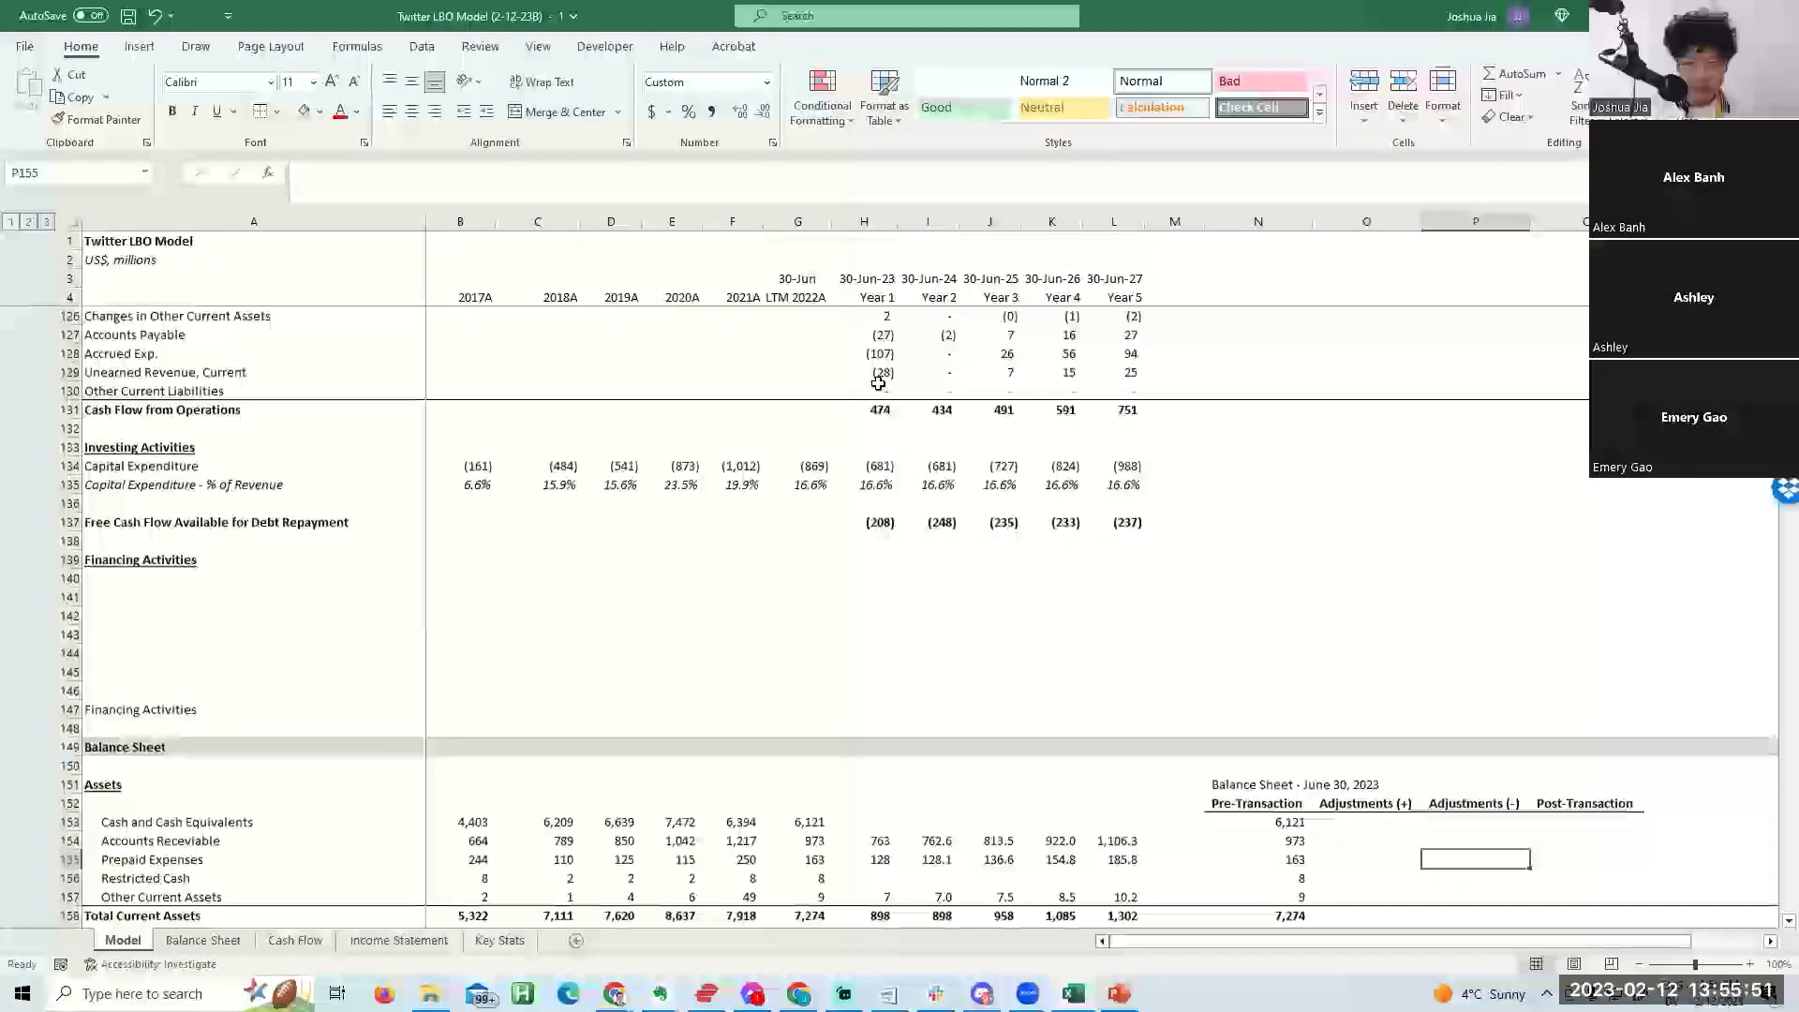
Review the balance sheet rows under the adjustment columns, ending back at the Pre-Transaction header in N152.
{"action": "key", "text": "Down"}
{"action": "key", "text": "Down"}
{"action": "key", "text": "Down"}
{"action": "key", "text": "Down"}
{"action": "key", "text": "Down"}
{"action": "key", "text": "Down"}
{"action": "key", "text": "Down"}
{"action": "key", "text": "Down"}
{"action": "key", "text": "Down"}
{"action": "key", "text": "Down"}
{"action": "key", "text": "Down"}
{"action": "key", "text": "Down"}
{"action": "key", "text": "Down"}
{"action": "key", "text": "Down"}
{"action": "key", "text": "Down"}
{"action": "key", "text": "Down"}
{"action": "key", "text": "Down"}
{"action": "key", "text": "Down"}
{"action": "key", "text": "Down"}
{"action": "key", "text": "Down"}
{"action": "key", "text": "Up"}
{"action": "key", "text": "Up"}
{"action": "key", "text": "Up"}
{"action": "key", "text": "Up"}
{"action": "key", "text": "Up"}
{"action": "key", "text": "Up"}
{"action": "key", "text": "Up"}
{"action": "key", "text": "Up"}
{"action": "key", "text": "Up"}
{"action": "key", "text": "Up"}
{"action": "key", "text": "Up"}
{"action": "key", "text": "Up"}
{"action": "key", "text": "Up"}
{"action": "key", "text": "Up"}
{"action": "key", "text": "Up"}
{"action": "key", "text": "Up"}
{"action": "key", "text": "Up"}
{"action": "key", "text": "Up"}
{"action": "key", "text": "Up"}
{"action": "key", "text": "Up"}
{"action": "key", "text": "Up"}
{"action": "key", "text": "Up"}
{"action": "key", "text": "Up"}
{"action": "key", "text": "Up"}
{"action": "key", "text": "Up"}
{"action": "key", "text": "Up"}
{"action": "key", "text": "Up"}
{"action": "key", "text": "Up"}
{"action": "key", "text": "Up"}
{"action": "key", "text": "Up"}
{"action": "key", "text": "Up"}
{"action": "key", "text": "Up"}
{"action": "key", "text": "Left"}
{"action": "key", "text": "Left"}
{"action": "key", "text": "Down"}
{"action": "key", "text": "Down"}
{"action": "key", "text": "Down"}
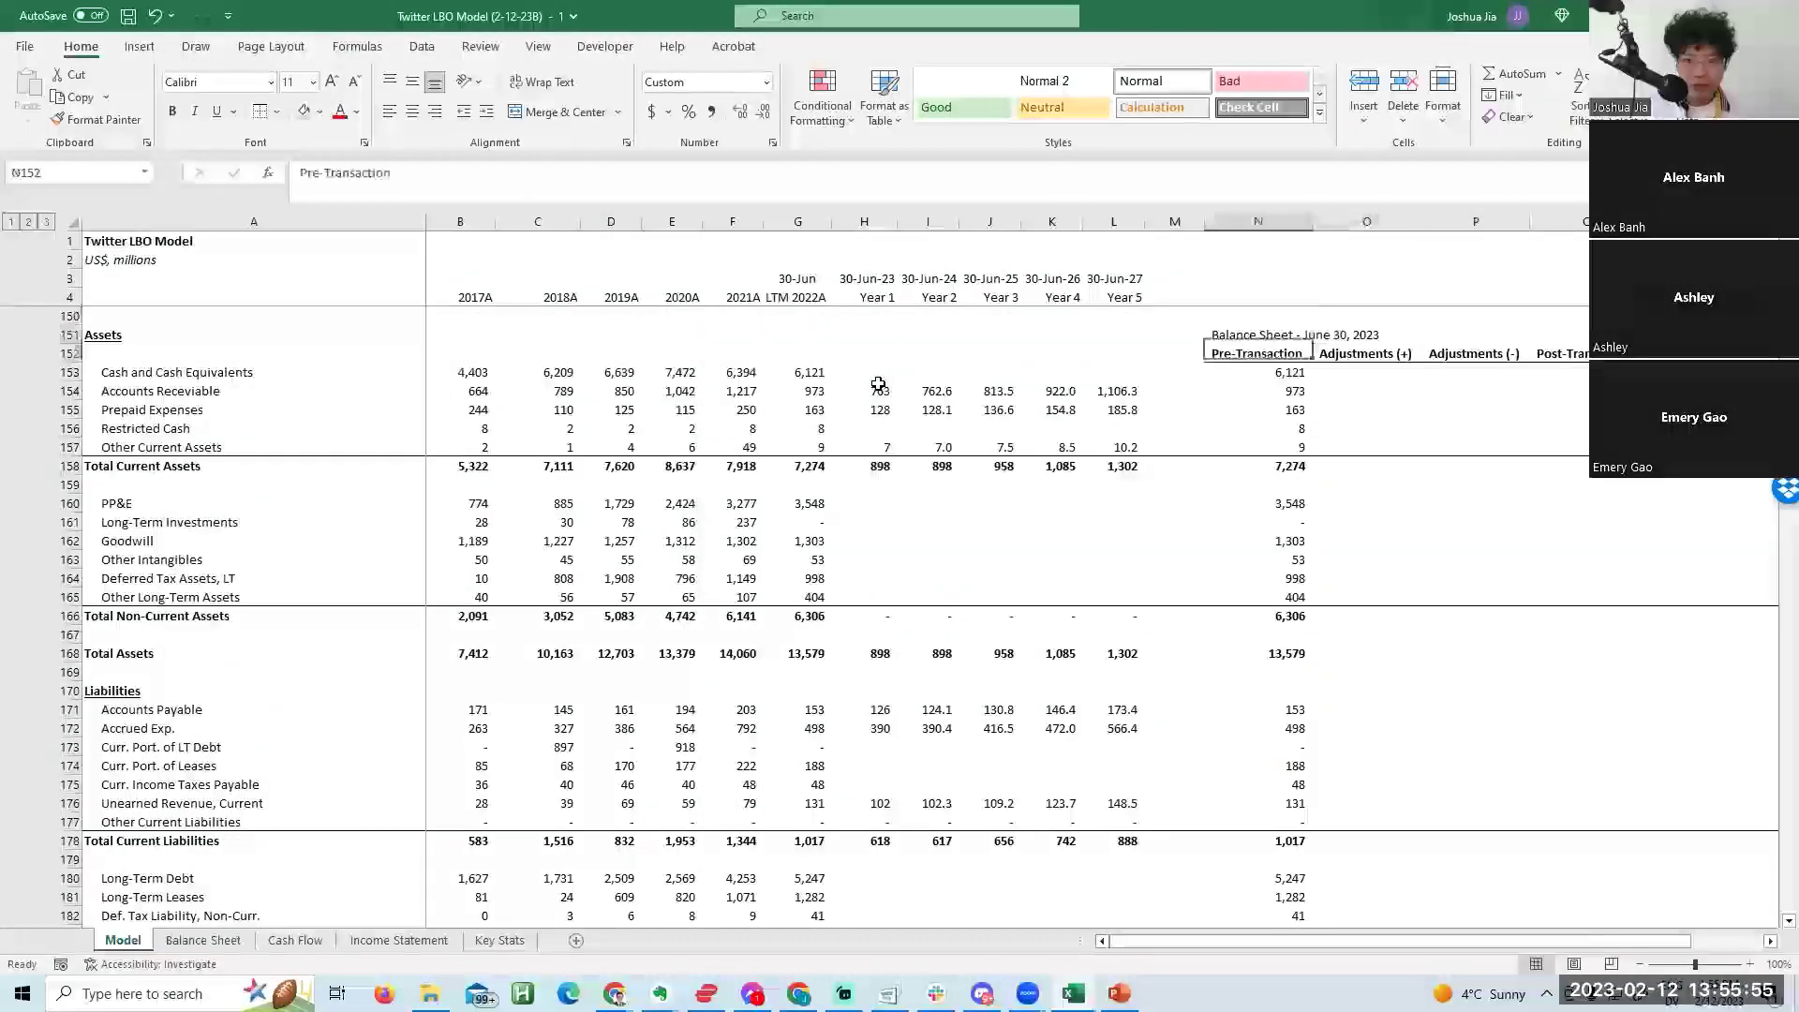
Unfreeze the panes and try freezing them at column N, just below the Pre-Transaction header row.
{"action": "key", "text": "alt+w"}
{"action": "key", "text": "f"}
{"action": "key", "text": "f"}
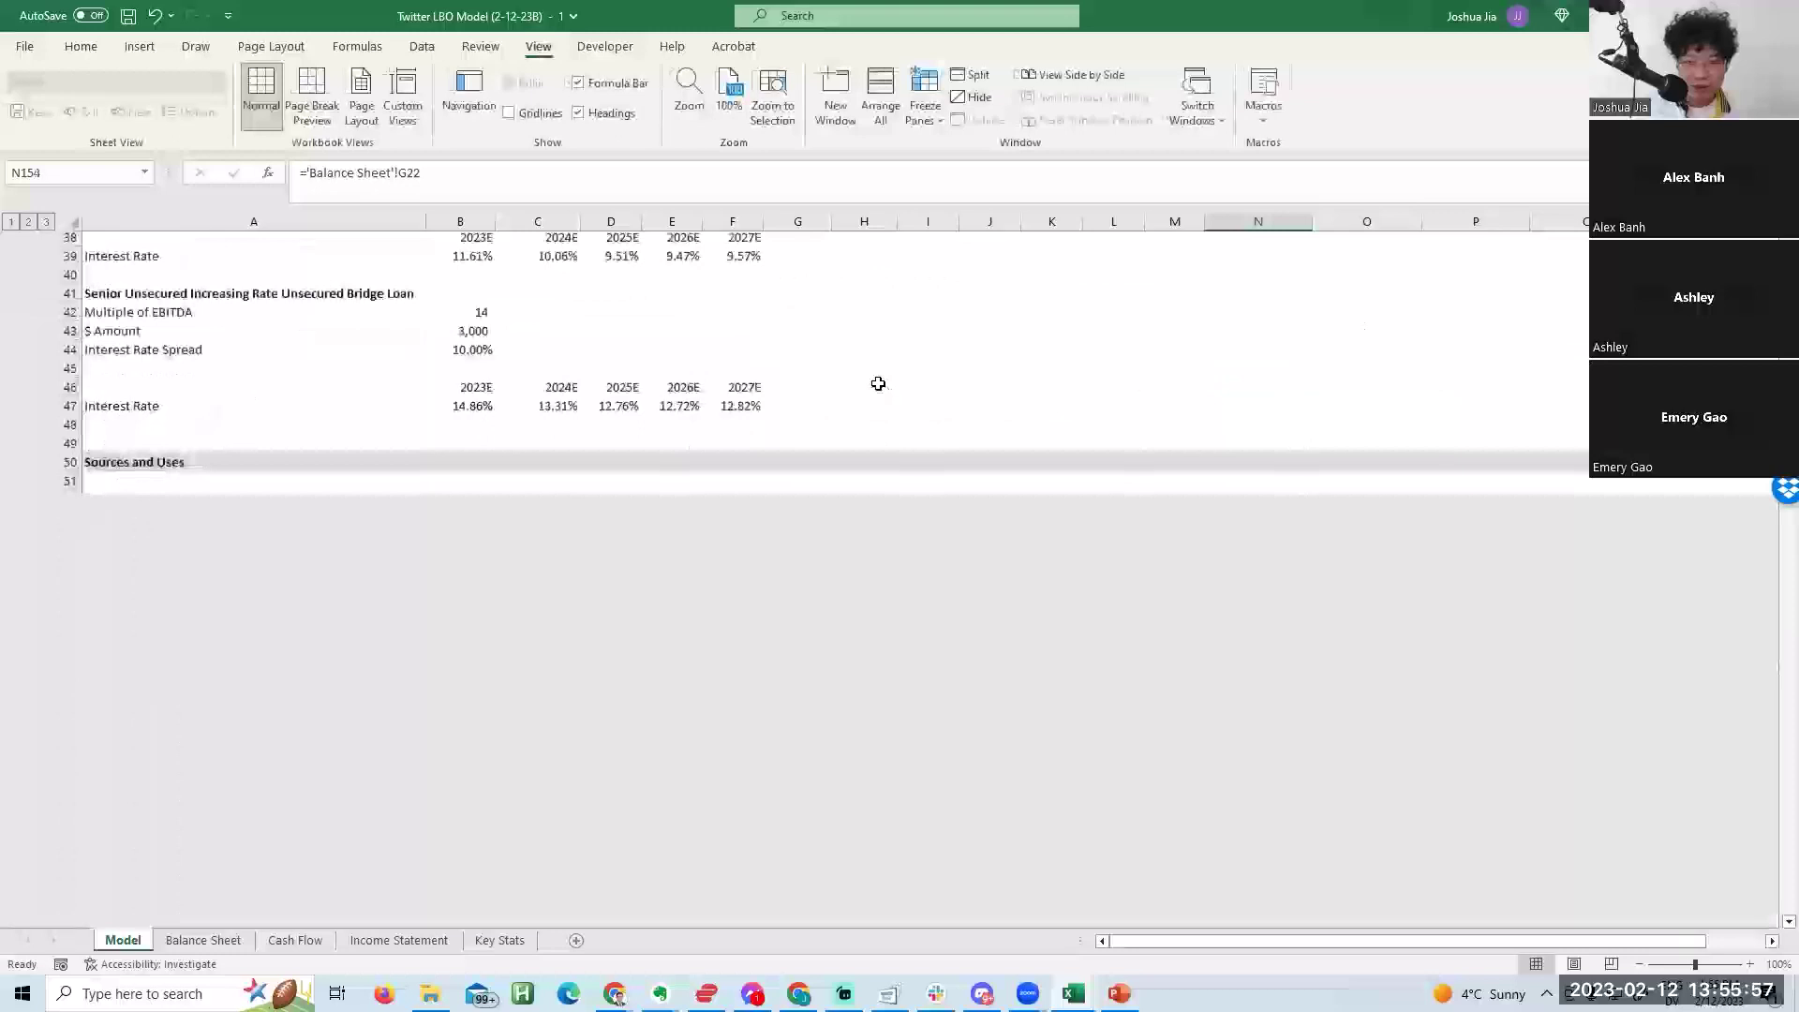
{"action": "key", "text": "Down"}
{"action": "key", "text": "Up"}
{"action": "key", "text": "alt+w"}
{"action": "key", "text": "f"}
{"action": "key", "text": "f"}
{"action": "key", "text": "Down"}
{"action": "key", "text": "Down"}
{"action": "key", "text": "Down"}
{"action": "key", "text": "Down"}
{"action": "key", "text": "Down"}
{"action": "key", "text": "Down"}
{"action": "key", "text": "Down"}
{"action": "key", "text": "Down"}
{"action": "key", "text": "Down"}
{"action": "key", "text": "Down"}
{"action": "key", "text": "Down"}
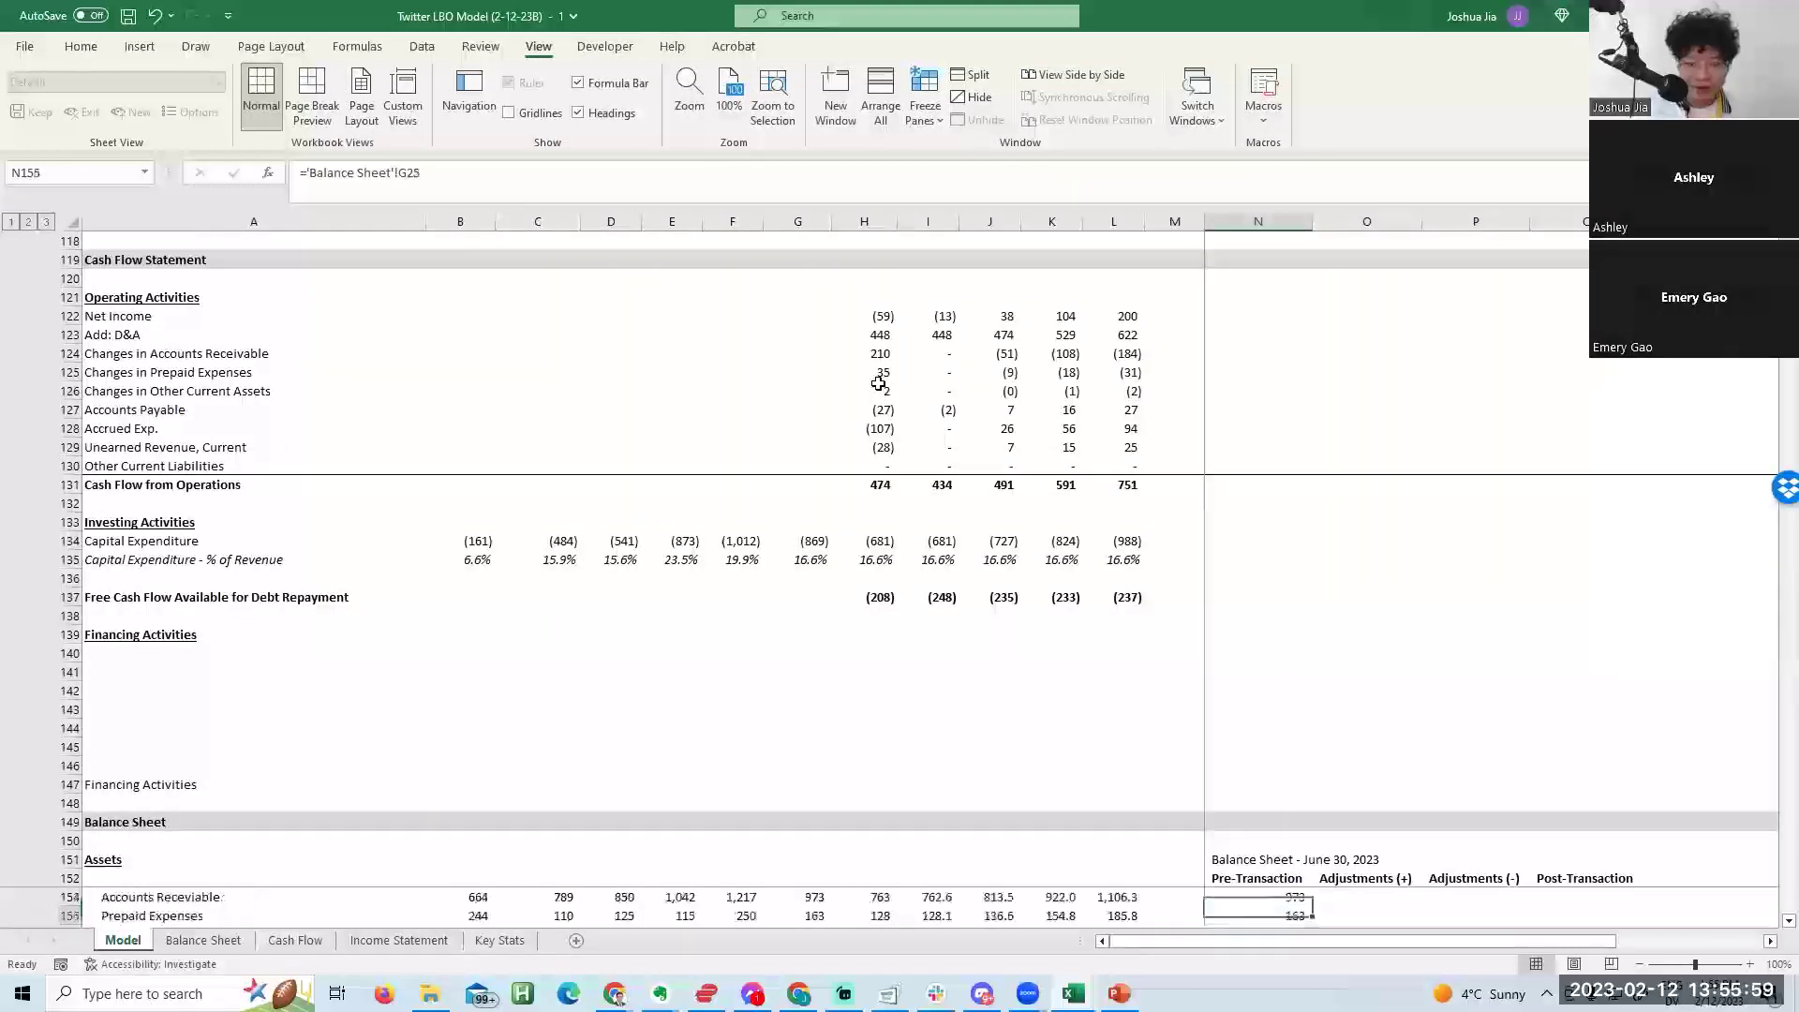
Remove the freeze at column N and freeze the panes at B5, keeping the year headers and column A fixed.
{"action": "key", "text": "Up"}
{"action": "key", "text": "Up"}
{"action": "key", "text": "Up"}
{"action": "key", "text": "alt+w"}
{"action": "key", "text": "f"}
{"action": "key", "text": "f"}
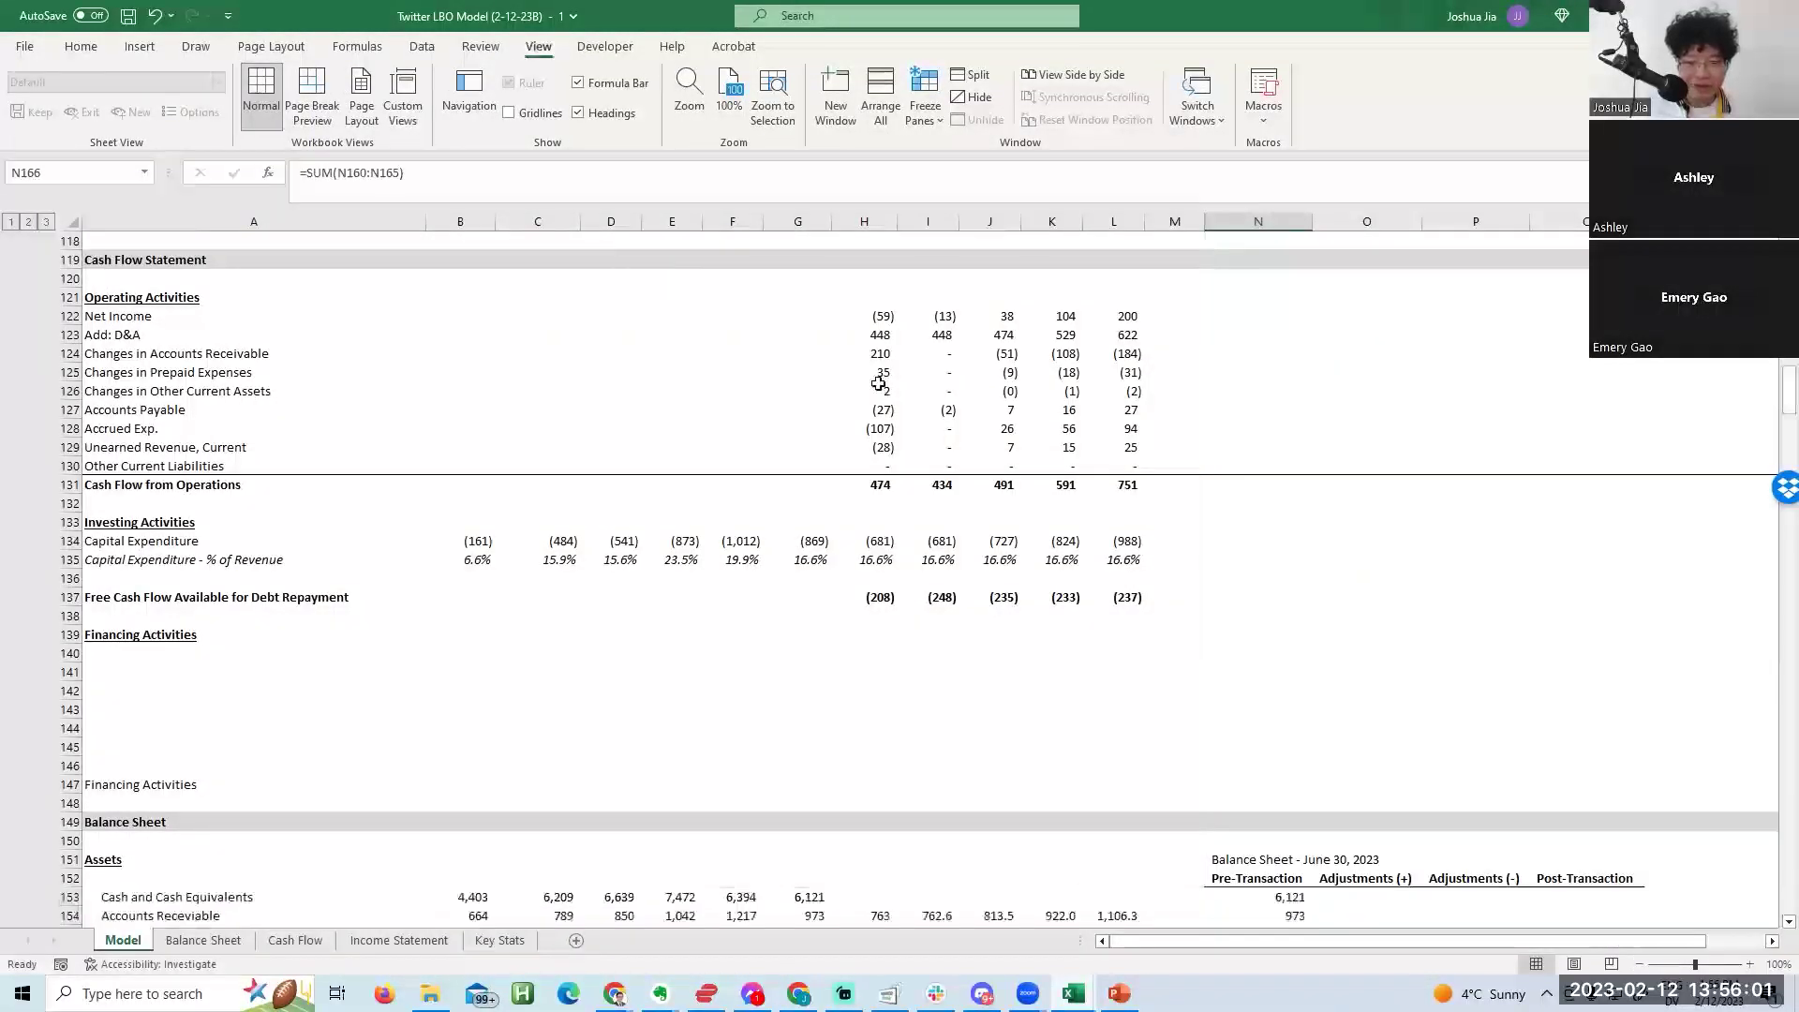
{"action": "key", "text": "ctrl+Home"}
{"action": "key", "text": "Right"}
{"action": "key", "text": "Down"}
{"action": "key", "text": "Down"}
{"action": "key", "text": "Down"}
{"action": "key", "text": "Down"}
{"action": "key", "text": "Down"}
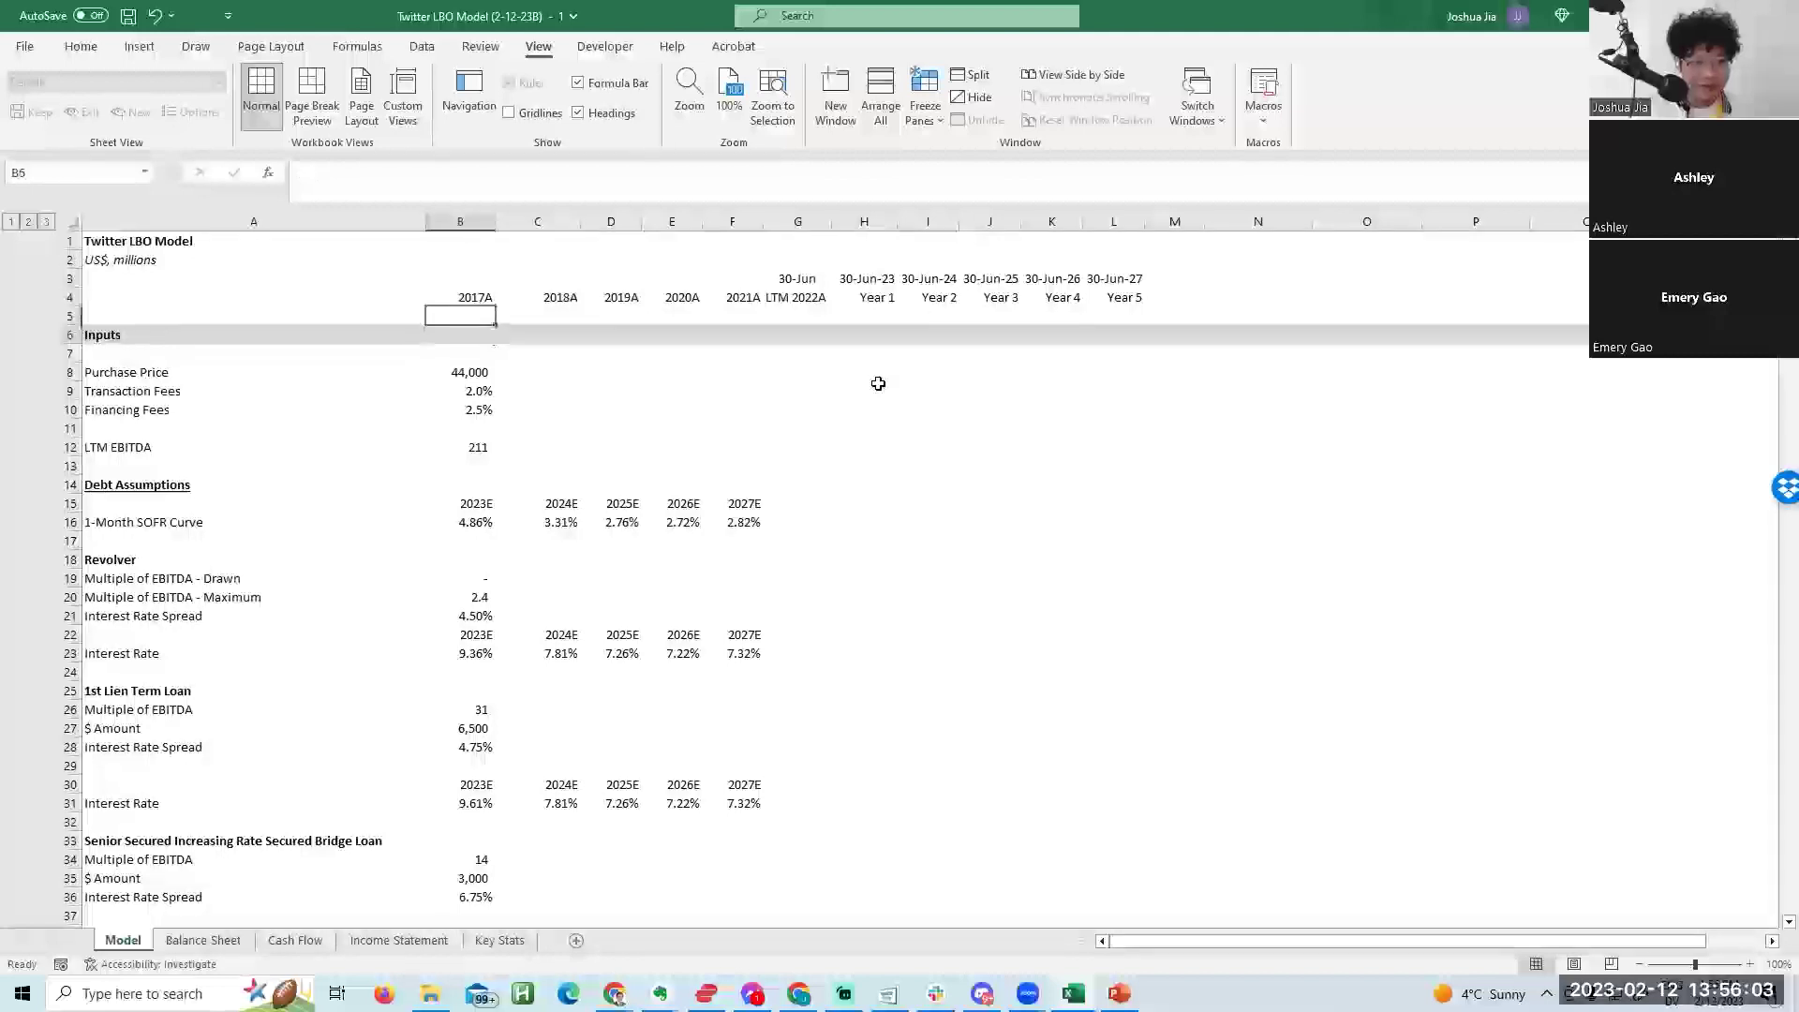
{"action": "key", "text": "alt+w"}
{"action": "key", "text": "f"}
{"action": "key", "text": "f"}
Look through the adjustment and Post-Transaction columns from Cash and Cash Equivalents down to the Check row.
{"action": "scroll", "coordinate": [1031, 421], "scroll_direction": "down", "scroll_amount": 20}
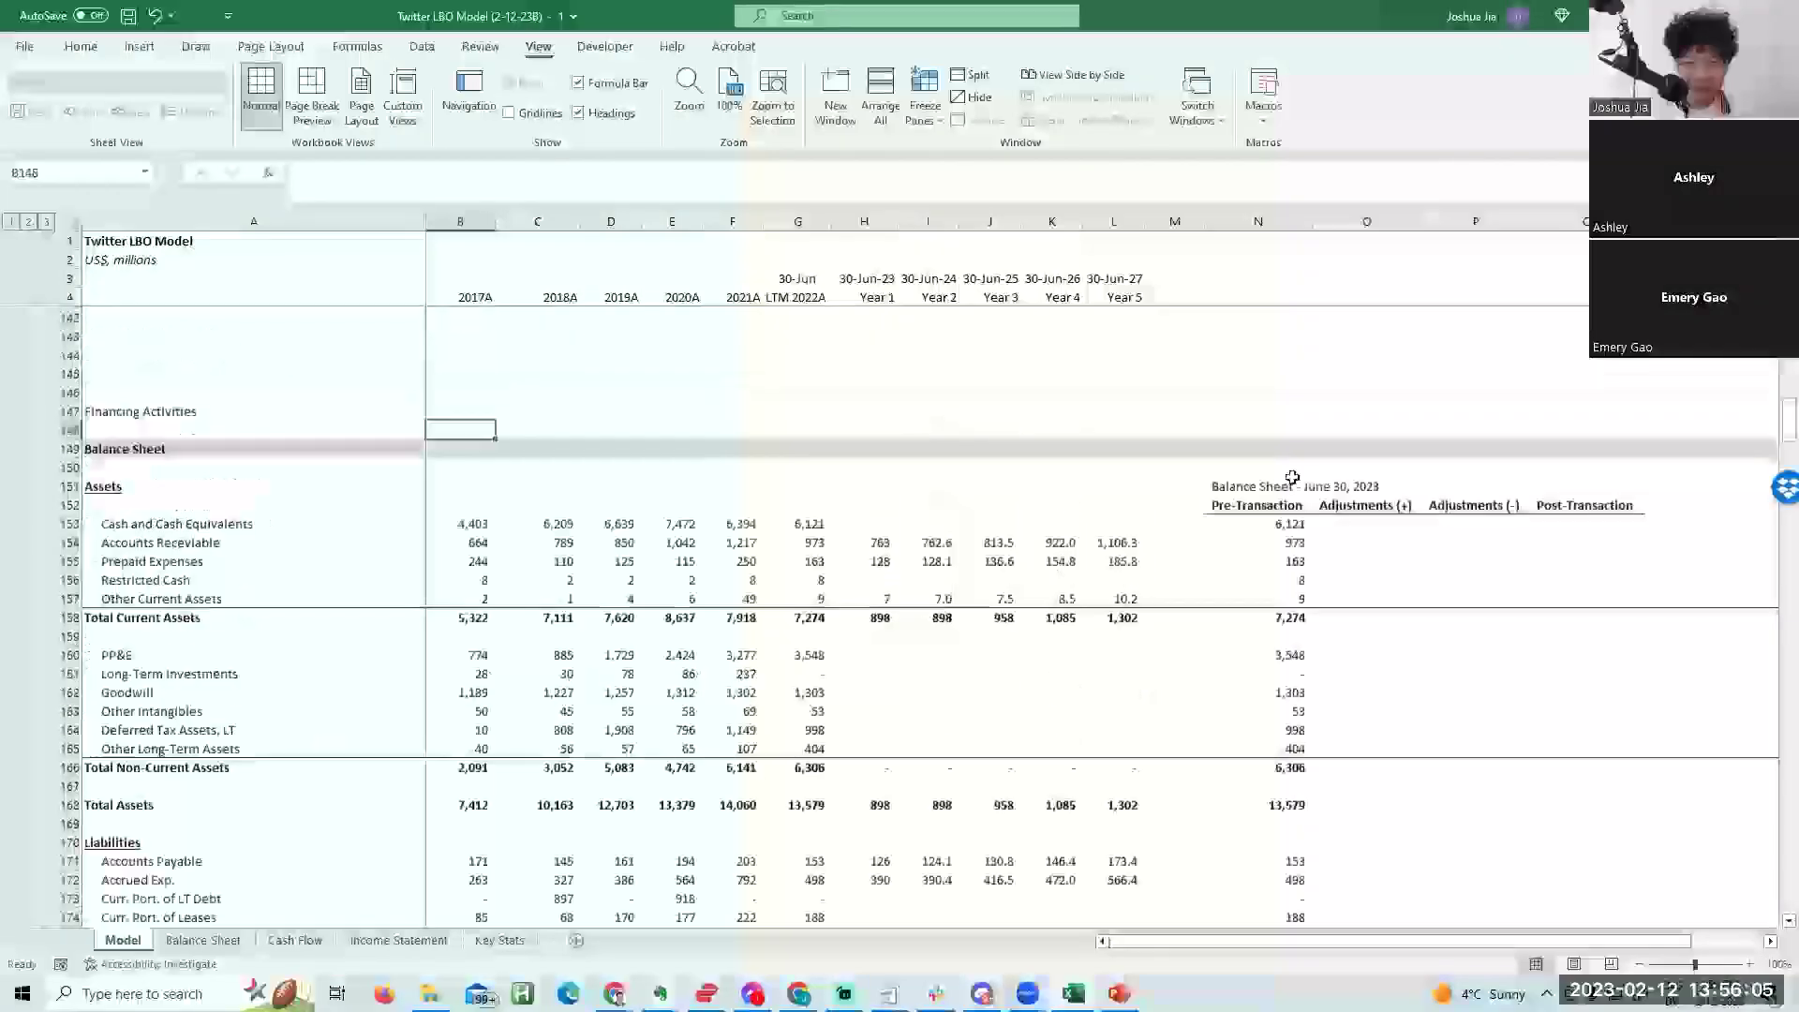
{"action": "left_click", "coordinate": [1310, 416]}
{"action": "key", "text": "Down"}
{"action": "key", "text": "Right"}
{"action": "key", "text": "Right"}
{"action": "key", "text": "Right"}
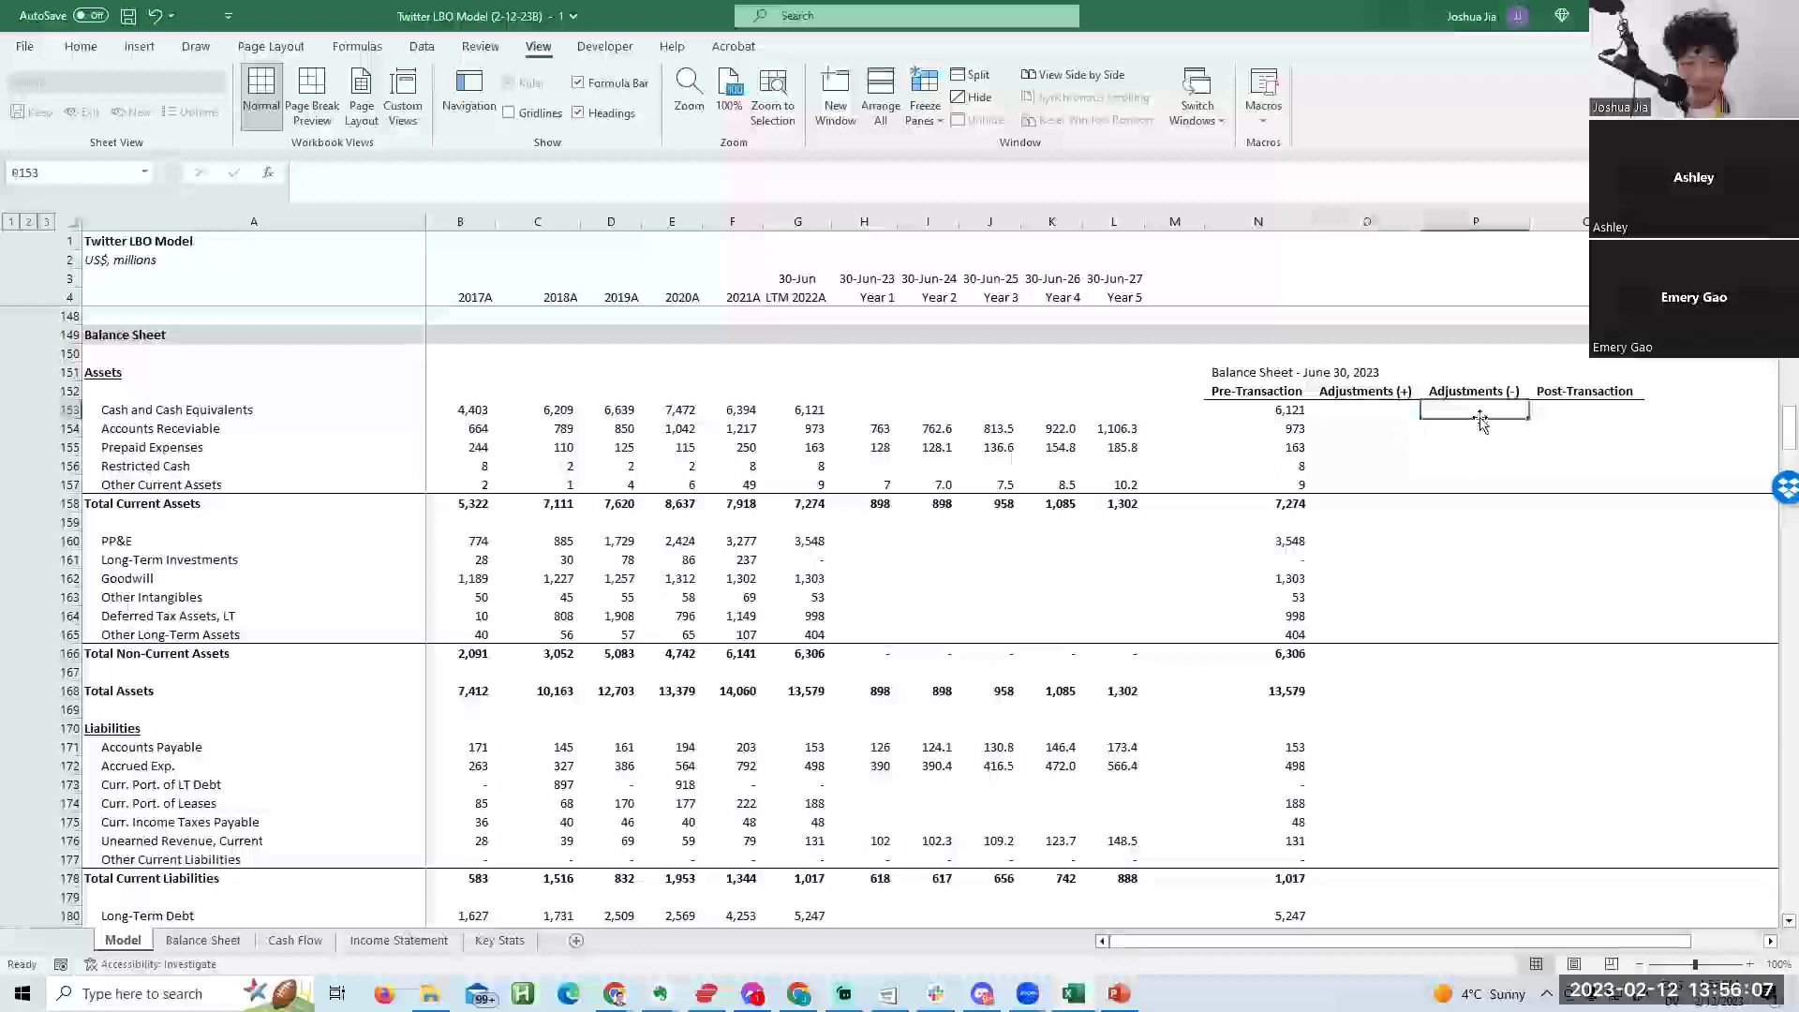
{"action": "key", "text": "Down"}
{"action": "key", "text": "Down"}
{"action": "key", "text": "Down"}
{"action": "key", "text": "Down"}
{"action": "key", "text": "Down"}
{"action": "key", "text": "Down"}
{"action": "key", "text": "Down"}
{"action": "key", "text": "Down"}
{"action": "key", "text": "Down"}
{"action": "key", "text": "Down"}
{"action": "key", "text": "Down"}
{"action": "key", "text": "Down"}
{"action": "key", "text": "Down"}
{"action": "key", "text": "Down"}
{"action": "key", "text": "Down"}
{"action": "key", "text": "Down"}
{"action": "key", "text": "Down"}
{"action": "key", "text": "Down"}
{"action": "key", "text": "Down"}
{"action": "key", "text": "Down"}
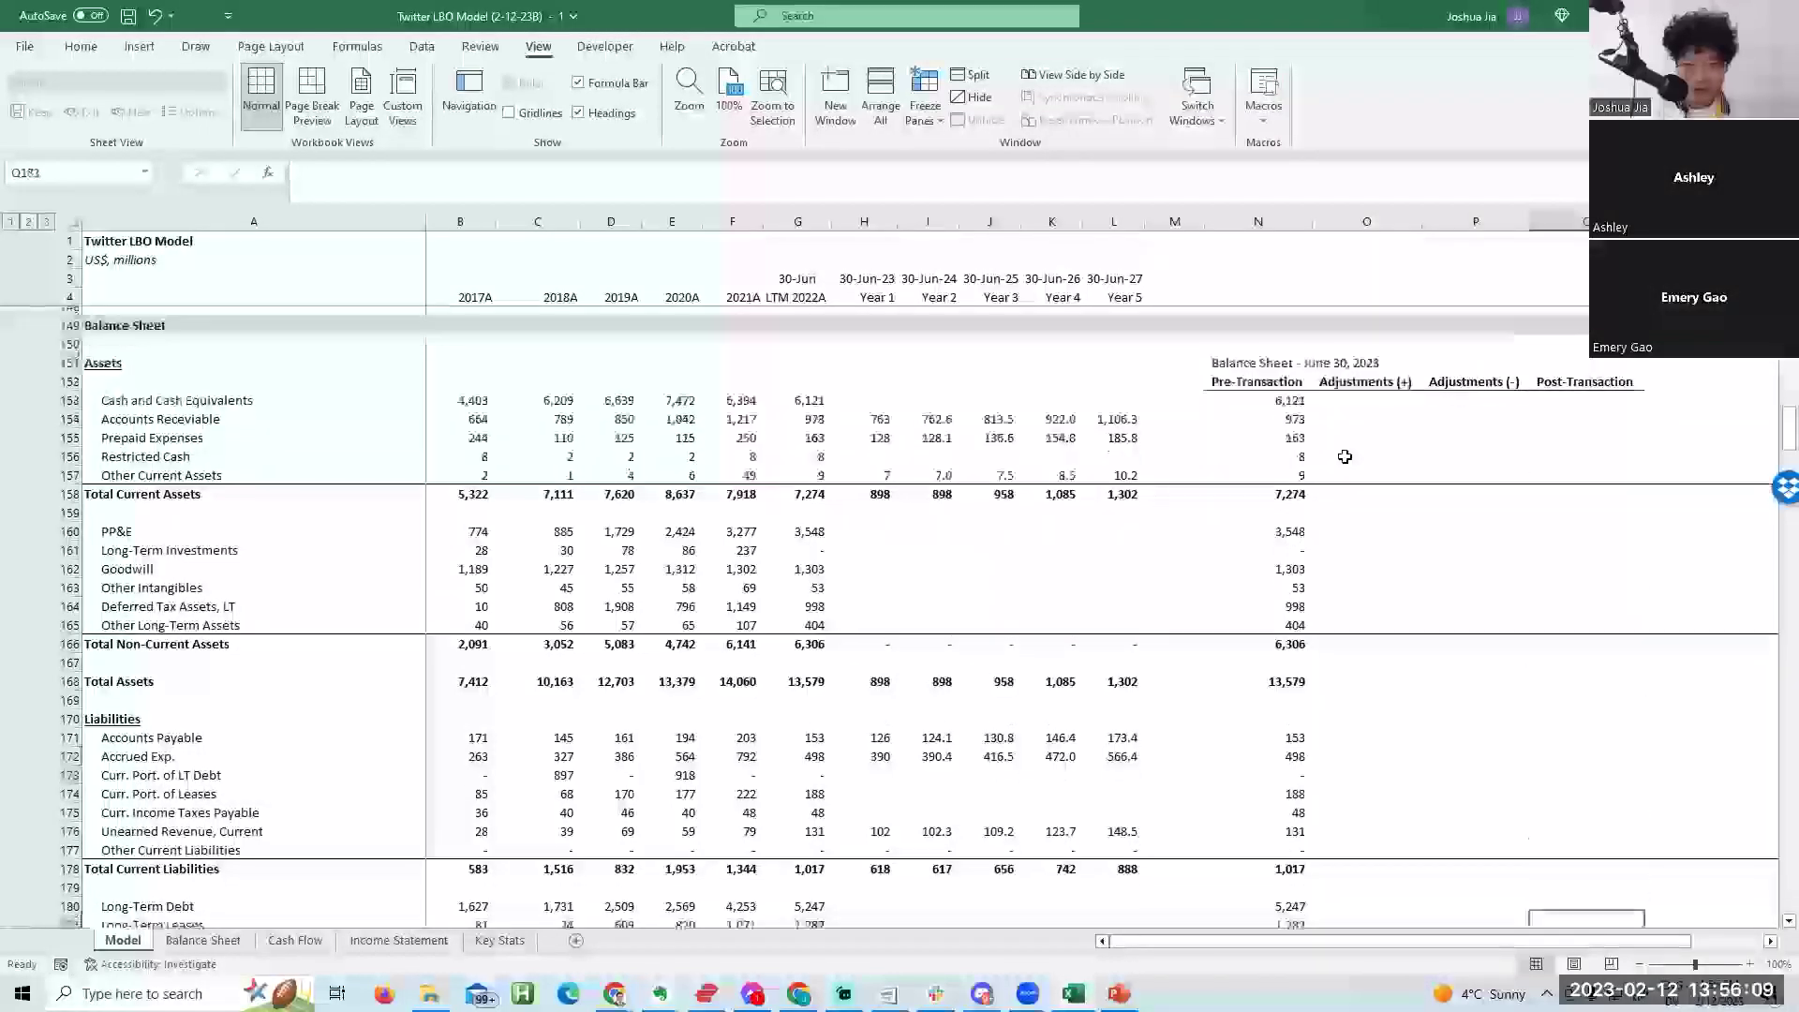
Arrange the two model windows side by side and show the Sources and Uses section in the second window.
{"action": "key", "text": "super+Right"}
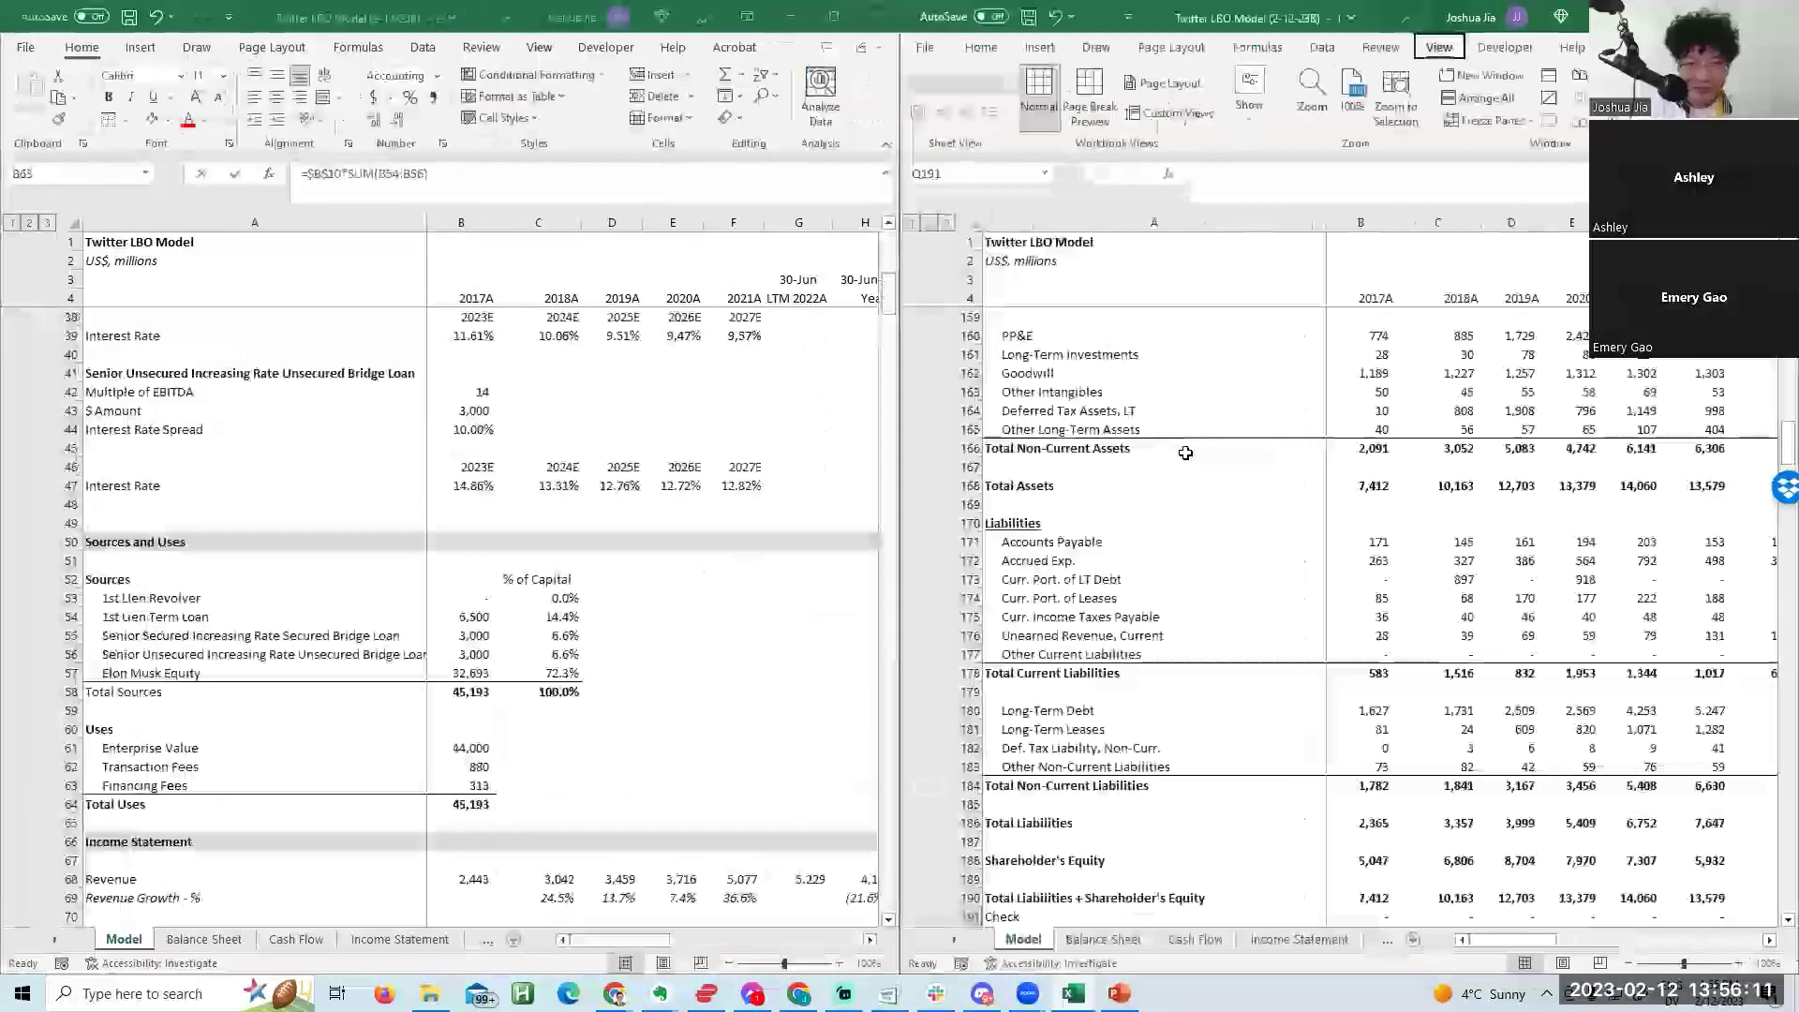
{"action": "left_click", "coordinate": [272, 400]}
{"action": "key", "text": "ctrl+Home"}
{"action": "scroll", "coordinate": [548, 466], "scroll_direction": "down", "scroll_amount": 11}
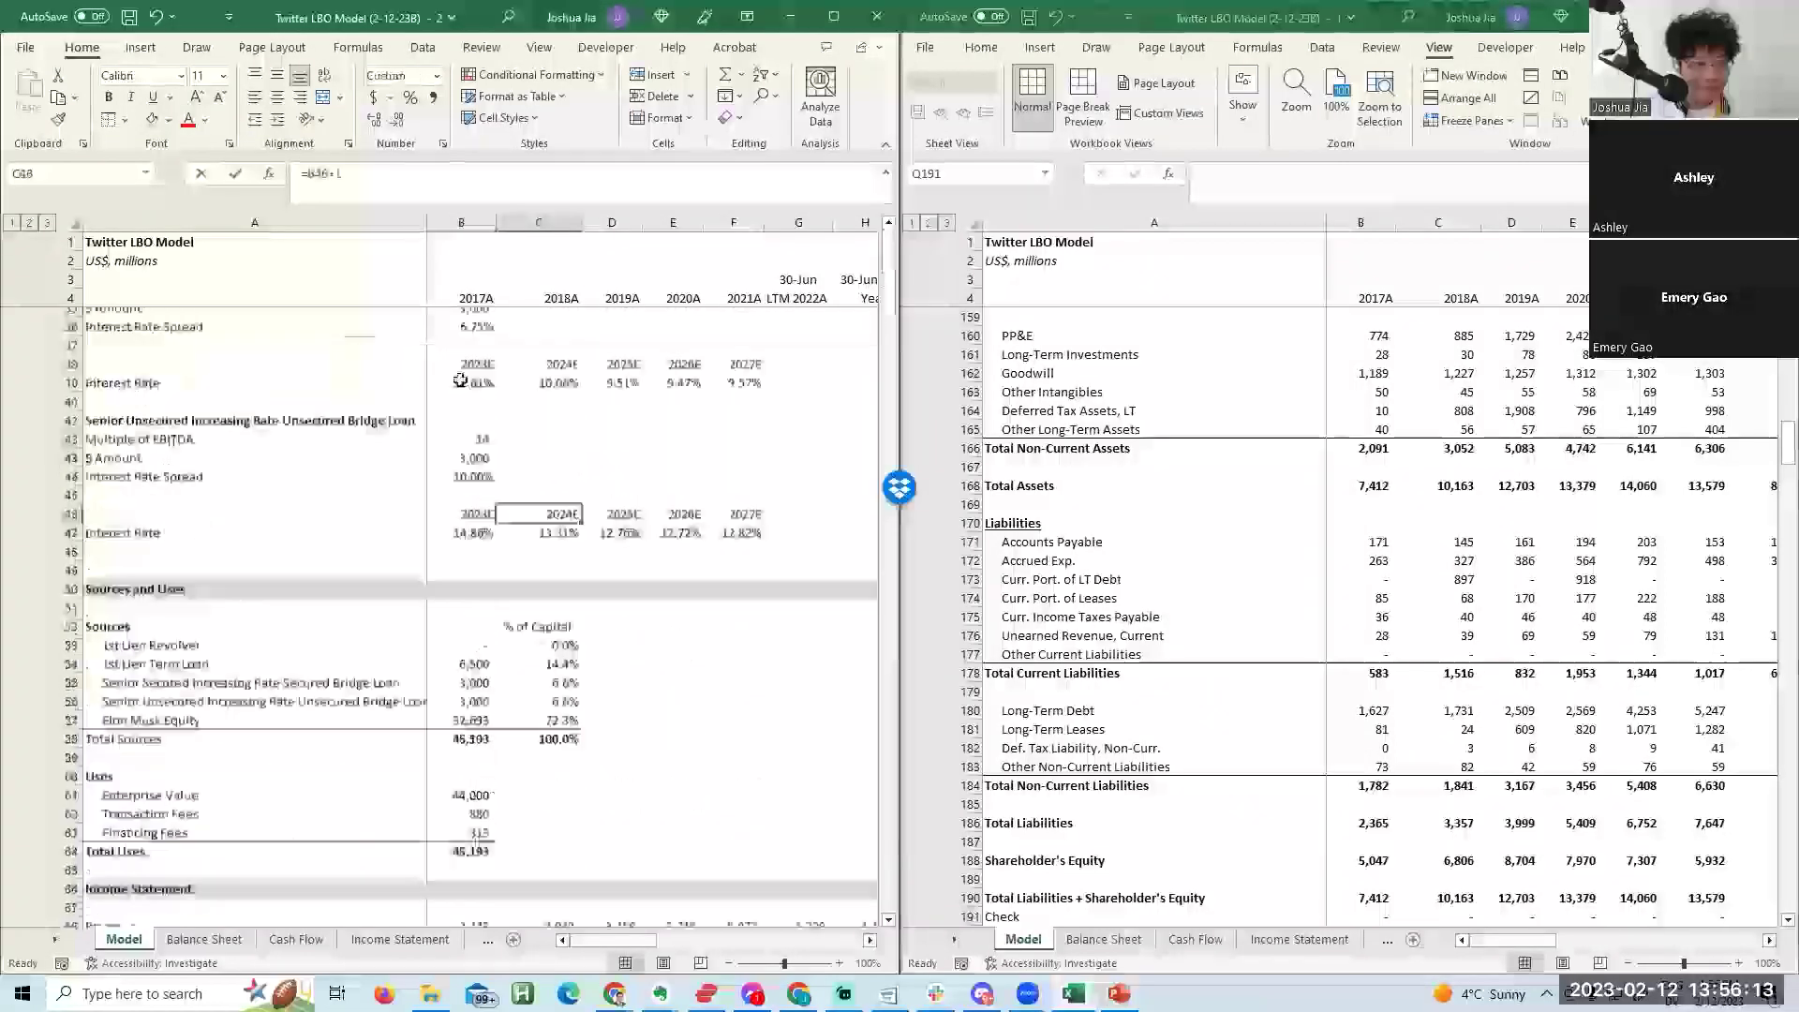
{"action": "left_click", "coordinate": [544, 466]}
Enter =-N188 in P188 as the negative Shareholder's Equity adjustment and show it without decimals.
{"action": "left_click", "coordinate": [1626, 766]}
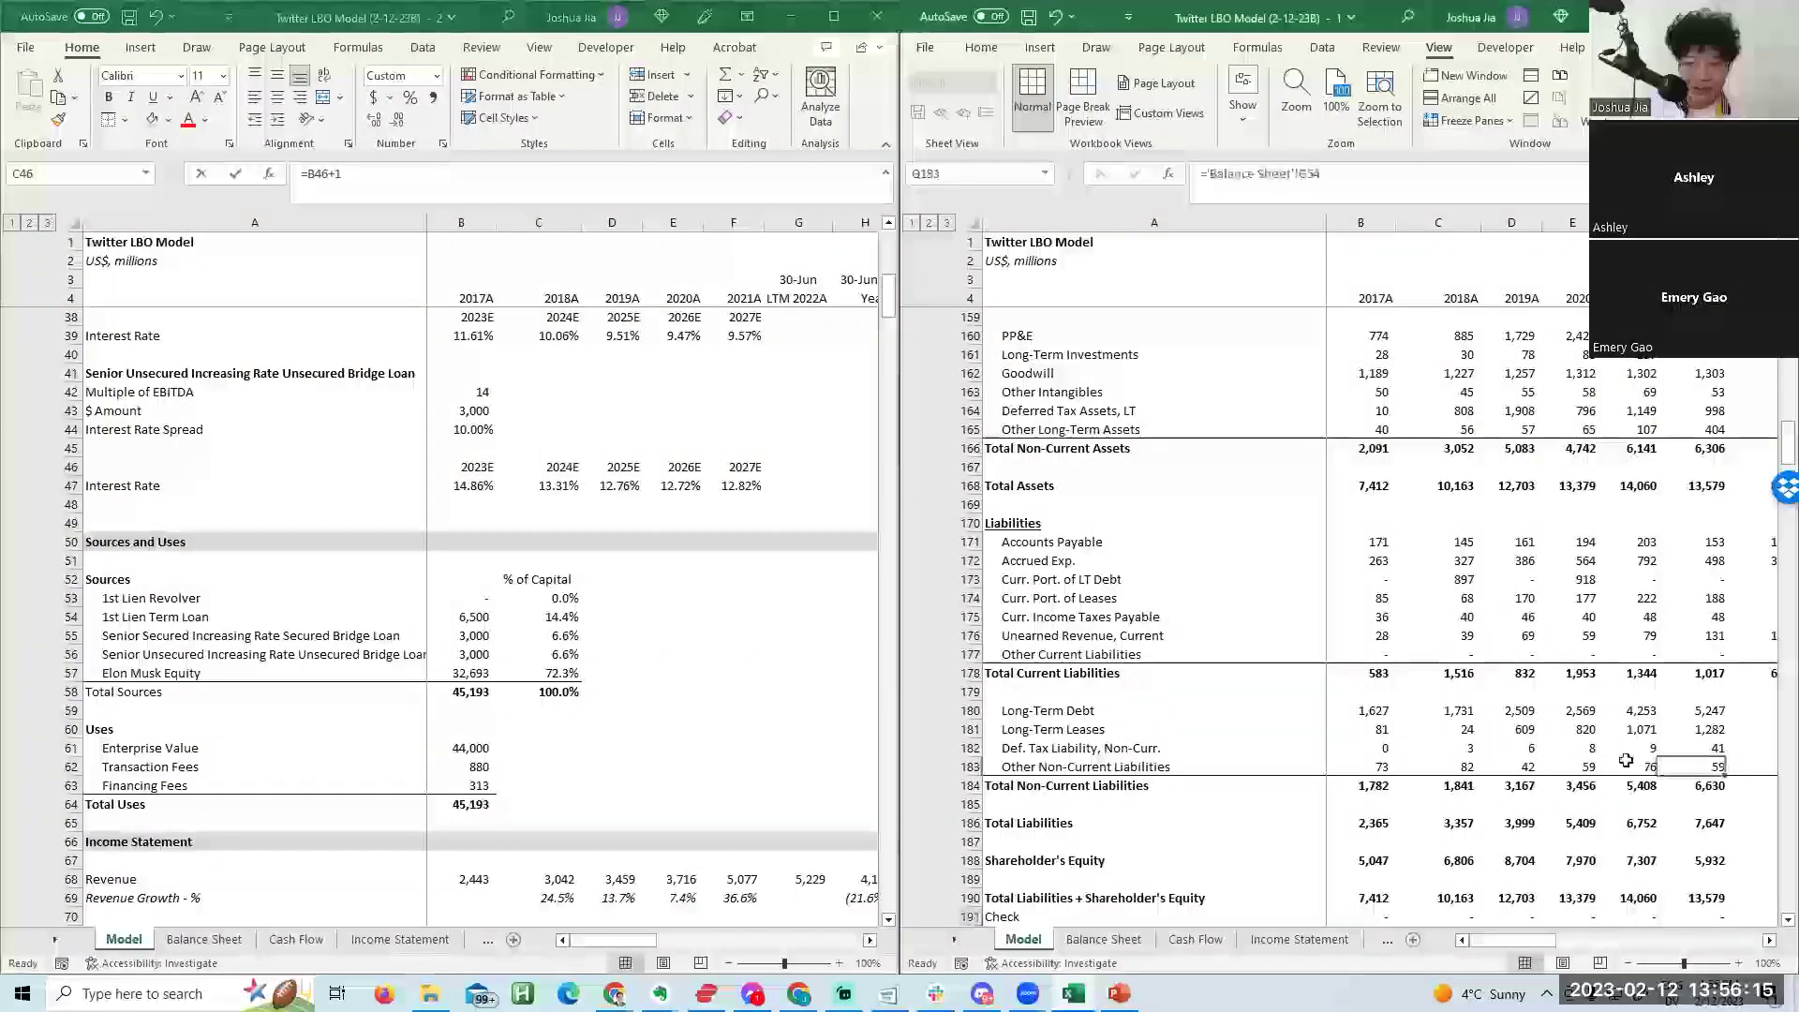
{"action": "scroll", "coordinate": [1626, 766], "scroll_direction": "right", "scroll_amount": 5}
{"action": "left_click", "coordinate": [1626, 765]}
{"action": "scroll", "coordinate": [1626, 760], "scroll_direction": "left", "scroll_amount": 2}
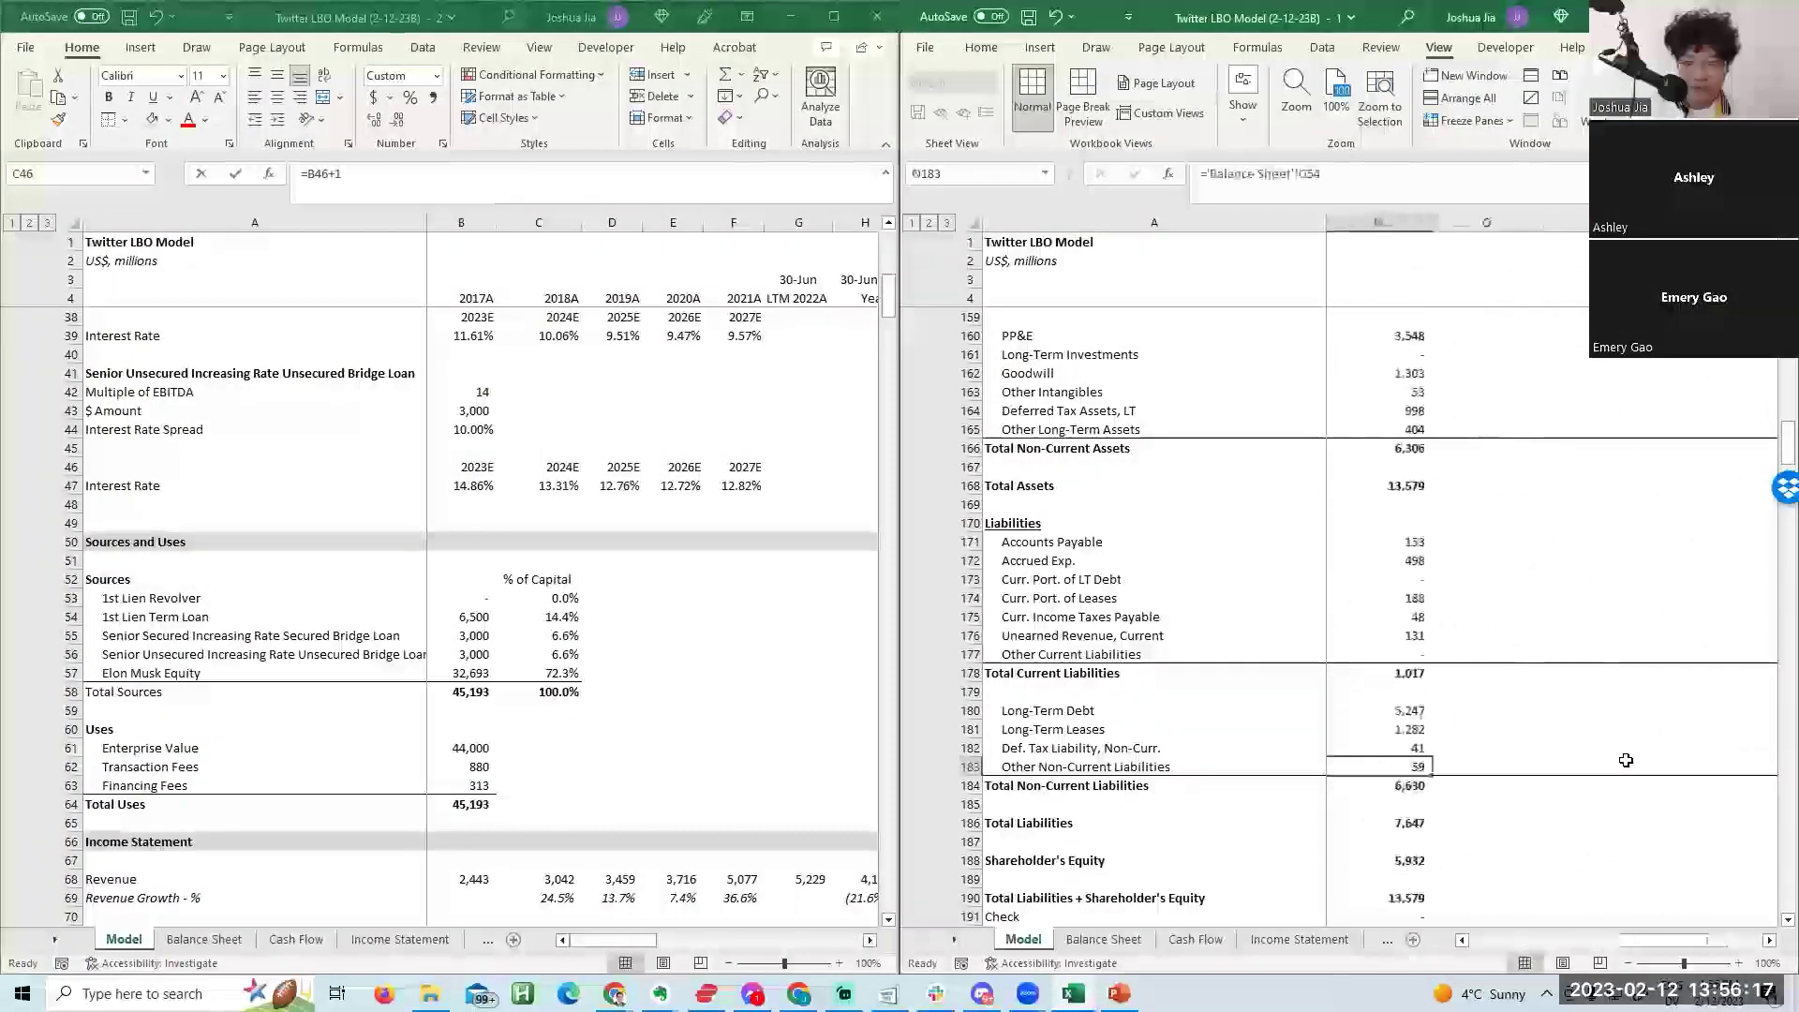
{"action": "left_click", "coordinate": [1626, 760]}
{"action": "key", "text": "Right"}
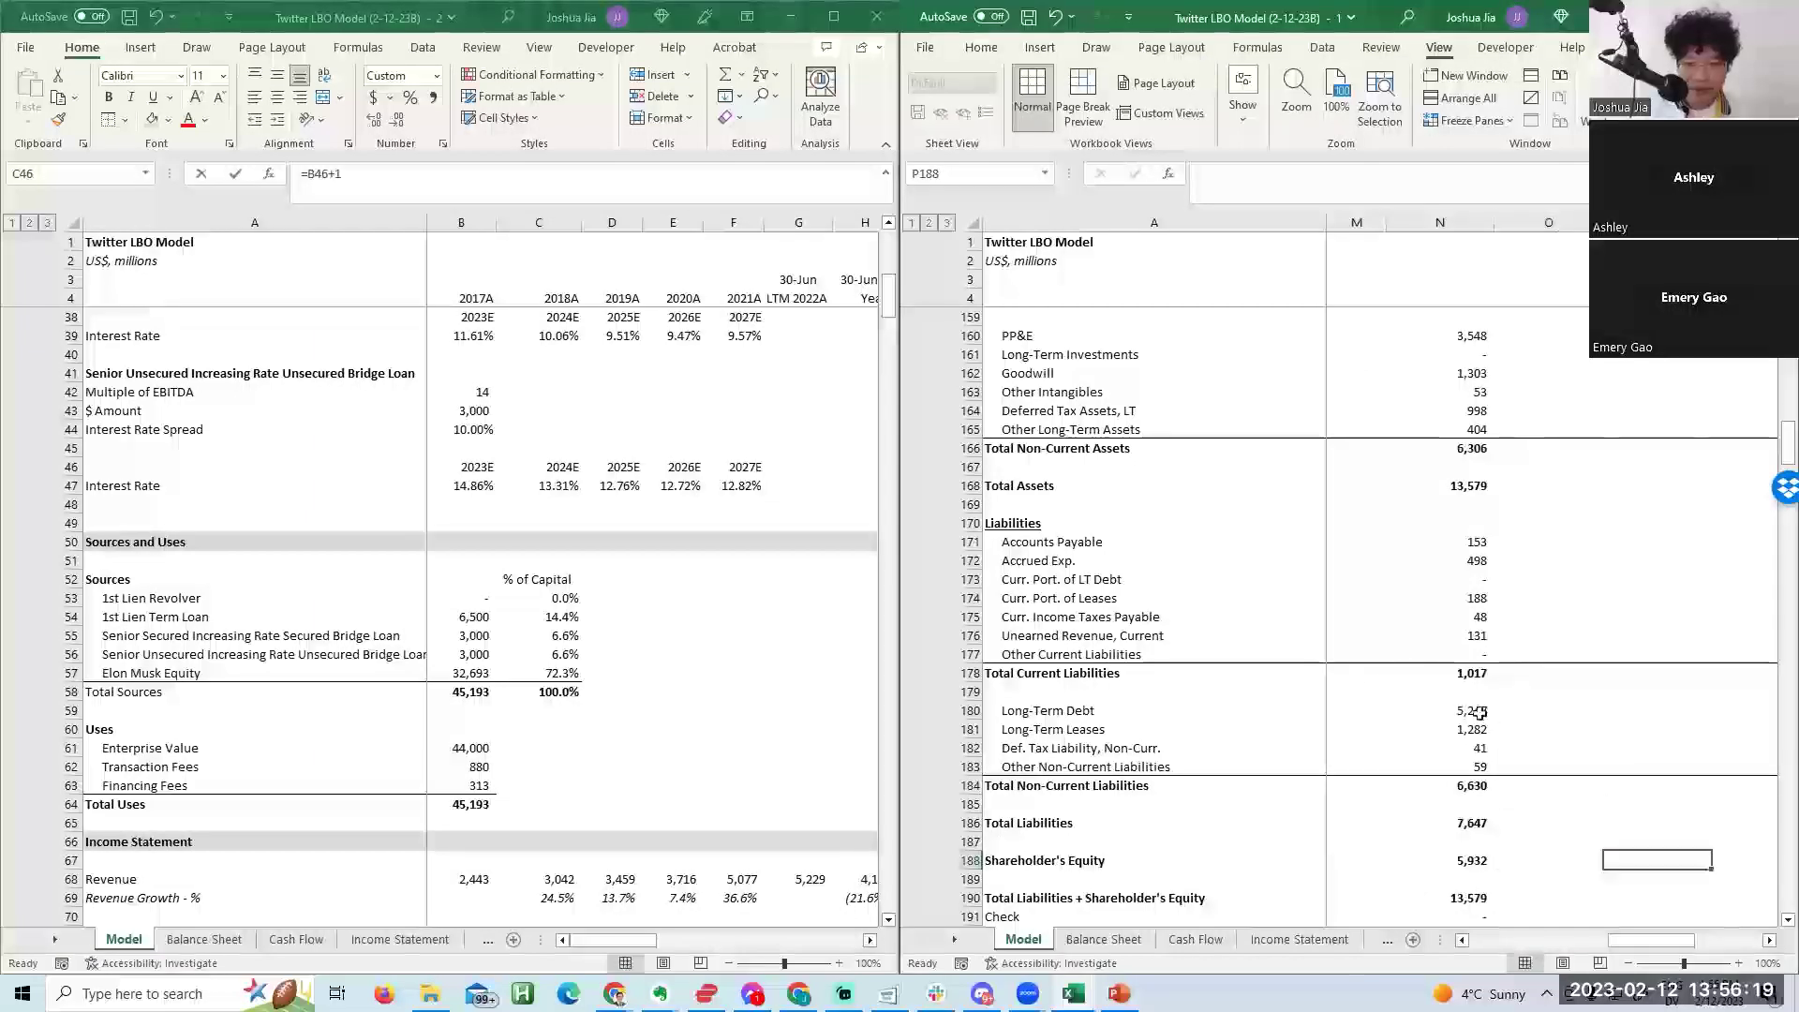
{"action": "type", "text": "=-N188"}
{"action": "key", "text": "ctrl+Return"}
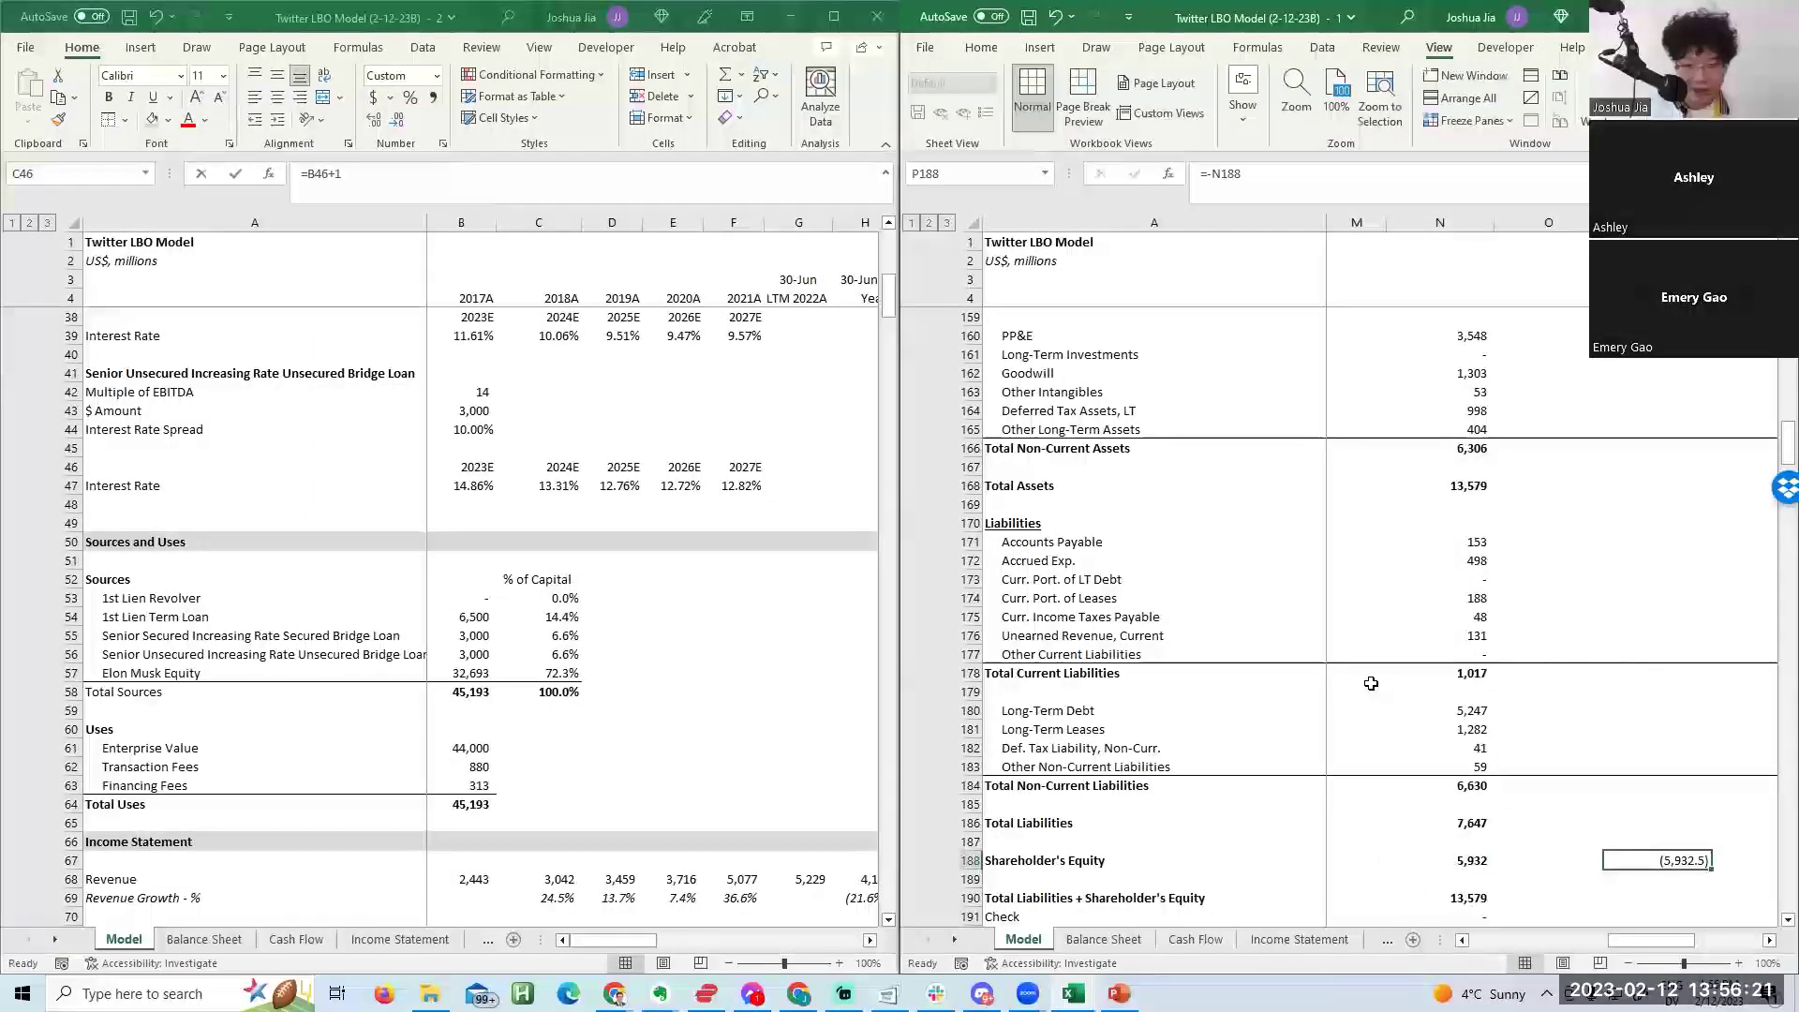
{"action": "key", "text": "F2"}
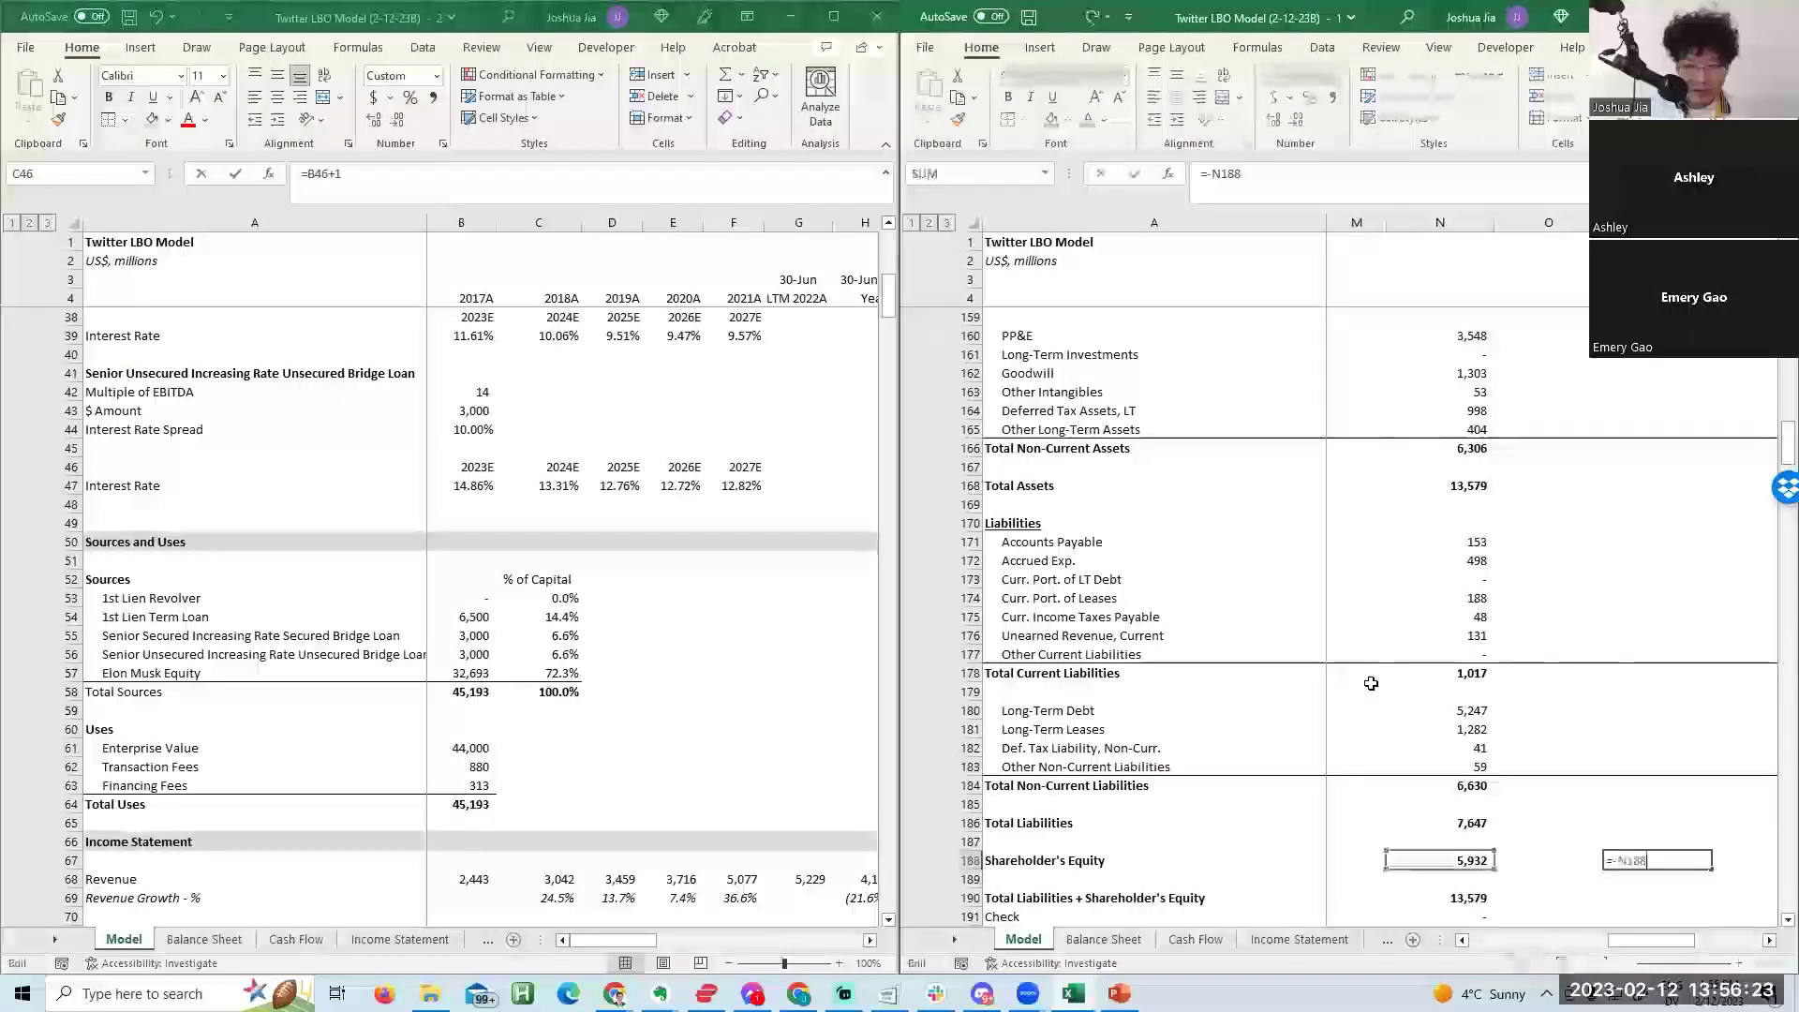
{"action": "key", "text": "Return"}
Check the Shareholder's Equity adjustment formula in P188 and its position relative to the neighbouring balance sheet columns.
{"action": "key", "text": "Down"}
{"action": "key", "text": "Down"}
{"action": "key", "text": "Down"}
{"action": "key", "text": "Down"}
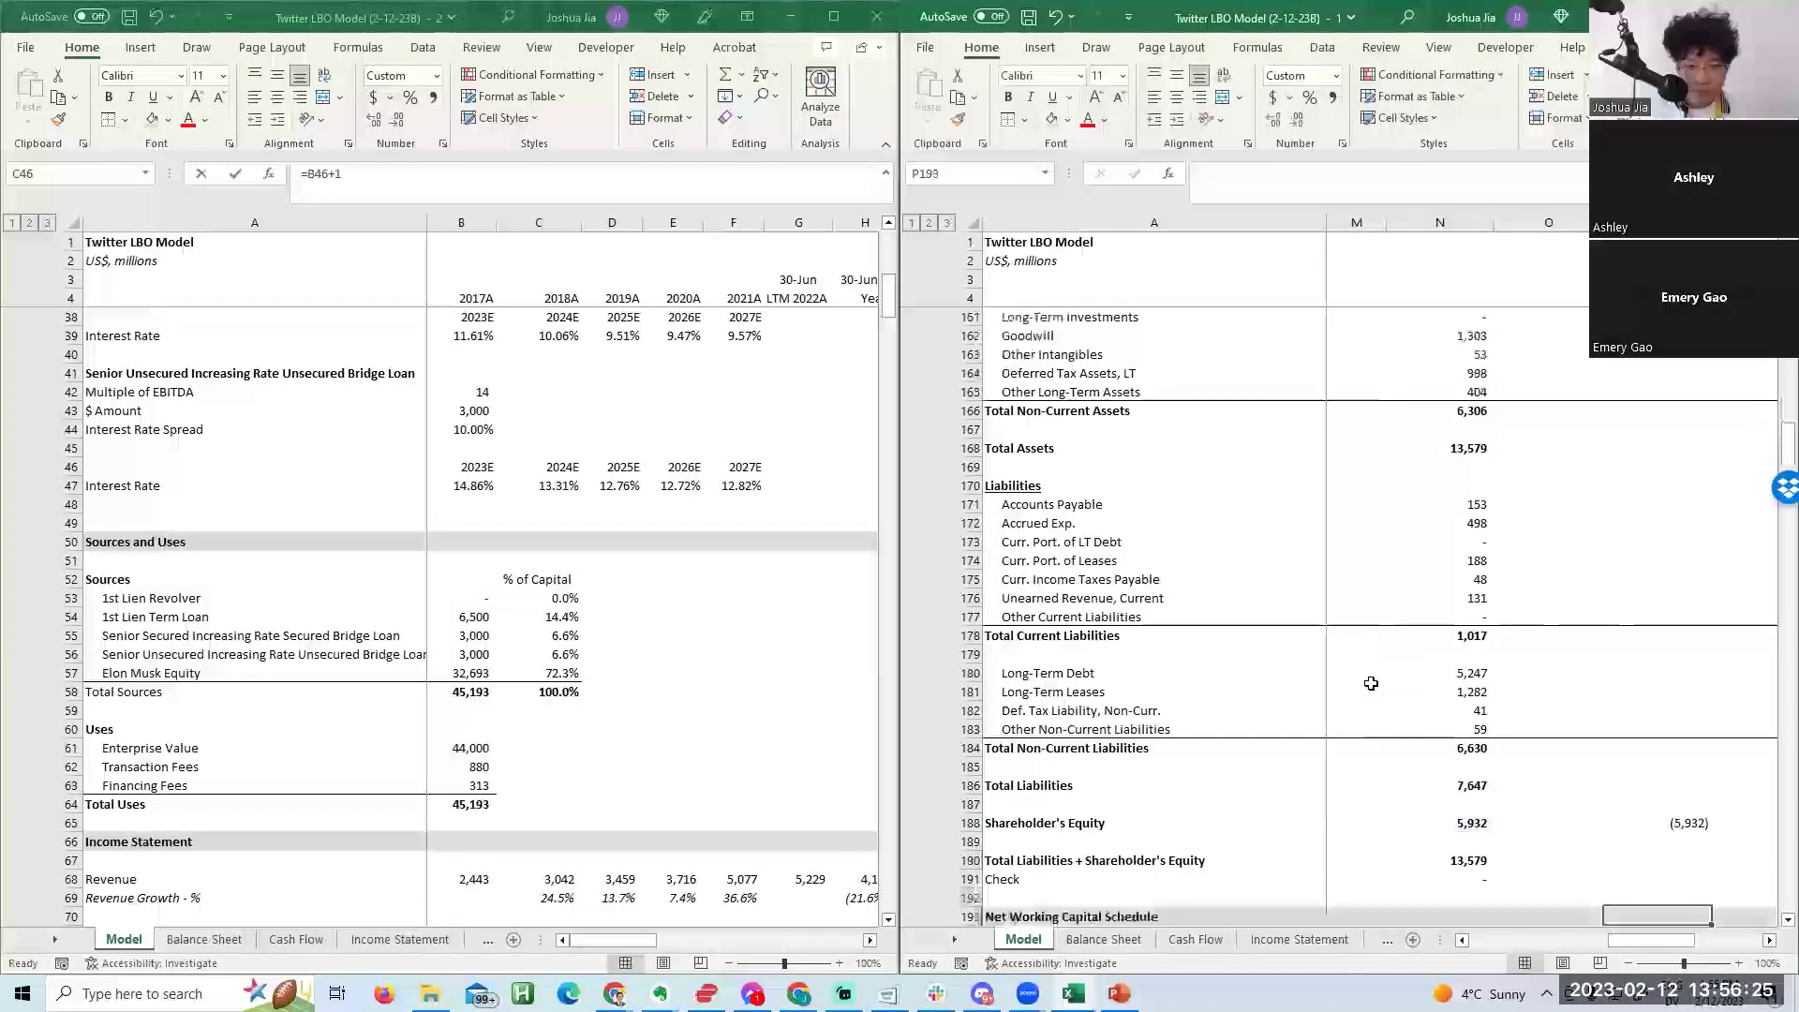
{"action": "key", "text": "Up"}
{"action": "key", "text": "Up"}
{"action": "key", "text": "Up"}
{"action": "key", "text": "Up"}
{"action": "key", "text": "Up"}
{"action": "key", "text": "F2"}
{"action": "key", "text": "Escape"}
{"action": "scroll", "coordinate": [1371, 683], "scroll_direction": "right", "scroll_amount": 2}
{"action": "key", "text": "Left"}
{"action": "scroll", "coordinate": [1371, 684], "scroll_direction": "left", "scroll_amount": 2}
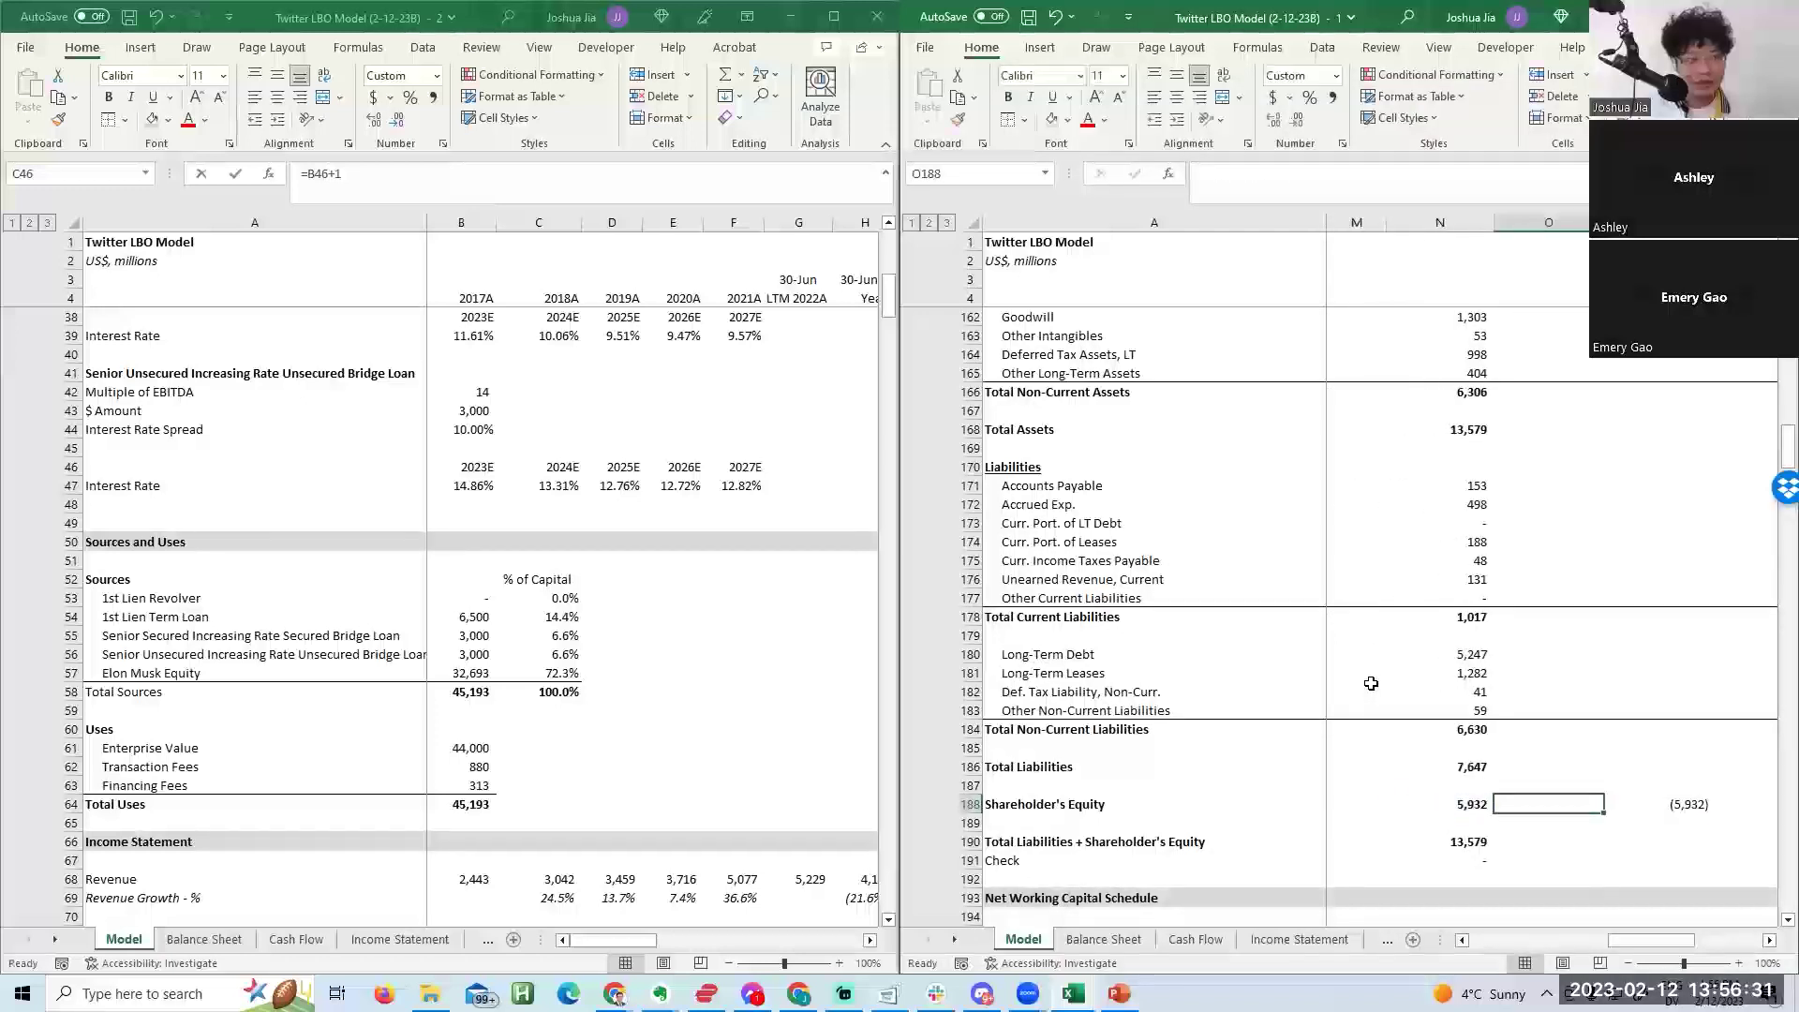
{"action": "key", "text": "Right"}
{"action": "key", "text": "F2"}
{"action": "key", "text": "Escape"}
Link the positive Shareholder's Equity adjustment in O188 to Elon Musk Equity with =B57 and show it without decimals.
{"action": "key", "text": "Left"}
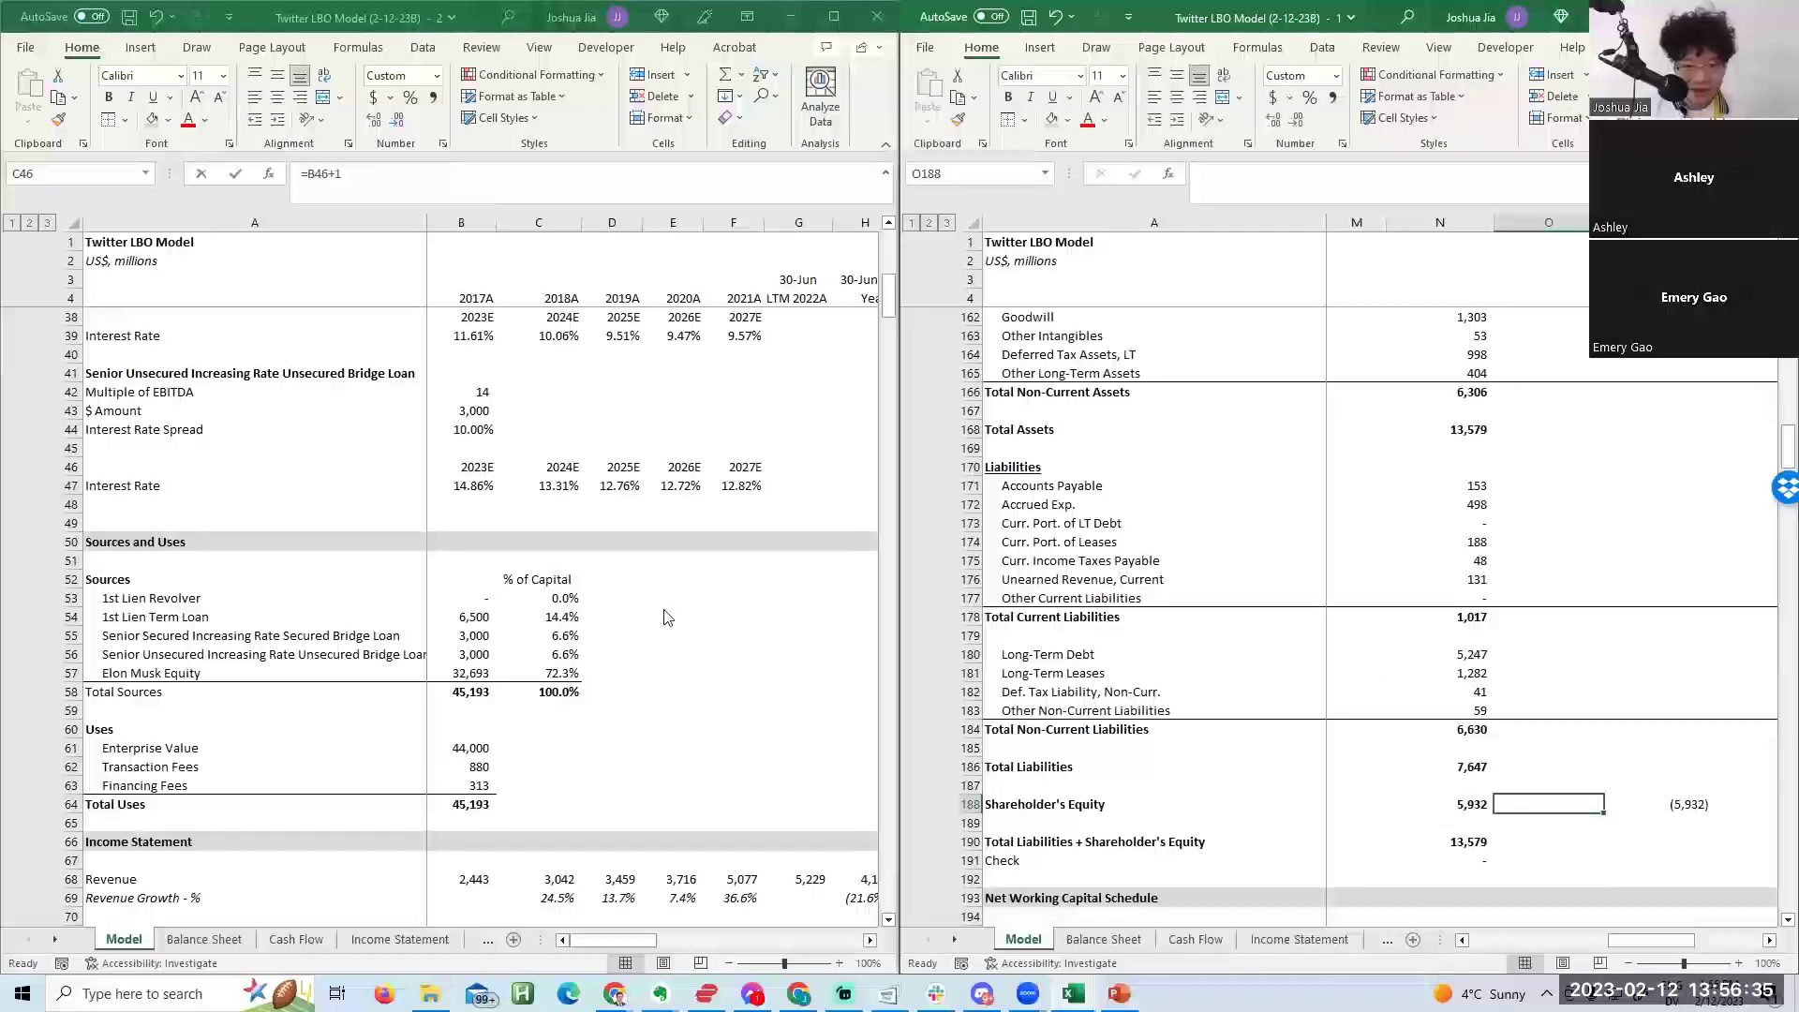
{"action": "type", "text": "="}
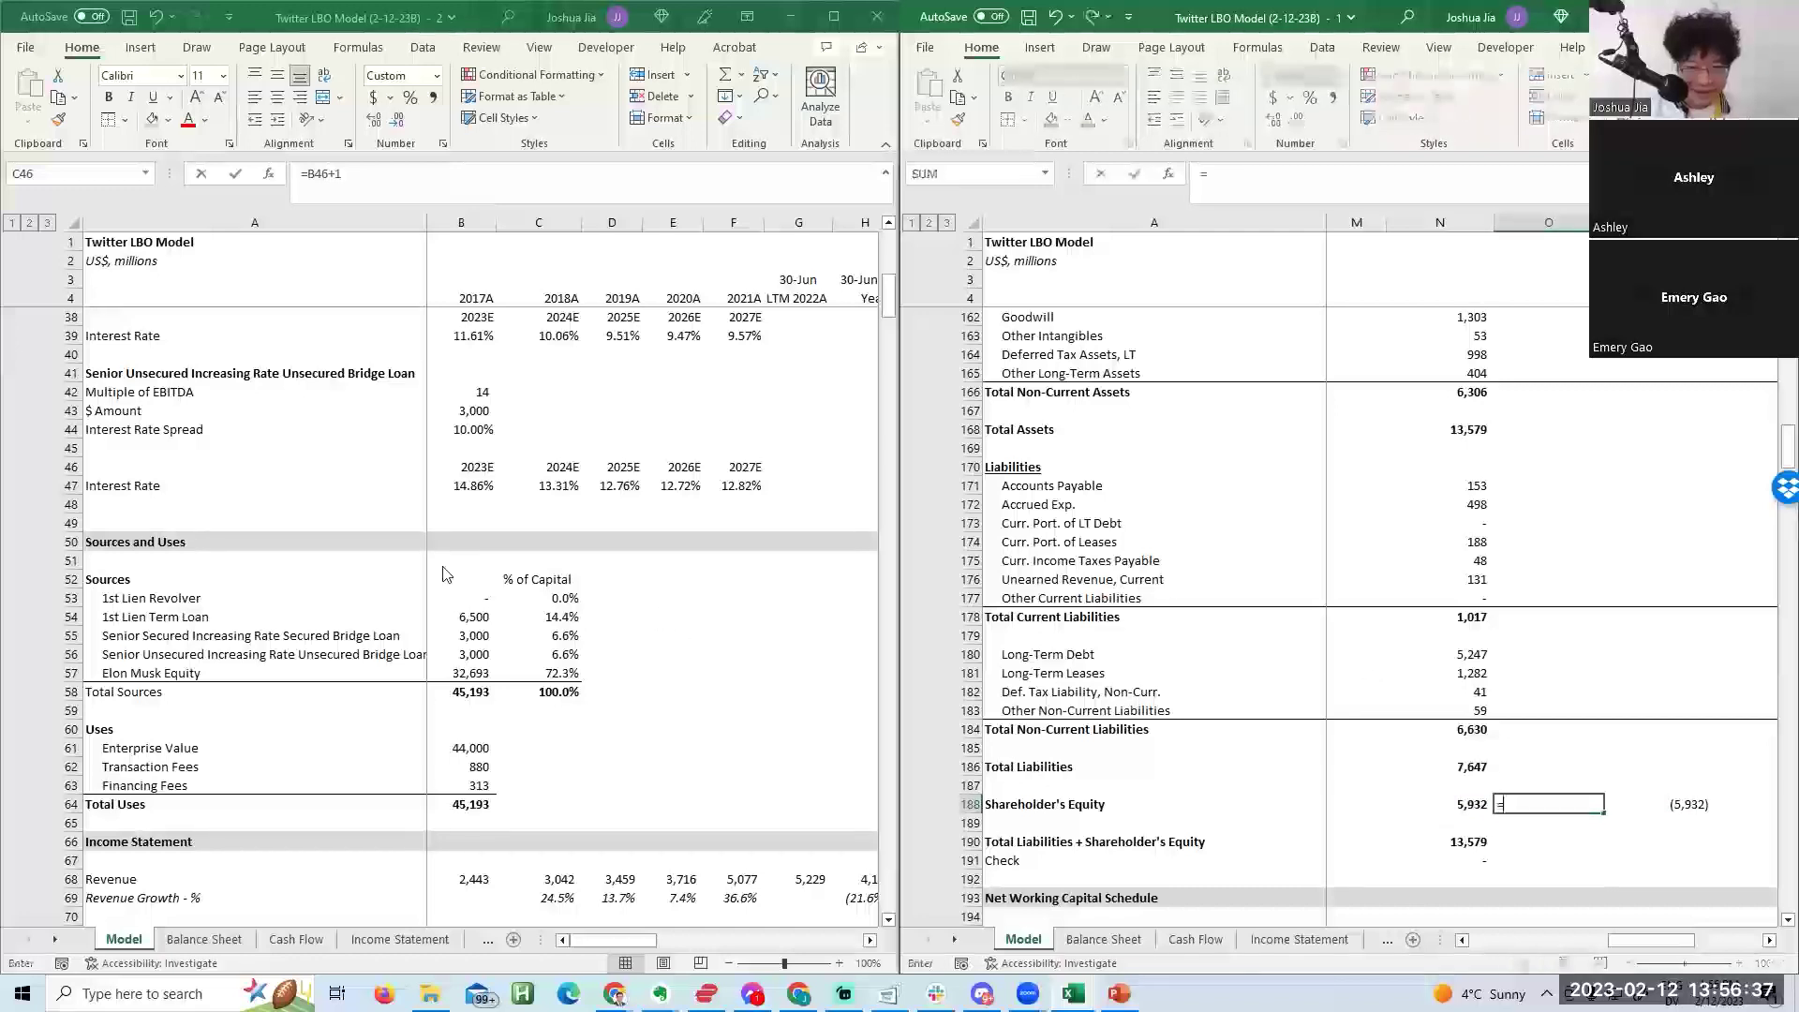
{"action": "left_click", "coordinate": [477, 626]}
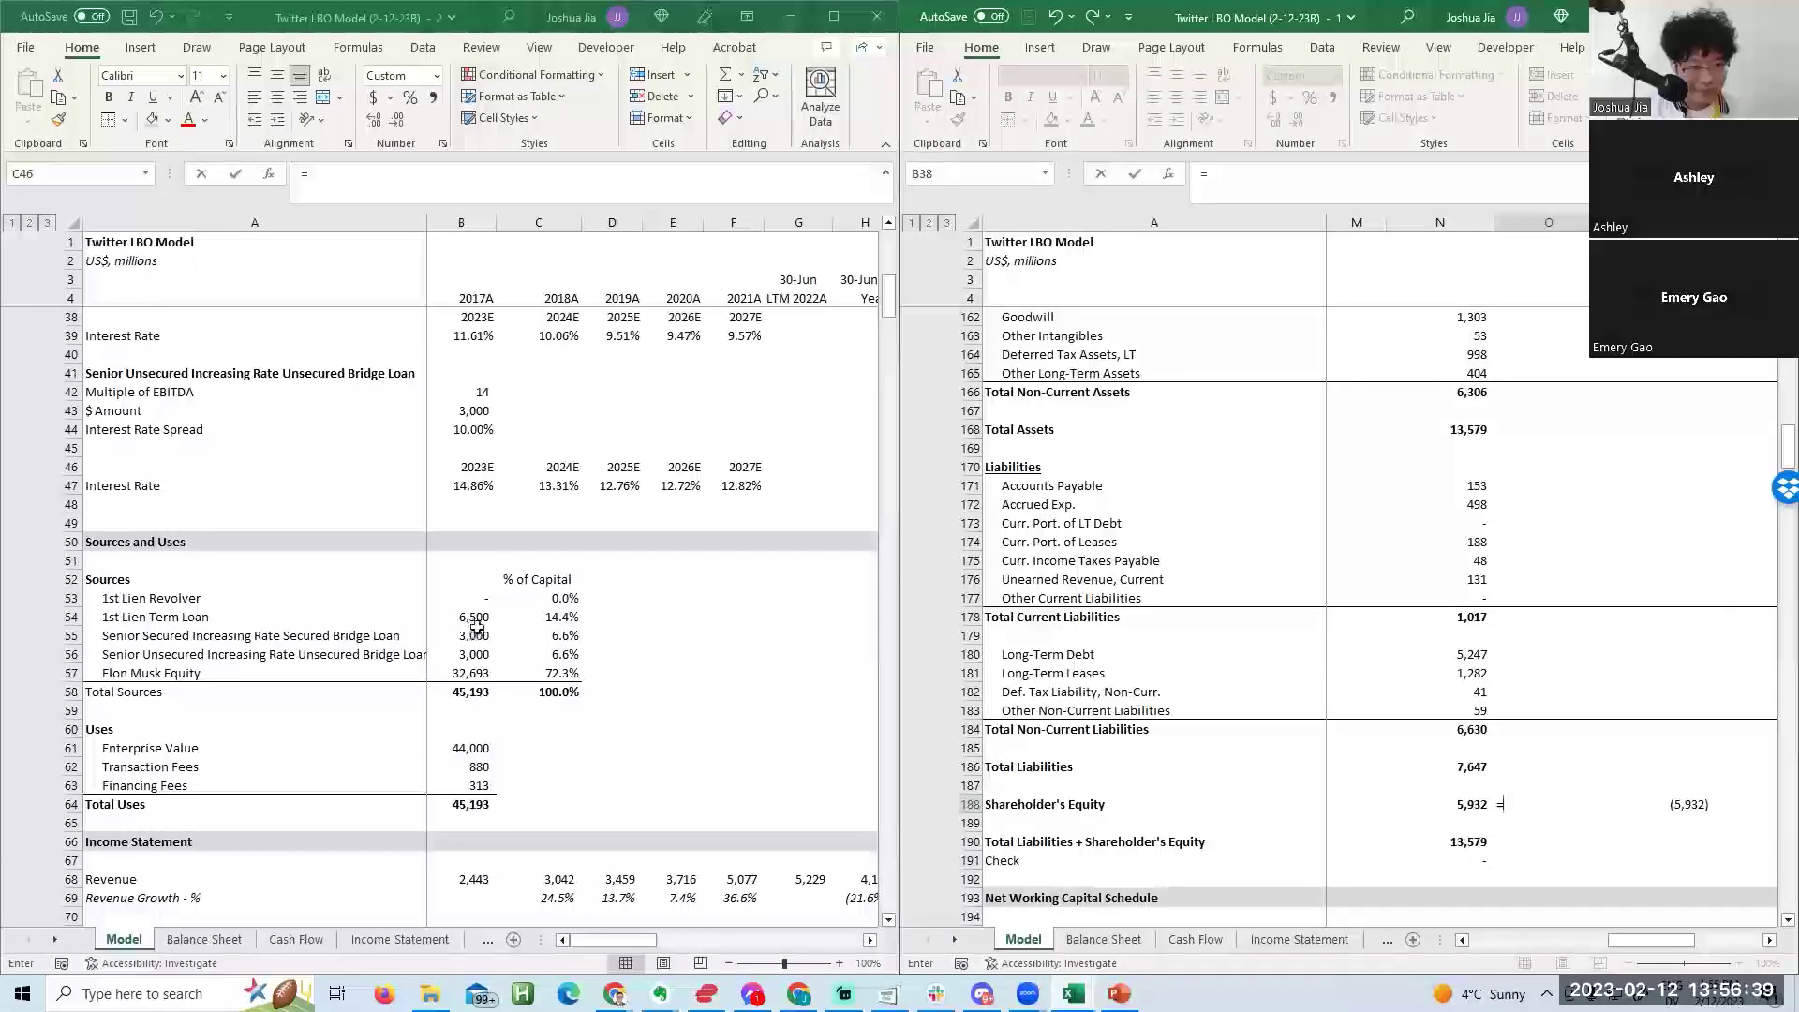
{"action": "key", "text": "Down"}
{"action": "key", "text": "Down"}
{"action": "key", "text": "Down"}
{"action": "key", "text": "Down"}
{"action": "key", "text": "Down"}
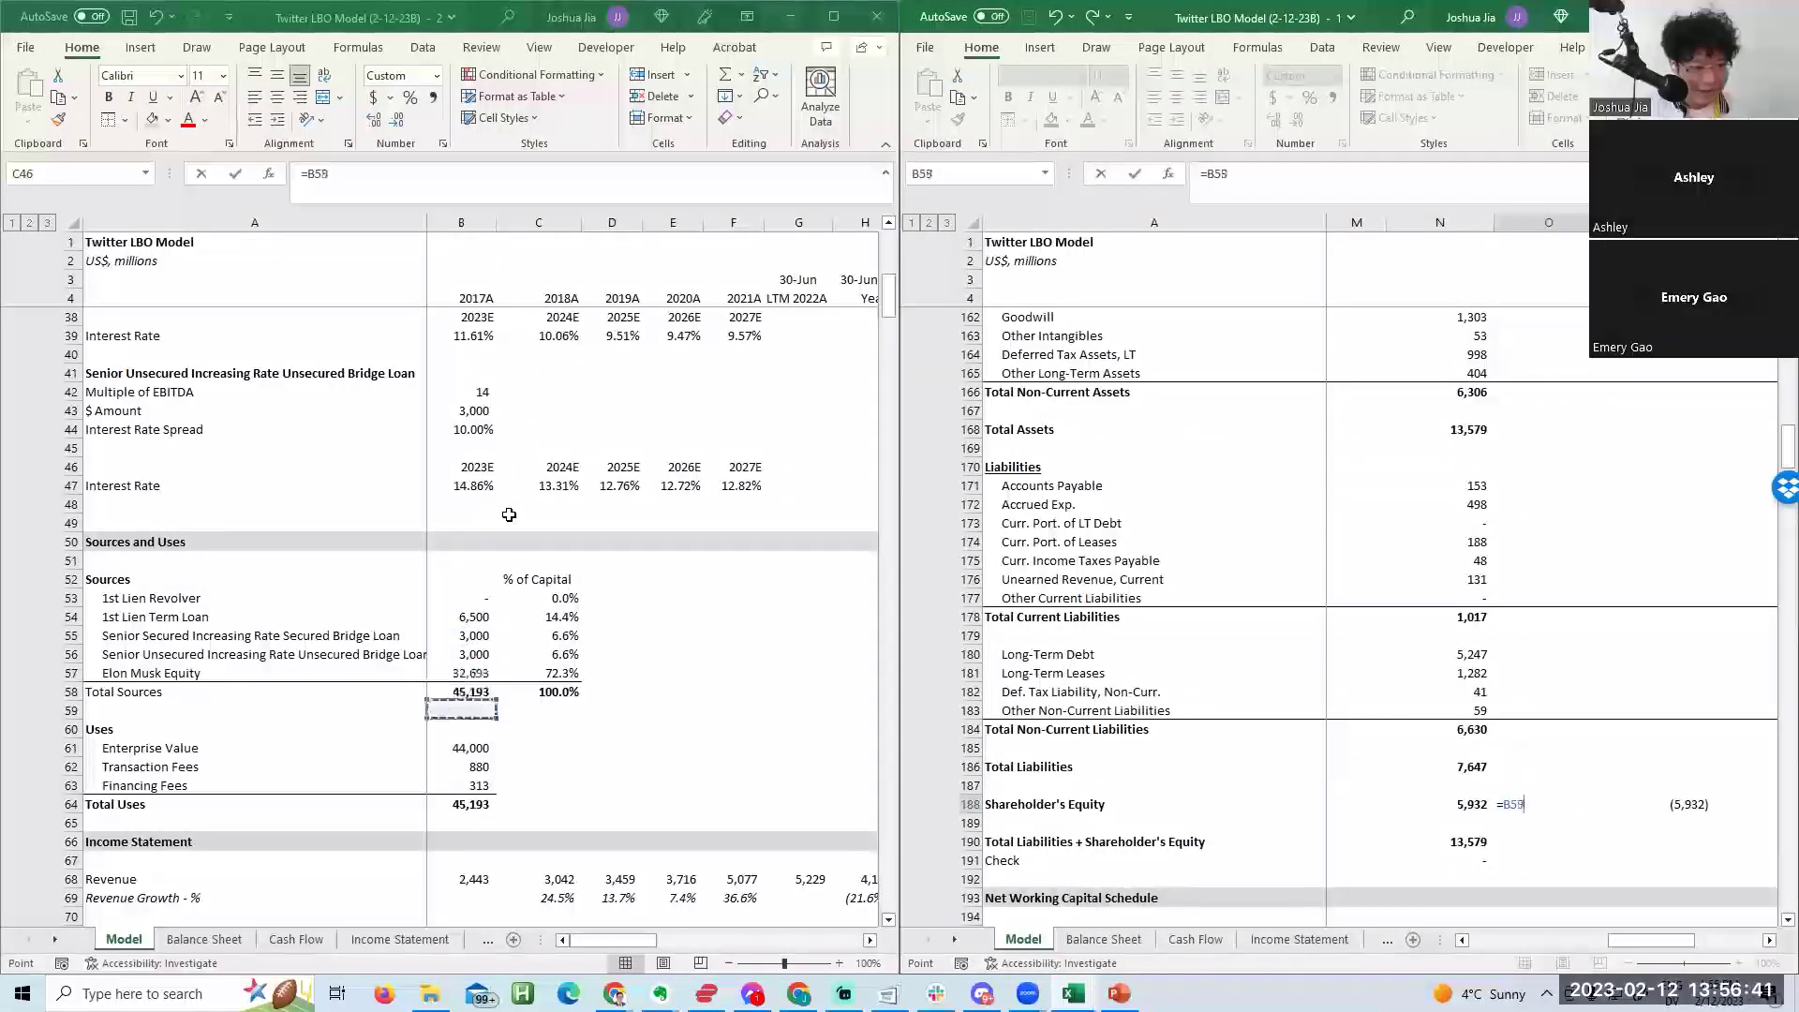
{"action": "key", "text": "Up"}
{"action": "key", "text": "Up"}
{"action": "key", "text": "Up"}
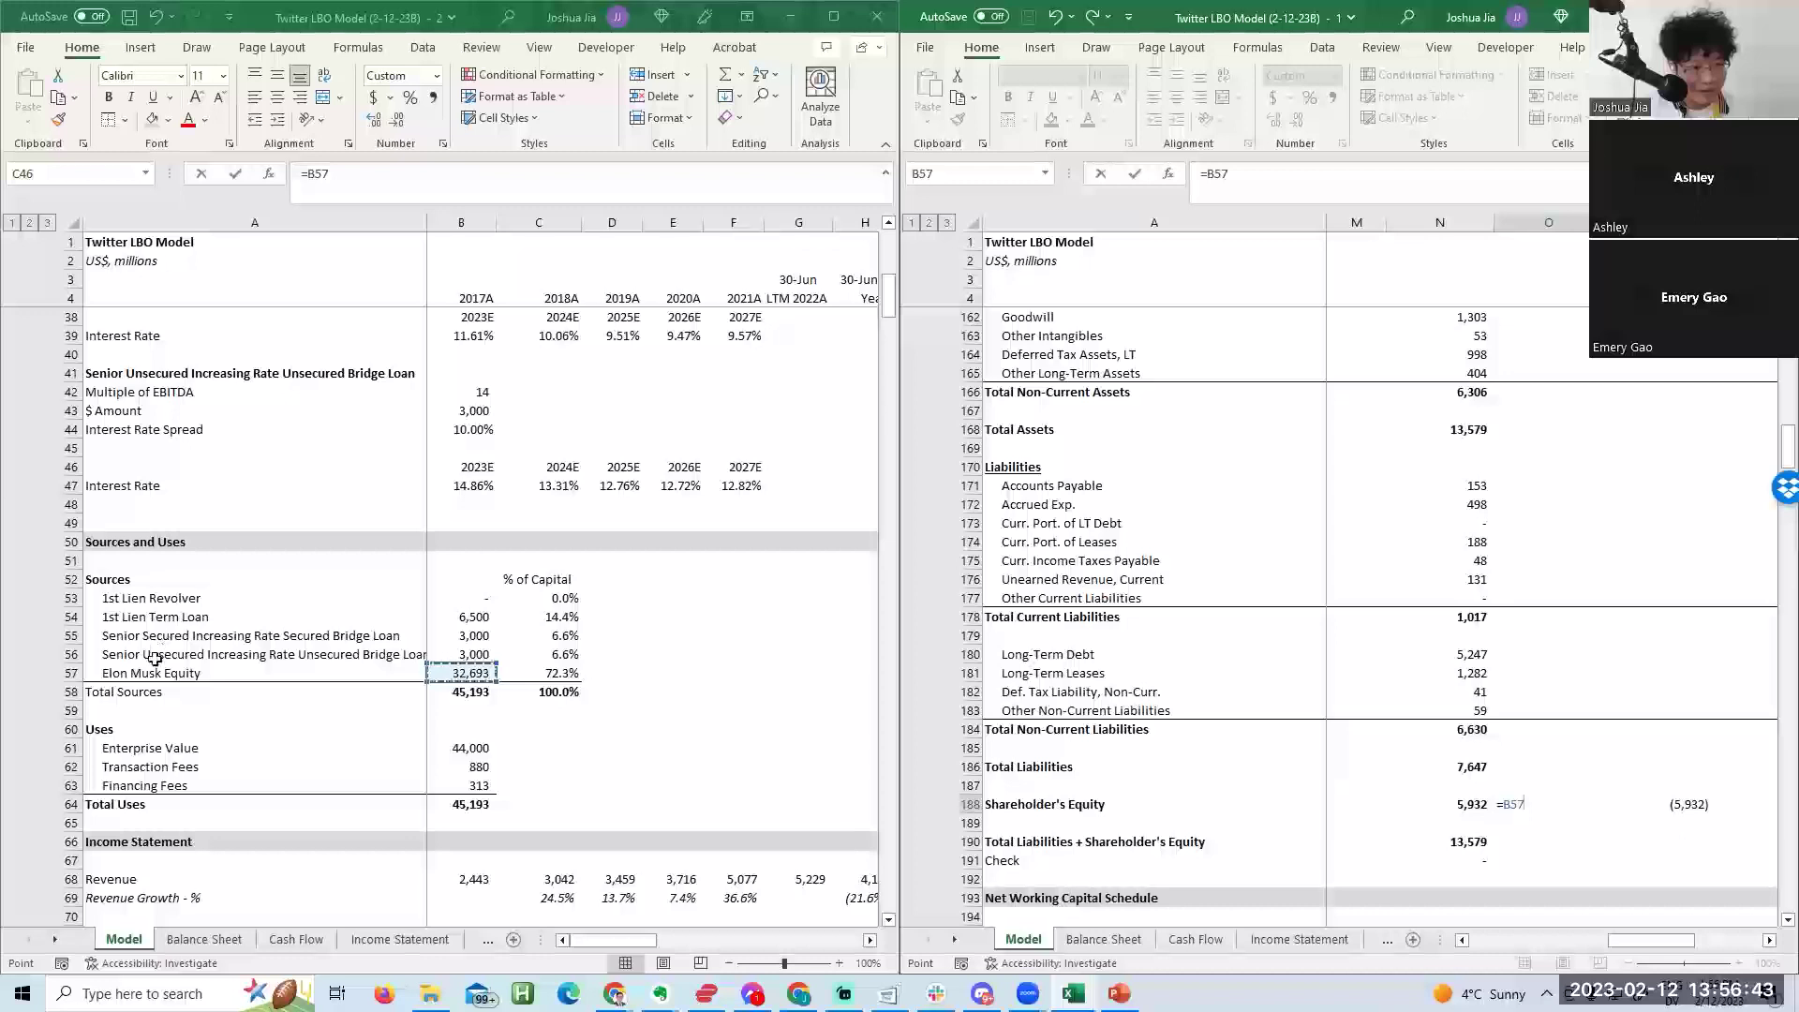
{"action": "key", "text": "ctrl+Return"}
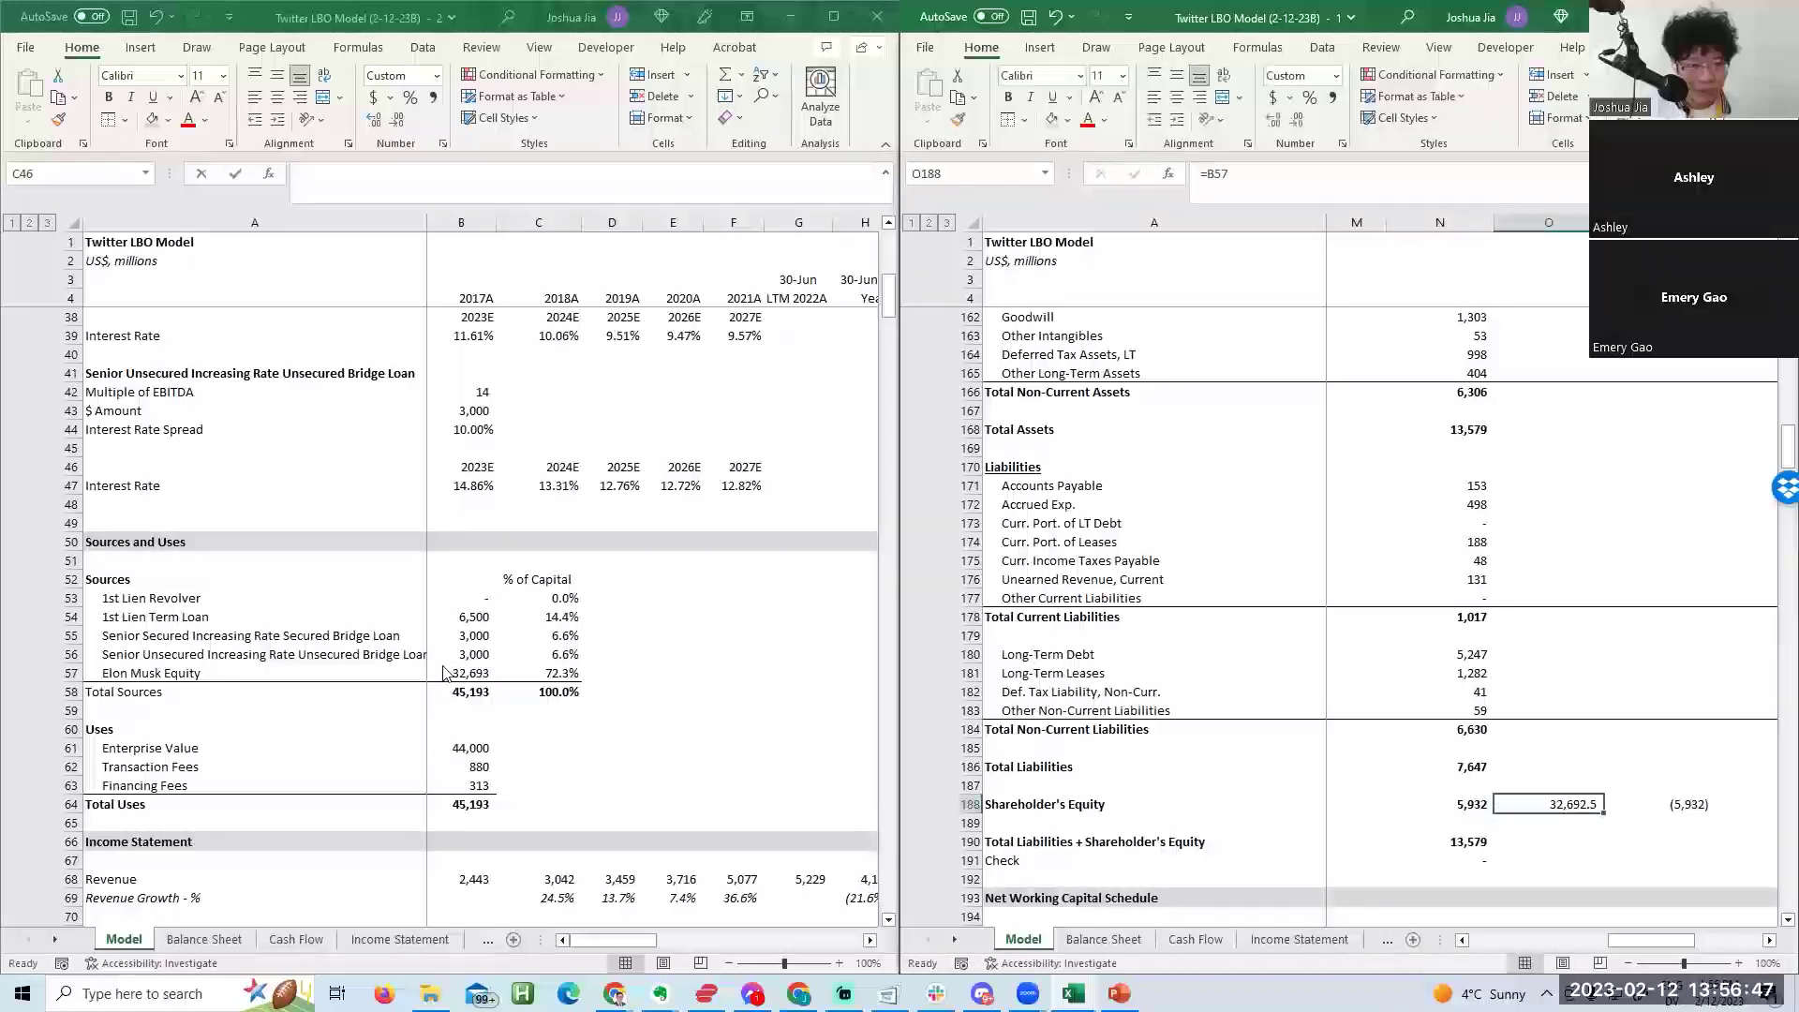
{"action": "key", "text": "F2"}
{"action": "key", "text": "ctrl+Return"}
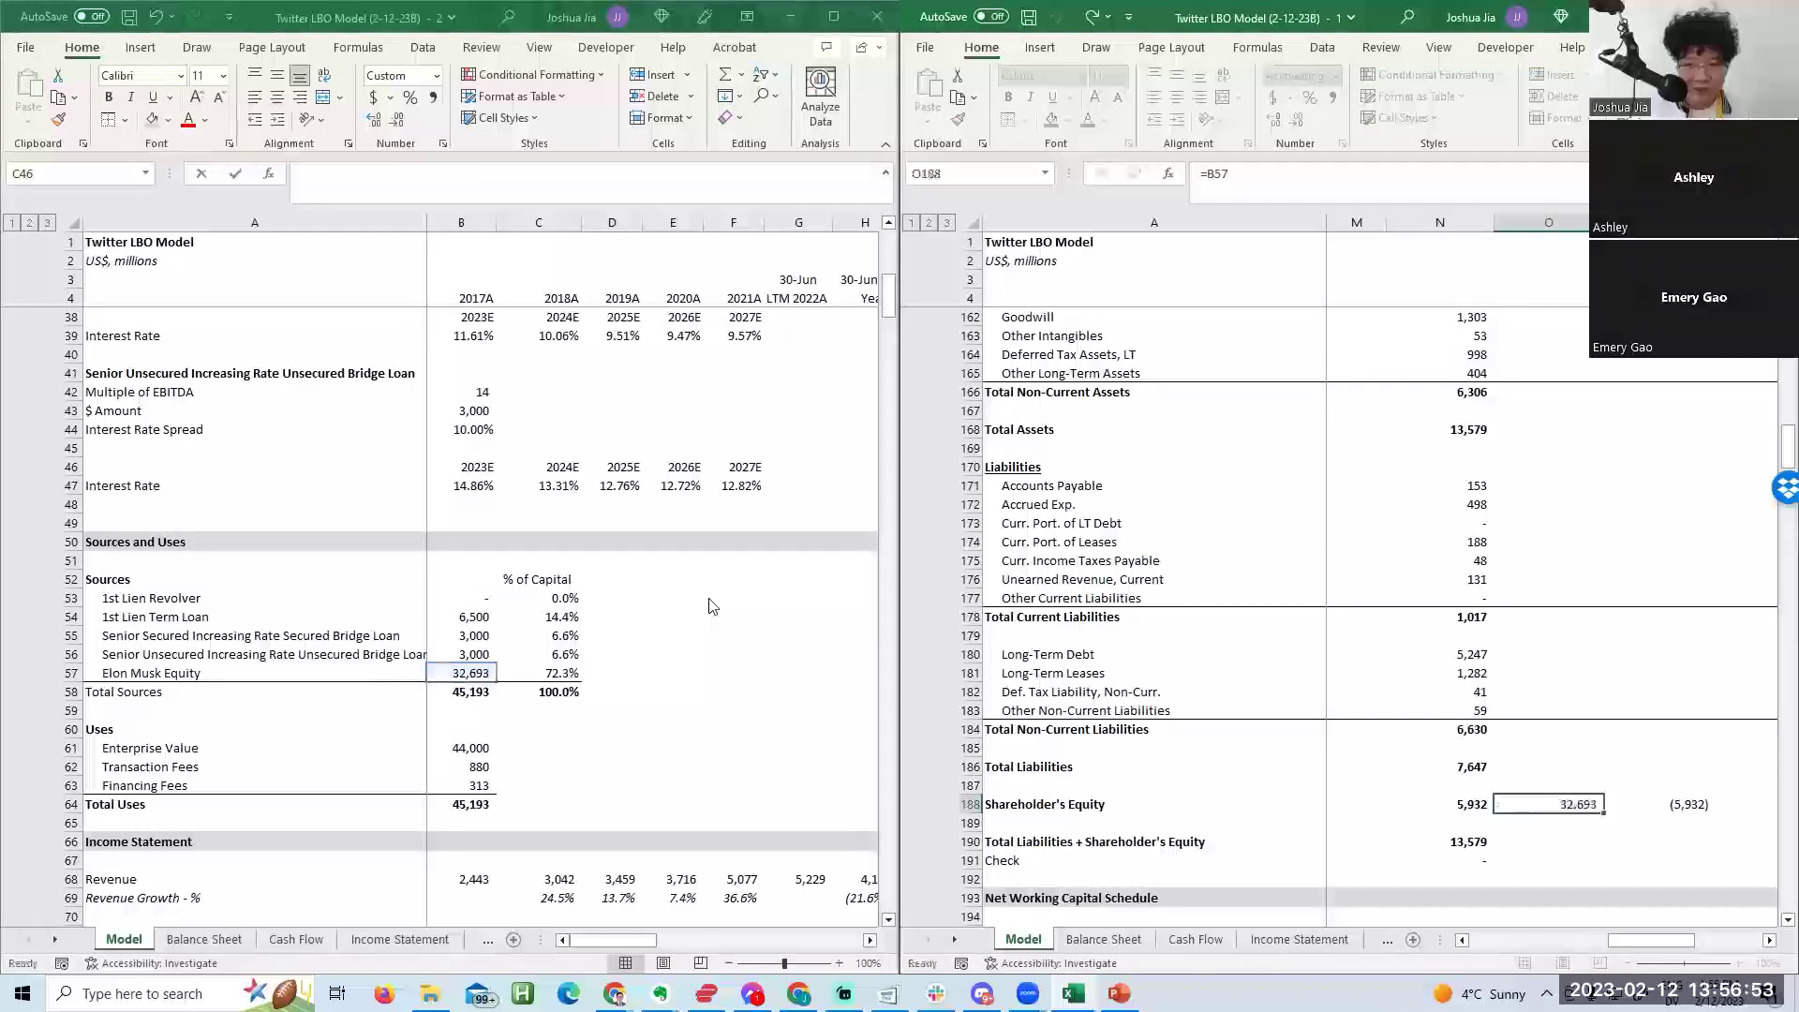
Enter =SUM(N188:P188) in Q188 as the Post-Transaction Shareholder's Equity and show it without decimals.
{"action": "key", "text": "Right"}
{"action": "key", "text": "Right"}
{"action": "type", "text": "=sum("}
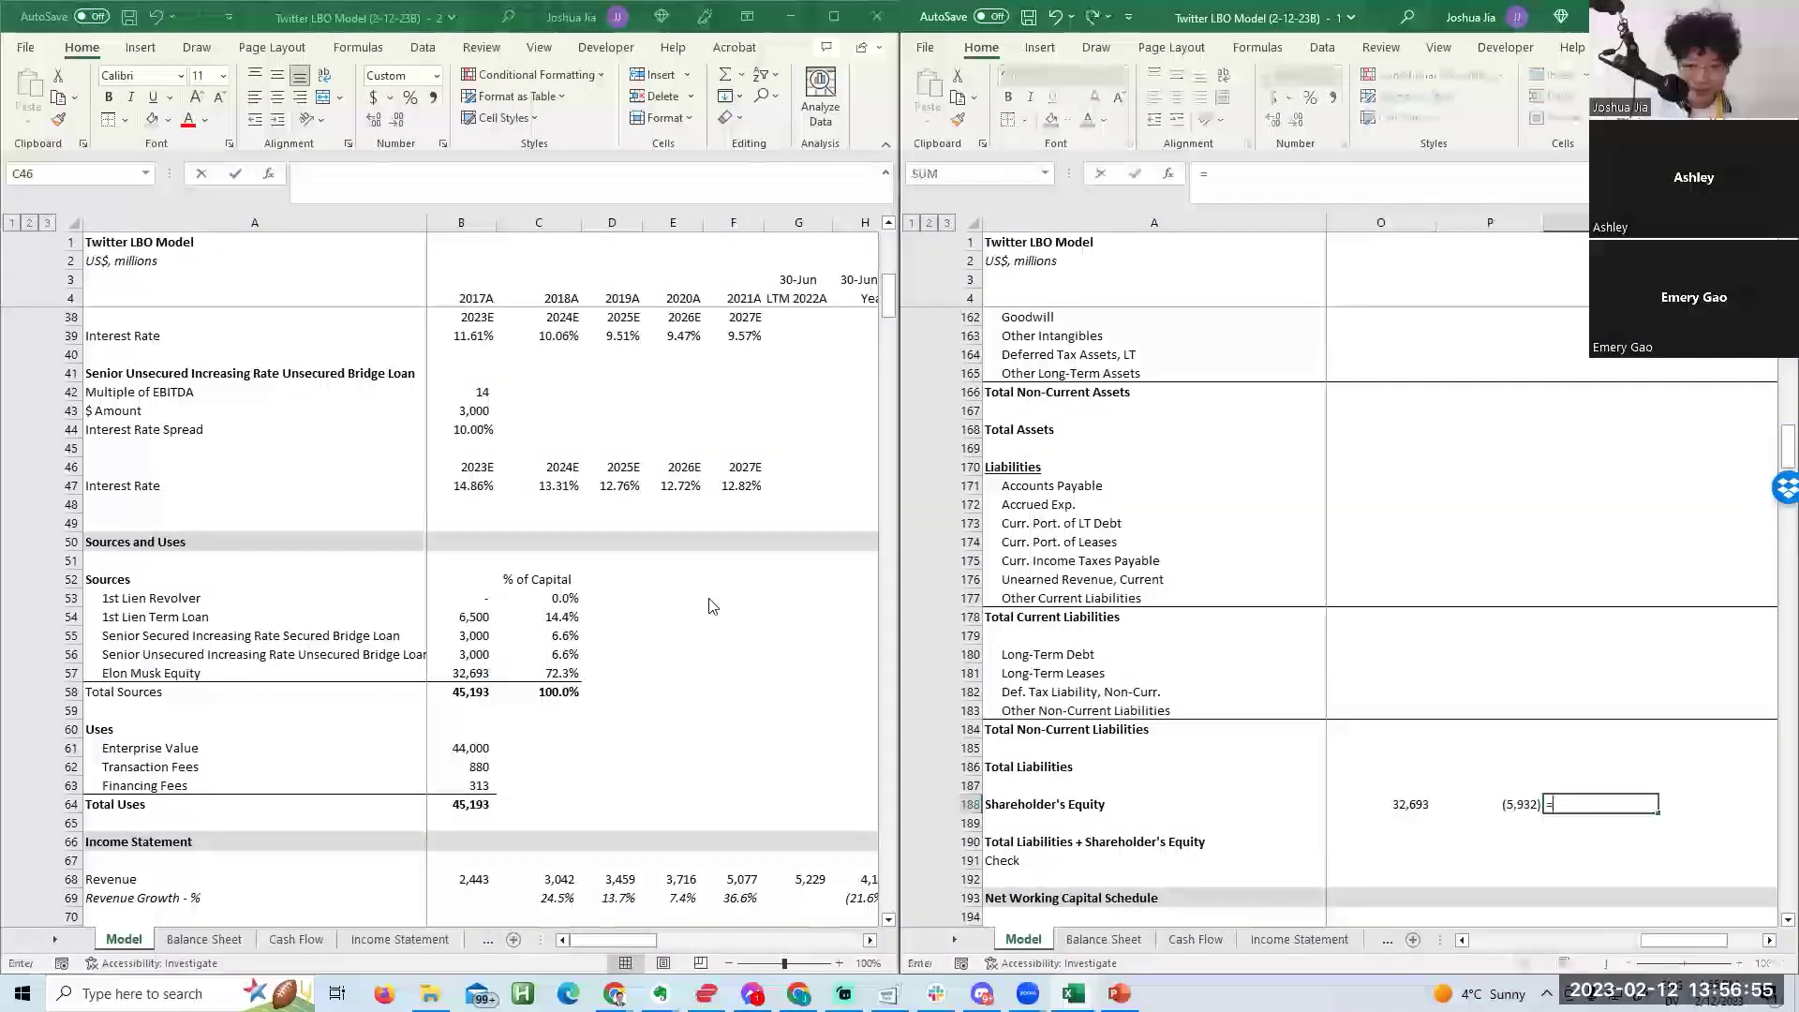
{"action": "key", "text": "Left"}
{"action": "key", "text": "shift+Left"}
{"action": "key", "text": "shift+Left"}
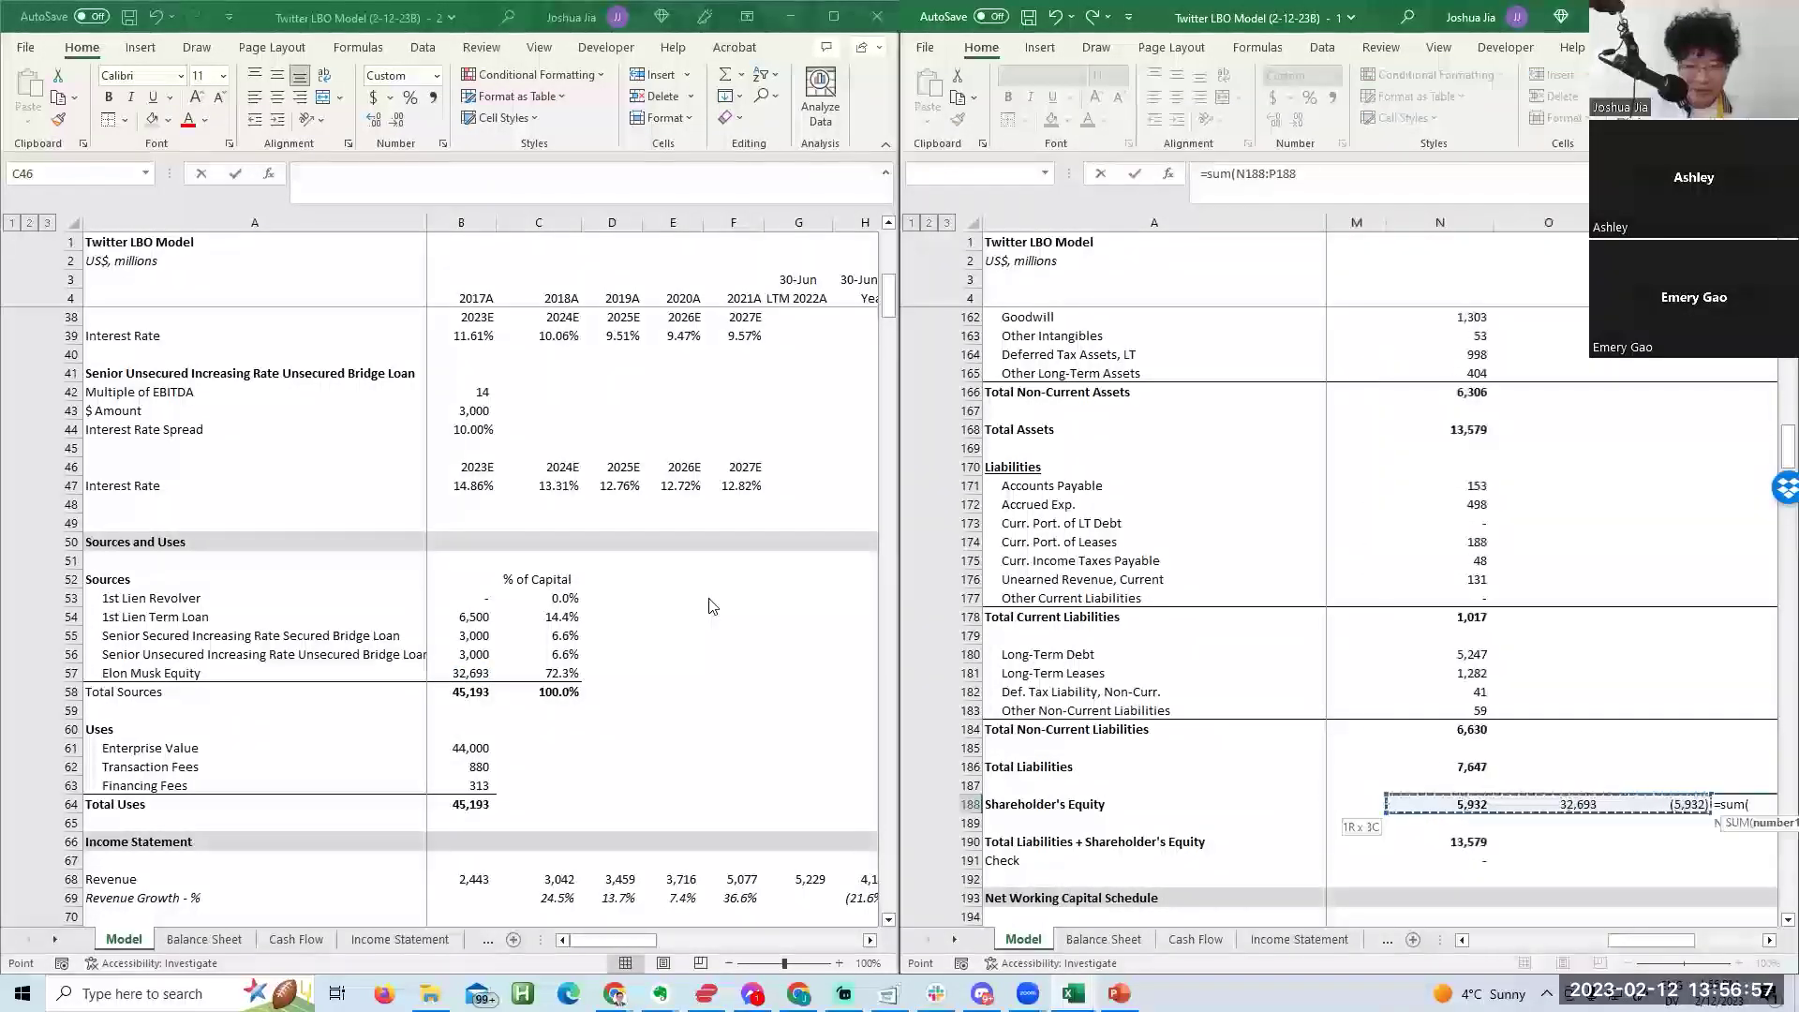
{"action": "key", "text": "ctrl+Return"}
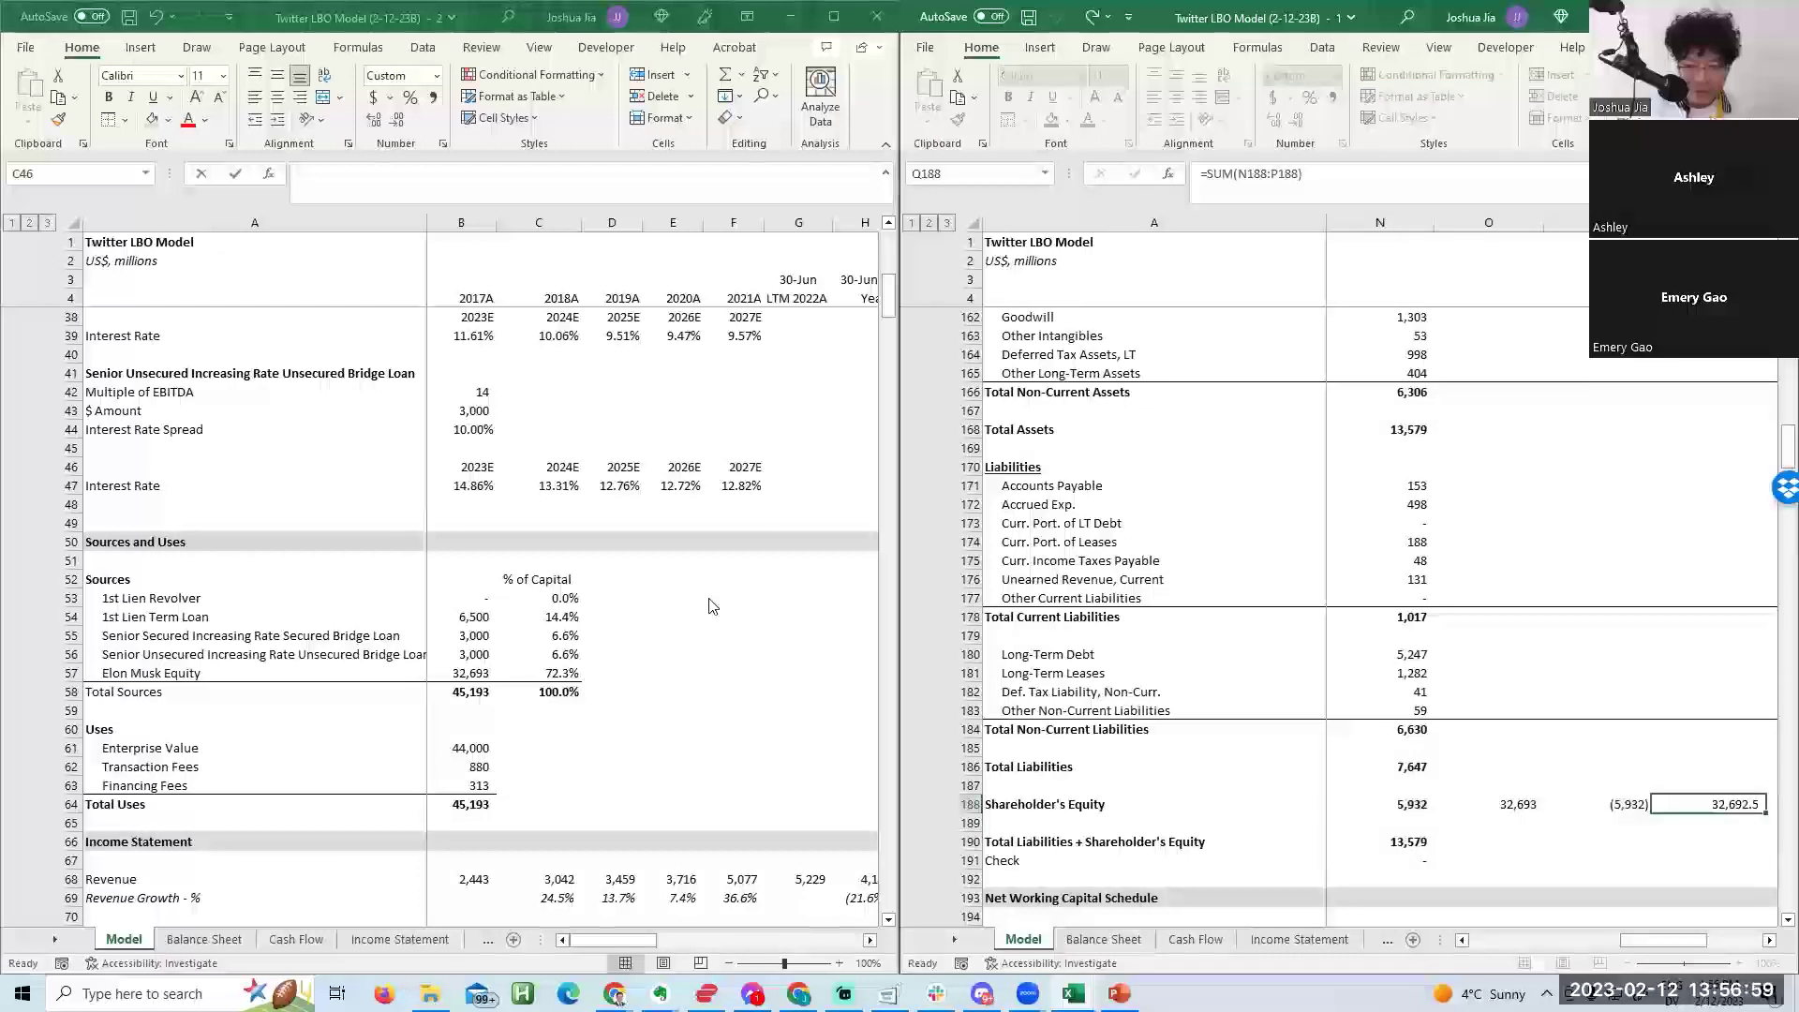
{"action": "key", "text": "Right"}
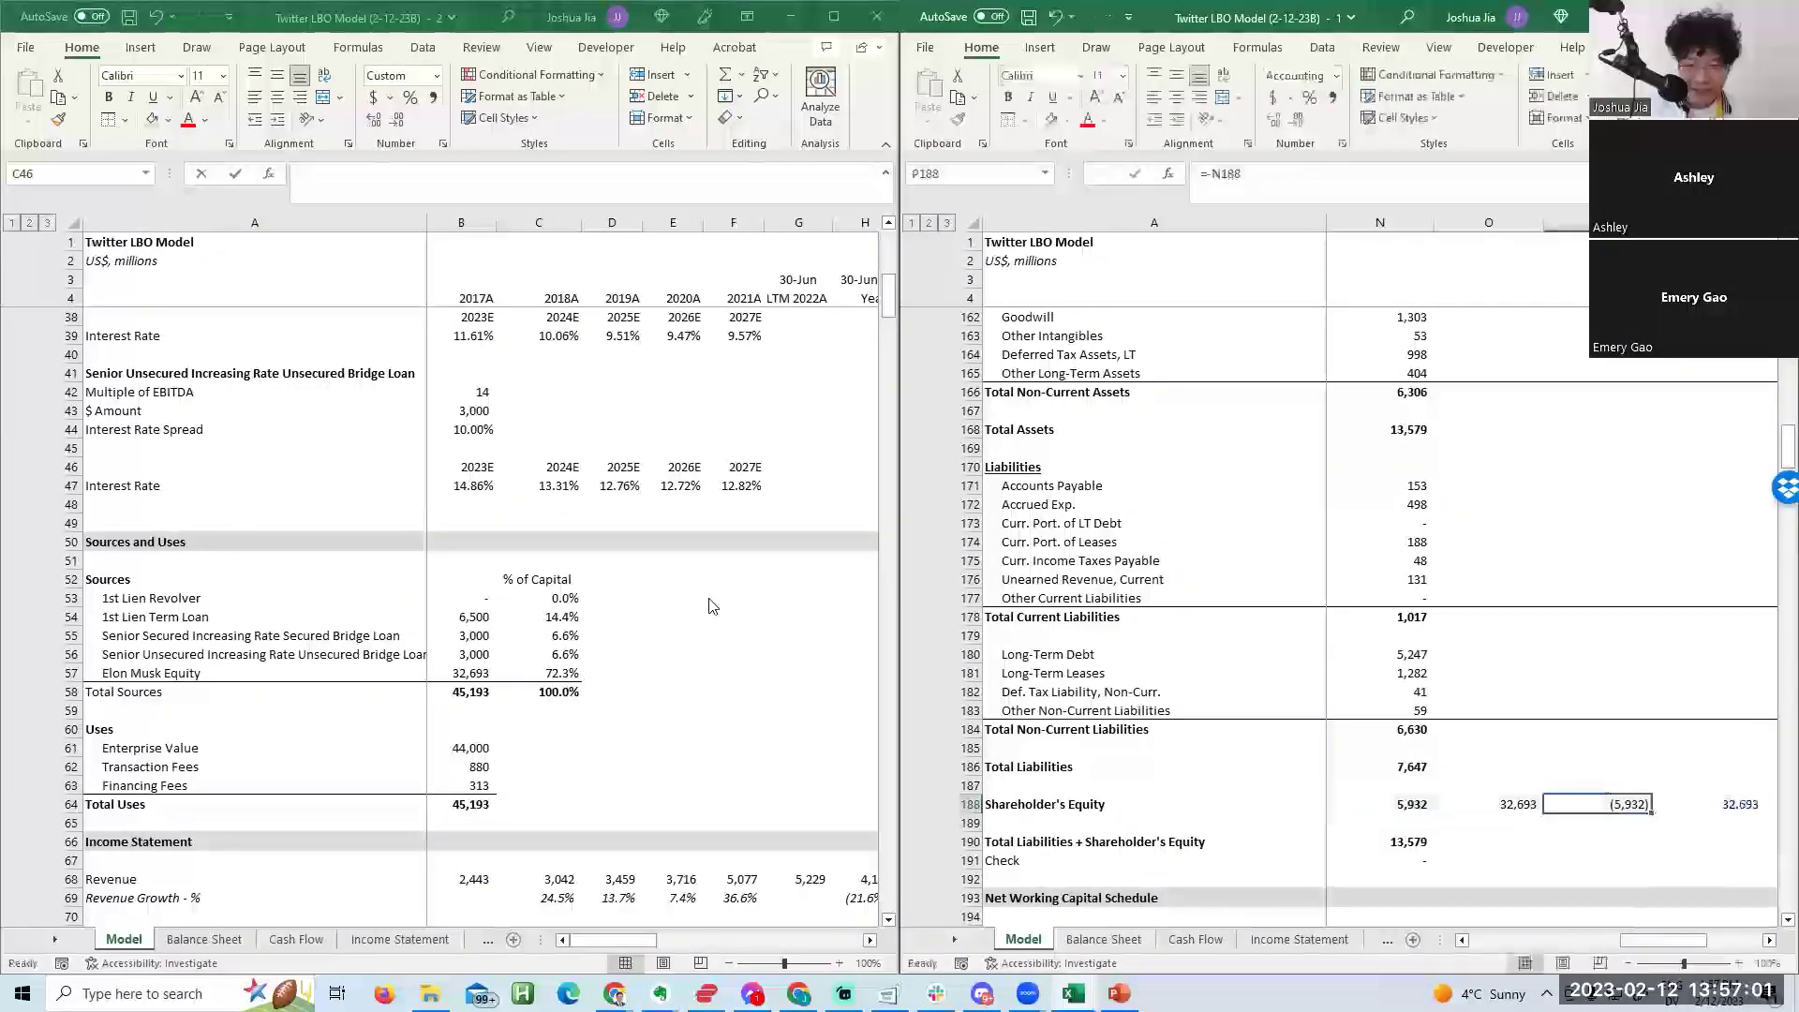
{"action": "key", "text": "Left"}
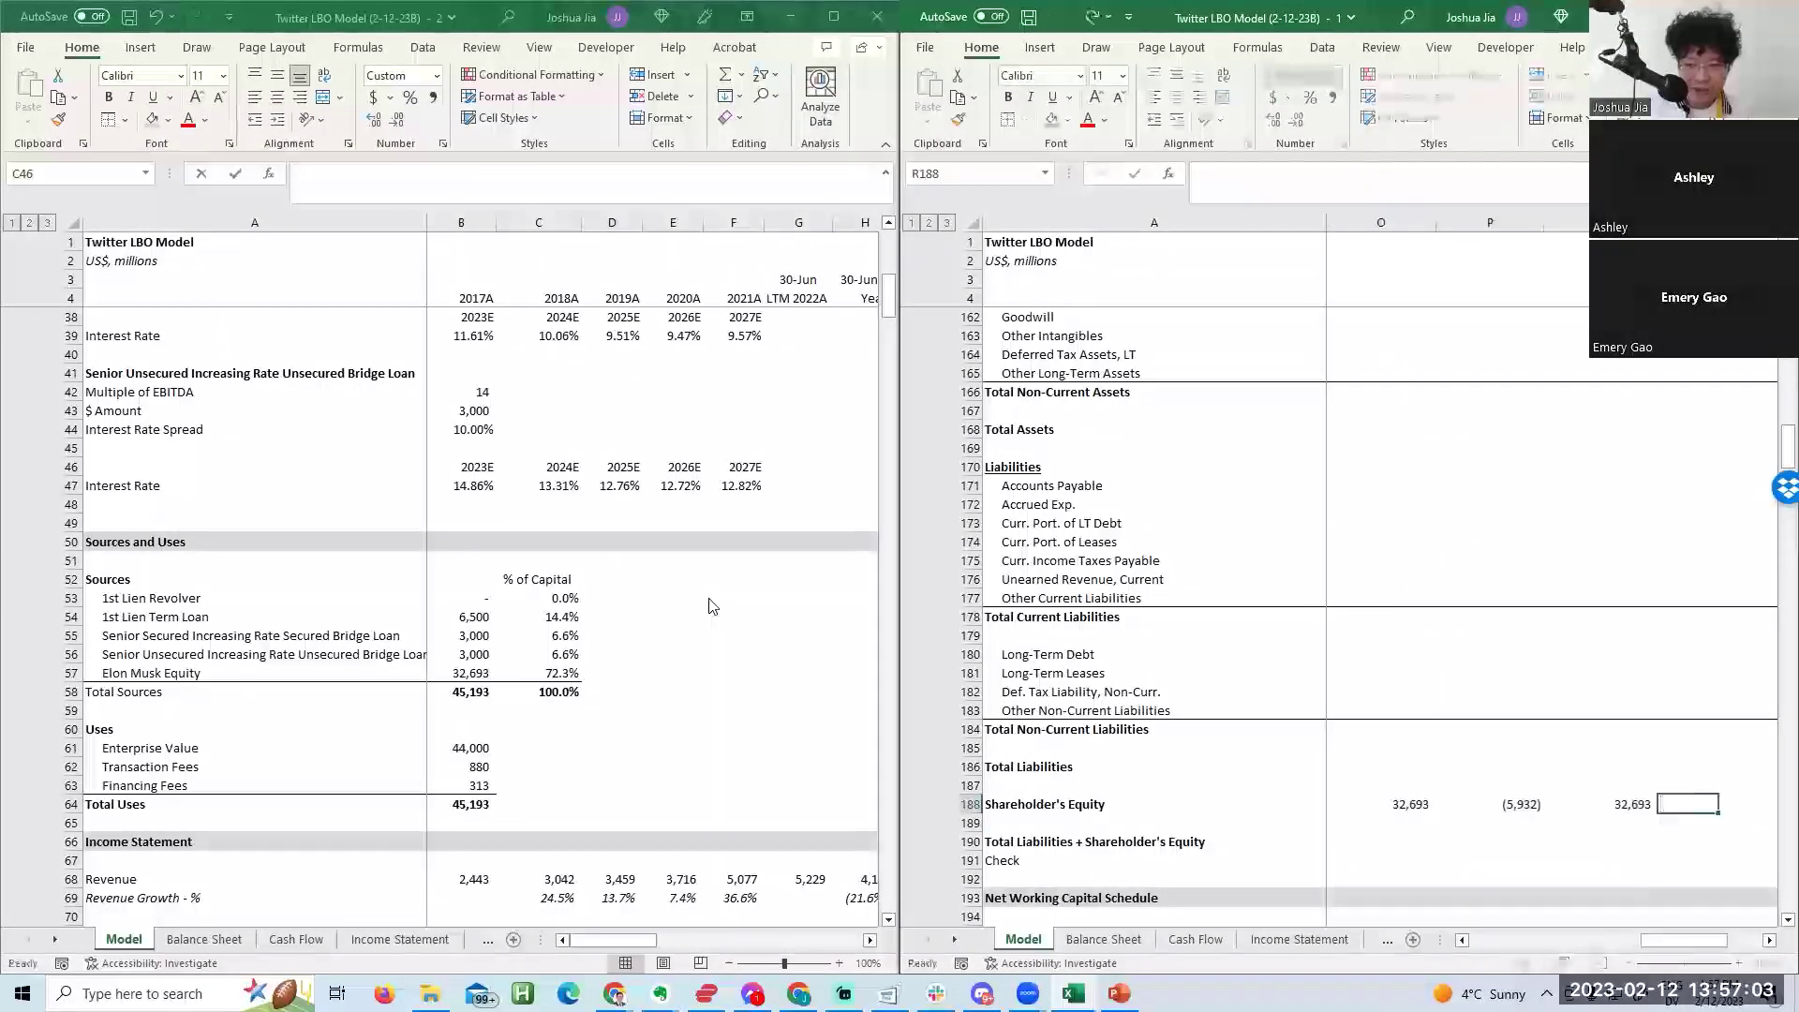
{"action": "key", "text": "F2"}
{"action": "key", "text": "ctrl+Return"}
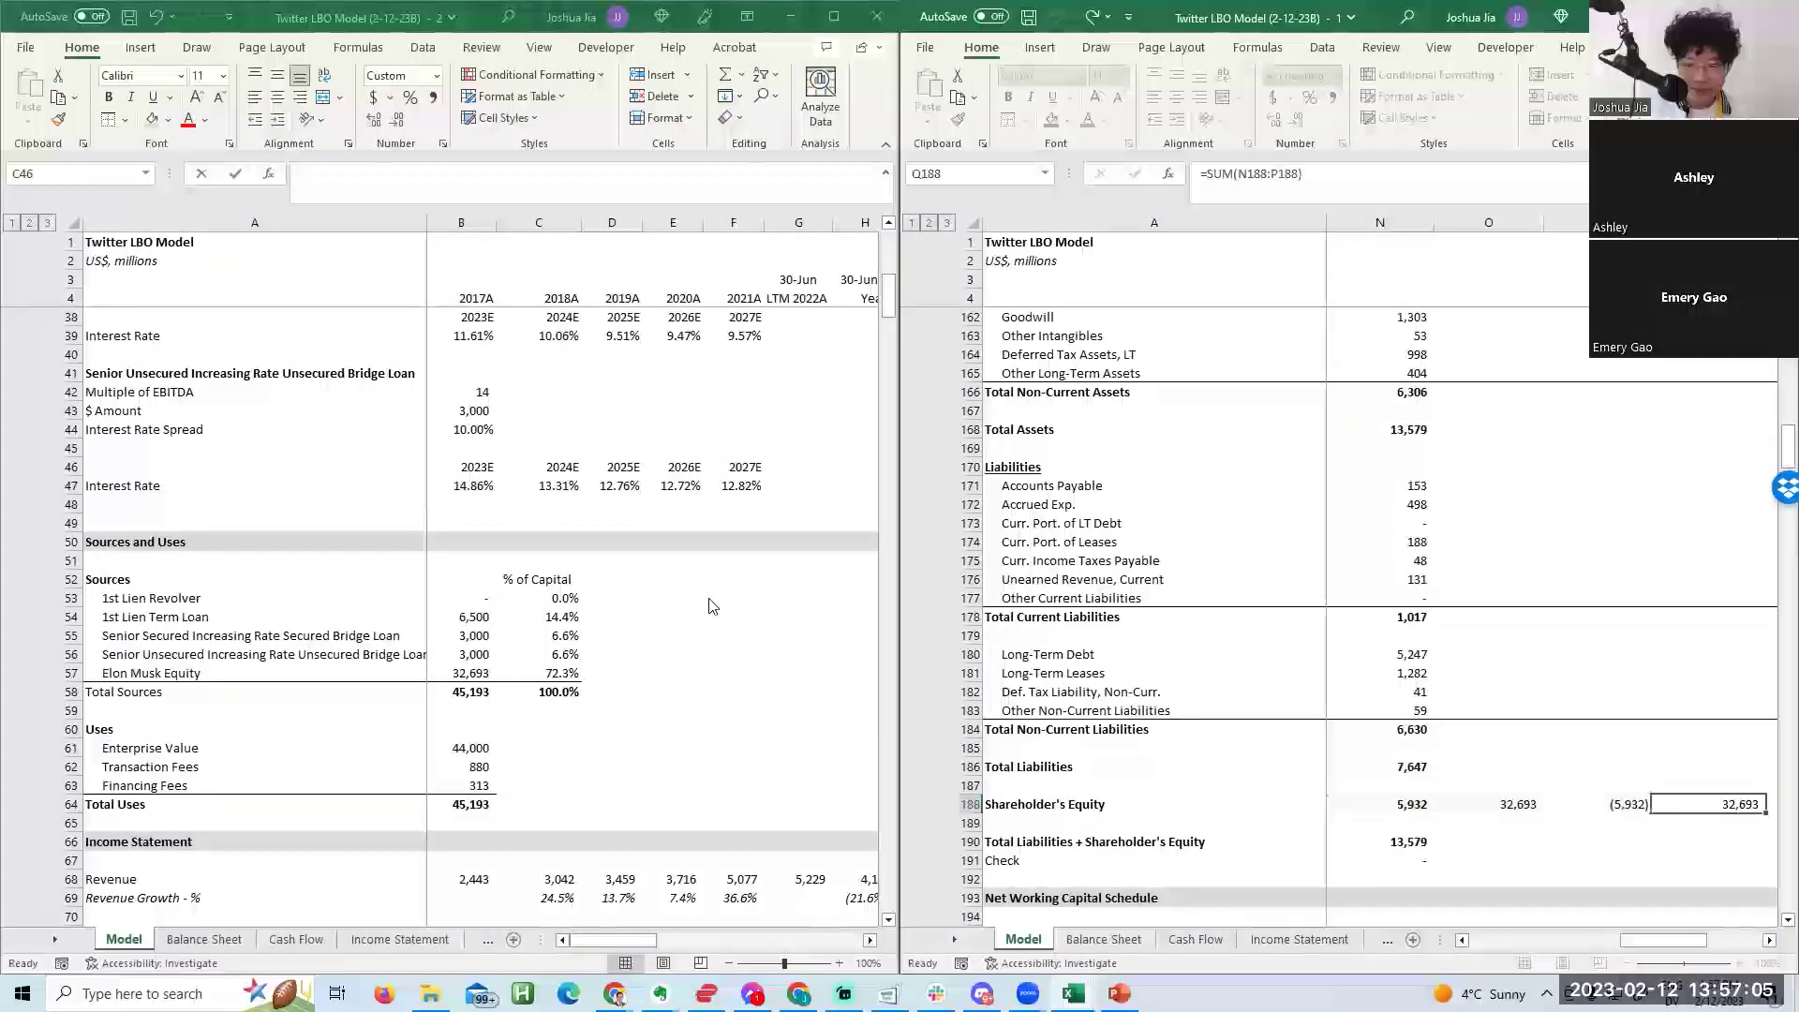
Copy the Total Liabilities + Shareholder's Equity formula from N190 into the Post-Transaction column in Q190.
{"action": "key", "text": "Up"}
{"action": "key", "text": "Left"}
{"action": "key", "text": "Left"}
{"action": "key", "text": "Down"}
{"action": "key", "text": "Down"}
{"action": "key", "text": "Down"}
{"action": "key", "text": "Left"}
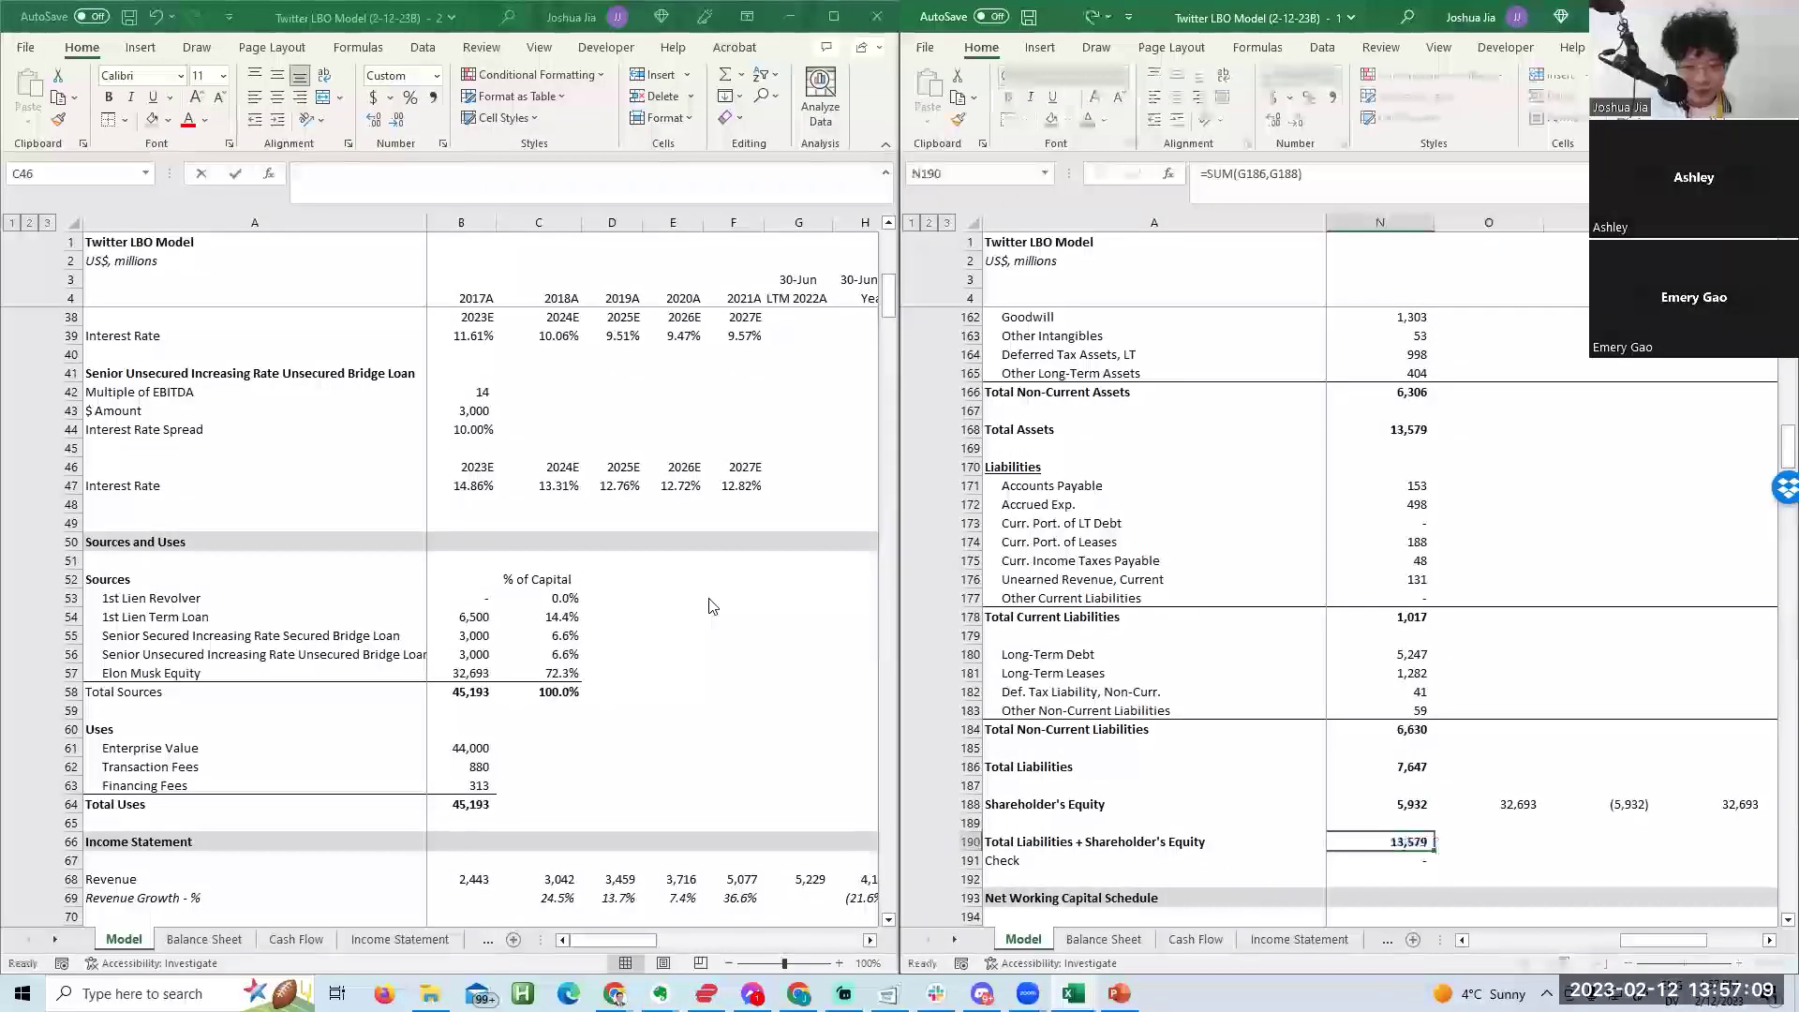
{"action": "key", "text": "Right"}
{"action": "key", "text": "Right"}
{"action": "key", "text": "Right"}
{"action": "key", "text": "Left"}
{"action": "key", "text": "Left"}
{"action": "key", "text": "Left"}
{"action": "key", "text": "Right"}
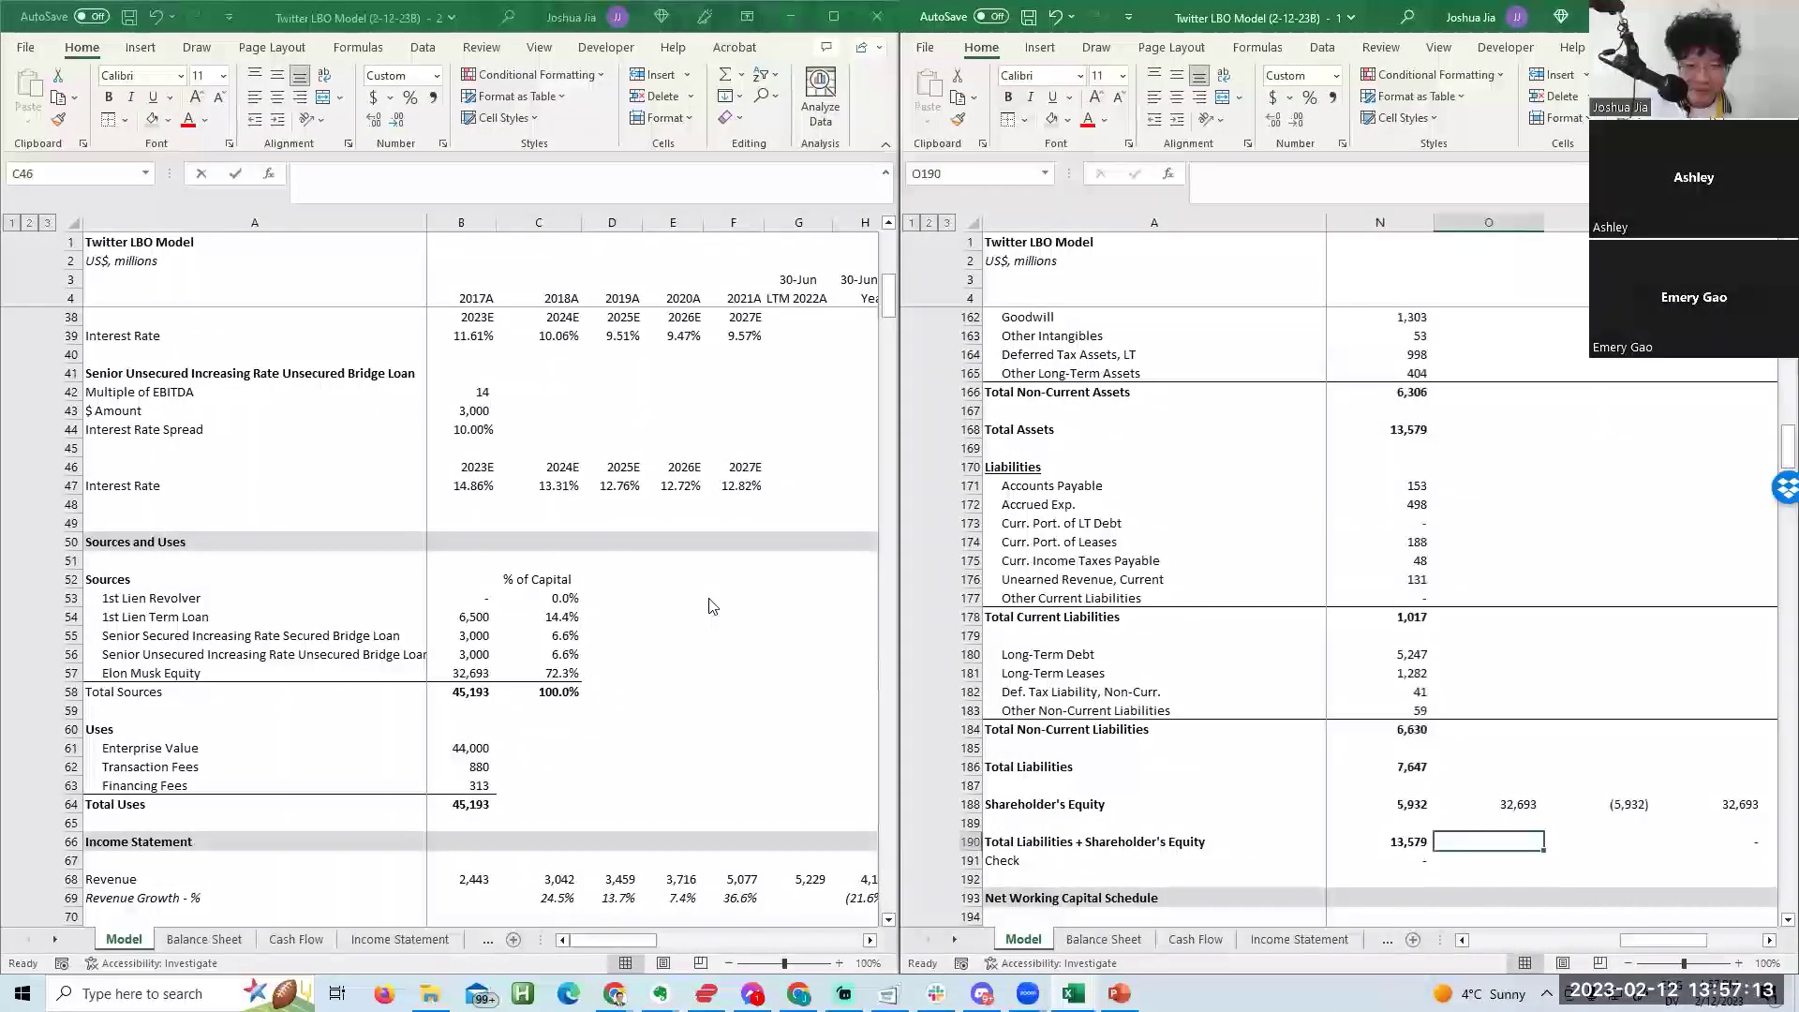
Look through the balance sheet rows from Shareholder's Equity up through liabilities and assets to the current assets.
{"action": "key", "text": "Up"}
{"action": "key", "text": "Up"}
{"action": "key", "text": "Right"}
{"action": "key", "text": "Right"}
{"action": "key", "text": "Left"}
{"action": "key", "text": "Left"}
{"action": "key", "text": "Left"}
{"action": "key", "text": "Left"}
{"action": "key", "text": "Up"}
{"action": "key", "text": "Up"}
{"action": "key", "text": "Up"}
{"action": "key", "text": "Up"}
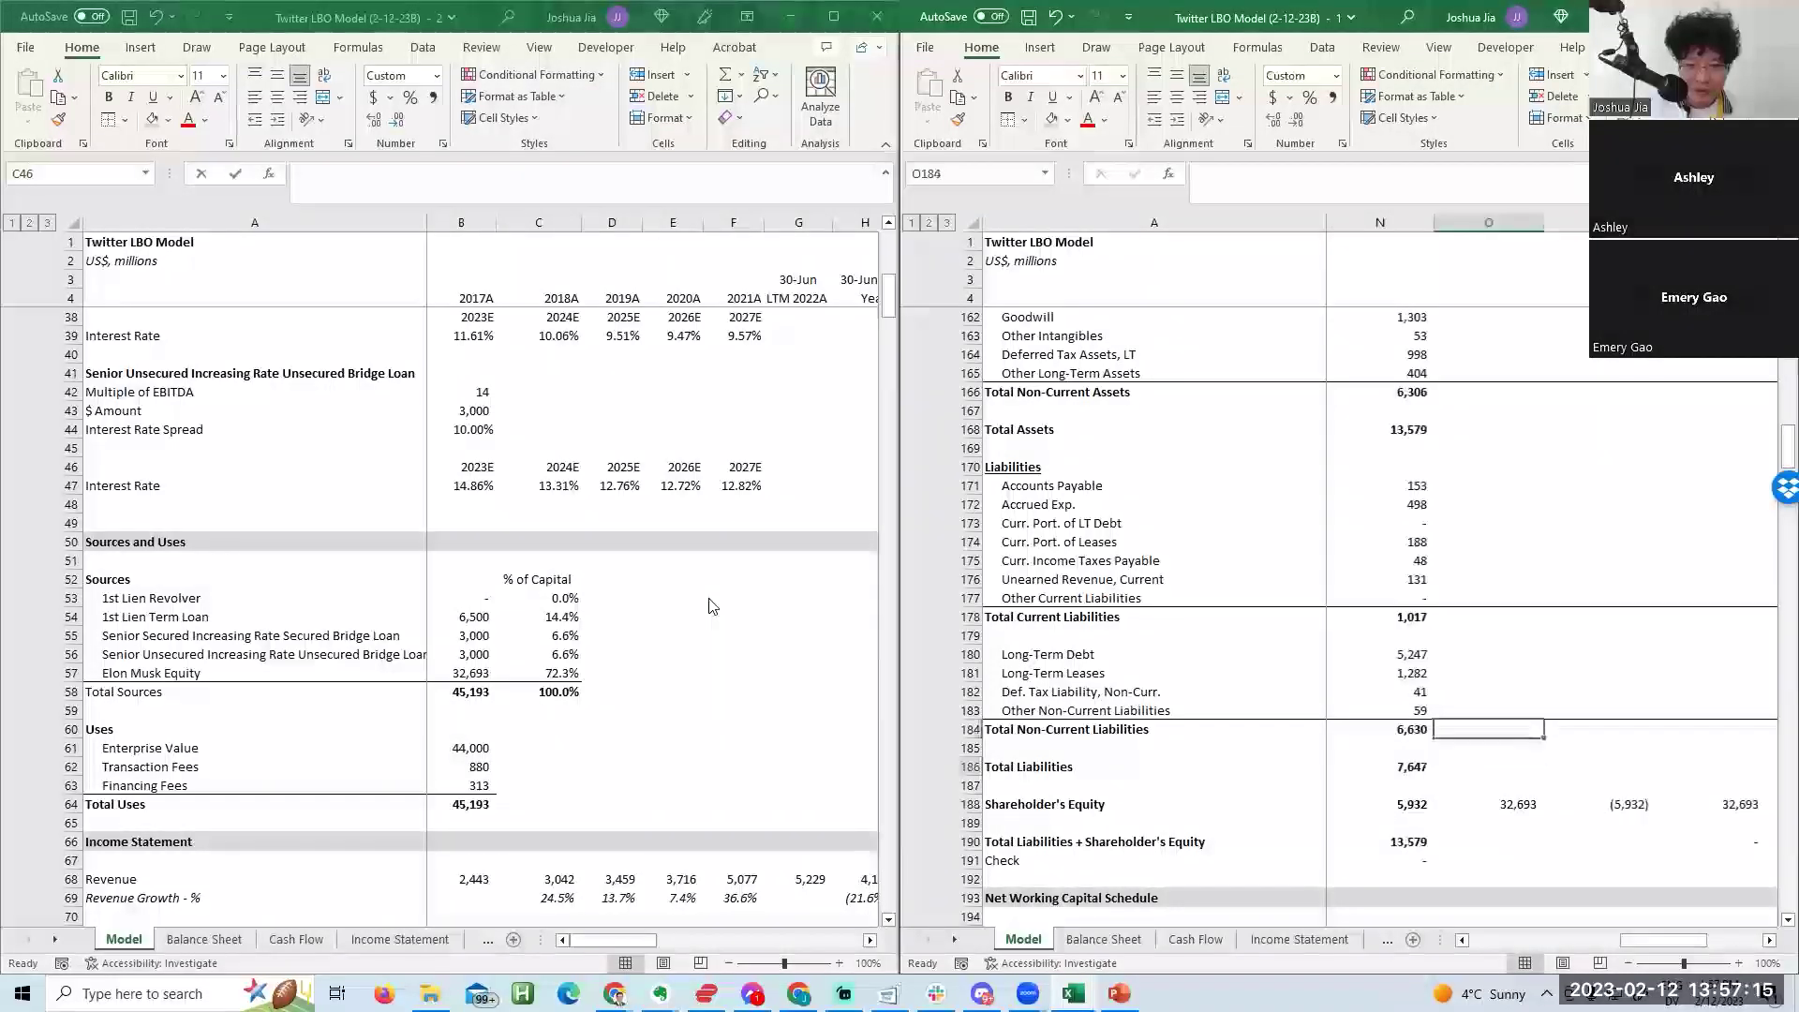
{"action": "key", "text": "Right"}
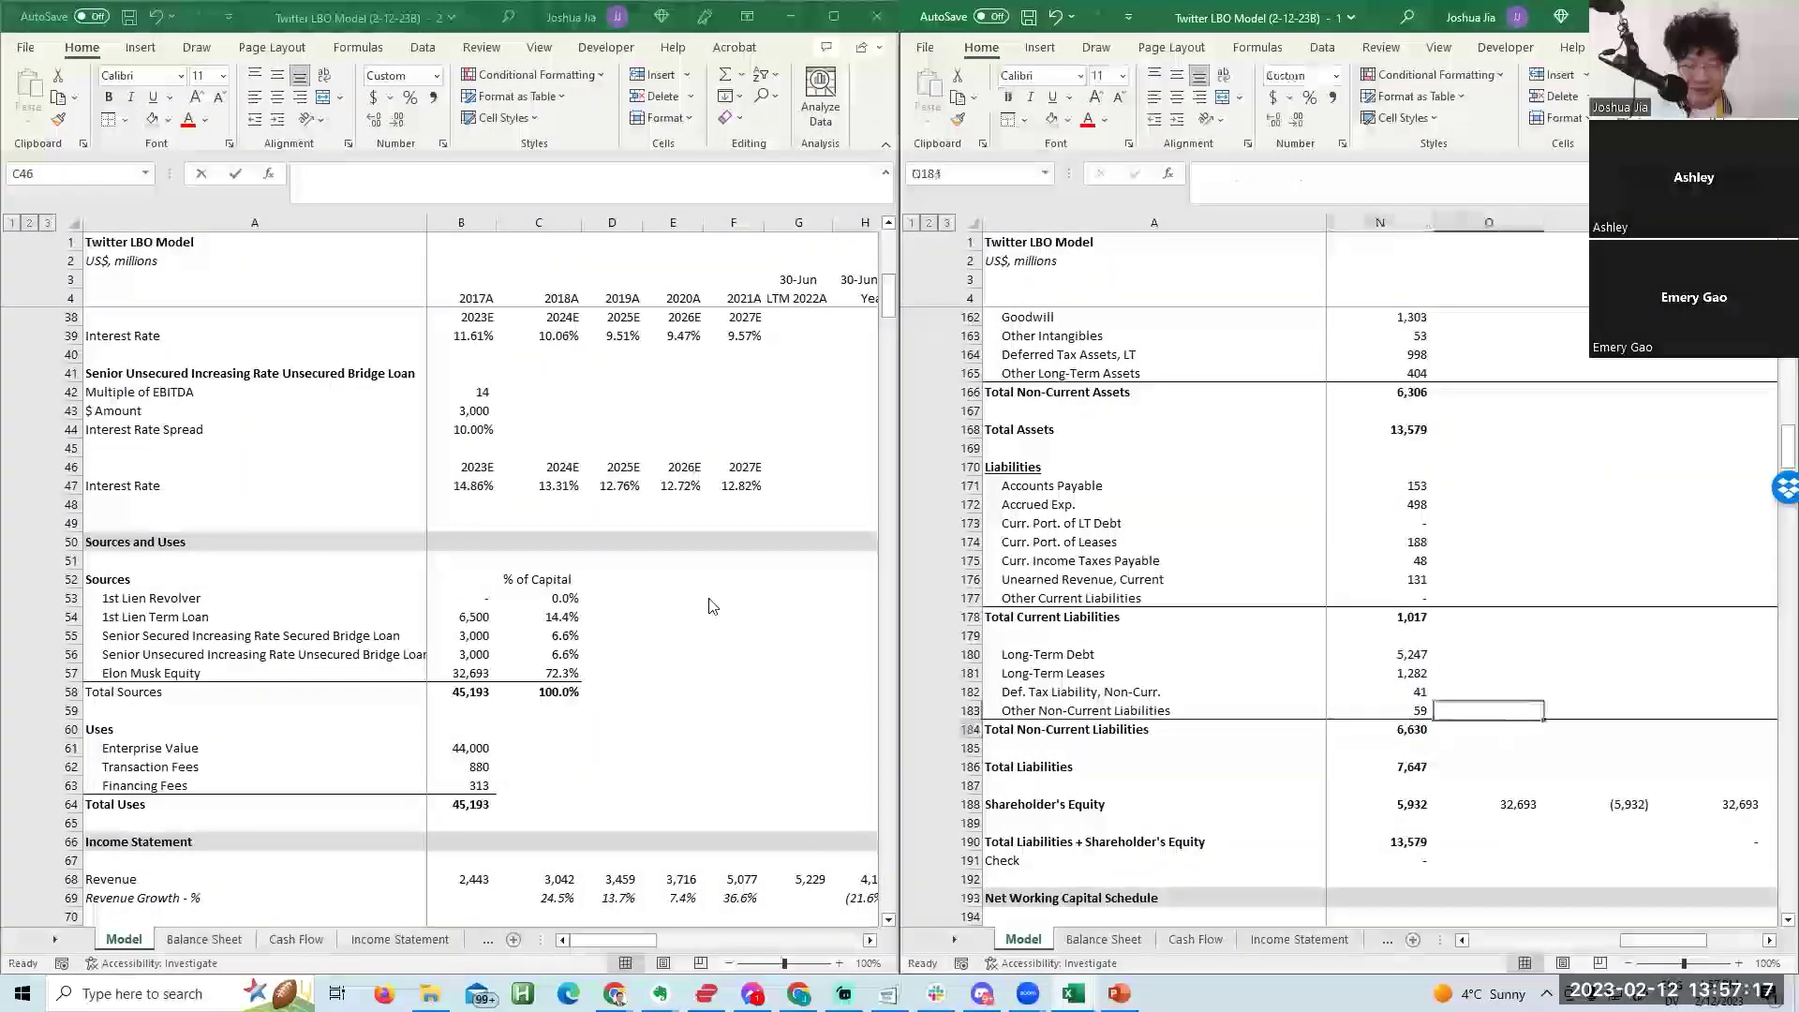
{"action": "key", "text": "Up"}
{"action": "key", "text": "Up"}
{"action": "key", "text": "Up"}
{"action": "key", "text": "Up"}
{"action": "key", "text": "Up"}
{"action": "key", "text": "Up"}
{"action": "key", "text": "Up"}
{"action": "key", "text": "Up"}
{"action": "key", "text": "Up"}
{"action": "key", "text": "Up"}
{"action": "key", "text": "Up"}
{"action": "key", "text": "Up"}
{"action": "key", "text": "Up"}
{"action": "key", "text": "Up"}
{"action": "key", "text": "Up"}
{"action": "key", "text": "Up"}
{"action": "key", "text": "Up"}
{"action": "key", "text": "Up"}
{"action": "key", "text": "Up"}
{"action": "key", "text": "Up"}
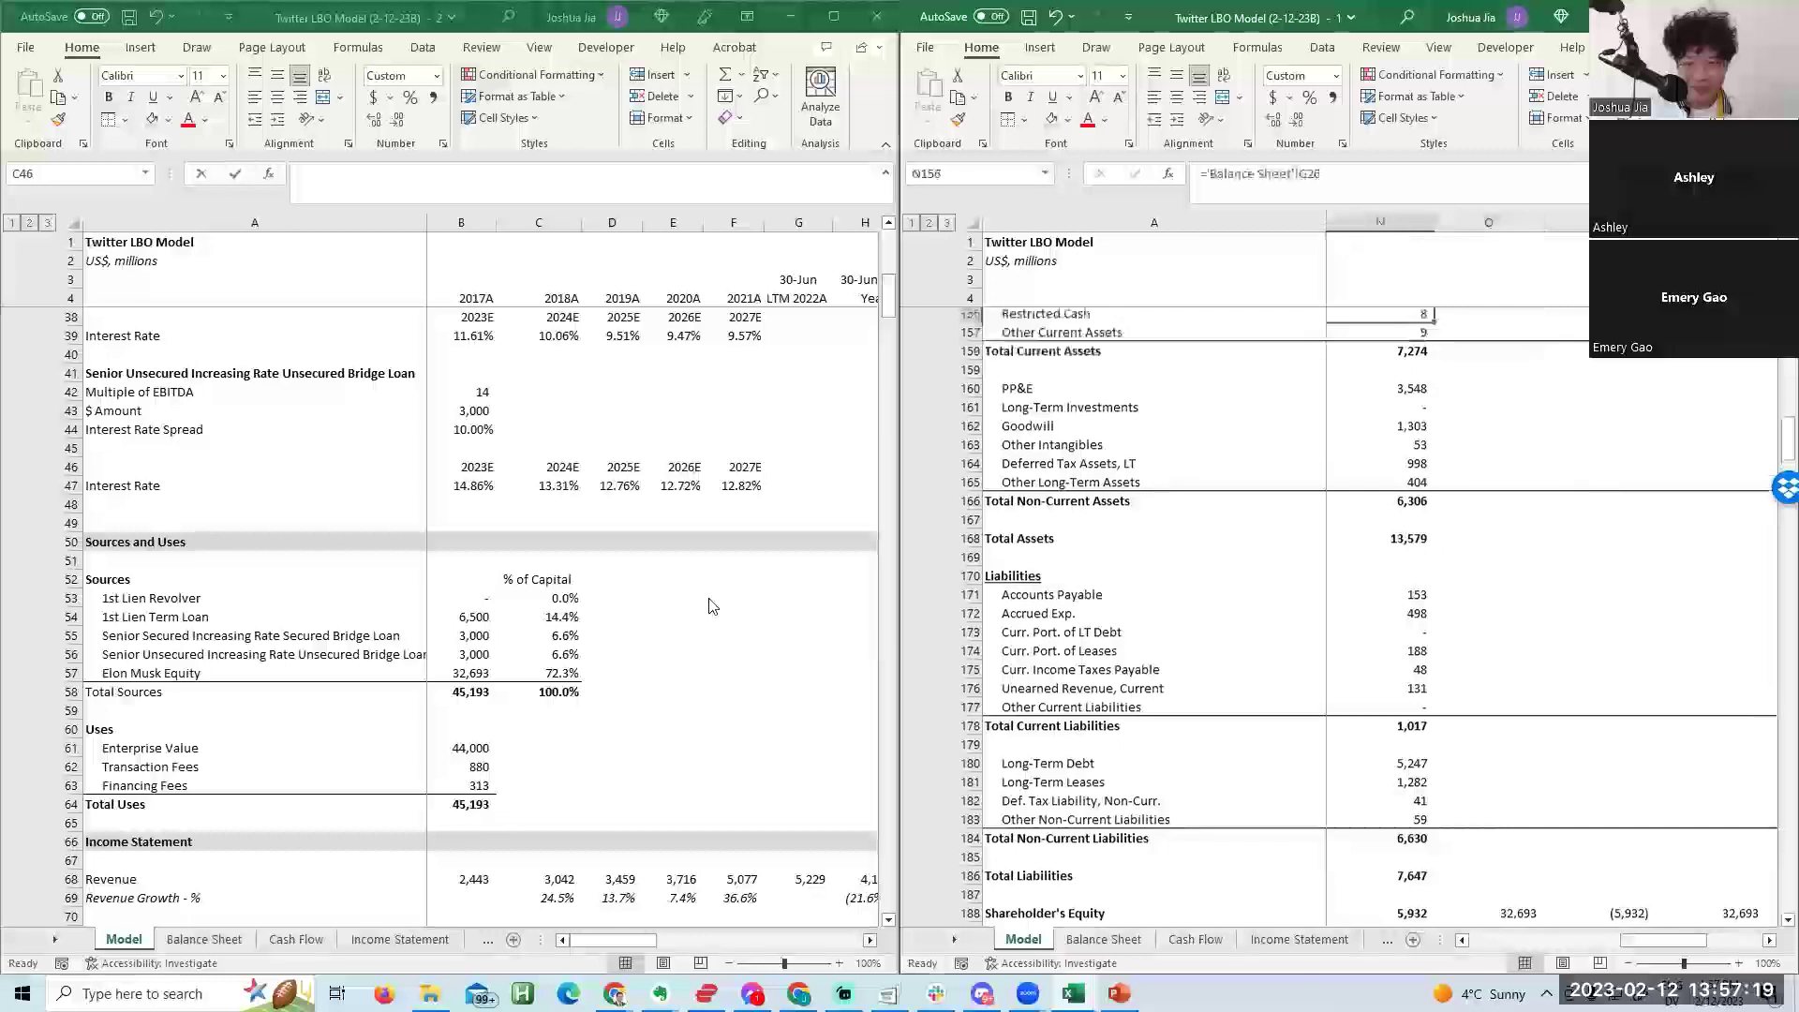
{"action": "key", "text": "Up"}
{"action": "key", "text": "Up"}
{"action": "key", "text": "Down"}
{"action": "key", "text": "Down"}
{"action": "key", "text": "Down"}
{"action": "key", "text": "Down"}
{"action": "key", "text": "Down"}
{"action": "key", "text": "Down"}
{"action": "key", "text": "Down"}
{"action": "key", "text": "Down"}
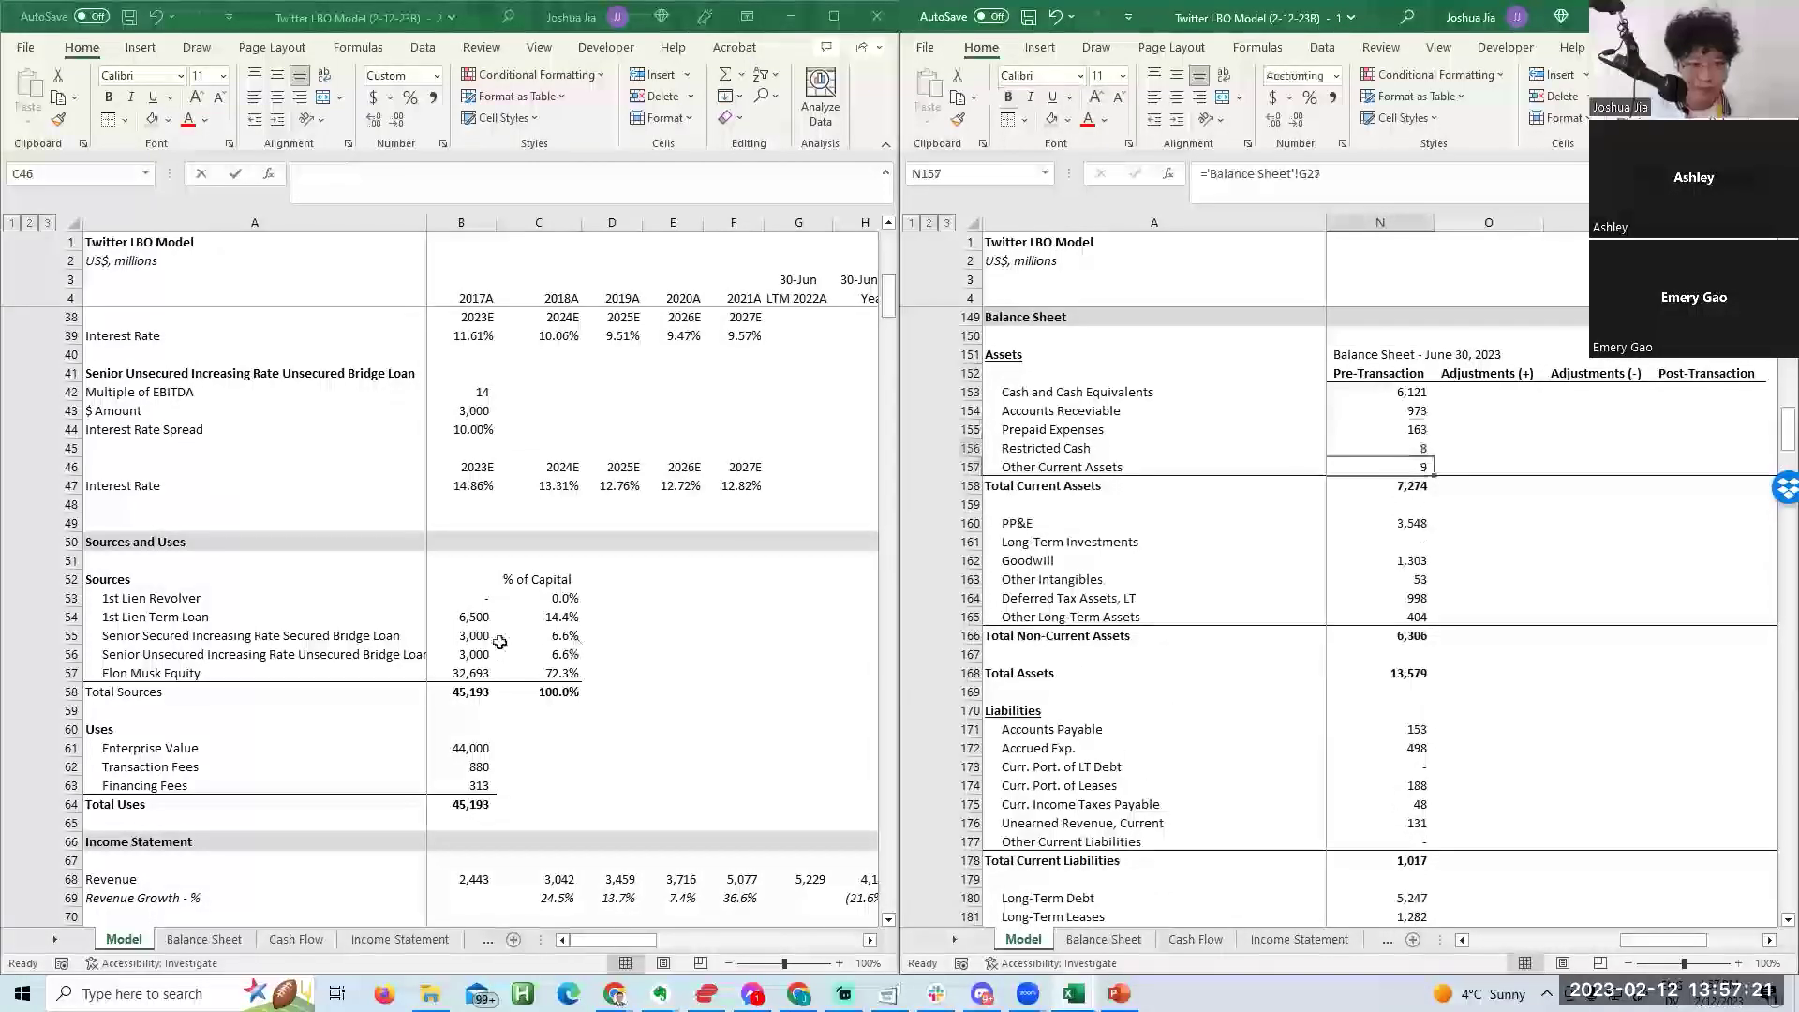
Examine the Total Current Assets formula in N158 and the same row across the adjustment and Post-Transaction columns.
{"action": "key", "text": "ctrl+Tab"}
{"action": "left_click", "coordinate": [1353, 492]}
{"action": "key", "text": "Right"}
{"action": "key", "text": "Right"}
{"action": "key", "text": "Right"}
{"action": "key", "text": "Right"}
{"action": "key", "text": "Left"}
{"action": "key", "text": "Left"}
{"action": "key", "text": "Left"}
{"action": "key", "text": "Left"}
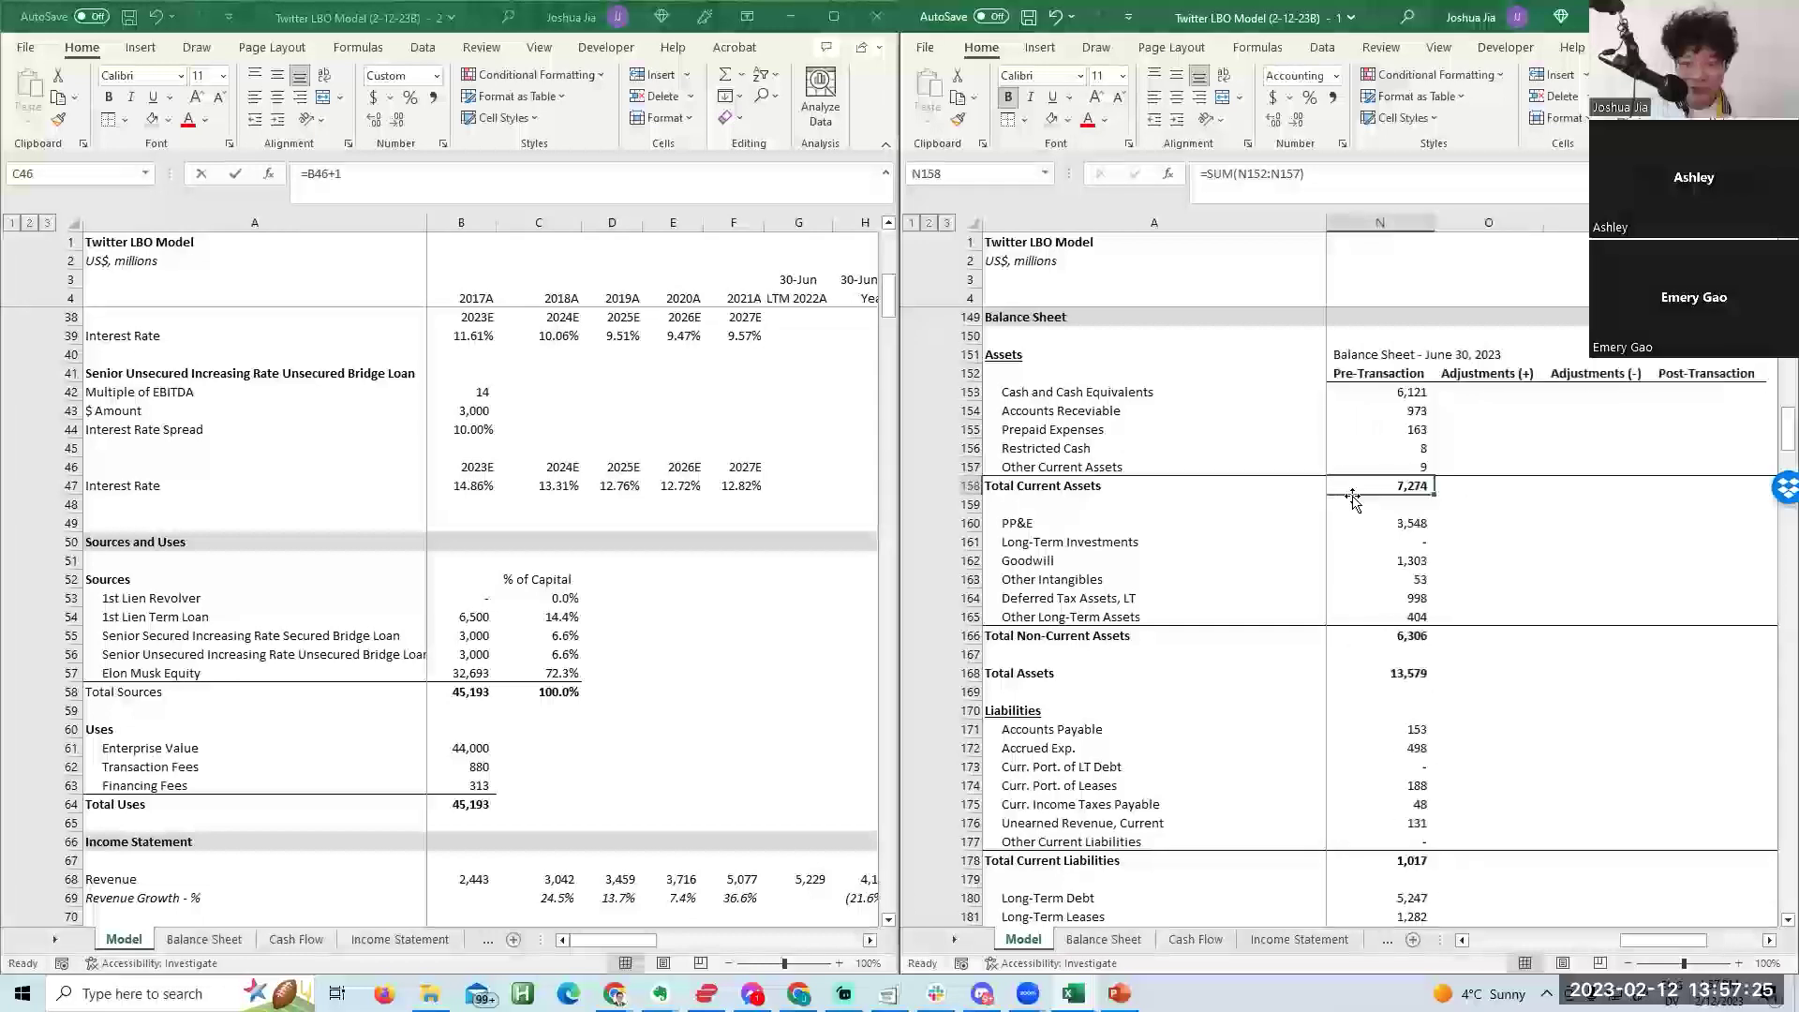
Copy the Total Liabilities formula from N186 into the Post-Transaction column in Q186.
{"action": "key", "text": "Right"}
{"action": "key", "text": "Right"}
{"action": "key", "text": "Down"}
{"action": "key", "text": "Down"}
{"action": "key", "text": "Down"}
{"action": "key", "text": "Down"}
{"action": "key", "text": "Down"}
{"action": "key", "text": "Down"}
{"action": "key", "text": "Down"}
{"action": "key", "text": "Down"}
{"action": "key", "text": "Down"}
{"action": "key", "text": "Down"}
{"action": "key", "text": "Down"}
{"action": "key", "text": "Down"}
{"action": "key", "text": "Down"}
{"action": "key", "text": "Down"}
{"action": "key", "text": "Down"}
{"action": "key", "text": "Down"}
{"action": "key", "text": "Down"}
{"action": "key", "text": "Down"}
{"action": "key", "text": "Down"}
{"action": "key", "text": "Down"}
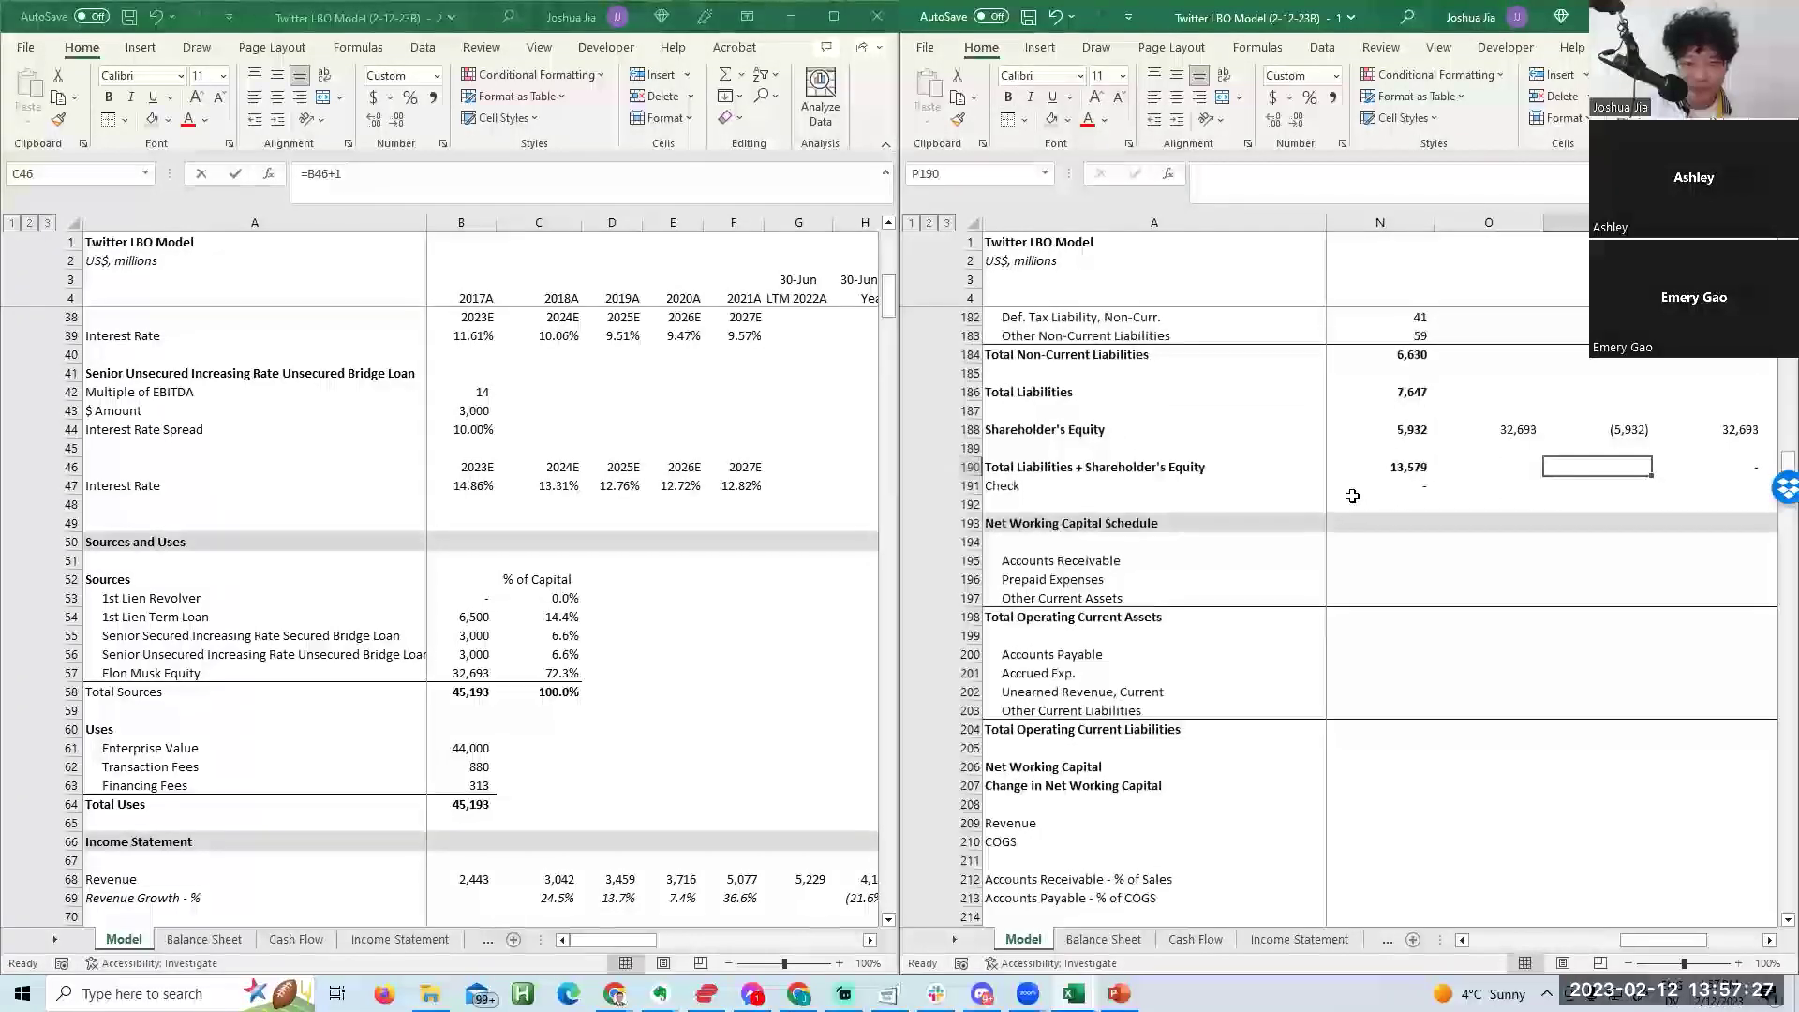
{"action": "left_click", "coordinate": [1352, 496]}
{"action": "key", "text": "ctrl+c"}
{"action": "key", "text": "Right"}
{"action": "key", "text": "Right"}
{"action": "key", "text": "Right"}
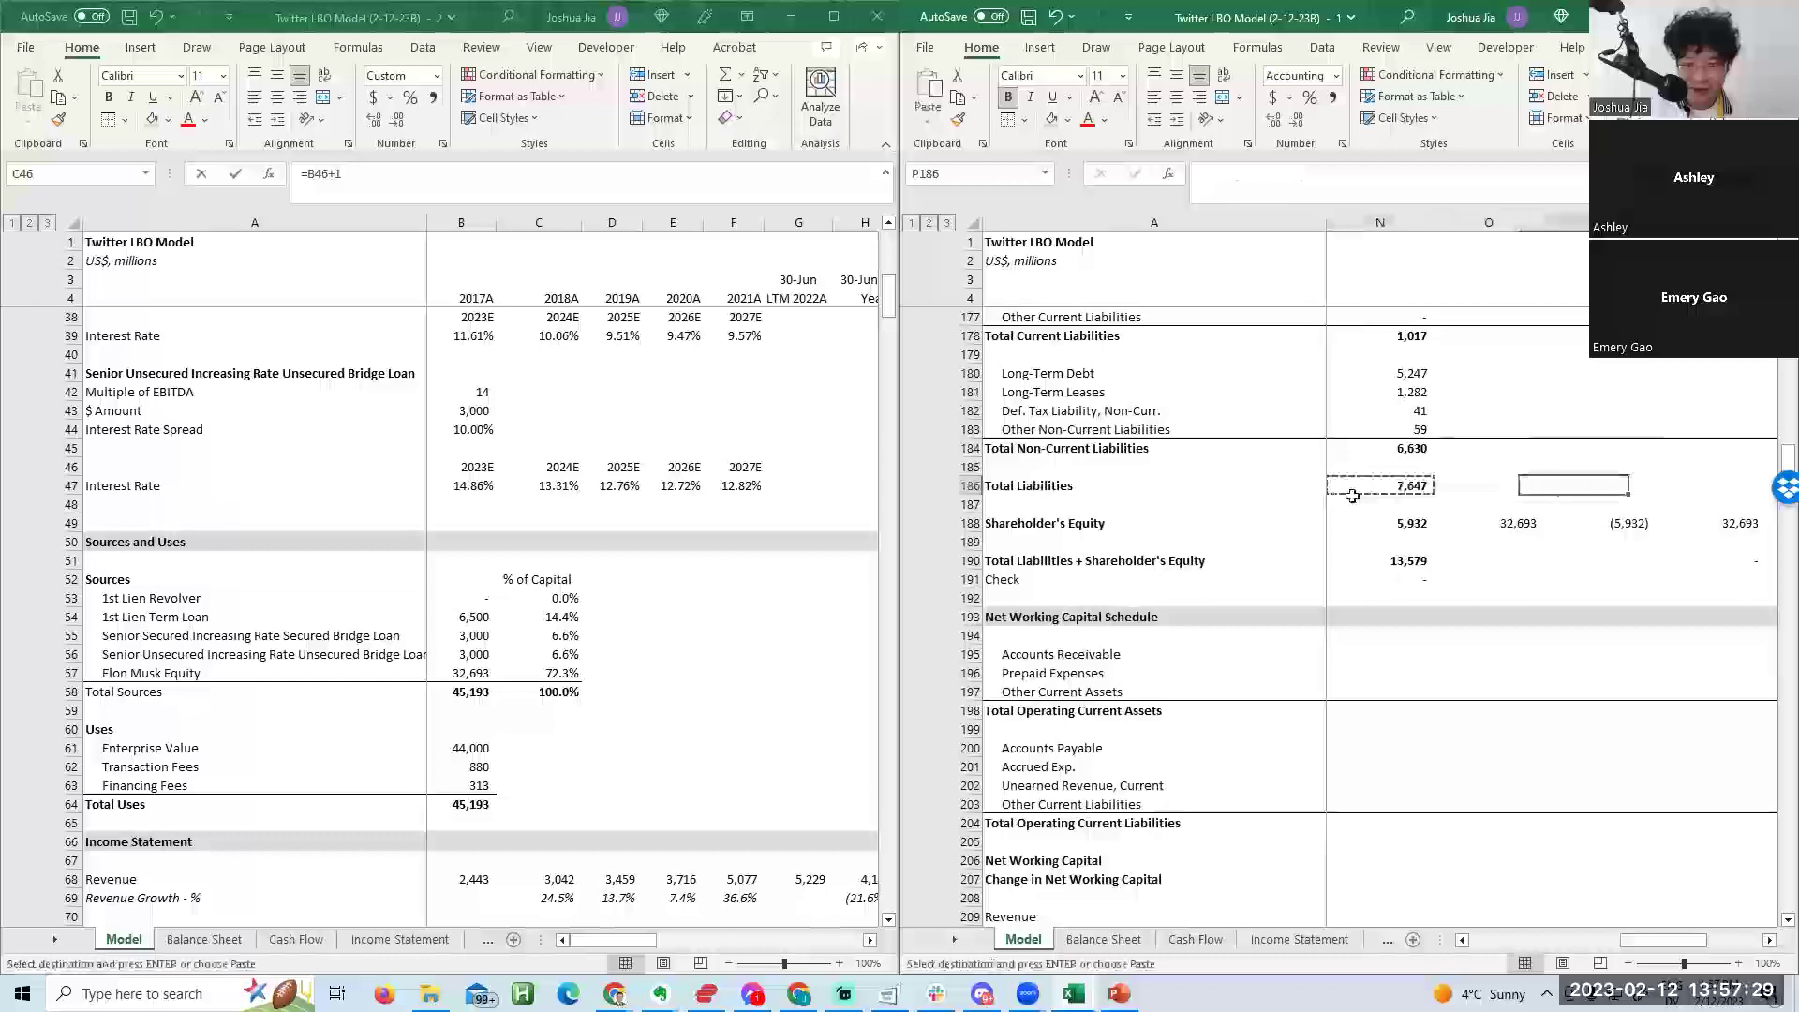
{"action": "key", "text": "Return"}
Enter =-N180 in P180 as the negative Long-Term Debt adjustment, fill it down to Long-Term Leases in P181, and show both without decimals.
{"action": "key", "text": "Up"}
{"action": "key", "text": "Up"}
{"action": "key", "text": "Up"}
{"action": "key", "text": "Up"}
{"action": "key", "text": "Up"}
{"action": "key", "text": "Up"}
{"action": "key", "text": "Up"}
{"action": "key", "text": "Up"}
{"action": "key", "text": "Up"}
{"action": "key", "text": "Up"}
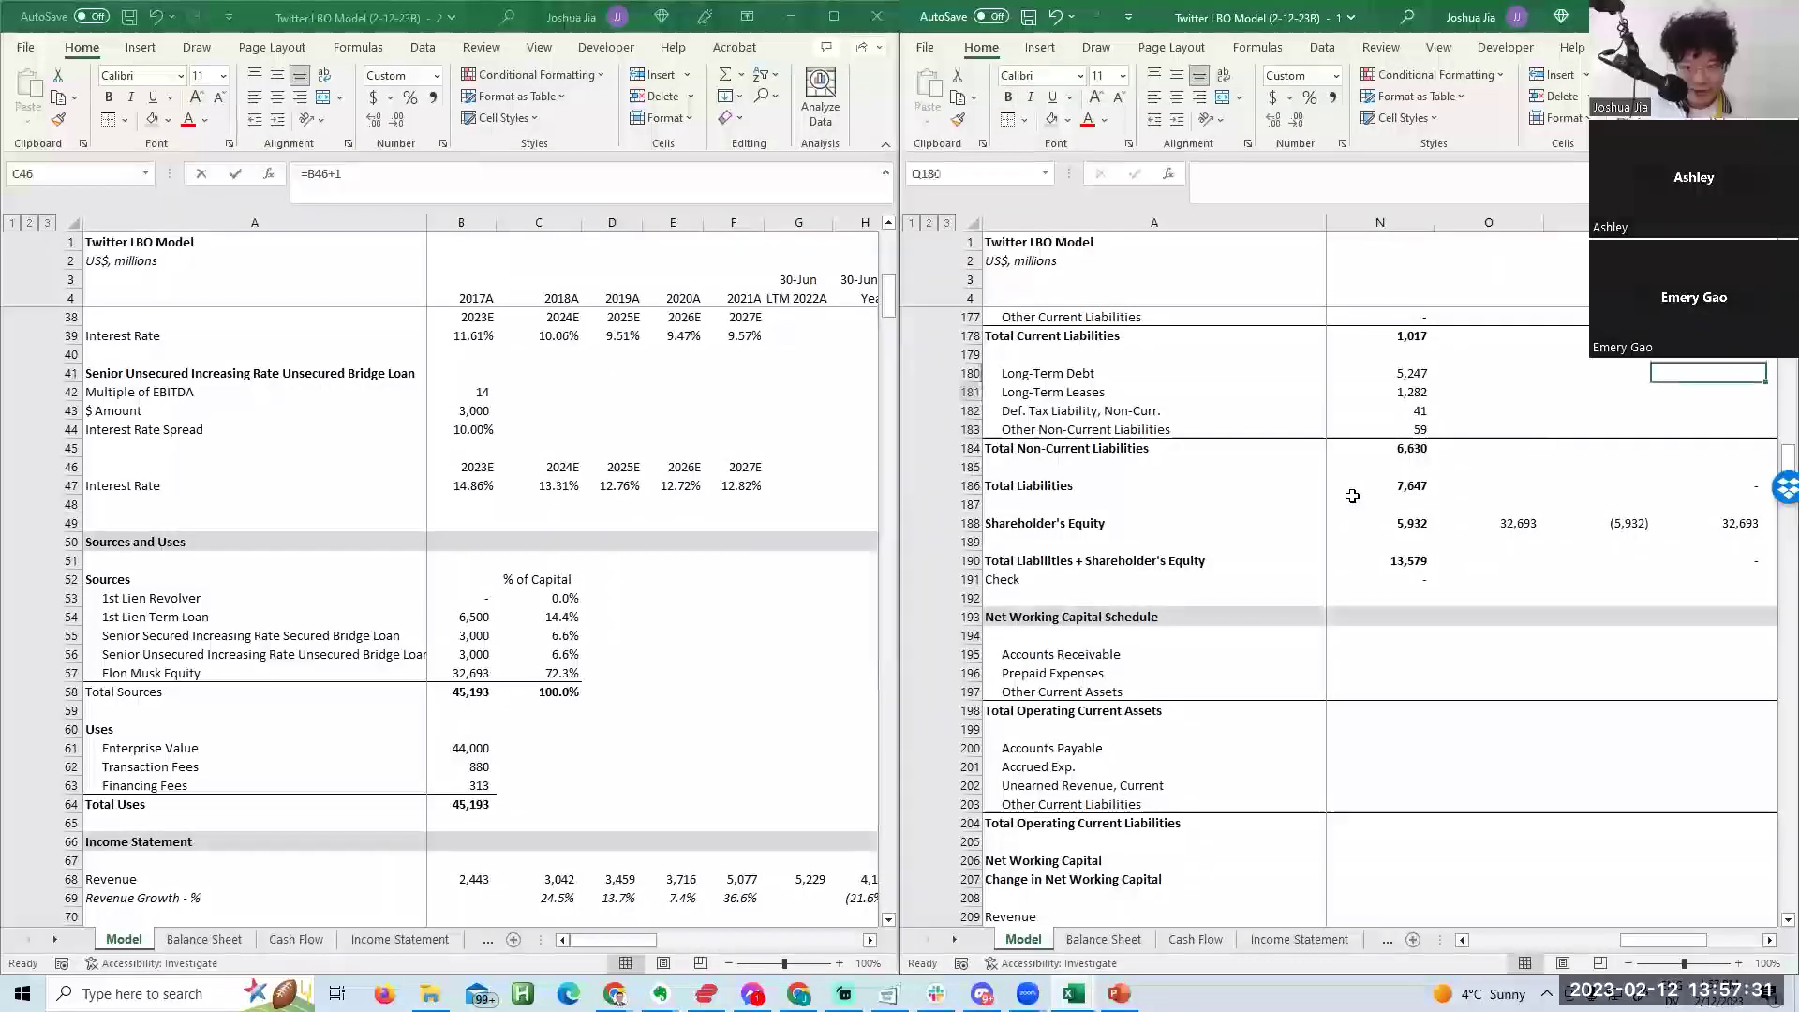
{"action": "key", "text": "Left"}
{"action": "key", "text": "Left"}
{"action": "key", "text": "Right"}
{"action": "type", "text": "=-"}
{"action": "key", "text": "Left"}
{"action": "key", "text": "Left"}
{"action": "key", "text": "Return"}
{"action": "key", "text": "Up"}
{"action": "key", "text": "Down"}
{"action": "key", "text": "ctrl+d"}
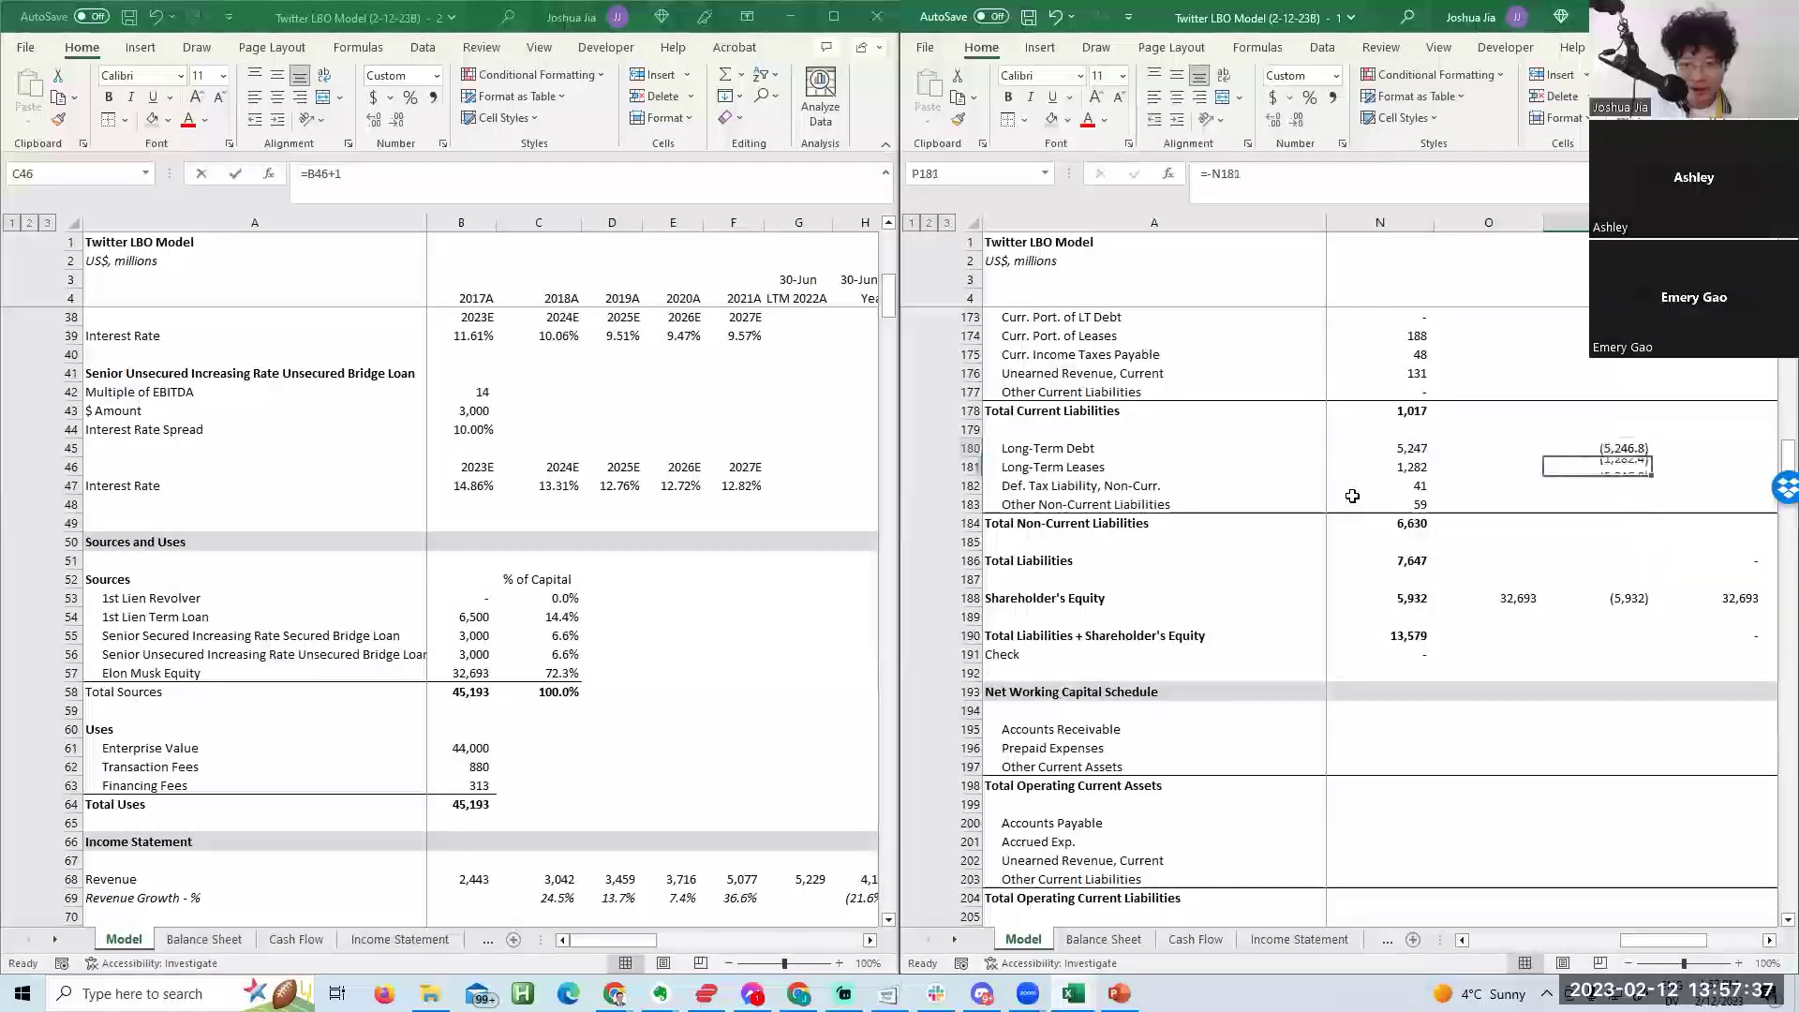
{"action": "key", "text": "shift+Up"}
{"action": "key", "text": "alt+h+9"}
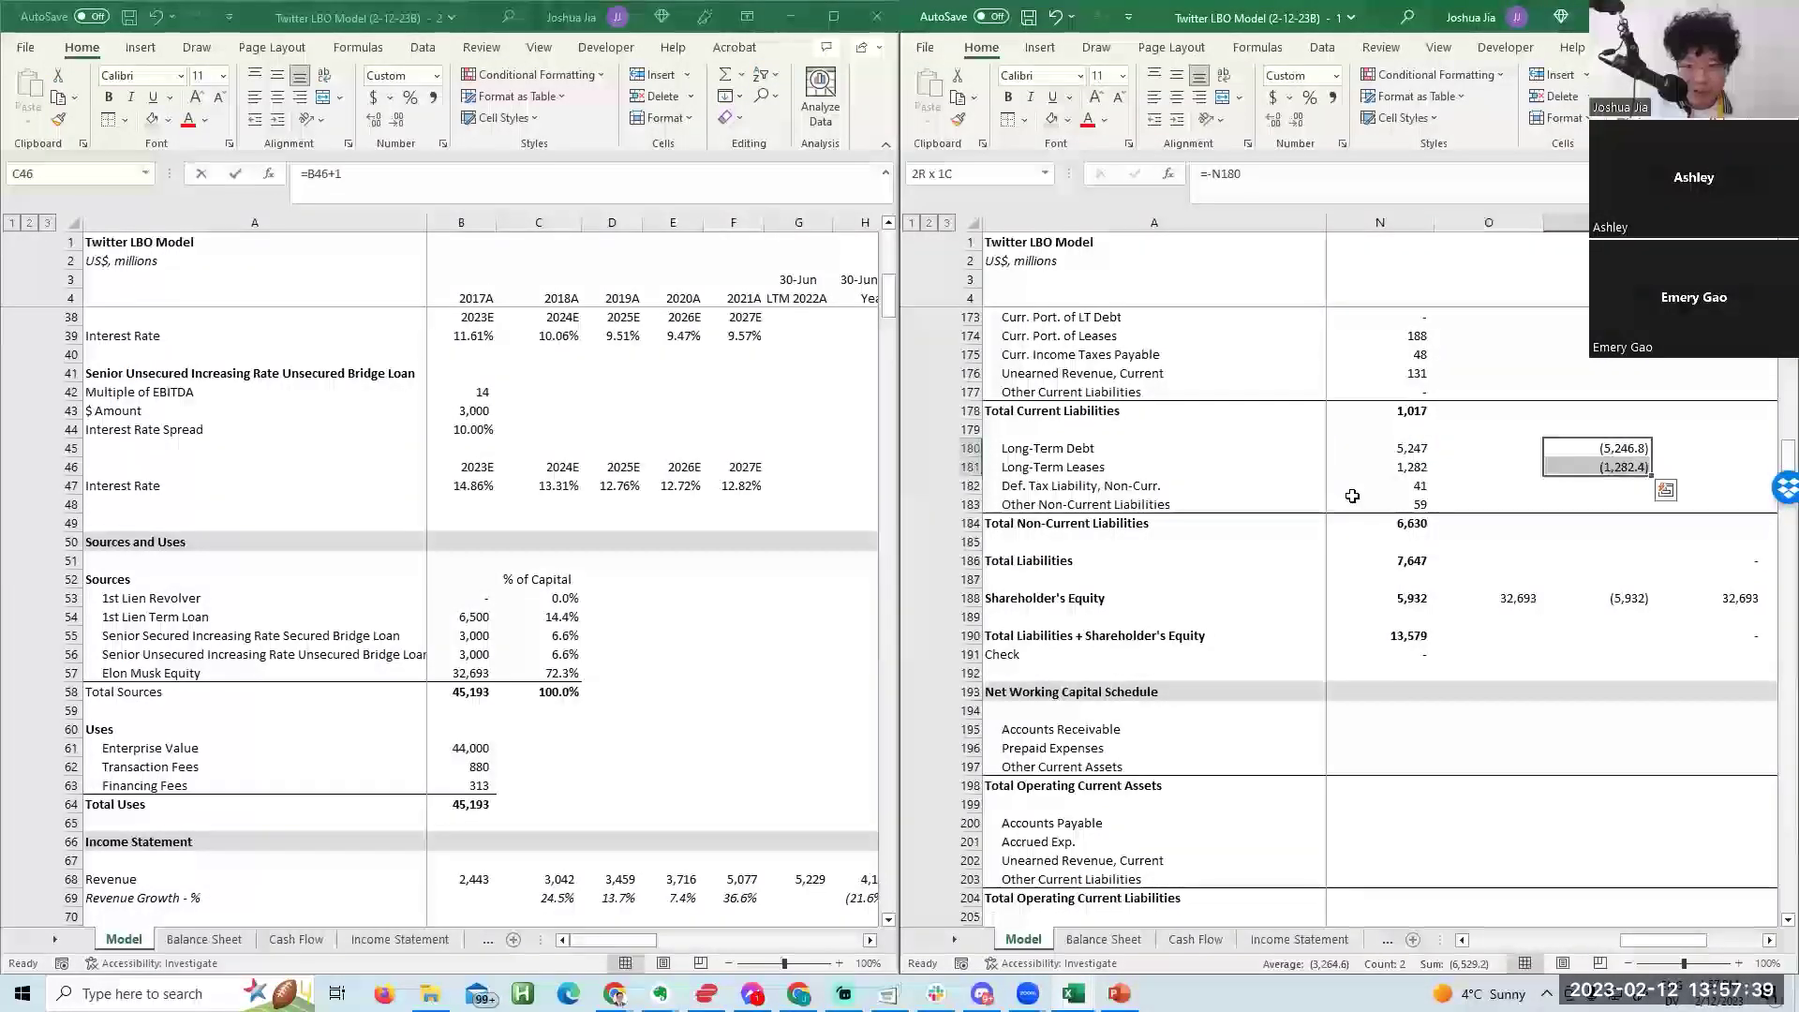
{"action": "key", "text": "Right"}
{"action": "key", "text": "Left"}
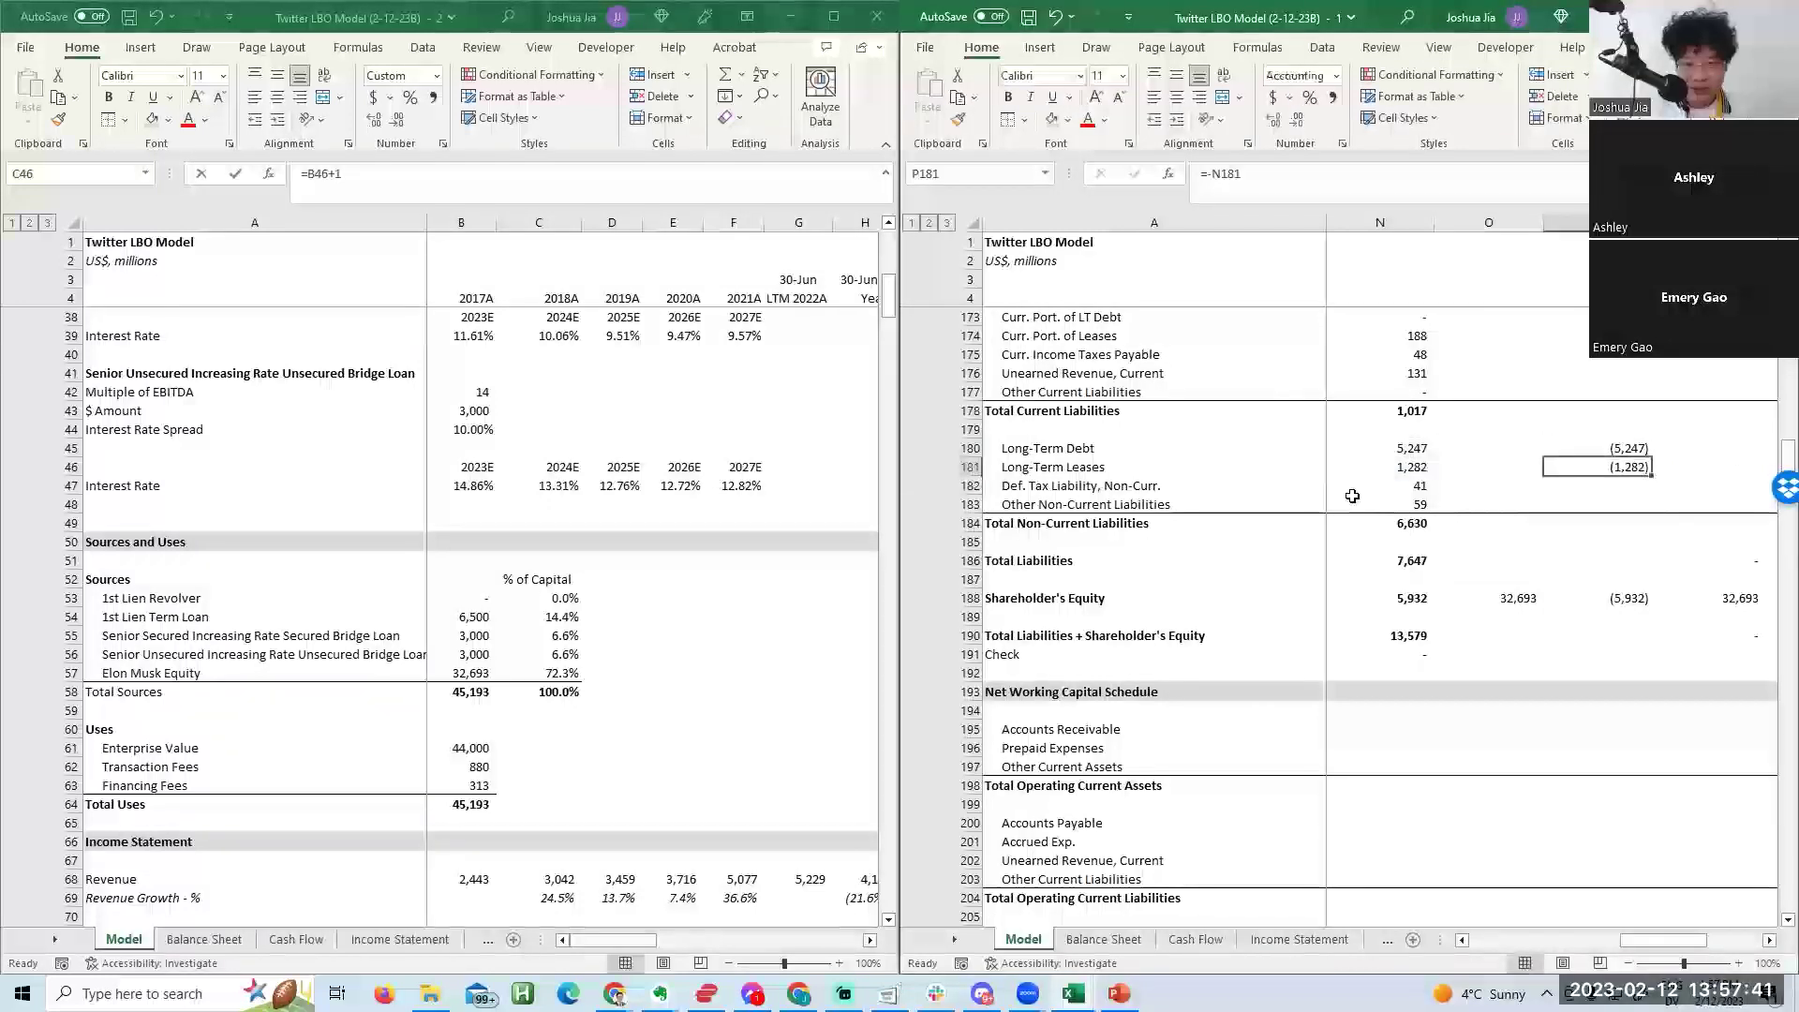
{"action": "key", "text": "ctrl+Up"}
{"action": "key", "text": "ctrl+Up"}
{"action": "key", "text": "ctrl+Down"}
{"action": "key", "text": "ctrl+Down"}
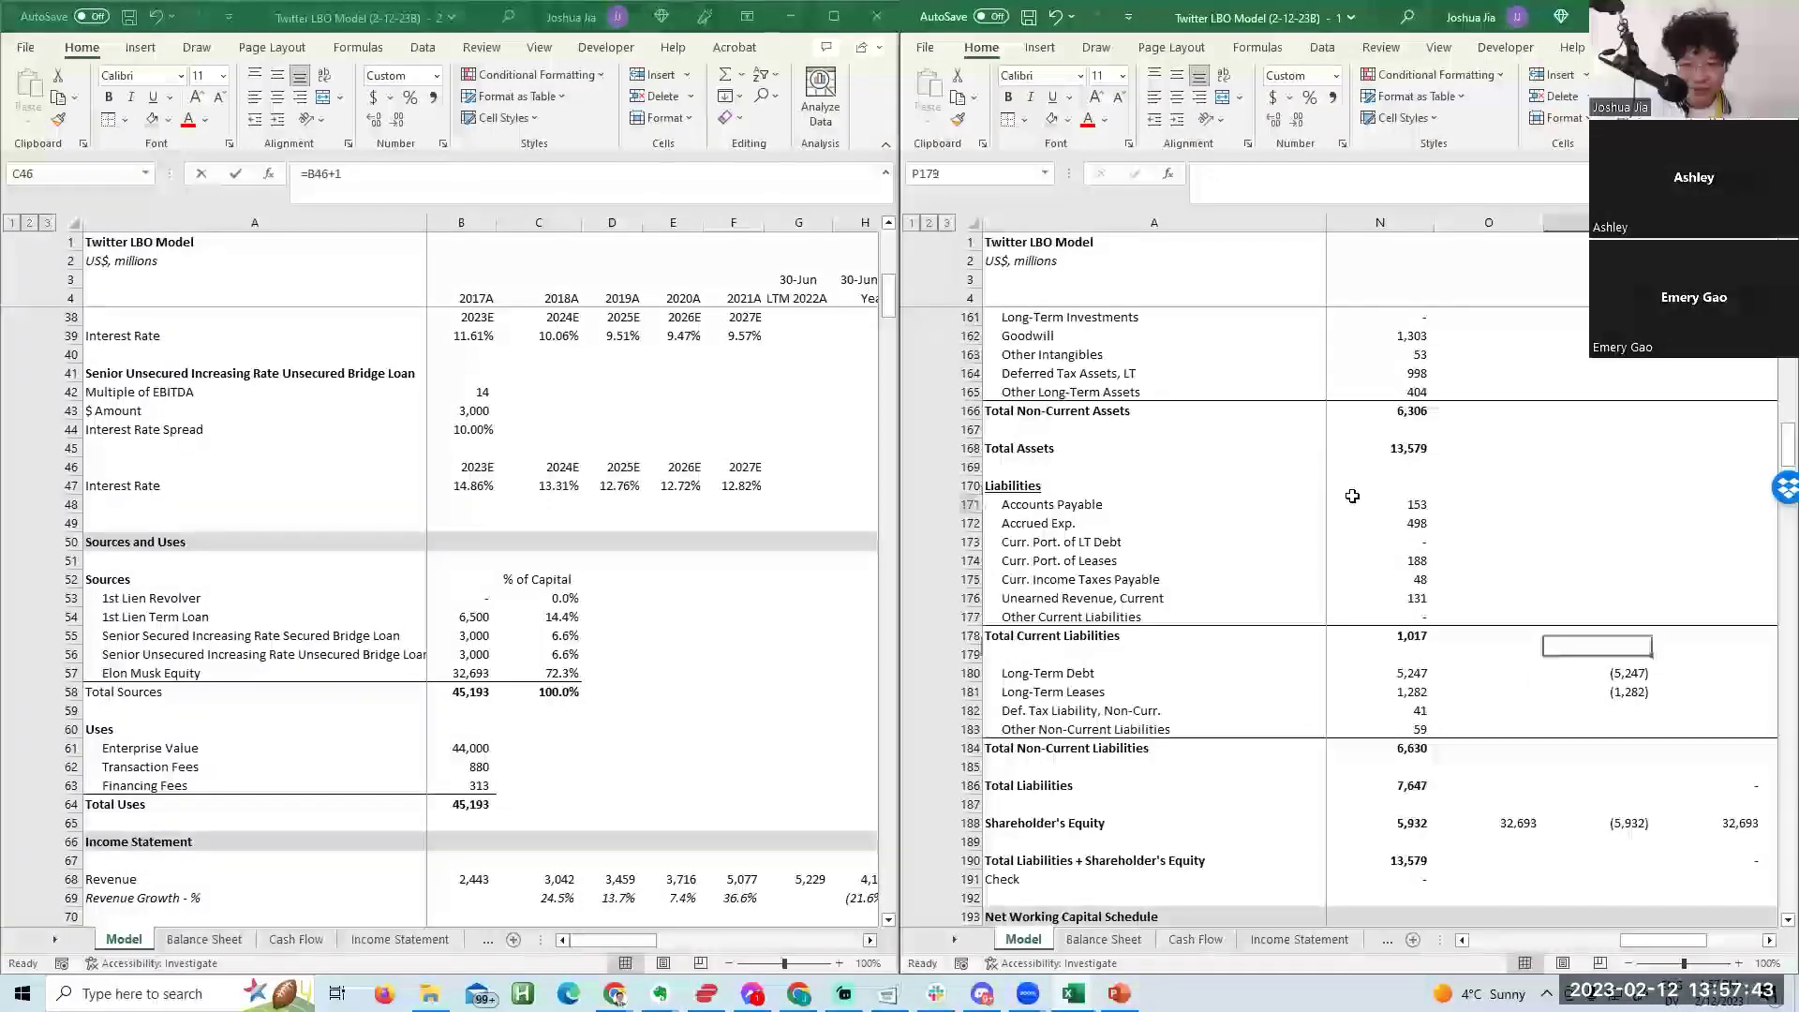
Copy the negative Long-Term Debt adjustment formula from P180 into the current portions of debt and leases in P173:P174.
{"action": "key", "text": "shift+Up"}
{"action": "key", "text": "F2"}
{"action": "key", "text": "Escape"}
{"action": "key", "text": "Up"}
{"action": "key", "text": "F2"}
{"action": "key", "text": "Escape"}
{"action": "key", "text": "Down"}
{"action": "key", "text": "F2"}
{"action": "key", "text": "Escape"}
{"action": "key", "text": "ctrl+c"}
{"action": "key", "text": "Up"}
{"action": "key", "text": "Up"}
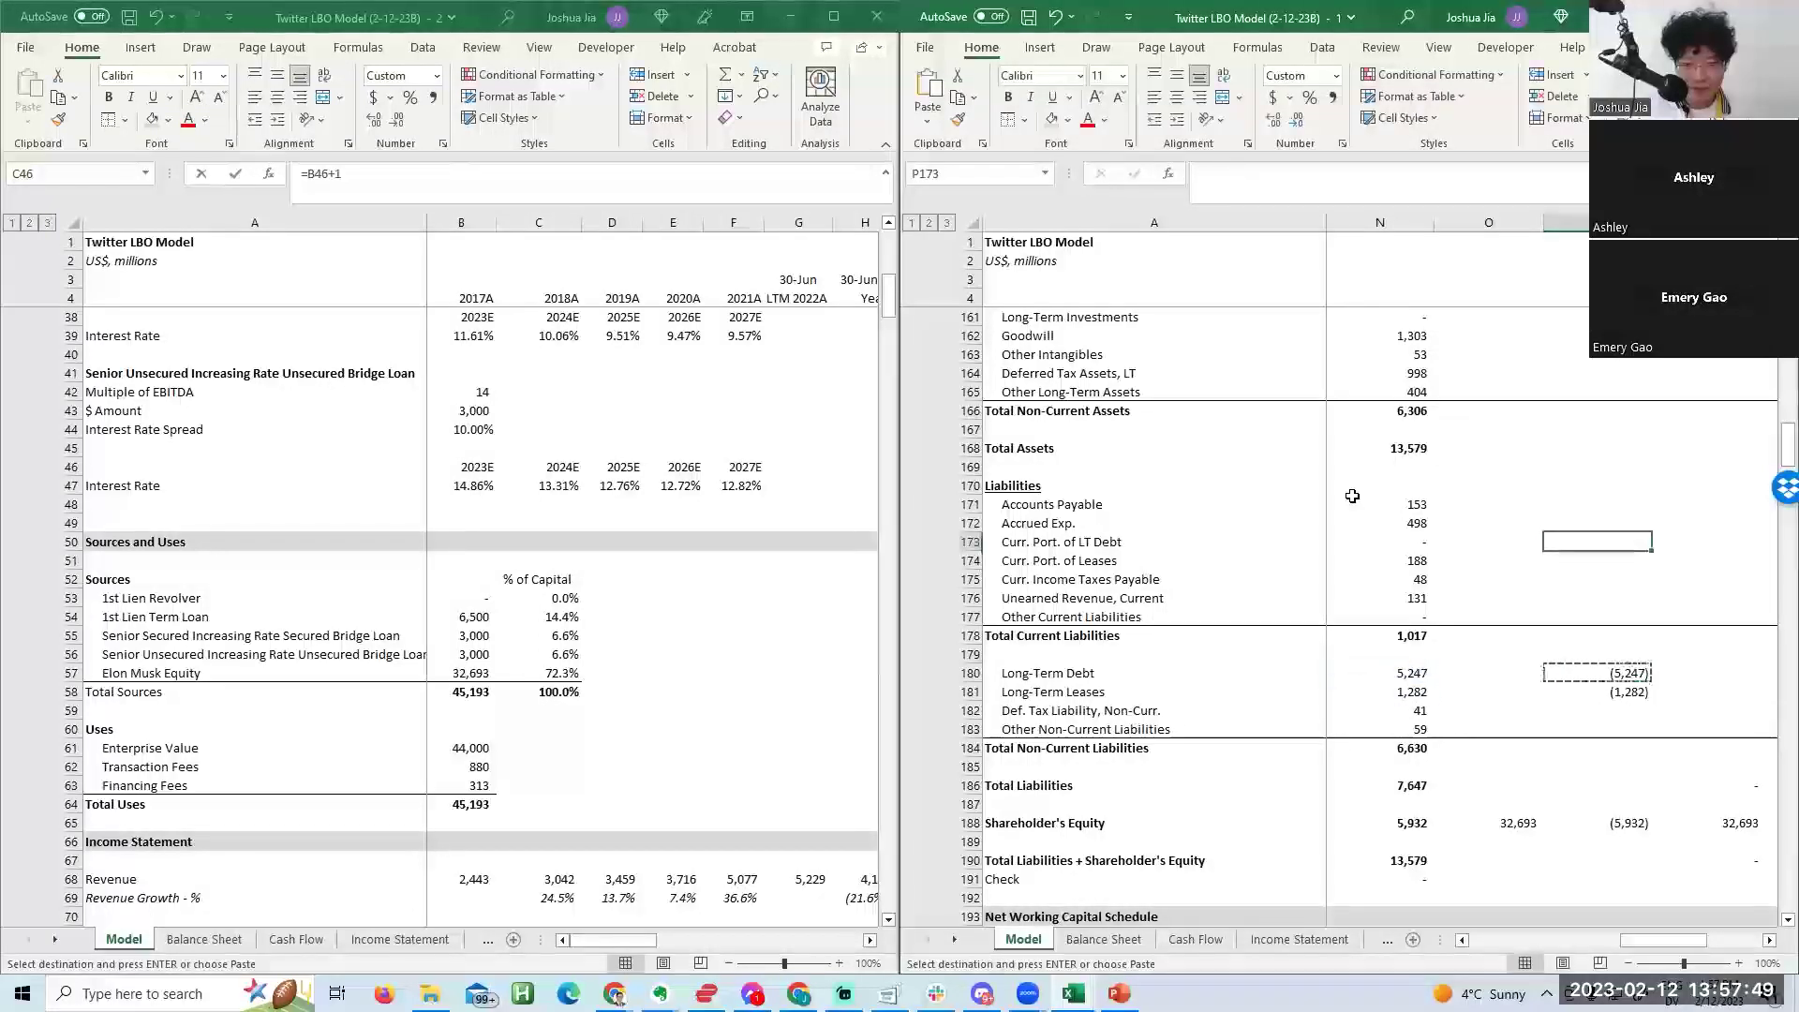
{"action": "key", "text": "shift+Down"}
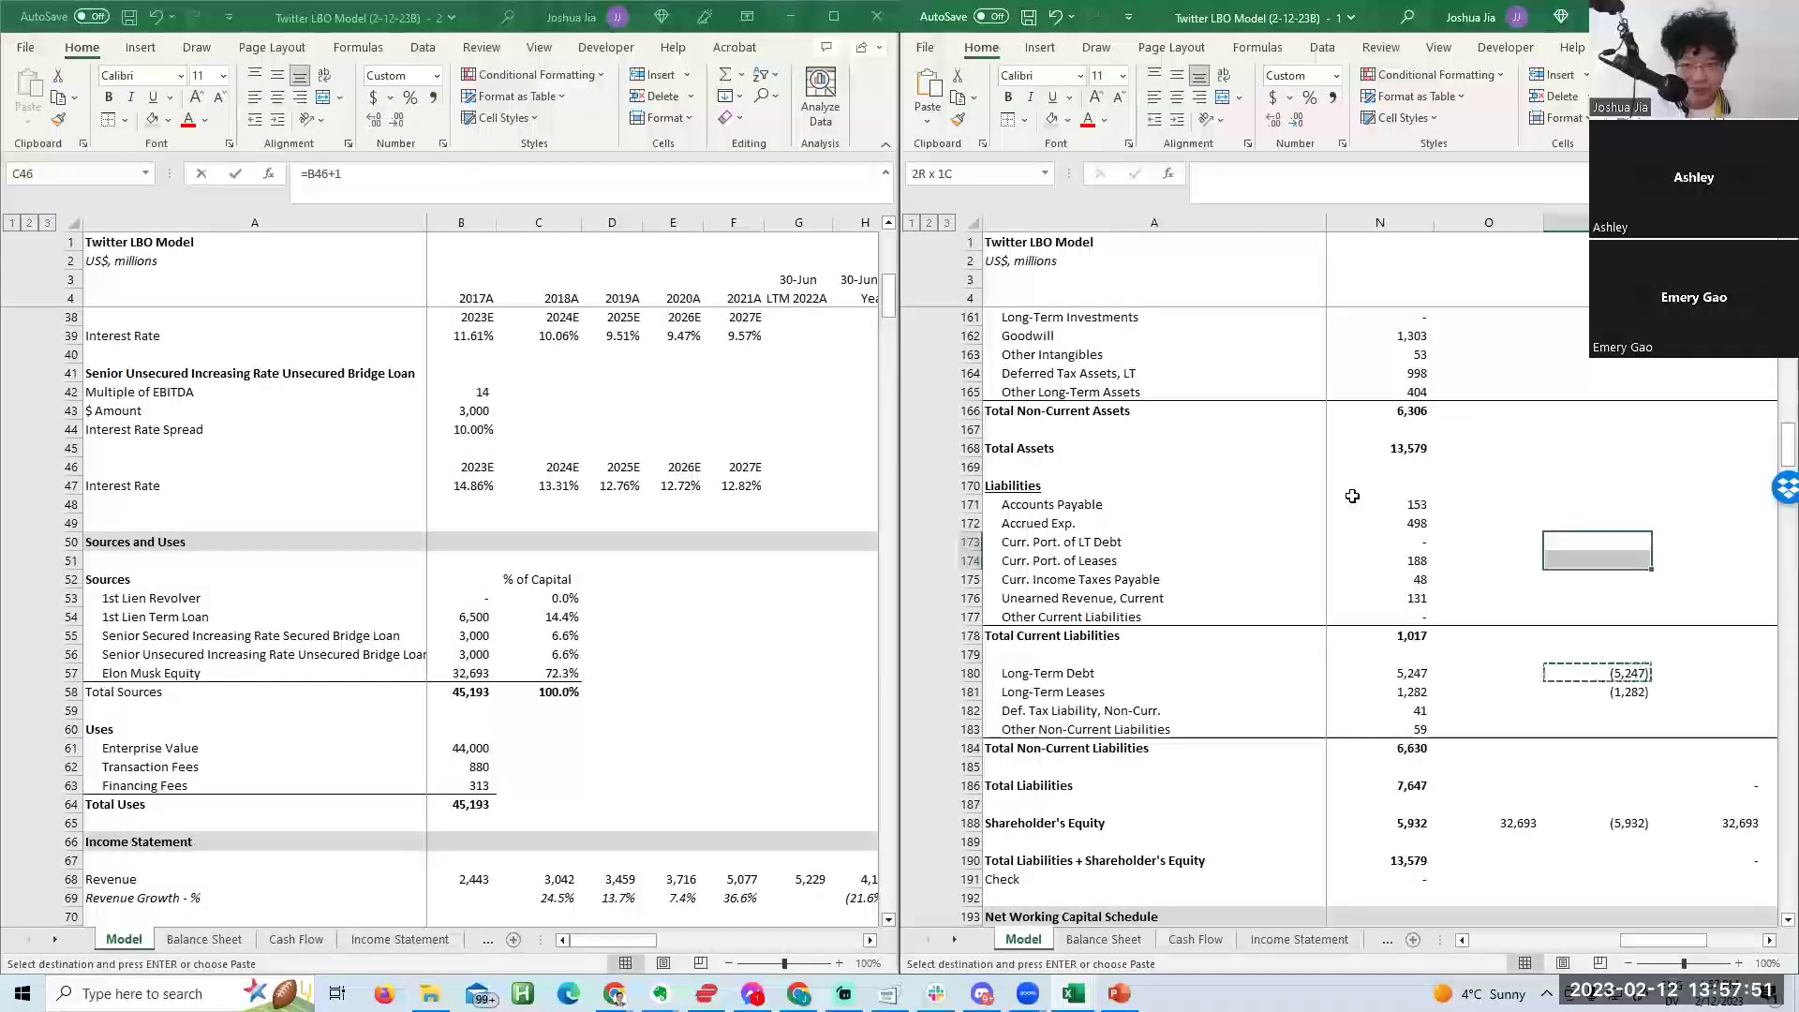
{"action": "key", "text": "Return"}
{"action": "key", "text": "Down"}
{"action": "key", "text": "Down"}
{"action": "key", "text": "Down"}
{"action": "key", "text": "Down"}
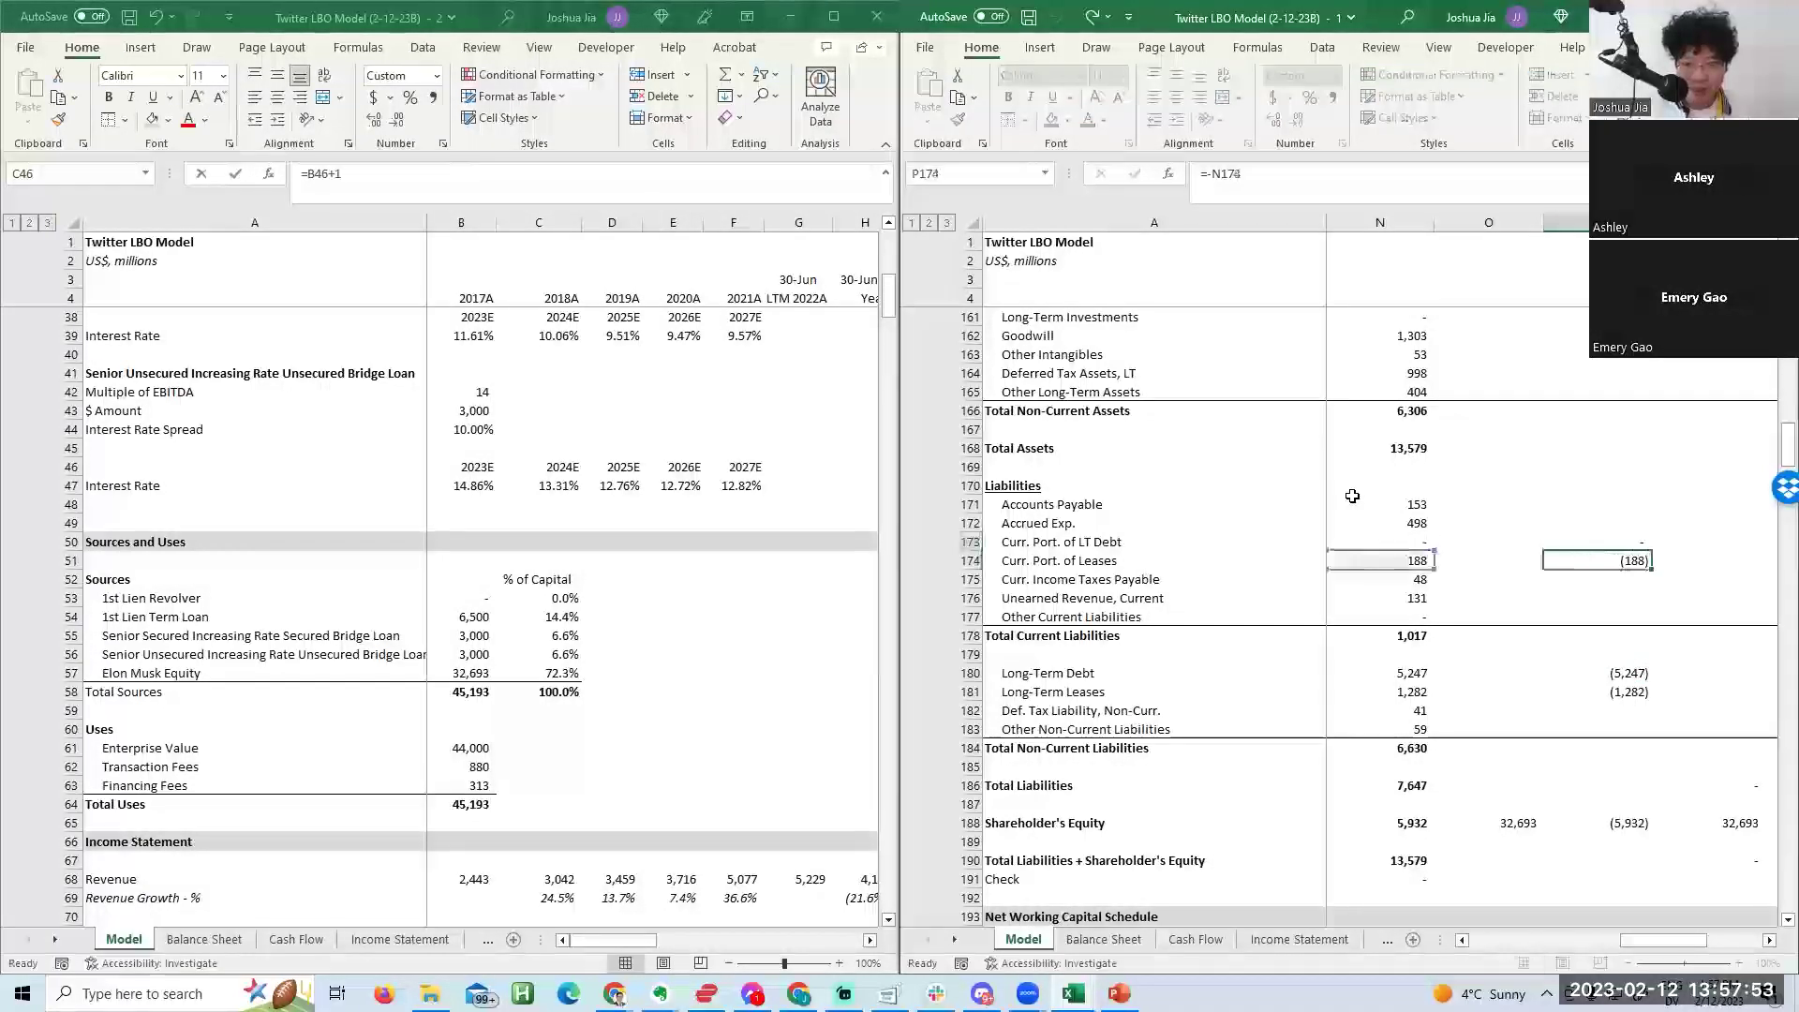
Clear the Curr. Port. of Leases adjustment in P174 and enter =-N173 in P173 for Curr. Port. of LT Debt.
{"action": "key", "text": "Up"}
{"action": "key", "text": "Up"}
{"action": "key", "text": "Up"}
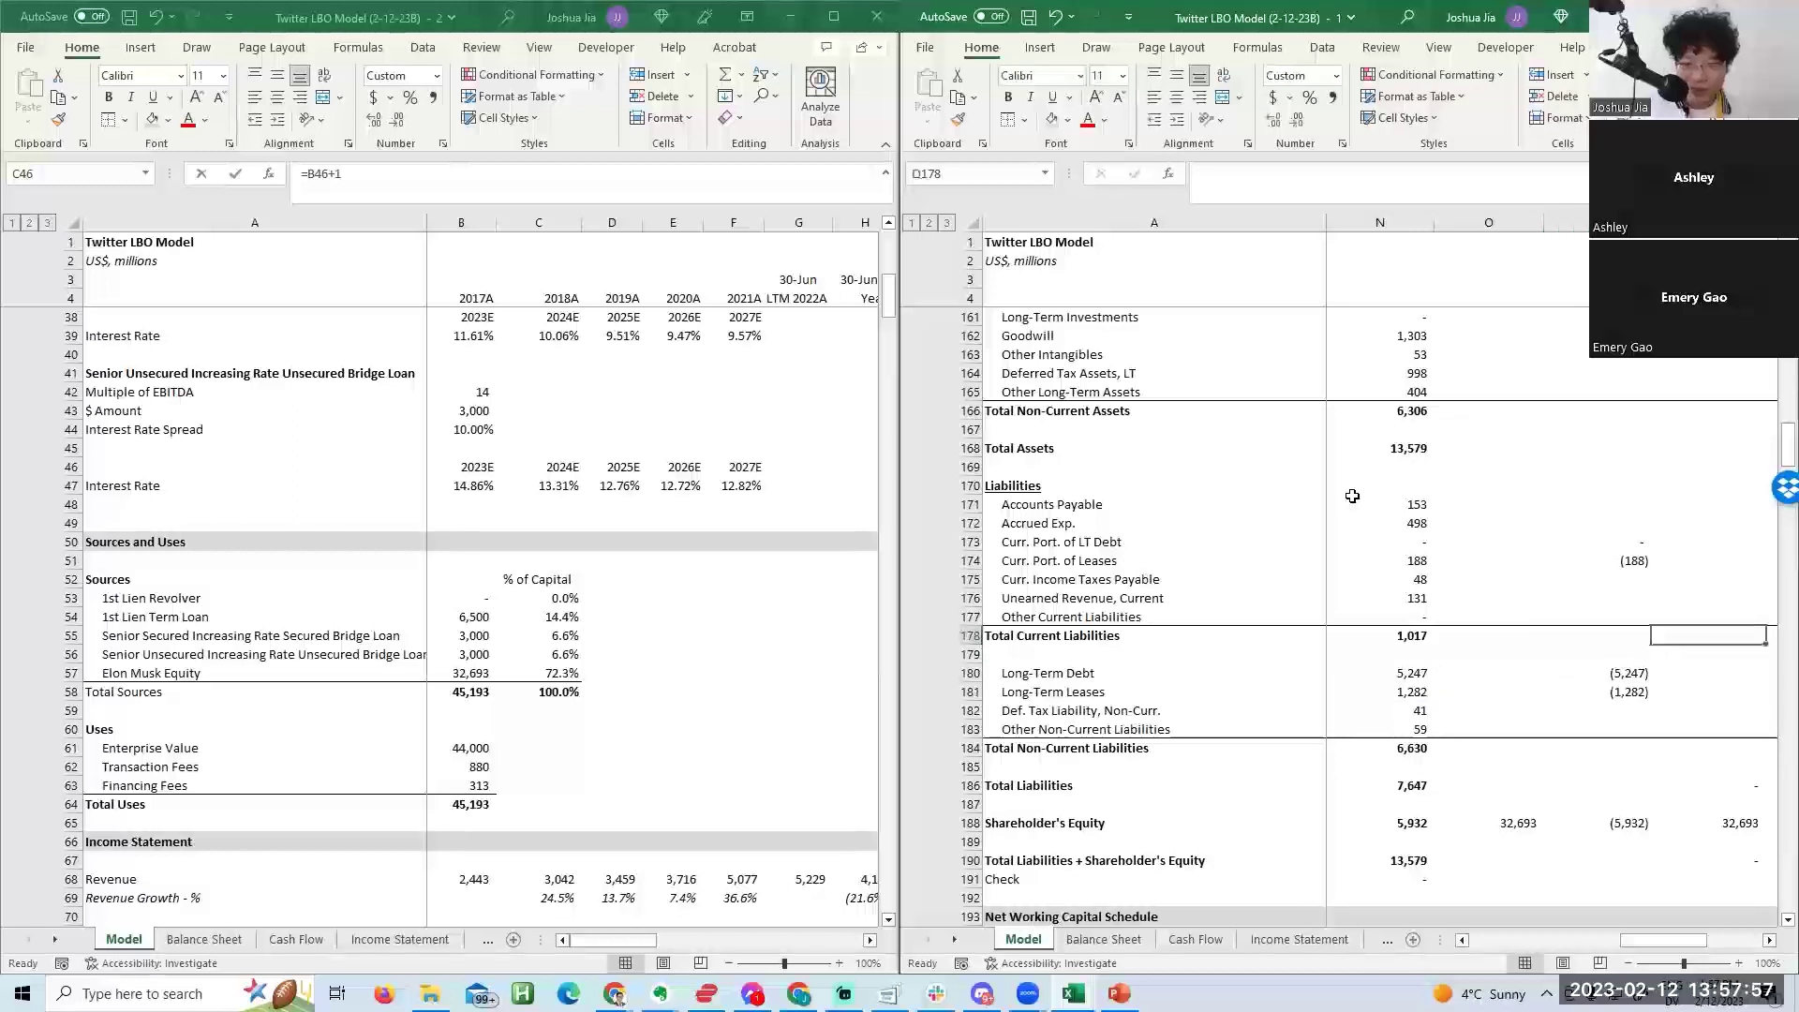
{"action": "key", "text": "Up"}
{"action": "key", "text": "Up"}
{"action": "key", "text": "Left"}
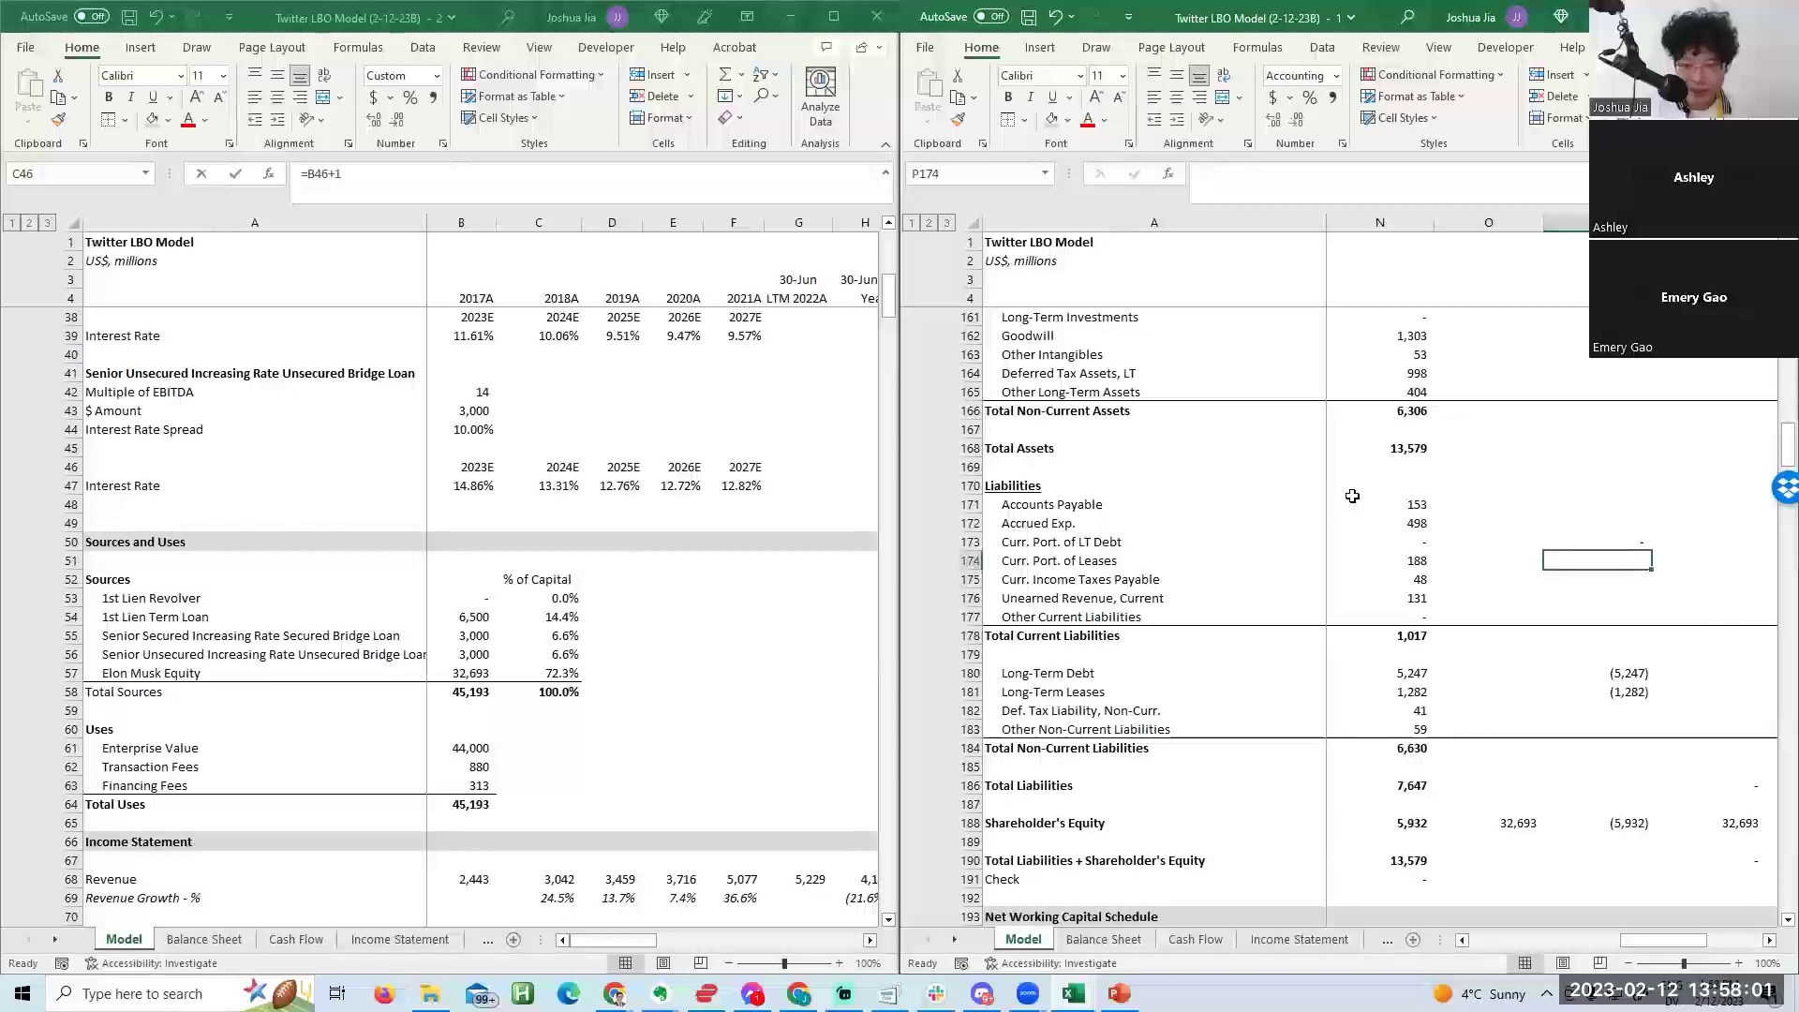
{"action": "key", "text": "Up"}
{"action": "type", "text": "=-"}
{"action": "key", "text": "Left"}
{"action": "key", "text": "Left"}
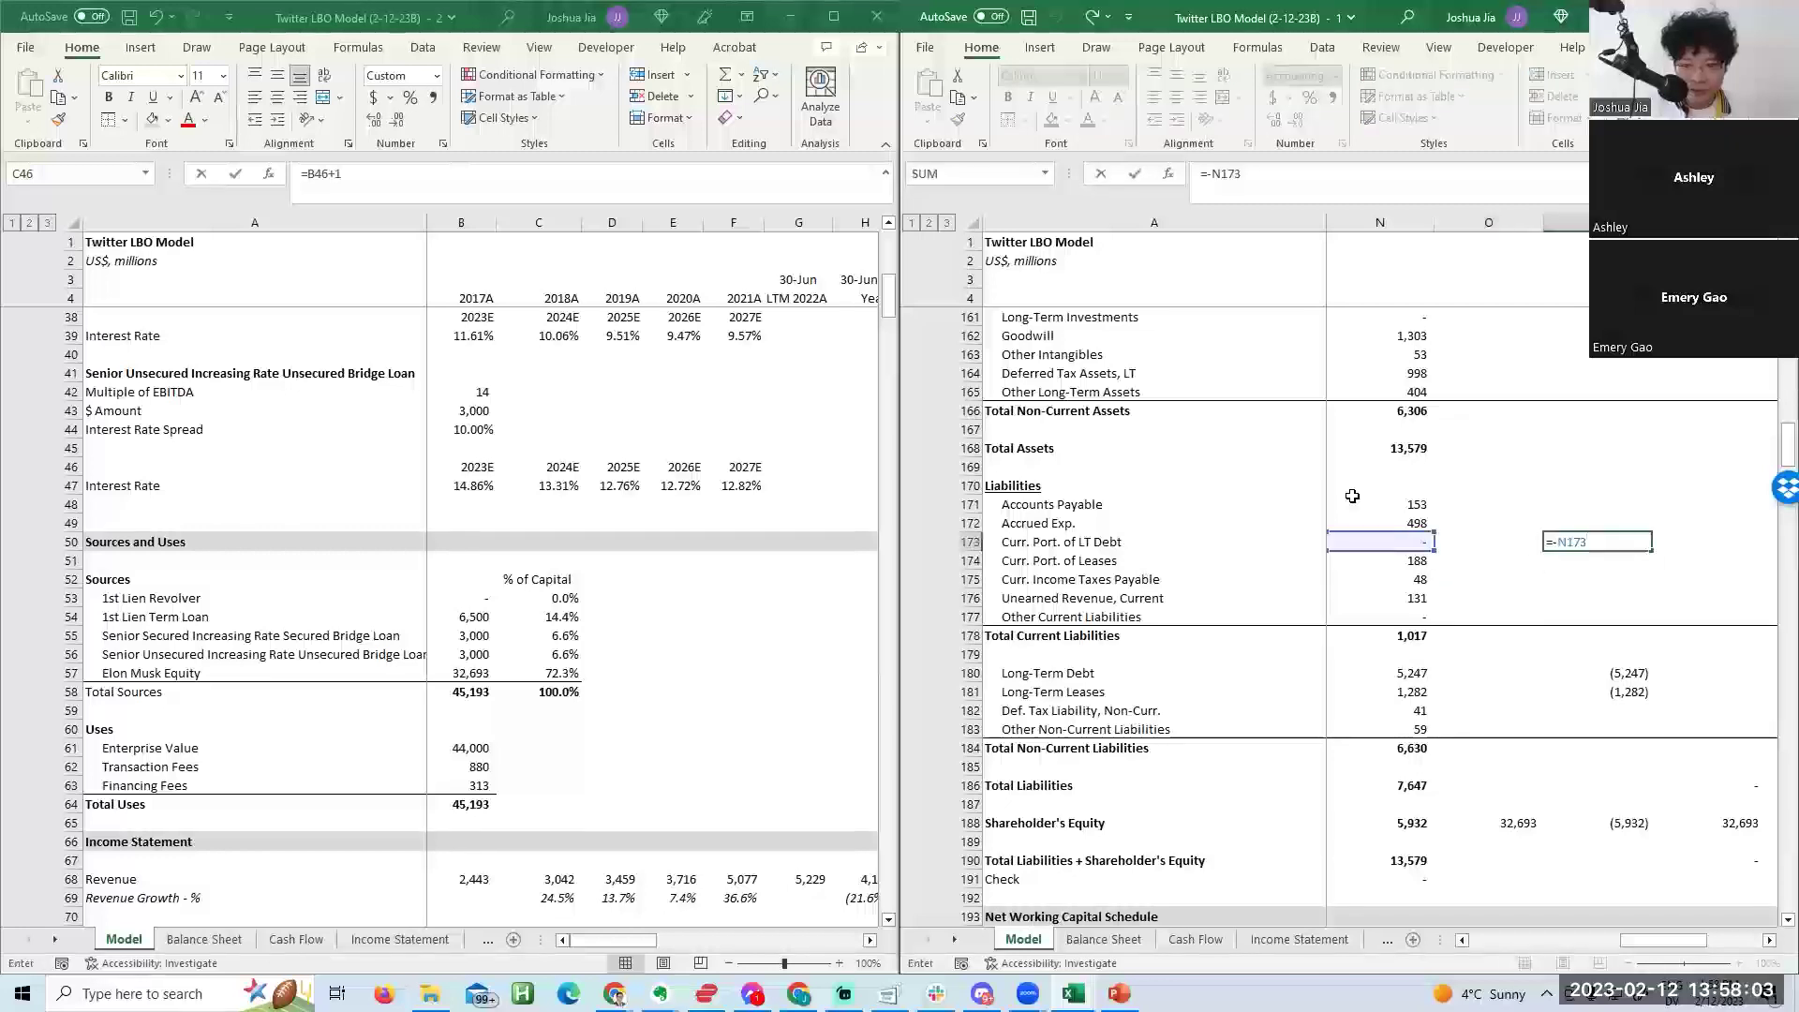
{"action": "key", "text": "ctrl+Return"}
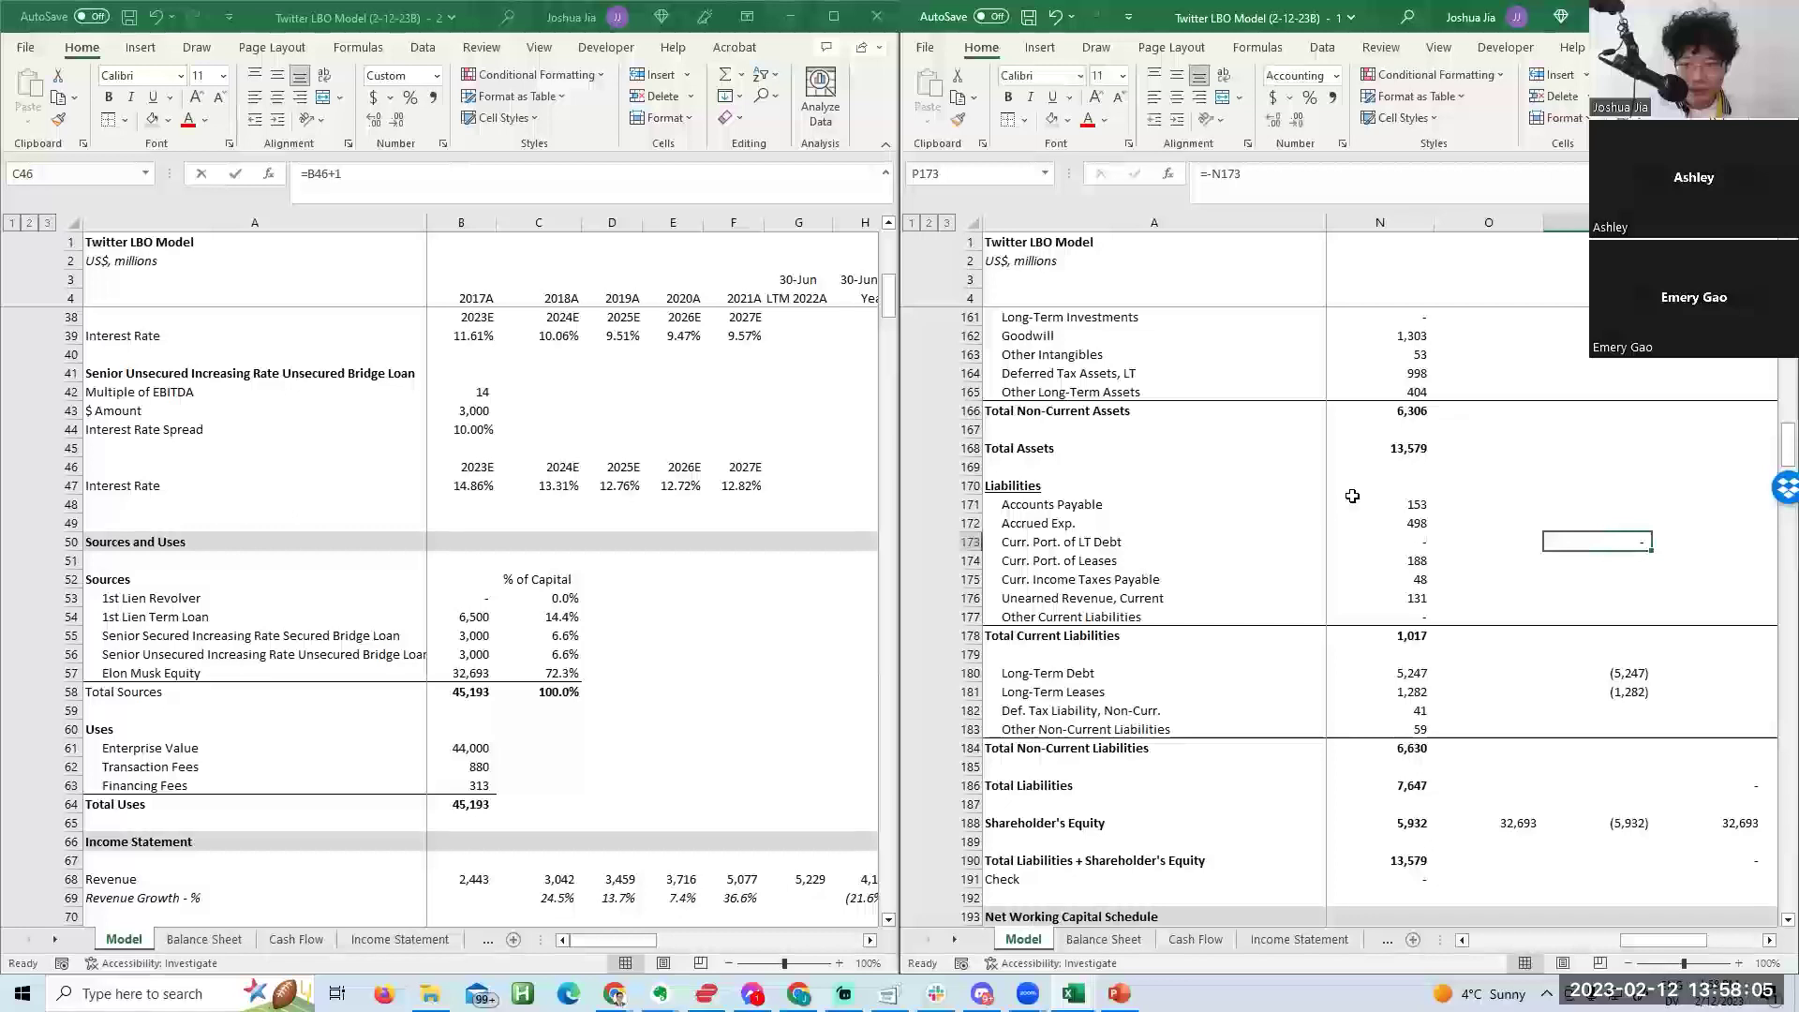
Review the liability adjustments down to row 183 and the four debt financing amounts in B53:B56 of Sources and Uses.
{"action": "key", "text": "Down"}
{"action": "key", "text": "Down"}
{"action": "key", "text": "Down"}
{"action": "key", "text": "Down"}
{"action": "key", "text": "Down"}
{"action": "key", "text": "Down"}
{"action": "key", "text": "Down"}
{"action": "key", "text": "Down"}
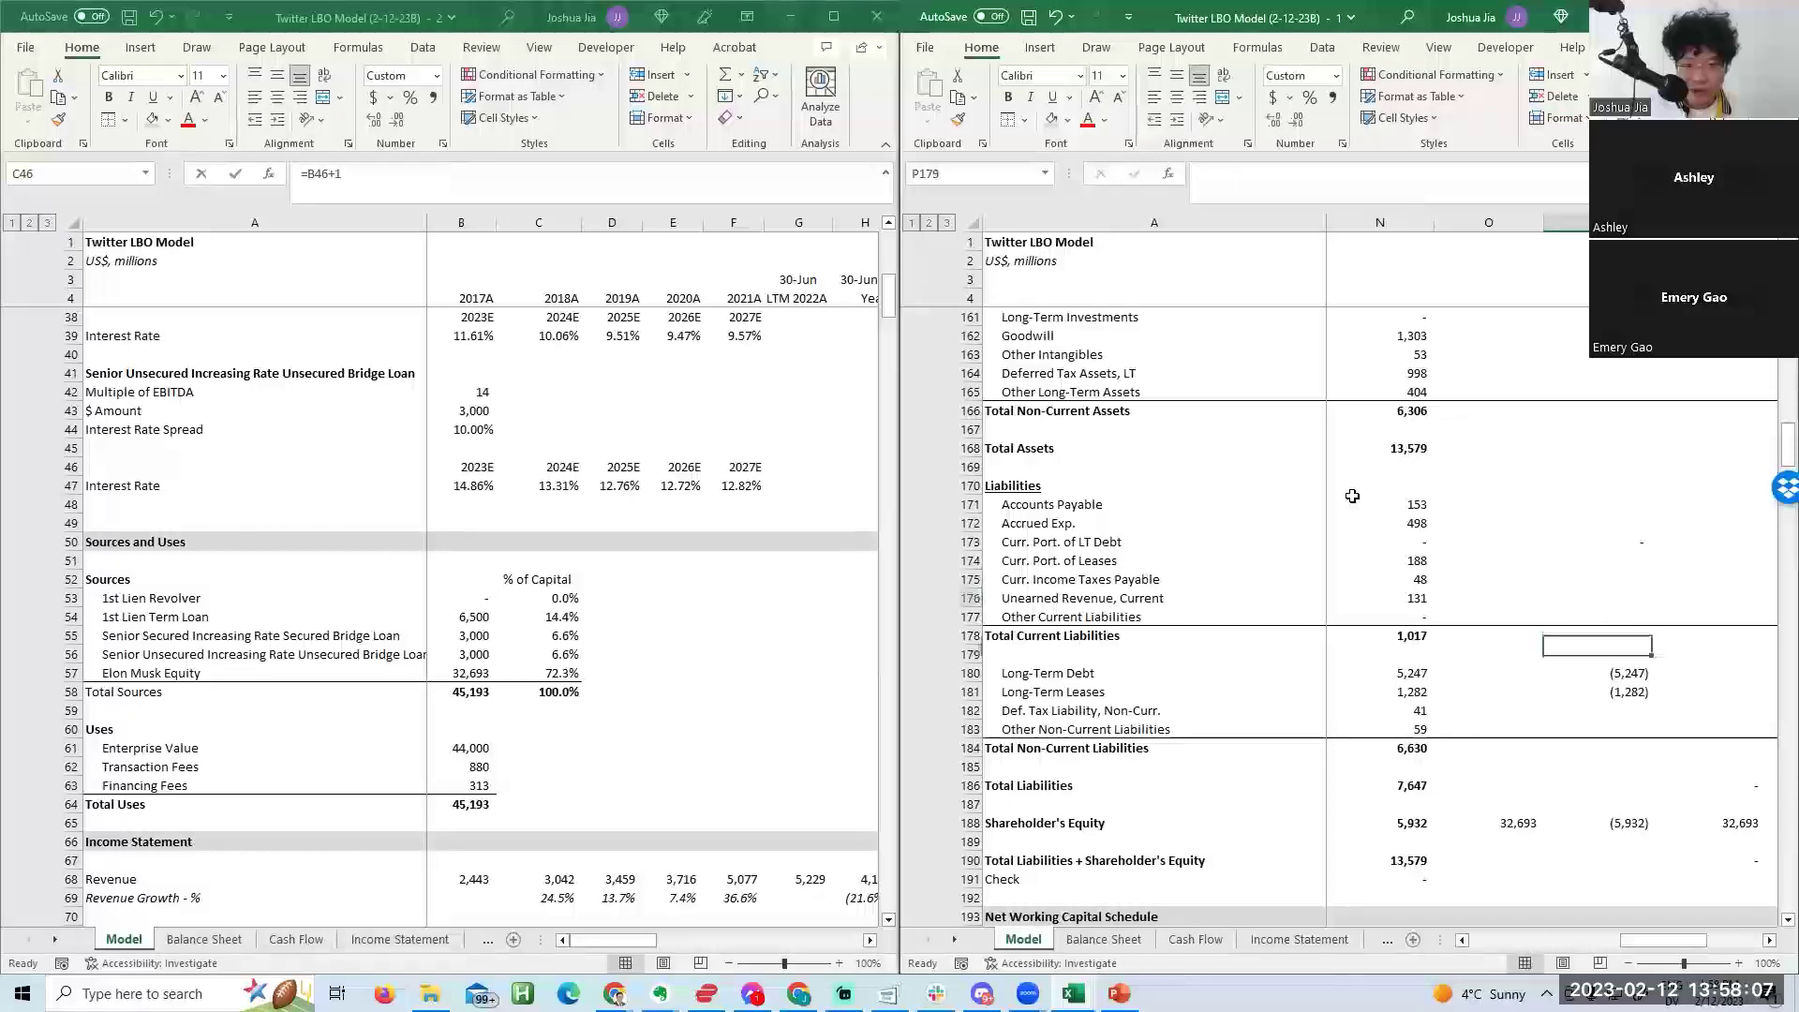
{"action": "key", "text": "Down"}
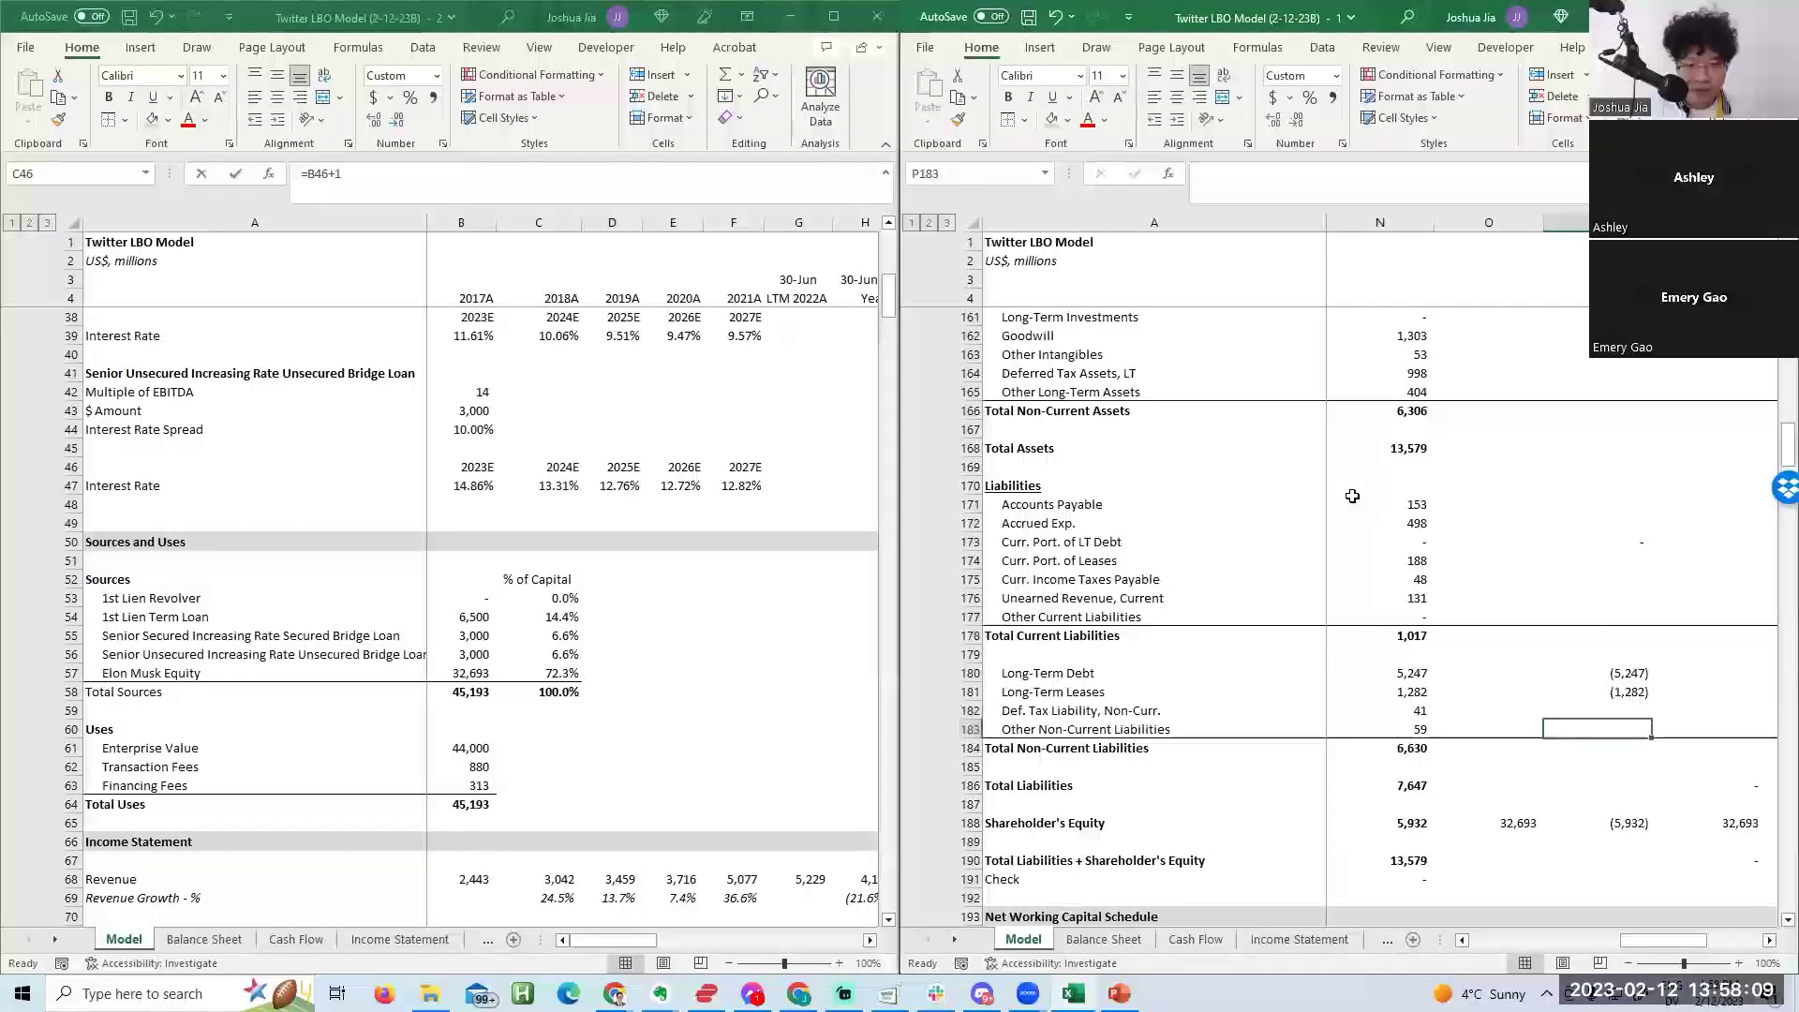
{"action": "key", "text": "alt+Tab"}
{"action": "key", "text": "Down"}
{"action": "key", "text": "Down"}
{"action": "key", "text": "Down"}
{"action": "key", "text": "Down"}
{"action": "key", "text": "Down"}
{"action": "key", "text": "Down"}
{"action": "key", "text": "Down"}
{"action": "key", "text": "Down"}
{"action": "key", "text": "Down"}
{"action": "key", "text": "Down"}
{"action": "key", "text": "Down"}
{"action": "key", "text": "Down"}
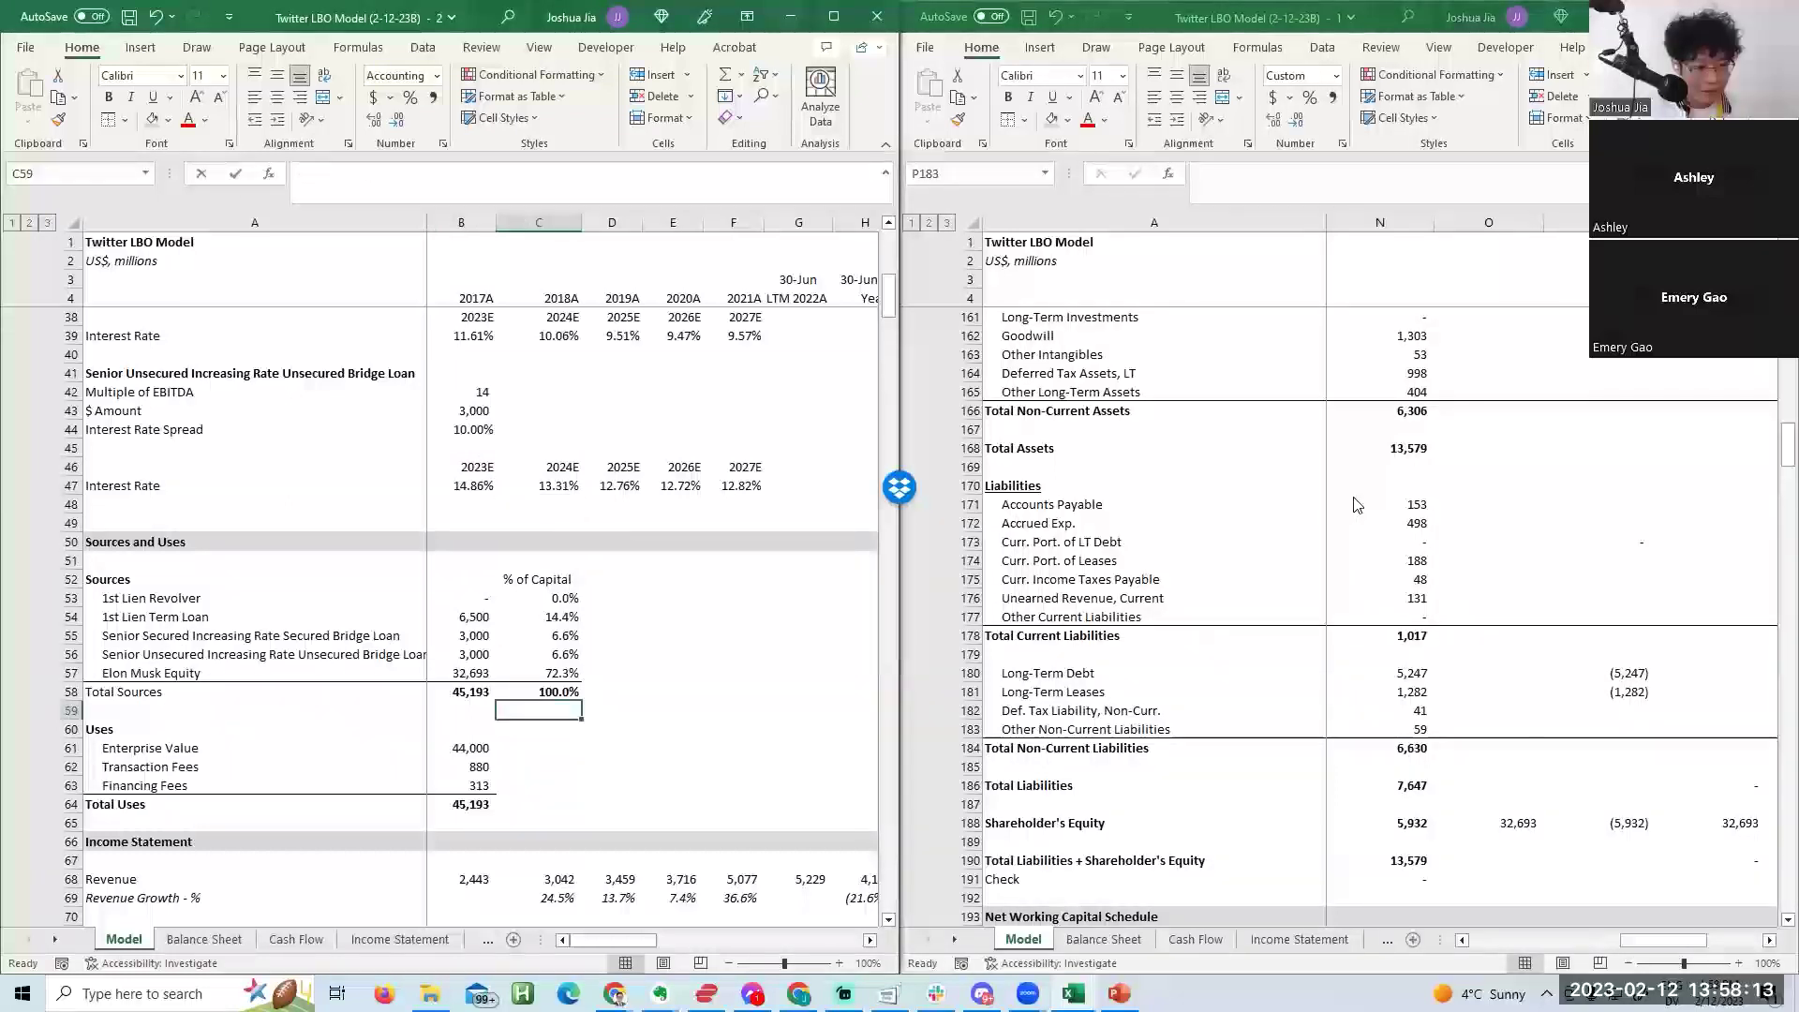
{"action": "key", "text": "Left"}
{"action": "key", "text": "Up"}
{"action": "key", "text": "Up"}
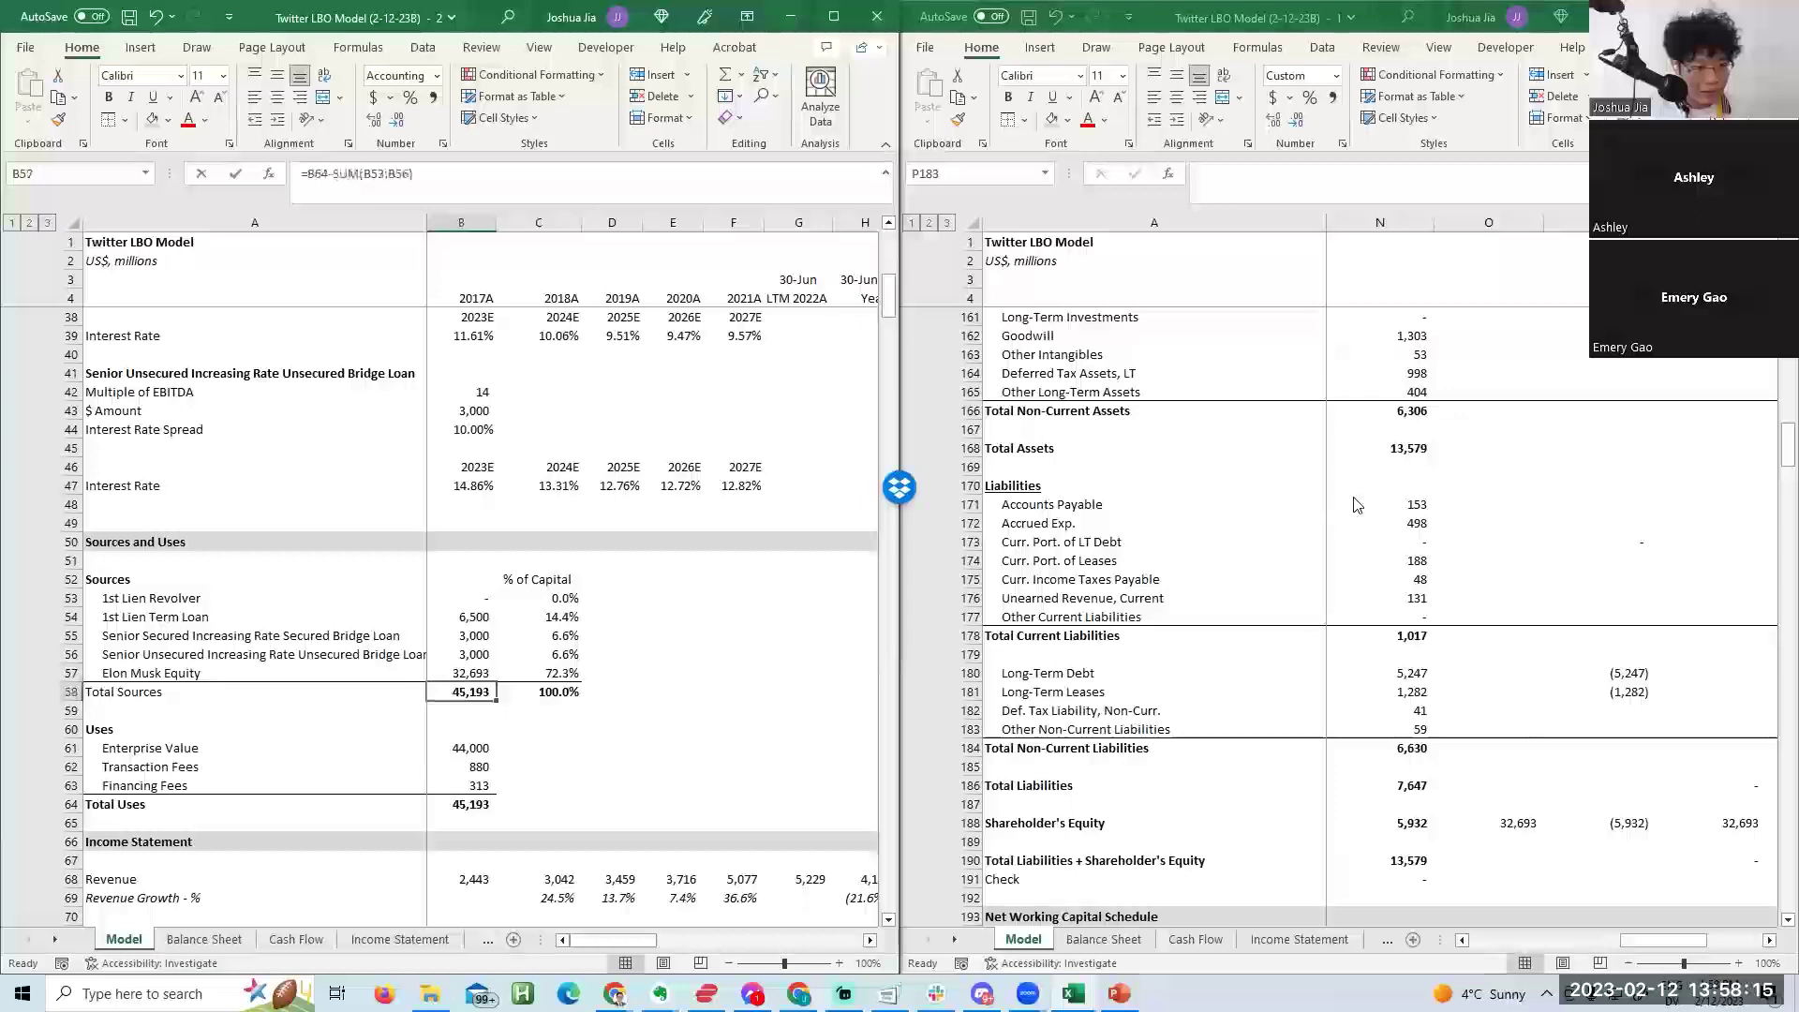
{"action": "key", "text": "shift+Down"}
{"action": "key", "text": "shift+Down"}
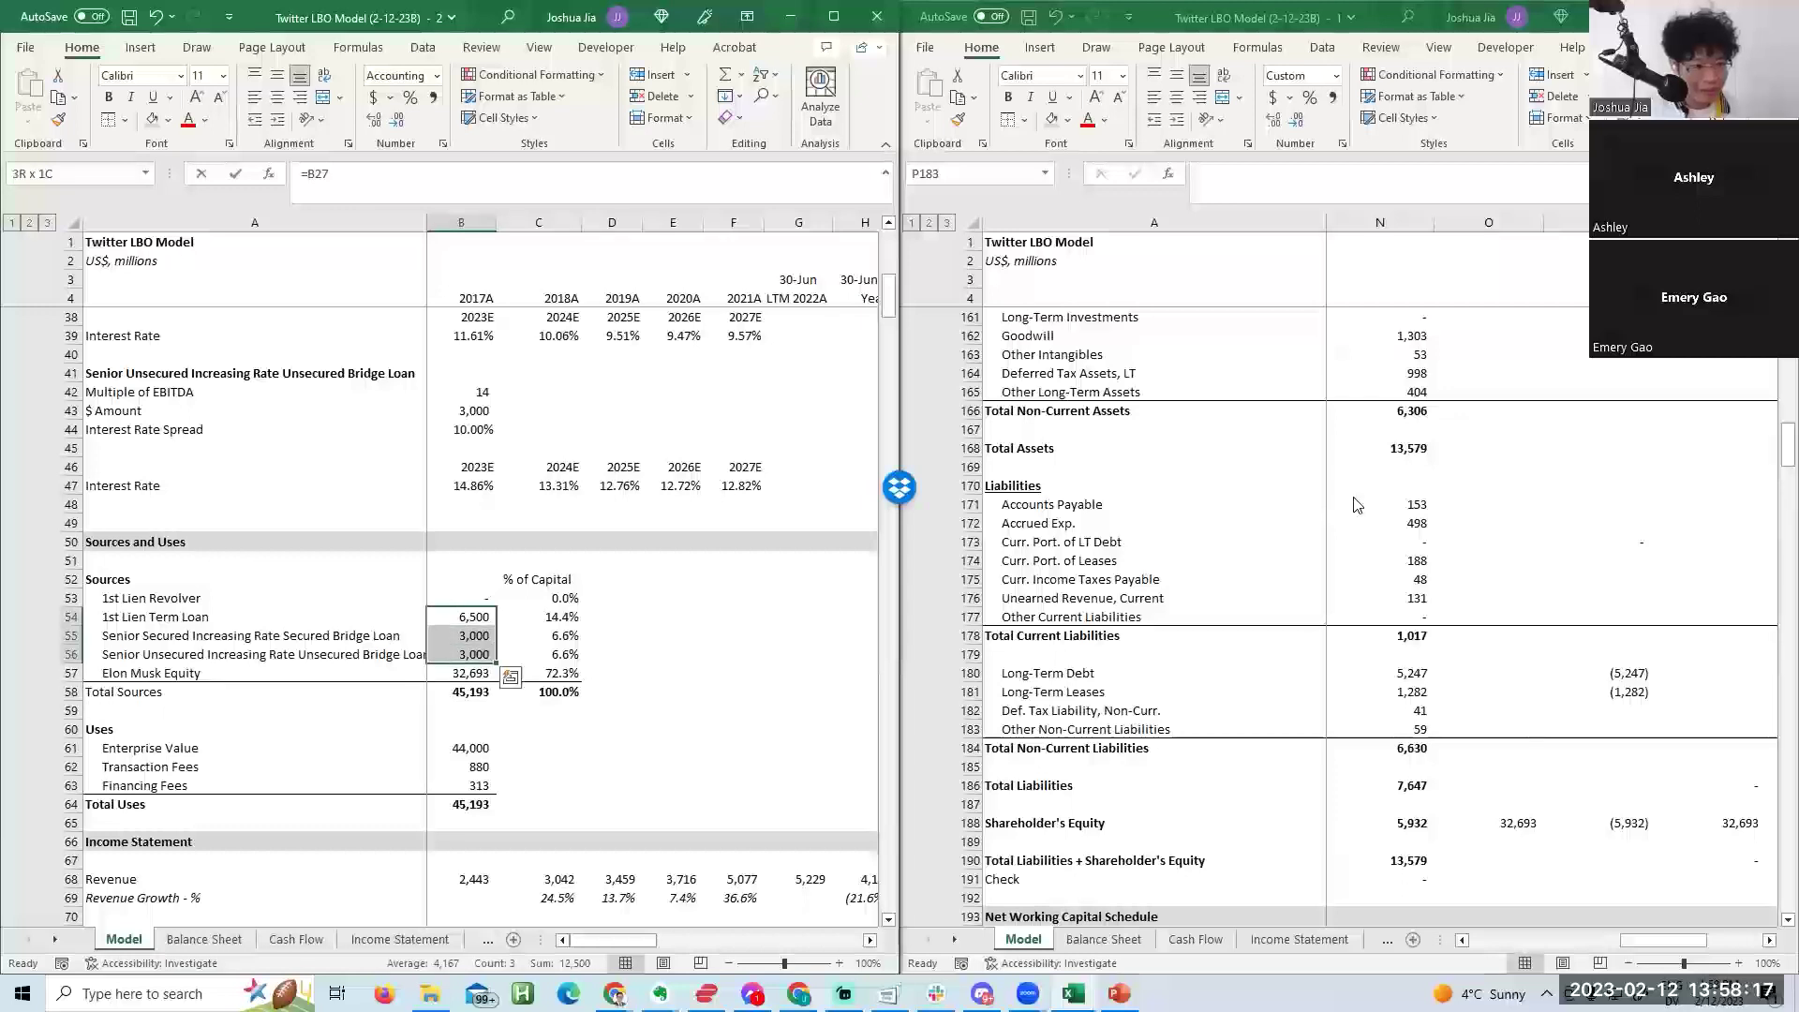
{"action": "key", "text": "Up"}
{"action": "key", "text": "shift+Down"}
{"action": "key", "text": "shift+Down"}
{"action": "key", "text": "shift+Down"}
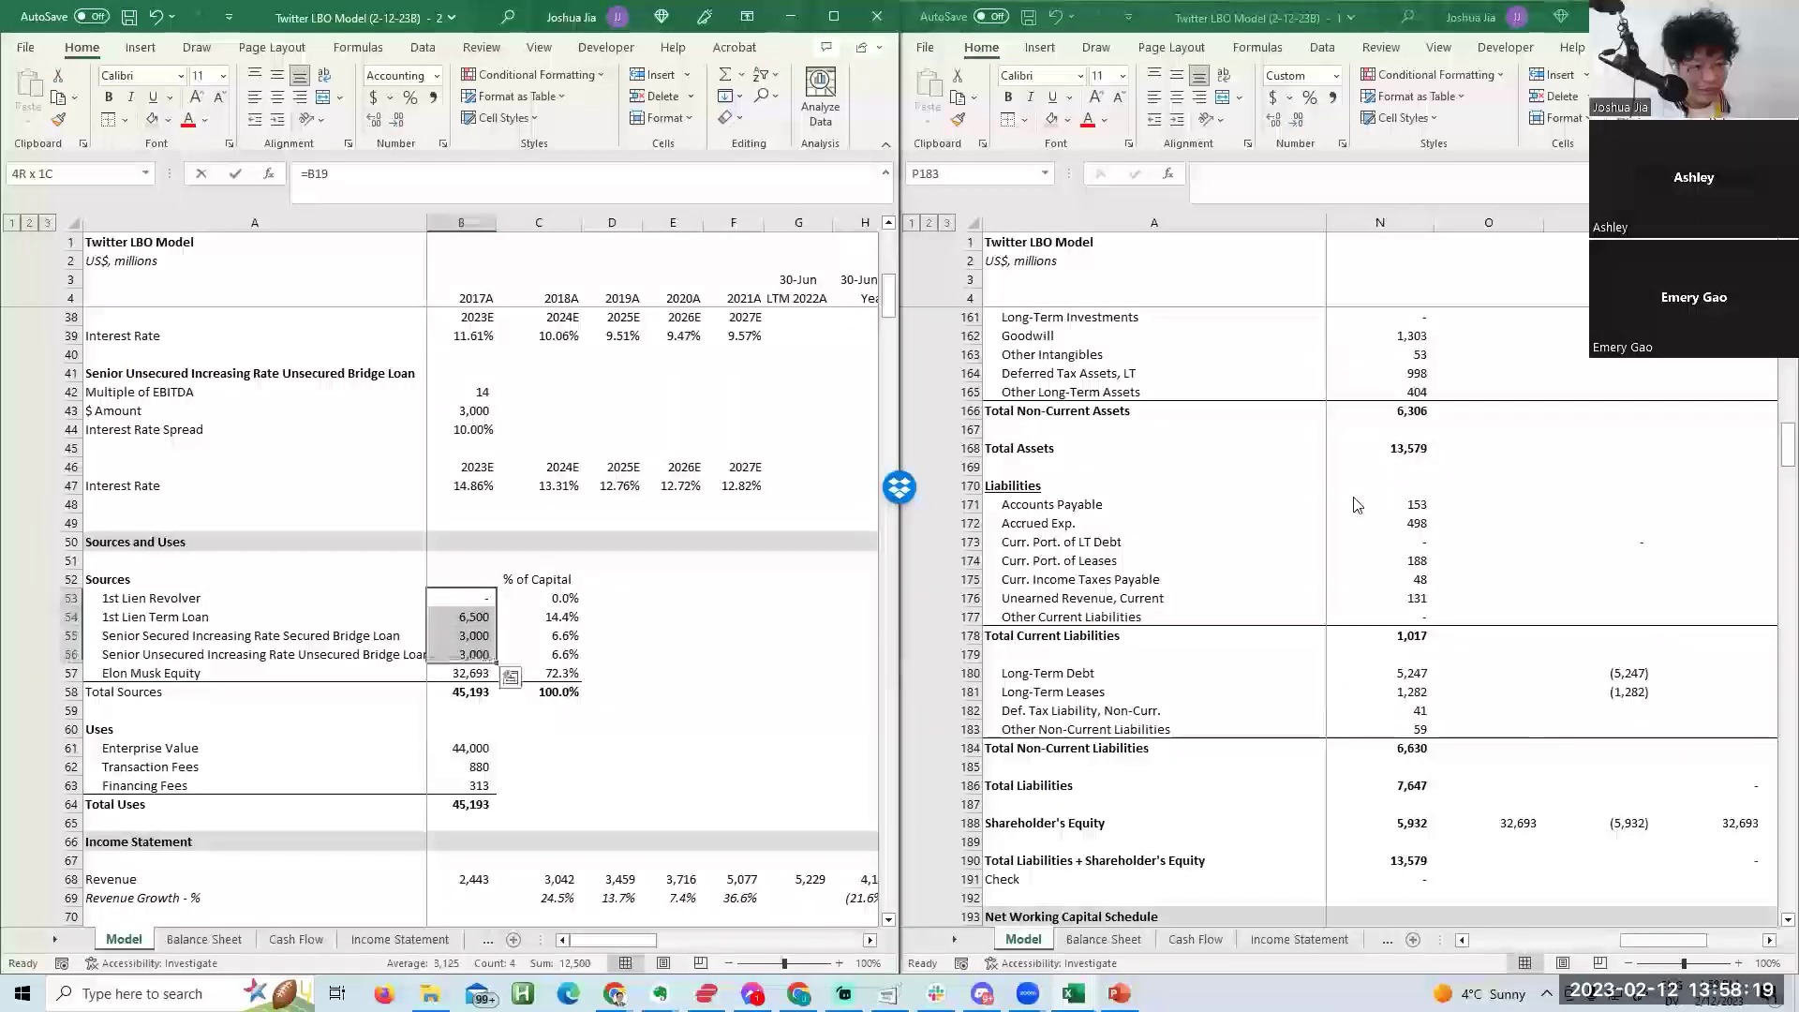
Insert four blank rows above Total Non-Current Liabilities, starting at row 184.
{"action": "key", "text": "alt+Tab"}
{"action": "key", "text": "ctrl+Left"}
{"action": "key", "text": "ctrl+Left"}
{"action": "key", "text": "ctrl+Left"}
{"action": "key", "text": "ctrl+Left"}
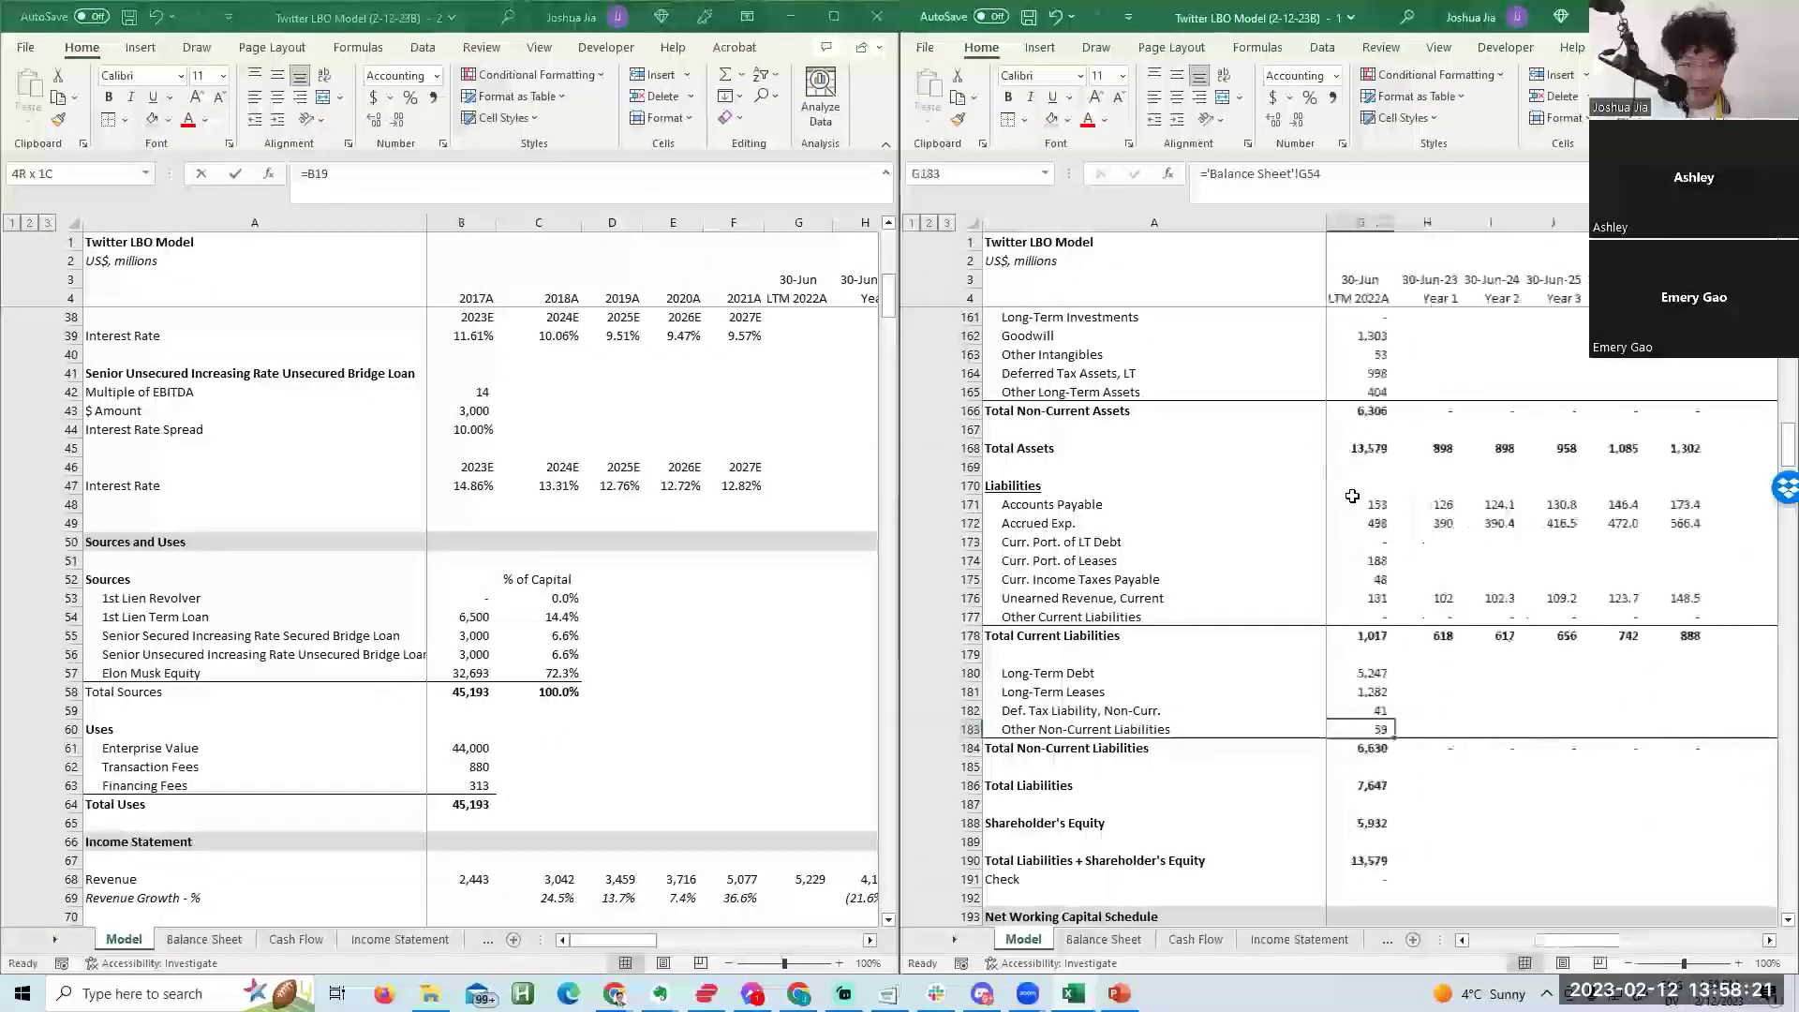
{"action": "key", "text": "Down"}
{"action": "key", "text": "shift+space"}
{"action": "key", "text": "ctrl+shift+equal"}
{"action": "key", "text": "ctrl+shift+equal"}
{"action": "key", "text": "ctrl+shift+equal"}
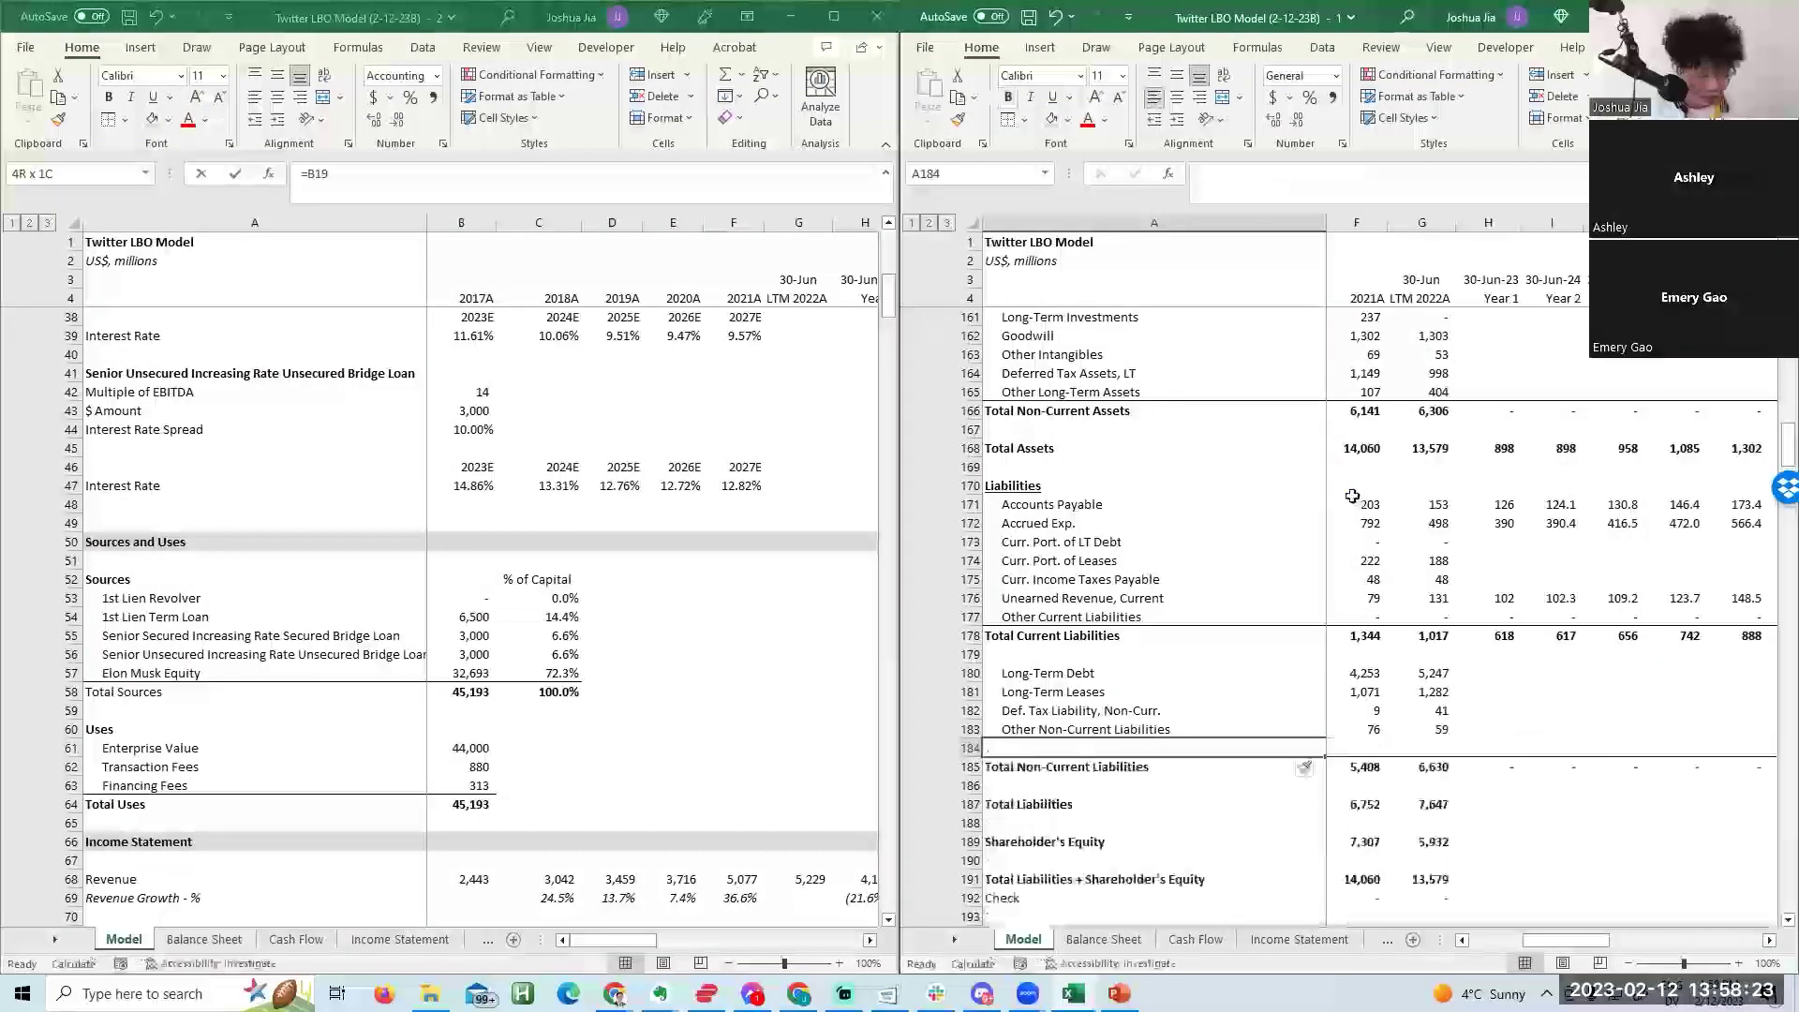
{"action": "key", "text": "ctrl+shift+equal"}
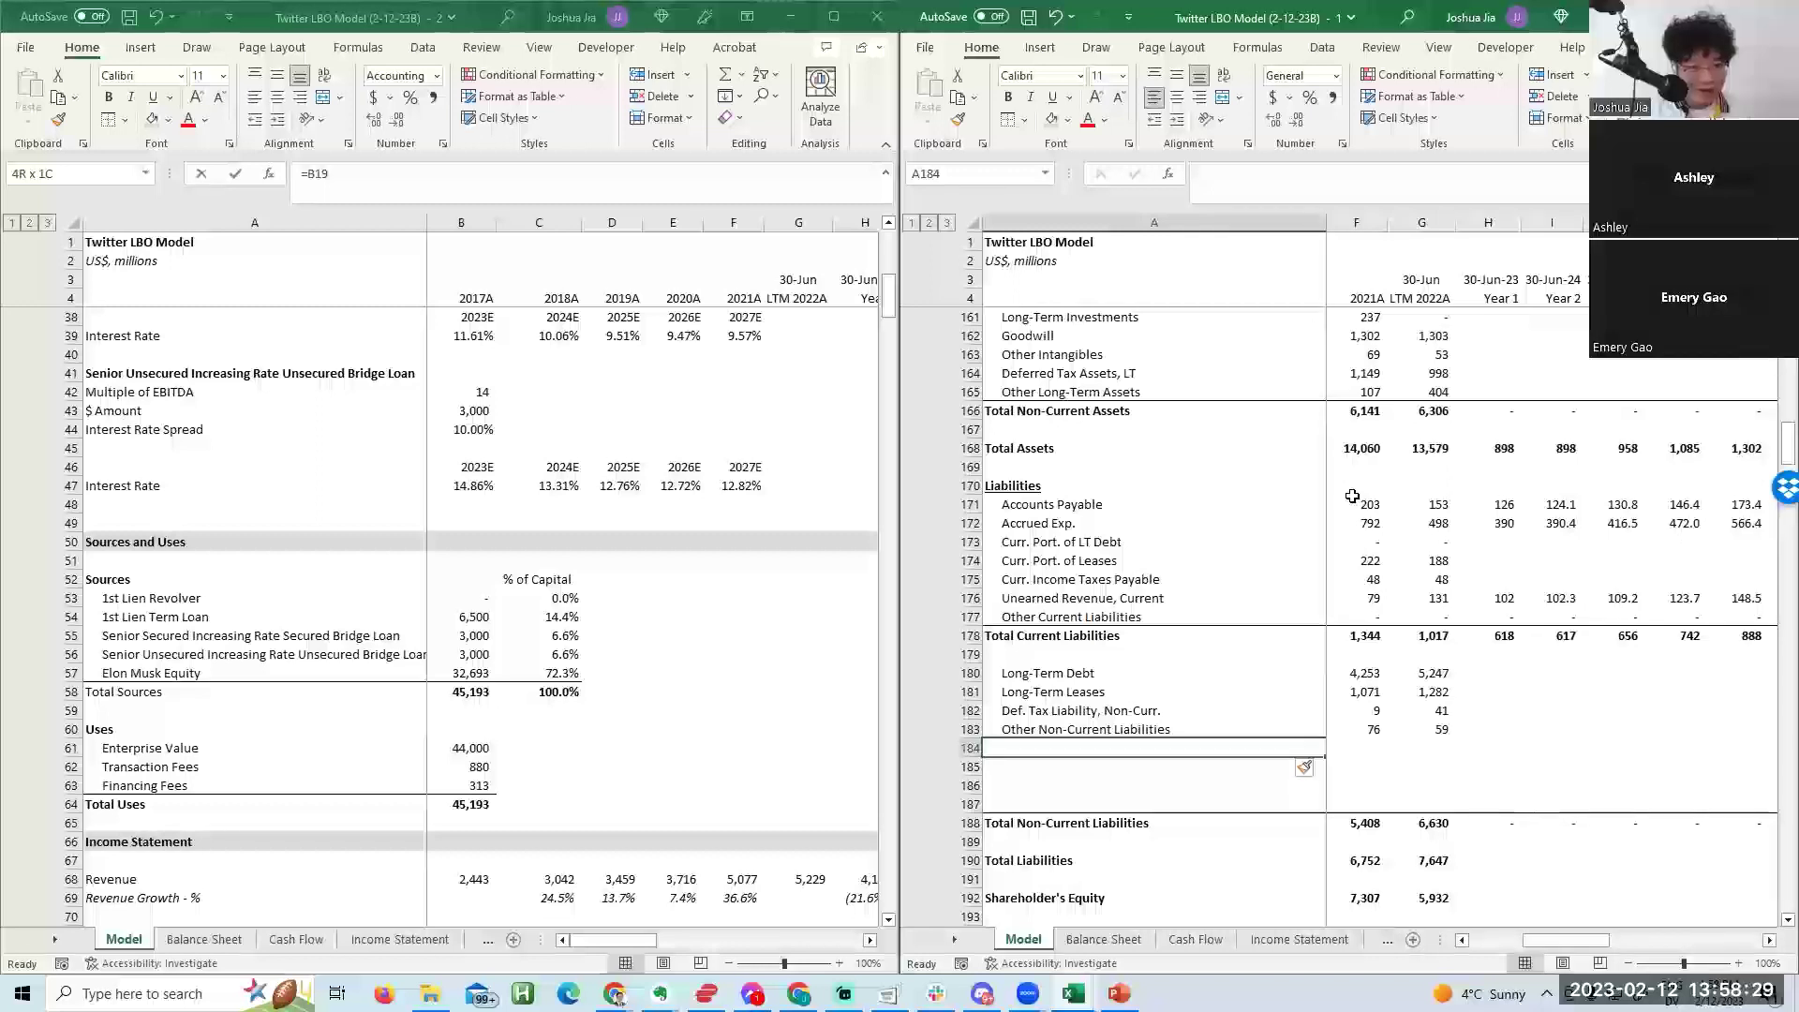
Copy the four debt labels, 1st Lien Revolver through Senior Unsecured Bridge Loan, from A53:A56 into A184:A187.
{"action": "key", "text": "alt+Tab"}
{"action": "key", "text": "Left"}
{"action": "key", "text": "shift+Down"}
{"action": "key", "text": "shift+Down"}
{"action": "key", "text": "shift+Down"}
{"action": "key", "text": "shift+Down"}
{"action": "key", "text": "shift+Up"}
{"action": "key", "text": "ctrl+c"}
{"action": "key", "text": "alt+Tab"}
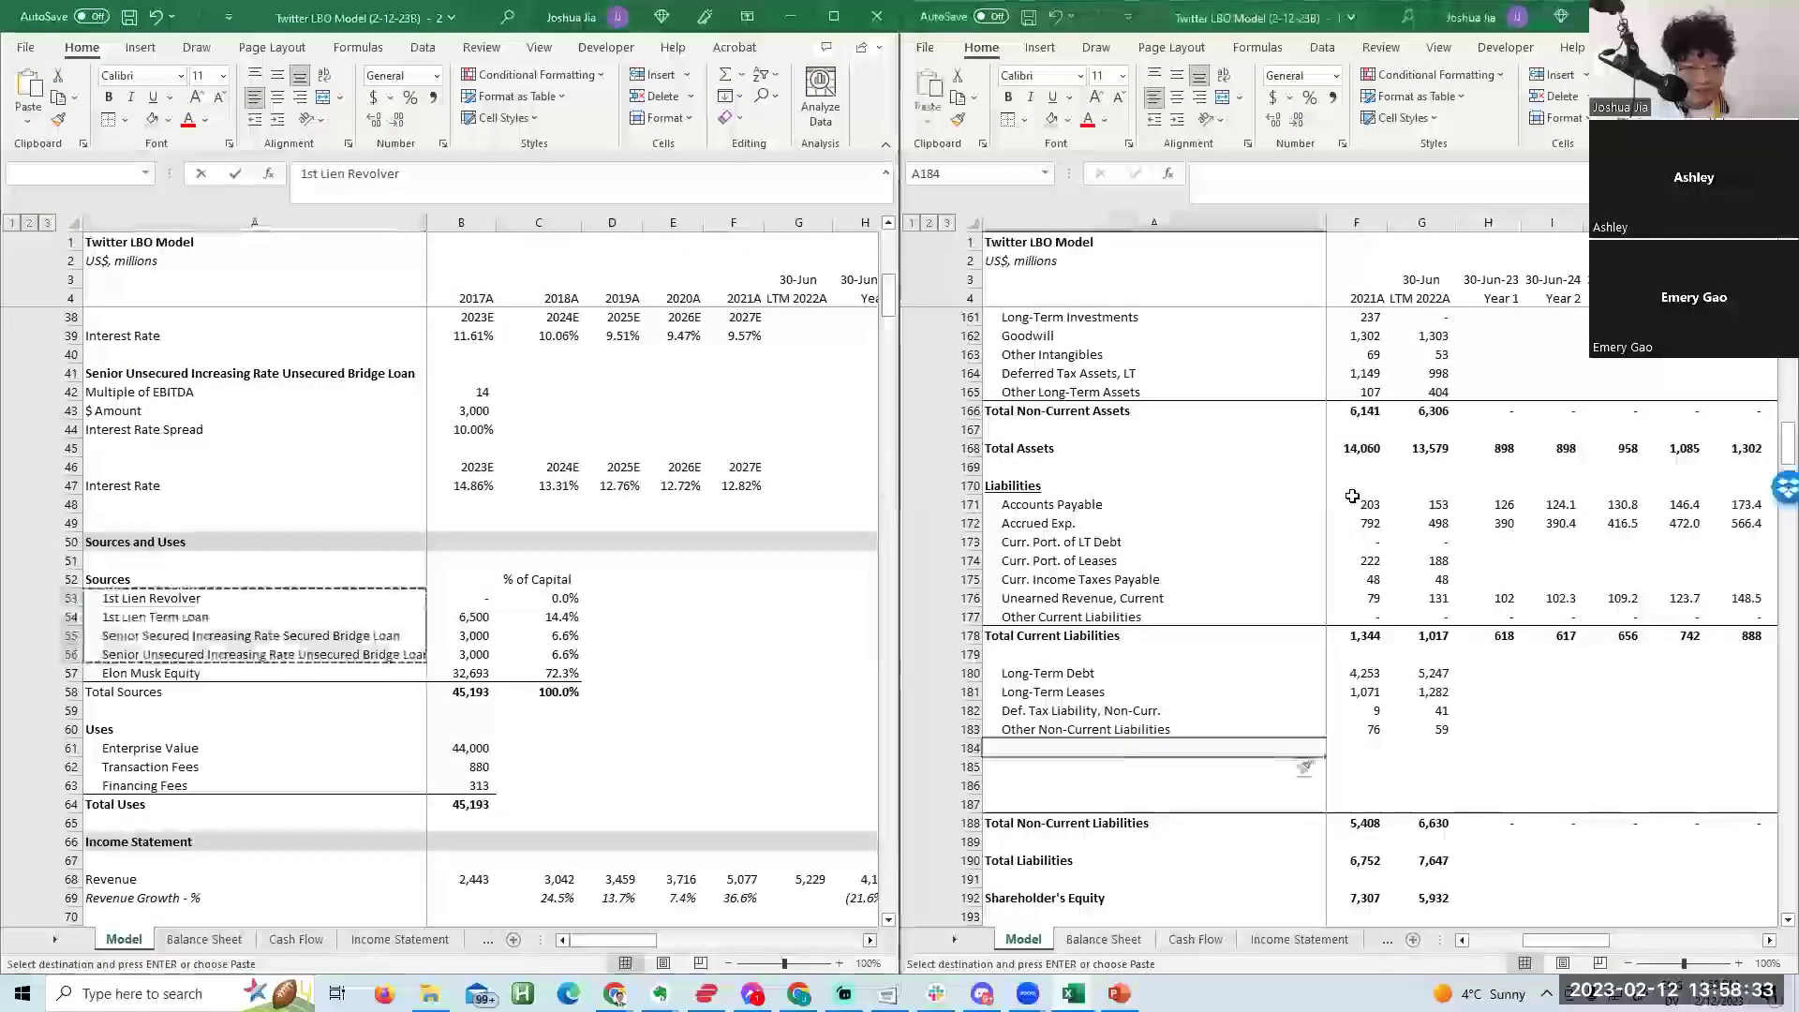
{"action": "key", "text": "ctrl+v"}
{"action": "key", "text": "Right"}
{"action": "key", "text": "Right"}
{"action": "key", "text": "Right"}
{"action": "key", "text": "Down"}
{"action": "key", "text": "Down"}
{"action": "key", "text": "Down"}
{"action": "key", "text": "Down"}
{"action": "key", "text": "Left"}
{"action": "key", "text": "Left"}
{"action": "key", "text": "Left"}
{"action": "key", "text": "F2"}
{"action": "key", "text": "Escape"}
{"action": "type", "text": "=sum9"}
{"action": "key", "text": "Up"}
{"action": "key", "text": "Down"}
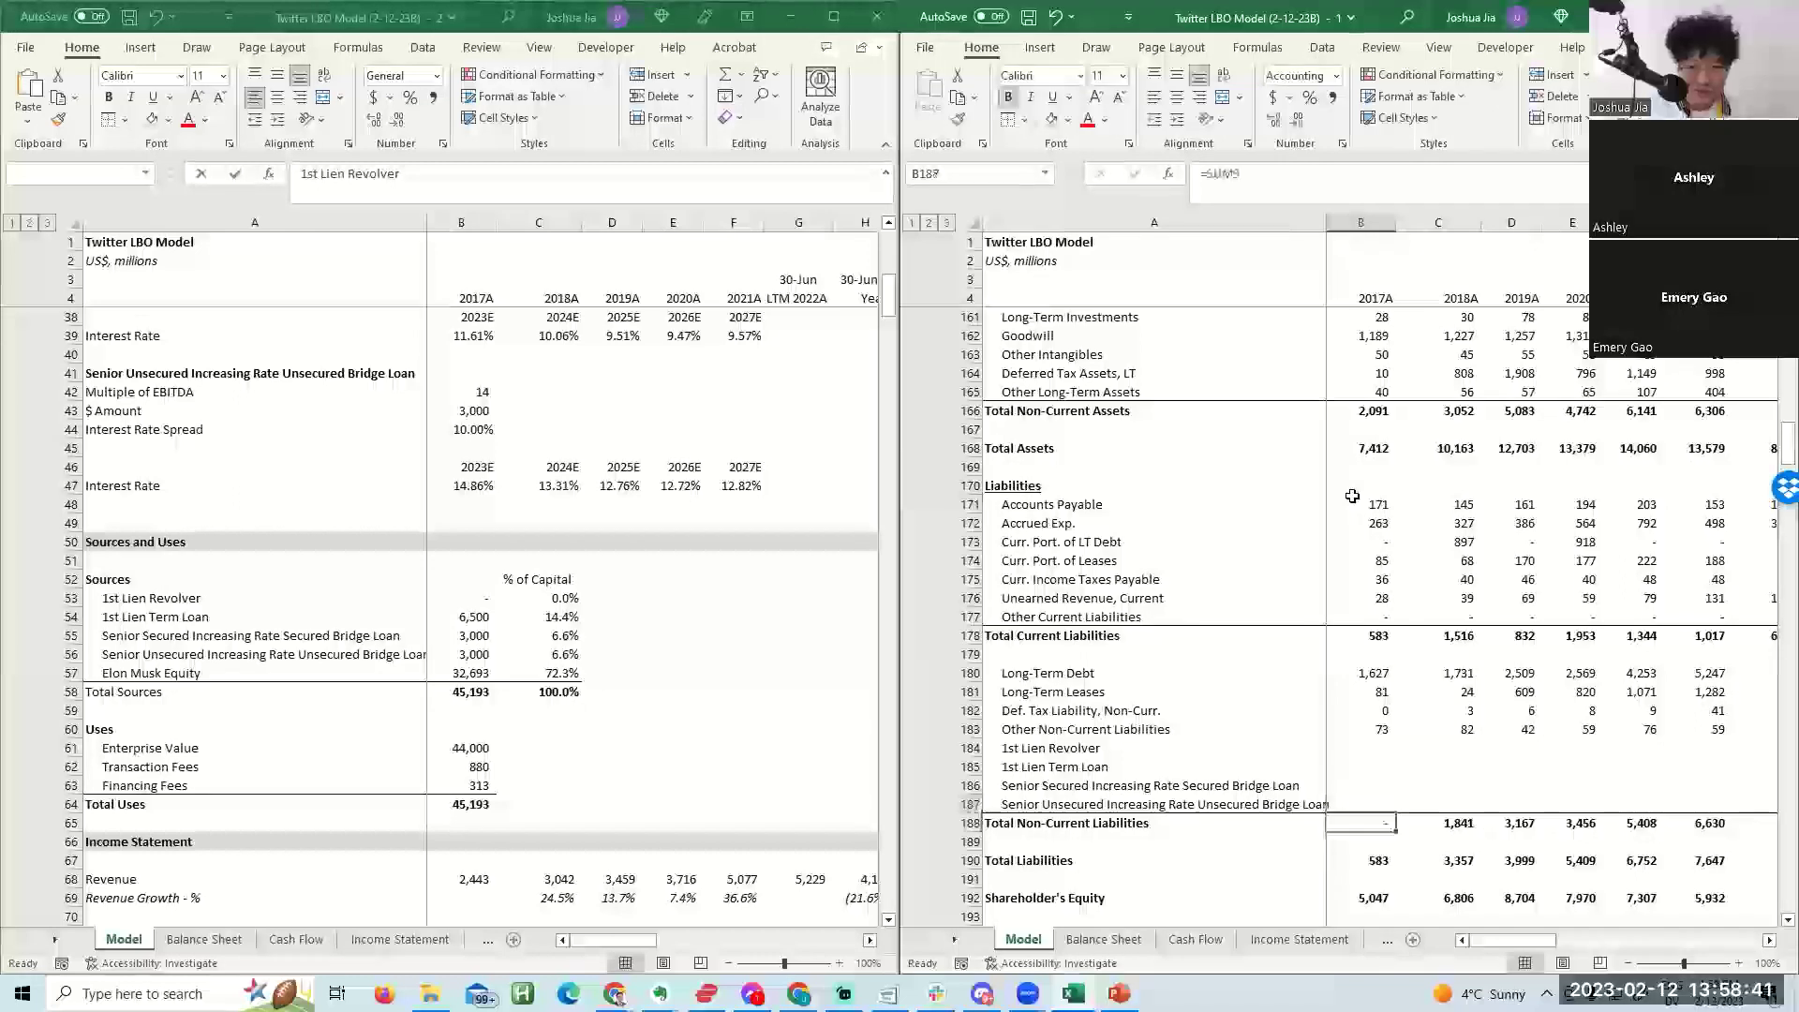
Enter =SUM(B180:B187) for Total Non-Current Liabilities in B188 and fill it across to L188.
{"action": "type", "text": "=sum("}
{"action": "key", "text": "Up"}
{"action": "key", "text": "shift+Up"}
{"action": "key", "text": "shift+Up"}
{"action": "key", "text": "shift+Up"}
{"action": "key", "text": "shift+Up"}
{"action": "key", "text": "shift+Up"}
{"action": "key", "text": "shift+Up"}
{"action": "key", "text": "shift+Up"}
{"action": "key", "text": "ctrl+Return"}
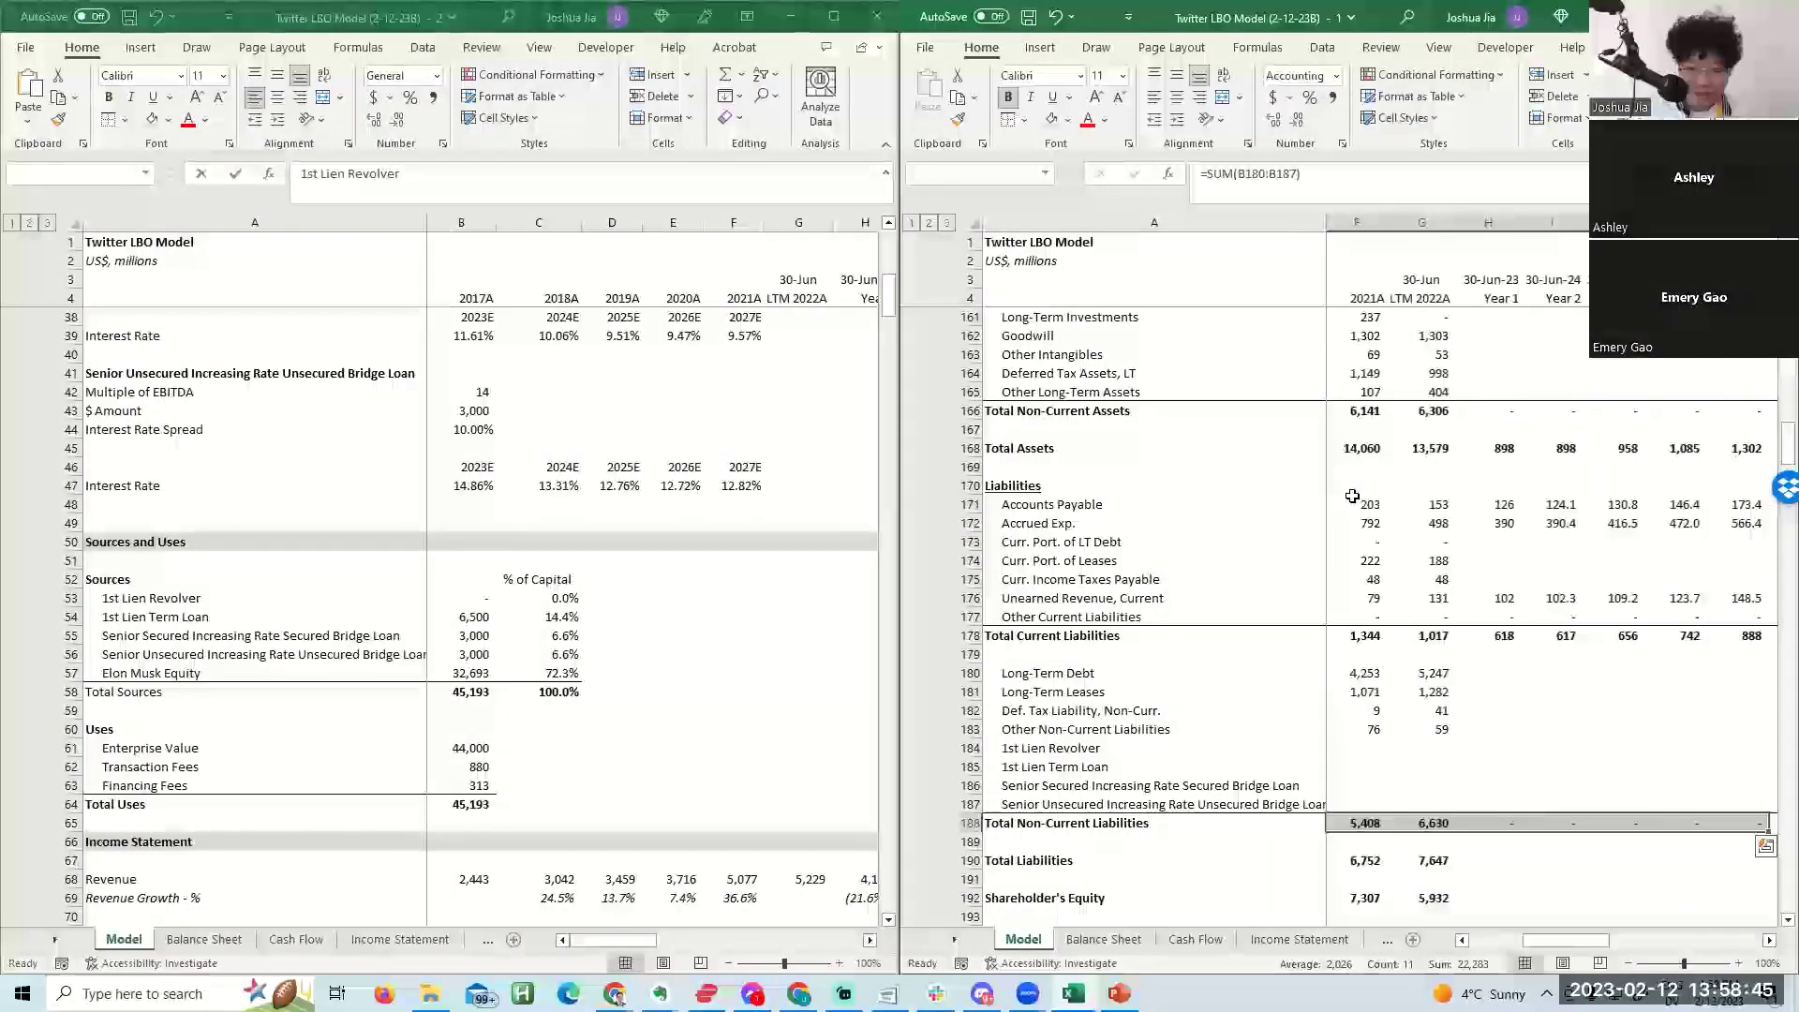
Enter 0 as the pre-transaction balance for each of the four new debt rows in N184:N187.
{"action": "key", "text": "Up"}
{"action": "key", "text": "Up"}
{"action": "key", "text": "Up"}
{"action": "key", "text": "Up"}
{"action": "key", "text": "Right"}
{"action": "key", "text": "Right"}
{"action": "key", "text": "Right"}
{"action": "key", "text": "Right"}
{"action": "key", "text": "Right"}
{"action": "key", "text": "Right"}
{"action": "key", "text": "Right"}
{"action": "key", "text": "Right"}
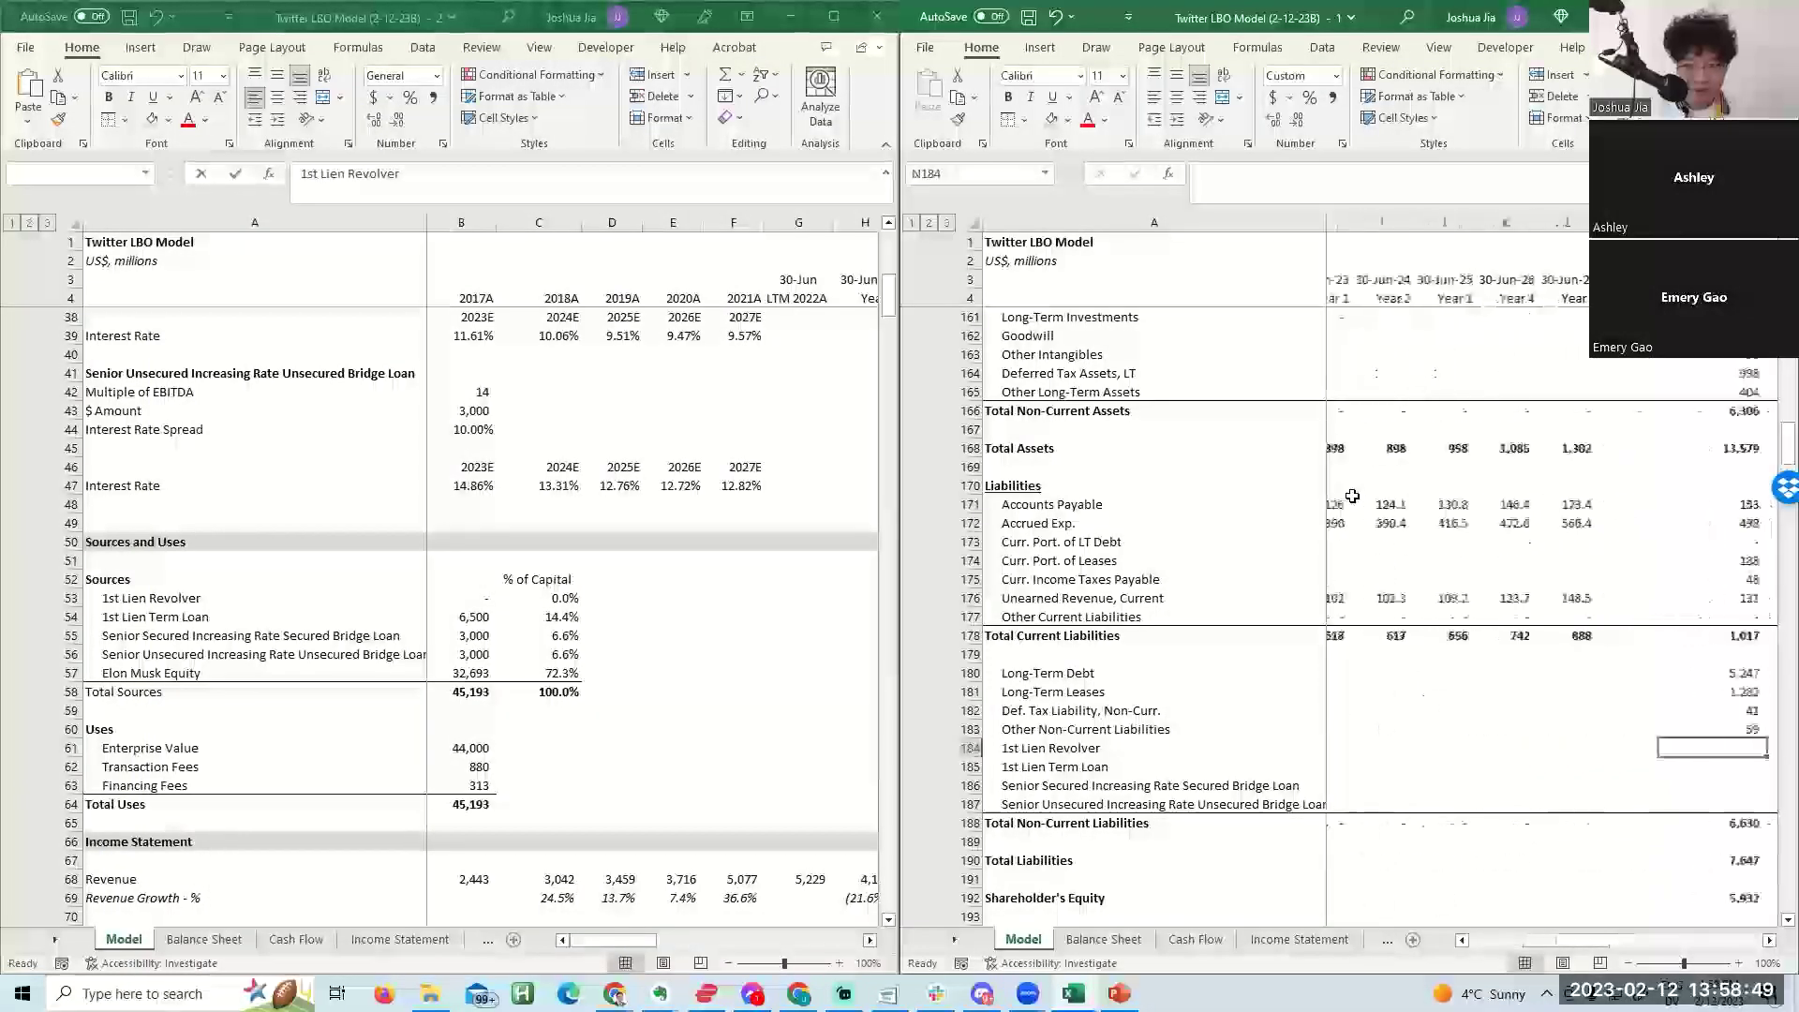
{"action": "key", "text": "Left"}
{"action": "key", "text": "Right"}
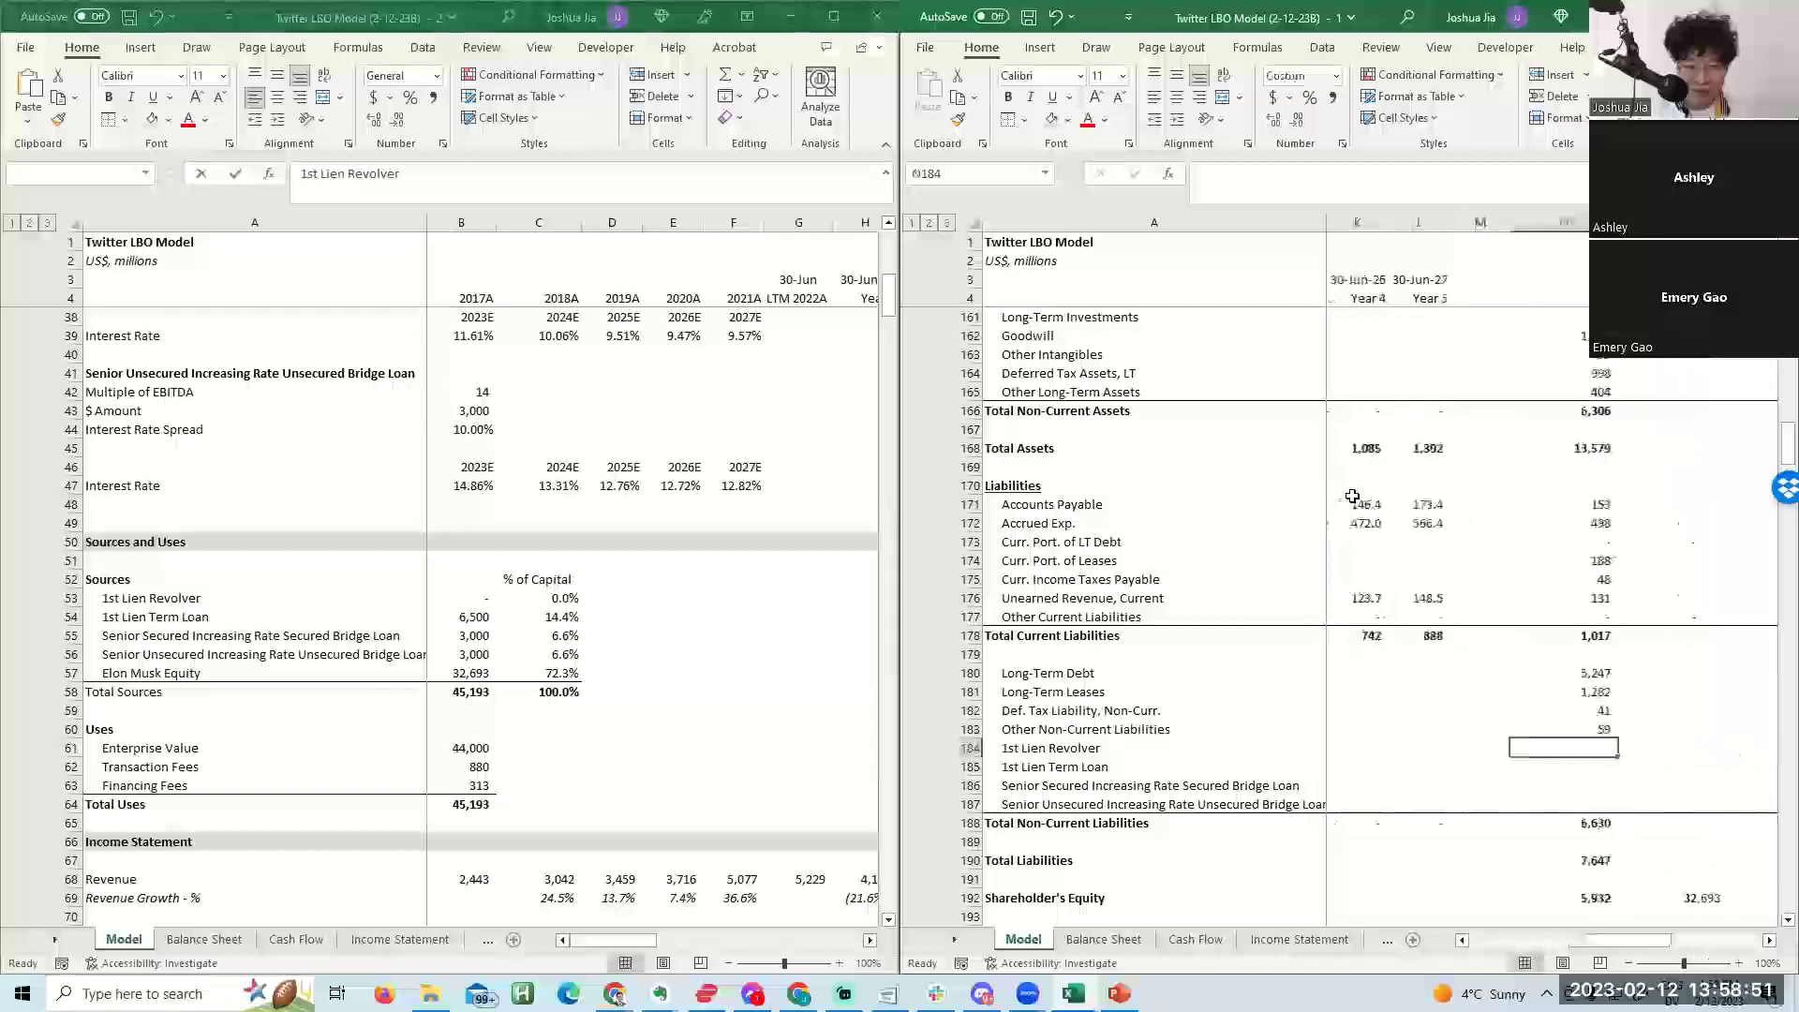
{"action": "key", "text": "Right"}
{"action": "key", "text": "Right"}
{"action": "key", "text": "Right"}
{"action": "key", "text": "Right"}
{"action": "key", "text": "Right"}
{"action": "key", "text": "Right"}
{"action": "key", "text": "Right"}
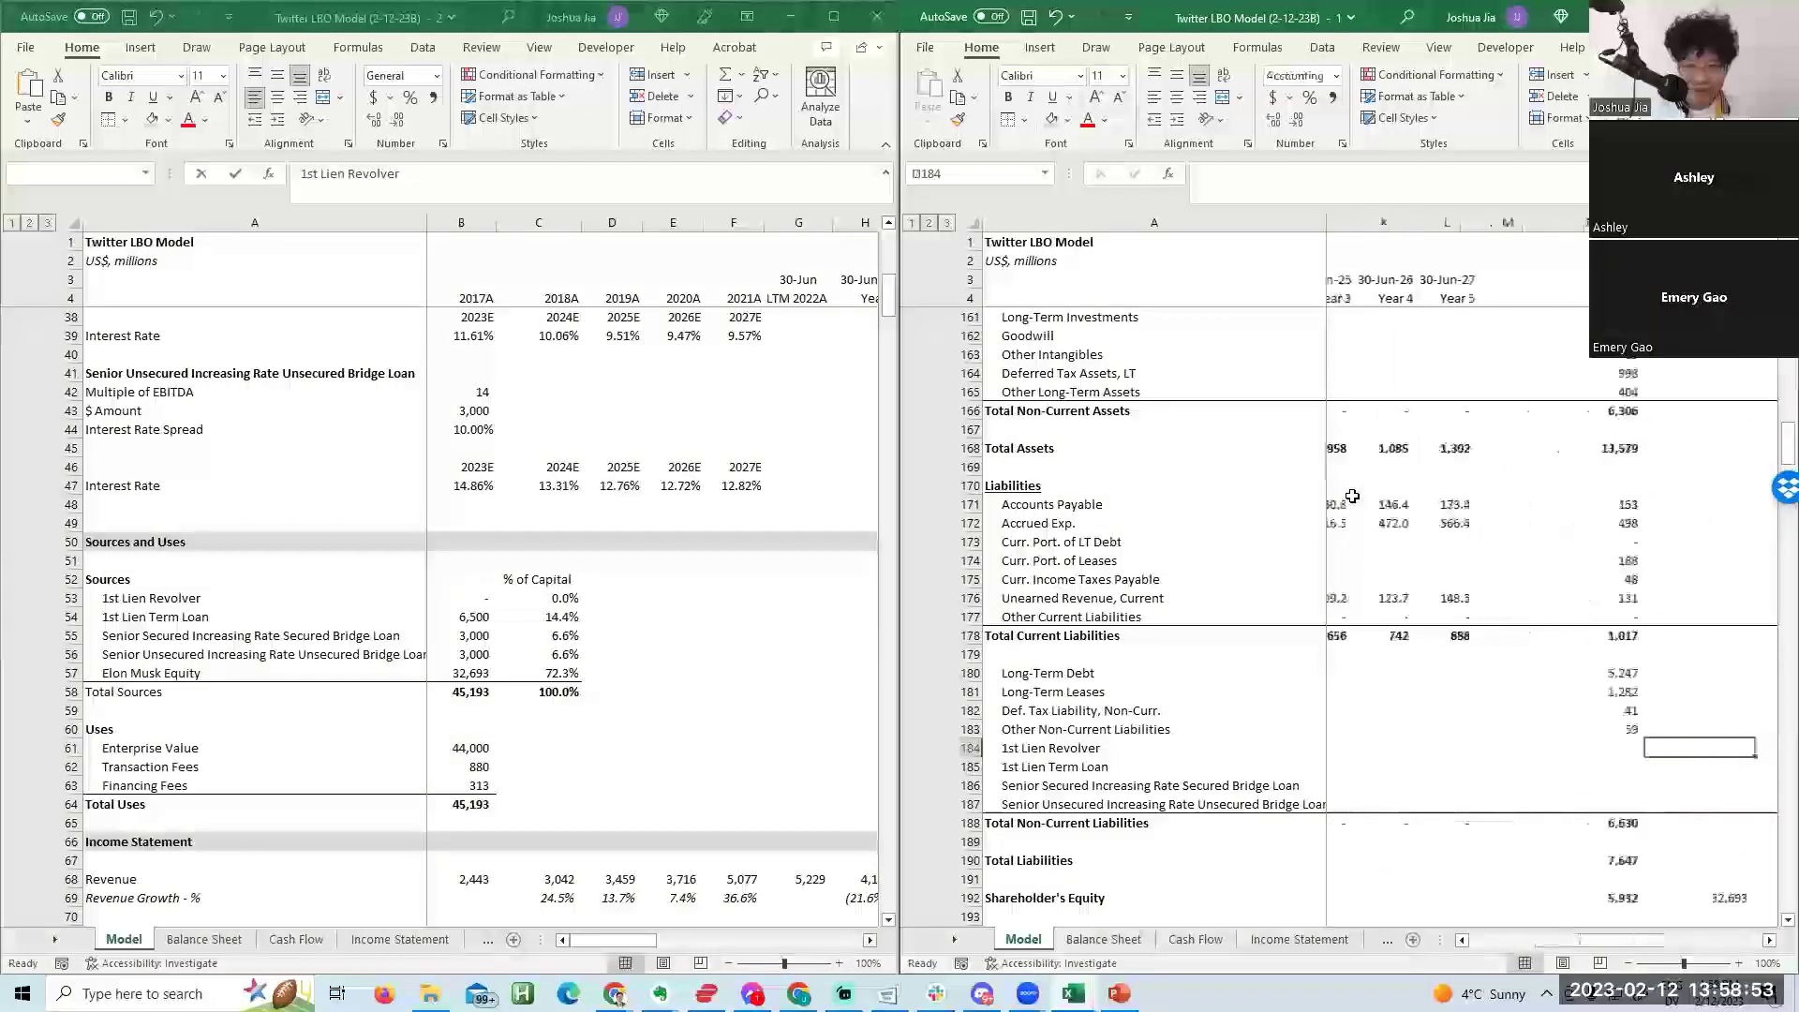
{"action": "key", "text": "Left"}
{"action": "key", "text": "Left"}
{"action": "key", "text": "Left"}
{"action": "key", "text": "Left"}
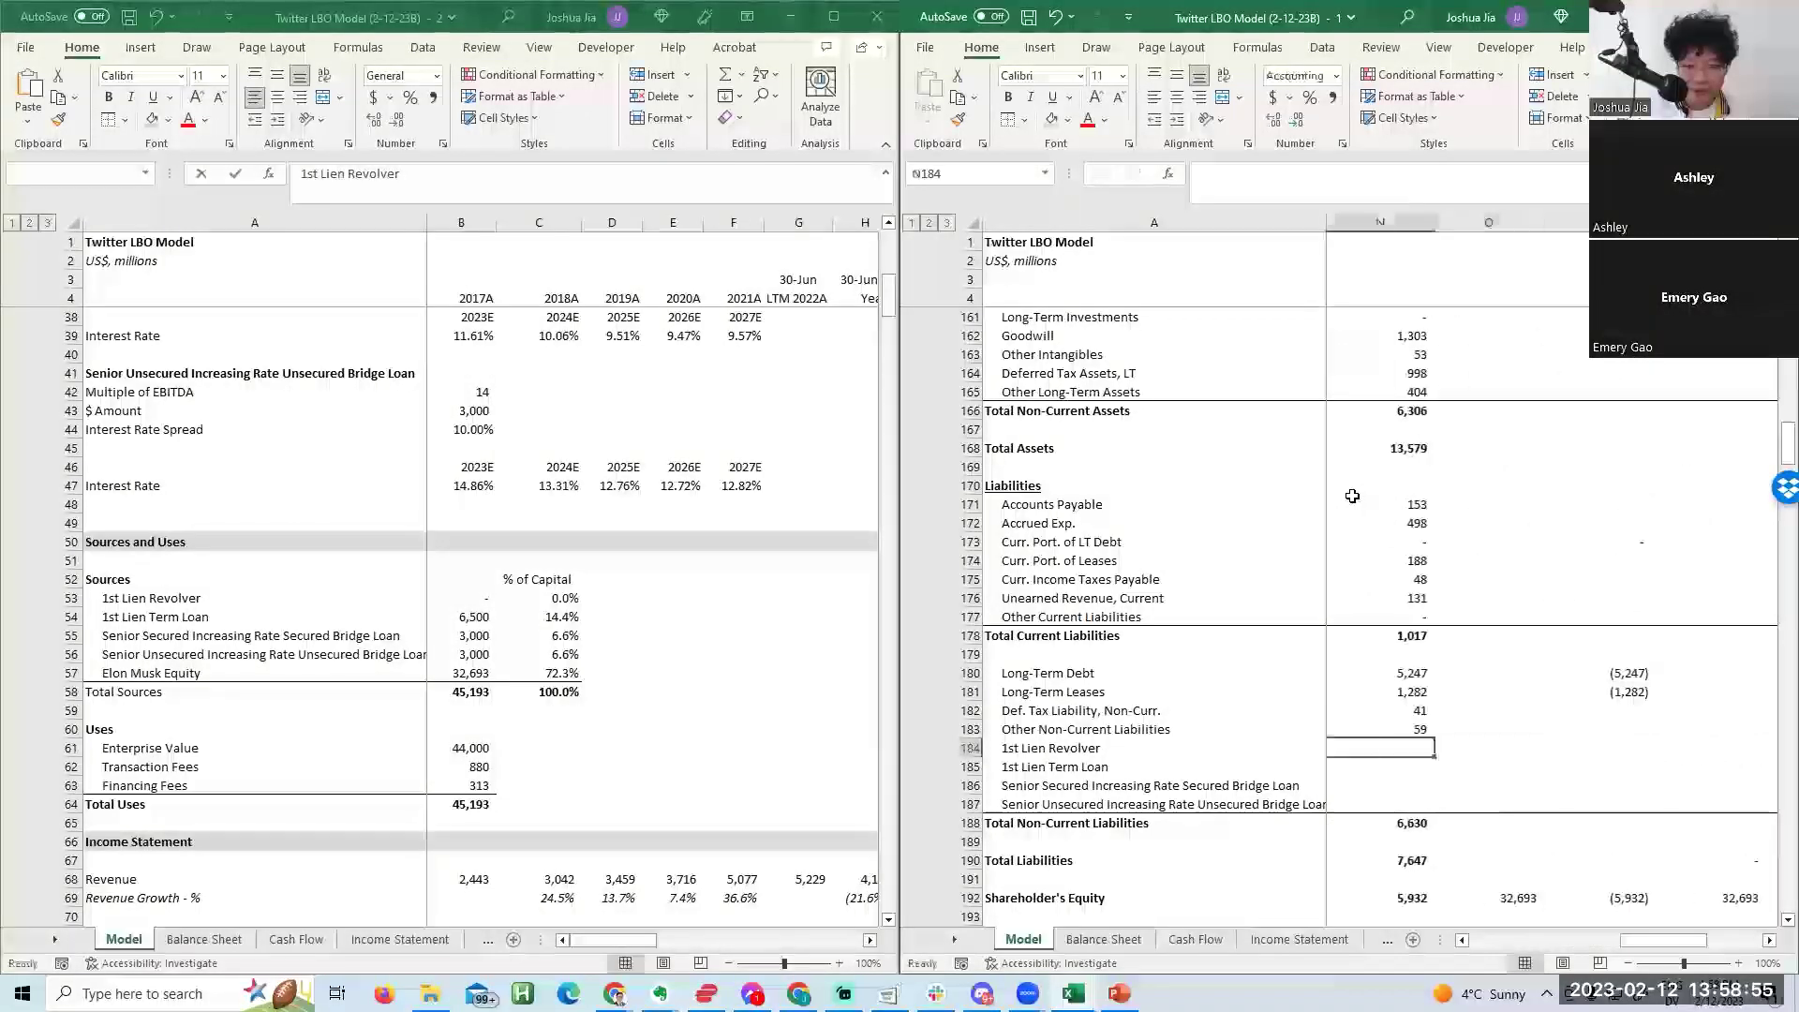
{"action": "type", "text": "0"}
{"action": "key", "text": "Return"}
{"action": "type", "text": "0"}
{"action": "key", "text": "Return"}
{"action": "type", "text": "0"}
{"action": "key", "text": "Return"}
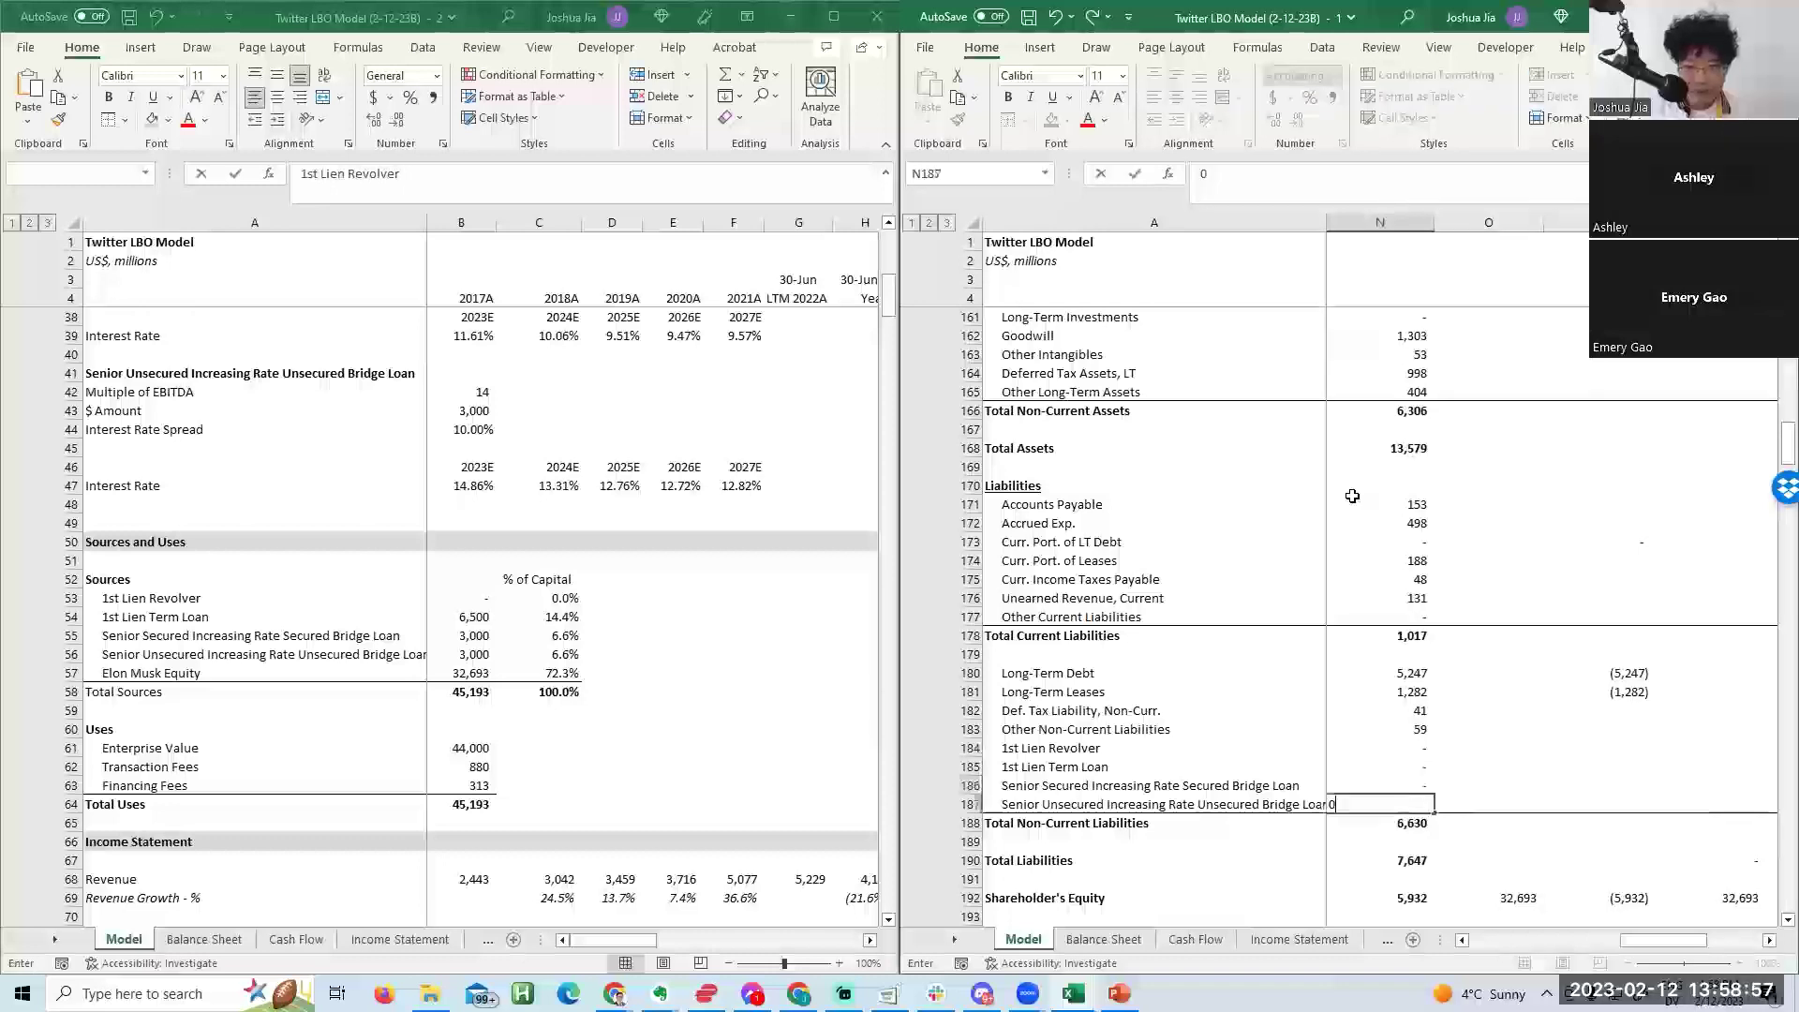
{"action": "type", "text": "0"}
{"action": "key", "text": "Return"}
Link the four debt amounts from B53:B56 of Sources and Uses into the adjustment cells O184:O187.
{"action": "key", "text": "Up"}
{"action": "key", "text": "Right"}
{"action": "key", "text": "Up"}
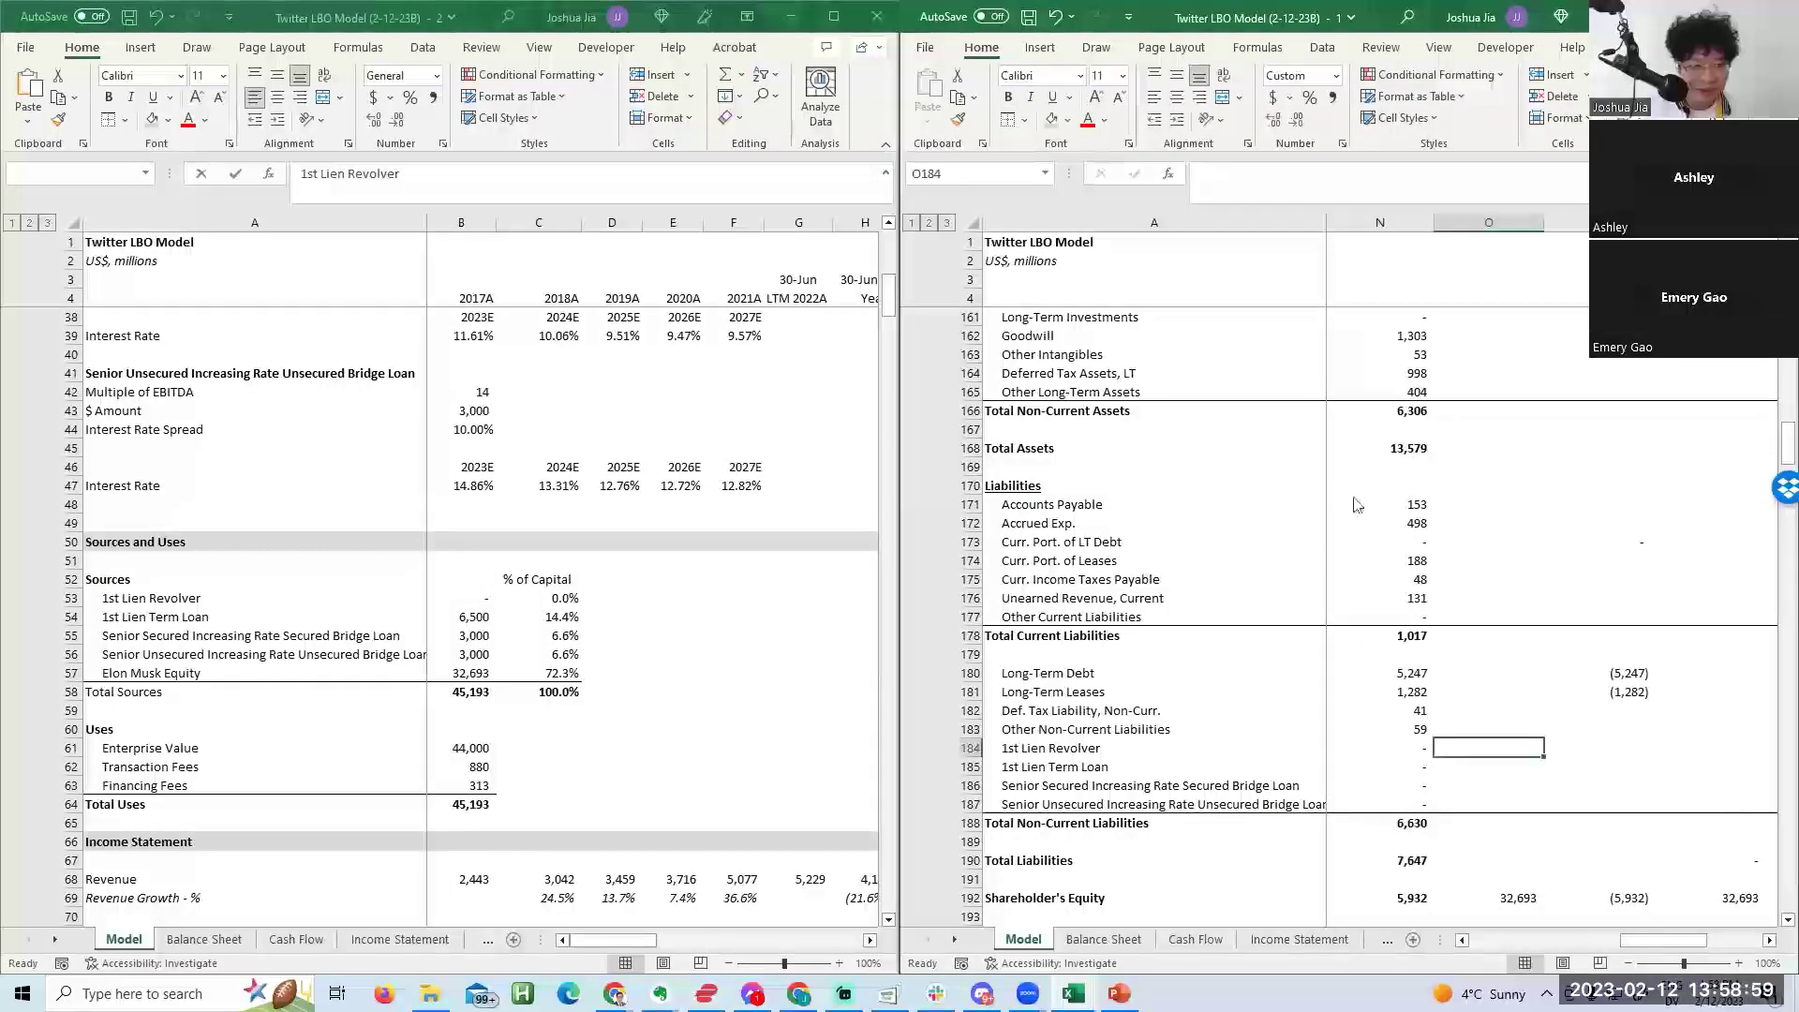
{"action": "key", "text": "alt+Tab"}
{"action": "key", "text": "Right"}
{"action": "key", "text": "shift+Down"}
{"action": "key", "text": "shift+Down"}
{"action": "key", "text": "shift+Down"}
{"action": "key", "text": "ctrl+c"}
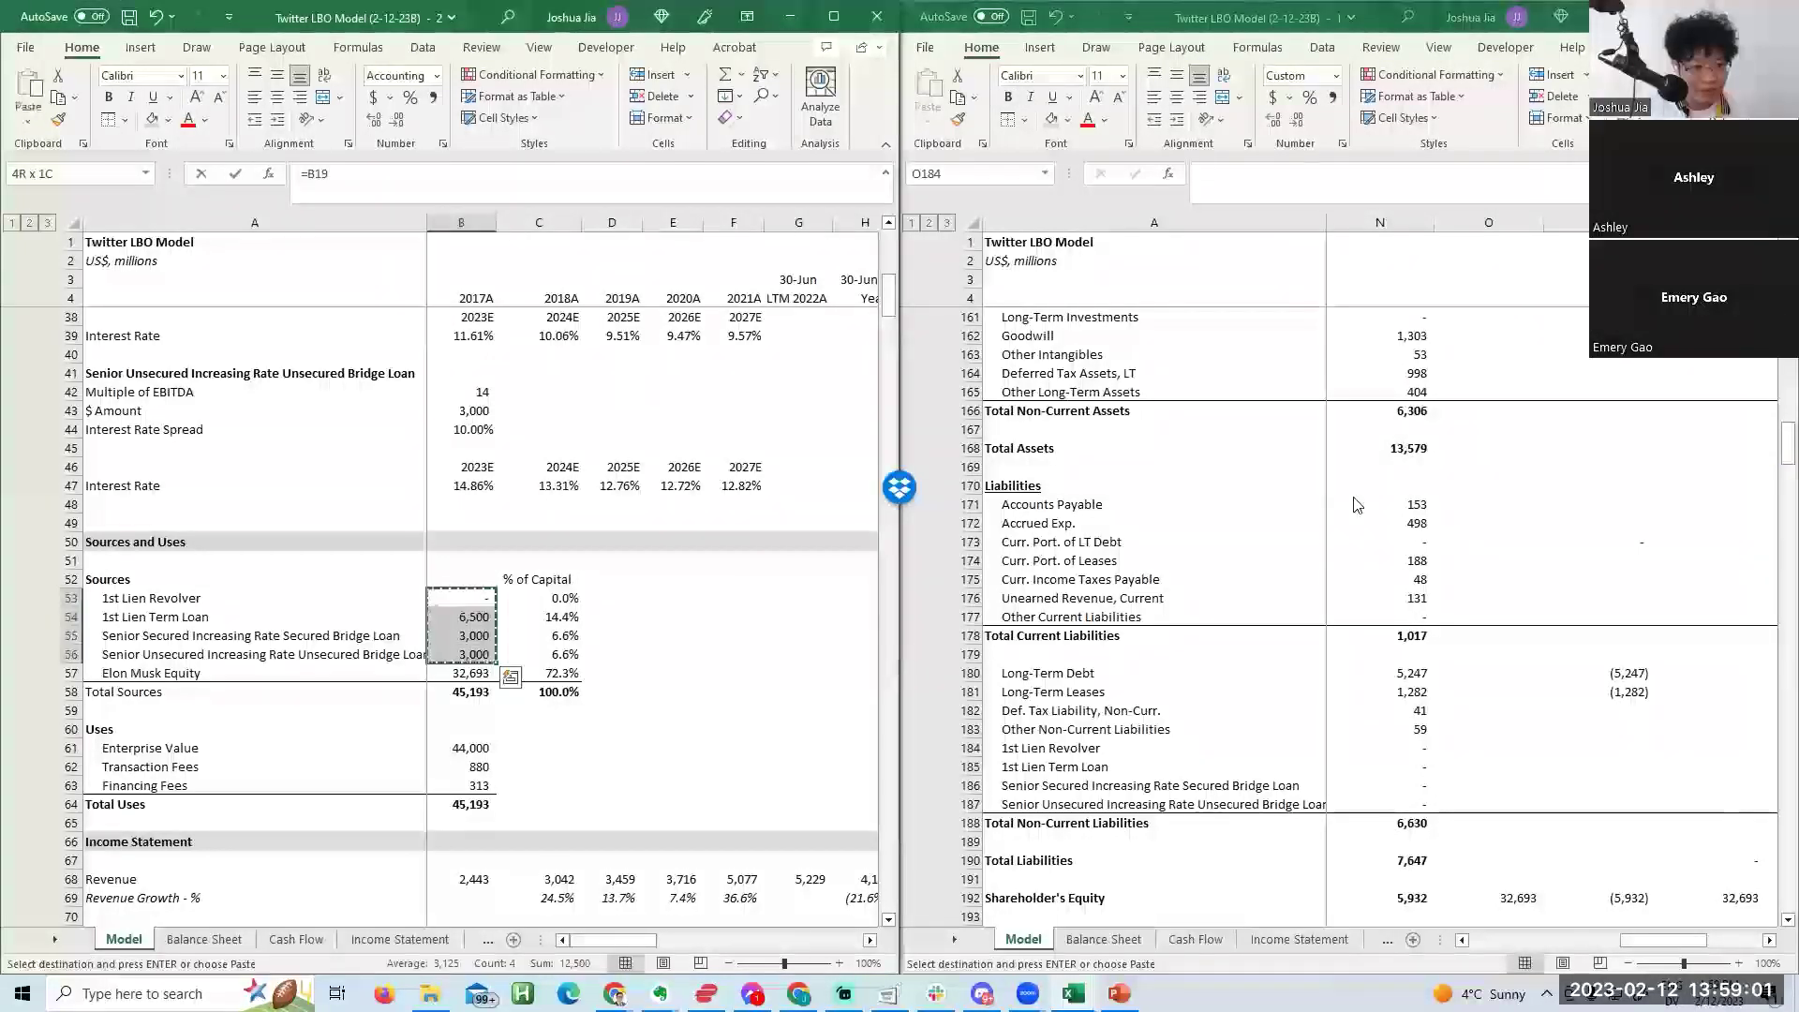
{"action": "key", "text": "alt+Tab"}
{"action": "key", "text": "alt+e"}
{"action": "key", "text": "s"}
{"action": "key", "text": "l"}
{"action": "key", "text": "Escape"}
Check the linked debt formulas in the adjustment cells O184:O187 against the amounts in Sources and Uses.
{"action": "key", "text": "Right"}
{"action": "key", "text": "Left"}
{"action": "key", "text": "F2"}
{"action": "key", "text": "Return"}
{"action": "key", "text": "F2"}
{"action": "key", "text": "Return"}
{"action": "key", "text": "F2"}
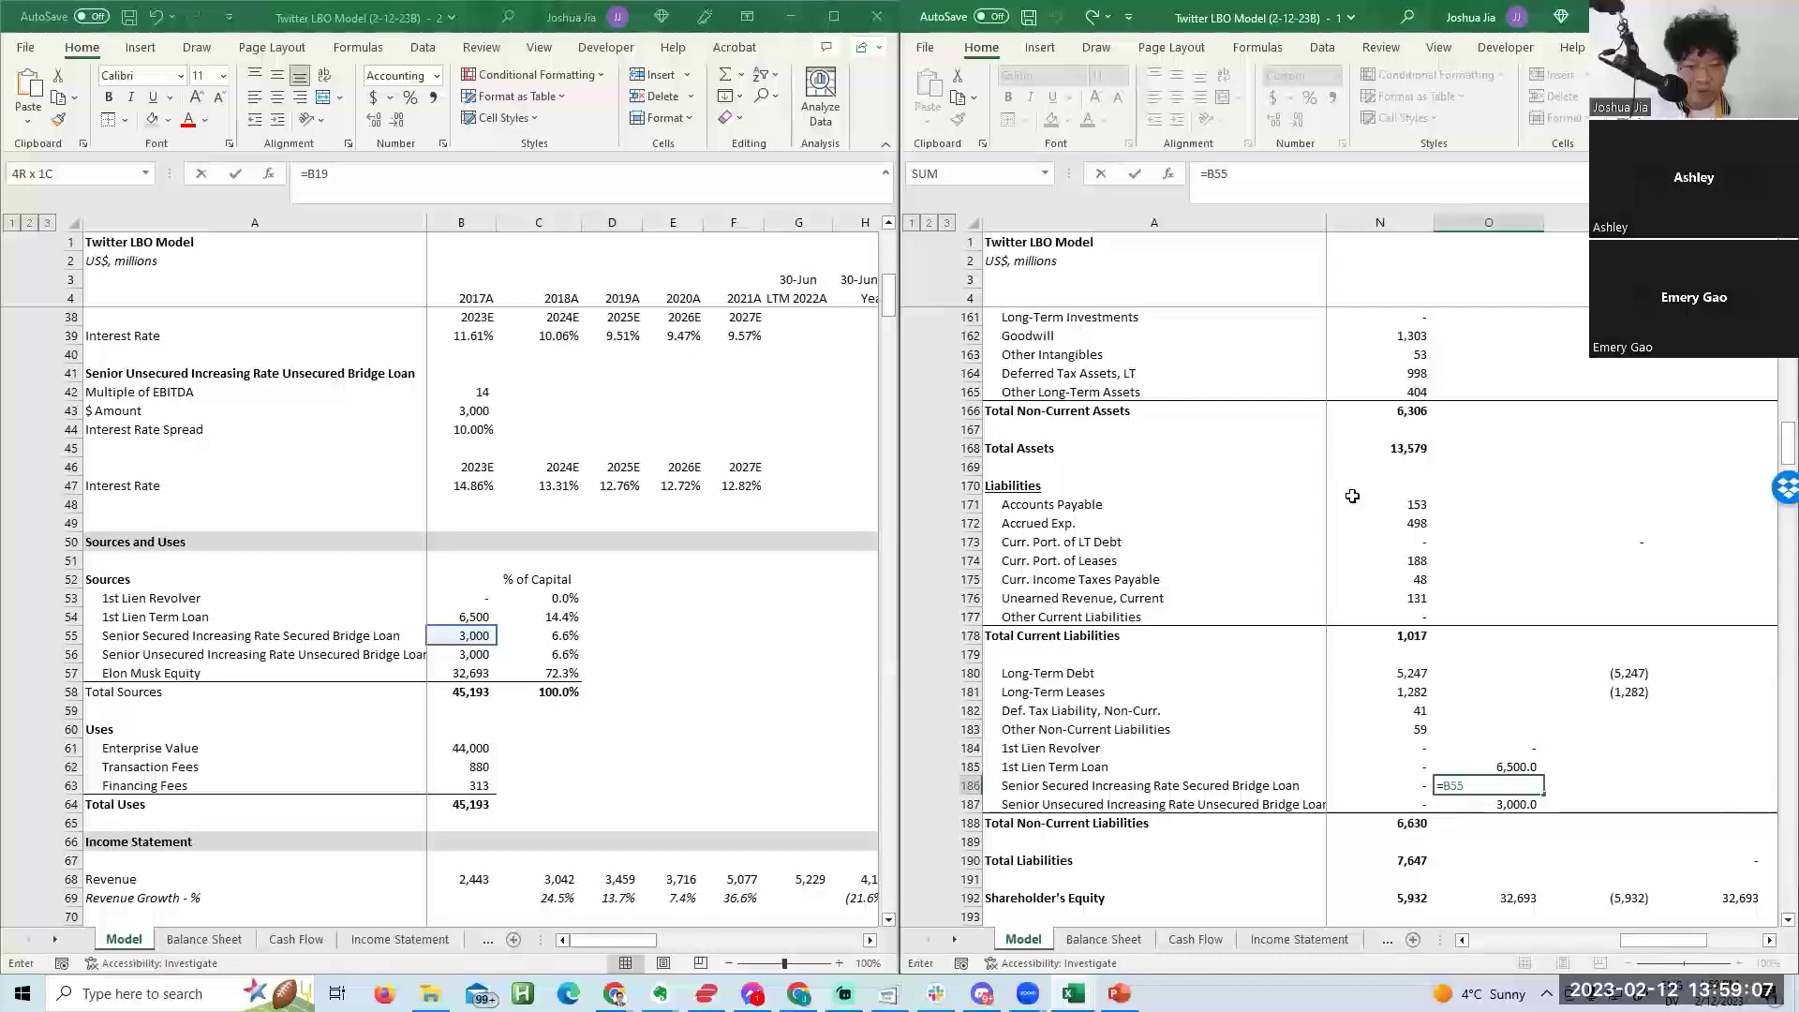
{"action": "key", "text": "Return"}
{"action": "key", "text": "F2"}
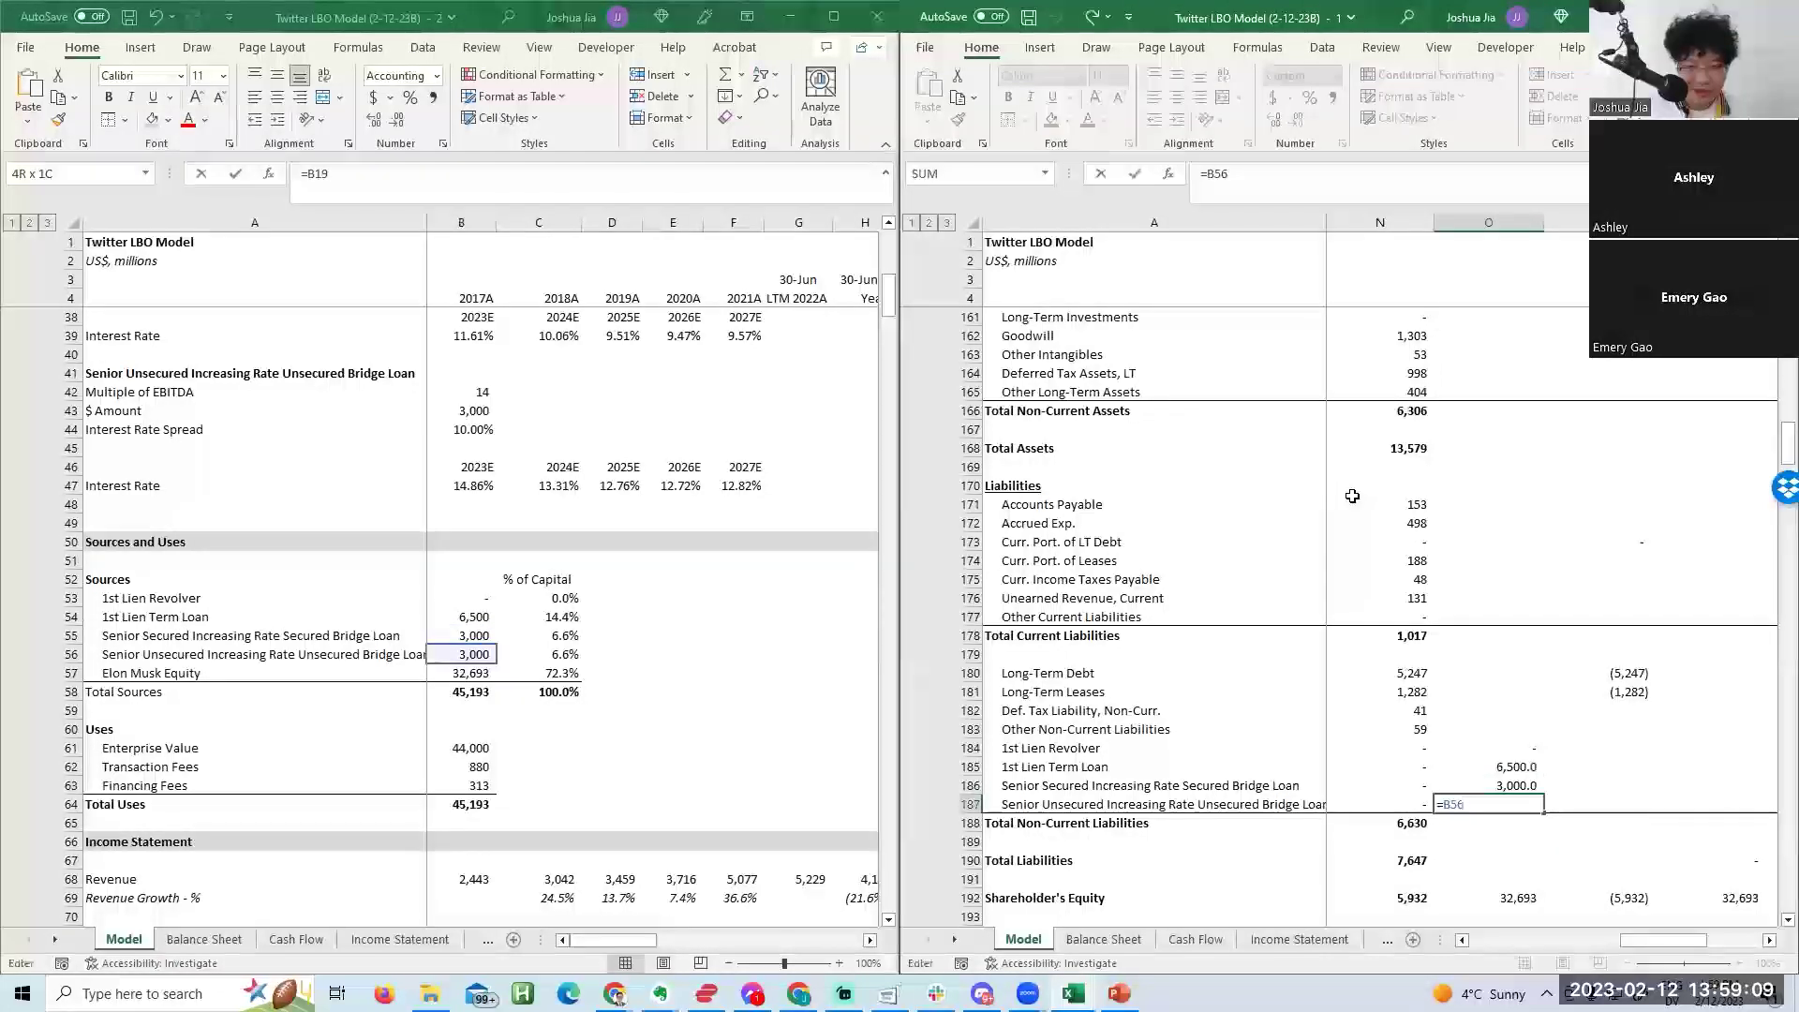
{"action": "key", "text": "ctrl+Return"}
Format the four new debt adjustments in O184:O187 to show no decimals.
{"action": "key", "text": "shift+Up"}
{"action": "key", "text": "shift+Up"}
{"action": "key", "text": "shift+Up"}
{"action": "key", "text": "alt+h"}
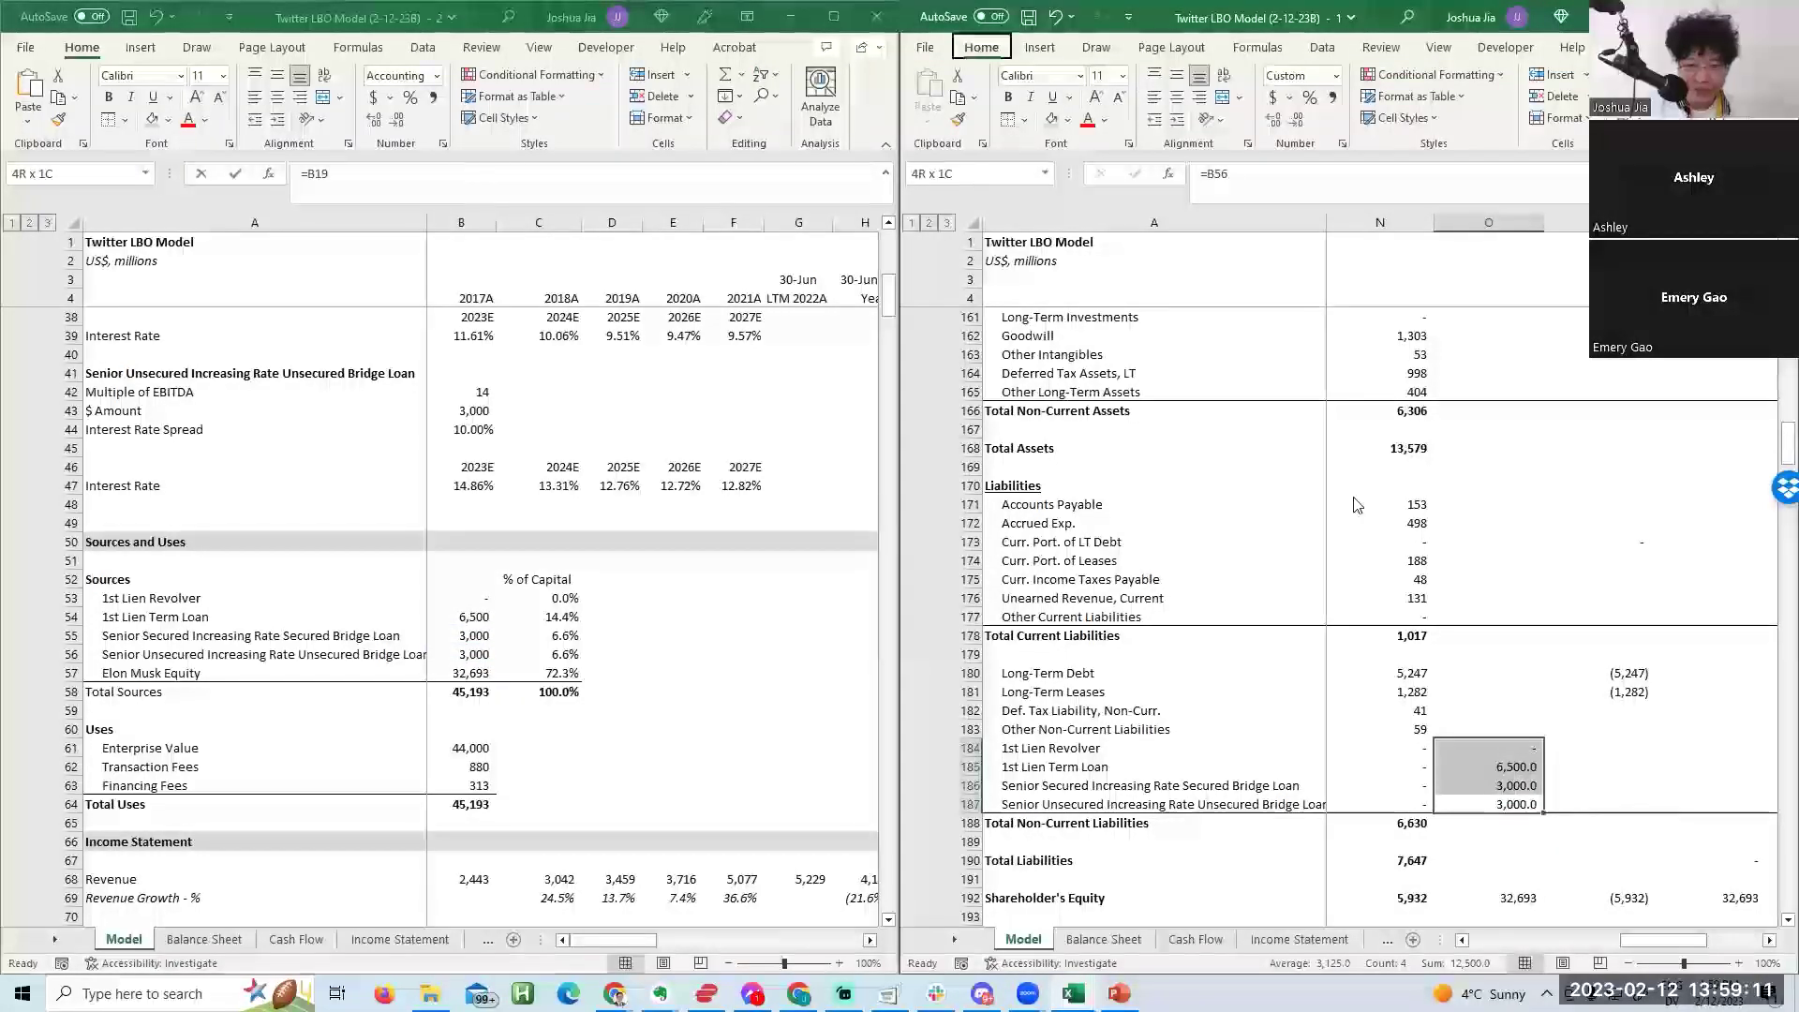
{"action": "key", "text": "9"}
{"action": "key", "text": "Down"}
{"action": "key", "text": "Up"}
{"action": "key", "text": "Left"}
{"action": "key", "text": "Left"}
{"action": "key", "text": "Right"}
Copy the negative adjustment formula from Long-Term Leases in P181 down to P182:P187.
{"action": "scroll", "coordinate": [1352, 496], "scroll_direction": "right", "scroll_amount": 1}
{"action": "key", "text": "Up"}
{"action": "key", "text": "Up"}
{"action": "key", "text": "Up"}
{"action": "key", "text": "Up"}
{"action": "key", "text": "Up"}
{"action": "key", "text": "Right"}
{"action": "key", "text": "Right"}
{"action": "key", "text": "Up"}
{"action": "key", "text": "ctrl+c"}
{"action": "key", "text": "Down"}
{"action": "key", "text": "shift+Down"}
{"action": "key", "text": "shift+Down"}
{"action": "key", "text": "shift+Down"}
{"action": "key", "text": "shift+Down"}
{"action": "key", "text": "shift+Down"}
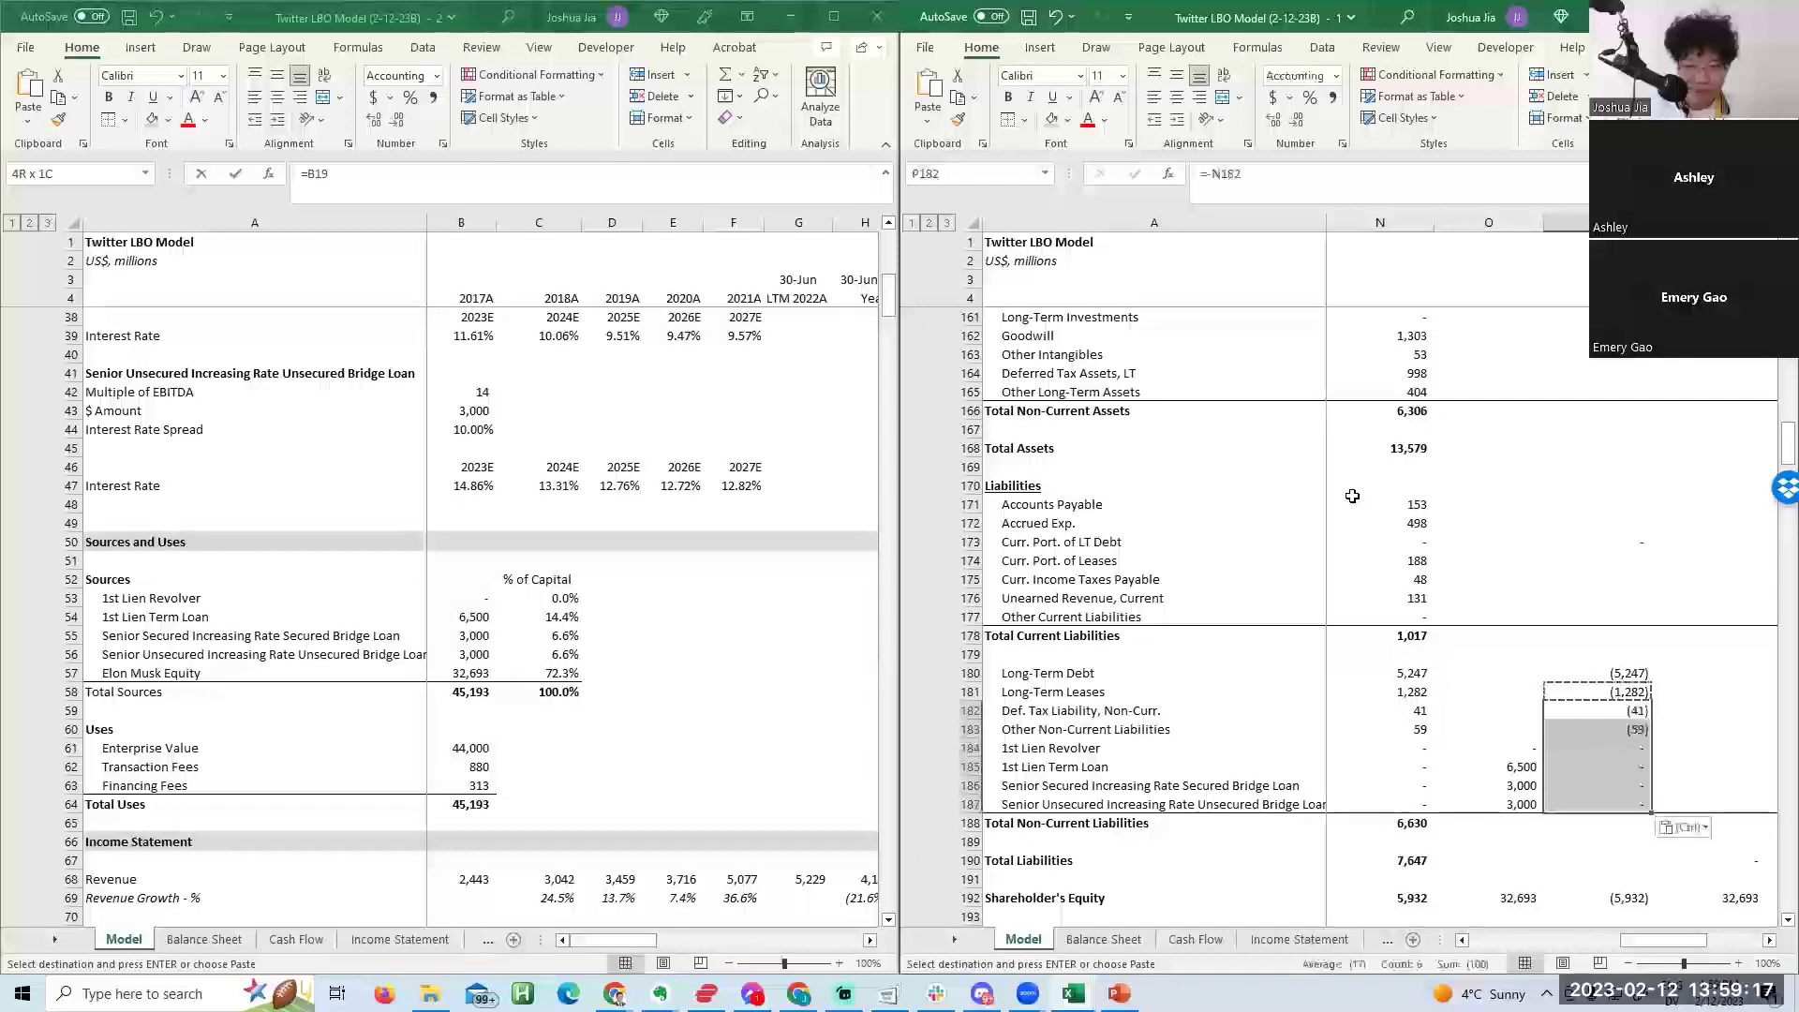
{"action": "key", "text": "Return"}
{"action": "key", "text": "Down"}
{"action": "key", "text": "Down"}
{"action": "key", "text": "Down"}
{"action": "key", "text": "F2"}
{"action": "key", "text": "Escape"}
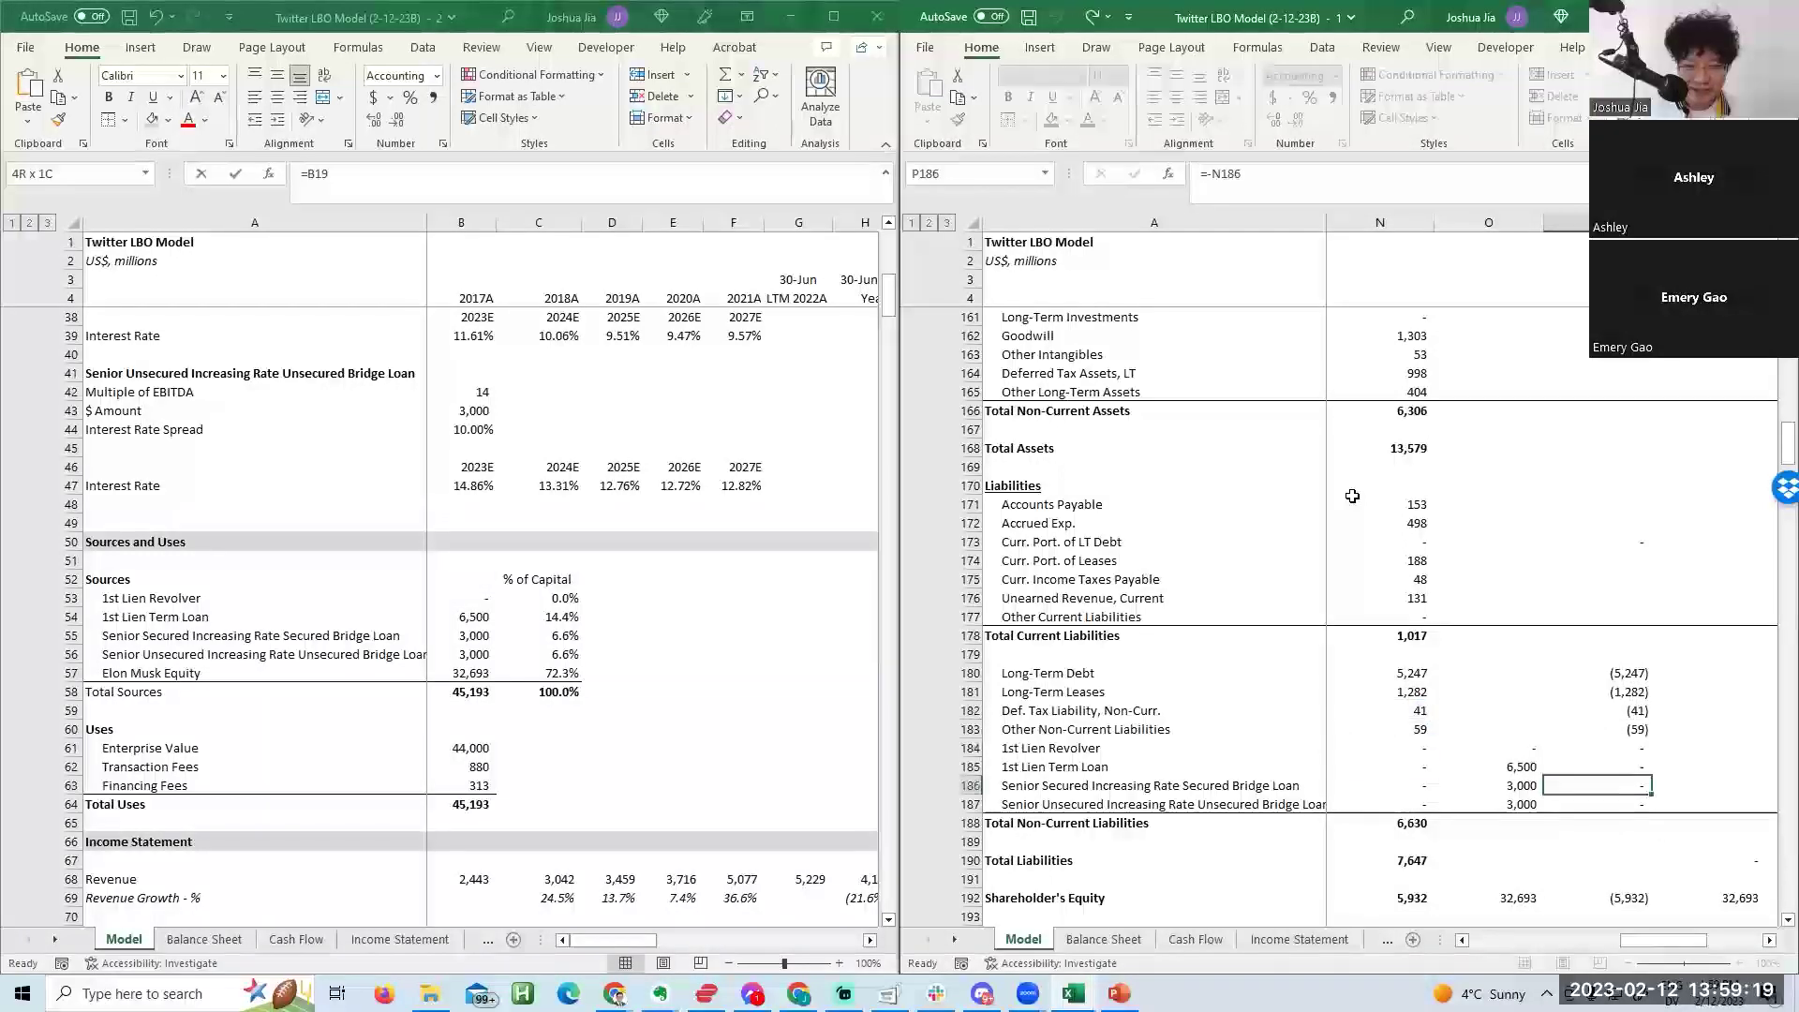
Clear the negative adjustment formulas from the four new debt rows in P184:P187.
{"action": "scroll", "coordinate": [1353, 496], "scroll_direction": "left", "scroll_amount": 1}
{"action": "key", "text": "Up"}
{"action": "key", "text": "shift+Down"}
{"action": "key", "text": "shift+Down"}
{"action": "key", "text": "ctrl+c"}
{"action": "key", "text": "shift+Up"}
{"action": "key", "text": "shift+Up"}
{"action": "key", "text": "shift+Down"}
{"action": "key", "text": "shift+Down"}
{"action": "key", "text": "shift+Down"}
{"action": "key", "text": "Delete"}
Enter =SUM(N180:P180) as the post-transaction Long-Term Debt balance in Q180.
{"action": "key", "text": "Right"}
{"action": "key", "text": "Up"}
{"action": "key", "text": "Up"}
{"action": "key", "text": "Up"}
{"action": "key", "text": "Up"}
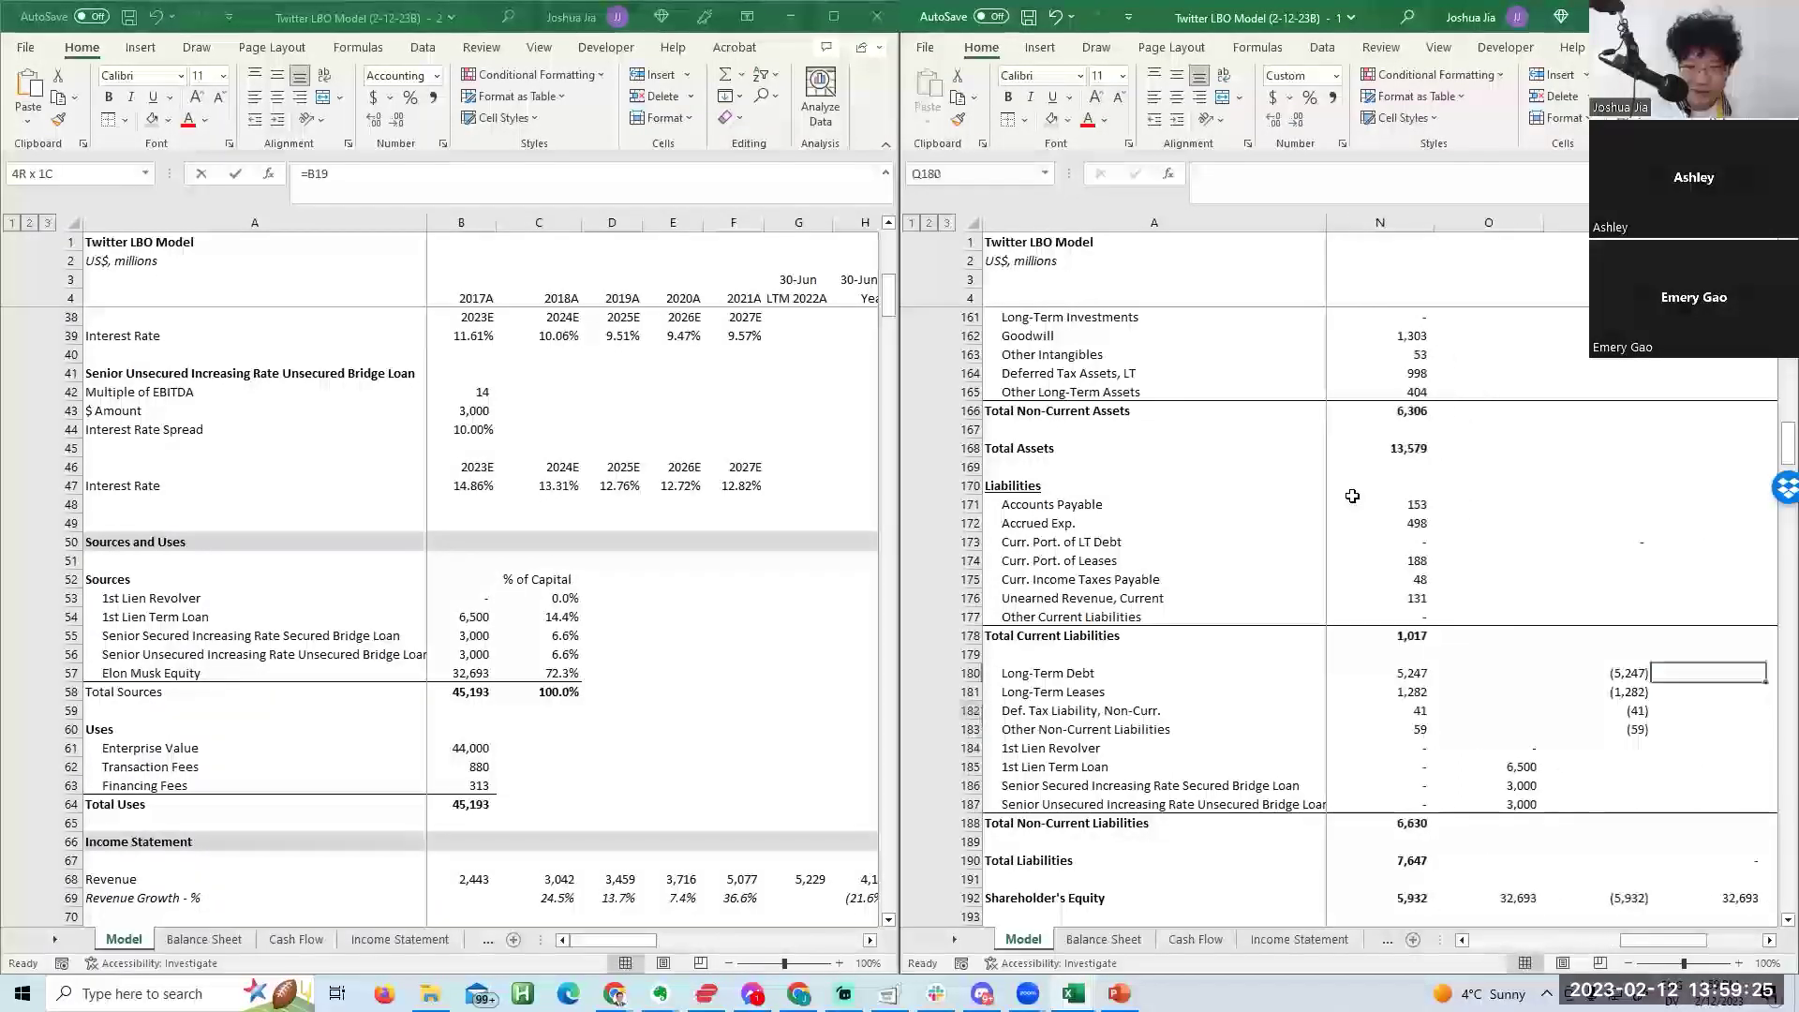
{"action": "type", "text": "=sum("}
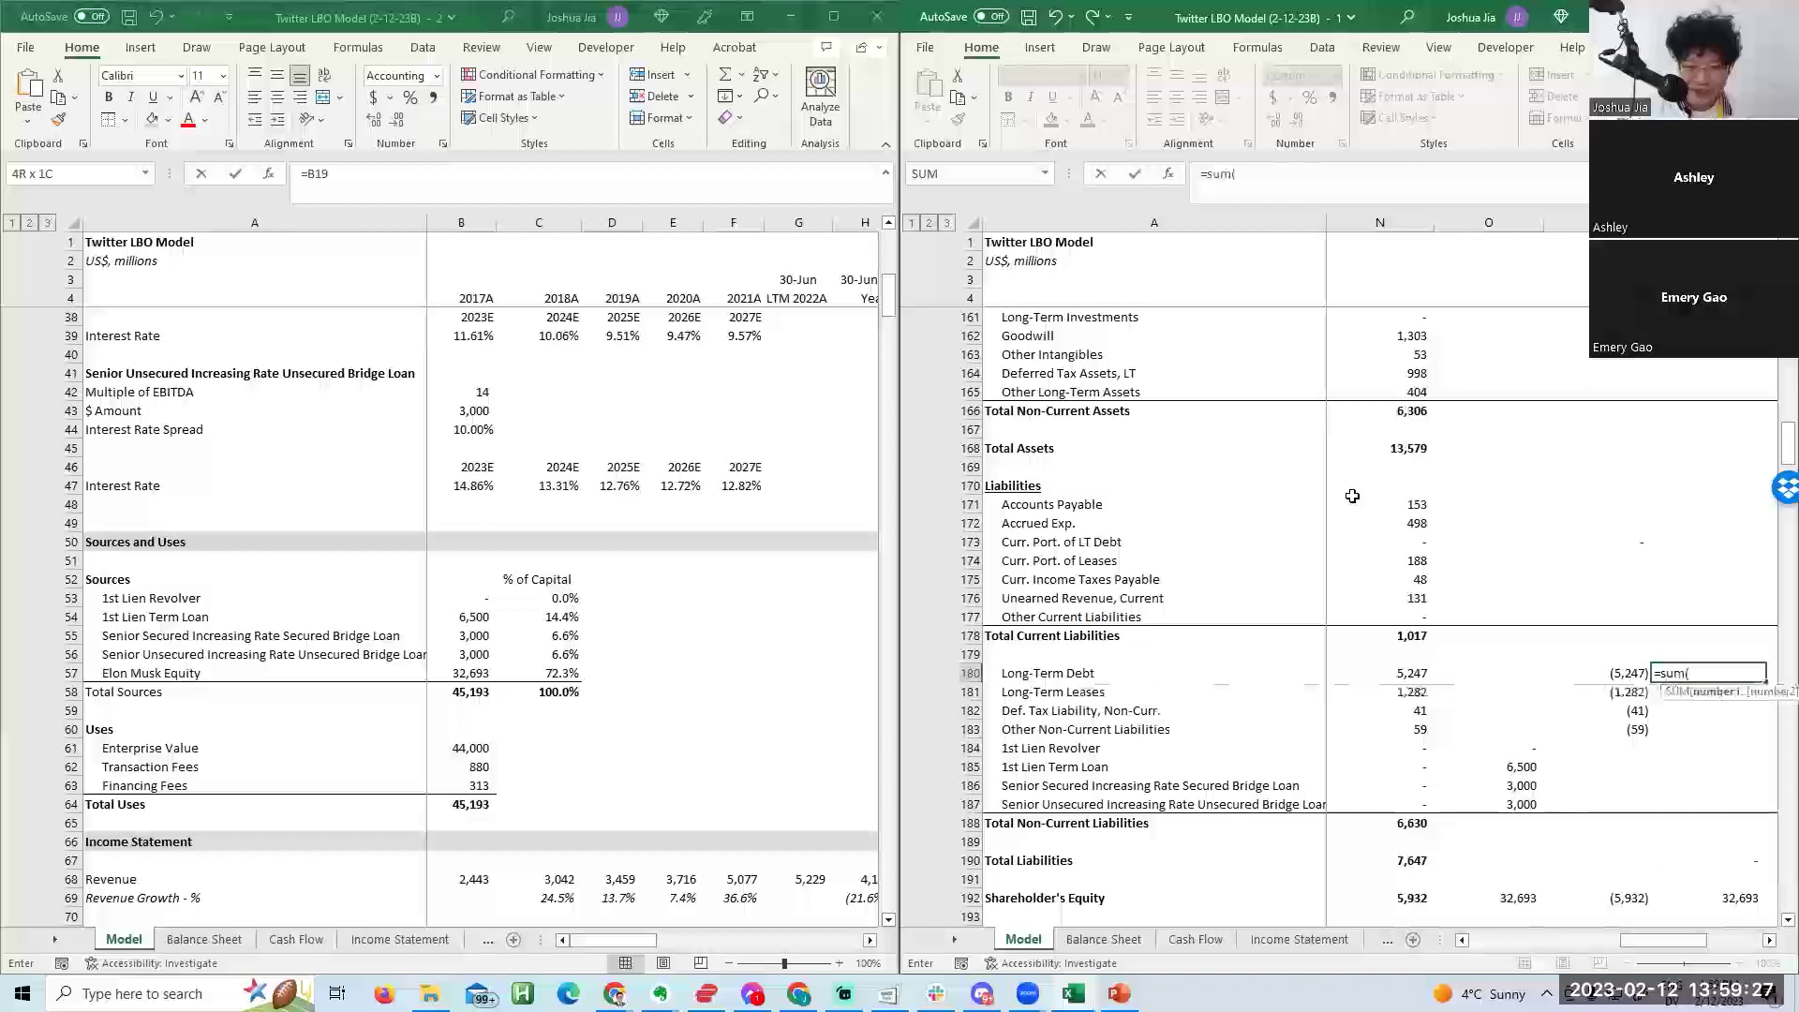
{"action": "key", "text": "shift+Left"}
{"action": "key", "text": "shift+Left"}
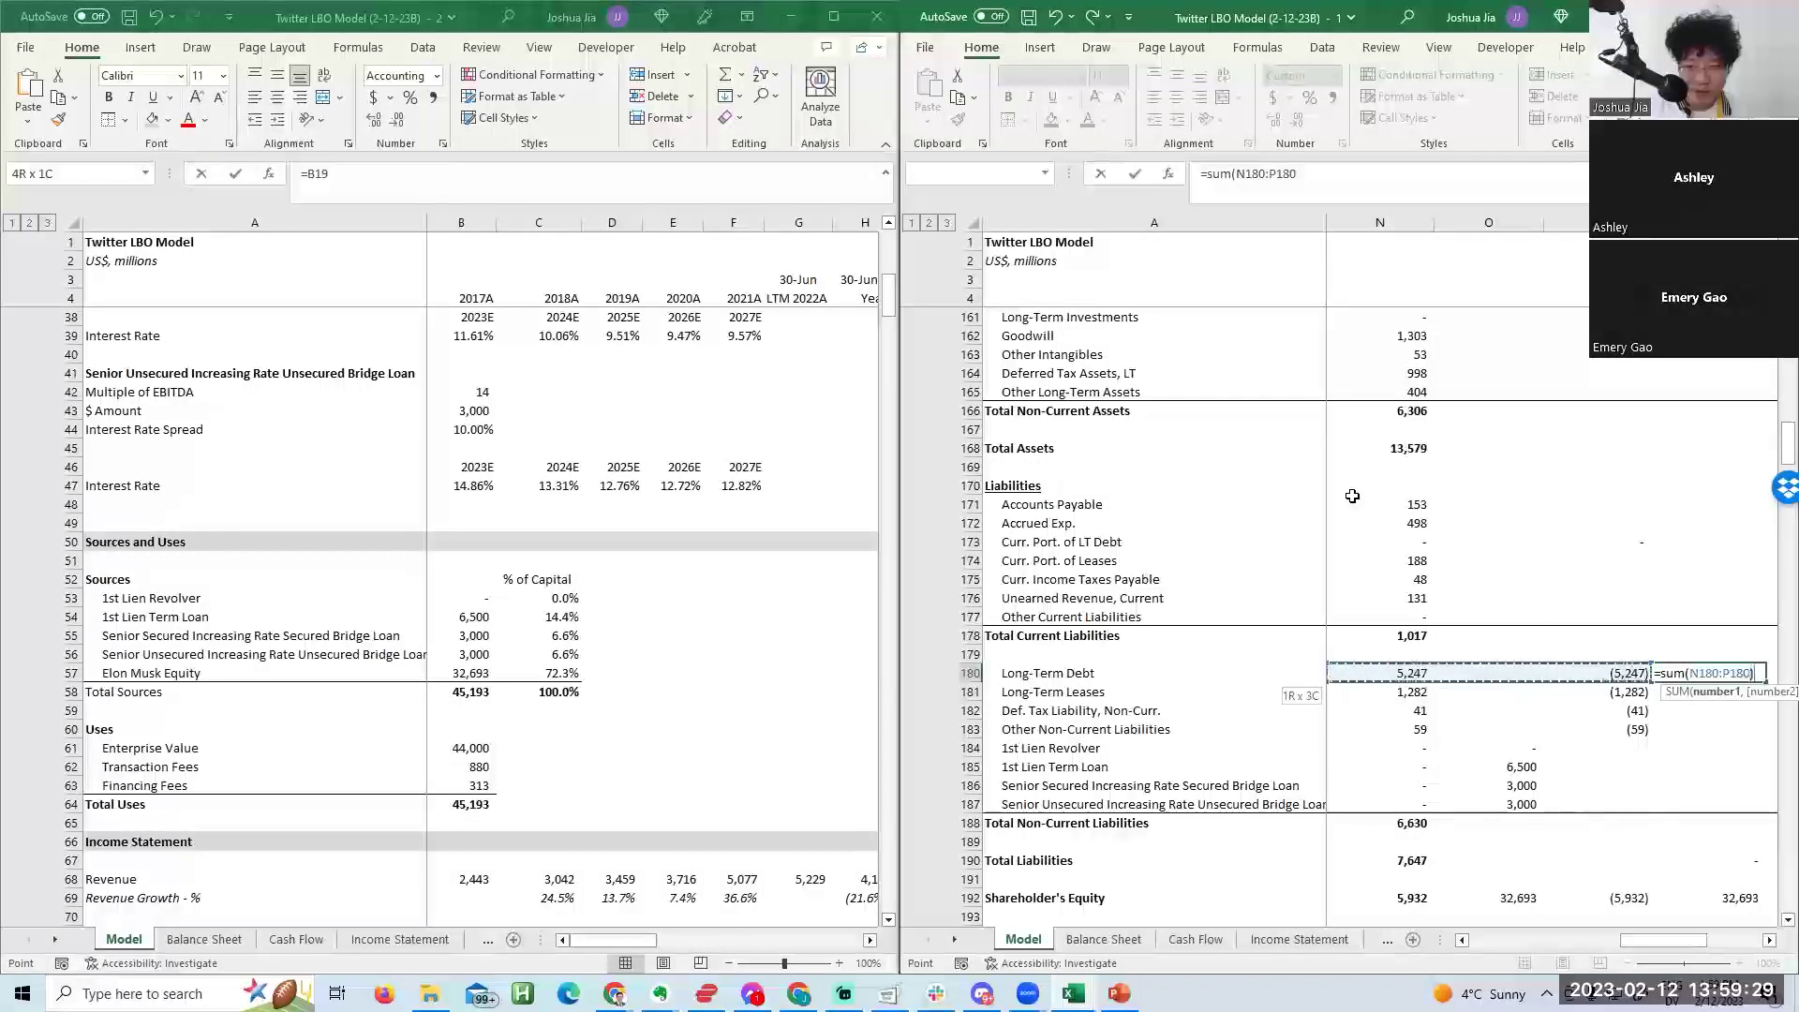
{"action": "key", "text": "Return"}
{"action": "key", "text": "Right"}
{"action": "key", "text": "Left"}
{"action": "key", "text": "Up"}
{"action": "key", "text": "F2"}
{"action": "key", "text": "Return"}
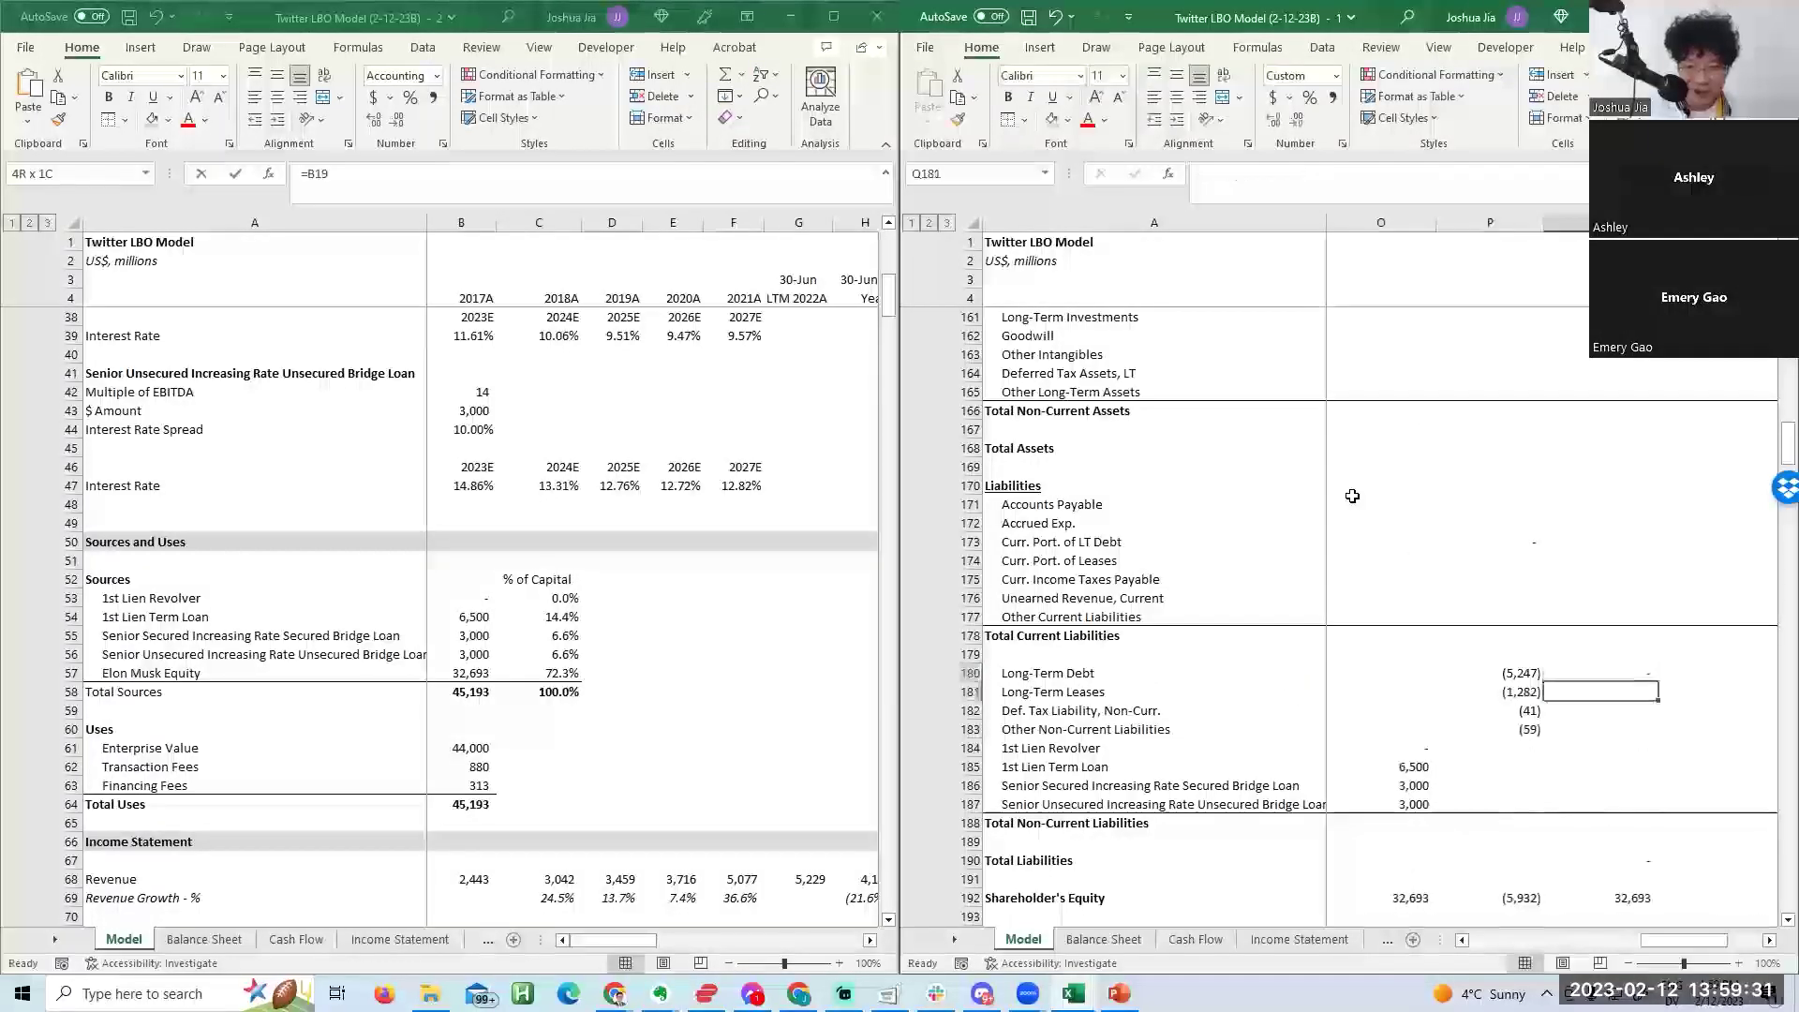
Fill the post-transaction sum formula from Q180 down through Other Non-Current Liabilities in Q183.
{"action": "key", "text": "ctrl+d"}
{"action": "key", "text": "Return"}
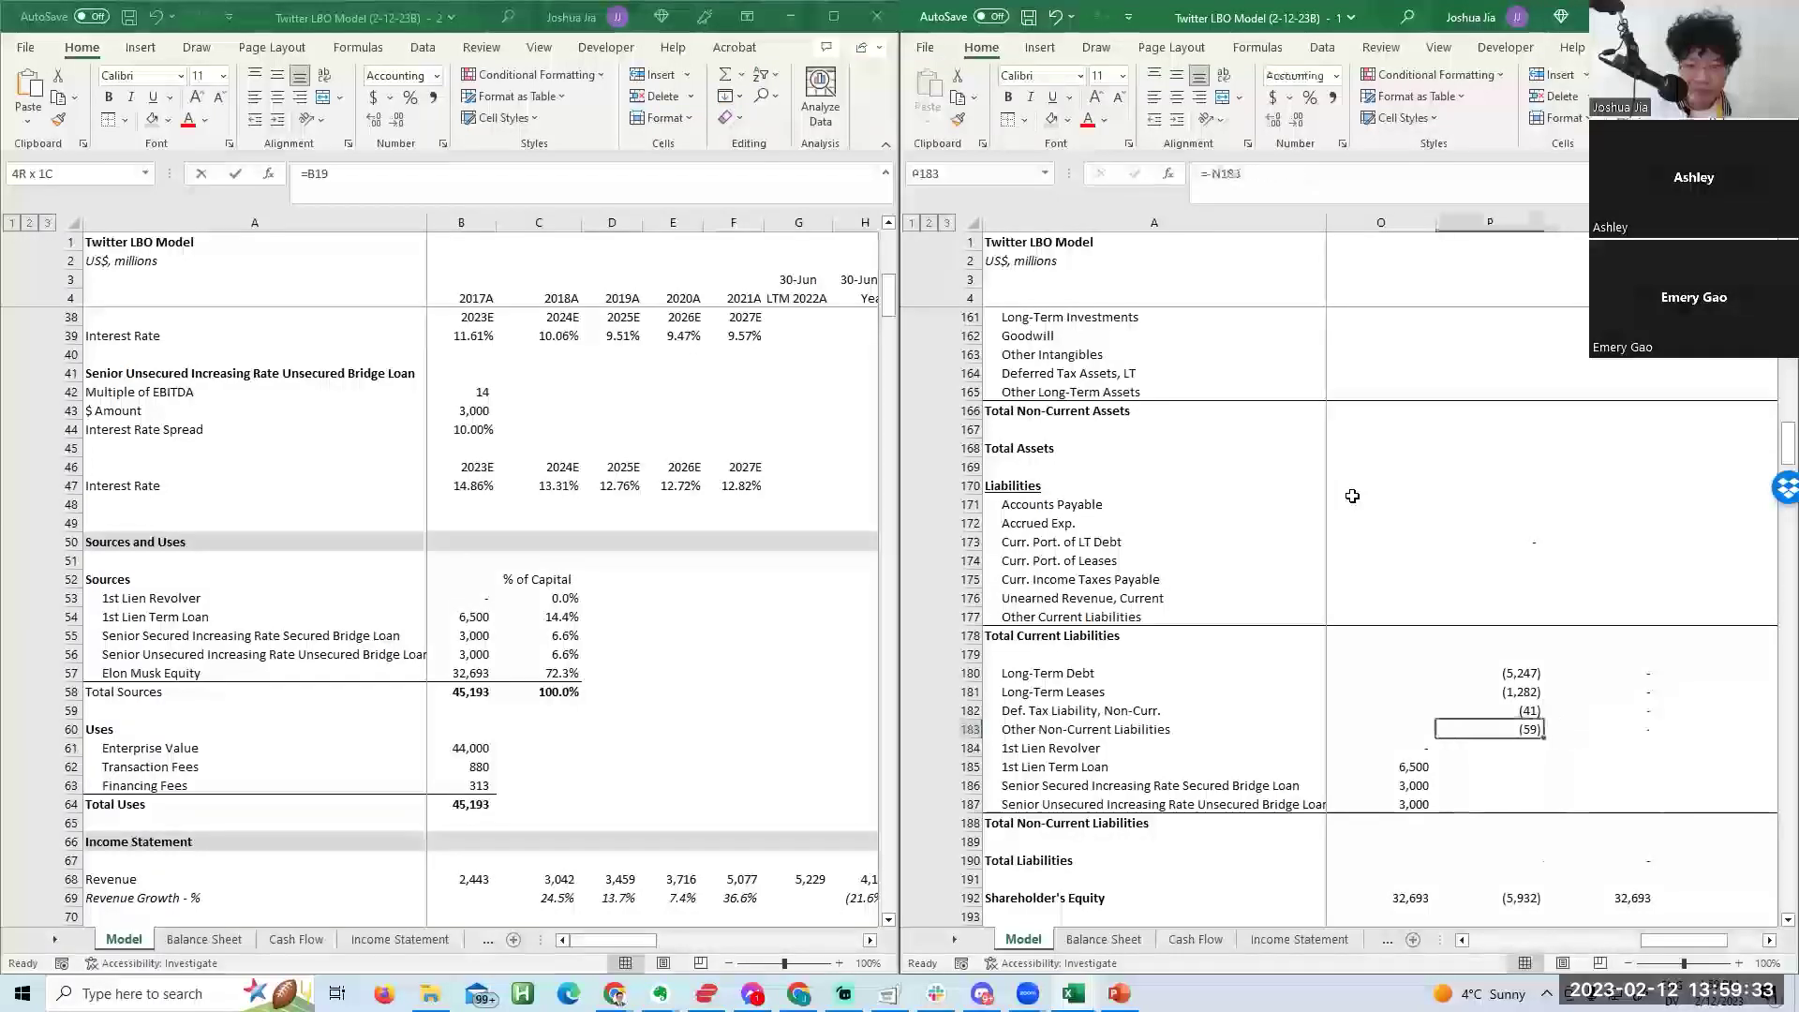
{"action": "key", "text": "Right"}
{"action": "key", "text": "Left"}
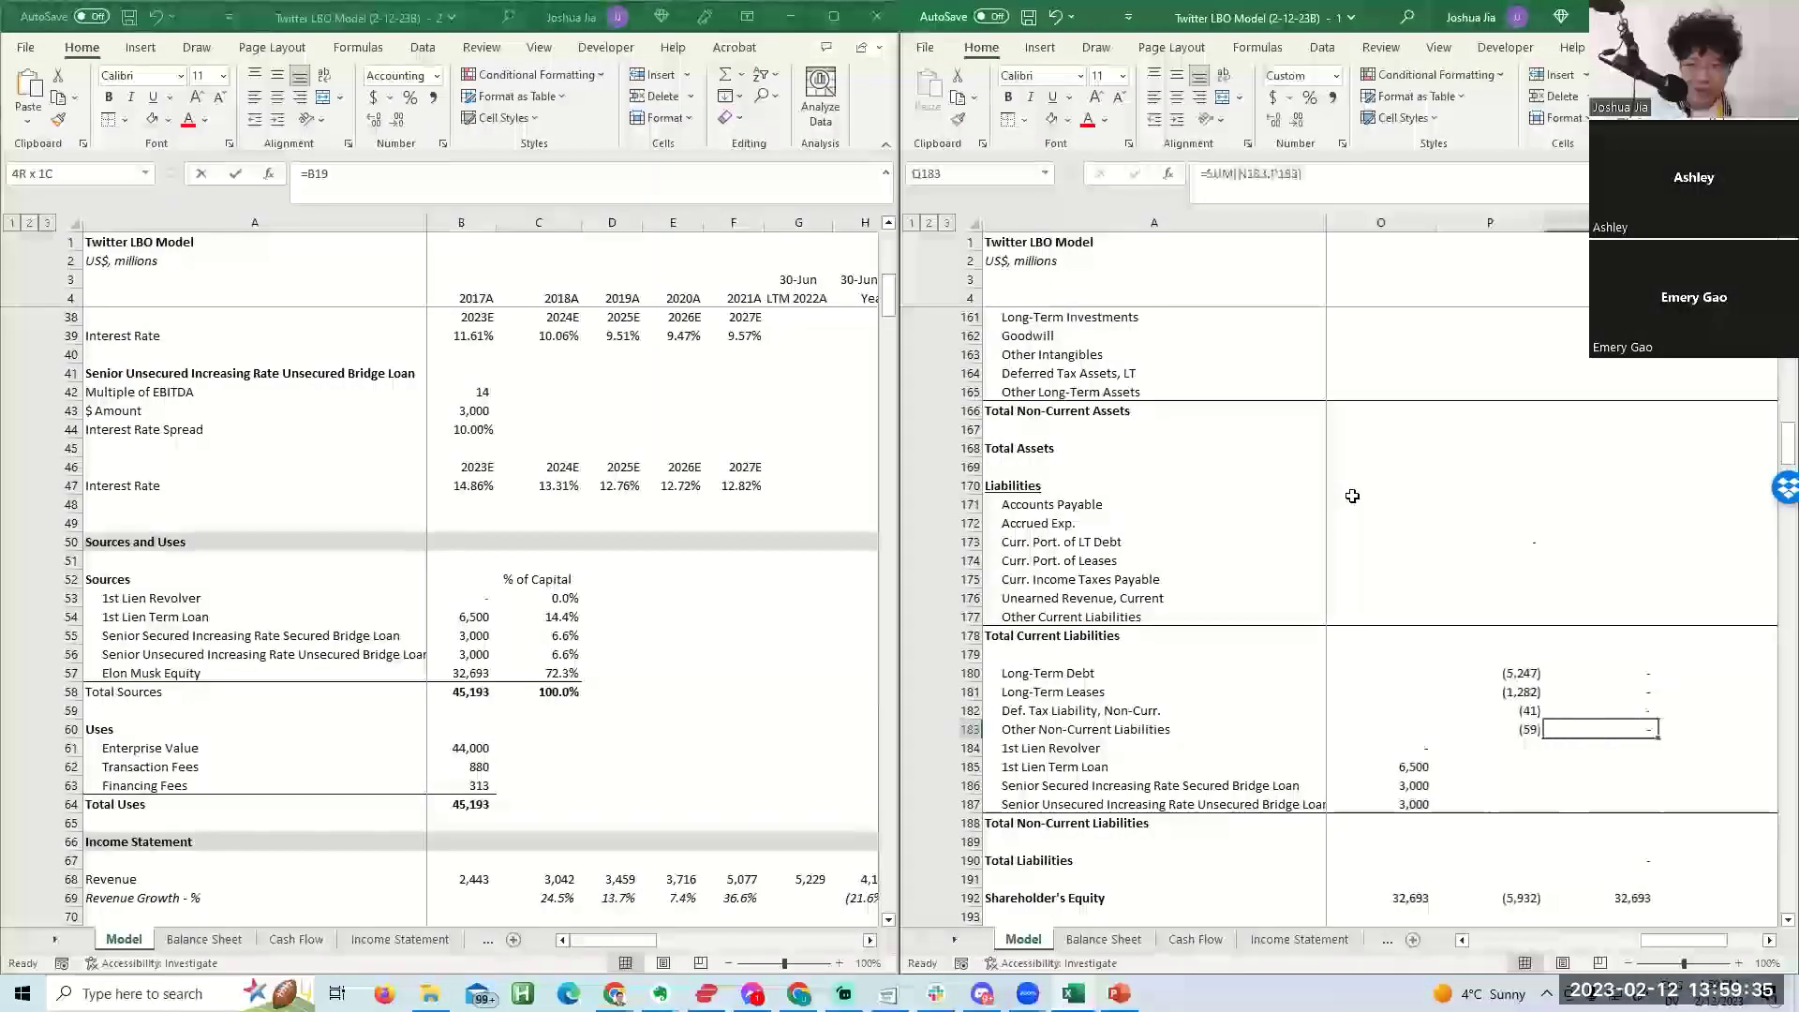
Reduce the worksheet zoom to 85% to fit more of the June 30, 2023 balance sheet in view.
{"action": "key", "text": "Page_Up"}
{"action": "key", "text": "Down"}
{"action": "key", "text": "Down"}
{"action": "key", "text": "Down"}
{"action": "key", "text": "Down"}
{"action": "key", "text": "Down"}
{"action": "key", "text": "Down"}
{"action": "key", "text": "Down"}
{"action": "key", "text": "Down"}
{"action": "key", "text": "Down"}
{"action": "key", "text": "Down"}
{"action": "key", "text": "Down"}
{"action": "key", "text": "Down"}
{"action": "key", "text": "Down"}
{"action": "key", "text": "Down"}
{"action": "key", "text": "Down"}
{"action": "key", "text": "Down"}
{"action": "key", "text": "Down"}
{"action": "key", "text": "Down"}
{"action": "key", "text": "Down"}
{"action": "key", "text": "Down"}
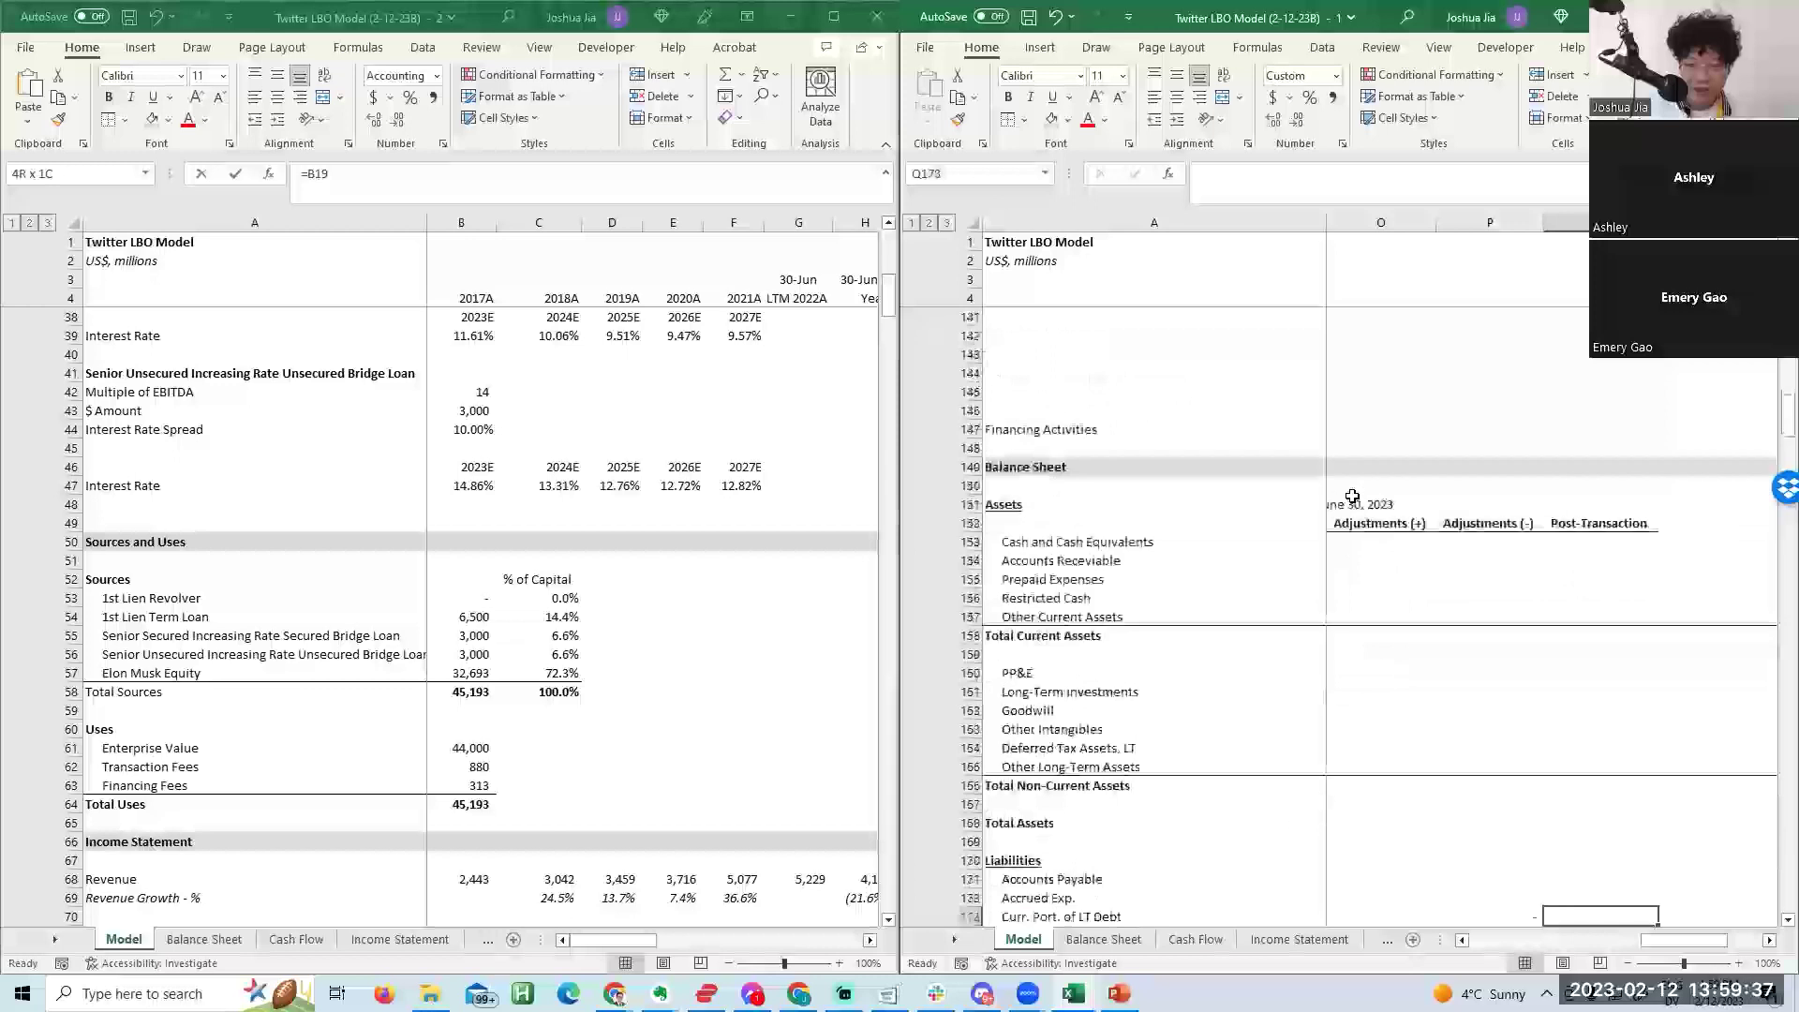
{"action": "key", "text": "alt+w"}
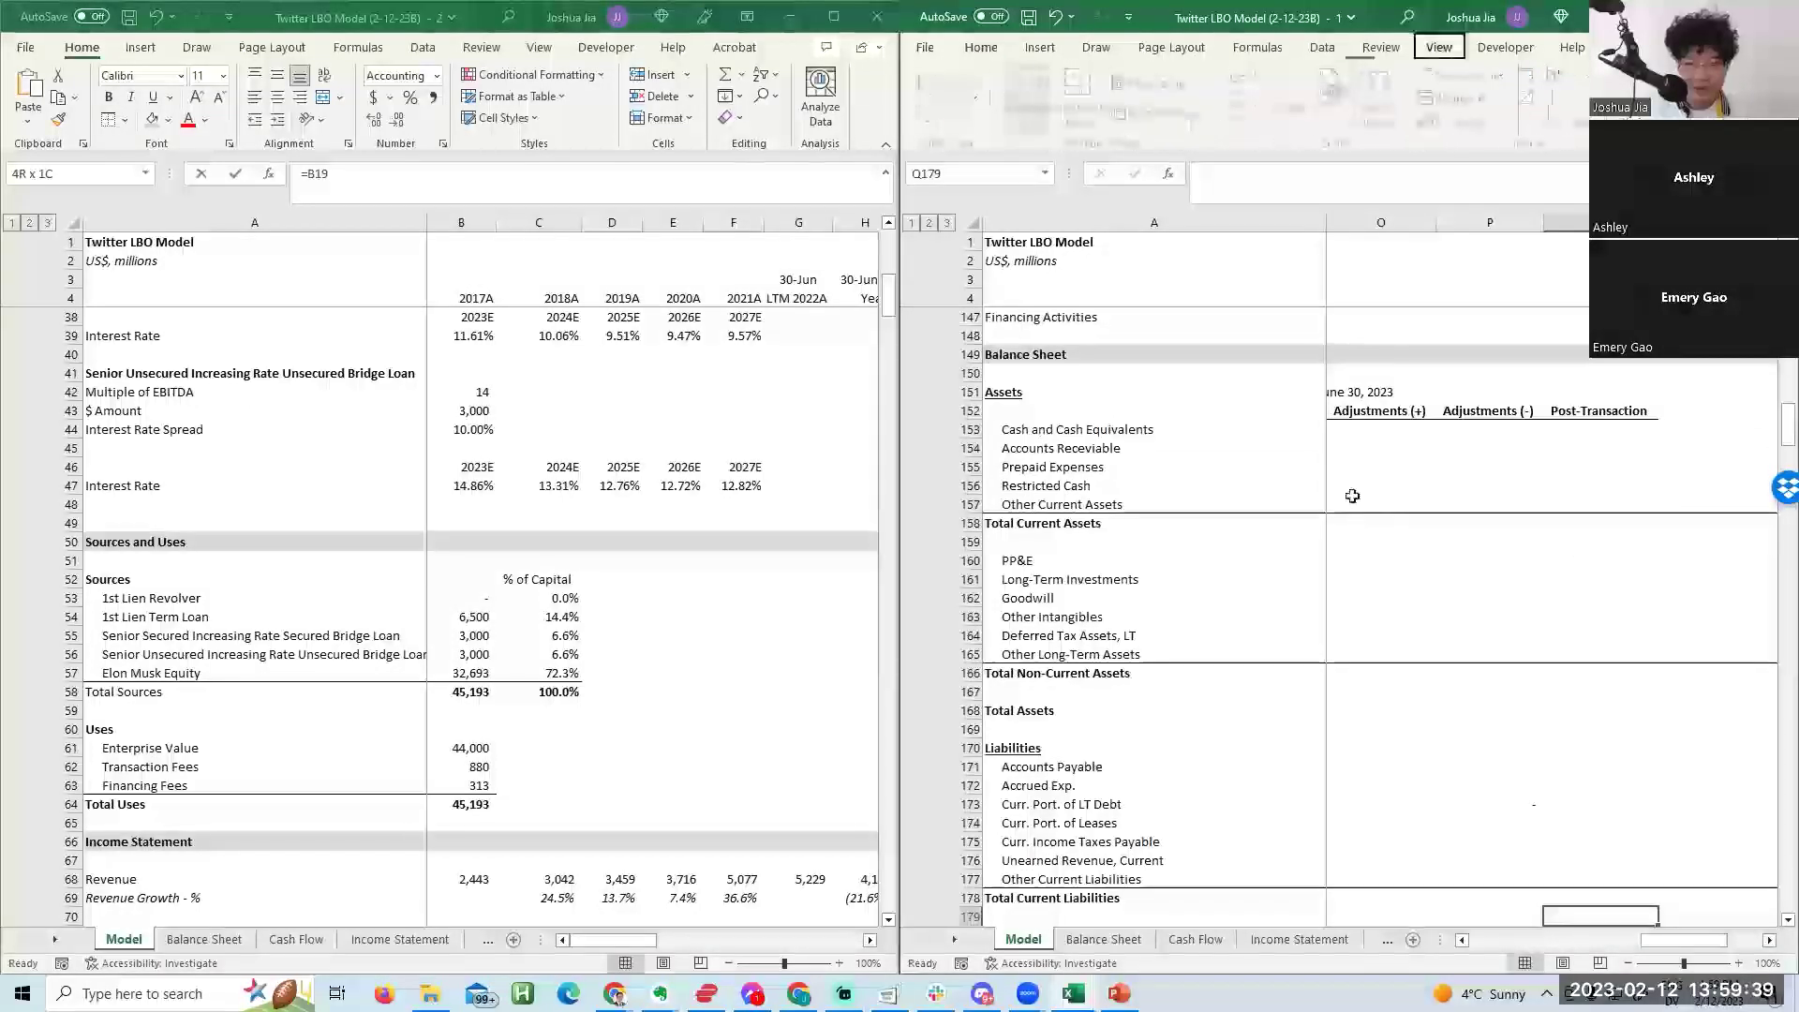
{"action": "key", "text": "q"}
{"action": "key", "text": "Return"}
{"action": "key", "text": "Left"}
{"action": "key", "text": "Left"}
{"action": "key", "text": "Left"}
{"action": "key", "text": "Down"}
{"action": "key", "text": "Down"}
{"action": "key", "text": "Down"}
{"action": "key", "text": "Down"}
{"action": "key", "text": "Down"}
{"action": "key", "text": "Down"}
{"action": "key", "text": "Down"}
{"action": "key", "text": "Down"}
{"action": "key", "text": "Down"}
{"action": "key", "text": "Down"}
{"action": "key", "text": "Down"}
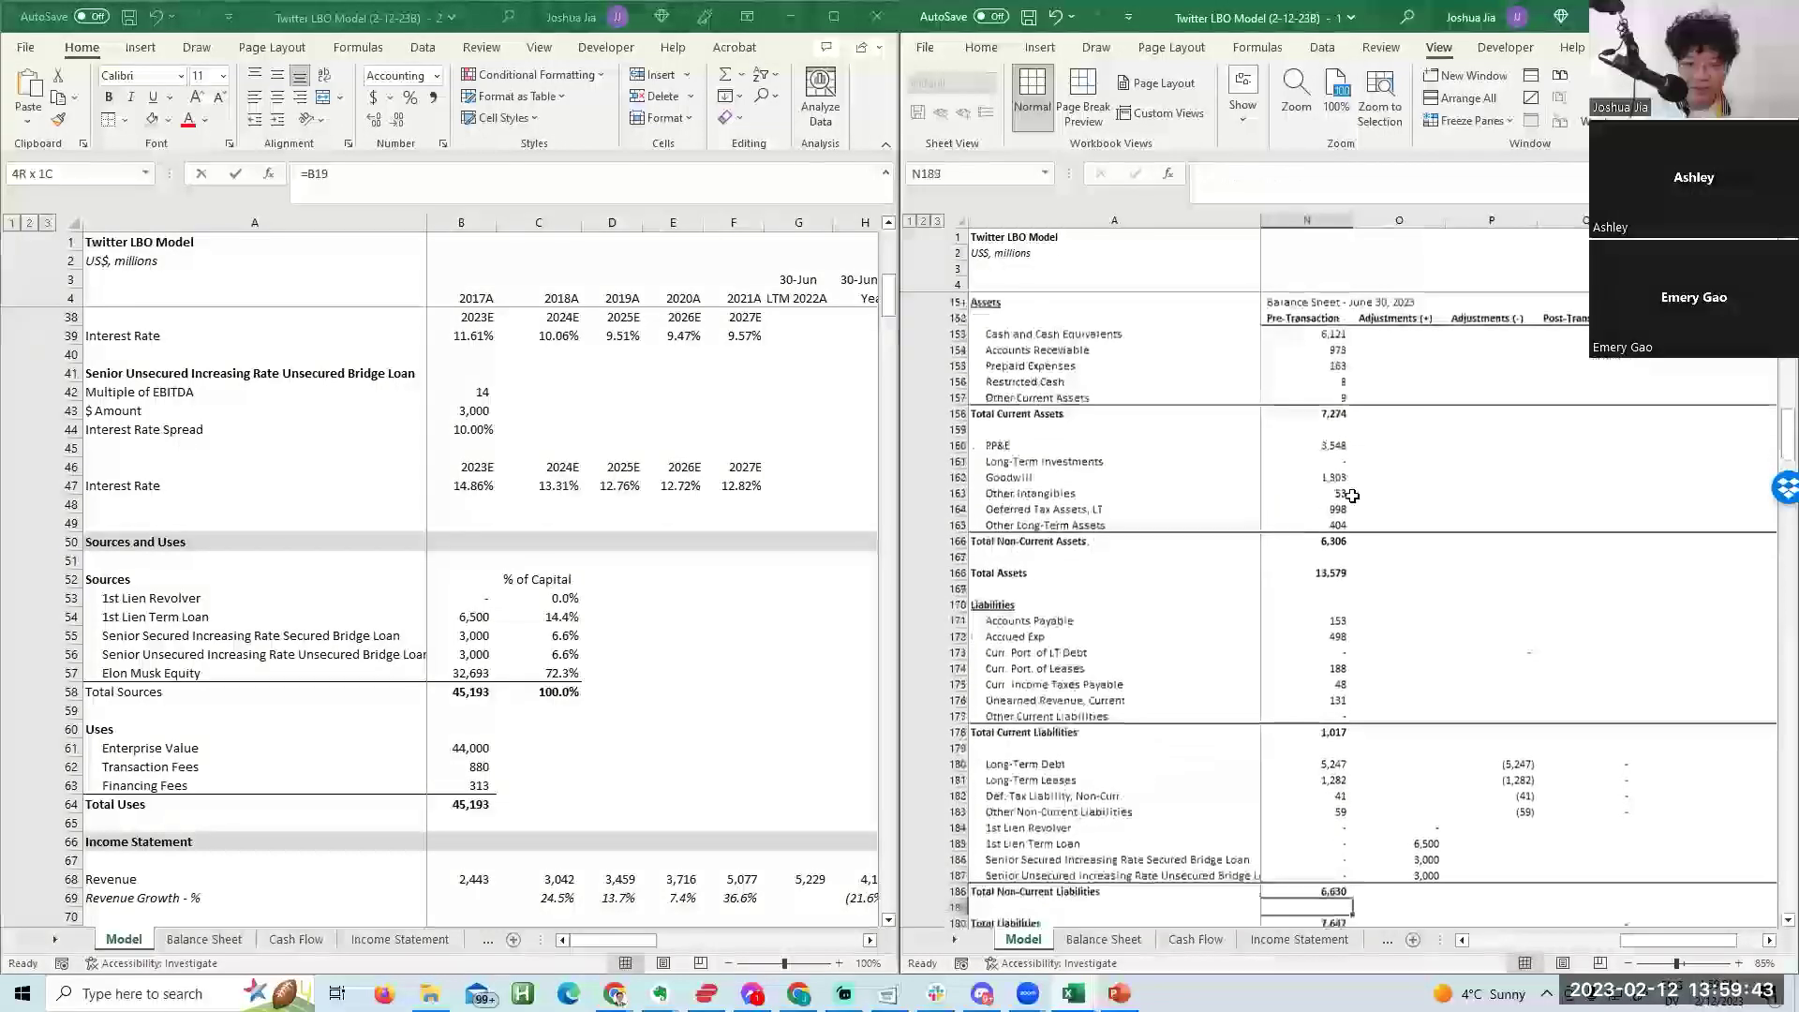
Check the cell range summed by the post-transaction Long-Term Leases formula in Q181.
{"action": "key", "text": "Right"}
{"action": "key", "text": "Right"}
{"action": "key", "text": "Right"}
{"action": "key", "text": "Up"}
{"action": "key", "text": "Up"}
{"action": "key", "text": "Up"}
{"action": "key", "text": "Up"}
{"action": "key", "text": "Up"}
{"action": "key", "text": "Up"}
{"action": "key", "text": "Up"}
{"action": "key", "text": "Up"}
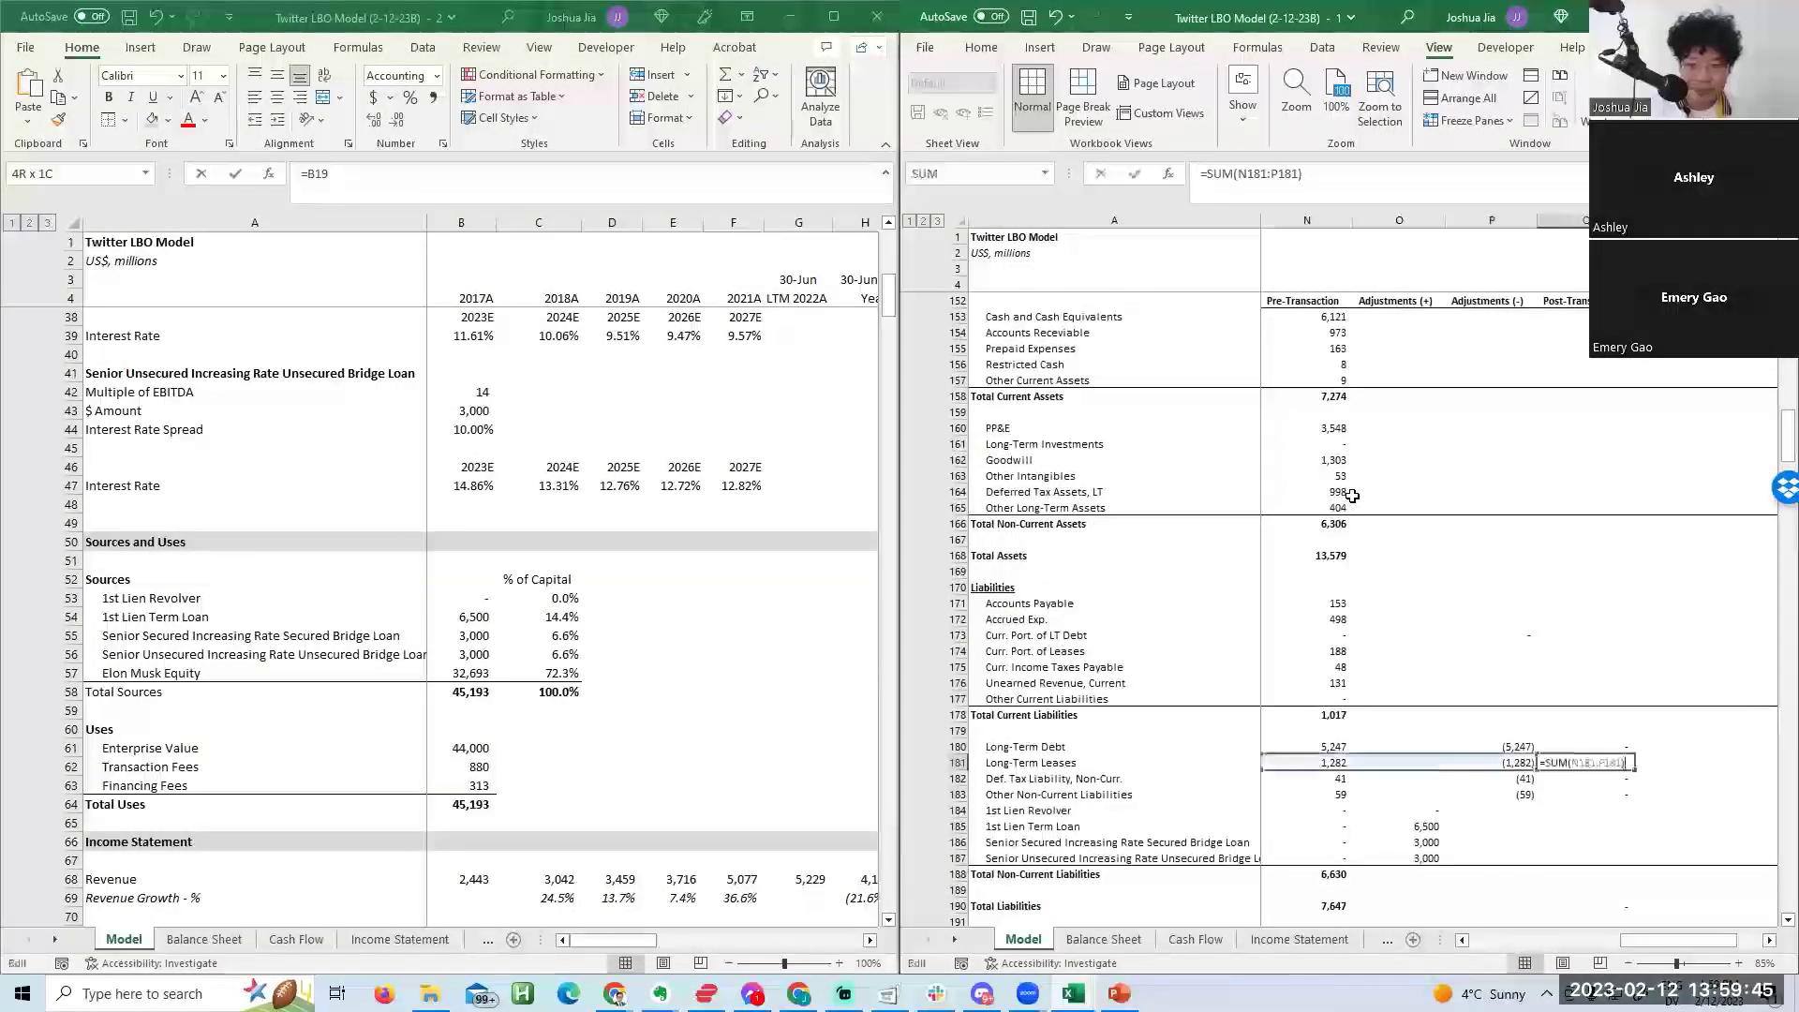
{"action": "key", "text": "F2"}
{"action": "key", "text": "Return"}
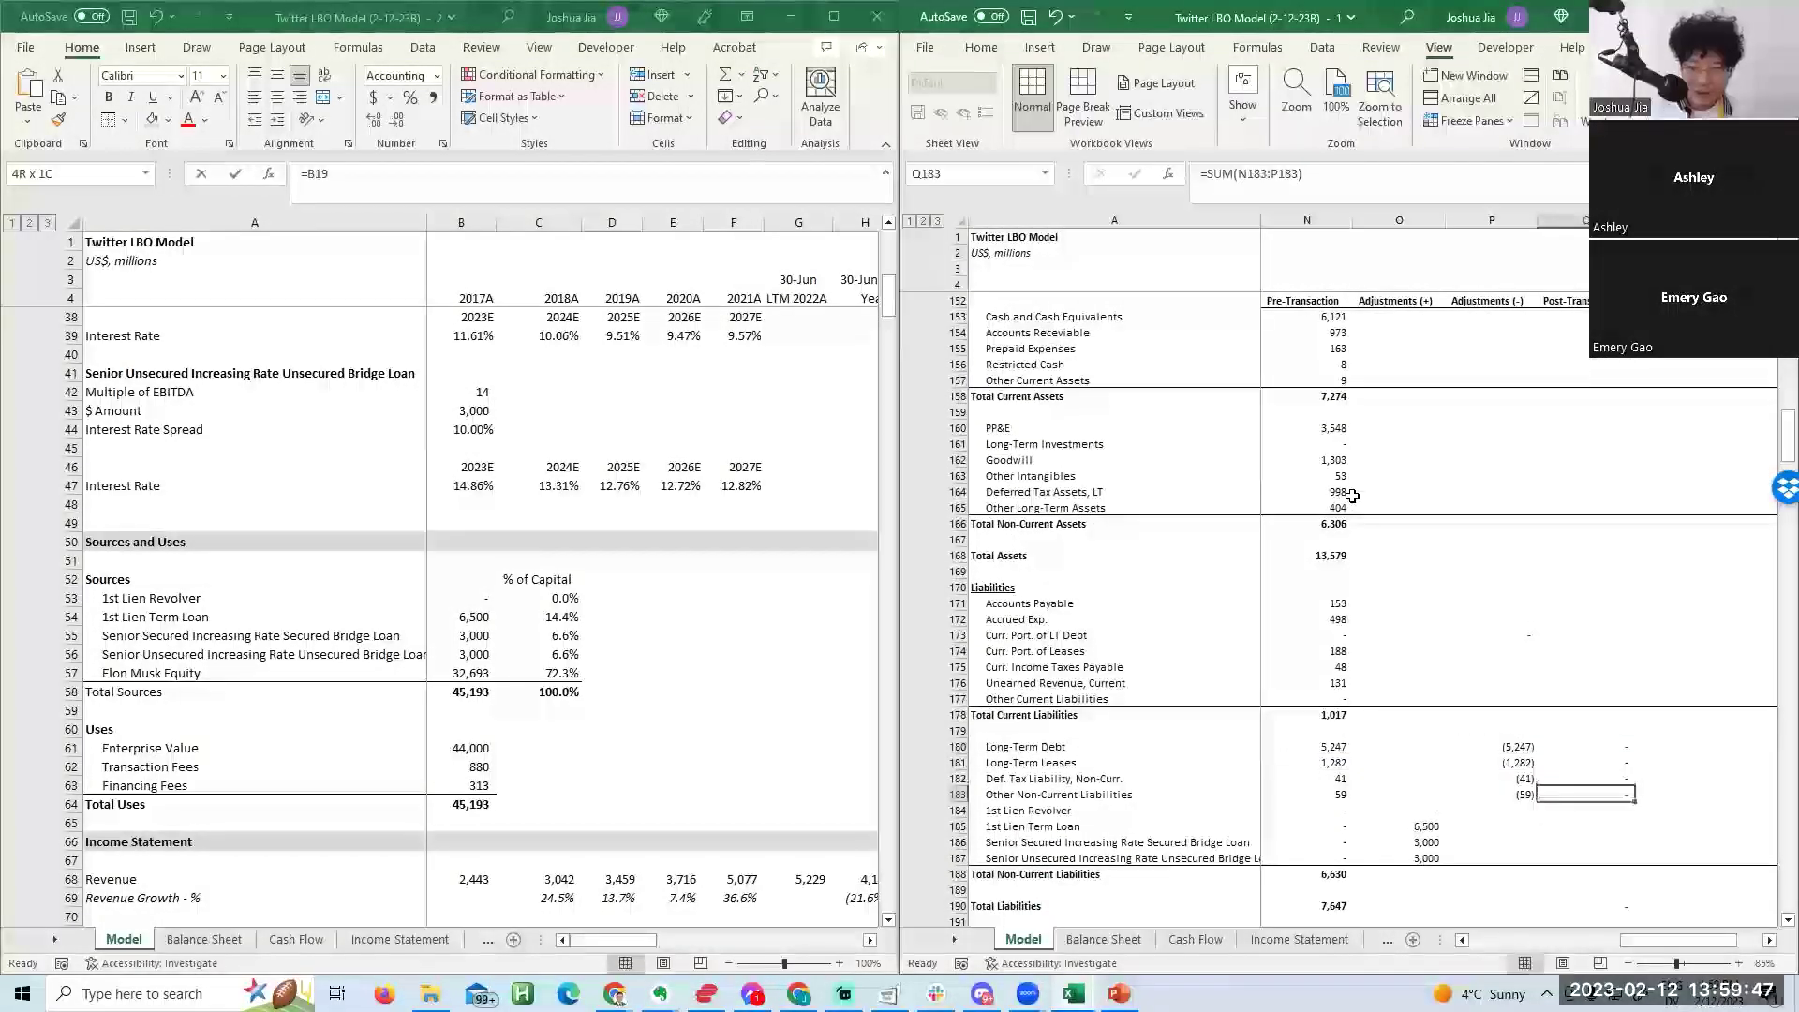
Copy the post-transaction sum formula from Q183 into the four new debt rows Q184:Q187.
{"action": "key", "text": "ctrl+c"}
{"action": "key", "text": "Down"}
{"action": "key", "text": "shift+Down"}
{"action": "key", "text": "shift+Down"}
{"action": "key", "text": "shift+Down"}
{"action": "key", "text": "ctrl+v"}
Copy the post-transaction sum formula into the current liability rows Q171:Q177, Accounts Payable through Other Current Liabilities.
{"action": "key", "text": "Up"}
{"action": "key", "text": "Up"}
{"action": "key", "text": "Up"}
{"action": "key", "text": "Up"}
{"action": "key", "text": "ctrl+c"}
{"action": "key", "text": "shift+Up"}
{"action": "key", "text": "shift+Up"}
{"action": "key", "text": "shift+Up"}
{"action": "key", "text": "shift+Up"}
{"action": "key", "text": "shift+Up"}
{"action": "key", "text": "shift+Up"}
{"action": "key", "text": "shift+Up"}
{"action": "key", "text": "shift+Up"}
{"action": "key", "text": "shift+Up"}
{"action": "key", "text": "ctrl+v"}
Copy the post-transaction sum formula into the non-current asset rows Q160:Q165, PP&E through Other Long-Term Assets.
{"action": "key", "text": "Up"}
{"action": "key", "text": "Up"}
{"action": "key", "text": "Up"}
{"action": "key", "text": "Up"}
{"action": "key", "text": "Up"}
{"action": "key", "text": "ctrl+c"}
{"action": "key", "text": "Up"}
{"action": "key", "text": "Up"}
{"action": "key", "text": "Up"}
{"action": "key", "text": "Up"}
{"action": "key", "text": "Up"}
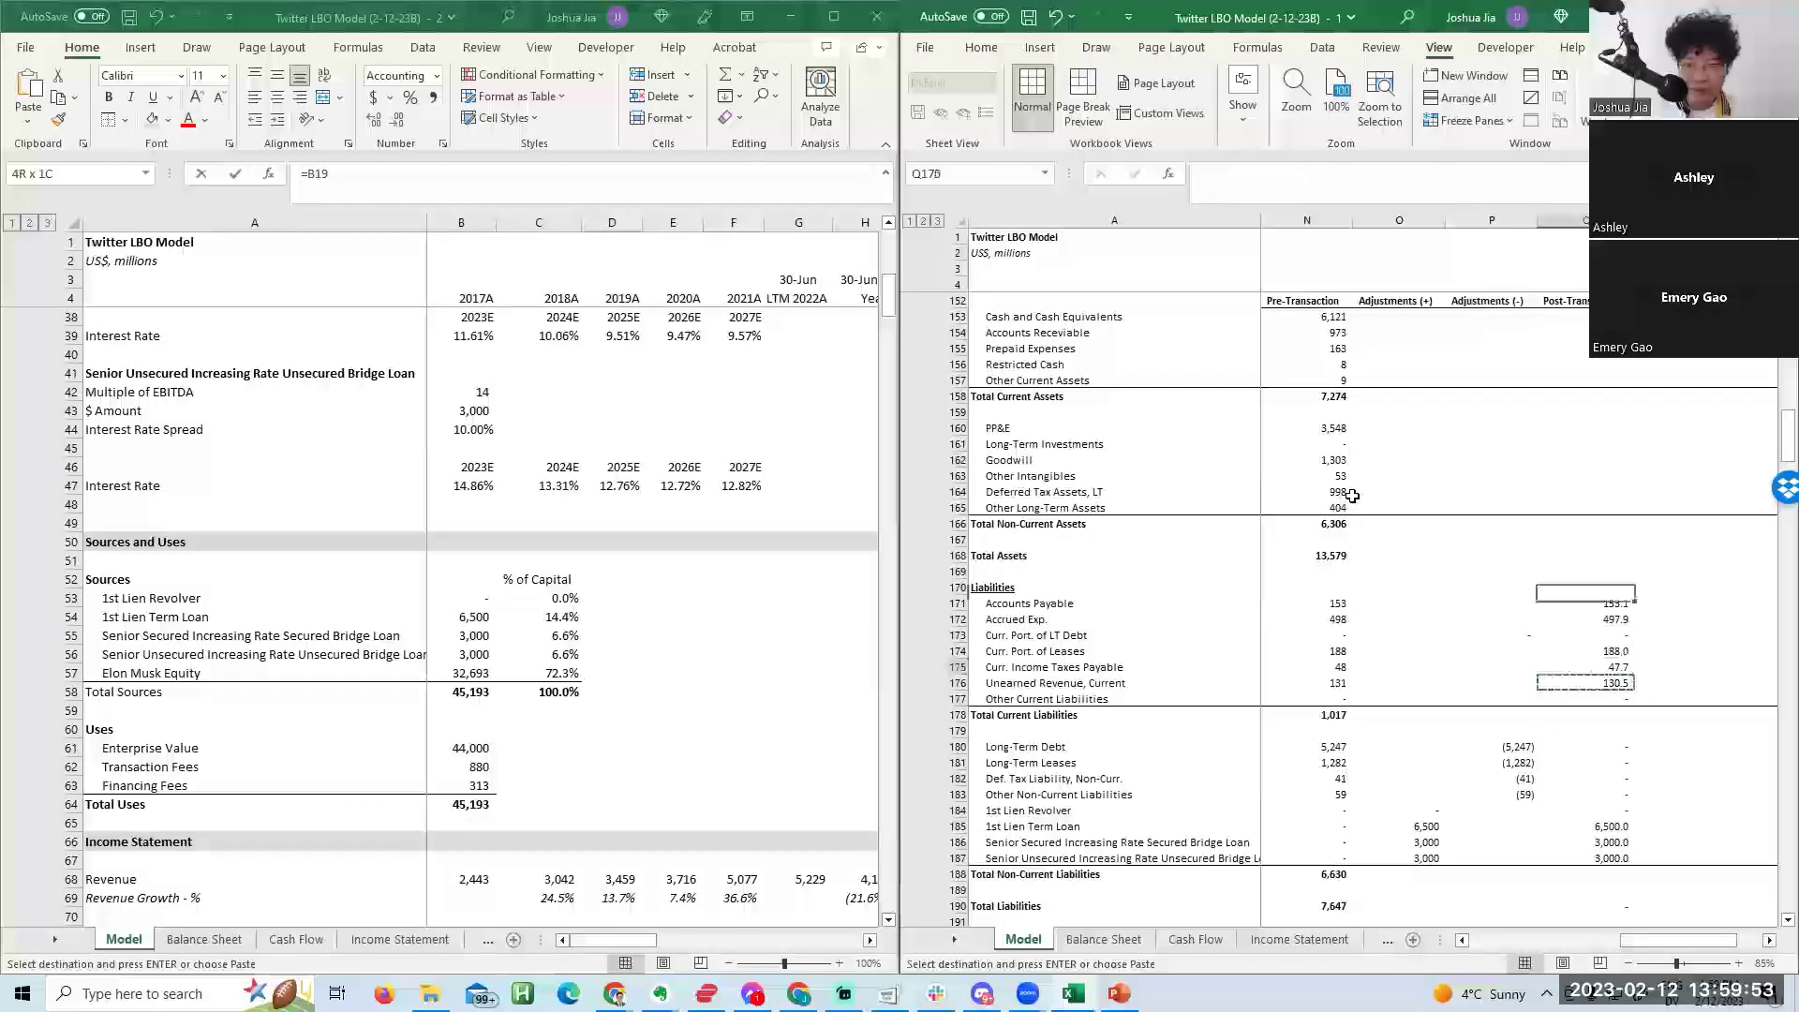
{"action": "key", "text": "shift+Up"}
{"action": "key", "text": "shift+Up"}
{"action": "key", "text": "shift+Up"}
{"action": "key", "text": "shift+Up"}
{"action": "key", "text": "shift+Up"}
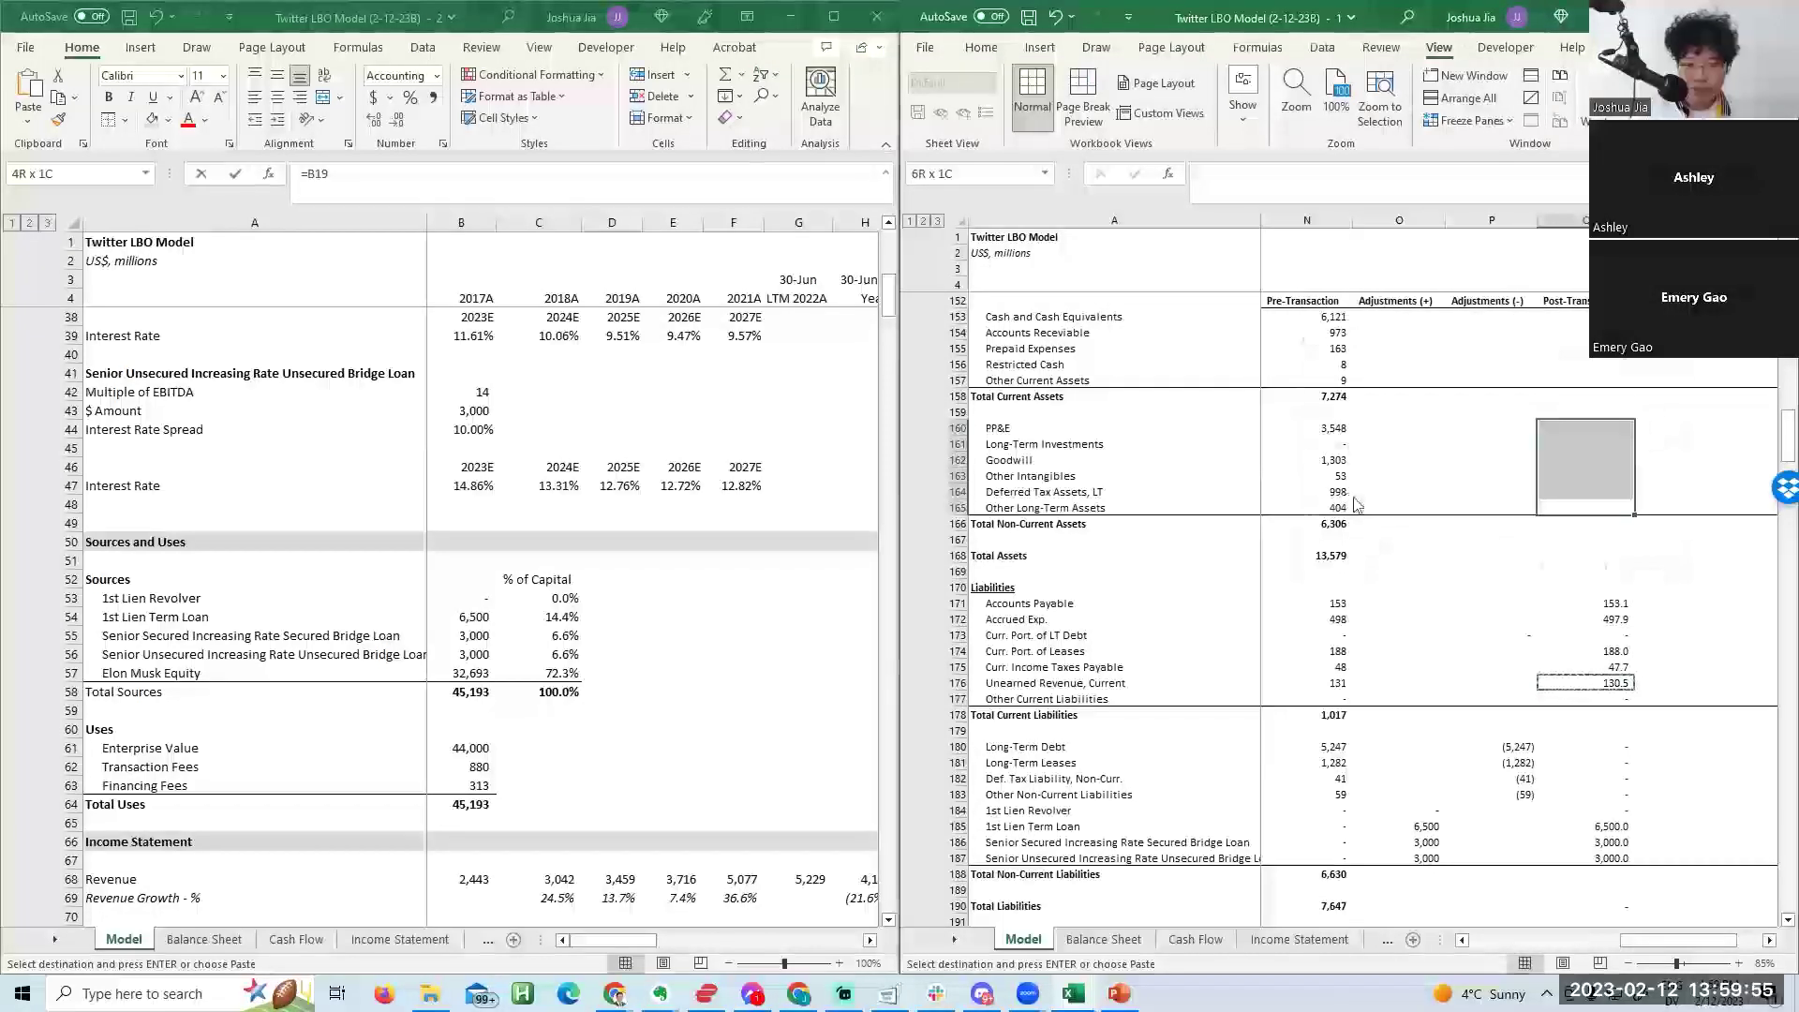
{"action": "key", "text": "ctrl+v"}
Copy the post-transaction sum formula into the current asset rows Q153:Q157, Cash and Cash Equivalents through Other Current Assets.
{"action": "key", "text": "Up"}
{"action": "key", "text": "Up"}
{"action": "key", "text": "Up"}
{"action": "key", "text": "Up"}
{"action": "key", "text": "Up"}
{"action": "key", "text": "Up"}
{"action": "key", "text": "Up"}
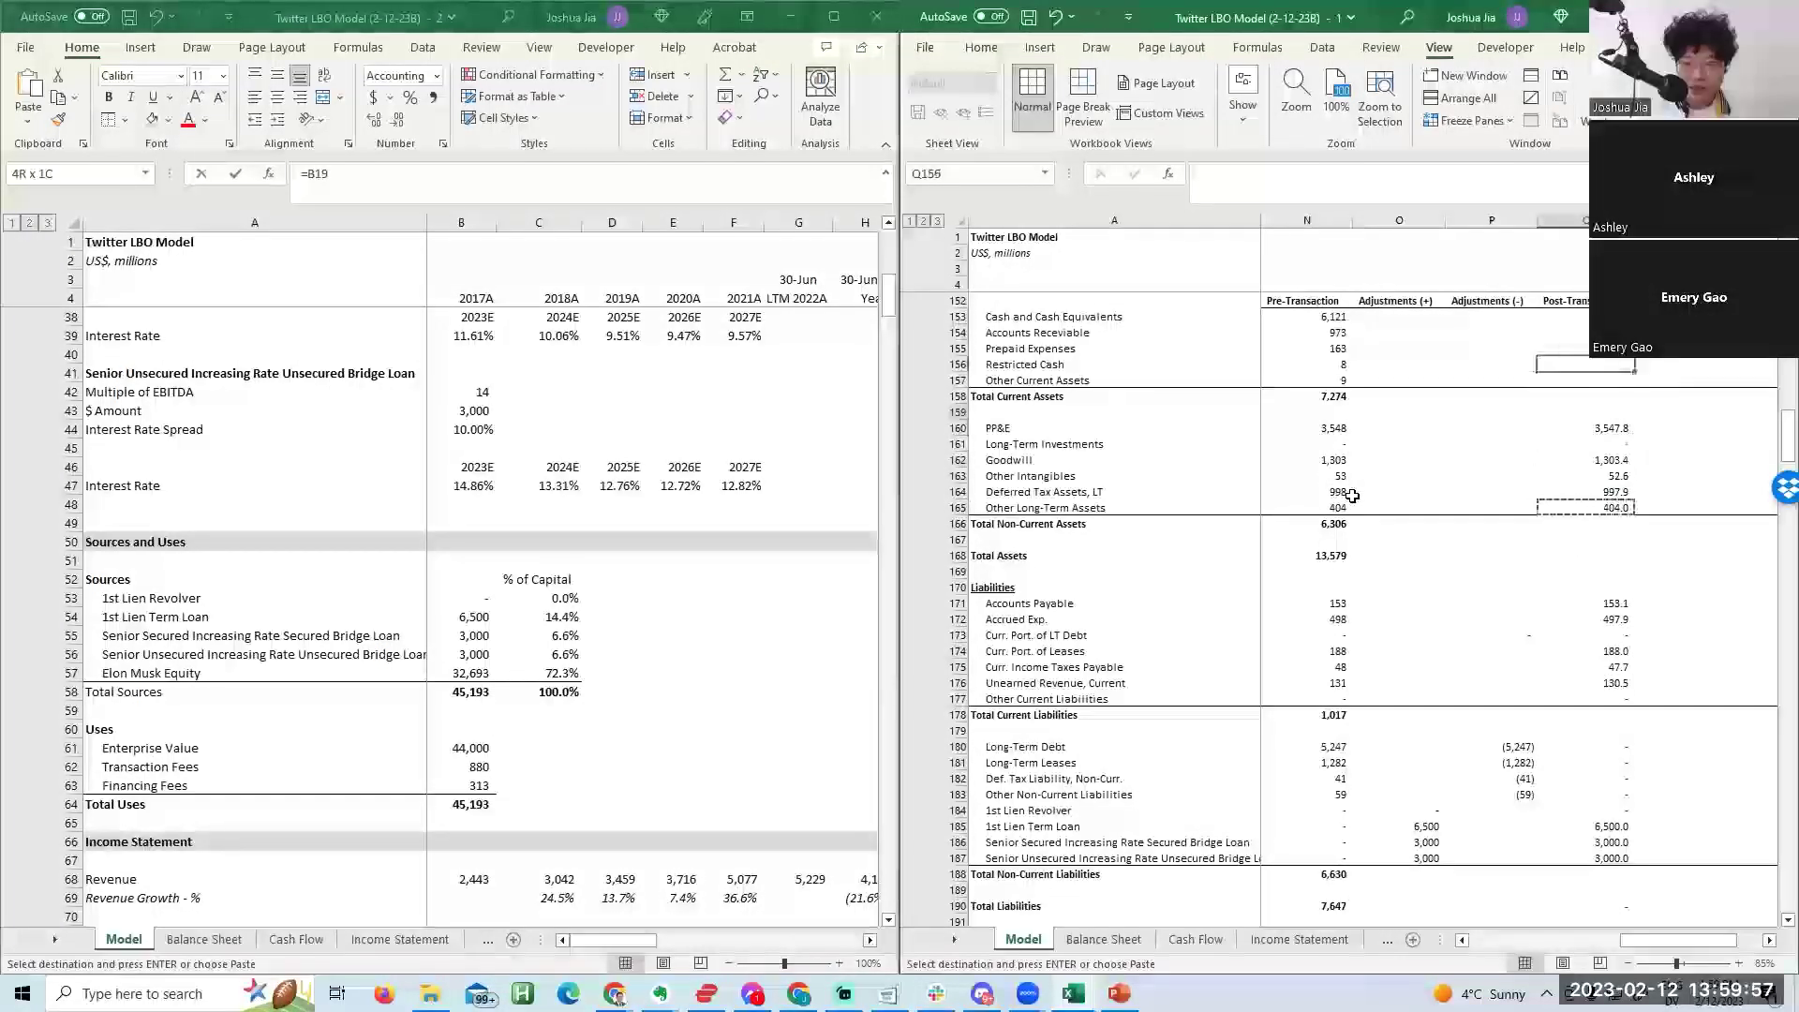
{"action": "key", "text": "Up"}
{"action": "key", "text": "Down"}
{"action": "key", "text": "Down"}
{"action": "key", "text": "shift+Down"}
{"action": "key", "text": "shift+Down"}
{"action": "key", "text": "shift+Down"}
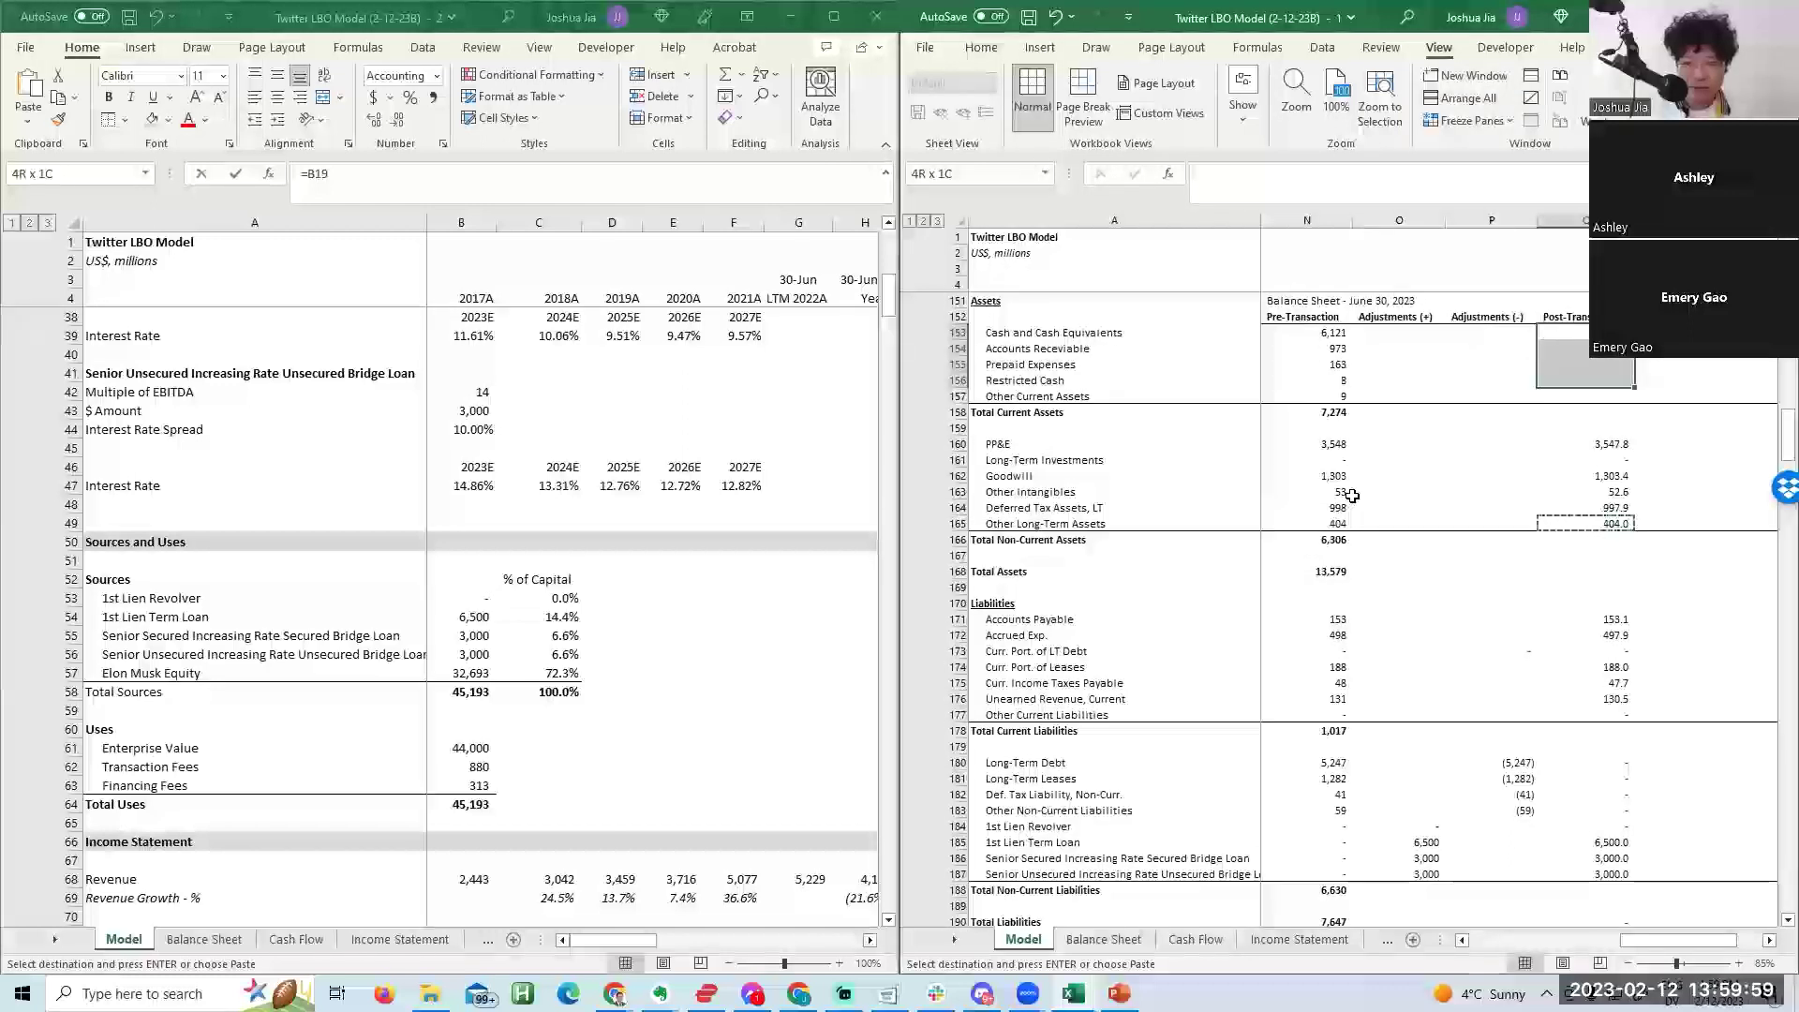
{"action": "key", "text": "Return"}
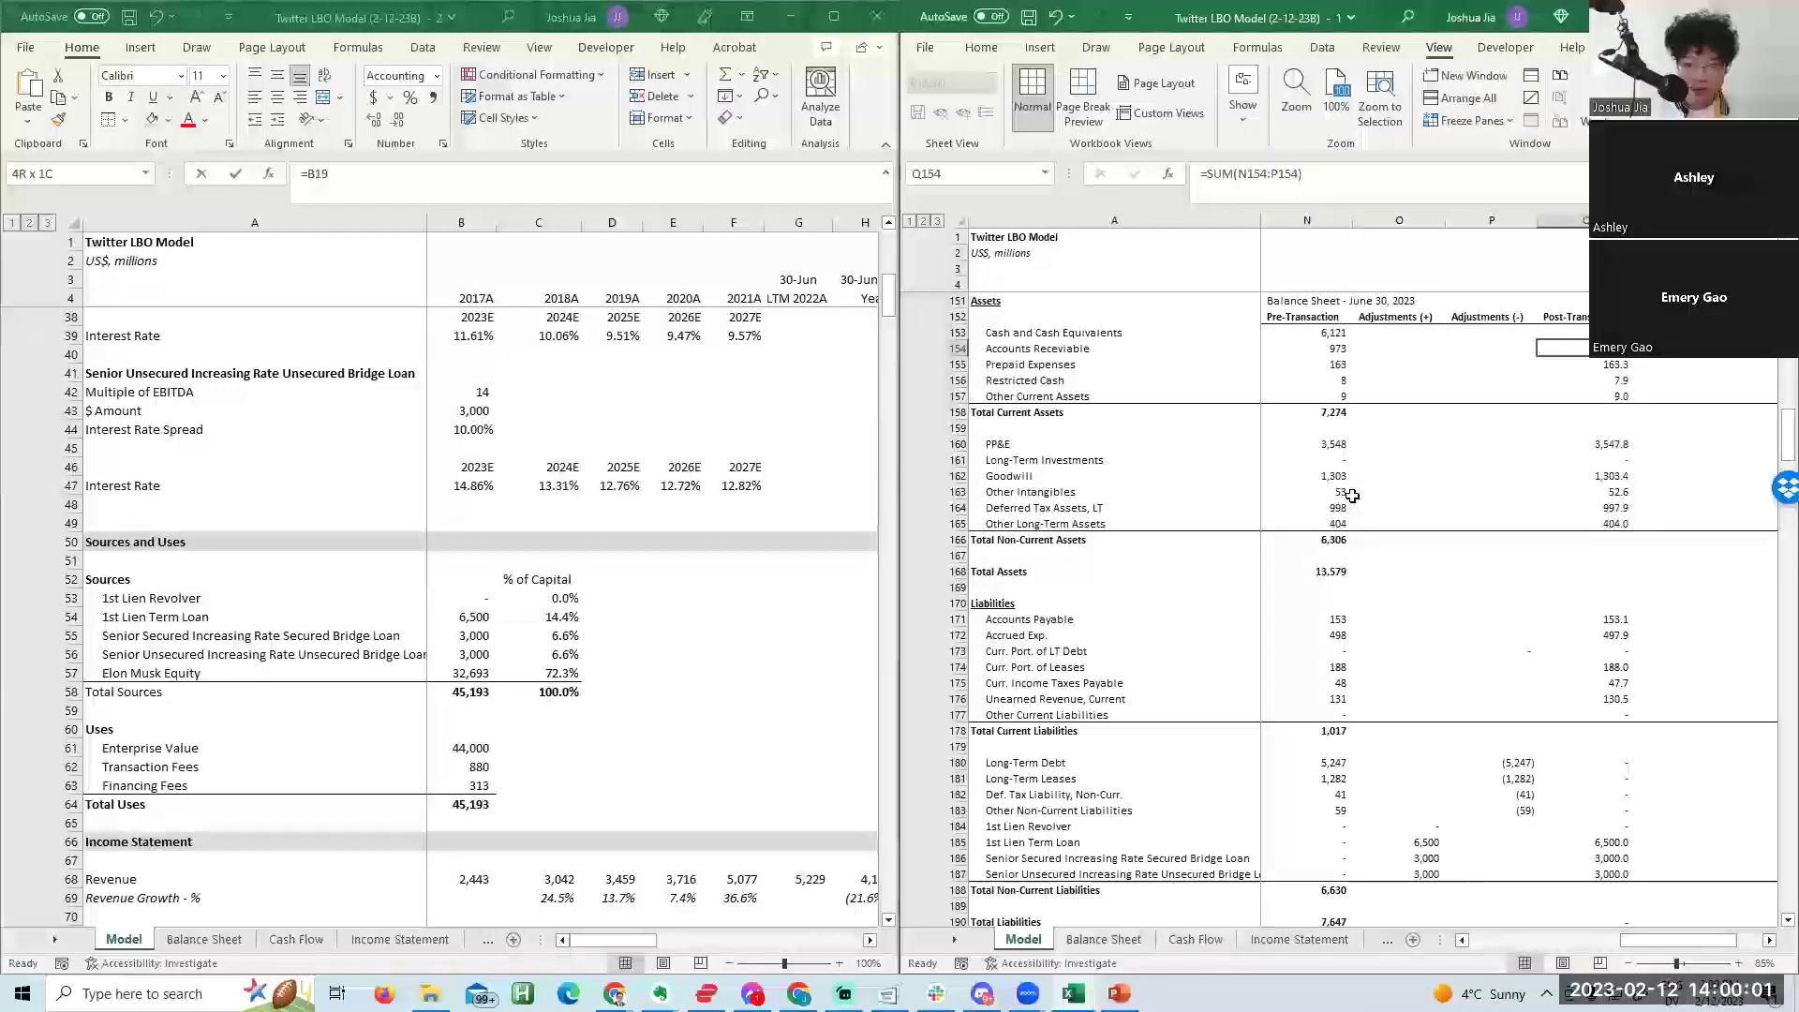
Enter =-N192 as the negative adjustment for Shareholder's Equity in P192.
{"action": "key", "text": "Down"}
{"action": "key", "text": "Down"}
{"action": "key", "text": "Down"}
{"action": "key", "text": "Down"}
{"action": "key", "text": "Down"}
{"action": "key", "text": "Down"}
{"action": "key", "text": "Down"}
{"action": "key", "text": "Down"}
{"action": "key", "text": "Down"}
{"action": "key", "text": "Down"}
{"action": "key", "text": "Down"}
{"action": "key", "text": "Down"}
{"action": "key", "text": "Down"}
{"action": "key", "text": "Down"}
{"action": "key", "text": "Left"}
{"action": "type", "text": "=-N192"}
{"action": "key", "text": "Return"}
Remove the decimals from the post-transaction non-current liabilities in Q180:Q187.
{"action": "key", "text": "Up"}
{"action": "key", "text": "Up"}
{"action": "key", "text": "Up"}
{"action": "key", "text": "Up"}
{"action": "key", "text": "Up"}
{"action": "key", "text": "Left"}
{"action": "key", "text": "Down"}
{"action": "key", "text": "F2"}
{"action": "key", "text": "Escape"}
{"action": "key", "text": "Right"}
{"action": "key", "text": "Right"}
{"action": "key", "text": "Right"}
{"action": "key", "text": "Left"}
{"action": "key", "text": "Down"}
{"action": "key", "text": "ctrl+shift+Up"}
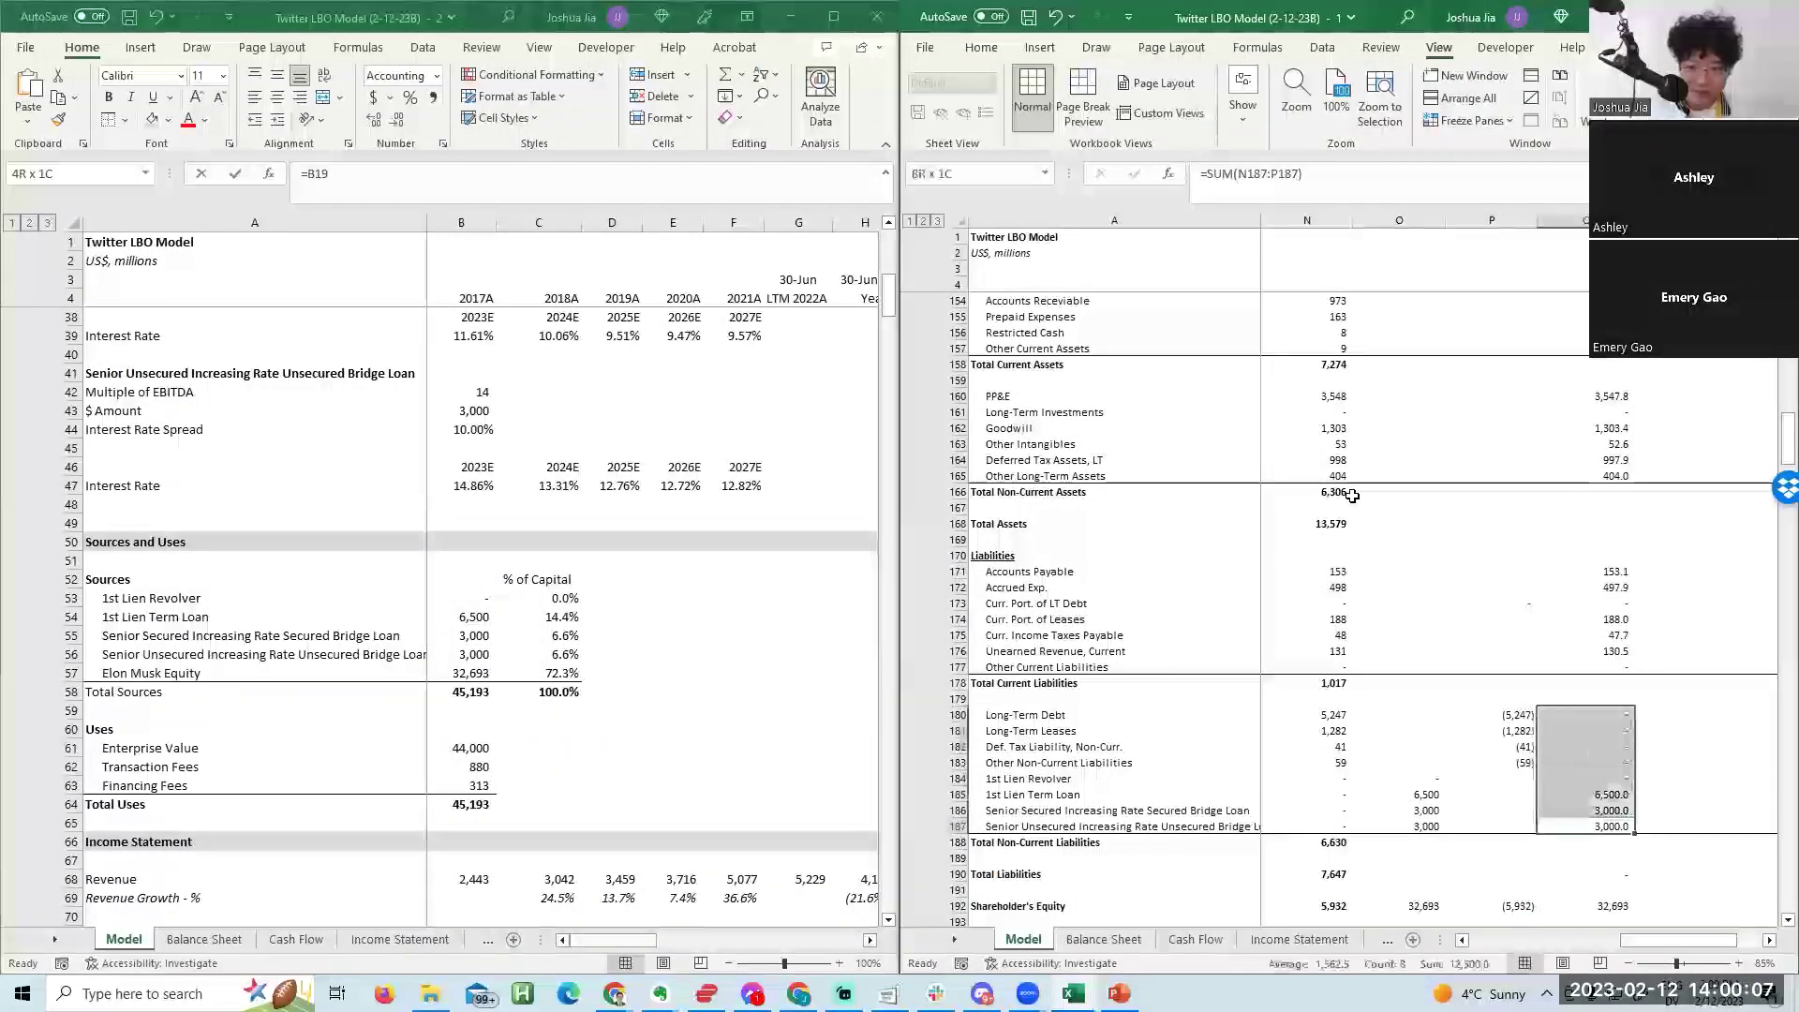
{"action": "key", "text": "alt+h"}
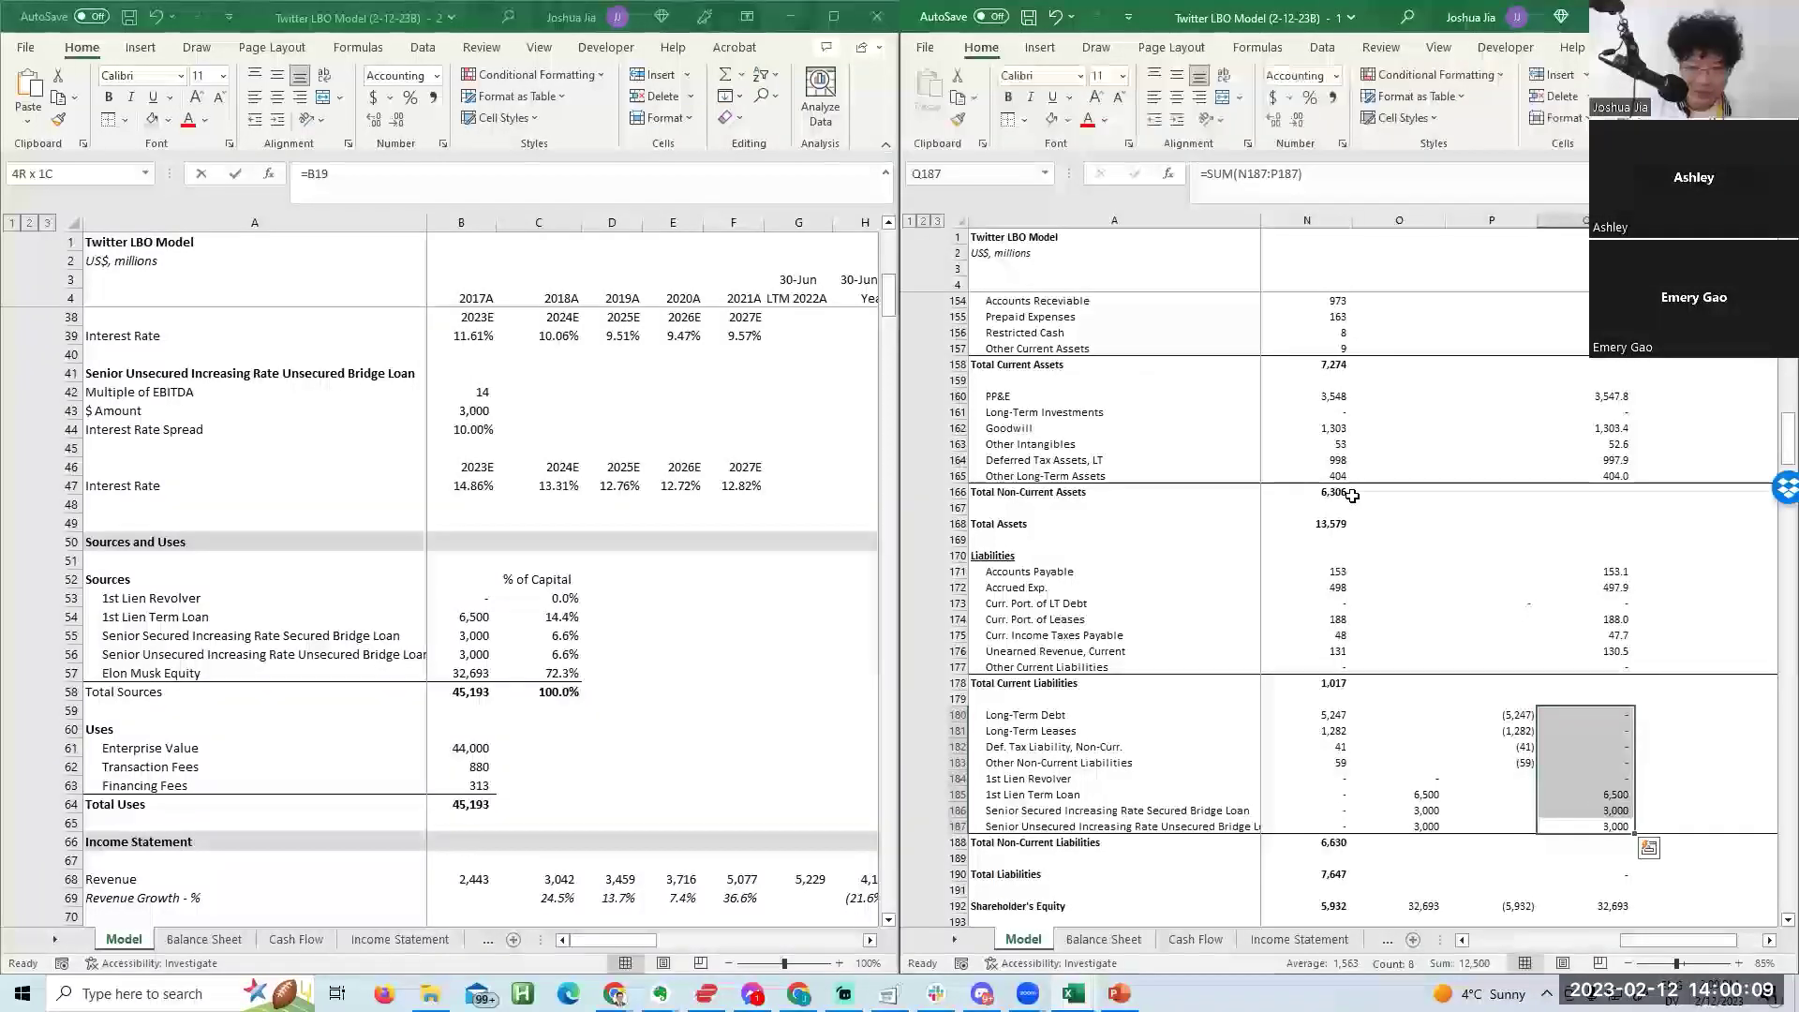
{"action": "key", "text": "9"}
Remove the decimals from the post-transaction current liabilities in Q171:Q177.
{"action": "key", "text": "Up"}
{"action": "key", "text": "Up"}
{"action": "key", "text": "ctrl+Up"}
{"action": "key", "text": "ctrl+Up"}
{"action": "key", "text": "ctrl+shift+Up"}
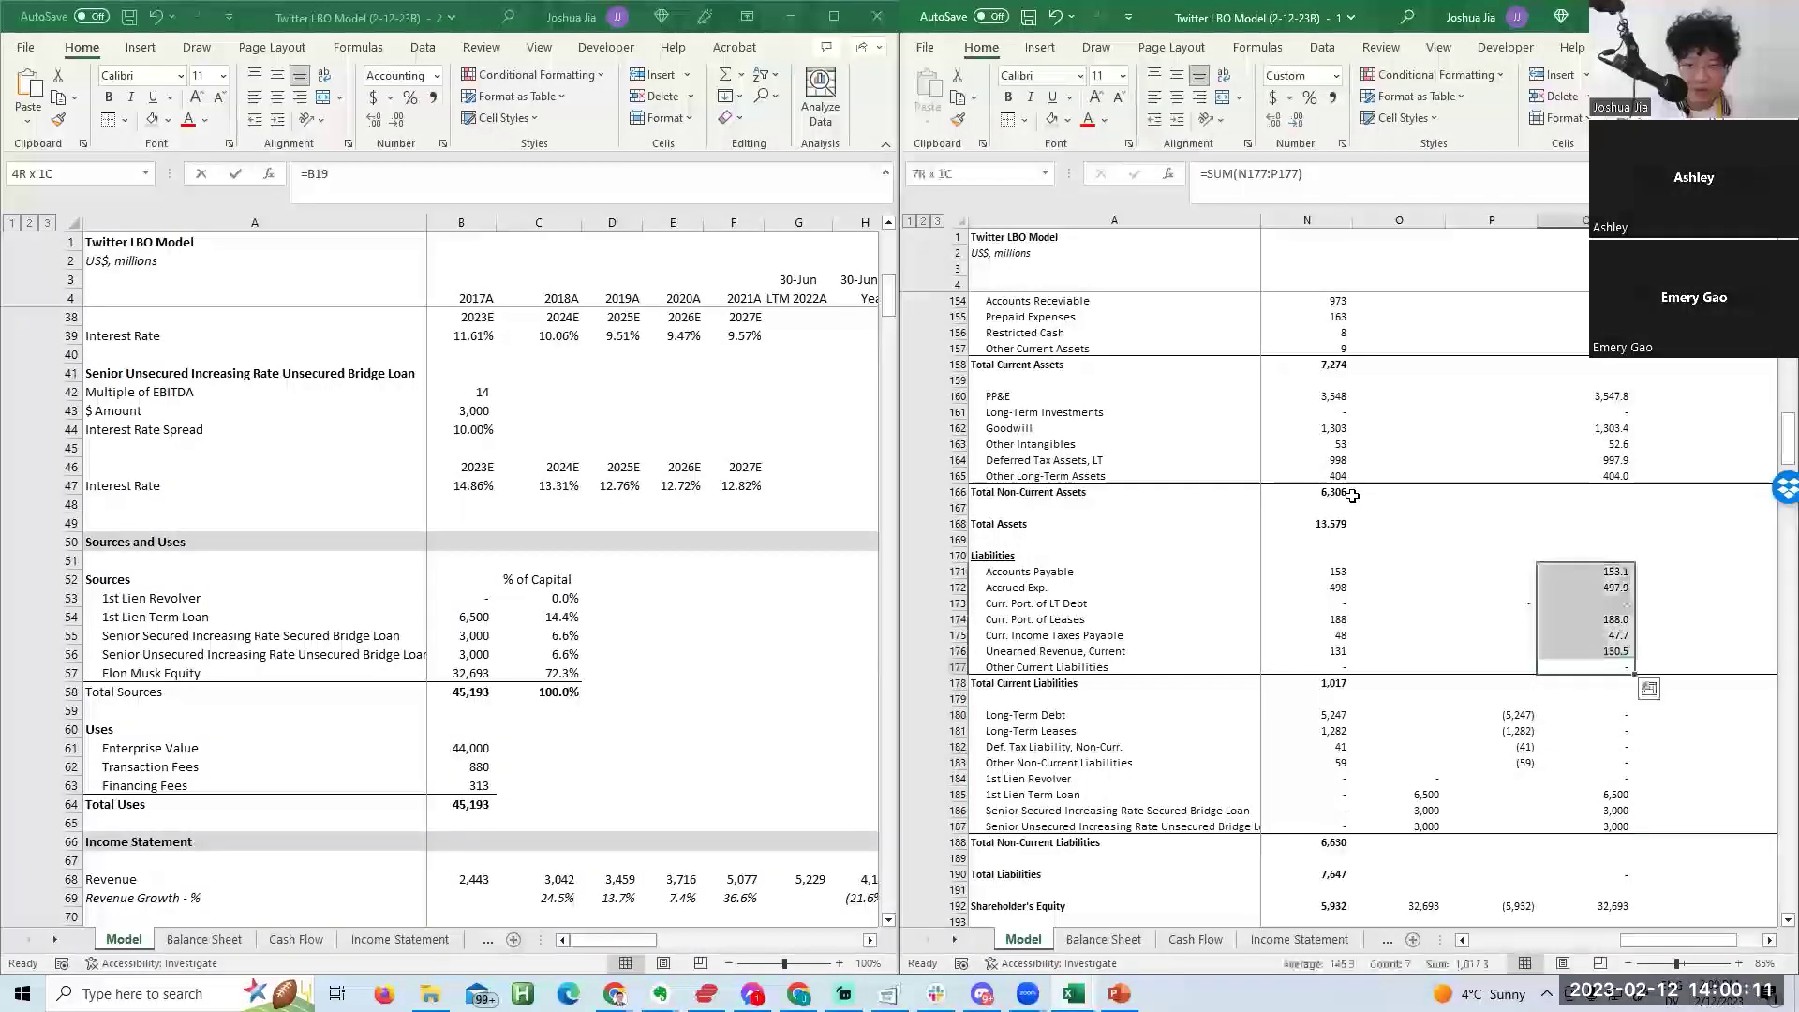
{"action": "key", "text": "alt+h"}
{"action": "key", "text": "9"}
Total the post-transaction non-current liabilities in Q188 by summing Q180:Q187, and format the total in bold without decimals.
{"action": "key", "text": "ctrl+Down"}
{"action": "key", "text": "Down"}
{"action": "key", "text": "Down"}
{"action": "key", "text": "Down"}
{"action": "key", "text": "Down"}
{"action": "key", "text": "Down"}
{"action": "key", "text": "Down"}
{"action": "key", "text": "Down"}
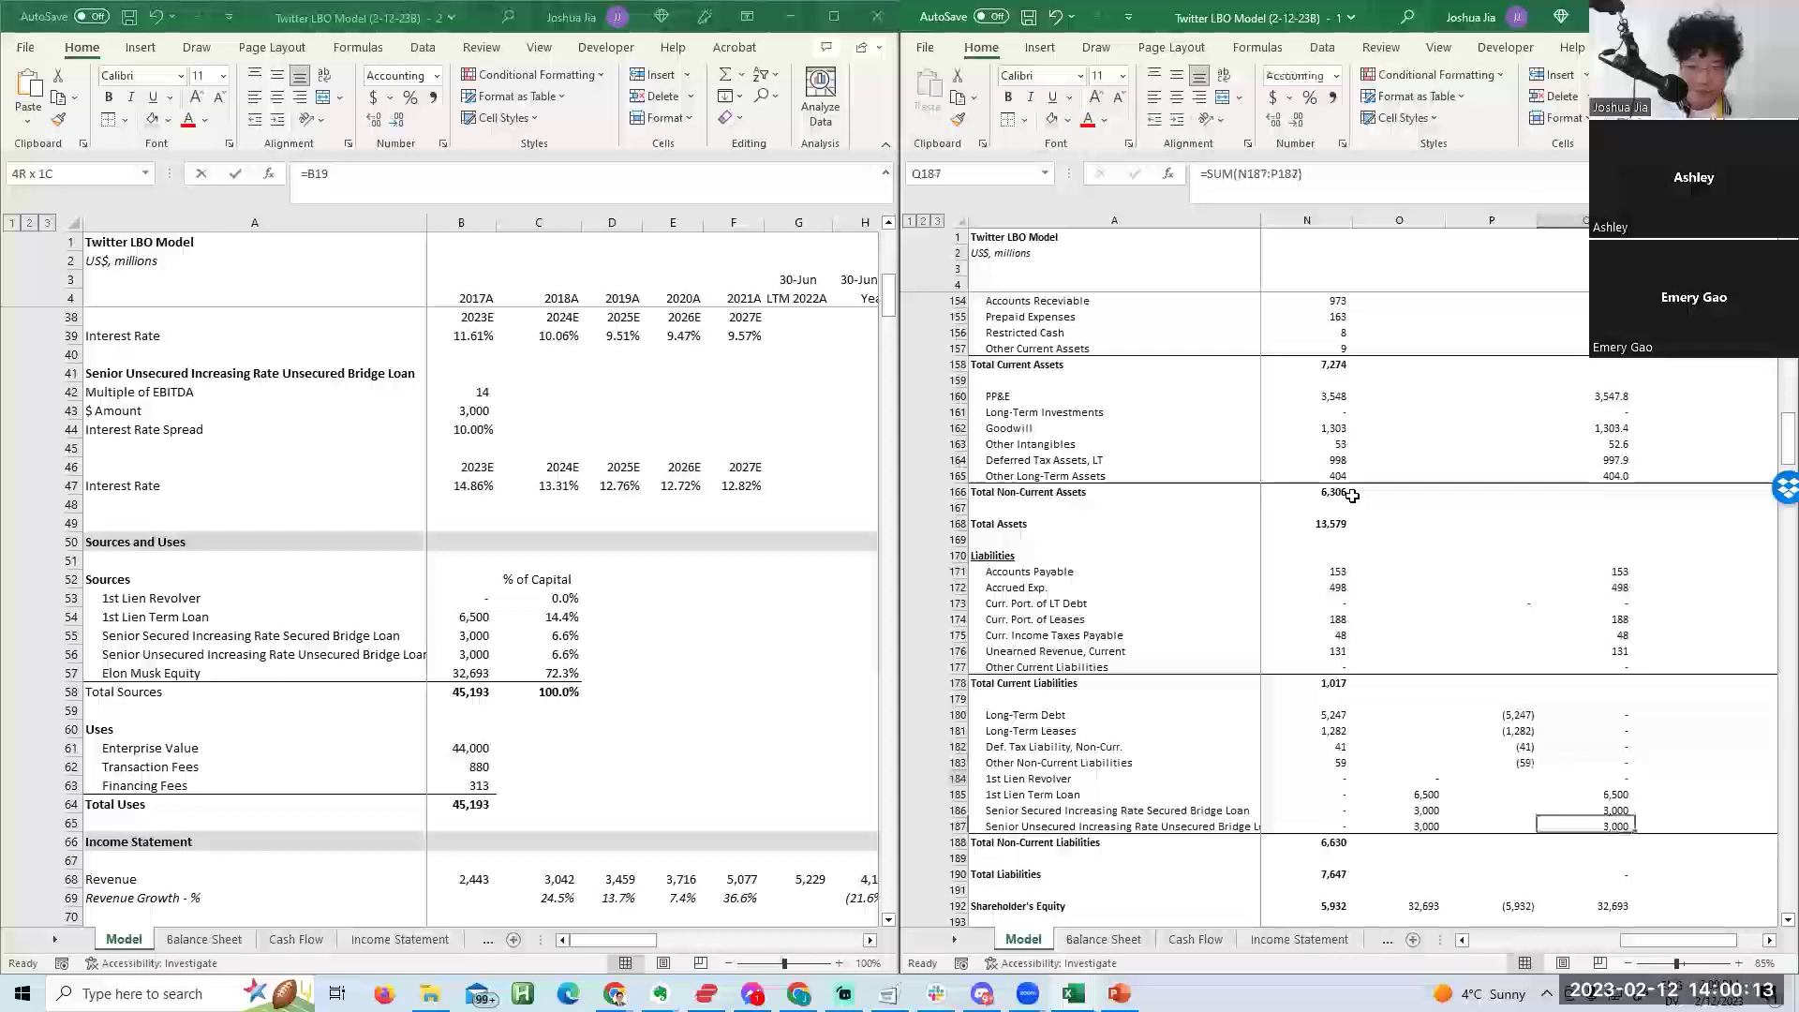
{"action": "type", "text": "=sum("}
{"action": "key", "text": "Up"}
{"action": "key", "text": "ctrl+shift+Up"}
{"action": "key", "text": "Return"}
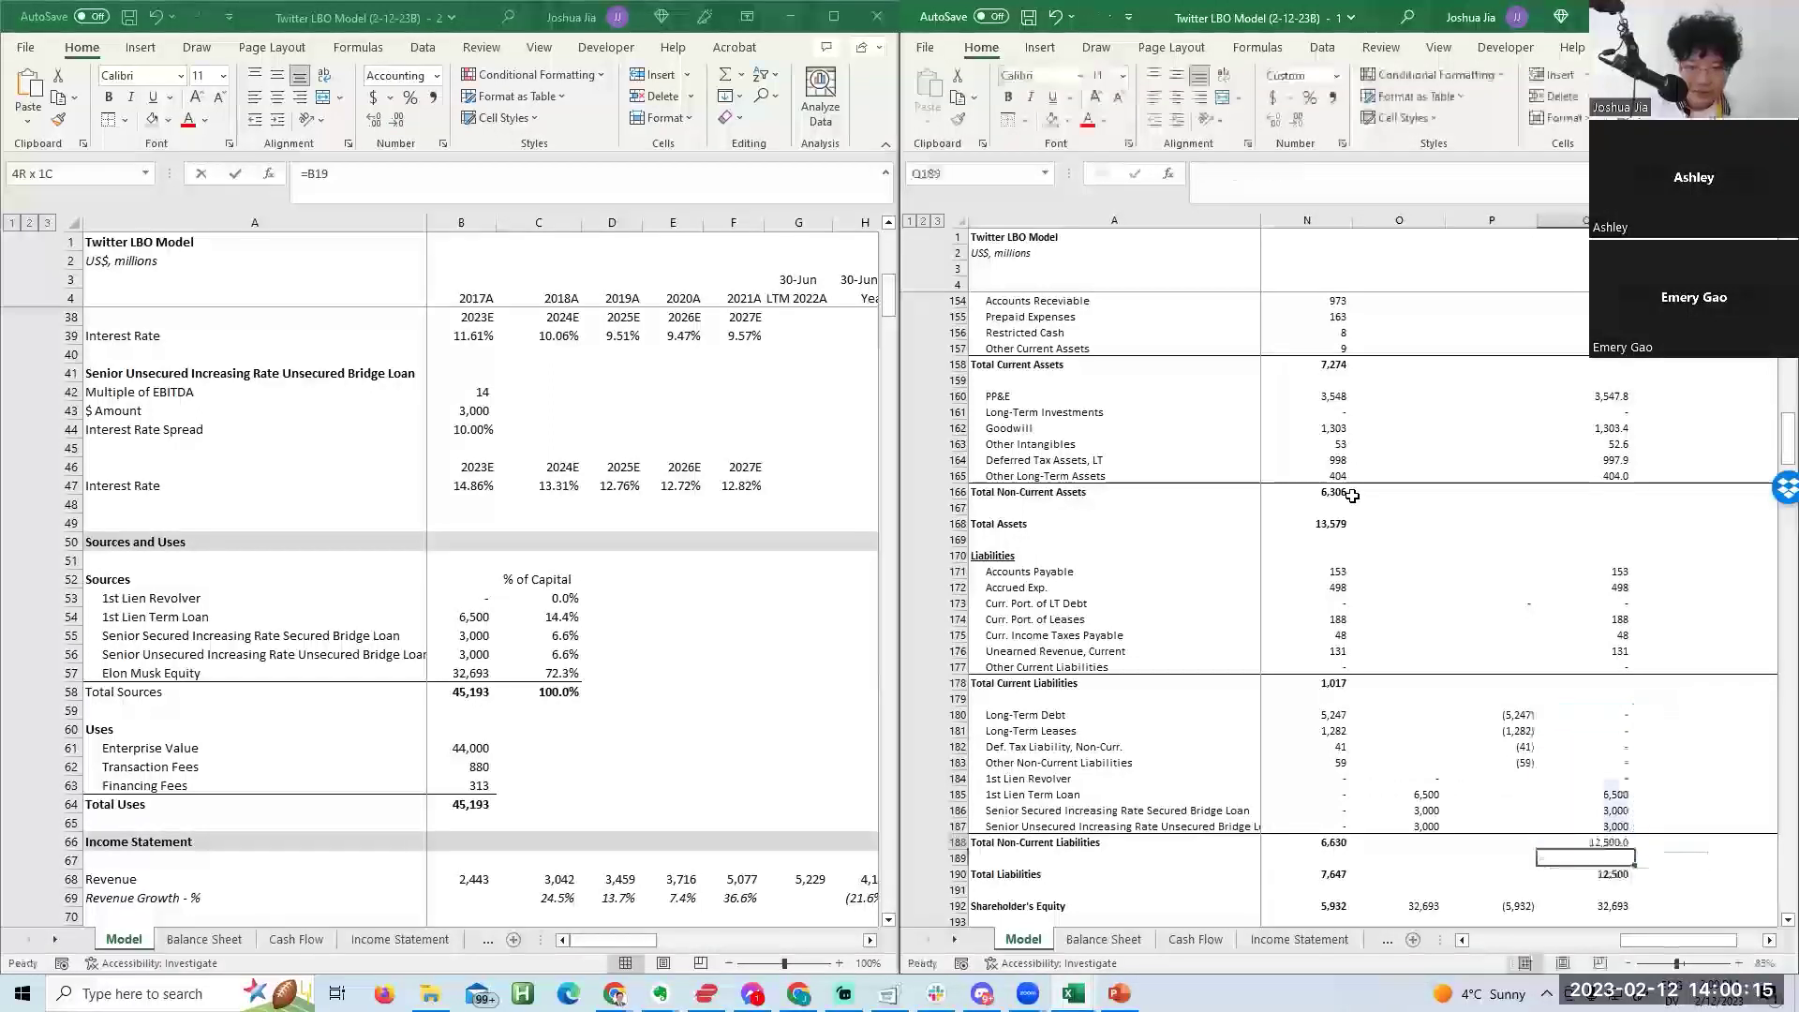
{"action": "key", "text": "ctrl+b"}
{"action": "key", "text": "9"}
{"action": "key", "text": "Up"}
{"action": "key", "text": "Up"}
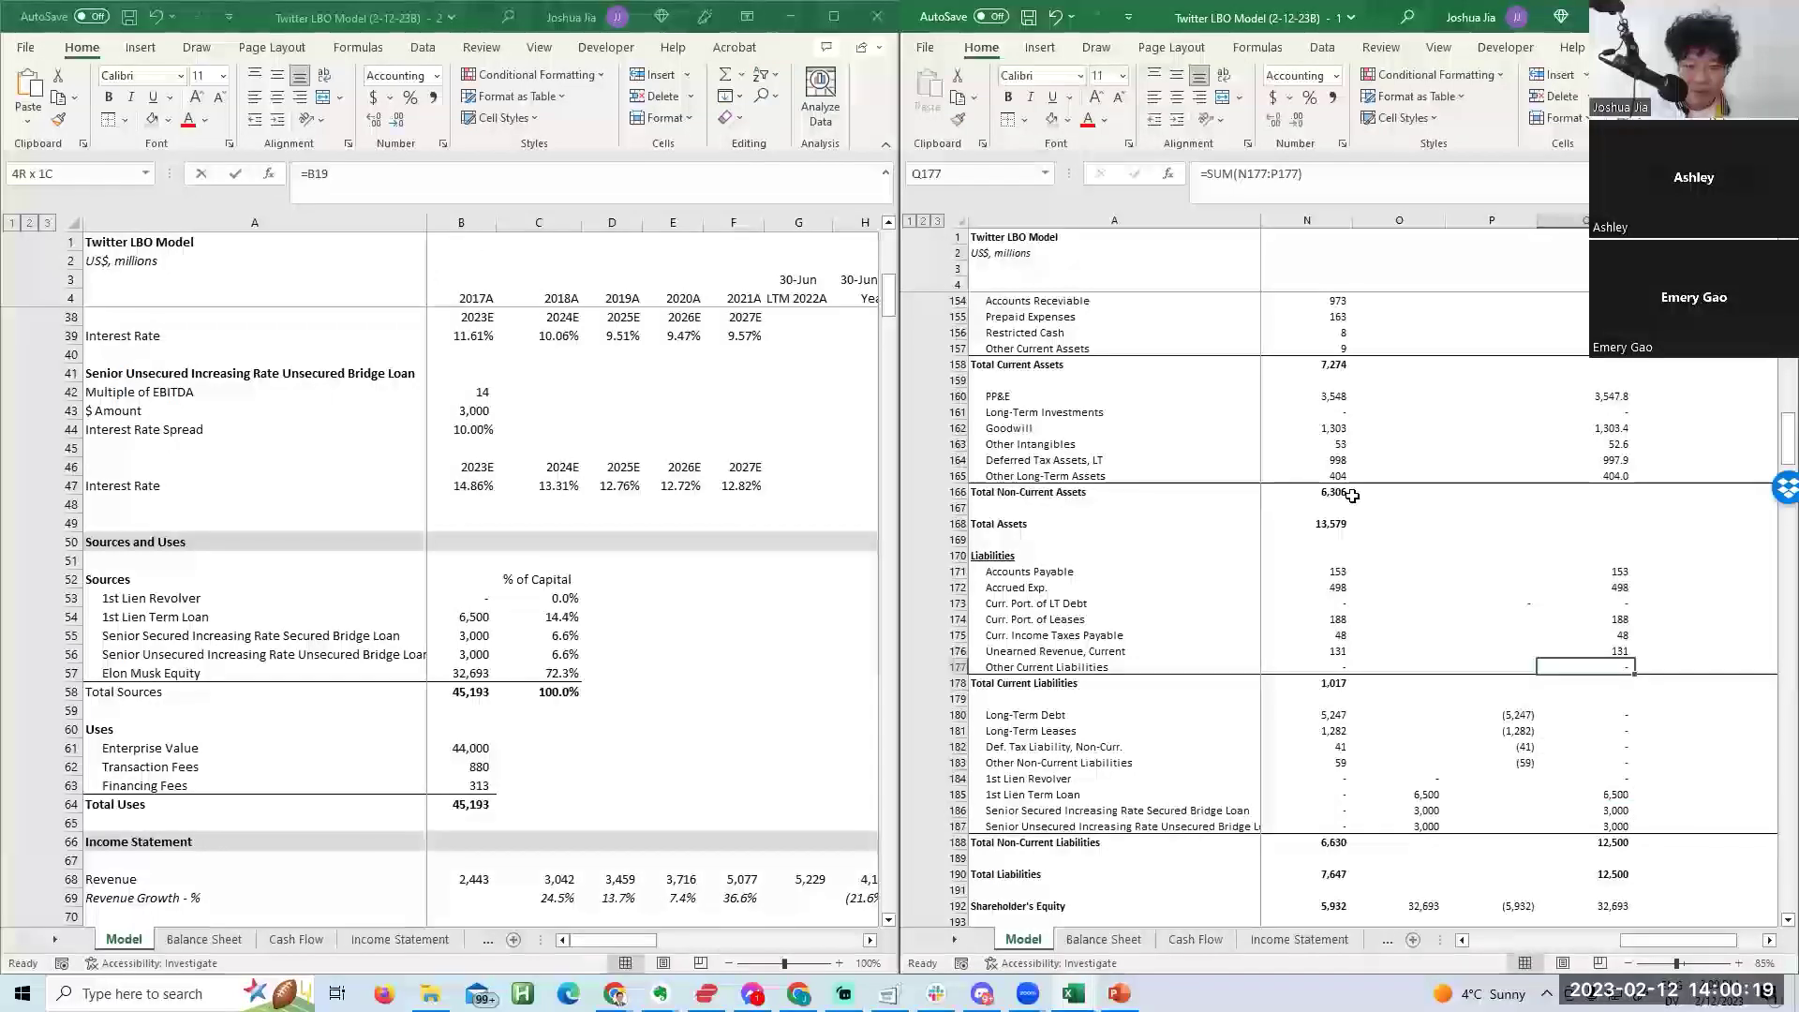
Clear the negative adjustment for Other Non-Current Liabilities in P183.
{"action": "key", "text": "Down"}
{"action": "key", "text": "Down"}
{"action": "key", "text": "Down"}
{"action": "key", "text": "Left"}
{"action": "key", "text": "Down"}
{"action": "key", "text": "Down"}
{"action": "key", "text": "Down"}
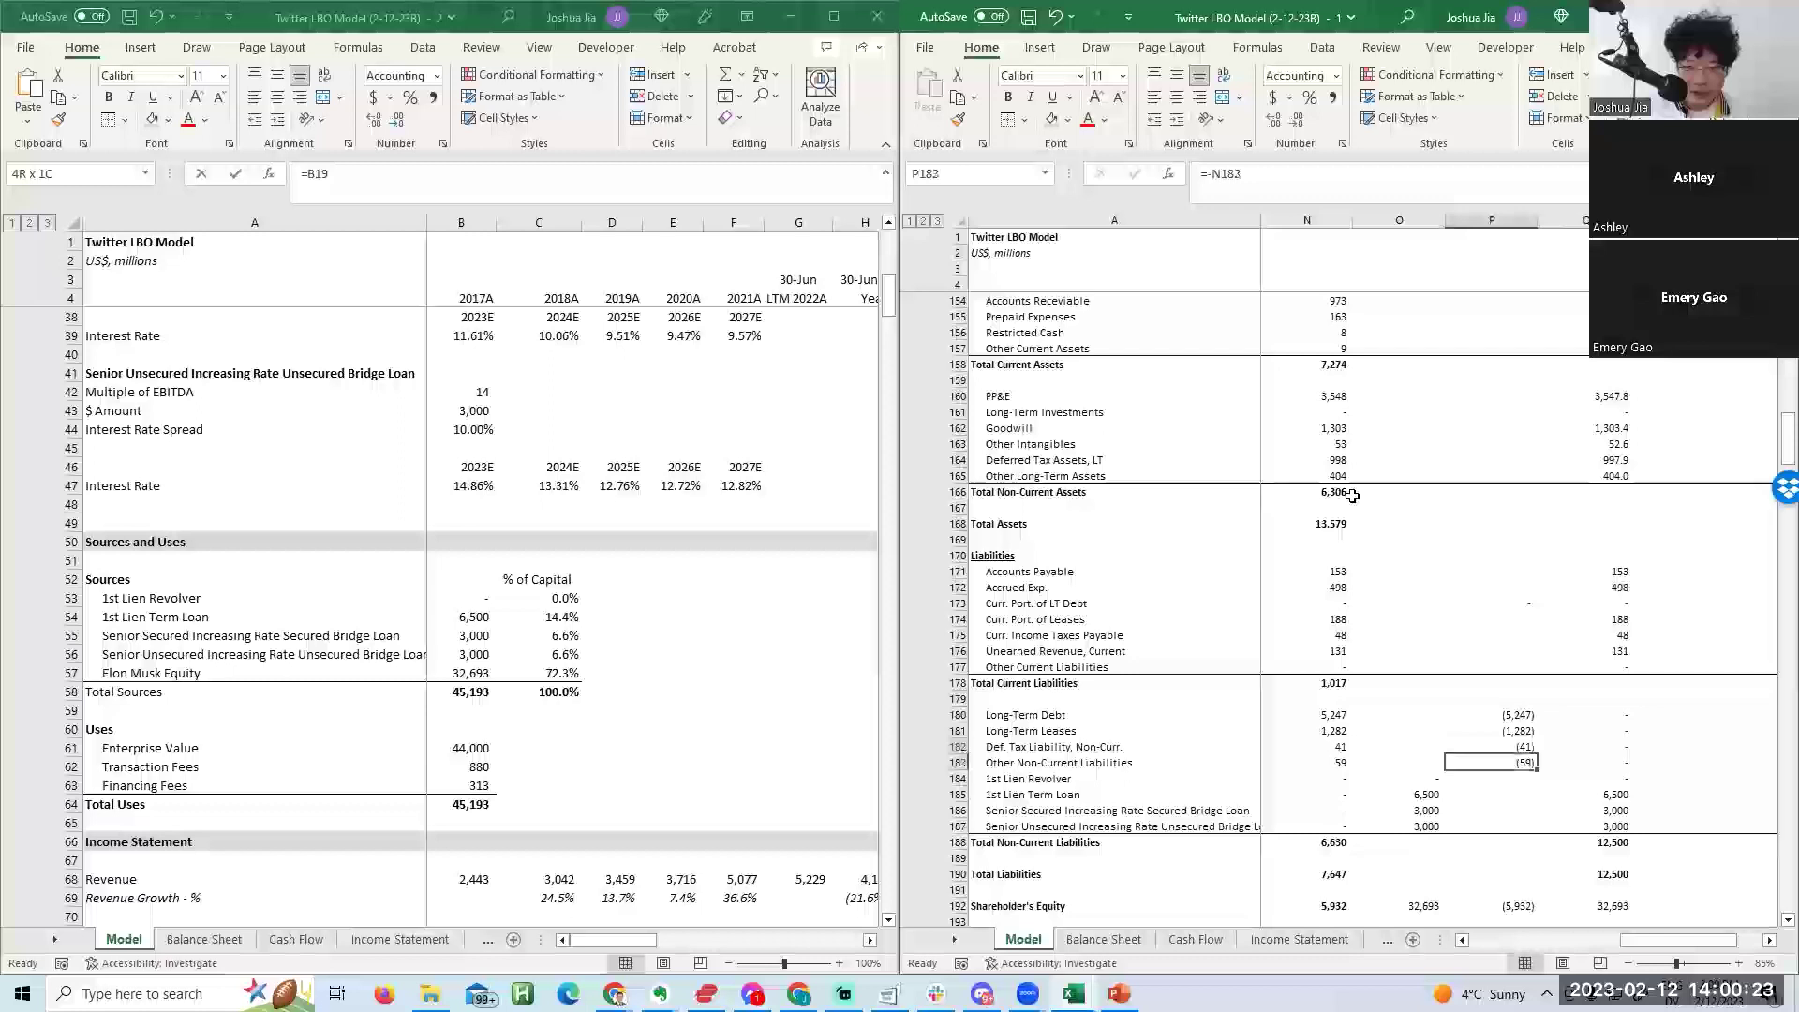
{"action": "key", "text": "Left"}
{"action": "key", "text": "Left"}
{"action": "scroll", "coordinate": [1353, 495], "scroll_direction": "left", "scroll_amount": 3}
{"action": "scroll", "coordinate": [1353, 495], "scroll_direction": "right", "scroll_amount": 3}
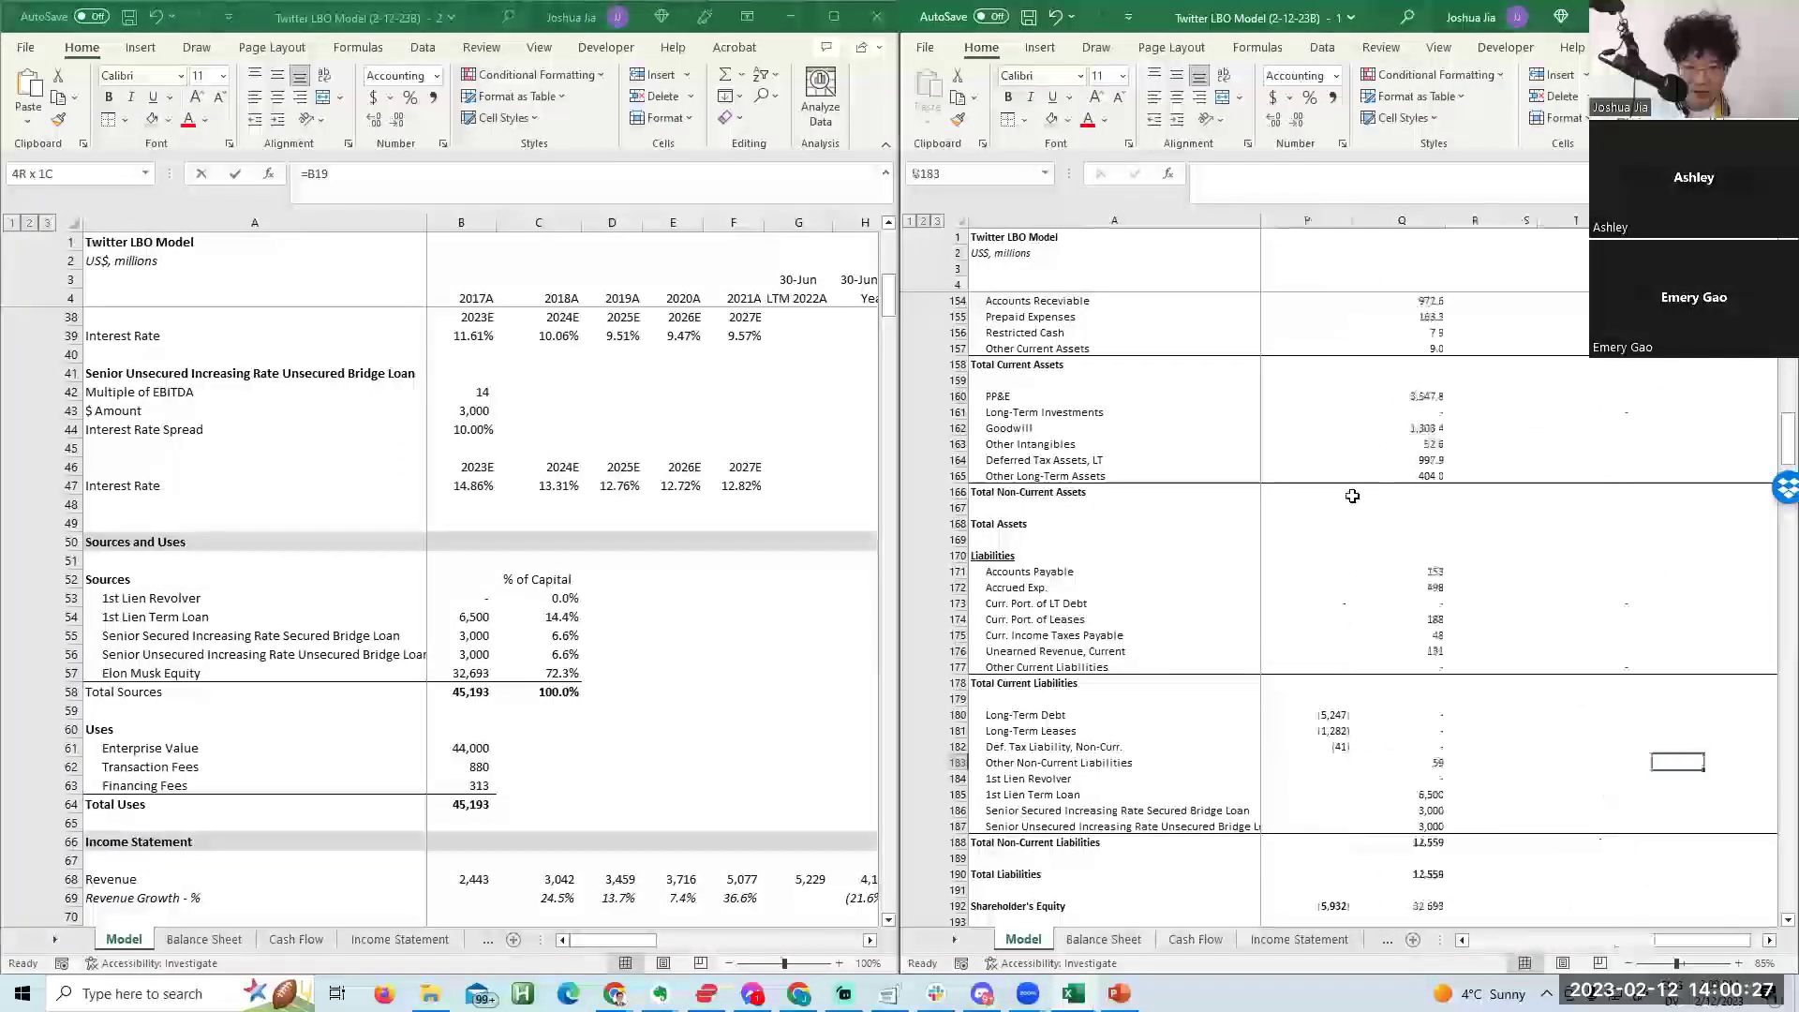
Check which cell the deferred tax liability adjustment formula in P182 refers to.
{"action": "key", "text": "Left"}
{"action": "key", "text": "Left"}
{"action": "key", "text": "Left"}
{"action": "key", "text": "Left"}
{"action": "key", "text": "Left"}
{"action": "key", "text": "Right"}
{"action": "key", "text": "Up"}
{"action": "key", "text": "Right"}
{"action": "key", "text": "Right"}
{"action": "key", "text": "F2"}
{"action": "key", "text": "Escape"}
{"action": "key", "text": "F2"}
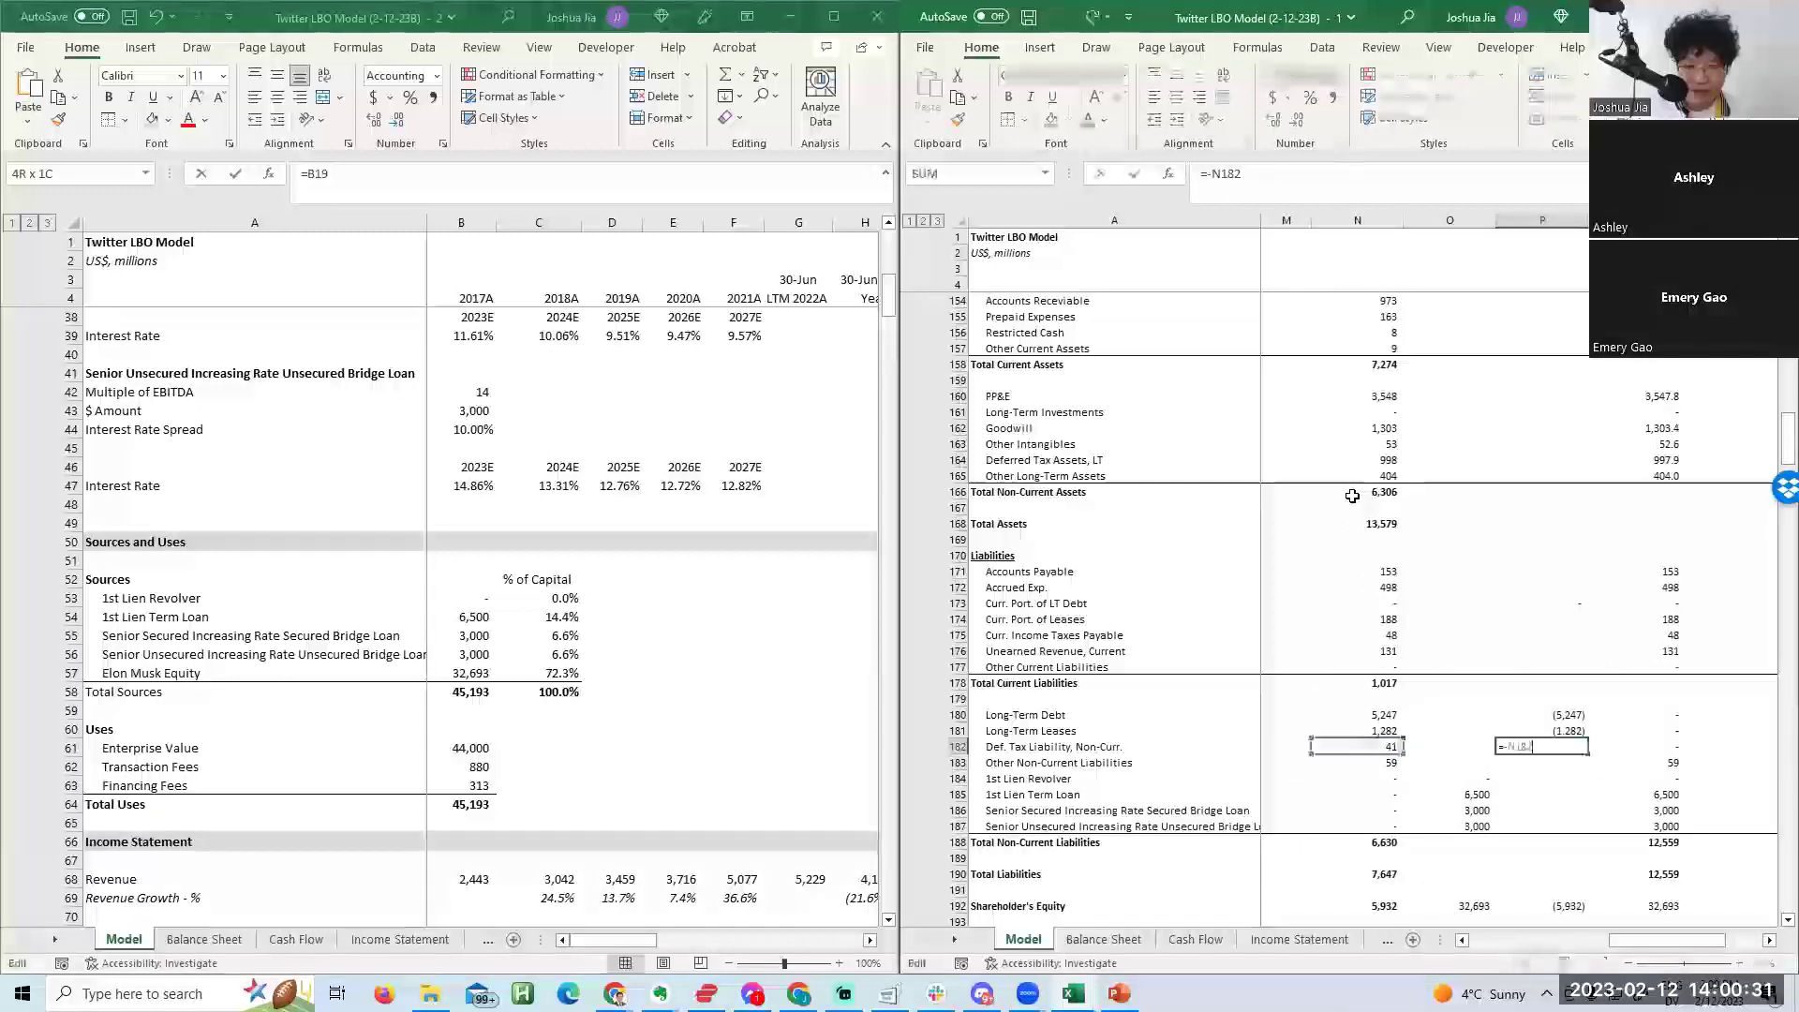
{"action": "key", "text": "Escape"}
Enter =-N164 as the negative adjustment for long-term Deferred Tax Assets in P164.
{"action": "key", "text": "Up"}
{"action": "key", "text": "Up"}
{"action": "key", "text": "Up"}
{"action": "key", "text": "Up"}
{"action": "key", "text": "Up"}
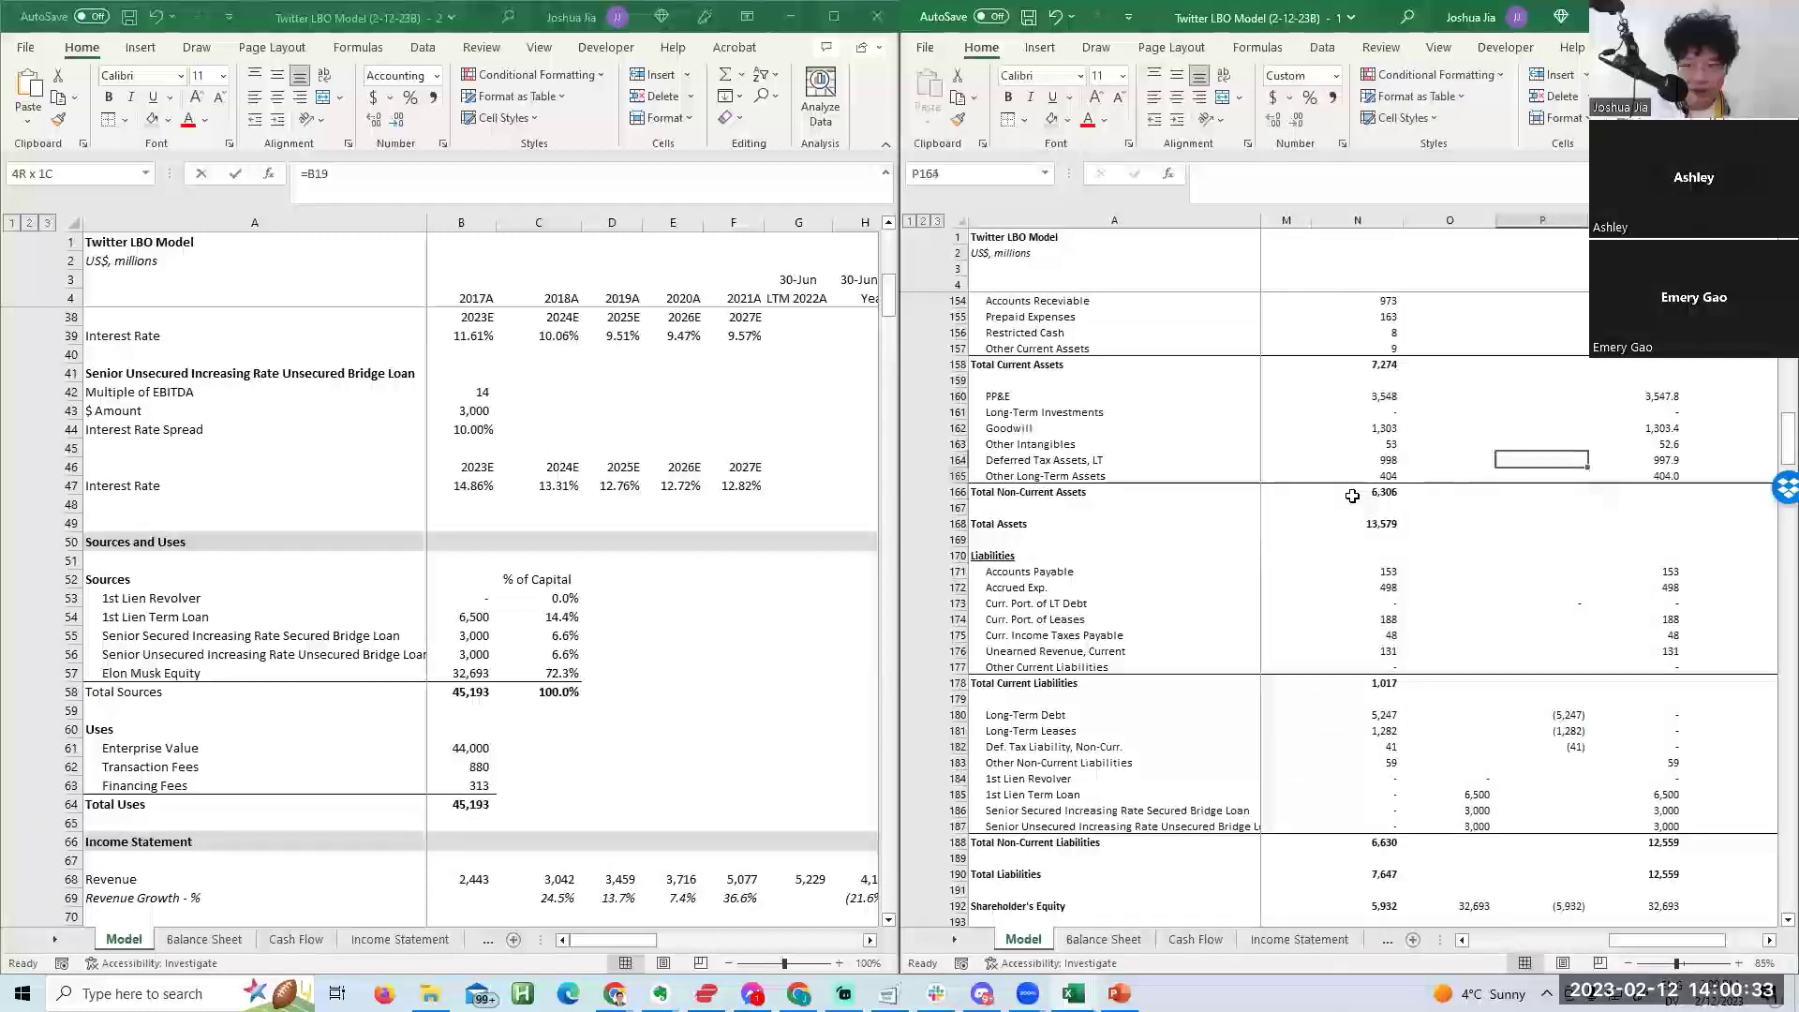
{"action": "type", "text": "=-"}
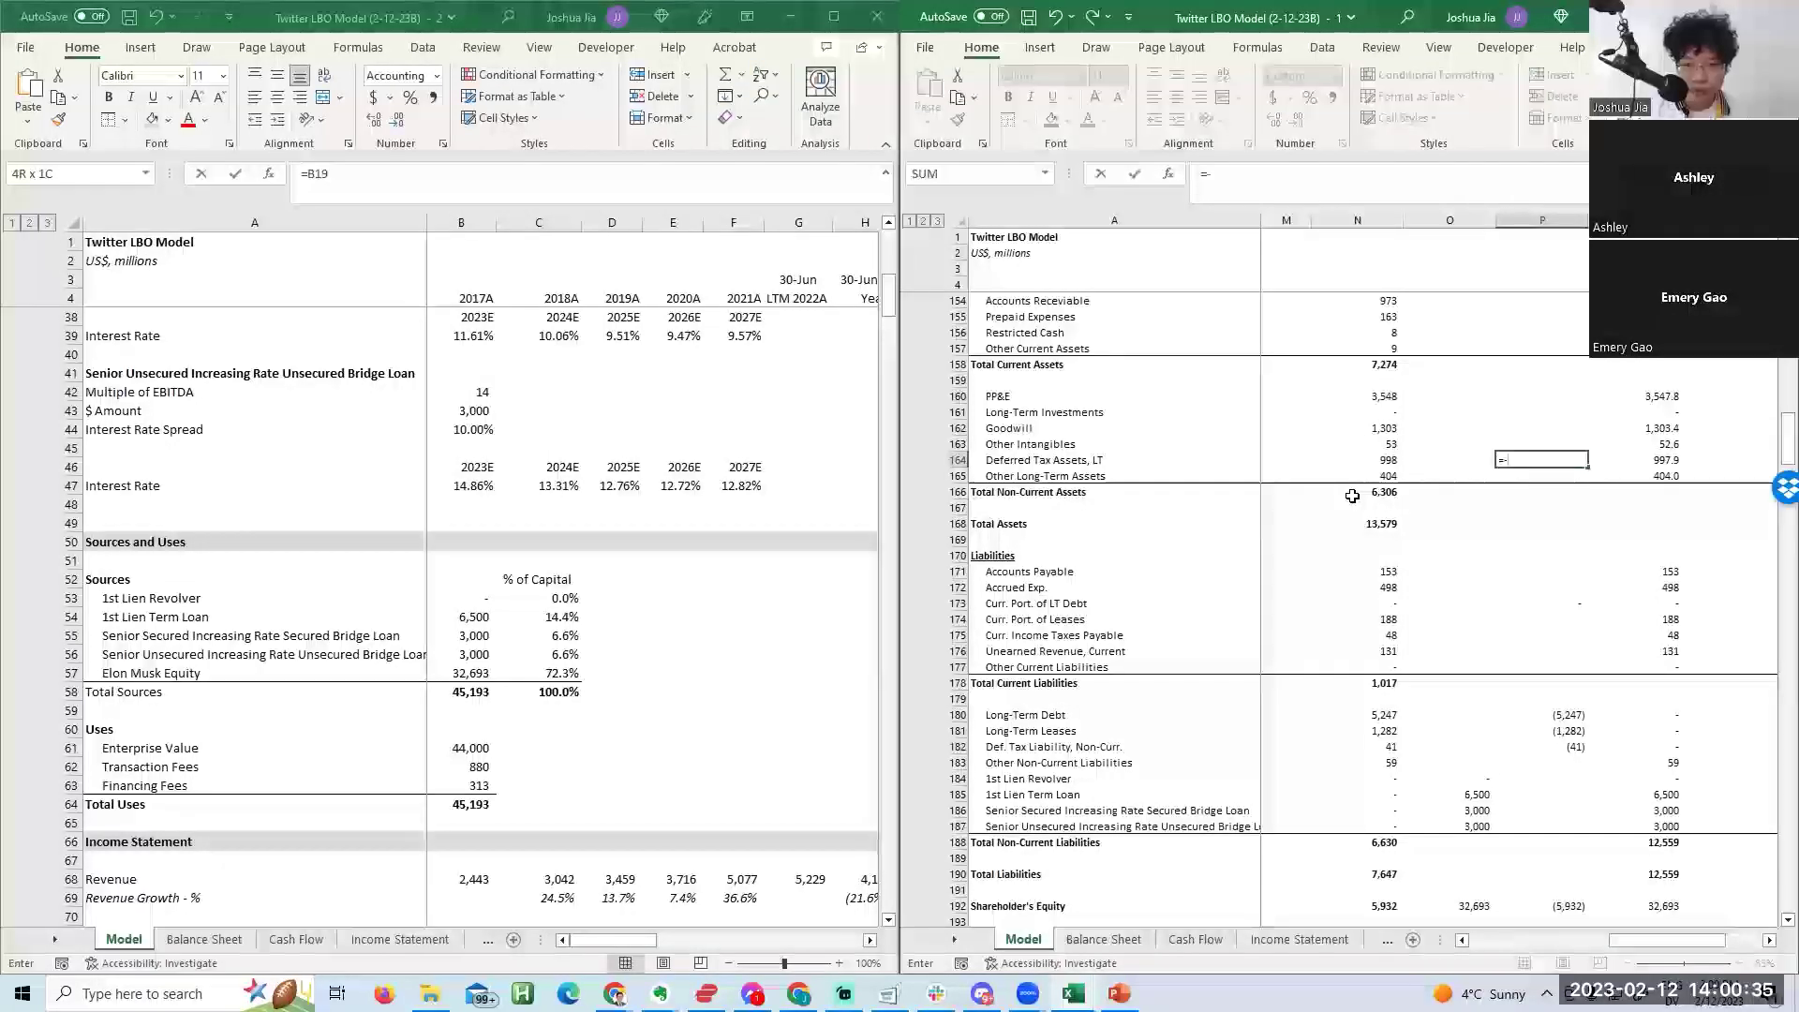
{"action": "key", "text": "Return"}
{"action": "key", "text": "Down"}
{"action": "key", "text": "Down"}
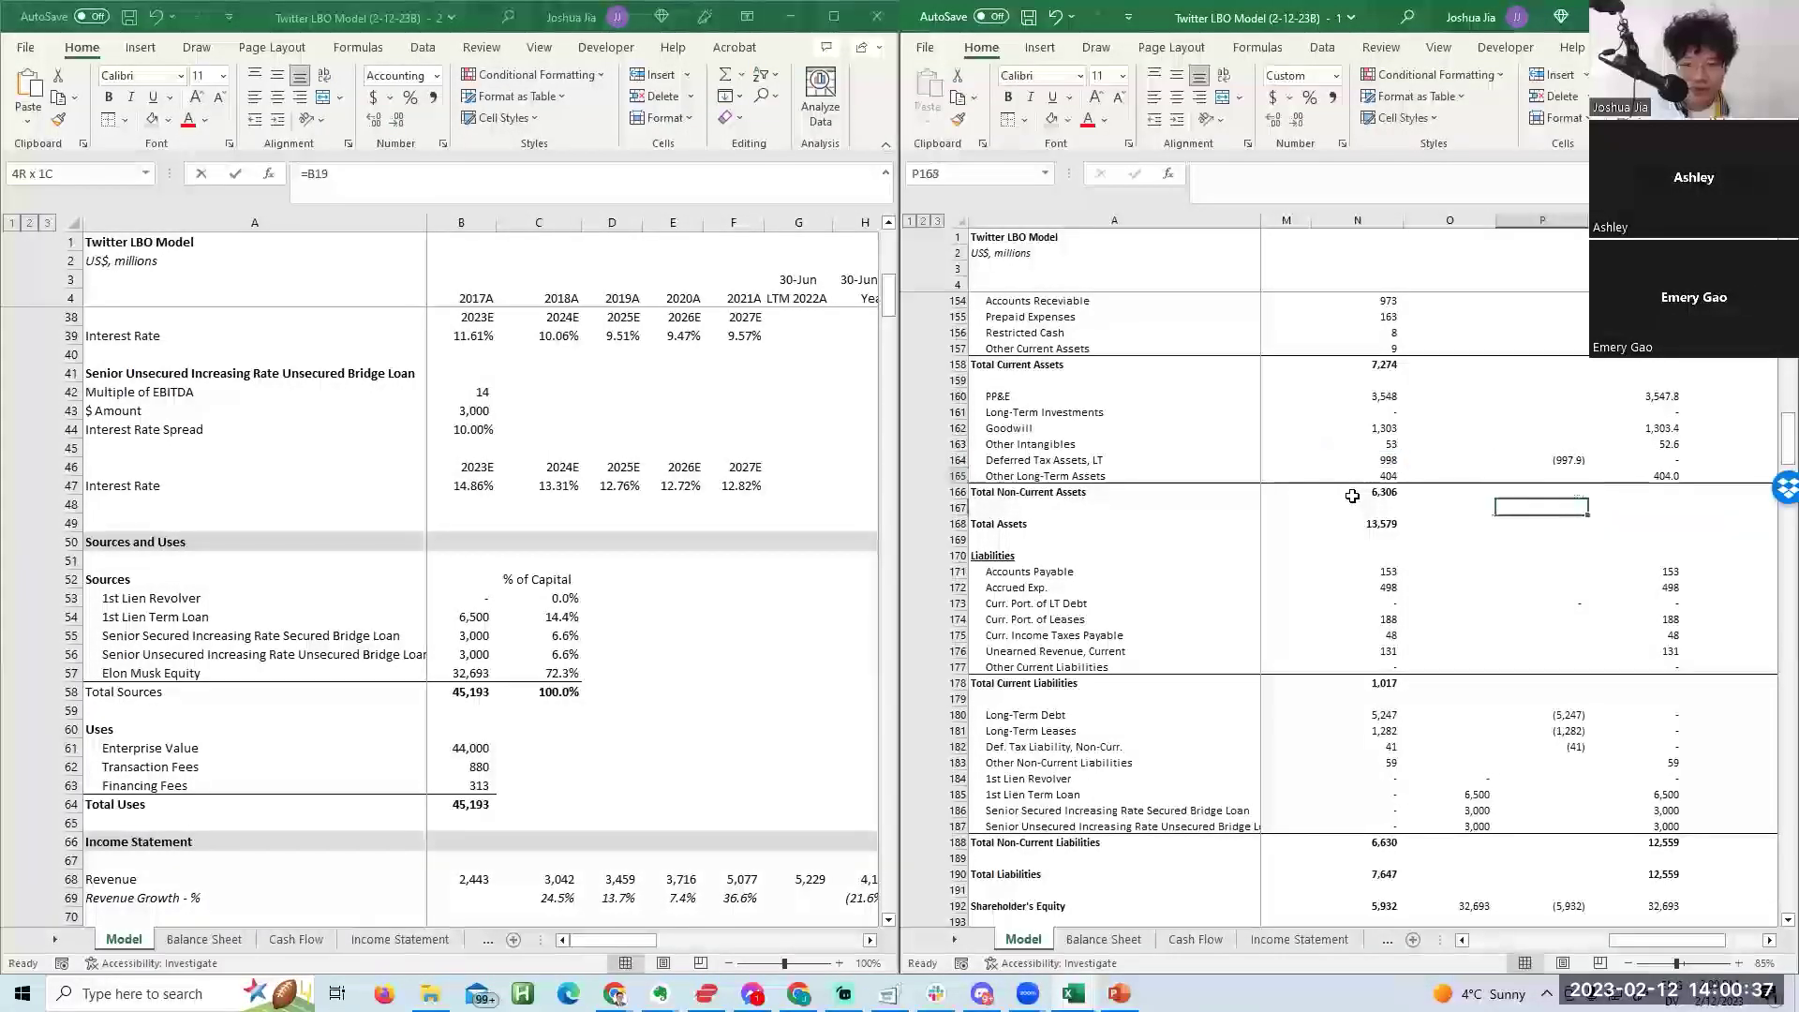
Show the Deferred Tax Assets adjustment in P164 without decimals.
{"action": "key", "text": "Up"}
{"action": "key", "text": "Up"}
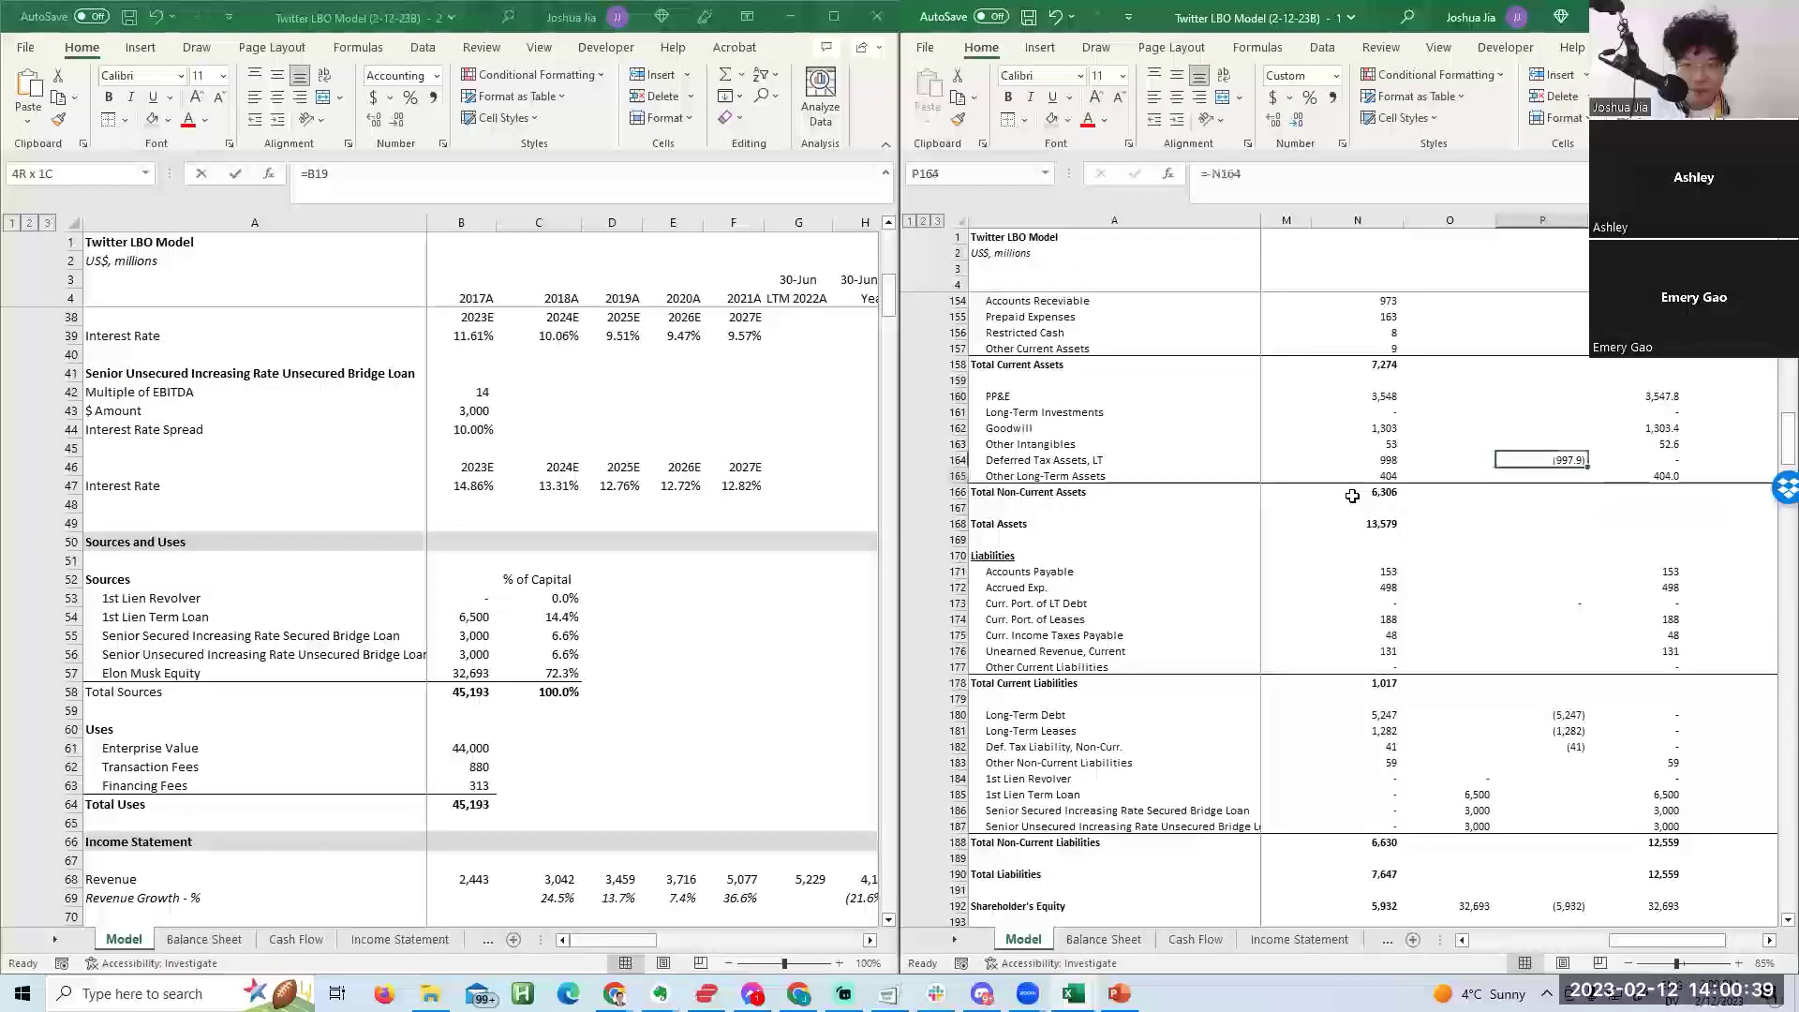
{"action": "key", "text": "alt"}
{"action": "key", "text": "ctrl+Left"}
{"action": "key", "text": "ctrl+Left"}
{"action": "key", "text": "ctrl+Right"}
{"action": "key", "text": "ctrl+Right"}
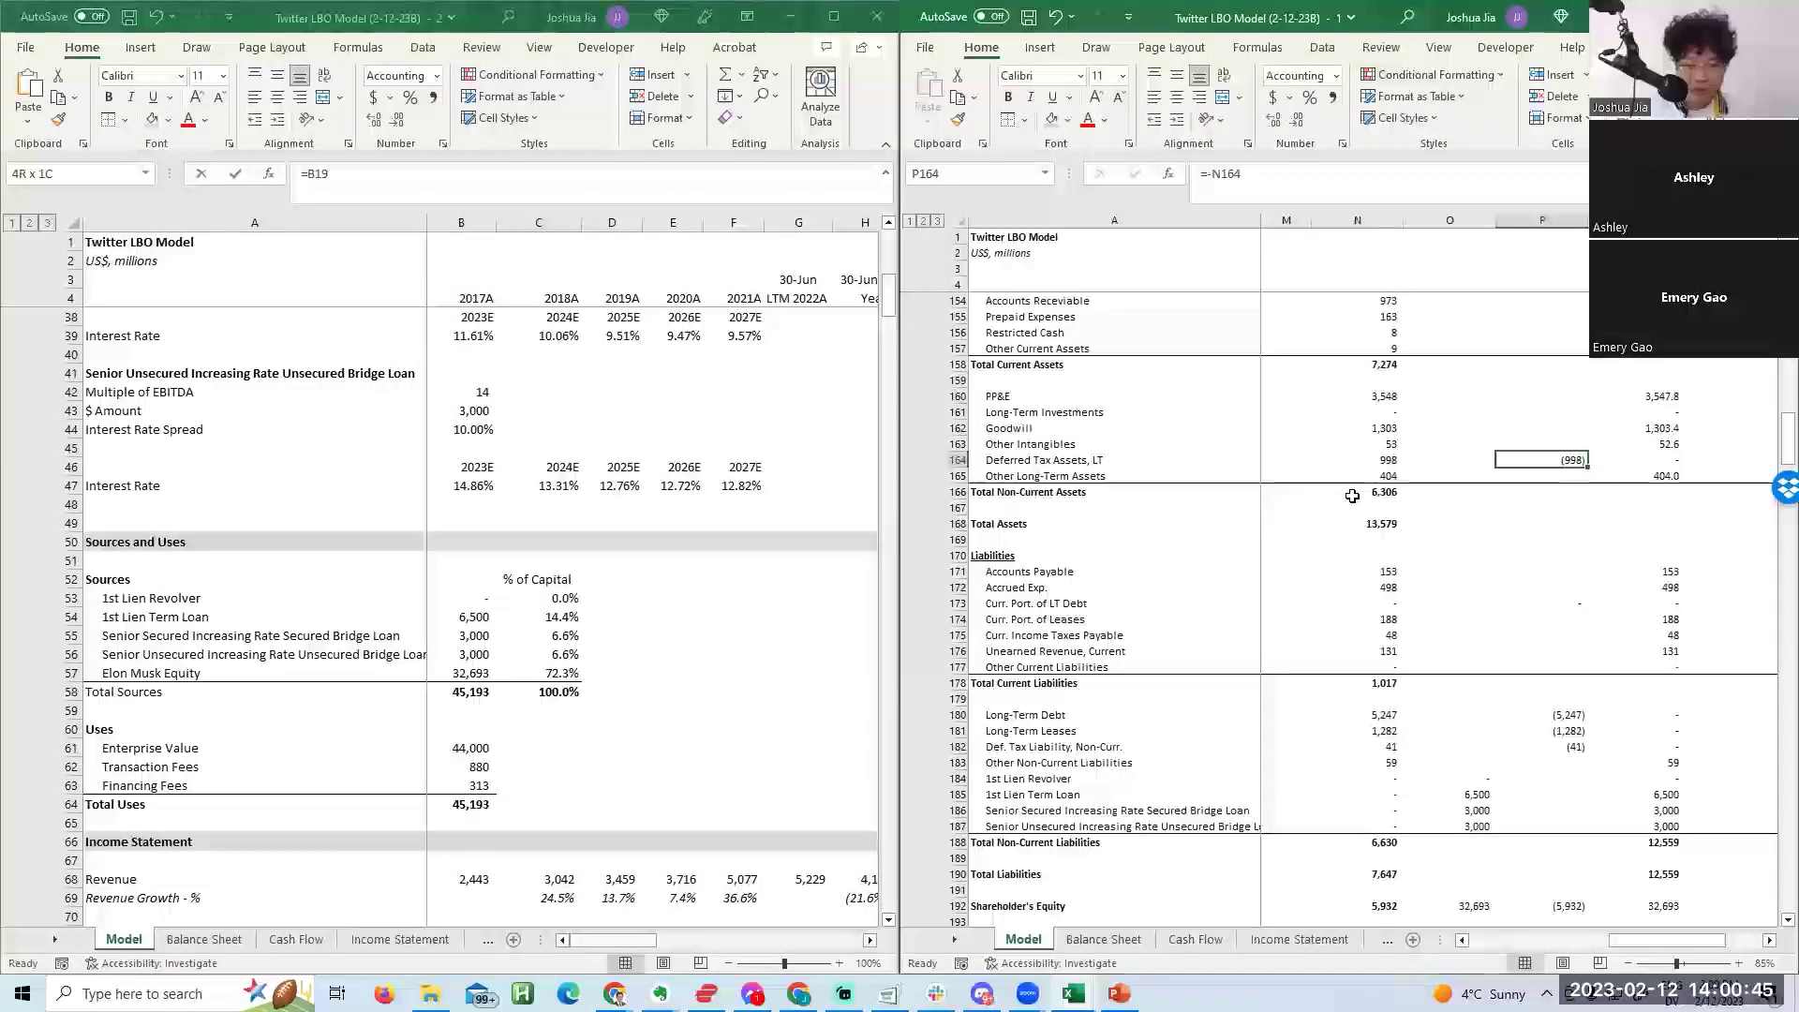
{"action": "left_click", "coordinate": [897, 75]}
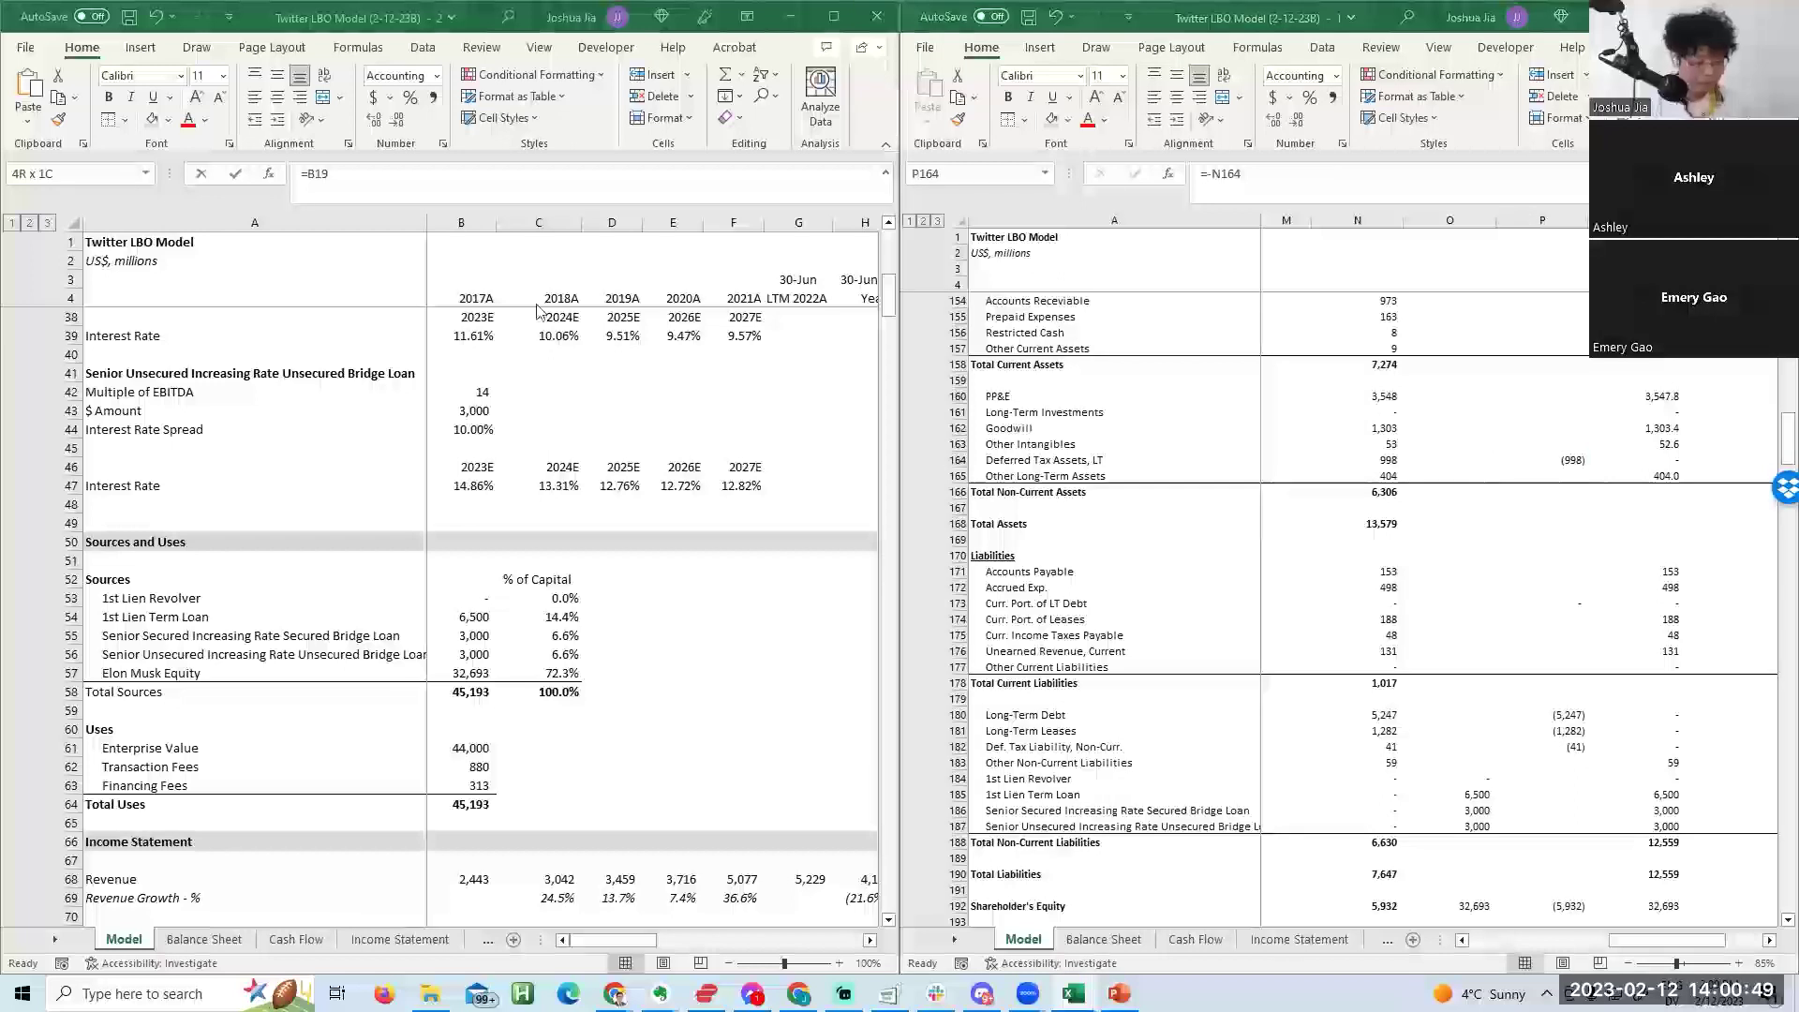
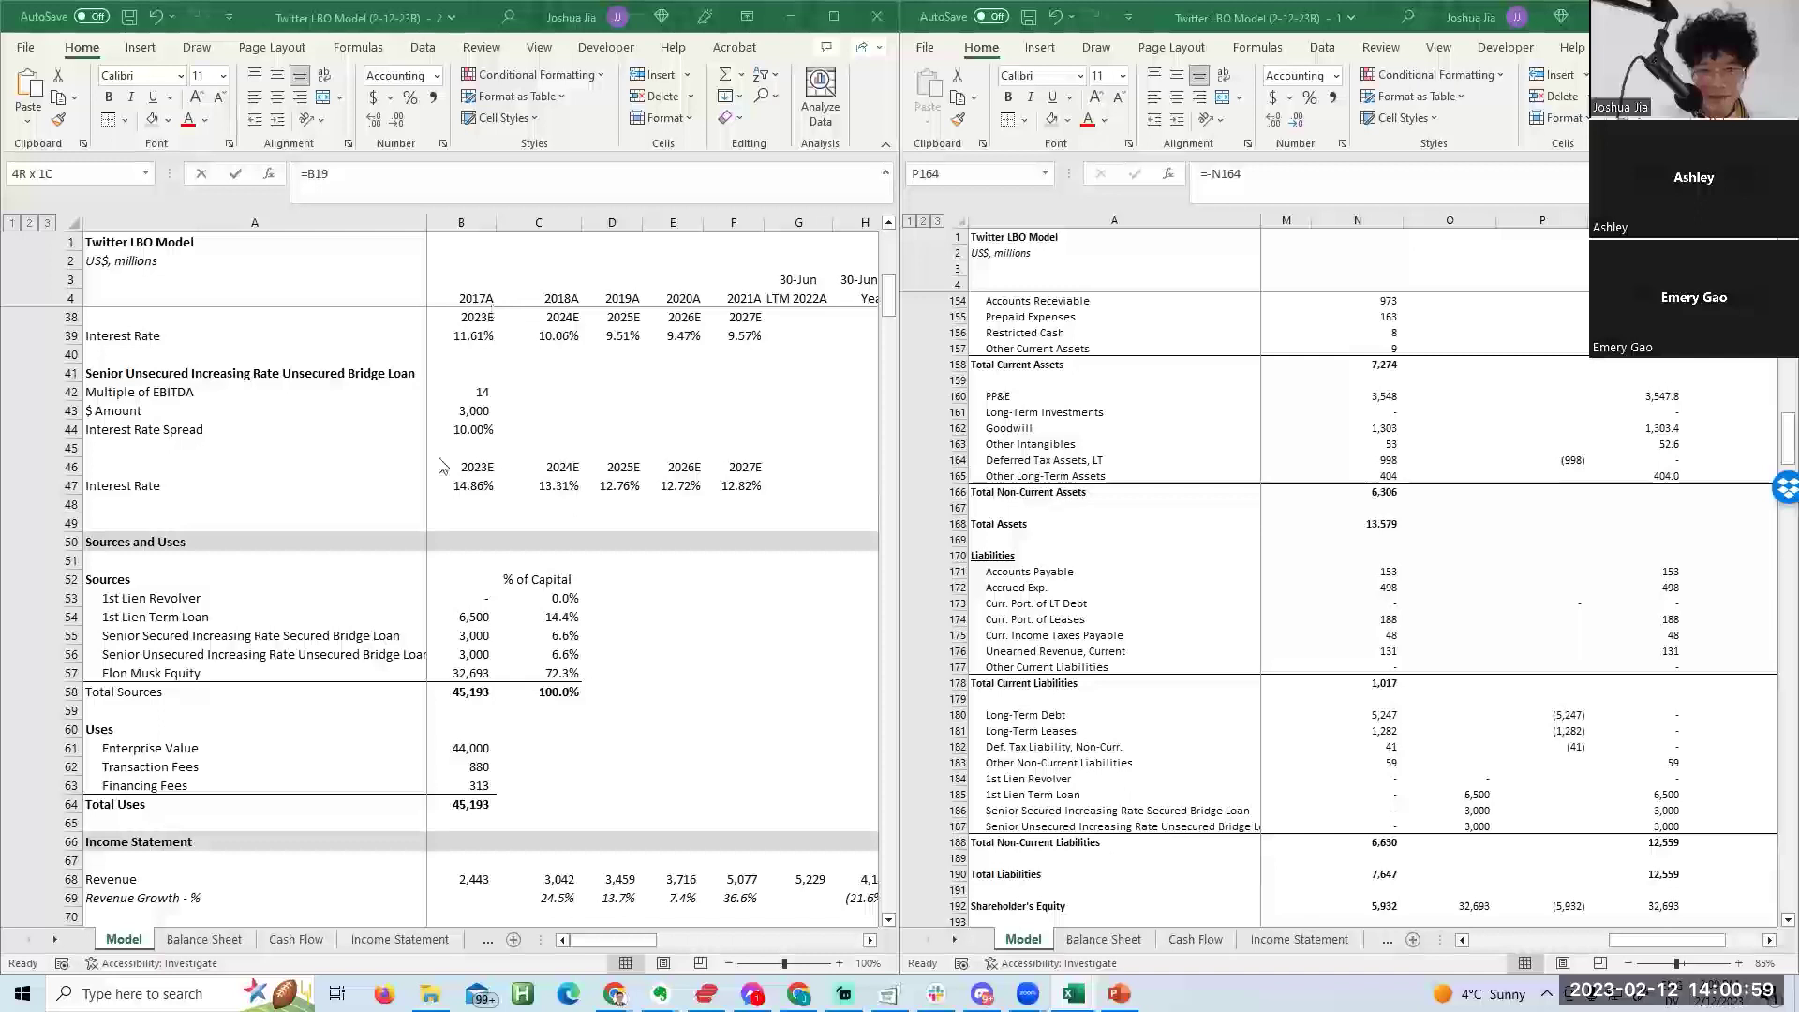
{"action": "key", "text": "Up"}
{"action": "key", "text": "Right"}
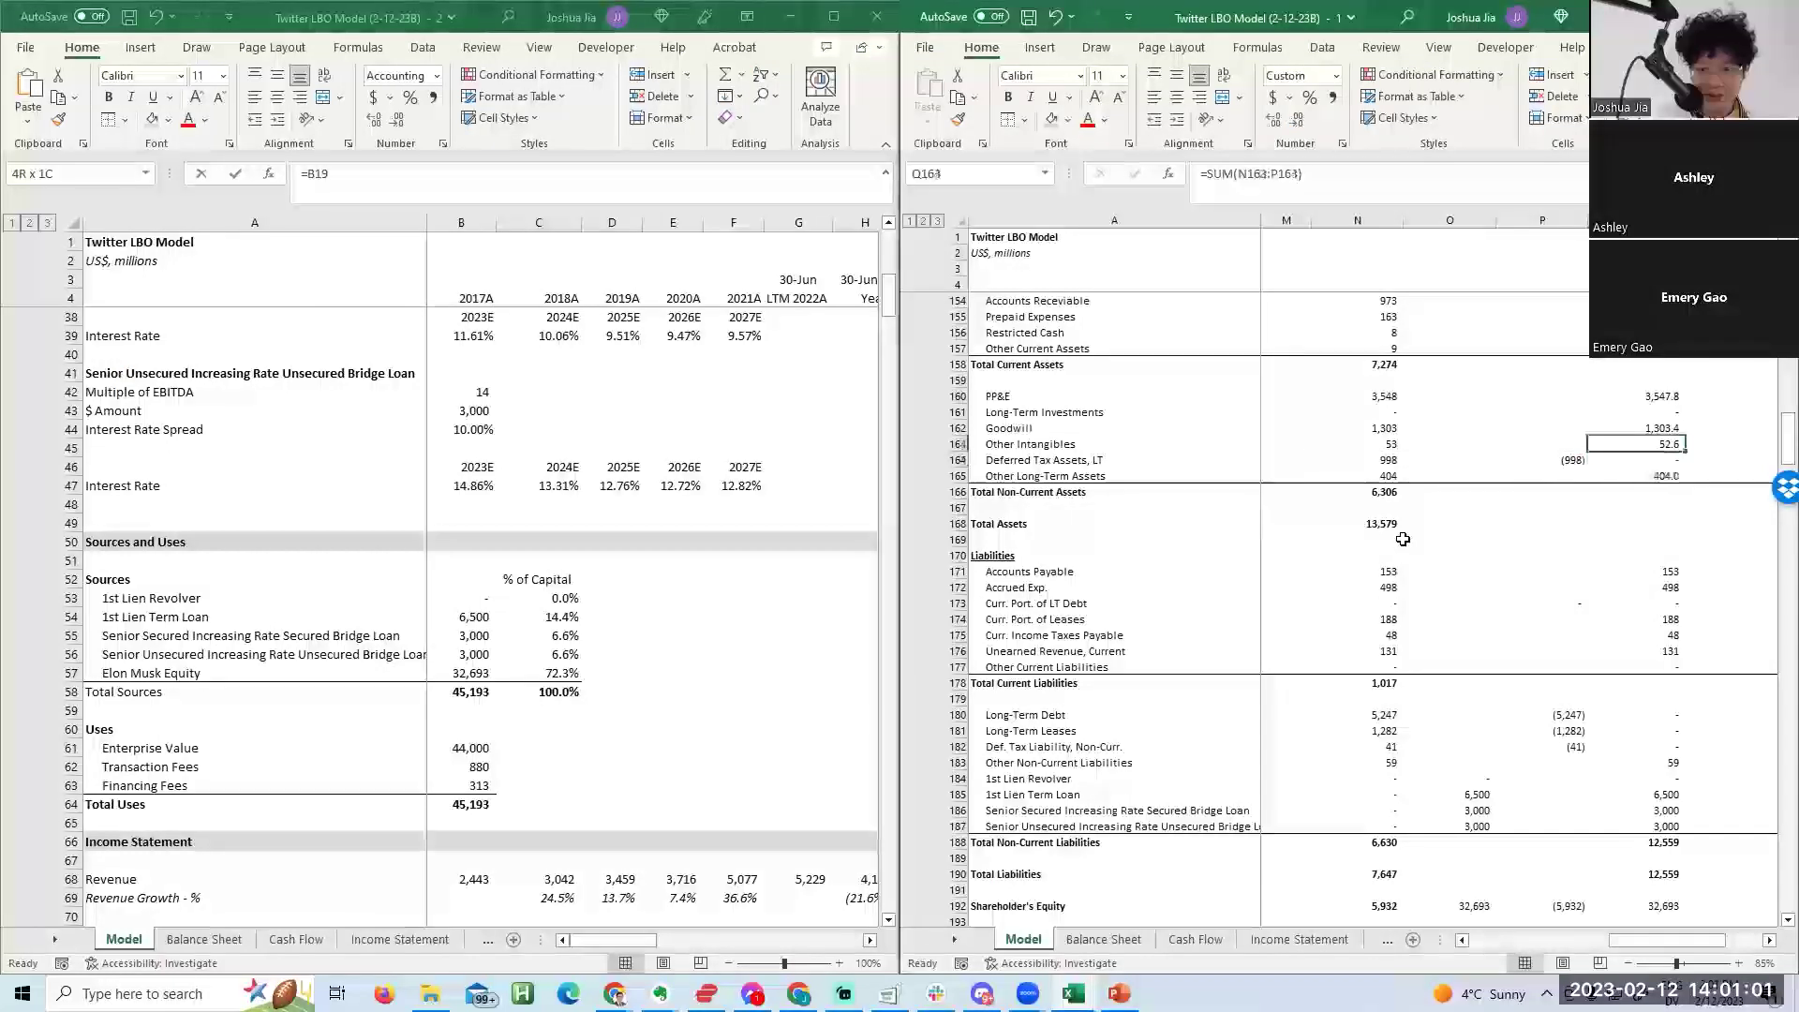
Look over the post-transaction values of the current and non-current assets in column Q.
{"action": "key", "text": "Up"}
{"action": "key", "text": "Up"}
{"action": "key", "text": "Up"}
{"action": "key", "text": "Up"}
{"action": "key", "text": "Up"}
{"action": "key", "text": "Up"}
{"action": "key", "text": "Up"}
{"action": "key", "text": "Up"}
{"action": "key", "text": "Up"}
{"action": "key", "text": "Up"}
{"action": "key", "text": "Up"}
{"action": "key", "text": "Up"}
{"action": "key", "text": "Up"}
{"action": "key", "text": "Up"}
{"action": "key", "text": "Down"}
{"action": "key", "text": "Down"}
{"action": "key", "text": "Down"}
{"action": "key", "text": "Down"}
{"action": "key", "text": "Down"}
{"action": "key", "text": "Down"}
{"action": "key", "text": "Down"}
{"action": "key", "text": "Down"}
{"action": "key", "text": "Down"}
{"action": "key", "text": "Down"}
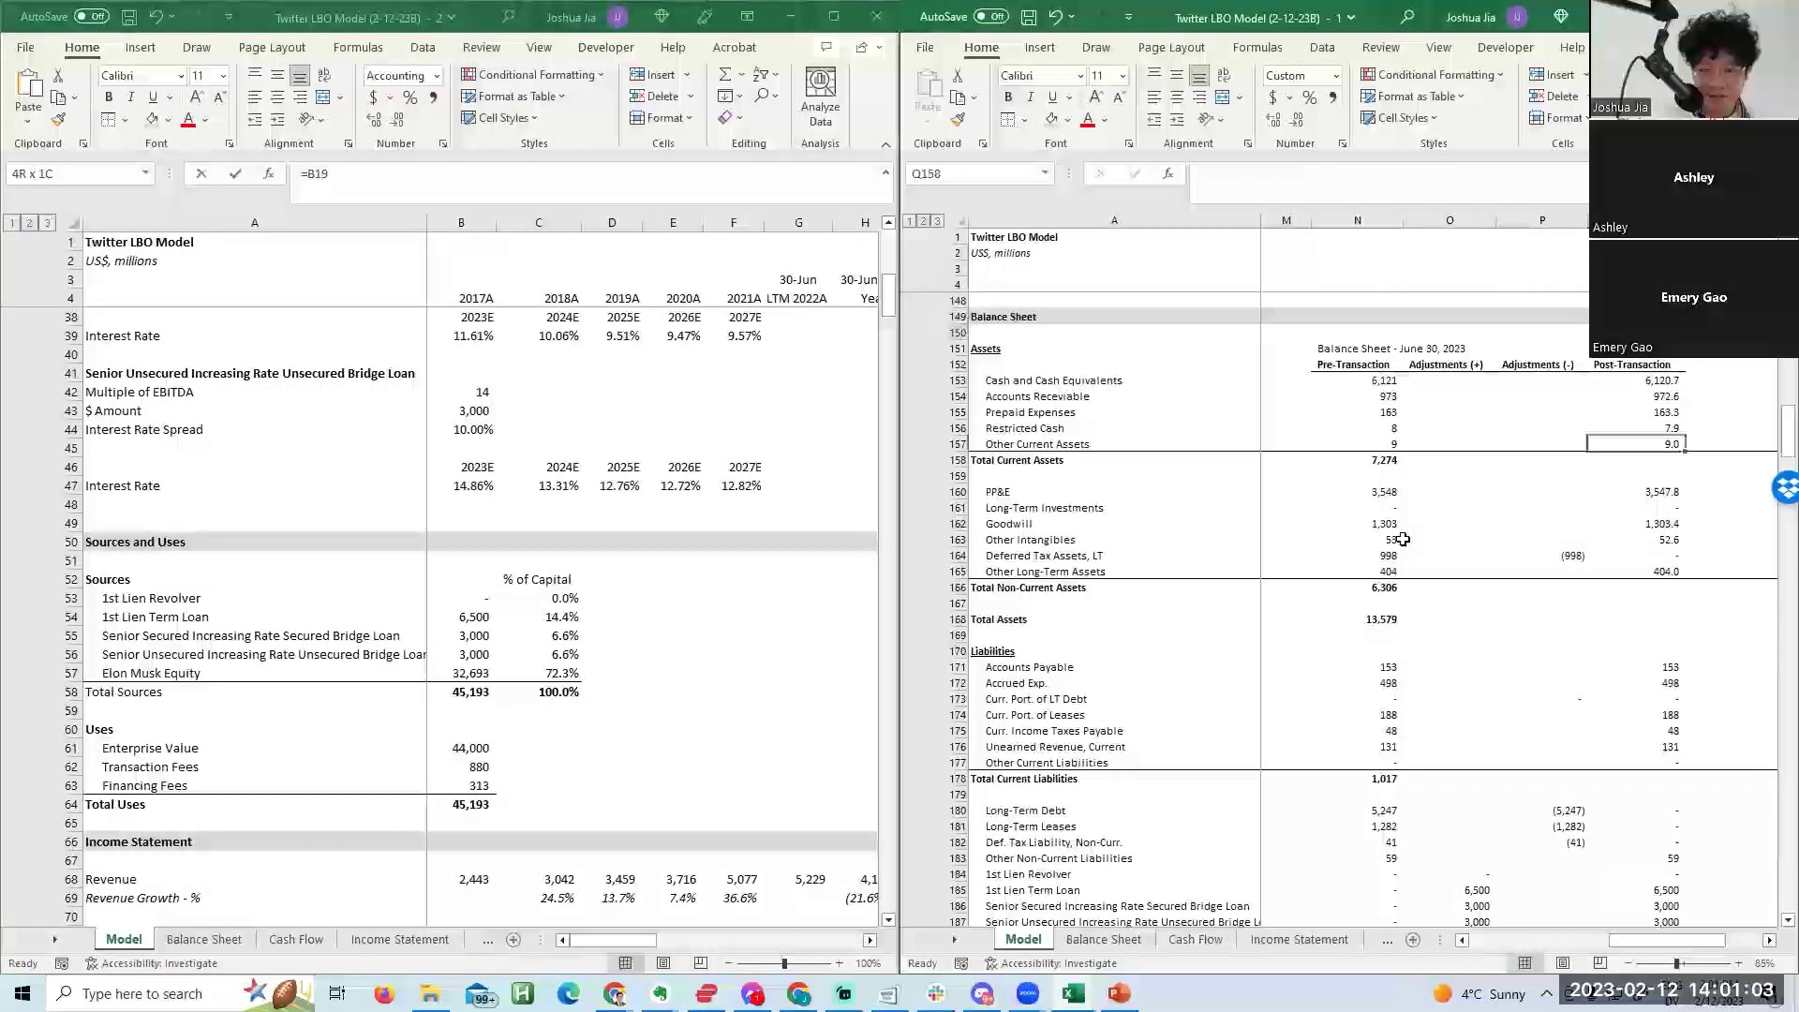
Show the post-transaction current asset values, from Cash and Cash Equivalents to Other Current Assets, without decimals.
{"action": "key", "text": "Up"}
{"action": "key", "text": "Up"}
{"action": "key", "text": "Up"}
{"action": "key", "text": "Up"}
{"action": "key", "text": "Up"}
{"action": "key", "text": "Up"}
{"action": "key", "text": "Up"}
{"action": "key", "text": "Up"}
{"action": "key", "text": "Up"}
{"action": "key", "text": "Up"}
{"action": "key", "text": "Up"}
{"action": "key", "text": "Up"}
{"action": "key", "text": "Up"}
{"action": "key", "text": "Up"}
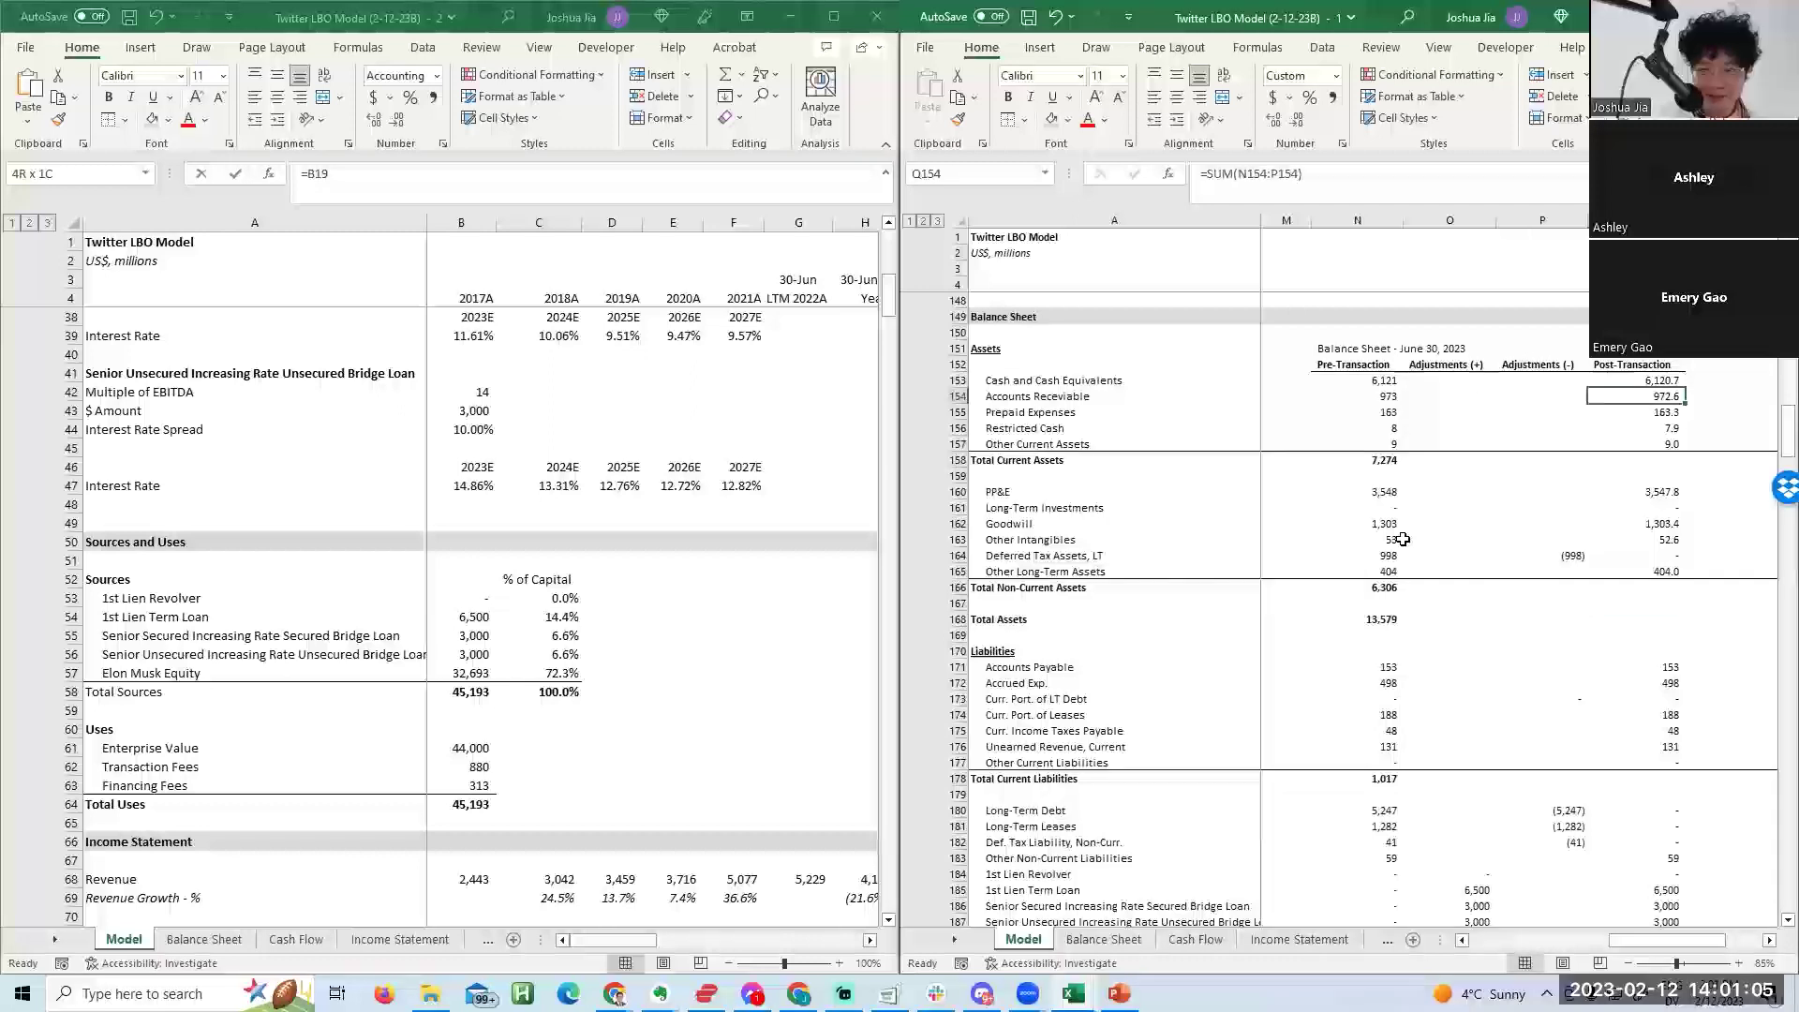
{"action": "key", "text": "shift+Down"}
{"action": "key", "text": "shift+Down"}
{"action": "key", "text": "shift+Down"}
{"action": "key", "text": "shift+Down"}
{"action": "key", "text": "alt+h"}
{"action": "key", "text": "9"}
Check the post-transaction sum formulas for Cash and Cash Equivalents and Accounts Receivable in Q153 and Q154.
{"action": "key", "text": "Up"}
{"action": "key", "text": "Down"}
{"action": "key", "text": "F2"}
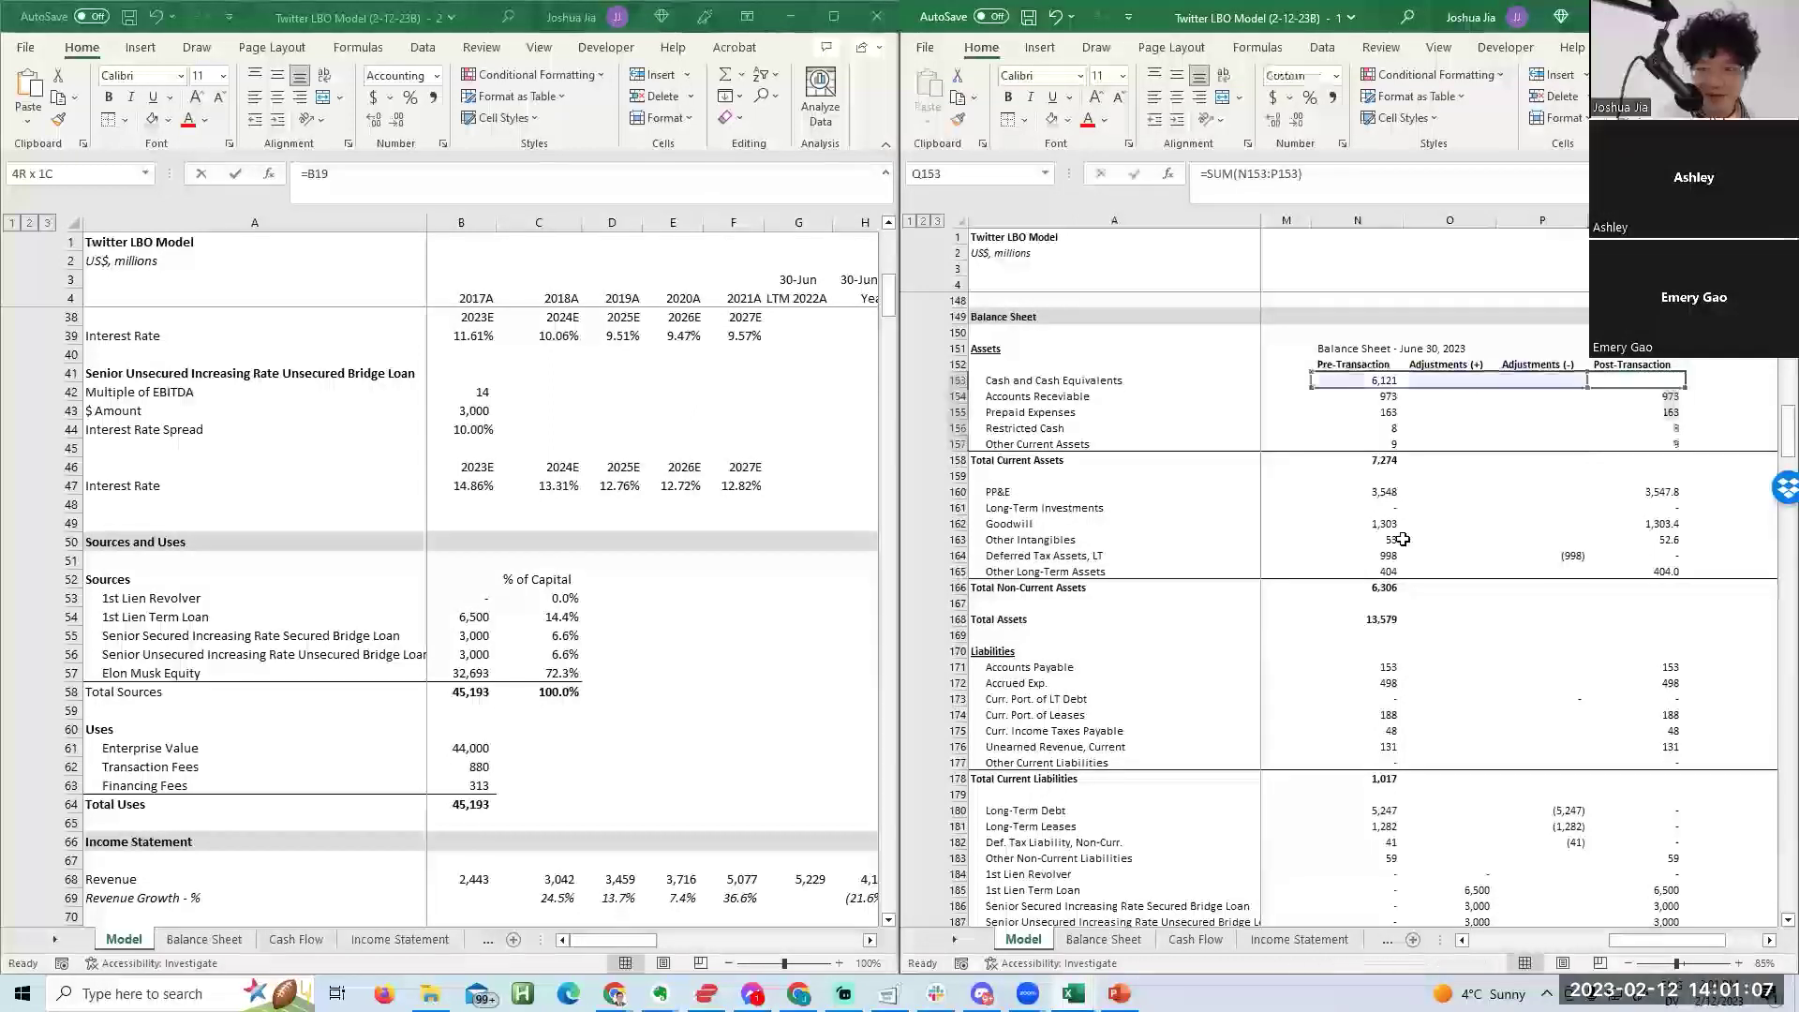
{"action": "key", "text": "Return"}
{"action": "key", "text": "F2"}
{"action": "key", "text": "Return"}
Try to total the post-transaction current assets in Q158 with =SUM(Q152:Q157).
{"action": "key", "text": "Down"}
{"action": "key", "text": "Down"}
{"action": "key", "text": "Down"}
{"action": "type", "text": "=sum("}
{"action": "key", "text": "Up"}
{"action": "key", "text": "ctrl+shift+Up"}
{"action": "key", "text": "ctrl+Return"}
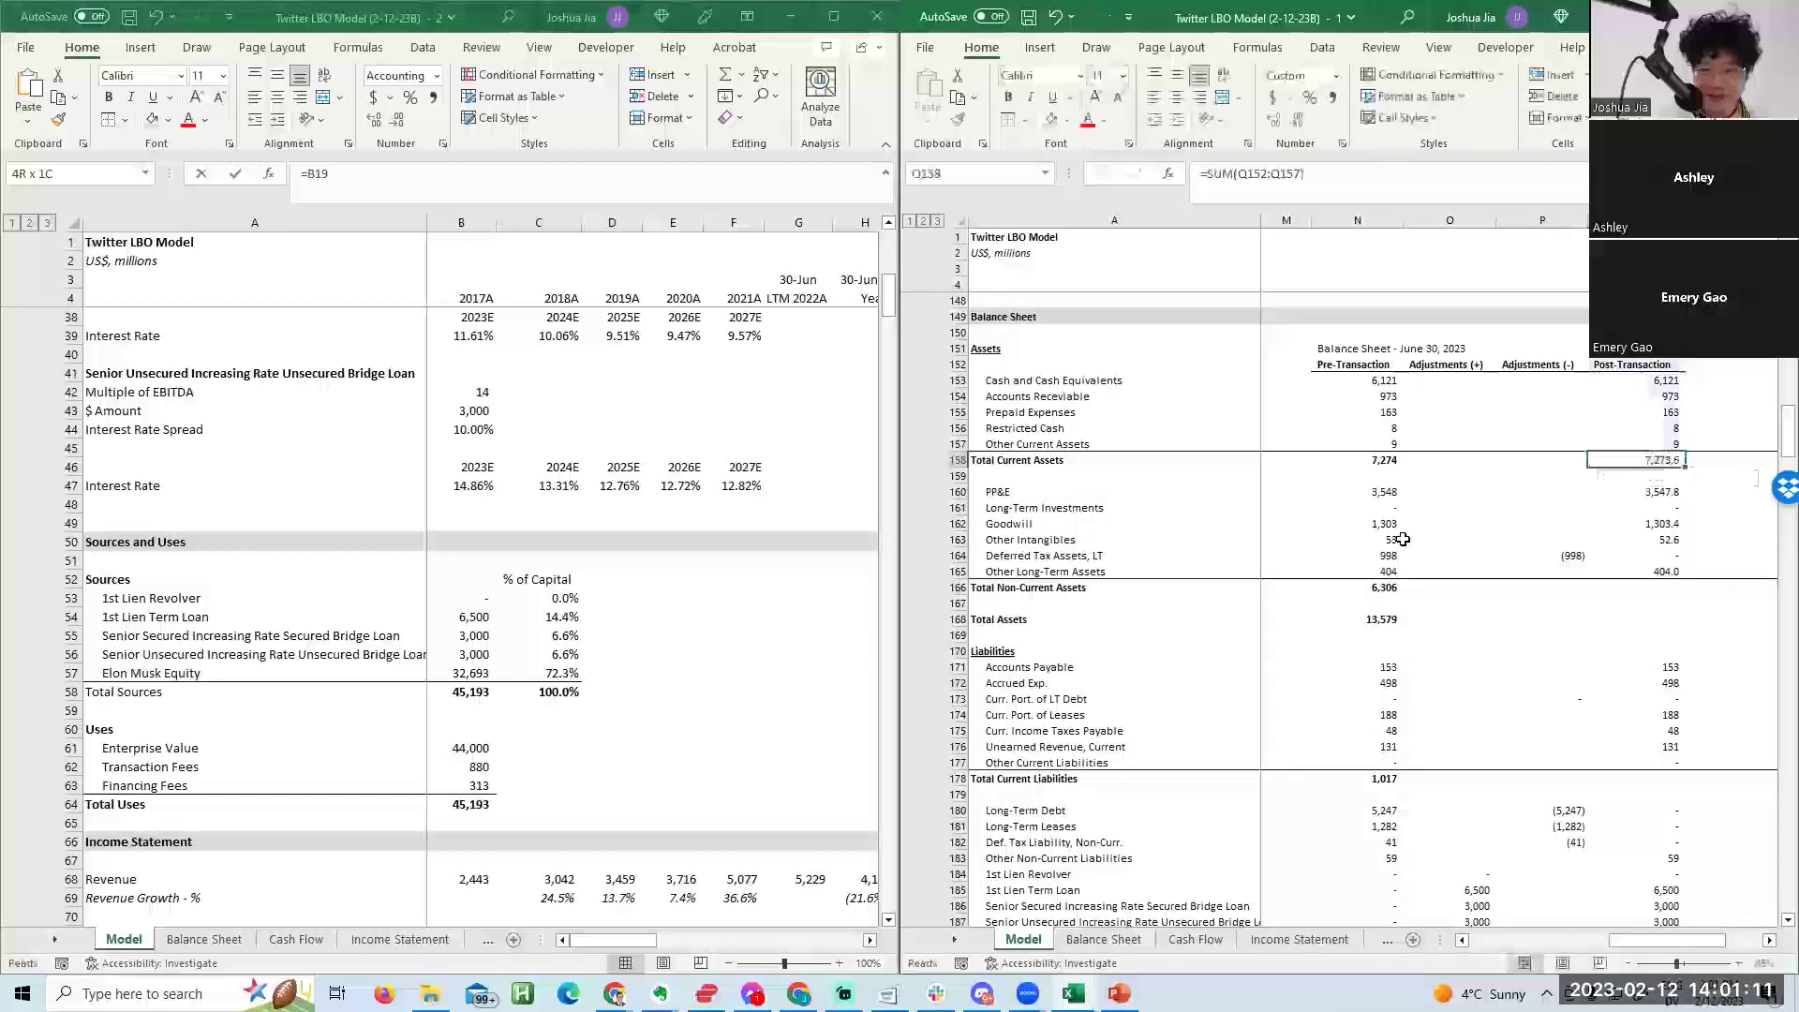
Replace the post-transaction Total Current Assets formula in Q158 with =SUM(Q154:Q157) and show it without decimals.
{"action": "type", "text": "=sum("}
{"action": "key", "text": "Up"}
{"action": "key", "text": "shift+Up"}
{"action": "key", "text": "shift+Up"}
{"action": "key", "text": "Up"}
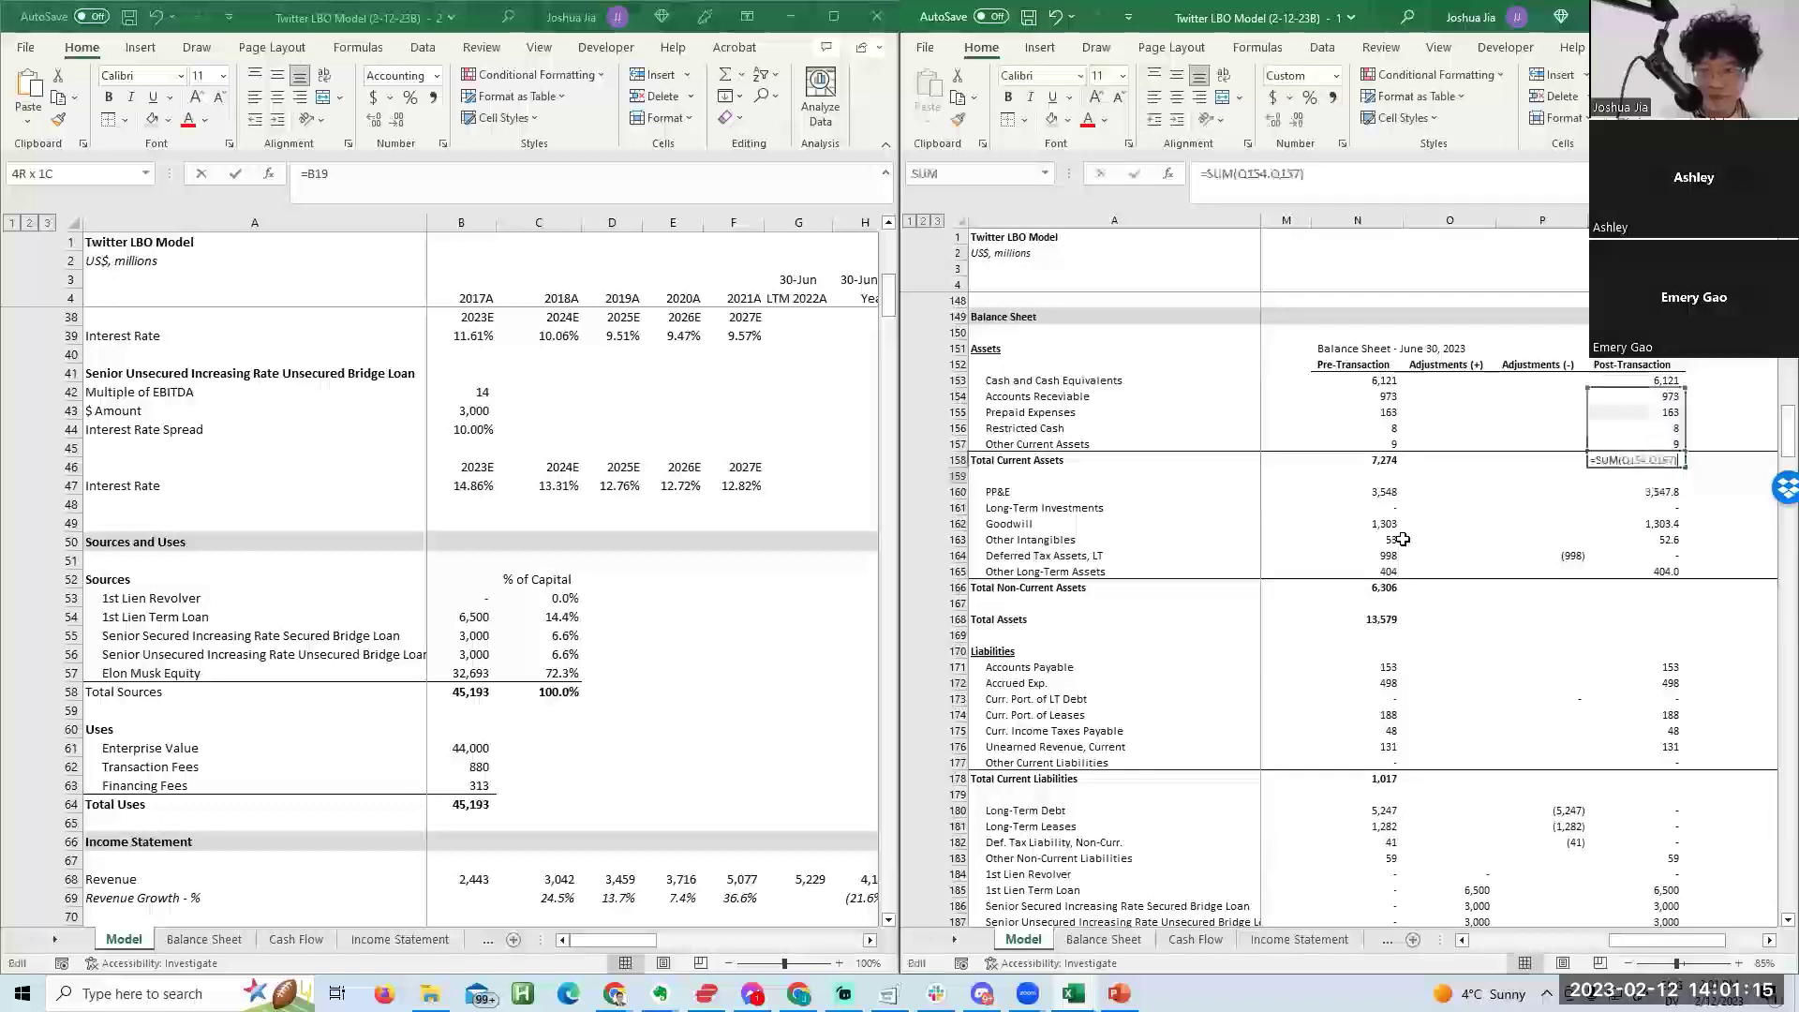
{"action": "key", "text": "h"}
{"action": "key", "text": "9"}
Check the formulas behind the Deferred Tax Assets negative adjustment in P164 and its post-transaction value in Q164.
{"action": "key", "text": "Left"}
{"action": "key", "text": "Left"}
{"action": "key", "text": "Down"}
{"action": "key", "text": "Down"}
{"action": "key", "text": "Down"}
{"action": "key", "text": "Down"}
{"action": "key", "text": "Down"}
{"action": "key", "text": "Down"}
{"action": "key", "text": "Right"}
{"action": "key", "text": "F2"}
{"action": "key", "text": "Escape"}
{"action": "key", "text": "Right"}
{"action": "key", "text": "F2"}
{"action": "key", "text": "Escape"}
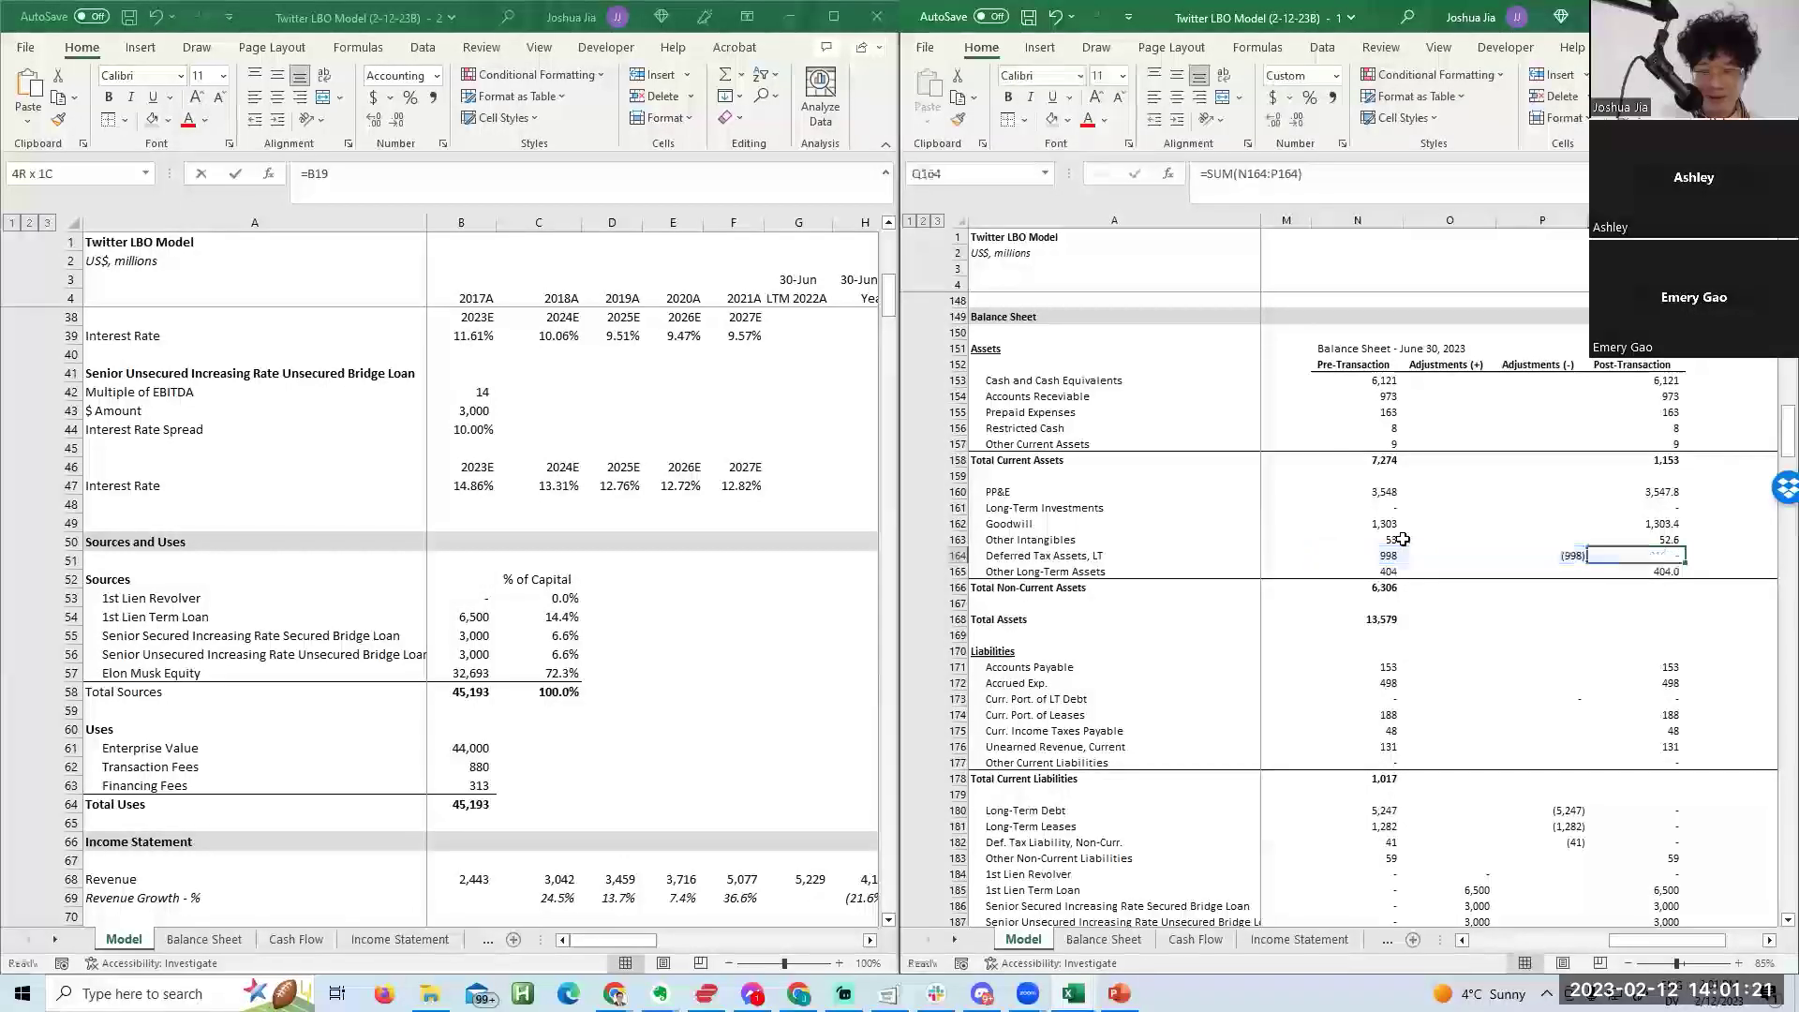
Check the formula behind the pre-transaction Deferred Tax Assets value in N164.
{"action": "key", "text": "Left"}
{"action": "key", "text": "Left"}
{"action": "key", "text": "Left"}
{"action": "key", "text": "F2"}
{"action": "key", "text": "Tab"}
{"action": "key", "text": "Right"}
{"action": "key", "text": "Right"}
{"action": "key", "text": "Left"}
{"action": "key", "text": "Left"}
{"action": "key", "text": "Left"}
{"action": "key", "text": "F2"}
{"action": "key", "text": "Escape"}
{"action": "key", "text": "Right"}
{"action": "key", "text": "Right"}
{"action": "key", "text": "Right"}
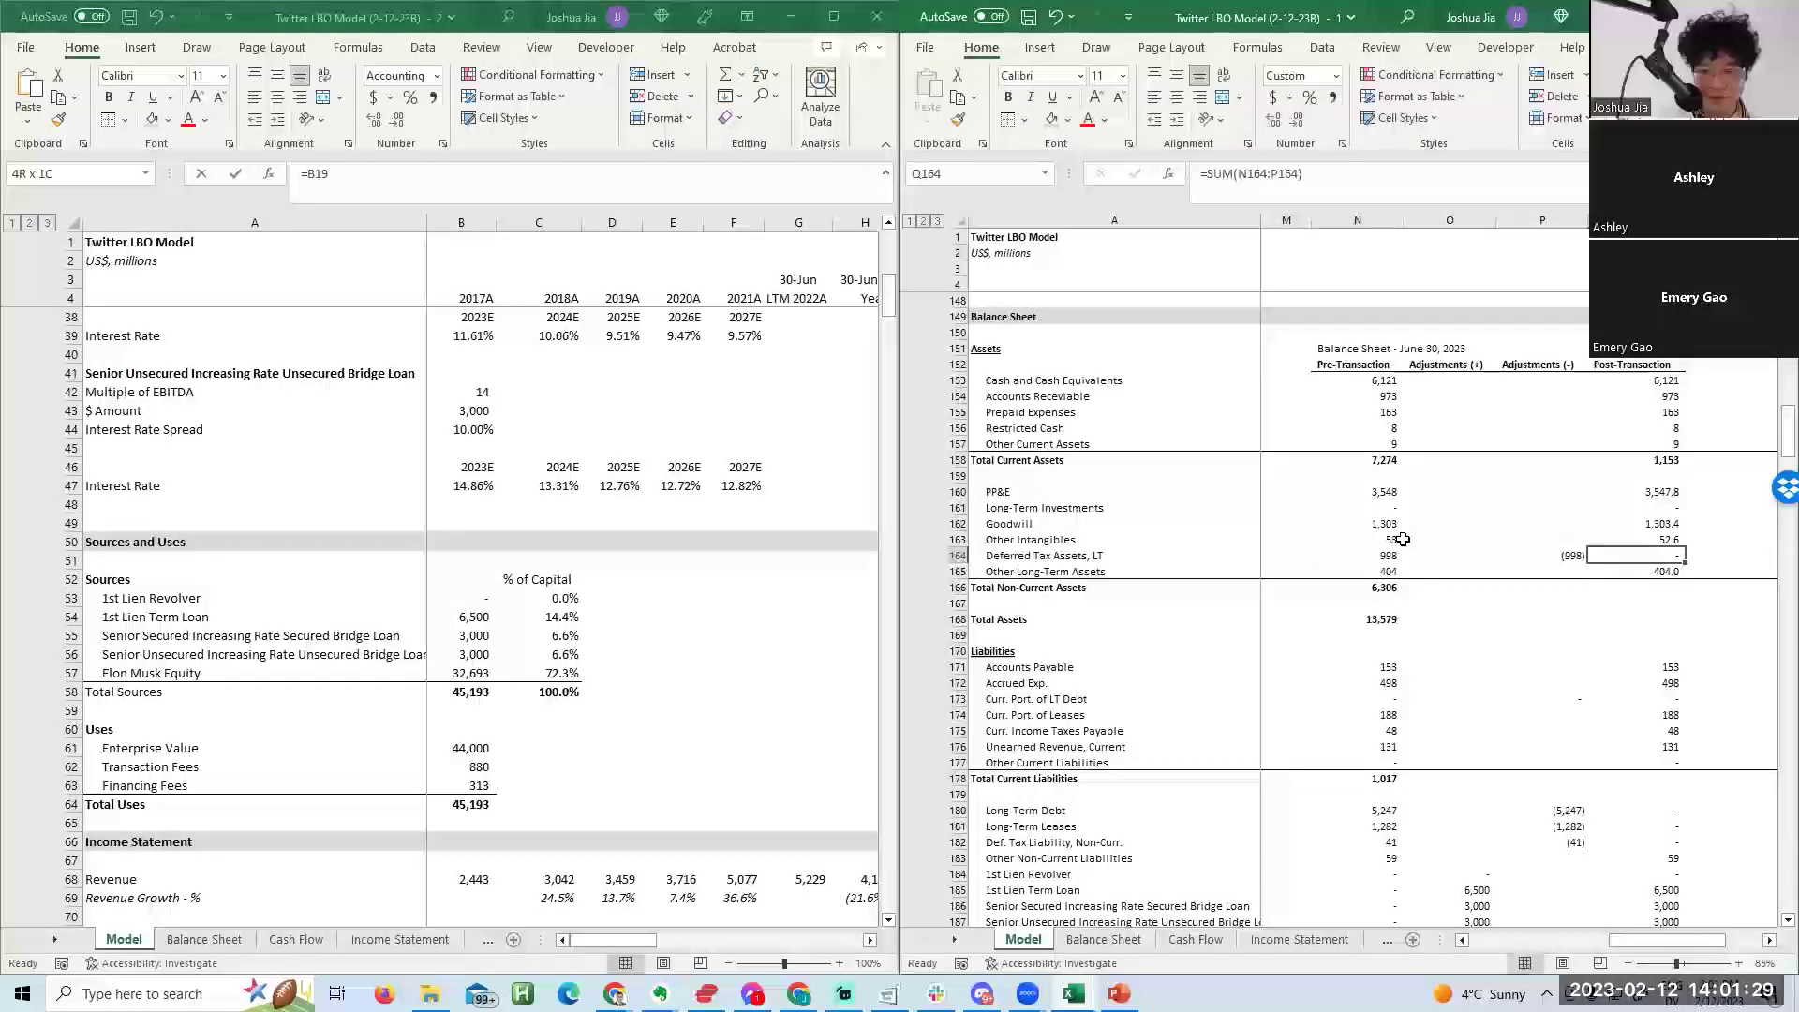
Enter =SUM(Q160:Q165) as the post-transaction Total Non-Current Assets in Q166.
{"action": "key", "text": "Down"}
{"action": "key", "text": "Down"}
{"action": "type", "text": "=sum("}
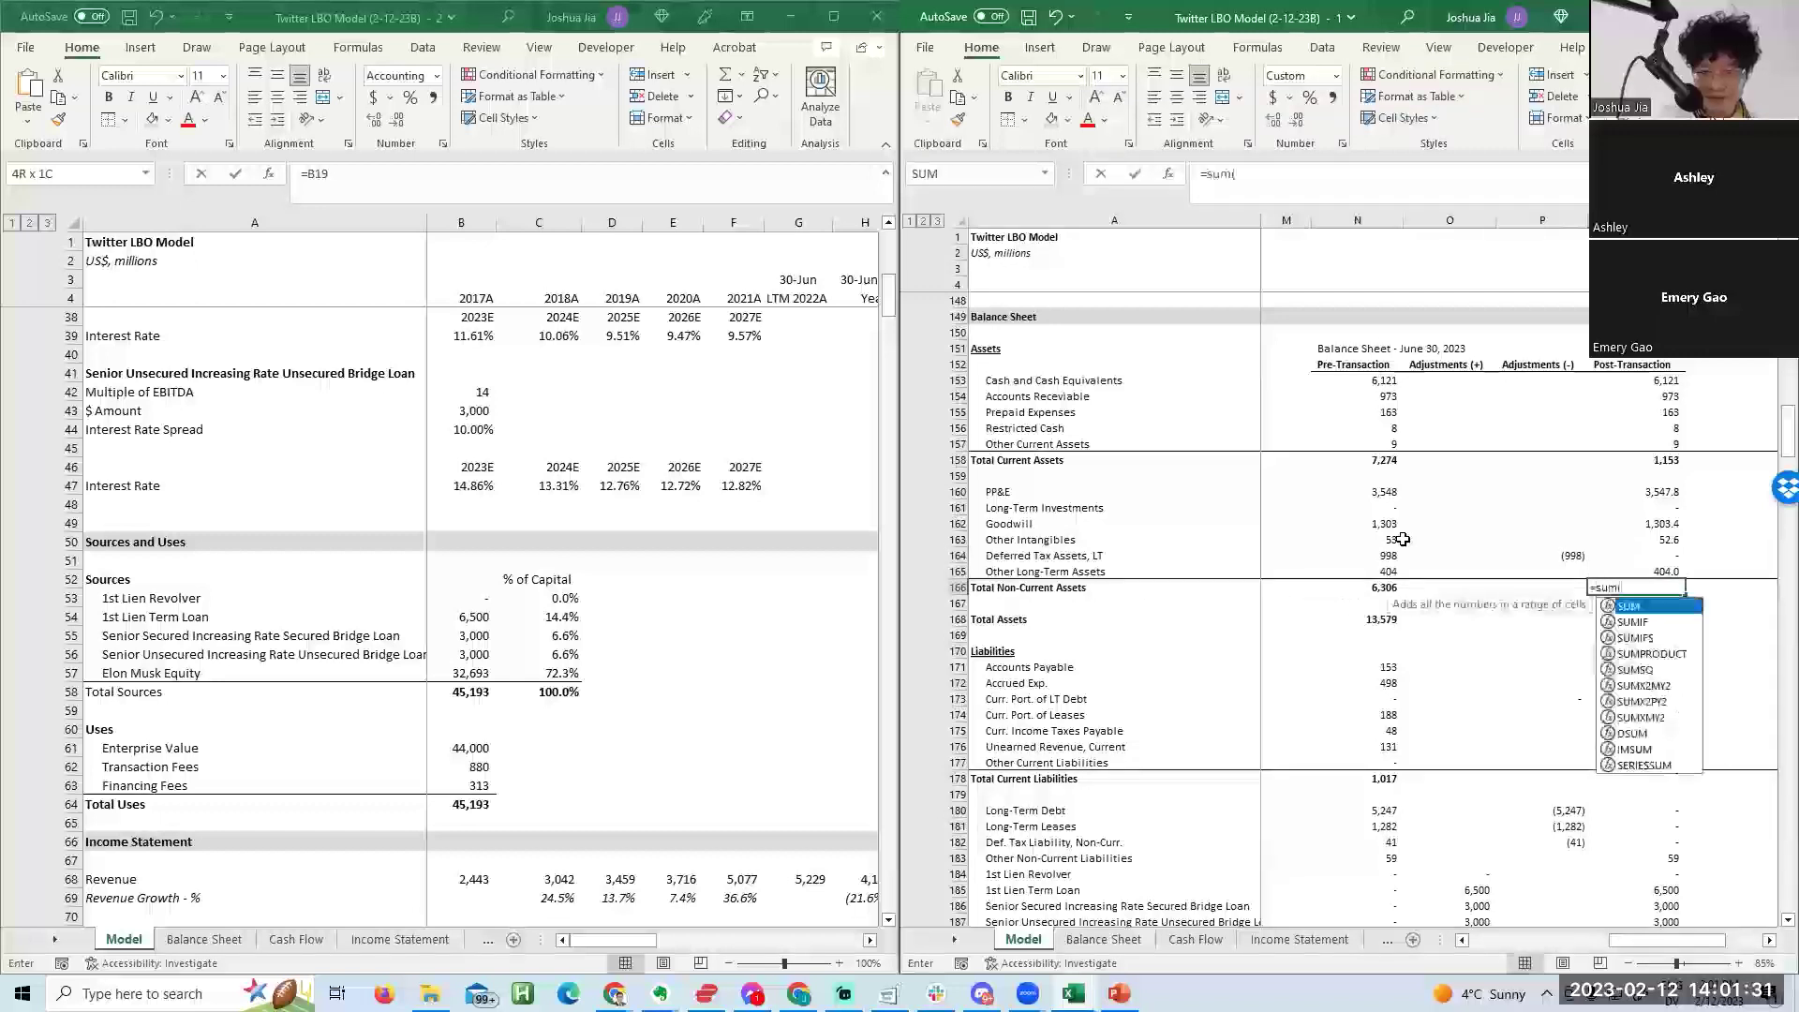
{"action": "key", "text": "Up"}
{"action": "key", "text": "shift+Up"}
{"action": "key", "text": "ctrl+shift+Up"}
{"action": "key", "text": "ctrl+Return"}
Show the post-transaction non-current assets and their total in Q160:Q166 without decimals.
{"action": "key", "text": "ctrl+shift+Up"}
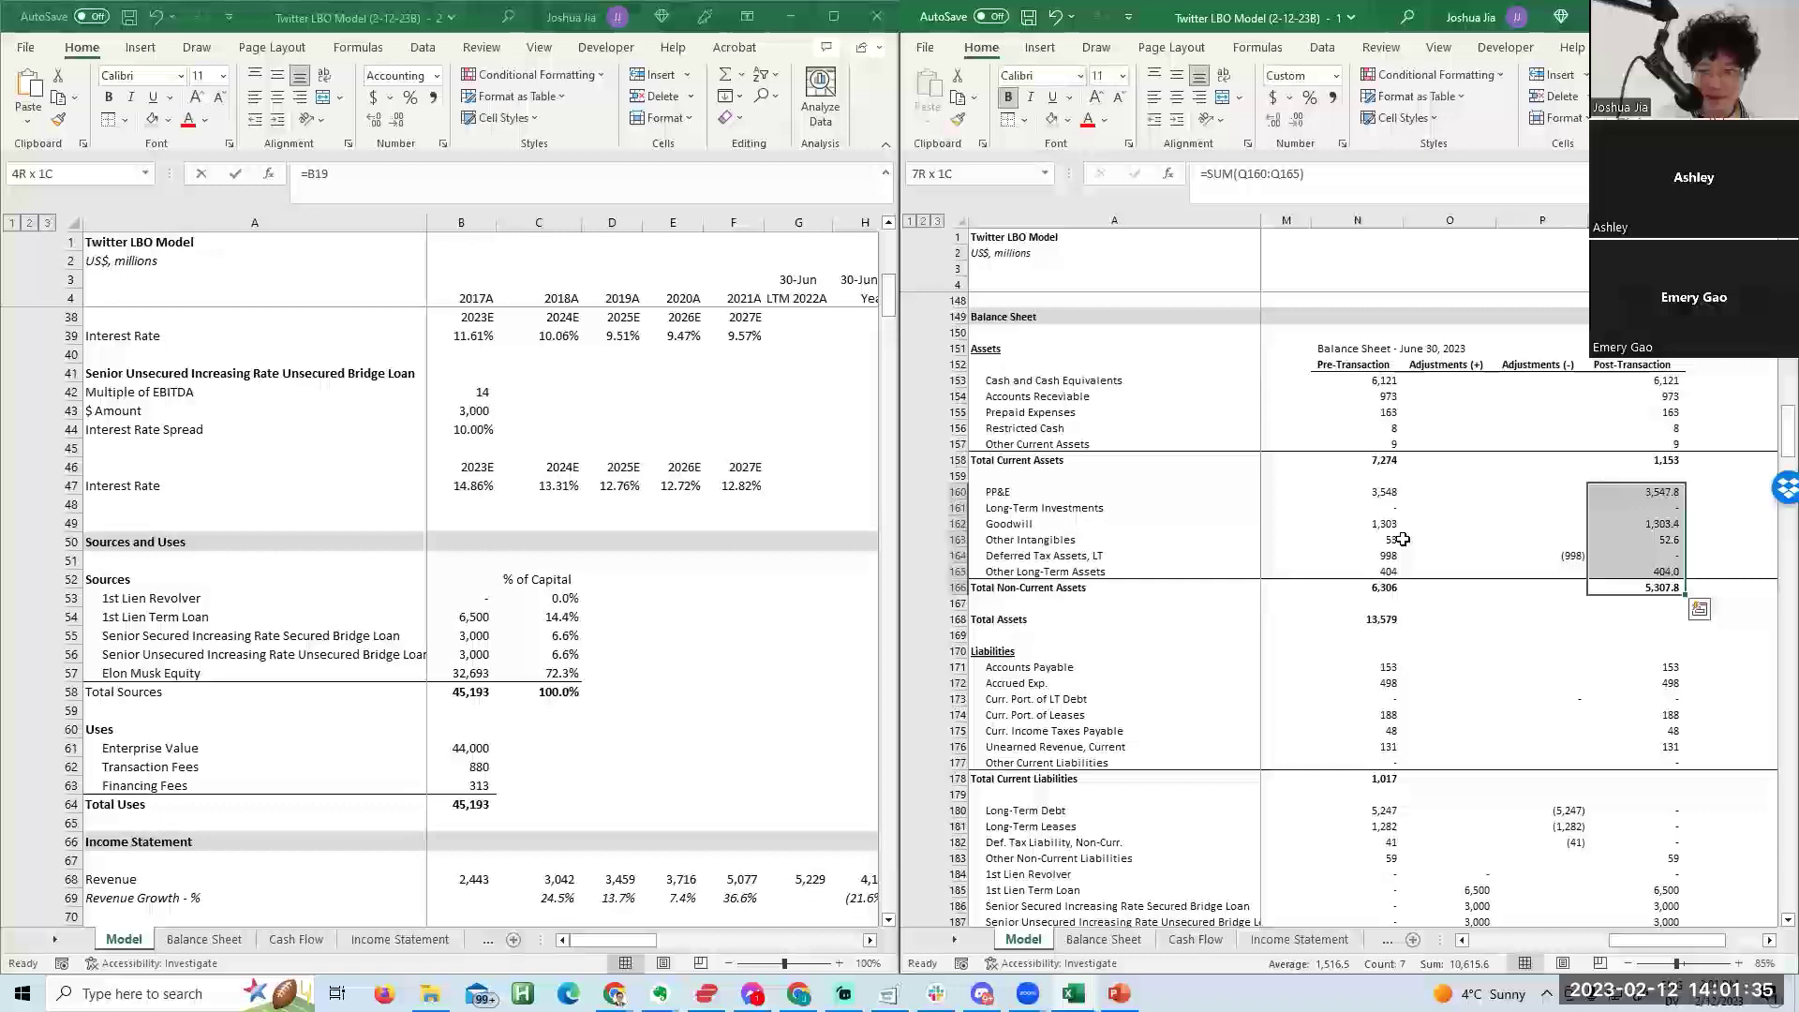
{"action": "key", "text": "alt+h"}
{"action": "key", "text": "9"}
{"action": "key", "text": "Up"}
{"action": "key", "text": "Down"}
{"action": "key", "text": "Down"}
{"action": "key", "text": "Down"}
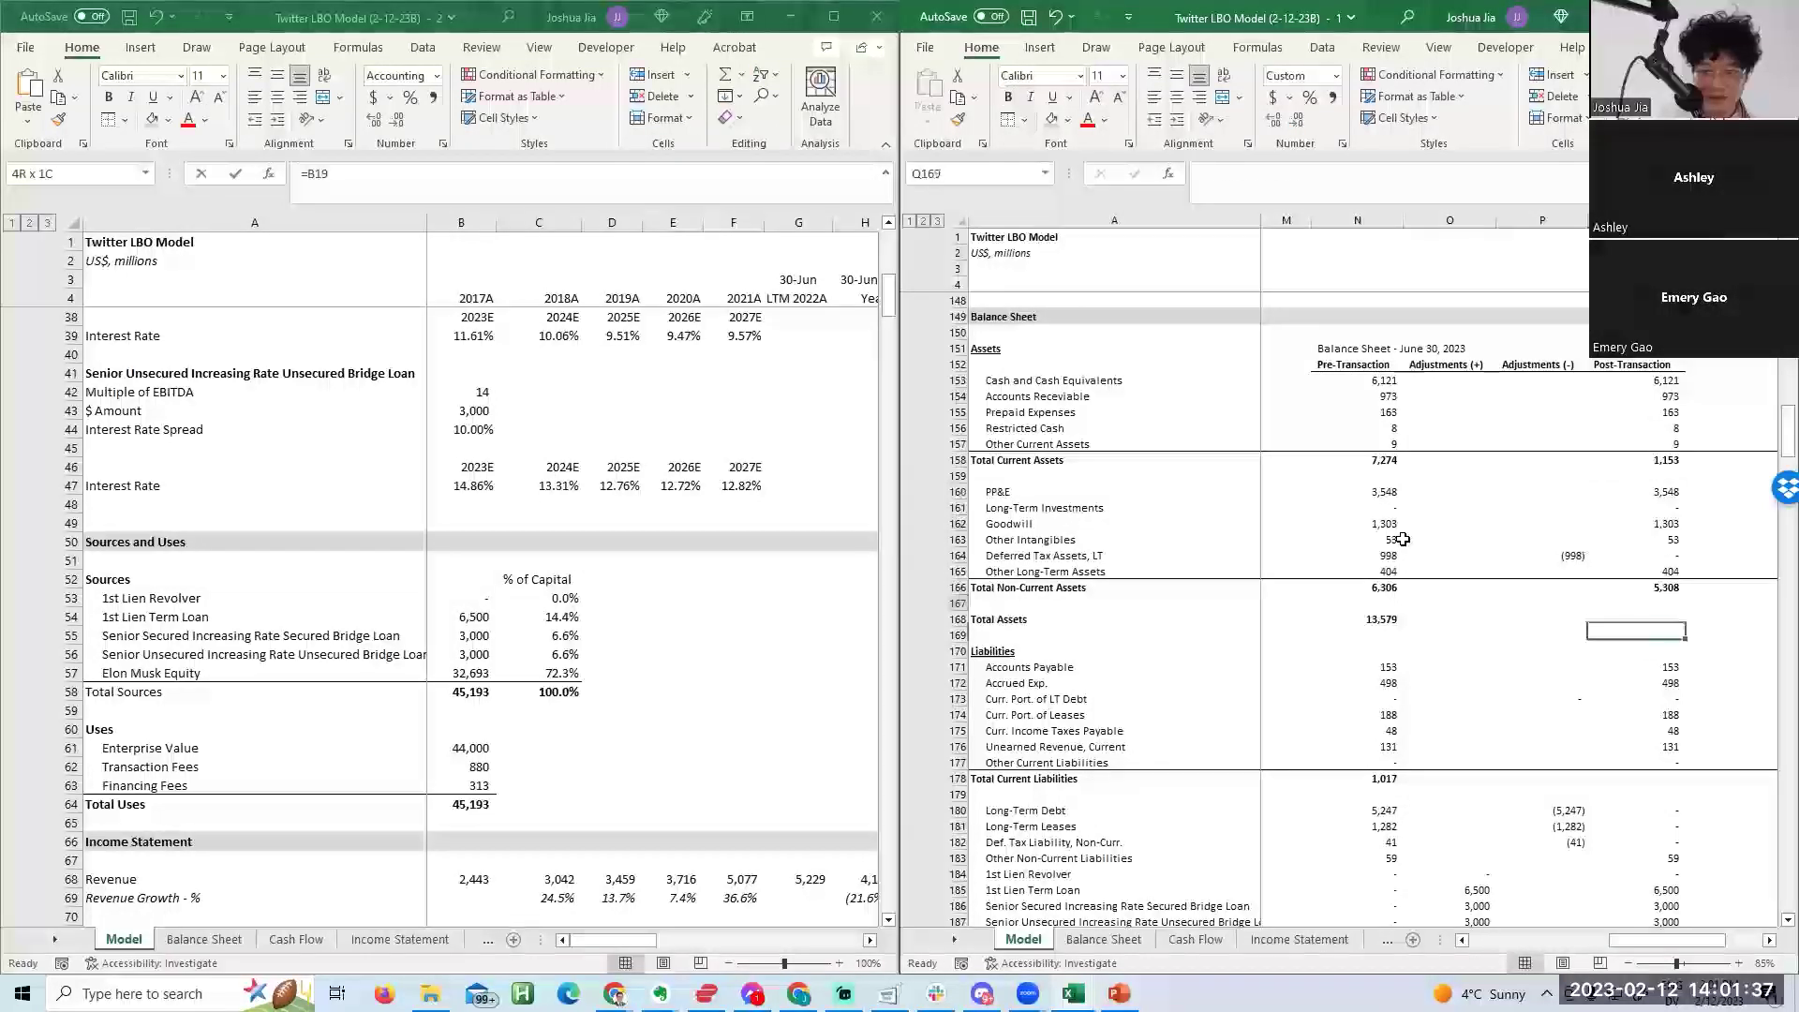
Review the post-transaction column from the Total Assets row up to the current asset rows.
{"action": "key", "text": "Down"}
{"action": "key", "text": "Up"}
{"action": "key", "text": "Up"}
{"action": "key", "text": "Up"}
{"action": "key", "text": "Up"}
{"action": "key", "text": "Up"}
{"action": "key", "text": "Up"}
{"action": "key", "text": "Up"}
{"action": "key", "text": "Up"}
{"action": "key", "text": "Up"}
{"action": "key", "text": "Up"}
{"action": "key", "text": "Up"}
{"action": "key", "text": "Up"}
{"action": "key", "text": "Up"}
{"action": "key", "text": "Left"}
{"action": "key", "text": "Right"}
Enter =SUM(Q171:Q177) as the post-transaction Total Current Liabilities in Q178.
{"action": "key", "text": "Down"}
{"action": "key", "text": "Down"}
{"action": "key", "text": "Down"}
{"action": "key", "text": "Down"}
{"action": "key", "text": "Down"}
{"action": "key", "text": "Down"}
{"action": "key", "text": "Down"}
{"action": "key", "text": "Down"}
{"action": "key", "text": "Down"}
{"action": "key", "text": "Down"}
{"action": "key", "text": "Down"}
{"action": "key", "text": "Down"}
{"action": "key", "text": "Down"}
{"action": "key", "text": "Down"}
{"action": "key", "text": "Down"}
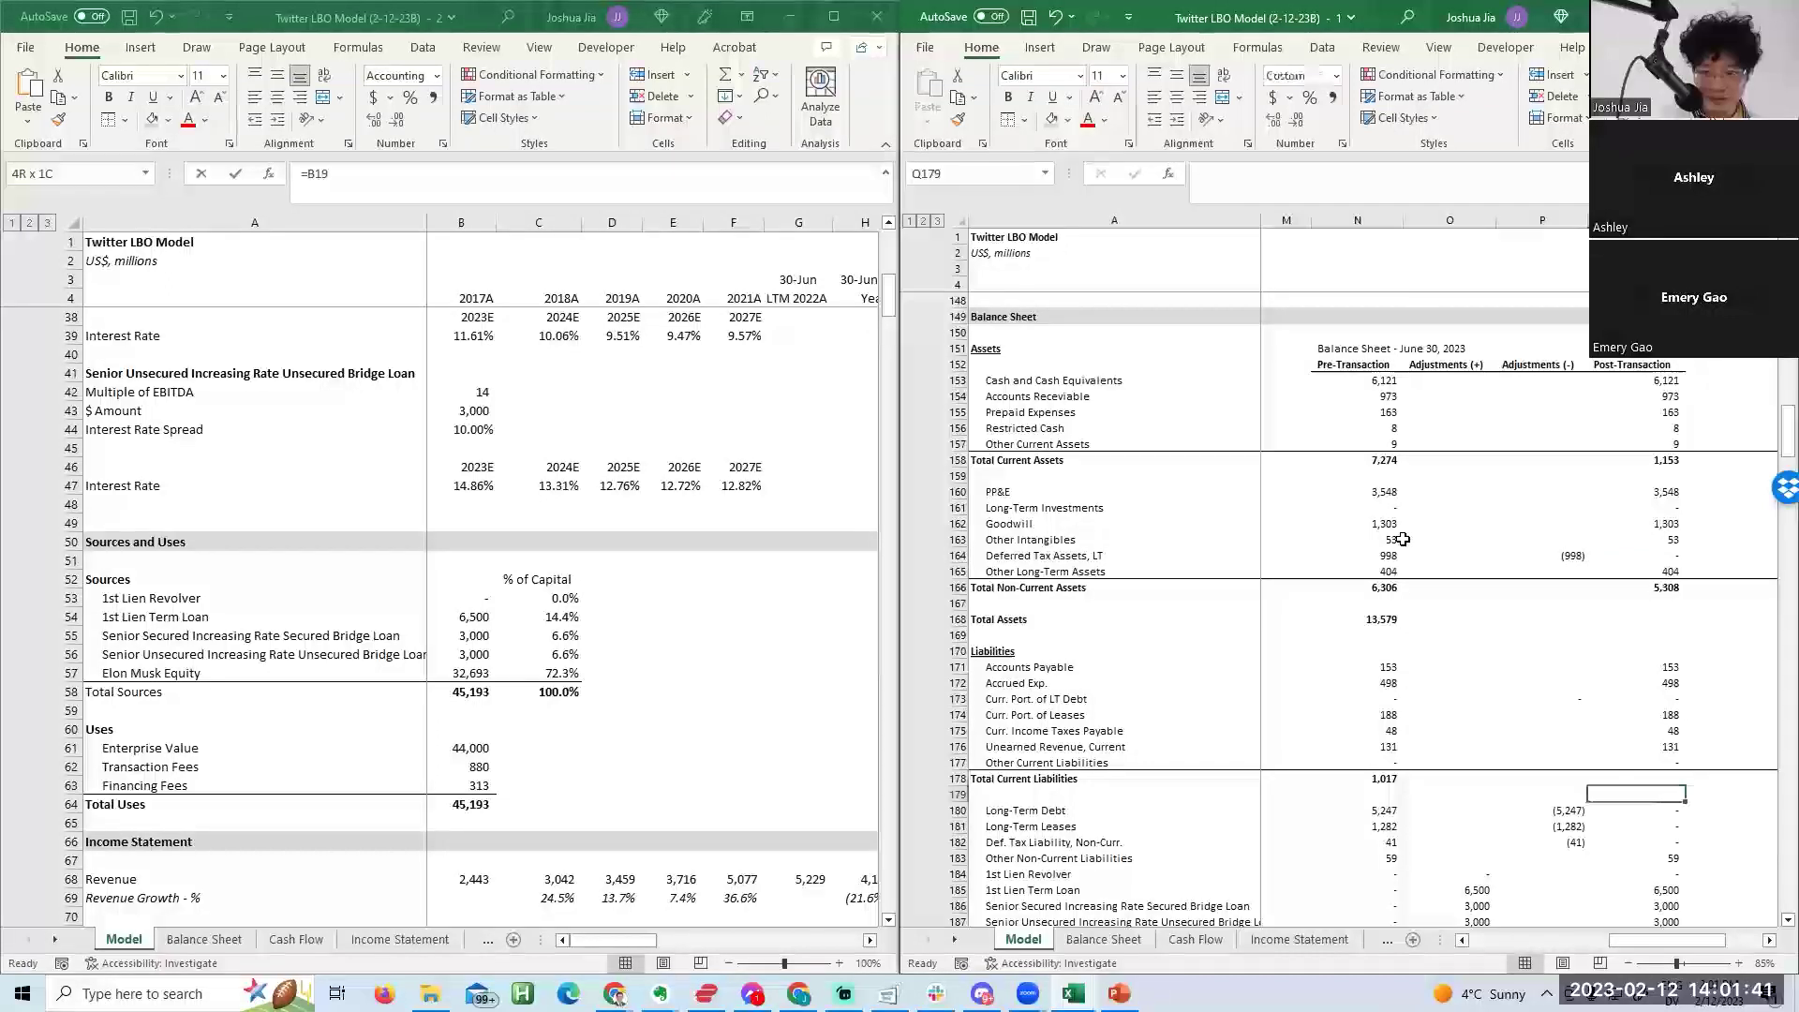
{"action": "type", "text": "=sum("}
{"action": "key", "text": "Up"}
{"action": "key", "text": "shift+Up"}
{"action": "key", "text": "shift+Up"}
{"action": "key", "text": "shift+Up"}
{"action": "key", "text": "shift+Up"}
{"action": "key", "text": "shift+Up"}
{"action": "key", "text": "shift+Up"}
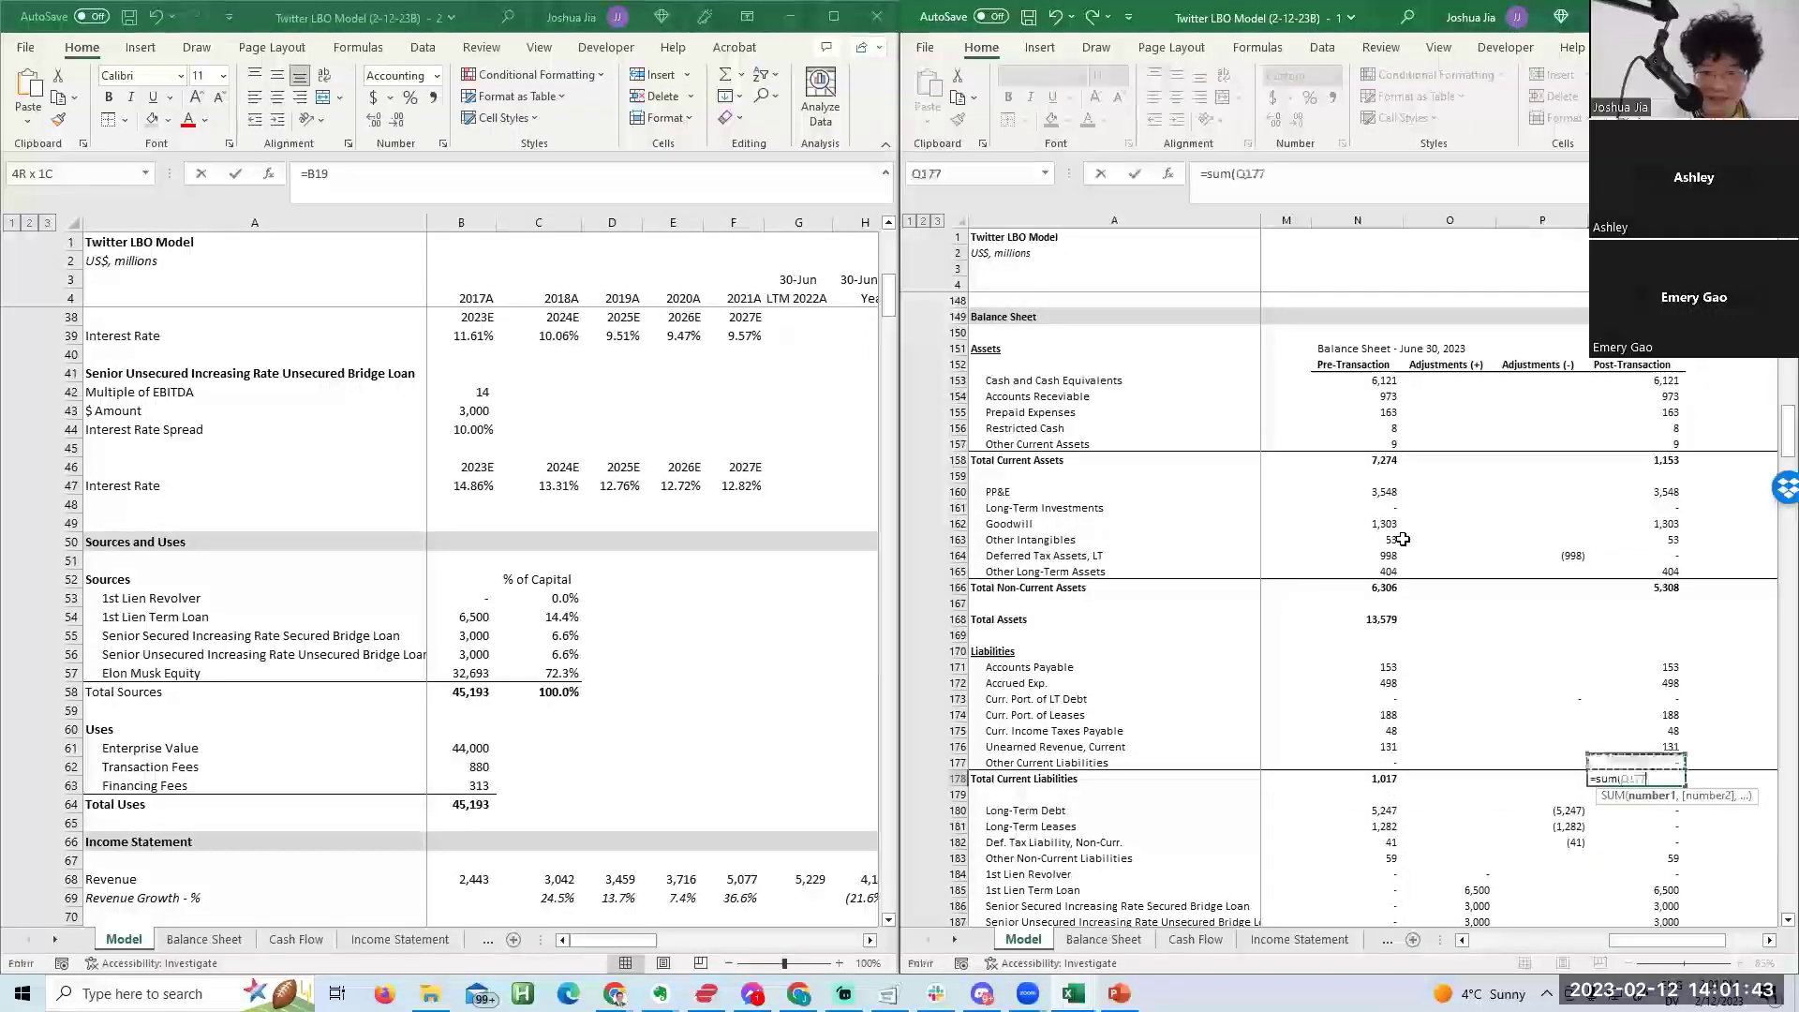
{"action": "key", "text": "ctrl+Return"}
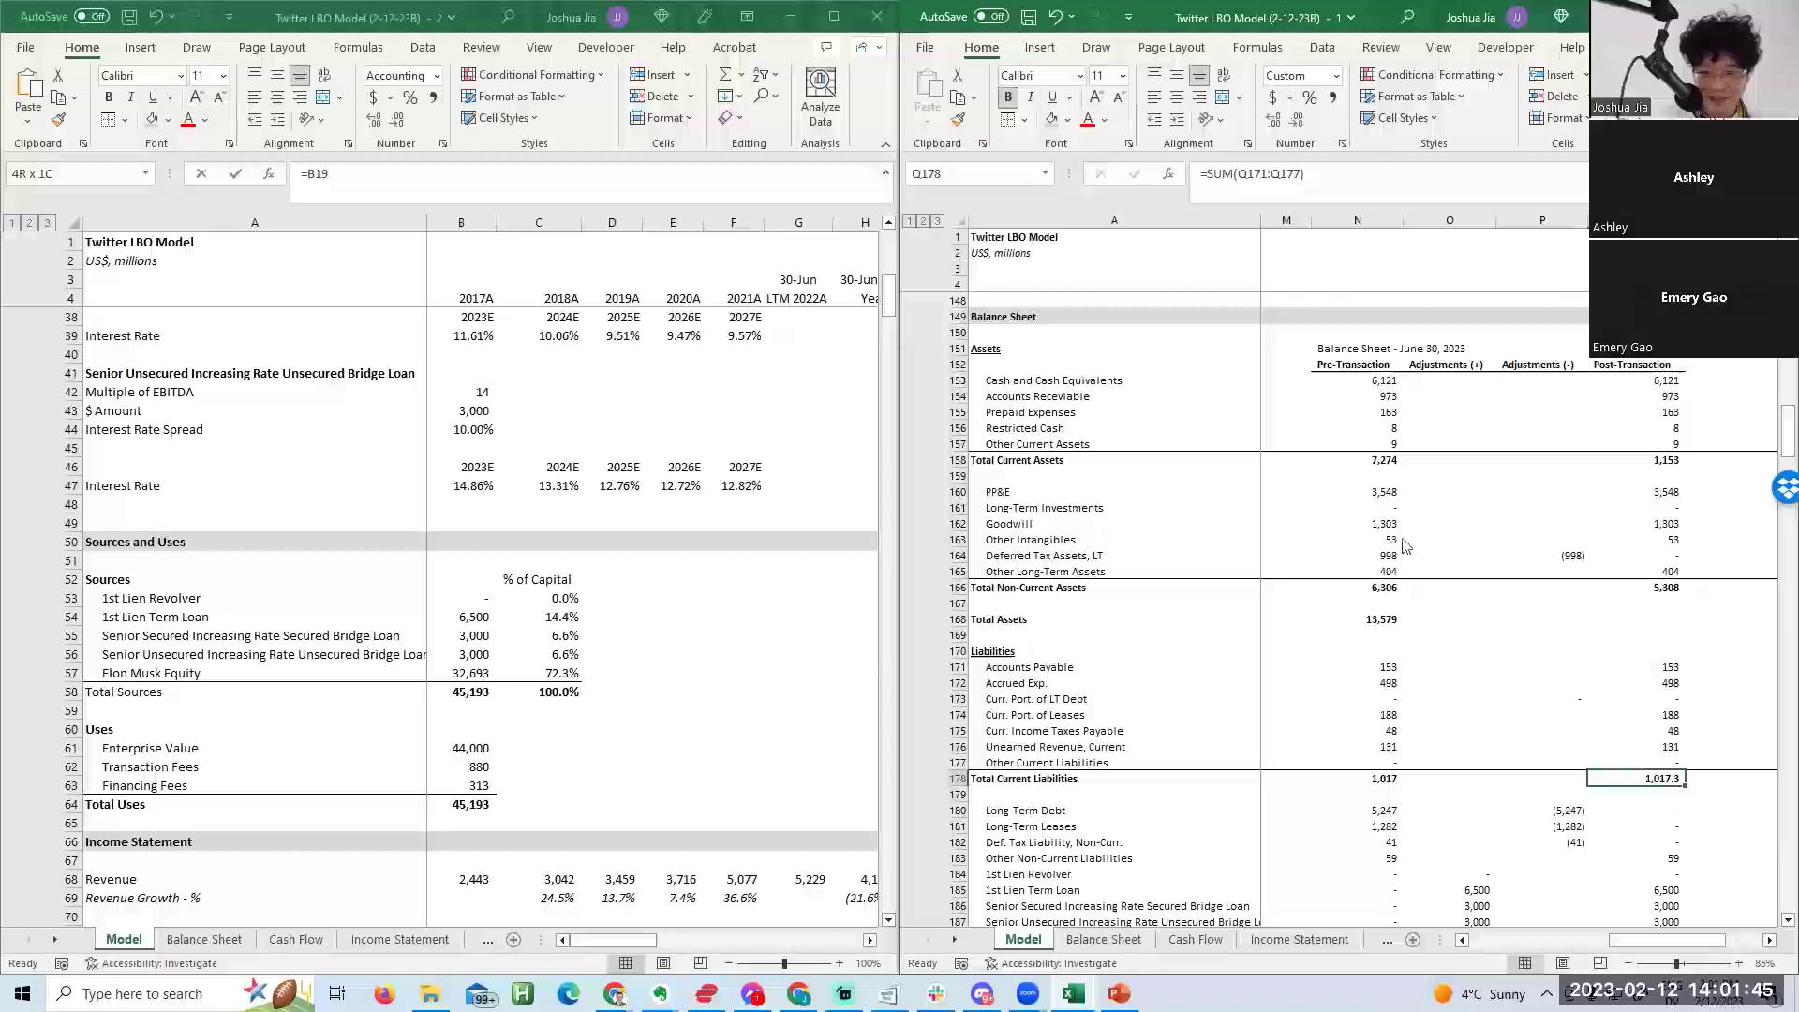
Examine the post-transaction column above Total Current Liabilities and the negative adjustment for Deferred Tax Assets in P164.
{"action": "key", "text": "Up"}
{"action": "key", "text": "Up"}
{"action": "key", "text": "Up"}
{"action": "key", "text": "Up"}
{"action": "key", "text": "Up"}
{"action": "key", "text": "Up"}
{"action": "key", "text": "Up"}
{"action": "key", "text": "Up"}
{"action": "key", "text": "Up"}
{"action": "key", "text": "Up"}
{"action": "key", "text": "Up"}
{"action": "key", "text": "Up"}
{"action": "key", "text": "Left"}
{"action": "key", "text": "Up"}
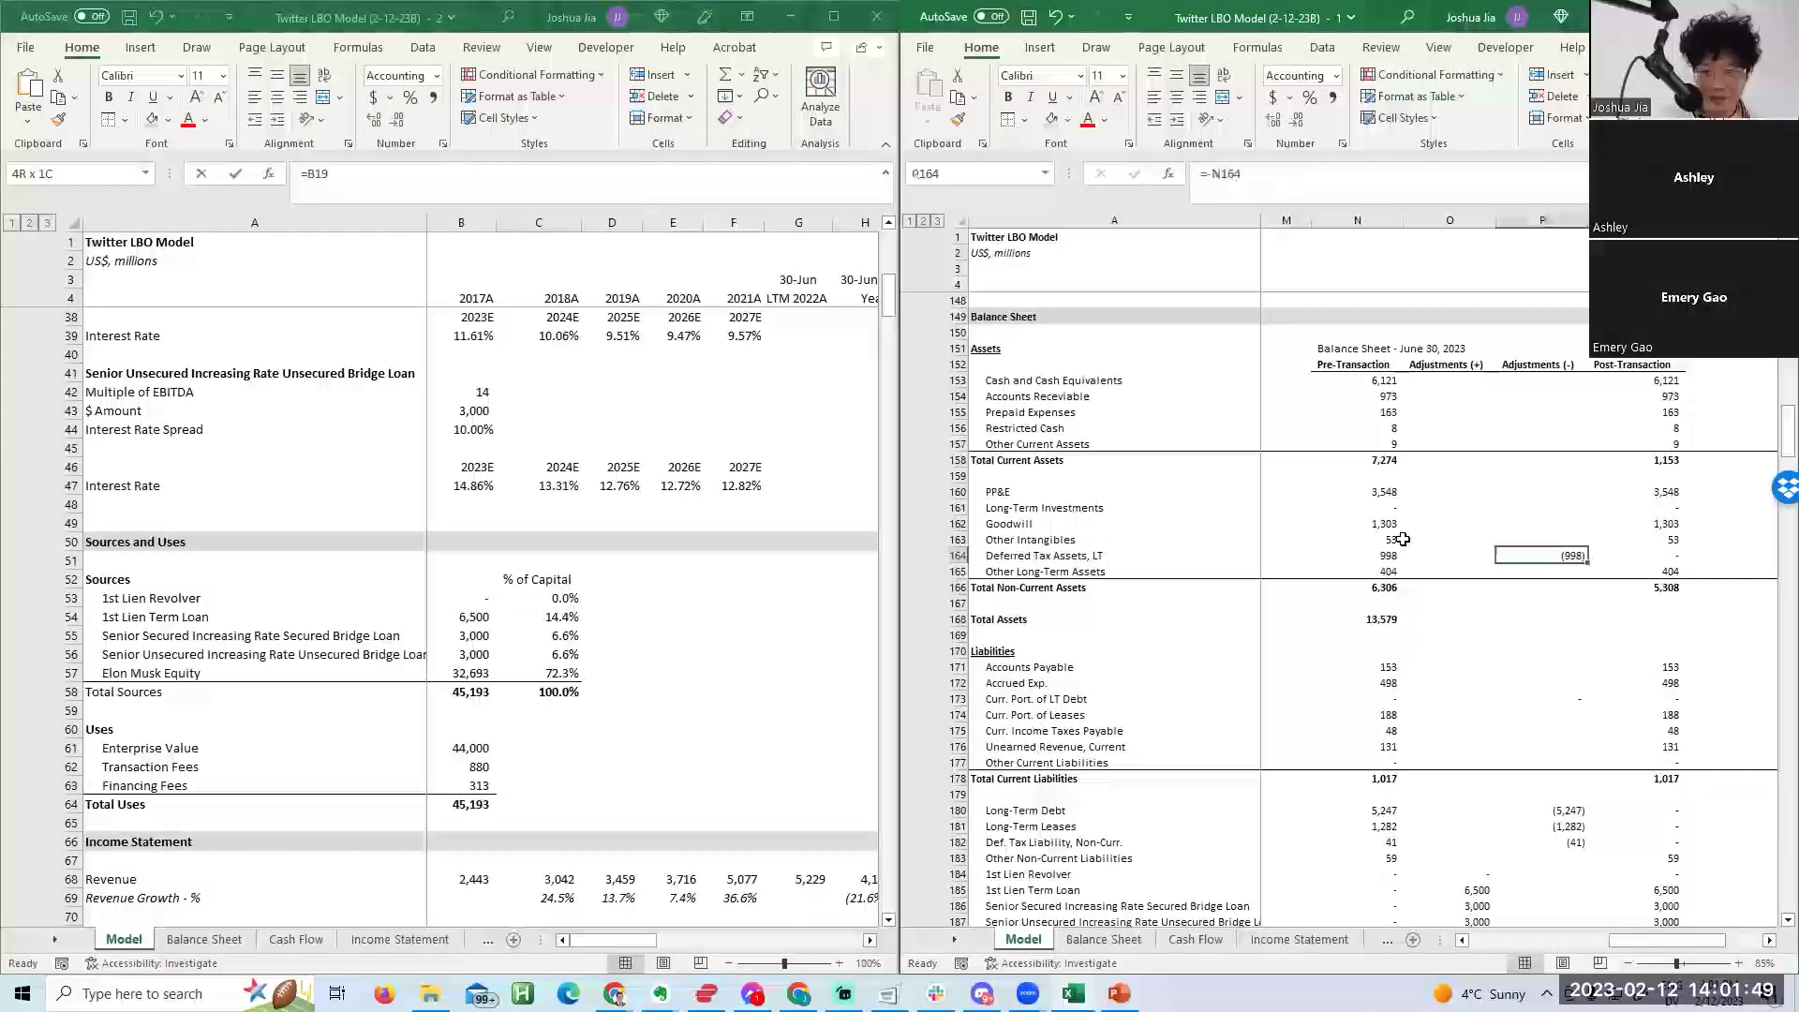
Review the negative adjustments column from Deferred Tax Assets through the liabilities to the Senior Unsecured Bridge Loan row.
{"action": "key", "text": "Down"}
{"action": "key", "text": "Down"}
{"action": "key", "text": "Down"}
{"action": "key", "text": "Down"}
{"action": "key", "text": "Down"}
{"action": "key", "text": "Down"}
{"action": "key", "text": "Down"}
{"action": "key", "text": "Down"}
{"action": "key", "text": "Down"}
{"action": "key", "text": "Down"}
{"action": "key", "text": "Down"}
{"action": "key", "text": "Down"}
{"action": "key", "text": "Down"}
{"action": "key", "text": "Down"}
{"action": "key", "text": "Down"}
{"action": "key", "text": "Down"}
{"action": "key", "text": "Down"}
{"action": "key", "text": "Down"}
{"action": "key", "text": "Down"}
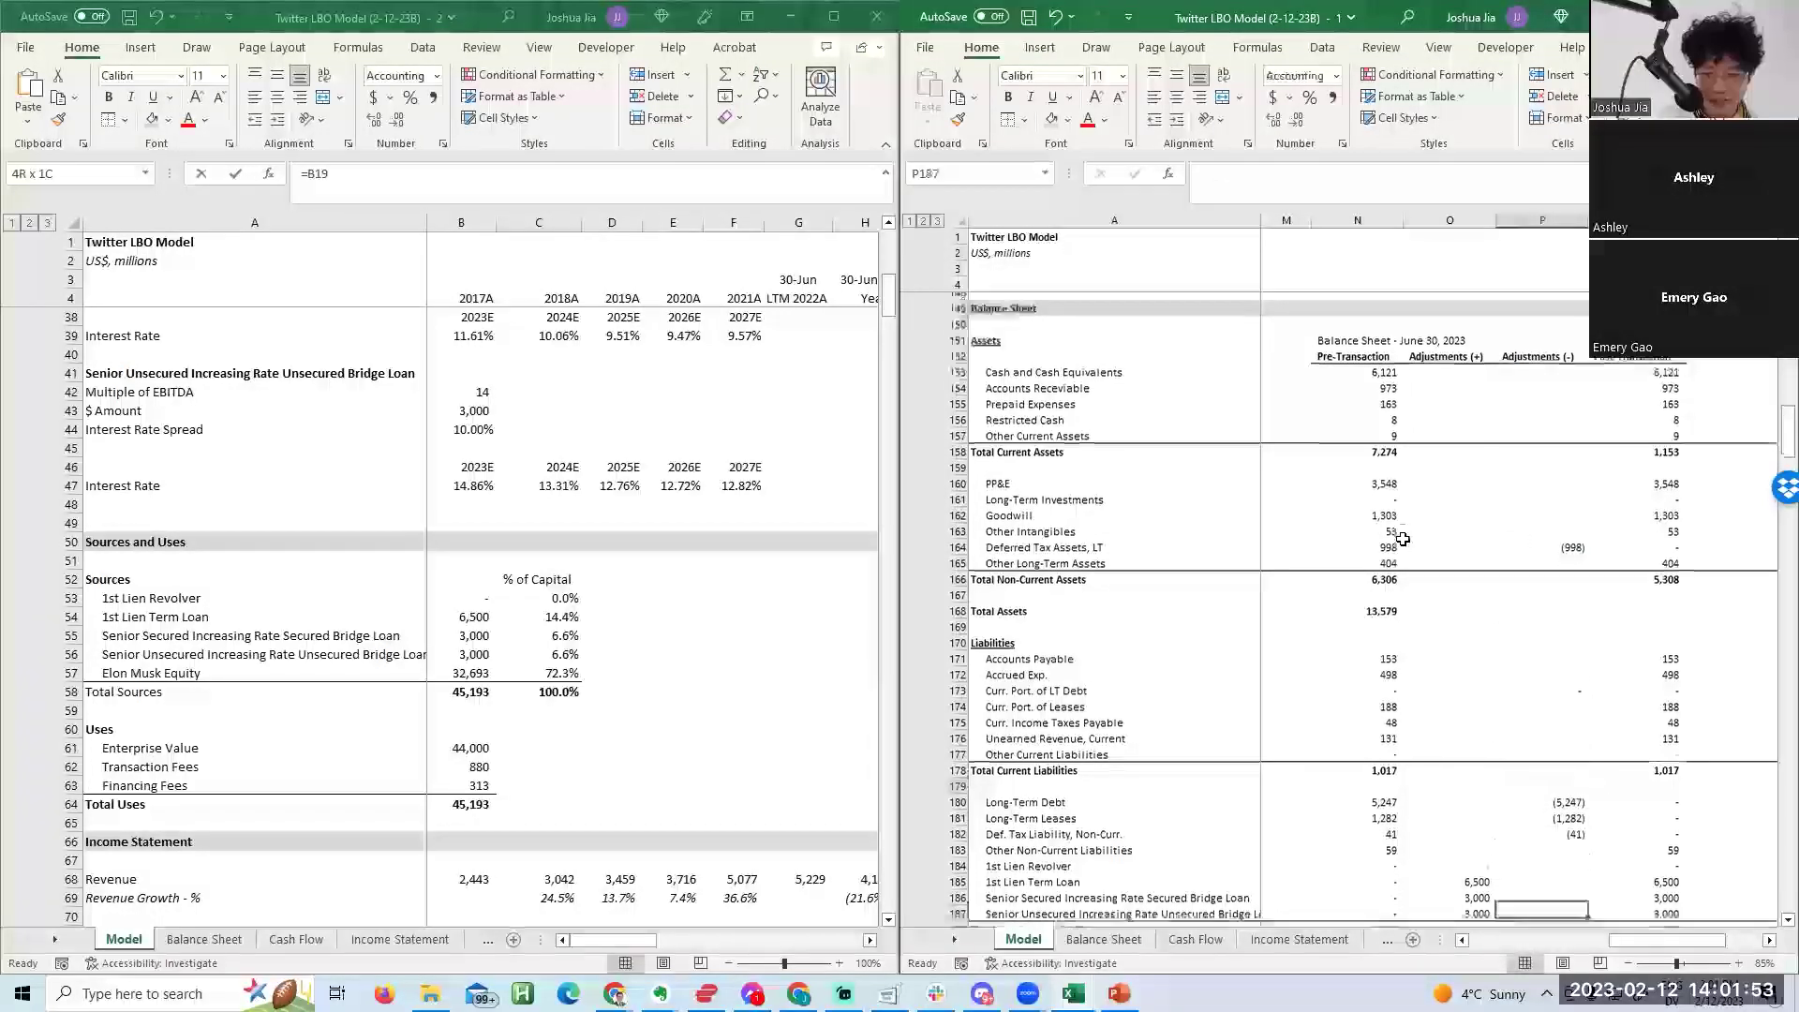
Examine the Deferred Tax Assets row's post-transaction, adjustment and pre-transaction formulas in Q164, P164 and N164.
{"action": "key", "text": "Up"}
{"action": "key", "text": "Up"}
{"action": "key", "text": "Up"}
{"action": "key", "text": "Up"}
{"action": "key", "text": "Up"}
{"action": "key", "text": "Up"}
{"action": "key", "text": "Up"}
{"action": "key", "text": "Up"}
{"action": "key", "text": "Up"}
{"action": "key", "text": "Up"}
{"action": "key", "text": "Up"}
{"action": "key", "text": "Up"}
{"action": "key", "text": "Up"}
{"action": "key", "text": "Up"}
{"action": "key", "text": "Right"}
{"action": "key", "text": "Right"}
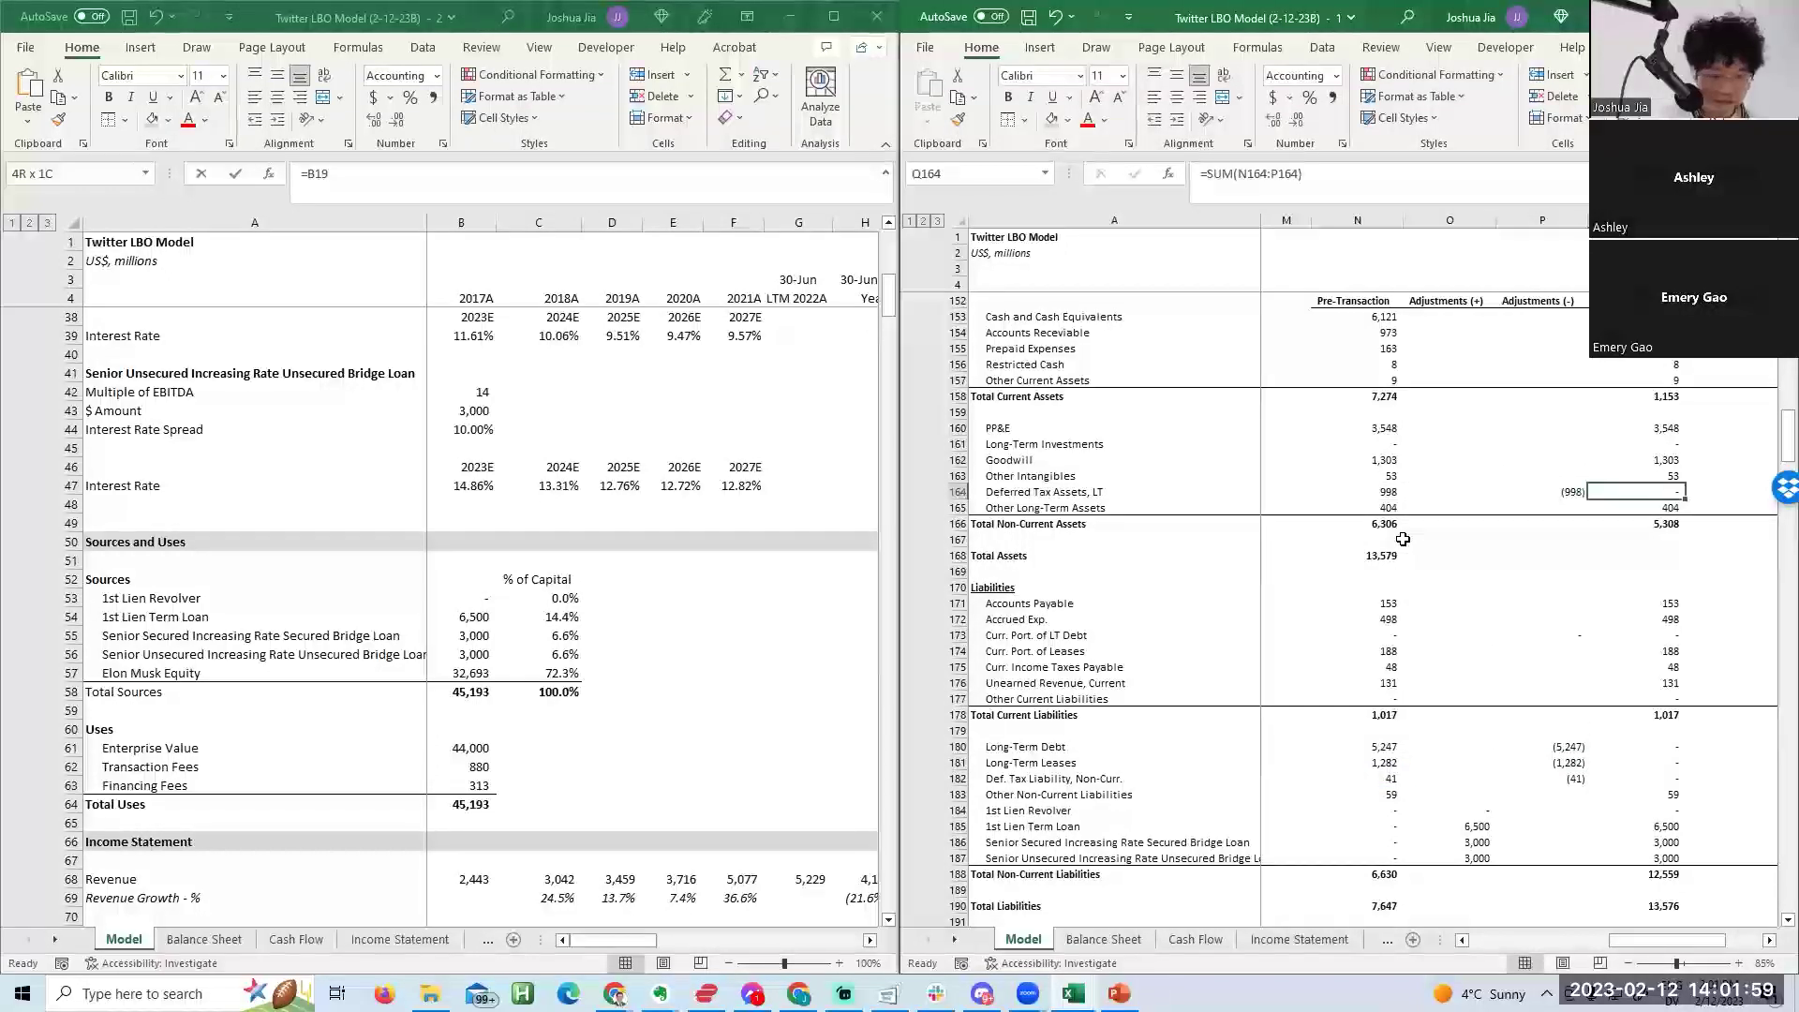
{"action": "key", "text": "Left"}
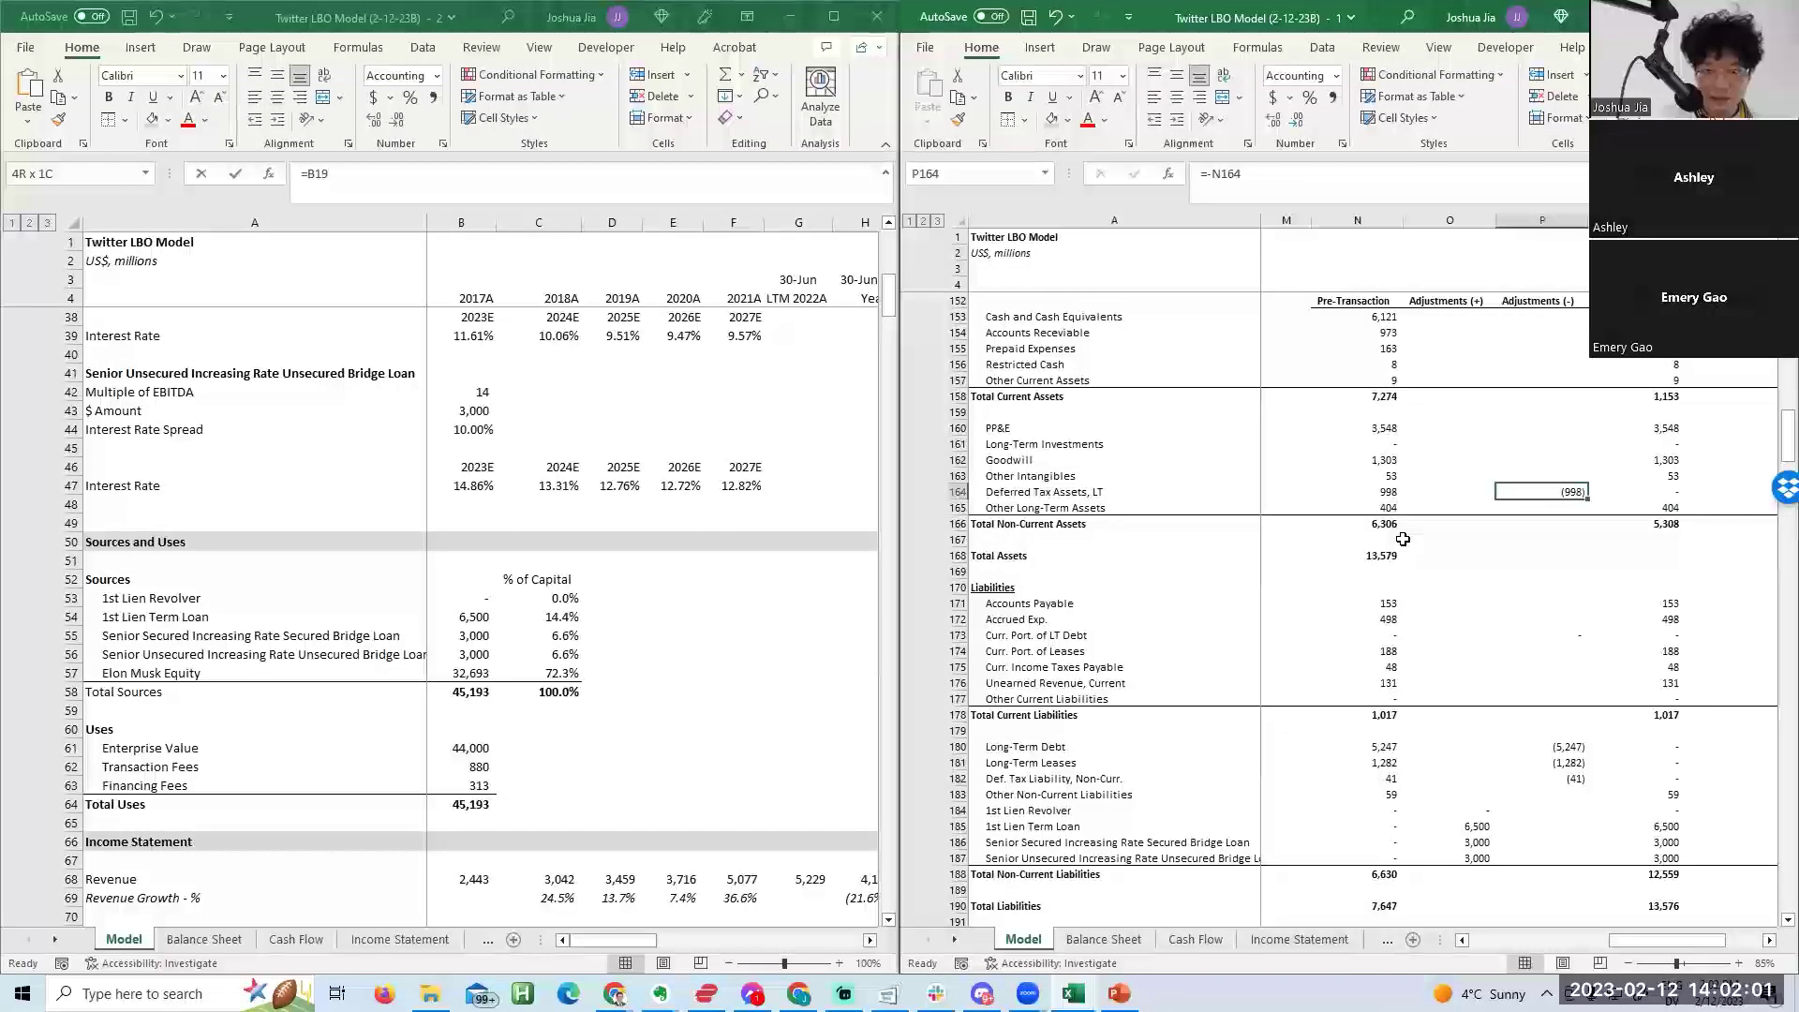
{"action": "key", "text": "Left"}
{"action": "key", "text": "Left"}
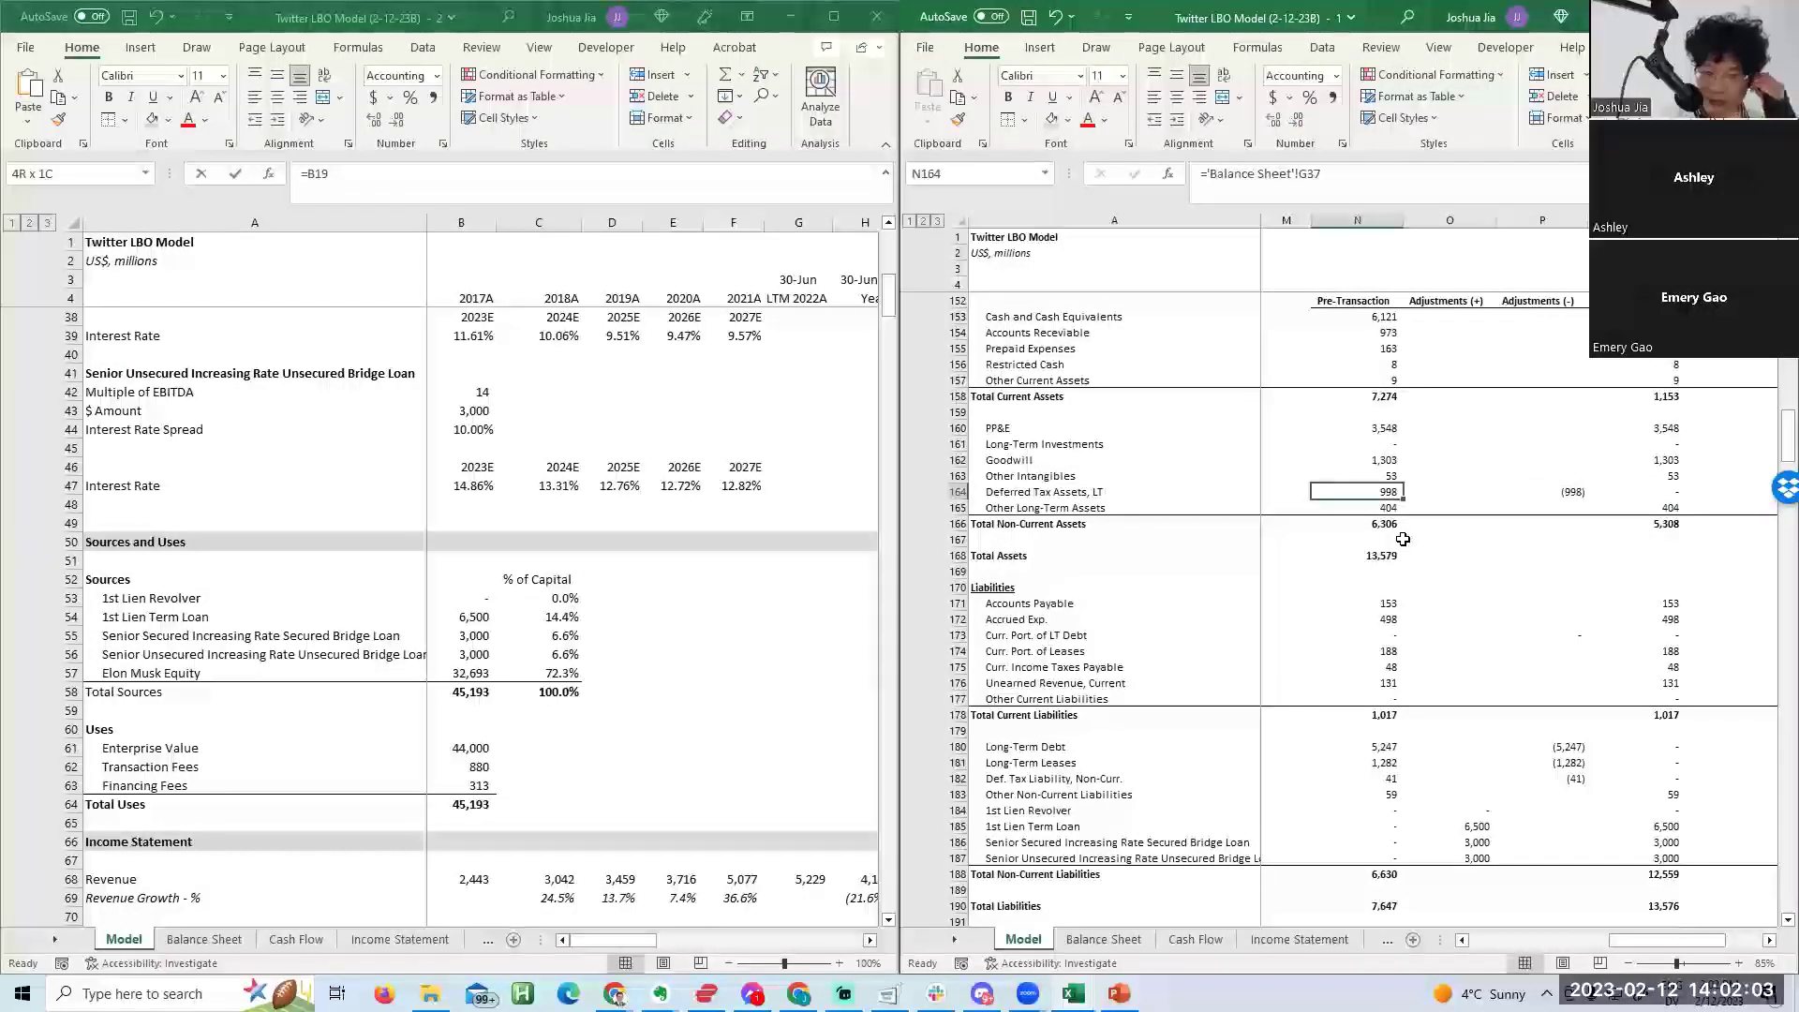
Check the negative adjustment formula for Deferred Tax Assets in P164 and keep it as =-N164.
{"action": "key", "text": "Right"}
{"action": "key", "text": "Right"}
{"action": "key", "text": "Right"}
{"action": "key", "text": "Up"}
{"action": "key", "text": "Up"}
{"action": "key", "text": "Up"}
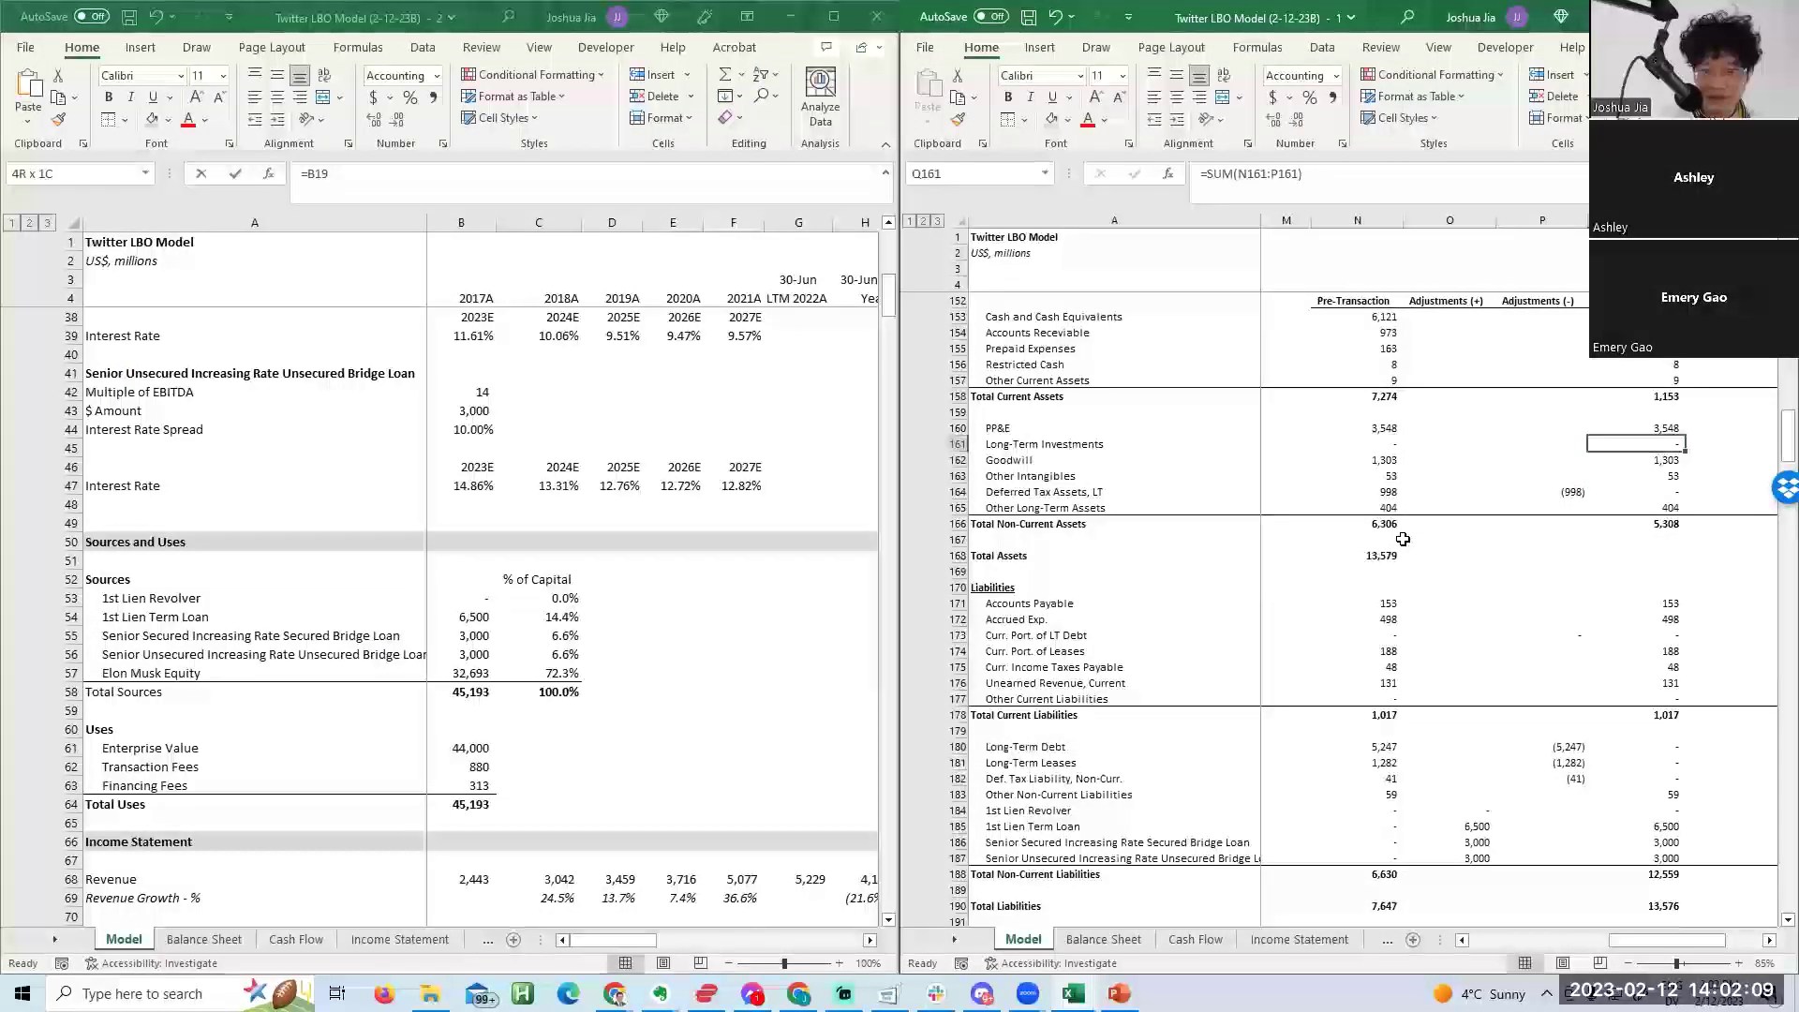
{"action": "key", "text": "Left"}
{"action": "key", "text": "Down"}
{"action": "type", "text": "=-N164"}
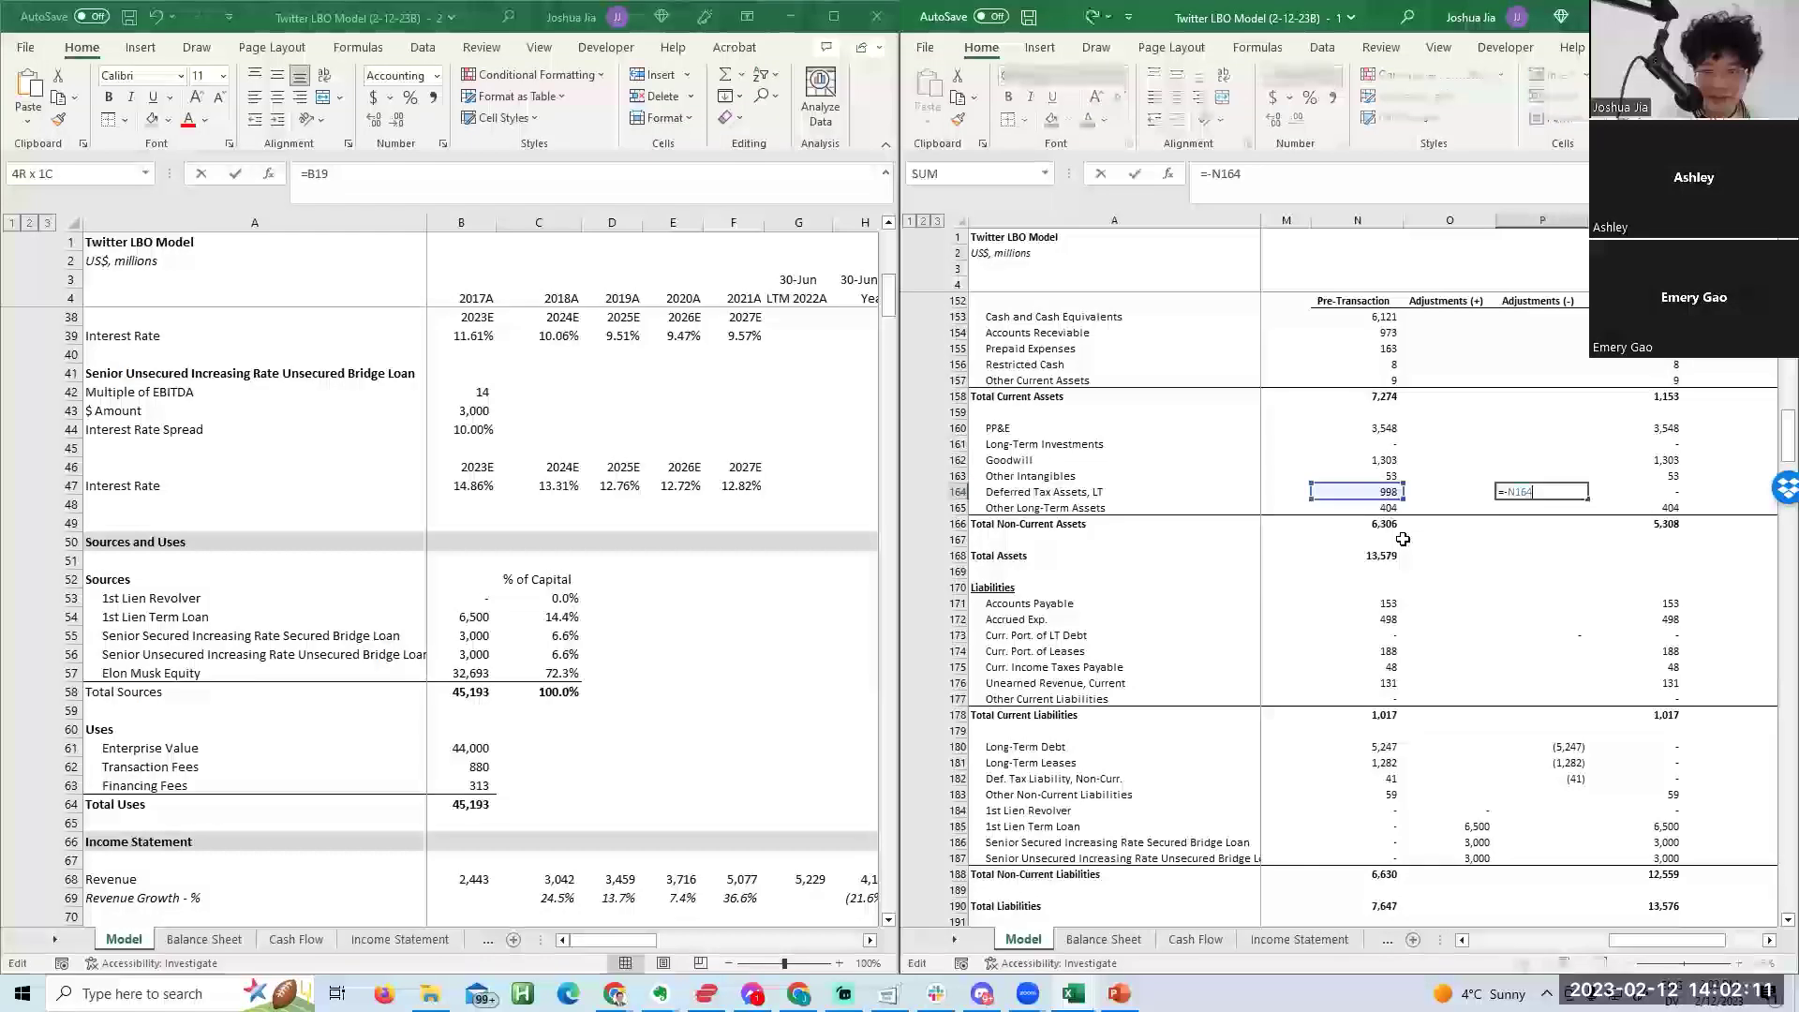
{"action": "key", "text": "ctrl+Return"}
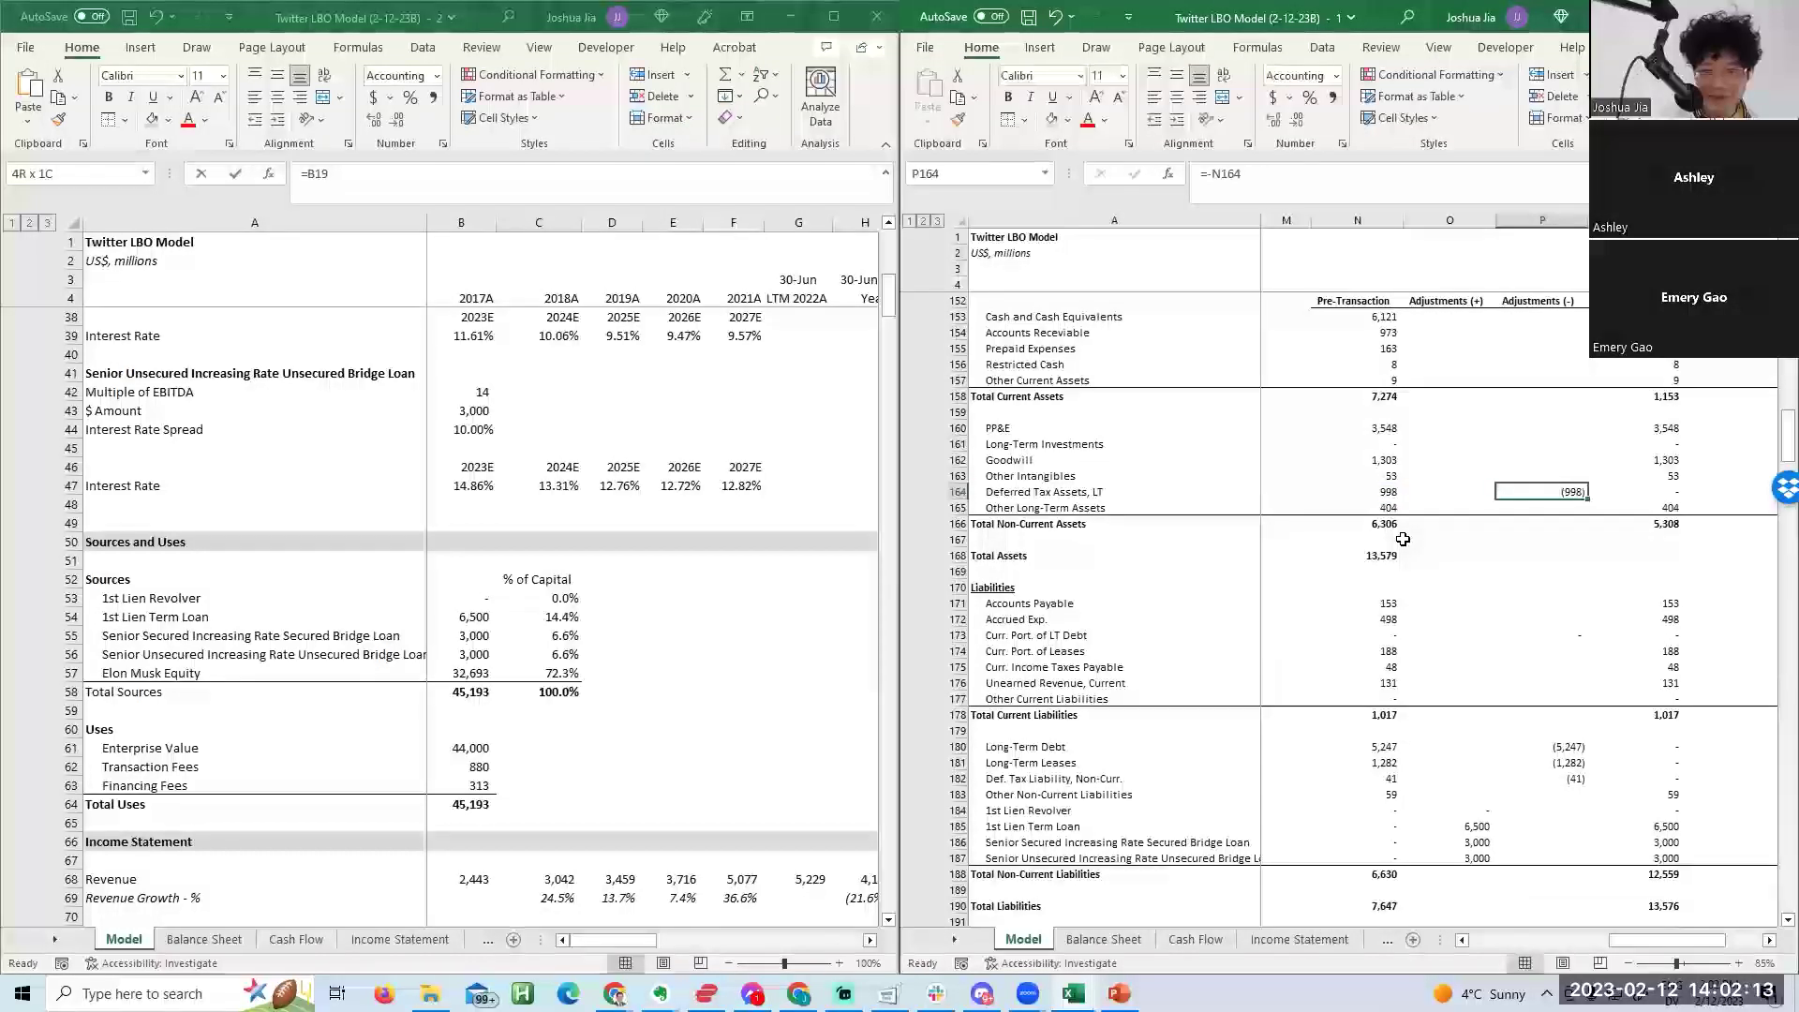
Review the pre-transaction column down to the non-current liabilities, then the post-transaction Long-Term Leases formula in Q181.
{"action": "key", "text": "Left"}
{"action": "key", "text": "Left"}
{"action": "key", "text": "Down"}
{"action": "key", "text": "Down"}
{"action": "key", "text": "Down"}
{"action": "key", "text": "Down"}
{"action": "key", "text": "Down"}
{"action": "key", "text": "Down"}
{"action": "key", "text": "Down"}
{"action": "key", "text": "Down"}
{"action": "key", "text": "Down"}
{"action": "key", "text": "Down"}
{"action": "key", "text": "Down"}
{"action": "key", "text": "Down"}
{"action": "key", "text": "Down"}
{"action": "key", "text": "Down"}
{"action": "key", "text": "Down"}
{"action": "key", "text": "Down"}
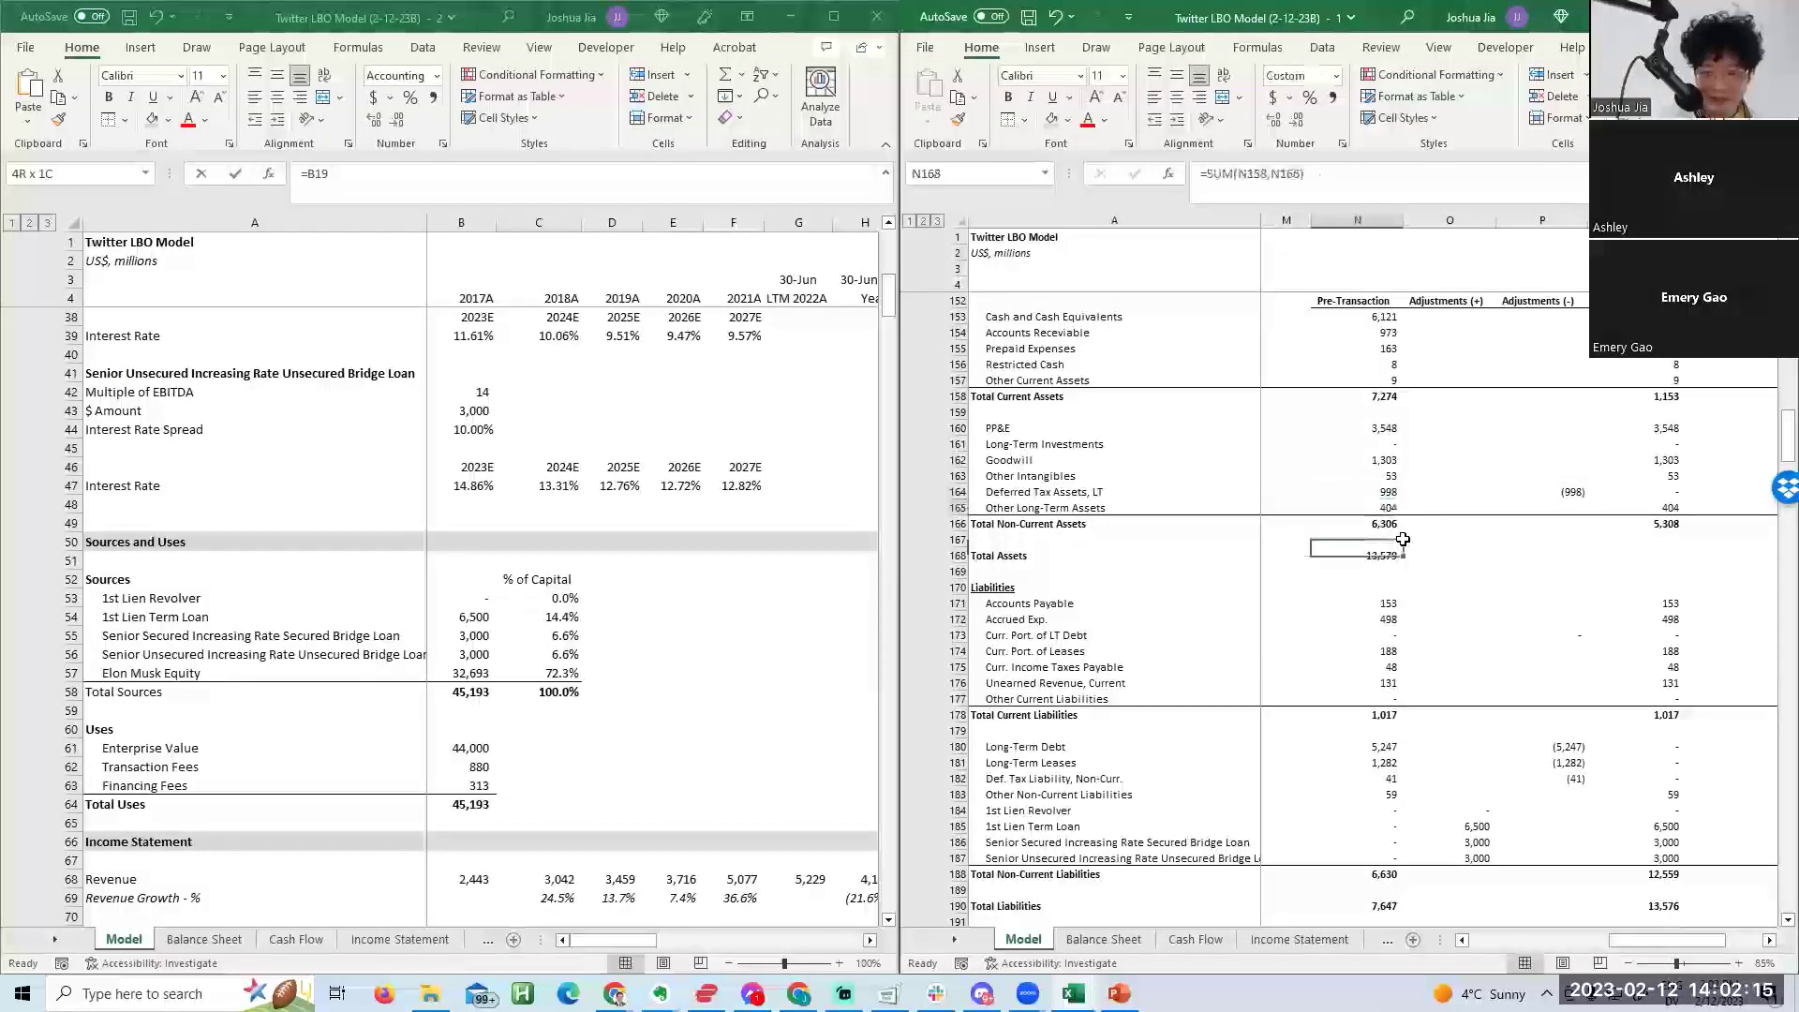
{"action": "key", "text": "Down"}
{"action": "key", "text": "Down"}
{"action": "key", "text": "Right"}
{"action": "key", "text": "Right"}
{"action": "key", "text": "Right"}
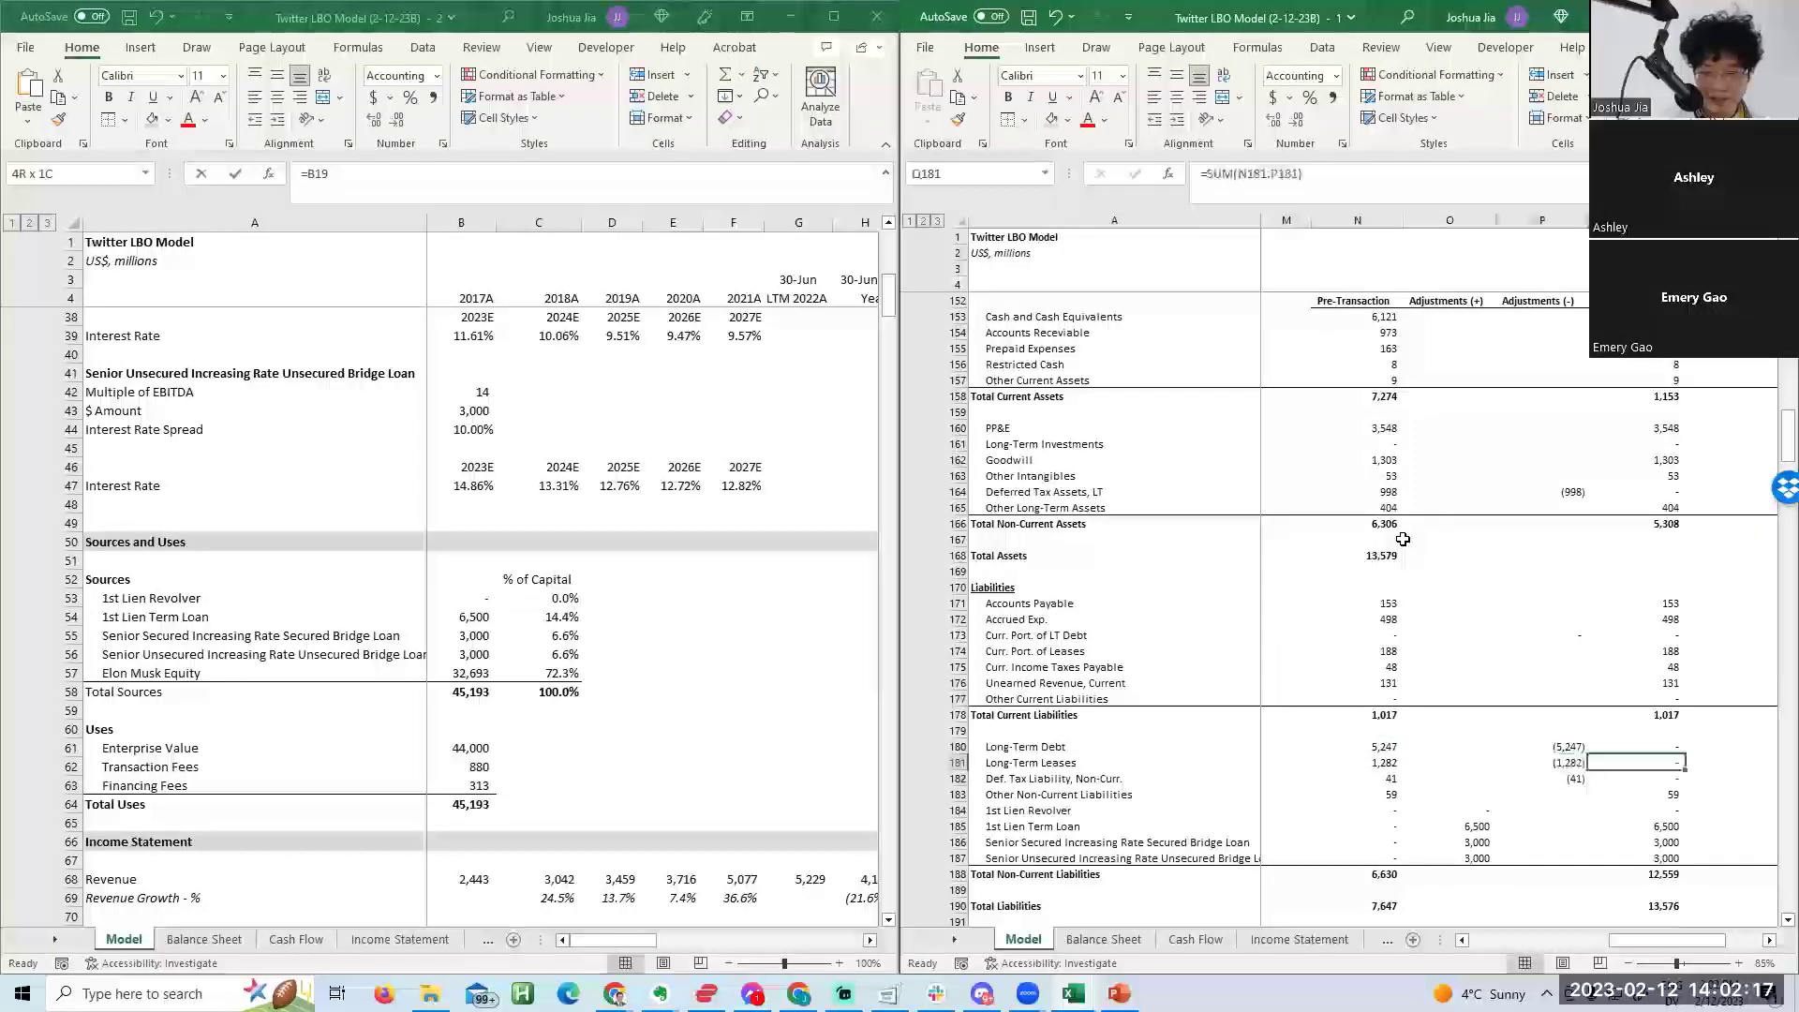
Review the post-transaction column from Long-Term Leases up to the PP&E formula in Q160.
{"action": "key", "text": "Up"}
{"action": "key", "text": "Up"}
{"action": "key", "text": "Up"}
{"action": "key", "text": "Up"}
{"action": "key", "text": "Up"}
{"action": "key", "text": "Up"}
{"action": "key", "text": "Up"}
{"action": "key", "text": "Up"}
{"action": "key", "text": "Up"}
{"action": "key", "text": "Up"}
{"action": "key", "text": "Up"}
{"action": "key", "text": "Up"}
{"action": "key", "text": "Up"}
{"action": "key", "text": "Up"}
{"action": "key", "text": "Up"}
{"action": "key", "text": "Up"}
{"action": "key", "text": "Up"}
{"action": "key", "text": "Up"}
{"action": "key", "text": "Up"}
{"action": "key", "text": "Up"}
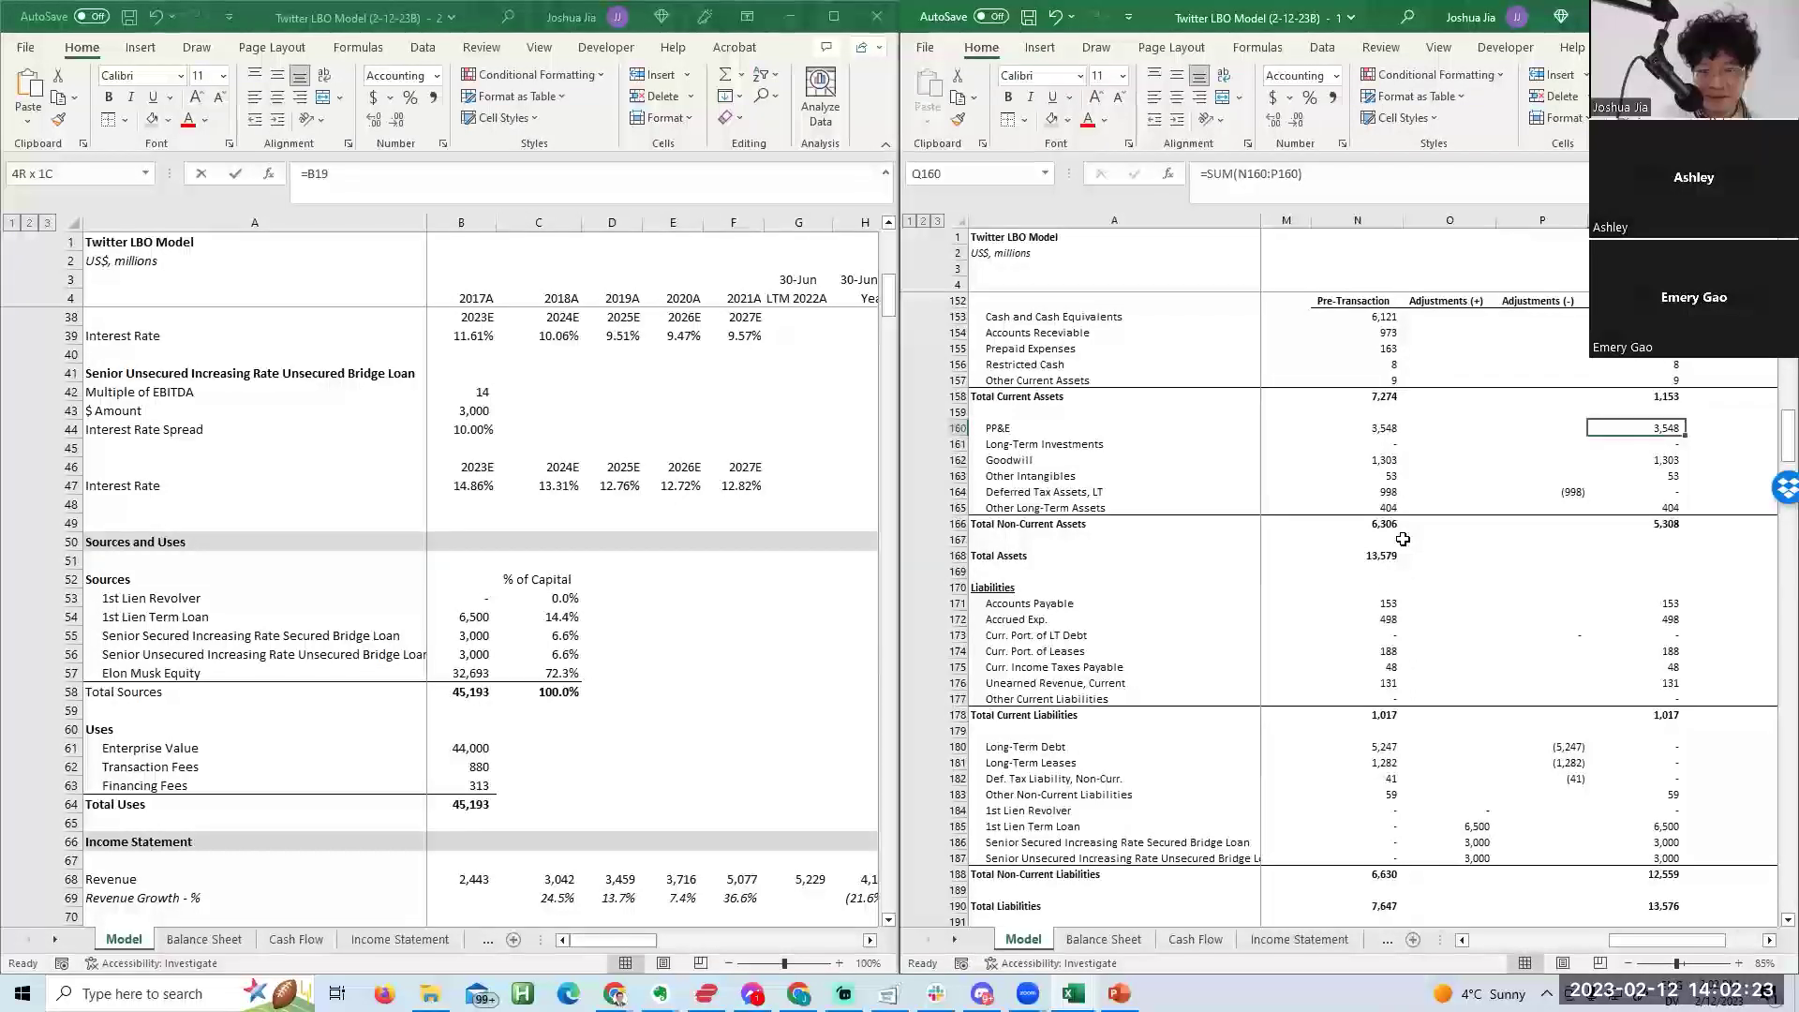
Examine the pre-transaction, adjustment and post-transaction cells of the non-current asset rows around Other Intangibles and Deferred Tax Assets.
{"action": "key", "text": "Down"}
{"action": "key", "text": "Down"}
{"action": "key", "text": "Down"}
{"action": "key", "text": "Left"}
{"action": "key", "text": "Left"}
{"action": "key", "text": "Left"}
{"action": "key", "text": "Right"}
{"action": "key", "text": "Right"}
{"action": "key", "text": "Down"}
{"action": "key", "text": "Down"}
{"action": "key", "text": "Down"}
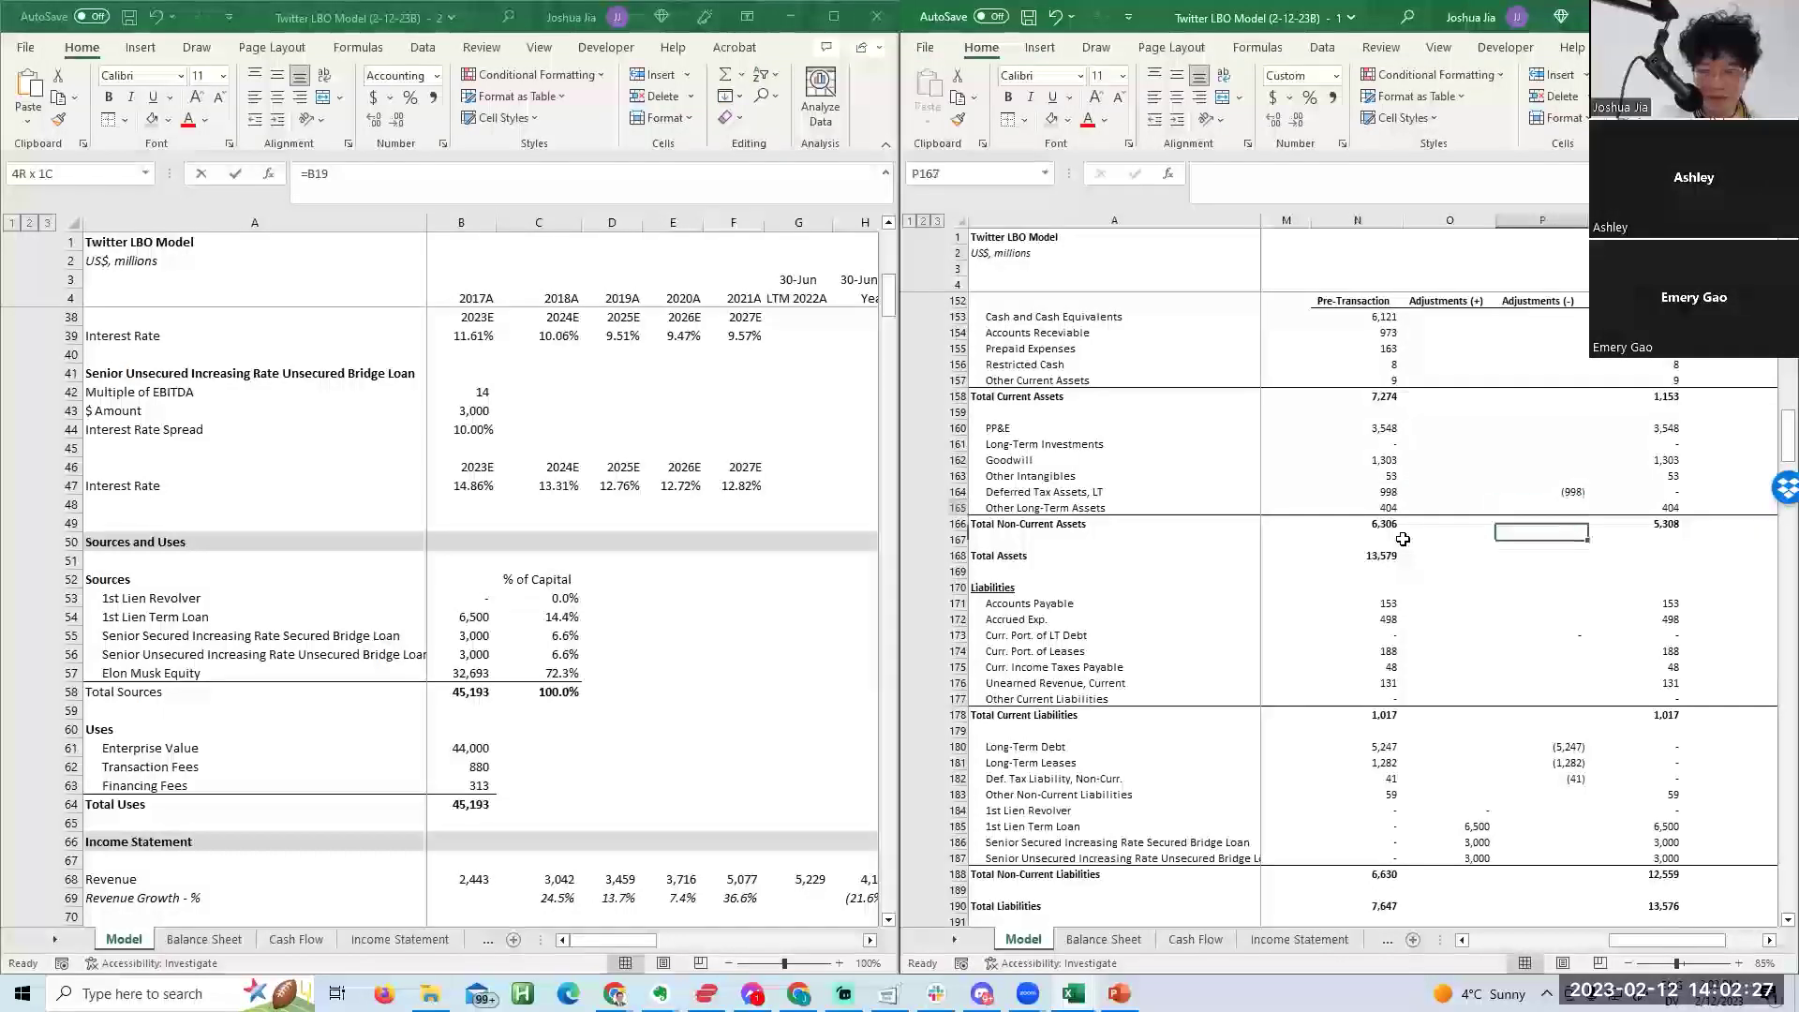
Compare the negative adjustments column between the asset rows and the Long-Term Leases adjustment in P181.
{"action": "key", "text": "Up"}
{"action": "key", "text": "Up"}
{"action": "key", "text": "Up"}
{"action": "key", "text": "Up"}
{"action": "key", "text": "Up"}
{"action": "key", "text": "Up"}
{"action": "key", "text": "Up"}
{"action": "key", "text": "Up"}
{"action": "key", "text": "Up"}
{"action": "key", "text": "Up"}
{"action": "key", "text": "Up"}
{"action": "key", "text": "Up"}
{"action": "key", "text": "Up"}
{"action": "key", "text": "Up"}
{"action": "key", "text": "Up"}
{"action": "key", "text": "Up"}
{"action": "key", "text": "Up"}
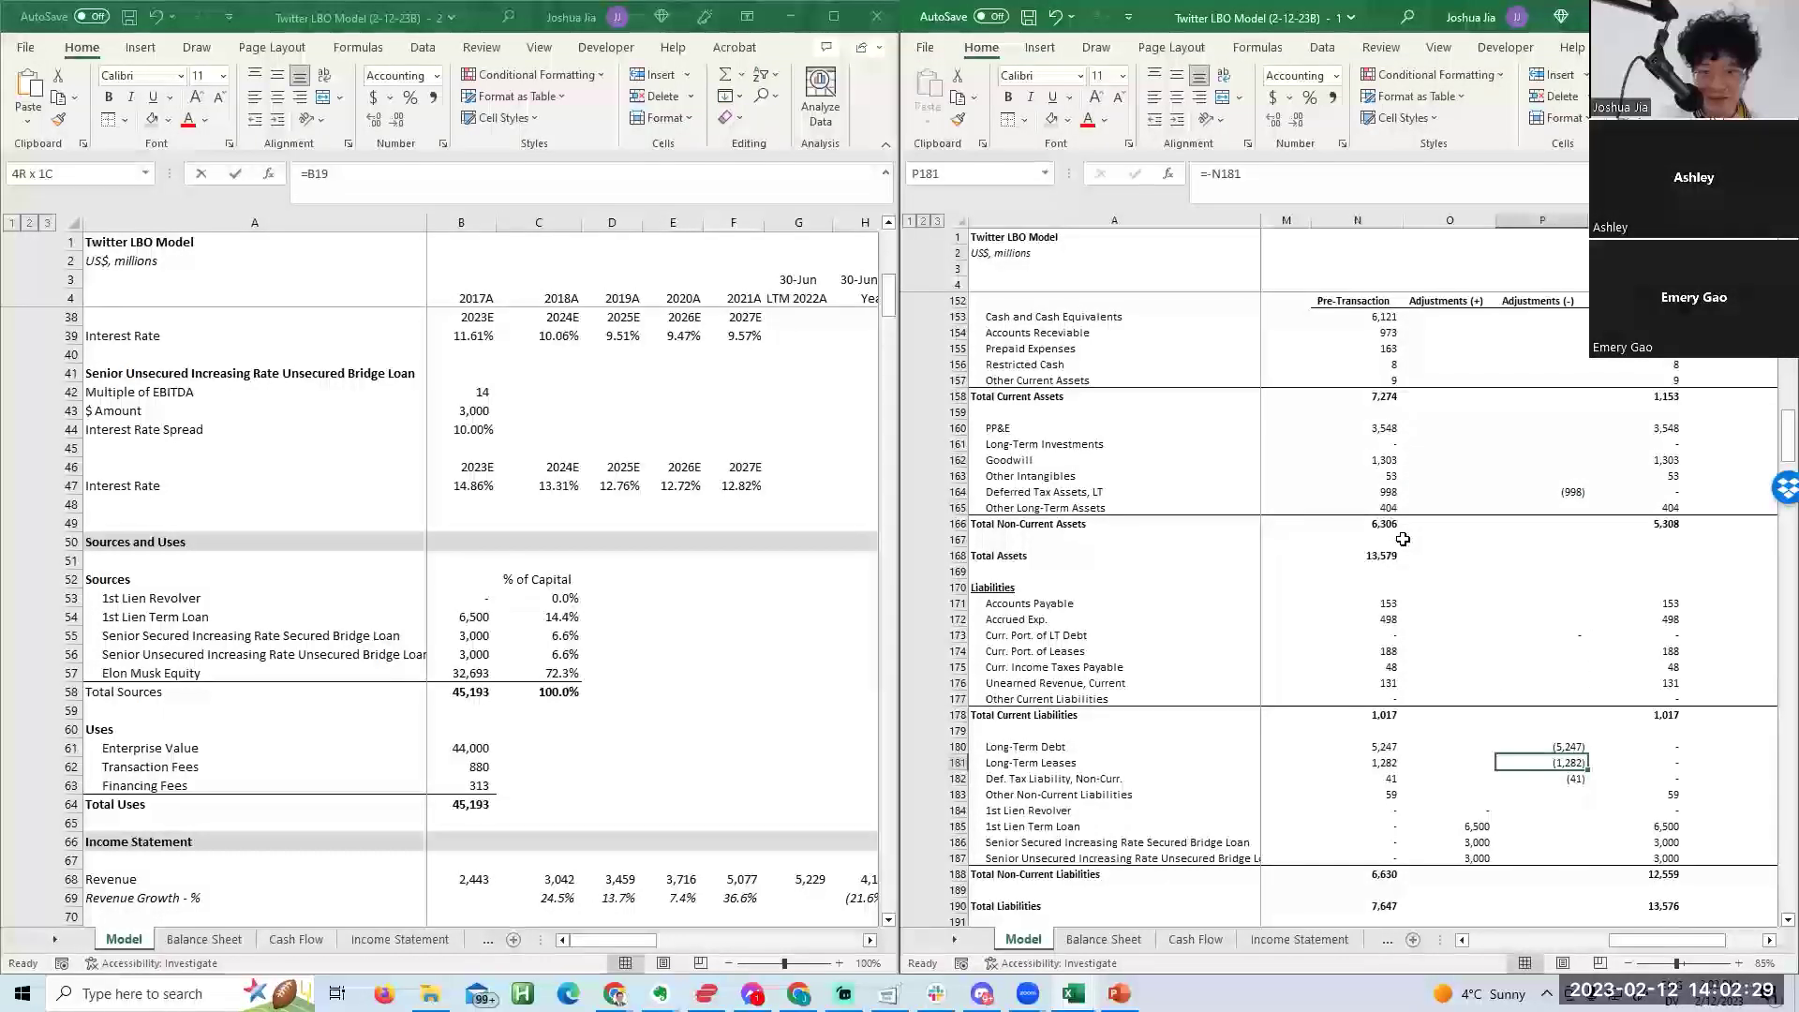
Check the negative adjustments for Long-Term Debt and Long-Term Leases, including the Deferred Tax Liability formula in Q182.
{"action": "key", "text": "Down"}
{"action": "key", "text": "Down"}
{"action": "key", "text": "Down"}
{"action": "key", "text": "Down"}
{"action": "key", "text": "Down"}
{"action": "key", "text": "Down"}
{"action": "key", "text": "Down"}
{"action": "key", "text": "Down"}
{"action": "key", "text": "Down"}
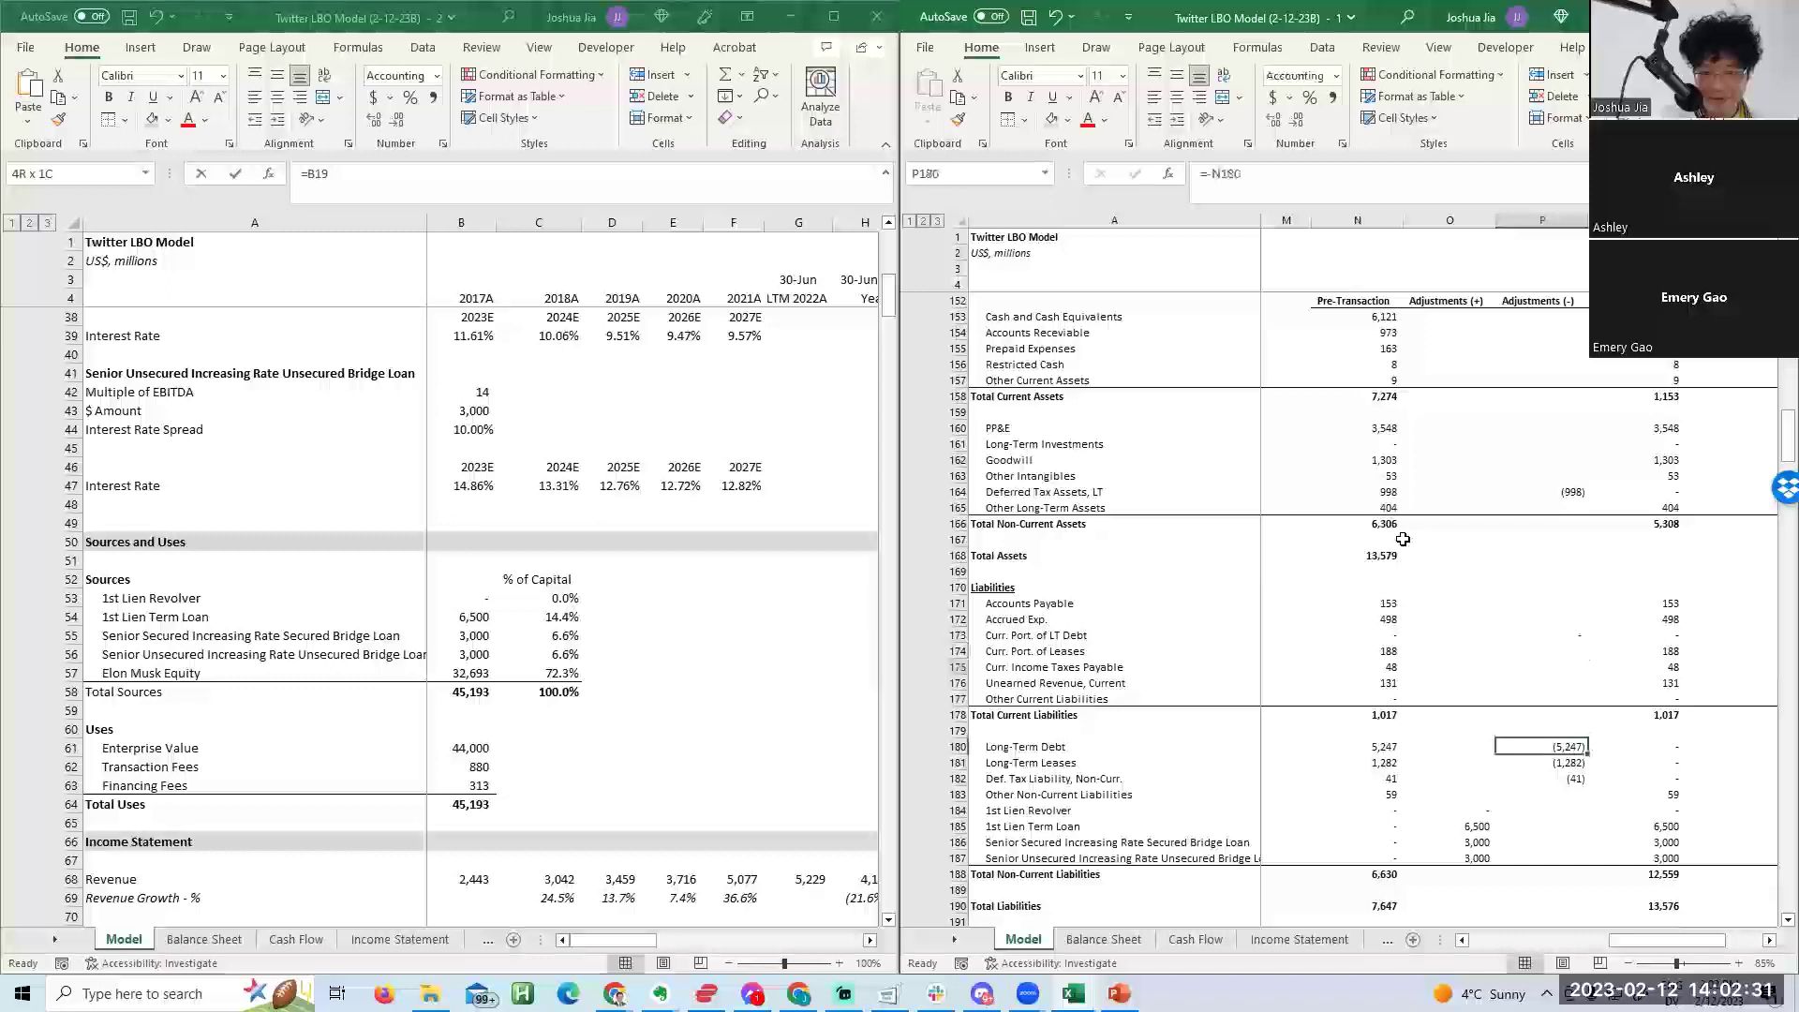
{"action": "key", "text": "Right"}
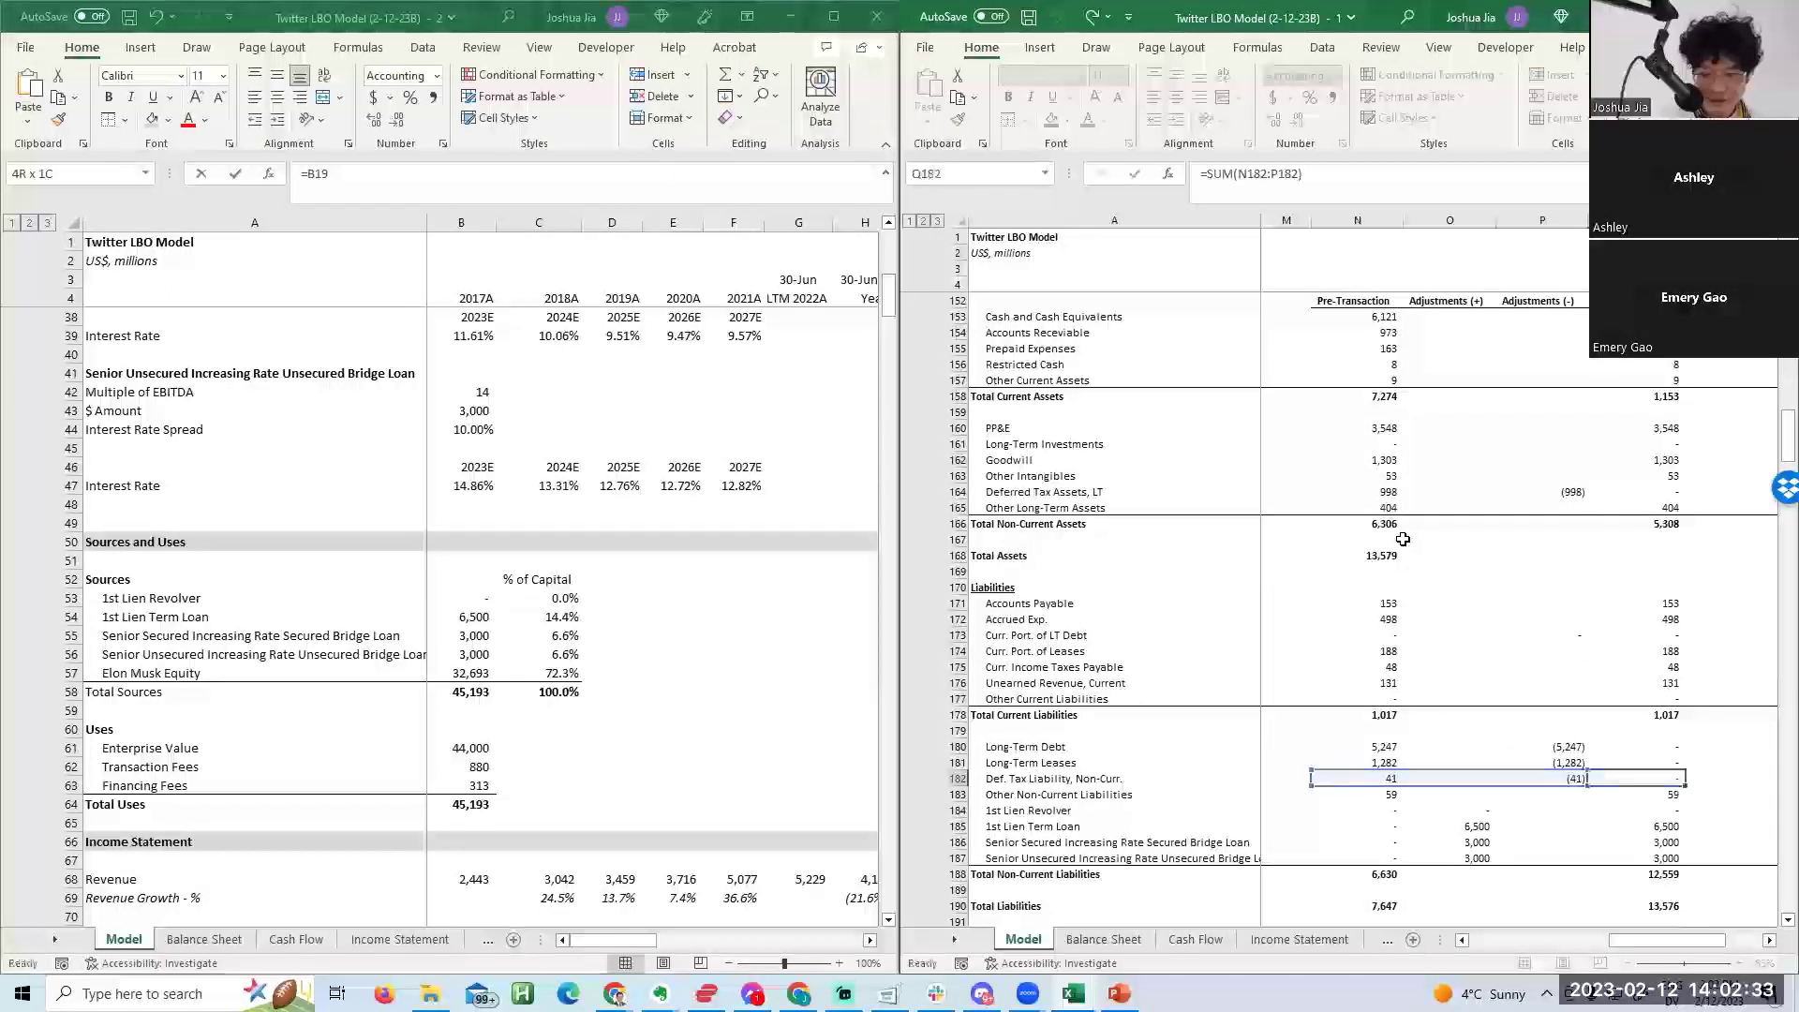
Review the post-transaction formulas from the Deferred Tax Liability row up through current liabilities to the PP&E row.
{"action": "key", "text": "Up"}
{"action": "key", "text": "Up"}
{"action": "key", "text": "Up"}
{"action": "key", "text": "Up"}
{"action": "key", "text": "Up"}
{"action": "key", "text": "Up"}
{"action": "key", "text": "Up"}
{"action": "key", "text": "Up"}
{"action": "key", "text": "Up"}
{"action": "key", "text": "Up"}
{"action": "key", "text": "Up"}
{"action": "key", "text": "Up"}
{"action": "key", "text": "Up"}
{"action": "key", "text": "Up"}
{"action": "key", "text": "Up"}
{"action": "key", "text": "Up"}
{"action": "key", "text": "Up"}
{"action": "key", "text": "Up"}
{"action": "key", "text": "Up"}
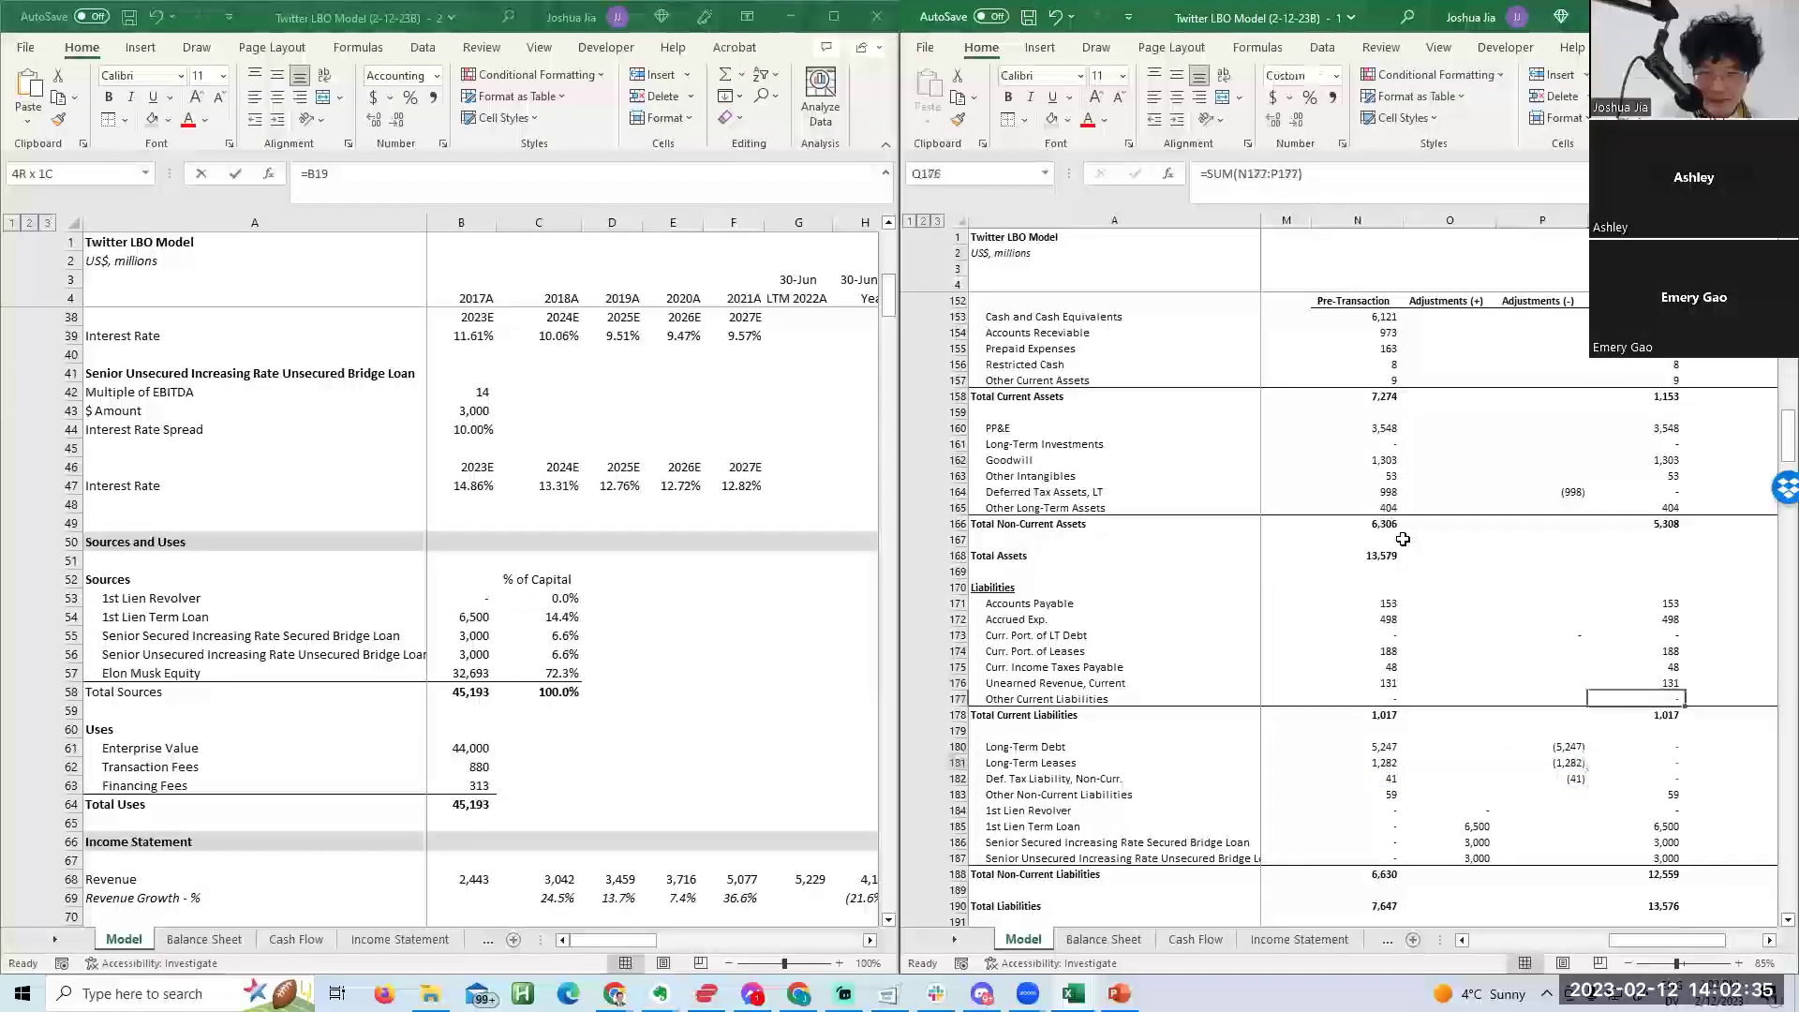
{"action": "key", "text": "Left"}
{"action": "key", "text": "Up"}
{"action": "key", "text": "Up"}
{"action": "key", "text": "Up"}
{"action": "key", "text": "Up"}
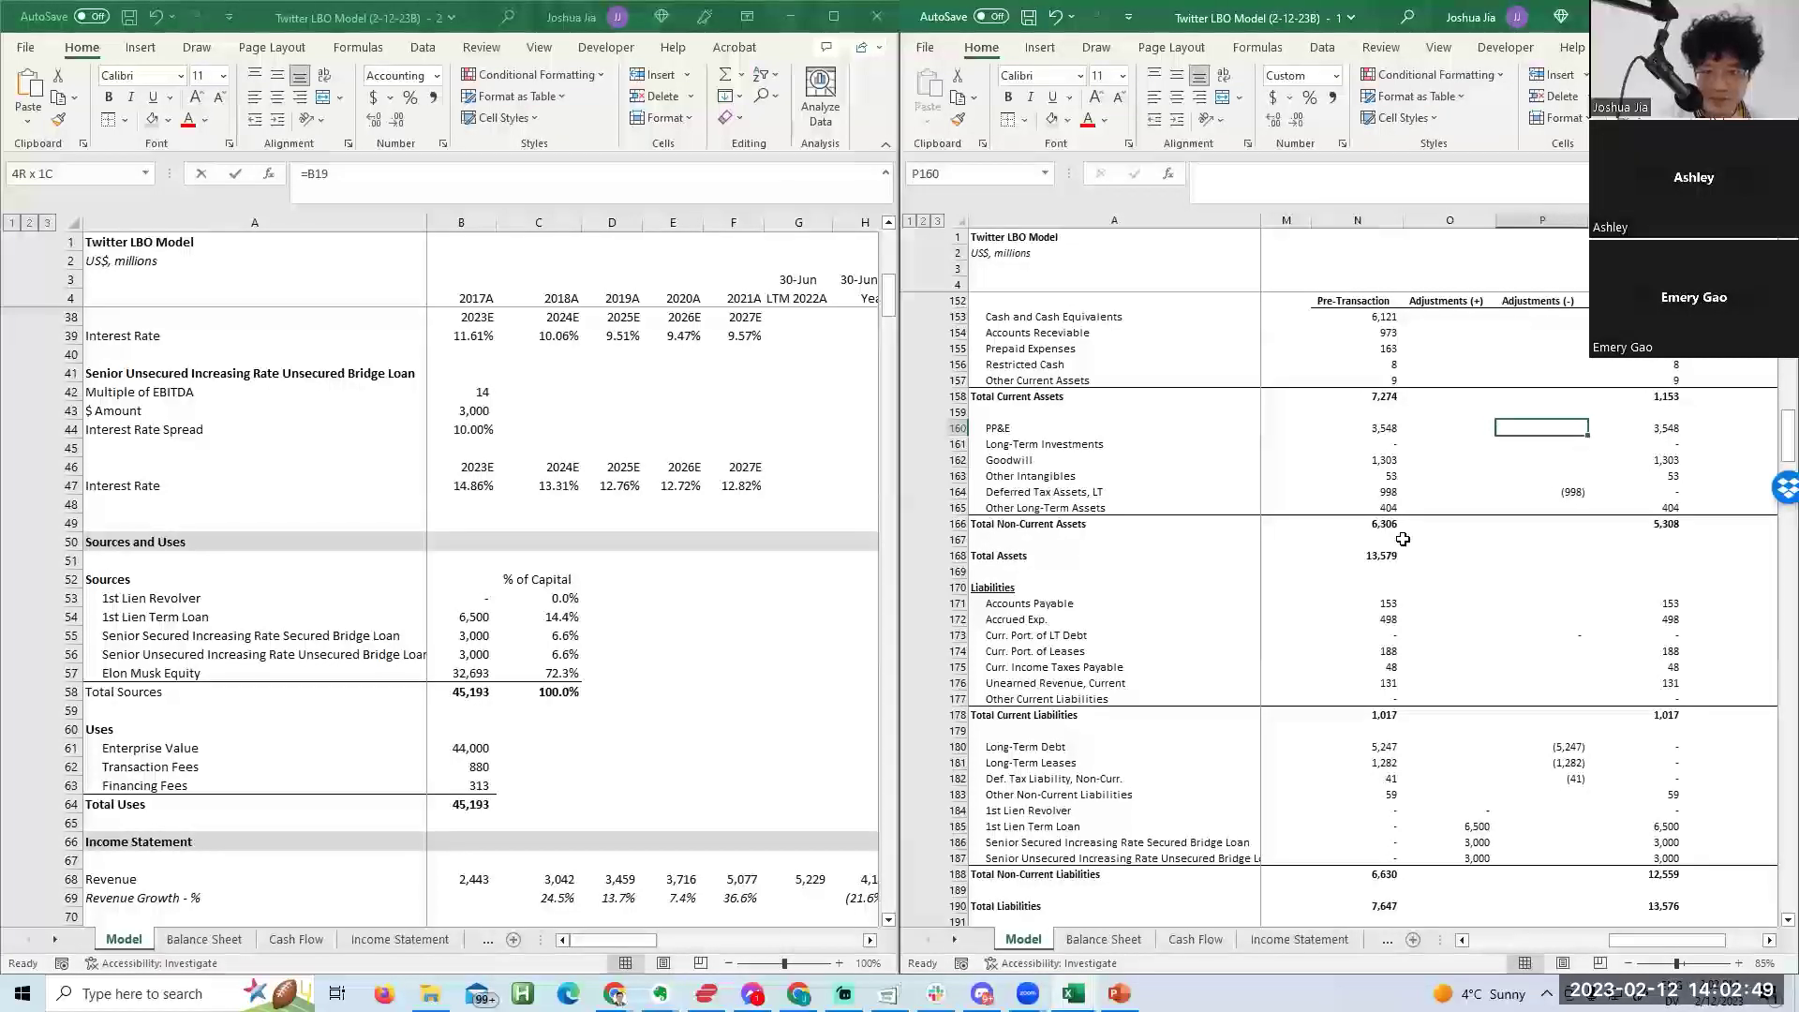
Insert a row labelled Financing Fees directly above Total Non-Current Assets.
{"action": "key", "text": "Down"}
{"action": "key", "text": "Down"}
{"action": "key", "text": "Left"}
{"action": "key", "text": "Left"}
{"action": "key", "text": "ctrl+Down"}
{"action": "key", "text": "ctrl+Left"}
{"action": "key", "text": "ctrl+Left"}
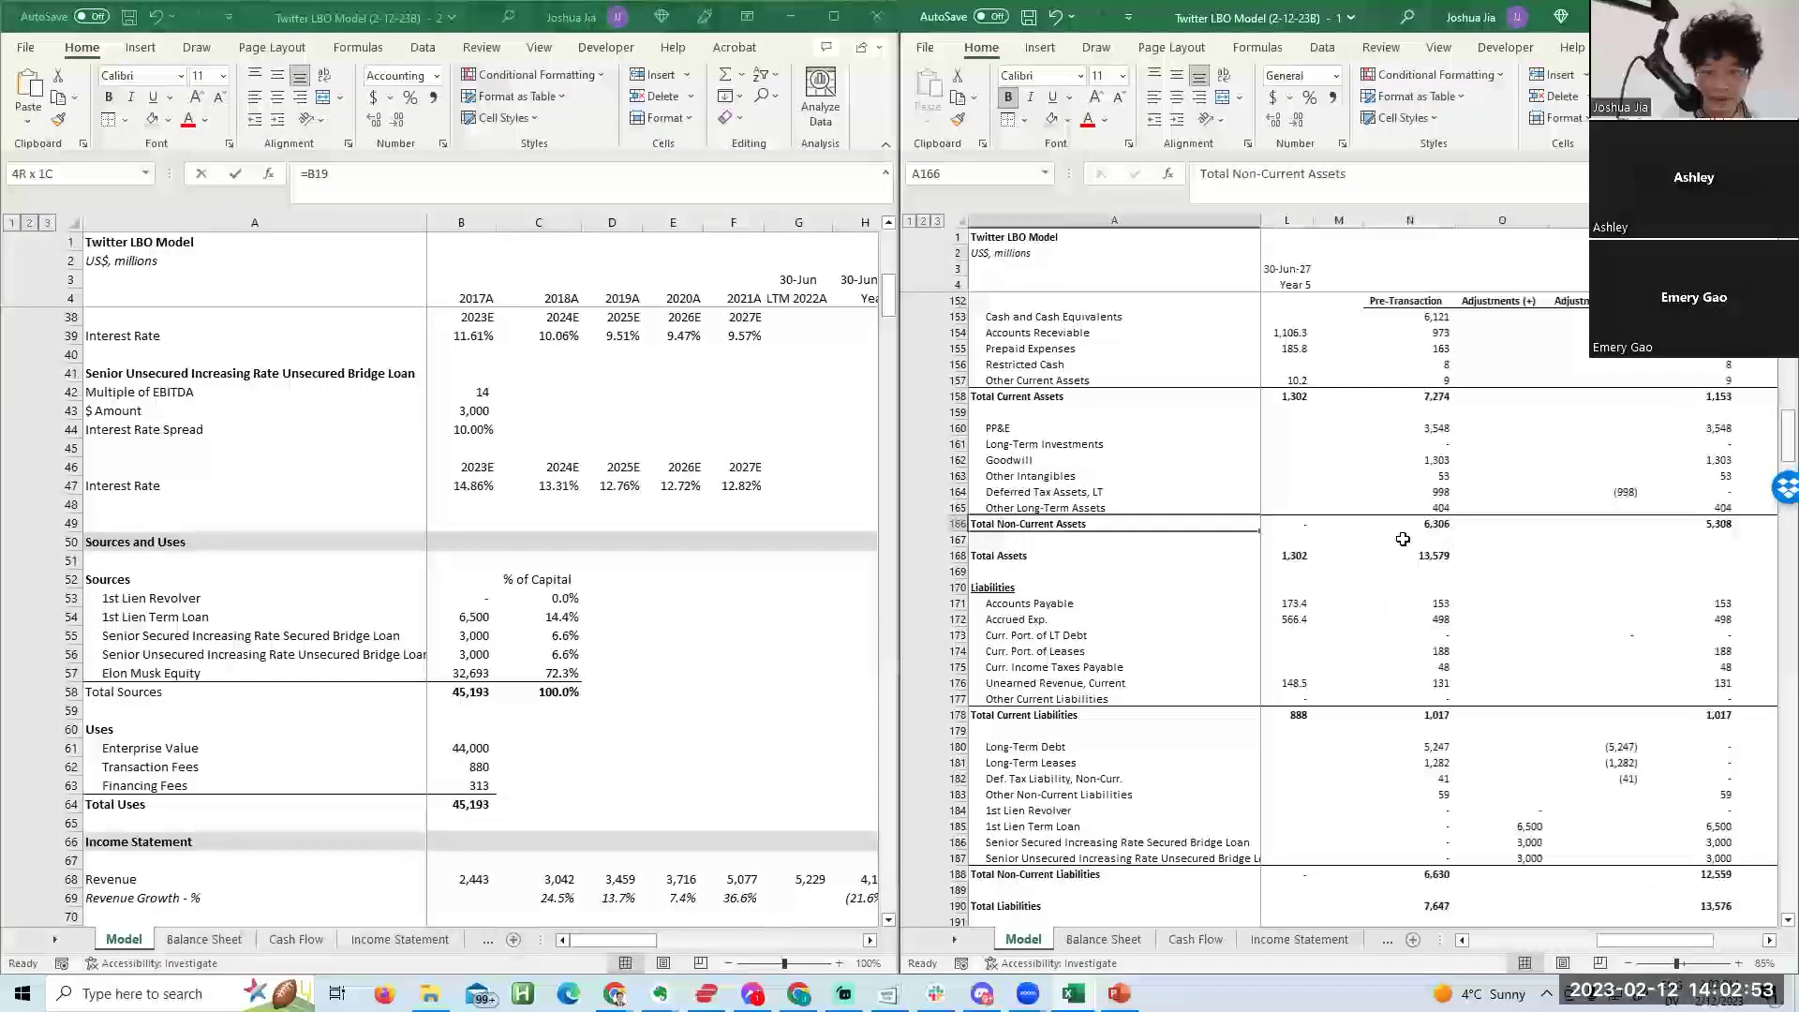
{"action": "key", "text": "alt+i"}
{"action": "type", "text": "rFinancing Fees"}
{"action": "key", "text": "Return"}
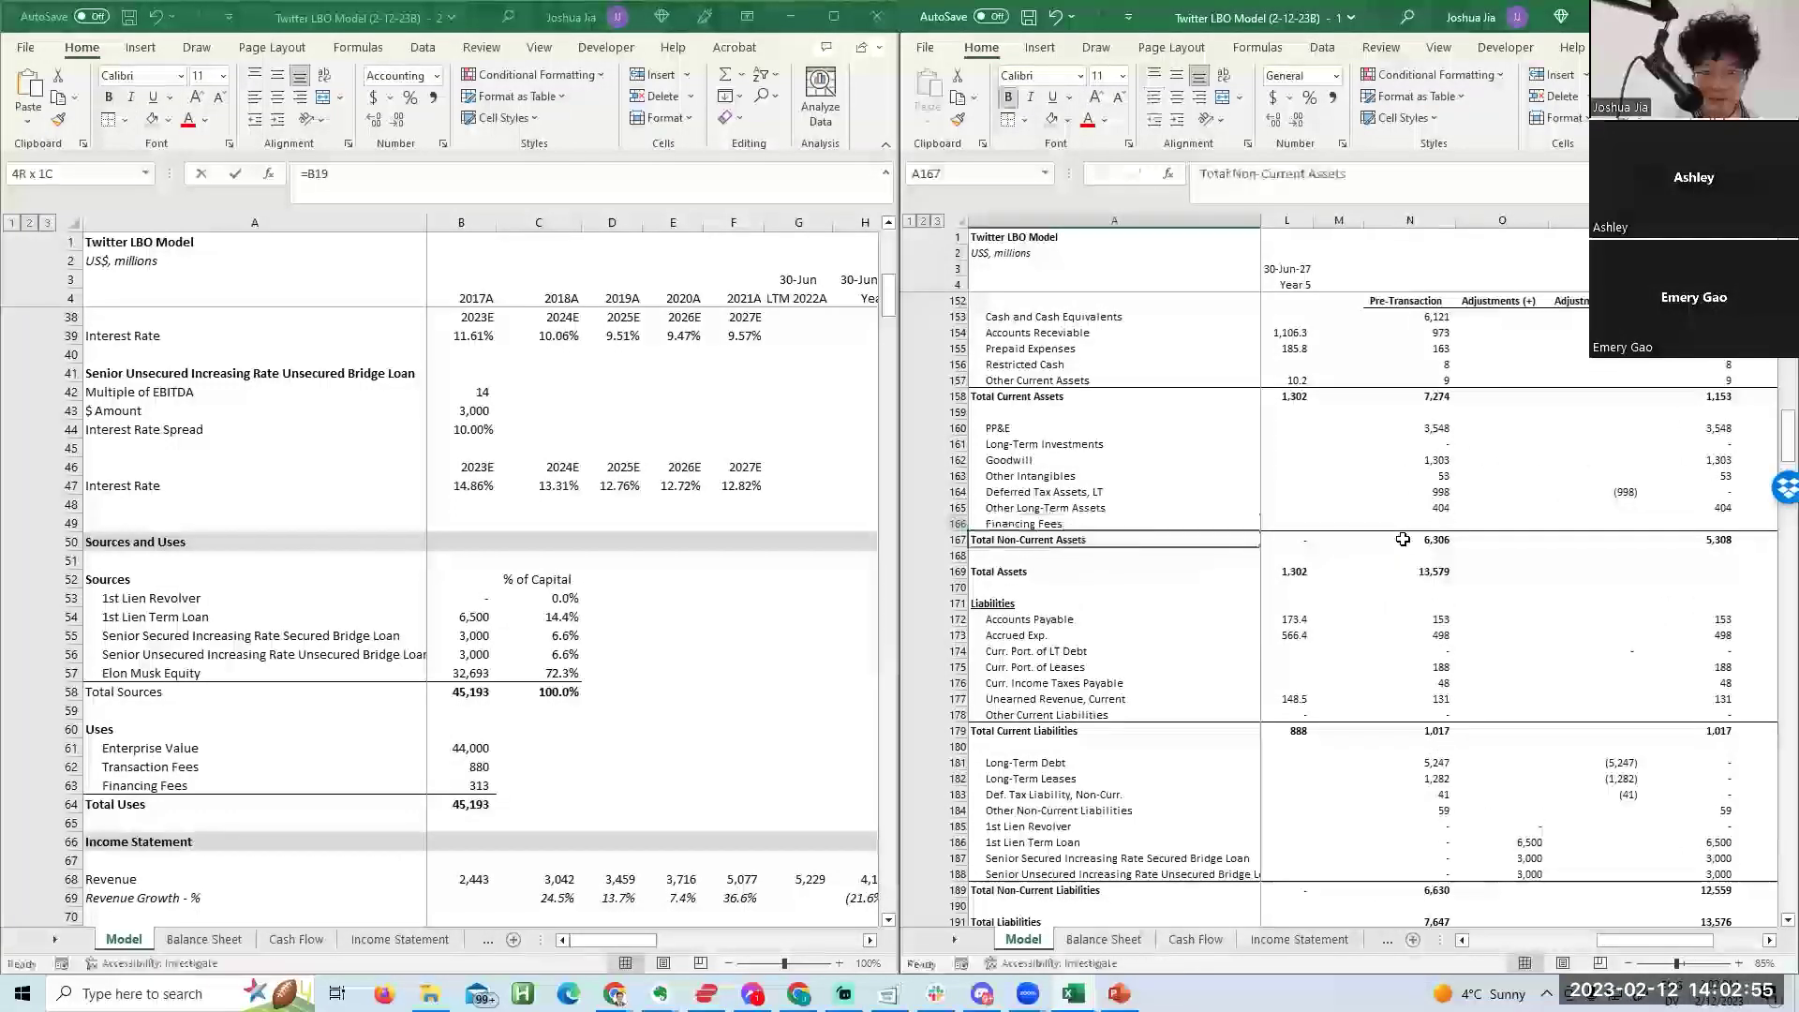
Re-enter the 2017A Total Non-Current Assets sum in B167 so its range extends down to the Financing Fees row.
{"action": "key", "text": "Right"}
{"action": "type", "text": "=sum("}
{"action": "key", "text": "Up"}
{"action": "key", "text": "shift+Up"}
{"action": "key", "text": "shift+Up"}
{"action": "key", "text": "shift+Up"}
{"action": "key", "text": "shift+Up"}
{"action": "key", "text": "shift+Up"}
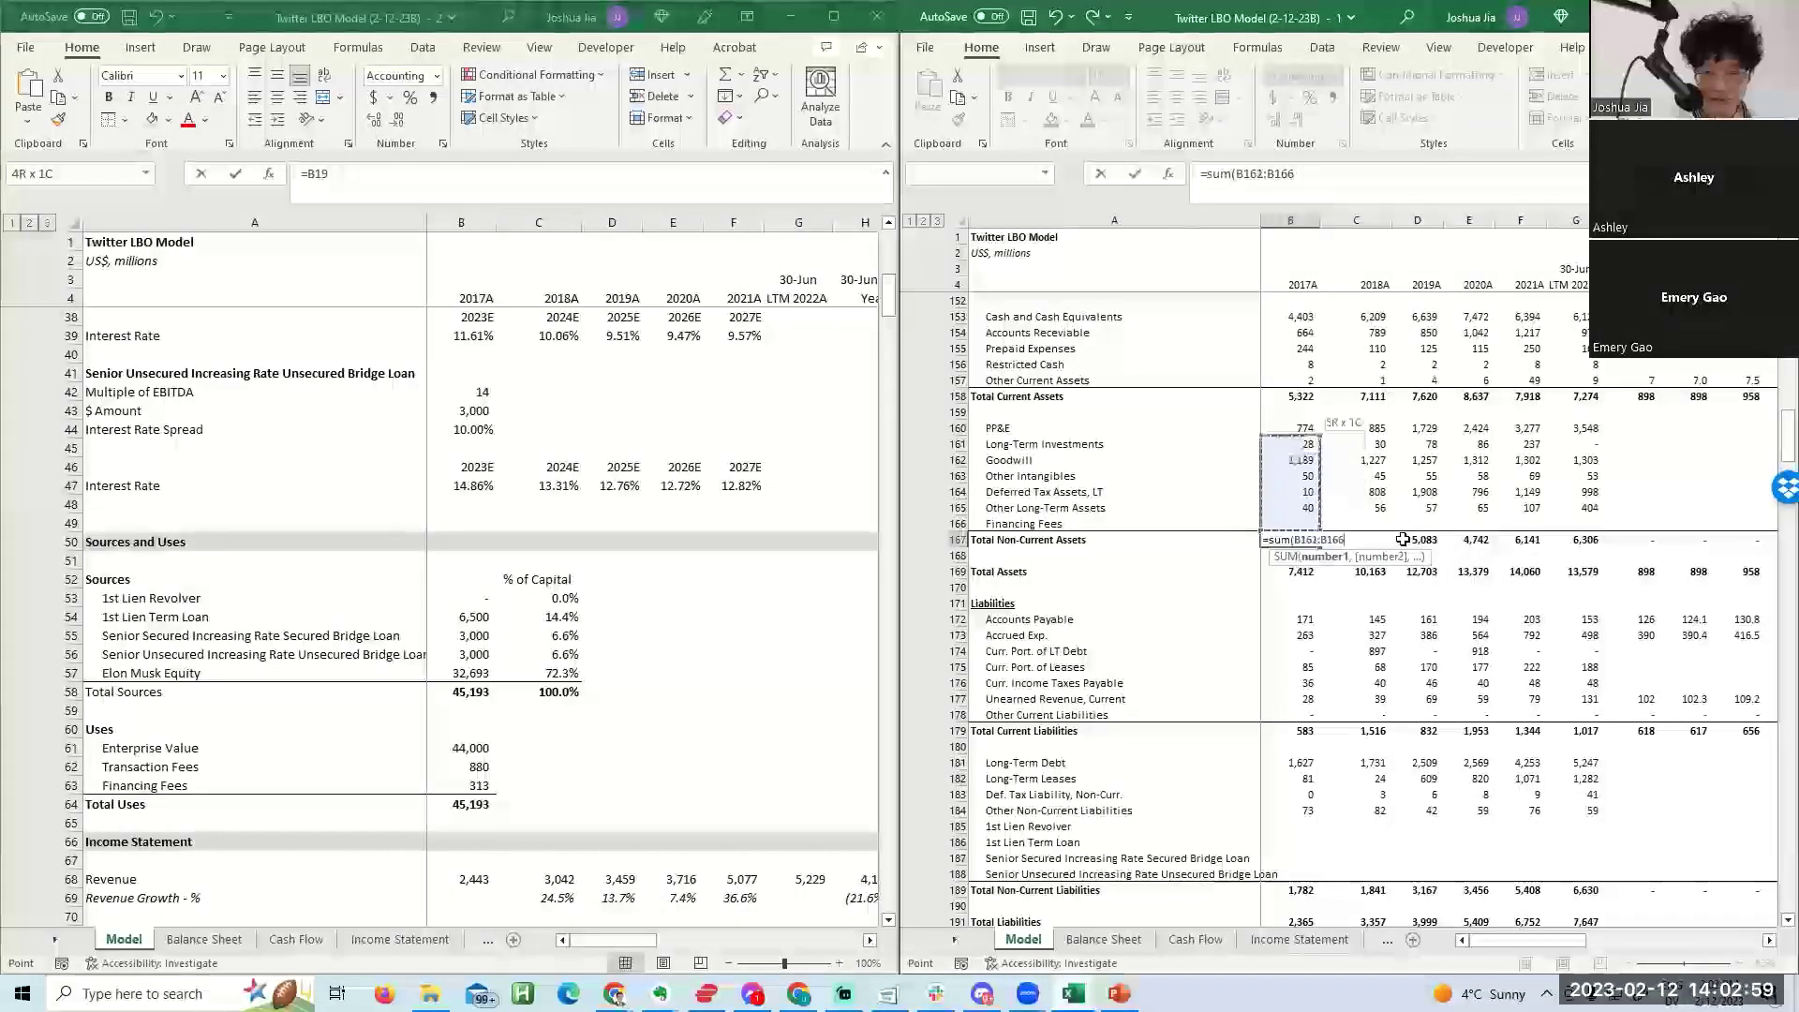
{"action": "key", "text": "ctrl+Return"}
Copy the Total Non-Current Assets formula from the yearly columns into the June 30, 2023 balance sheet's row 167.
{"action": "key", "text": "ctrl+Right"}
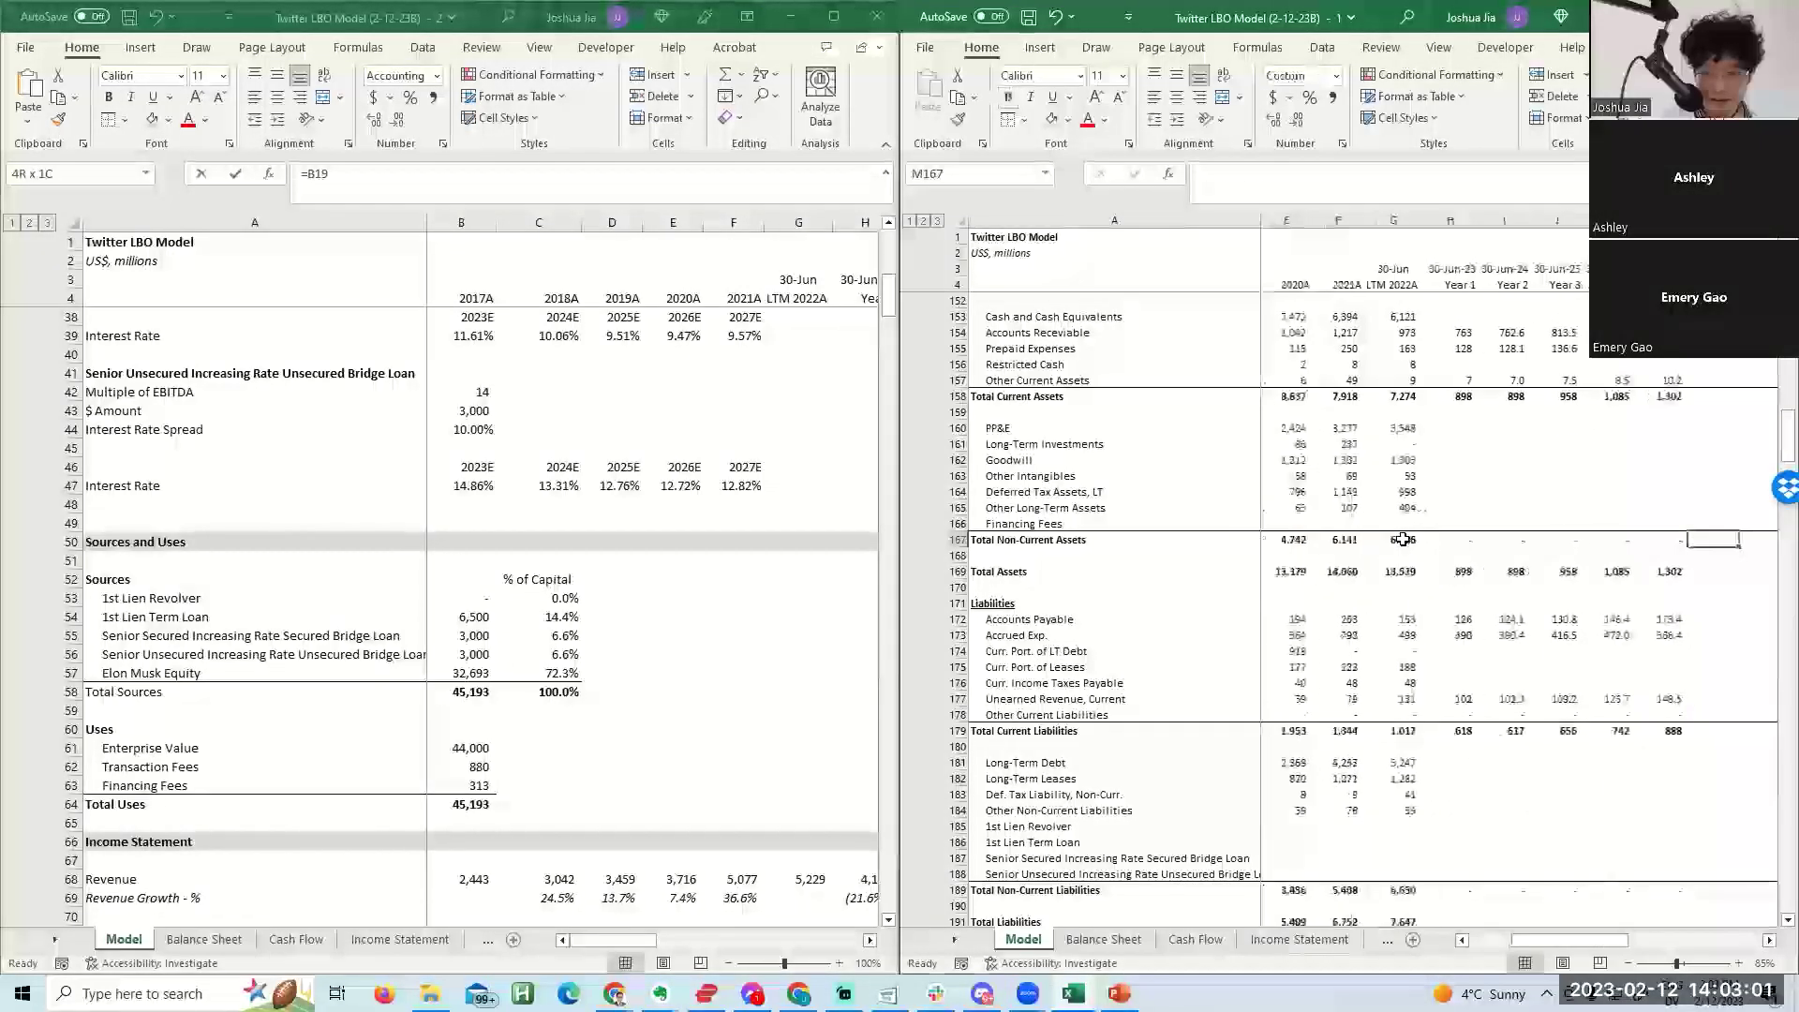
{"action": "key", "text": "ctrl+Right"}
{"action": "key", "text": "ctrl+shift+Right"}
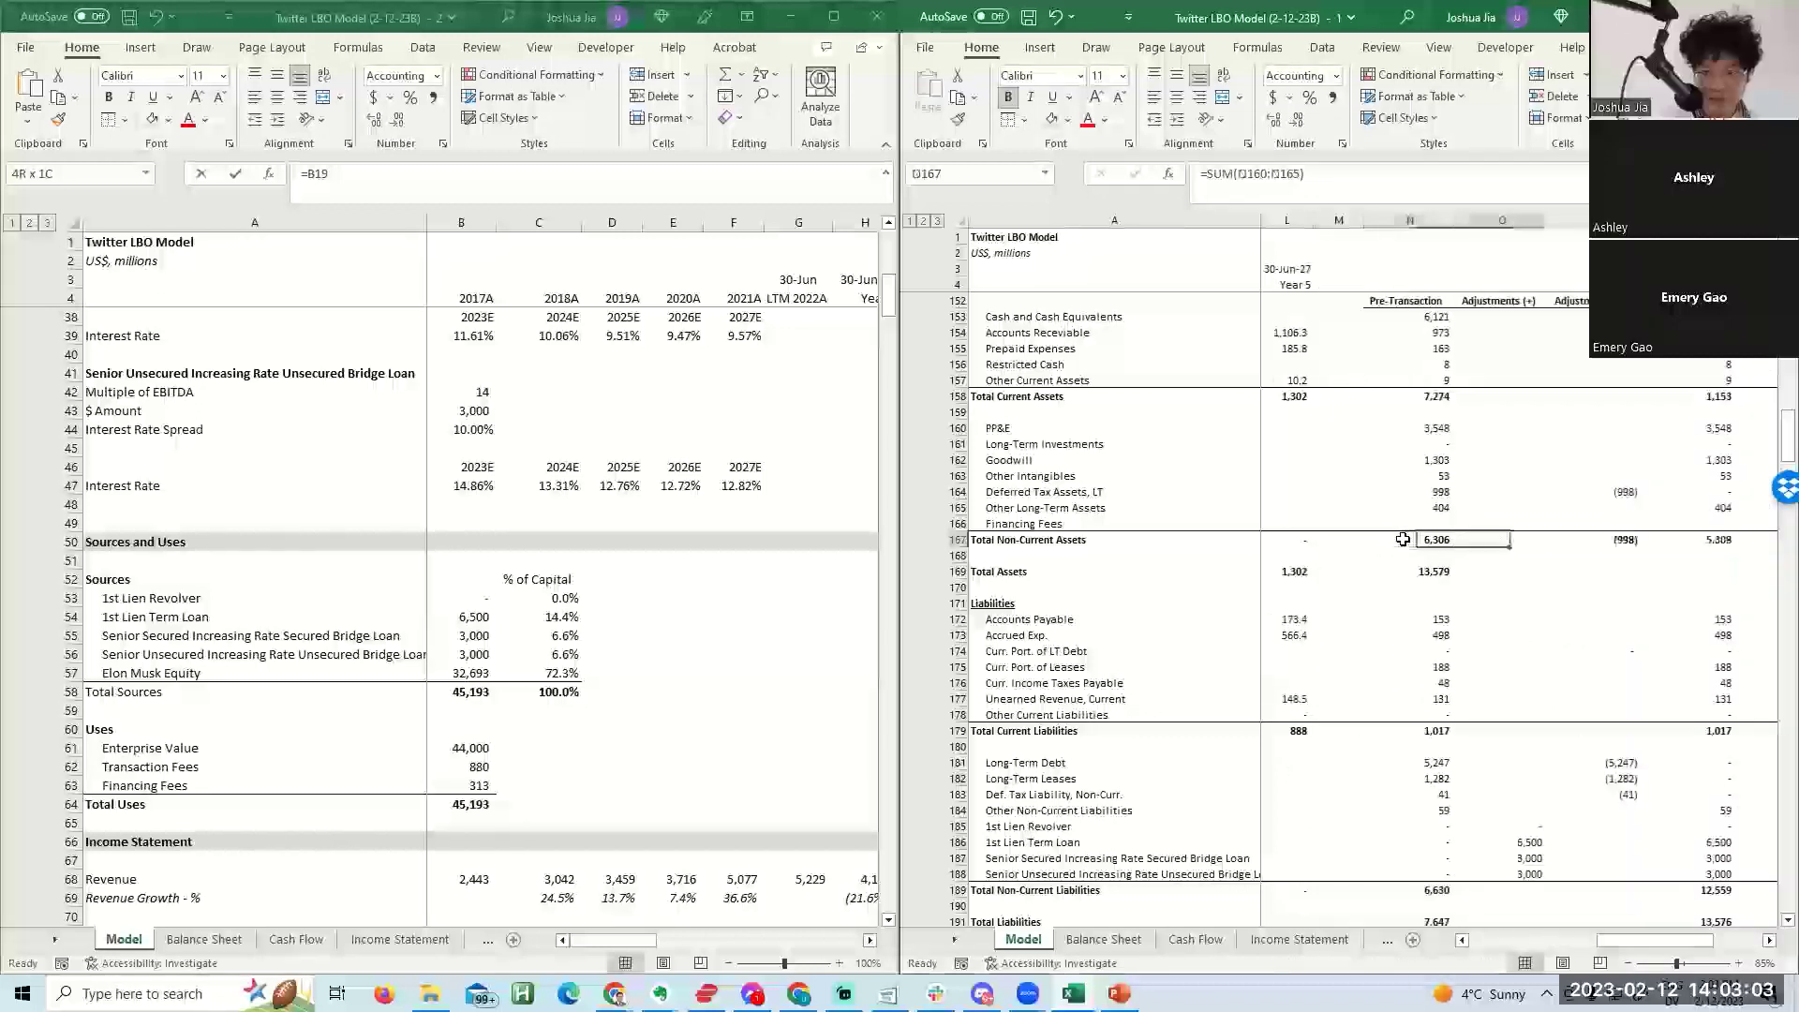
{"action": "key", "text": "shift+Left"}
{"action": "key", "text": "shift+Left"}
{"action": "key", "text": "shift+Left"}
{"action": "key", "text": "Up"}
{"action": "key", "text": "Down"}
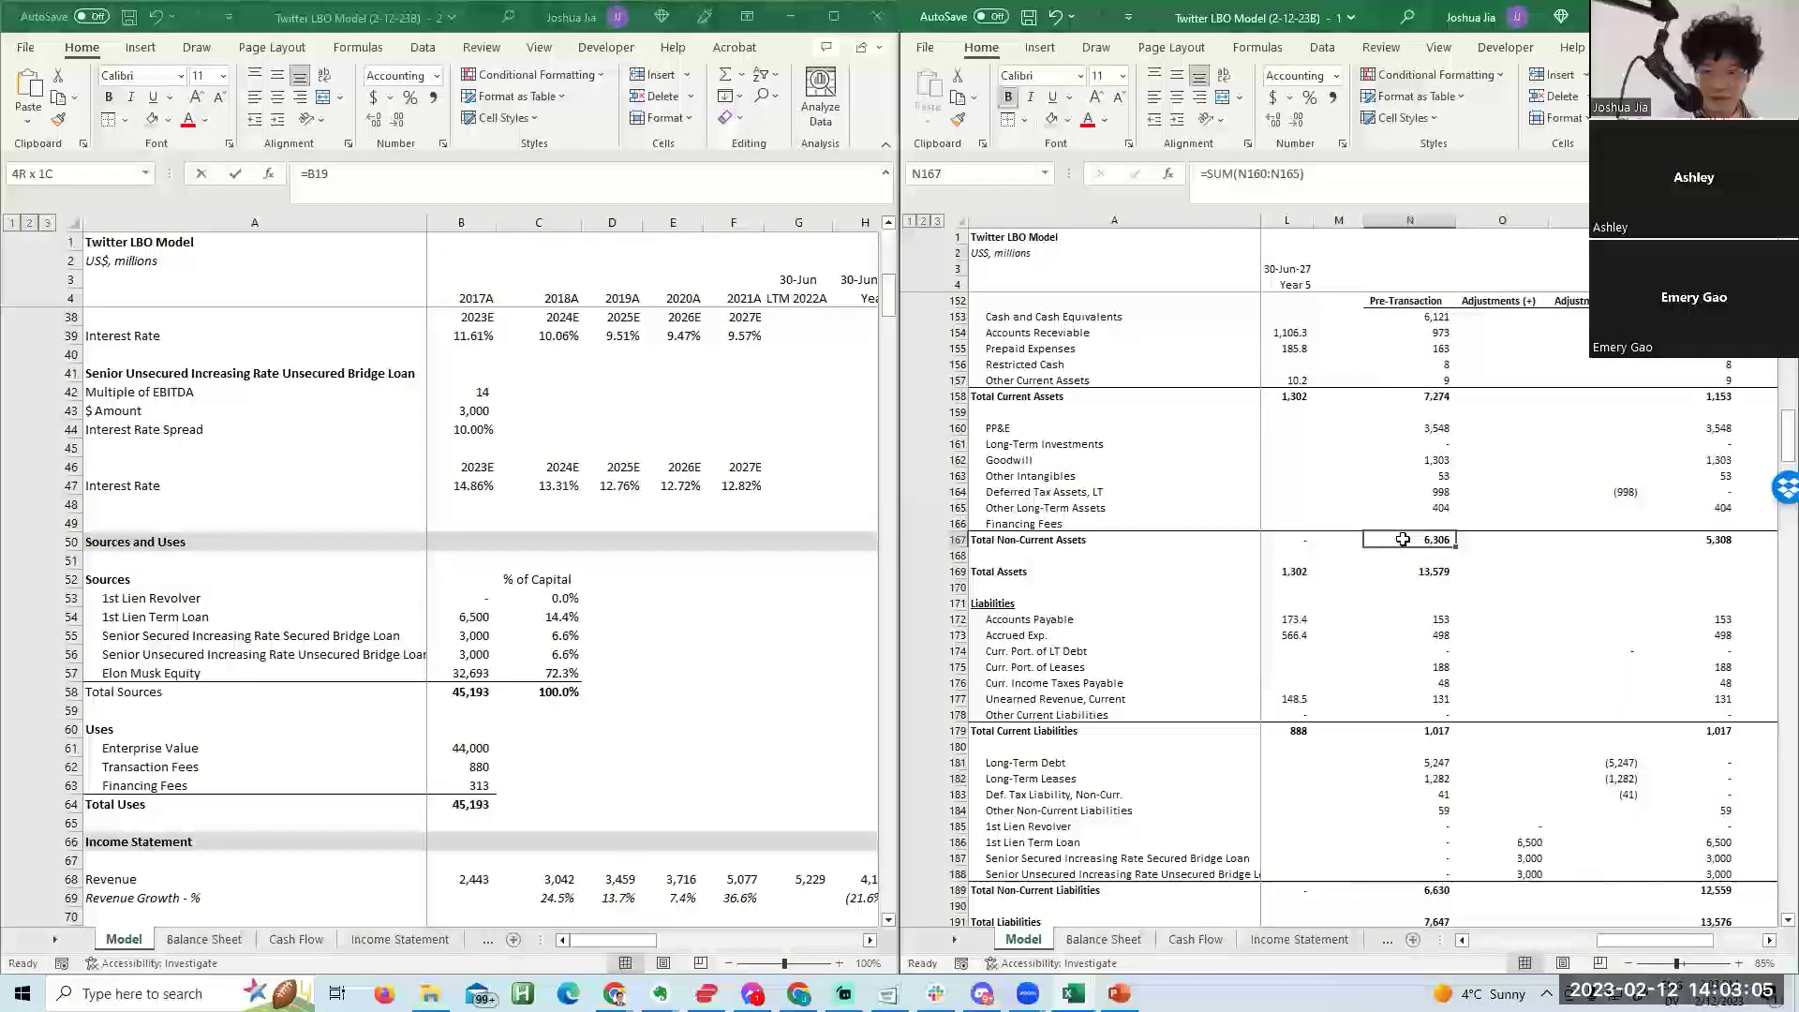
{"action": "key", "text": "ctrl+Left"}
{"action": "key", "text": "ctrl+Left"}
{"action": "key", "text": "Right"}
{"action": "key", "text": "Right"}
{"action": "key", "text": "Right"}
{"action": "key", "text": "ctrl+c"}
{"action": "key", "text": "ctrl+Right"}
{"action": "key", "text": "ctrl+Right"}
{"action": "key", "text": "ctrl+v"}
{"action": "key", "text": "ctrl+Right"}
{"action": "key", "text": "Escape"}
Copy the pre-transaction Total Current Assets formula from N158 into the post-transaction cell Q158.
{"action": "key", "text": "Up"}
{"action": "key", "text": "Up"}
{"action": "key", "text": "Up"}
{"action": "key", "text": "Up"}
{"action": "key", "text": "Up"}
{"action": "key", "text": "Up"}
{"action": "key", "text": "Up"}
{"action": "key", "text": "Up"}
{"action": "key", "text": "Up"}
{"action": "key", "text": "Escape"}
{"action": "key", "text": "ctrl+Left"}
{"action": "key", "text": "F2"}
{"action": "key", "text": "Escape"}
{"action": "key", "text": "alt+Down"}
{"action": "key", "text": "Escape"}
{"action": "key", "text": "ctrl+c"}
{"action": "key", "text": "ctrl+Right"}
{"action": "key", "text": "Return"}
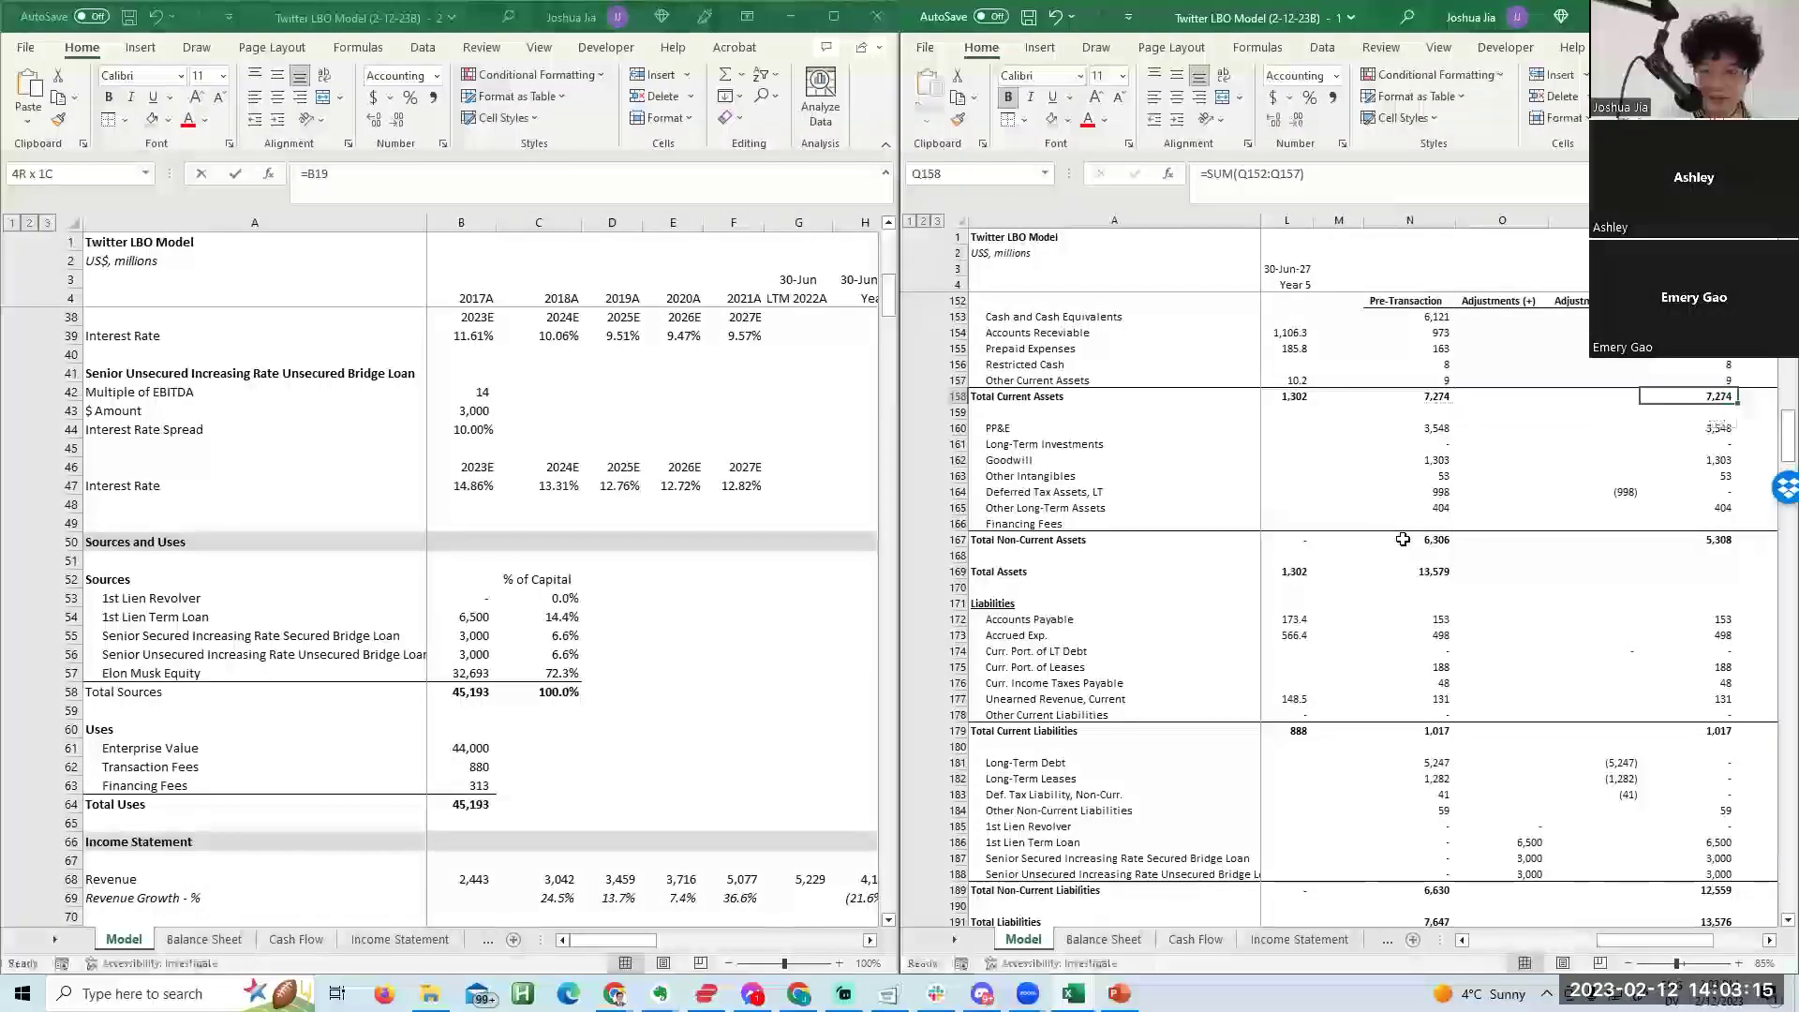
Rewrite the pre-transaction Total Current Assets sum in N158 to cover rows 153 to 157 and copy it to Q158.
{"action": "key", "text": "ctrl+Left"}
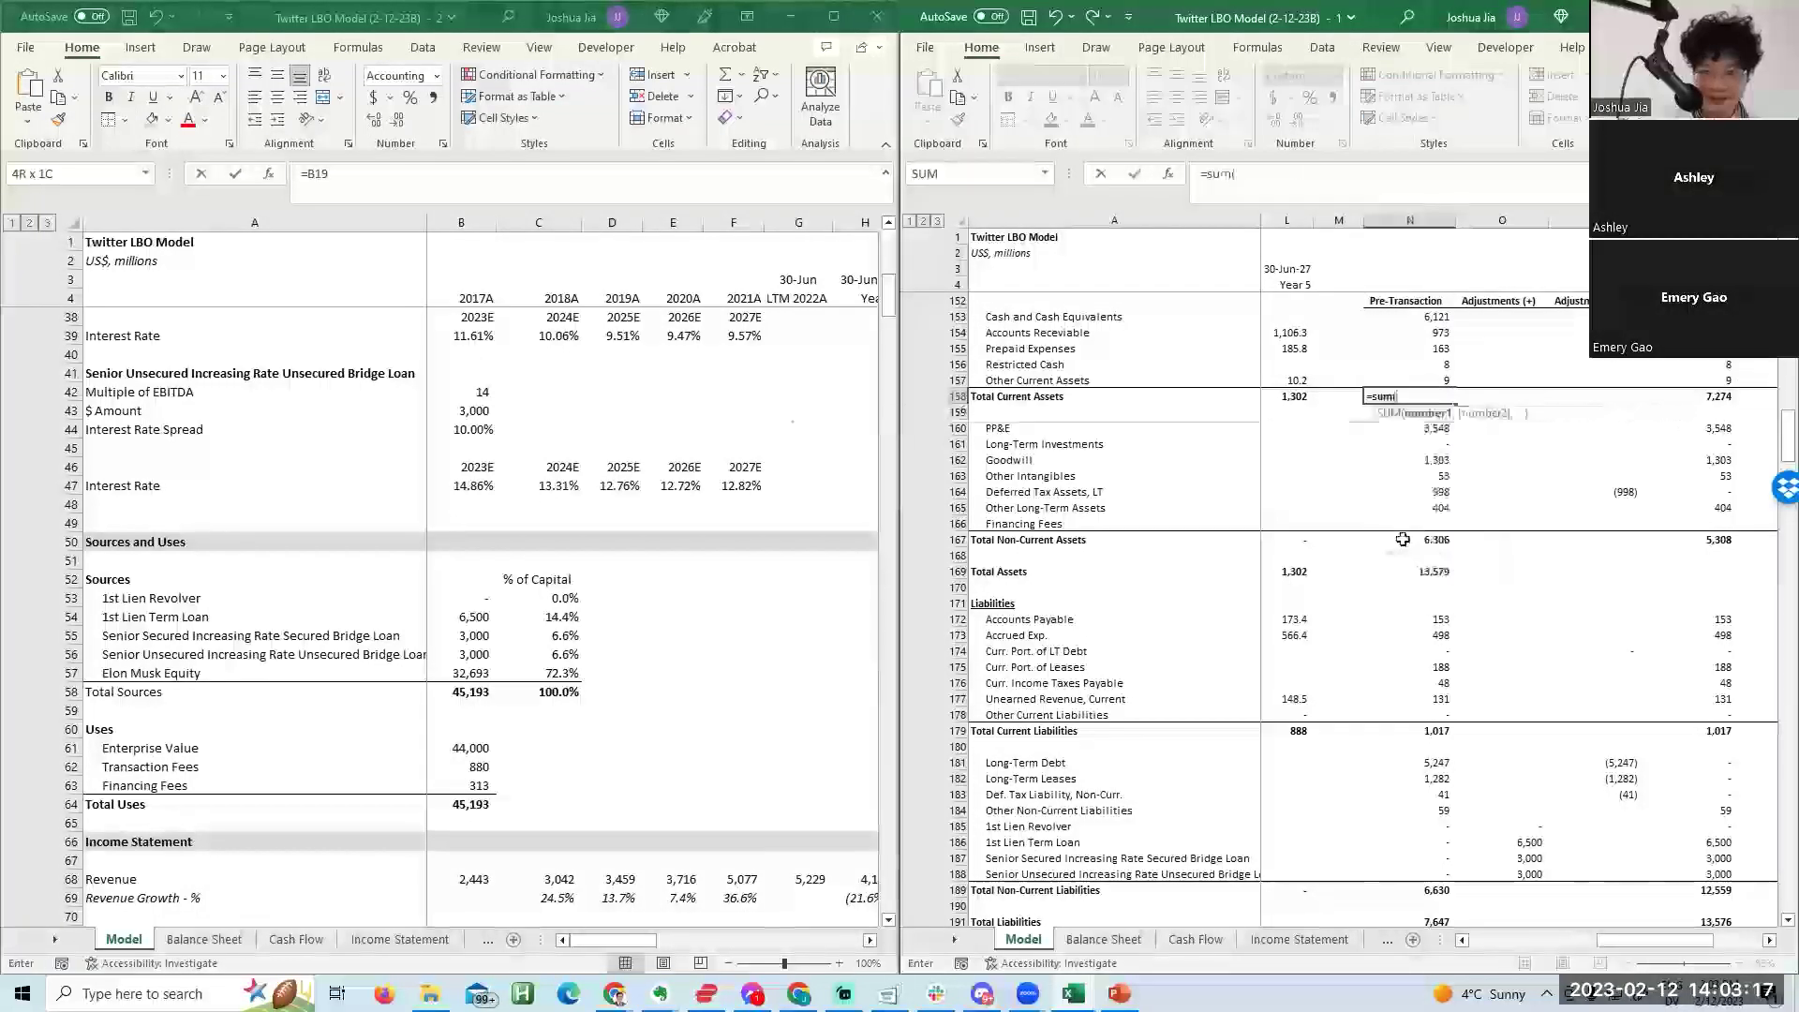
{"action": "key", "text": "F2"}
{"action": "key", "text": "Return"}
{"action": "key", "text": "Up"}
{"action": "key", "text": "ctrl+c"}
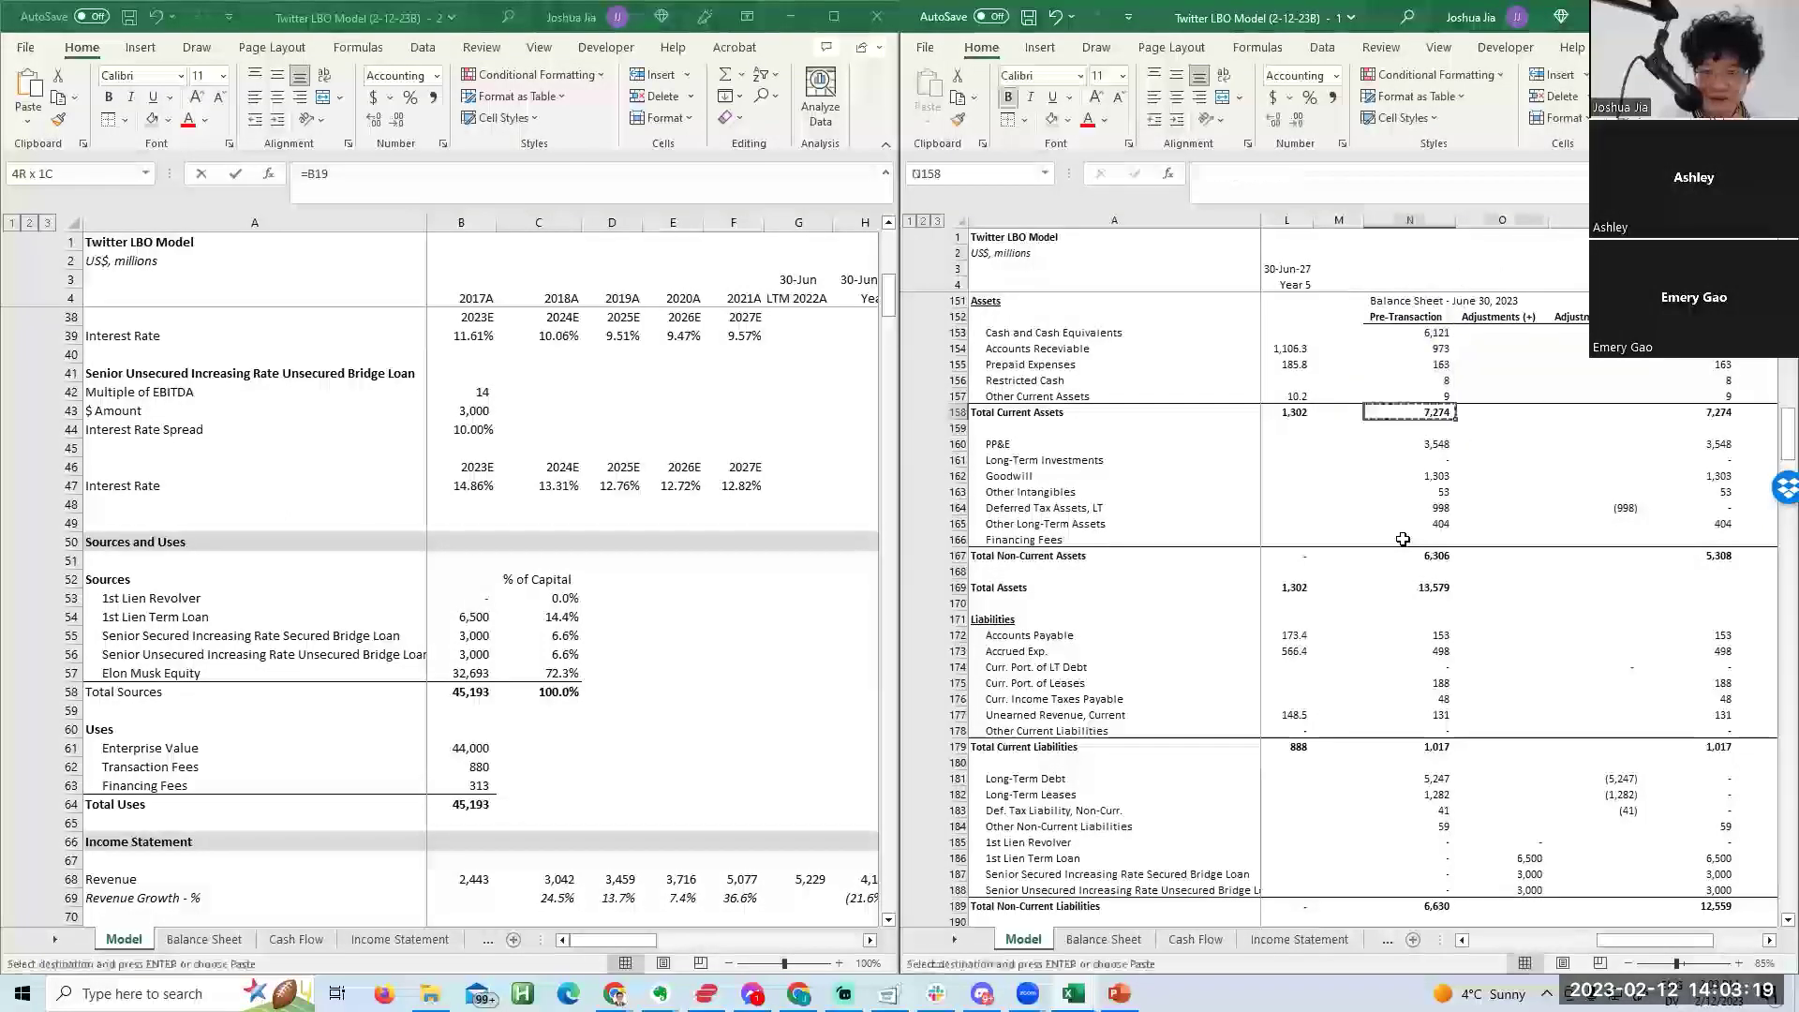
{"action": "key", "text": "ctrl+Right"}
{"action": "key", "text": "Right"}
{"action": "key", "text": "ctrl+v"}
{"action": "key", "text": "Escape"}
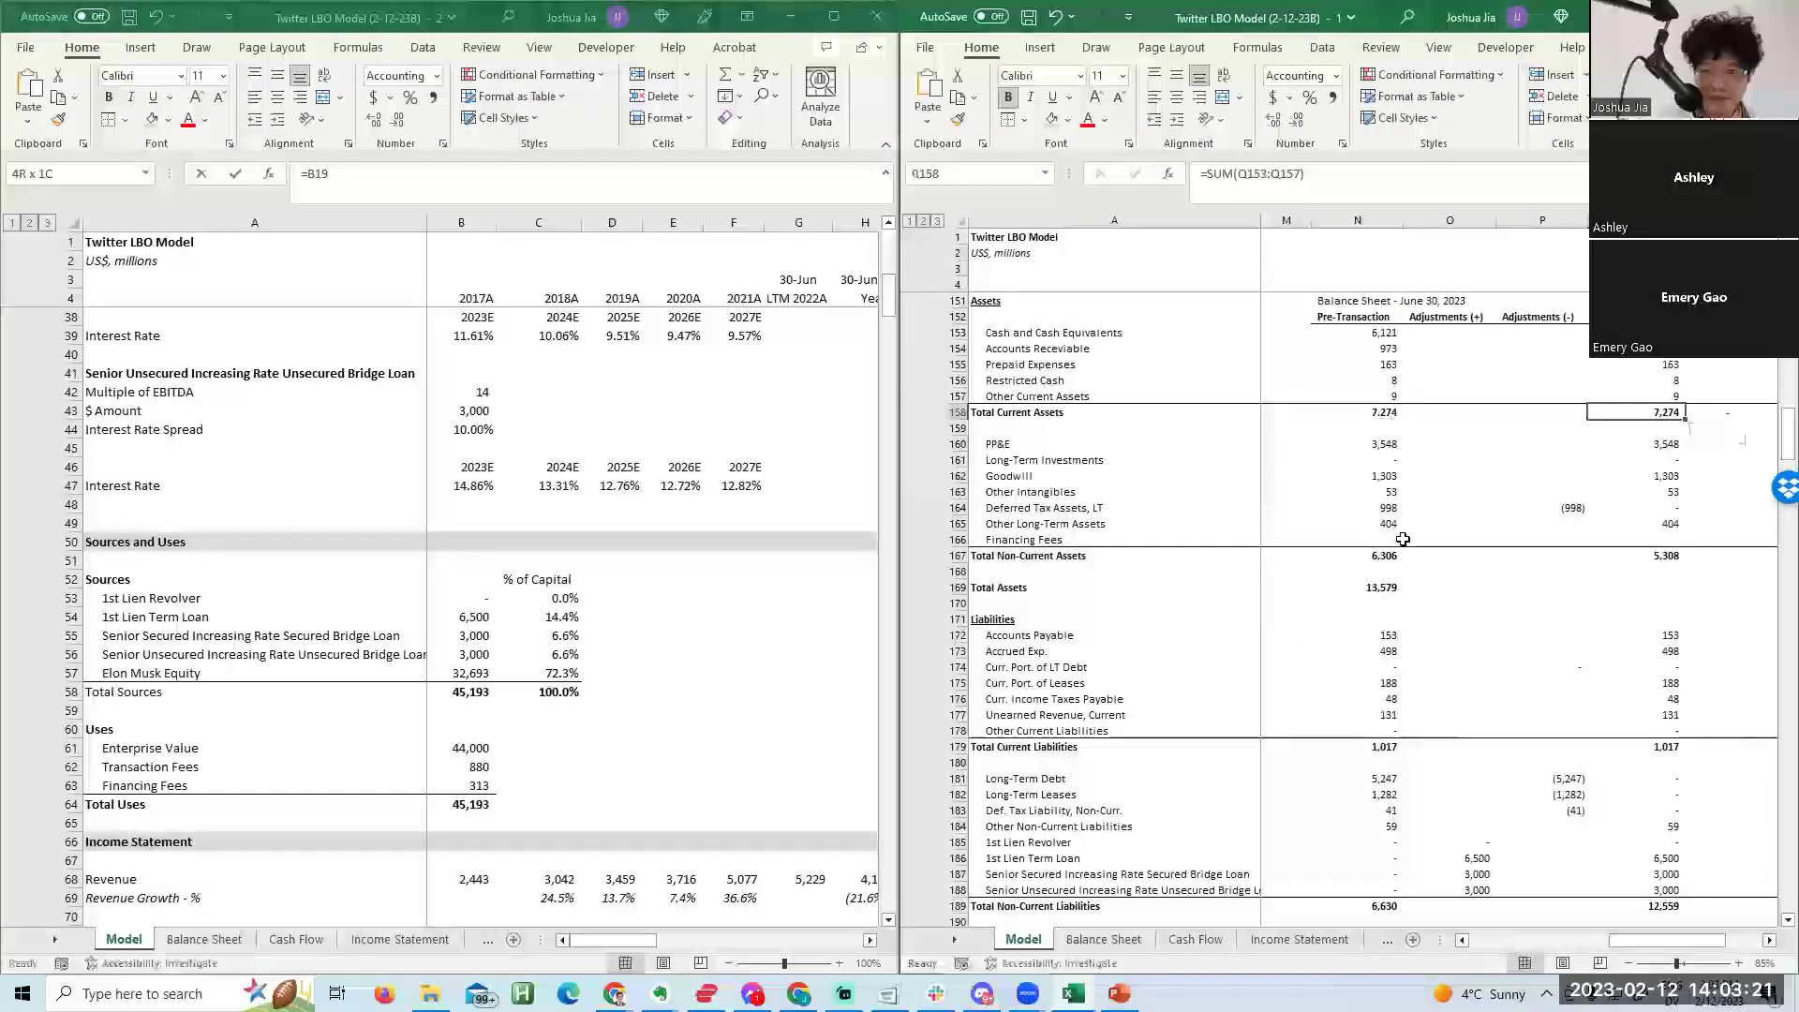
Inspect the projected-year formulas for Total Non-Current Assets, Total Assets and Total Current Liabilities.
{"action": "key", "text": "Left"}
{"action": "key", "text": "Left"}
{"action": "key", "text": "Left"}
{"action": "key", "text": "Left"}
{"action": "key", "text": "Left"}
{"action": "key", "text": "Left"}
{"action": "key", "text": "Left"}
{"action": "key", "text": "Down"}
{"action": "key", "text": "Down"}
{"action": "key", "text": "Down"}
{"action": "key", "text": "Down"}
{"action": "key", "text": "Down"}
{"action": "key", "text": "Down"}
{"action": "key", "text": "Down"}
{"action": "key", "text": "Down"}
{"action": "key", "text": "Down"}
{"action": "key", "text": "F2"}
{"action": "key", "text": "Escape"}
{"action": "key", "text": "Down"}
{"action": "key", "text": "Down"}
{"action": "key", "text": "F2"}
{"action": "key", "text": "Escape"}
{"action": "key", "text": "Down"}
{"action": "key", "text": "Down"}
{"action": "key", "text": "Down"}
{"action": "key", "text": "Down"}
{"action": "key", "text": "Down"}
{"action": "key", "text": "Down"}
{"action": "key", "text": "Down"}
{"action": "key", "text": "Down"}
{"action": "key", "text": "Down"}
{"action": "key", "text": "Down"}
{"action": "key", "text": "F2"}
{"action": "key", "text": "Escape"}
Remove the decimal place from the Year 2 to Year 5 current liabilities in I172:L178.
{"action": "key", "text": "Left"}
{"action": "key", "text": "Left"}
{"action": "key", "text": "Left"}
{"action": "key", "text": "Up"}
{"action": "key", "text": "Up"}
{"action": "key", "text": "Up"}
{"action": "key", "text": "Up"}
{"action": "key", "text": "Up"}
{"action": "key", "text": "Up"}
{"action": "key", "text": "Up"}
{"action": "key", "text": "Right"}
{"action": "key", "text": "shift+Right"}
{"action": "key", "text": "shift+Down"}
{"action": "key", "text": "shift+Down"}
{"action": "key", "text": "shift+Right"}
{"action": "key", "text": "shift+Right"}
{"action": "key", "text": "shift+Down"}
{"action": "key", "text": "shift+Down"}
{"action": "key", "text": "shift+Down"}
{"action": "key", "text": "shift+Down"}
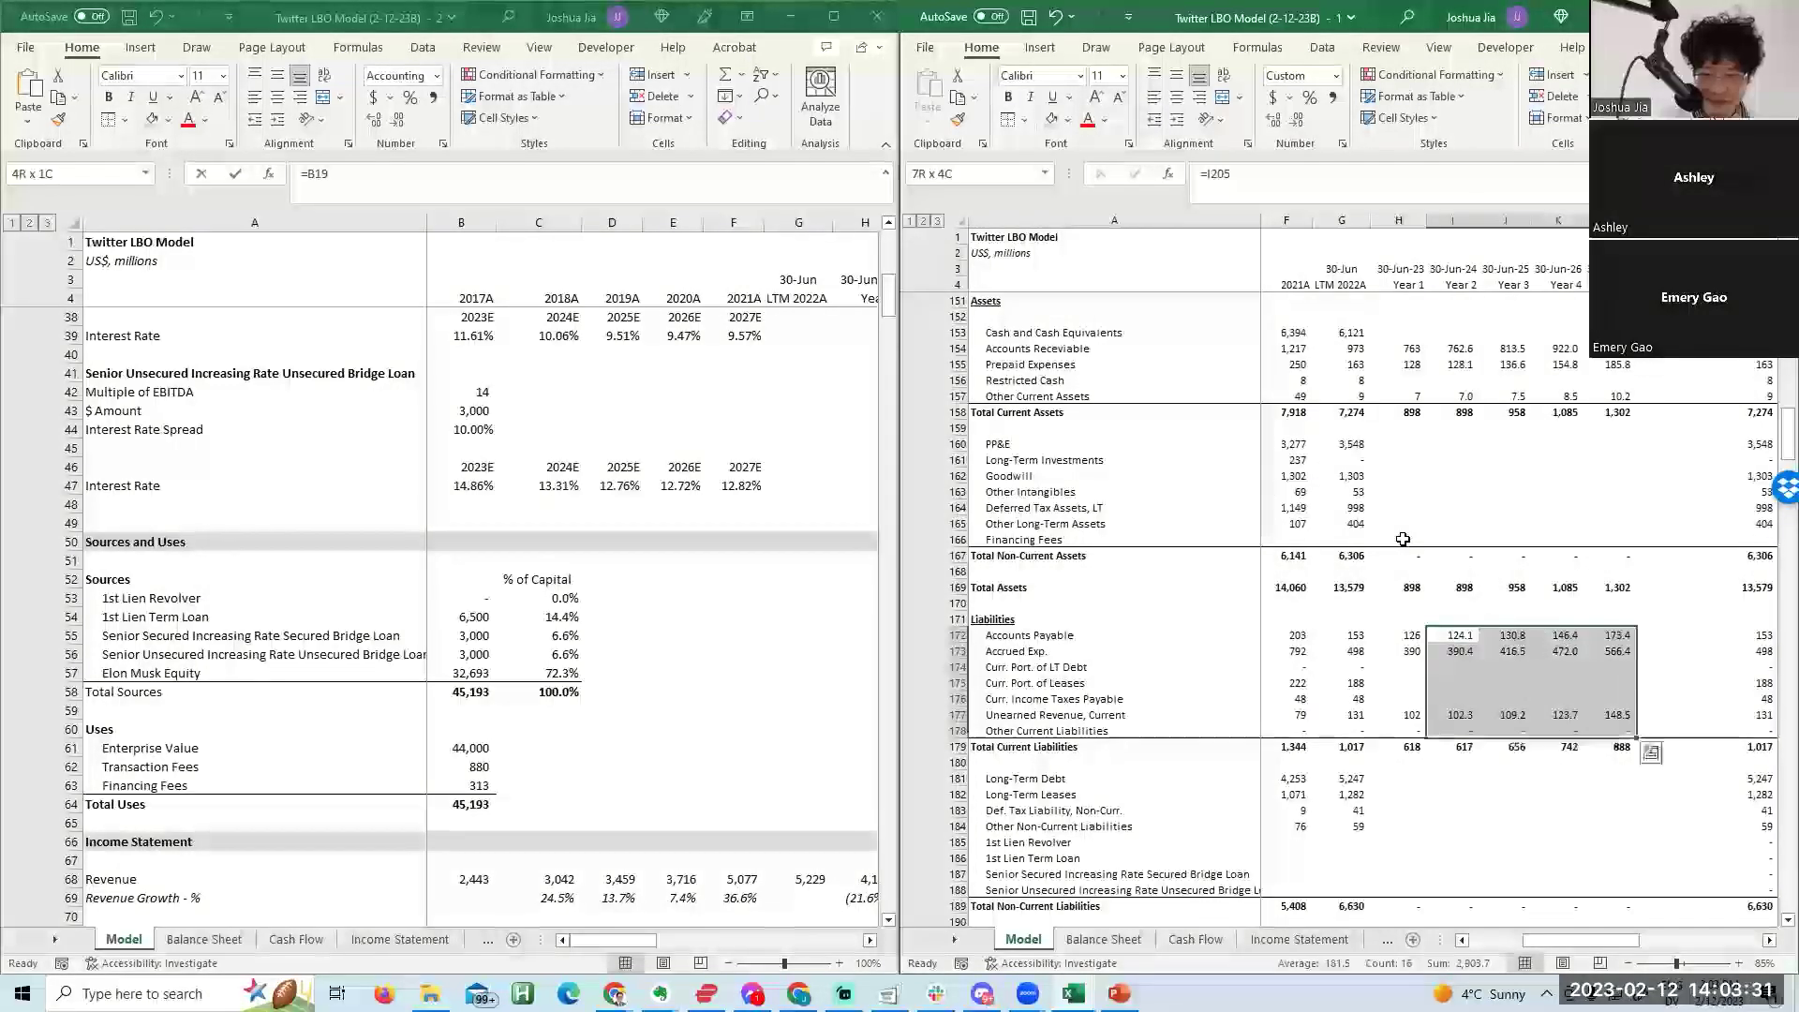
{"action": "key", "text": "alt+h"}
{"action": "key", "text": "9"}
{"action": "key", "text": "ctrl+Down"}
{"action": "key", "text": "ctrl+Down"}
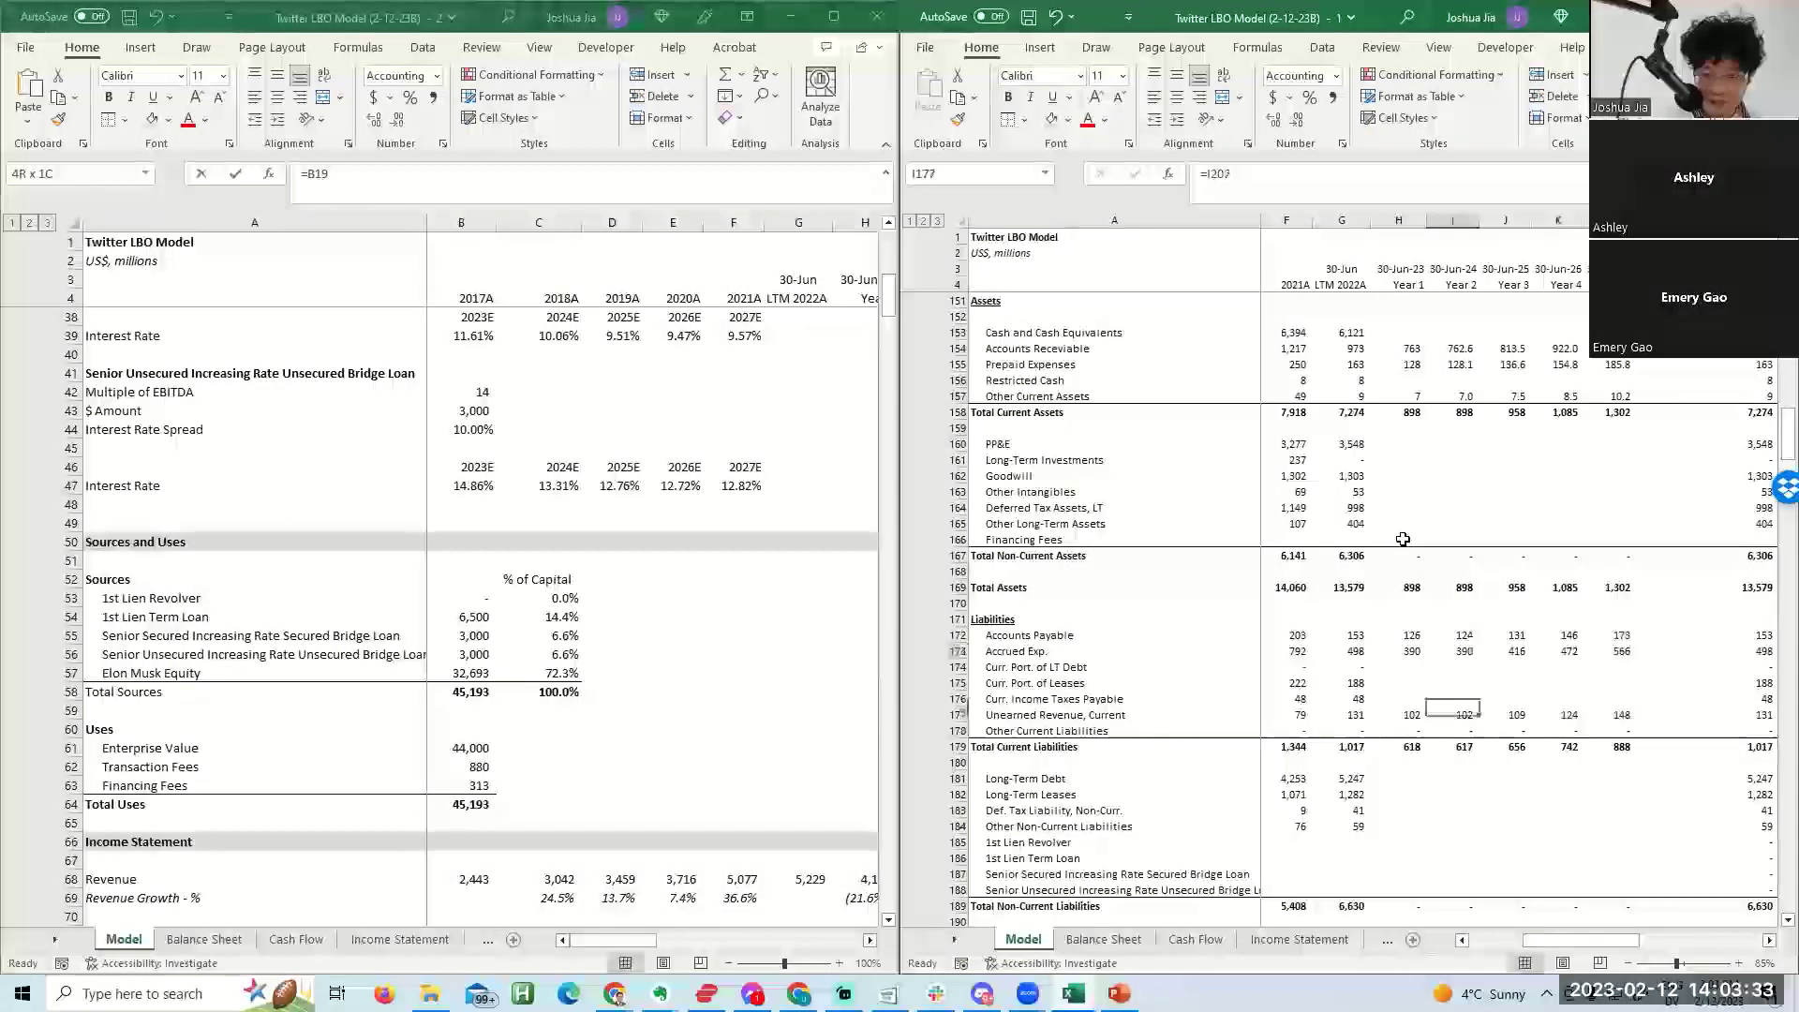
Rewrite the pre-transaction Total Non-Current Liabilities sum in N189 to cover rows 181 to 188.
{"action": "key", "text": "Right"}
{"action": "key", "text": "Right"}
{"action": "key", "text": "Right"}
{"action": "key", "text": "Right"}
{"action": "key", "text": "Right"}
{"action": "key", "text": "Right"}
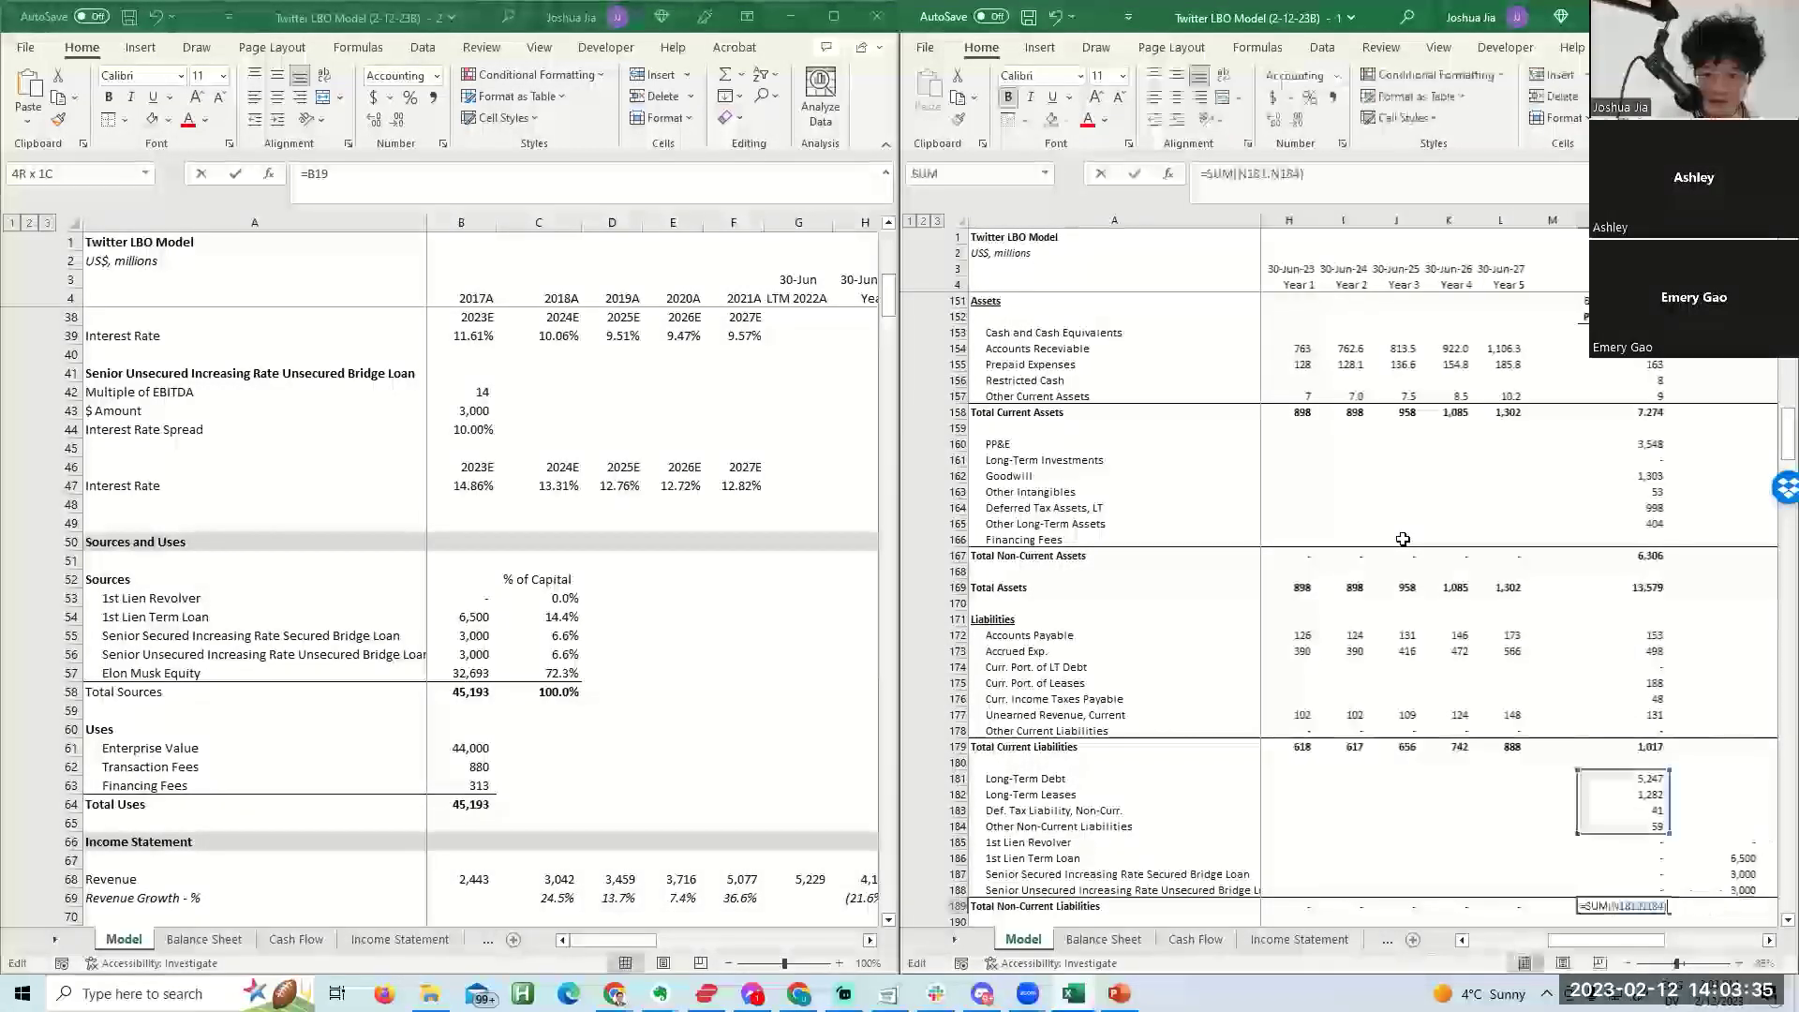
{"action": "key", "text": "Left"}
{"action": "type", "text": "=sum("}
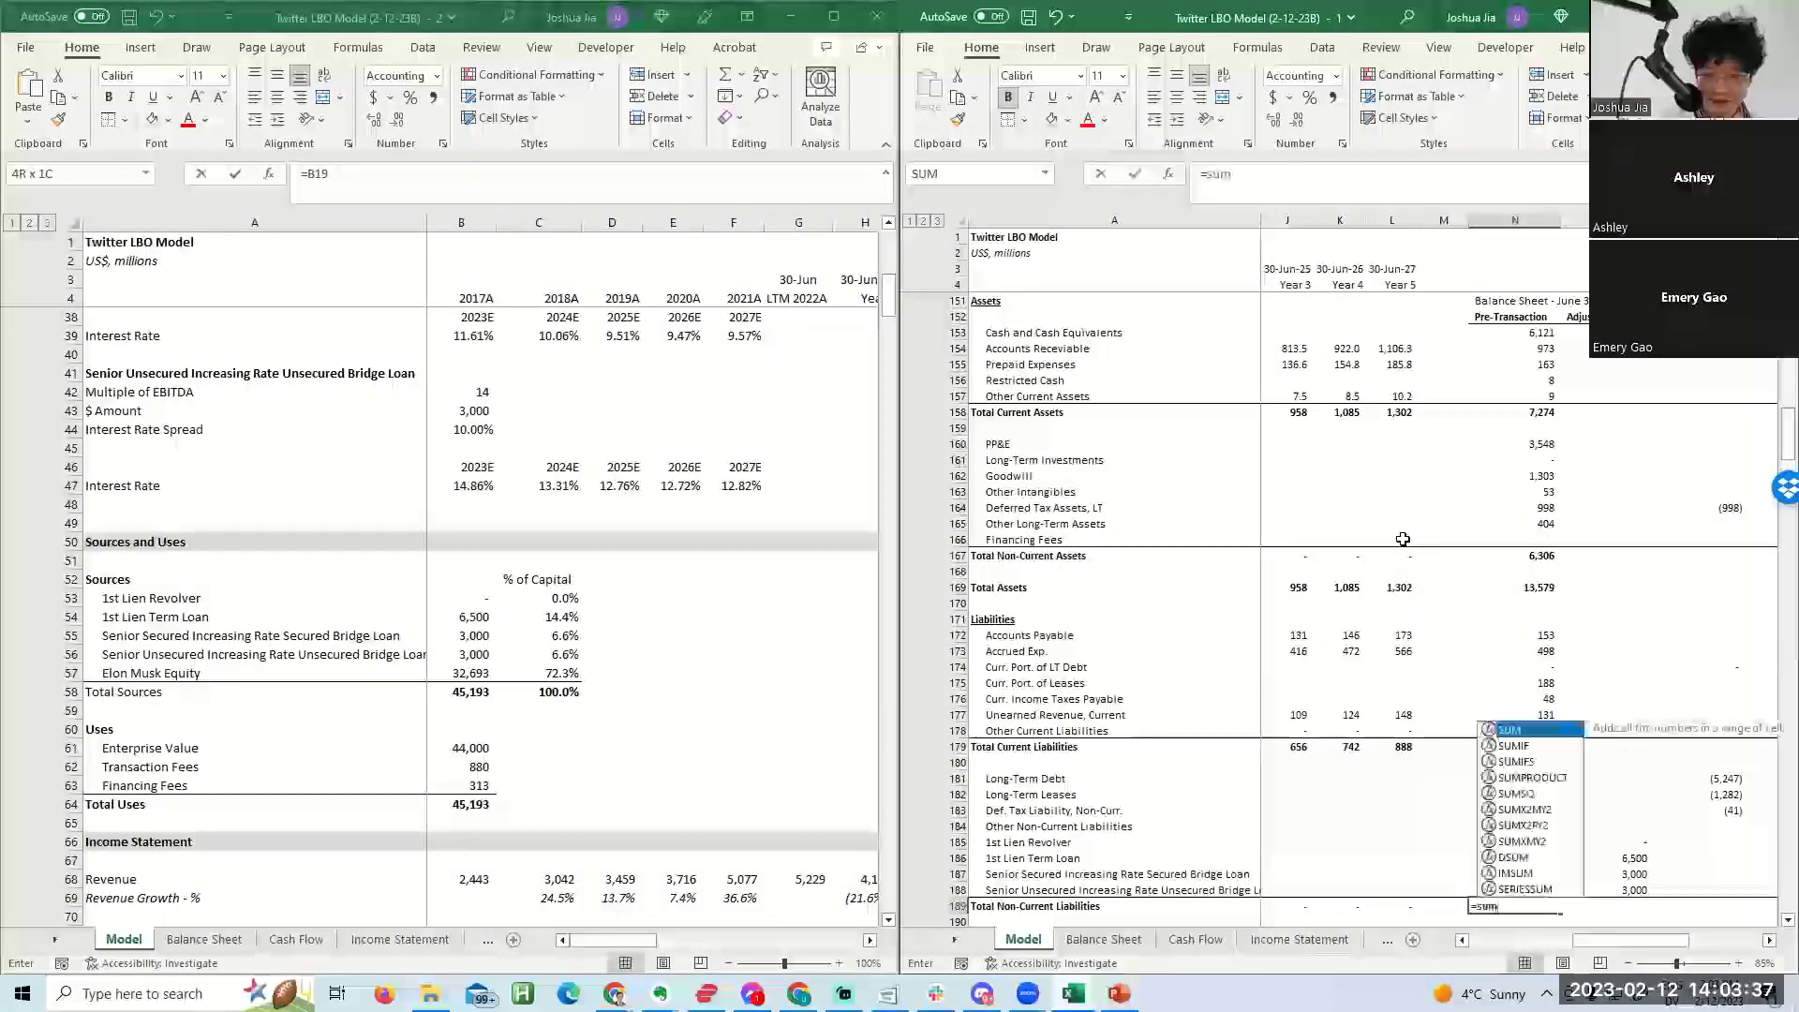
{"action": "key", "text": "Up"}
{"action": "key", "text": "shift+Up"}
{"action": "key", "text": "shift+Up"}
{"action": "key", "text": "shift+Up"}
{"action": "key", "text": "shift+Up"}
{"action": "key", "text": "shift+Up"}
{"action": "key", "text": "shift+Up"}
{"action": "key", "text": "shift+Up"}
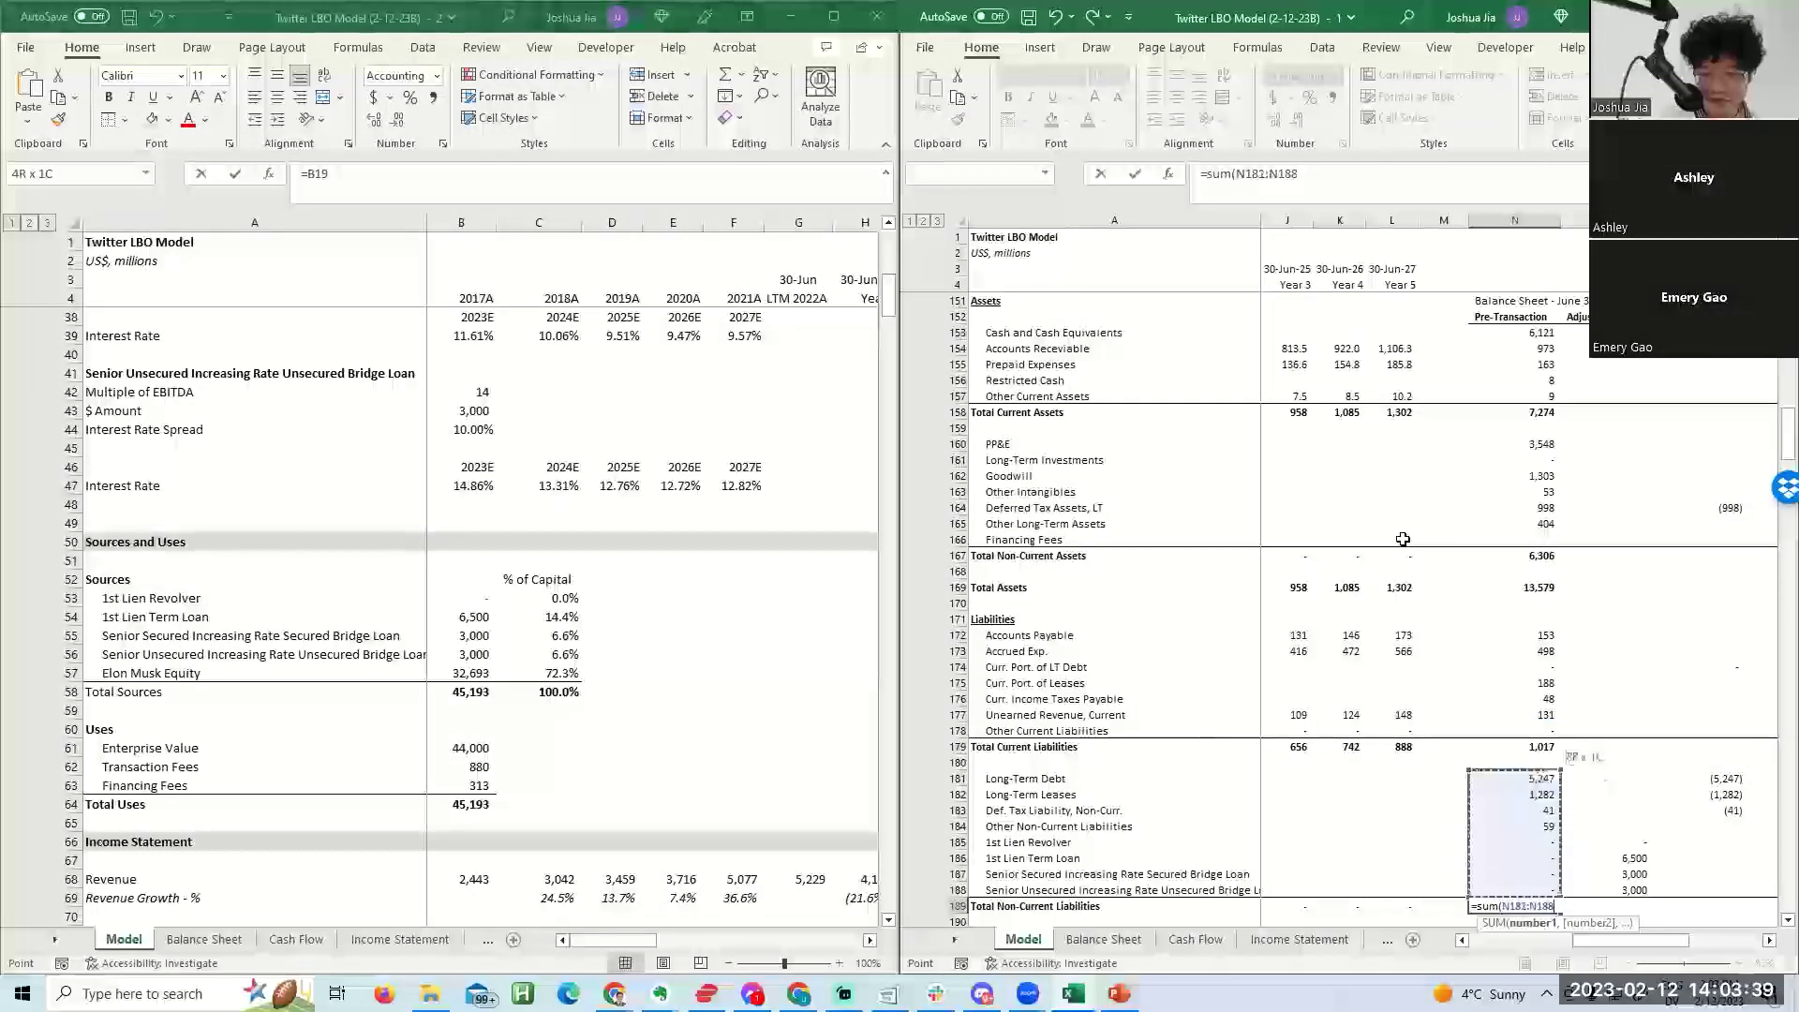
{"action": "key", "text": "Return"}
Copy the Total Non-Current Liabilities formula from N189 into the yearly columns of row 189, starting at B189.
{"action": "key", "text": "Up"}
{"action": "key", "text": "ctrl+c"}
{"action": "scroll", "coordinate": [1403, 539], "scroll_direction": "down", "scroll_amount": 1, "text": "ctrl"}
{"action": "key", "text": "Left"}
{"action": "key", "text": "Left"}
{"action": "key", "text": "Left"}
{"action": "key", "text": "Left"}
{"action": "key", "text": "Left"}
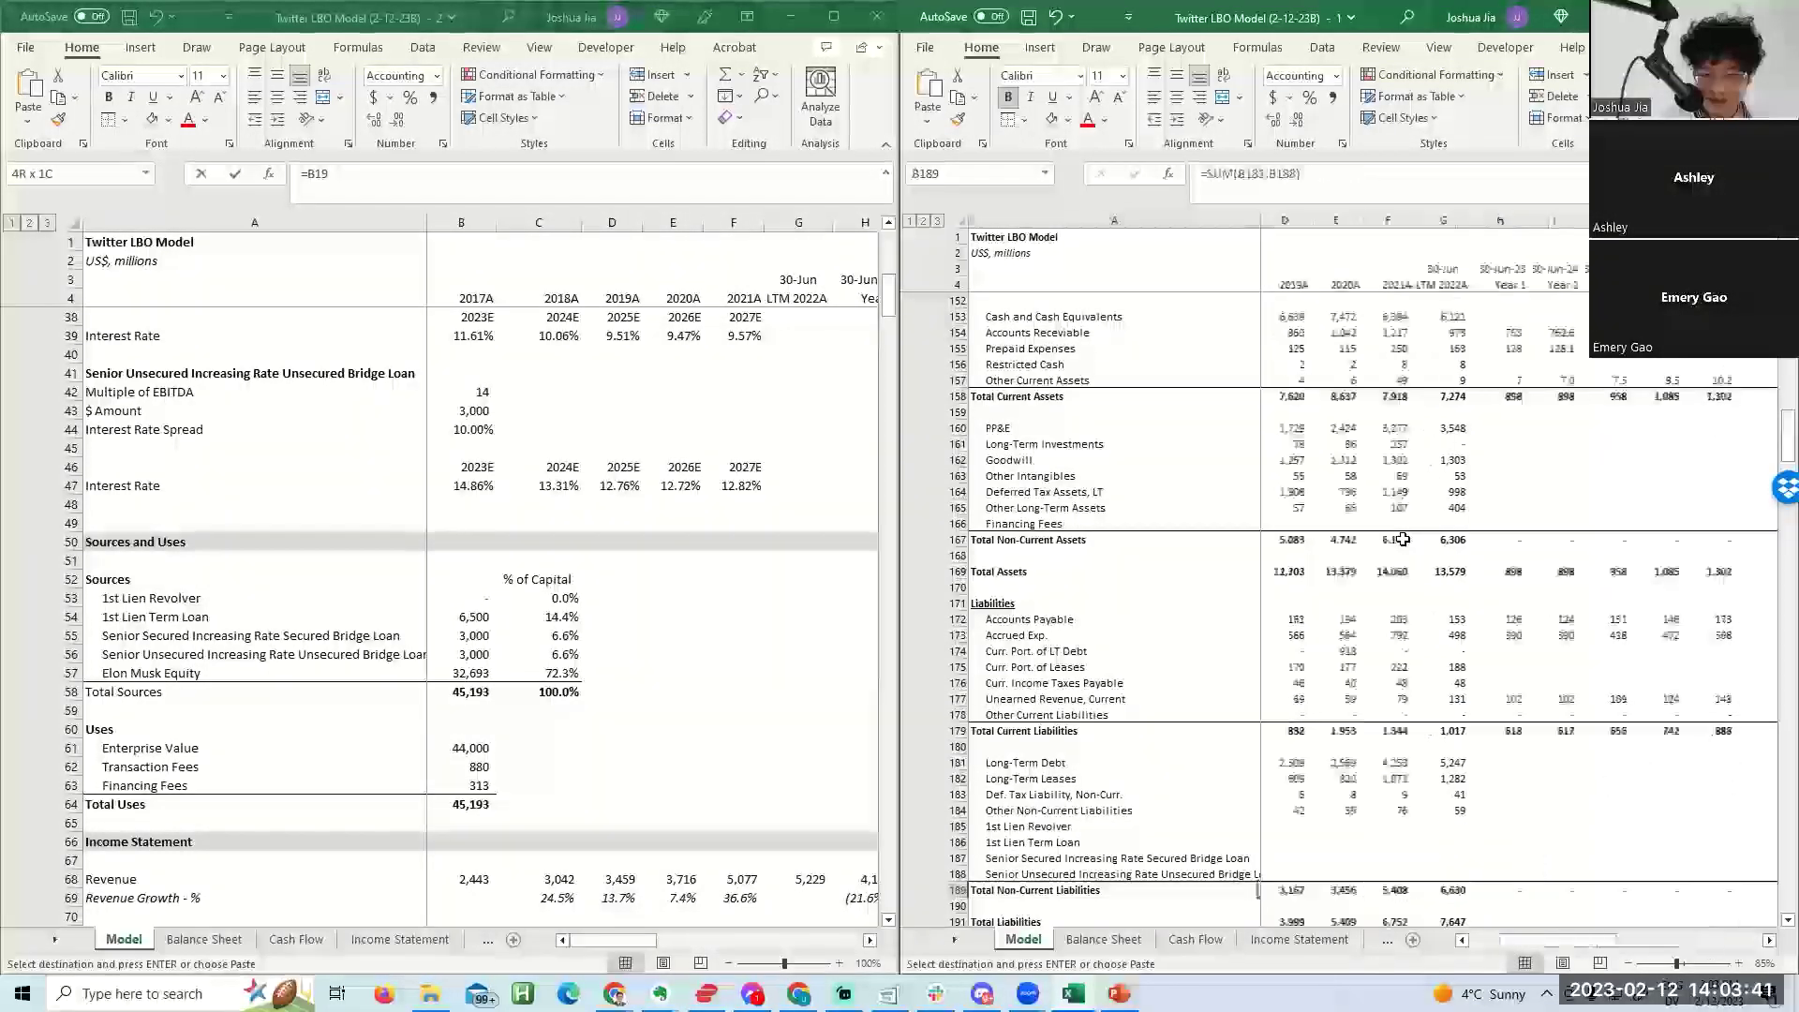
{"action": "key", "text": "Return"}
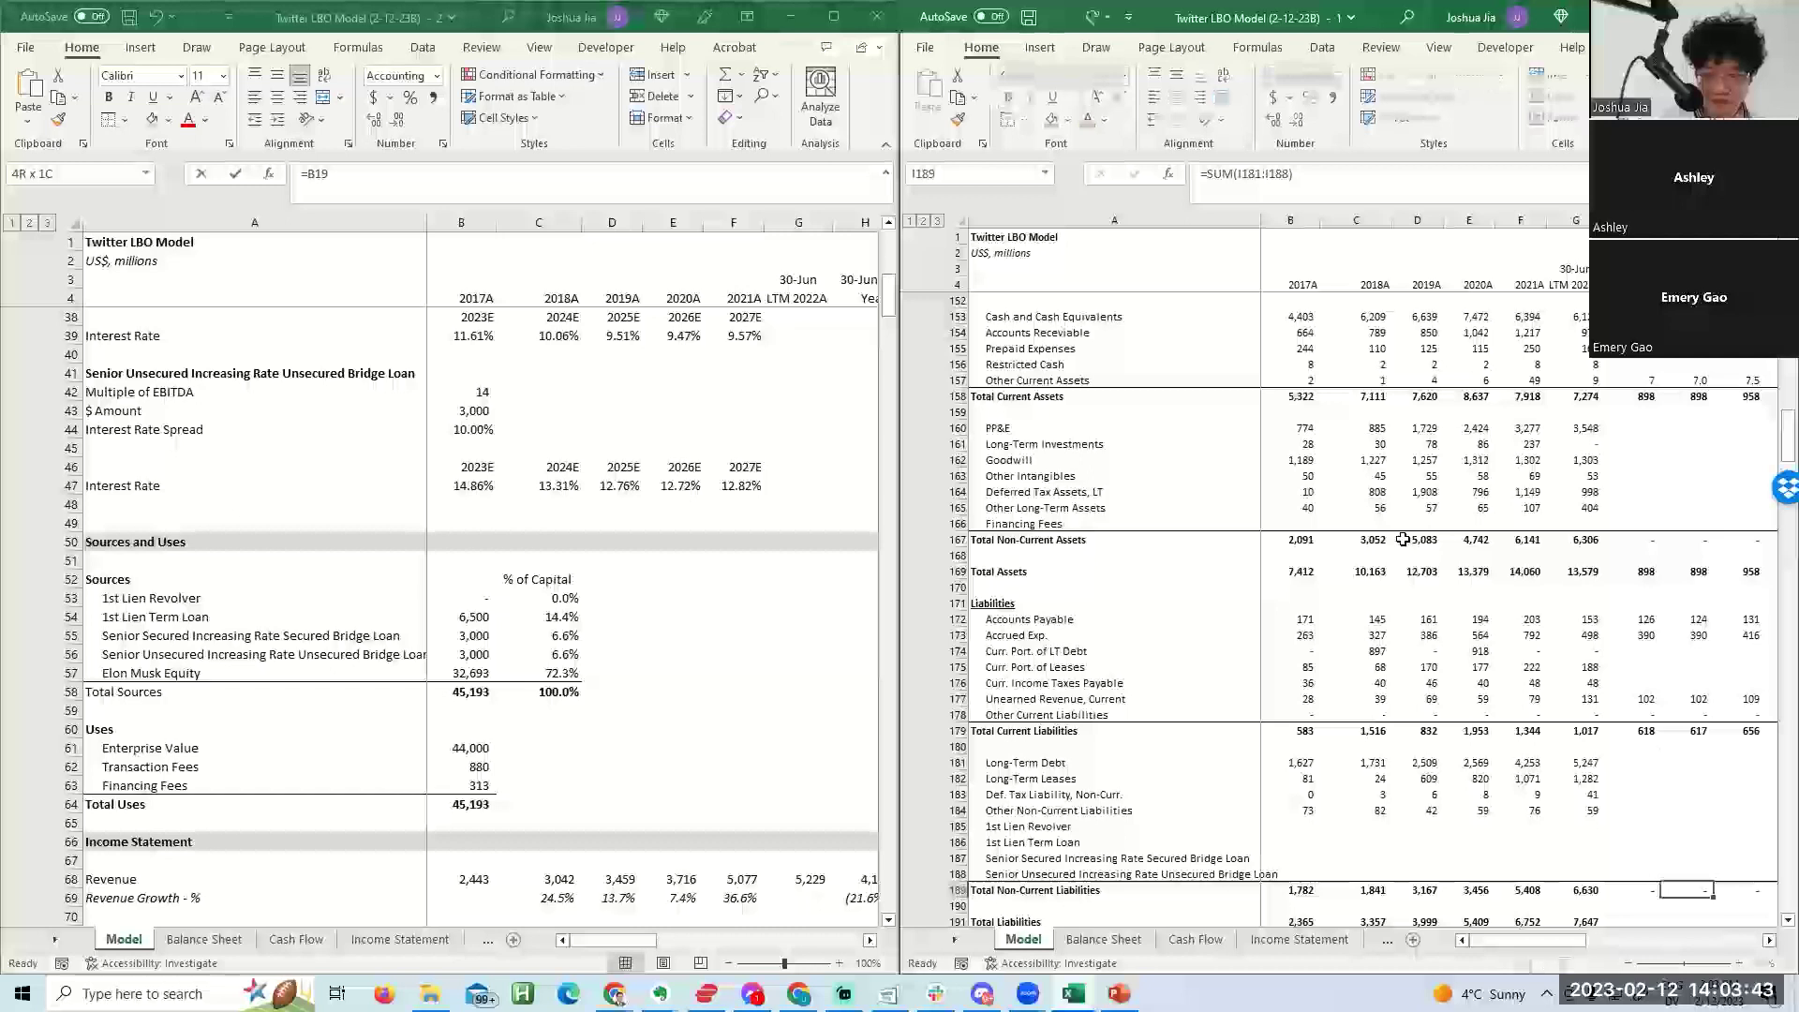
Inspect the post-transaction Total Non-Current Liabilities formula in Q189.
{"action": "key", "text": "Right"}
{"action": "key", "text": "Right"}
{"action": "key", "text": "Right"}
{"action": "key", "text": "Right"}
{"action": "key", "text": "Right"}
{"action": "key", "text": "Right"}
{"action": "key", "text": "Right"}
{"action": "key", "text": "Right"}
{"action": "key", "text": "F2"}
{"action": "key", "text": "Return"}
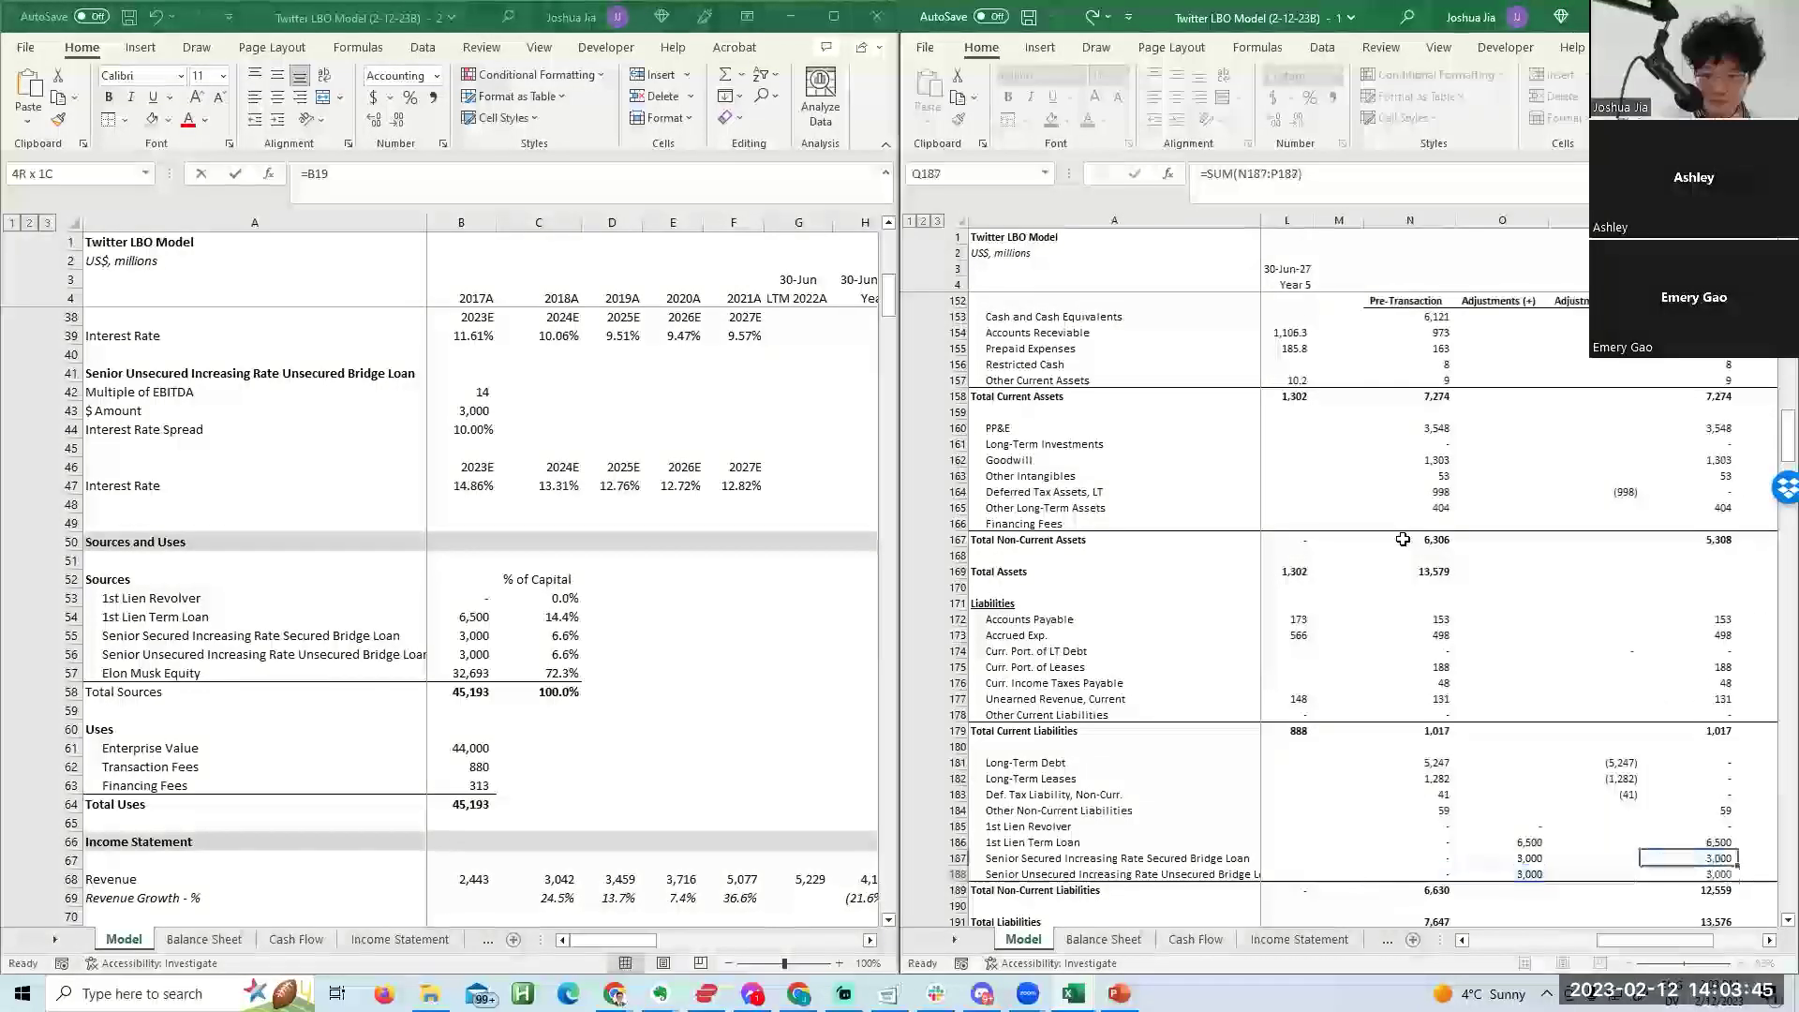
Review the negative adjustments in column P from the current liabilities up to Deferred Tax Assets.
{"action": "key", "text": "Up"}
{"action": "key", "text": "Up"}
{"action": "key", "text": "Up"}
{"action": "key", "text": "Up"}
{"action": "key", "text": "Up"}
{"action": "key", "text": "Up"}
{"action": "key", "text": "Up"}
{"action": "key", "text": "Up"}
{"action": "key", "text": "Up"}
{"action": "key", "text": "Up"}
{"action": "key", "text": "Up"}
{"action": "key", "text": "Up"}
{"action": "key", "text": "Up"}
{"action": "key", "text": "Up"}
{"action": "key", "text": "Up"}
{"action": "key", "text": "Up"}
{"action": "key", "text": "Up"}
{"action": "key", "text": "Up"}
{"action": "key", "text": "Left"}
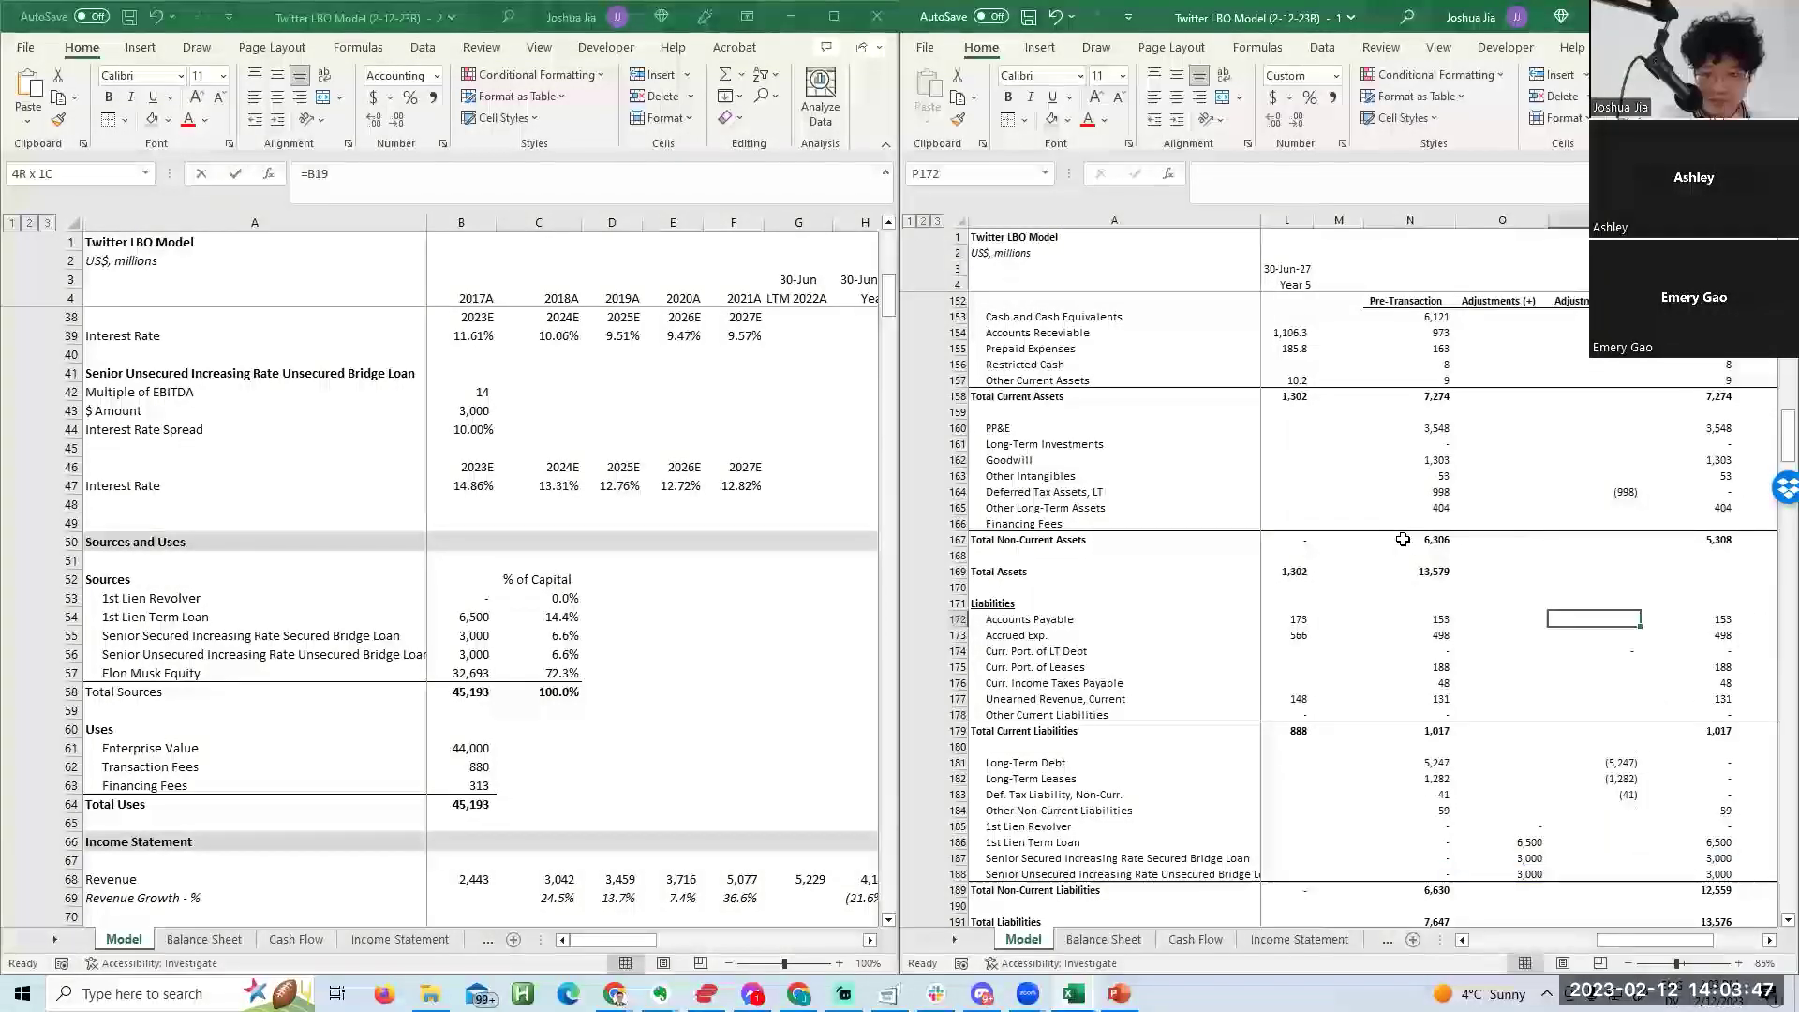
{"action": "key", "text": "Up"}
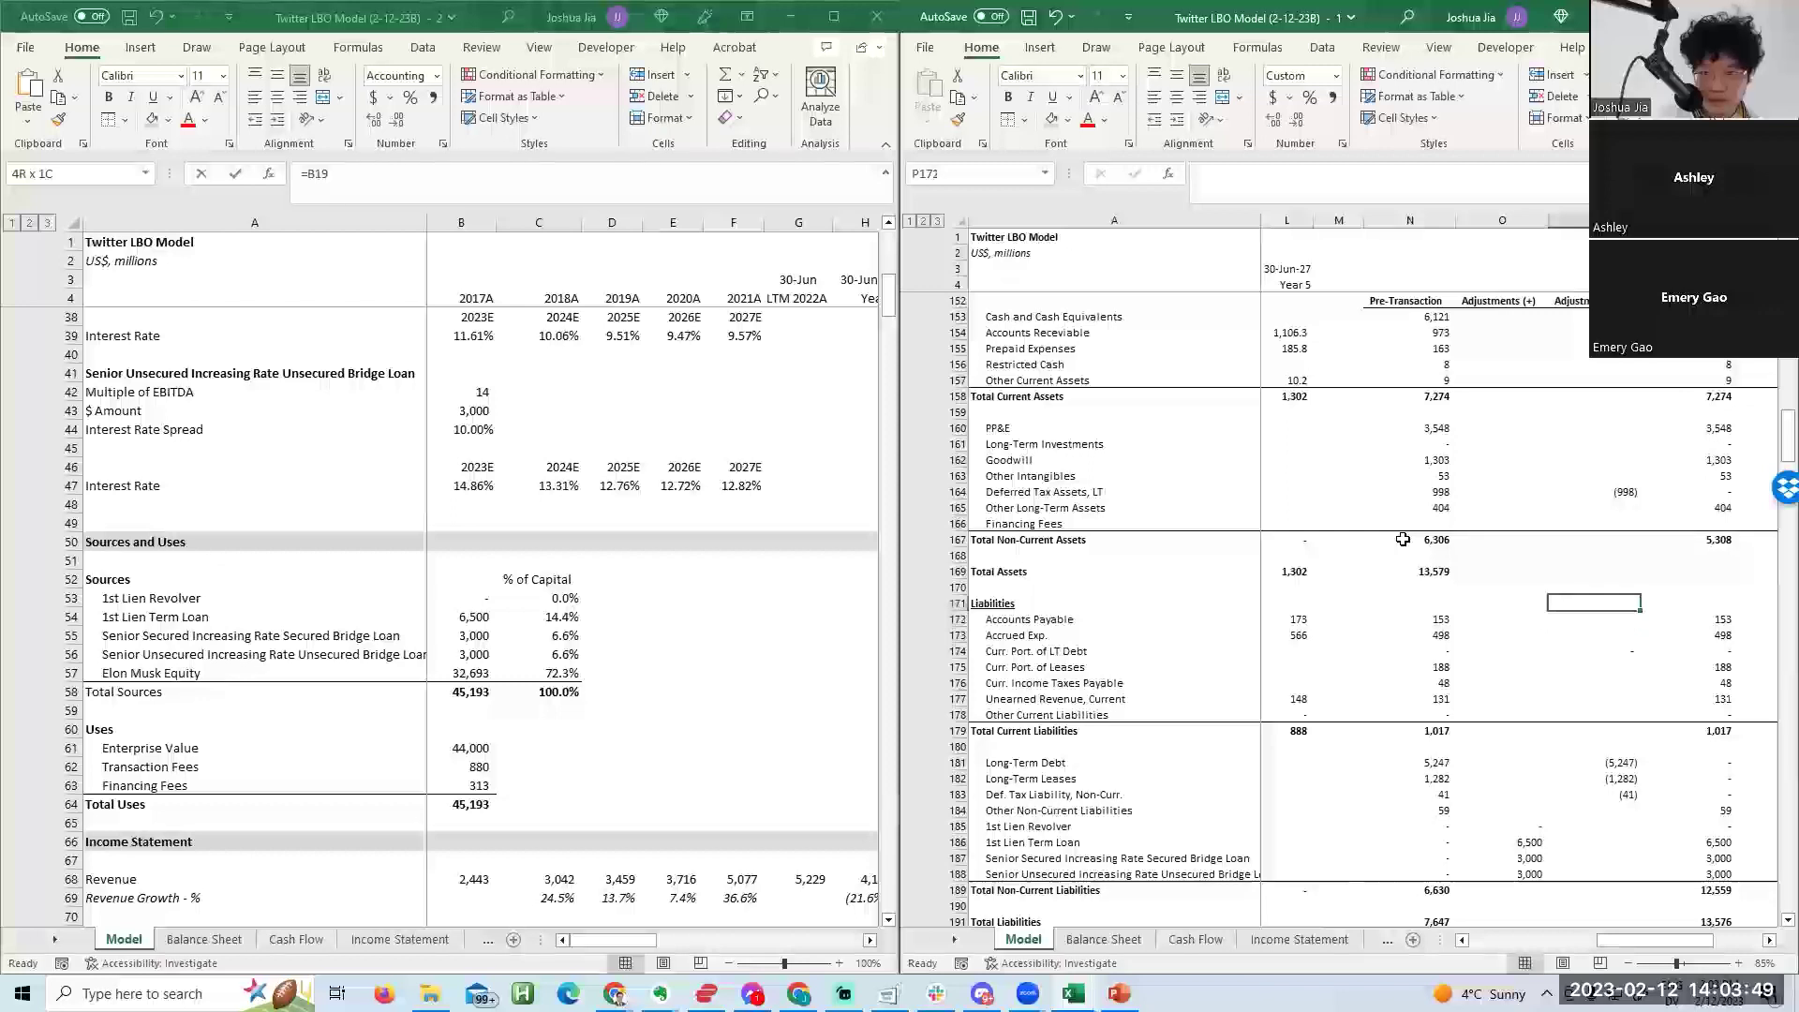
{"action": "key", "text": "Down"}
{"action": "key", "text": "Down"}
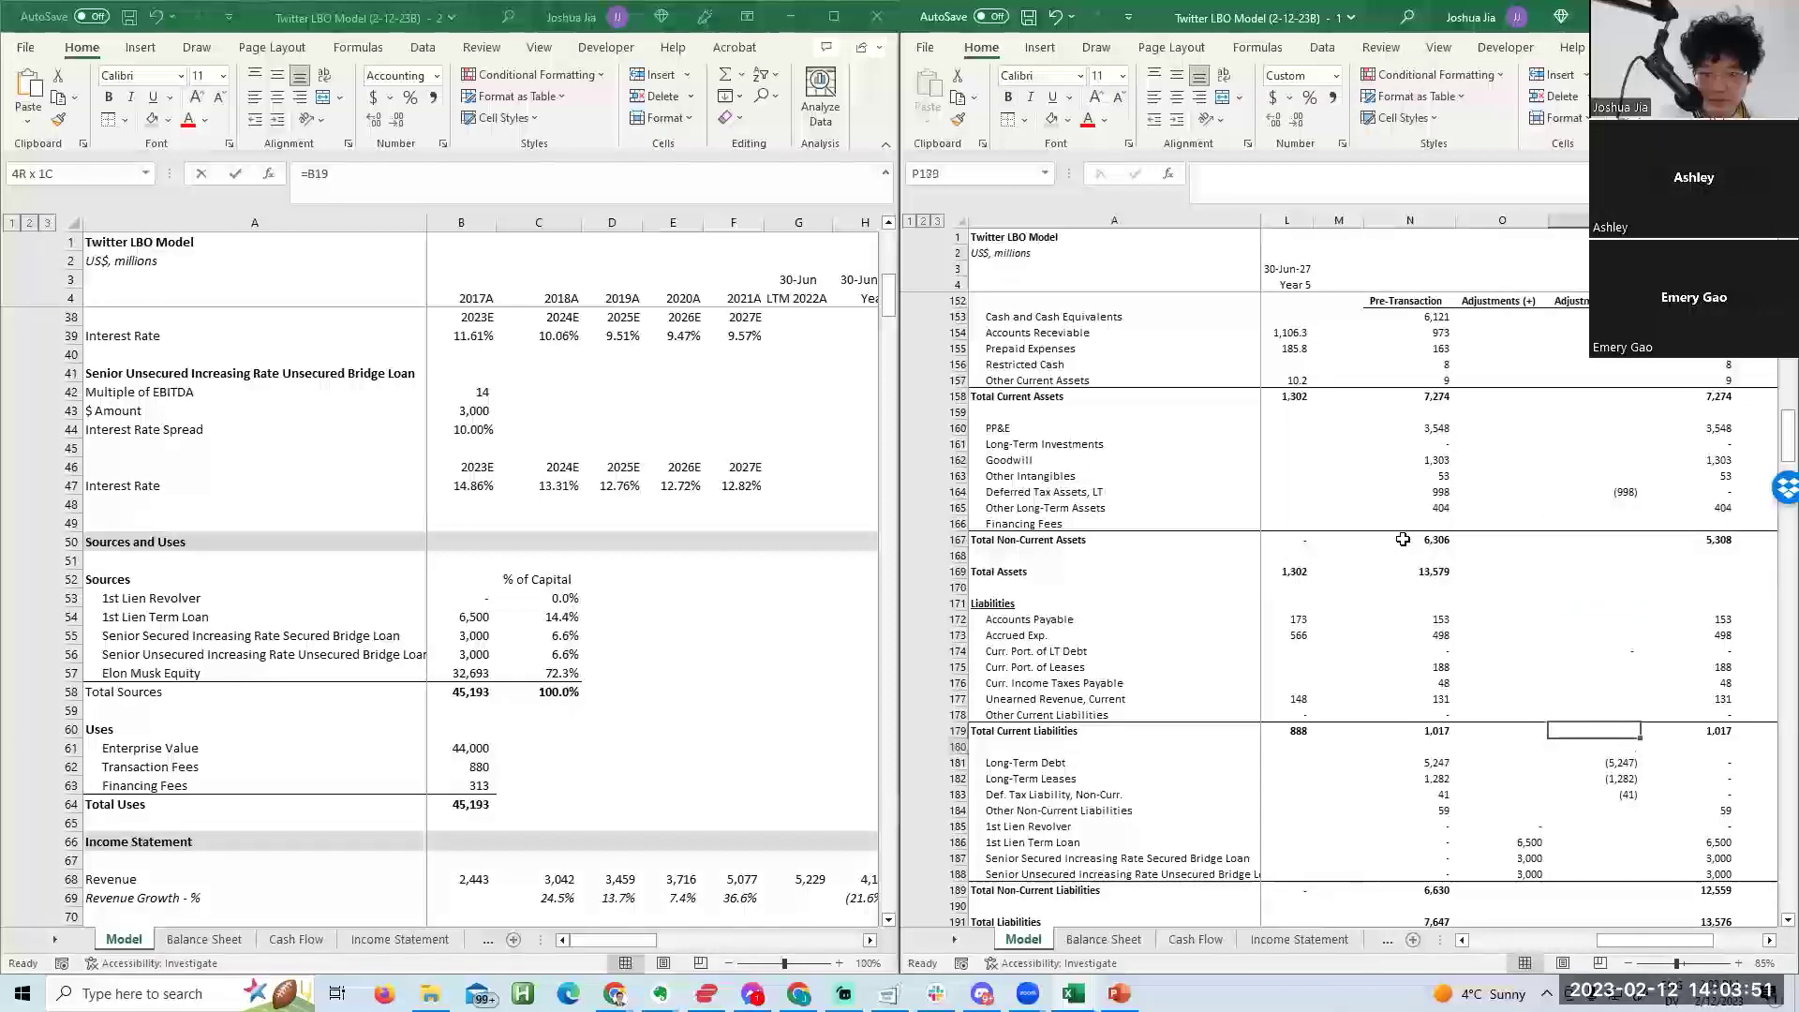
{"action": "key", "text": "Up"}
{"action": "key", "text": "Up"}
{"action": "key", "text": "Up"}
{"action": "key", "text": "Up"}
{"action": "key", "text": "Up"}
{"action": "key", "text": "Up"}
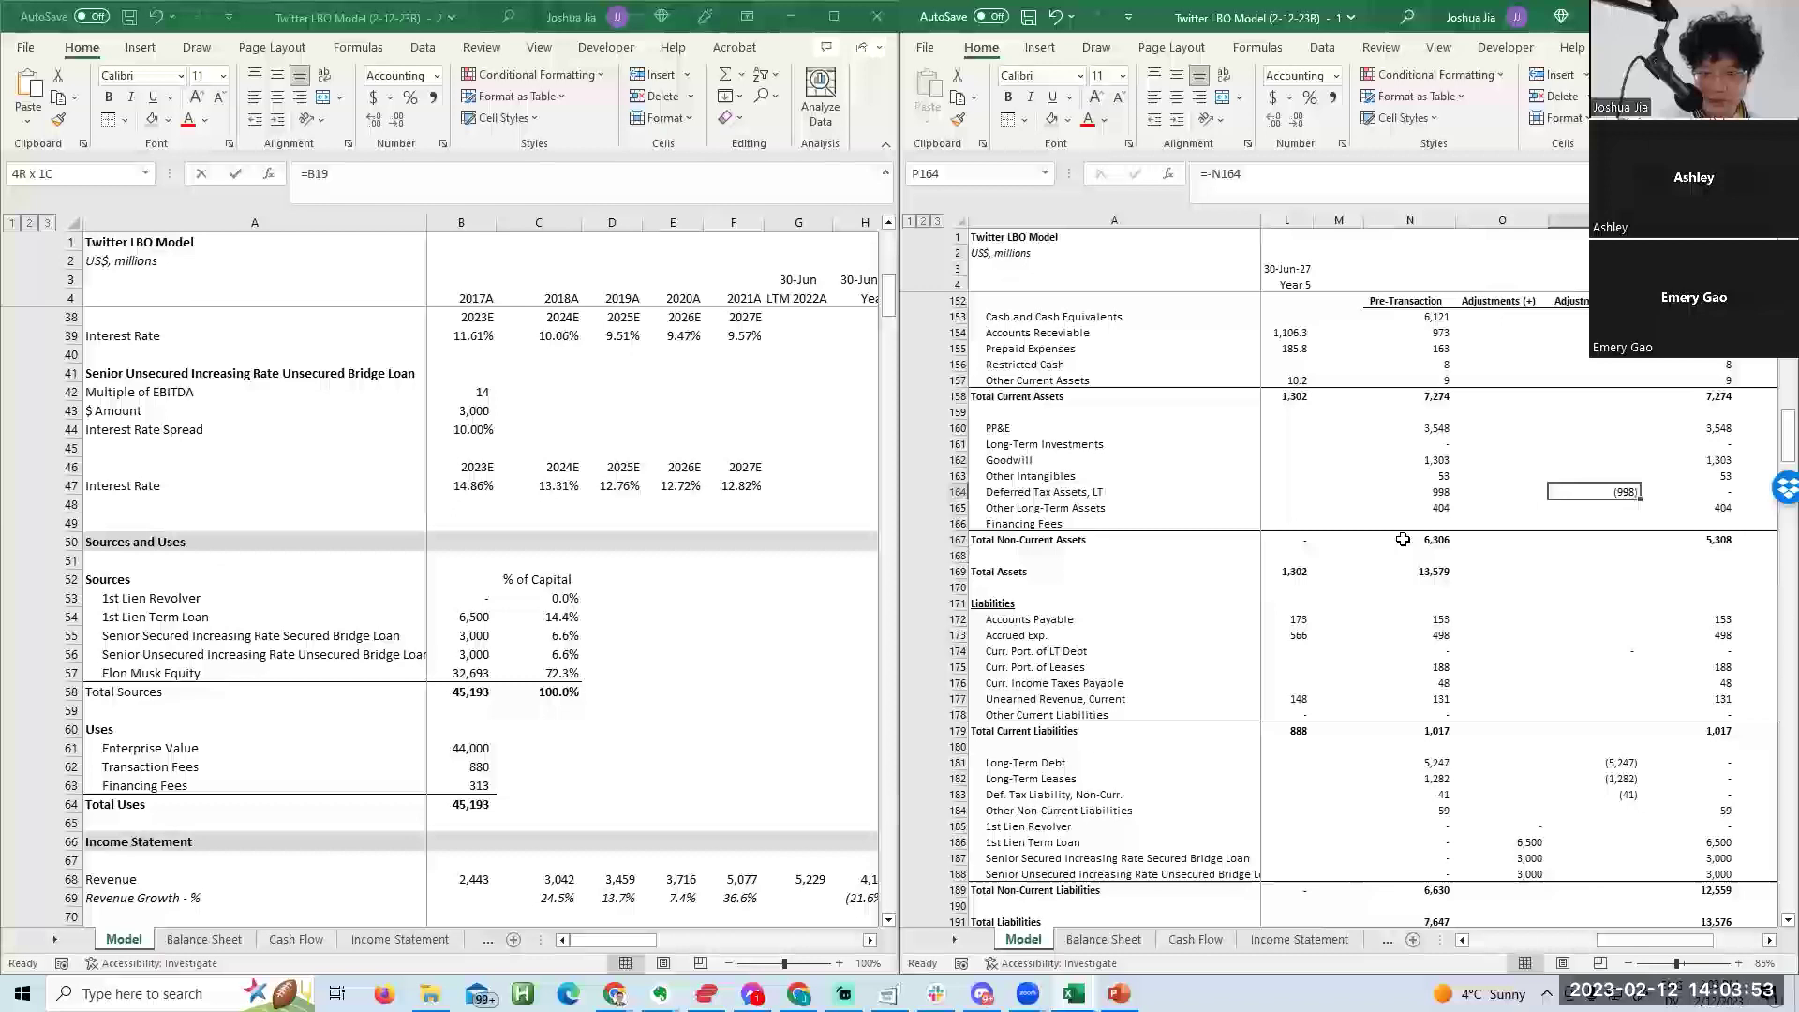
Examine the Deferred Tax Assets adjustment formula in P164 and the long-term liability adjustments in P181:P183.
{"action": "scroll", "coordinate": [1403, 538], "scroll_direction": "right", "scroll_amount": 1}
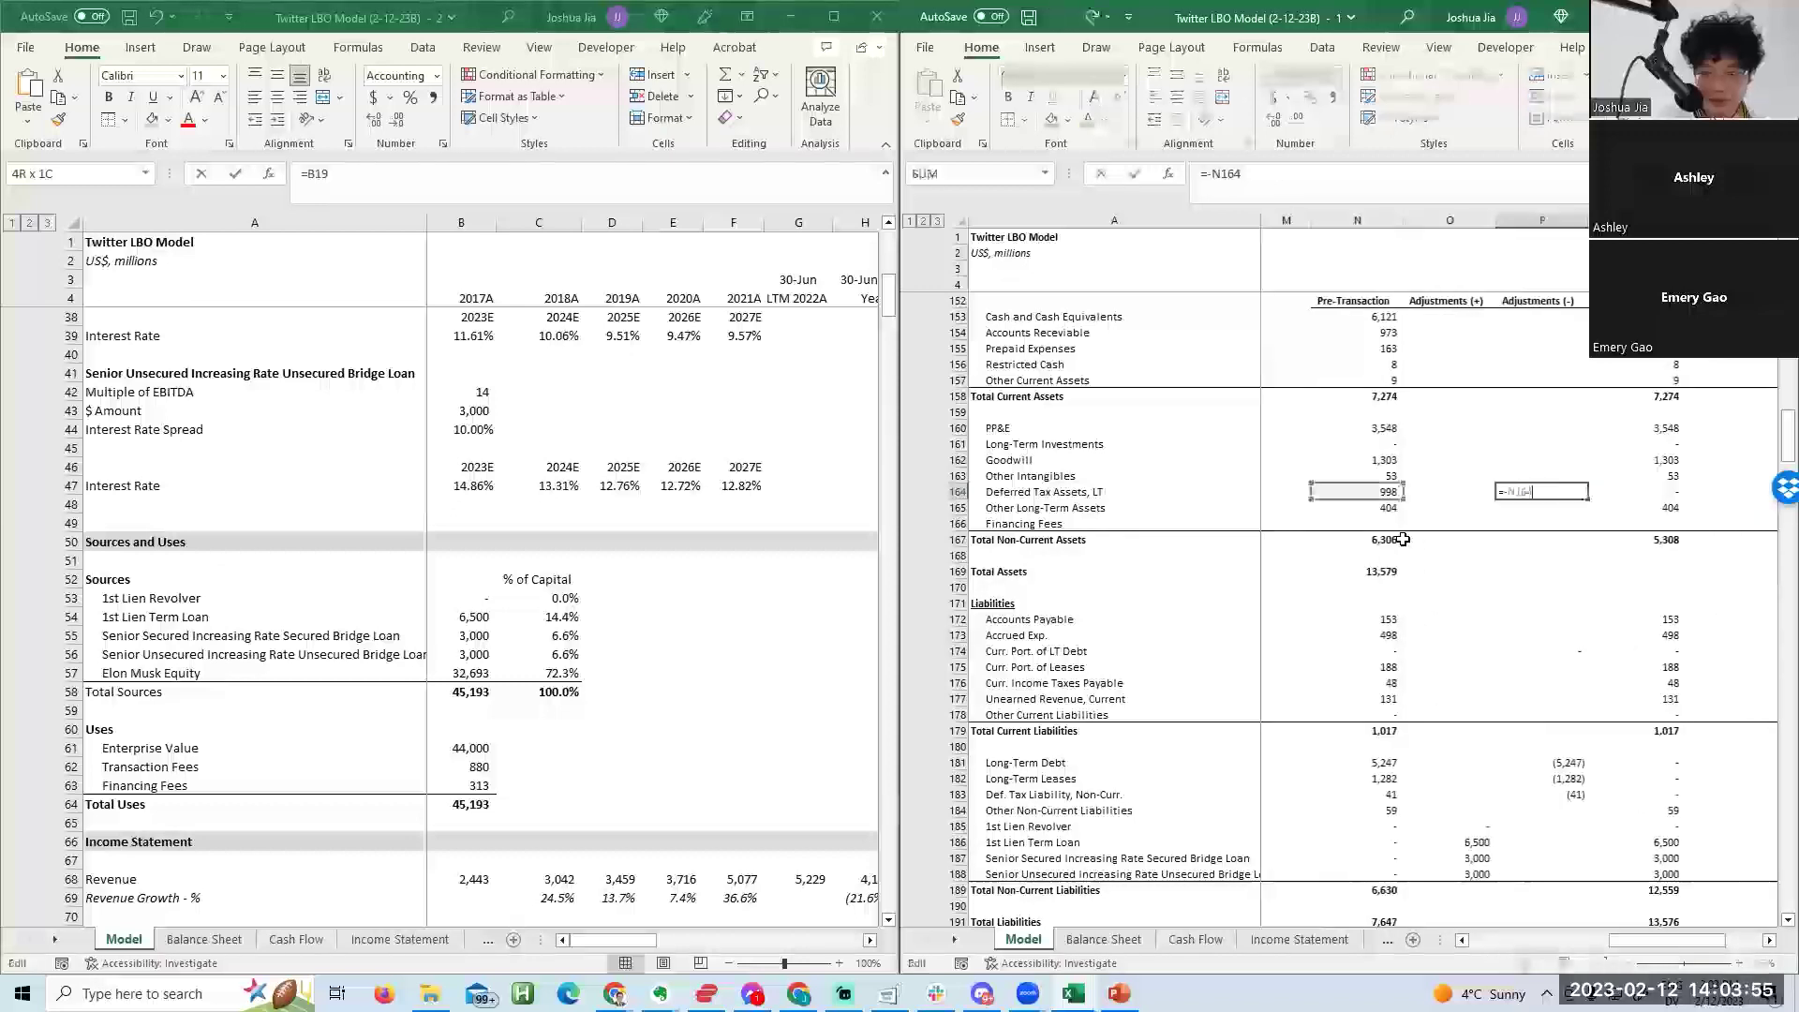
{"action": "key", "text": "Down"}
{"action": "key", "text": "Down"}
{"action": "key", "text": "Down"}
{"action": "key", "text": "Down"}
{"action": "key", "text": "Down"}
{"action": "key", "text": "Down"}
{"action": "key", "text": "Down"}
{"action": "key", "text": "Down"}
{"action": "key", "text": "Down"}
{"action": "key", "text": "Down"}
{"action": "key", "text": "Down"}
{"action": "key", "text": "Down"}
{"action": "key", "text": "Down"}
{"action": "key", "text": "Down"}
{"action": "key", "text": "Down"}
{"action": "key", "text": "Down"}
{"action": "key", "text": "Down"}
{"action": "key", "text": "Up"}
{"action": "key", "text": "Up"}
{"action": "key", "text": "Up"}
{"action": "key", "text": "Up"}
{"action": "key", "text": "Up"}
{"action": "key", "text": "Up"}
{"action": "key", "text": "Up"}
{"action": "key", "text": "Up"}
{"action": "key", "text": "Up"}
{"action": "key", "text": "Up"}
{"action": "key", "text": "Up"}
{"action": "key", "text": "Up"}
{"action": "key", "text": "Up"}
{"action": "key", "text": "Up"}
{"action": "key", "text": "Up"}
{"action": "key", "text": "Up"}
{"action": "key", "text": "Up"}
{"action": "key", "text": "Up"}
{"action": "key", "text": "Up"}
{"action": "key", "text": "Up"}
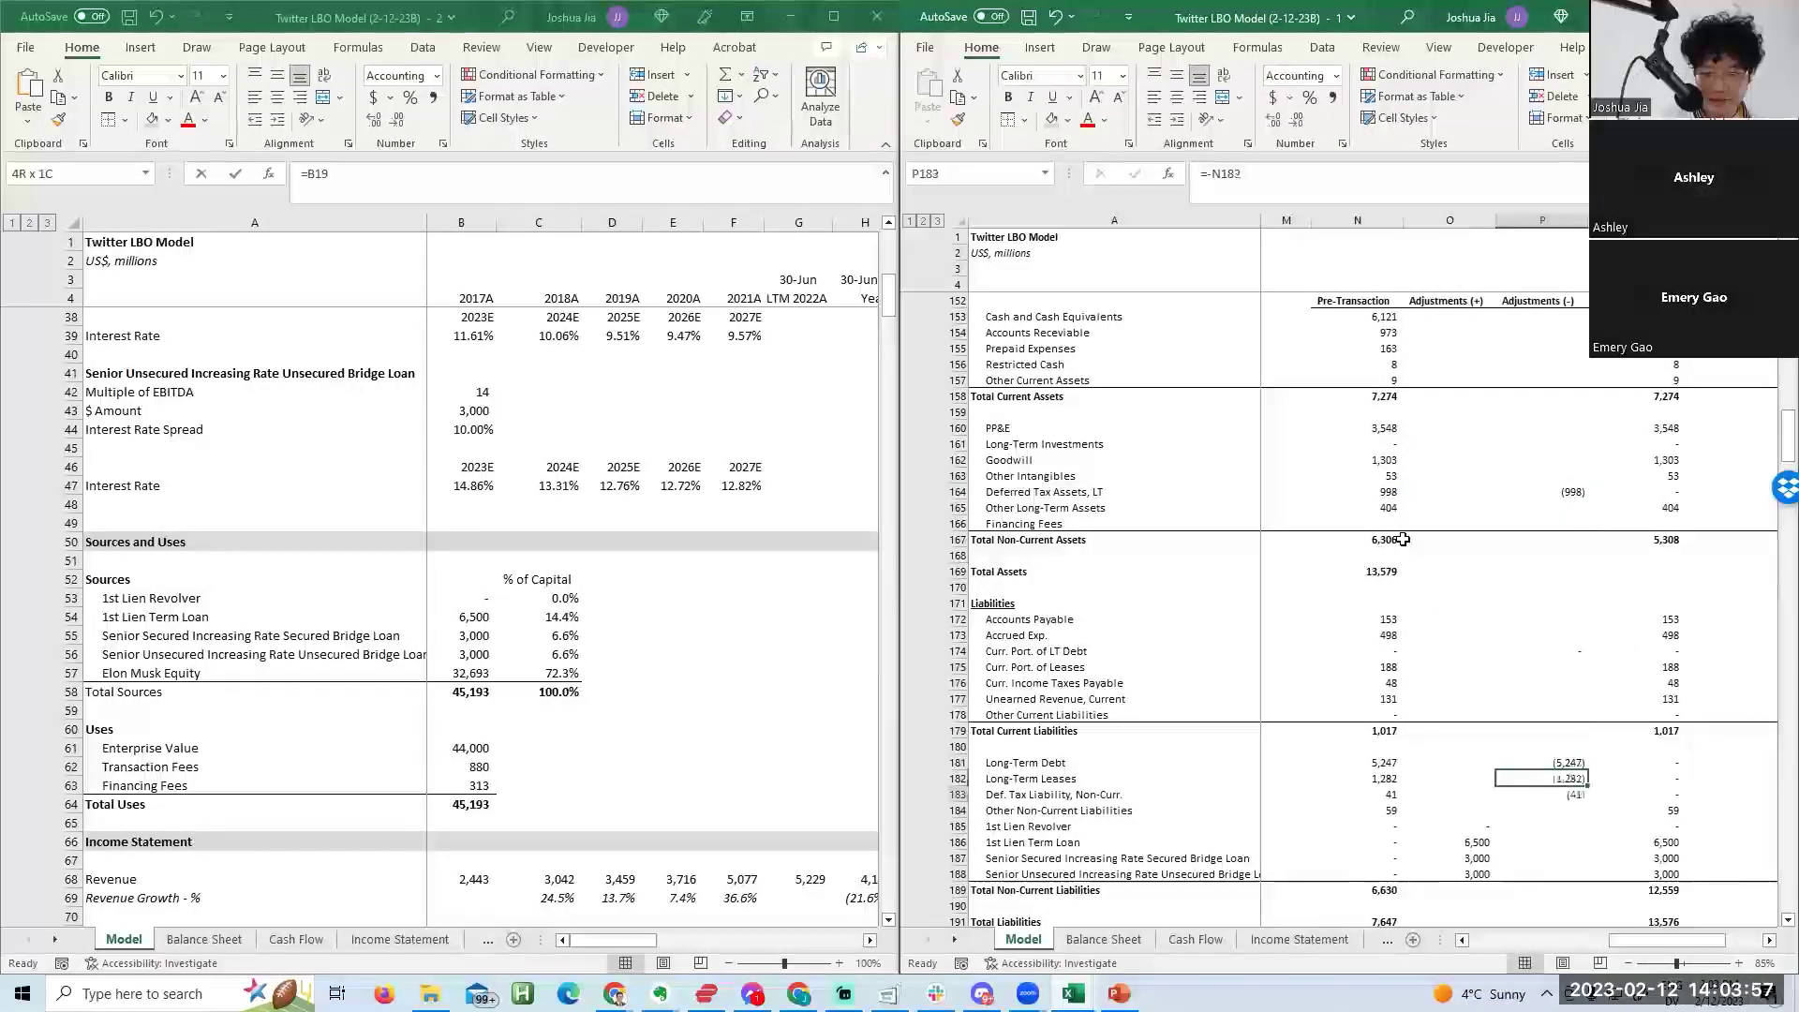
Link the positive Financing Fees adjustment in O166 to the Financing Fees in the Uses table, cell B63.
{"action": "key", "text": "Down"}
{"action": "key", "text": "Down"}
{"action": "key", "text": "Down"}
{"action": "key", "text": "Down"}
{"action": "key", "text": "Down"}
{"action": "key", "text": "Down"}
{"action": "key", "text": "Down"}
{"action": "key", "text": "Left"}
{"action": "key", "text": "Down"}
{"action": "key", "text": "Down"}
{"action": "key", "text": "Down"}
{"action": "key", "text": "Down"}
{"action": "key", "text": "Down"}
{"action": "key", "text": "Down"}
{"action": "type", "text": "="}
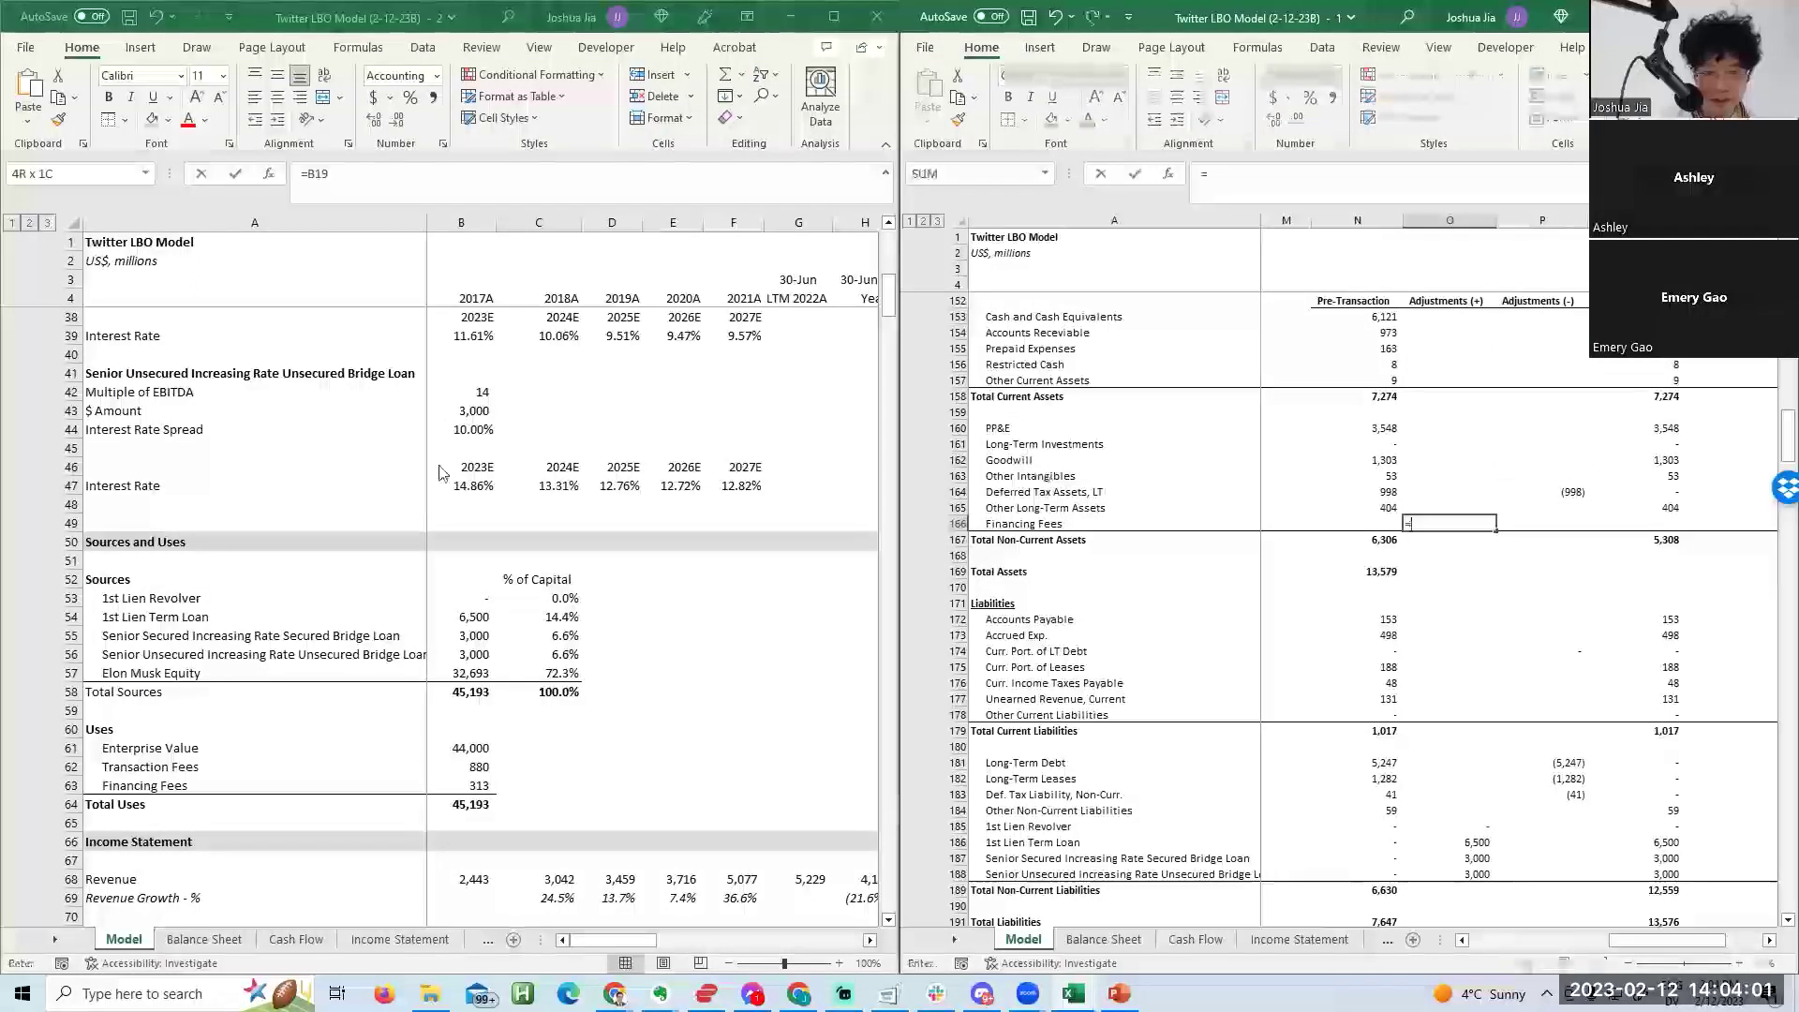
{"action": "left_click", "coordinate": [451, 747]}
{"action": "left_click_drag", "start_coordinate": [468, 797], "coordinate": [468, 787]}
{"action": "key", "text": "Return"}
Fill the post-transaction sum from Other Long-Term Assets down into the Financing Fees row, cell Q166.
{"action": "key", "text": "ctrl+d"}
{"action": "key", "text": "Left"}
{"action": "key", "text": "Left"}
{"action": "key", "text": "Left"}
{"action": "key", "text": "Right"}
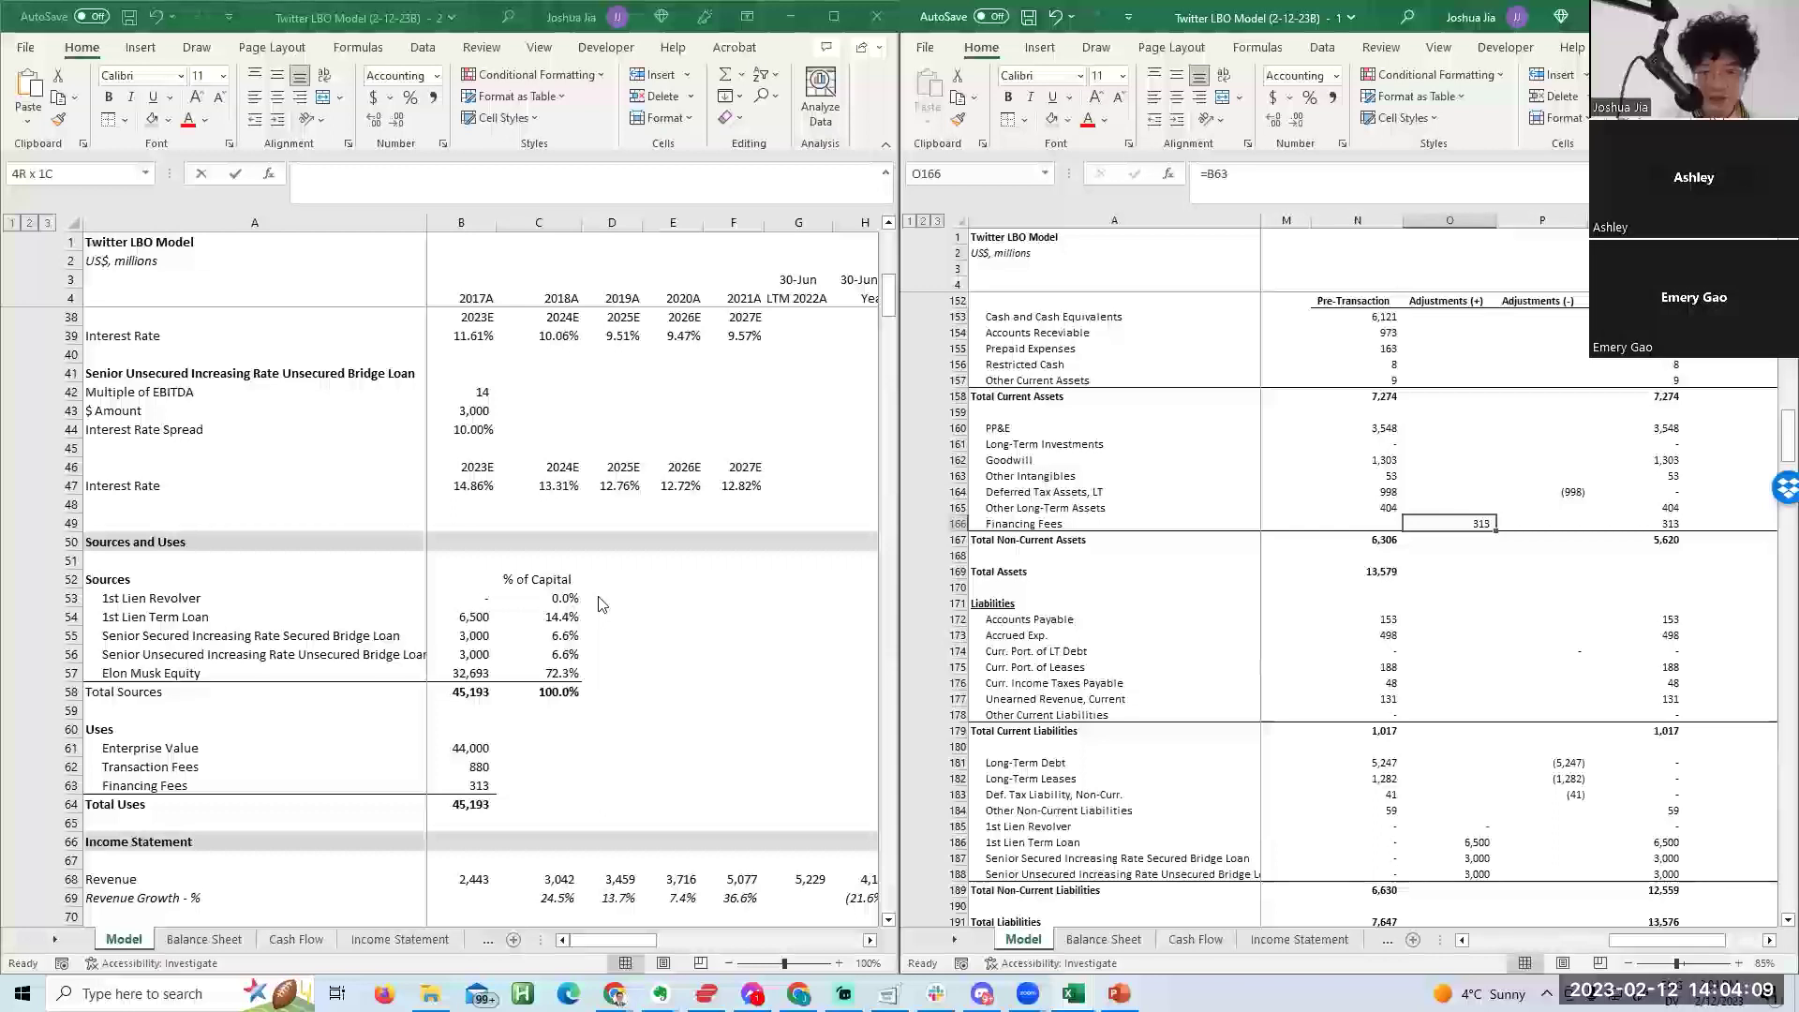
Inspect the Financing Fees formula in B63 and the post-transaction sum in Q166.
{"action": "left_click", "coordinate": [441, 786]}
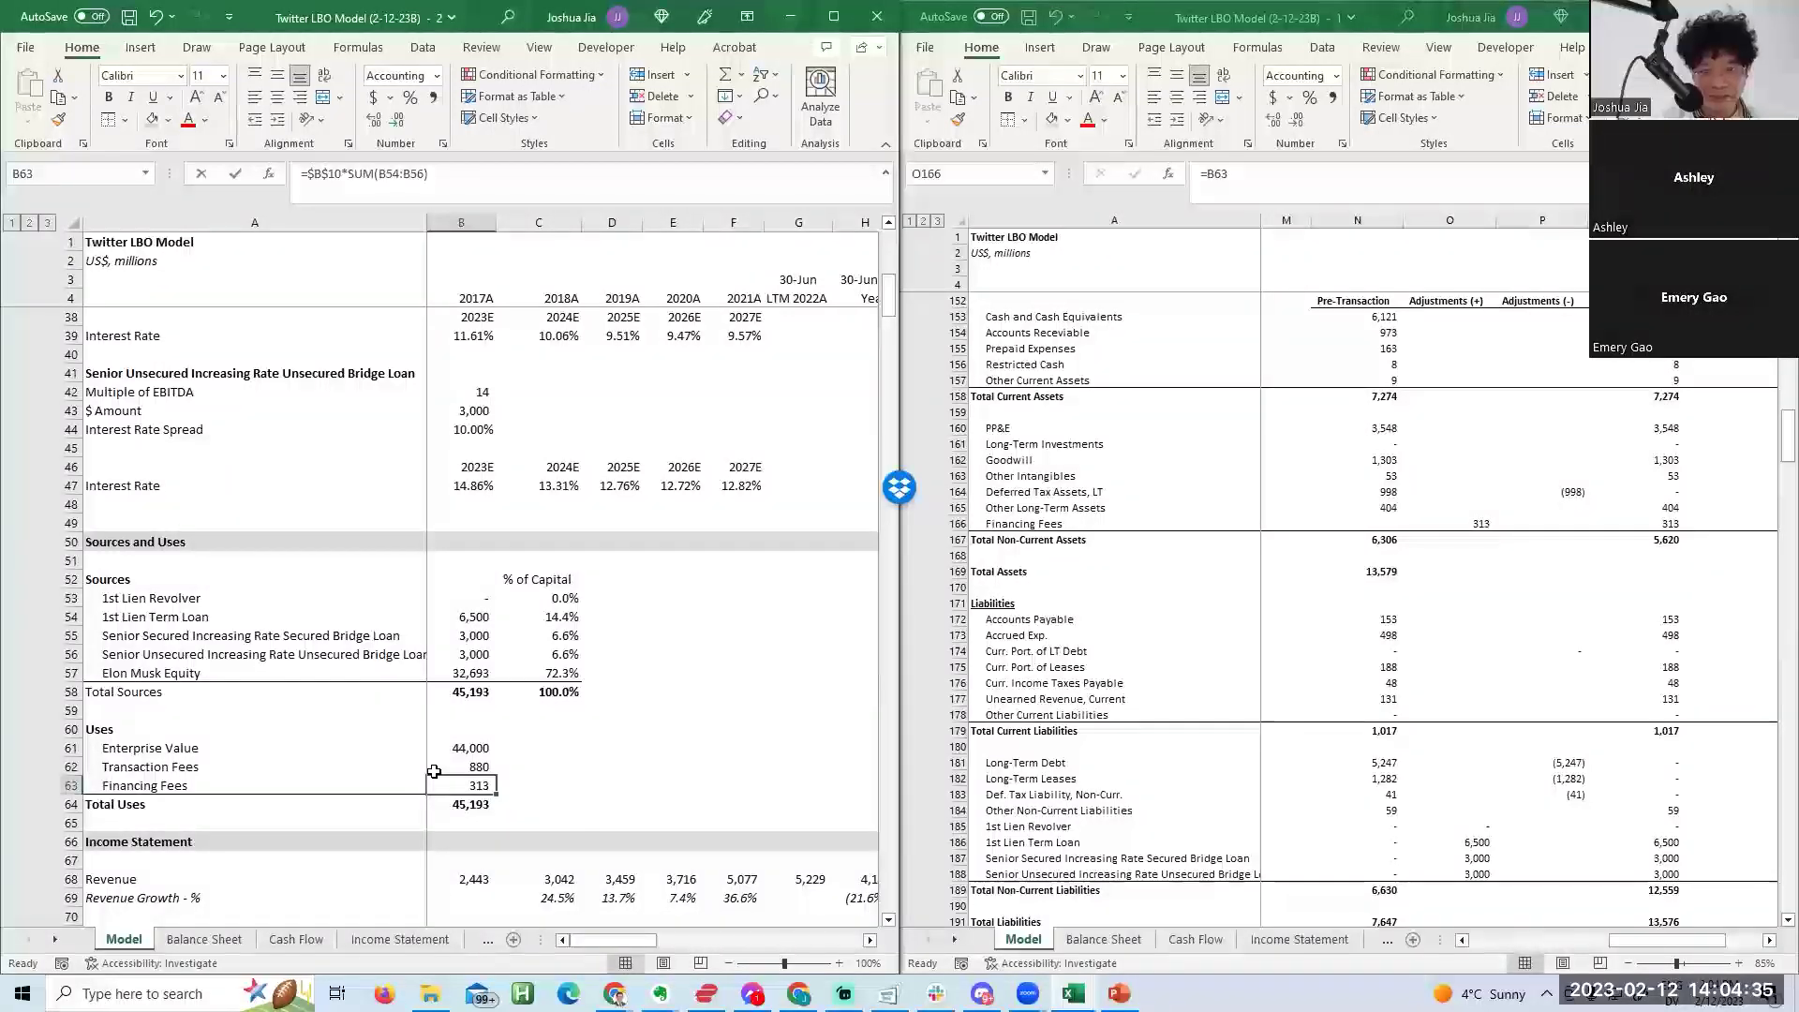
{"action": "left_click", "coordinate": [1670, 523]}
{"action": "double_click", "coordinate": [1670, 523]}
{"action": "key", "text": "Escape"}
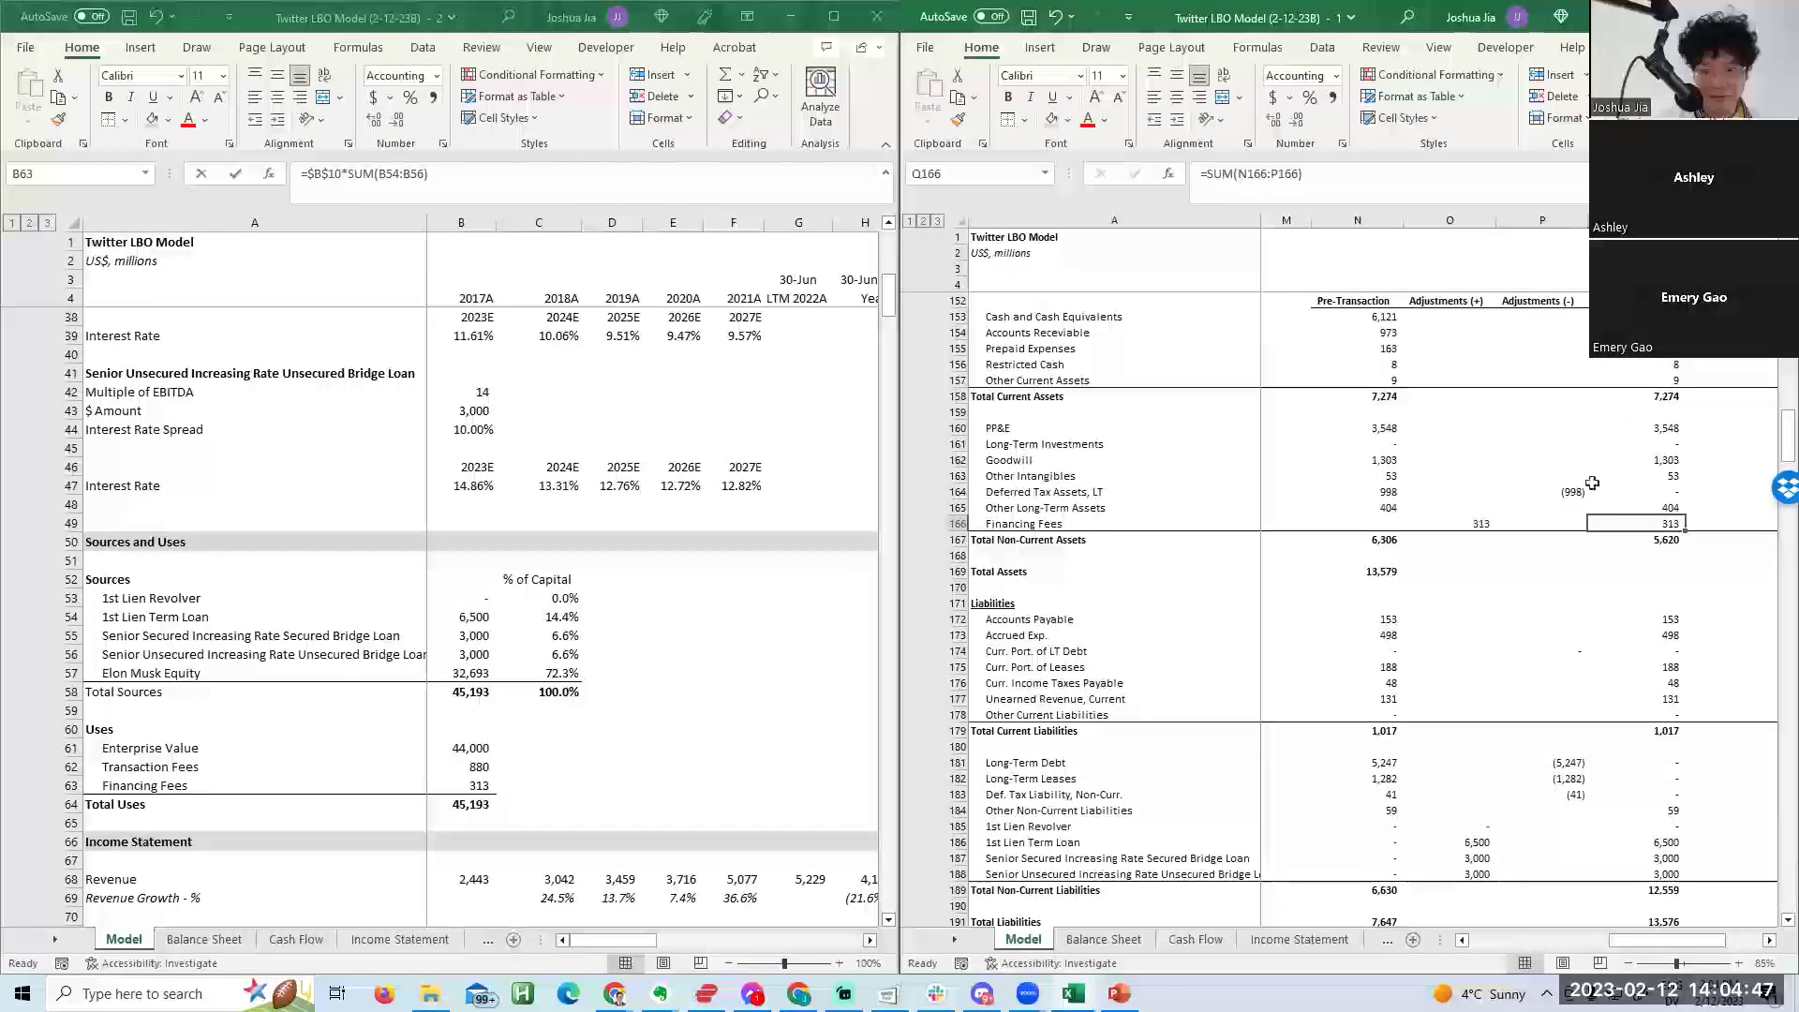
Check the post-transaction formulas in column Q from Financing Fees up through the current assets.
{"action": "key", "text": "F2"}
{"action": "key", "text": "Return"}
{"action": "key", "text": "Up"}
{"action": "key", "text": "Up"}
{"action": "key", "text": "Up"}
{"action": "key", "text": "Up"}
{"action": "key", "text": "Up"}
{"action": "key", "text": "Up"}
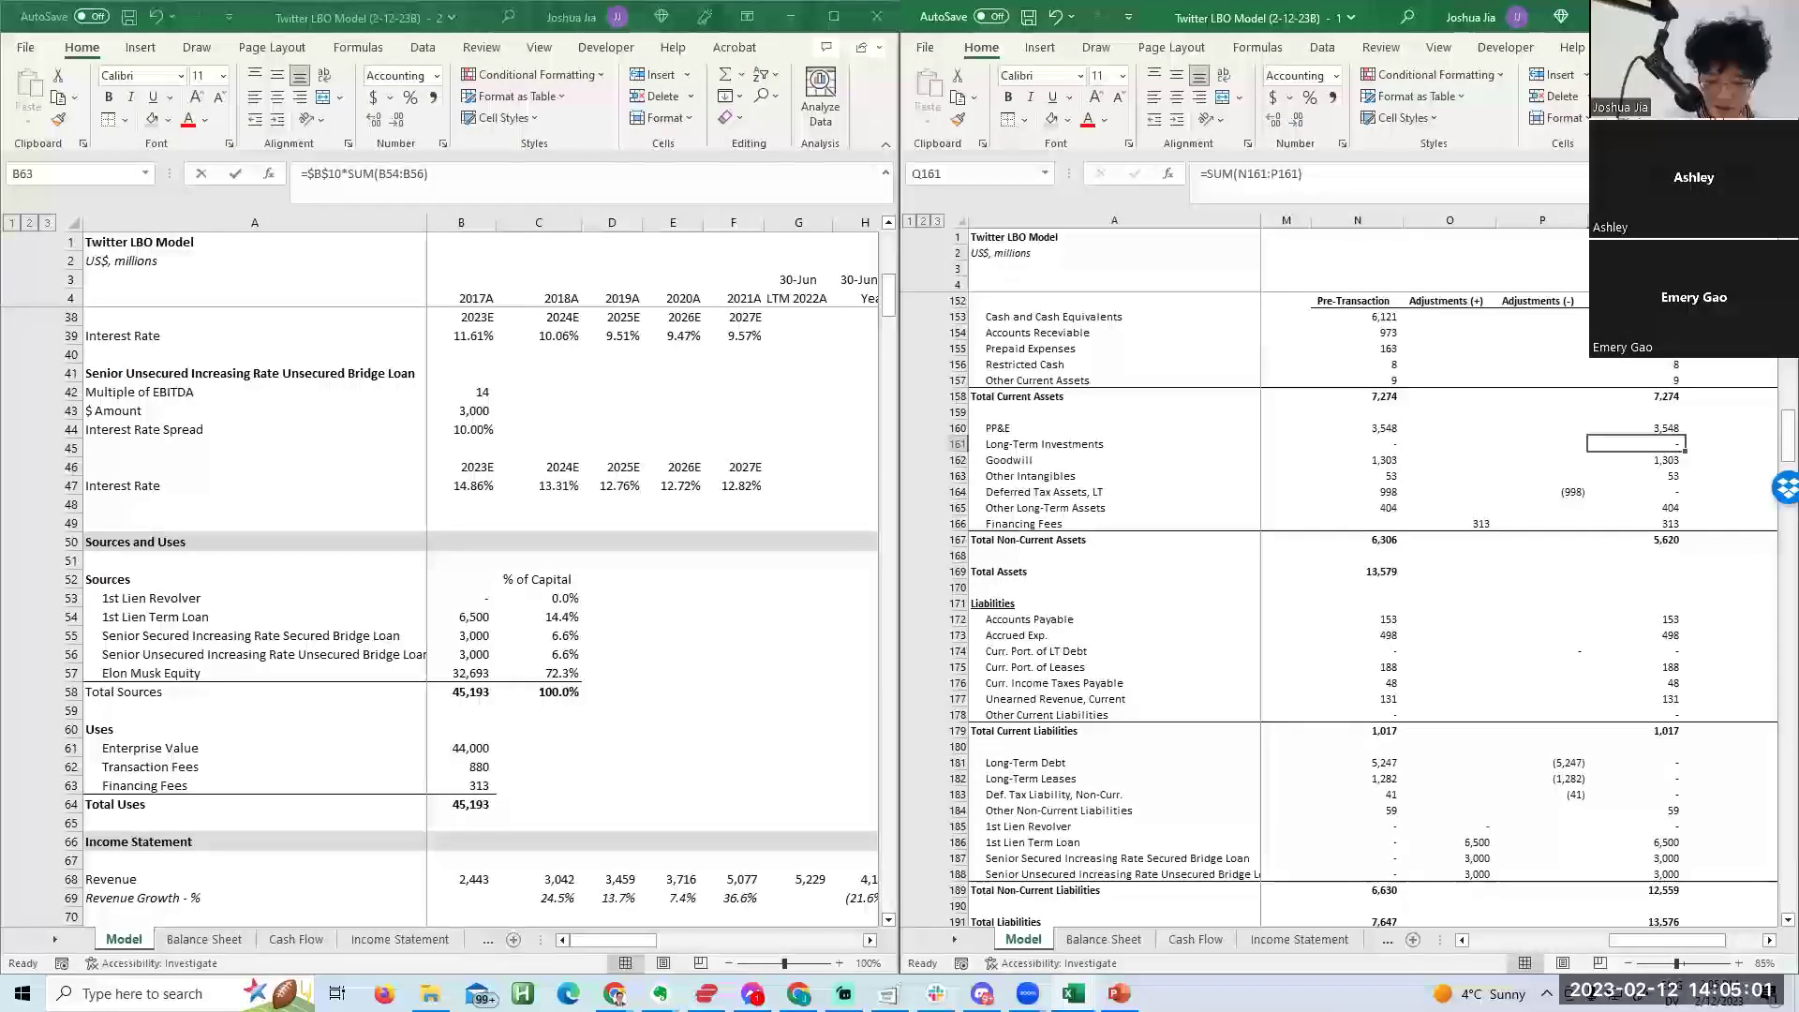
{"action": "key", "text": "F2"}
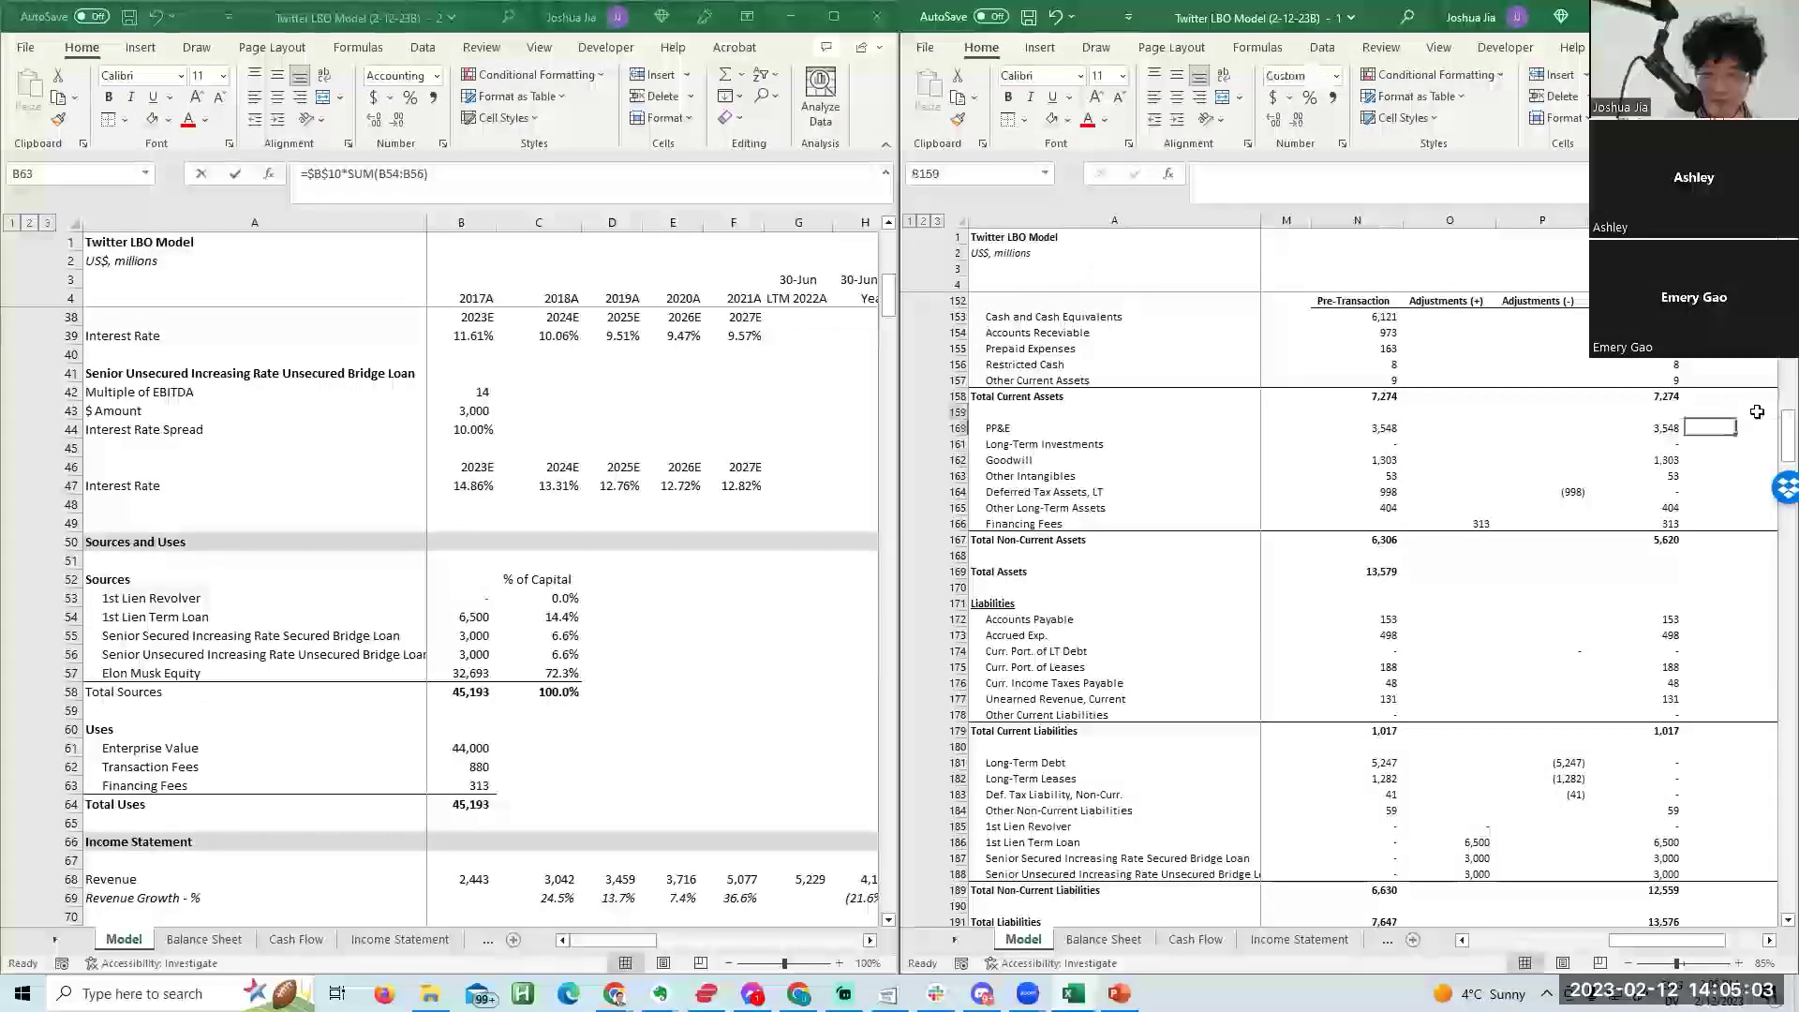
{"action": "key", "text": "Escape"}
{"action": "key", "text": "Up"}
{"action": "key", "text": "Up"}
{"action": "key", "text": "Up"}
{"action": "key", "text": "Up"}
{"action": "key", "text": "Up"}
{"action": "key", "text": "Up"}
{"action": "key", "text": "Up"}
{"action": "key", "text": "Up"}
{"action": "key", "text": "Up"}
{"action": "key", "text": "Up"}
{"action": "key", "text": "Up"}
{"action": "key", "text": "Up"}
{"action": "key", "text": "Up"}
{"action": "key", "text": "Up"}
{"action": "key", "text": "Up"}
{"action": "key", "text": "Up"}
{"action": "key", "text": "Up"}
{"action": "key", "text": "Up"}
{"action": "key", "text": "Up"}
{"action": "key", "text": "Up"}
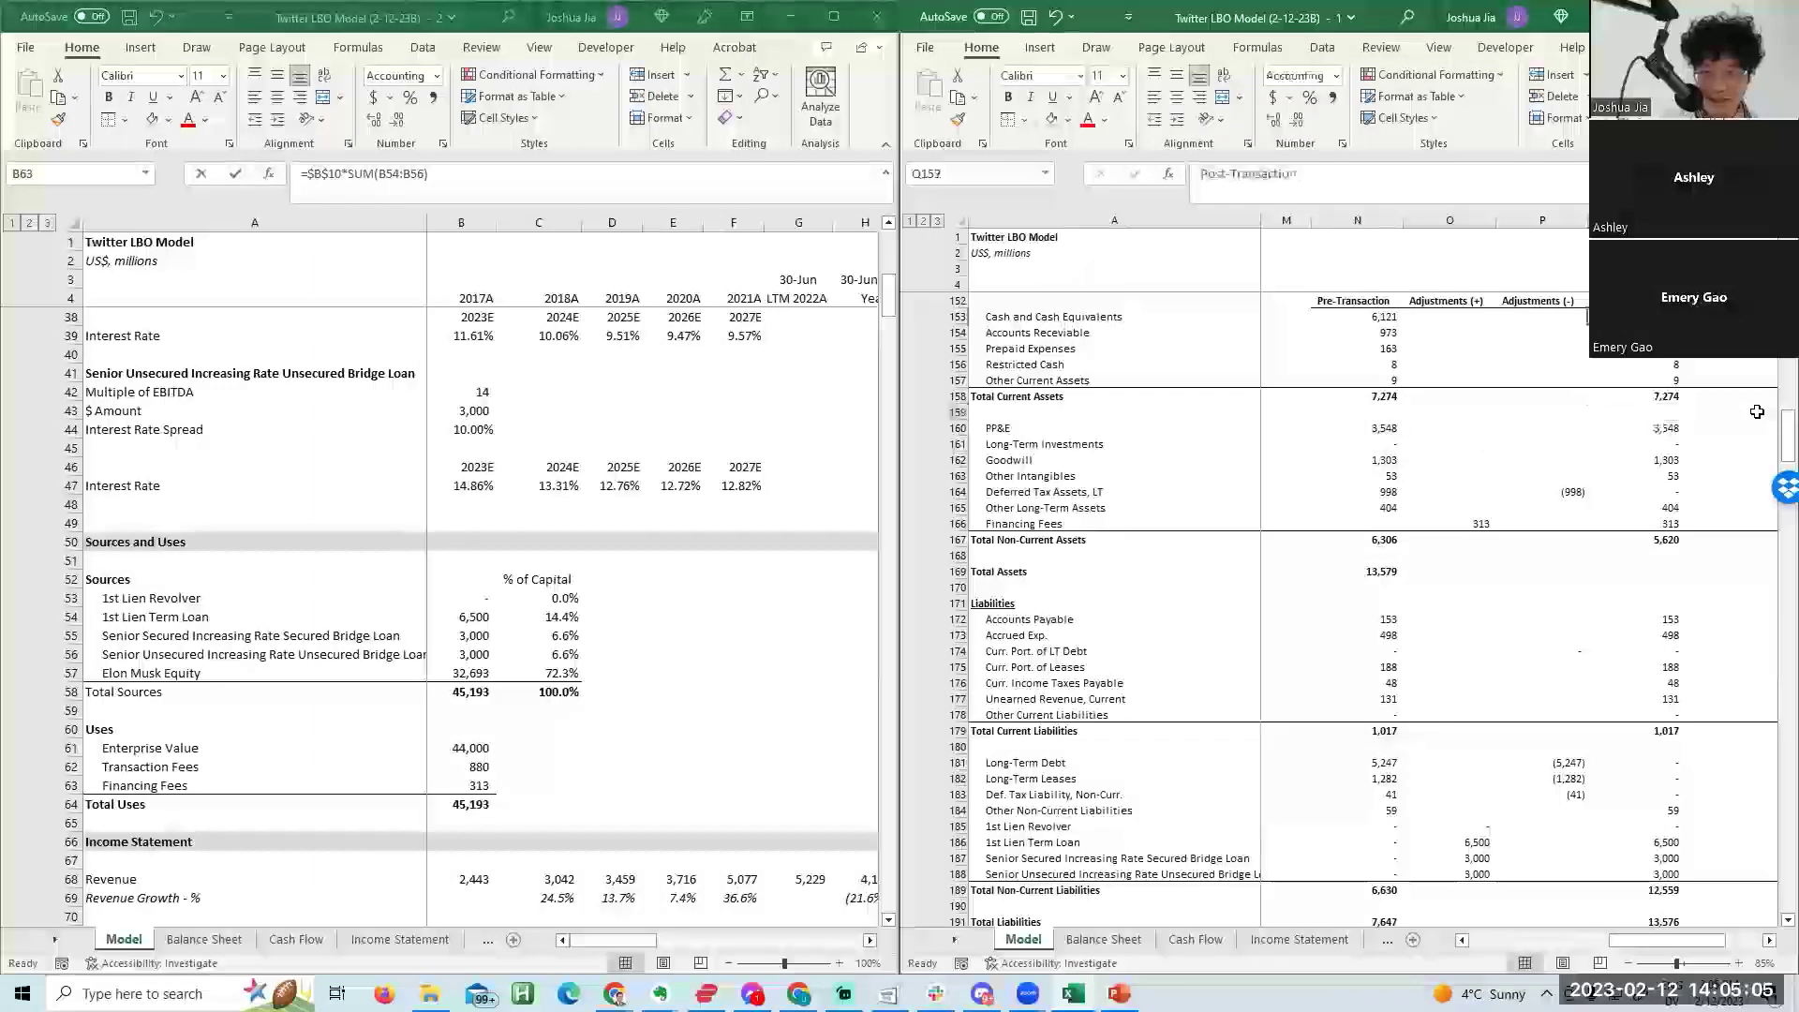
Review the post-transaction balances in column Q of the June 30, 2023 balance sheet, from the assets through the liabilities.
{"action": "key", "text": "Down"}
{"action": "key", "text": "Down"}
{"action": "key", "text": "Down"}
{"action": "key", "text": "Down"}
{"action": "key", "text": "Down"}
{"action": "key", "text": "Down"}
{"action": "key", "text": "Down"}
{"action": "key", "text": "Down"}
{"action": "key", "text": "Down"}
{"action": "key", "text": "Down"}
{"action": "key", "text": "Down"}
{"action": "key", "text": "Down"}
{"action": "key", "text": "Down"}
{"action": "key", "text": "Down"}
{"action": "key", "text": "Down"}
{"action": "key", "text": "Down"}
{"action": "key", "text": "Down"}
{"action": "key", "text": "Down"}
{"action": "key", "text": "Down"}
{"action": "key", "text": "Down"}
{"action": "key", "text": "Down"}
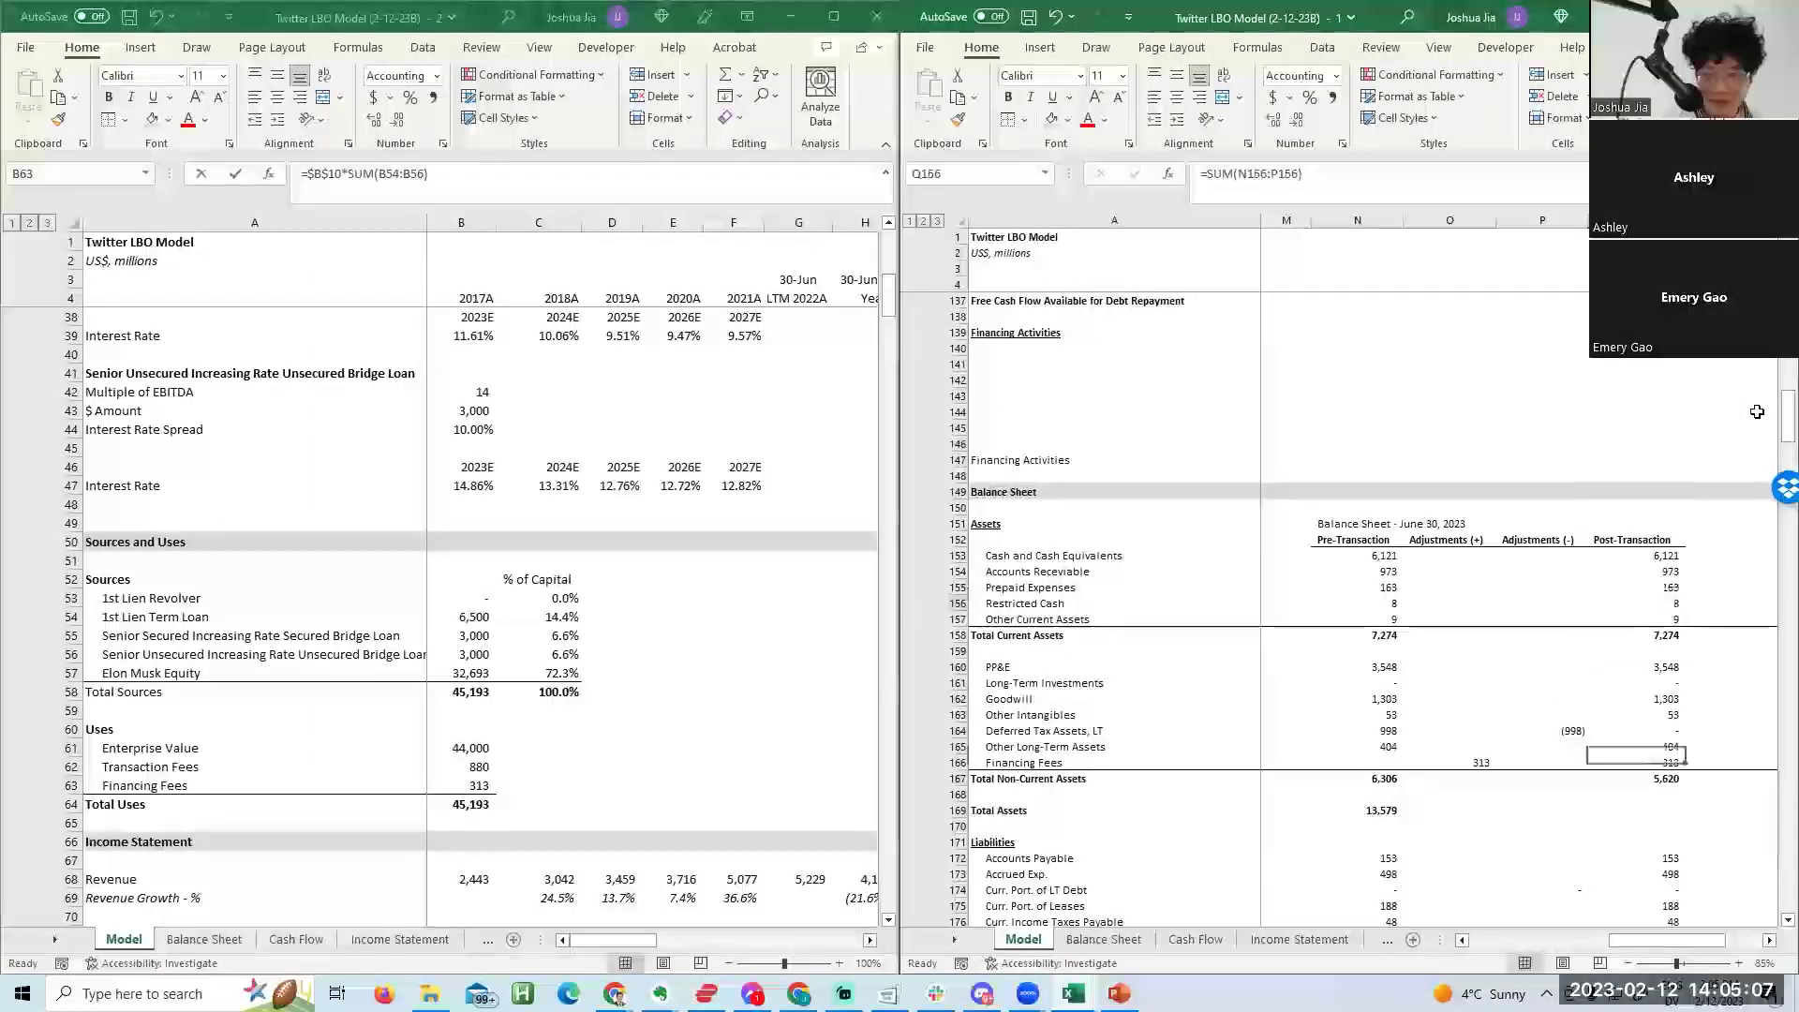
{"action": "key", "text": "Up"}
{"action": "key", "text": "Up"}
{"action": "key", "text": "Up"}
{"action": "key", "text": "Up"}
{"action": "key", "text": "Up"}
{"action": "key", "text": "Up"}
{"action": "key", "text": "Up"}
{"action": "key", "text": "Up"}
{"action": "key", "text": "Up"}
{"action": "key", "text": "Up"}
{"action": "key", "text": "Up"}
{"action": "key", "text": "Up"}
{"action": "key", "text": "Up"}
{"action": "key", "text": "Up"}
{"action": "key", "text": "Up"}
{"action": "key", "text": "Up"}
{"action": "key", "text": "Up"}
{"action": "key", "text": "Up"}
{"action": "key", "text": "Up"}
{"action": "key", "text": "Up"}
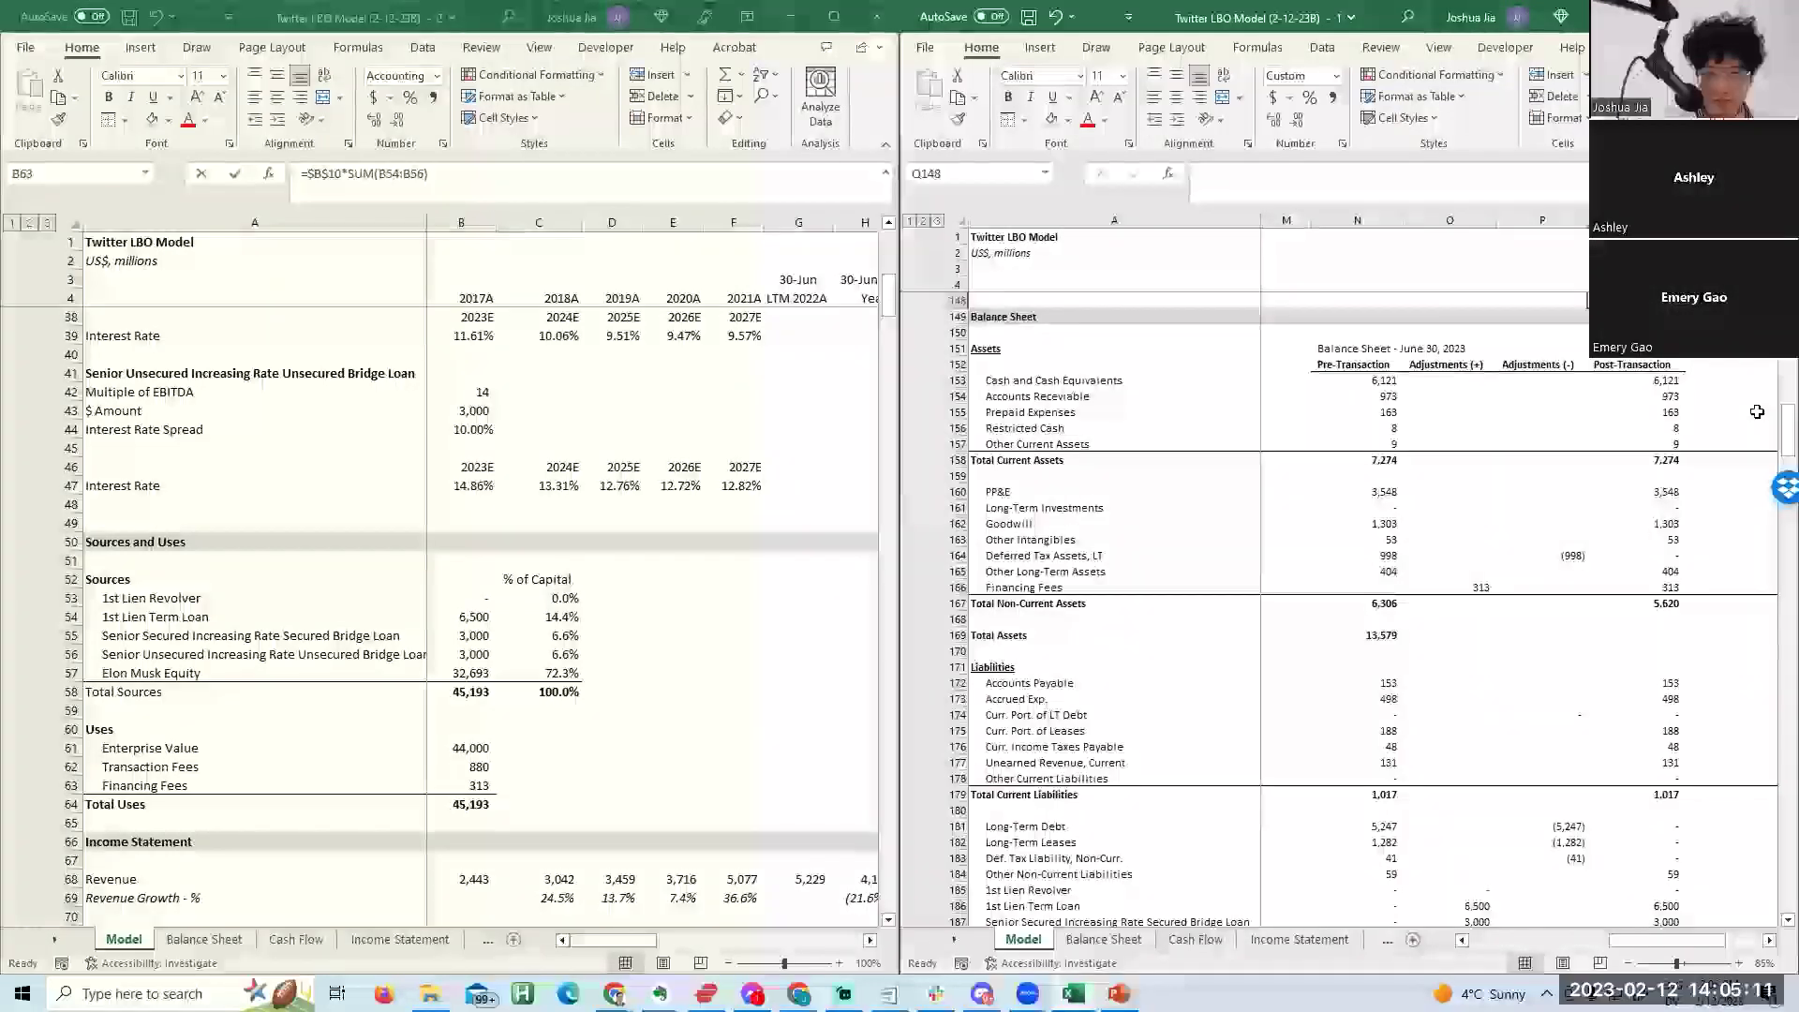
Look over the income statement and cash flow statement rows above the balance sheet and return to the post-transaction current assets.
{"action": "key", "text": "Up"}
{"action": "key", "text": "Up"}
{"action": "key", "text": "Up"}
{"action": "key", "text": "Up"}
{"action": "key", "text": "Up"}
{"action": "key", "text": "Up"}
{"action": "key", "text": "Up"}
{"action": "key", "text": "Up"}
{"action": "key", "text": "Up"}
{"action": "key", "text": "Up"}
{"action": "key", "text": "Up"}
{"action": "key", "text": "Up"}
{"action": "key", "text": "Up"}
{"action": "key", "text": "Up"}
{"action": "key", "text": "Up"}
{"action": "key", "text": "Up"}
{"action": "key", "text": "Up"}
{"action": "key", "text": "Up"}
{"action": "key", "text": "Up"}
{"action": "key", "text": "Up"}
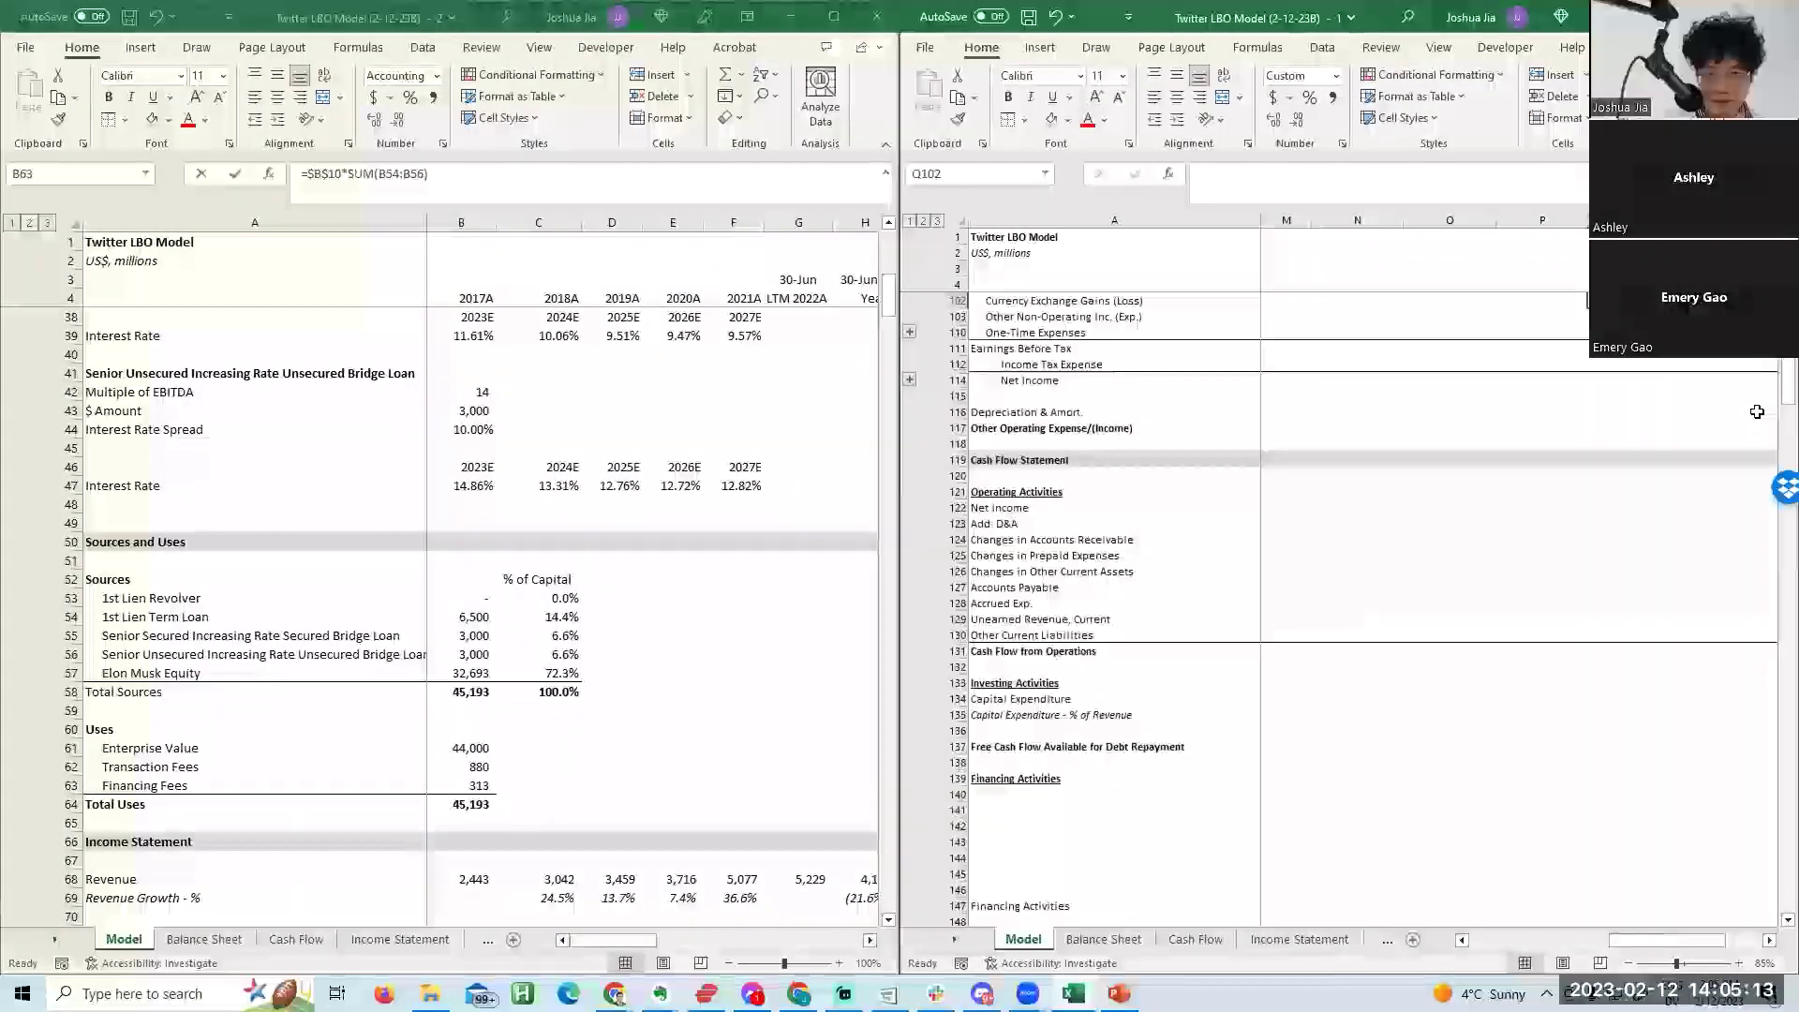
{"action": "key", "text": "Down"}
{"action": "key", "text": "Down"}
{"action": "key", "text": "Down"}
{"action": "key", "text": "Down"}
{"action": "key", "text": "Down"}
{"action": "key", "text": "Down"}
{"action": "key", "text": "Down"}
{"action": "key", "text": "Down"}
{"action": "key", "text": "Down"}
{"action": "key", "text": "Down"}
{"action": "key", "text": "Down"}
{"action": "key", "text": "Down"}
{"action": "key", "text": "Down"}
{"action": "key", "text": "Down"}
{"action": "key", "text": "Down"}
{"action": "key", "text": "Down"}
{"action": "key", "text": "Down"}
{"action": "key", "text": "Down"}
{"action": "key", "text": "Down"}
{"action": "key", "text": "Down"}
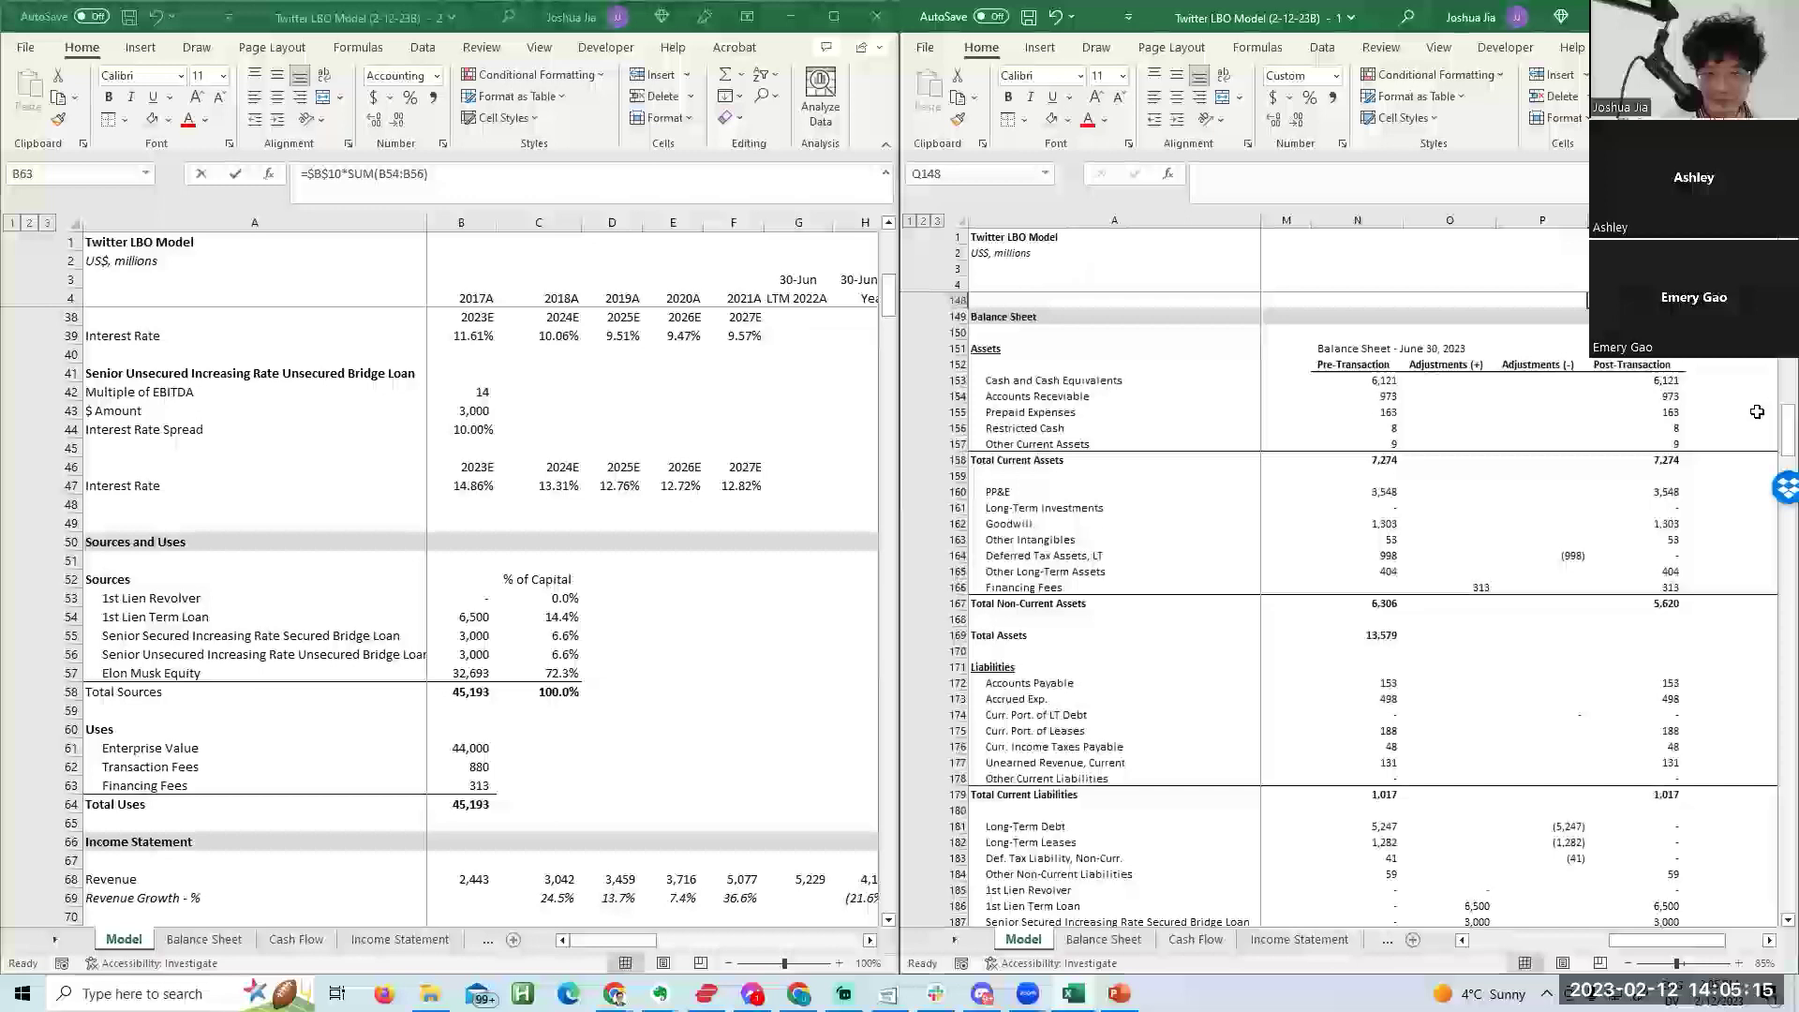
{"action": "key", "text": "Down"}
{"action": "key", "text": "Down"}
{"action": "key", "text": "Down"}
{"action": "key", "text": "Down"}
{"action": "key", "text": "Down"}
{"action": "key", "text": "Down"}
{"action": "key", "text": "Down"}
{"action": "key", "text": "Down"}
{"action": "key", "text": "Down"}
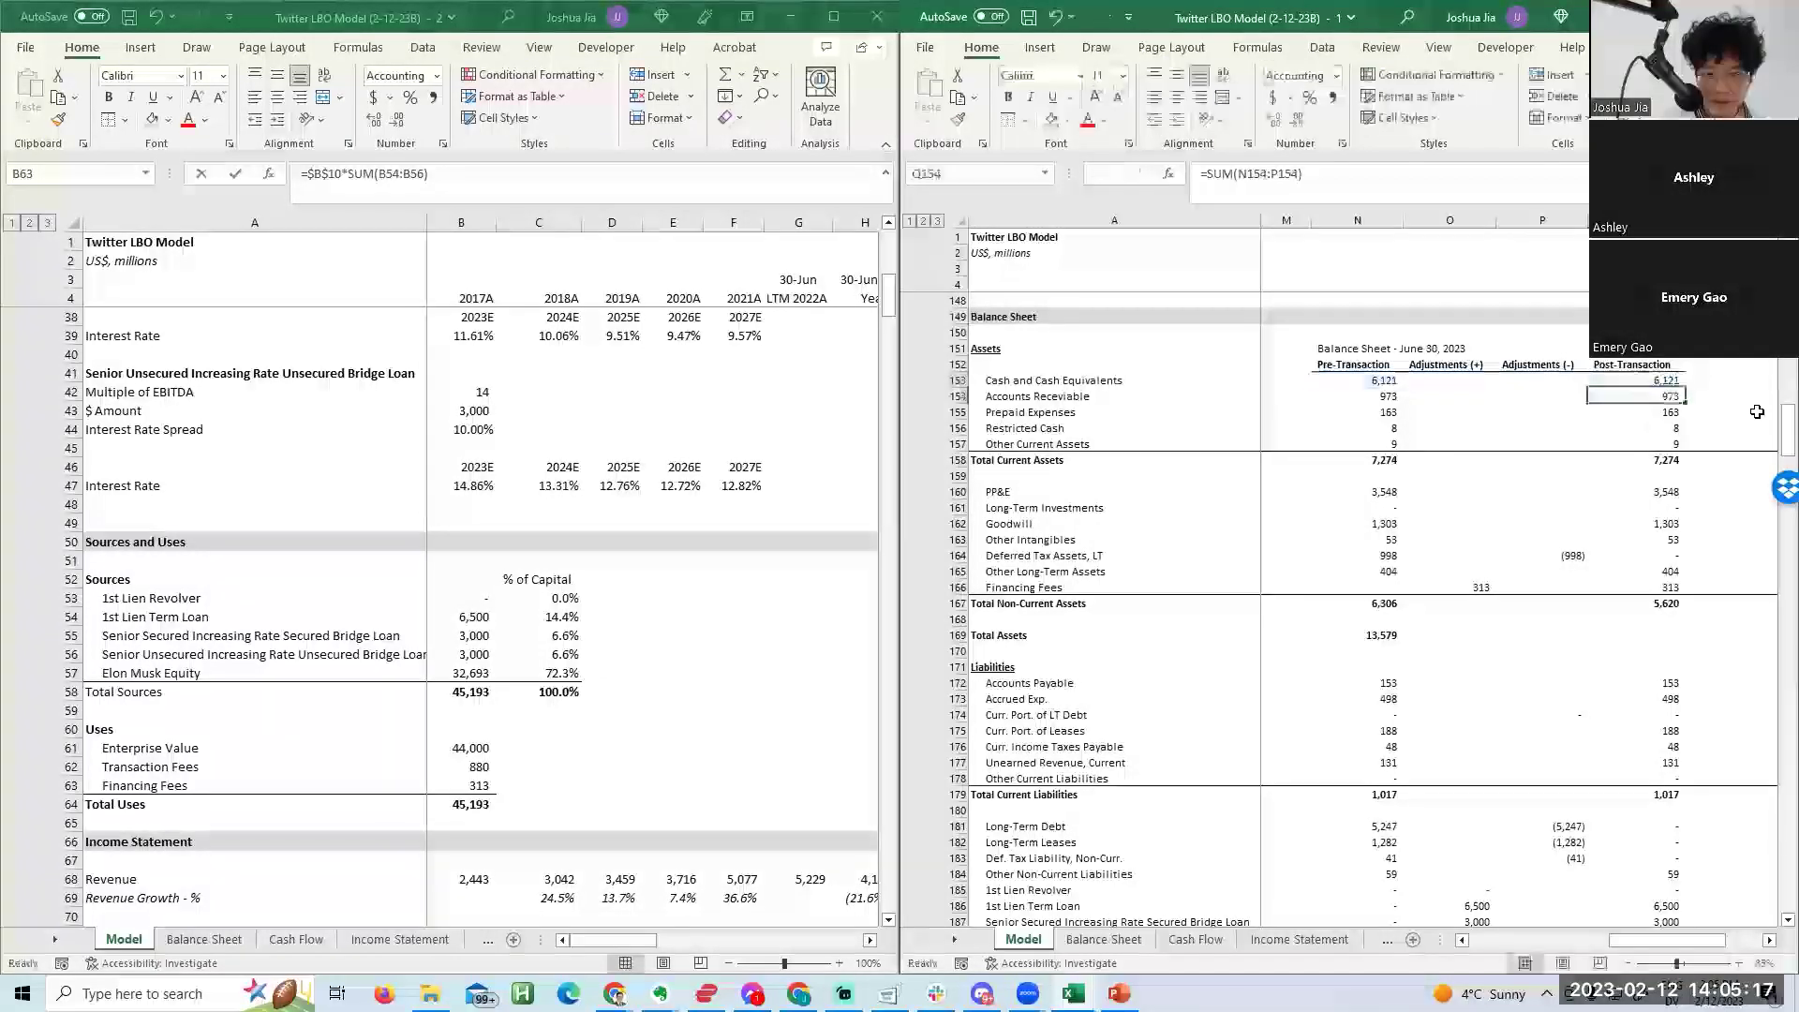
Check the post-transaction sum formulas in column Q between Cash and Cash Equivalents and Financing Fees.
{"action": "key", "text": "Up"}
{"action": "key", "text": "Up"}
{"action": "key", "text": "Up"}
{"action": "key", "text": "Up"}
{"action": "key", "text": "Up"}
{"action": "key", "text": "Down"}
{"action": "key", "text": "Down"}
{"action": "key", "text": "Down"}
{"action": "key", "text": "Down"}
{"action": "key", "text": "Down"}
{"action": "key", "text": "Down"}
{"action": "key", "text": "Down"}
{"action": "key", "text": "Down"}
{"action": "key", "text": "Down"}
{"action": "key", "text": "Down"}
{"action": "key", "text": "Down"}
{"action": "key", "text": "Down"}
{"action": "key", "text": "Down"}
{"action": "key", "text": "Down"}
{"action": "key", "text": "Down"}
{"action": "key", "text": "Down"}
{"action": "key", "text": "Down"}
{"action": "key", "text": "Down"}
{"action": "key", "text": "Down"}
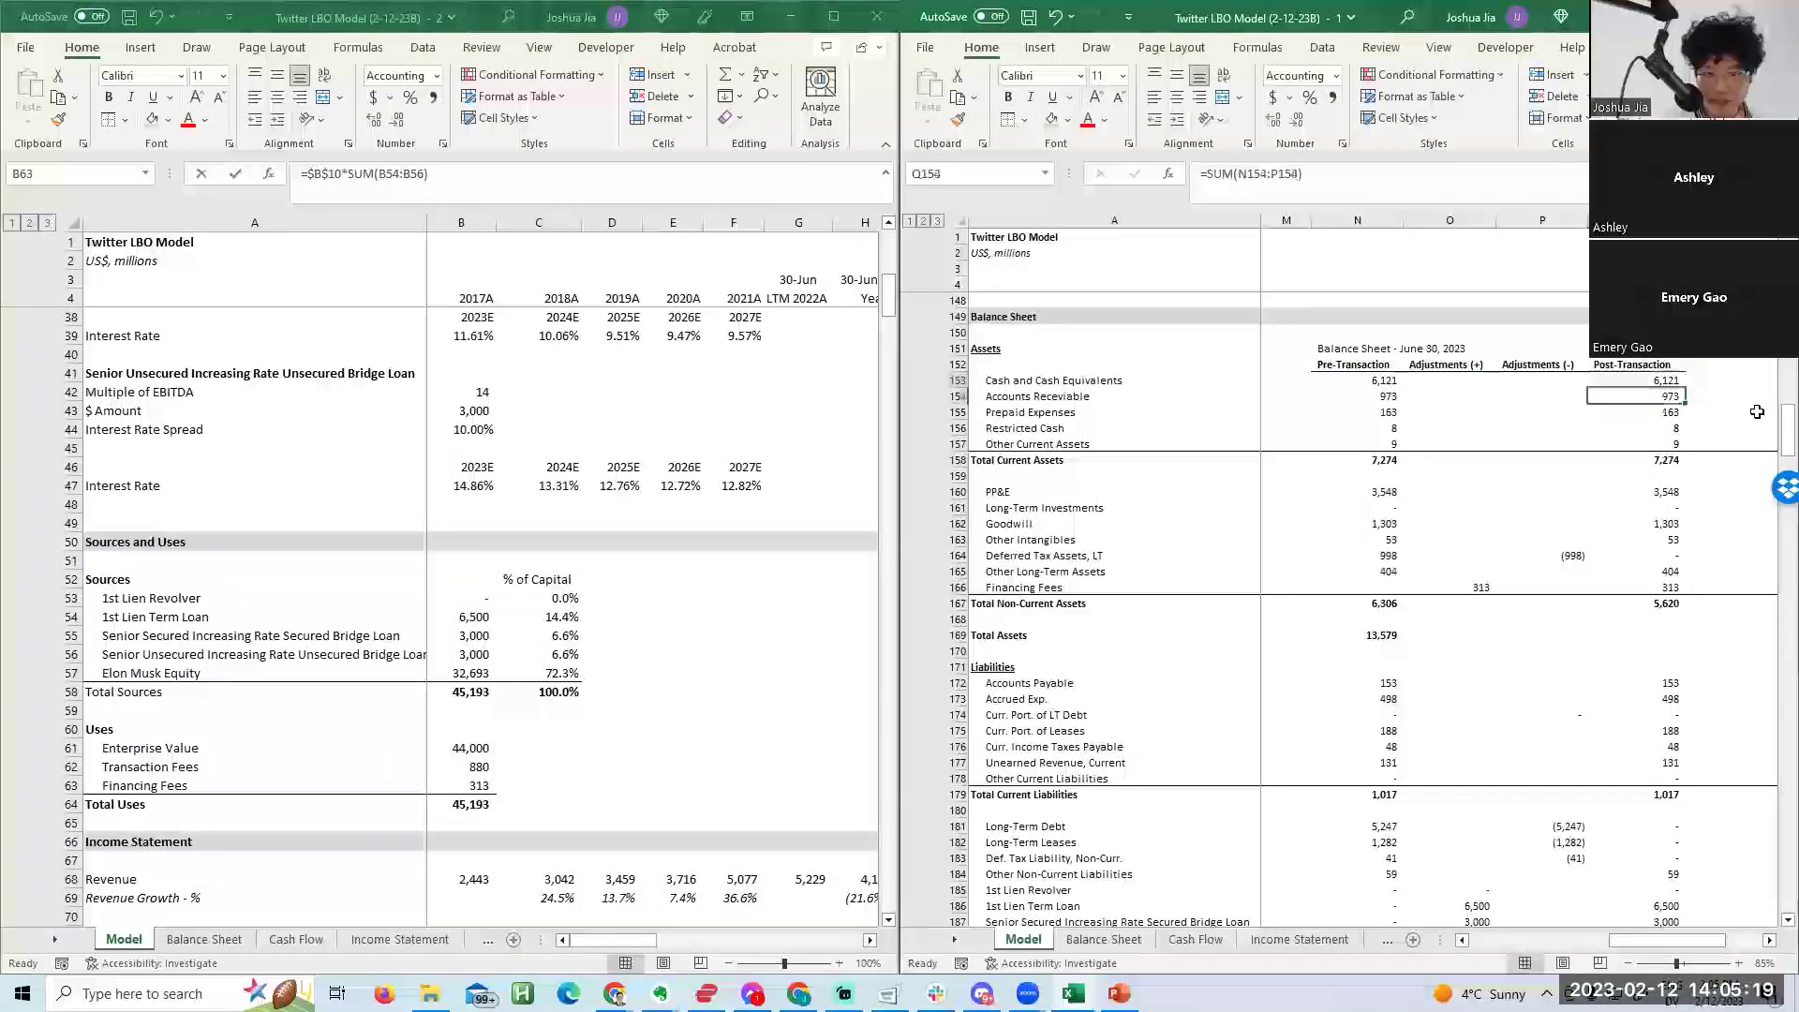
{"action": "key", "text": "Up"}
{"action": "key", "text": "Up"}
{"action": "key", "text": "Up"}
{"action": "key", "text": "Up"}
{"action": "key", "text": "Up"}
{"action": "key", "text": "Up"}
{"action": "key", "text": "Up"}
{"action": "key", "text": "Up"}
{"action": "key", "text": "Up"}
{"action": "key", "text": "Up"}
{"action": "key", "text": "Up"}
{"action": "key", "text": "Up"}
{"action": "key", "text": "Up"}
{"action": "key", "text": "Up"}
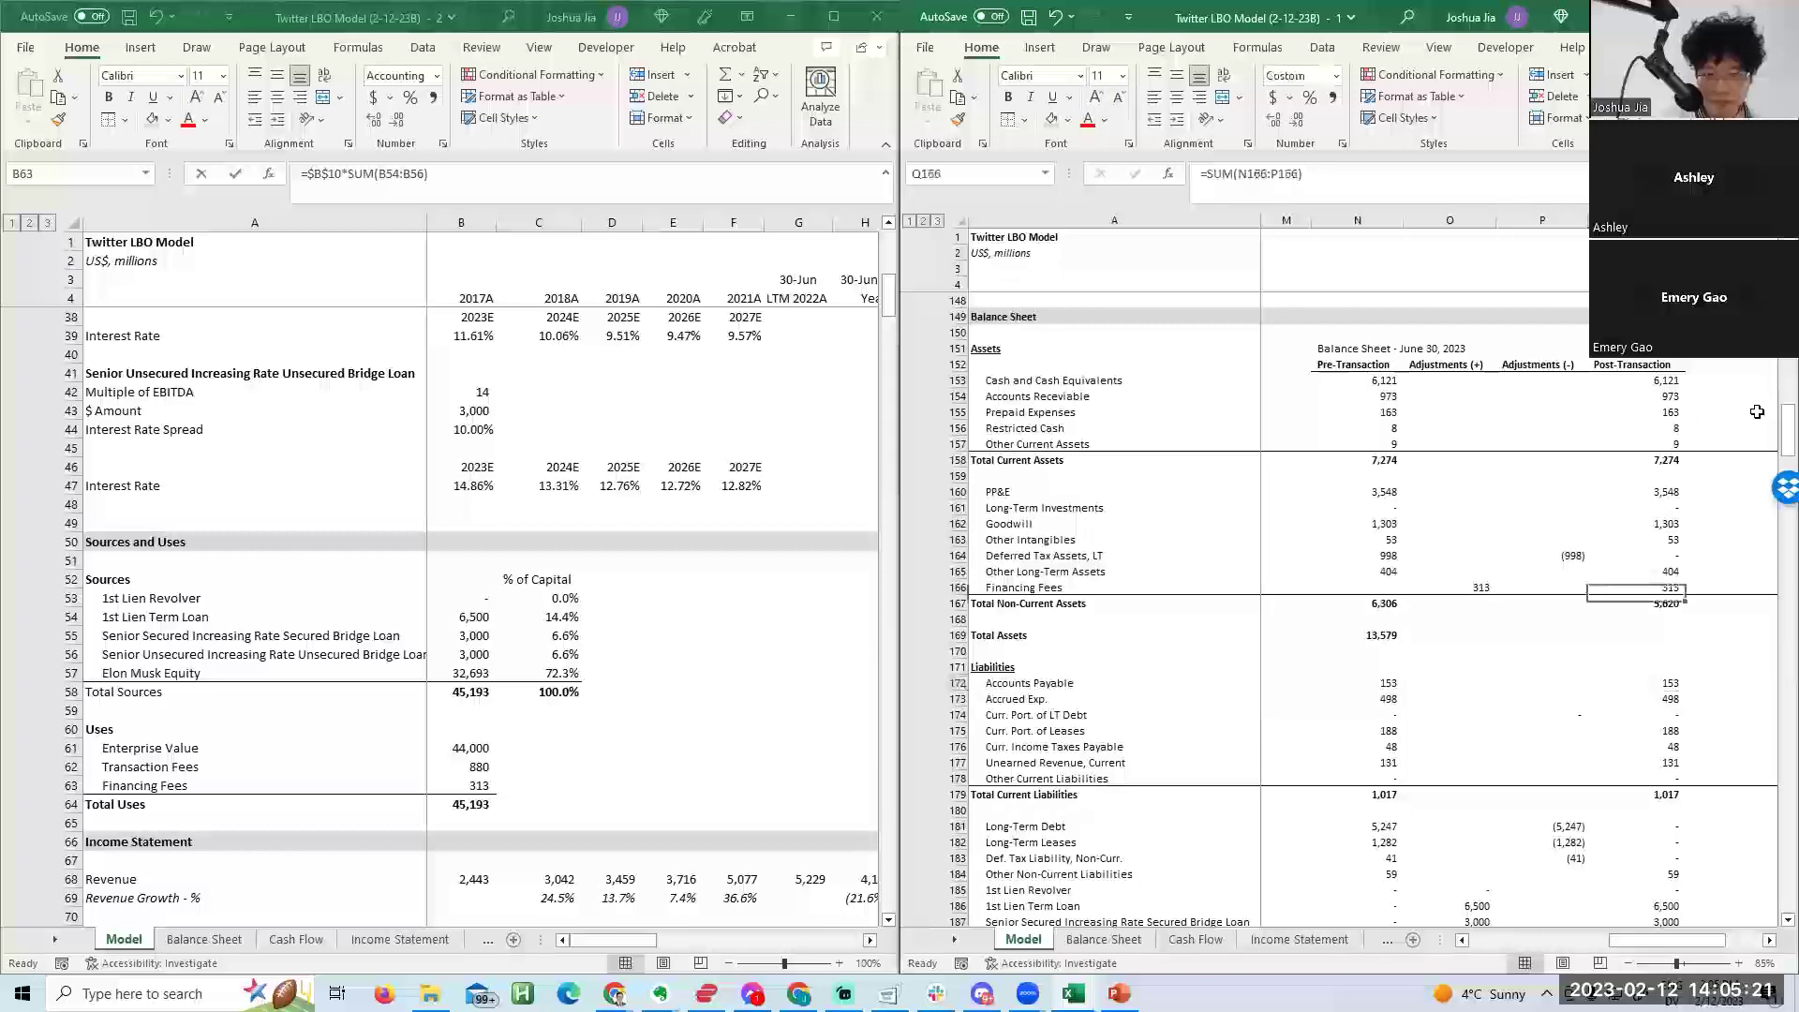
Recheck the column Q formulas for the other current assets and the non-current assets, including Goodwill and Other Intangibles.
{"action": "key", "text": "Down"}
{"action": "key", "text": "Down"}
{"action": "key", "text": "Down"}
{"action": "key", "text": "Down"}
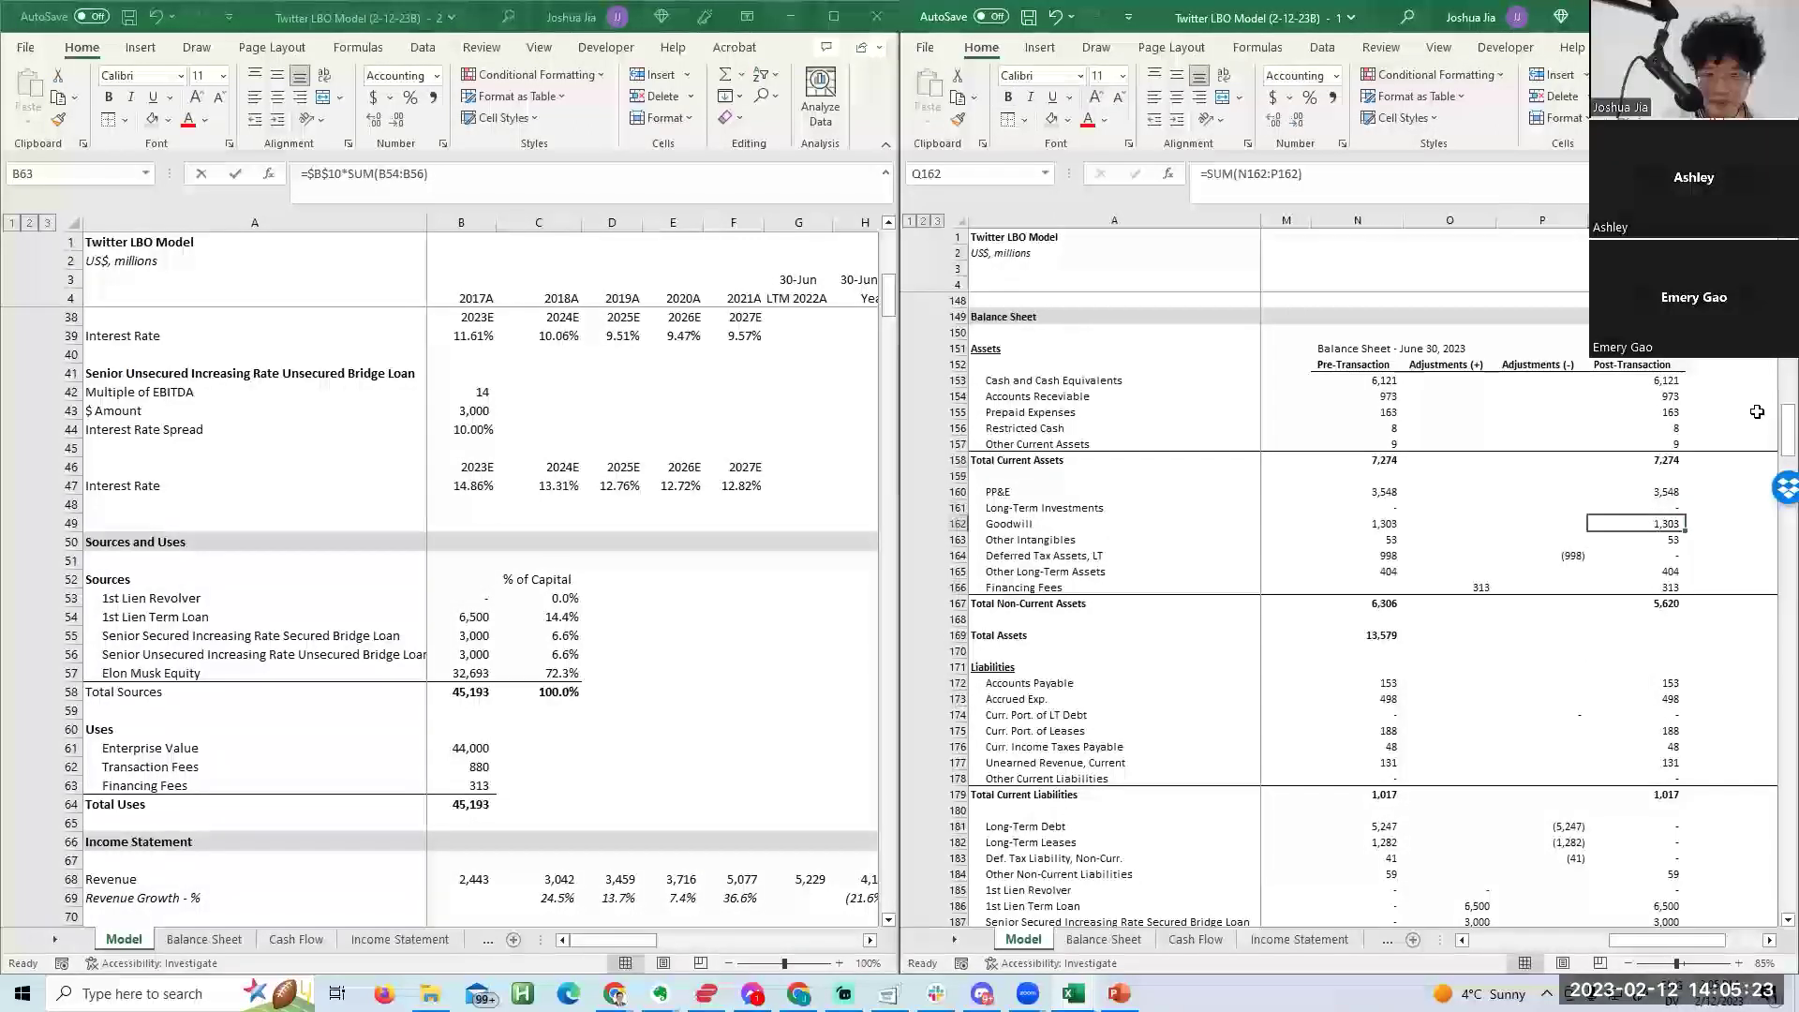
{"action": "key", "text": "Up"}
{"action": "key", "text": "Up"}
{"action": "key", "text": "Up"}
{"action": "key", "text": "Up"}
{"action": "key", "text": "Up"}
{"action": "key", "text": "Up"}
{"action": "key", "text": "Up"}
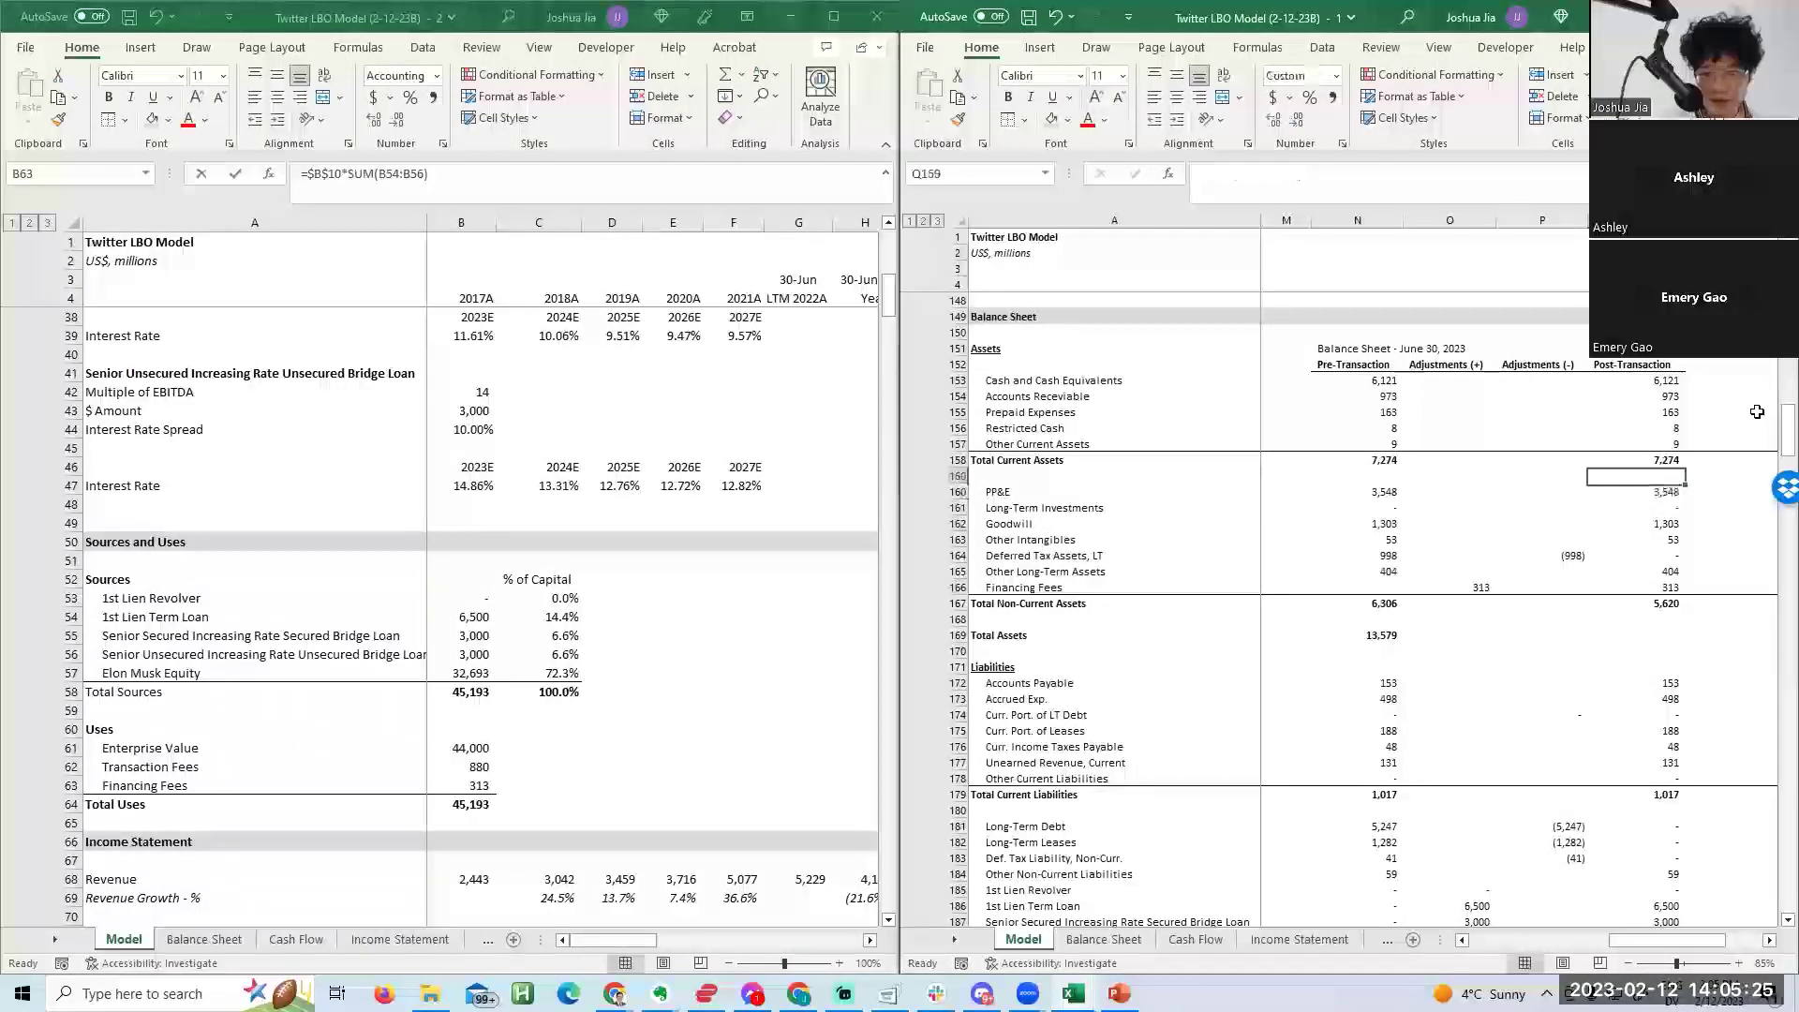
{"action": "key", "text": "Down"}
{"action": "key", "text": "Down"}
{"action": "key", "text": "Down"}
{"action": "key", "text": "Down"}
{"action": "key", "text": "Down"}
{"action": "key", "text": "Down"}
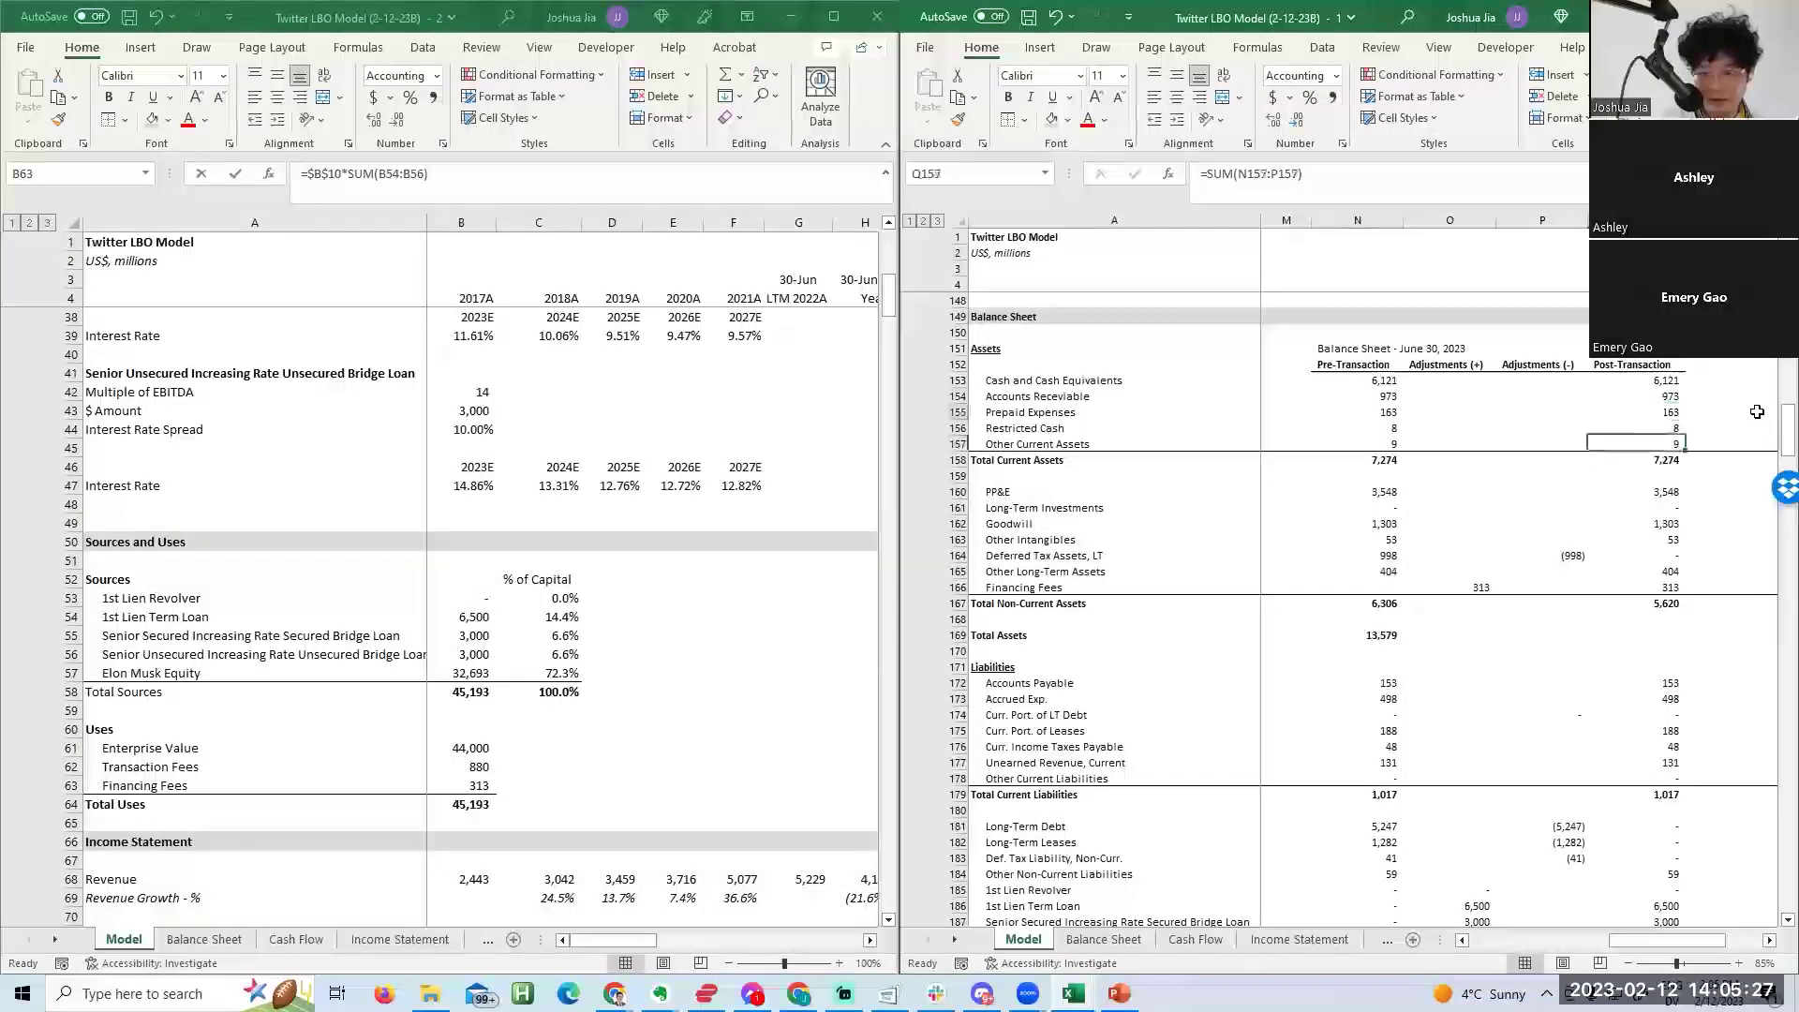
{"action": "key", "text": "Down"}
{"action": "key", "text": "Down"}
{"action": "key", "text": "Down"}
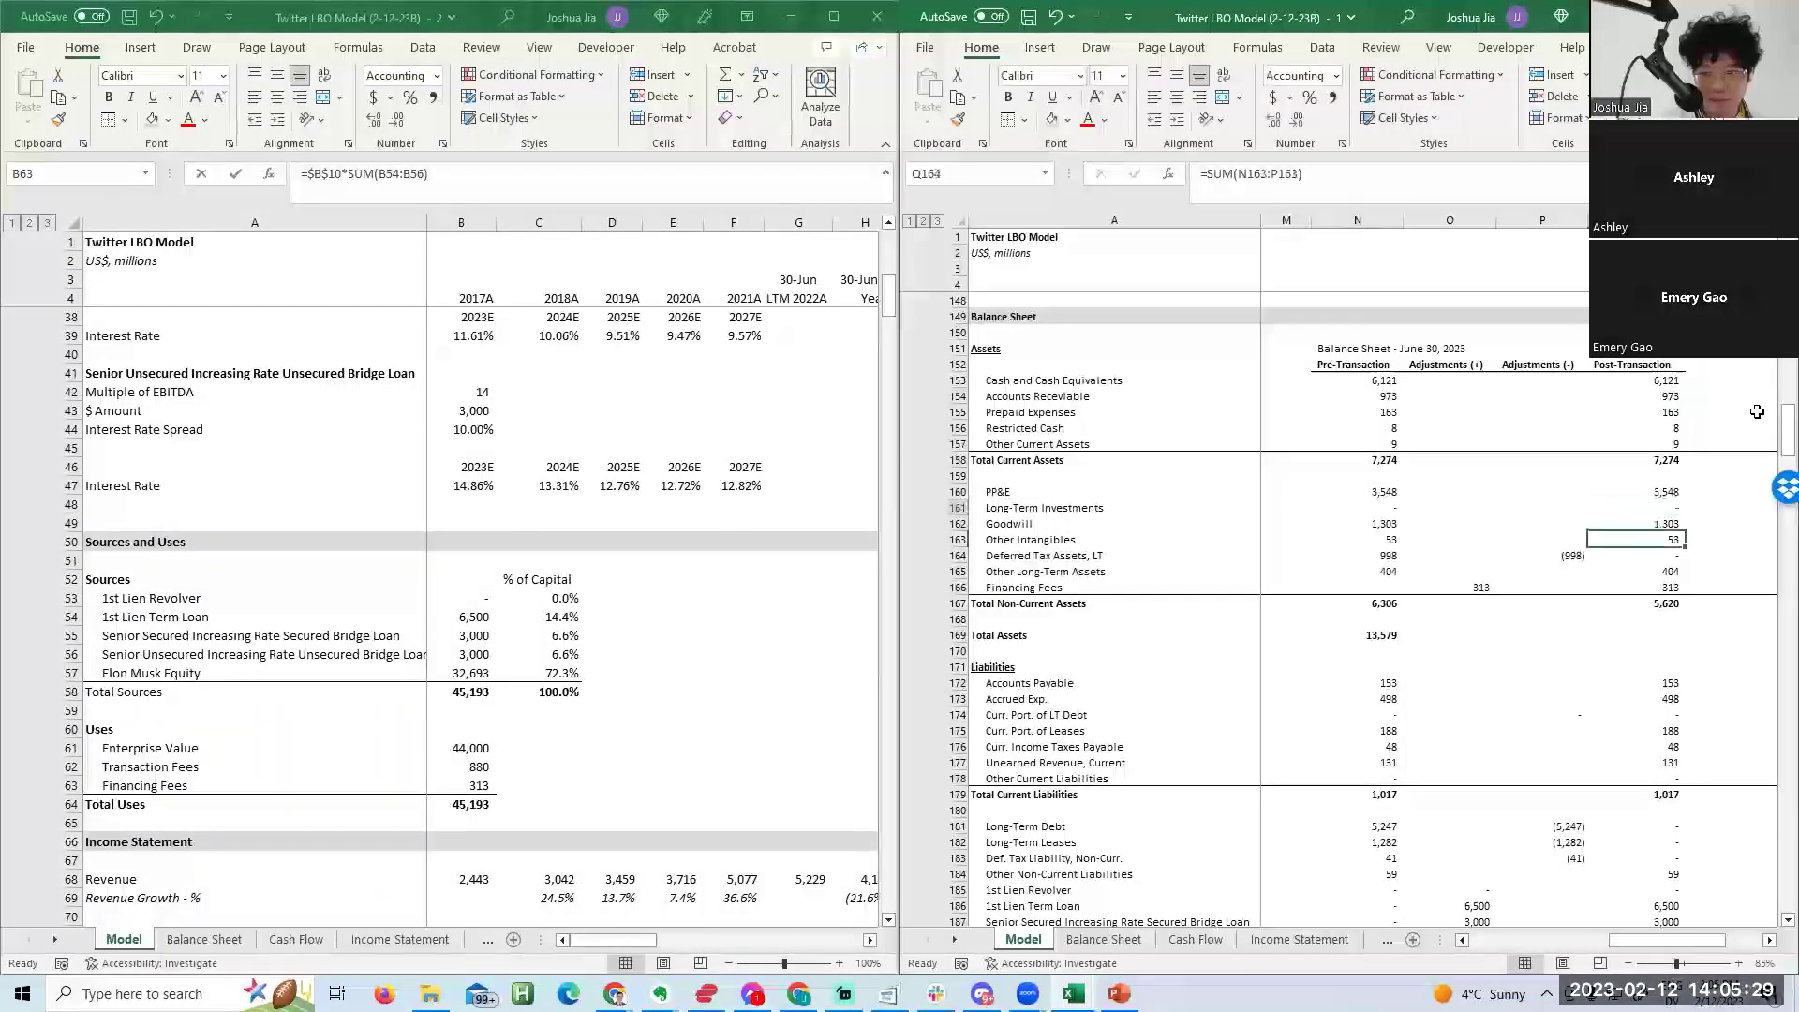
Inspect which rows the pre-transaction Total Non-Current Assets formula in N167 sums.
{"action": "key", "text": "Down"}
{"action": "key", "text": "Up"}
{"action": "key", "text": "F2"}
{"action": "key", "text": "Escape"}
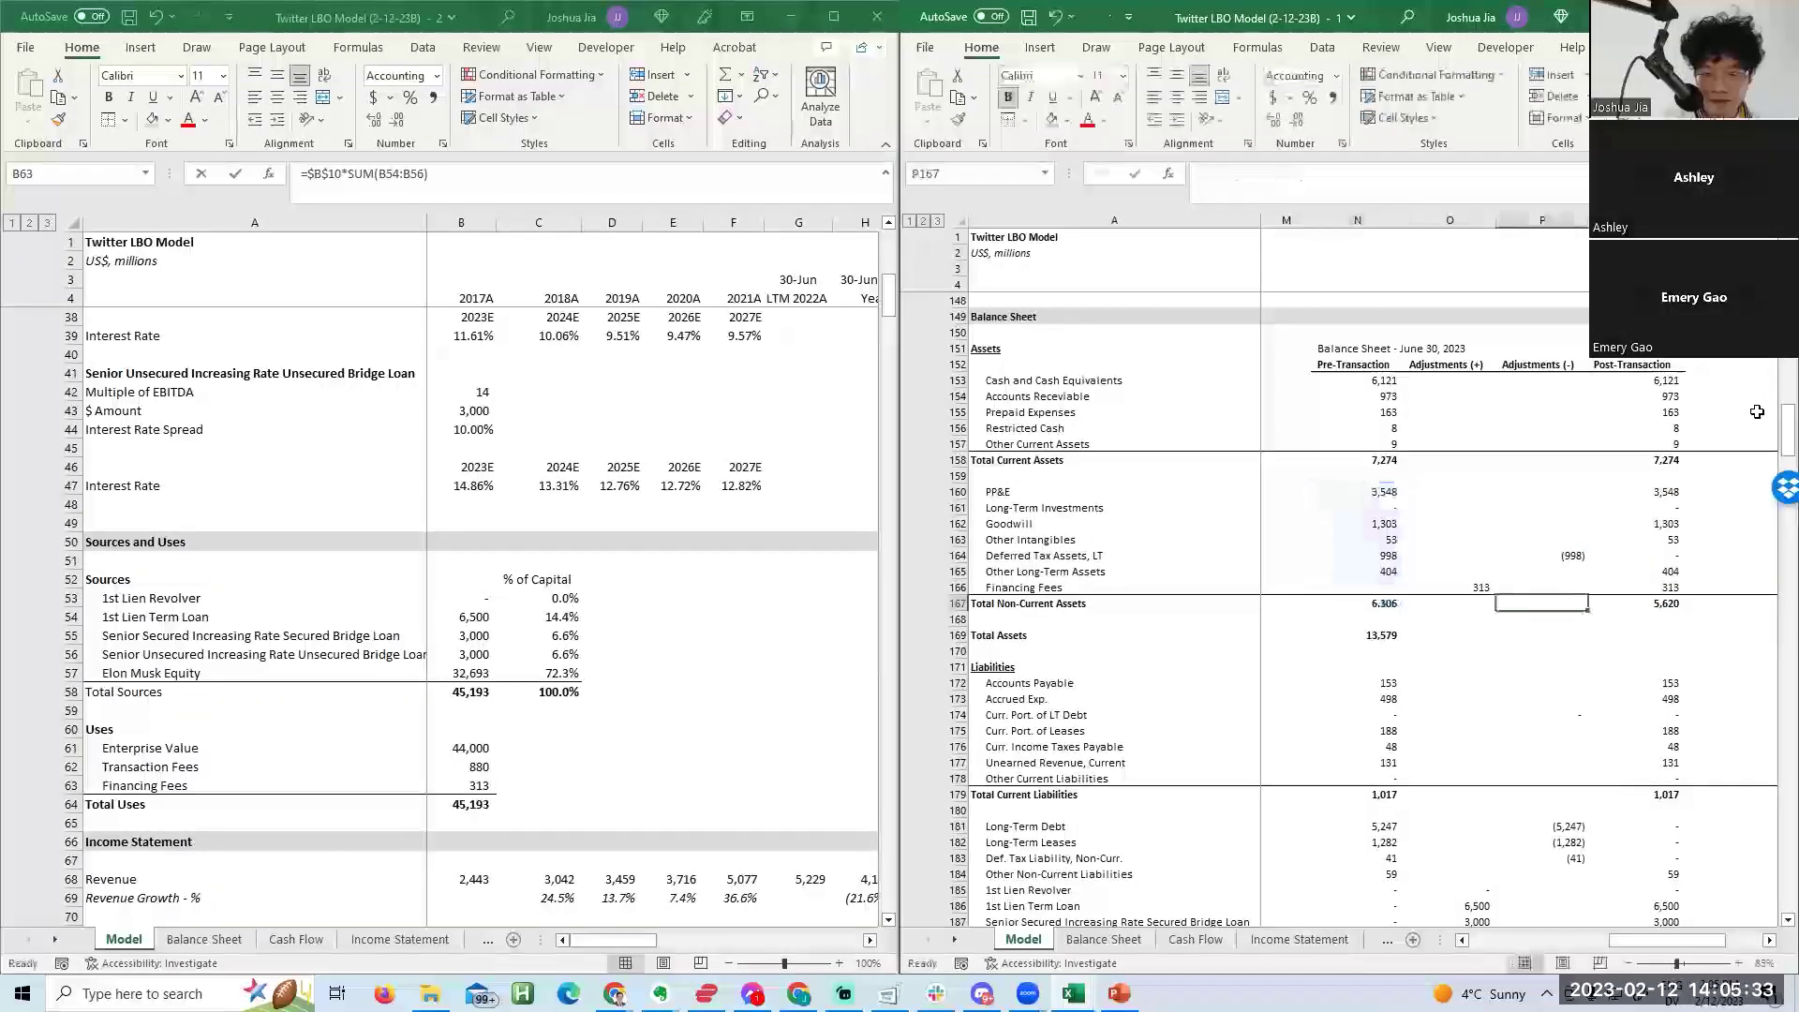
Review the post-transaction balances in column Q from Total Non-Current Assets down to Total Current Liabilities.
{"action": "key", "text": "Down"}
{"action": "key", "text": "Down"}
{"action": "key", "text": "Down"}
{"action": "key", "text": "Down"}
{"action": "key", "text": "Down"}
{"action": "key", "text": "Down"}
{"action": "key", "text": "Down"}
{"action": "key", "text": "Down"}
{"action": "key", "text": "Down"}
{"action": "key", "text": "Down"}
{"action": "key", "text": "Down"}
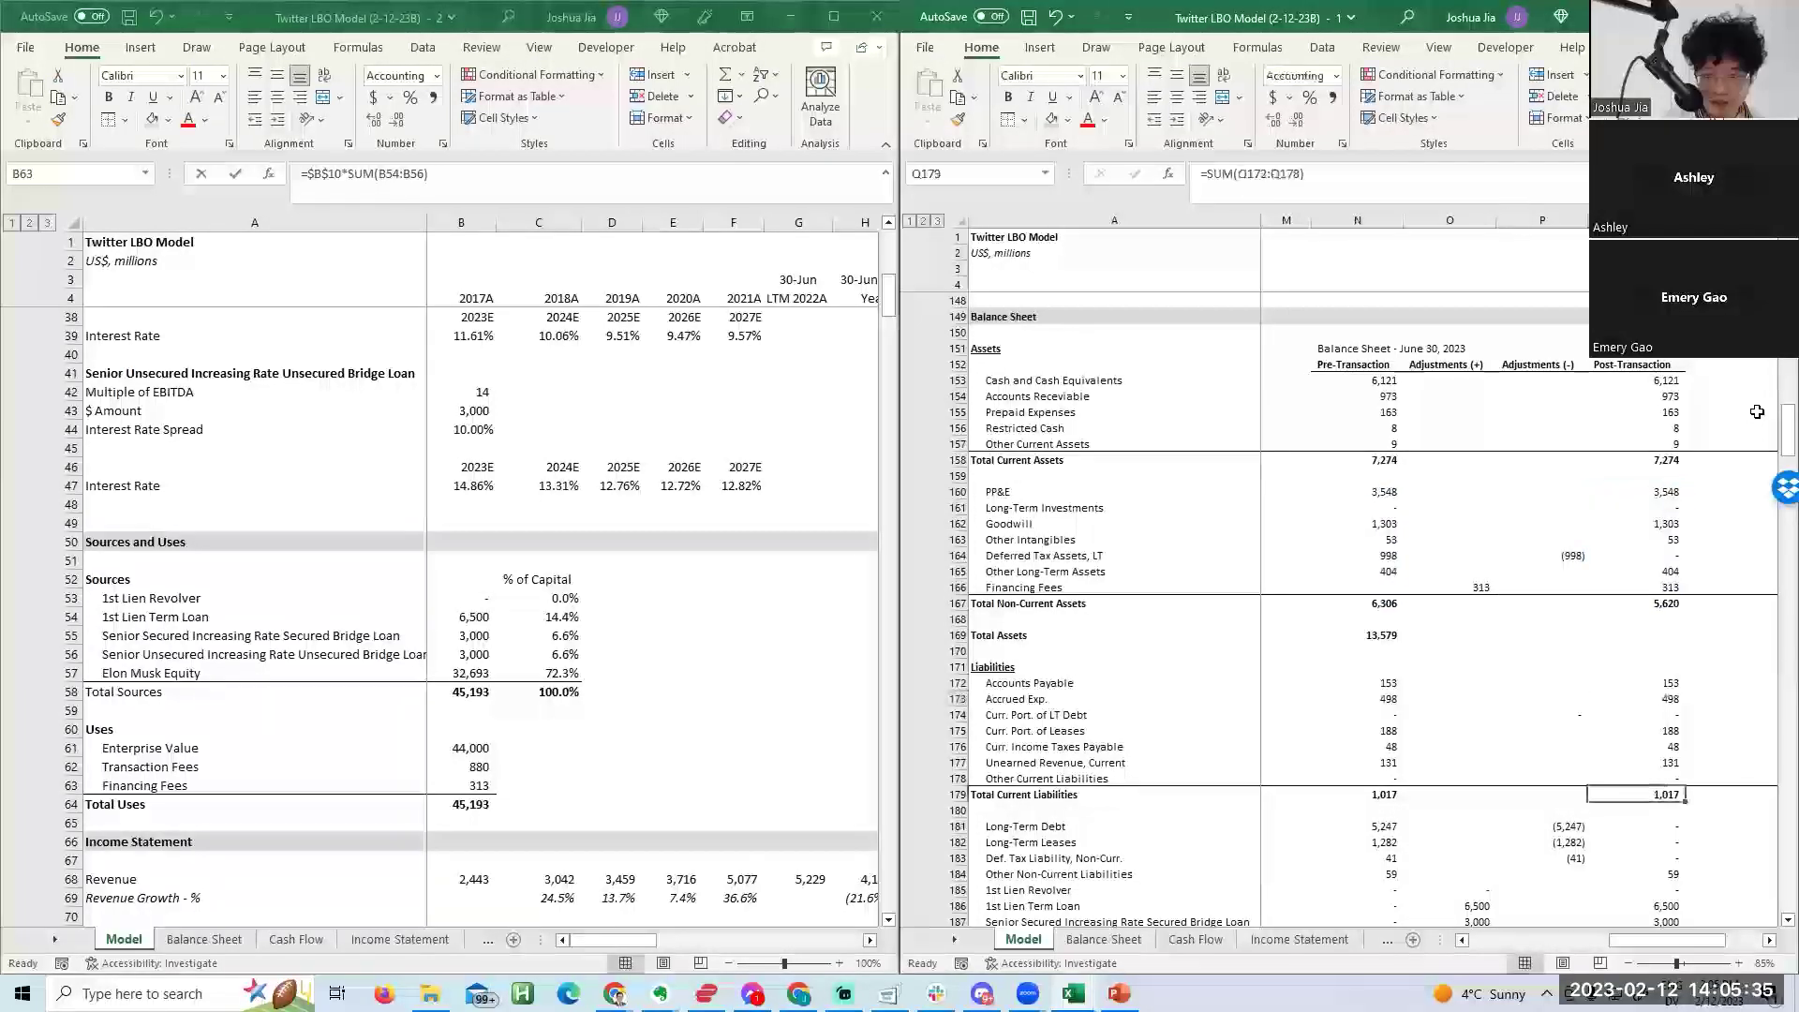
Copy the pre-transaction Total Assets formula from N169 into the post-transaction cell Q169 and check that it sums Q158 and Q167.
{"action": "key", "text": "Up"}
{"action": "key", "text": "Up"}
{"action": "key", "text": "Up"}
{"action": "key", "text": "Up"}
{"action": "key", "text": "Up"}
{"action": "key", "text": "Left"}
{"action": "key", "text": "Left"}
{"action": "key", "text": "Left"}
{"action": "key", "text": "ctrl+c"}
{"action": "key", "text": "Right"}
{"action": "key", "text": "Right"}
{"action": "key", "text": "Right"}
{"action": "key", "text": "Return"}
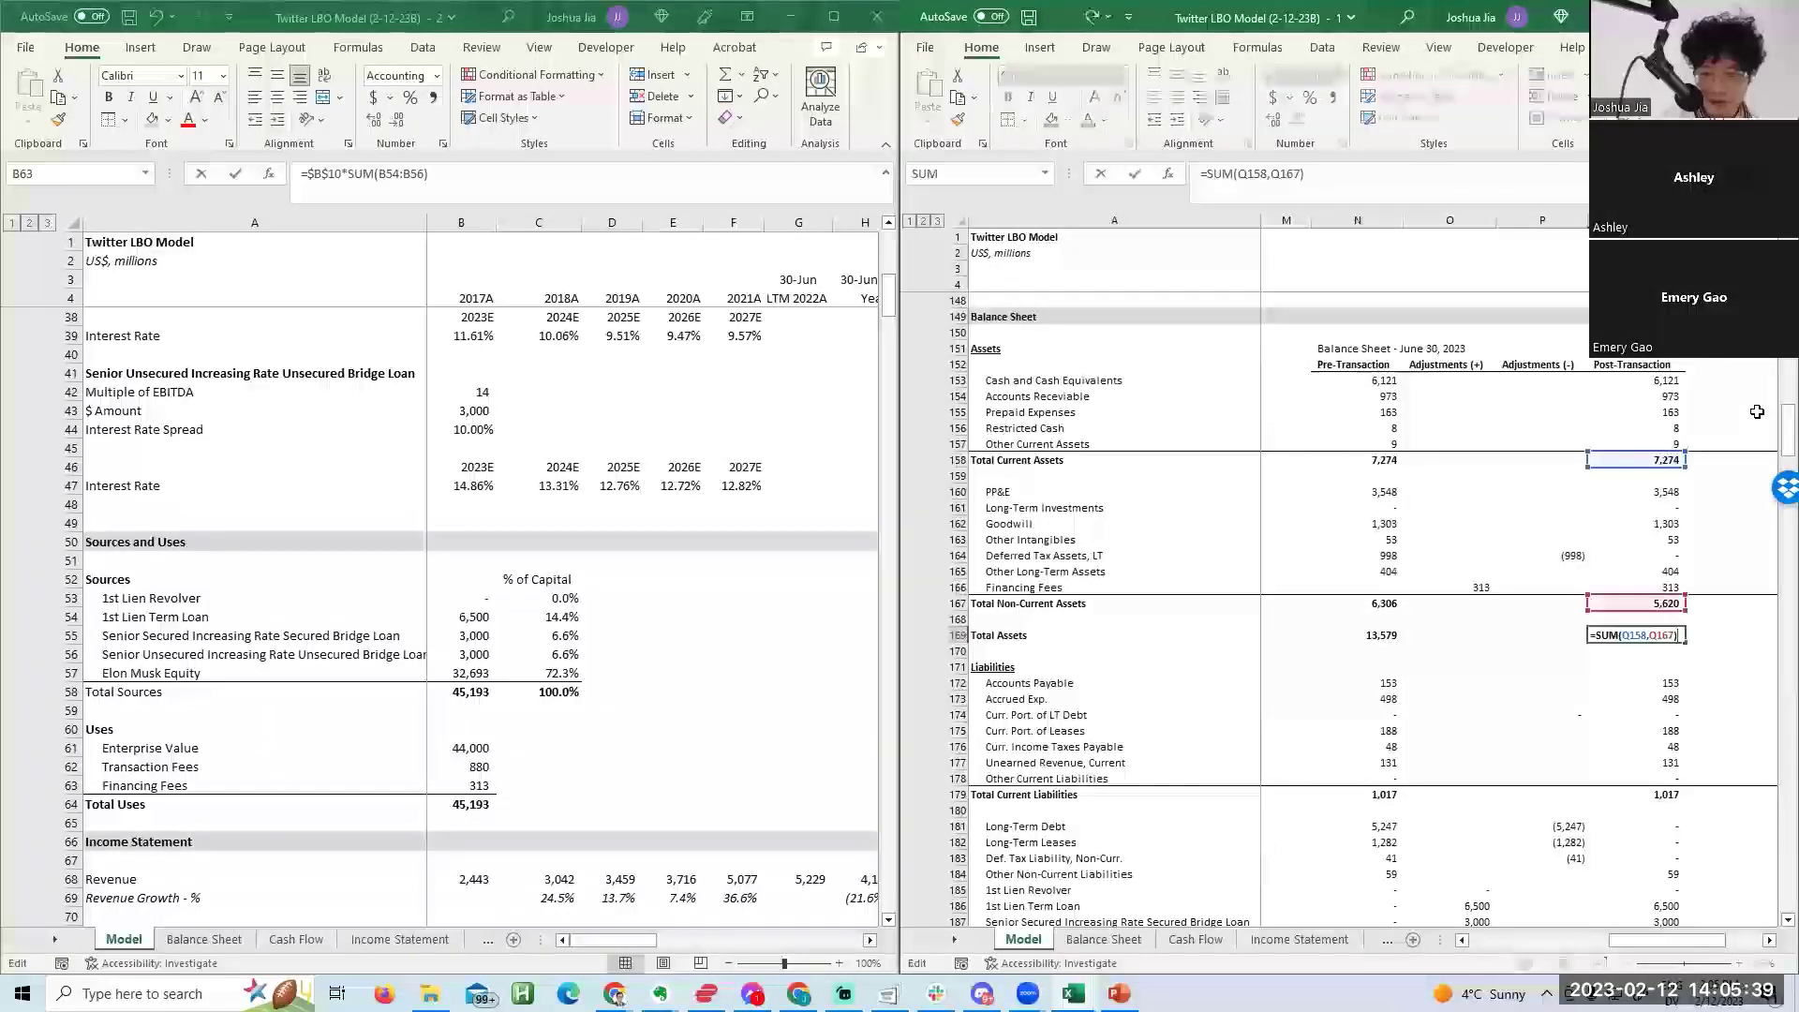
Check which cells the post-transaction formulas for the non-current assets sum, including Deferred Tax Assets and Goodwill.
{"action": "key", "text": "Up"}
{"action": "key", "text": "Up"}
{"action": "key", "text": "Up"}
{"action": "key", "text": "Up"}
{"action": "key", "text": "Up"}
{"action": "key", "text": "Up"}
{"action": "key", "text": "Up"}
{"action": "key", "text": "Up"}
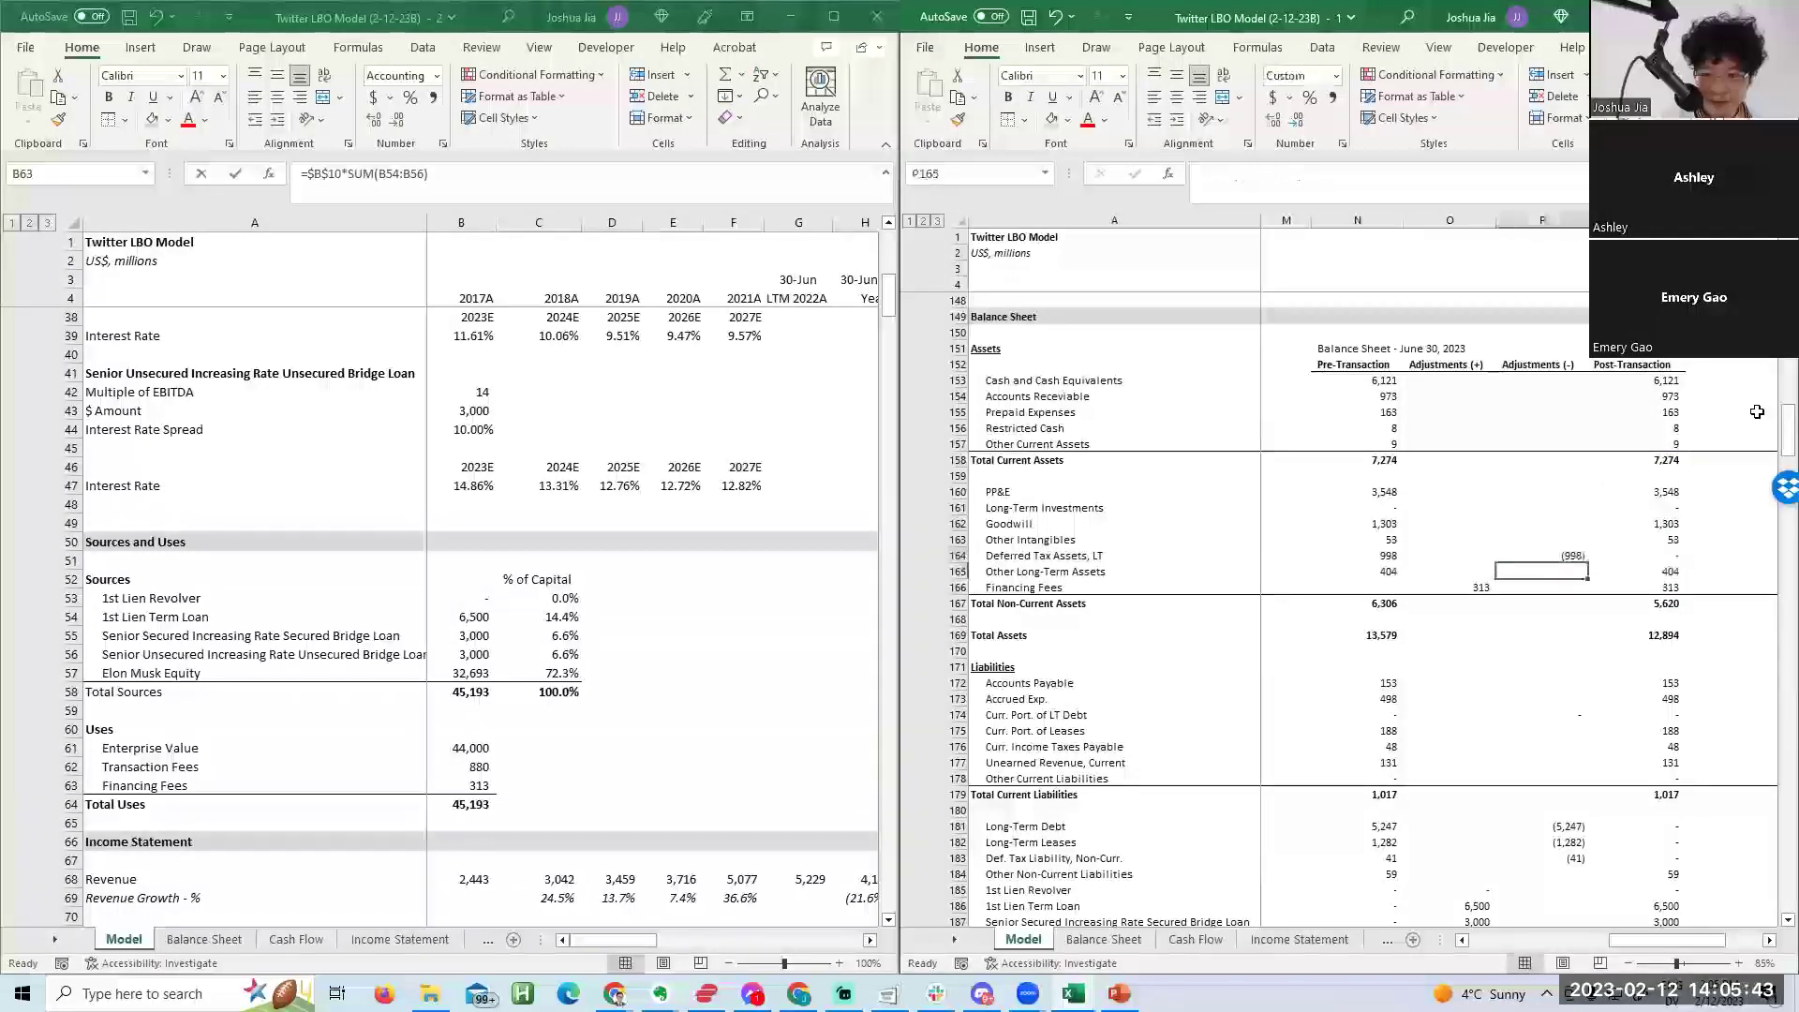
{"action": "key", "text": "F2"}
{"action": "key", "text": "Escape"}
{"action": "key", "text": "Up"}
{"action": "key", "text": "Up"}
{"action": "key", "text": "Up"}
{"action": "key", "text": "Up"}
{"action": "key", "text": "Up"}
{"action": "key", "text": "Up"}
{"action": "key", "text": "Up"}
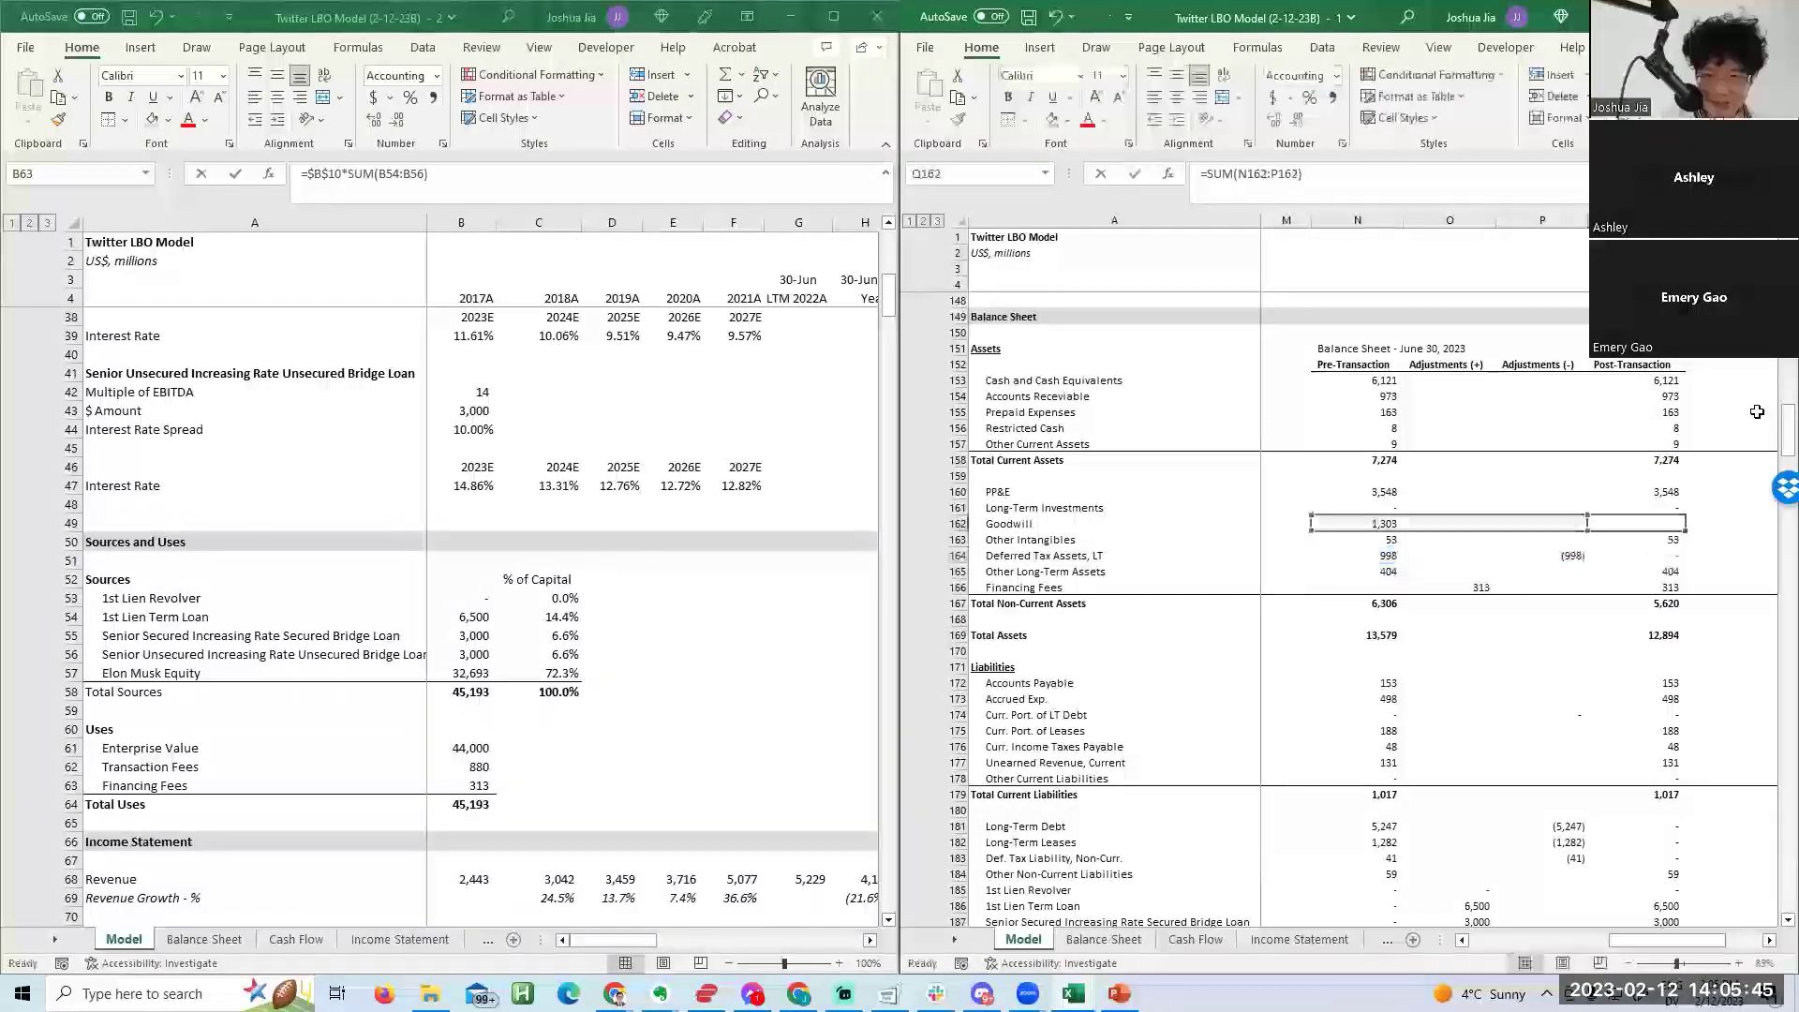
{"action": "key", "text": "F2"}
{"action": "key", "text": "Escape"}
{"action": "key", "text": "Left"}
{"action": "key", "text": "Up"}
{"action": "key", "text": "Up"}
{"action": "key", "text": "Up"}
Continue inspecting the post-transaction formulas down column Q, past the asset totals and into the liabilities.
{"action": "key", "text": "Down"}
{"action": "key", "text": "Down"}
{"action": "key", "text": "Down"}
{"action": "key", "text": "Down"}
{"action": "key", "text": "Down"}
{"action": "key", "text": "Down"}
{"action": "key", "text": "Right"}
{"action": "key", "text": "Down"}
{"action": "key", "text": "Down"}
{"action": "key", "text": "Down"}
{"action": "key", "text": "Down"}
{"action": "key", "text": "Down"}
{"action": "key", "text": "Down"}
{"action": "key", "text": "Down"}
{"action": "key", "text": "Down"}
{"action": "key", "text": "Down"}
{"action": "key", "text": "F2"}
{"action": "key", "text": "Escape"}
Copy the pre-transaction balance Check formula from N196 into the post-transaction Check cell Q196.
{"action": "key", "text": "Down"}
{"action": "key", "text": "Down"}
{"action": "key", "text": "Down"}
{"action": "key", "text": "Down"}
{"action": "key", "text": "Down"}
{"action": "key", "text": "Down"}
{"action": "key", "text": "Down"}
{"action": "key", "text": "Down"}
{"action": "key", "text": "Down"}
{"action": "key", "text": "Down"}
{"action": "key", "text": "Down"}
{"action": "key", "text": "Down"}
{"action": "key", "text": "Down"}
{"action": "key", "text": "Down"}
{"action": "key", "text": "Down"}
{"action": "key", "text": "Down"}
{"action": "key", "text": "Down"}
{"action": "key", "text": "Down"}
{"action": "key", "text": "Down"}
{"action": "key", "text": "Down"}
{"action": "key", "text": "Up"}
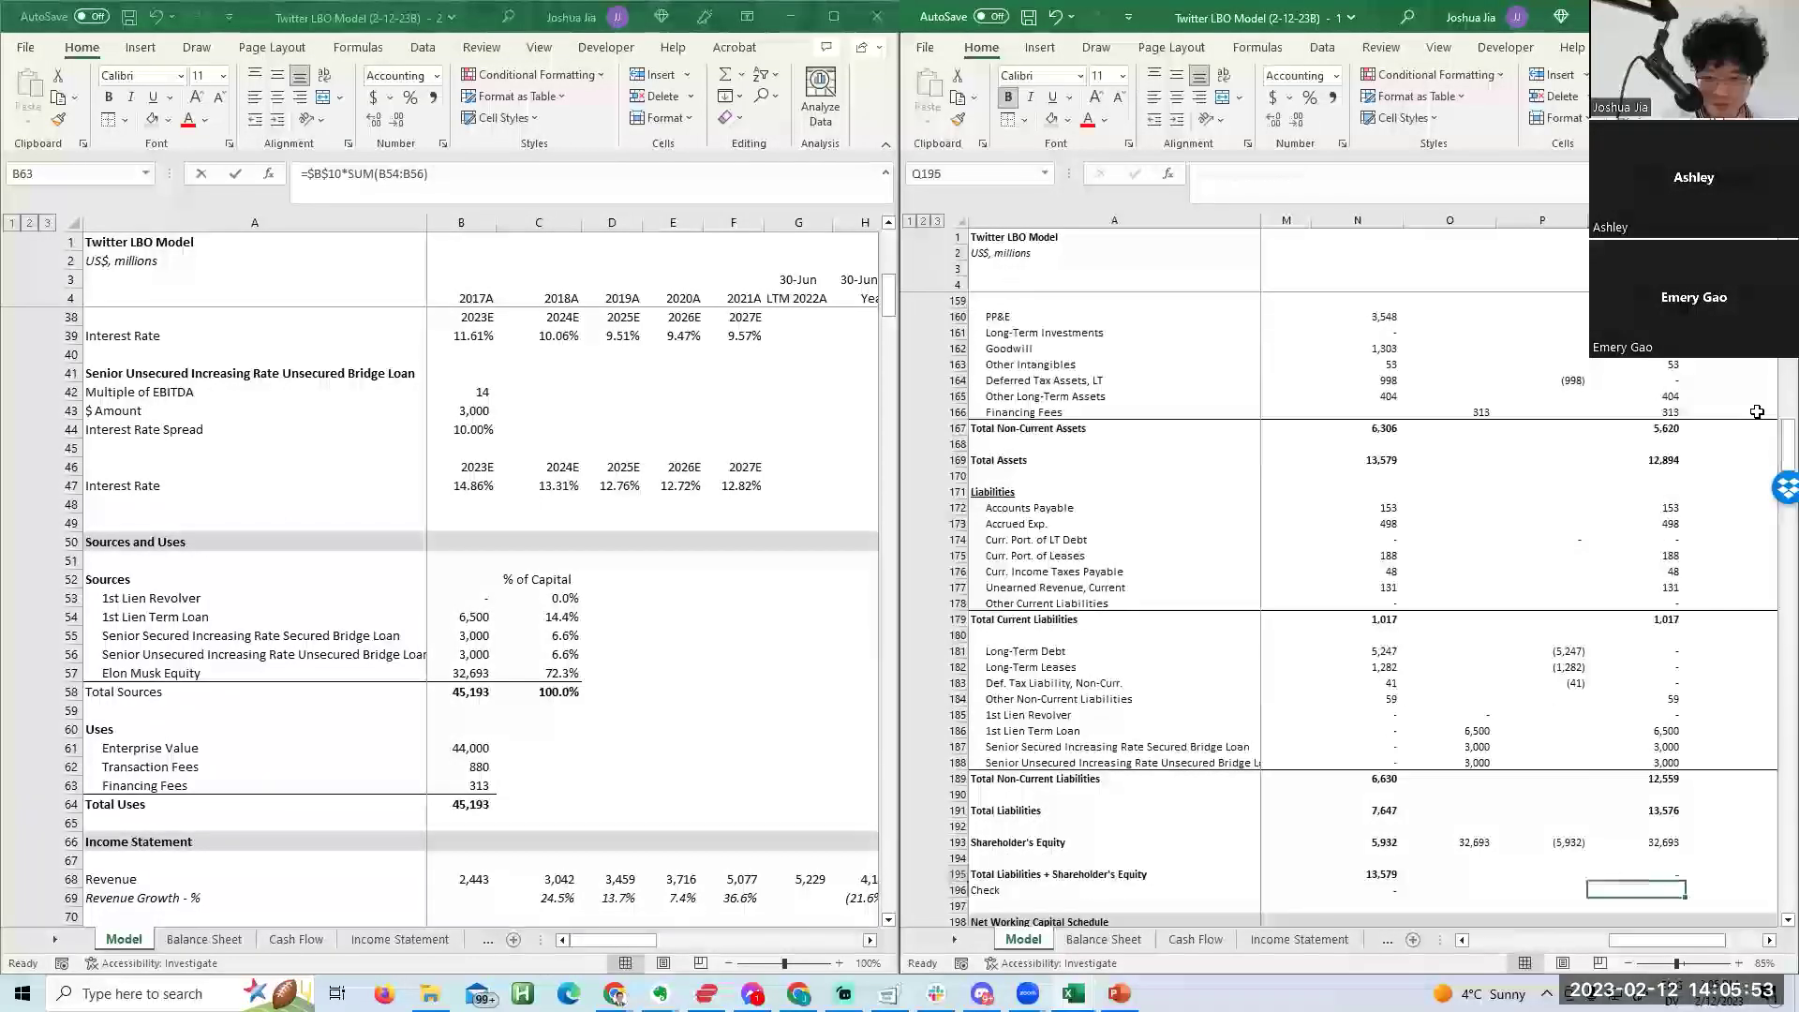
{"action": "key", "text": "Left"}
{"action": "key", "text": "Left"}
{"action": "key", "text": "Left"}
{"action": "key", "text": "ctrl+c"}
{"action": "key", "text": "Right"}
{"action": "key", "text": "Right"}
{"action": "key", "text": "Right"}
{"action": "key", "text": "ctrl+v"}
{"action": "key", "text": "Escape"}
Copy the Total Liabilities + Shareholder's Equity formula from N195 into Q195 and inspect which cells it references.
{"action": "key", "text": "Up"}
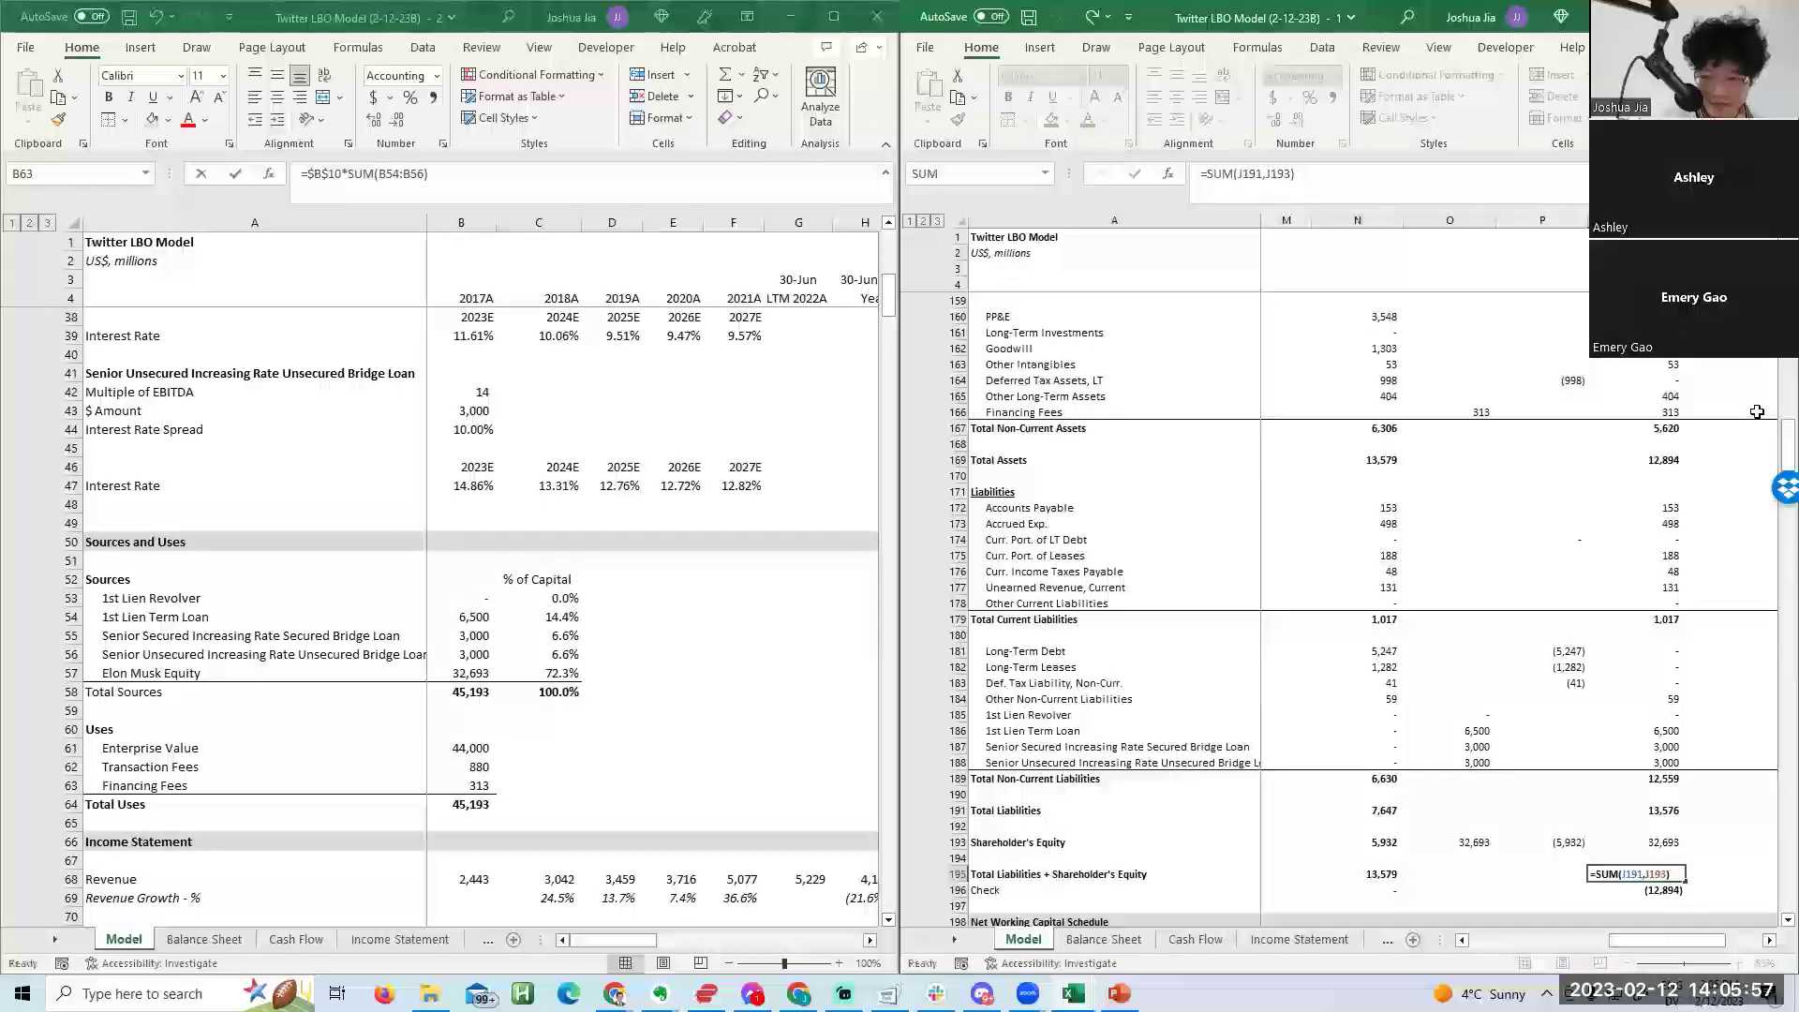
{"action": "key", "text": "Left"}
{"action": "key", "text": "Left"}
{"action": "key", "text": "Left"}
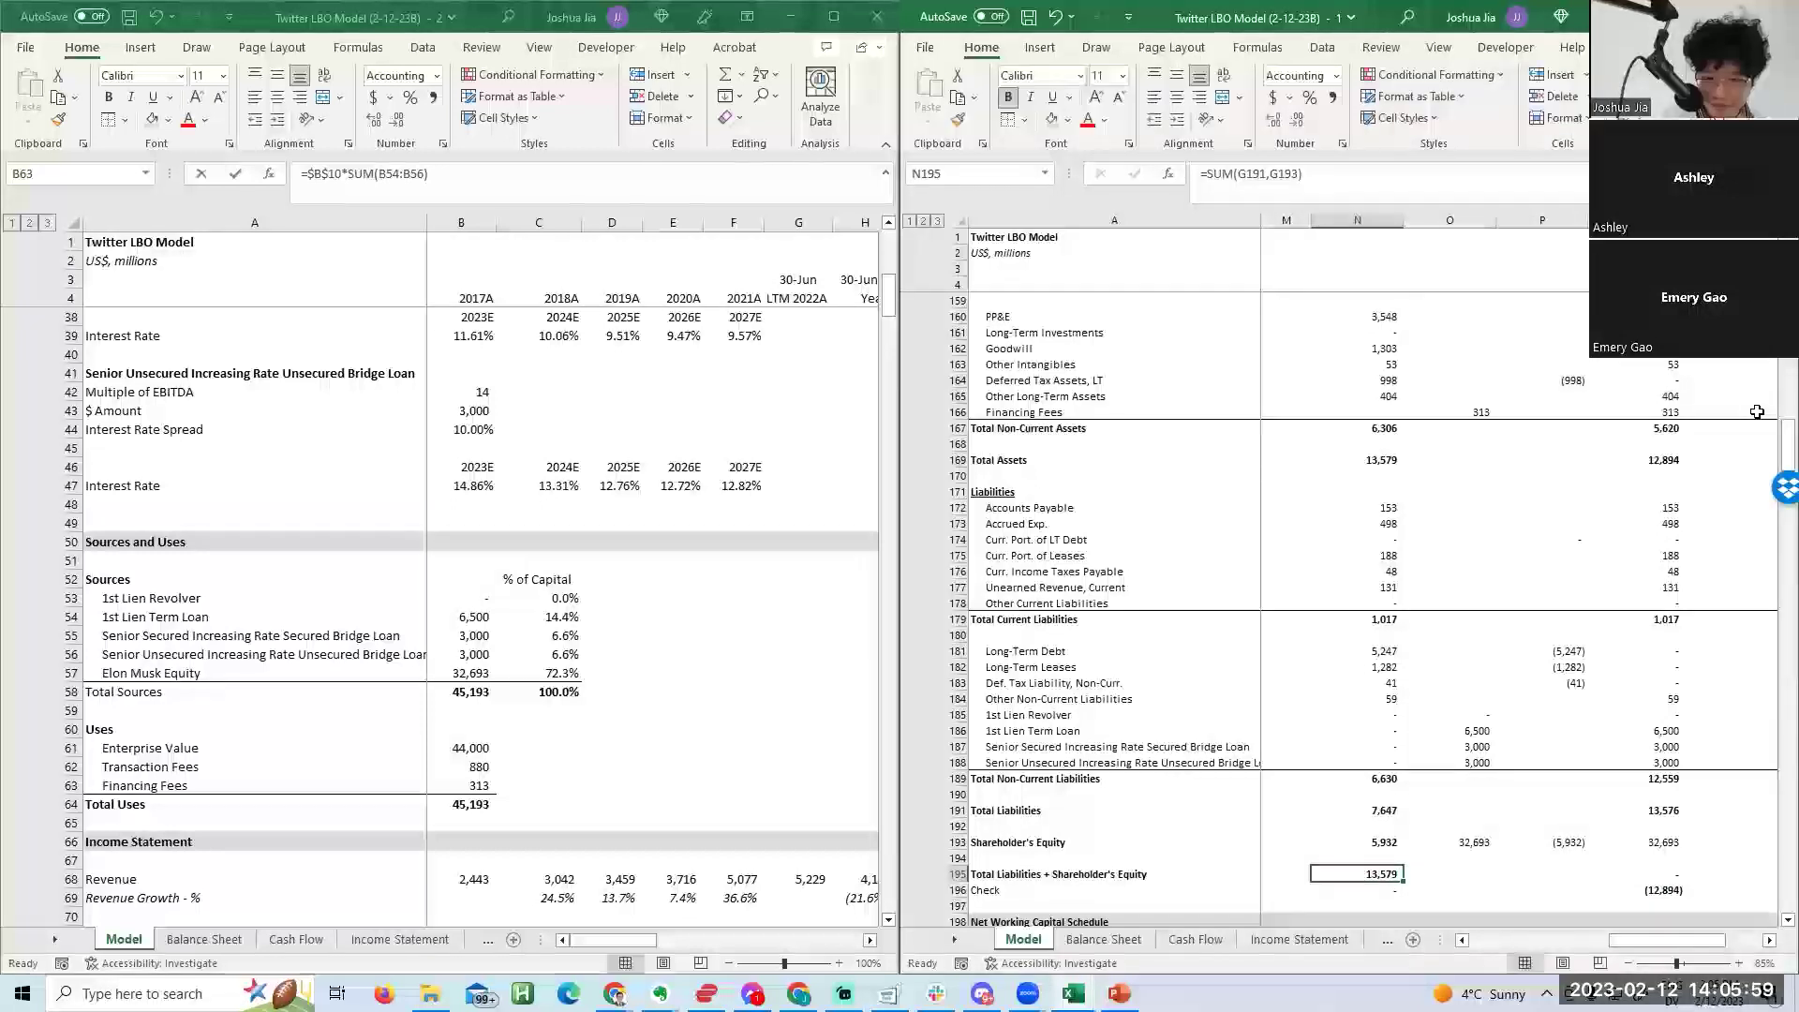
{"action": "key", "text": "ctrl+c"}
{"action": "key", "text": "Right"}
{"action": "key", "text": "Right"}
{"action": "key", "text": "Right"}
{"action": "key", "text": "ctrl+v"}
{"action": "key", "text": "Escape"}
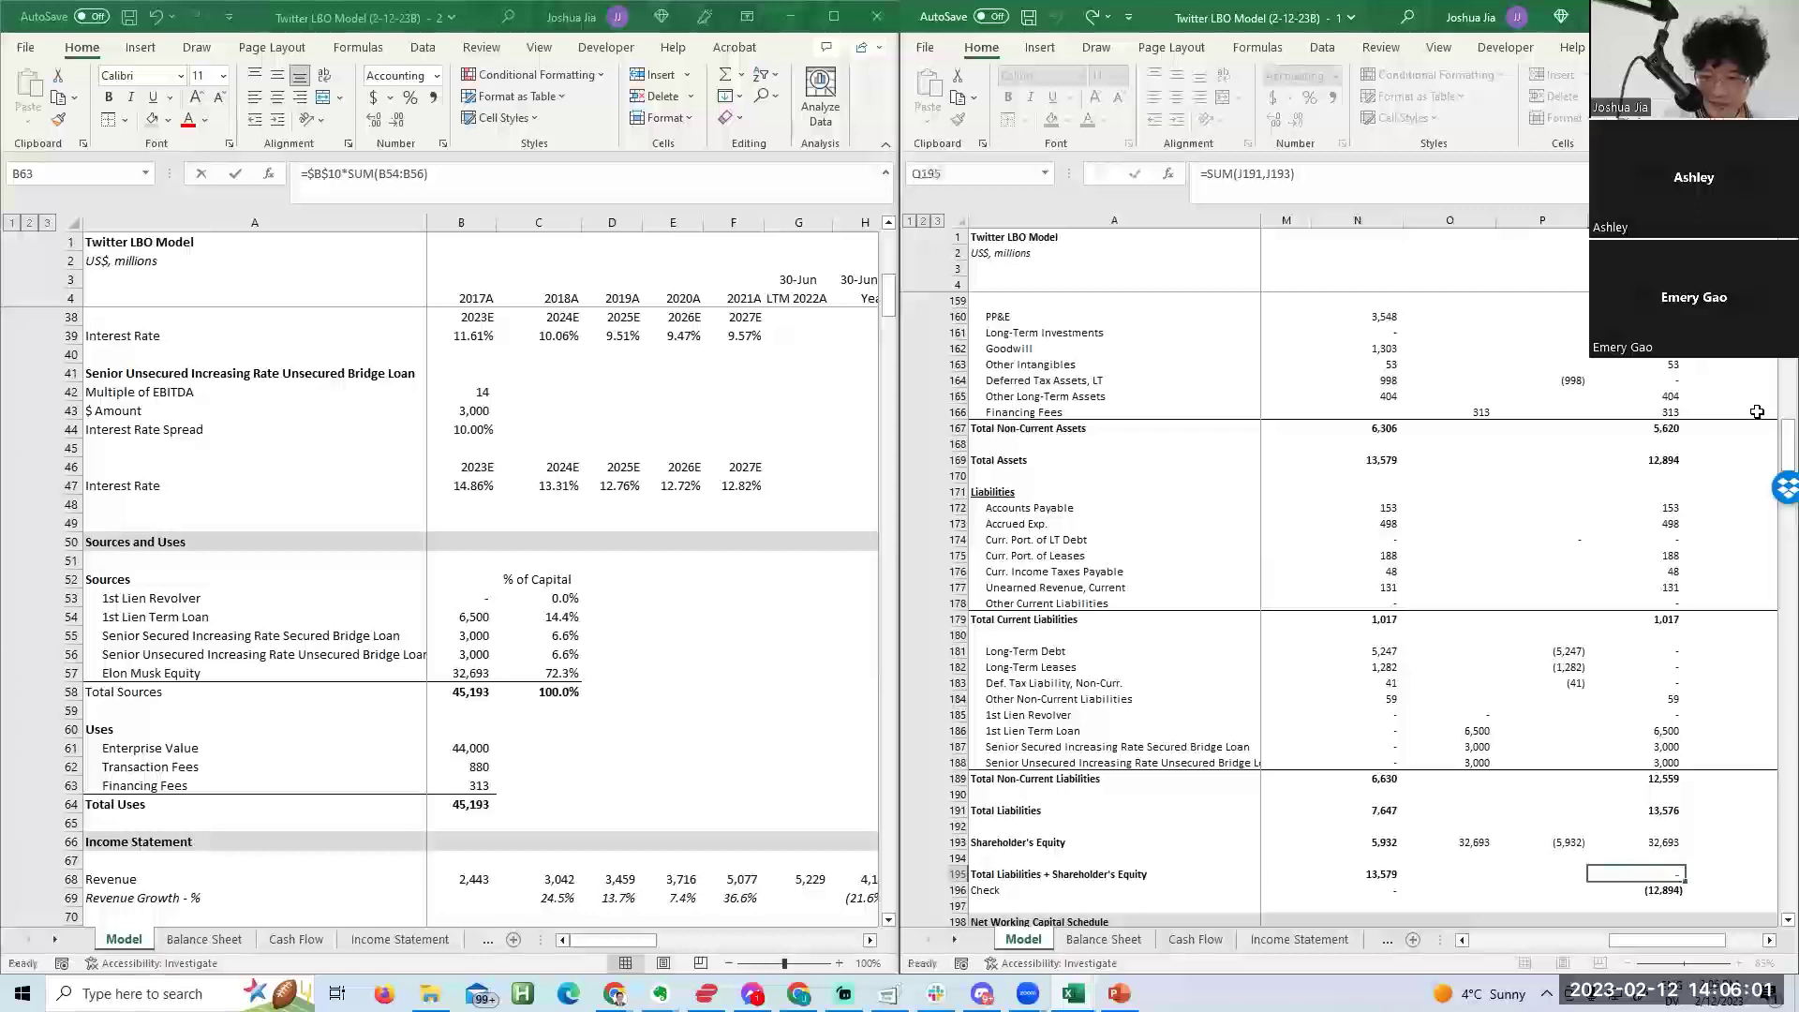
{"action": "key", "text": "Up"}
{"action": "key", "text": "Up"}
{"action": "key", "text": "Down"}
{"action": "key", "text": "Down"}
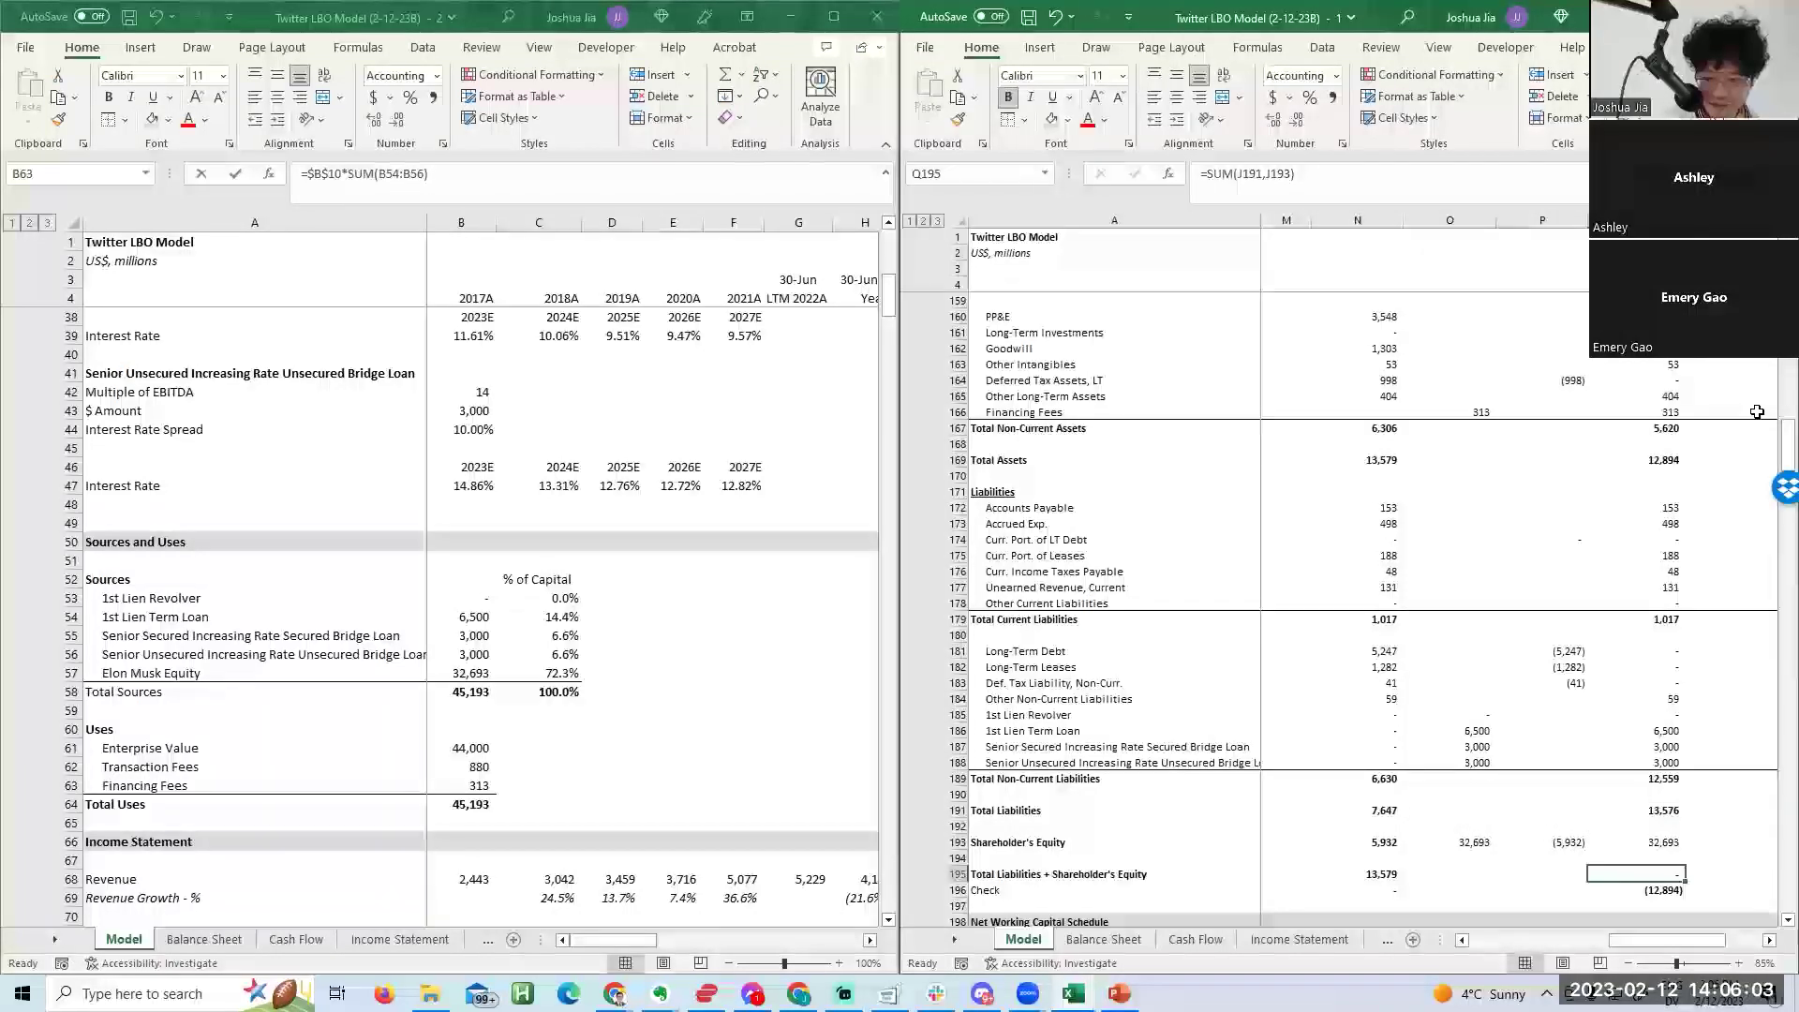
Review the post-transaction column upward from Total Liabilities + Shareholder's Equity to Prepaid Expenses.
{"action": "key", "text": "Up"}
{"action": "key", "text": "Up"}
{"action": "key", "text": "Up"}
{"action": "key", "text": "Up"}
{"action": "key", "text": "Up"}
{"action": "key", "text": "Up"}
{"action": "key", "text": "Up"}
{"action": "key", "text": "Up"}
{"action": "key", "text": "Up"}
{"action": "key", "text": "Up"}
{"action": "key", "text": "Up"}
{"action": "key", "text": "Up"}
{"action": "key", "text": "Up"}
{"action": "key", "text": "Up"}
{"action": "key", "text": "Up"}
{"action": "key", "text": "Up"}
{"action": "key", "text": "Up"}
{"action": "key", "text": "Up"}
{"action": "key", "text": "Up"}
{"action": "key", "text": "Up"}
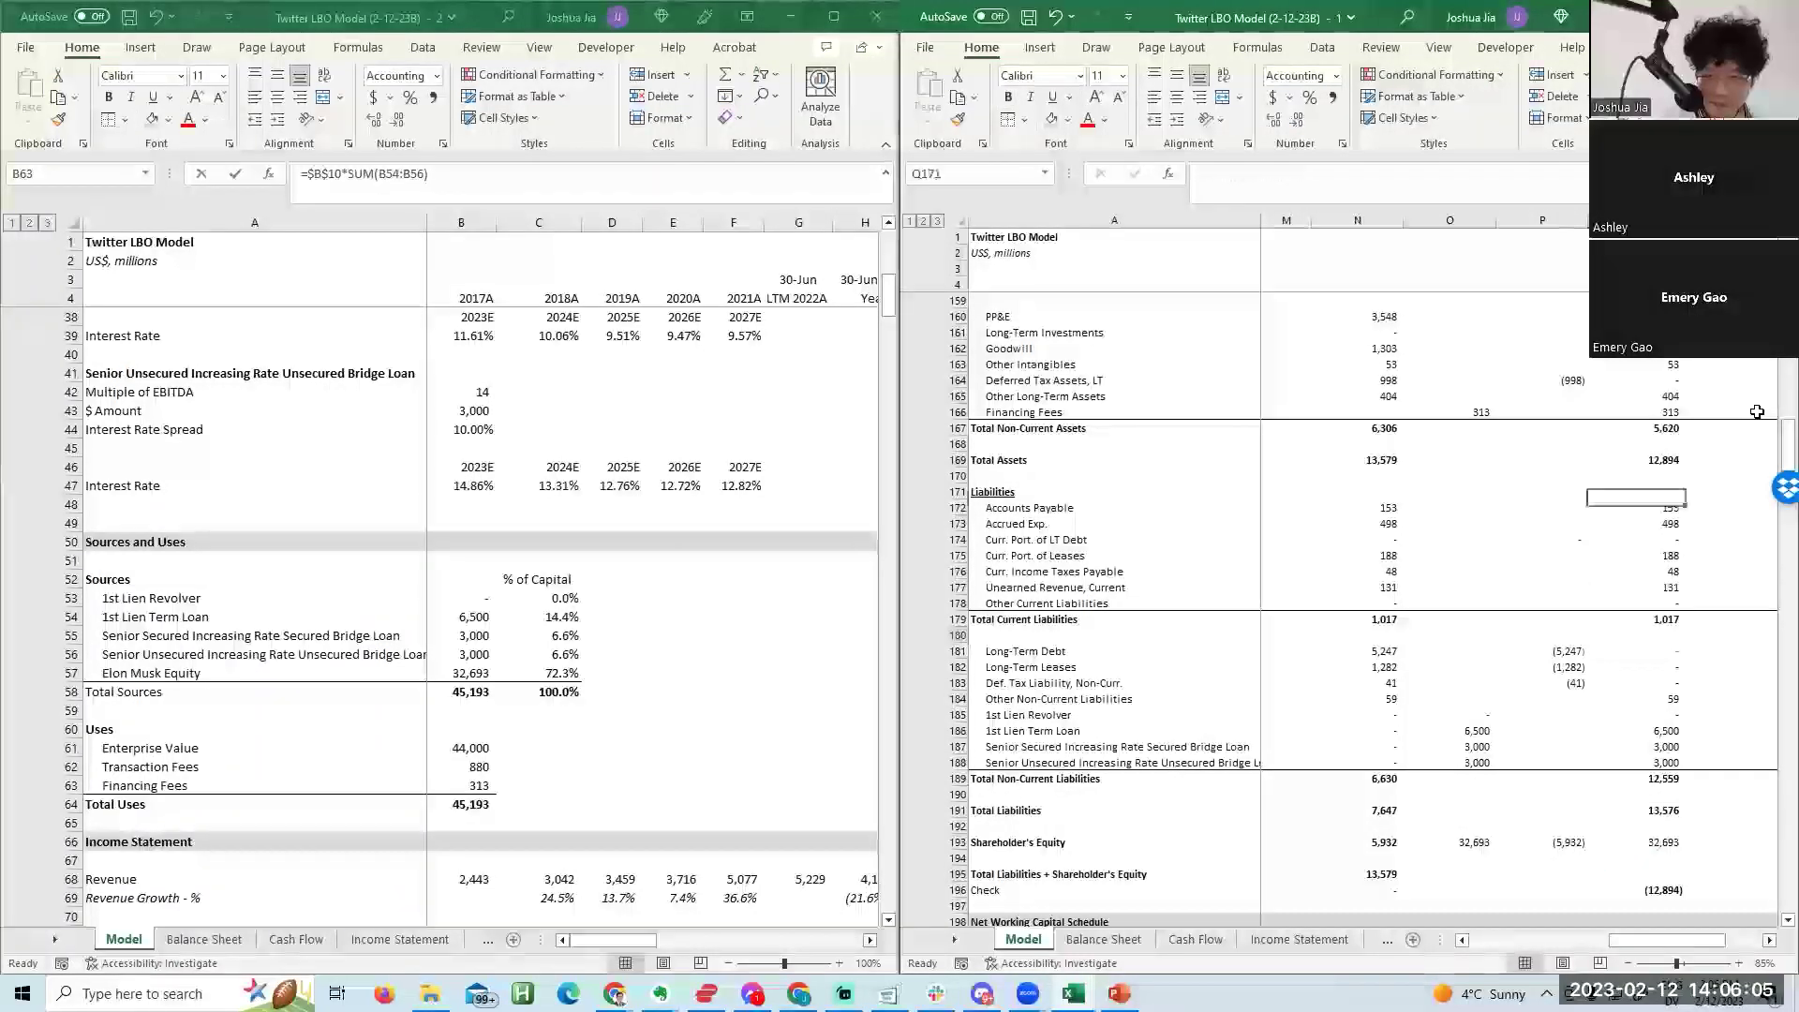
{"action": "key", "text": "Up"}
{"action": "key", "text": "Up"}
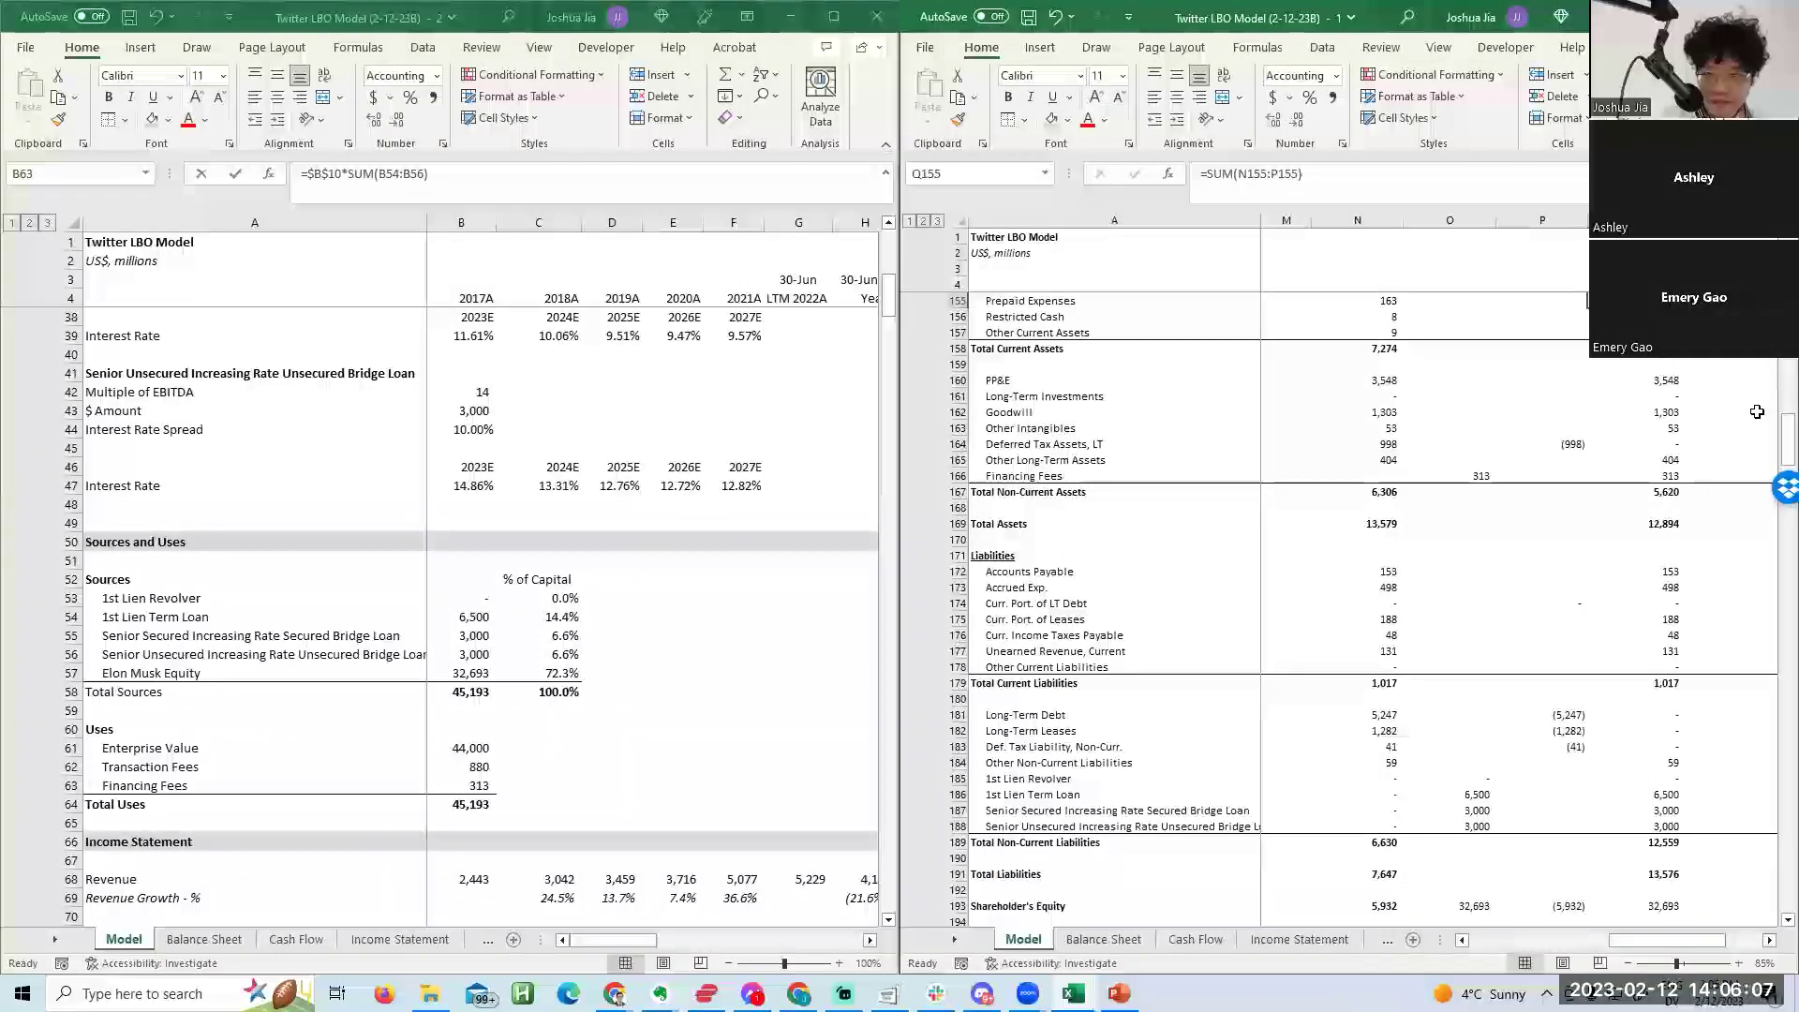
Recheck the post-transaction asset formulas from Accounts Receivable down to the Financing Fees sum in Q166.
{"action": "key", "text": "Up"}
{"action": "key", "text": "Down"}
{"action": "key", "text": "Down"}
{"action": "key", "text": "Down"}
{"action": "key", "text": "Down"}
{"action": "key", "text": "Down"}
{"action": "key", "text": "Down"}
{"action": "key", "text": "Down"}
{"action": "key", "text": "Down"}
{"action": "key", "text": "Down"}
{"action": "key", "text": "Down"}
{"action": "key", "text": "Down"}
{"action": "key", "text": "Down"}
{"action": "key", "text": "Left"}
{"action": "key", "text": "Right"}
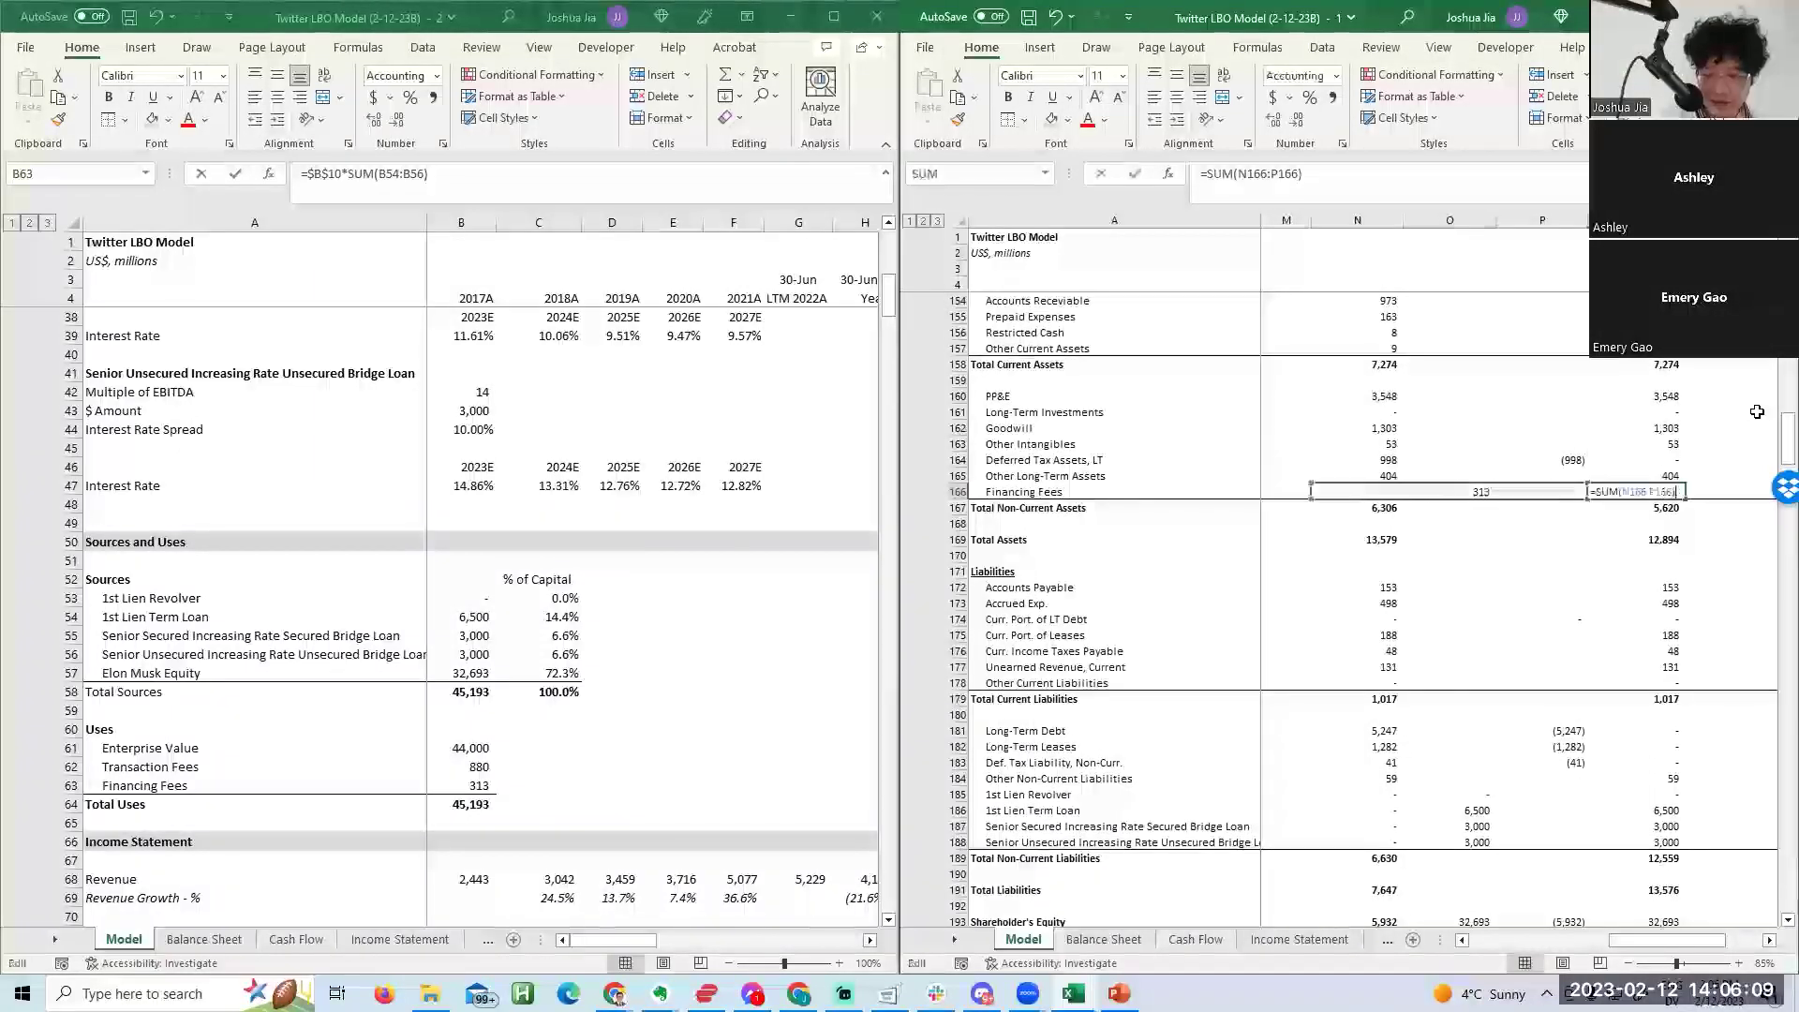
Review the balance sheet adjustments column upward from Financing Fees to the current asset rows.
{"action": "key", "text": "Left"}
{"action": "key", "text": "Up"}
{"action": "key", "text": "Up"}
{"action": "key", "text": "Up"}
{"action": "key", "text": "Up"}
{"action": "key", "text": "Up"}
{"action": "key", "text": "Up"}
{"action": "key", "text": "Up"}
{"action": "key", "text": "Up"}
{"action": "key", "text": "Up"}
{"action": "key", "text": "Up"}
{"action": "key", "text": "Up"}
{"action": "key", "text": "Up"}
{"action": "key", "text": "Up"}
{"action": "key", "text": "Up"}
{"action": "key", "text": "Up"}
{"action": "key", "text": "Up"}
{"action": "key", "text": "Up"}
{"action": "key", "text": "Up"}
{"action": "key", "text": "Up"}
{"action": "key", "text": "Up"}
{"action": "key", "text": "Up"}
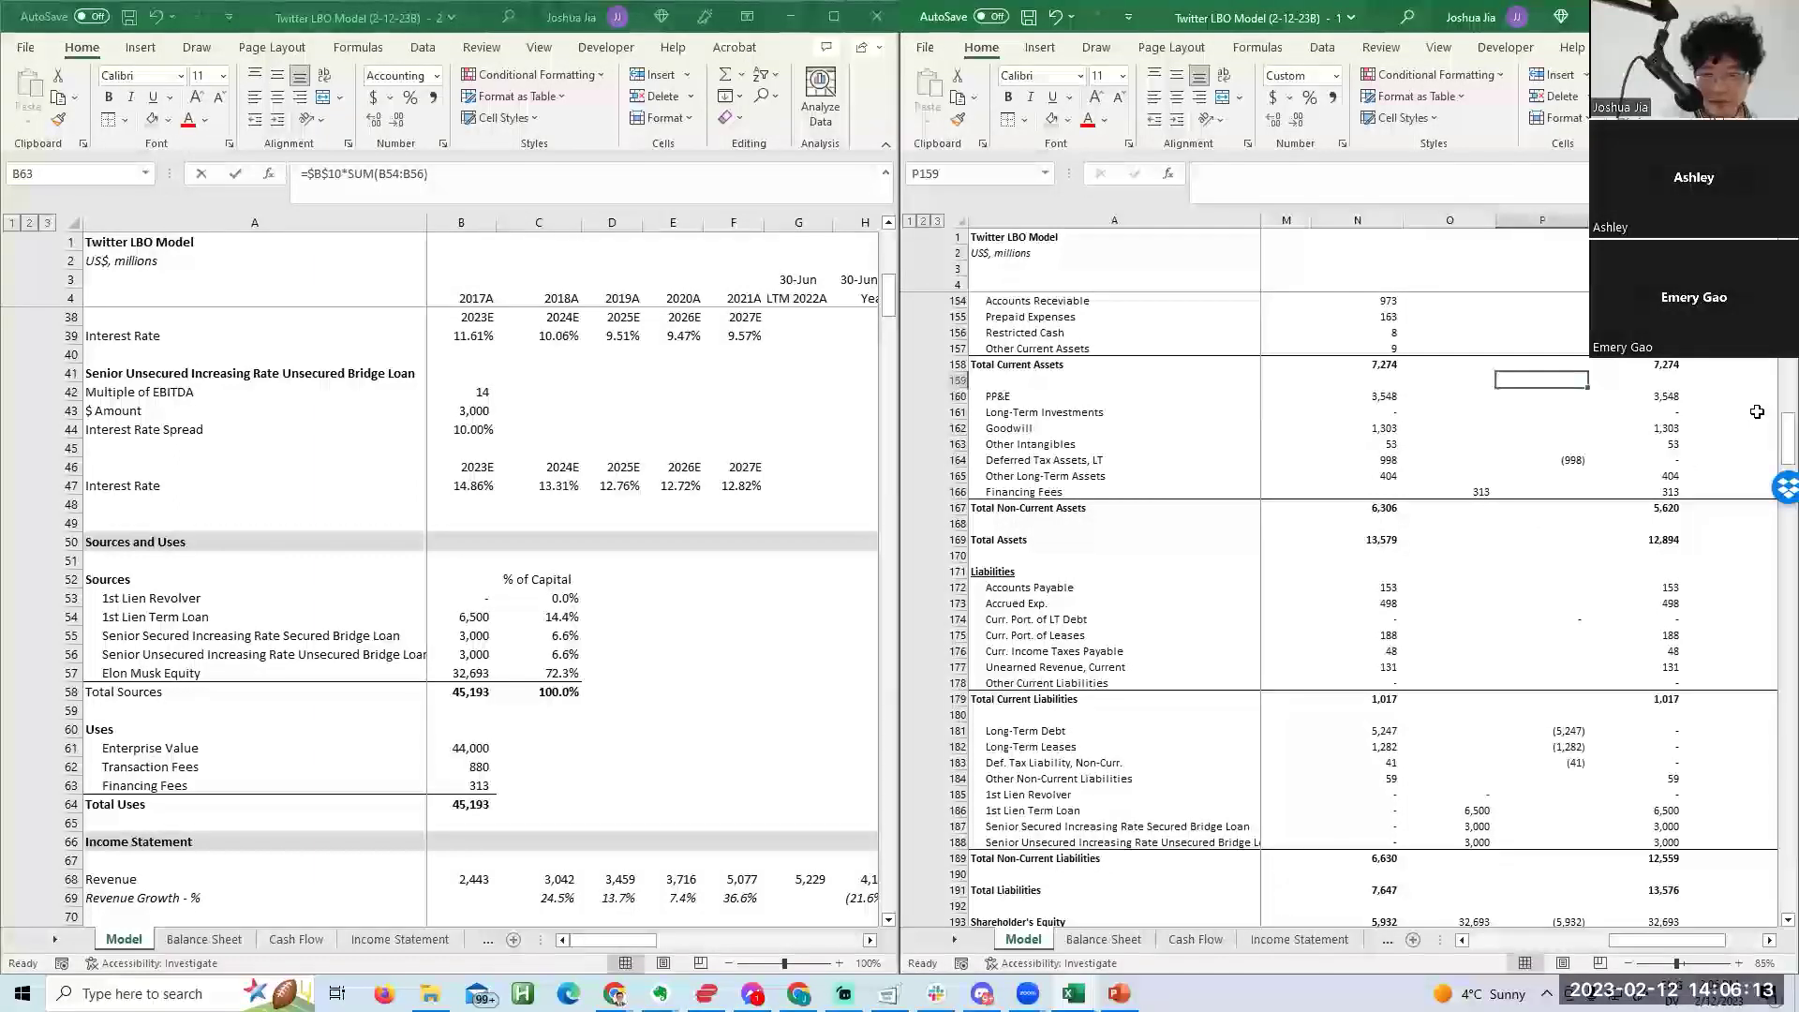
{"action": "key", "text": "Down"}
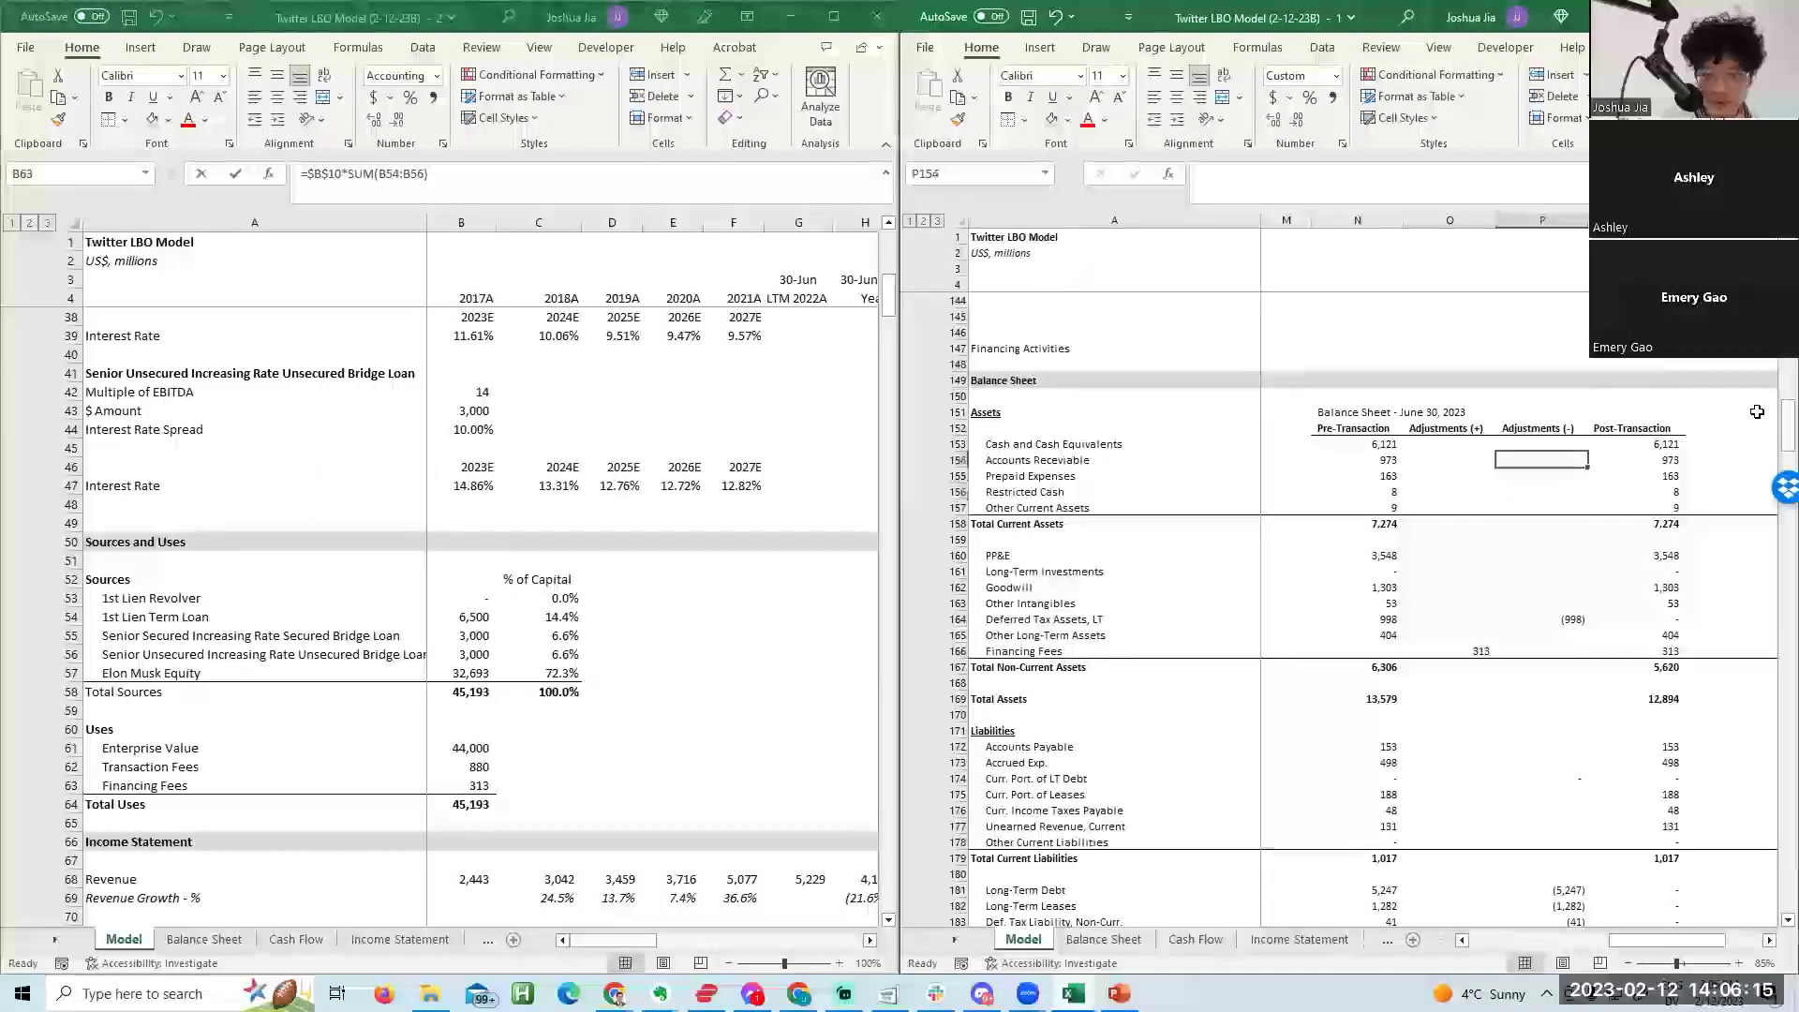
Insert a row above Total Sources in the Sources and Uses section and label it Cash on Balance Sheet.
{"action": "left_click", "coordinate": [791, 494]}
{"action": "key", "text": "ctrl+Home"}
{"action": "key", "text": "Page_Down"}
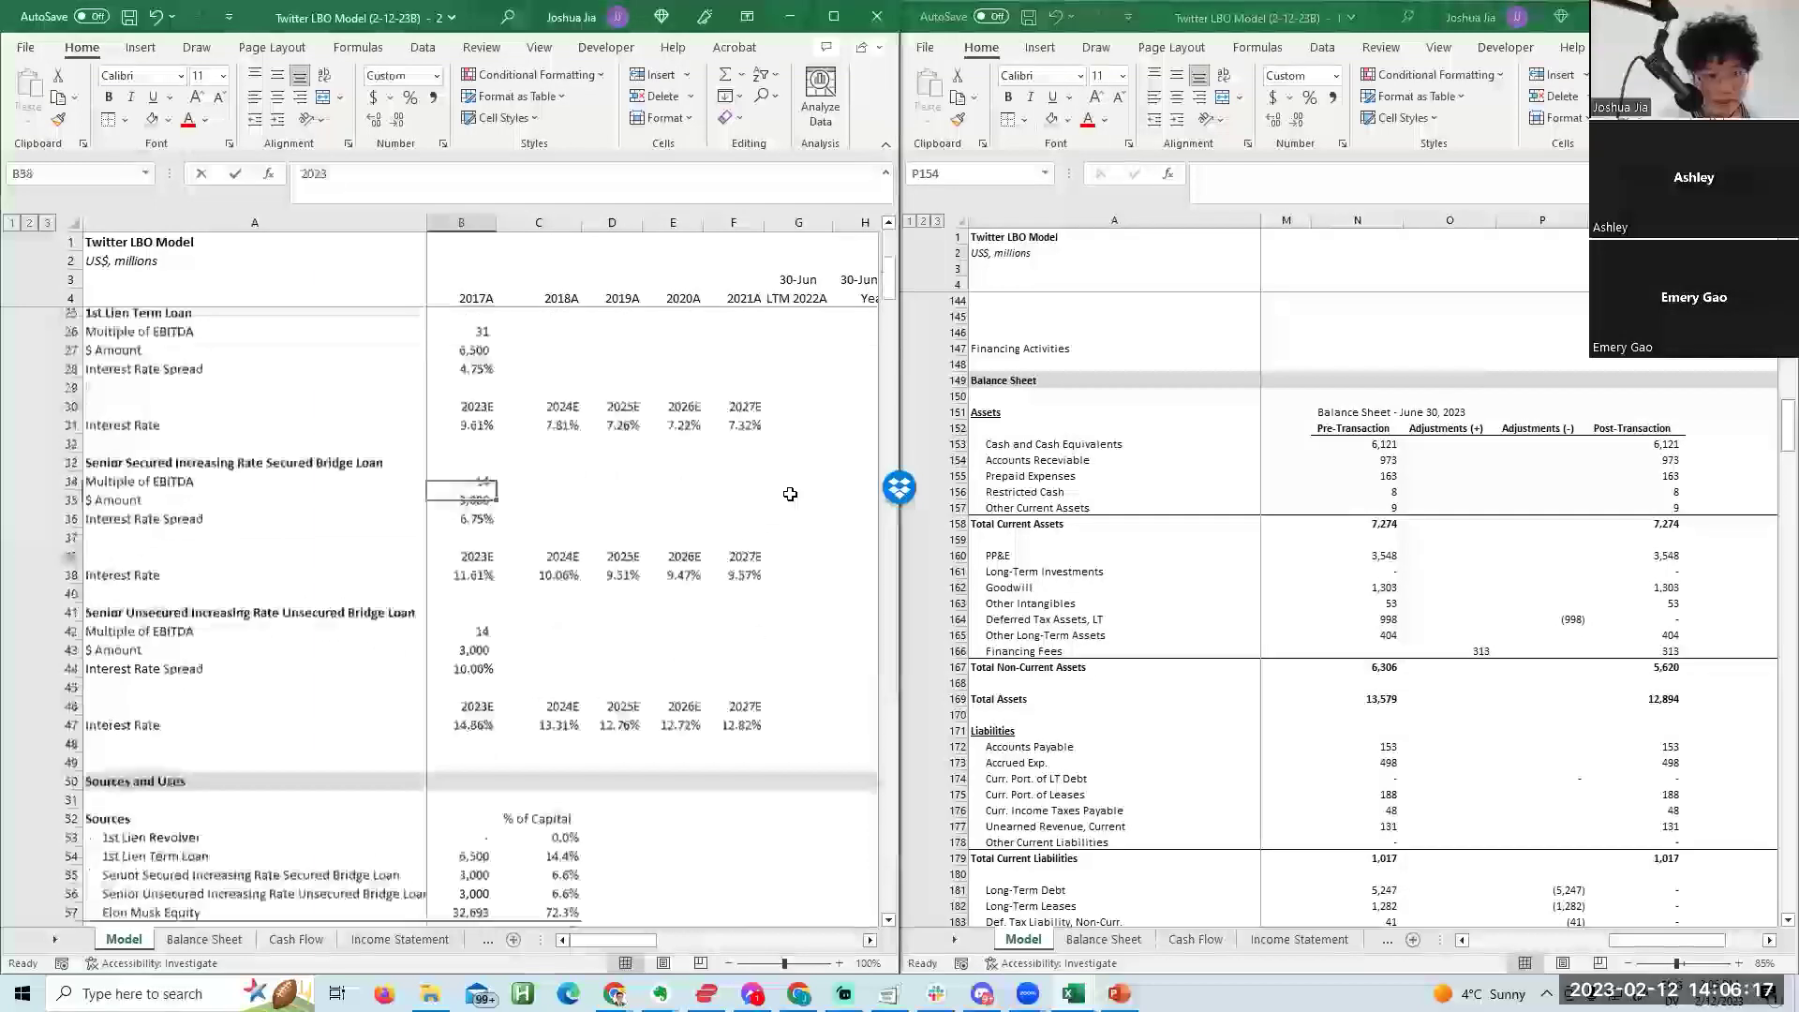
{"action": "left_click", "coordinate": [440, 622]}
{"action": "key", "text": "Down"}
{"action": "key", "text": "Left"}
{"action": "key", "text": "Right"}
{"action": "key", "text": "Down"}
{"action": "key", "text": "Down"}
{"action": "key", "text": "Down"}
{"action": "key", "text": "Right"}
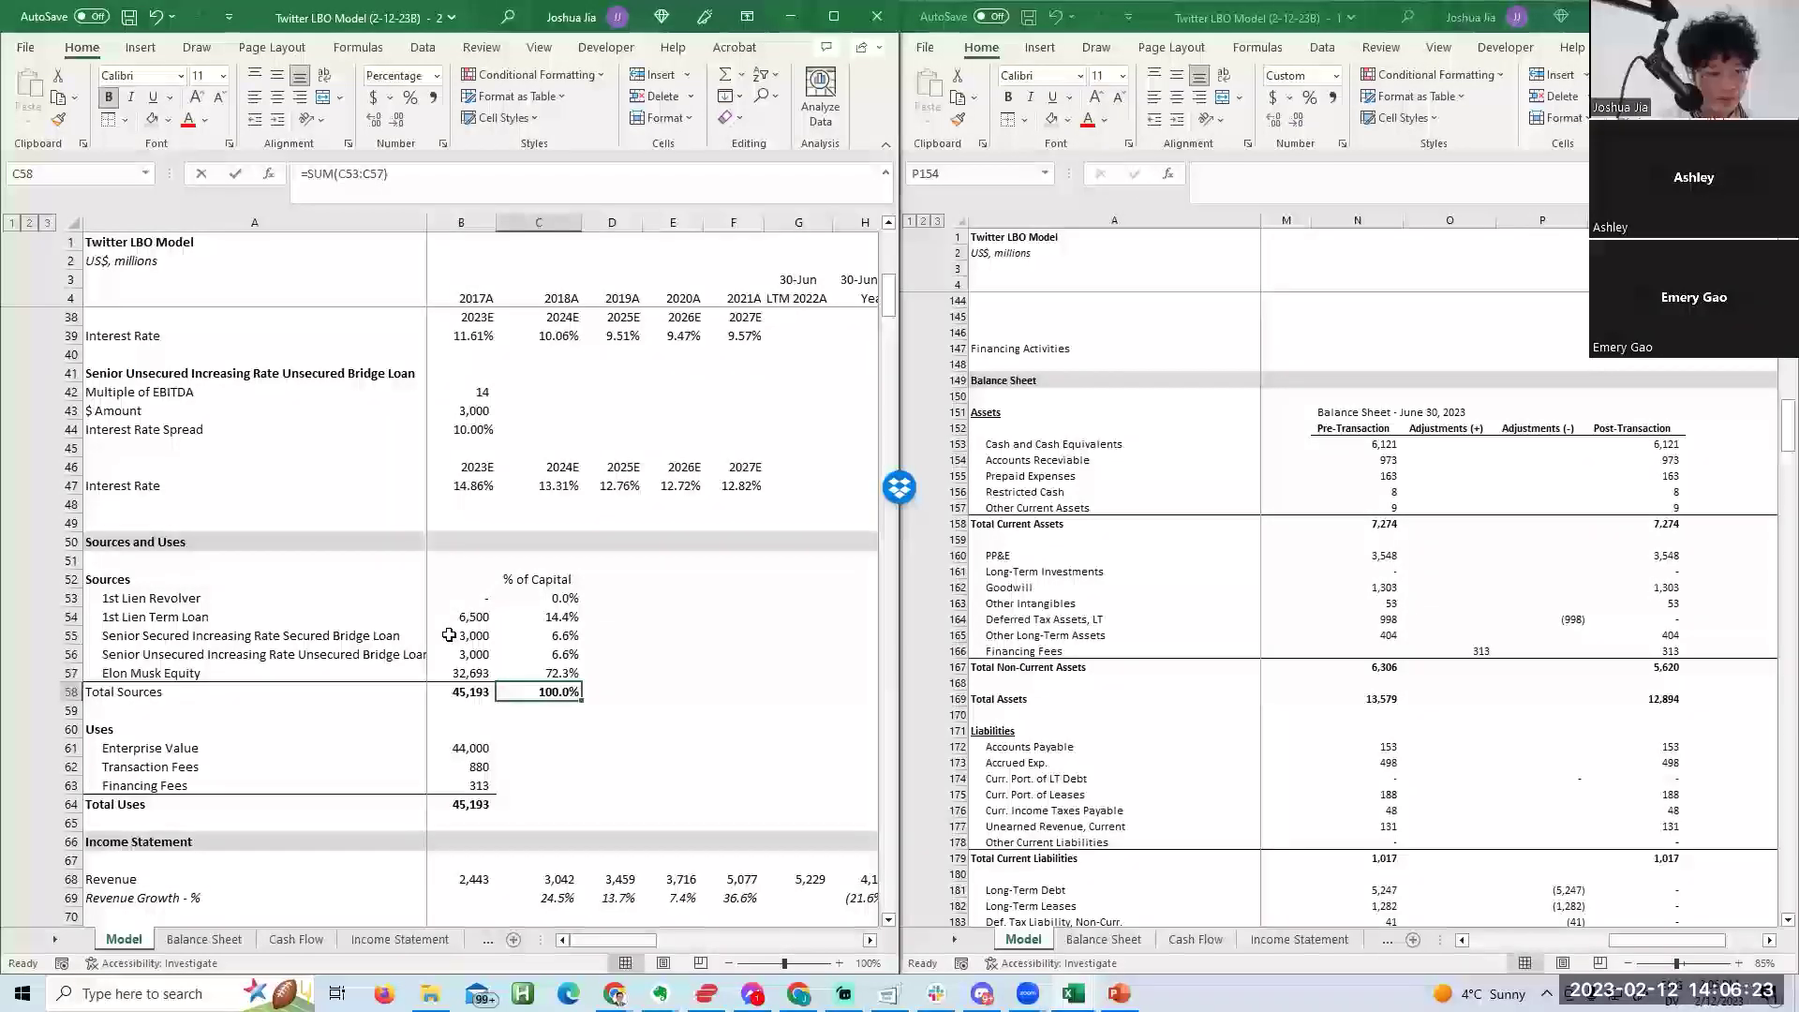
{"action": "key", "text": "Left"}
{"action": "key", "text": "Left"}
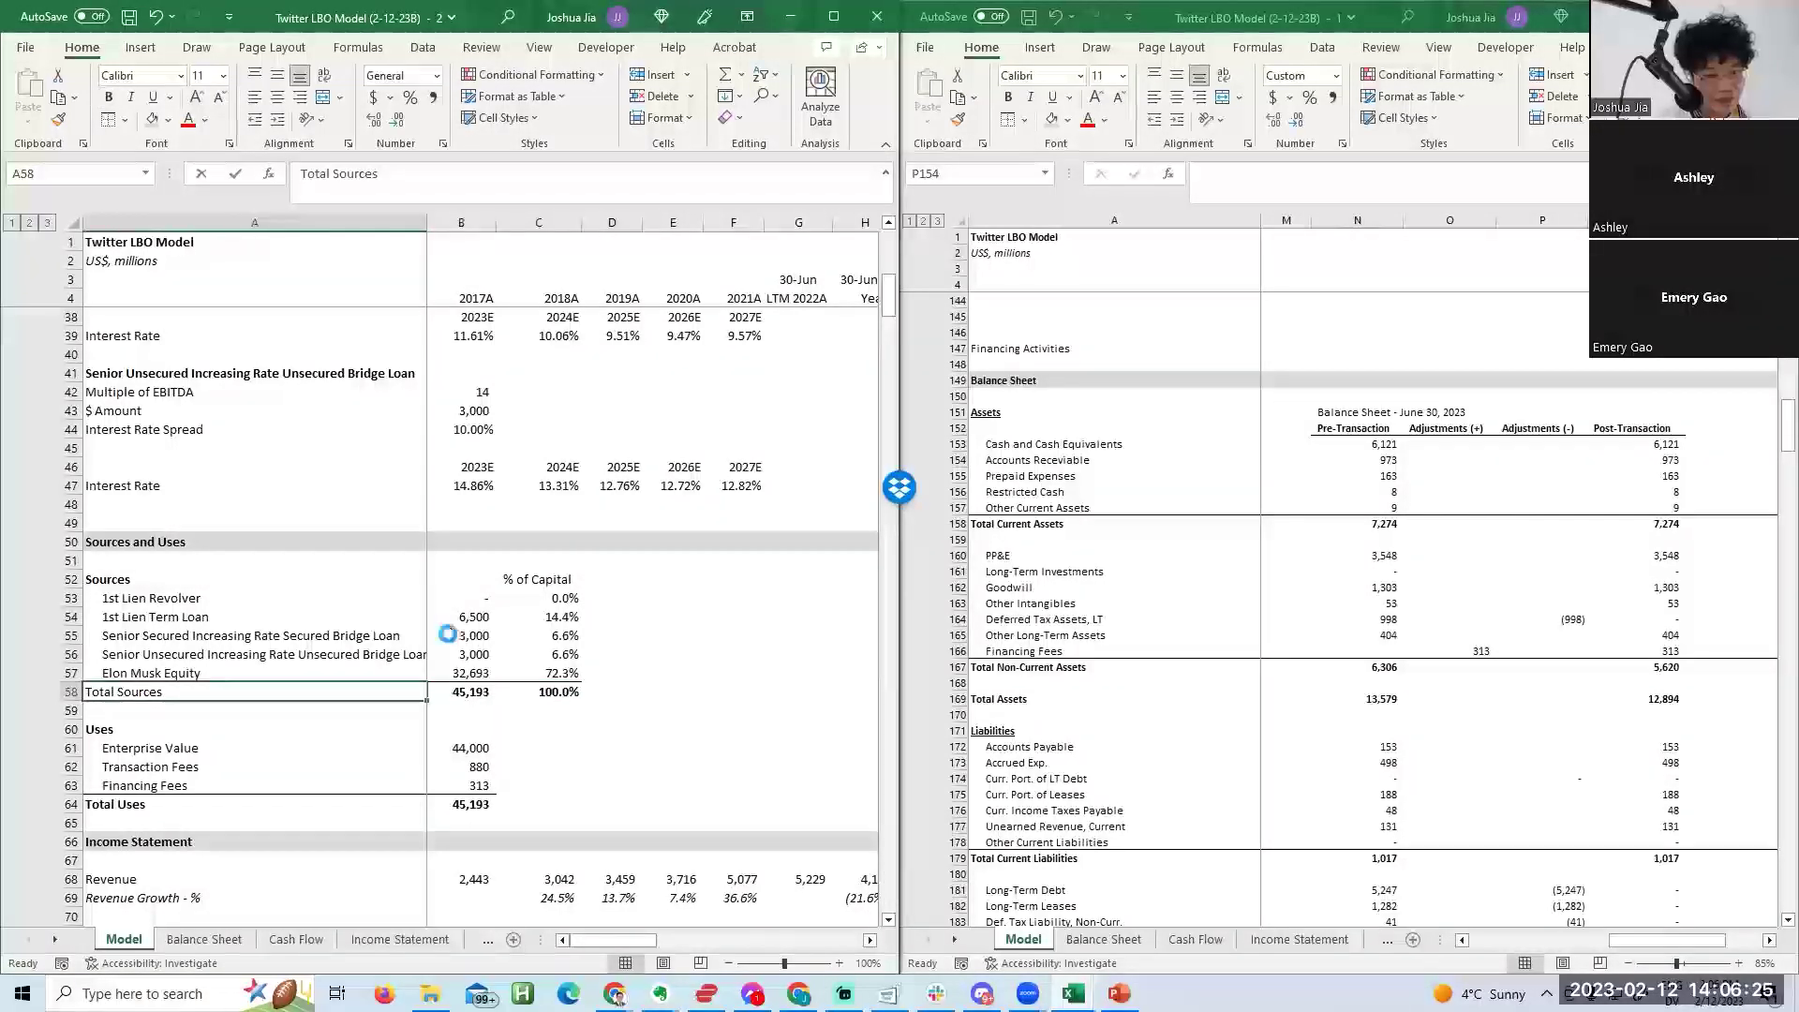
{"action": "key", "text": "ctrl+shift+plus"}
{"action": "type", "text": "Sources"}
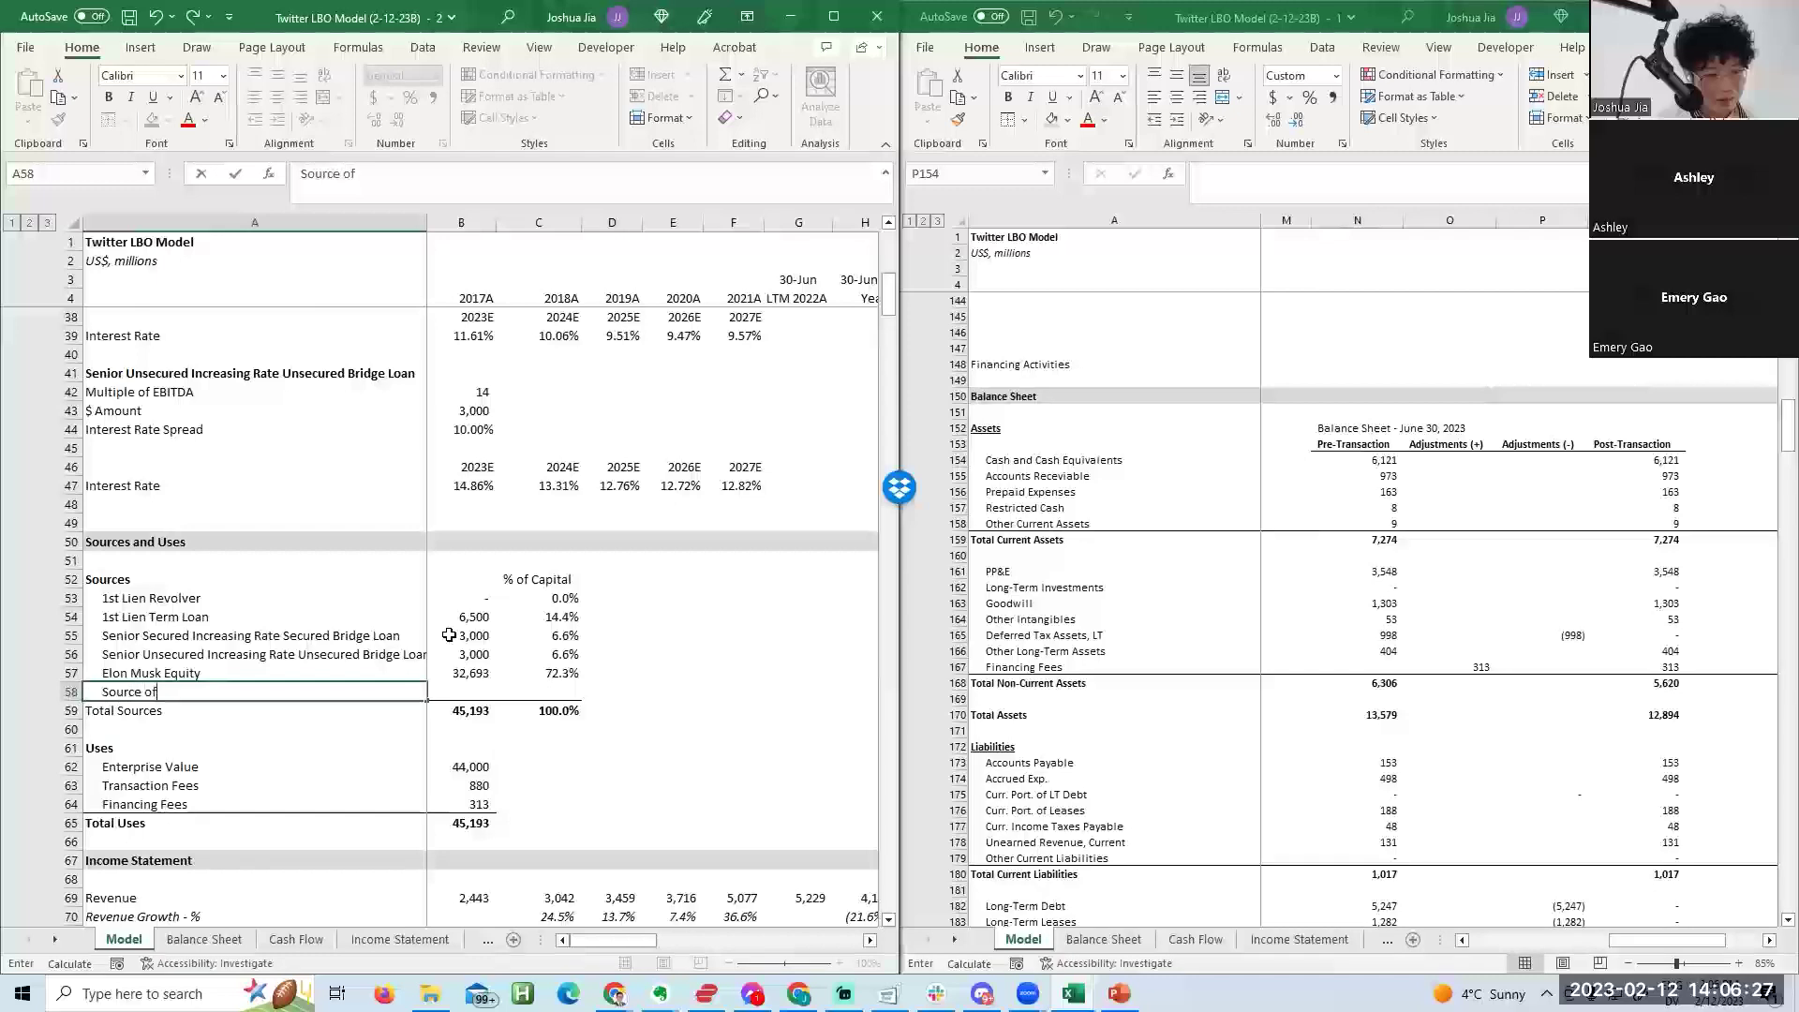
{"action": "key", "text": "BackSpace"}
{"action": "key", "text": "BackSpace"}
{"action": "key", "text": "BackSpace"}
{"action": "key", "text": "BackSpace"}
{"action": "key", "text": "BackSpace"}
{"action": "key", "text": "BackSpace"}
{"action": "key", "text": "BackSpace"}
{"action": "key", "text": "BackSpace"}
{"action": "key", "text": "BackSpace"}
{"action": "type", "text": "Cash on Balance sh"}
{"action": "key", "text": "BackSpace"}
{"action": "key", "text": "BackSpace"}
{"action": "type", "text": "S"}
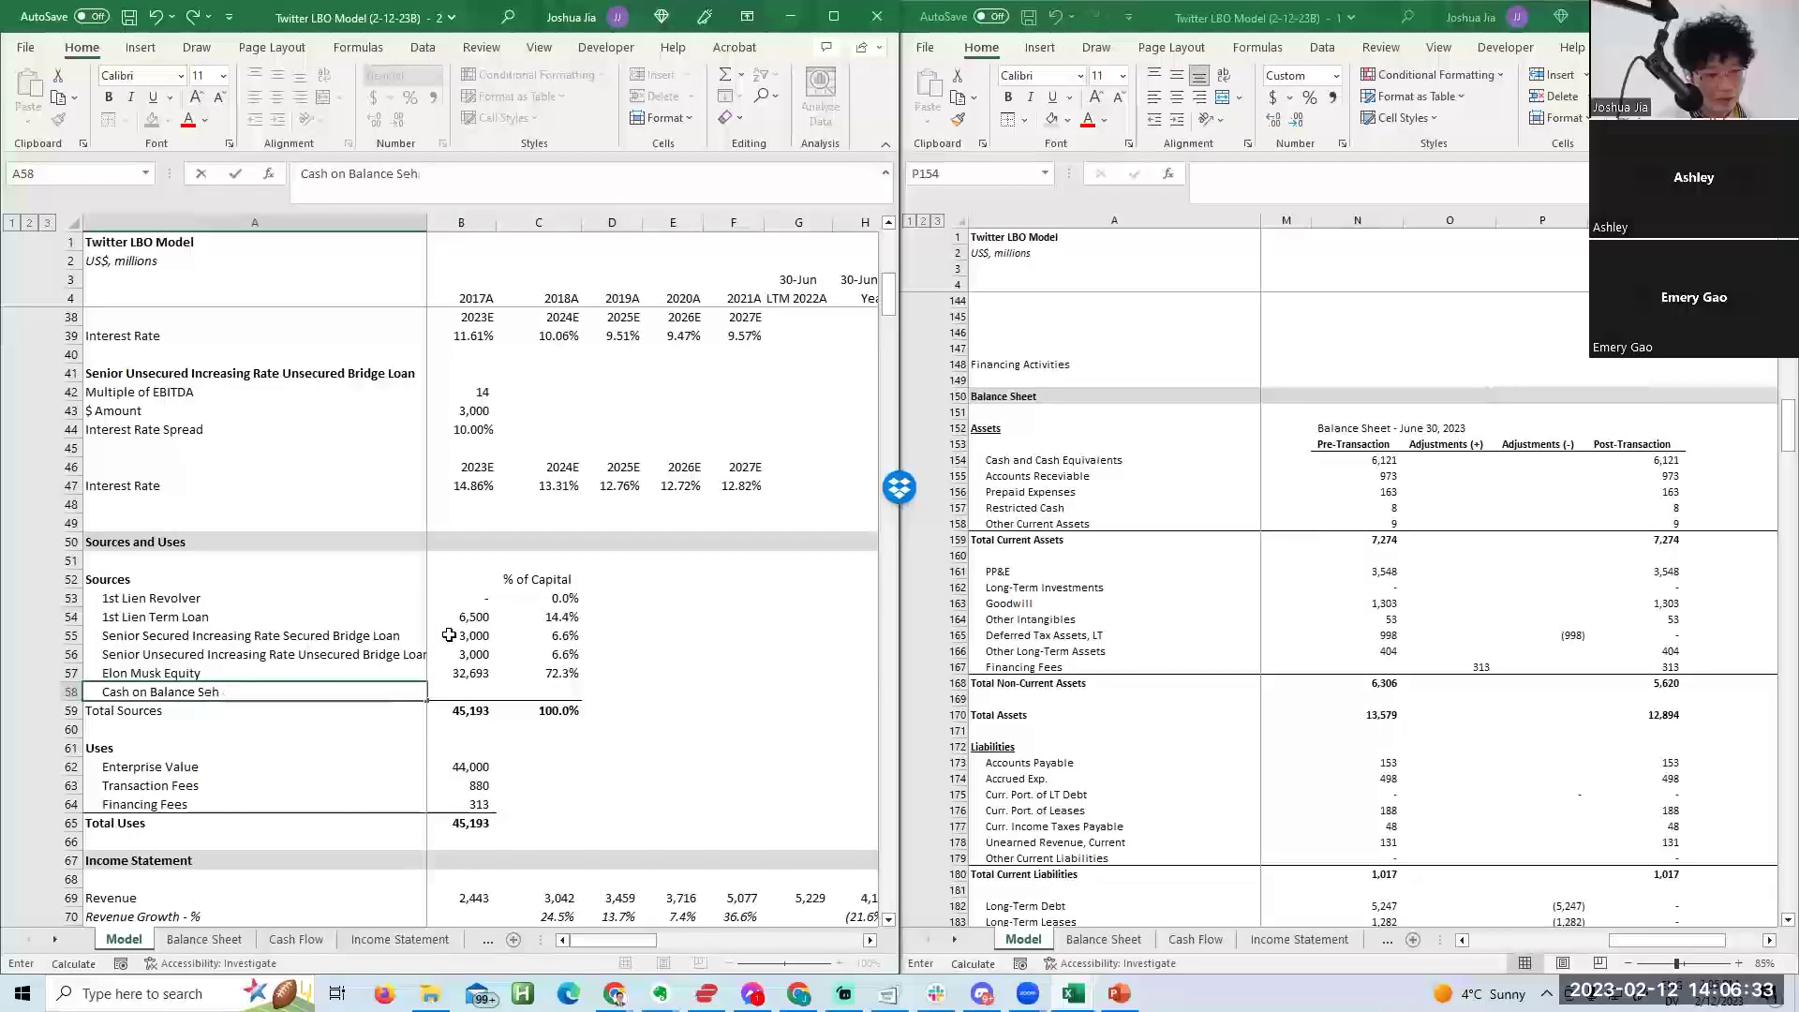
{"action": "type", "text": "heet"}
{"action": "key", "text": "Return"}
Insert a row above Total Uses and label it Minimum Cash Balance.
{"action": "key", "text": "Down"}
{"action": "key", "text": "Down"}
{"action": "key", "text": "Down"}
{"action": "key", "text": "Down"}
{"action": "key", "text": "Down"}
{"action": "key", "text": "Down"}
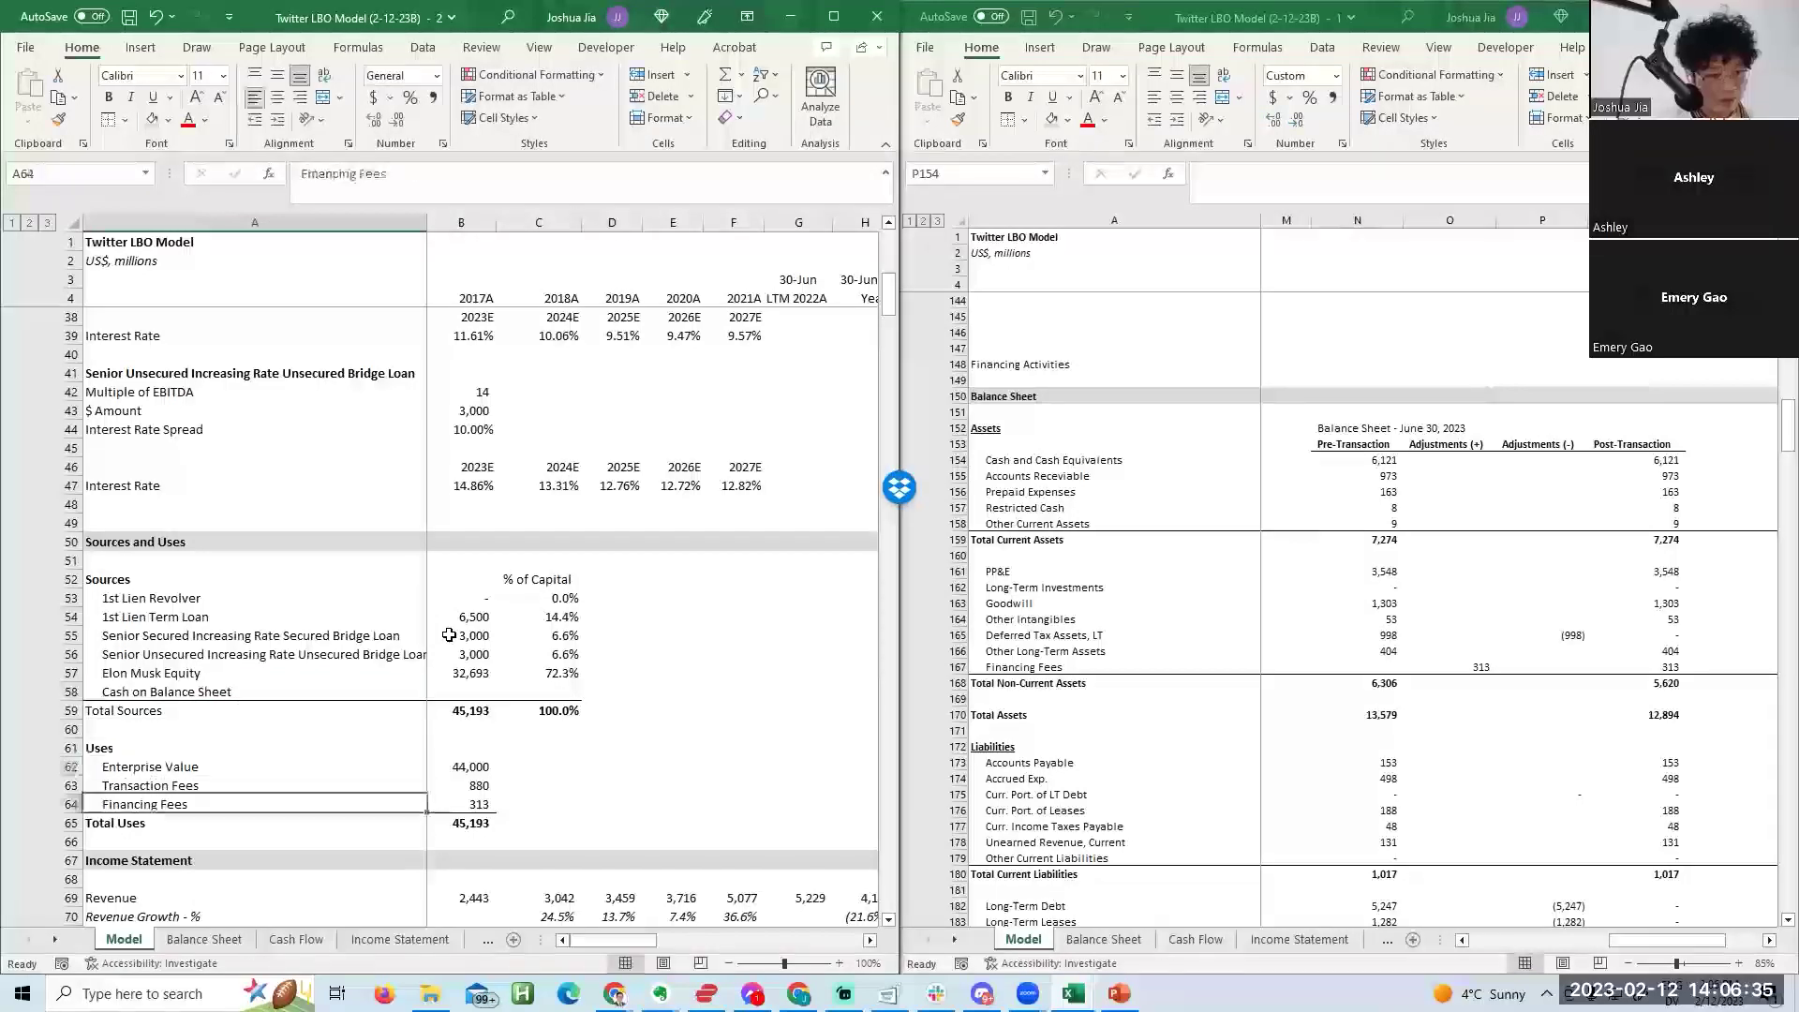
{"action": "key", "text": "alt"}
{"action": "type", "text": "irMinimum"}
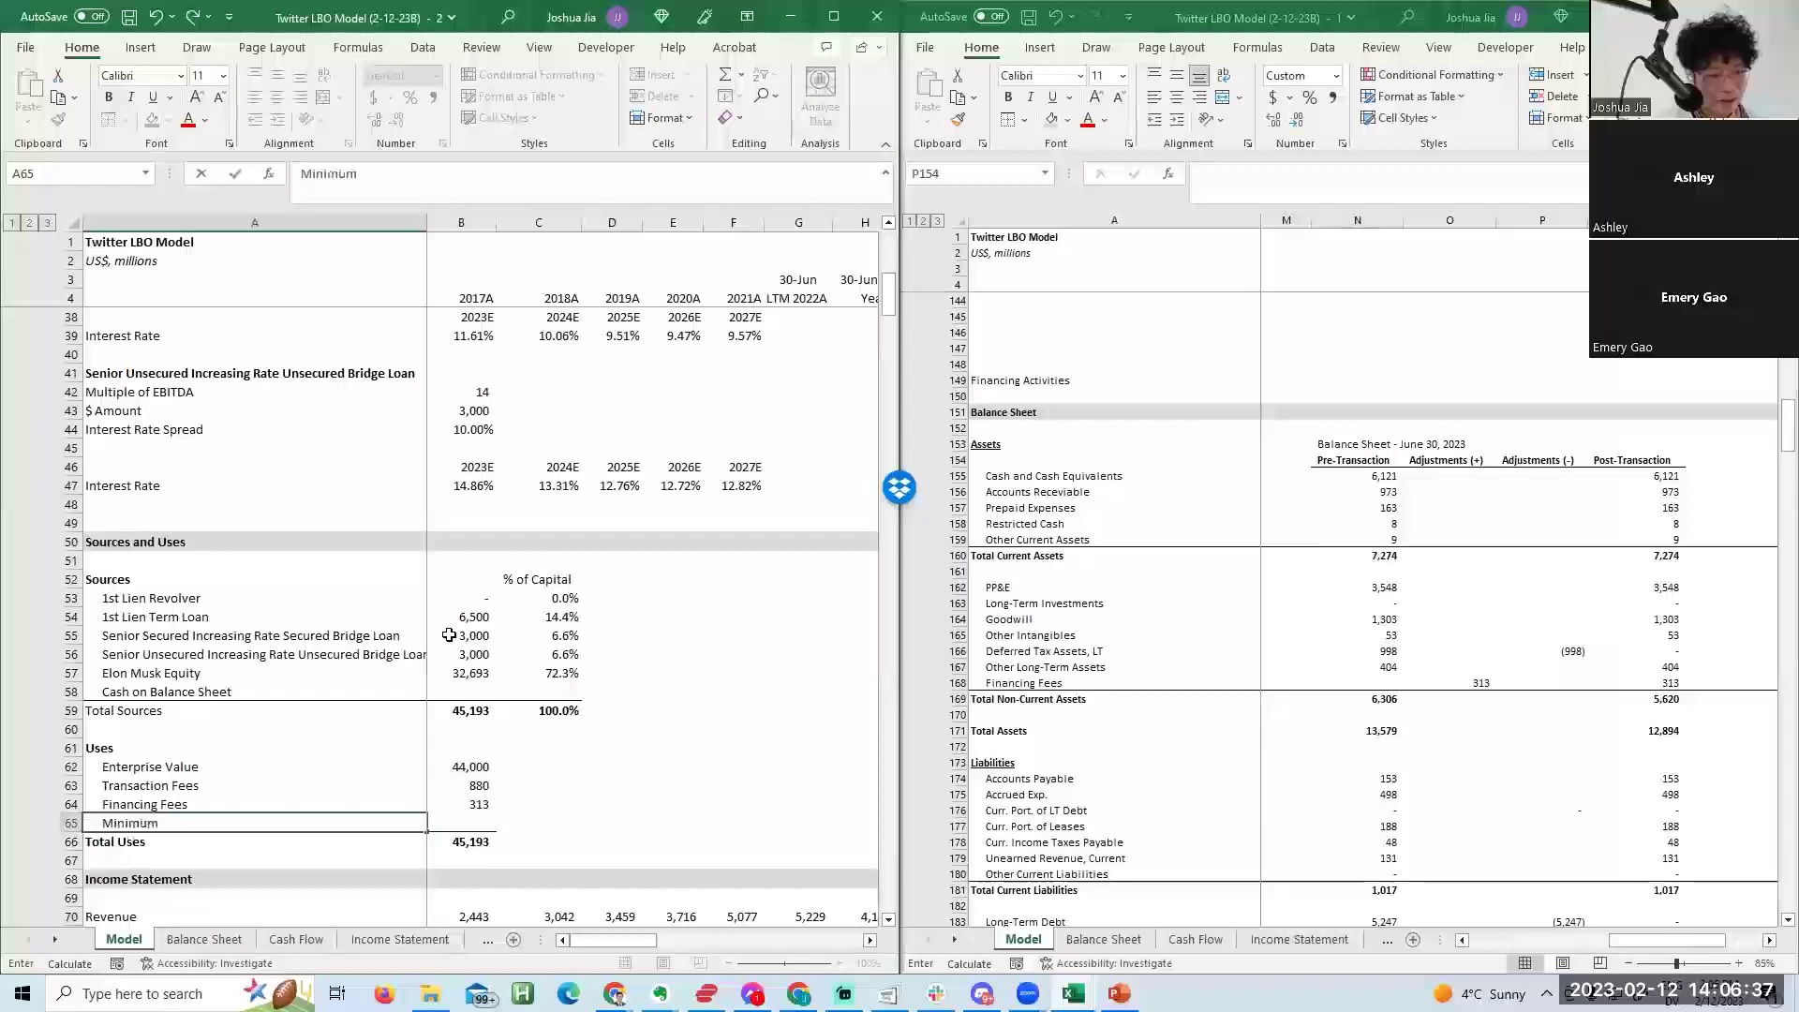
{"action": "type", "text": " Cash Balance"}
{"action": "key", "text": "Return"}
Check which rows the Total Uses and Total Sources sum formulas cover.
{"action": "key", "text": "Right"}
{"action": "key", "text": "F2"}
{"action": "key", "text": "Escape"}
{"action": "key", "text": "Up"}
{"action": "key", "text": "Up"}
{"action": "key", "text": "Up"}
{"action": "key", "text": "Up"}
{"action": "key", "text": "Up"}
{"action": "key", "text": "Up"}
{"action": "key", "text": "Up"}
{"action": "key", "text": "F2"}
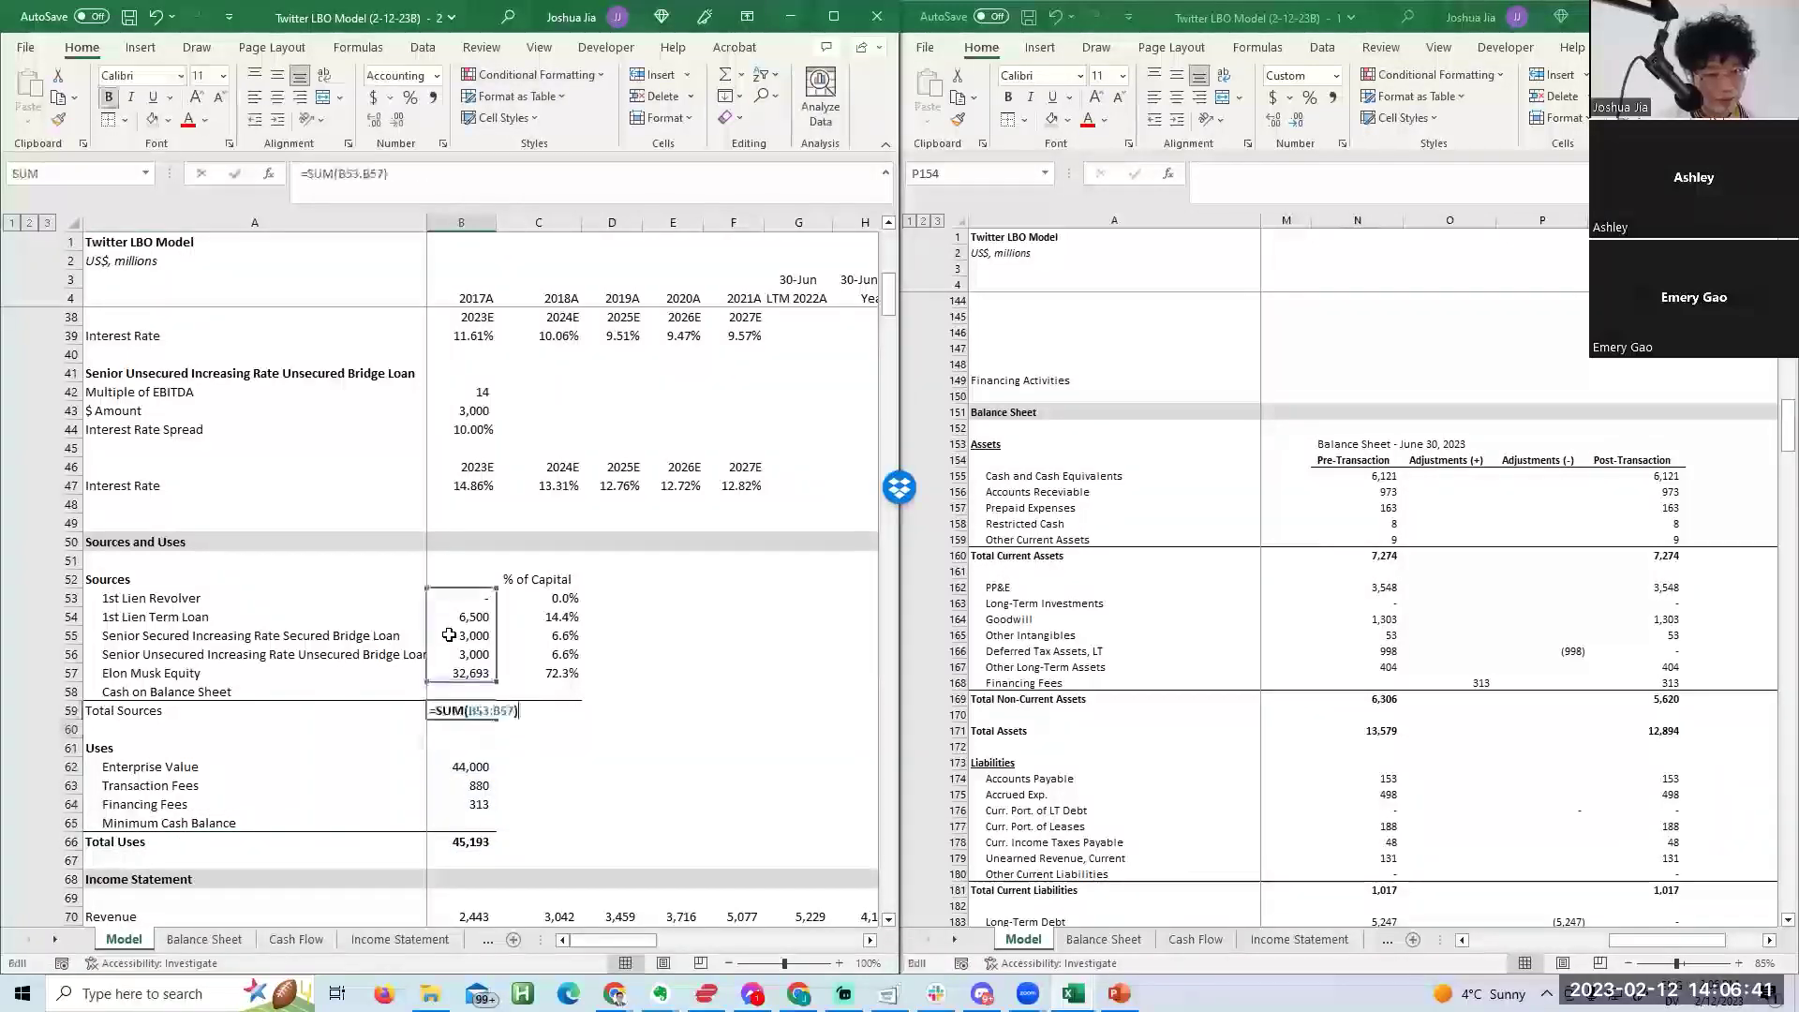
{"action": "key", "text": "Escape"}
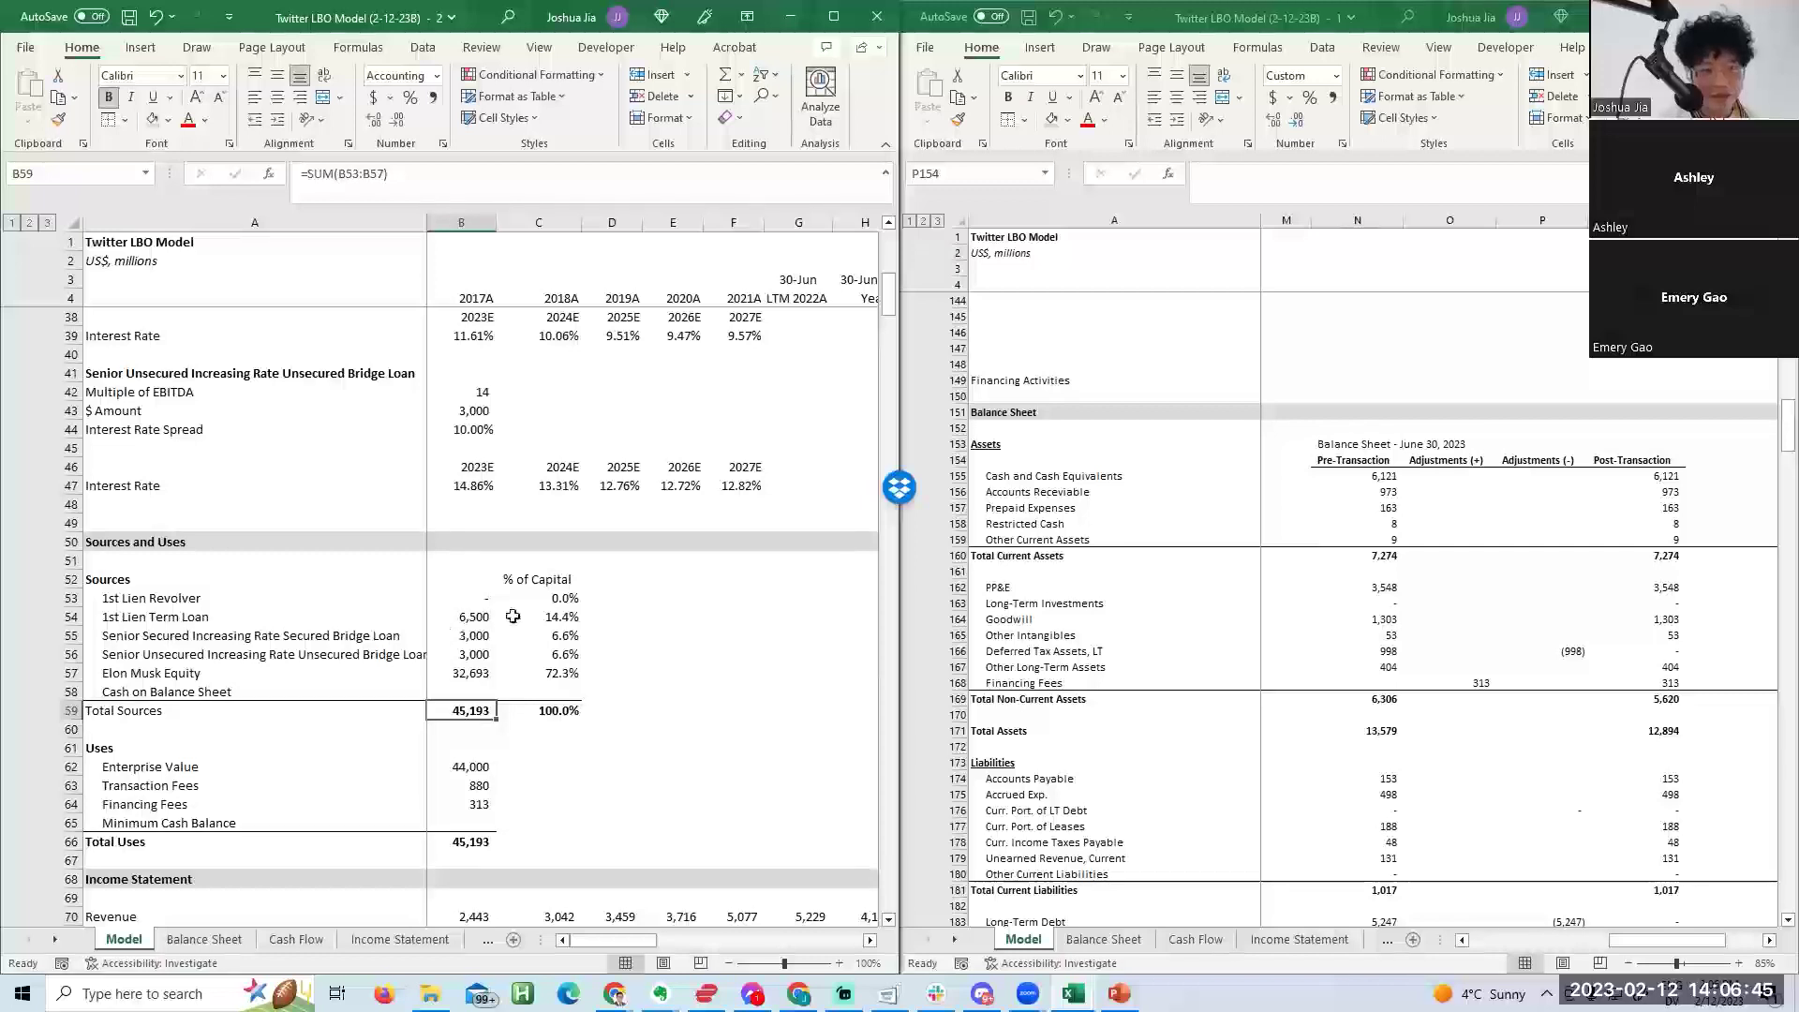
Examine the Cash and Cash Equivalents row from the pre-transaction column across the yearly columns and back.
{"action": "left_click", "coordinate": [1329, 475]}
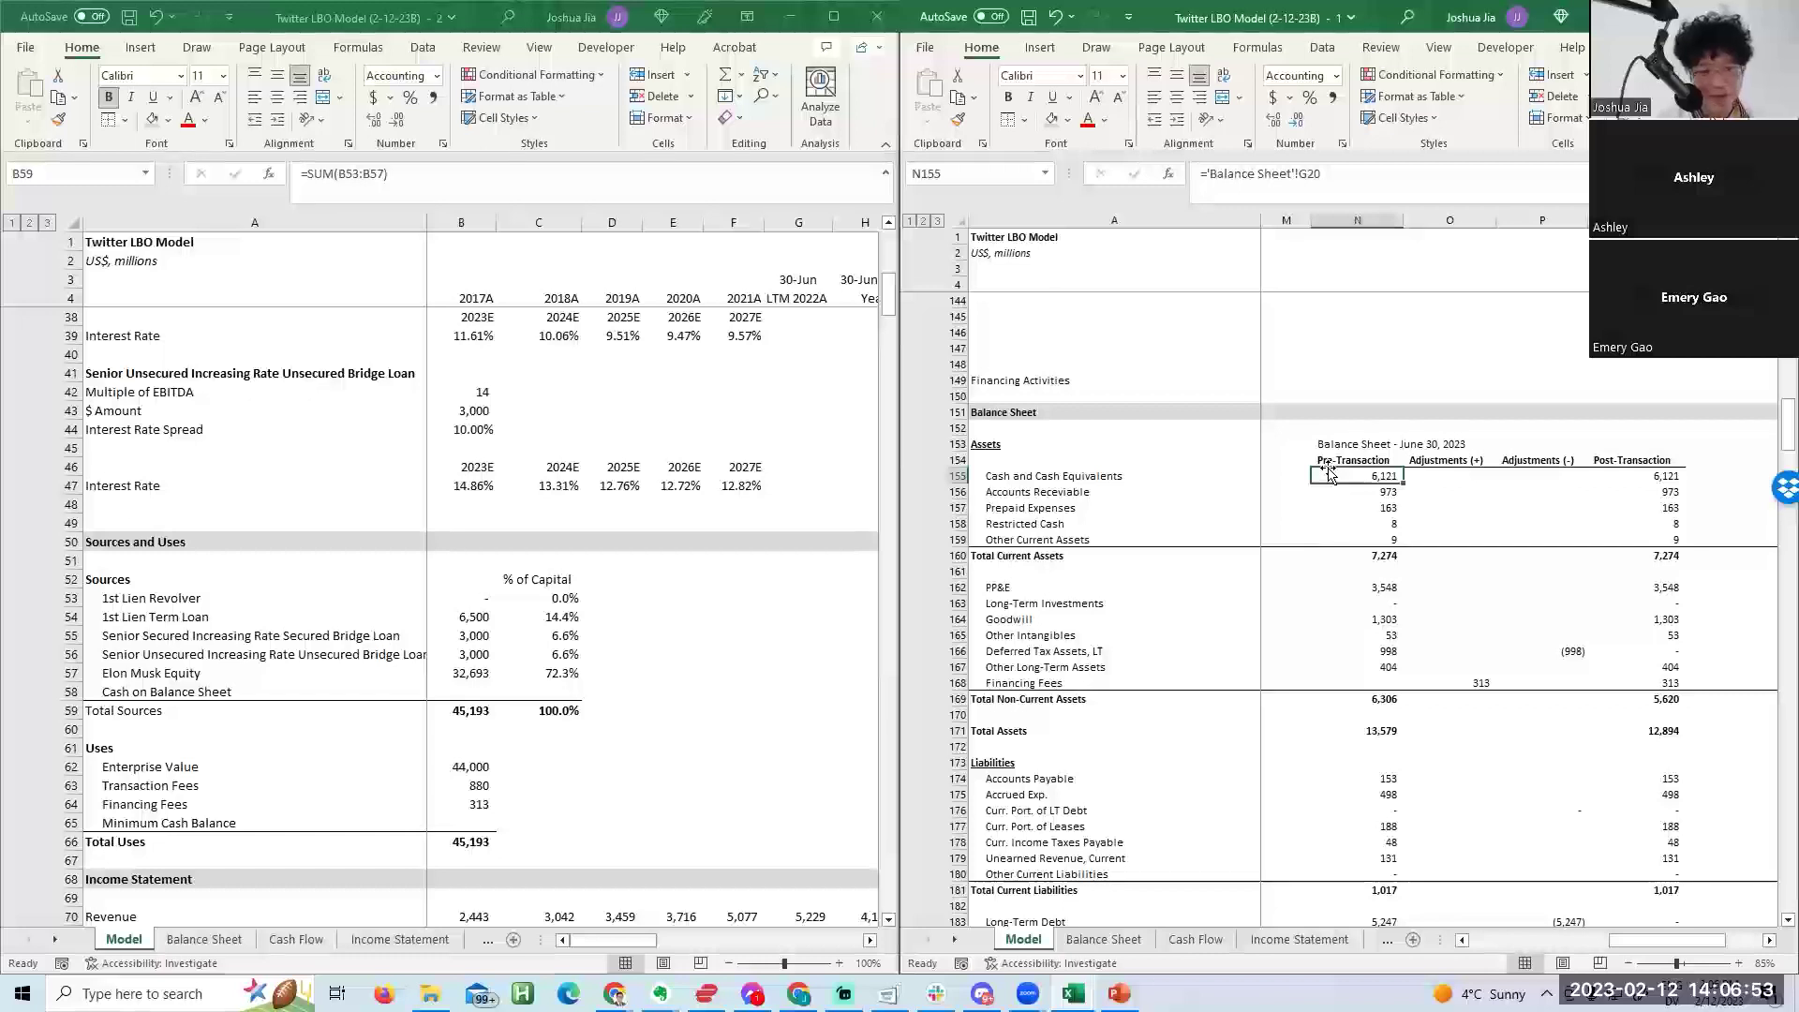
{"action": "key", "text": "Left"}
{"action": "key", "text": "Left"}
{"action": "key", "text": "Left"}
{"action": "key", "text": "Left"}
{"action": "key", "text": "Left"}
{"action": "key", "text": "Left"}
{"action": "key", "text": "Left"}
{"action": "key", "text": "Left"}
{"action": "key", "text": "Left"}
{"action": "key", "text": "Left"}
{"action": "key", "text": "Left"}
{"action": "key", "text": "Left"}
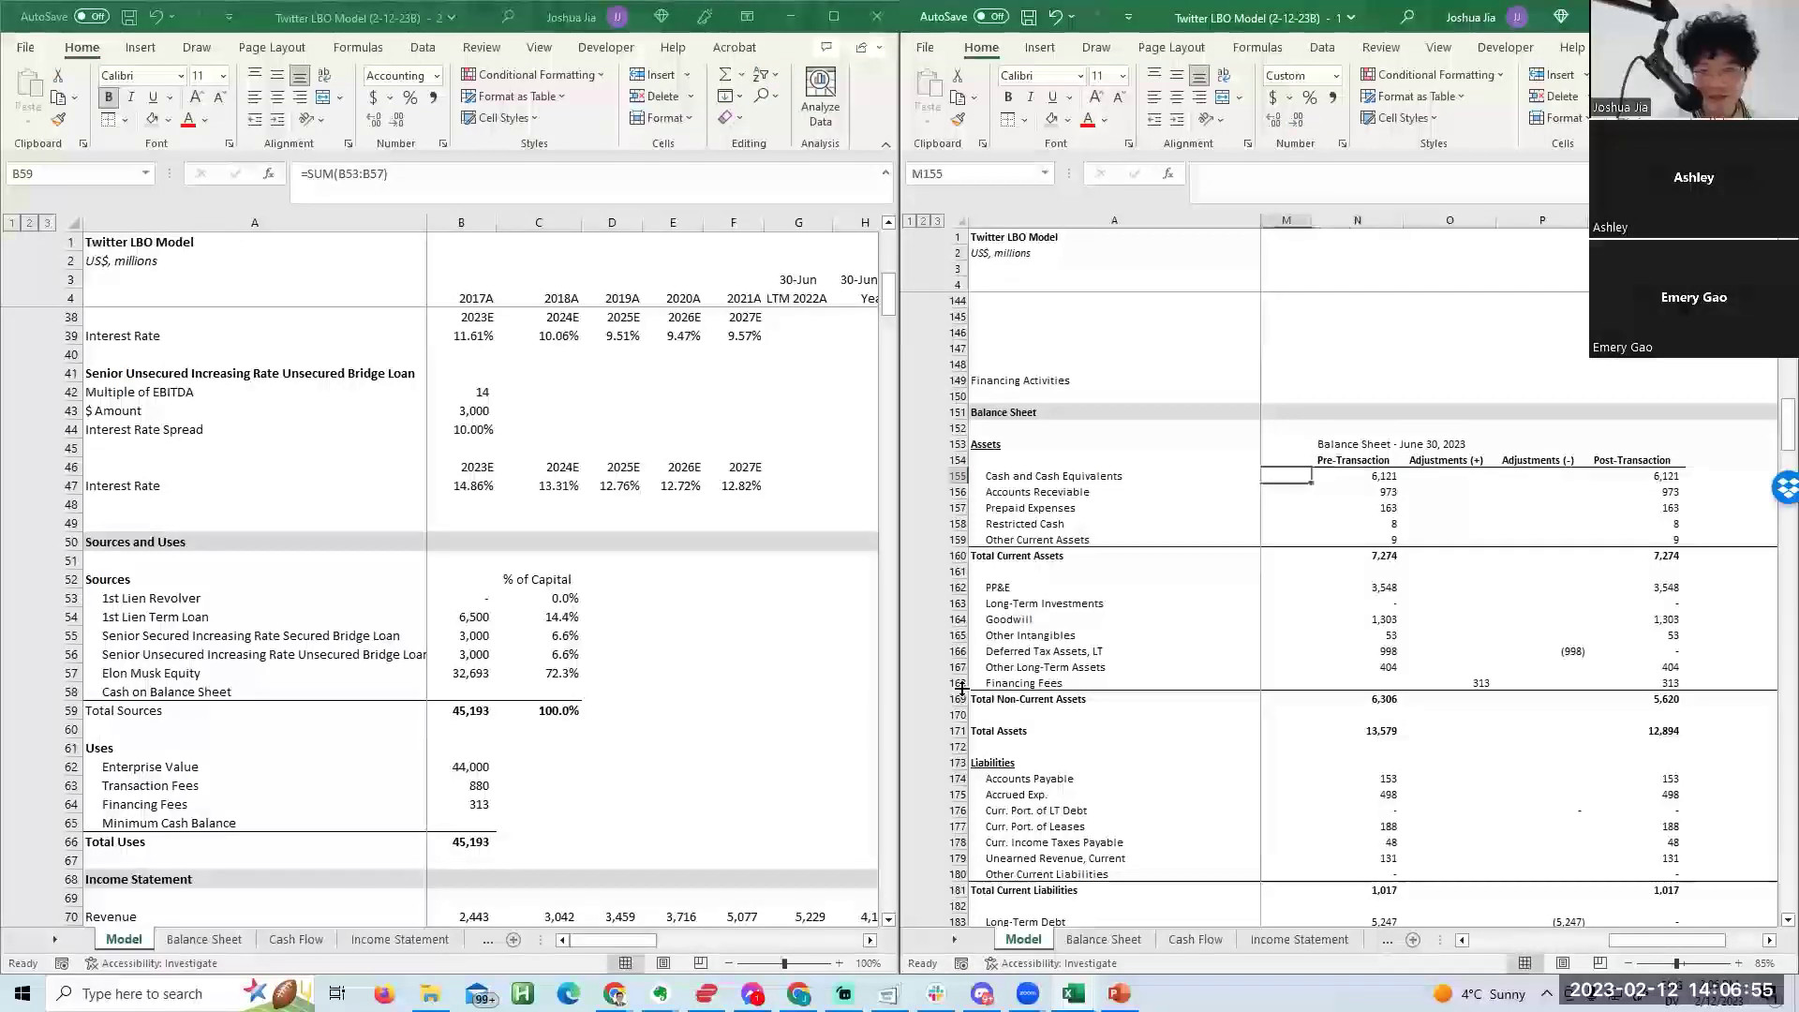
{"action": "key", "text": "Right"}
{"action": "key", "text": "Right"}
{"action": "key", "text": "Right"}
{"action": "key", "text": "Right"}
{"action": "key", "text": "Right"}
{"action": "key", "text": "Right"}
{"action": "key", "text": "Right"}
{"action": "key", "text": "Right"}
{"action": "key", "text": "Right"}
{"action": "key", "text": "Right"}
{"action": "key", "text": "Right"}
{"action": "key", "text": "Right"}
{"action": "key", "text": "Right"}
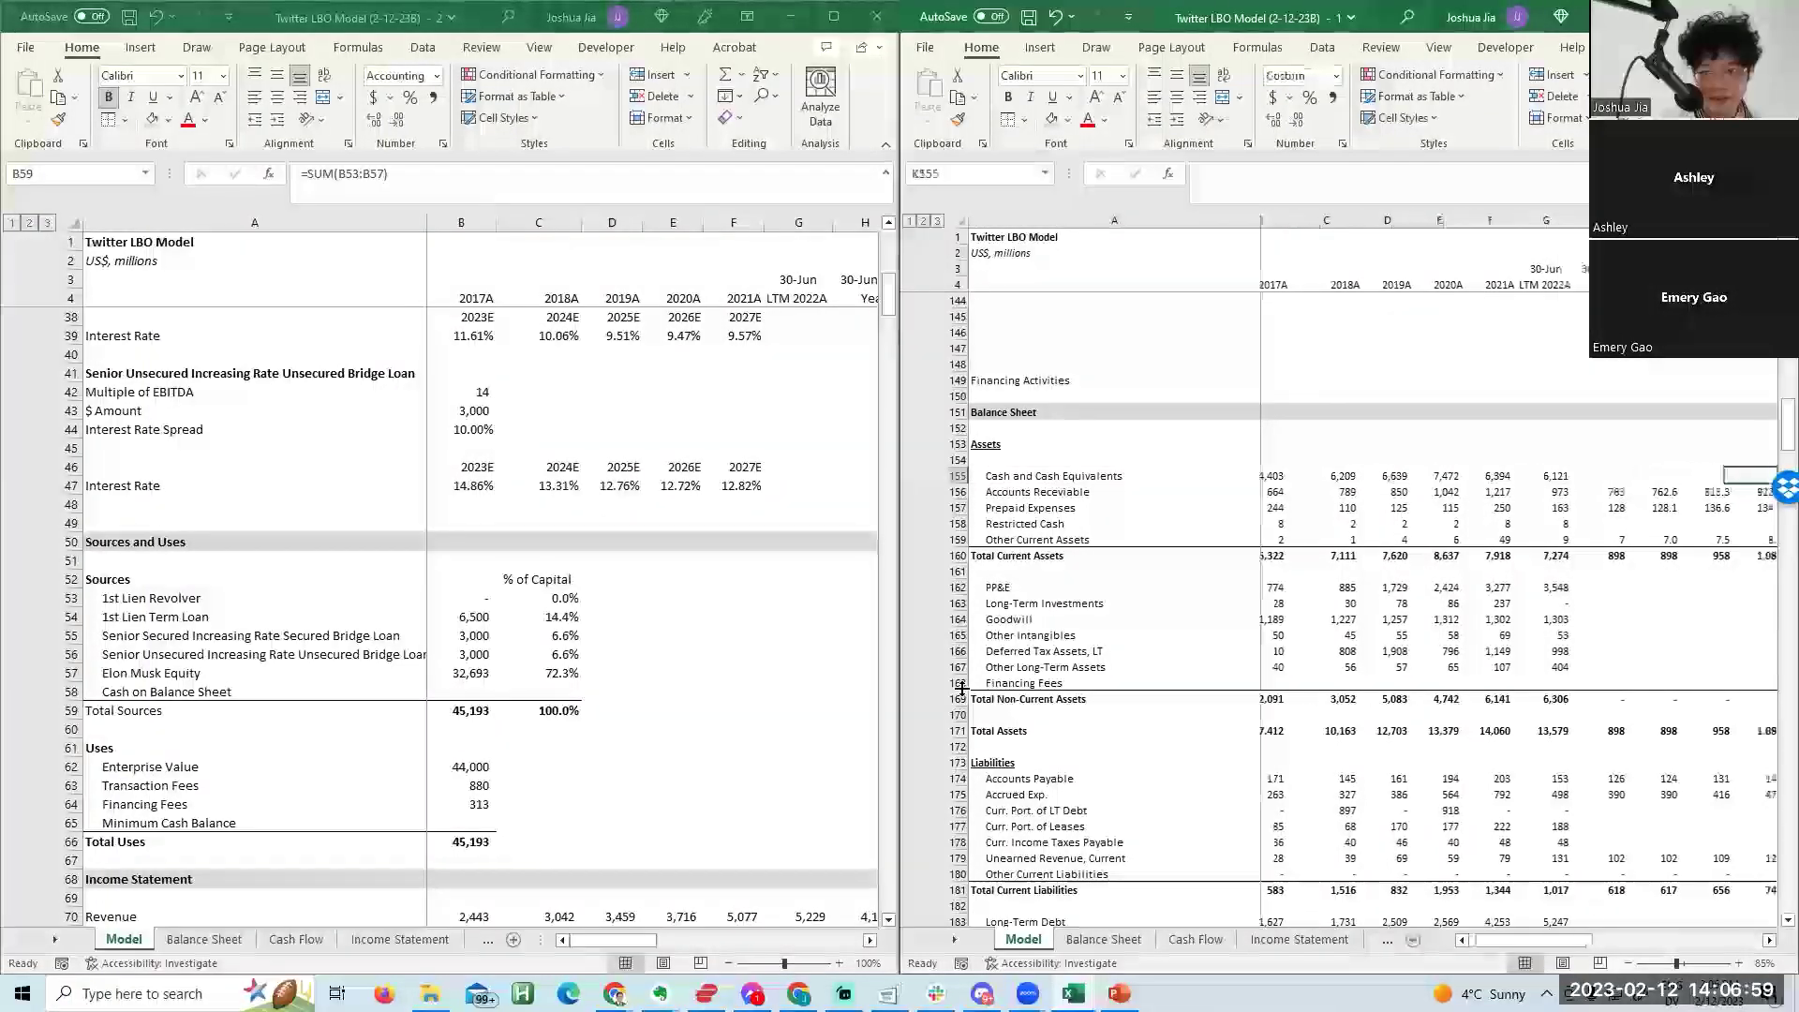
{"action": "key", "text": "Left"}
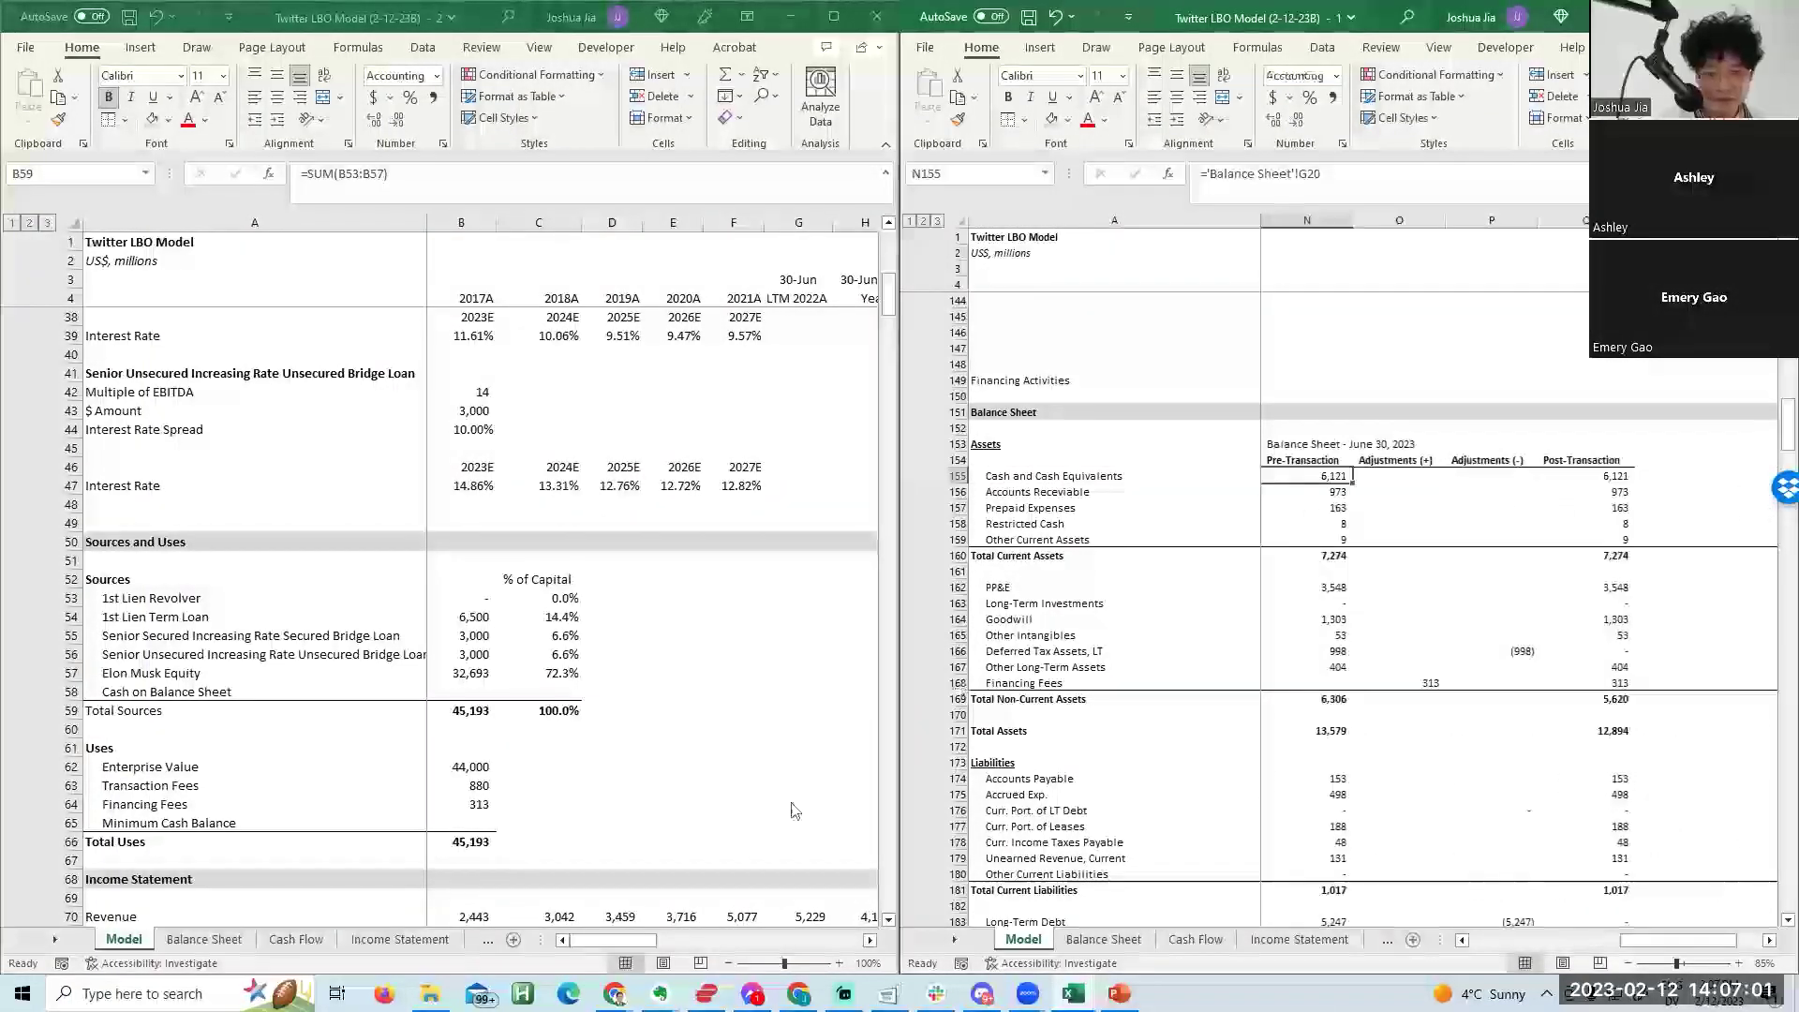
Select the amount cell for Cash on Balance Sheet and recheck the historical Cash and Cash Equivalents balances in the other window.
{"action": "left_click", "coordinate": [450, 693]}
{"action": "key", "text": "alt+Tab"}
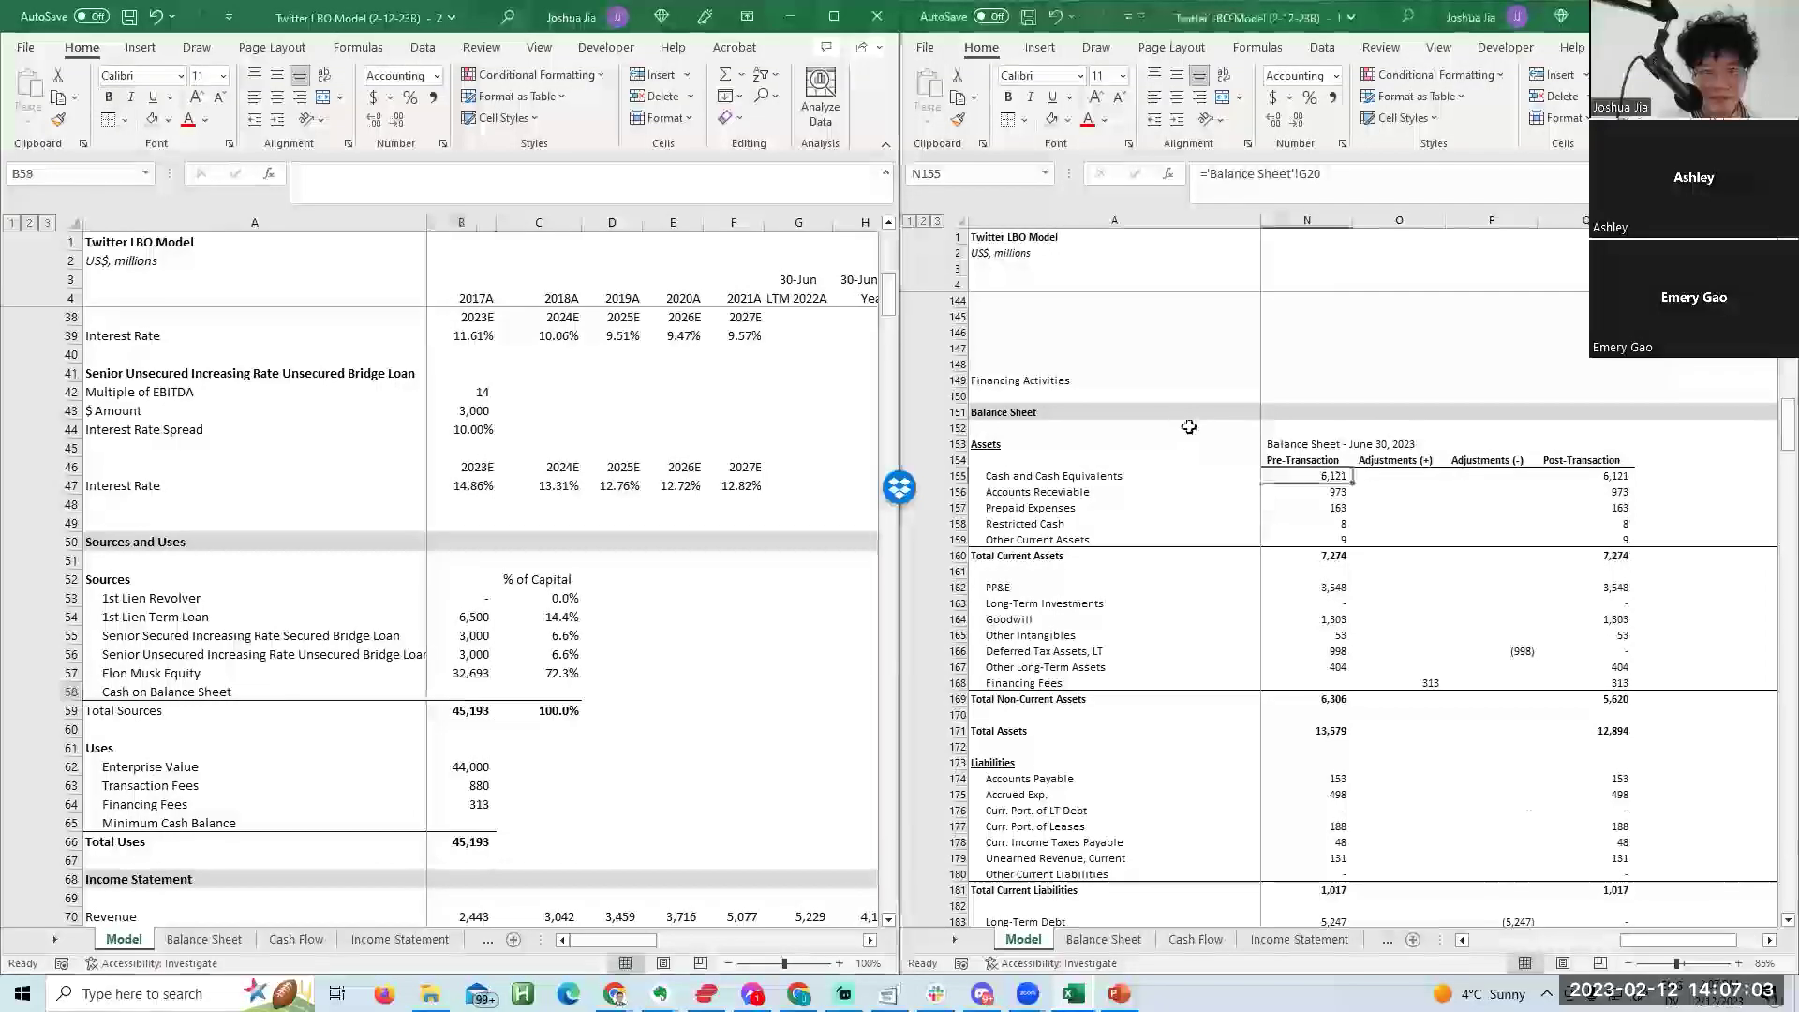
{"action": "key", "text": "Left"}
{"action": "key", "text": "Left"}
{"action": "key", "text": "Left"}
{"action": "key", "text": "Left"}
{"action": "key", "text": "Left"}
{"action": "key", "text": "Left"}
{"action": "key", "text": "Left"}
{"action": "key", "text": "Left"}
{"action": "key", "text": "Left"}
{"action": "key", "text": "Left"}
{"action": "key", "text": "Left"}
{"action": "key", "text": "Left"}
{"action": "key", "text": "Left"}
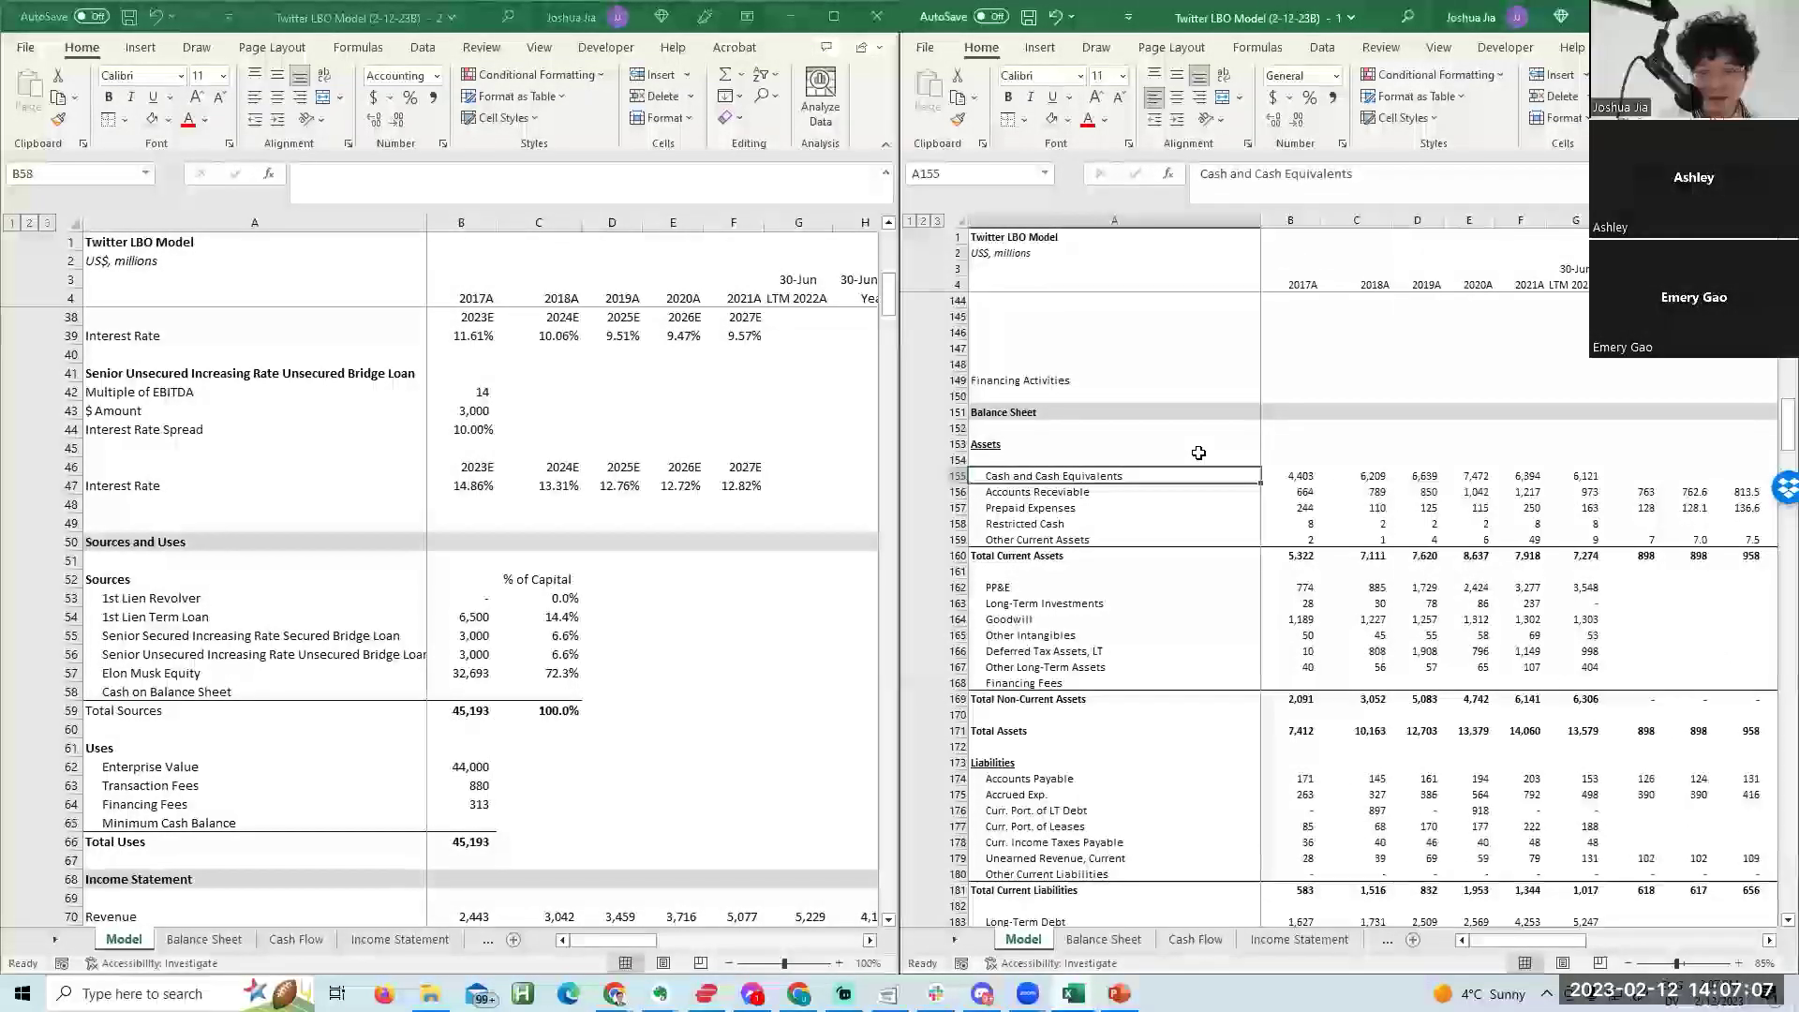
{"action": "key", "text": "Right"}
{"action": "key", "text": "Right"}
{"action": "key", "text": "Right"}
{"action": "key", "text": "Right"}
{"action": "key", "text": "Right"}
{"action": "key", "text": "Up"}
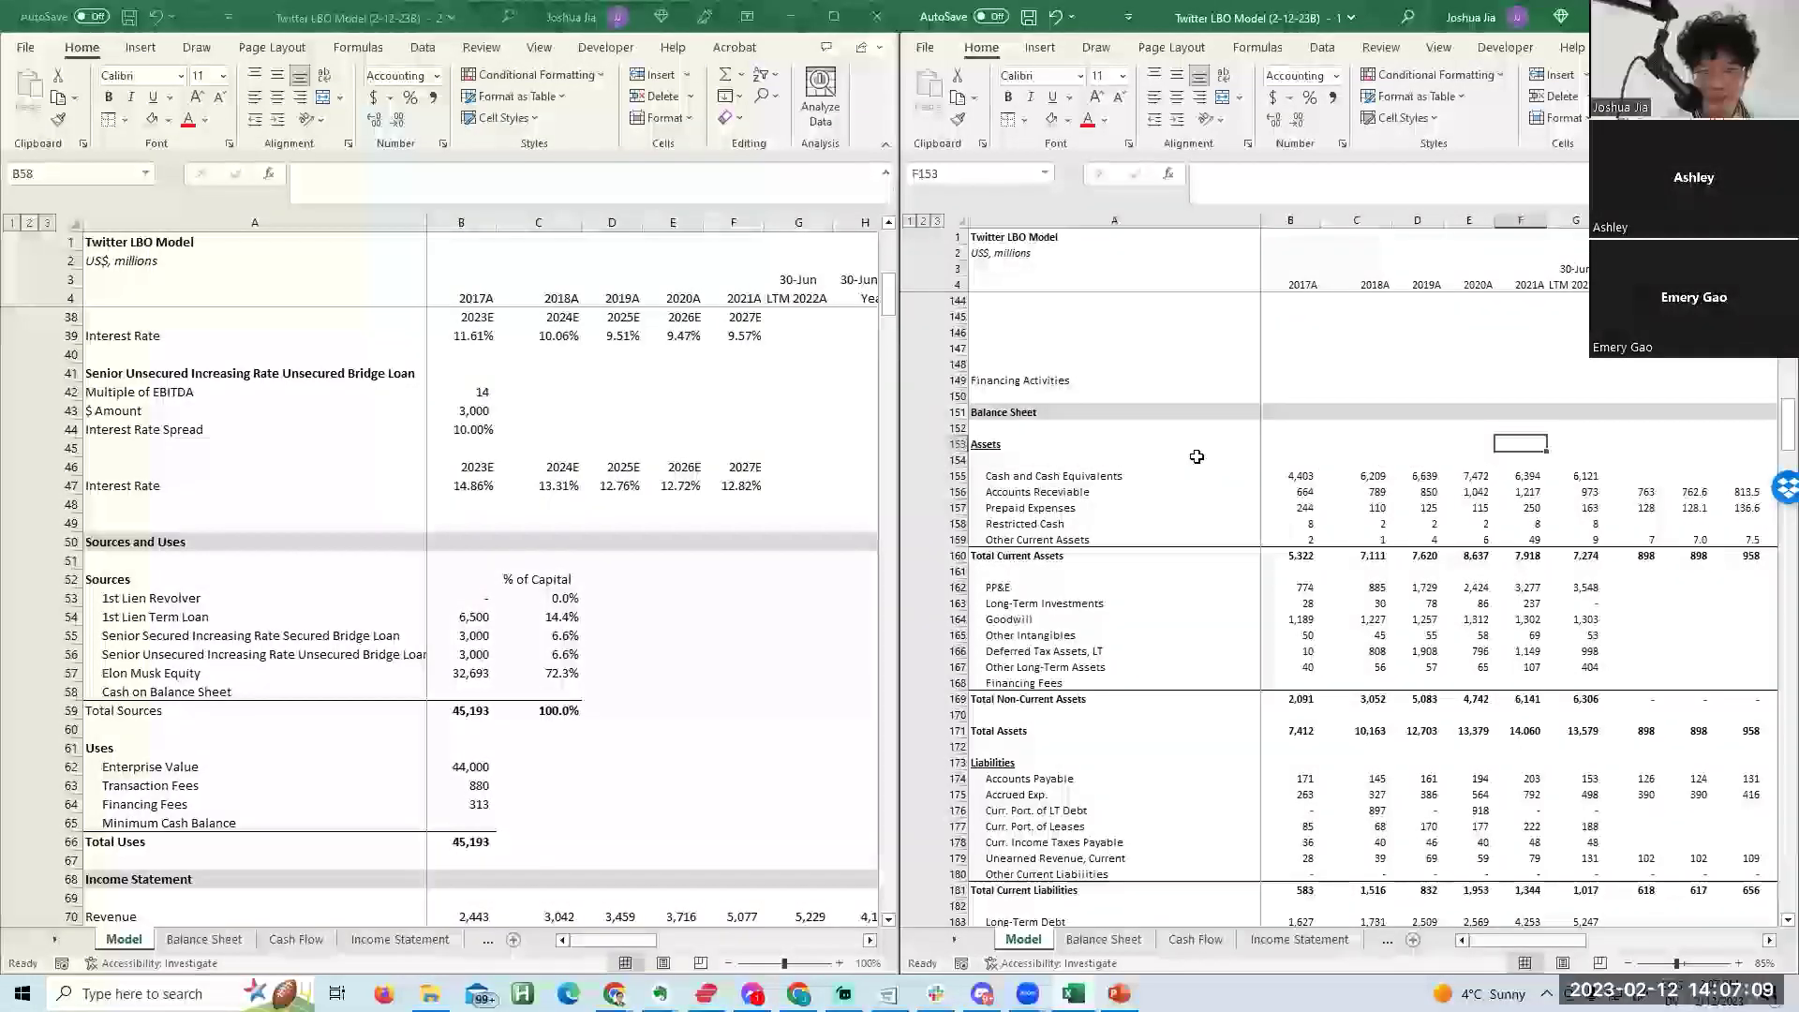
Go to the Income Statement section and compare SG&A excluding D&A across the historical and projected years.
{"action": "key", "text": "Page_Up"}
{"action": "key", "text": "Page_Up"}
{"action": "key", "text": "Page_Up"}
{"action": "left_click", "coordinate": [1336, 657]}
{"action": "key", "text": "Down"}
{"action": "key", "text": "Down"}
{"action": "key", "text": "Down"}
{"action": "key", "text": "Down"}
{"action": "key", "text": "Down"}
{"action": "key", "text": "Down"}
{"action": "key", "text": "Down"}
{"action": "key", "text": "Down"}
{"action": "key", "text": "Down"}
{"action": "key", "text": "Down"}
{"action": "key", "text": "Down"}
{"action": "key", "text": "Down"}
{"action": "key", "text": "Down"}
{"action": "key", "text": "Down"}
{"action": "key", "text": "Down"}
{"action": "key", "text": "Down"}
{"action": "key", "text": "Down"}
{"action": "key", "text": "Down"}
{"action": "key", "text": "Down"}
{"action": "key", "text": "Down"}
{"action": "left_click", "coordinate": [1356, 618]}
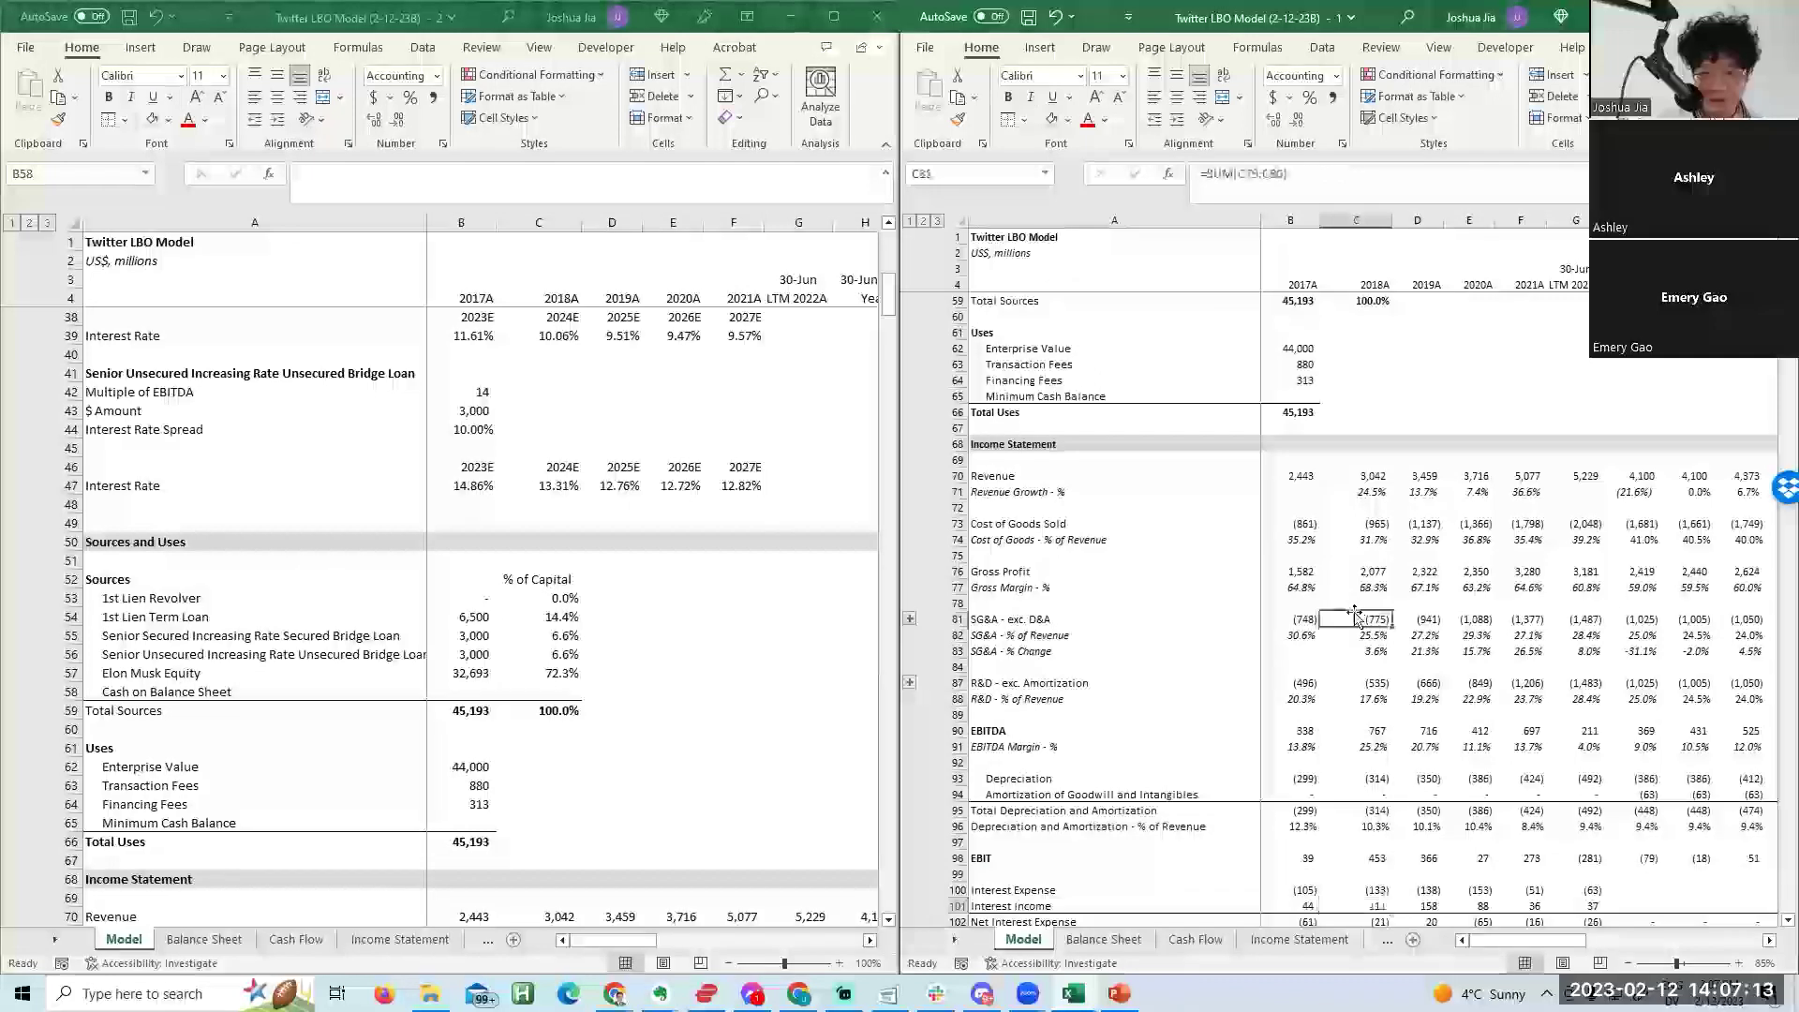
{"action": "key", "text": "Right"}
{"action": "key", "text": "Right"}
{"action": "key", "text": "Right"}
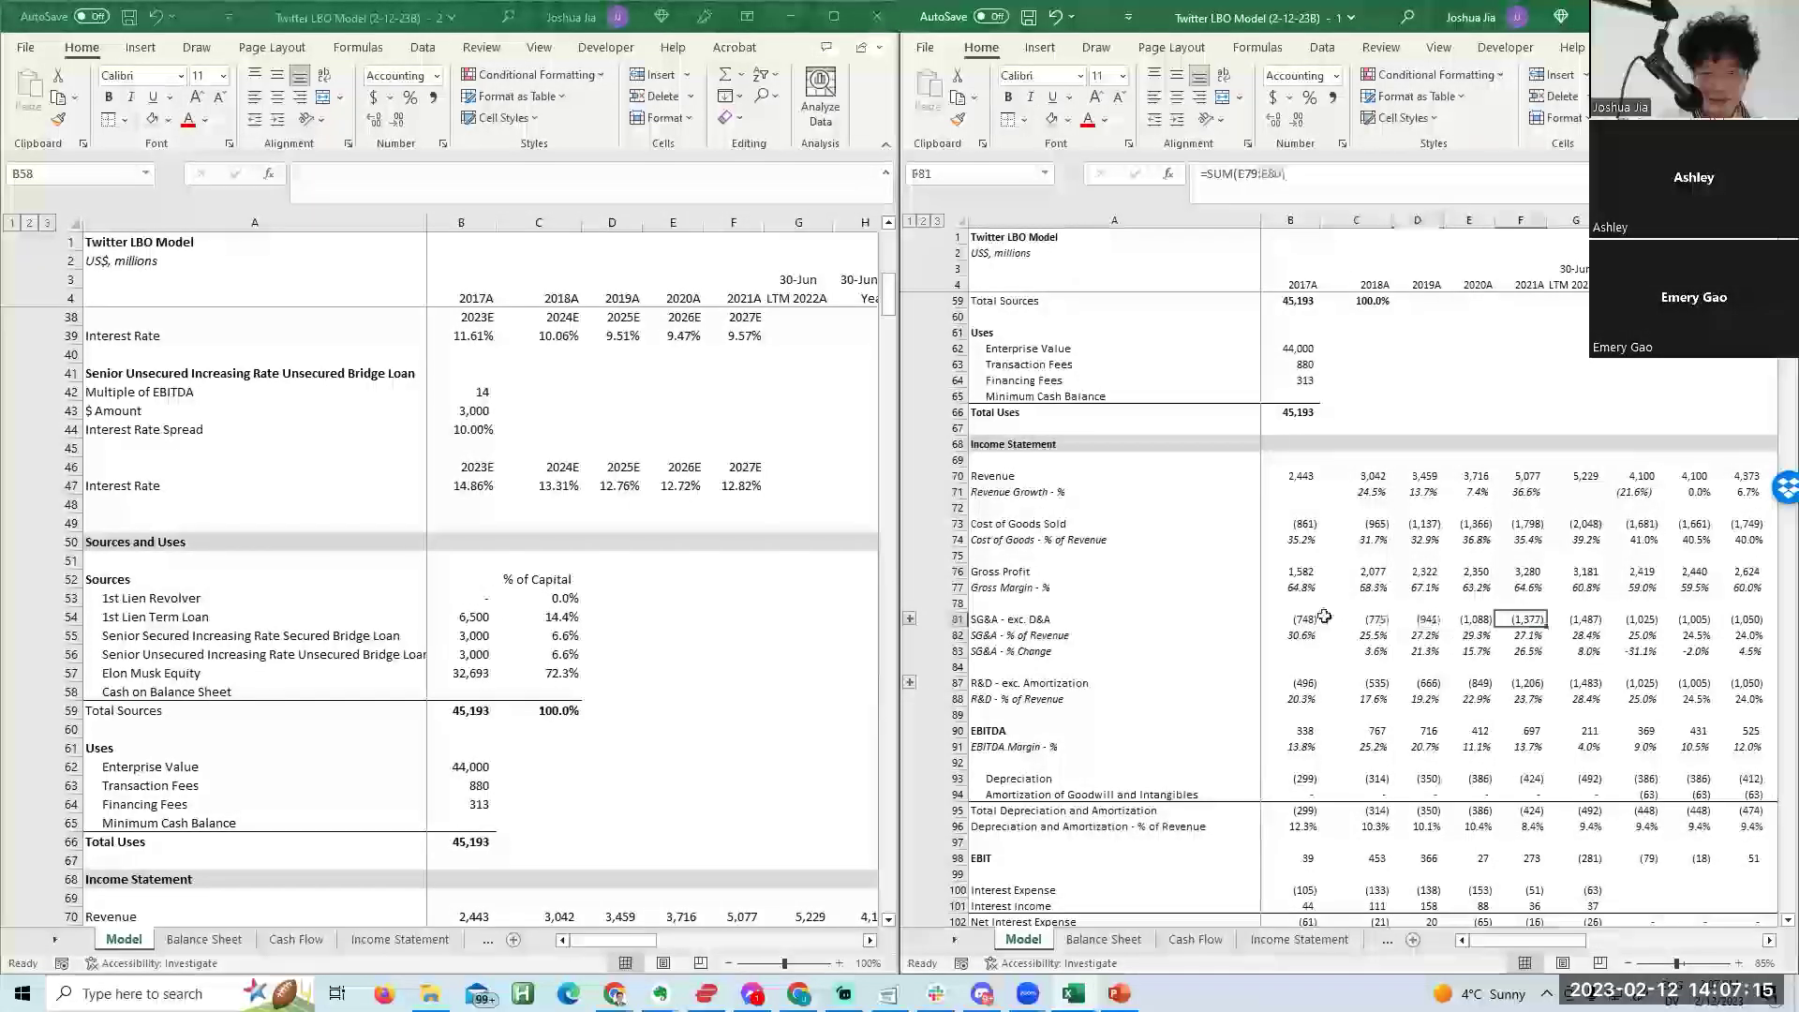
{"action": "key", "text": "Right"}
{"action": "key", "text": "Right"}
{"action": "key", "text": "Right"}
Select the LTM June 2022 SG&A and Cost of Goods Sold cells together to read their combined sum.
{"action": "key", "text": "Left"}
{"action": "key", "text": "Left"}
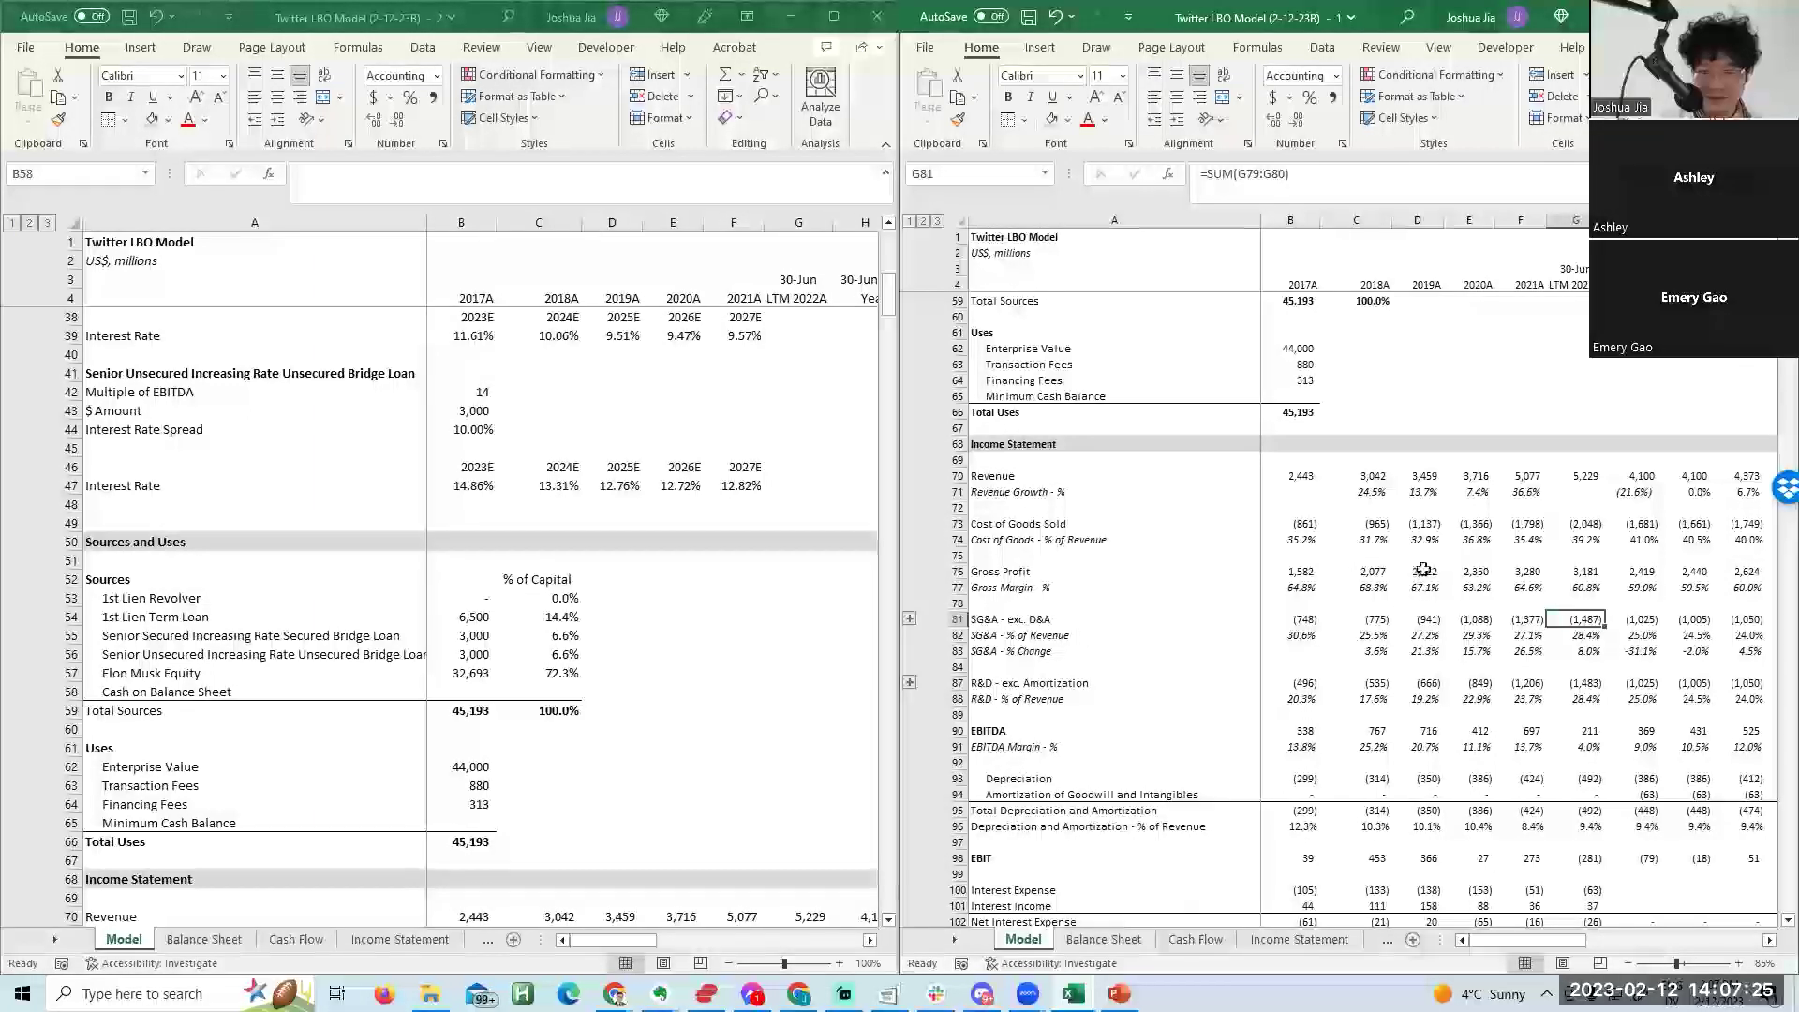
{"action": "left_click", "coordinate": [1581, 523], "text": "ctrl"}
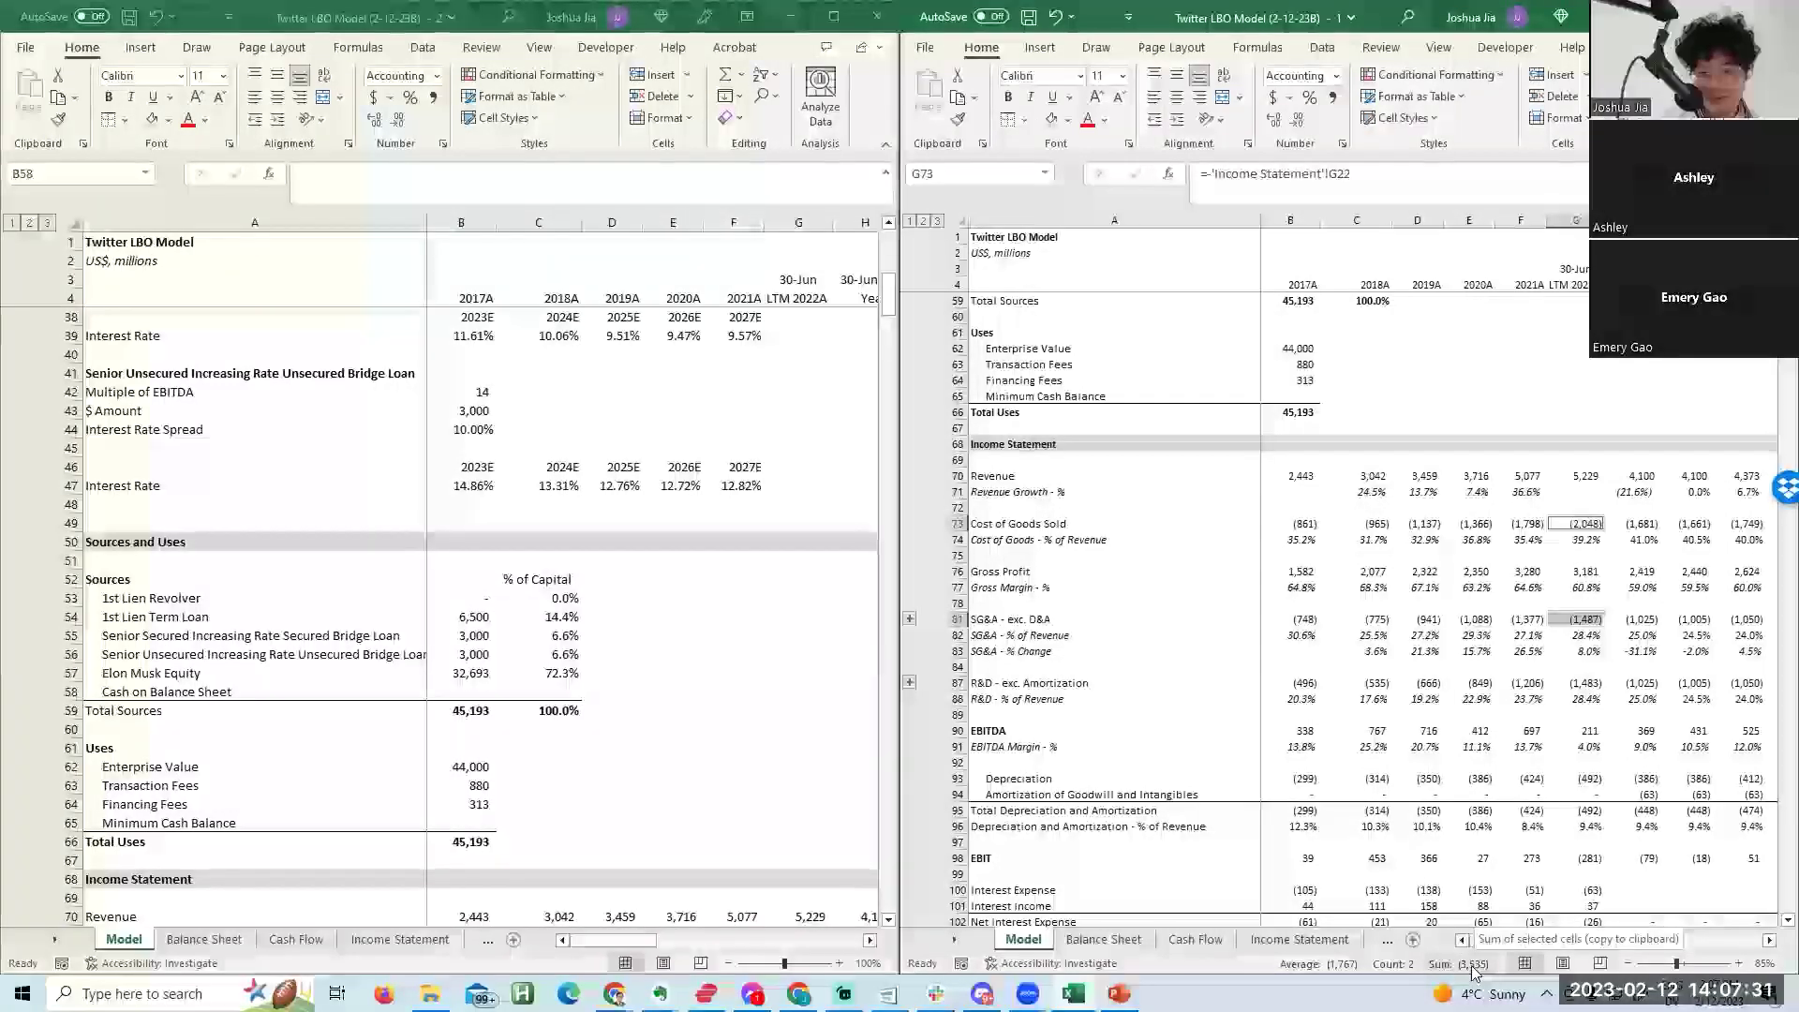
Examine the historical cash and cash equivalents row in the Balance Sheet section of the model.
{"action": "scroll", "coordinate": [1467, 656], "scroll_direction": "down", "scroll_amount": 13}
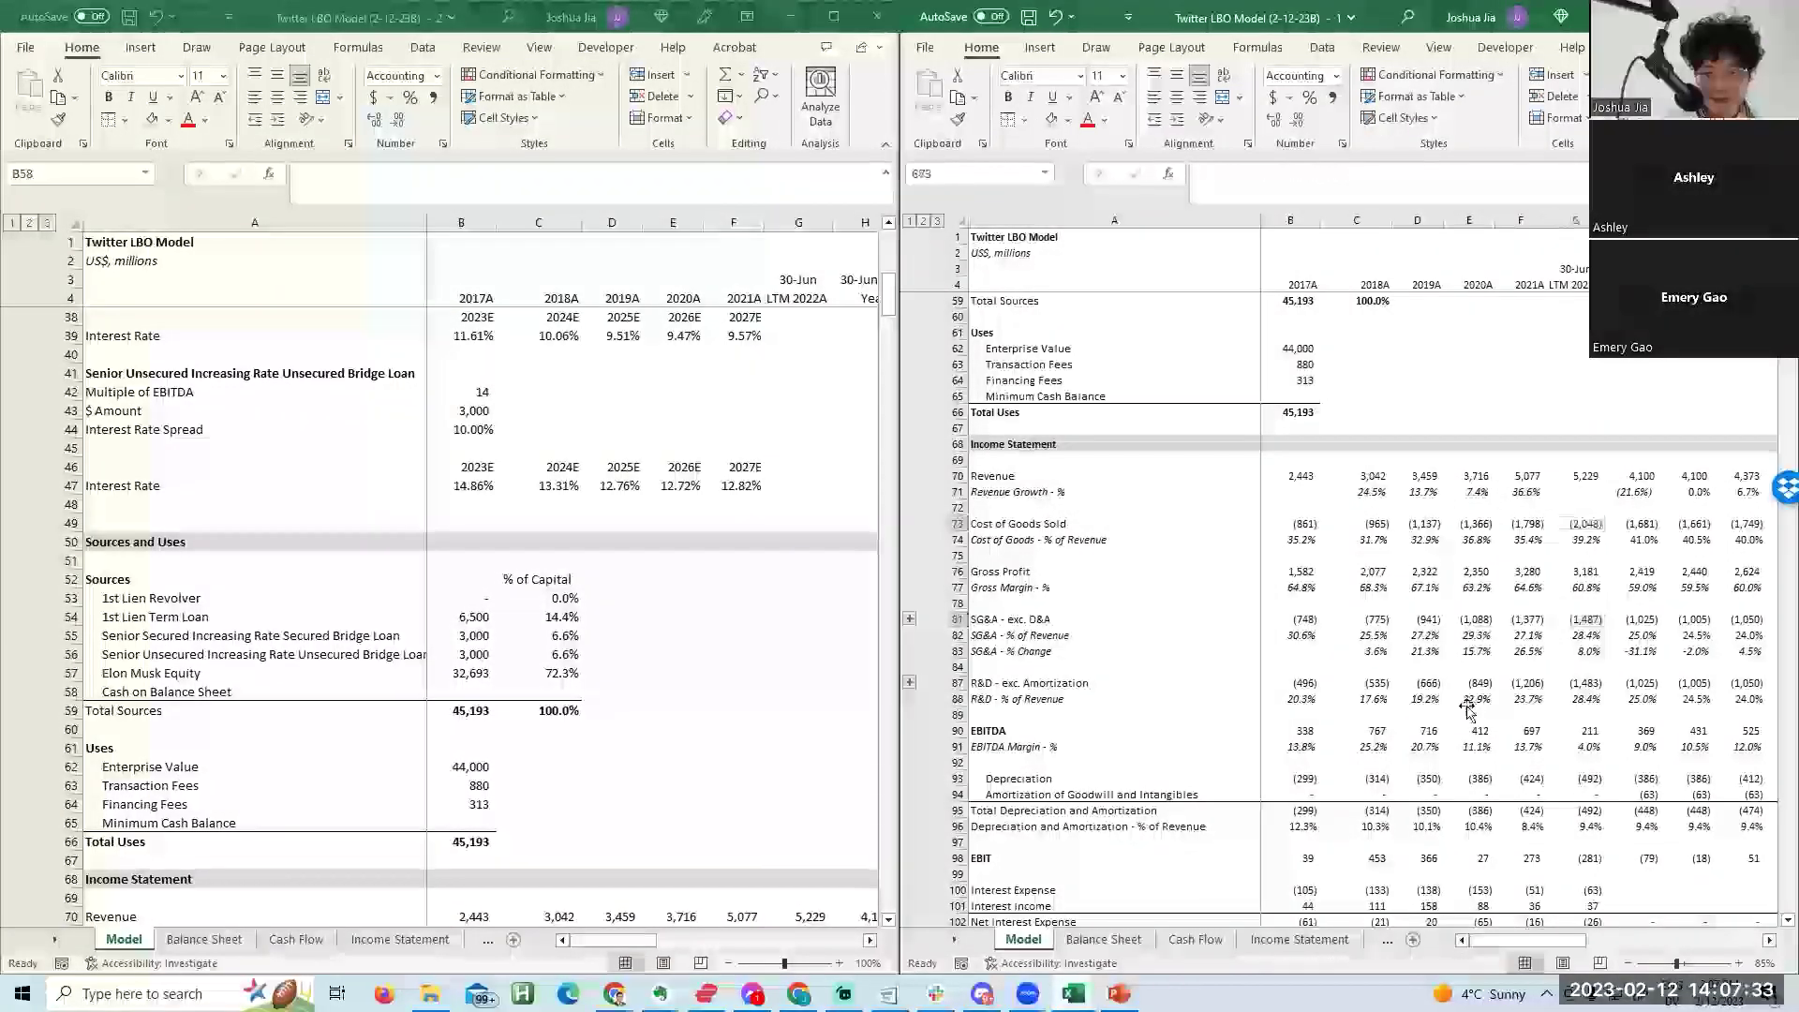
{"action": "left_click", "coordinate": [1466, 722]}
{"action": "scroll", "coordinate": [1467, 706], "scroll_direction": "down", "scroll_amount": 16}
{"action": "left_click_drag", "start_coordinate": [1551, 422], "coordinate": [1307, 410]}
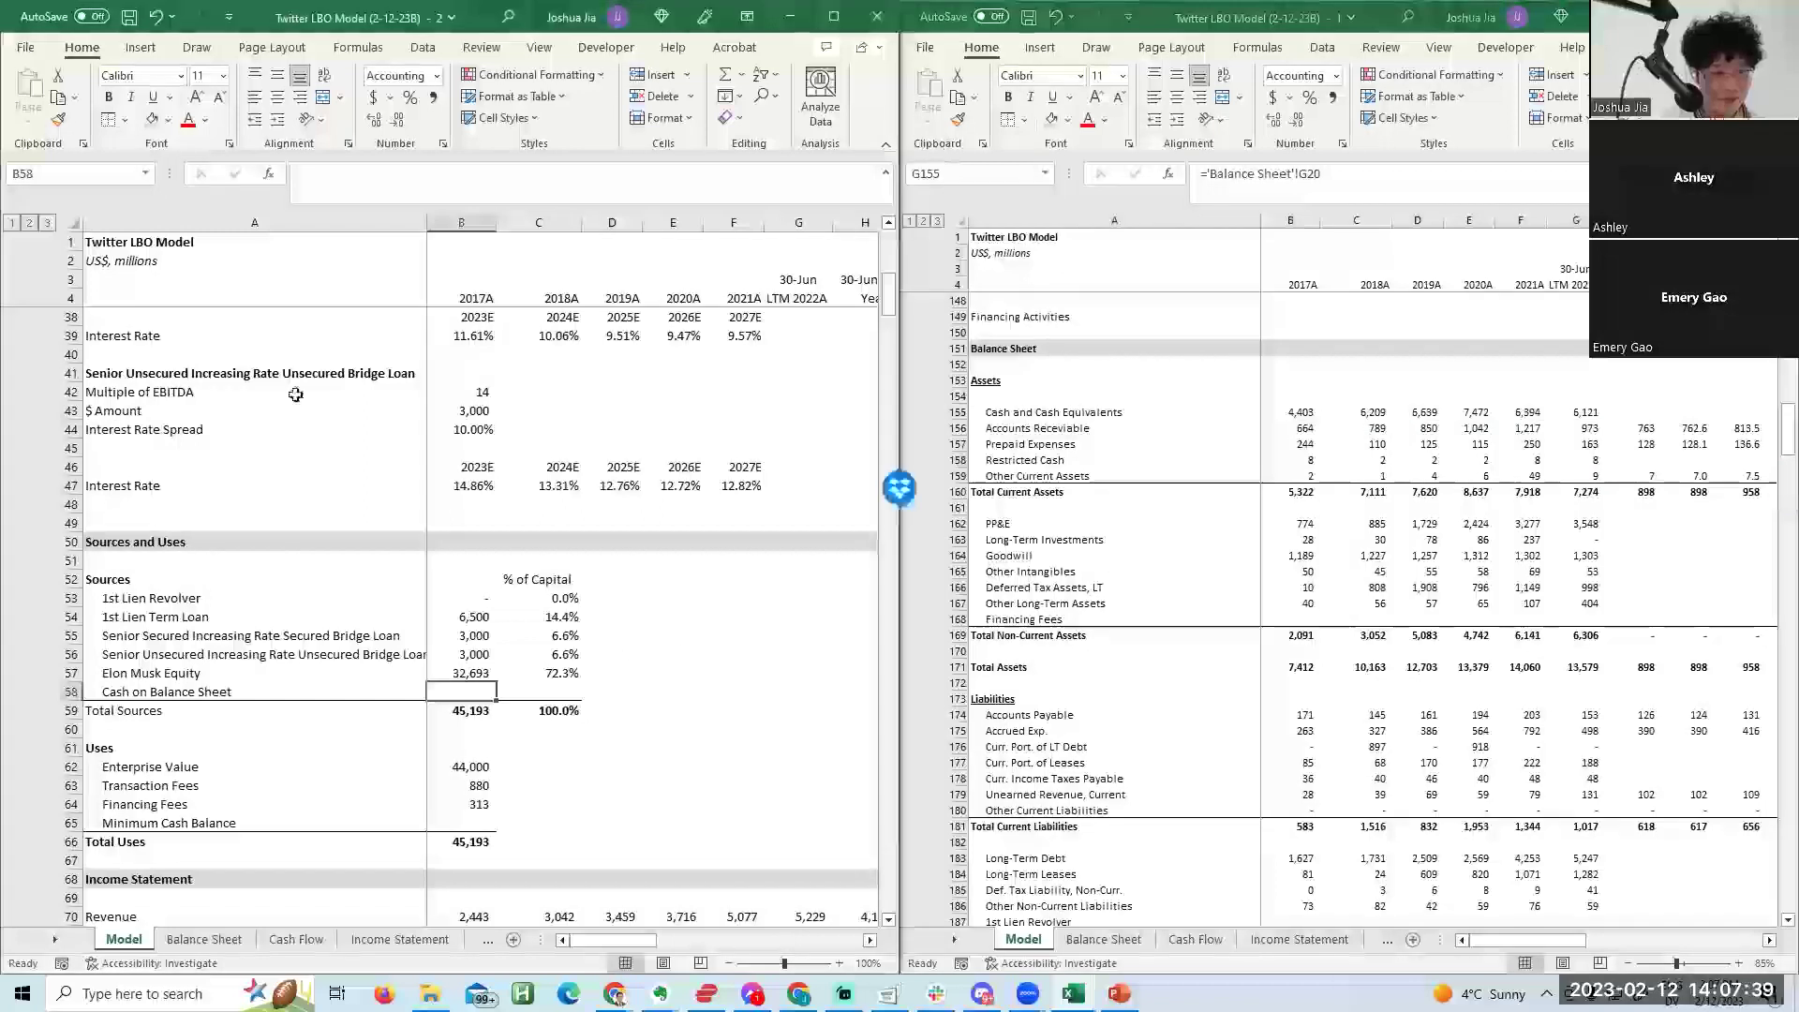
Go to the amount cell for Minimum Cash Balance under Uses.
{"action": "left_click", "coordinate": [238, 416]}
{"action": "key", "text": "Down"}
{"action": "key", "text": "Down"}
{"action": "key", "text": "Down"}
{"action": "key", "text": "Down"}
{"action": "key", "text": "Down"}
{"action": "key", "text": "Down"}
{"action": "key", "text": "Down"}
{"action": "key", "text": "Down"}
{"action": "key", "text": "Down"}
{"action": "key", "text": "Down"}
{"action": "key", "text": "Down"}
{"action": "key", "text": "Down"}
{"action": "key", "text": "Down"}
{"action": "key", "text": "Down"}
{"action": "key", "text": "Down"}
{"action": "key", "text": "Down"}
{"action": "key", "text": "Down"}
{"action": "key", "text": "Down"}
{"action": "key", "text": "Down"}
{"action": "key", "text": "Down"}
{"action": "key", "text": "Right"}
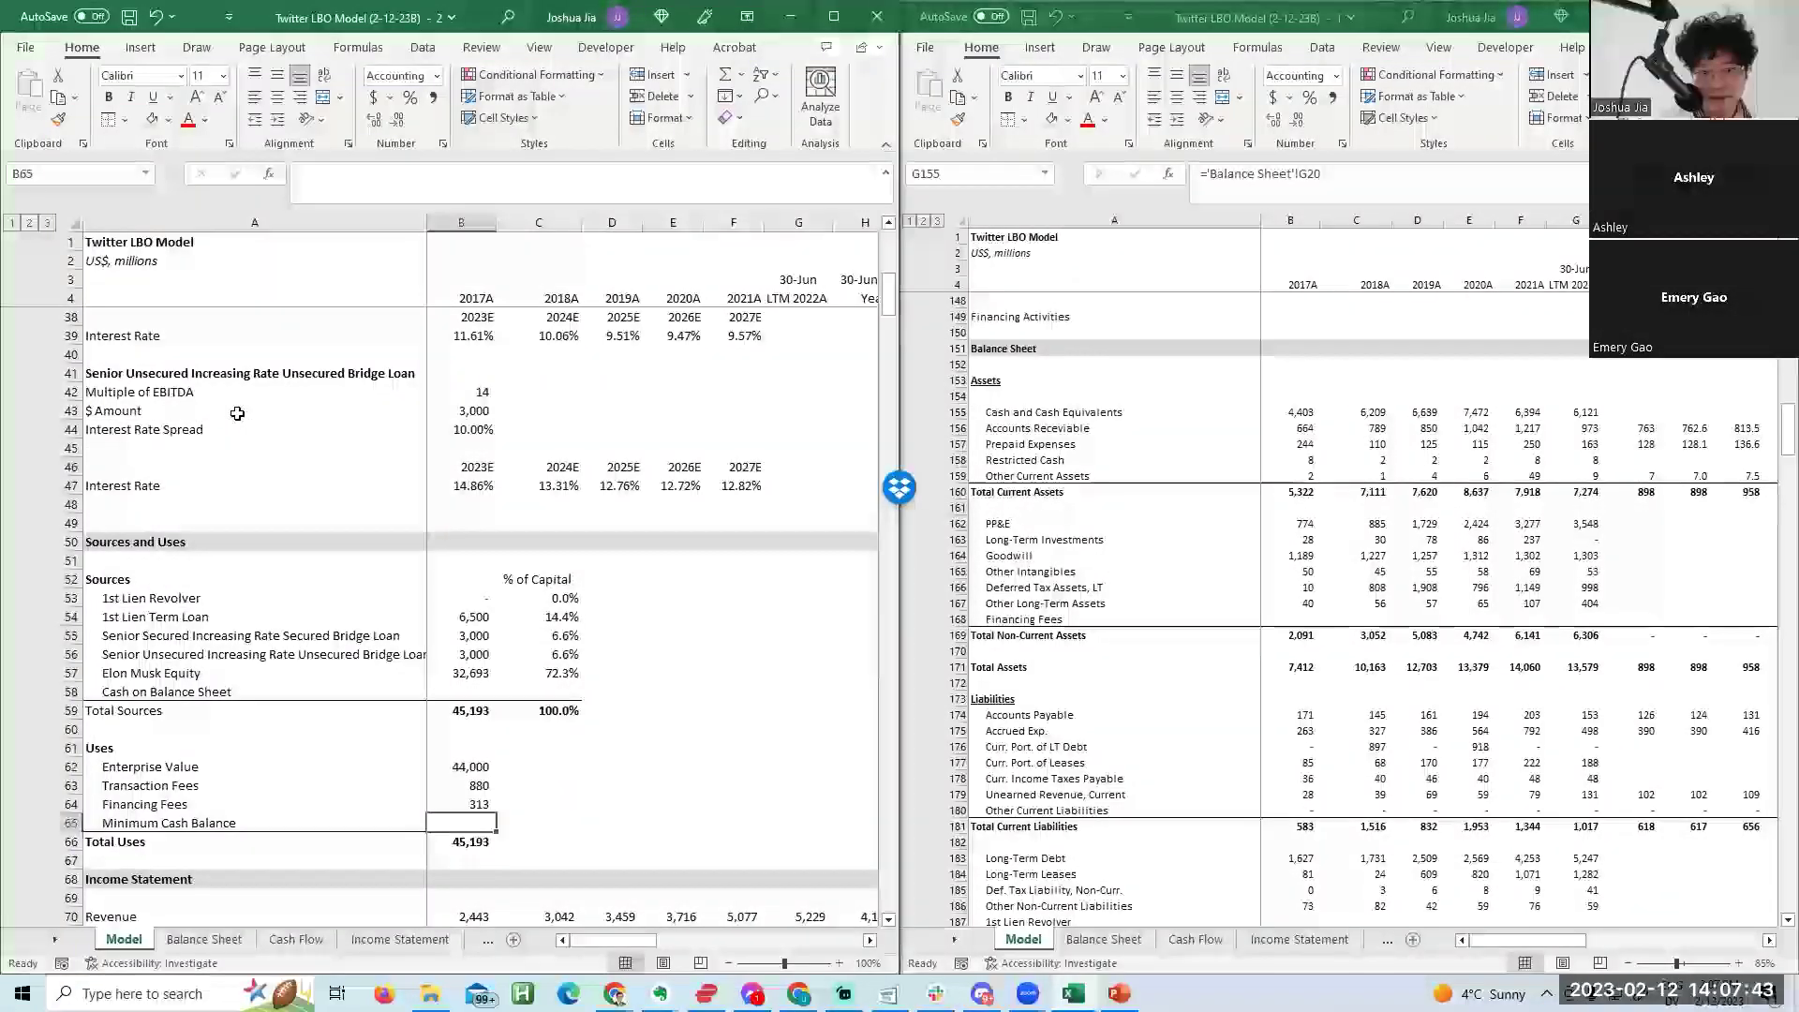
Compare the LTM cost of goods sold and SG&A with the historical cash and cash equivalents.
{"action": "scroll", "coordinate": [1500, 403], "scroll_direction": "up", "scroll_amount": 20}
{"action": "left_click", "coordinate": [1520, 648]}
{"action": "left_click", "coordinate": [1581, 617]}
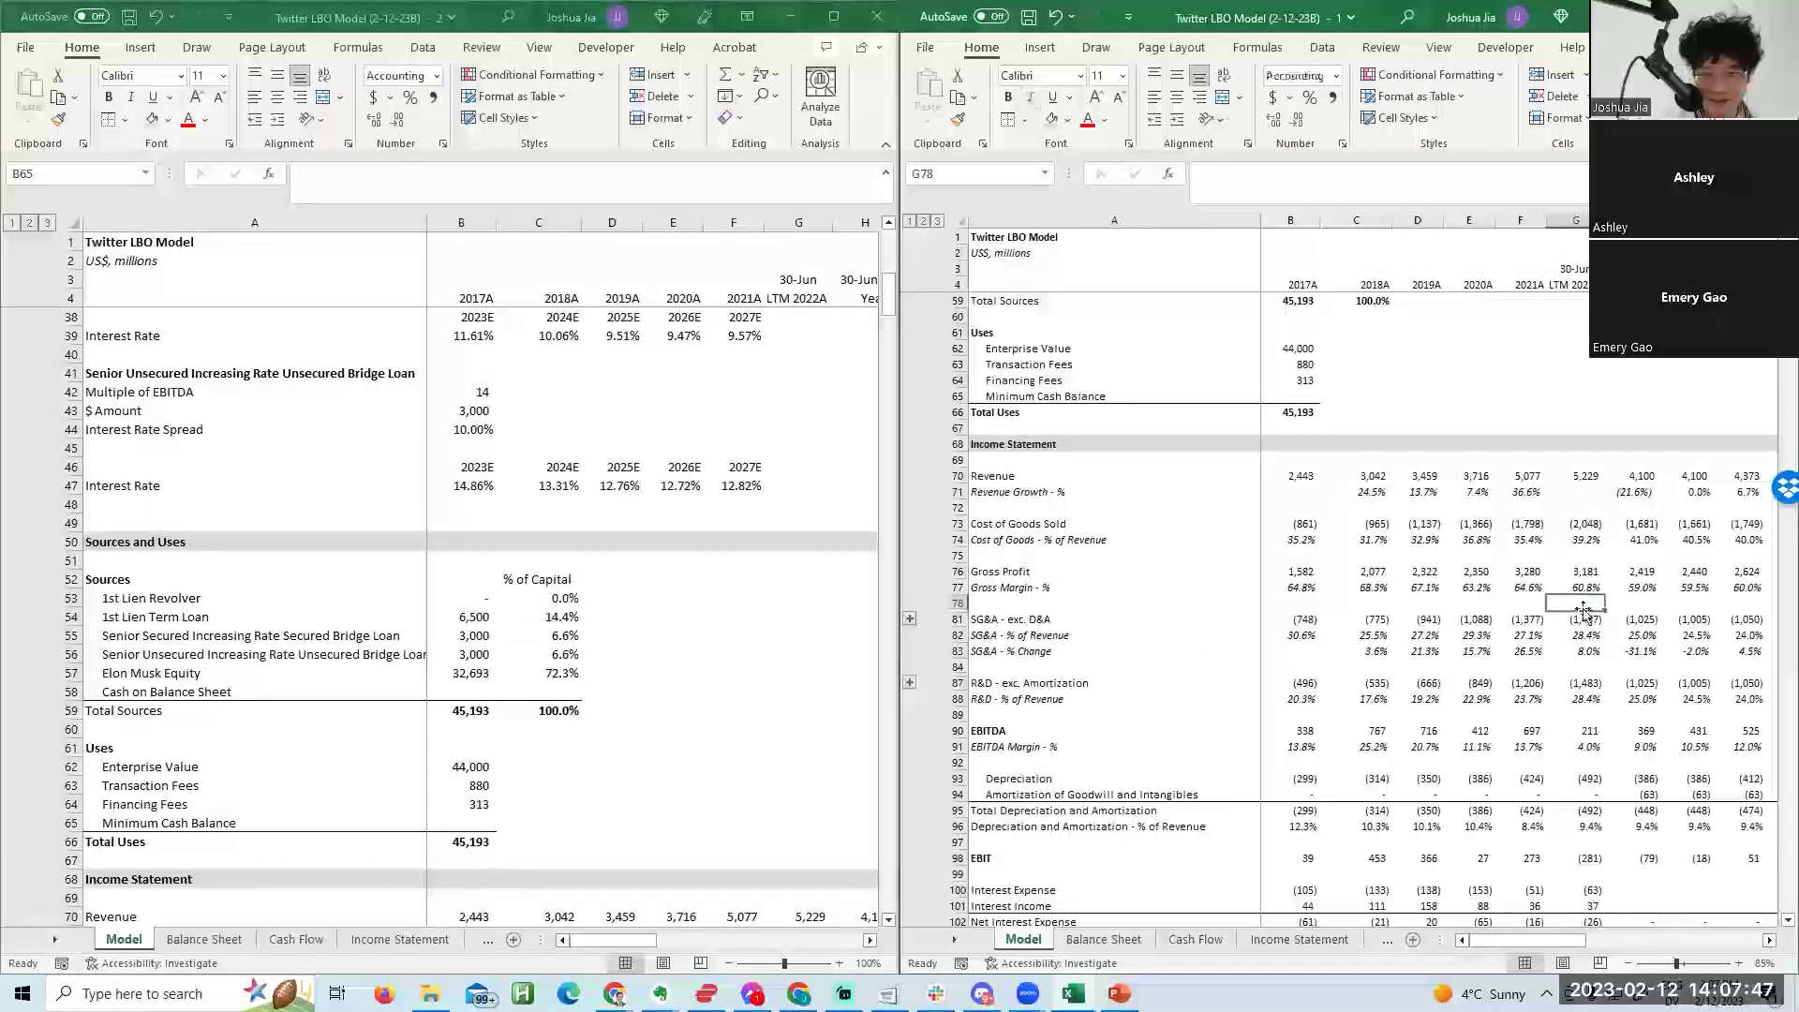
{"action": "left_click", "coordinate": [1584, 525]}
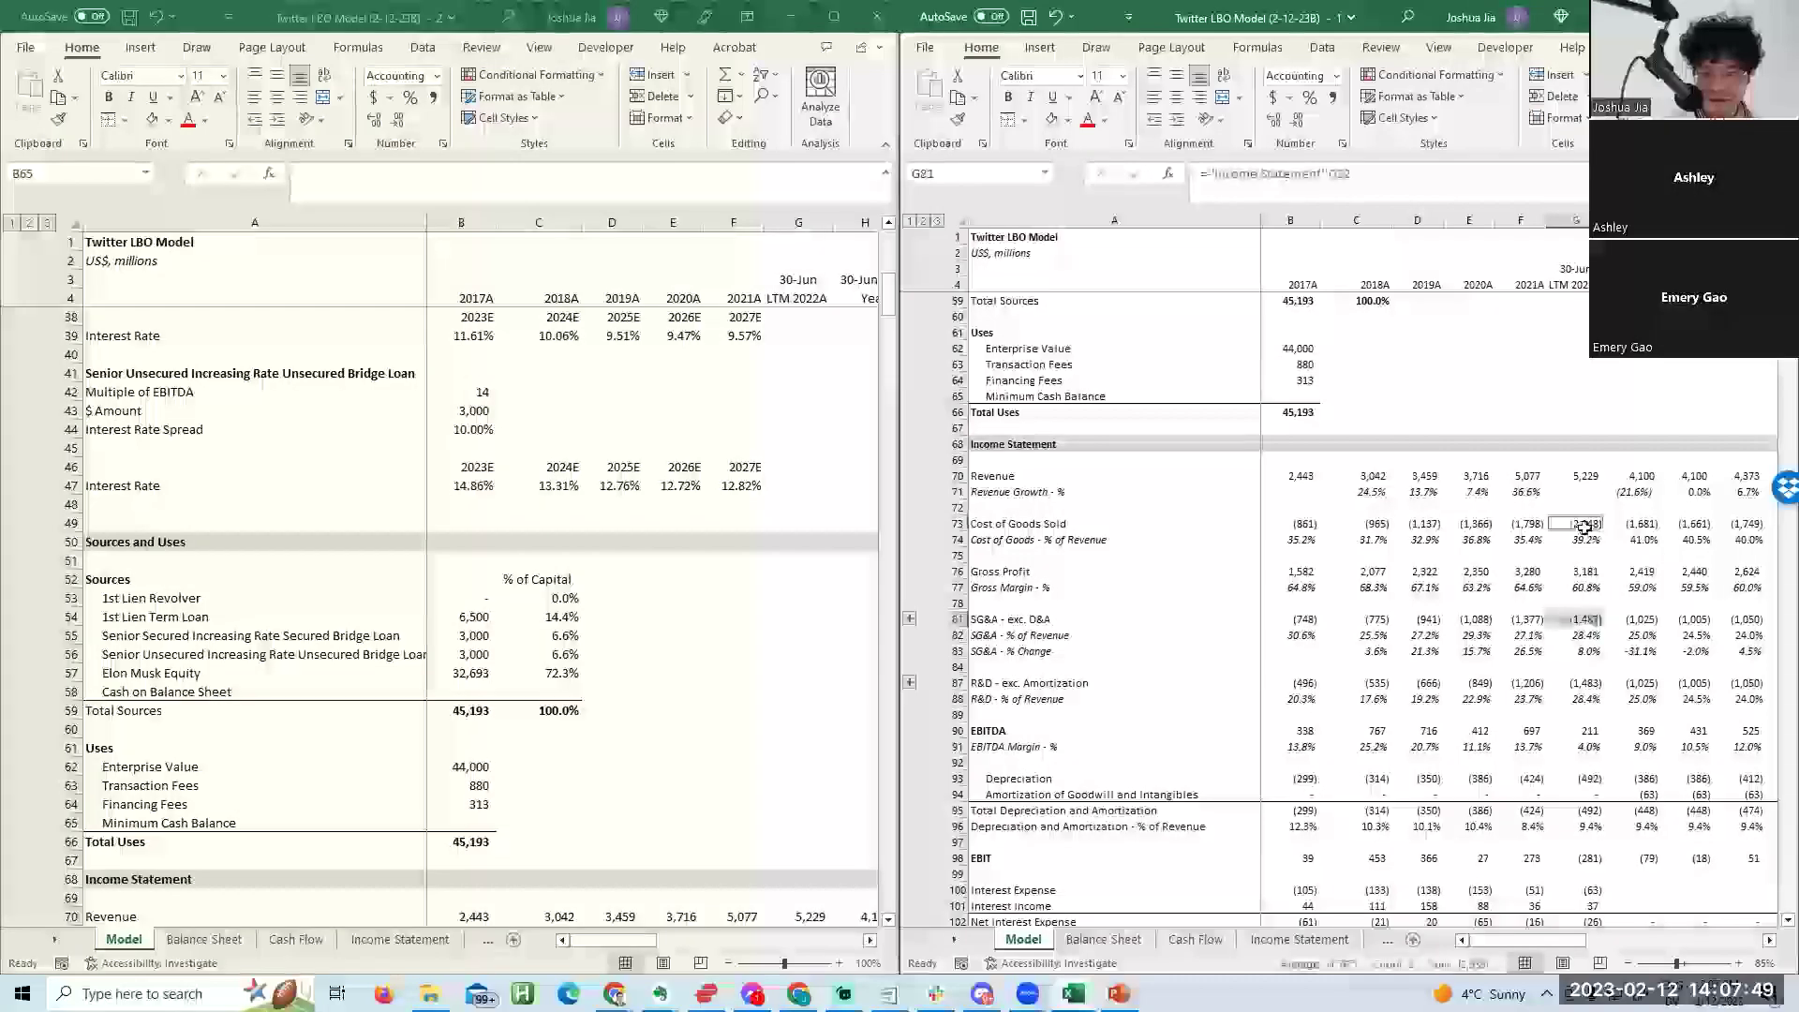
{"action": "left_click", "coordinate": [1515, 763]}
{"action": "key", "text": "Page_Down"}
{"action": "key", "text": "Page_Down"}
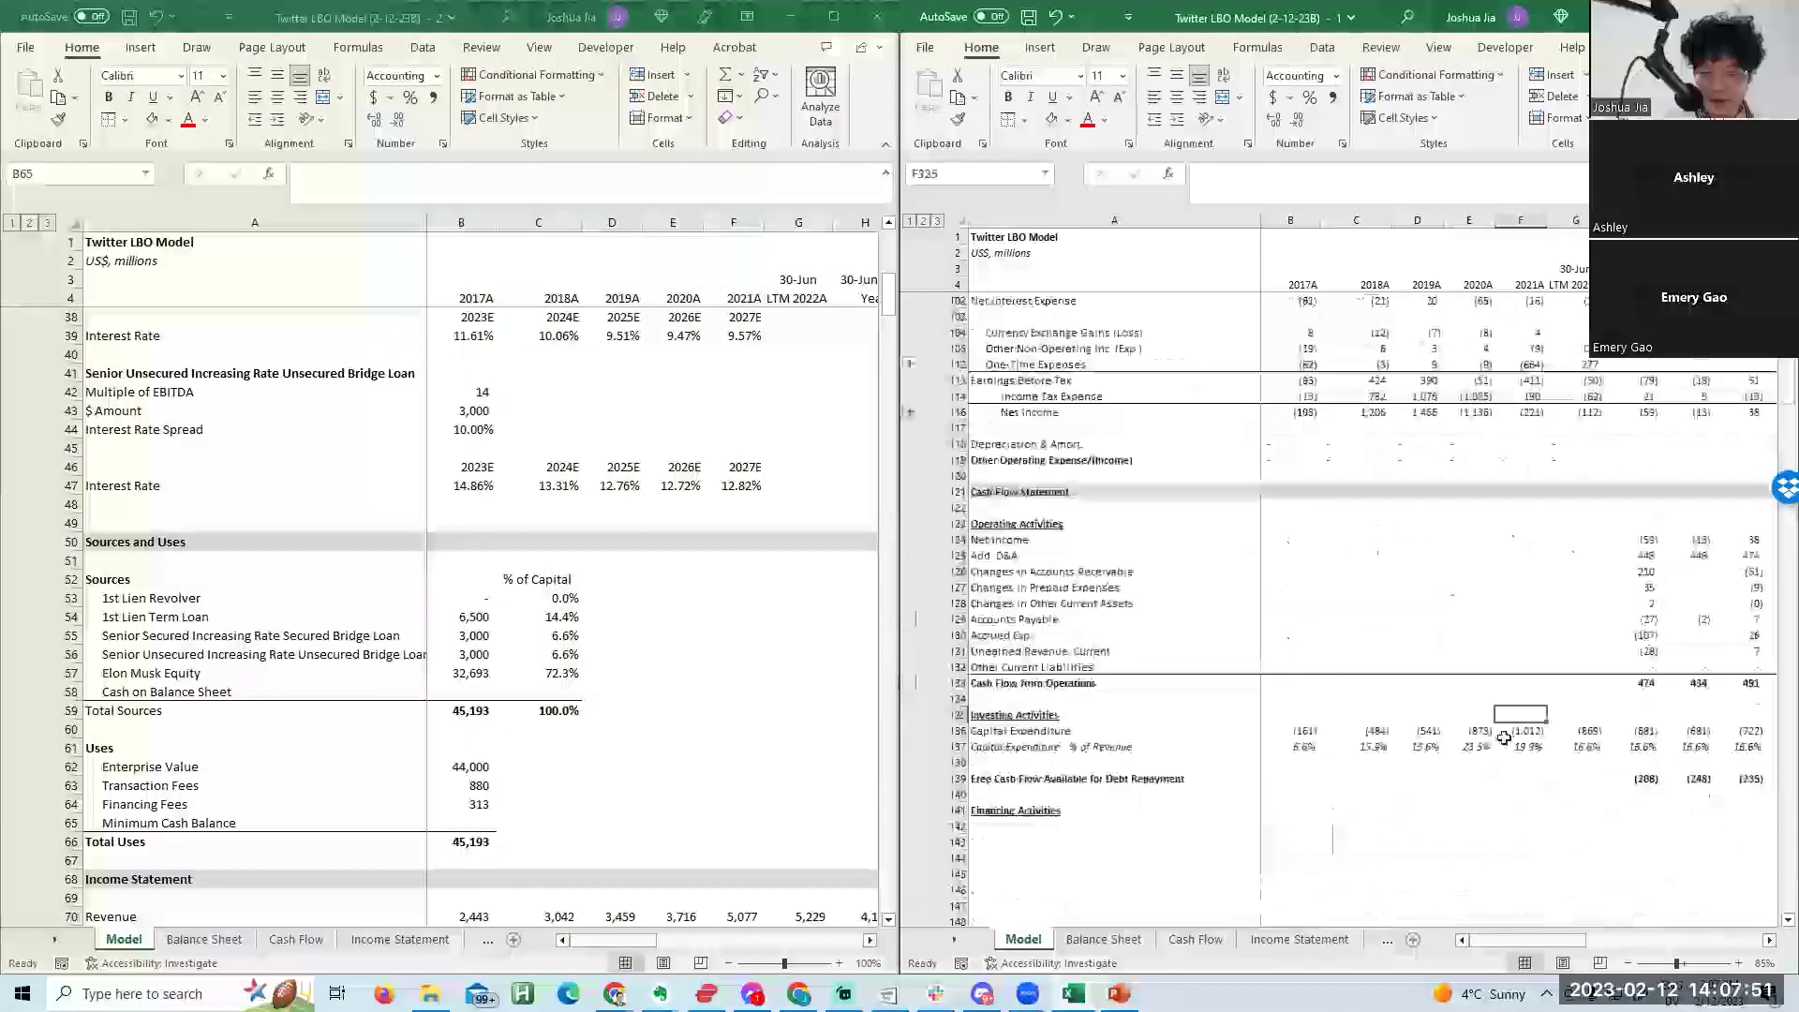
{"action": "left_click_drag", "start_coordinate": [1480, 413], "coordinate": [1263, 413]}
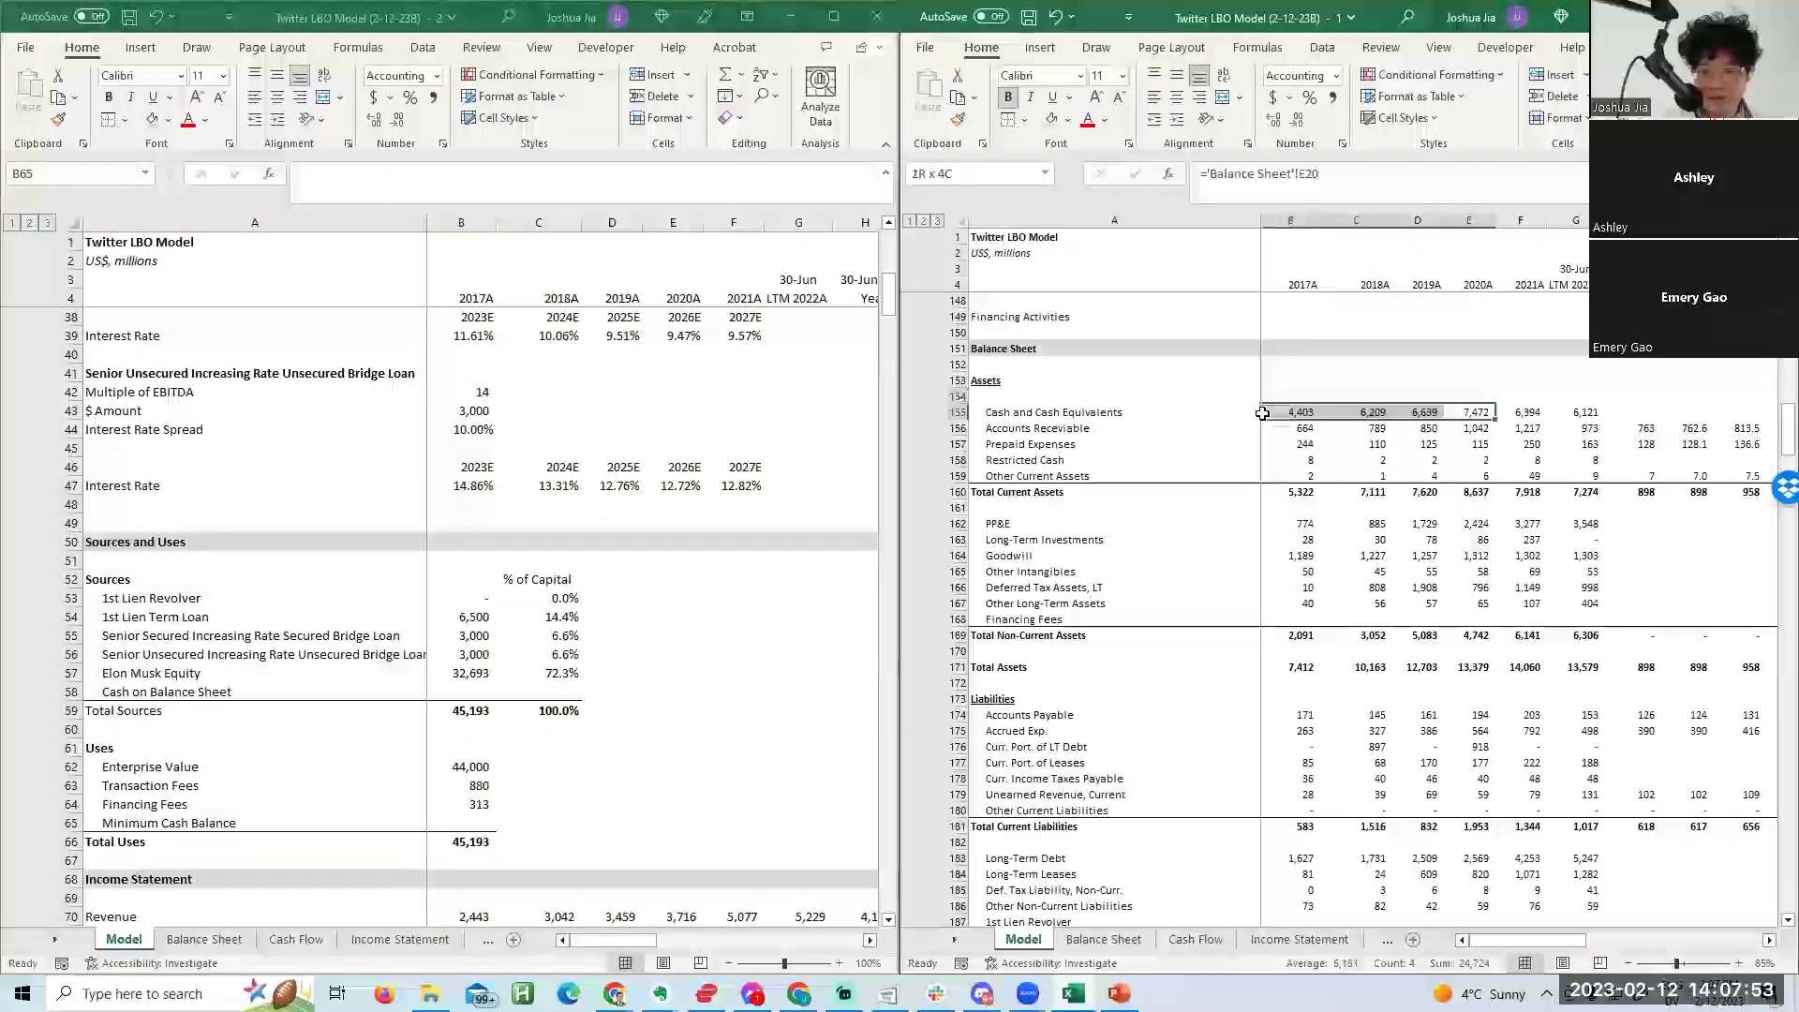
Set the Minimum Cash Balance under Uses to 4,000.
{"action": "left_click", "coordinate": [530, 519]}
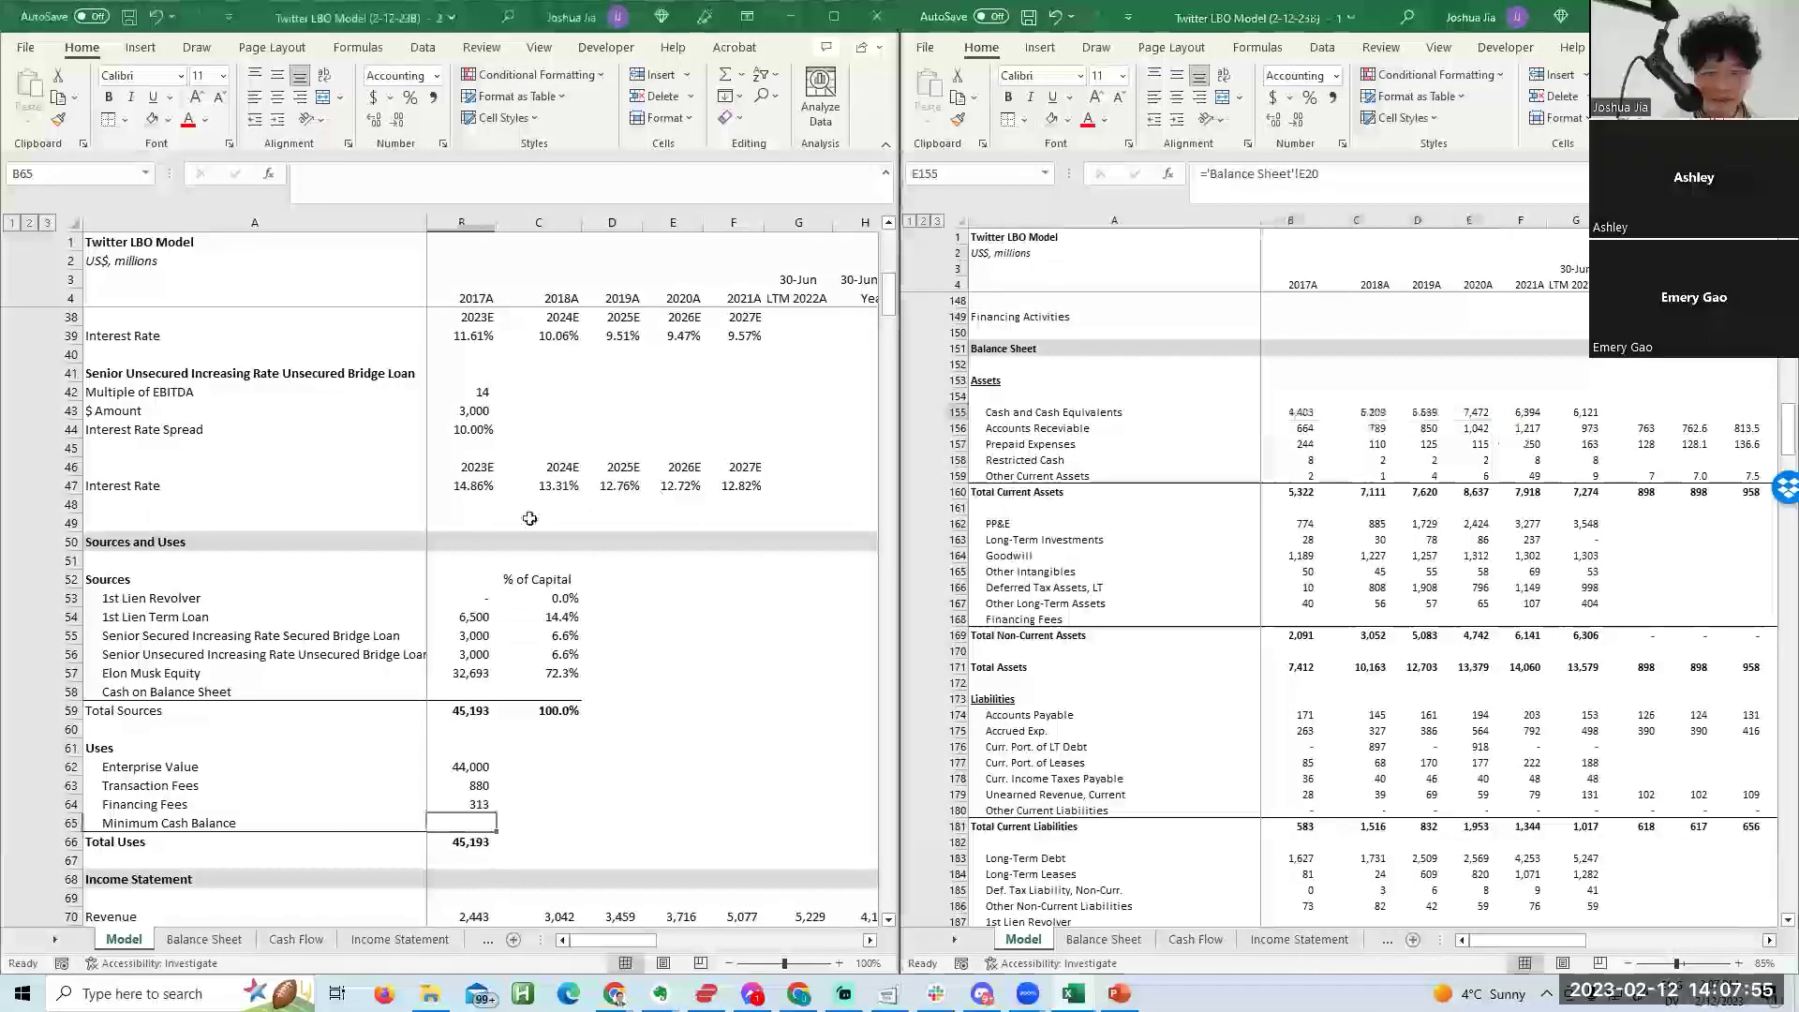
{"action": "key", "text": "Up"}
{"action": "key", "text": "Down"}
{"action": "type", "text": "4,000"}
{"action": "key", "text": "Return"}
Make Total Uses the sum of enterprise value through minimum cash balance with =SUM(B62:B65).
{"action": "type", "text": "=sum("}
{"action": "key", "text": "Up"}
{"action": "key", "text": "shift+Up"}
{"action": "key", "text": "shift+Up"}
{"action": "key", "text": "shift+Up"}
{"action": "key", "text": "Return"}
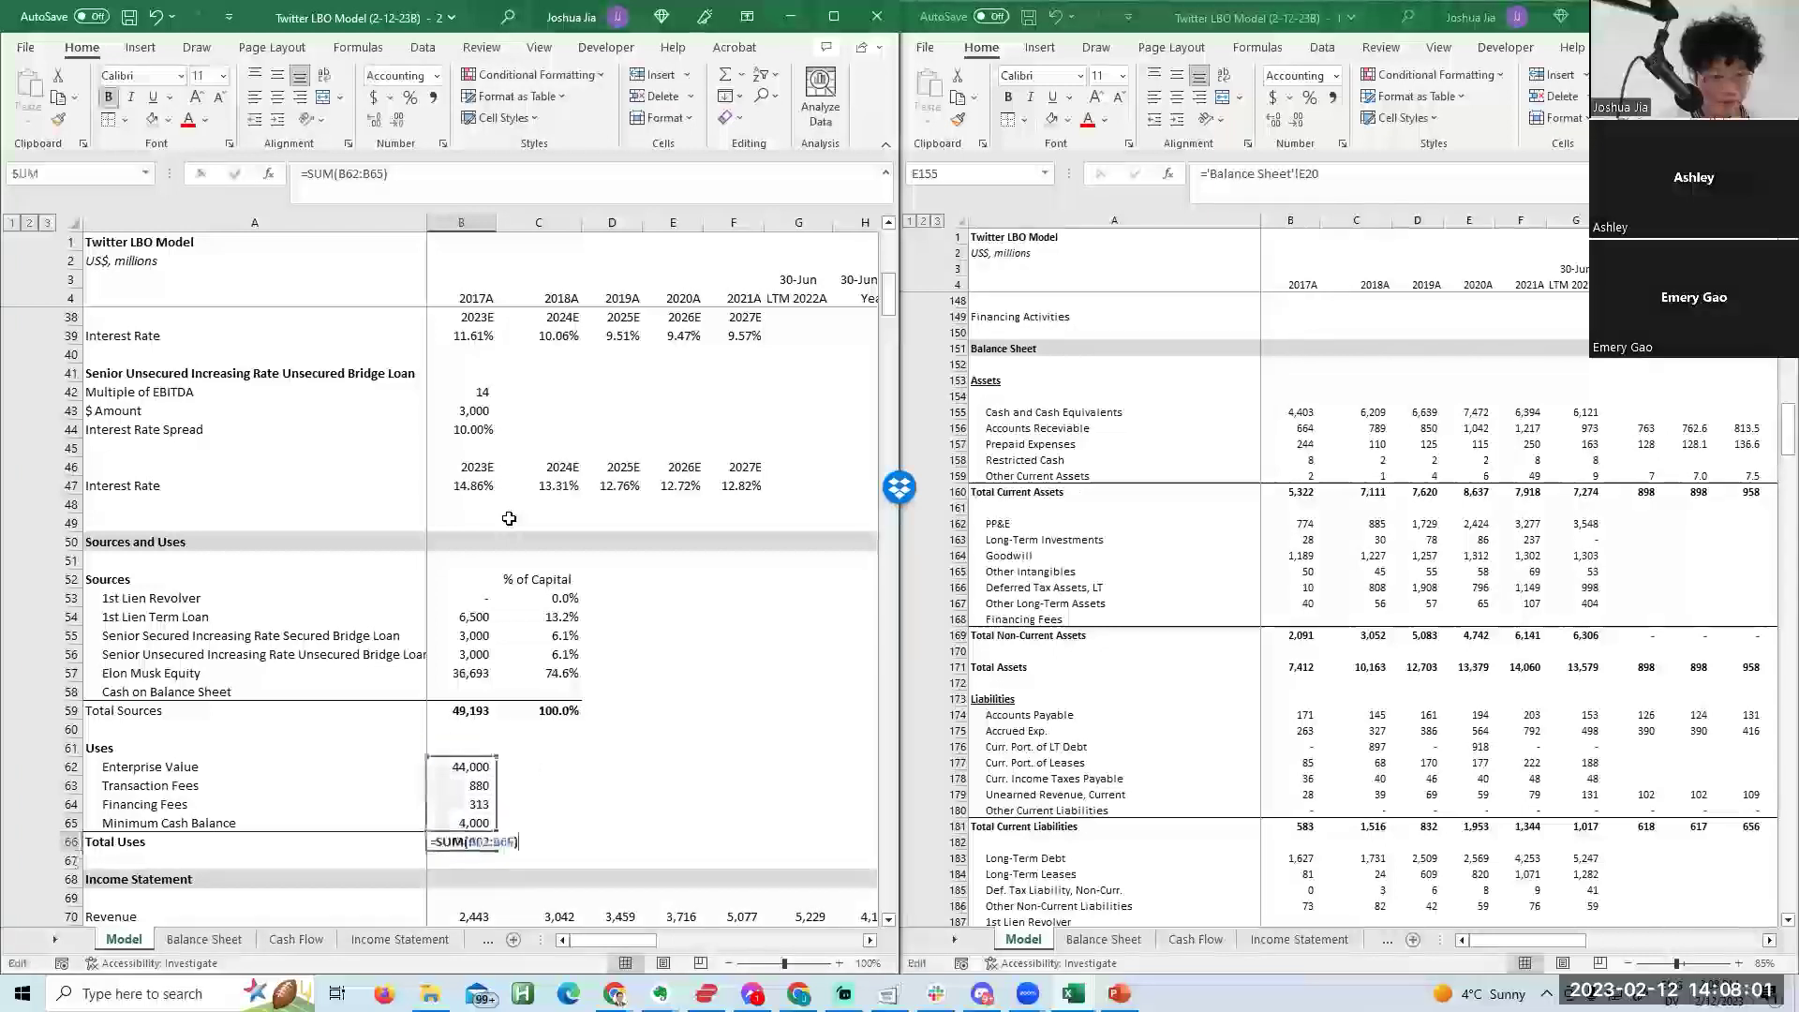
Link Cash on Balance Sheet under Sources to the LTM 2022 cash with ='Balance Sheet'!G20.
{"action": "key", "text": "Up"}
{"action": "key", "text": "Up"}
{"action": "key", "text": "Up"}
{"action": "key", "text": "Up"}
{"action": "key", "text": "Up"}
{"action": "key", "text": "Up"}
{"action": "key", "text": "Up"}
{"action": "key", "text": "Up"}
{"action": "key", "text": "Up"}
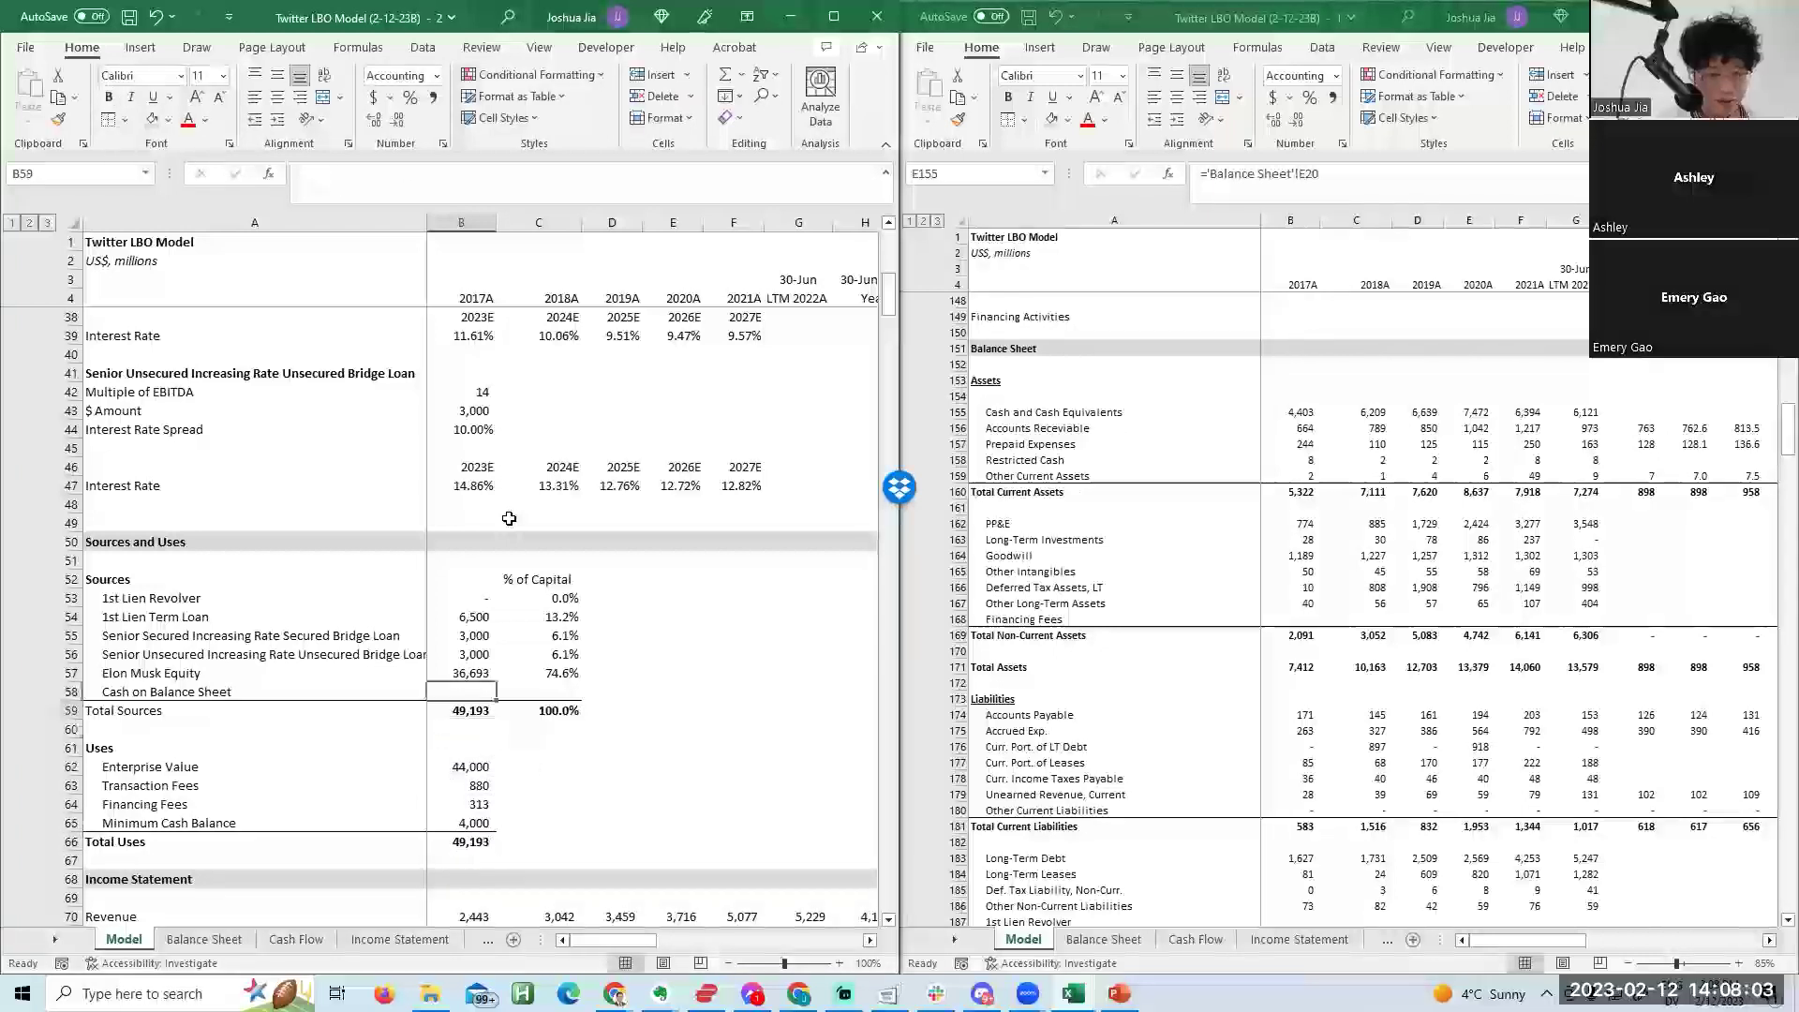
{"action": "left_click", "coordinate": [1571, 412]}
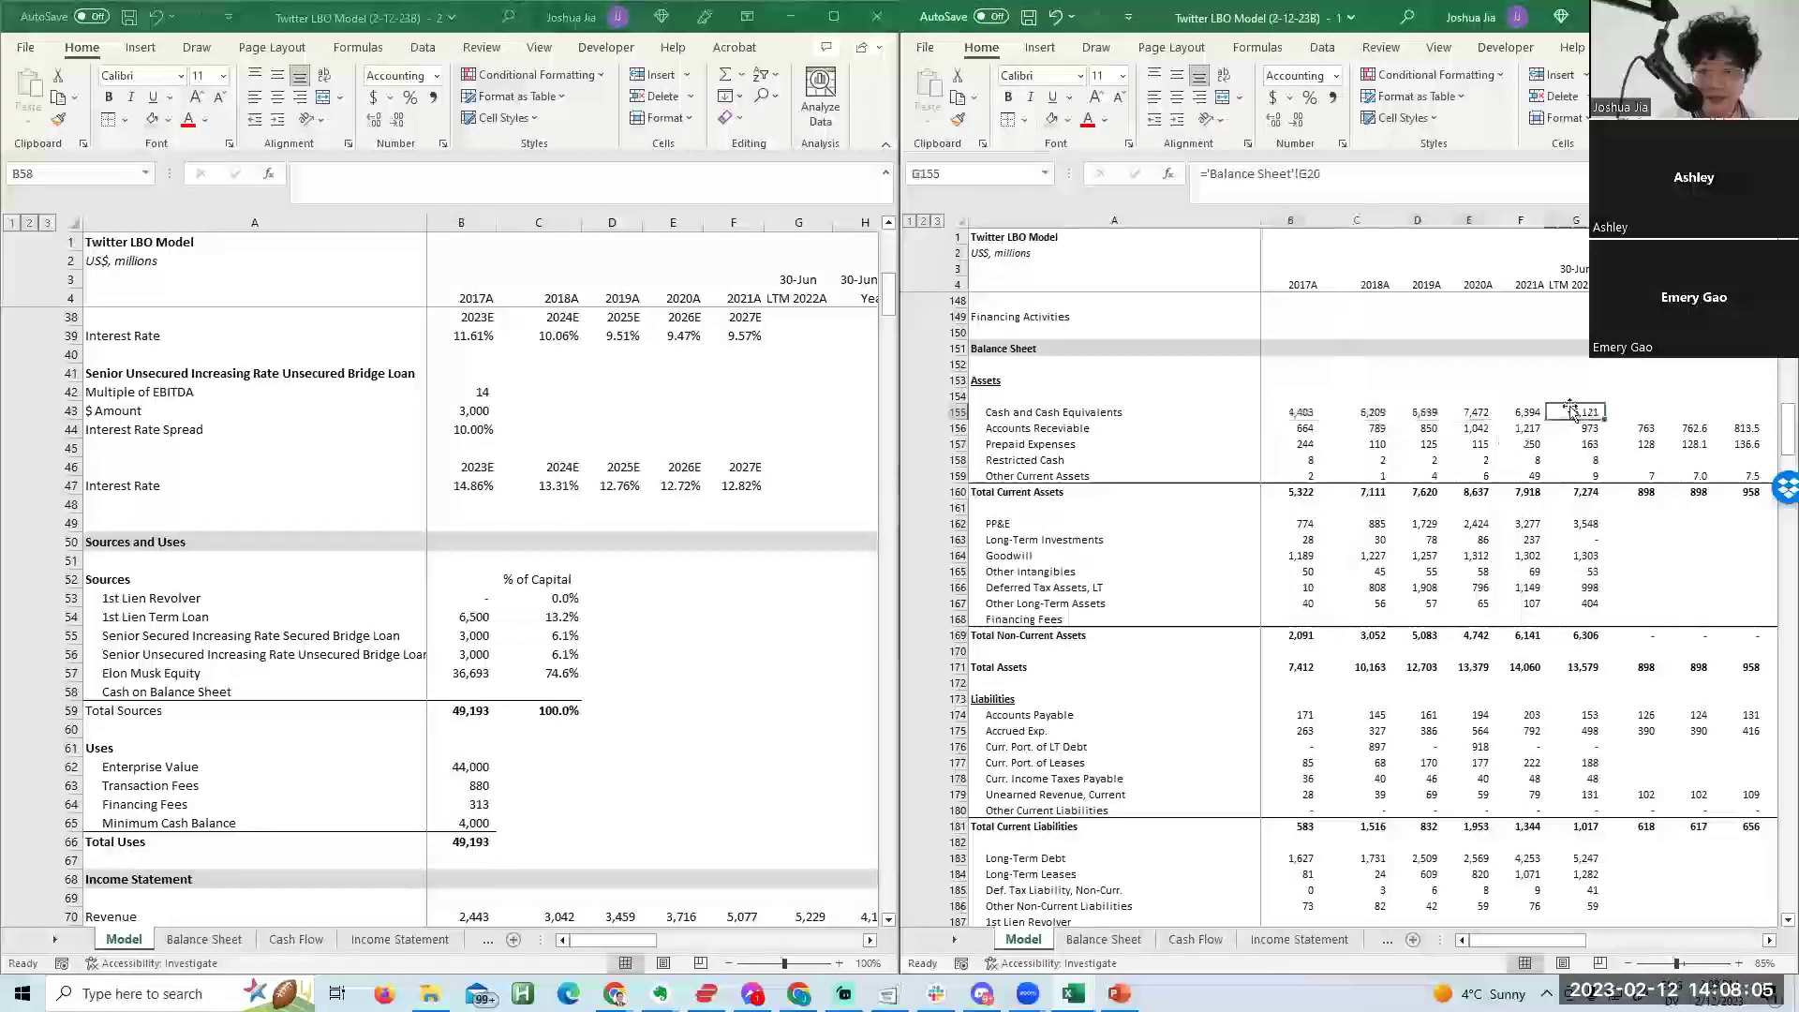
{"action": "key", "text": "F2"}
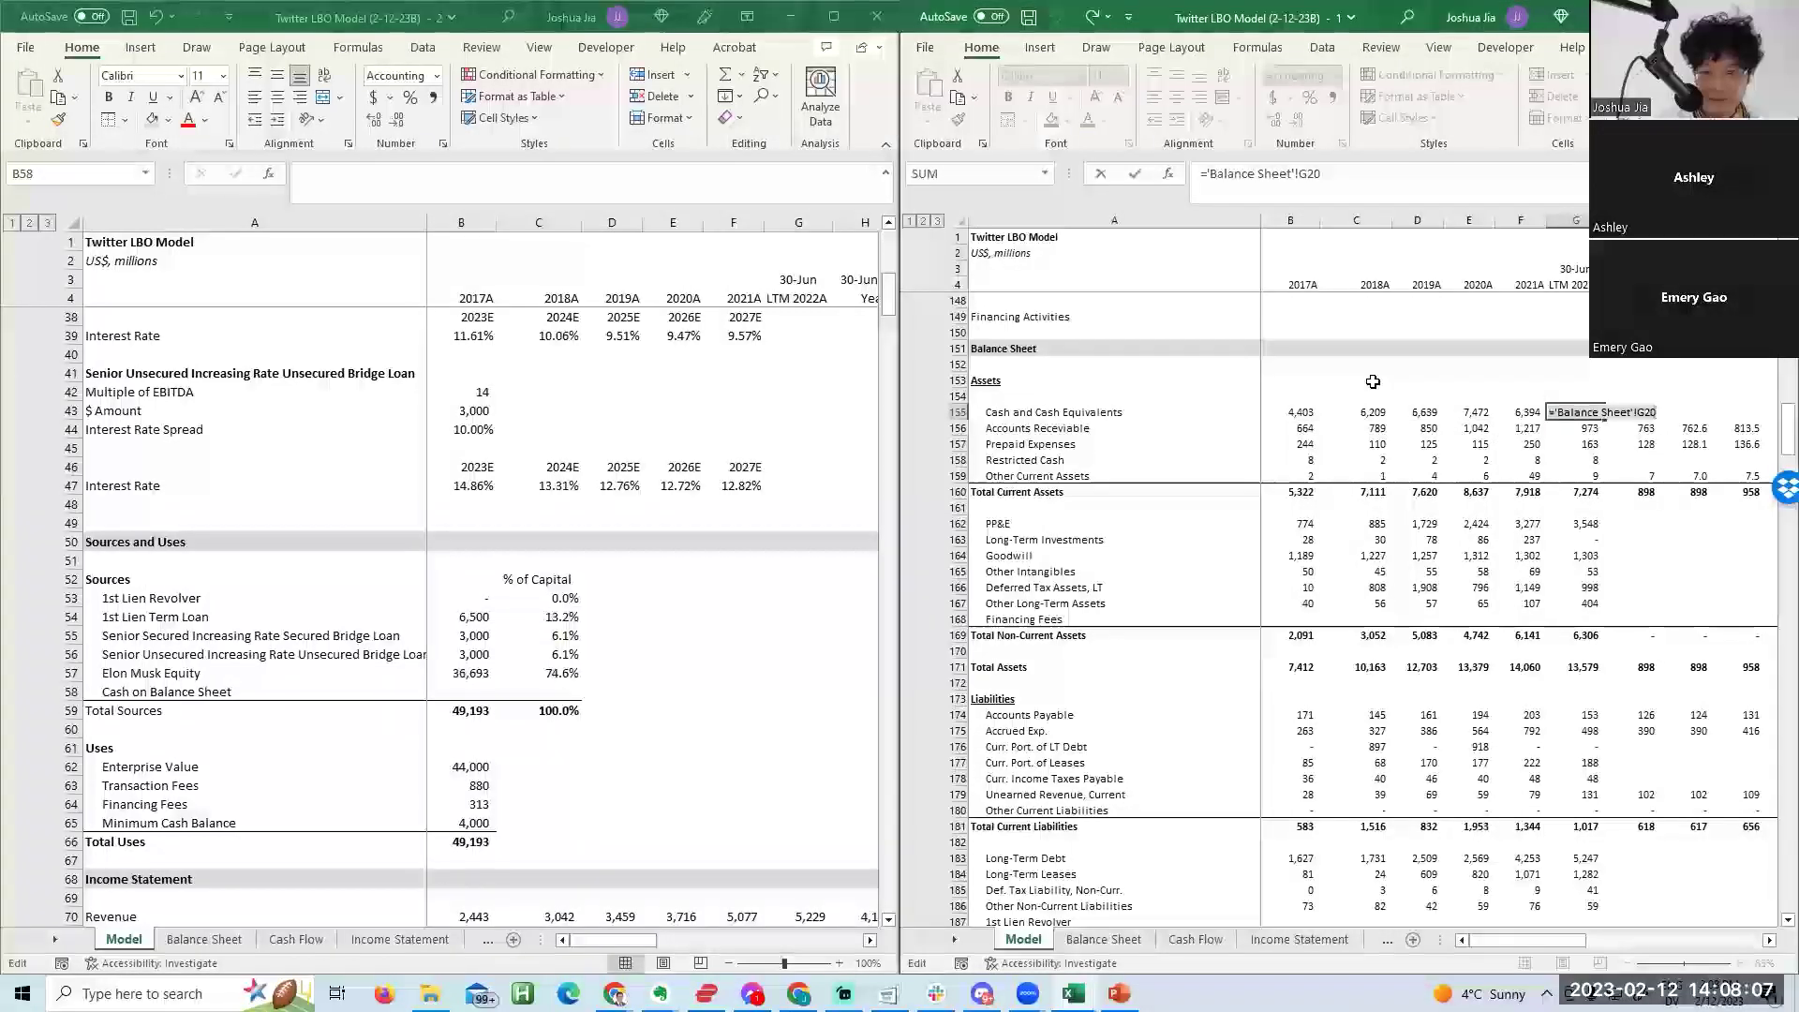
{"action": "key", "text": "alt+Tab"}
{"action": "key", "text": "F2"}
{"action": "type", "text": "='Balance Sheet'!G20"}
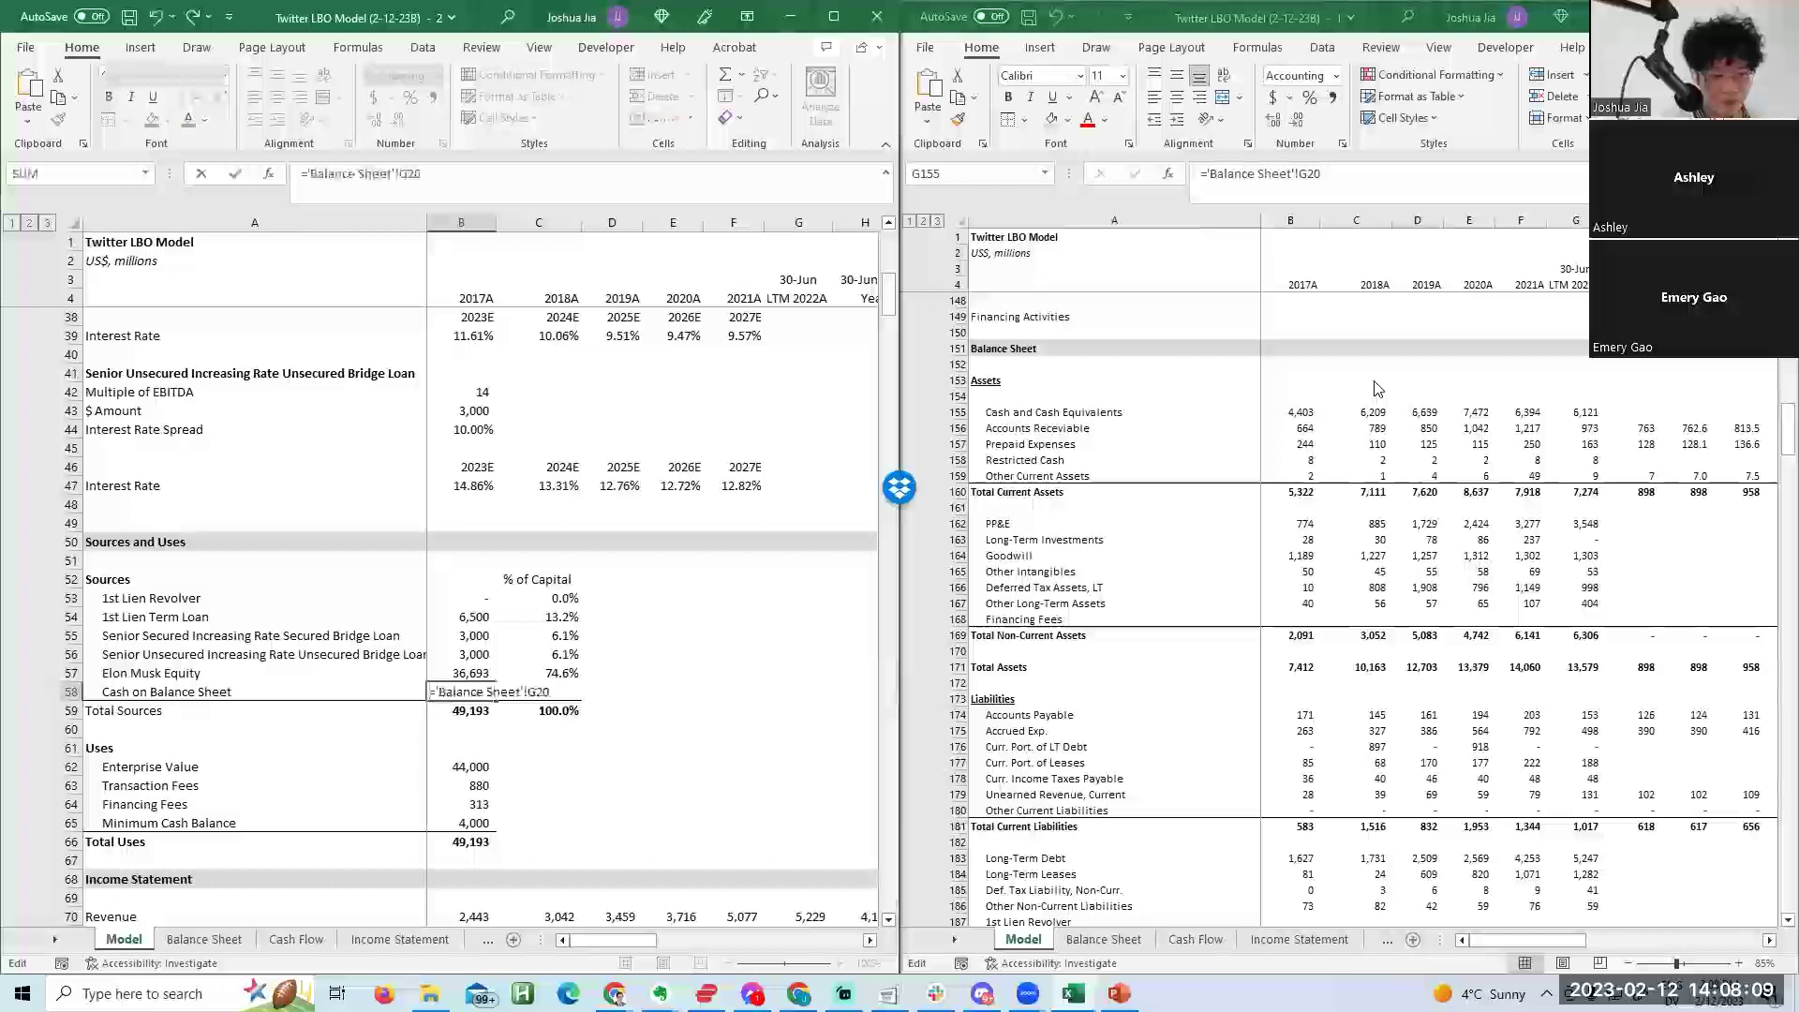
{"action": "key", "text": "Return"}
Make Total Sources include cash on balance sheet with =SUM(B53:B58) and check the formula's range.
{"action": "type", "text": "=sum("}
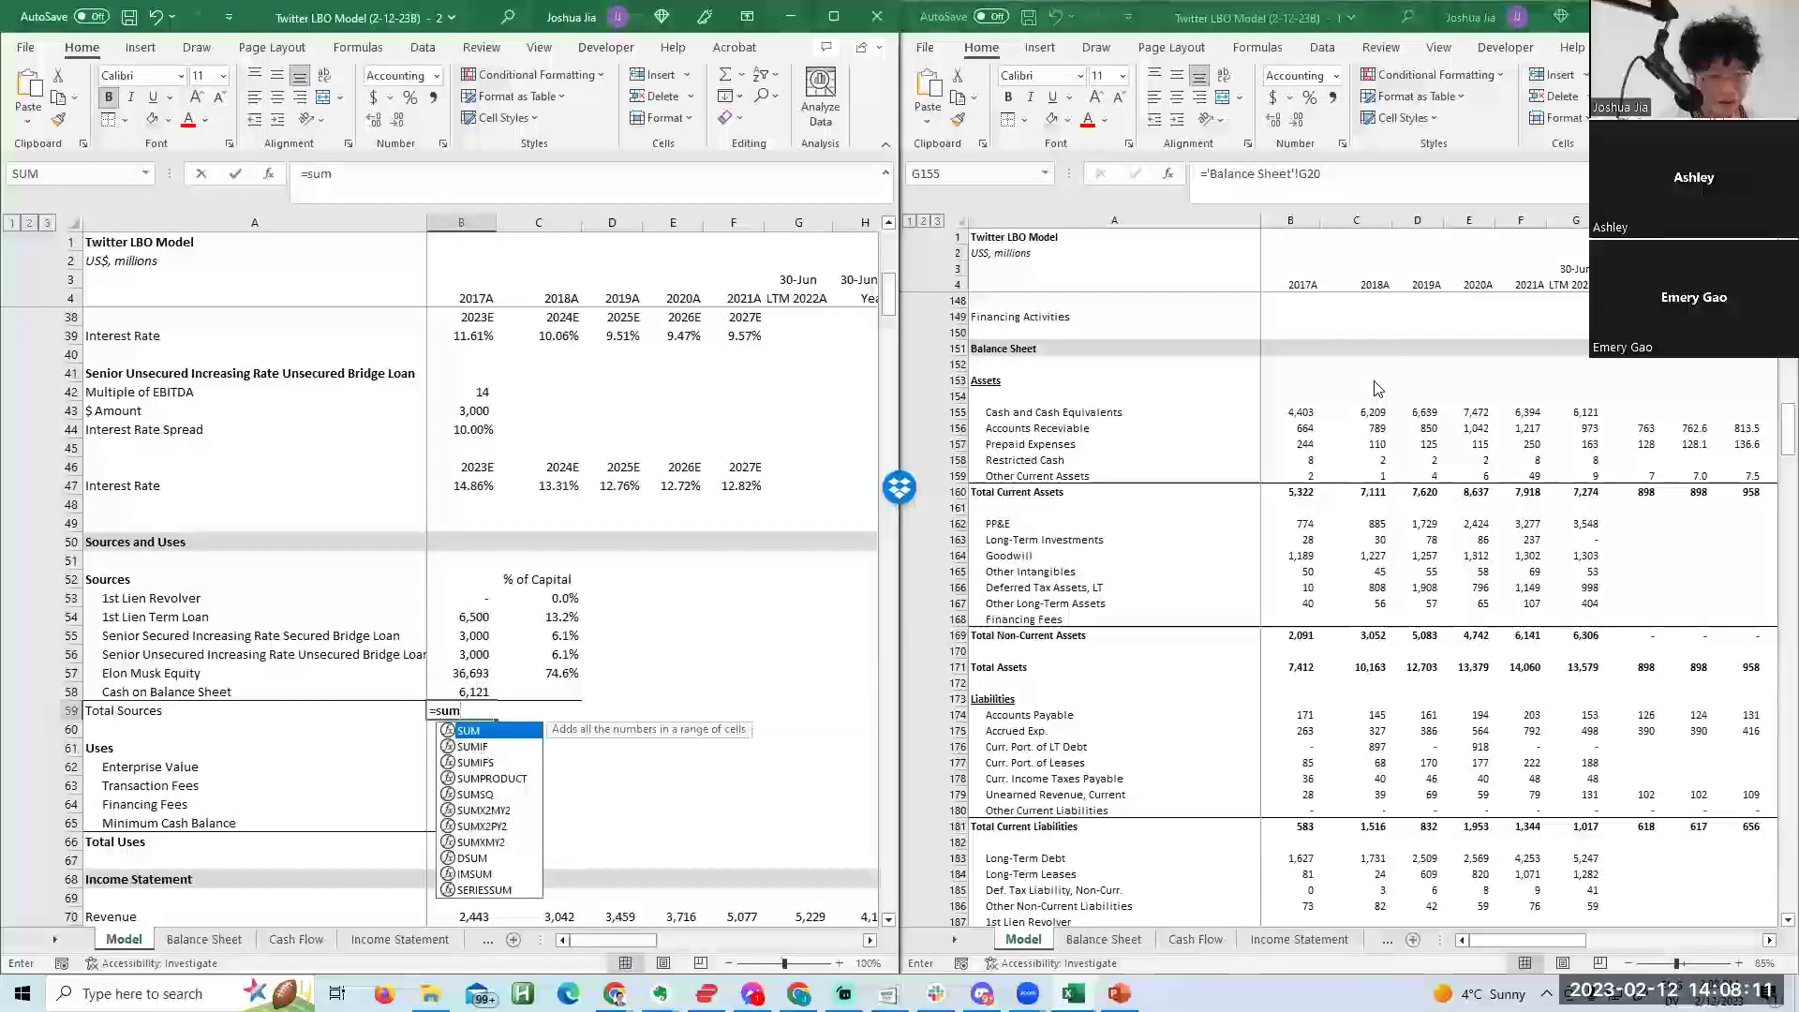
{"action": "key", "text": "Up"}
{"action": "key", "text": "shift+Up"}
{"action": "key", "text": "shift+Up"}
{"action": "key", "text": "shift+Up"}
{"action": "key", "text": "shift+Up"}
{"action": "key", "text": "Return"}
{"action": "key", "text": "Up"}
{"action": "key", "text": "F2"}
{"action": "key", "text": "Escape"}
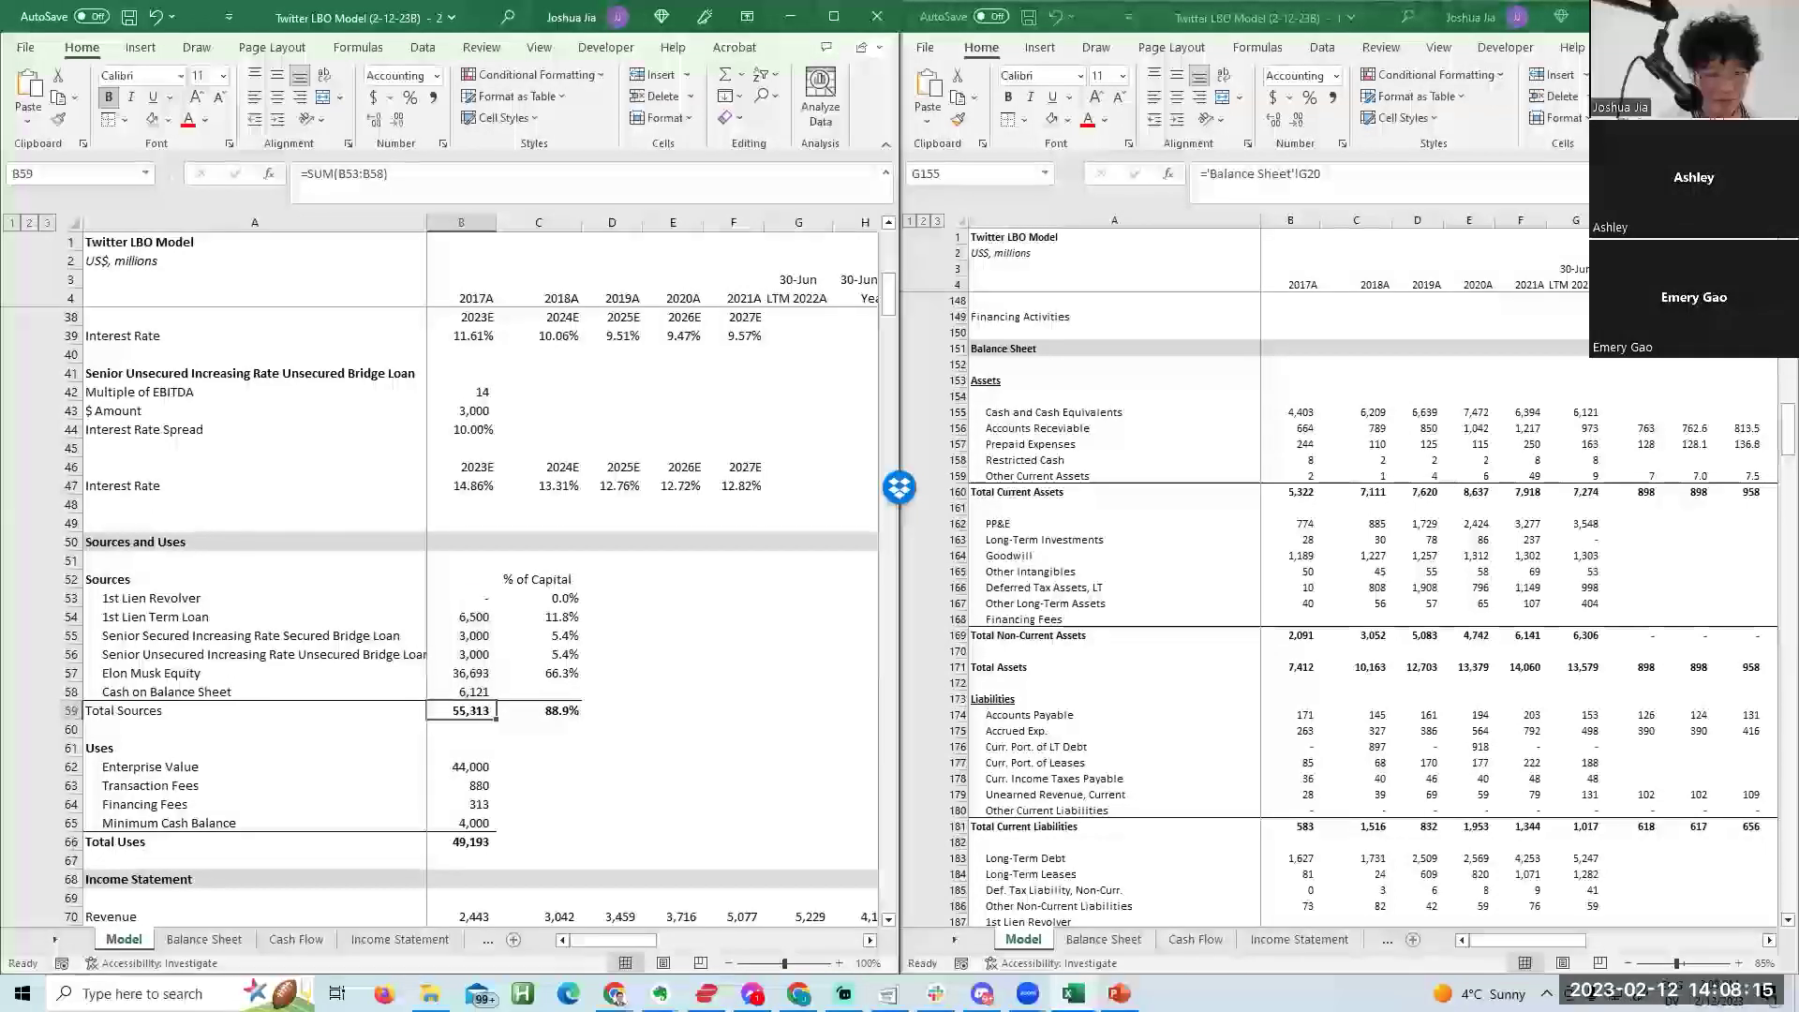
Examine the cash row in the June 30, 2023 transaction adjustment columns of the balance sheet.
{"action": "left_click", "coordinate": [1600, 378]}
{"action": "key", "text": "Right"}
{"action": "key", "text": "Right"}
{"action": "key", "text": "Right"}
{"action": "key", "text": "Right"}
{"action": "key", "text": "Right"}
{"action": "key", "text": "Right"}
{"action": "key", "text": "Right"}
{"action": "key", "text": "Right"}
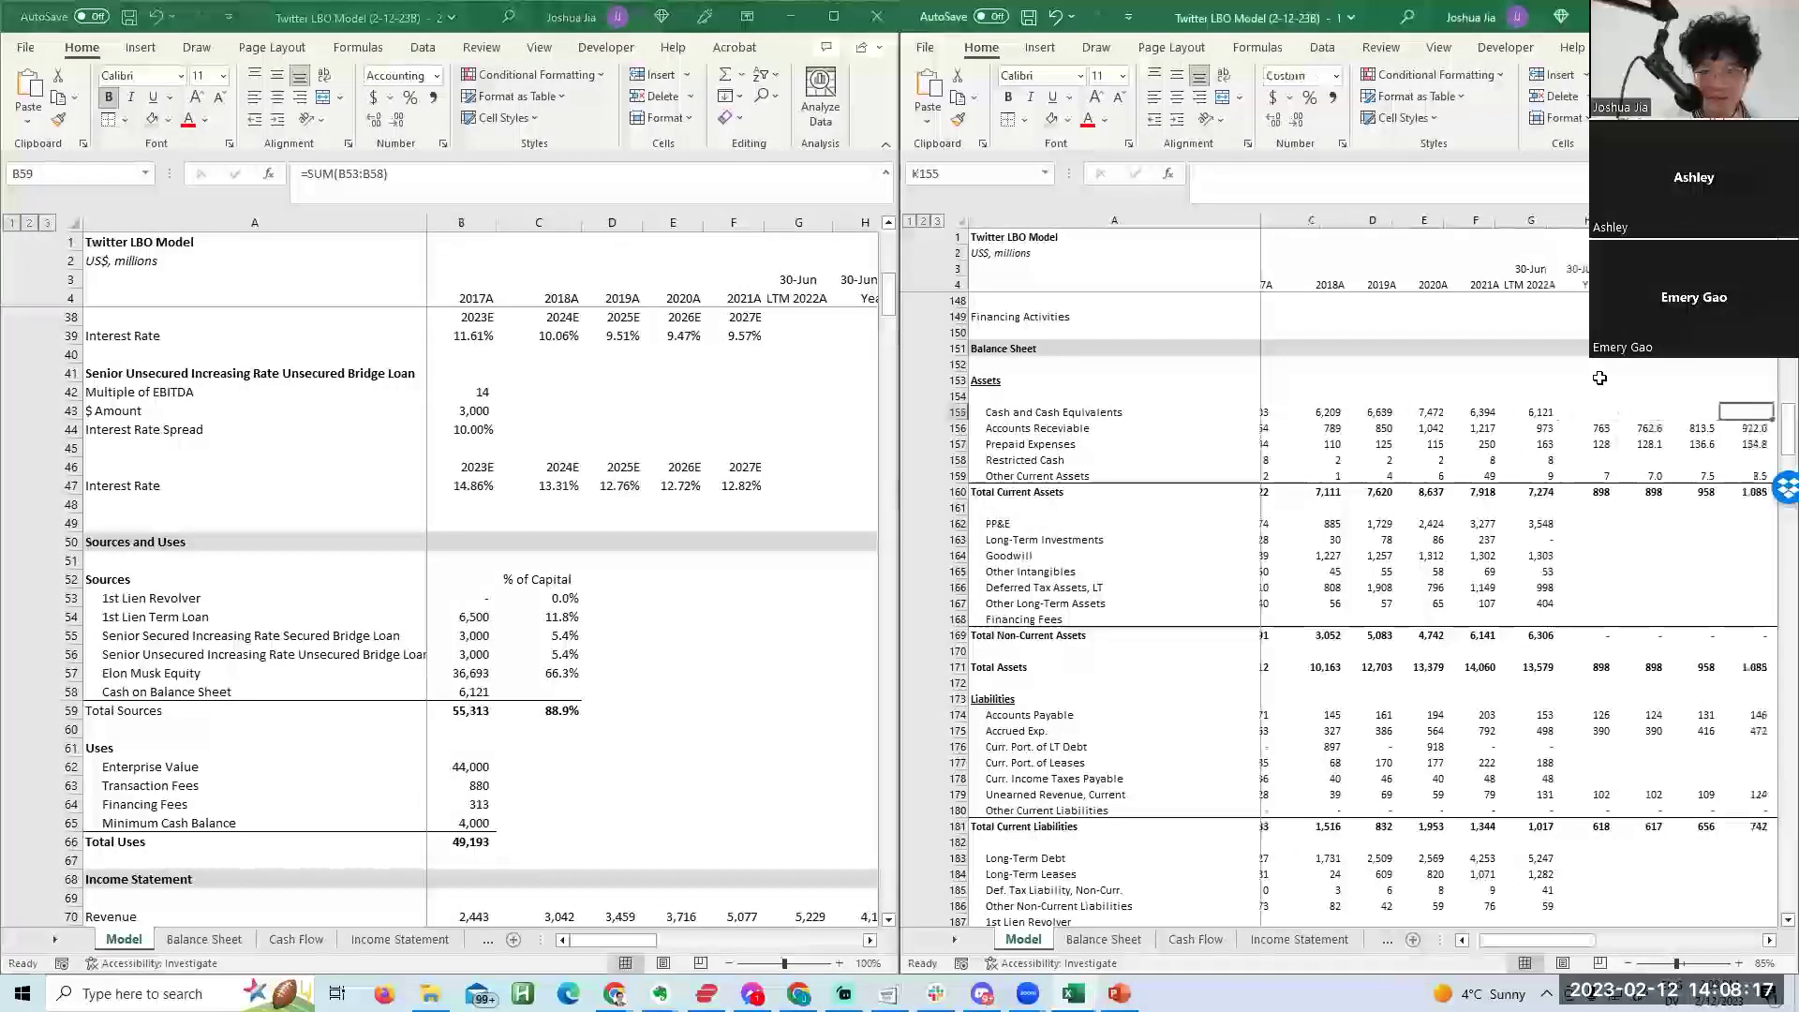
{"action": "key", "text": "Right"}
Subtract the cash on balance sheet in the Elon Musk Equity formula, making it =B66-SUM(B53:B56)-B58.
{"action": "key", "text": "alt+Tab"}
{"action": "key", "text": "Down"}
{"action": "key", "text": "Down"}
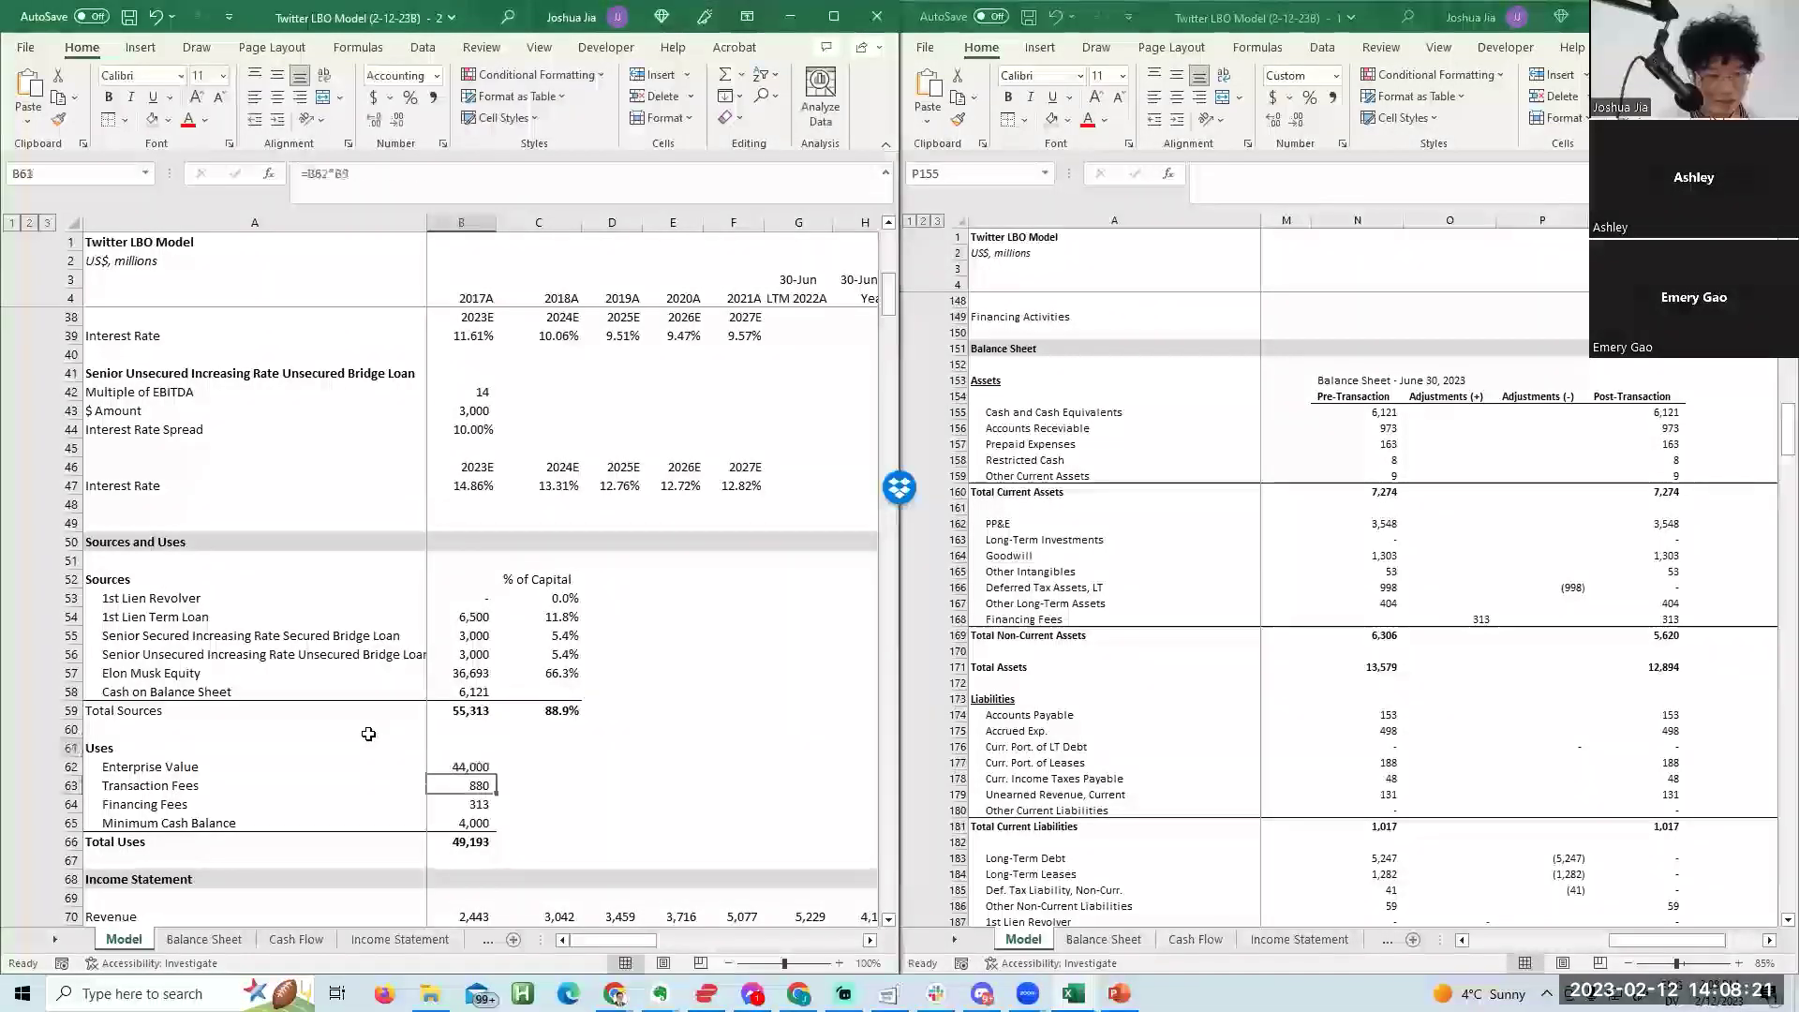
{"action": "key", "text": "Up"}
{"action": "key", "text": "Up"}
{"action": "key", "text": "Up"}
{"action": "key", "text": "Up"}
{"action": "key", "text": "F2"}
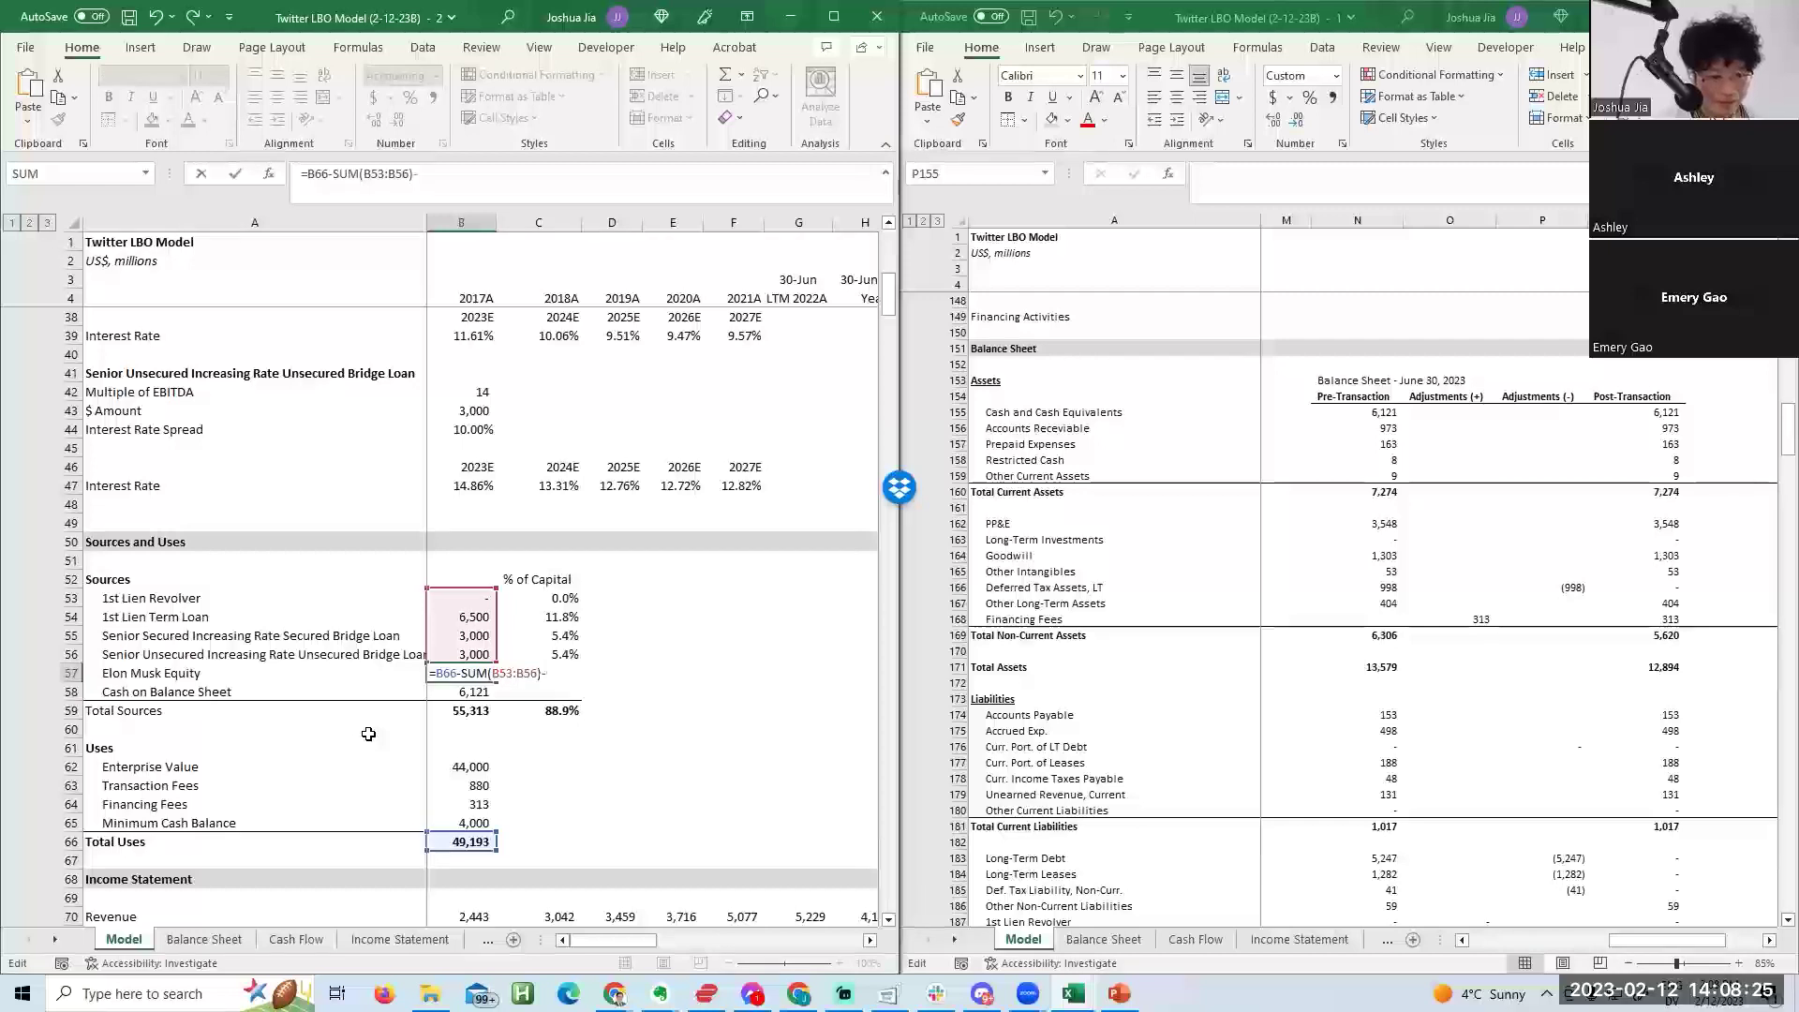
{"action": "key", "text": "Return"}
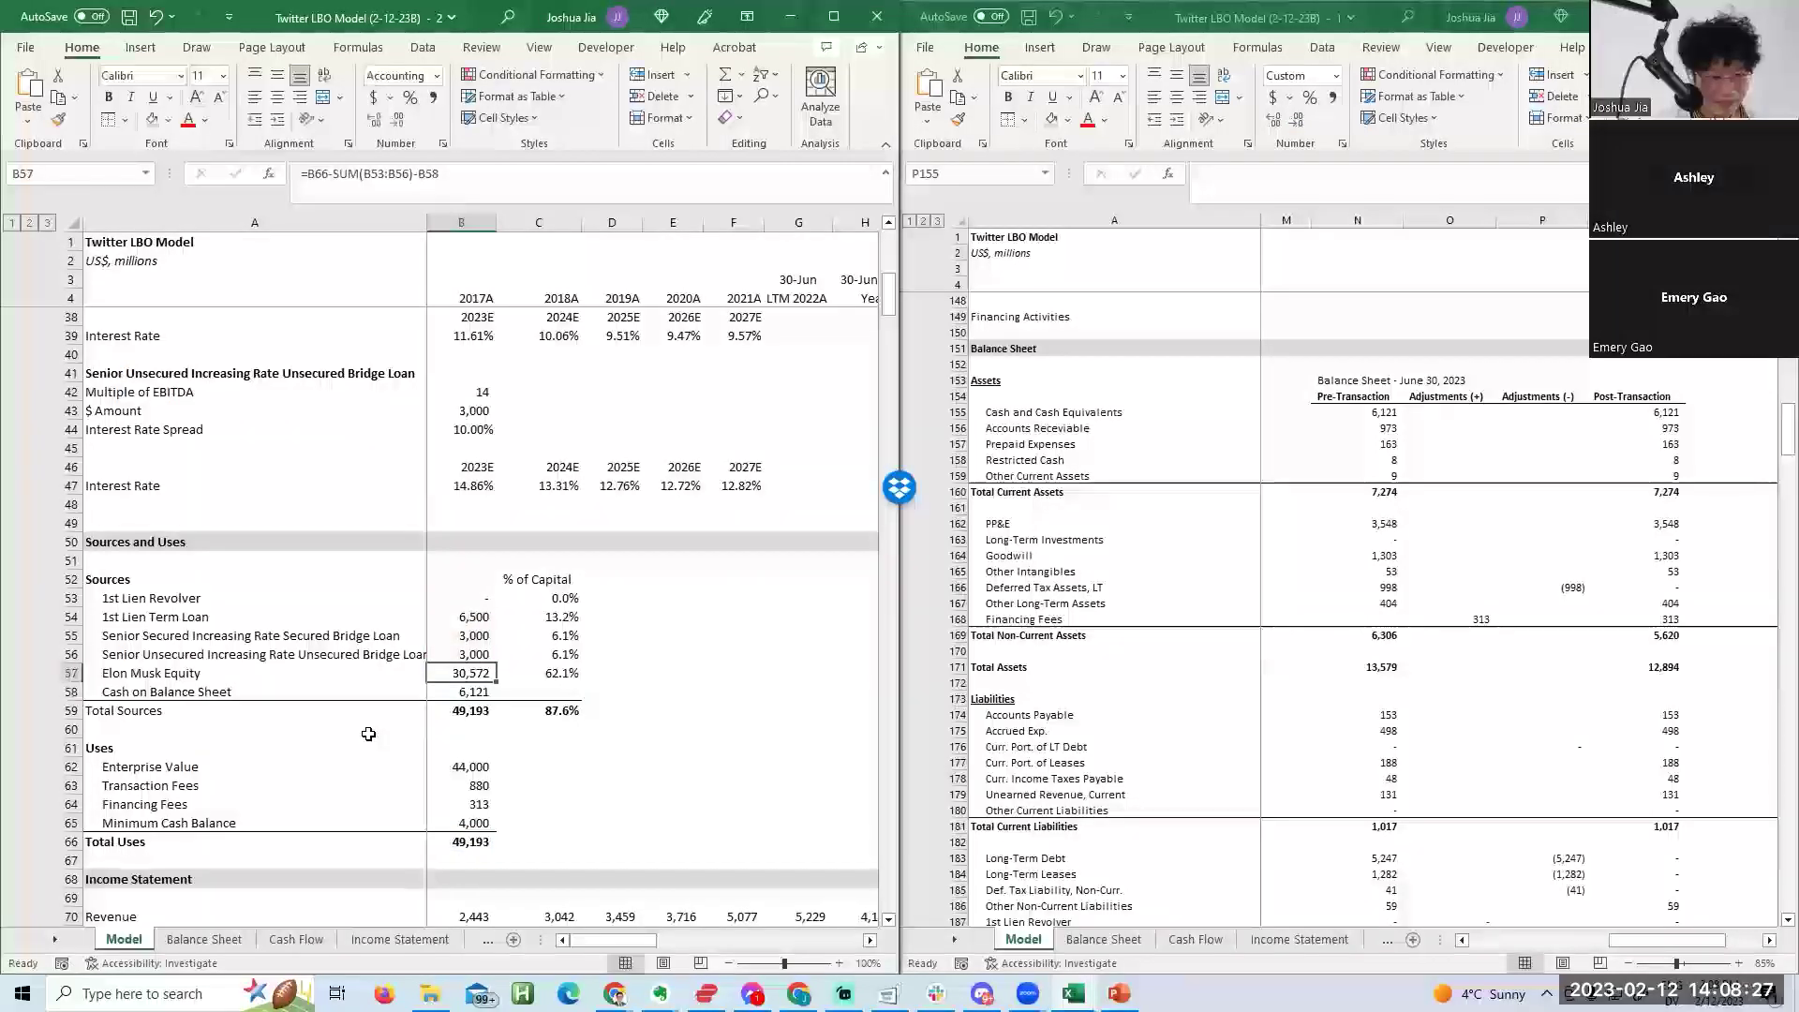
Review the Sources and Uses formulas for Elon Musk equity, cash on balance sheet, total sources and minimum cash balance.
{"action": "key", "text": "Up"}
{"action": "key", "text": "F2"}
{"action": "key", "text": "Escape"}
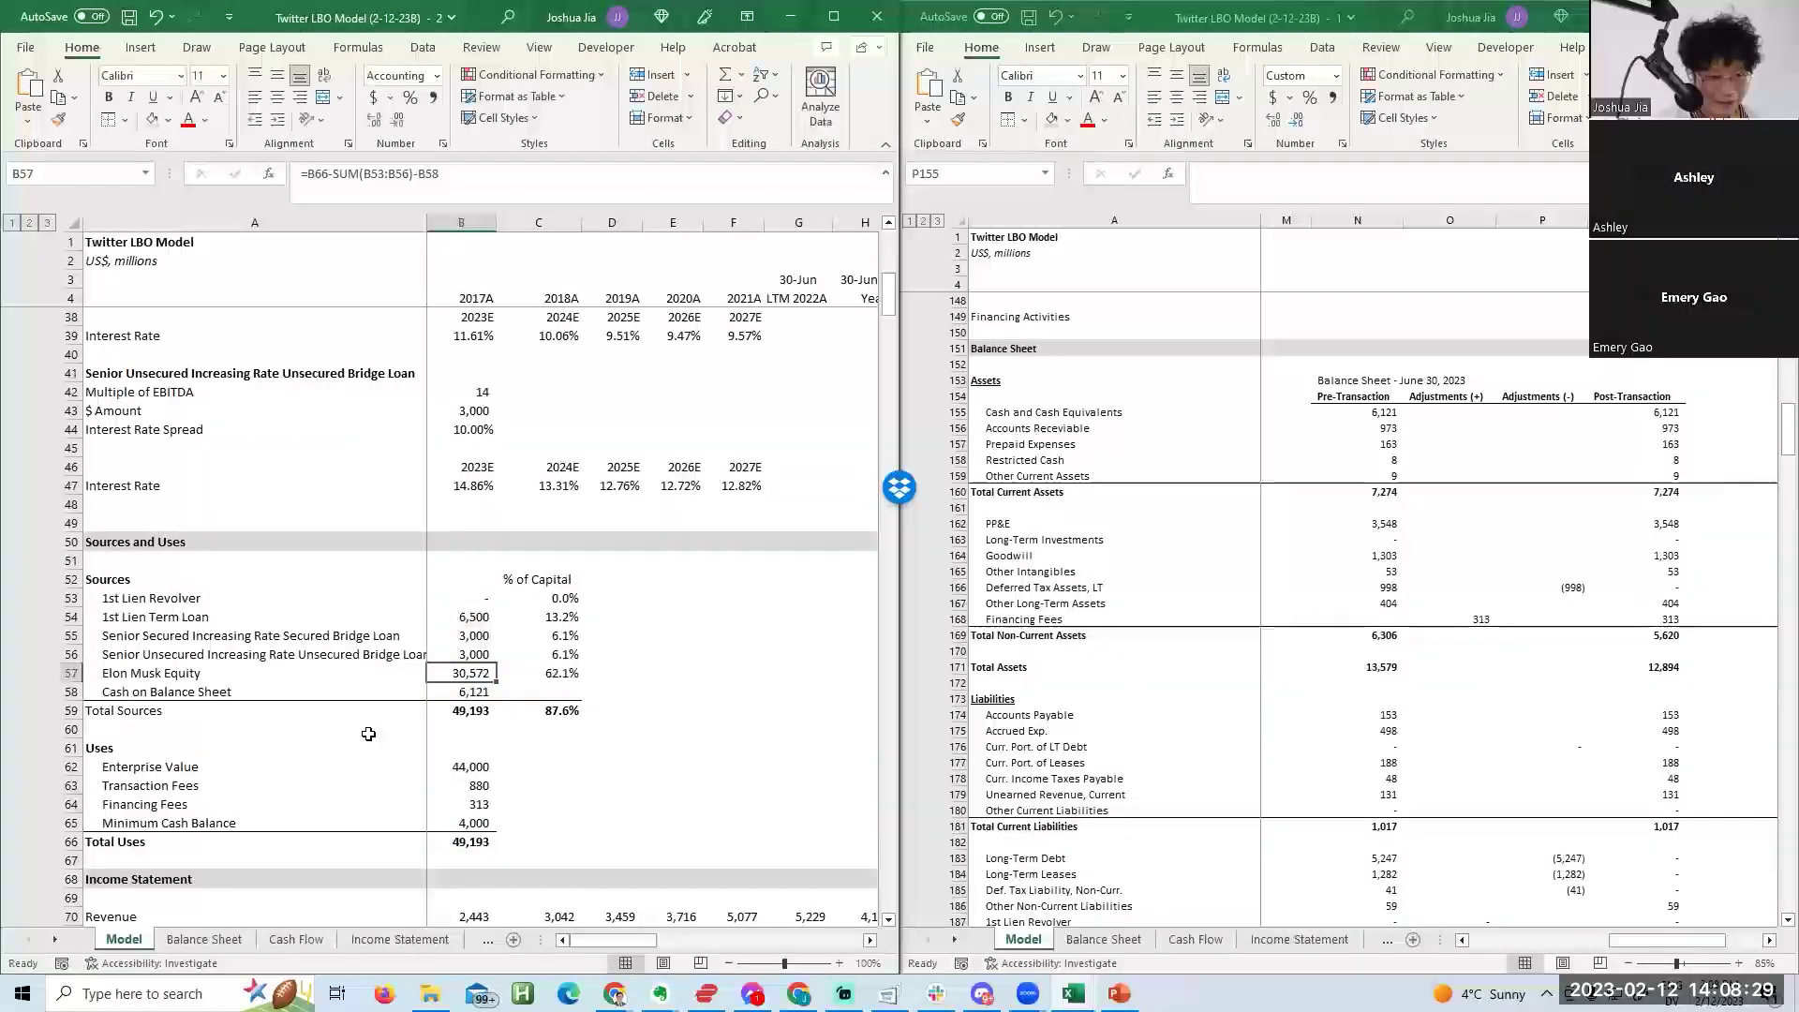
{"action": "key", "text": "F2"}
{"action": "left_click", "coordinate": [507, 819]}
{"action": "key", "text": "Down"}
{"action": "key", "text": "Left"}
{"action": "key", "text": "F2"}
{"action": "key", "text": "Escape"}
{"action": "key", "text": "Up"}
{"action": "key", "text": "Up"}
{"action": "key", "text": "Up"}
{"action": "key", "text": "Up"}
{"action": "key", "text": "Up"}
{"action": "key", "text": "Up"}
{"action": "key", "text": "Up"}
{"action": "key", "text": "Up"}
{"action": "key", "text": "Up"}
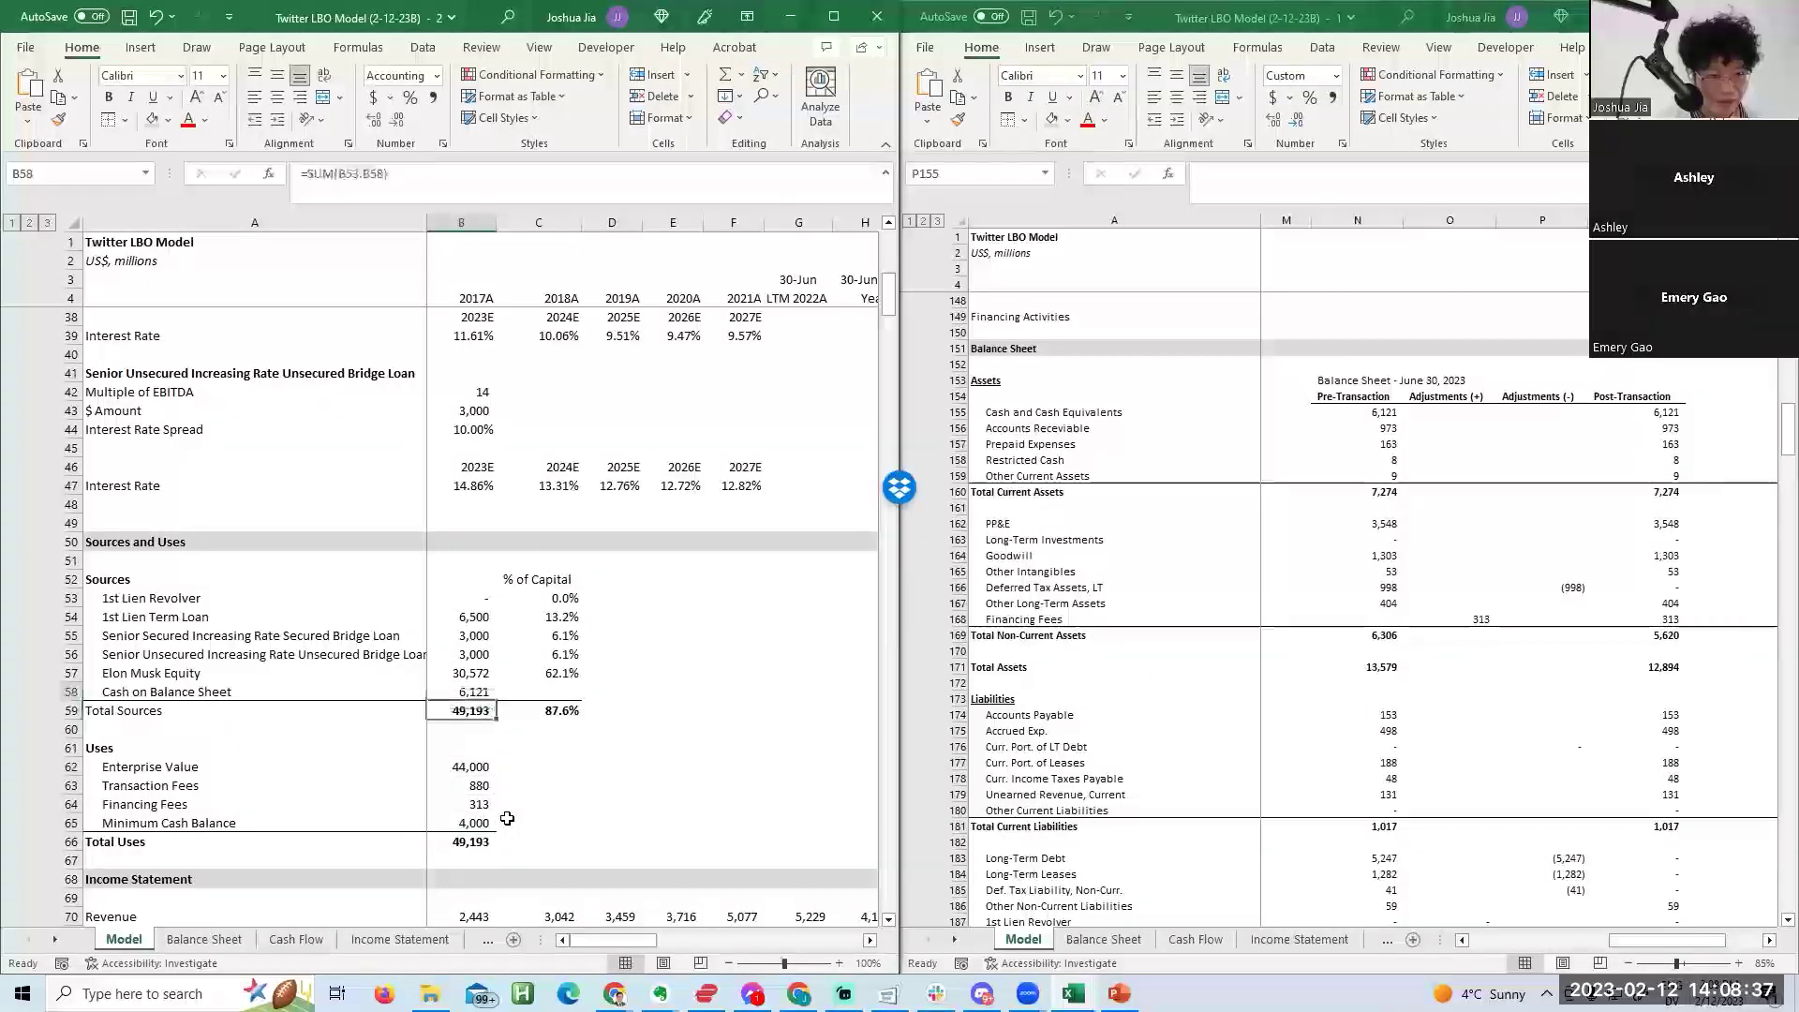
{"action": "key", "text": "F2"}
{"action": "key", "text": "Escape"}
{"action": "key", "text": "Down"}
{"action": "key", "text": "Down"}
{"action": "key", "text": "F2"}
{"action": "key", "text": "Escape"}
{"action": "key", "text": "Up"}
{"action": "key", "text": "Up"}
{"action": "key", "text": "F2"}
{"action": "key", "text": "Escape"}
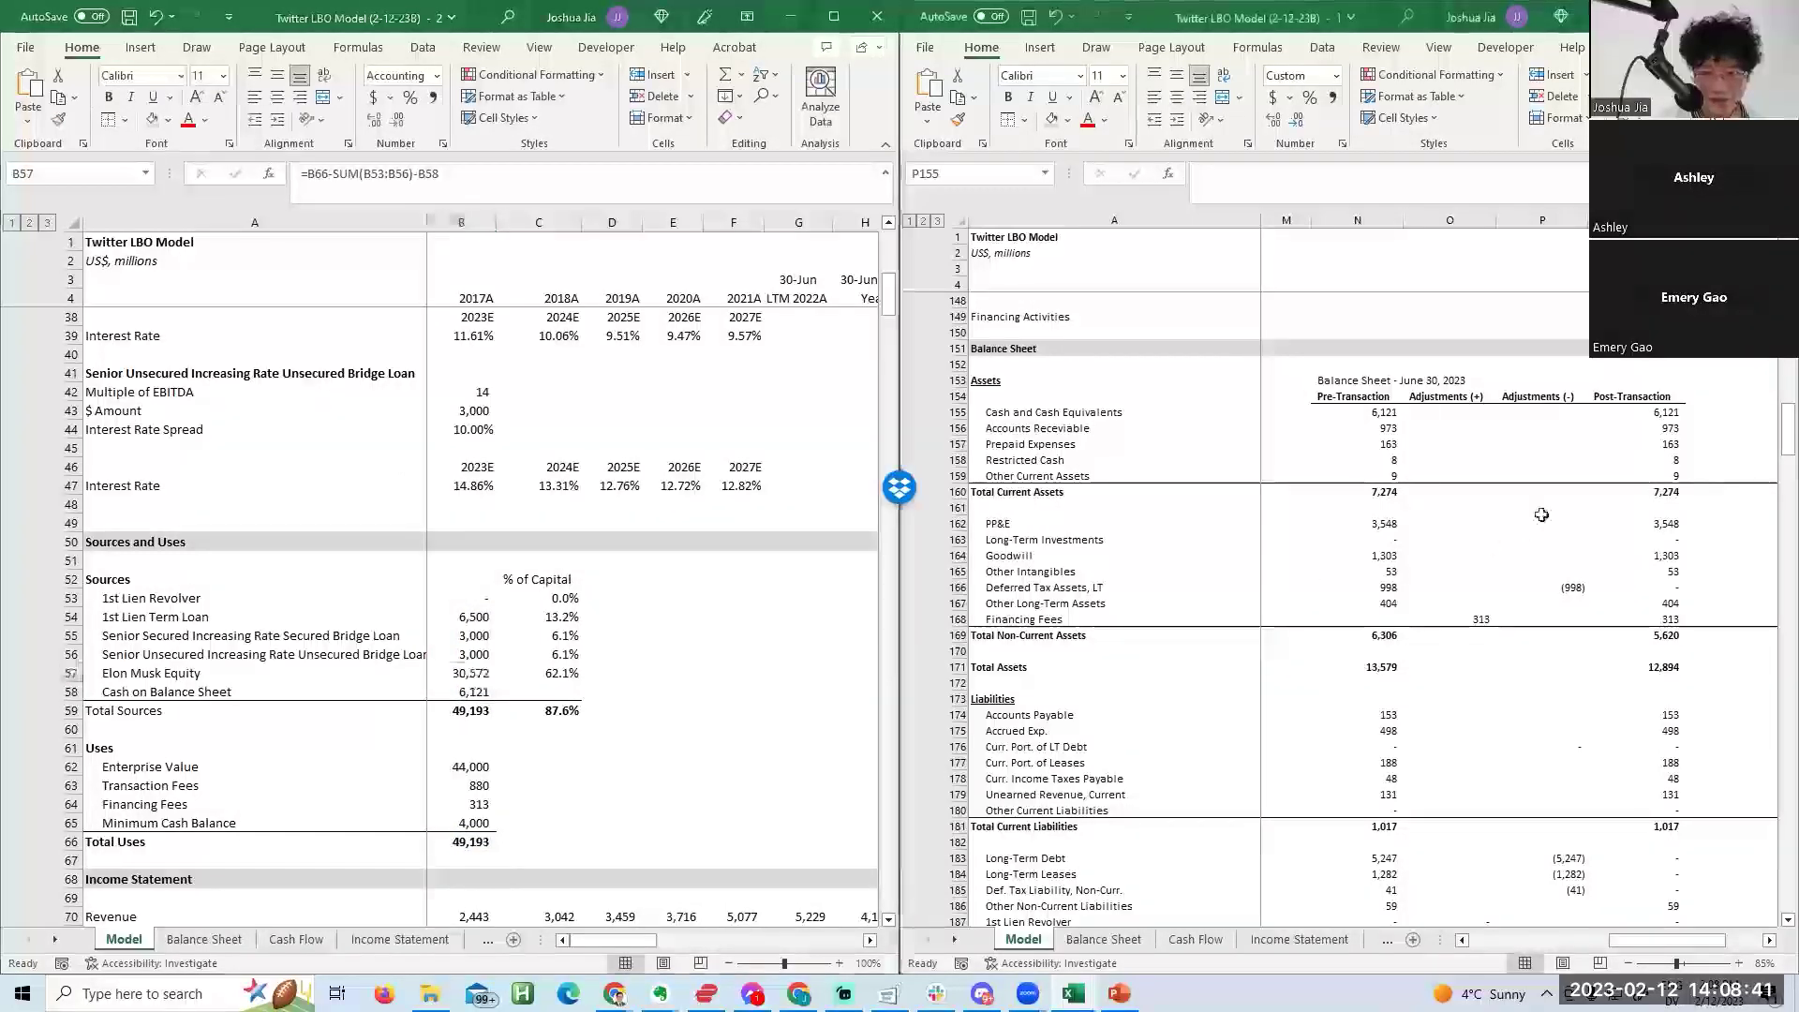
Enter =-N155 as the negative adjustment for cash and cash equivalents to remove the pre-transaction cash.
{"action": "left_click", "coordinate": [1509, 497]}
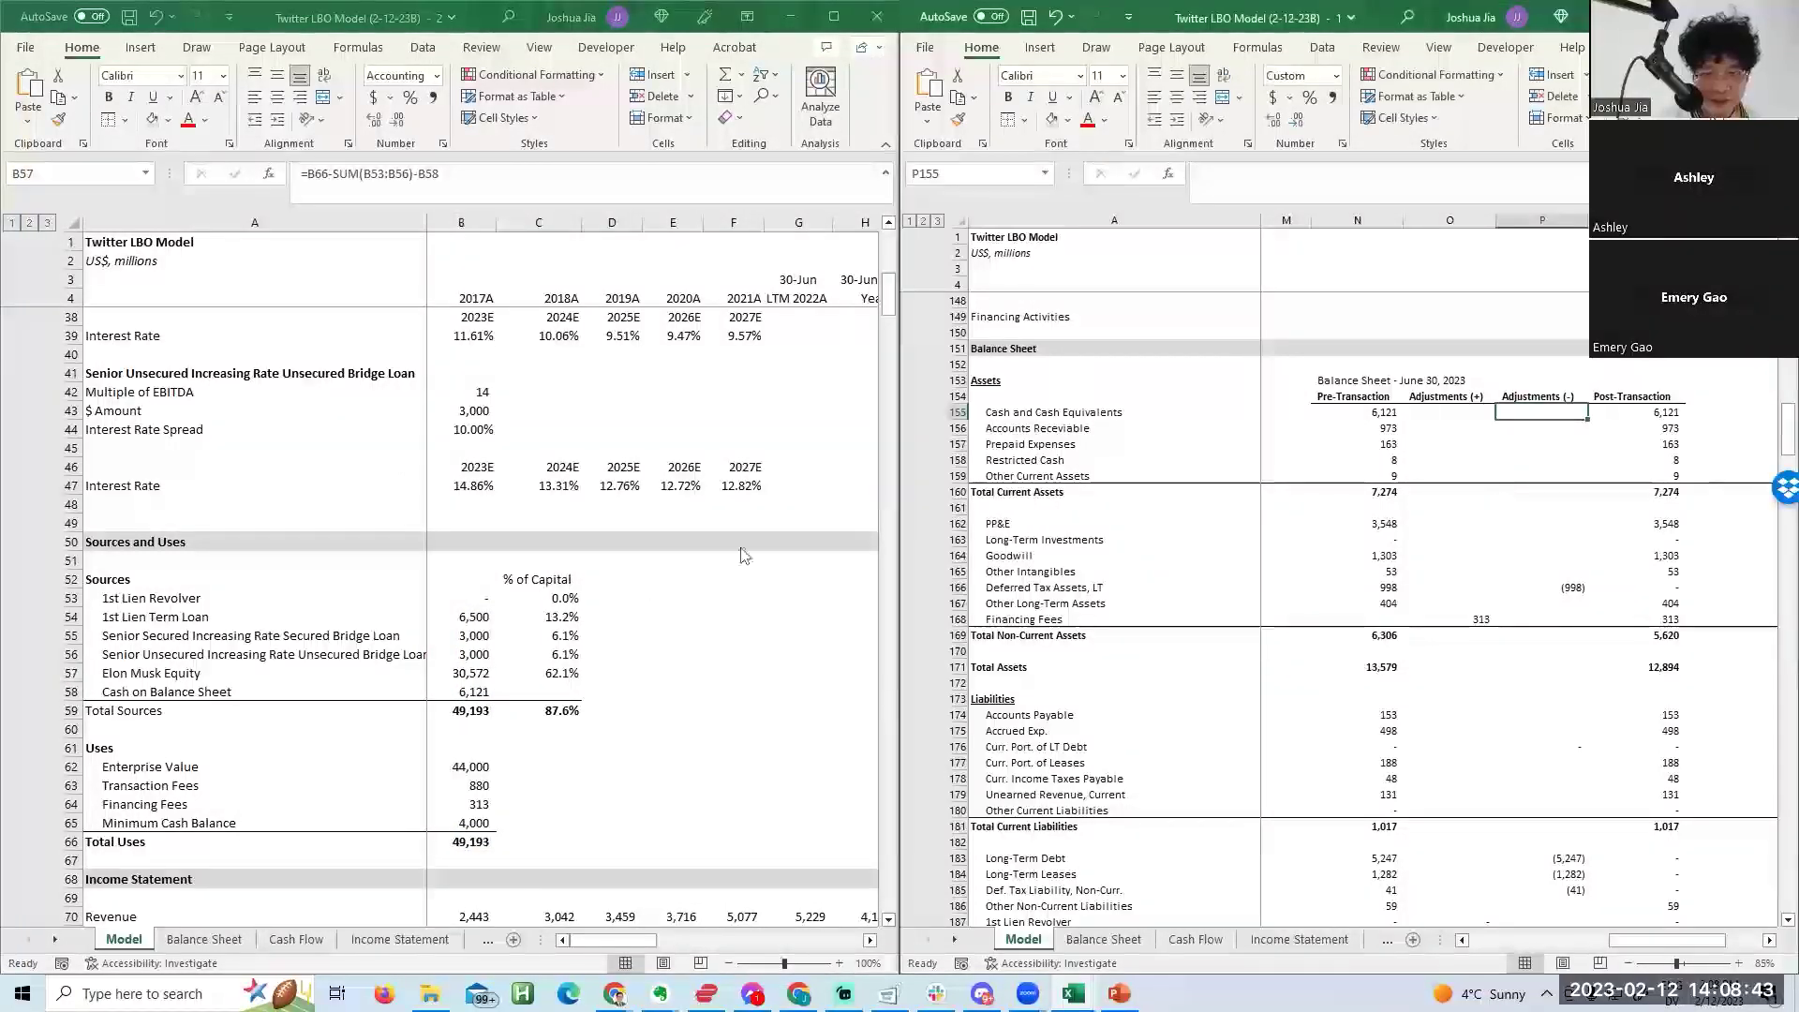
{"action": "type", "text": "=-"}
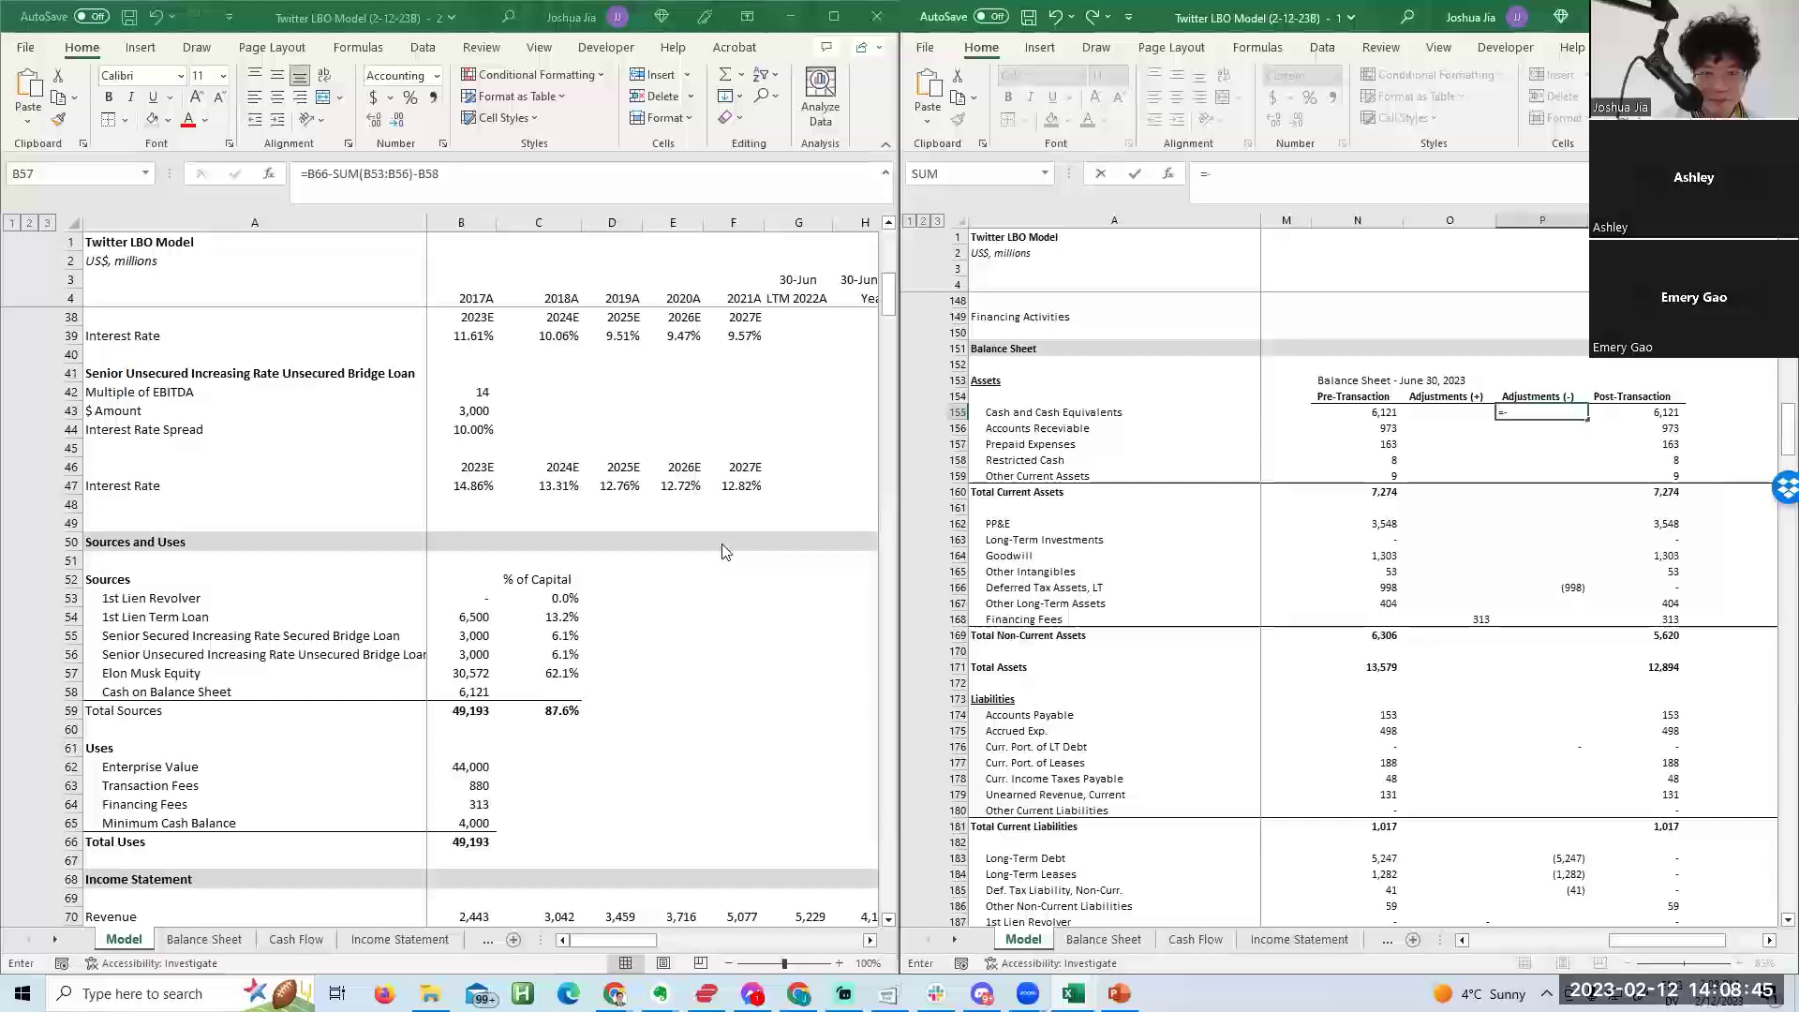
{"action": "key", "text": "Left"}
{"action": "key", "text": "Left"}
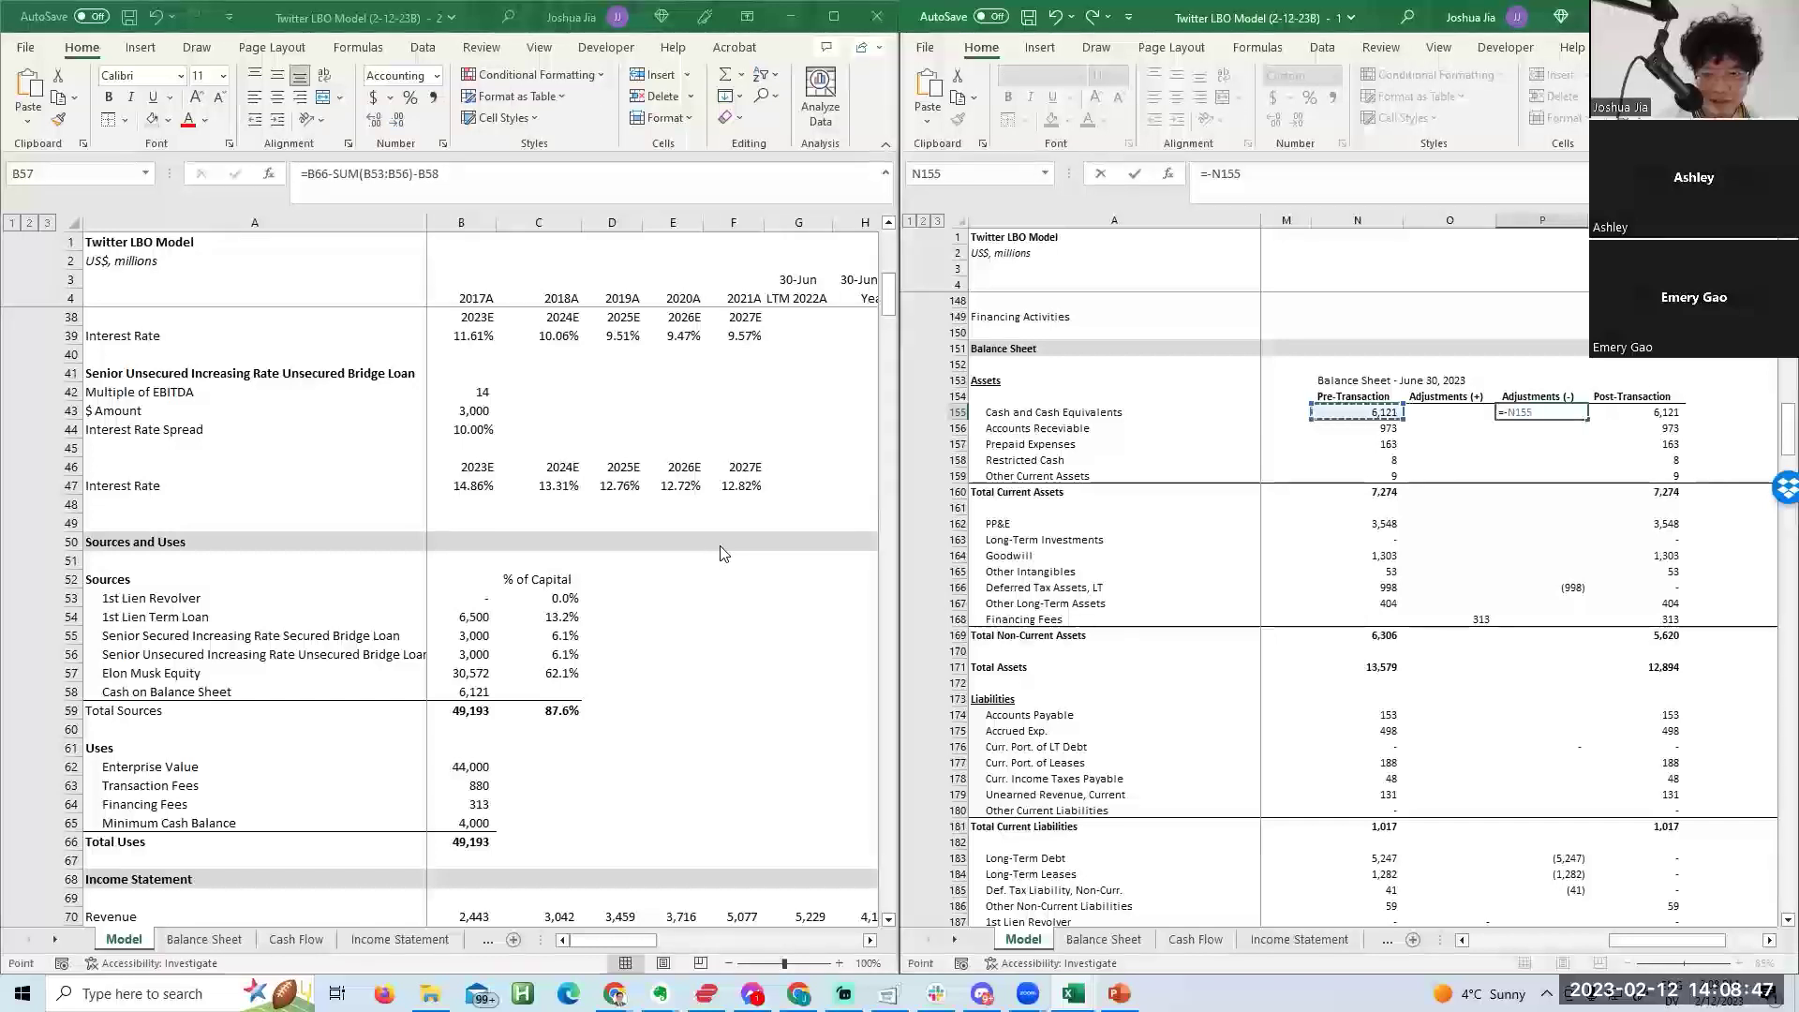
{"action": "key", "text": "Return"}
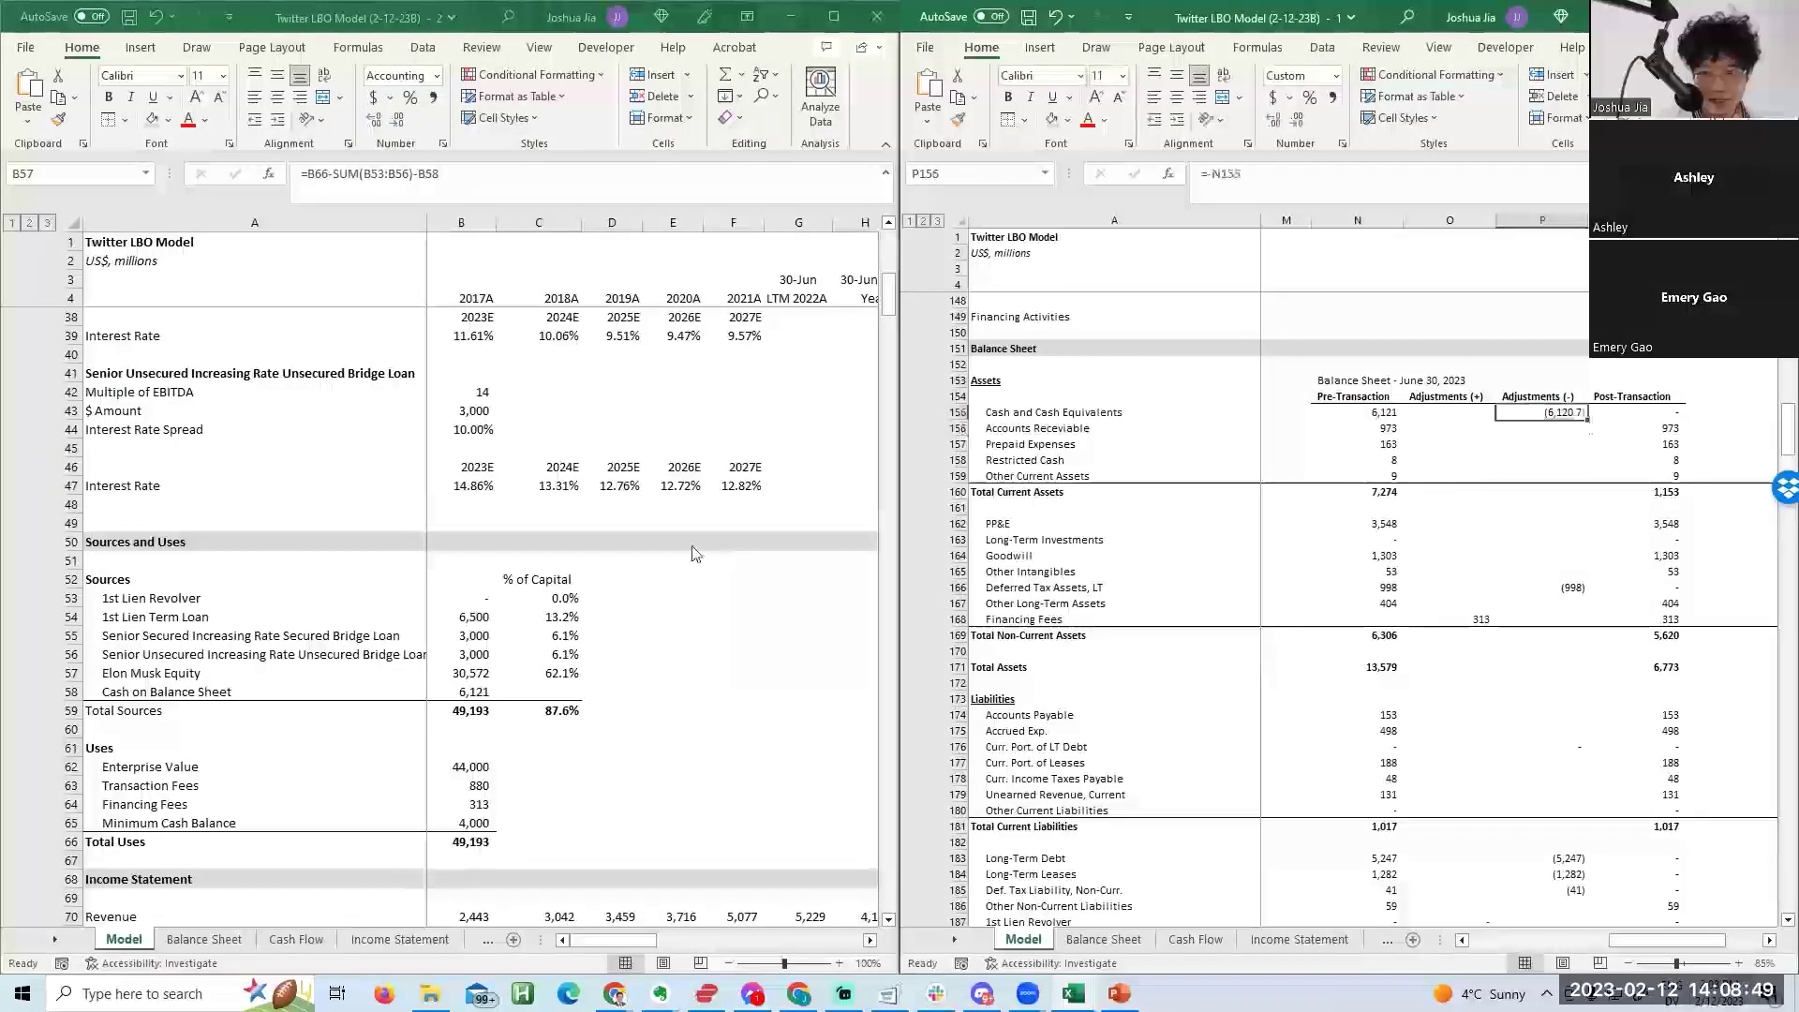
Link the positive cash adjustment to the Minimum Cash Balance with =B65 and show it without decimals.
{"action": "key", "text": "Left"}
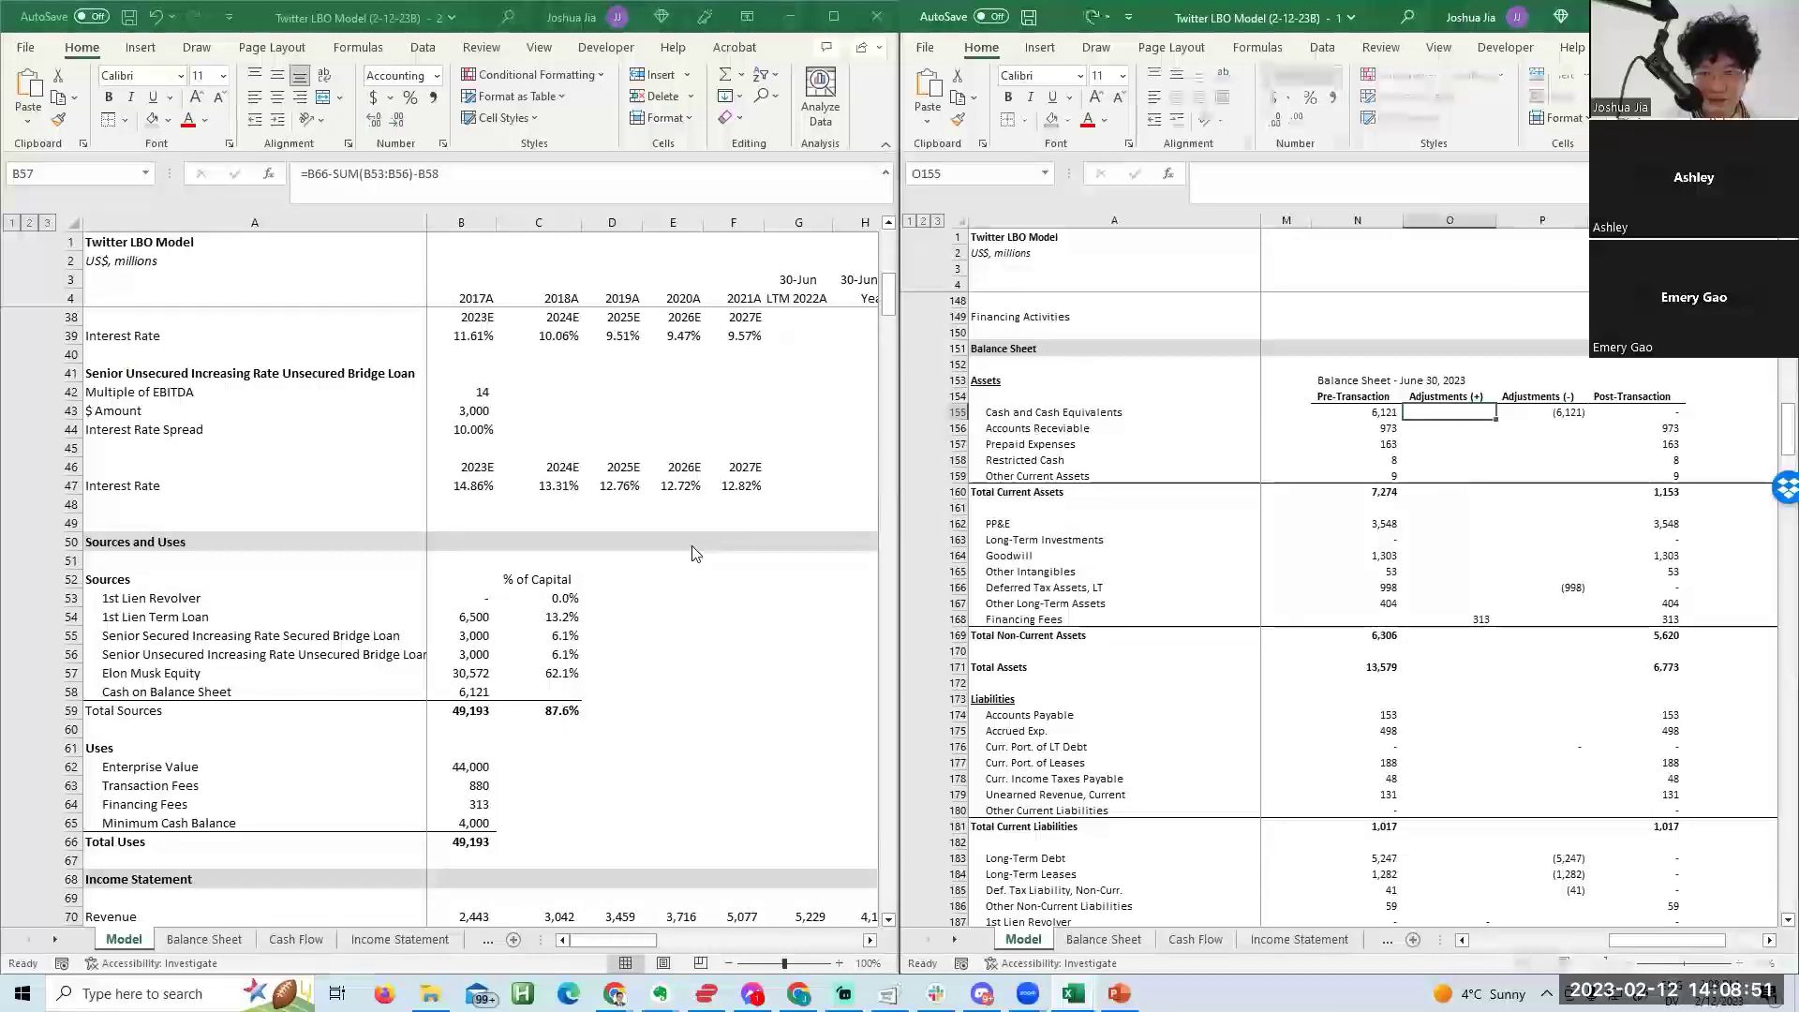
{"action": "type", "text": "="}
{"action": "left_click", "coordinate": [469, 823]}
{"action": "key", "text": "Return"}
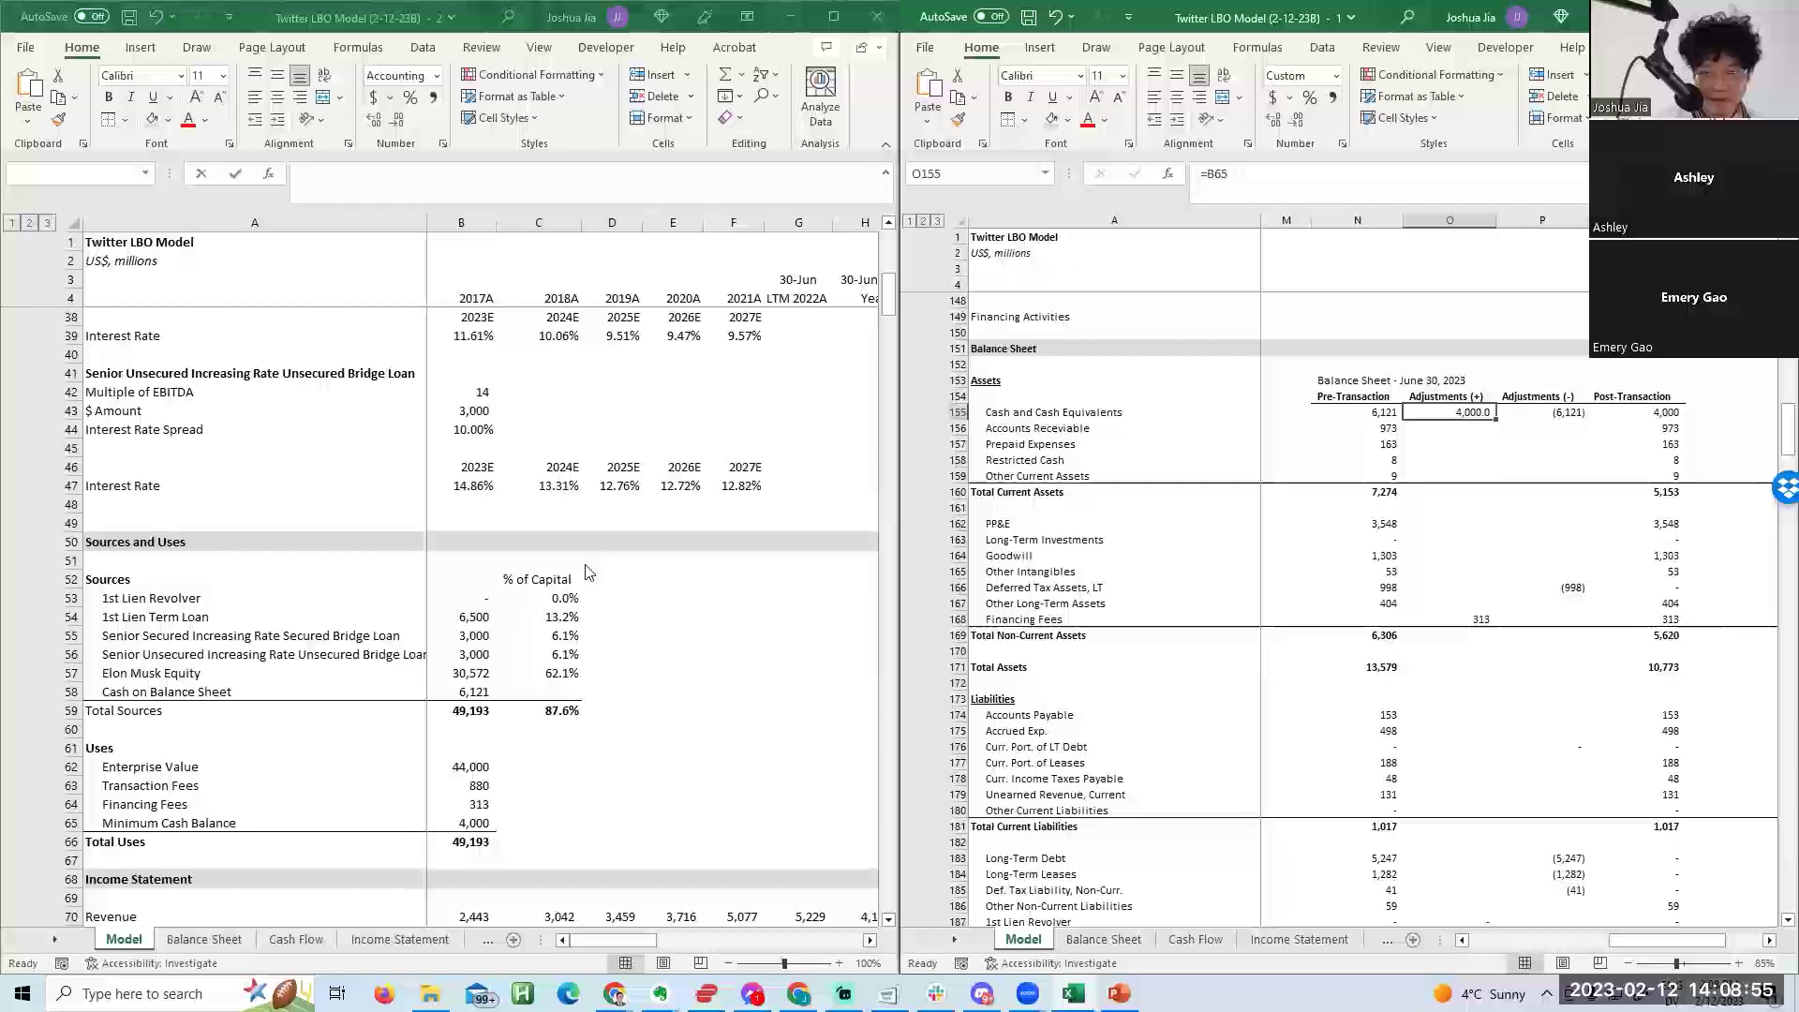
{"action": "key", "text": "alt+h"}
{"action": "key", "text": "9"}
Check the post-transaction cash formula against the pre-transaction balance and its two adjustments.
{"action": "key", "text": "Right"}
{"action": "key", "text": "Right"}
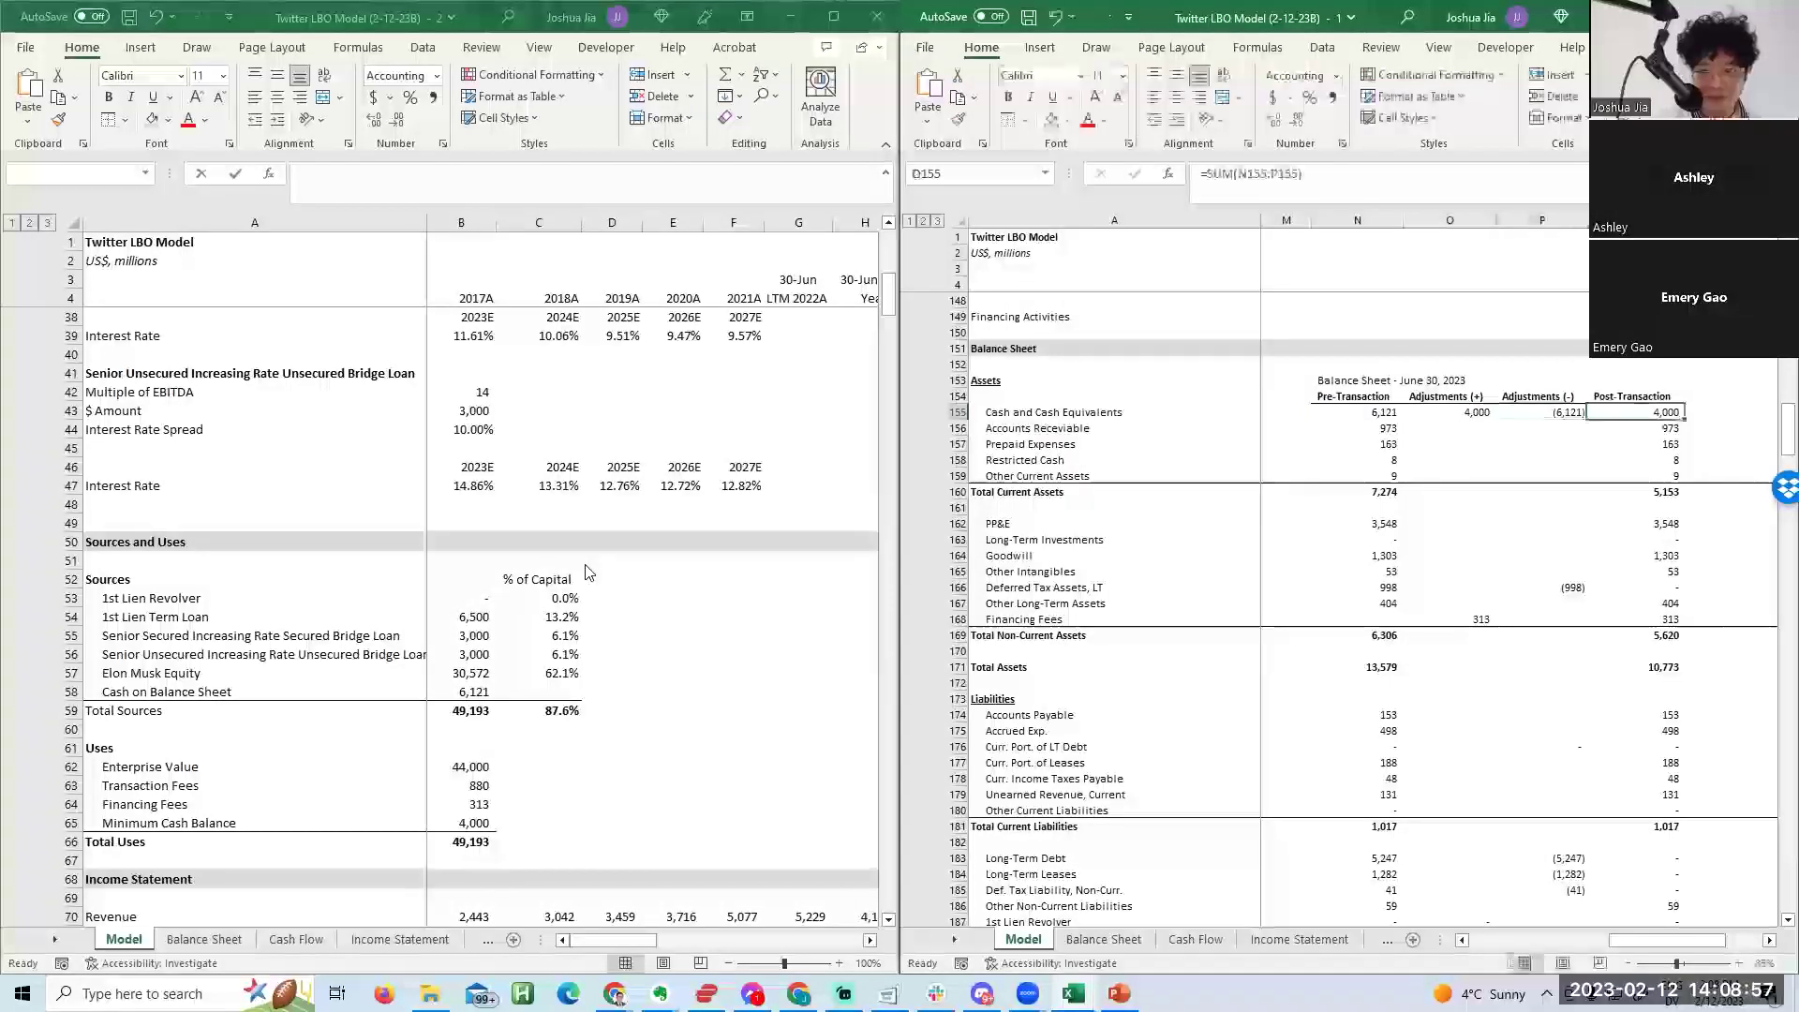
{"action": "key", "text": "Left"}
{"action": "key", "text": "Right"}
{"action": "key", "text": "F2"}
{"action": "key", "text": "Return"}
{"action": "key", "text": "Up"}
{"action": "key", "text": "F2"}
{"action": "key", "text": "Escape"}
{"action": "key", "text": "Return"}
{"action": "key", "text": "Up"}
{"action": "key", "text": "Up"}
{"action": "key", "text": "Down"}
{"action": "key", "text": "F2"}
{"action": "key", "text": "Tab"}
{"action": "key", "text": "Left"}
{"action": "key", "text": "Left"}
{"action": "key", "text": "Left"}
{"action": "key", "text": "Right"}
{"action": "key", "text": "Left"}
{"action": "key", "text": "Right"}
{"action": "key", "text": "Right"}
{"action": "key", "text": "Right"}
{"action": "key", "text": "Down"}
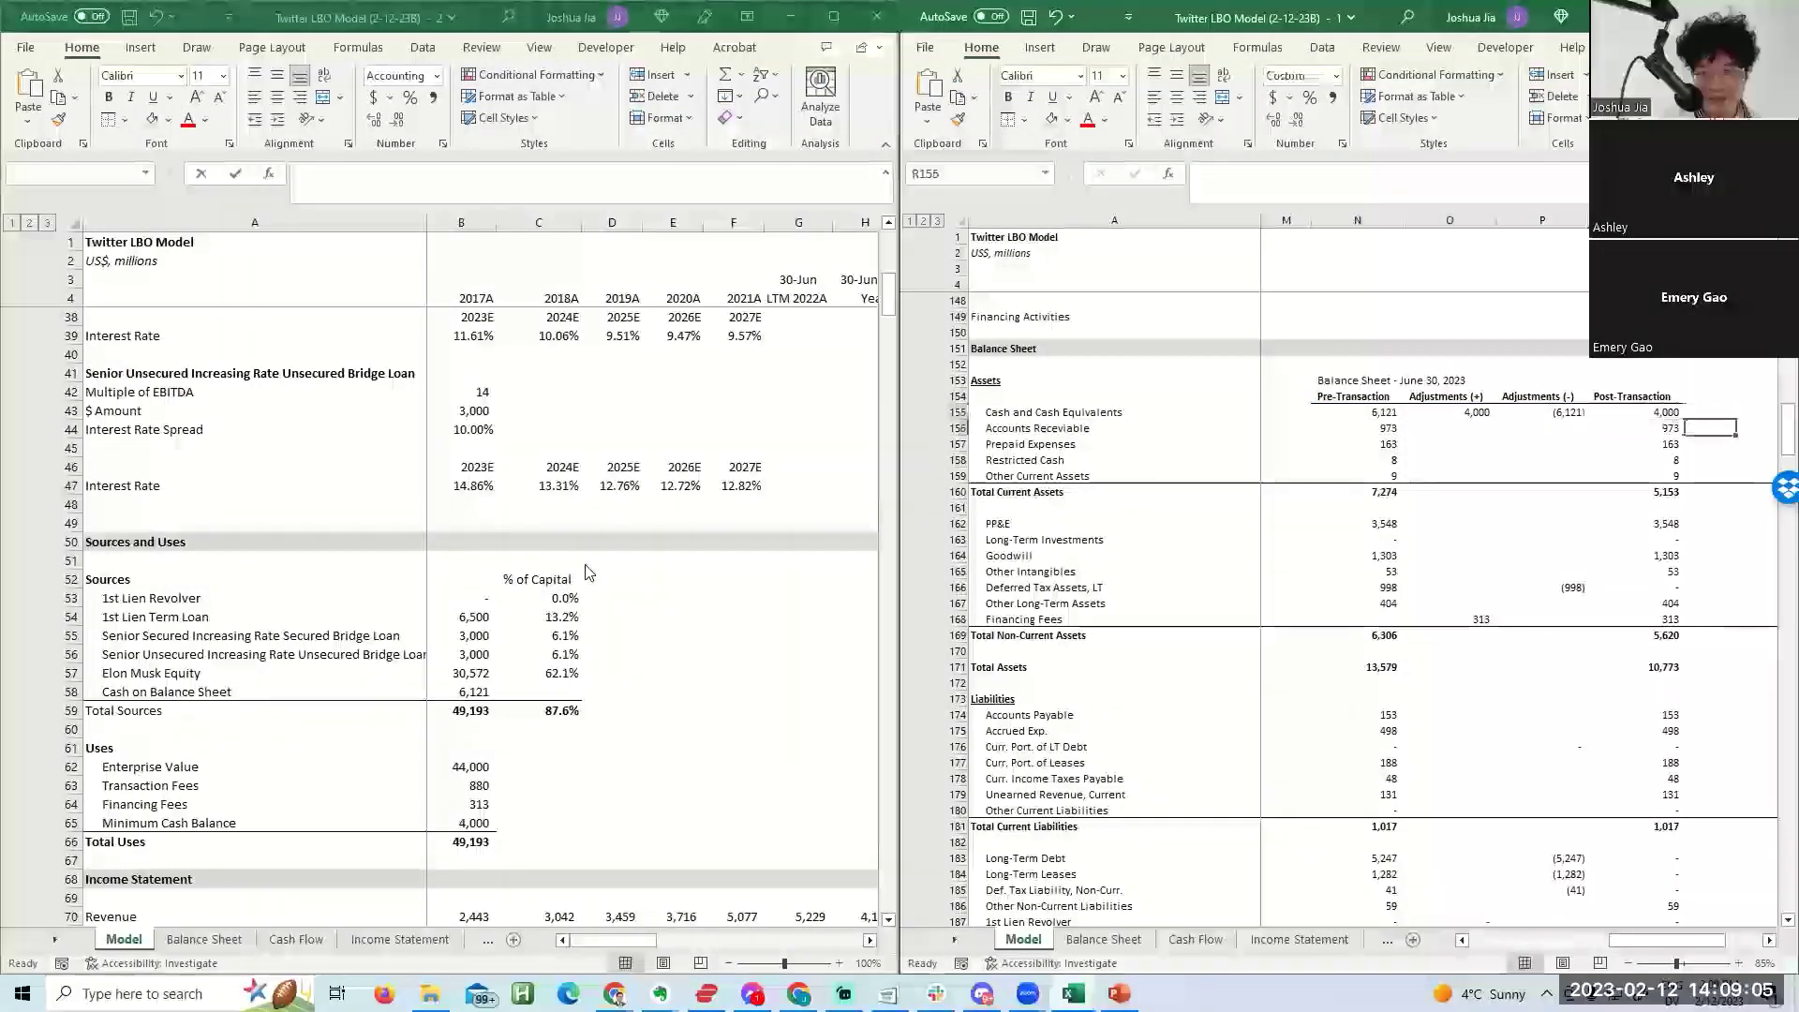
Examine the post-transaction balance sheet column from current assets down to total liabilities, shareholder's equity and the balance check.
{"action": "key", "text": "Down"}
{"action": "key", "text": "Down"}
{"action": "key", "text": "Down"}
{"action": "key", "text": "Down"}
{"action": "key", "text": "Down"}
{"action": "key", "text": "Down"}
{"action": "key", "text": "Down"}
{"action": "key", "text": "Down"}
{"action": "key", "text": "Down"}
{"action": "key", "text": "Down"}
{"action": "key", "text": "Down"}
{"action": "key", "text": "Down"}
{"action": "key", "text": "Down"}
{"action": "key", "text": "Down"}
{"action": "key", "text": "Down"}
{"action": "key", "text": "Down"}
{"action": "key", "text": "Down"}
{"action": "key", "text": "Down"}
{"action": "key", "text": "Down"}
{"action": "key", "text": "Down"}
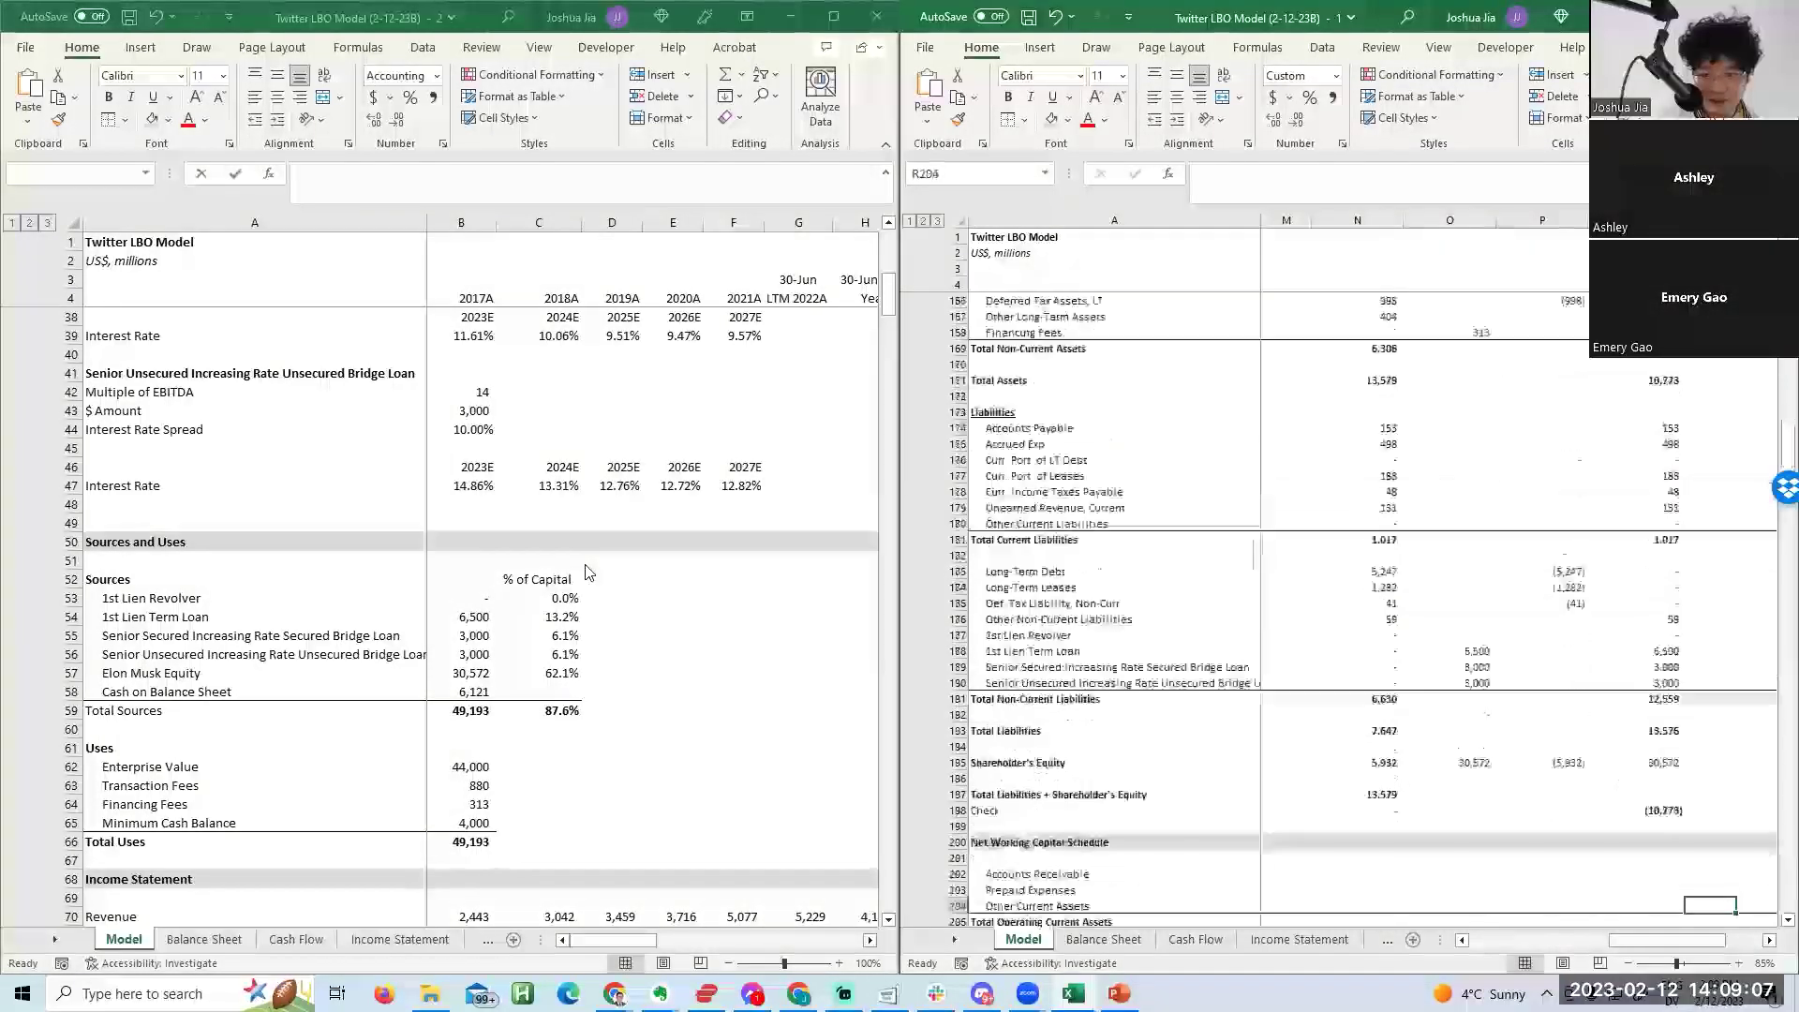
{"action": "key", "text": "Left"}
{"action": "key", "text": "Up"}
{"action": "key", "text": "Up"}
{"action": "key", "text": "Up"}
{"action": "key", "text": "Up"}
{"action": "key", "text": "Up"}
{"action": "key", "text": "Up"}
{"action": "key", "text": "Up"}
{"action": "key", "text": "Up"}
{"action": "key", "text": "Up"}
{"action": "key", "text": "Up"}
{"action": "key", "text": "Up"}
{"action": "key", "text": "Up"}
{"action": "key", "text": "Up"}
{"action": "key", "text": "Up"}
{"action": "key", "text": "Up"}
{"action": "key", "text": "Up"}
{"action": "key", "text": "Up"}
{"action": "key", "text": "Up"}
{"action": "key", "text": "Up"}
{"action": "key", "text": "Up"}
{"action": "key", "text": "Down"}
{"action": "key", "text": "Down"}
{"action": "key", "text": "Down"}
{"action": "key", "text": "Down"}
{"action": "key", "text": "Down"}
{"action": "key", "text": "Down"}
{"action": "key", "text": "Down"}
{"action": "key", "text": "Down"}
{"action": "key", "text": "Down"}
Copy the pre-transaction Total Liabilities + Shareholder's Equity formula into the same row of the Post-Transaction column.
{"action": "key", "text": "Left"}
{"action": "key", "text": "Down"}
{"action": "key", "text": "Down"}
{"action": "key", "text": "Down"}
{"action": "key", "text": "Right"}
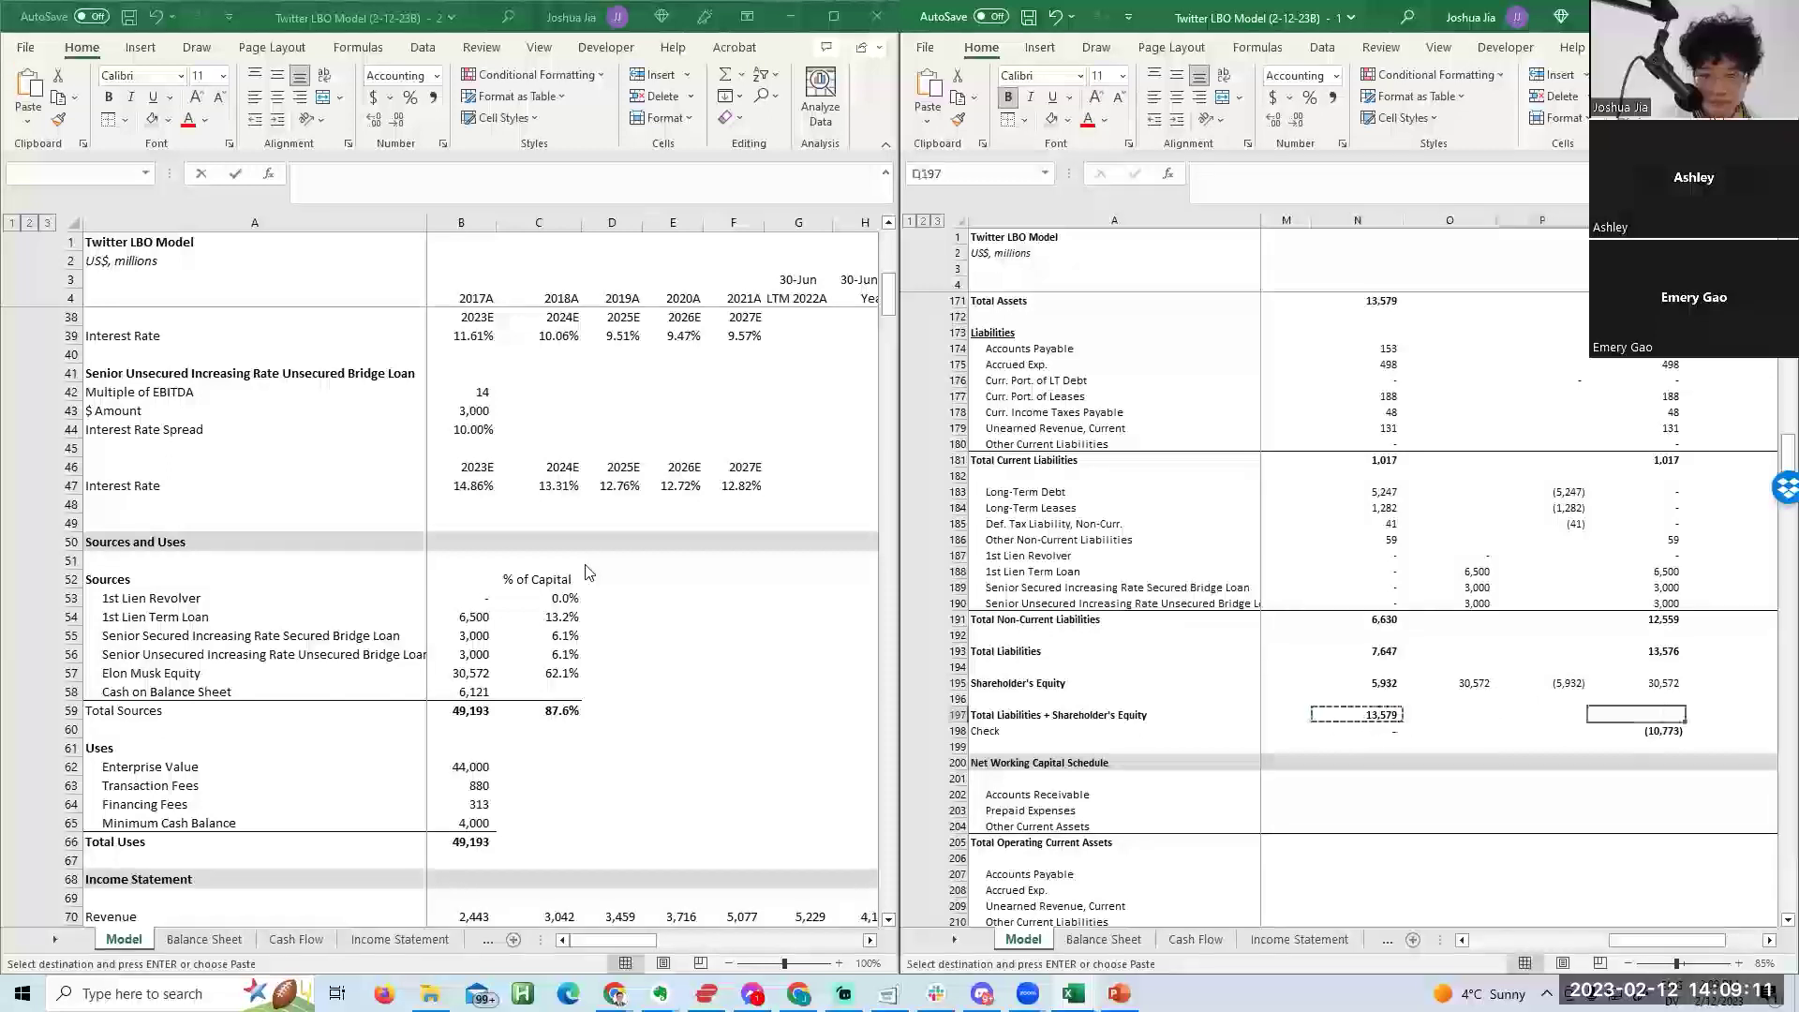
{"action": "key", "text": "Left"}
{"action": "key", "text": "Left"}
{"action": "key", "text": "Left"}
{"action": "key", "text": "F2"}
{"action": "key", "text": "Escape"}
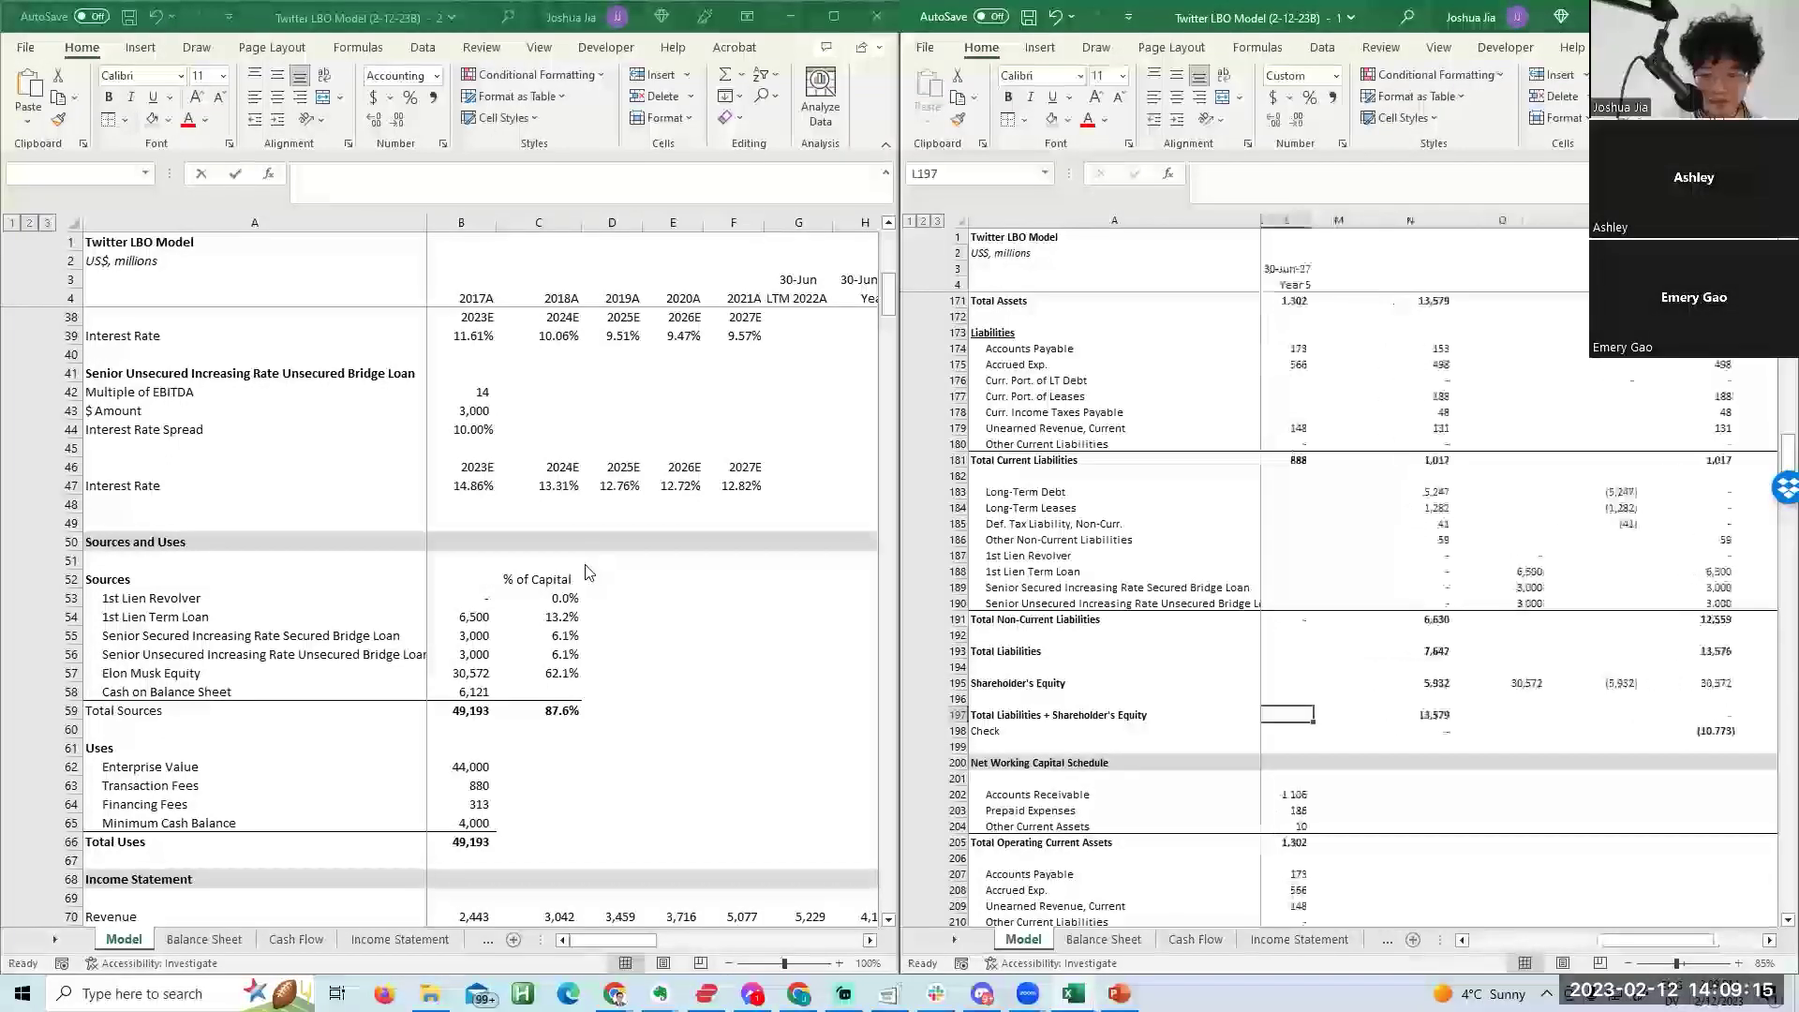
{"action": "key", "text": "ctrl+c"}
{"action": "key", "text": "ctrl+Right"}
{"action": "key", "text": "ctrl+v"}
{"action": "key", "text": "Right"}
{"action": "key", "text": "Right"}
{"action": "key", "text": "Right"}
{"action": "key", "text": "ctrl+v"}
{"action": "key", "text": "Up"}
{"action": "key", "text": "Up"}
{"action": "key", "text": "Left"}
{"action": "key", "text": "Left"}
{"action": "key", "text": "Left"}
{"action": "key", "text": "Escape"}
Check the pre-transaction formulas for total liabilities, total non-current liabilities and total current liabilities.
{"action": "key", "text": "Up"}
{"action": "key", "text": "Up"}
{"action": "key", "text": "F2"}
{"action": "key", "text": "Tab"}
{"action": "key", "text": "Left"}
{"action": "key", "text": "Up"}
{"action": "key", "text": "Up"}
{"action": "key", "text": "Up"}
{"action": "key", "text": "Up"}
{"action": "key", "text": "Up"}
{"action": "key", "text": "Up"}
{"action": "key", "text": "Up"}
{"action": "key", "text": "Up"}
{"action": "key", "text": "Up"}
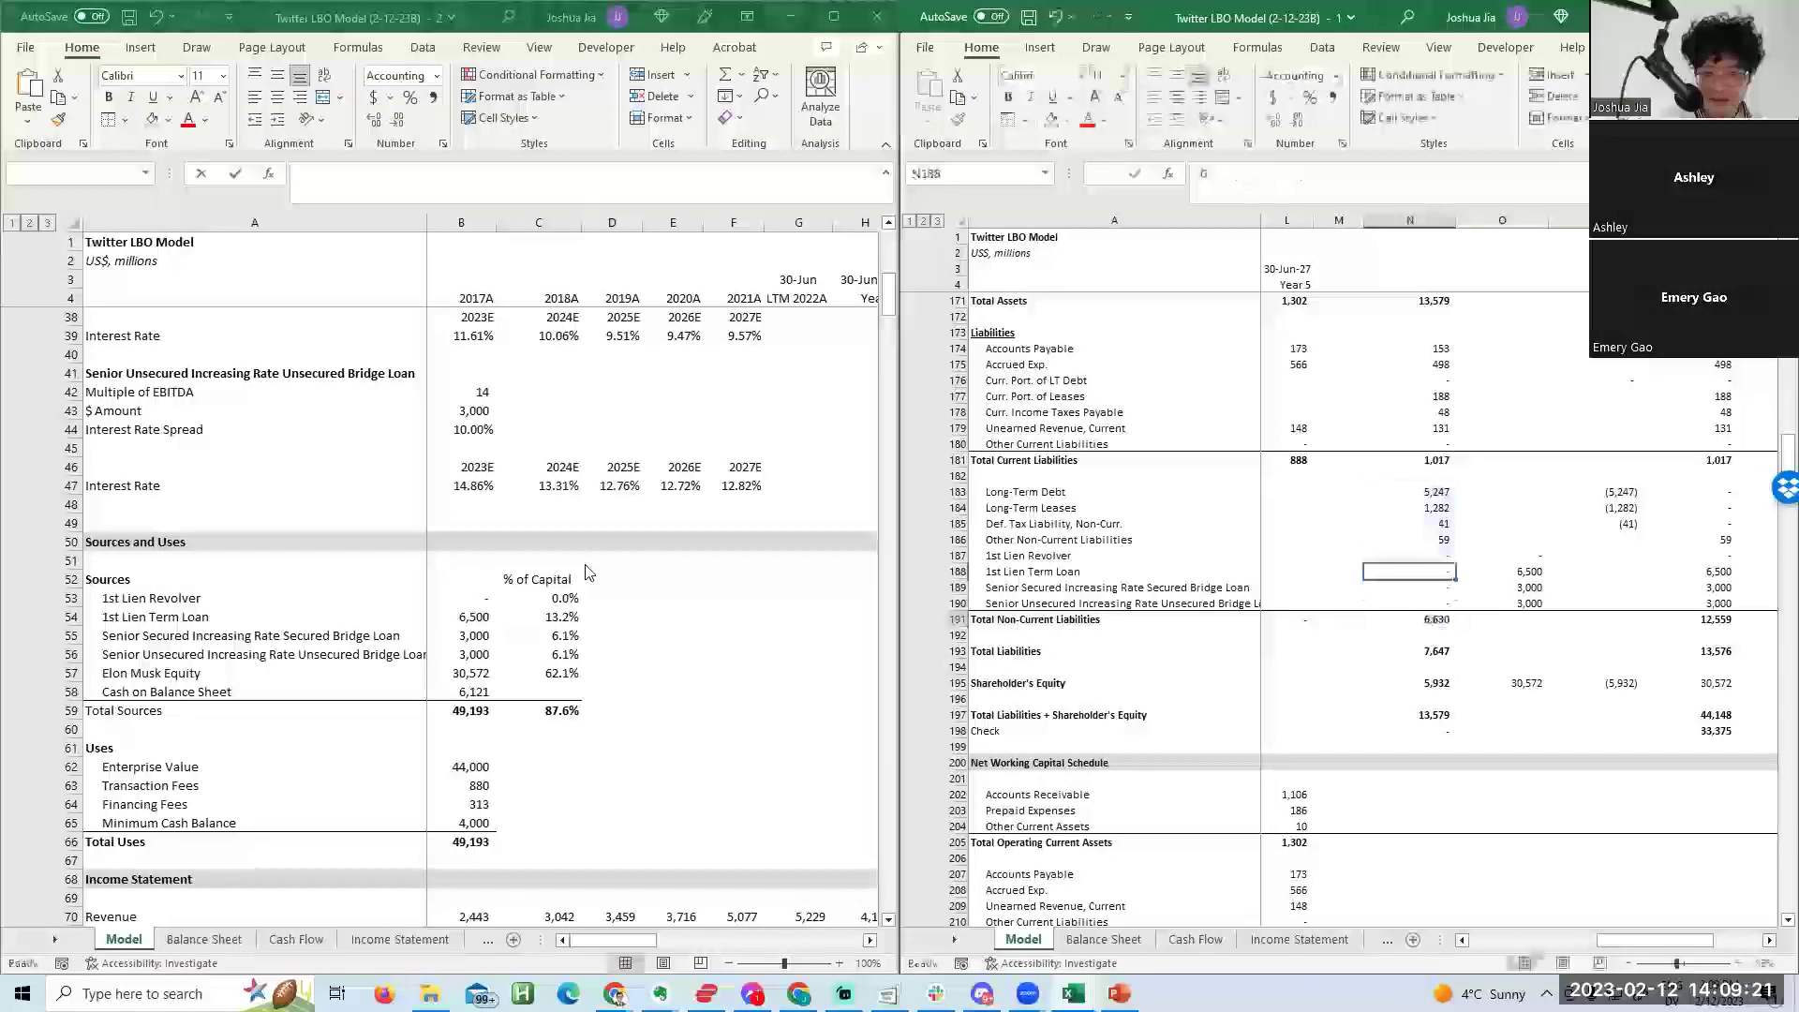
{"action": "key", "text": "Up"}
{"action": "key", "text": "Up"}
{"action": "key", "text": "Up"}
{"action": "key", "text": "Up"}
{"action": "key", "text": "Up"}
{"action": "key", "text": "Up"}
{"action": "key", "text": "Up"}
{"action": "key", "text": "Up"}
{"action": "key", "text": "Up"}
{"action": "key", "text": "Up"}
{"action": "key", "text": "Up"}
{"action": "key", "text": "Up"}
{"action": "key", "text": "Up"}
{"action": "key", "text": "Up"}
{"action": "key", "text": "Up"}
{"action": "key", "text": "Up"}
{"action": "key", "text": "Up"}
{"action": "key", "text": "Up"}
{"action": "key", "text": "Up"}
{"action": "key", "text": "Up"}
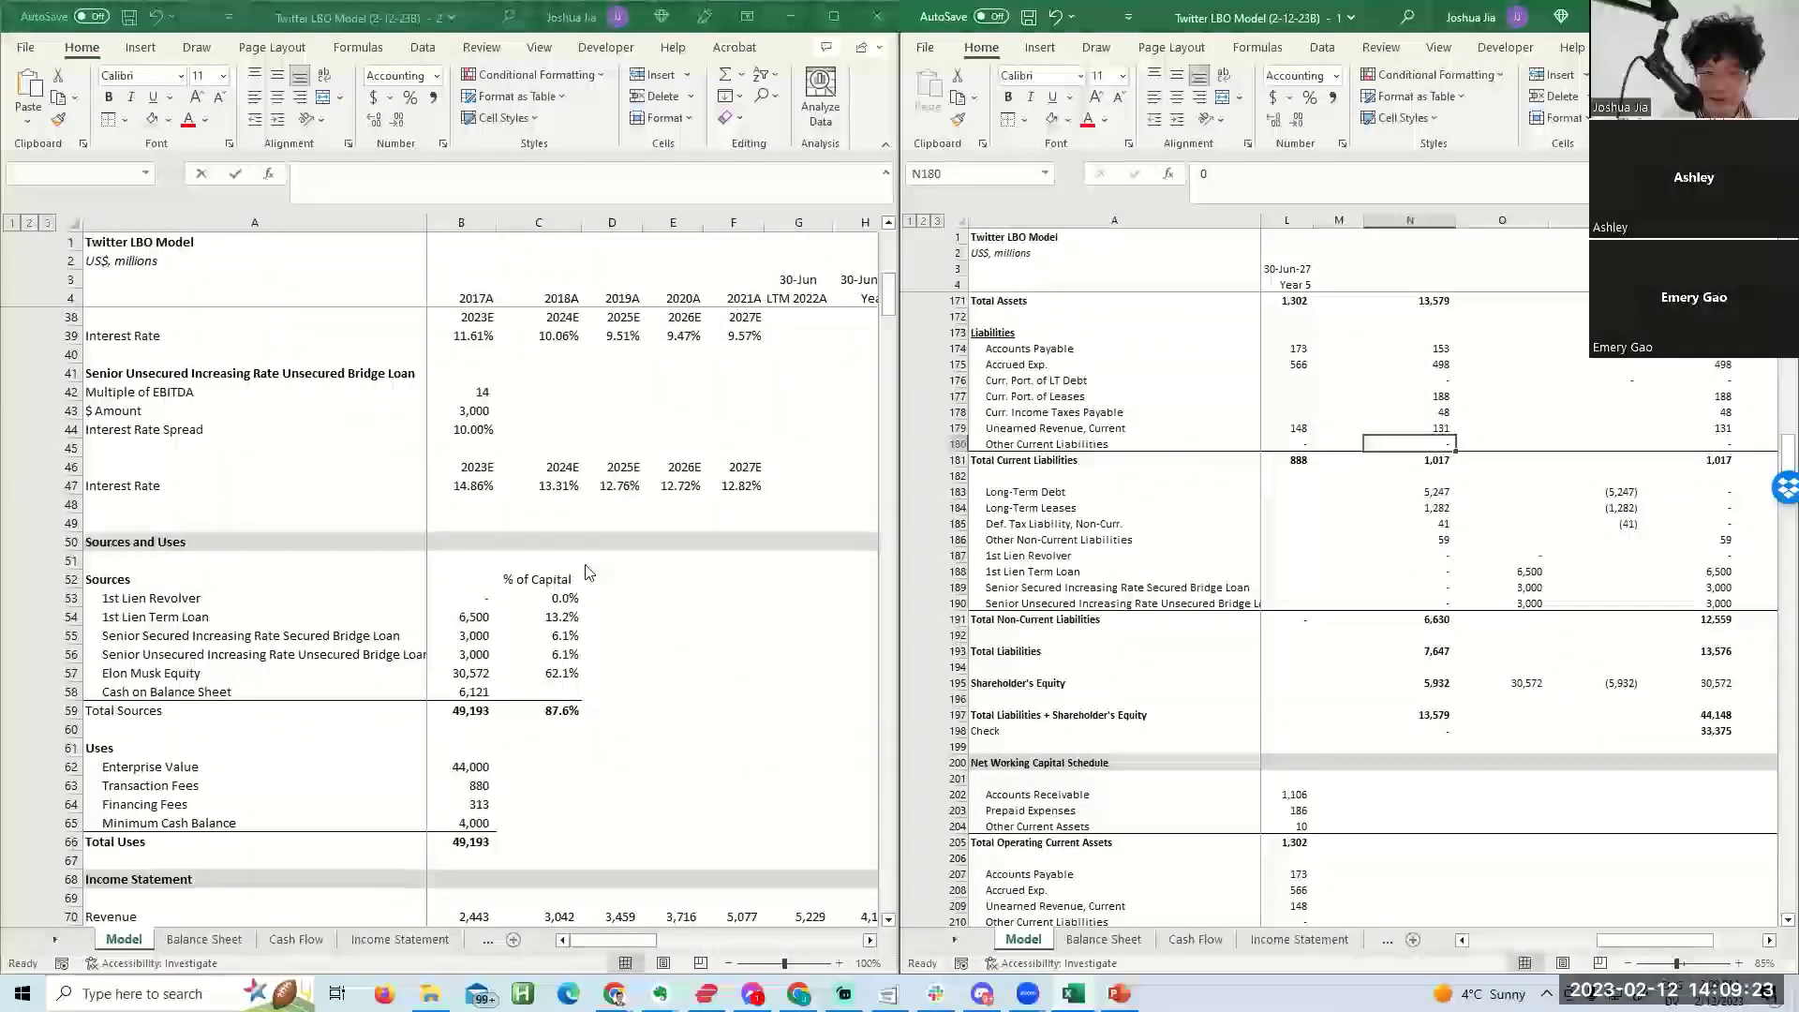
Check the pre-transaction sum ranges for total non-current assets and total current assets.
{"action": "key", "text": "Up"}
{"action": "key", "text": "Up"}
{"action": "key", "text": "Up"}
{"action": "key", "text": "Up"}
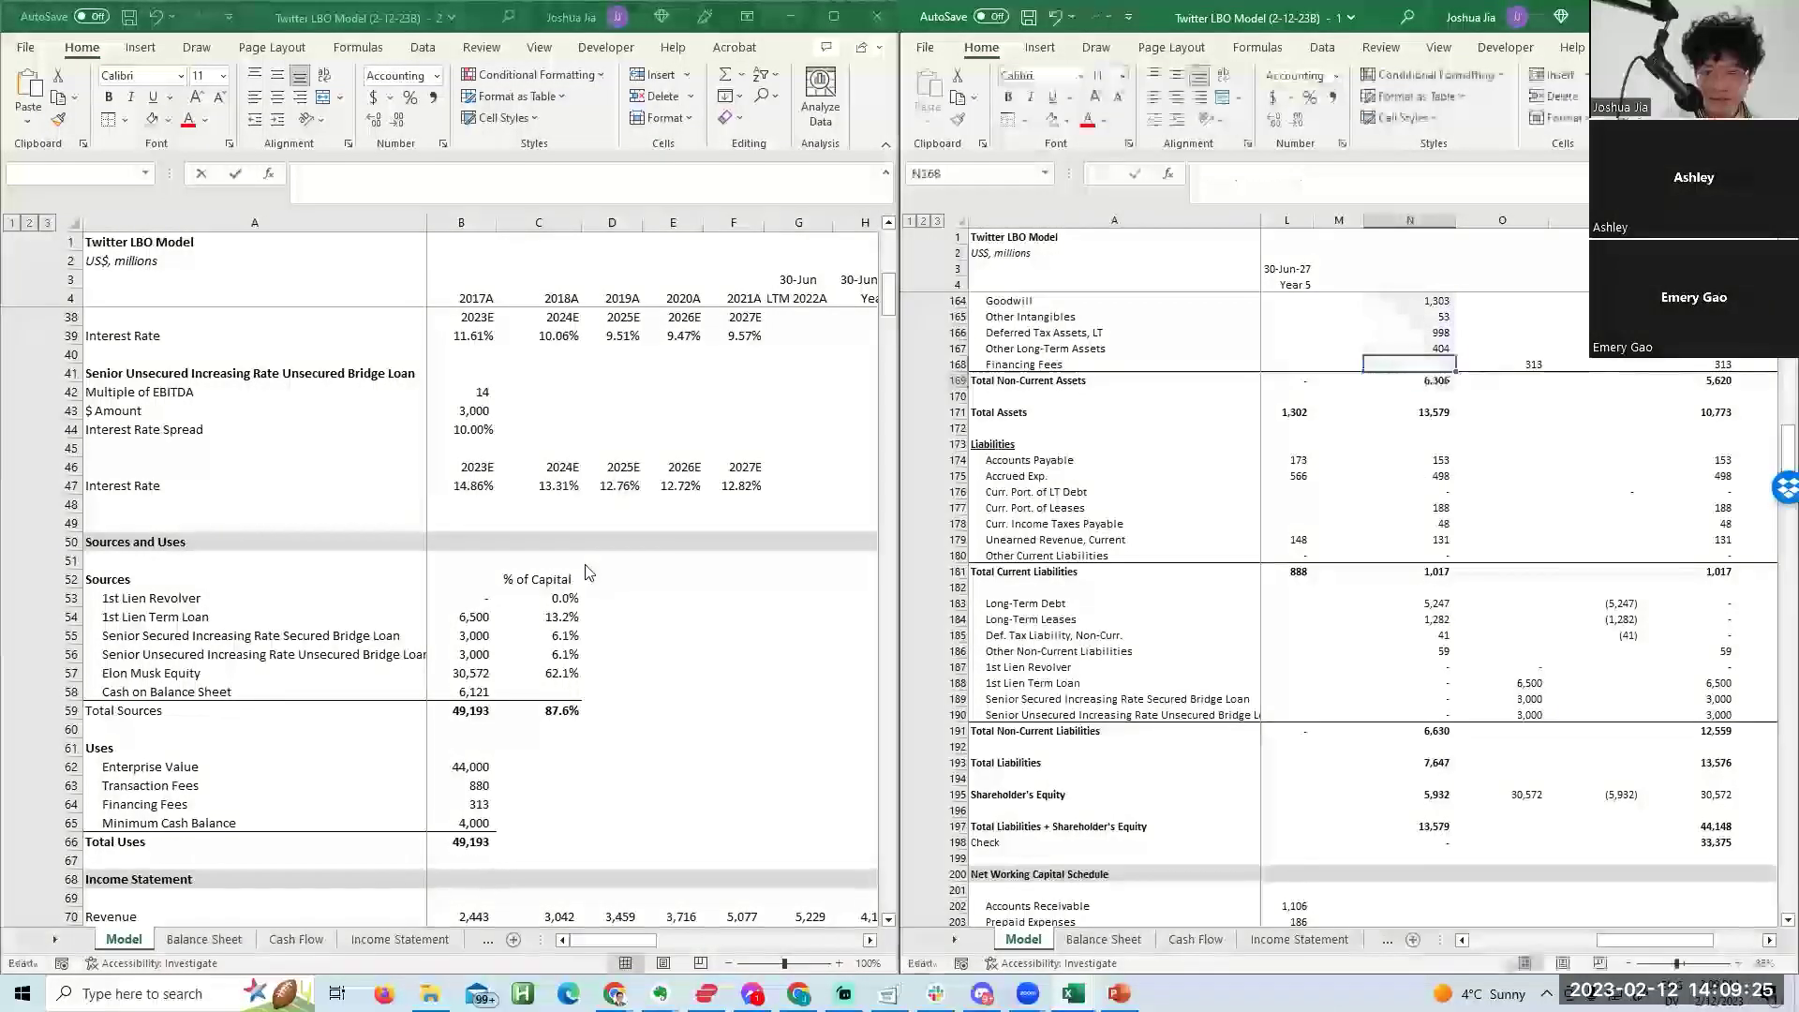
{"action": "key", "text": "Up"}
{"action": "key", "text": "Up"}
{"action": "key", "text": "Up"}
{"action": "key", "text": "Up"}
{"action": "key", "text": "Up"}
{"action": "key", "text": "Up"}
{"action": "key", "text": "Up"}
{"action": "key", "text": "Up"}
{"action": "key", "text": "Down"}
{"action": "key", "text": "Down"}
{"action": "key", "text": "Down"}
{"action": "key", "text": "Down"}
{"action": "key", "text": "Down"}
{"action": "key", "text": "Down"}
{"action": "key", "text": "Down"}
{"action": "key", "text": "Down"}
{"action": "key", "text": "Down"}
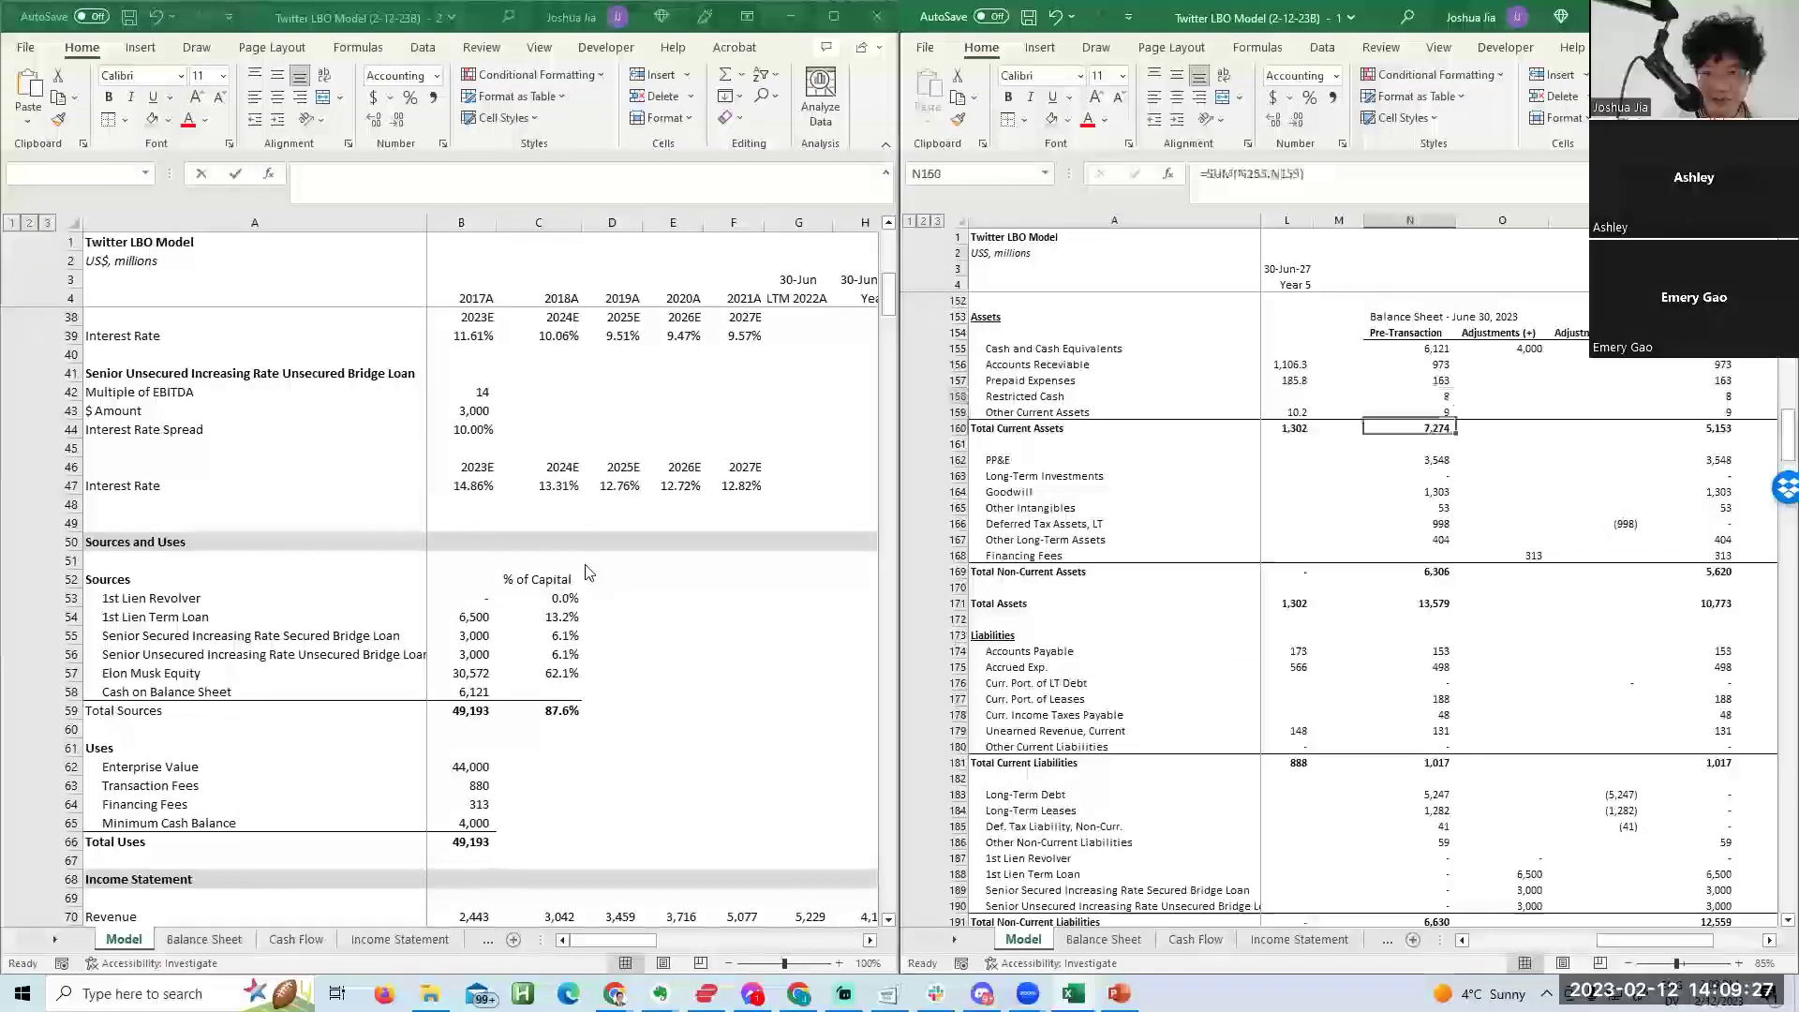
Check the Total Assets formulas in the Pre-Transaction and Post-Transaction columns against their two asset subtotals.
{"action": "key", "text": "Down"}
{"action": "key", "text": "Down"}
{"action": "key", "text": "Down"}
{"action": "key", "text": "Down"}
{"action": "key", "text": "Down"}
{"action": "key", "text": "Down"}
{"action": "key", "text": "Down"}
{"action": "key", "text": "Down"}
{"action": "key", "text": "Down"}
{"action": "key", "text": "Down"}
{"action": "key", "text": "Right"}
{"action": "key", "text": "Right"}
{"action": "key", "text": "Right"}
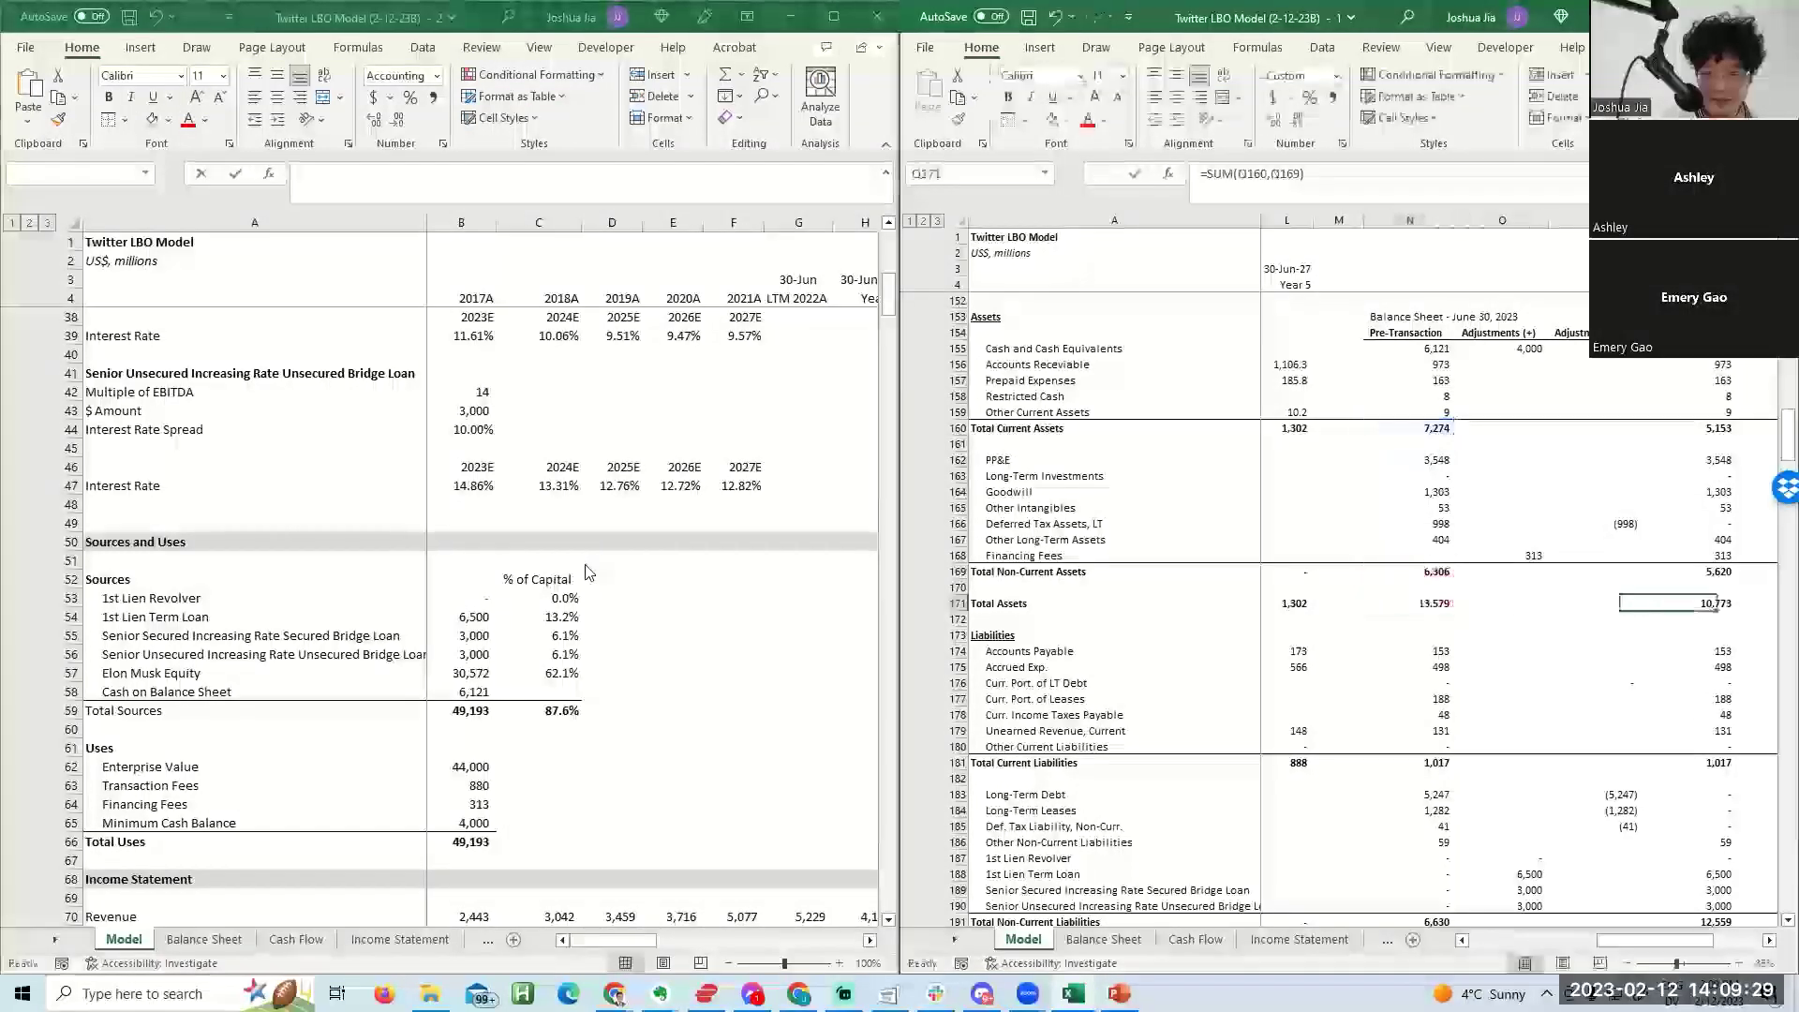
Copy the pre-transaction Check formula into the Post-Transaction column and inspect which totals it references.
{"action": "key", "text": "Down"}
{"action": "key", "text": "Down"}
{"action": "key", "text": "Down"}
{"action": "key", "text": "Down"}
{"action": "key", "text": "Down"}
{"action": "key", "text": "Down"}
{"action": "key", "text": "Down"}
{"action": "key", "text": "Down"}
{"action": "key", "text": "Down"}
{"action": "key", "text": "Down"}
{"action": "key", "text": "Down"}
{"action": "key", "text": "Down"}
{"action": "key", "text": "Down"}
{"action": "key", "text": "Down"}
{"action": "key", "text": "Down"}
{"action": "key", "text": "Down"}
{"action": "key", "text": "Down"}
{"action": "key", "text": "Down"}
{"action": "key", "text": "Down"}
{"action": "key", "text": "Down"}
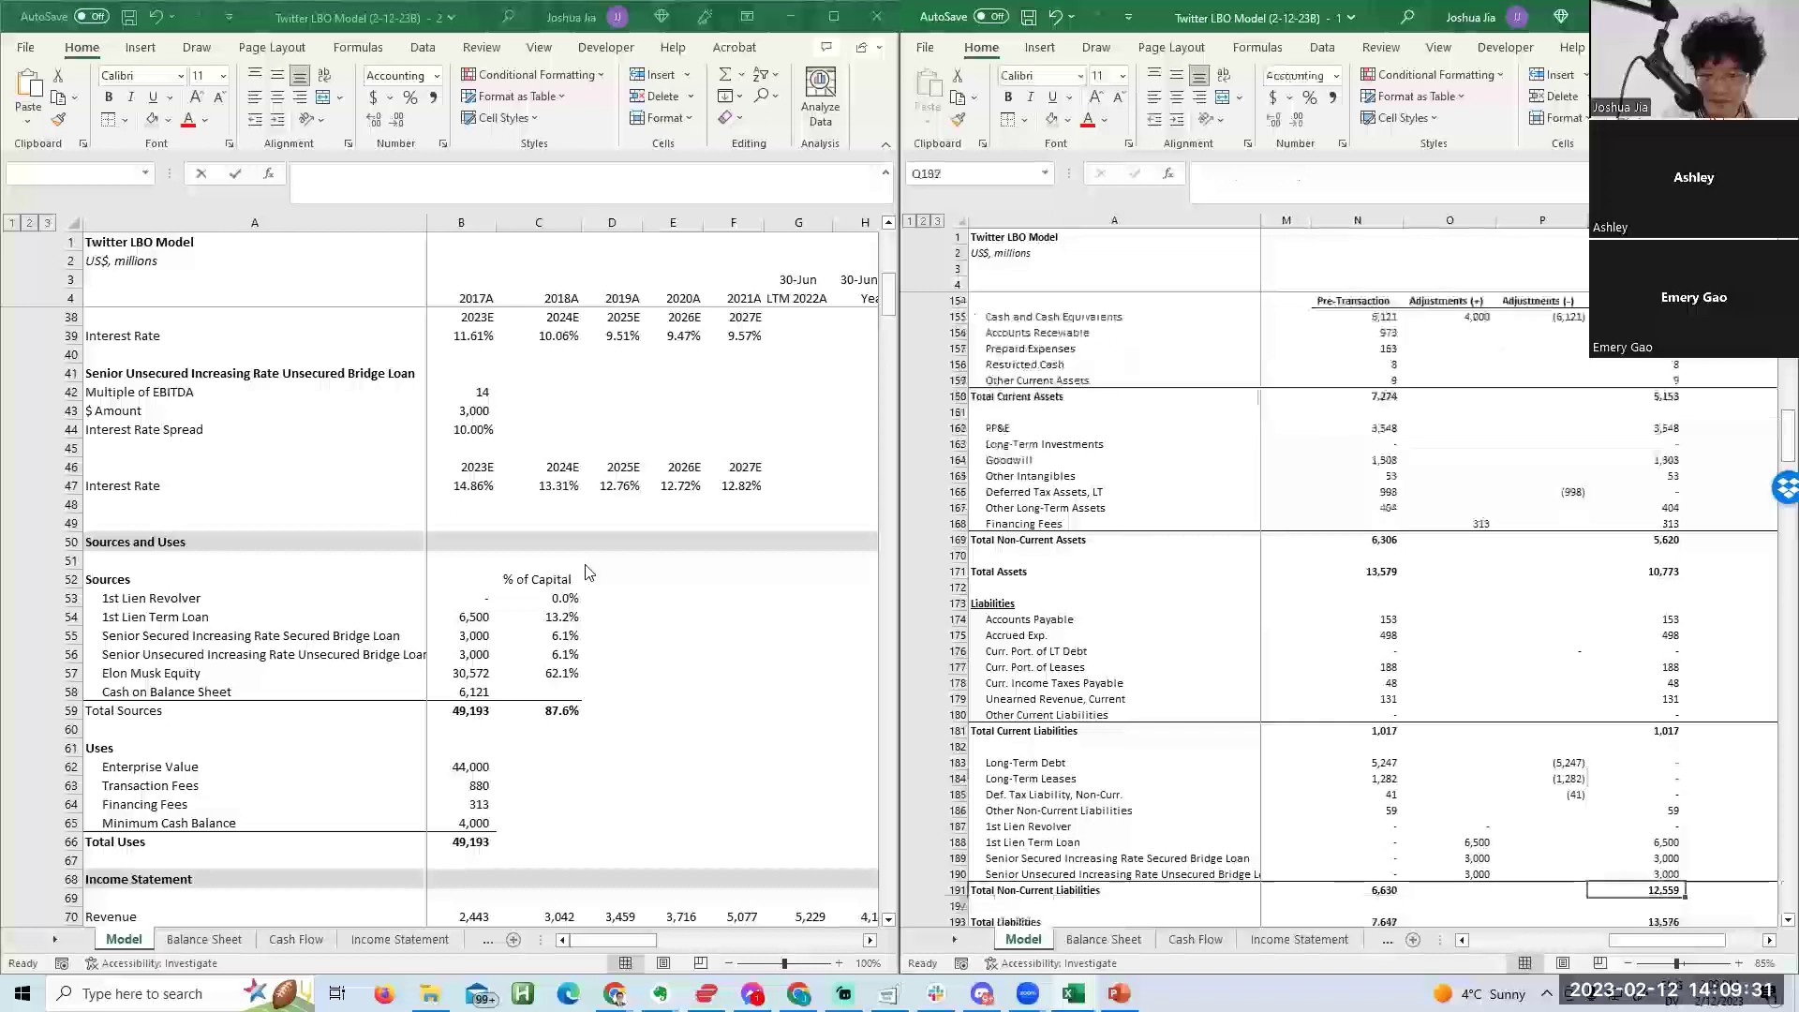
{"action": "key", "text": "Left"}
{"action": "key", "text": "Up"}
{"action": "key", "text": "Right"}
{"action": "key", "text": "Left"}
{"action": "key", "text": "Left"}
{"action": "key", "text": "Left"}
{"action": "key", "text": "ctrl+c"}
{"action": "key", "text": "Right"}
{"action": "key", "text": "Right"}
{"action": "key", "text": "Right"}
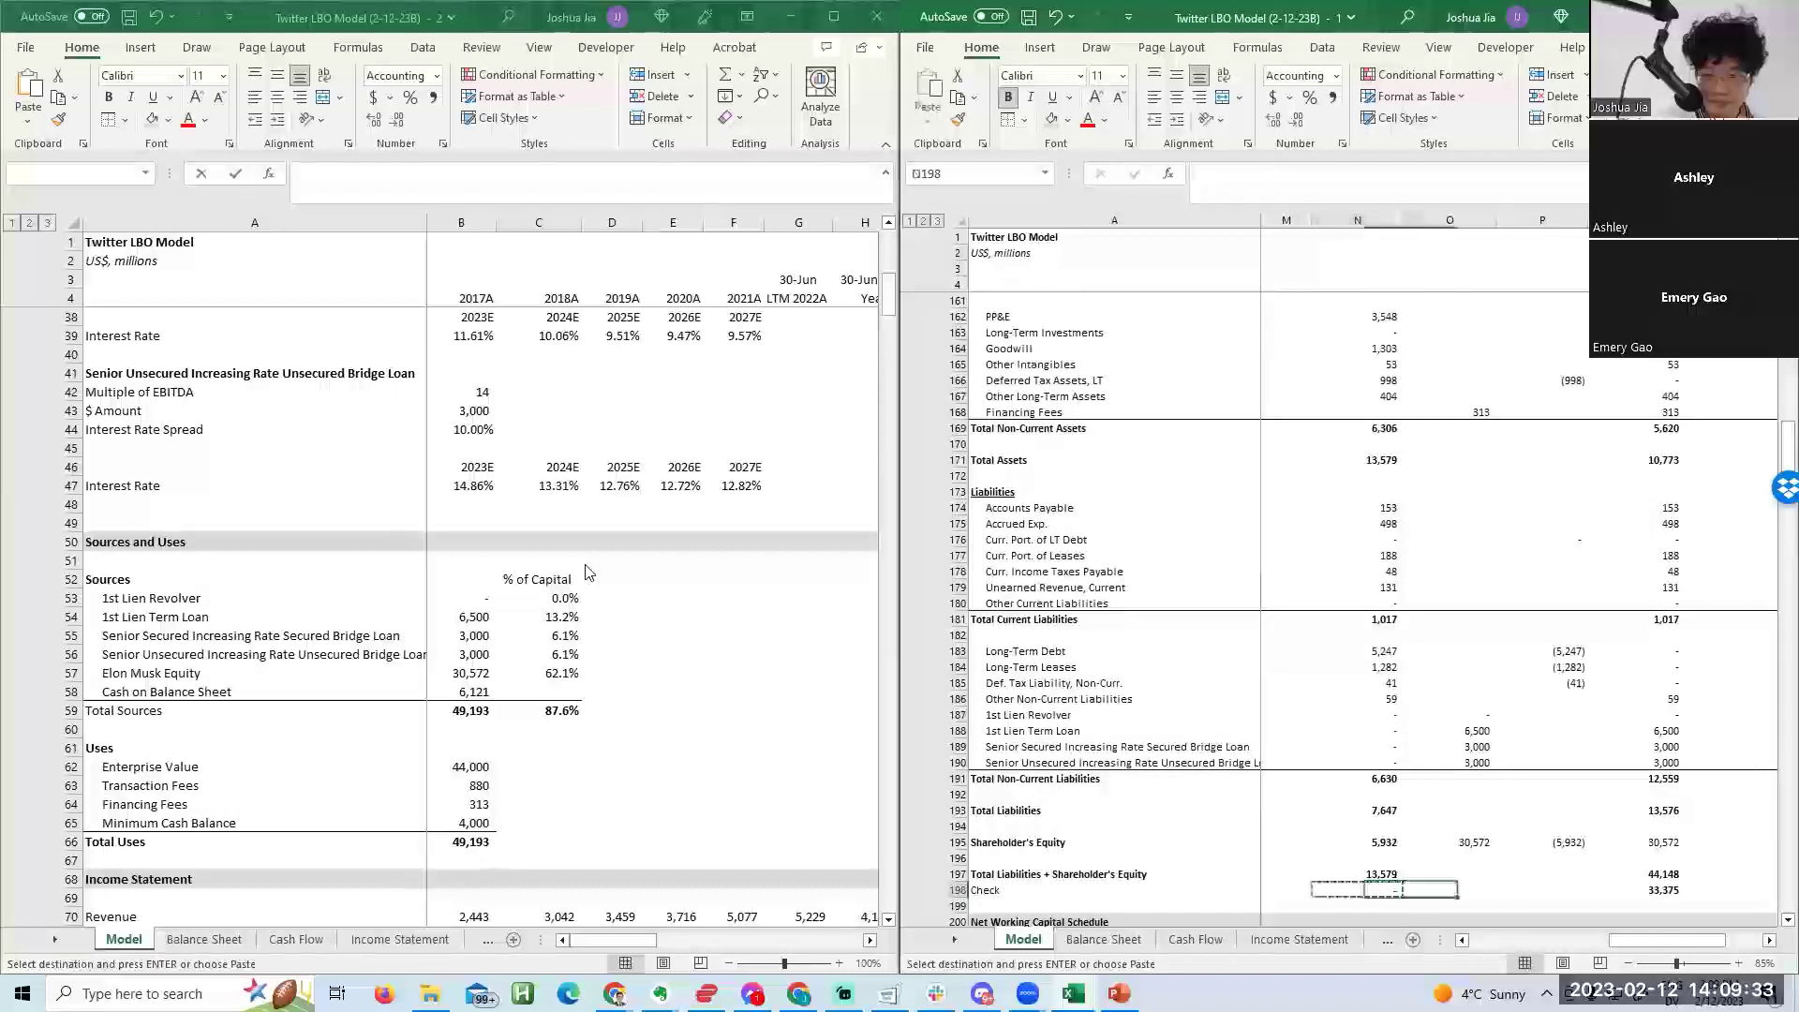
{"action": "key", "text": "ctrl+v"}
{"action": "key", "text": "F2"}
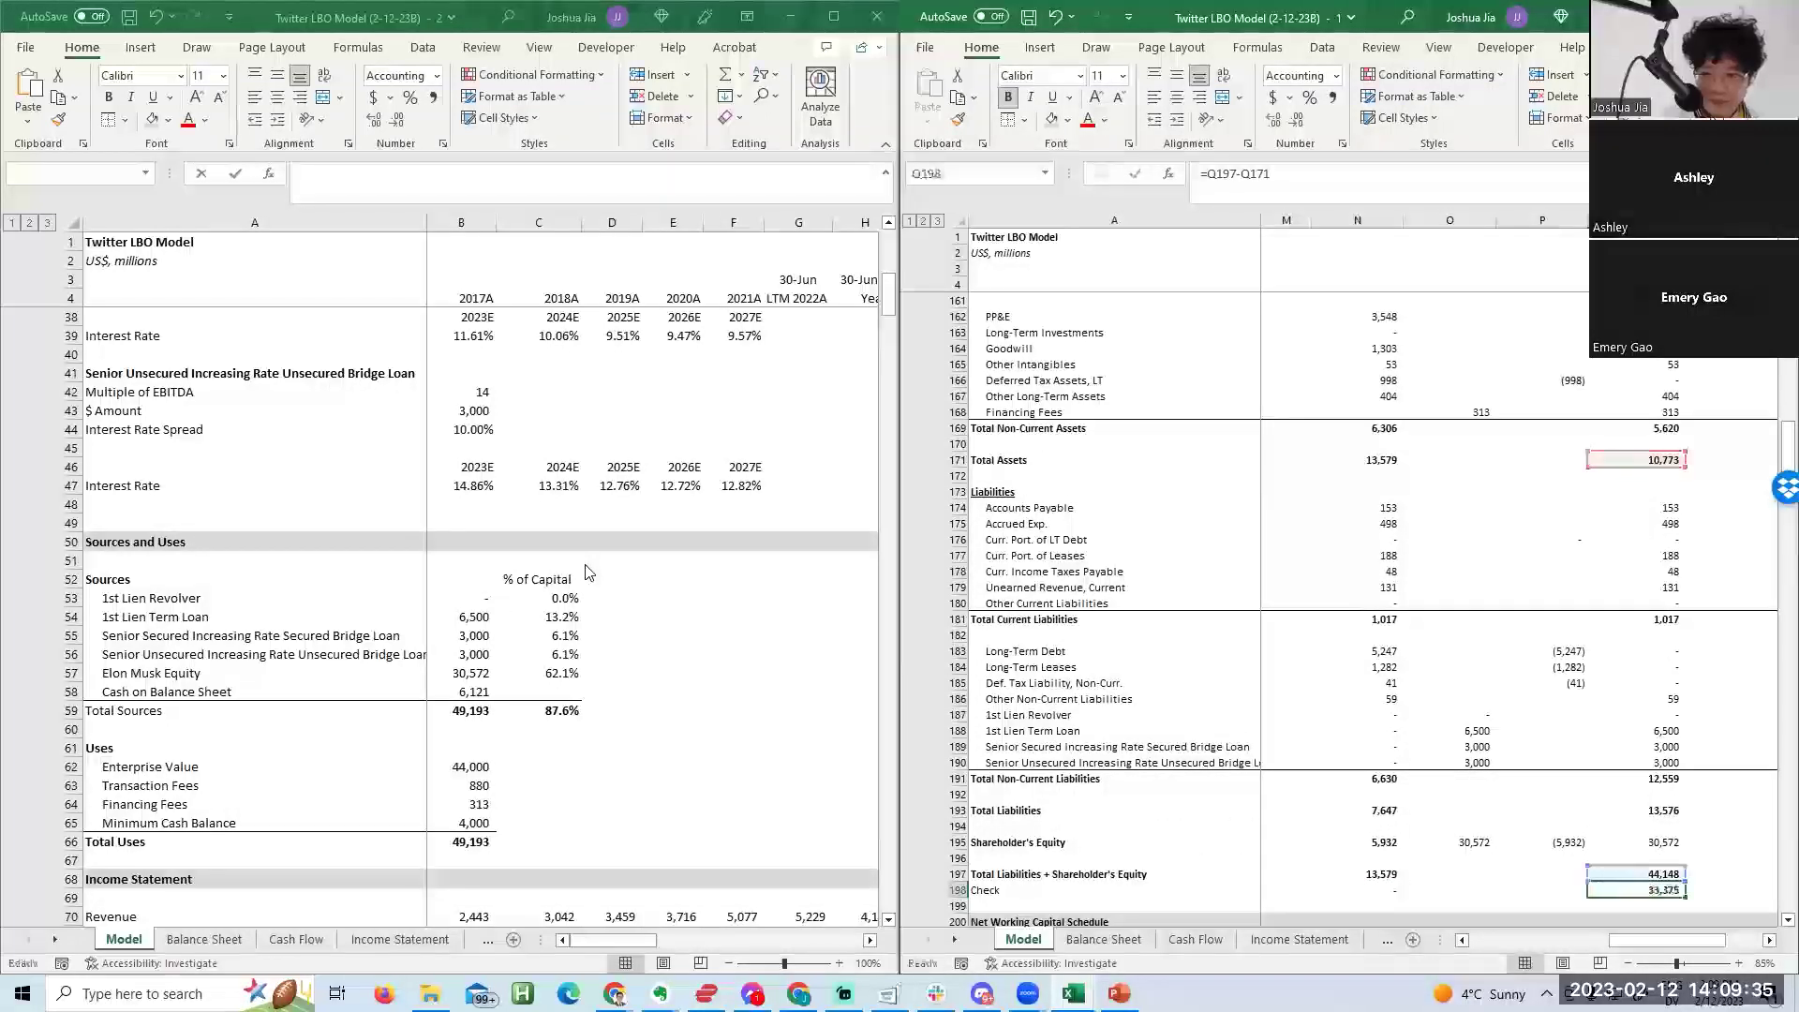
{"action": "key", "text": "Escape"}
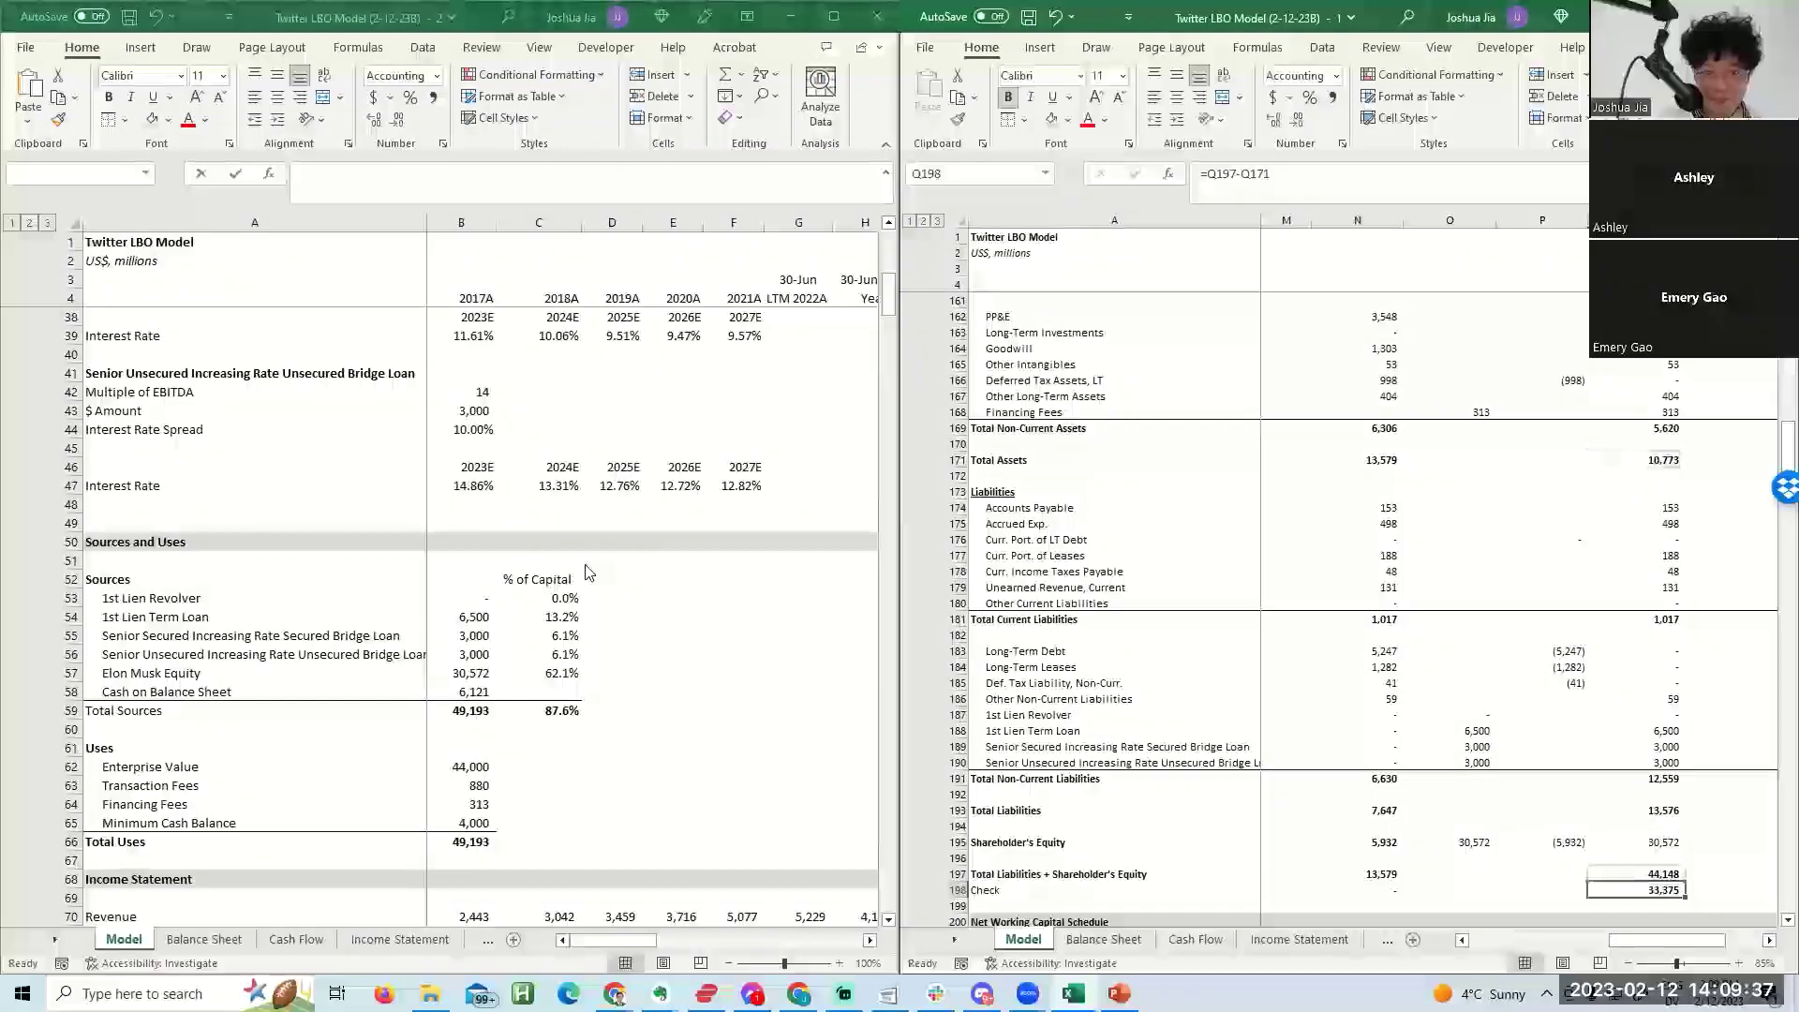
Review the Post-Transaction column from the Check row up through the asset lines for the source of the imbalance.
{"action": "key", "text": "Up"}
{"action": "key", "text": "Up"}
{"action": "key", "text": "Up"}
{"action": "key", "text": "Up"}
{"action": "key", "text": "Up"}
{"action": "key", "text": "Up"}
{"action": "key", "text": "Up"}
{"action": "key", "text": "Up"}
{"action": "key", "text": "Up"}
{"action": "key", "text": "Up"}
{"action": "key", "text": "Up"}
{"action": "key", "text": "Up"}
{"action": "key", "text": "Up"}
{"action": "key", "text": "Up"}
{"action": "key", "text": "Up"}
{"action": "key", "text": "Up"}
{"action": "key", "text": "Up"}
{"action": "key", "text": "Up"}
{"action": "key", "text": "Up"}
{"action": "key", "text": "Up"}
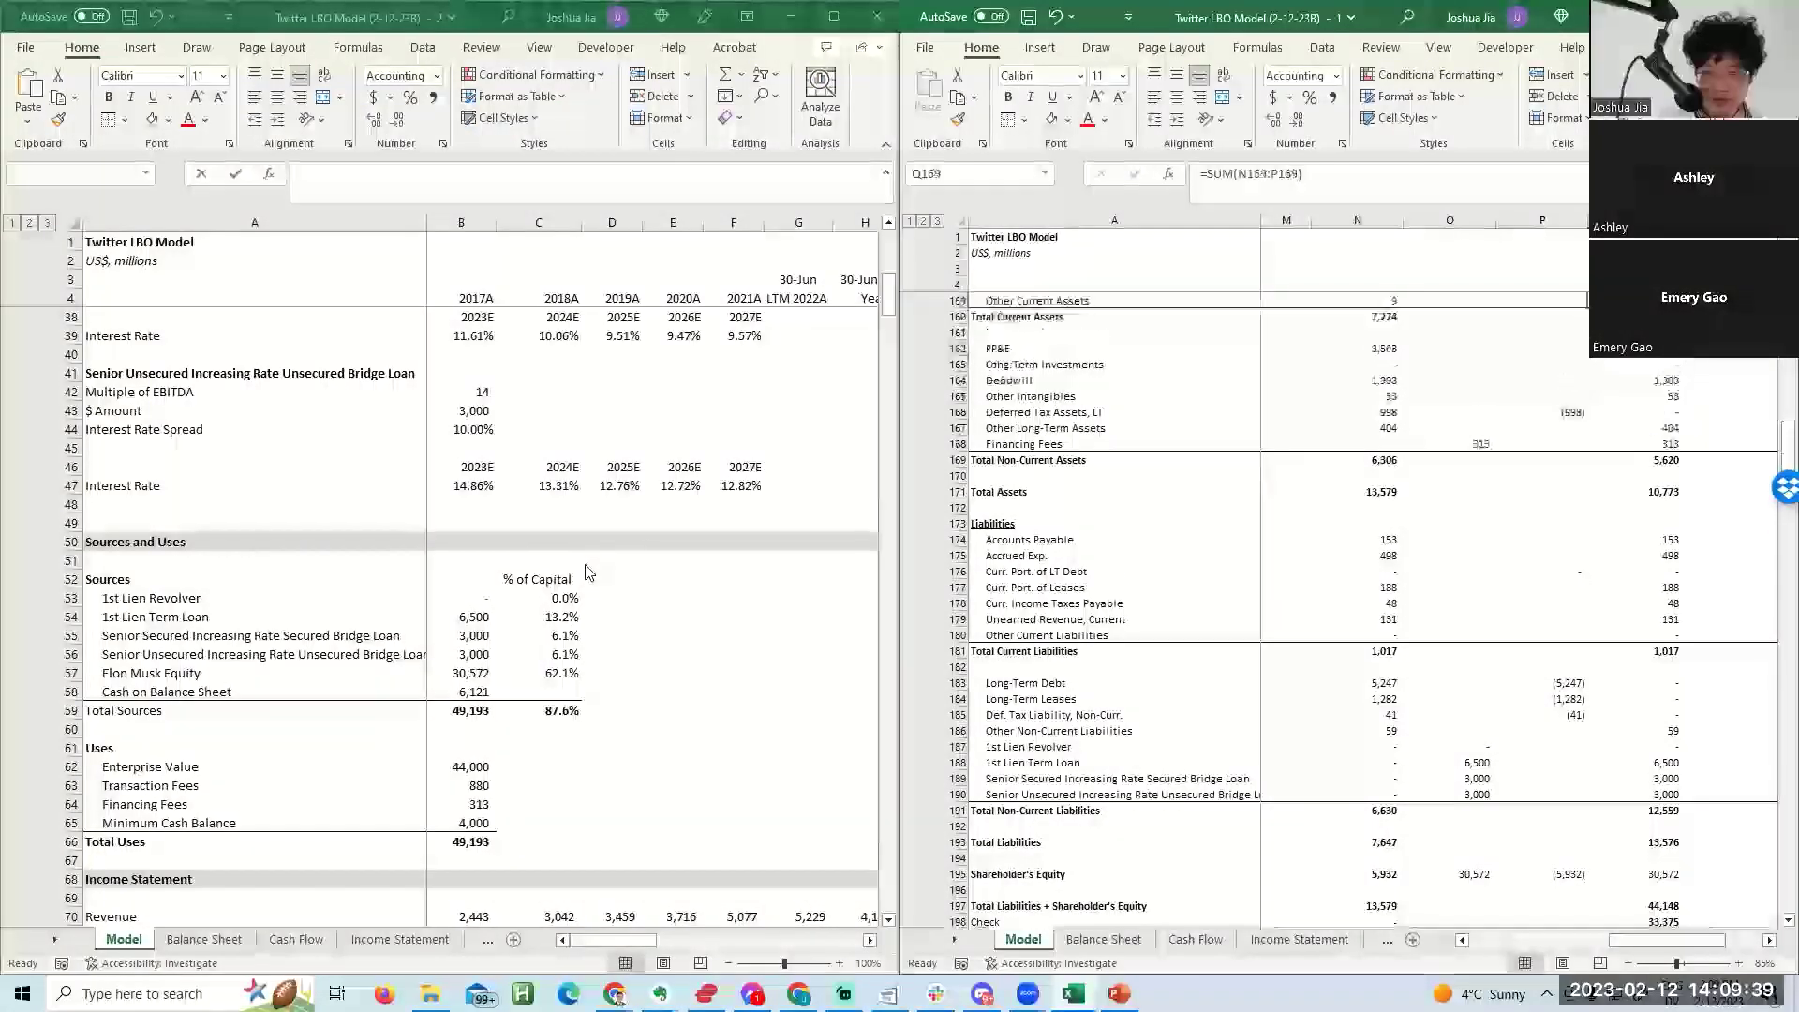
{"action": "key", "text": "Down"}
{"action": "key", "text": "Down"}
{"action": "key", "text": "Down"}
{"action": "key", "text": "Down"}
{"action": "key", "text": "Down"}
{"action": "key", "text": "Down"}
{"action": "key", "text": "Down"}
{"action": "key", "text": "Down"}
{"action": "key", "text": "Down"}
{"action": "key", "text": "Down"}
{"action": "key", "text": "Down"}
{"action": "key", "text": "Down"}
{"action": "key", "text": "Down"}
{"action": "key", "text": "Down"}
{"action": "key", "text": "Down"}
{"action": "key", "text": "Down"}
{"action": "key", "text": "Down"}
{"action": "key", "text": "Down"}
{"action": "key", "text": "Down"}
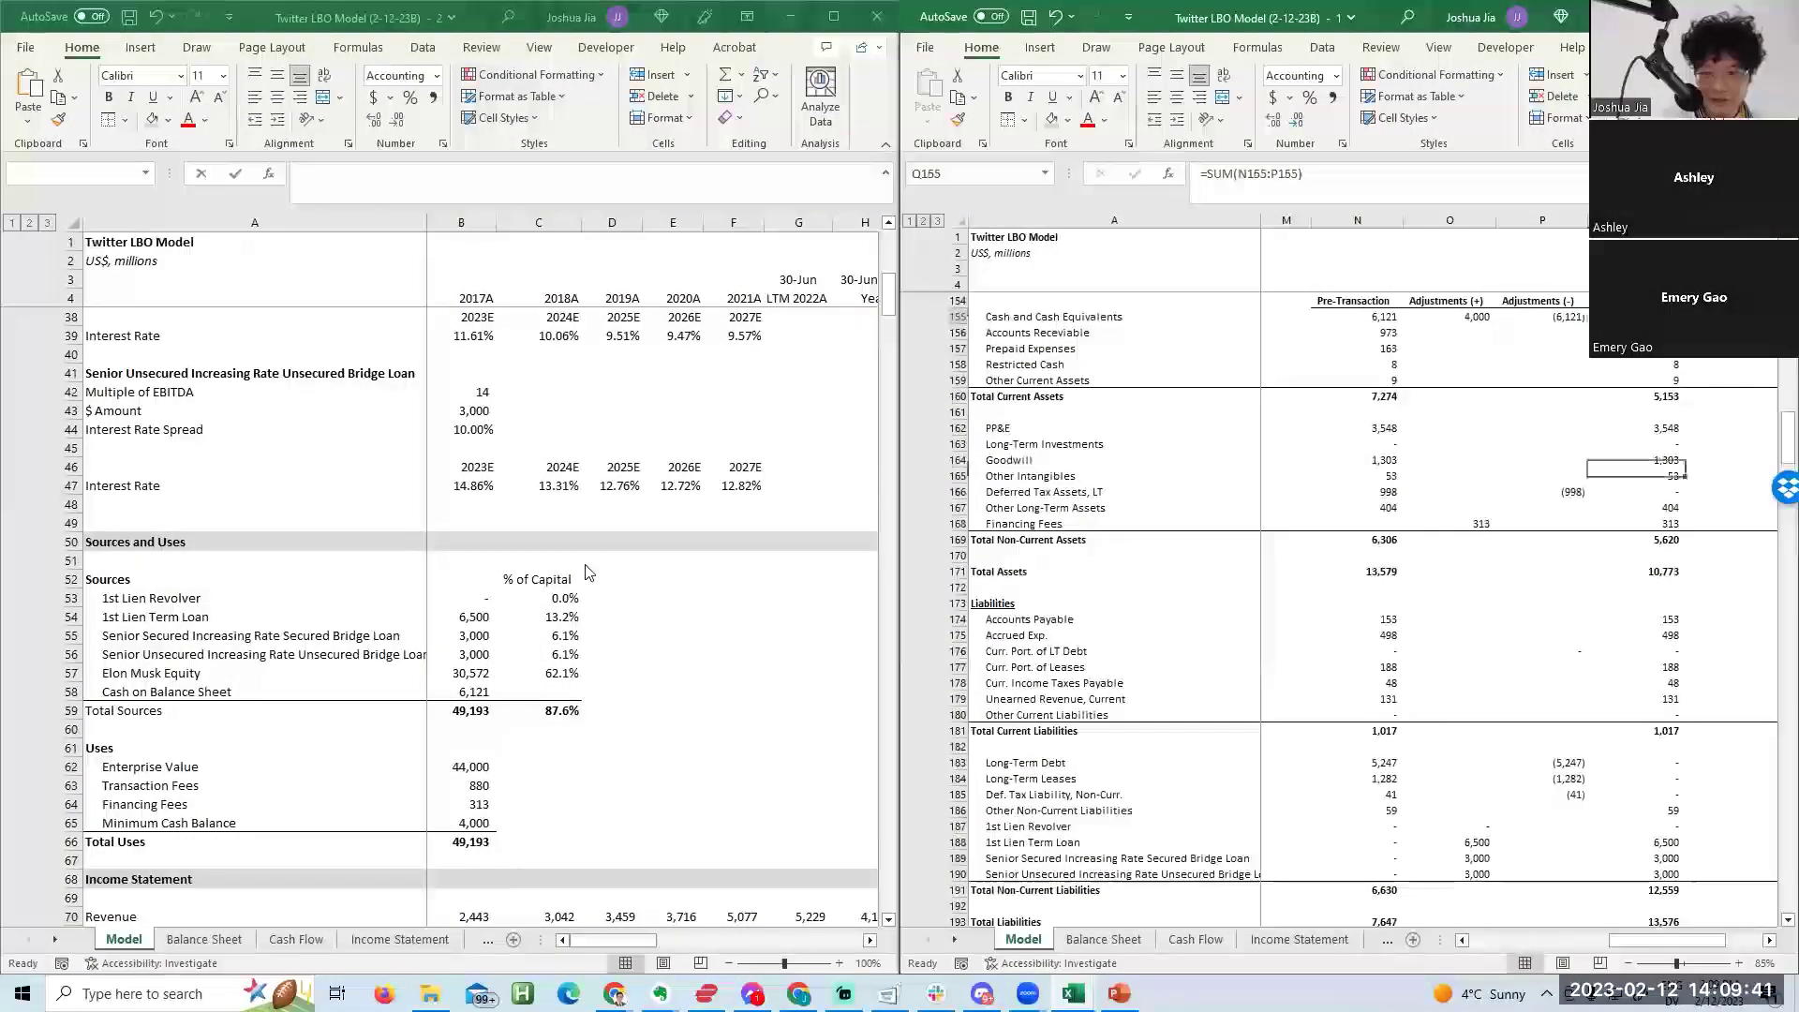
Check the sum of the negative adjustments from Long-Term Debt through Shareholder's Equity.
{"action": "key", "text": "Left"}
{"action": "key", "text": "Up"}
{"action": "key", "text": "Up"}
{"action": "key", "text": "Up"}
{"action": "key", "text": "Down"}
{"action": "key", "text": "Down"}
{"action": "key", "text": "Down"}
{"action": "key", "text": "Down"}
{"action": "key", "text": "Down"}
{"action": "key", "text": "Down"}
{"action": "key", "text": "Down"}
{"action": "key", "text": "shift+Down"}
{"action": "key", "text": "shift+Down"}
{"action": "key", "text": "shift+Down"}
{"action": "key", "text": "shift+Down"}
{"action": "key", "text": "shift+Down"}
{"action": "key", "text": "shift+Down"}
{"action": "key", "text": "shift+Down"}
{"action": "key", "text": "shift+Down"}
{"action": "key", "text": "shift+Down"}
{"action": "key", "text": "shift+Down"}
{"action": "key", "text": "shift+Down"}
{"action": "key", "text": "shift+Down"}
{"action": "key", "text": "shift+Down"}
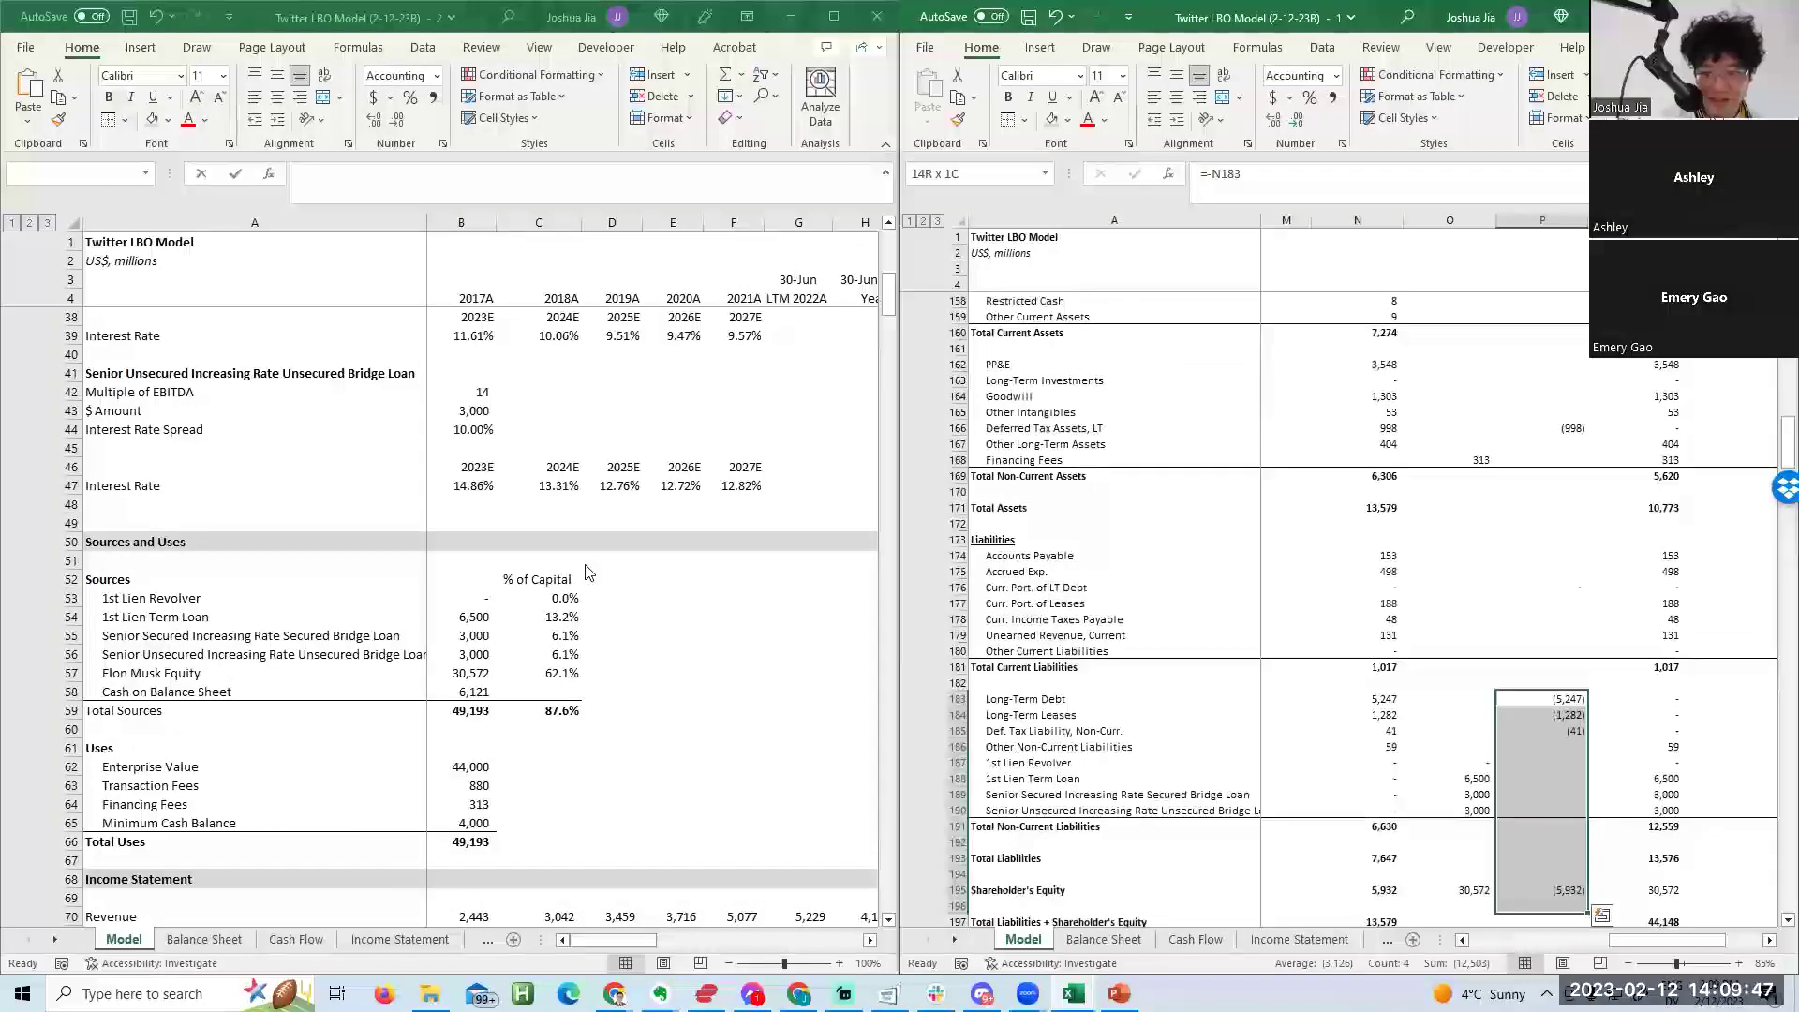
{"action": "key", "text": "shift+Up"}
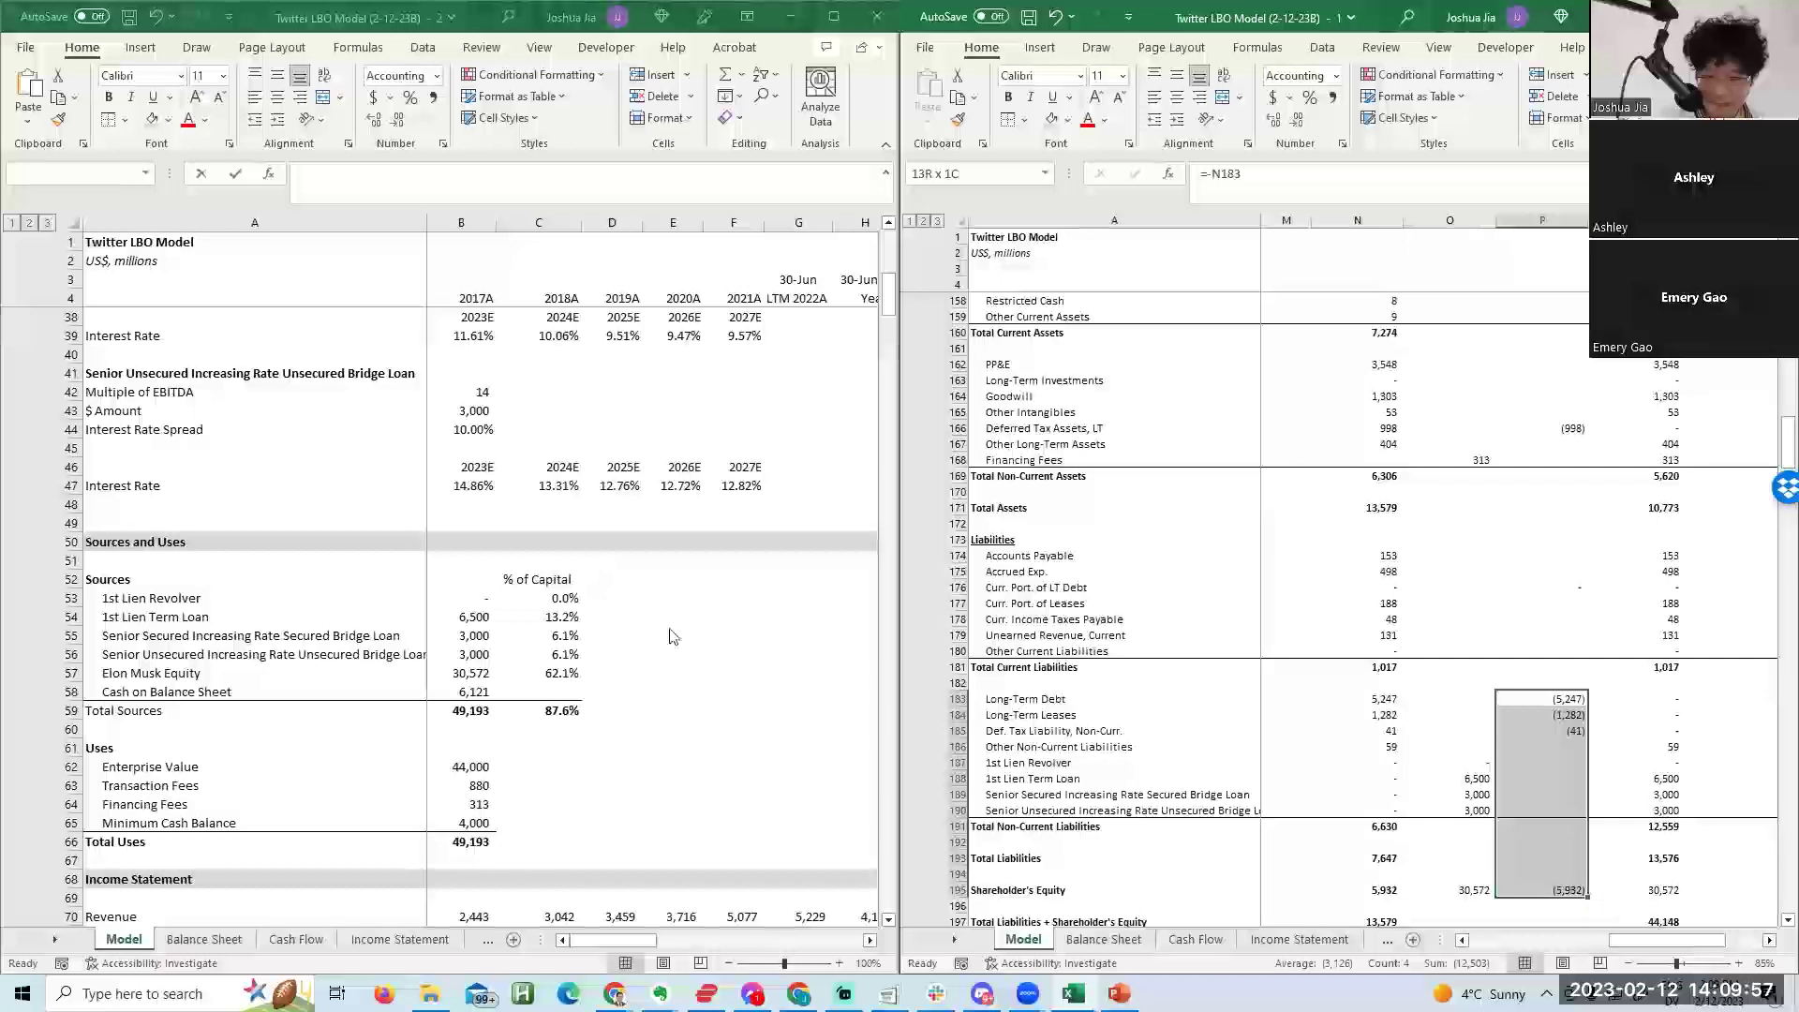
Examine the combined liability and equity adjustments, then the positive adjustments alone, against the transaction's sources.
{"action": "key", "text": "Down"}
{"action": "key", "text": "Down"}
{"action": "key", "text": "Down"}
{"action": "key", "text": "Down"}
{"action": "key", "text": "Down"}
{"action": "key", "text": "Down"}
{"action": "key", "text": "Down"}
{"action": "key", "text": "Down"}
{"action": "key", "text": "Down"}
{"action": "key", "text": "Down"}
{"action": "key", "text": "Down"}
{"action": "key", "text": "Down"}
{"action": "key", "text": "Down"}
{"action": "key", "text": "Down"}
{"action": "key", "text": "Down"}
{"action": "key", "text": "Down"}
{"action": "key", "text": "Down"}
{"action": "key", "text": "Down"}
{"action": "key", "text": "Down"}
{"action": "key", "text": "Down"}
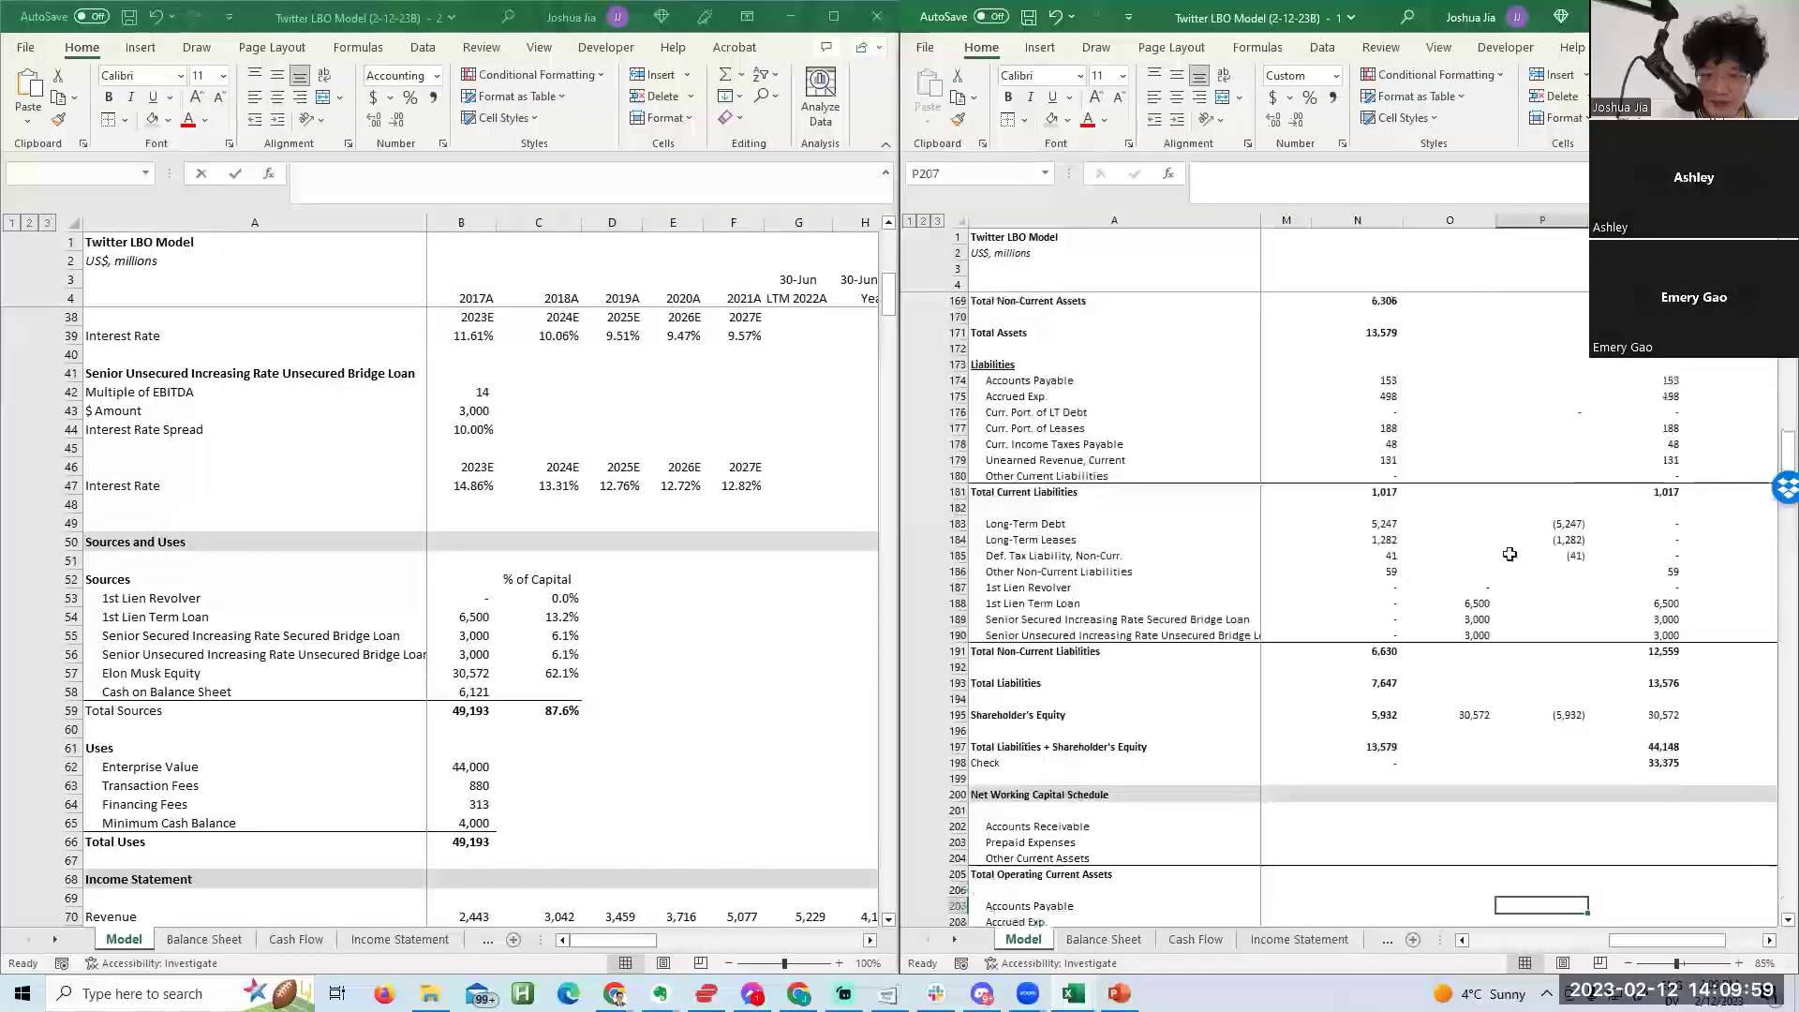
{"action": "left_click_drag", "start_coordinate": [1452, 509], "coordinate": [1547, 763]}
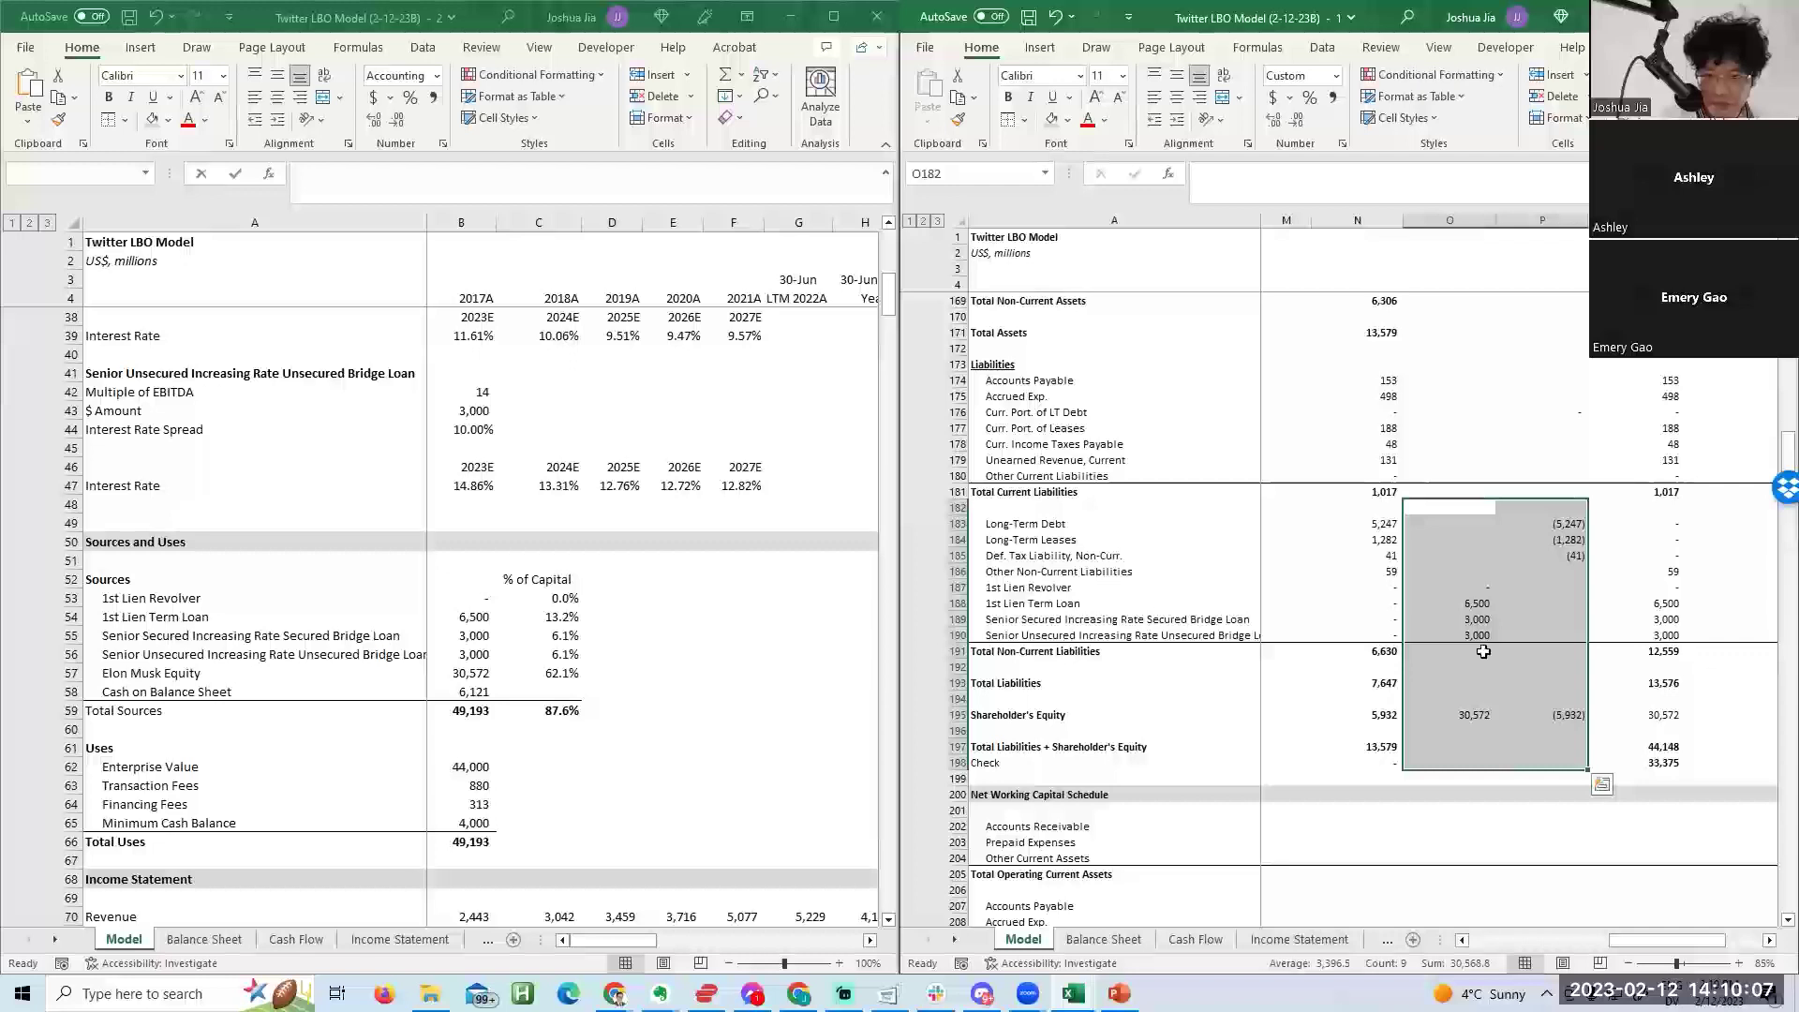
{"action": "left_click", "coordinate": [1555, 715]}
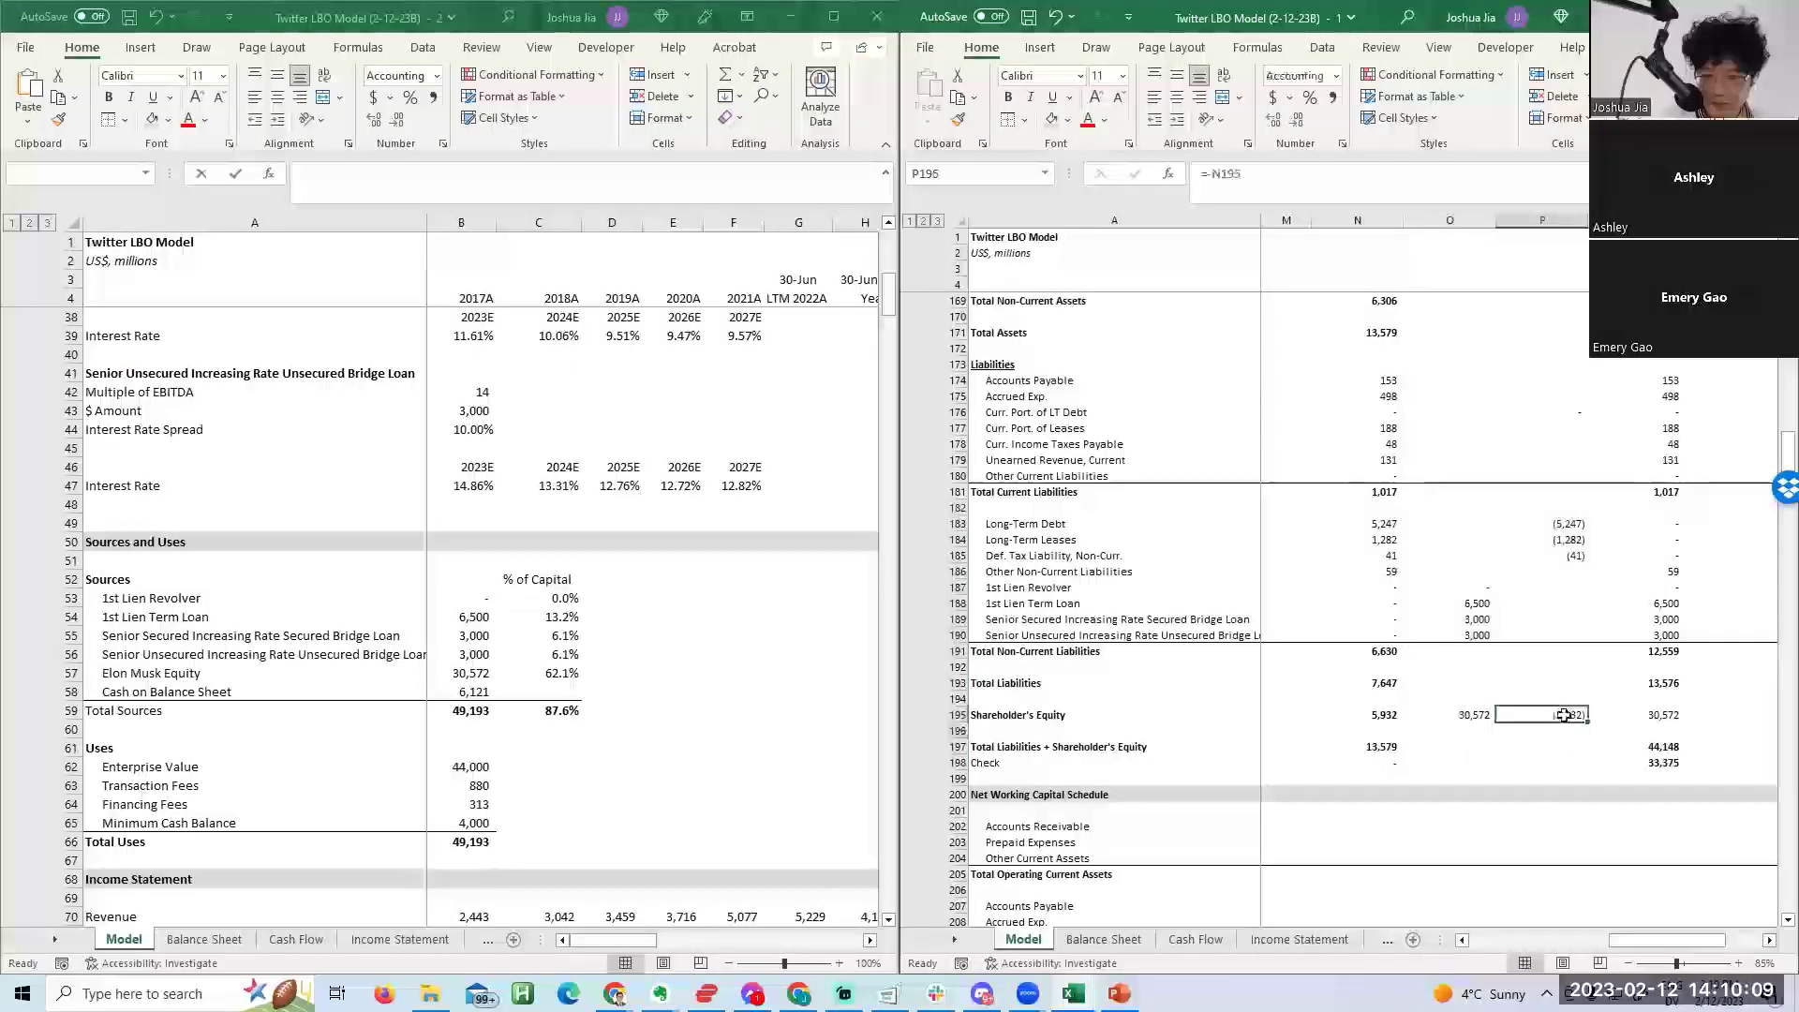
{"action": "left_click", "coordinate": [1562, 525]}
{"action": "left_click_drag", "start_coordinate": [1435, 533], "coordinate": [1453, 738]}
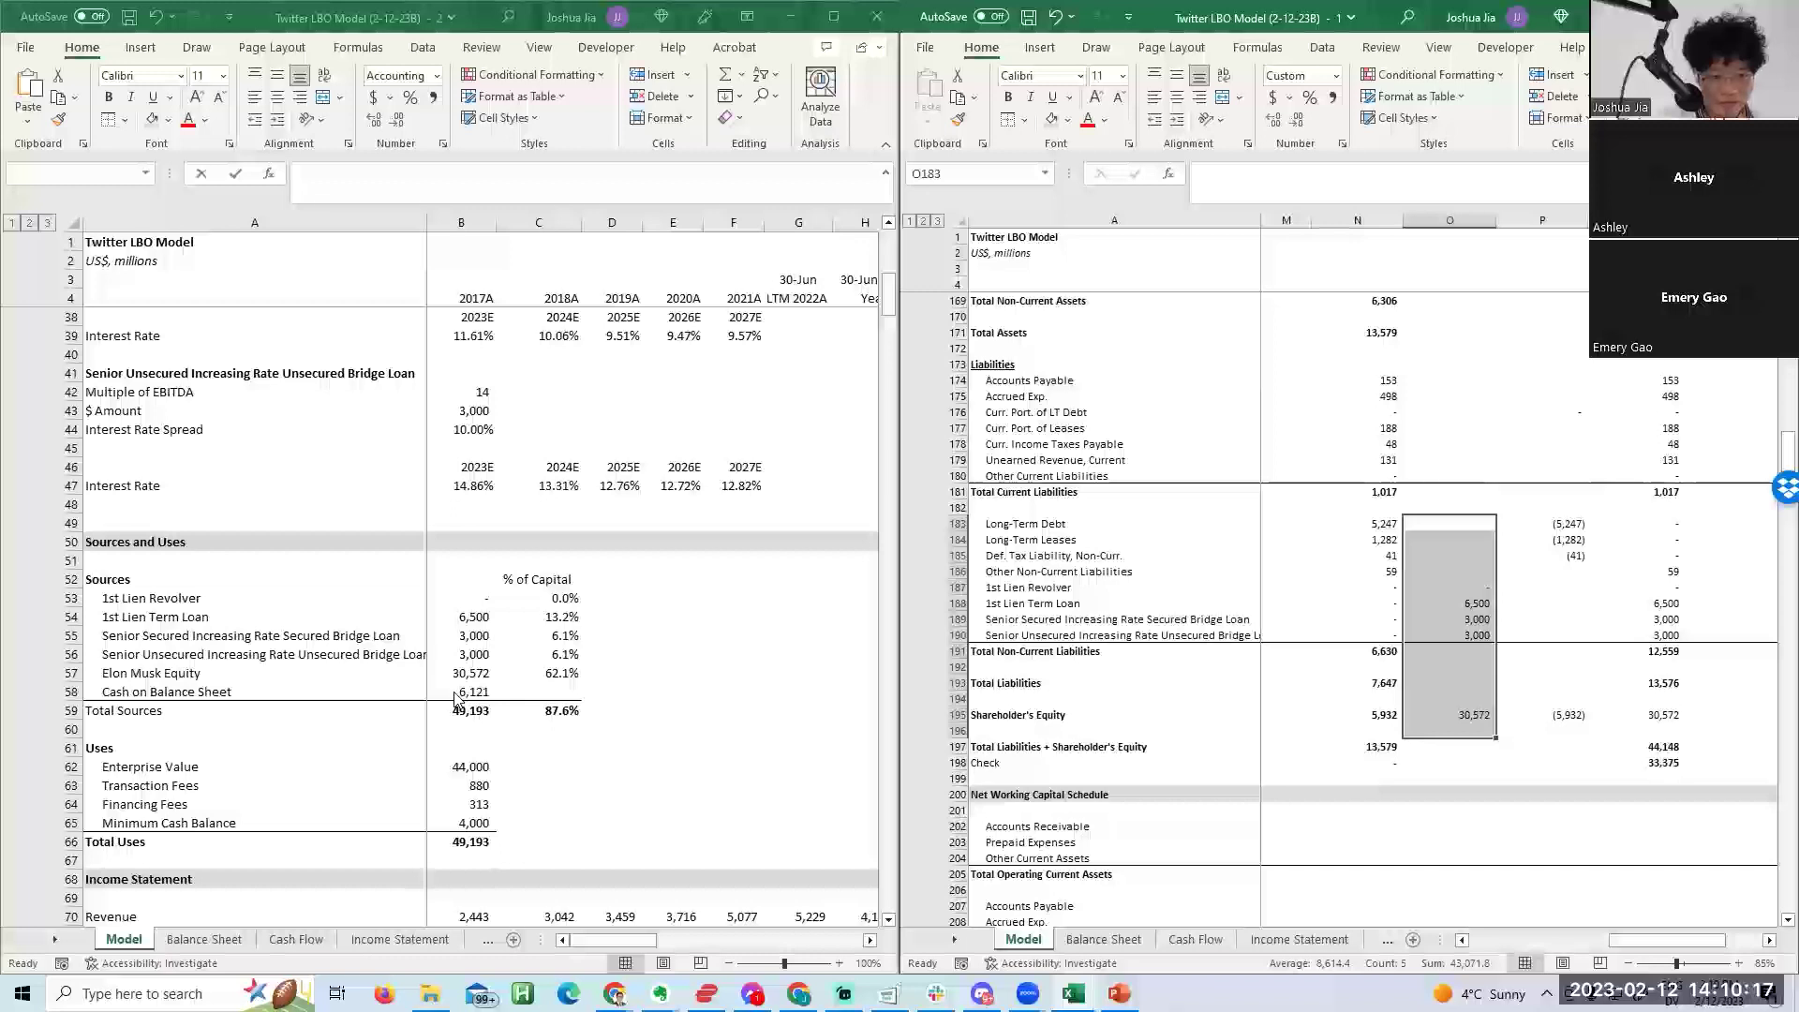
Review the positive adjustments on the asset side, from Cash and Cash Equivalents down to Total Assets.
{"action": "left_click", "coordinate": [1501, 547]}
{"action": "key", "text": "Left"}
{"action": "key", "text": "Up"}
{"action": "key", "text": "Up"}
{"action": "key", "text": "Up"}
{"action": "key", "text": "Up"}
{"action": "key", "text": "Up"}
{"action": "key", "text": "Up"}
{"action": "key", "text": "Up"}
{"action": "key", "text": "Up"}
{"action": "key", "text": "Up"}
{"action": "key", "text": "Up"}
{"action": "key", "text": "Up"}
{"action": "key", "text": "Up"}
{"action": "key", "text": "Up"}
{"action": "key", "text": "Up"}
{"action": "key", "text": "Up"}
{"action": "key", "text": "Up"}
{"action": "key", "text": "Up"}
{"action": "key", "text": "Up"}
{"action": "key", "text": "Up"}
{"action": "key", "text": "Up"}
{"action": "key", "text": "Down"}
{"action": "key", "text": "Down"}
{"action": "key", "text": "Down"}
{"action": "key", "text": "Down"}
{"action": "key", "text": "Down"}
{"action": "key", "text": "Down"}
{"action": "key", "text": "Down"}
{"action": "key", "text": "Down"}
{"action": "key", "text": "Down"}
{"action": "key", "text": "Down"}
{"action": "key", "text": "Down"}
{"action": "key", "text": "Down"}
{"action": "key", "text": "Down"}
{"action": "key", "text": "Down"}
{"action": "key", "text": "Down"}
{"action": "key", "text": "Down"}
{"action": "key", "text": "Down"}
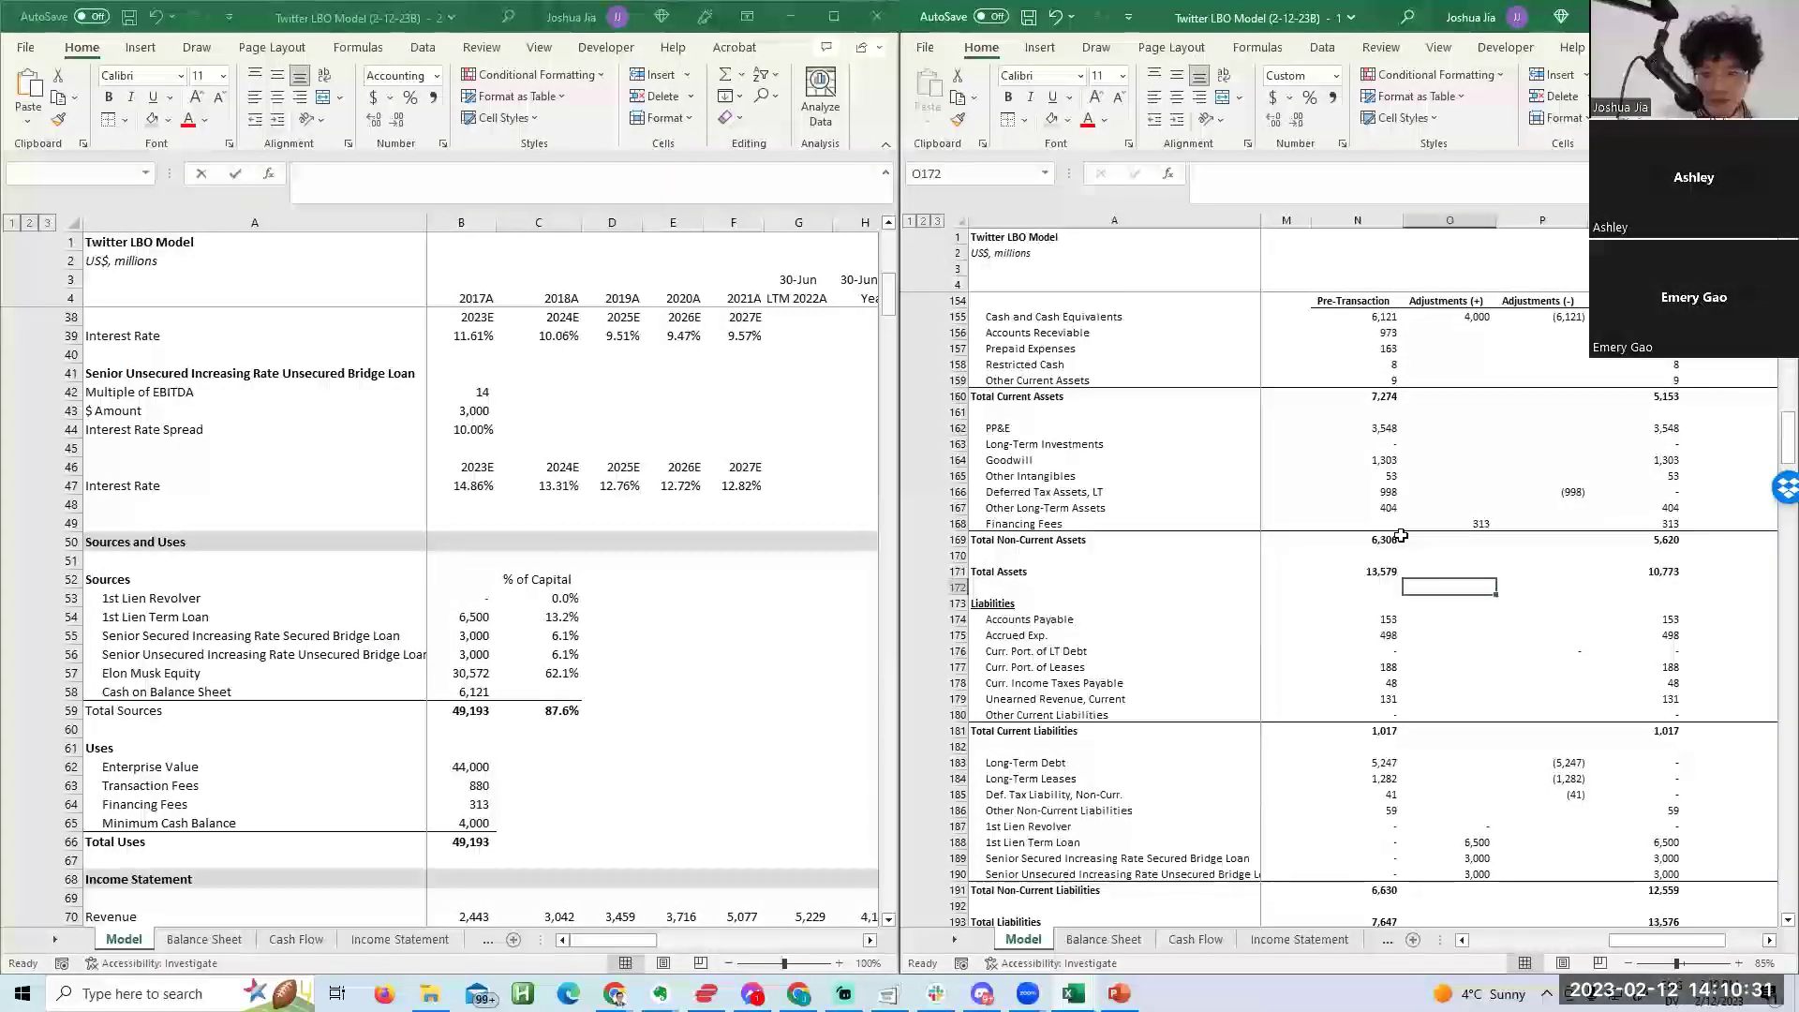
Review the positive and negative adjustments across the liabilities, up to the asset side of the balance sheet.
{"action": "key", "text": "Down"}
{"action": "key", "text": "Down"}
{"action": "key", "text": "Down"}
{"action": "key", "text": "Down"}
{"action": "key", "text": "Down"}
{"action": "key", "text": "Down"}
{"action": "key", "text": "Down"}
{"action": "key", "text": "Down"}
{"action": "key", "text": "Down"}
{"action": "key", "text": "Down"}
{"action": "key", "text": "Down"}
{"action": "key", "text": "Down"}
{"action": "key", "text": "Down"}
{"action": "key", "text": "Down"}
{"action": "key", "text": "Down"}
{"action": "key", "text": "Down"}
{"action": "key", "text": "Down"}
{"action": "key", "text": "Down"}
{"action": "key", "text": "Down"}
{"action": "key", "text": "Down"}
{"action": "key", "text": "Right"}
{"action": "key", "text": "Up"}
{"action": "key", "text": "Up"}
{"action": "key", "text": "Up"}
{"action": "key", "text": "Up"}
{"action": "key", "text": "Up"}
{"action": "key", "text": "Up"}
{"action": "key", "text": "Up"}
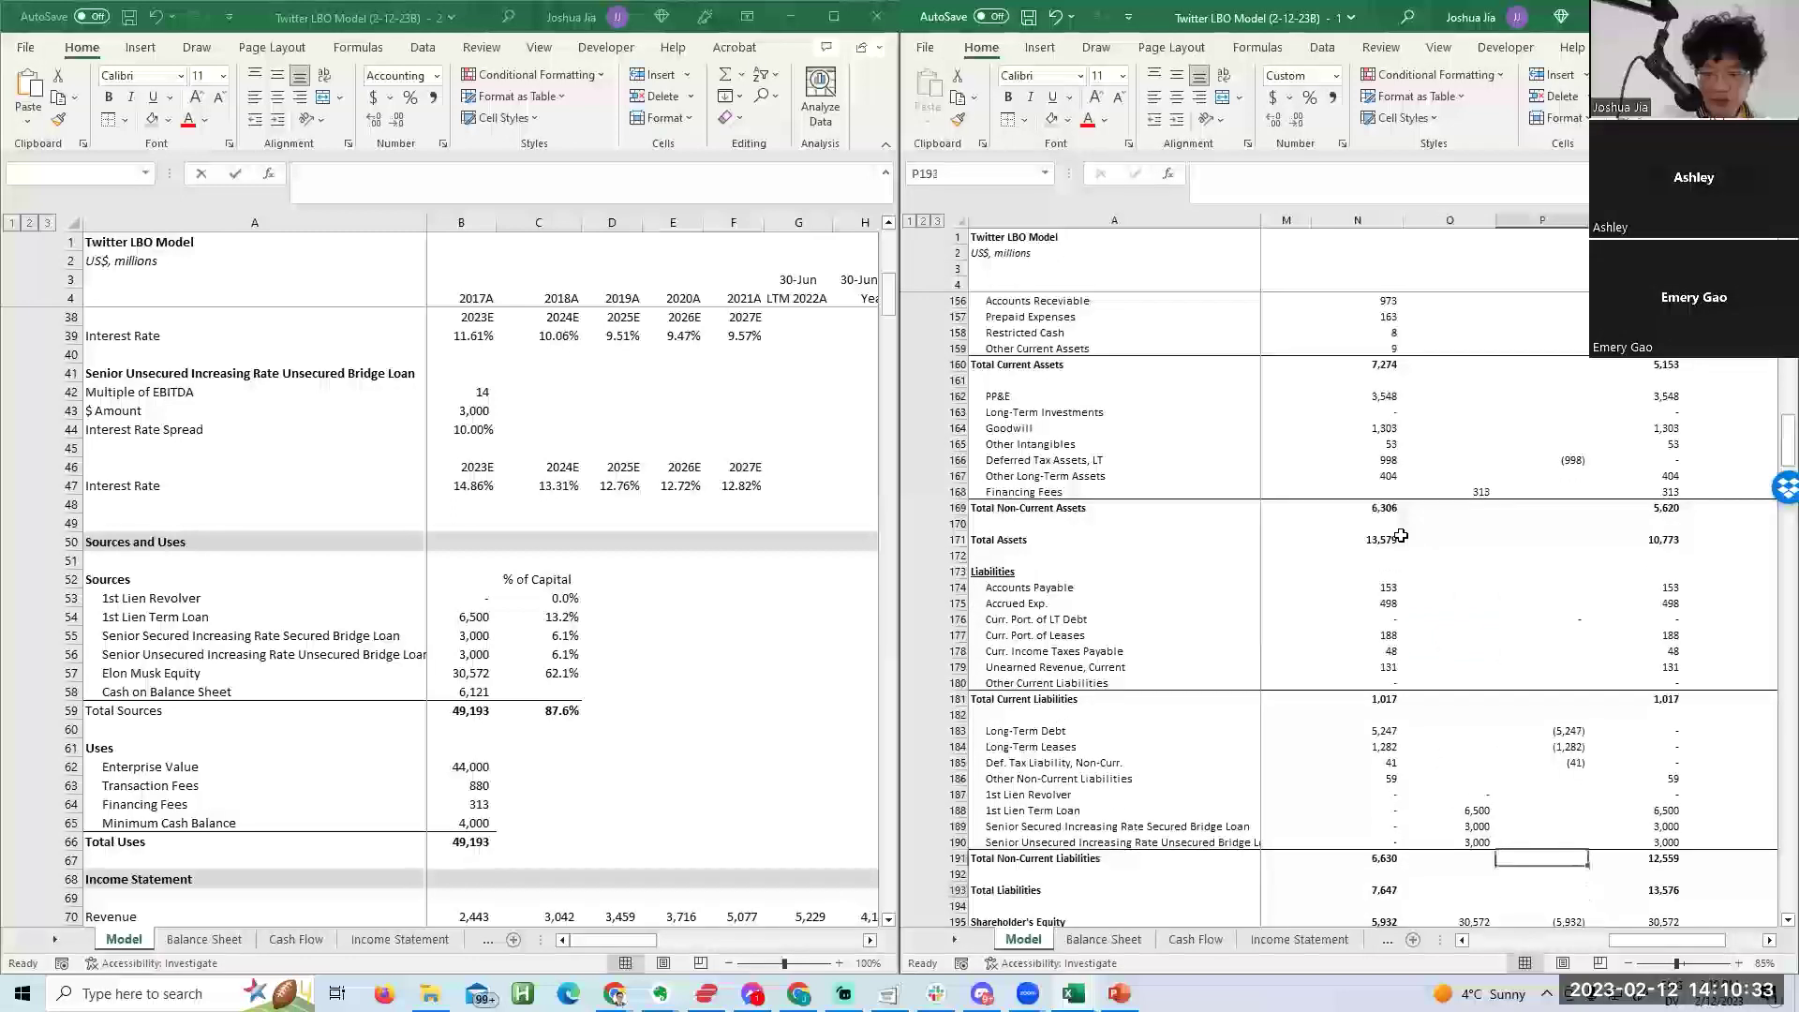
{"action": "key", "text": "Up"}
{"action": "key", "text": "Up"}
{"action": "key", "text": "Up"}
{"action": "key", "text": "Up"}
{"action": "key", "text": "Up"}
{"action": "key", "text": "Up"}
{"action": "key", "text": "Up"}
{"action": "key", "text": "Up"}
{"action": "key", "text": "Up"}
{"action": "key", "text": "Up"}
{"action": "key", "text": "Up"}
{"action": "key", "text": "Up"}
{"action": "key", "text": "Up"}
{"action": "key", "text": "Up"}
{"action": "key", "text": "Up"}
{"action": "key", "text": "Up"}
{"action": "key", "text": "Up"}
{"action": "key", "text": "Up"}
{"action": "key", "text": "Up"}
{"action": "key", "text": "Up"}
{"action": "key", "text": "Up"}
{"action": "key", "text": "Up"}
{"action": "key", "text": "Up"}
{"action": "key", "text": "Up"}
{"action": "key", "text": "Up"}
{"action": "key", "text": "Up"}
{"action": "key", "text": "Up"}
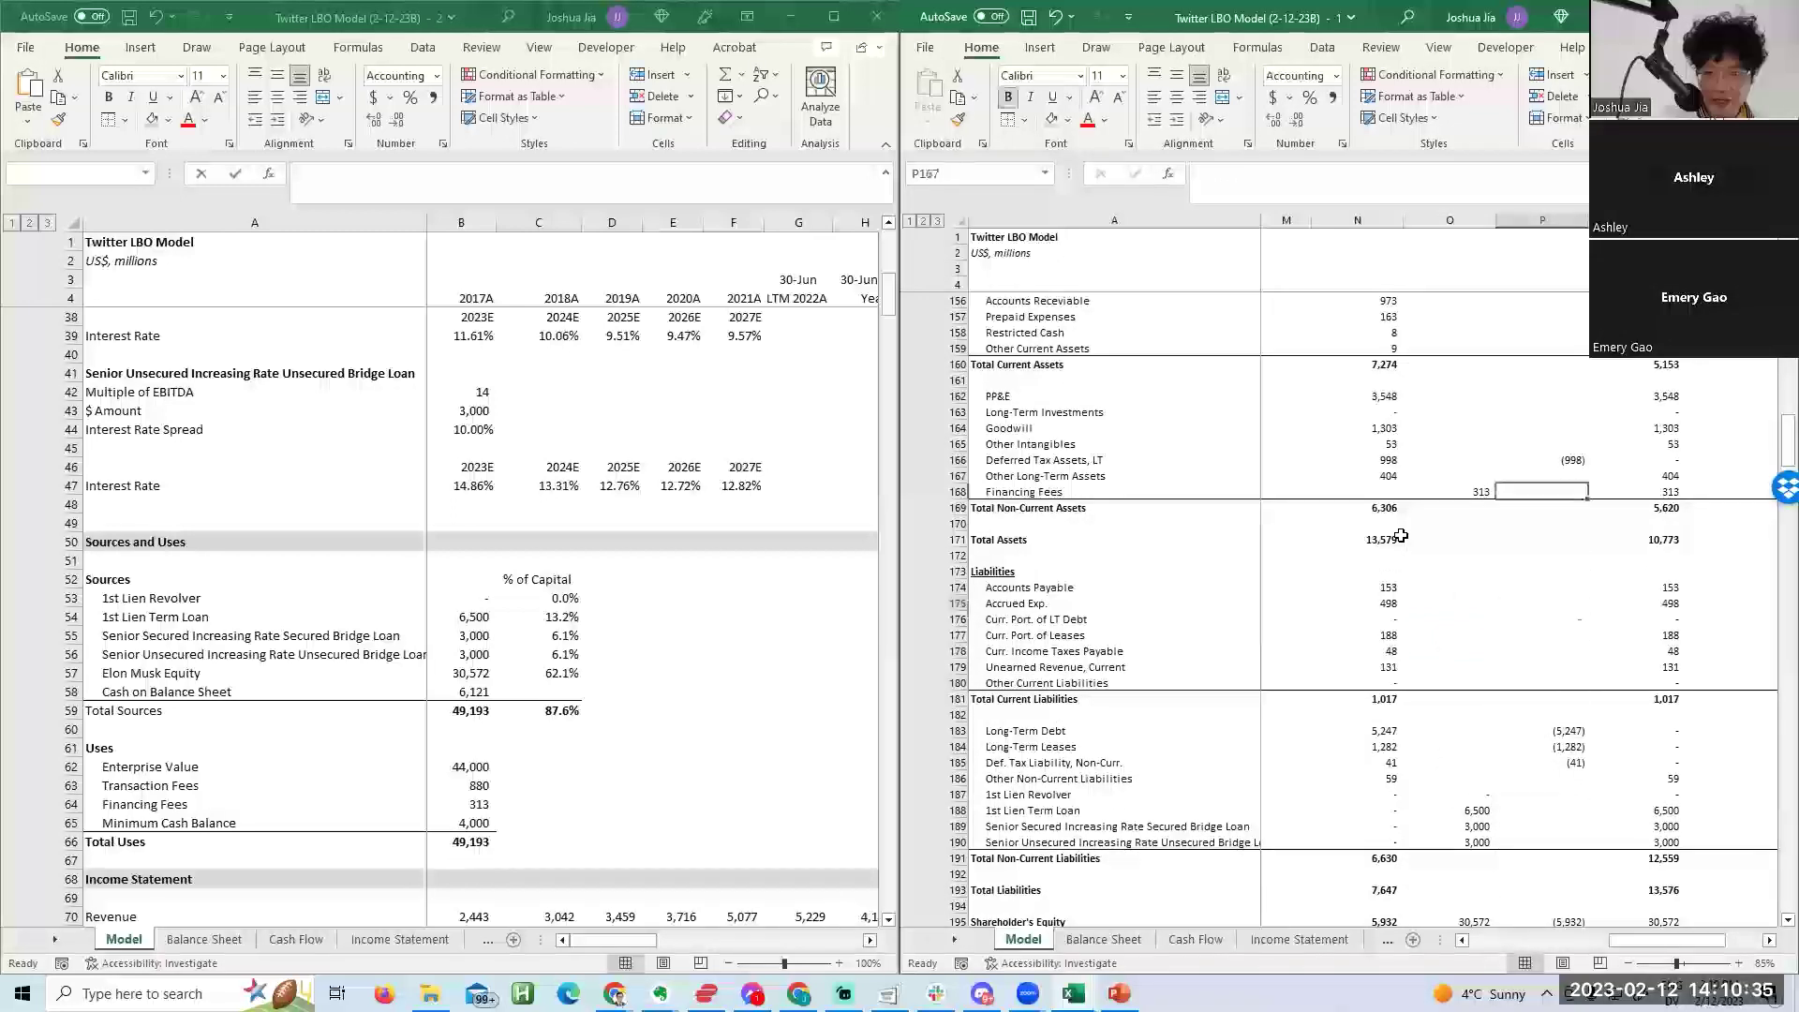
Check the combined sum of the positive and negative adjustments on the asset side, from Cash down to Total Non-Current Assets.
{"action": "key", "text": "Left"}
{"action": "key", "text": "shift+Right"}
{"action": "key", "text": "shift+Down"}
{"action": "key", "text": "shift+Down"}
{"action": "key", "text": "shift+Down"}
{"action": "key", "text": "shift+Down"}
{"action": "key", "text": "shift+Down"}
{"action": "key", "text": "shift+Down"}
{"action": "key", "text": "shift+Down"}
{"action": "key", "text": "shift+Down"}
{"action": "key", "text": "shift+Down"}
{"action": "key", "text": "shift+Down"}
{"action": "key", "text": "shift+Down"}
{"action": "key", "text": "shift+Down"}
{"action": "key", "text": "shift+Down"}
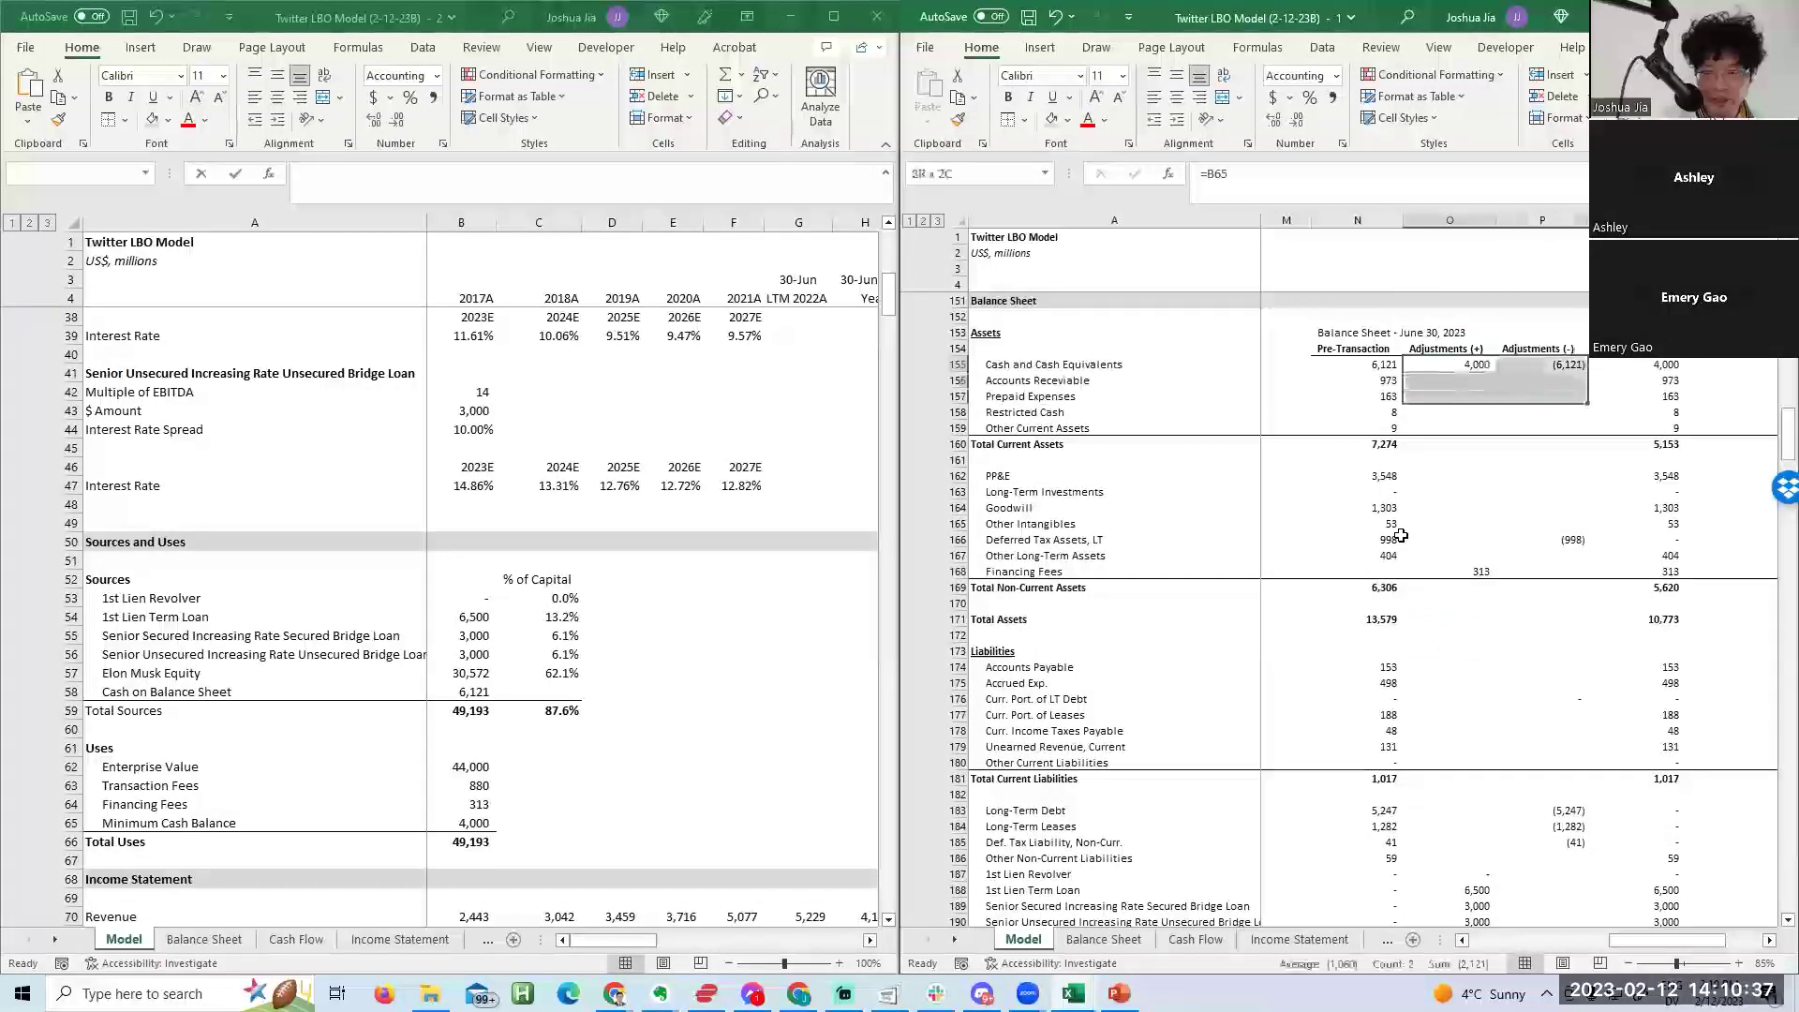
{"action": "key", "text": "shift+Down"}
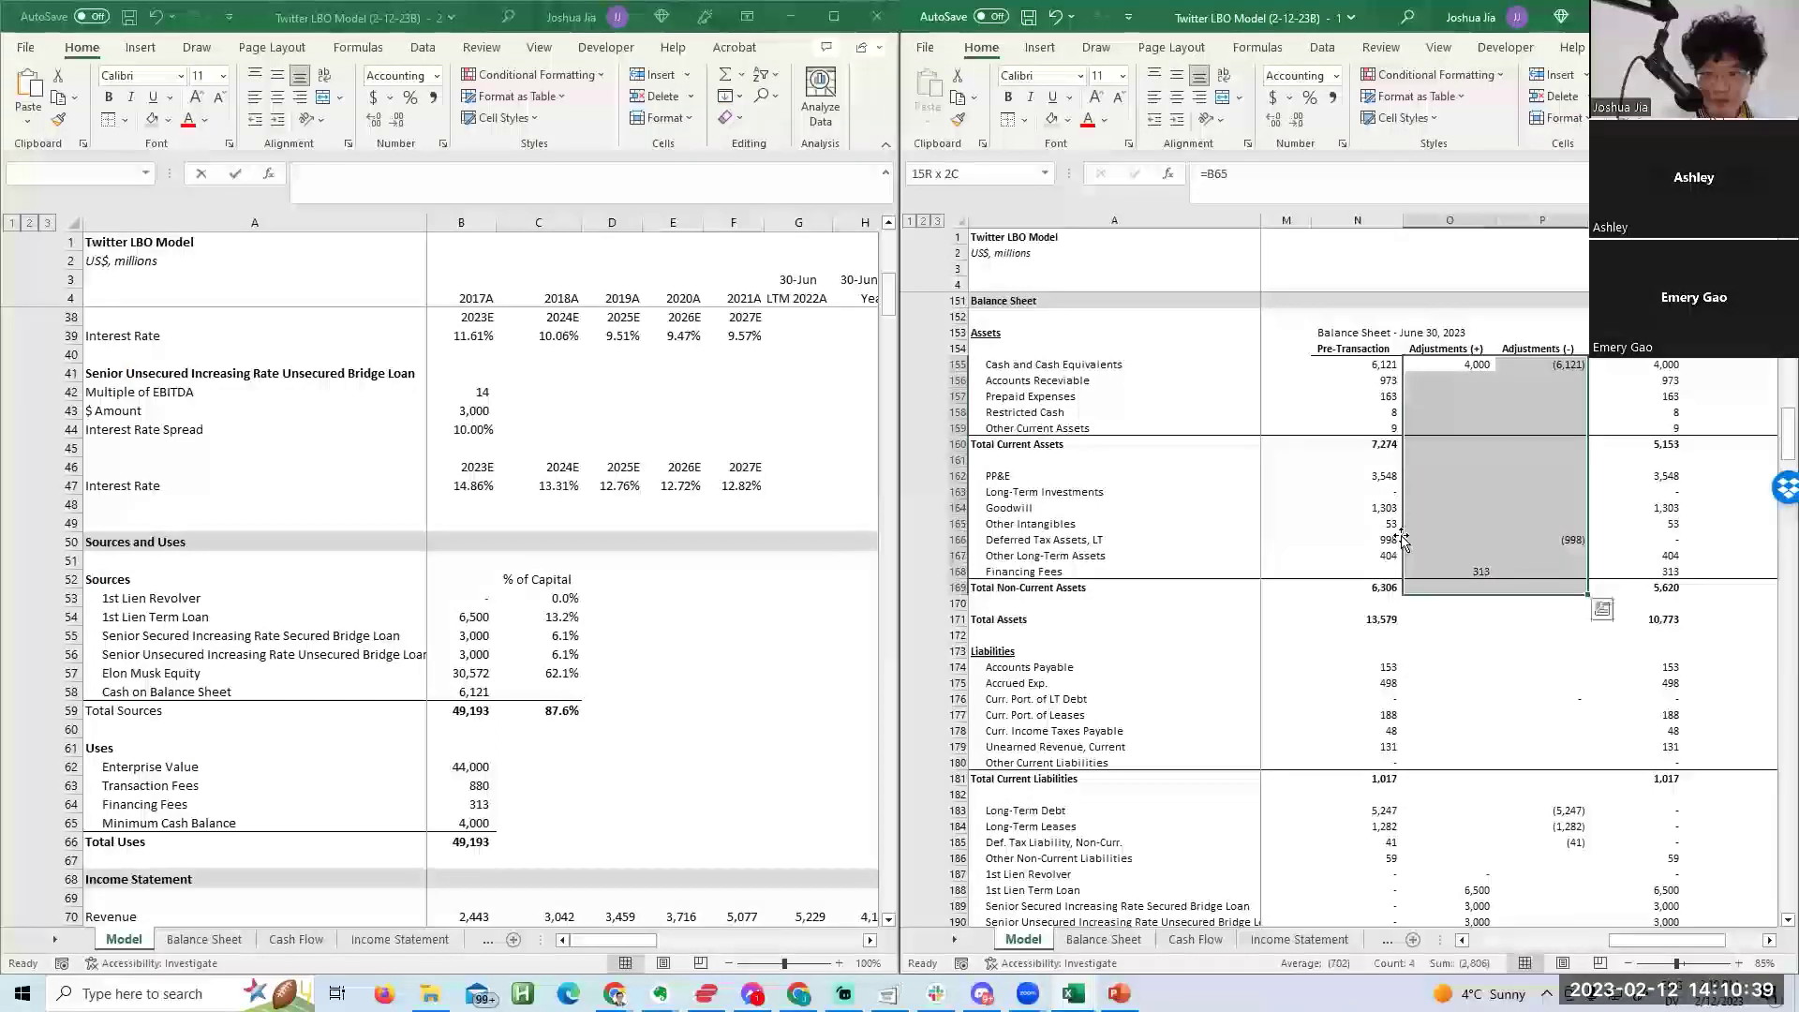
Add the label "Adjustments to Shareholder's Equity" in S153 beside the Post-Transaction column, correcting its spelling.
{"action": "key", "text": "Right"}
{"action": "key", "text": "Right"}
{"action": "key", "text": "Right"}
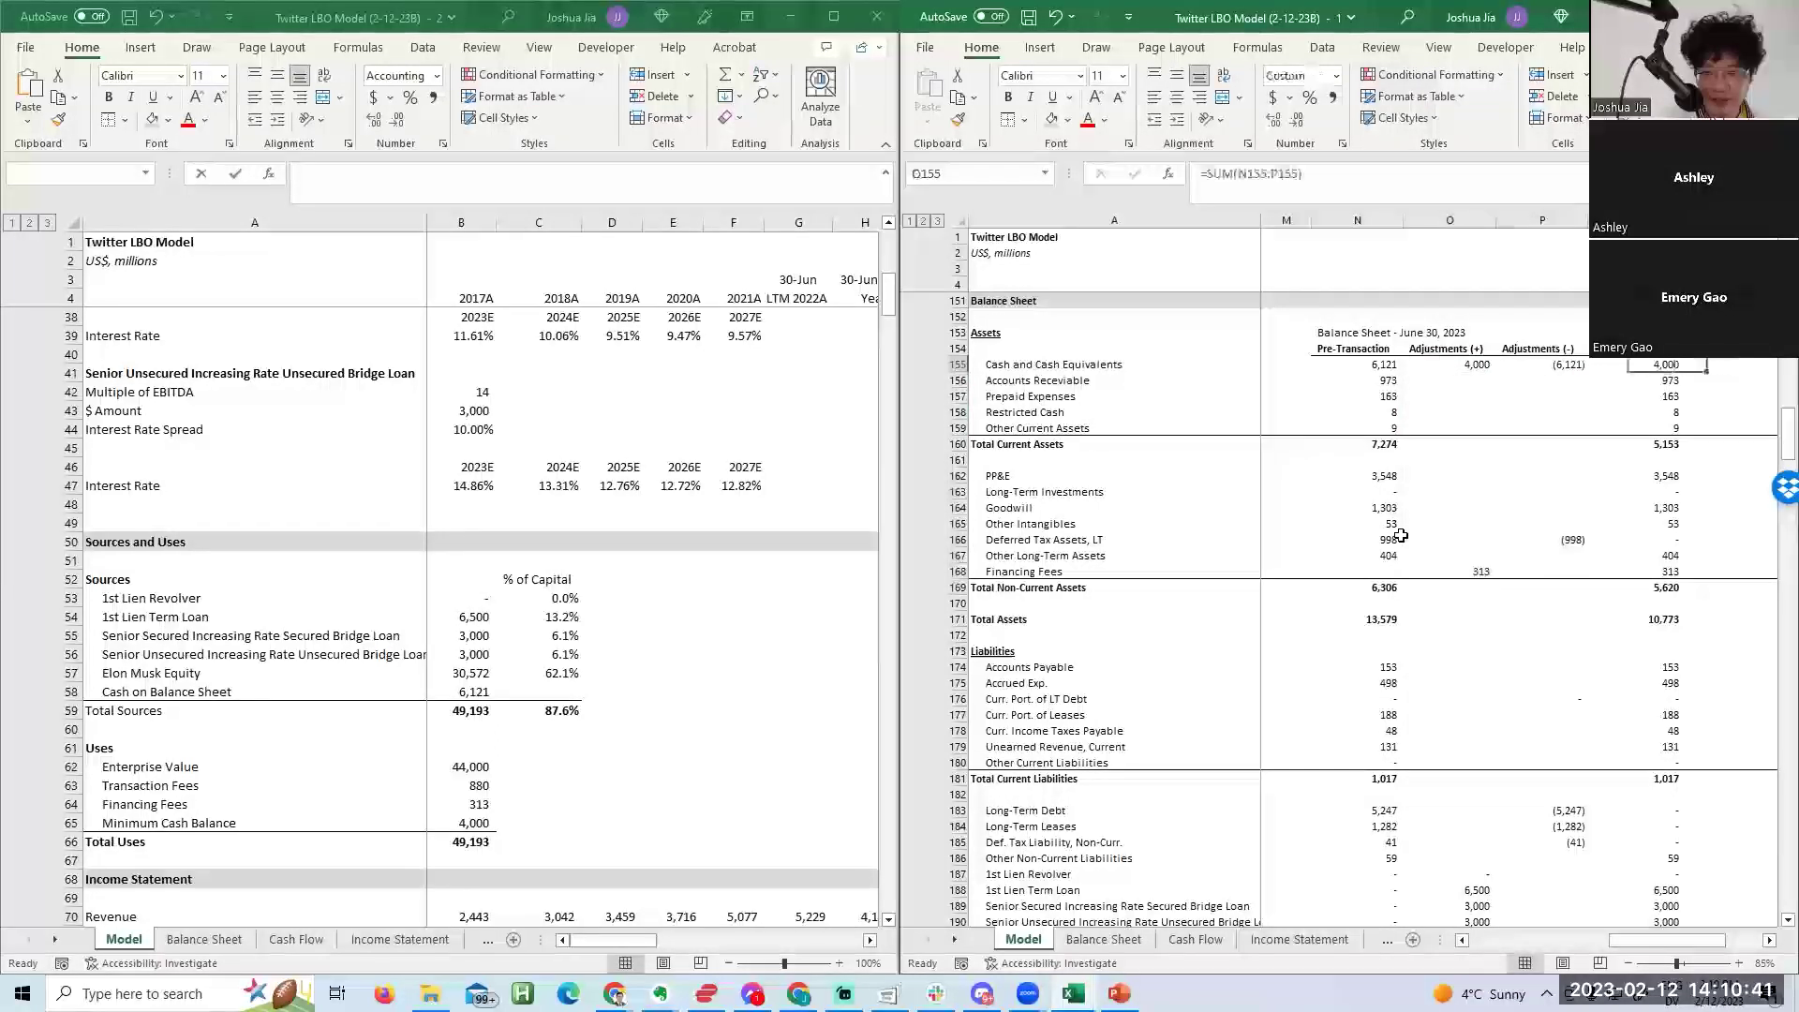
{"action": "key", "text": "Right"}
{"action": "key", "text": "Up"}
{"action": "key", "text": "Up"}
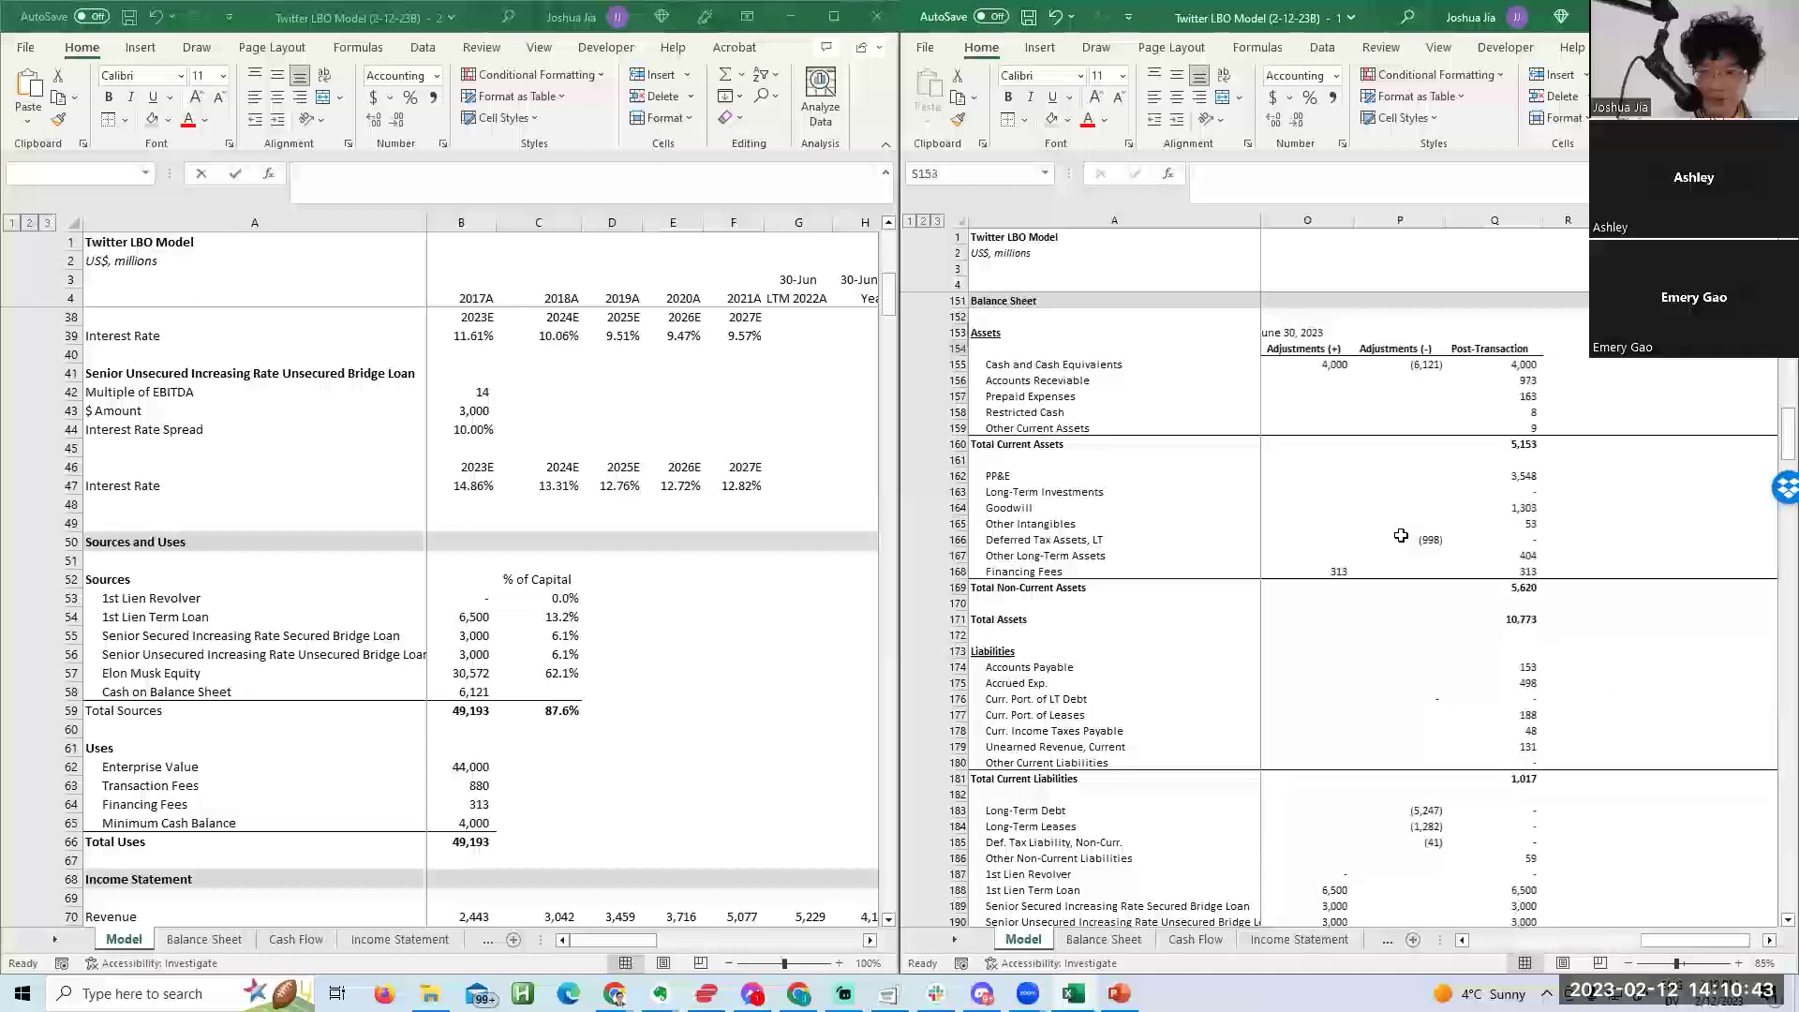
{"action": "type", "text": "Adjustments to Shareholder's equit\\"}
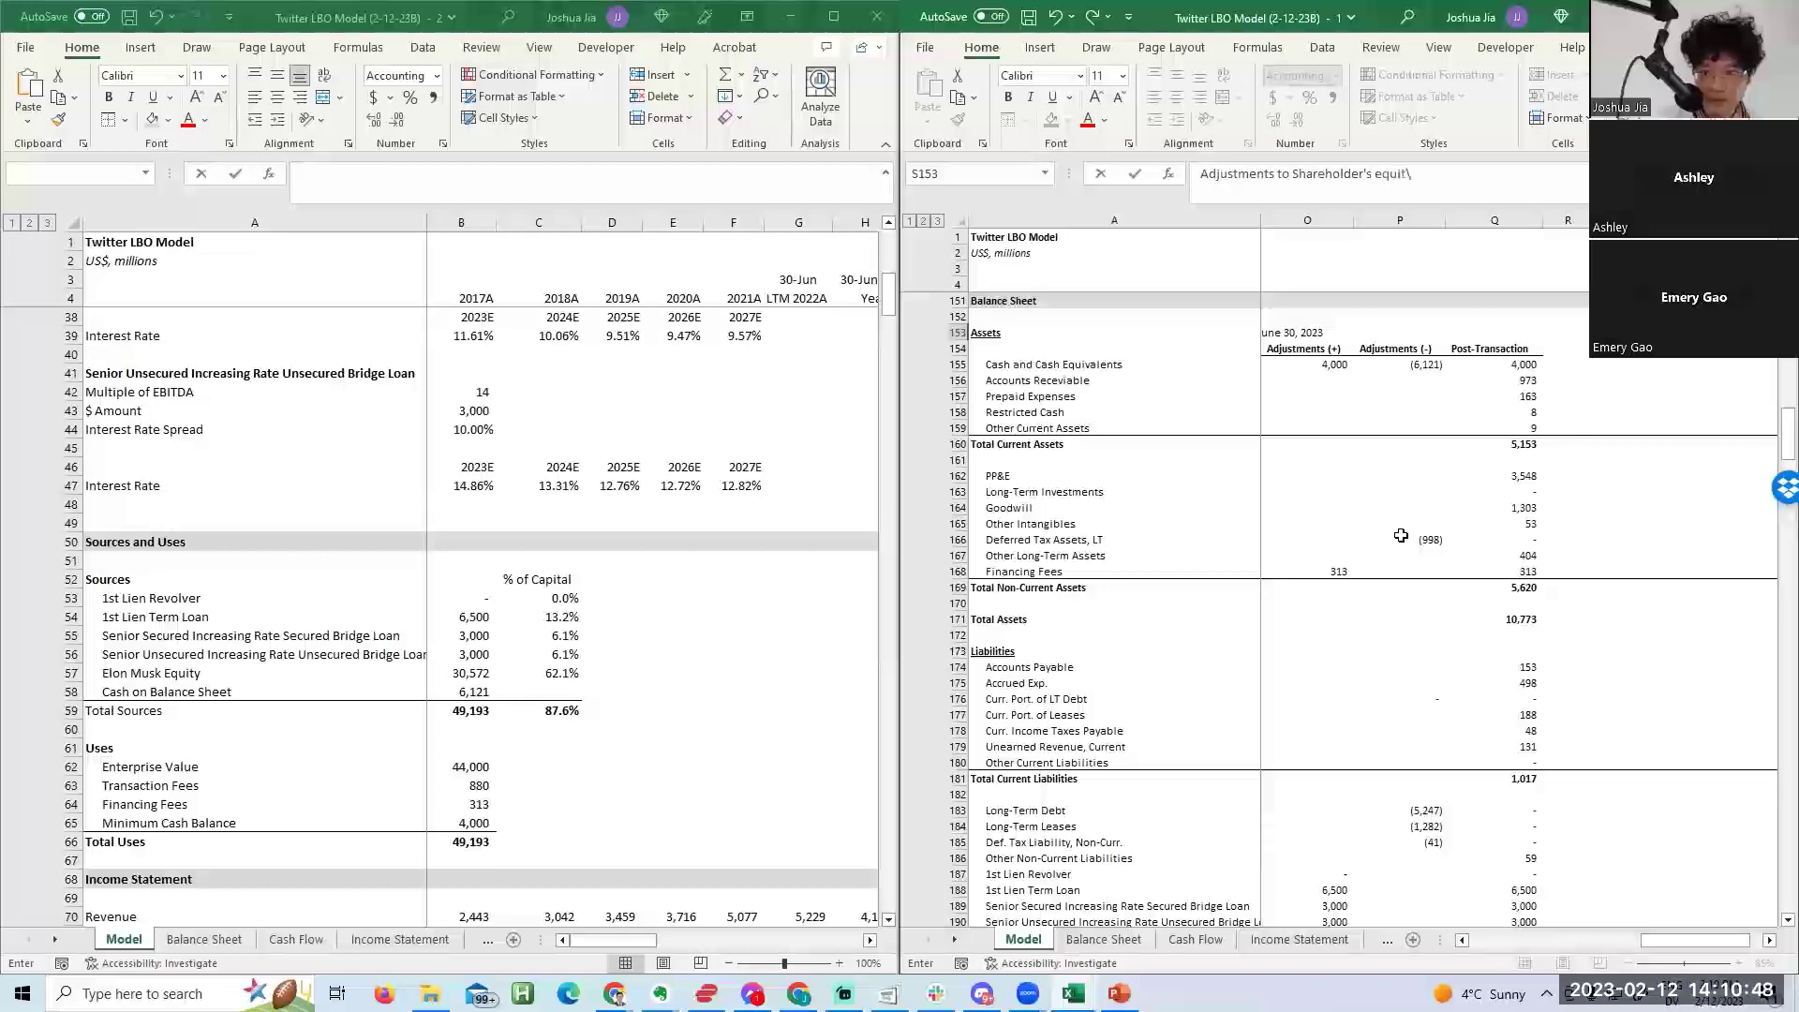
{"action": "key", "text": "Escape"}
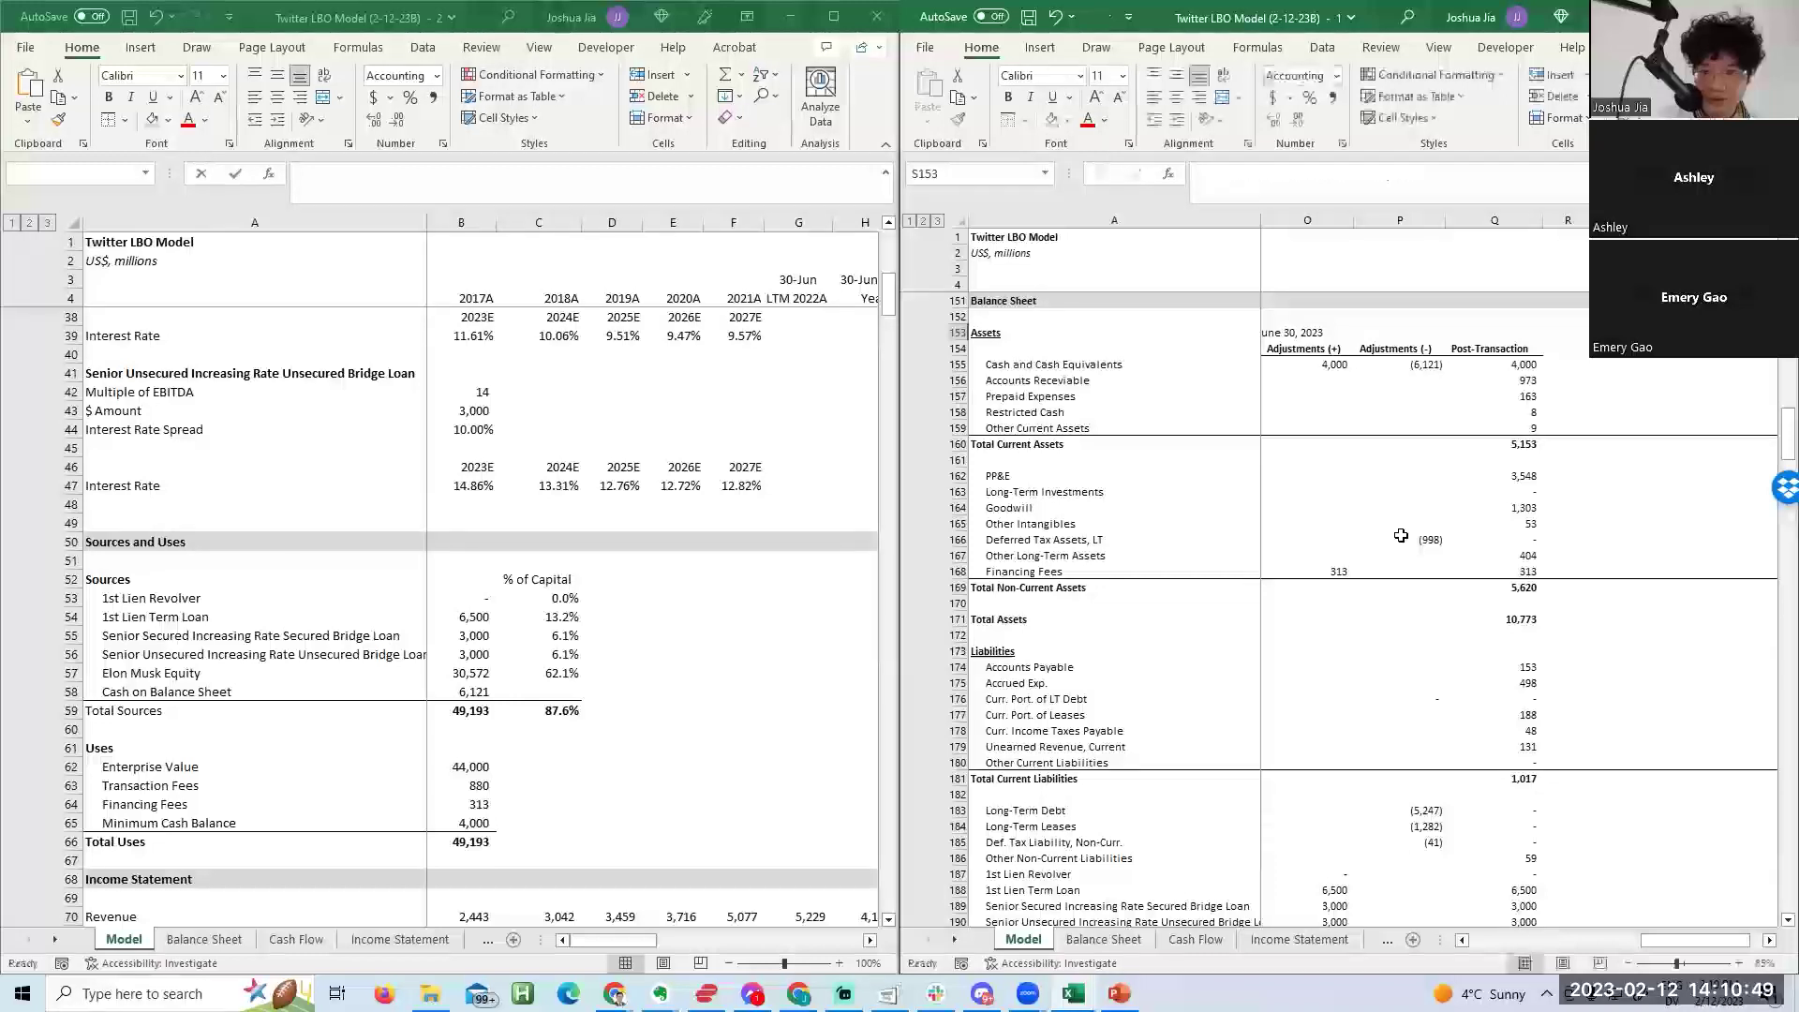
{"action": "type", "text": "Adjustmetns to Shareh"}
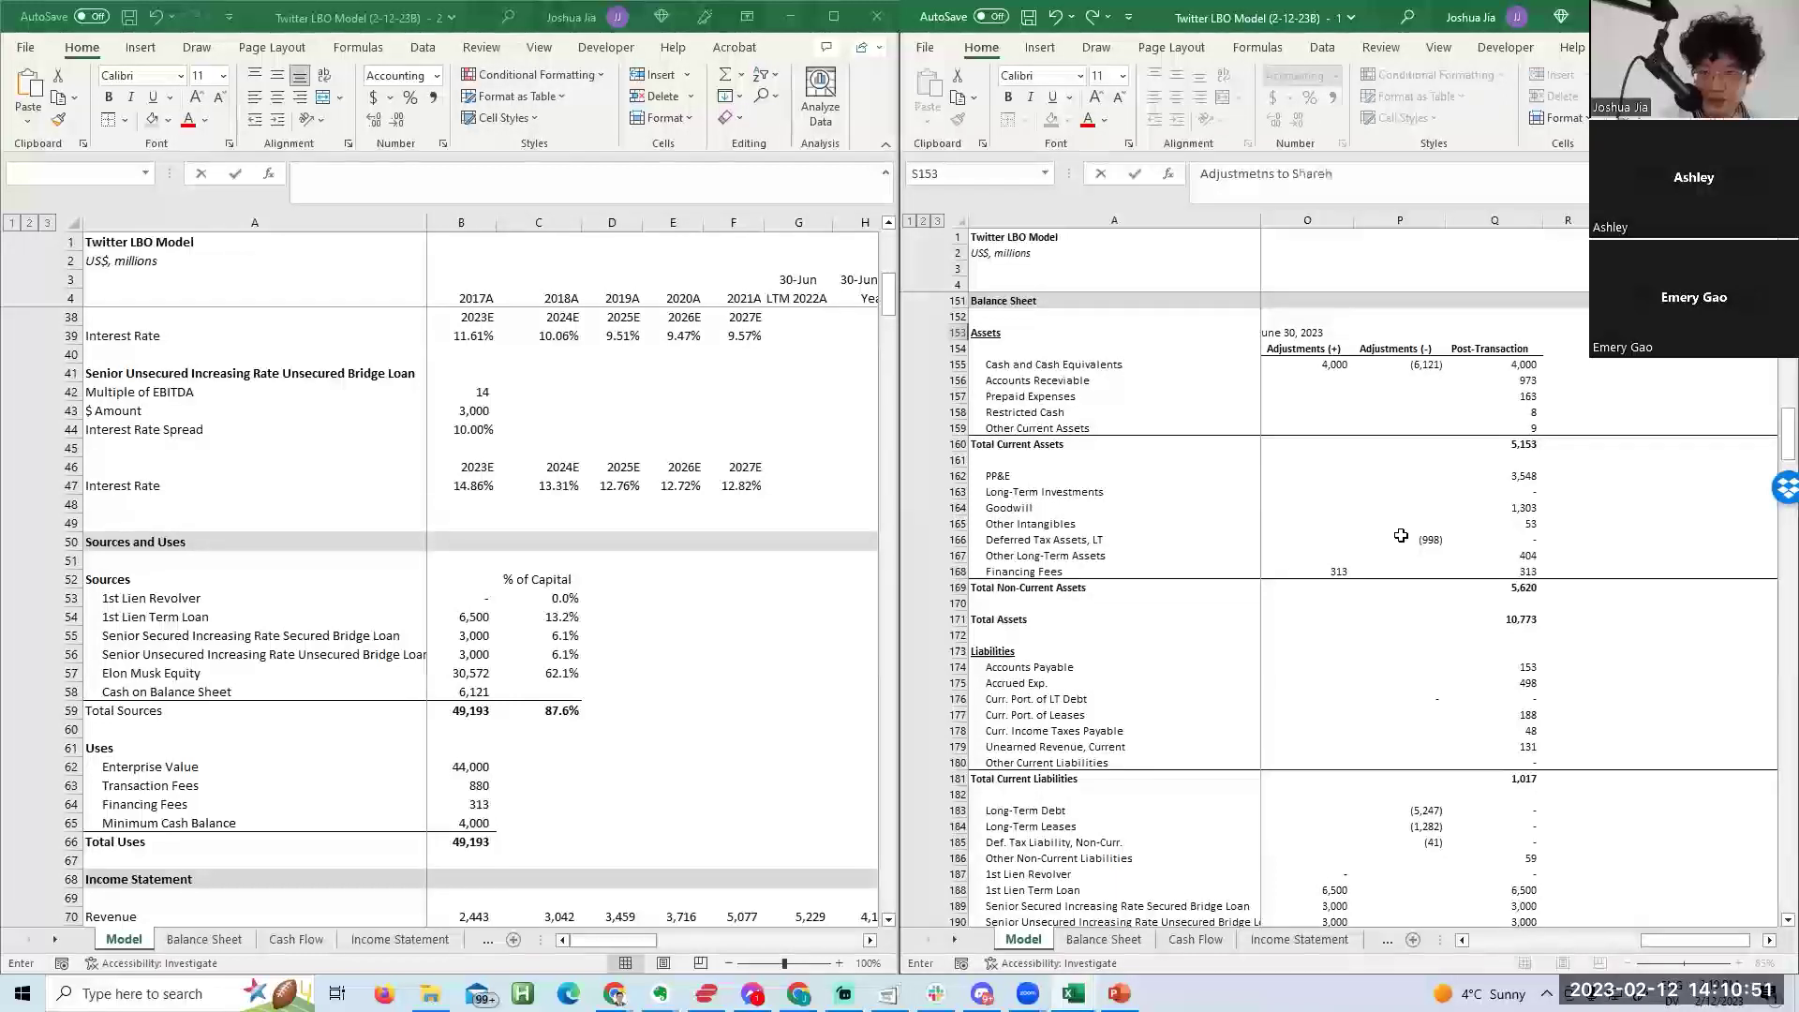
{"action": "type", "text": "older's Equity"}
{"action": "key", "text": "Return"}
{"action": "key", "text": "Up"}
{"action": "key", "text": "F2"}
{"action": "key", "text": "BackSpace"}
{"action": "key", "text": "BackSpace"}
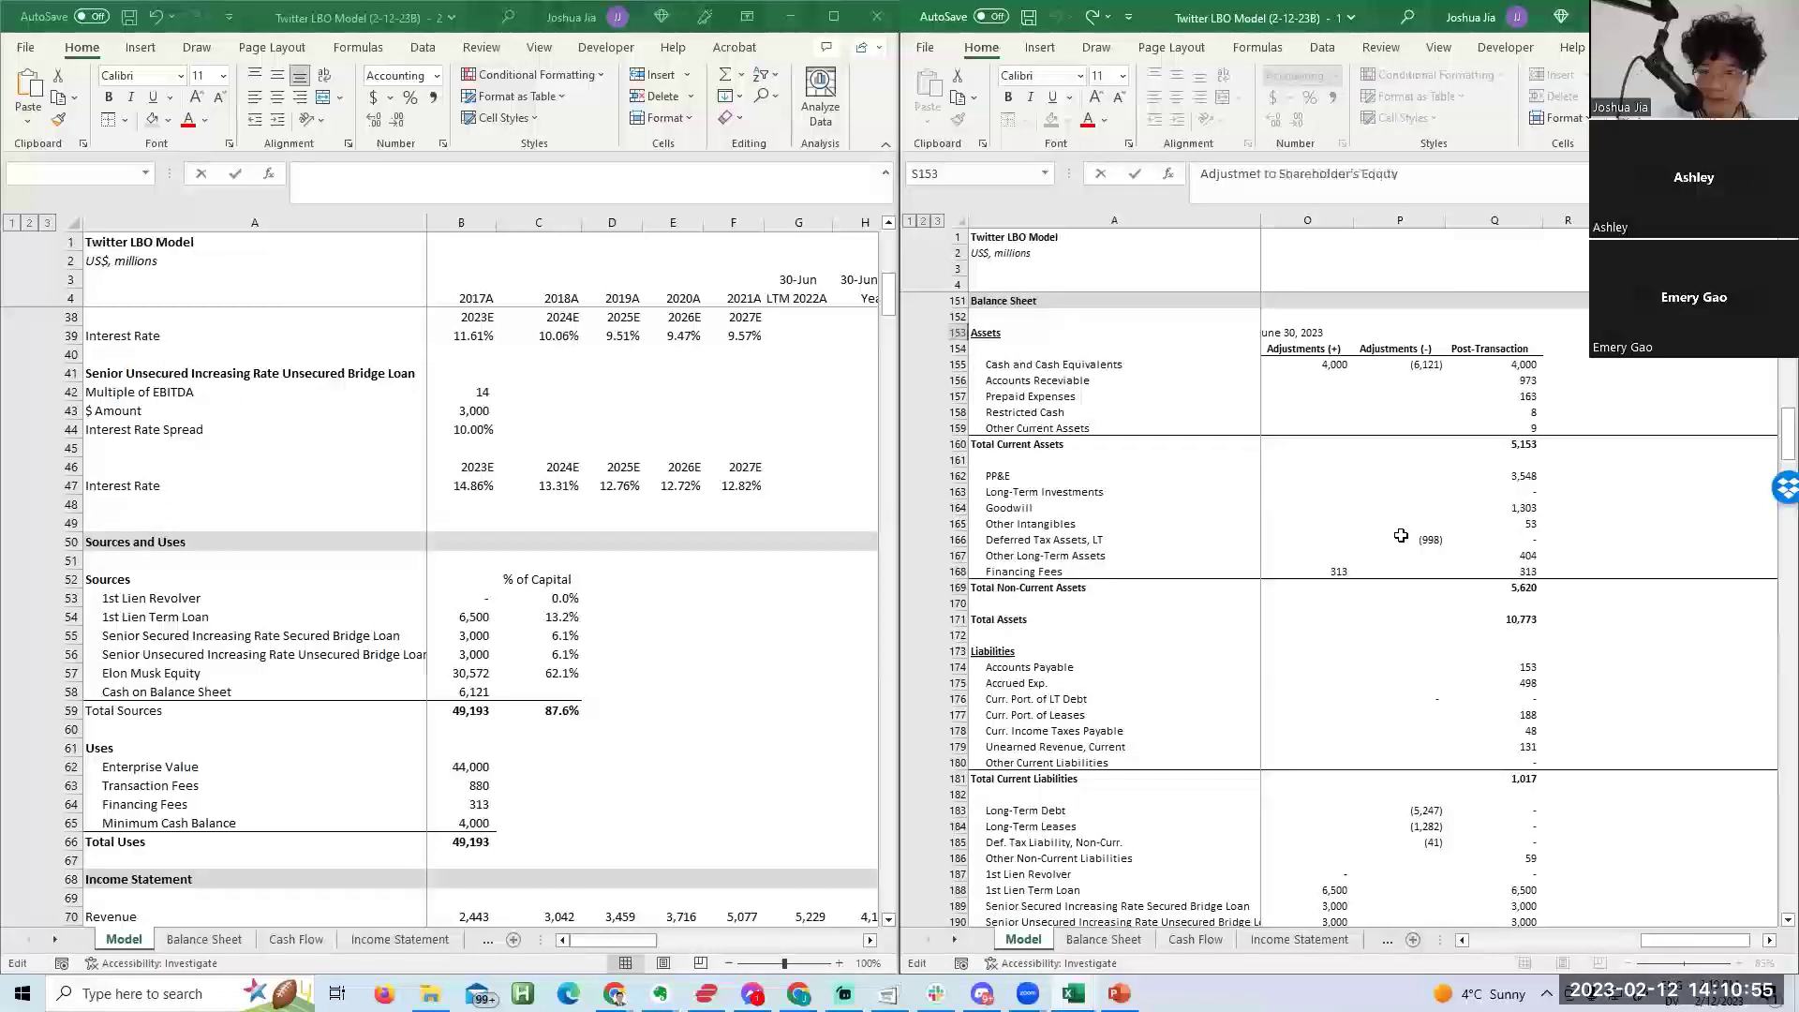
Reword the S153 label as "Adjustments to Liabilities + Shareholder's Equity" and enter "Adjustments to Assets" in S154.
{"action": "key", "text": "Return"}
{"action": "key", "text": "F2"}
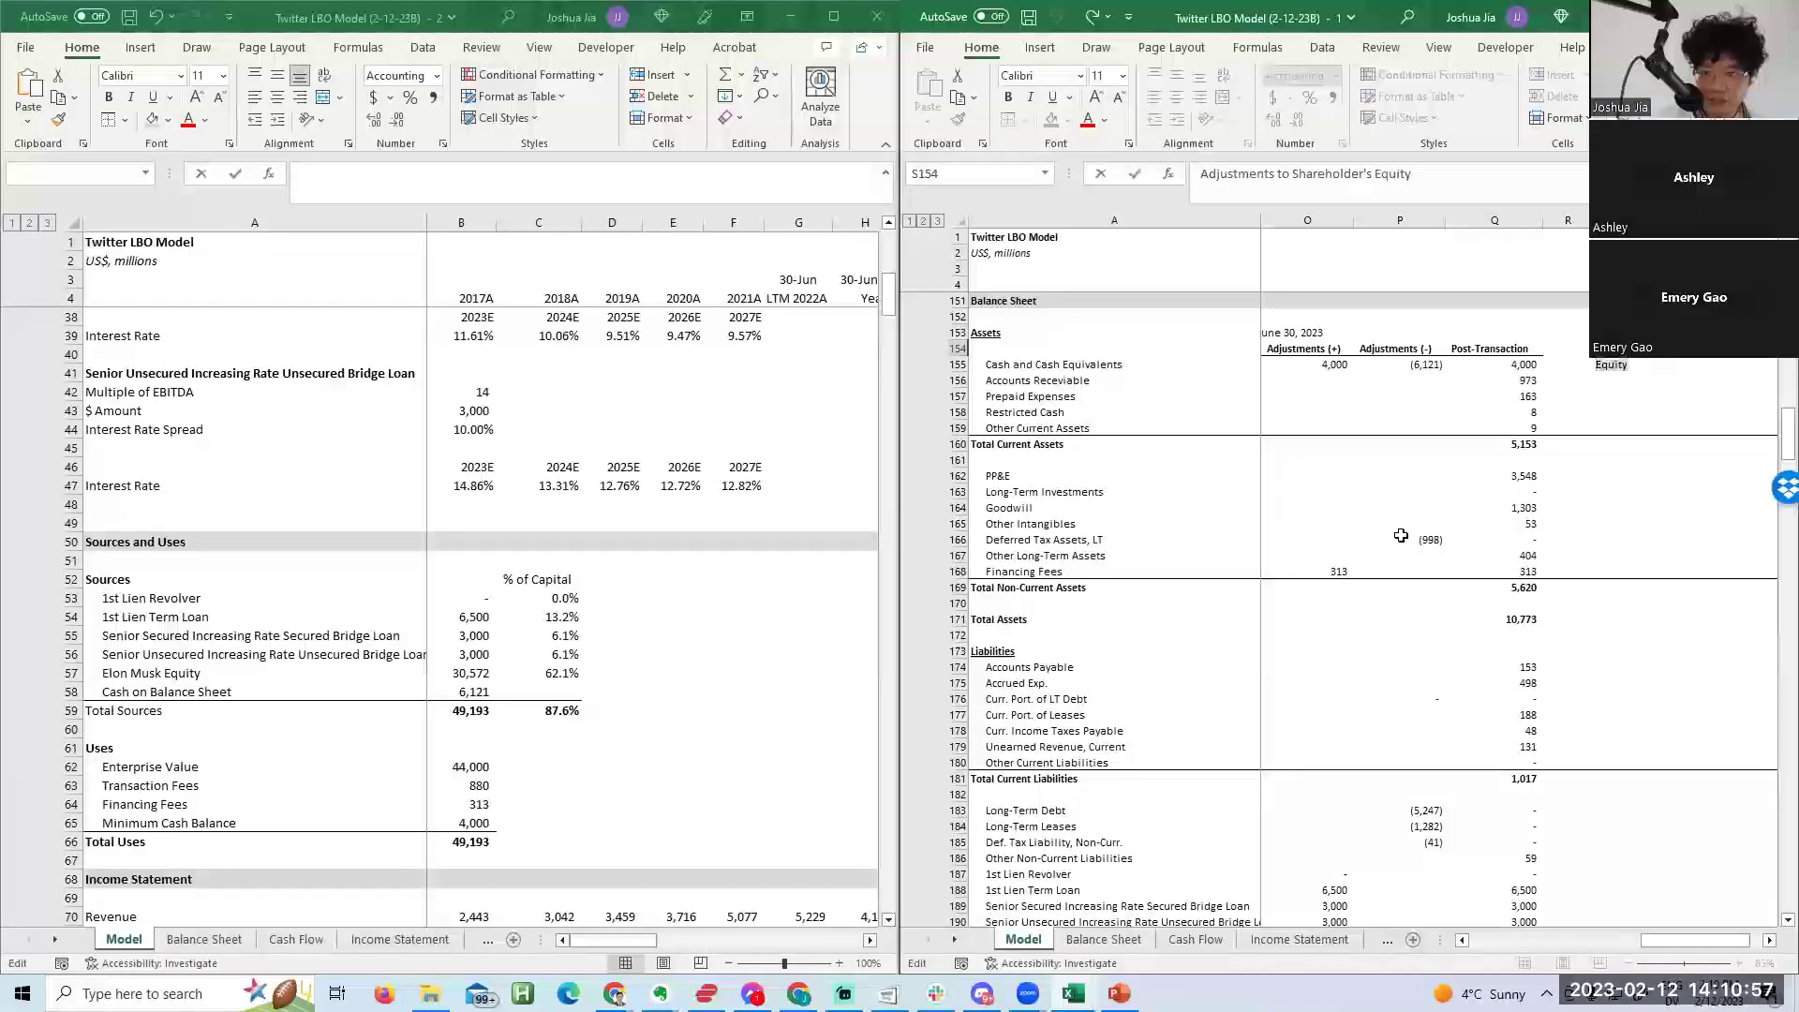
{"action": "key", "text": "Escape"}
{"action": "key", "text": "Up"}
{"action": "key", "text": "F2"}
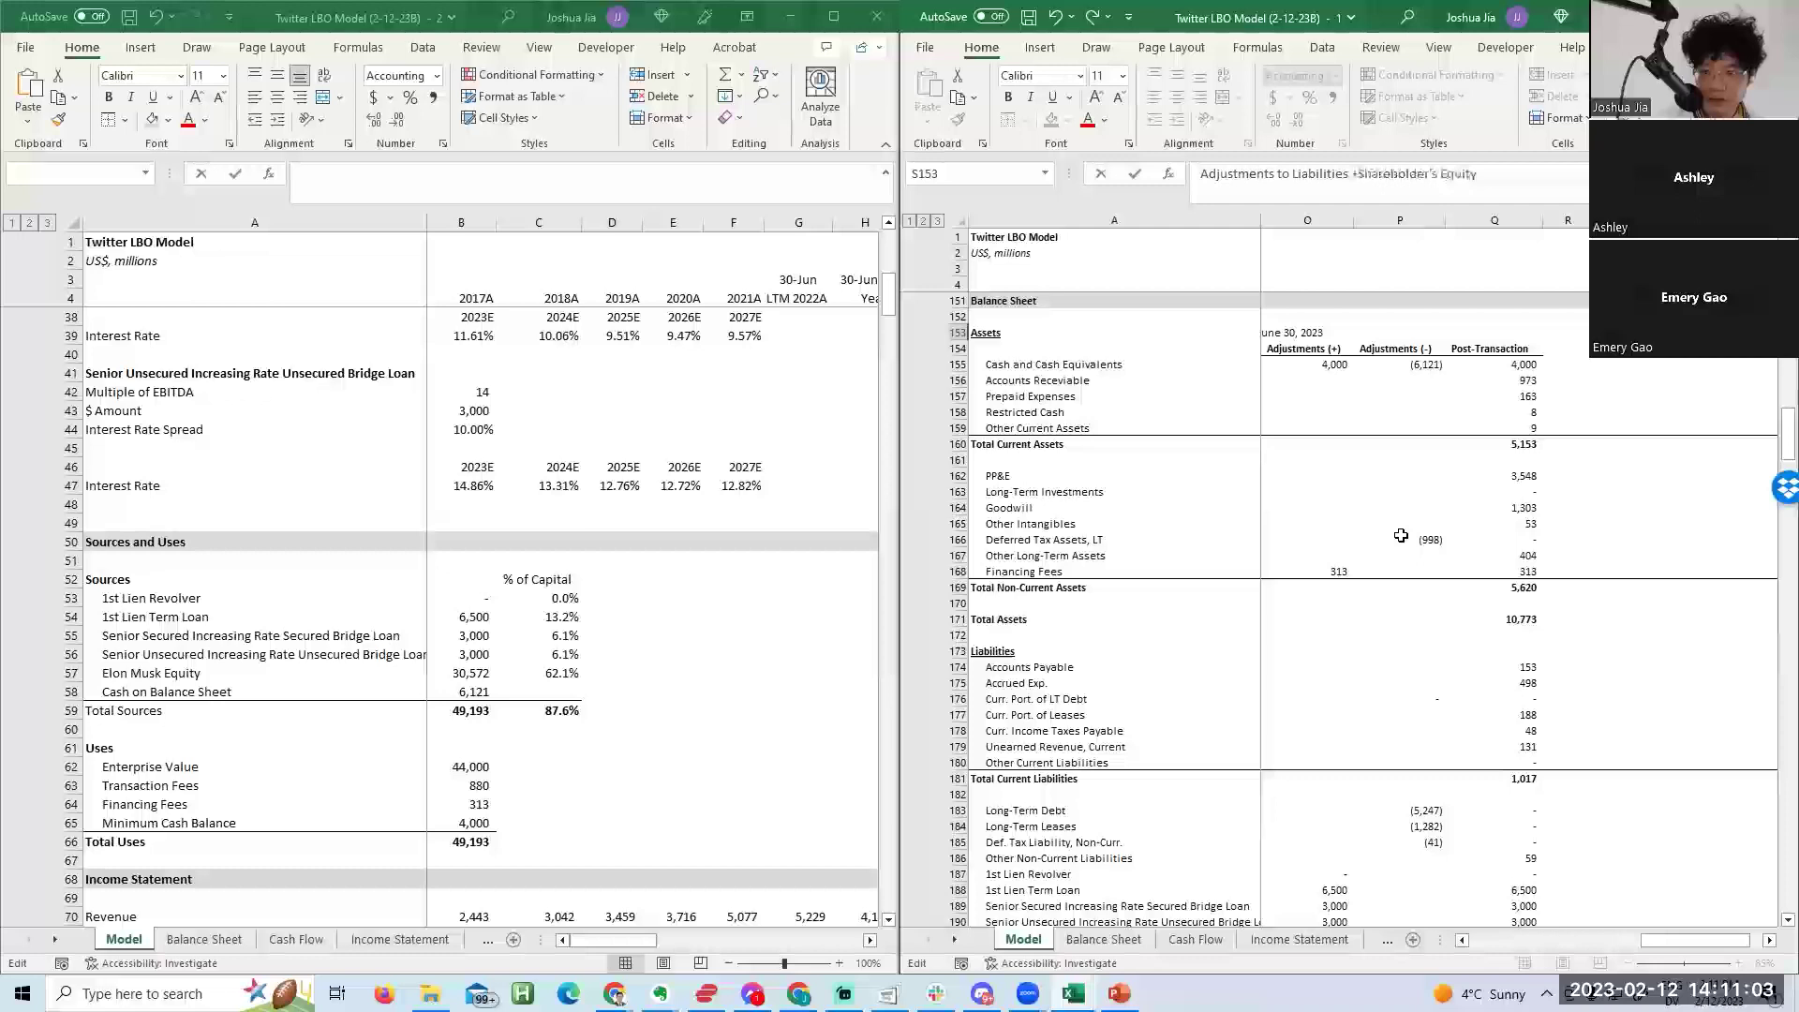
{"action": "key", "text": "Escape"}
{"action": "key", "text": "Up"}
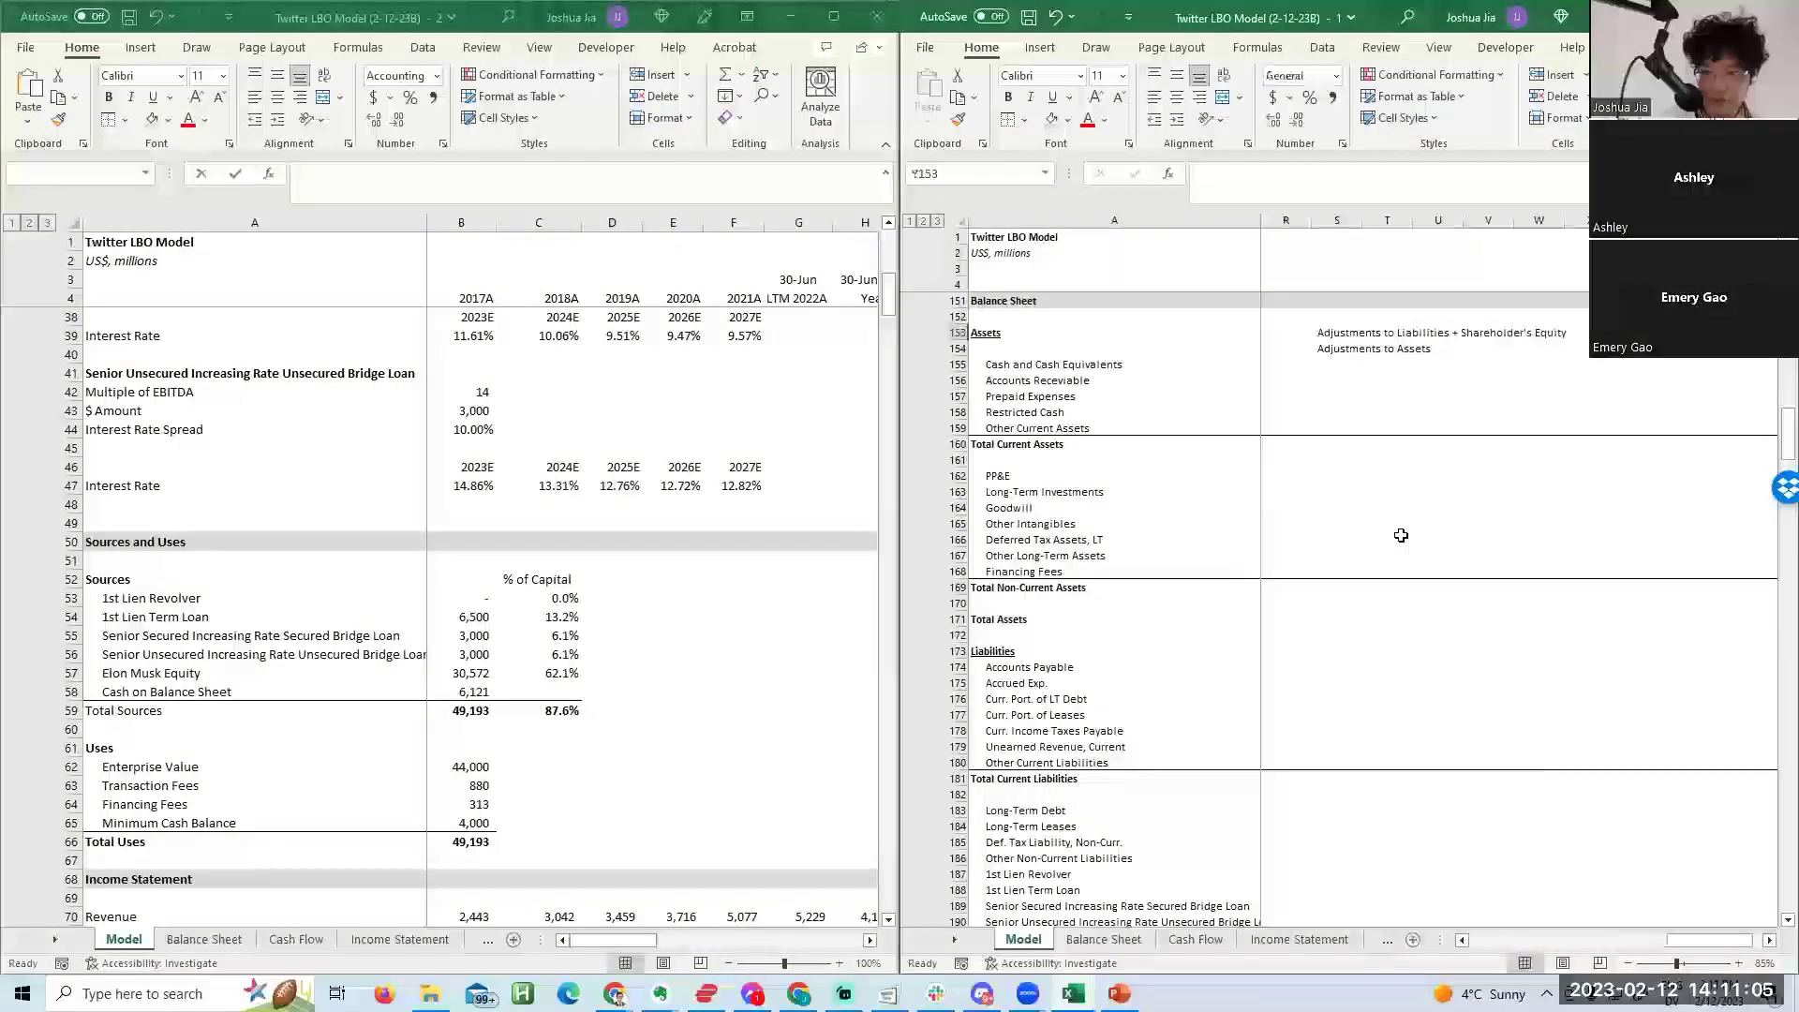
Autofit column S to the adjustment labels and maximize the workbook window.
{"action": "key", "text": "alt+h"}
{"action": "key", "text": "o"}
{"action": "key", "text": "i"}
{"action": "key", "text": "Right"}
{"action": "key", "text": "Right"}
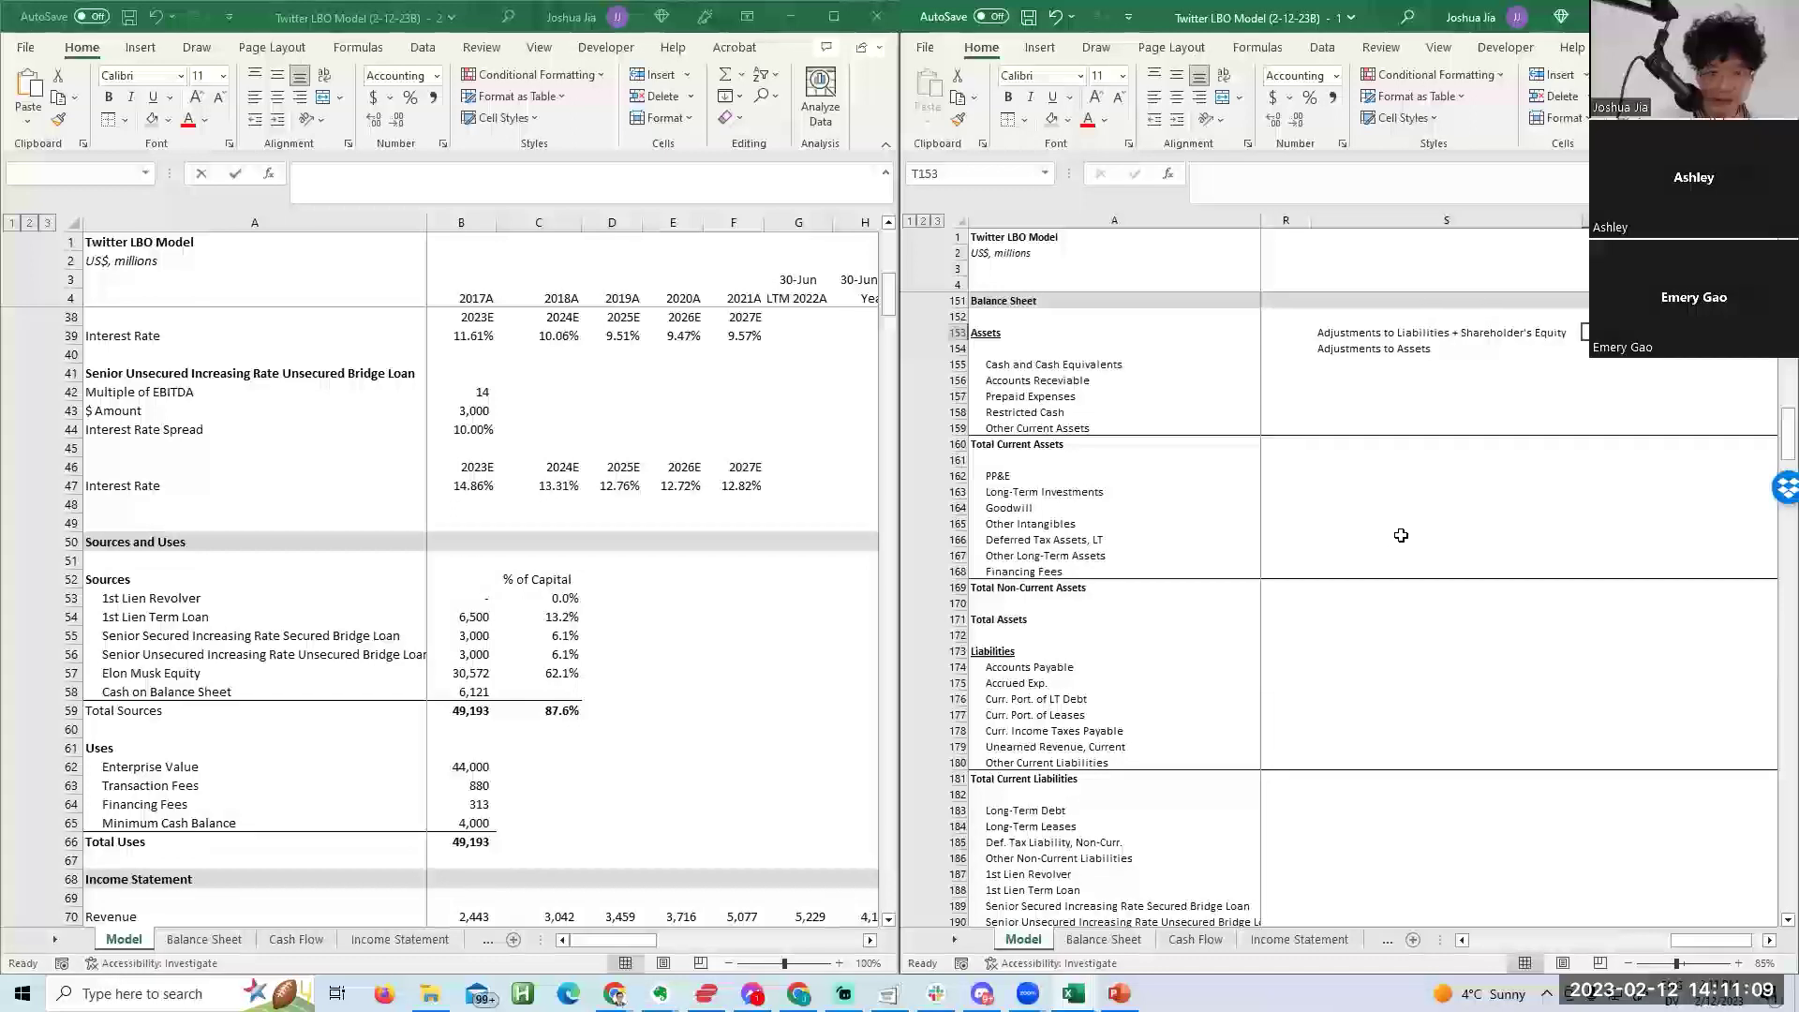
{"action": "key", "text": "super+Up"}
{"action": "key", "text": "Left"}
{"action": "key", "text": "Left"}
{"action": "key", "text": "Left"}
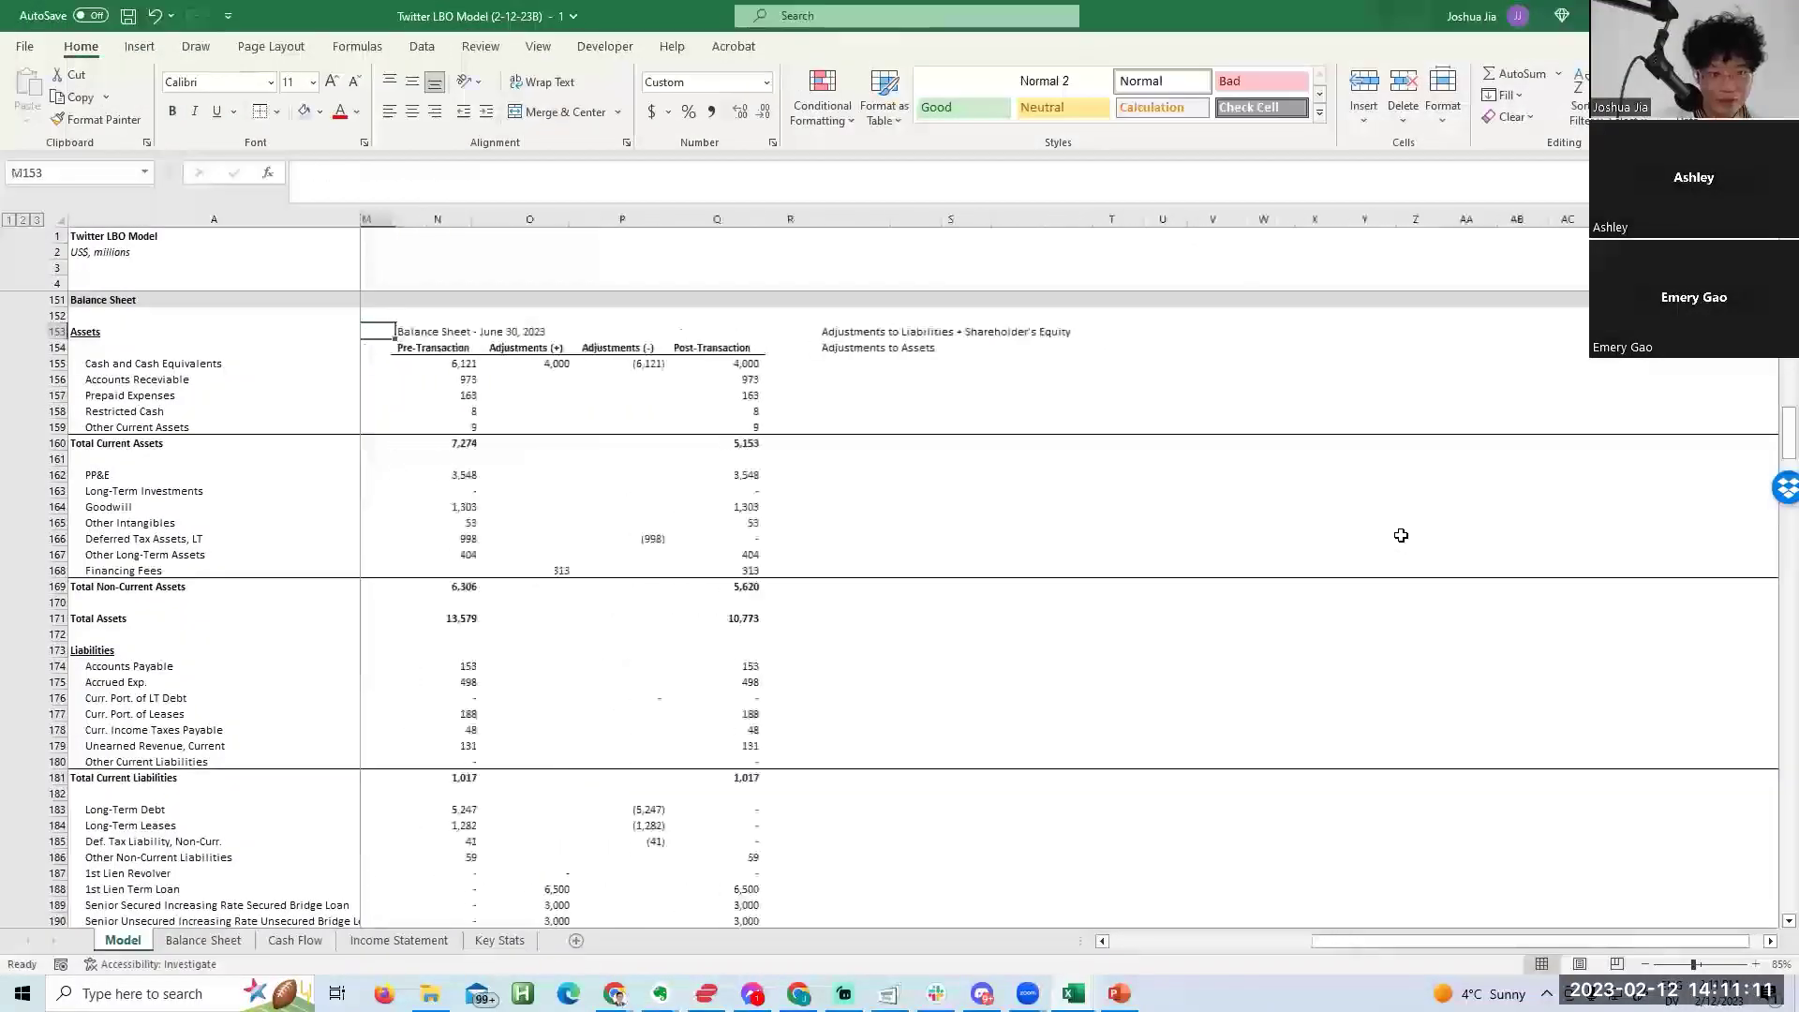
{"action": "key", "text": "Right"}
{"action": "key", "text": "Right"}
{"action": "key", "text": "Right"}
{"action": "key", "text": "Right"}
{"action": "key", "text": "Left"}
{"action": "type", "text": "="}
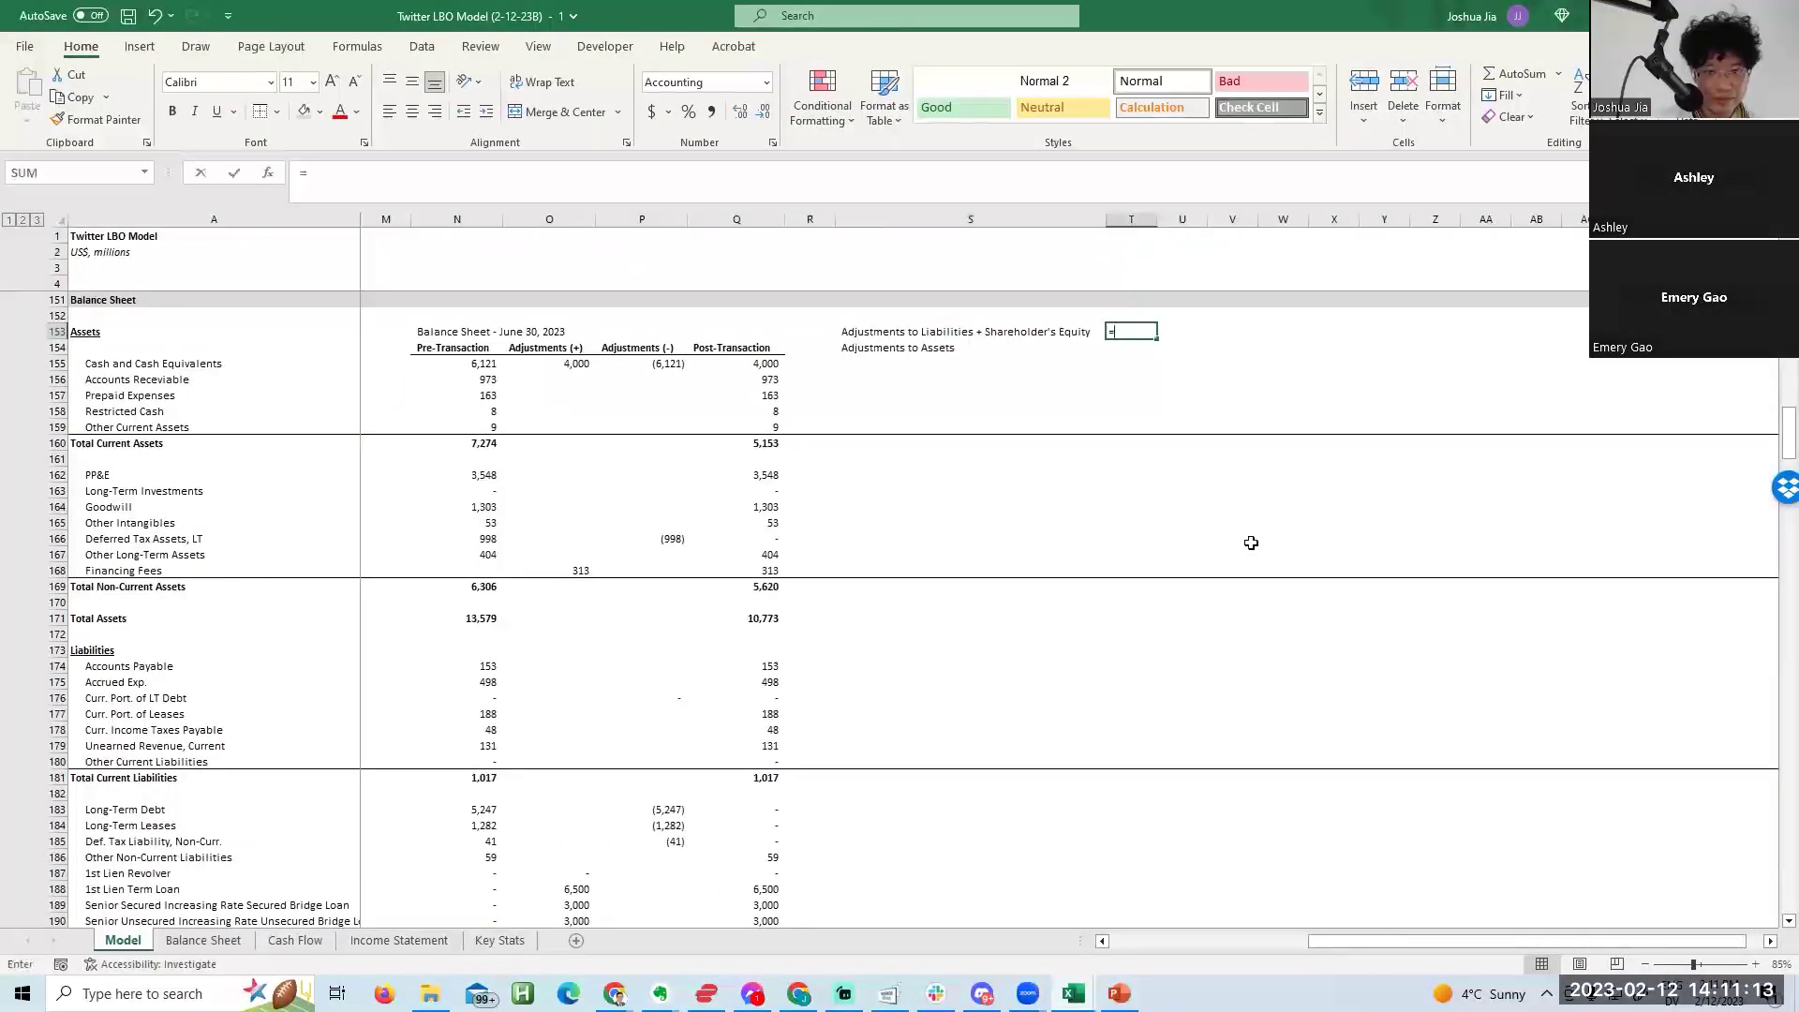
{"action": "type", "text": "sum("}
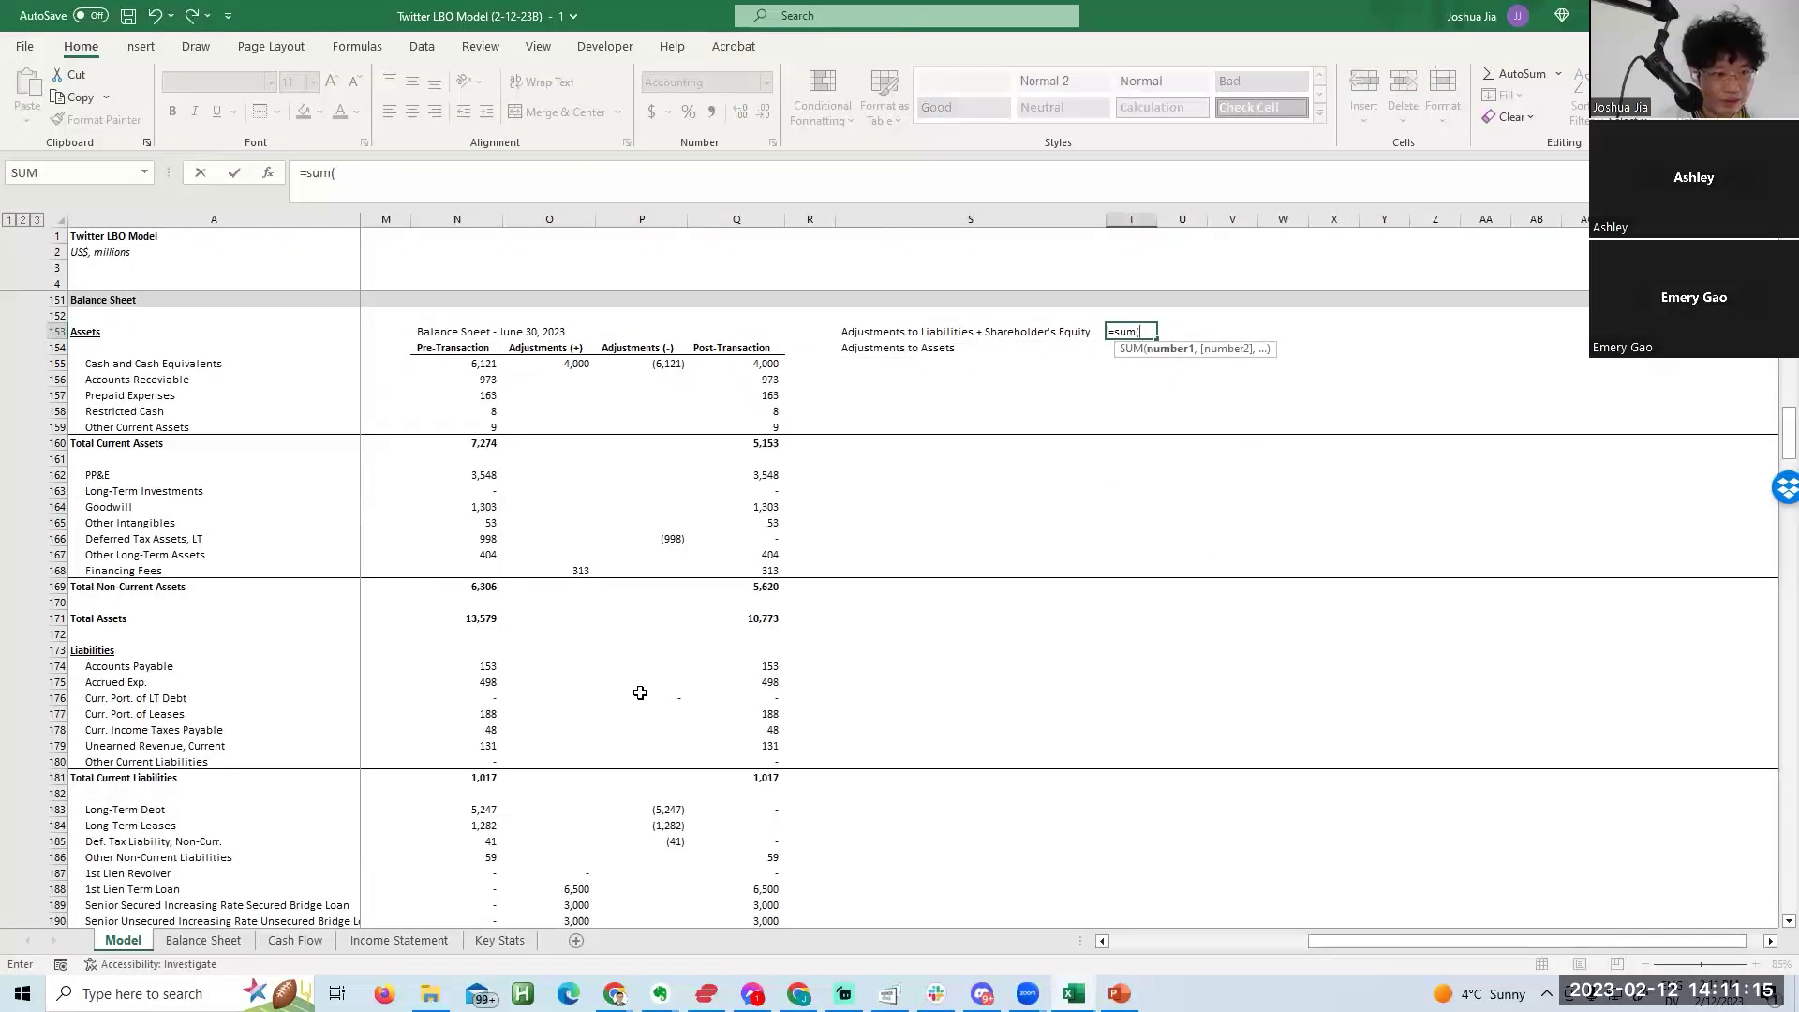
{"action": "key", "text": "Escape"}
{"action": "key", "text": "Left"}
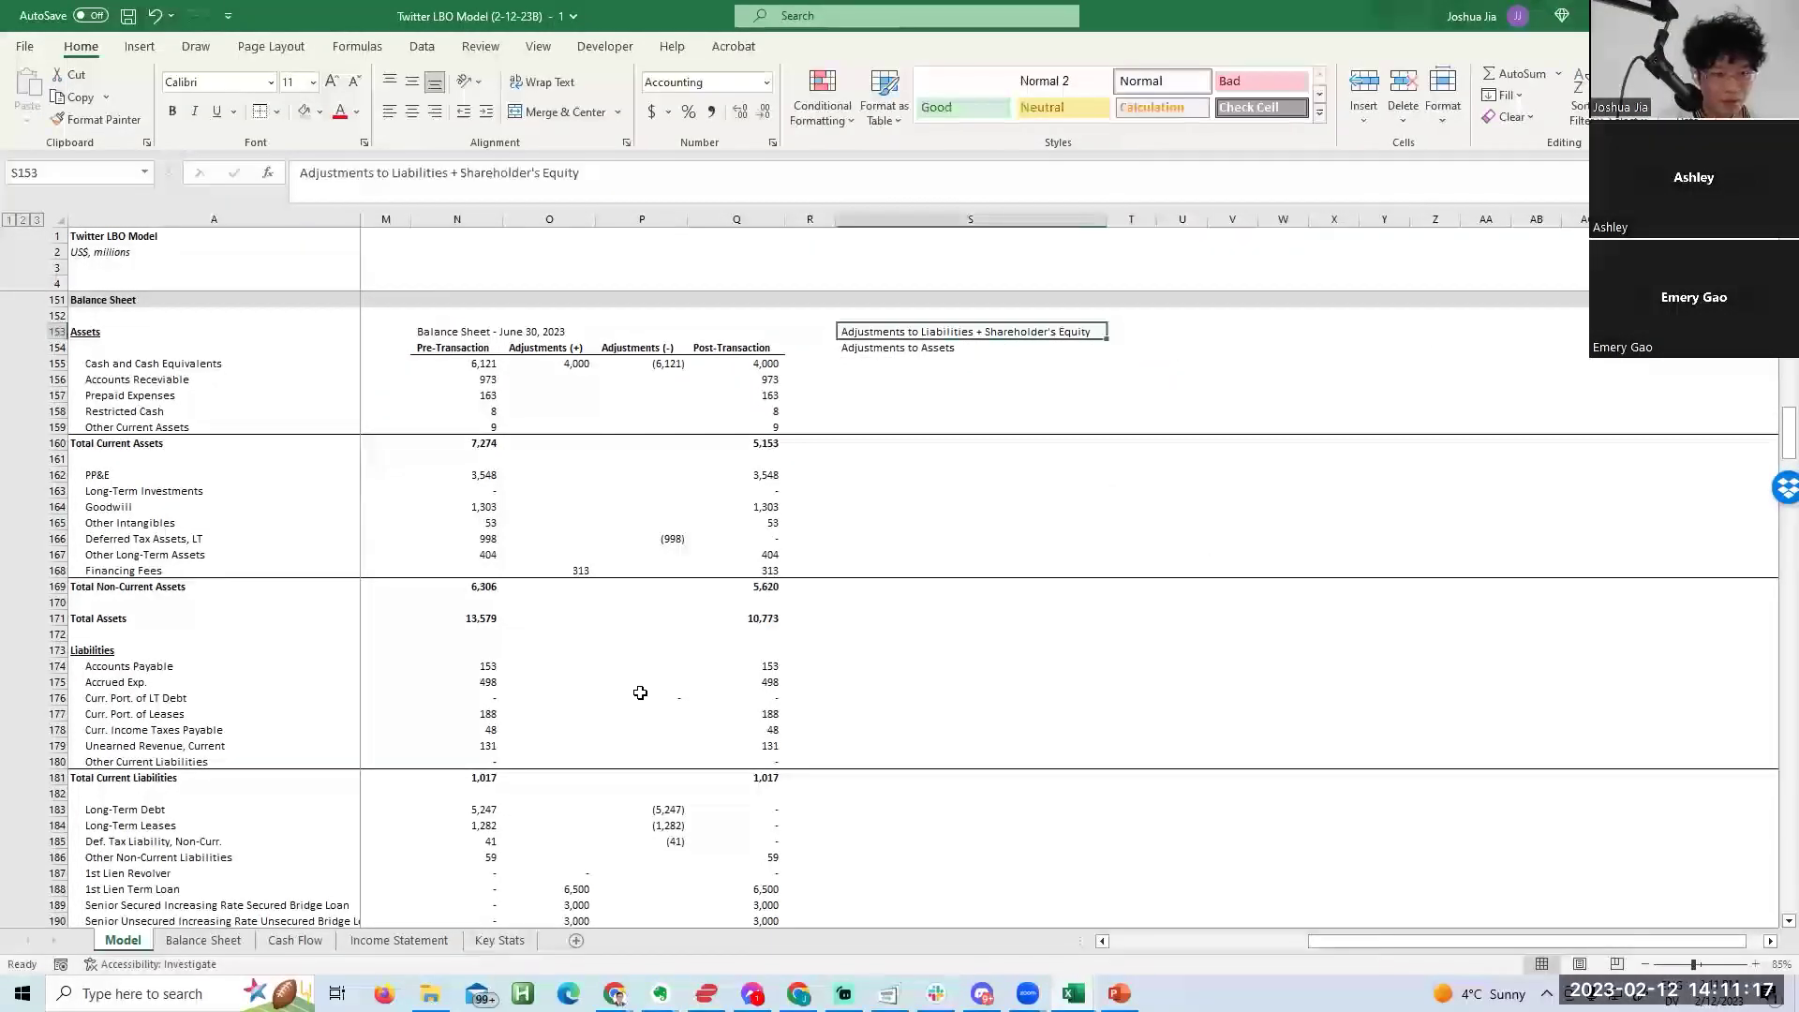
Write off Goodwill in Adjustments (-) by entering =-N164 in P164, formatted without decimals.
{"action": "key", "text": "Home"}
{"action": "key", "text": "Left"}
{"action": "key", "text": "Left"}
{"action": "key", "text": "Left"}
{"action": "key", "text": "Down"}
{"action": "key", "text": "Down"}
{"action": "key", "text": "Down"}
{"action": "key", "text": "Down"}
{"action": "key", "text": "Down"}
{"action": "key", "text": "Down"}
{"action": "key", "text": "Down"}
{"action": "key", "text": "Down"}
{"action": "key", "text": "Down"}
{"action": "key", "text": "Down"}
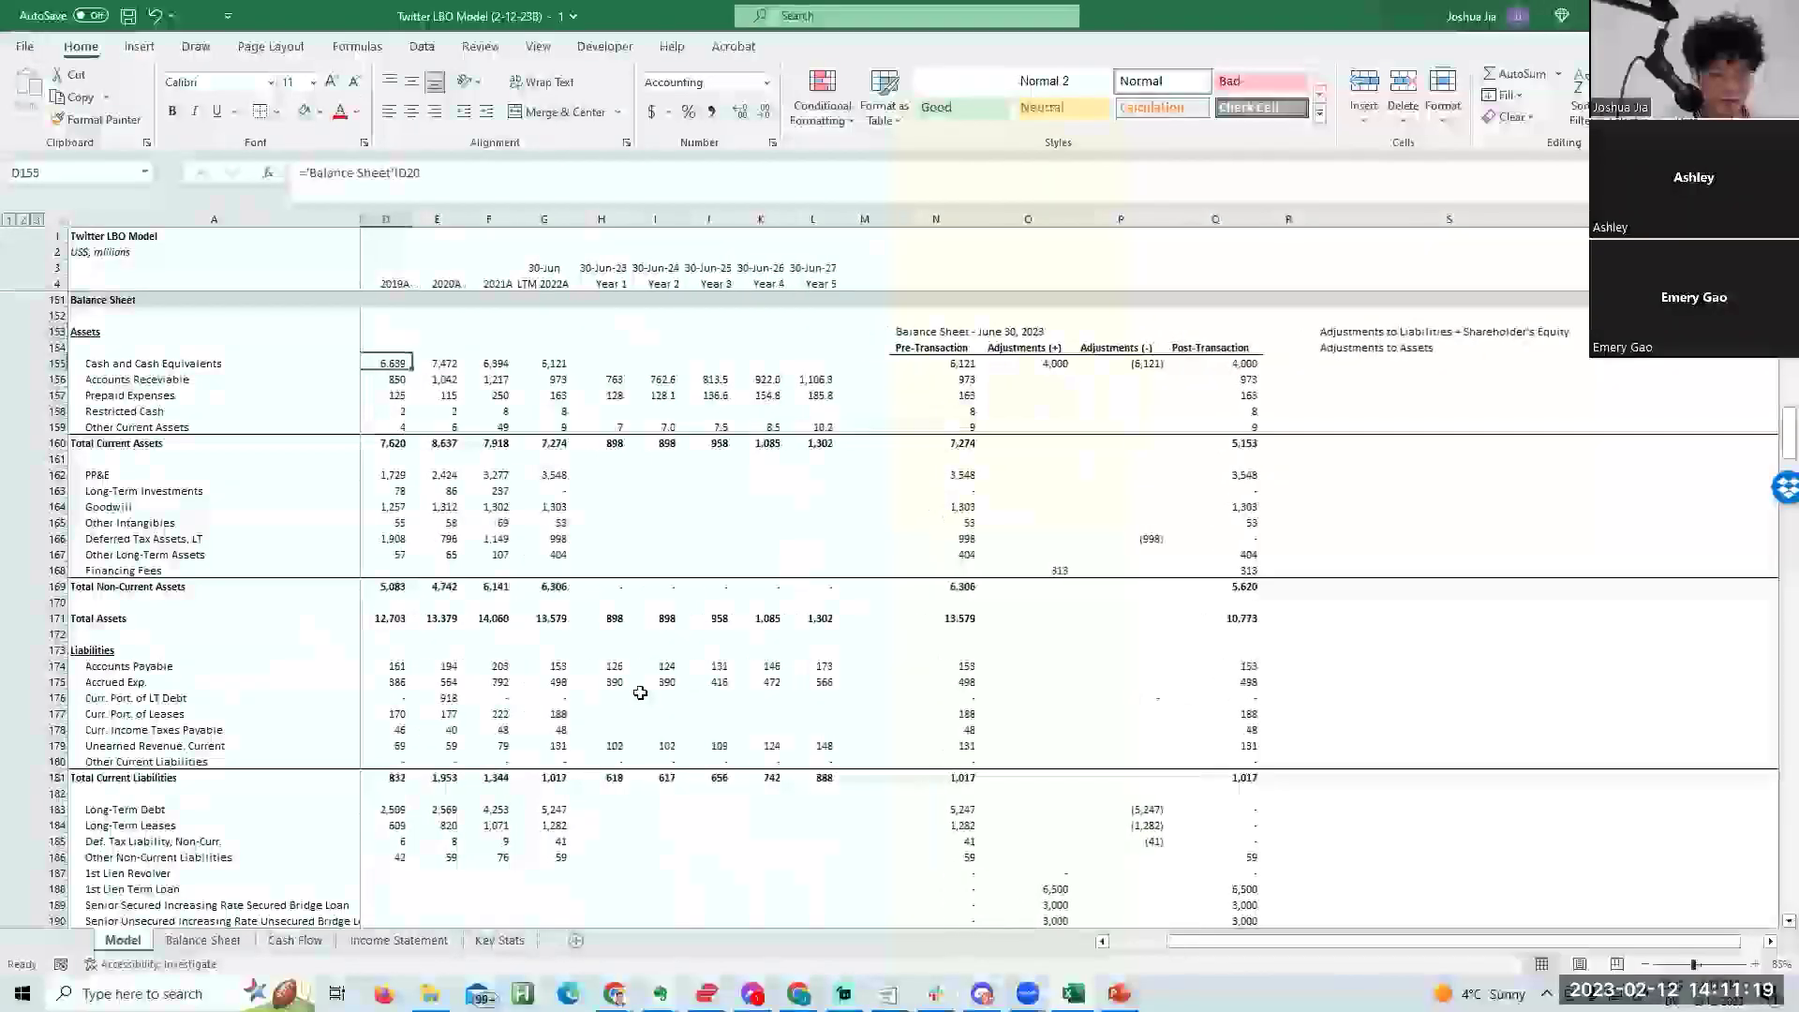
{"action": "key", "text": "Down"}
{"action": "key", "text": "Right"}
{"action": "key", "text": "Right"}
{"action": "key", "text": "Right"}
{"action": "key", "text": "Right"}
{"action": "key", "text": "Right"}
{"action": "key", "text": "Right"}
{"action": "key", "text": "Right"}
{"action": "key", "text": "Right"}
{"action": "key", "text": "Right"}
{"action": "key", "text": "Right"}
{"action": "key", "text": "Right"}
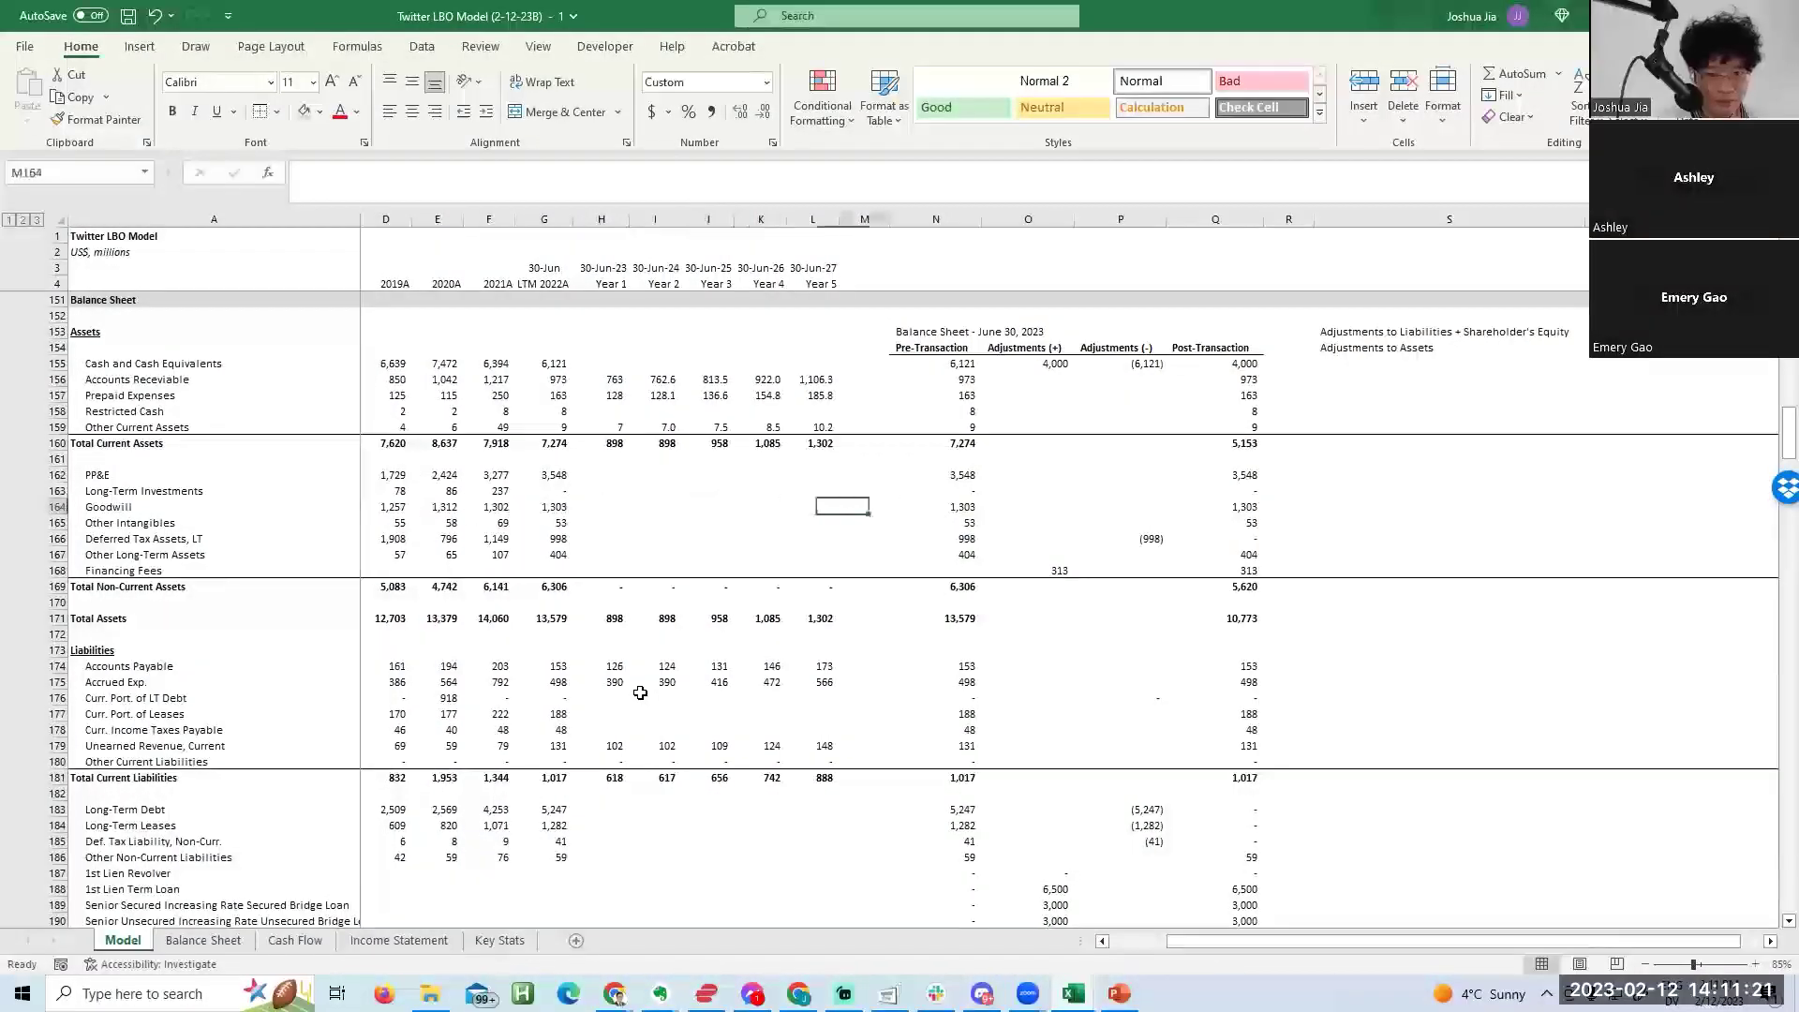
{"action": "type", "text": "=-"}
{"action": "key", "text": "Left"}
{"action": "key", "text": "Left"}
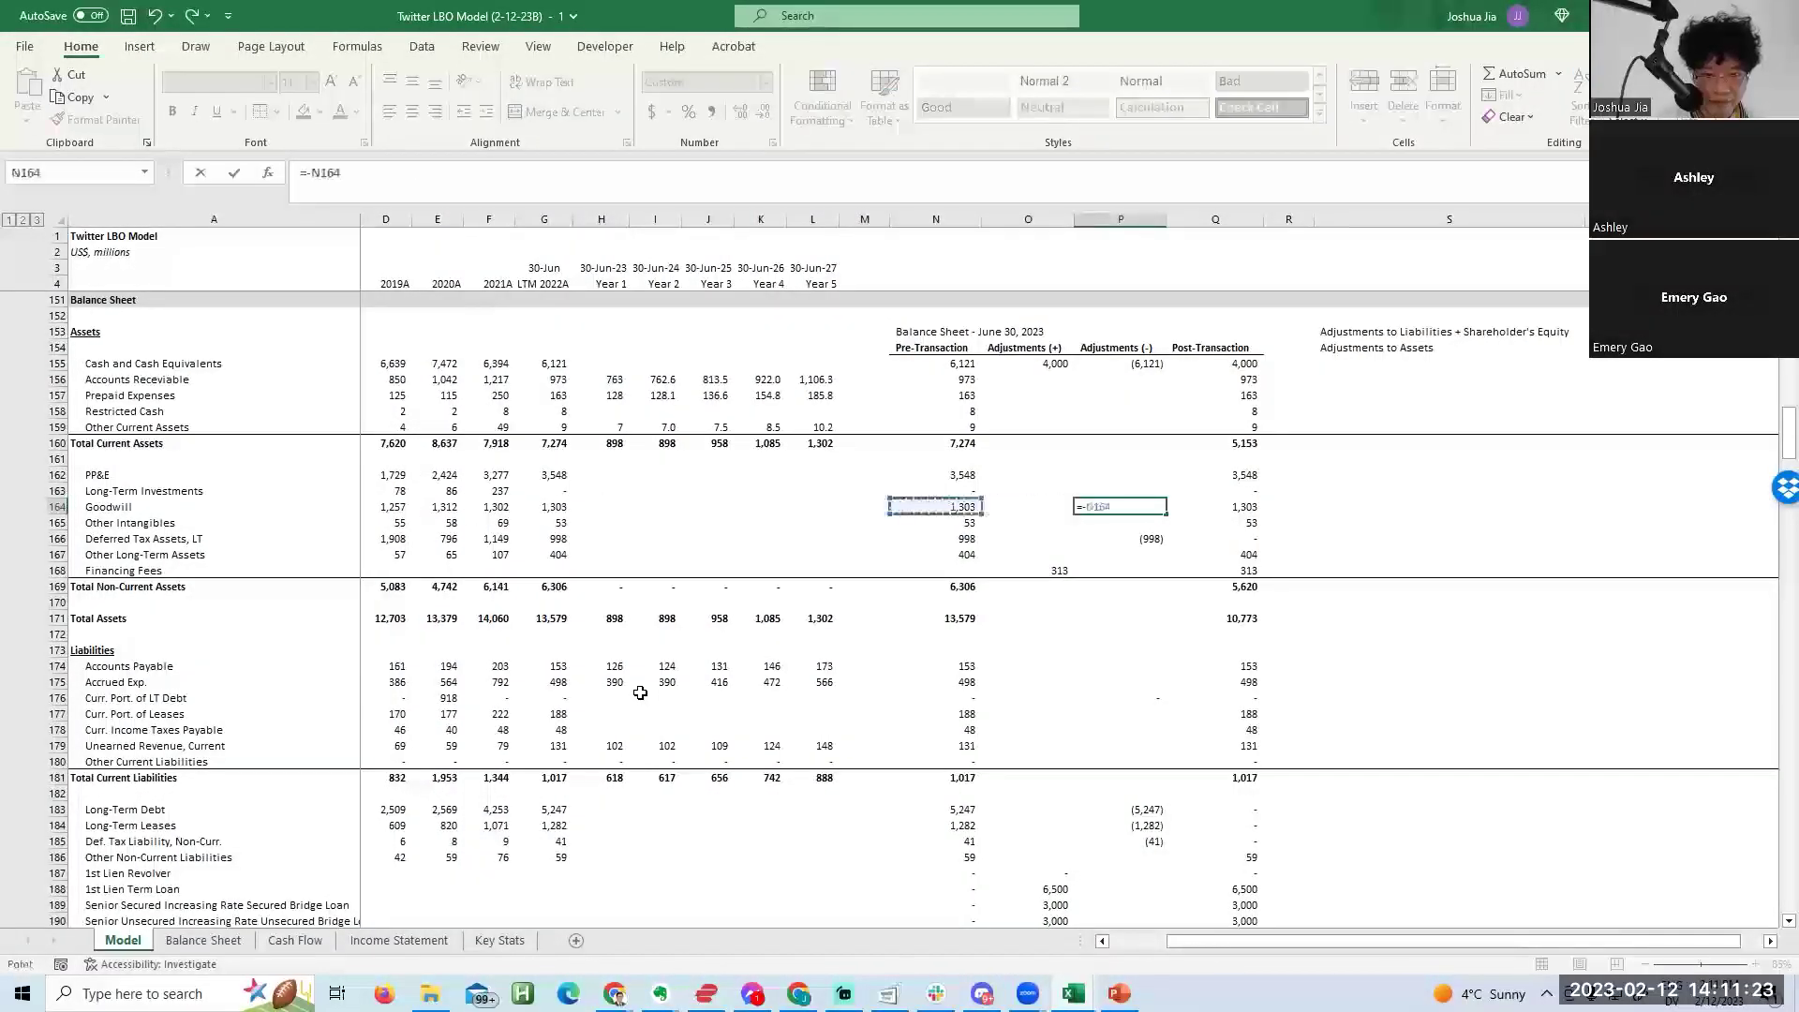
{"action": "key", "text": "ctrl+Return"}
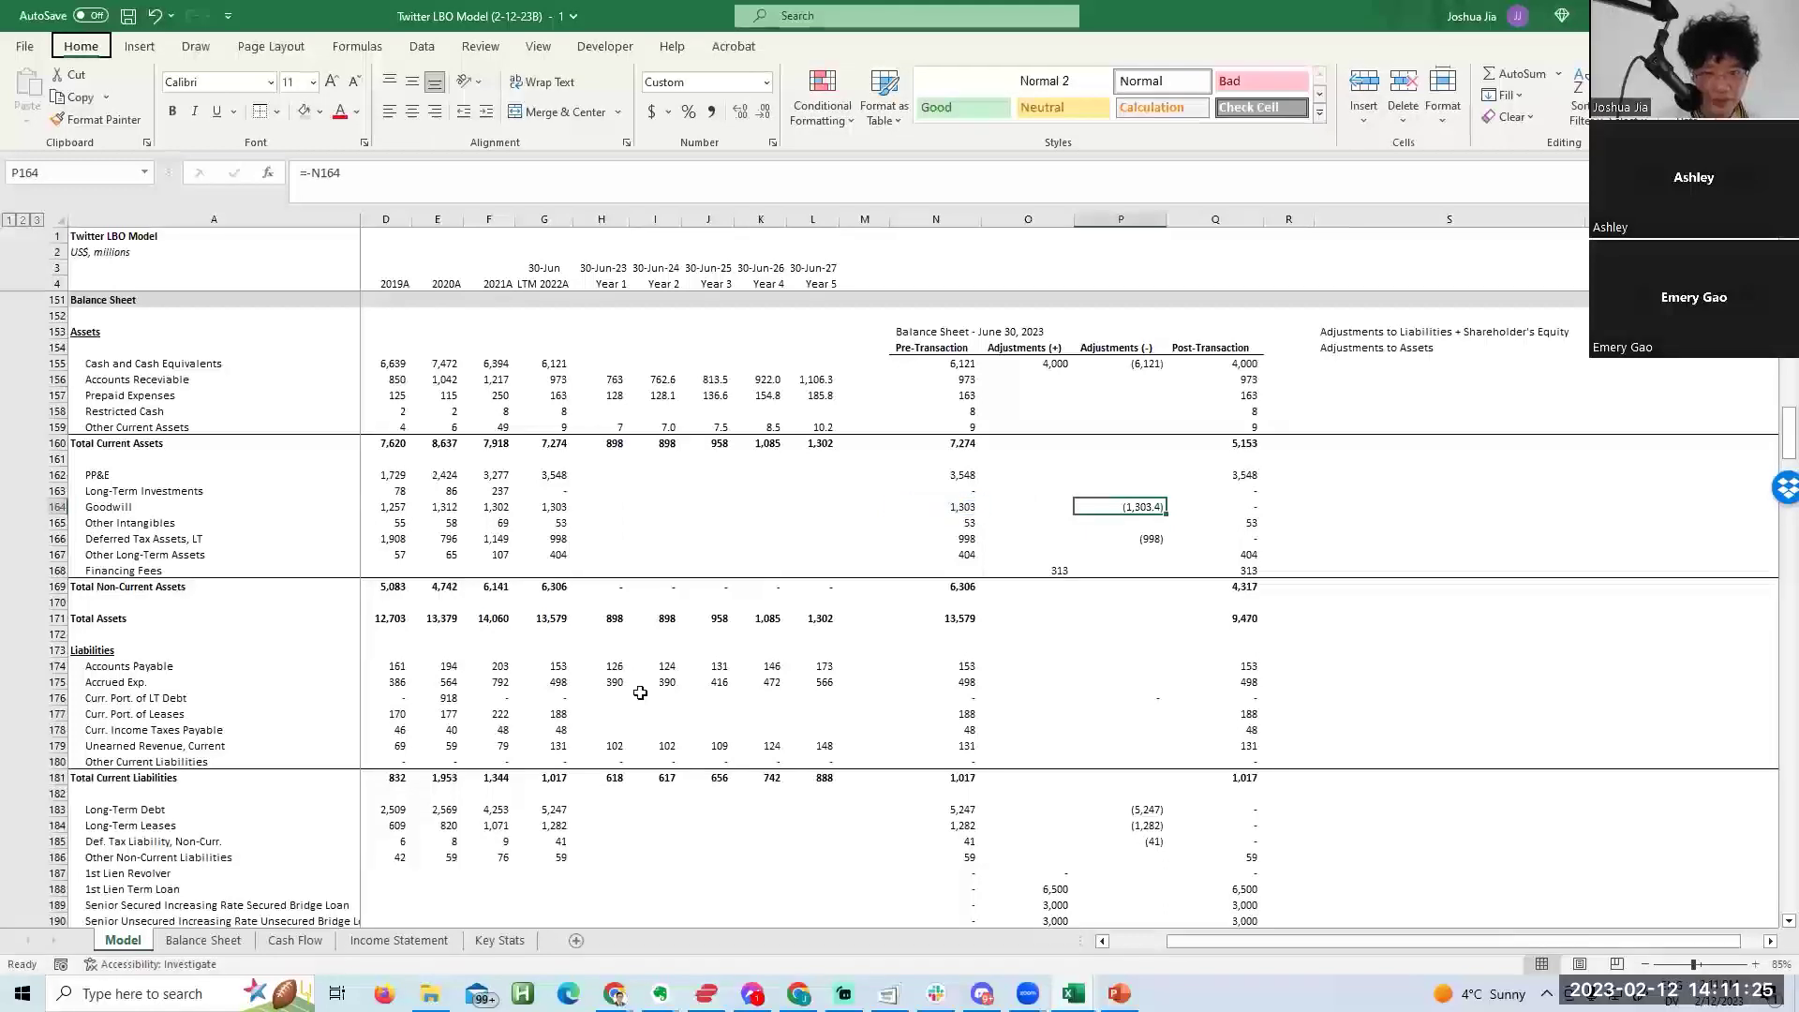
{"action": "key", "text": "F2"}
{"action": "key", "text": "Escape"}
Inspect the negative adjustment formulas from Deferred Tax Assets down to Long-Term Leases.
{"action": "key", "text": "Down"}
{"action": "key", "text": "Down"}
{"action": "key", "text": "F2"}
{"action": "key", "text": "Escape"}
{"action": "key", "text": "Down"}
{"action": "key", "text": "ctrl+Down"}
{"action": "key", "text": "ctrl+Down"}
{"action": "key", "text": "Down"}
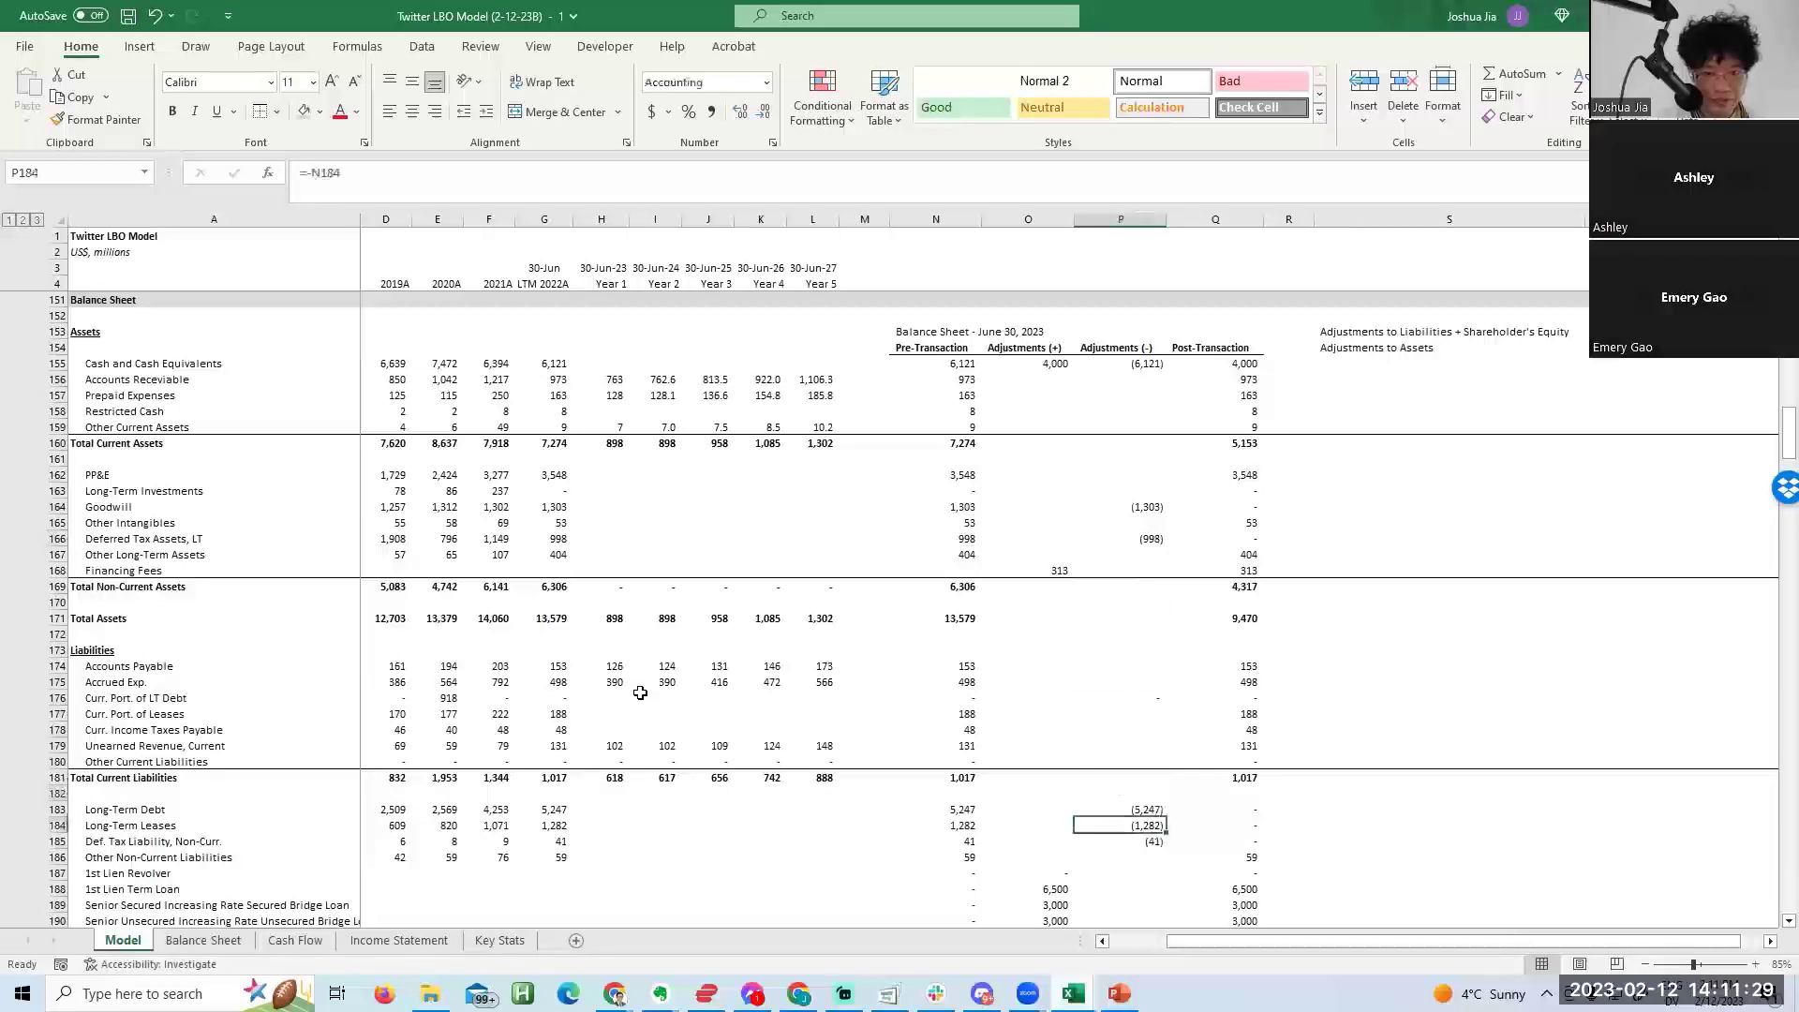
Examine the negative adjustment formula for Cash and Cash Equivalents in P155.
{"action": "key", "text": "Up"}
{"action": "key", "text": "Up"}
{"action": "key", "text": "Up"}
{"action": "key", "text": "Up"}
{"action": "key", "text": "Up"}
{"action": "key", "text": "Up"}
{"action": "key", "text": "Up"}
{"action": "key", "text": "Up"}
{"action": "key", "text": "Up"}
{"action": "key", "text": "Up"}
{"action": "key", "text": "Up"}
{"action": "key", "text": "Up"}
{"action": "key", "text": "Up"}
{"action": "key", "text": "Up"}
{"action": "key", "text": "Up"}
{"action": "key", "text": "Up"}
{"action": "key", "text": "Up"}
{"action": "key", "text": "Up"}
{"action": "key", "text": "Up"}
{"action": "key", "text": "Up"}
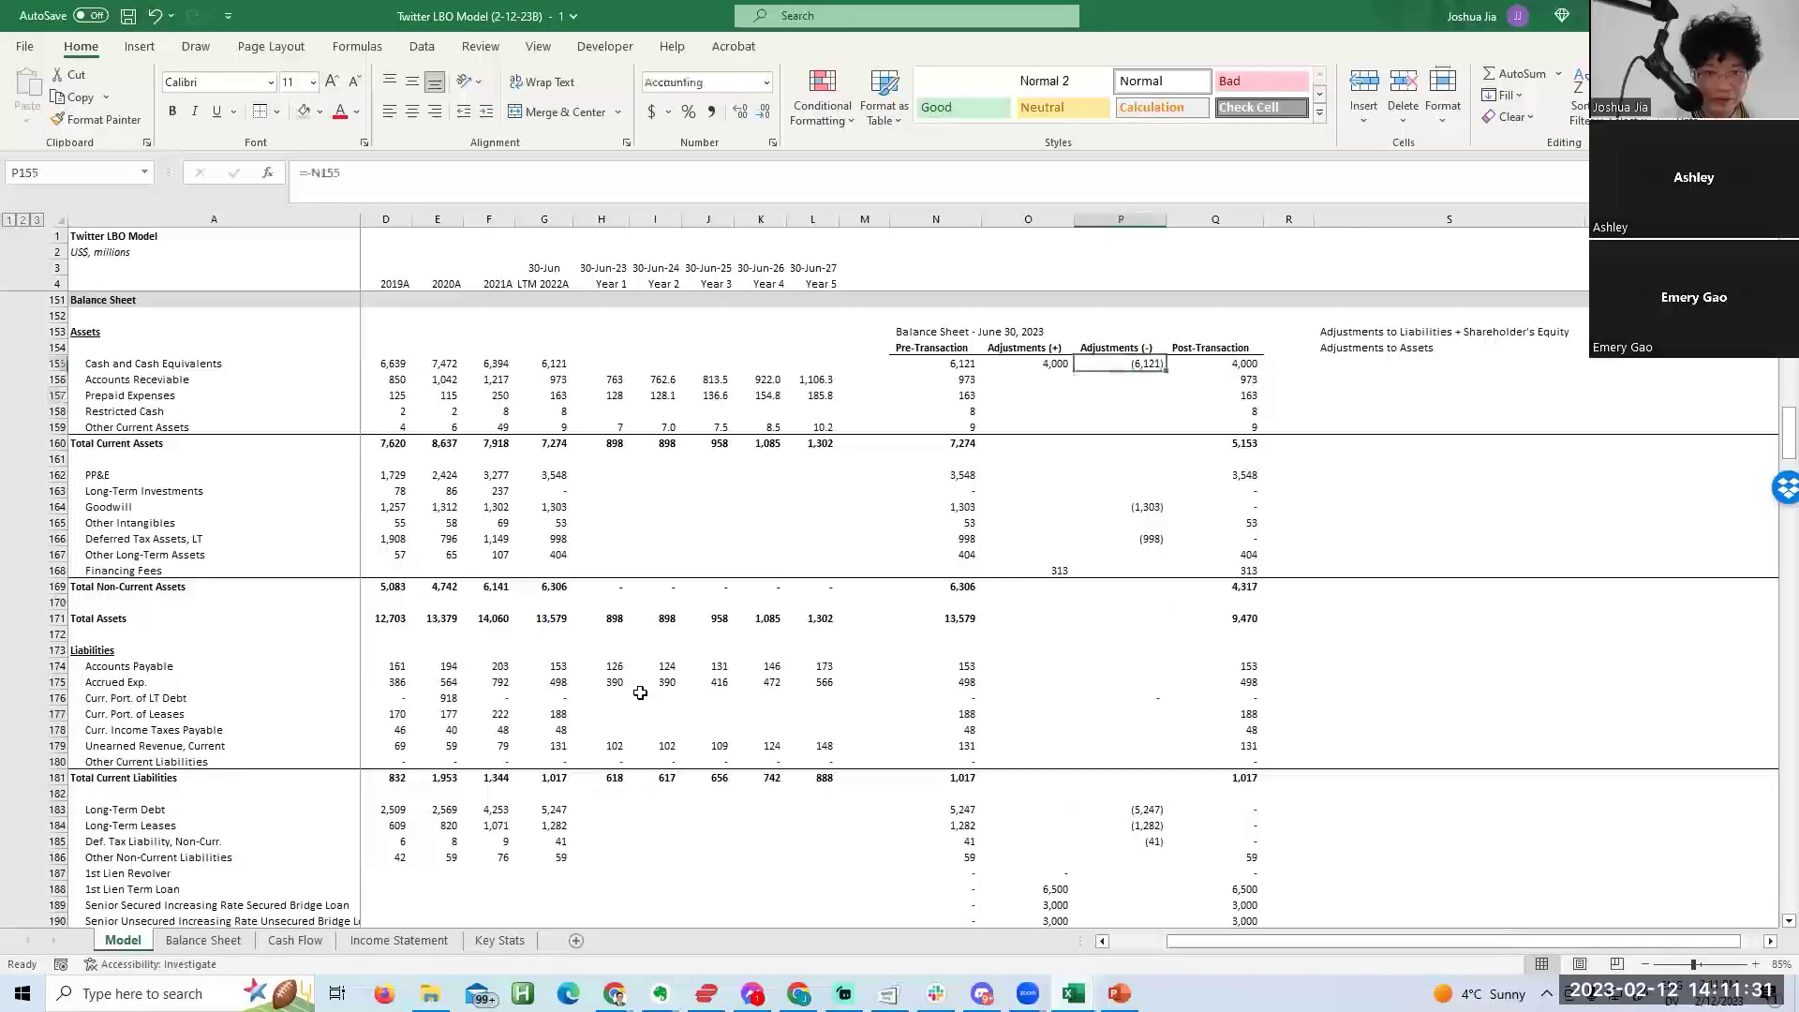
{"action": "key", "text": "F2"}
{"action": "key", "text": "Escape"}
Review the positive and negative adjustment columns from the asset rows through the liability rows.
{"action": "key", "text": "Left"}
{"action": "key", "text": "Down"}
{"action": "key", "text": "Down"}
{"action": "key", "text": "Down"}
{"action": "key", "text": "Down"}
{"action": "key", "text": "Down"}
{"action": "key", "text": "Down"}
{"action": "key", "text": "Down"}
{"action": "key", "text": "Down"}
{"action": "key", "text": "Down"}
{"action": "key", "text": "Down"}
{"action": "key", "text": "Down"}
{"action": "key", "text": "Down"}
{"action": "key", "text": "Down"}
{"action": "key", "text": "Down"}
{"action": "key", "text": "Down"}
{"action": "key", "text": "Down"}
{"action": "key", "text": "Down"}
{"action": "key", "text": "Down"}
{"action": "key", "text": "Down"}
{"action": "key", "text": "Down"}
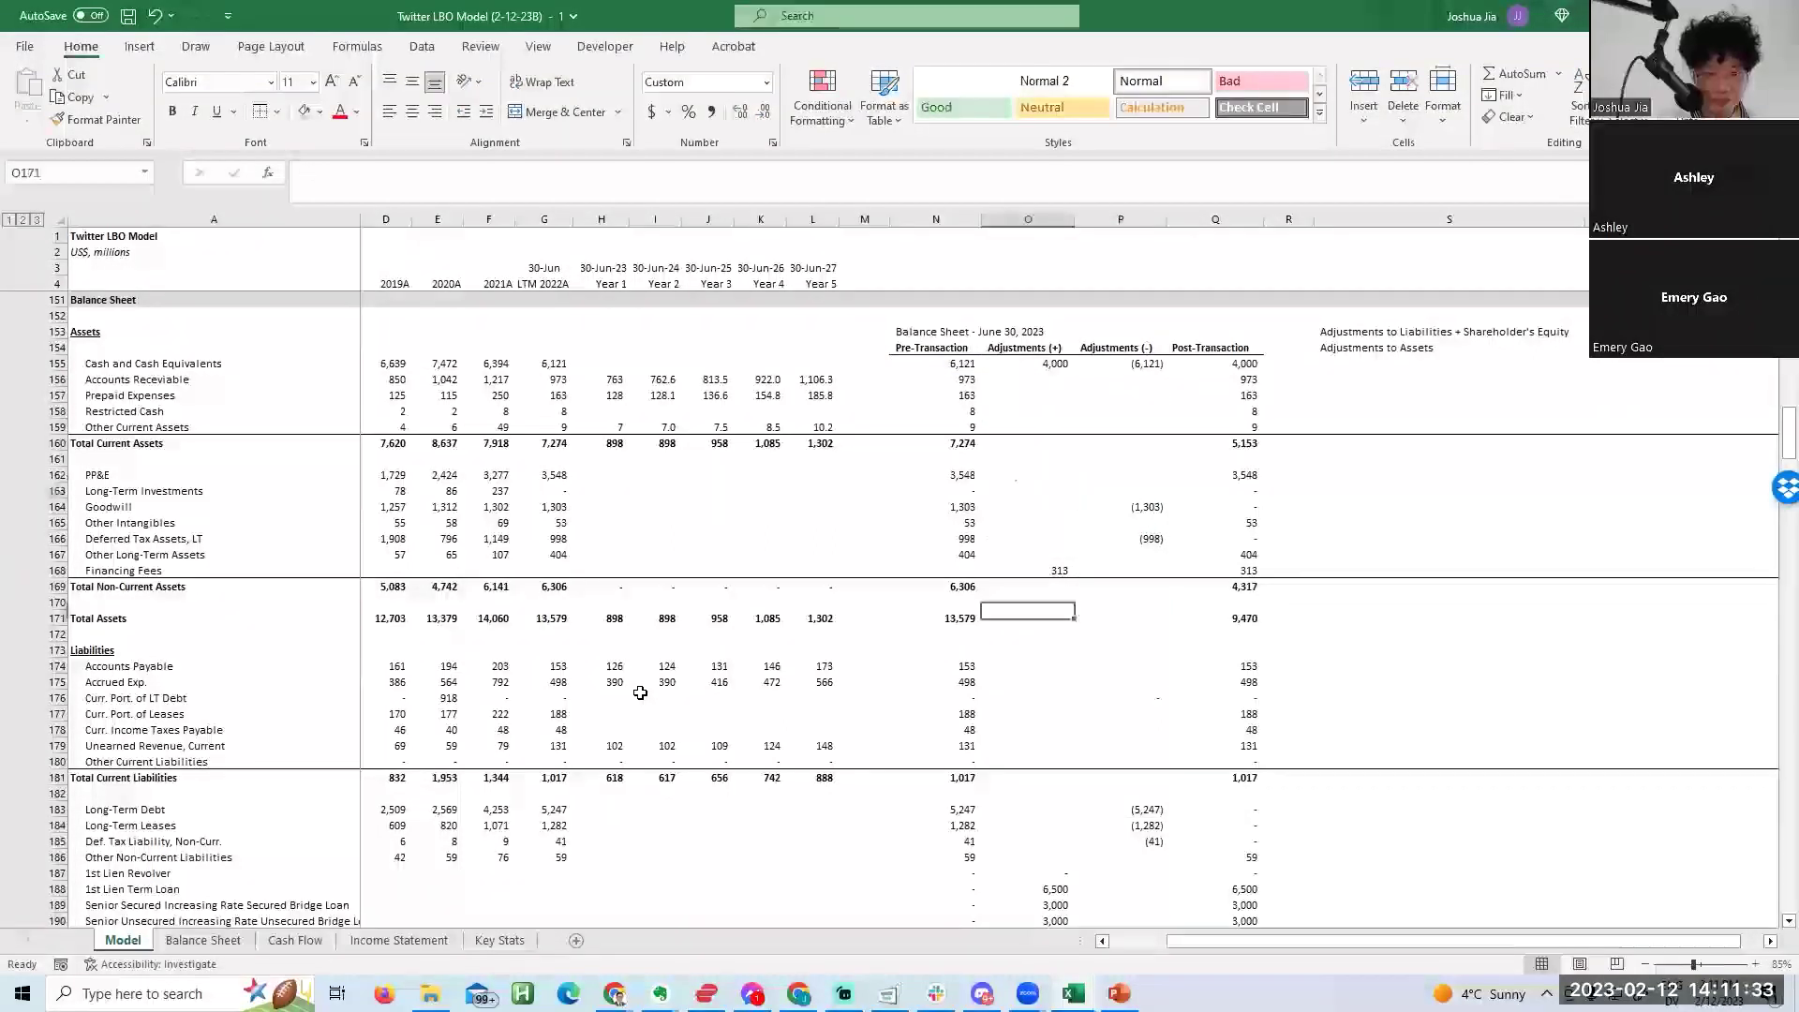
{"action": "key", "text": "Down"}
{"action": "key", "text": "Down"}
{"action": "key", "text": "Down"}
{"action": "key", "text": "Down"}
{"action": "key", "text": "Down"}
{"action": "key", "text": "Down"}
{"action": "key", "text": "Right"}
{"action": "key", "text": "Up"}
{"action": "key", "text": "Up"}
{"action": "key", "text": "Up"}
{"action": "key", "text": "Up"}
{"action": "key", "text": "Up"}
{"action": "key", "text": "Up"}
{"action": "key", "text": "Up"}
{"action": "key", "text": "Down"}
{"action": "key", "text": "Down"}
{"action": "key", "text": "Down"}
{"action": "key", "text": "Down"}
{"action": "key", "text": "Down"}
{"action": "key", "text": "Down"}
{"action": "key", "text": "Down"}
{"action": "key", "text": "Down"}
{"action": "key", "text": "Down"}
{"action": "key", "text": "Down"}
{"action": "key", "text": "Down"}
{"action": "key", "text": "Up"}
{"action": "key", "text": "Up"}
{"action": "key", "text": "Up"}
{"action": "key", "text": "Up"}
{"action": "key", "text": "Up"}
{"action": "key", "text": "Up"}
{"action": "key", "text": "Up"}
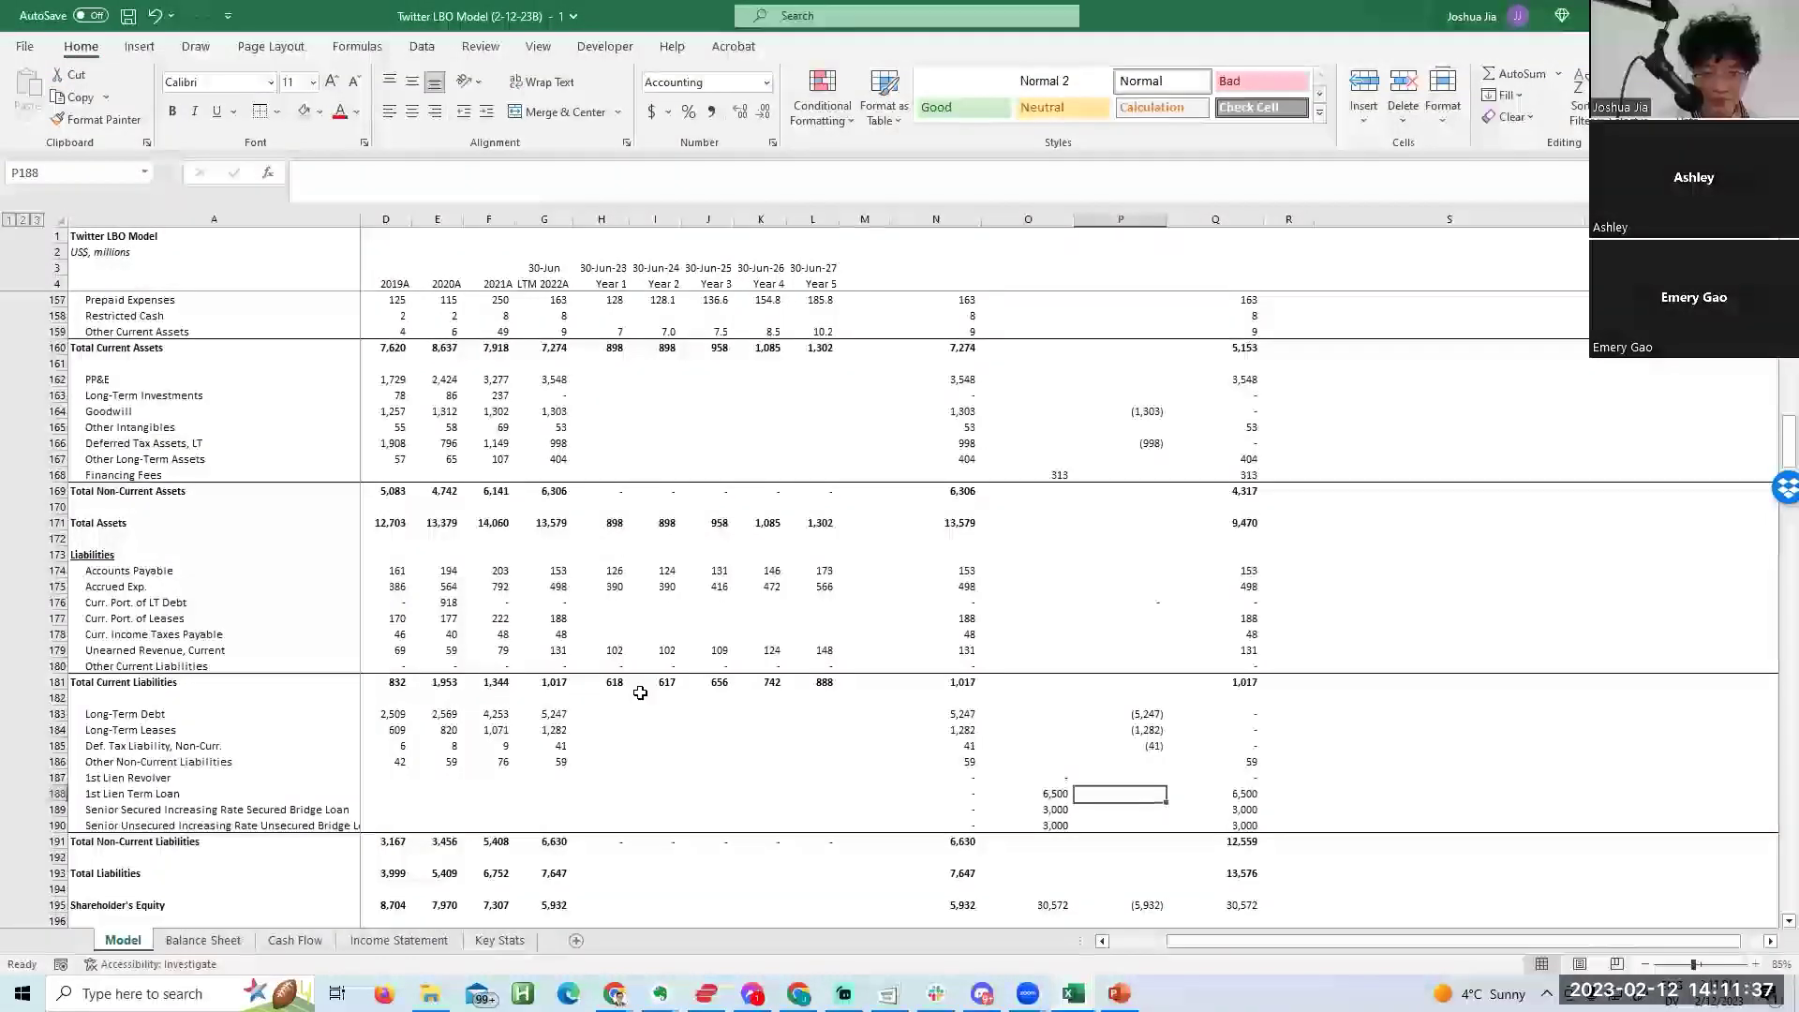
{"action": "key", "text": "Page_Up"}
{"action": "key", "text": "Down"}
{"action": "key", "text": "Down"}
{"action": "key", "text": "Down"}
{"action": "key", "text": "Down"}
{"action": "key", "text": "Down"}
{"action": "key", "text": "Down"}
{"action": "key", "text": "Down"}
{"action": "key", "text": "Down"}
{"action": "key", "text": "Down"}
{"action": "key", "text": "Down"}
{"action": "key", "text": "Down"}
{"action": "key", "text": "Down"}
{"action": "key", "text": "Down"}
{"action": "key", "text": "Down"}
{"action": "key", "text": "Down"}
{"action": "key", "text": "Down"}
{"action": "key", "text": "Down"}
{"action": "key", "text": "Down"}
{"action": "key", "text": "Down"}
{"action": "key", "text": "Down"}
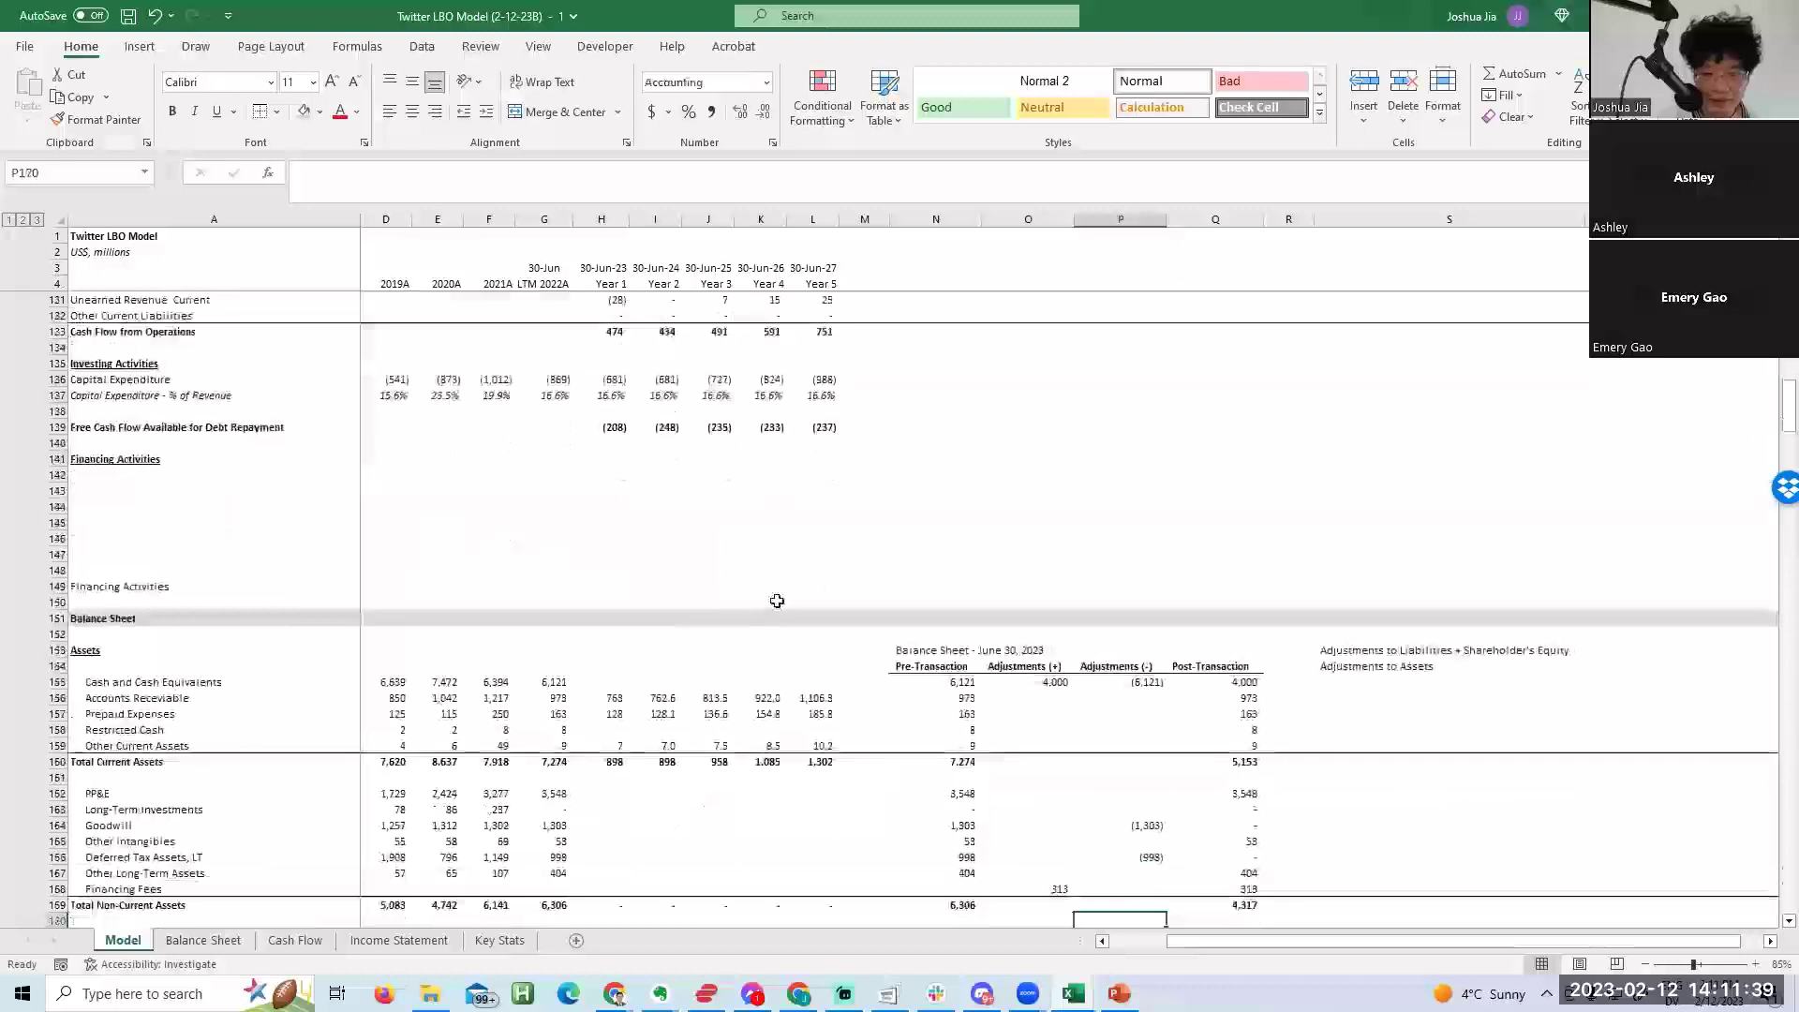
Begin a SUM formula in T153 for the liabilities and equity adjustments, with the current liabilities range O174:P180 as its first argument.
{"action": "left_click", "coordinate": [1611, 555]}
{"action": "type", "text": "=sum("}
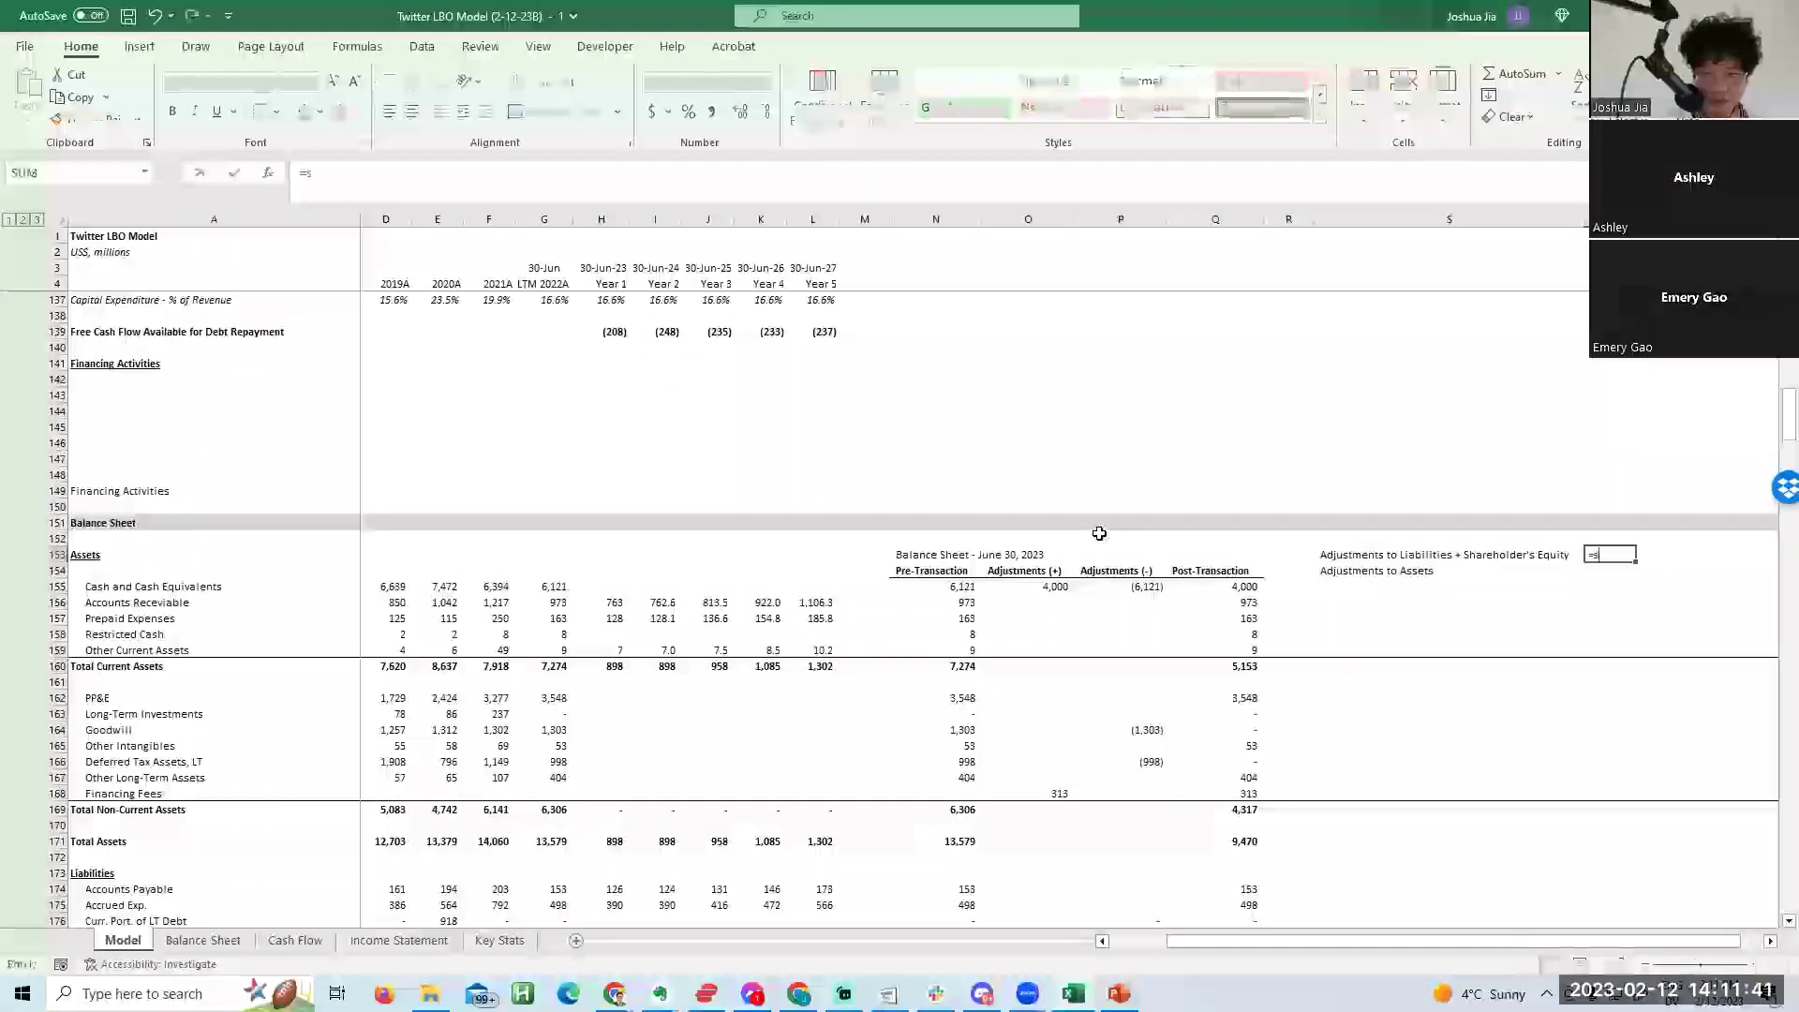
{"action": "left_click", "coordinate": [1032, 829]}
{"action": "key", "text": "Down"}
{"action": "key", "text": "Down"}
{"action": "key", "text": "Down"}
{"action": "key", "text": "Down"}
{"action": "key", "text": "Down"}
{"action": "key", "text": "Down"}
{"action": "key", "text": "Down"}
{"action": "key", "text": "Down"}
{"action": "key", "text": "Down"}
{"action": "key", "text": "Down"}
{"action": "key", "text": "Down"}
{"action": "key", "text": "Down"}
{"action": "key", "text": "Down"}
{"action": "key", "text": "Down"}
{"action": "key", "text": "Down"}
{"action": "key", "text": "Down"}
{"action": "key", "text": "Down"}
{"action": "key", "text": "Down"}
{"action": "key", "text": "Down"}
{"action": "key", "text": "Down"}
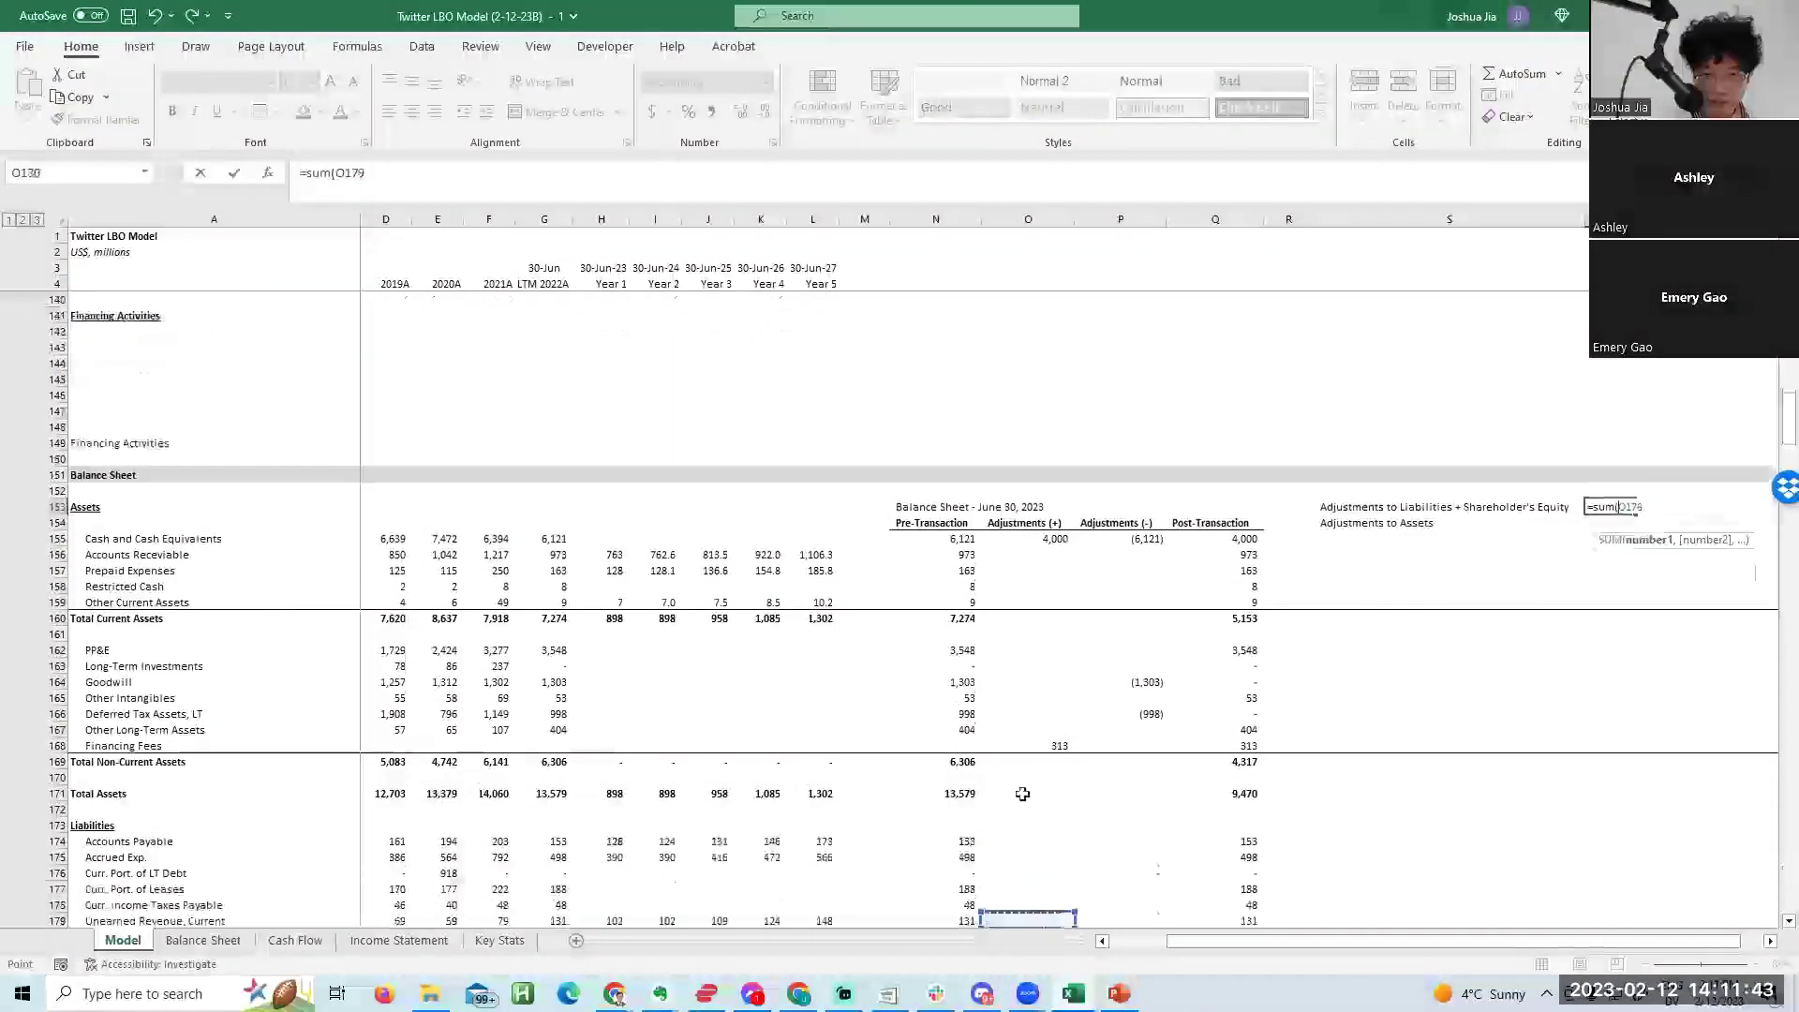
{"action": "key", "text": "Down"}
{"action": "key", "text": "Down"}
{"action": "key", "text": "Down"}
{"action": "key", "text": "Down"}
{"action": "key", "text": "Down"}
{"action": "key", "text": "Down"}
{"action": "key", "text": "Down"}
{"action": "left_click", "coordinate": [1032, 571]}
{"action": "left_click", "coordinate": [1031, 427]}
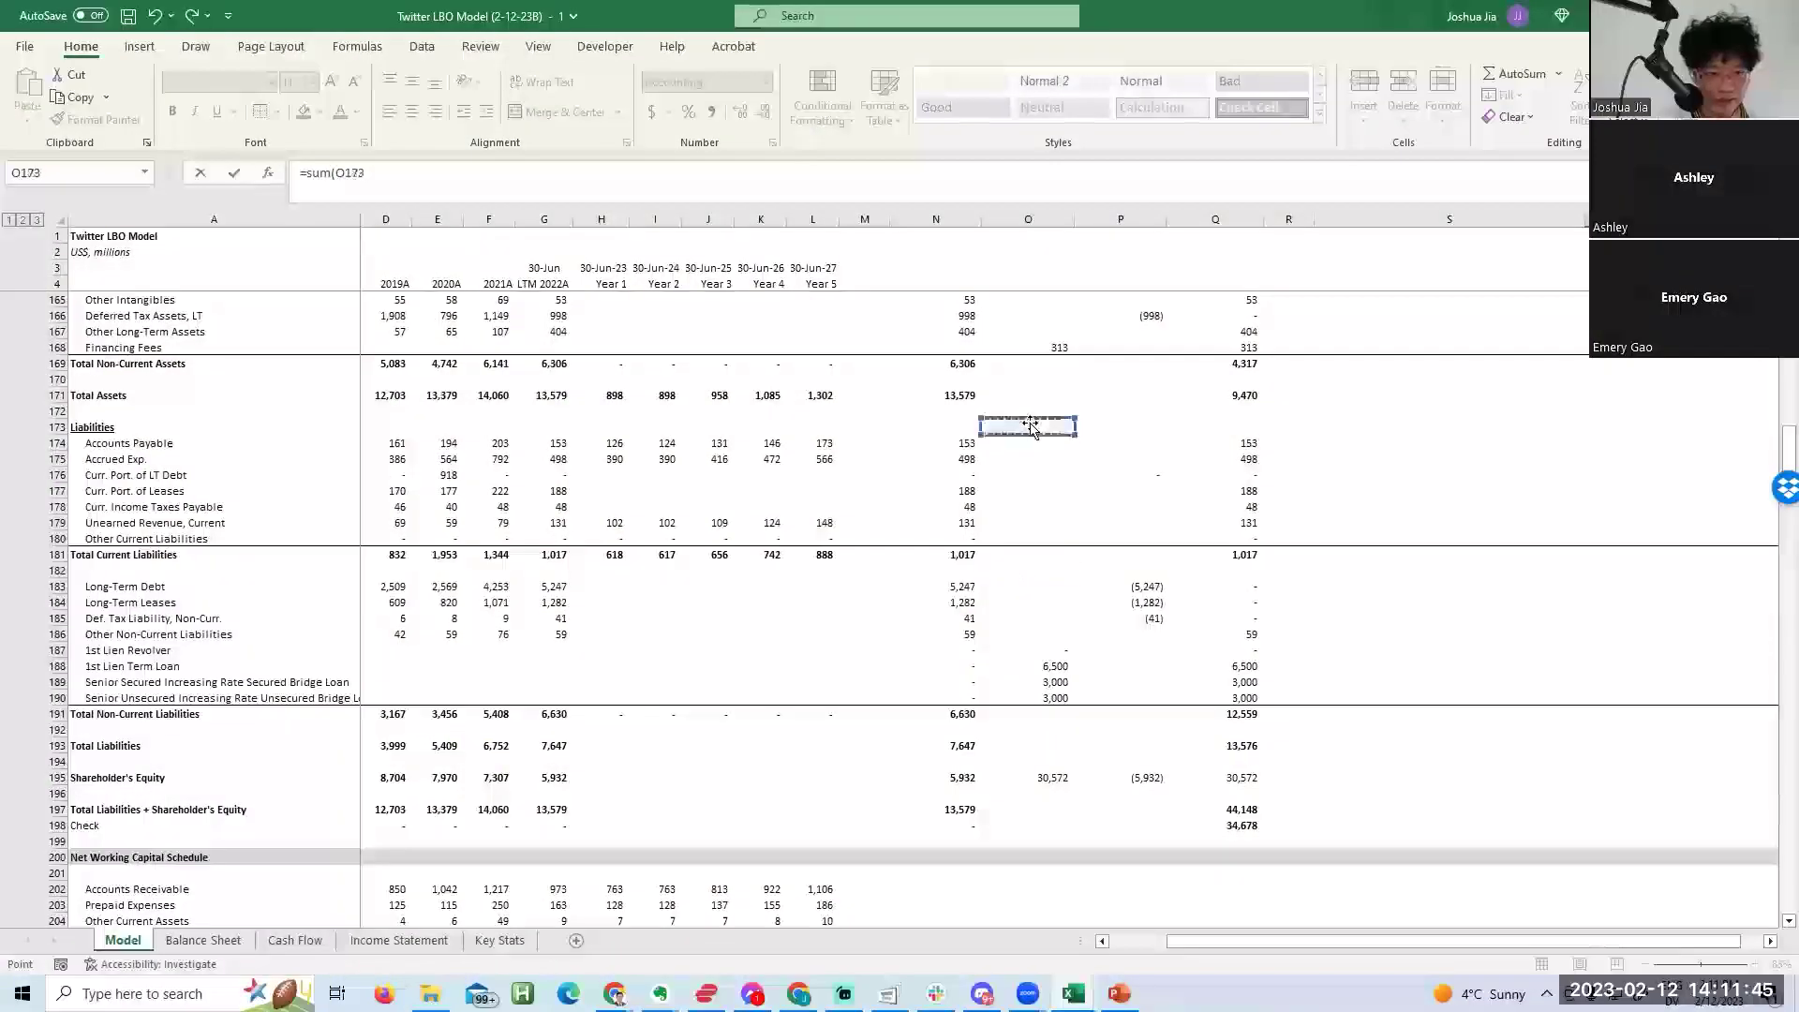
{"action": "key", "text": "Down"}
{"action": "key", "text": "shift+Right"}
{"action": "key", "text": "shift+Down"}
{"action": "key", "text": "shift+Down"}
{"action": "key", "text": "shift+Down"}
{"action": "key", "text": "shift+Down"}
{"action": "key", "text": "shift+Down"}
{"action": "key", "text": "shift+Down"}
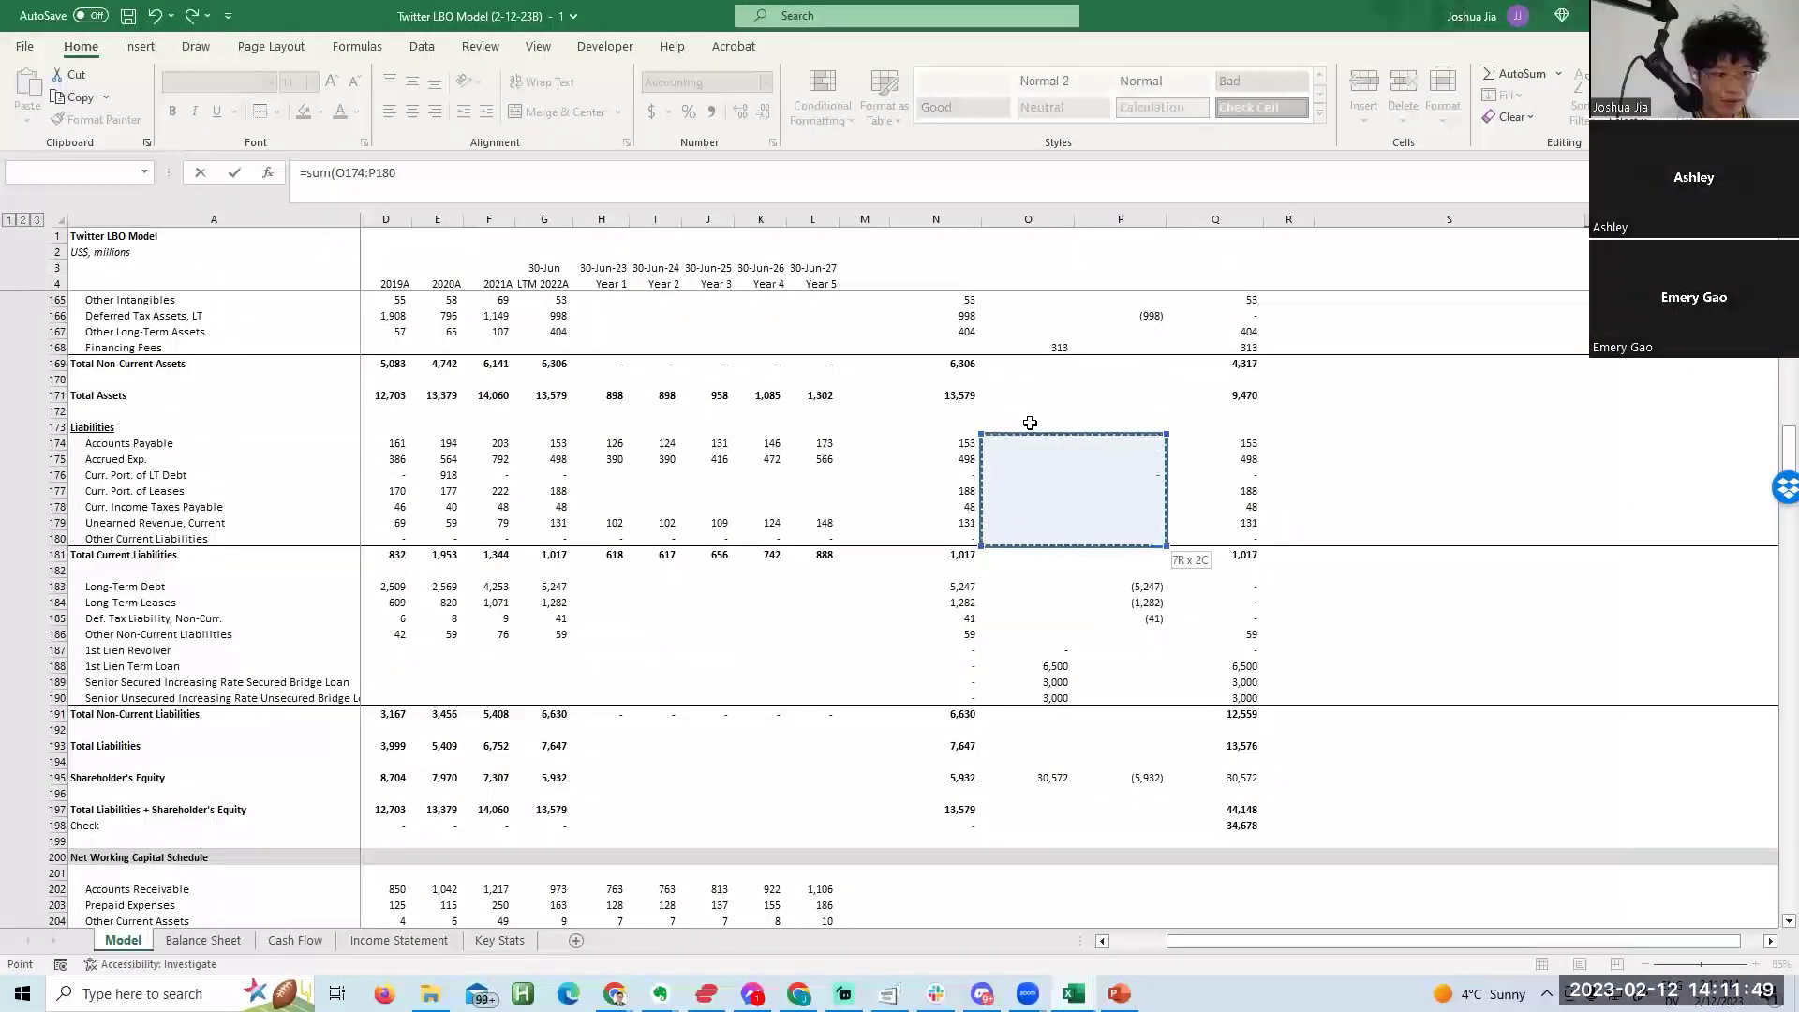
{"action": "type", "text": ","}
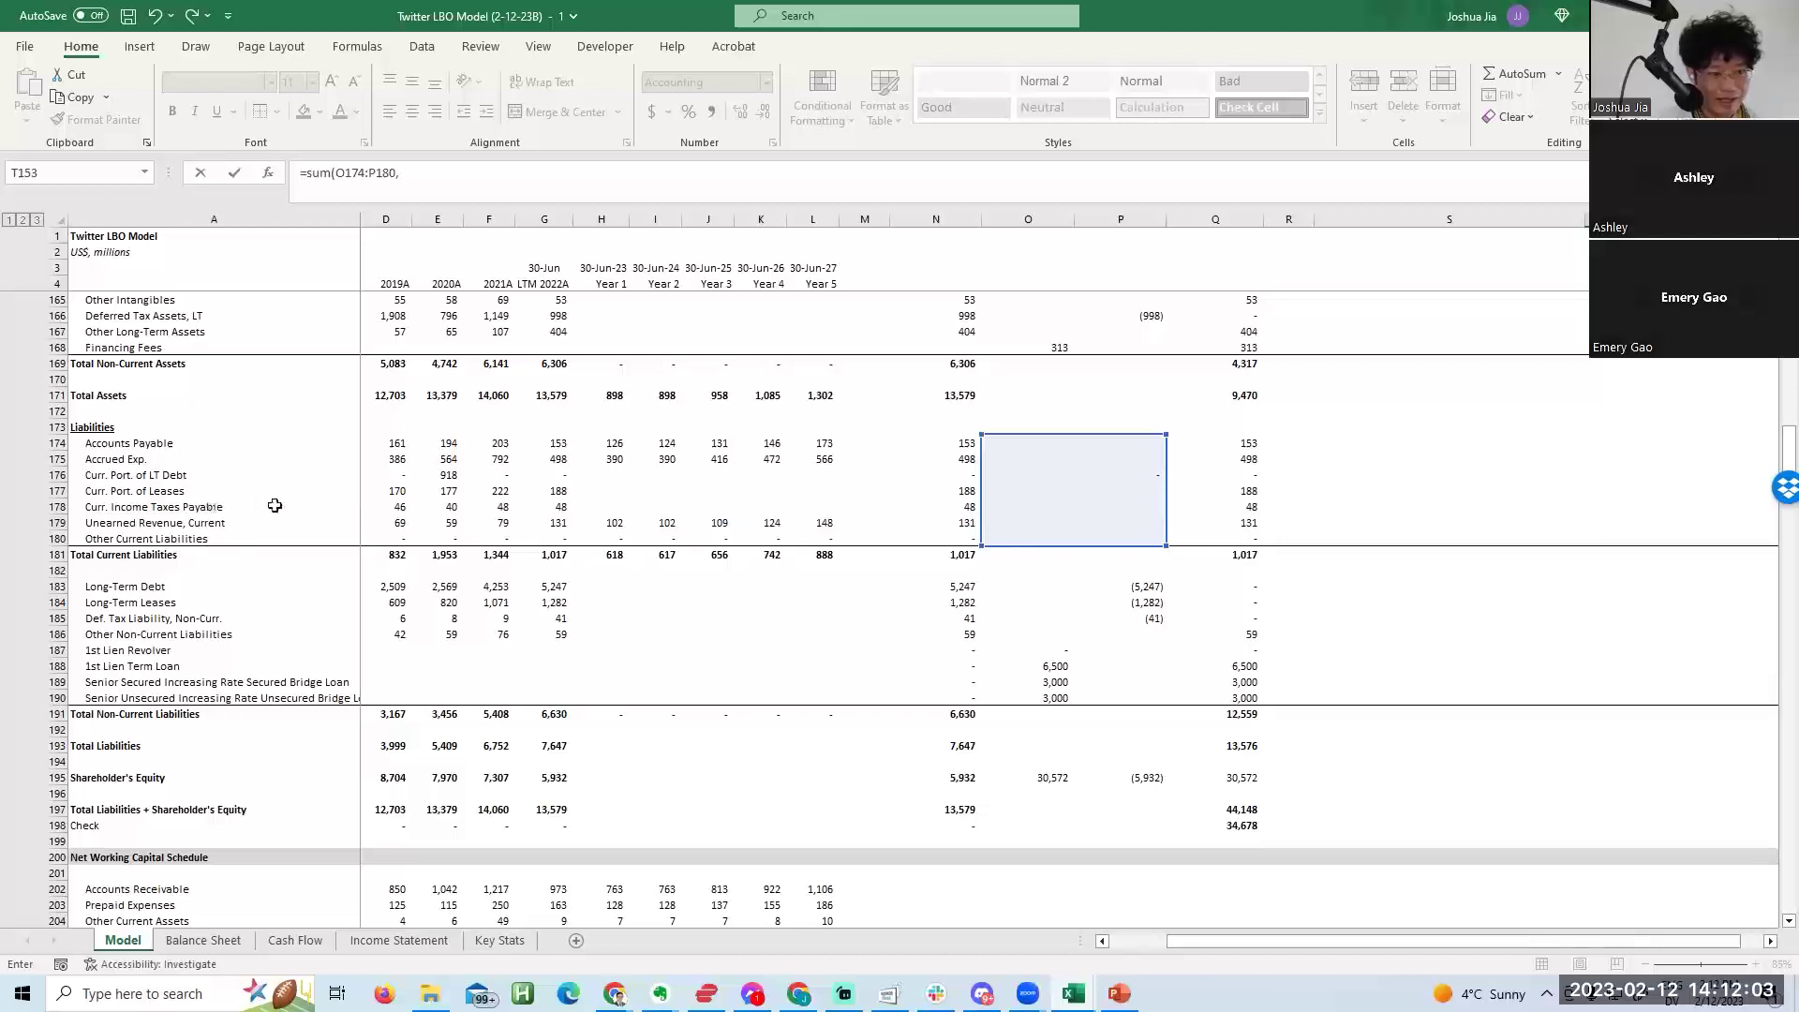
Add the non-current liabilities range O183:P190 and Shareholder's Equity range O195:P195 to the T153 SUM, and complete the formula.
{"action": "left_click", "coordinate": [1039, 589]}
{"action": "key", "text": "shift+Right"}
{"action": "key", "text": "shift+Down"}
{"action": "key", "text": "shift+Down"}
{"action": "key", "text": "shift+Down"}
{"action": "key", "text": "shift+Down"}
{"action": "key", "text": "shift+Down"}
{"action": "key", "text": "shift+Down"}
{"action": "key", "text": "shift+Down"}
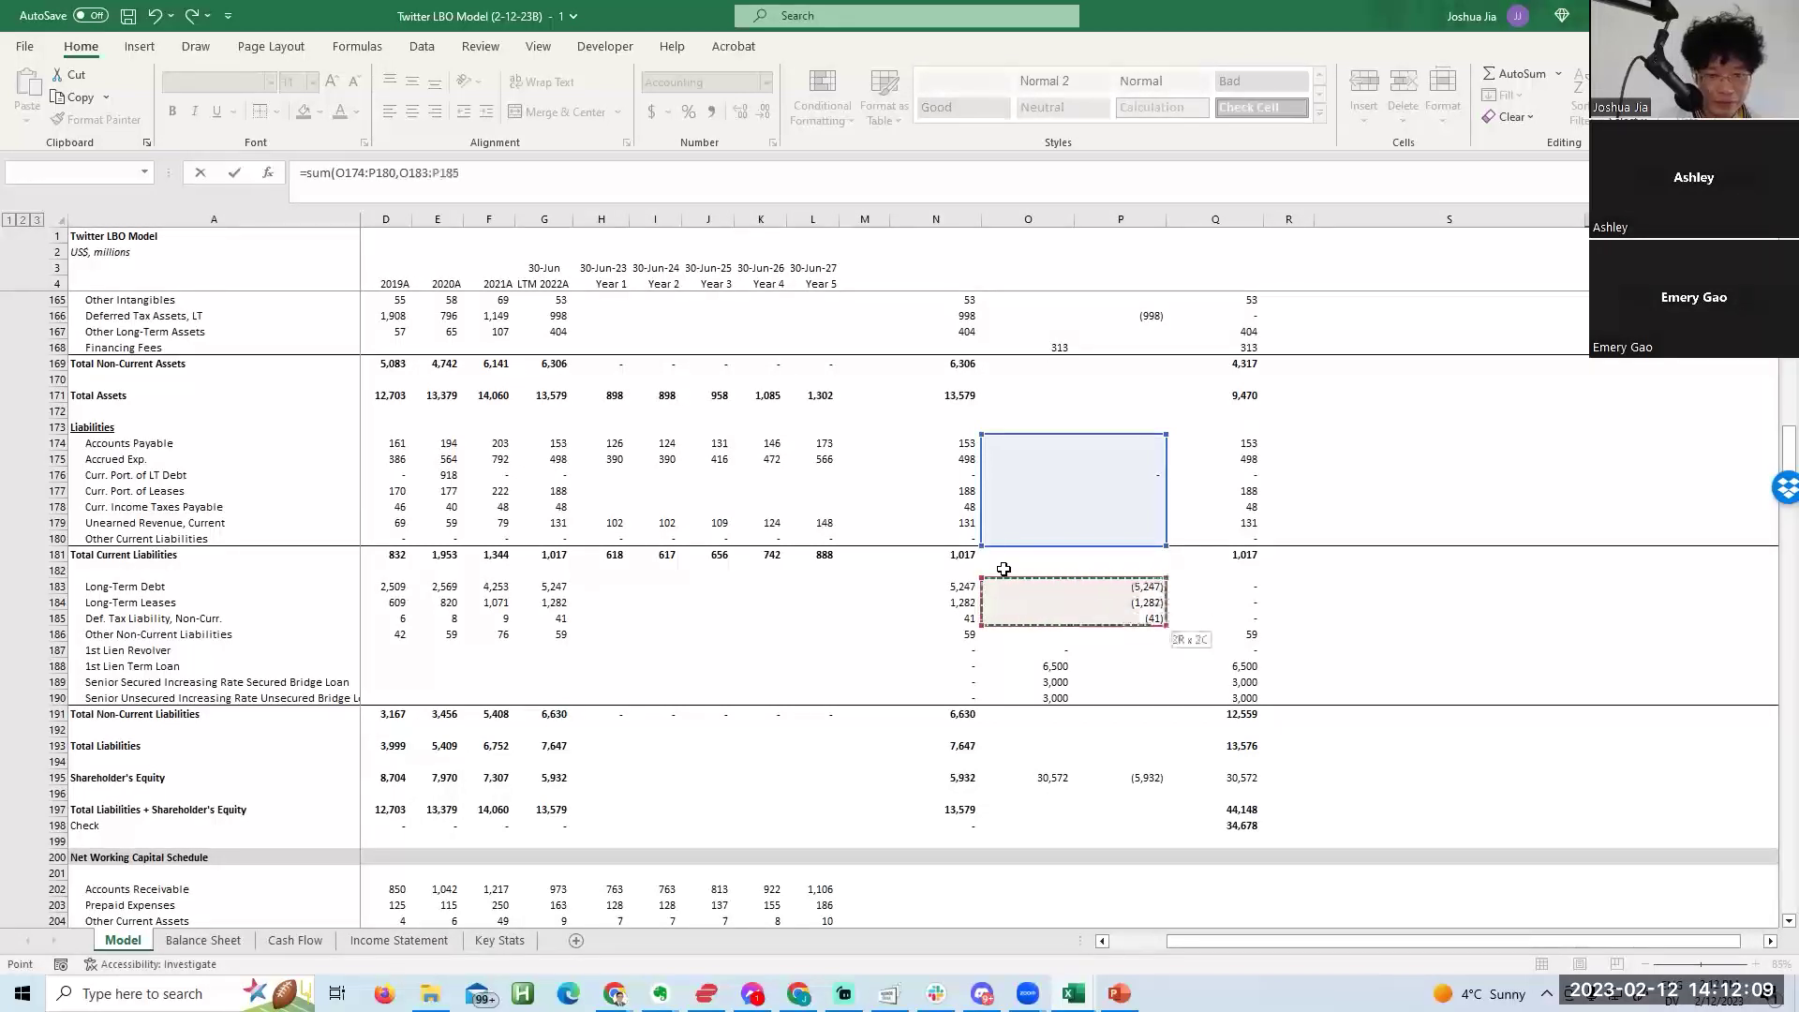
{"action": "type", "text": ","}
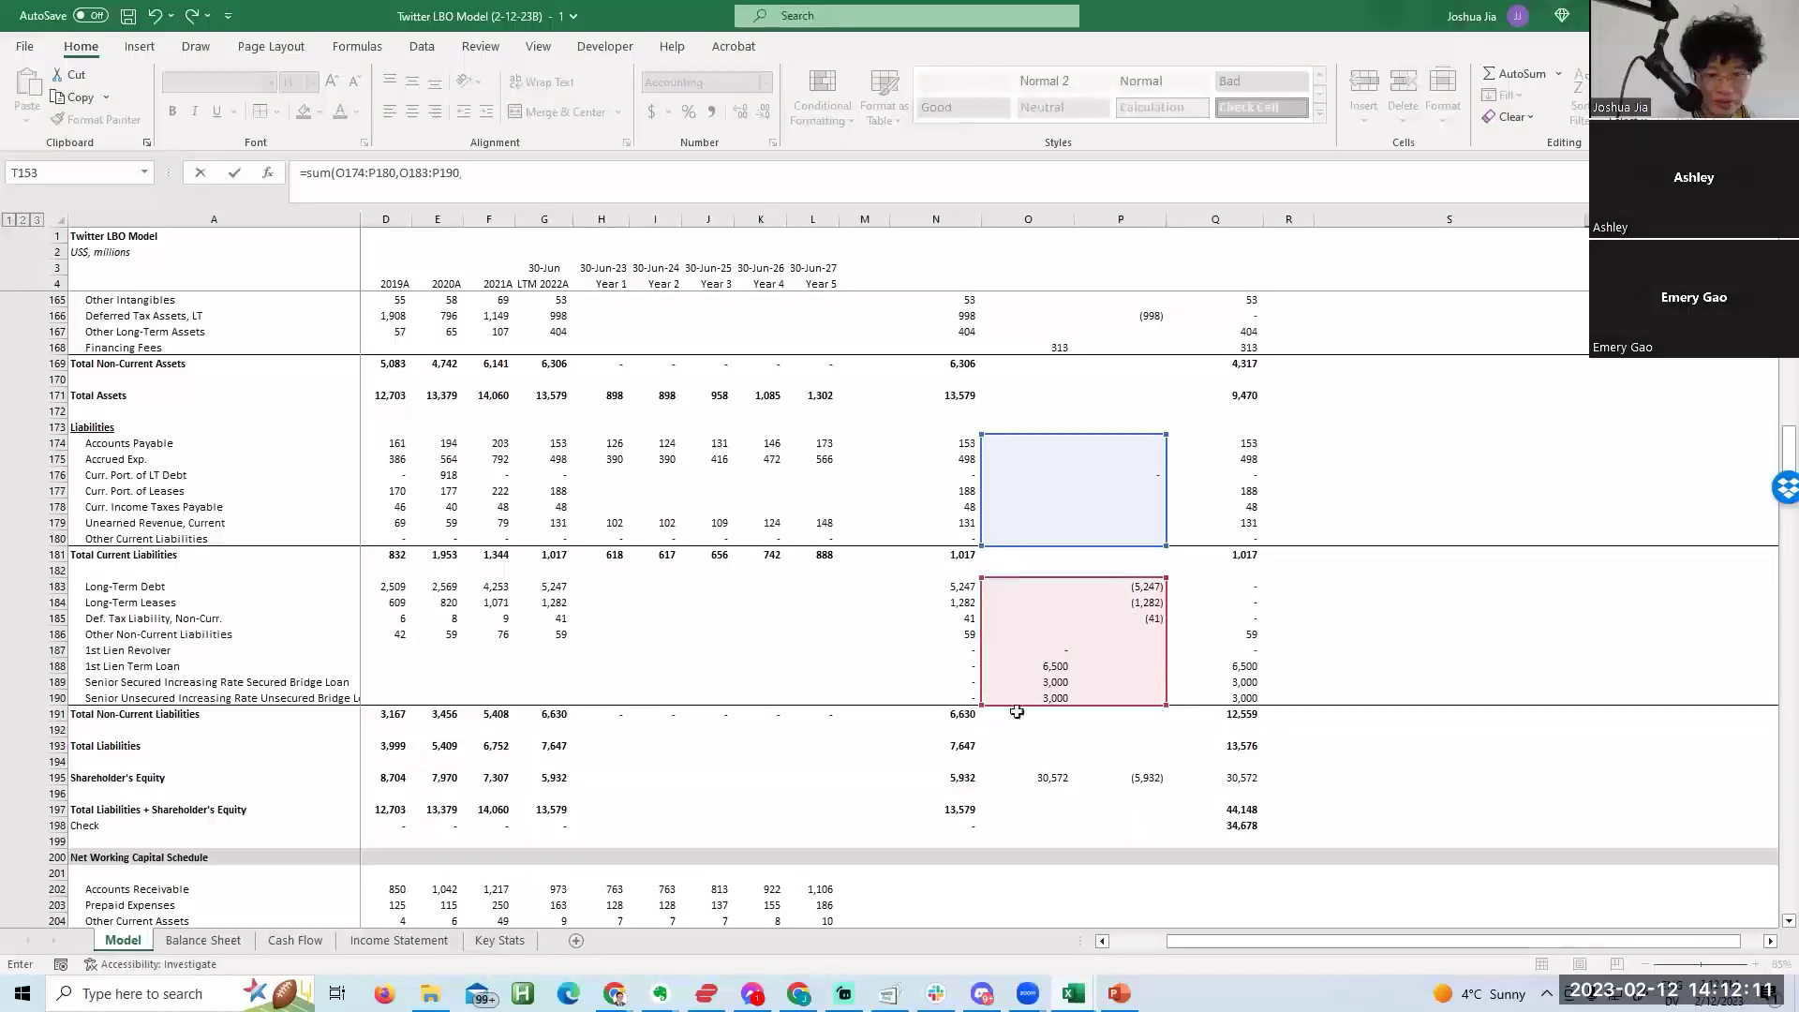
{"action": "left_click", "coordinate": [1022, 776]}
{"action": "key", "text": "shift+Right"}
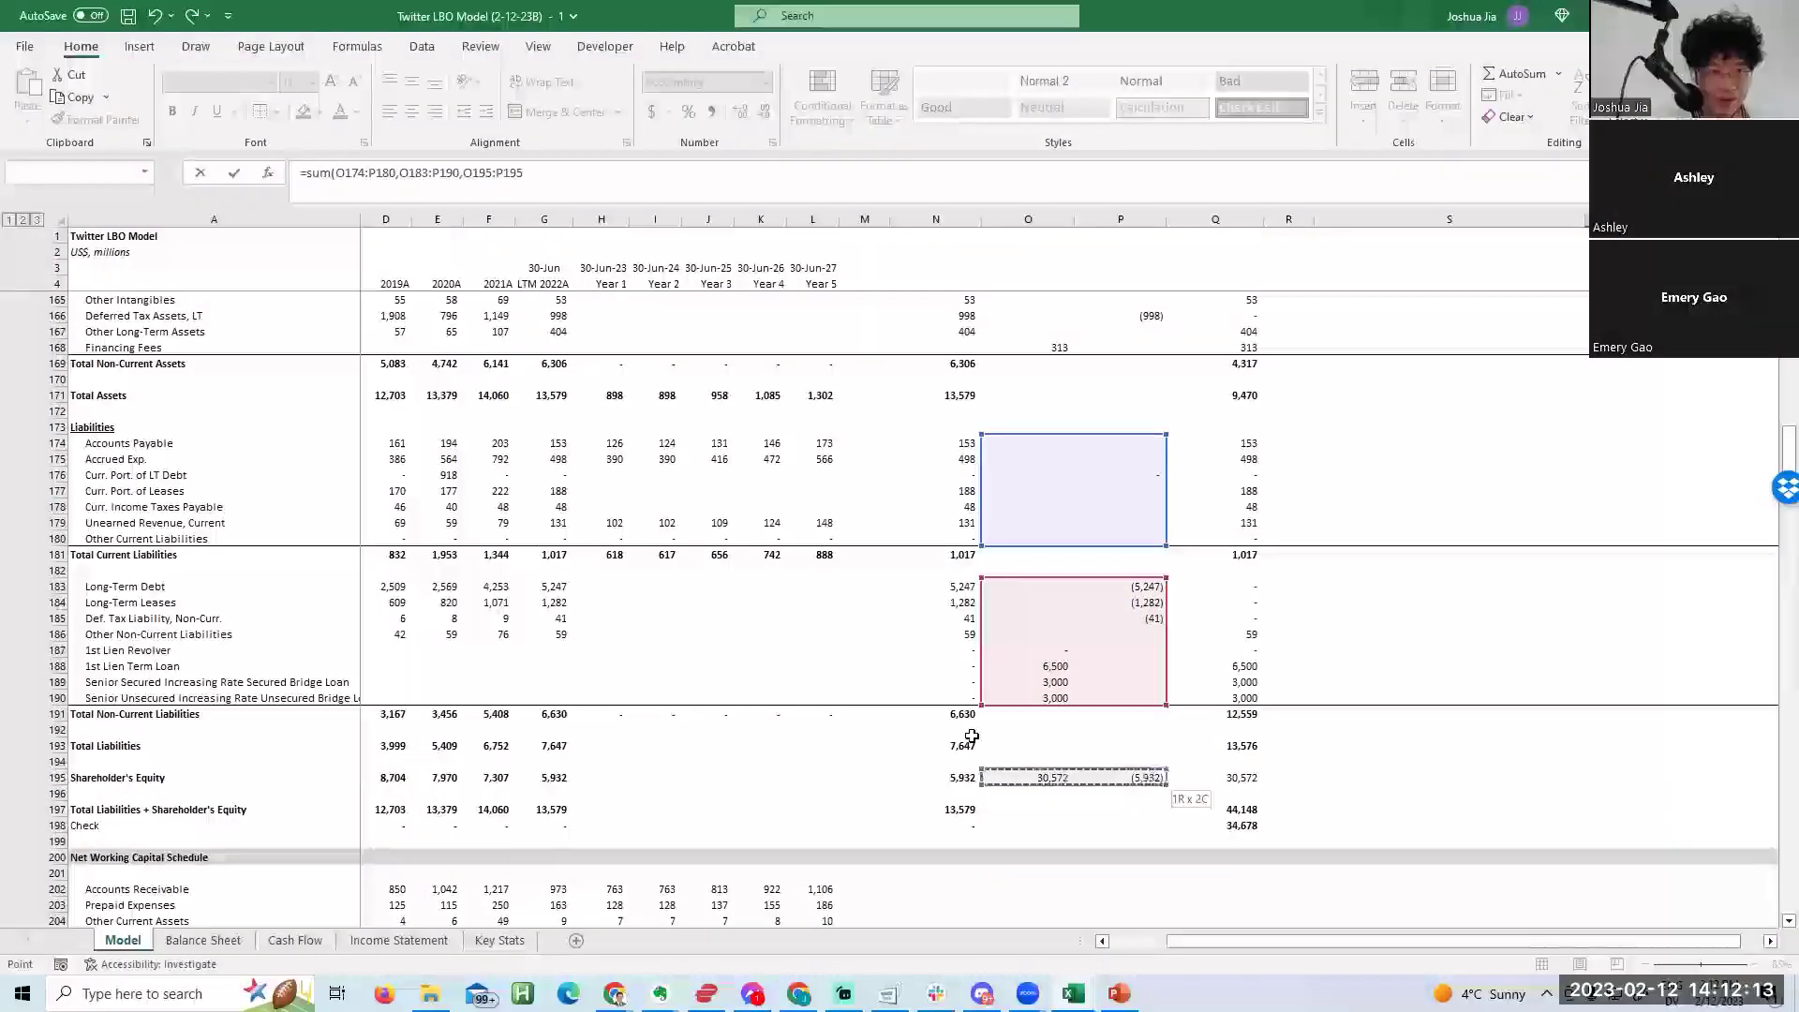
{"action": "type", "text": ")"}
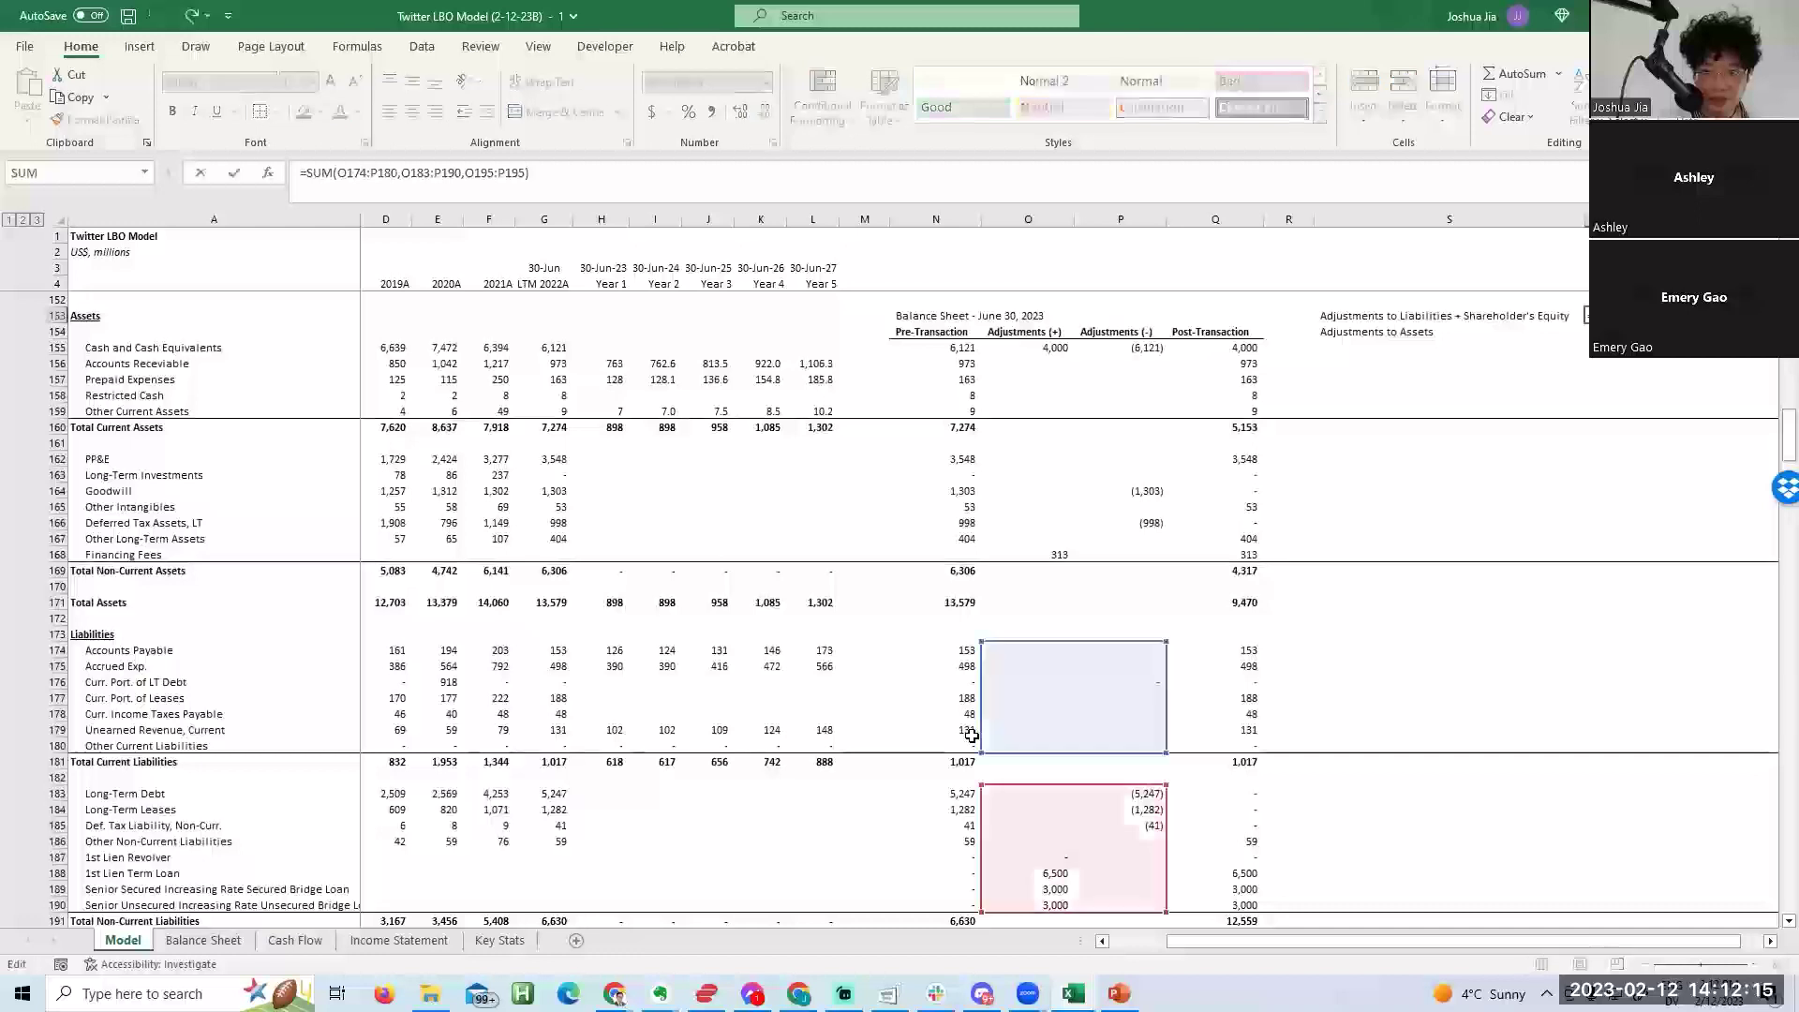
{"action": "key", "text": "Return"}
{"action": "key", "text": "Left"}
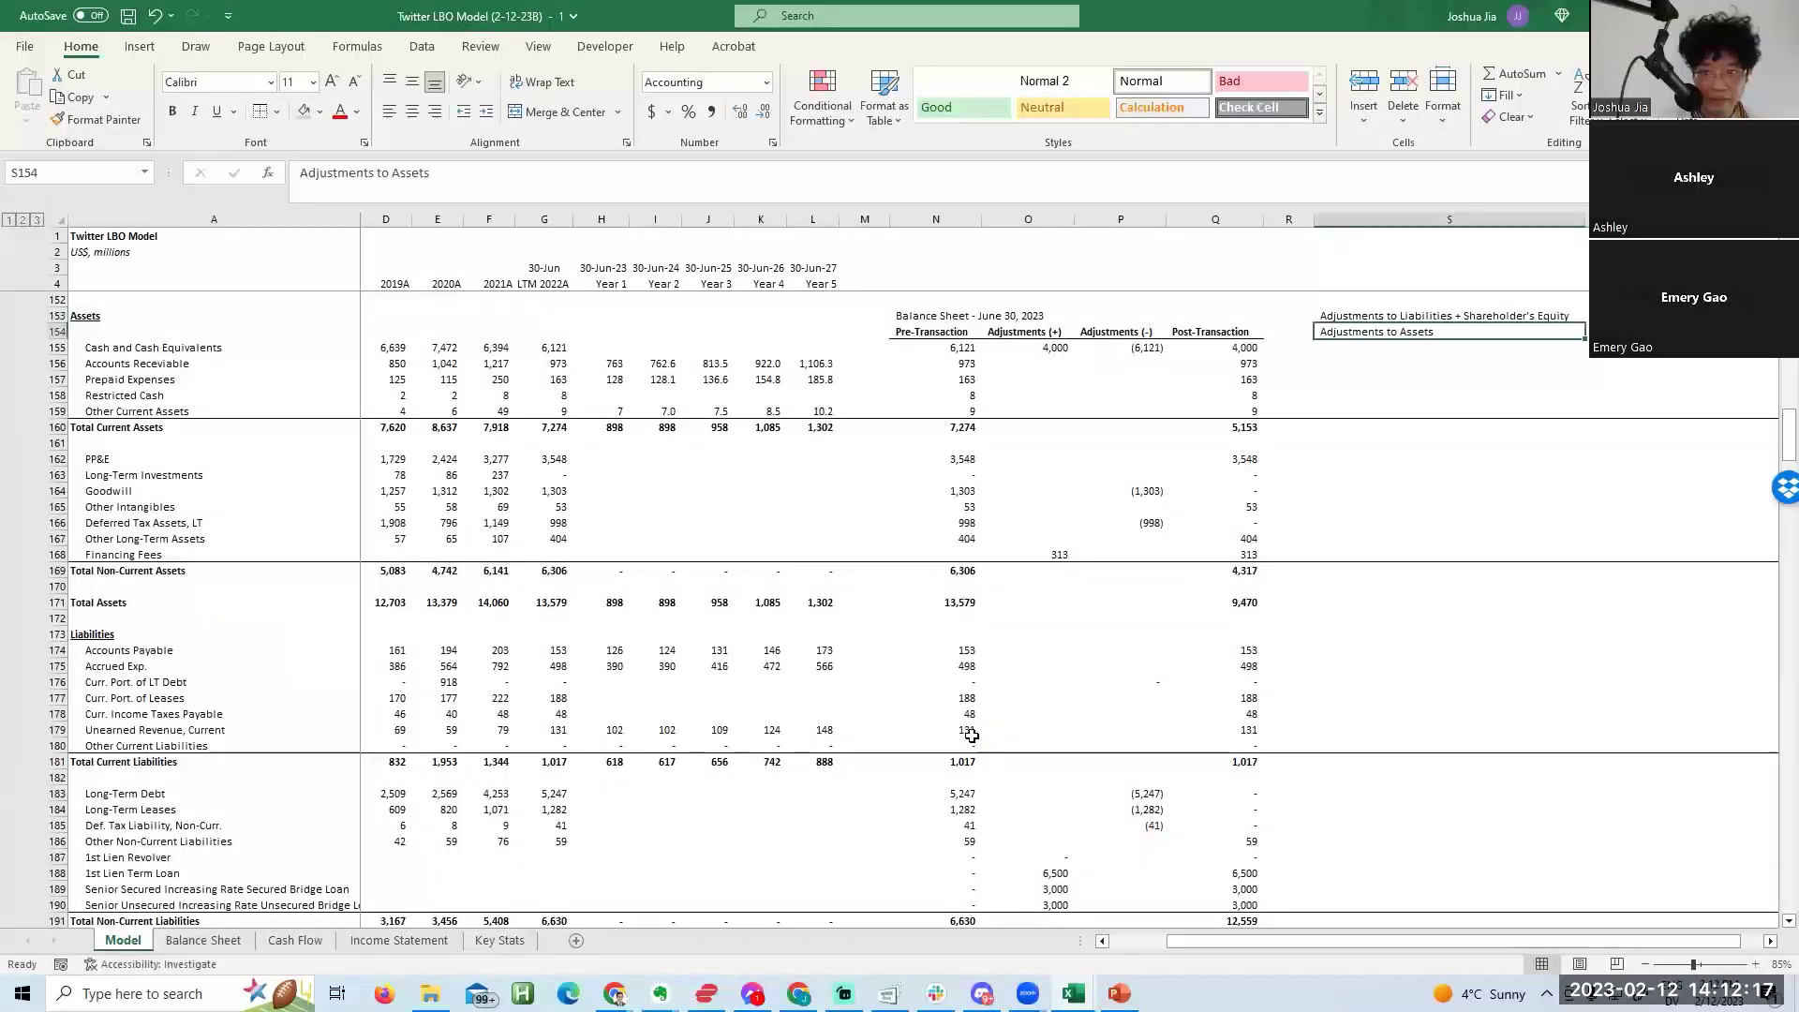
{"action": "key", "text": "Right"}
{"action": "type", "text": "=sum("}
{"action": "key", "text": "Down"}
{"action": "key", "text": "Left"}
{"action": "key", "text": "Left"}
{"action": "key", "text": "Left"}
{"action": "key", "text": "Left"}
{"action": "key", "text": "Left"}
{"action": "key", "text": "shift+Right"}
{"action": "key", "text": "shift+Down"}
{"action": "key", "text": "shift+Down"}
{"action": "key", "text": "shift+Down"}
{"action": "key", "text": "shift+Down"}
{"action": "type", "text": ","}
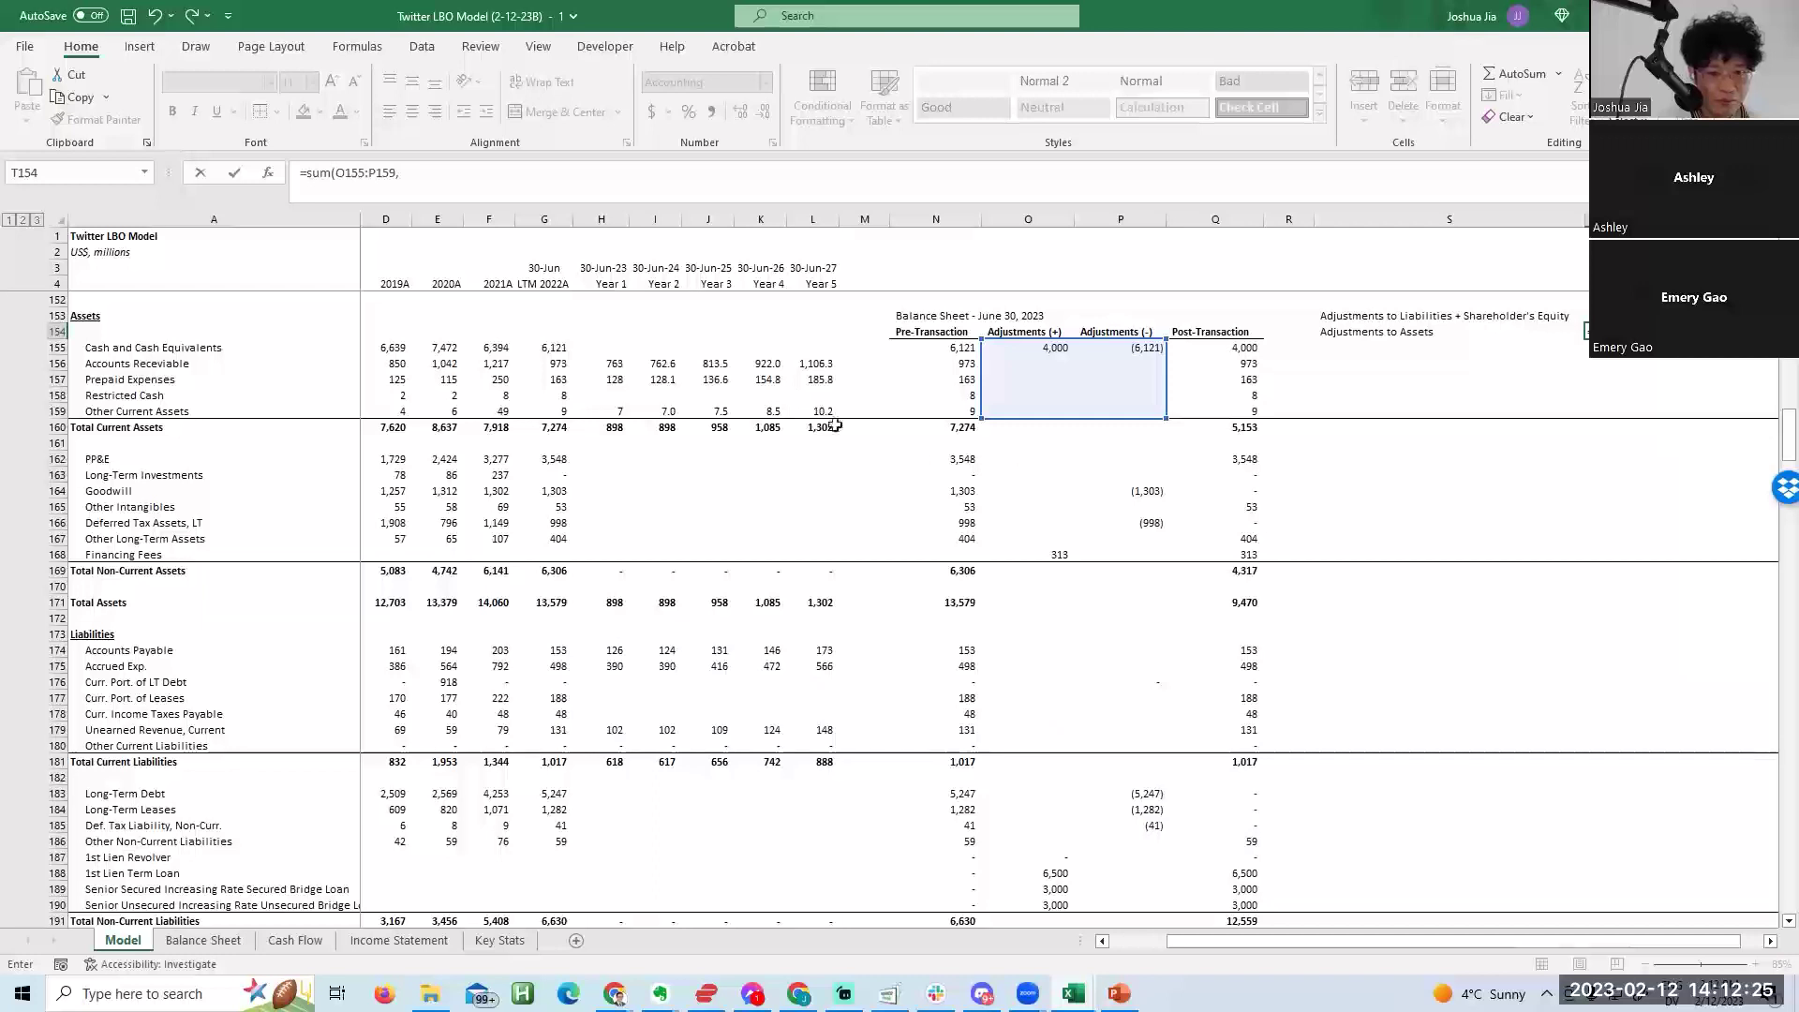
{"action": "left_click_drag", "start_coordinate": [1024, 470], "coordinate": [1115, 474]}
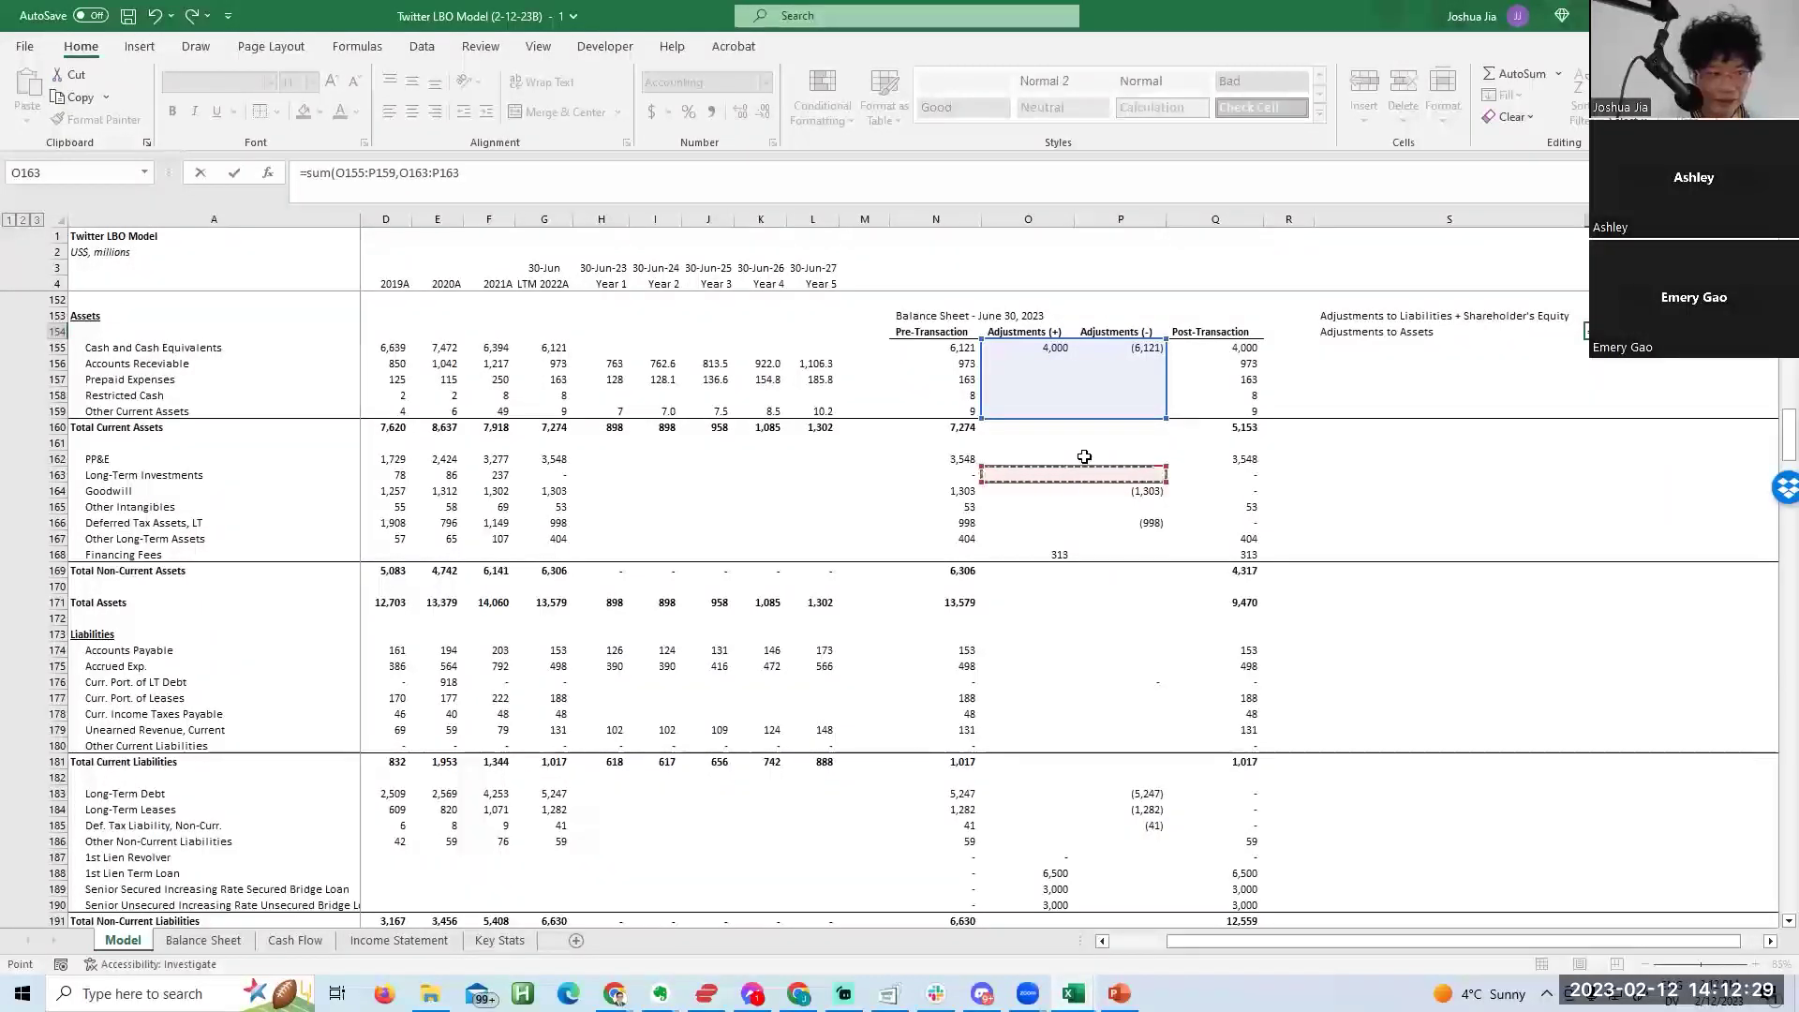
{"action": "type", "text": ","}
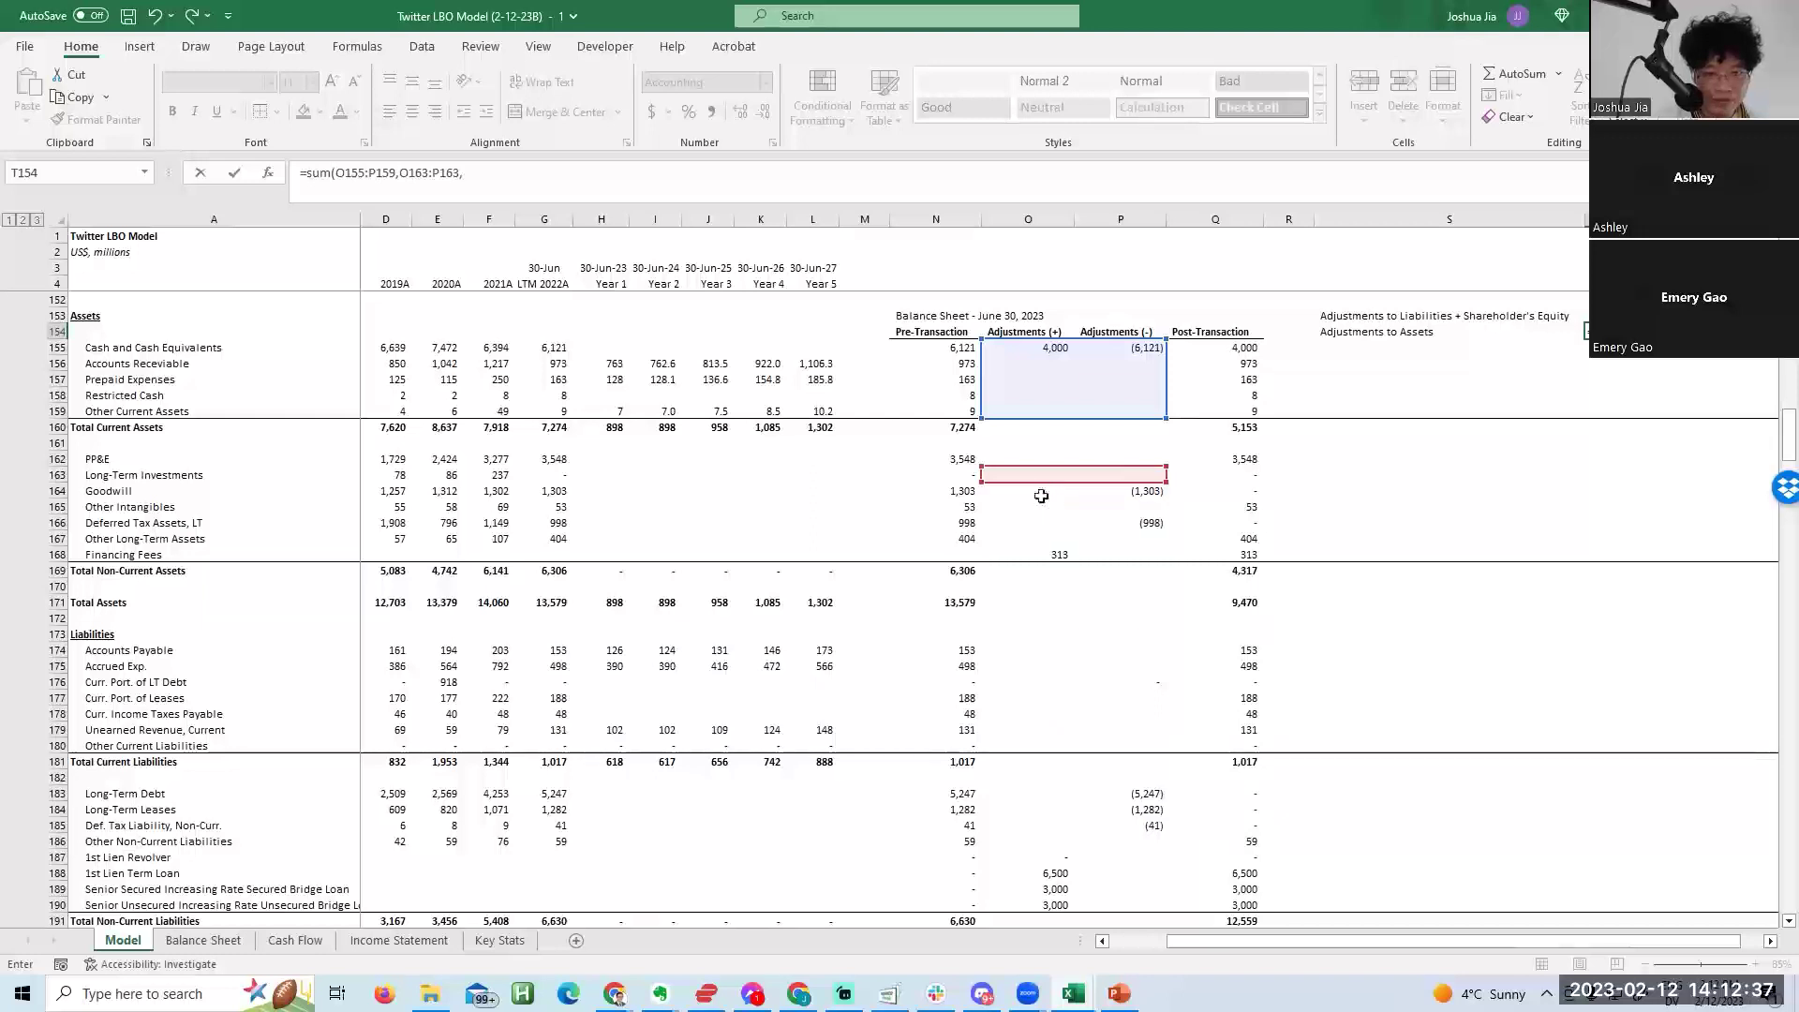
{"action": "left_click", "coordinate": [1137, 494]}
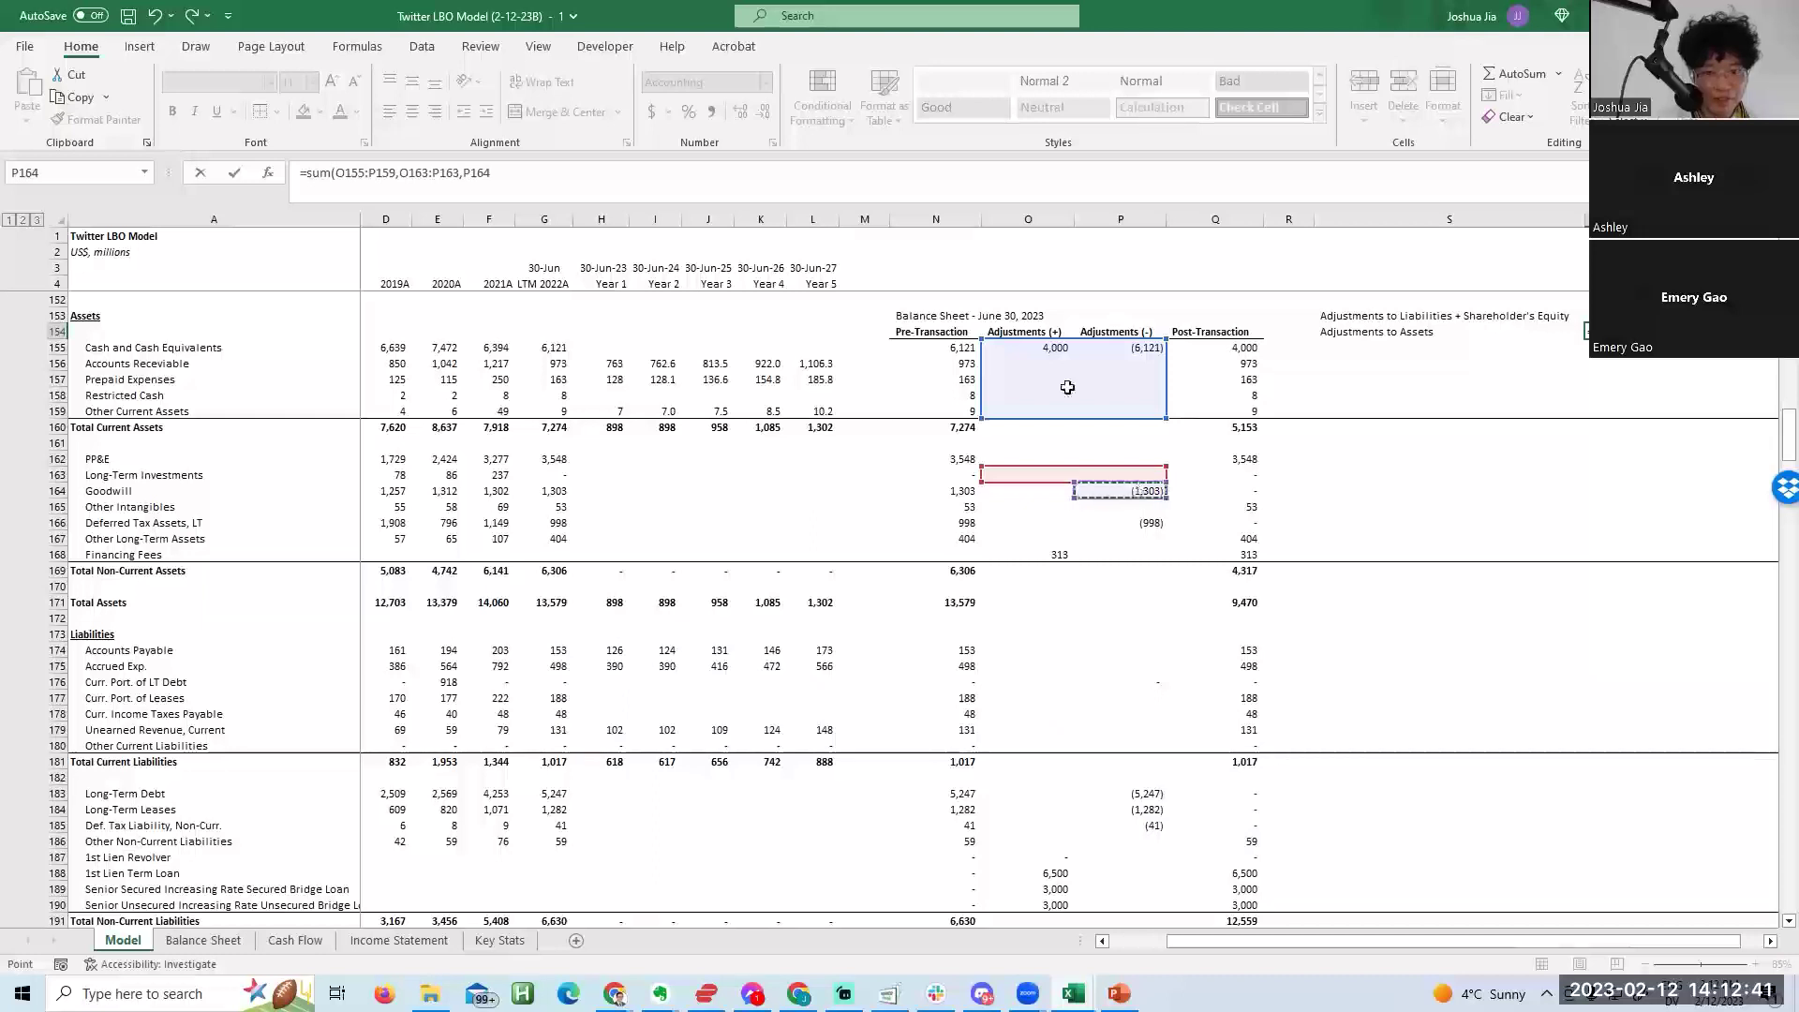
{"action": "type", "text": ","}
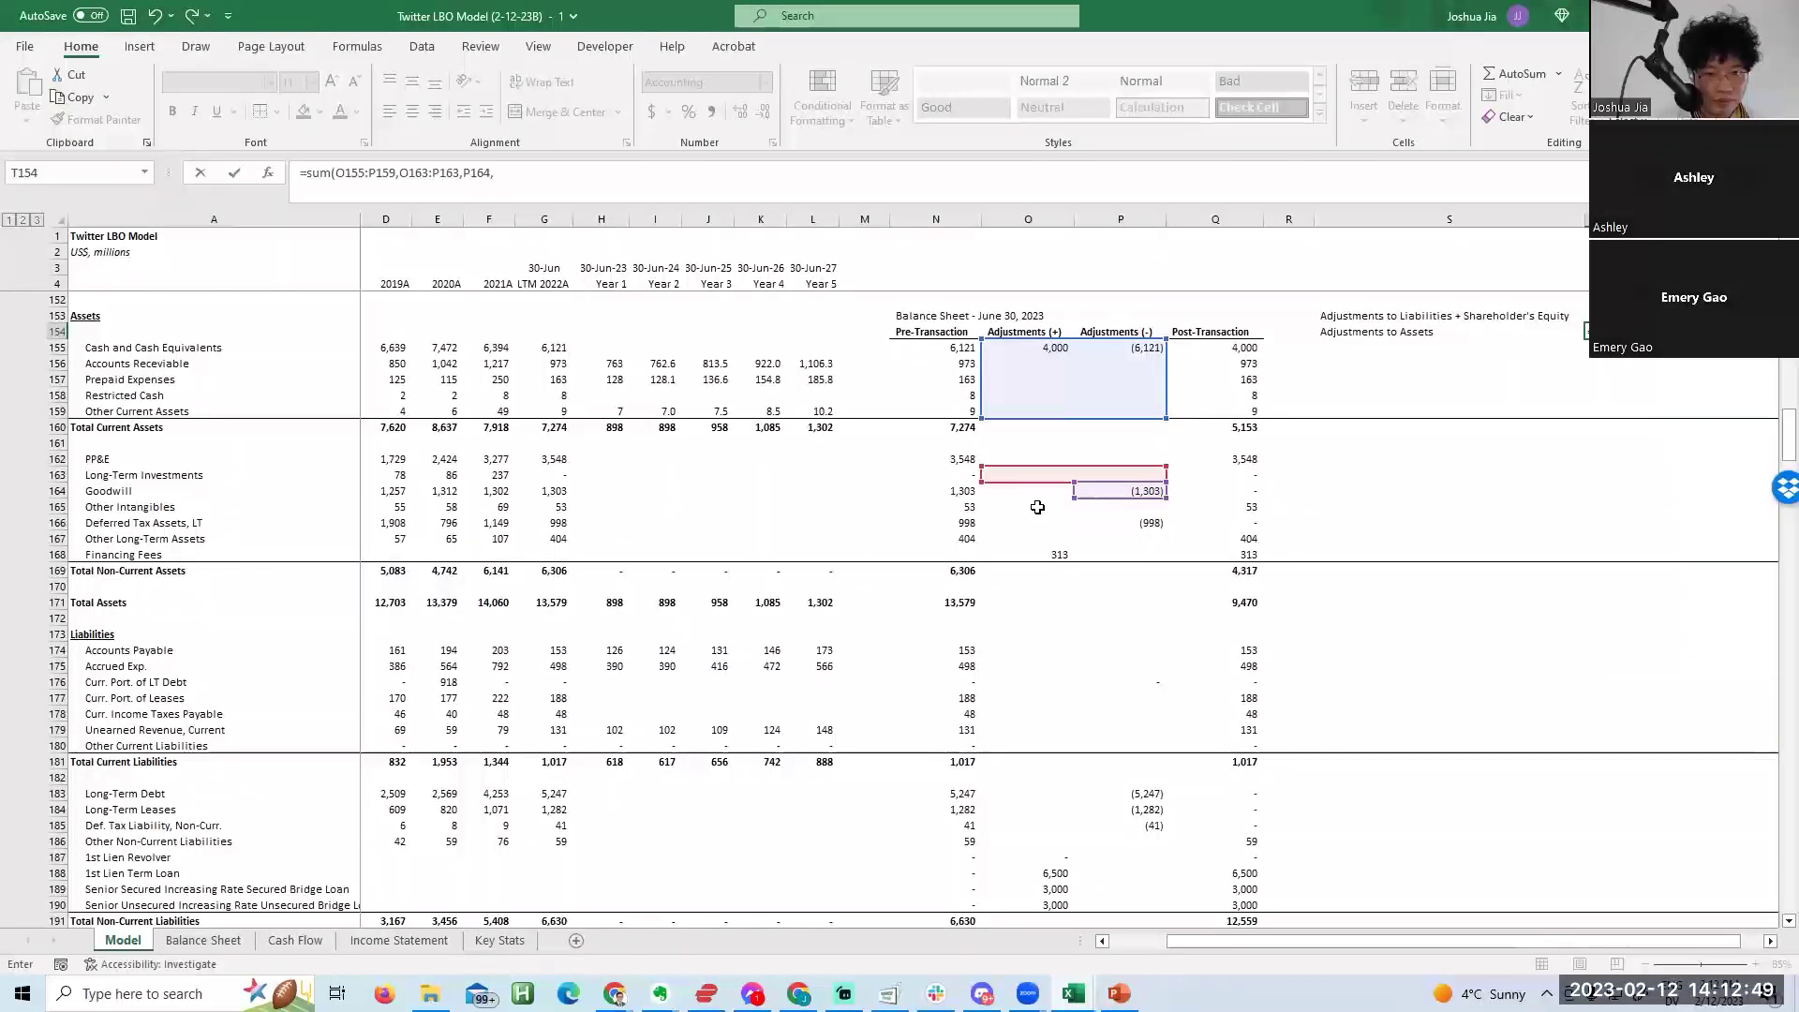
{"action": "key", "text": "Escape"}
Review the ranges in the T153 SUM formula and the negative deferred tax liability adjustment in P185.
{"action": "key", "text": "Up"}
{"action": "key", "text": "F2"}
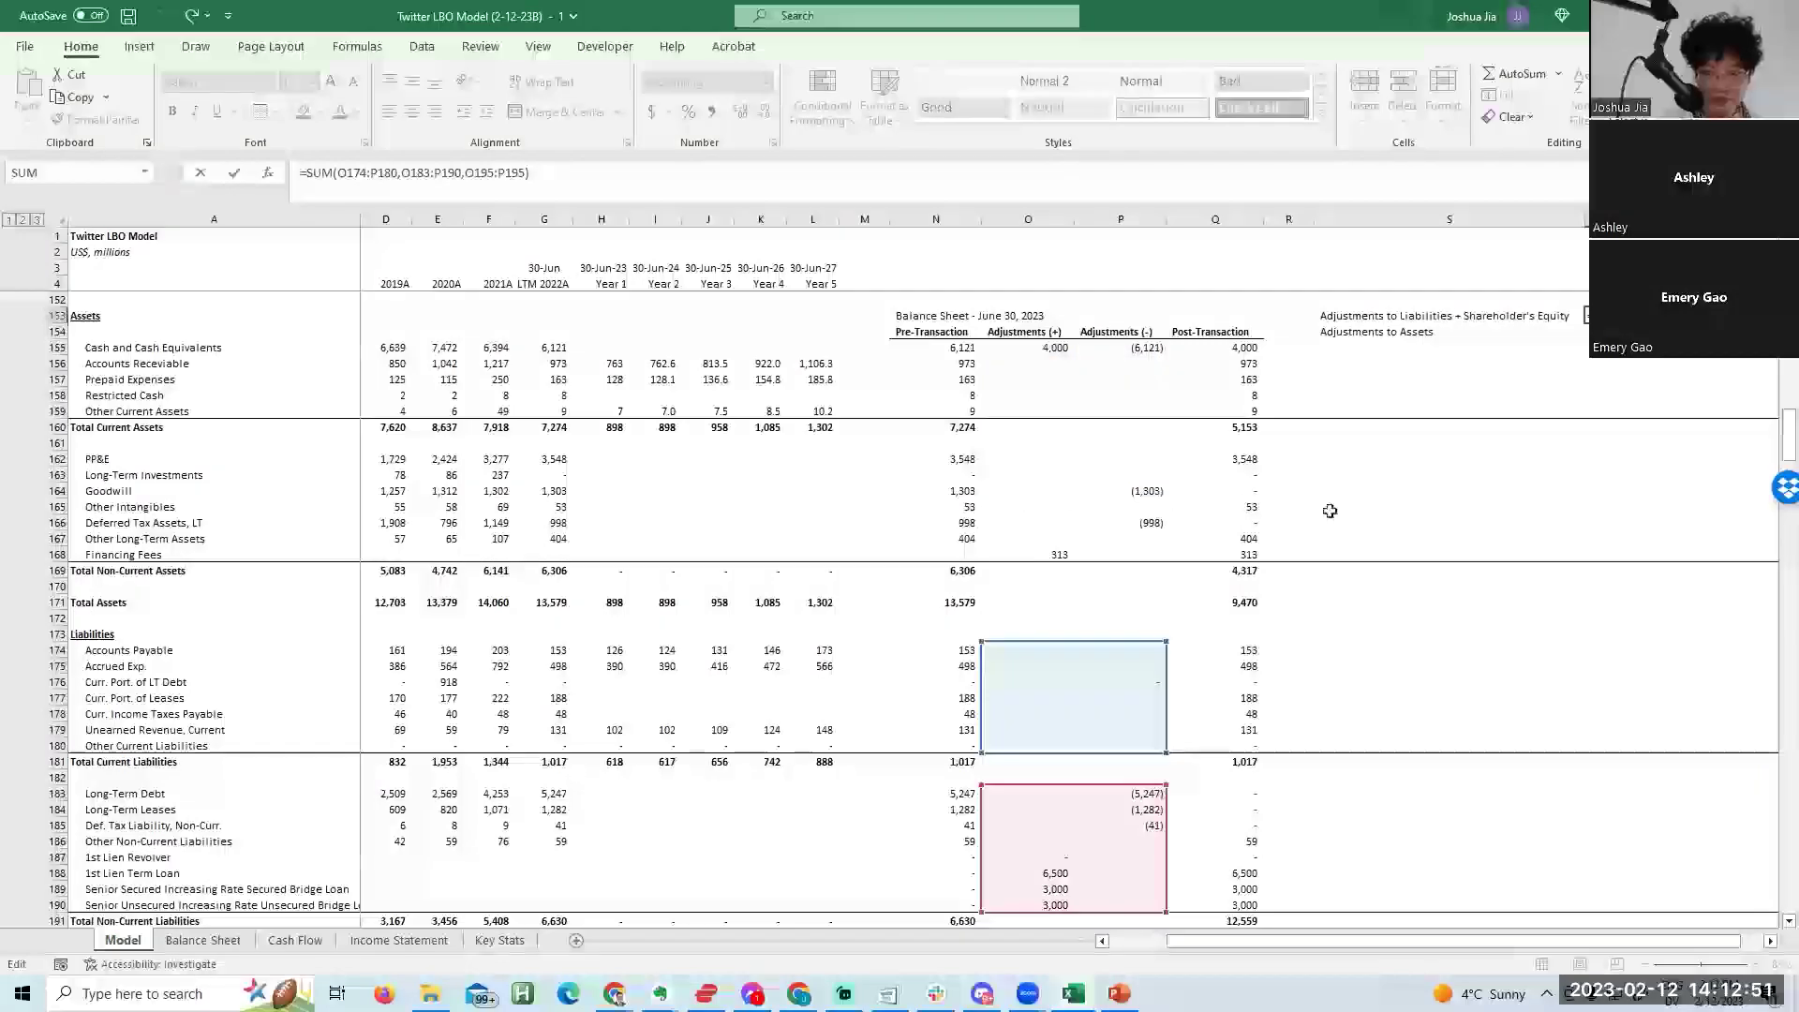
{"action": "left_click_drag", "start_coordinate": [1774, 455], "coordinate": [1774, 459]}
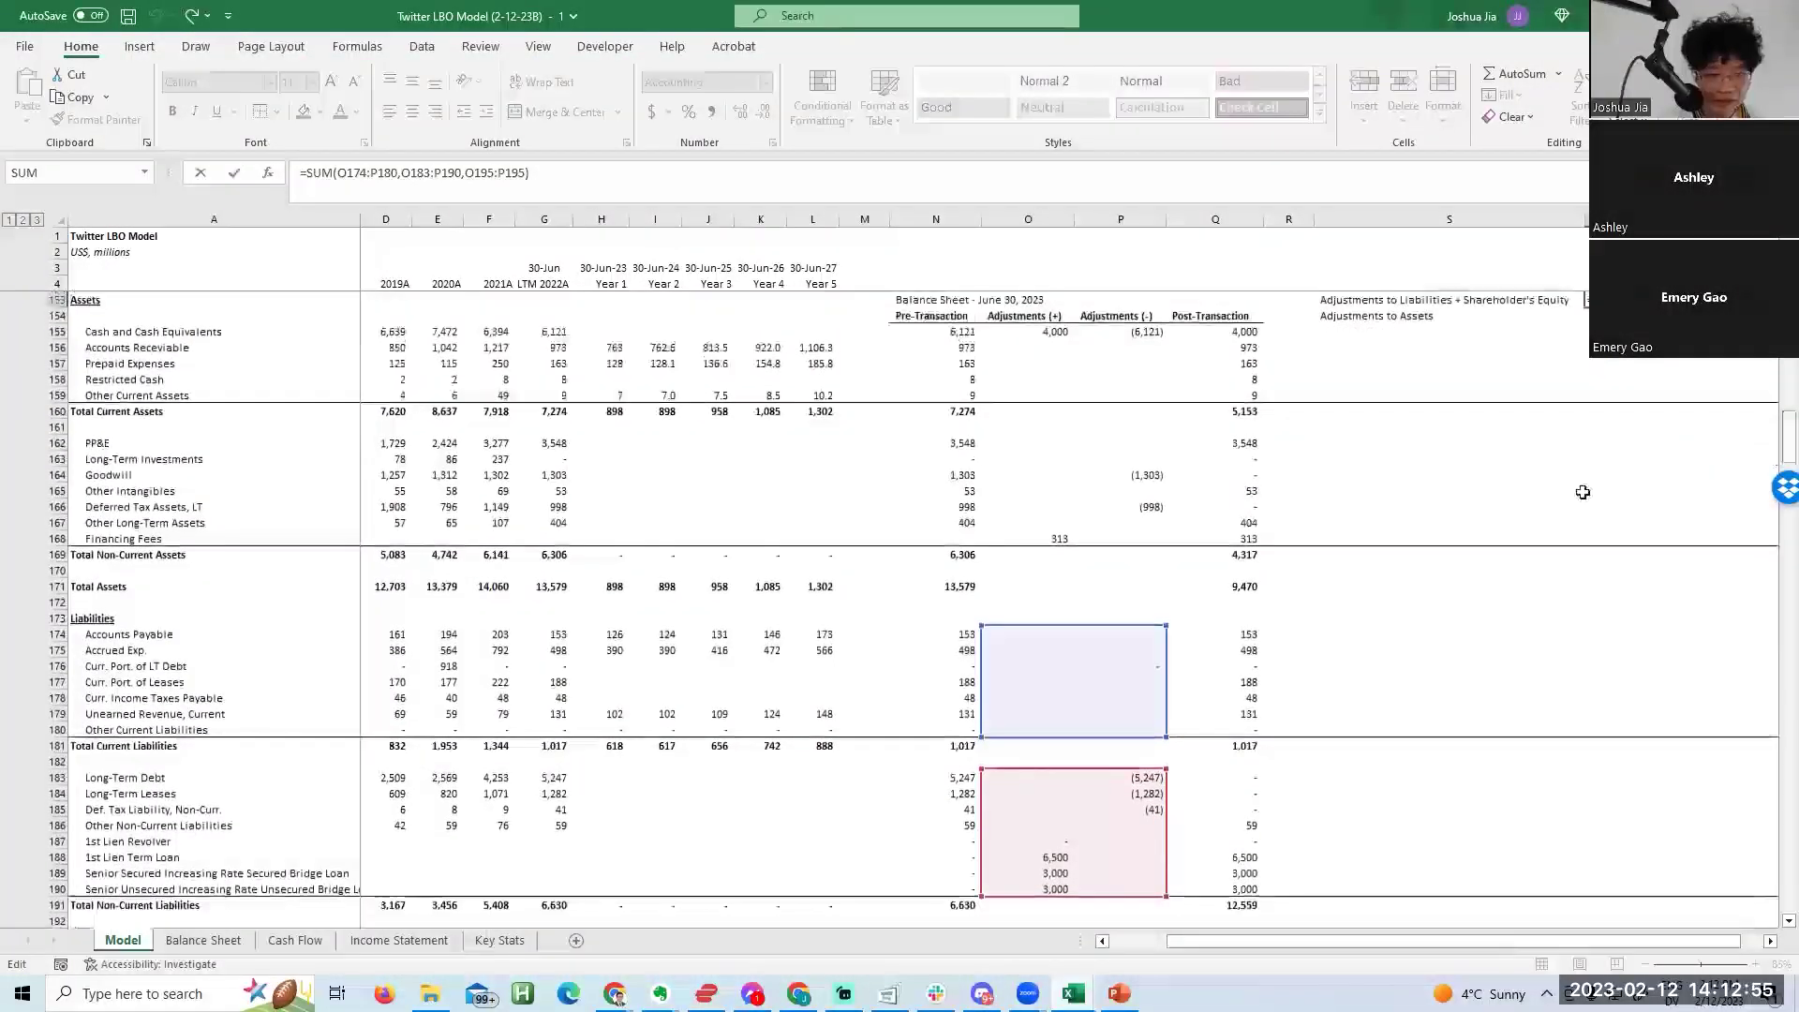
{"action": "key", "text": "Escape"}
{"action": "left_click", "coordinate": [1127, 812]}
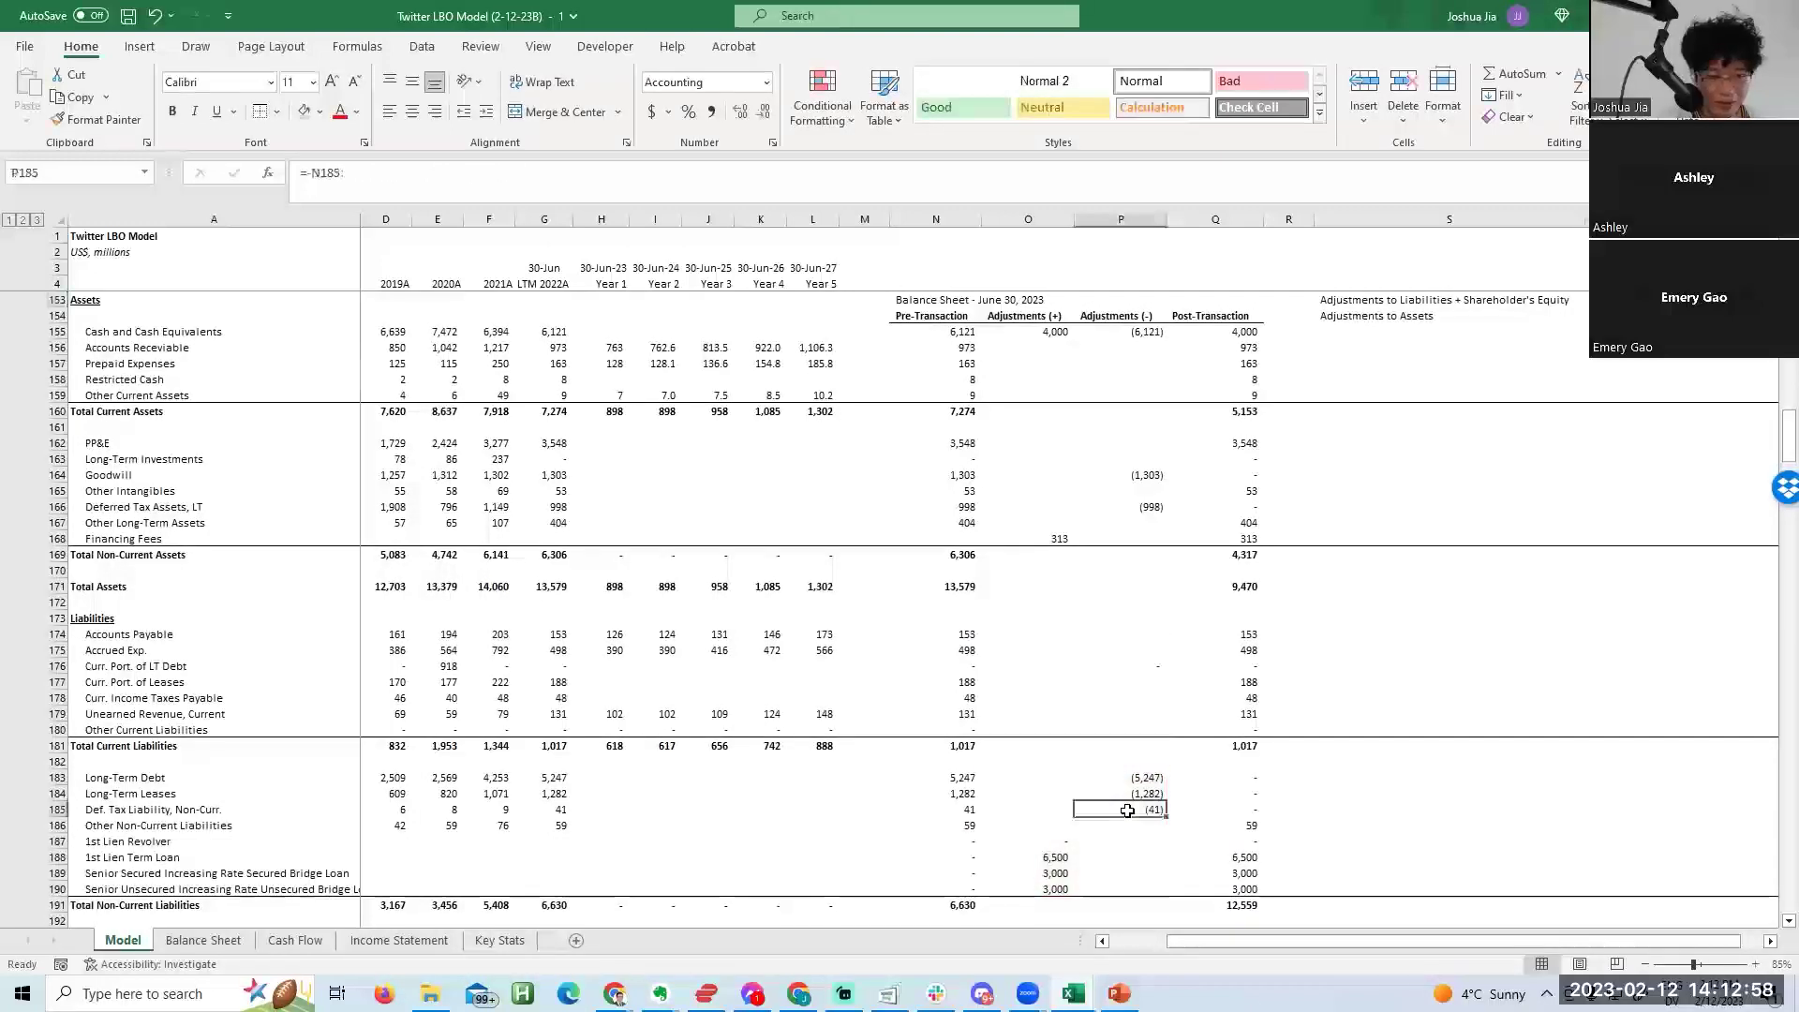
{"action": "left_click", "coordinate": [1412, 455]}
{"action": "left_click", "coordinate": [1541, 313]}
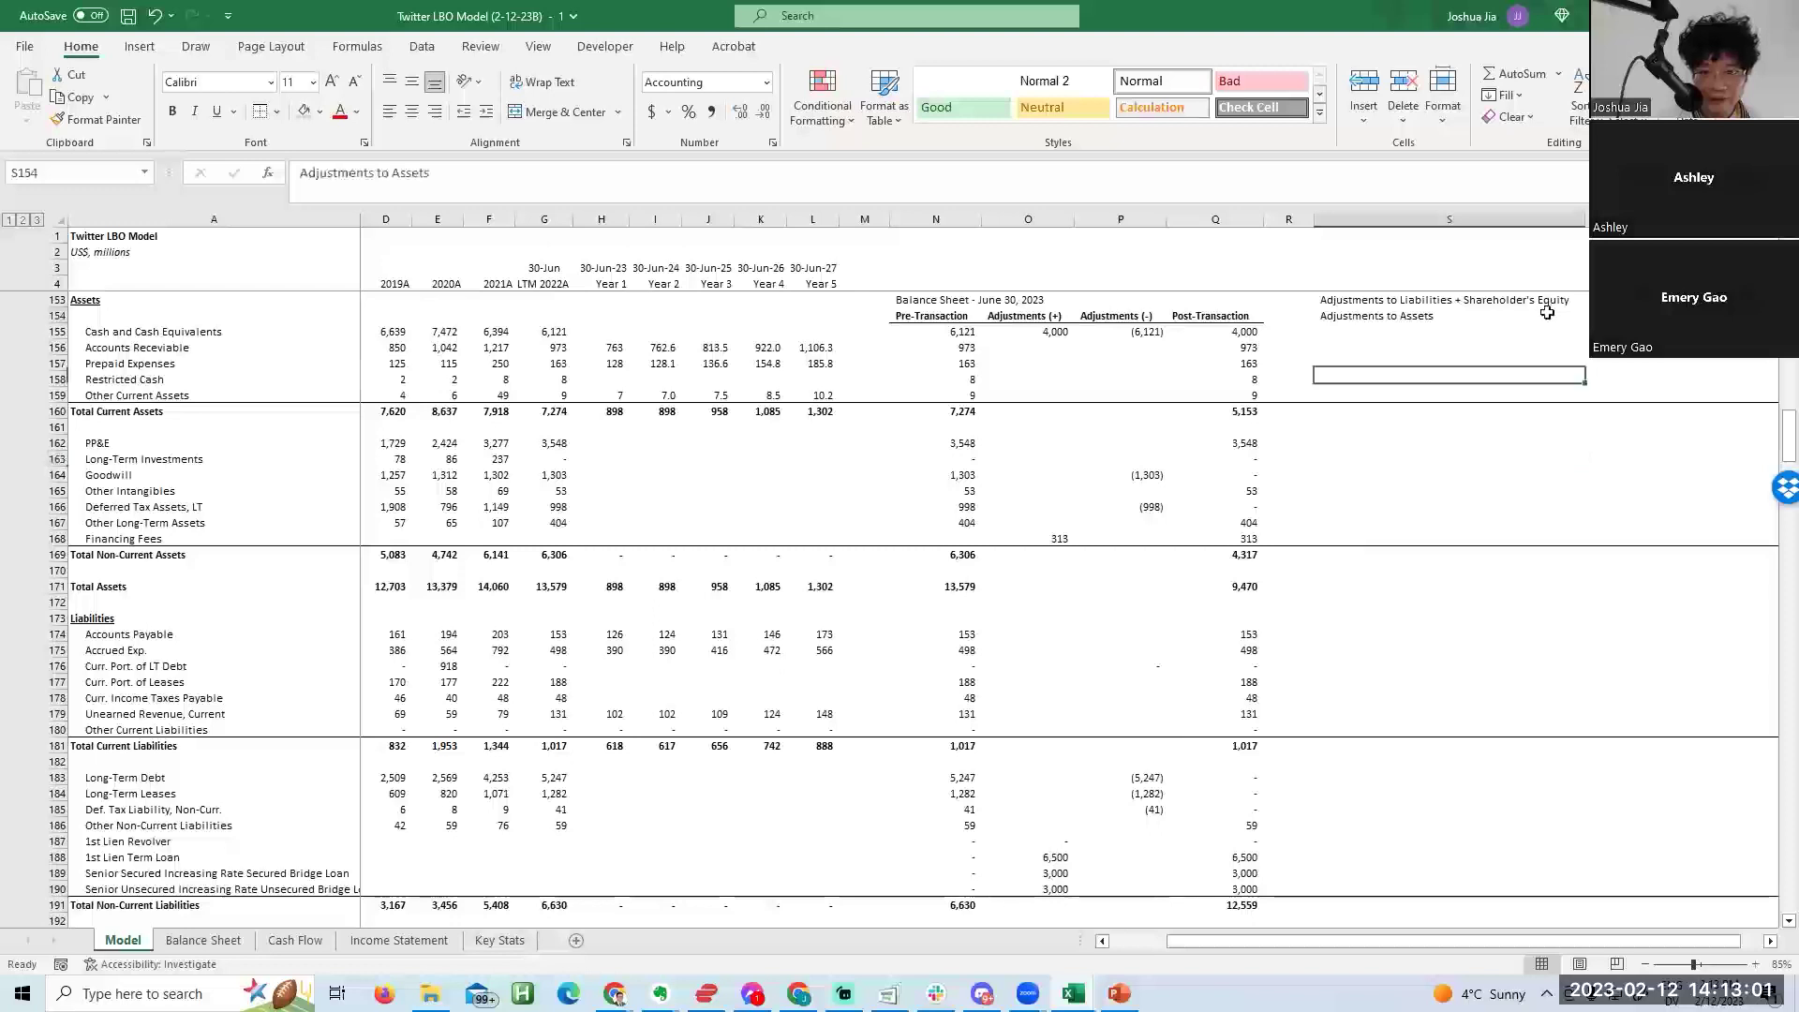
{"action": "double_click", "coordinate": [1600, 301]}
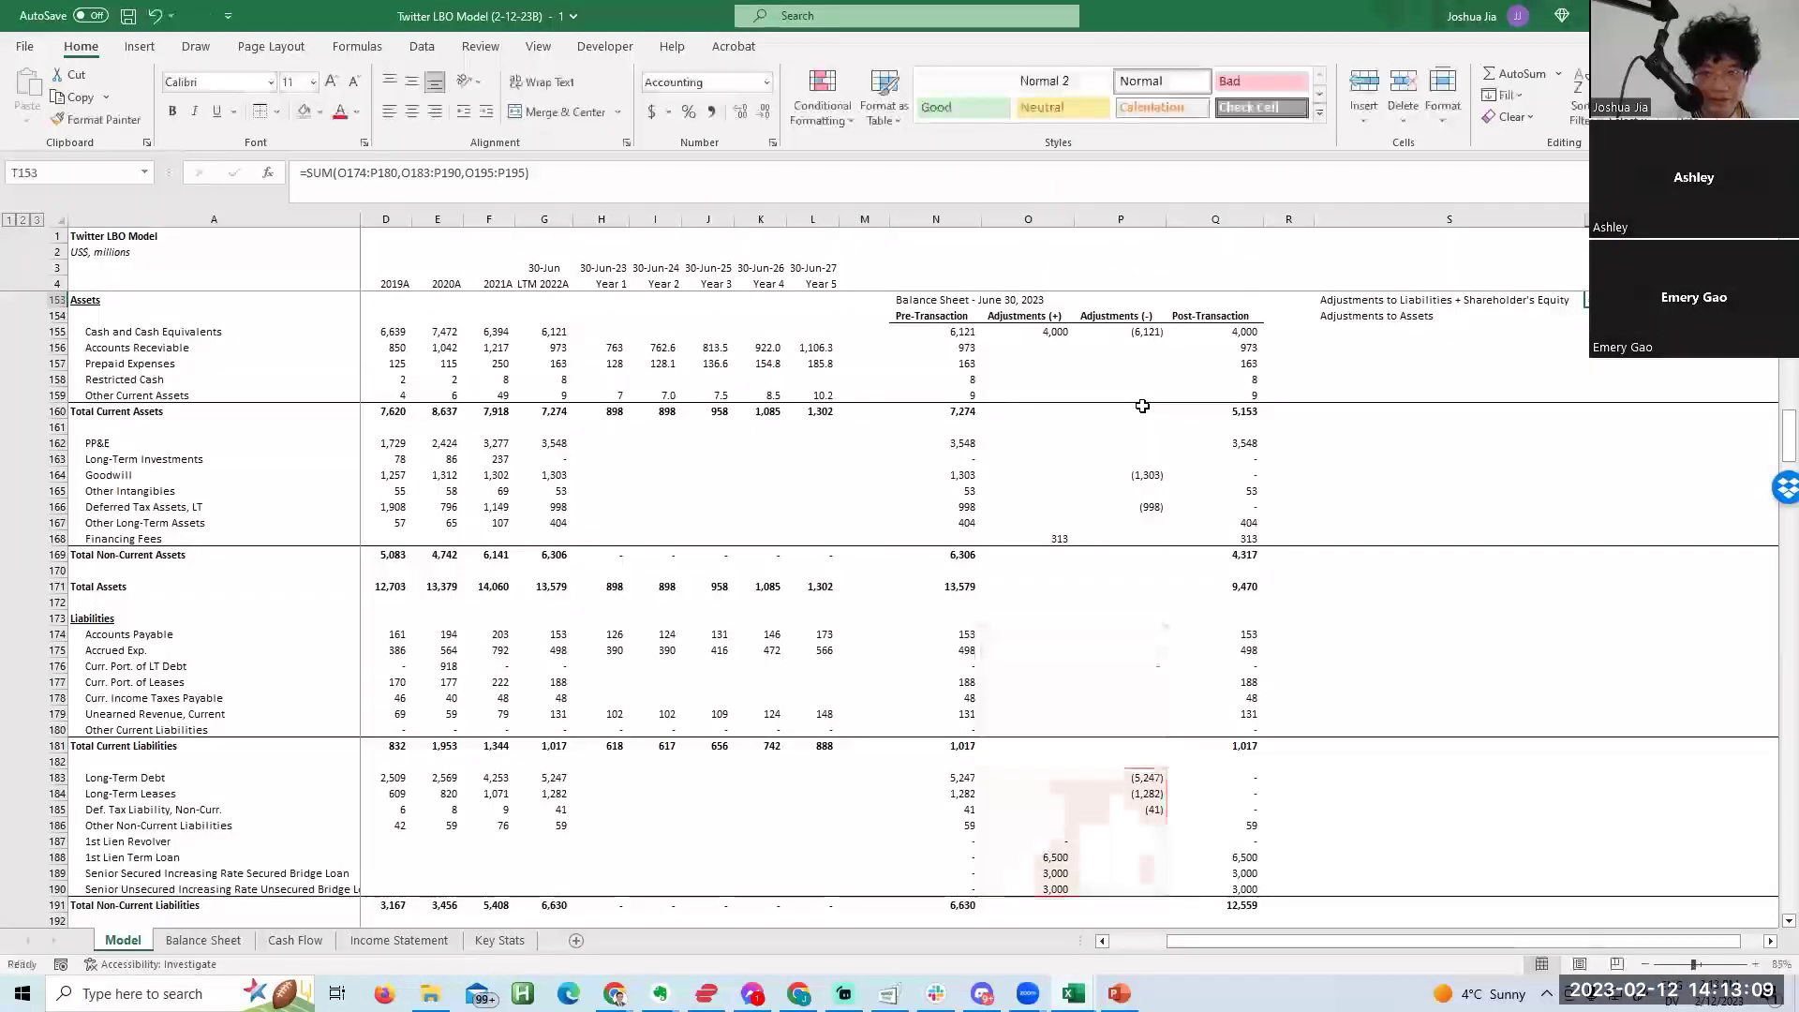
{"action": "key", "text": "Escape"}
Enter a SUM formula in T154 for the asset adjustments, covering O155:P159, O163:P163, P164 and O165:P168 and excluding the positive Goodwill cell.
{"action": "type", "text": "=sum("}
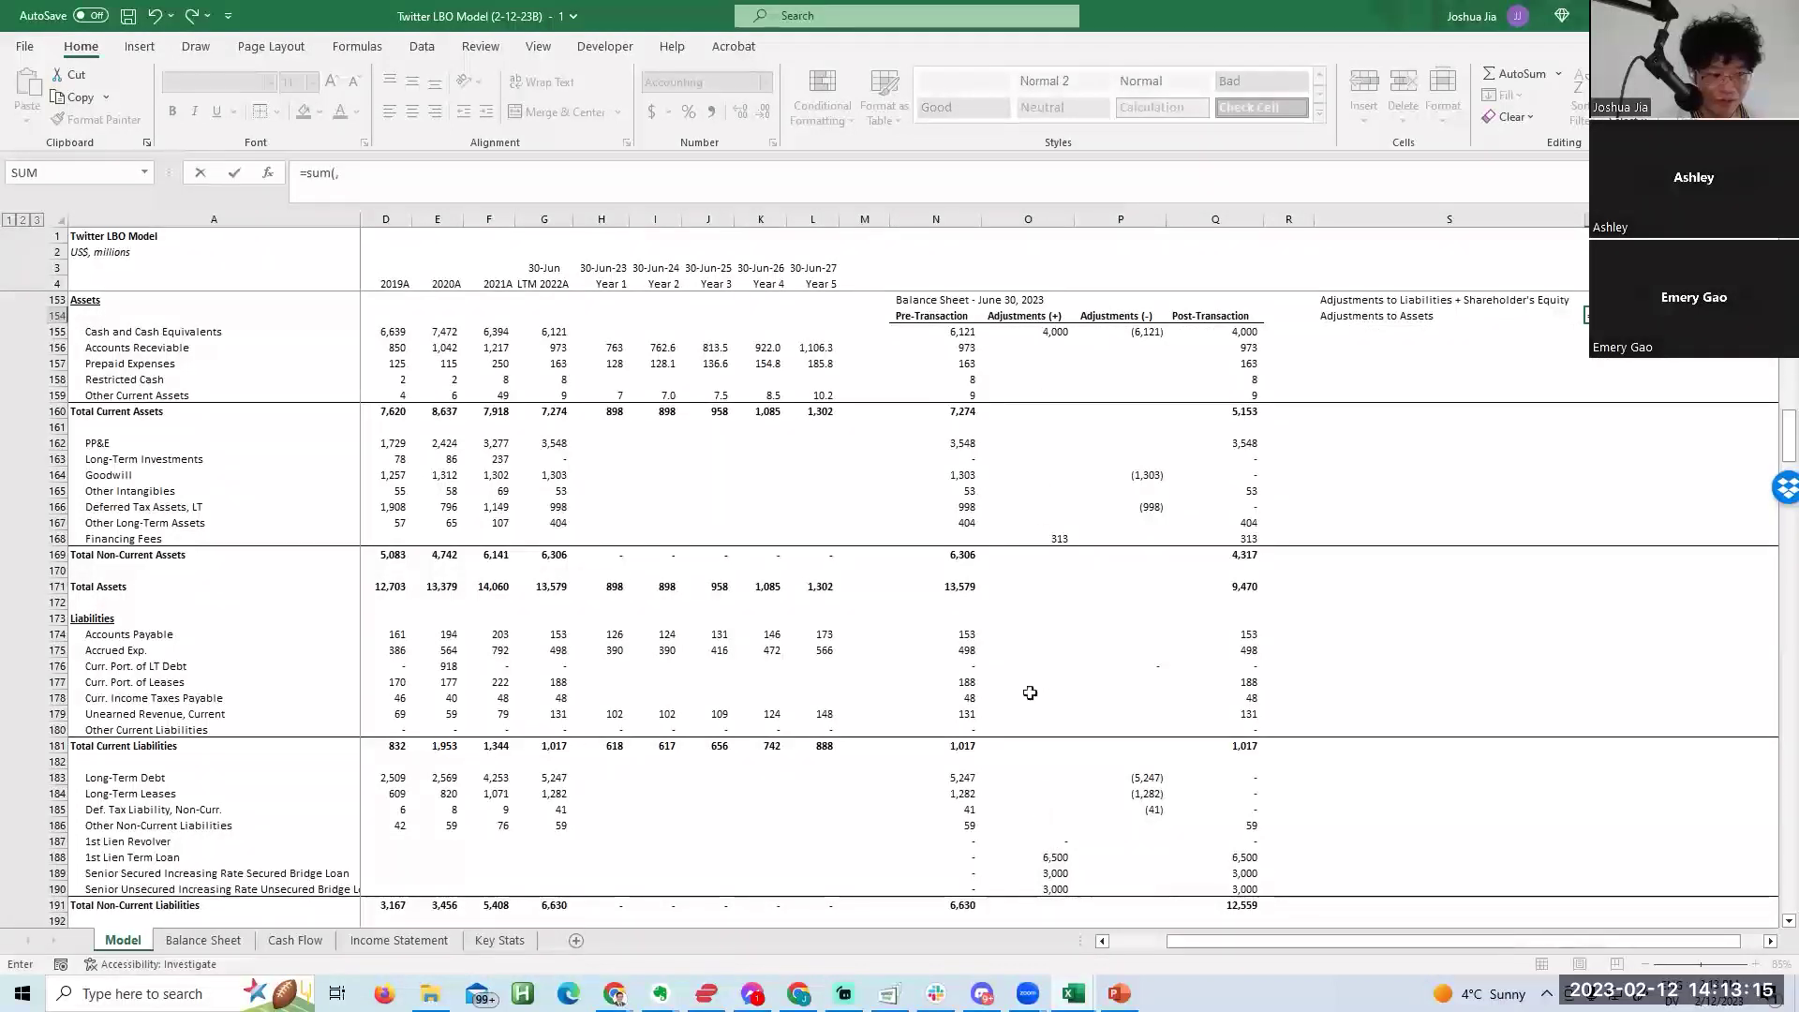
{"action": "left_click_drag", "start_coordinate": [1031, 337], "coordinate": [1134, 410]}
{"action": "type", "text": ","}
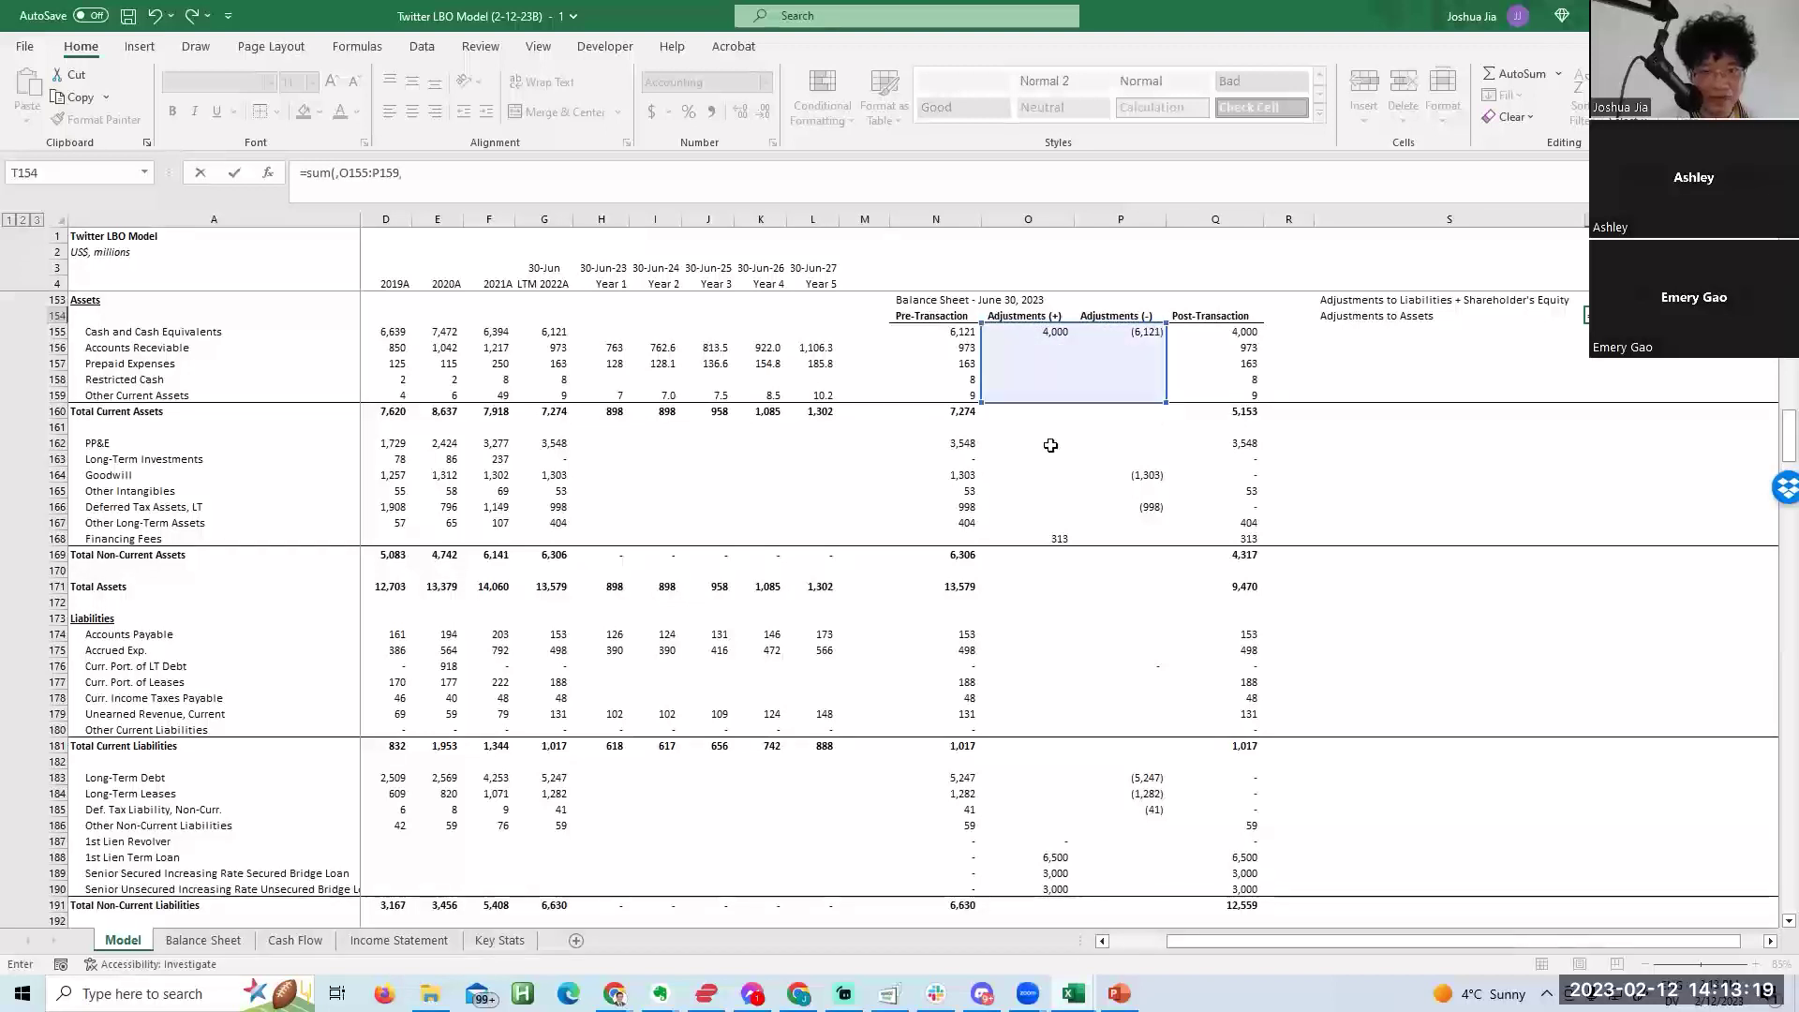
{"action": "left_click_drag", "start_coordinate": [1028, 439], "coordinate": [1087, 540]}
{"action": "type", "text": ","}
{"action": "left_click", "coordinate": [1127, 478]}
{"action": "type", "text": ","}
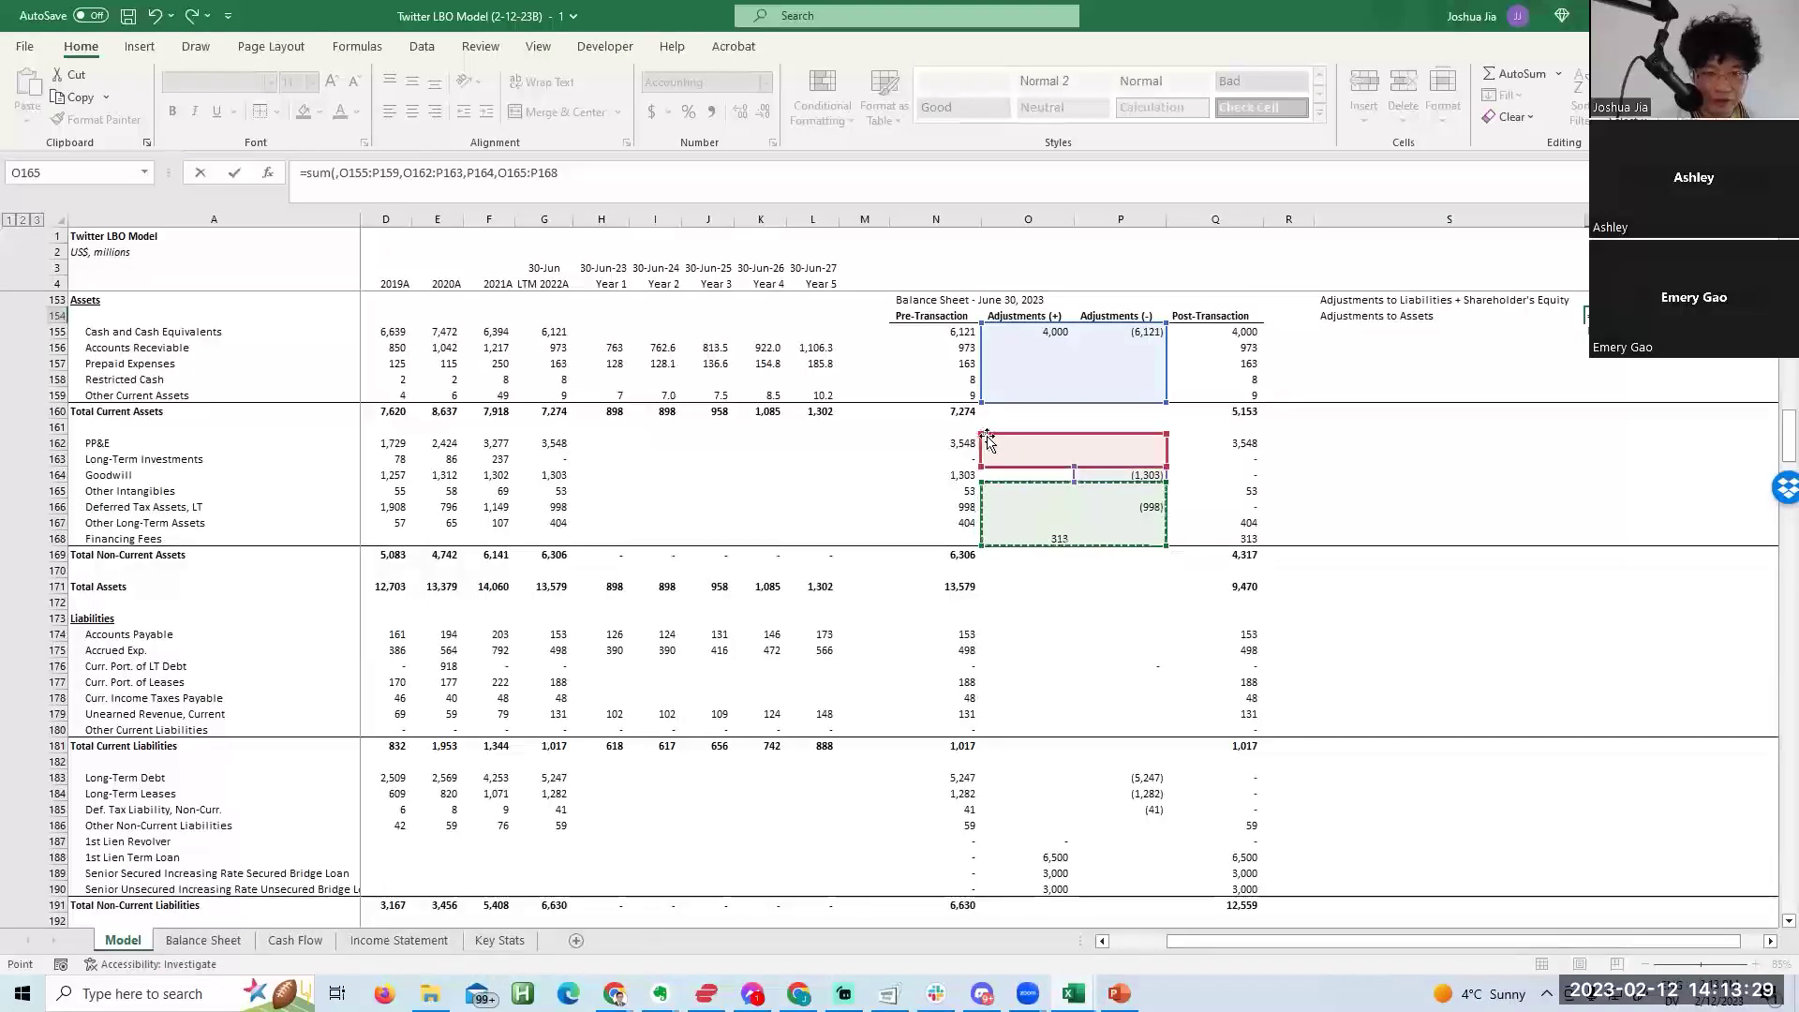
{"action": "left_click_drag", "start_coordinate": [984, 436], "coordinate": [984, 459]}
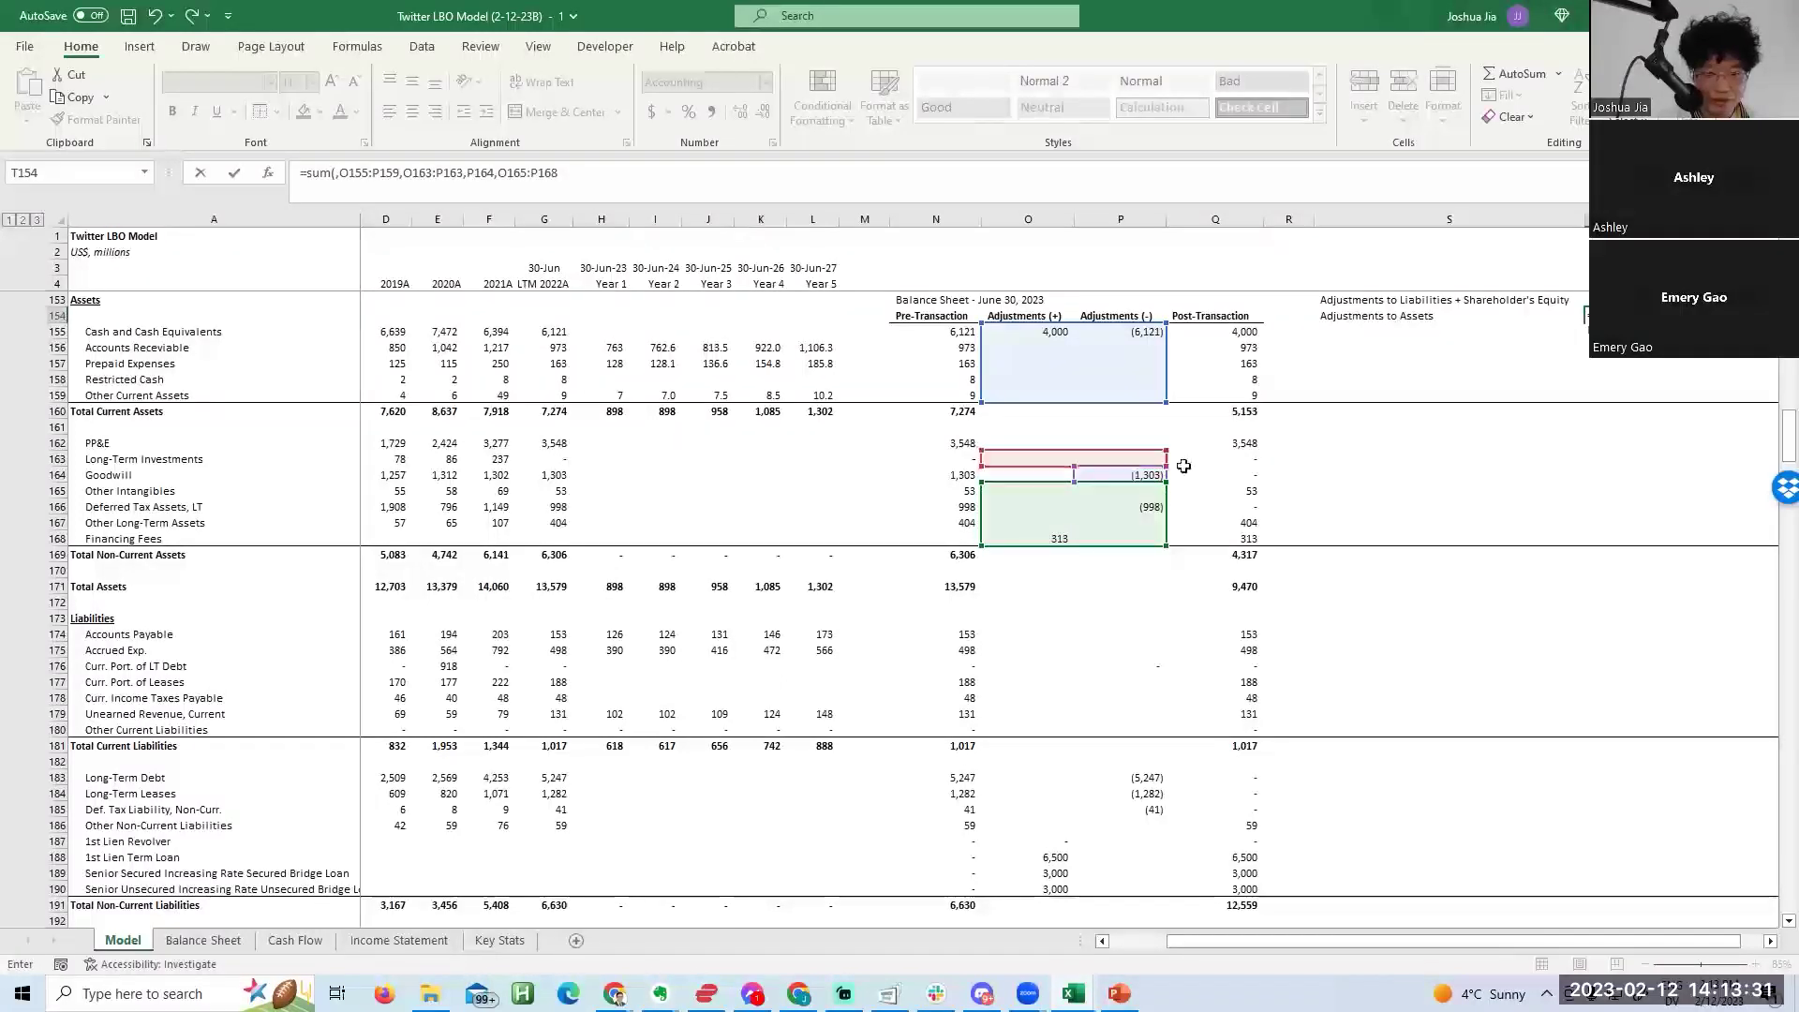
{"action": "key", "text": "ctrl+Return"}
Enter a formula in T155 that subtracts the asset adjustments in T154 from the liabilities and equity adjustments in T153.
{"action": "key", "text": "F2"}
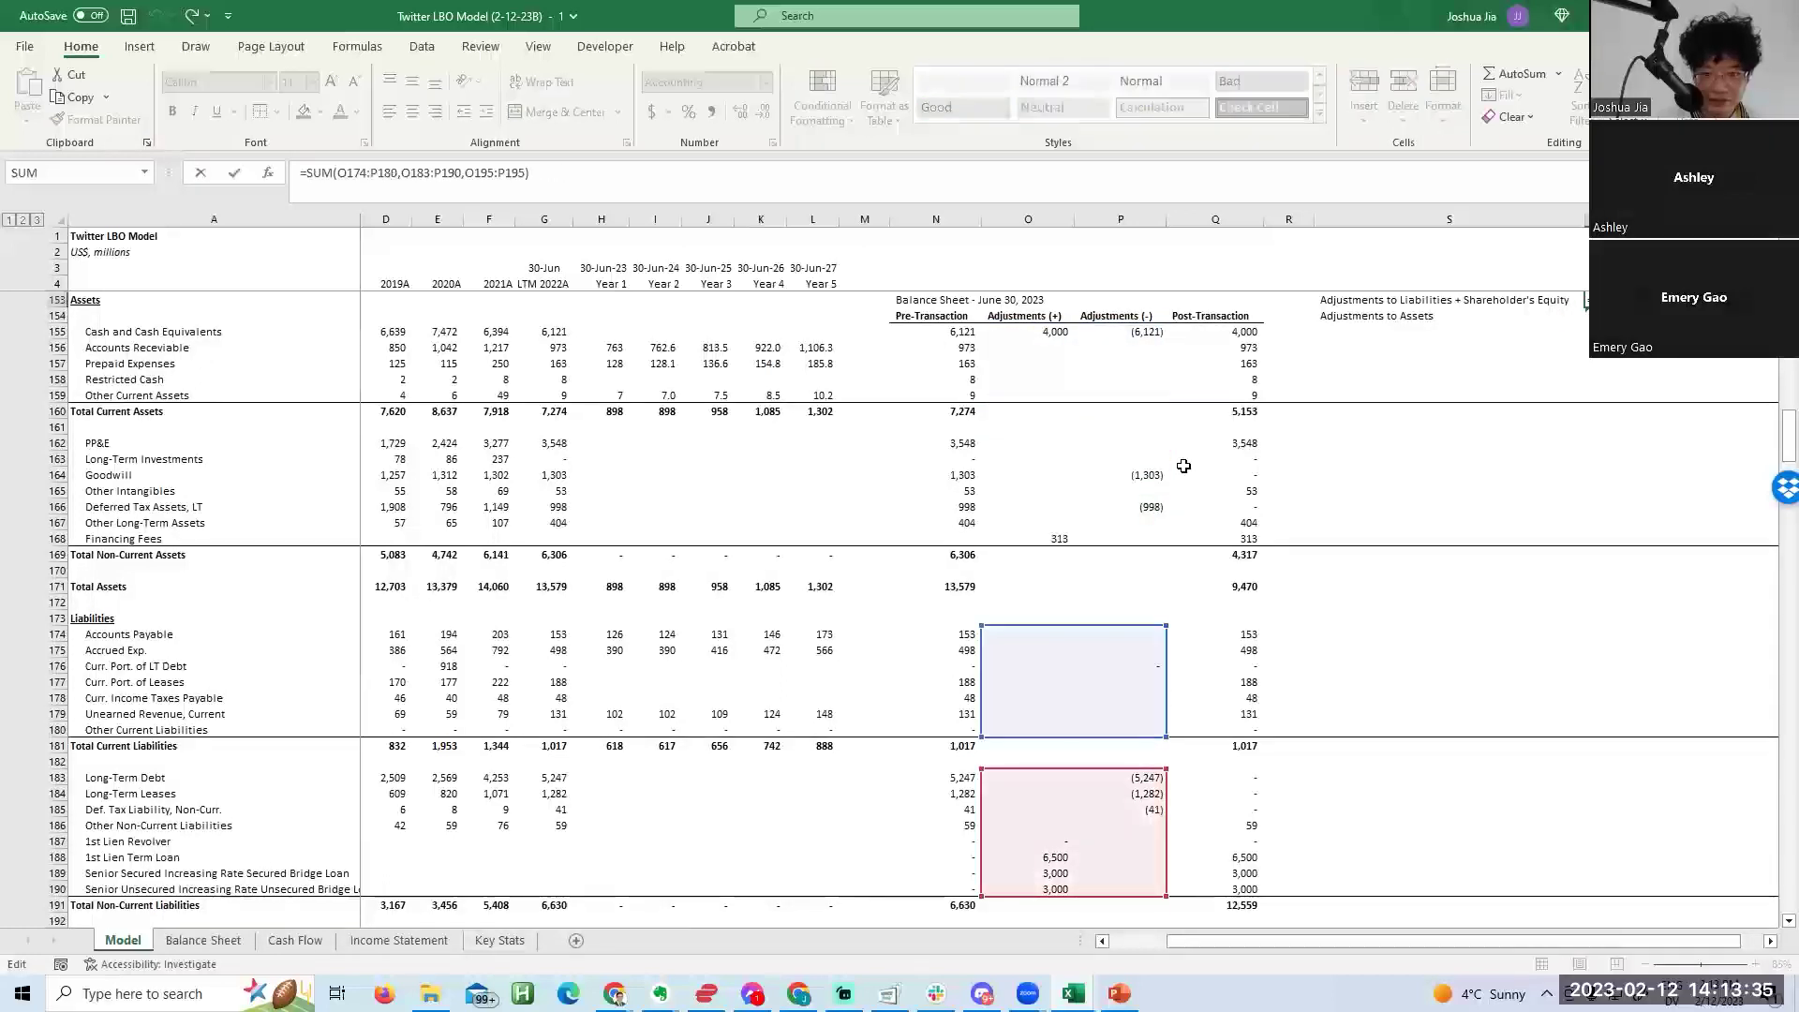
{"action": "key", "text": "ctrl+z"}
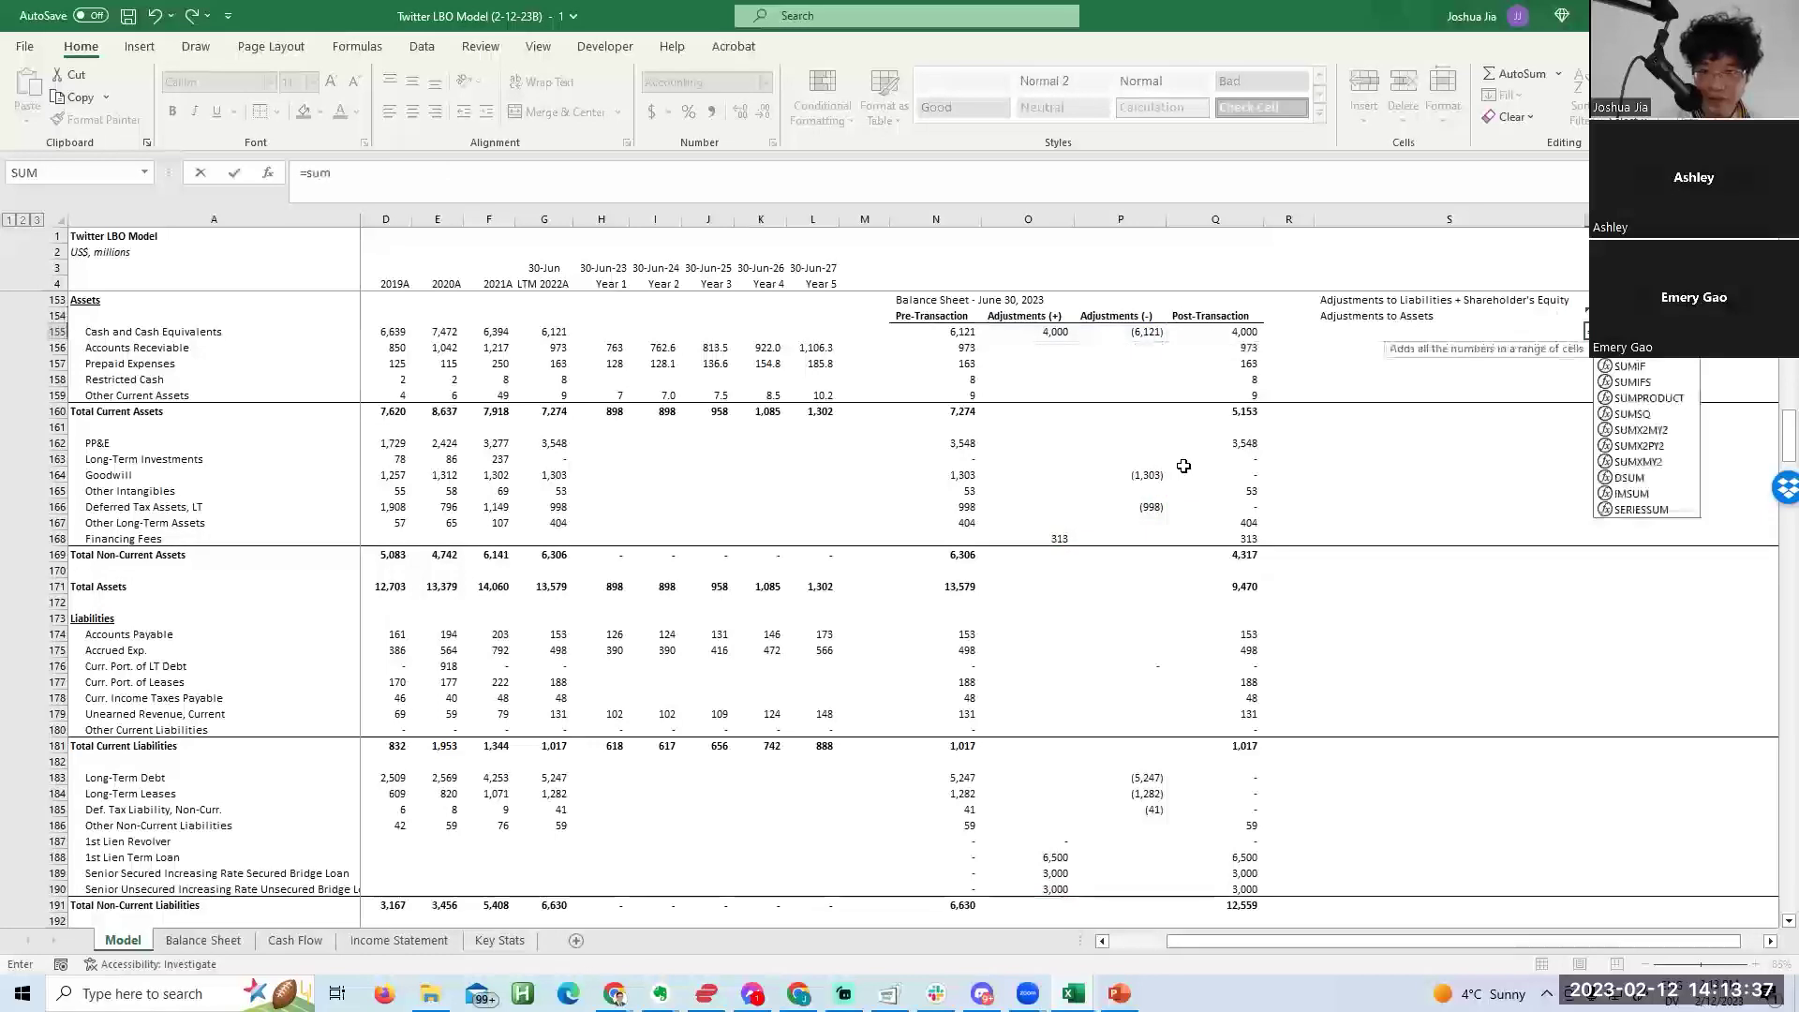
{"action": "key", "text": "Up"}
{"action": "key", "text": "Up"}
{"action": "type", "text": "-"}
{"action": "key", "text": "Up"}
{"action": "key", "text": "Return"}
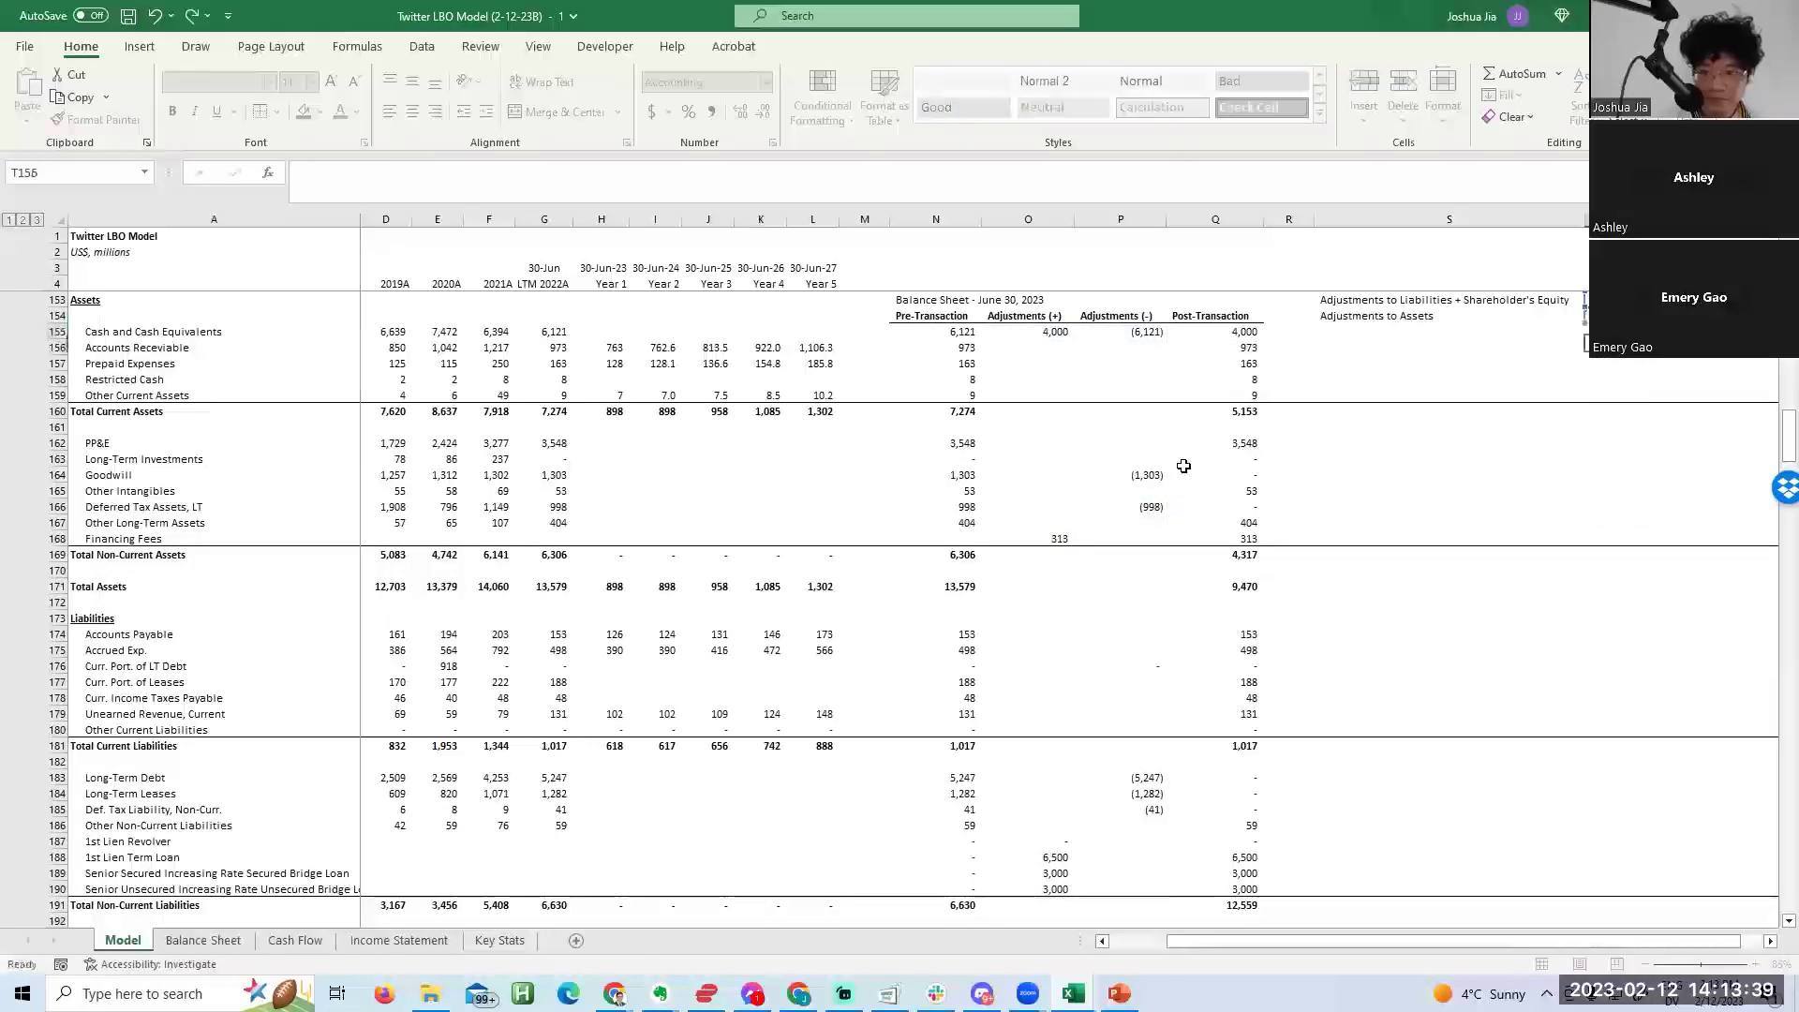
Label the difference row "Goodwill" in S155.
{"action": "key", "text": "Left"}
{"action": "key", "text": "Up"}
{"action": "key", "text": "Up"}
{"action": "key", "text": "Down"}
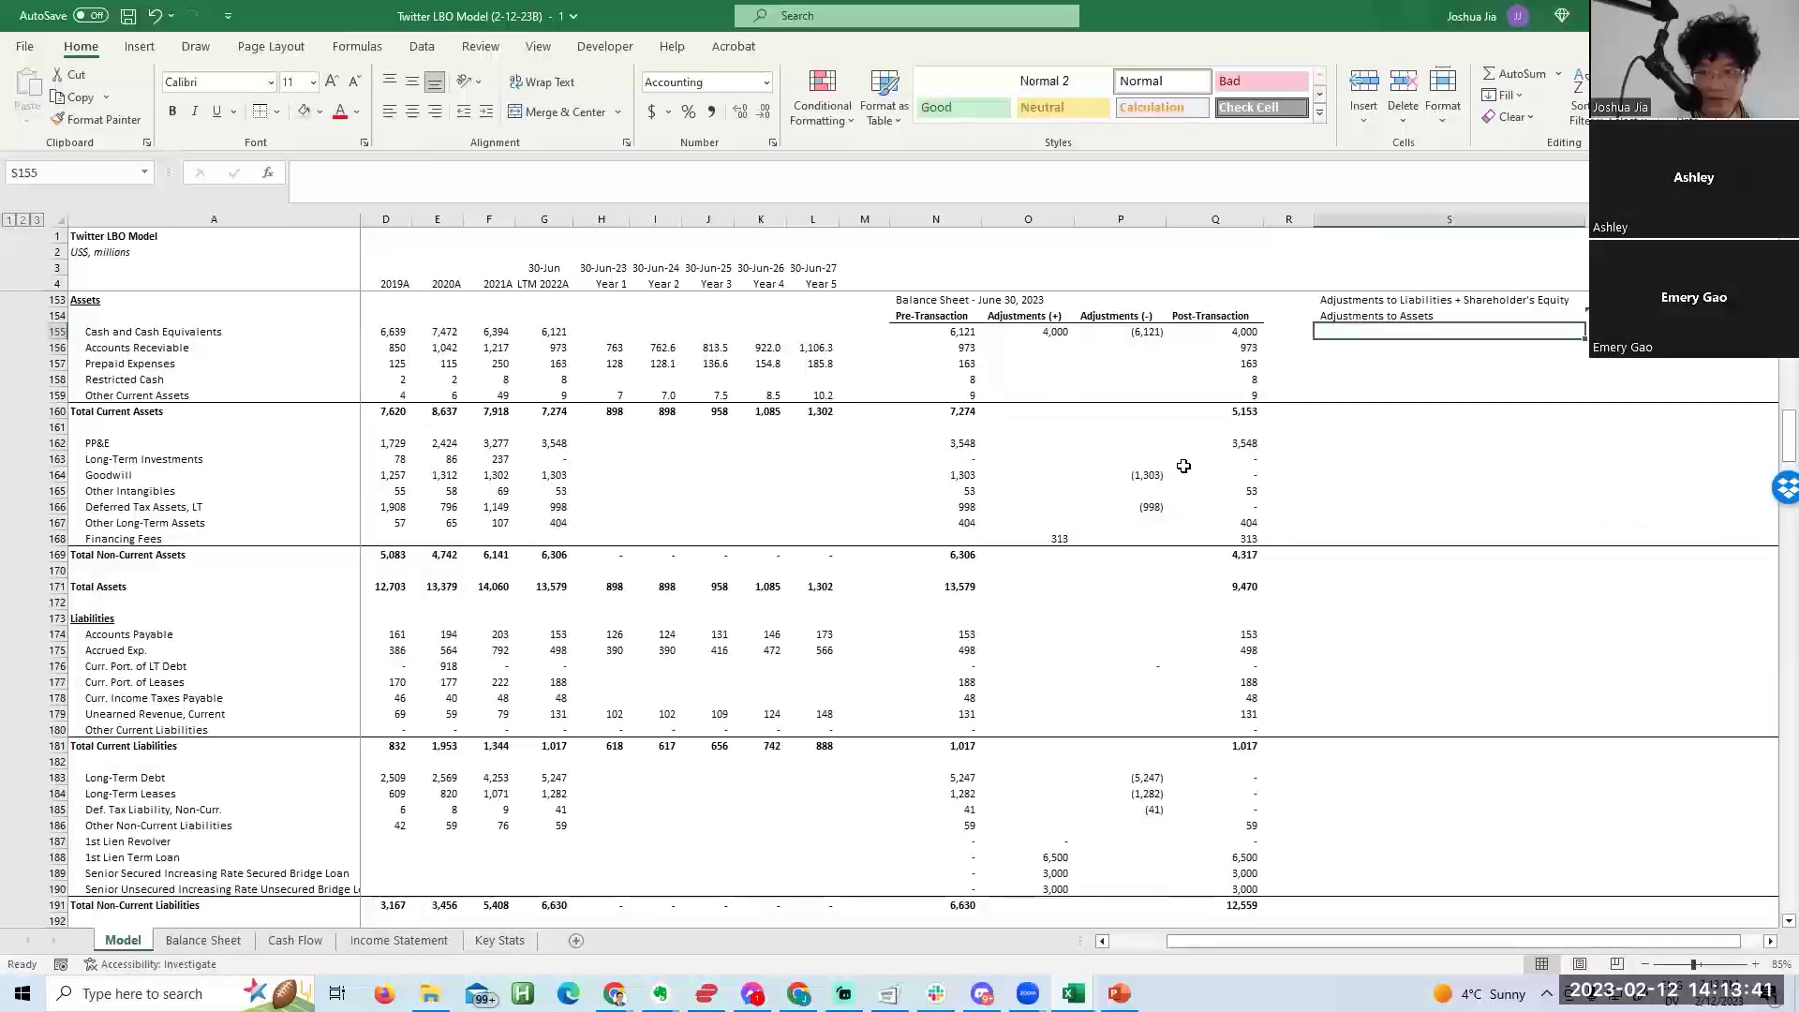
{"action": "type", "text": "Goodwill"}
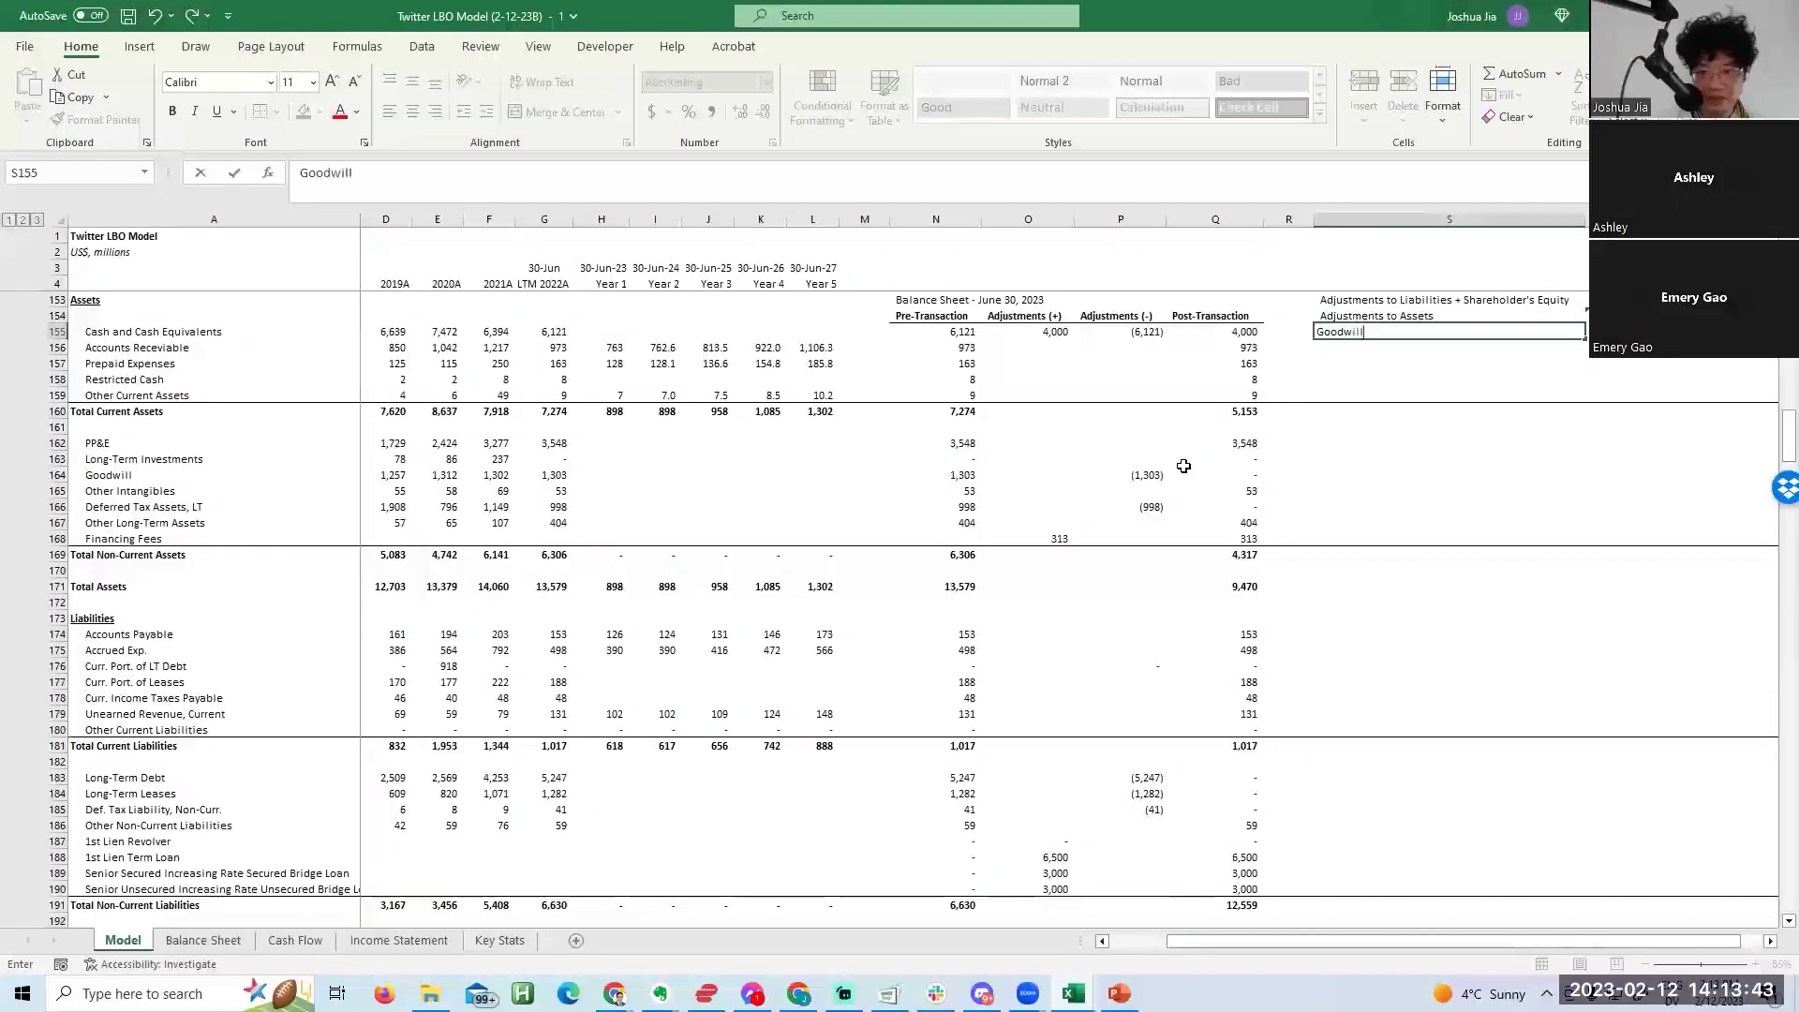
Link the positive Goodwill adjustment in O164 to the calculated goodwill in T155 and format it without decimals.
{"action": "key", "text": "shift+Right"}
{"action": "key", "text": "Left"}
{"action": "key", "text": "Left"}
{"action": "key", "text": "Left"}
{"action": "key", "text": "Down"}
{"action": "key", "text": "Down"}
{"action": "key", "text": "Left"}
{"action": "key", "text": "Left"}
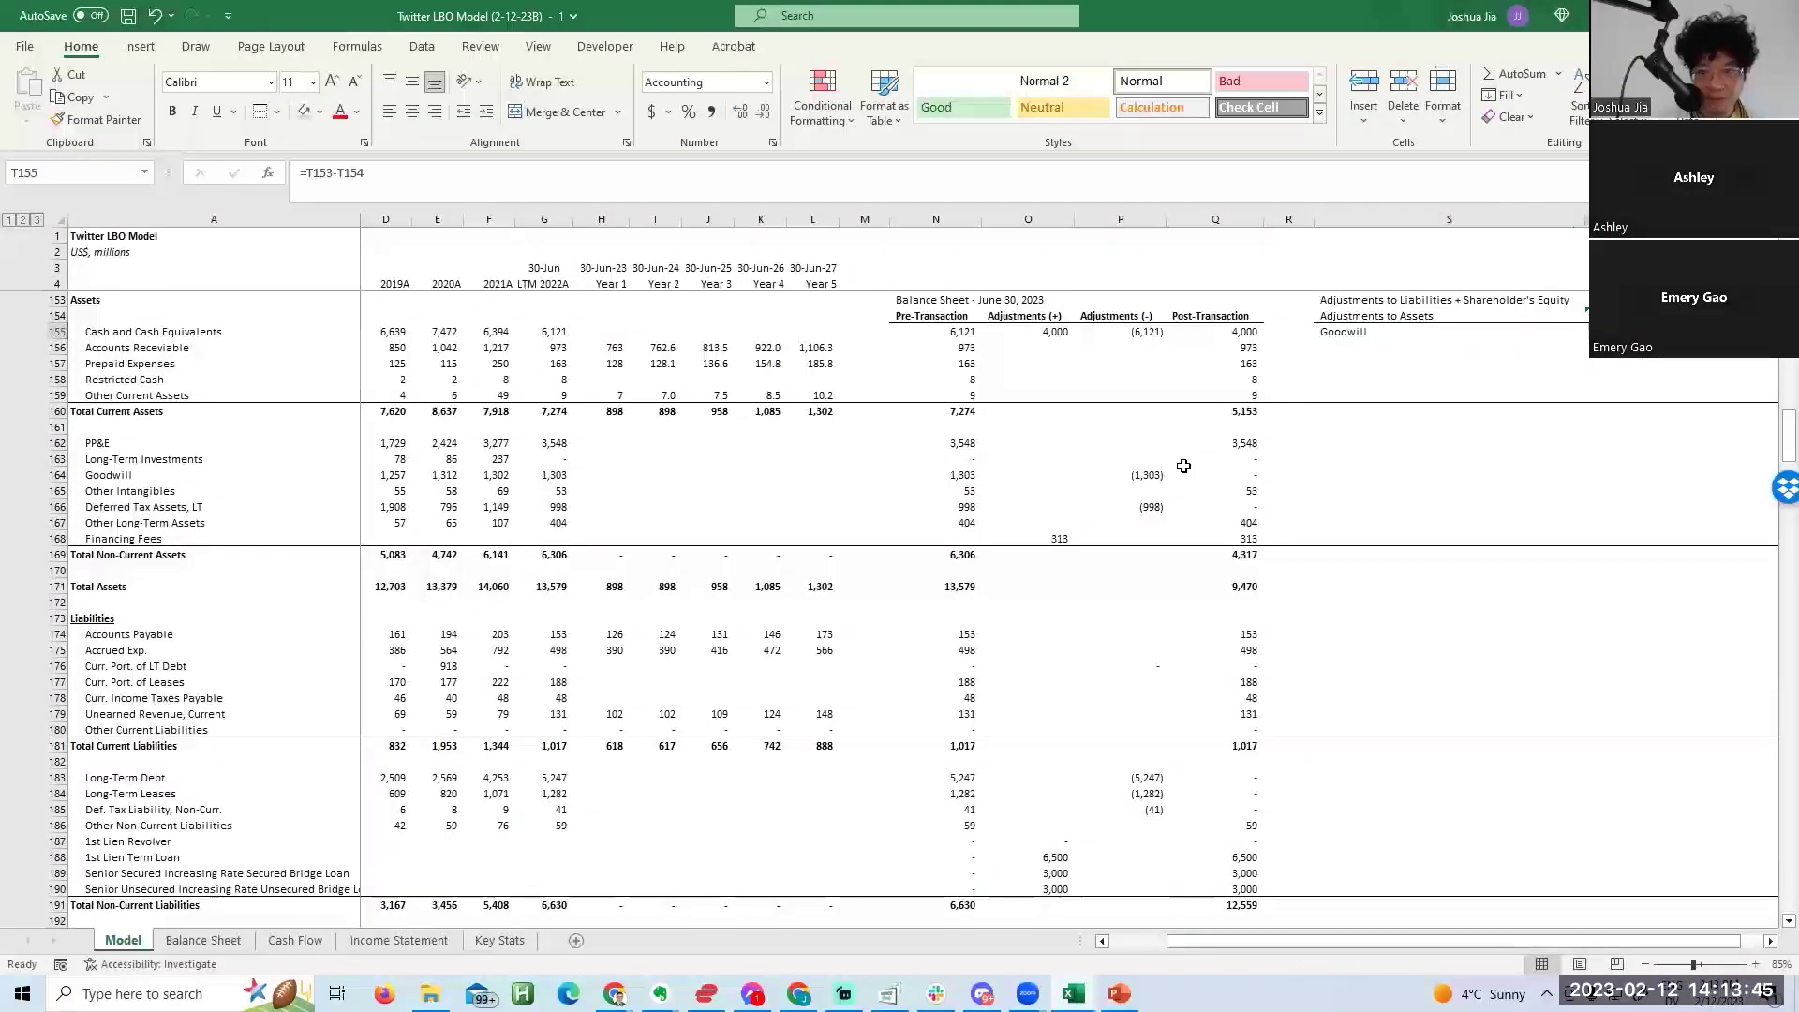
{"action": "key", "text": "Down"}
{"action": "key", "text": "Down"}
{"action": "key", "text": "Down"}
{"action": "key", "text": "Down"}
{"action": "key", "text": "Down"}
{"action": "key", "text": "Down"}
{"action": "key", "text": "Down"}
{"action": "key", "text": "Right"}
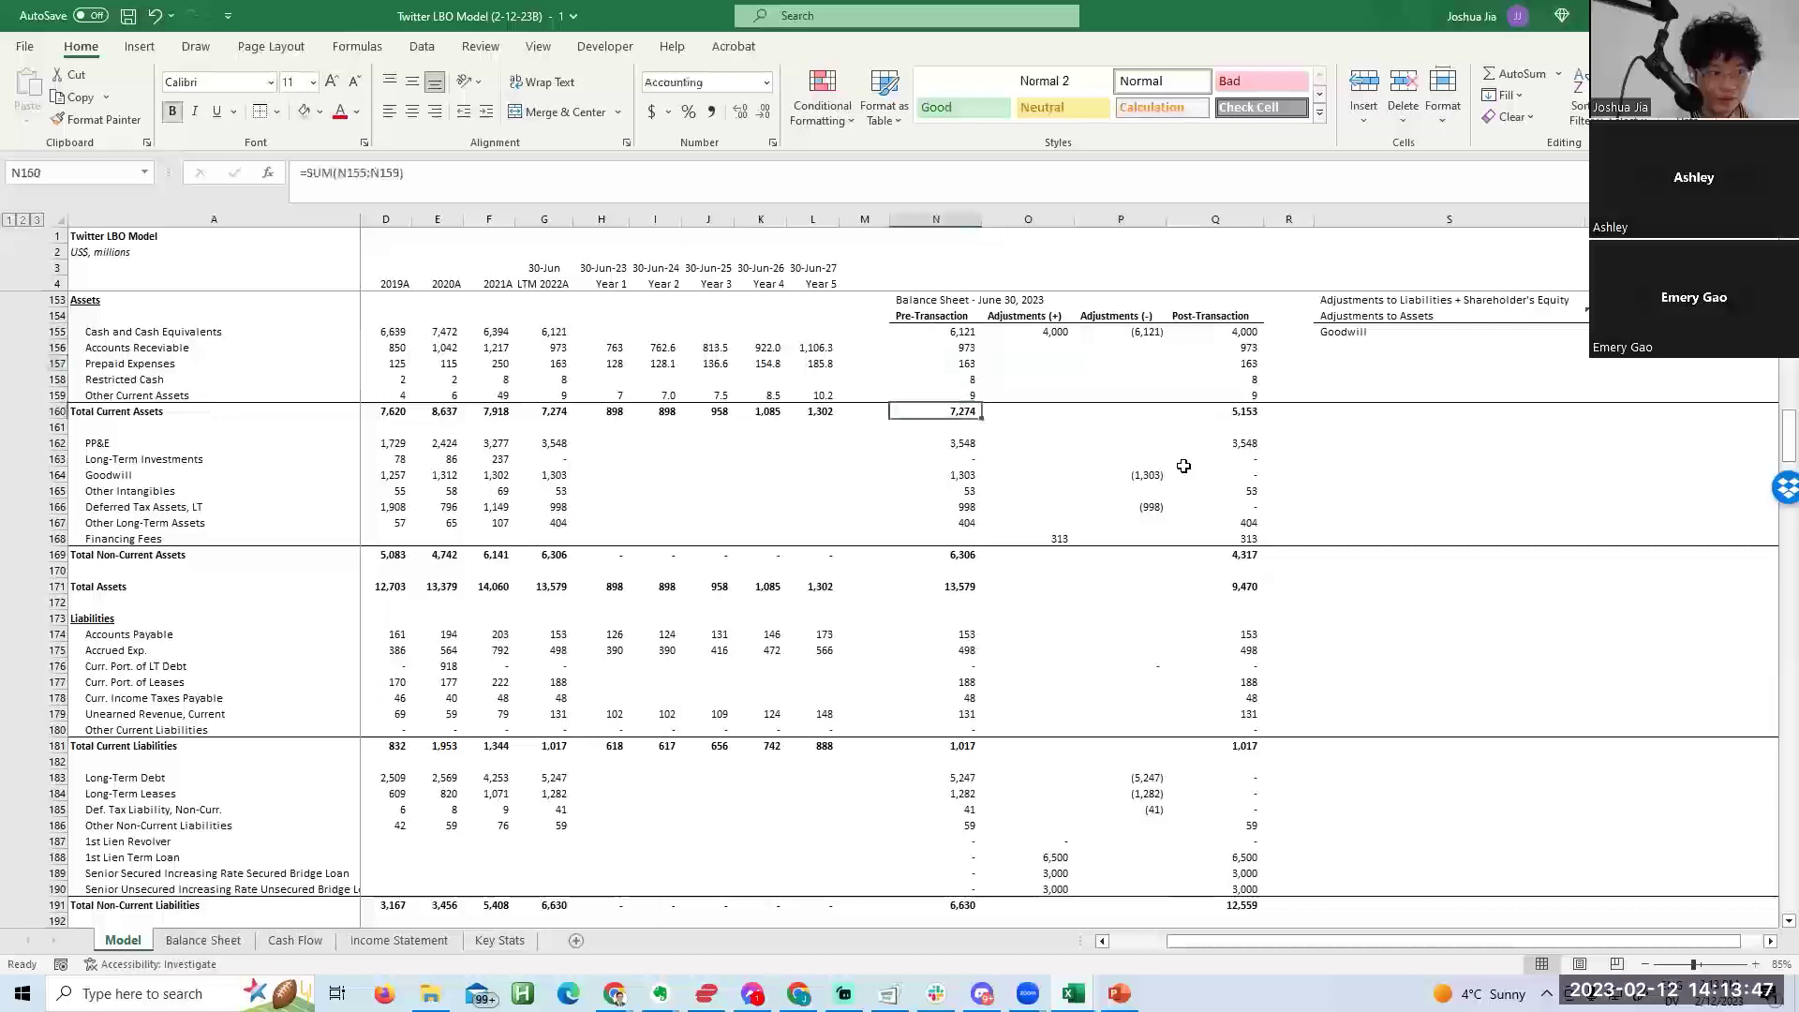
{"action": "type", "text": "="}
{"action": "key", "text": "Right"}
{"action": "key", "text": "Up"}
{"action": "key", "text": "Up"}
{"action": "key", "text": "Right"}
{"action": "key", "text": "Up"}
{"action": "key", "text": "Up"}
{"action": "key", "text": "Right"}
{"action": "key", "text": "Right"}
{"action": "key", "text": "Up"}
{"action": "key", "text": "Up"}
{"action": "key", "text": "Right"}
{"action": "key", "text": "Up"}
{"action": "key", "text": "Up"}
{"action": "key", "text": "Up"}
{"action": "key", "text": "ctrl+Return"}
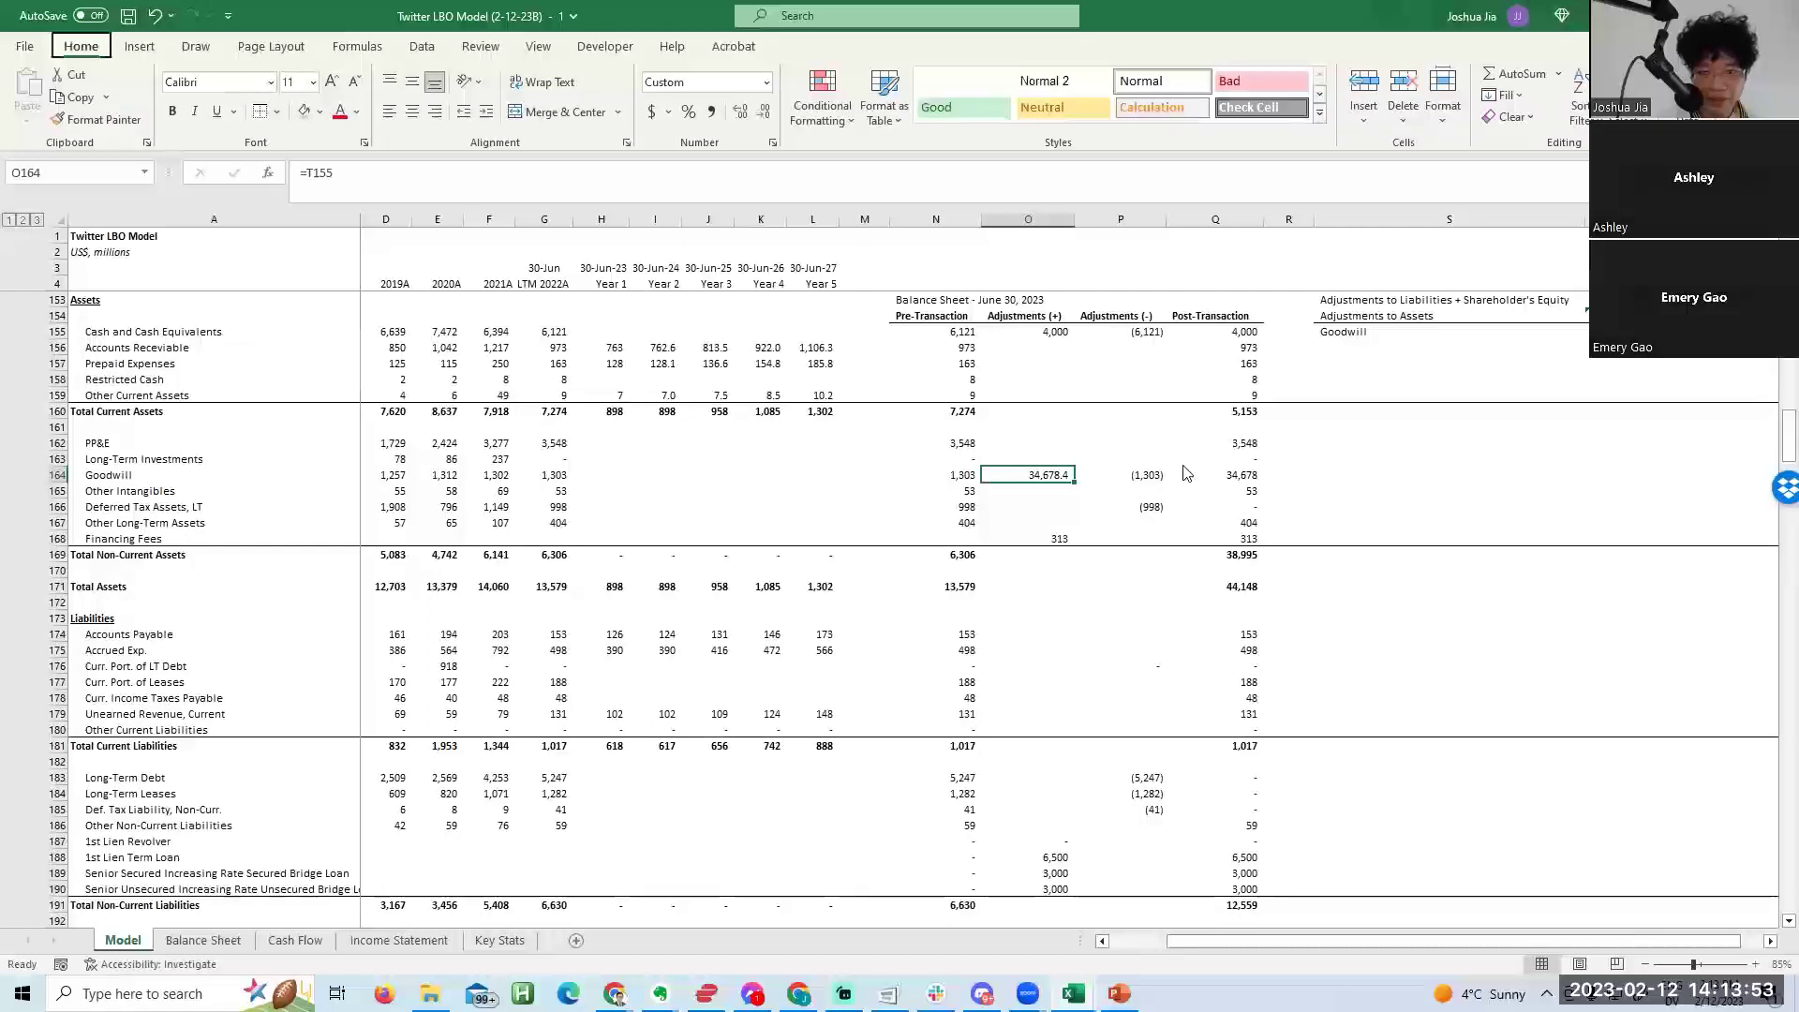
Examine the Goodwill row formulas for the positive adjustment, negative adjustment and post-transaction amount in O164:Q164.
{"action": "key", "text": "F2"}
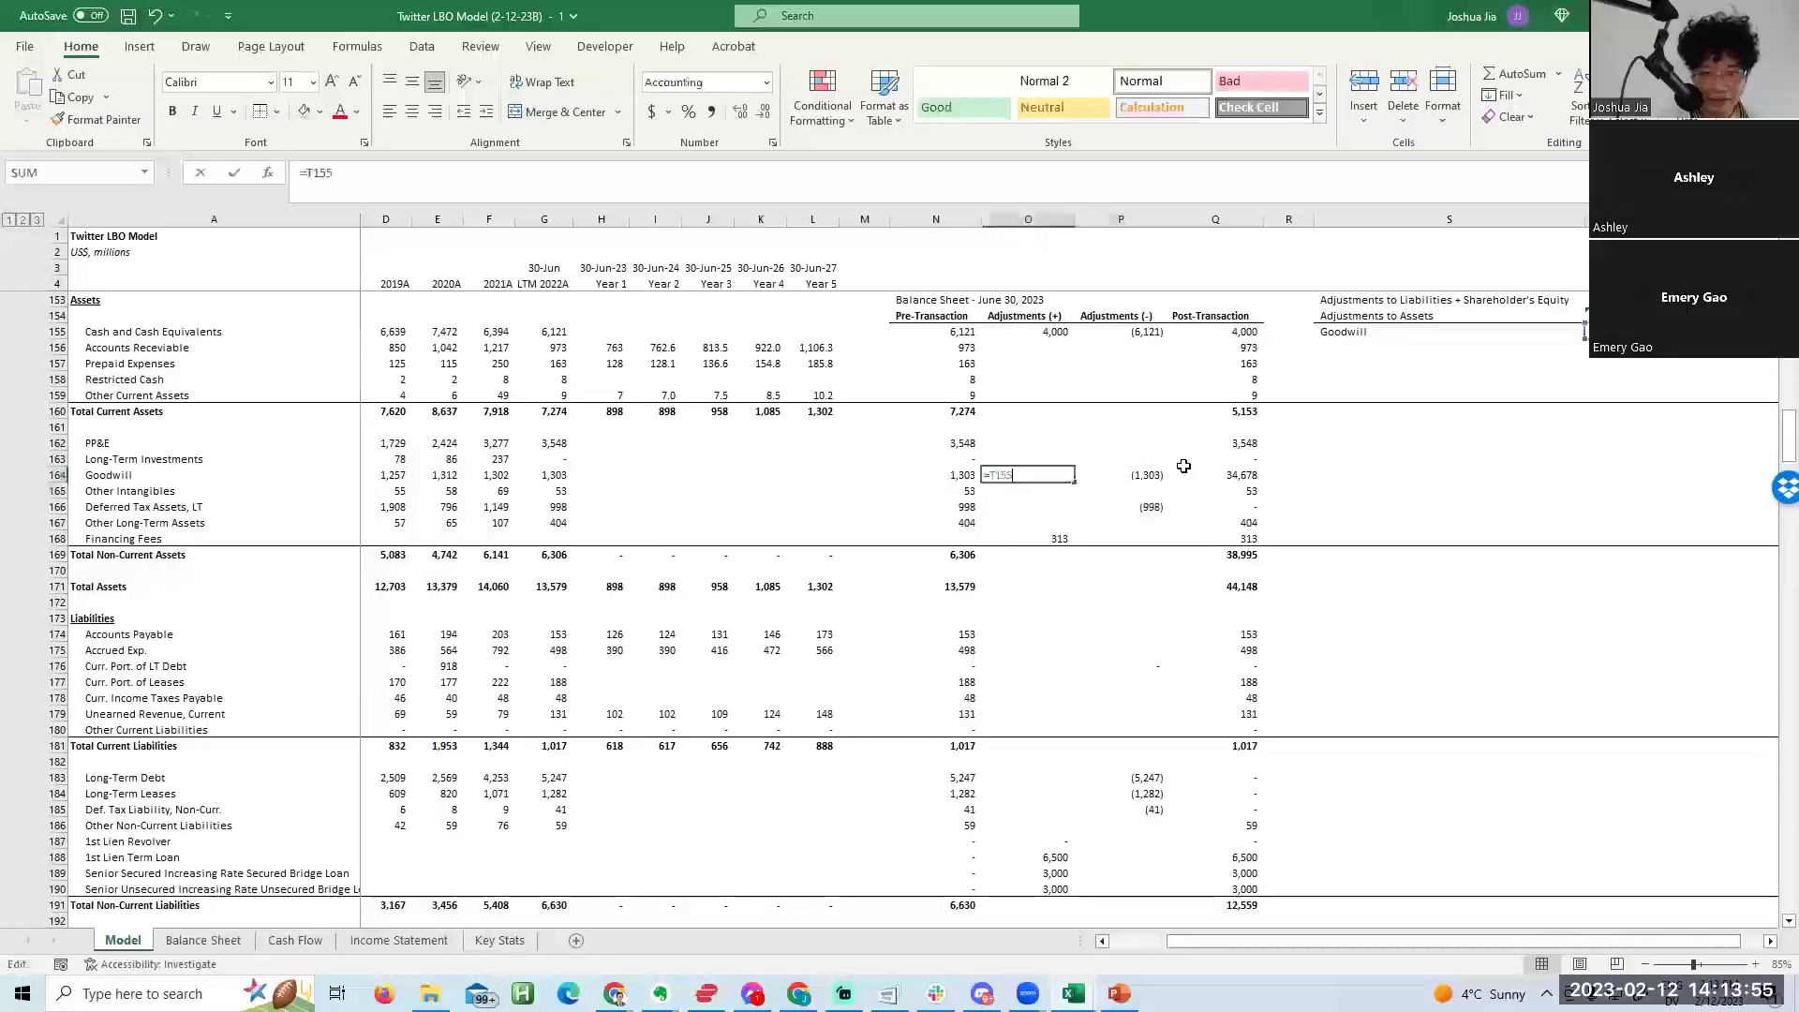
{"action": "key", "text": "Escape"}
{"action": "key", "text": "Right"}
{"action": "key", "text": "F2"}
{"action": "key", "text": "Escape"}
{"action": "key", "text": "Right"}
{"action": "key", "text": "F2"}
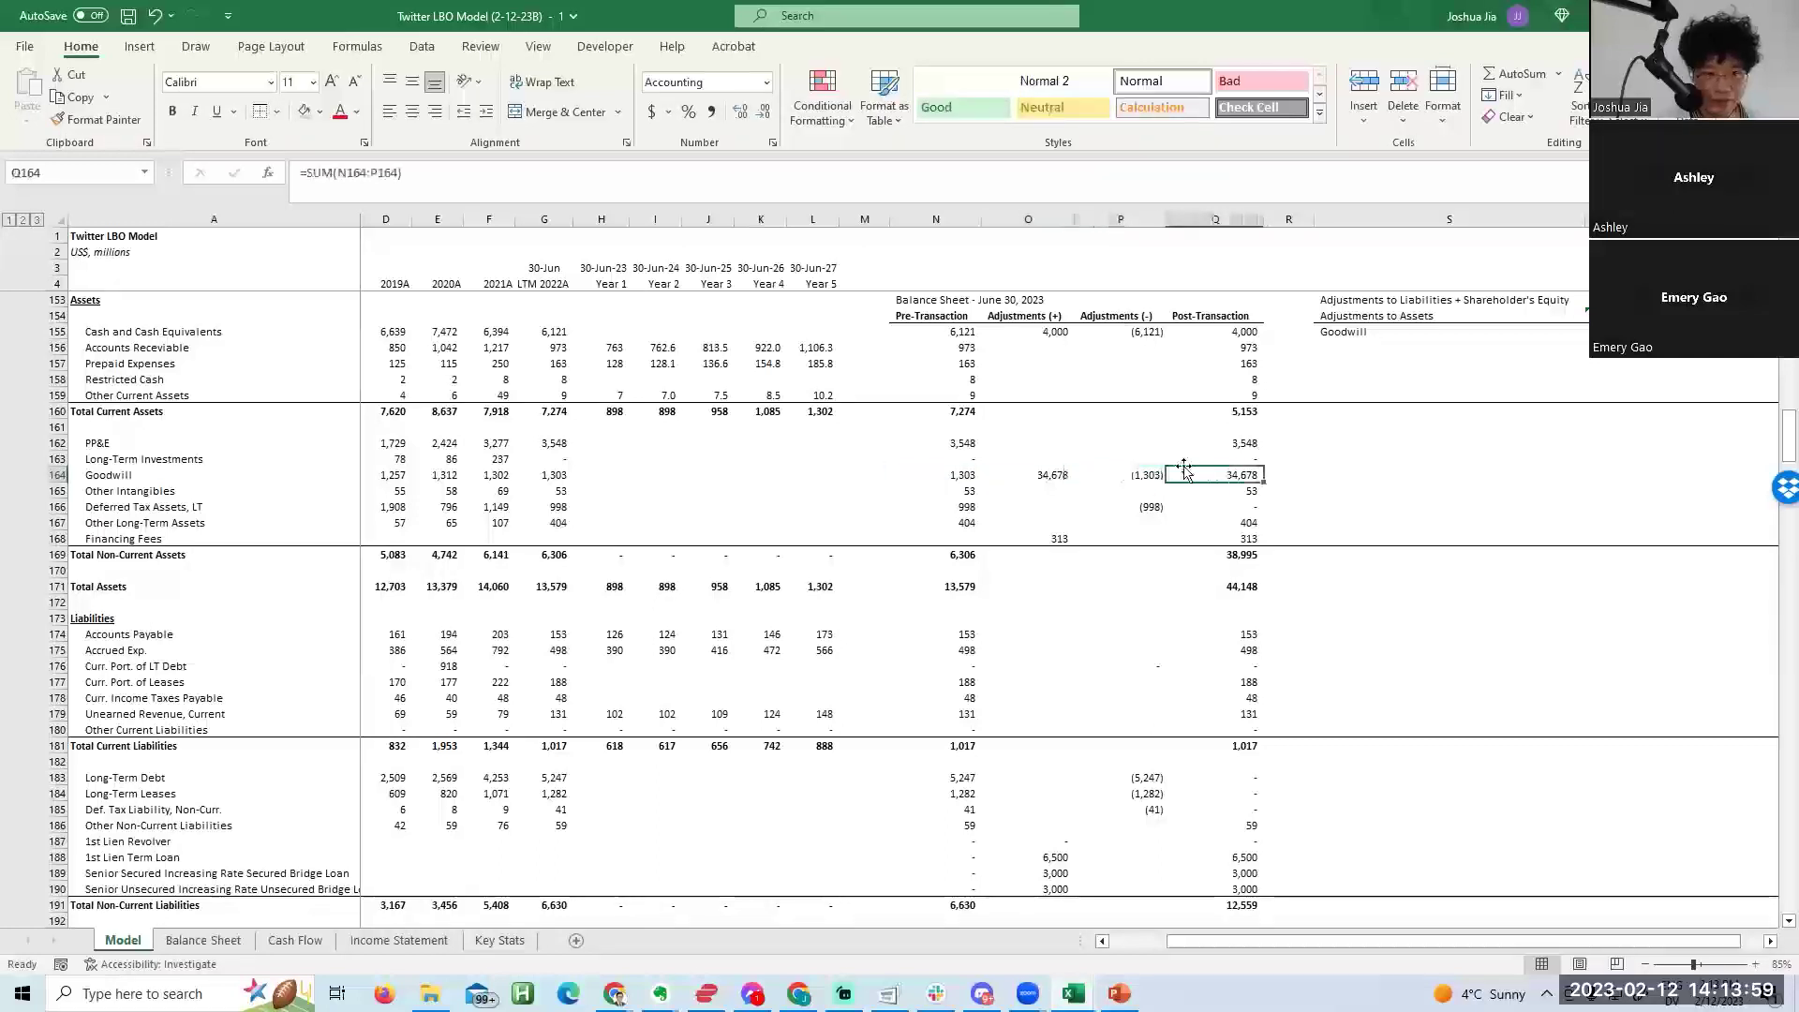
{"action": "key", "text": "Escape"}
Examine the post-transaction balance check formula in Q198 beneath Total Liabilities + Shareholder's Equity.
{"action": "key", "text": "Left"}
{"action": "key", "text": "Down"}
{"action": "key", "text": "Down"}
{"action": "key", "text": "Down"}
{"action": "key", "text": "Down"}
{"action": "key", "text": "Down"}
{"action": "key", "text": "Down"}
{"action": "key", "text": "Down"}
{"action": "key", "text": "Down"}
{"action": "key", "text": "Down"}
{"action": "key", "text": "Down"}
{"action": "key", "text": "Down"}
{"action": "key", "text": "Down"}
{"action": "key", "text": "Down"}
{"action": "key", "text": "Down"}
{"action": "key", "text": "Down"}
{"action": "key", "text": "Down"}
{"action": "key", "text": "Down"}
{"action": "key", "text": "Down"}
{"action": "key", "text": "Down"}
{"action": "key", "text": "Down"}
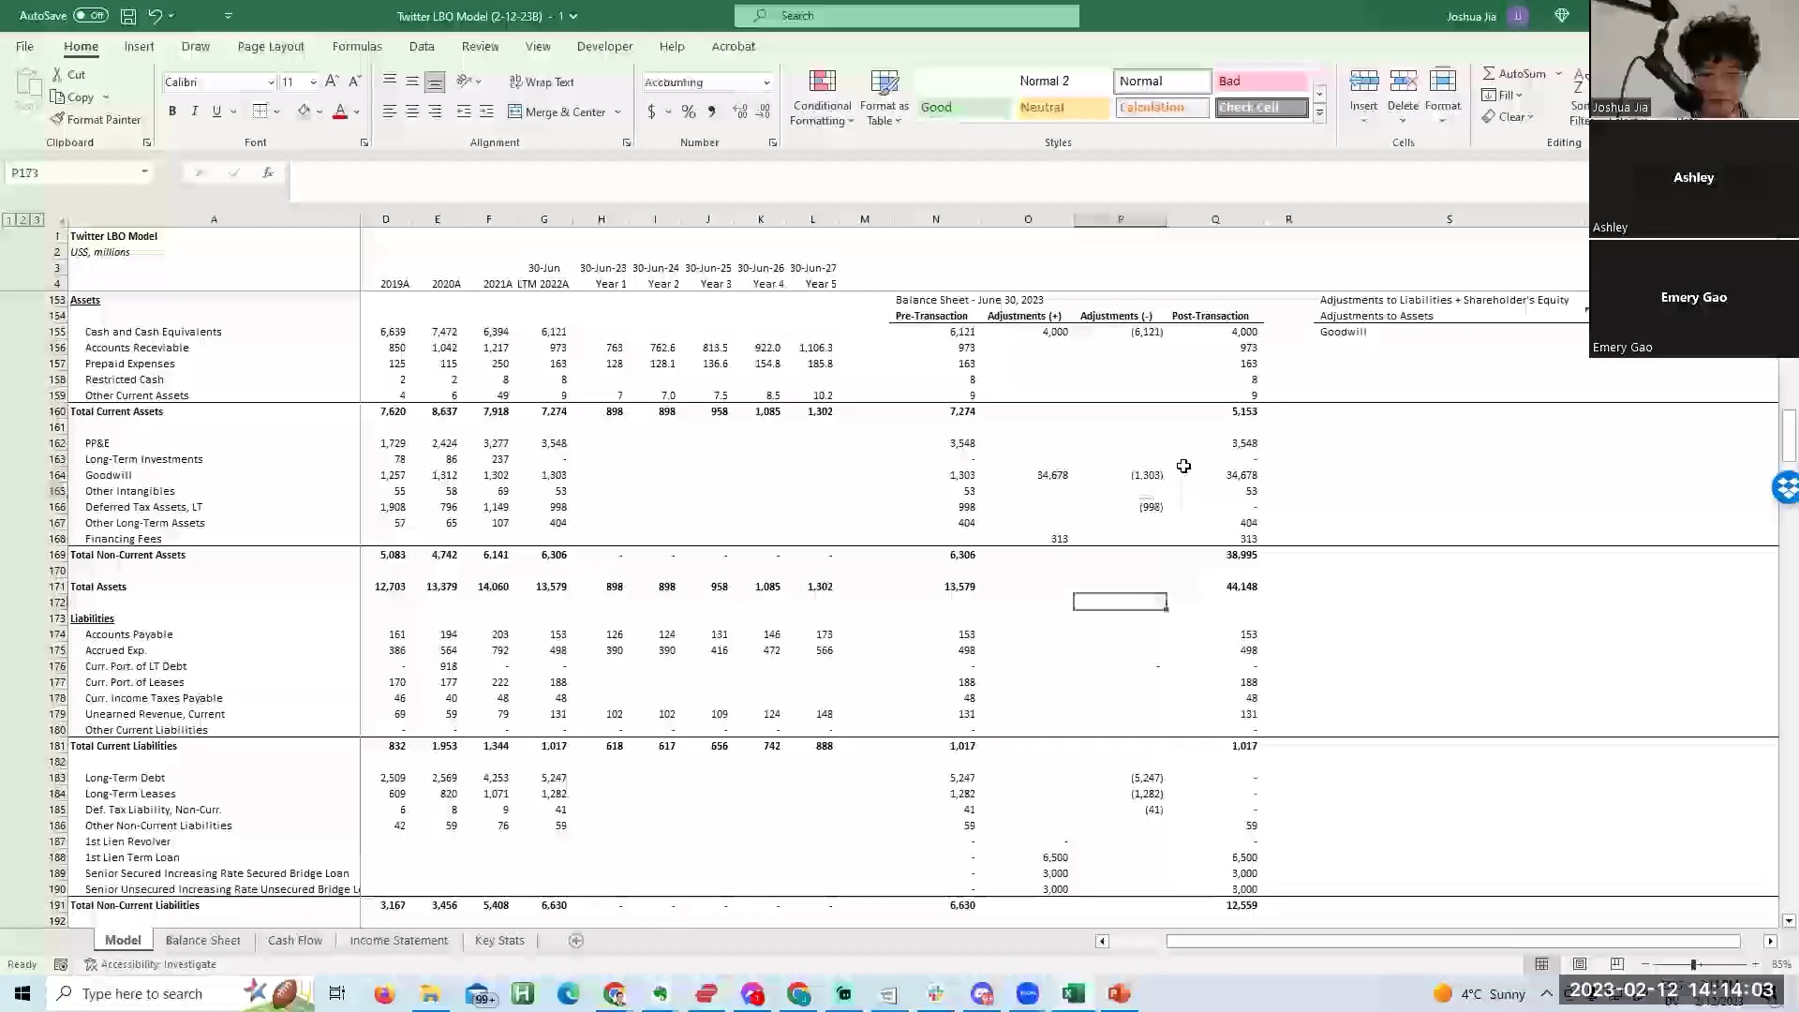
{"action": "key", "text": "Right"}
{"action": "key", "text": "Down"}
{"action": "key", "text": "Down"}
{"action": "key", "text": "Down"}
{"action": "key", "text": "Down"}
{"action": "key", "text": "Down"}
{"action": "key", "text": "Down"}
{"action": "key", "text": "Down"}
{"action": "key", "text": "Down"}
{"action": "key", "text": "Down"}
{"action": "key", "text": "Down"}
{"action": "key", "text": "Down"}
{"action": "key", "text": "Down"}
{"action": "key", "text": "Down"}
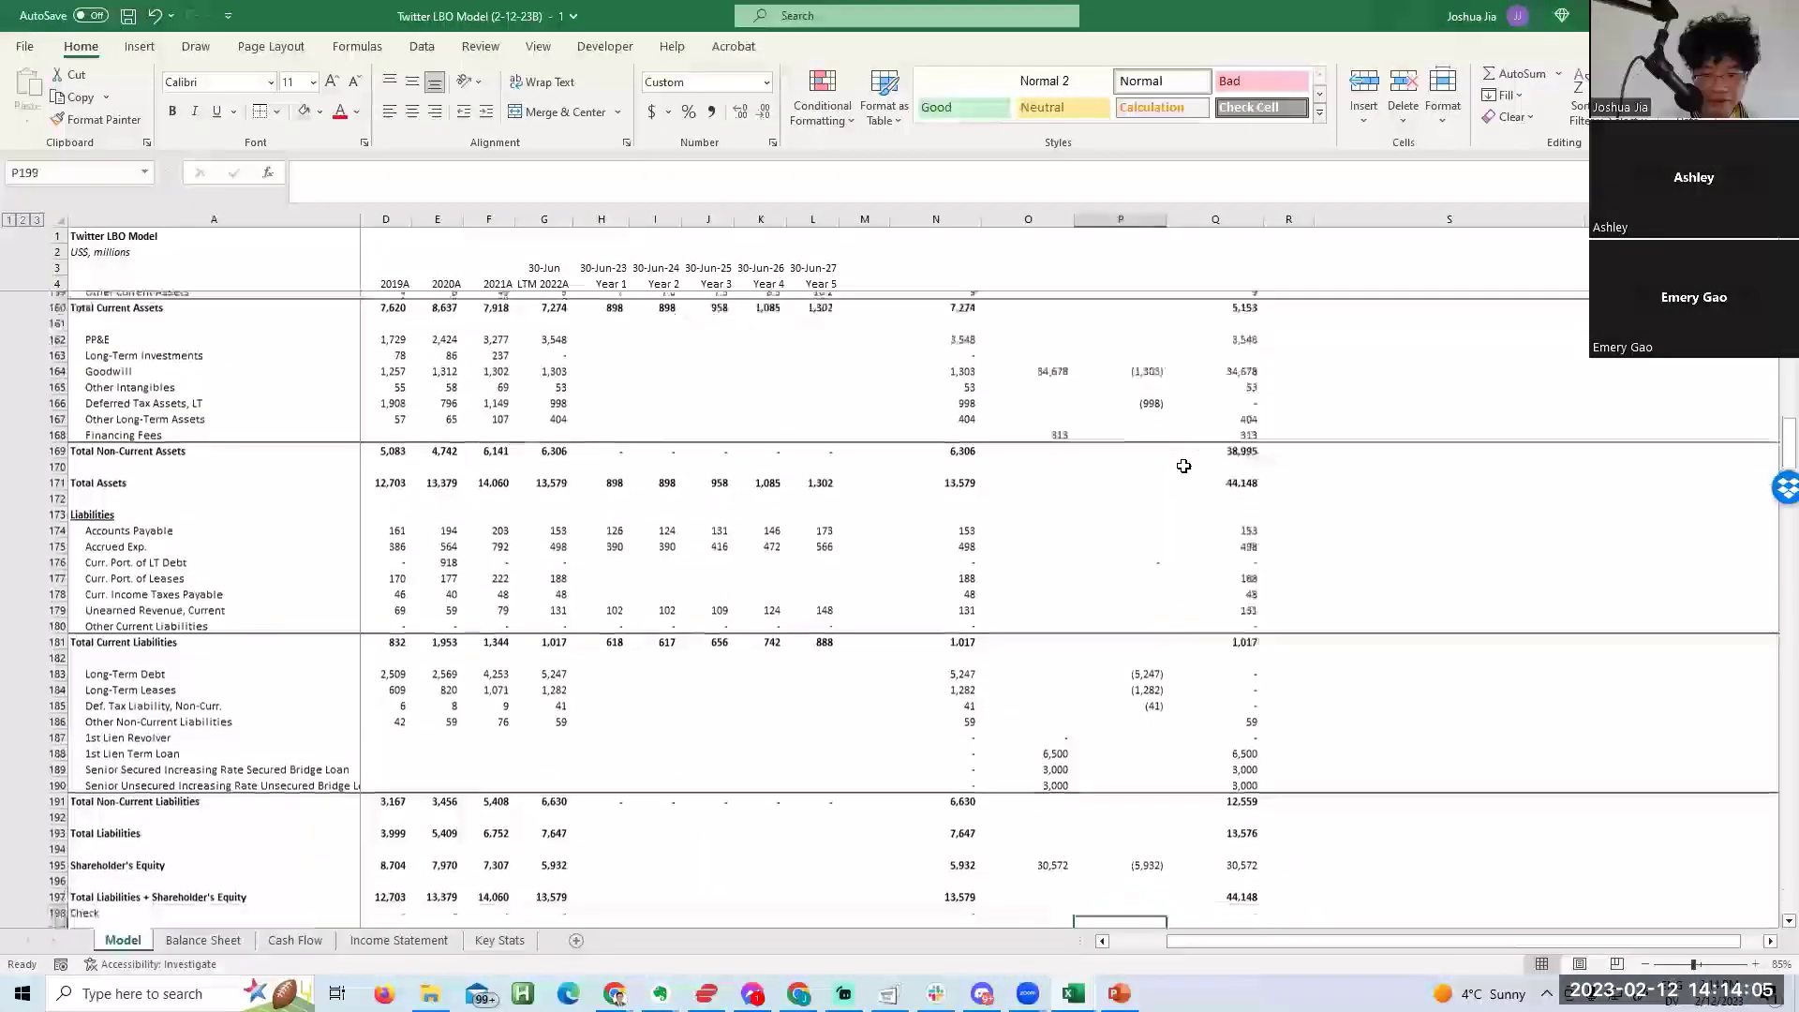
{"action": "key", "text": "Up"}
{"action": "key", "text": "F2"}
{"action": "key", "text": "Escape"}
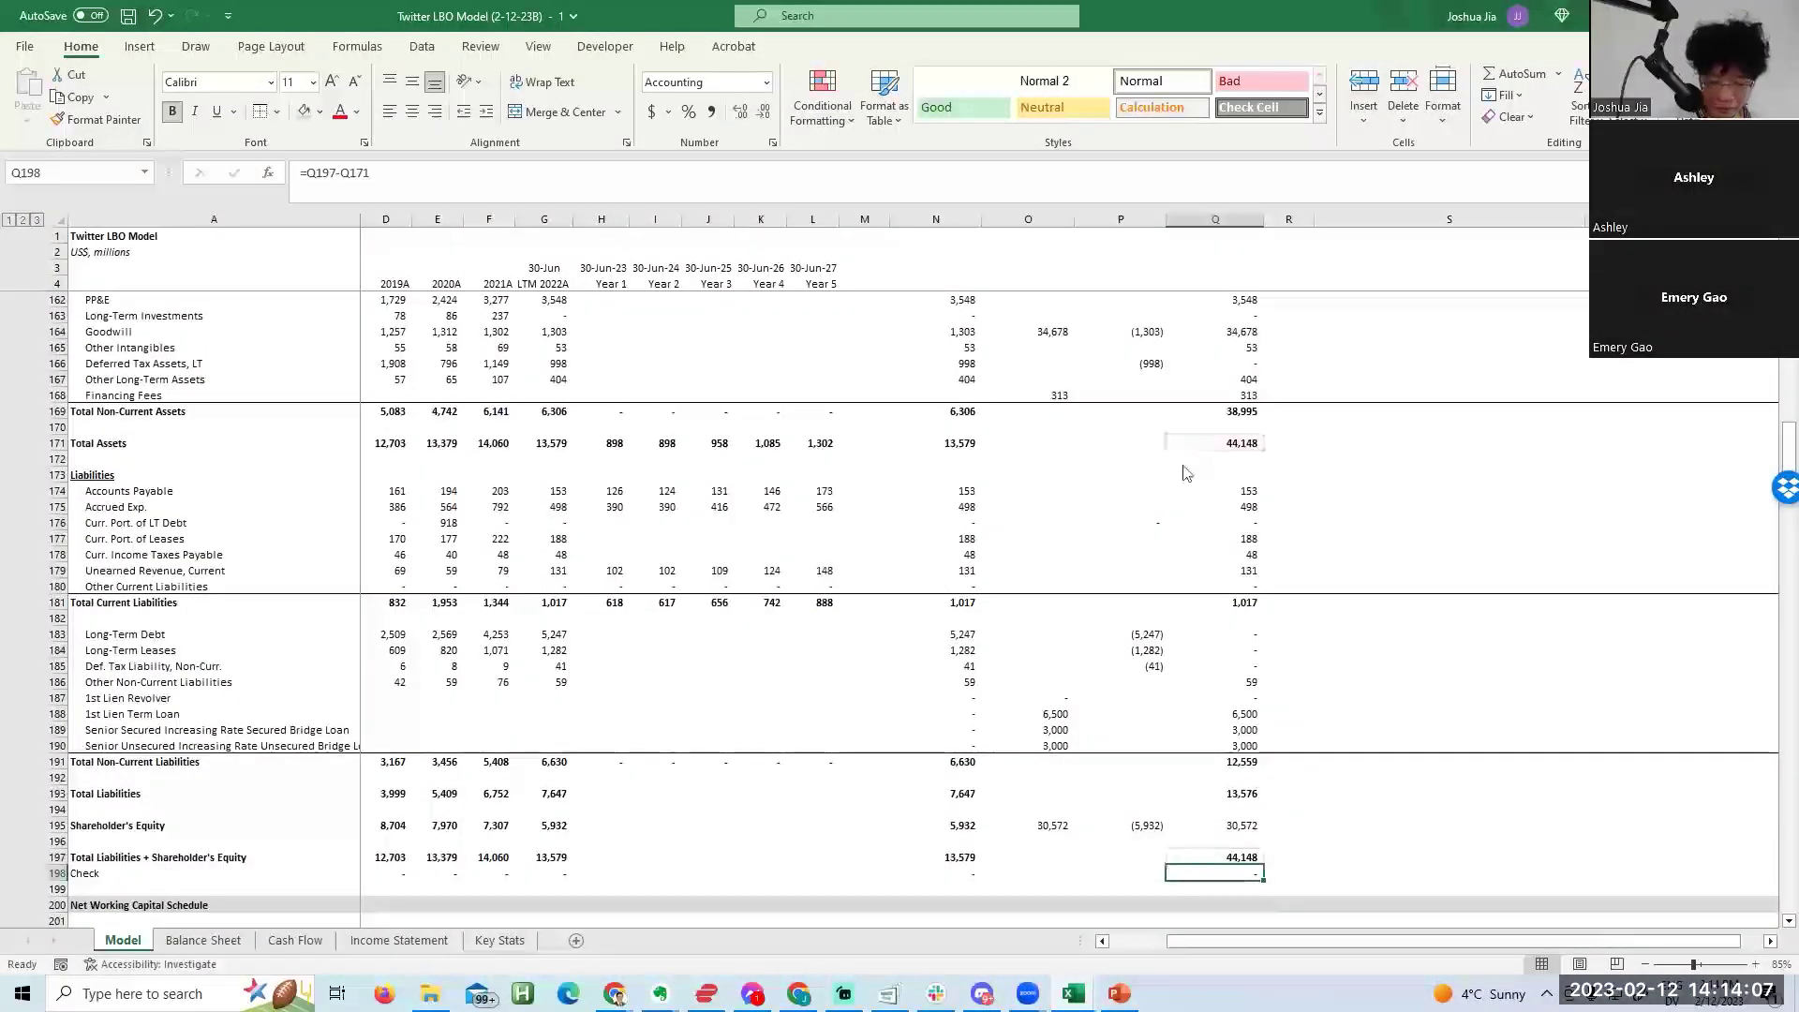
Save the workbook as a new version named Twitter LBO Model (2-12-23C).
{"action": "key", "text": "F12"}
{"action": "key", "text": "End"}
{"action": "key", "text": "Left"}
{"action": "key", "text": "BackSpace"}
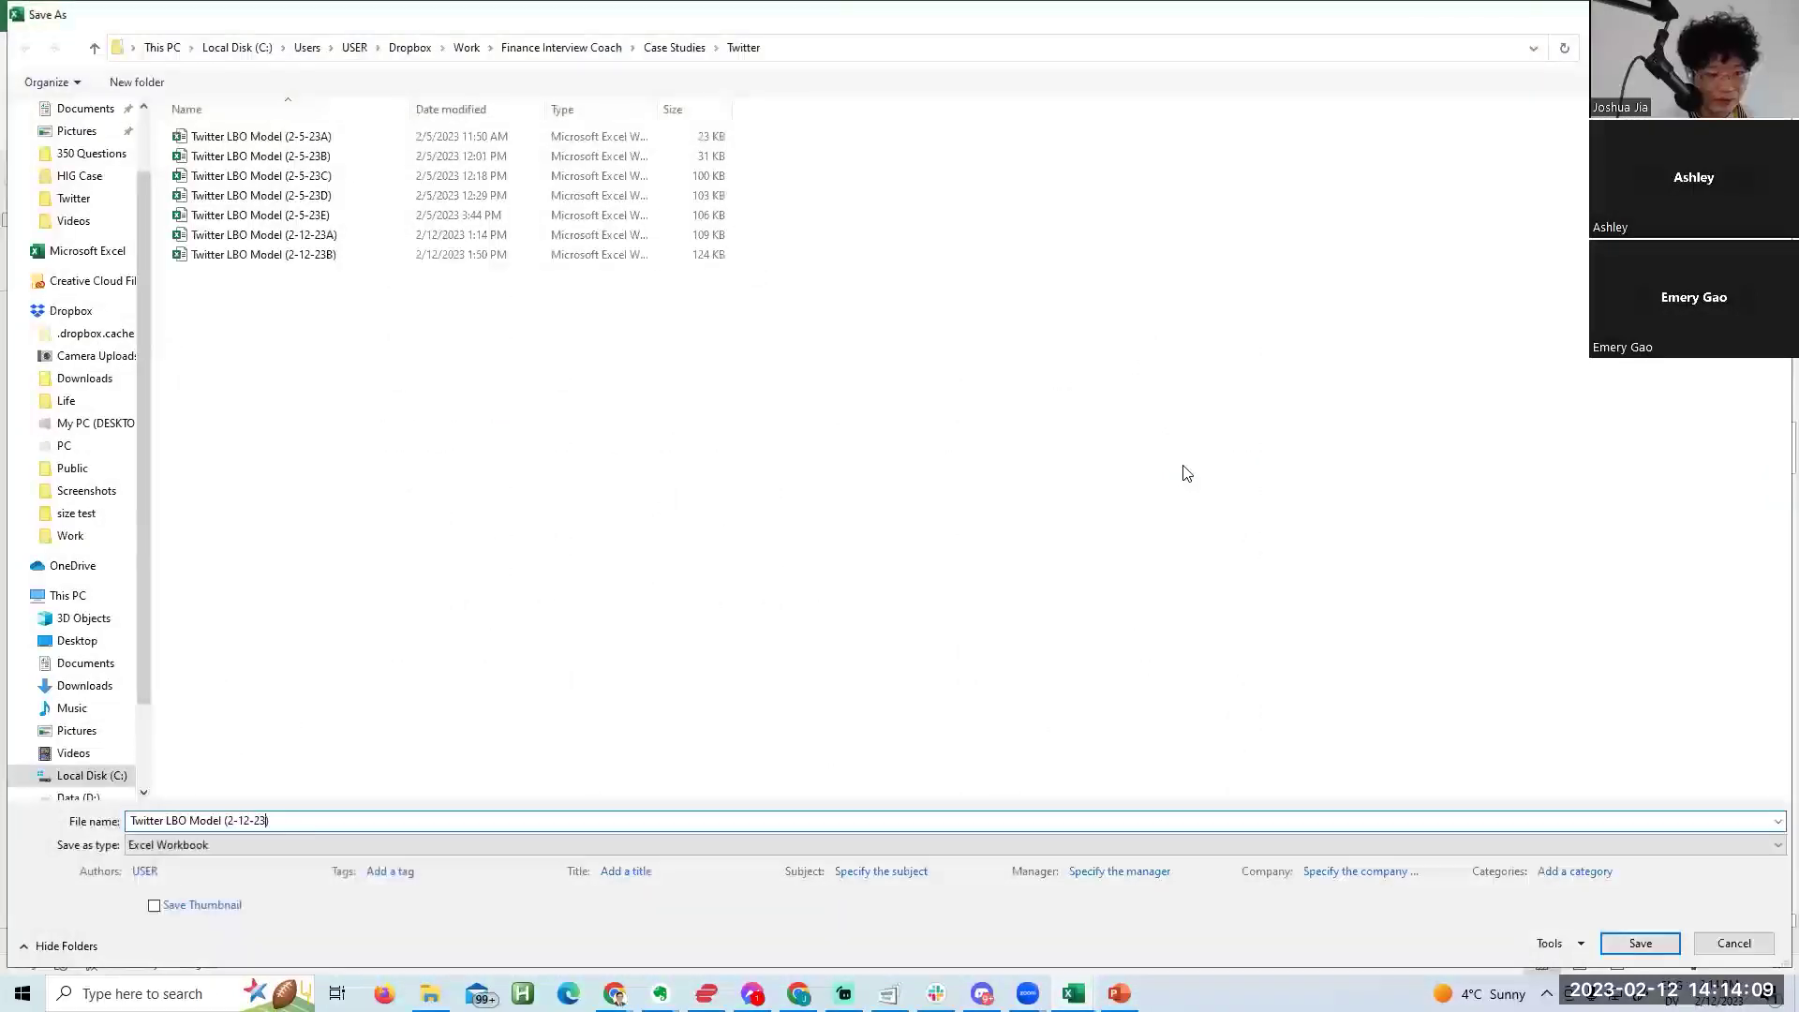
{"action": "key", "text": "Return"}
Examine the adjustment and post-transaction columns of the June 30, 2023 balance sheet from the liabilities up through the assets.
{"action": "key", "text": "Up"}
{"action": "key", "text": "Up"}
{"action": "key", "text": "Up"}
{"action": "key", "text": "Up"}
{"action": "key", "text": "Up"}
{"action": "key", "text": "Up"}
{"action": "key", "text": "Up"}
{"action": "key", "text": "Up"}
{"action": "key", "text": "Up"}
{"action": "key", "text": "Up"}
{"action": "key", "text": "Up"}
{"action": "key", "text": "Up"}
{"action": "key", "text": "Up"}
{"action": "key", "text": "Up"}
{"action": "key", "text": "Up"}
{"action": "key", "text": "Up"}
{"action": "key", "text": "Up"}
{"action": "key", "text": "Up"}
{"action": "key", "text": "Up"}
{"action": "key", "text": "Up"}
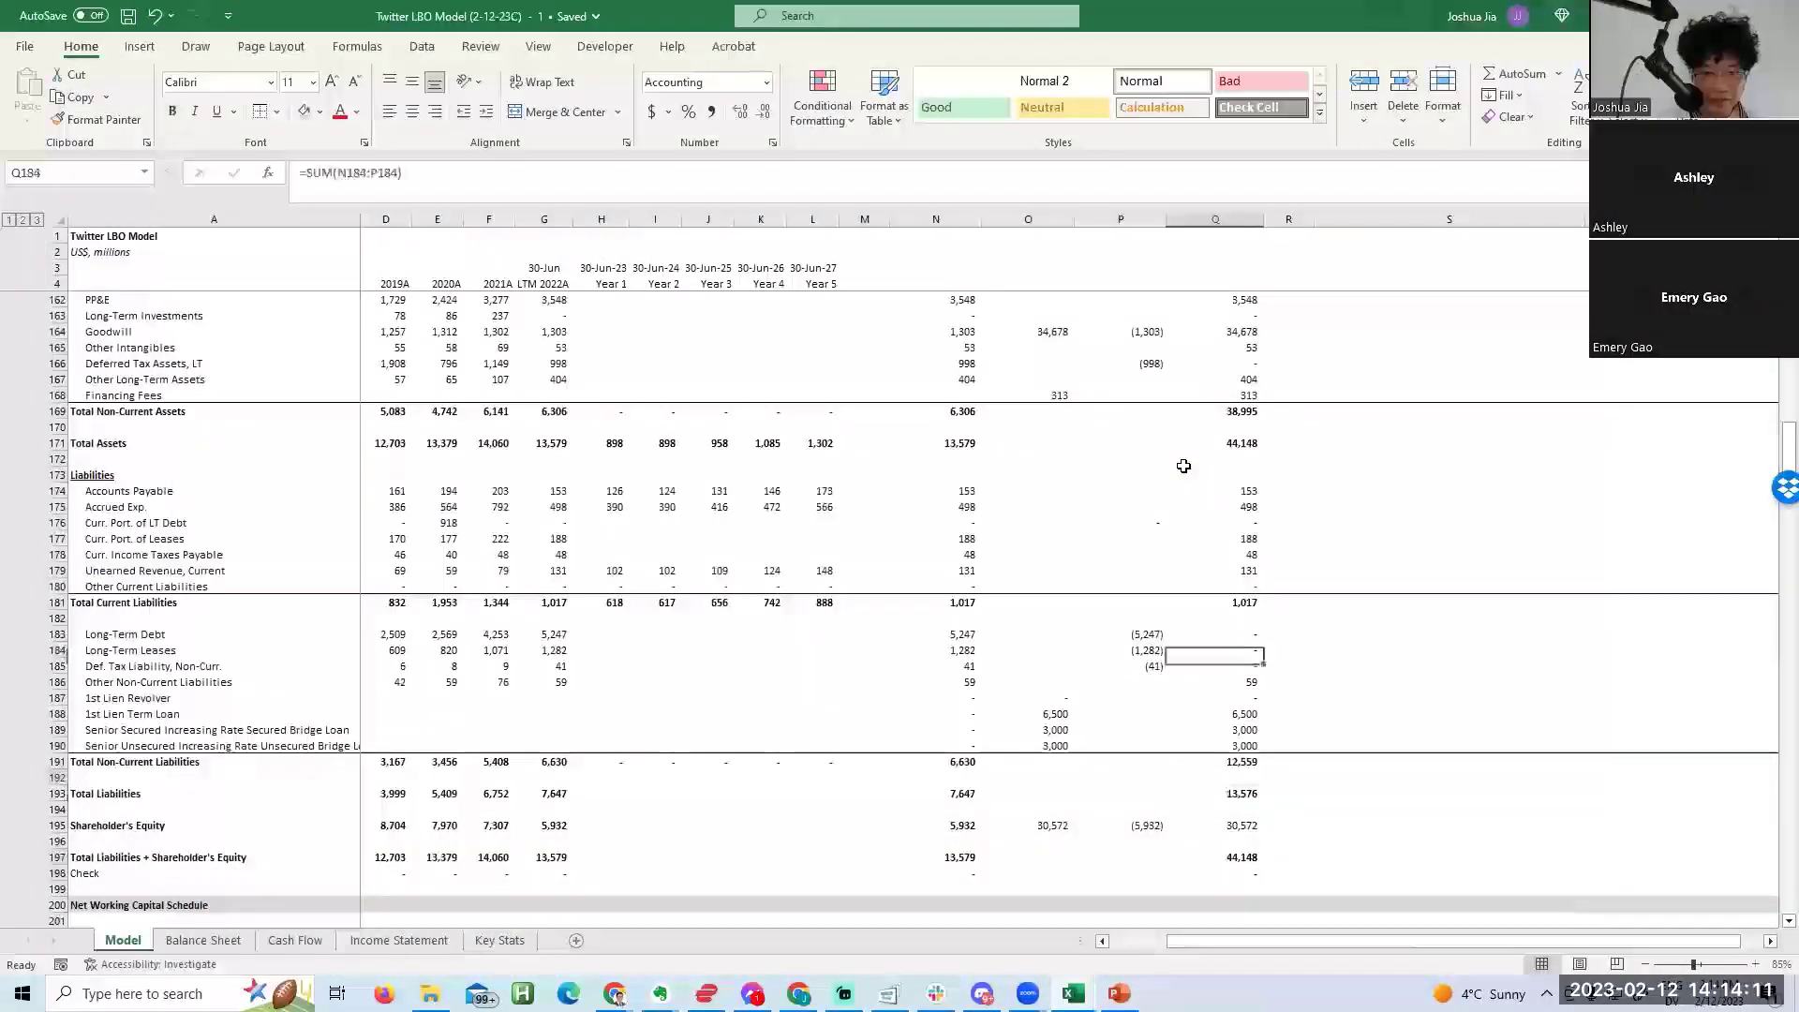
{"action": "key", "text": "Up"}
{"action": "key", "text": "Up"}
{"action": "key", "text": "Up"}
{"action": "key", "text": "Up"}
{"action": "key", "text": "Up"}
{"action": "key", "text": "Up"}
{"action": "key", "text": "Up"}
{"action": "key", "text": "Up"}
{"action": "key", "text": "Up"}
{"action": "key", "text": "Up"}
{"action": "key", "text": "Up"}
{"action": "key", "text": "Up"}
{"action": "key", "text": "Up"}
{"action": "key", "text": "Up"}
{"action": "key", "text": "Up"}
{"action": "key", "text": "Up"}
{"action": "key", "text": "Up"}
{"action": "key", "text": "Up"}
{"action": "key", "text": "Up"}
{"action": "key", "text": "Up"}
{"action": "key", "text": "Right"}
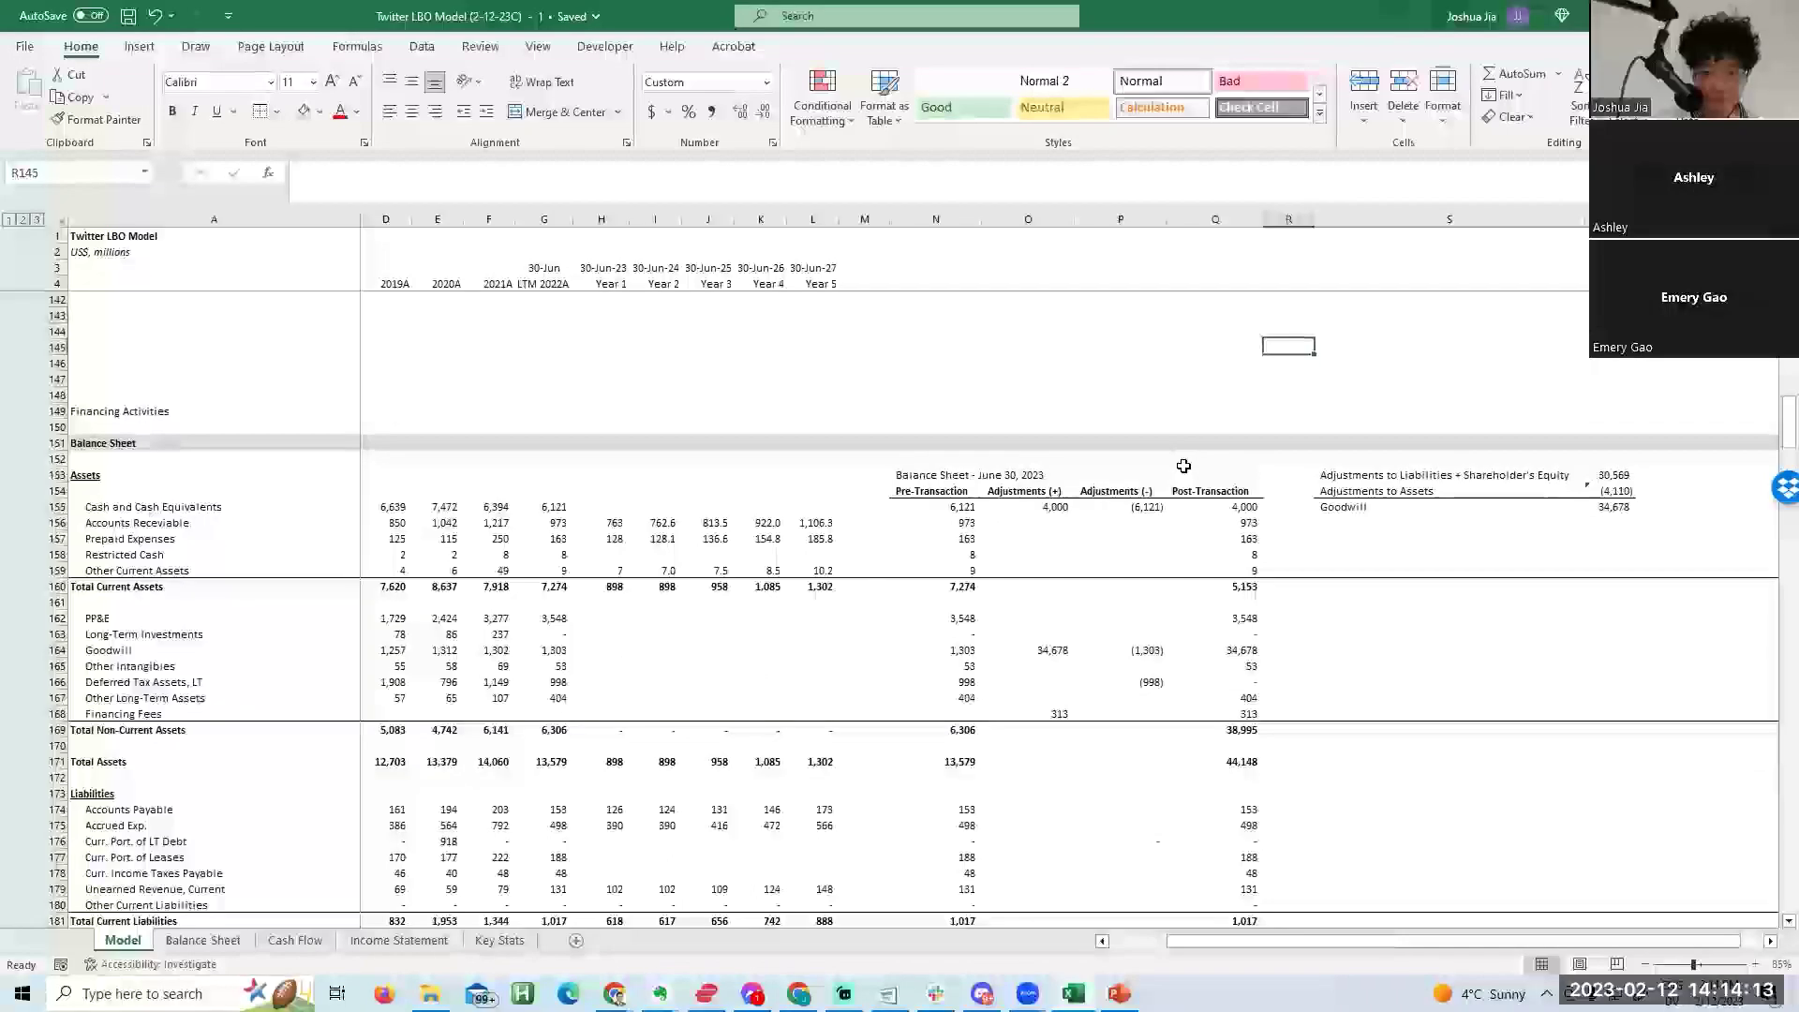
{"action": "key", "text": "Down"}
{"action": "key", "text": "Down"}
{"action": "key", "text": "Down"}
{"action": "key", "text": "Down"}
{"action": "key", "text": "Down"}
{"action": "key", "text": "Down"}
{"action": "key", "text": "Down"}
{"action": "key", "text": "Down"}
{"action": "key", "text": "Down"}
{"action": "key", "text": "Down"}
{"action": "key", "text": "Down"}
{"action": "key", "text": "Down"}
{"action": "key", "text": "Down"}
{"action": "key", "text": "Down"}
{"action": "key", "text": "Down"}
{"action": "key", "text": "Down"}
{"action": "key", "text": "Left"}
{"action": "key", "text": "Left"}
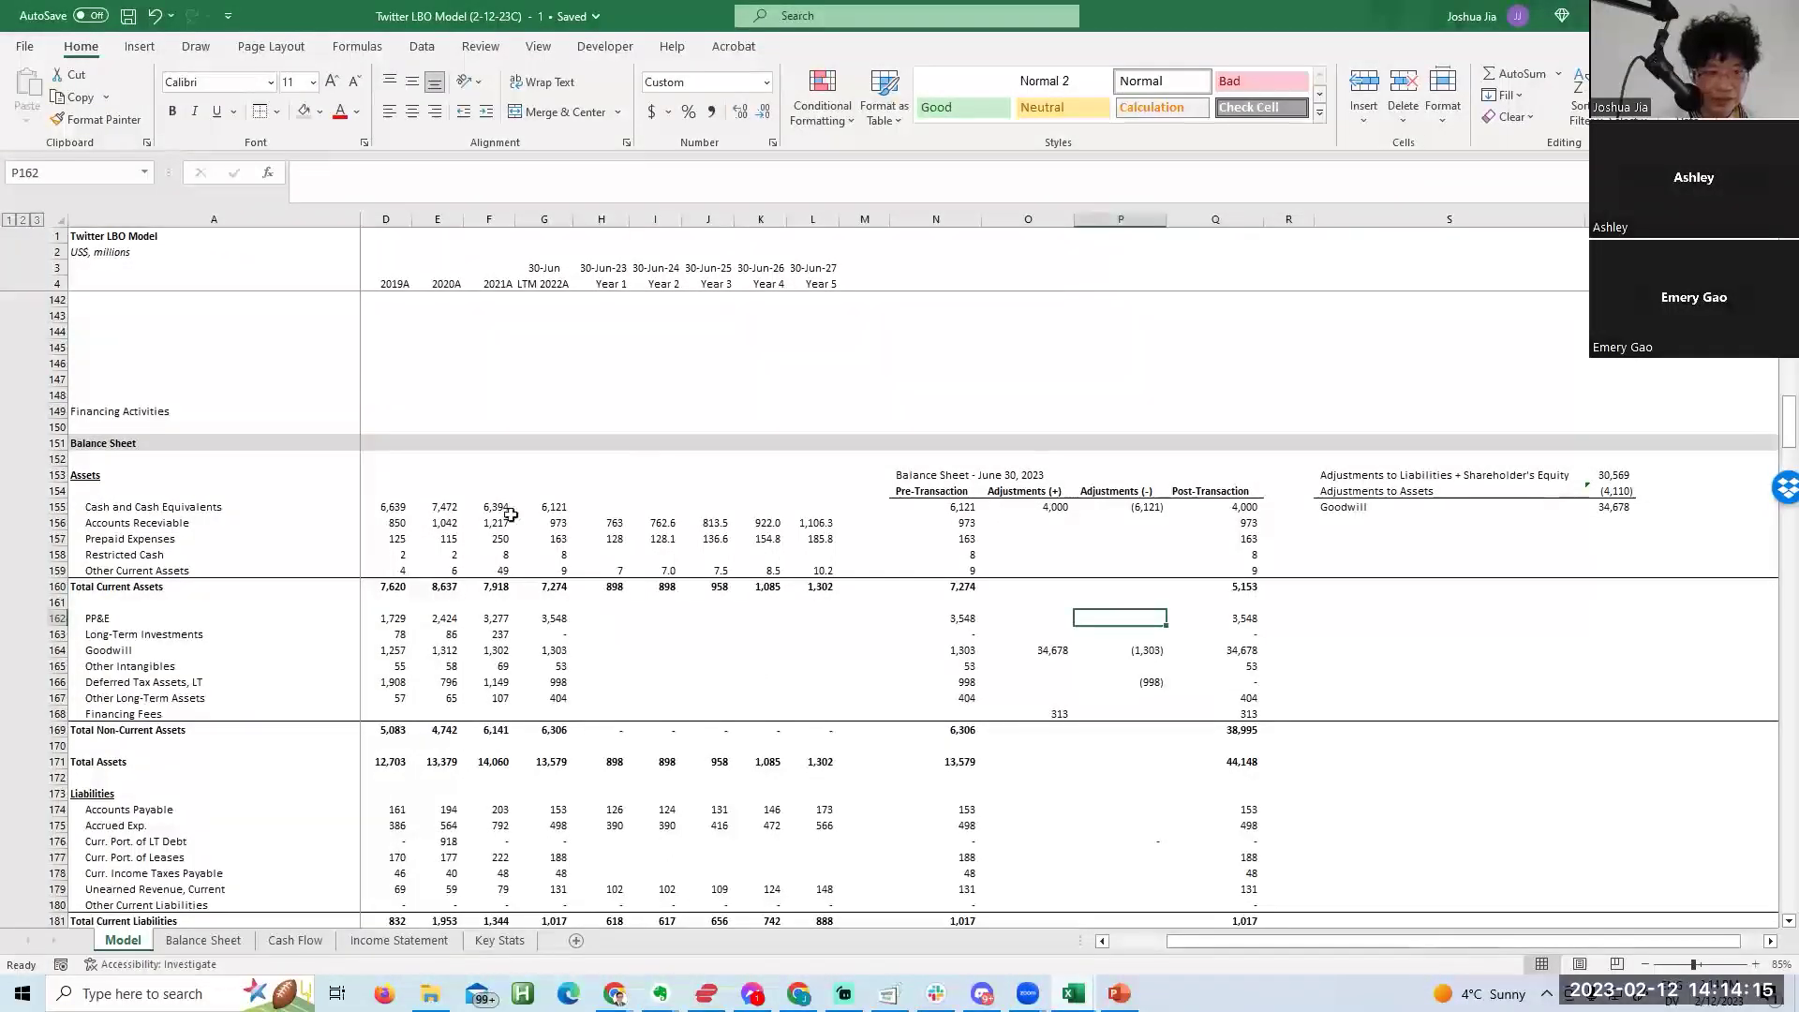
Link the LTM 2022A Cash and Cash Equivalents in G155 to the post-transaction amount in Q155.
{"action": "left_click", "coordinate": [509, 509]}
{"action": "left_click", "coordinate": [526, 506]}
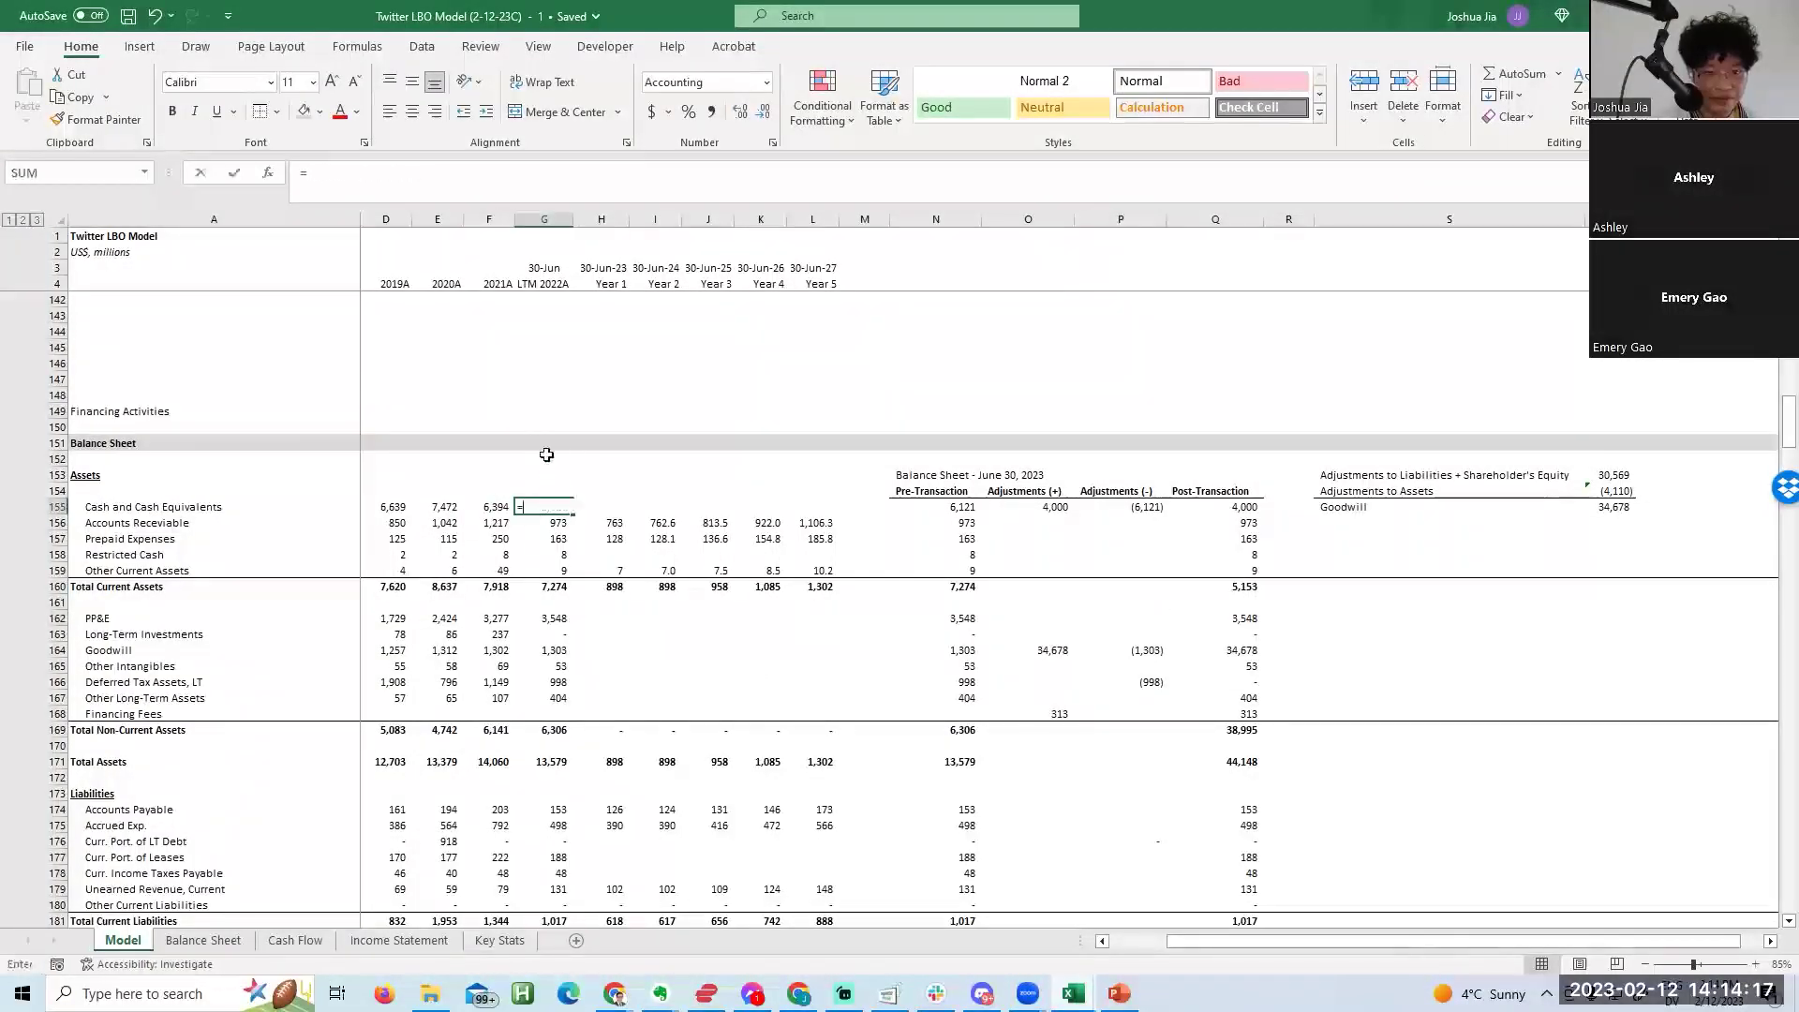
{"action": "type", "text": "="}
{"action": "key", "text": "Right"}
{"action": "key", "text": "Right"}
{"action": "key", "text": "Right"}
{"action": "key", "text": "Right"}
{"action": "key", "text": "Right"}
{"action": "key", "text": "Right"}
{"action": "key", "text": "Right"}
{"action": "key", "text": "Right"}
{"action": "key", "text": "Right"}
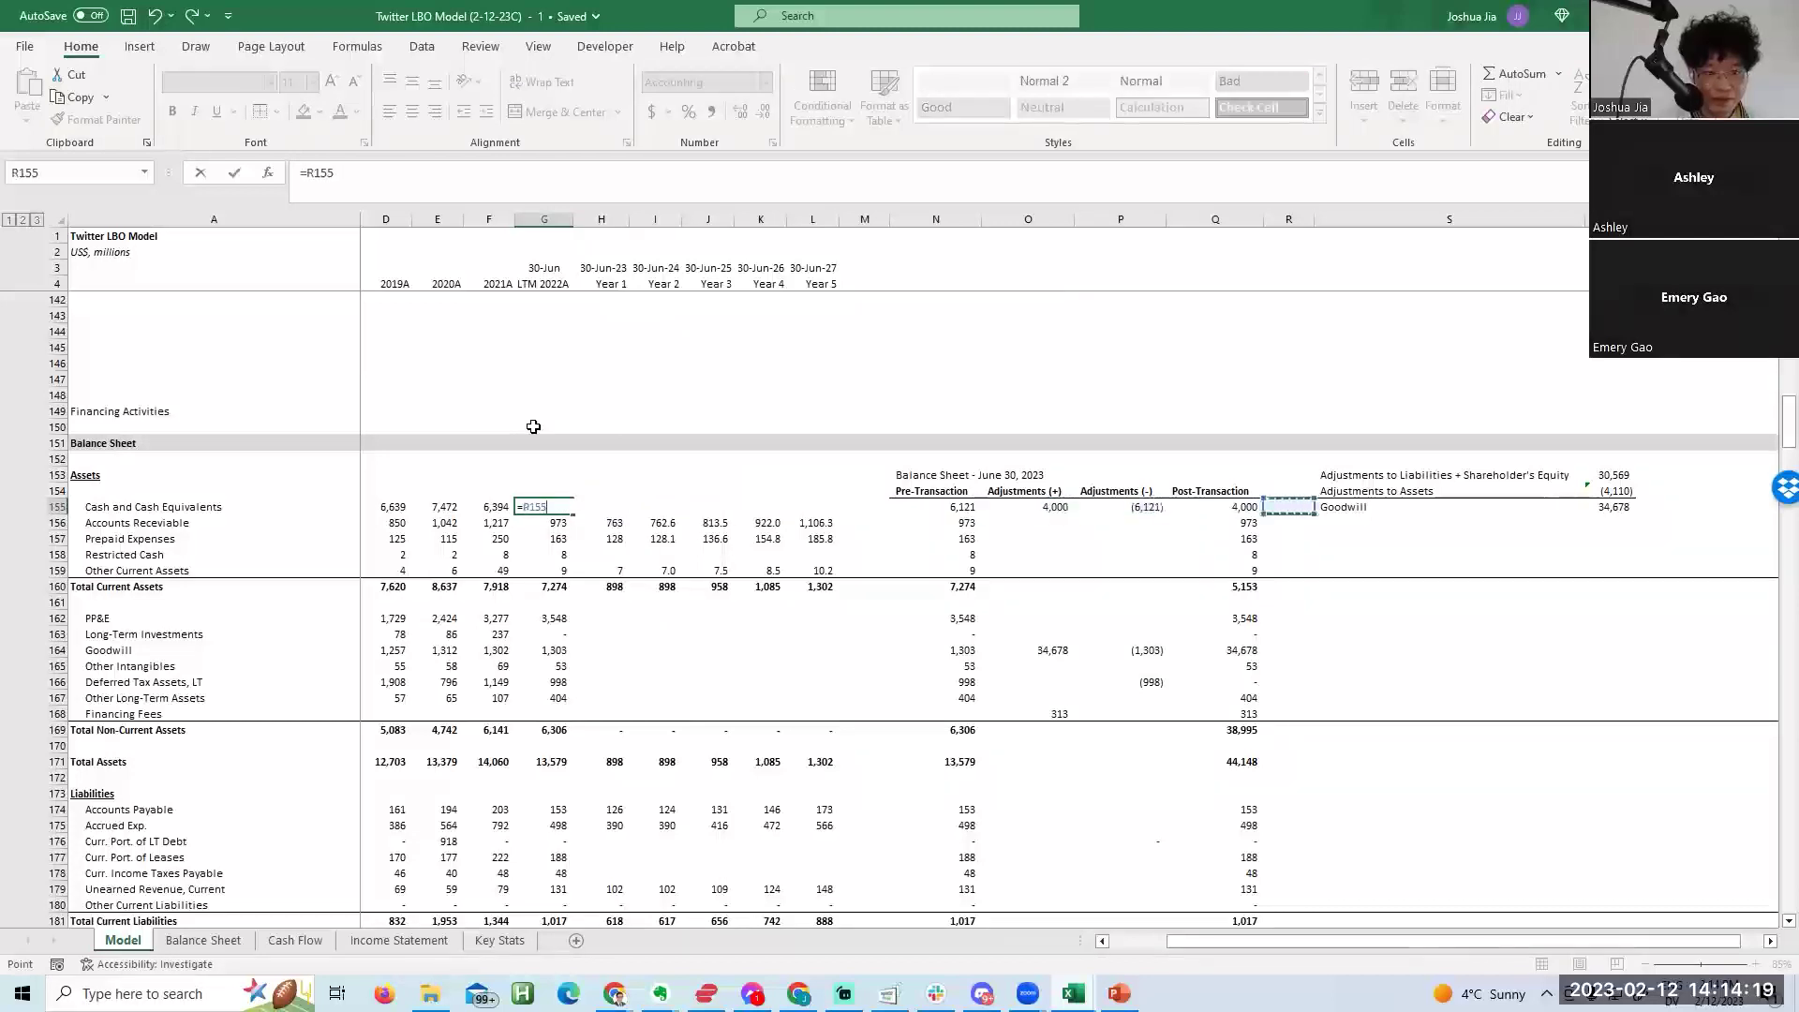
{"action": "key", "text": "Return"}
Copy the post-transaction link from G155 to the remaining LTM 2022A current assets in G156:G159.
{"action": "key", "text": "Down"}
{"action": "type", "text": "="}
{"action": "key", "text": "Right"}
{"action": "key", "text": "Right"}
{"action": "key", "text": "Right"}
{"action": "key", "text": "Right"}
{"action": "key", "text": "Right"}
{"action": "key", "text": "Right"}
{"action": "key", "text": "Right"}
{"action": "key", "text": "Right"}
{"action": "key", "text": "Right"}
{"action": "key", "text": "Right"}
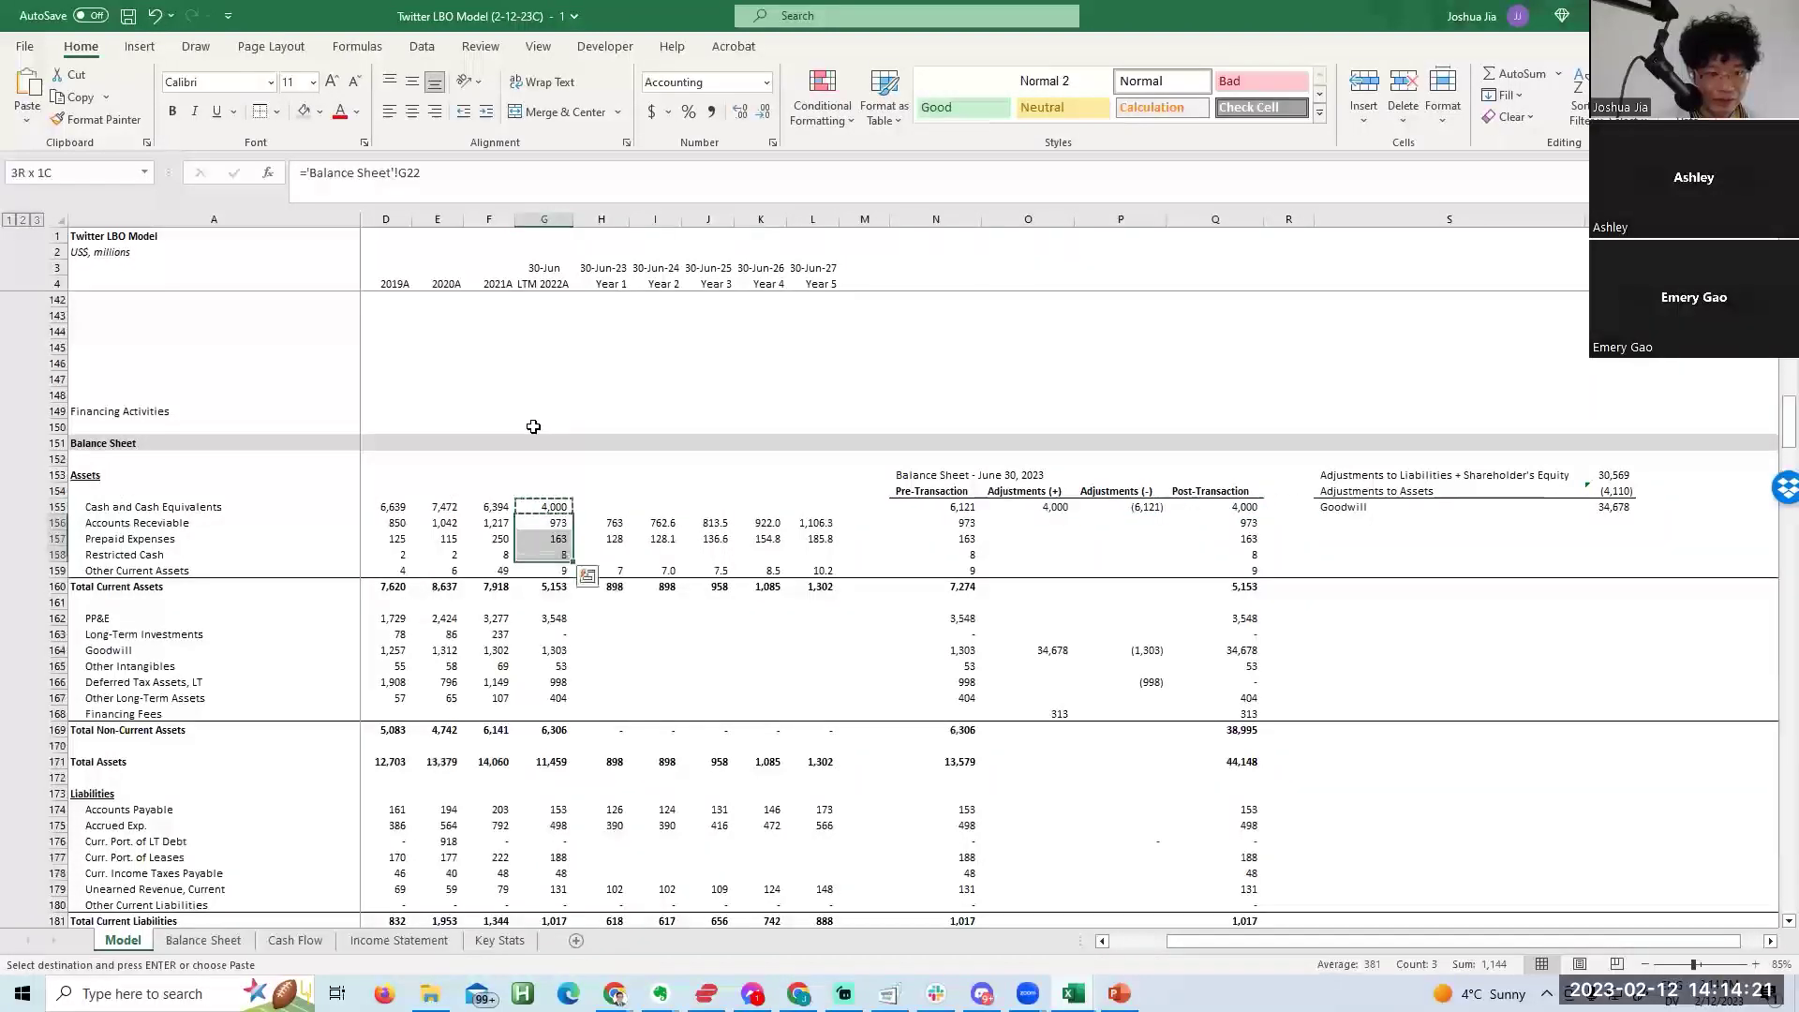
{"action": "key", "text": "Return"}
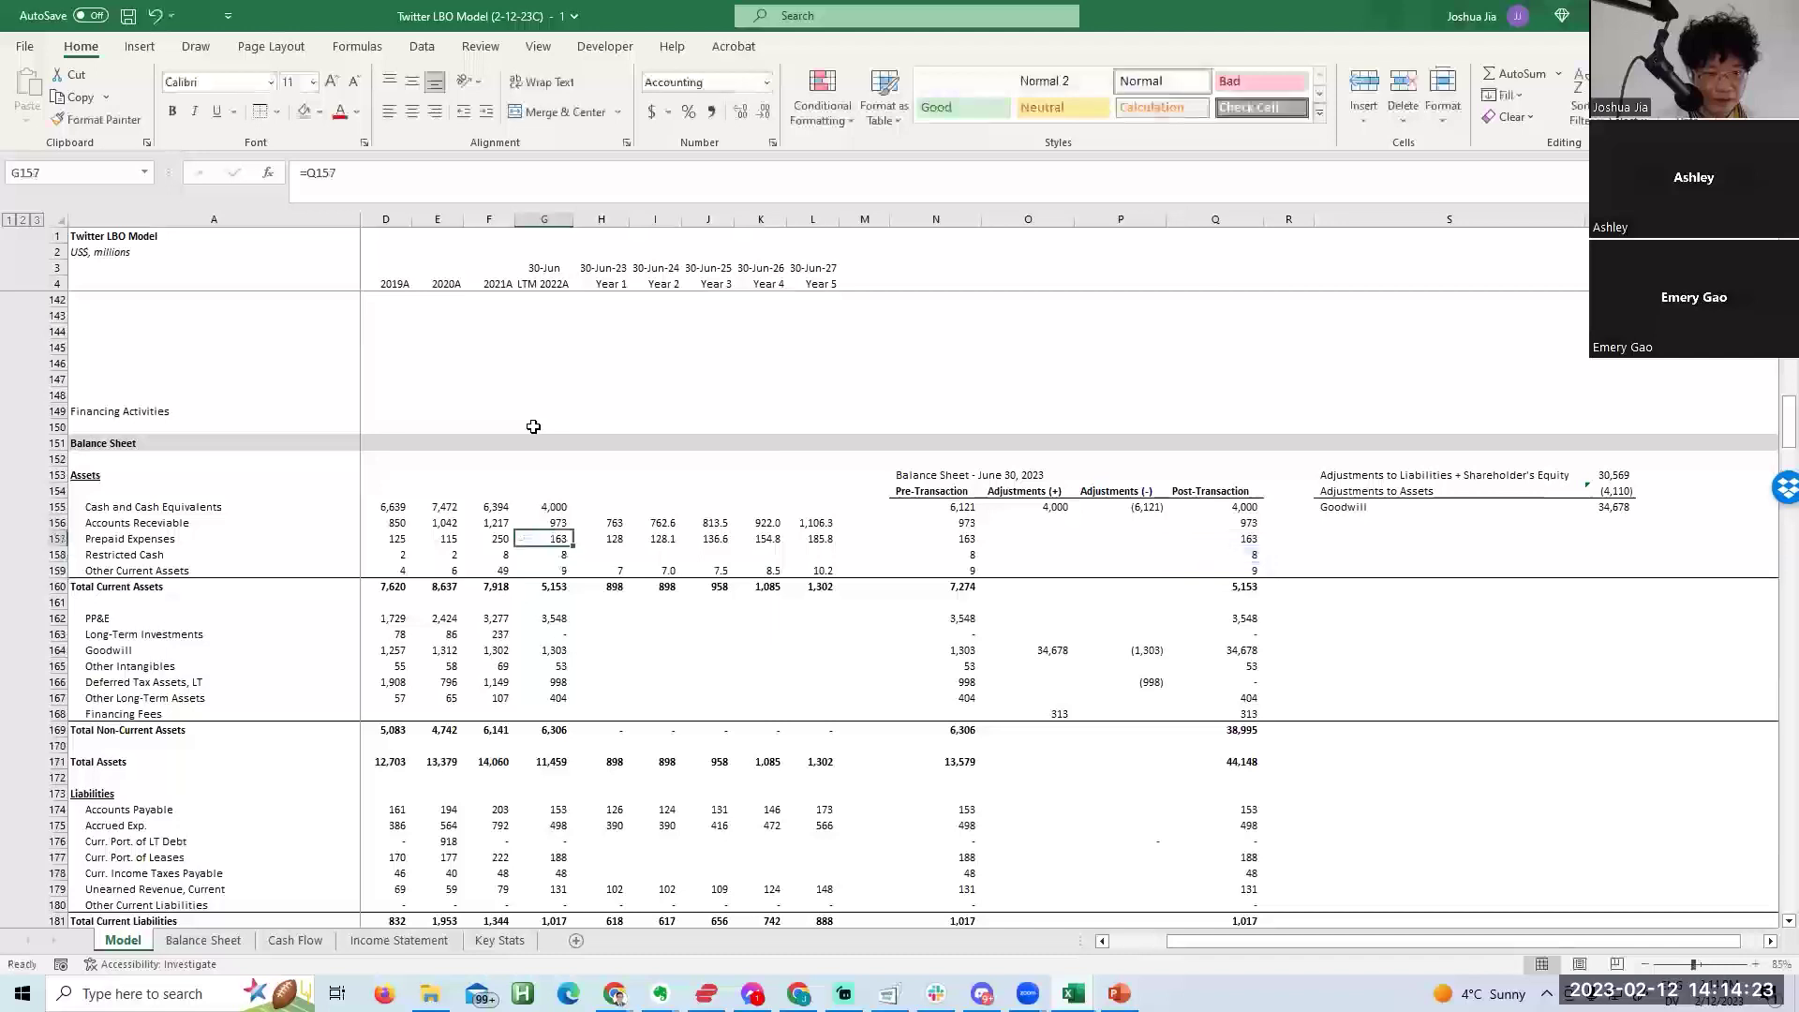
Paste the post-transaction link into the LTM 2022A non-current assets, PP&E through Financing Fees, in G162:G168.
{"action": "key", "text": "Down"}
{"action": "key", "text": "Down"}
{"action": "key", "text": "Down"}
{"action": "key", "text": "Down"}
{"action": "key", "text": "Down"}
{"action": "key", "text": "Down"}
{"action": "key", "text": "Down"}
{"action": "key", "text": "shift+Down"}
{"action": "key", "text": "shift+Down"}
{"action": "key", "text": "shift+Down"}
{"action": "key", "text": "shift+Down"}
{"action": "key", "text": "shift+Down"}
{"action": "key", "text": "shift+Down"}
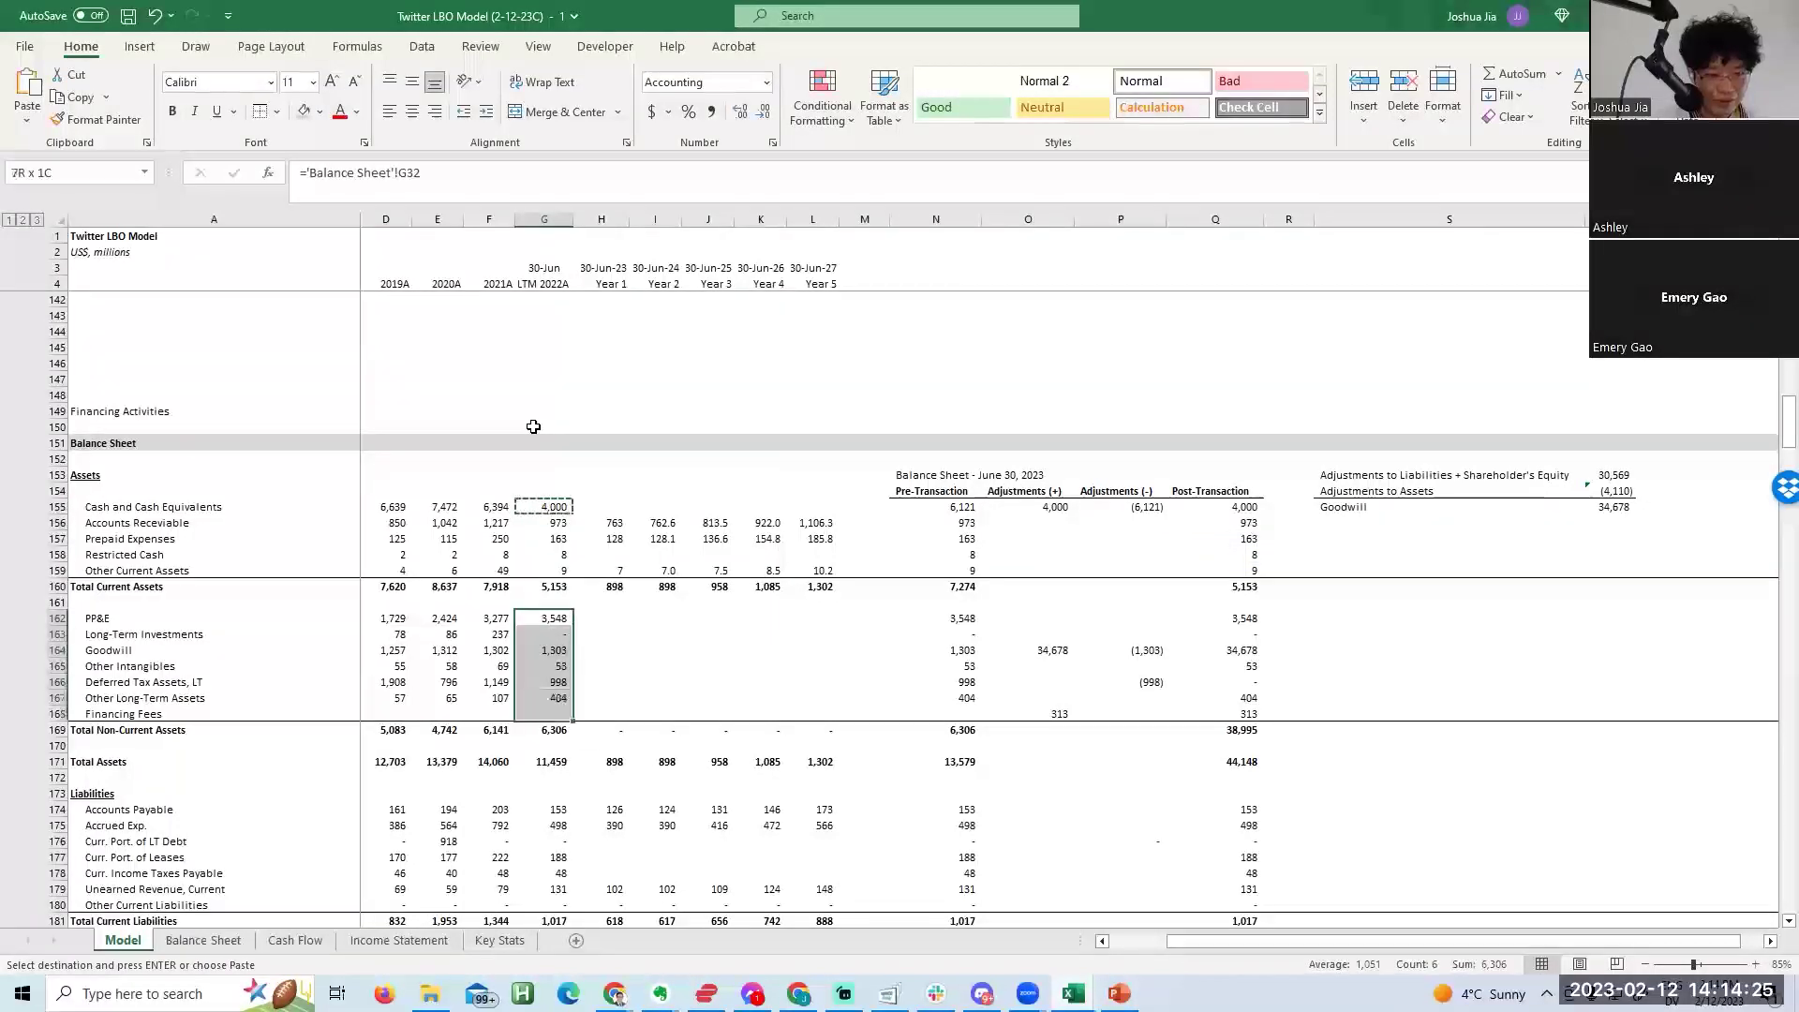
{"action": "key", "text": "Return"}
Enter 0 for Financing Fees in 2017A and fill it across the historical years through 2021A in row 168.
{"action": "key", "text": "Down"}
{"action": "key", "text": "Down"}
{"action": "key", "text": "Down"}
{"action": "key", "text": "Down"}
{"action": "key", "text": "Down"}
{"action": "key", "text": "Down"}
{"action": "key", "text": "Left"}
{"action": "key", "text": "Left"}
{"action": "key", "text": "Left"}
{"action": "key", "text": "Left"}
{"action": "key", "text": "Left"}
{"action": "type", "text": "0"}
{"action": "key", "text": "shift+Right"}
{"action": "key", "text": "shift+Right"}
{"action": "key", "text": "shift+Right"}
{"action": "key", "text": "ctrl+r"}
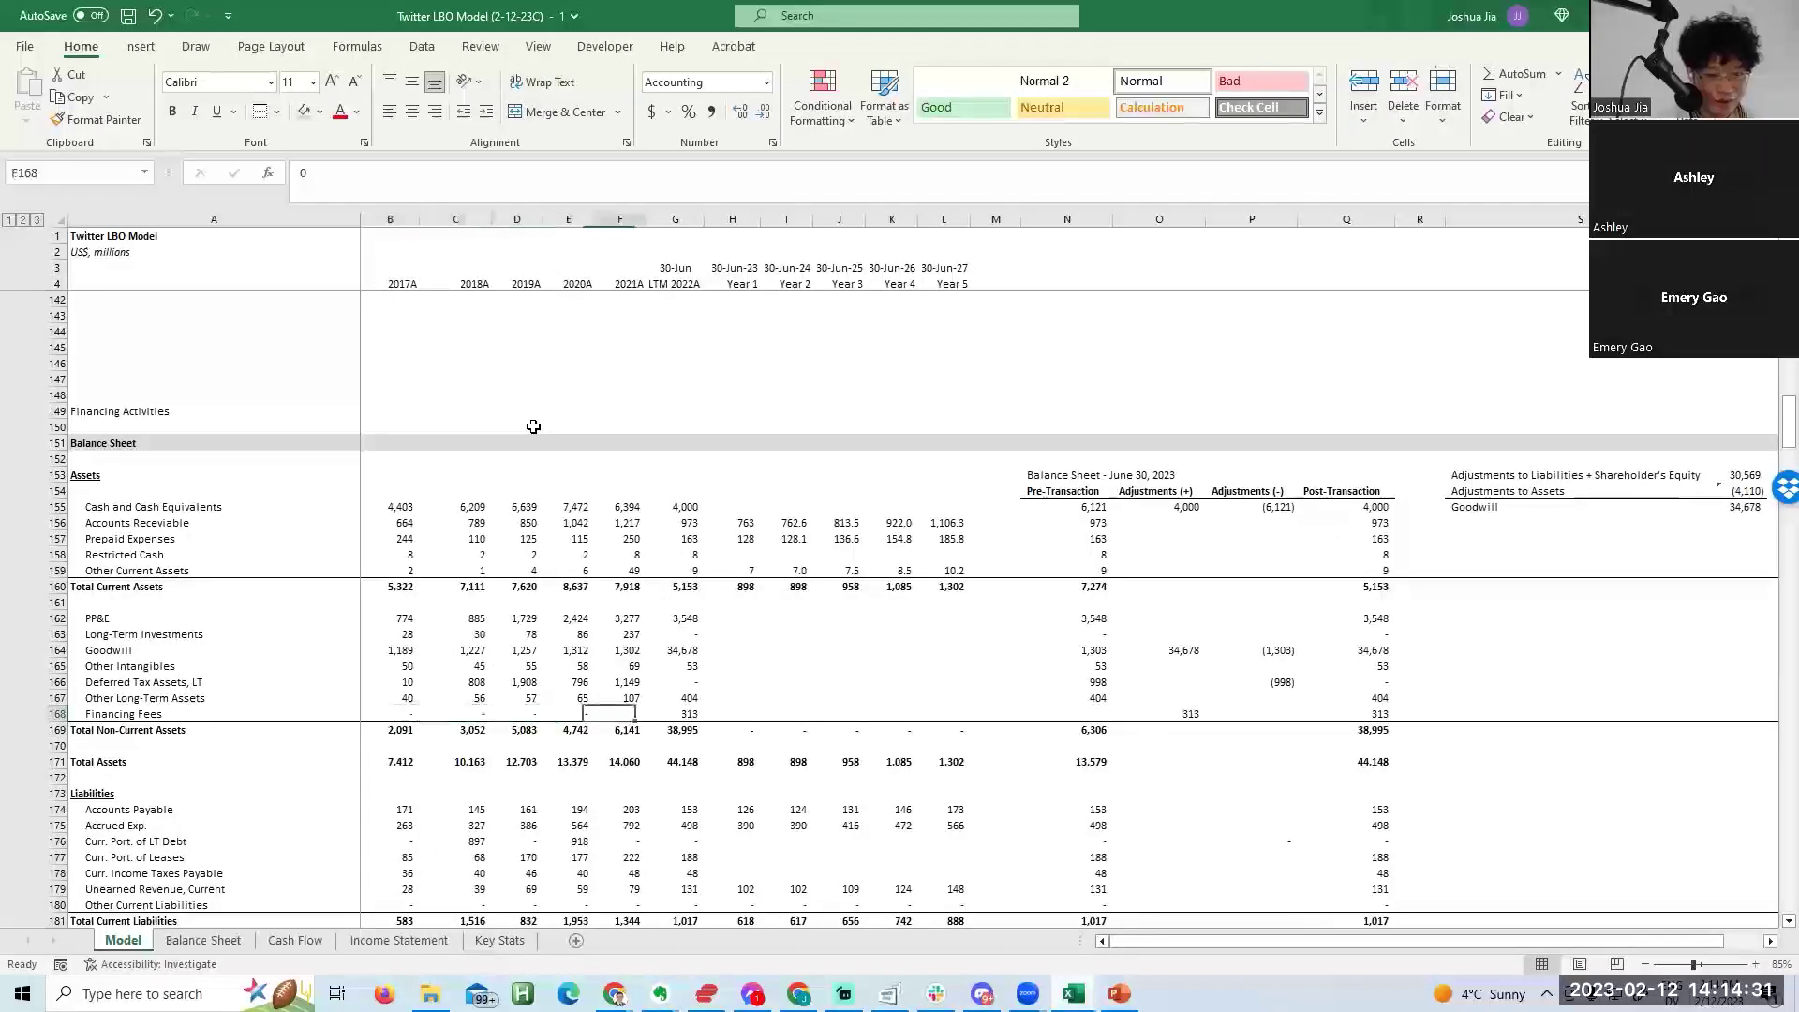
Copy the post-transaction link from G168 to the LTM 2022A current liabilities in G174:G180.
{"action": "key", "text": "ctrl+Right"}
{"action": "key", "text": "ctrl+c"}
{"action": "key", "text": "Down"}
{"action": "key", "text": "Down"}
{"action": "key", "text": "Down"}
{"action": "key", "text": "Down"}
{"action": "key", "text": "Down"}
{"action": "key", "text": "Down"}
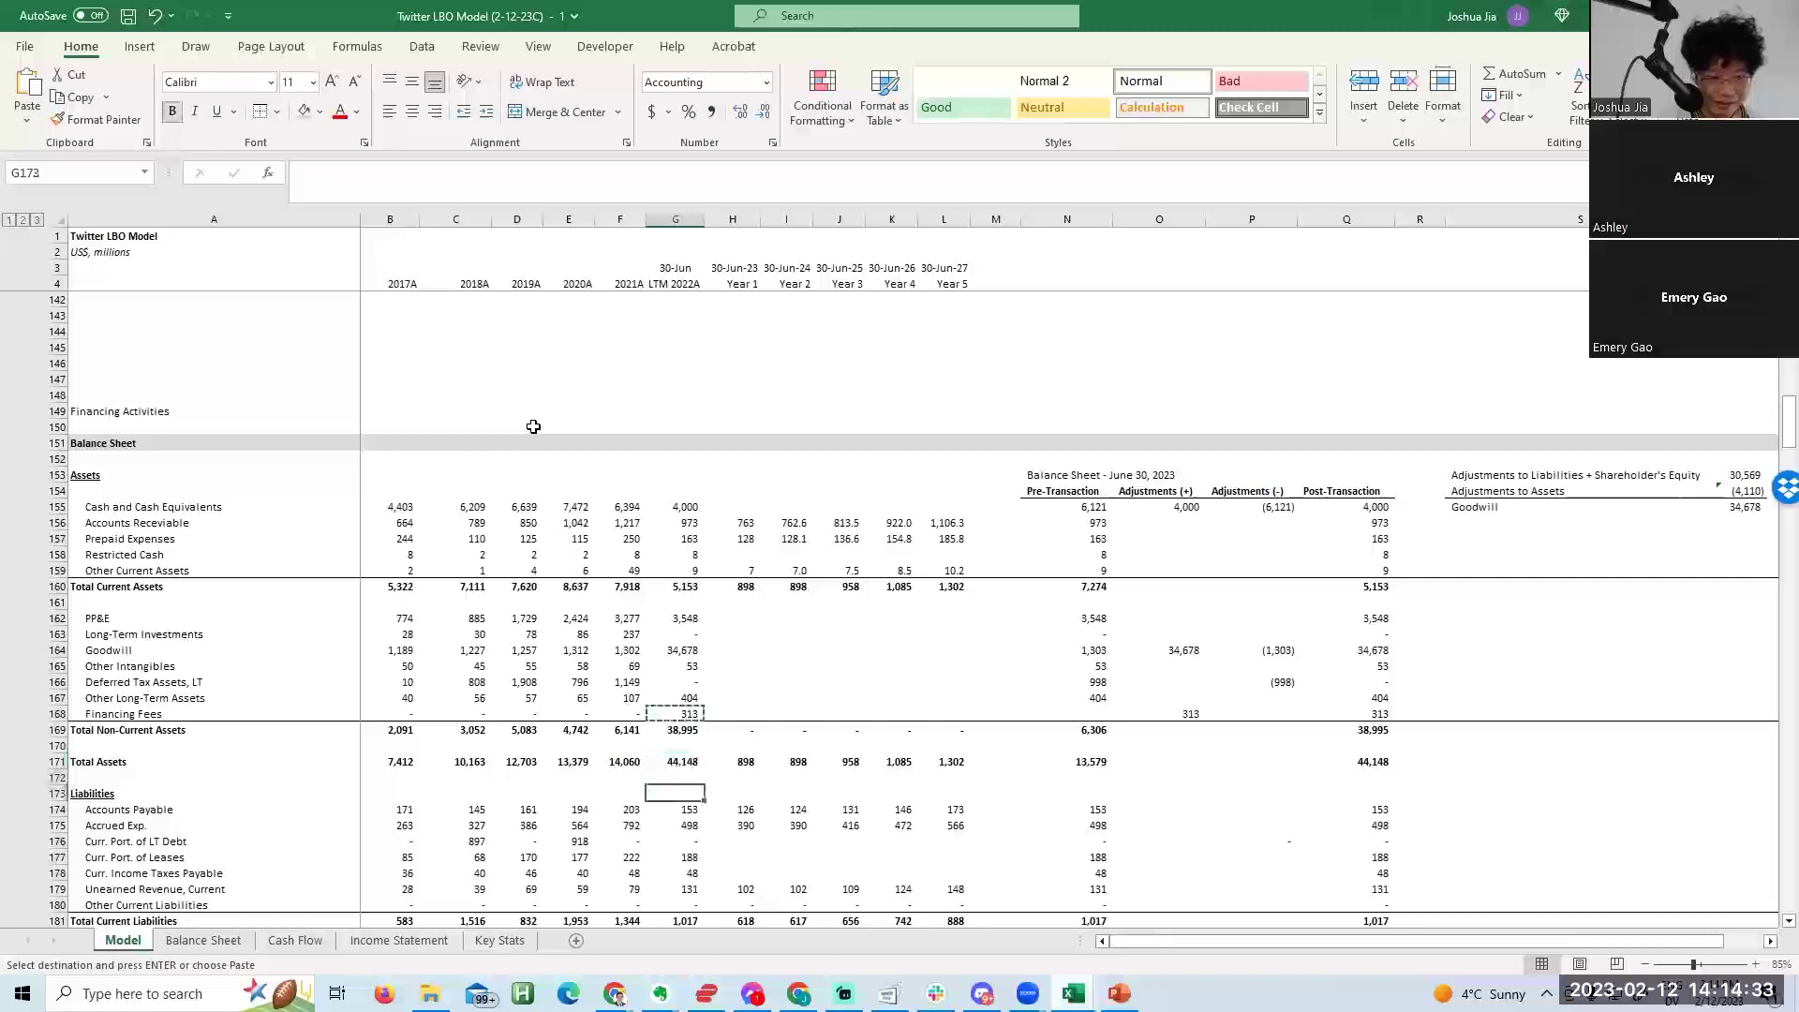
{"action": "key", "text": "shift+Down"}
{"action": "key", "text": "shift+Down"}
{"action": "key", "text": "shift+Down"}
{"action": "key", "text": "shift+Down"}
{"action": "key", "text": "shift+Down"}
{"action": "key", "text": "shift+Down"}
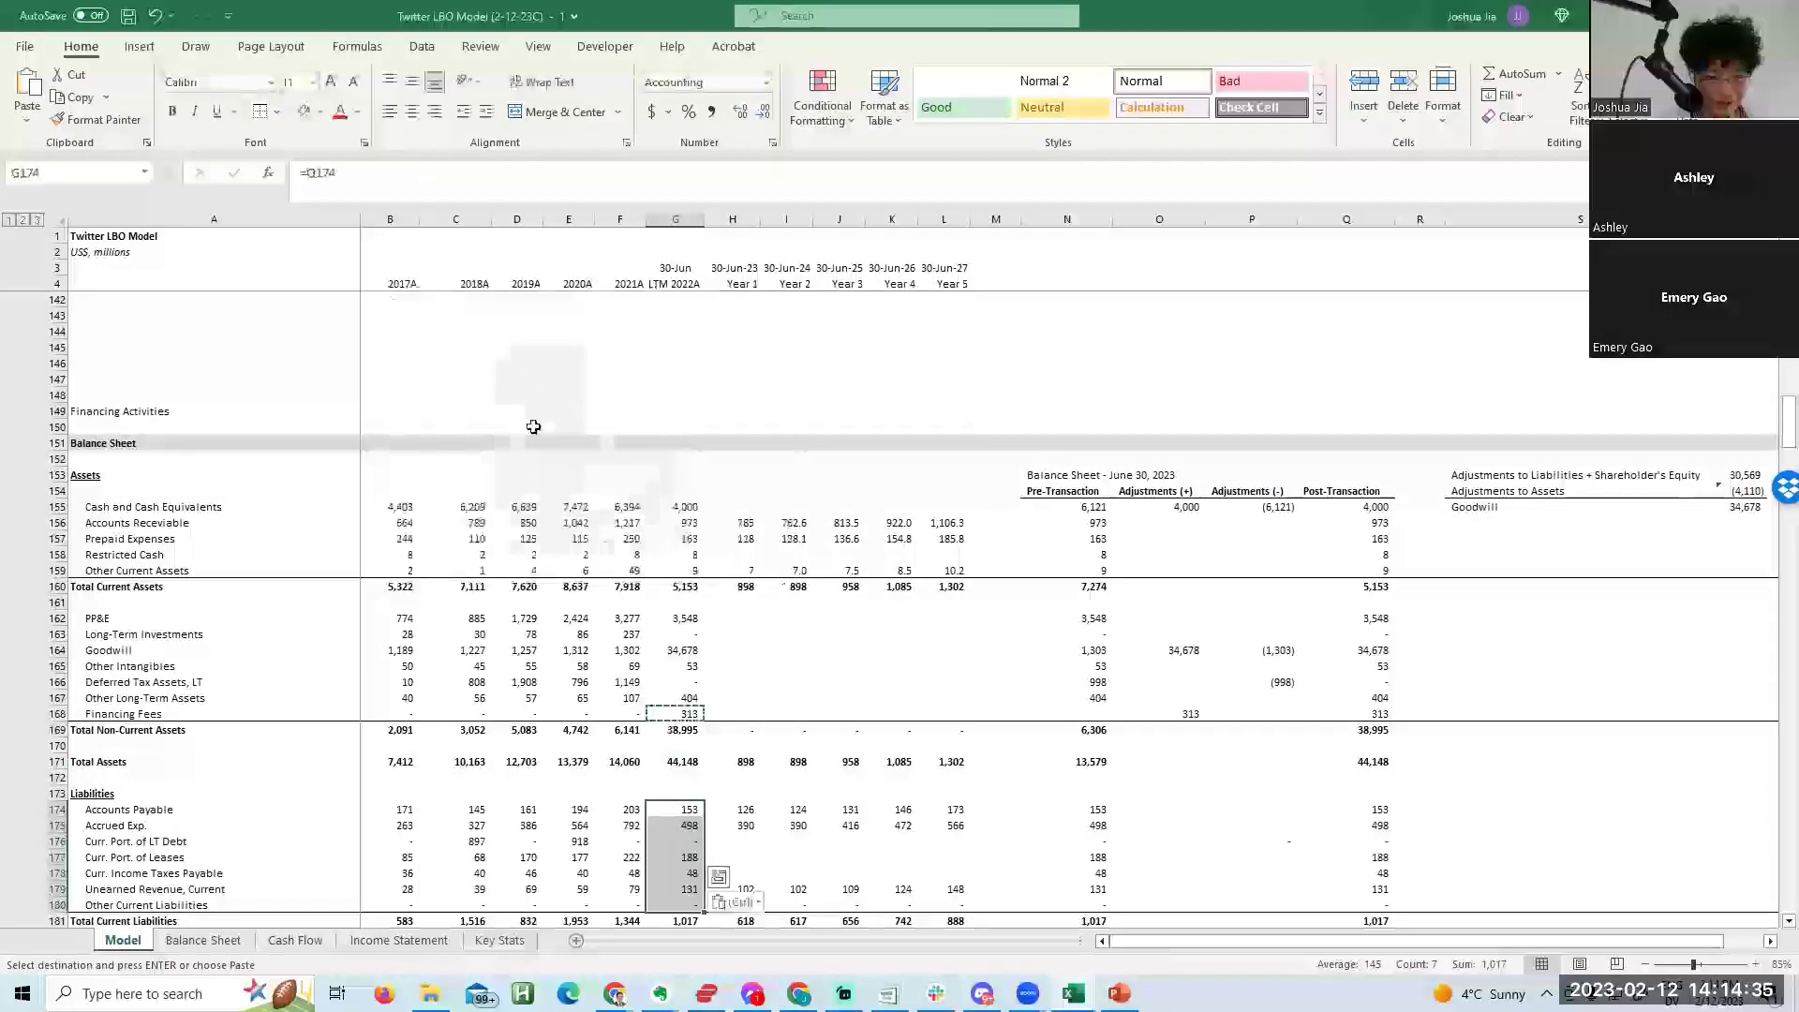
{"action": "key", "text": "Return"}
Copy the post-transaction link from G174 to the LTM 2022A non-current liabilities, including the new debt tranches, in G183:G190.
{"action": "key", "text": "Down"}
{"action": "key", "text": "Down"}
{"action": "key", "text": "Down"}
{"action": "key", "text": "Down"}
{"action": "key", "text": "Down"}
{"action": "key", "text": "Down"}
{"action": "key", "text": "Down"}
{"action": "key", "text": "Down"}
{"action": "key", "text": "Down"}
{"action": "key", "text": "Down"}
{"action": "key", "text": "Down"}
{"action": "key", "text": "Down"}
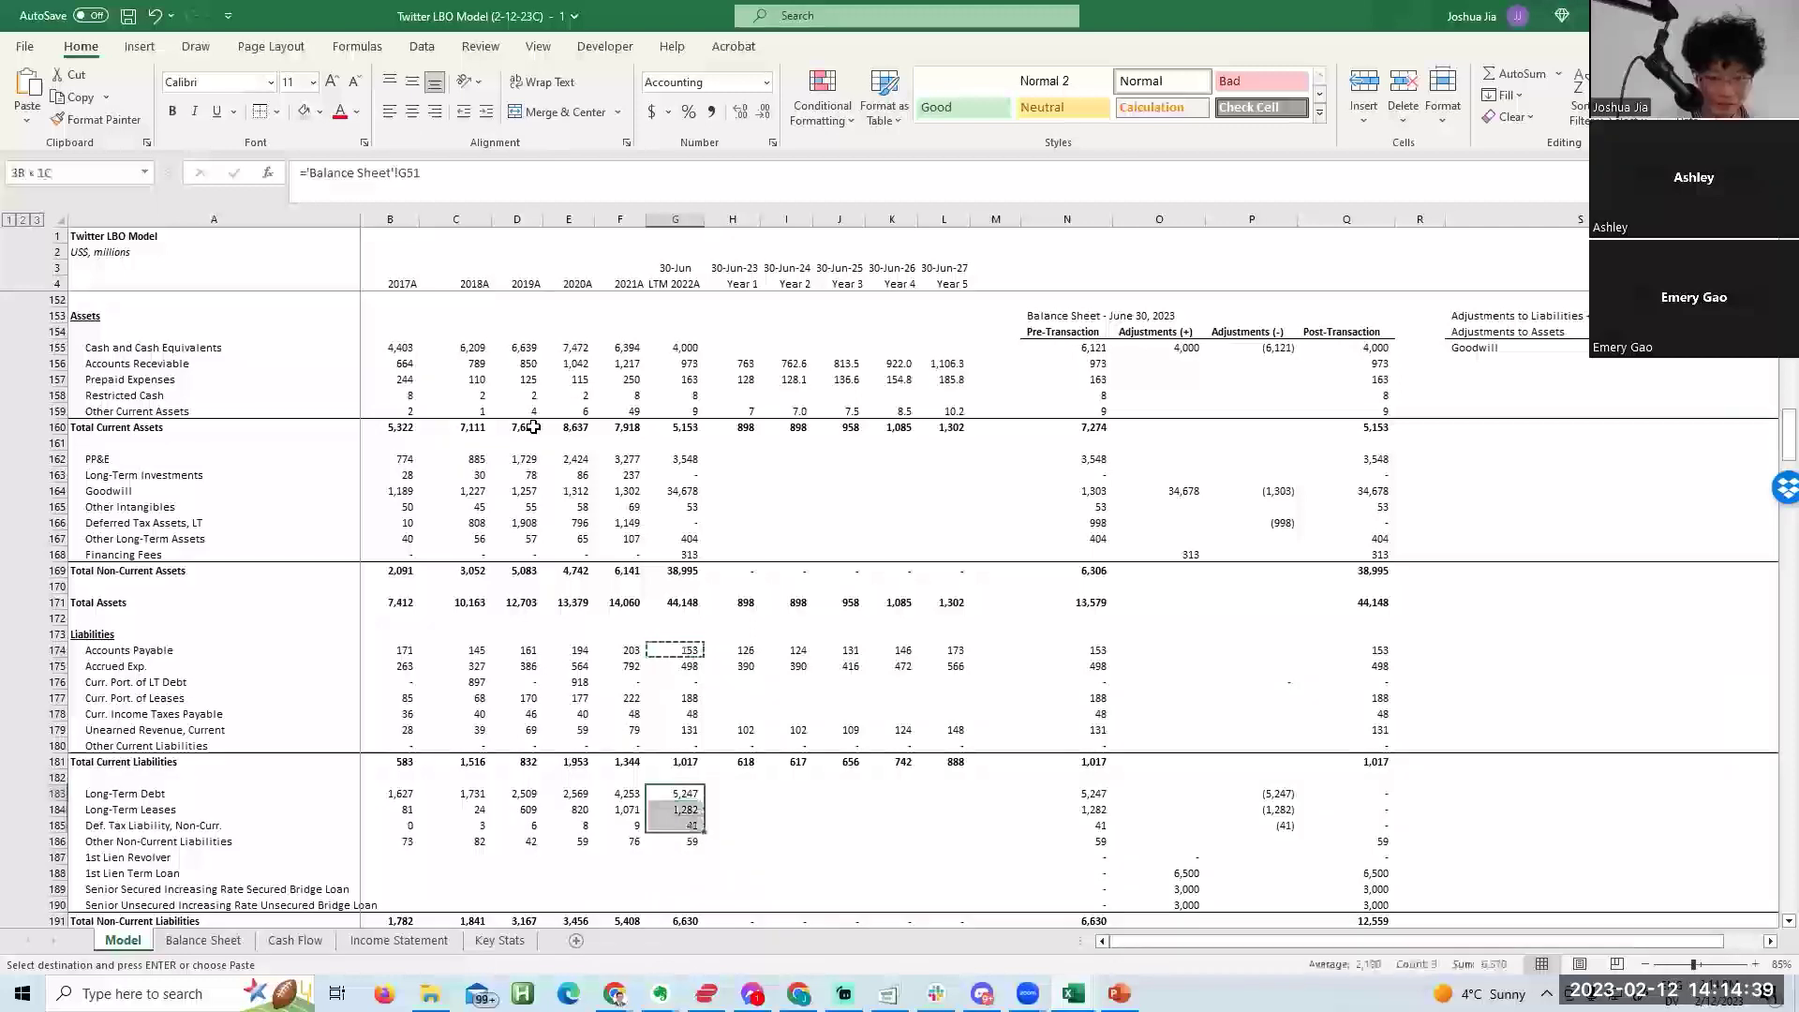
{"action": "key", "text": "Return"}
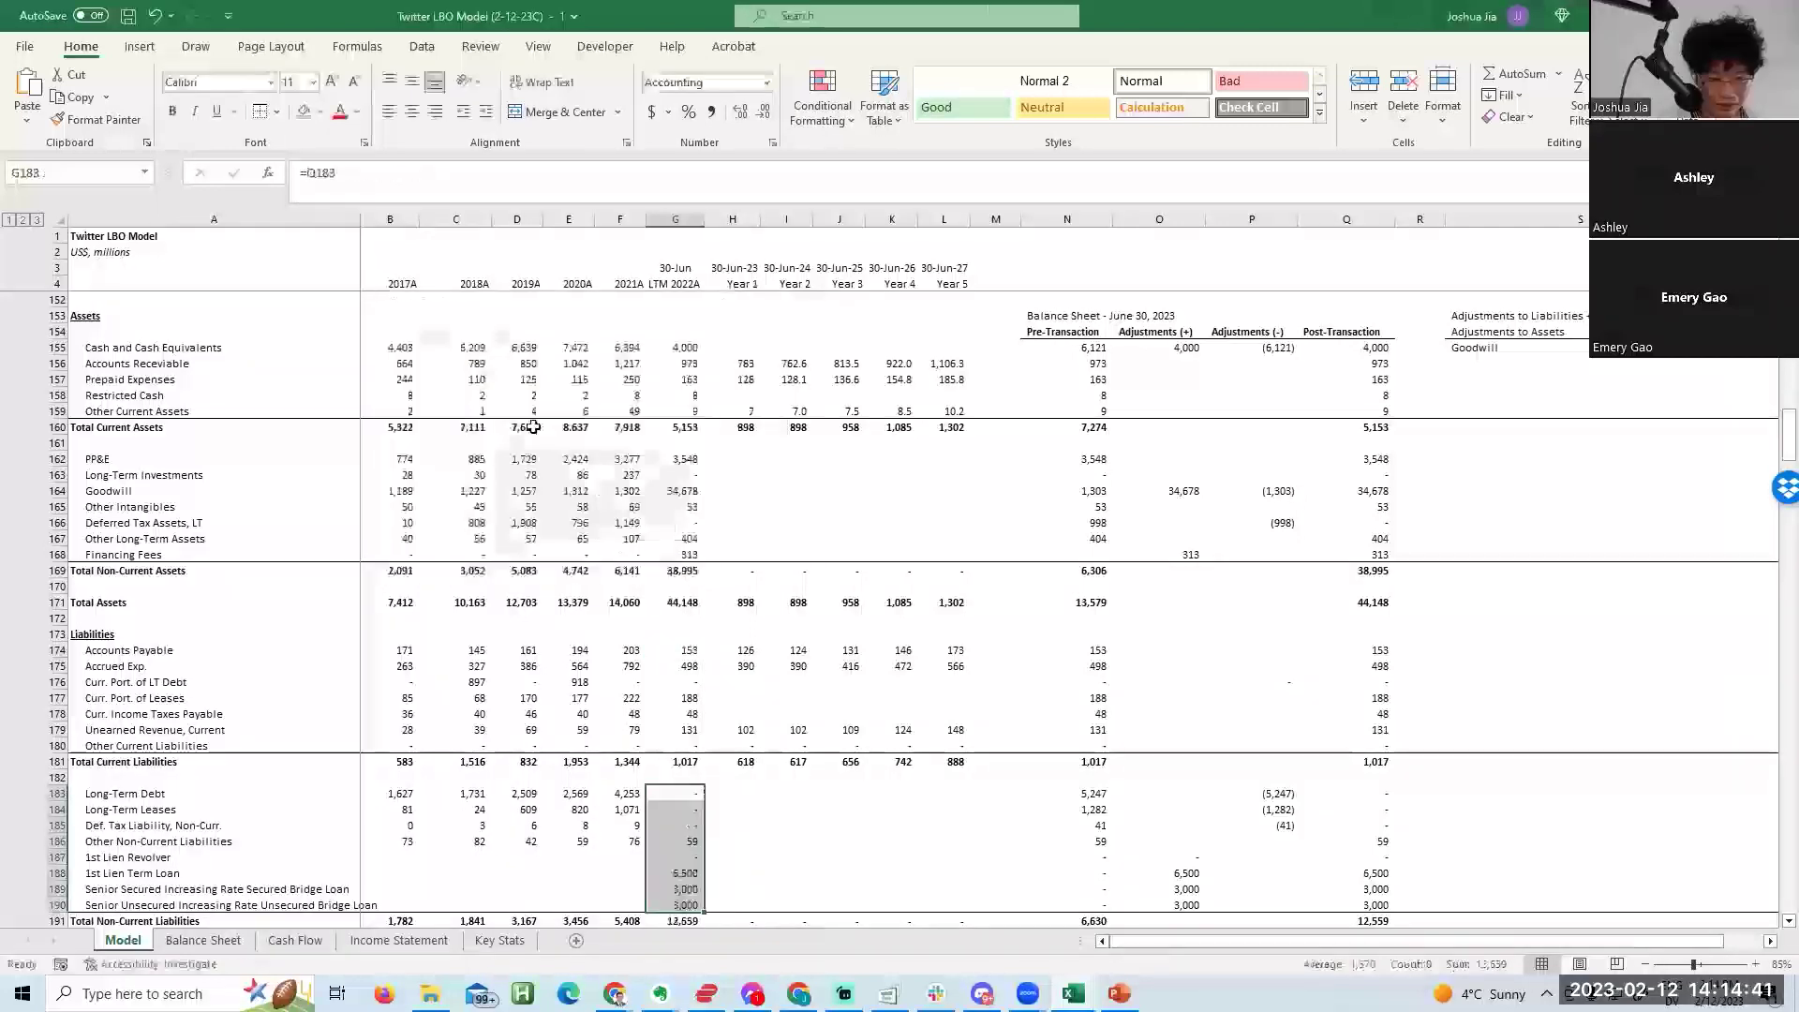
Autofit the width of column A to the Senior Unsecured Increasing Rate Unsecured Bridge Loan label in A190.
{"action": "key", "text": "Down"}
{"action": "key", "text": "Down"}
{"action": "key", "text": "Down"}
{"action": "key", "text": "Down"}
{"action": "key", "text": "Down"}
{"action": "key", "text": "Left"}
{"action": "key", "text": "Left"}
{"action": "key", "text": "Left"}
{"action": "key", "text": "Left"}
{"action": "key", "text": "Left"}
{"action": "key", "text": "Left"}
{"action": "key", "text": "Up"}
{"action": "key", "text": "Right"}
{"action": "key", "text": "Right"}
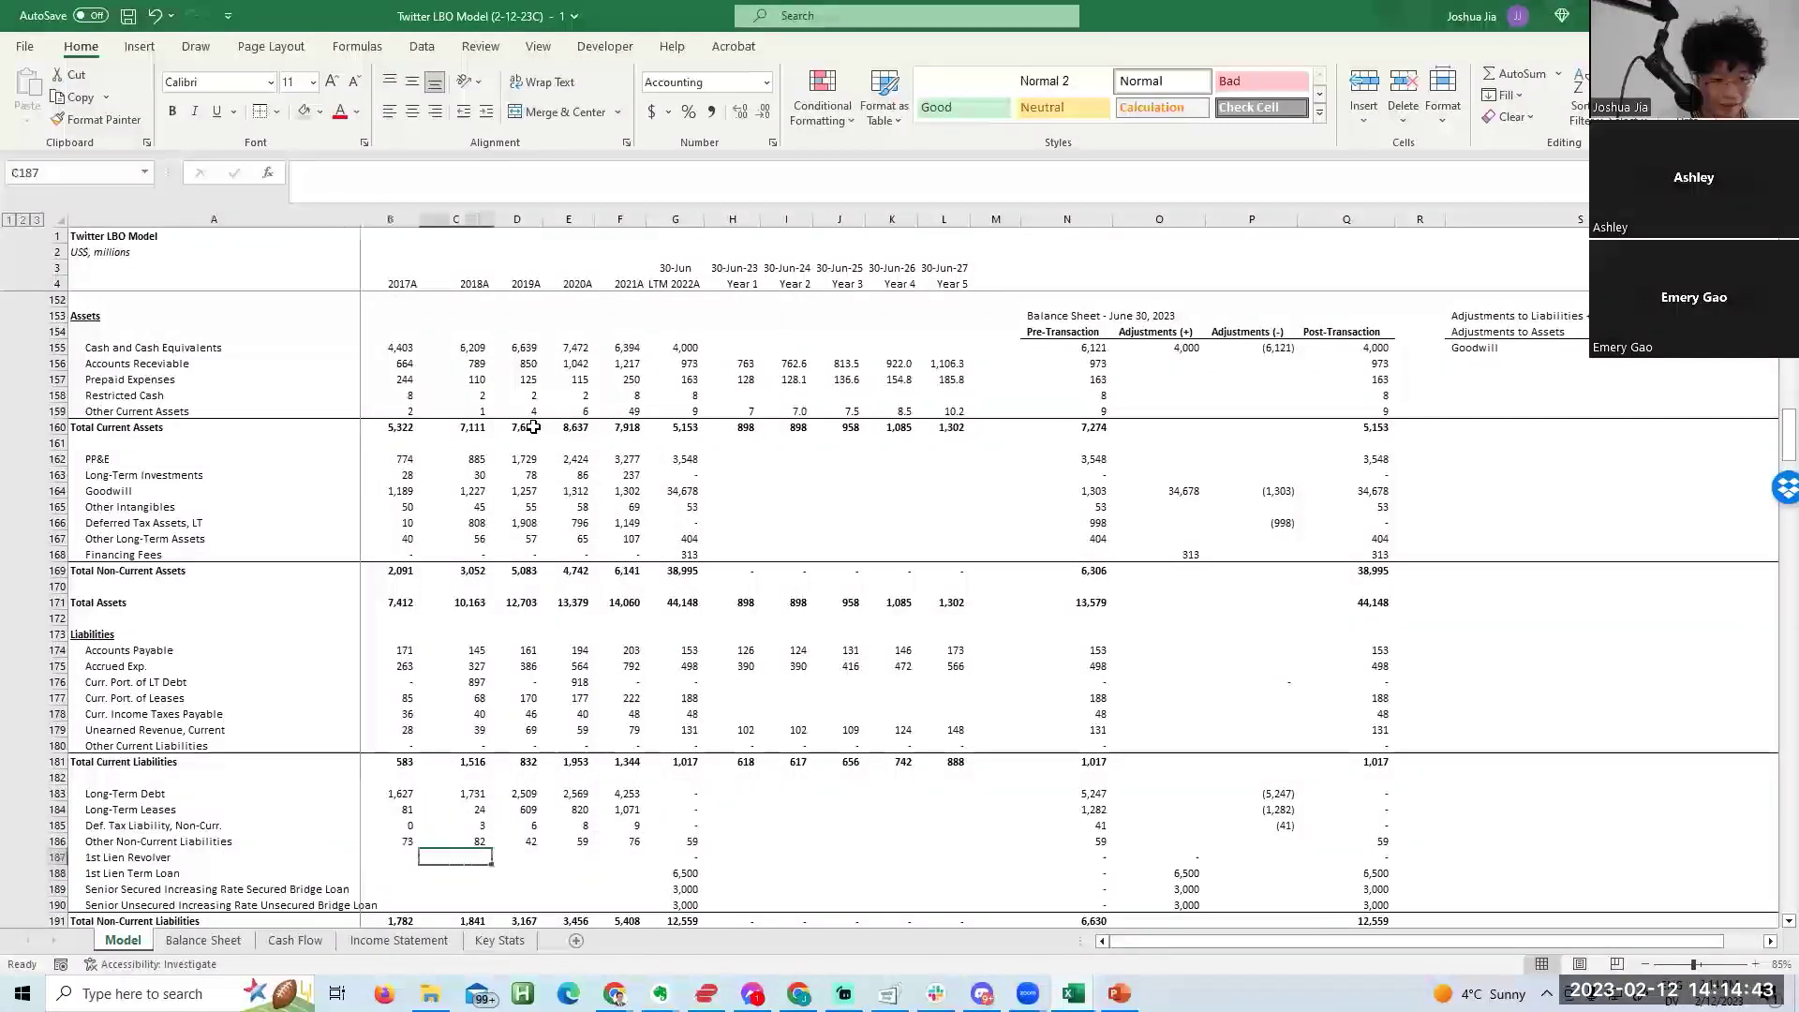
{"action": "key", "text": "Left"}
{"action": "key", "text": "Down"}
{"action": "key", "text": "Down"}
{"action": "key", "text": "Down"}
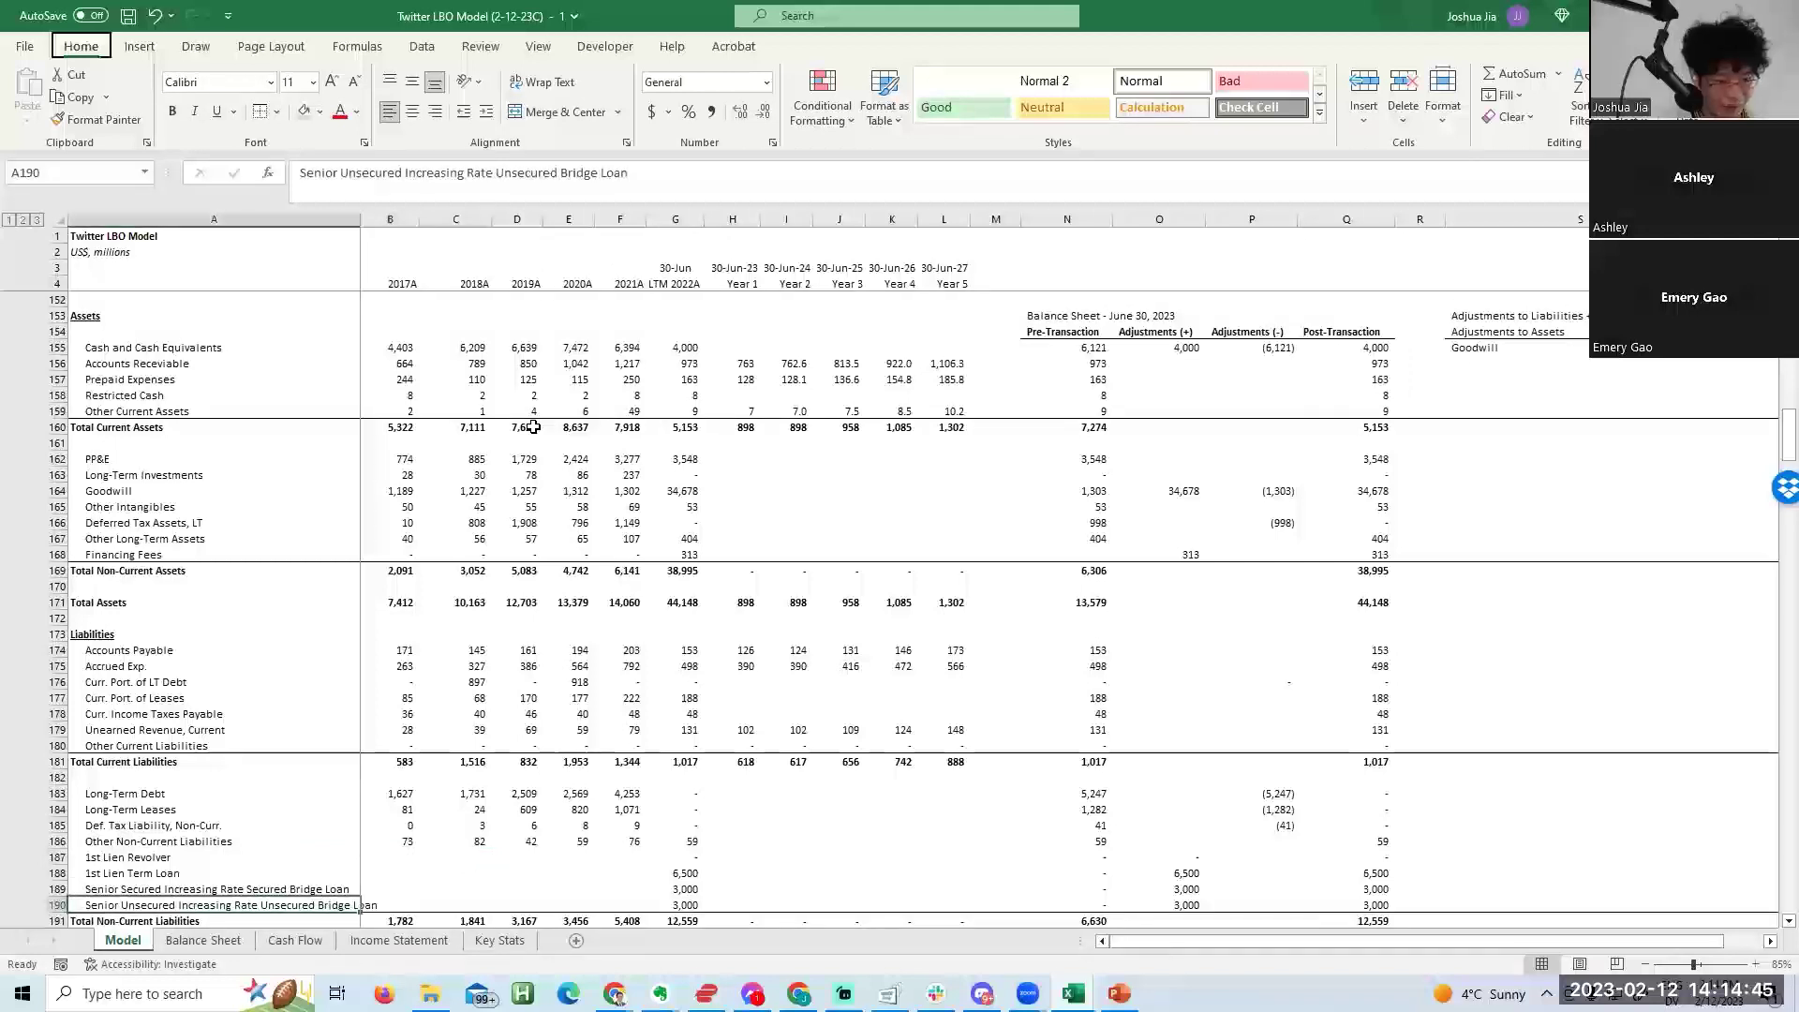
{"action": "key", "text": "alt+h"}
{"action": "key", "text": "o"}
{"action": "key", "text": "i"}
Enter 0 for the 1st Lien Revolver in 2017A and copy it across the new debt tranches' historical cells, B187:F190.
{"action": "key", "text": "Right"}
{"action": "key", "text": "Up"}
{"action": "key", "text": "Up"}
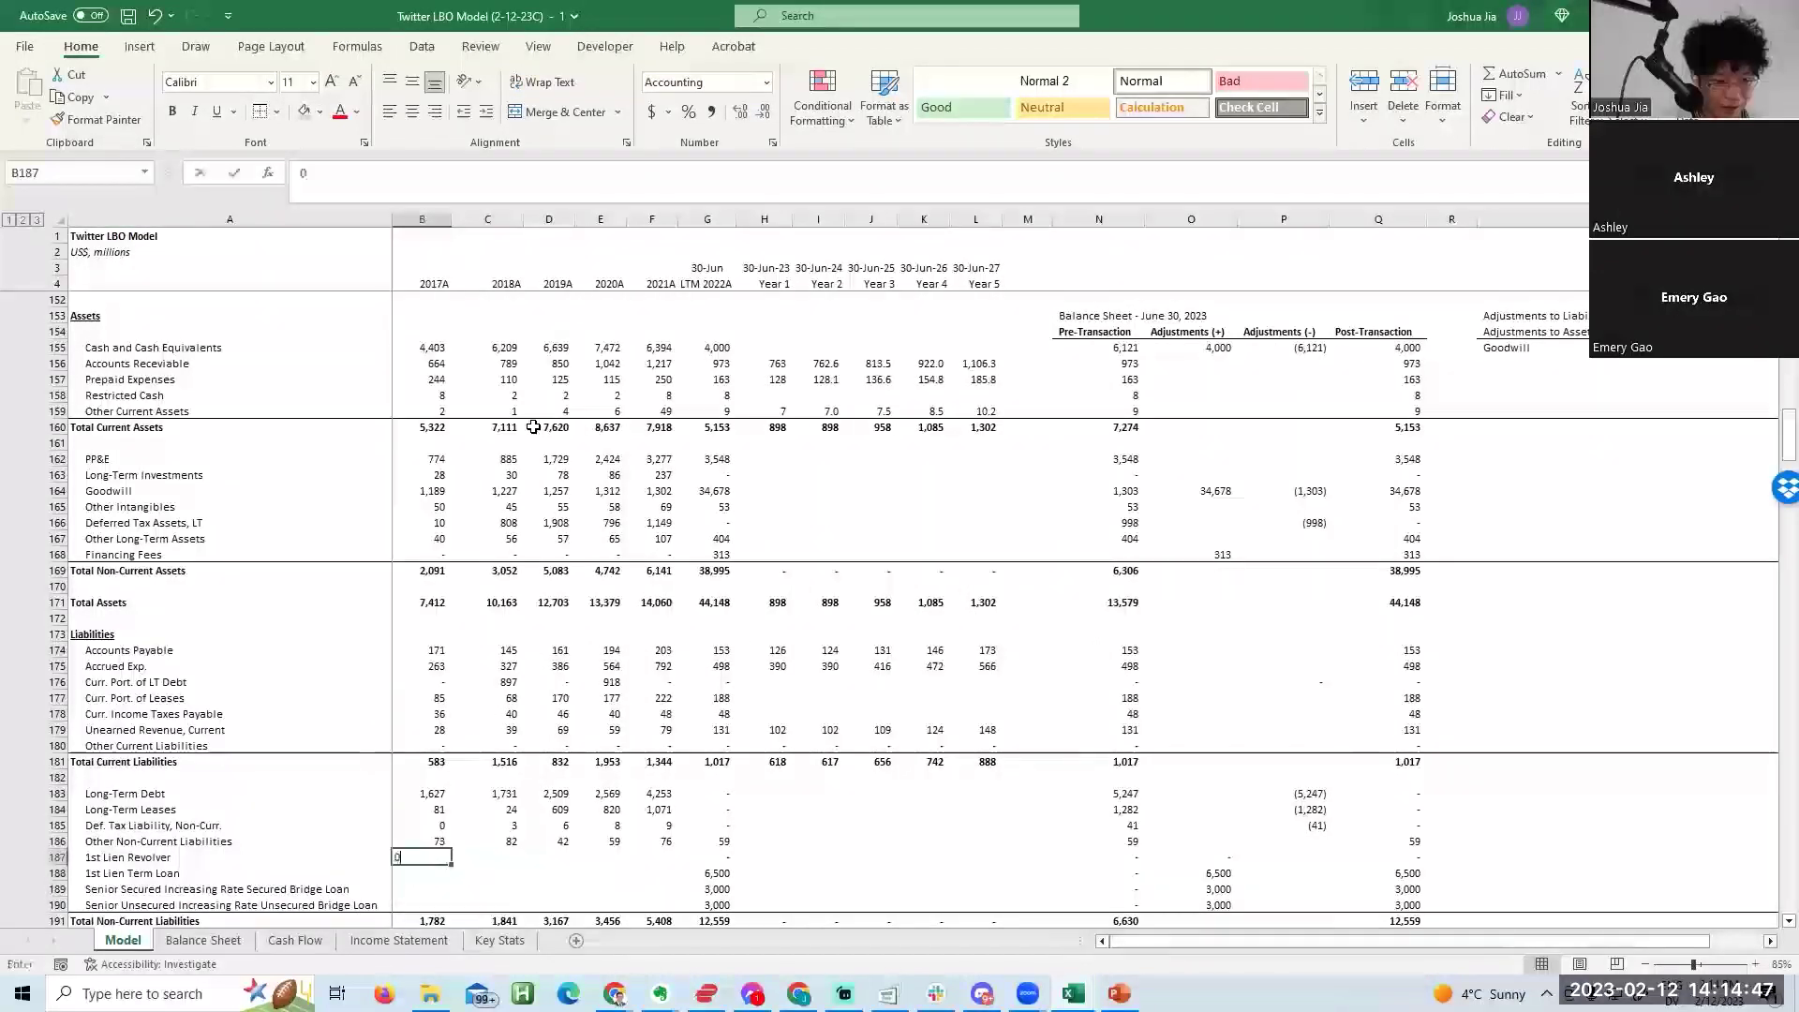
{"action": "key", "text": "shift+Down"}
{"action": "key", "text": "shift+Down"}
{"action": "key", "text": "shift+Down"}
{"action": "key", "text": "shift+Right"}
{"action": "key", "text": "shift+Right"}
{"action": "key", "text": "shift+Right"}
{"action": "key", "text": "shift+Right"}
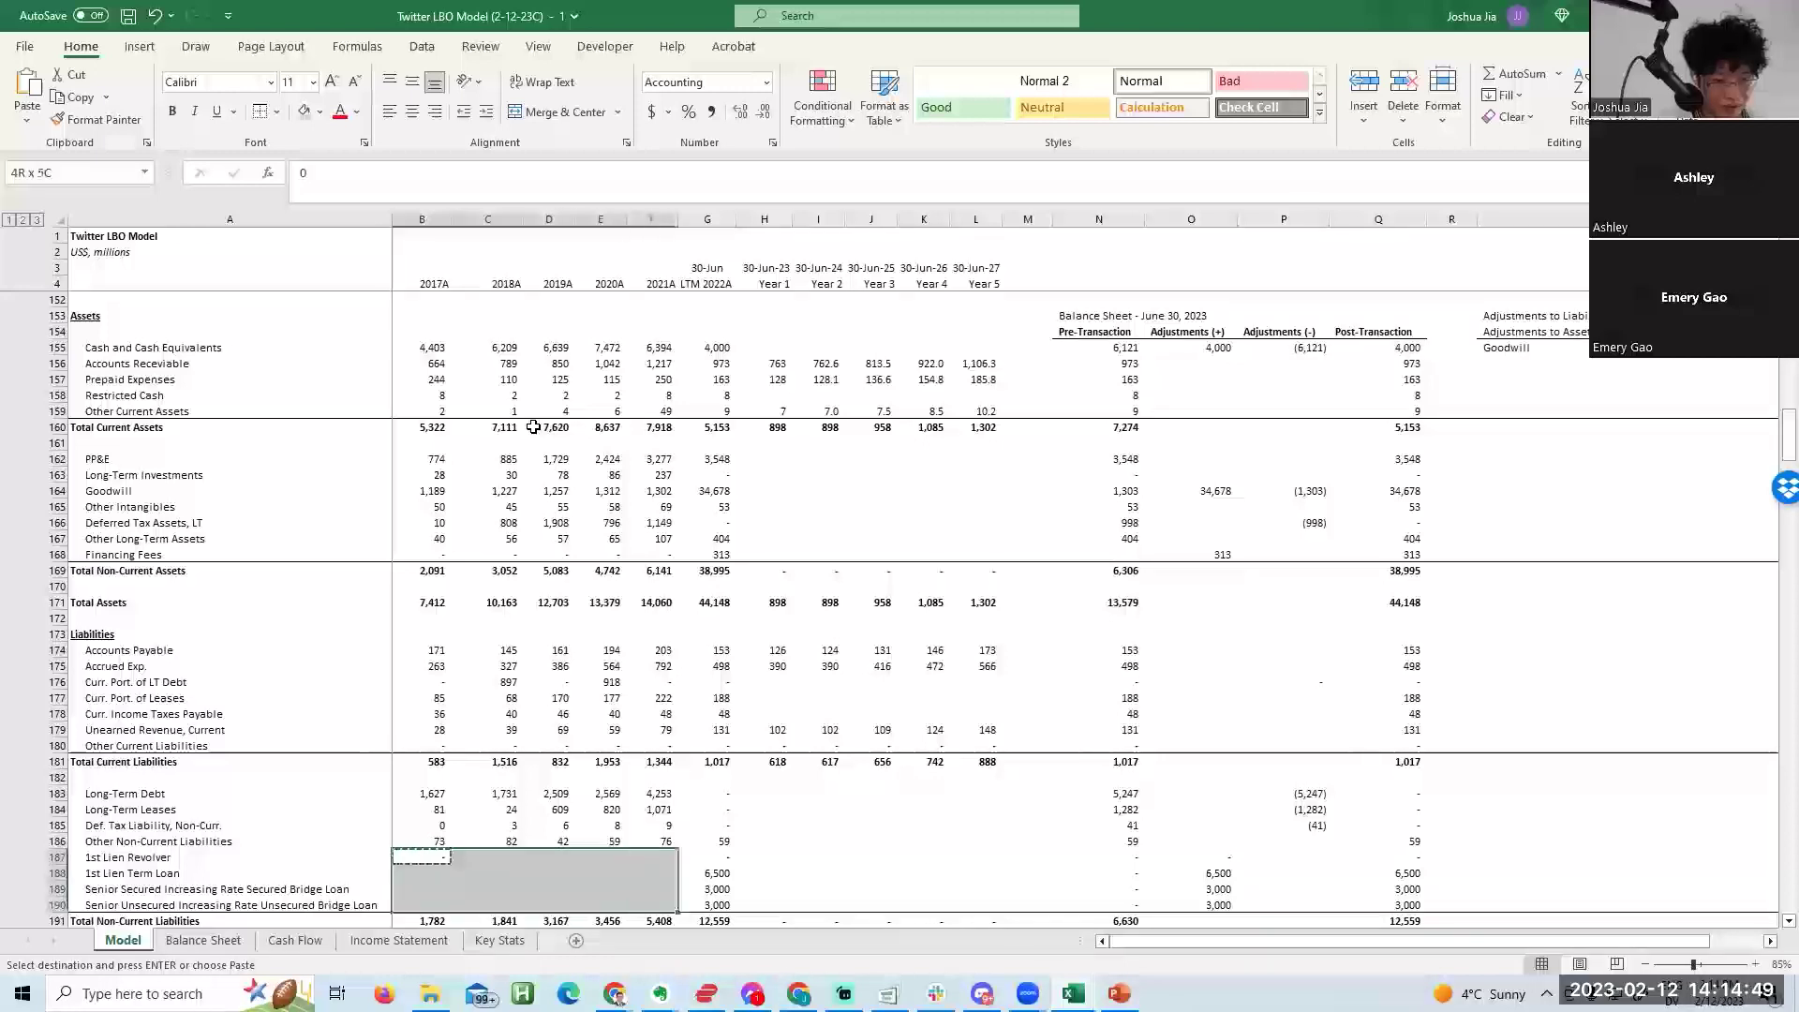
{"action": "key", "text": "Return"}
Inspect the LTM 2022A formulas for Total Non-Current Liabilities and for the balance check in row 198.
{"action": "key", "text": "Down"}
{"action": "key", "text": "Down"}
{"action": "key", "text": "Down"}
{"action": "key", "text": "Down"}
{"action": "key", "text": "Right"}
{"action": "key", "text": "Right"}
{"action": "key", "text": "Right"}
{"action": "key", "text": "Right"}
{"action": "key", "text": "Right"}
{"action": "key", "text": "F2"}
{"action": "key", "text": "Escape"}
{"action": "key", "text": "Down"}
{"action": "key", "text": "Down"}
{"action": "key", "text": "Down"}
{"action": "key", "text": "Down"}
{"action": "key", "text": "Down"}
{"action": "key", "text": "Down"}
{"action": "key", "text": "Down"}
{"action": "key", "text": "Down"}
{"action": "key", "text": "Down"}
{"action": "key", "text": "Down"}
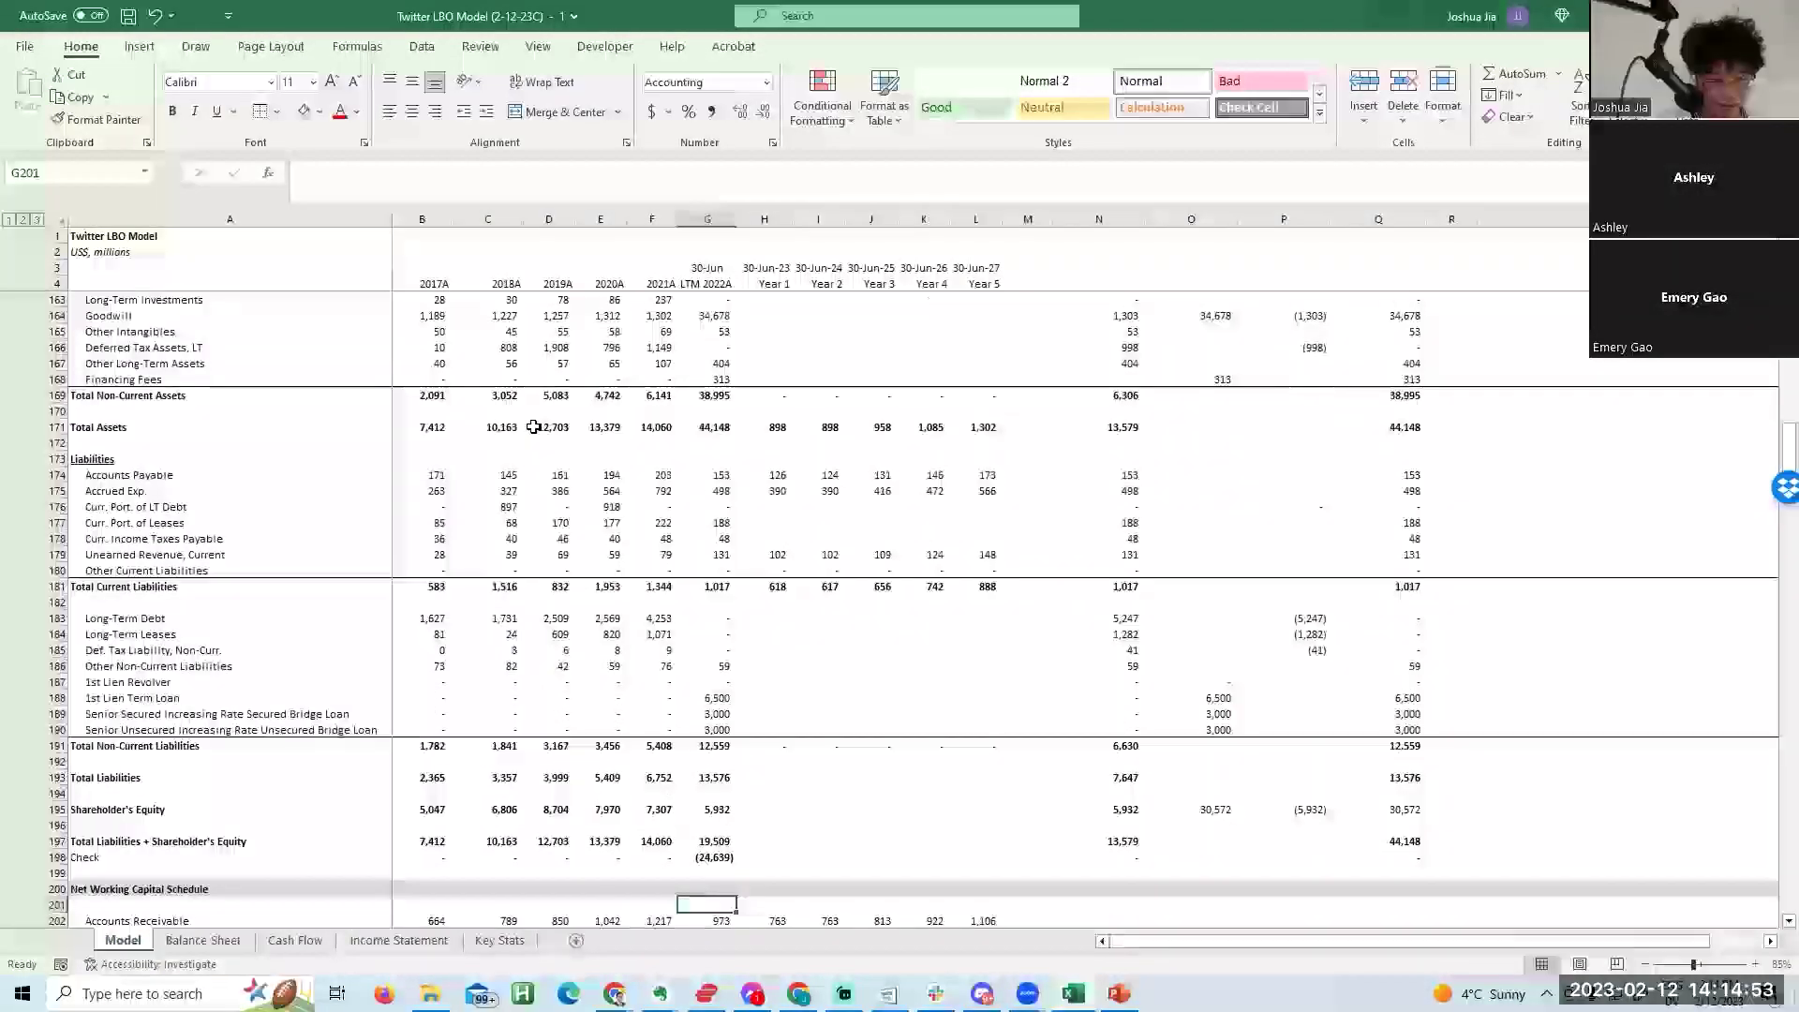
{"action": "key", "text": "Escape"}
{"action": "key", "text": "Down"}
{"action": "key", "text": "Down"}
{"action": "key", "text": "Down"}
{"action": "key", "text": "Down"}
{"action": "key", "text": "Down"}
{"action": "key", "text": "F2"}
{"action": "key", "text": "Escape"}
Link the LTM 2022A Shareholder's Equity in G195 to its post-transaction amount.
{"action": "key", "text": "Up"}
{"action": "key", "text": "Up"}
{"action": "key", "text": "Up"}
{"action": "key", "text": "F2"}
{"action": "key", "text": "Escape"}
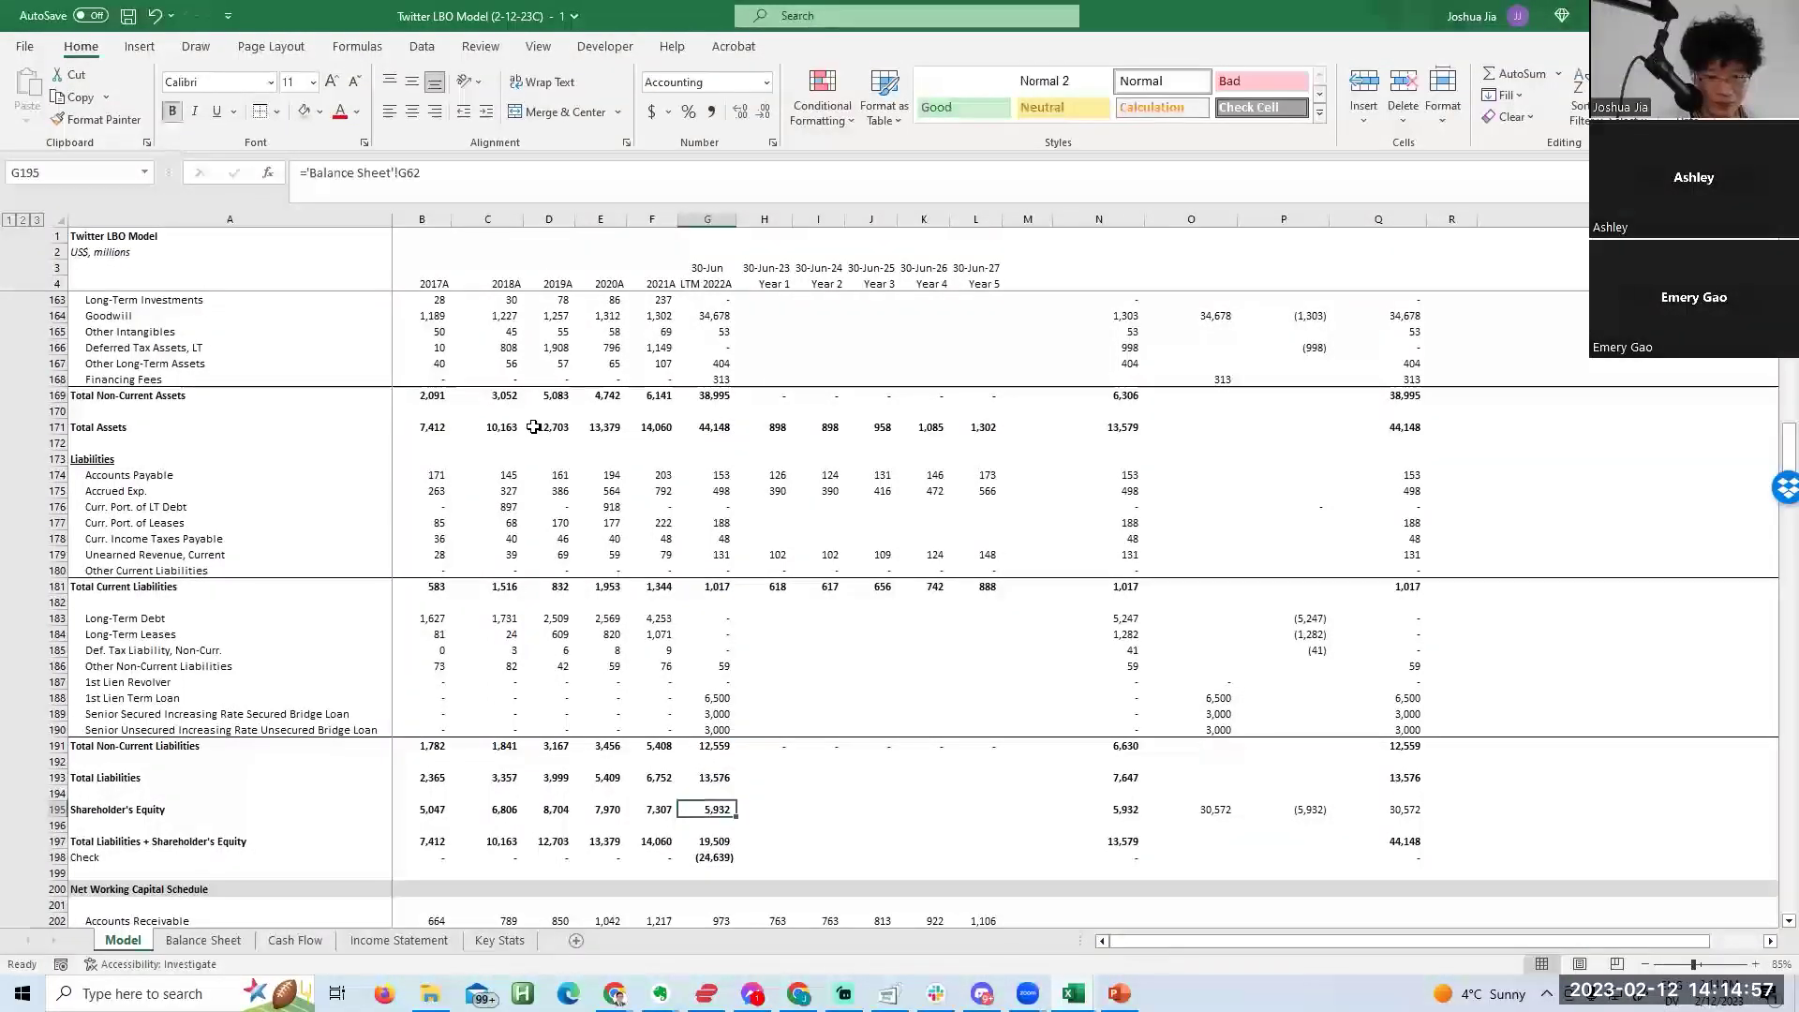
{"action": "type", "text": "="}
{"action": "key", "text": "Right"}
{"action": "key", "text": "Right"}
{"action": "key", "text": "Right"}
{"action": "key", "text": "Right"}
{"action": "key", "text": "Right"}
{"action": "key", "text": "Right"}
{"action": "key", "text": "Right"}
{"action": "key", "text": "Right"}
{"action": "key", "text": "Return"}
Review the LTM 2022A balance sheet from its total liabilities and equity up to current assets, including the forecast columns beside it.
{"action": "key", "text": "Up"}
{"action": "key", "text": "Up"}
{"action": "key", "text": "Up"}
{"action": "key", "text": "Up"}
{"action": "key", "text": "Up"}
{"action": "key", "text": "Up"}
{"action": "key", "text": "Up"}
{"action": "key", "text": "Up"}
{"action": "key", "text": "Up"}
{"action": "key", "text": "Up"}
{"action": "key", "text": "Up"}
{"action": "key", "text": "Up"}
{"action": "key", "text": "Up"}
{"action": "key", "text": "Up"}
{"action": "key", "text": "Up"}
{"action": "key", "text": "Up"}
{"action": "key", "text": "Up"}
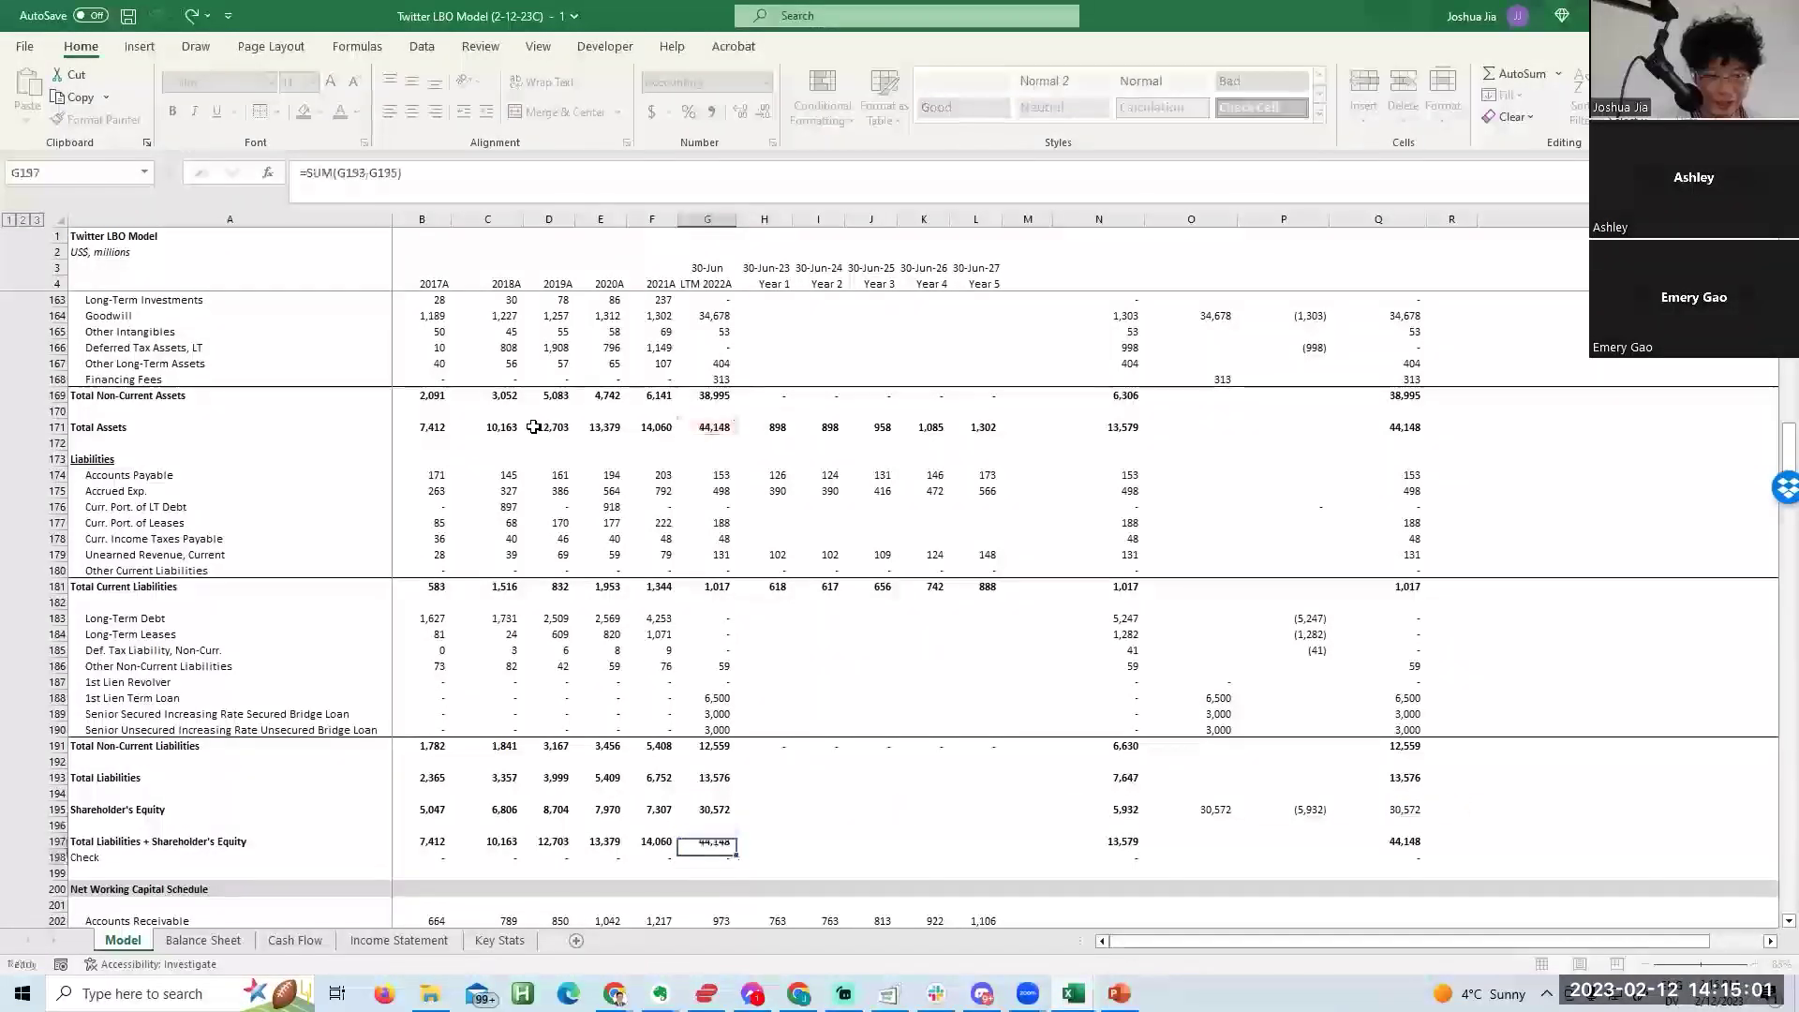
{"action": "key", "text": "Up"}
{"action": "key", "text": "Up"}
{"action": "key", "text": "Up"}
{"action": "key", "text": "Up"}
{"action": "key", "text": "Up"}
{"action": "key", "text": "Right"}
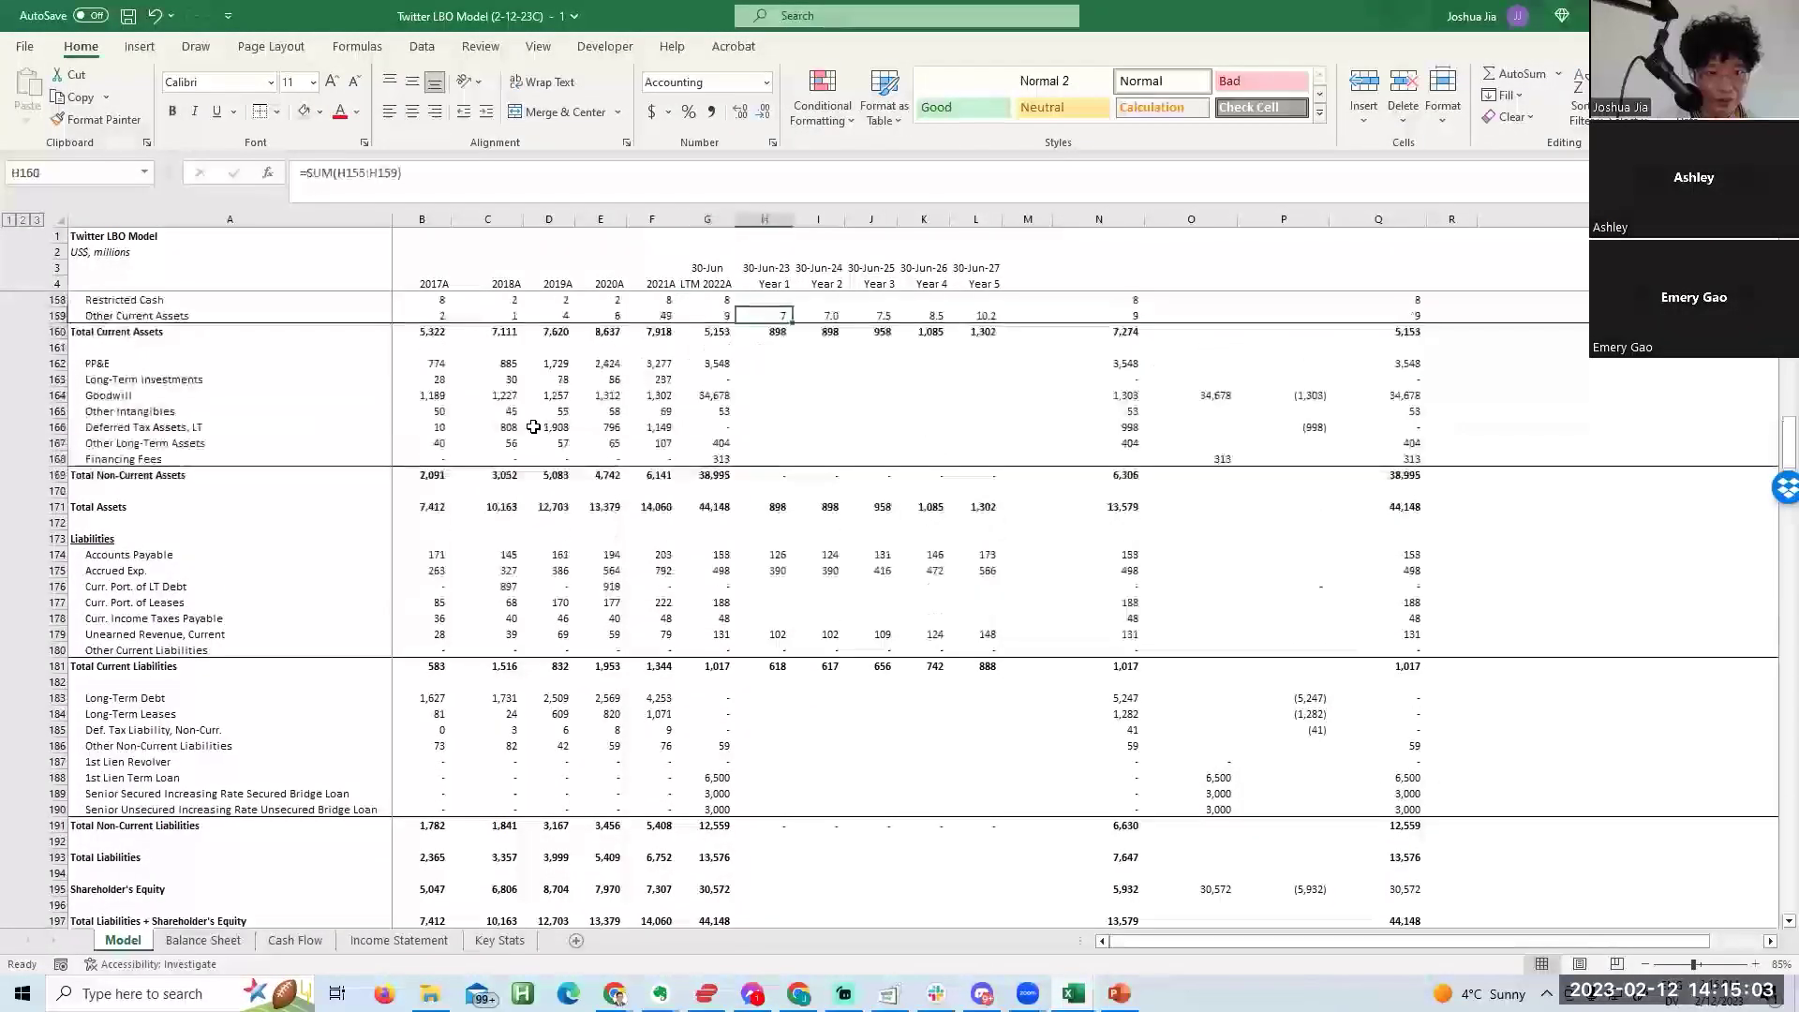
{"action": "key", "text": "Right"}
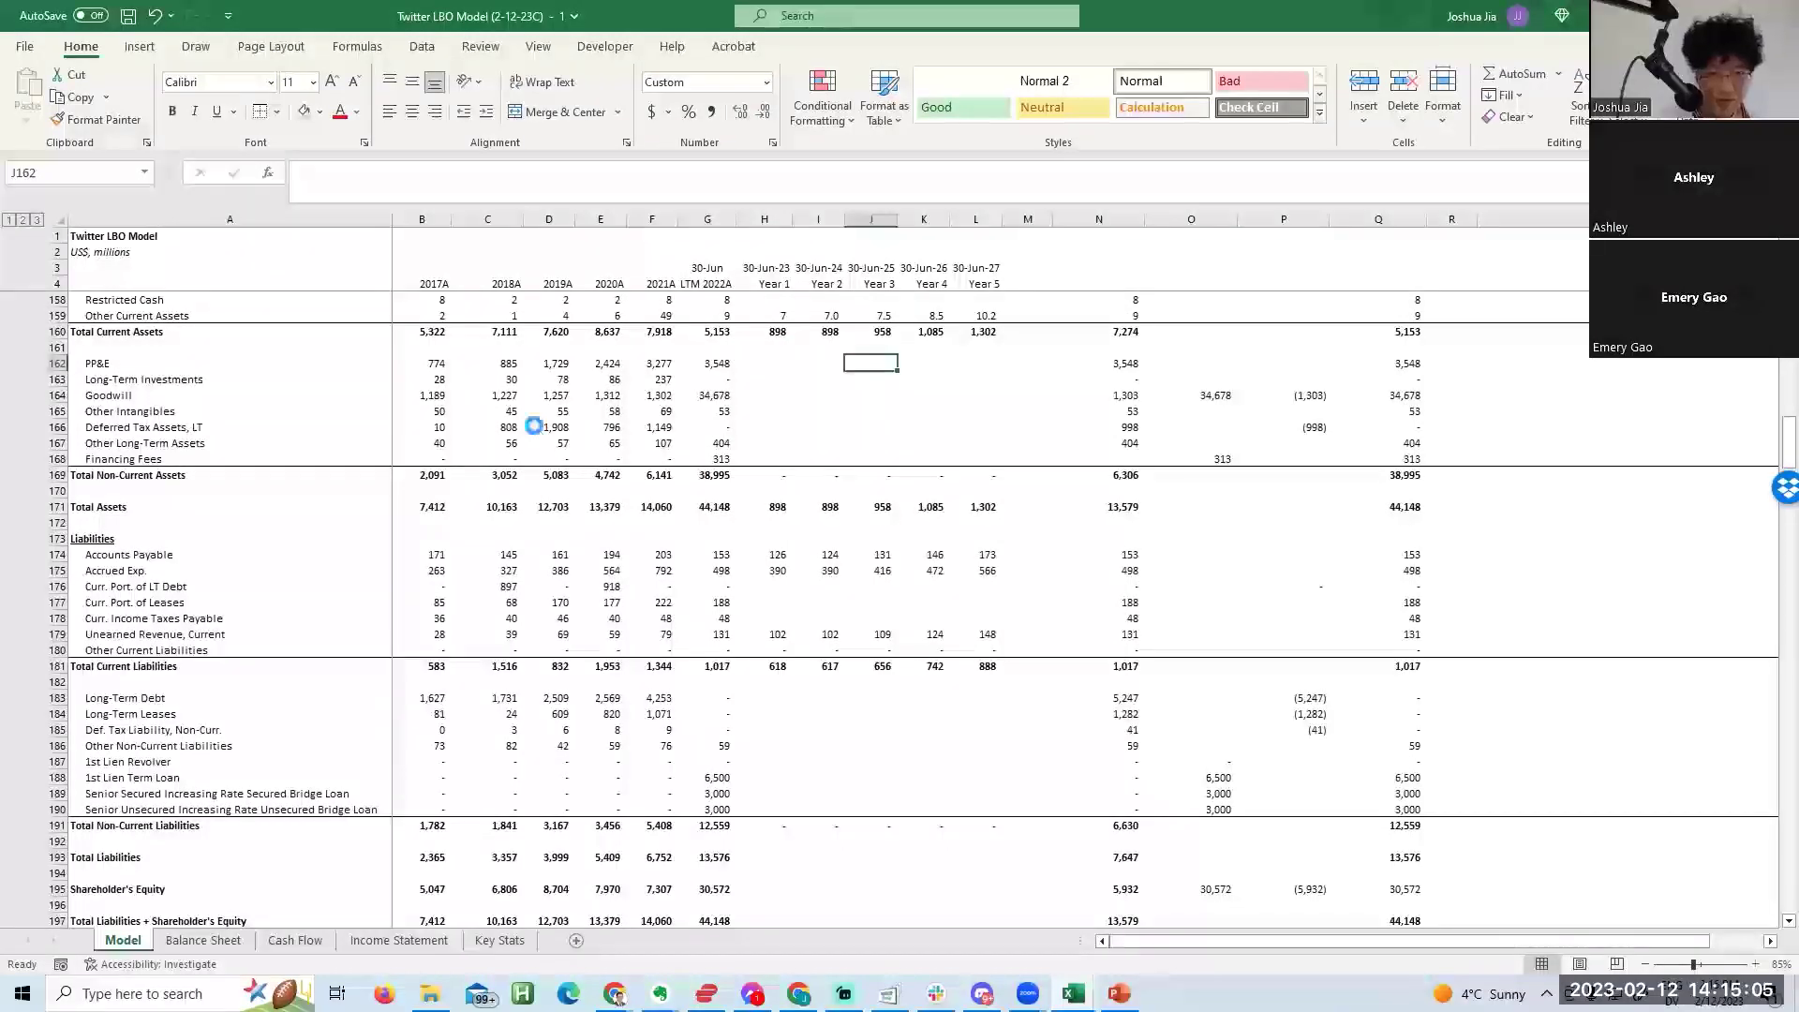
Save the workbook as a new version named Twitter LBO Model (2-12-23D).
{"action": "key", "text": "F12"}
{"action": "key", "text": "End"}
{"action": "key", "text": "Return"}
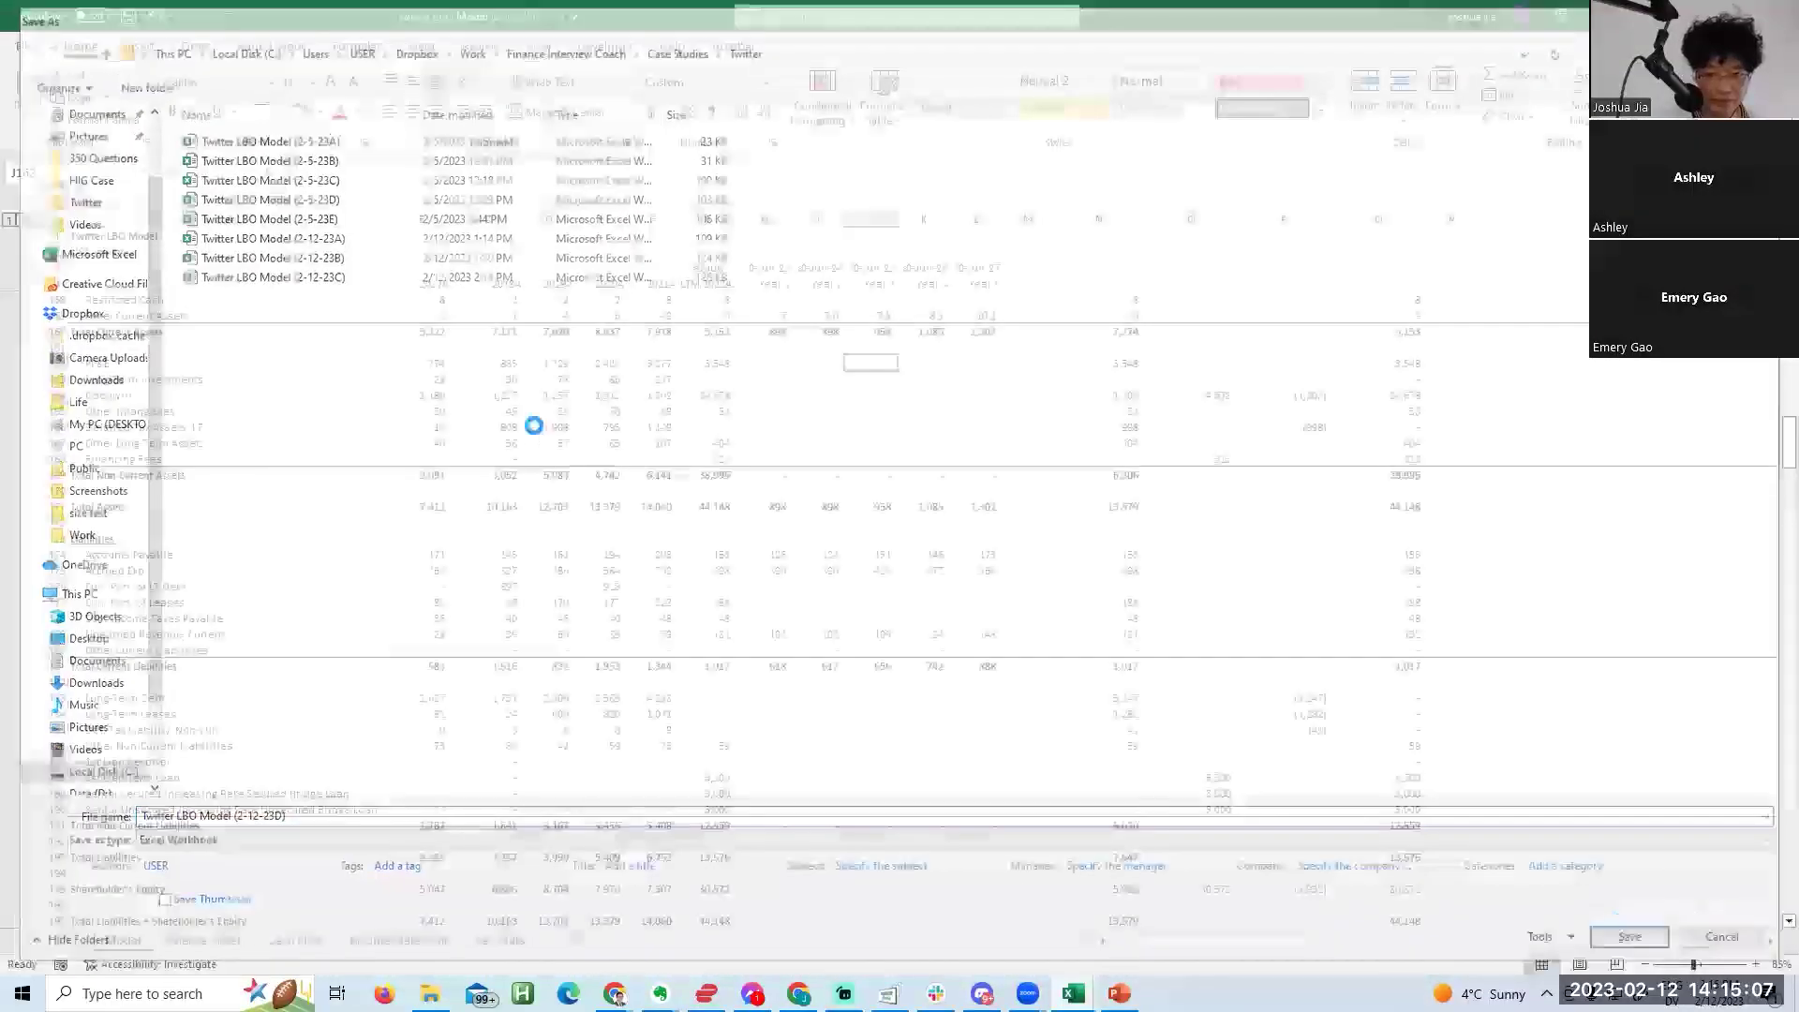
Arrange two windows of the model workbook side by side, with the Model sheet shown in both.
{"action": "key", "text": "super+Left"}
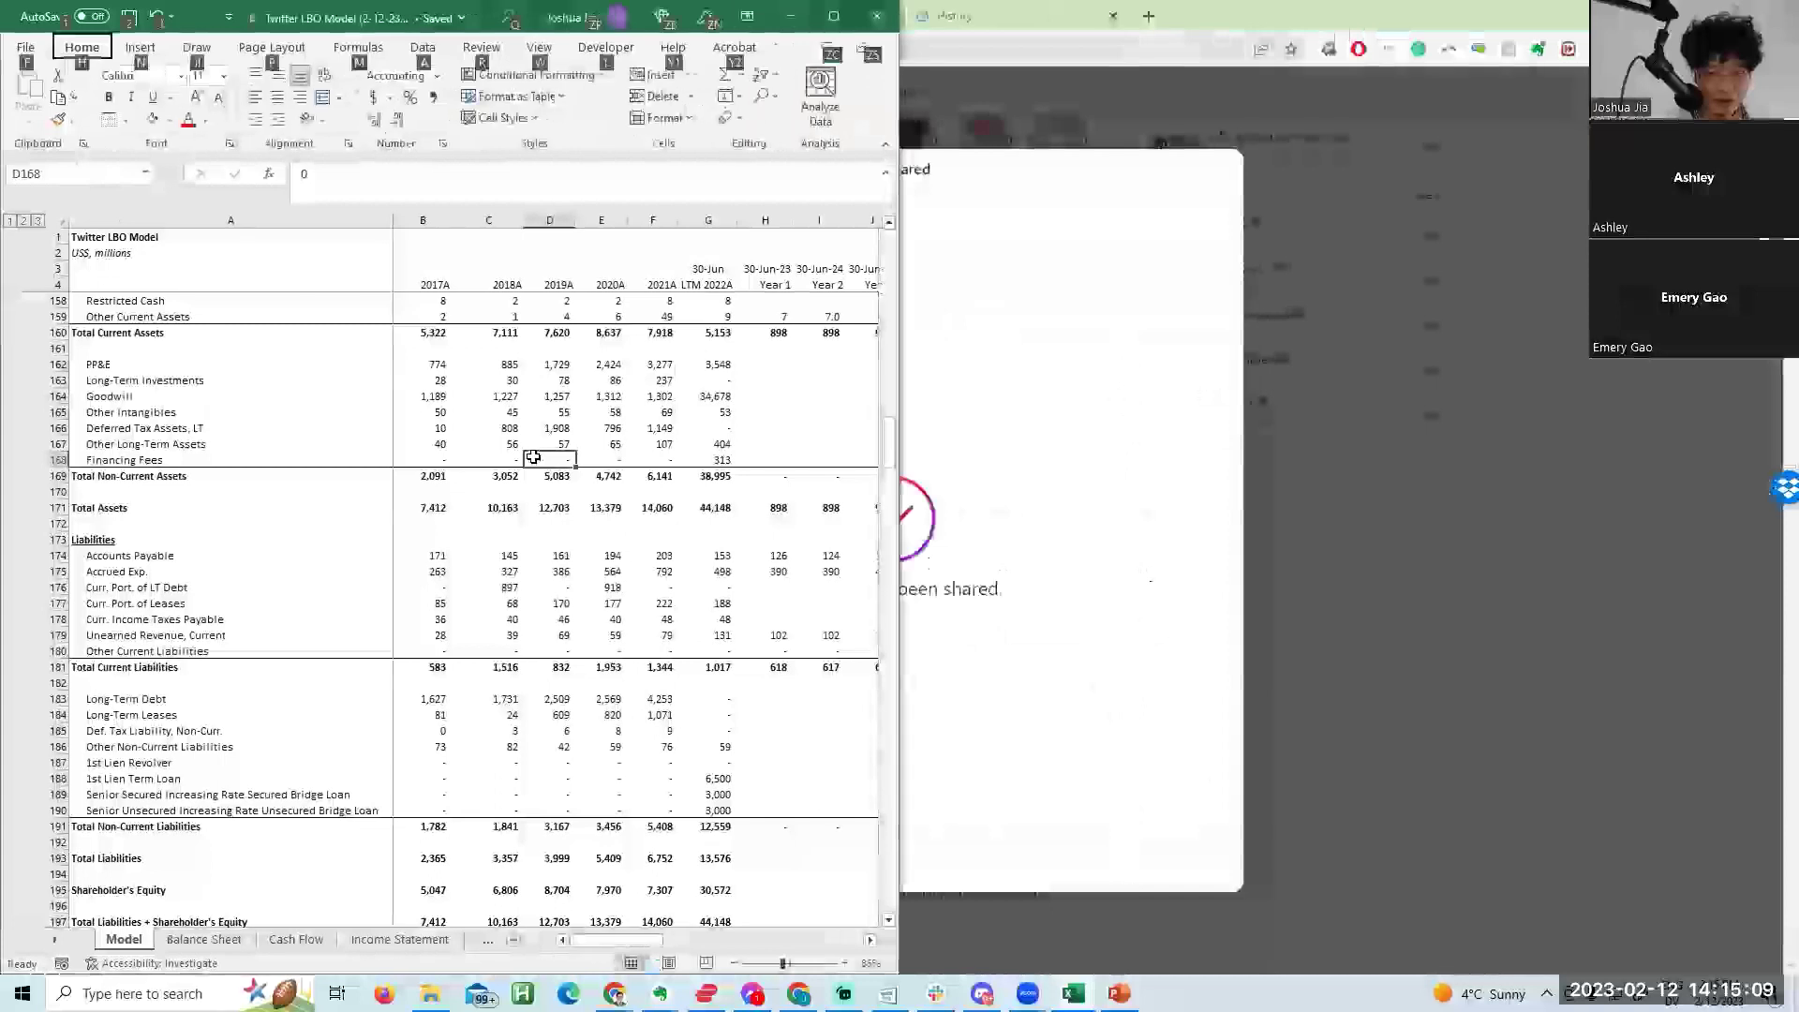
{"action": "key", "text": "alt+Tab"}
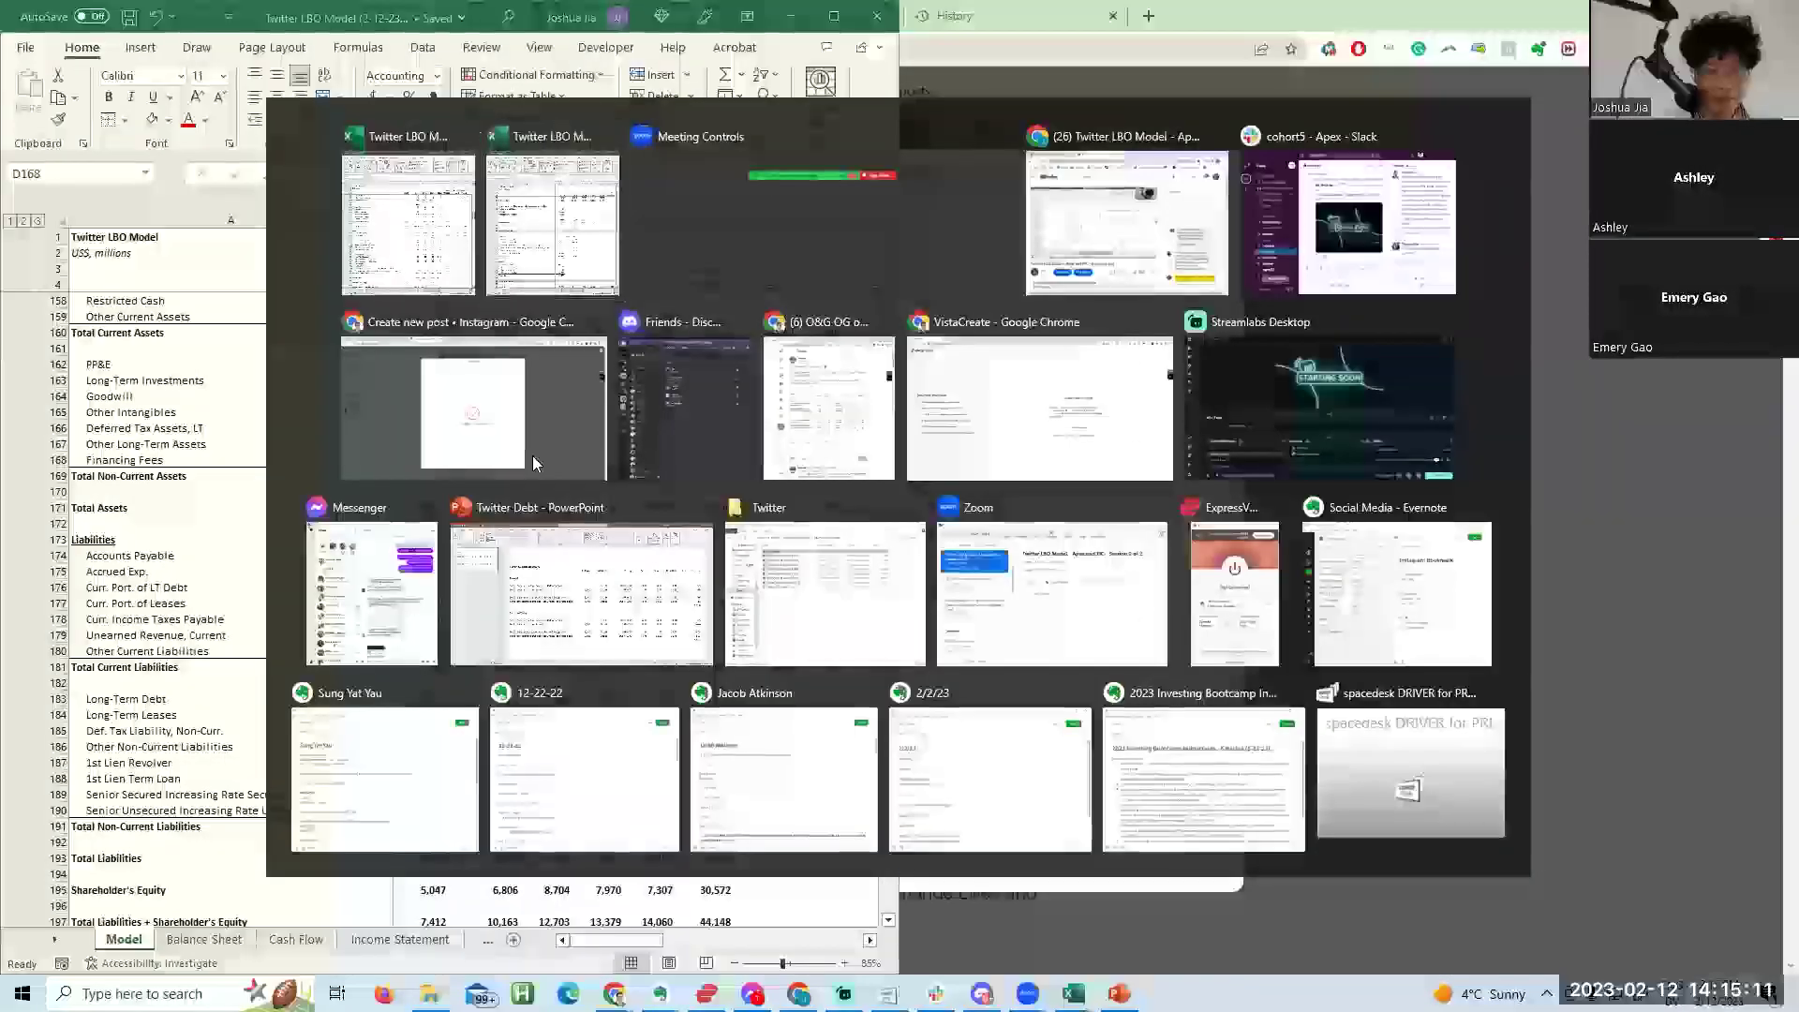
{"action": "scroll", "coordinate": [1456, 598], "scroll_direction": "down", "scroll_amount": 20}
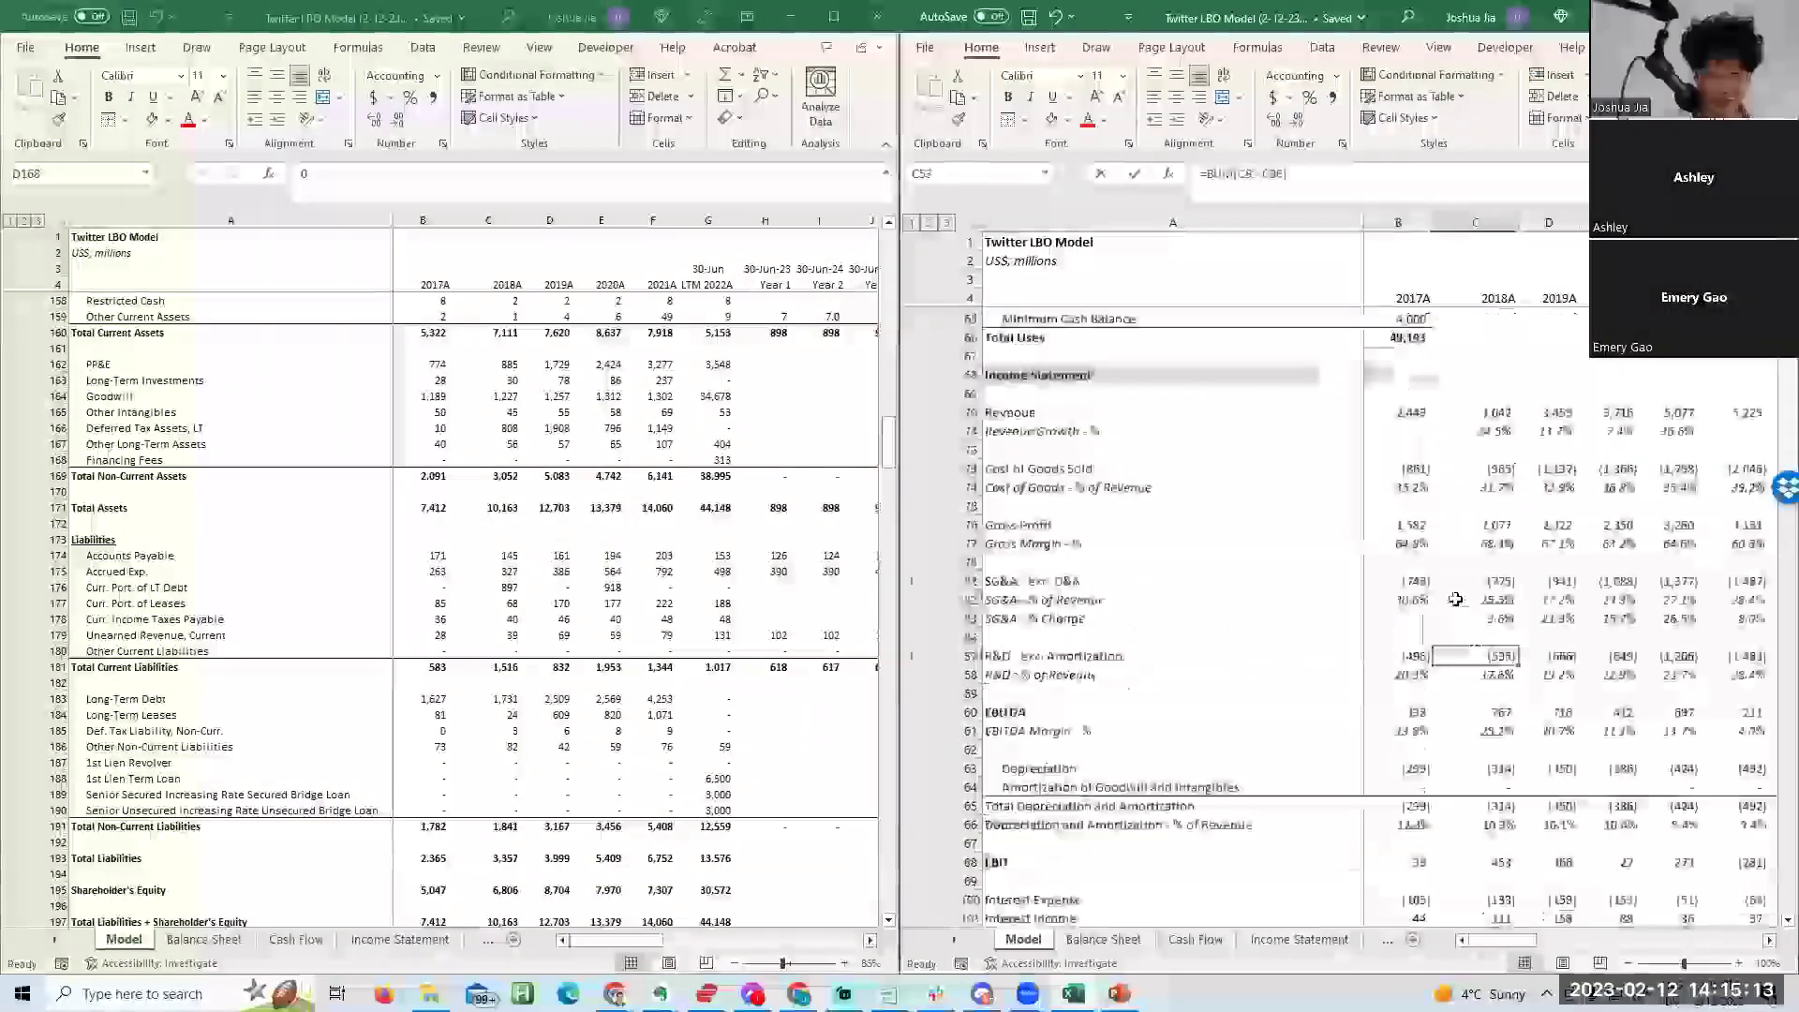
{"action": "left_click", "coordinate": [1453, 598]}
{"action": "key", "text": "Page_Down"}
{"action": "key", "text": "Page_Up"}
{"action": "left_click", "coordinate": [1147, 782]}
{"action": "key", "text": "Page_Down"}
{"action": "key", "text": "Page_Down"}
{"action": "key", "text": "Page_Down"}
{"action": "key", "text": "Page_Down"}
{"action": "key", "text": "Page_Up"}
{"action": "key", "text": "Up"}
{"action": "key", "text": "Up"}
{"action": "key", "text": "Up"}
{"action": "key", "text": "Up"}
{"action": "key", "text": "Up"}
{"action": "key", "text": "Up"}
{"action": "key", "text": "Up"}
{"action": "key", "text": "Up"}
{"action": "key", "text": "Up"}
{"action": "key", "text": "shift+space"}
{"action": "key", "text": "ctrl+minus"}
{"action": "key", "text": "Up"}
{"action": "key", "text": "shift+Down"}
{"action": "key", "text": "shift+Down"}
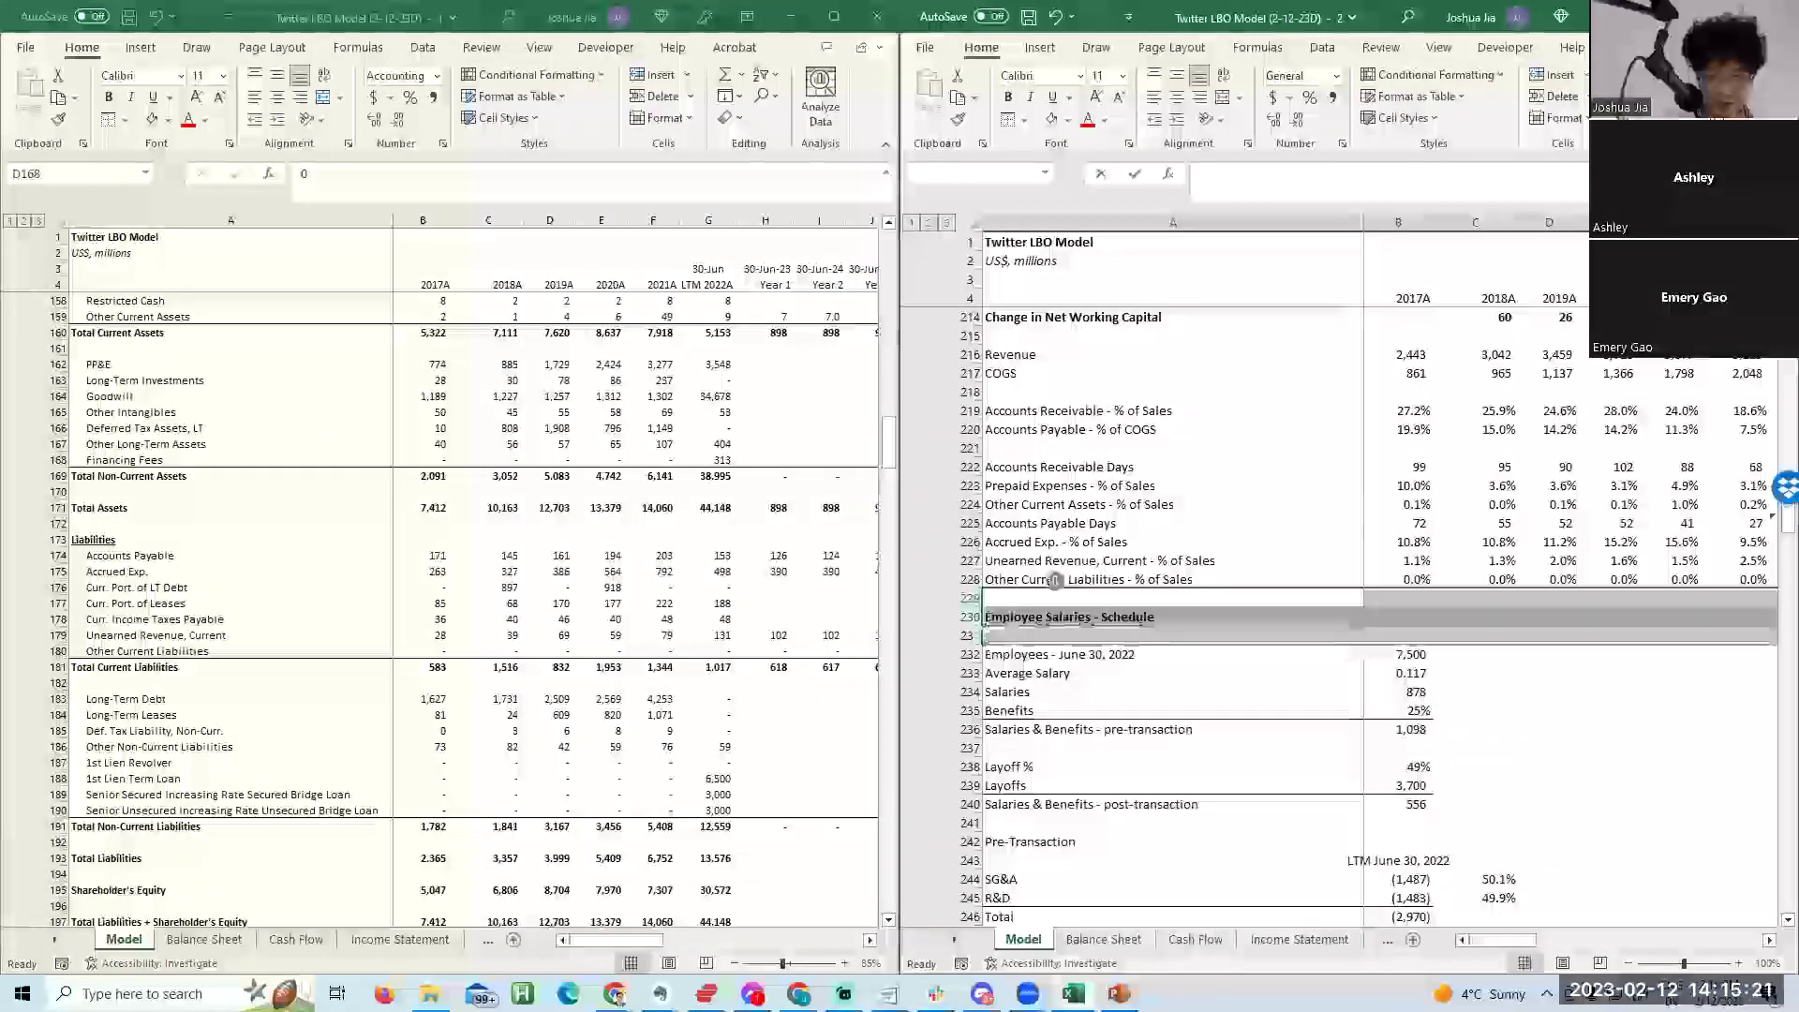
{"action": "key", "text": "ctrl+c"}
{"action": "key", "text": "Down"}
{"action": "key", "text": "Down"}
{"action": "key", "text": "Down"}
{"action": "key", "text": "Down"}
{"action": "key", "text": "Down"}
{"action": "key", "text": "Down"}
{"action": "key", "text": "Down"}
{"action": "key", "text": "Down"}
{"action": "key", "text": "Down"}
{"action": "key", "text": "Down"}
{"action": "key", "text": "Down"}
{"action": "key", "text": "Down"}
{"action": "key", "text": "Down"}
{"action": "key", "text": "Down"}
{"action": "key", "text": "Down"}
{"action": "key", "text": "Down"}
{"action": "key", "text": "Down"}
{"action": "key", "text": "Down"}
{"action": "key", "text": "Down"}
{"action": "key", "text": "Down"}
{"action": "key", "text": "Up"}
{"action": "key", "text": "Up"}
{"action": "key", "text": "Up"}
{"action": "key", "text": "Up"}
{"action": "key", "text": "Up"}
{"action": "key", "text": "Up"}
{"action": "key", "text": "Up"}
{"action": "key", "text": "Up"}
{"action": "key", "text": "Up"}
{"action": "key", "text": "Up"}
{"action": "key", "text": "Up"}
{"action": "key", "text": "Up"}
{"action": "key", "text": "Up"}
{"action": "key", "text": "Up"}
{"action": "key", "text": "Up"}
{"action": "key", "text": "Up"}
{"action": "key", "text": "Up"}
{"action": "key", "text": "Up"}
{"action": "key", "text": "Up"}
{"action": "key", "text": "Up"}
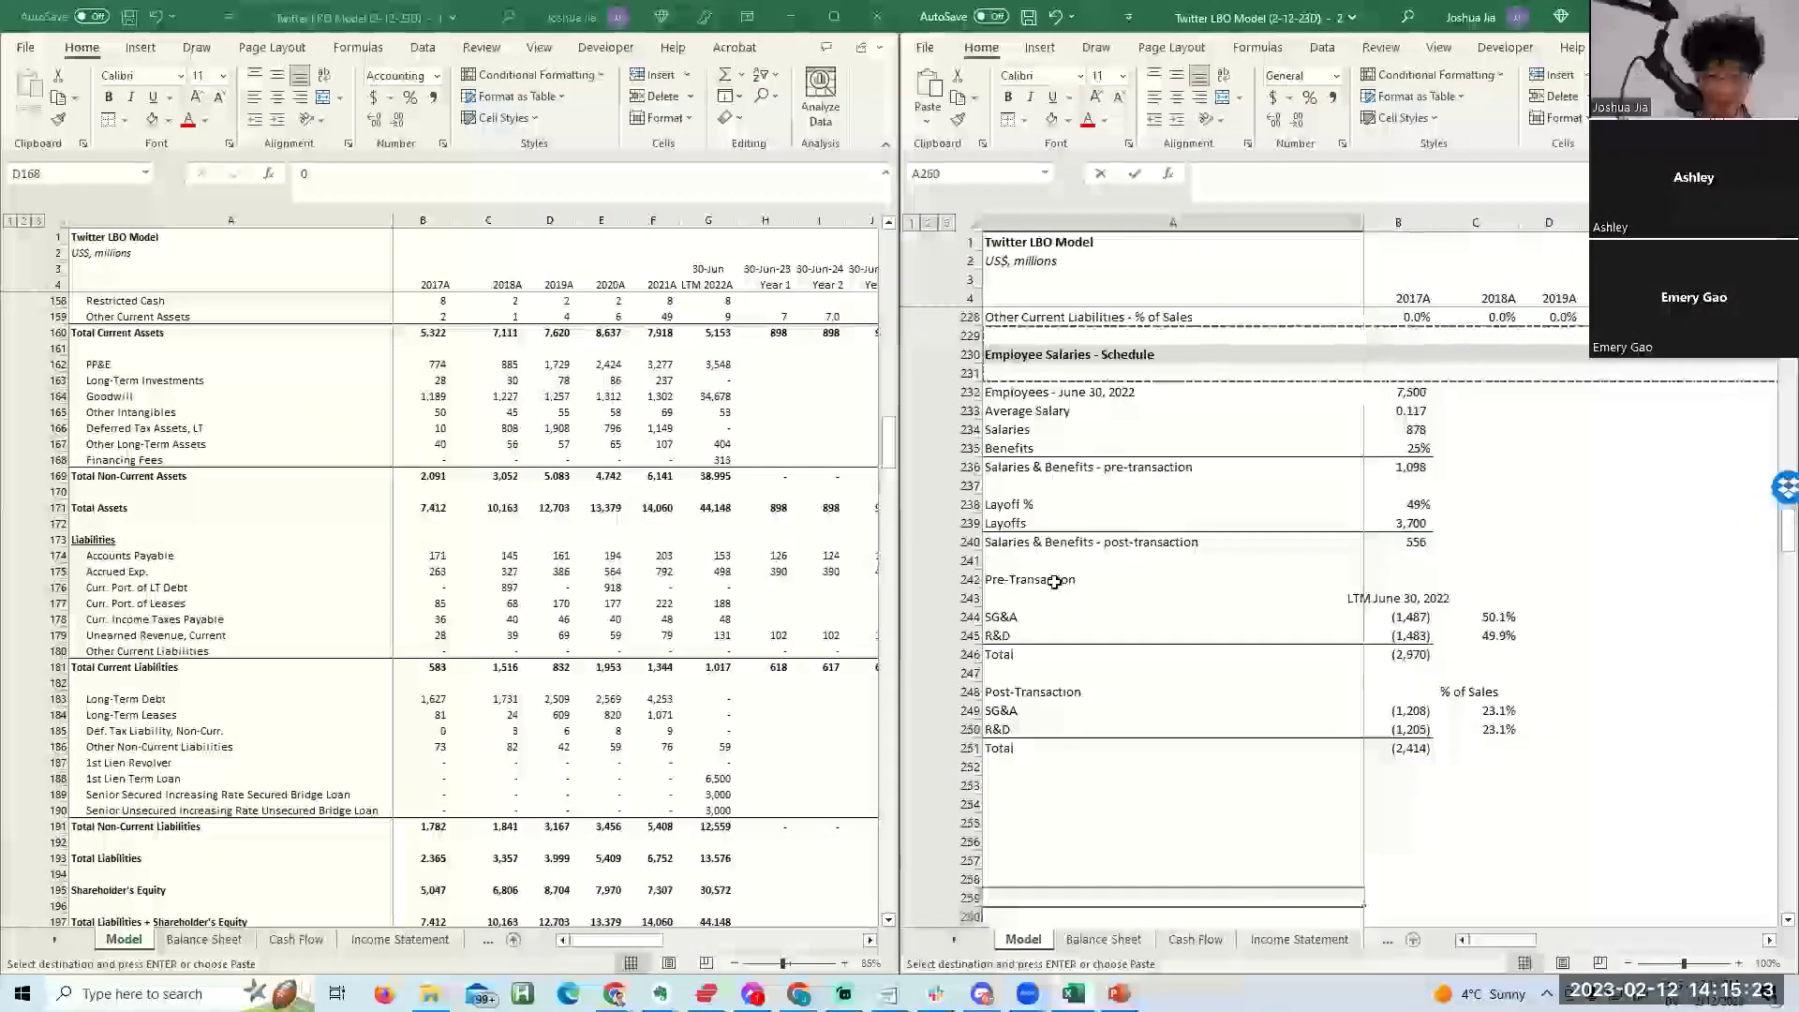
Insert blank rows above the Employee Salaries schedule and copy the Net Working Capital Schedule heading row into row 230.
{"action": "key", "text": "Down"}
{"action": "key", "text": "Down"}
{"action": "key", "text": "Down"}
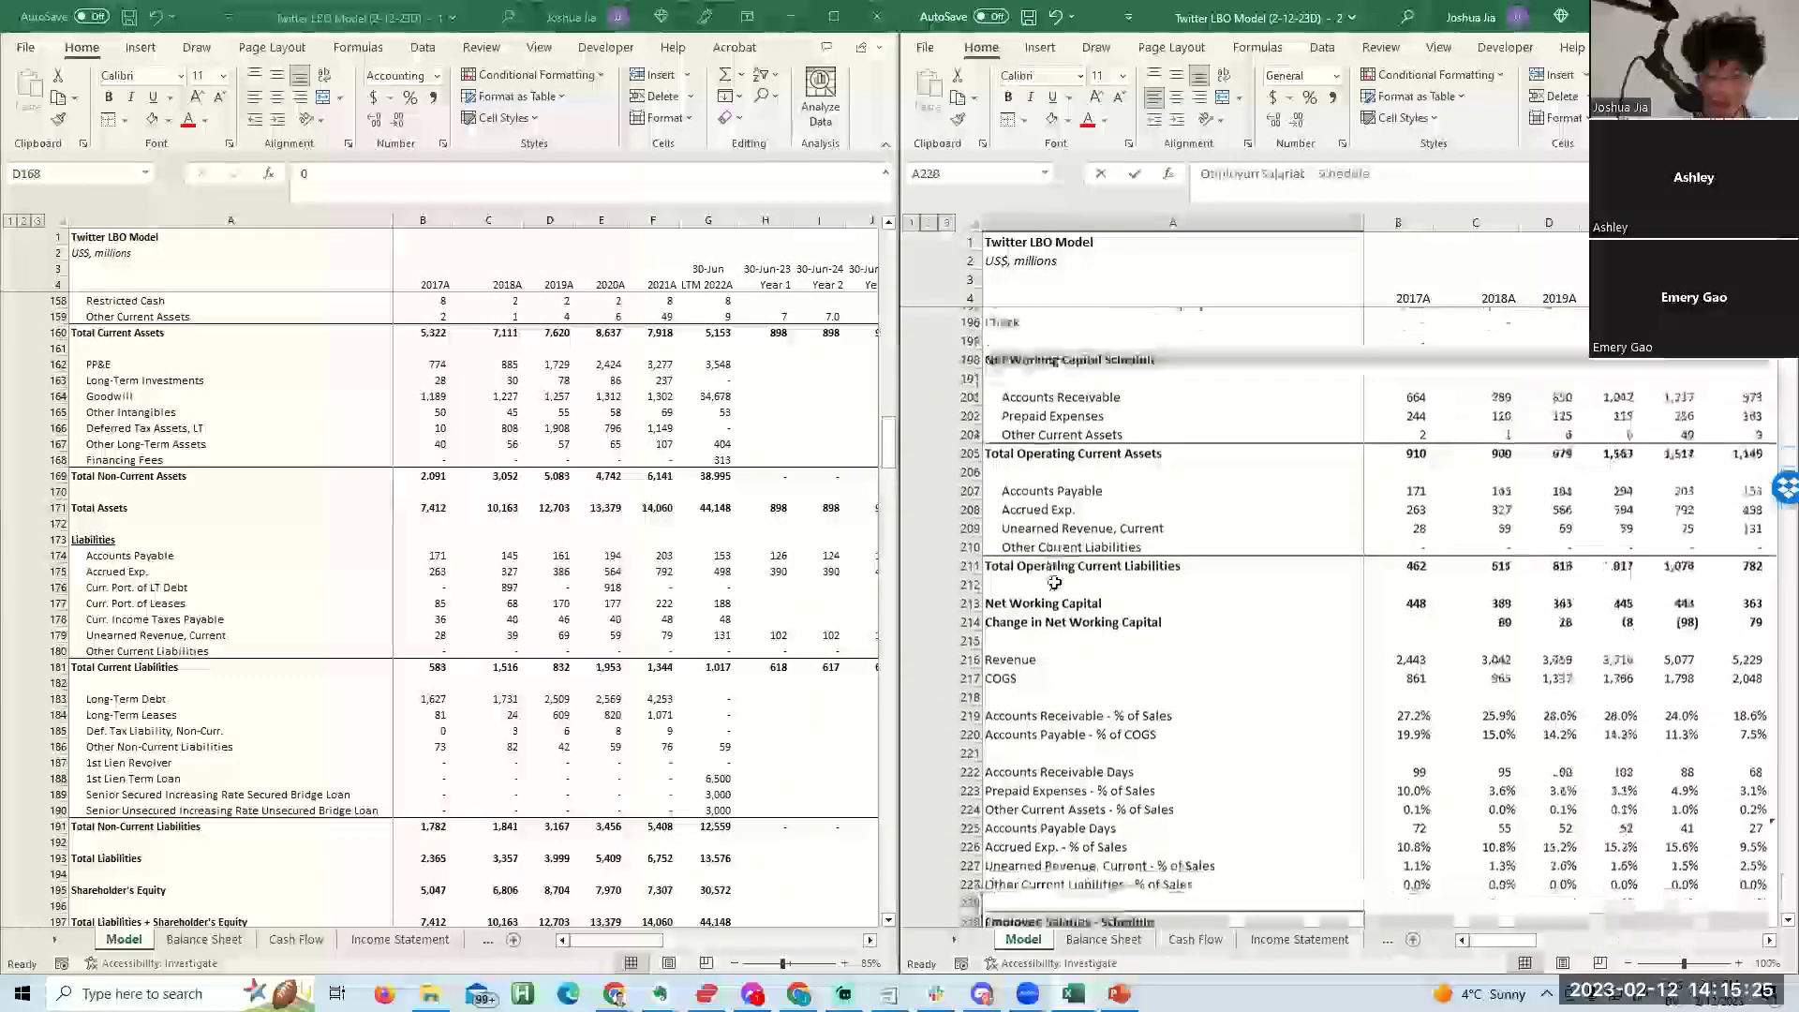
{"action": "key", "text": "ctrl+plus"}
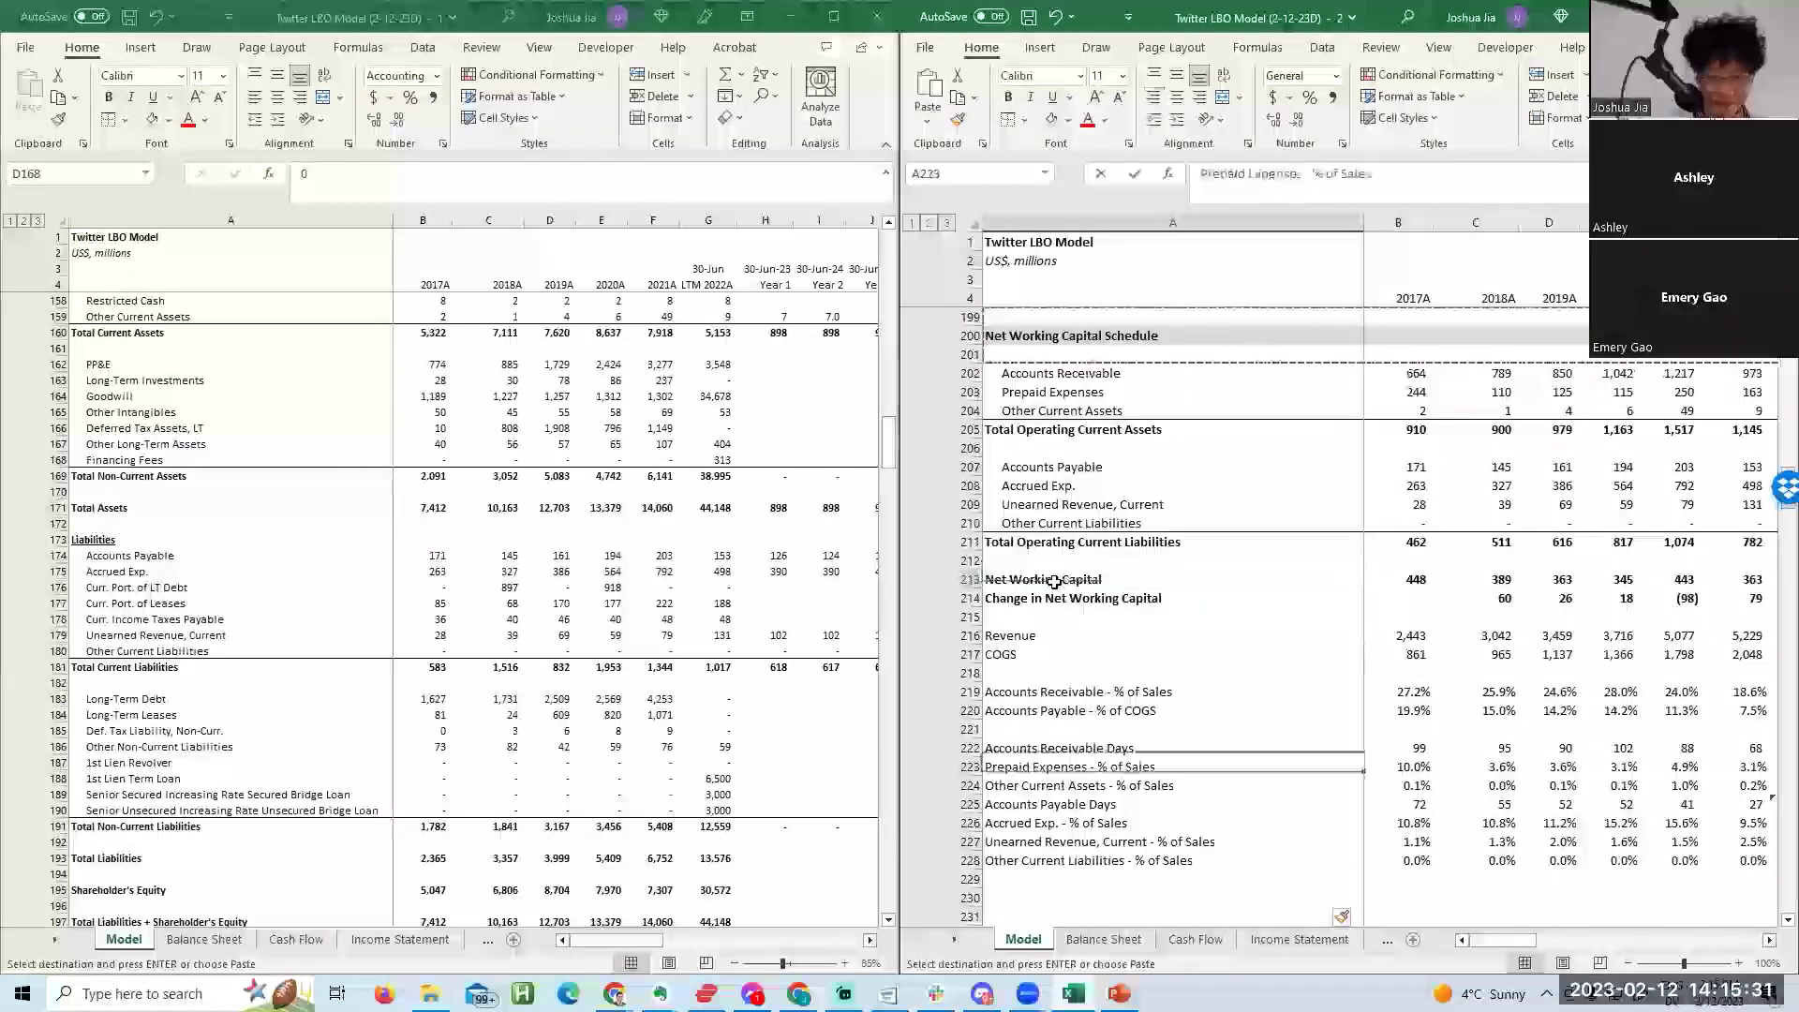
{"action": "key", "text": "Return"}
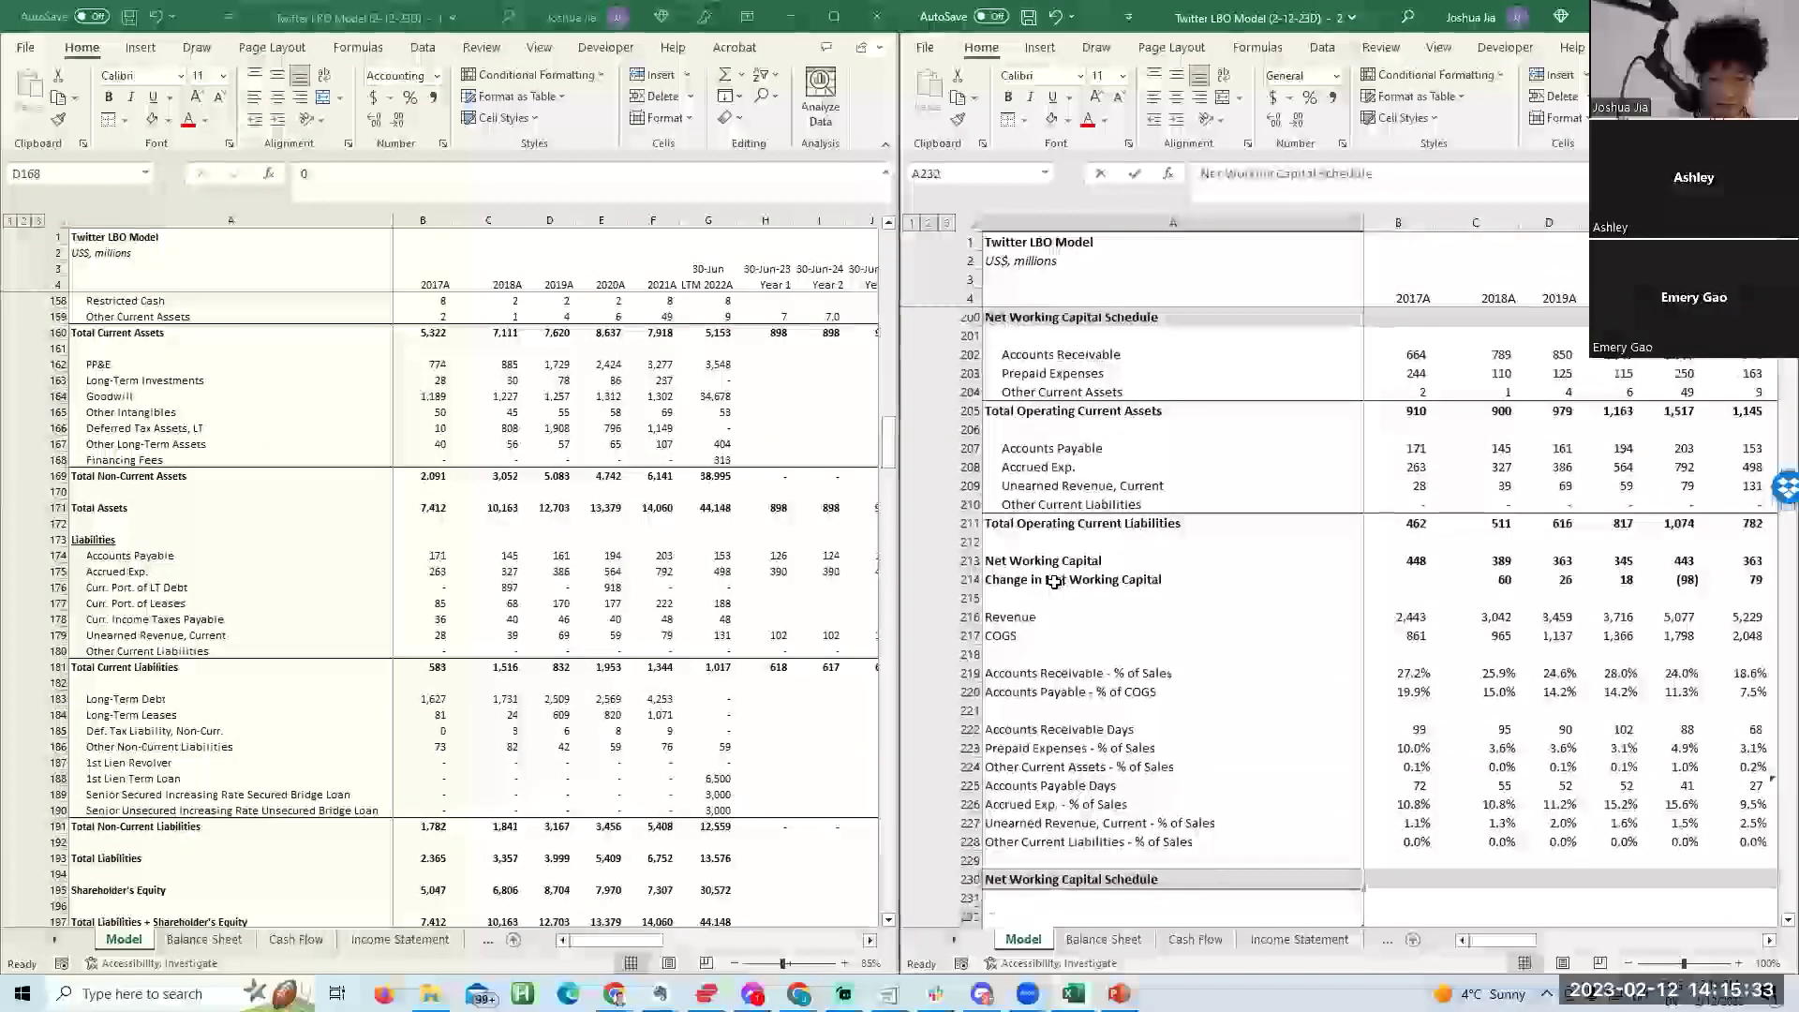
Rename the copied heading in row 230 to Debt Schedule.
{"action": "key", "text": "F2"}
{"action": "key", "text": "ctrl+shift+Right"}
{"action": "type", "text": "Debt"}
{"action": "key", "text": "Return"}
{"action": "key", "text": "Return"}
{"action": "key", "text": "Return"}
{"action": "key", "text": "Return"}
{"action": "key", "text": "Return"}
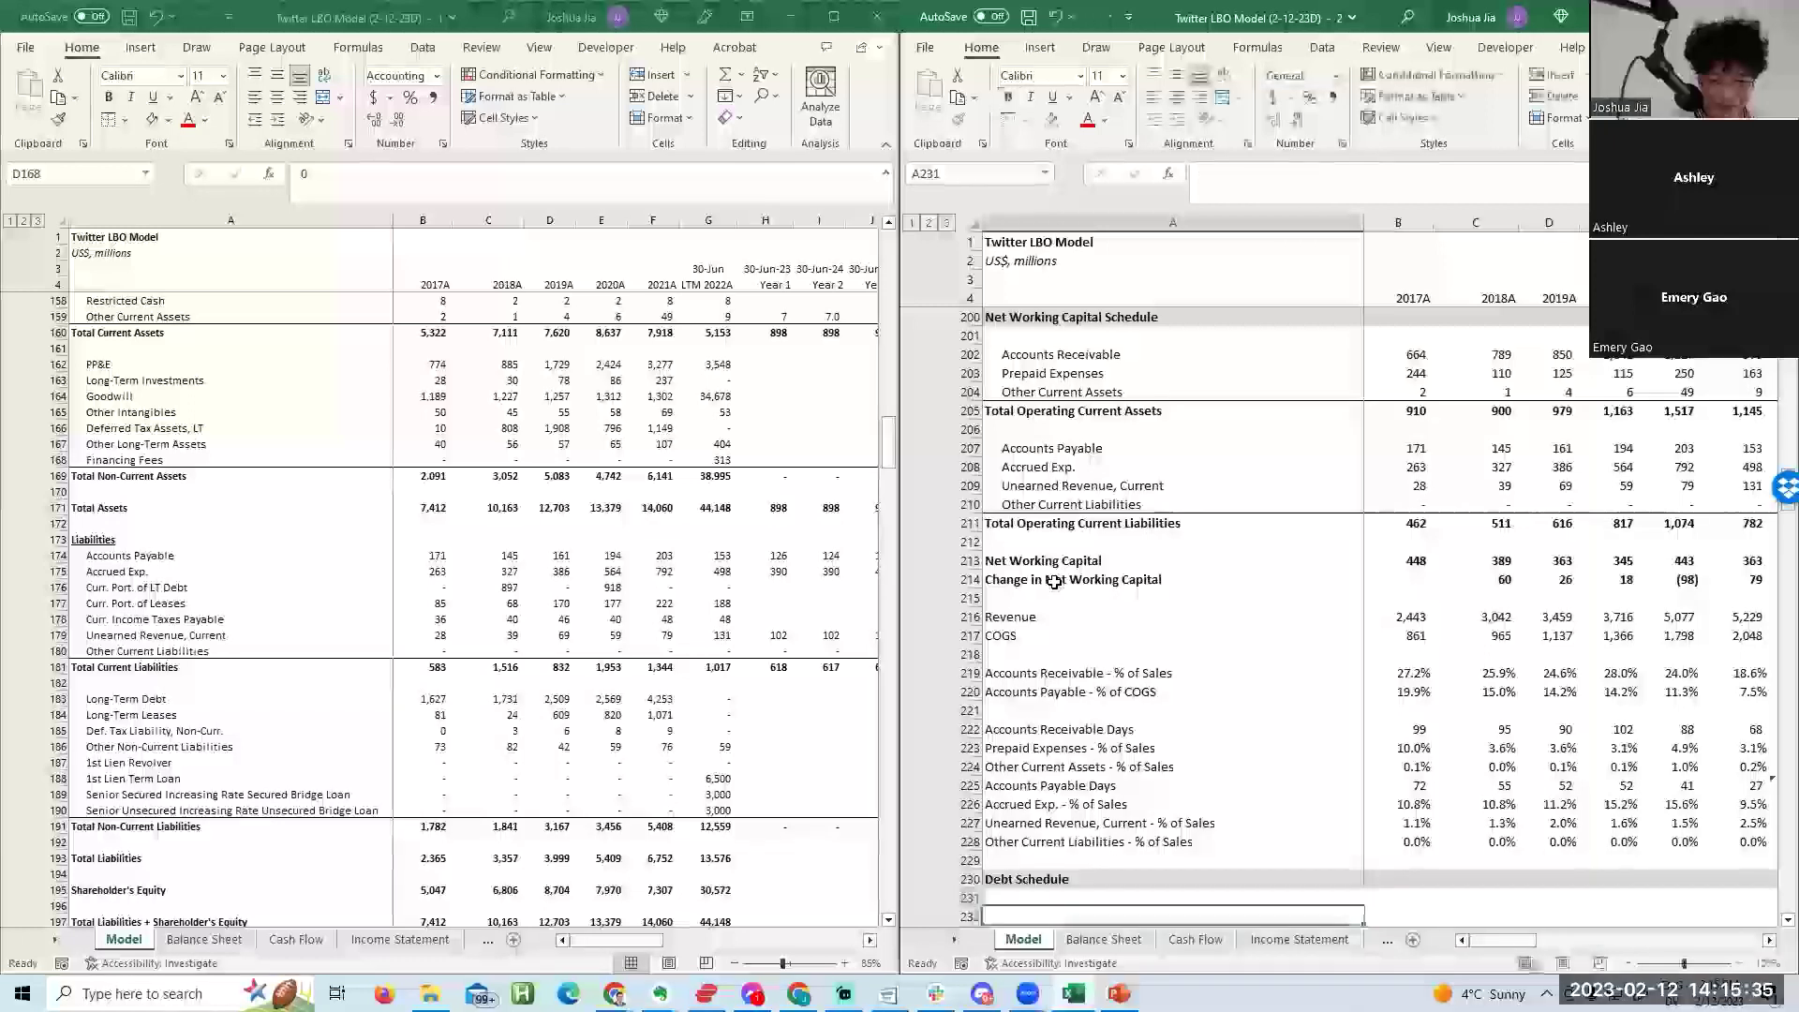
Examine the balance sheet with its transaction adjustment columns, the cash flow statement and the Sources and Uses section.
{"action": "left_click", "coordinate": [741, 630]}
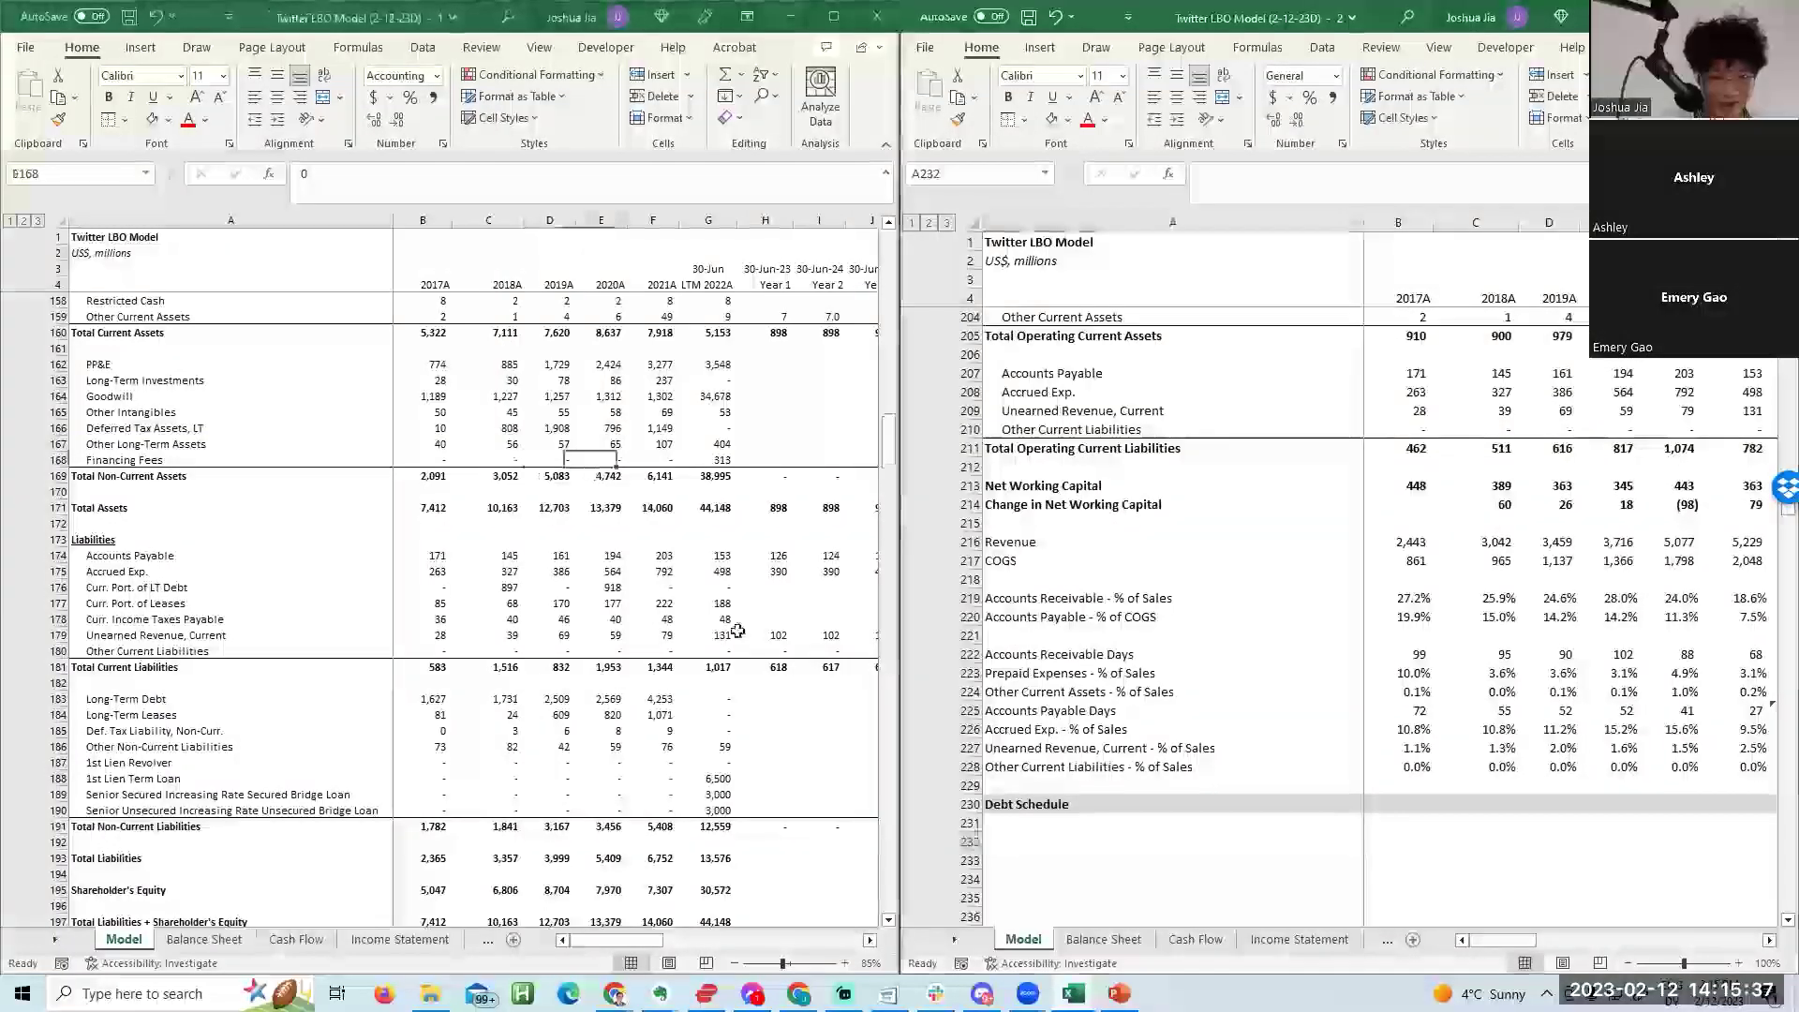
{"action": "key", "text": "Right"}
{"action": "key", "text": "Right"}
{"action": "key", "text": "Right"}
{"action": "key", "text": "Right"}
{"action": "key", "text": "Right"}
{"action": "key", "text": "Right"}
{"action": "key", "text": "Right"}
{"action": "key", "text": "Right"}
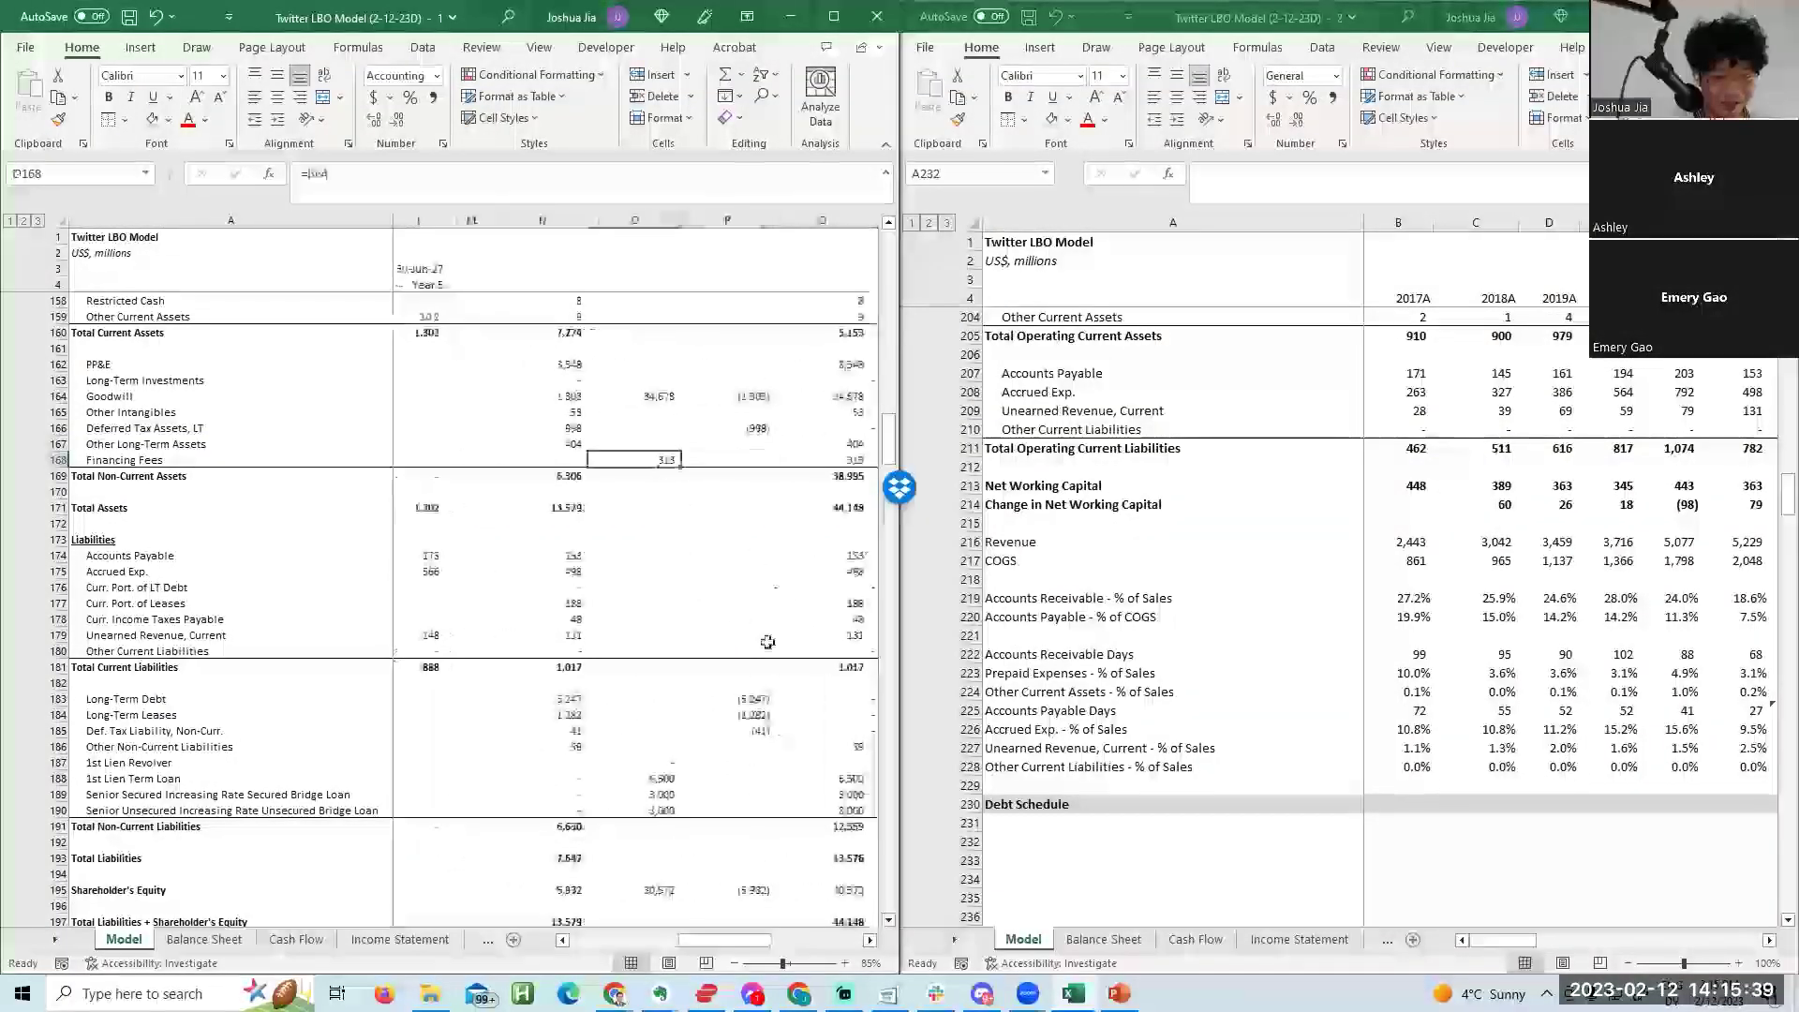
{"action": "left_click", "coordinate": [1078, 843]}
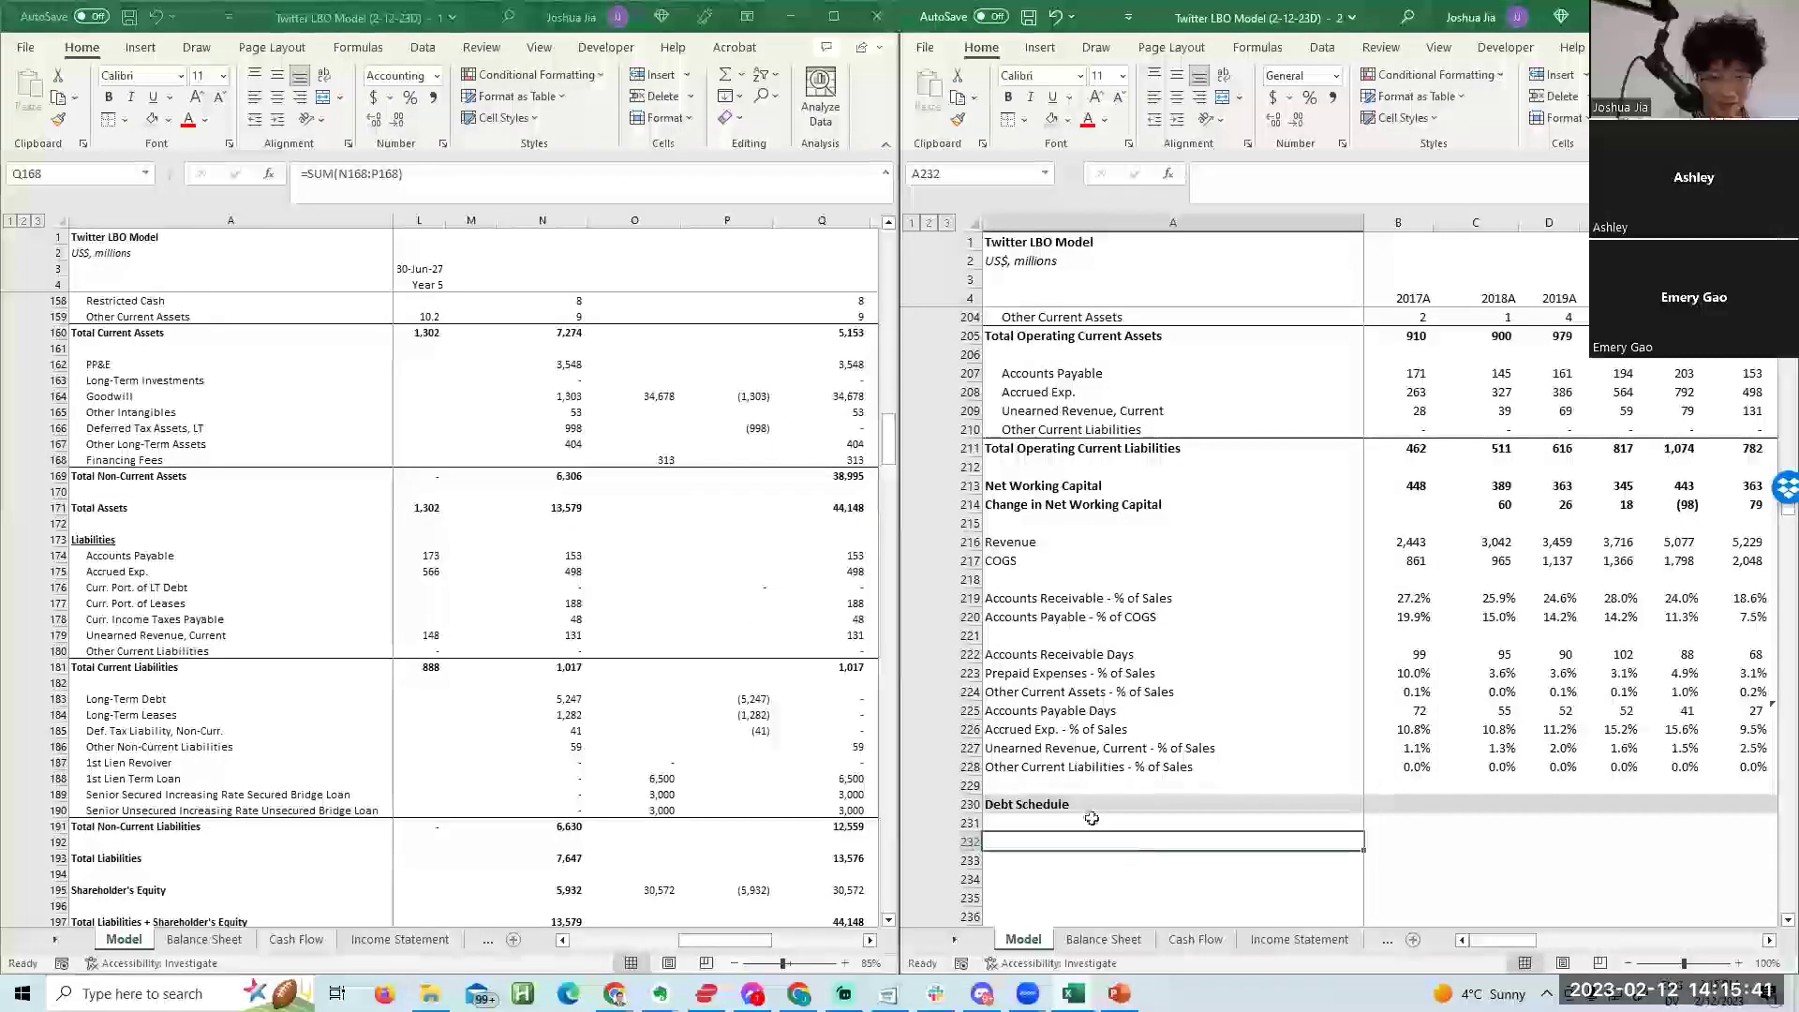
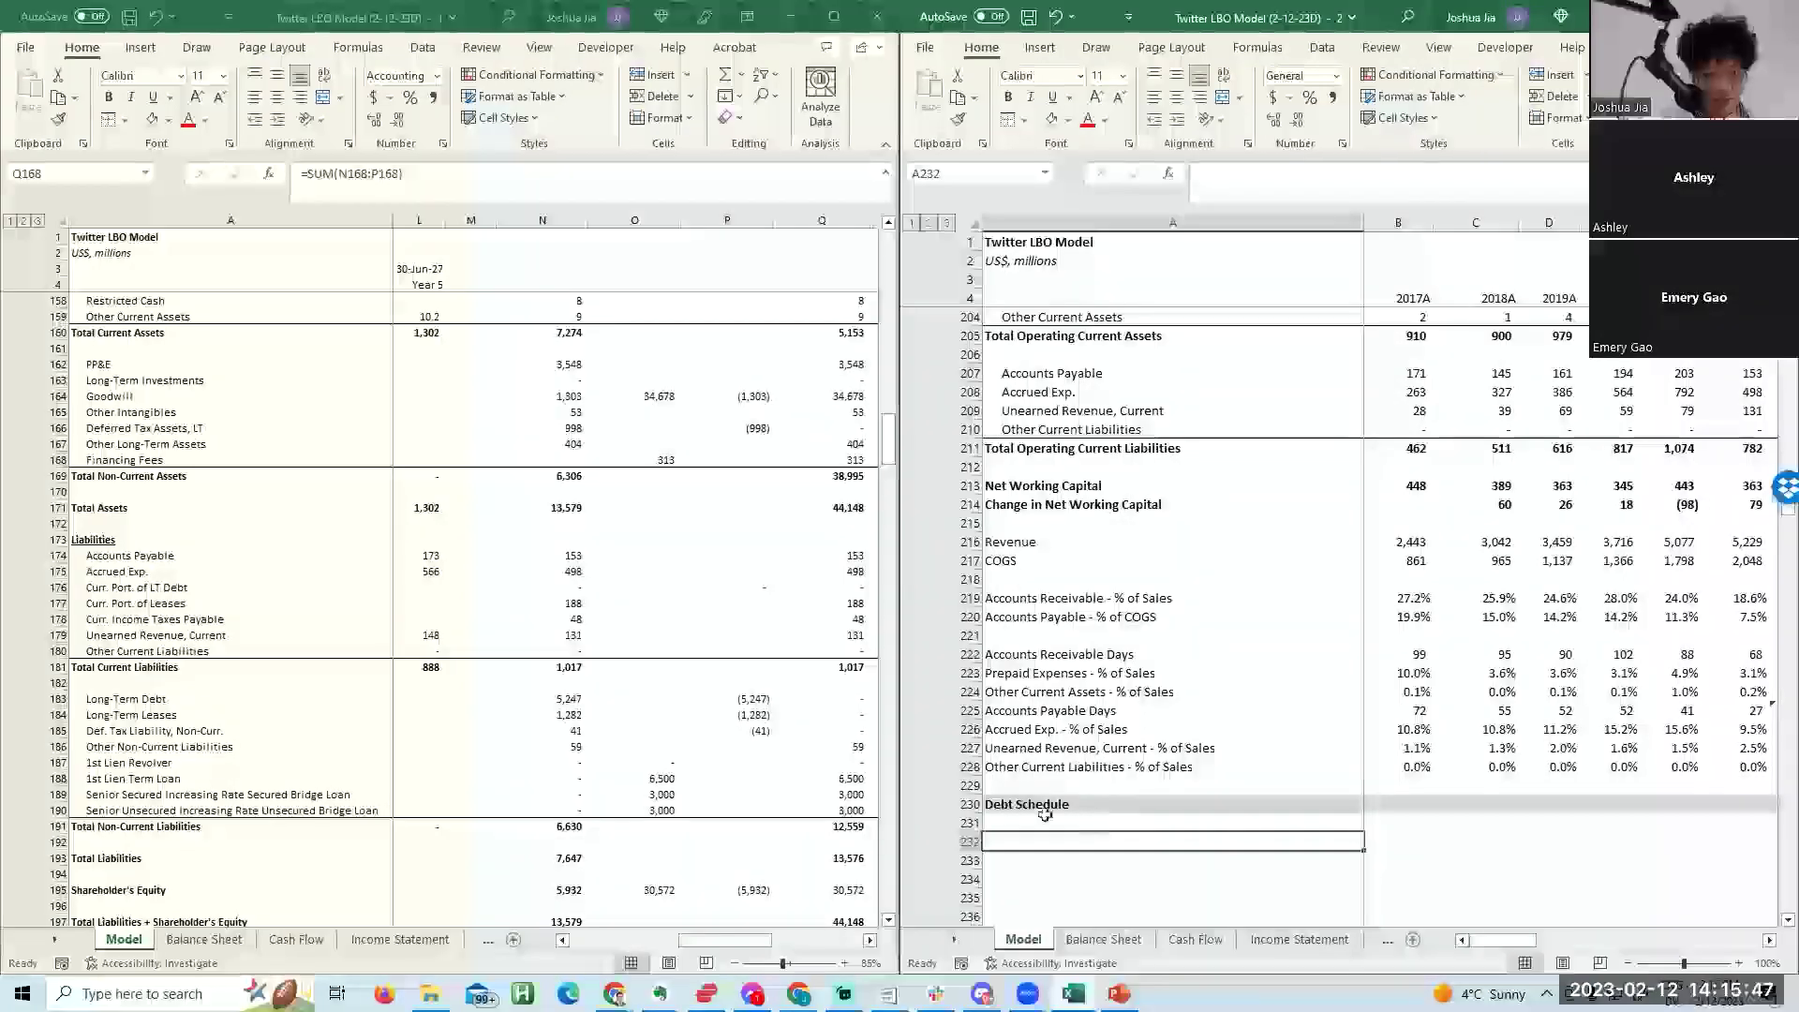
{"action": "left_click", "coordinate": [630, 742]}
{"action": "scroll", "coordinate": [439, 749], "scroll_direction": "down", "scroll_amount": 13}
{"action": "scroll", "coordinate": [439, 750], "scroll_direction": "up", "scroll_amount": 9}
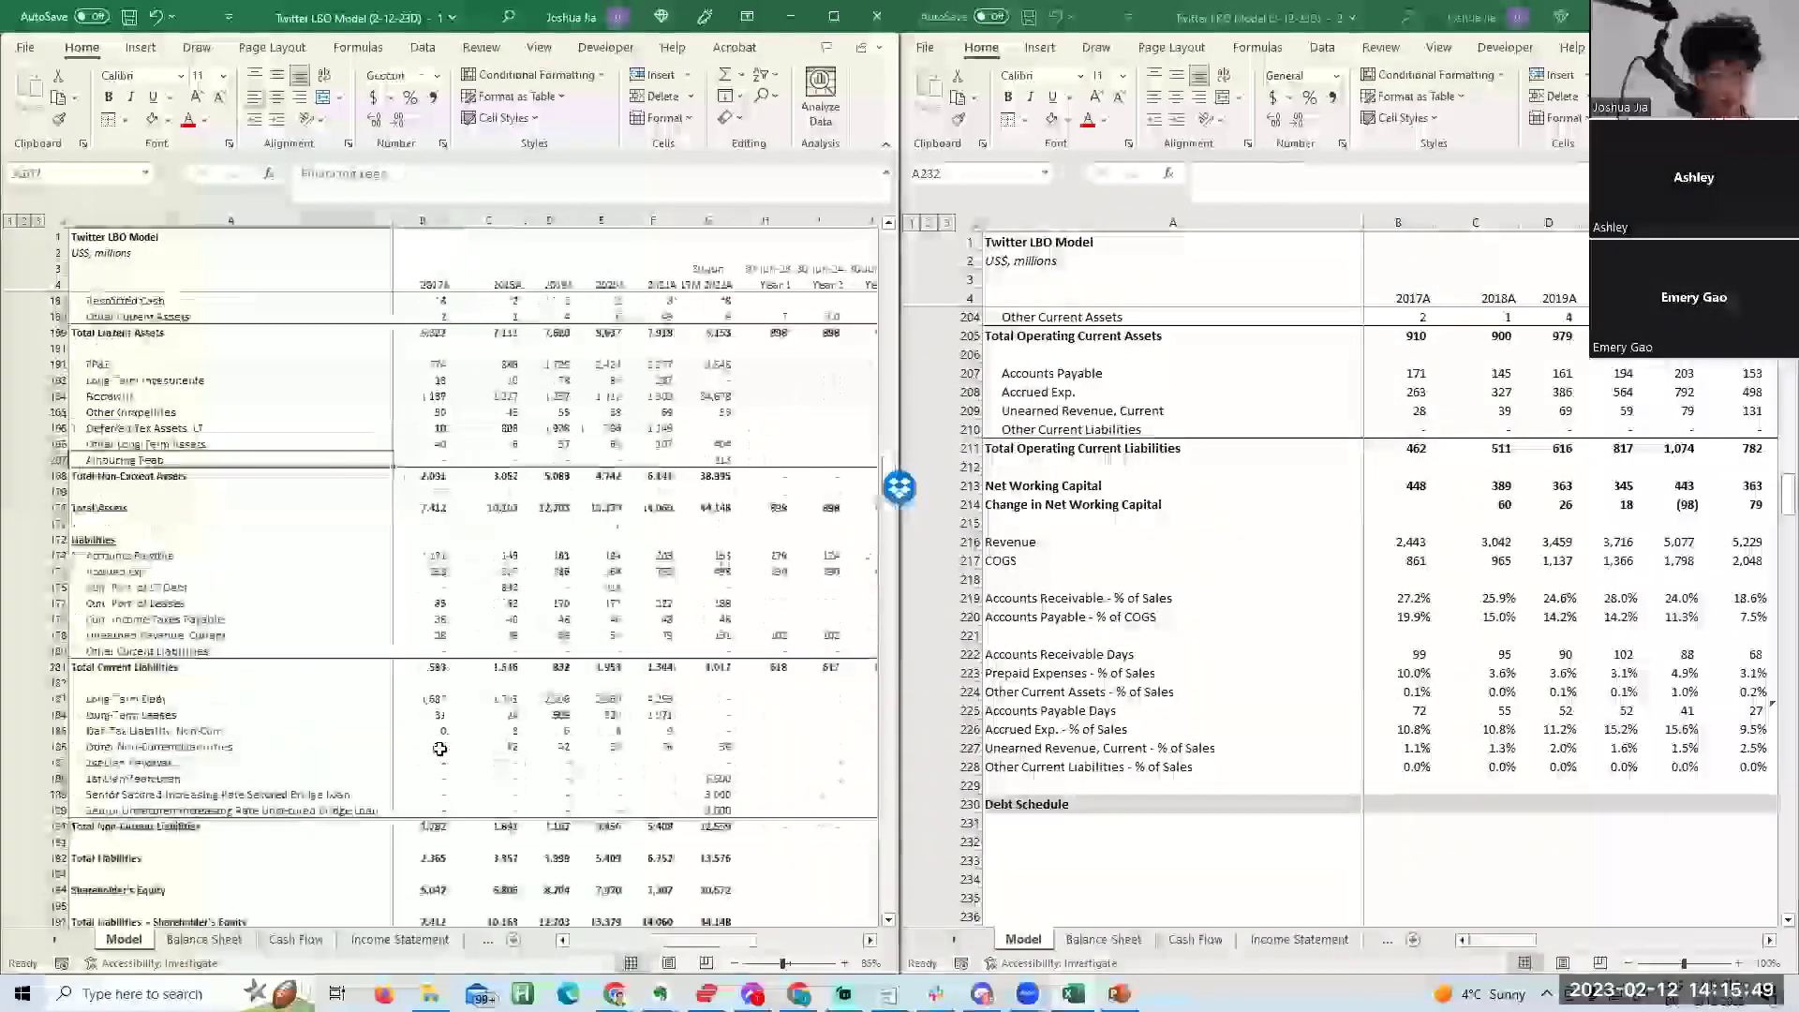
{"action": "scroll", "coordinate": [439, 750], "scroll_direction": "up", "scroll_amount": 20}
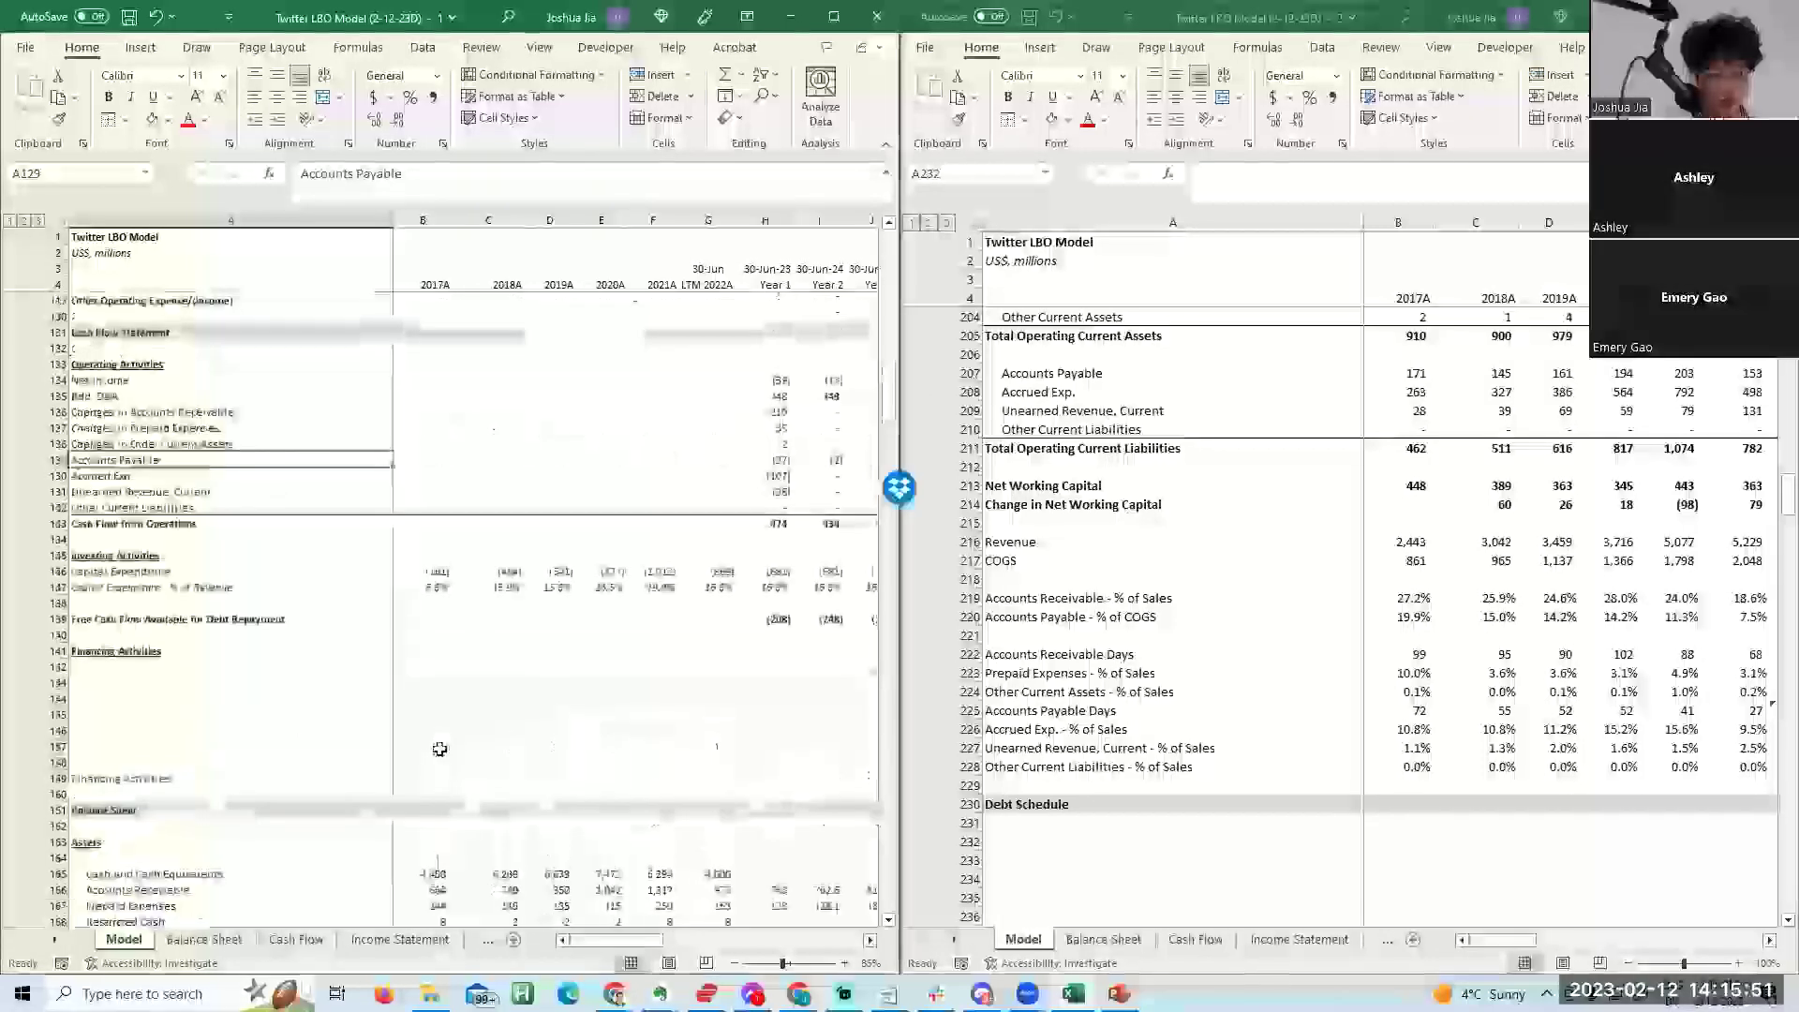
{"action": "scroll", "coordinate": [440, 748], "scroll_direction": "down", "scroll_amount": 20}
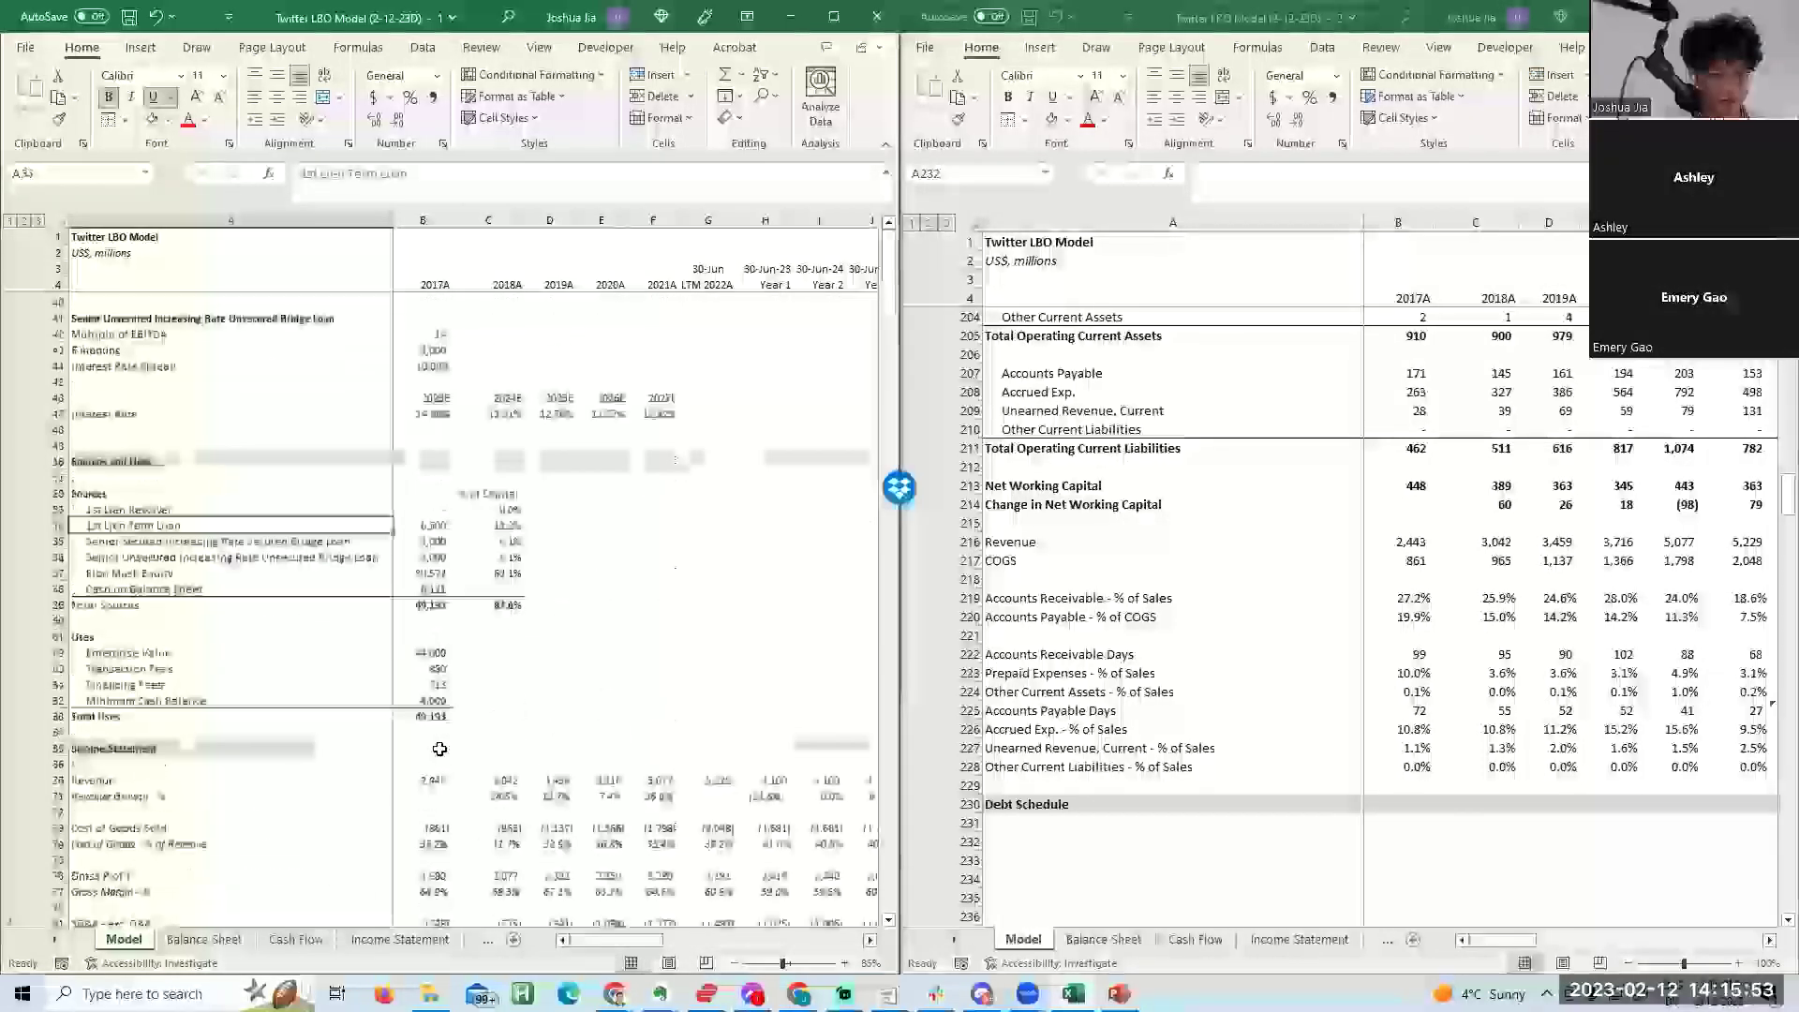
{"action": "scroll", "coordinate": [437, 578], "scroll_direction": "down", "scroll_amount": 13}
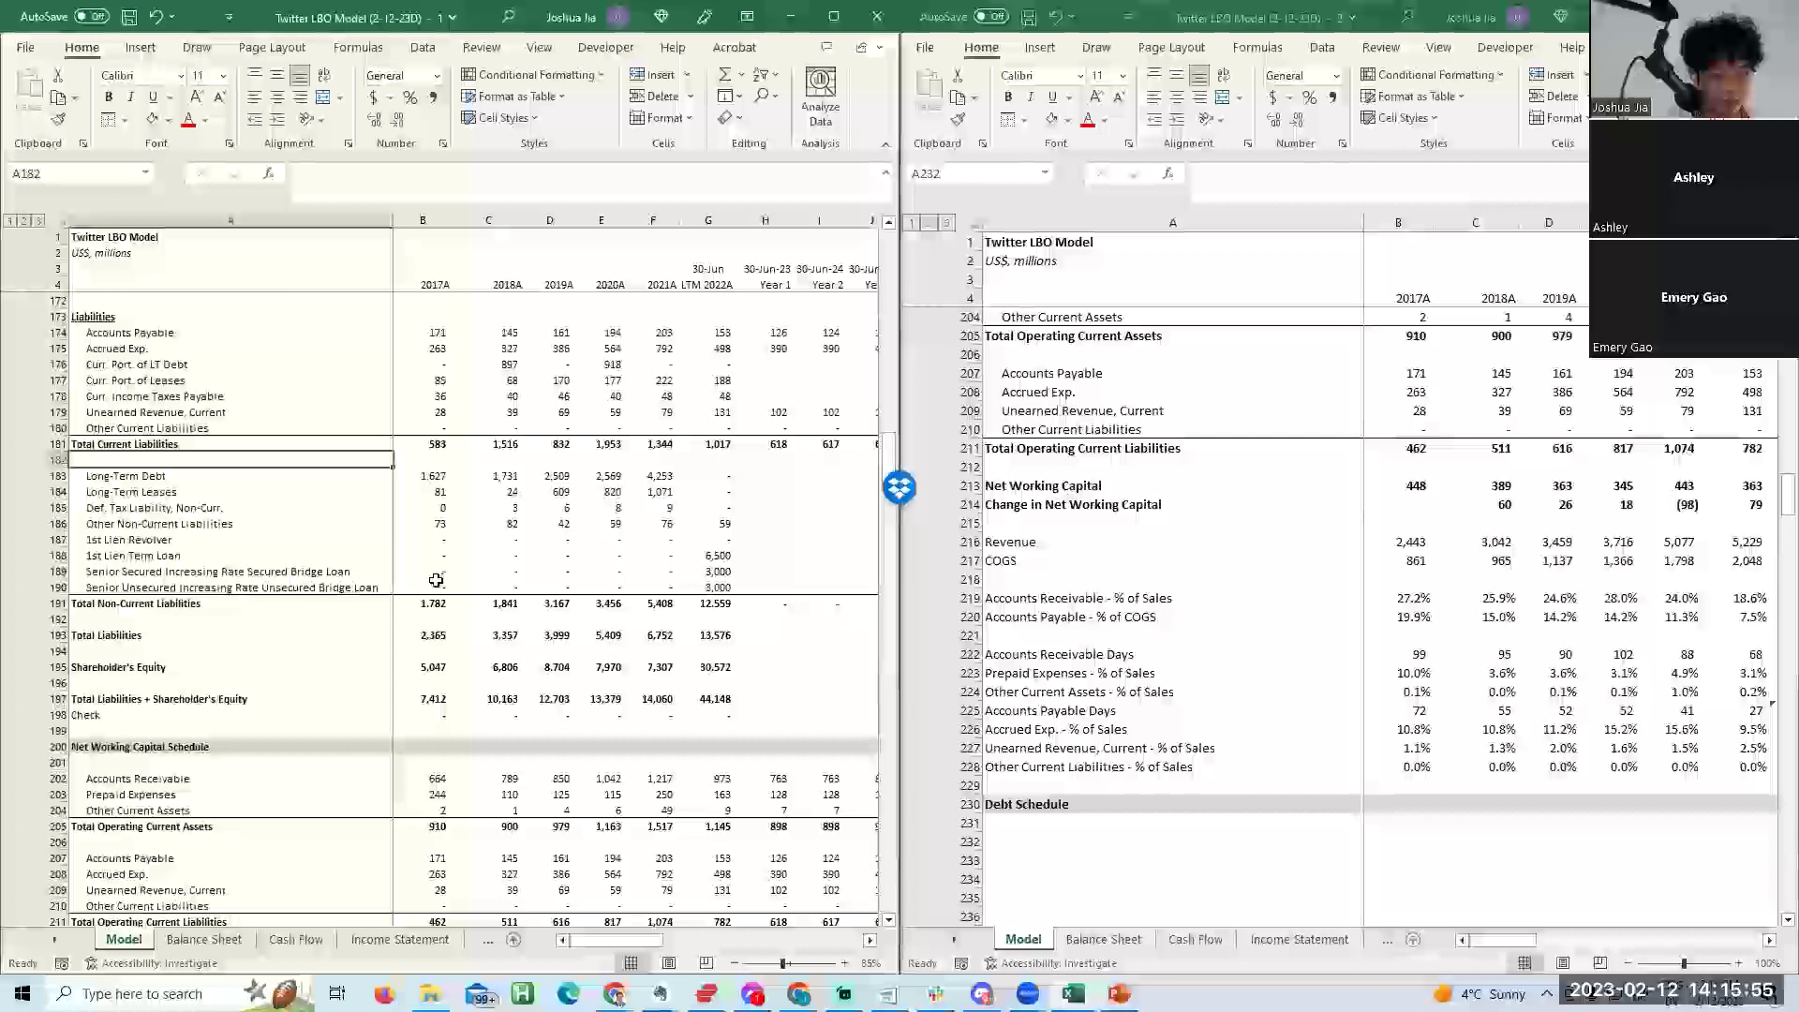
Copy the Free Cash Flow Available for Debt Repayment label from A139 into A232 of the Debt Schedule.
{"action": "scroll", "coordinate": [434, 578], "scroll_direction": "up", "scroll_amount": 20}
{"action": "key", "text": "Up"}
{"action": "key", "text": "Up"}
{"action": "key", "text": "Up"}
{"action": "key", "text": "Up"}
{"action": "key", "text": "Up"}
{"action": "key", "text": "Up"}
{"action": "key", "text": "Up"}
{"action": "key", "text": "Up"}
{"action": "key", "text": "Up"}
{"action": "key", "text": "Up"}
{"action": "key", "text": "Up"}
{"action": "key", "text": "Up"}
{"action": "key", "text": "Up"}
{"action": "key", "text": "Up"}
{"action": "key", "text": "Up"}
{"action": "key", "text": "Up"}
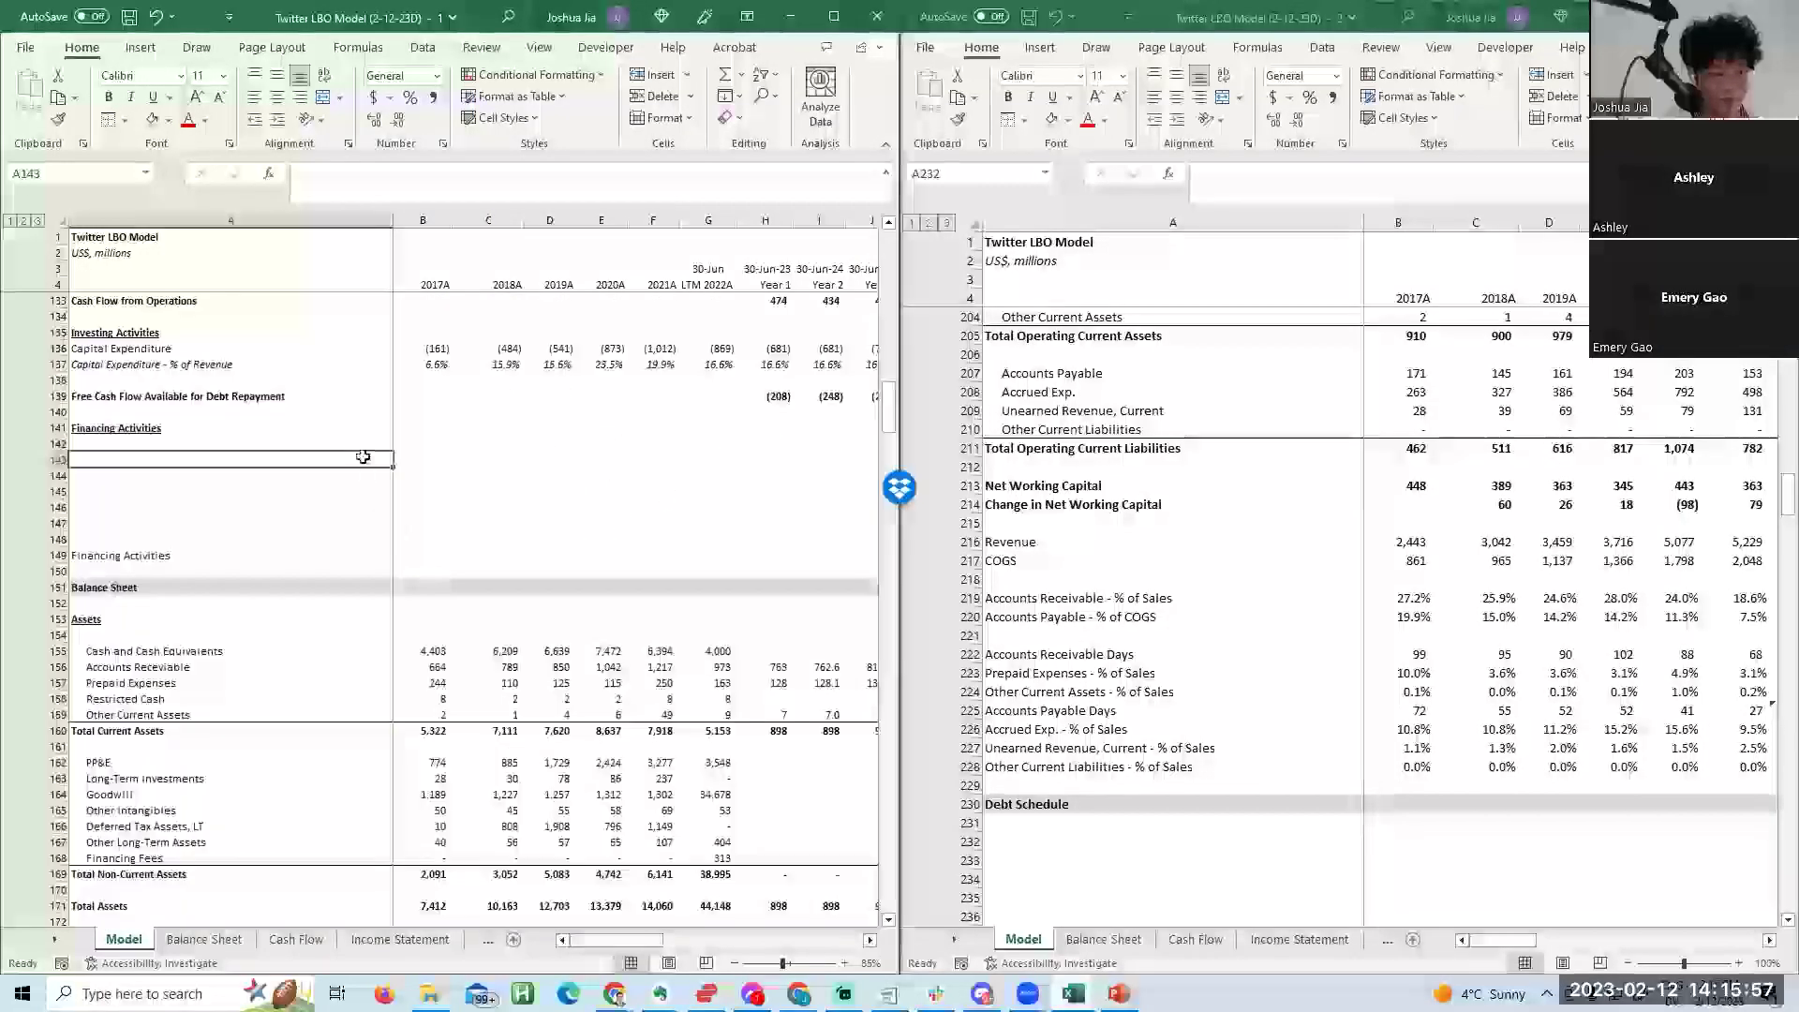
{"action": "left_click", "coordinate": [547, 524]}
{"action": "left_click", "coordinate": [764, 520]}
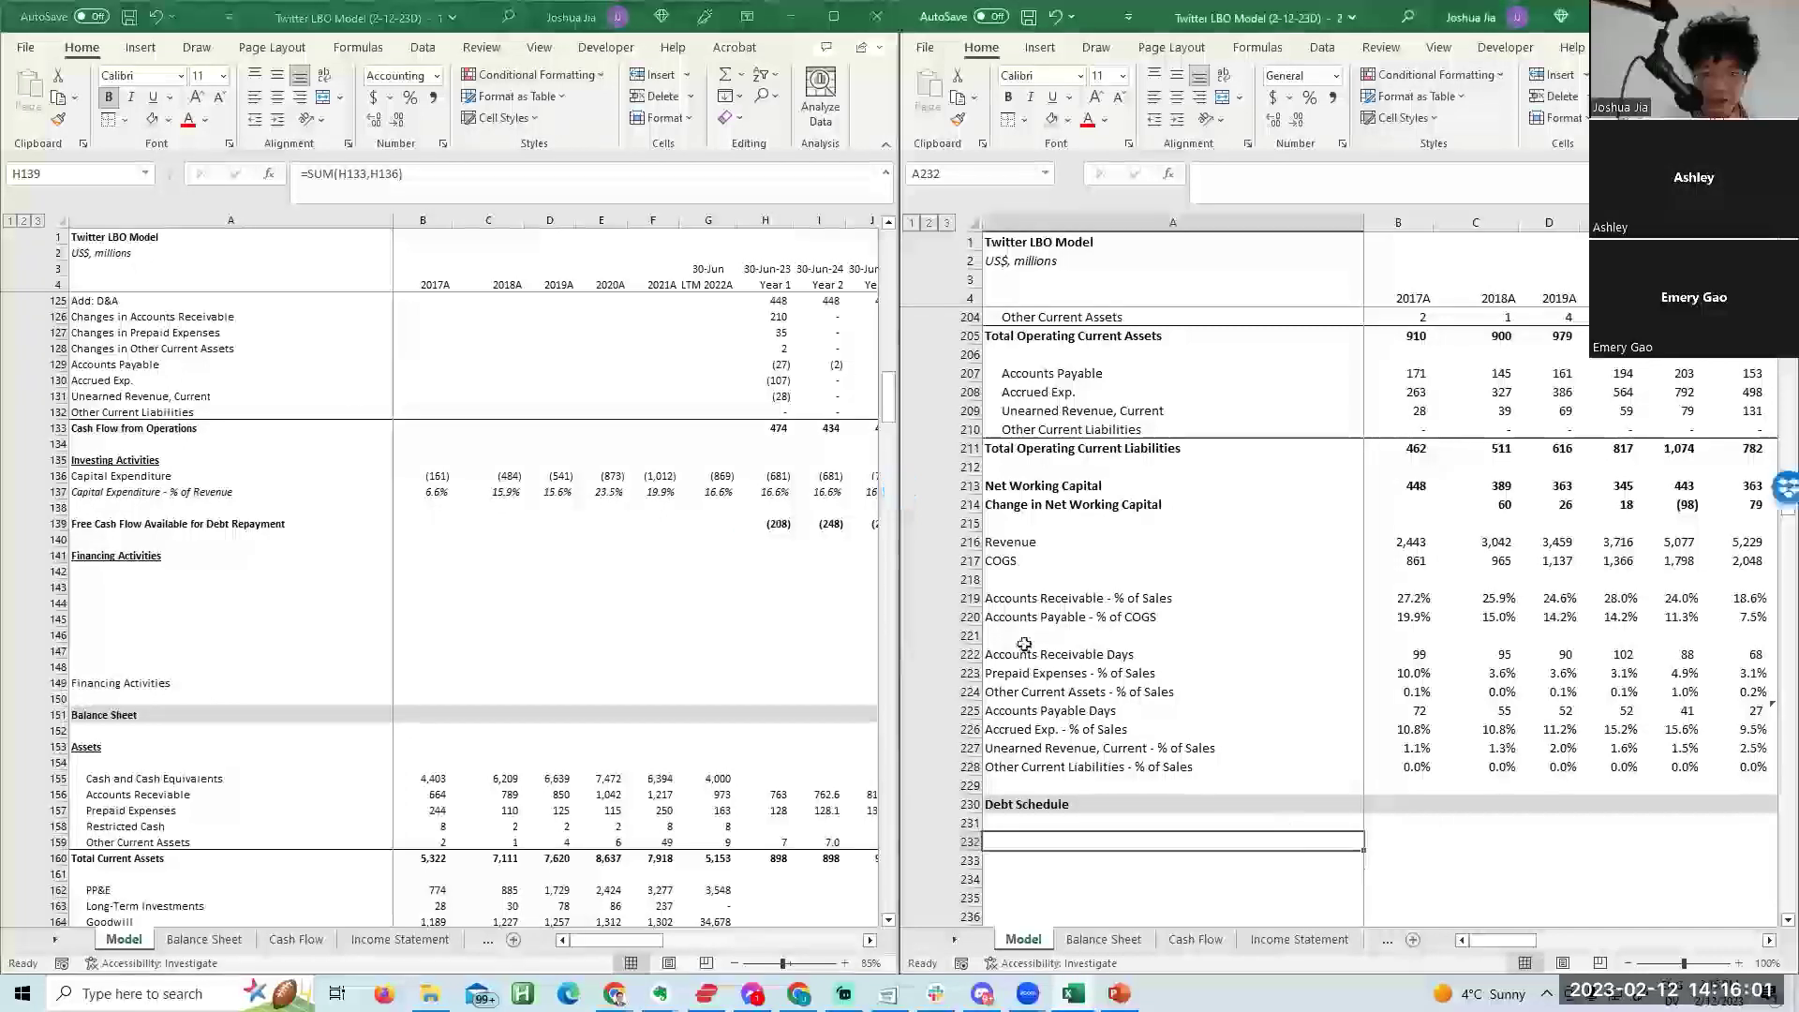
{"action": "key", "text": "Home"}
{"action": "key", "text": "ctrl+c"}
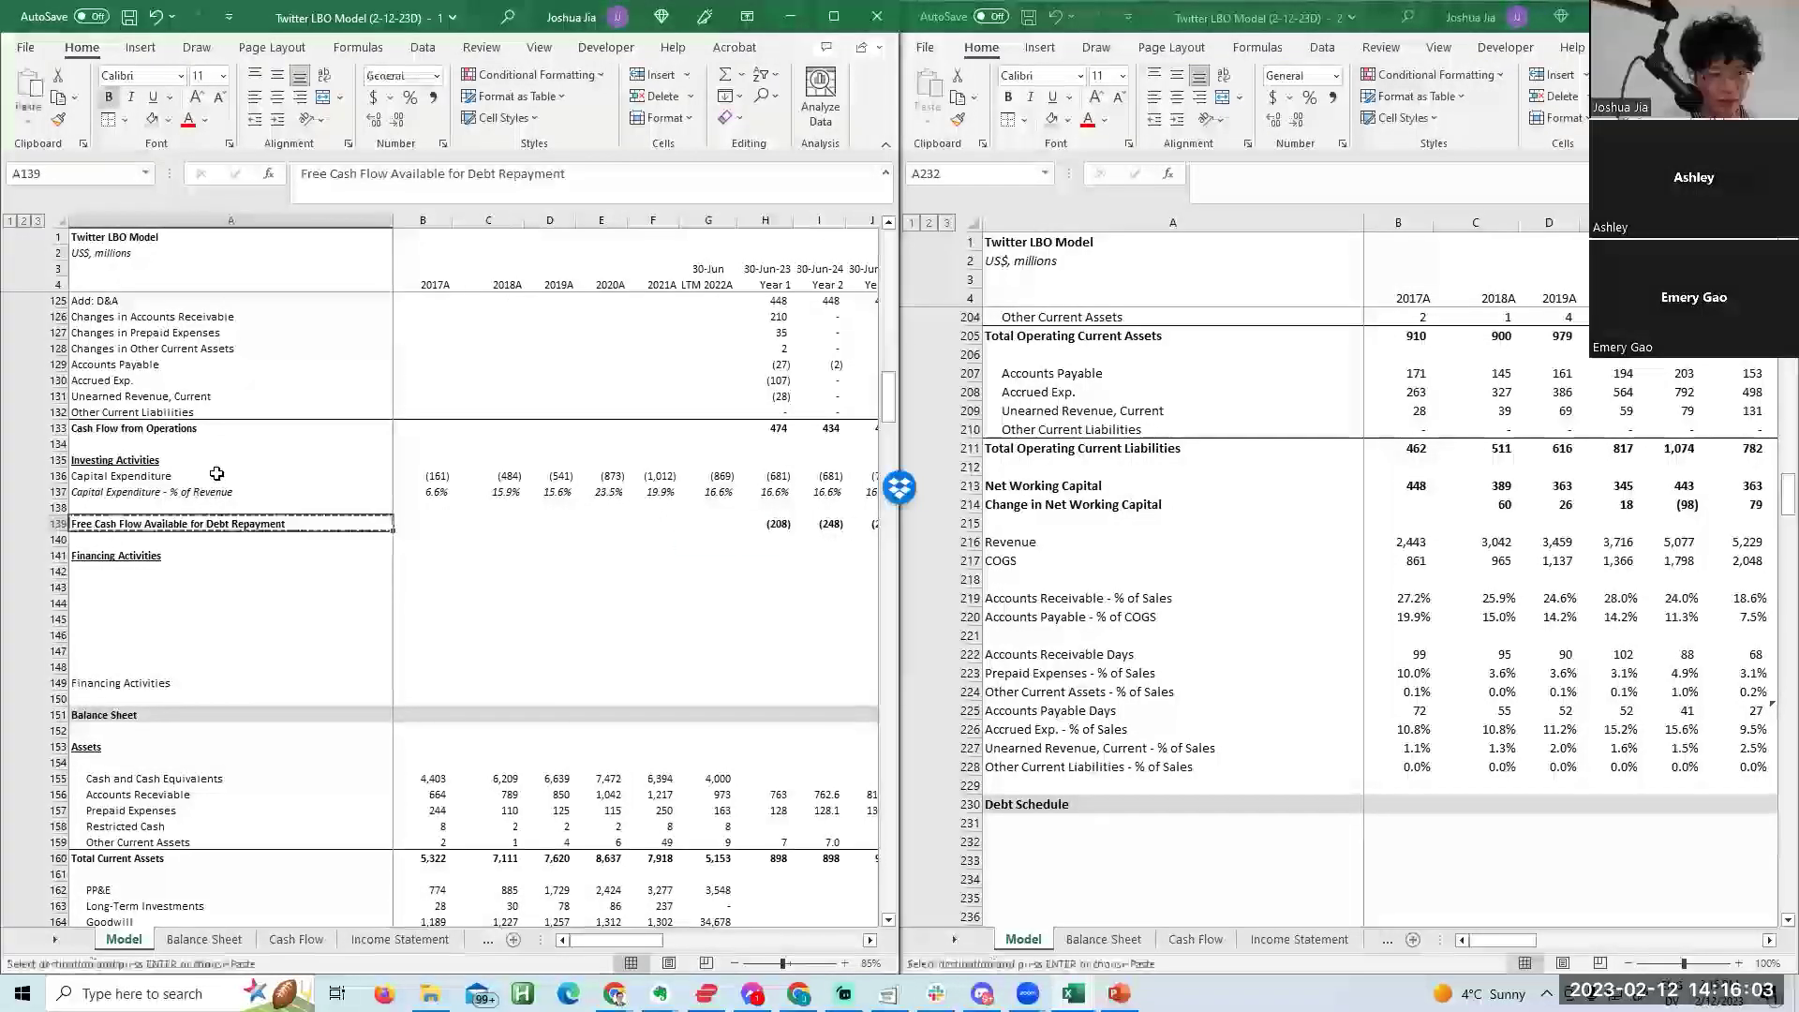
{"action": "left_click", "coordinate": [1087, 841]}
{"action": "key", "text": "Return"}
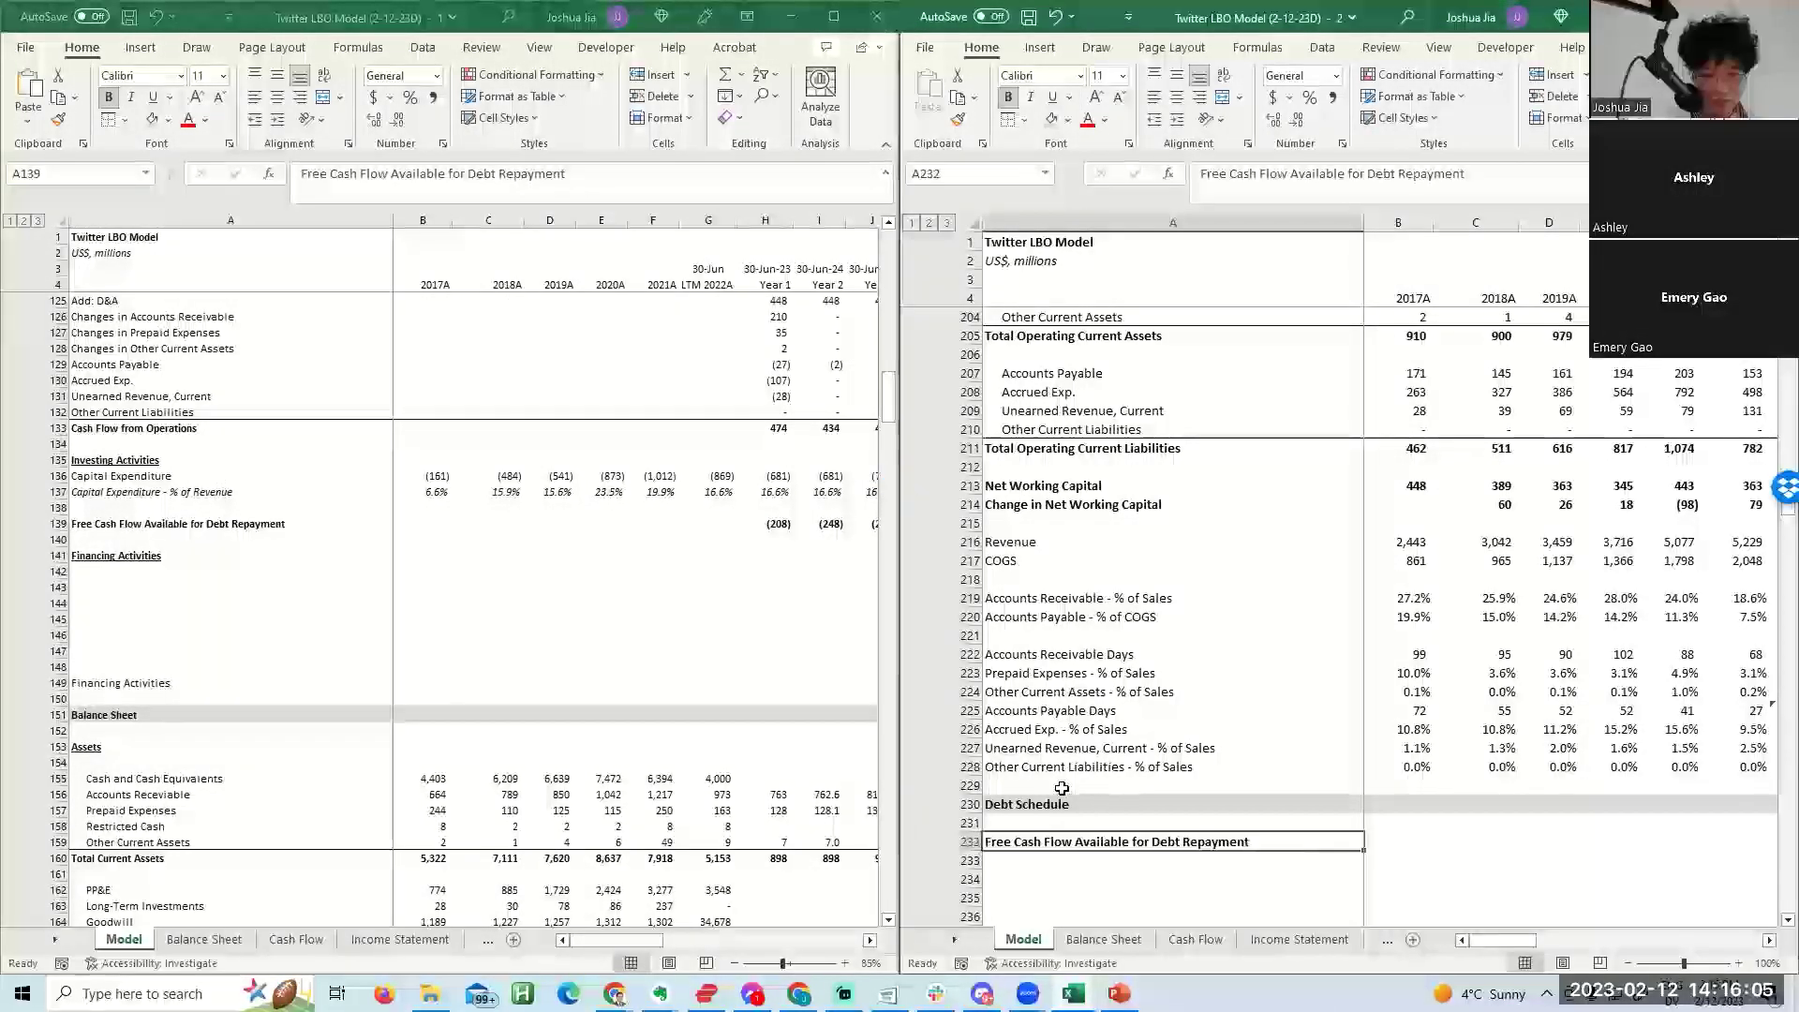
Link H232:L232 to the Year 1 to Year 5 Free Cash Flow Available for Debt Repayment in H139:L139.
{"action": "left_click", "coordinate": [778, 524]}
{"action": "key", "text": "ctrl+shift+Right"}
{"action": "key", "text": "ctrl+c"}
{"action": "key", "text": "alt+Tab"}
{"action": "key", "text": "Right"}
{"action": "key", "text": "Right"}
{"action": "key", "text": "Right"}
{"action": "key", "text": "Right"}
{"action": "key", "text": "Right"}
{"action": "key", "text": "Right"}
{"action": "key", "text": "Right"}
{"action": "key", "text": "Right"}
{"action": "key", "text": "Right"}
{"action": "key", "text": "Right"}
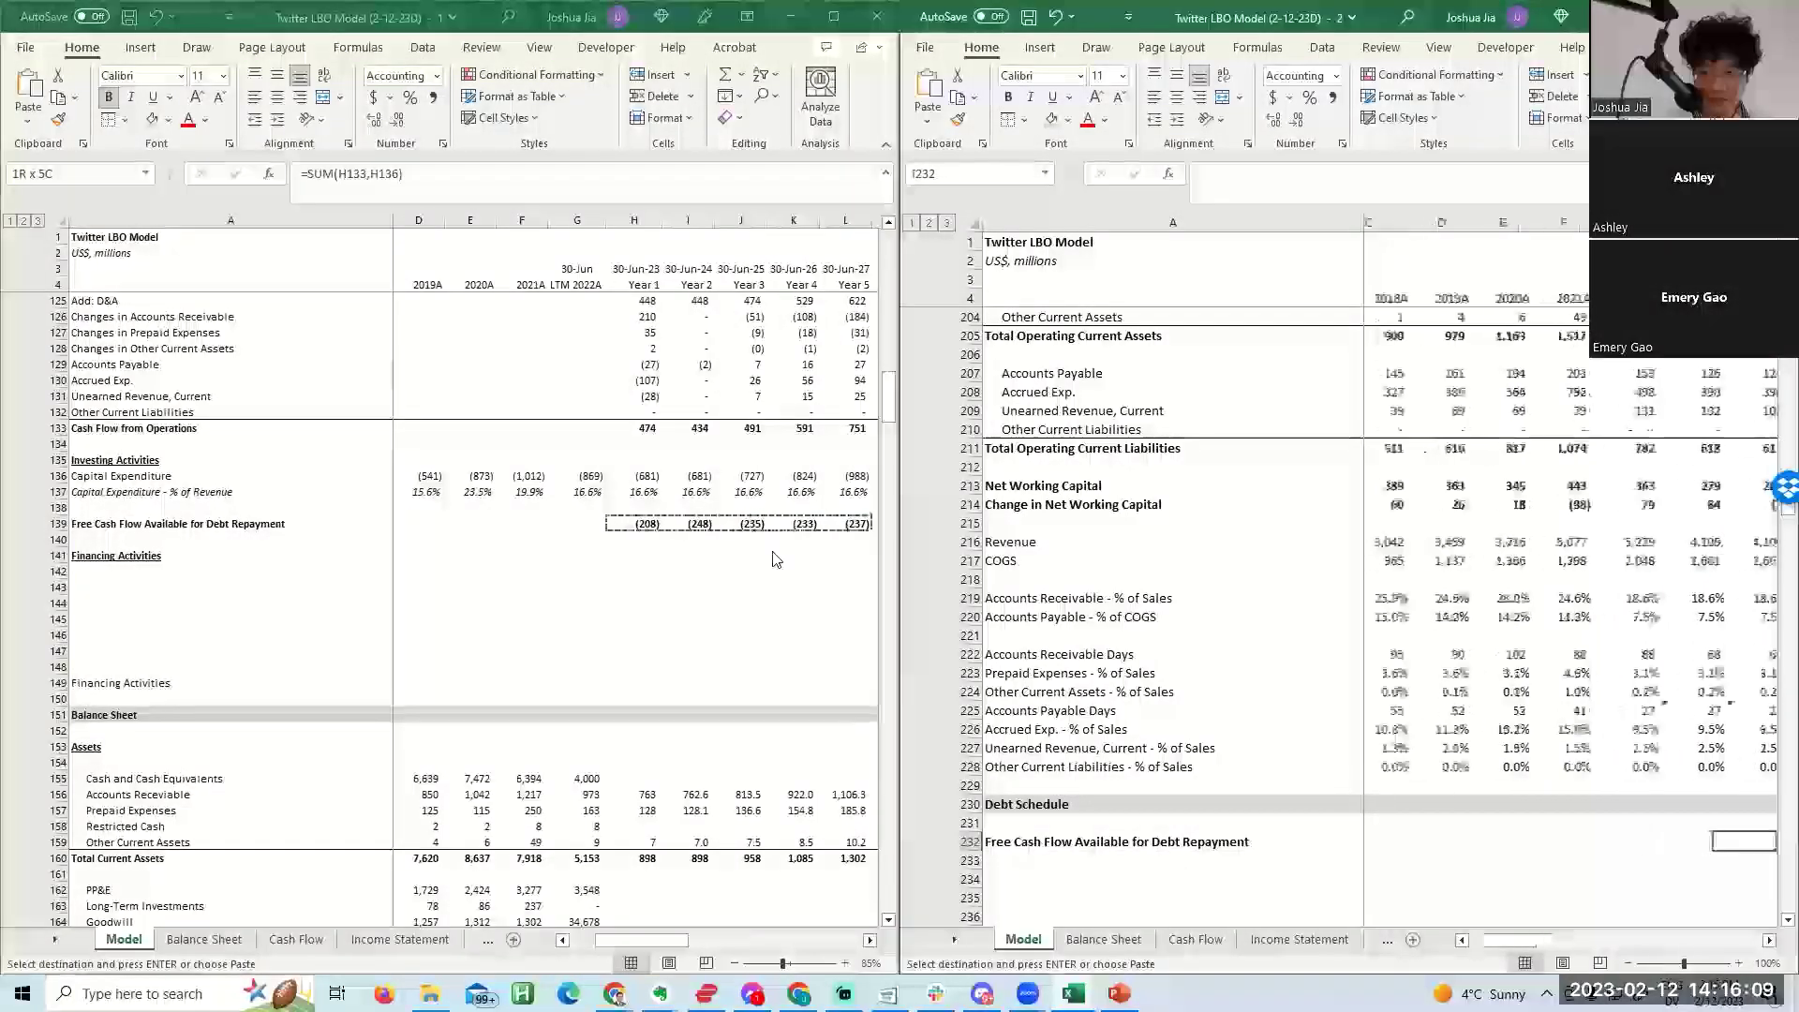
{"action": "key", "text": "Left"}
{"action": "key", "text": "Left"}
{"action": "key", "text": "Left"}
{"action": "key", "text": "alt+h"}
{"action": "key", "text": "v"}
{"action": "key", "text": "n"}
{"action": "key", "text": "Right"}
{"action": "key", "text": "Right"}
{"action": "key", "text": "Right"}
{"action": "key", "text": "Right"}
Format the free cash flow figures in H232:L232 consistently with no decimals.
{"action": "key", "text": "shift+Left"}
{"action": "key", "text": "shift+Left"}
{"action": "key", "text": "shift+Left"}
{"action": "key", "text": "shift+Left"}
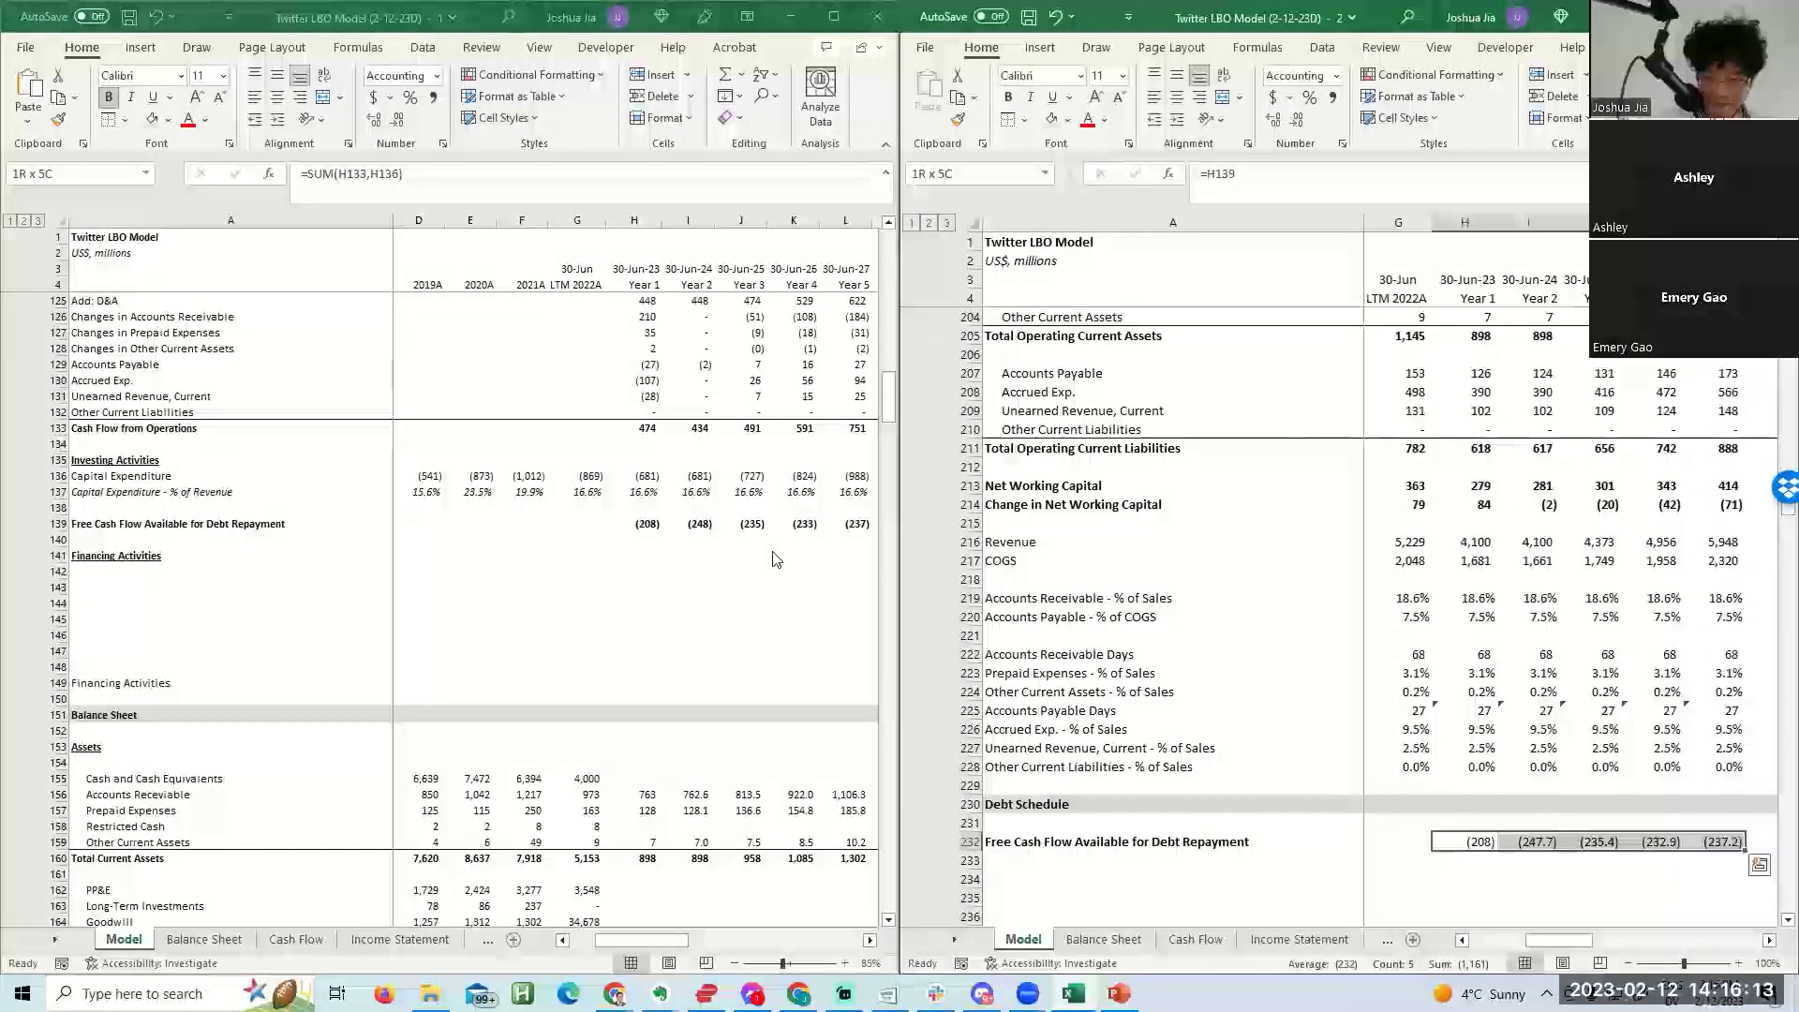
{"action": "key", "text": "ctrl+c"}
{"action": "key", "text": "alt+h"}
{"action": "key", "text": "v"}
{"action": "key", "text": "v"}
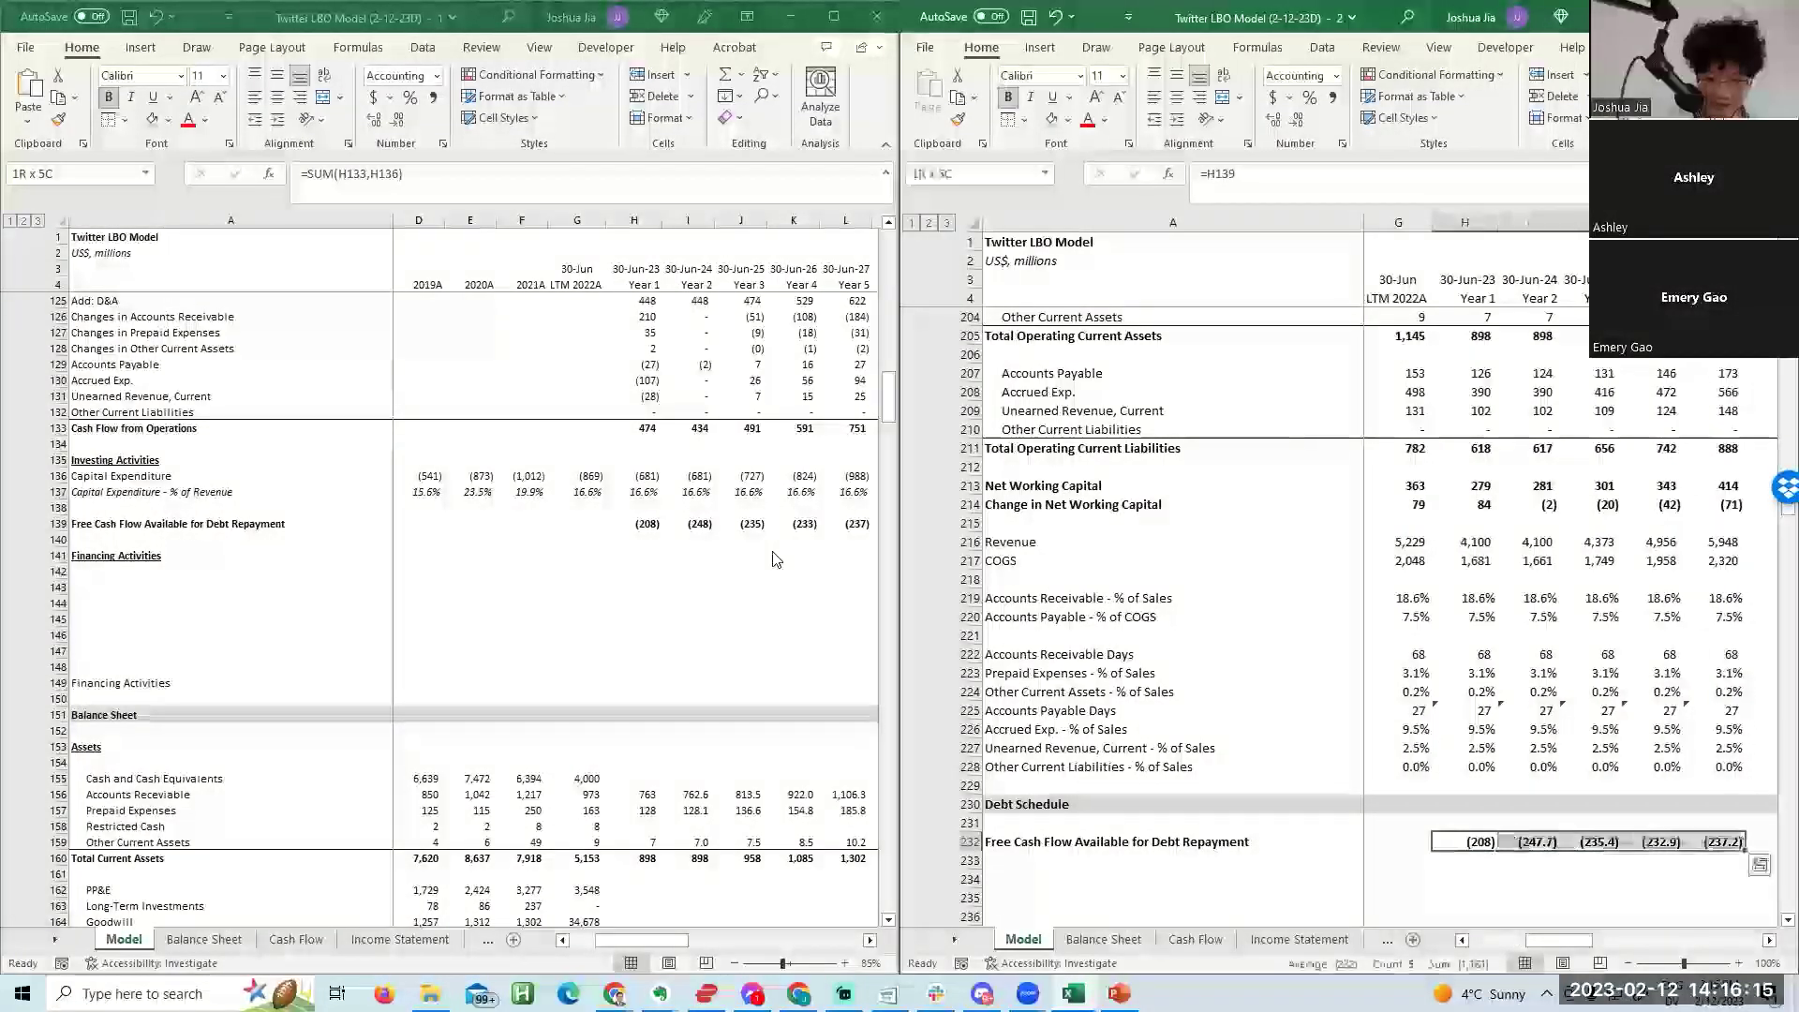
{"action": "key", "text": "Right"}
{"action": "key", "text": "shift+Right"}
{"action": "key", "text": "shift+Right"}
{"action": "key", "text": "shift+Right"}
{"action": "key", "text": "Escape"}
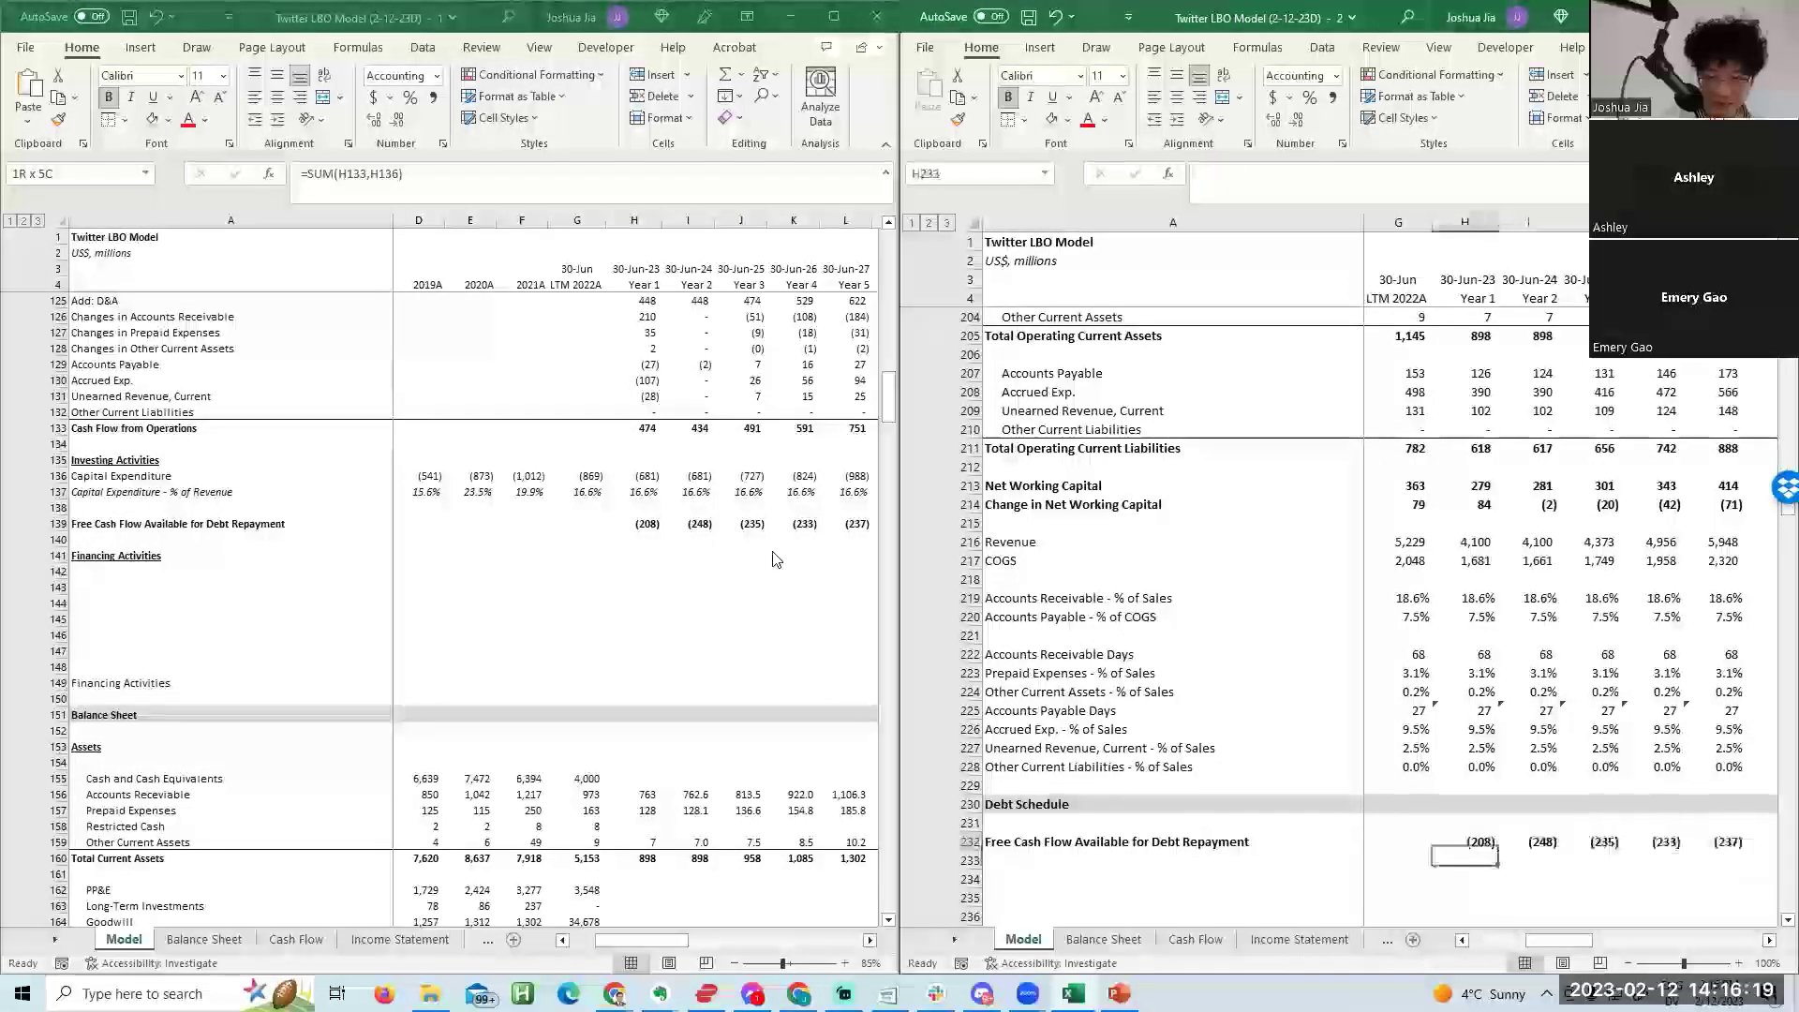
{"action": "key", "text": "Down"}
{"action": "key", "text": "Home"}
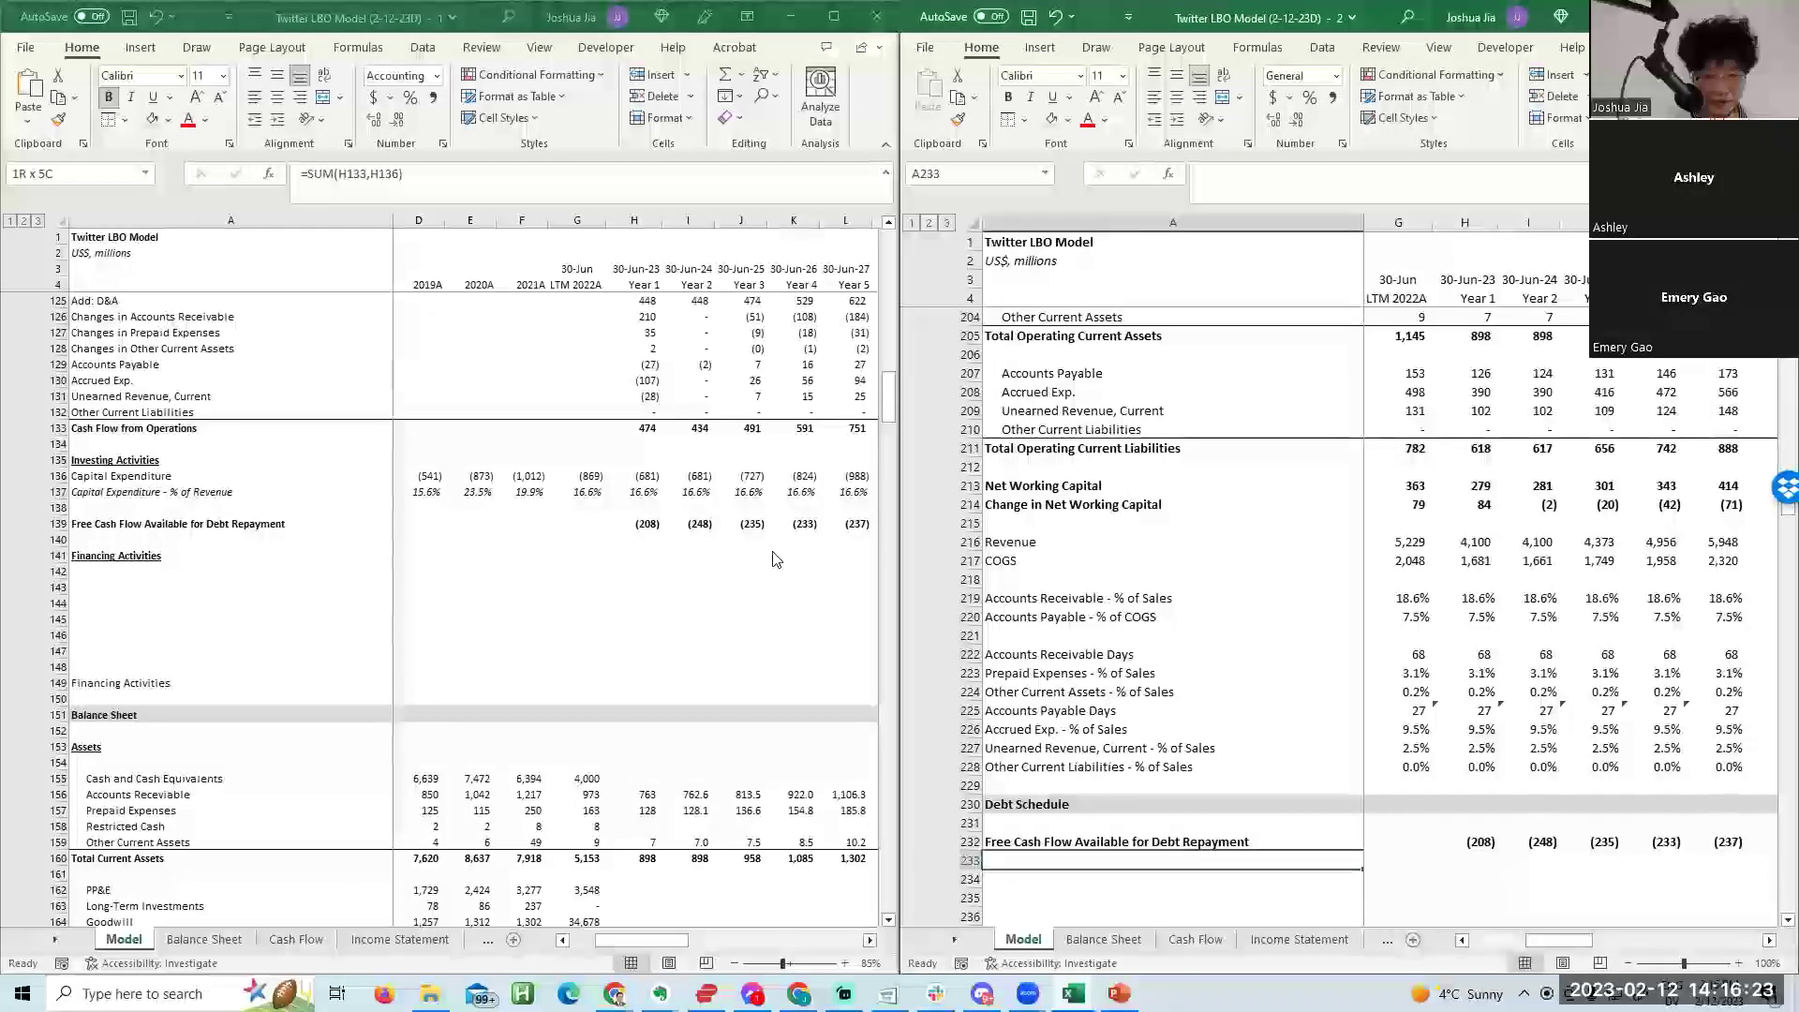
Examine the Debt Assumptions for the revolver, 1st Lien Term Loan and both bridge loans, along with the Sources and Uses section.
{"action": "left_click", "coordinate": [774, 559]}
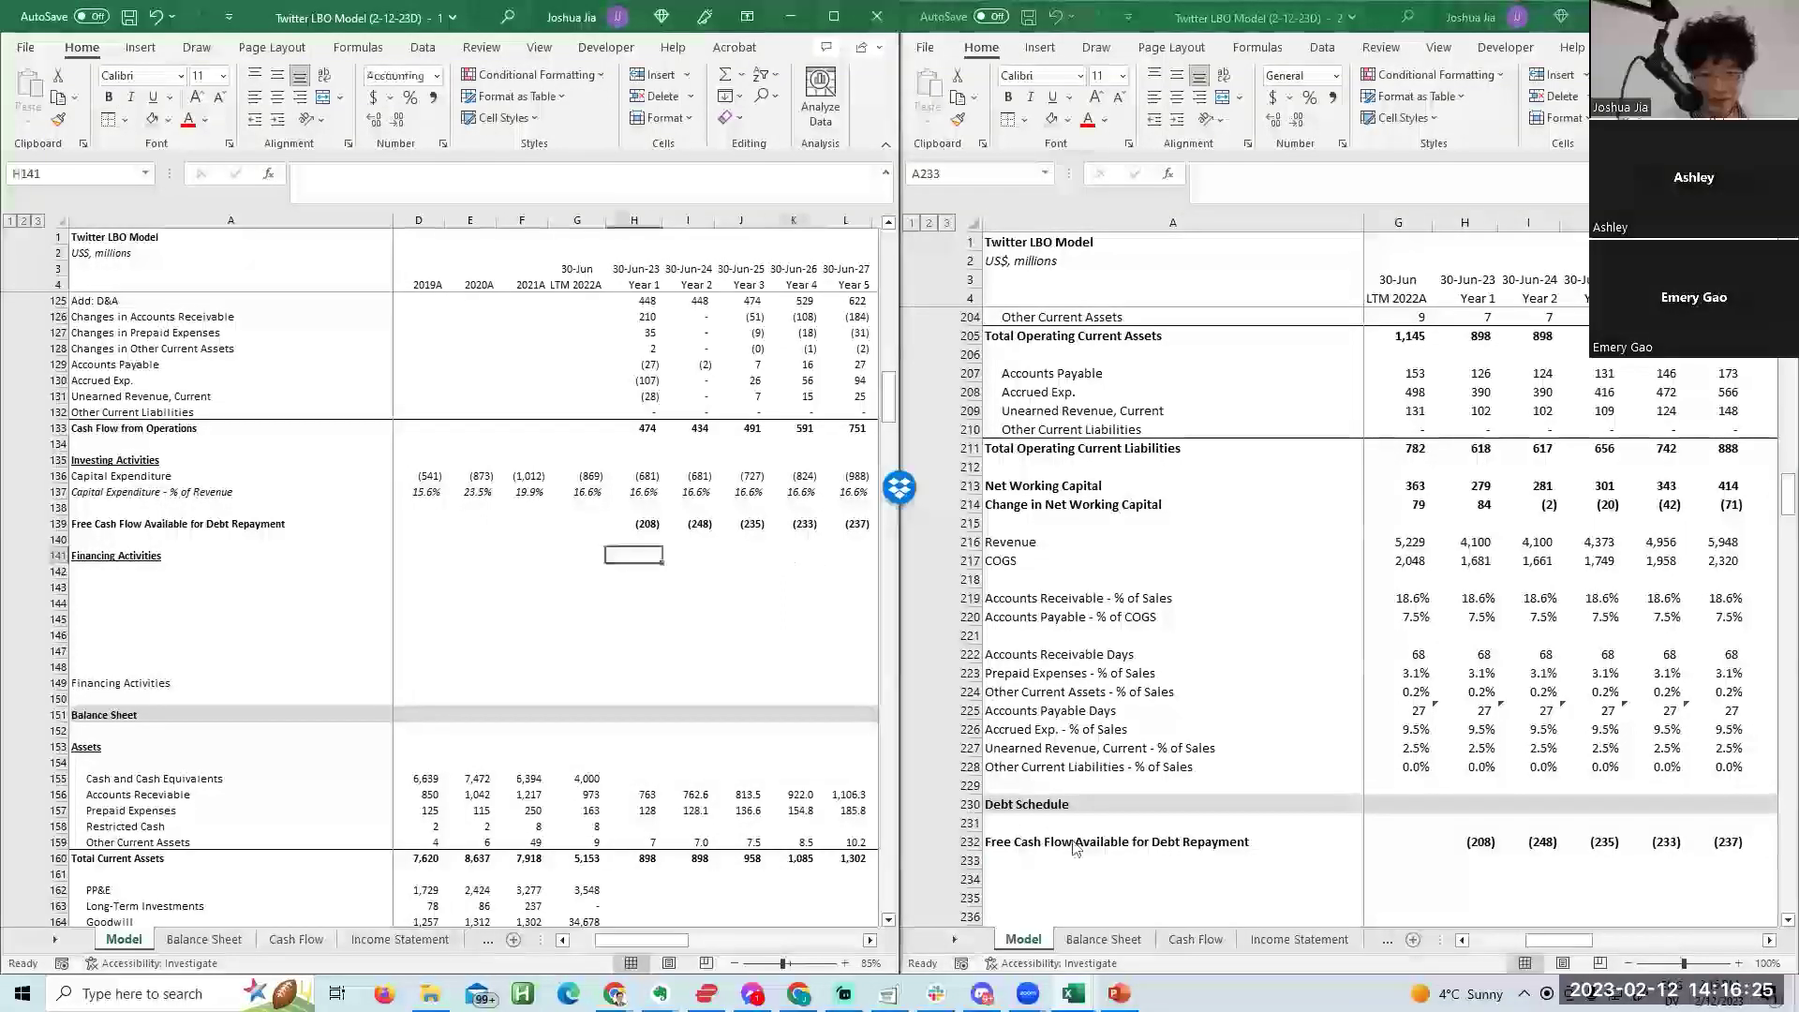
{"action": "key", "text": "ctrl+Home"}
{"action": "left_click", "coordinate": [920, 841]}
{"action": "left_click", "coordinate": [430, 921]}
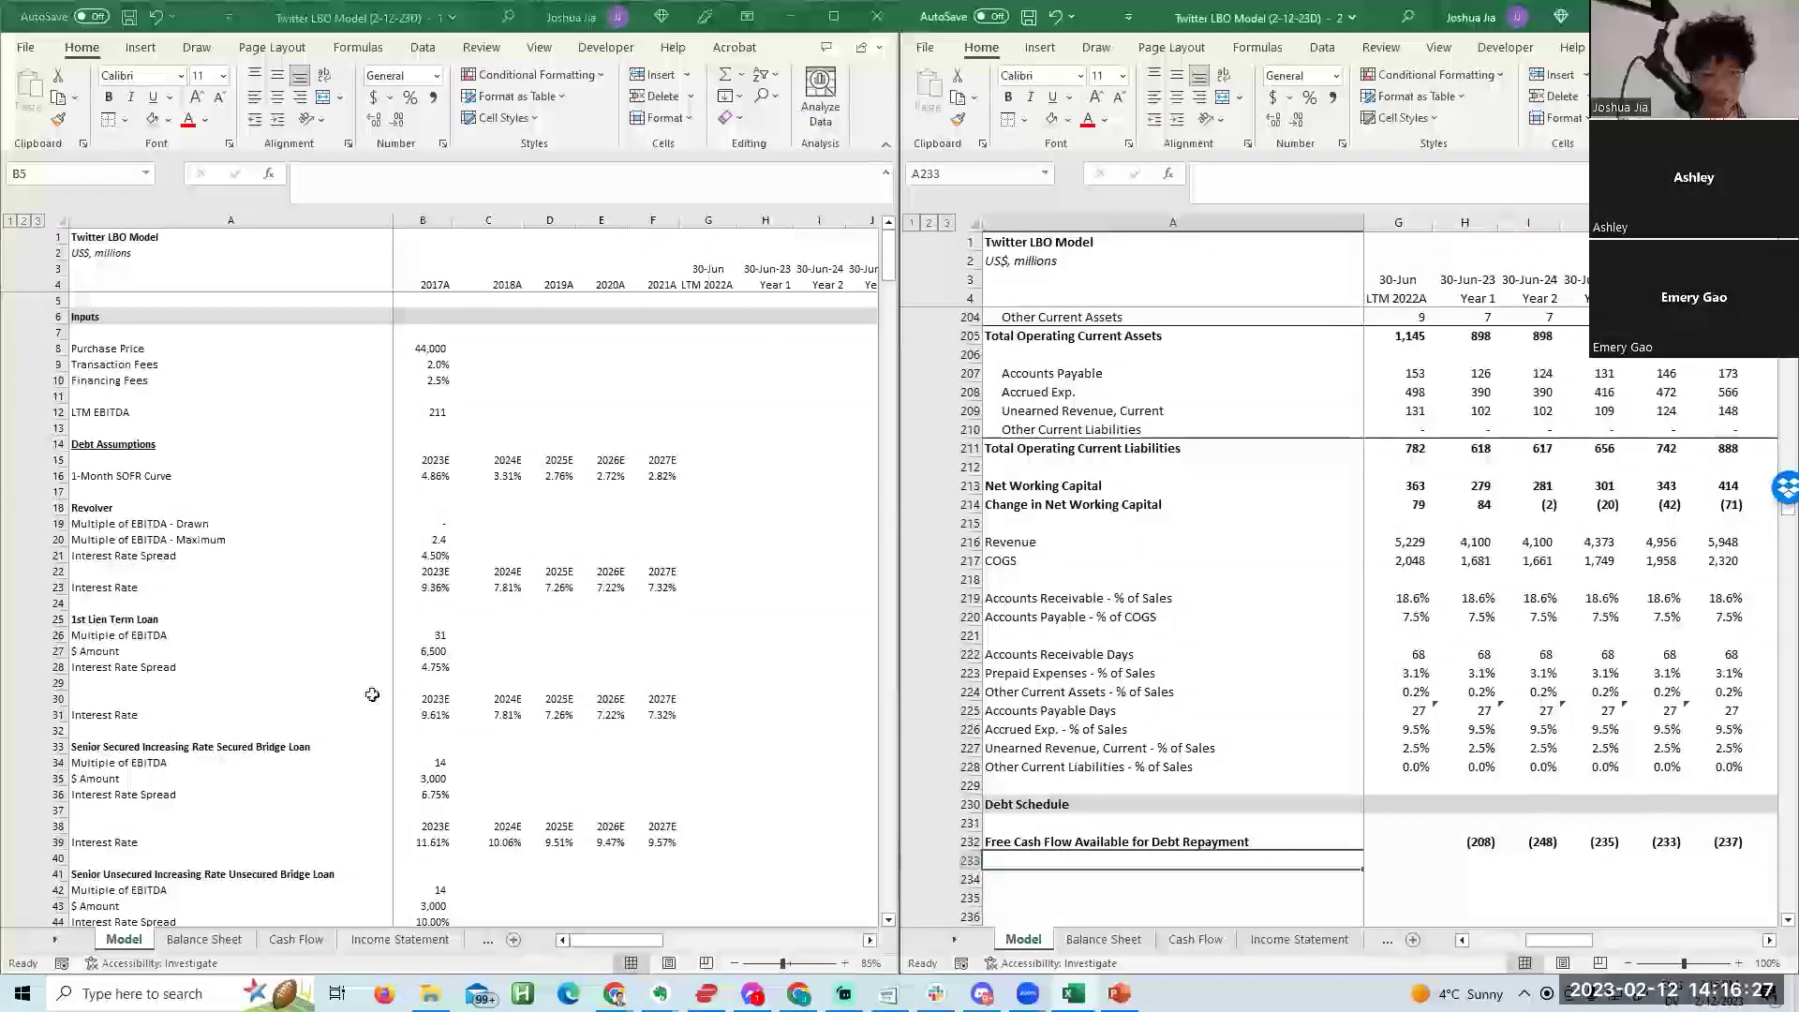
{"action": "scroll", "coordinate": [379, 562], "scroll_direction": "down", "scroll_amount": 13}
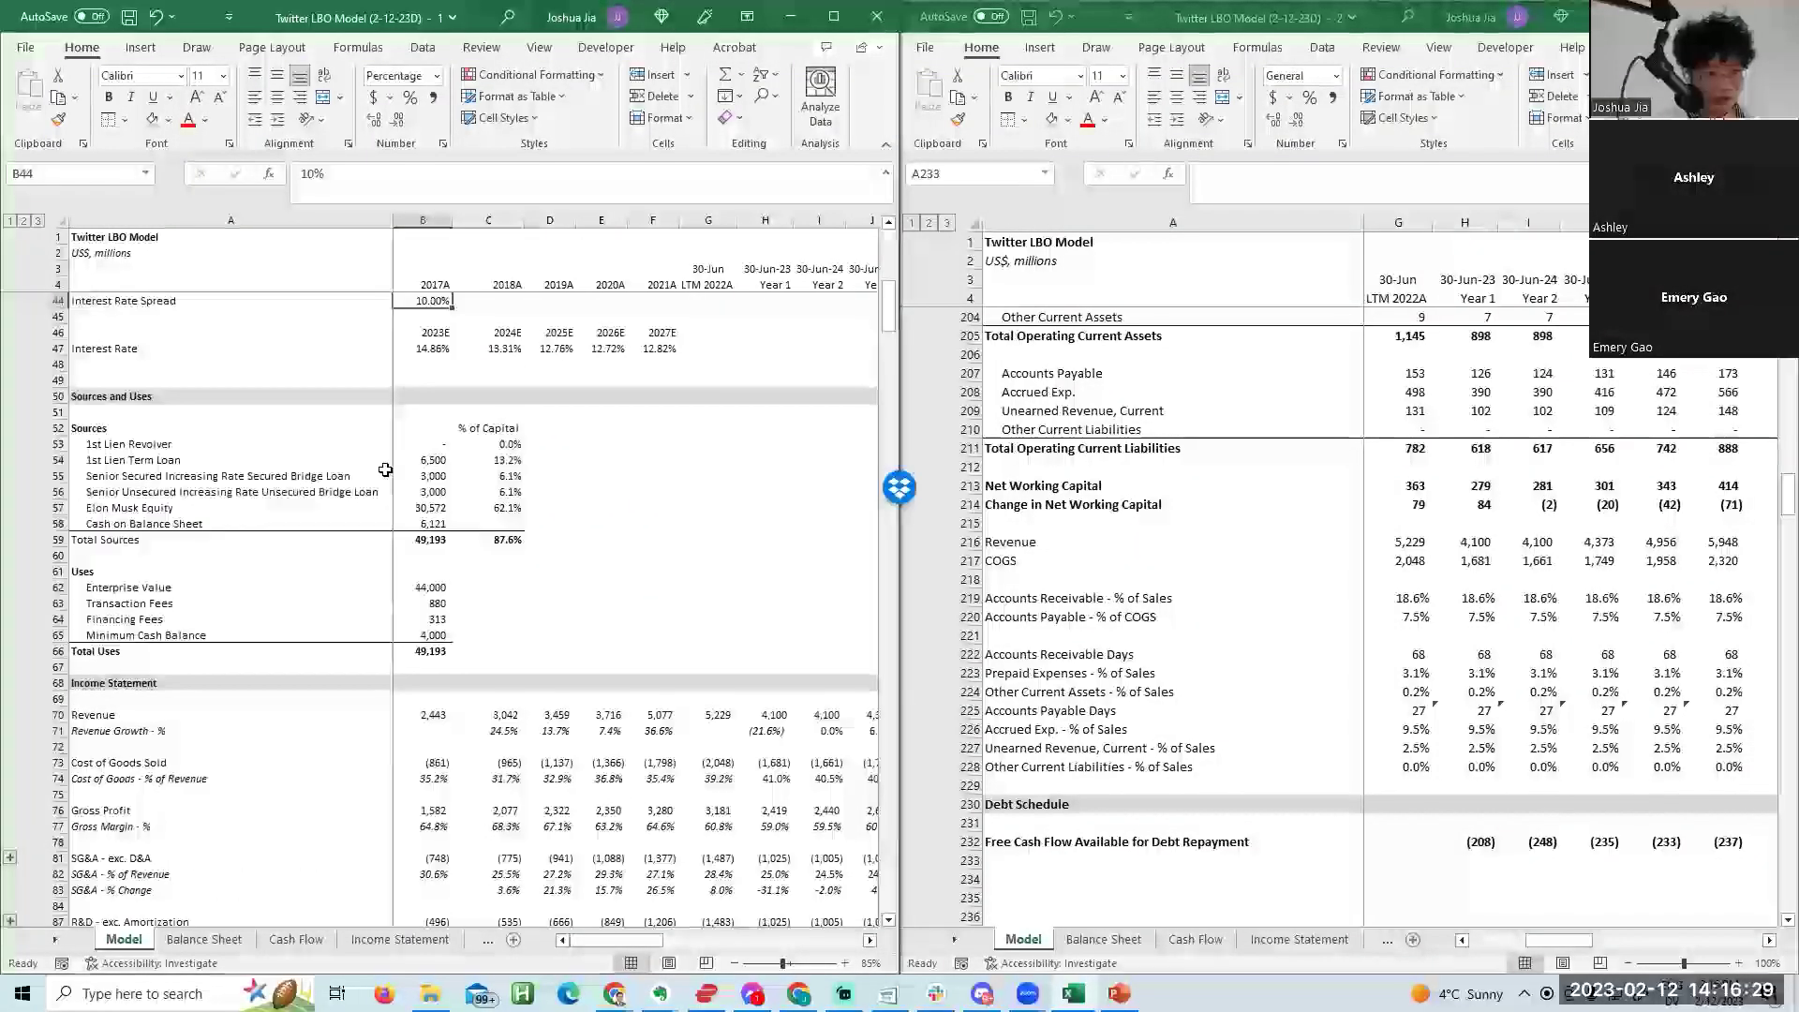
{"action": "key", "text": "ctrl+Home"}
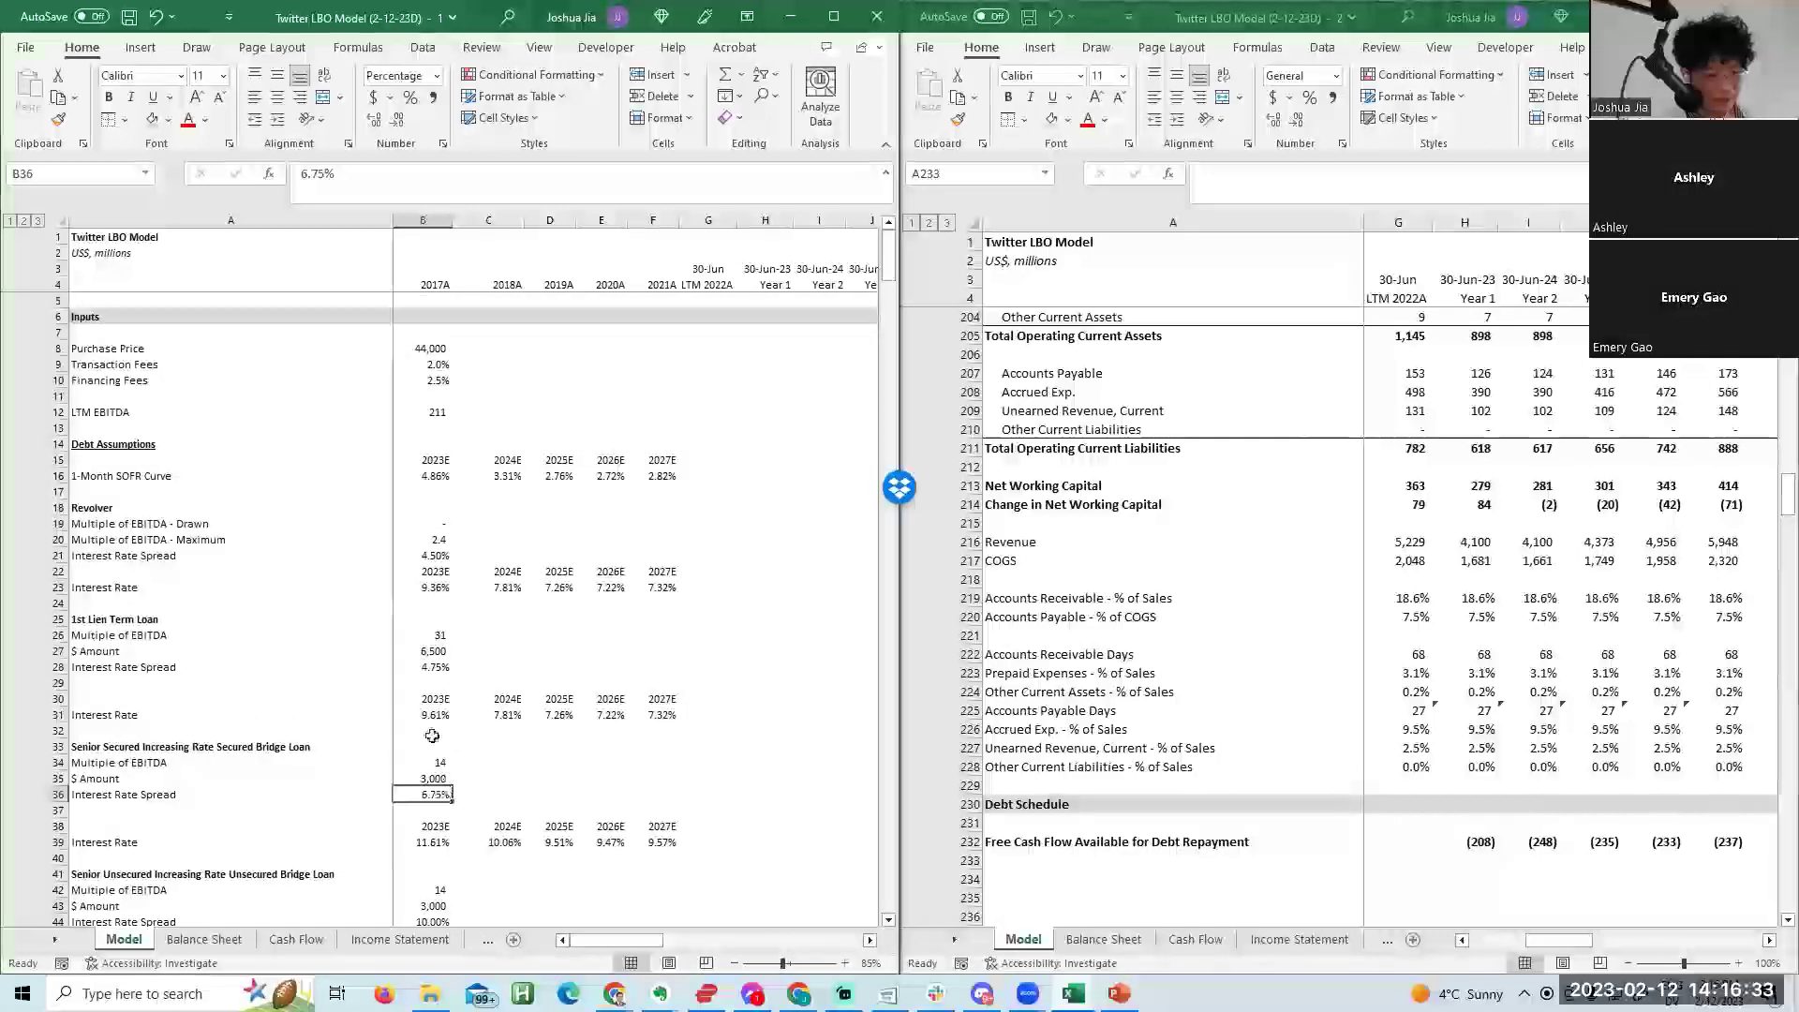
{"action": "key", "text": "Down"}
{"action": "key", "text": "Down"}
{"action": "key", "text": "Down"}
{"action": "key", "text": "Down"}
{"action": "key", "text": "Down"}
{"action": "key", "text": "Down"}
{"action": "key", "text": "Down"}
{"action": "key", "text": "Down"}
{"action": "key", "text": "Down"}
{"action": "key", "text": "Down"}
{"action": "key", "text": "Down"}
{"action": "key", "text": "Down"}
{"action": "key", "text": "Down"}
{"action": "key", "text": "Down"}
{"action": "key", "text": "Down"}
{"action": "key", "text": "Down"}
{"action": "key", "text": "Down"}
{"action": "key", "text": "Down"}
{"action": "key", "text": "Down"}
{"action": "key", "text": "Down"}
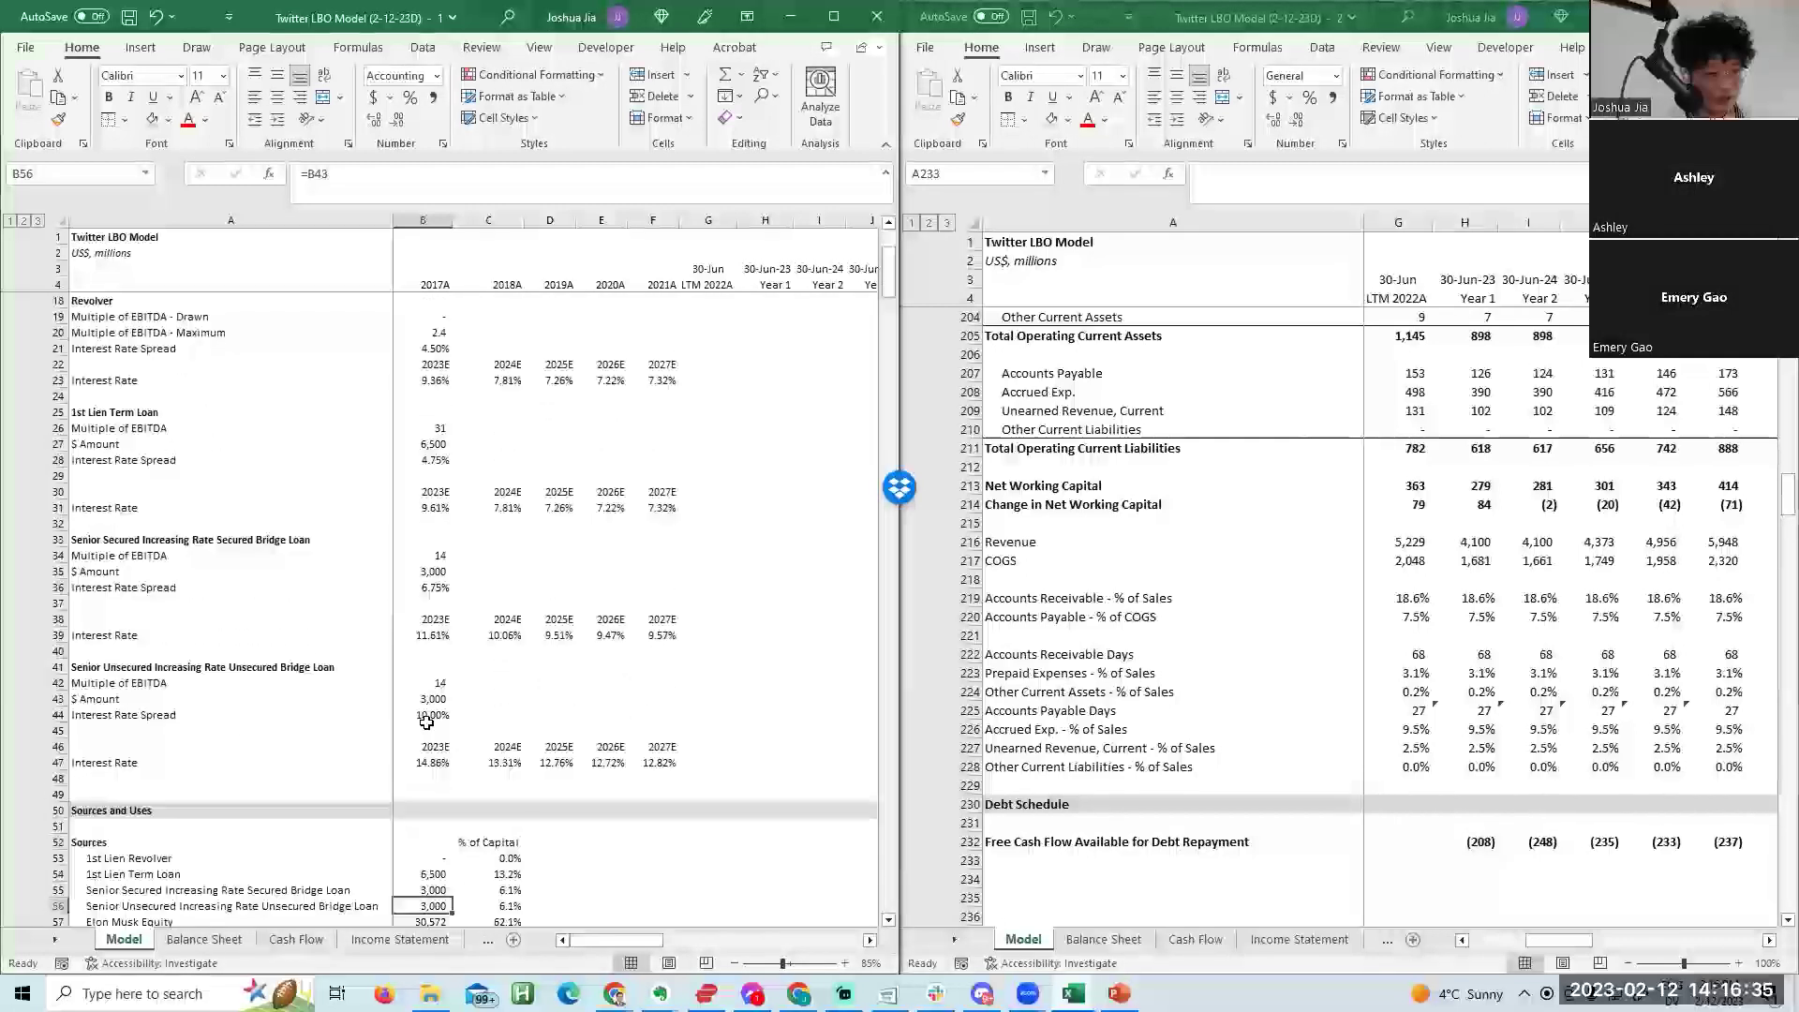
{"action": "key", "text": "Up"}
{"action": "key", "text": "Up"}
{"action": "key", "text": "Up"}
{"action": "key", "text": "Up"}
{"action": "key", "text": "Up"}
{"action": "key", "text": "Up"}
{"action": "key", "text": "Up"}
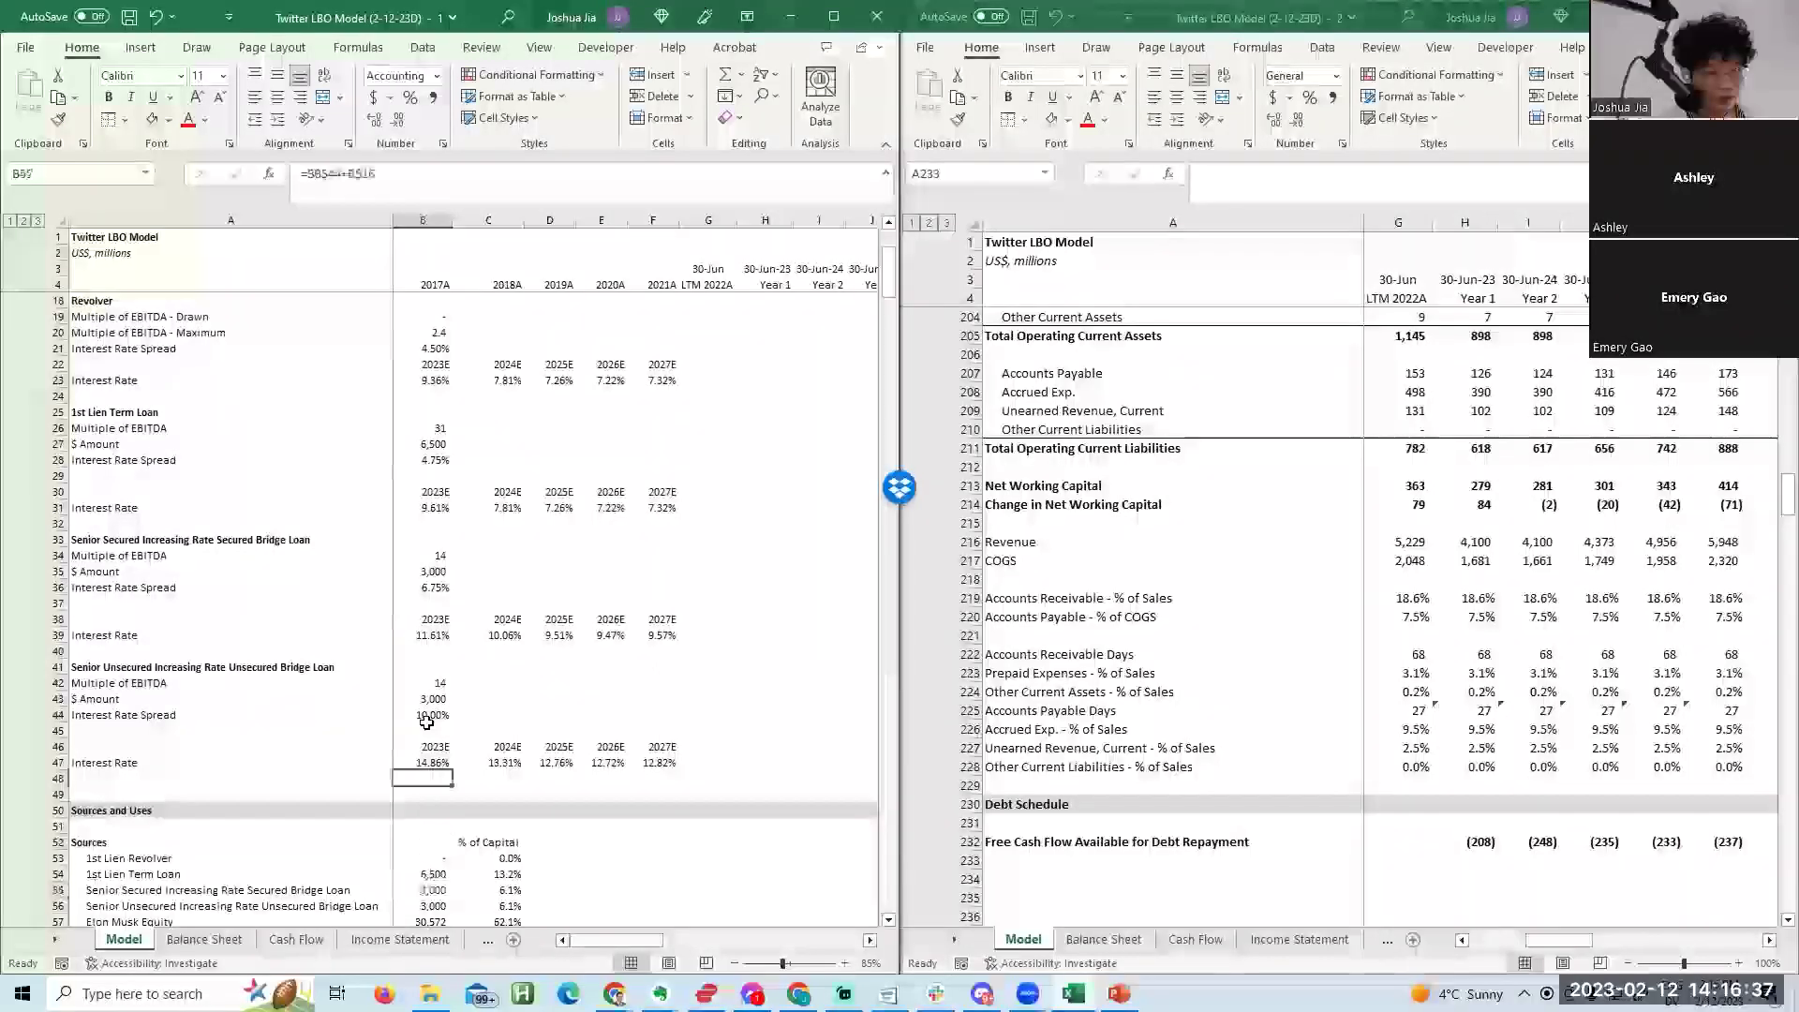
{"action": "key", "text": "Up"}
{"action": "key", "text": "Up"}
{"action": "key", "text": "Up"}
{"action": "key", "text": "Up"}
{"action": "key", "text": "Up"}
{"action": "key", "text": "Up"}
{"action": "key", "text": "Up"}
{"action": "key", "text": "Left"}
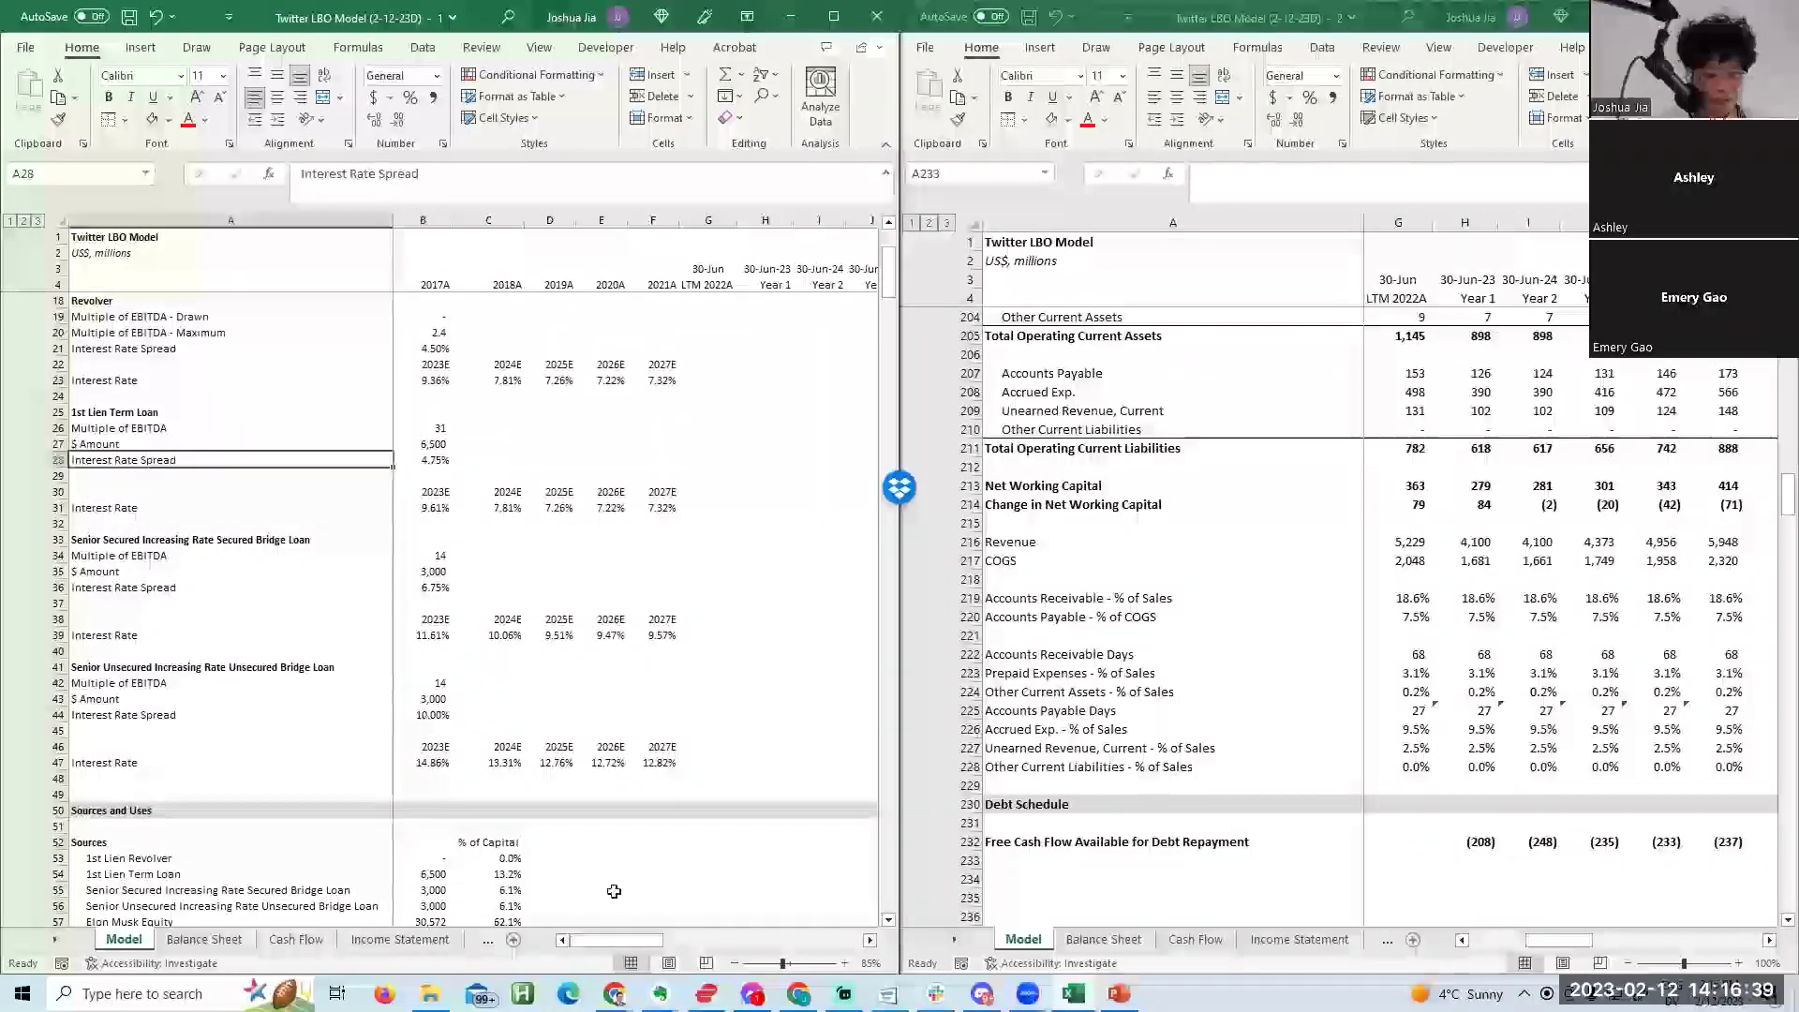
Switch to the $TWTR capital structure thread in Chrome and search the page for "amortization".
{"action": "key", "text": "alt+Tab"}
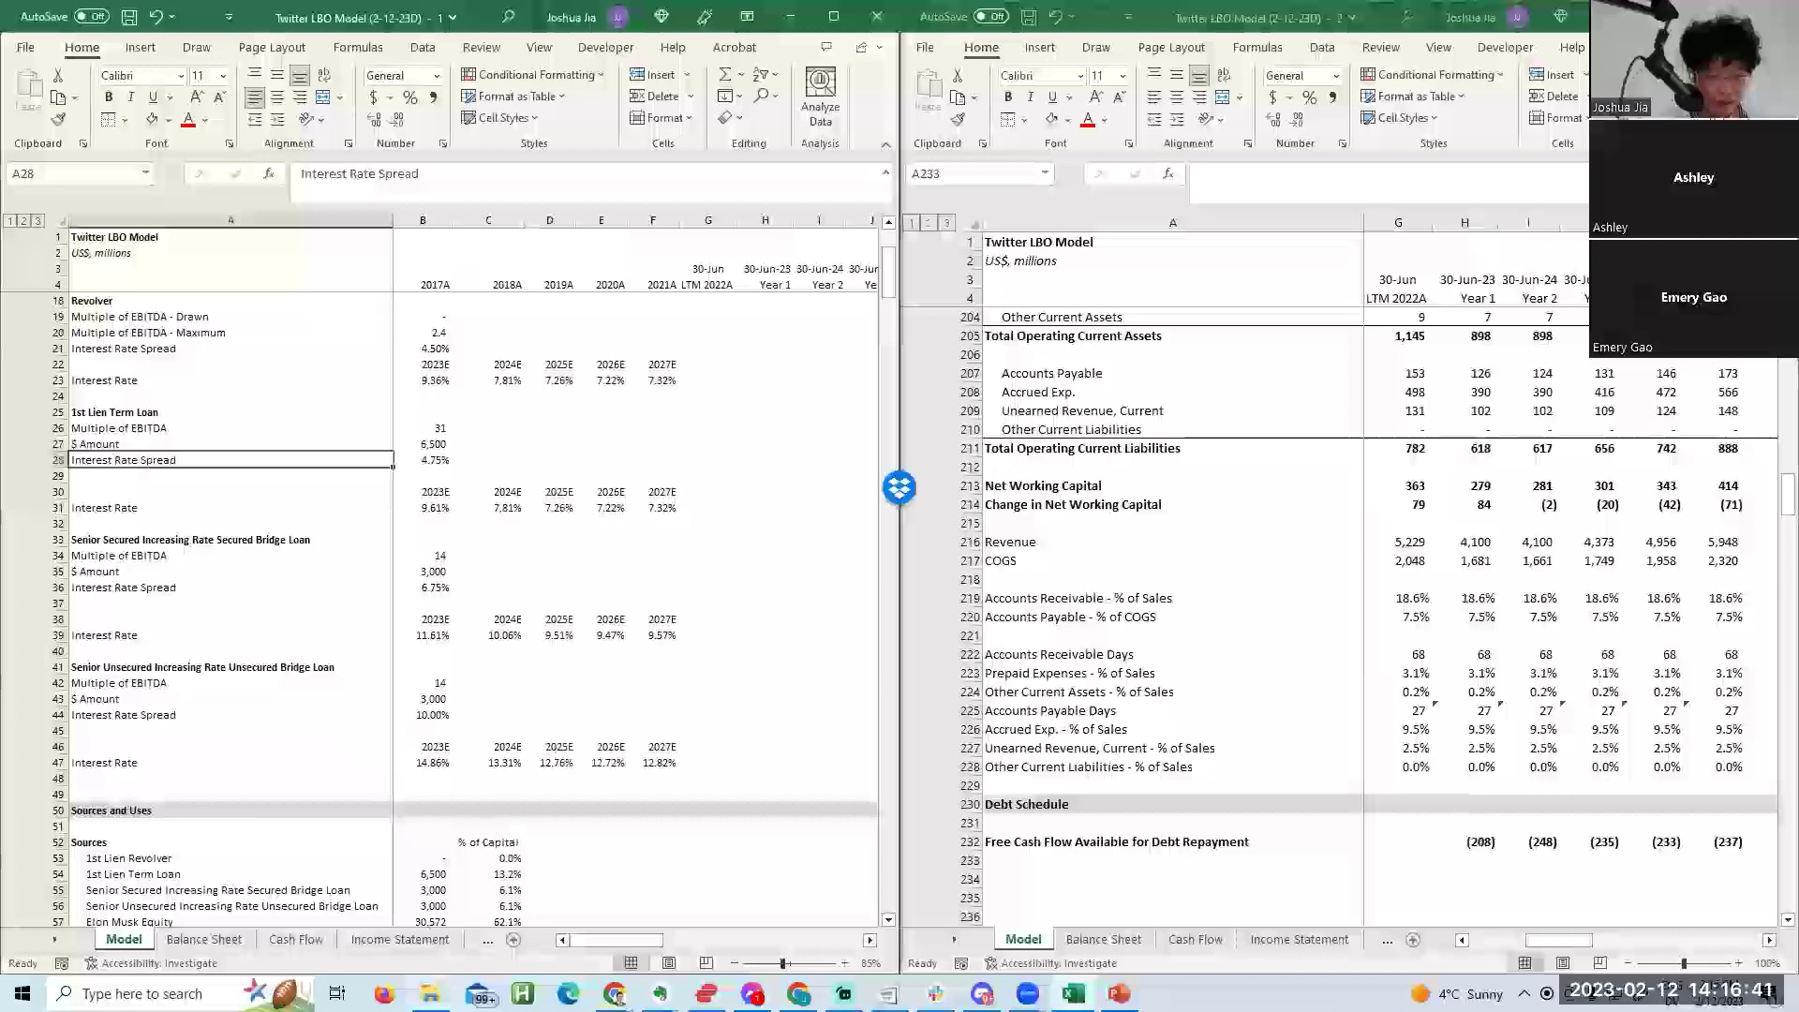
{"action": "mouse_move", "coordinate": [614, 993]}
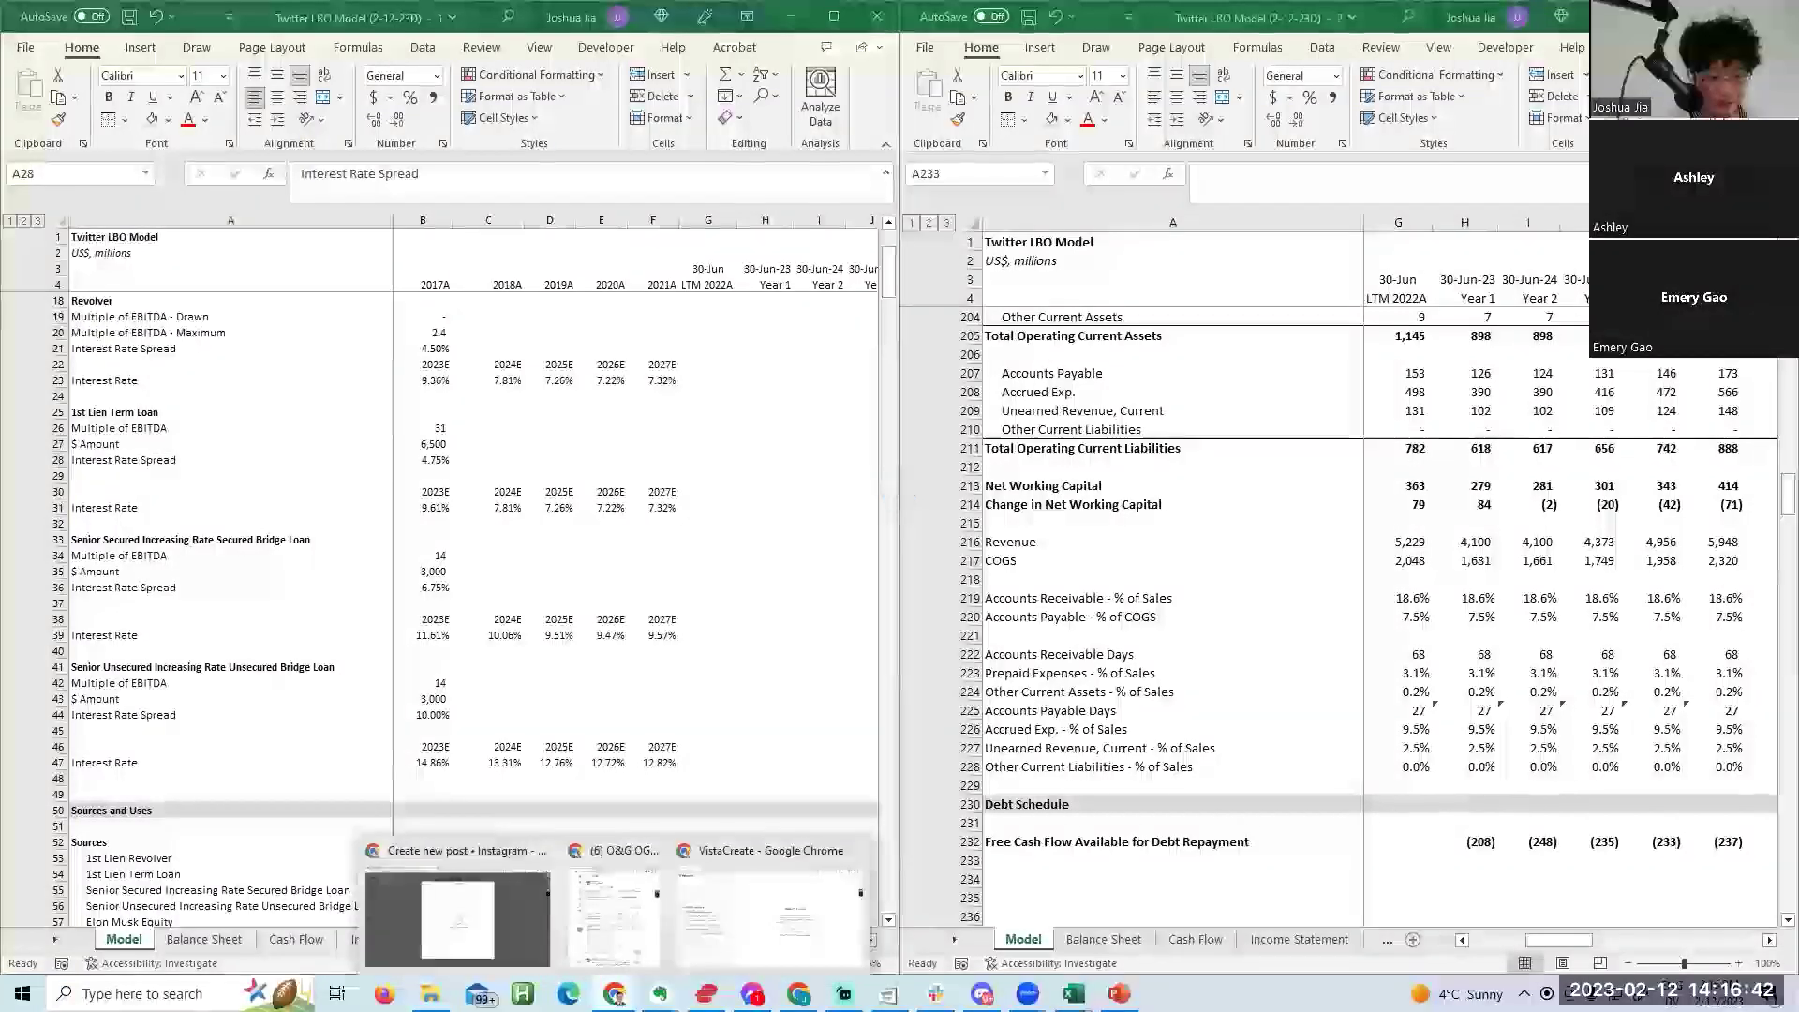
{"action": "left_click", "coordinate": [604, 923]}
{"action": "key", "text": "super+Up"}
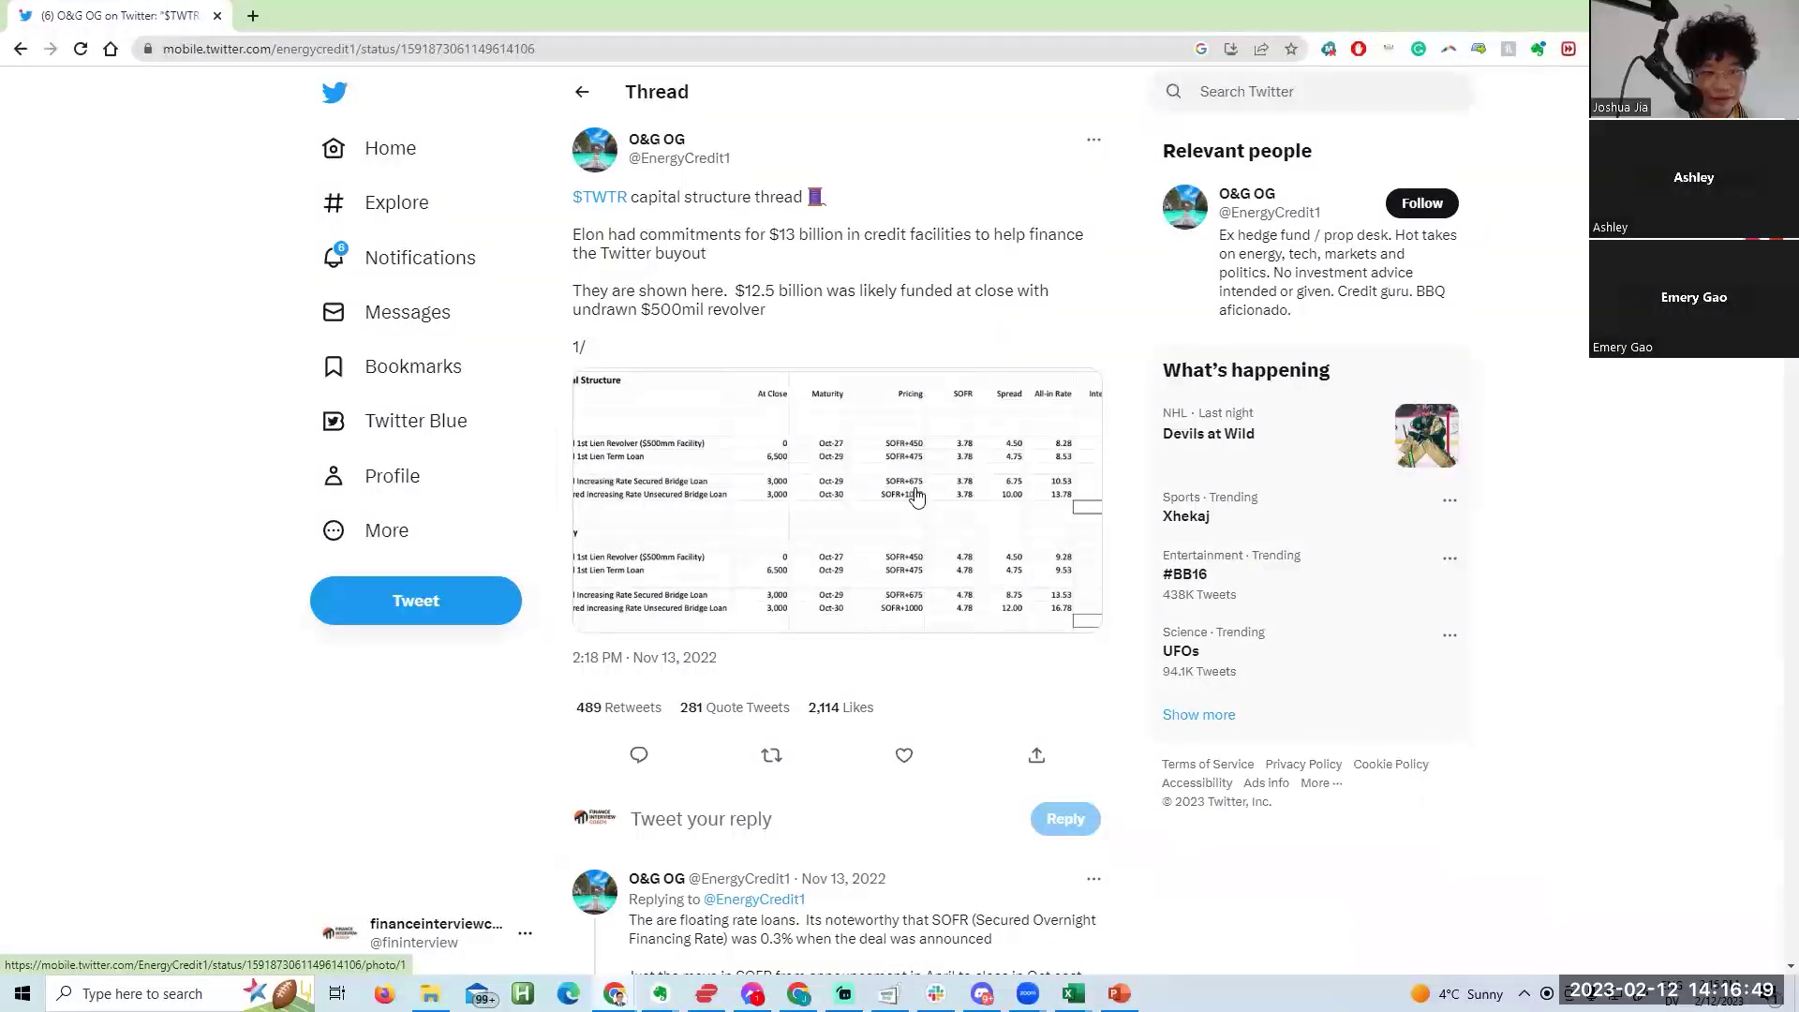
{"action": "key", "text": "ctrl+f"}
{"action": "type", "text": "amortization"}
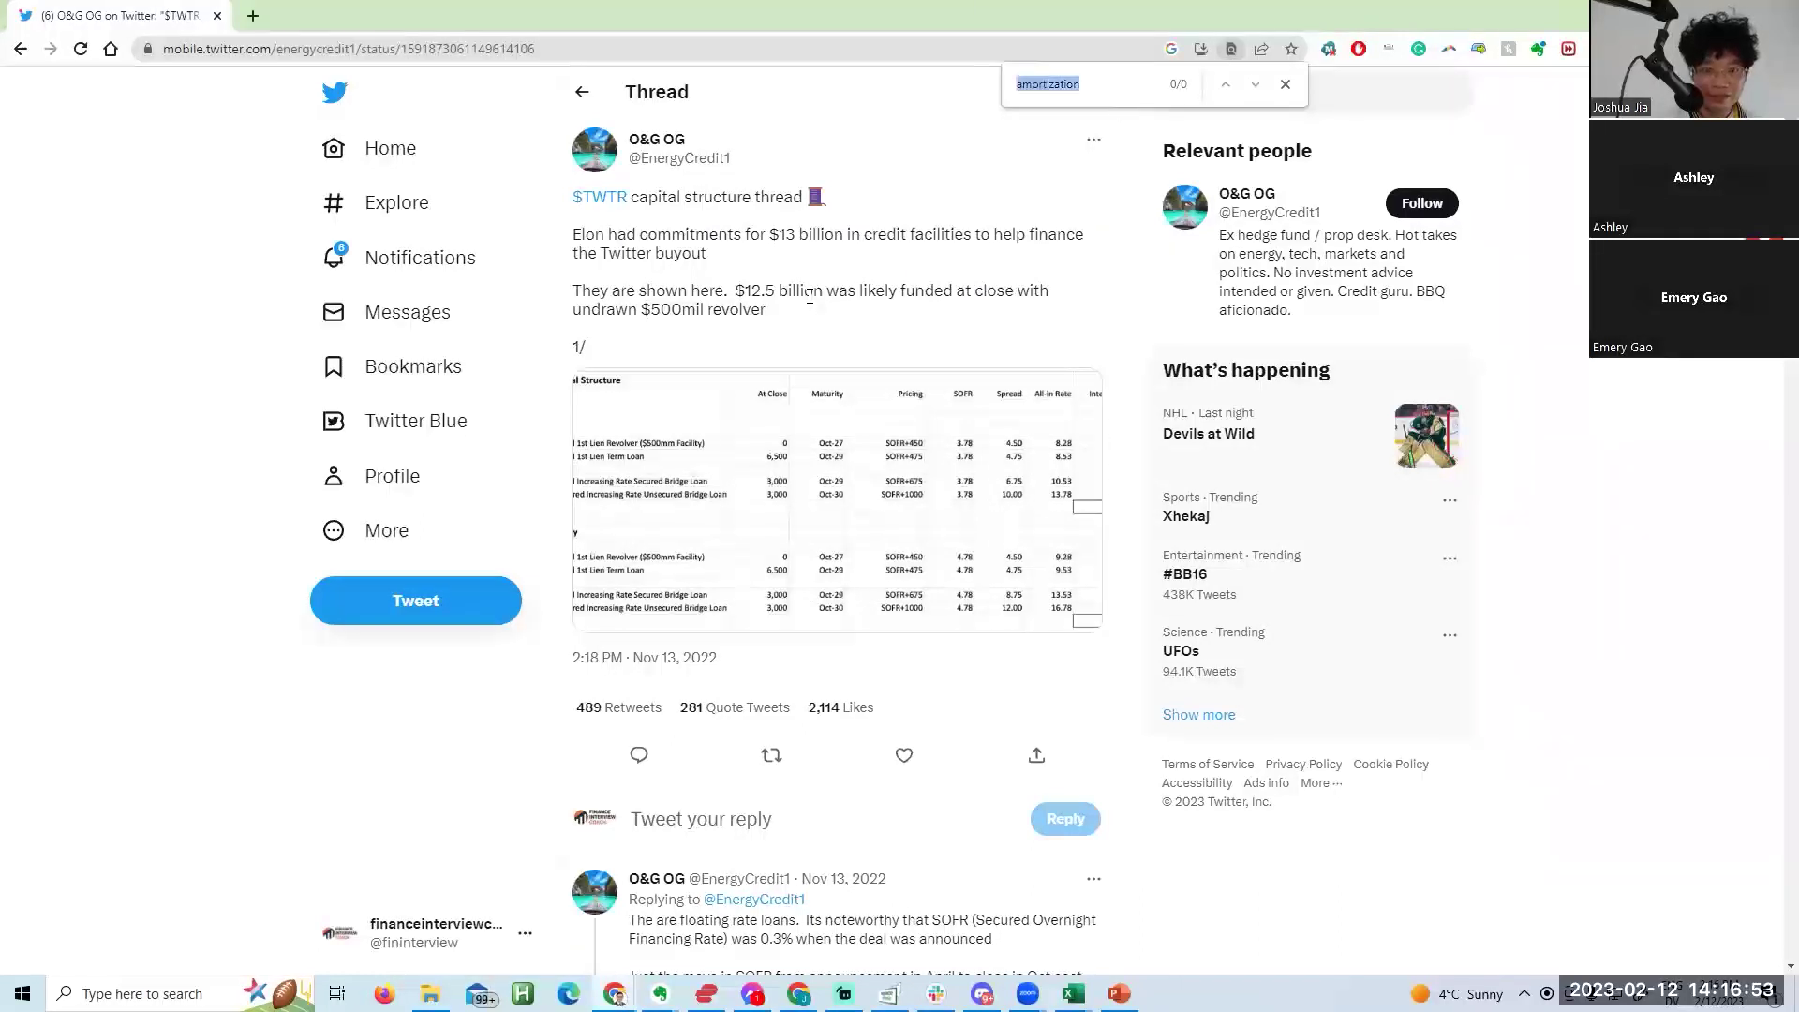
Search the thread for "mandatory" and read through its tweets for the loans' repayment terms.
{"action": "scroll", "coordinate": [809, 297], "scroll_direction": "down", "scroll_amount": 20}
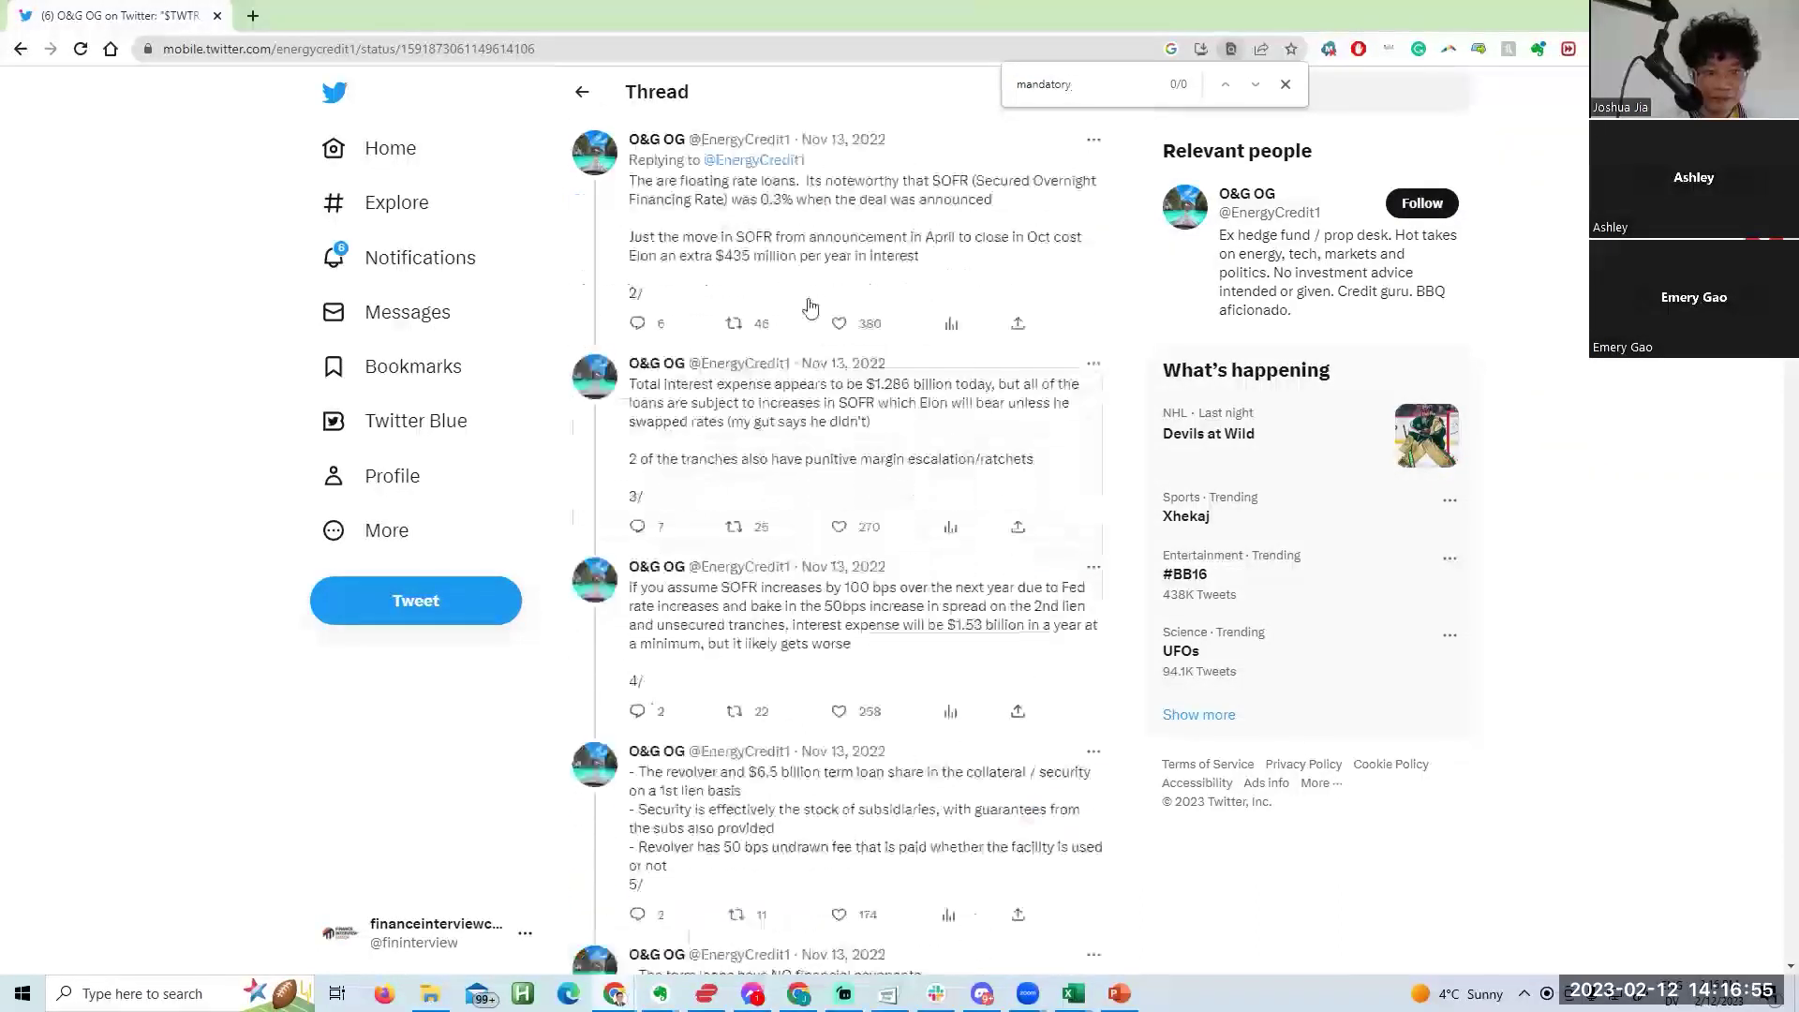
{"action": "scroll", "coordinate": [803, 313], "scroll_direction": "up", "scroll_amount": 8}
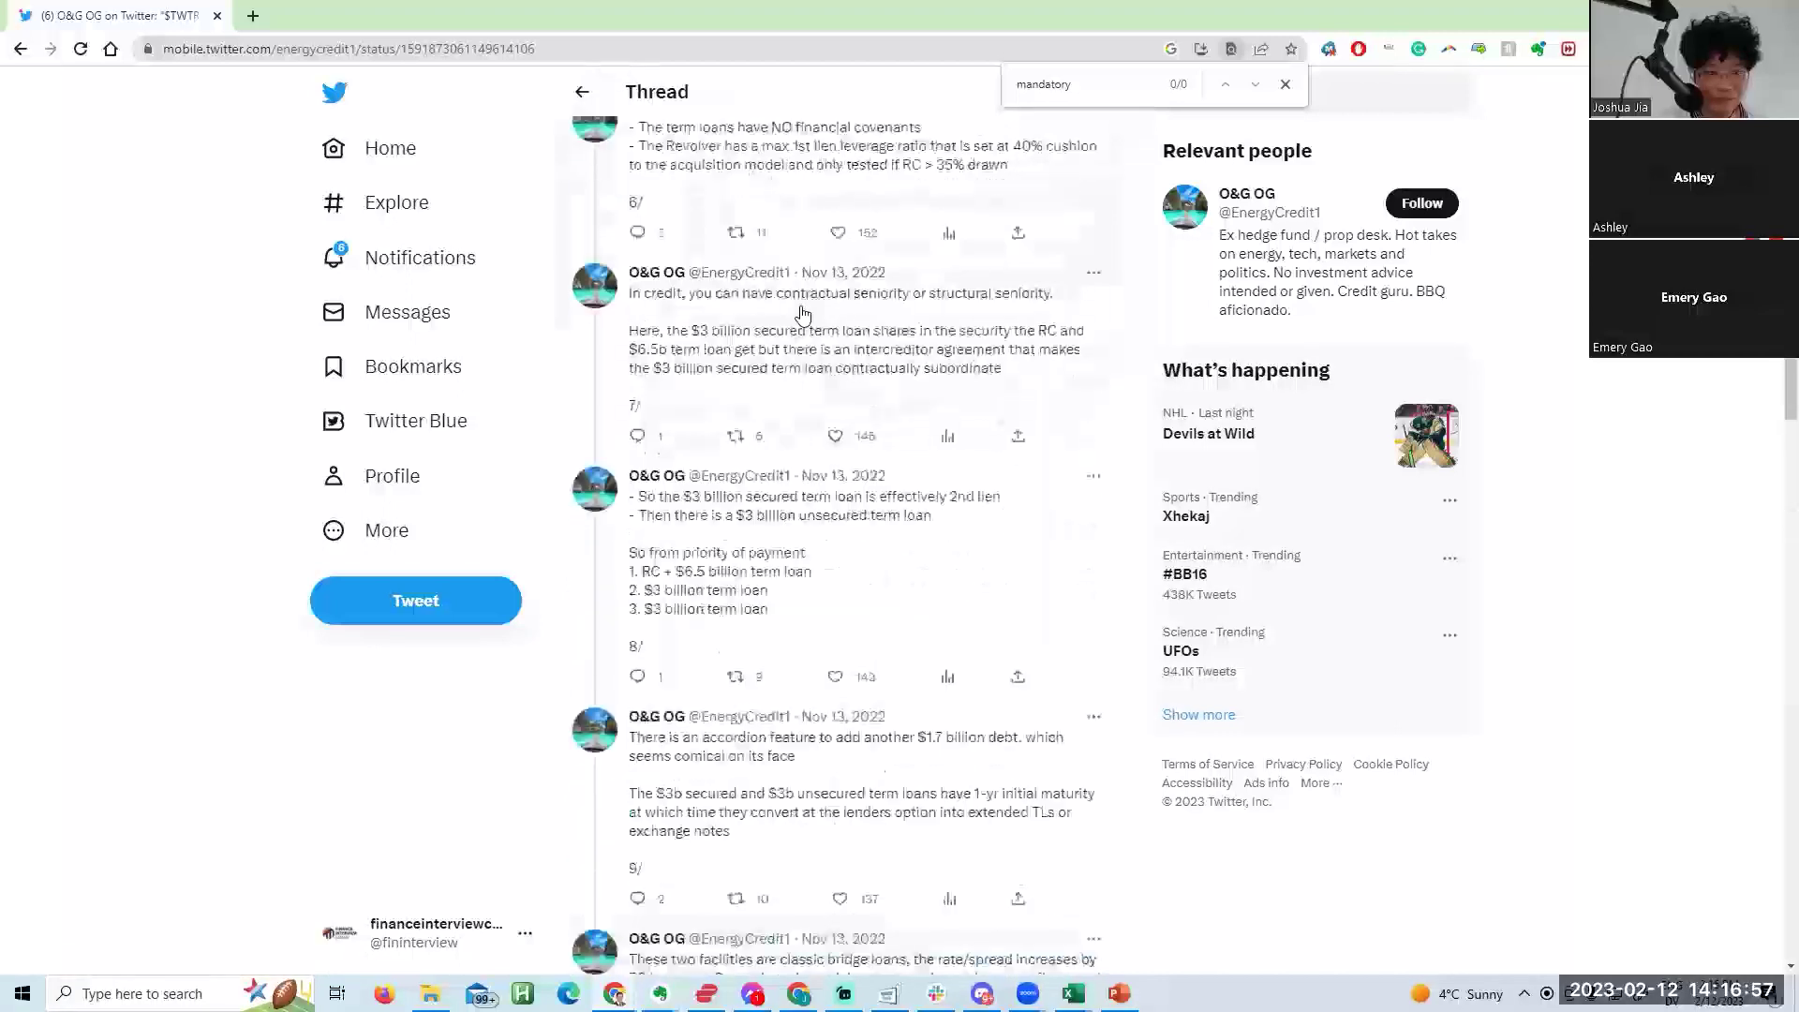
{"action": "scroll", "coordinate": [801, 313], "scroll_direction": "down", "scroll_amount": 8}
{"action": "scroll", "coordinate": [776, 487], "scroll_direction": "up", "scroll_amount": 8}
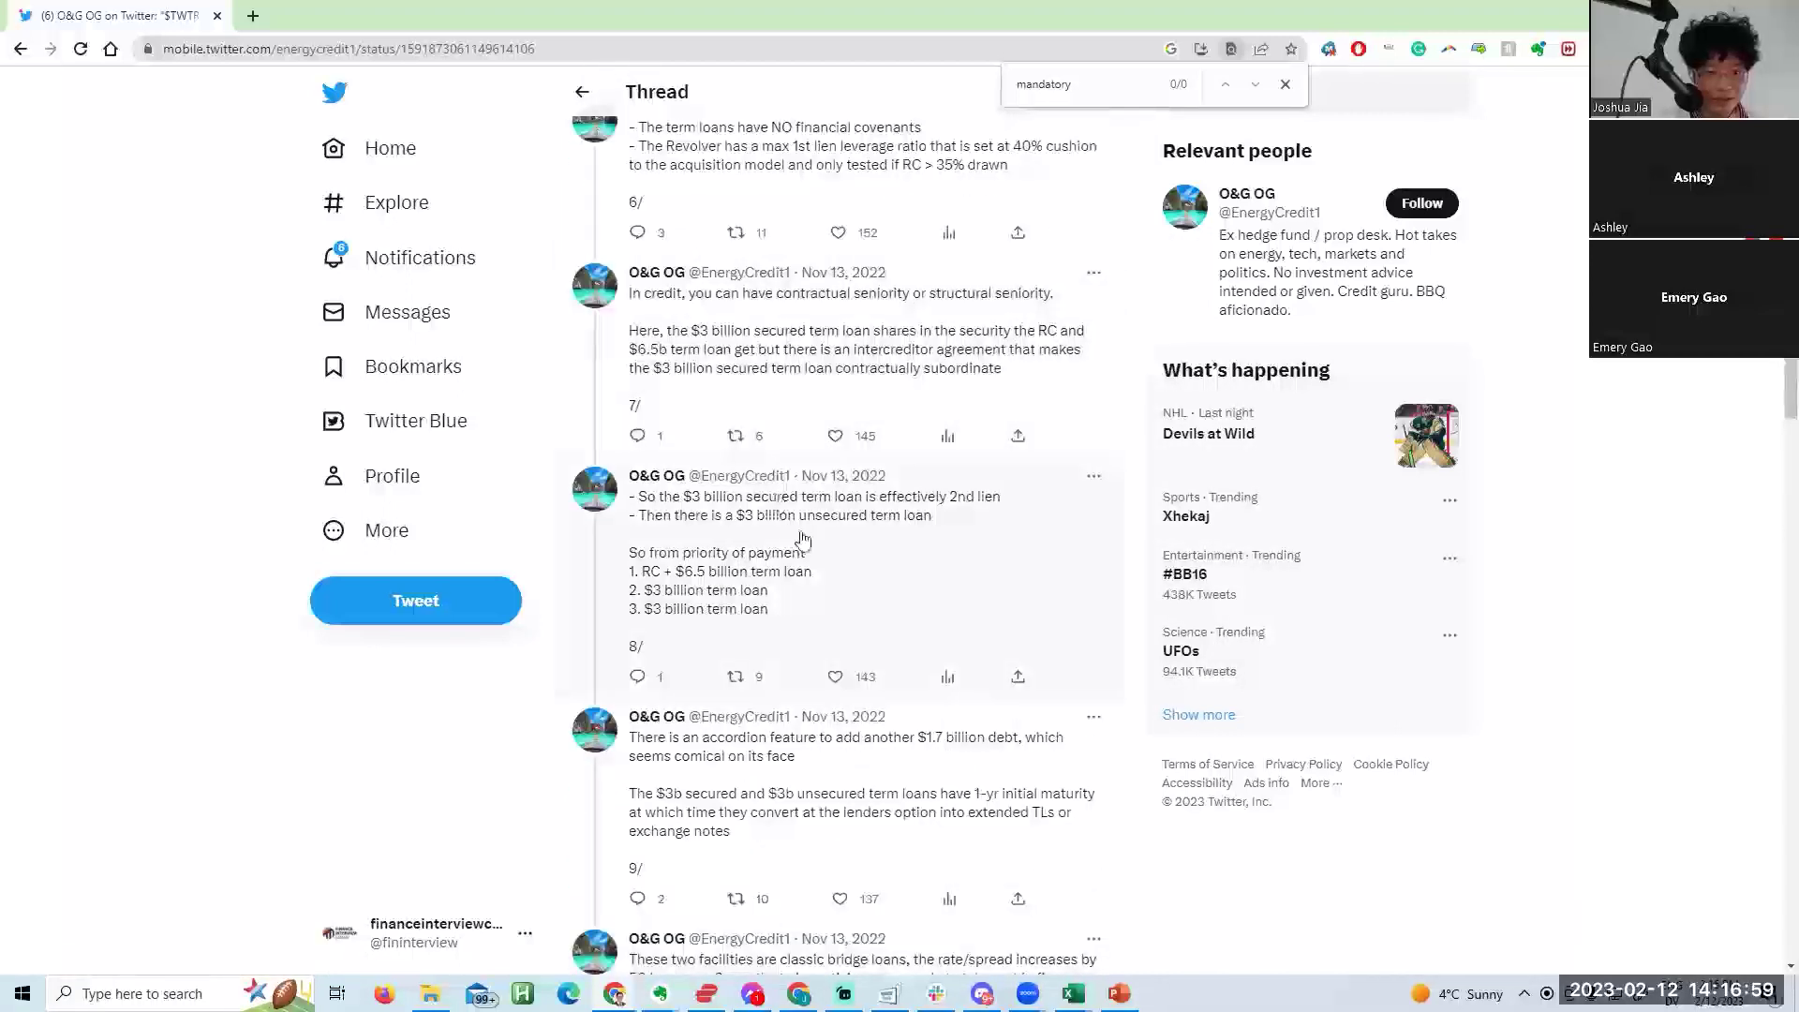
{"action": "scroll", "coordinate": [790, 607], "scroll_direction": "down", "scroll_amount": 8}
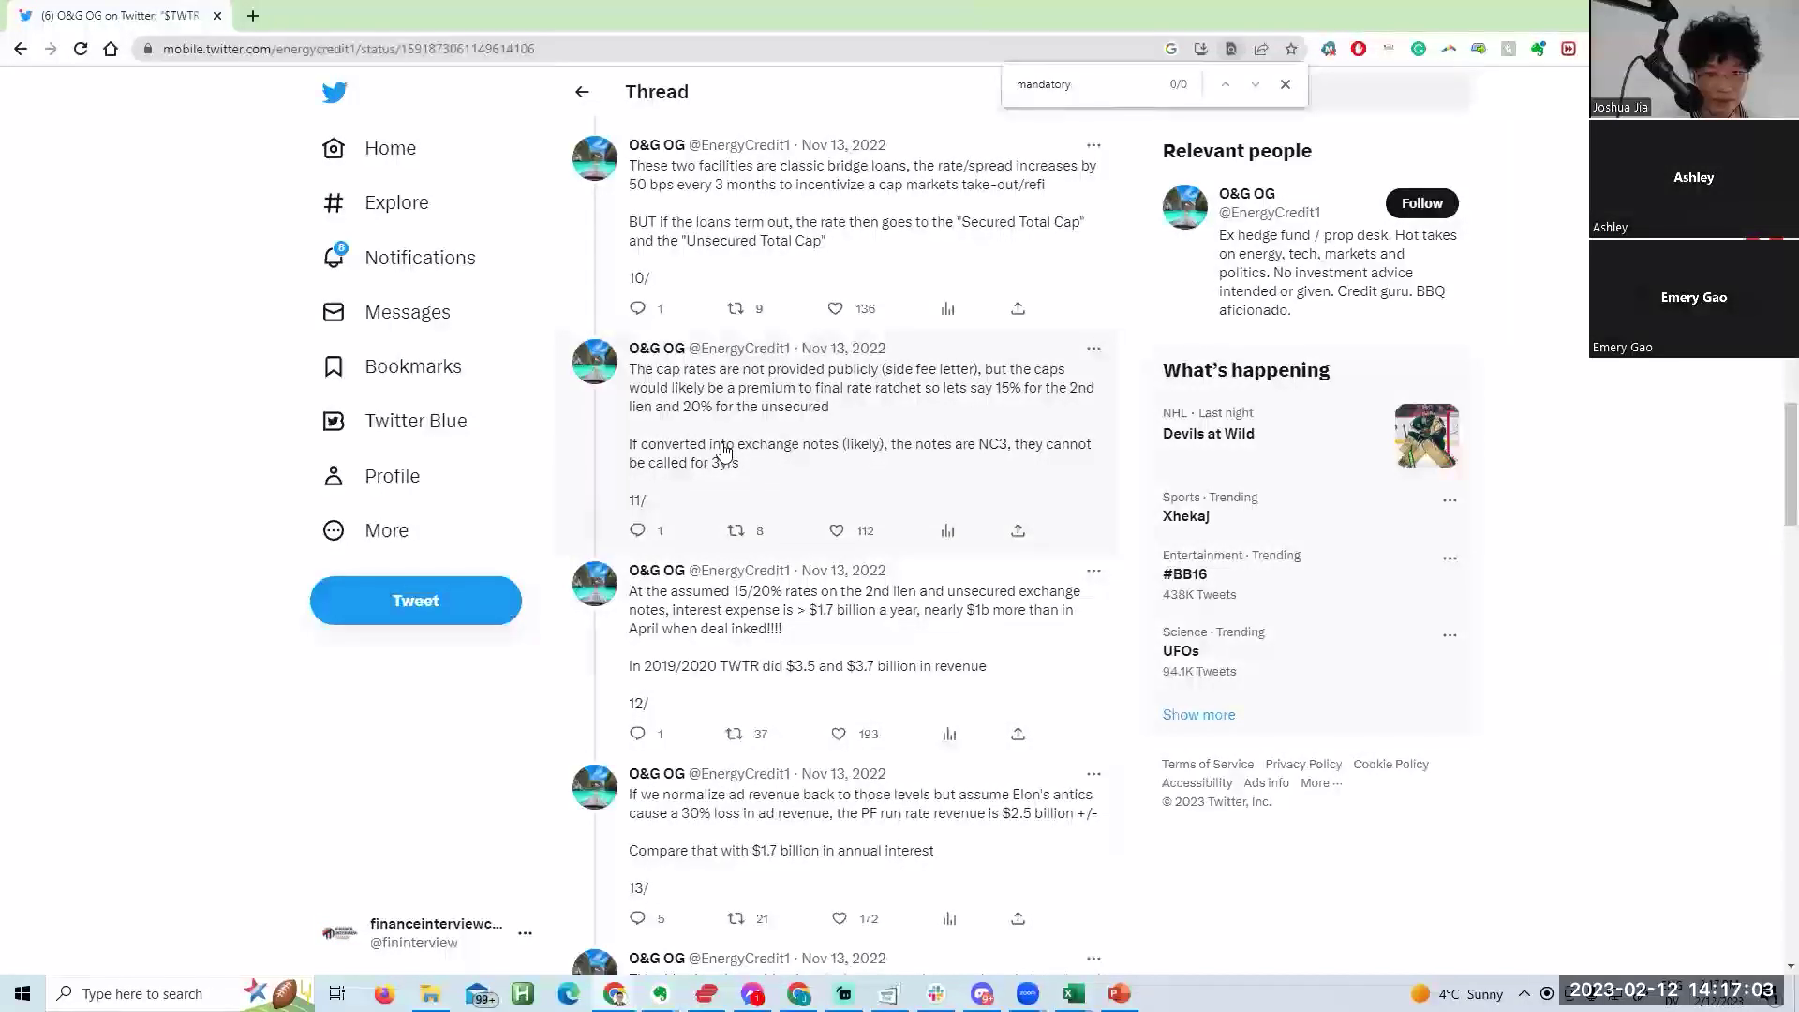
{"action": "scroll", "coordinate": [771, 592], "scroll_direction": "down", "scroll_amount": 8}
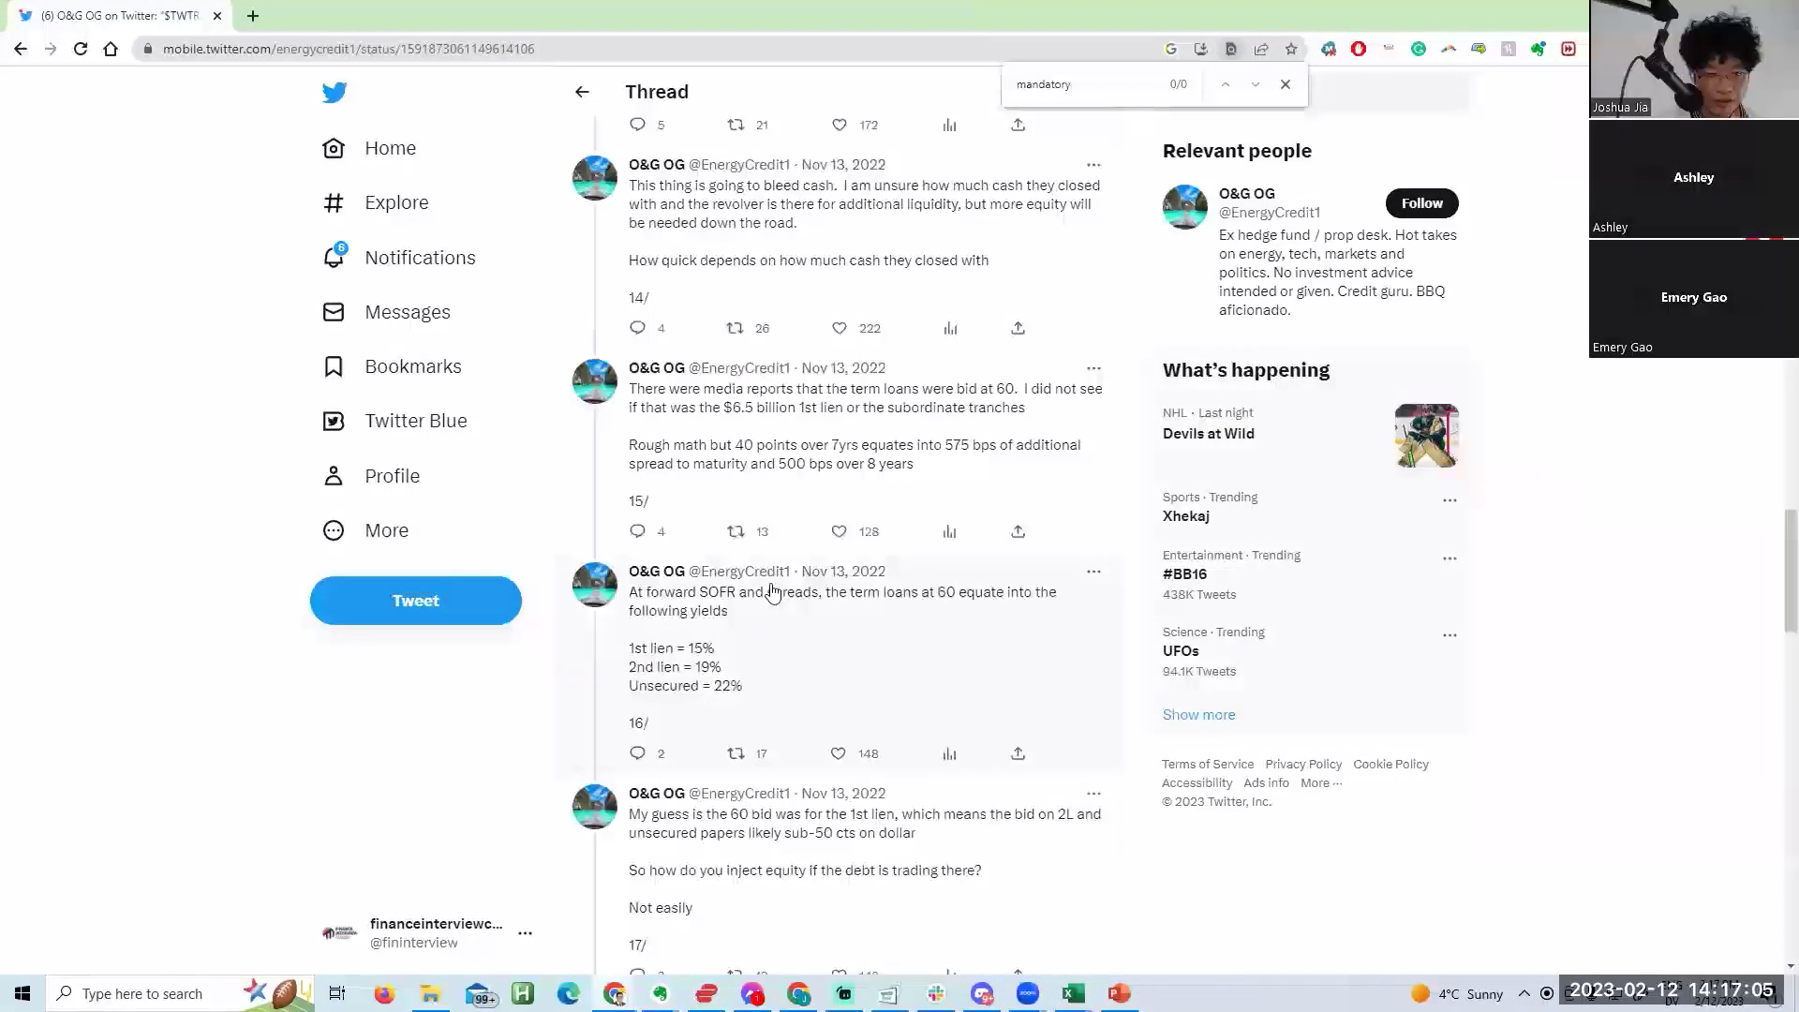
{"action": "scroll", "coordinate": [772, 591], "scroll_direction": "down", "scroll_amount": 8}
{"action": "scroll", "coordinate": [773, 591], "scroll_direction": "down", "scroll_amount": 8}
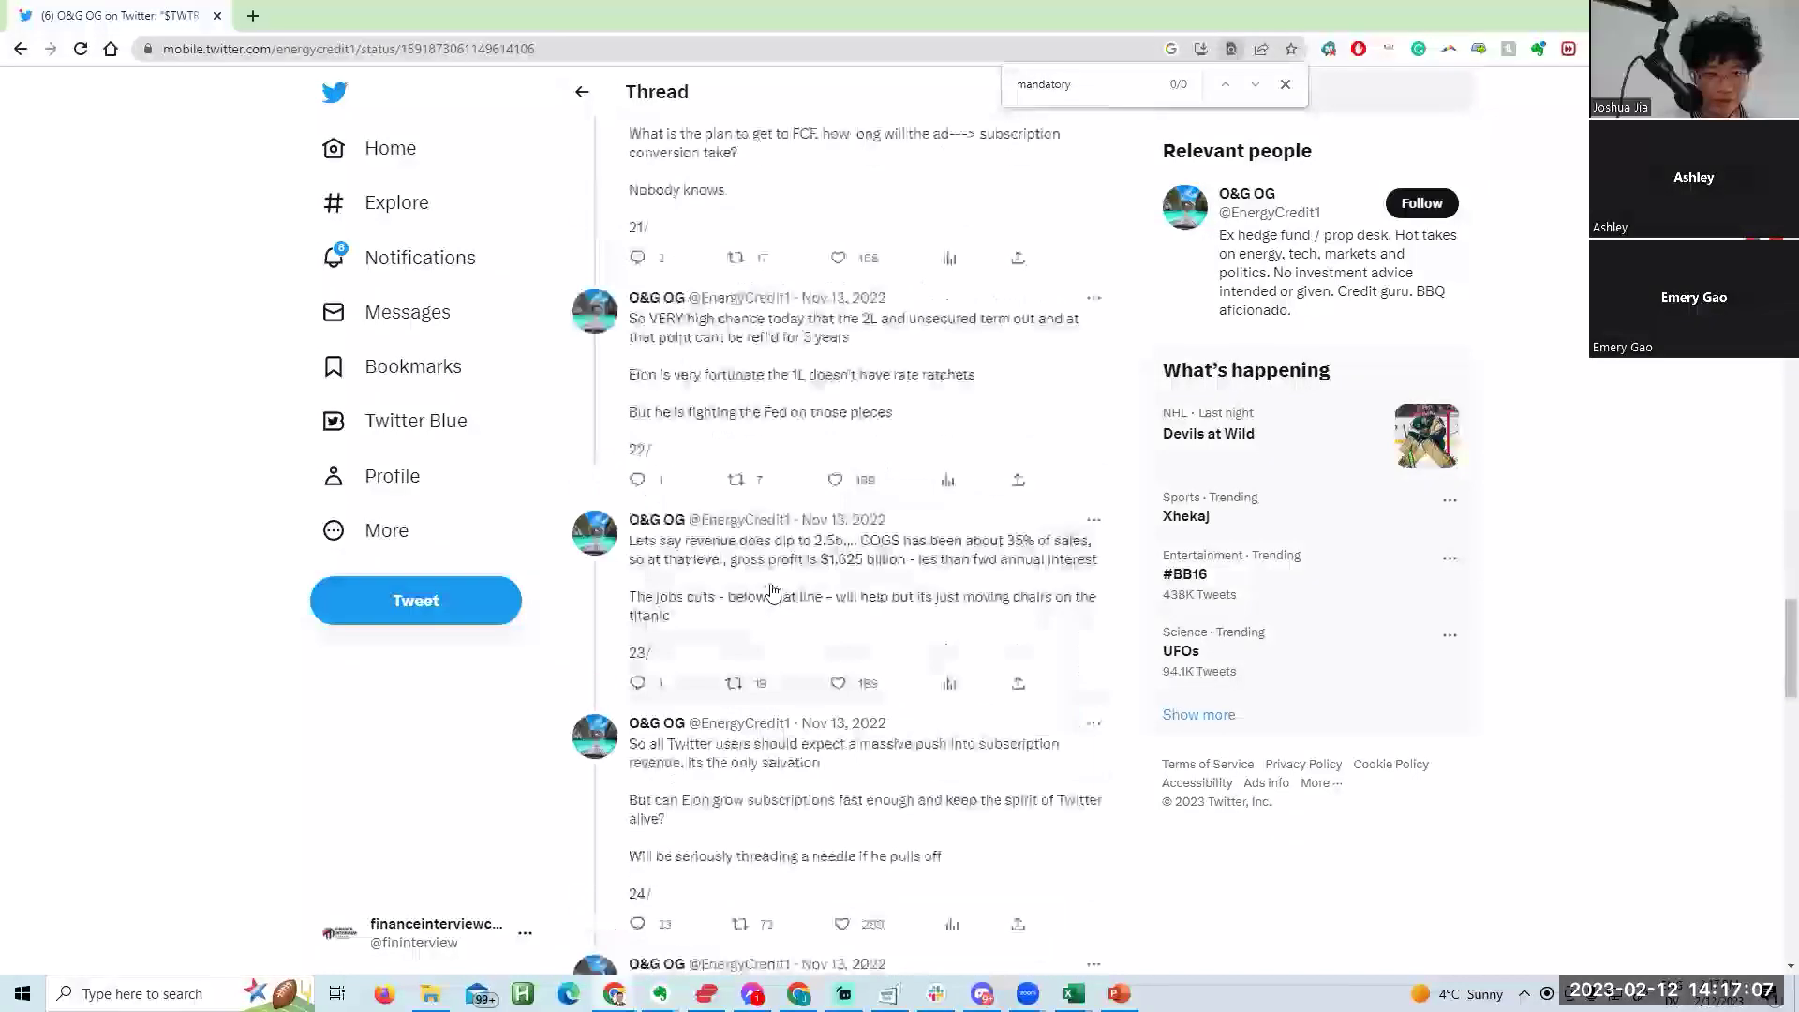
{"action": "scroll", "coordinate": [770, 592], "scroll_direction": "down", "scroll_amount": 20}
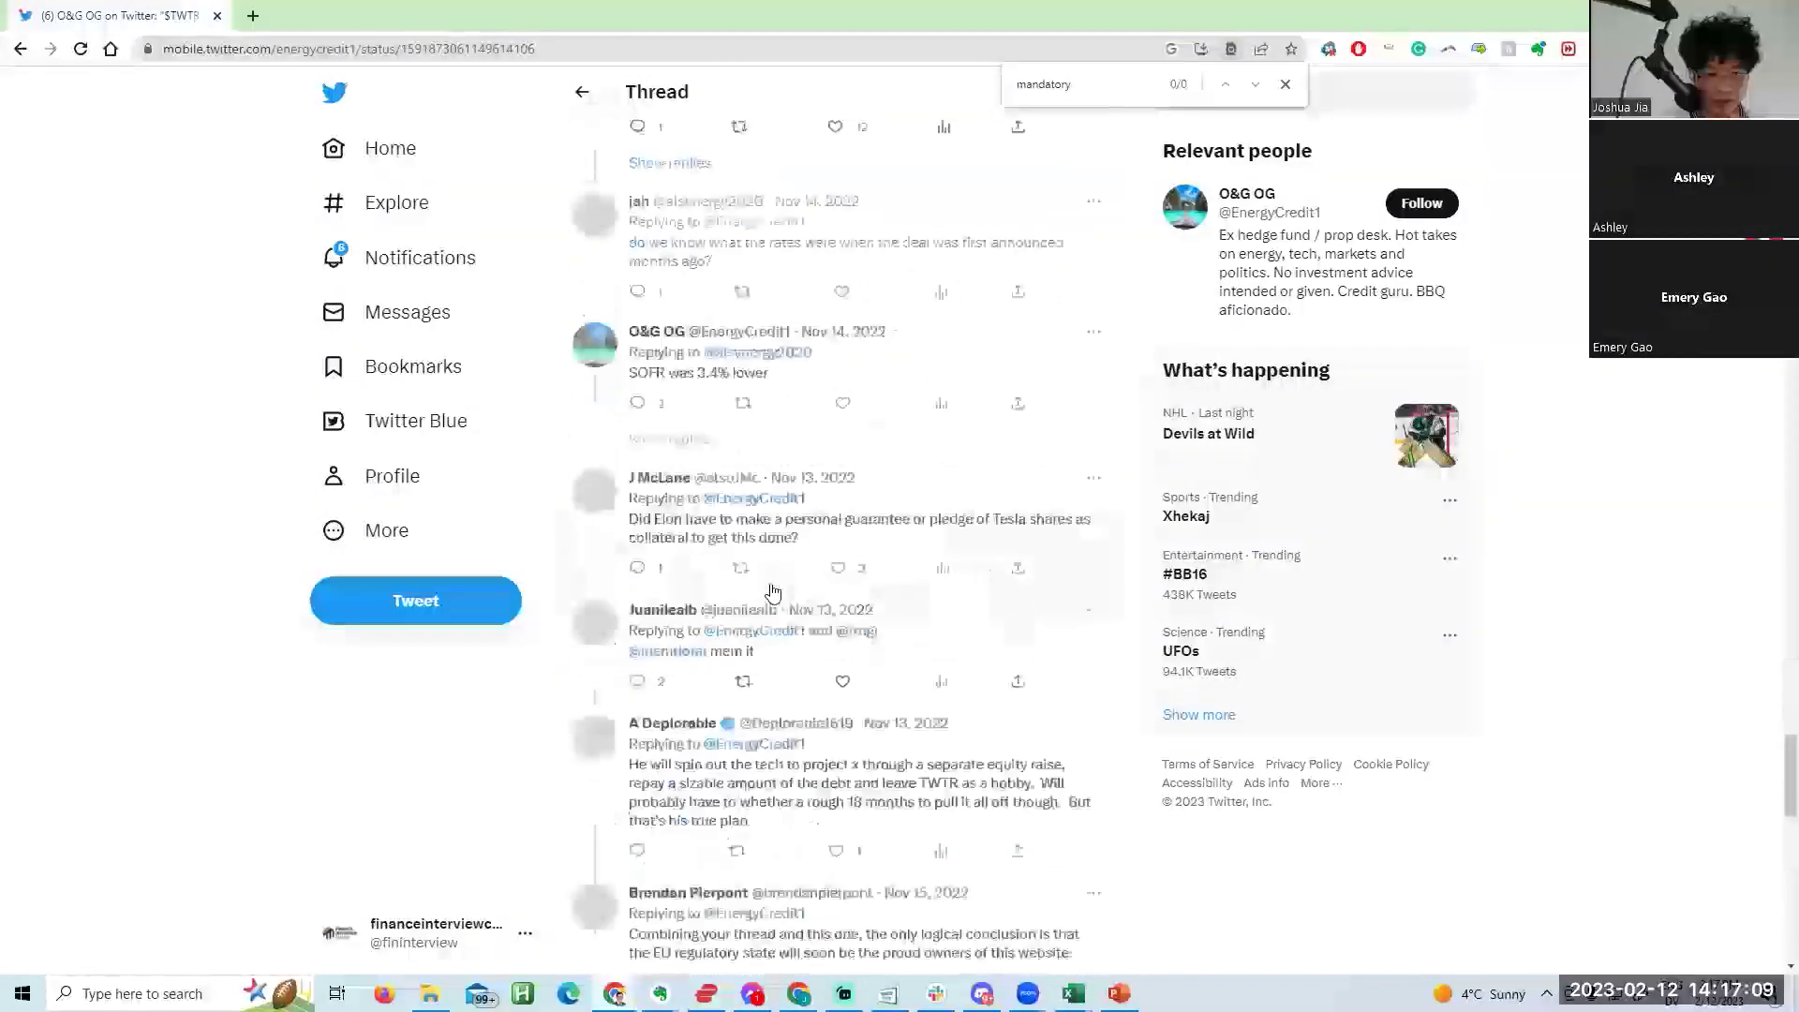
{"action": "scroll", "coordinate": [772, 590], "scroll_direction": "down", "scroll_amount": 20}
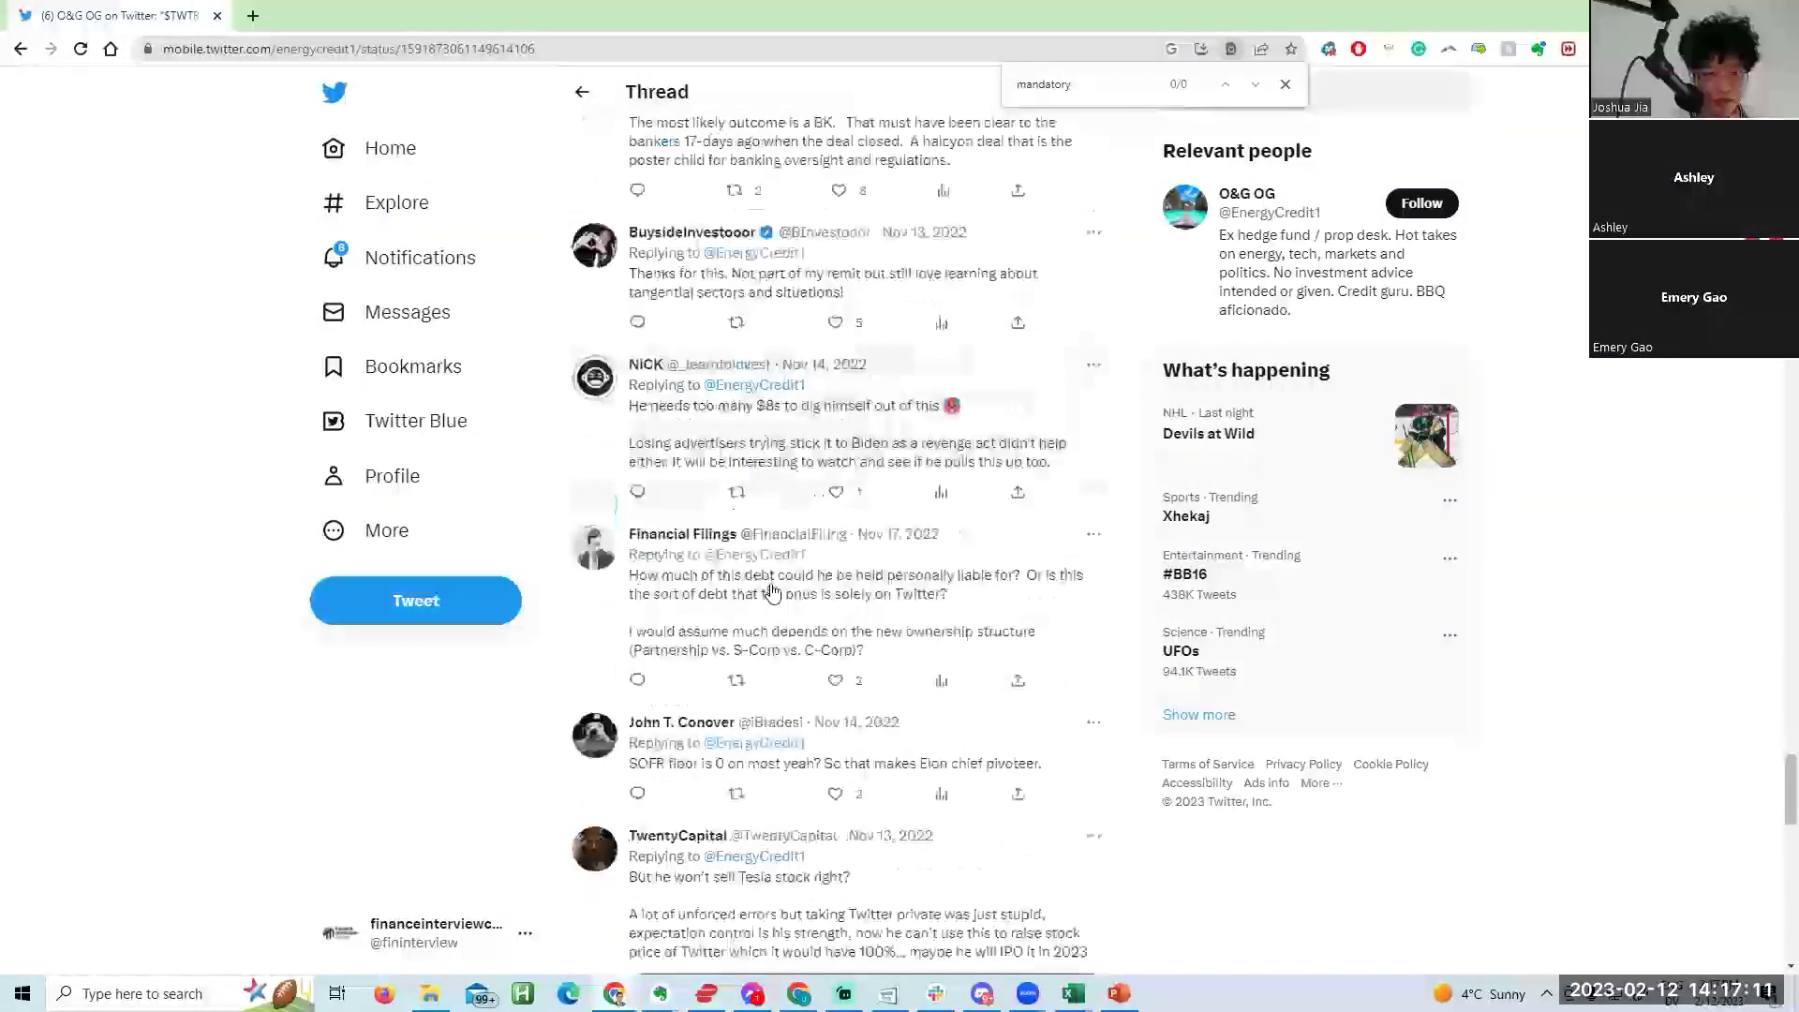
{"action": "scroll", "coordinate": [772, 592], "scroll_direction": "down", "scroll_amount": 8}
{"action": "scroll", "coordinate": [772, 592], "scroll_direction": "up", "scroll_amount": 20}
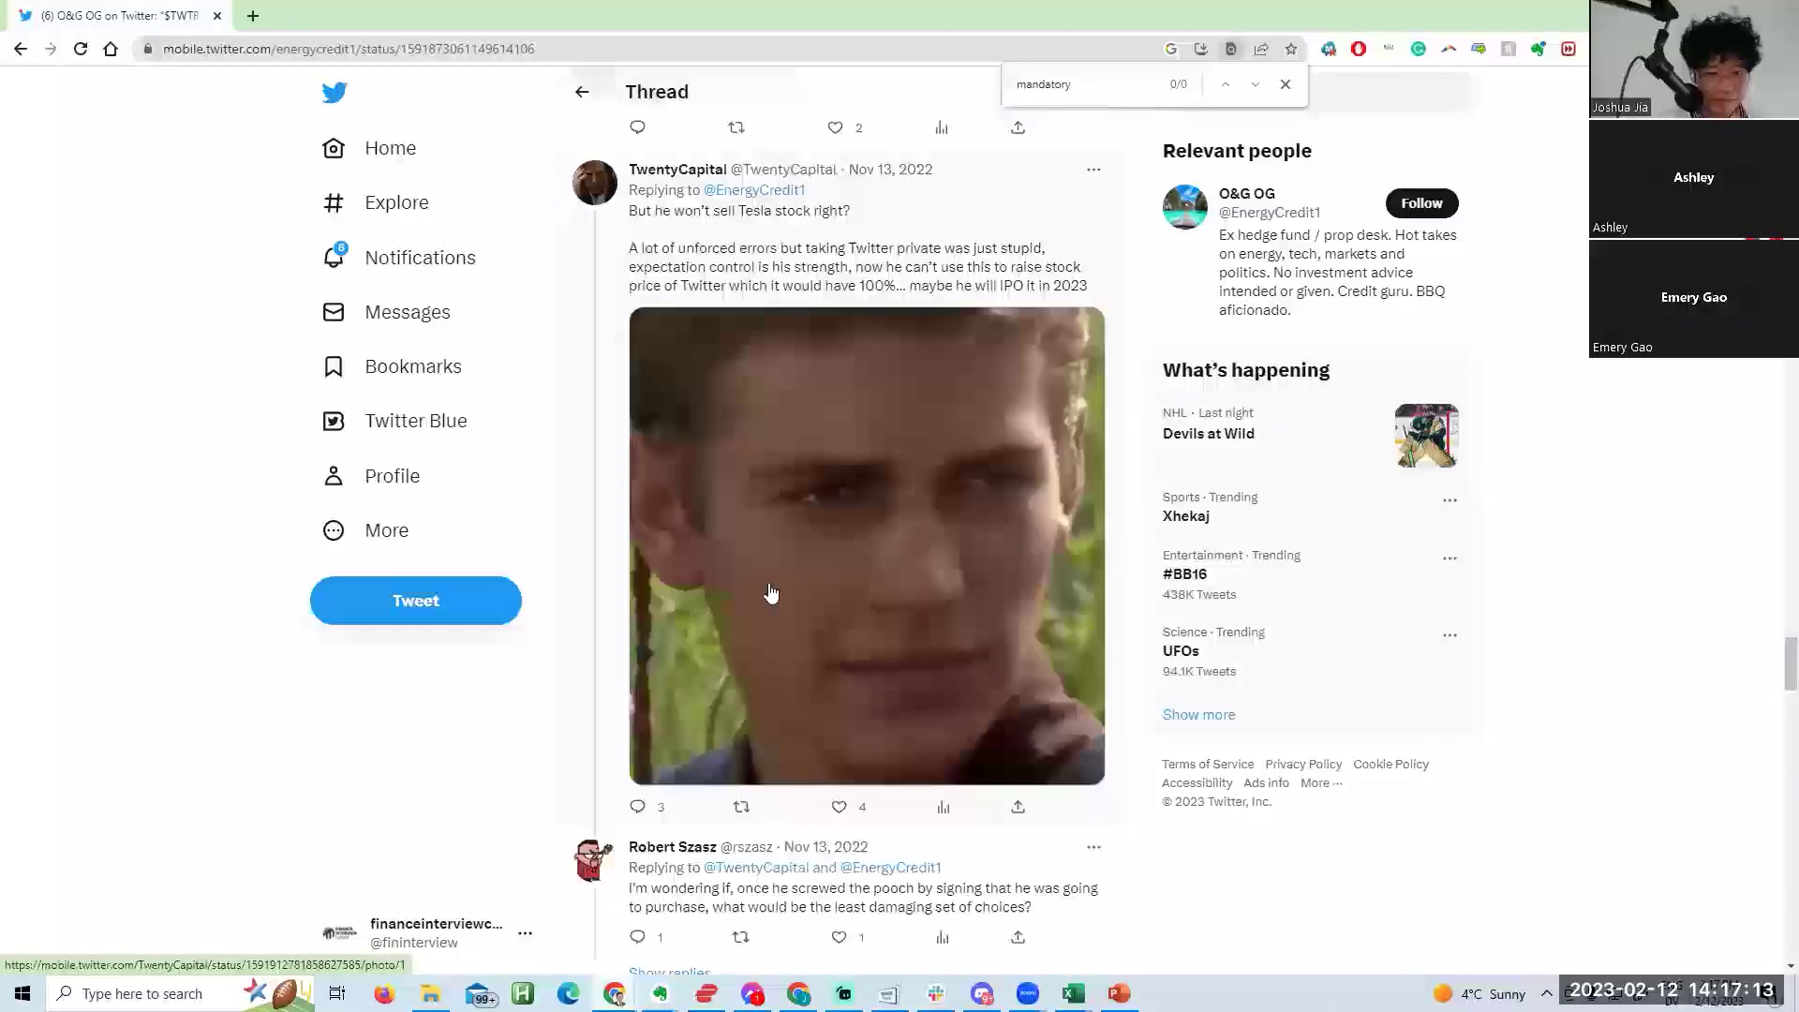
{"action": "scroll", "coordinate": [770, 591], "scroll_direction": "up", "scroll_amount": 10}
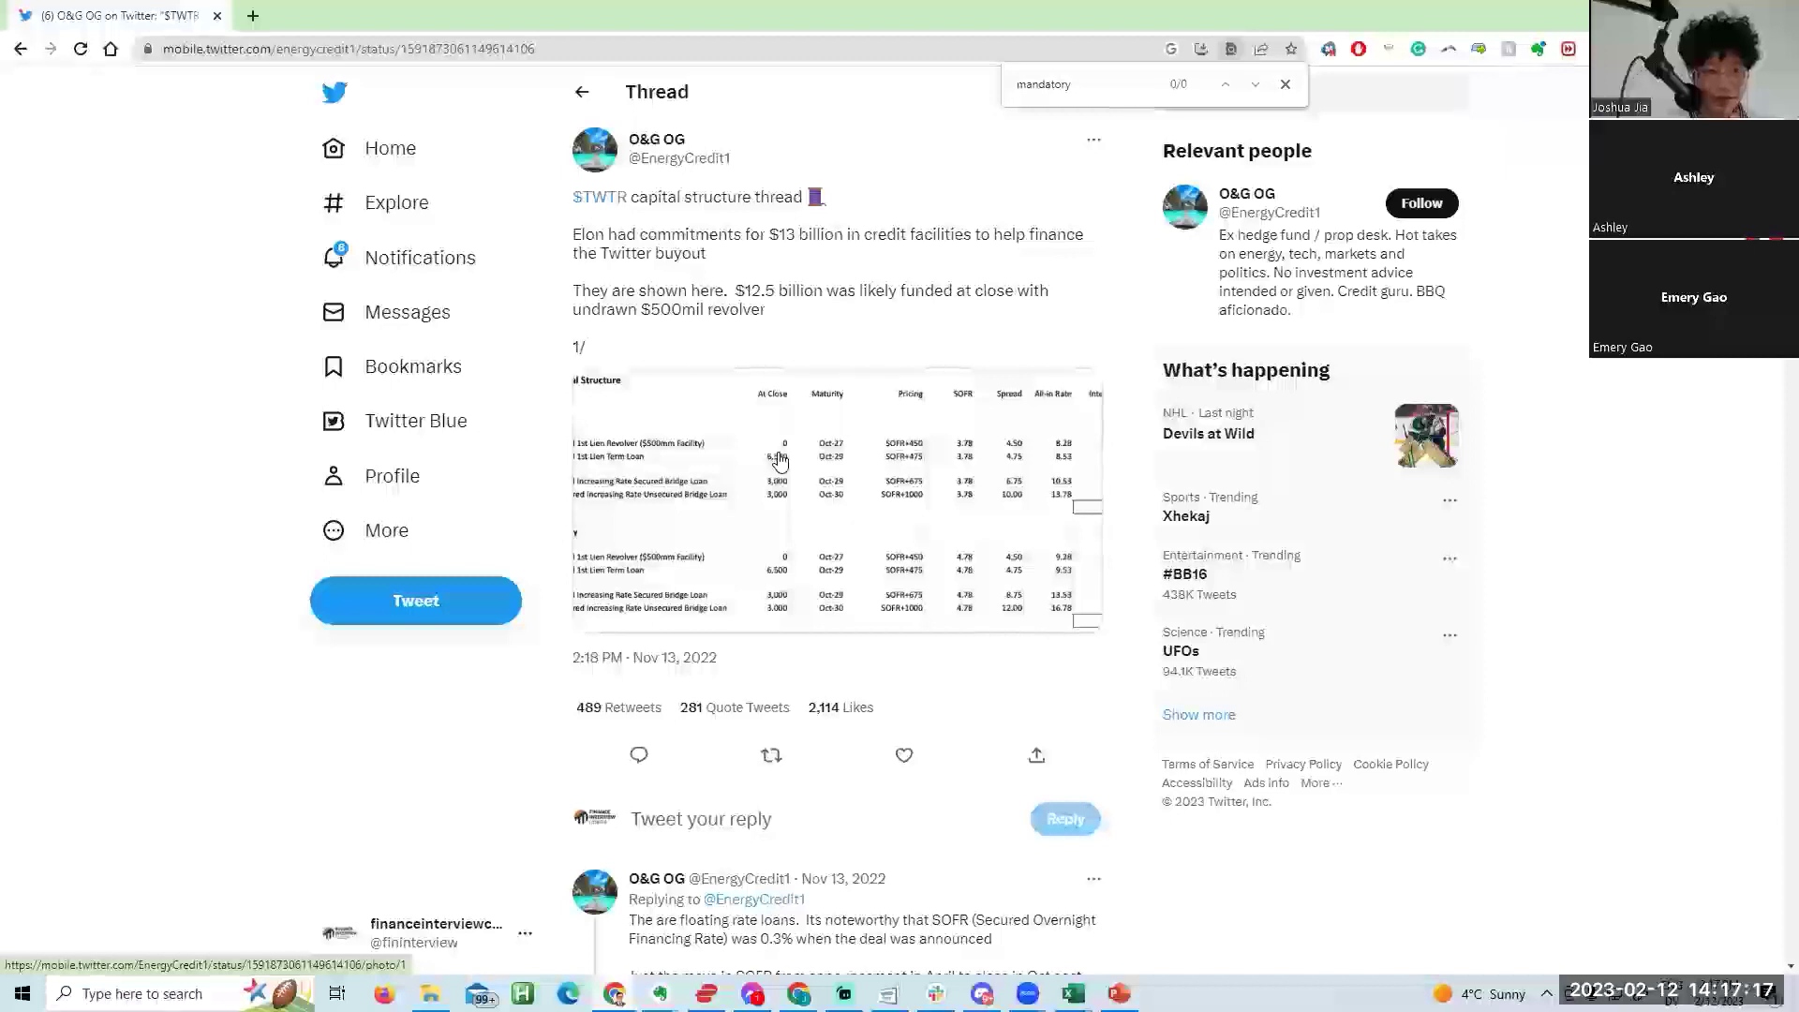
Search Google in a new tab for "elon term loan twitter mandatory amortization".
{"action": "key", "text": "ctrl+t"}
{"action": "type", "text": "elon lt"}
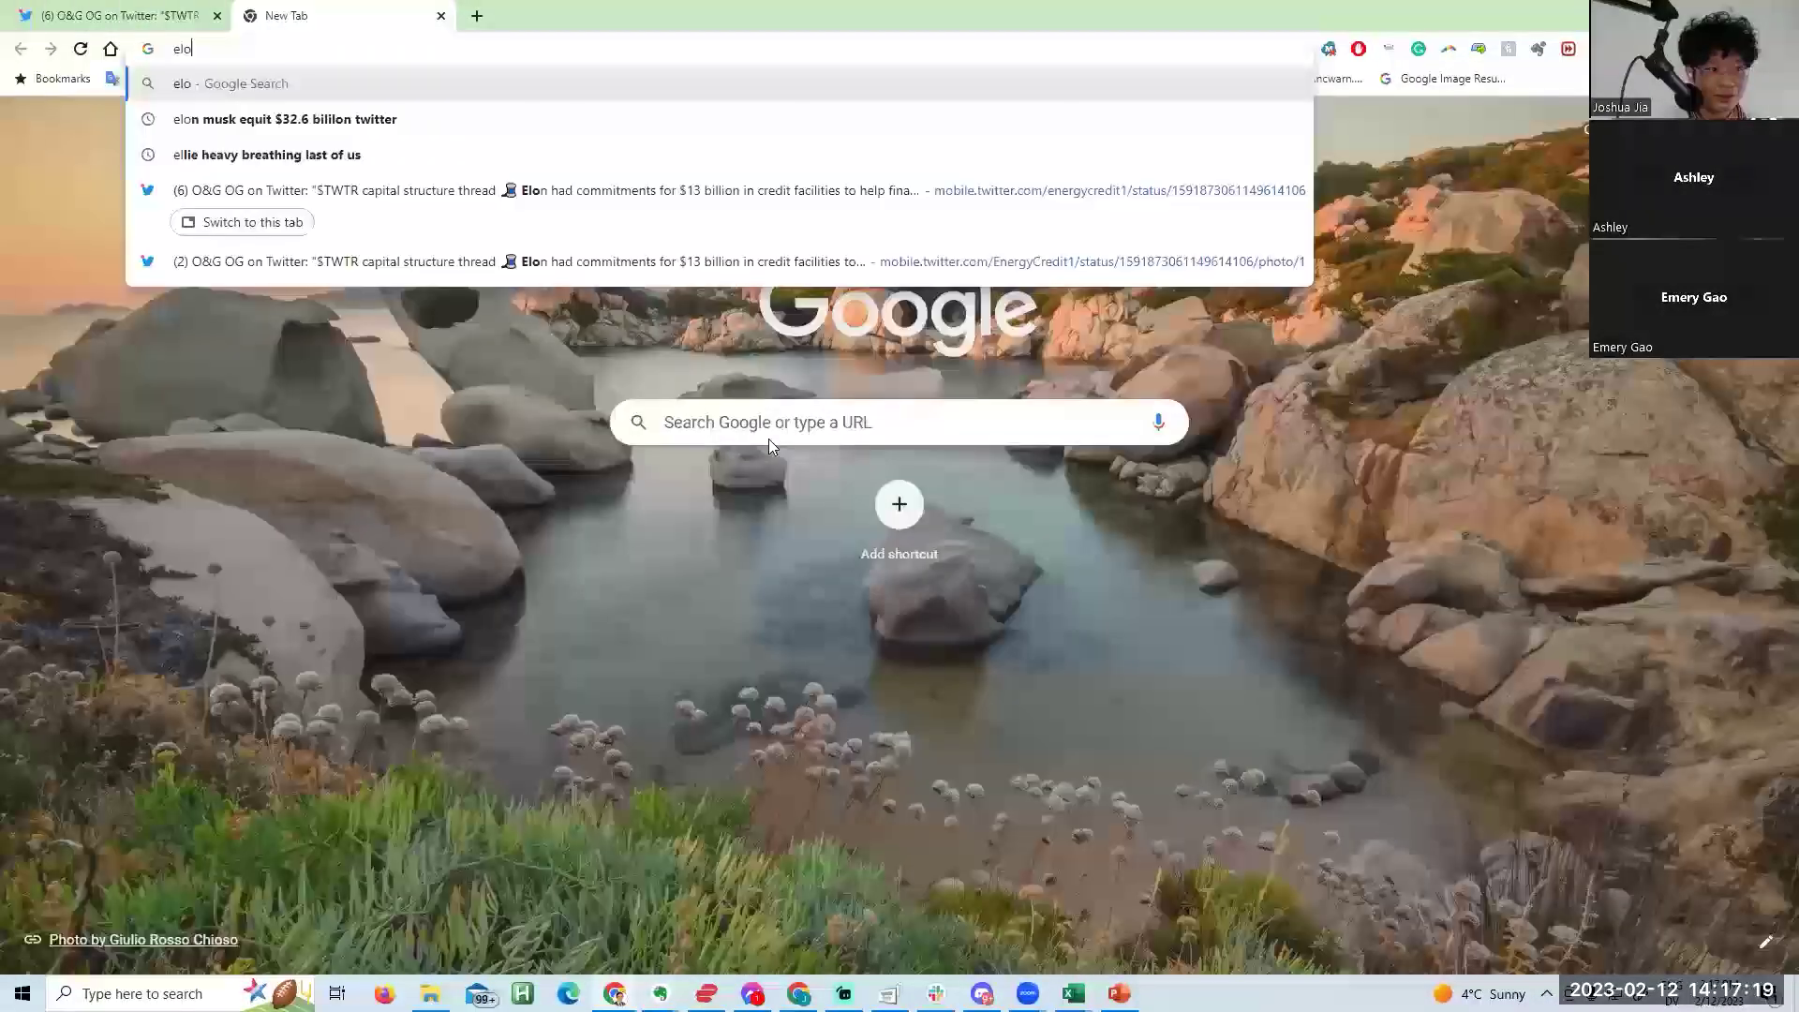
{"action": "key", "text": "BackSpace"}
{"action": "key", "text": "BackSpace"}
{"action": "type", "text": "term loan tw"}
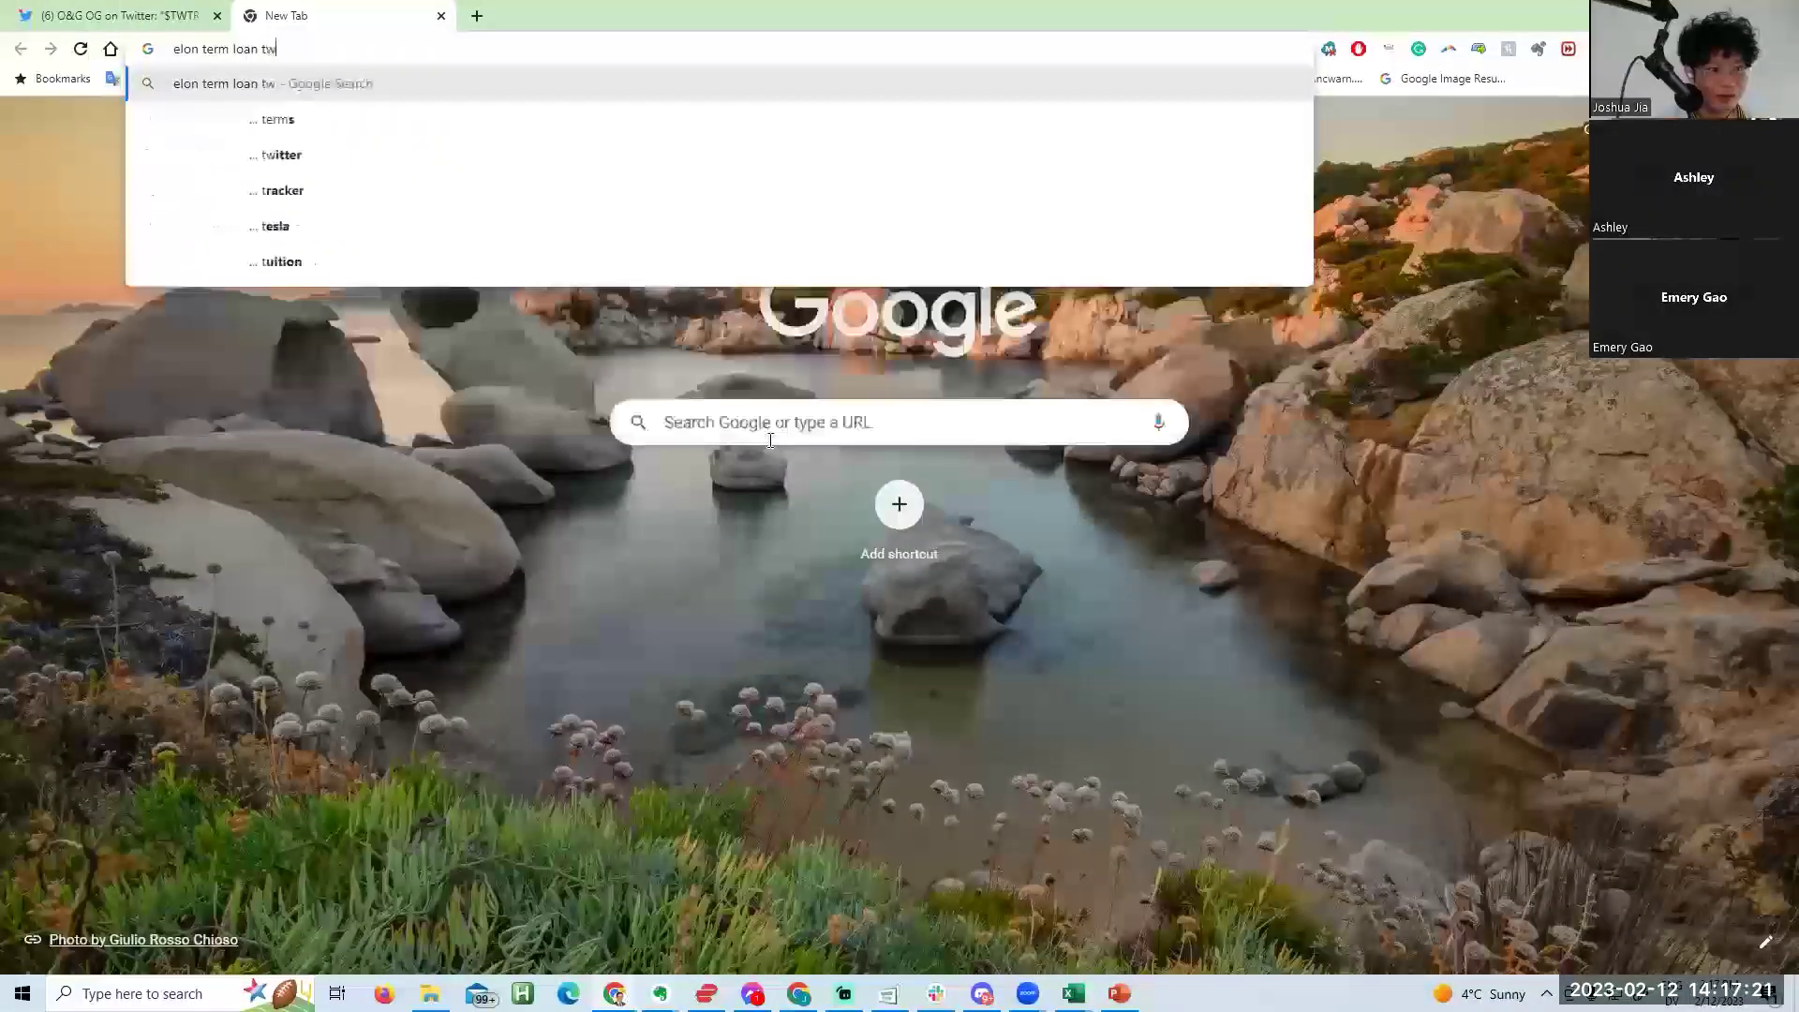
{"action": "type", "text": "itter mandatory amortization"}
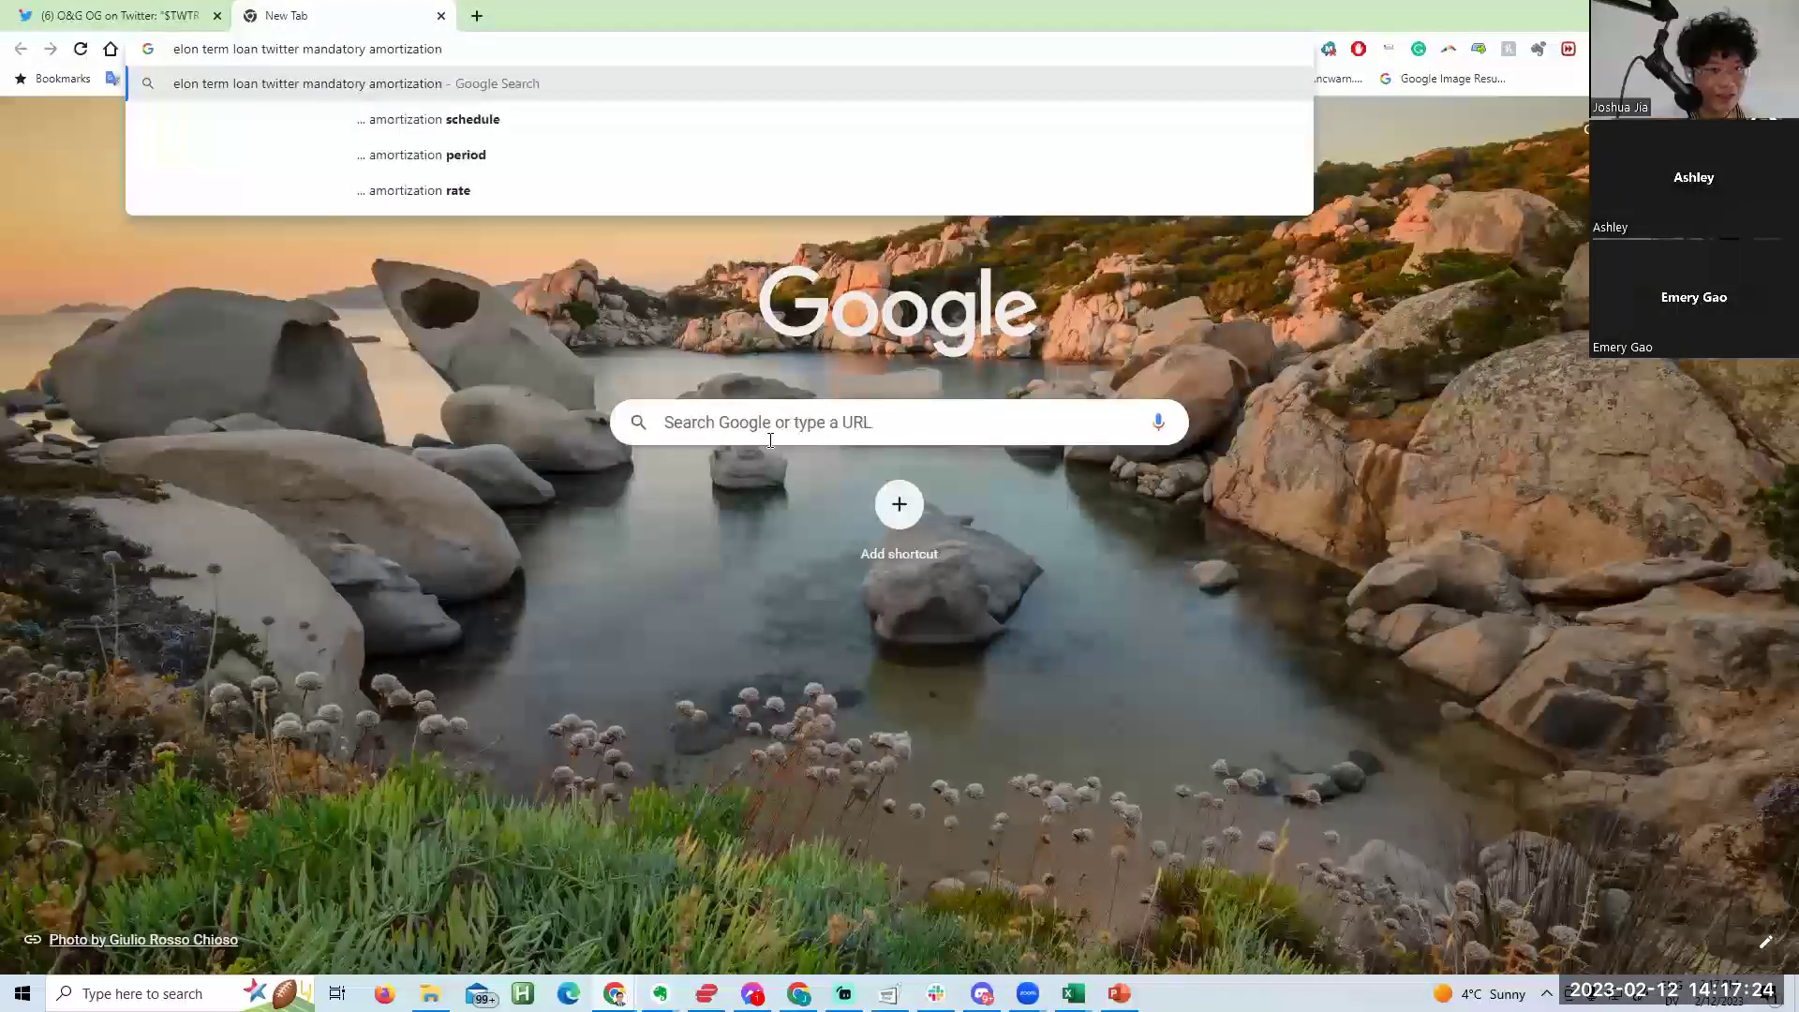
{"action": "key", "text": "Return"}
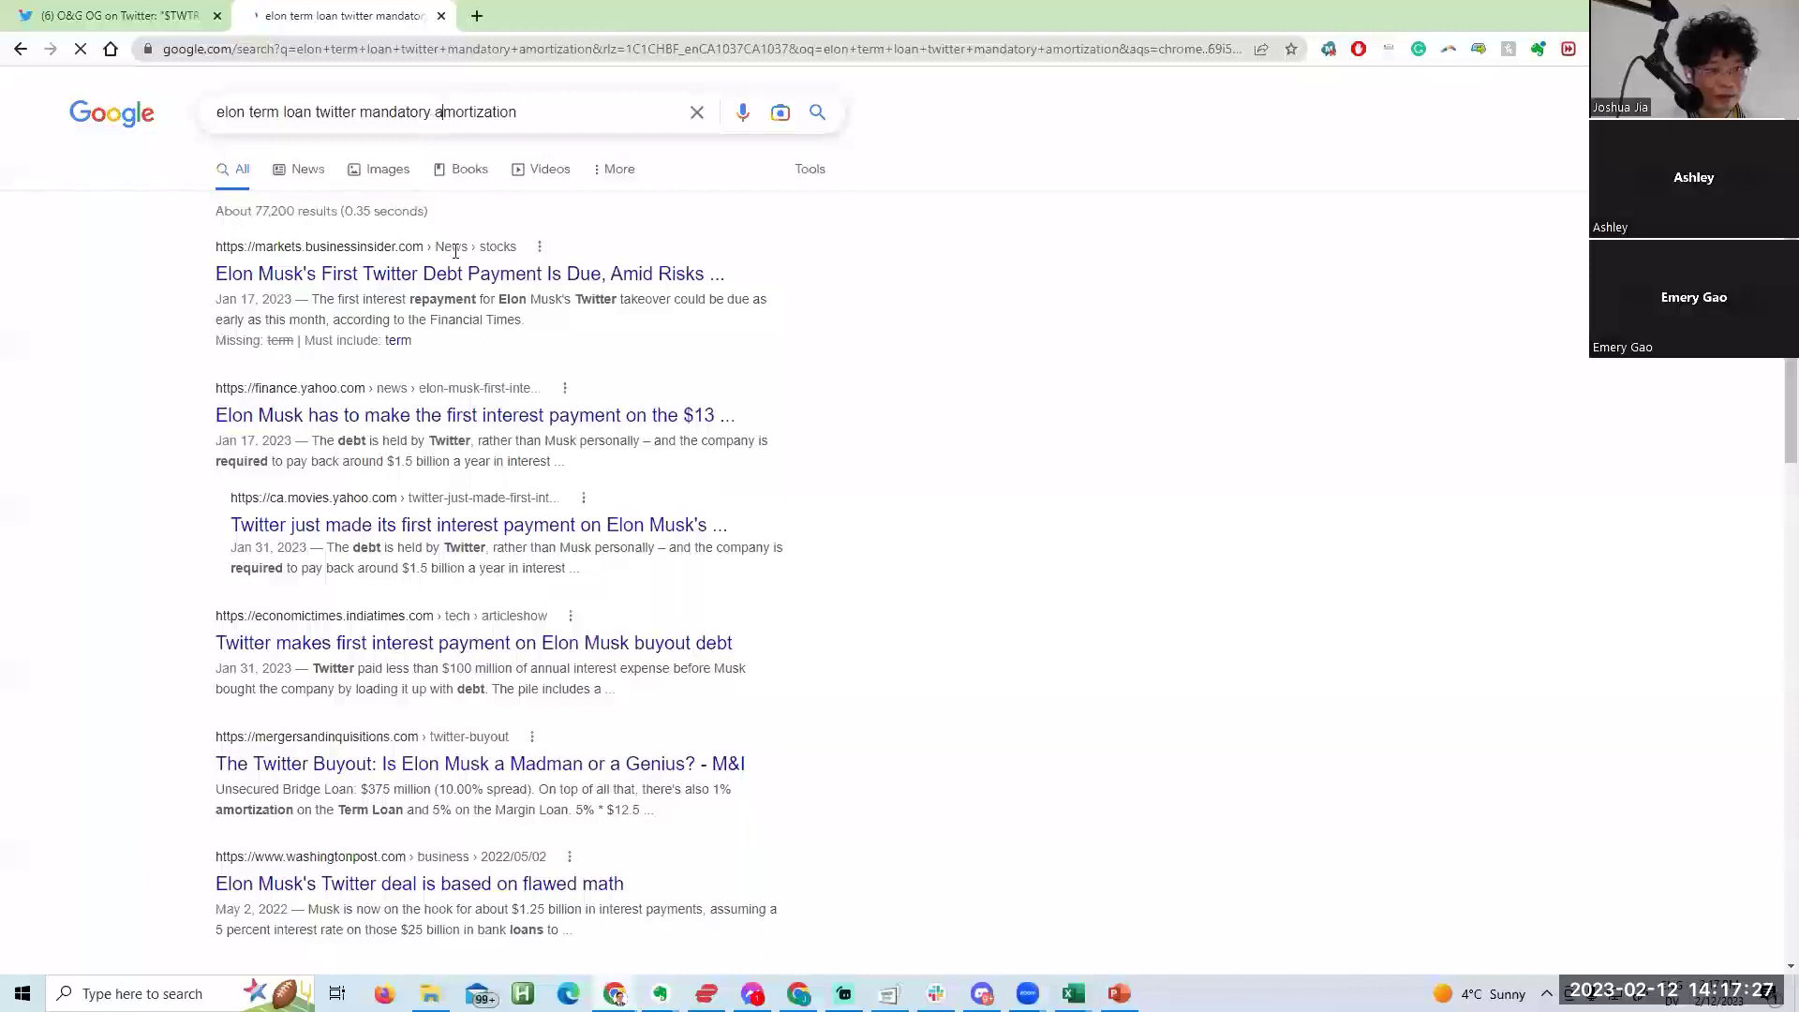
Open the Markets Insider article on Elon Musk's first Twitter debt payment and search it for "mandatory".
{"action": "left_click", "coordinate": [466, 280]}
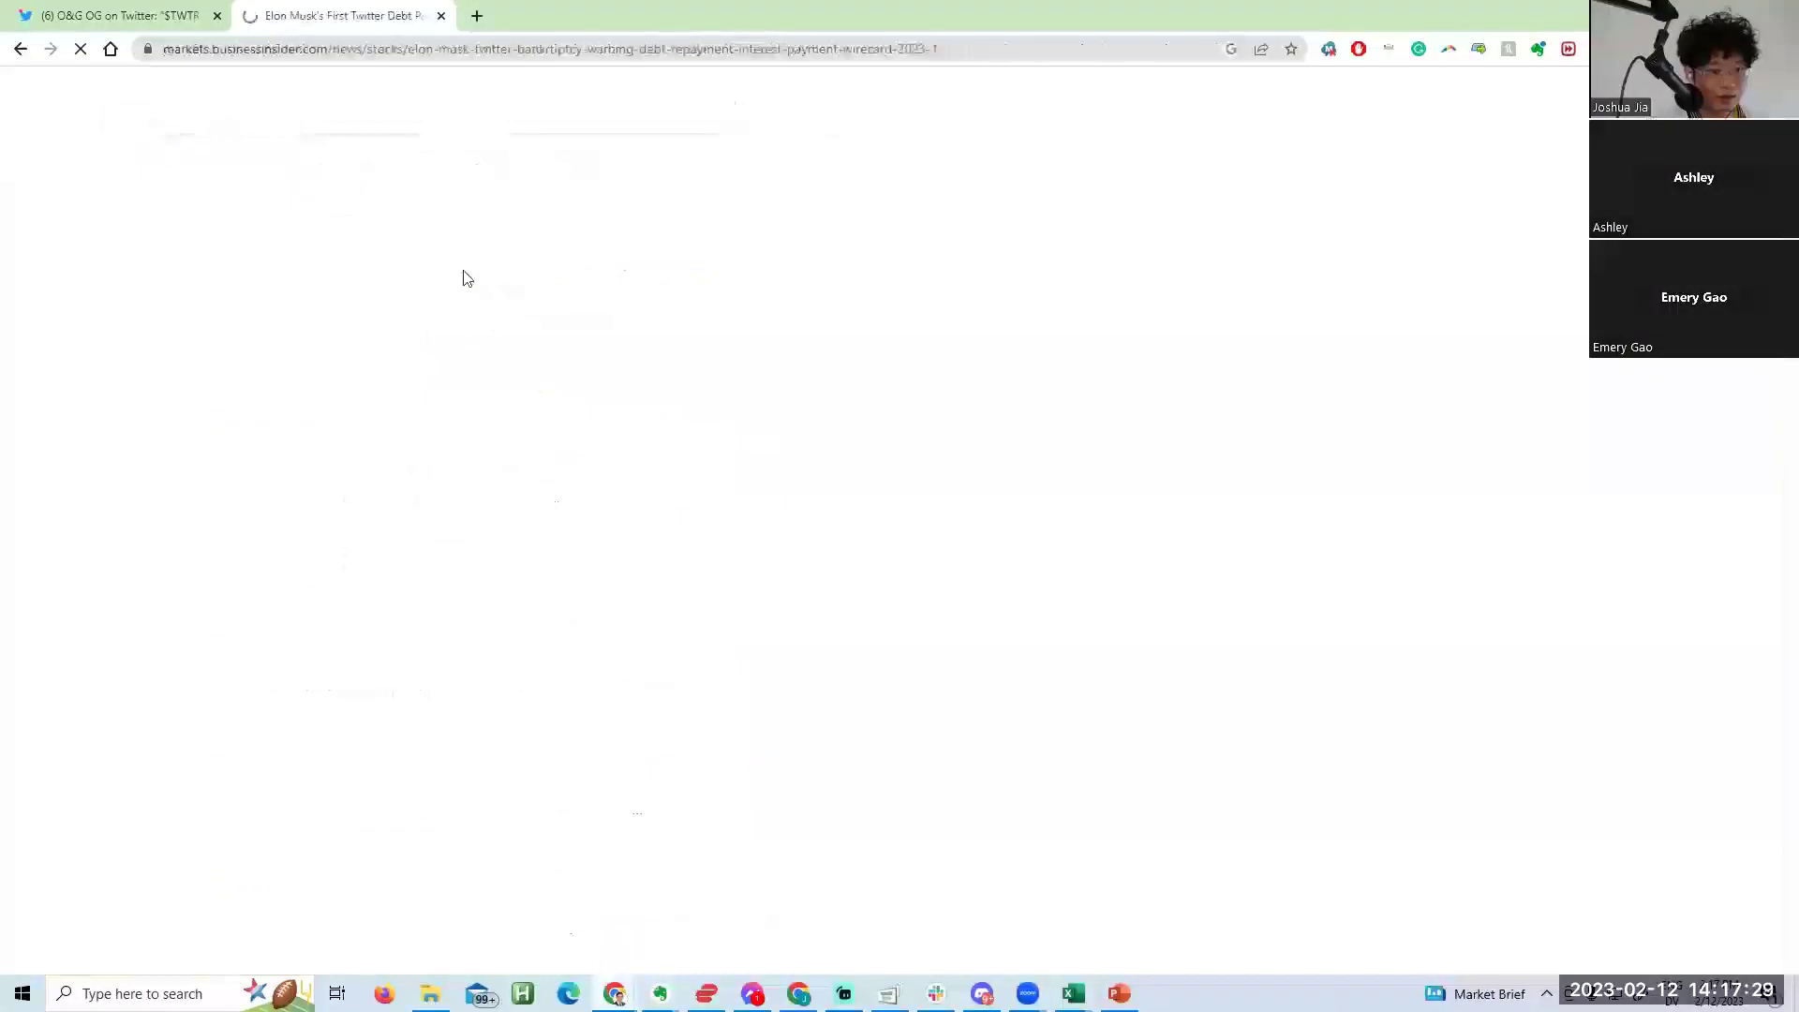
{"action": "scroll", "coordinate": [152, 353], "scroll_direction": "down", "scroll_amount": 7}
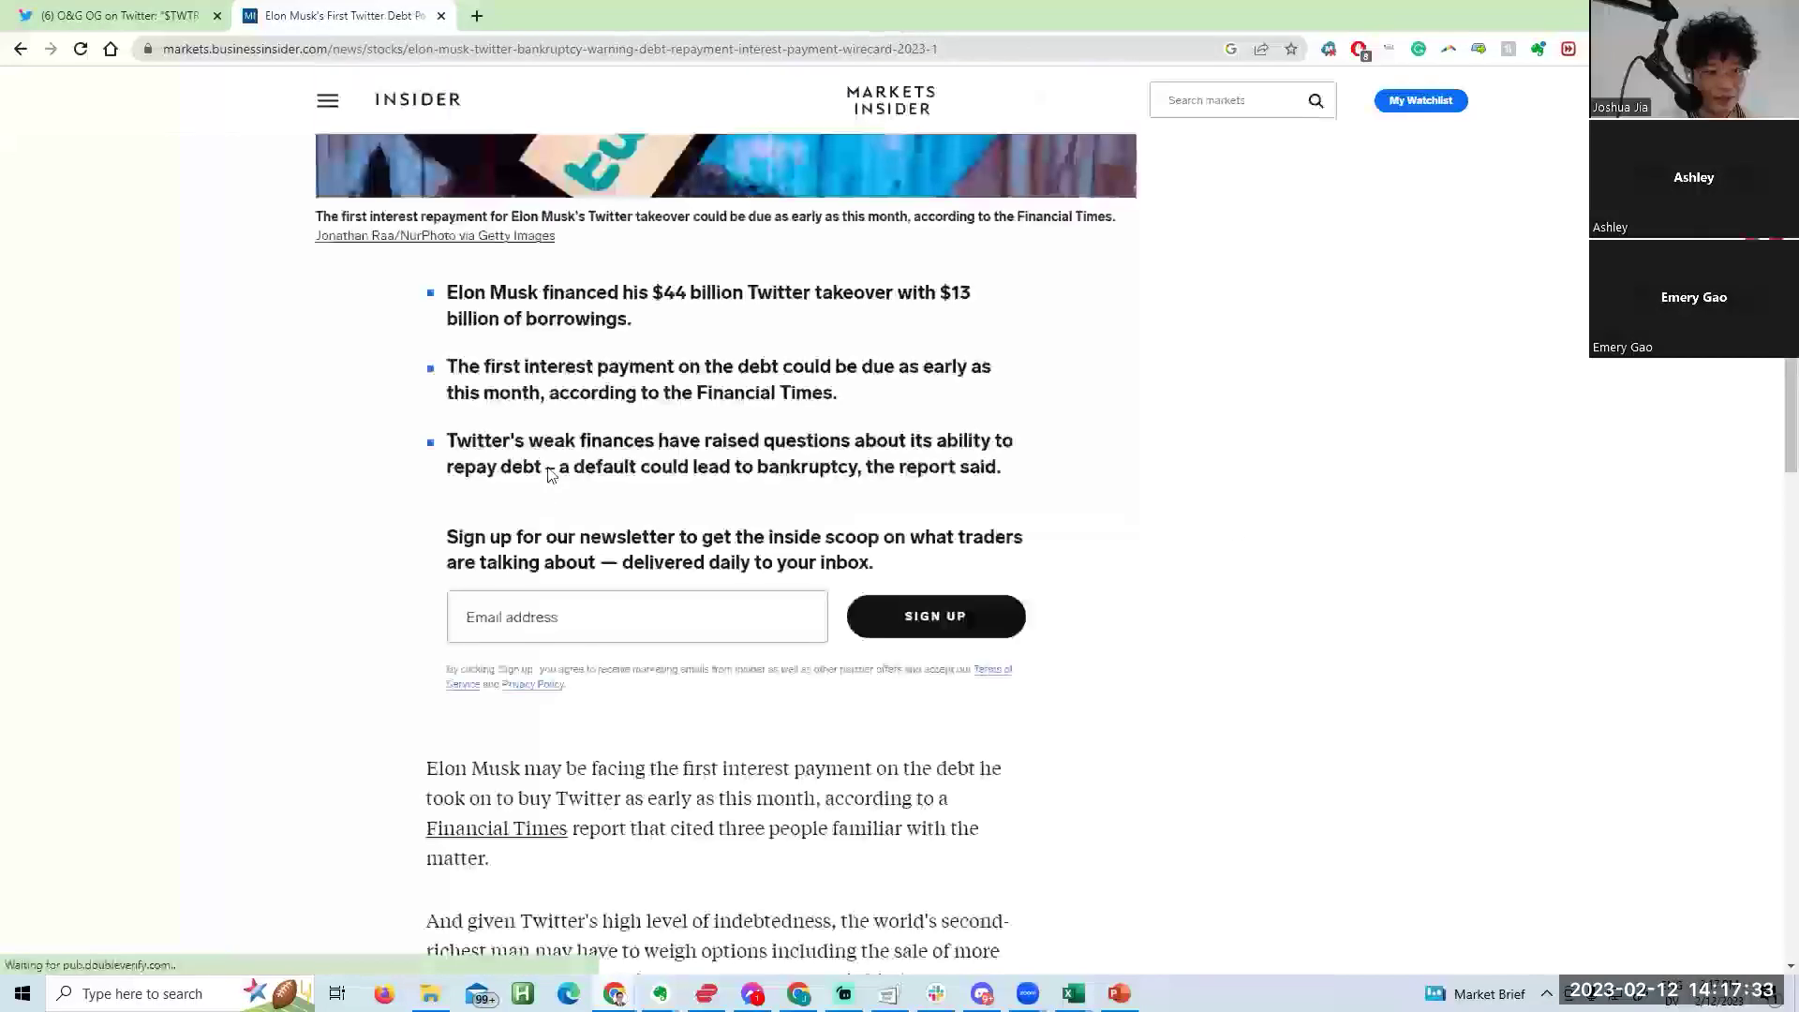
{"action": "scroll", "coordinate": [455, 600], "scroll_direction": "down", "scroll_amount": 8}
{"action": "scroll", "coordinate": [454, 600], "scroll_direction": "up", "scroll_amount": 8}
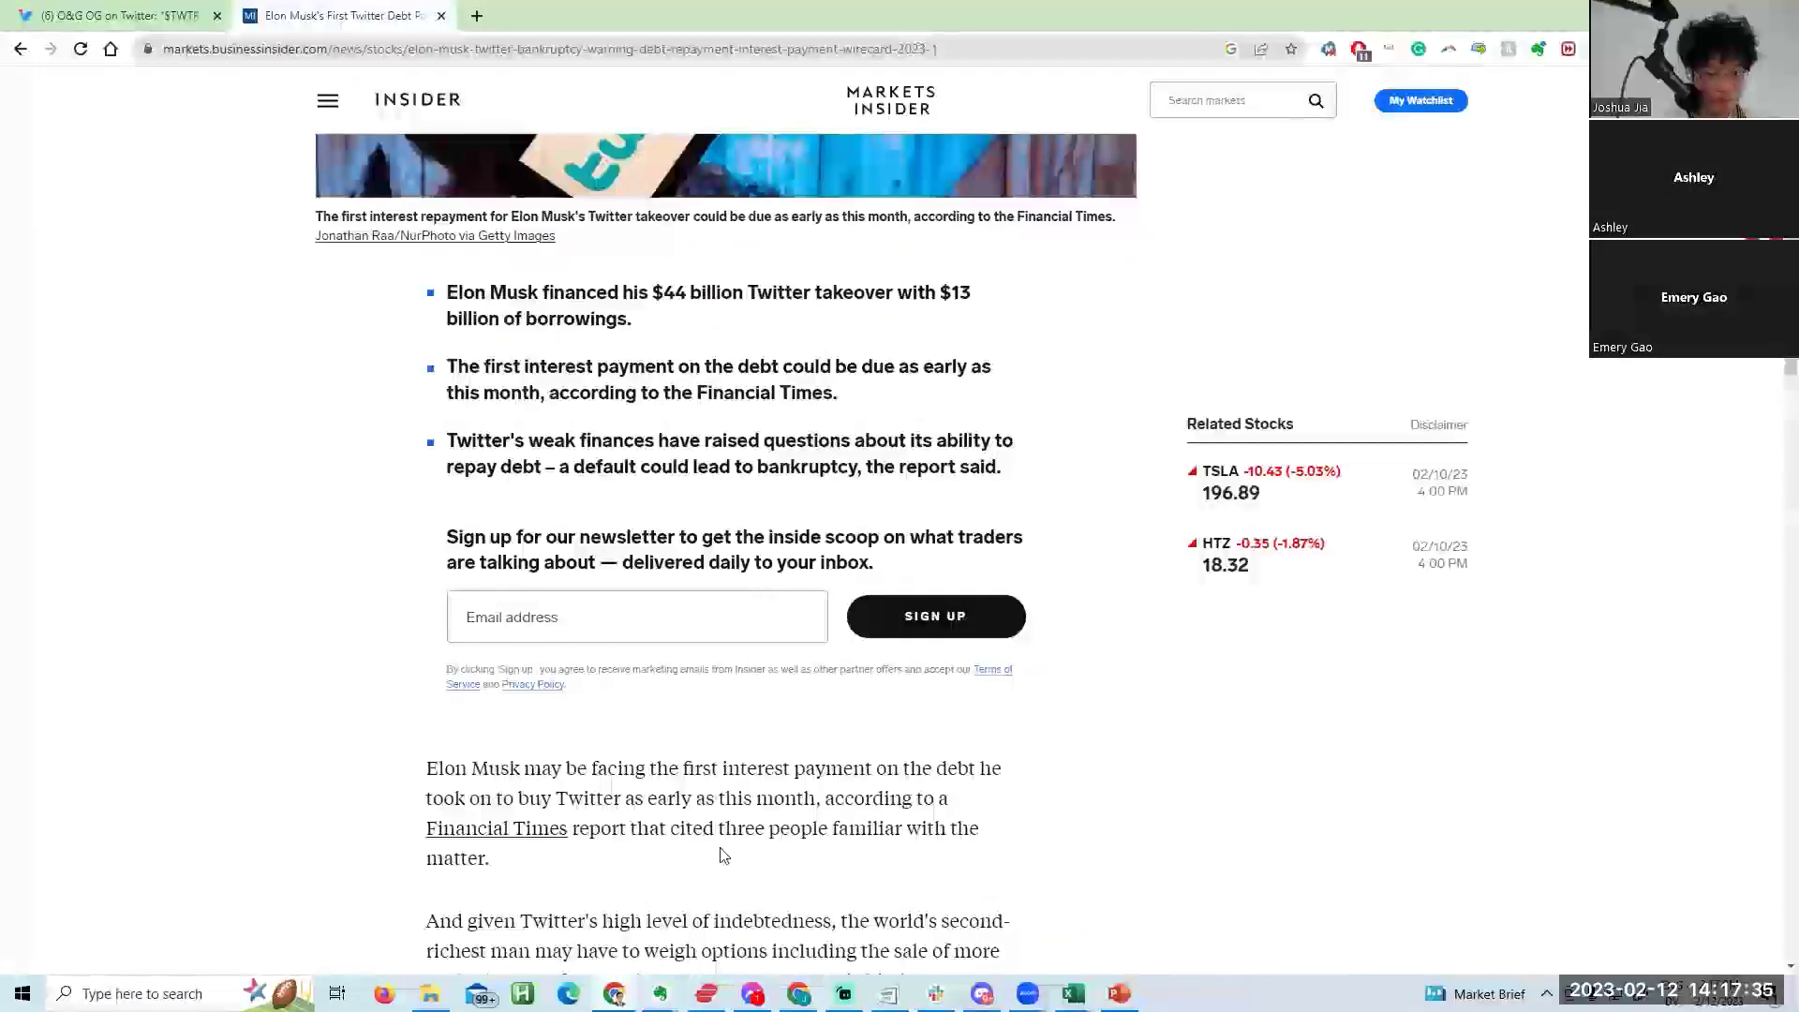
{"action": "key", "text": "ctrl+f"}
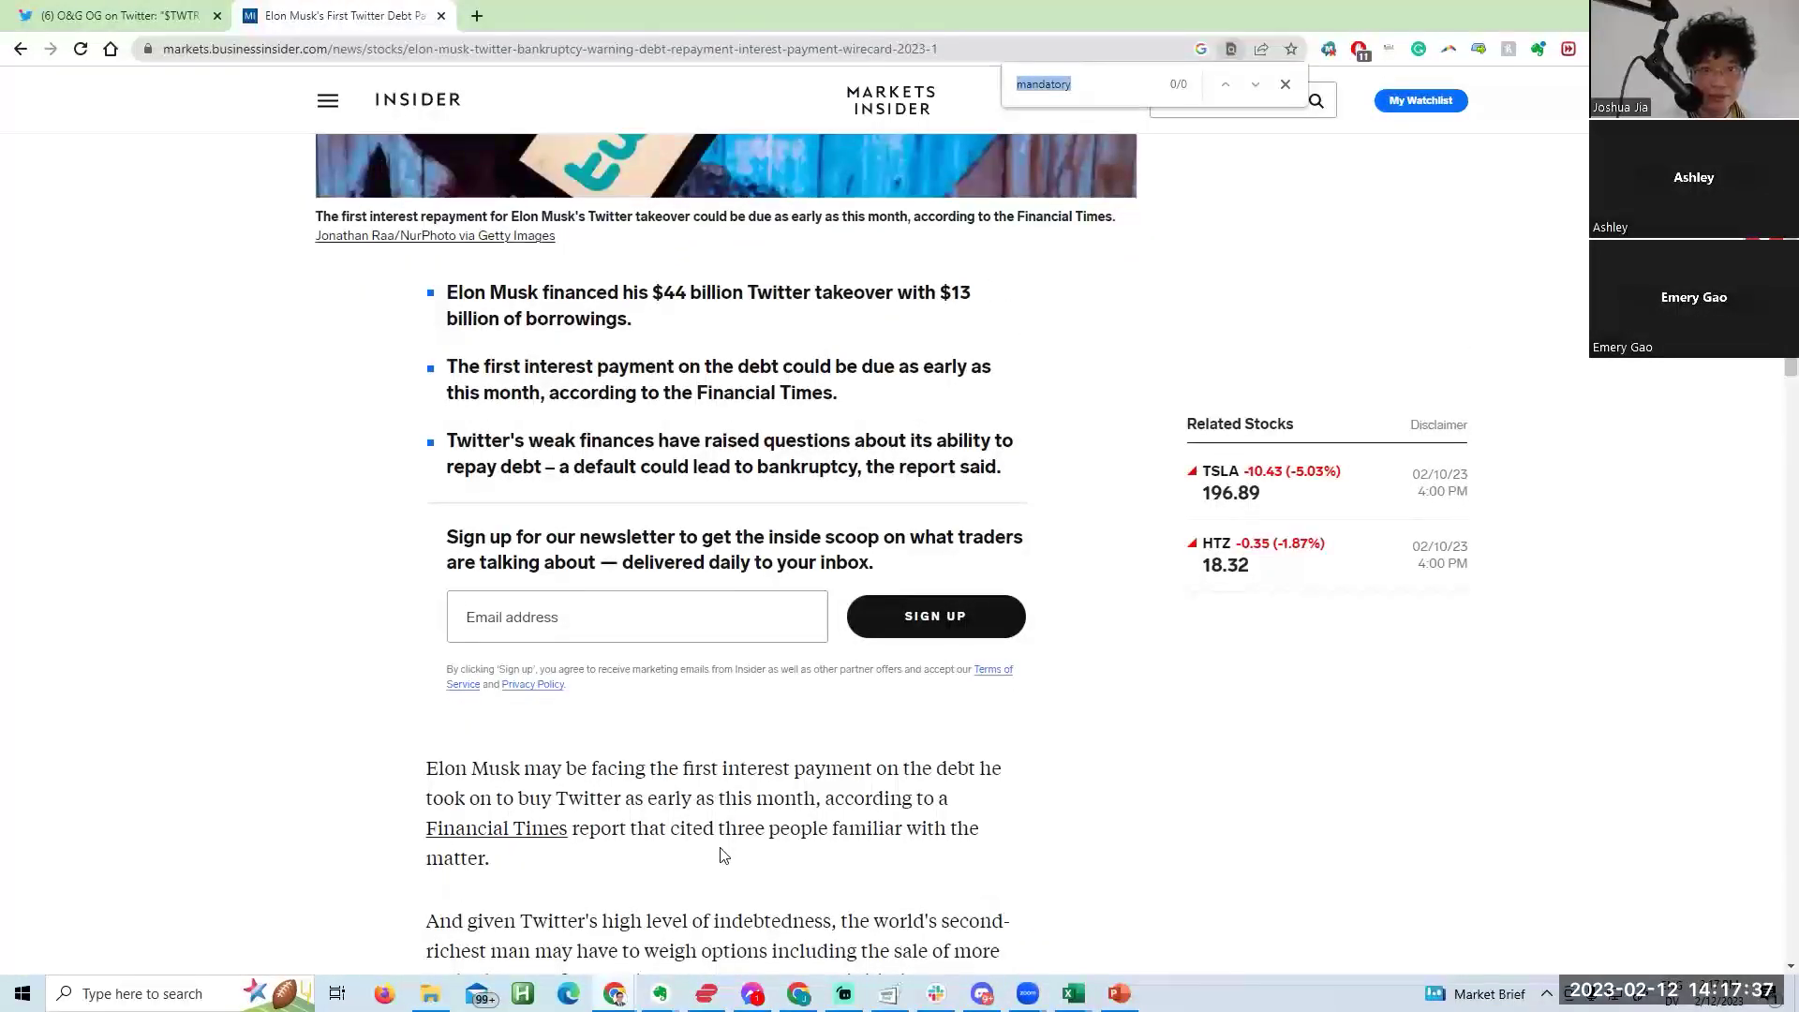
{"action": "type", "text": "mandatory"}
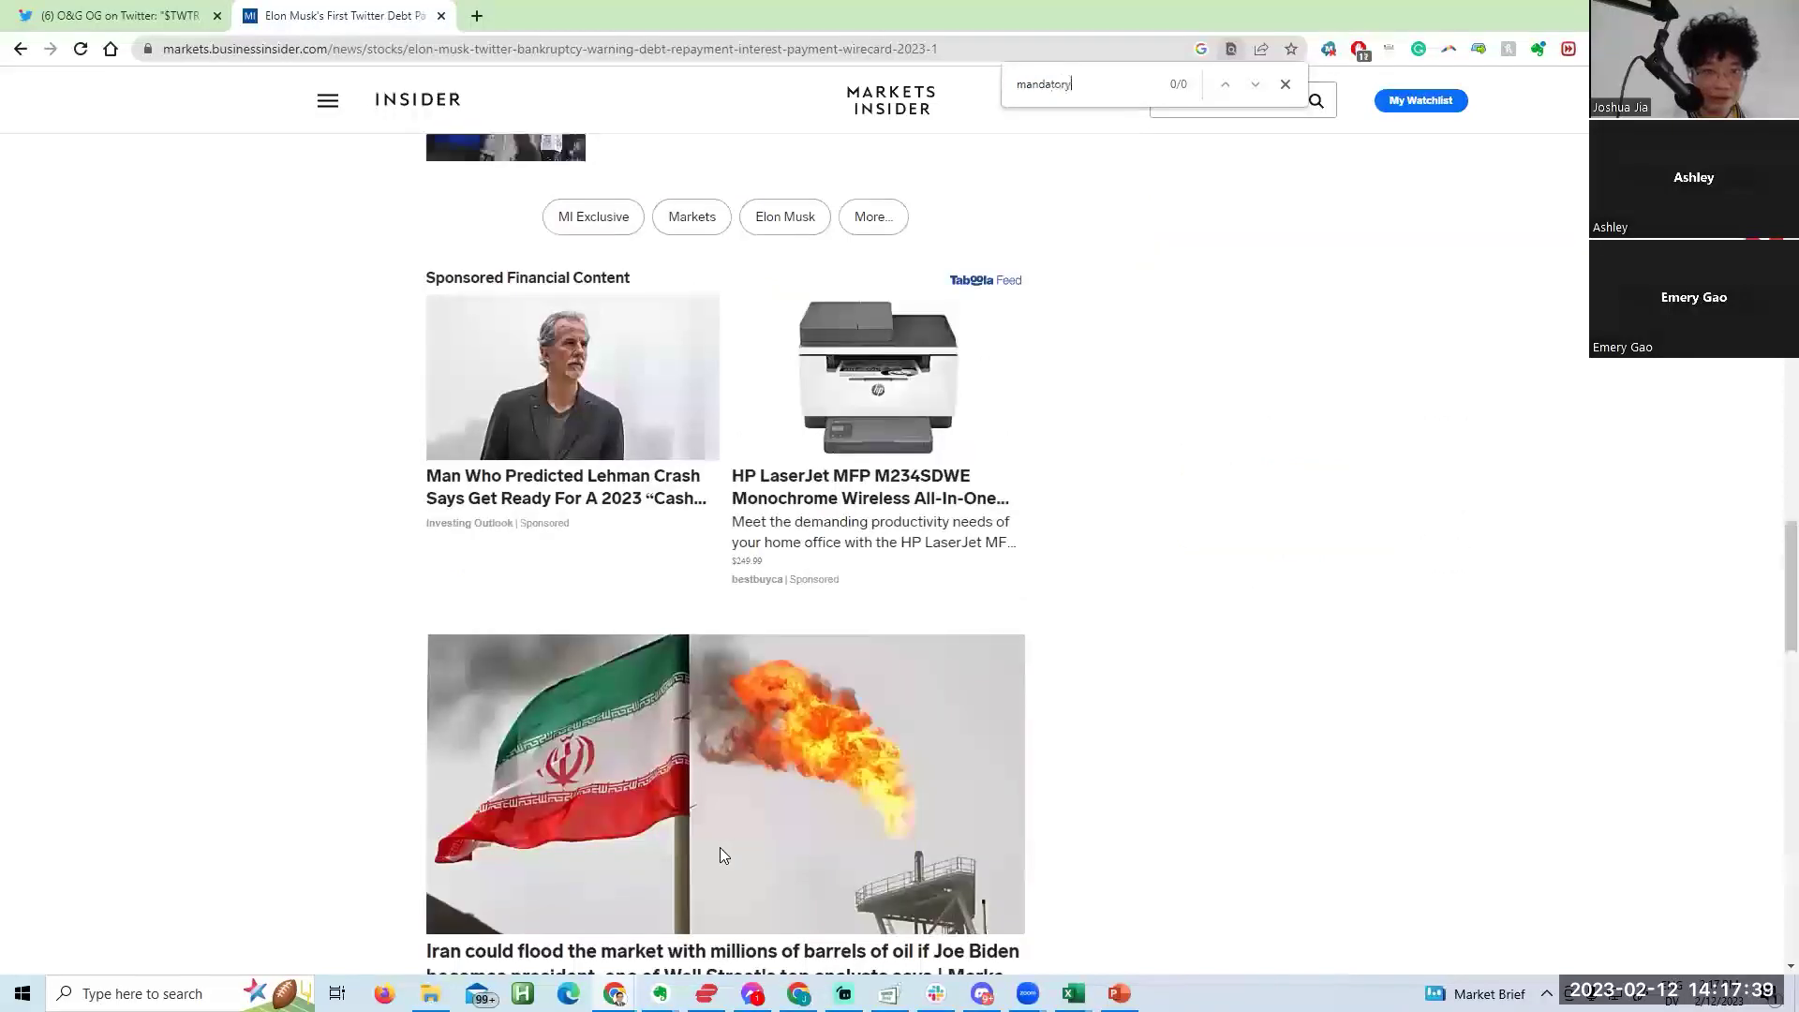
Return to the Excel model and label A233 of the Debt Schedule "Less: Mandatory Amortization".
{"action": "key", "text": "alt+Tab"}
{"action": "left_click", "coordinate": [1065, 858]}
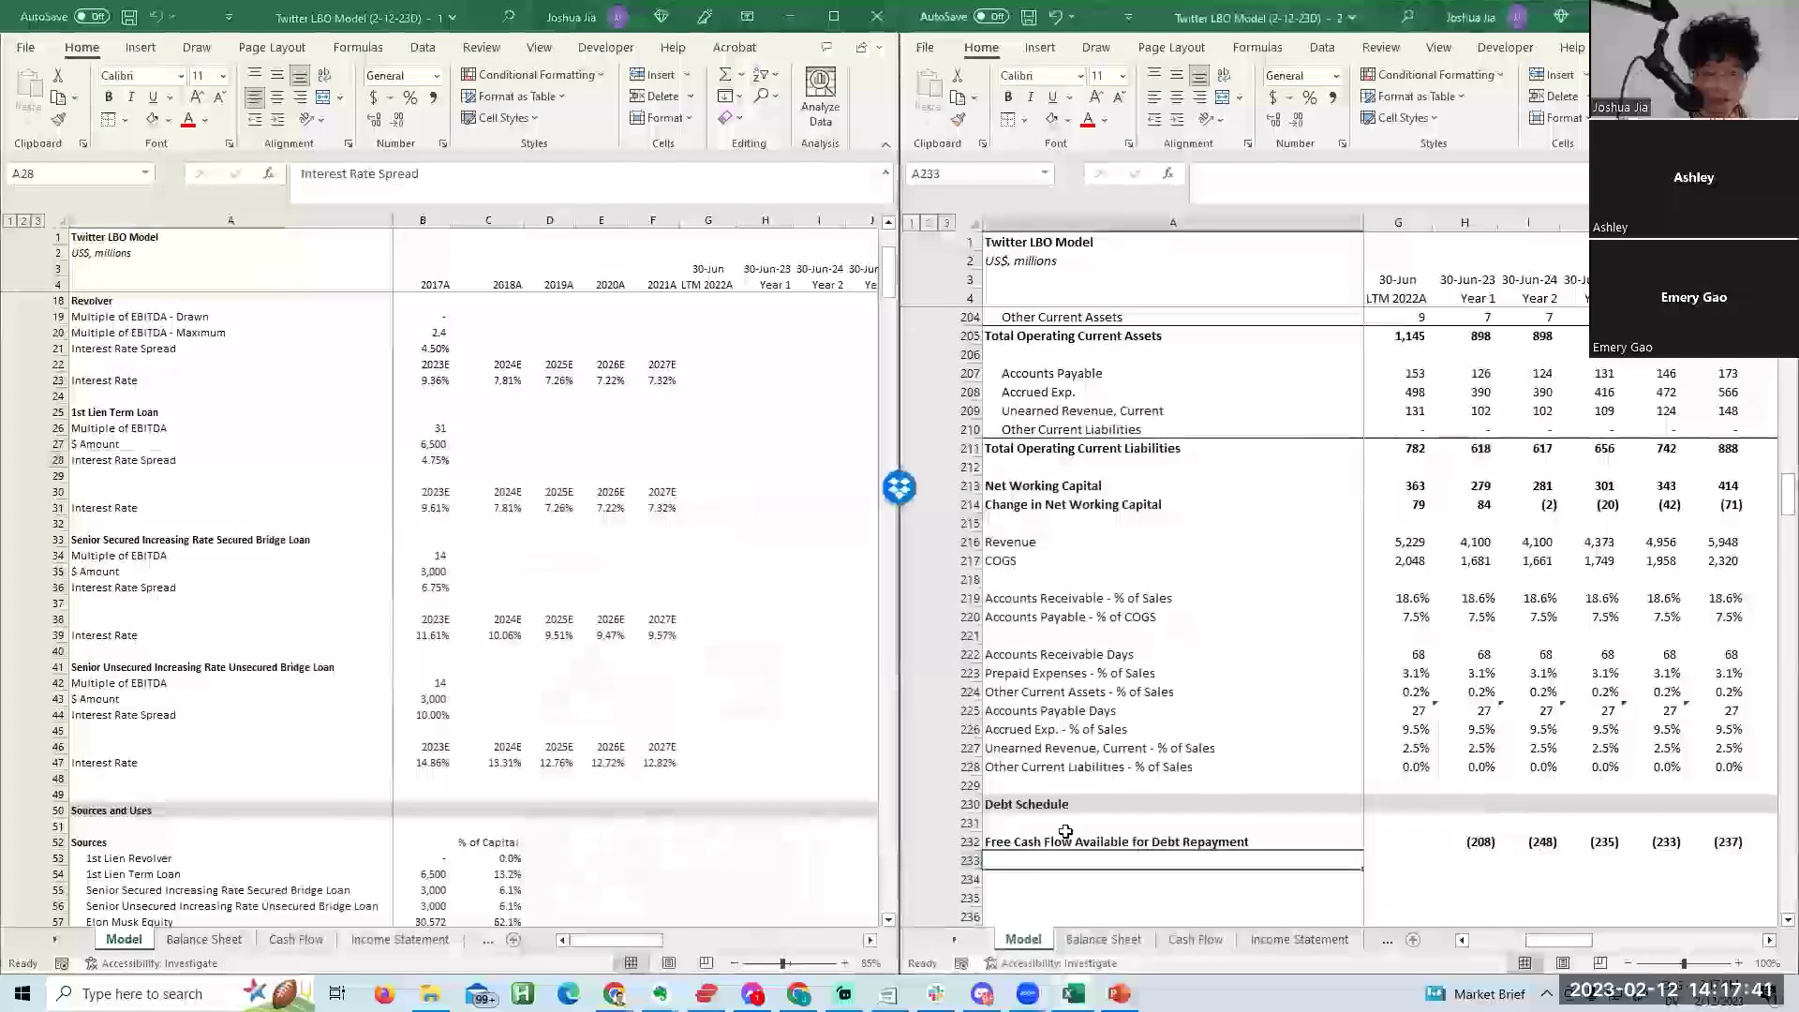
{"action": "type", "text": "M"}
{"action": "type", "text": "Less "}
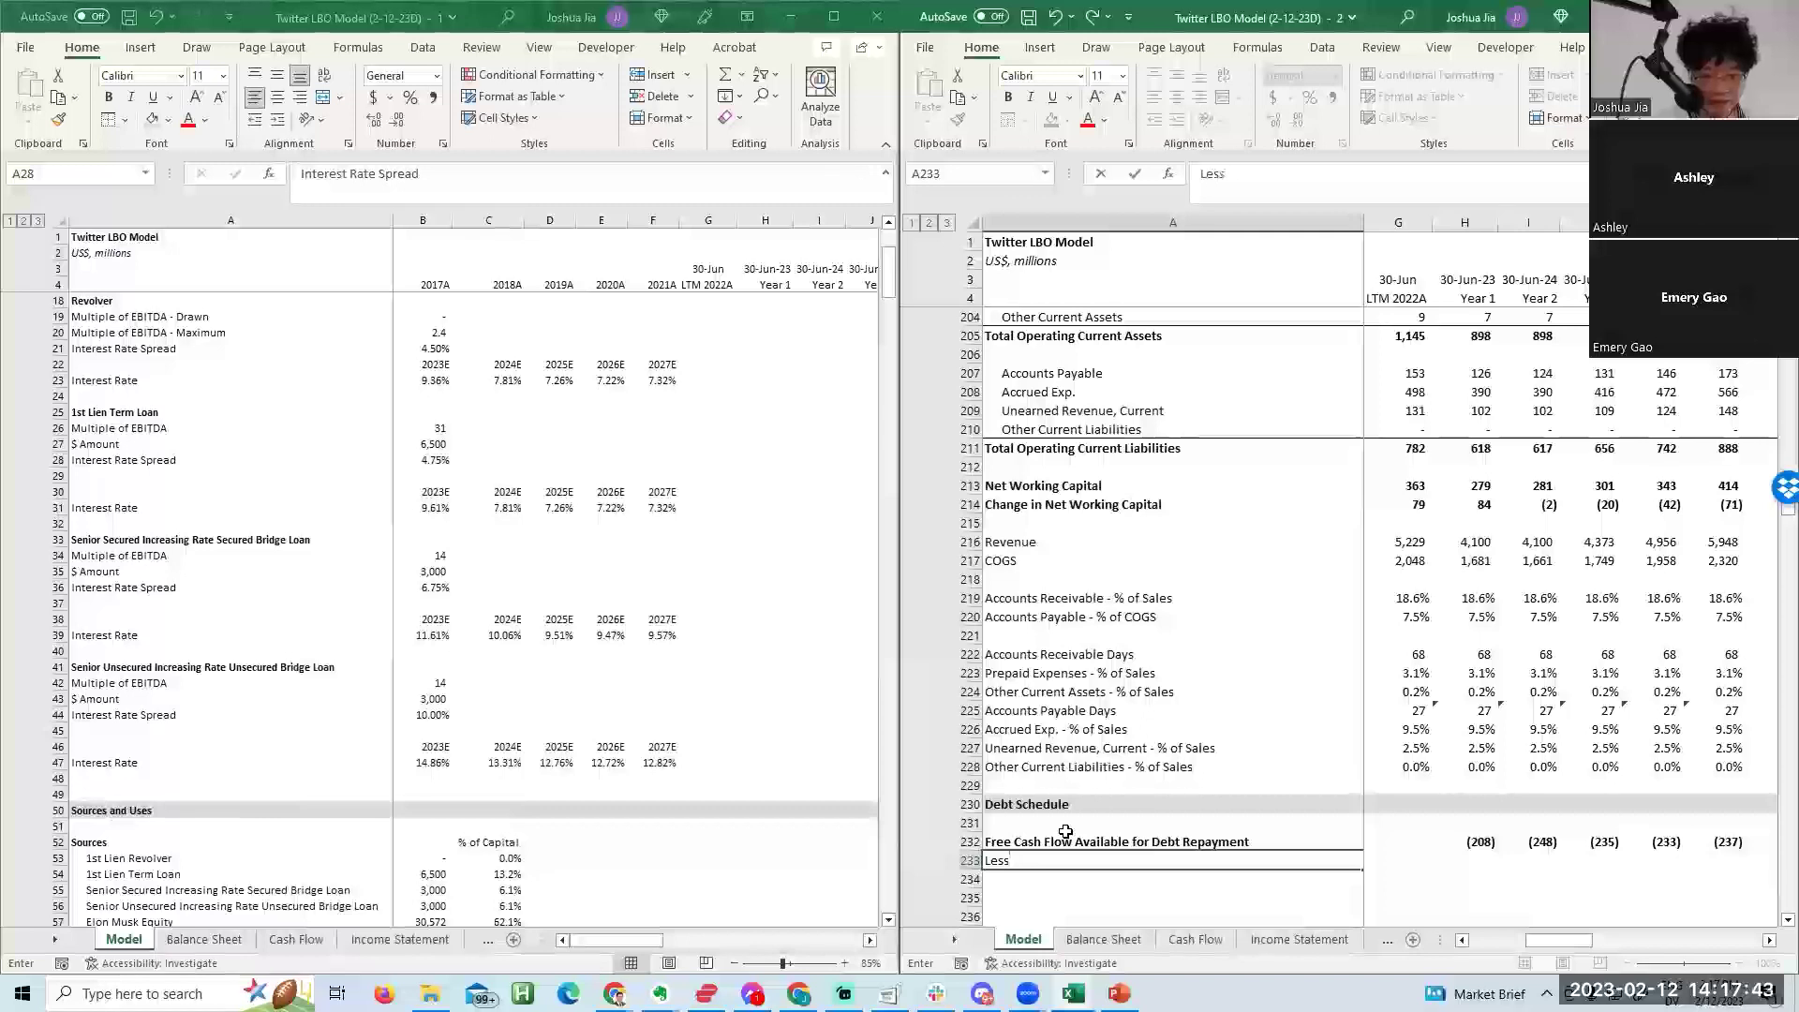
{"action": "type", "text": " Mandatro"}
{"action": "key", "text": "BackSpace"}
{"action": "key", "text": "BackSpace"}
{"action": "type", "text": "ory Amortization"}
{"action": "key", "text": "Tab"}
{"action": "key", "text": "Tab"}
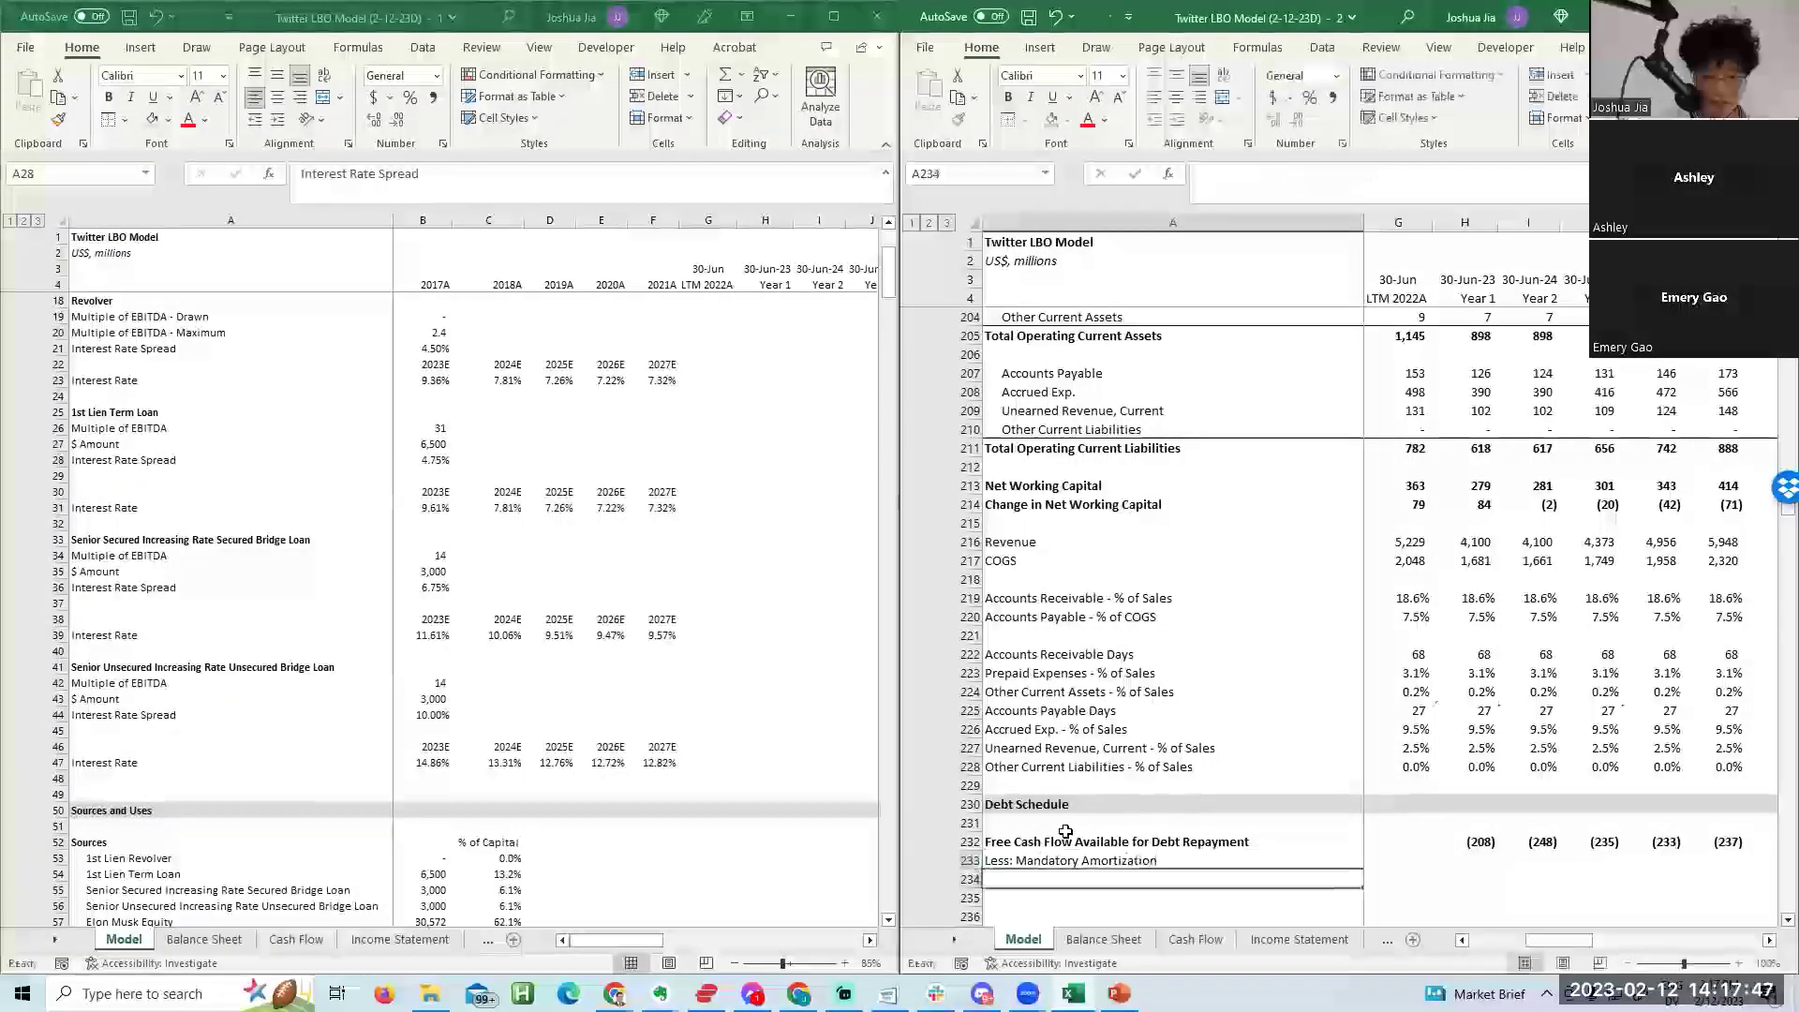
Enter 0 as the mandatory amortization in H233 and fill it across the forecast through Year 5.
{"action": "key", "text": "Right"}
{"action": "key", "text": "Right"}
{"action": "key", "text": "Right"}
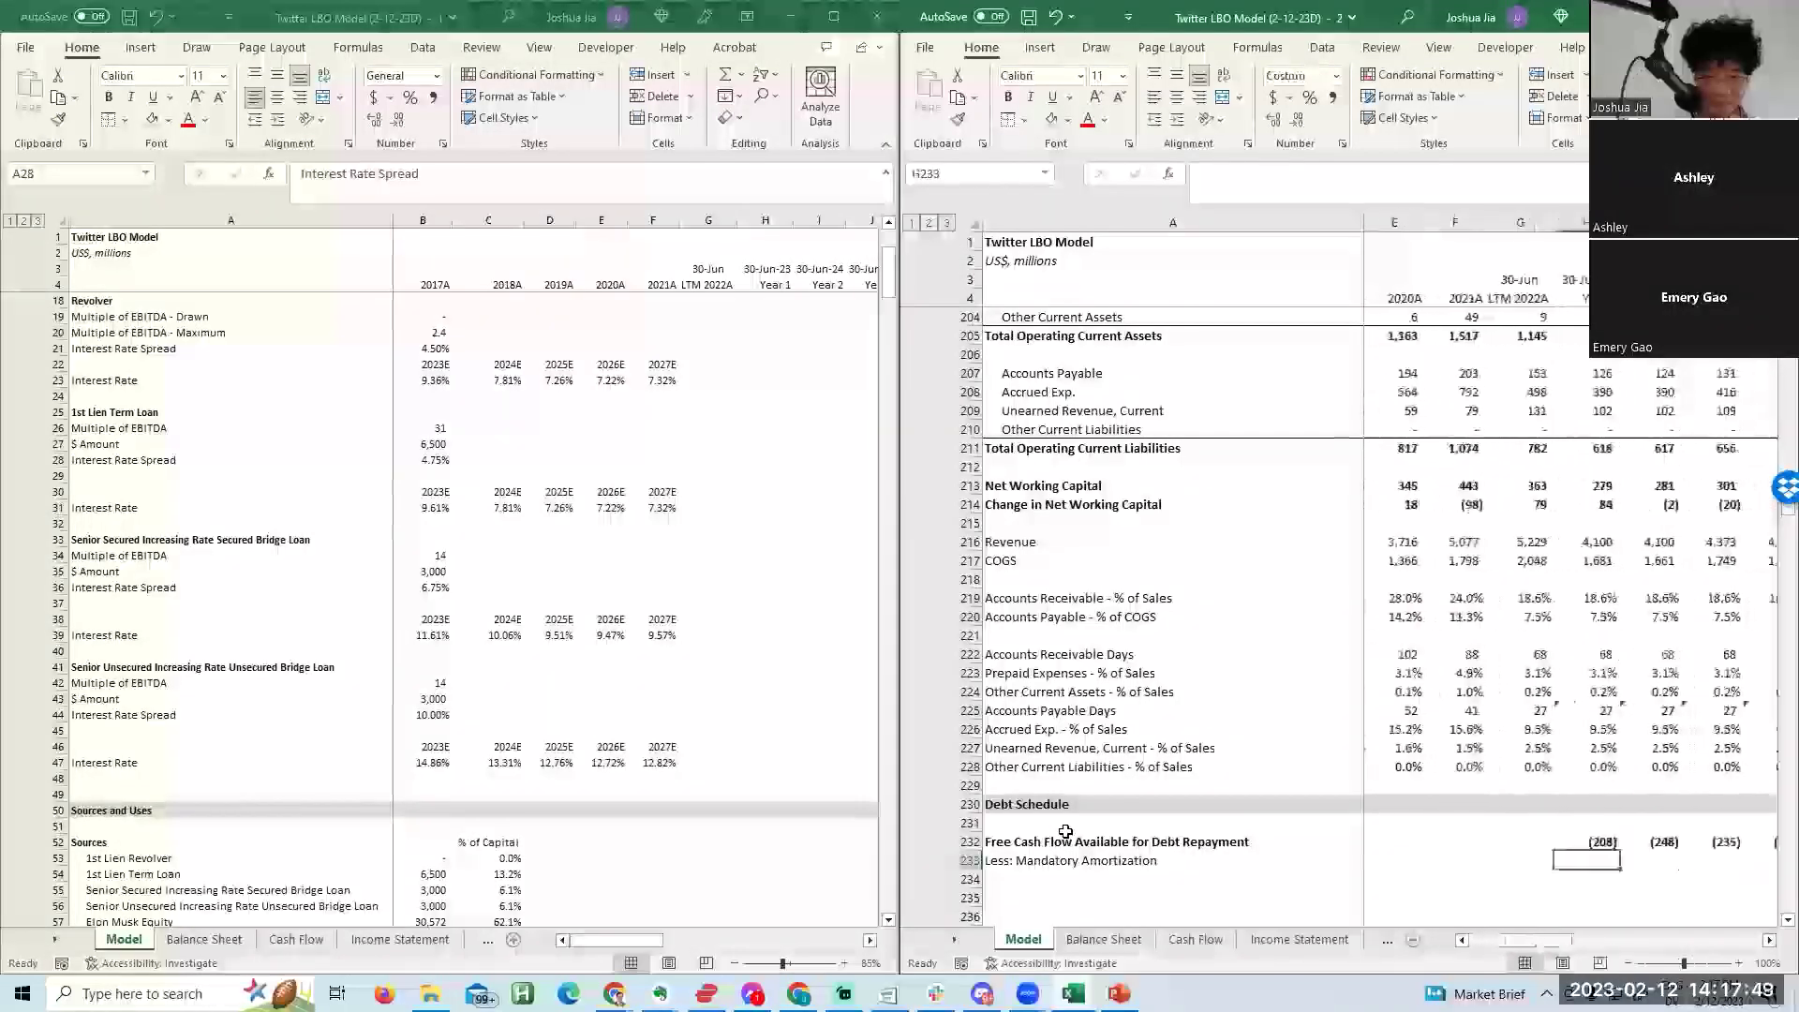
{"action": "key", "text": "Down"}
{"action": "key", "text": "Right"}
{"action": "key", "text": "Right"}
{"action": "key", "text": "Right"}
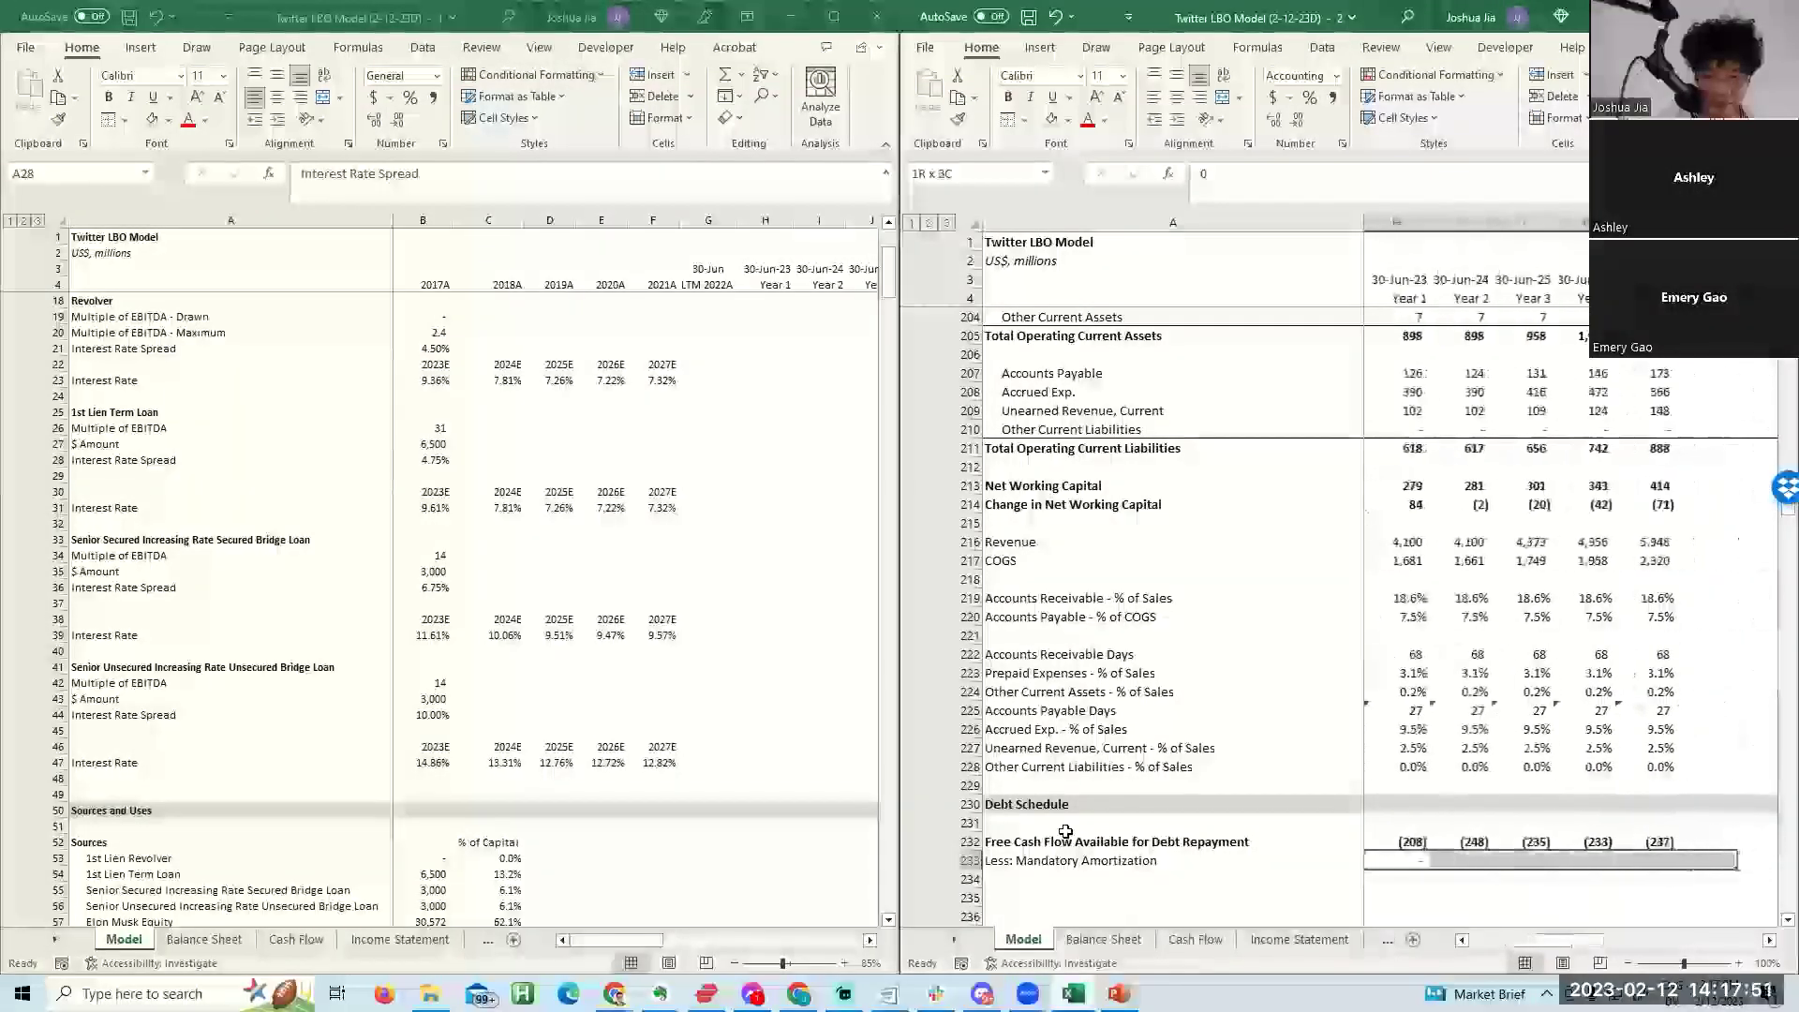
Insert five blank rows above the Employee Salaries - Schedule heading to make room for the Debt Schedule.
{"action": "key", "text": "Home"}
{"action": "key", "text": "Down"}
{"action": "key", "text": "Down"}
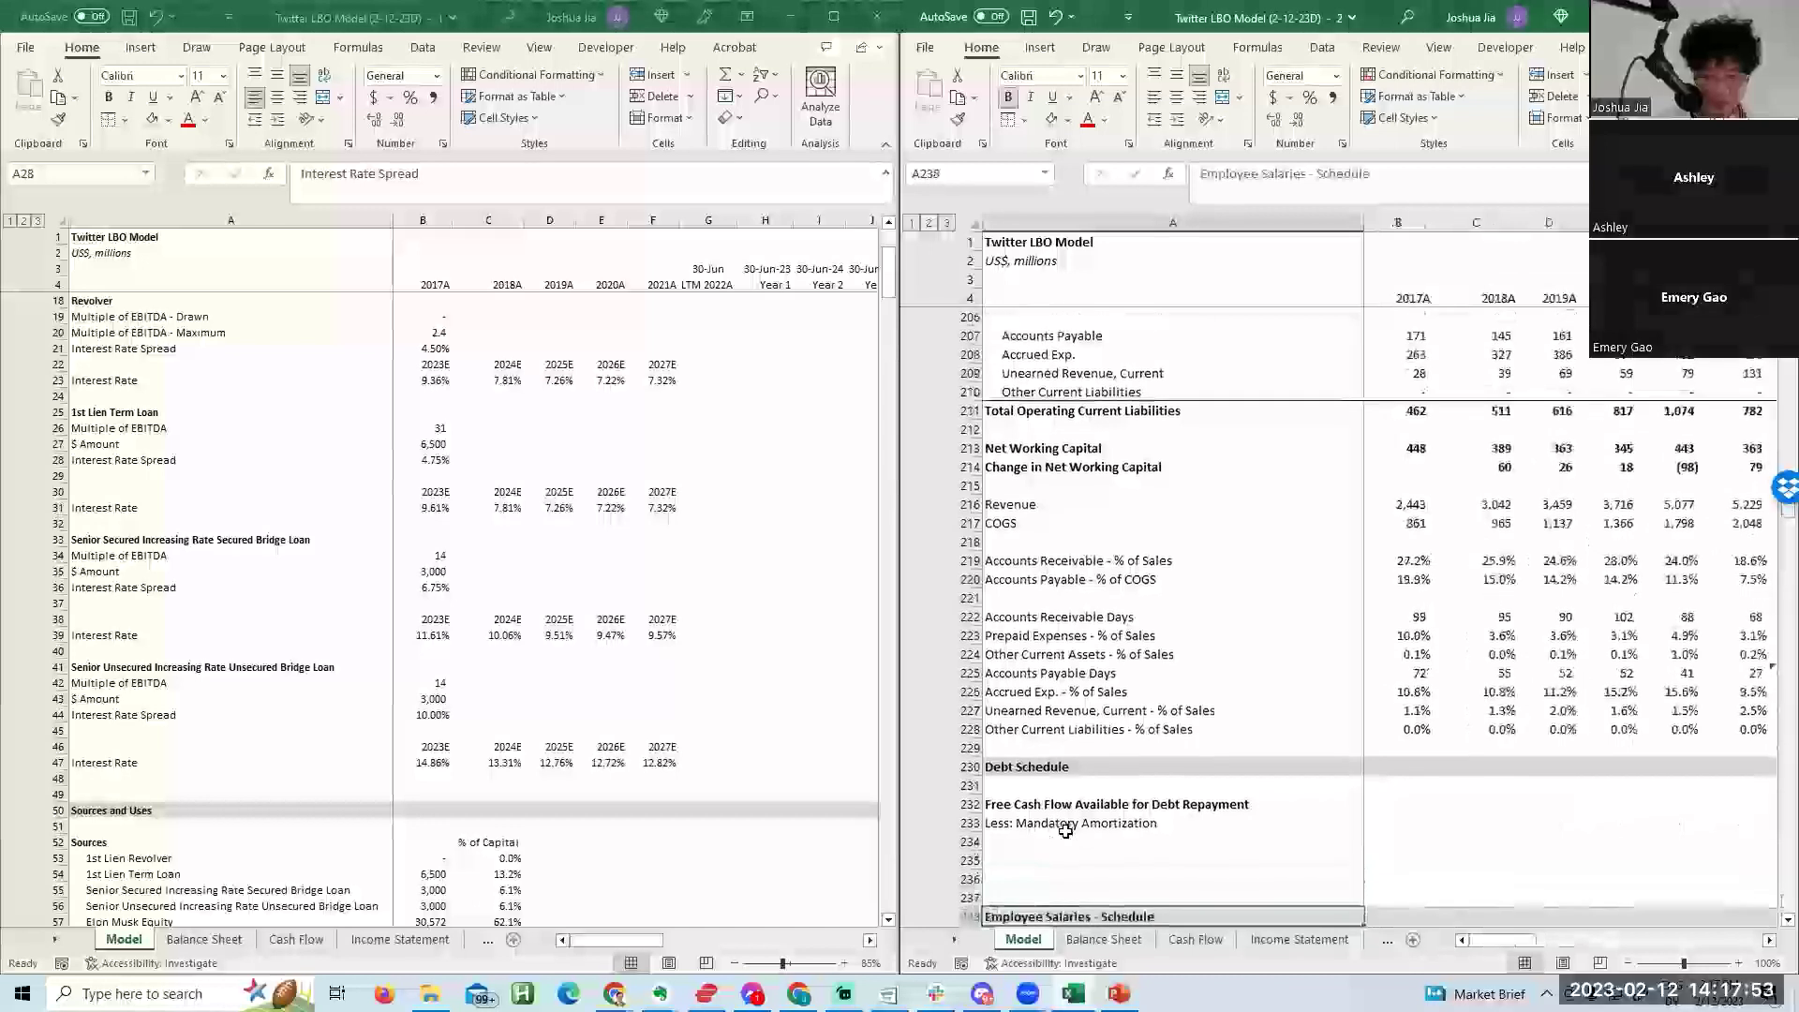
{"action": "key", "text": "F4"}
{"action": "key", "text": "F4"}
{"action": "key", "text": "F4"}
{"action": "key", "text": "F4"}
{"action": "key", "text": "F4"}
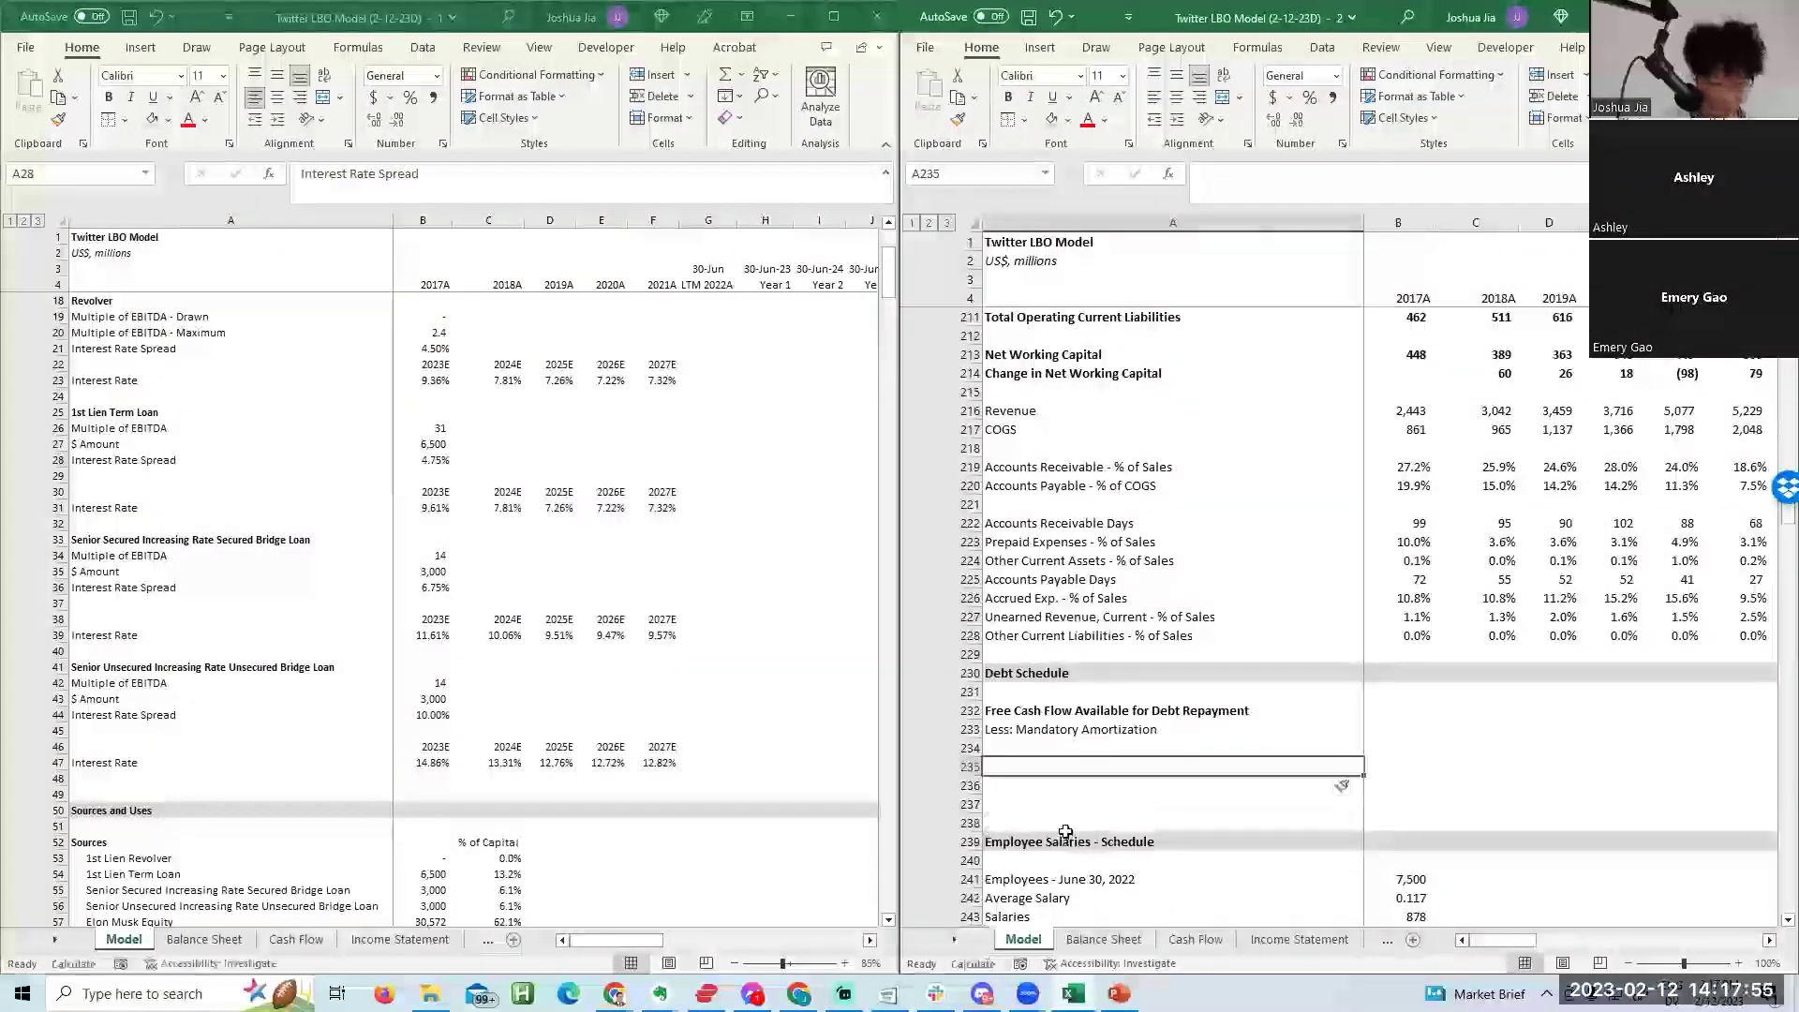
Copy the Free Cash Flow Available for Debt Repayment label to A234 and shorten the copy to "Free Cash Flow Available for".
{"action": "key", "text": "Up"}
{"action": "key", "text": "Up"}
{"action": "key", "text": "Up"}
{"action": "key", "text": "ctrl+c"}
{"action": "key", "text": "Down"}
{"action": "key", "text": "Down"}
{"action": "type", "text": "Free Cash Flow Available for"}
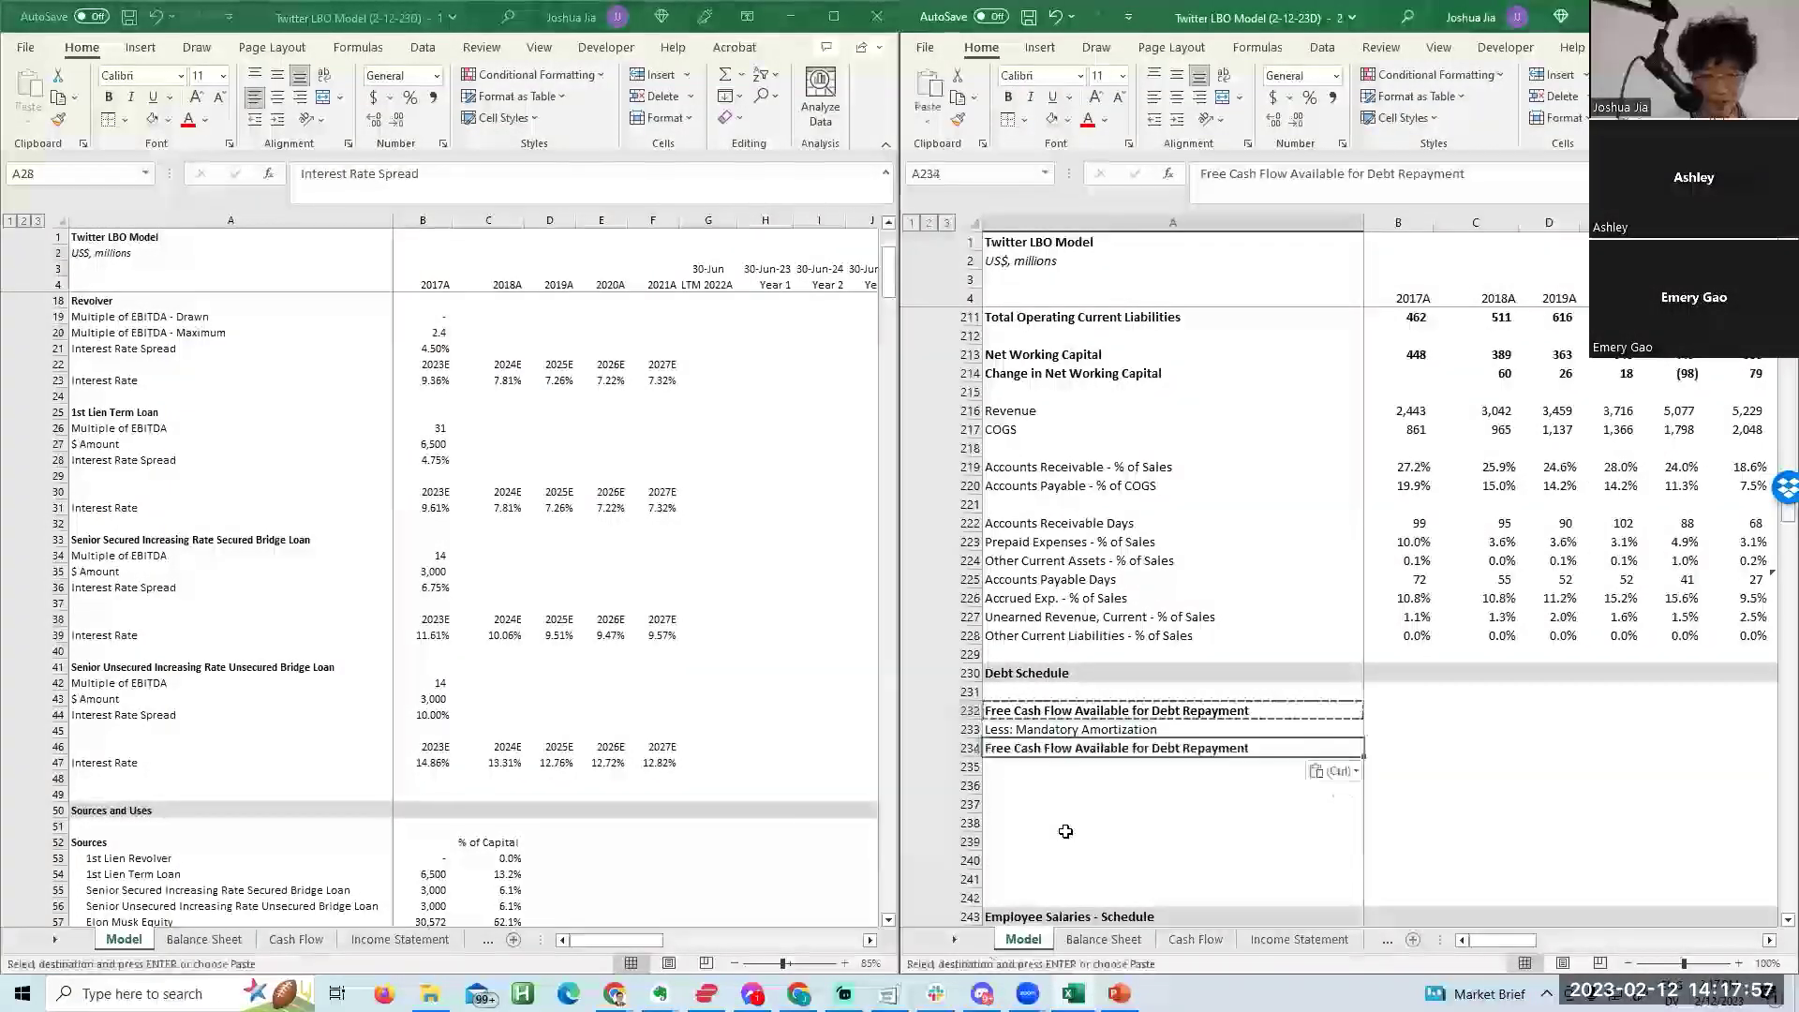
{"action": "key", "text": "BackSpace"}
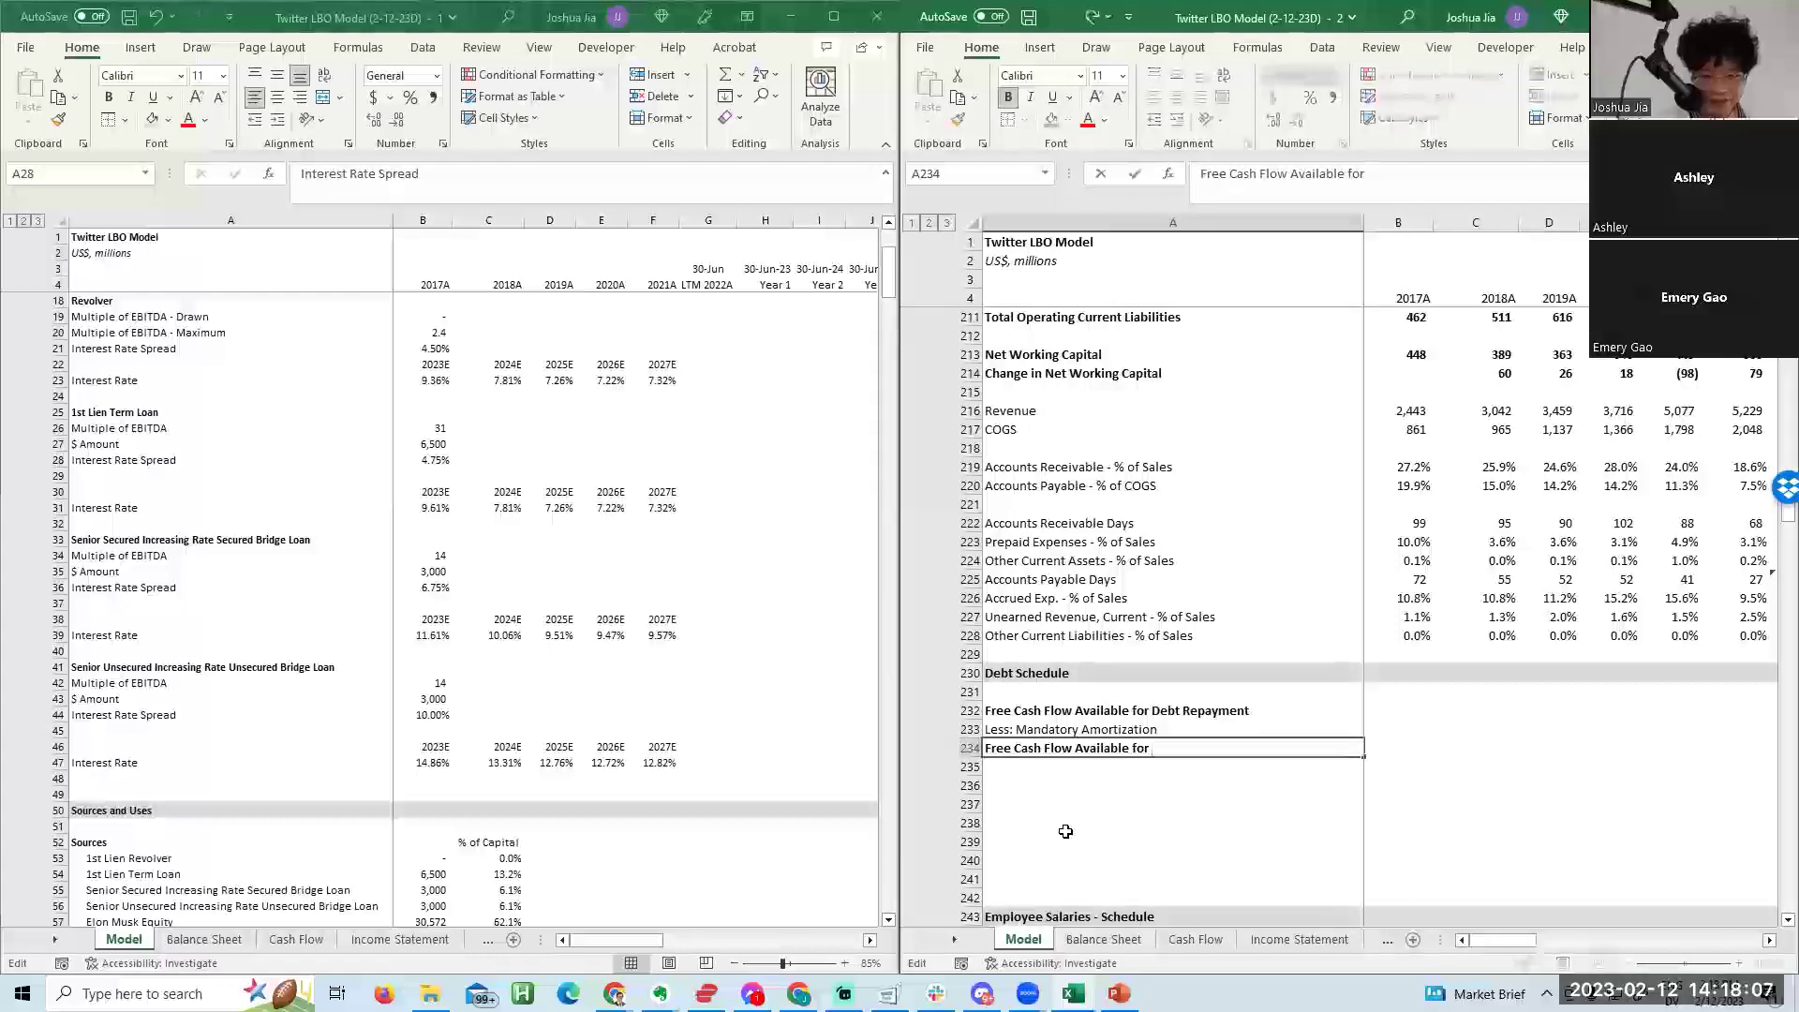
{"action": "key", "text": "ctrl+Return"}
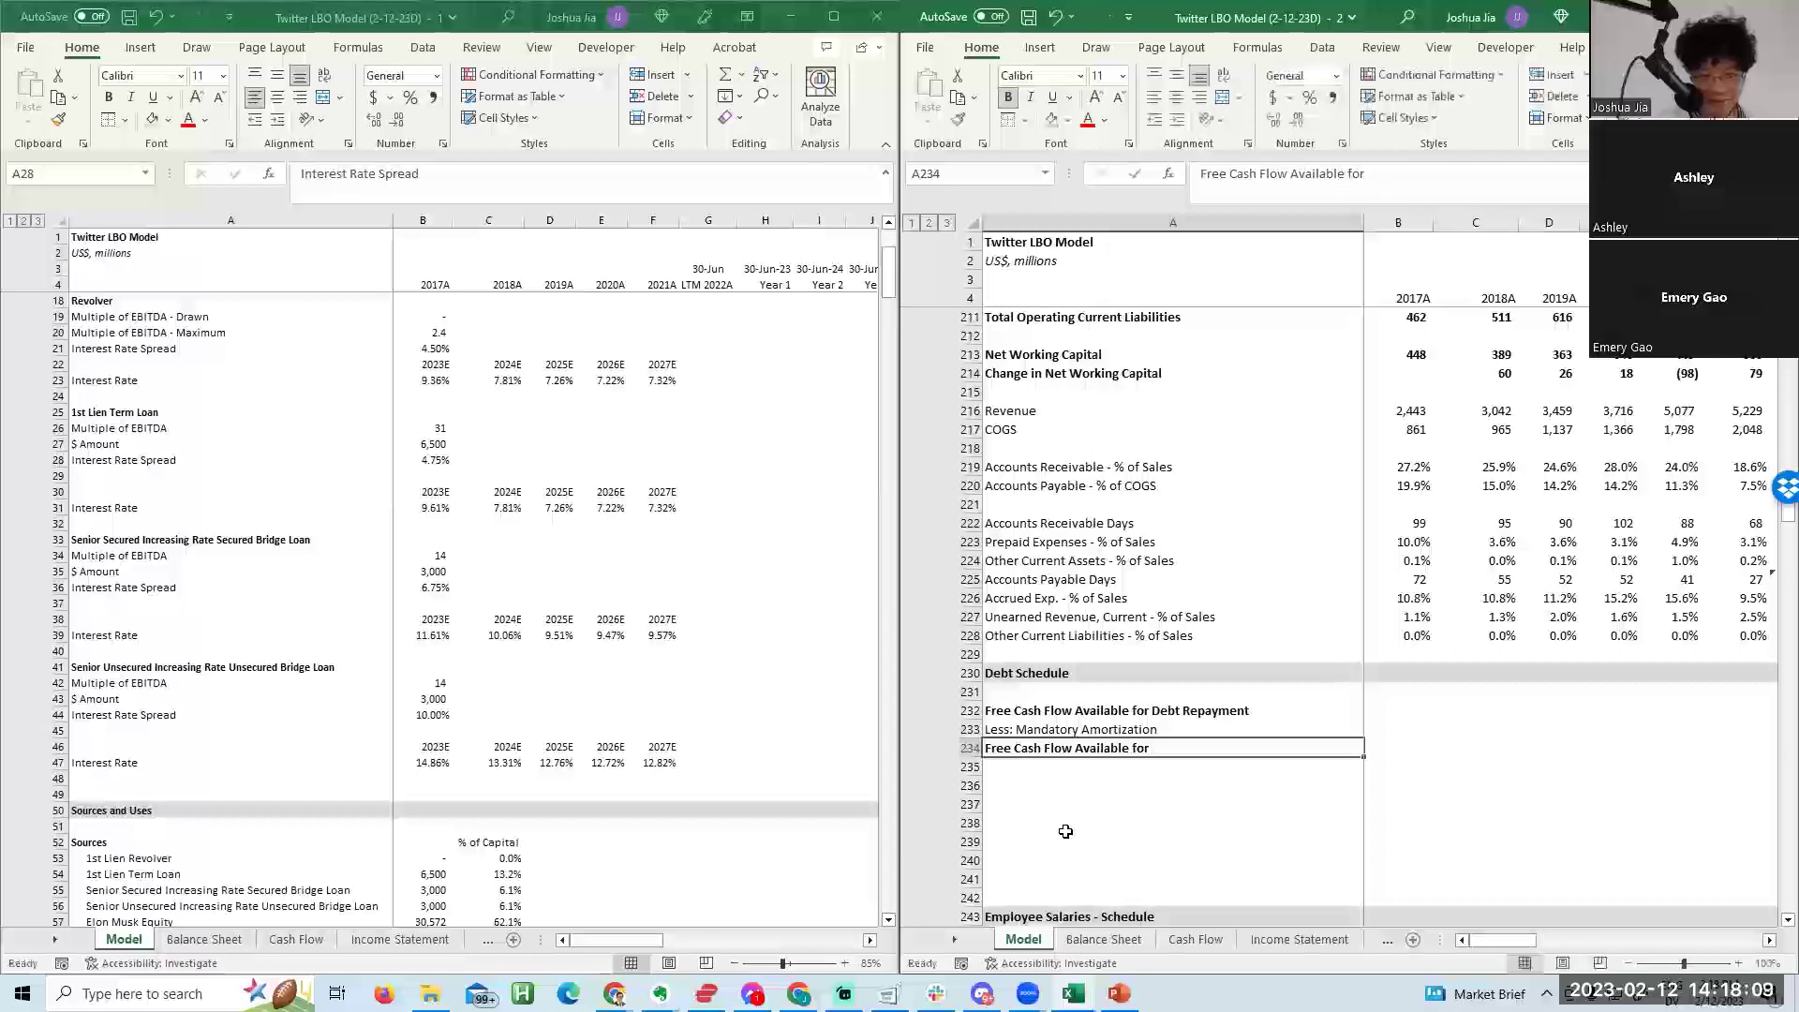
Insert two rows below Less: Mandatory Amortization and label A234 "Add: Beginning Cash Balance".
{"action": "key", "text": "alt+i"}
{"action": "key", "text": "r"}
{"action": "key", "text": "F4"}
{"action": "type", "text": "Add: Beginning C"}
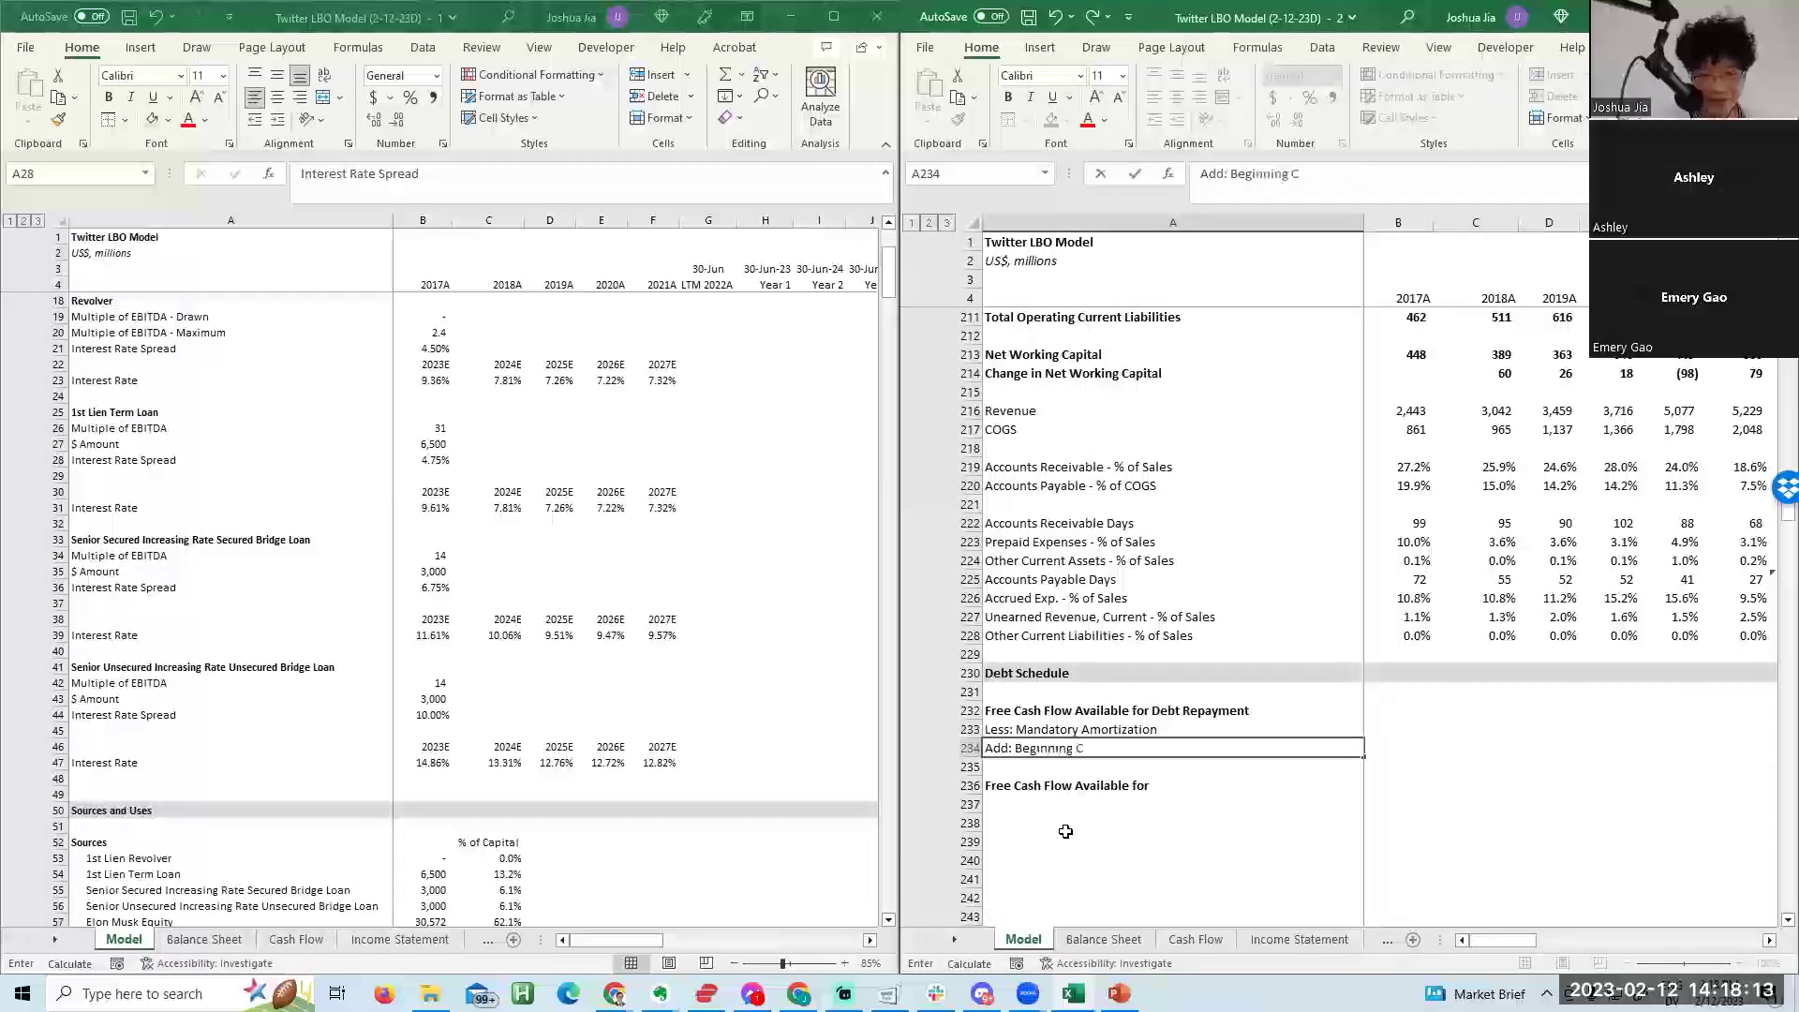
{"action": "type", "text": "ash Balance"}
{"action": "key", "text": "Return"}
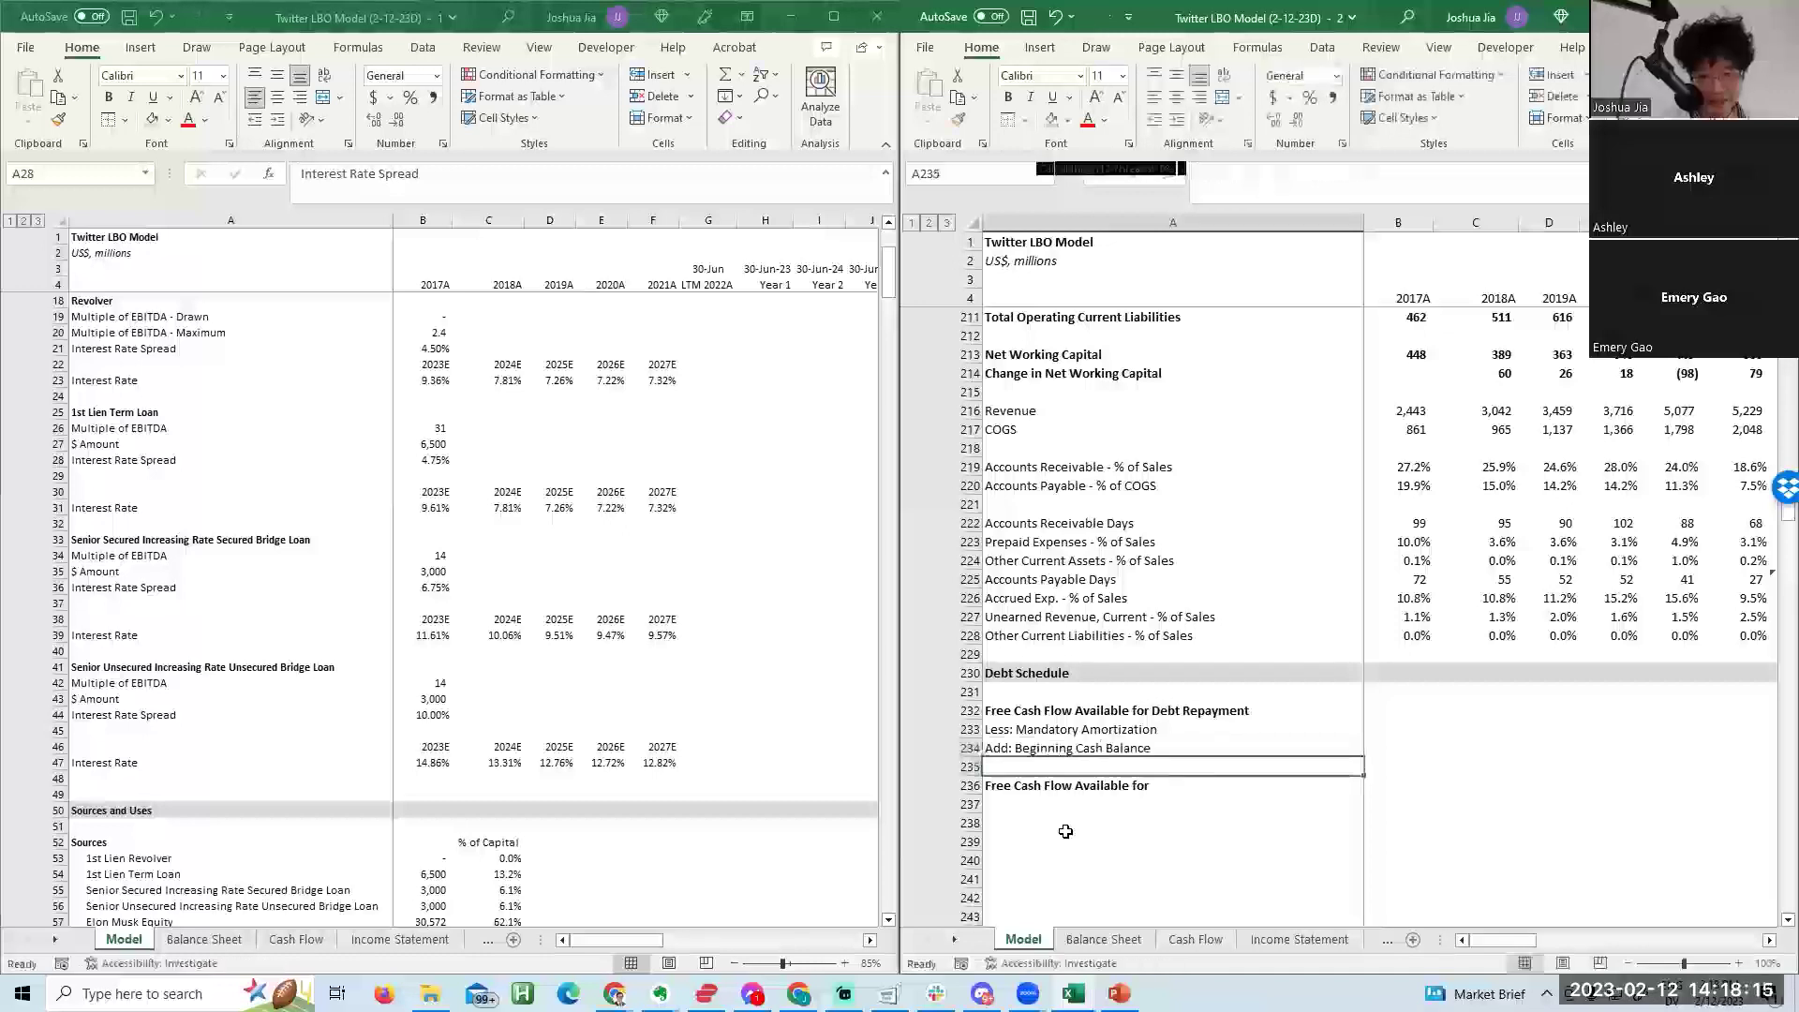
Label A235 "Less: Minimum Cash Balance" and add a border line between rows 235 and 236.
{"action": "type", "text": "Less: Min"}
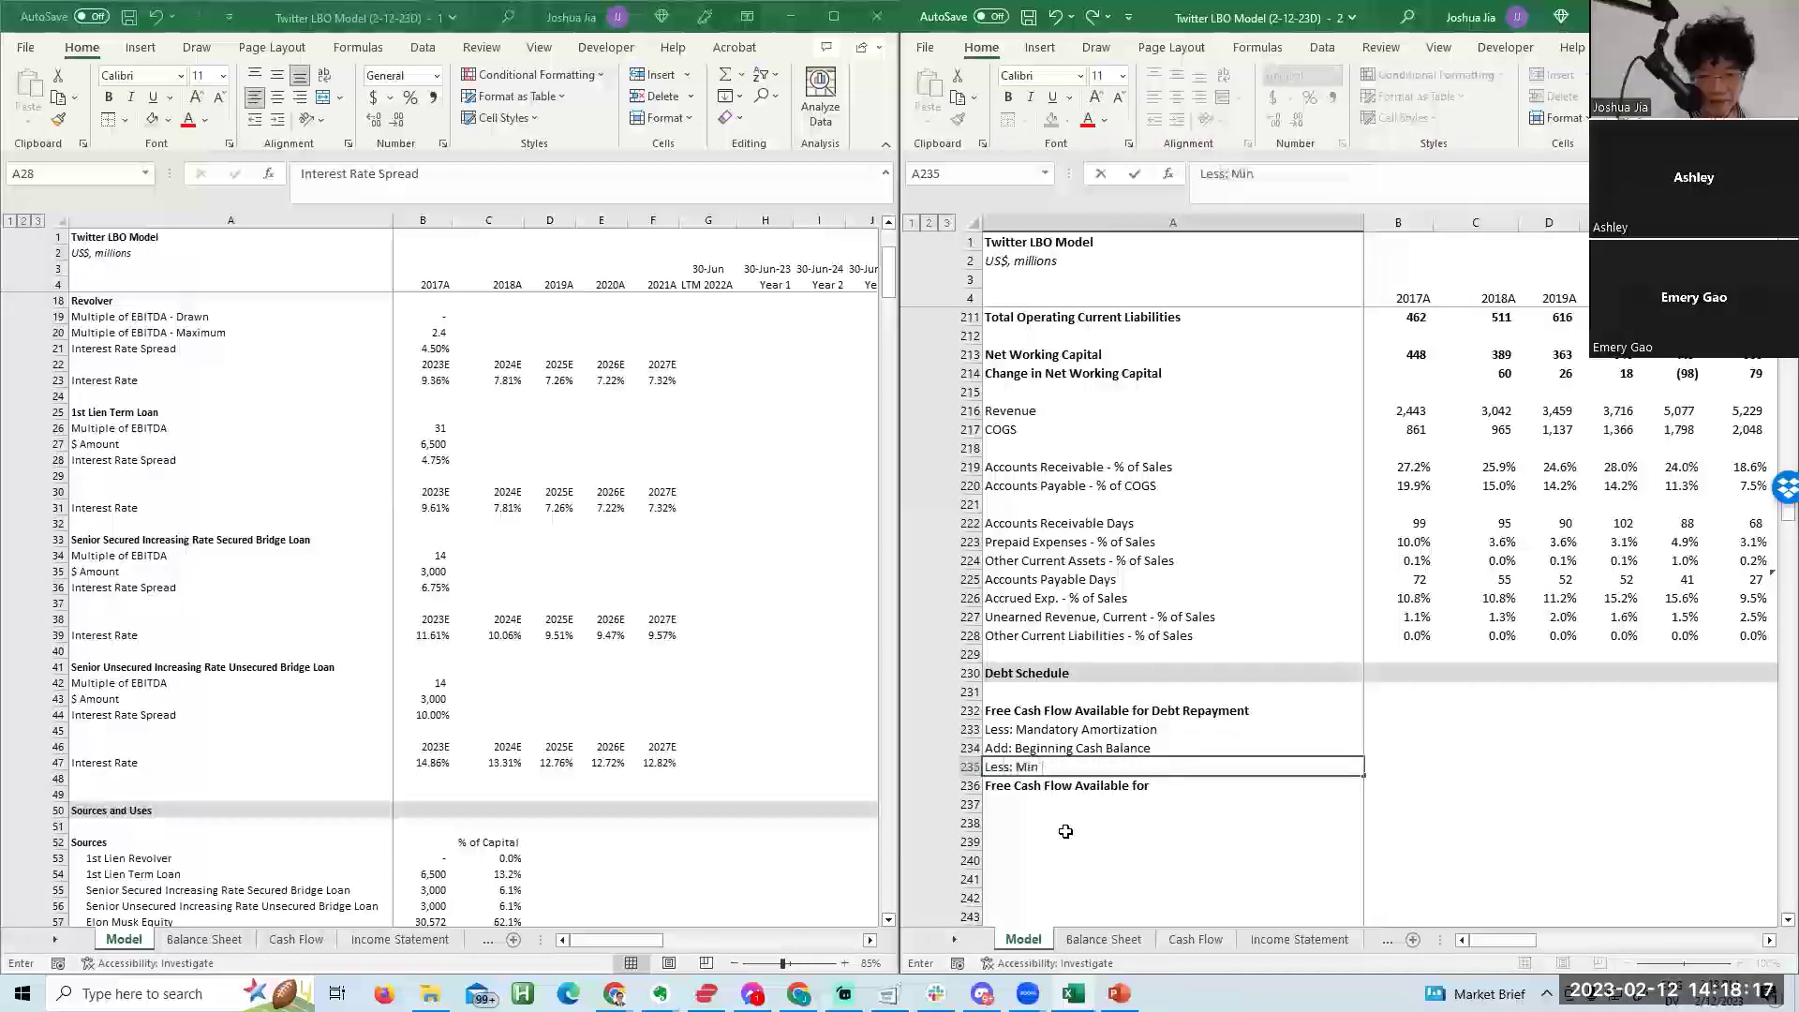
{"action": "type", "text": "imum Casha"}
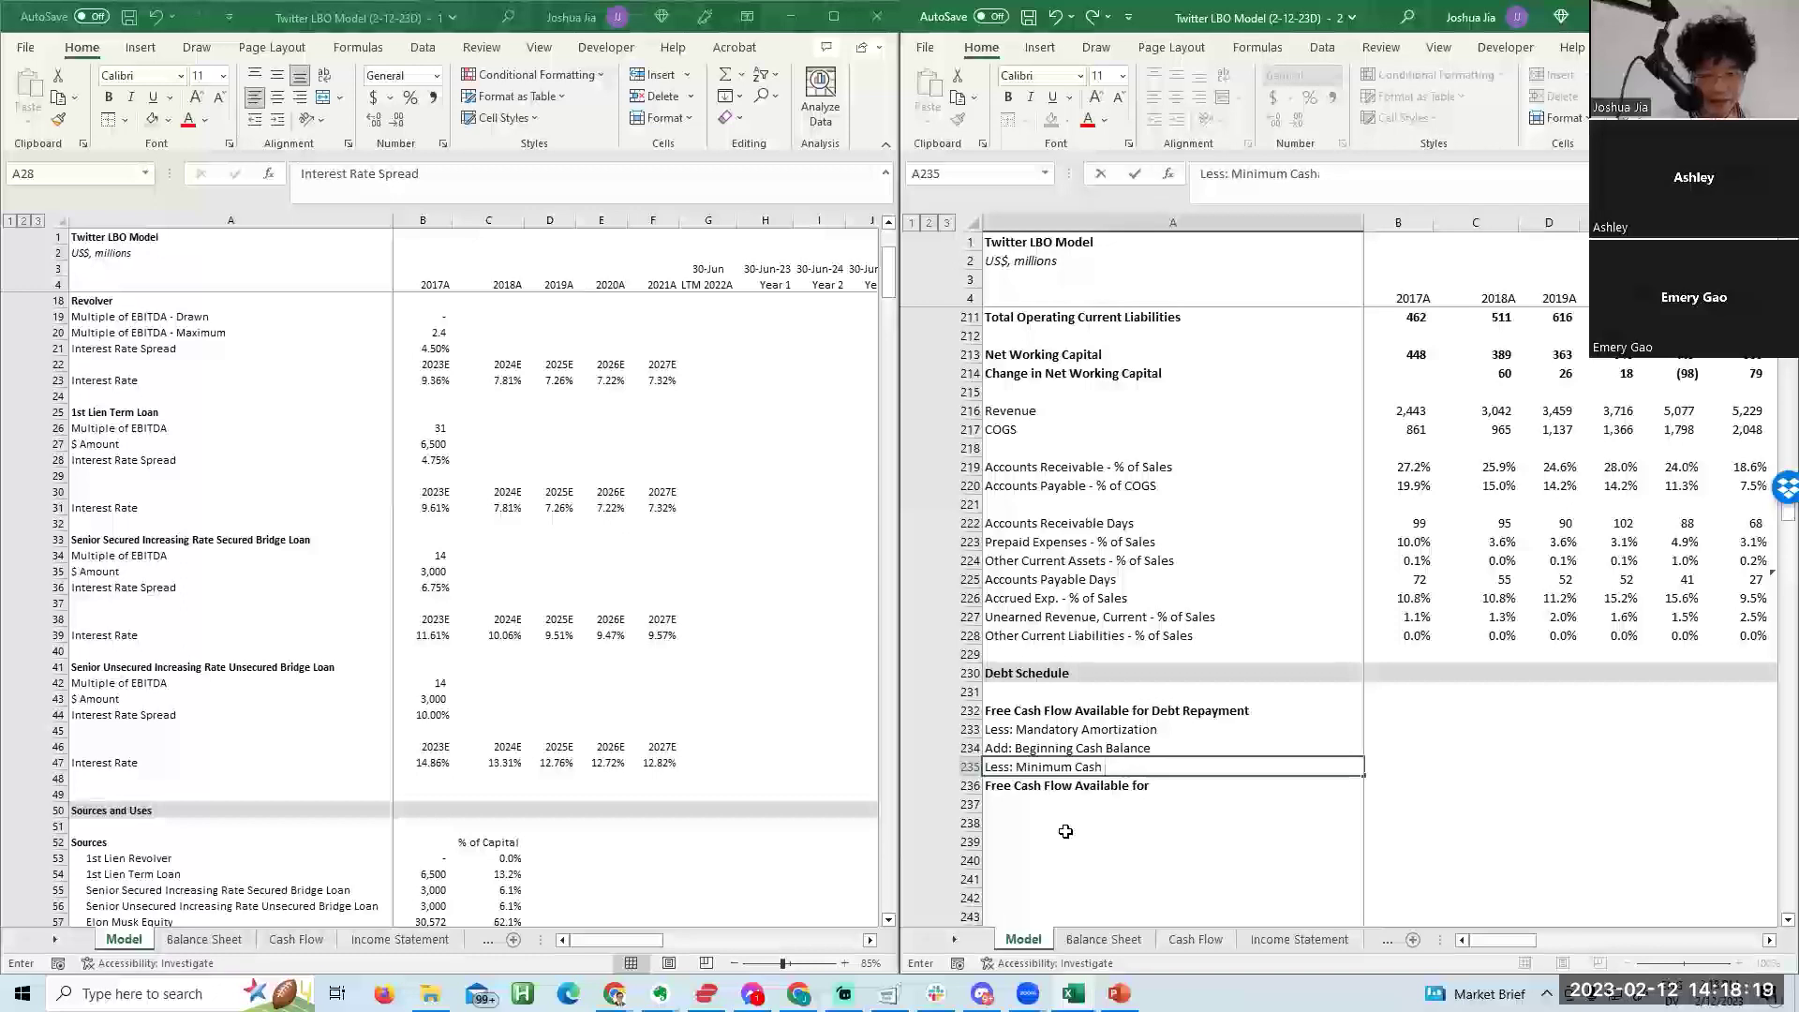
{"action": "key", "text": "BackSpace"}
{"action": "type", "text": "Balanc"}
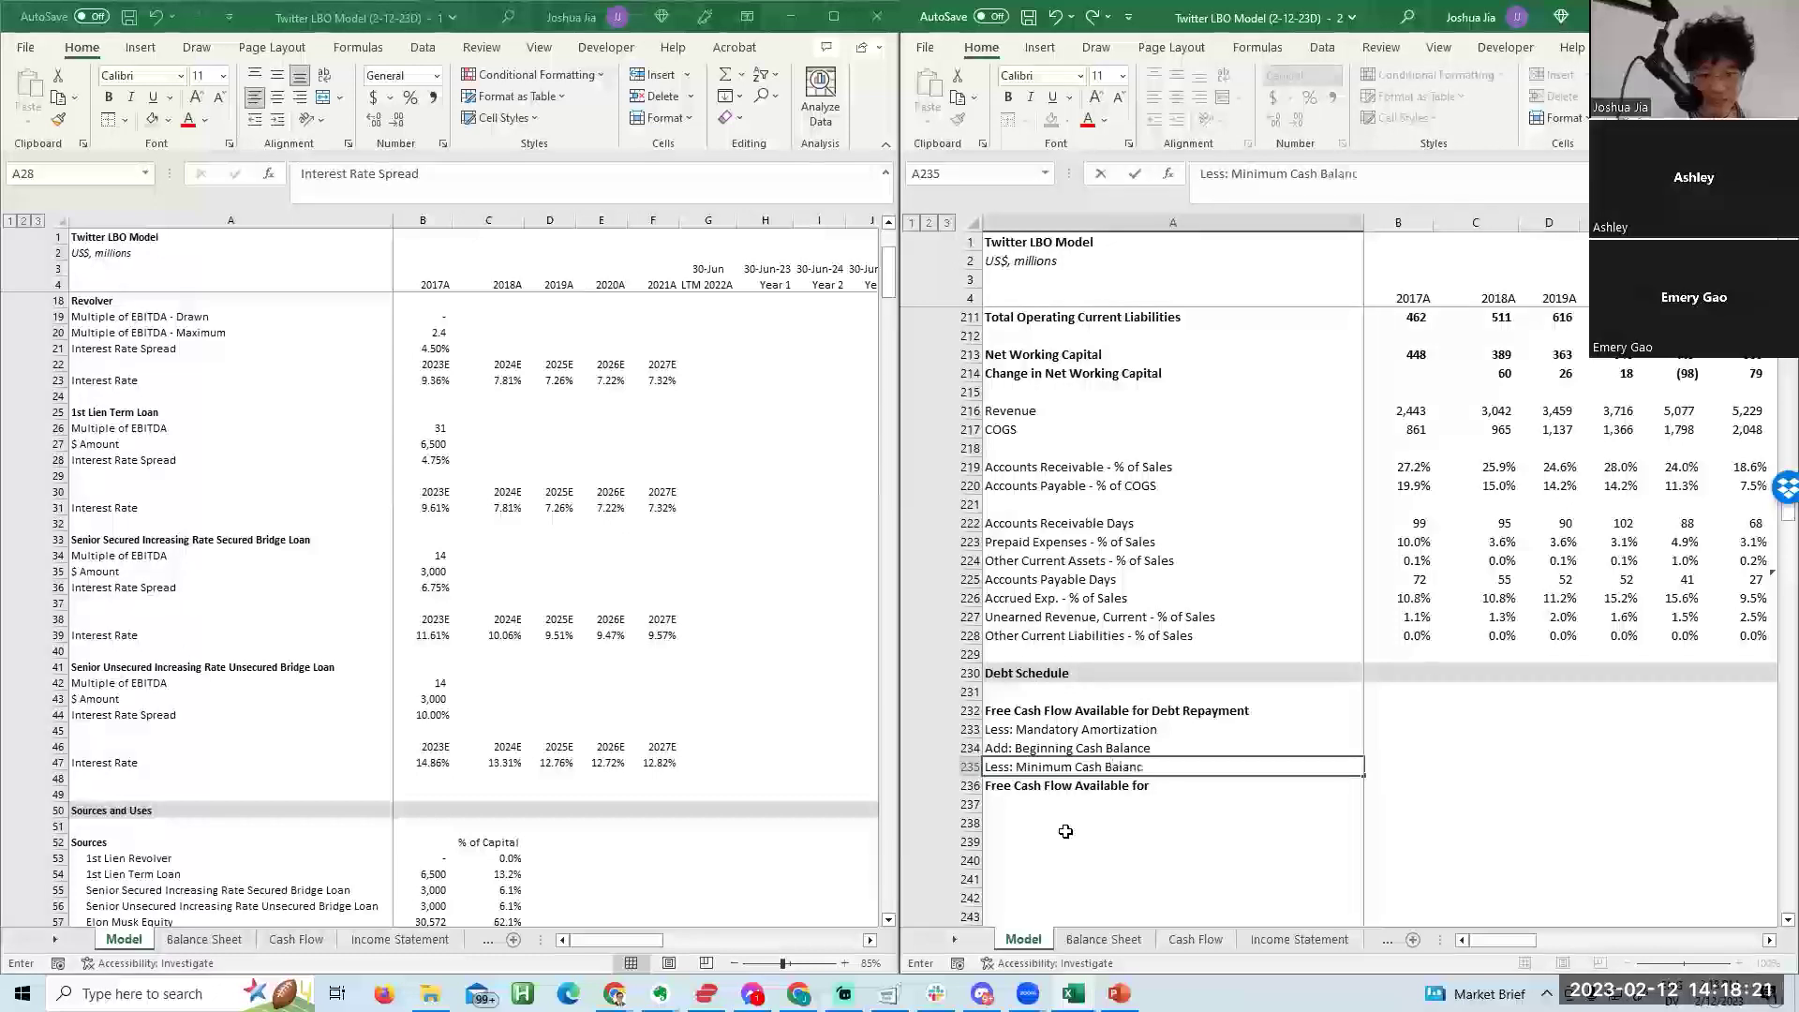
{"action": "type", "text": "e"}
{"action": "key", "text": "Return"}
{"action": "key", "text": "Up"}
{"action": "key", "text": "Up"}
{"action": "key", "text": "Up"}
{"action": "key", "text": "Up"}
{"action": "key", "text": "Right"}
{"action": "key", "text": "Right"}
{"action": "key", "text": "Right"}
{"action": "key", "text": "Right"}
{"action": "key", "text": "Right"}
{"action": "key", "text": "Right"}
{"action": "key", "text": "Right"}
{"action": "key", "text": "Right"}
{"action": "key", "text": "Right"}
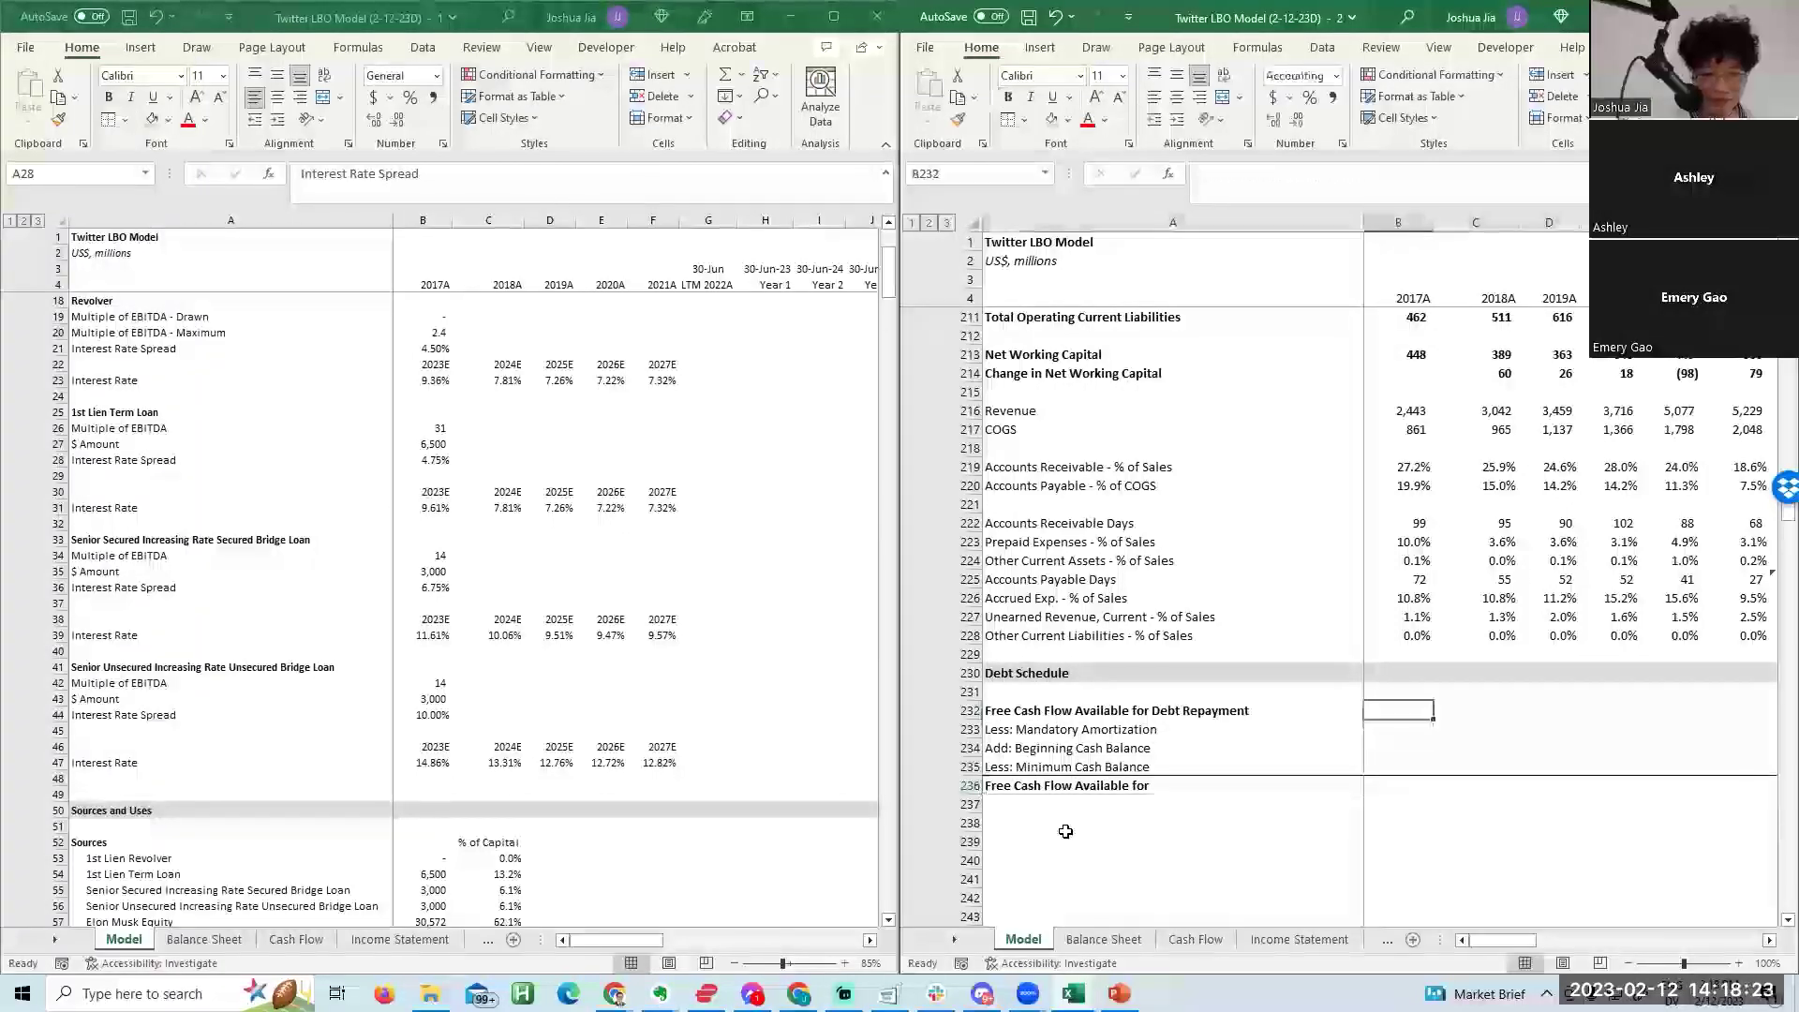
Bring the 4,000 Minimum Cash Balance from the Uses section into H235 and fill it across through Year 5.
{"action": "key", "text": "Left"}
{"action": "key", "text": "Left"}
{"action": "key", "text": "Left"}
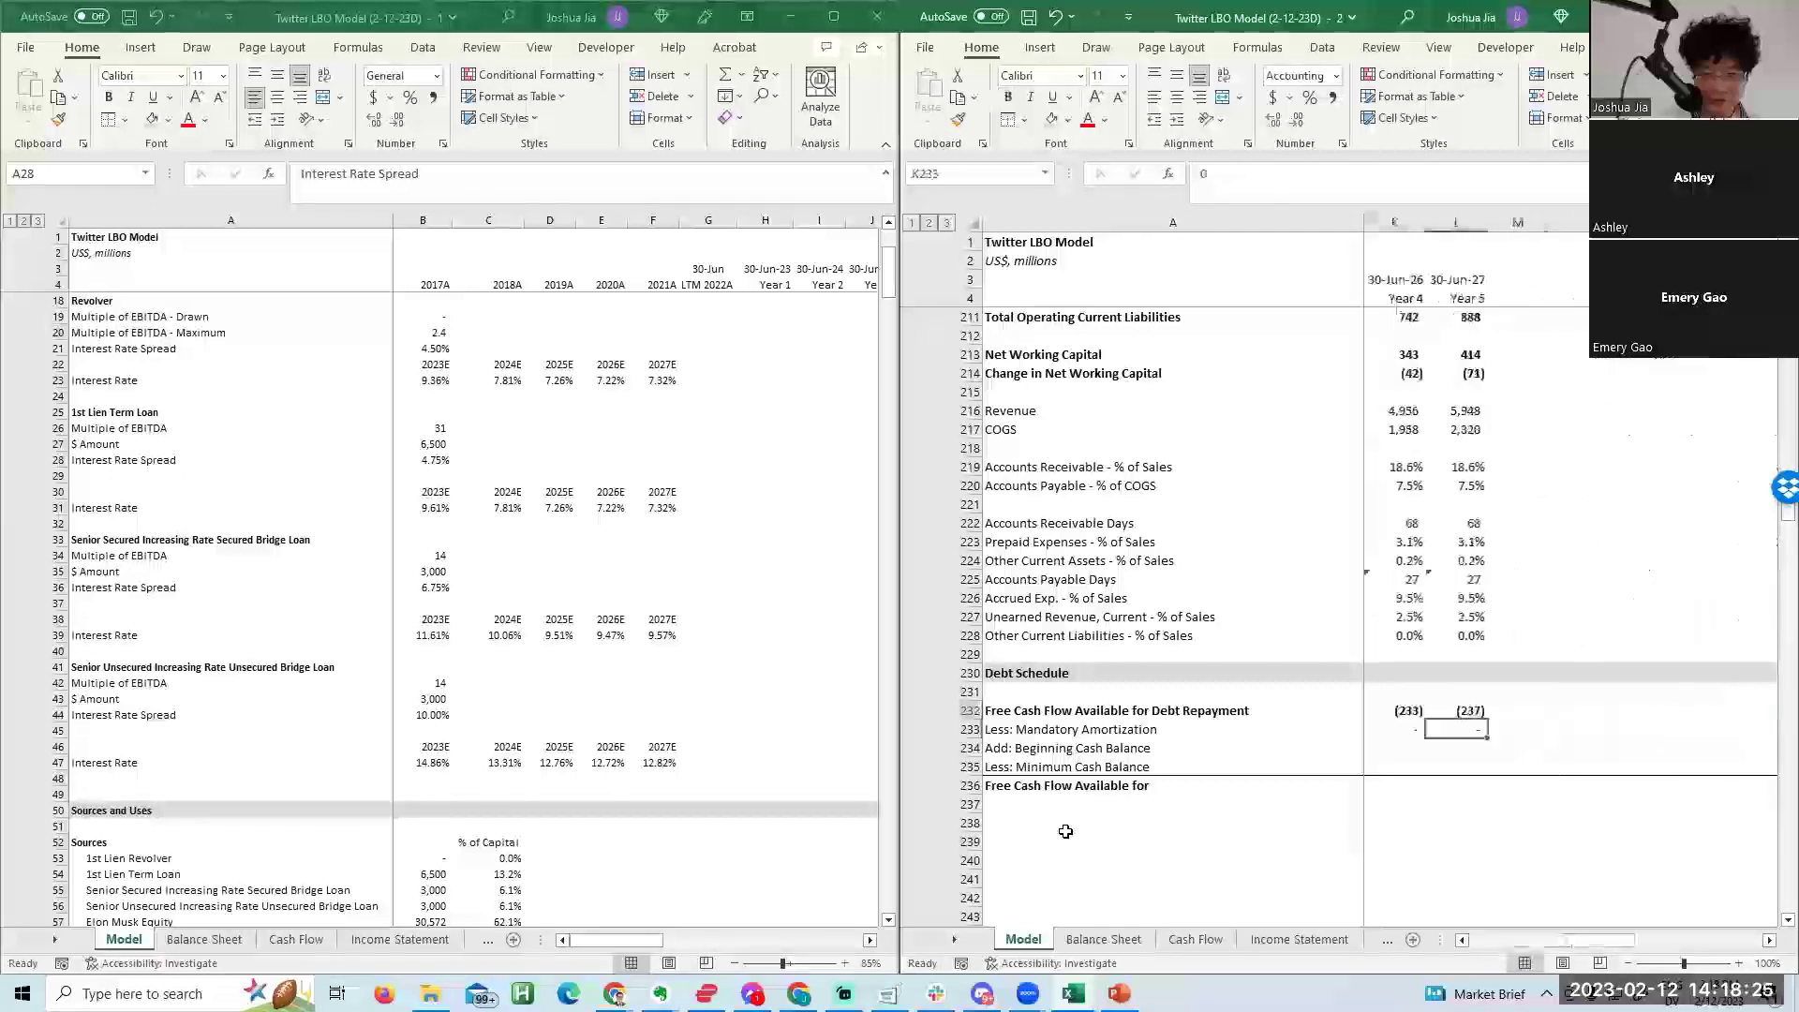
{"action": "key", "text": "Down"}
{"action": "key", "text": "Down"}
{"action": "key", "text": "Right"}
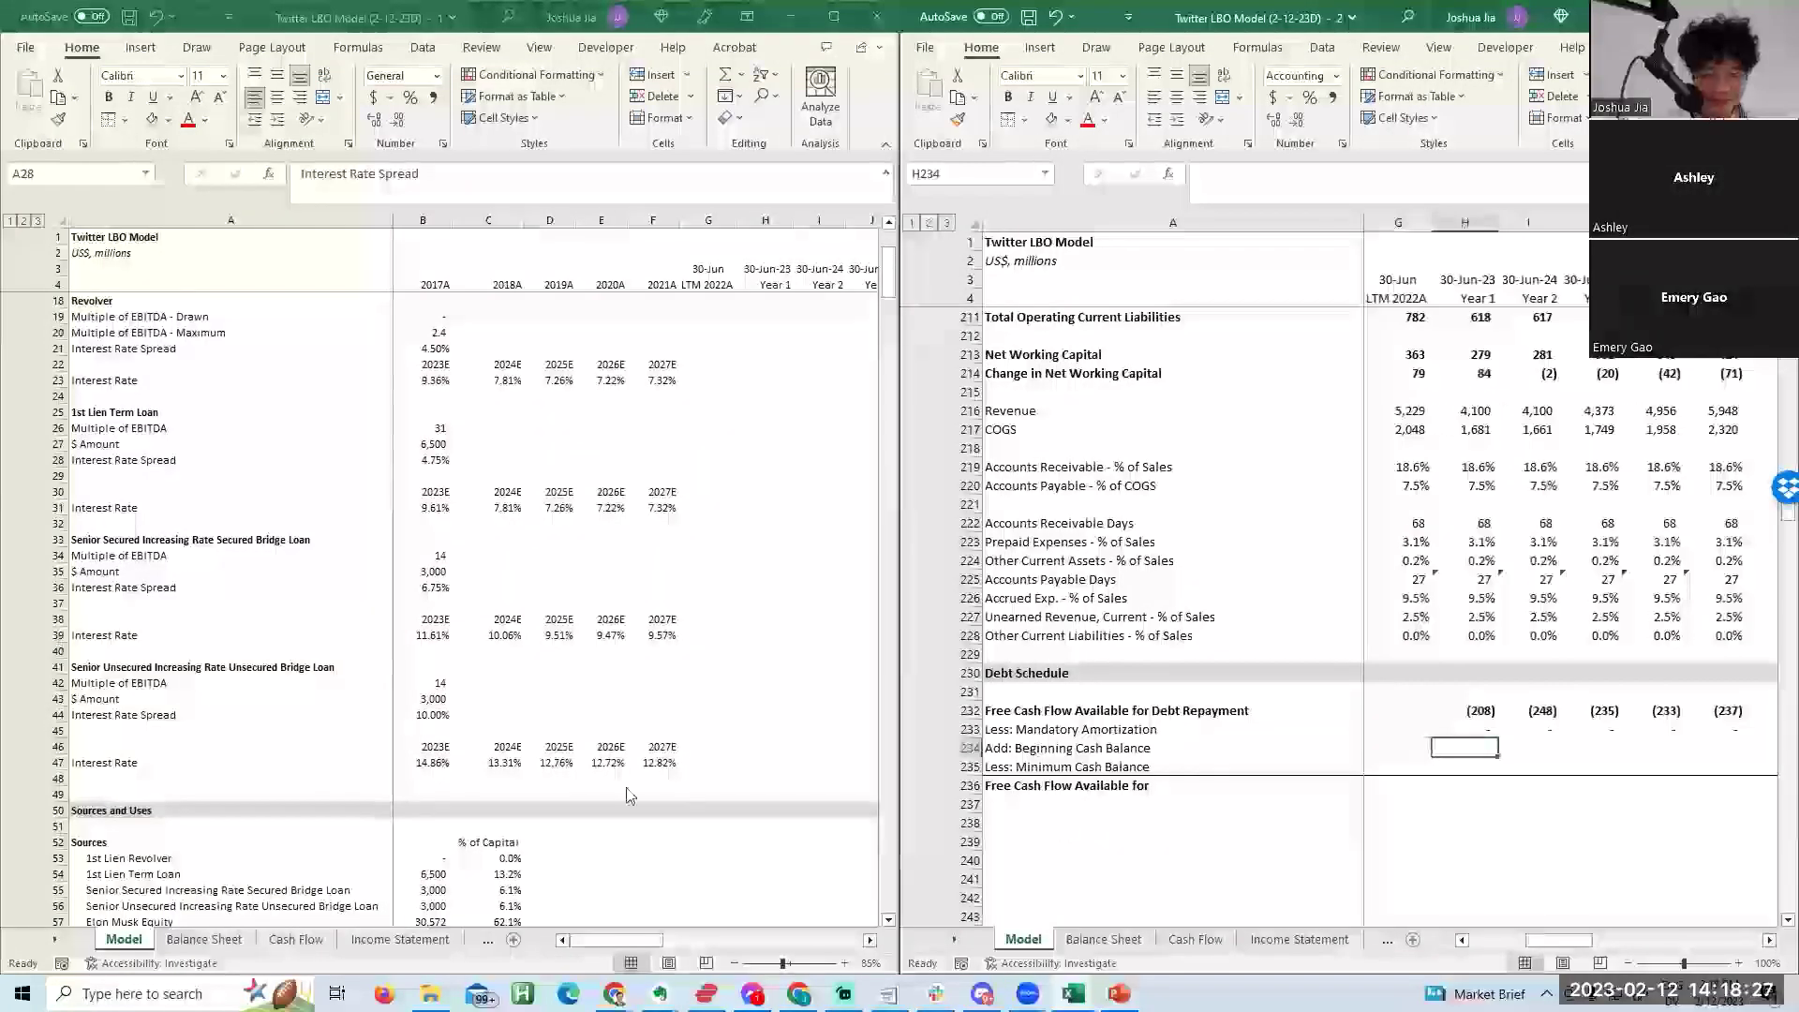
{"action": "scroll", "coordinate": [629, 795], "scroll_direction": "down", "scroll_amount": 13}
{"action": "left_click", "coordinate": [398, 395]}
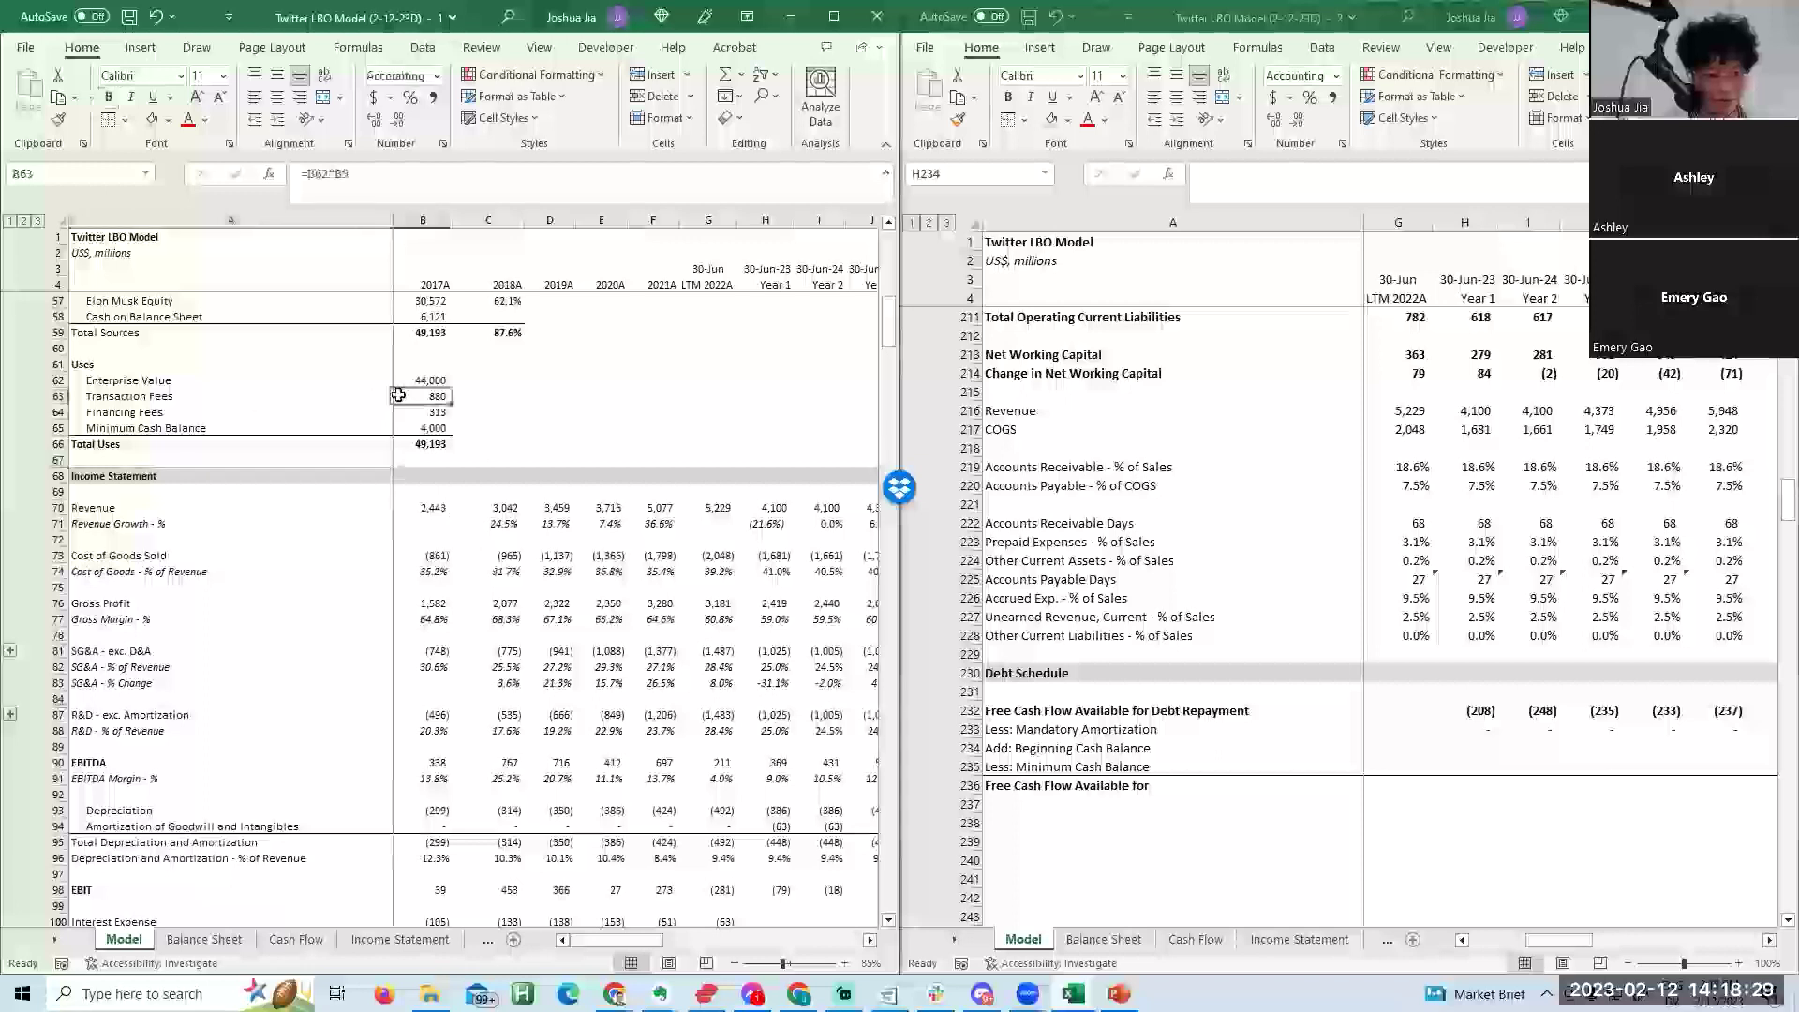
{"action": "key", "text": "Down"}
{"action": "key", "text": "Down"}
{"action": "key", "text": "ctrl+c"}
{"action": "key", "text": "alt+Tab"}
{"action": "key", "text": "Return"}
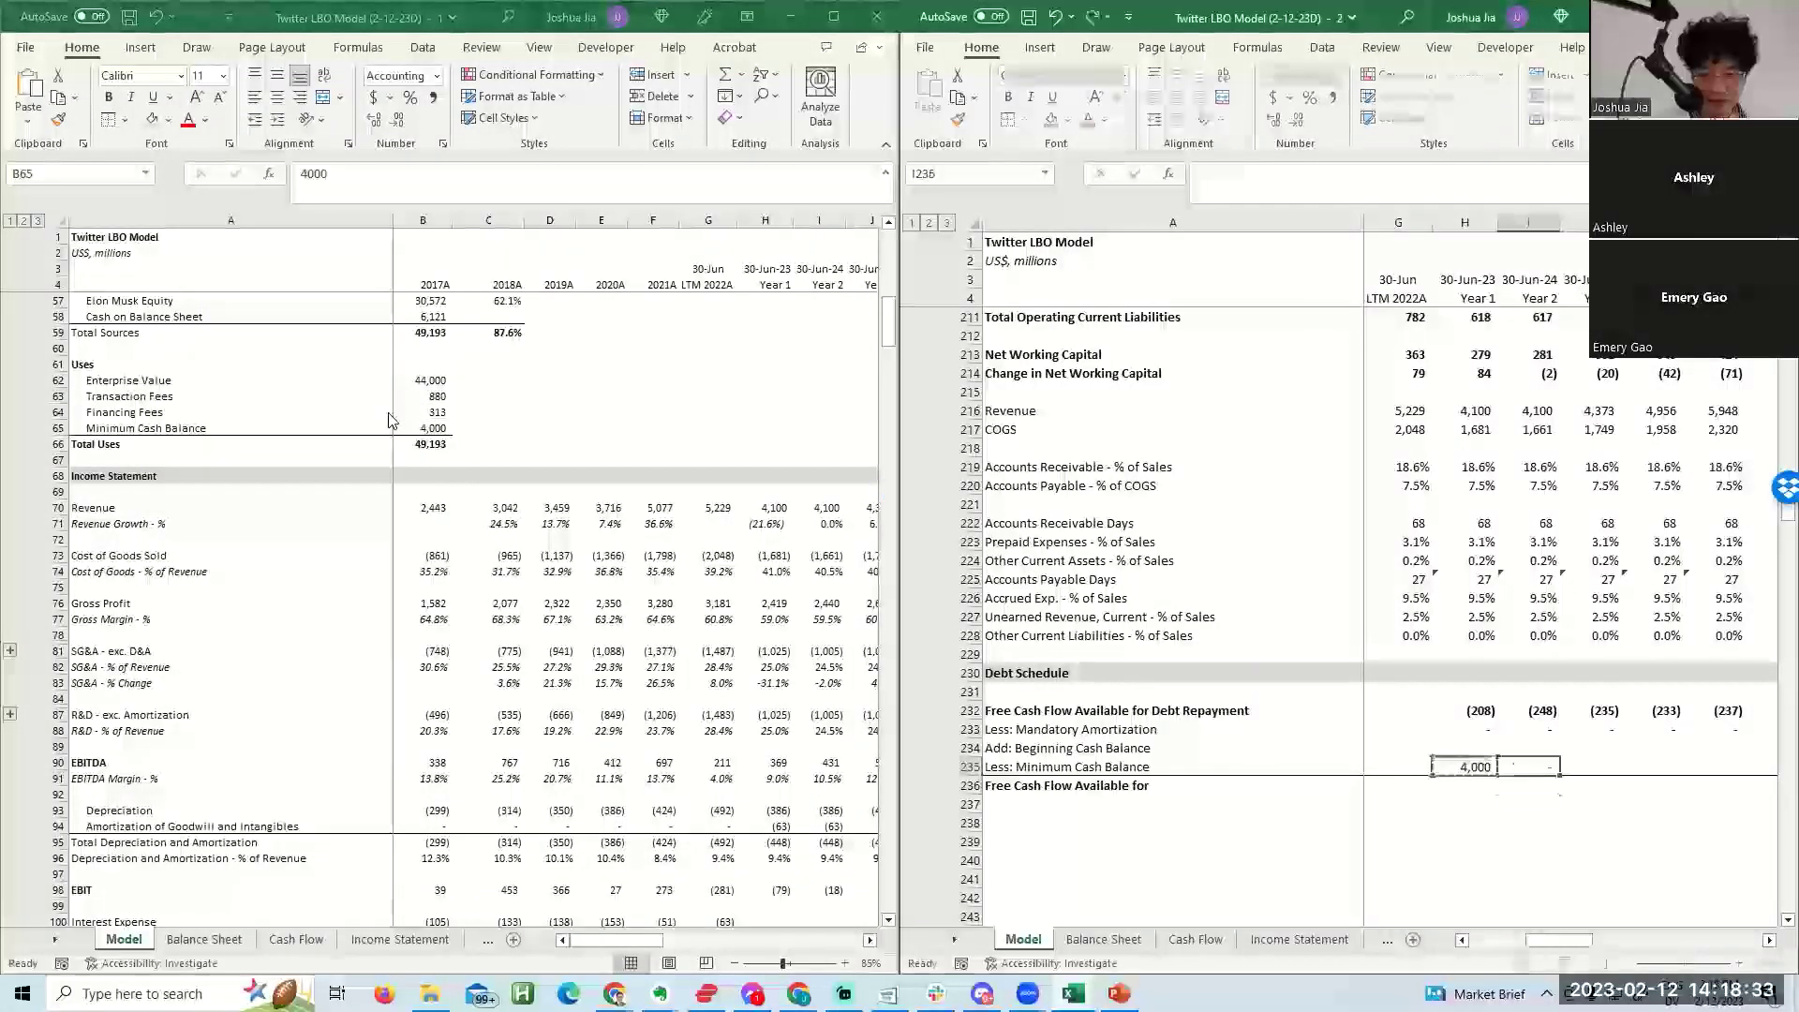
{"action": "key", "text": "Up"}
{"action": "key", "text": "shift+Right"}
{"action": "key", "text": "shift+Right"}
{"action": "key", "text": "shift+Right"}
{"action": "key", "text": "ctrl+r"}
Total the Year 1 cash flow lines in H236 with =SUM(H232:H235).
{"action": "key", "text": "Down"}
{"action": "key", "text": "Left"}
{"action": "type", "text": "=sum("}
{"action": "key", "text": "Up"}
{"action": "key", "text": "shift+Up"}
{"action": "key", "text": "shift+Up"}
{"action": "key", "text": "shift+Up"}
{"action": "key", "text": "Return"}
Link the beginning cash balance in H234 to the balance sheet's Cash and Cash Equivalents with =H155 and fill it across through Year 5.
{"action": "key", "text": "Up"}
{"action": "key", "text": "Up"}
{"action": "type", "text": "="}
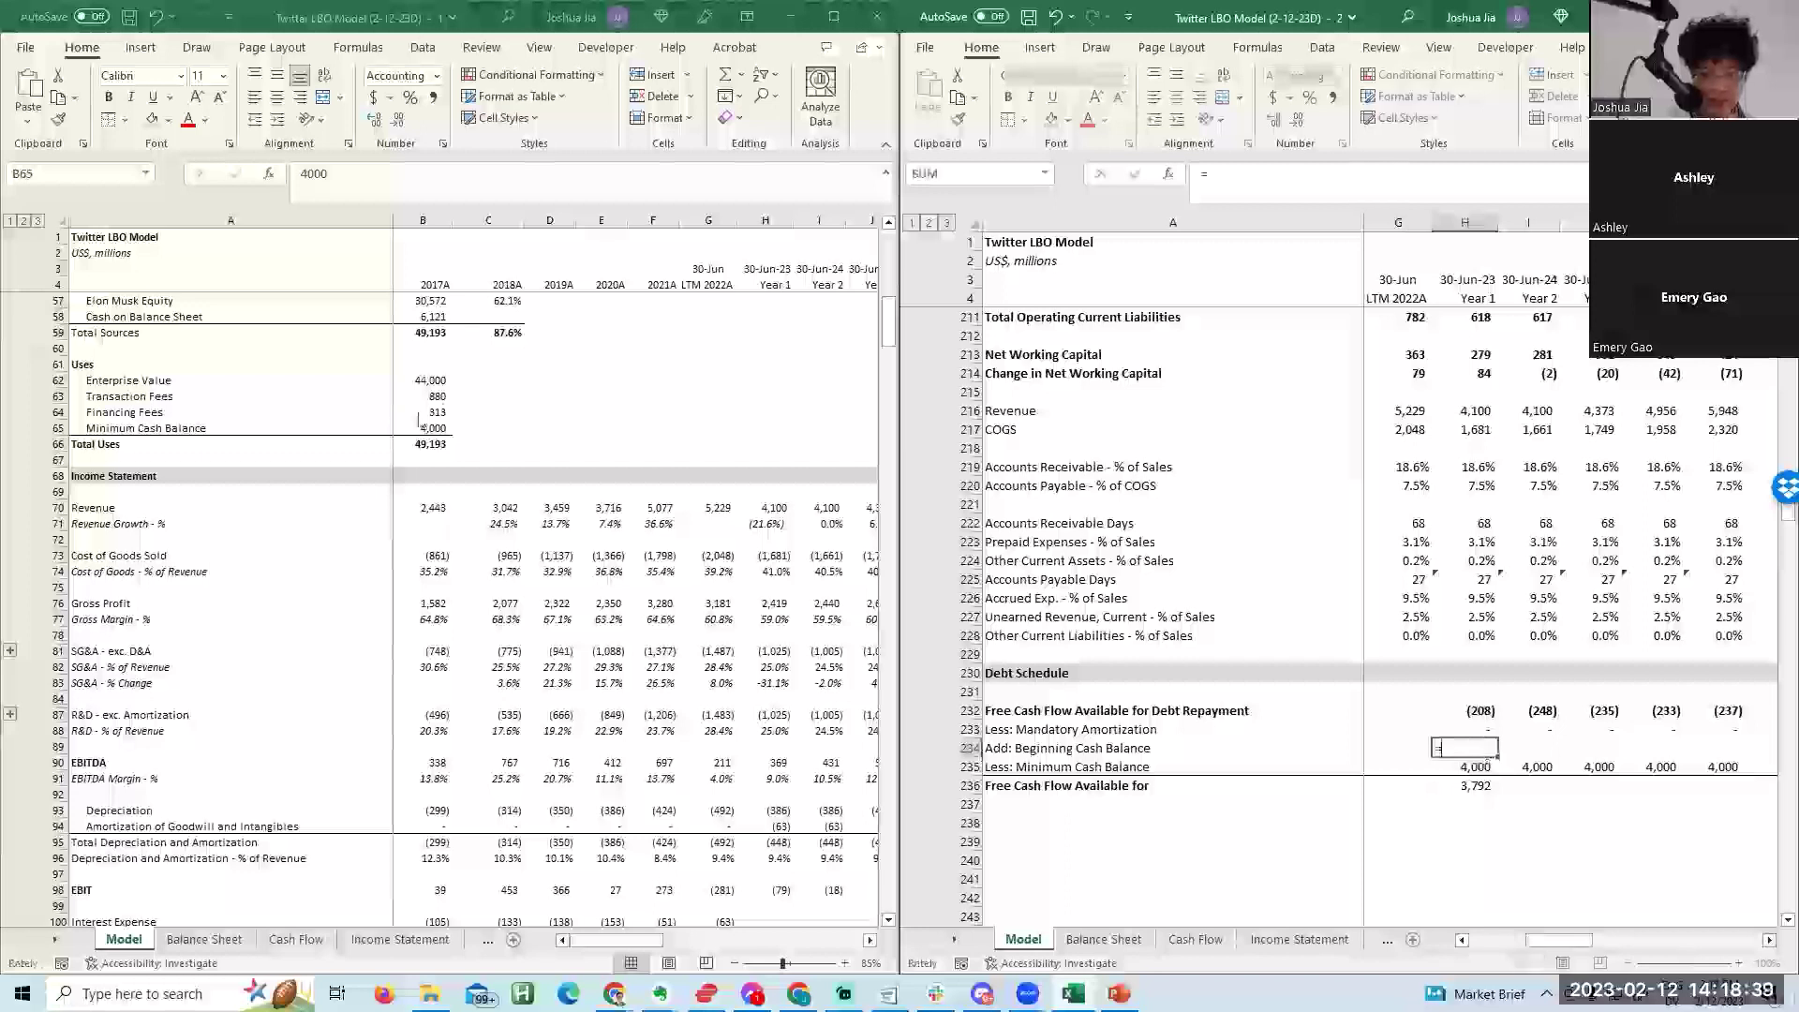
{"action": "key", "text": "Page_Up"}
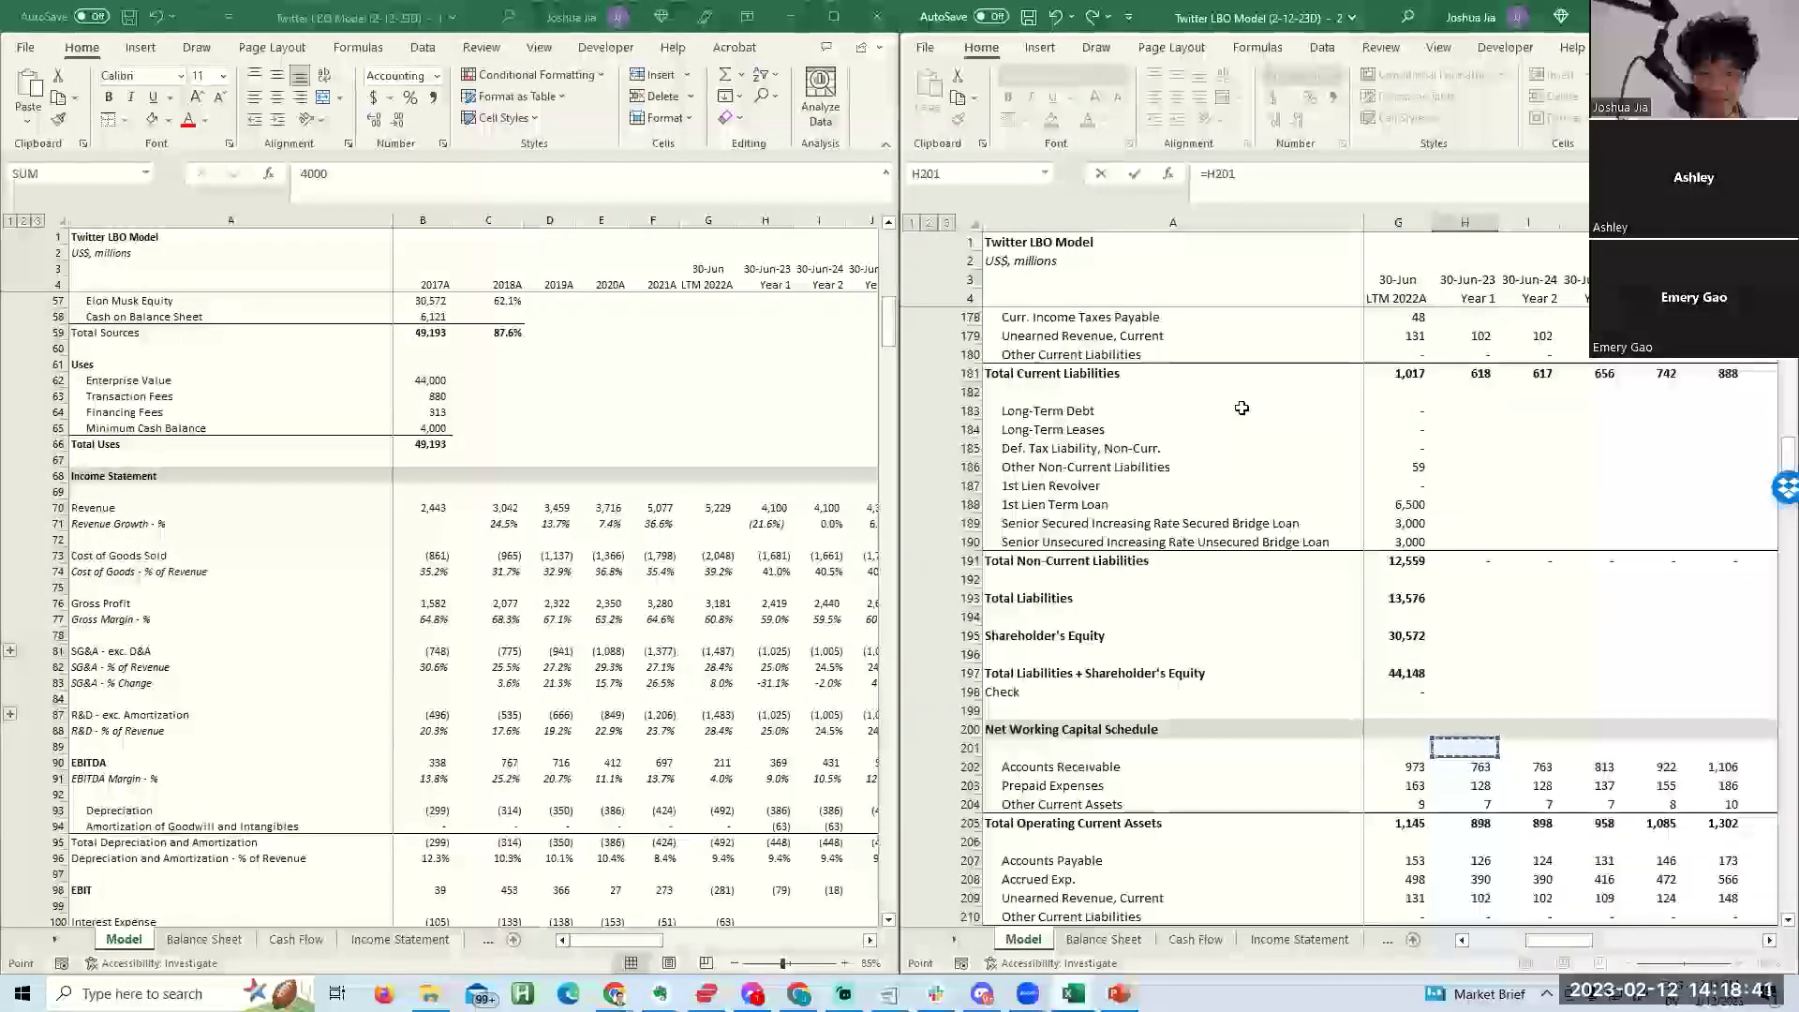
{"action": "key", "text": "Page_Up"}
{"action": "key", "text": "Down"}
{"action": "key", "text": "Down"}
{"action": "key", "text": "Down"}
{"action": "key", "text": "Down"}
{"action": "key", "text": "Down"}
{"action": "key", "text": "Down"}
{"action": "key", "text": "Down"}
{"action": "key", "text": "Down"}
{"action": "key", "text": "Down"}
{"action": "key", "text": "Down"}
{"action": "key", "text": "Return"}
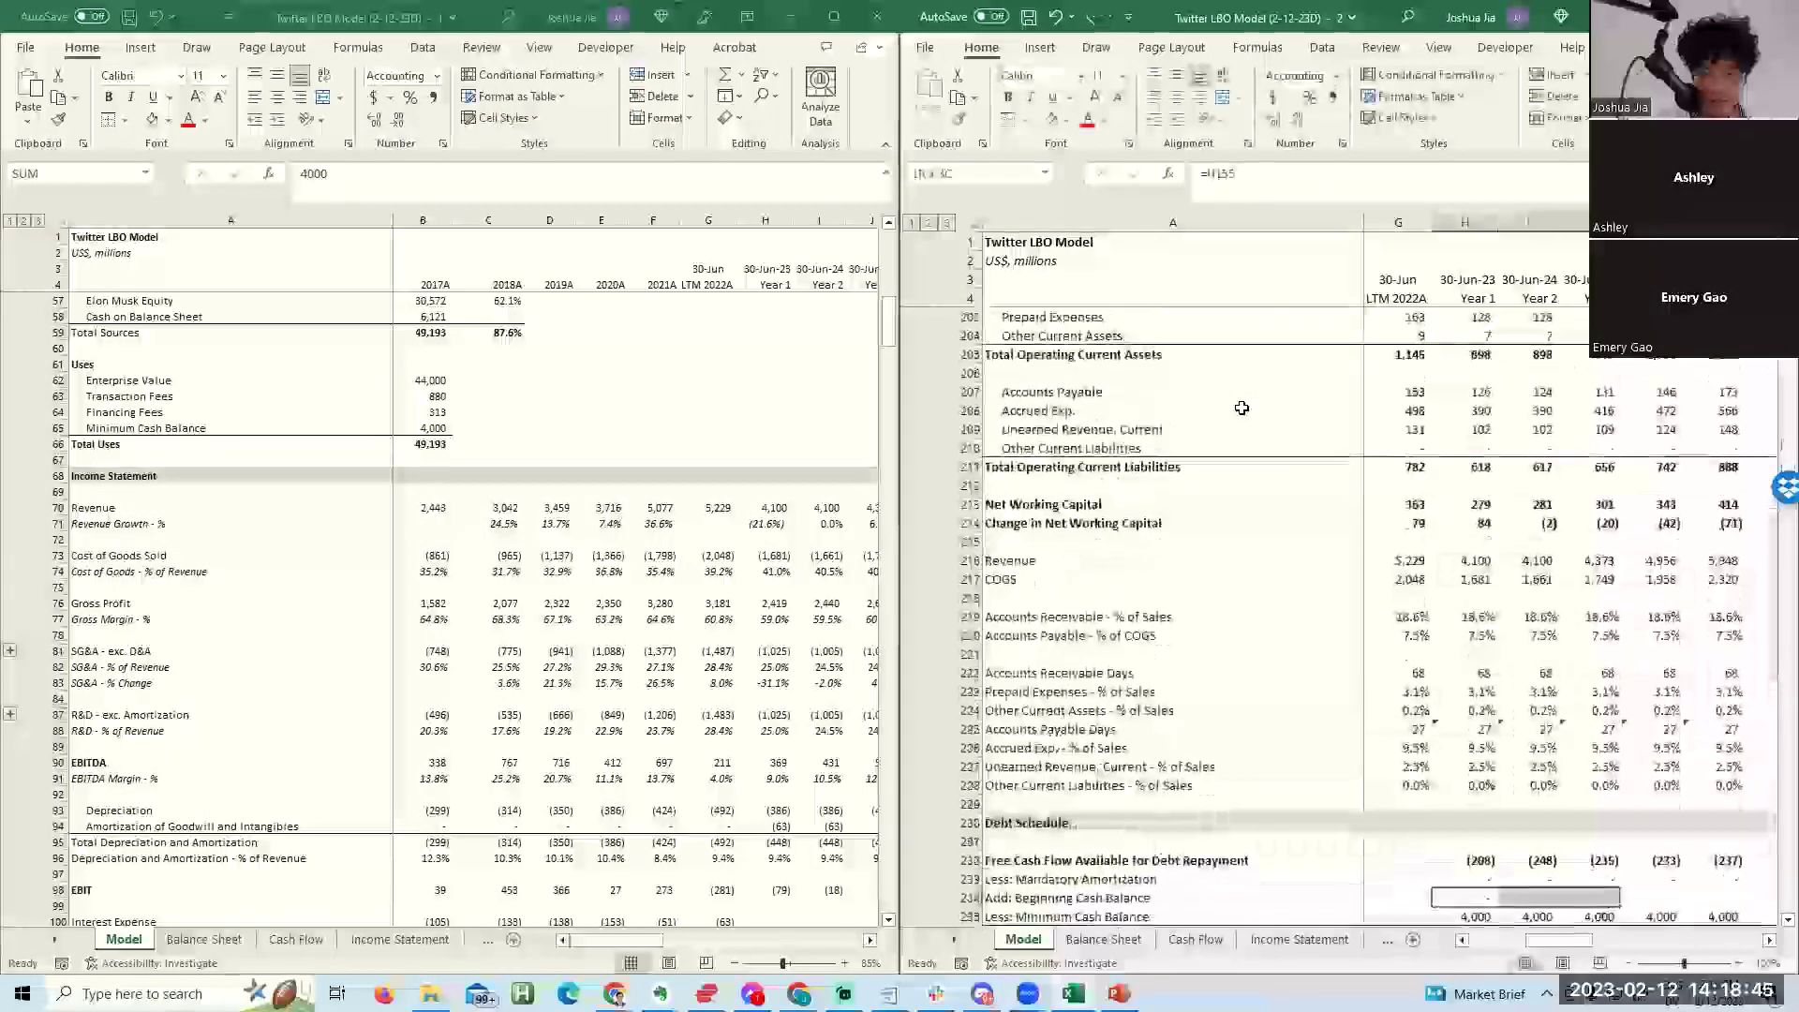
{"action": "key", "text": "Down"}
{"action": "key", "text": "Down"}
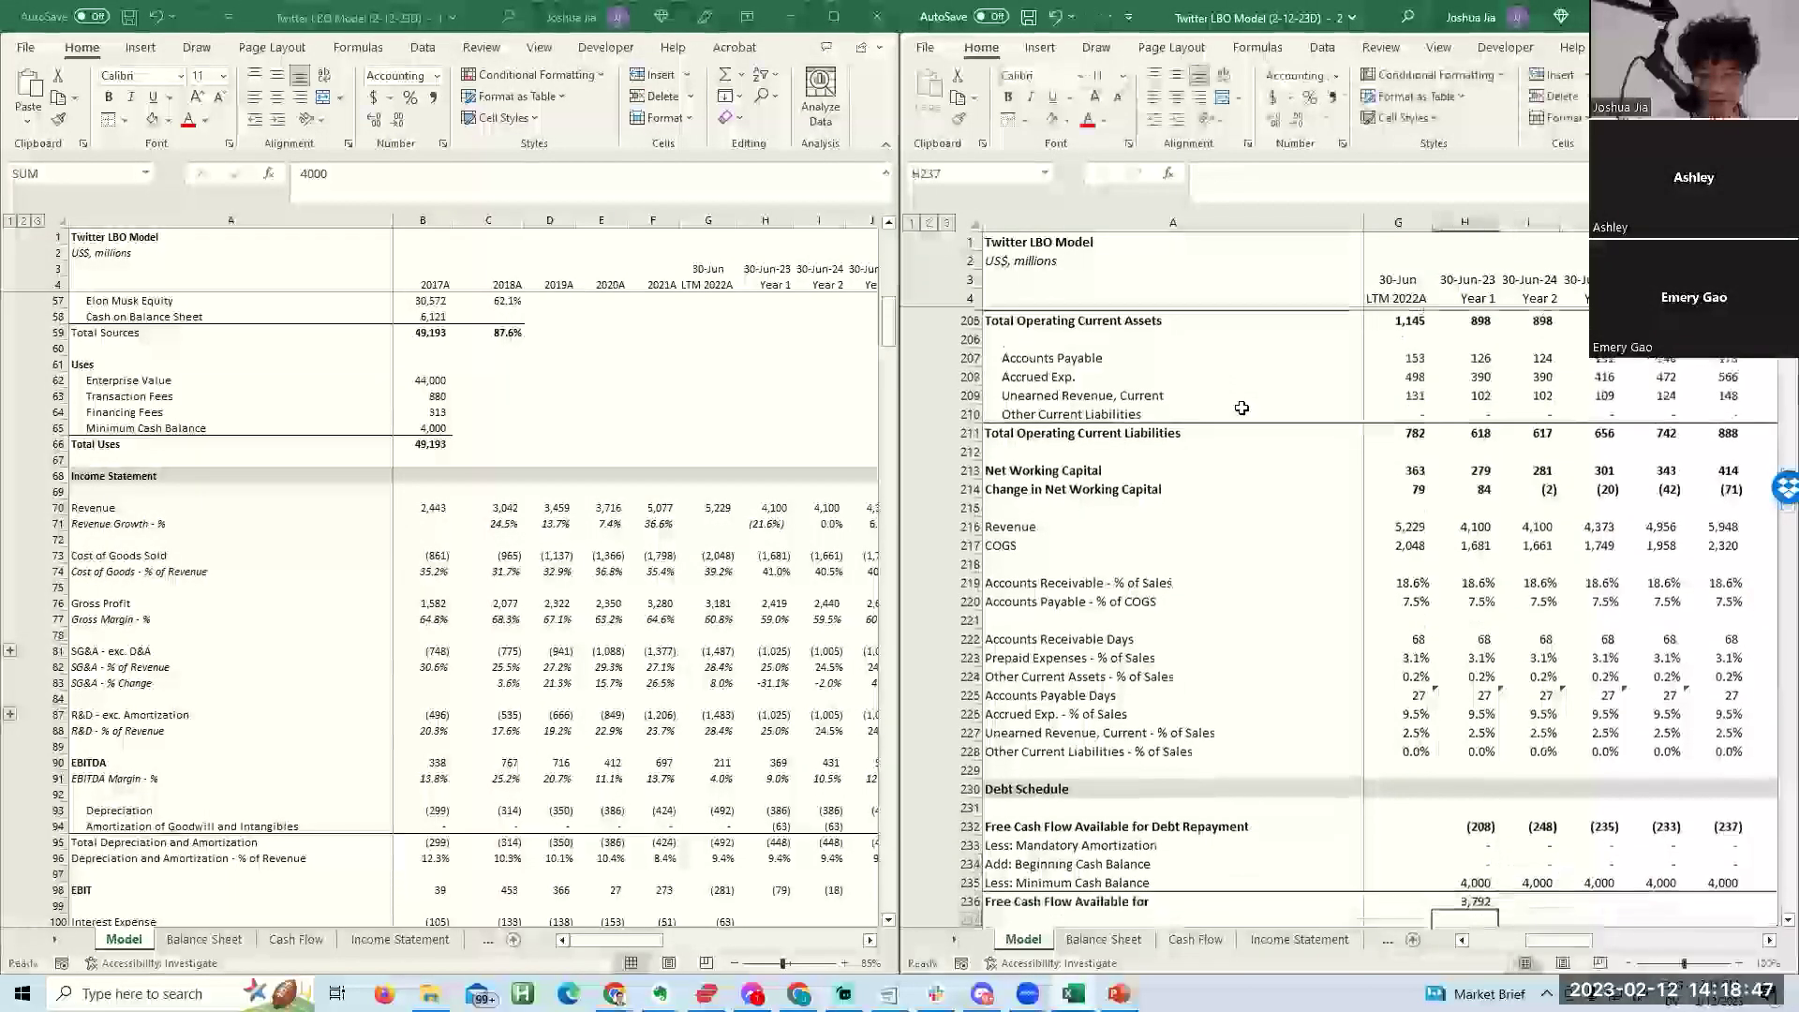
Make the minimum cash balance formula in H235 negative and fill it across through Year 5.
{"action": "key", "text": "Up"}
{"action": "key", "text": "shift+Right"}
{"action": "key", "text": "shift+Right"}
{"action": "key", "text": "Up"}
{"action": "key", "text": "F2"}
{"action": "key", "text": "Home"}
{"action": "key", "text": "Right"}
{"action": "type", "text": "-"}
{"action": "key", "text": "Return"}
{"action": "key", "text": "Up"}
{"action": "key", "text": "shift+Right"}
{"action": "key", "text": "shift+Right"}
{"action": "key", "text": "shift+Right"}
{"action": "key", "text": "shift+Right"}
{"action": "key", "text": "ctrl+r"}
Fill the sum formula in H236 across the row through Year 5.
{"action": "key", "text": "Down"}
{"action": "key", "text": "shift+Right"}
{"action": "key", "text": "shift+Right"}
{"action": "key", "text": "shift+Right"}
{"action": "key", "text": "shift+Right"}
{"action": "key", "text": "ctrl+r"}
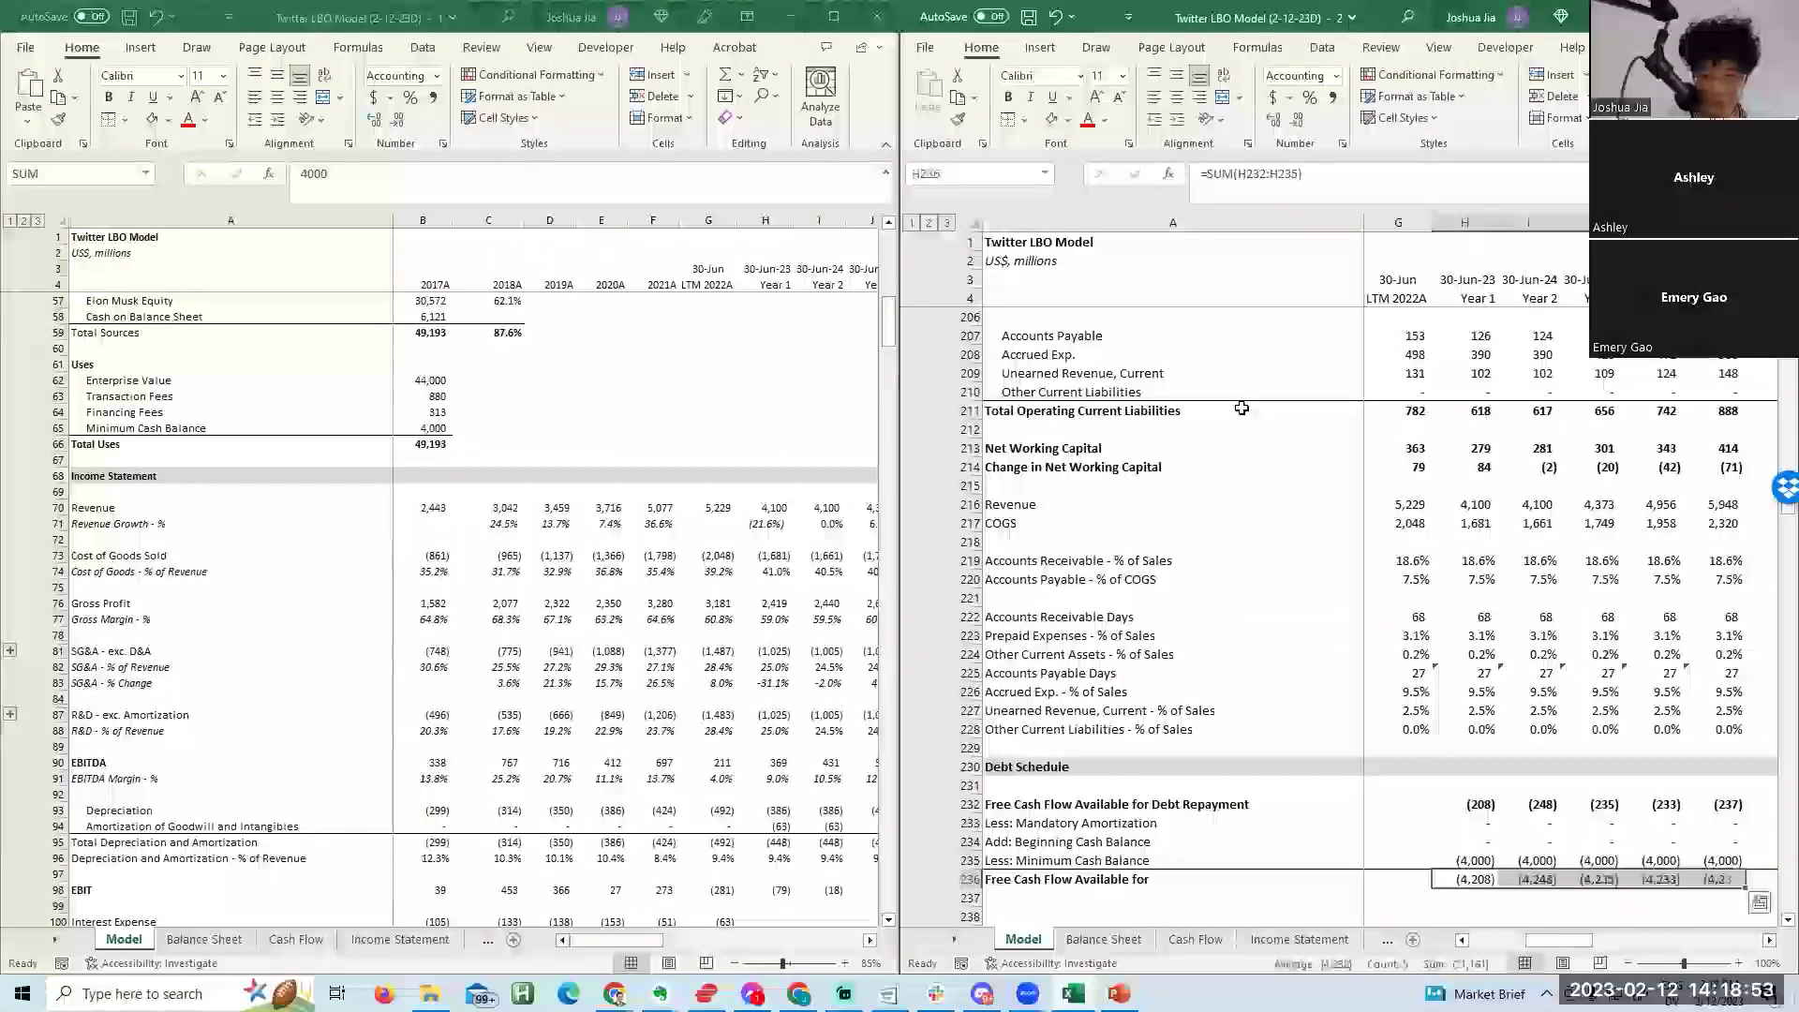
In the other model window, label A142 under Financing Activities in the Cash Flow Statement "Borrowings / (Repayments) -".
{"action": "left_click", "coordinate": [767, 450]}
{"action": "scroll", "coordinate": [710, 531], "scroll_direction": "down", "scroll_amount": 14}
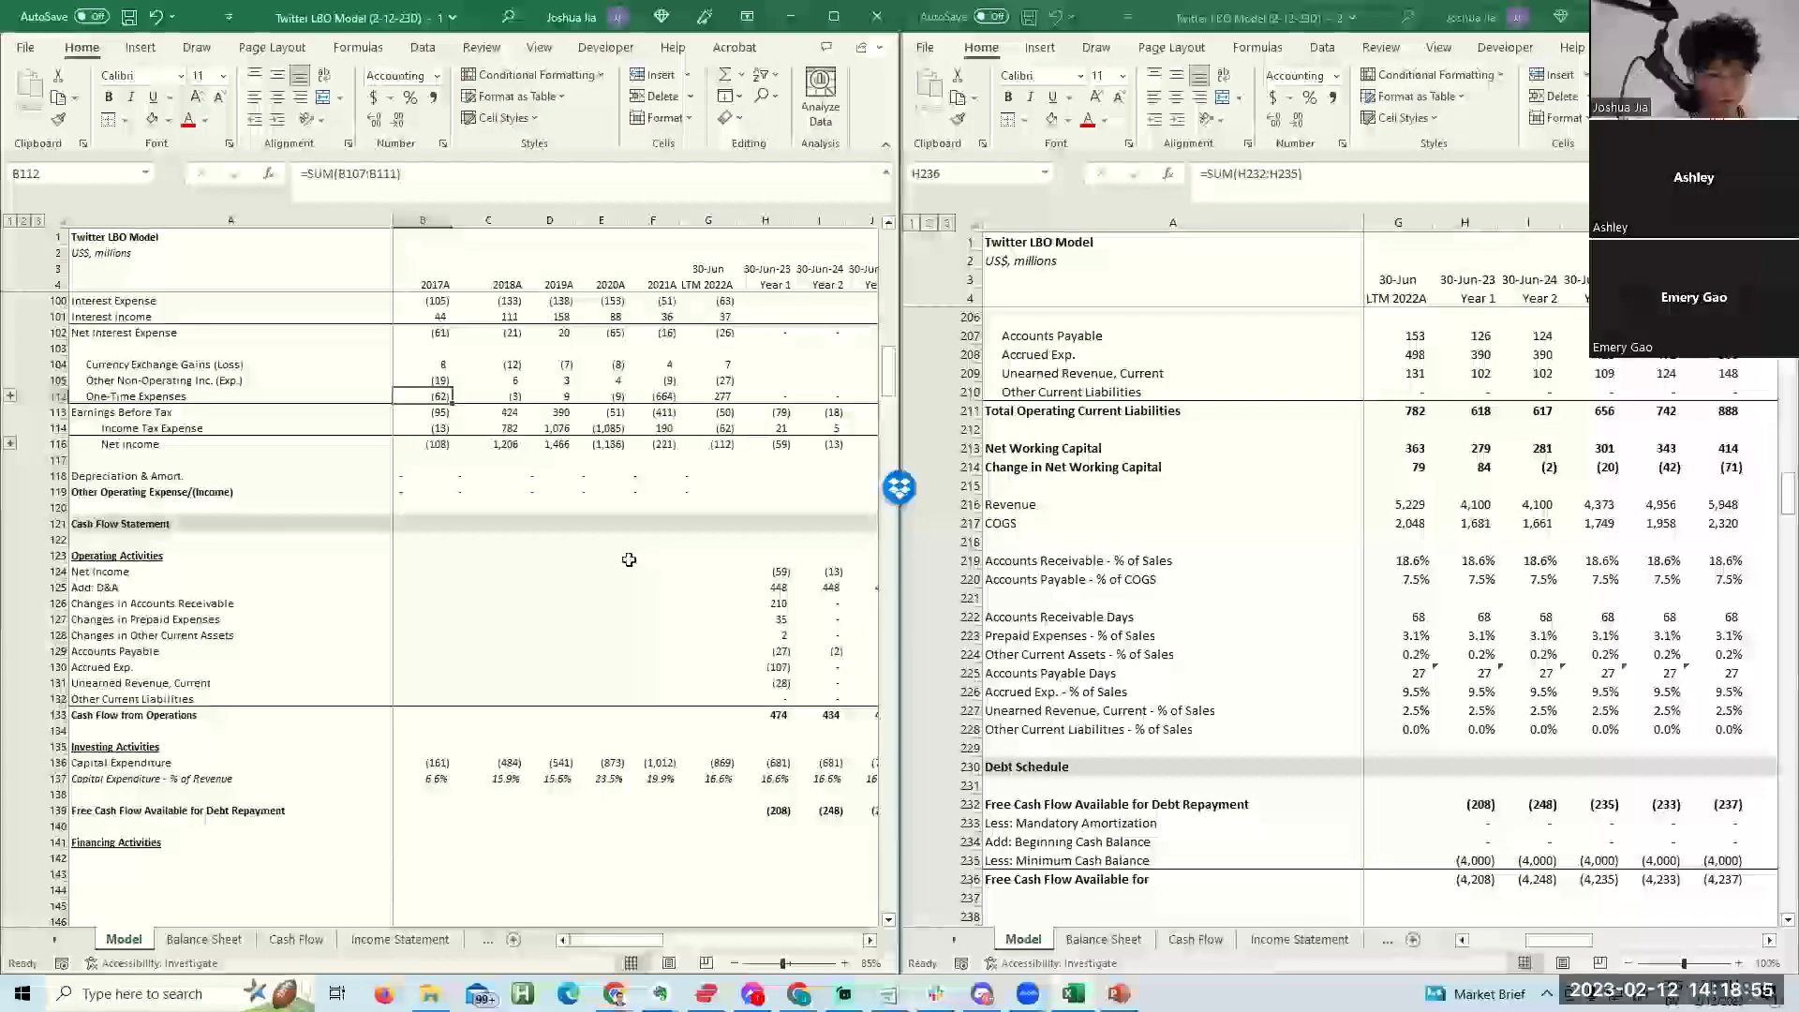
{"action": "key", "text": "Page_Down"}
{"action": "left_click", "coordinate": [691, 415]}
{"action": "key", "text": "Up"}
{"action": "key", "text": "Up"}
{"action": "key", "text": "Up"}
{"action": "key", "text": "Up"}
{"action": "key", "text": "Up"}
{"action": "key", "text": "Up"}
{"action": "key", "text": "Up"}
{"action": "key", "text": "Up"}
{"action": "key", "text": "Up"}
{"action": "key", "text": "Up"}
{"action": "key", "text": "Up"}
{"action": "key", "text": "Up"}
{"action": "key", "text": "Up"}
{"action": "key", "text": "Up"}
{"action": "key", "text": "Up"}
{"action": "key", "text": "Up"}
{"action": "key", "text": "Up"}
{"action": "key", "text": "Up"}
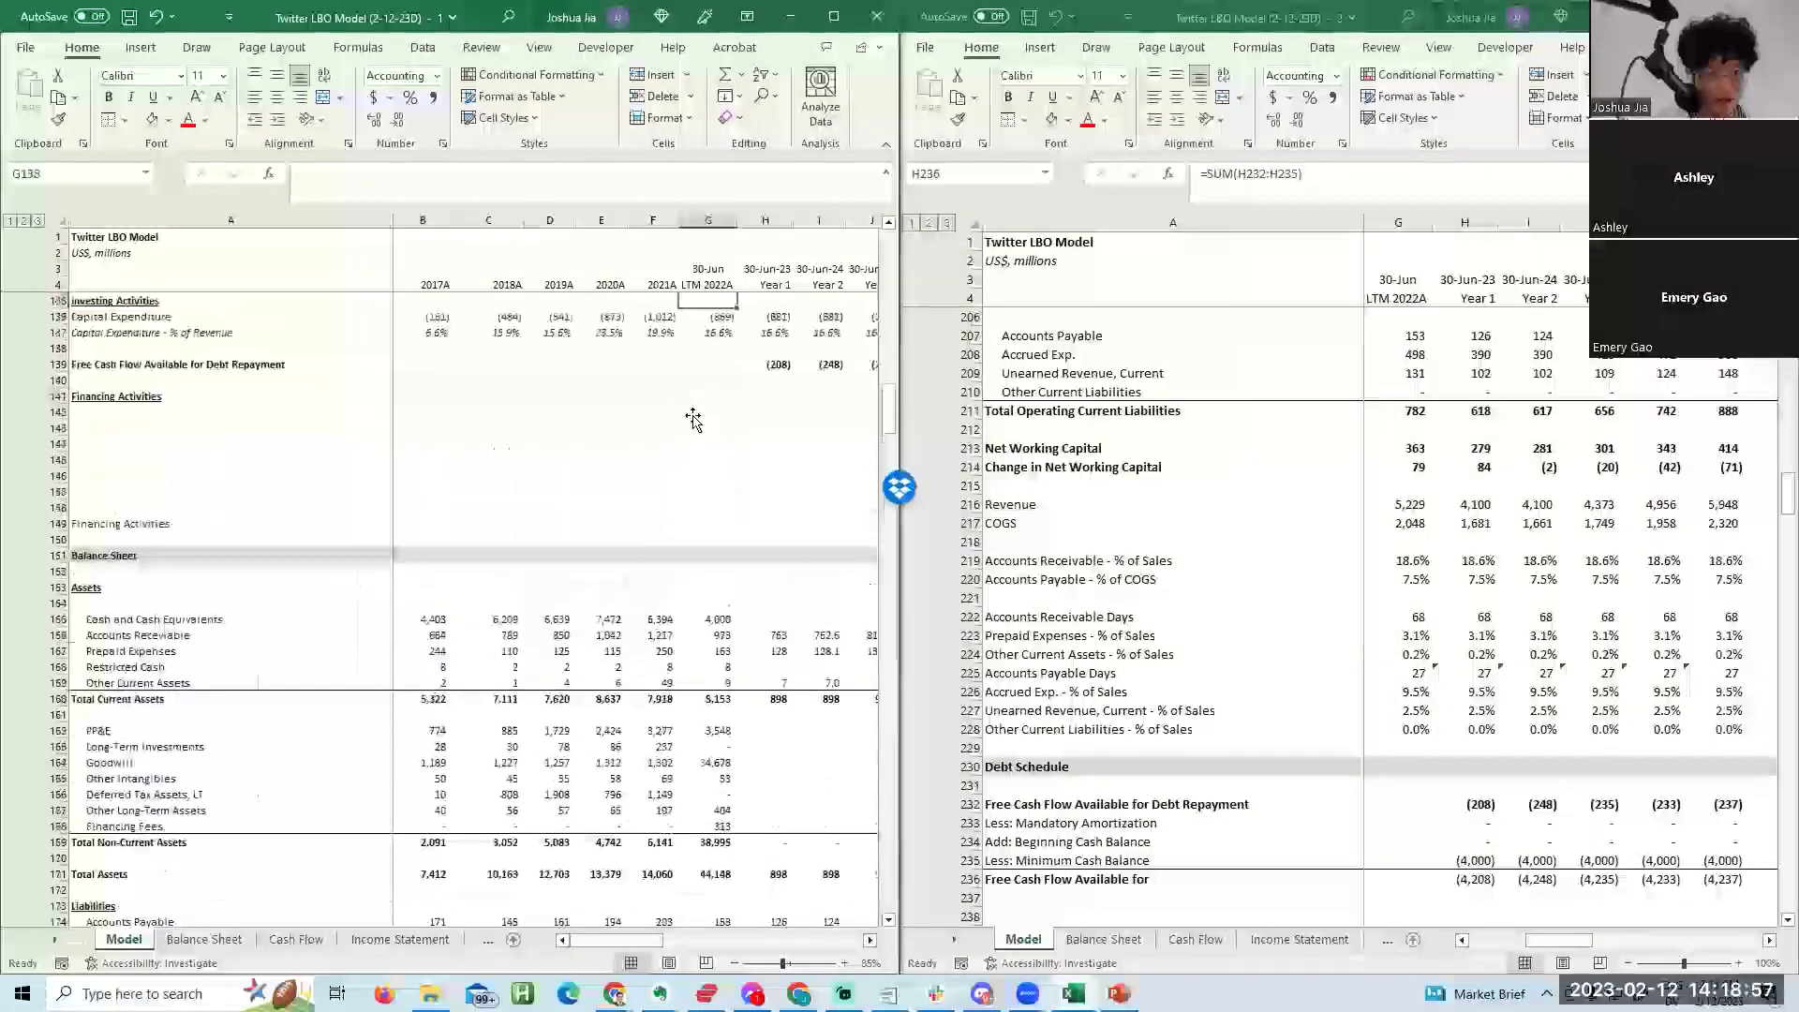
{"action": "scroll", "coordinate": [694, 419], "scroll_direction": "up", "scroll_amount": 3}
{"action": "left_click", "coordinate": [637, 637]}
{"action": "key", "text": "Left"}
{"action": "key", "text": "Left"}
{"action": "key", "text": "Left"}
{"action": "key", "text": "Left"}
{"action": "key", "text": "Left"}
{"action": "key", "text": "Up"}
{"action": "key", "text": "Up"}
{"action": "key", "text": "Up"}
{"action": "key", "text": "Up"}
{"action": "key", "text": "Up"}
{"action": "key", "text": "Up"}
{"action": "key", "text": "Up"}
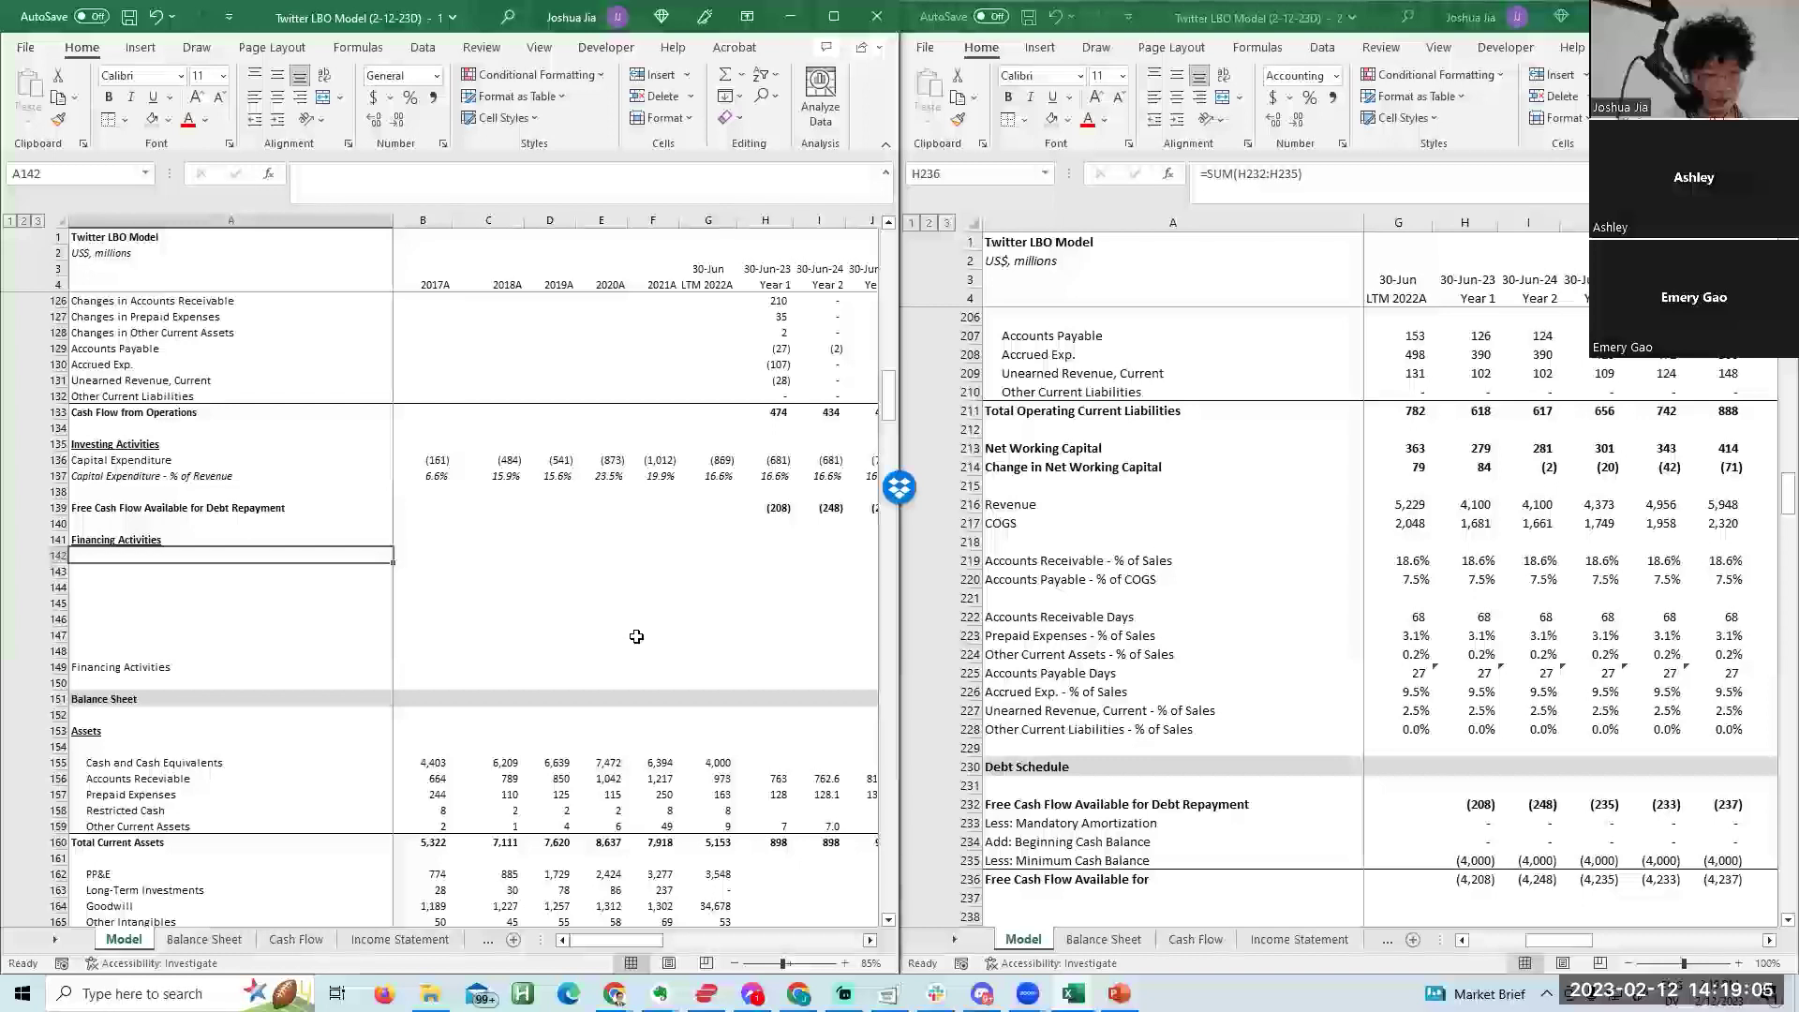
{"action": "type", "text": "Borrowings / ("}
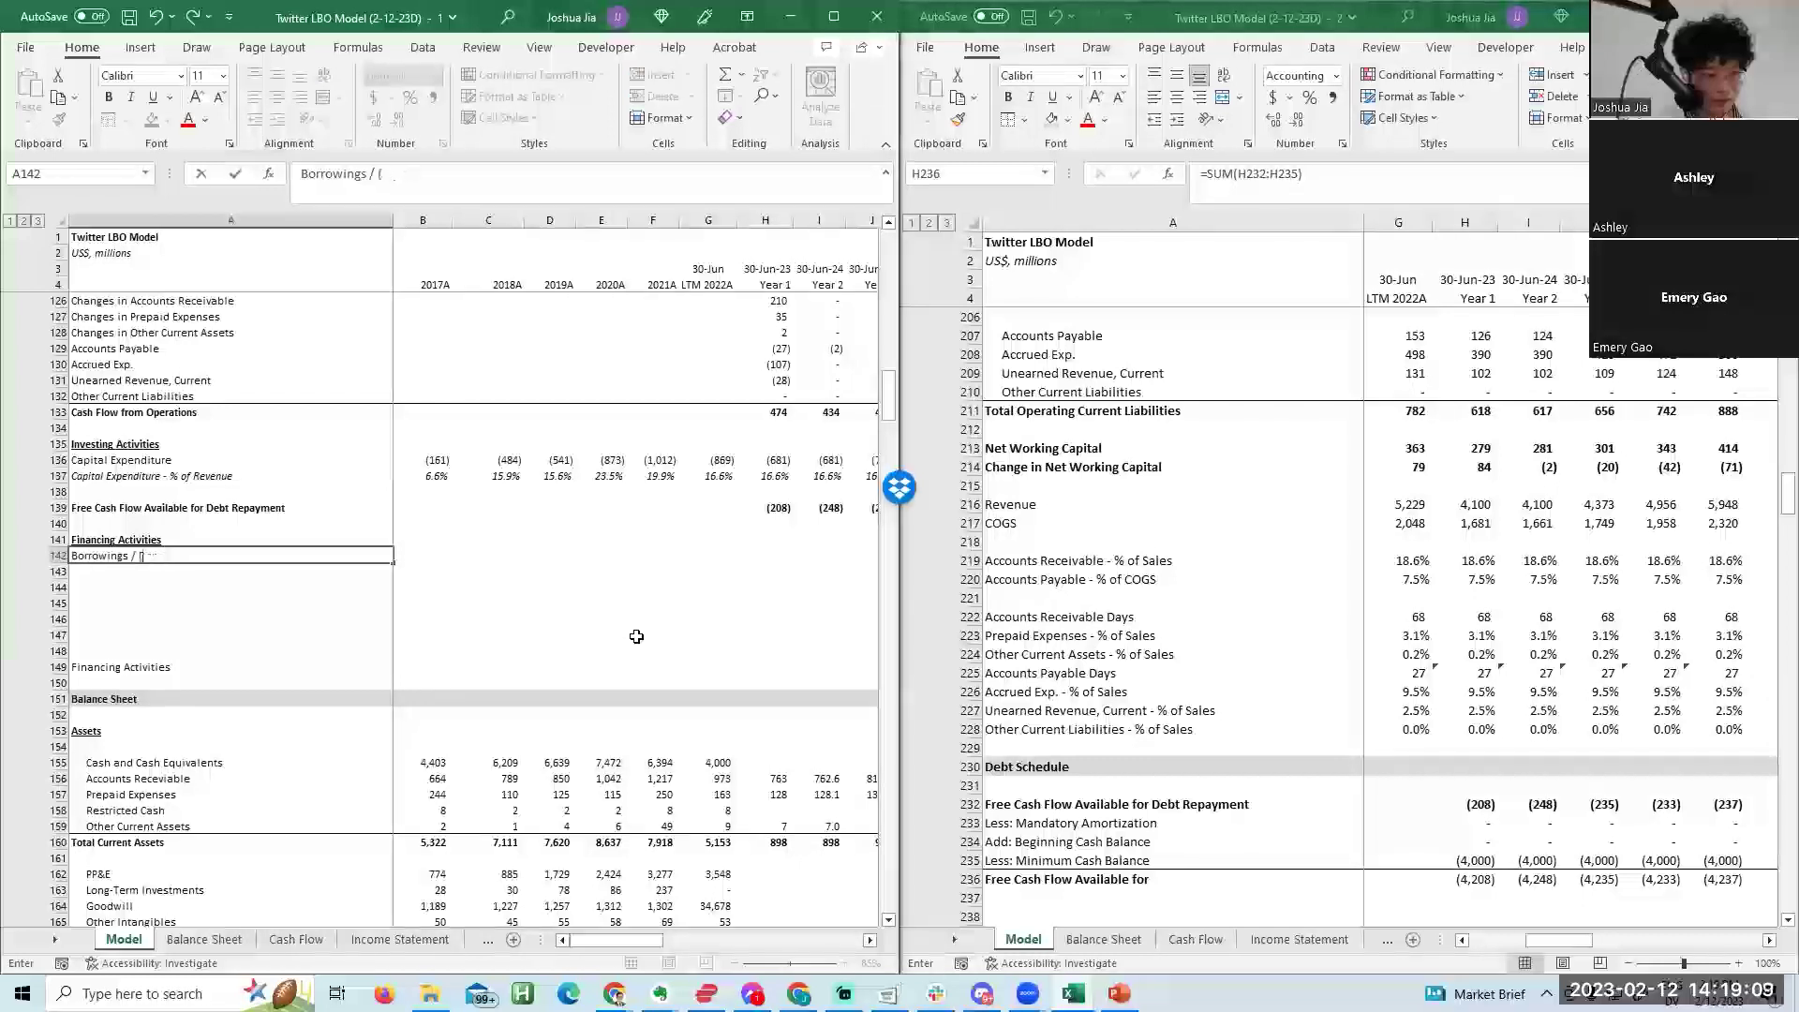
{"action": "type", "text": "Repayments)"}
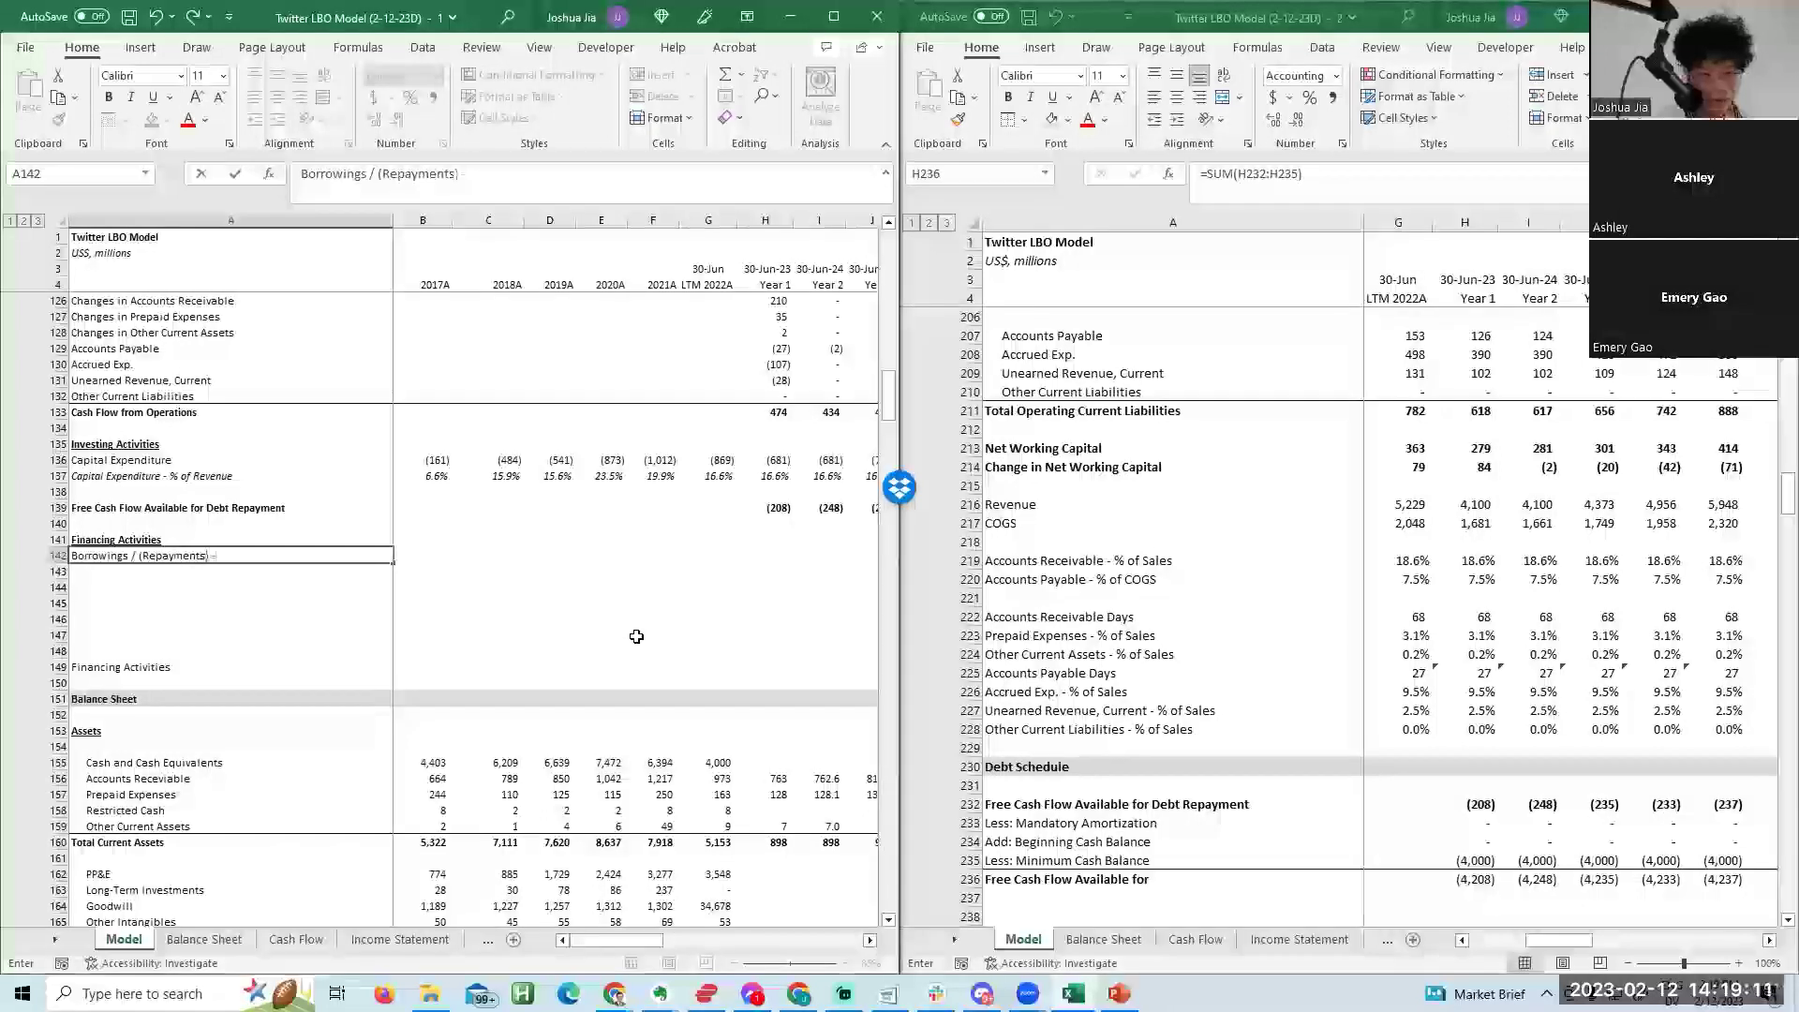
{"action": "key", "text": "Return"}
Bring the Sources and Uses section into view in the other model window.
{"action": "left_click", "coordinate": [1301, 570]}
{"action": "key", "text": "ctrl+Home"}
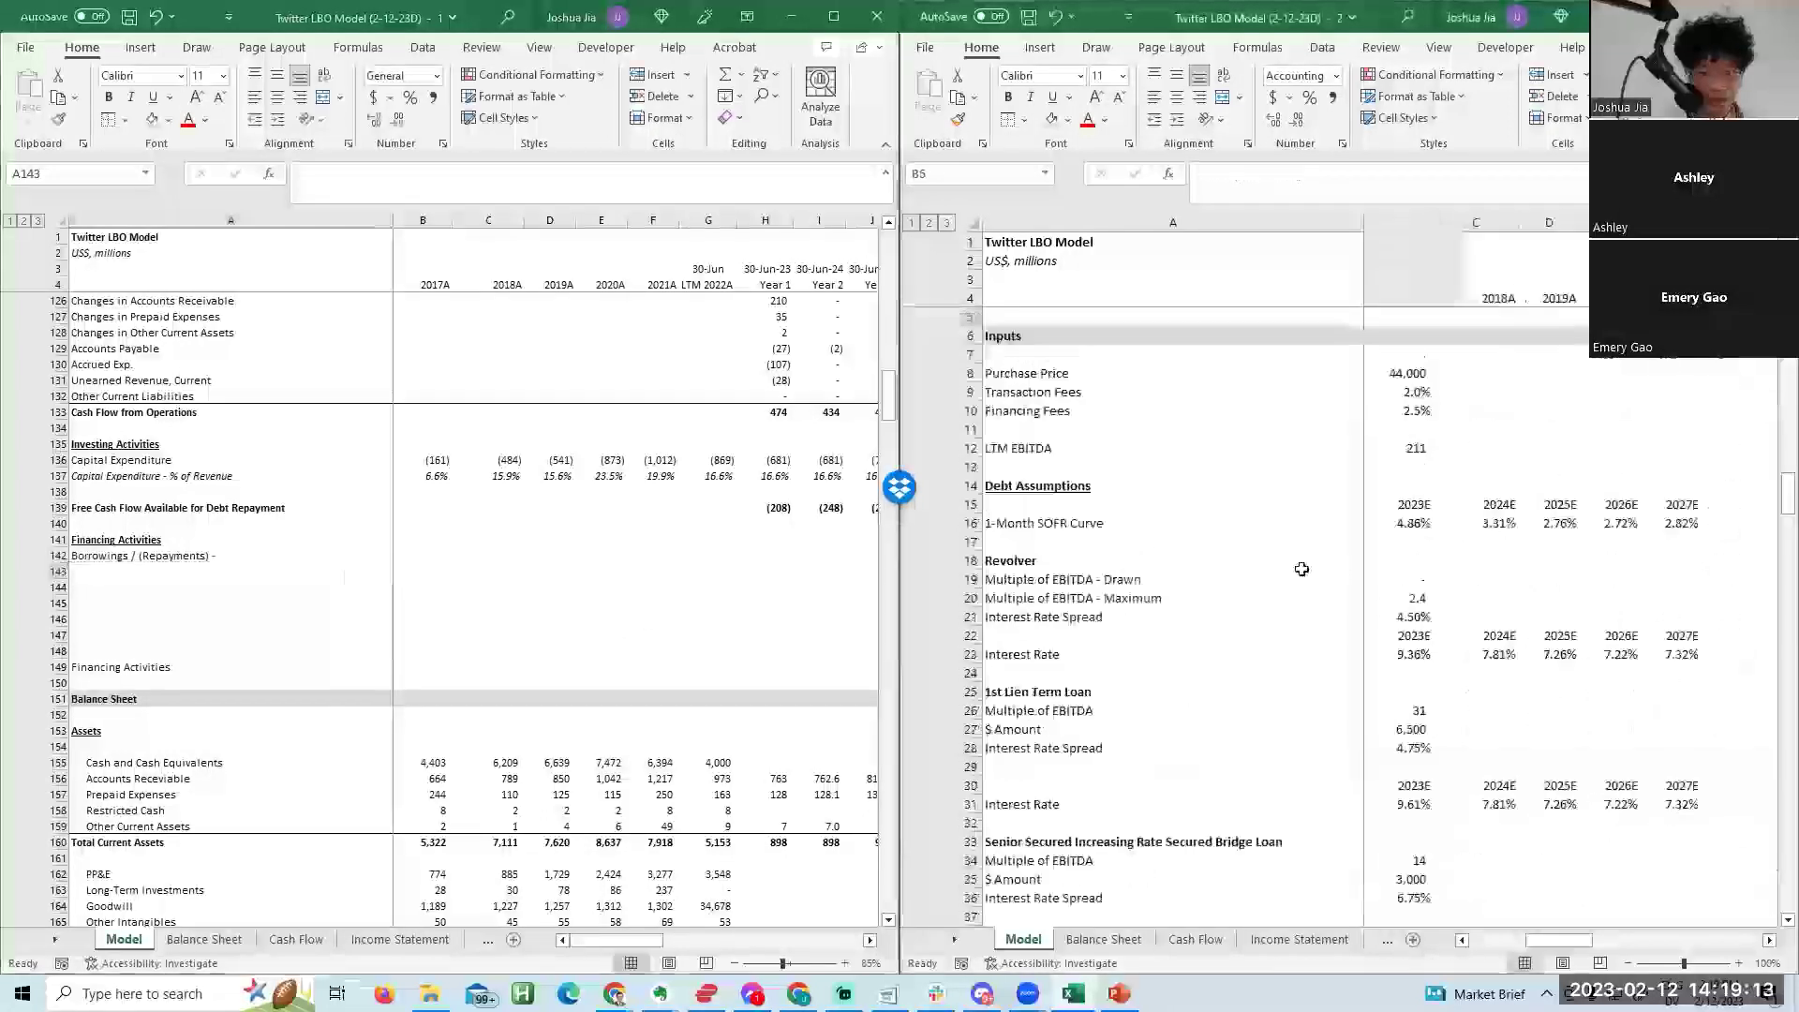
{"action": "key", "text": "Page_Down"}
{"action": "left_click", "coordinate": [586, 633]}
{"action": "key", "text": "Up"}
{"action": "key", "text": "F2"}
{"action": "type", "text": "1"}
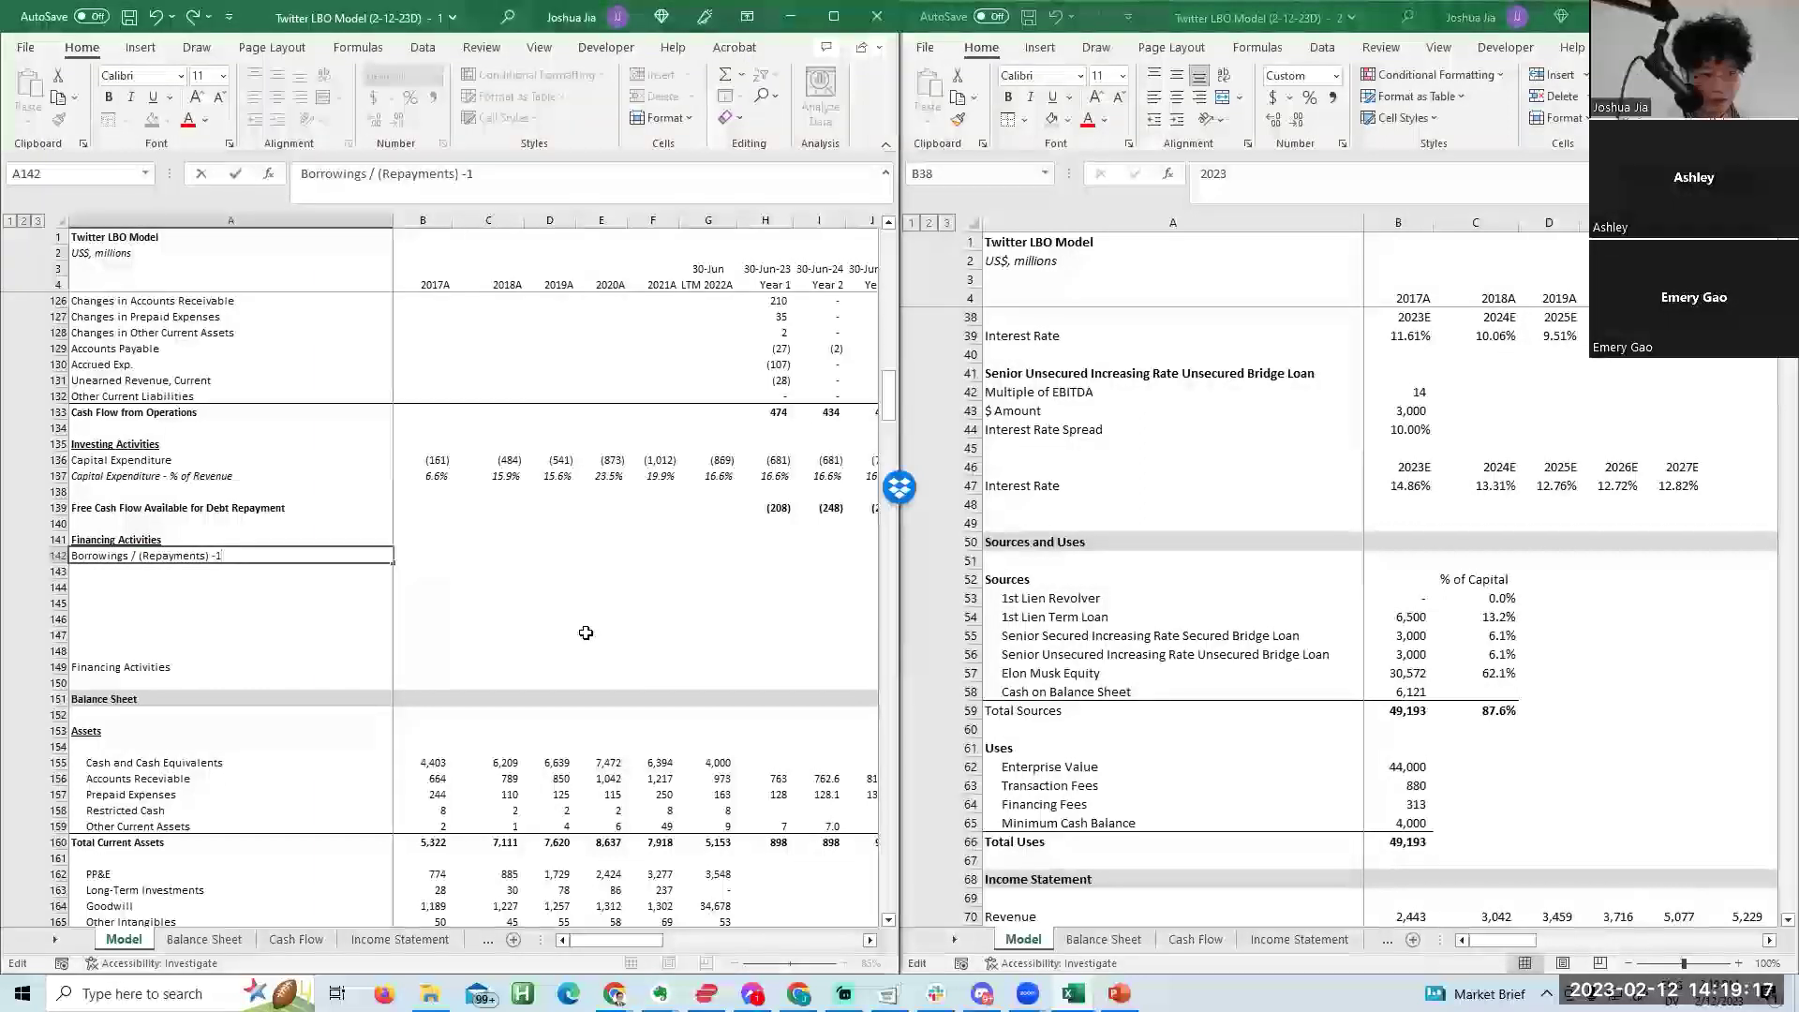
{"action": "key", "text": "Escape"}
Copy the four debt tranche names from A53:A56 in Sources and Uses into A143:A146 under Financing Activities.
{"action": "left_click_drag", "start_coordinate": [1050, 598], "coordinate": [1125, 654]}
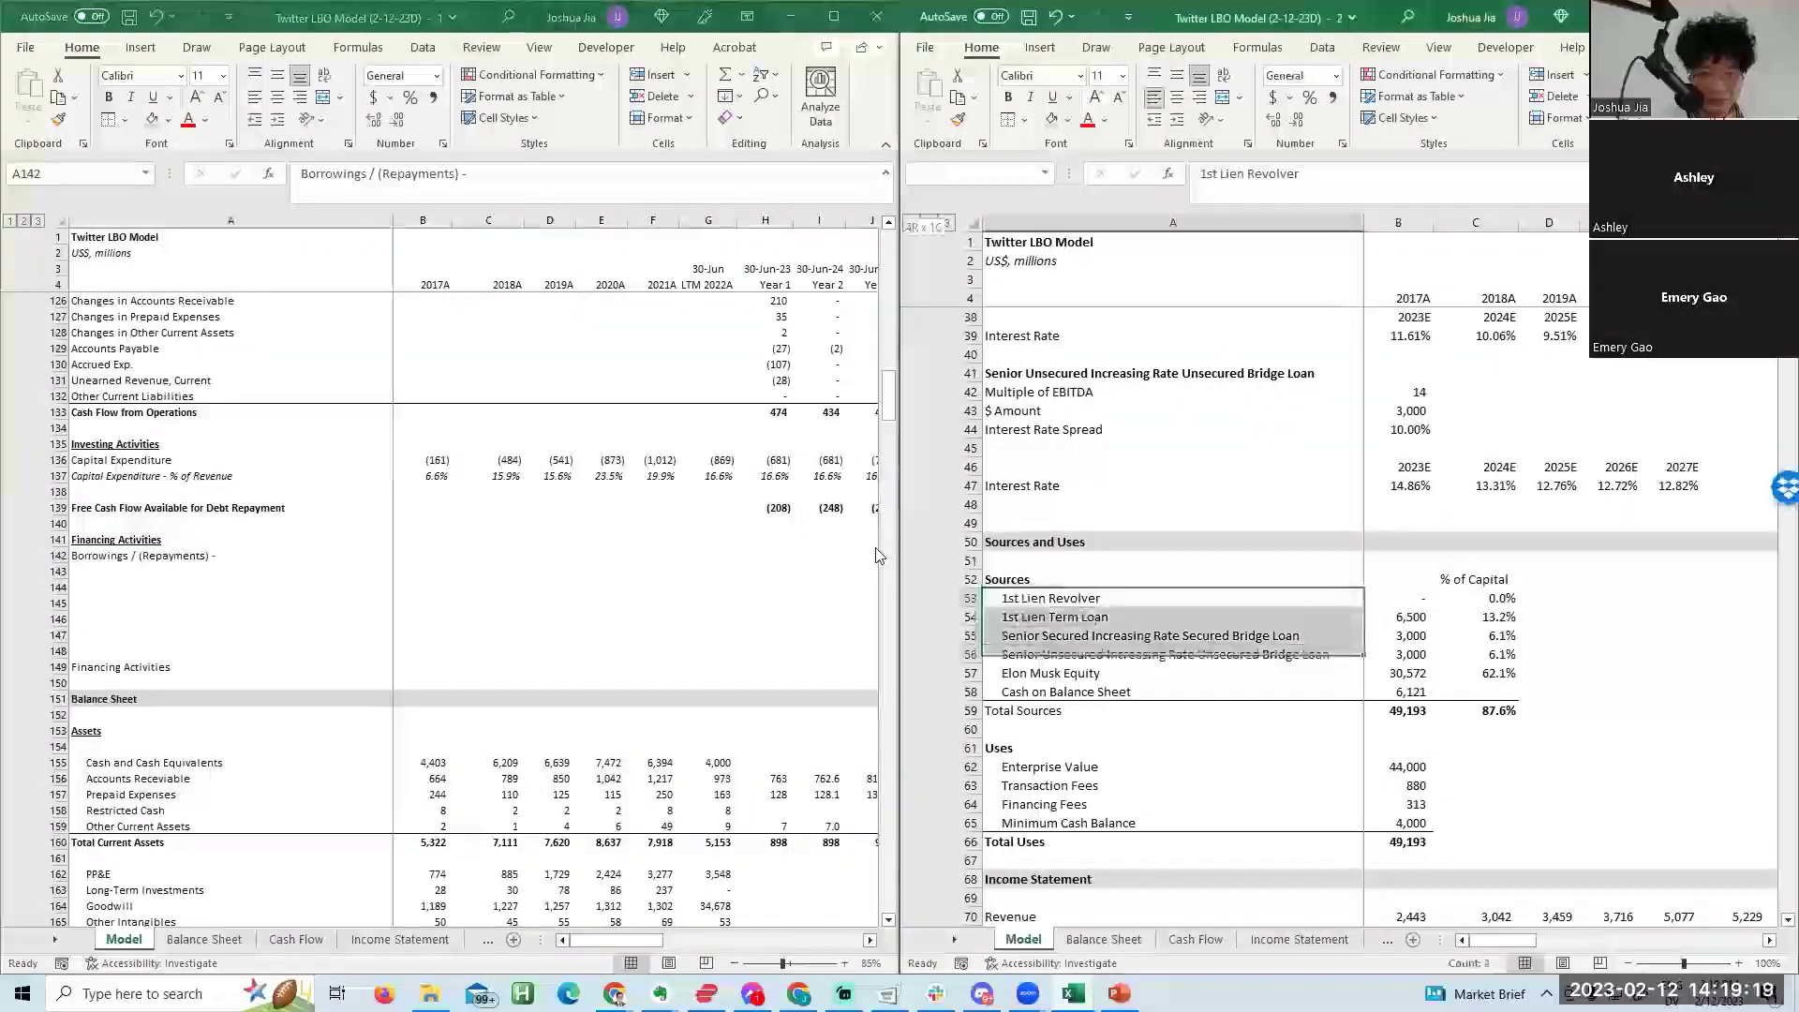
{"action": "key", "text": "ctrl+c"}
{"action": "key", "text": "alt+Tab"}
{"action": "key", "text": "Down"}
{"action": "key", "text": "ctrl+v"}
{"action": "key", "text": "Escape"}
Remove the trailing dash from the label in A142 so it reads "Borrowings / (Repayments)".
{"action": "key", "text": "Up"}
{"action": "key", "text": "F2"}
{"action": "key", "text": "Return"}
Label A147 below the debt tranches "Mandatory Amortization - 1st Lien Term Loan".
{"action": "key", "text": "Down"}
{"action": "key", "text": "Down"}
{"action": "key", "text": "Down"}
{"action": "key", "text": "Down"}
{"action": "type", "text": "Ma"}
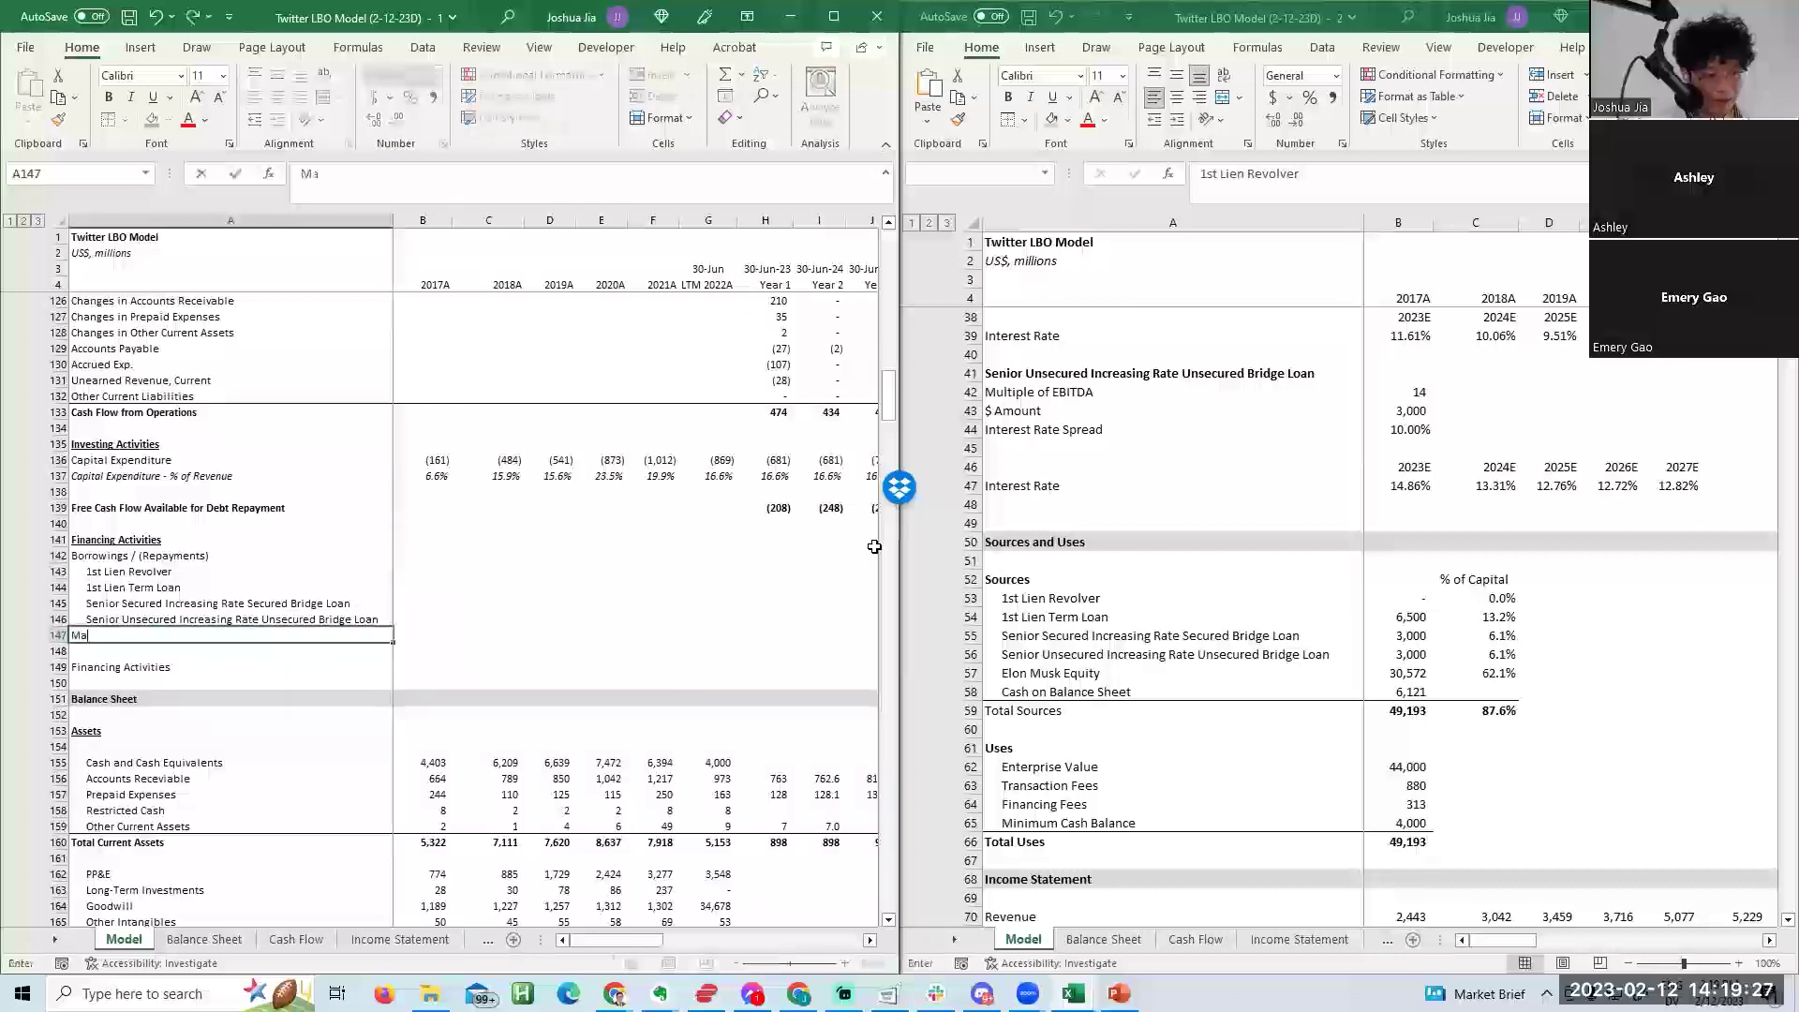
{"action": "type", "text": "ndatory Amortization - 1st Li"}
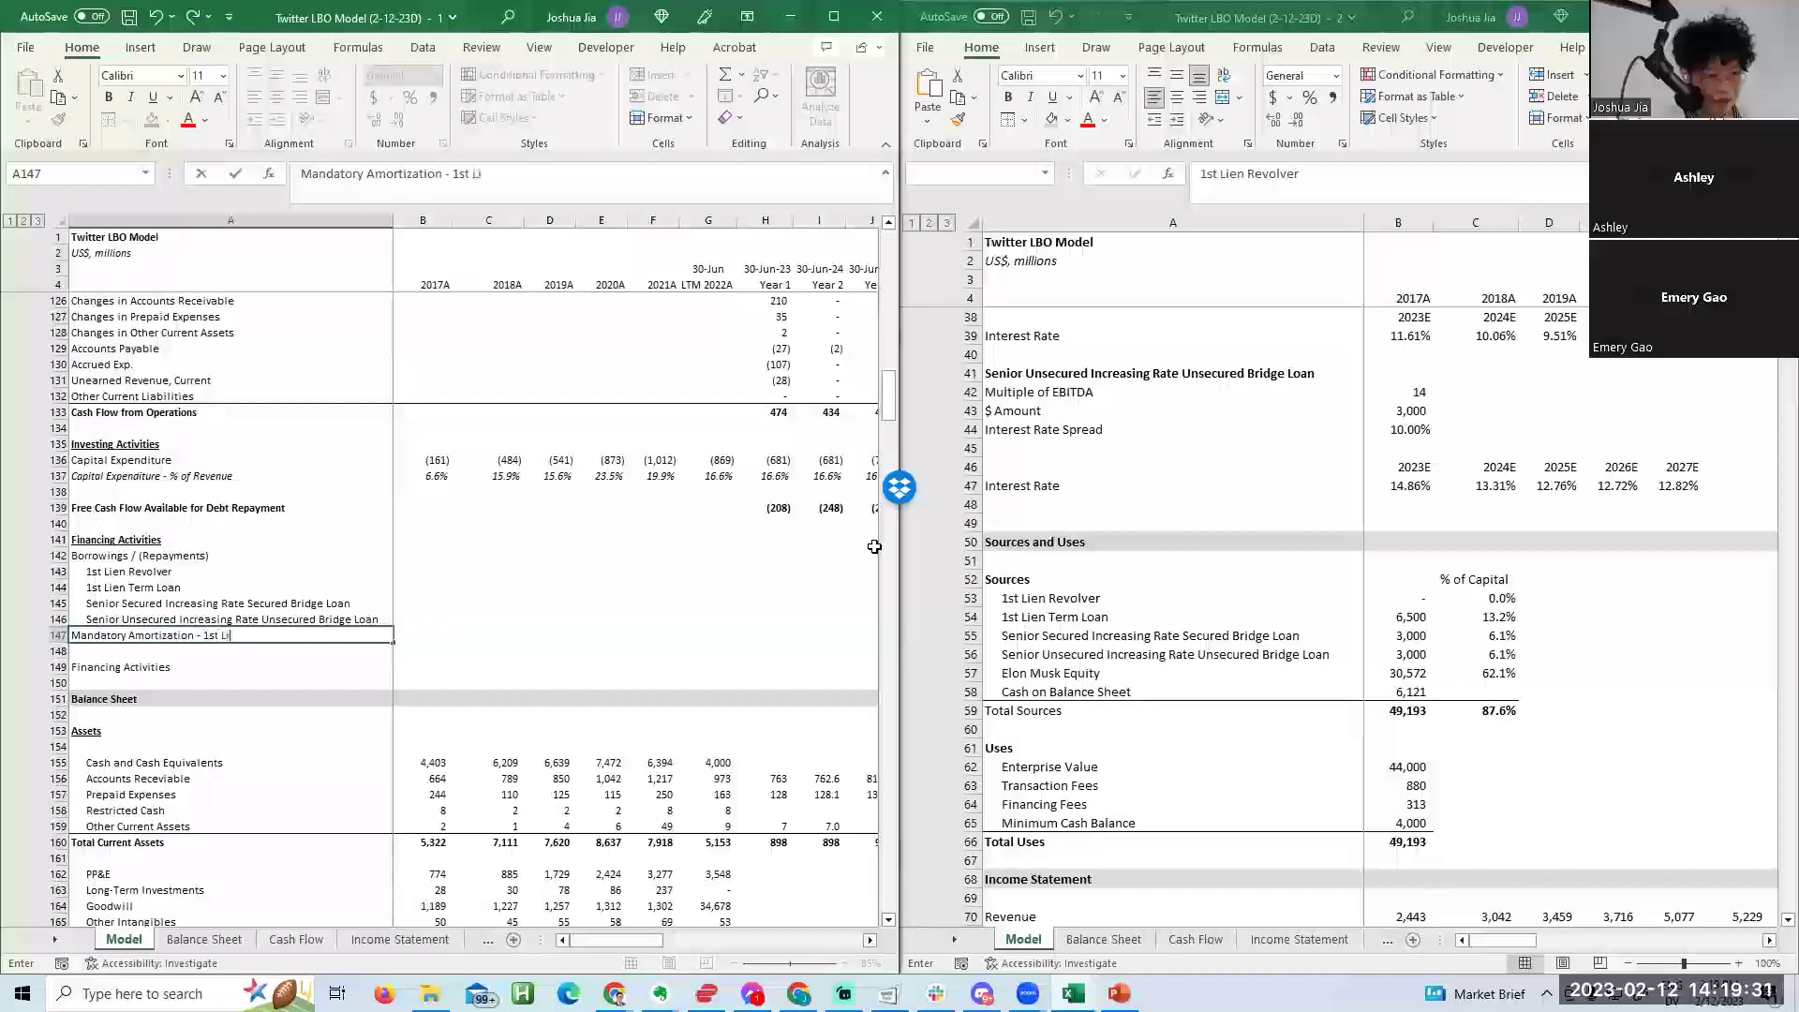
{"action": "type", "text": "en Term Loan"}
{"action": "key", "text": "Return"}
Insert a row at row 148, remove the indent from the A147 label, and give row 148 a top border.
{"action": "key", "text": "alt+i"}
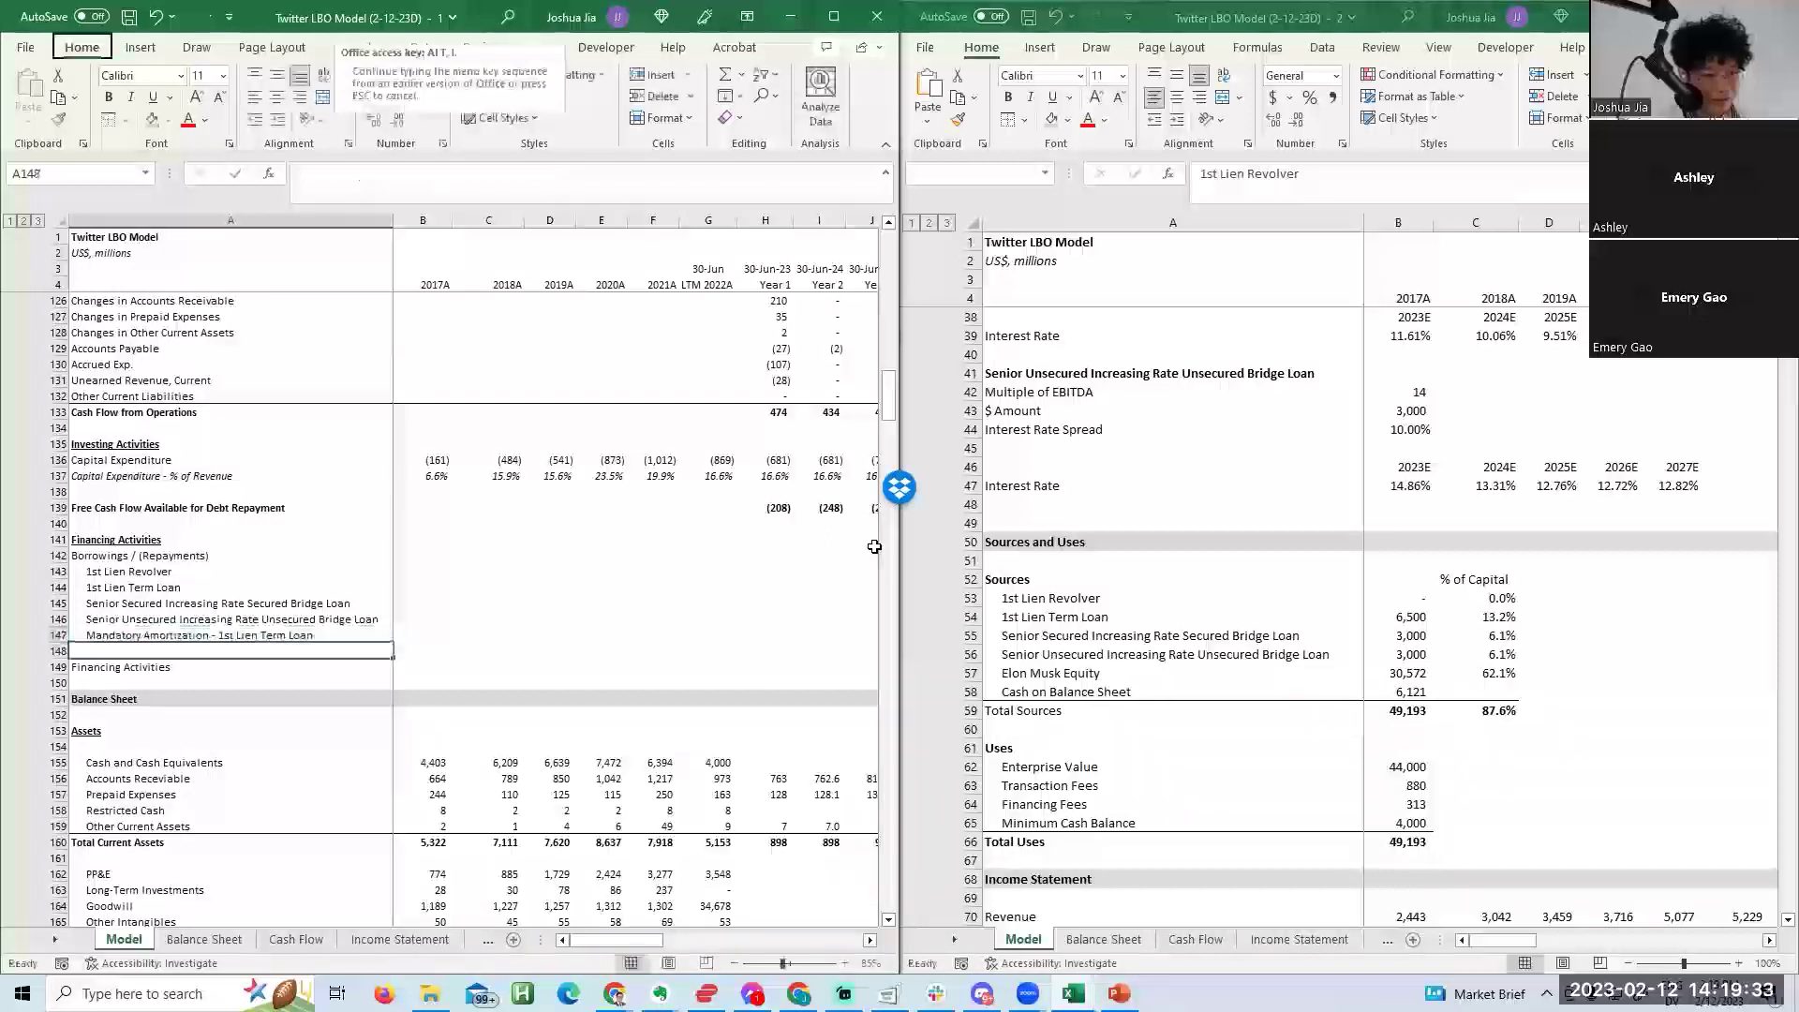
{"action": "key", "text": "r"}
{"action": "key", "text": "Up"}
{"action": "key", "text": "alt+h"}
{"action": "key", "text": "5"}
{"action": "key", "text": "Down"}
{"action": "key", "text": "shift+space"}
{"action": "key", "text": "b"}
{"action": "key", "text": "p"}
{"action": "key", "text": "Left"}
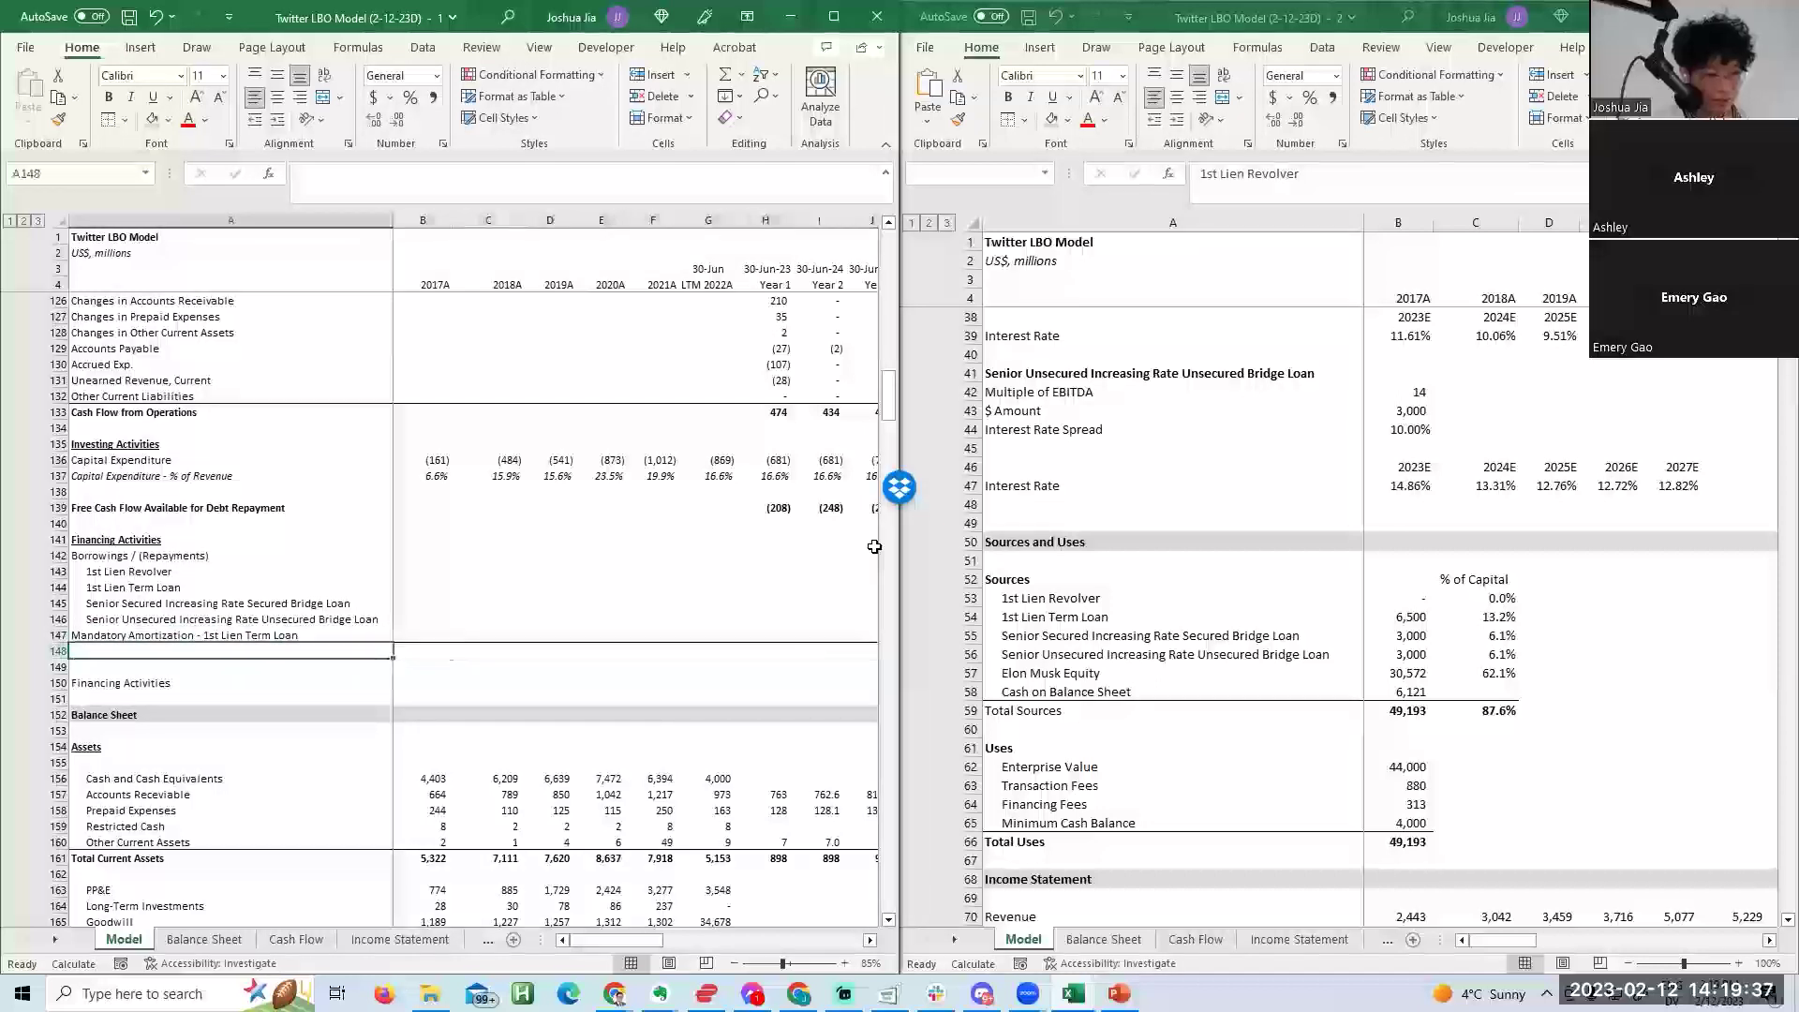
Label A148 "Cash Flow from Financing" and format it as an unindented bold total line.
{"action": "type", "text": "Cash"}
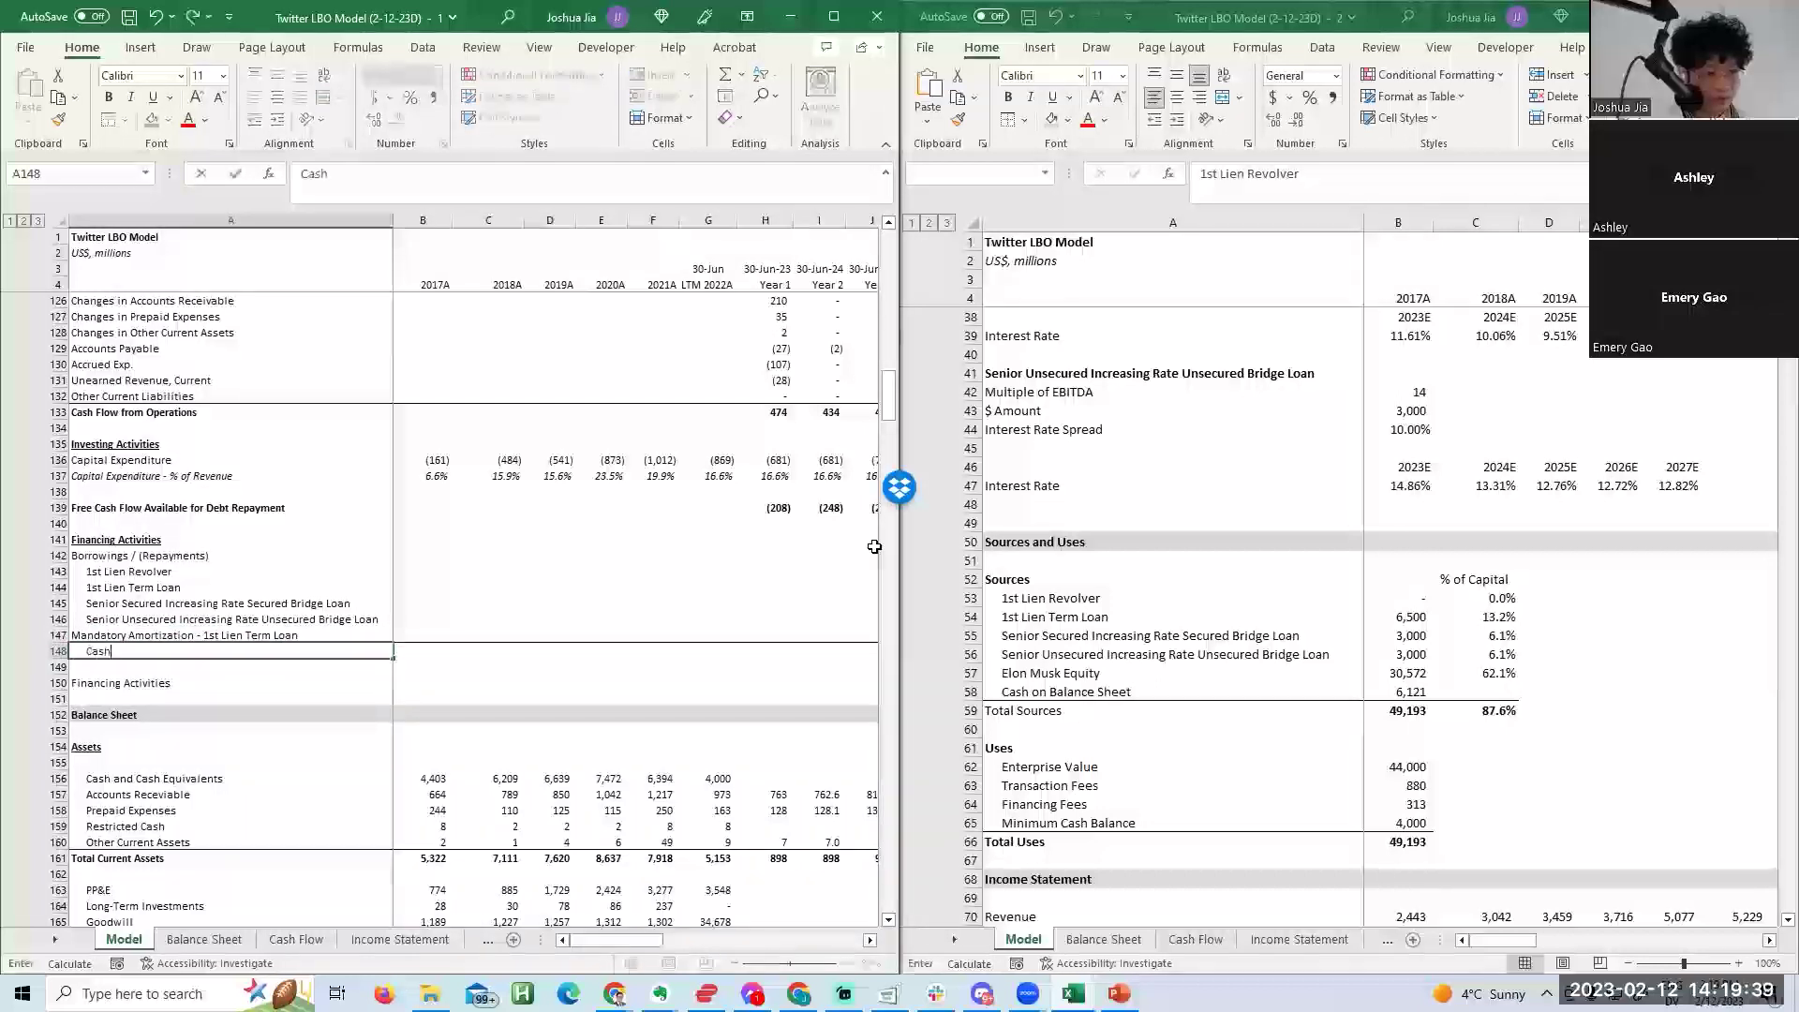
{"action": "type", "text": " FLowFlow from Financing"}
{"action": "key", "text": "ctrl+Return"}
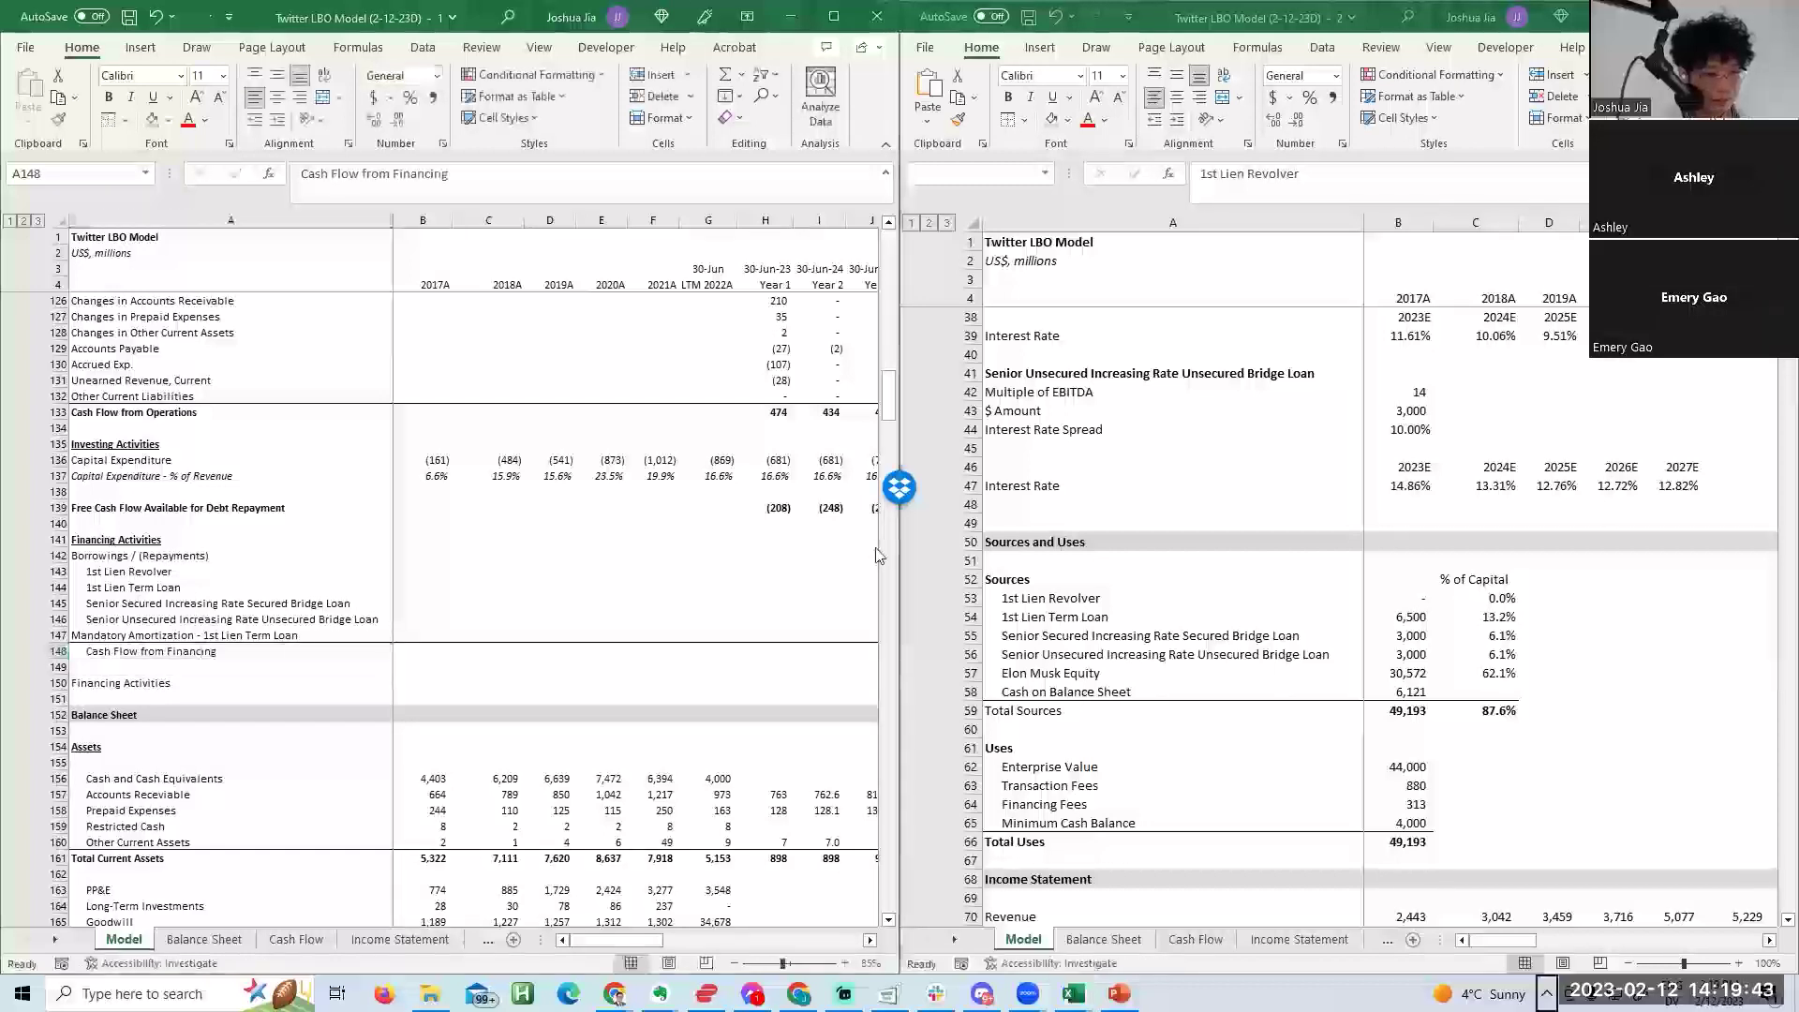
{"action": "key", "text": "alt"}
{"action": "key", "text": "h"}
{"action": "key", "text": "5"}
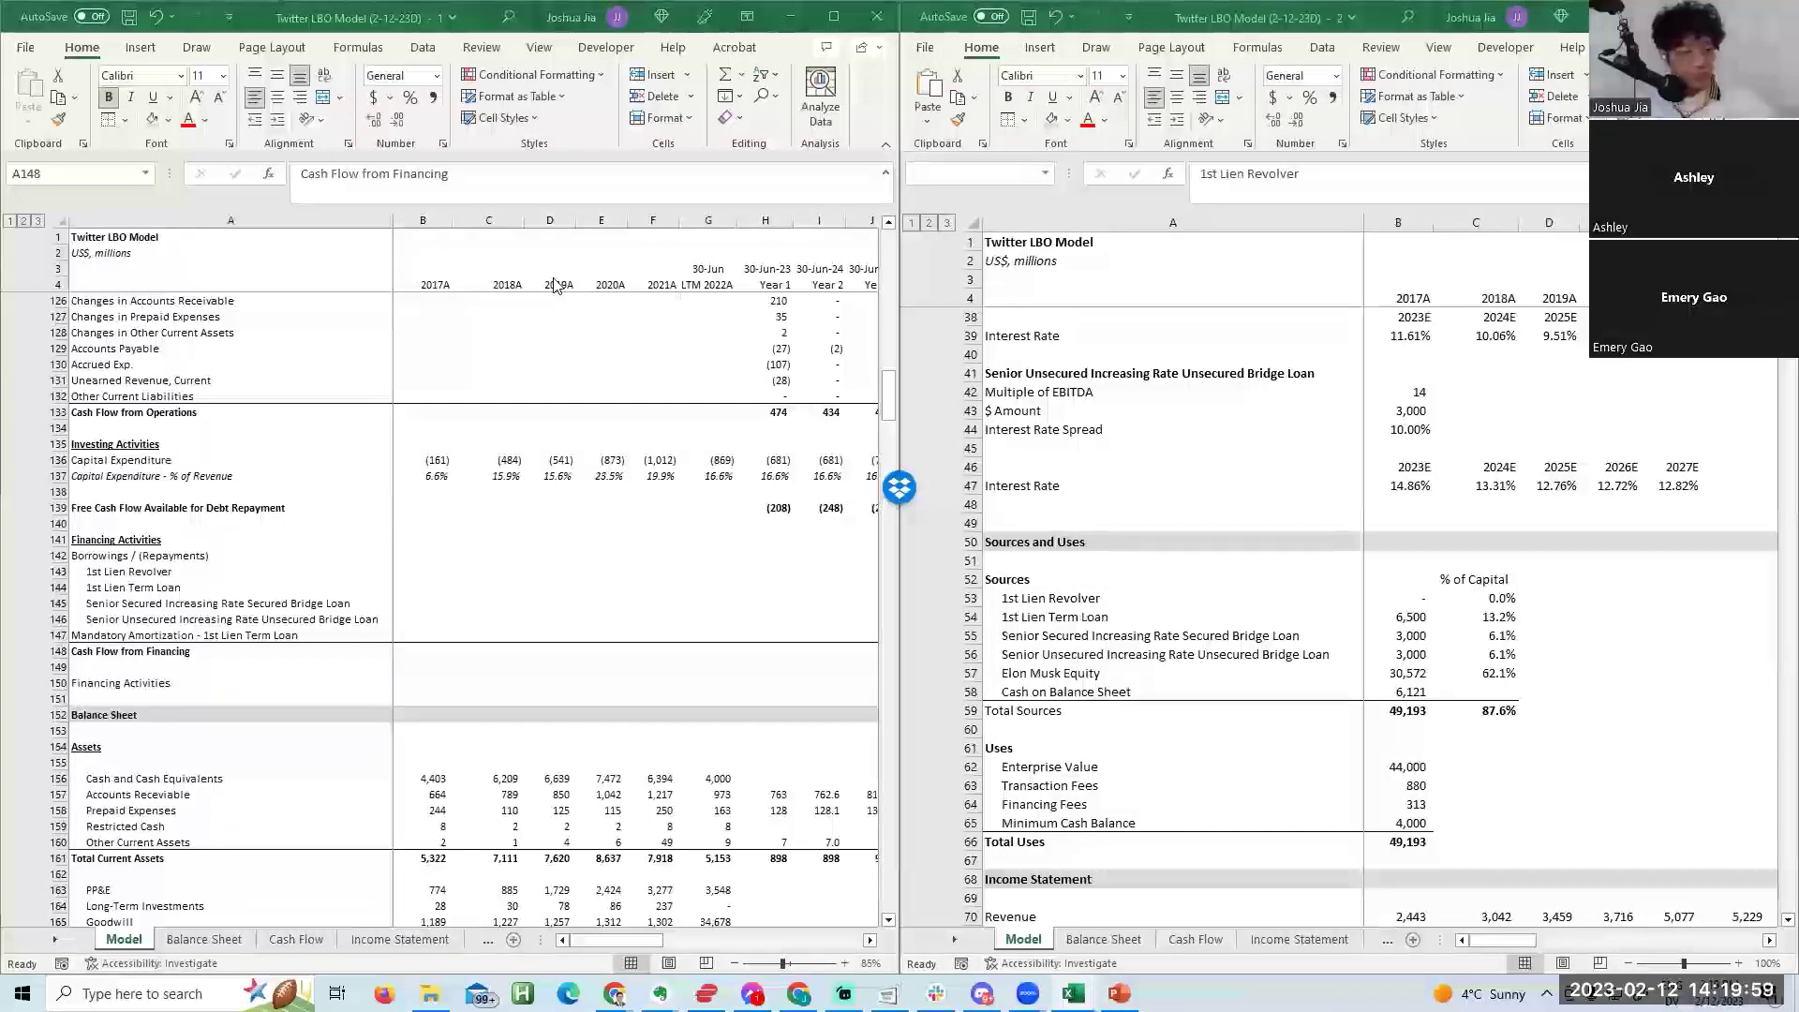
Enter =SUM(H143:H147) in H148 to total Year 1 cash flow from financing.
{"action": "left_click", "coordinate": [742, 651]}
{"action": "type", "text": "=s"}
{"action": "key", "text": "Escape"}
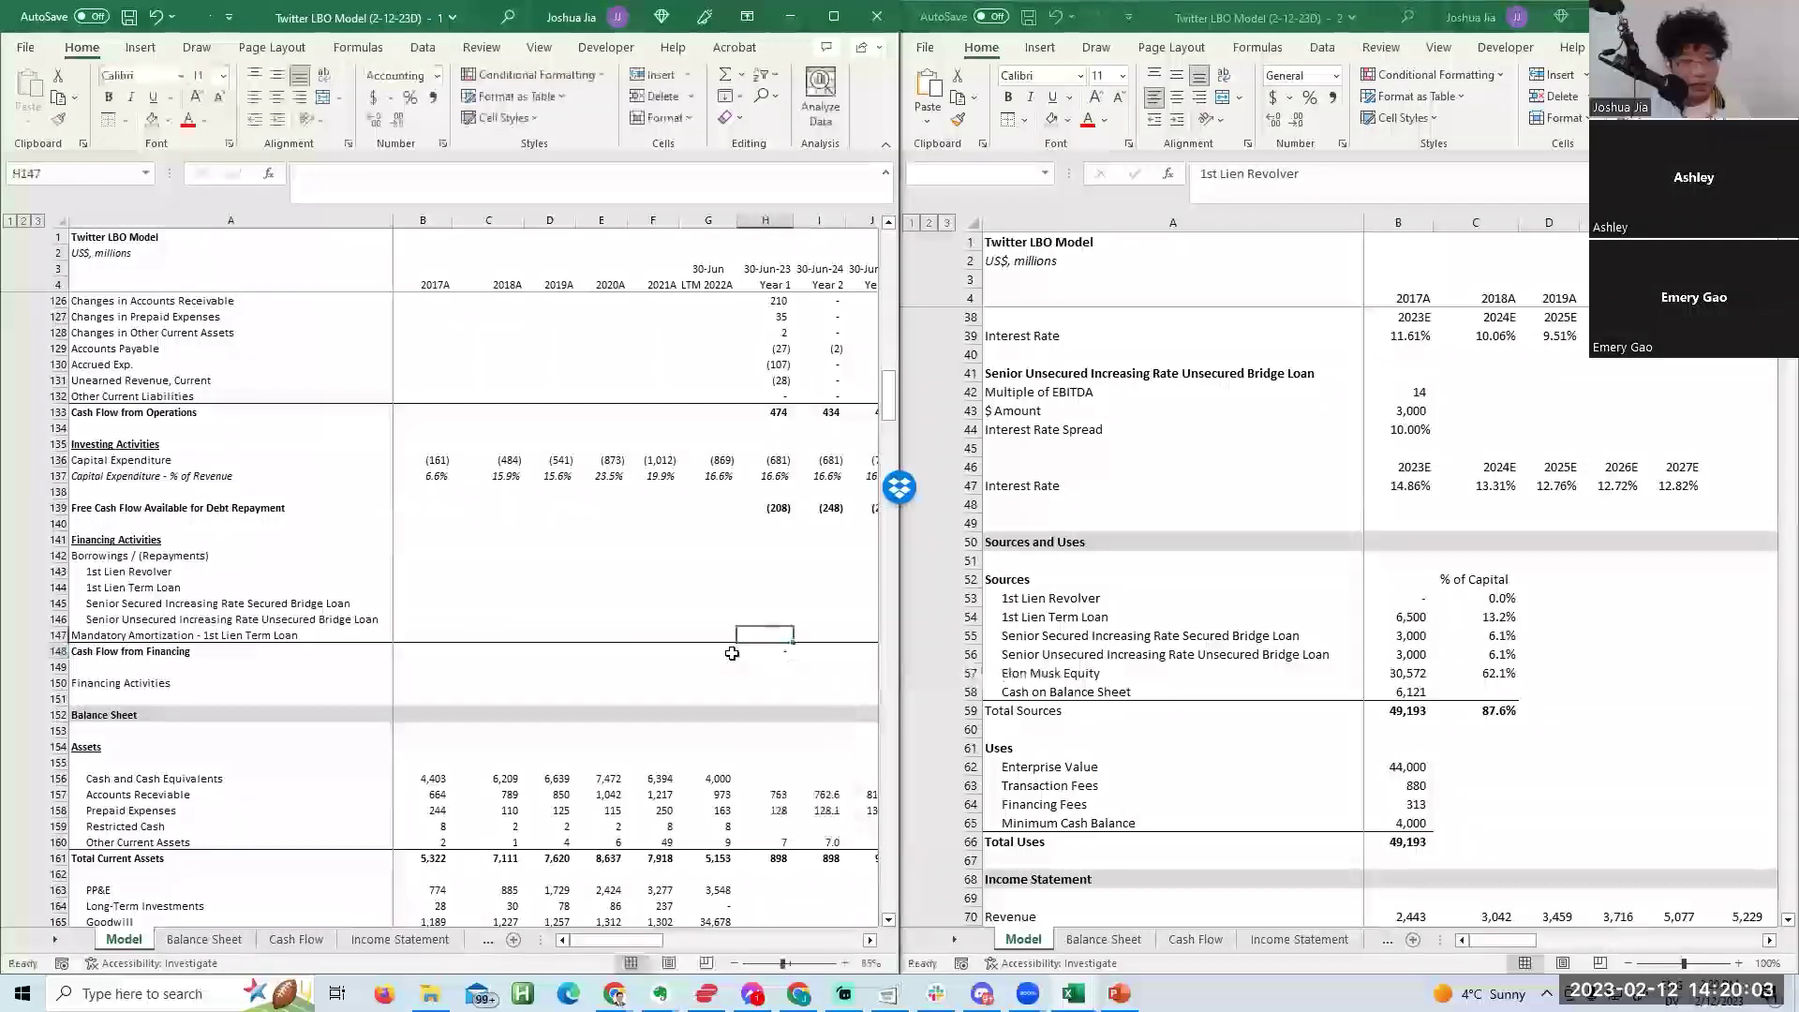
{"action": "type", "text": "=smu"}
{"action": "key", "text": "BackSpace"}
{"action": "key", "text": "BackSpace"}
{"action": "type", "text": "um("}
{"action": "key", "text": "Up"}
{"action": "key", "text": "shift+Up"}
{"action": "key", "text": "shift+Up"}
{"action": "key", "text": "shift+Up"}
{"action": "key", "text": "shift+Up"}
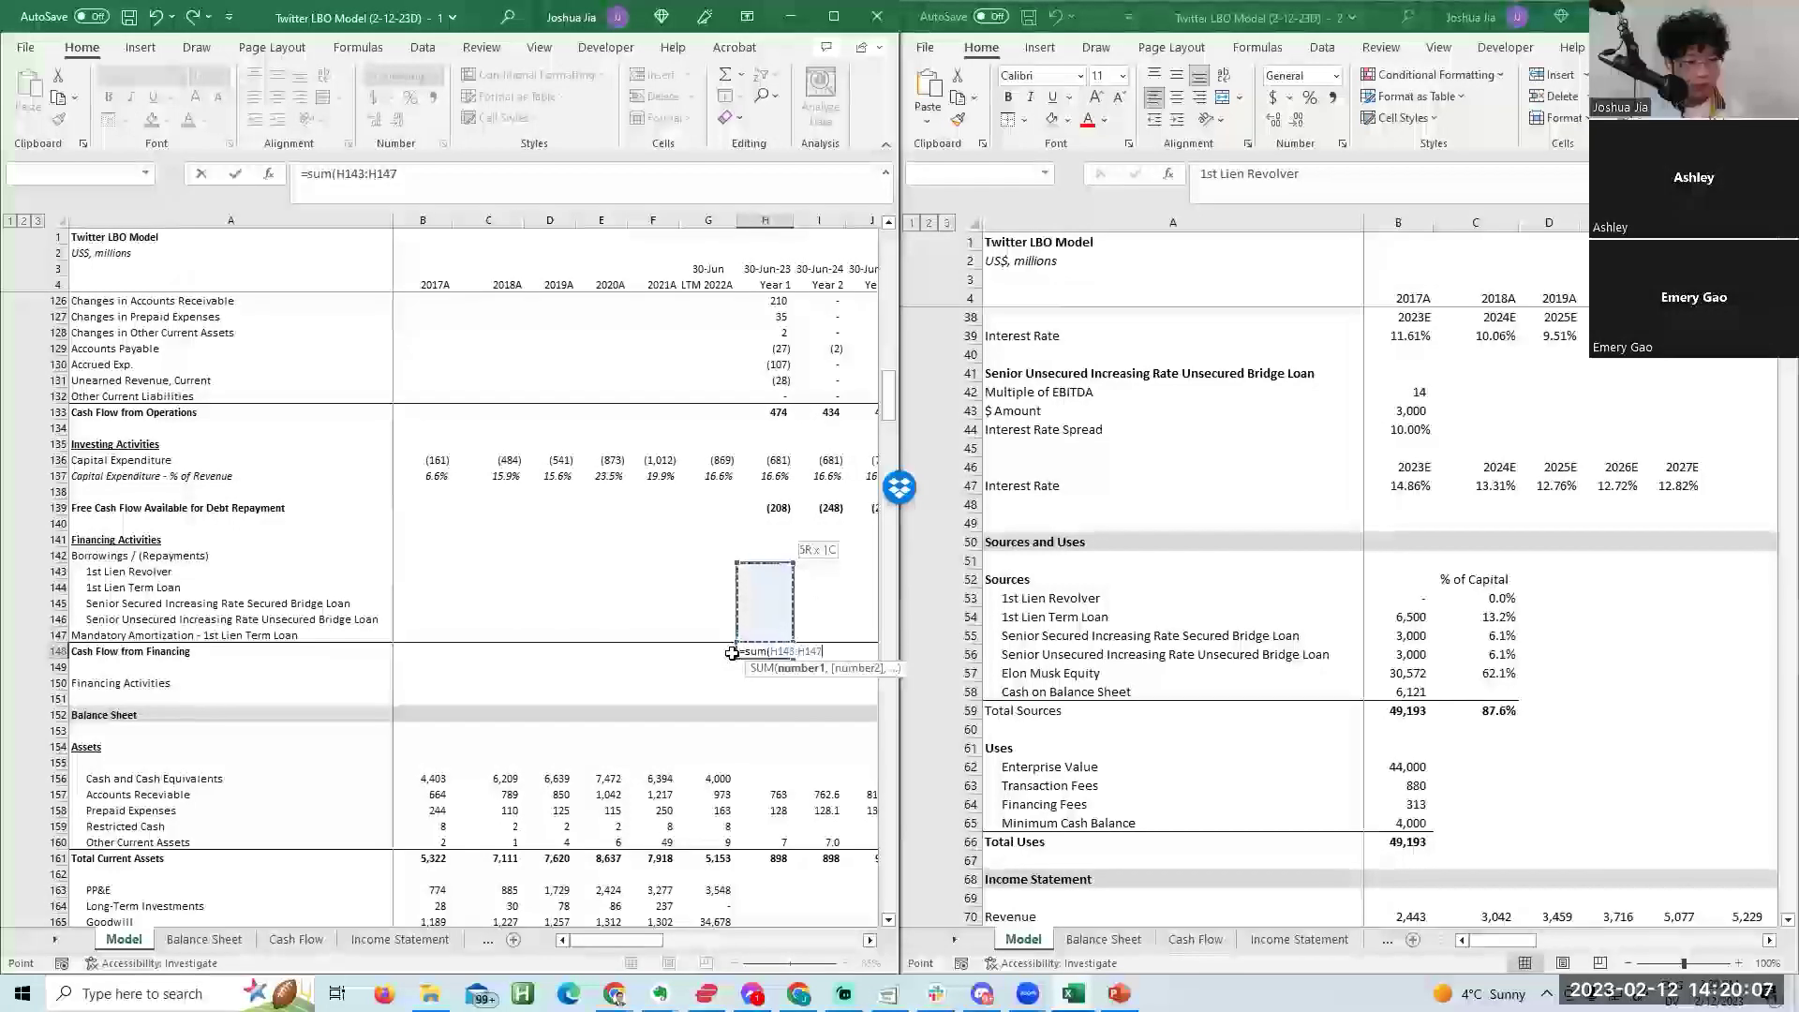
{"action": "key", "text": "ctrl+Return"}
Fill the Cash Flow from Financing formula in H148 across the row through Year 5.
{"action": "key", "text": "shift+Right"}
{"action": "key", "text": "shift+Right"}
{"action": "key", "text": "shift+Right"}
{"action": "key", "text": "shift+Right"}
{"action": "key", "text": "ctrl+r"}
Replace the Financing Activities label in A150 with "Change in Cash".
{"action": "key", "text": "Down"}
{"action": "key", "text": "Down"}
{"action": "key", "text": "Left"}
{"action": "key", "text": "Left"}
{"action": "key", "text": "Left"}
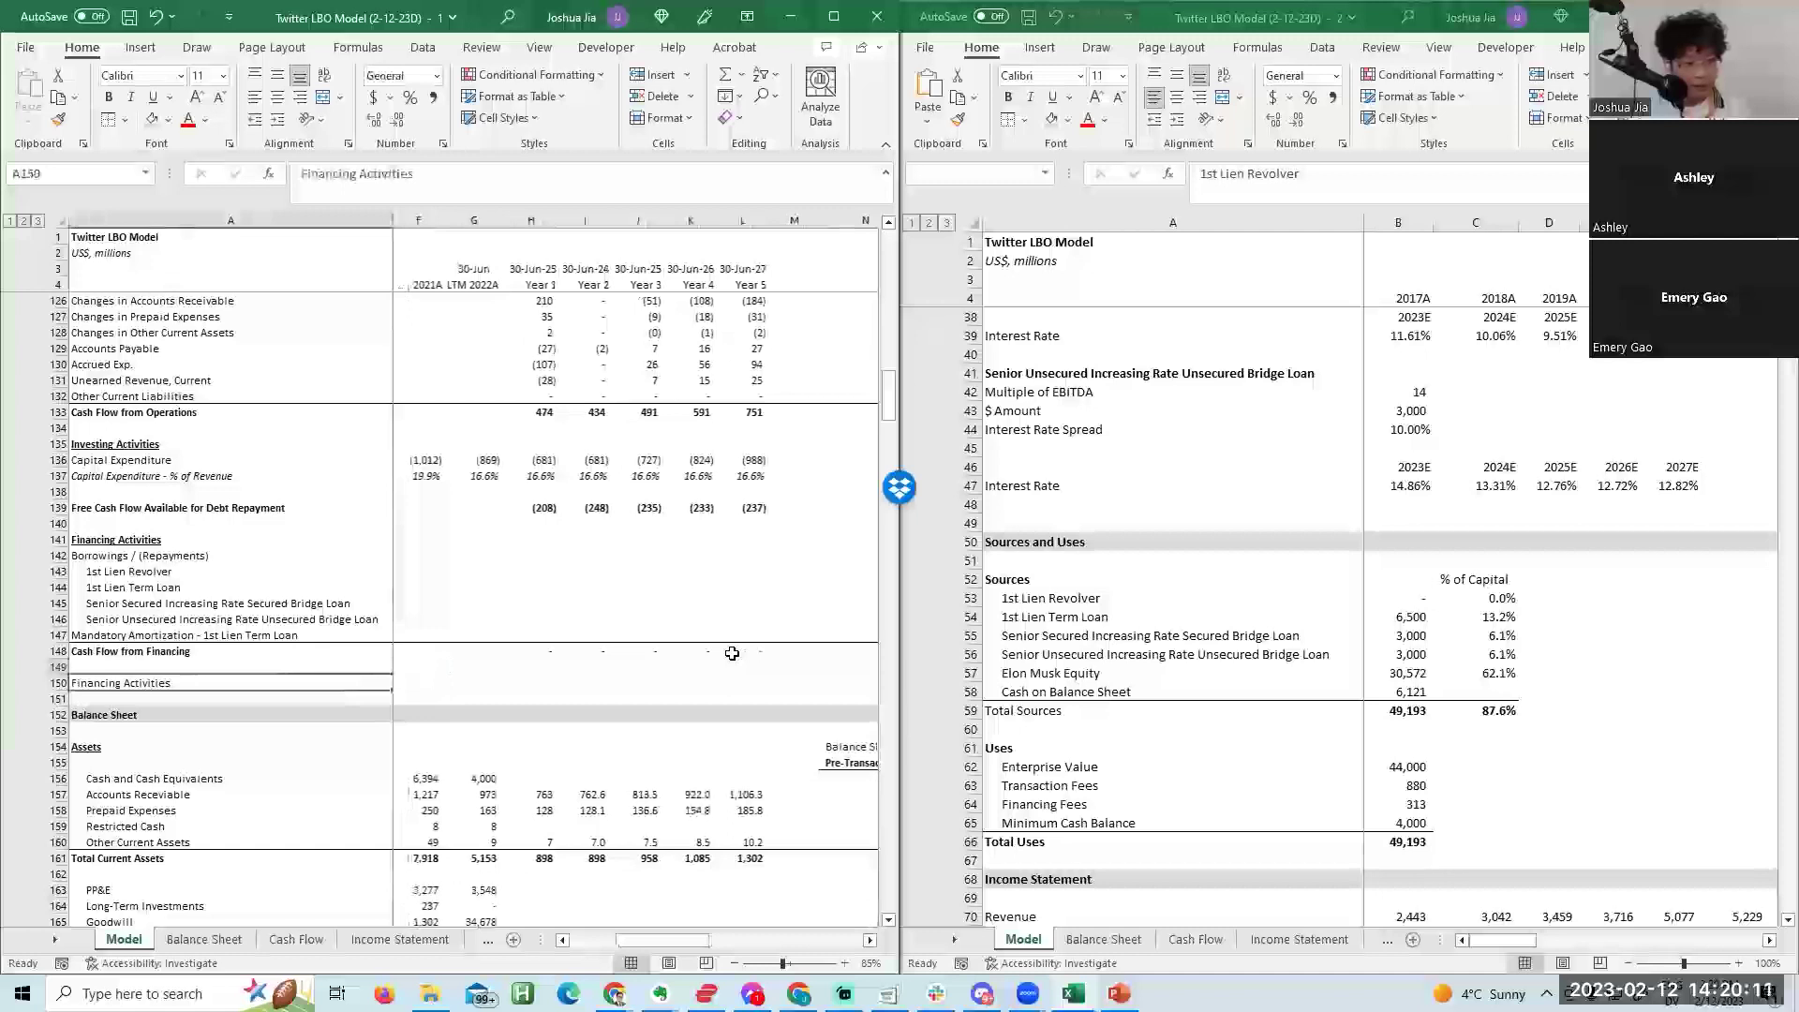
{"action": "type", "text": "Cnh"}
{"action": "key", "text": "BackSpace"}
{"action": "key", "text": "BackSpace"}
{"action": "type", "text": "hange in"}
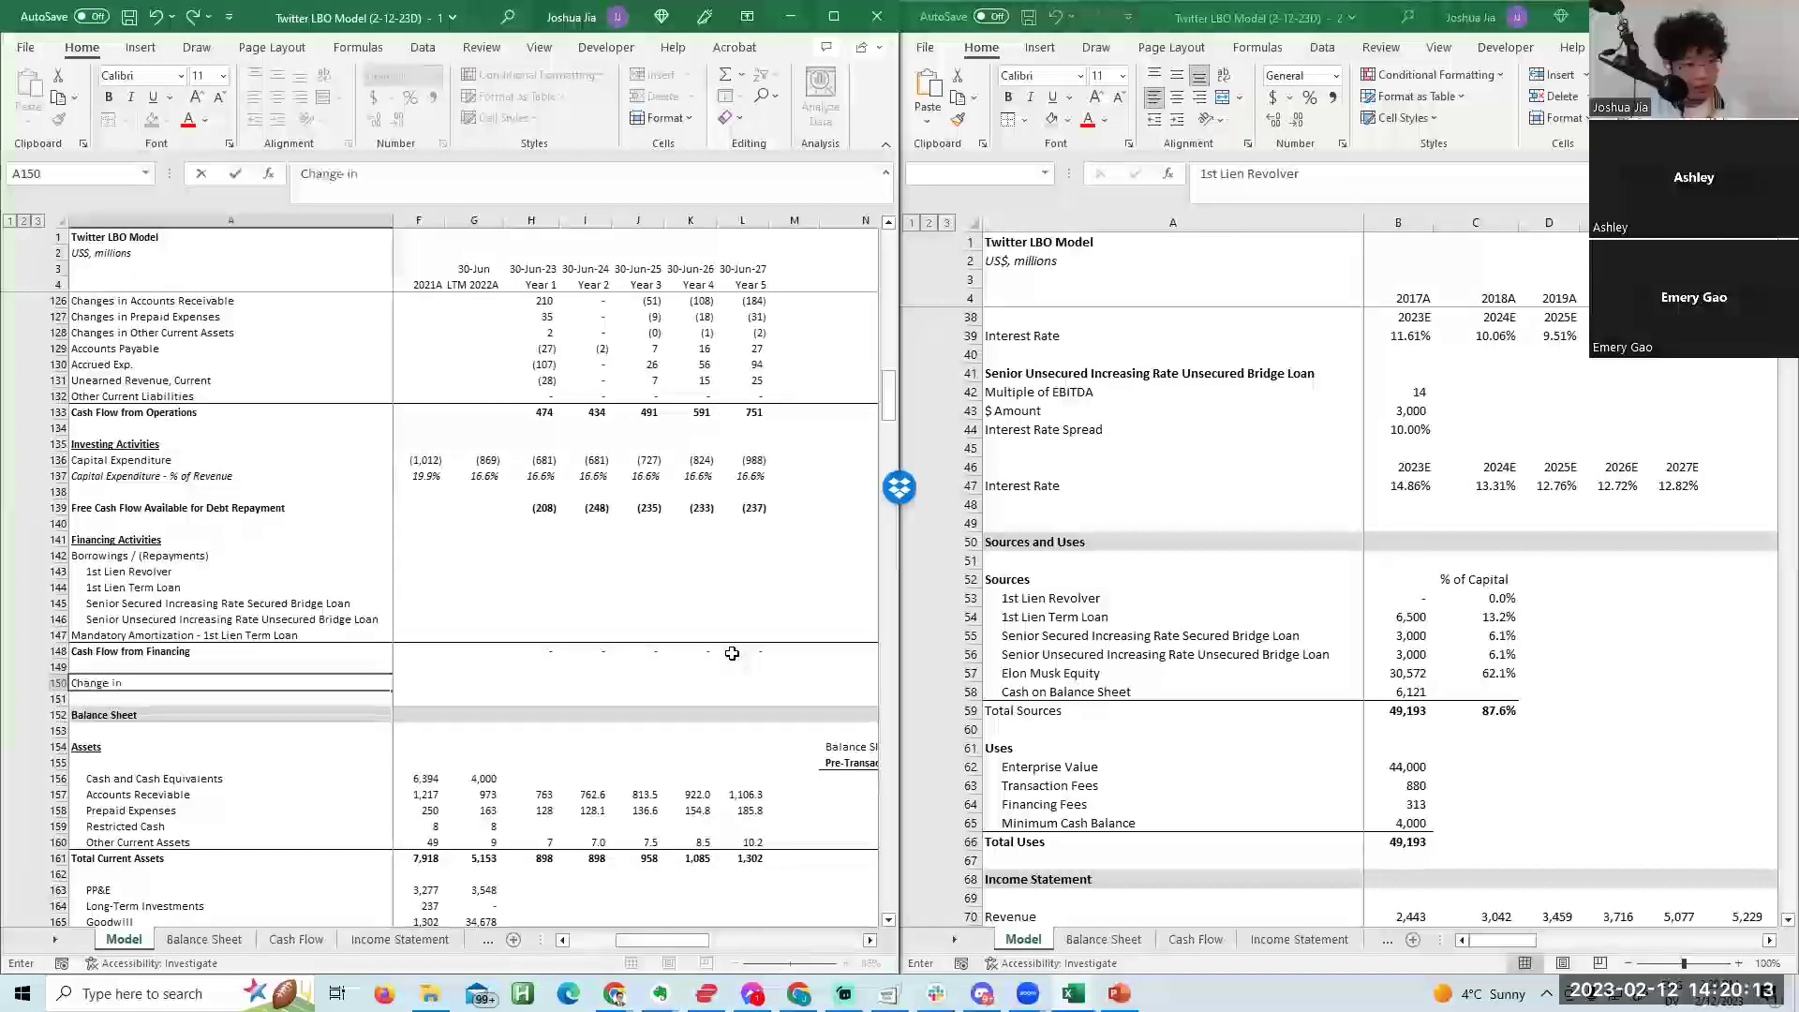
{"action": "type", "text": " Cash"}
Enter =SUM(H139,H148) in H150 to add free cash flow available for debt repayment and cash flow from financing.
{"action": "key", "text": "Tab"}
{"action": "key", "text": "Right"}
{"action": "key", "text": "Right"}
{"action": "key", "text": "Right"}
{"action": "key", "text": "Right"}
{"action": "key", "text": "Right"}
{"action": "key", "text": "Right"}
{"action": "type", "text": "=sum("}
{"action": "key", "text": "Up"}
{"action": "key", "text": "Up"}
{"action": "key", "text": "Up"}
{"action": "key", "text": "Up"}
{"action": "key", "text": "Up"}
{"action": "key", "text": "Up"}
{"action": "key", "text": "Up"}
{"action": "key", "text": "Up"}
{"action": "key", "text": "Up"}
{"action": "key", "text": "Up"}
{"action": "key", "text": "Up"}
{"action": "key", "text": "Up"}
{"action": "key", "text": "Up"}
{"action": "key", "text": "Up"}
{"action": "key", "text": "Up"}
{"action": "key", "text": "Up"}
{"action": "key", "text": "Up"}
{"action": "key", "text": "Up"}
{"action": "key", "text": "Up"}
{"action": "key", "text": "Up"}
{"action": "key", "text": "Up"}
{"action": "key", "text": "Down"}
{"action": "key", "text": "Down"}
{"action": "key", "text": "Down"}
{"action": "key", "text": "Down"}
{"action": "key", "text": "Down"}
{"action": "key", "text": "Down"}
{"action": "key", "text": "Down"}
{"action": "key", "text": "Down"}
{"action": "key", "text": "Down"}
{"action": "key", "text": "Down"}
{"action": "key", "text": "Down"}
{"action": "key", "text": "Down"}
{"action": "key", "text": "Down"}
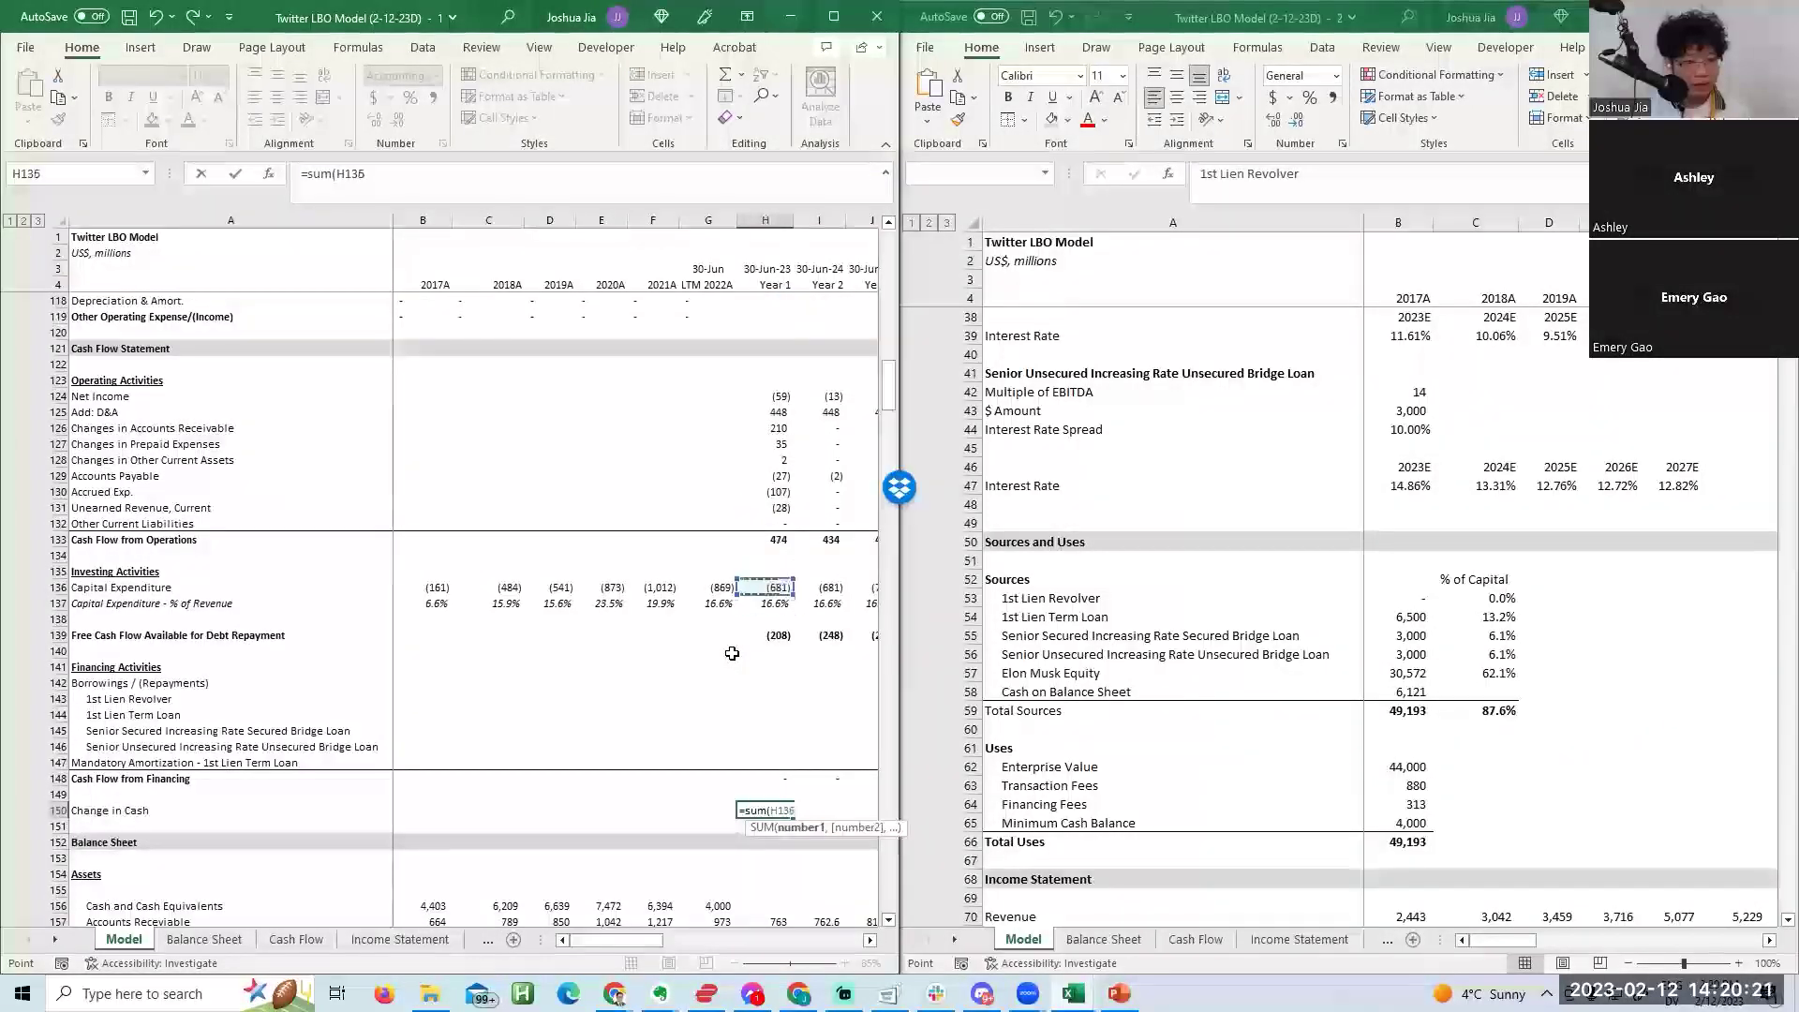
{"action": "key", "text": "Down"}
{"action": "key", "text": "Down"}
{"action": "key", "text": "Down"}
{"action": "key", "text": "Down"}
{"action": "key", "text": "Down"}
{"action": "key", "text": "Down"}
{"action": "key", "text": "Down"}
{"action": "key", "text": "Down"}
{"action": "key", "text": "Down"}
{"action": "key", "text": "Down"}
{"action": "key", "text": "Down"}
{"action": "key", "text": "Down"}
{"action": "key", "text": "Down"}
{"action": "key", "text": "Up"}
{"action": "key", "text": "Up"}
{"action": "key", "text": "Up"}
{"action": "key", "text": "Up"}
{"action": "key", "text": "Up"}
{"action": "key", "text": "Up"}
{"action": "key", "text": "Up"}
{"action": "key", "text": "Up"}
{"action": "key", "text": "Up"}
{"action": "key", "text": "Up"}
{"action": "type", "text": ","}
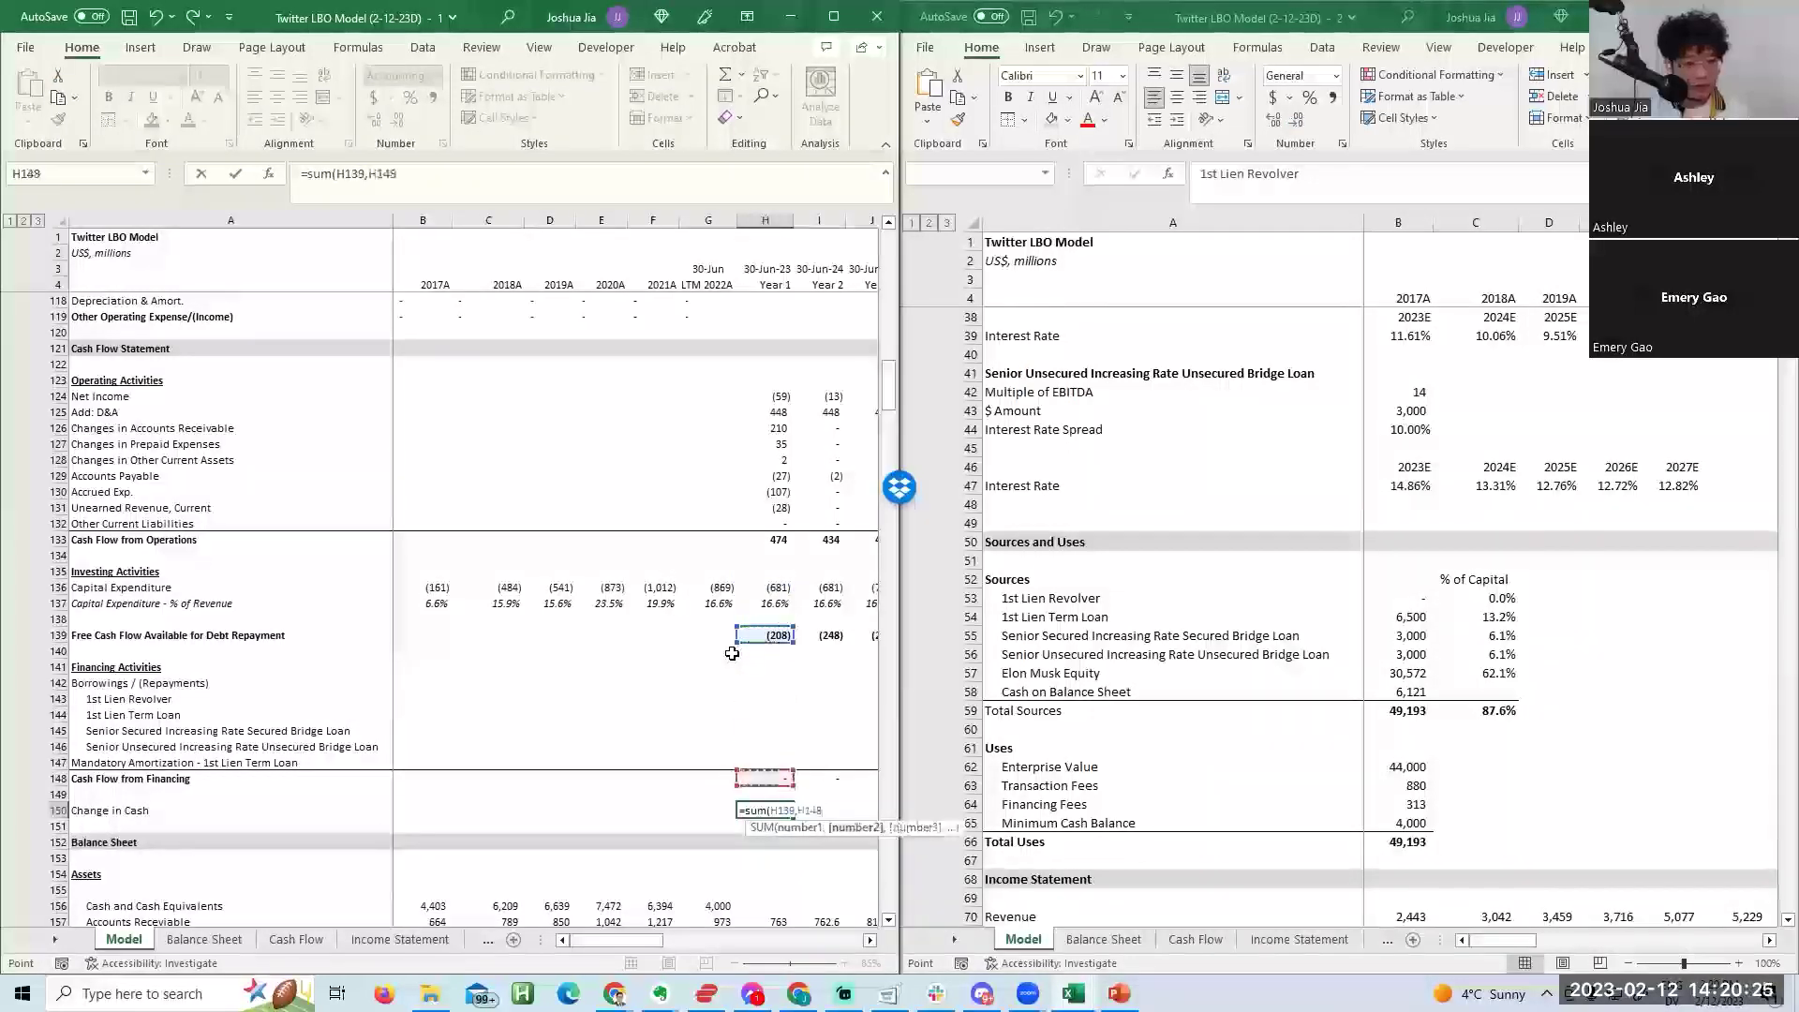
{"action": "key", "text": "ctrl+Return"}
Fill the Change in Cash formula in H150 across the row through Year 5.
{"action": "key", "text": "shift+Right"}
{"action": "key", "text": "shift+Right"}
{"action": "key", "text": "shift+Right"}
{"action": "key", "text": "shift+Right"}
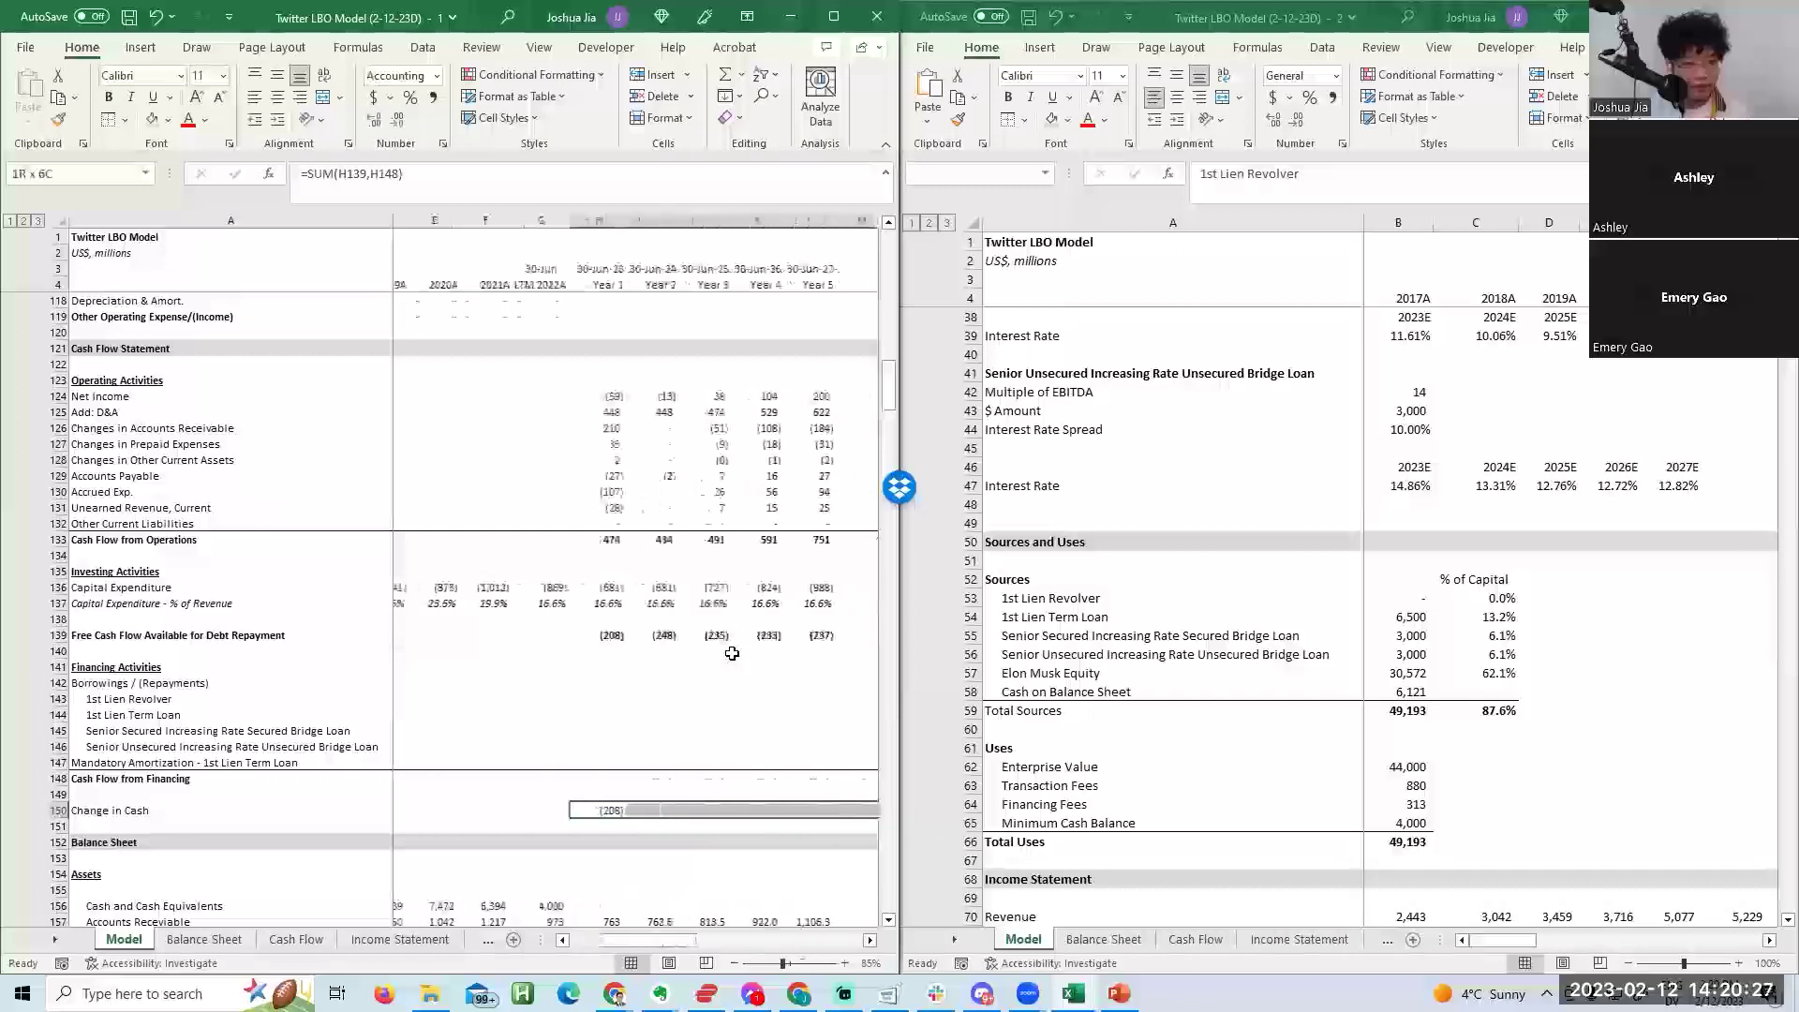
{"action": "key", "text": "ctrl+r"}
Insert a blank row at row 137, directly below Capital Expenditure in the Investing Activities section.
{"action": "key", "text": "Up"}
{"action": "key", "text": "Up"}
{"action": "key", "text": "Up"}
{"action": "key", "text": "Up"}
{"action": "key", "text": "Up"}
{"action": "key", "text": "Up"}
{"action": "key", "text": "Up"}
{"action": "key", "text": "Up"}
{"action": "key", "text": "Up"}
{"action": "key", "text": "Left"}
{"action": "key", "text": "Left"}
{"action": "key", "text": "Left"}
{"action": "key", "text": "Left"}
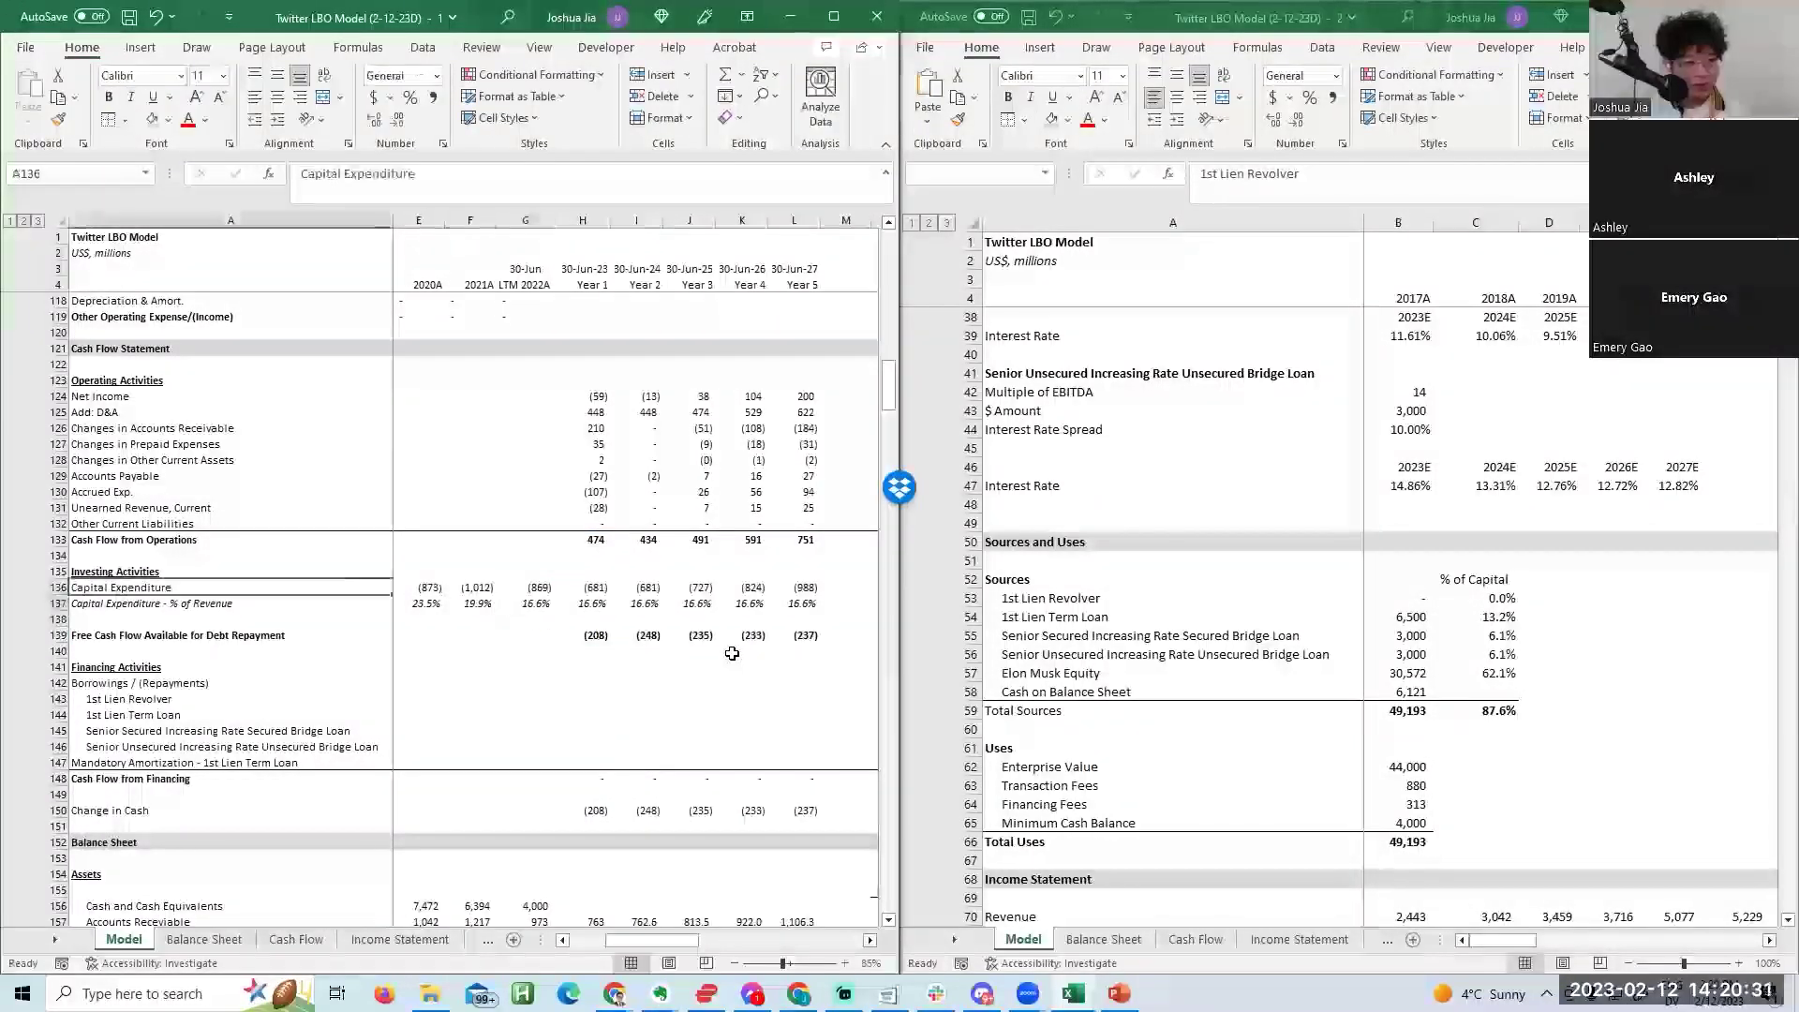
{"action": "key", "text": "Right"}
{"action": "key", "text": "Right"}
{"action": "key", "text": "Right"}
{"action": "key", "text": "Left"}
{"action": "key", "text": "Down"}
{"action": "key", "text": "Left"}
{"action": "key", "text": "Left"}
{"action": "key", "text": "alt+i"}
{"action": "key", "text": "r"}
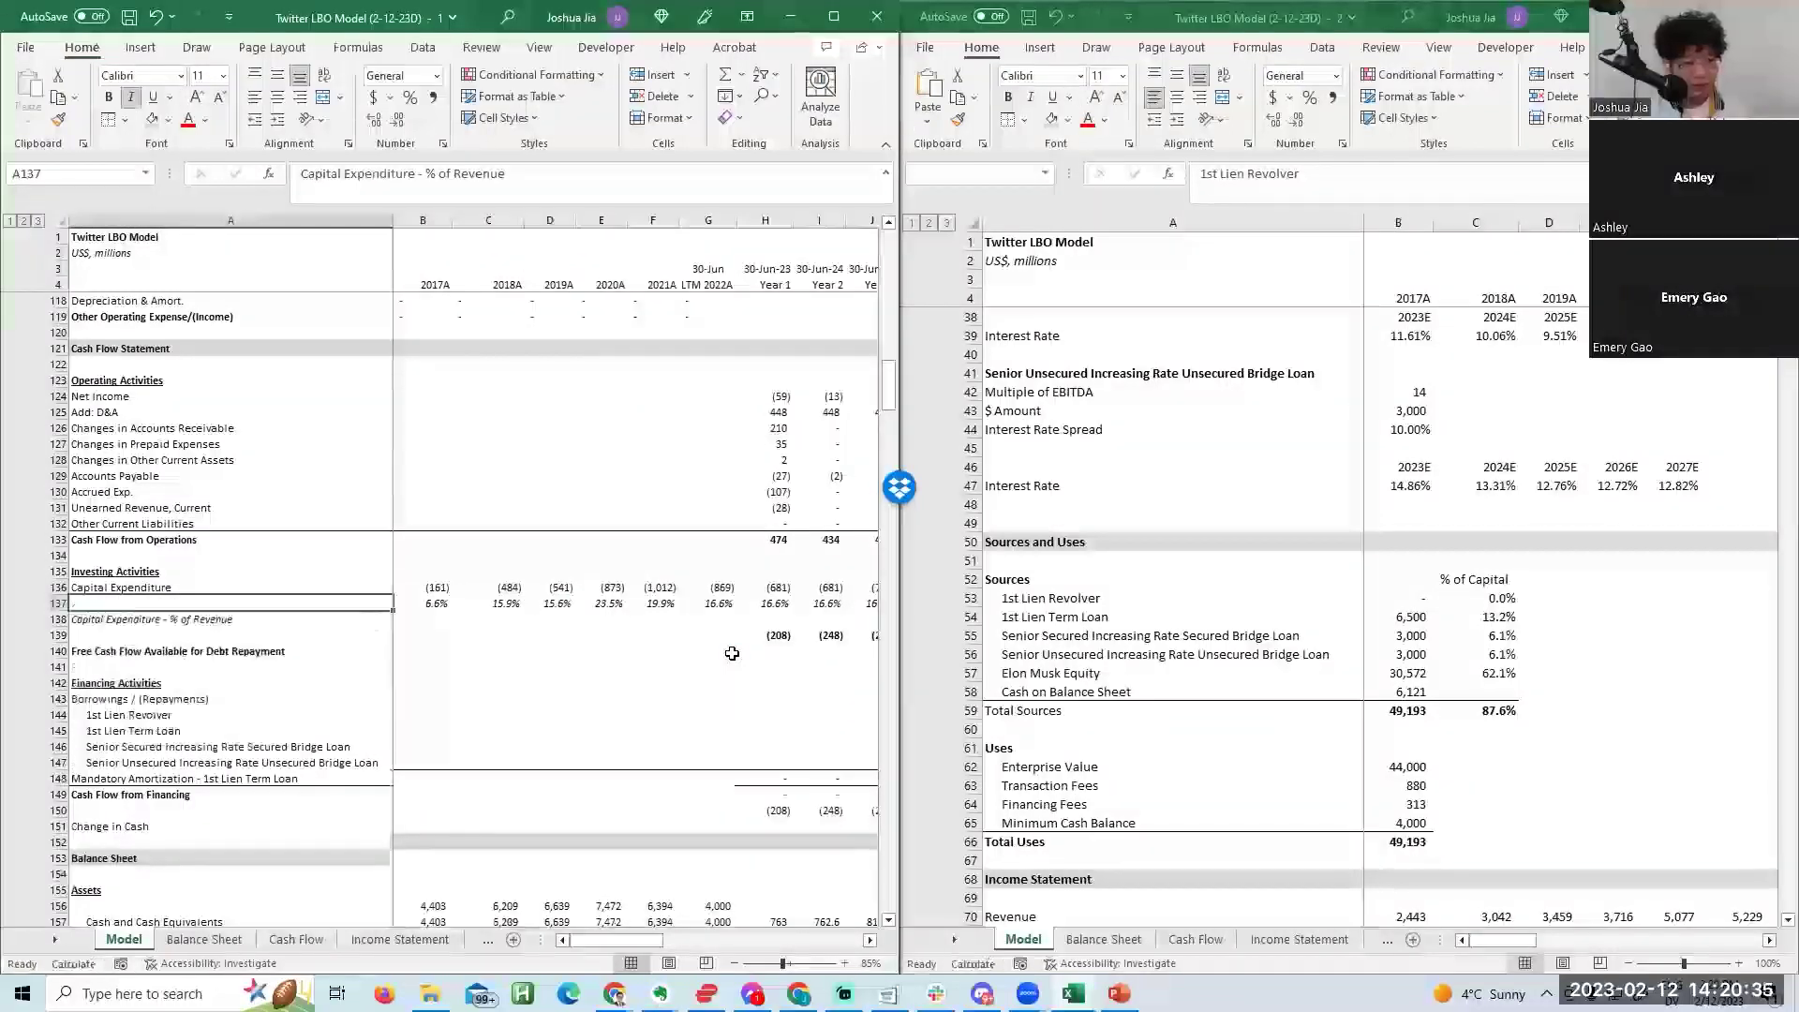
Copy the Cash Flow from Operations label into A137 and change its text to "Cash Flow from Investing".
{"action": "key", "text": "Up"}
{"action": "key", "text": "Up"}
{"action": "key", "text": "Up"}
{"action": "key", "text": "Up"}
{"action": "key", "text": "ctrl+c"}
{"action": "key", "text": "Down"}
{"action": "key", "text": "Down"}
{"action": "key", "text": "Down"}
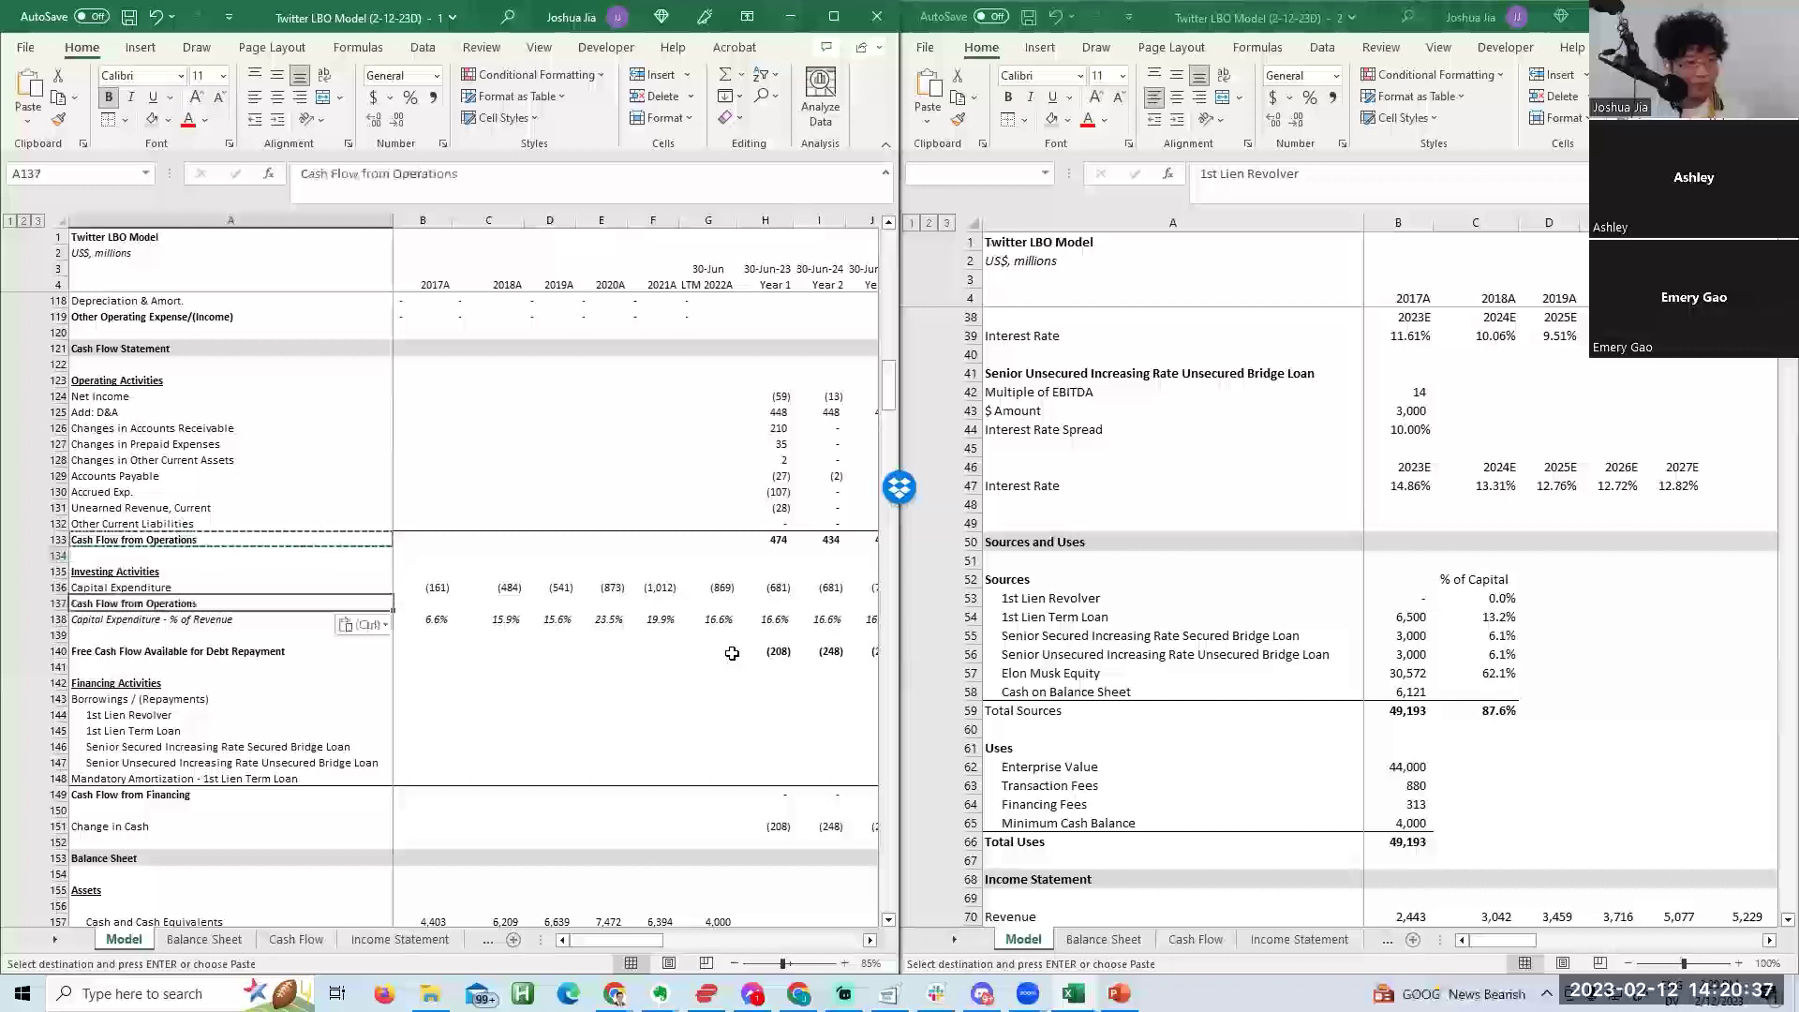
{"action": "type", "text": "Cash Flow from Investing"}
{"action": "key", "text": "Return"}
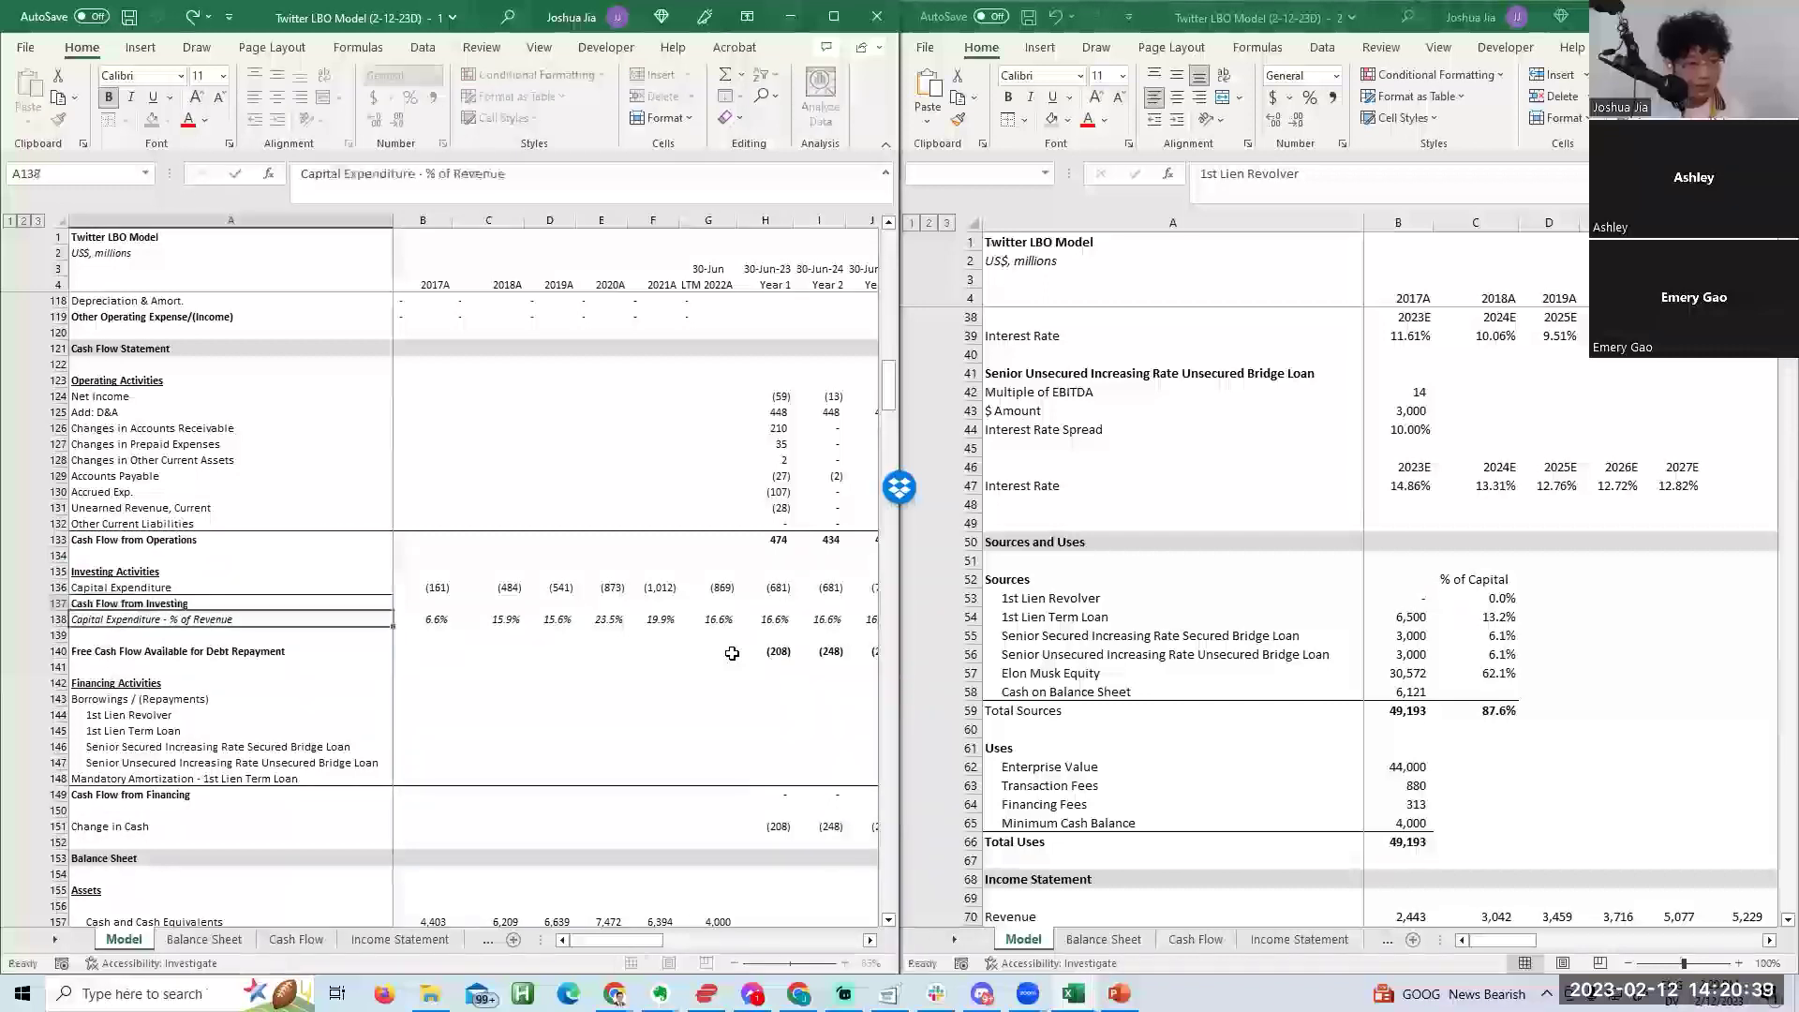
Extend the Cash Flow from Investing label's bold subtotal formatting and top border across row 137.
{"action": "key", "text": "Up"}
{"action": "key", "text": "shift+space"}
{"action": "key", "text": "Right"}
{"action": "key", "text": "Right"}
{"action": "key", "text": "Right"}
{"action": "key", "text": "Right"}
{"action": "key", "text": "Right"}
{"action": "key", "text": "Right"}
{"action": "key", "text": "Right"}
{"action": "key", "text": "Right"}
{"action": "key", "text": "Right"}
{"action": "key", "text": "Right"}
{"action": "key", "text": "Right"}
{"action": "key", "text": "Right"}
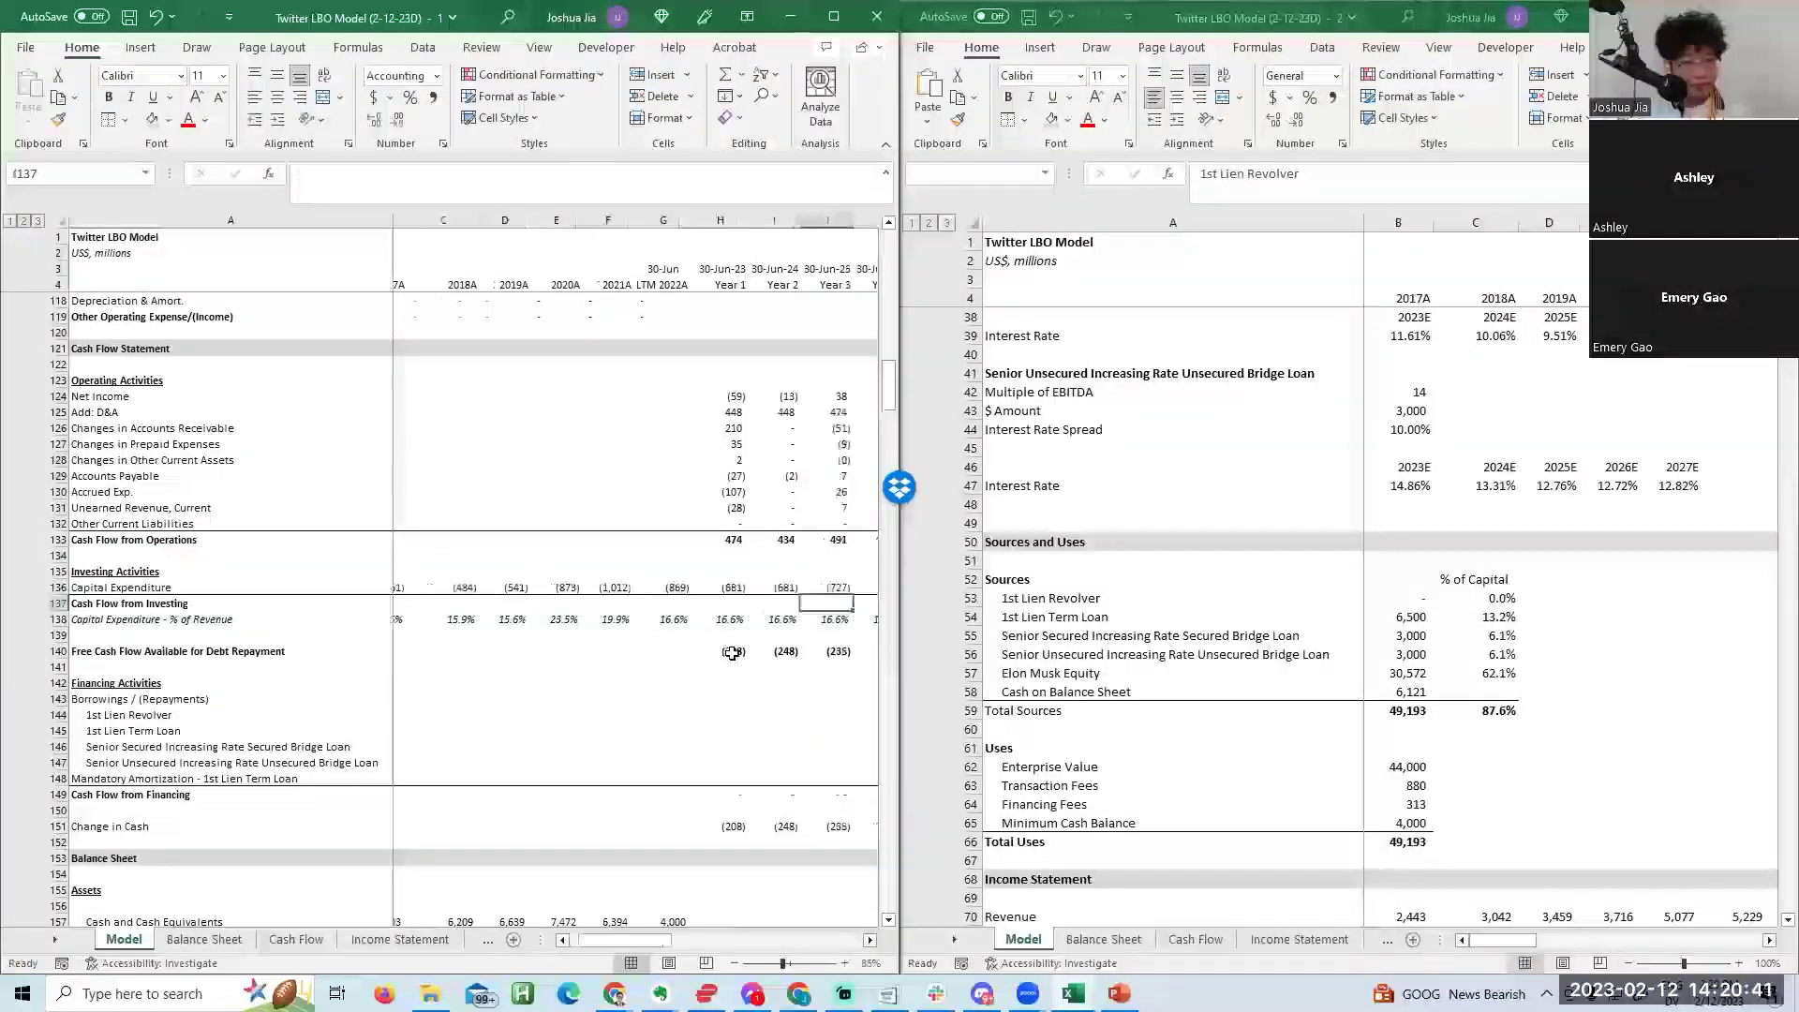
Enter a SUM of Year 1 Capital Expenditure (H136) in H137 and fill the formula across through Year 5.
{"action": "key", "text": "Left"}
{"action": "key", "text": "Left"}
{"action": "key", "text": "Left"}
{"action": "key", "text": "Left"}
{"action": "key", "text": "Left"}
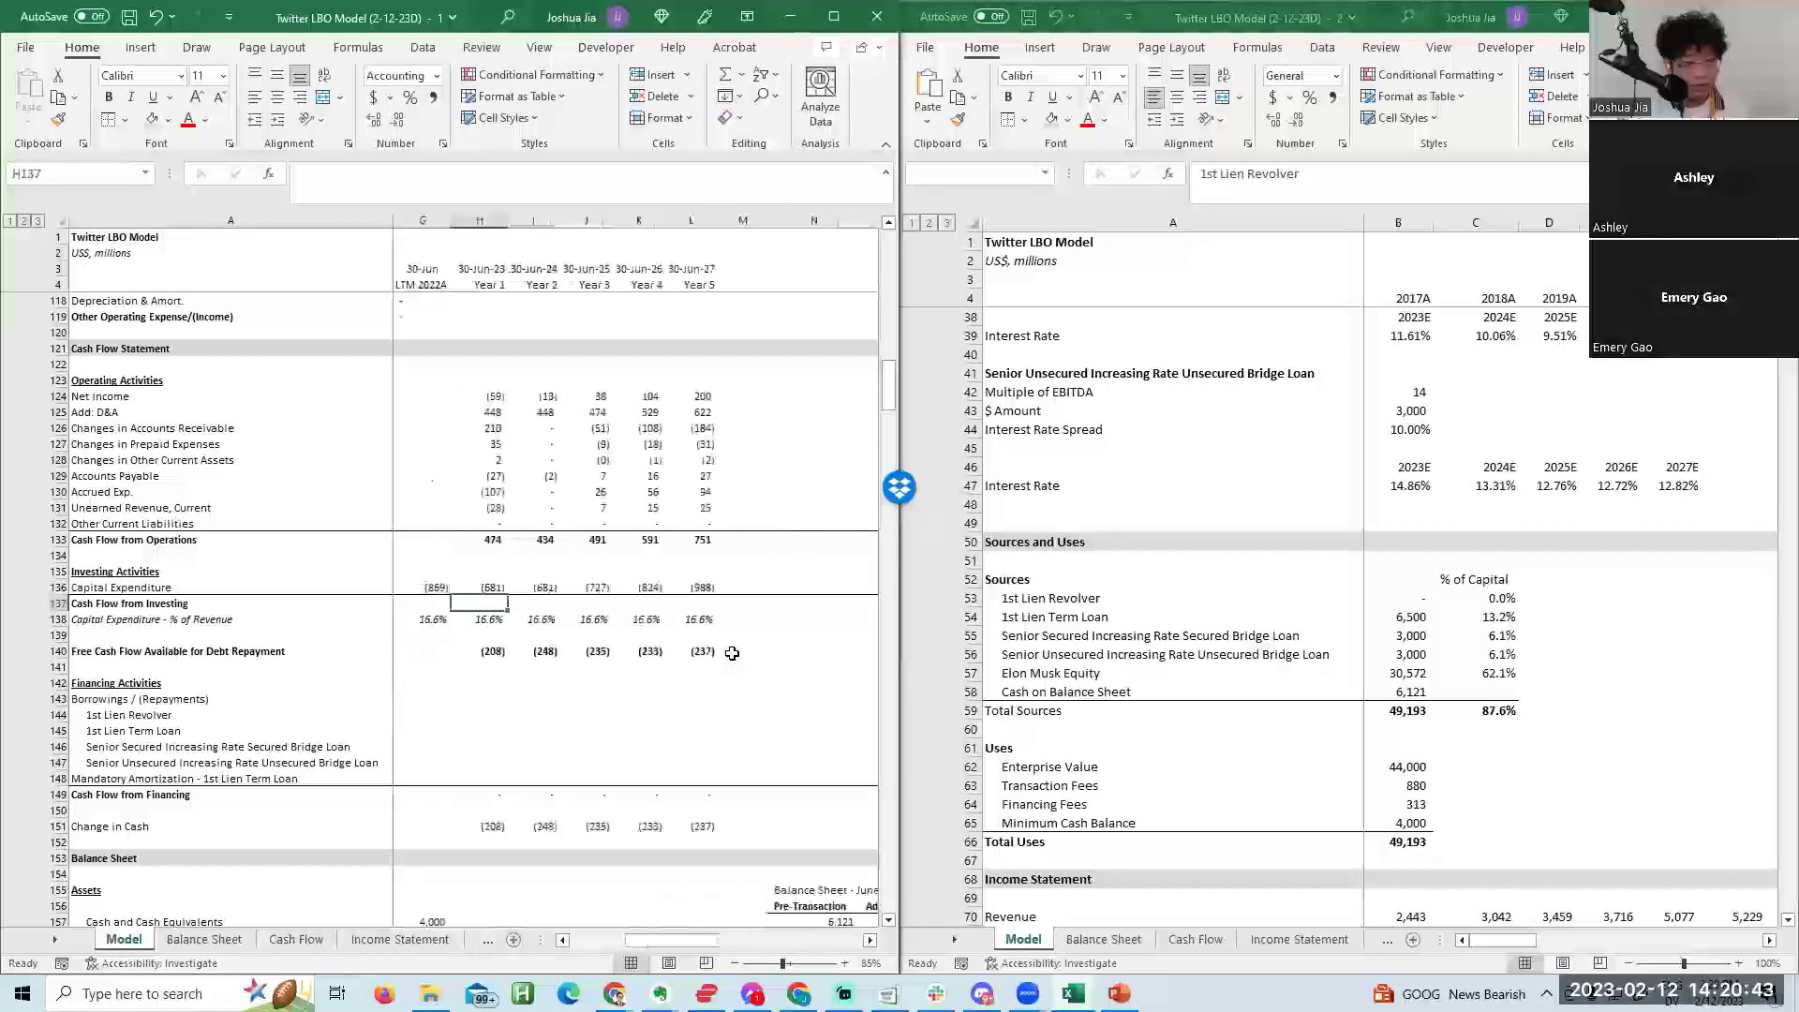
{"action": "type", "text": "=sum("}
{"action": "key", "text": "Up"}
{"action": "type", "text": ","}
{"action": "key", "text": "ctrl+Return"}
{"action": "key", "text": "shift+Right"}
{"action": "key", "text": "shift+Right"}
{"action": "key", "text": "shift+Right"}
{"action": "key", "text": "shift+Right"}
{"action": "key", "text": "ctrl+r"}
Examine which cells the Year 2 Change in Cash formula in I151 adds together.
{"action": "key", "text": "Down"}
{"action": "key", "text": "Down"}
{"action": "key", "text": "Down"}
{"action": "key", "text": "Down"}
{"action": "key", "text": "Down"}
{"action": "key", "text": "Down"}
{"action": "key", "text": "Down"}
{"action": "key", "text": "Down"}
{"action": "key", "text": "Down"}
{"action": "key", "text": "Down"}
{"action": "key", "text": "Down"}
{"action": "key", "text": "Down"}
{"action": "key", "text": "Down"}
{"action": "key", "text": "Down"}
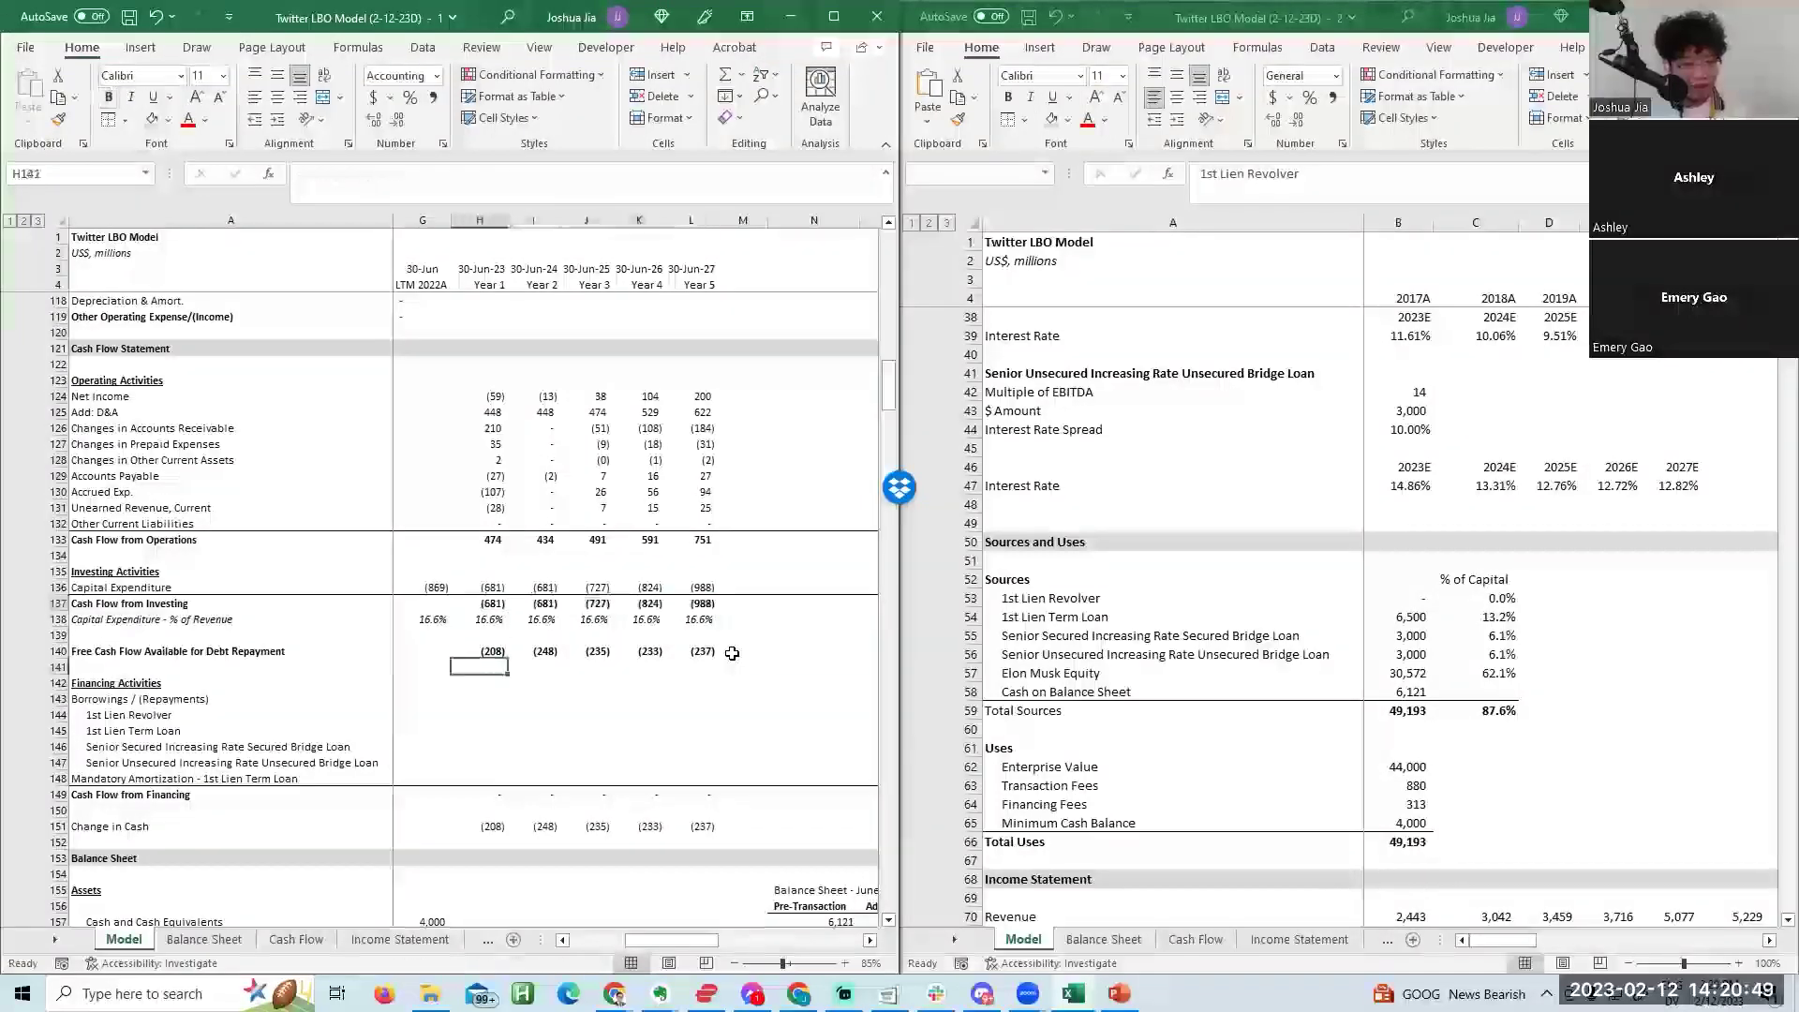
{"action": "key", "text": "alt+equal"}
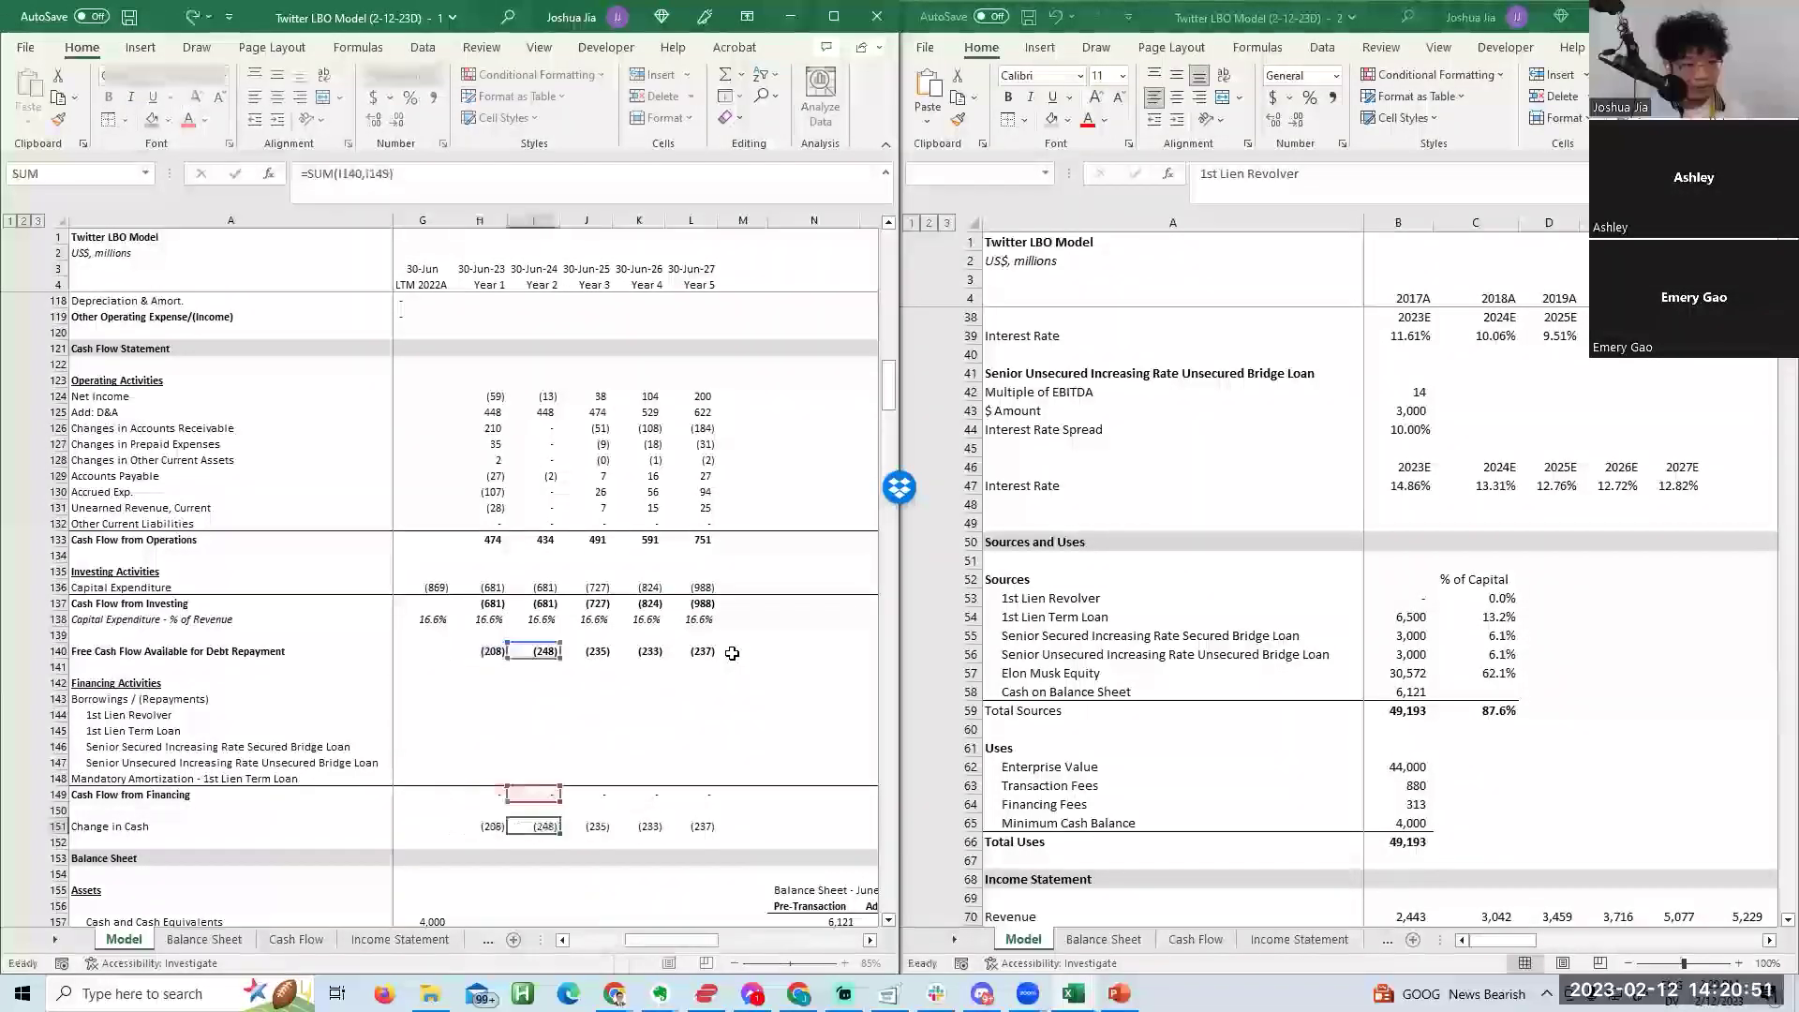
{"action": "key", "text": "shift+Return"}
{"action": "key", "text": "Up"}
{"action": "key", "text": "Up"}
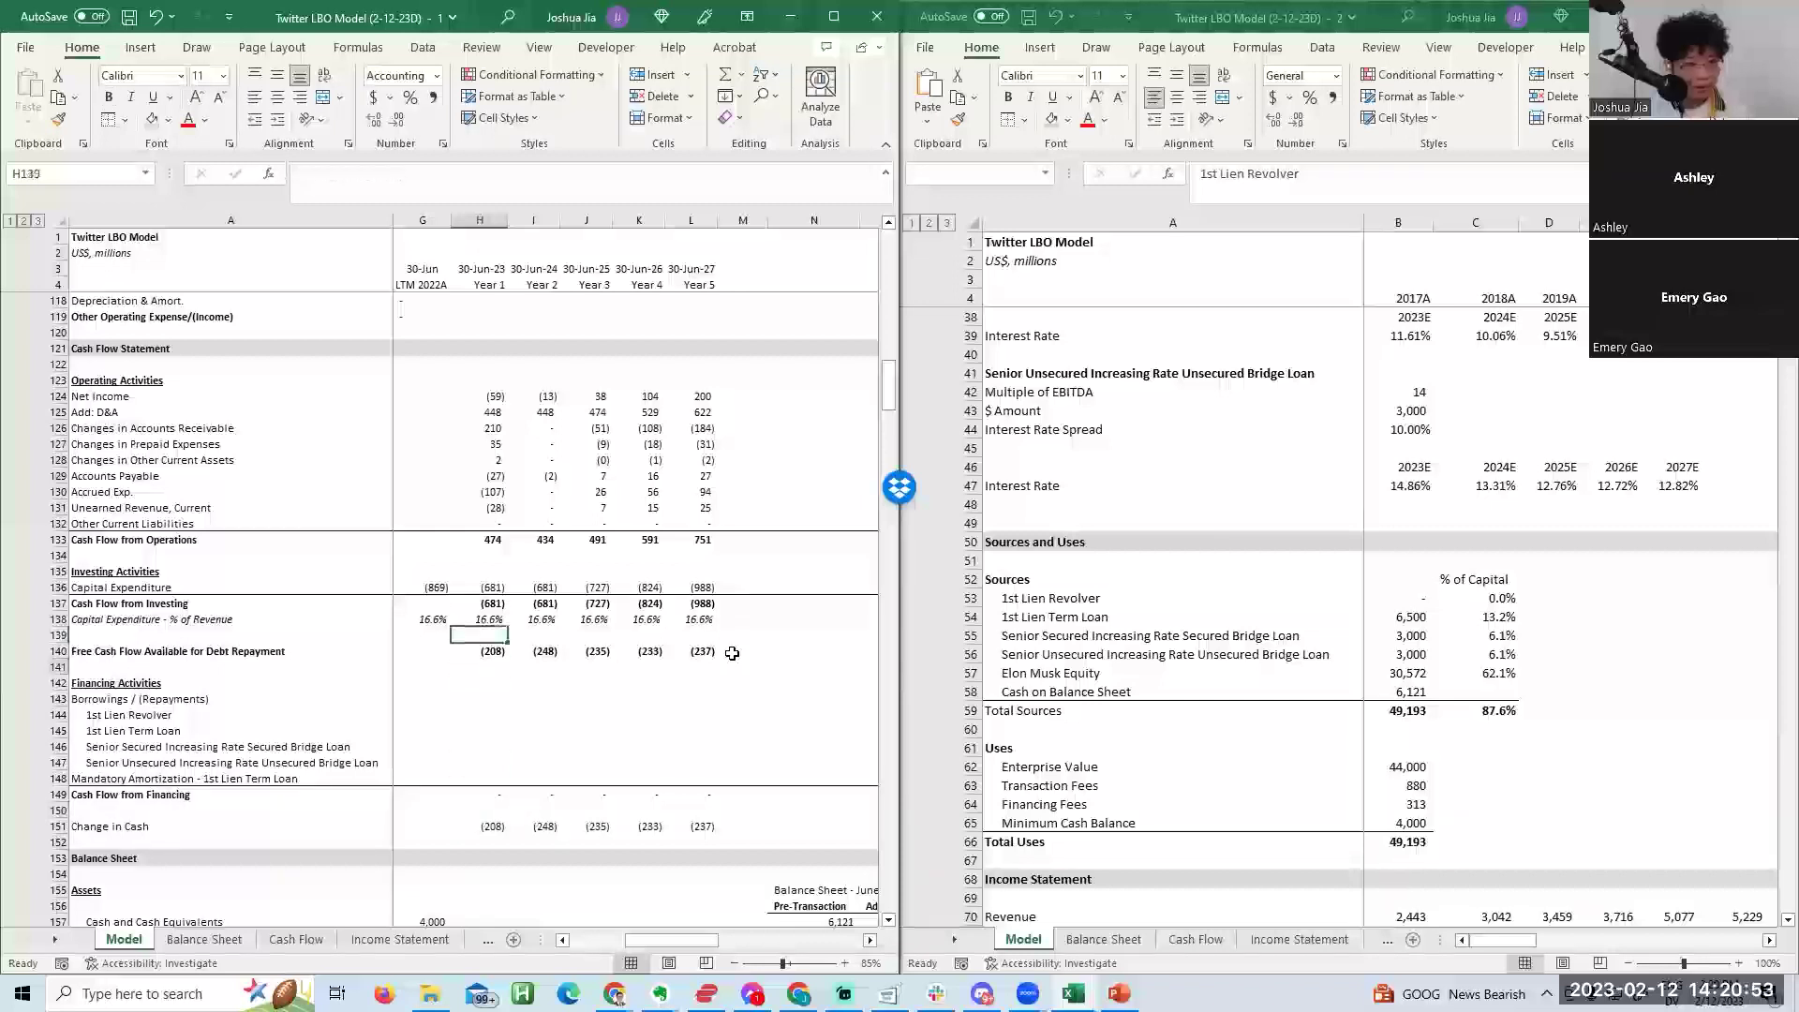
Change the free cash flow formula in H140 to =SUM(H133,H137) and fill it across through Year 5.
{"action": "key", "text": "Down"}
{"action": "key", "text": "alt+equal"}
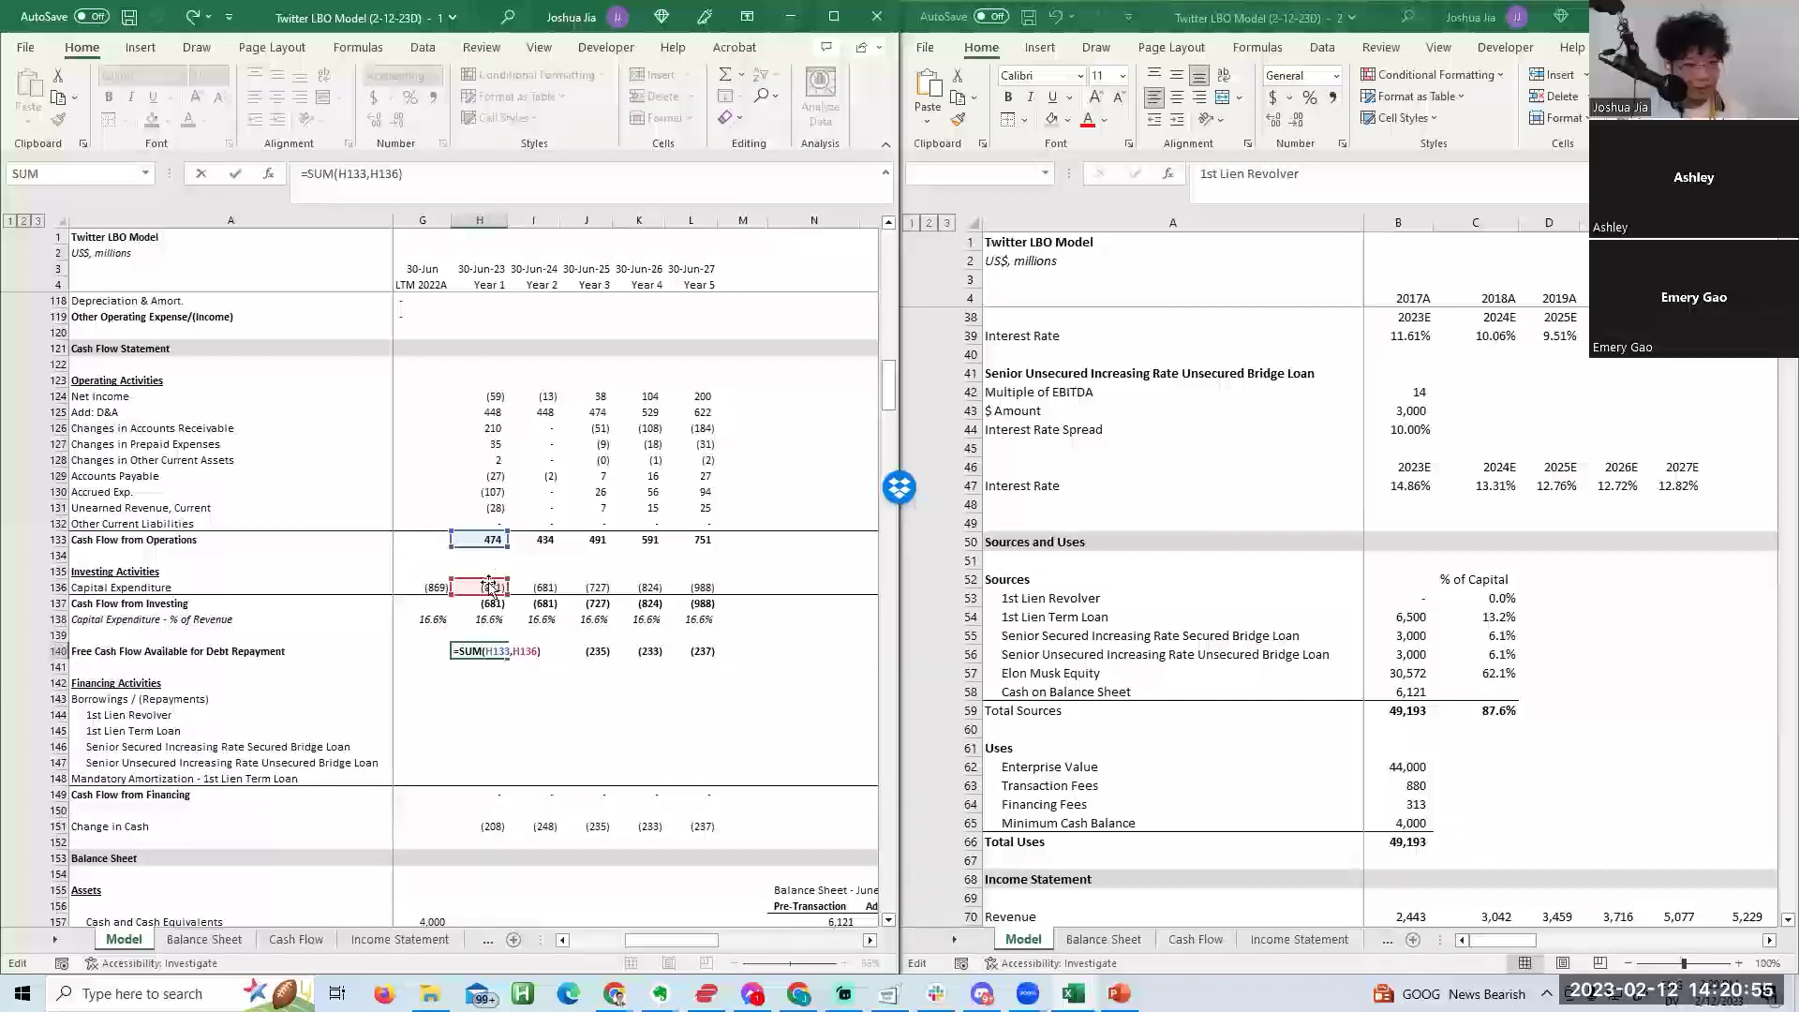
{"action": "key", "text": "Return"}
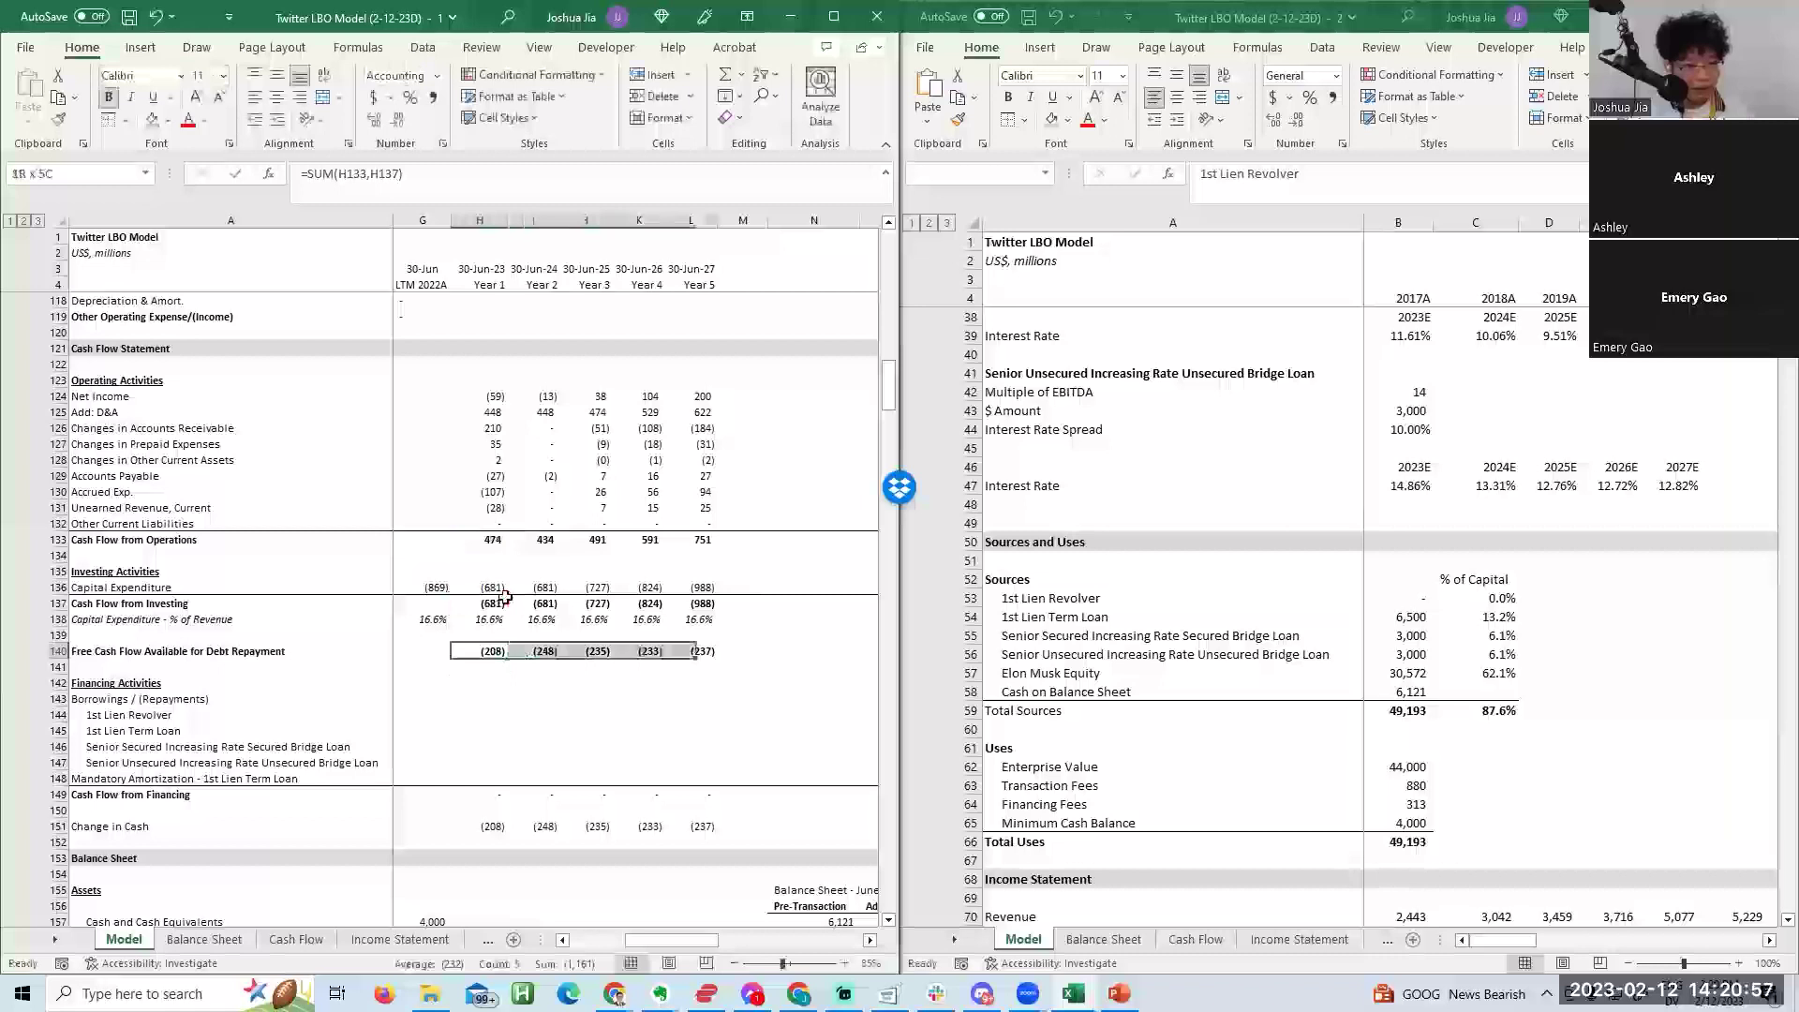
Check the Year 1 Change in Cash formula in H151 and insert two blank rows beneath it.
{"action": "key", "text": "Down"}
{"action": "key", "text": "Down"}
{"action": "key", "text": "Down"}
{"action": "key", "text": "Down"}
{"action": "key", "text": "Down"}
{"action": "key", "text": "Down"}
{"action": "key", "text": "Down"}
{"action": "key", "text": "Down"}
{"action": "key", "text": "Down"}
{"action": "key", "text": "Down"}
{"action": "key", "text": "F2"}
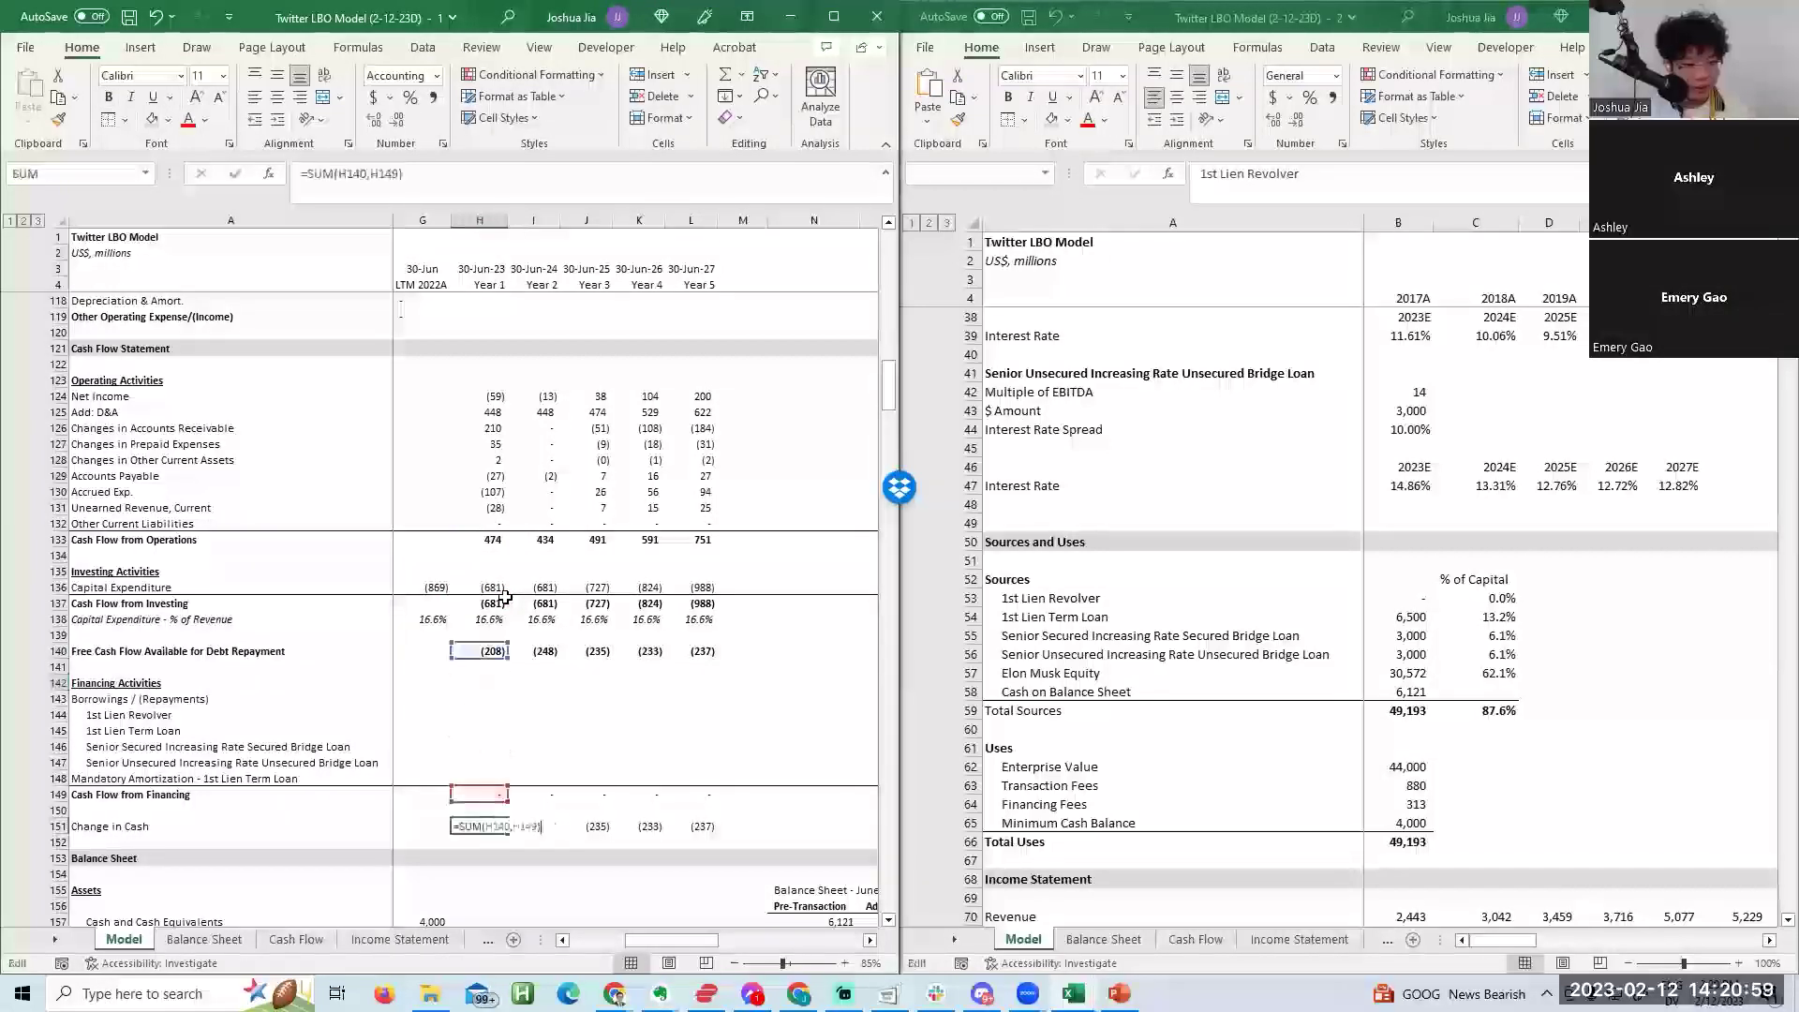
{"action": "key", "text": "Return"}
{"action": "key", "text": "alt"}
{"action": "key", "text": "h"}
{"action": "key", "text": "i"}
{"action": "key", "text": "r"}
{"action": "key", "text": "F4"}
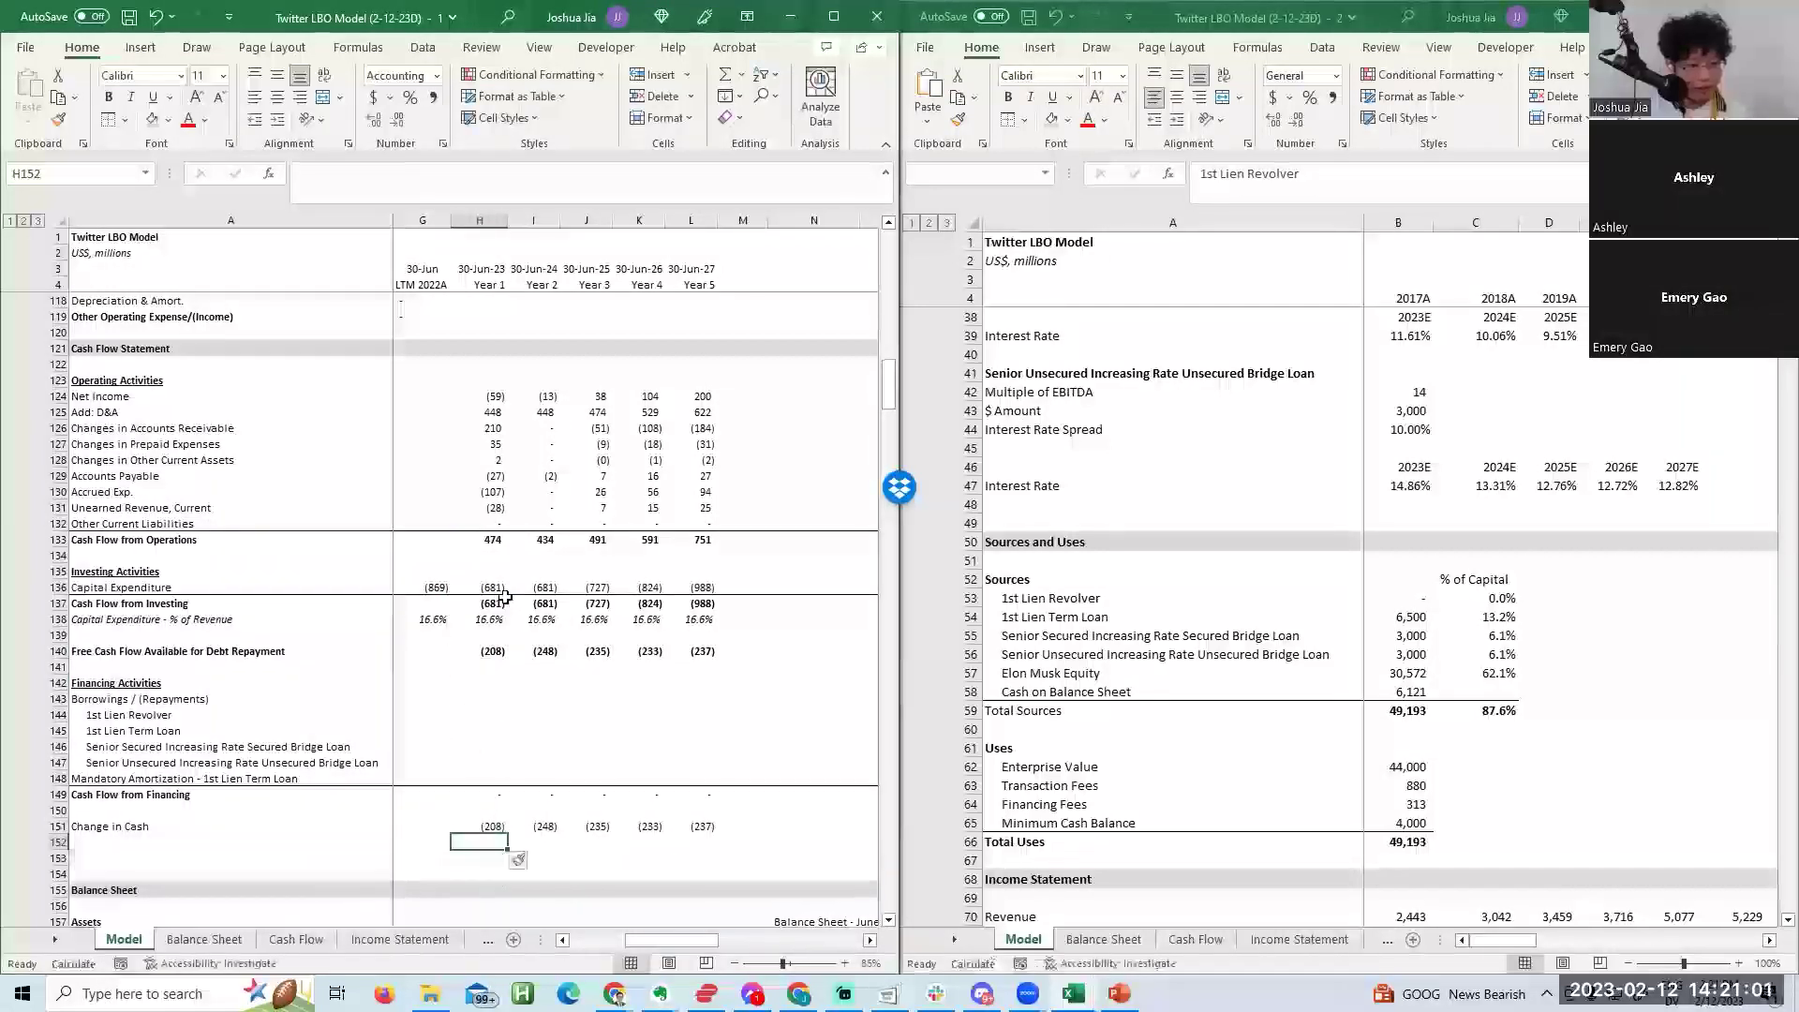
Label A152 "Beginning Cash" and A153 "Ending Cash".
{"action": "key", "text": "Home"}
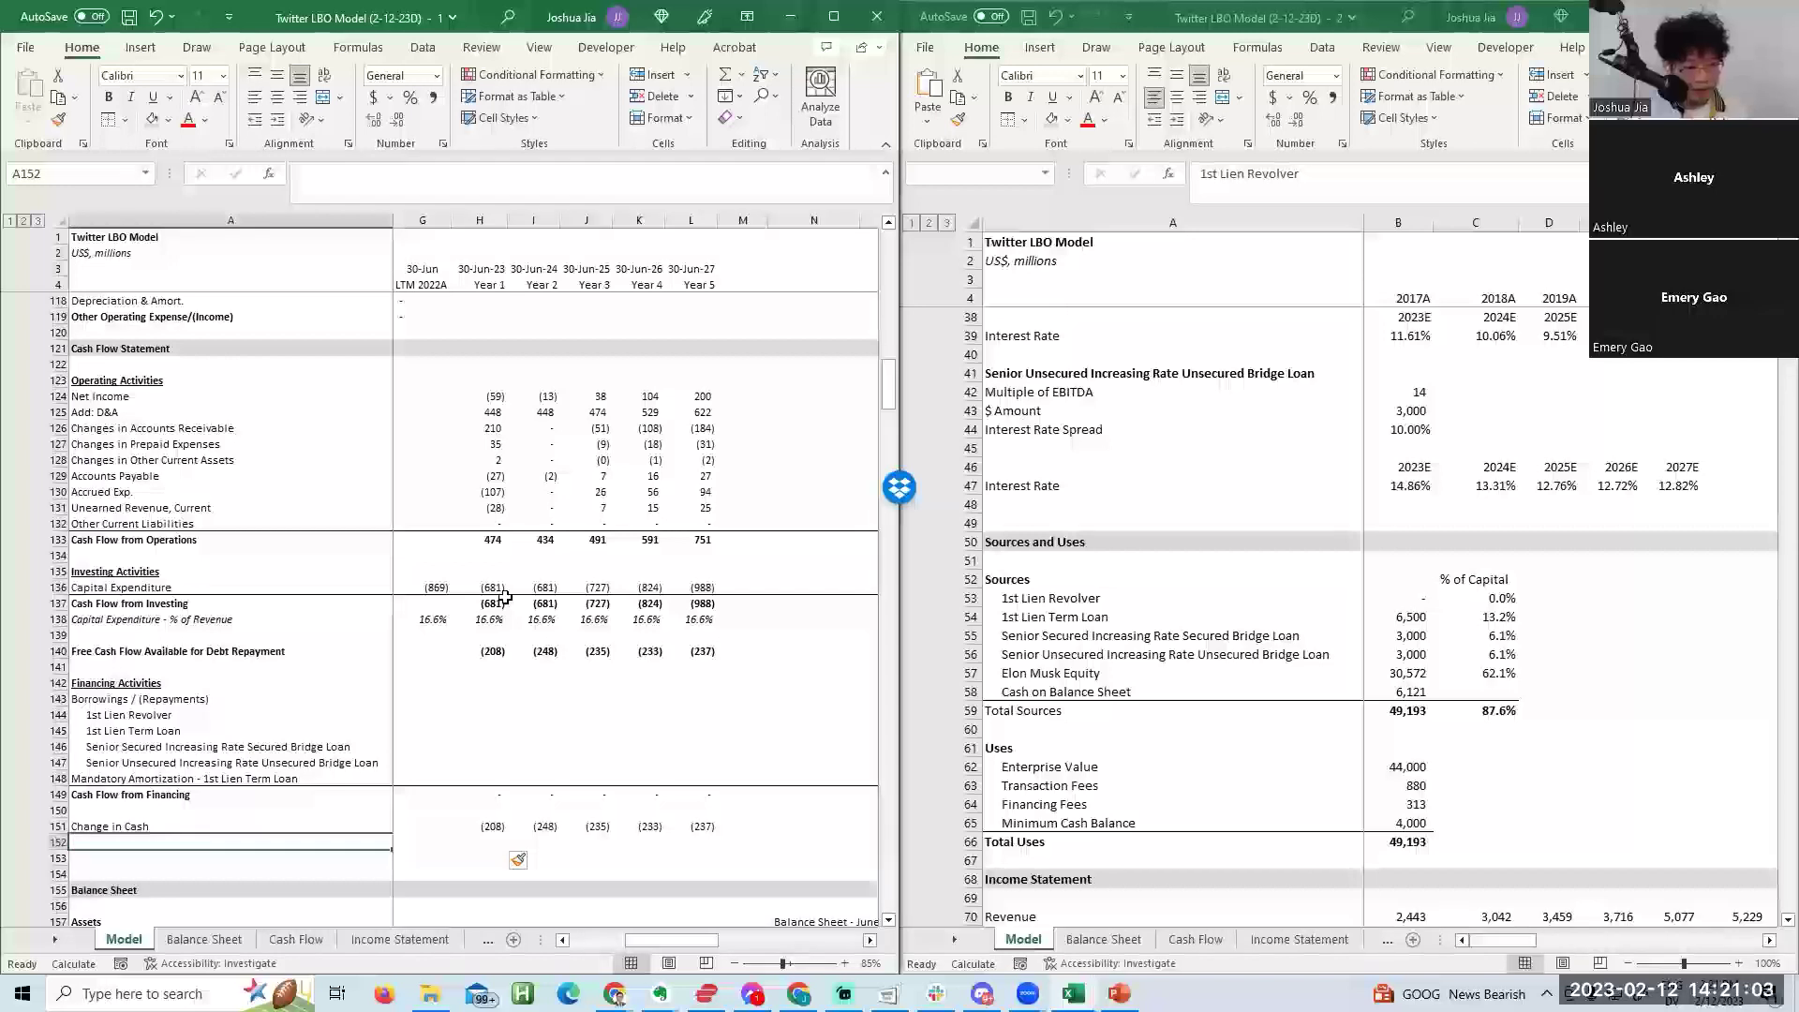
{"action": "type", "text": "Beginning"}
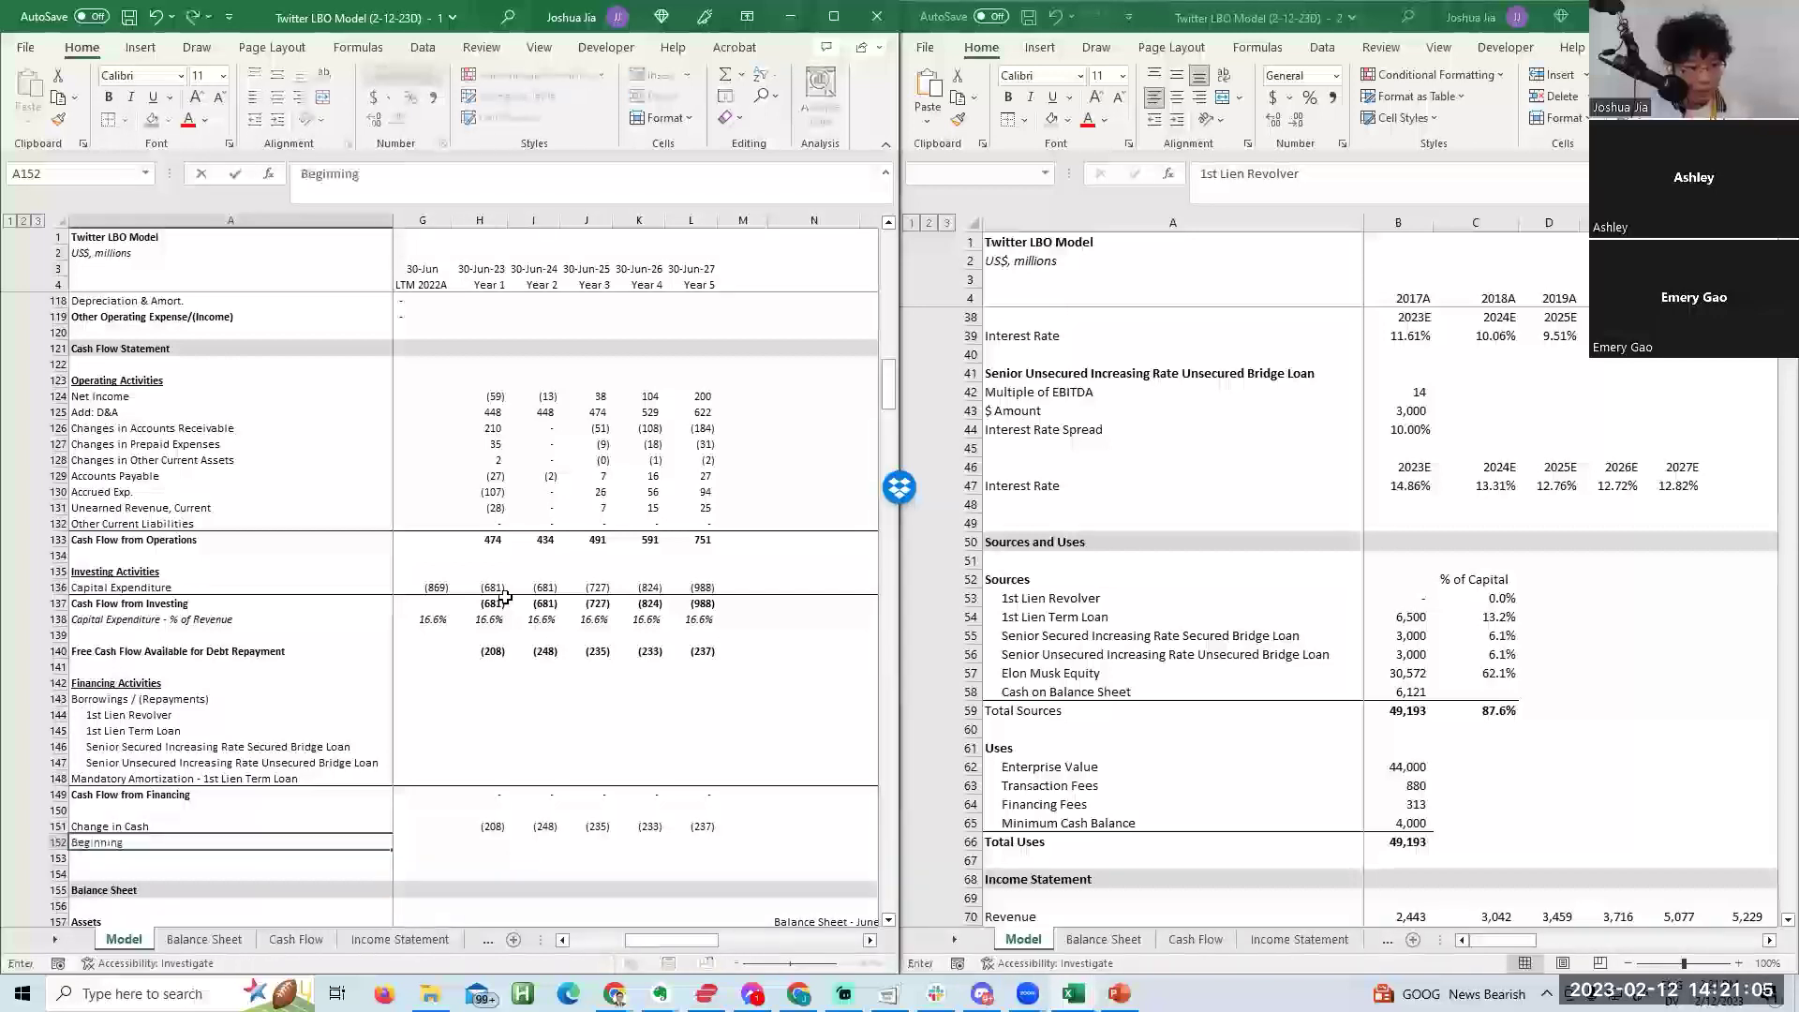
{"action": "type", "text": " Cash"}
{"action": "key", "text": "Return"}
{"action": "type", "text": "Ending Cash"}
Link Year 1 Beginning Cash in H152 to the LTM 2022A Cash and Cash Equivalents balance with =G159.
{"action": "left_click", "coordinate": [496, 829]}
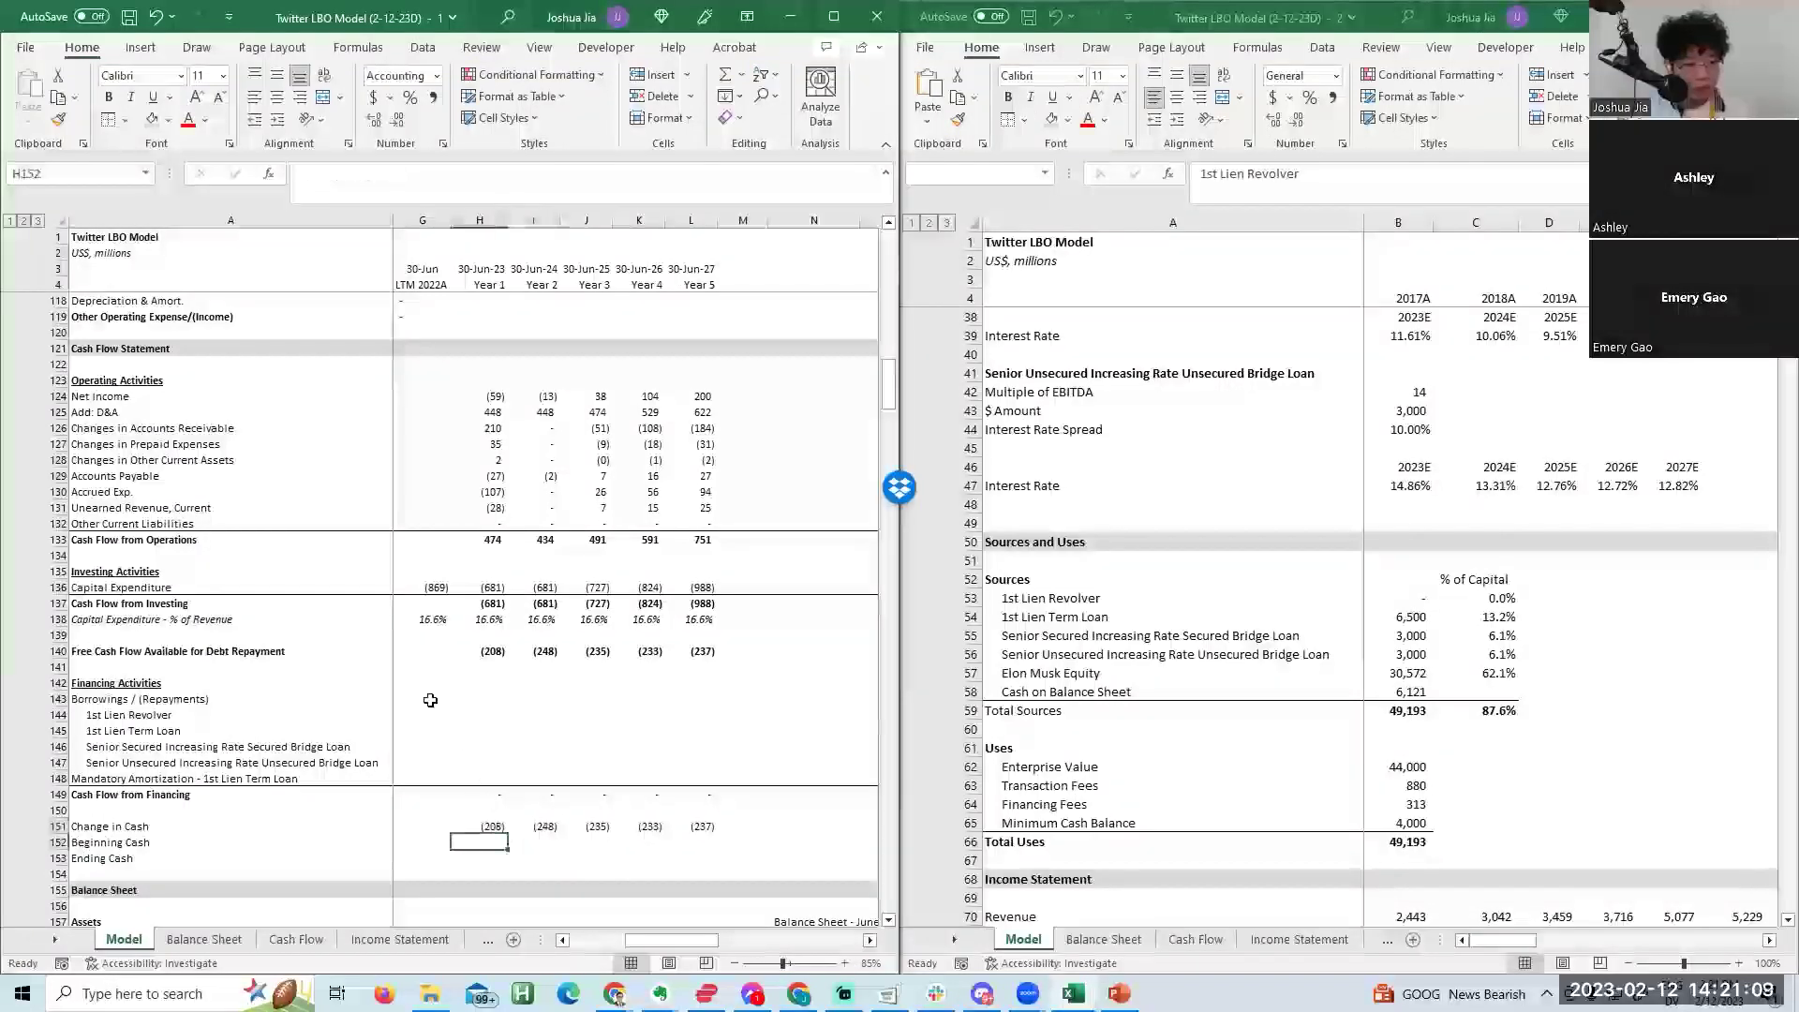
{"action": "type", "text": "="}
{"action": "key", "text": "Page_Down"}
{"action": "key", "text": "Up"}
{"action": "key", "text": "Up"}
{"action": "key", "text": "Up"}
{"action": "key", "text": "Up"}
{"action": "key", "text": "Up"}
{"action": "key", "text": "Up"}
{"action": "key", "text": "Up"}
{"action": "key", "text": "Up"}
{"action": "key", "text": "Up"}
{"action": "key", "text": "Up"}
{"action": "key", "text": "Up"}
{"action": "key", "text": "Up"}
{"action": "key", "text": "Up"}
{"action": "key", "text": "Up"}
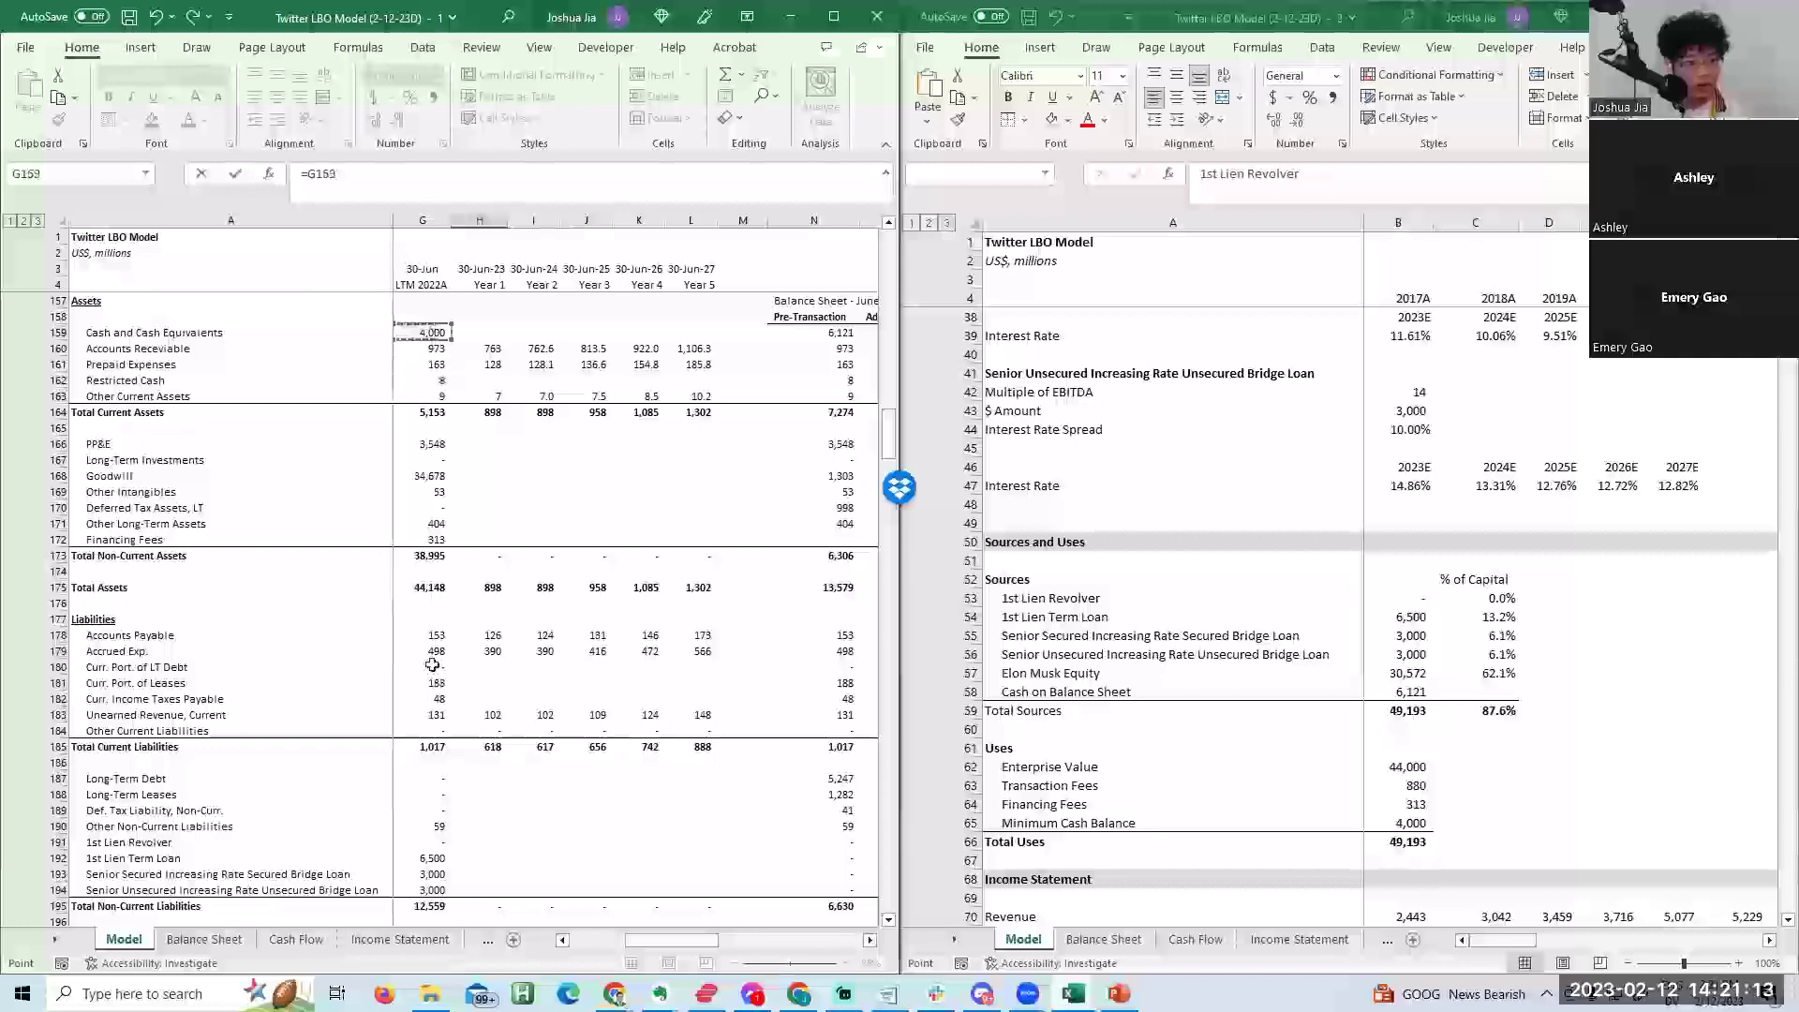
{"action": "key", "text": "ctrl+Return"}
Enter =SUM(H151:H152) in H153 to calculate Year 1 Ending Cash from the change in cash and beginning cash.
{"action": "key", "text": "Up"}
{"action": "key", "text": "Down"}
{"action": "key", "text": "Down"}
{"action": "key", "text": "Down"}
{"action": "key", "text": "Down"}
{"action": "key", "text": "Down"}
{"action": "key", "text": "Down"}
{"action": "key", "text": "Down"}
{"action": "key", "text": "Down"}
{"action": "key", "text": "Down"}
{"action": "key", "text": "Down"}
{"action": "key", "text": "Down"}
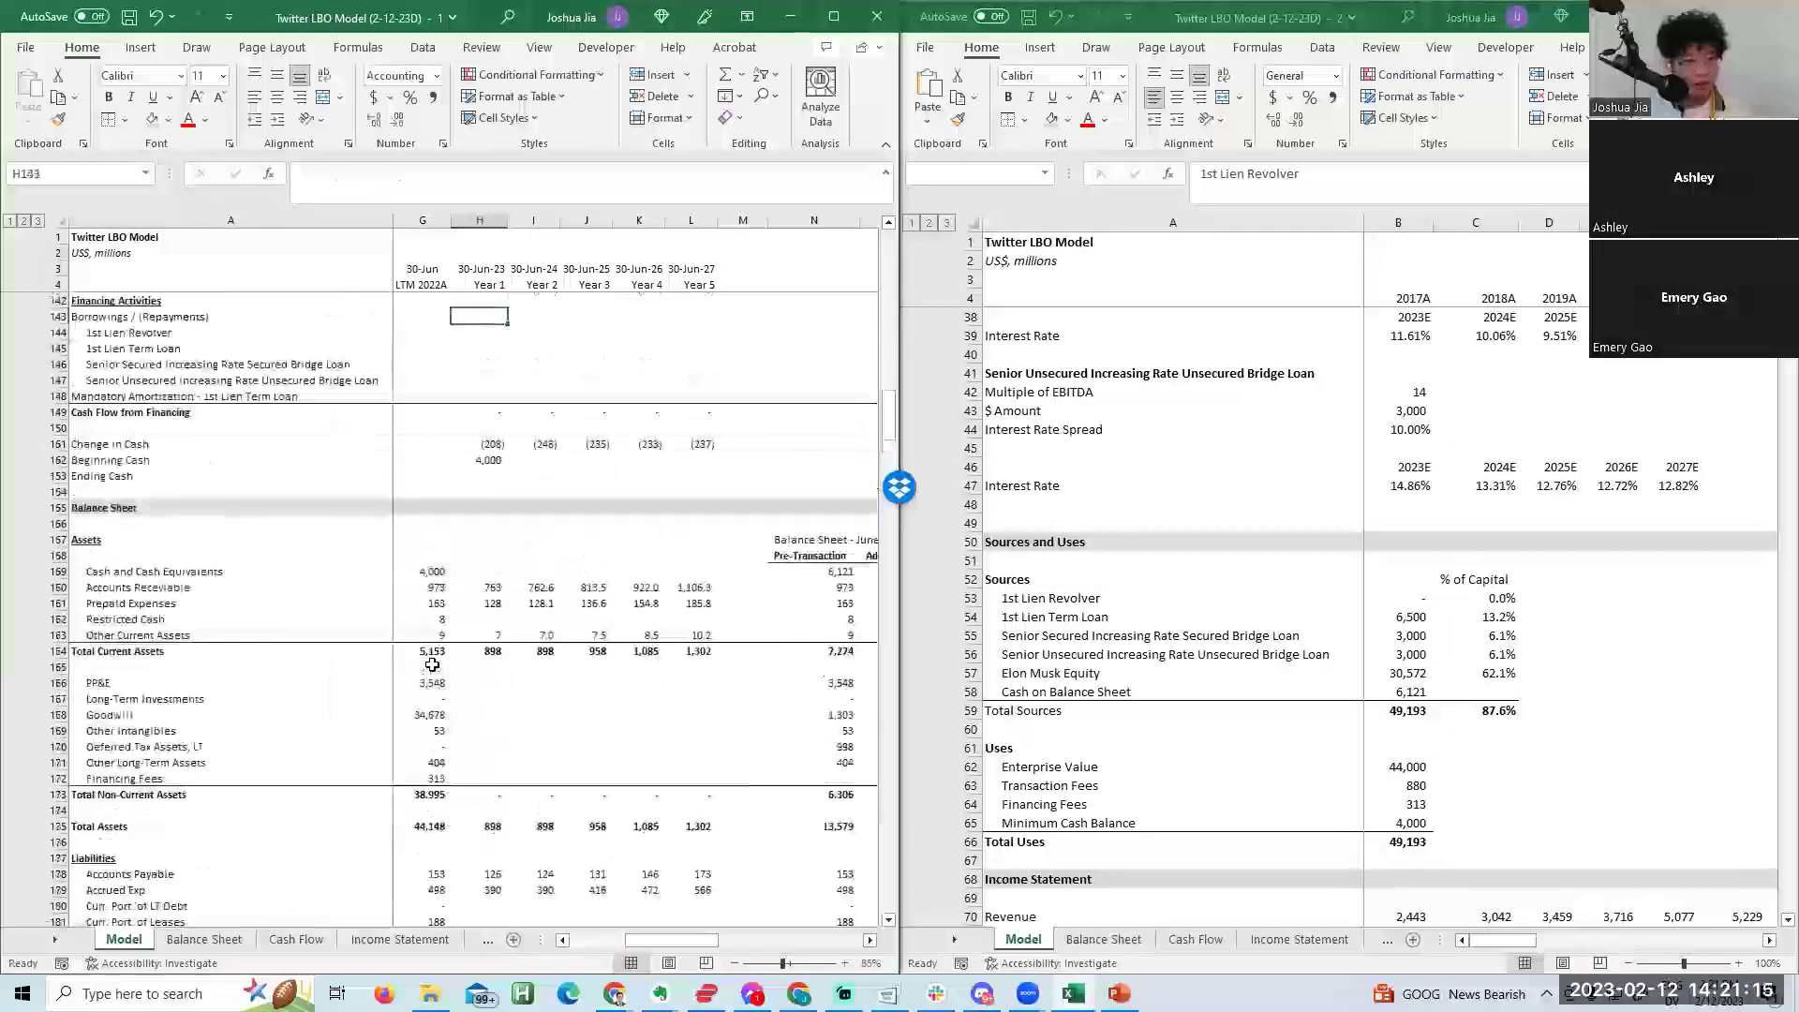
{"action": "key", "text": "Up"}
{"action": "key", "text": "F2"}
{"action": "key", "text": "Return"}
{"action": "type", "text": "="}
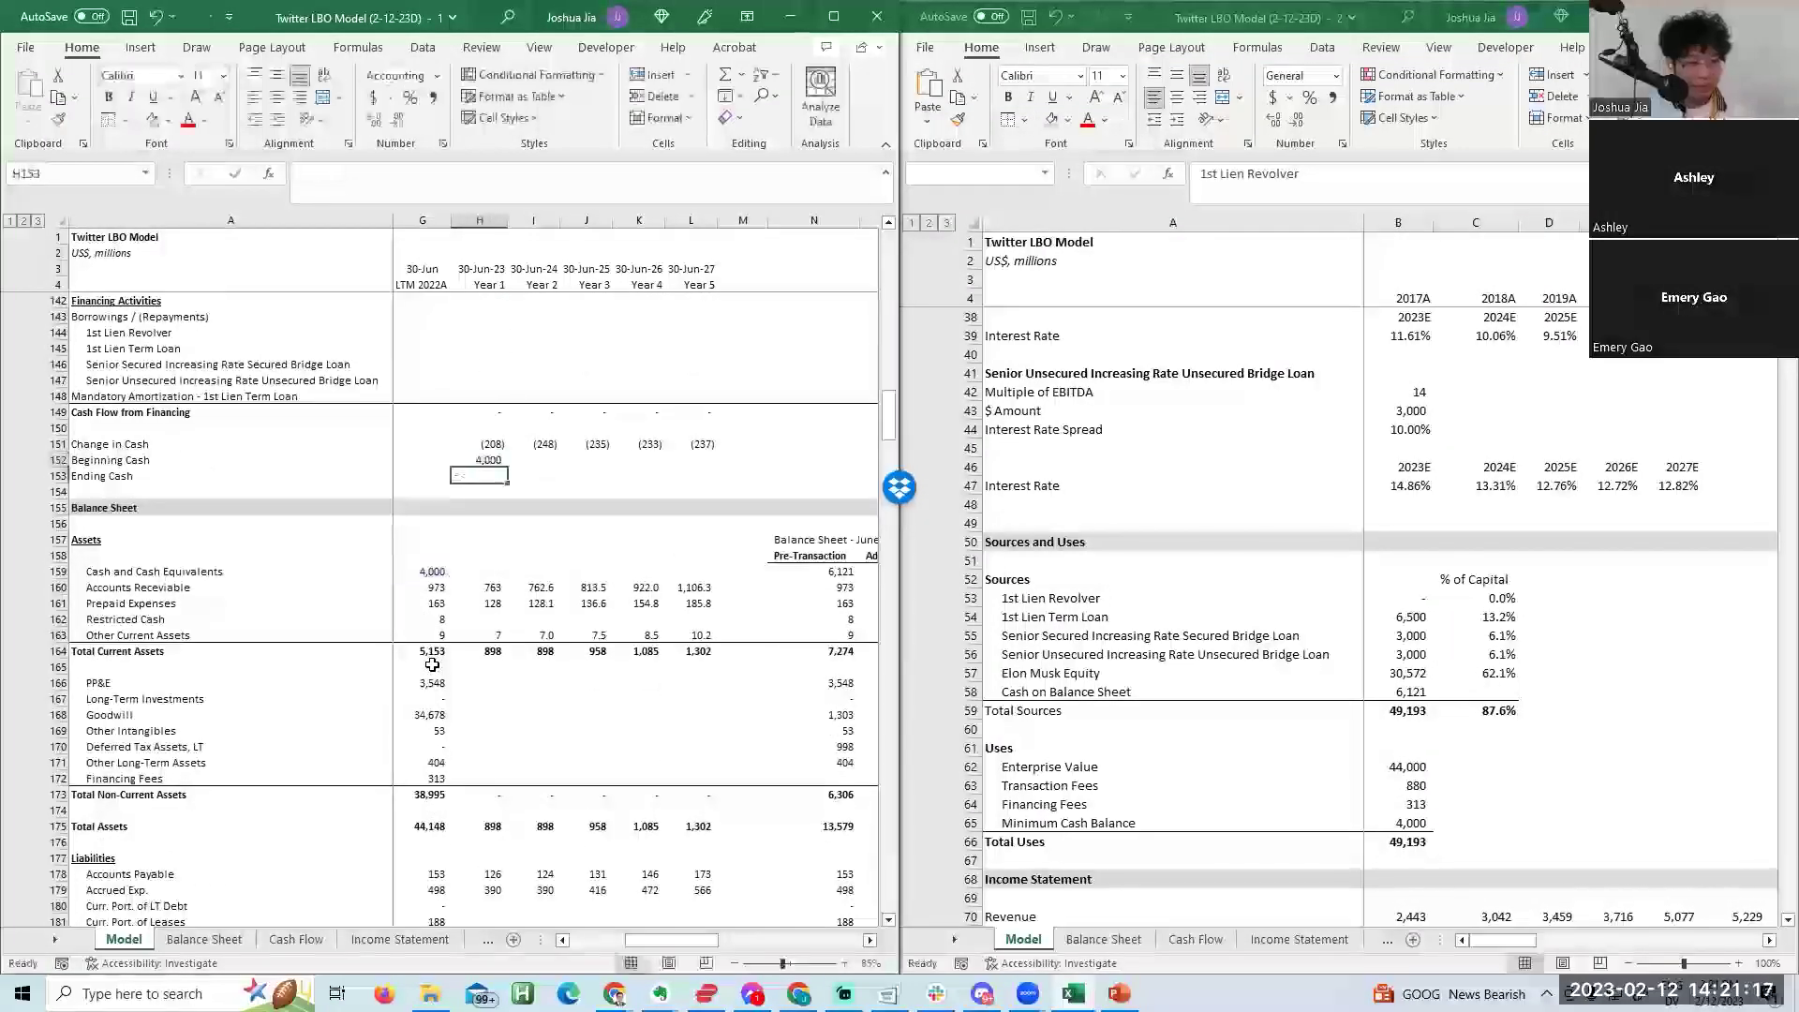
{"action": "type", "text": "sum("}
{"action": "key", "text": "Up"}
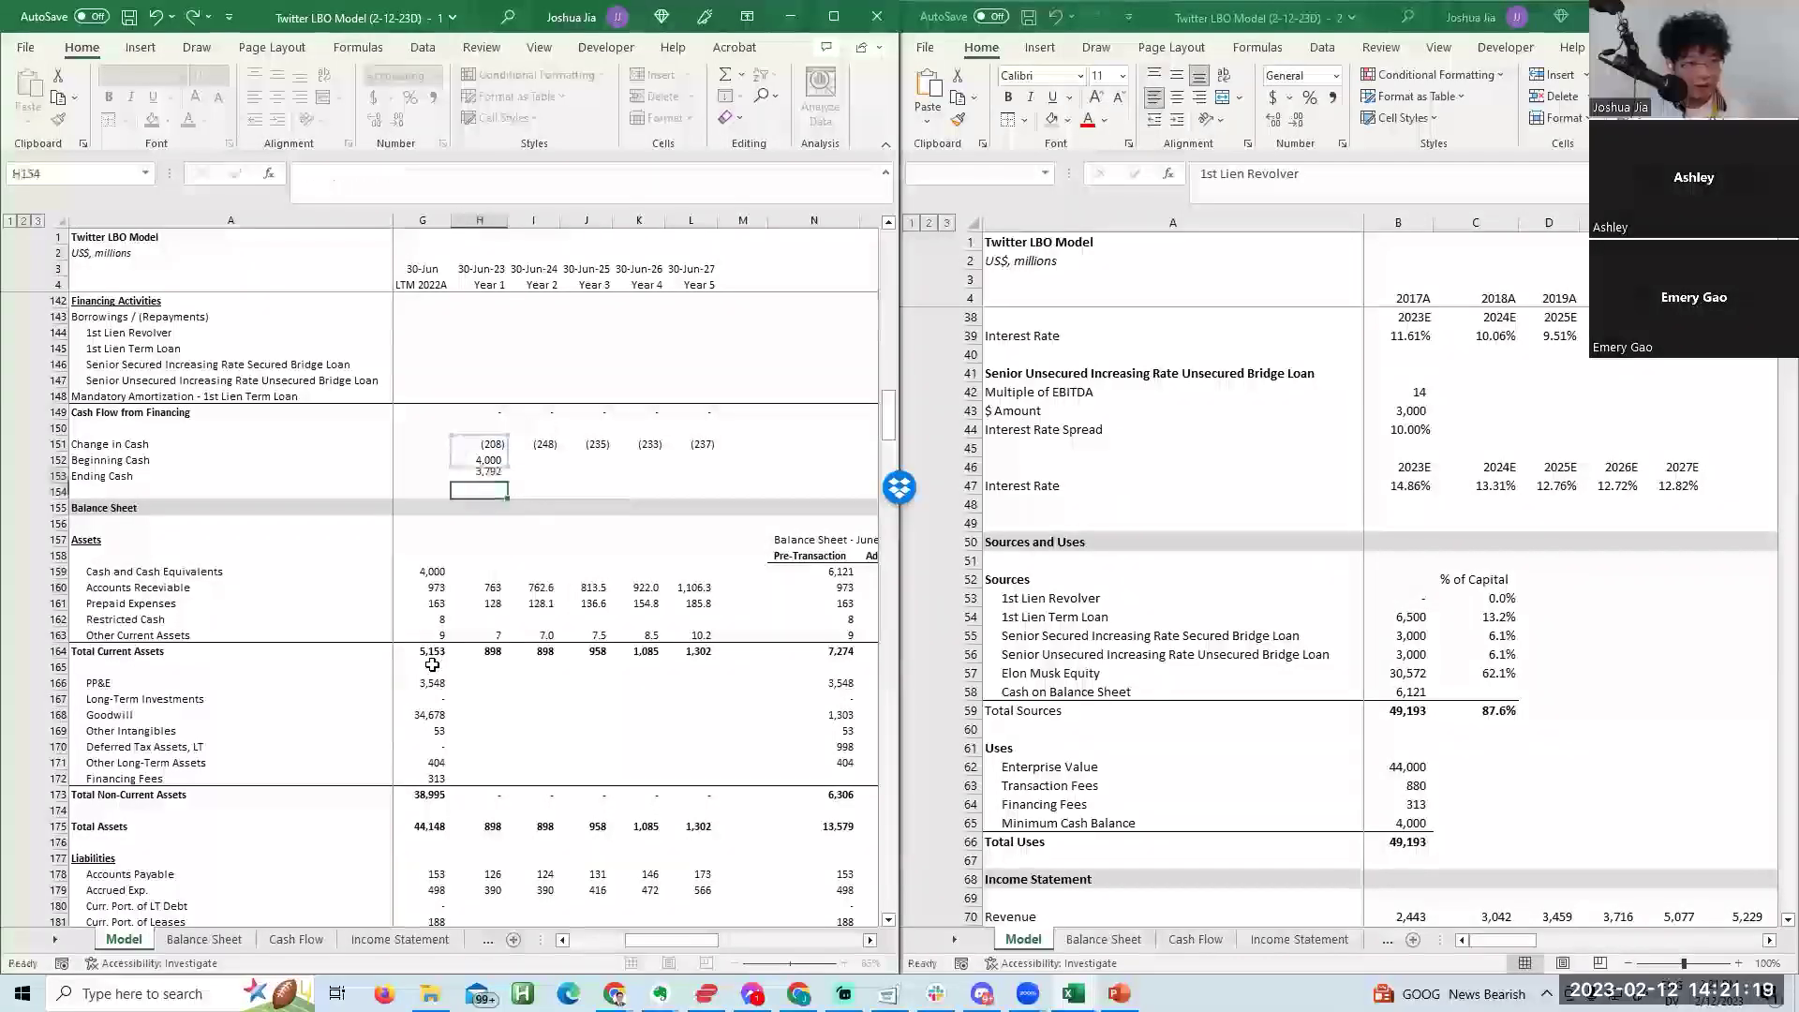
Link Year 2 Beginning Cash in I152 to Year 1 Ending Cash in H153.
{"action": "key", "text": "Up"}
{"action": "key", "text": "Right"}
{"action": "type", "text": "="}
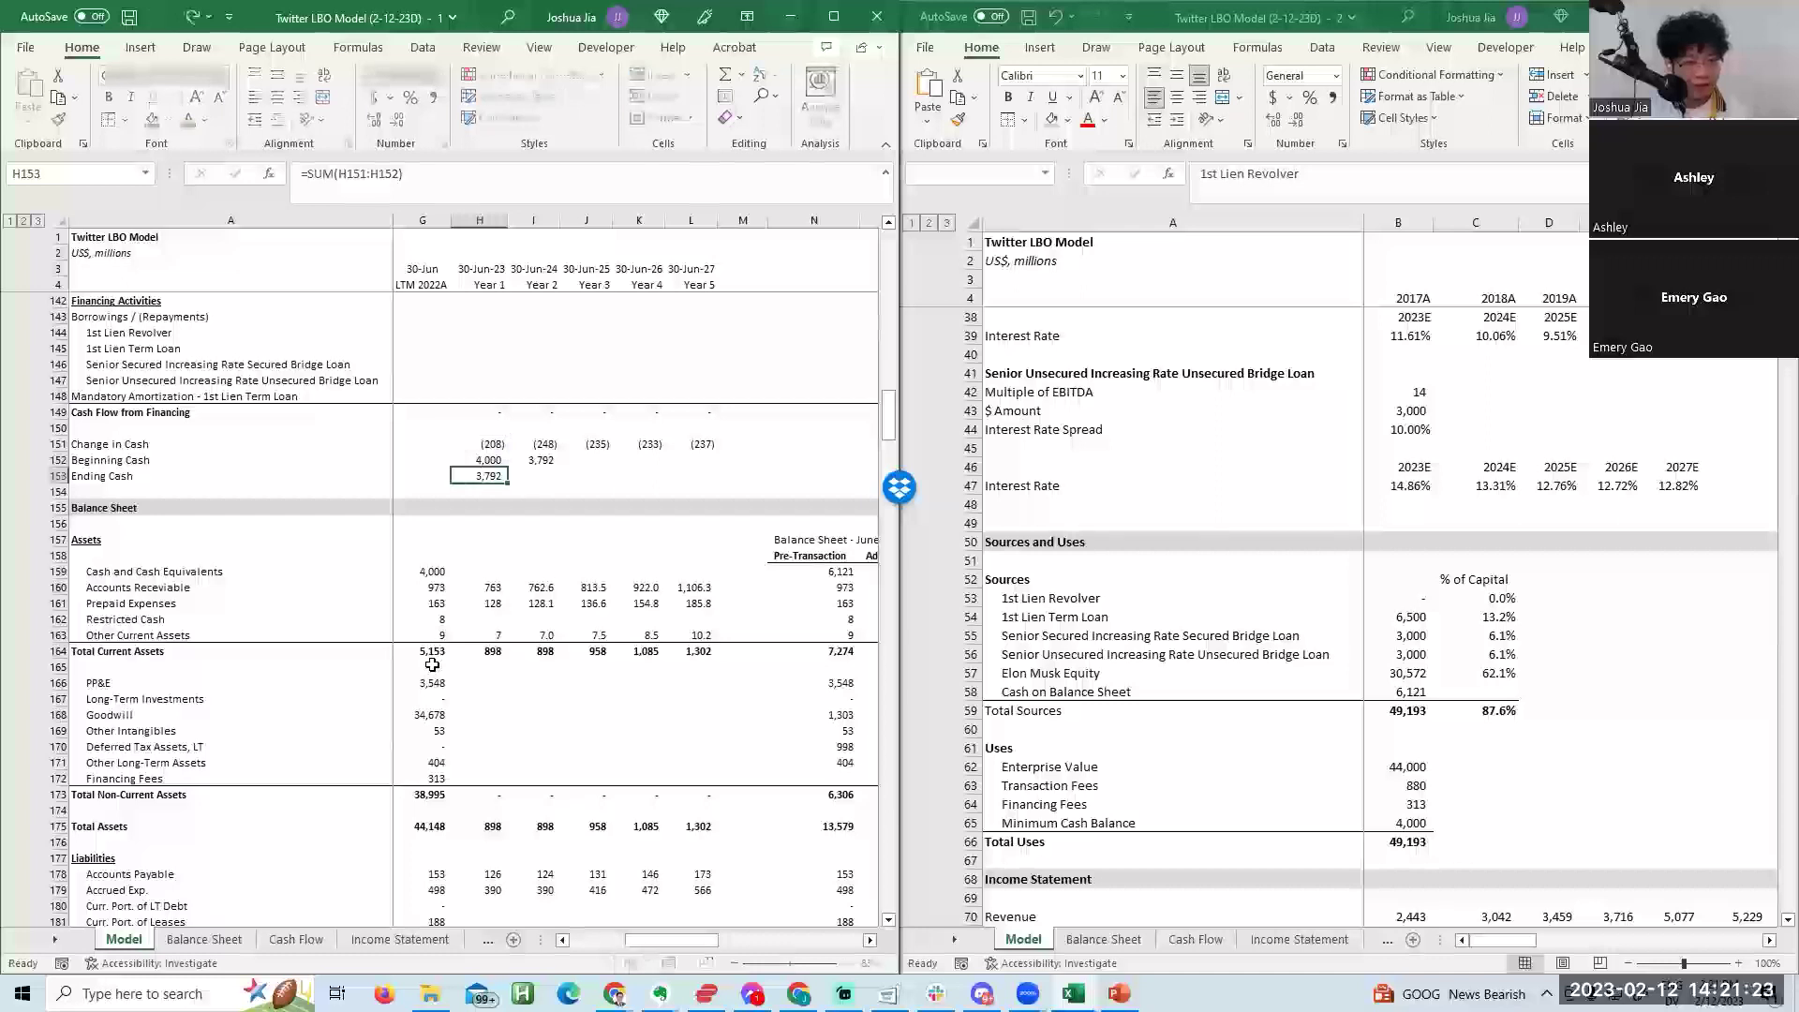
Copy the Ending Cash formula in H153 across Years 2 to 5, through L153.
{"action": "key", "text": "shift+Right"}
{"action": "key", "text": "shift+Right"}
{"action": "key", "text": "shift+Right"}
{"action": "key", "text": "ctrl+r"}
Check the copied Ending Cash formulas in row 153 across the forecast years.
{"action": "key", "text": "Right"}
{"action": "key", "text": "Right"}
{"action": "key", "text": "Down"}
{"action": "key", "text": "Down"}
{"action": "key", "text": "Down"}
{"action": "key", "text": "Right"}
{"action": "key", "text": "Down"}
{"action": "key", "text": "Right"}
{"action": "key", "text": "Down"}
{"action": "key", "text": "Down"}
{"action": "key", "text": "Right"}
{"action": "key", "text": "F2"}
{"action": "key", "text": "Escape"}
{"action": "key", "text": "Left"}
{"action": "key", "text": "Left"}
{"action": "key", "text": "Up"}
{"action": "key", "text": "Left"}
{"action": "key", "text": "Left"}
{"action": "key", "text": "Left"}
{"action": "key", "text": "Left"}
{"action": "key", "text": "Up"}
{"action": "key", "text": "Up"}
{"action": "key", "text": "Up"}
{"action": "key", "text": "Up"}
{"action": "key", "text": "Up"}
{"action": "key", "text": "Up"}
Extend the Beginning Cash link in I152 (=H153) across Years 3 to 5, through L152.
{"action": "type", "text": "="}
{"action": "key", "text": "Left"}
{"action": "key", "text": "Down"}
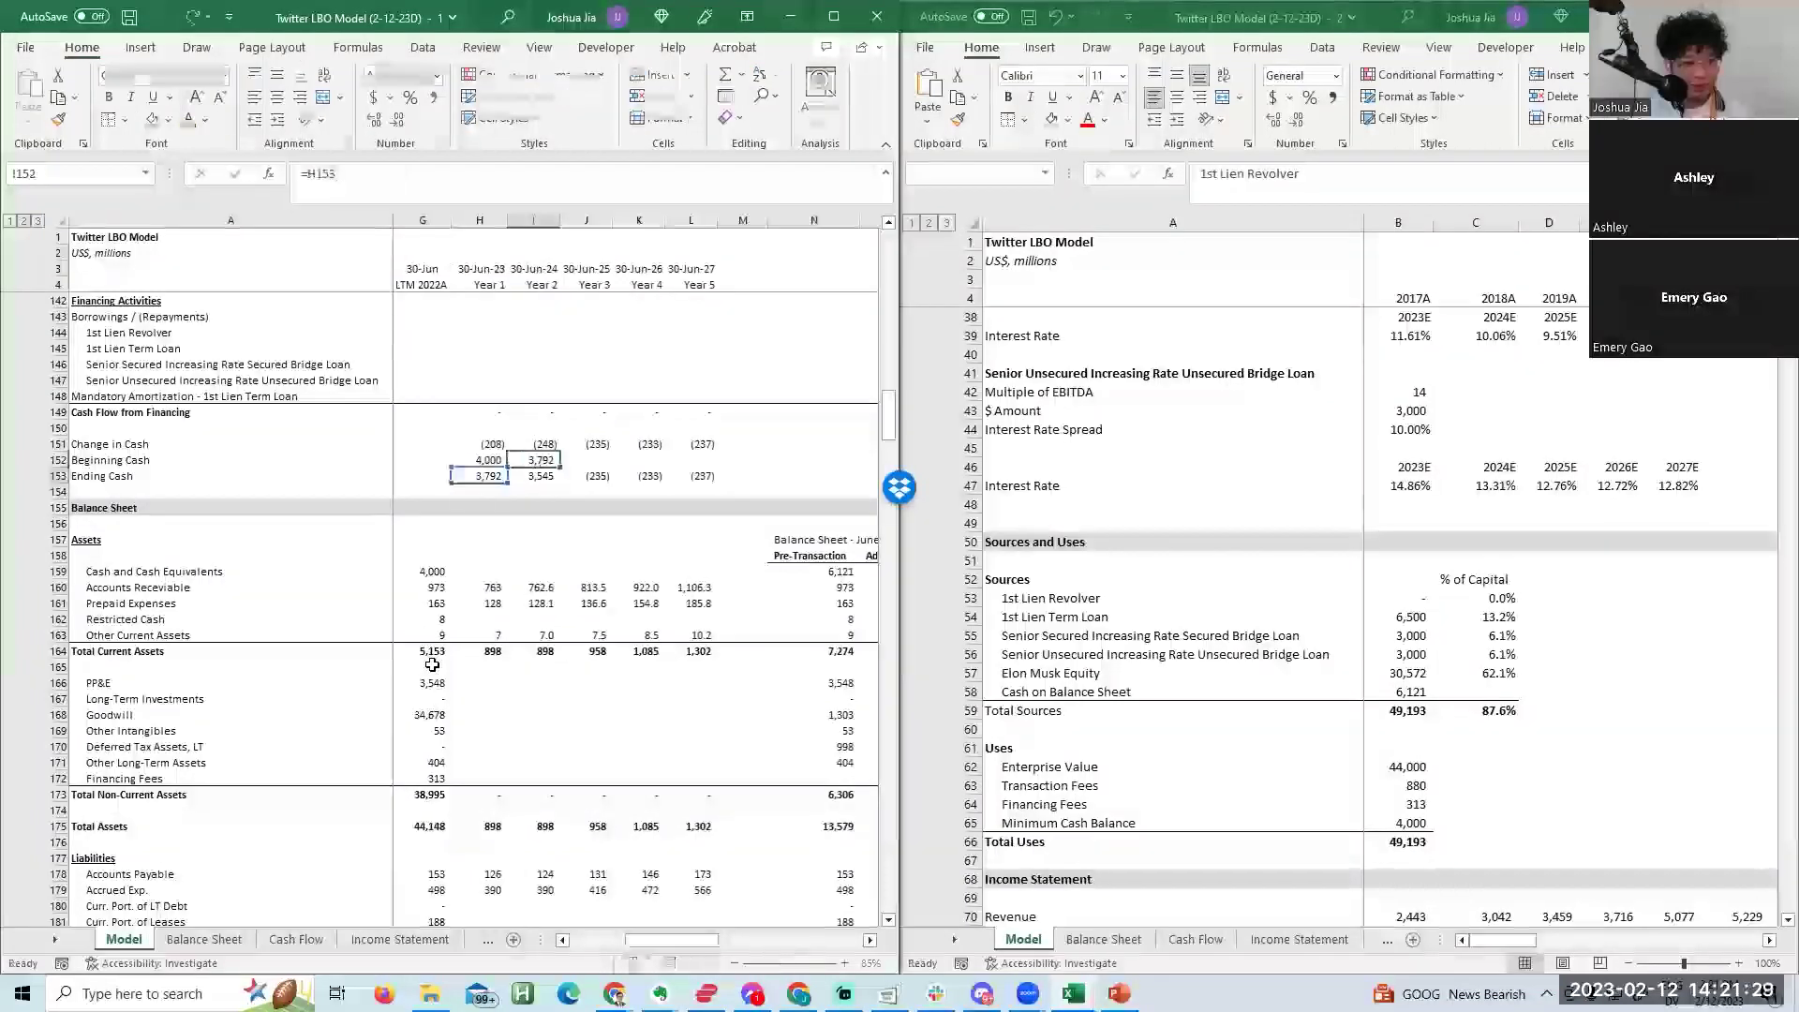
{"action": "key", "text": "ctrl+Return"}
{"action": "key", "text": "shift+Right"}
{"action": "key", "text": "shift+Right"}
{"action": "key", "text": "shift+Right"}
{"action": "key", "text": "ctrl+r"}
Check the forecast-year Beginning Cash links in row 152 and the Year 2 Ending Cash formula in I153.
{"action": "key", "text": "Right"}
{"action": "key", "text": "Right"}
{"action": "key", "text": "F2"}
{"action": "key", "text": "Escape"}
{"action": "key", "text": "Left"}
{"action": "key", "text": "Left"}
{"action": "key", "text": "Left"}
{"action": "key", "text": "Down"}
{"action": "key", "text": "Right"}
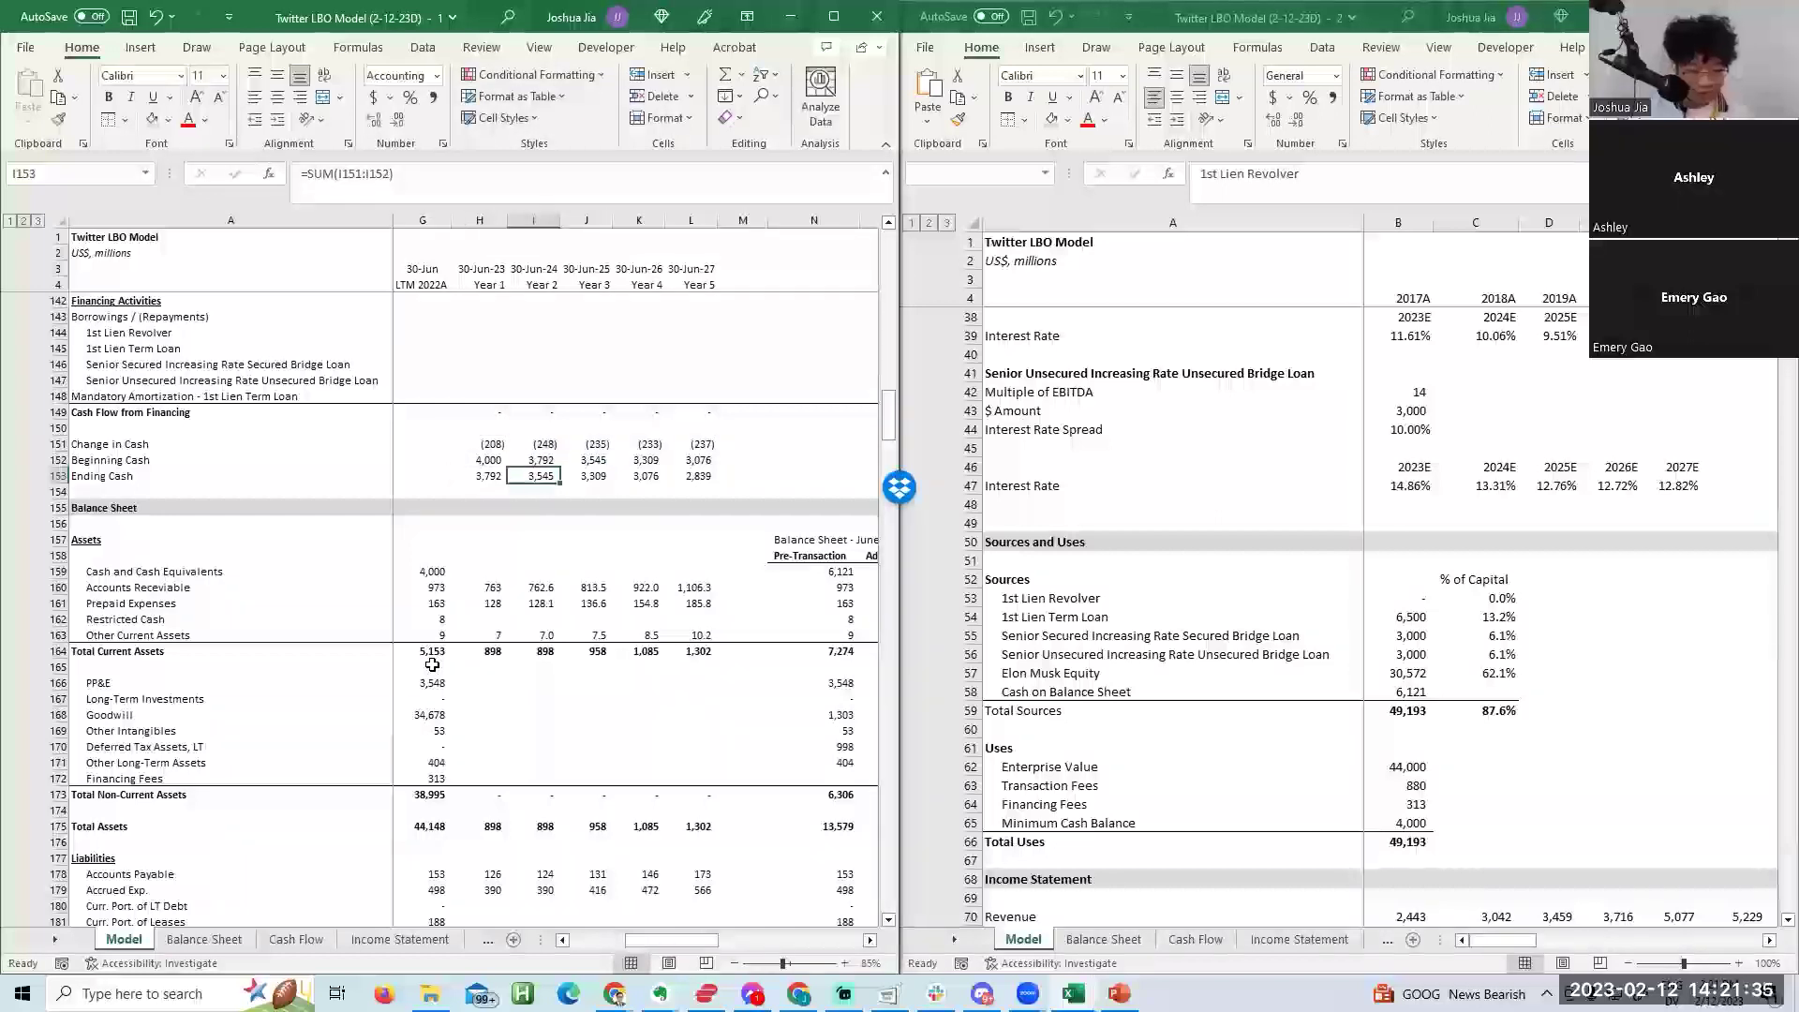
{"action": "key", "text": "Right"}
{"action": "key", "text": "ctrl+Return"}
Link the debt schedule's Add: Beginning Cash Balance row, H238:L238, to the Beginning Cash row of the cash flow statement, starting with =H152.
{"action": "left_click", "coordinate": [1203, 722]}
{"action": "scroll", "coordinate": [1202, 656], "scroll_direction": "down", "scroll_amount": 20}
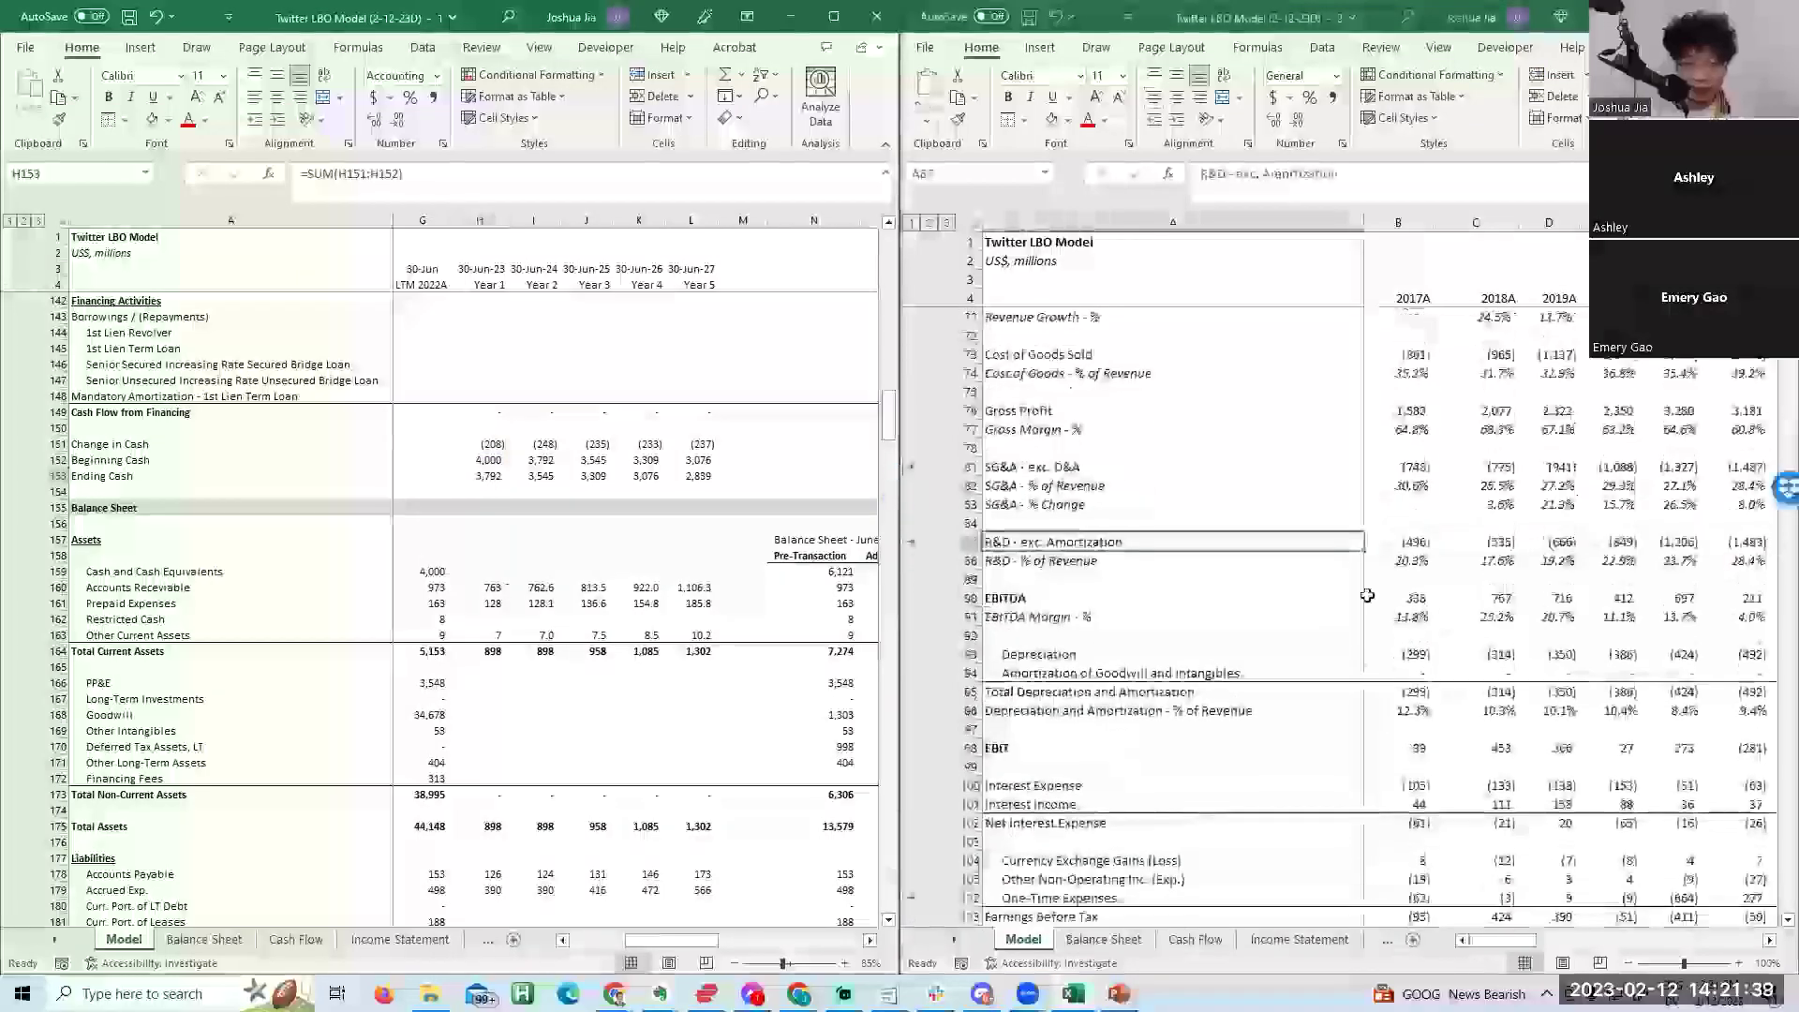
{"action": "left_click", "coordinate": [1354, 581]}
{"action": "key", "text": "Page_Down"}
{"action": "key", "text": "Page_Down"}
{"action": "key", "text": "Page_Down"}
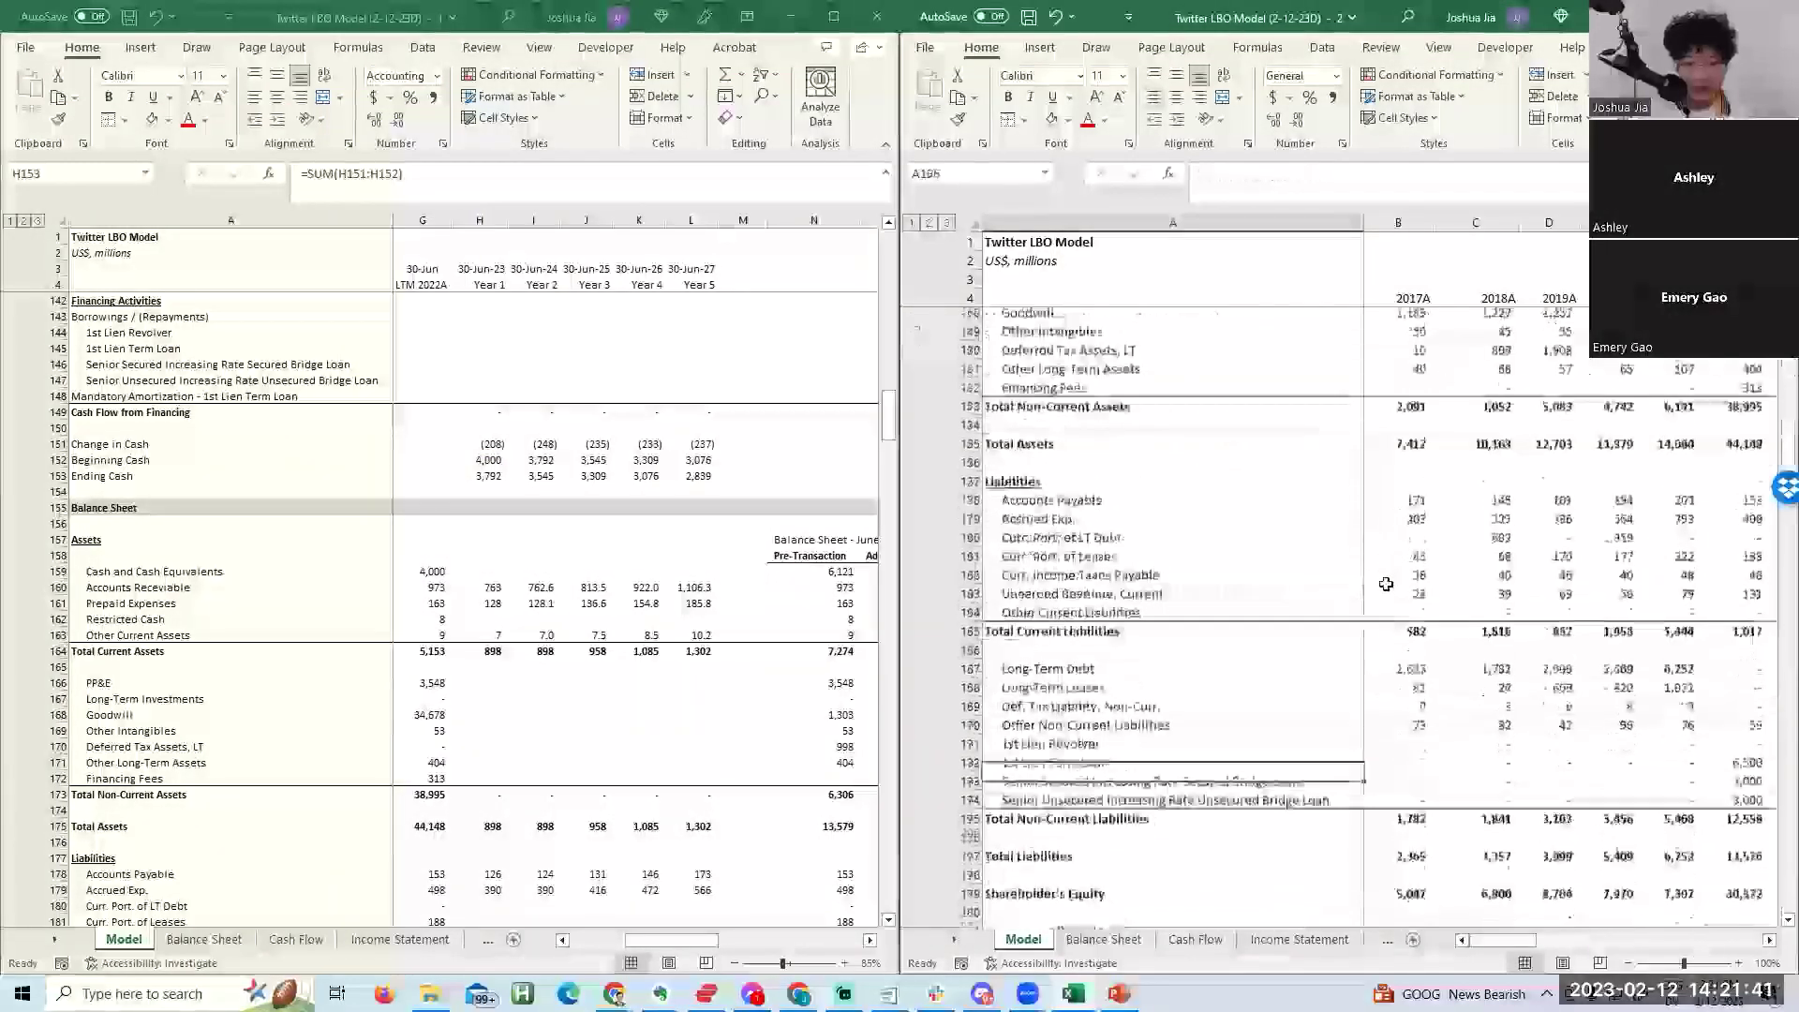
{"action": "key", "text": "Right"}
{"action": "key", "text": "Down"}
{"action": "key", "text": "Down"}
{"action": "key", "text": "Down"}
{"action": "key", "text": "Down"}
{"action": "key", "text": "Down"}
{"action": "key", "text": "Down"}
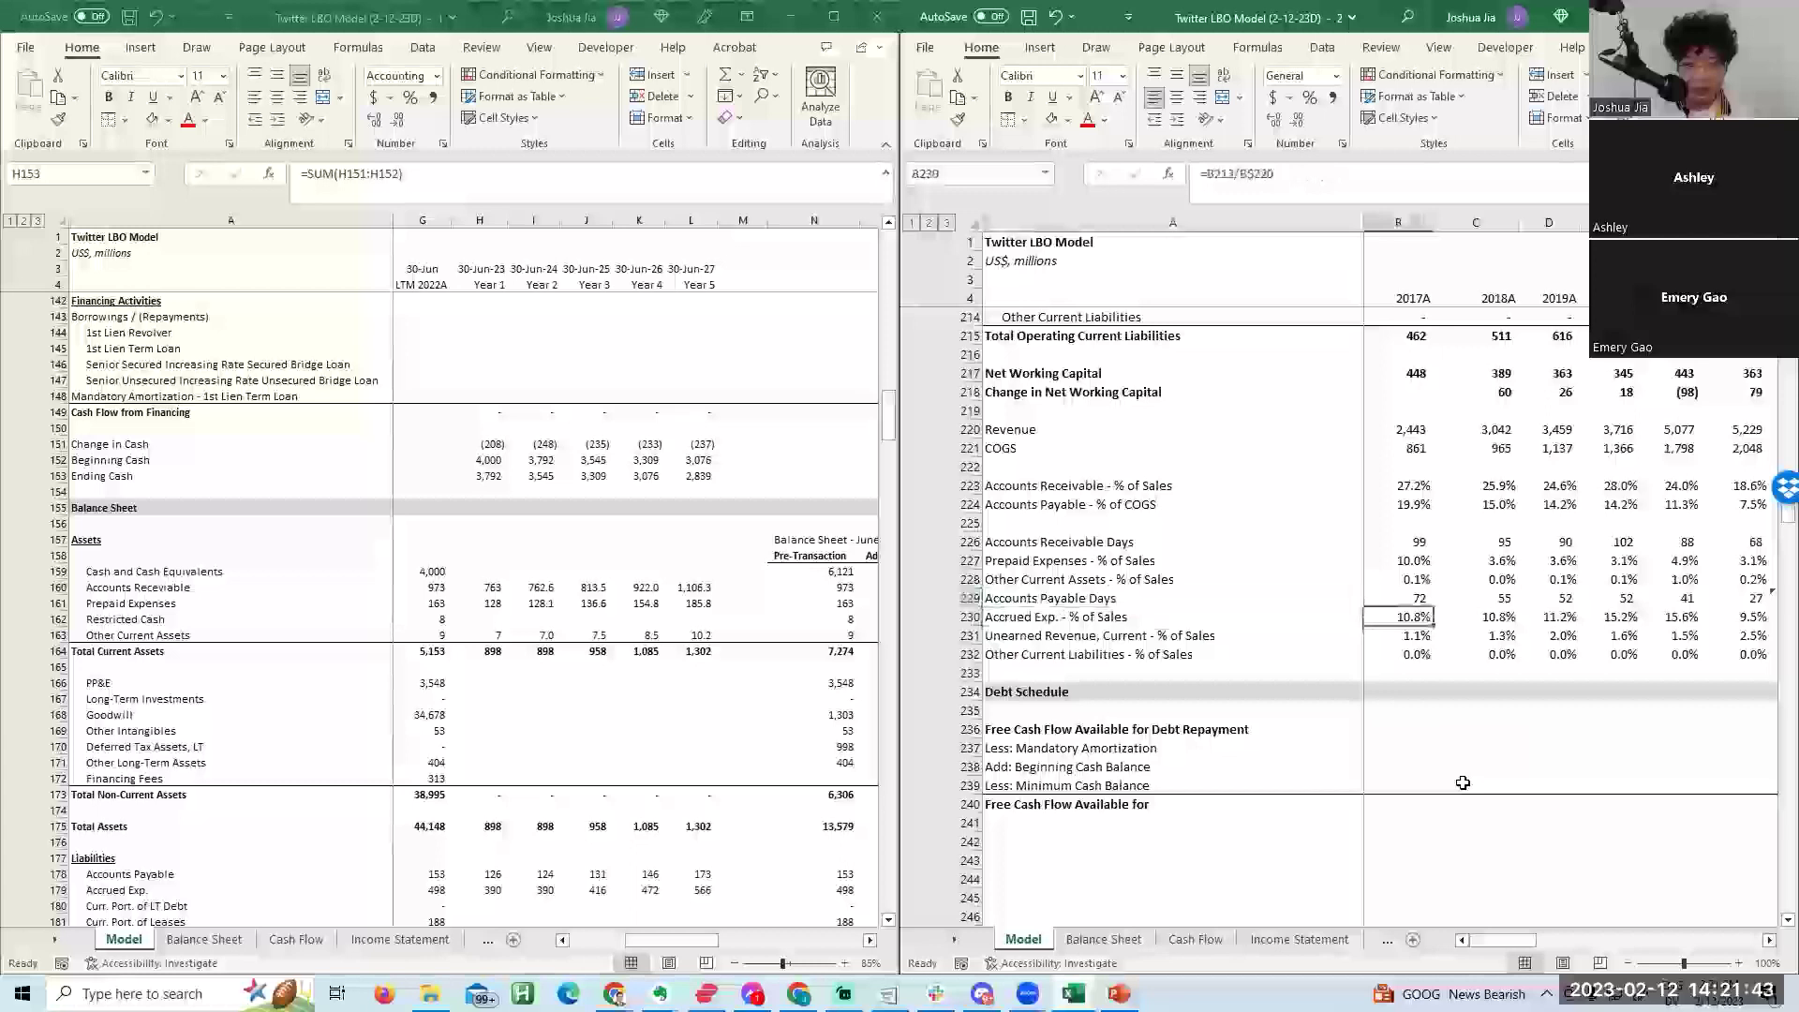
{"action": "key", "text": "Right"}
{"action": "key", "text": "Right"}
{"action": "key", "text": "Right"}
{"action": "key", "text": "Right"}
{"action": "key", "text": "Right"}
{"action": "key", "text": "Right"}
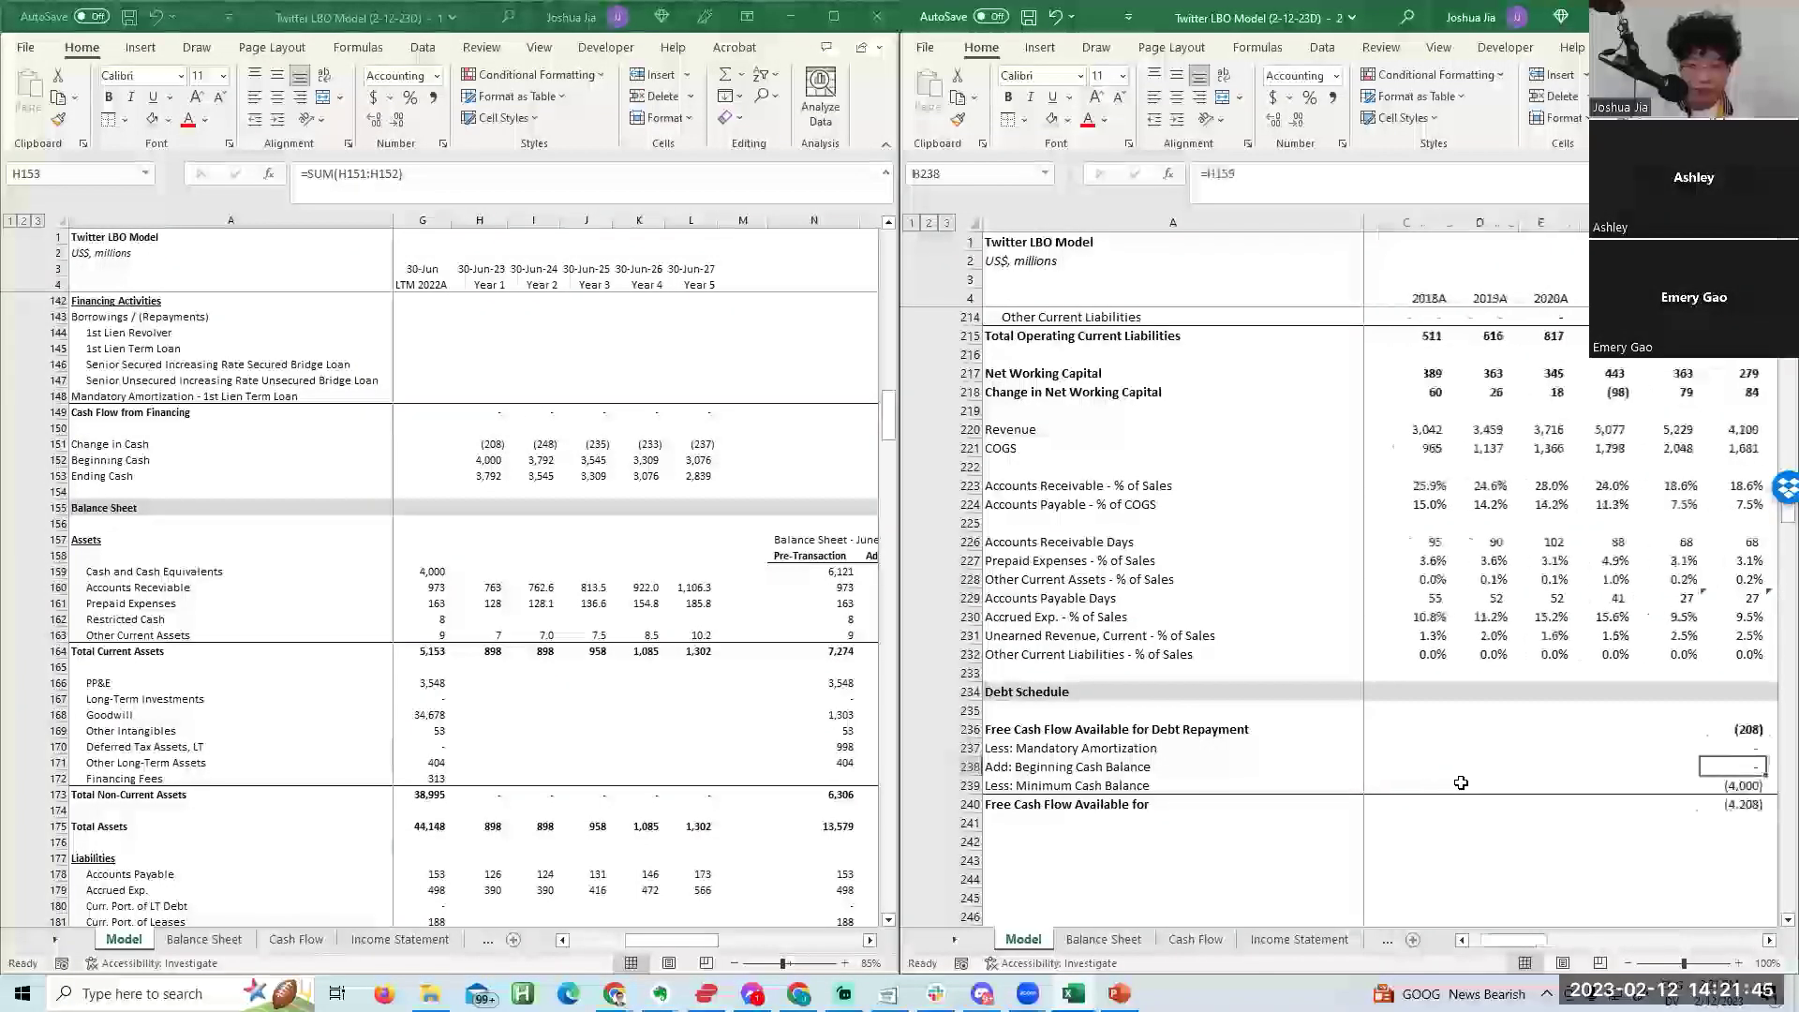
{"action": "key", "text": "alt+Tab"}
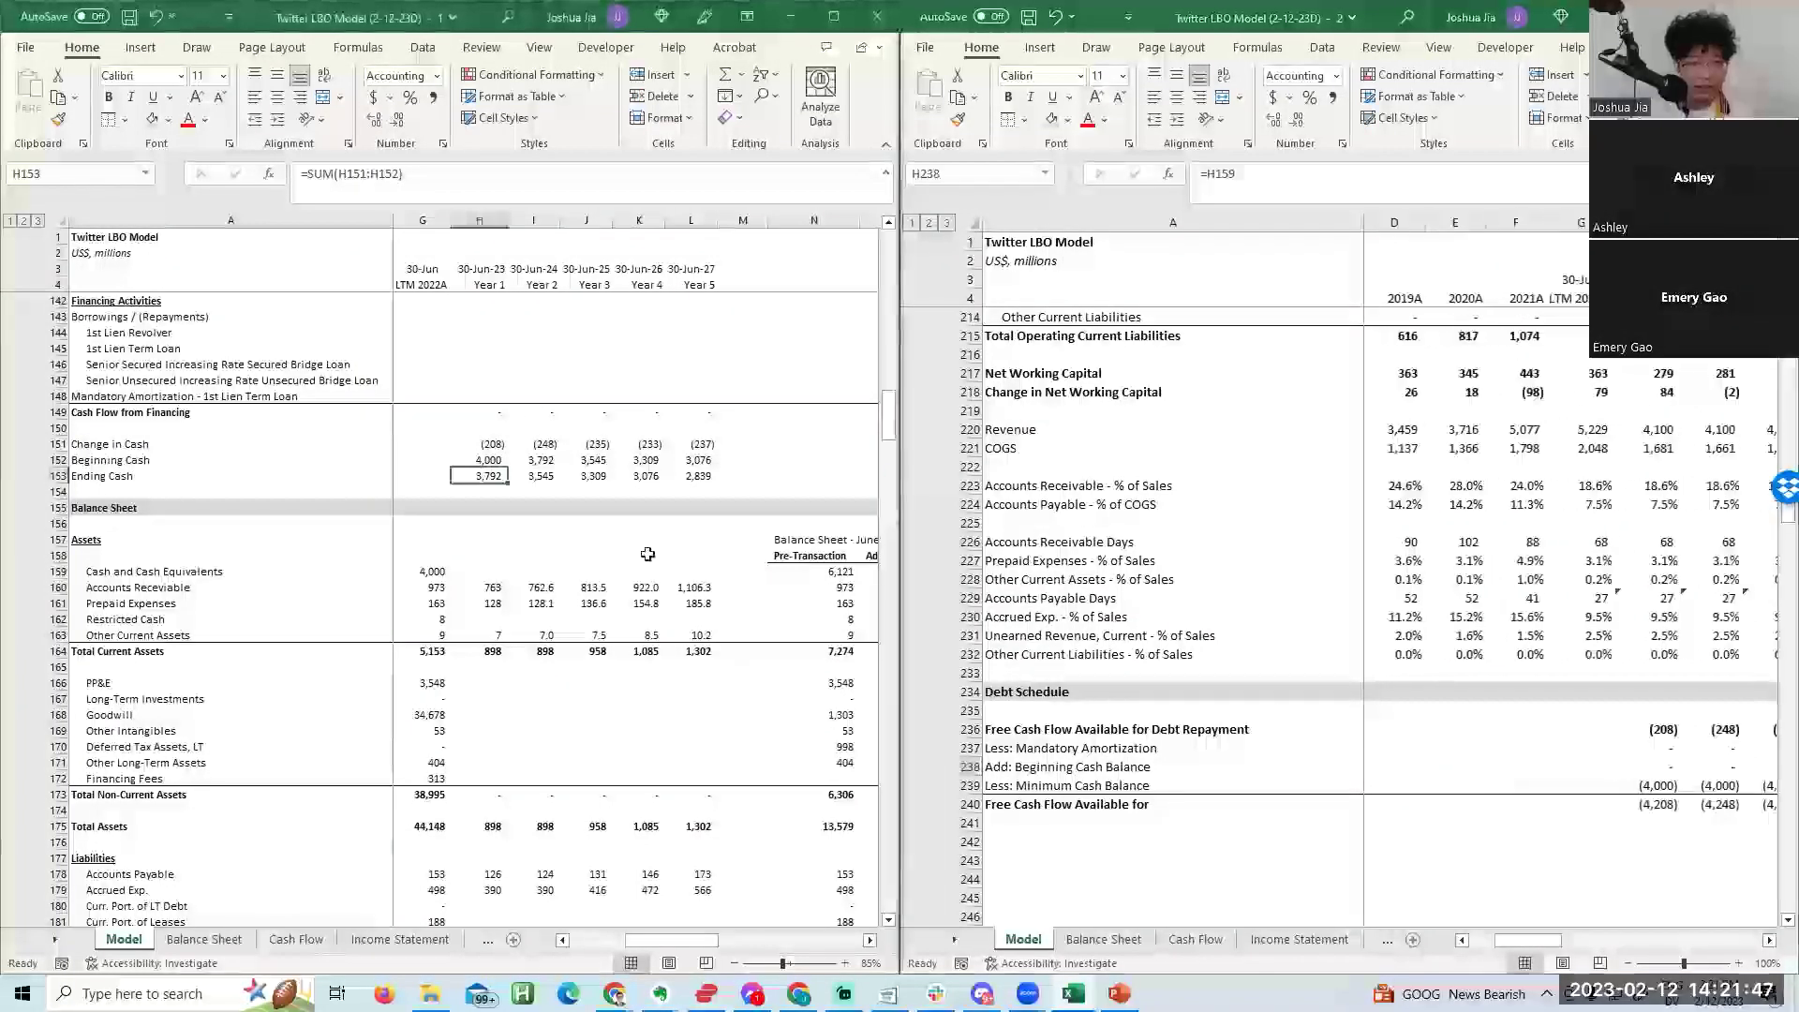
{"action": "key", "text": "ctrl+shift+Right"}
{"action": "key", "text": "ctrl+c"}
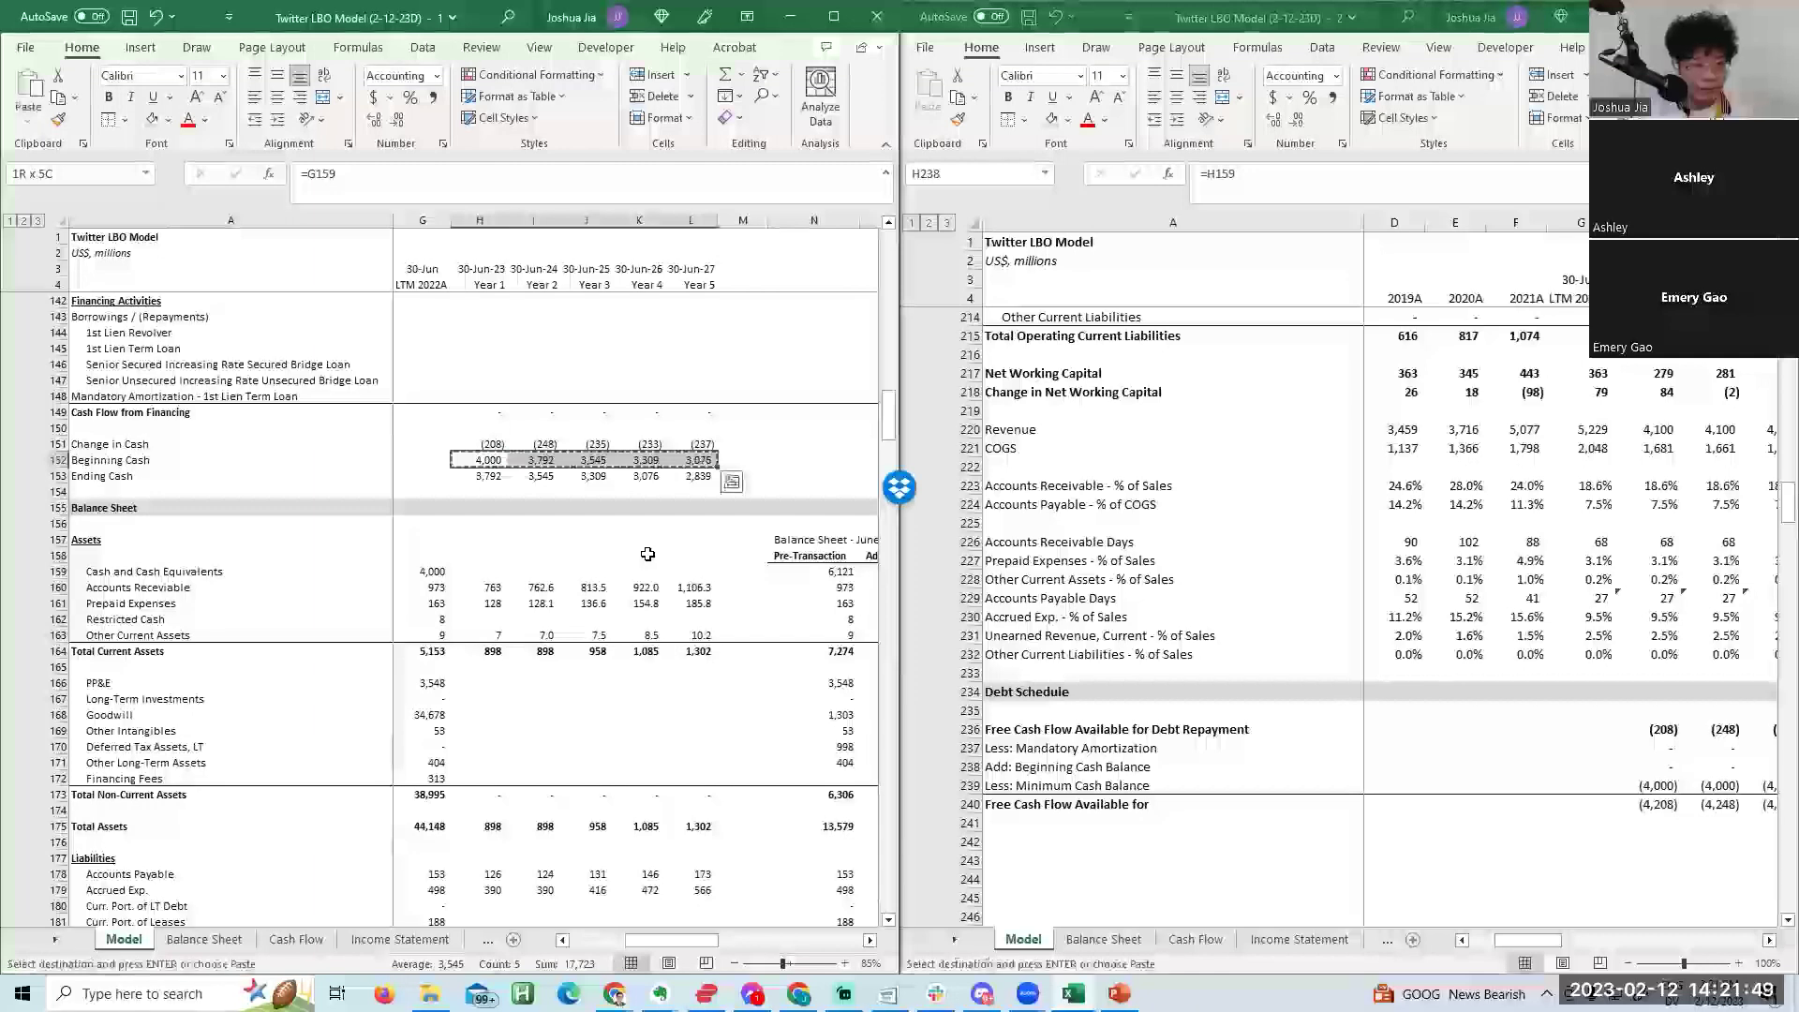
{"action": "key", "text": "alt+Tab"}
{"action": "type", "text": "=H152"}
{"action": "key", "text": "Escape"}
Check the beginning cash links in row 238 and the SUM formula of the debt schedule subtotal in row 240.
{"action": "key", "text": "Right"}
{"action": "key", "text": "F2"}
{"action": "key", "text": "Escape"}
{"action": "key", "text": "Right"}
{"action": "key", "text": "Right"}
{"action": "key", "text": "Right"}
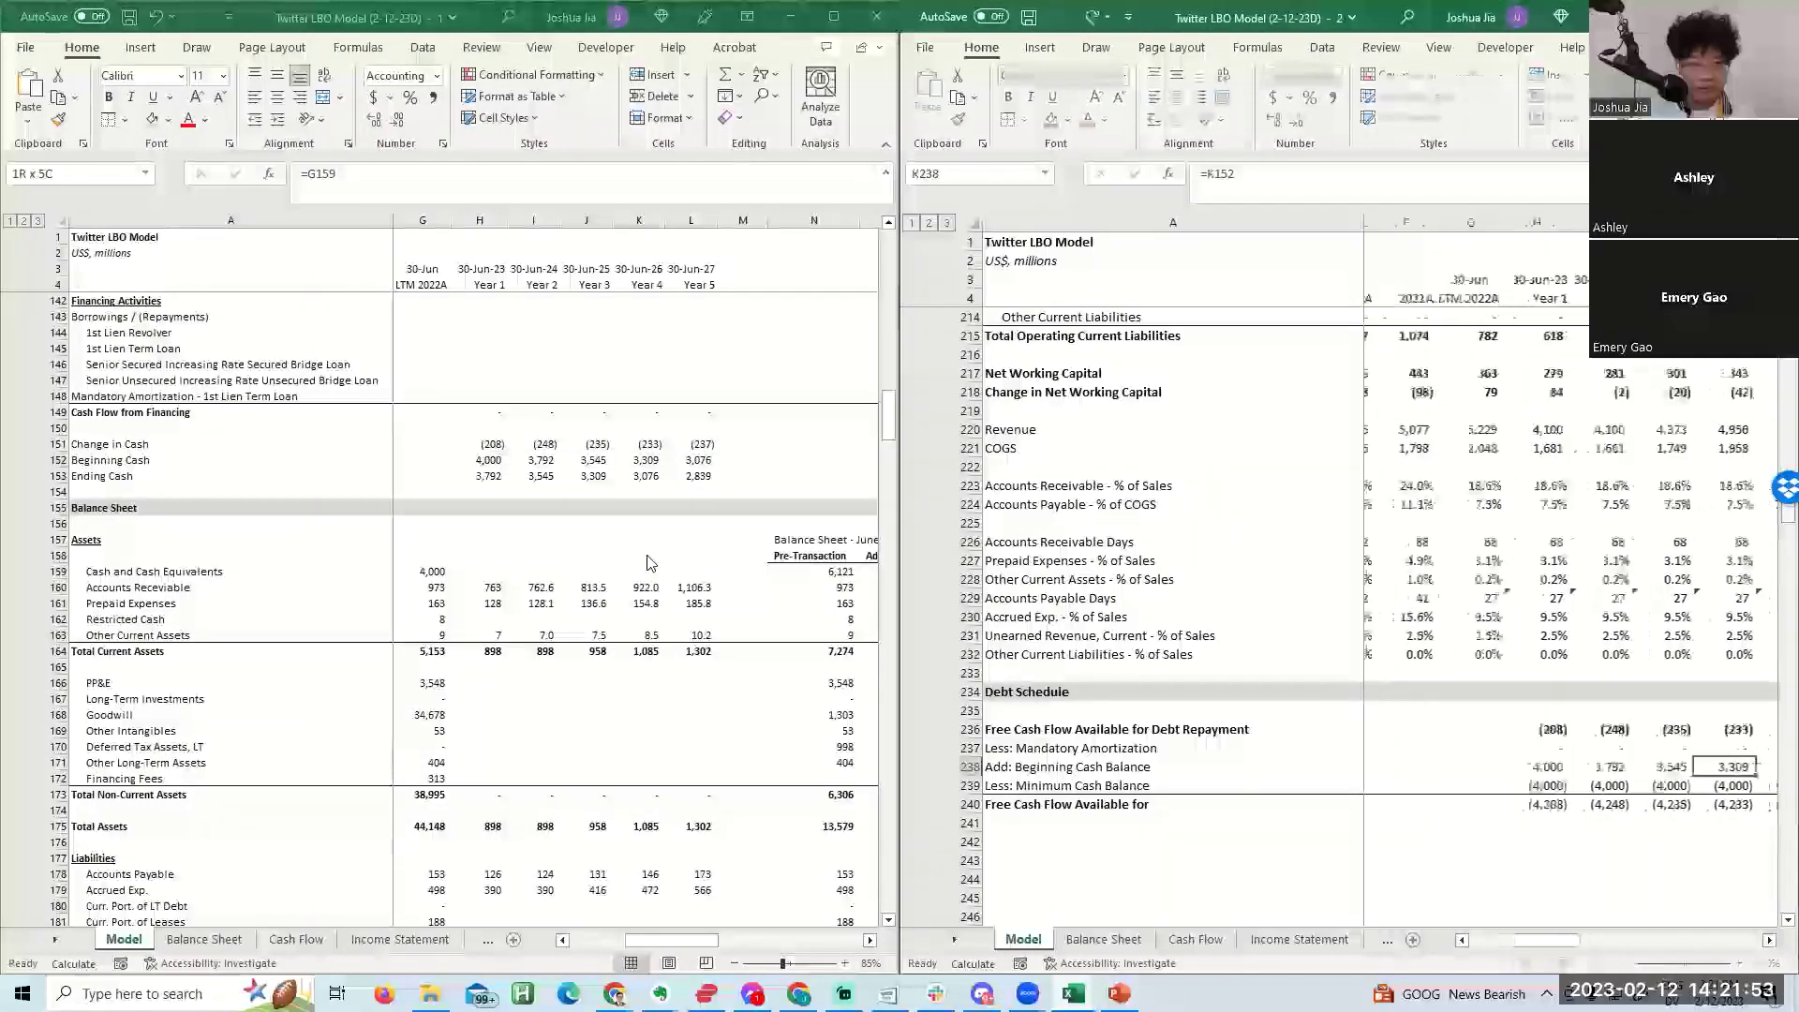
{"action": "key", "text": "F2"}
{"action": "key", "text": "Escape"}
{"action": "key", "text": "Down"}
{"action": "key", "text": "Down"}
{"action": "key", "text": "Left"}
{"action": "key", "text": "Left"}
{"action": "key", "text": "Left"}
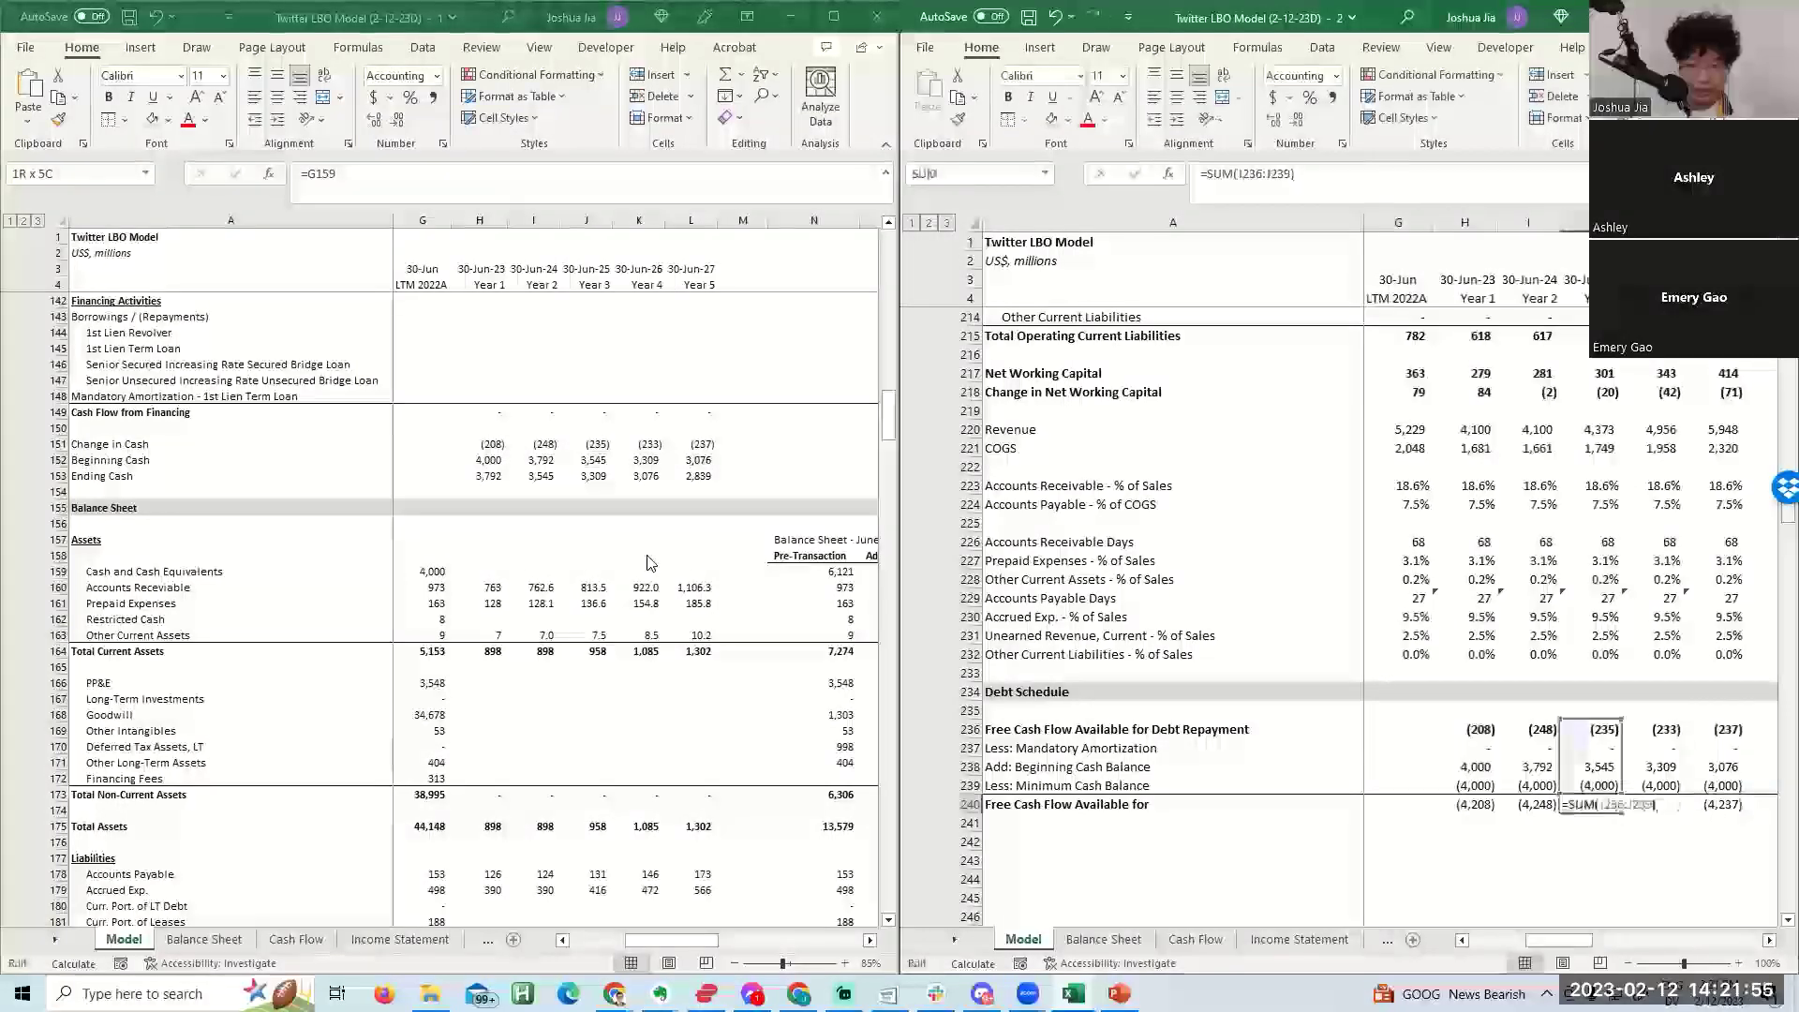
Relabel the debt schedule subtotal in A240 as "Cash Available for Revolver".
{"action": "key", "text": "Left"}
{"action": "key", "text": "Left"}
{"action": "key", "text": "Left"}
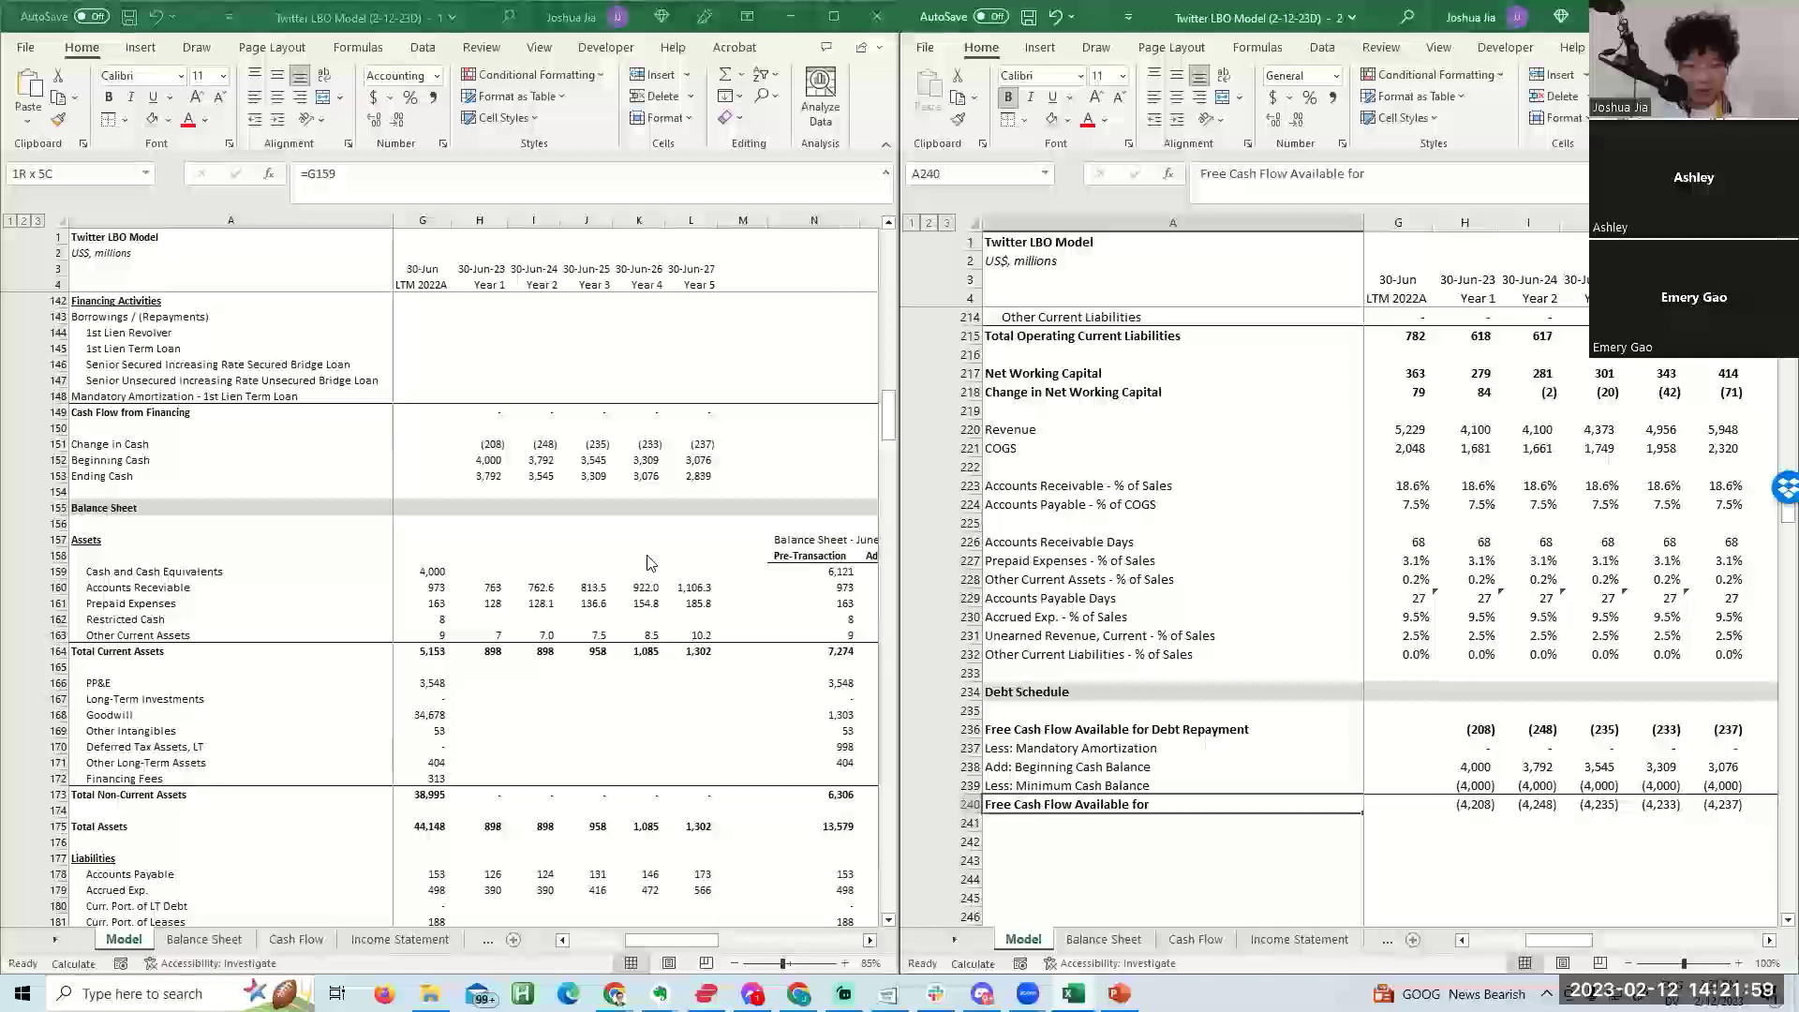
{"action": "type", "text": "Cash"}
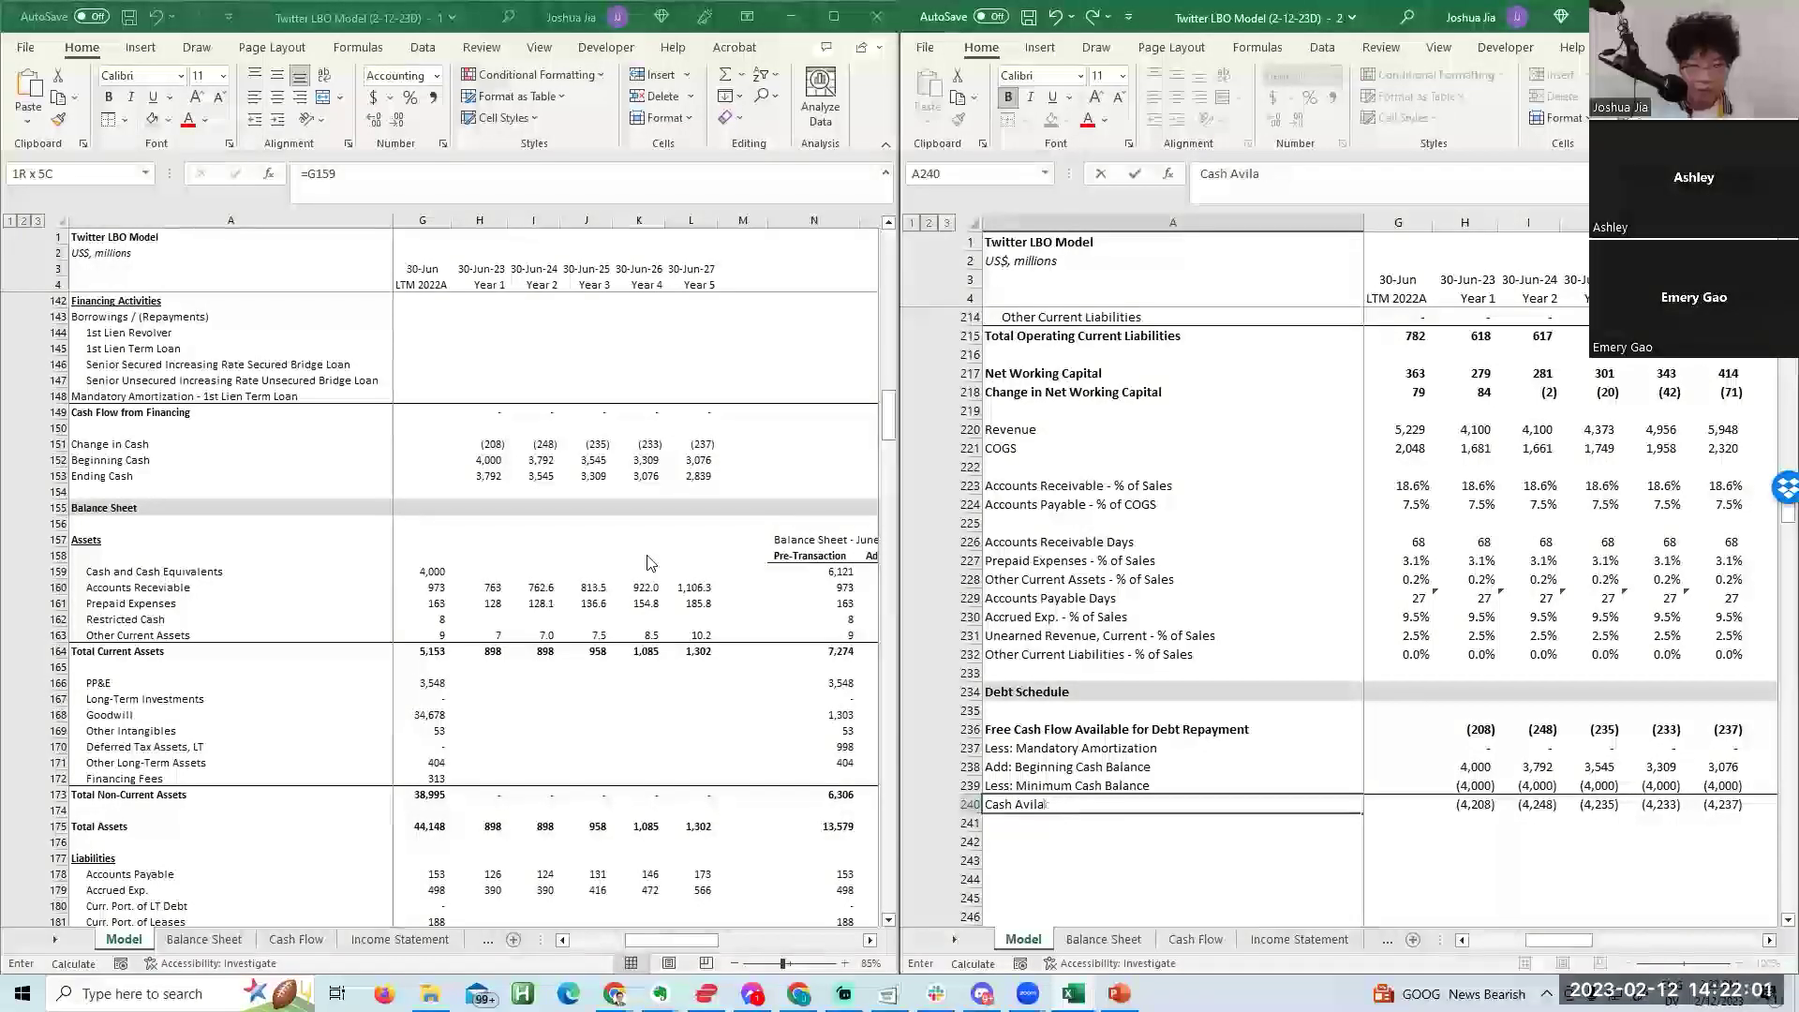
{"action": "type", "text": " Available for Revolver"}
{"action": "key", "text": "Return"}
{"action": "key", "text": "Return"}
{"action": "key", "text": "Up"}
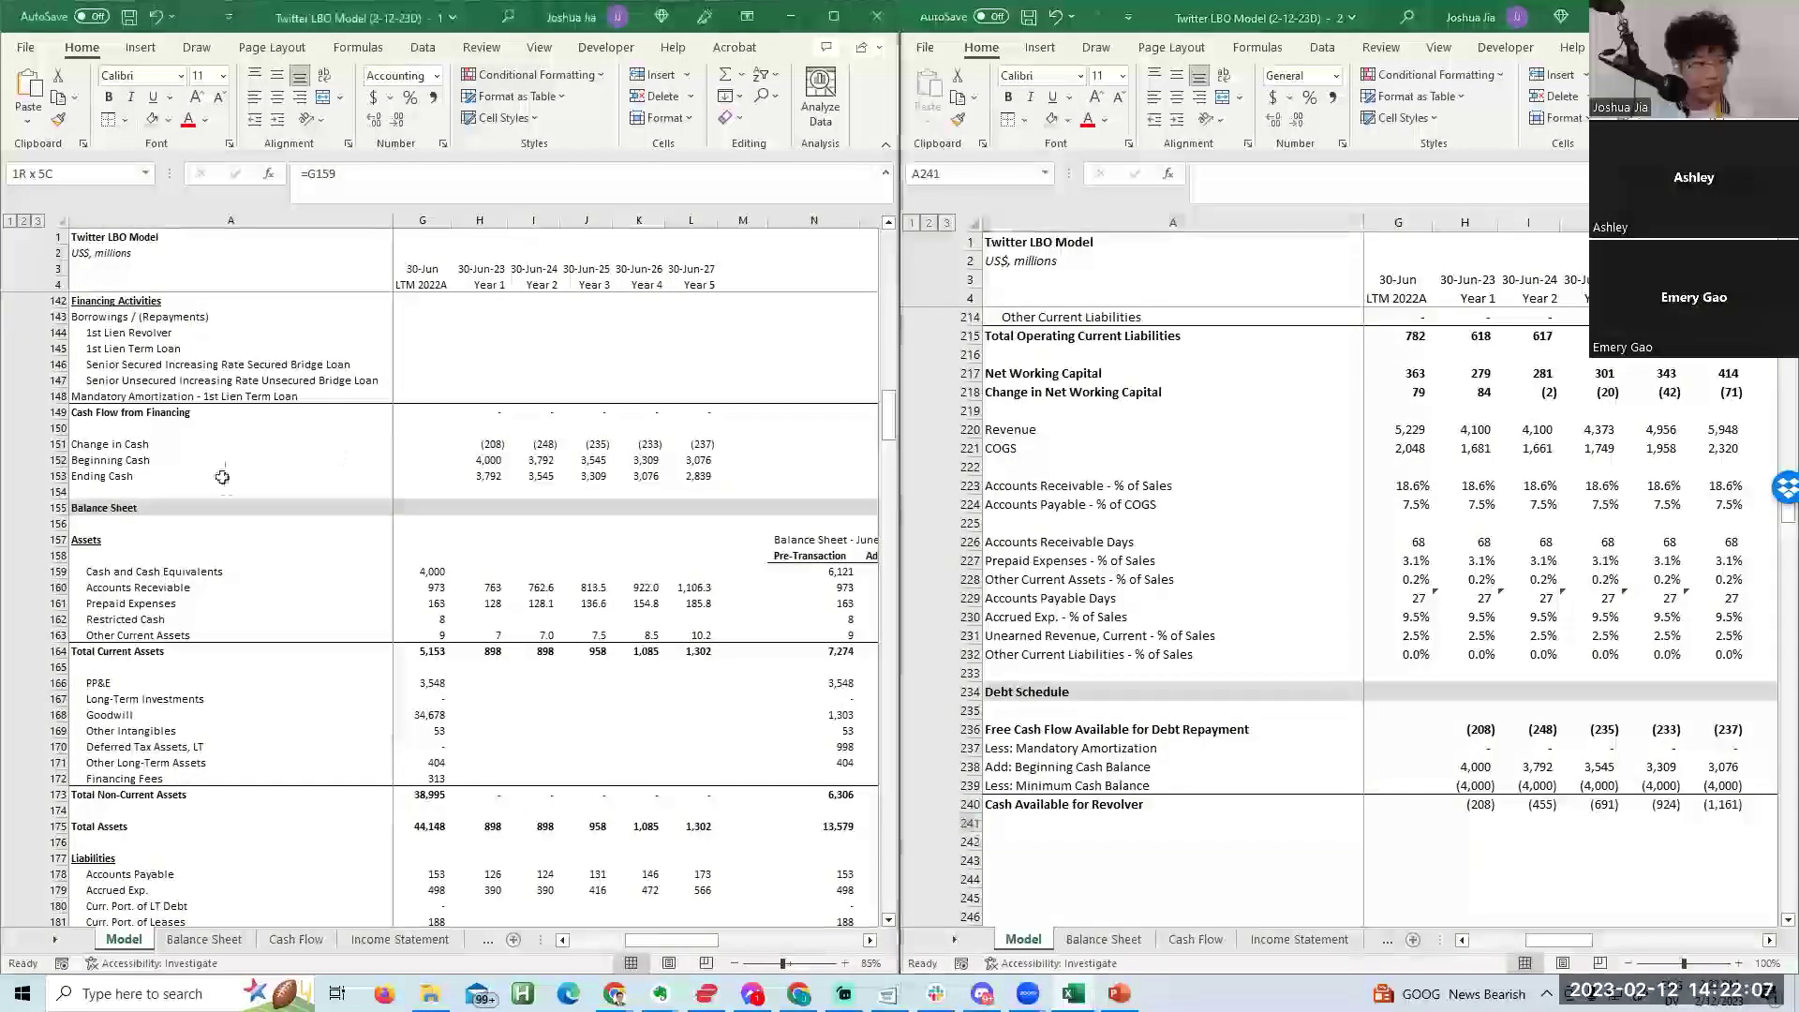
Change the label in A240 to "Cash Available for 1st Lien Revolver", matching the tranche naming in the cash flow statement.
{"action": "left_click", "coordinate": [225, 380]}
{"action": "key", "text": "alt+Tab"}
{"action": "key", "text": "Up"}
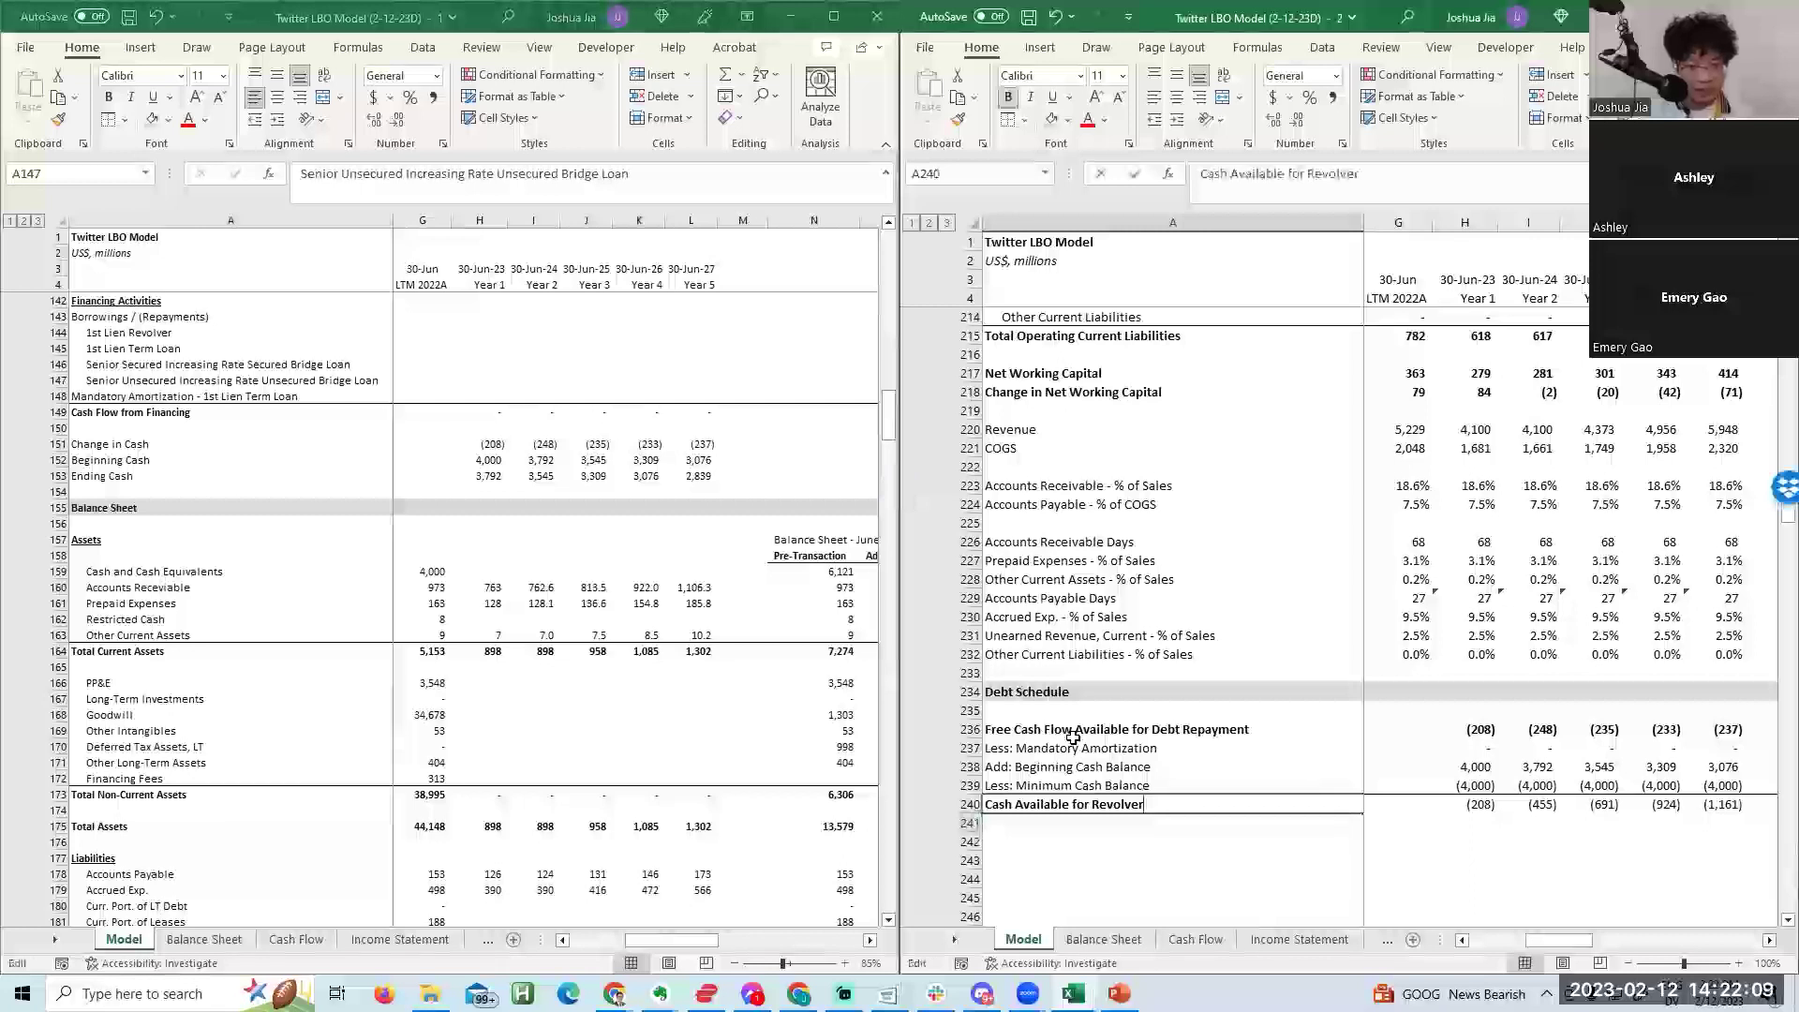
{"action": "key", "text": "F2"}
{"action": "key", "text": "BackSpace"}
{"action": "key", "text": "BackSpace"}
{"action": "key", "text": "BackSpace"}
{"action": "key", "text": "BackSpace"}
{"action": "key", "text": "BackSpace"}
{"action": "key", "text": "BackSpace"}
{"action": "key", "text": "BackSpace"}
{"action": "key", "text": "BackSpace"}
{"action": "type", "text": "1st Lien Revolver"}
{"action": "key", "text": "Return"}
{"action": "key", "text": "Return"}
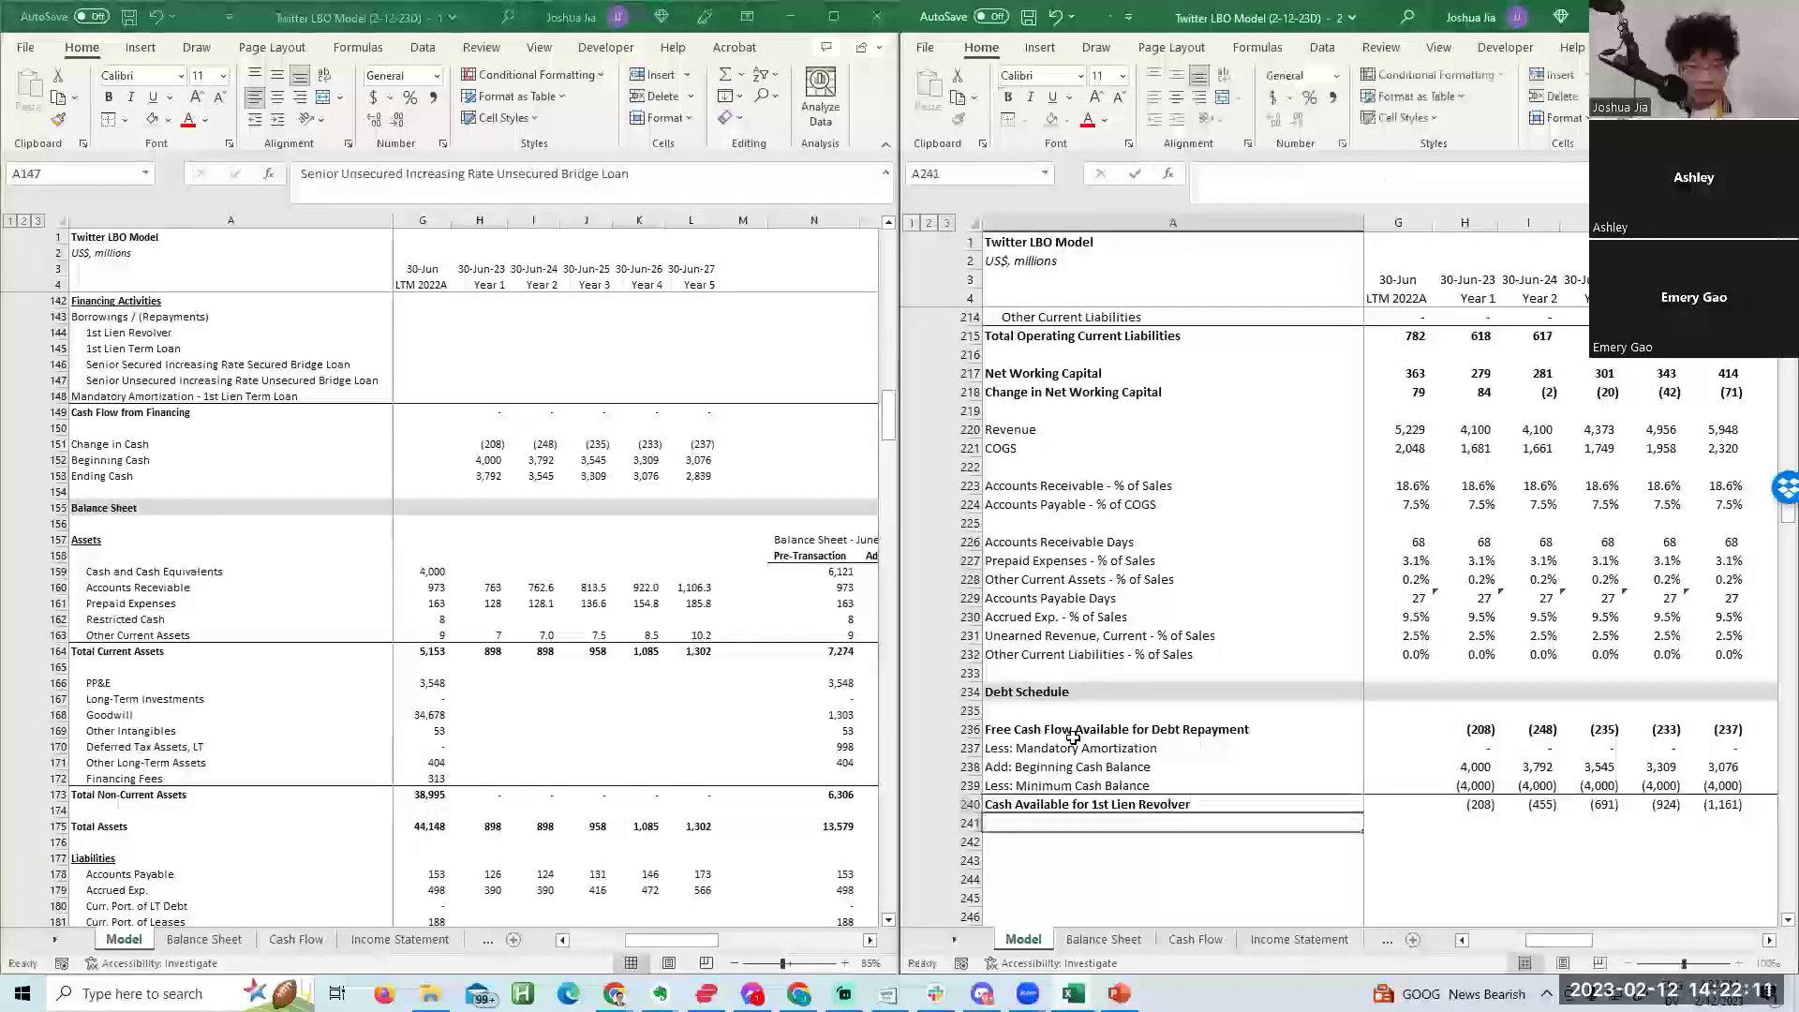
Copy the "1st Lien Revolver" label from A144 into A242 of the debt schedule.
{"action": "key", "text": "alt+Tab"}
{"action": "key", "text": "Up"}
{"action": "key", "text": "Up"}
{"action": "key", "text": "Up"}
{"action": "key", "text": "ctrl+c"}
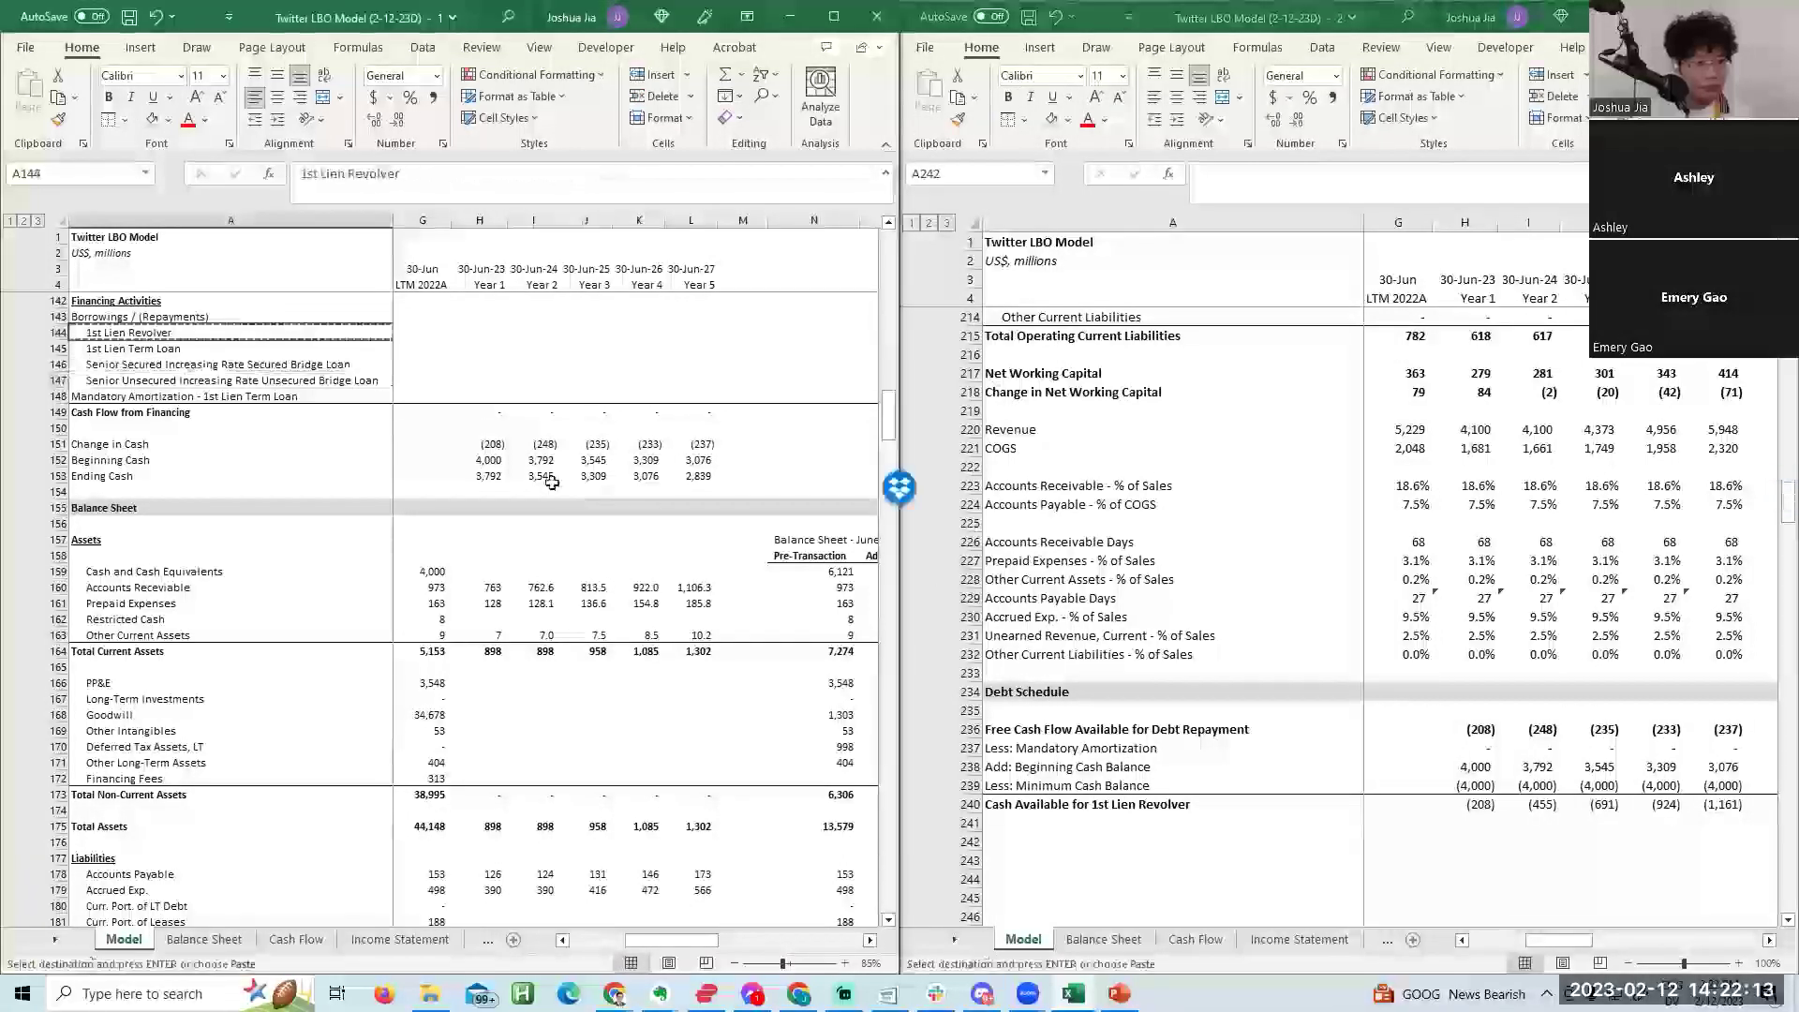
{"action": "key", "text": "alt+Tab"}
{"action": "key", "text": "Return"}
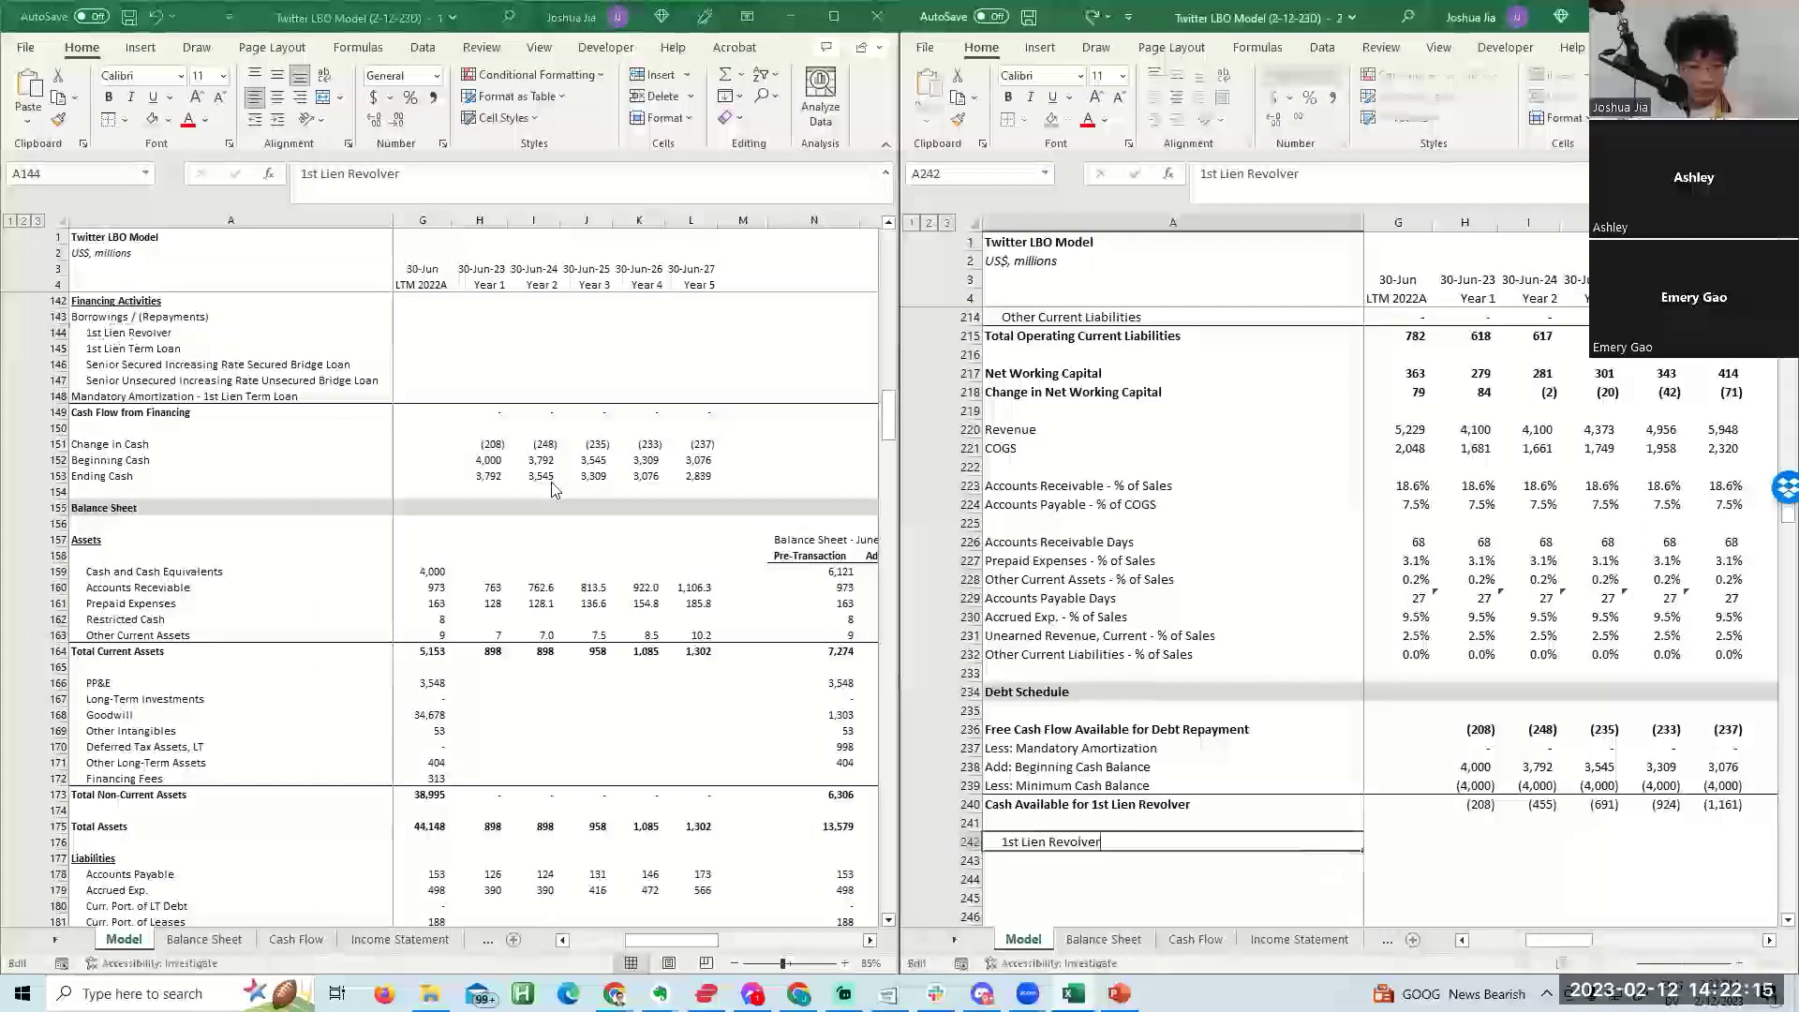
Remove the indent from the 1st Lien Revolver heading in A242 and make it bold.
{"action": "key", "text": "Down"}
{"action": "key", "text": "Down"}
{"action": "key", "text": "Down"}
{"action": "key", "text": "Up"}
{"action": "key", "text": "Up"}
{"action": "key", "text": "Up"}
{"action": "key", "text": "alt+h"}
{"action": "key", "text": "5"}
{"action": "key", "text": "ctrl+b"}
Label the revolver roll-forward rows A243 to A245 "BoP", "Net Borrowings" and "EoP".
{"action": "key", "text": "Down"}
{"action": "type", "text": "BoP"}
{"action": "key", "text": "Return"}
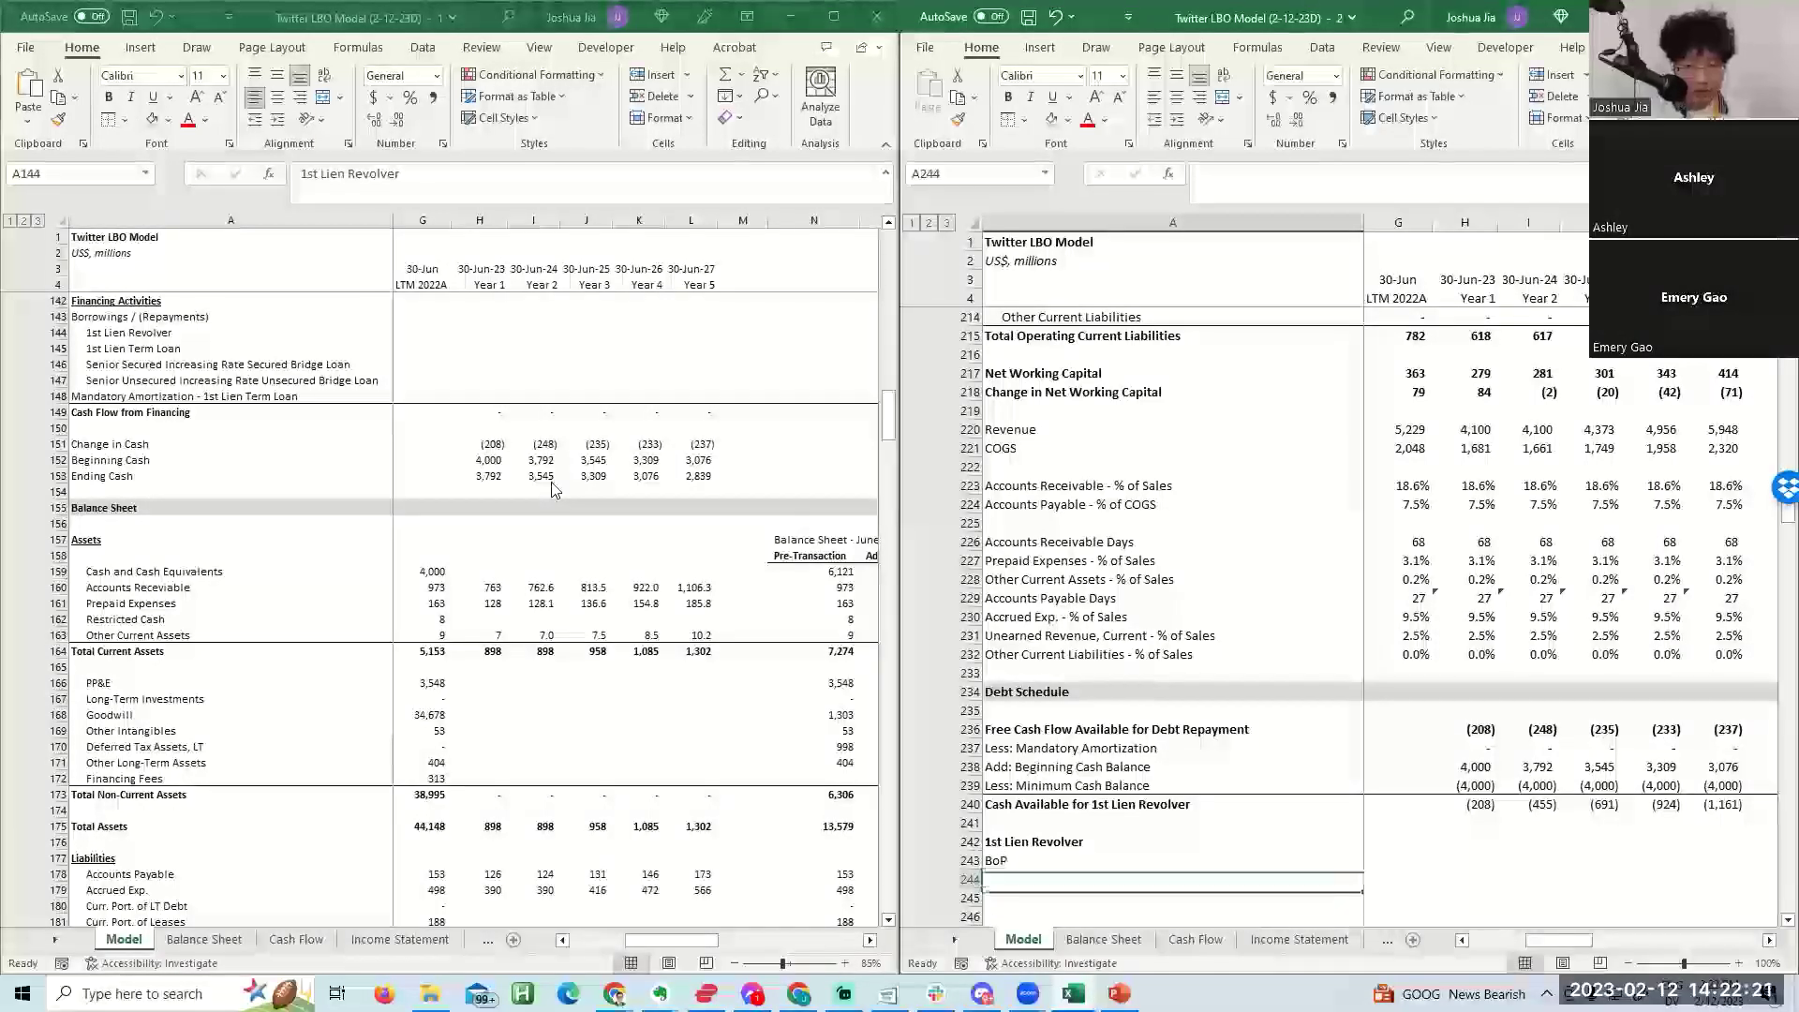
{"action": "type", "text": "Net Borrowings"}
{"action": "key", "text": "Return"}
{"action": "type", "text": "EoP"}
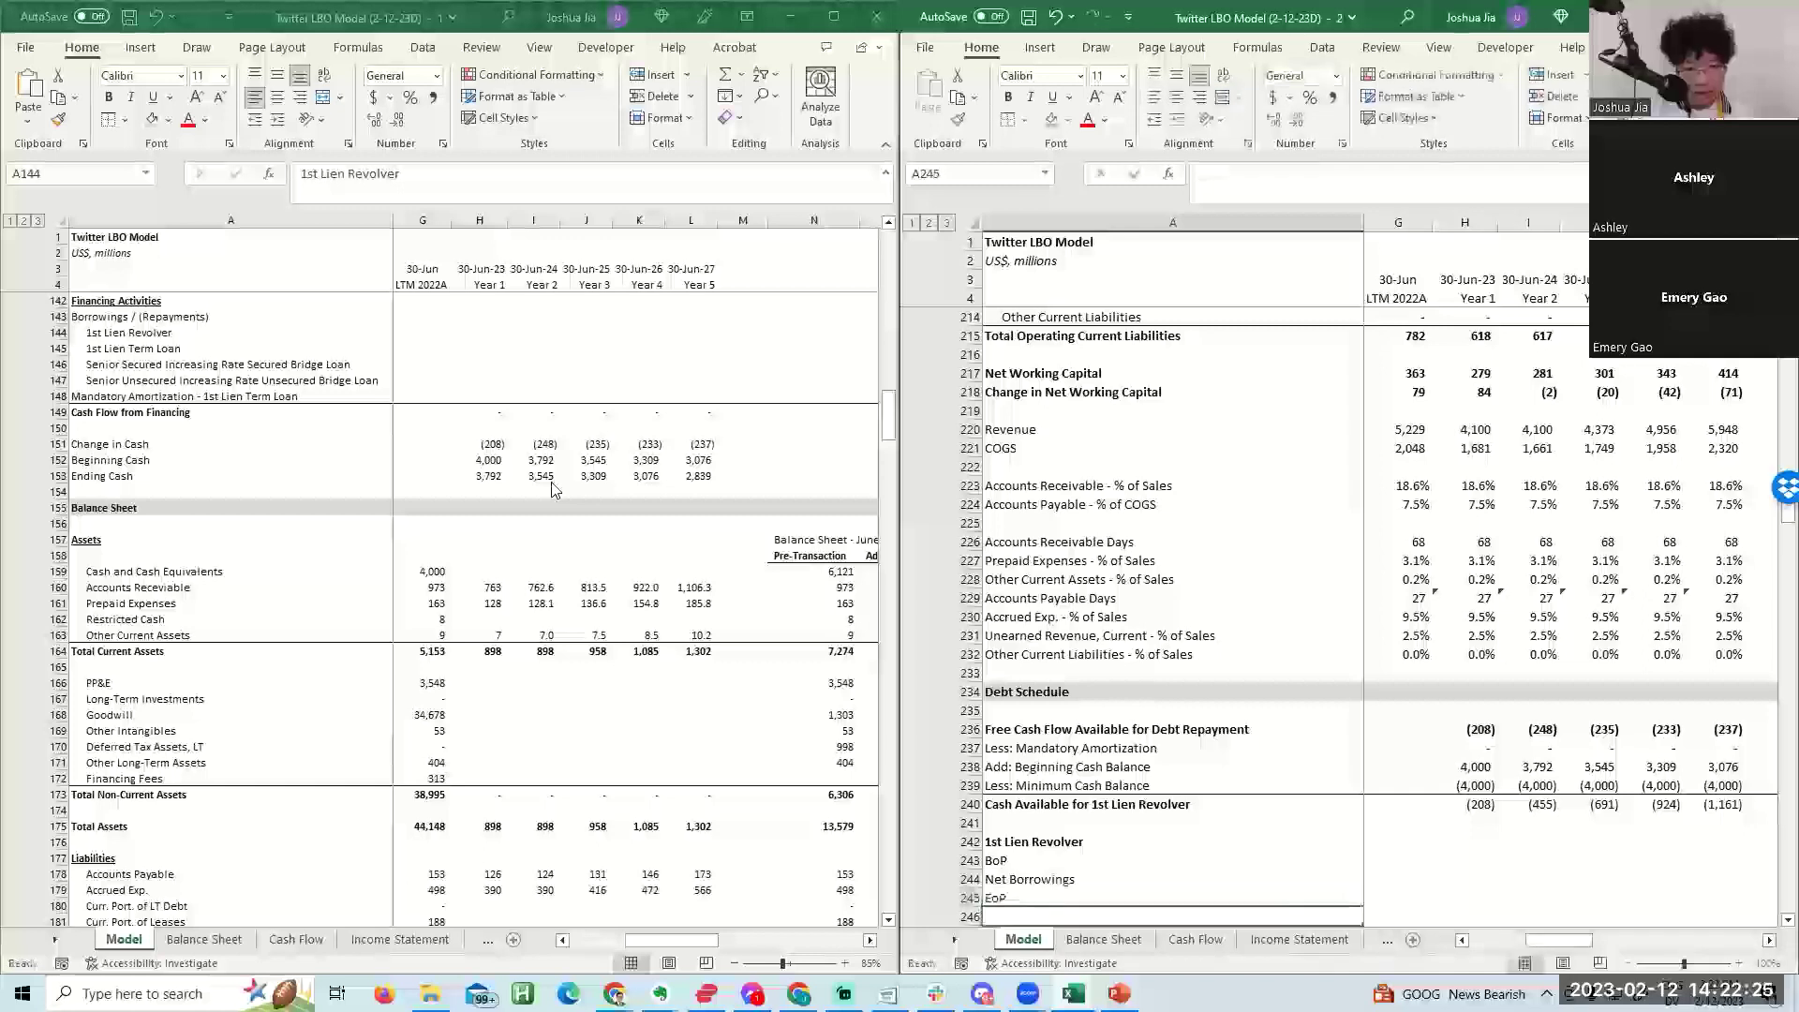
Add a top border across the EoP row of the revolver roll-forward.
{"action": "key", "text": "Up"}
{"action": "key", "text": "shift+space"}
{"action": "key", "text": "alt+h"}
{"action": "key", "text": "b"}
{"action": "key", "text": "p"}
Link the Year 1 revolver BoP balance in H243 to the 1st Lien Revolver amount in the Sources table, B53.
{"action": "key", "text": "Right"}
{"action": "key", "text": "Right"}
{"action": "key", "text": "Right"}
{"action": "key", "text": "Up"}
{"action": "key", "text": "Up"}
{"action": "key", "text": "Right"}
{"action": "key", "text": "Right"}
{"action": "key", "text": "Right"}
{"action": "key", "text": "Right"}
{"action": "key", "text": "Right"}
{"action": "key", "text": "Right"}
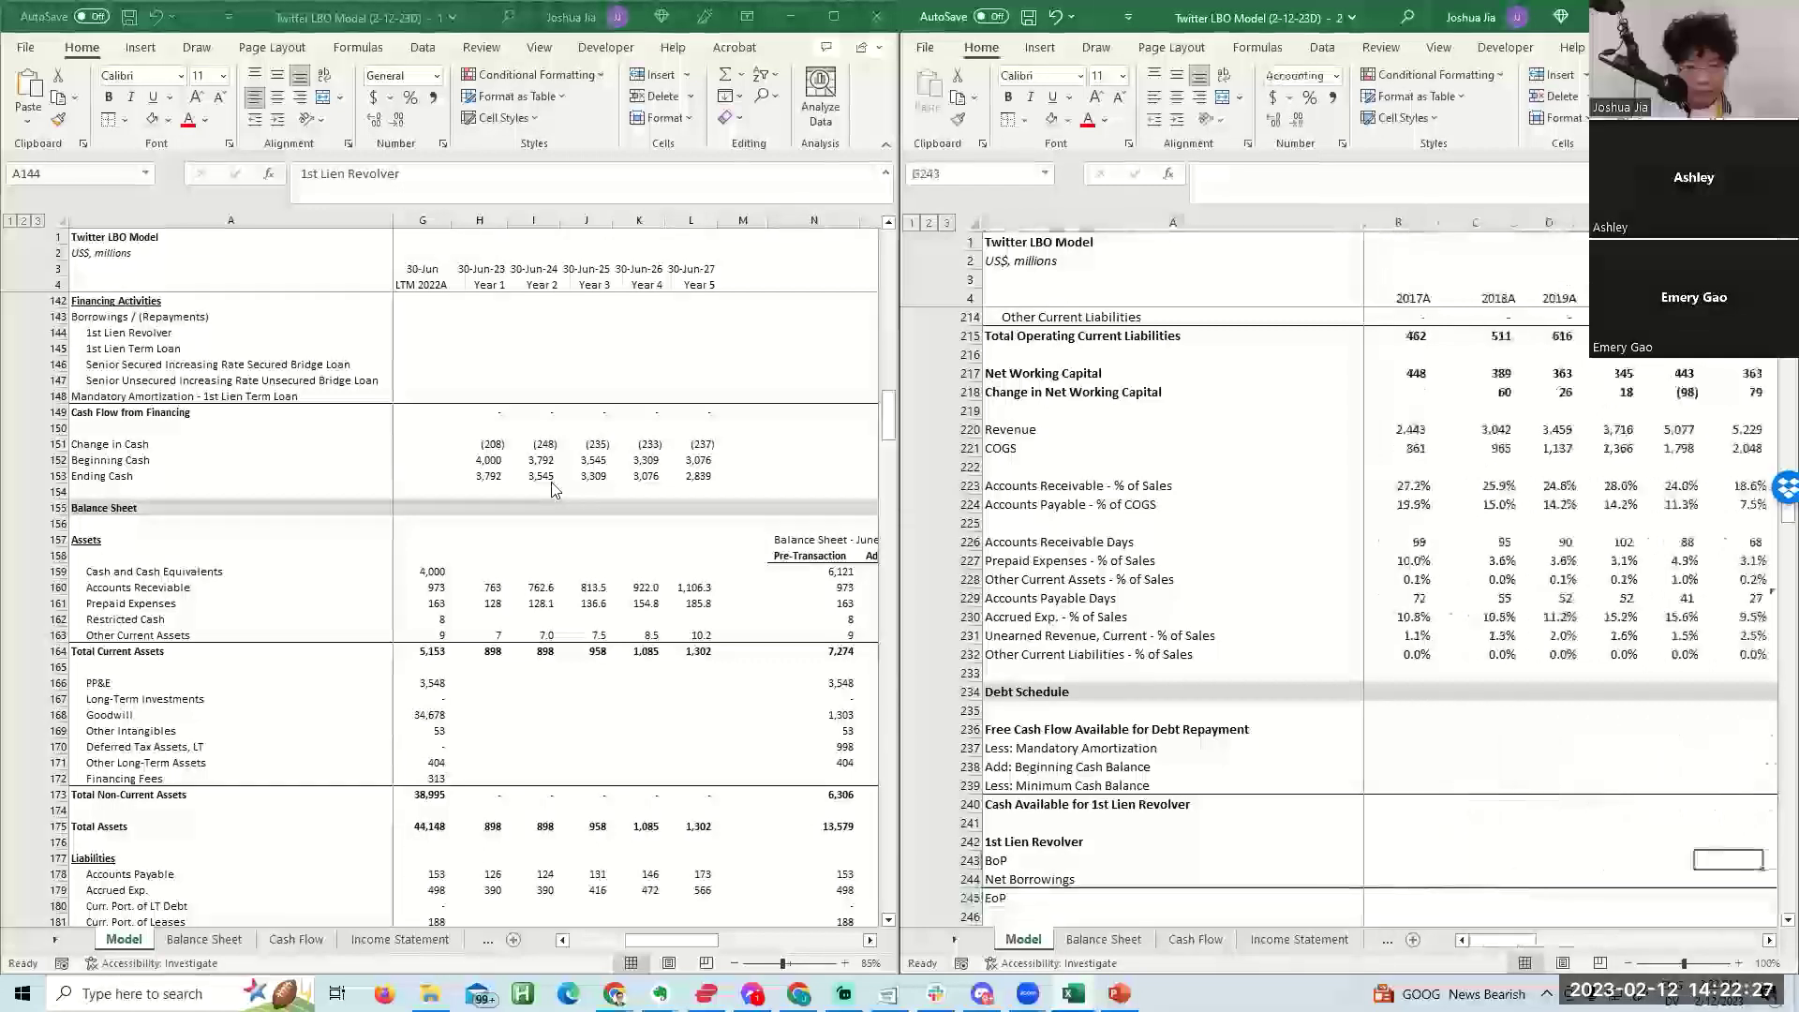
{"action": "key", "text": "Left"}
{"action": "type", "text": "="}
{"action": "left_click", "coordinate": [330, 478]}
{"action": "key", "text": "ctrl+Home"}
{"action": "scroll", "coordinate": [333, 488], "scroll_direction": "down", "scroll_amount": 13}
{"action": "left_click", "coordinate": [436, 458]}
{"action": "left_click", "coordinate": [432, 444]}
{"action": "key", "text": "Return"}
{"action": "key", "text": "Down"}
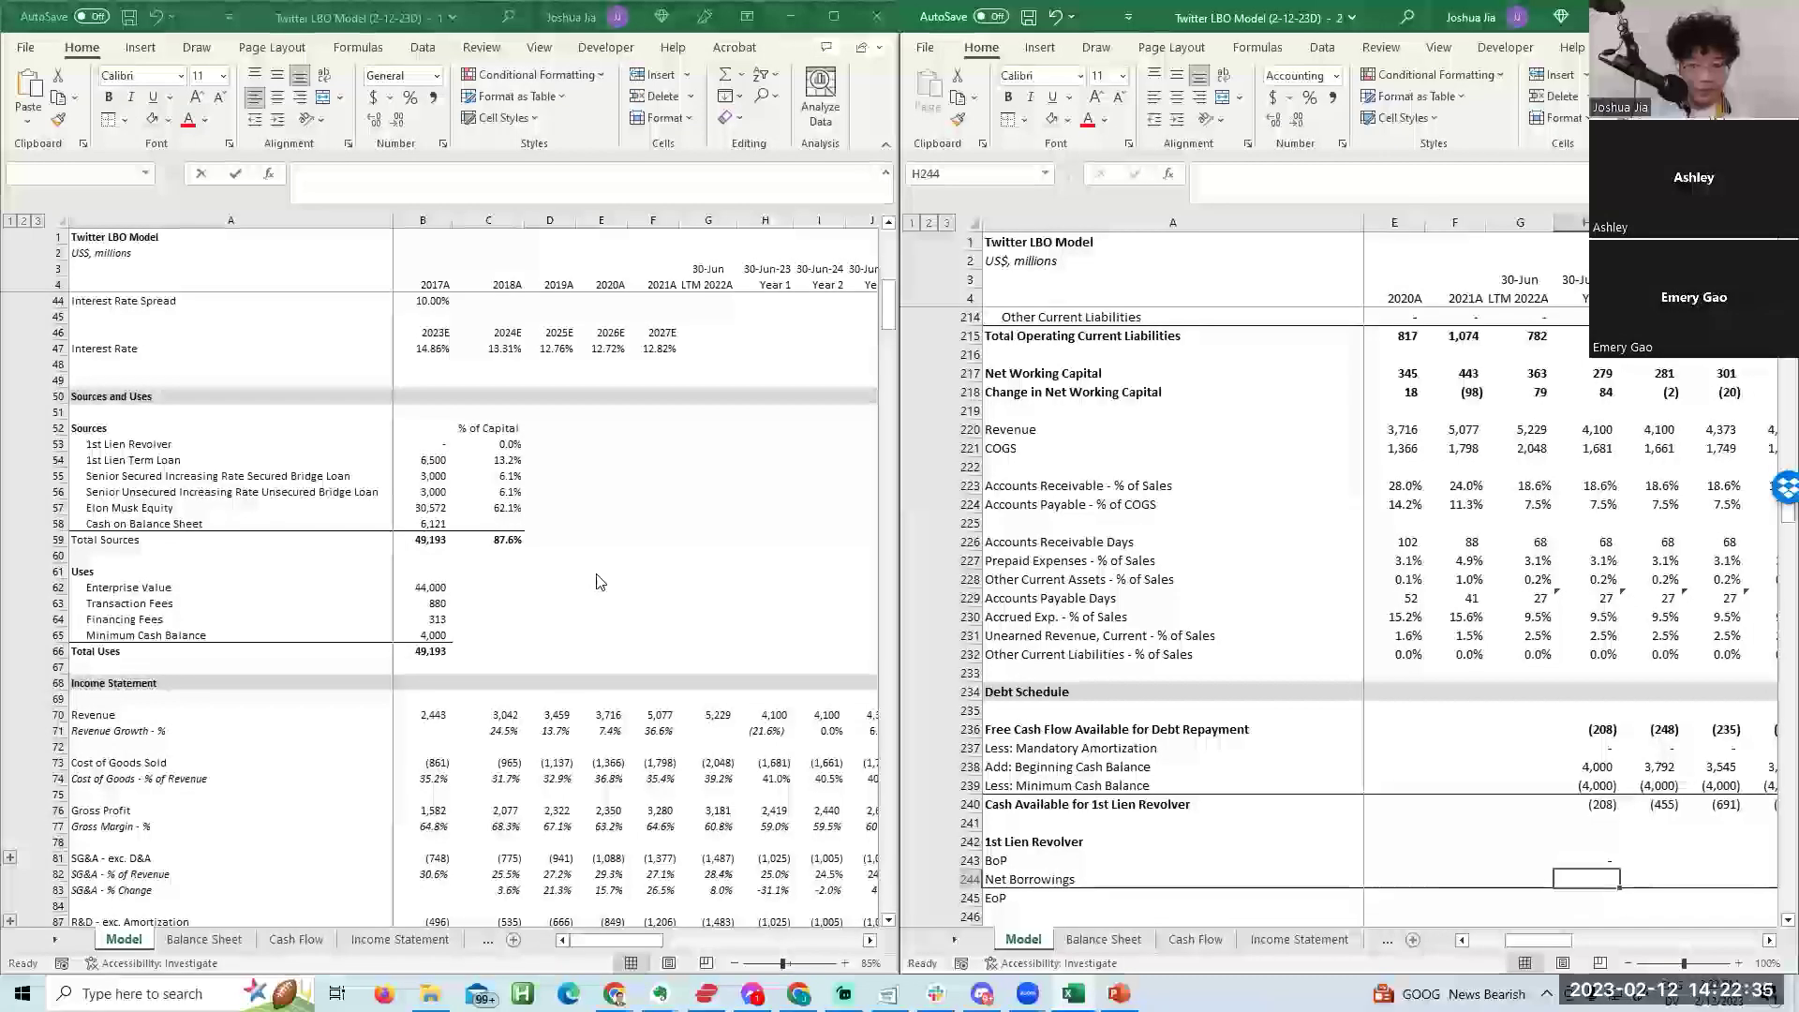
Calculate Year 1 revolver Net Borrowings in H244 as =-MIN of Cash Available for 1st Lien Revolver and BoP, and fill it across to Year 5.
{"action": "type", "text": "=-min"}
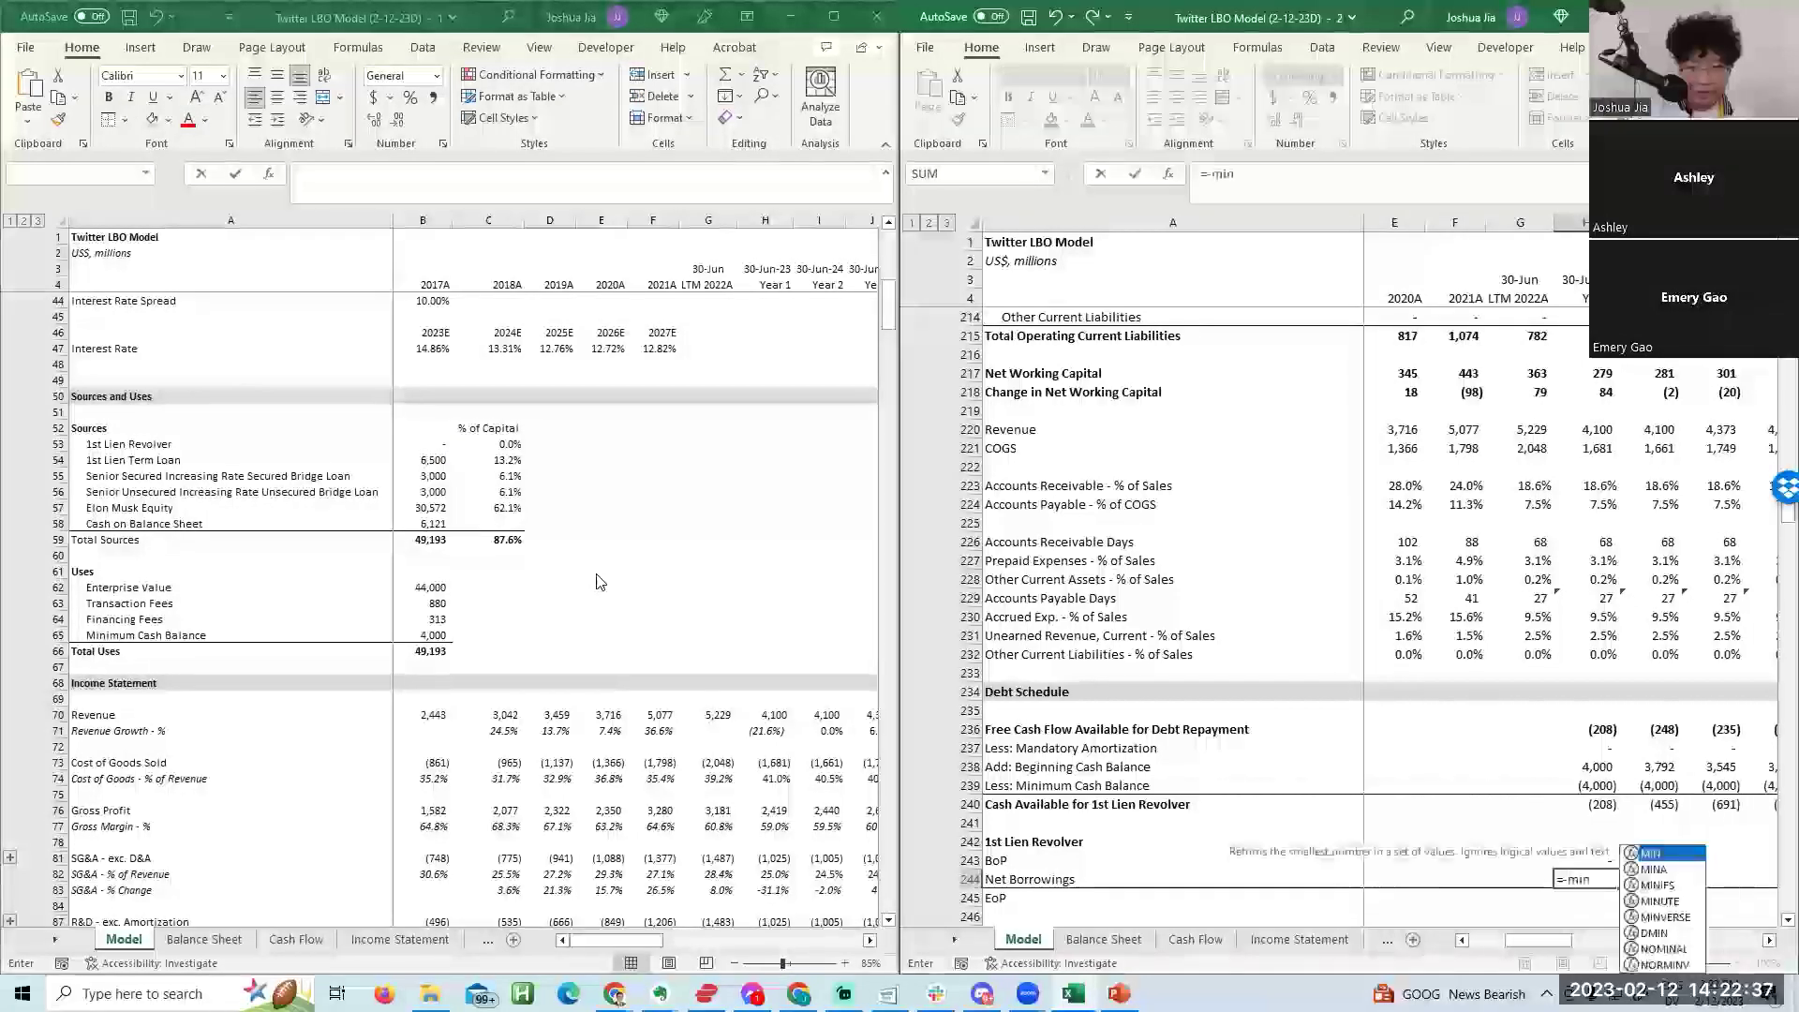
{"action": "type", "text": "("}
{"action": "key", "text": "Up"}
{"action": "key", "text": "Up"}
{"action": "type", "text": ","}
{"action": "key", "text": "Down"}
{"action": "key", "text": "Down"}
{"action": "key", "text": "Down"}
{"action": "type", "text": ")"}
{"action": "key", "text": "ctrl+Return"}
{"action": "key", "text": "shift+Right"}
{"action": "key", "text": "shift+Right"}
{"action": "key", "text": "shift+Right"}
{"action": "key", "text": "shift+Right"}
{"action": "key", "text": "shift+Right"}
{"action": "key", "text": "ctrl+r"}
Calculate the revolver EoP in H245 as the sum of BoP and Net Borrowings, and fill it across to Year 5.
{"action": "key", "text": "Down"}
{"action": "type", "text": "=sum("}
{"action": "key", "text": "Up"}
{"action": "type", "text": ")"}
{"action": "key", "text": "ctrl+Return"}
{"action": "key", "text": "shift+Right"}
{"action": "key", "text": "shift+Right"}
{"action": "key", "text": "shift+Right"}
{"action": "key", "text": "shift+Right"}
{"action": "key", "text": "shift+Right"}
{"action": "key", "text": "ctrl+r"}
Link the Year 2 revolver BoP in I243 to the prior year's EoP in H245 and fill it across to Year 5.
{"action": "key", "text": "Up"}
{"action": "key", "text": "Up"}
{"action": "key", "text": "Right"}
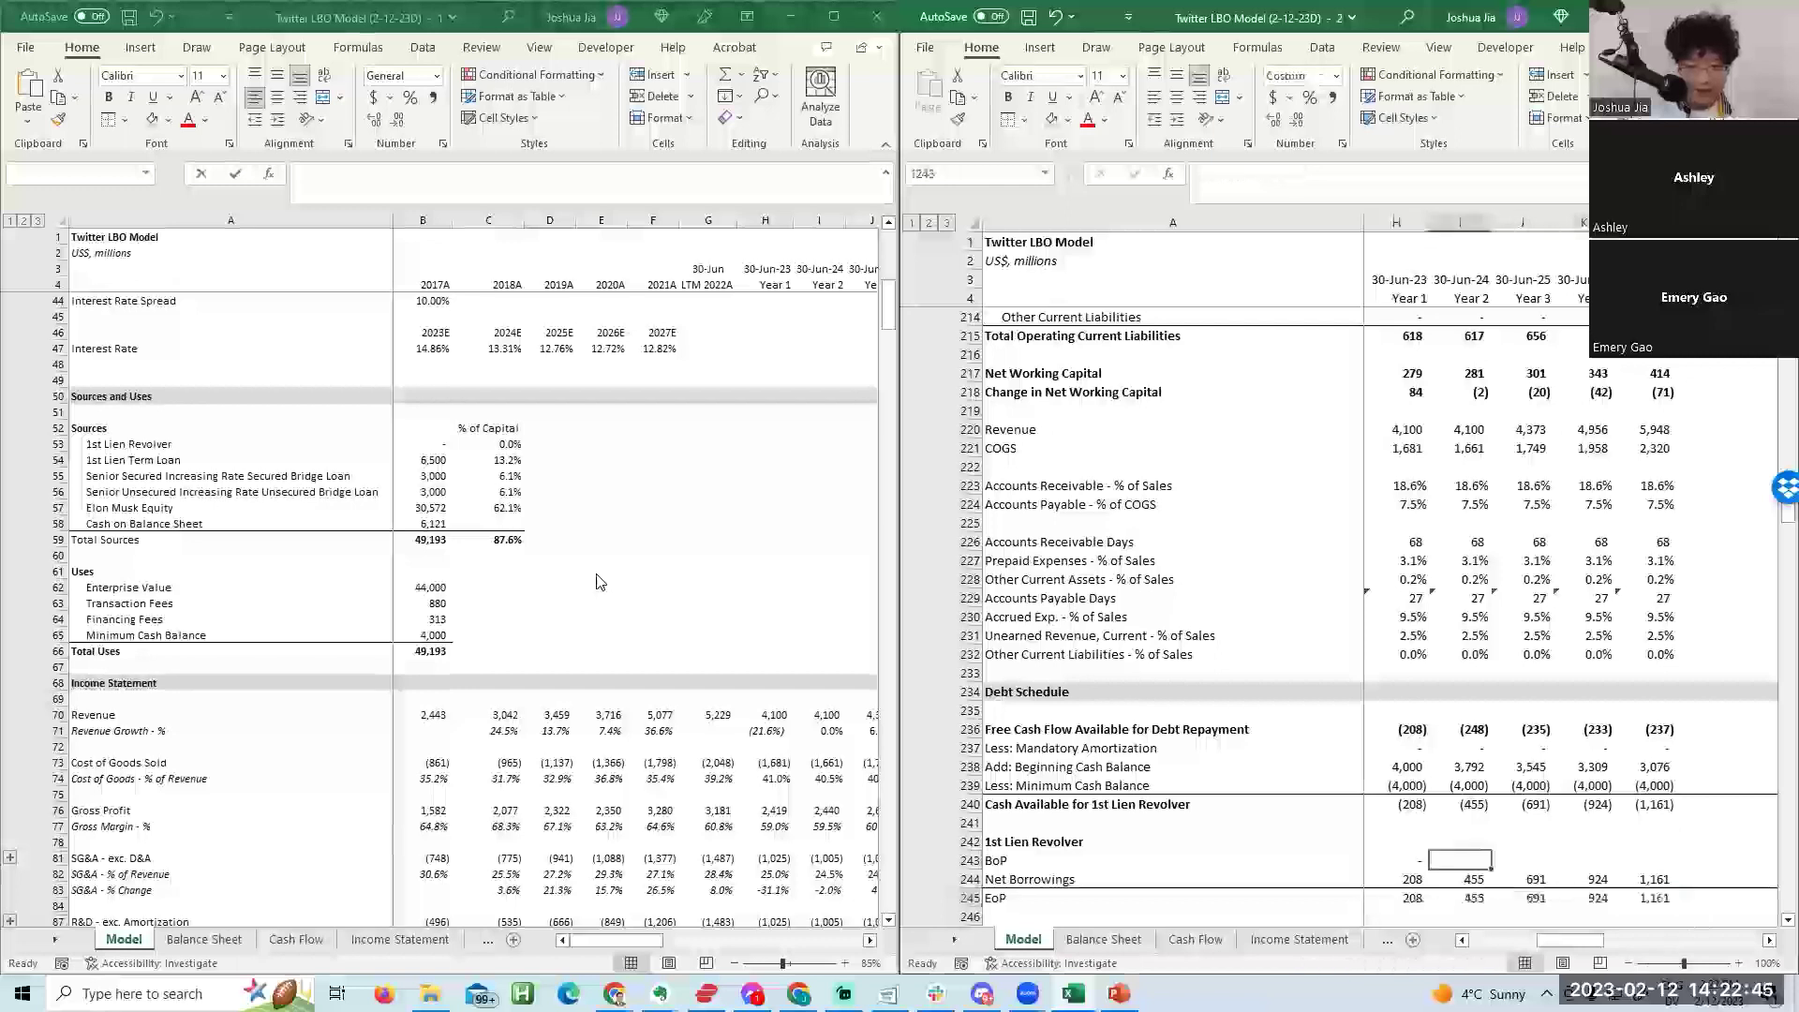
{"action": "type", "text": "="}
{"action": "key", "text": "Left"}
{"action": "key", "text": "Down"}
{"action": "key", "text": "Down"}
{"action": "key", "text": "ctrl+Return"}
{"action": "key", "text": "shift+Right"}
{"action": "key", "text": "shift+Right"}
{"action": "key", "text": "shift+Right"}
{"action": "key", "text": "ctrl+r"}
{"action": "key", "text": "alt+h"}
{"action": "key", "text": "9"}
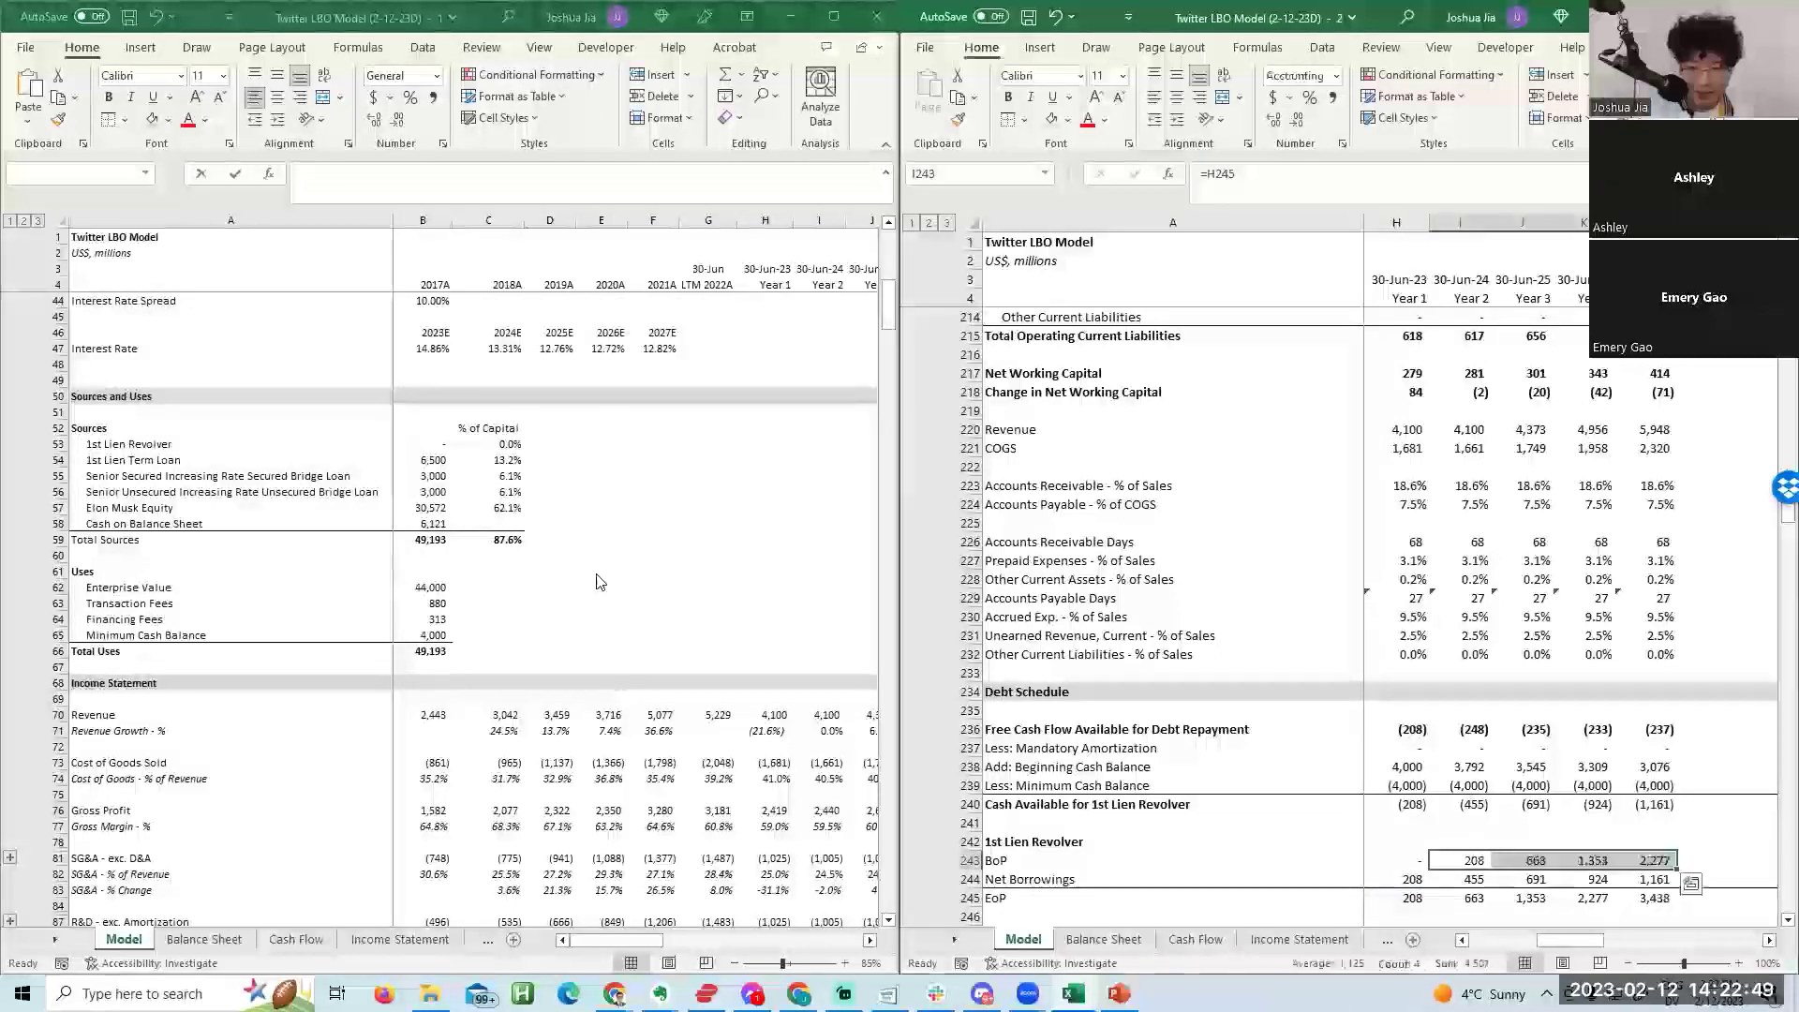
Examine the EoP and Net Borrowings formulas in the 1st Lien Revolver roll-forward.
{"action": "key", "text": "Down"}
{"action": "key", "text": "Down"}
{"action": "key", "text": "Right"}
{"action": "key", "text": "Right"}
{"action": "key", "text": "Right"}
{"action": "key", "text": "F2"}
{"action": "key", "text": "Escape"}
{"action": "key", "text": "Up"}
{"action": "key", "text": "F2"}
{"action": "key", "text": "Escape"}
{"action": "key", "text": "Up"}
{"action": "key", "text": "Up"}
{"action": "key", "text": "Left"}
{"action": "key", "text": "Left"}
{"action": "key", "text": "Left"}
{"action": "key", "text": "Down"}
{"action": "key", "text": "Down"}
{"action": "key", "text": "Left"}
{"action": "key", "text": "Right"}
{"action": "key", "text": "Right"}
{"action": "key", "text": "Right"}
{"action": "key", "text": "Right"}
Insert six blank rows at row 247, between the revolver roll-forward and the Employee Salaries schedule.
{"action": "key", "text": "Down"}
{"action": "key", "text": "Down"}
{"action": "key", "text": "Down"}
{"action": "key", "text": "Down"}
{"action": "key", "text": "Down"}
{"action": "key", "text": "Down"}
{"action": "key", "text": "Down"}
{"action": "key", "text": "Down"}
{"action": "key", "text": "Down"}
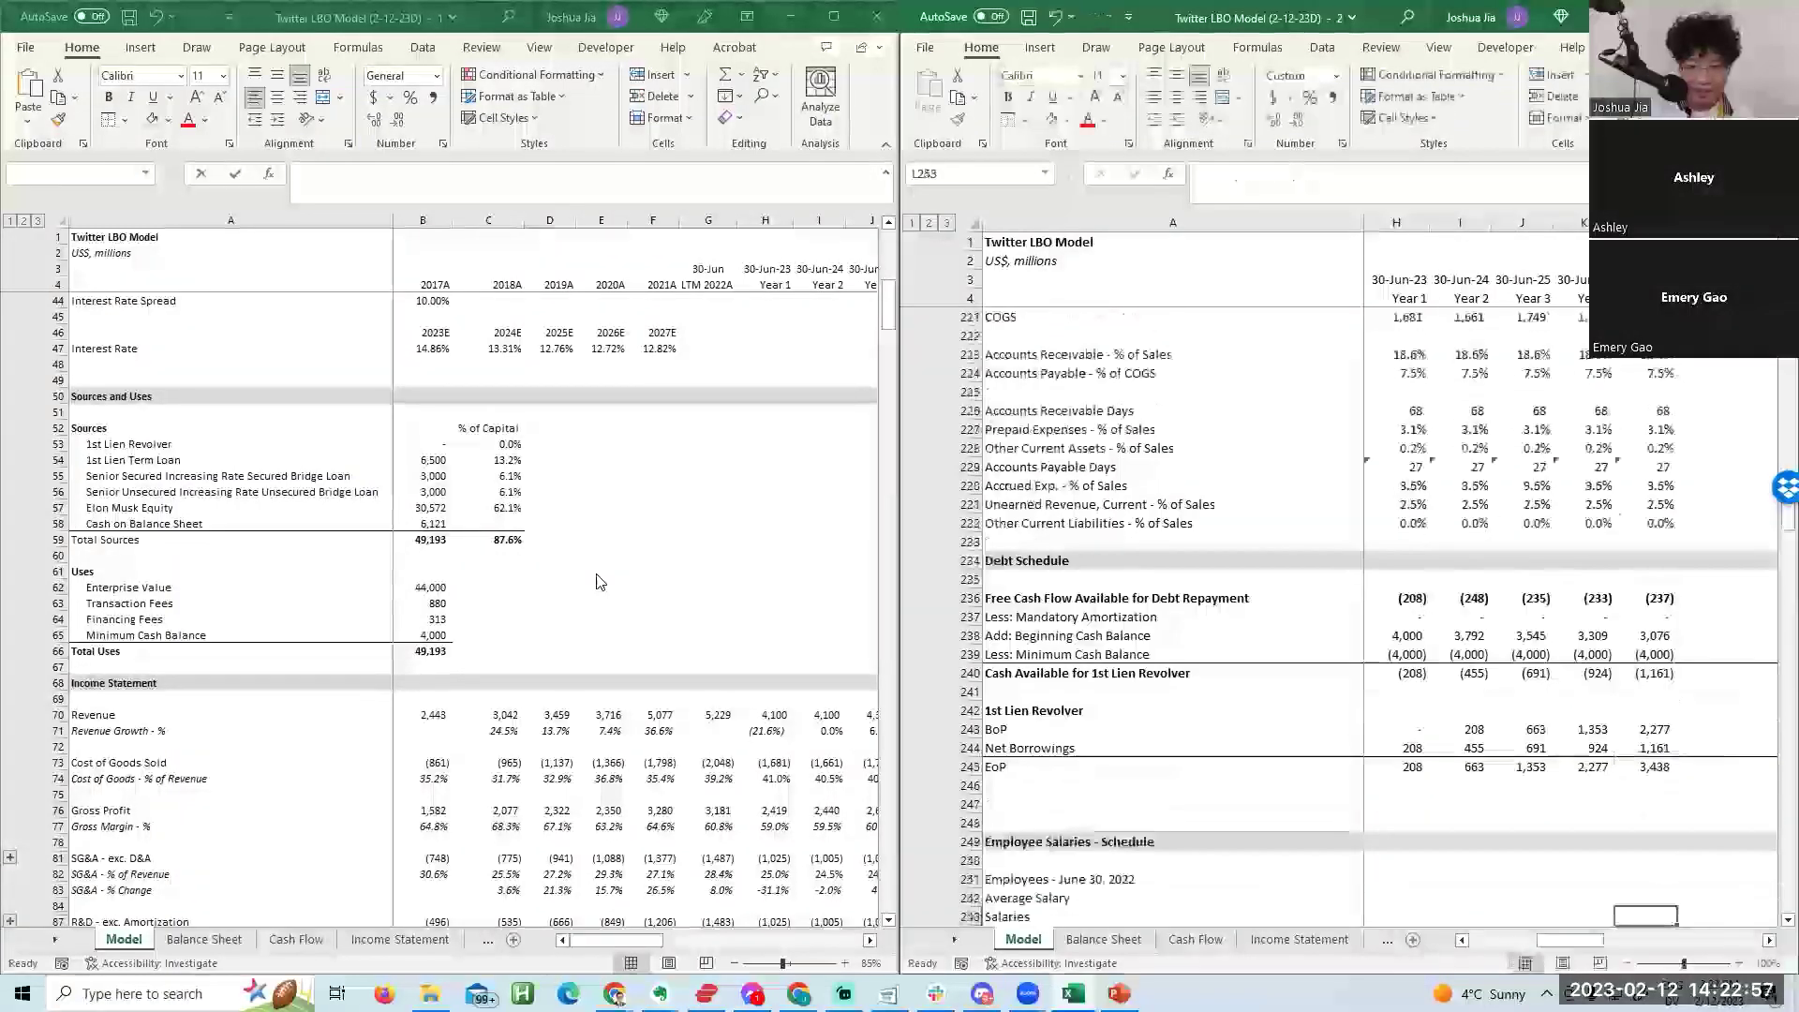
{"action": "key", "text": "Down"}
{"action": "key", "text": "Left"}
{"action": "key", "text": "Left"}
{"action": "key", "text": "Left"}
{"action": "key", "text": "Left"}
{"action": "key", "text": "ctrl+Left"}
{"action": "key", "text": "Down"}
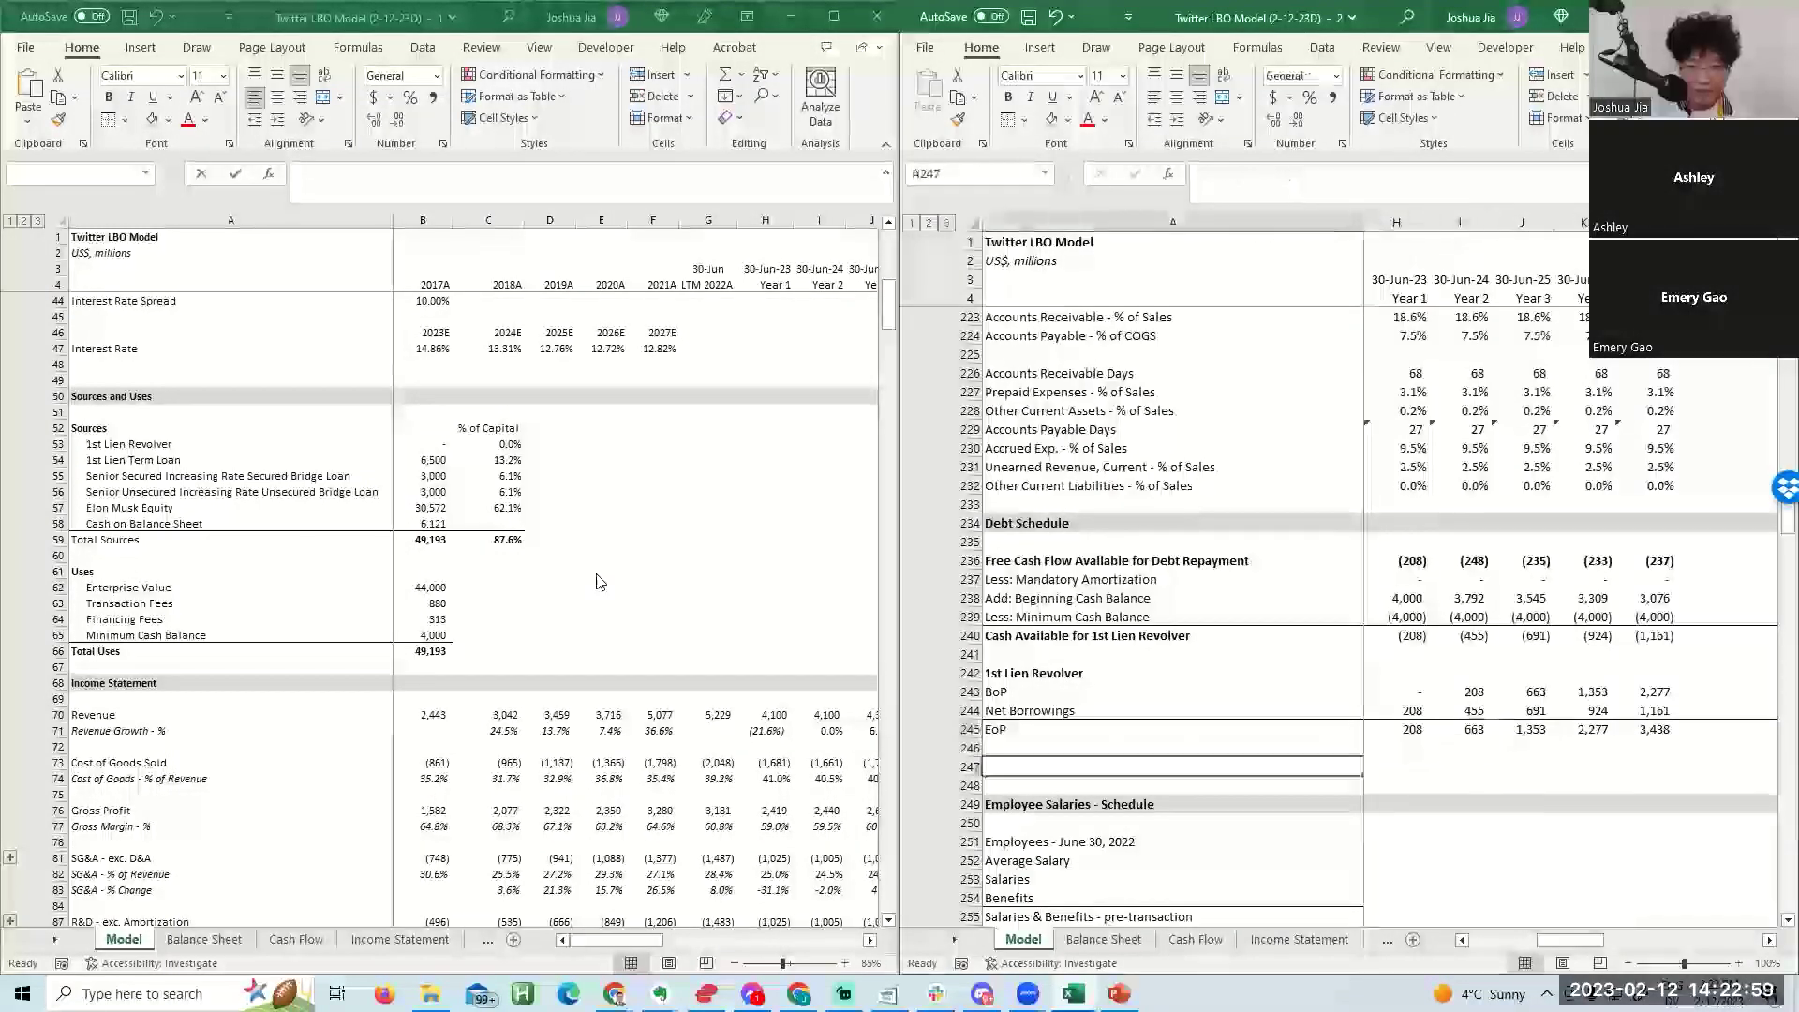
{"action": "key", "text": "alt+i"}
{"action": "key", "text": "r"}
{"action": "key", "text": "F4"}
{"action": "key", "text": "F4"}
{"action": "key", "text": "F4"}
{"action": "key", "text": "F4"}
{"action": "key", "text": "F4"}
{"action": "key", "text": "F4"}
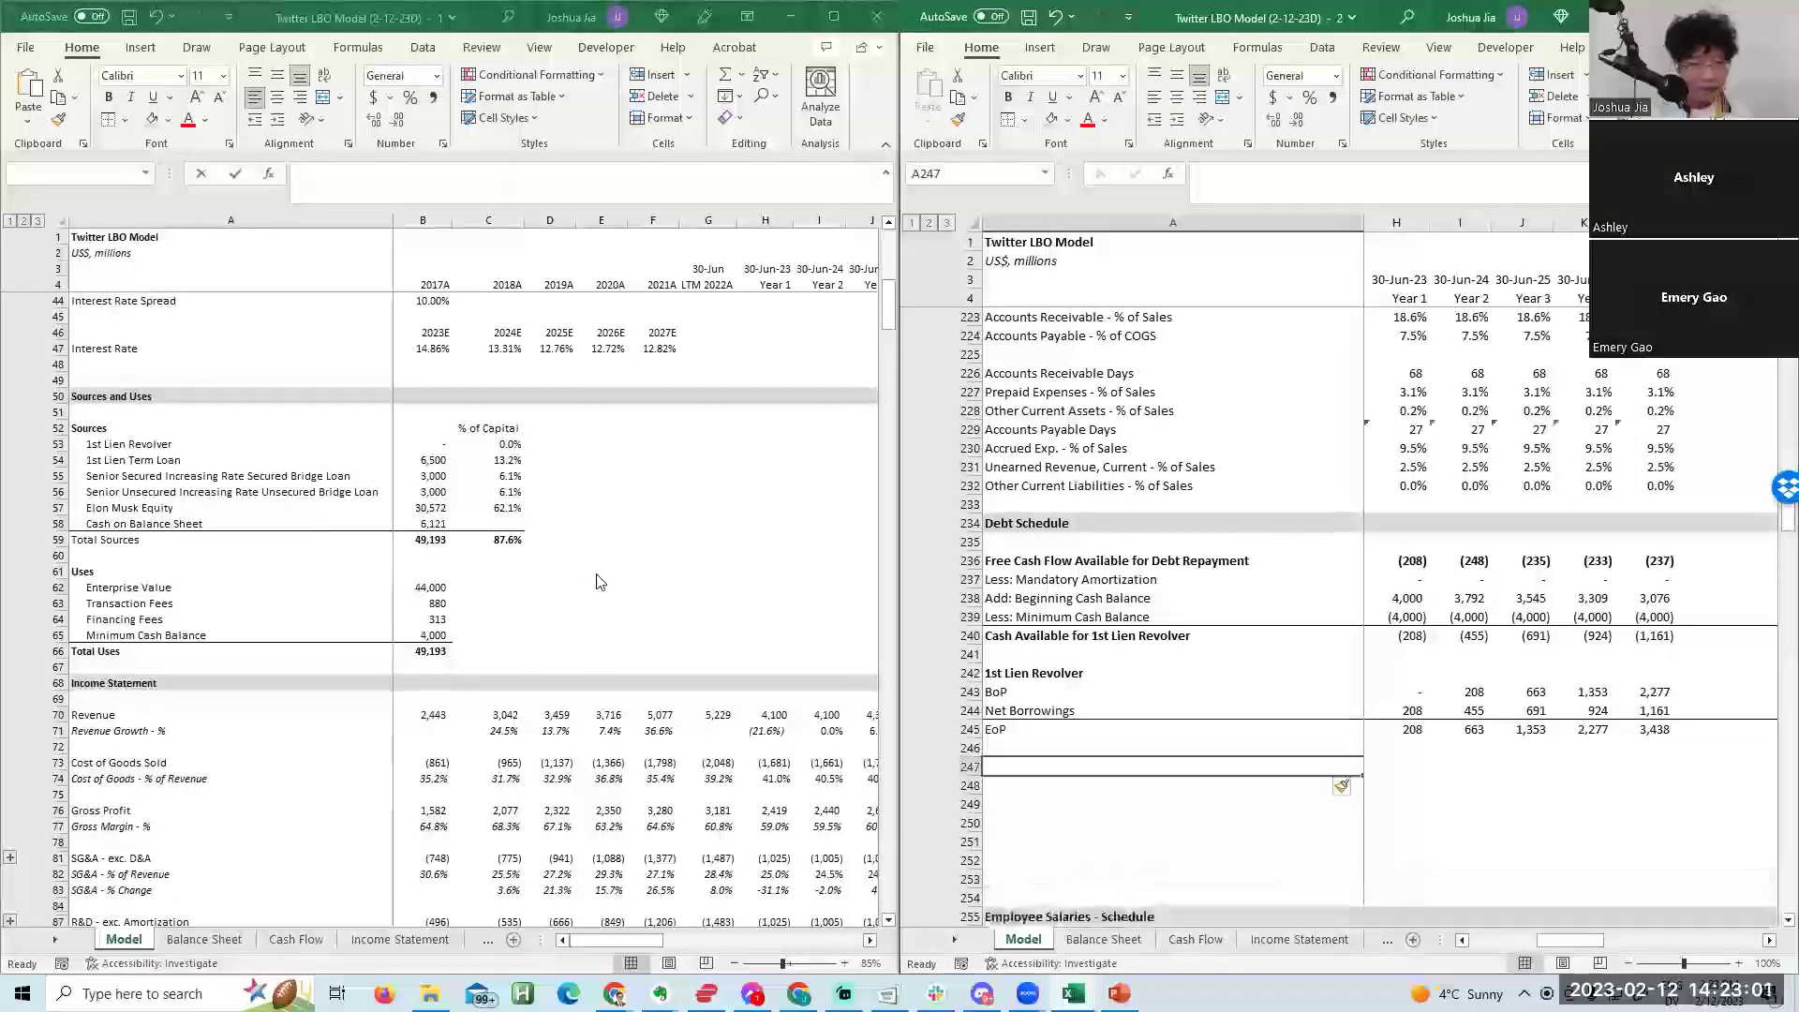
{"action": "left_click", "coordinate": [183, 442]}
{"action": "key", "text": "Down"}
{"action": "key", "text": "ctrl+c"}
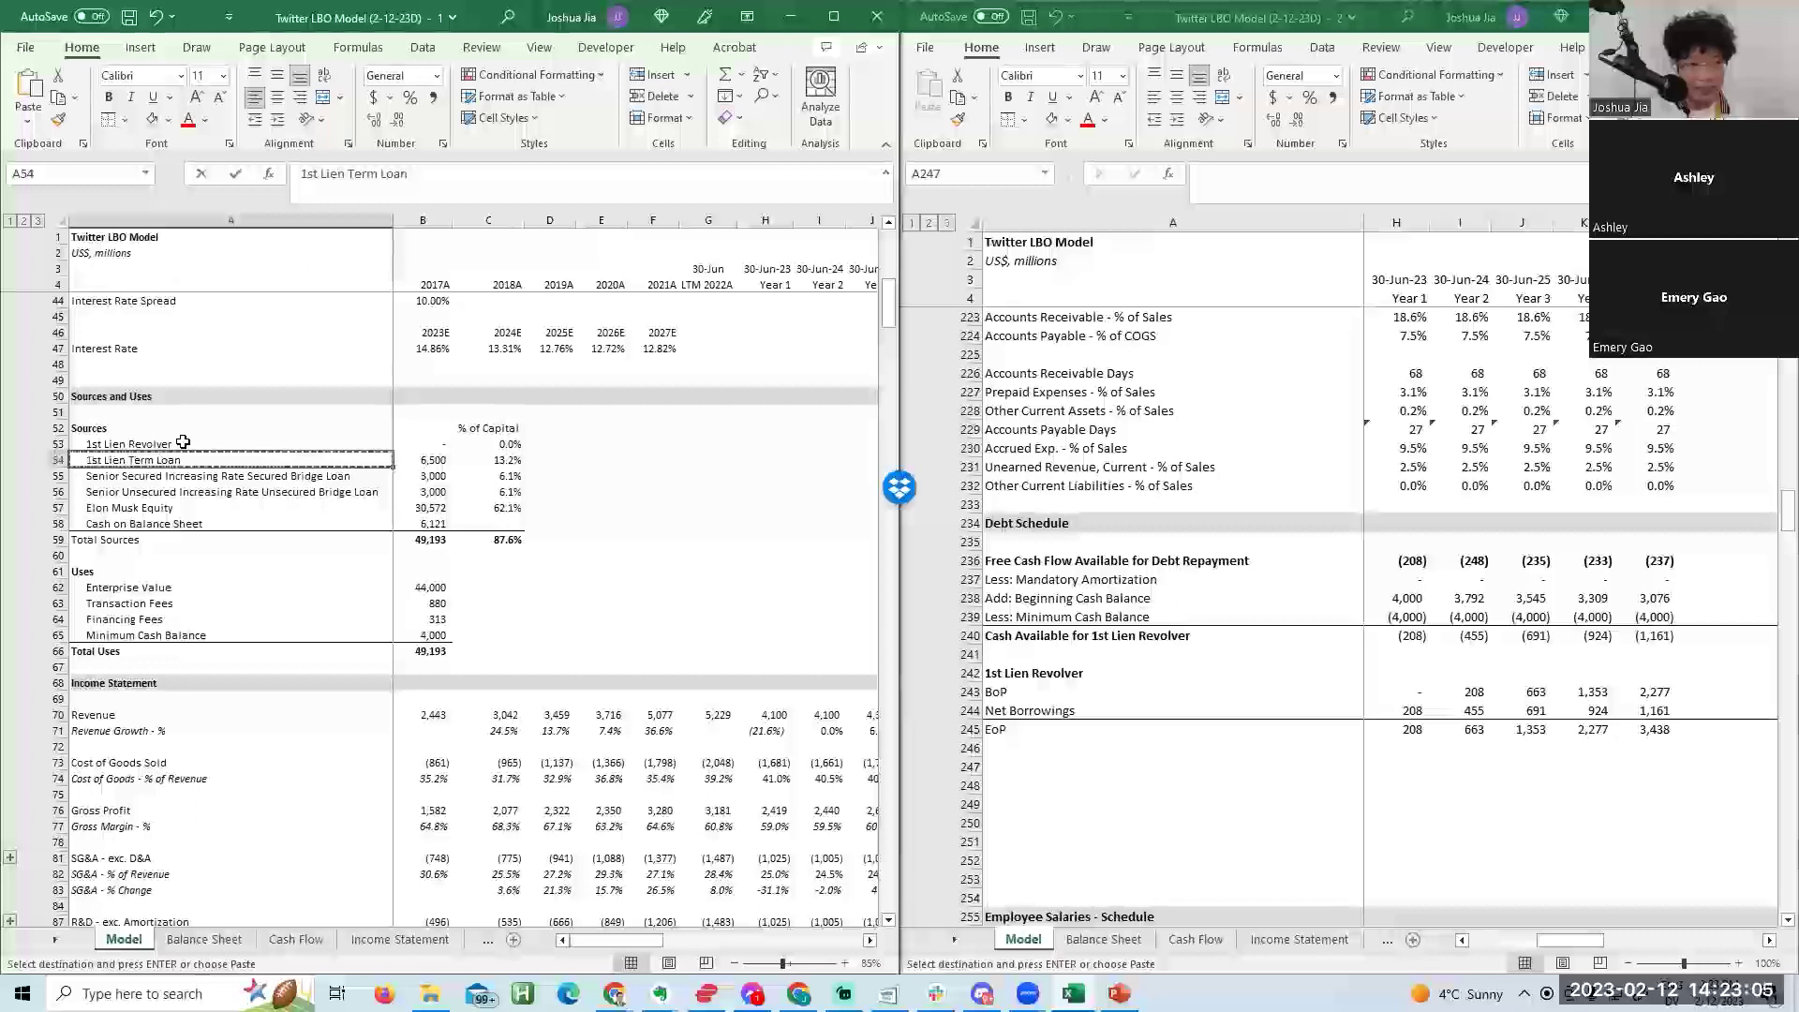
Insert three blank rows at row 241, directly below Cash Available for 1st Lien Revolver.
{"action": "left_click", "coordinate": [993, 652]}
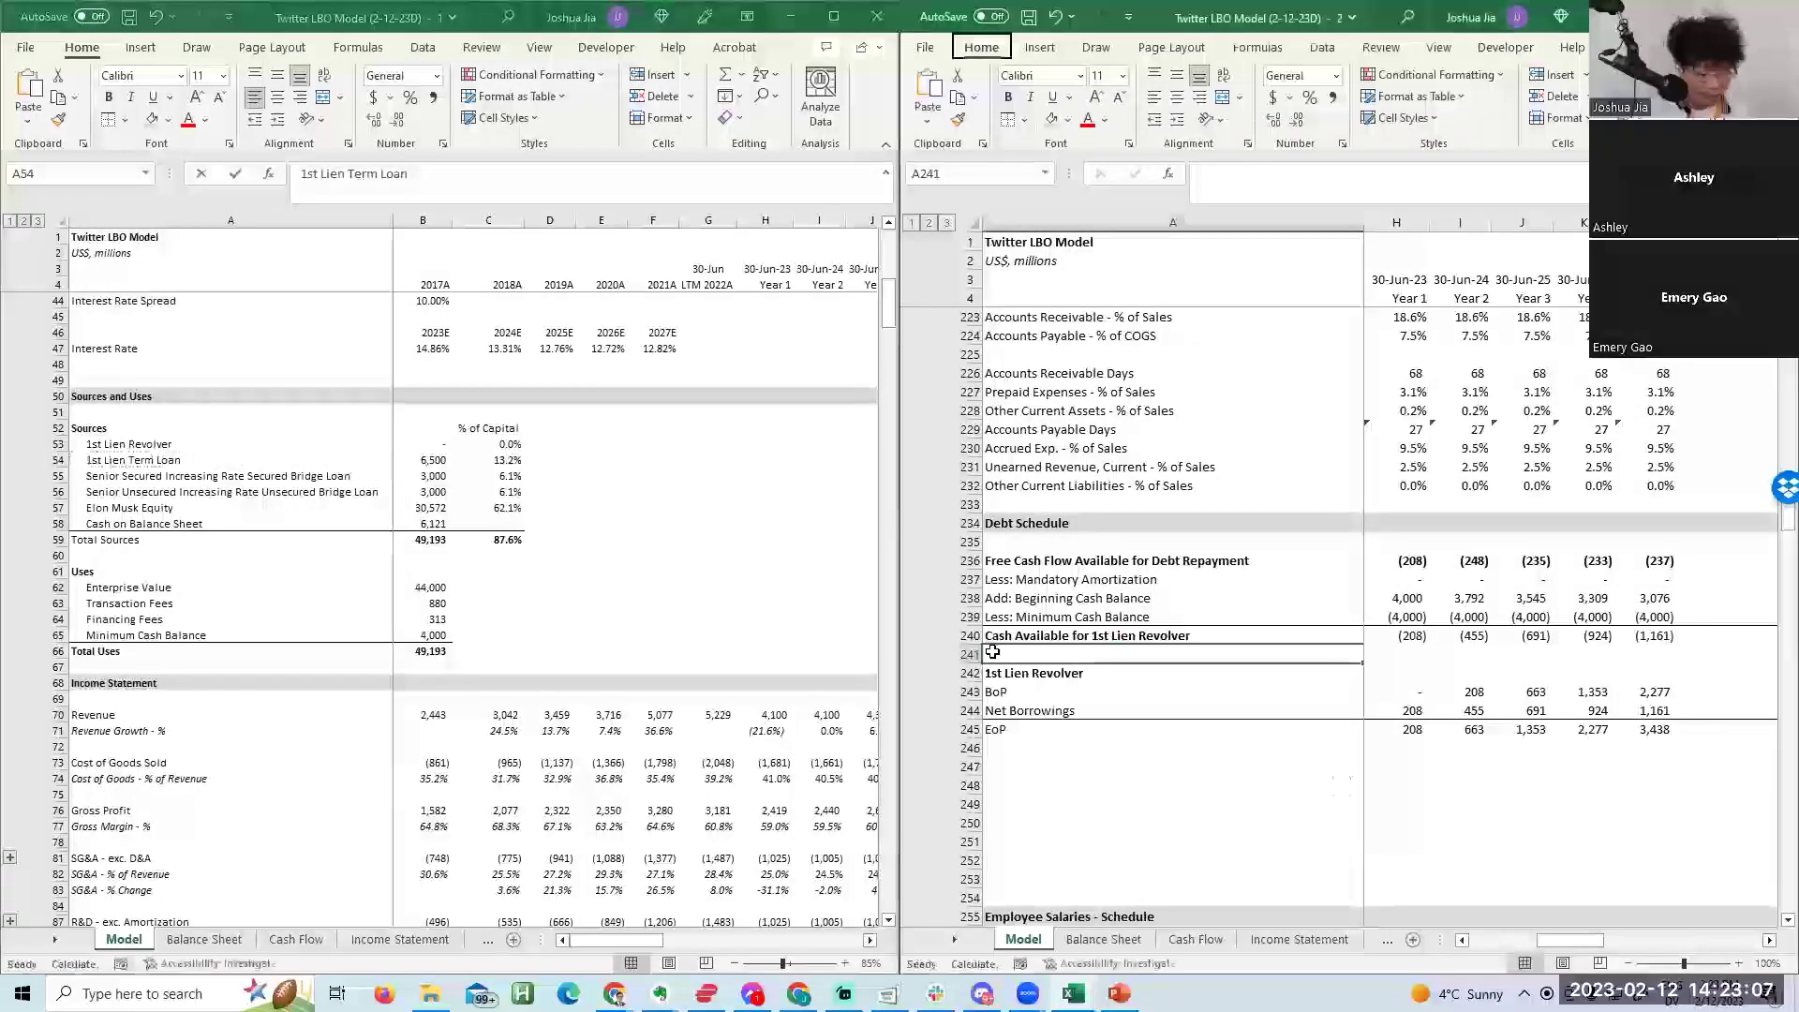
{"action": "key", "text": "alt+i"}
{"action": "key", "text": "r"}
{"action": "key", "text": "alt+i"}
{"action": "key", "text": "r"}
{"action": "key", "text": "alt+i"}
{"action": "key", "text": "r"}
Label A241 "Borrowings / (Repayments) - 1st Lien Revolver".
{"action": "key", "text": "Down"}
{"action": "key", "text": "Down"}
{"action": "key", "text": "Down"}
{"action": "key", "text": "Down"}
{"action": "key", "text": "Down"}
{"action": "key", "text": "ctrl+c"}
{"action": "key", "text": "Up"}
{"action": "key", "text": "Up"}
{"action": "key", "text": "Up"}
{"action": "key", "text": "Up"}
{"action": "key", "text": "Up"}
{"action": "key", "text": "Up"}
{"action": "key", "text": "Return"}
{"action": "key", "text": "F2"}
{"action": "key", "text": "End"}
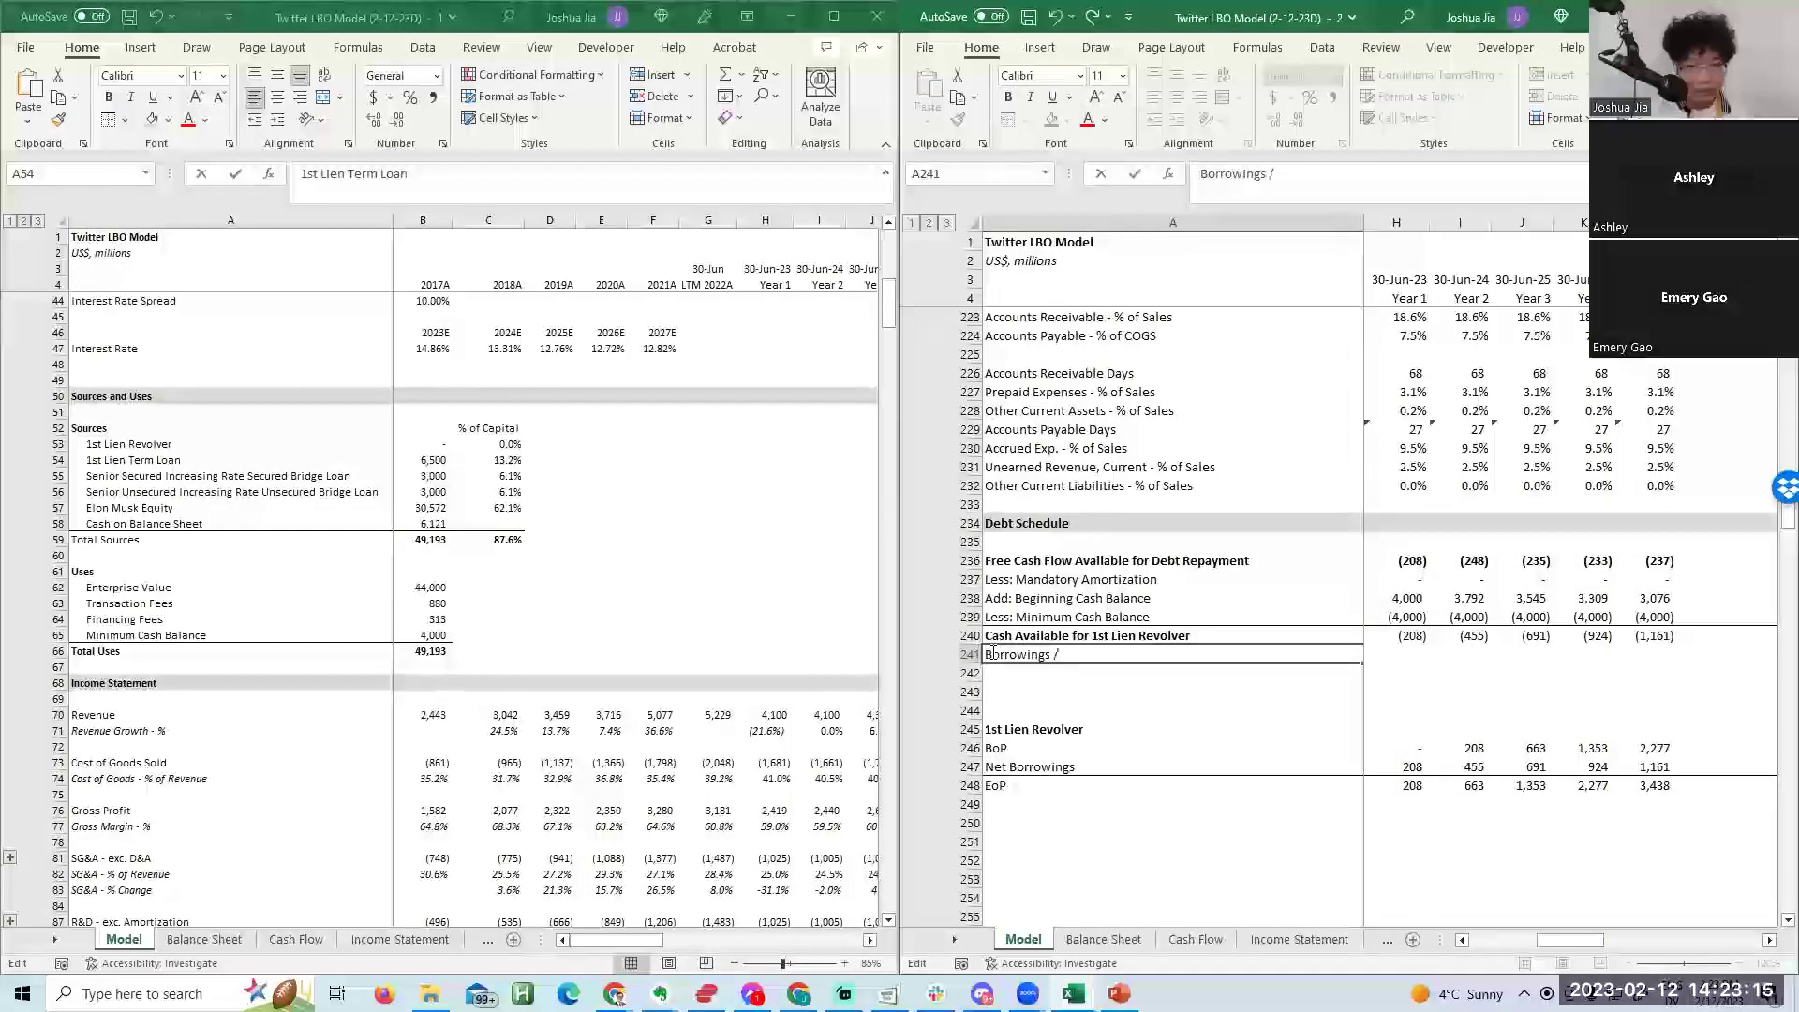
{"action": "type", "text": "/ (Repayments) -"}
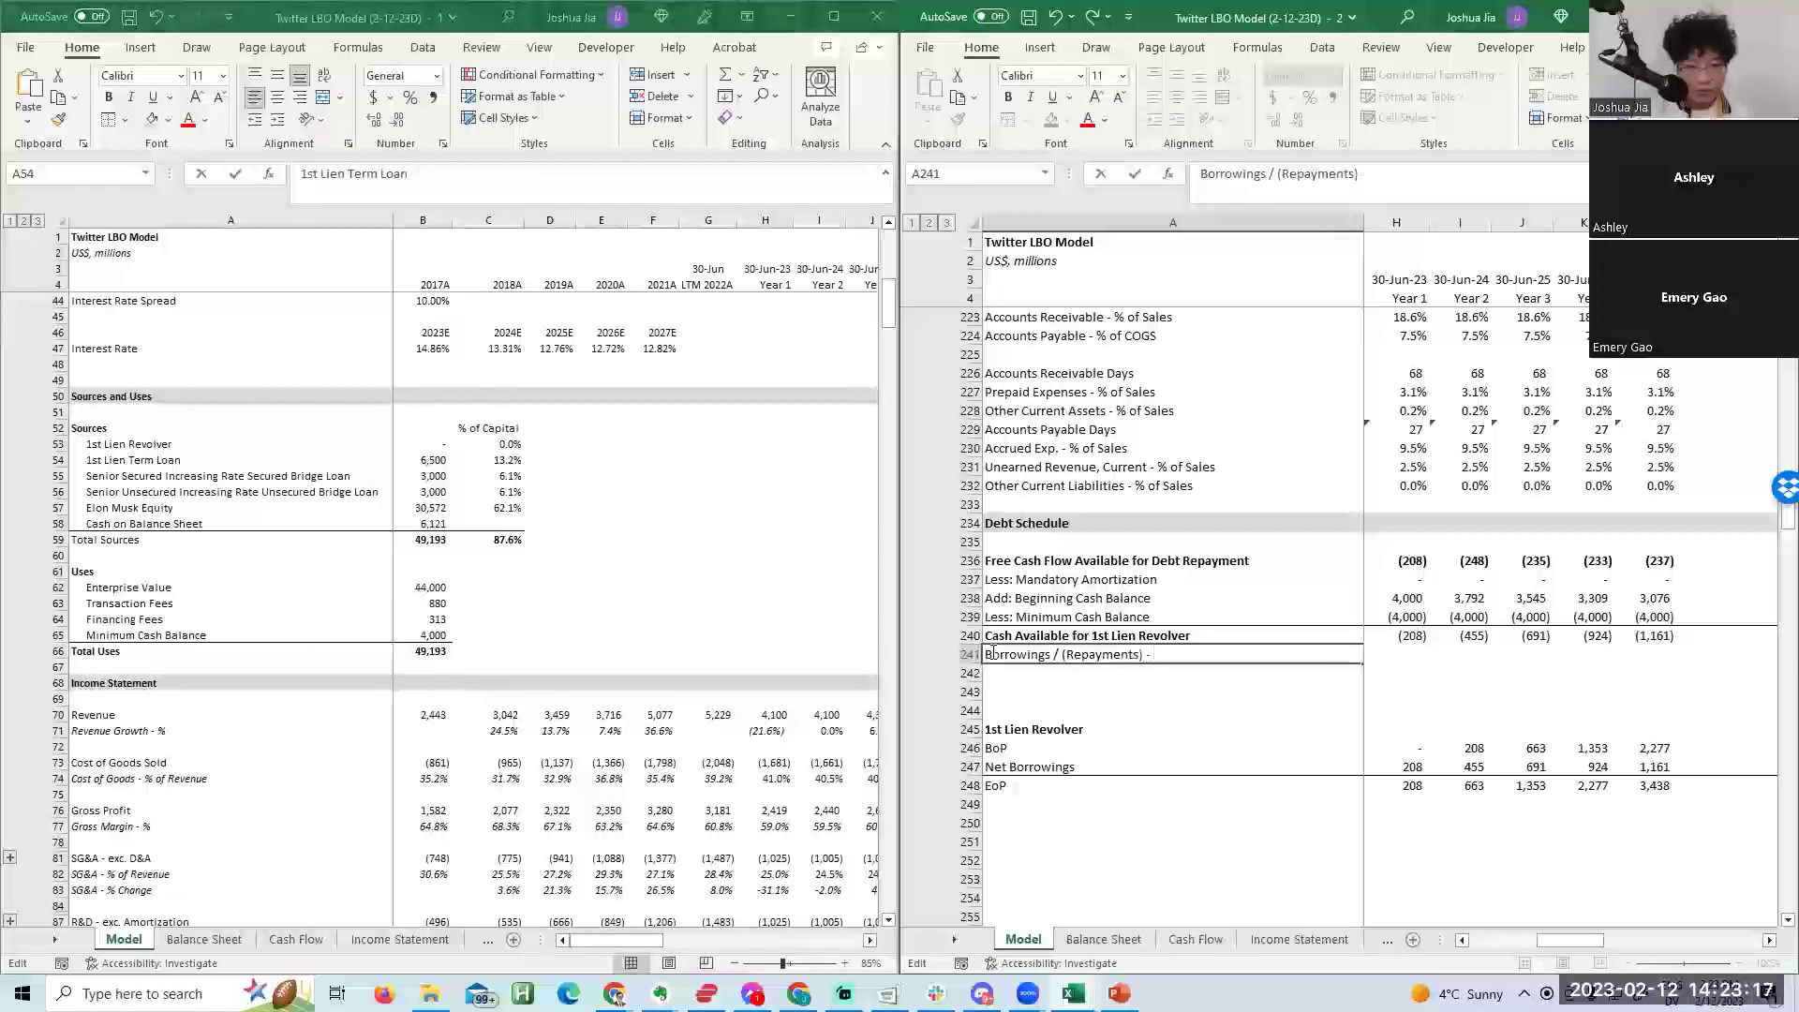
{"action": "type", "text": " 1st Line Ren Revolver"}
{"action": "key", "text": "Tab"}
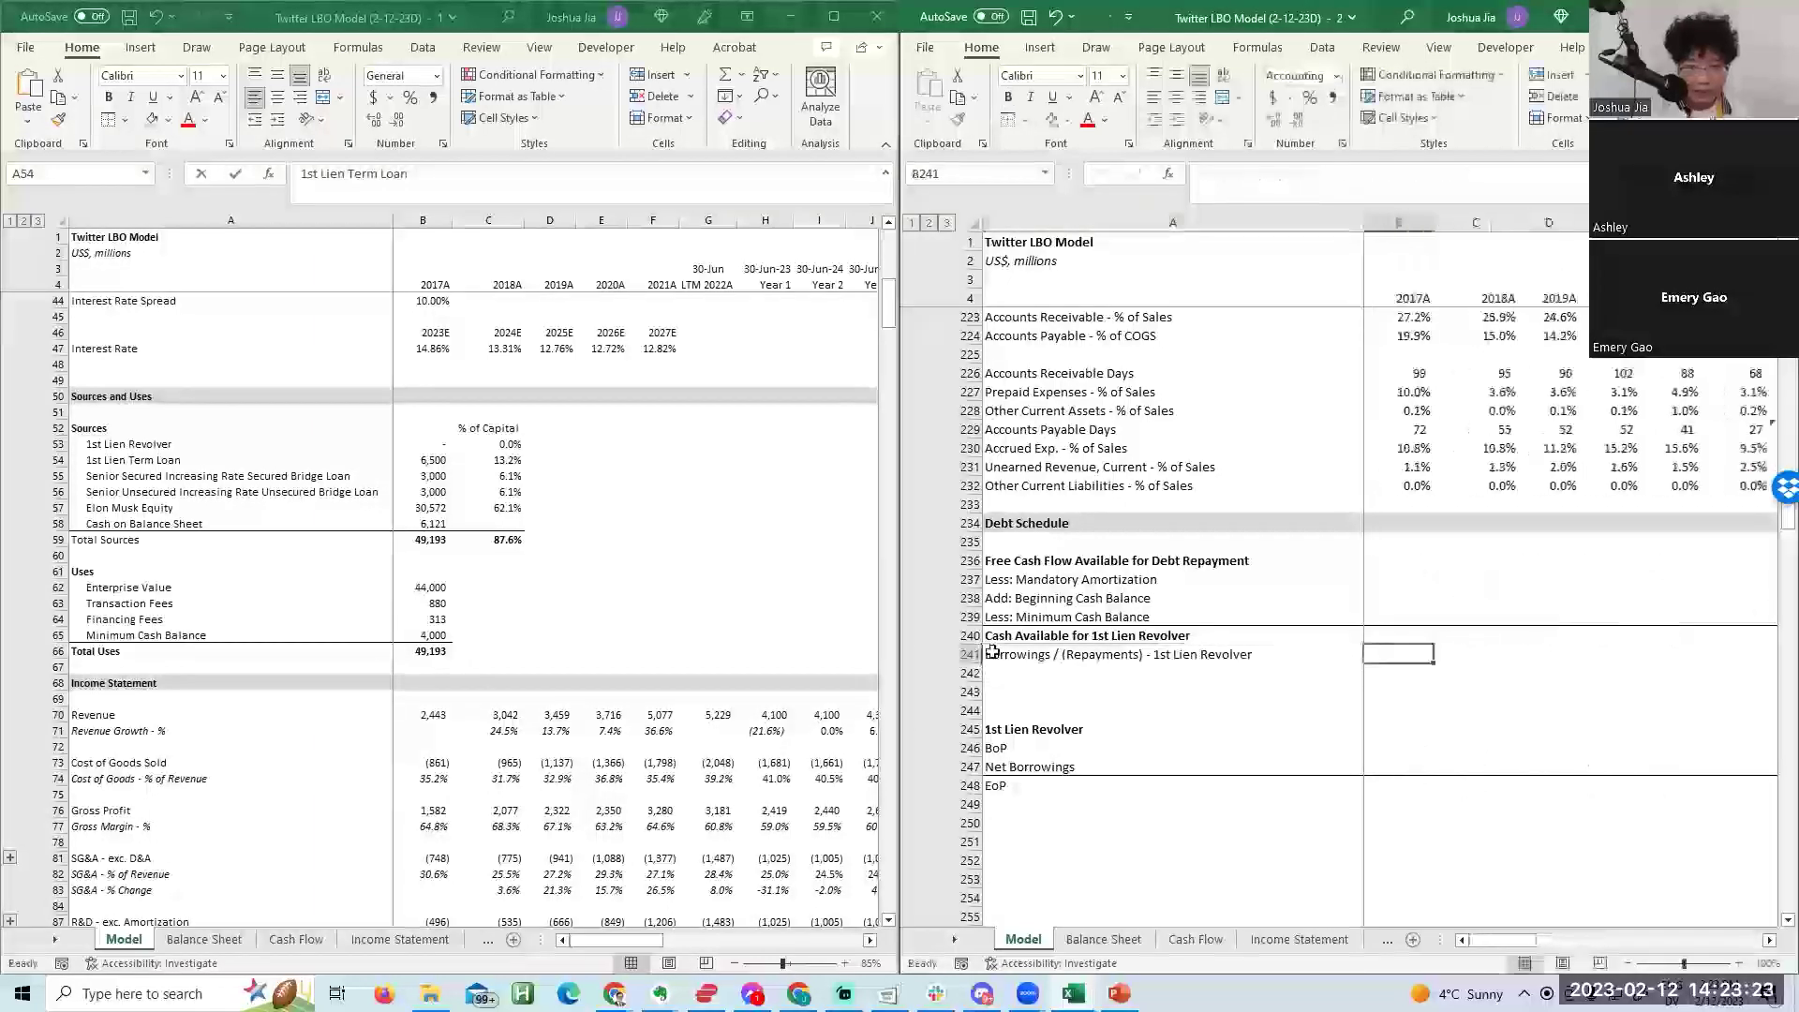
Link the Year 1 revolver borrowings in H241 to Net Borrowings in H247 and fill the link across to Year 5.
{"action": "key", "text": "Right"}
{"action": "key", "text": "Right"}
{"action": "key", "text": "Right"}
{"action": "key", "text": "Right"}
{"action": "key", "text": "Right"}
{"action": "key", "text": "Right"}
{"action": "type", "text": "="}
{"action": "key", "text": "Down"}
{"action": "key", "text": "Down"}
{"action": "key", "text": "Down"}
{"action": "key", "text": "Down"}
{"action": "key", "text": "Down"}
{"action": "key", "text": "Down"}
{"action": "key", "text": "ctrl+Return"}
{"action": "key", "text": "shift+Right"}
{"action": "key", "text": "shift+Right"}
{"action": "key", "text": "shift+Right"}
{"action": "key", "text": "shift+Right"}
{"action": "key", "text": "ctrl+r"}
Sum Cash Available for 1st Lien Revolver and the revolver borrowings for Year 1 in H242.
{"action": "key", "text": "Right"}
{"action": "key", "text": "Left"}
{"action": "key", "text": "Down"}
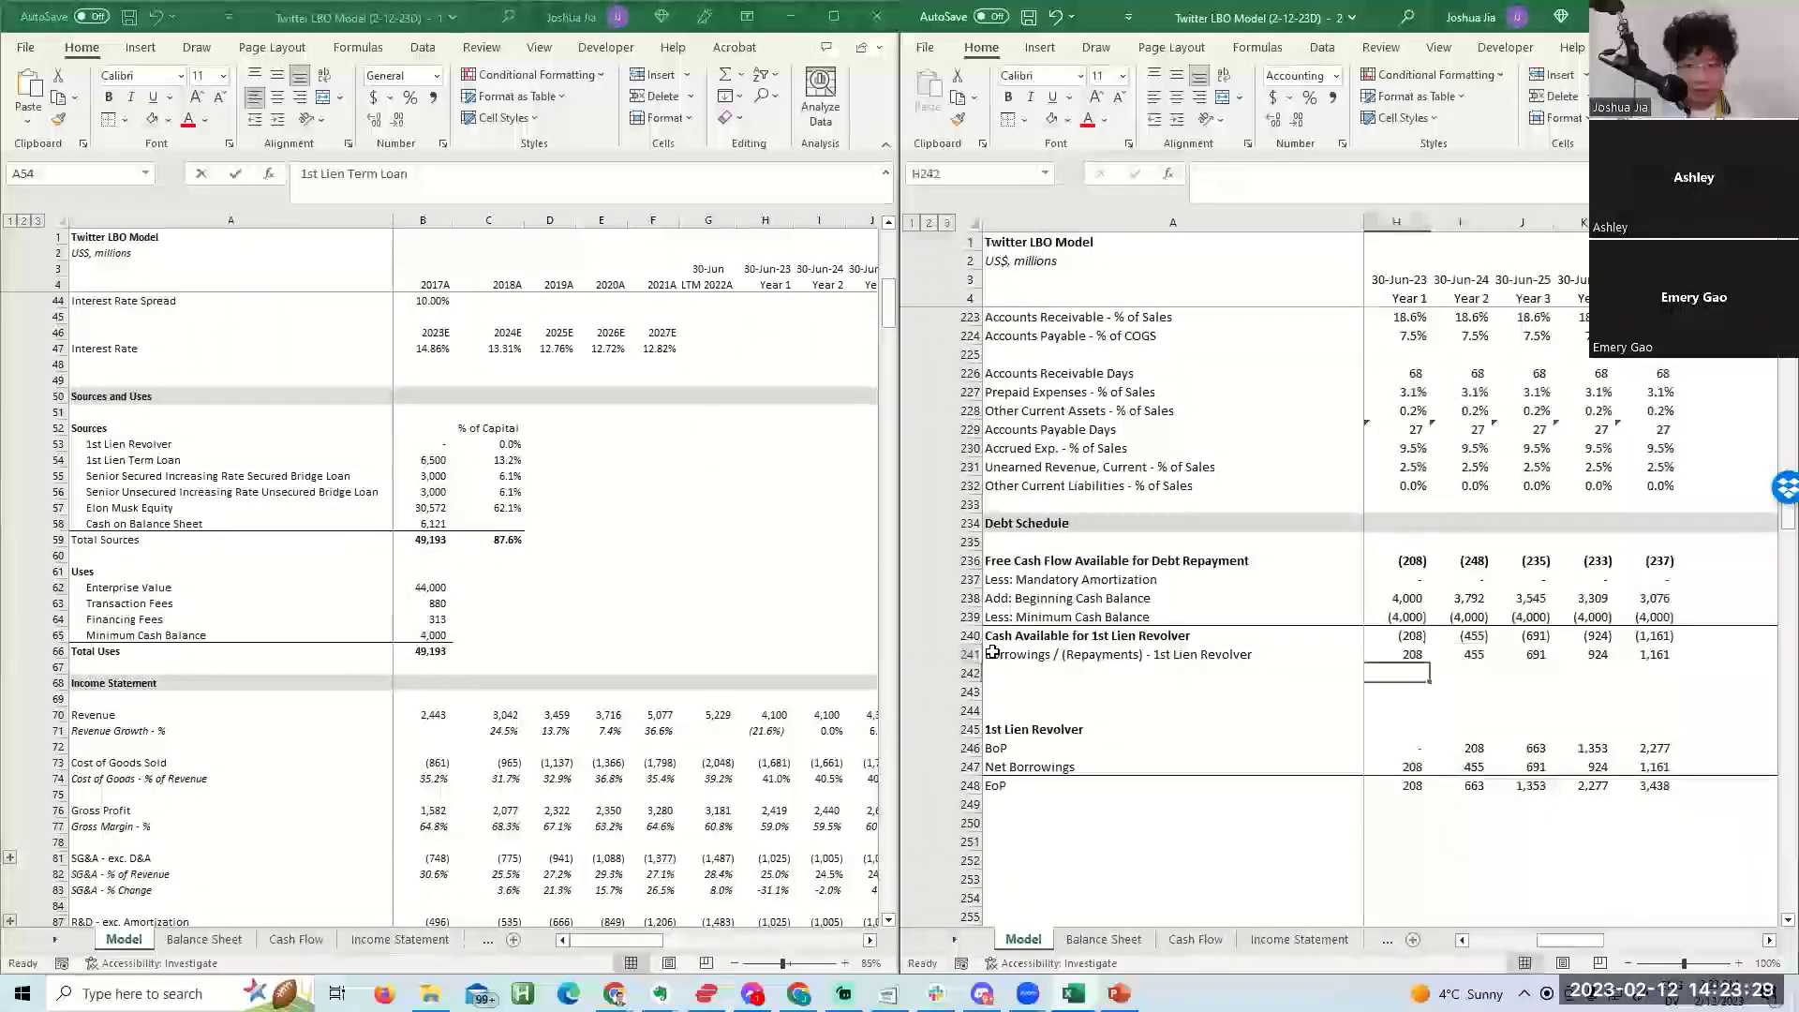
{"action": "type", "text": "=sum("}
{"action": "key", "text": "Up"}
{"action": "key", "text": "shift+Up"}
{"action": "key", "text": "Return"}
Examine the revolver's BoP and Net Borrowings formulas against the Cash Available for 1st Lien Revolver row.
{"action": "key", "text": "Down"}
{"action": "key", "text": "Down"}
{"action": "key", "text": "Down"}
{"action": "key", "text": "F2"}
{"action": "key", "text": "Escape"}
{"action": "key", "text": "Right"}
{"action": "key", "text": "F2"}
{"action": "key", "text": "Escape"}
{"action": "key", "text": "Left"}
{"action": "key", "text": "Down"}
{"action": "key", "text": "F2"}
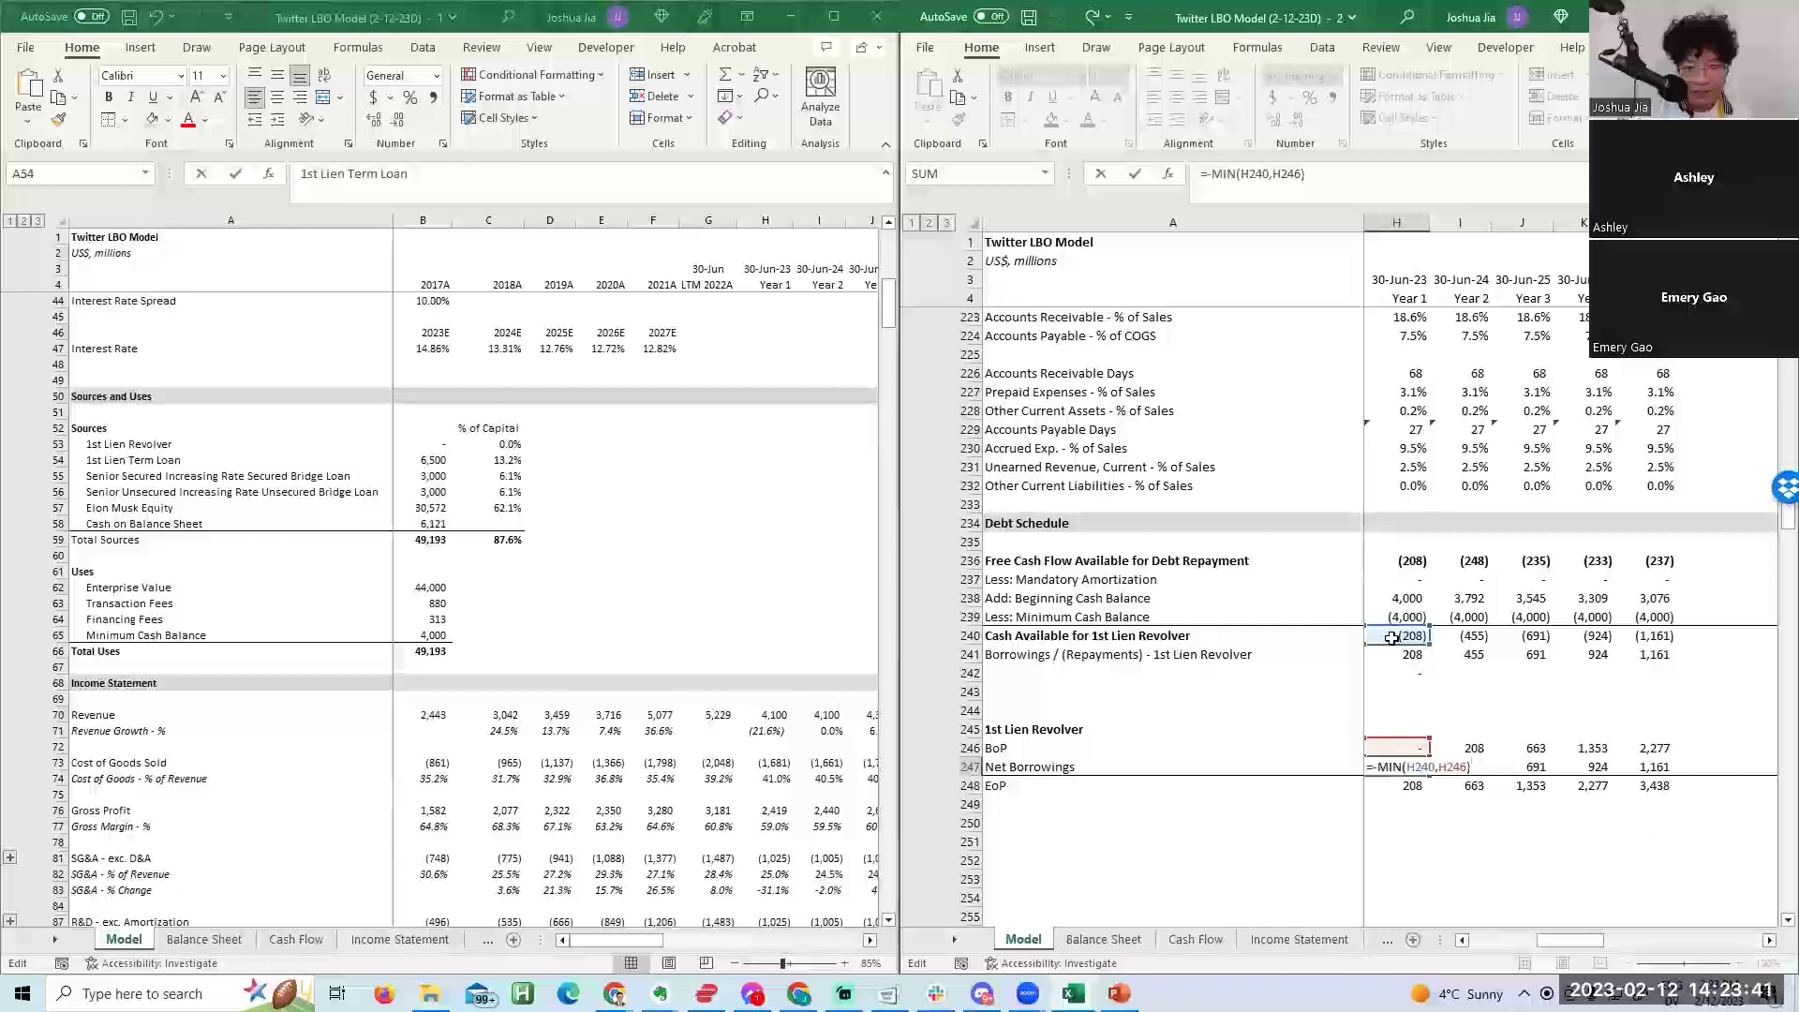
{"action": "key", "text": "Return"}
{"action": "left_click_drag", "start_coordinate": [1392, 638], "coordinate": [1632, 637]}
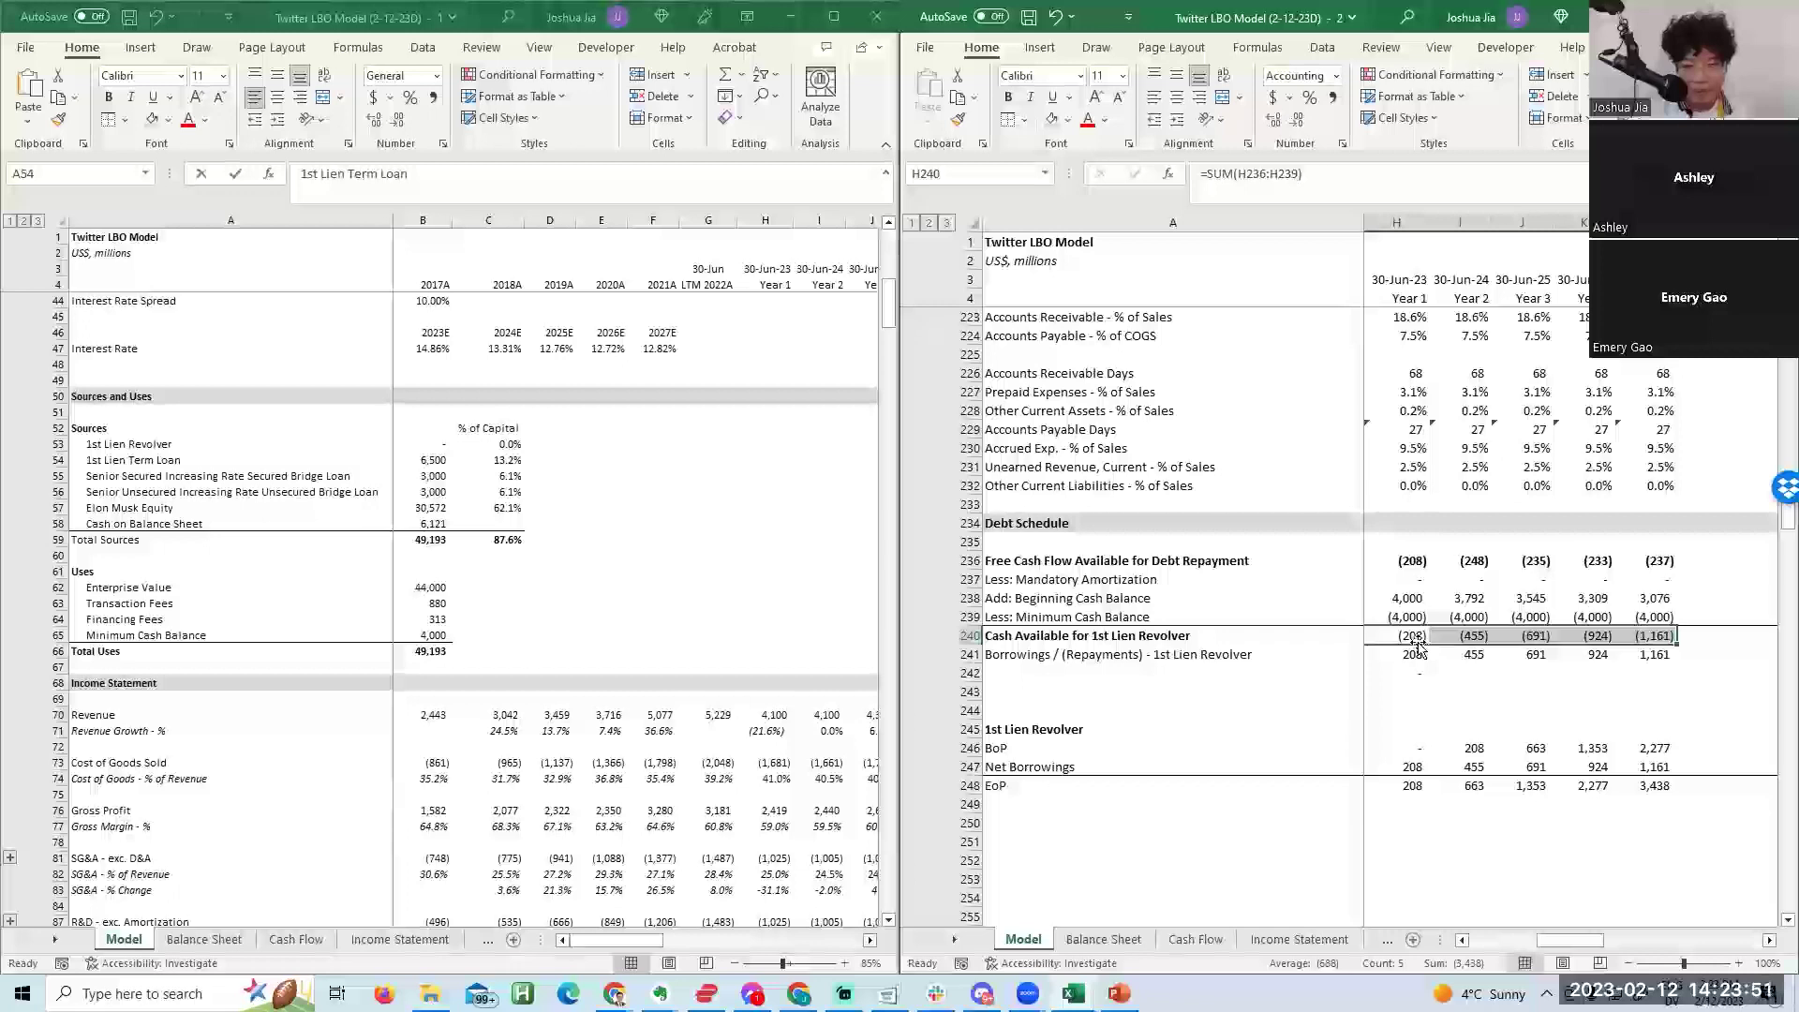
{"action": "left_click", "coordinate": [1406, 762]}
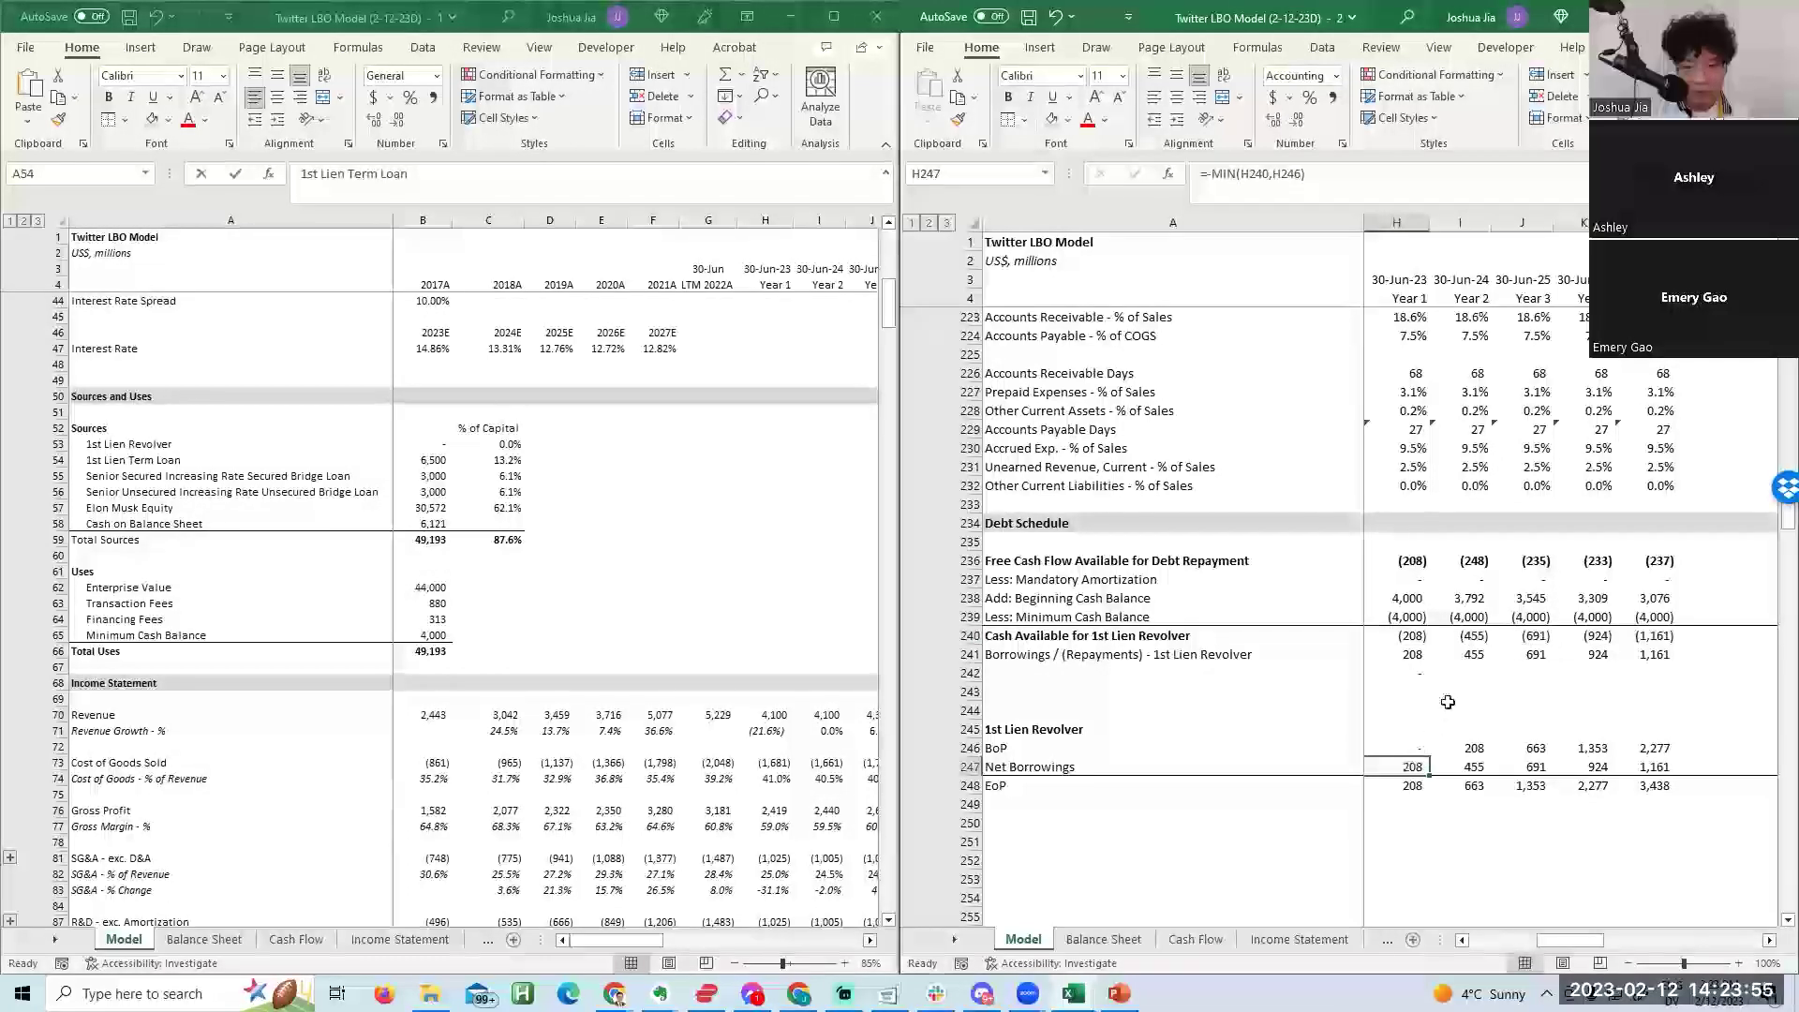
Override the Year 1 Cash Available for 1st Lien Revolver in H240 with a test value of 1000.
{"action": "key", "text": "Up"}
{"action": "key", "text": "Up"}
{"action": "key", "text": "Up"}
{"action": "key", "text": "Up"}
{"action": "key", "text": "Up"}
{"action": "key", "text": "Up"}
{"action": "key", "text": "Up"}
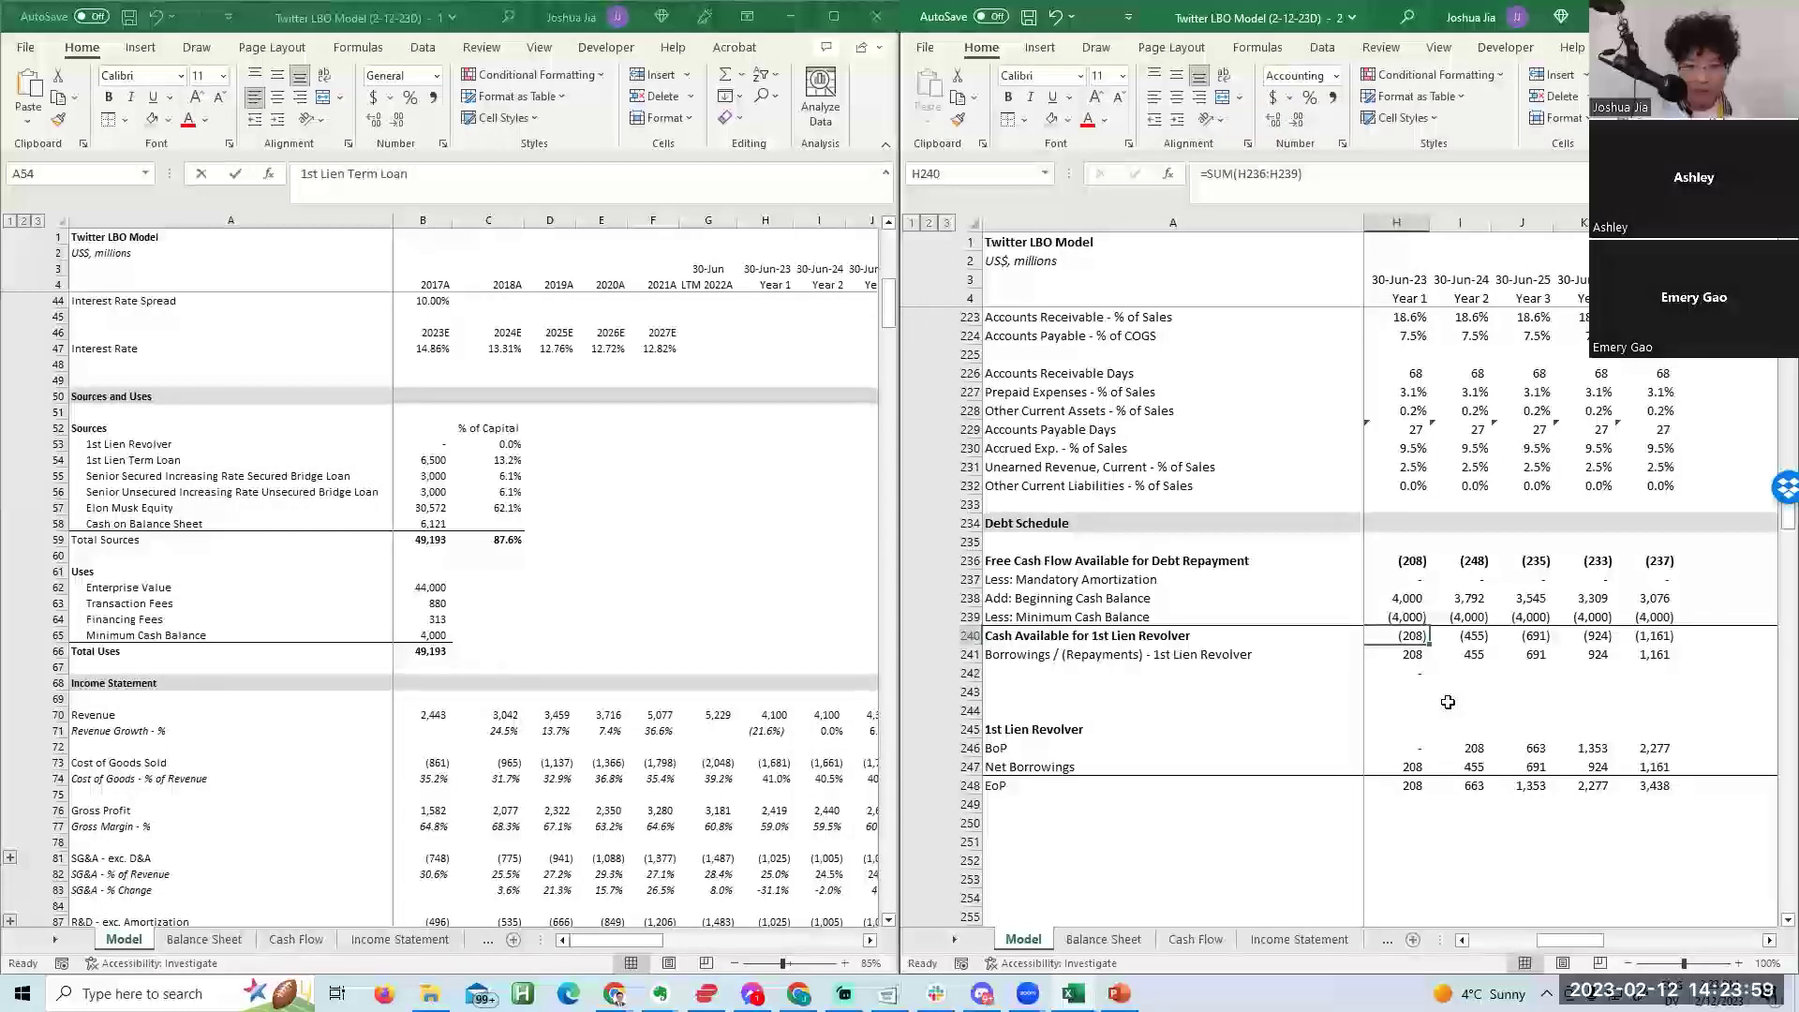
{"action": "type", "text": "1000"}
{"action": "key", "text": "Return"}
Examine the Year 1 Net Borrowings formula in H247 and its leading minus sign, comparing it with Year 2.
{"action": "key", "text": "Down"}
{"action": "key", "text": "Down"}
{"action": "key", "text": "Down"}
{"action": "key", "text": "Down"}
{"action": "key", "text": "Down"}
{"action": "key", "text": "Up"}
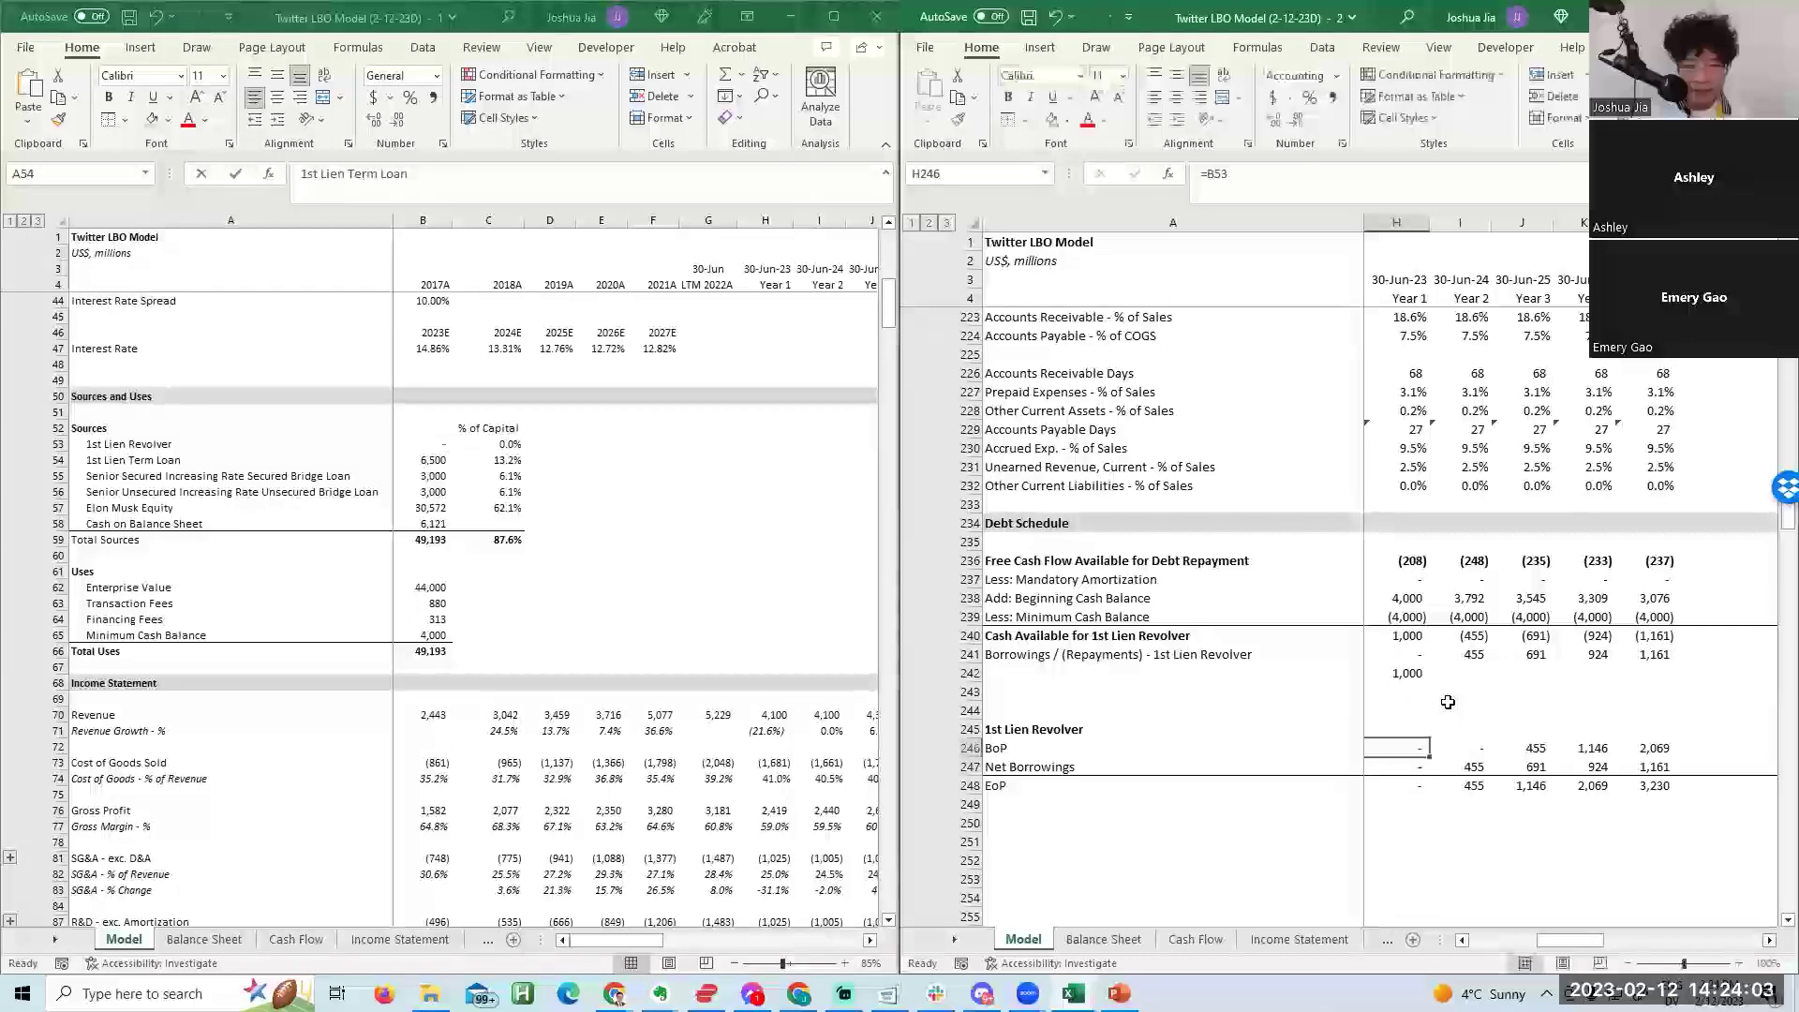
{"action": "key", "text": "Down"}
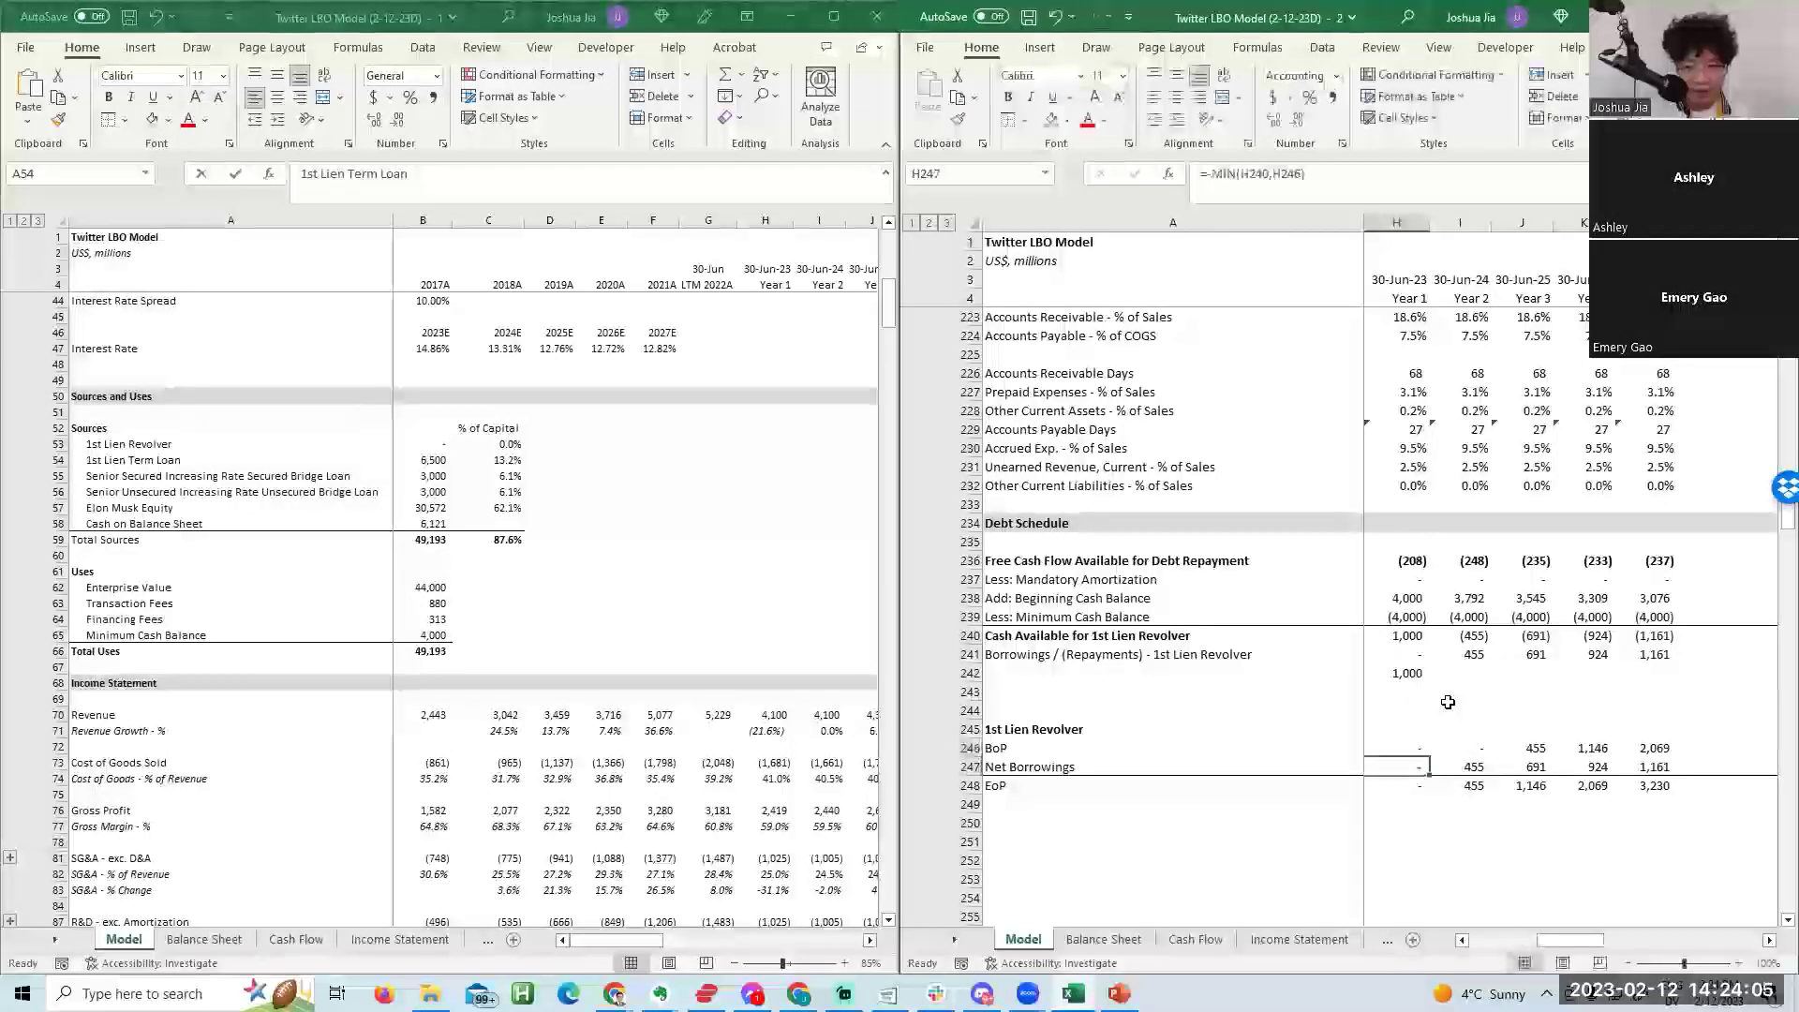
{"action": "key", "text": "F2"}
{"action": "key", "text": "Home"}
{"action": "key", "text": "Right"}
{"action": "type", "text": "-"}
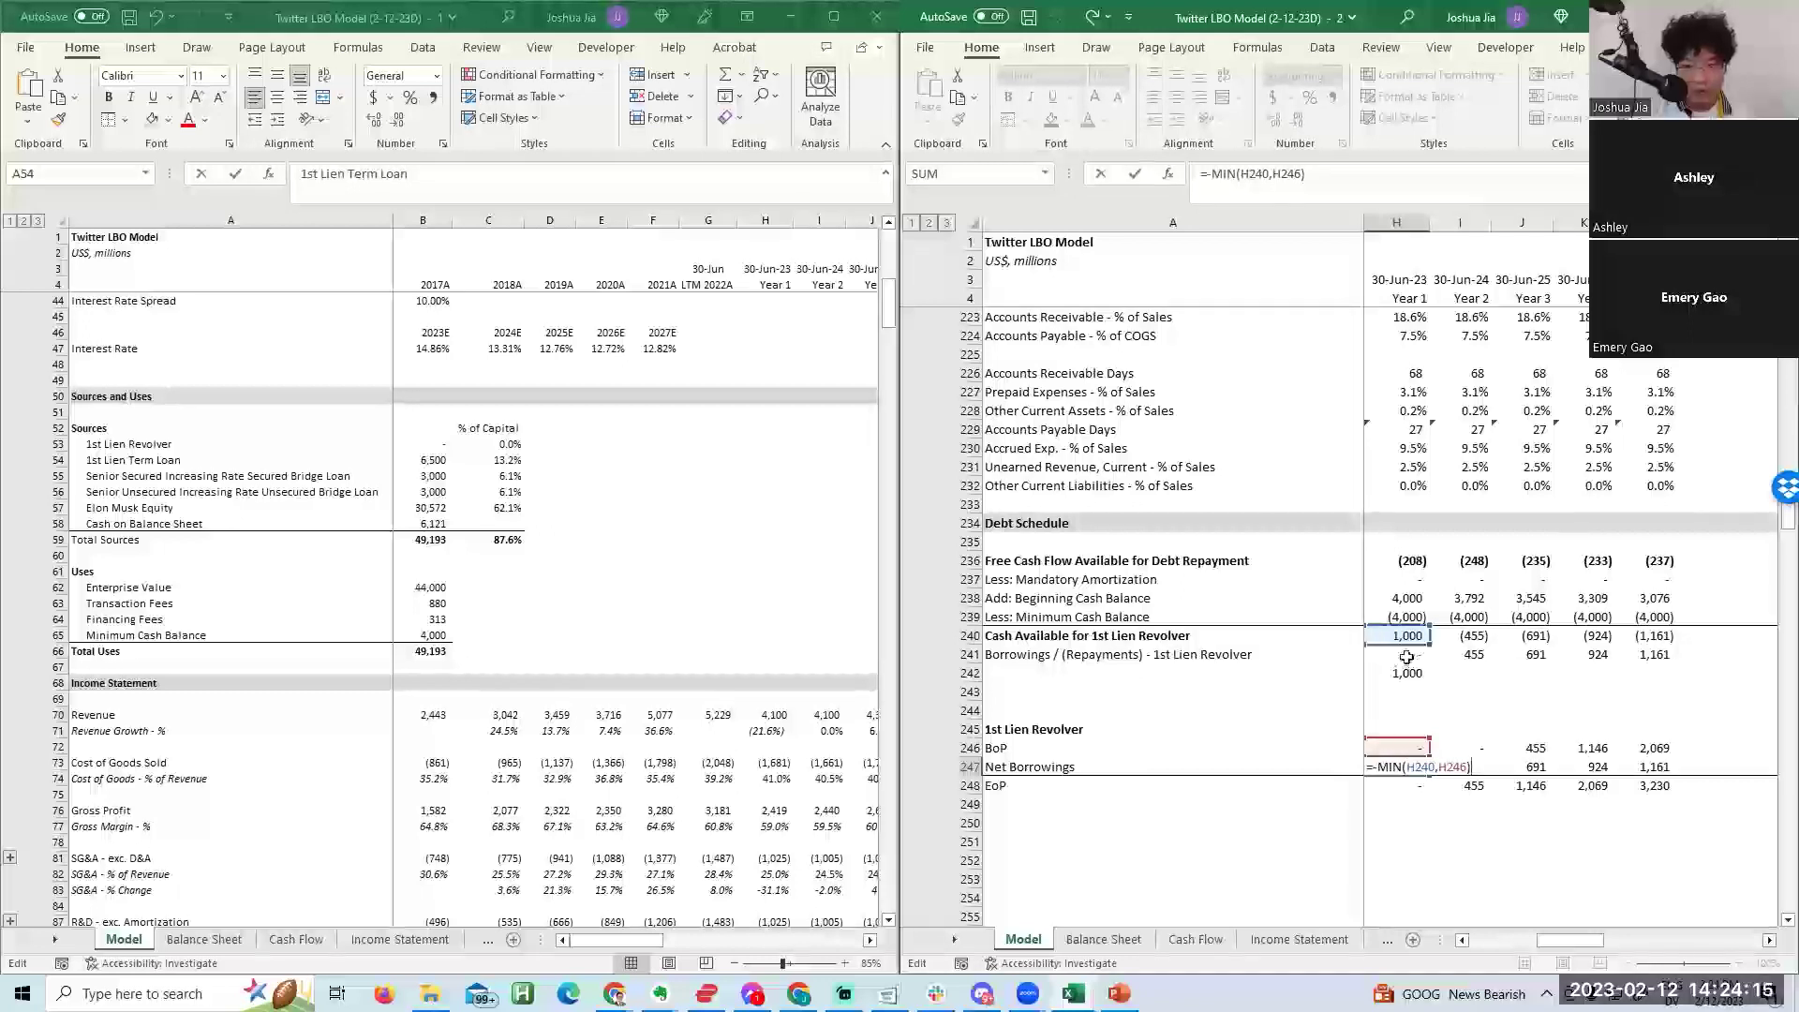
{"action": "key", "text": "ctrl+Return"}
{"action": "key", "text": "F2"}
{"action": "left_click", "coordinate": [1373, 767]}
{"action": "key", "text": "Delete"}
{"action": "key", "text": "ctrl+Return"}
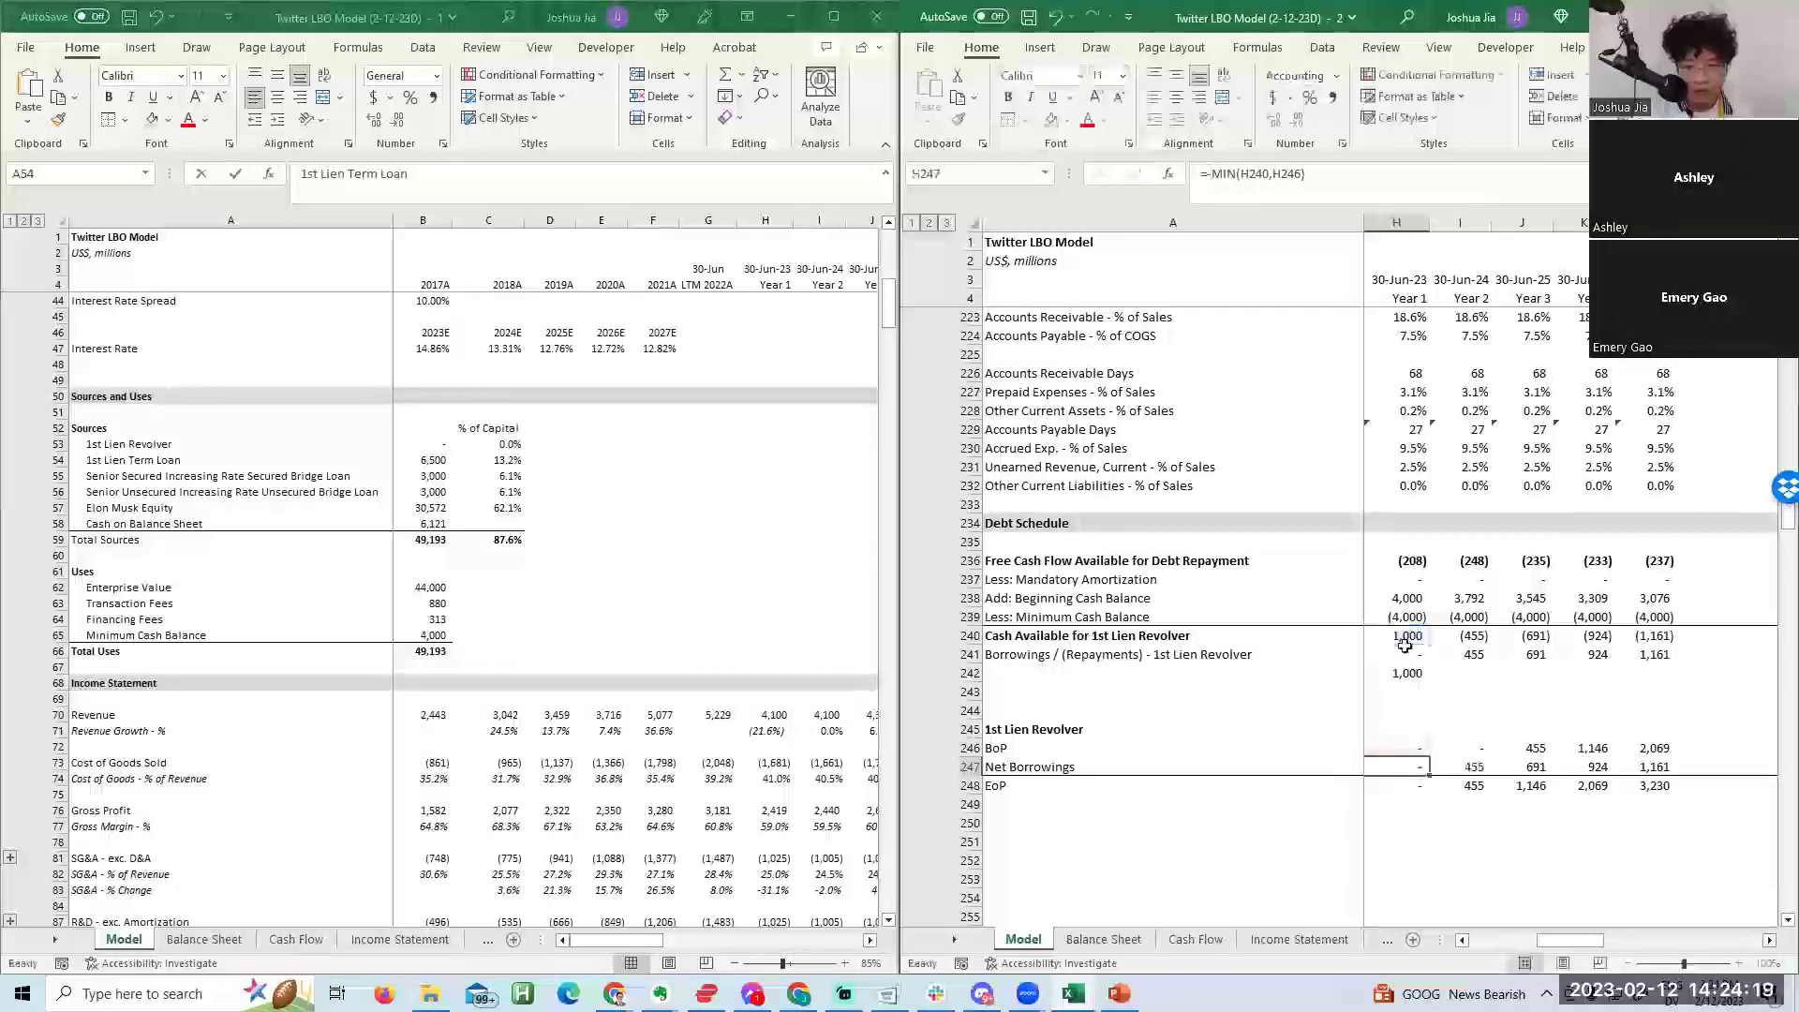
{"action": "left_click", "coordinate": [1434, 765]}
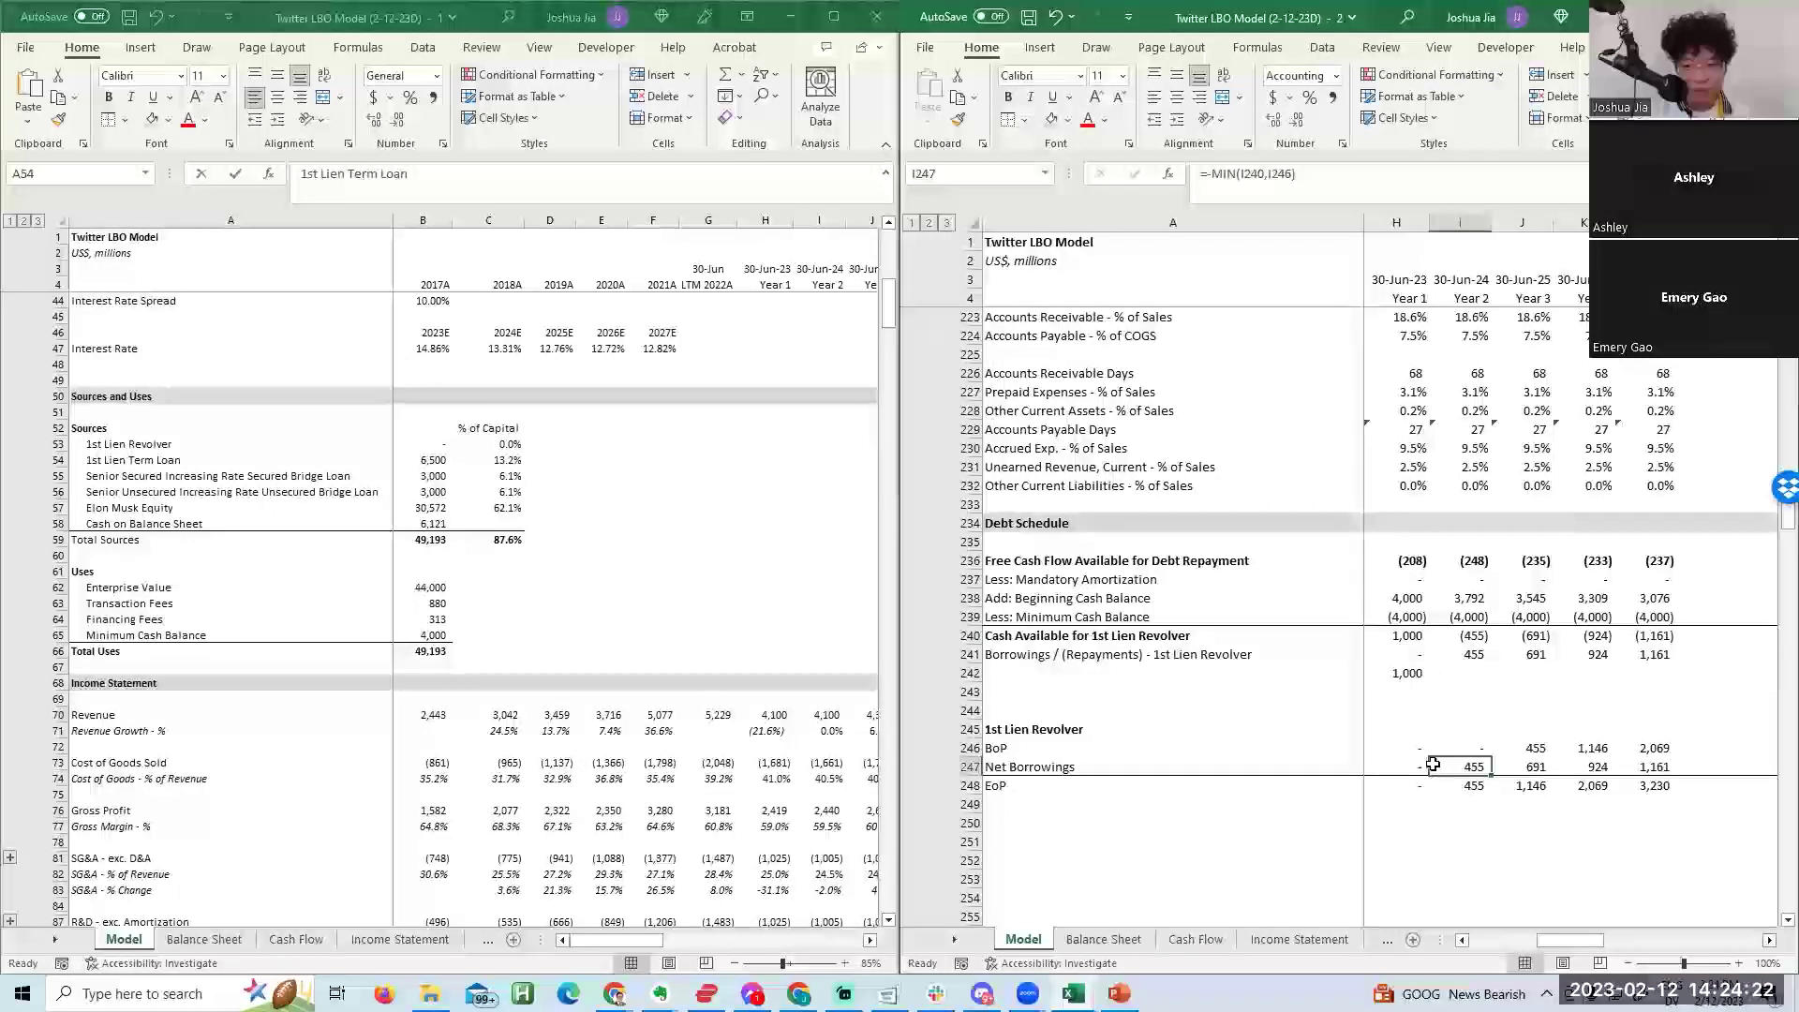
Restore the Year 1 Cash Available for 1st Lien Revolver formula in H240 by copying it from I240.
{"action": "left_click", "coordinate": [1415, 619]}
{"action": "left_click", "coordinate": [1414, 634]}
{"action": "left_click", "coordinate": [1416, 788]}
{"action": "left_click", "coordinate": [1436, 637]}
{"action": "key", "text": "ctrl+c"}
{"action": "key", "text": "Left"}
{"action": "key", "text": "ctrl+v"}
{"action": "key", "text": "Escape"}
Examine the debt schedule formulas cell by cell across the projection years.
{"action": "key", "text": "Down"}
{"action": "key", "text": "ctrl+Down"}
{"action": "key", "text": "ctrl+Down"}
{"action": "key", "text": "ctrl+Down"}
{"action": "key", "text": "Right"}
{"action": "key", "text": "Up"}
{"action": "key", "text": "F2"}
{"action": "key", "text": "Escape"}
{"action": "key", "text": "Right"}
{"action": "key", "text": "F2"}
{"action": "key", "text": "Escape"}
{"action": "key", "text": "Right"}
{"action": "key", "text": "F2"}
{"action": "key", "text": "Escape"}
{"action": "key", "text": "Right"}
{"action": "key", "text": "F2"}
{"action": "key", "text": "Escape"}
{"action": "key", "text": "Down"}
{"action": "key", "text": "Left"}
{"action": "key", "text": "Left"}
{"action": "key", "text": "Left"}
{"action": "key", "text": "Left"}
{"action": "key", "text": "Left"}
{"action": "key", "text": "Left"}
{"action": "key", "text": "Up"}
{"action": "key", "text": "Up"}
{"action": "key", "text": "Up"}
{"action": "key", "text": "Right"}
{"action": "key", "text": "Right"}
{"action": "key", "text": "Up"}
{"action": "key", "text": "Up"}
{"action": "key", "text": "F2"}
{"action": "key", "text": "Tab"}
{"action": "key", "text": "F2"}
{"action": "key", "text": "Tab"}
{"action": "key", "text": "F2"}
{"action": "key", "text": "Tab"}
{"action": "key", "text": "F2"}
{"action": "key", "text": "Tab"}
{"action": "key", "text": "F2"}
{"action": "key", "text": "Escape"}
Discard the stray entry in row 242 and add a top border across the whole row.
{"action": "key", "text": "Down"}
{"action": "key", "text": "Left"}
{"action": "key", "text": "Left"}
{"action": "key", "text": "shift+space"}
{"action": "type", "text": "d"}
{"action": "key", "text": "ctrl+s"}
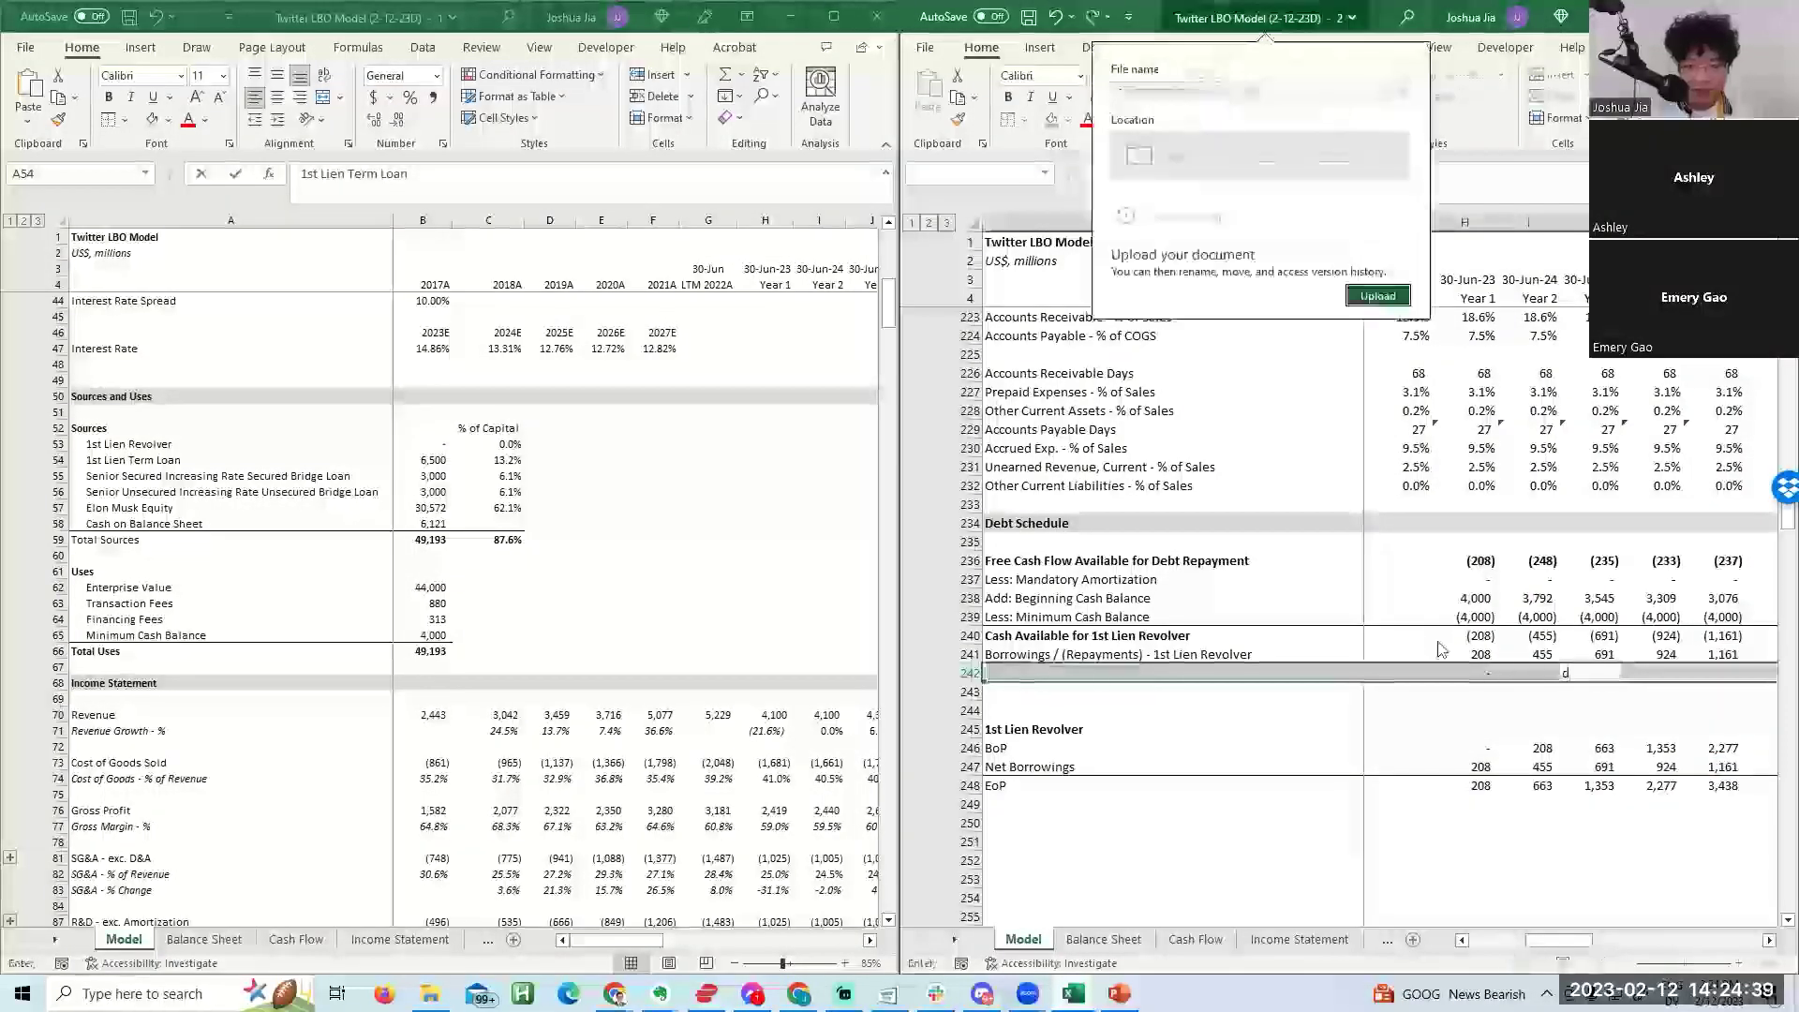
{"action": "key", "text": "Escape"}
{"action": "key", "text": "Right"}
{"action": "key", "text": "Left"}
{"action": "key", "text": "shift+space"}
{"action": "key", "text": "alt+h"}
{"action": "key", "text": "b"}
{"action": "key", "text": "p"}
{"action": "key", "text": "Right"}
{"action": "key", "text": "Left"}
{"action": "key", "text": "Delete"}
{"action": "key", "text": "Home"}
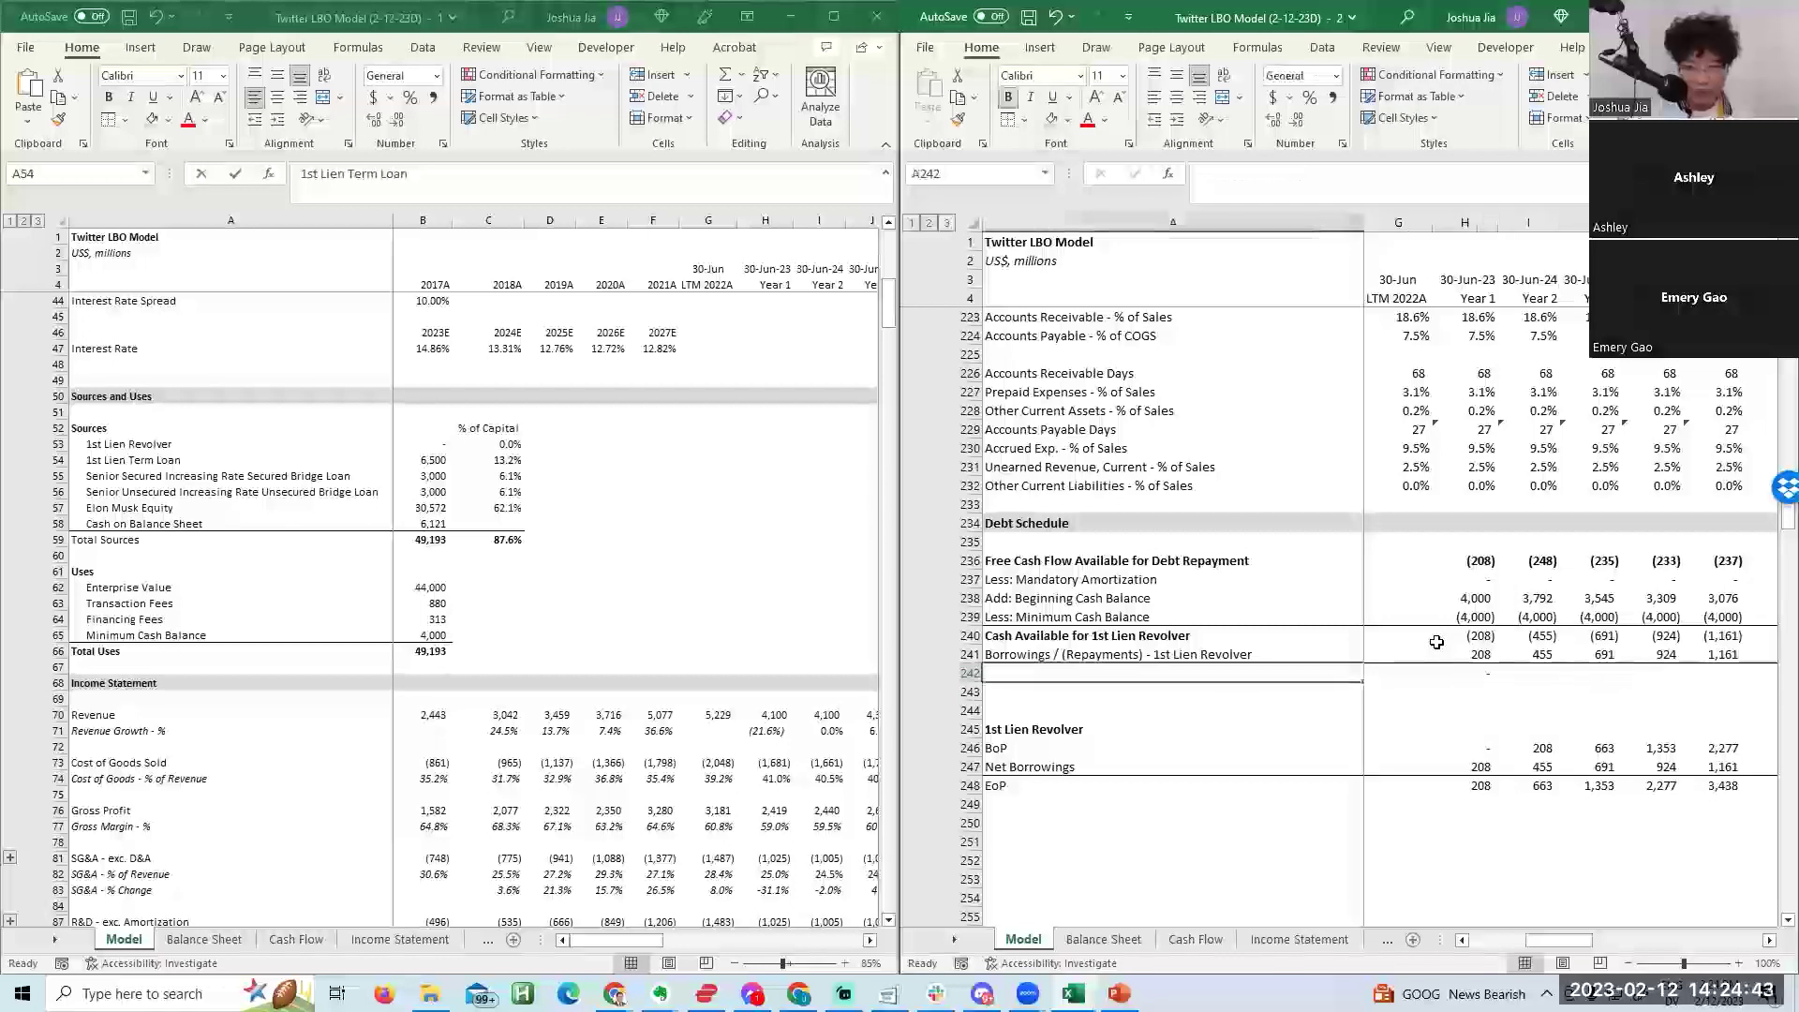
Label A242 "Cash Available for Senior Secured Increasing Rate Secured Bridge Loan" and insert three blank rows beneath it.
{"action": "type", "text": "Cash Available for"}
{"action": "key", "text": "Return"}
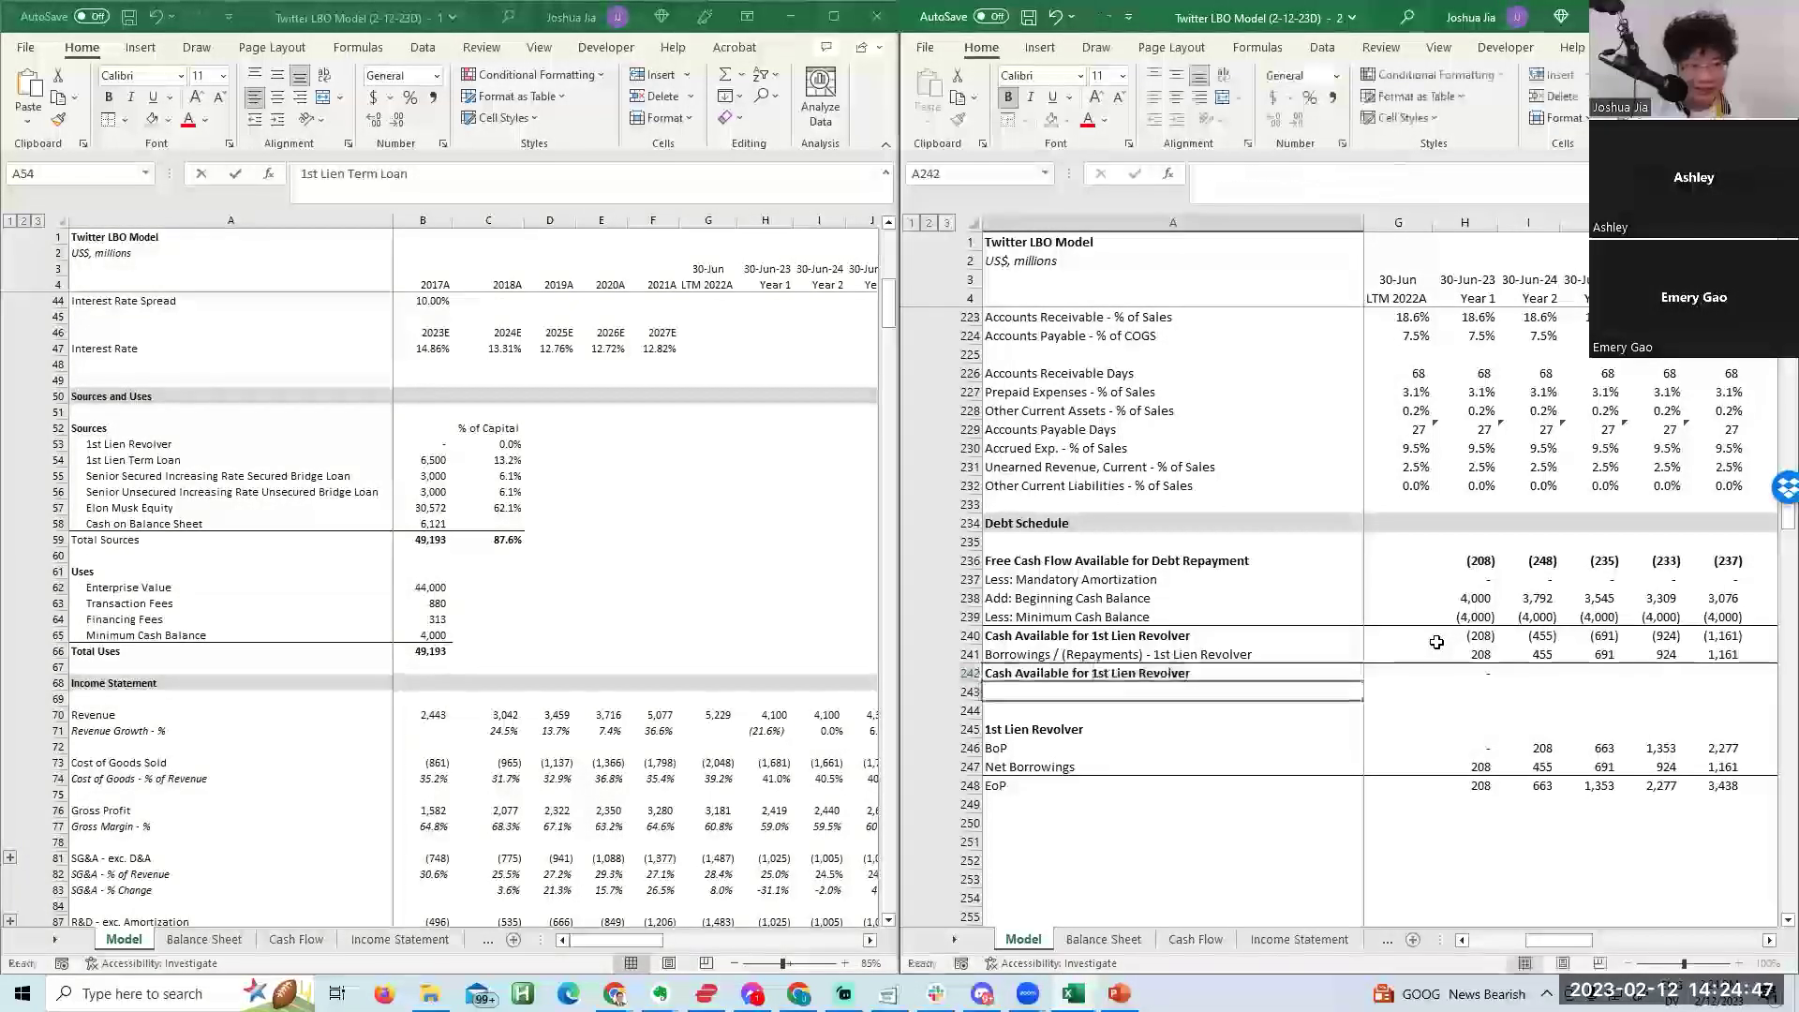
{"action": "left_click", "coordinate": [179, 475]}
{"action": "key", "text": "ctrl+z"}
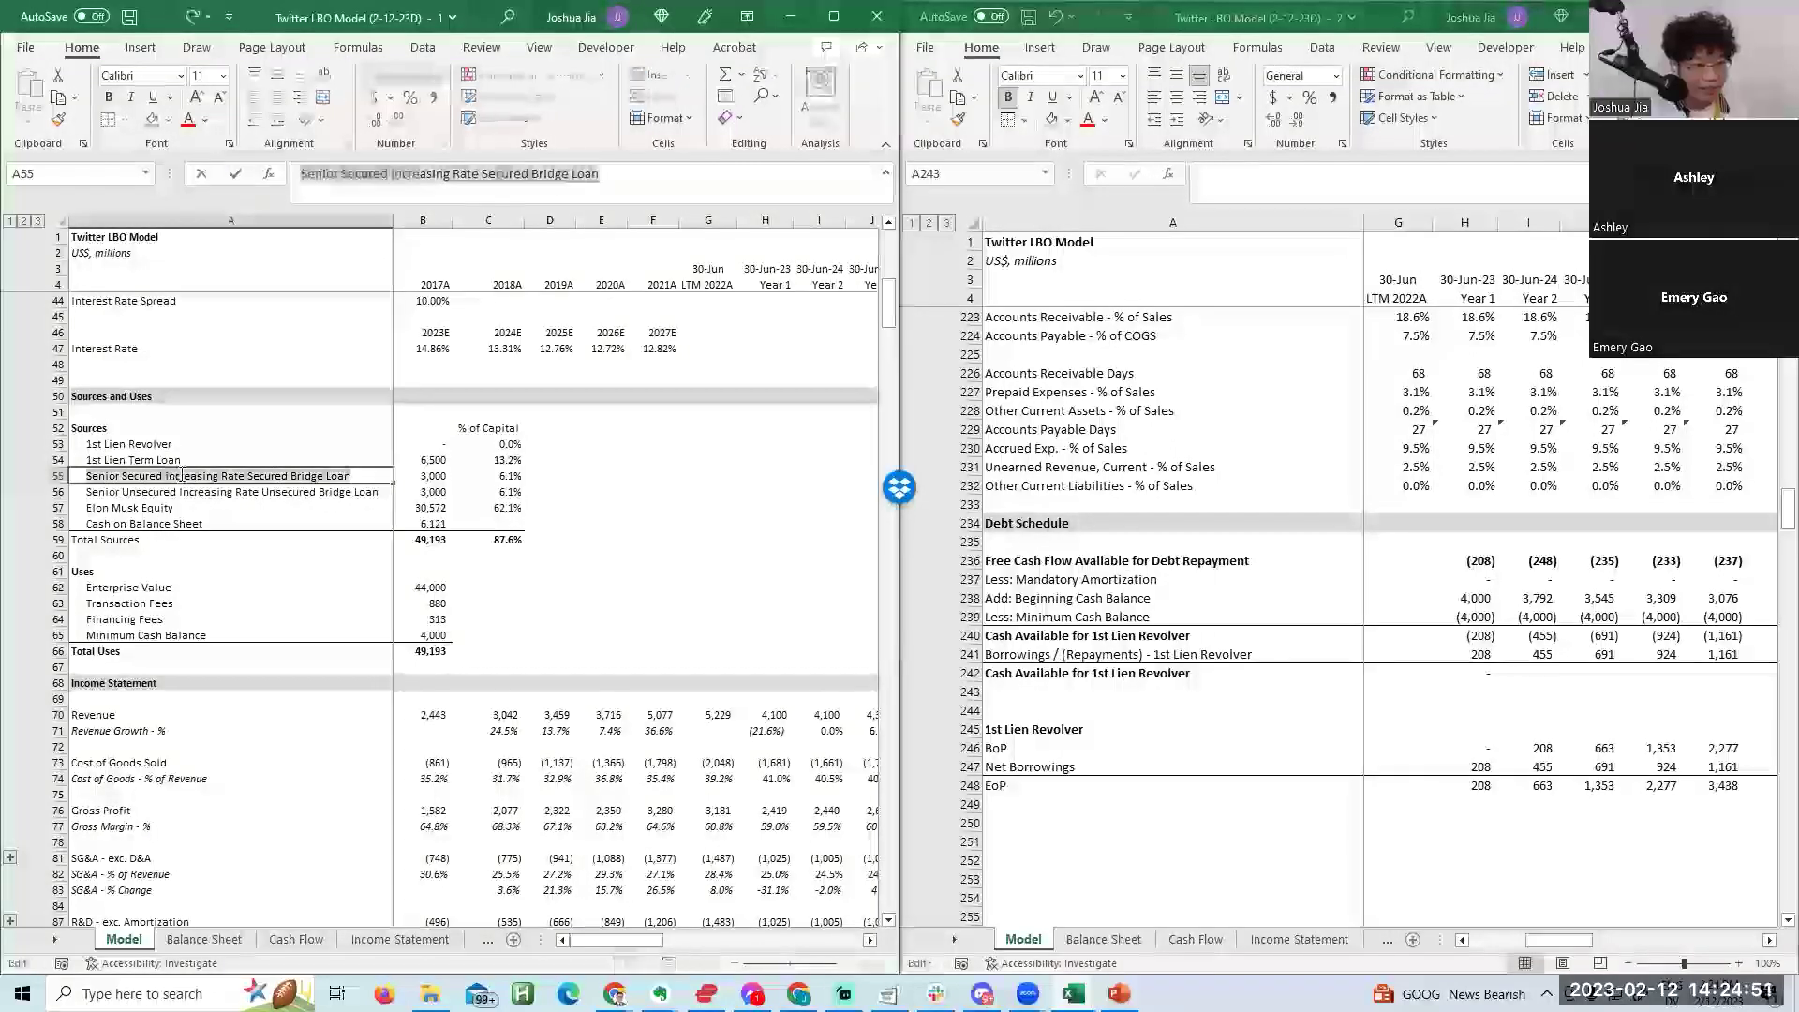
{"action": "key", "text": "F2"}
{"action": "key", "text": "ctrl+shift+Left"}
{"action": "key", "text": "ctrl+shift+Left"}
{"action": "key", "text": "ctrl+shift+Left"}
{"action": "key", "text": "ctrl+v"}
{"action": "key", "text": "Return"}
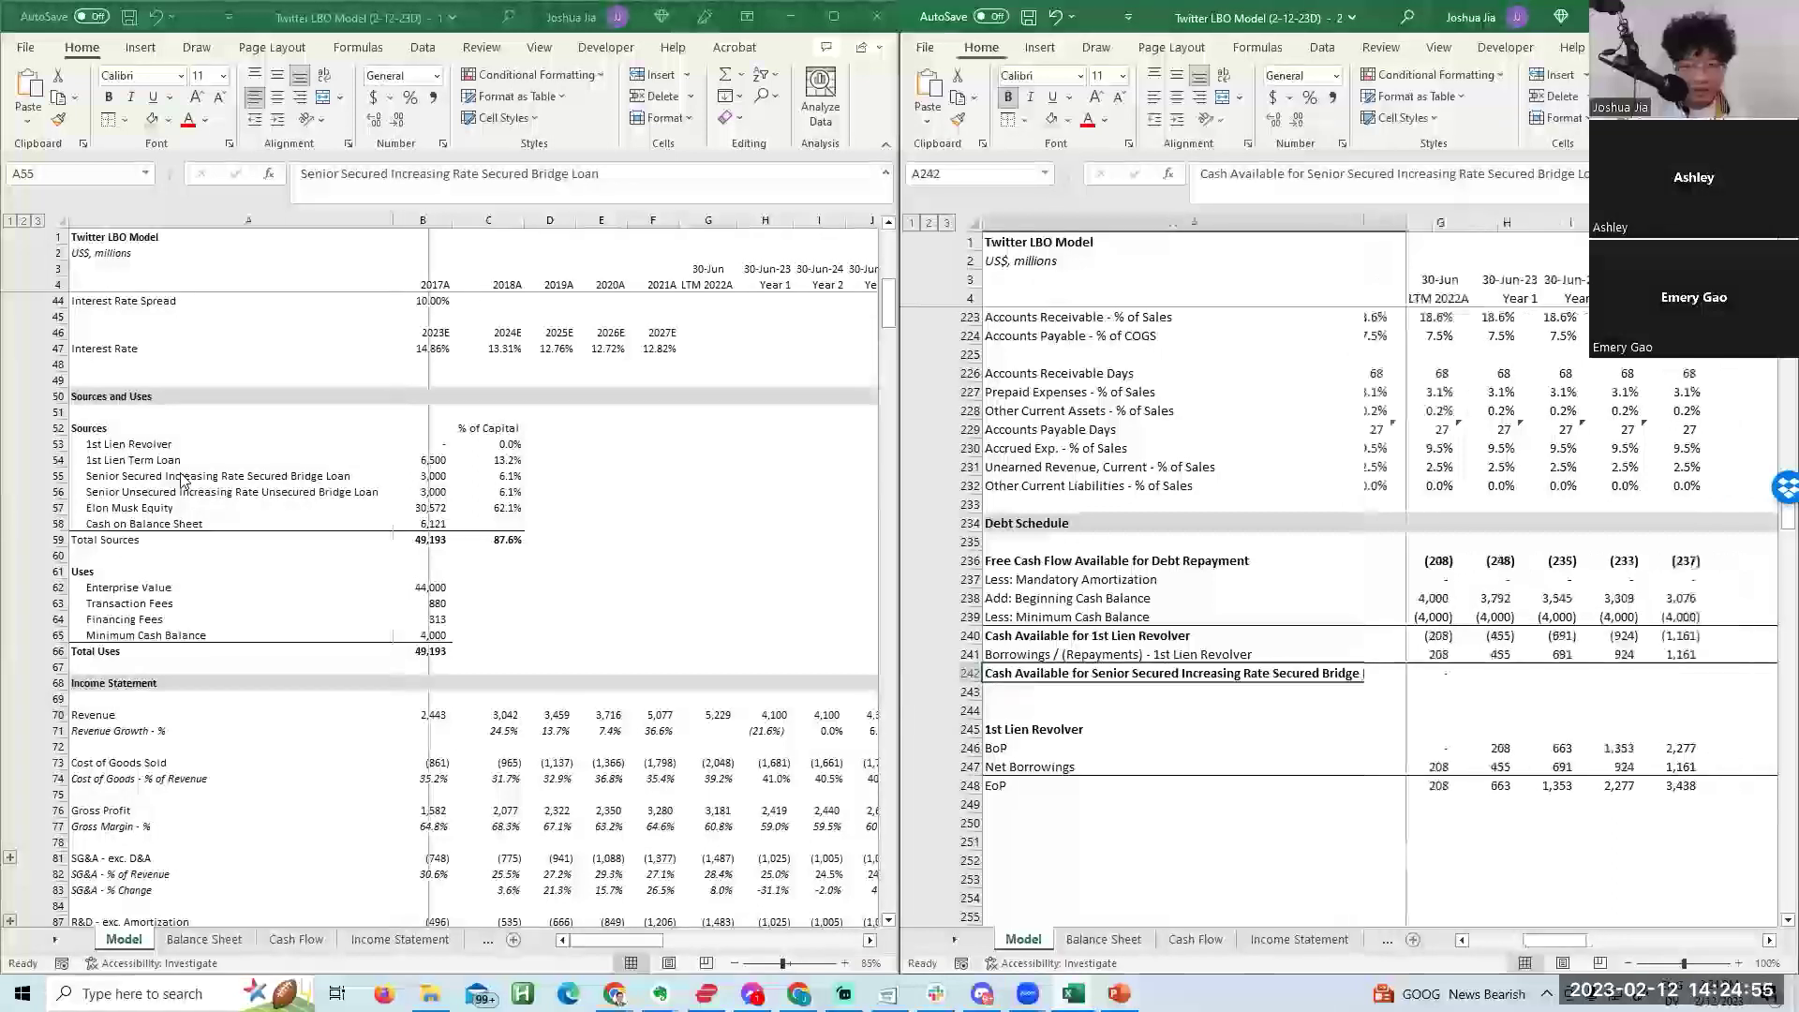
{"action": "key", "text": "ctrl+shift+plus"}
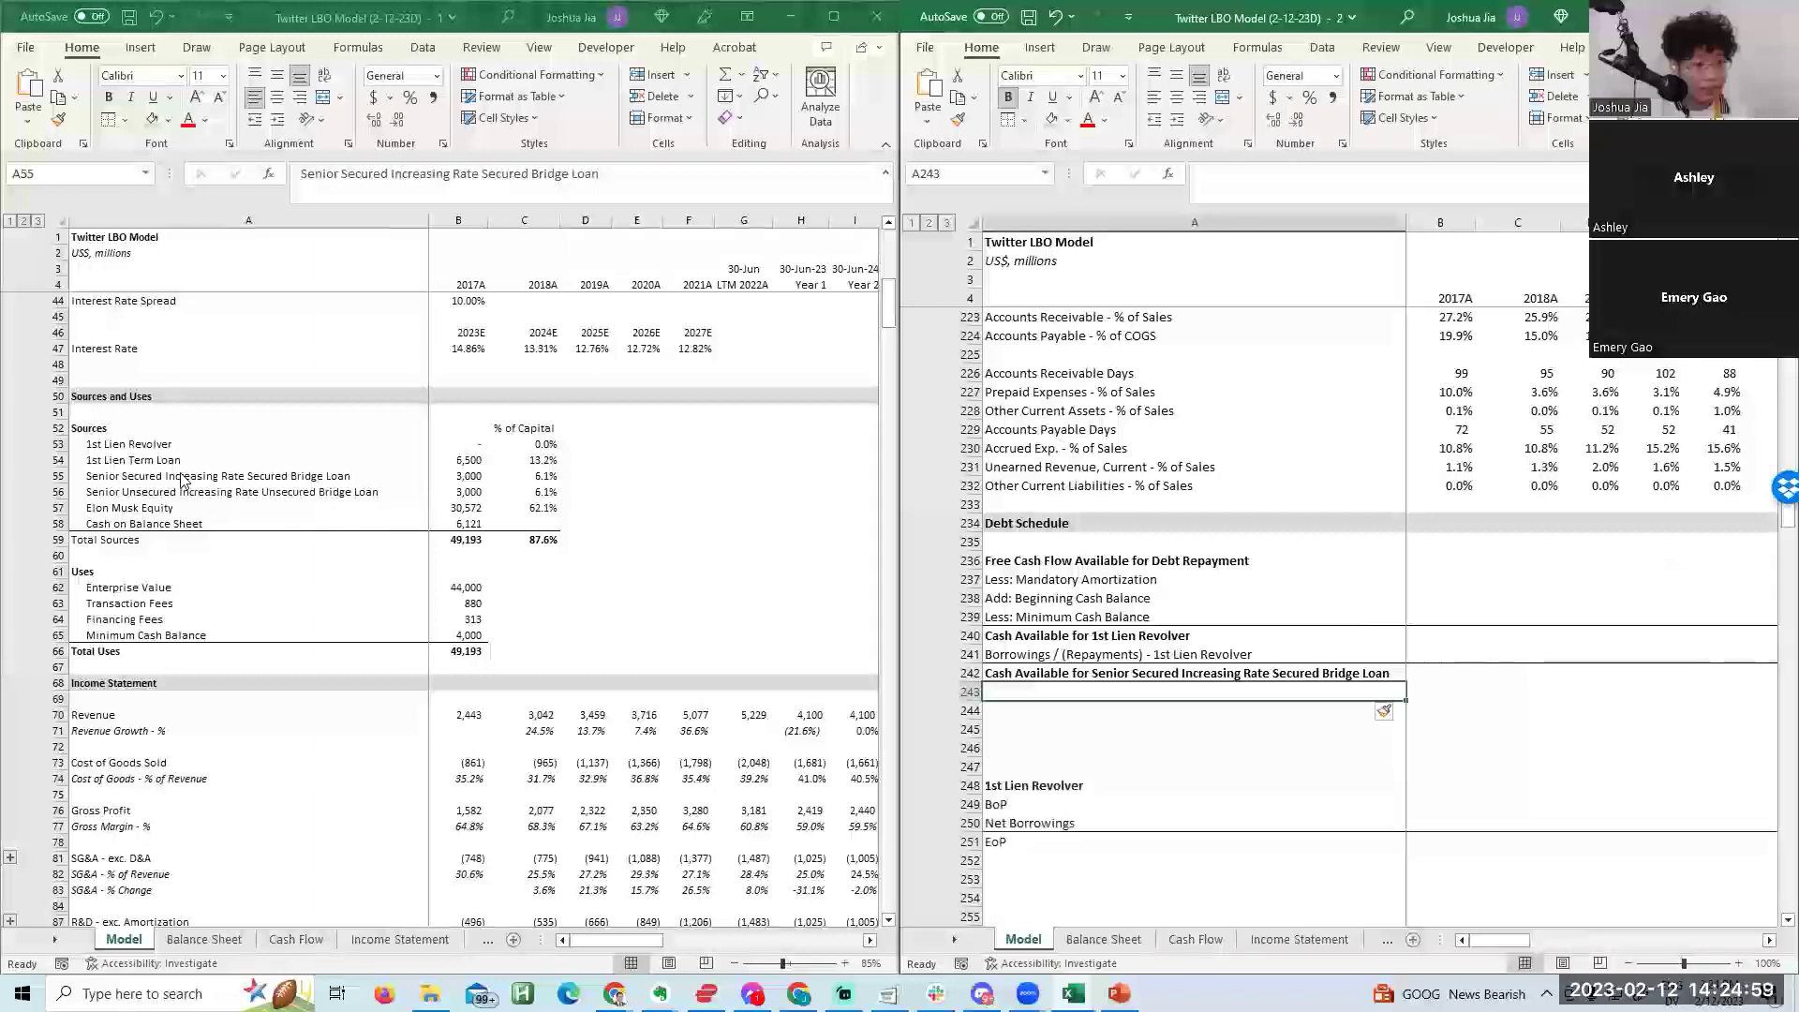
{"action": "left_click", "coordinate": [179, 475]}
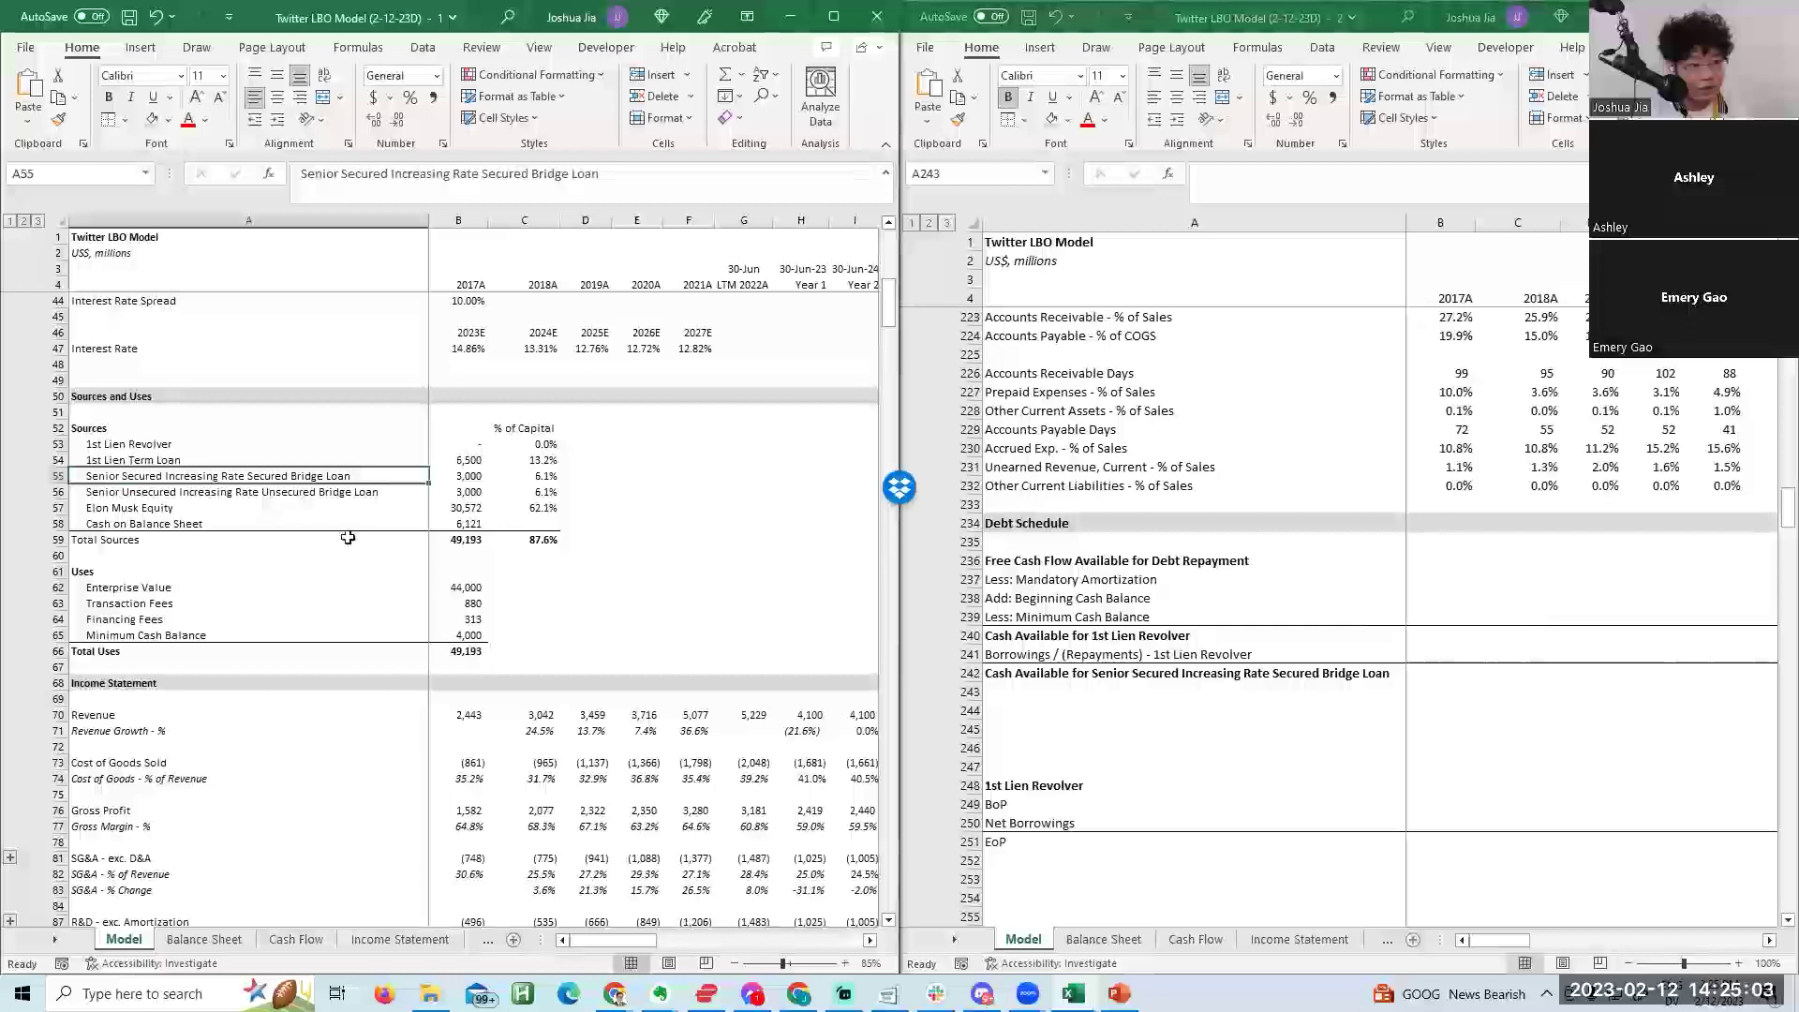
{"action": "key", "text": "alt+Tab"}
{"action": "key", "text": "Up"}
{"action": "key", "text": "Up"}
{"action": "key", "text": "ctrl+c"}
{"action": "key", "text": "Down"}
{"action": "key", "text": "Down"}
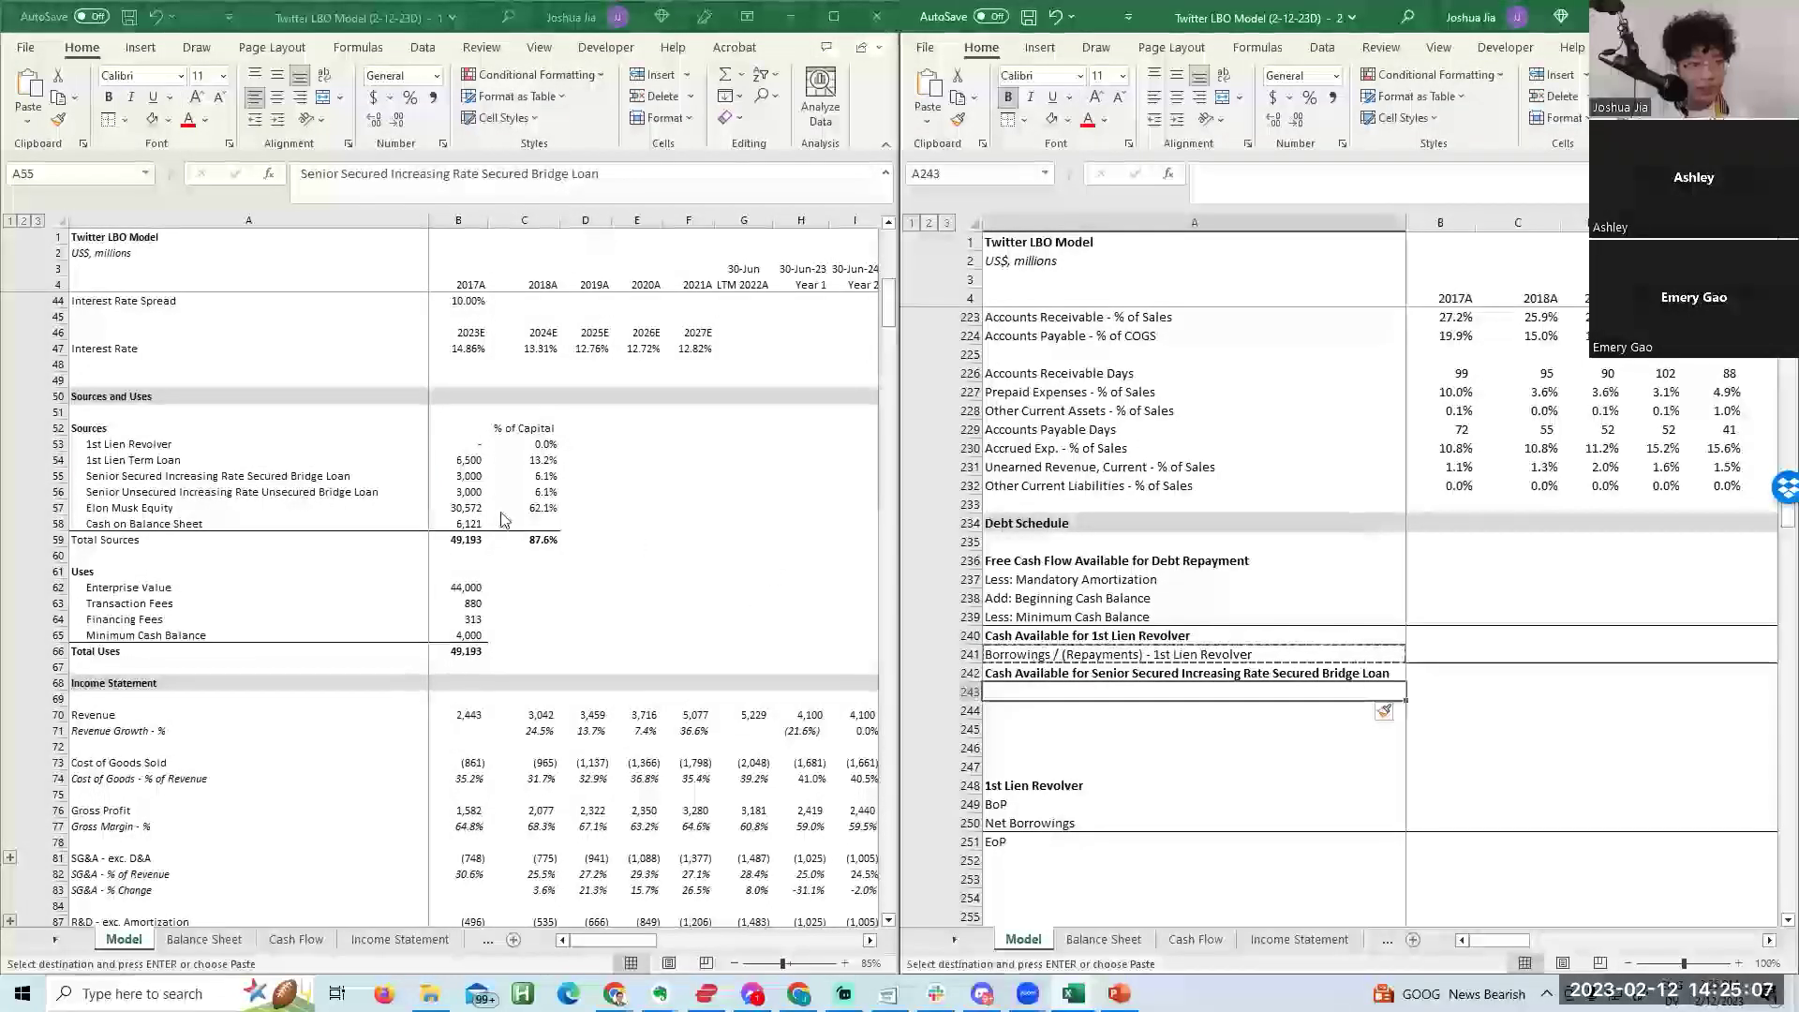
Review the Interest Rate Spread assumptions of the bridge loans in the first copy of the Twitter LBO Model.
{"action": "key", "text": "alt+Tab"}
{"action": "key", "text": "Up"}
{"action": "key", "text": "Up"}
{"action": "key", "text": "Up"}
{"action": "key", "text": "Up"}
{"action": "key", "text": "Up"}
{"action": "key", "text": "Up"}
{"action": "key", "text": "Up"}
{"action": "key", "text": "Up"}
{"action": "key", "text": "Up"}
{"action": "key", "text": "Up"}
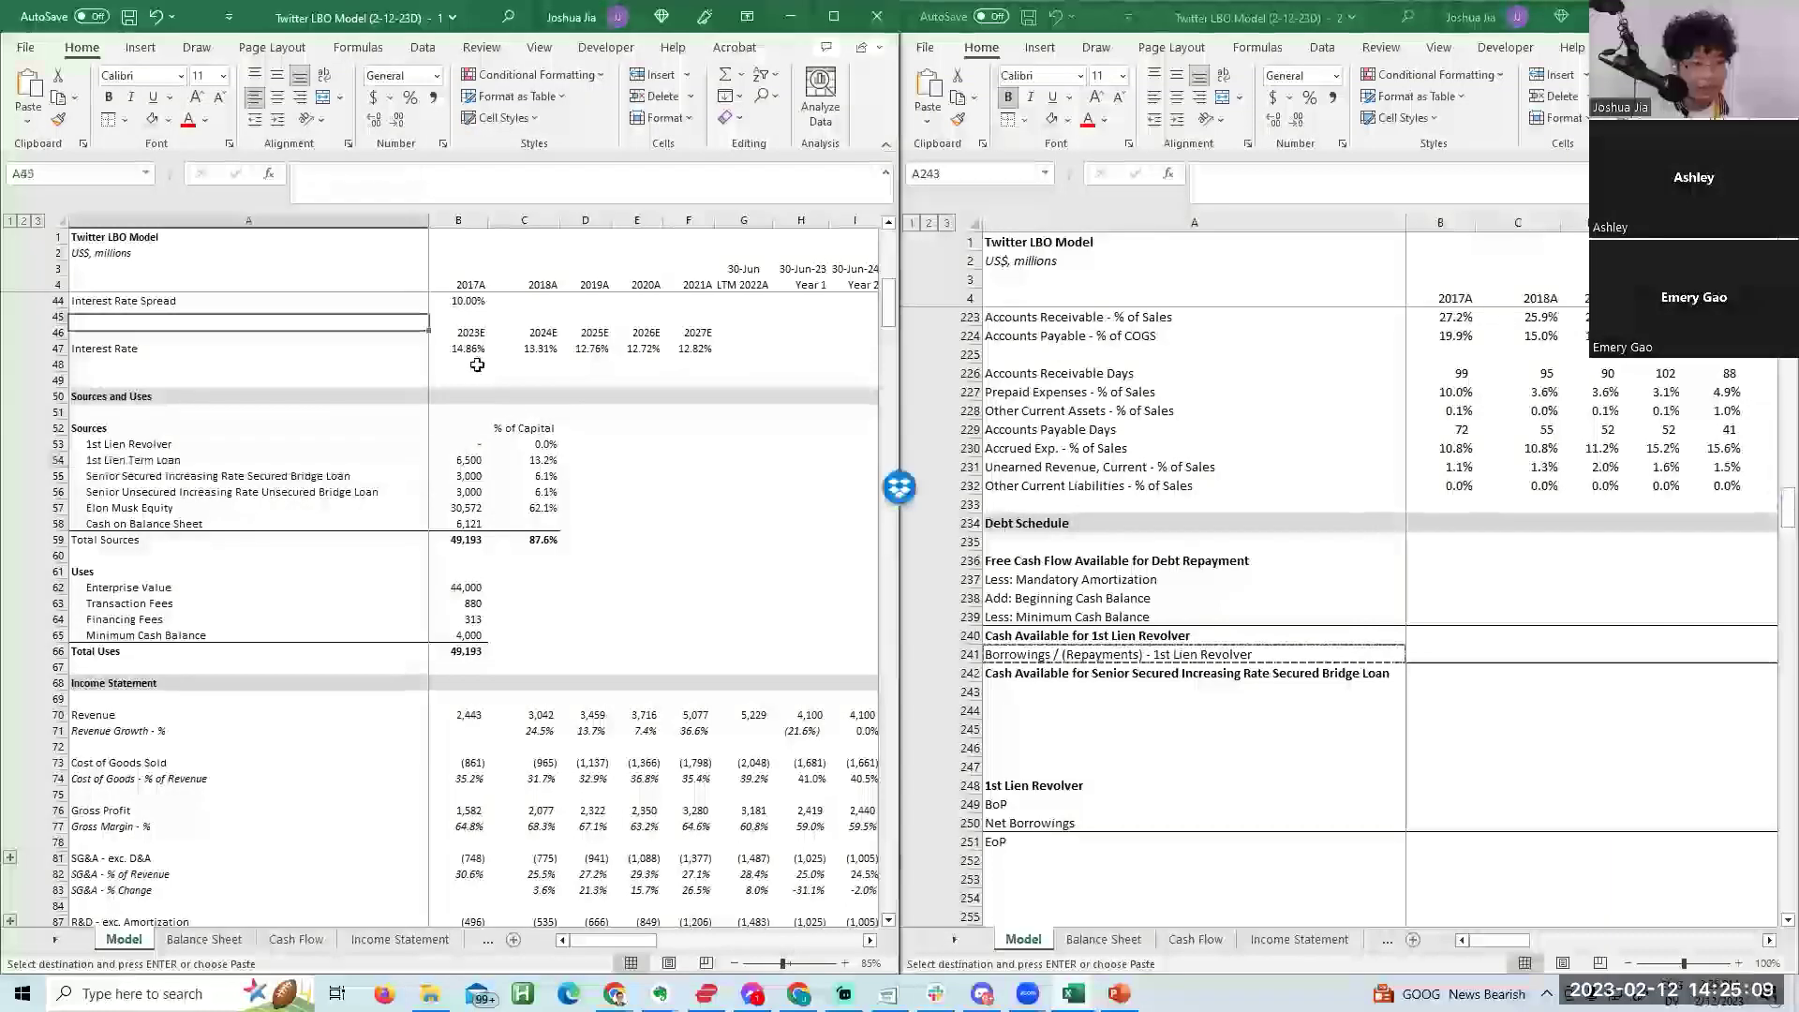
{"action": "scroll", "coordinate": [477, 364], "scroll_direction": "up", "scroll_amount": 3}
{"action": "left_click", "coordinate": [466, 428]}
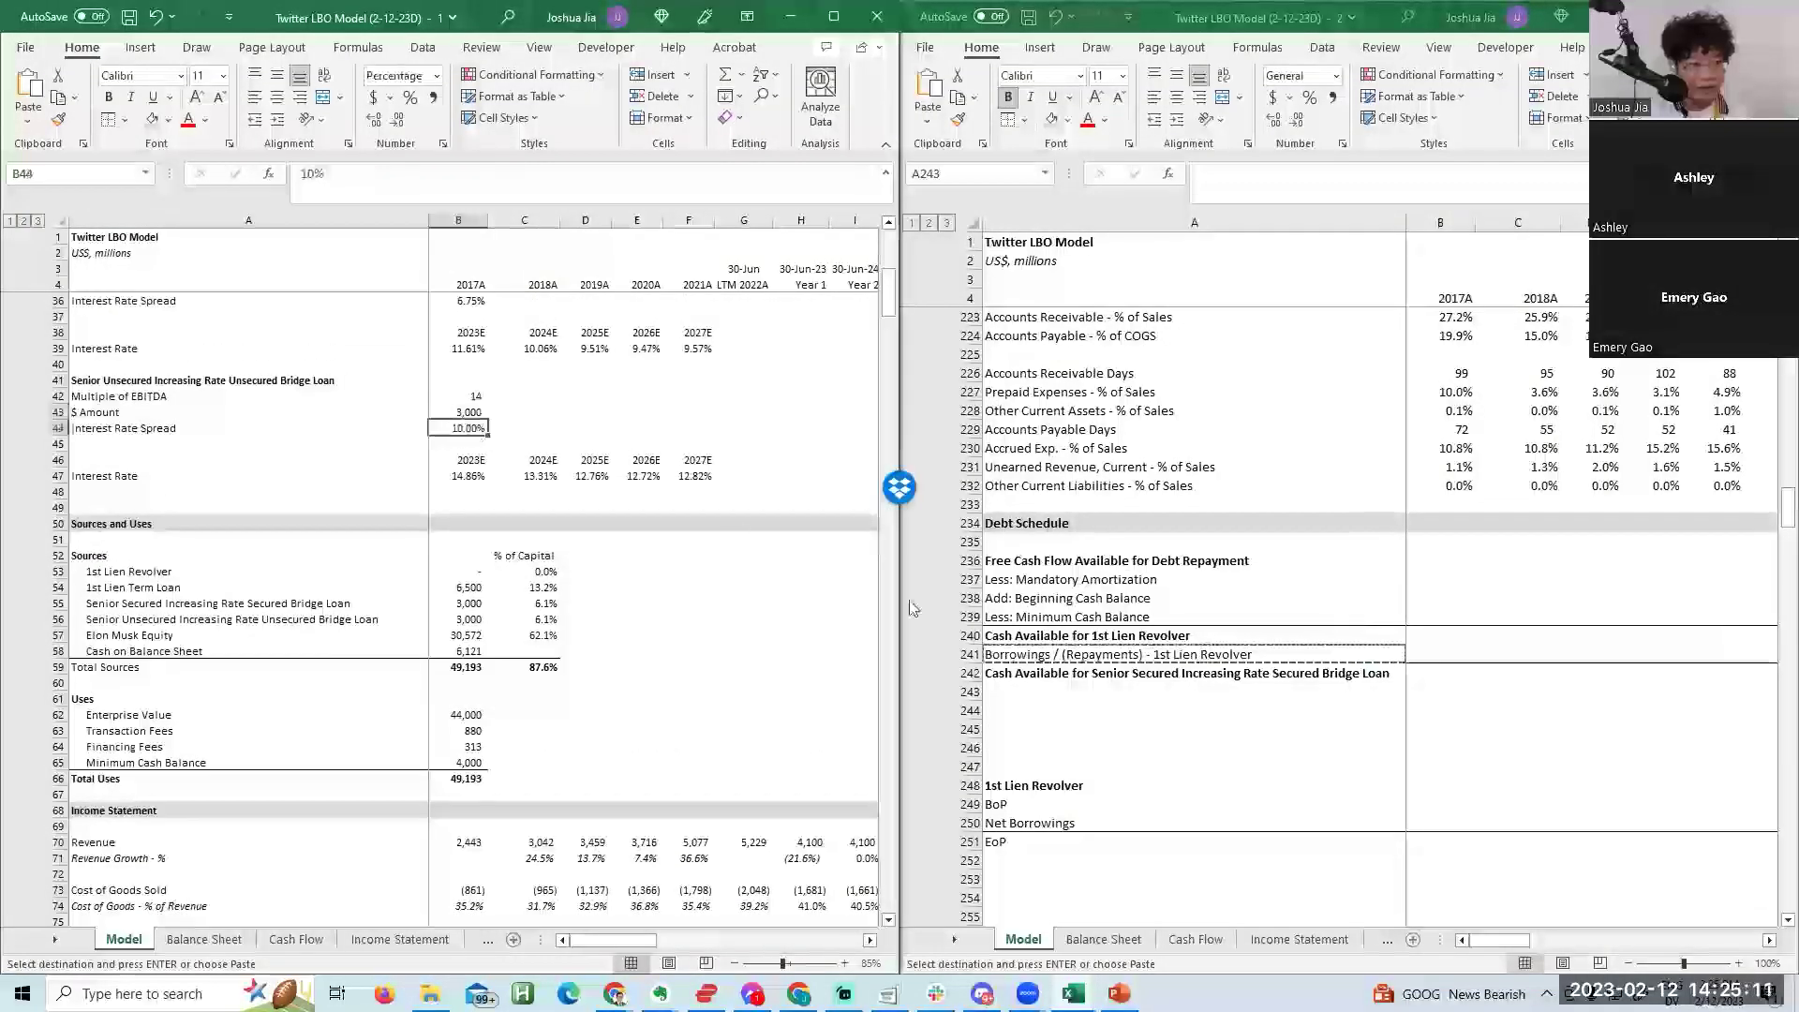
{"action": "key", "text": "alt+Tab"}
{"action": "key", "text": "Escape"}
Sum H240:H241 for Year 1 in H242 and fill the formula across to Year 5.
{"action": "key", "text": "Right"}
{"action": "key", "text": "Right"}
{"action": "key", "text": "Right"}
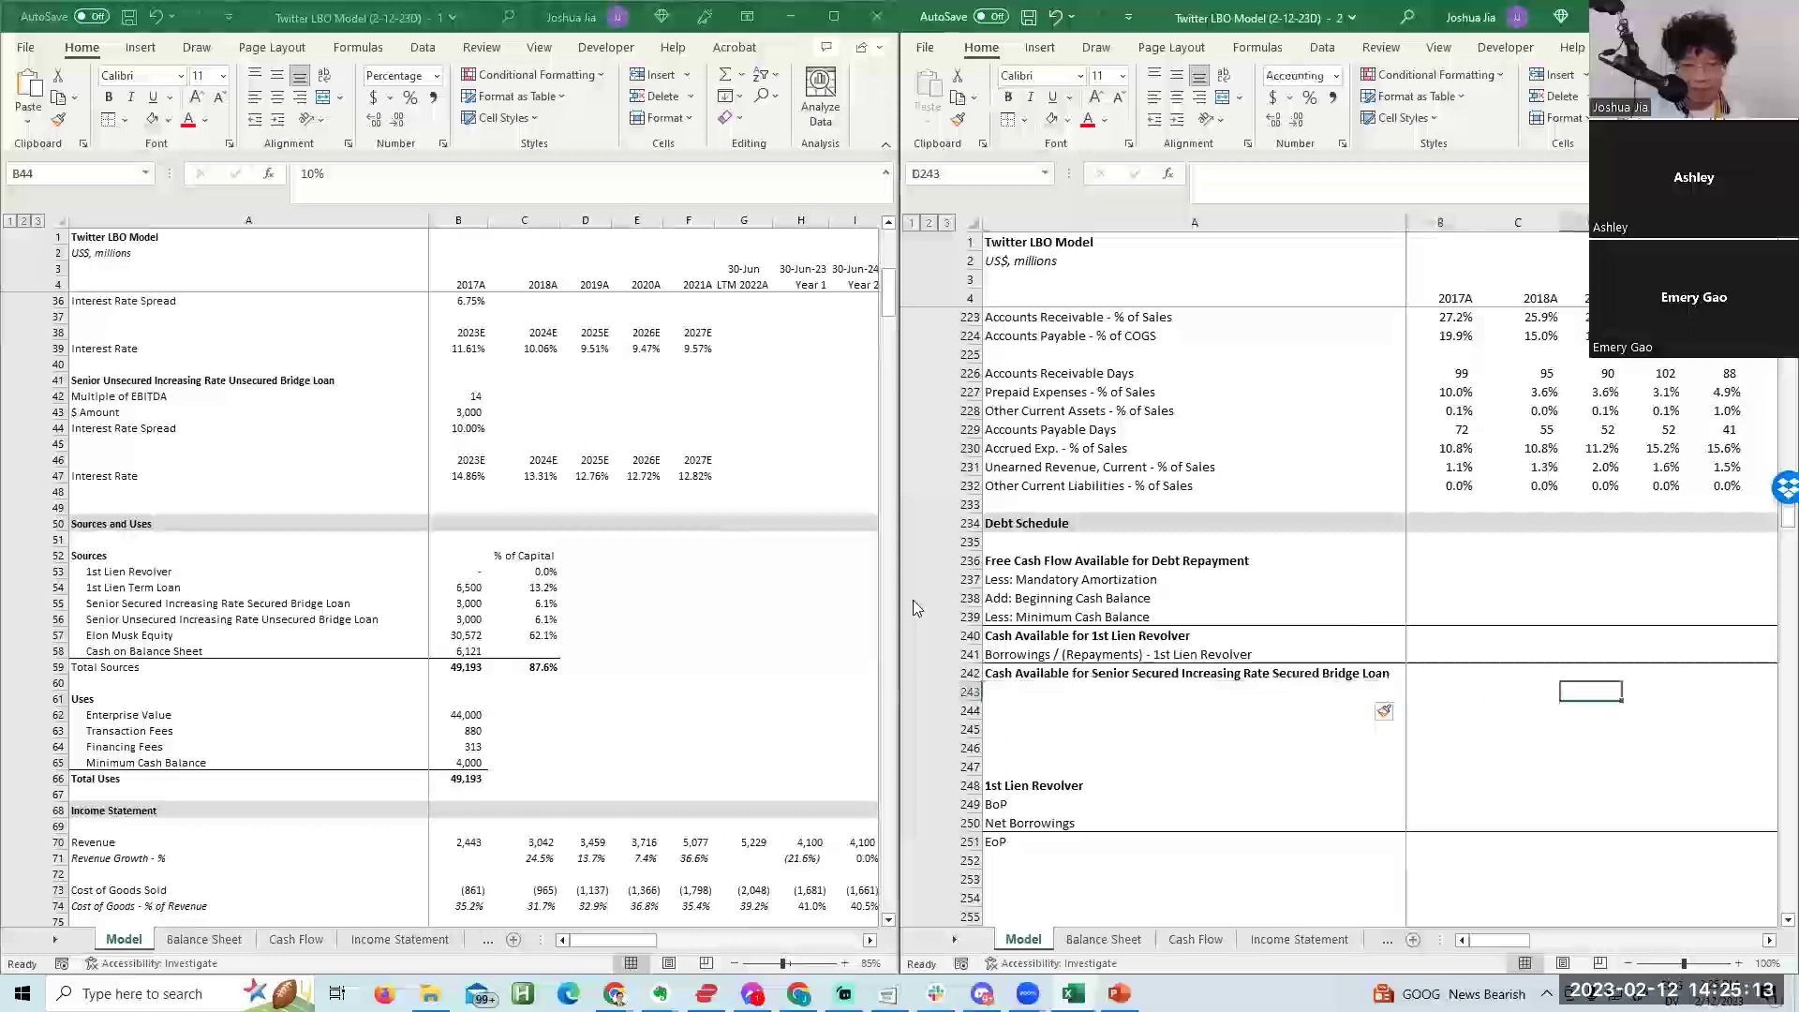
{"action": "key", "text": "Right"}
{"action": "key", "text": "Right"}
{"action": "key", "text": "Right"}
{"action": "key", "text": "Right"}
{"action": "key", "text": "Up"}
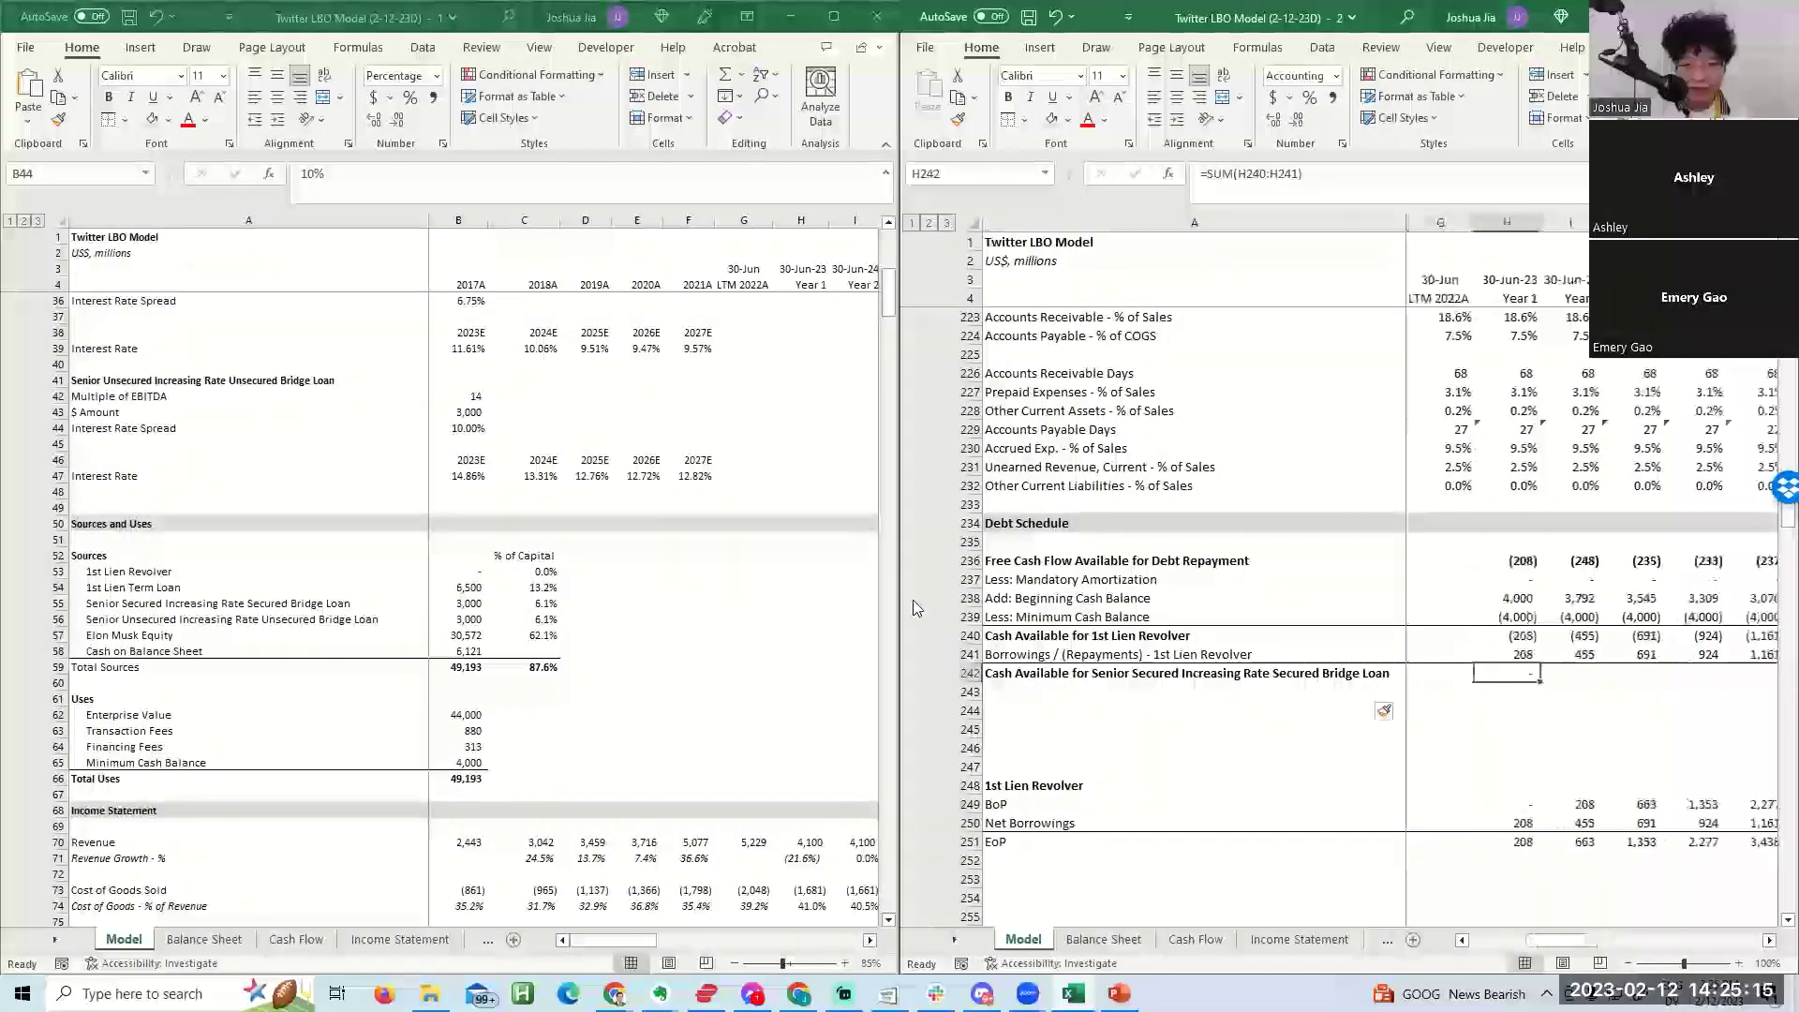
{"action": "type", "text": "=sum("}
{"action": "key", "text": "Up"}
{"action": "key", "text": "shift+Up"}
{"action": "key", "text": "Return"}
{"action": "key", "text": "Up"}
{"action": "key", "text": "Up"}
{"action": "key", "text": "Up"}
{"action": "key", "text": "shift+Right"}
{"action": "key", "text": "Down"}
{"action": "key", "text": "Down"}
{"action": "key", "text": "shift+Right"}
{"action": "key", "text": "shift+Right"}
{"action": "key", "text": "shift+Right"}
{"action": "key", "text": "shift+Right"}
{"action": "key", "text": "shift+Right"}
{"action": "key", "text": "shift+Left"}
{"action": "key", "text": "ctrl+r"}
{"action": "key", "text": "Left"}
{"action": "key", "text": "Right"}
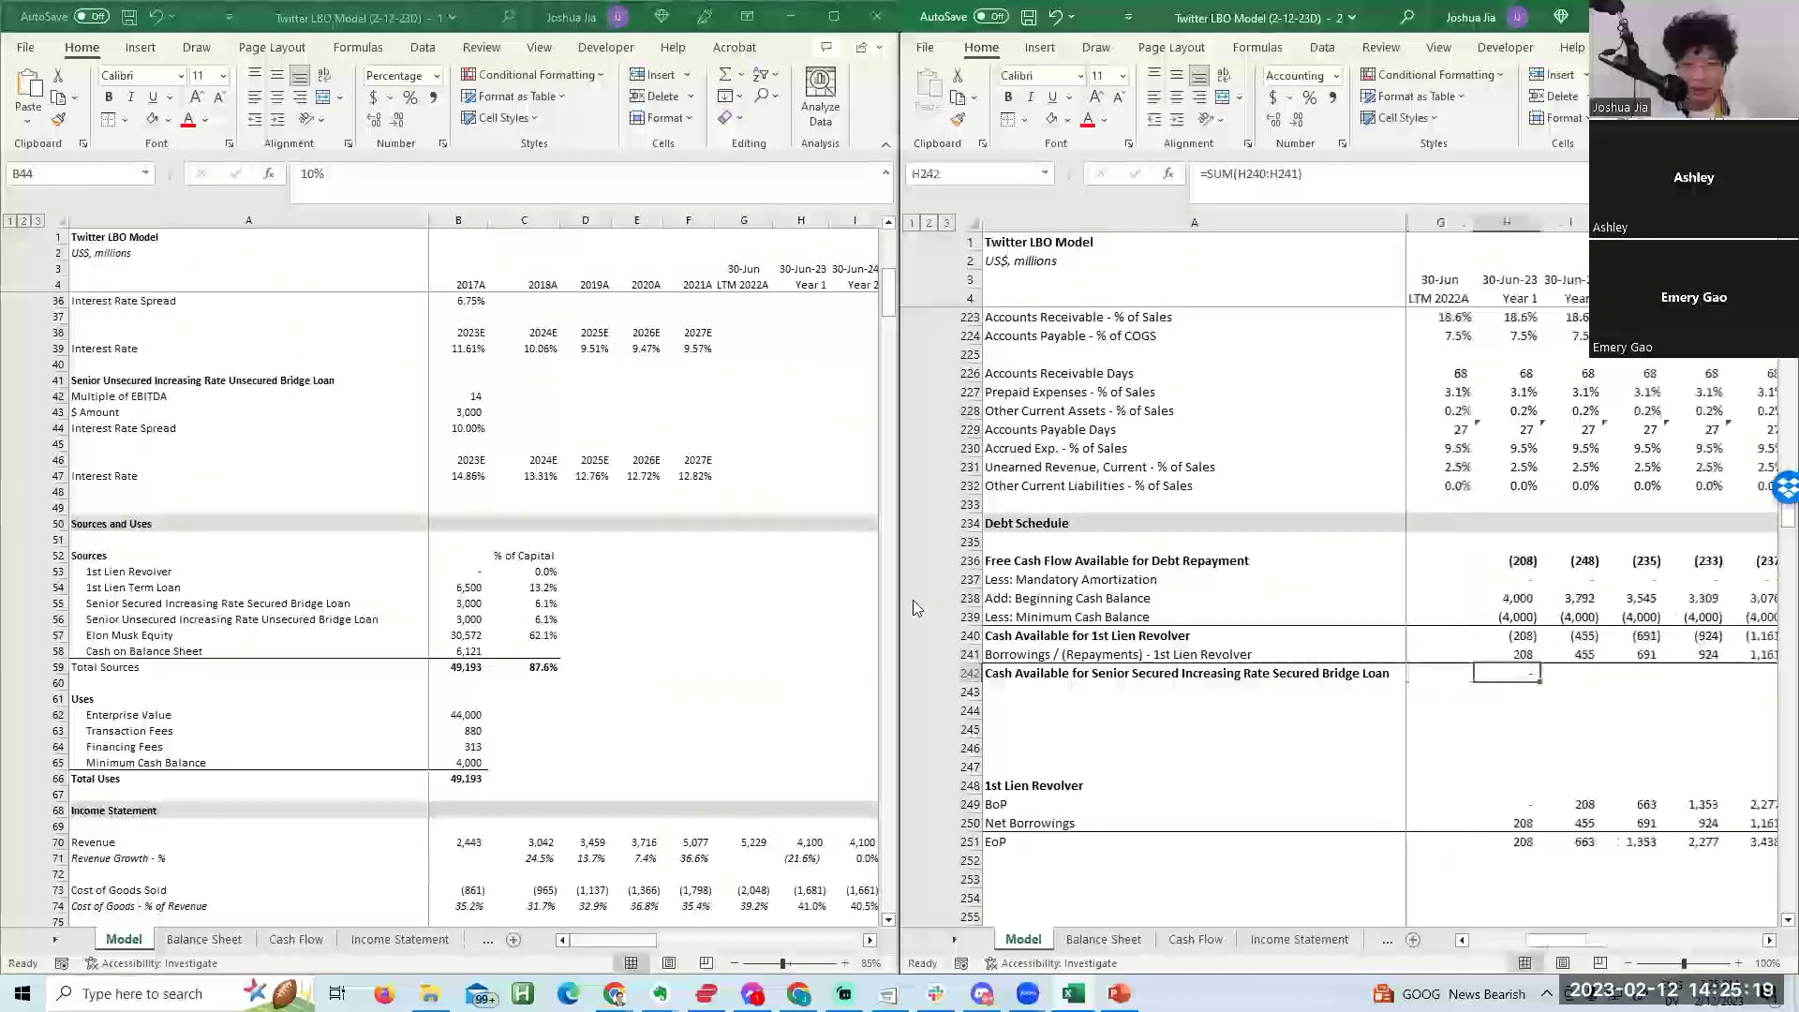
{"action": "key", "text": "Down"}
{"action": "key", "text": "Left"}
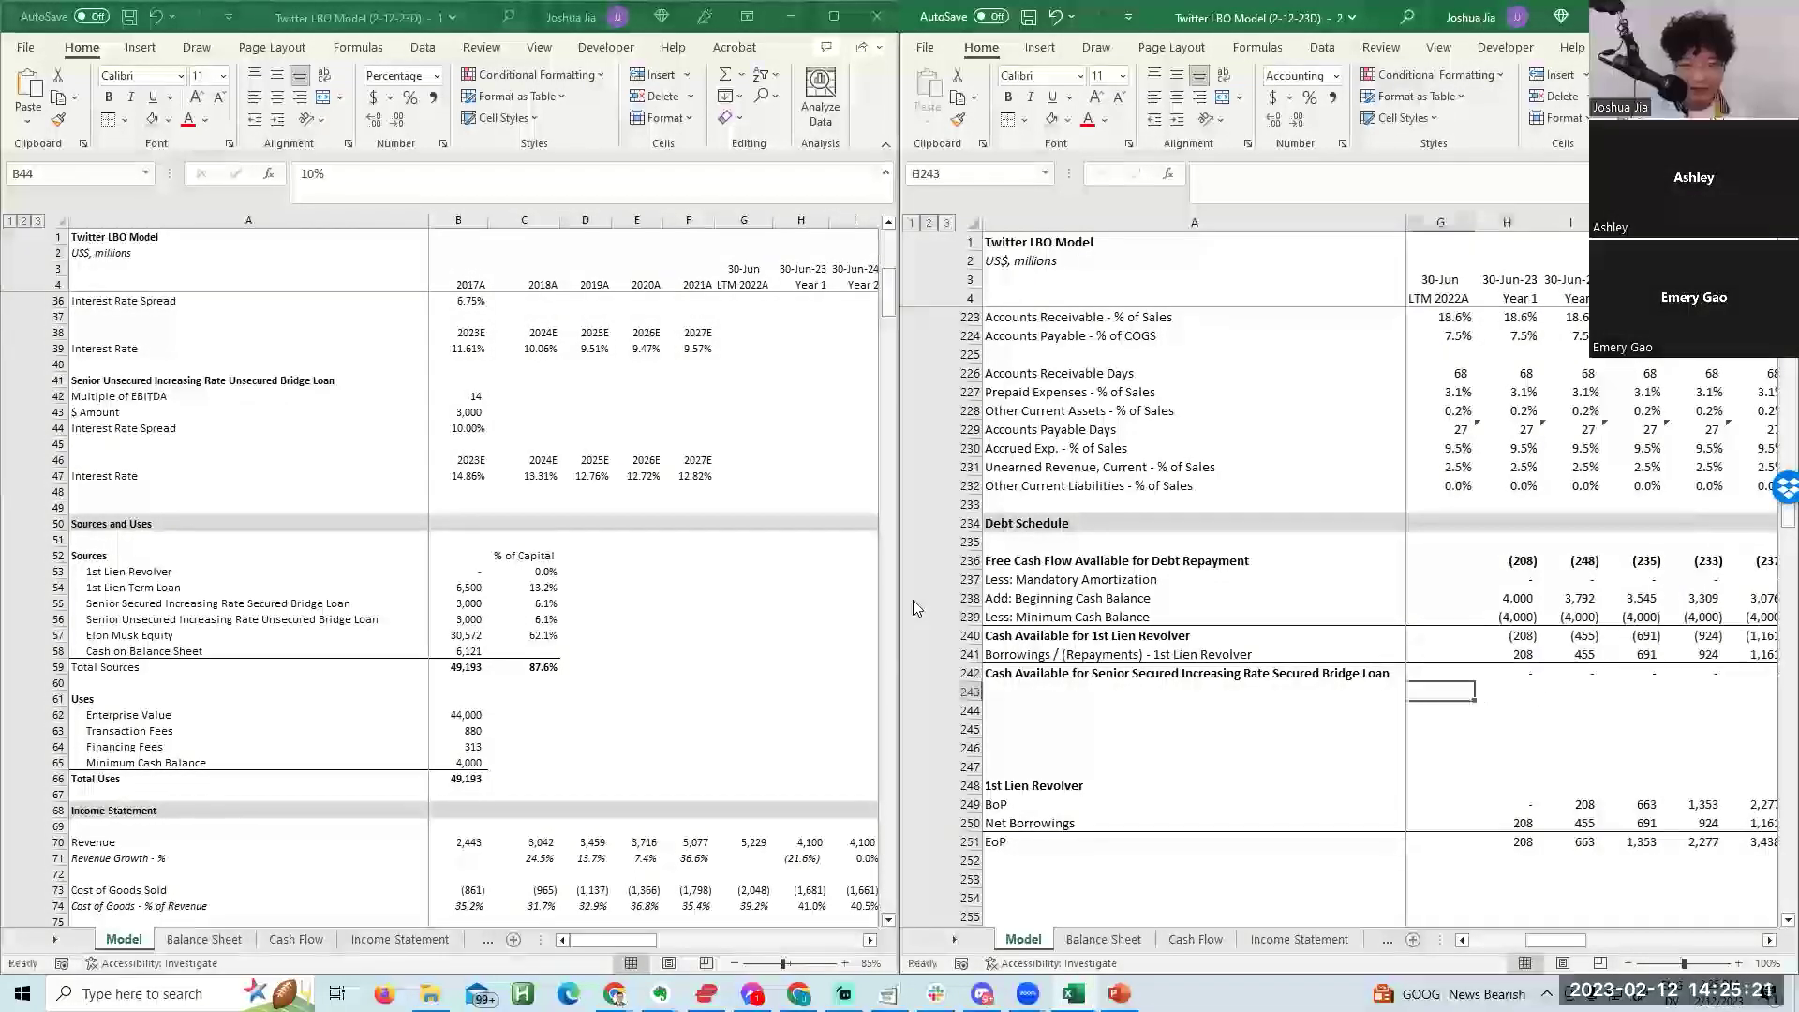
{"action": "key", "text": "Left"}
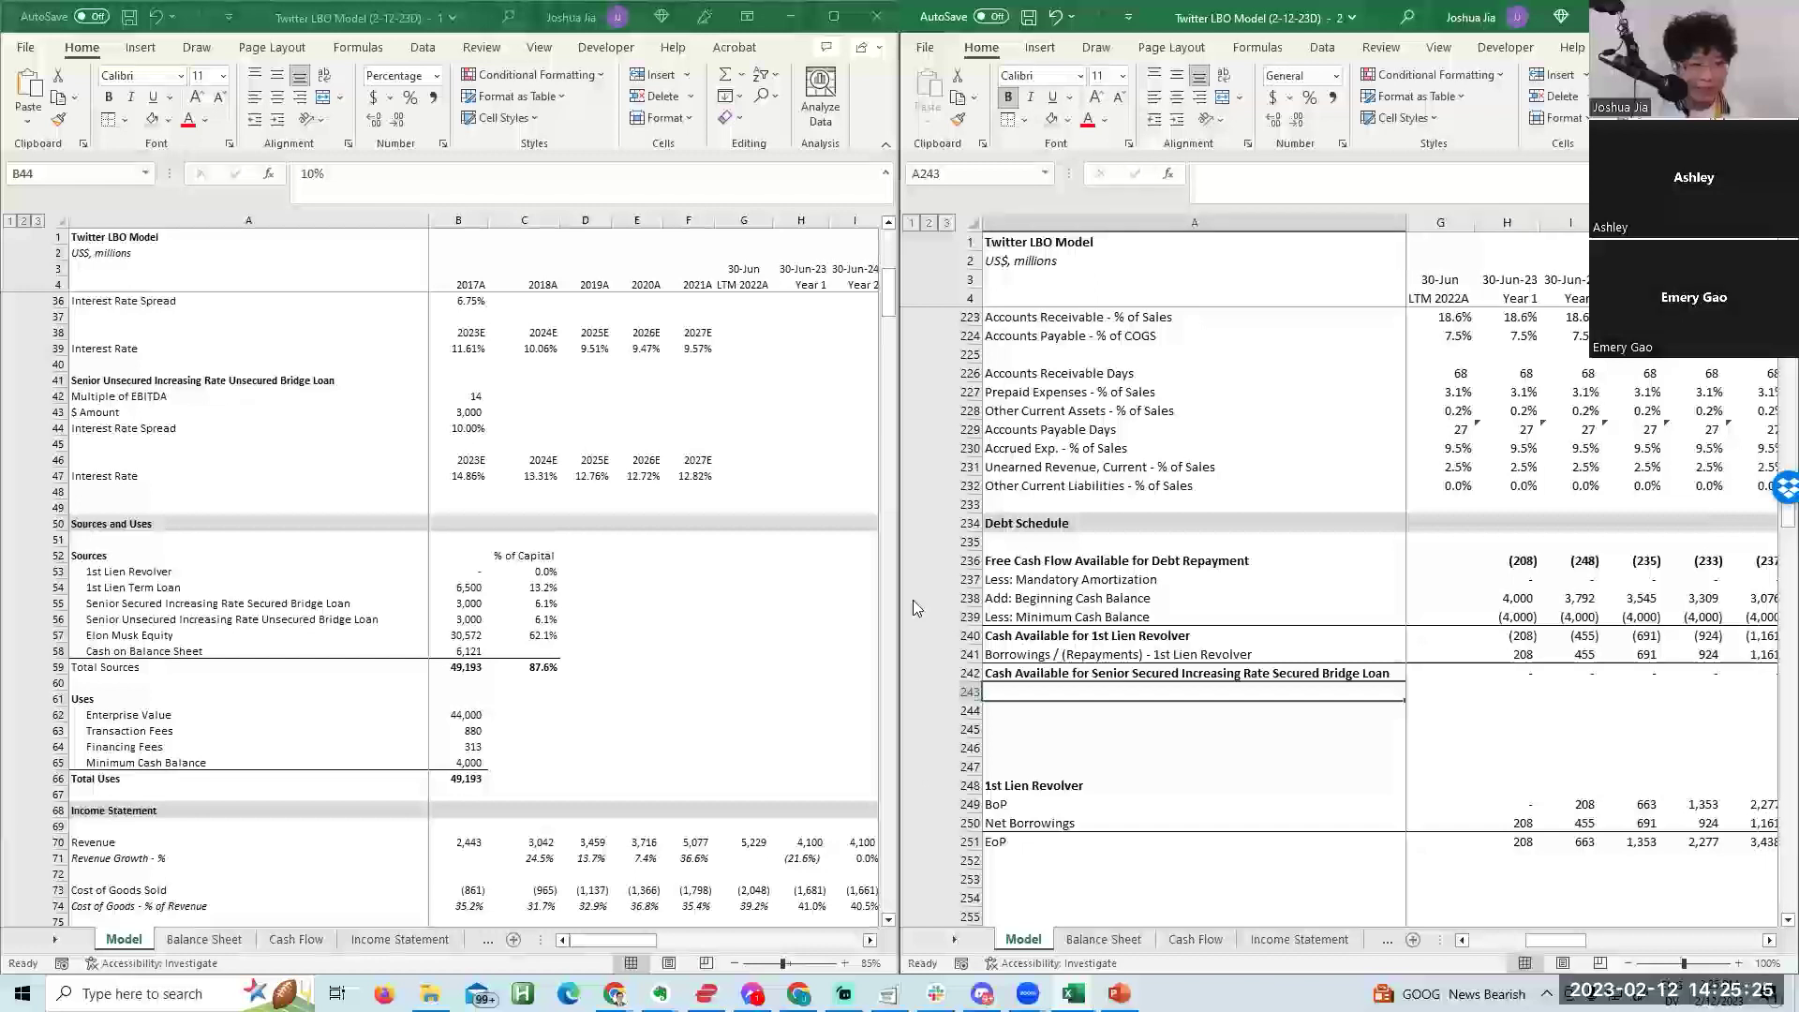
{"action": "left_click", "coordinate": [481, 429]}
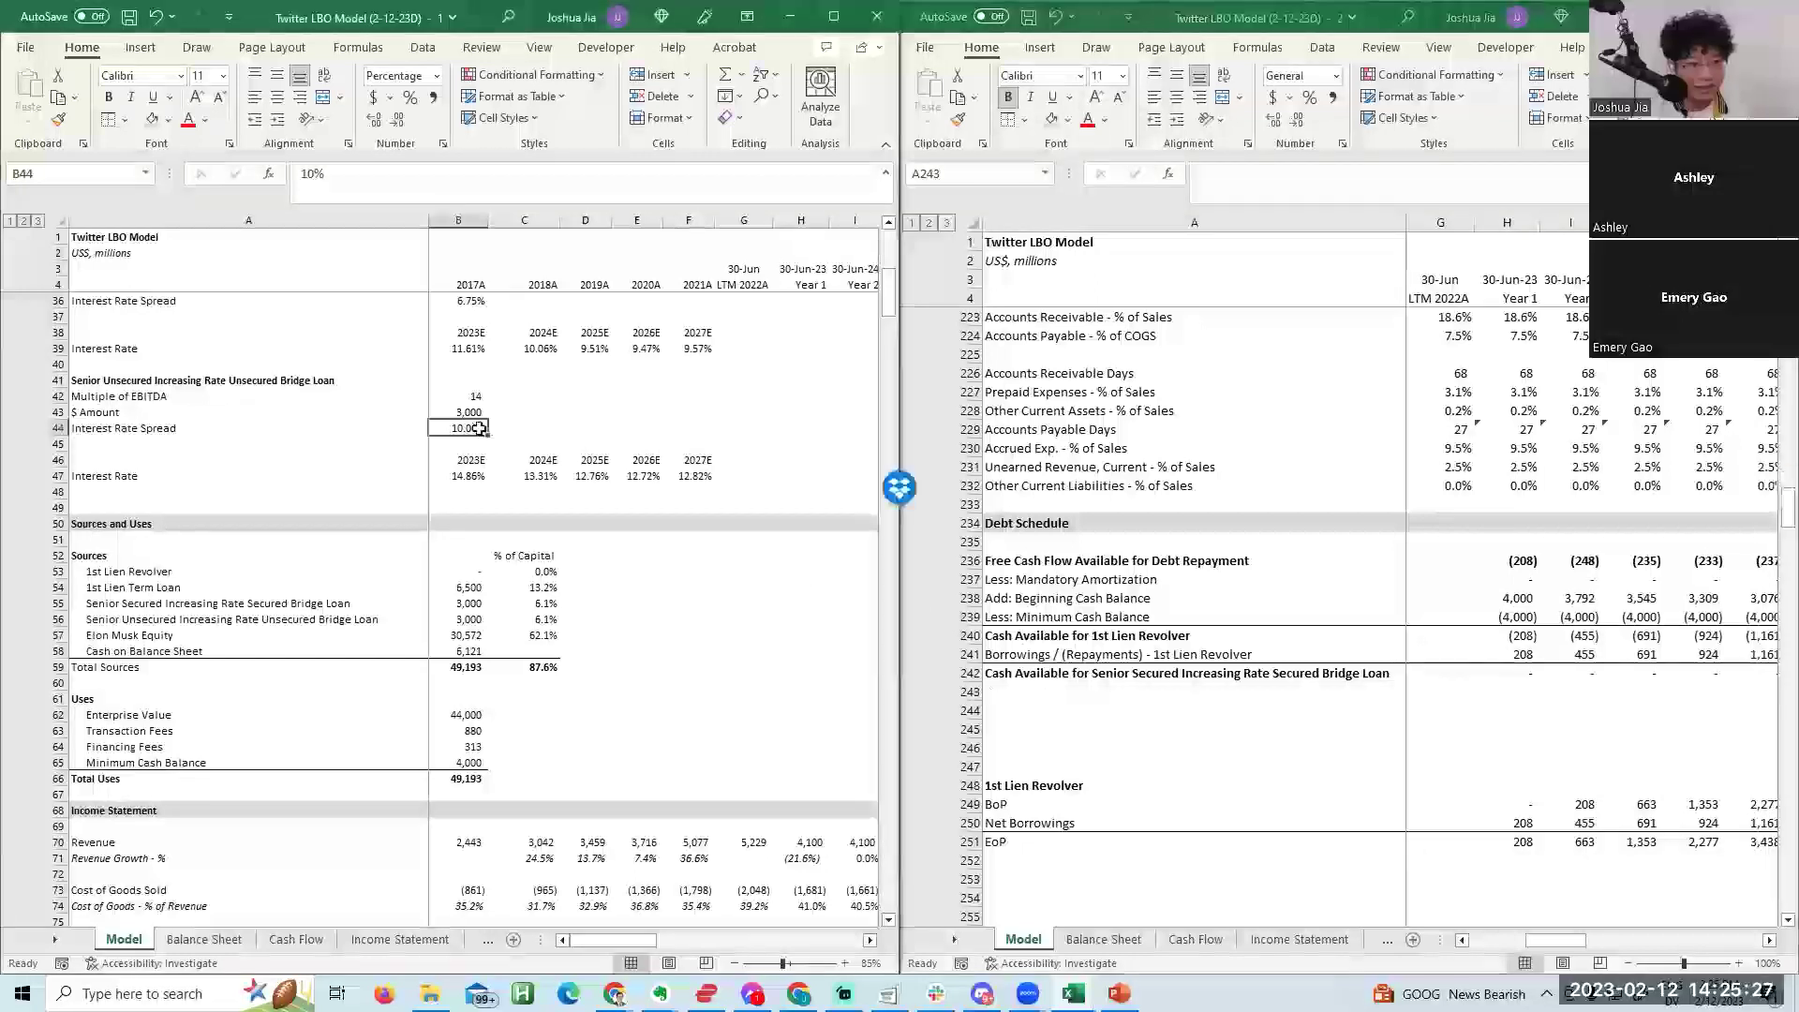
{"action": "left_click", "coordinate": [1021, 690]}
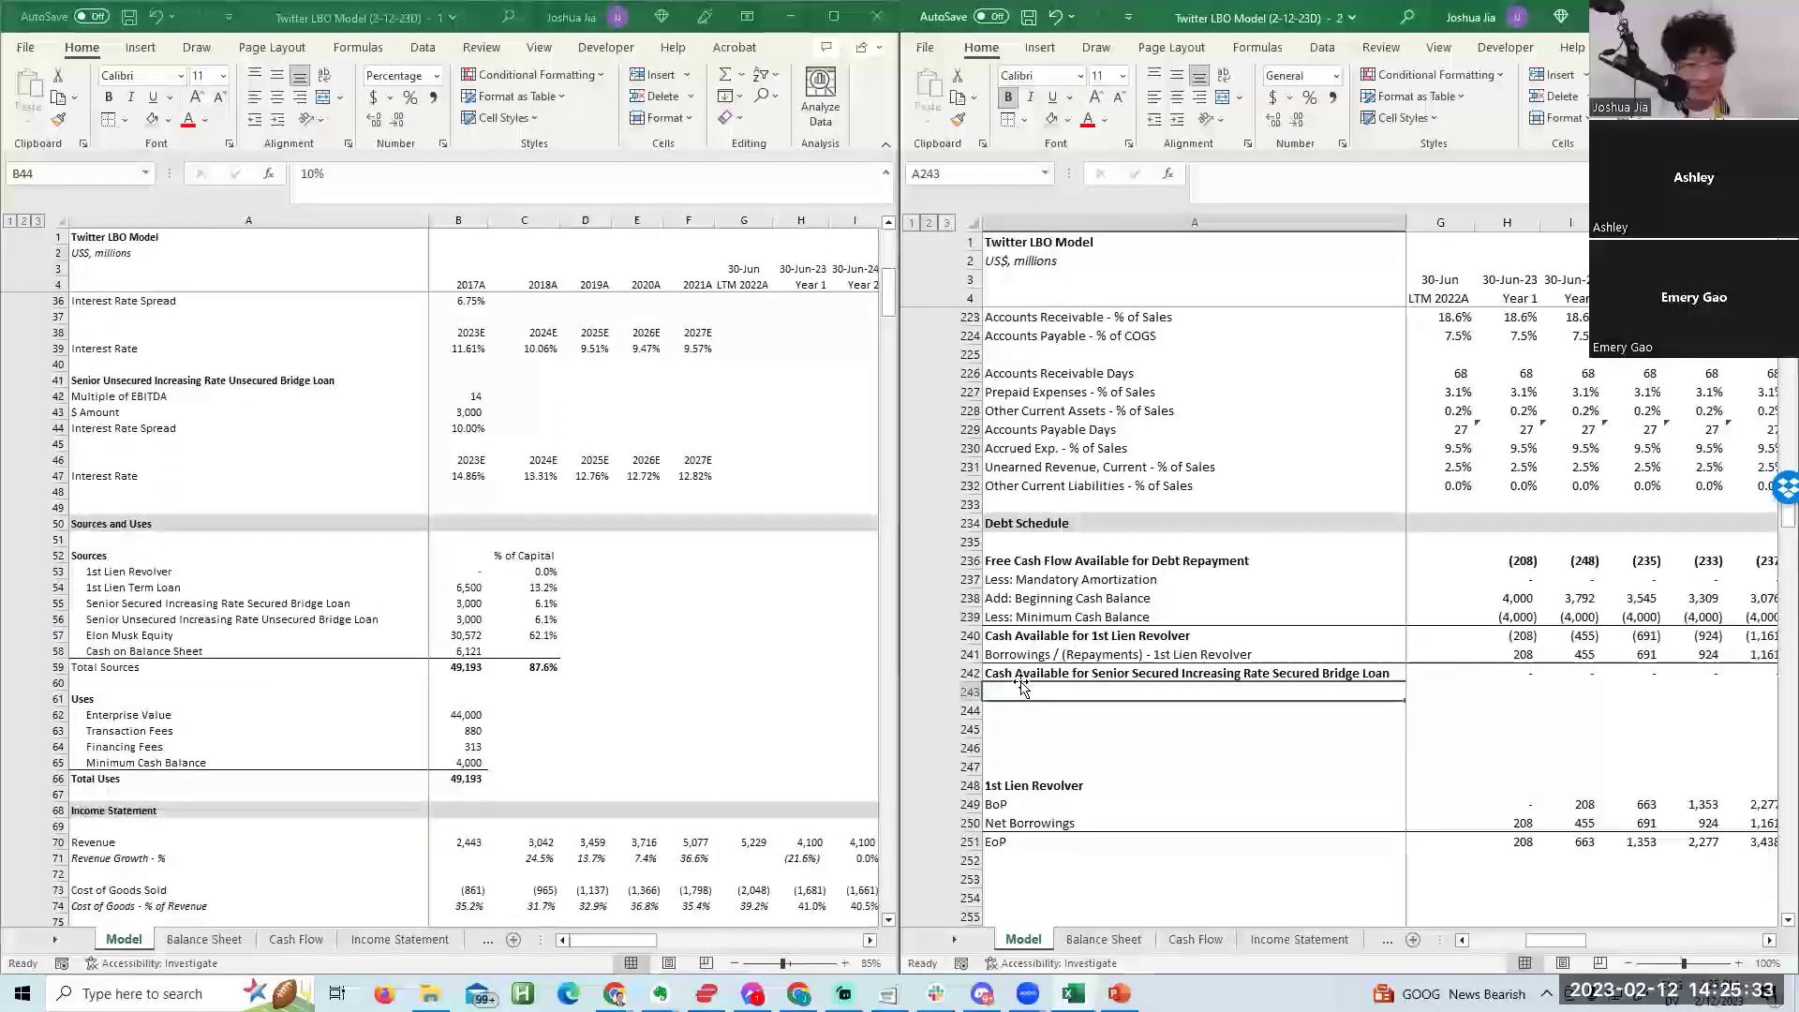
{"action": "key", "text": "alt+Tab"}
{"action": "key", "text": "Left"}
{"action": "key", "text": "Down"}
{"action": "key", "text": "Down"}
{"action": "key", "text": "Down"}
{"action": "key", "text": "Down"}
{"action": "key", "text": "Down"}
{"action": "key", "text": "Down"}
{"action": "key", "text": "Down"}
{"action": "key", "text": "Down"}
{"action": "key", "text": "Down"}
{"action": "key", "text": "Down"}
{"action": "key", "text": "Down"}
{"action": "key", "text": "Down"}
{"action": "key", "text": "ctrl+c"}
{"action": "key", "text": "alt+Tab"}
{"action": "key", "text": "Down"}
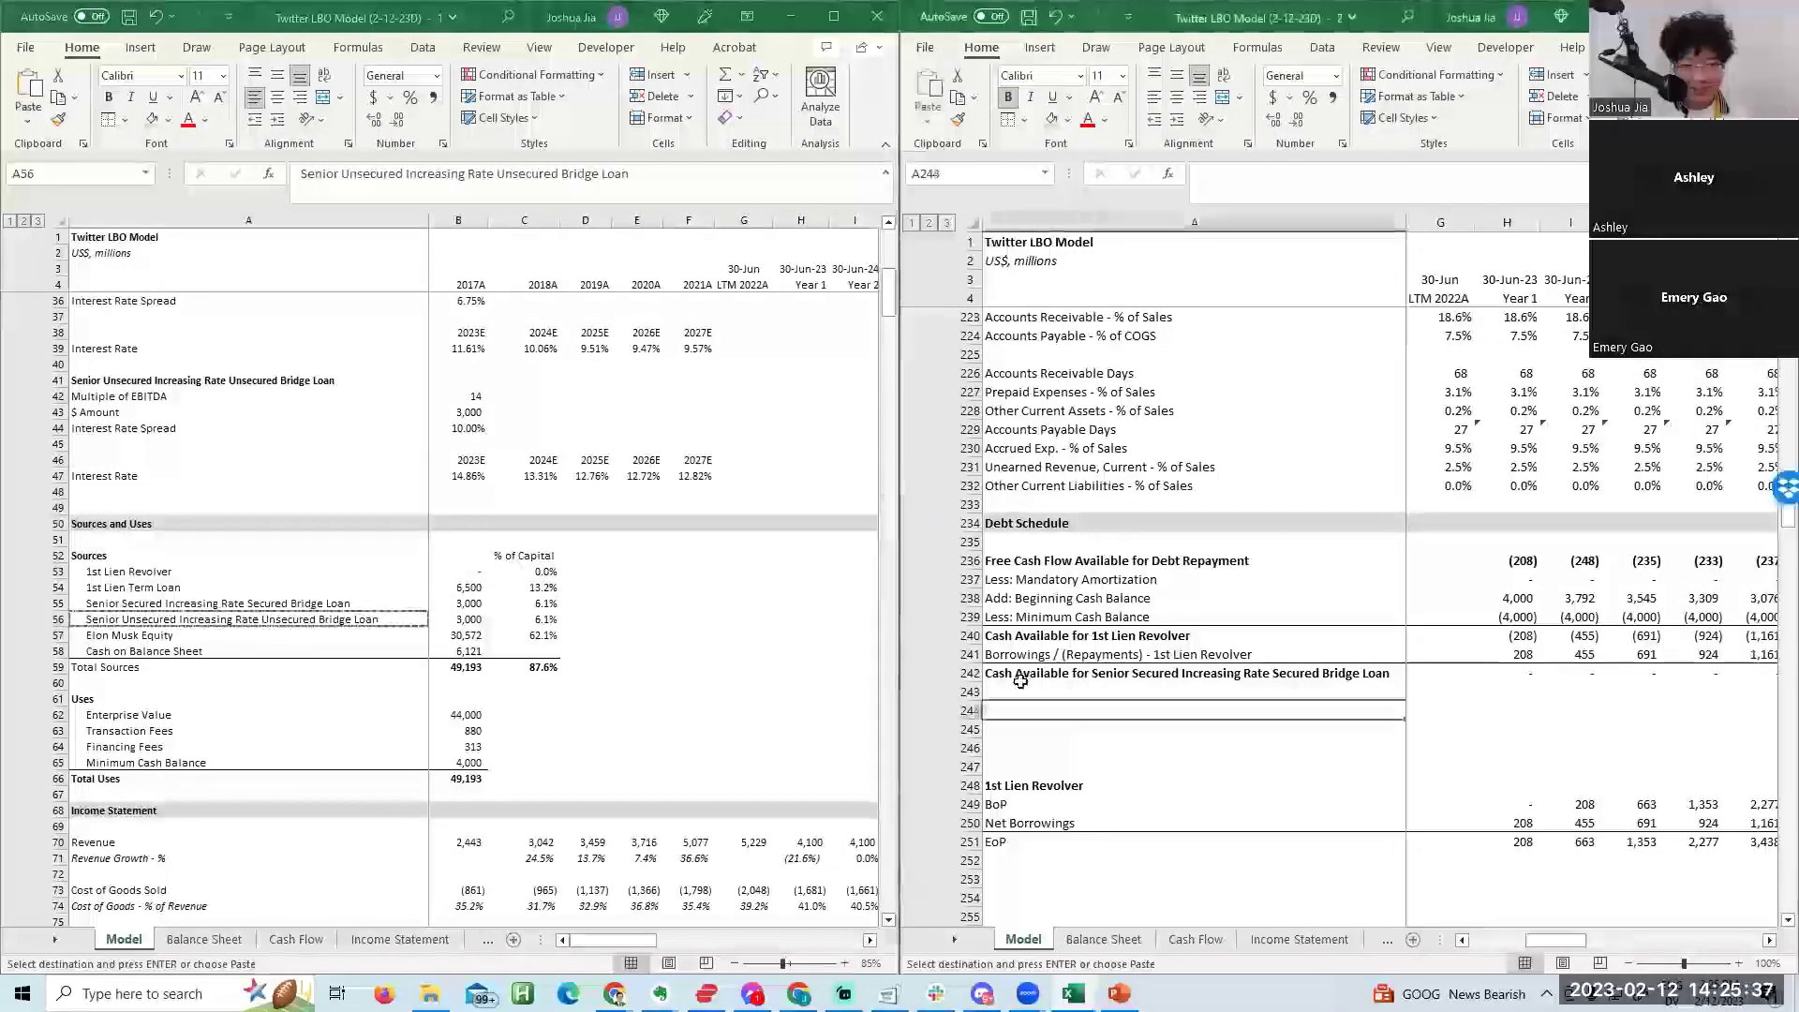
{"action": "key", "text": "Escape"}
{"action": "key", "text": "Up"}
{"action": "key", "text": "Up"}
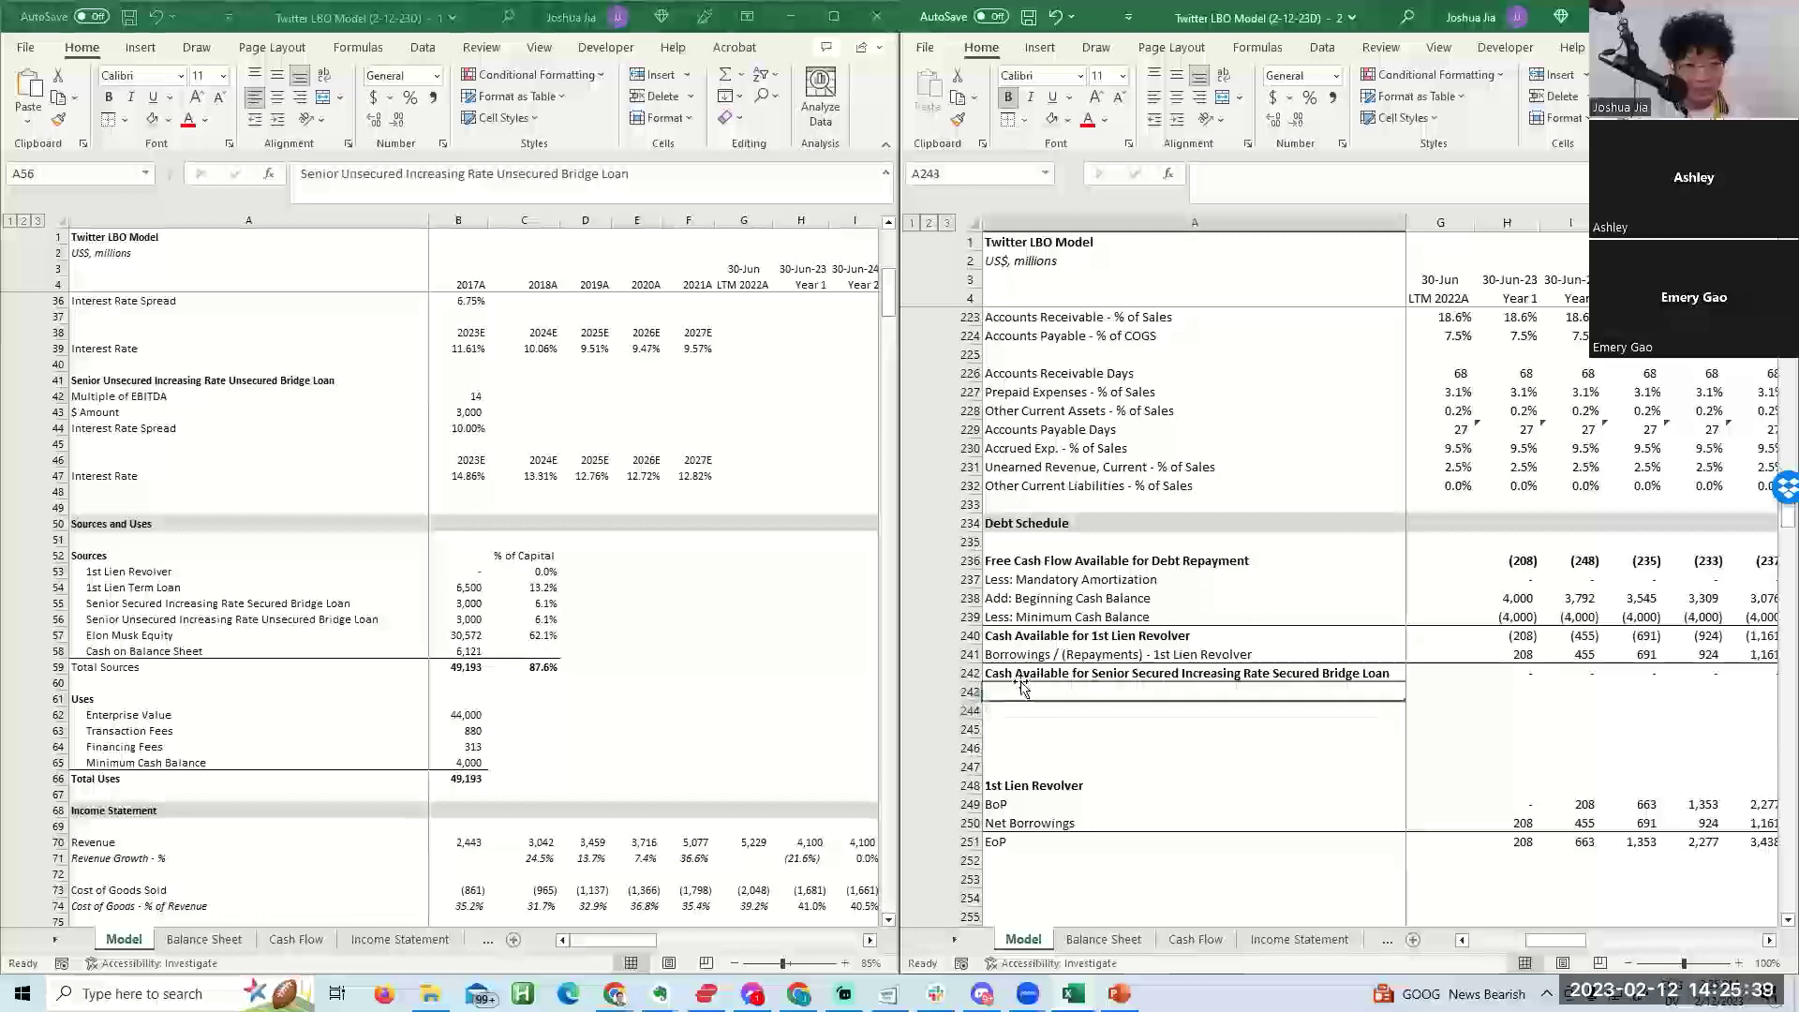
Review the cash available for the Senior Secured bridge loan in row 242 across the projection years.
{"action": "key", "text": "Right"}
{"action": "key", "text": "Right"}
{"action": "key", "text": "Right"}
{"action": "key", "text": "Right"}
{"action": "key", "text": "Right"}
{"action": "key", "text": "Right"}
{"action": "key", "text": "Right"}
{"action": "key", "text": "Right"}
{"action": "key", "text": "Right"}
{"action": "key", "text": "Right"}
{"action": "key", "text": "Right"}
{"action": "key", "text": "Right"}
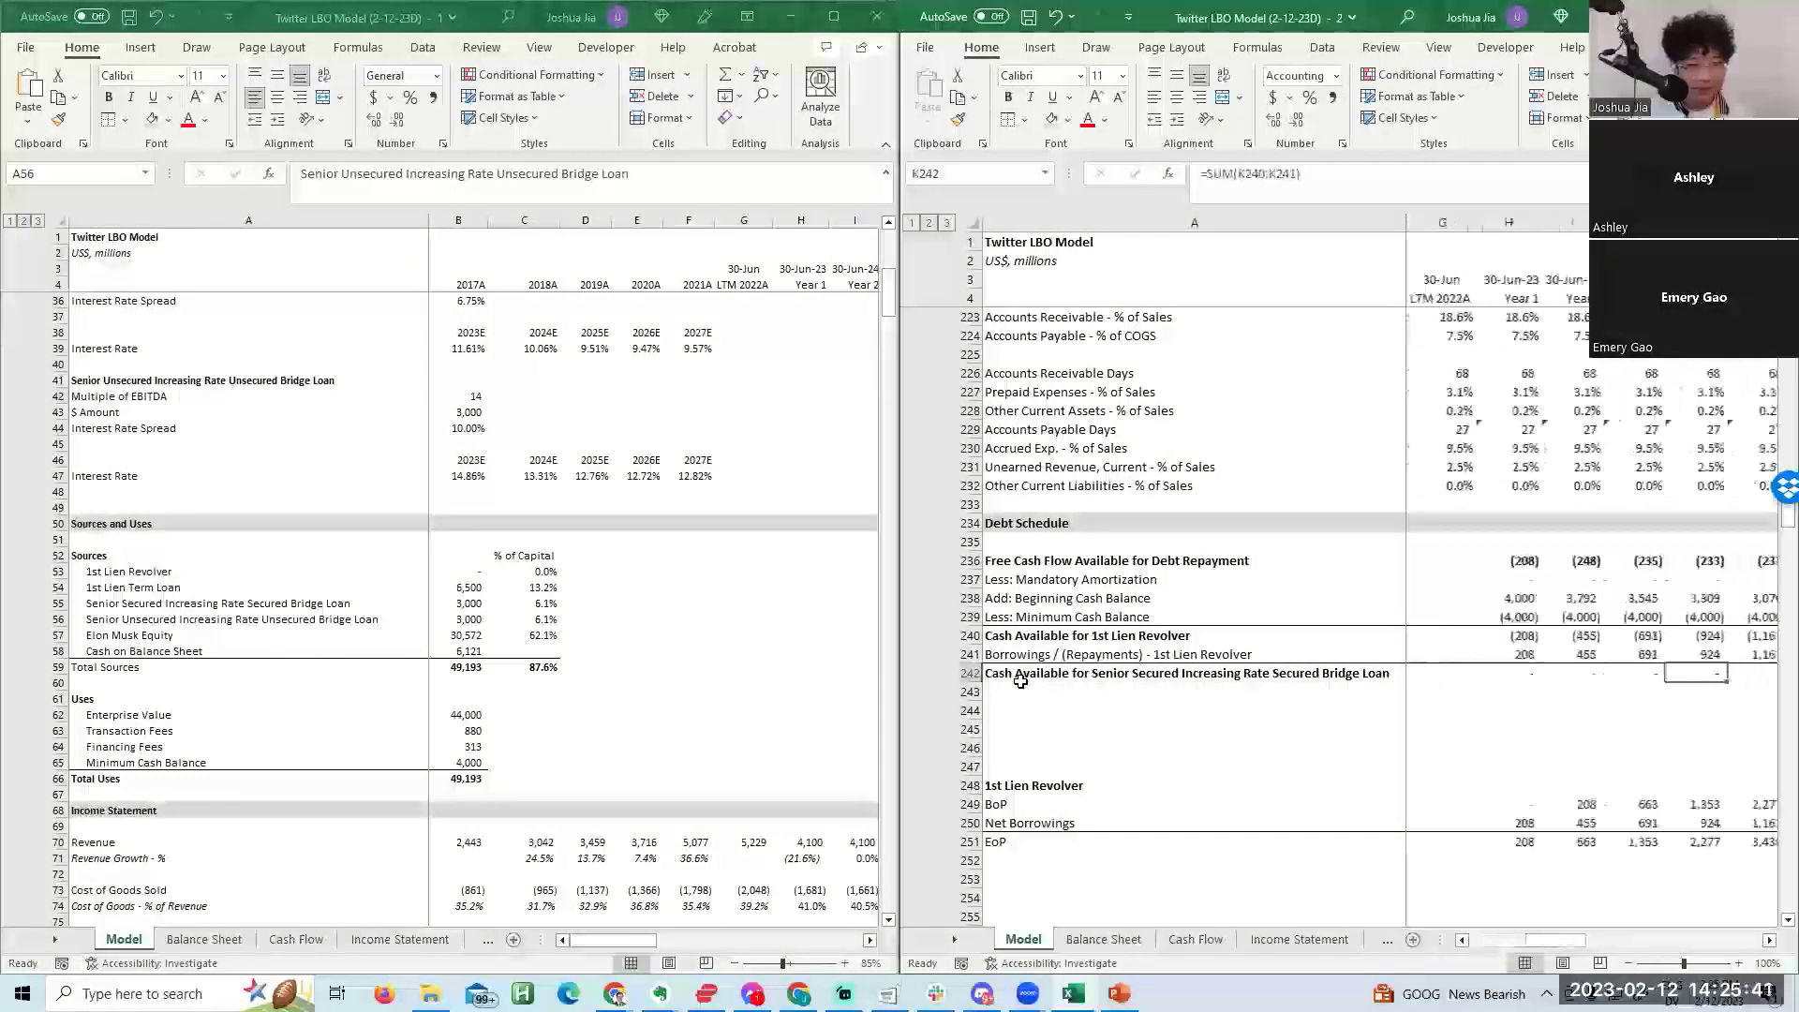
{"action": "key", "text": "Left"}
{"action": "key", "text": "Left"}
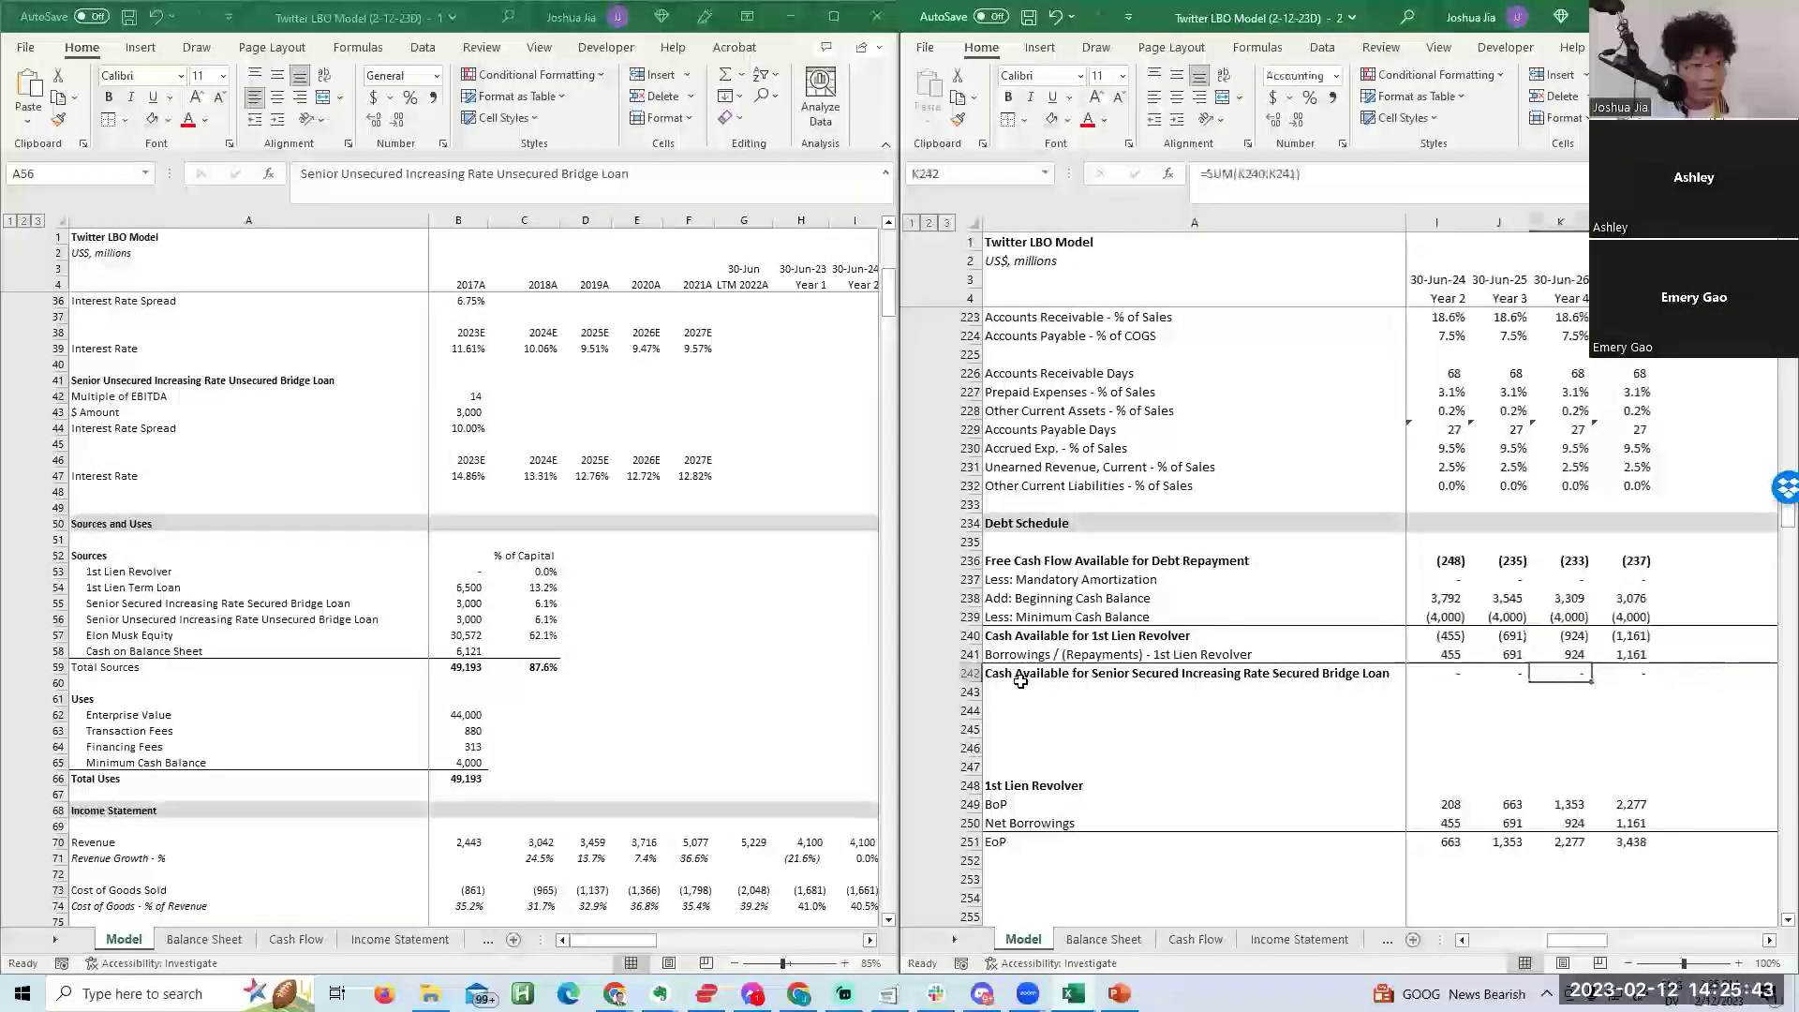
Insert three blank rows above the "Cash Available for Senior Secured Increasing Rate Secured Bridge Loan" row in the debt schedule.
{"action": "left_click", "coordinate": [1020, 681]}
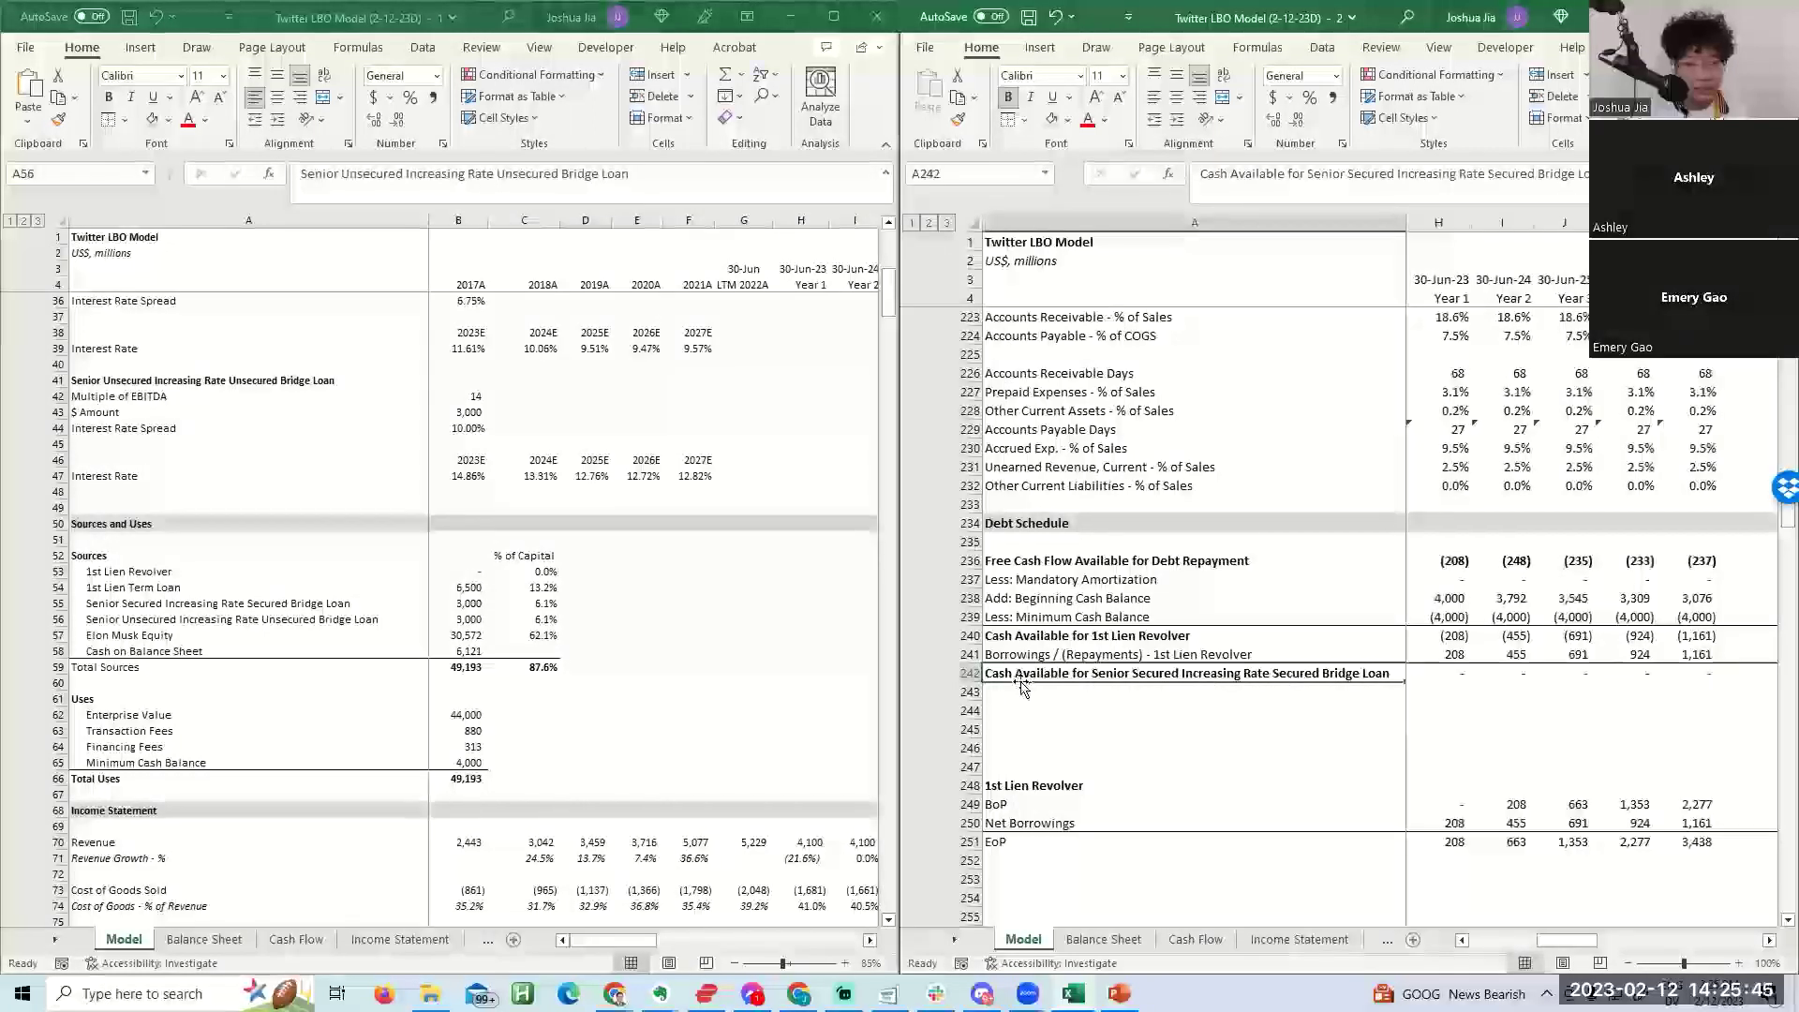
{"action": "key", "text": "alt+i"}
{"action": "key", "text": "r"}
{"action": "key", "text": "alt+i"}
{"action": "key", "text": "r"}
{"action": "key", "text": "alt+i"}
{"action": "key", "text": "r"}
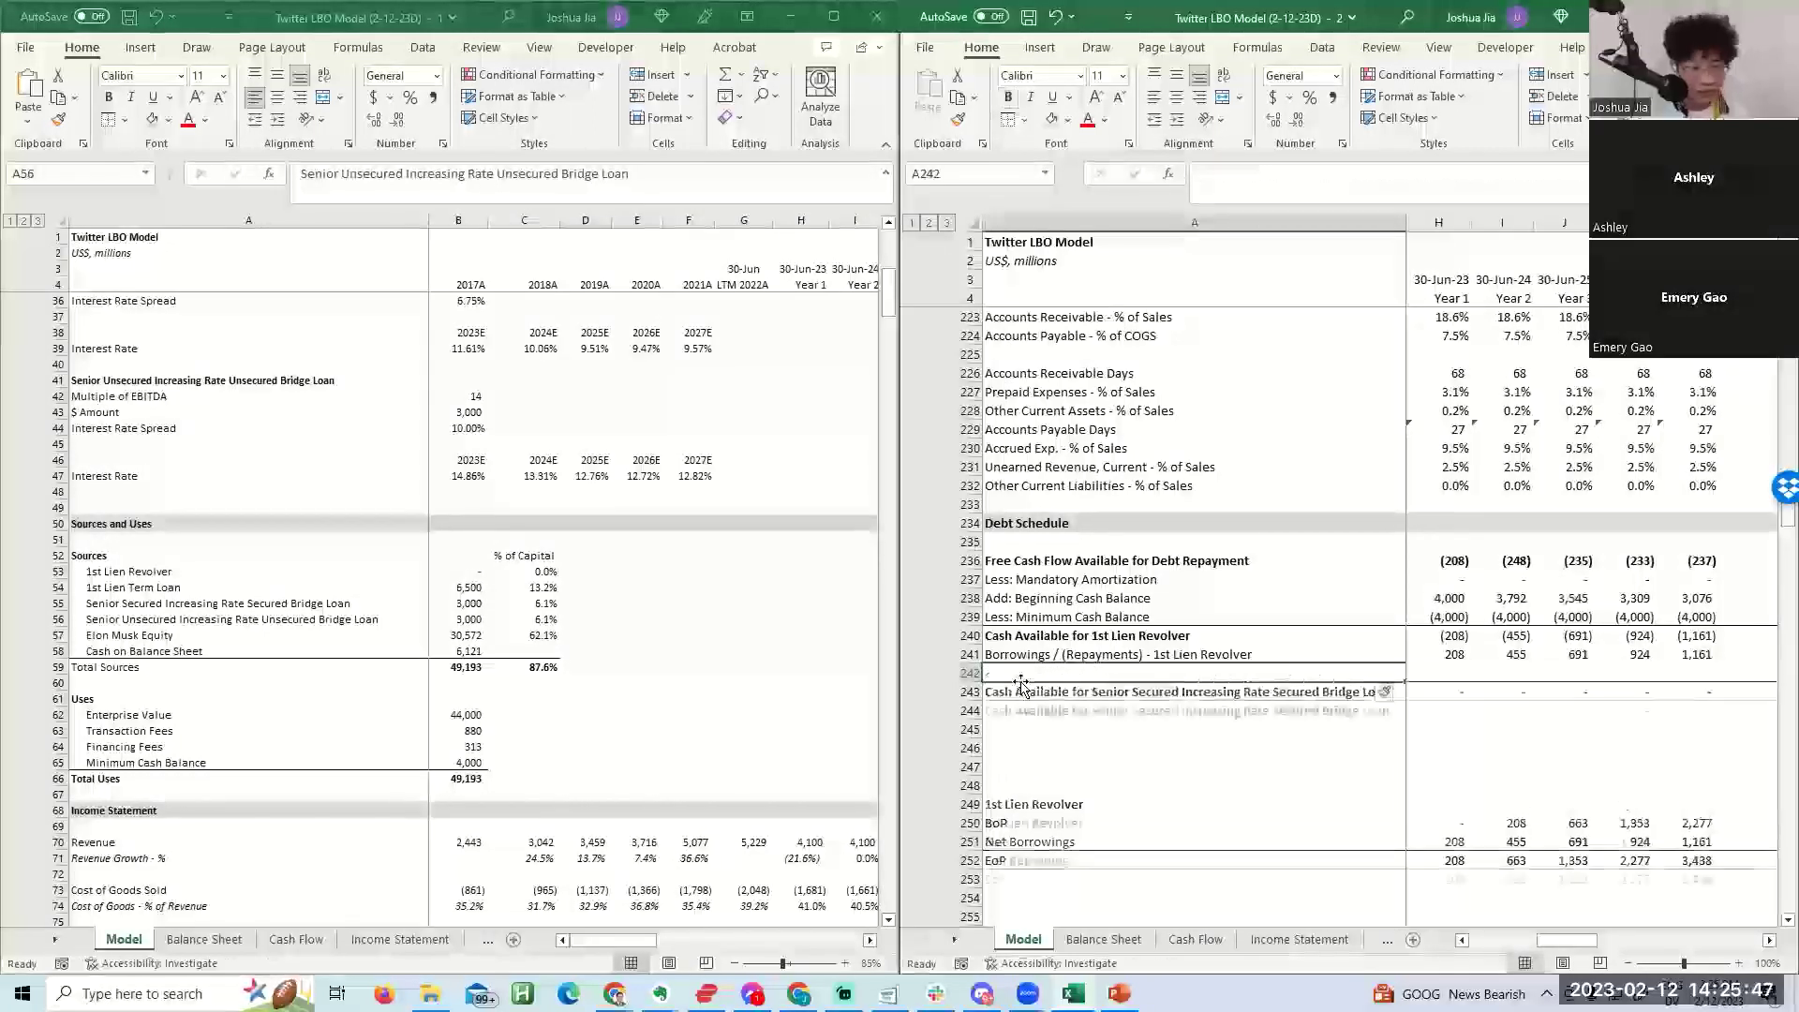
Copy the "1st Lien Term Loan" label from the Sources table of the first workbook copy into A242.
{"action": "key", "text": "alt+Tab"}
{"action": "key", "text": "Up"}
{"action": "key", "text": "Up"}
{"action": "key", "text": "ctrl+c"}
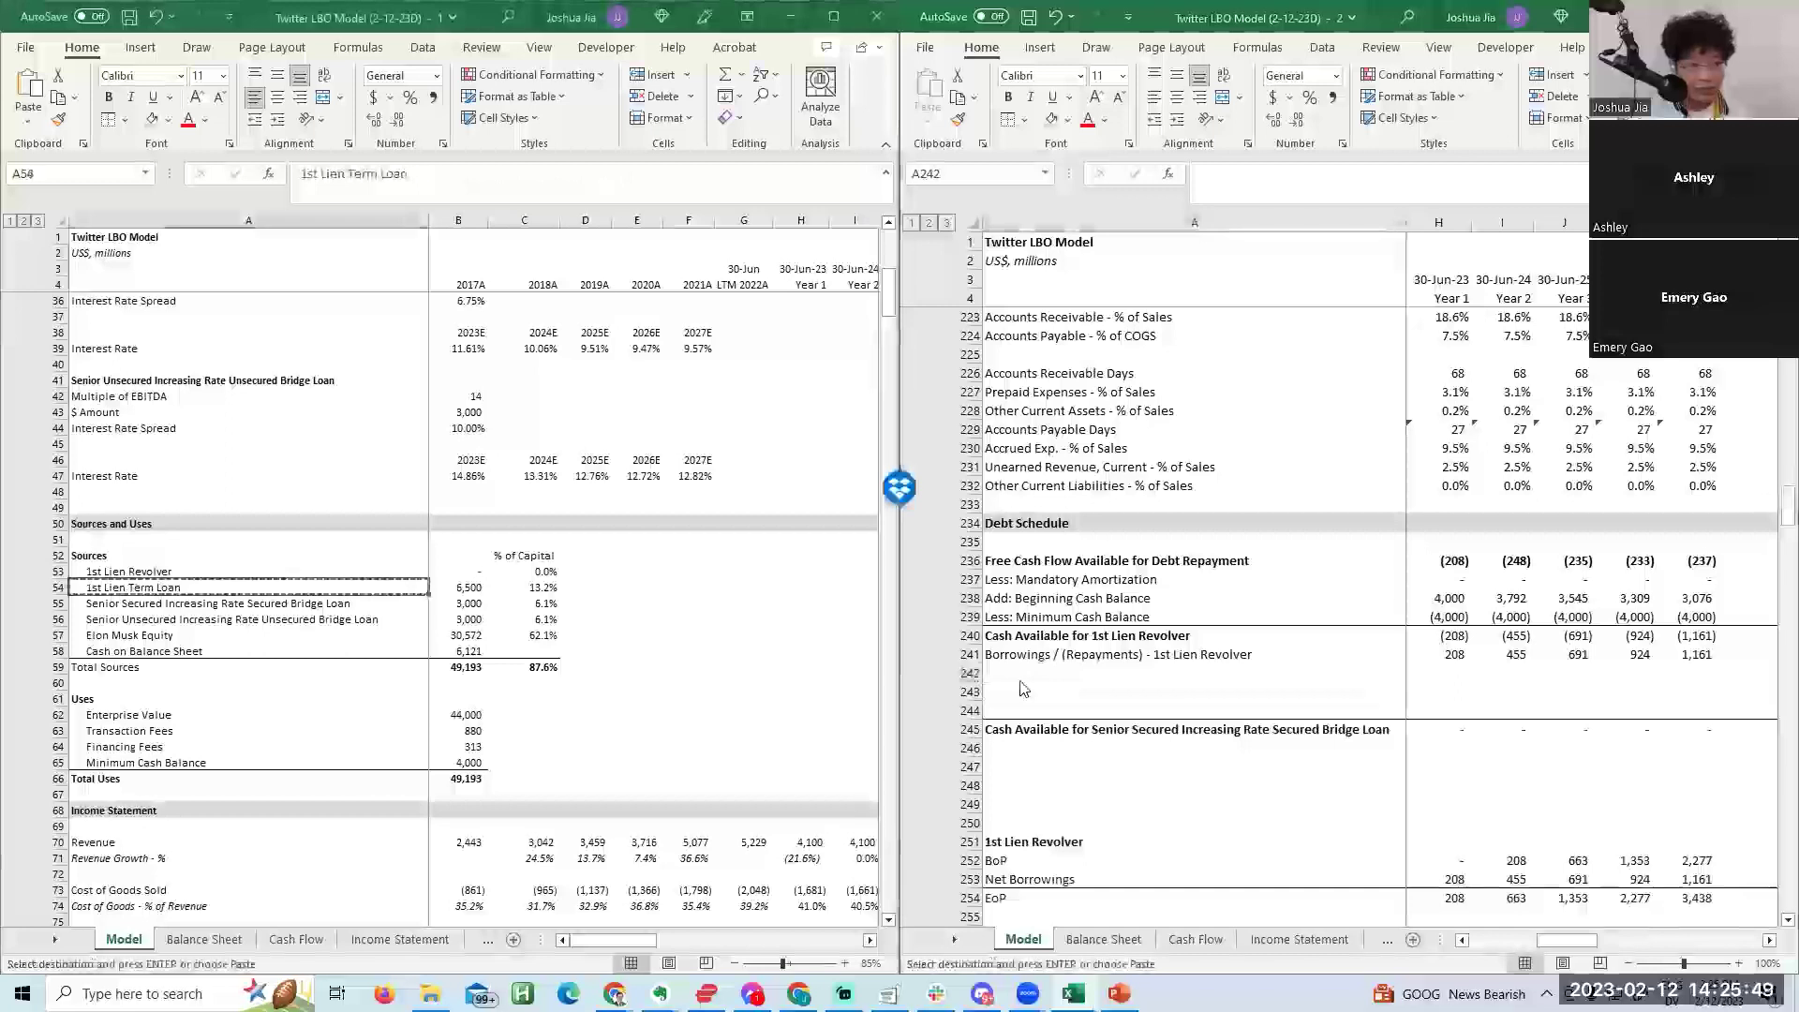
{"action": "key", "text": "alt+Tab"}
{"action": "key", "text": "Return"}
Duplicate the A240 label into A242 and change it to "Cash Available for 1st Lien Term Loan".
{"action": "key", "text": "Up"}
{"action": "key", "text": "Up"}
{"action": "key", "text": "ctrl+c"}
{"action": "key", "text": "Down"}
{"action": "key", "text": "Down"}
{"action": "key", "text": "ctrl+v"}
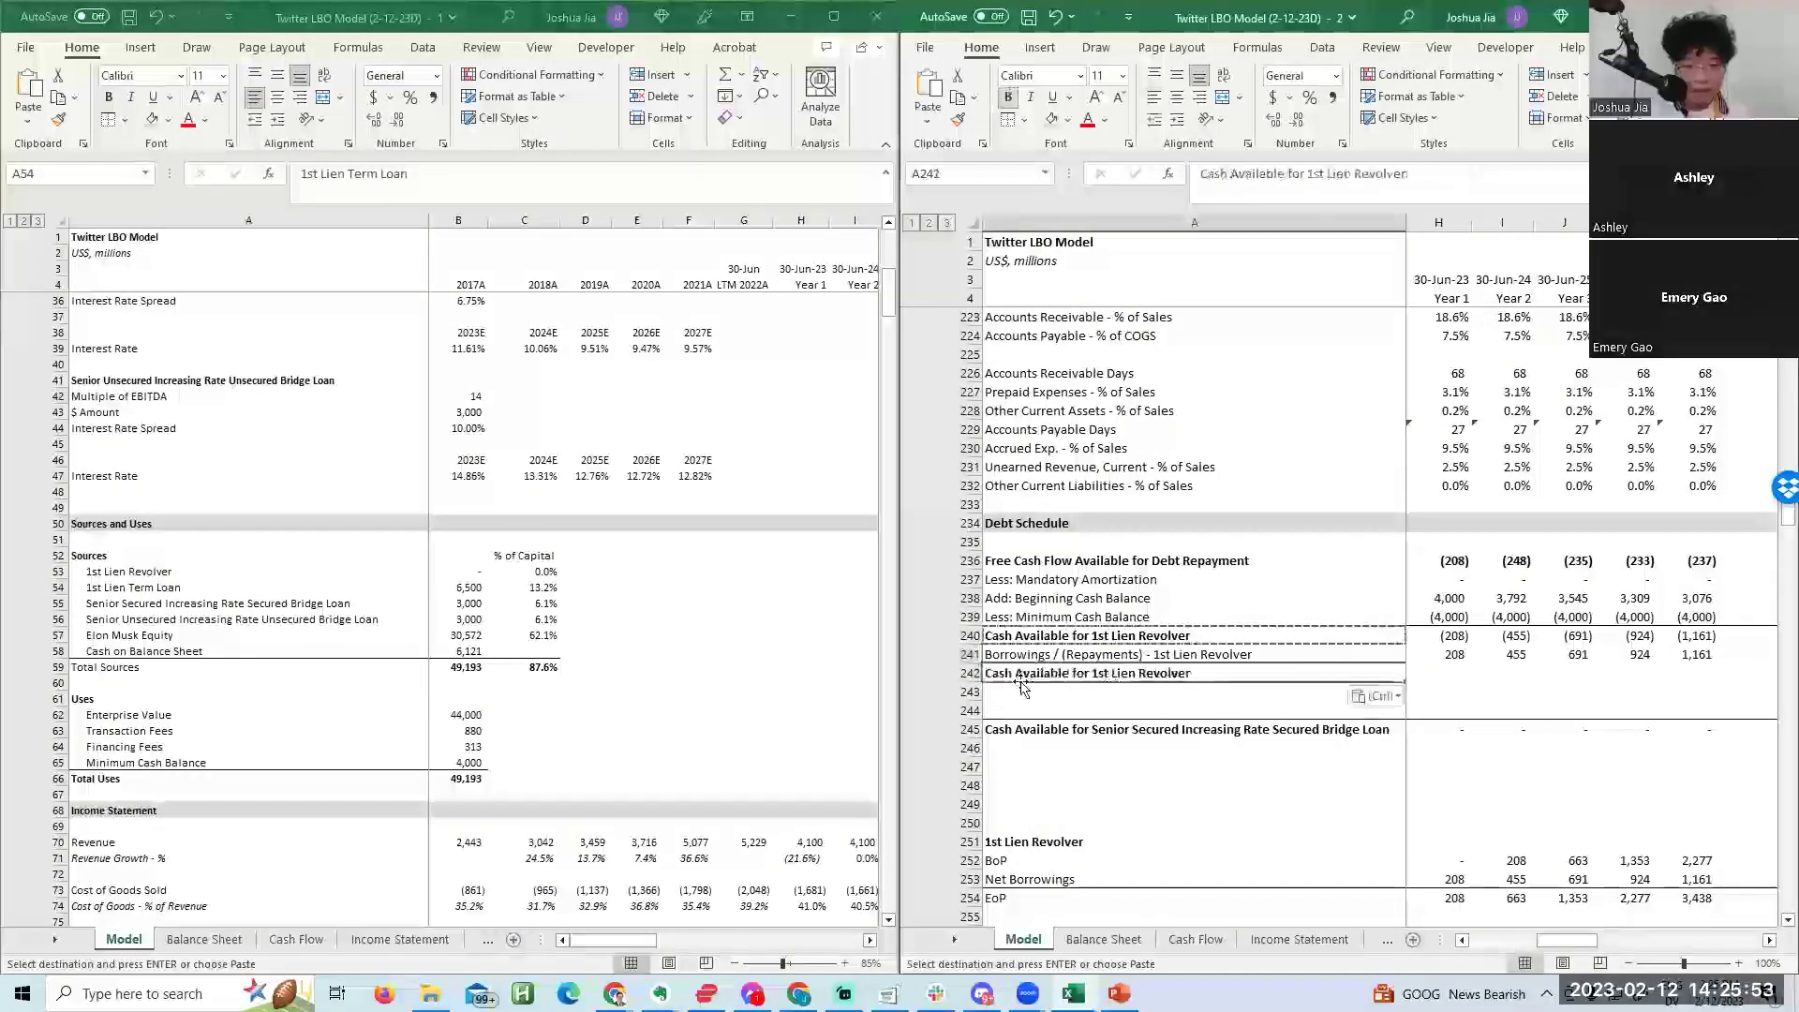
{"action": "key", "text": "F2"}
{"action": "key", "text": "ctrl+shift+Left"}
{"action": "type", "text": "Term"}
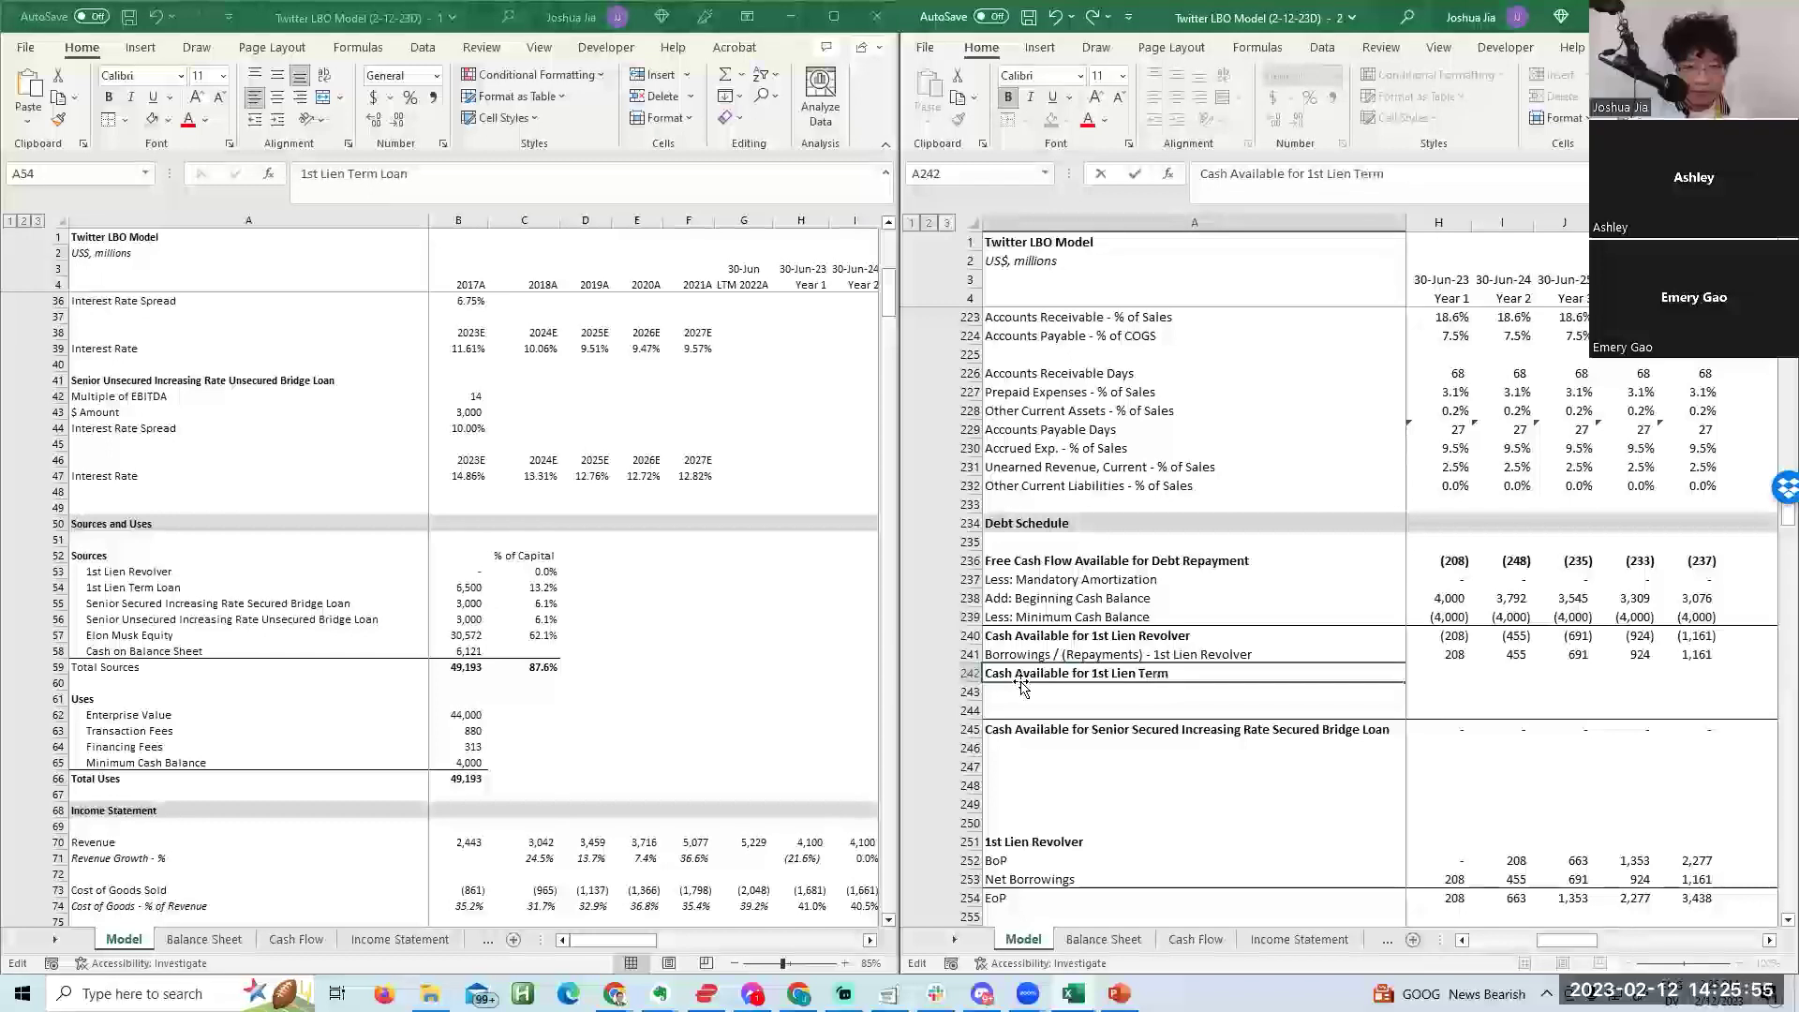
{"action": "type", "text": " Loan"}
{"action": "key", "text": "Return"}
{"action": "key", "text": "Down"}
Copy the "Borrowings / (Repayments) - 1st Lien Revolver" label from A241 into A243.
{"action": "key", "text": "Up"}
{"action": "key", "text": "Up"}
{"action": "key", "text": "shift+space"}
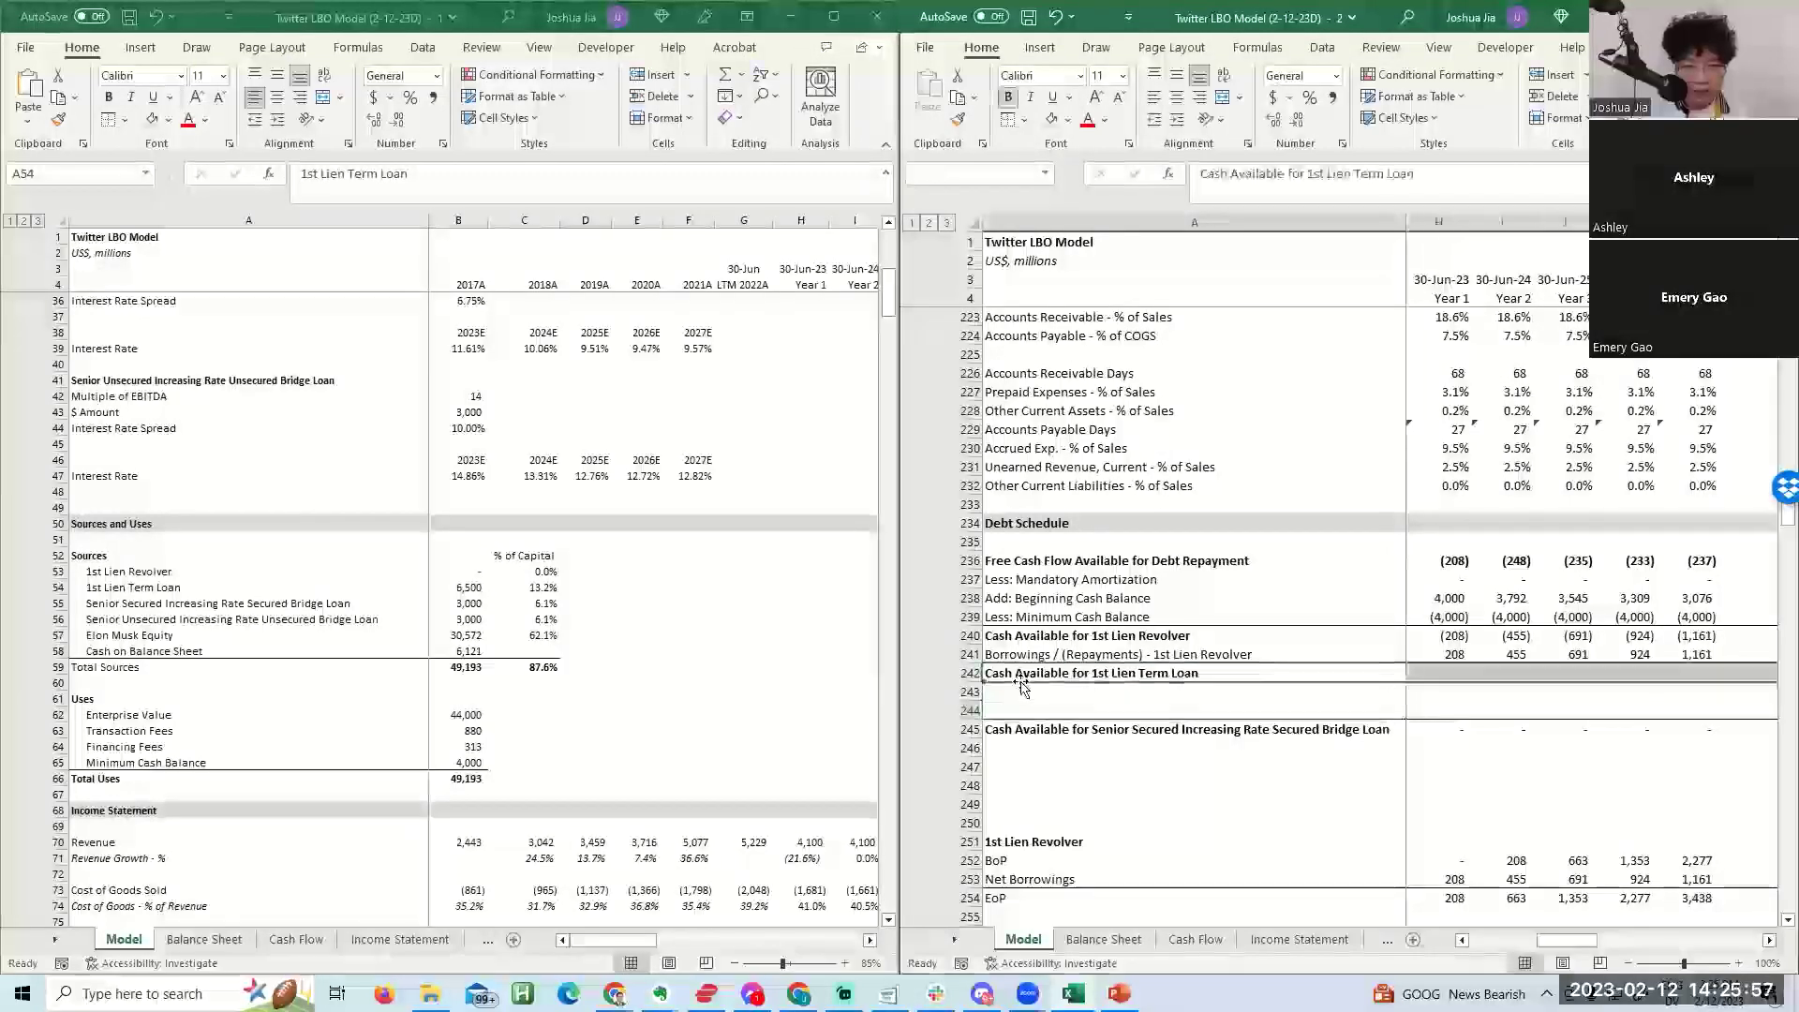
{"action": "key", "text": "Up"}
{"action": "key", "text": "ctrl+c"}
{"action": "key", "text": "Down"}
{"action": "key", "text": "Down"}
{"action": "key", "text": "ctrl+v"}
{"action": "key", "text": "Escape"}
Label A244 "Mandatory Amortization - 1st Lien Term Loan".
{"action": "scroll", "coordinate": [1022, 689], "scroll_direction": "left", "scroll_amount": 3}
{"action": "key", "text": "Down"}
{"action": "type", "text": "Mando"}
{"action": "key", "text": "BackSpace"}
{"action": "type", "text": "atory"}
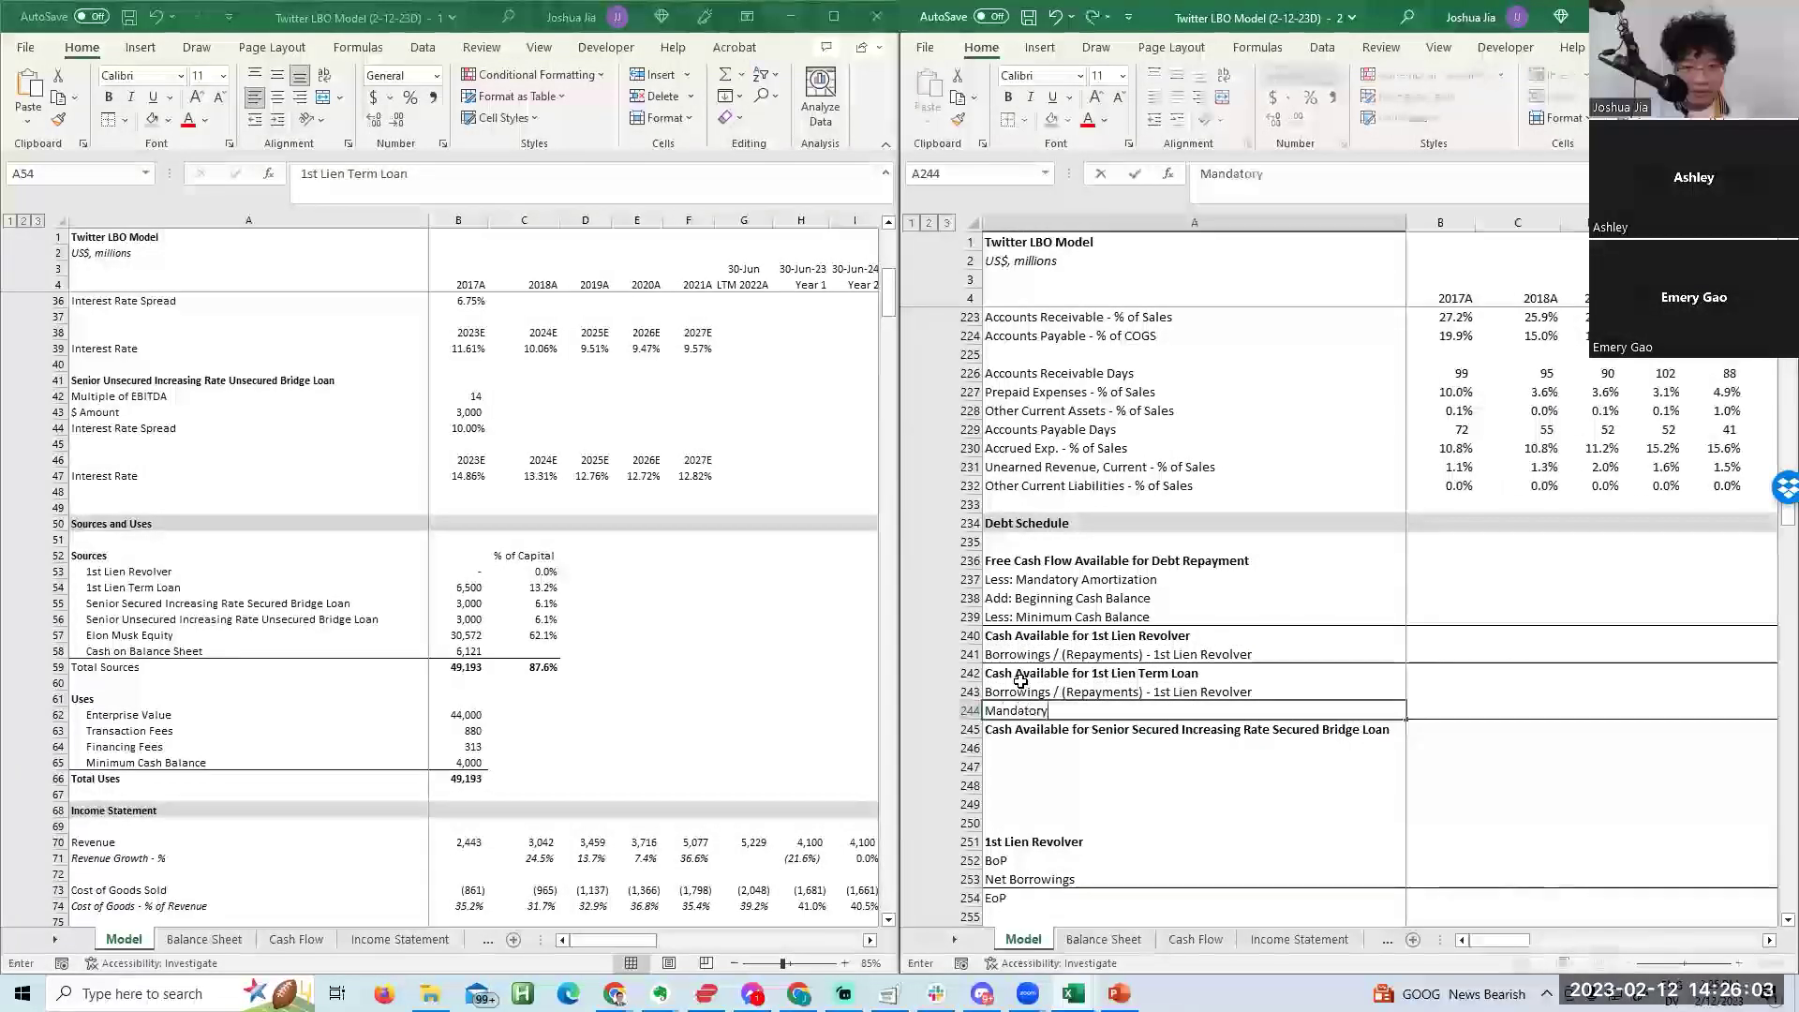
{"action": "type", "text": " Amortization - 1st Lien Term Loan"}
{"action": "key", "text": "Return"}
Sum H240:H241 in H242 as the cash available for the 1st Lien Term Loan and fill the formula across to Year 5.
{"action": "key", "text": "Right"}
{"action": "key", "text": "Right"}
{"action": "key", "text": "Right"}
{"action": "key", "text": "Right"}
{"action": "key", "text": "Right"}
{"action": "key", "text": "Right"}
{"action": "key", "text": "Right"}
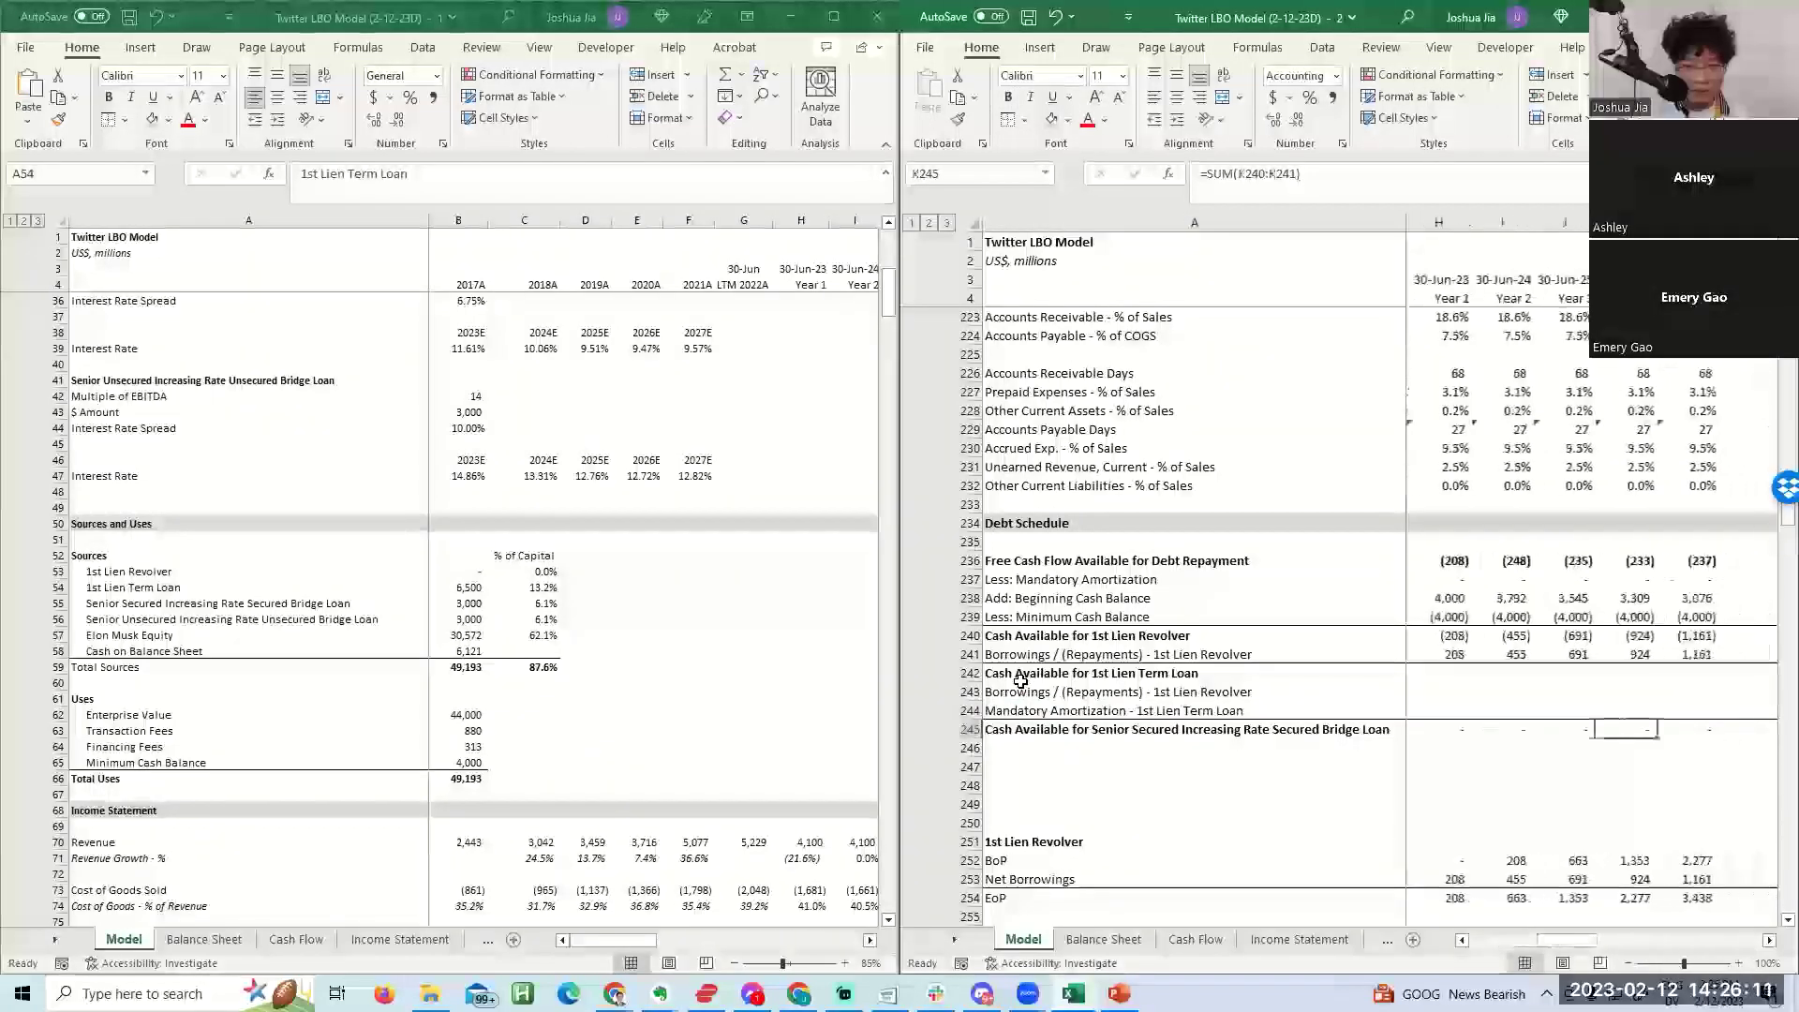
{"action": "key", "text": "Up"}
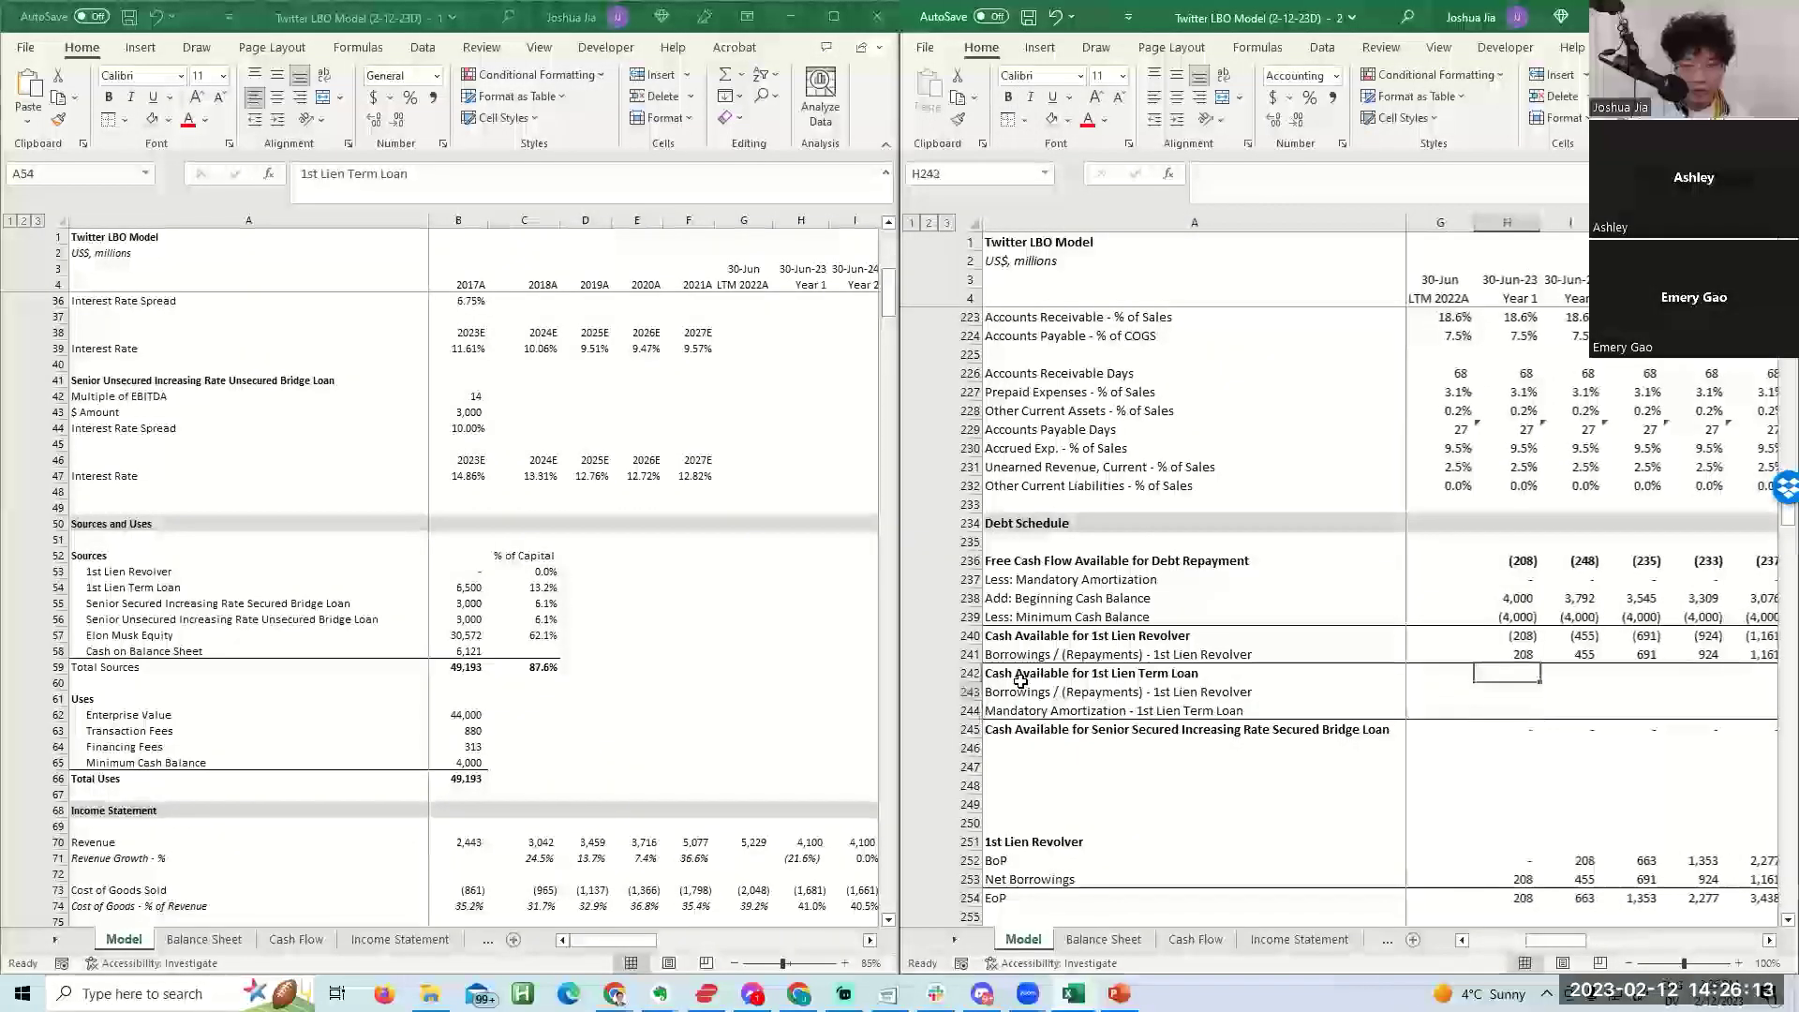
{"action": "type", "text": "=sum(h240:h241)"}
{"action": "key", "text": "ctrl+Return"}
{"action": "key", "text": "shift+Right"}
{"action": "key", "text": "shift+Right"}
{"action": "key", "text": "shift+Right"}
{"action": "key", "text": "shift+Right"}
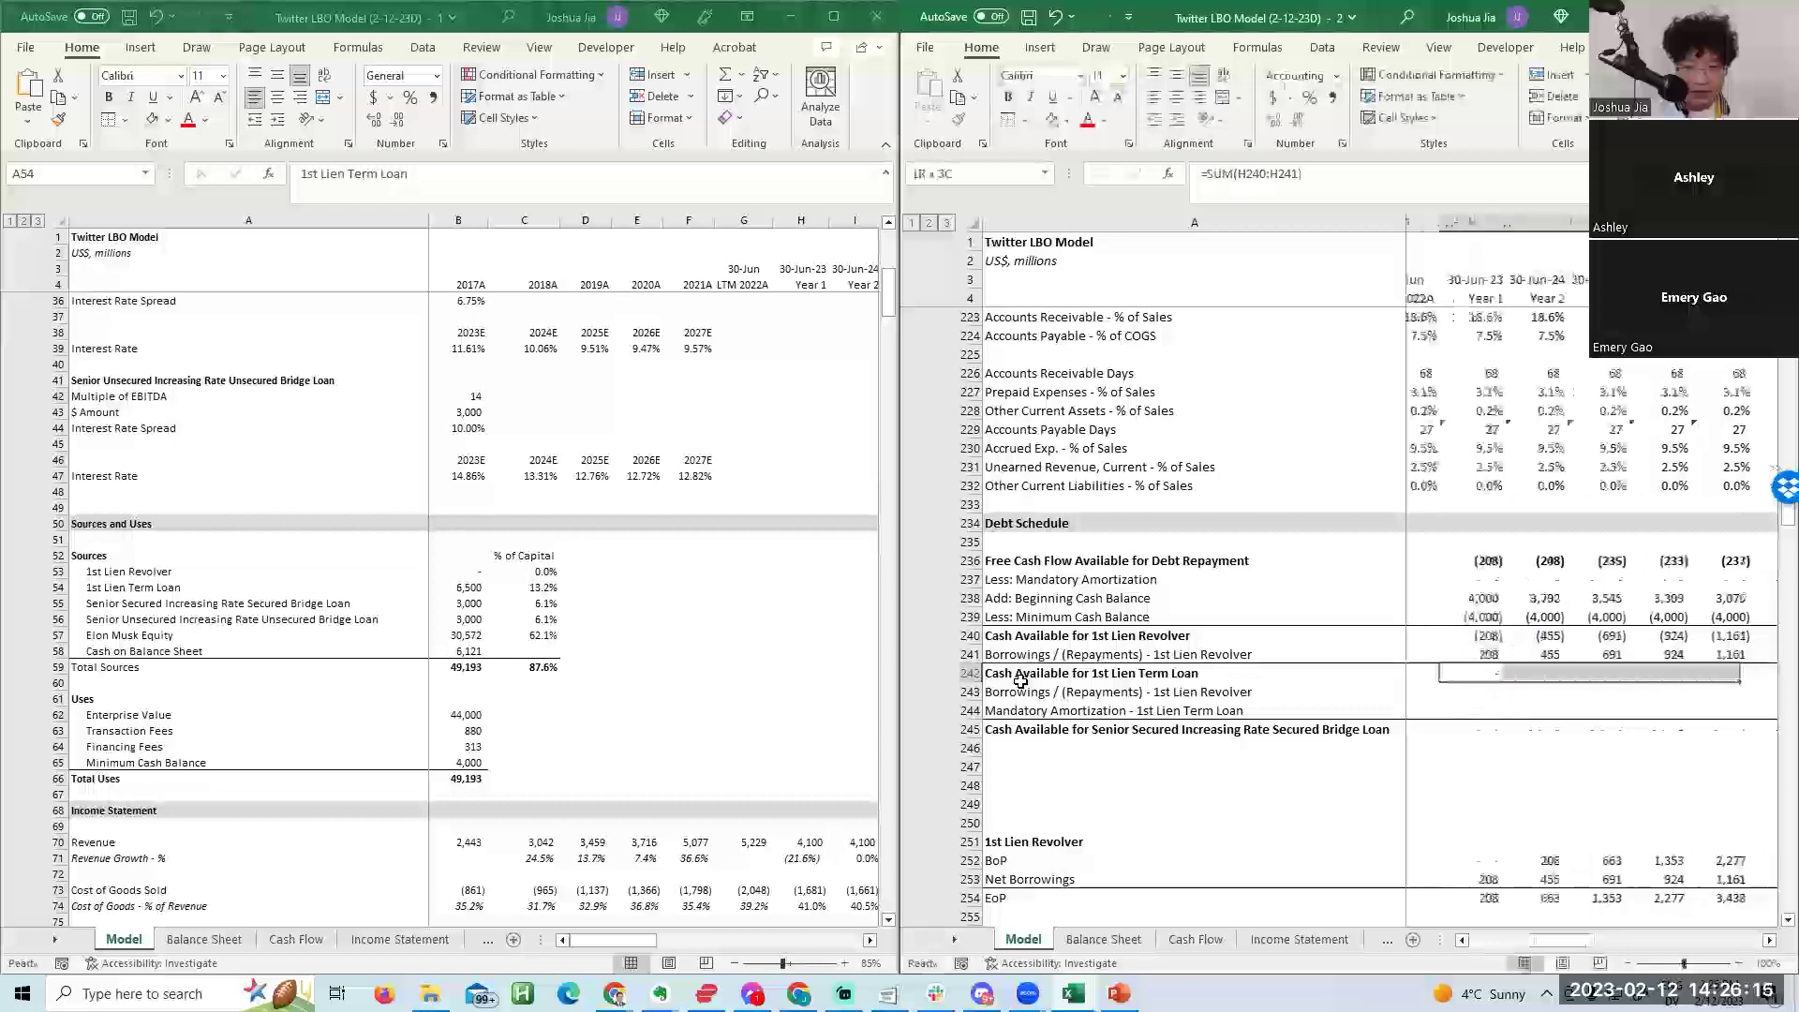
{"action": "key", "text": "ctrl+r"}
{"action": "key", "text": "Down"}
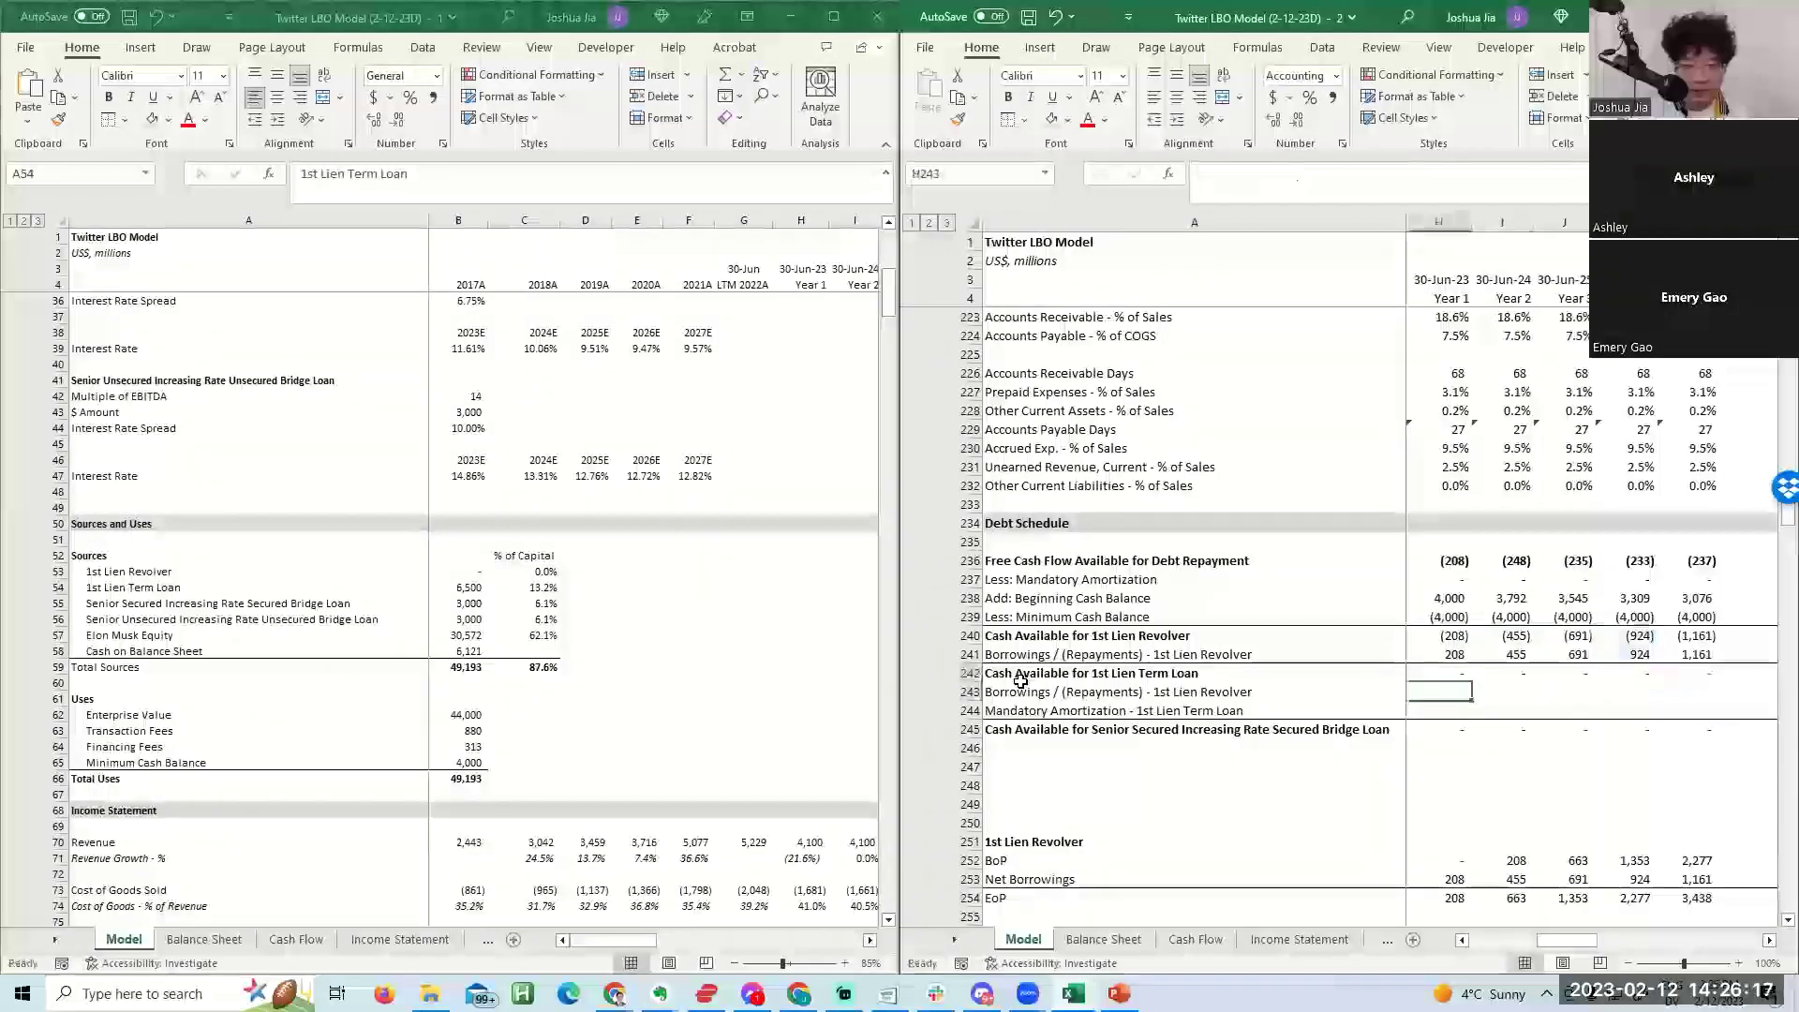
Enter 0 as the Year 1 mandatory amortization of the 1st Lien Term Loan and fill it across to Year 5.
{"action": "key", "text": "Down"}
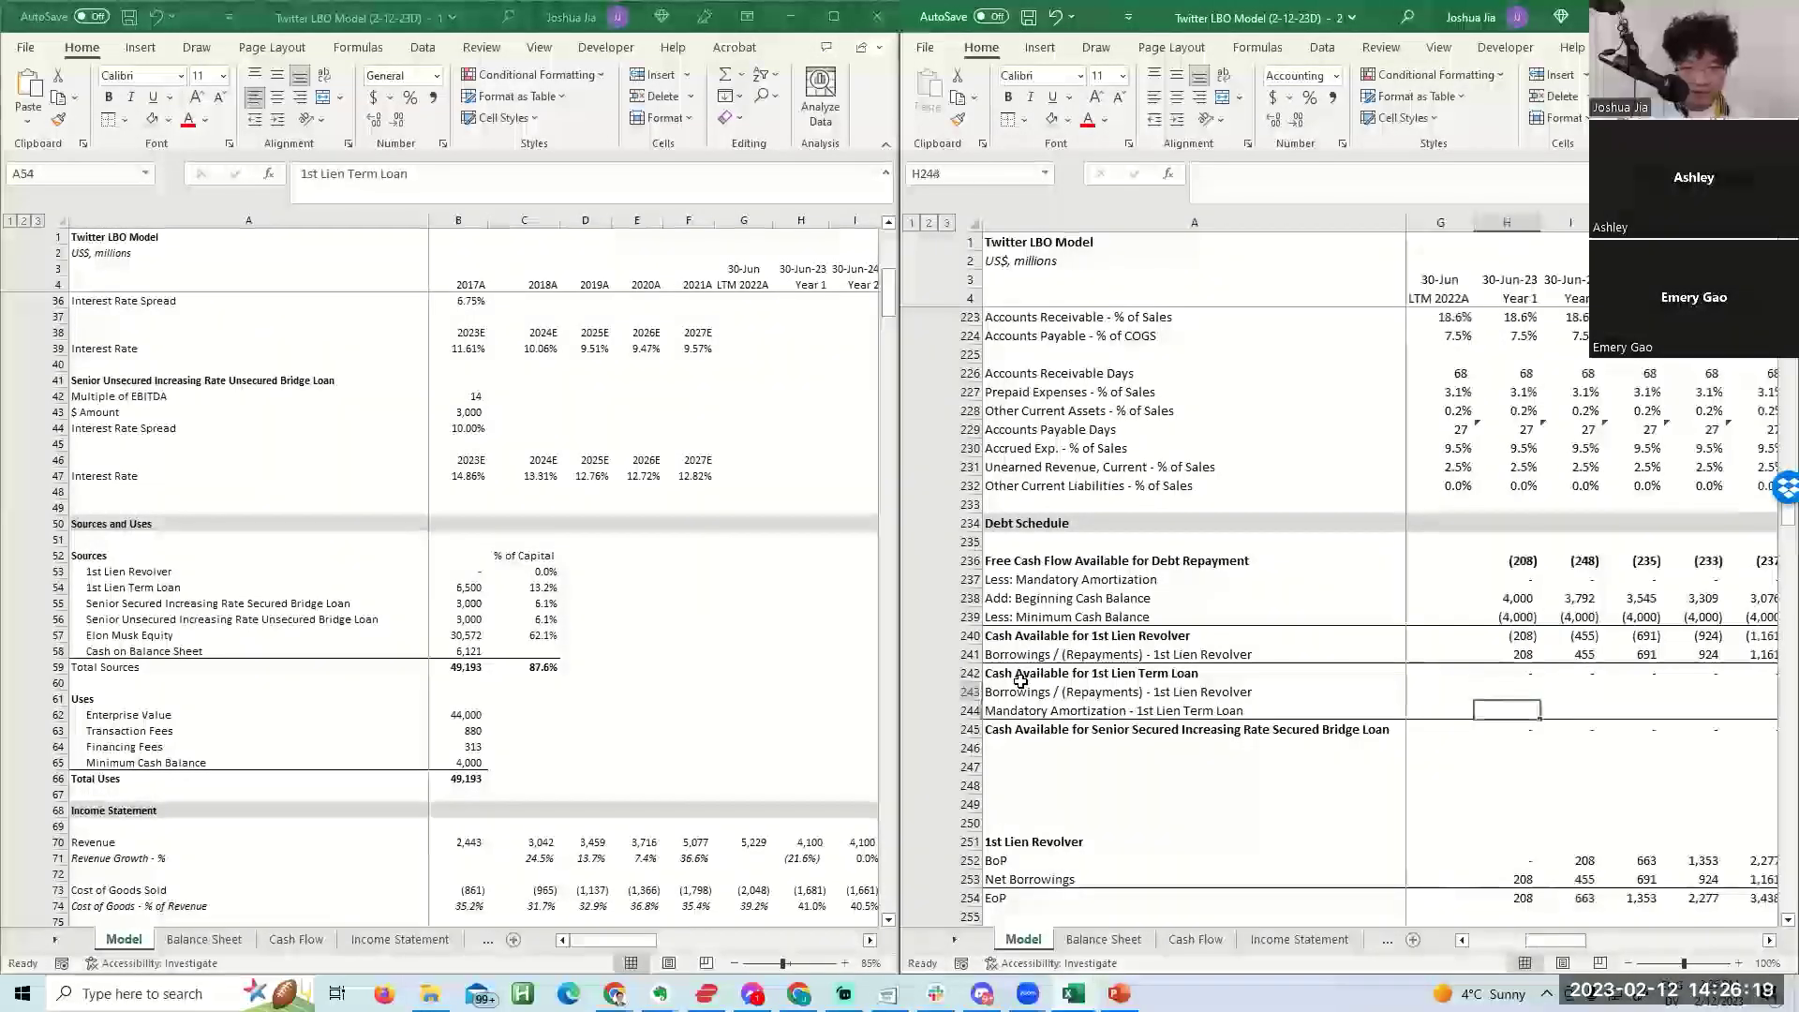
{"action": "type", "text": "0"}
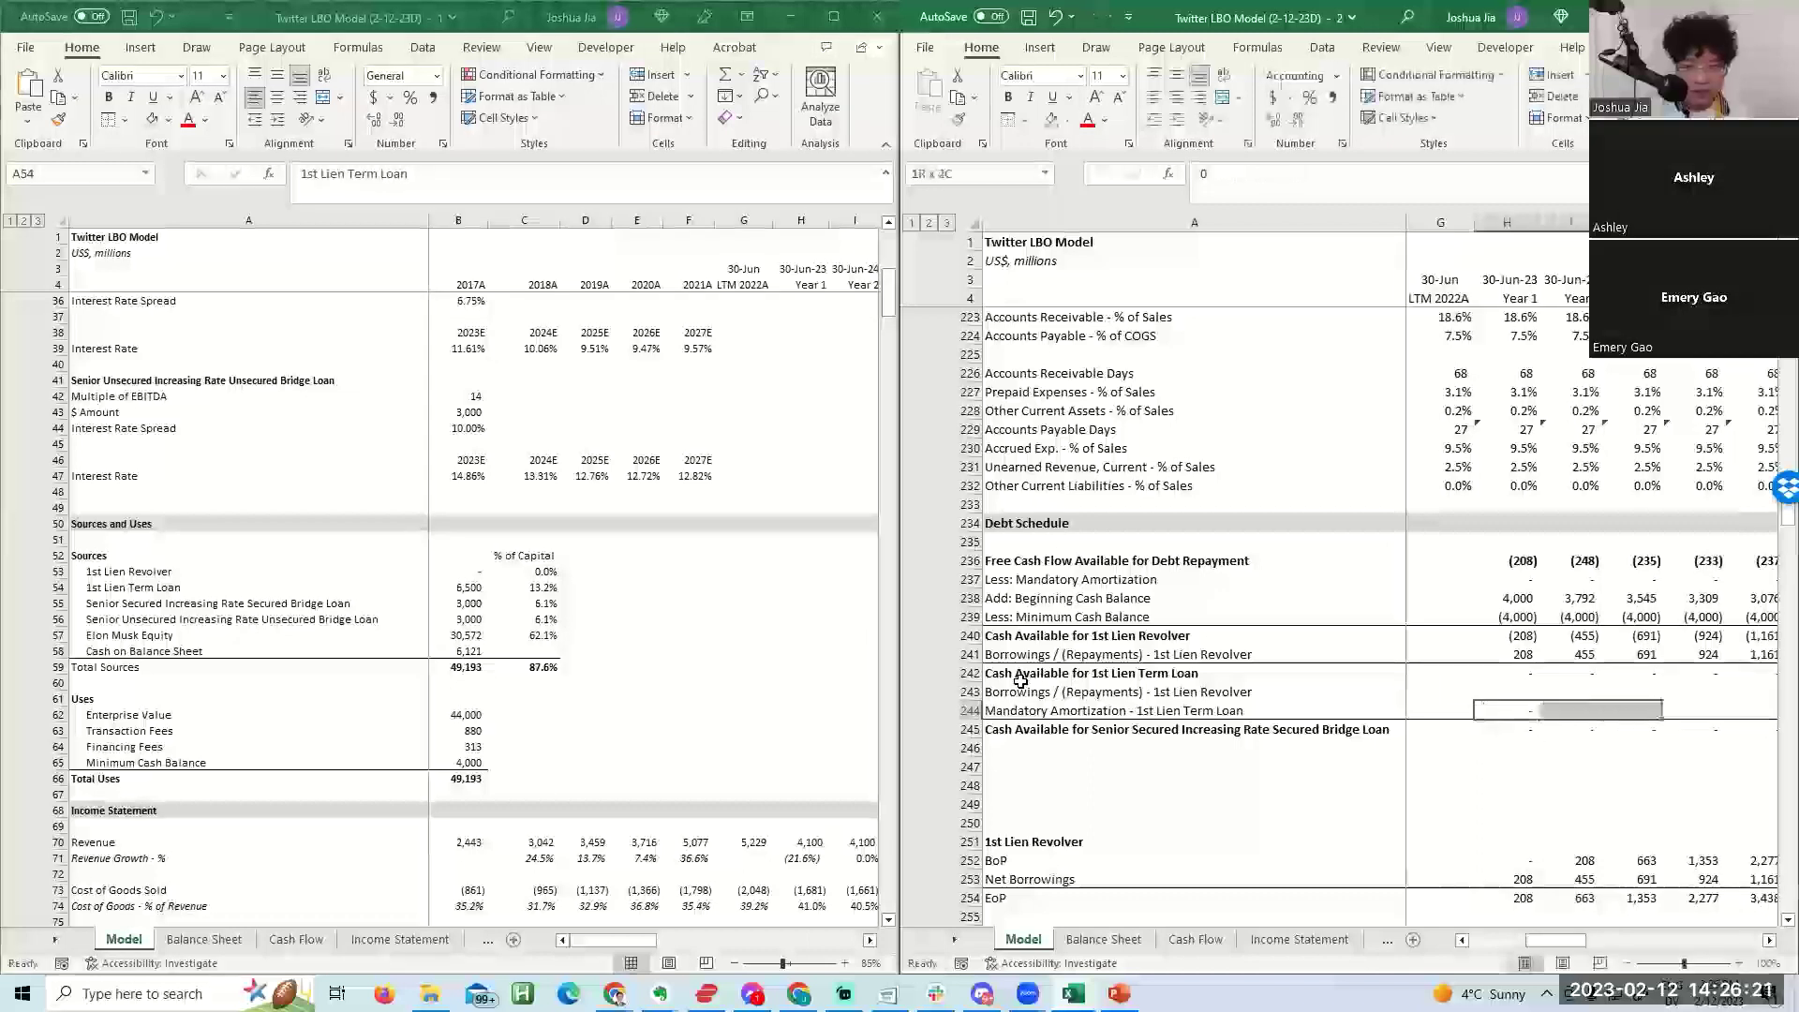
{"action": "key", "text": "shift+Right"}
{"action": "key", "text": "shift+Right"}
{"action": "key", "text": "shift+Right"}
{"action": "key", "text": "shift+Right"}
{"action": "key", "text": "ctrl+r"}
{"action": "key", "text": "Left"}
{"action": "key", "text": "Right"}
{"action": "key", "text": "Right"}
{"action": "key", "text": "F2"}
{"action": "key", "text": "Escape"}
{"action": "key", "text": "Up"}
{"action": "key", "text": "Left"}
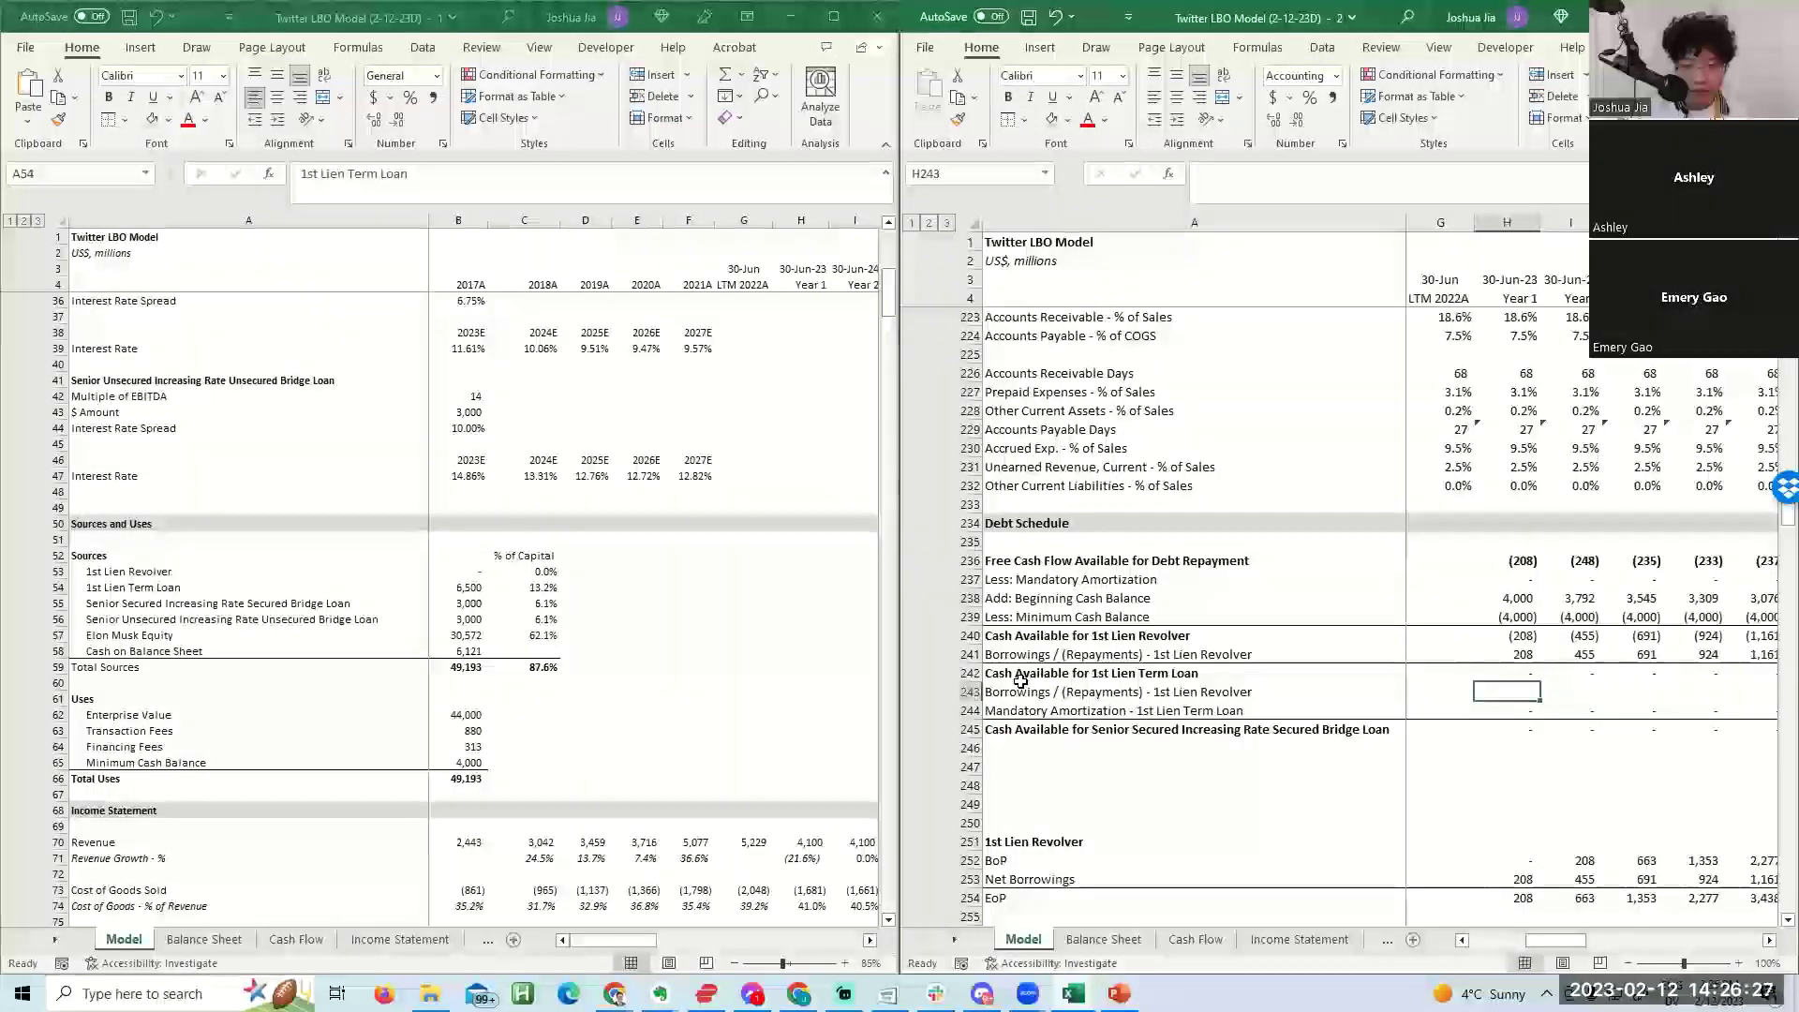
Delete the "Mandatory Amortization - 1st Lien Term Loan" row from the cash waterfall.
{"action": "key", "text": "shift+space"}
{"action": "key", "text": "ctrl+minus"}
{"action": "key", "text": "Up"}
{"action": "key", "text": "Up"}
{"action": "key", "text": "Up"}
{"action": "key", "text": "Up"}
{"action": "key", "text": "Up"}
{"action": "key", "text": "Up"}
{"action": "key", "text": "Up"}
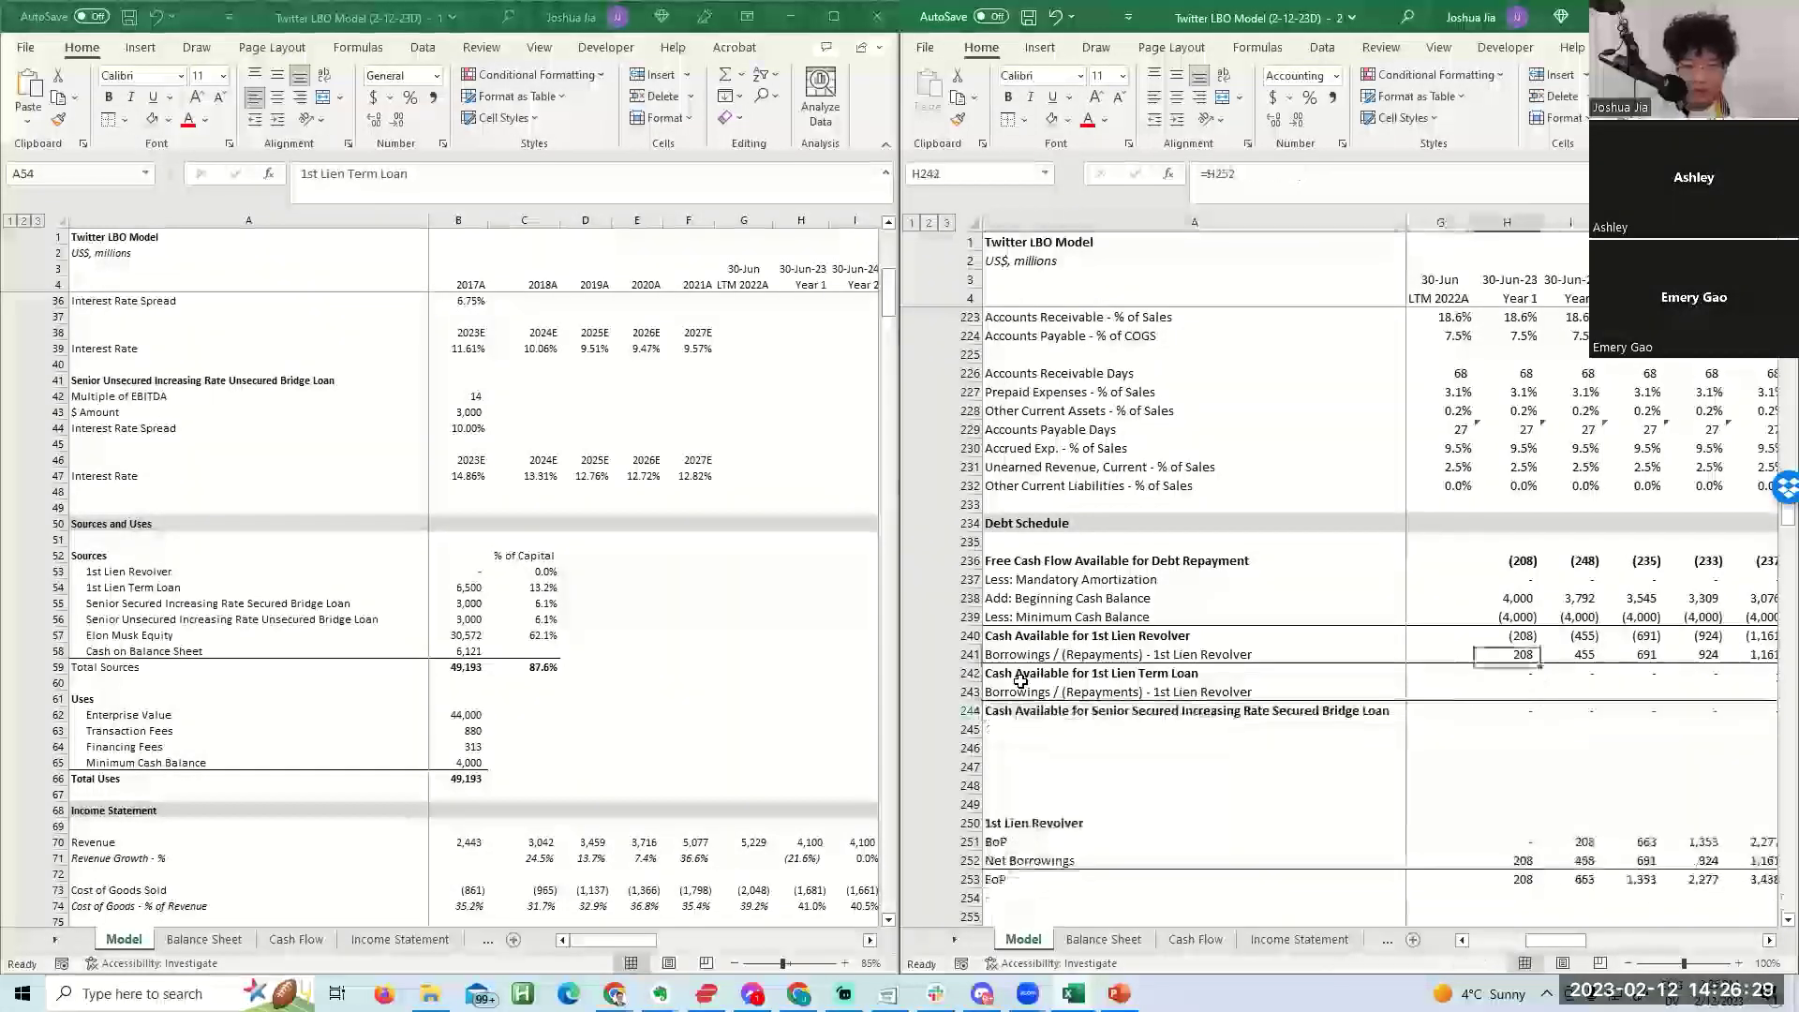
Examine the existing "Less: Mandatory Amortization" row and the cash available rows beneath it through Year 5.
{"action": "scroll", "coordinate": [1020, 681], "scroll_direction": "right", "scroll_amount": 1}
{"action": "key", "text": "Down"}
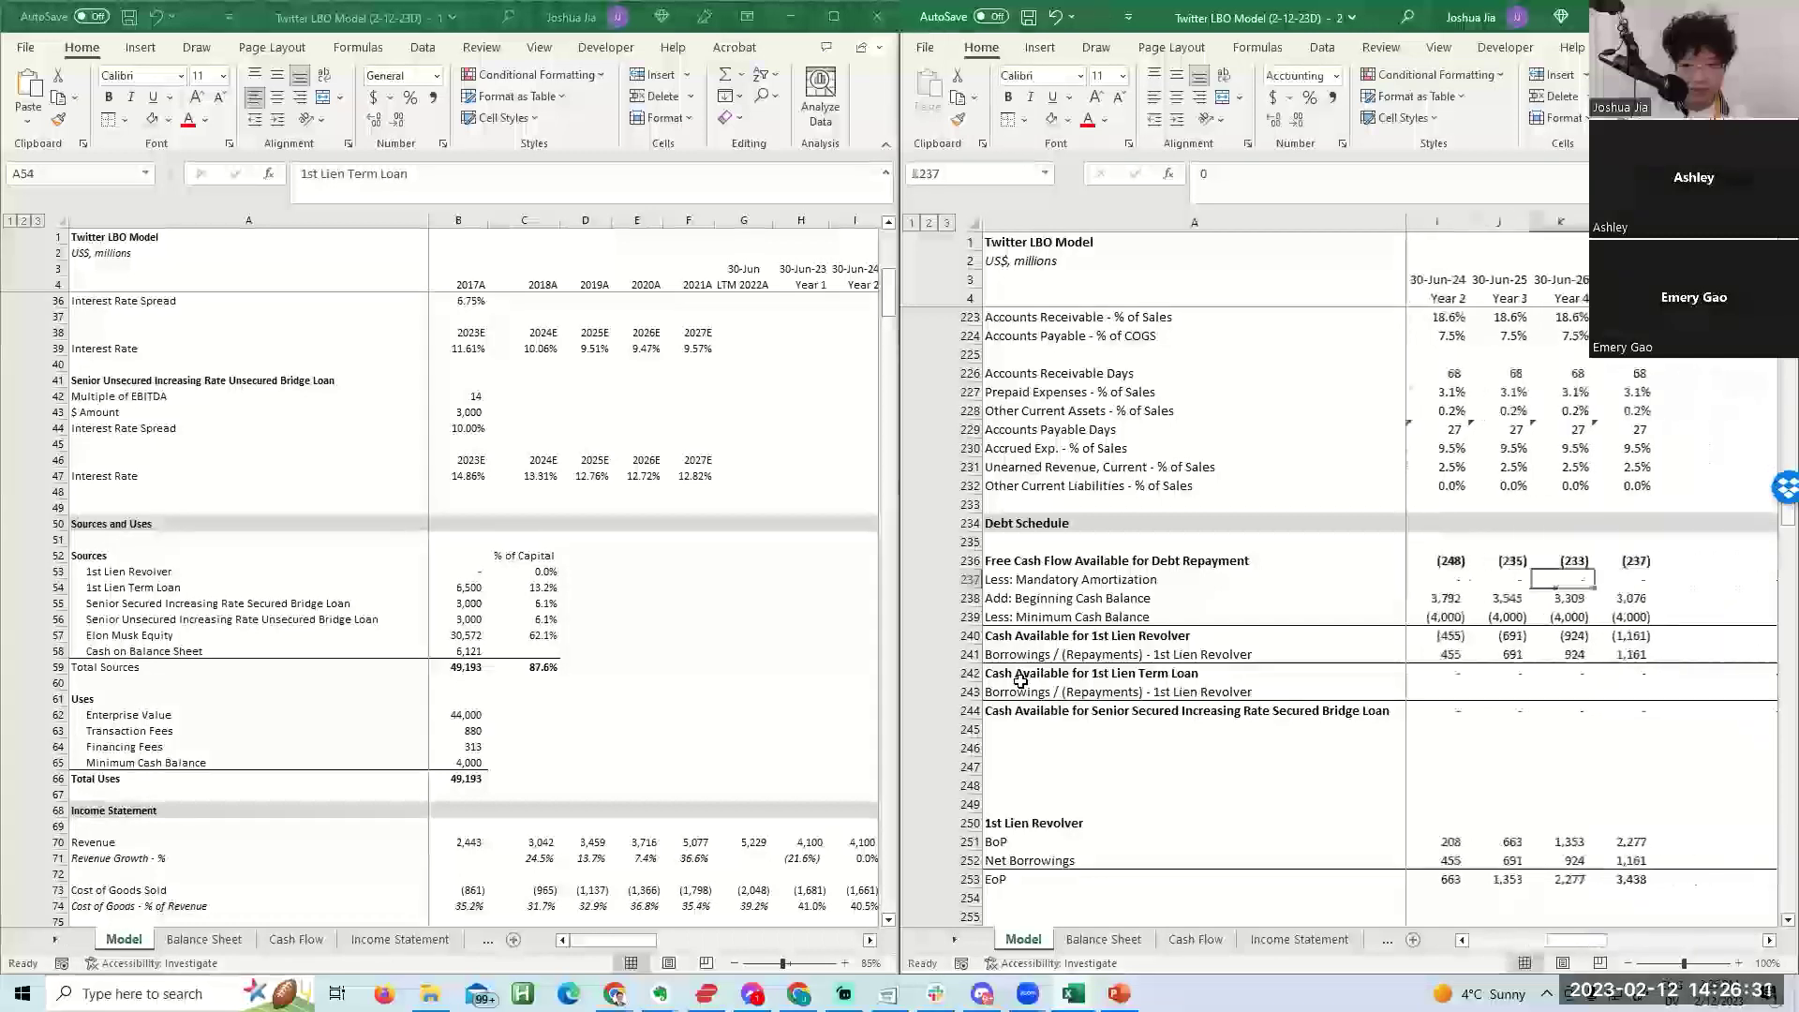
{"action": "key", "text": "Down"}
{"action": "key", "text": "Down"}
{"action": "key", "text": "Down"}
{"action": "key", "text": "Down"}
{"action": "key", "text": "Down"}
{"action": "key", "text": "Down"}
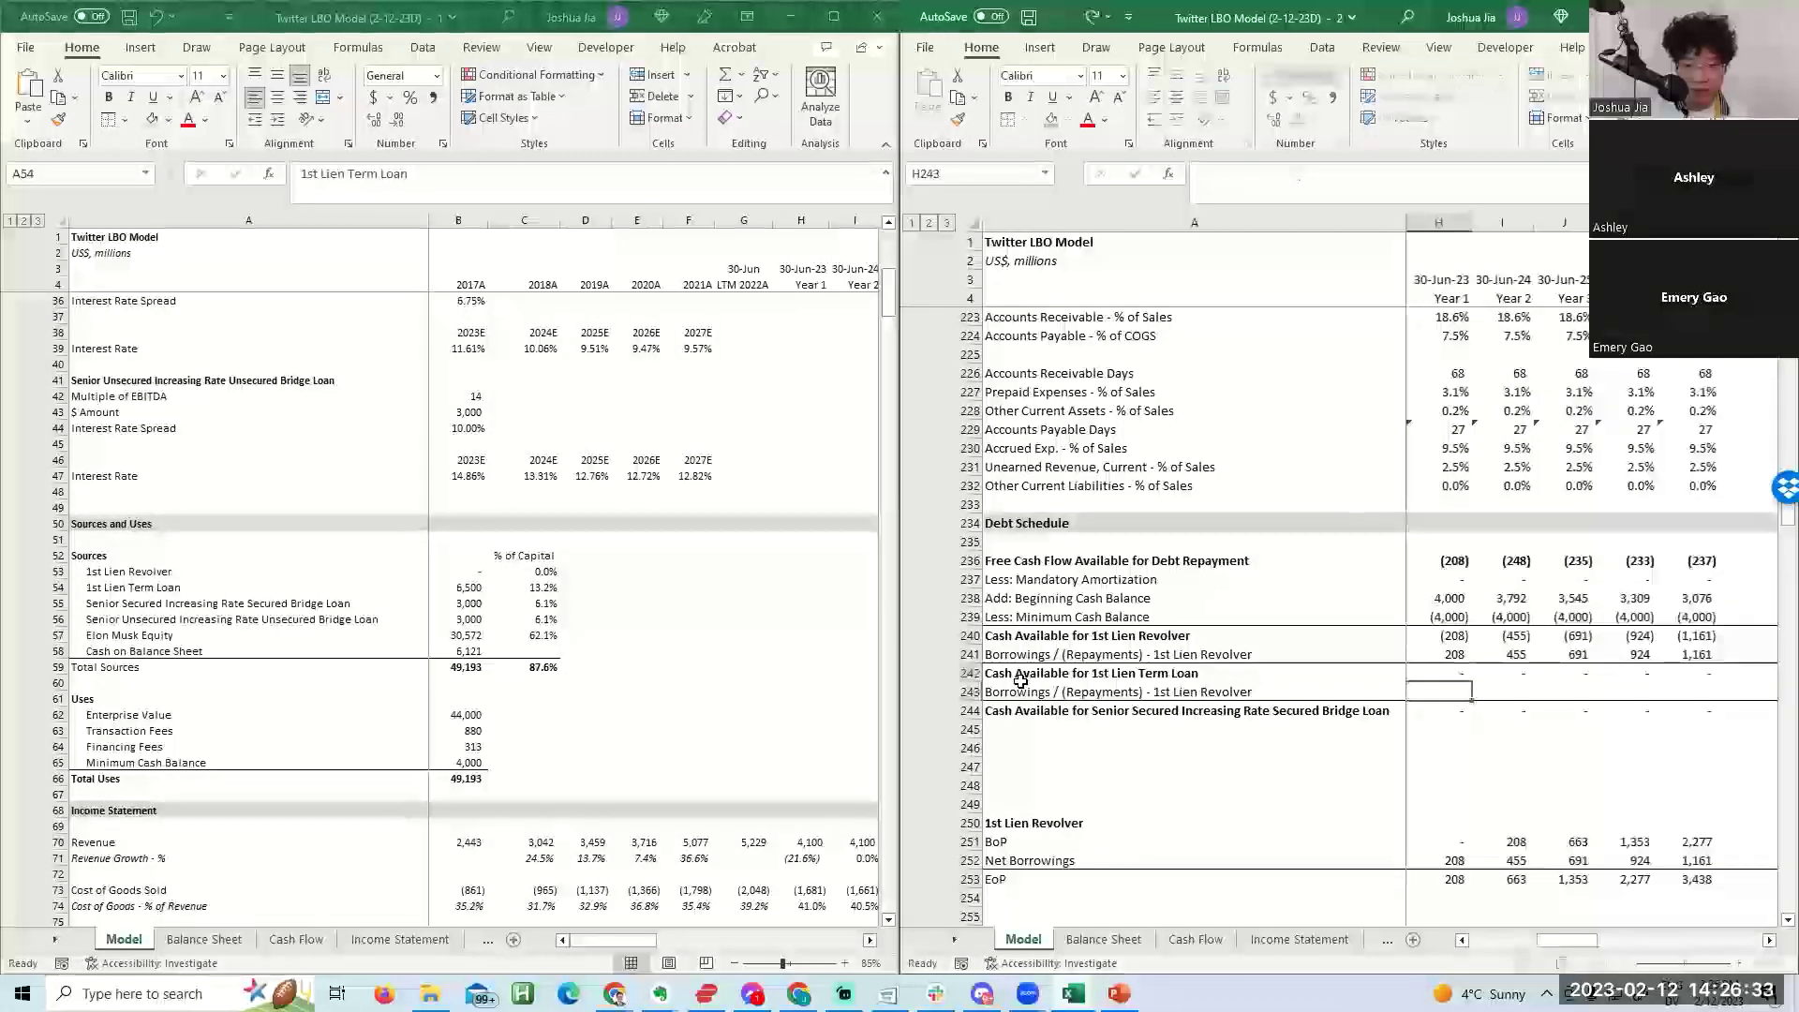
{"action": "scroll", "coordinate": [1020, 681], "scroll_direction": "down", "scroll_amount": 2}
{"action": "key", "text": "Left"}
{"action": "key", "text": "Up"}
{"action": "key", "text": "Up"}
{"action": "key", "text": "Up"}
{"action": "key", "text": "Up"}
{"action": "key", "text": "Up"}
{"action": "key", "text": "Up"}
{"action": "key", "text": "Up"}
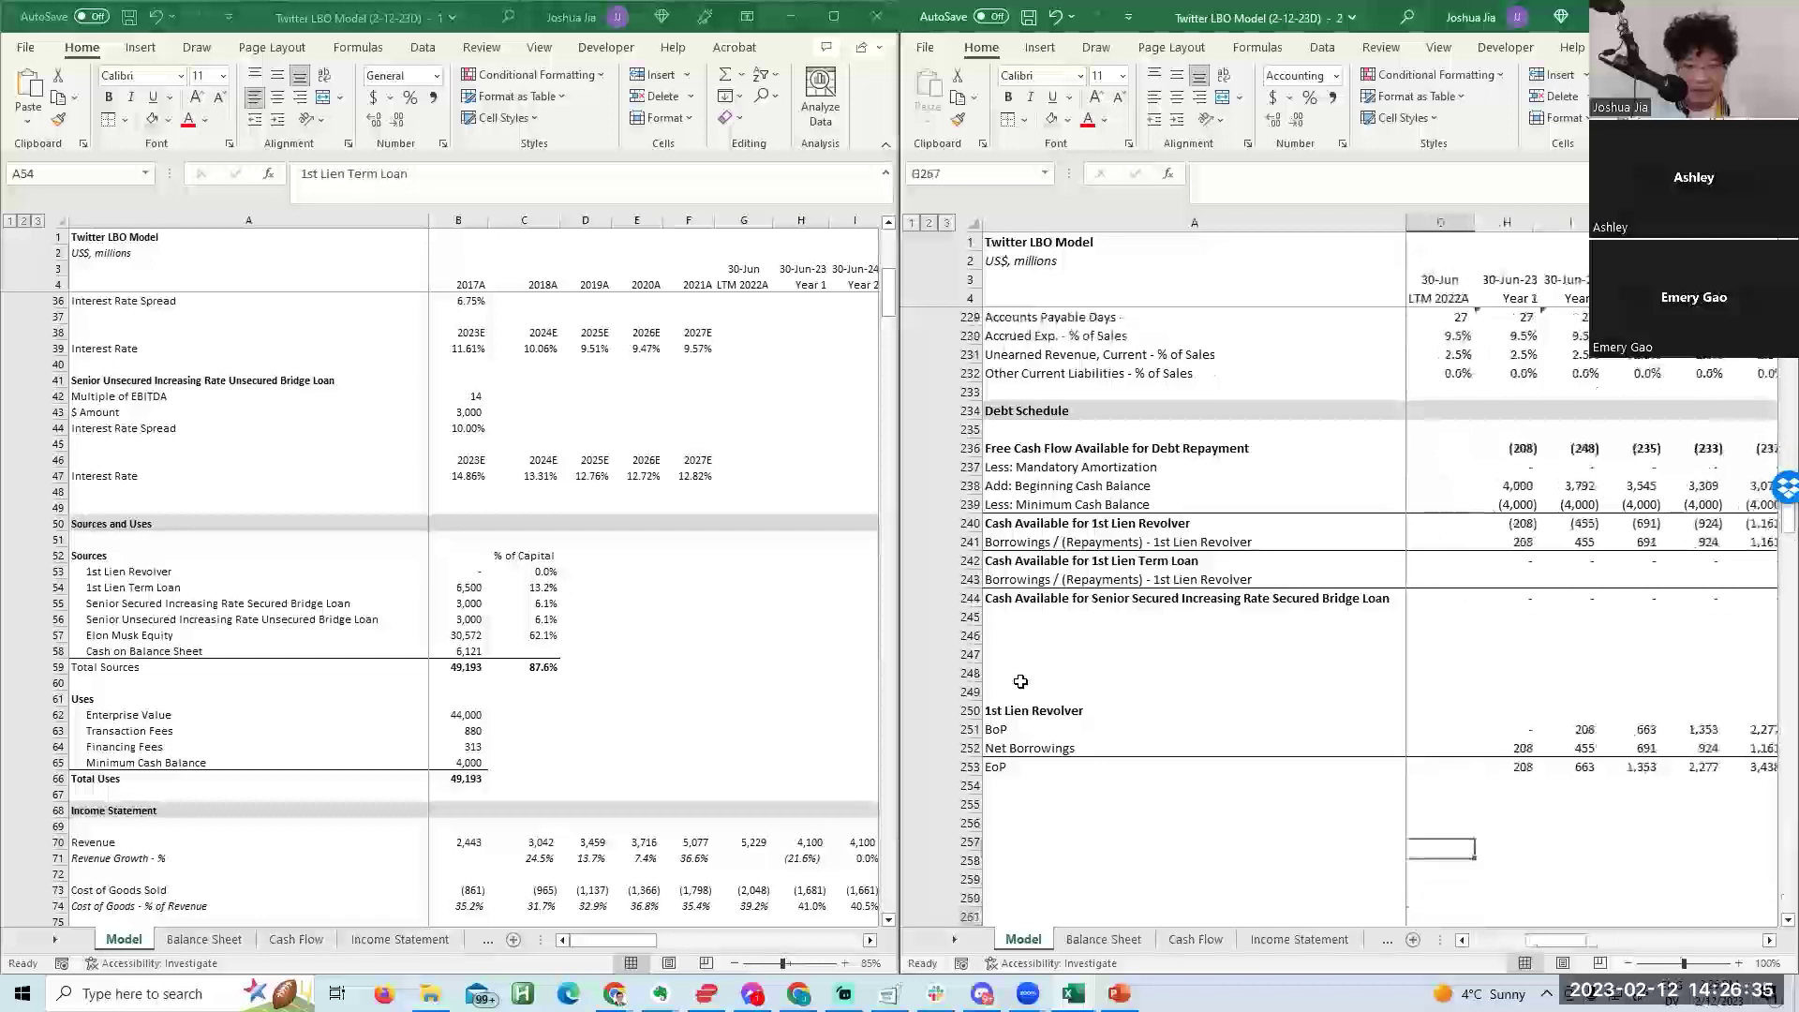
Set H244, cash available for the Senior Secured bridge loan, to sum H242:H243 and fill the formula across to Year 5.
{"action": "key", "text": "shift+space"}
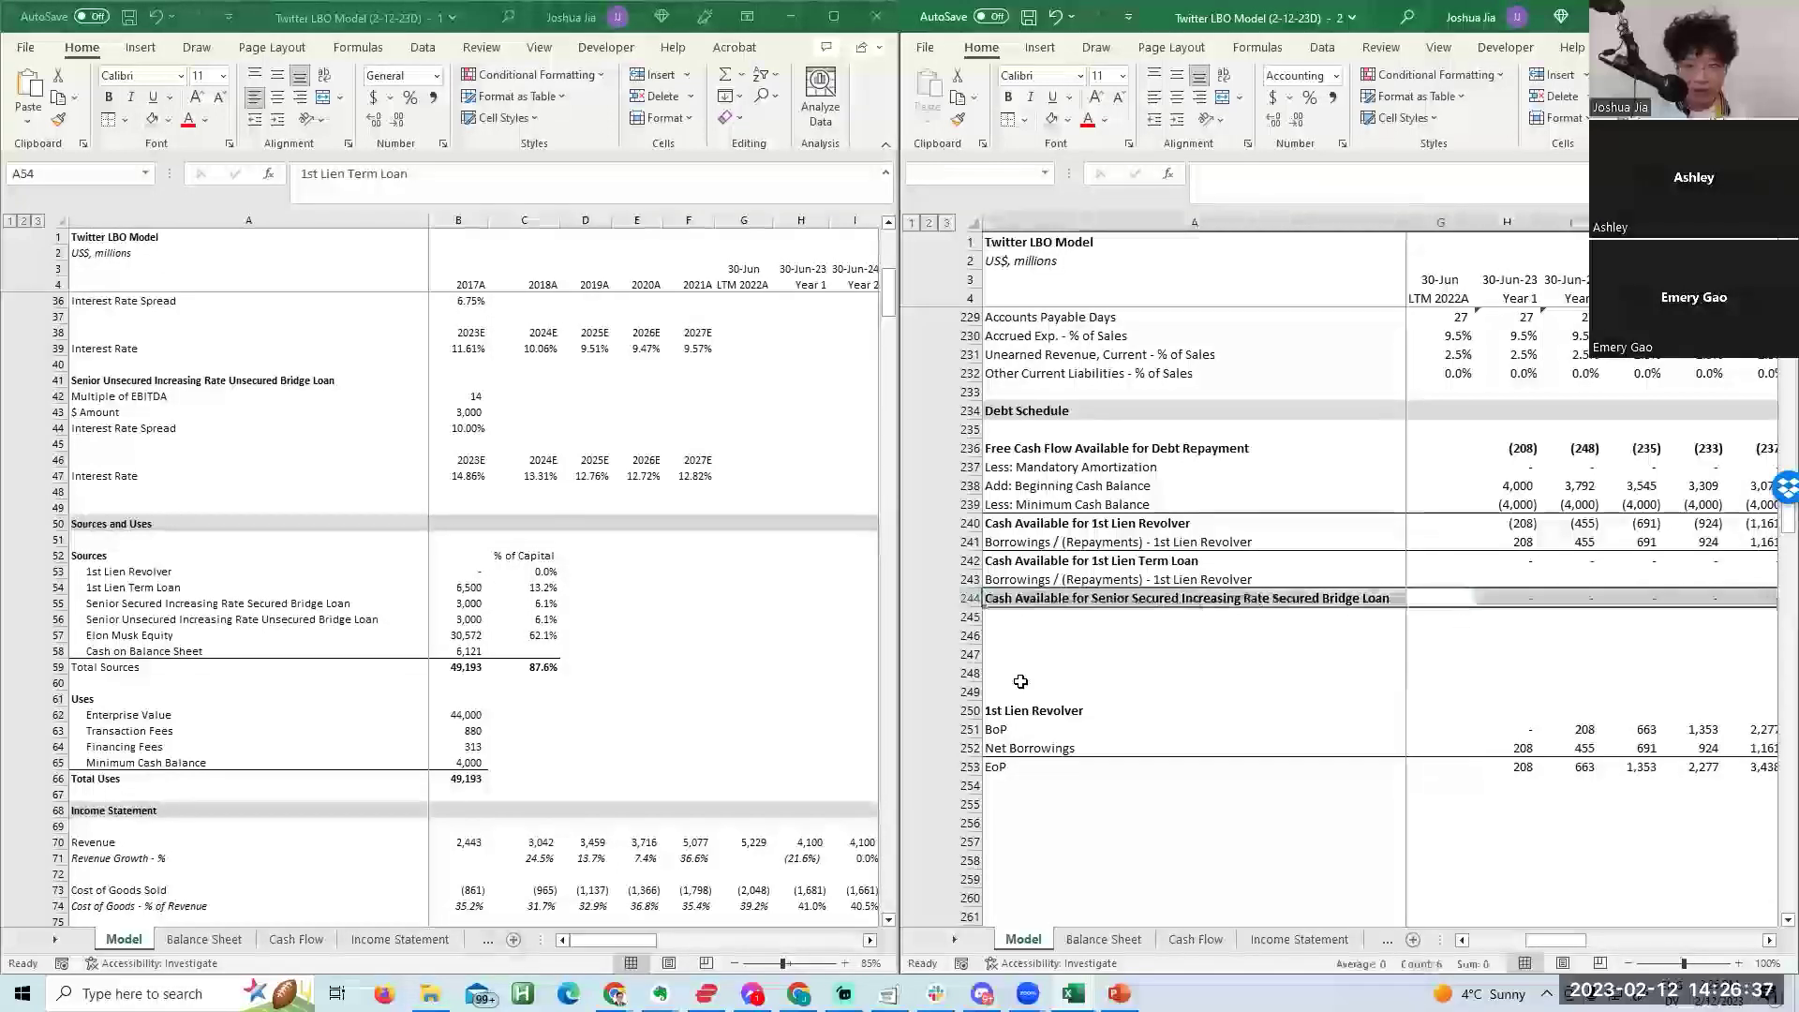
{"action": "key", "text": "Down"}
{"action": "key", "text": "Right"}
{"action": "key", "text": "Right"}
{"action": "key", "text": "Left"}
{"action": "key", "text": "F2"}
{"action": "key", "text": "Escape"}
{"action": "type", "text": "=sum(h242:h243)"}
{"action": "key", "text": "ctrl+Return"}
{"action": "key", "text": "ctrl+shift+Right"}
{"action": "key", "text": "Down"}
{"action": "key", "text": "Left"}
{"action": "key", "text": "Up"}
Delete four blank rows above the 1st Lien Revolver roll-forward, leaving one spacer row beneath the cash waterfall.
{"action": "key", "text": "Left"}
{"action": "key", "text": "Left"}
{"action": "key", "text": "Up"}
{"action": "key", "text": "Up"}
{"action": "key", "text": "Up"}
{"action": "key", "text": "shift+space"}
{"action": "key", "text": "shift+Up"}
{"action": "key", "text": "shift+Up"}
{"action": "key", "text": "shift+Up"}
{"action": "key", "text": "ctrl+minus"}
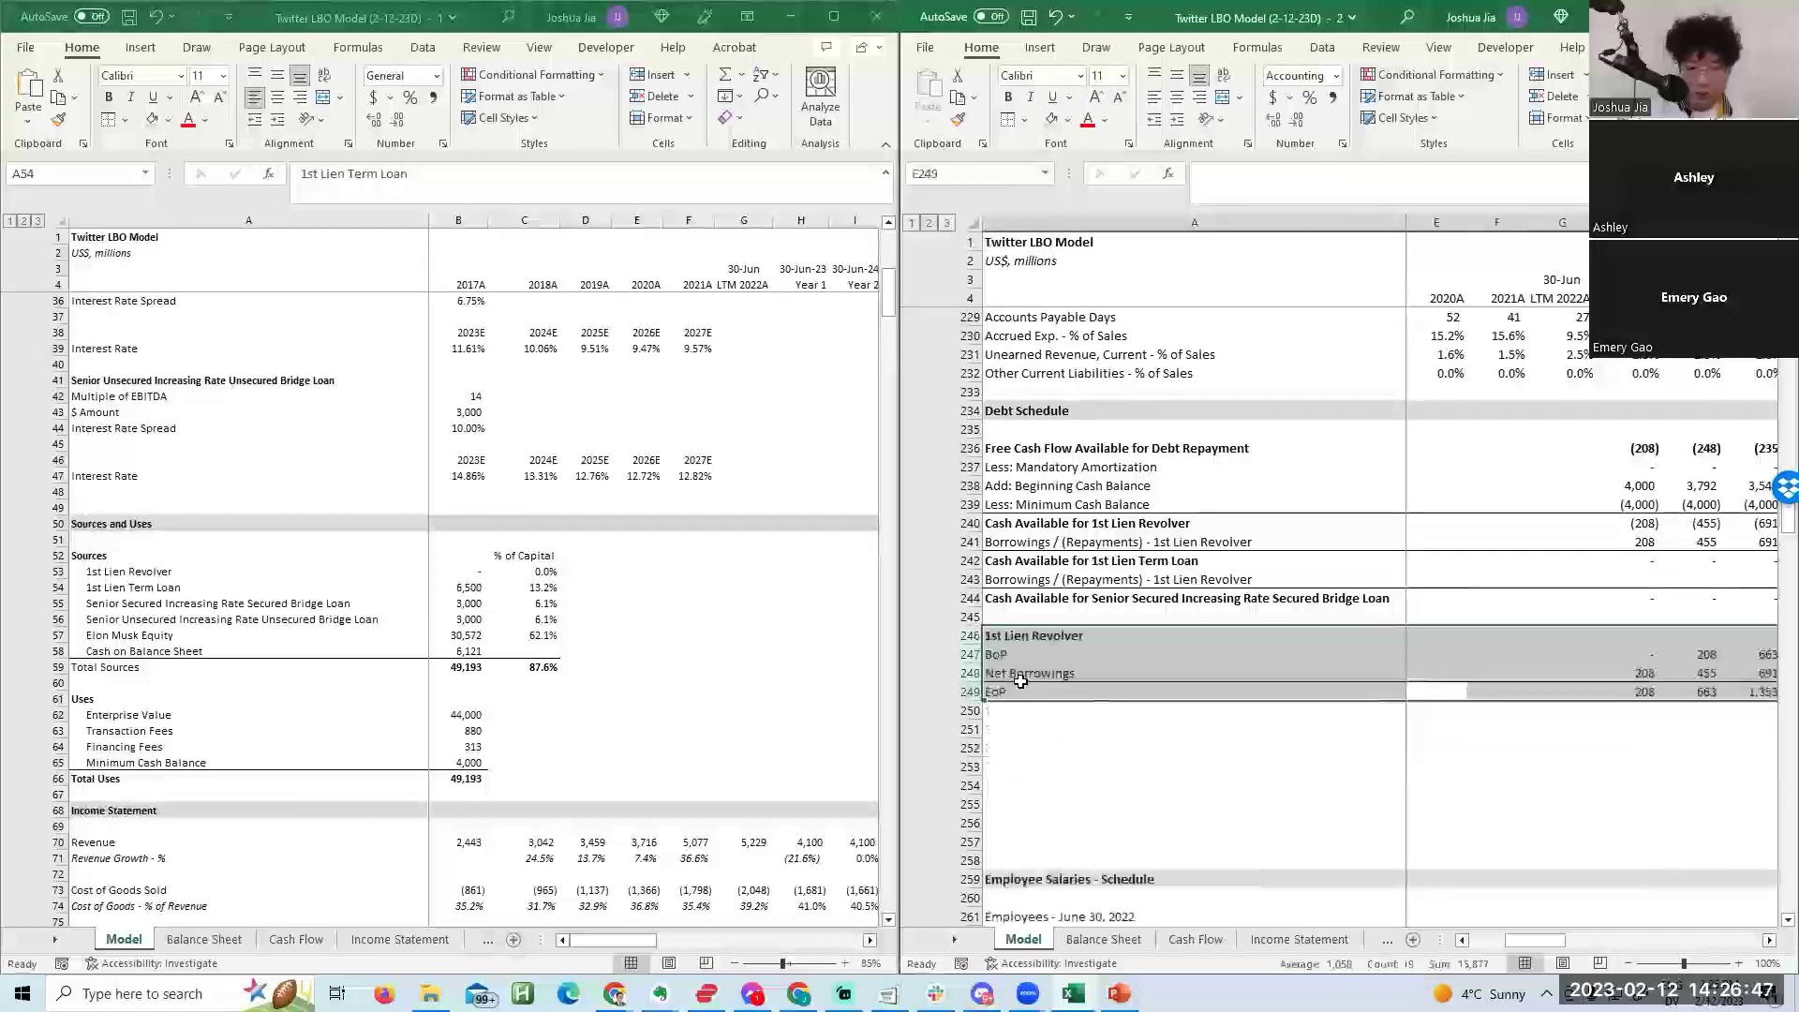
Label A250 "Interest Rate" and A251 "Interest Expense - 1st Lien Revolver" beneath the revolver's EoP row.
{"action": "key", "text": "Left"}
{"action": "key", "text": "Left"}
{"action": "key", "text": "Left"}
{"action": "key", "text": "Down"}
{"action": "key", "text": "Down"}
{"action": "key", "text": "Down"}
{"action": "key", "text": "Right"}
{"action": "key", "text": "Right"}
{"action": "key", "text": "Right"}
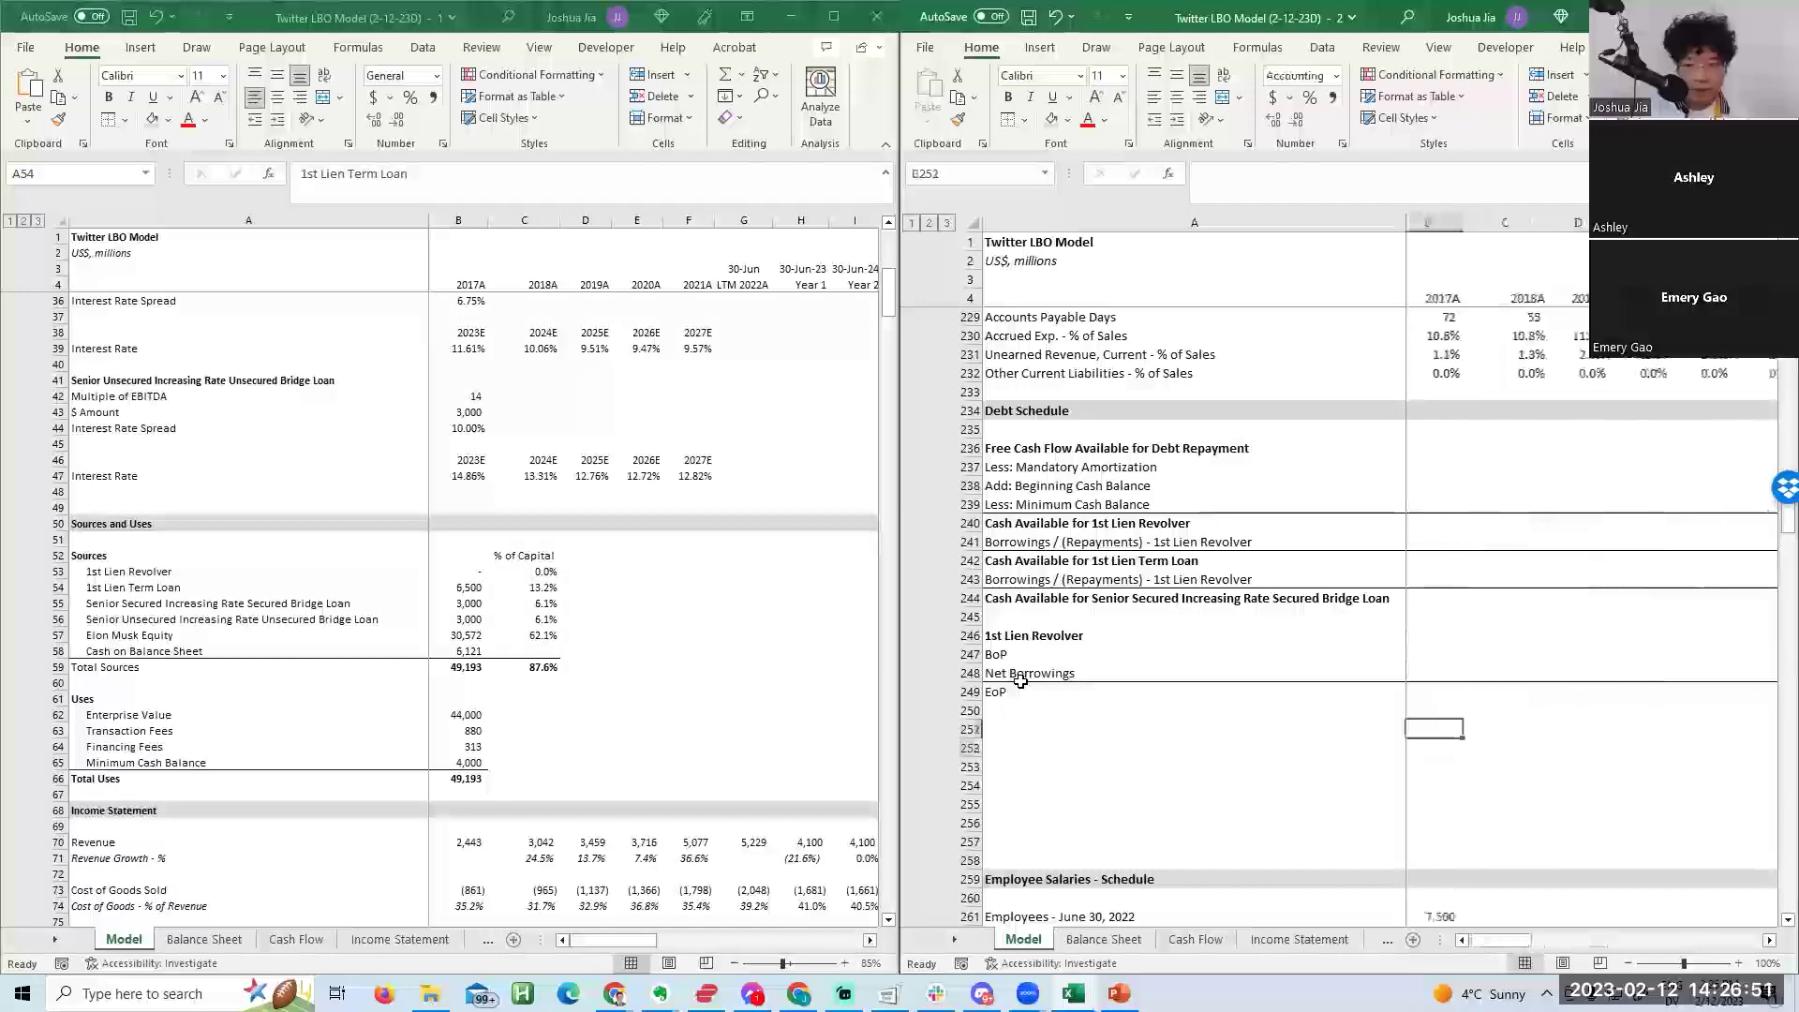
{"action": "key", "text": "Left"}
{"action": "key", "text": "Left"}
{"action": "key", "text": "Left"}
{"action": "key", "text": "Left"}
{"action": "key", "text": "Up"}
{"action": "key", "text": "Up"}
{"action": "type", "text": "Intere"}
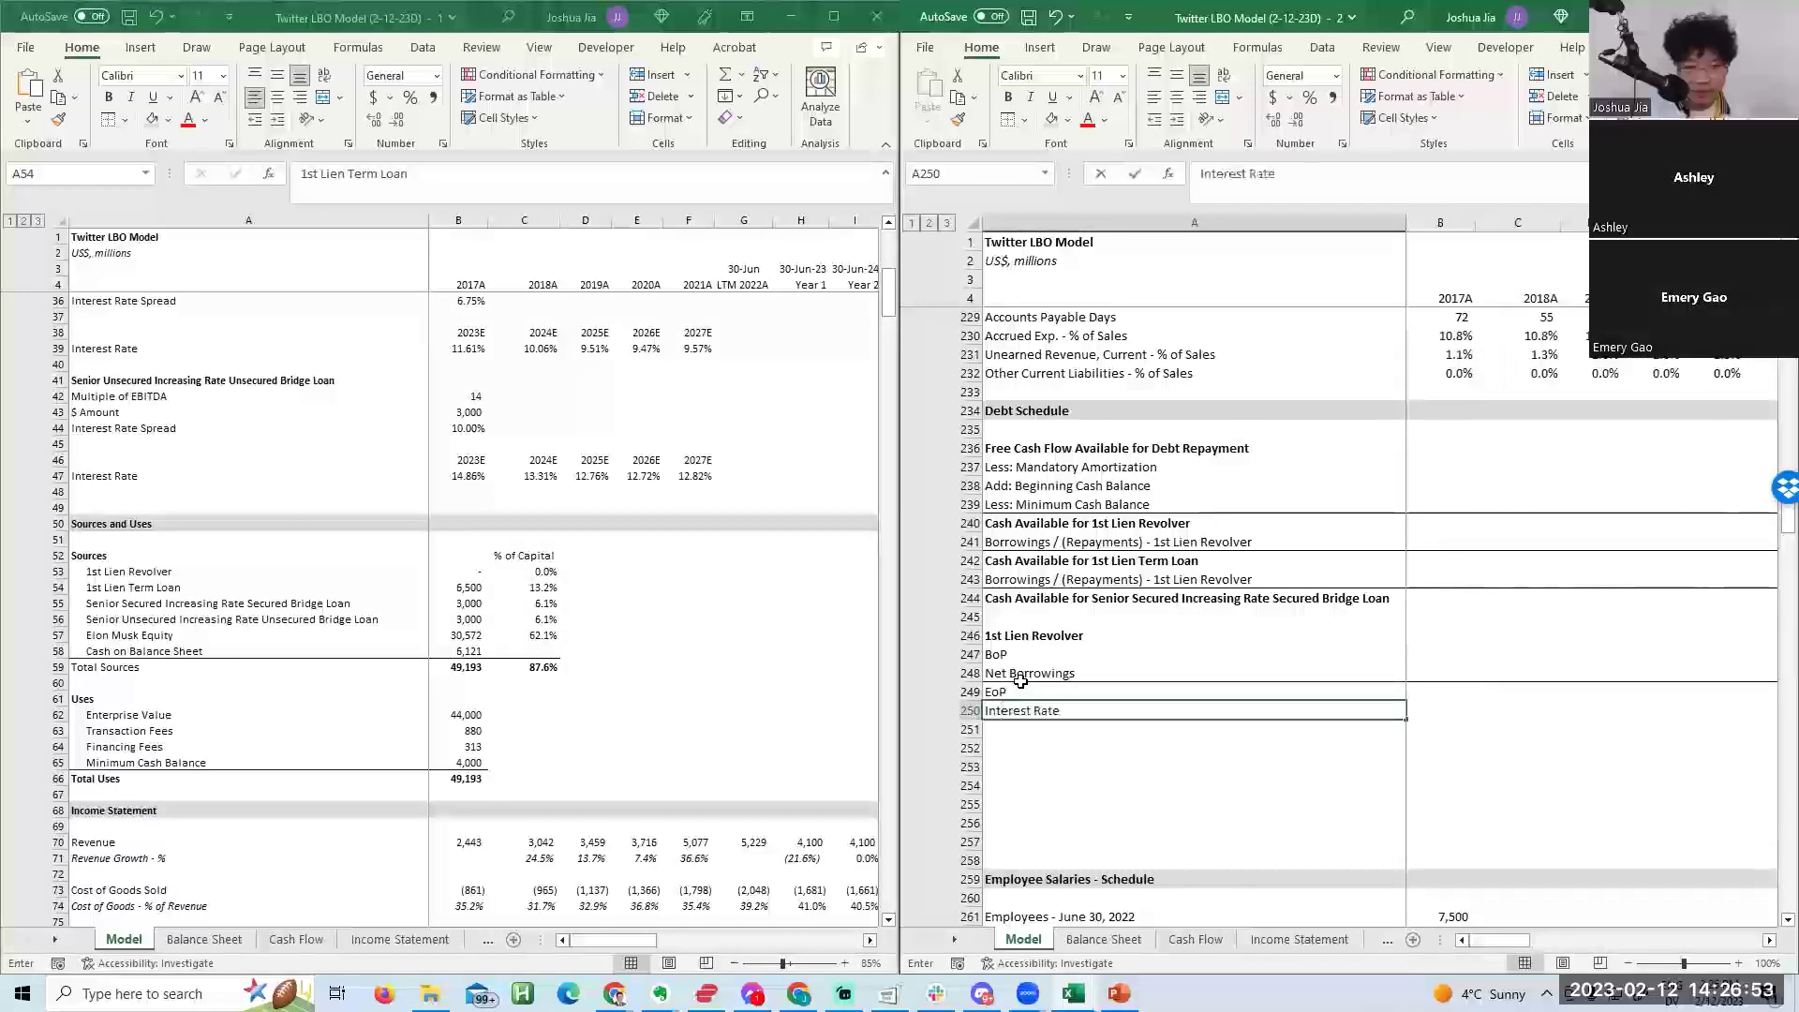
{"action": "key", "text": "Return"}
{"action": "type", "text": "Interest Expense"}
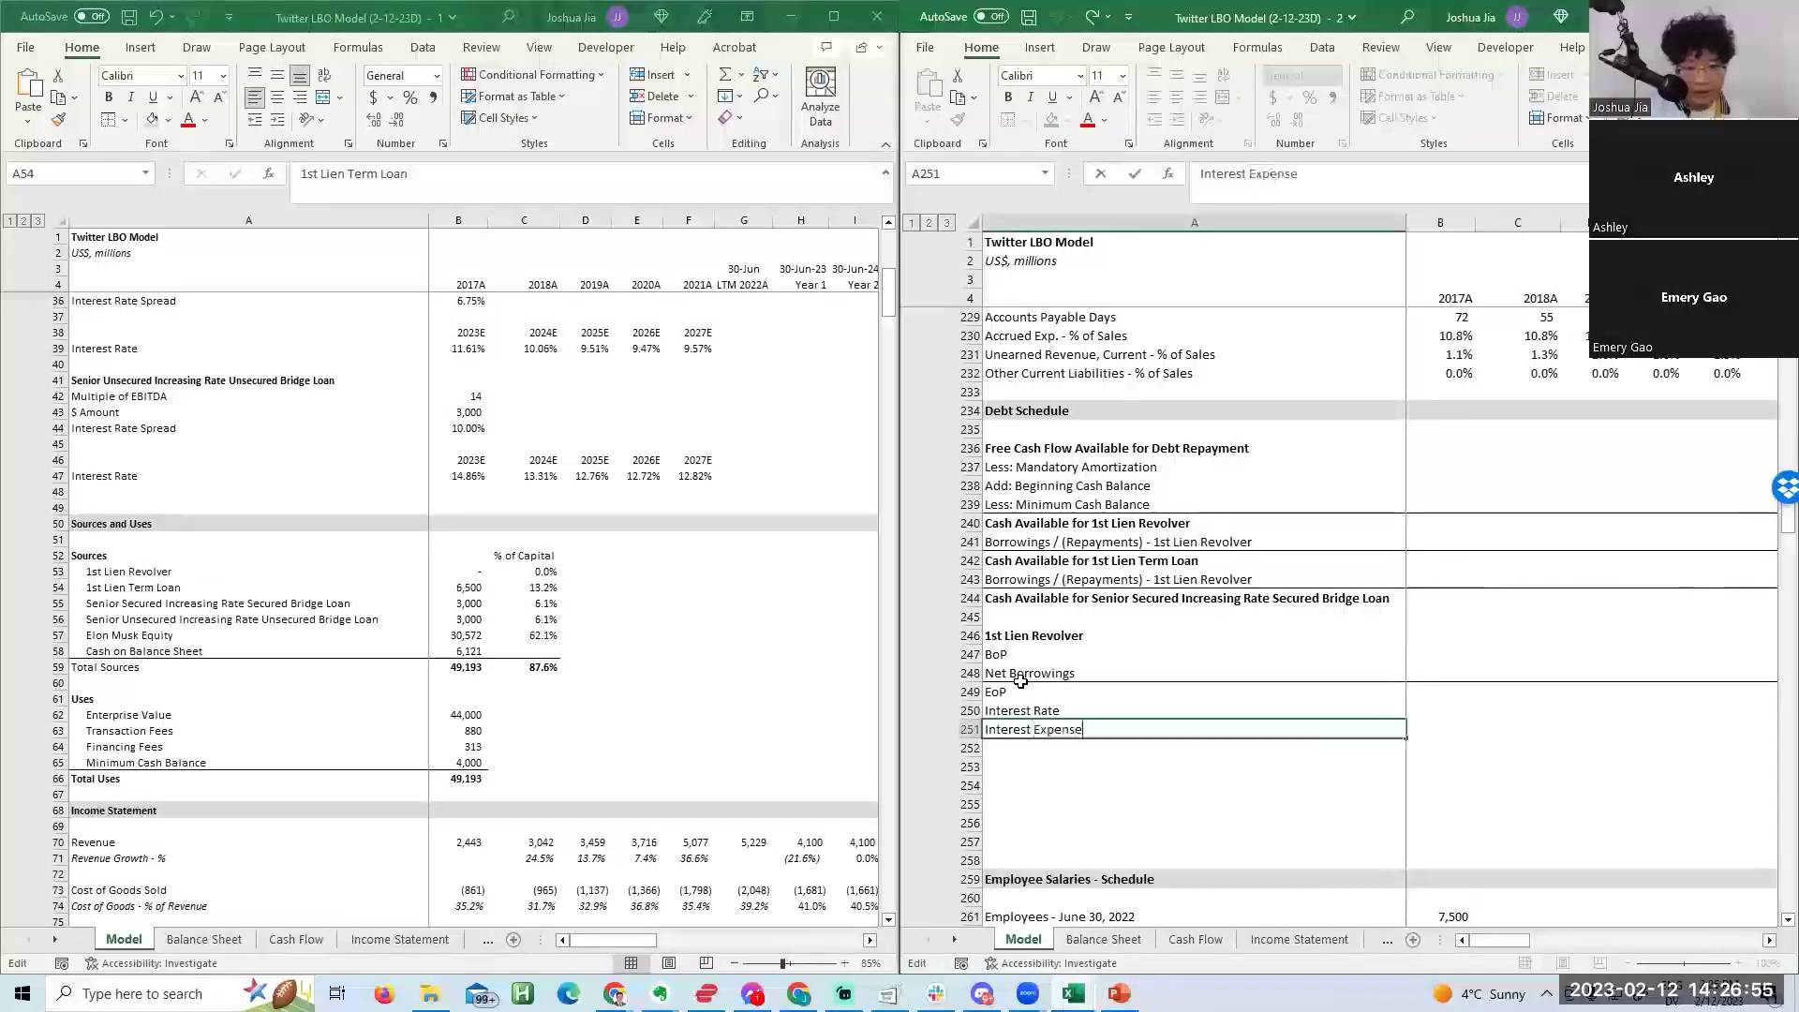
{"action": "type", "text": " - 1st Lineen Revolver"}
{"action": "key", "text": "Return"}
Extend the A250 label to "Interest Rate - 1st Lien Revolver".
{"action": "key", "text": "Up"}
{"action": "key", "text": "Up"}
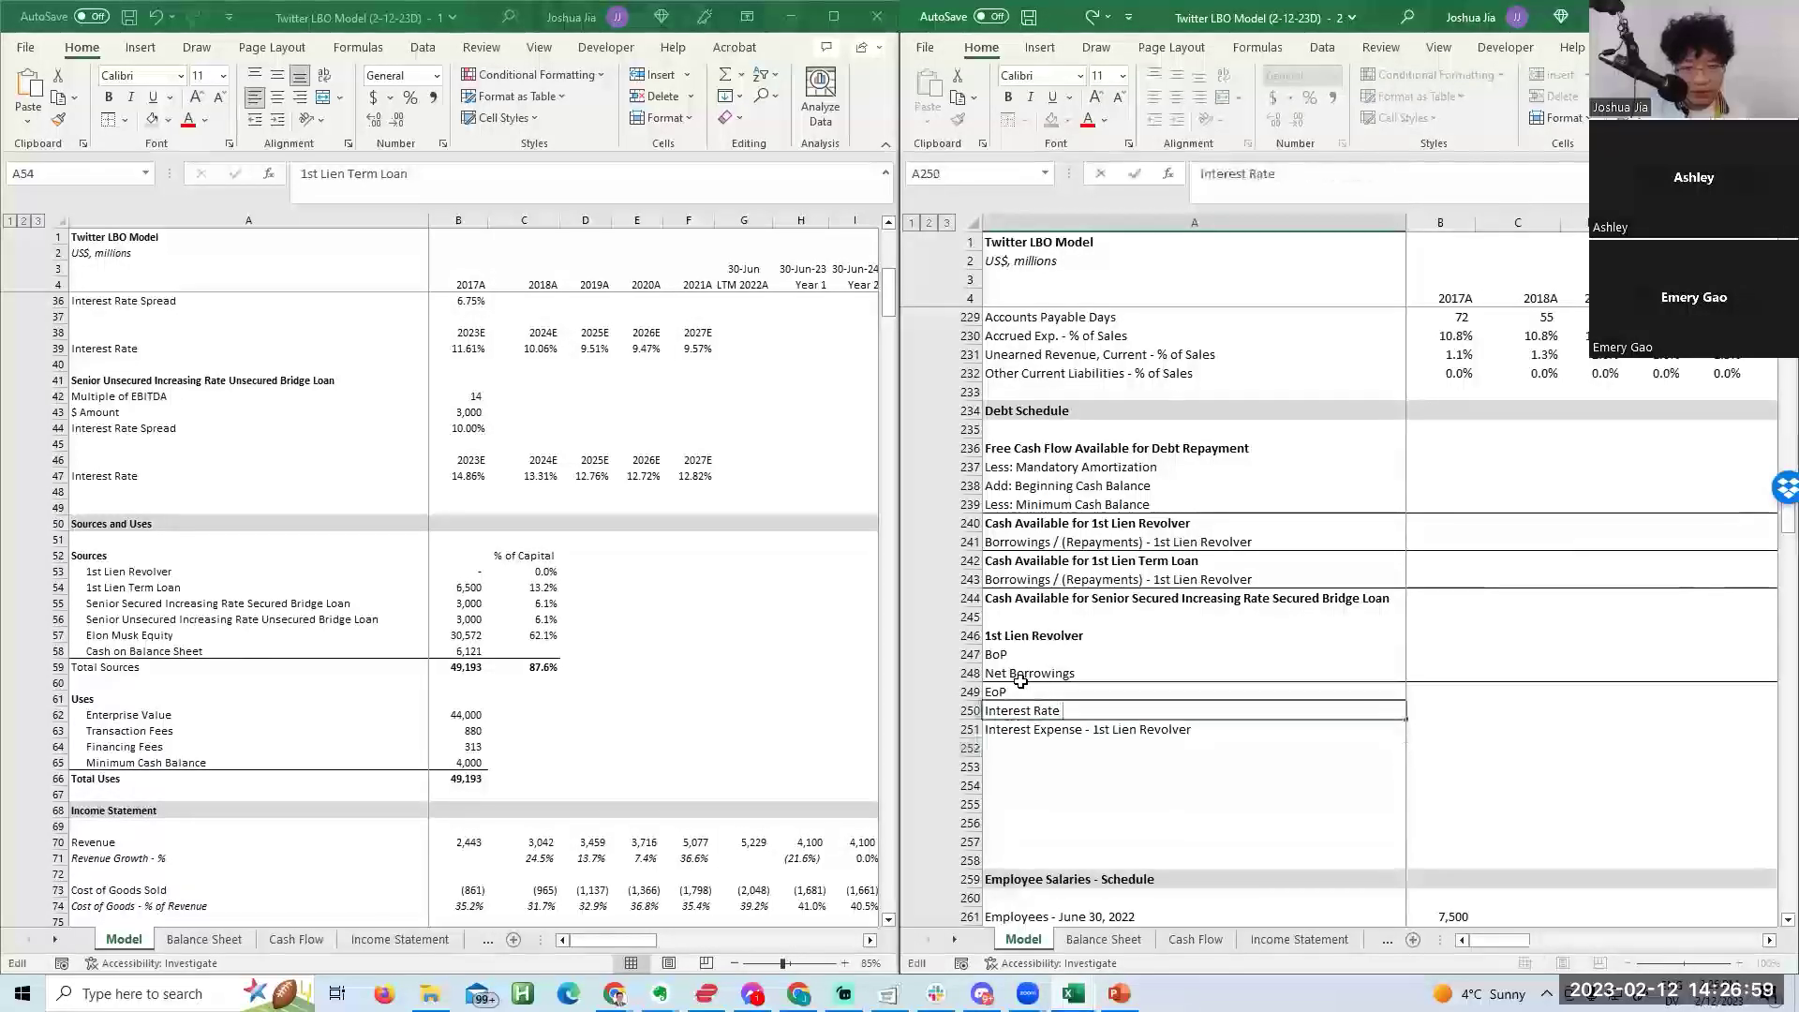
{"action": "type", "text": "- 1st Lien Revlo"}
{"action": "type", "text": "ver"}
{"action": "key", "text": "Return"}
Insert more blank rows beneath the 1st Lien Revolver block, above the Employee Salaries schedule.
{"action": "key", "text": "Down"}
{"action": "key", "text": "Down"}
{"action": "key", "text": "alt+i"}
{"action": "key", "text": "r"}
{"action": "key", "text": "alt+i"}
{"action": "key", "text": "r"}
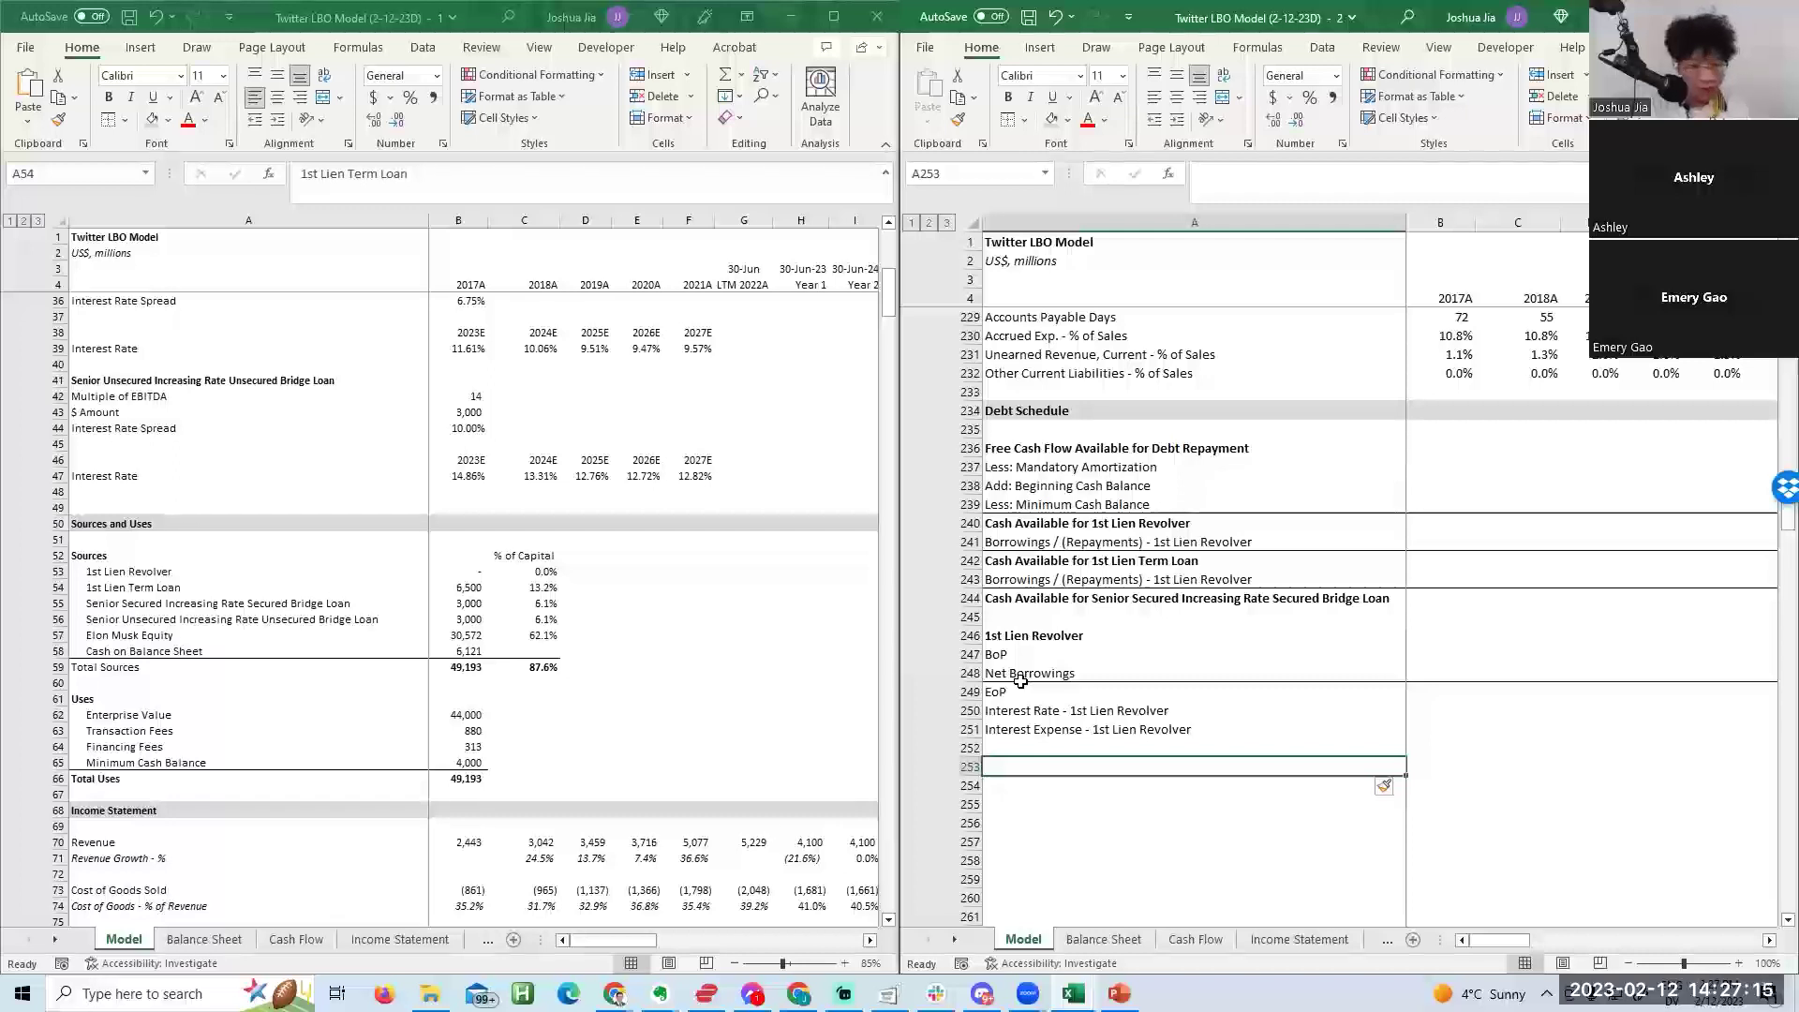
Insert a row labelled "Average Balance" between the revolver's EoP and Interest Rate rows.
{"action": "key", "text": "Up"}
{"action": "key", "text": "Up"}
{"action": "key", "text": "Right"}
{"action": "key", "text": "Right"}
{"action": "key", "text": "Right"}
{"action": "key", "text": "Right"}
{"action": "key", "text": "Right"}
{"action": "key", "text": "Right"}
{"action": "key", "text": "Right"}
{"action": "key", "text": "Right"}
{"action": "key", "text": "Up"}
{"action": "key", "text": "Right"}
{"action": "key", "text": "Left"}
{"action": "key", "text": "Left"}
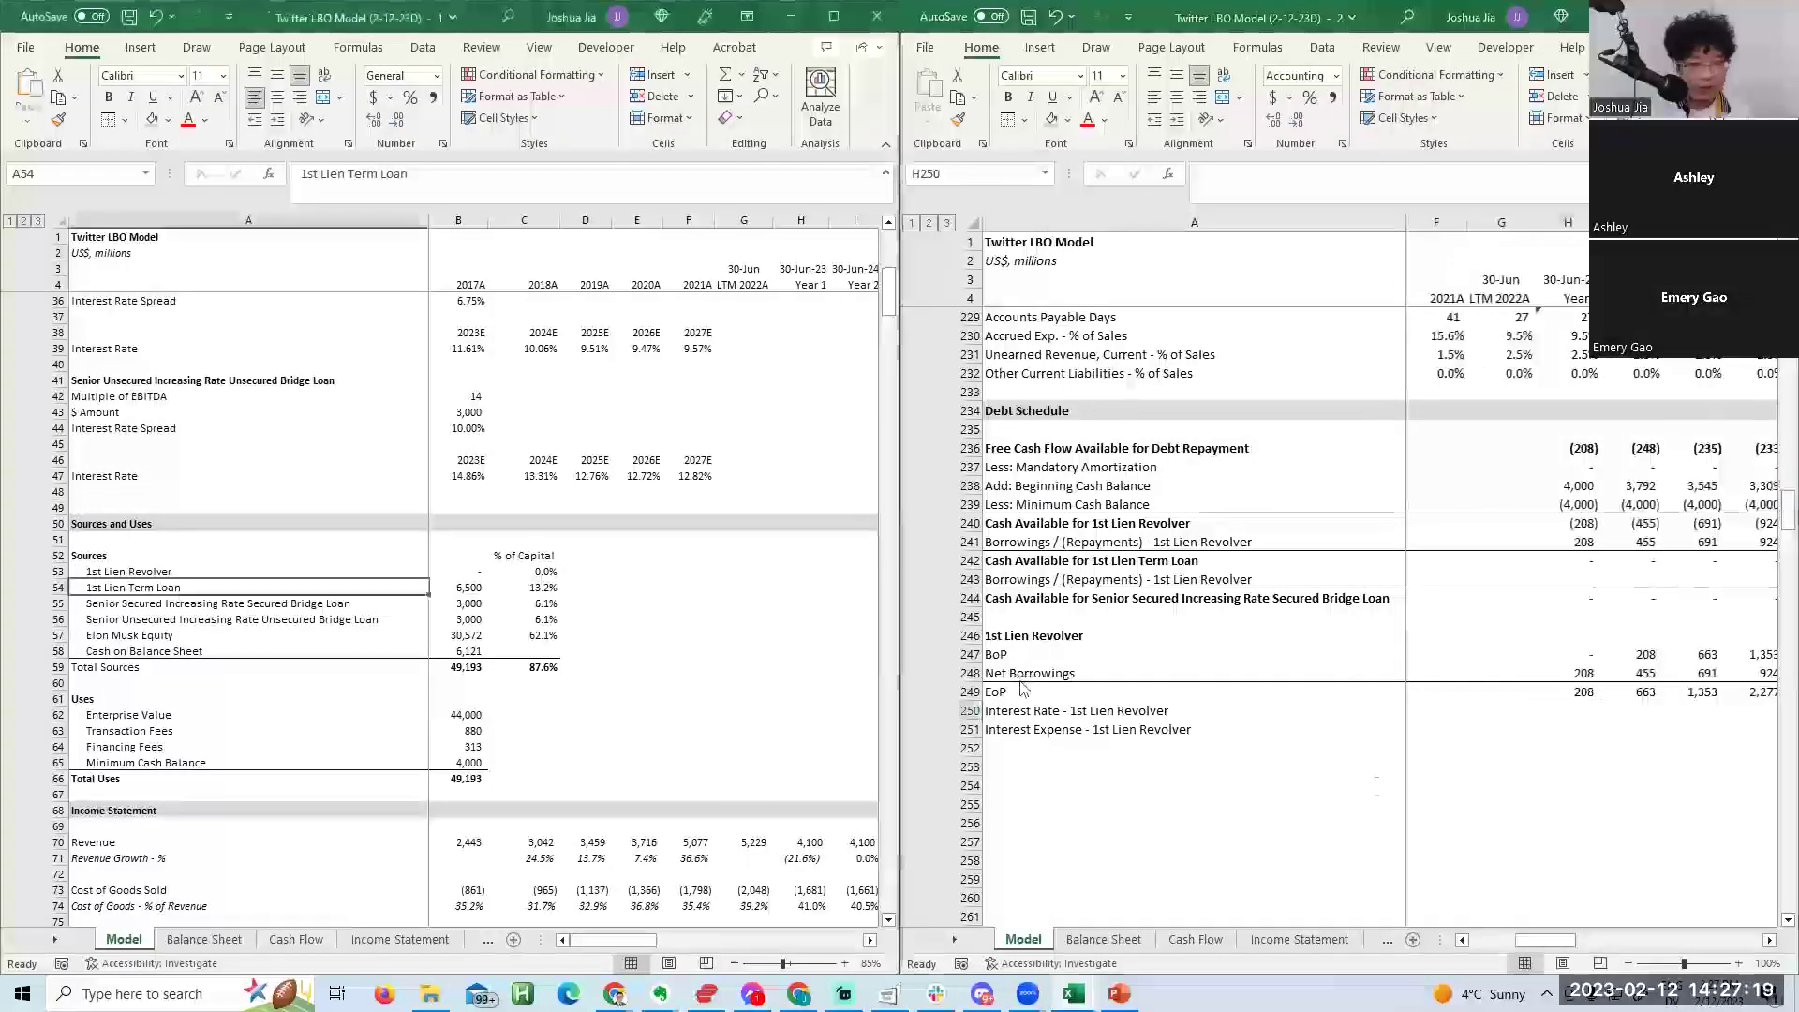
{"action": "key", "text": "Home"}
{"action": "key", "text": "shift+space"}
{"action": "key", "text": "ctrl+shift+plus"}
{"action": "type", "text": "Average Balance"}
{"action": "key", "text": "Up"}
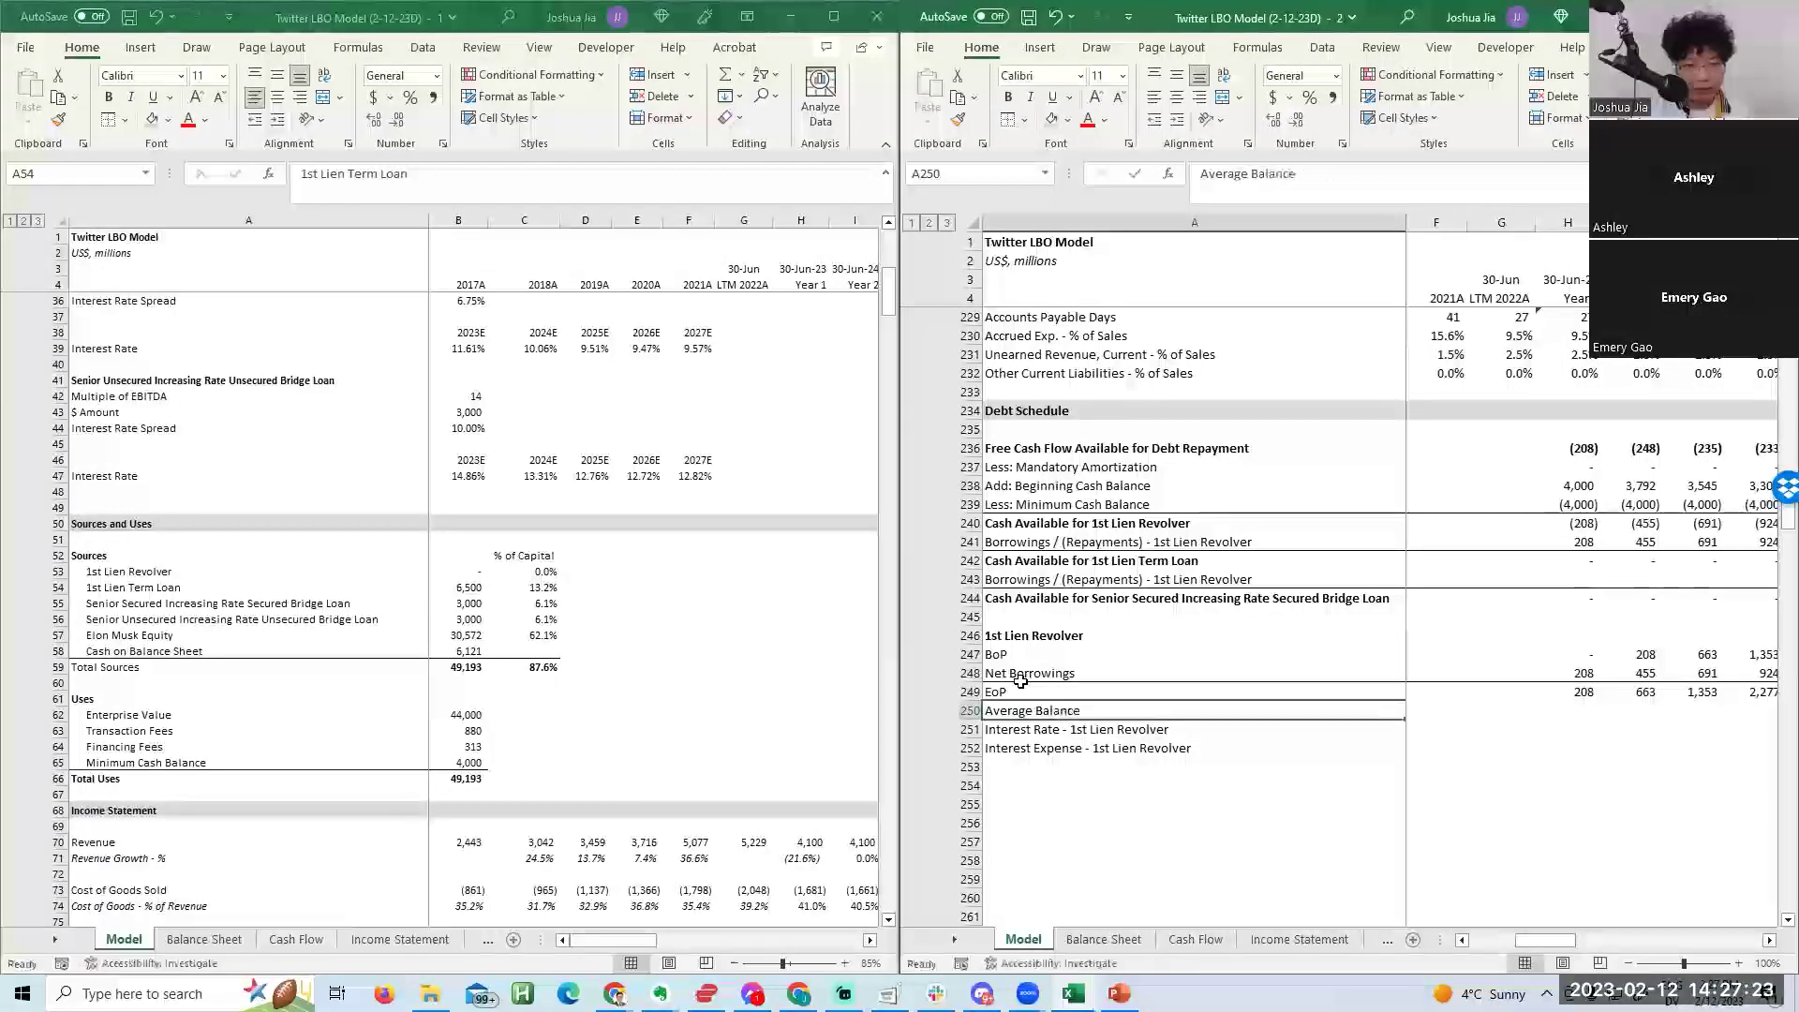
Set the revolver's average balance in H250 to =AVERAGE(H247,H249) and fill the formula across to Year 5.
{"action": "key", "text": "ctrl+Right"}
{"action": "key", "text": "Down"}
{"action": "type", "text": "=aver"}
{"action": "key", "text": "Tab"}
{"action": "key", "text": "Up"}
{"action": "key", "text": "Up"}
{"action": "key", "text": "Up"}
{"action": "type", "text": ","}
{"action": "key", "text": "Up"}
{"action": "key", "text": "Return"}
{"action": "key", "text": "Up"}
{"action": "key", "text": "shift+Right"}
{"action": "key", "text": "shift+Right"}
{"action": "key", "text": "shift+Right"}
{"action": "key", "text": "shift+Right"}
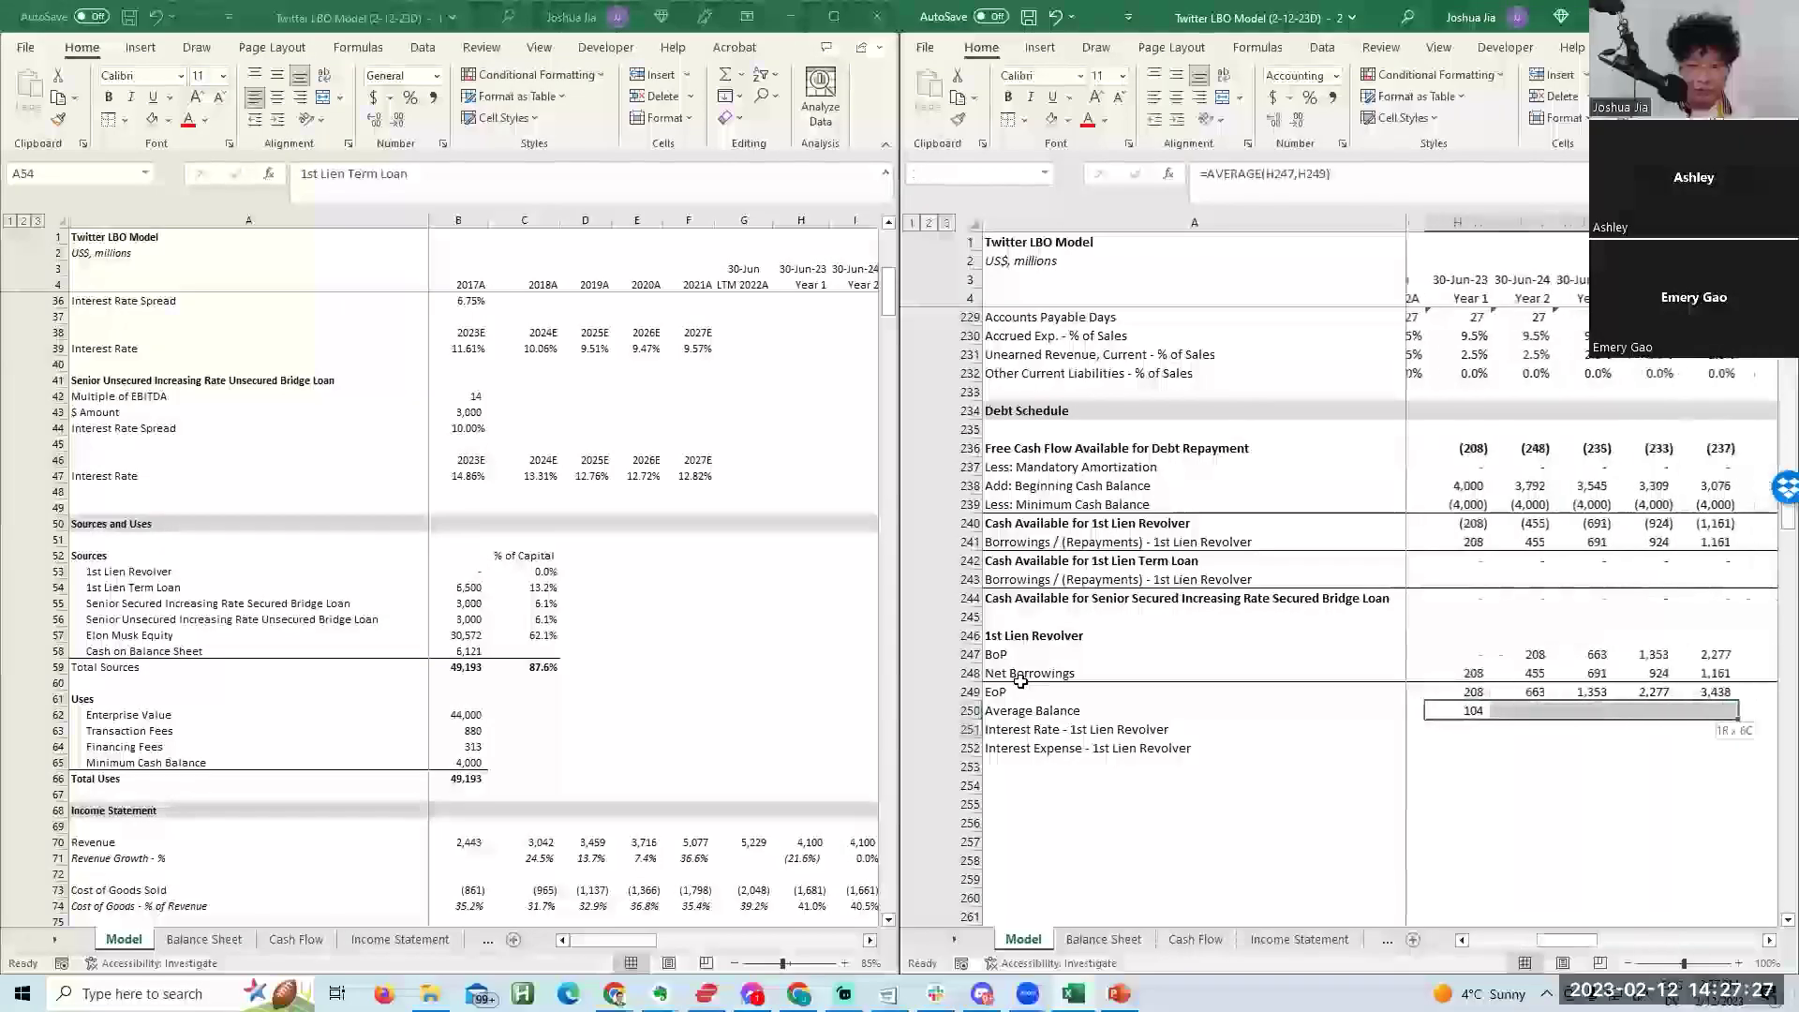
Save the workbook as a new version, Twitter LBO Model (2-12-23E).
{"action": "key", "text": "F12"}
{"action": "key", "text": "End"}
{"action": "key", "text": "BackSpace"}
{"action": "key", "text": "BackSpace"}
{"action": "key", "text": "Return"}
Link the revolver interest rate row from H251 through Year 5 to the Revolver interest rate assumptions in B23:F23.
{"action": "key", "text": "Down"}
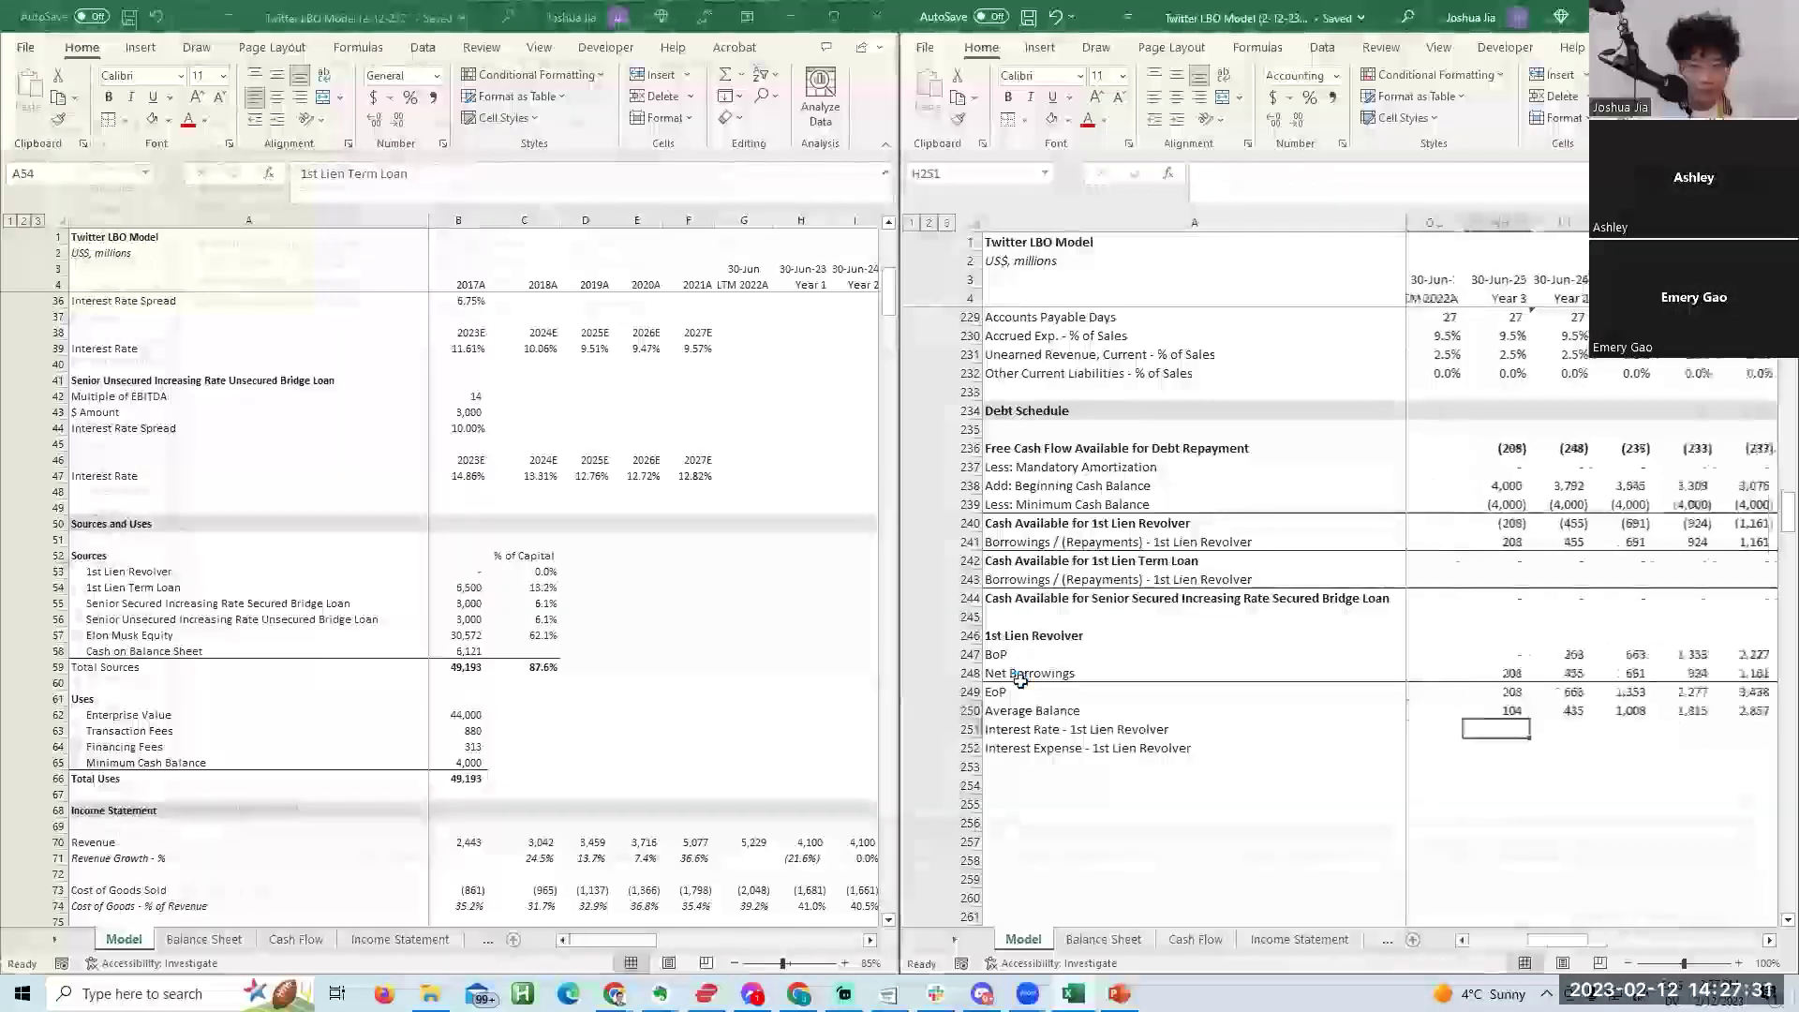
{"action": "scroll", "coordinate": [530, 463], "scroll_direction": "up", "scroll_amount": 10}
{"action": "left_click", "coordinate": [506, 587]}
{"action": "key", "text": "Left"}
{"action": "key", "text": "Left"}
{"action": "key", "text": "Right"}
{"action": "key", "text": "shift+Right"}
{"action": "key", "text": "shift+Right"}
{"action": "key", "text": "shift+Right"}
{"action": "key", "text": "shift+Right"}
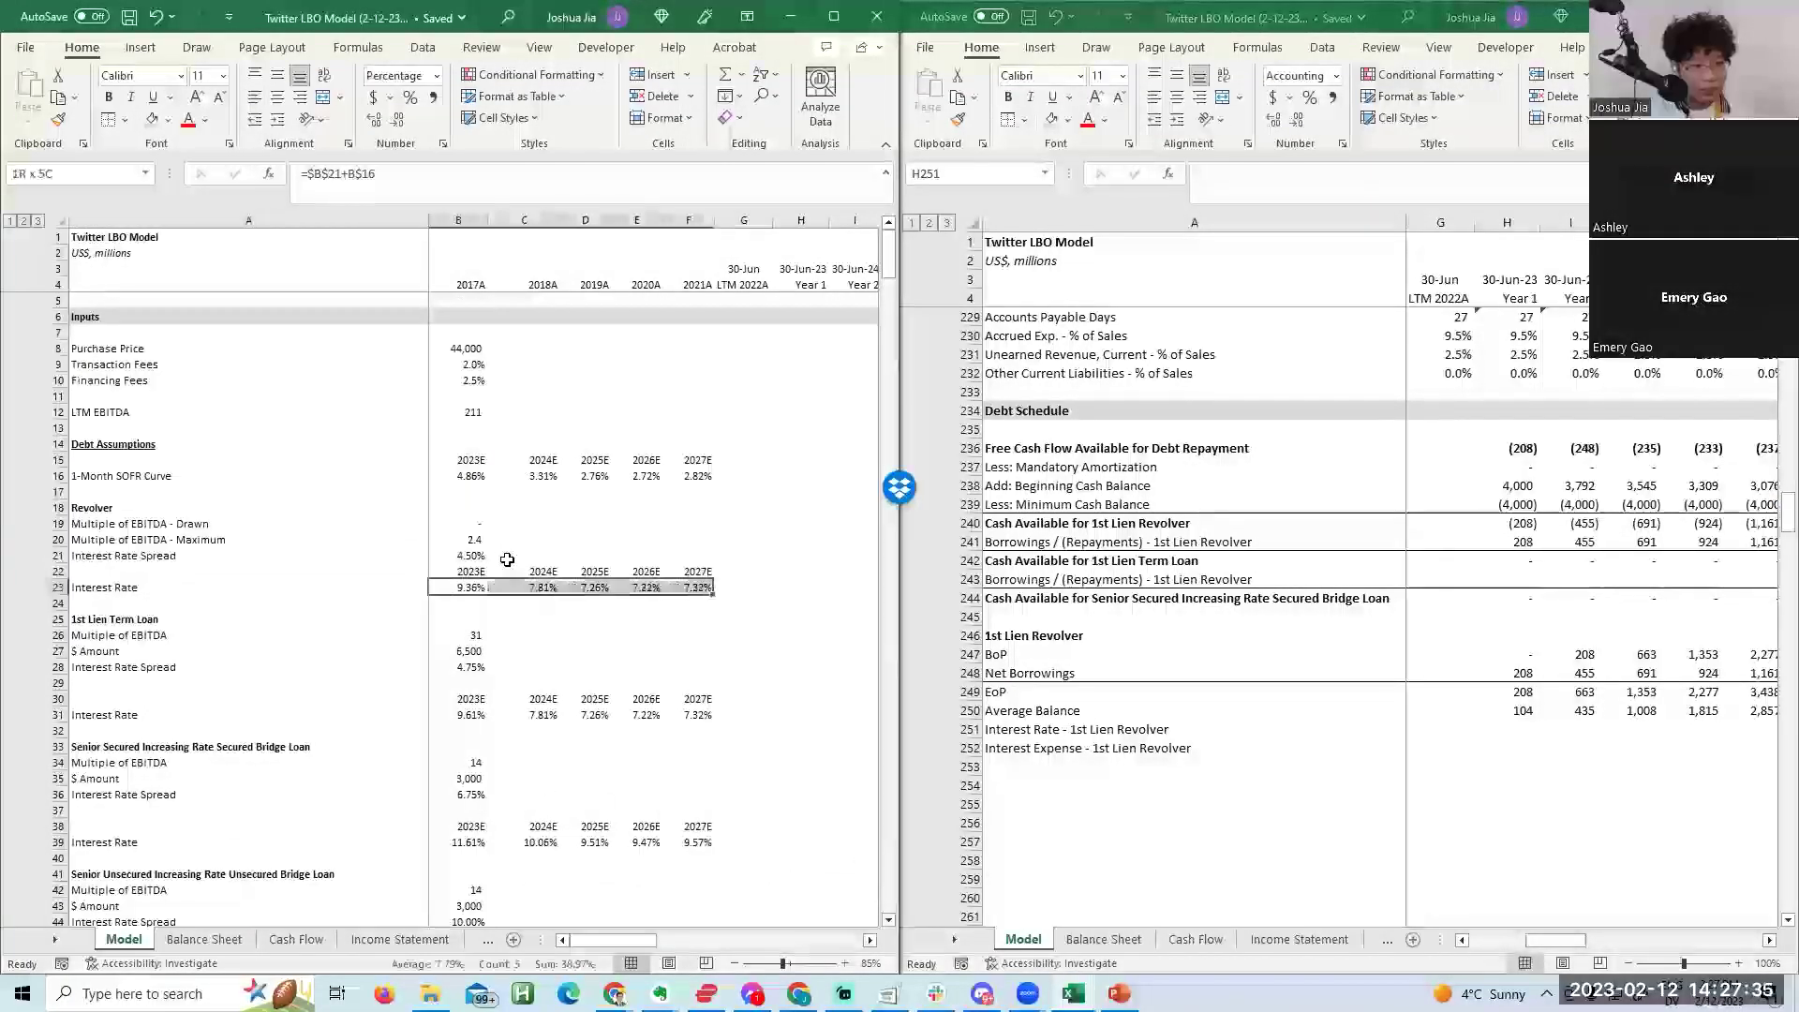
{"action": "key", "text": "ctrl+c"}
{"action": "key", "text": "alt+Tab"}
{"action": "key", "text": "Right"}
{"action": "key", "text": "ctrl+v"}
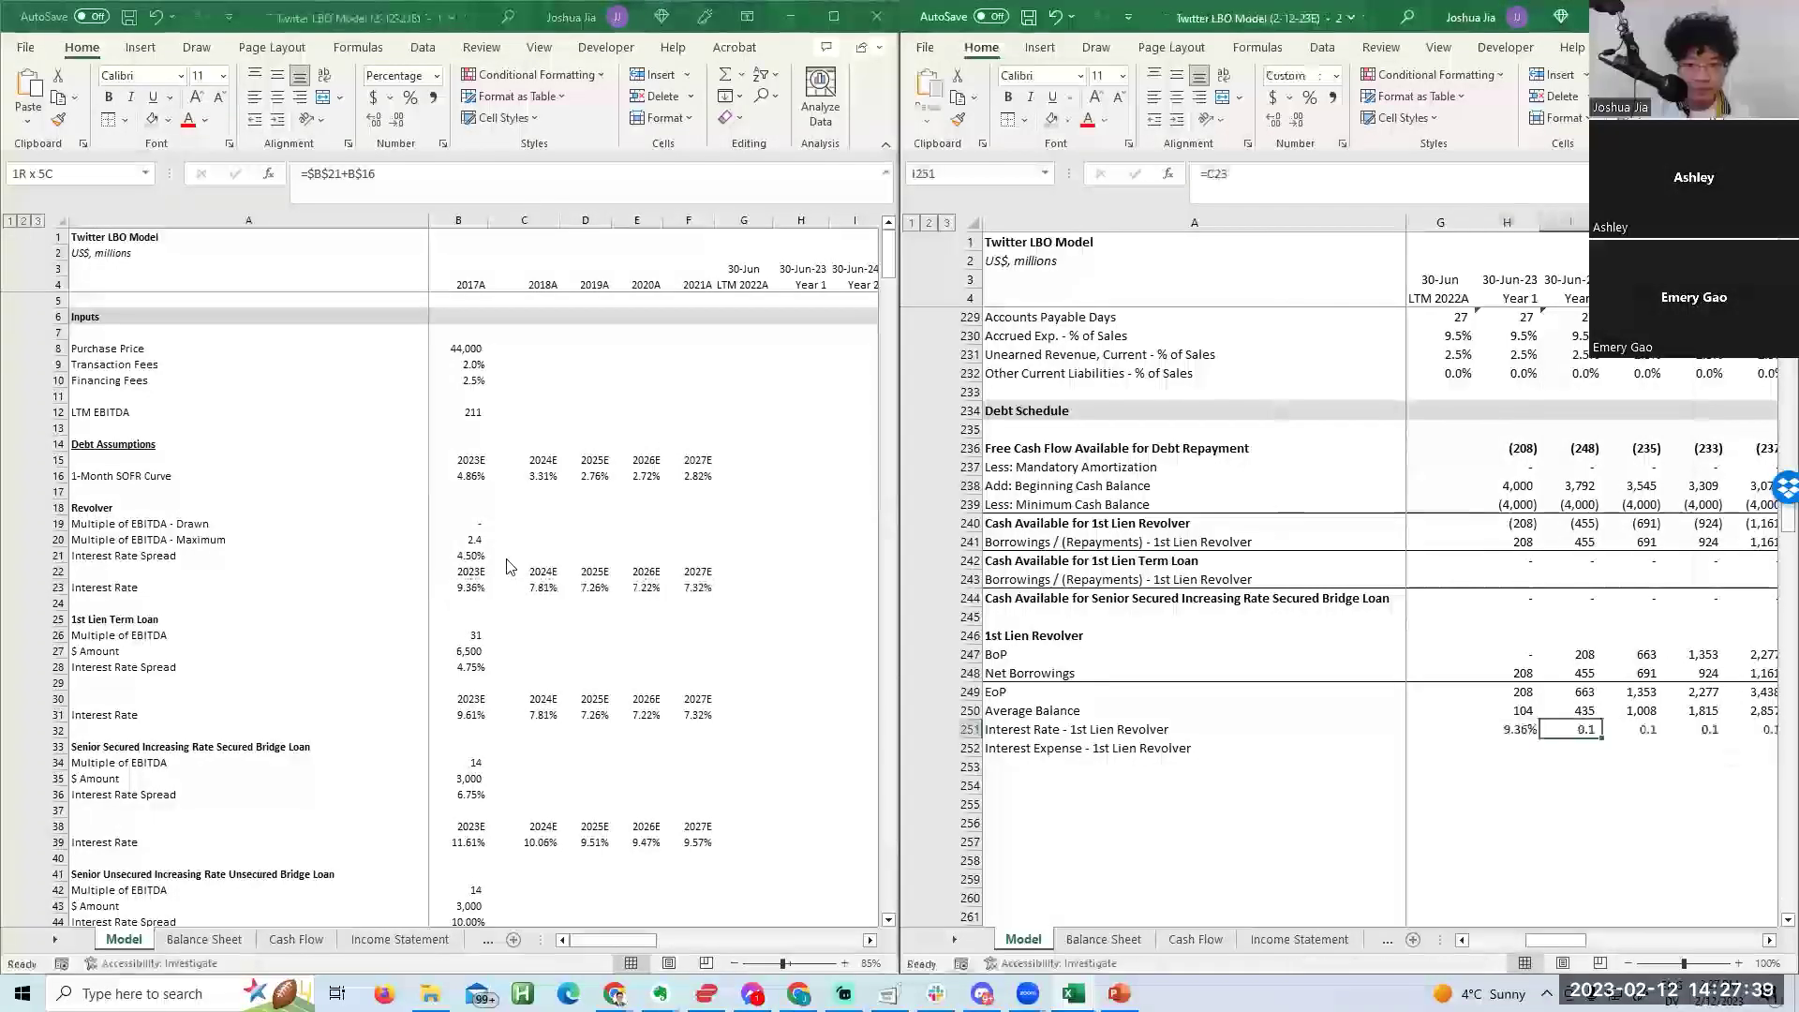
Format the Year 2 to Year 5 revolver interest rates as percentages with one decimal.
{"action": "key", "text": "Right"}
{"action": "key", "text": "shift+Right"}
{"action": "key", "text": "shift+Right"}
{"action": "key", "text": "shift+Right"}
{"action": "key", "text": "ctrl+shift+5"}
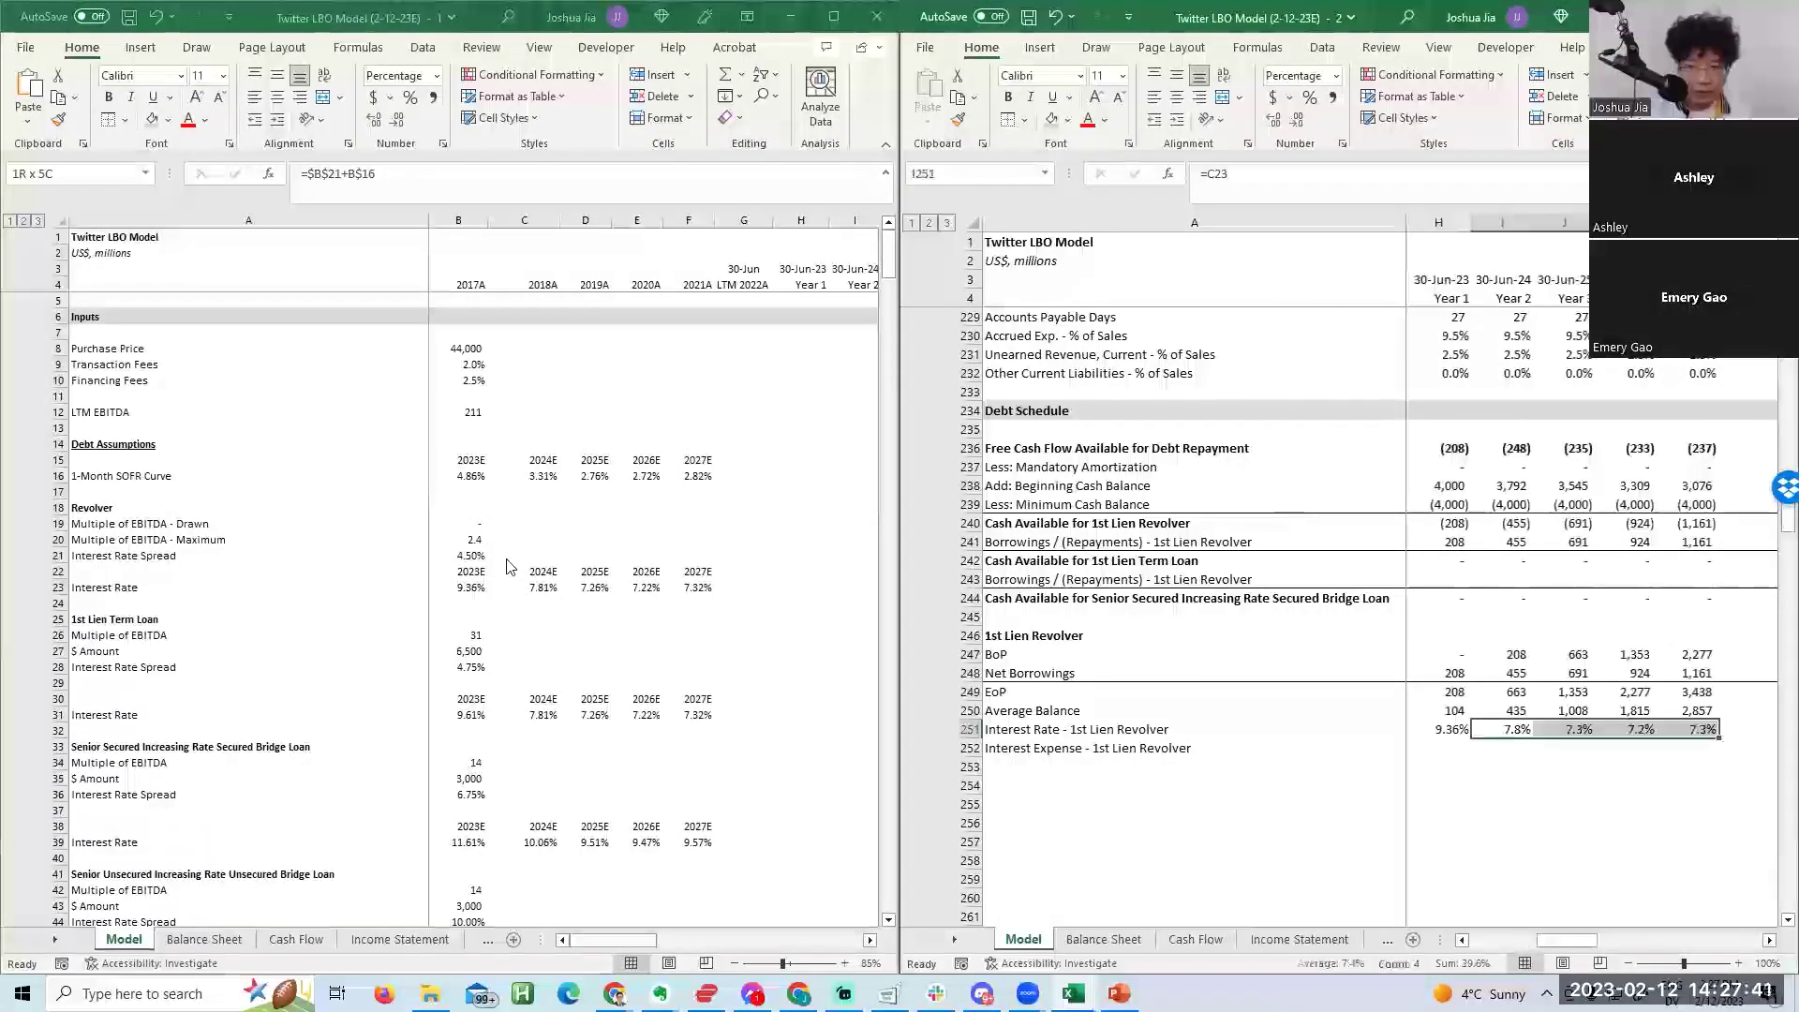
Set the revolver's interest expense in H252 to =-H250*H251 and fill the formula across to Year 5.
{"action": "key", "text": "Left"}
{"action": "key", "text": "Down"}
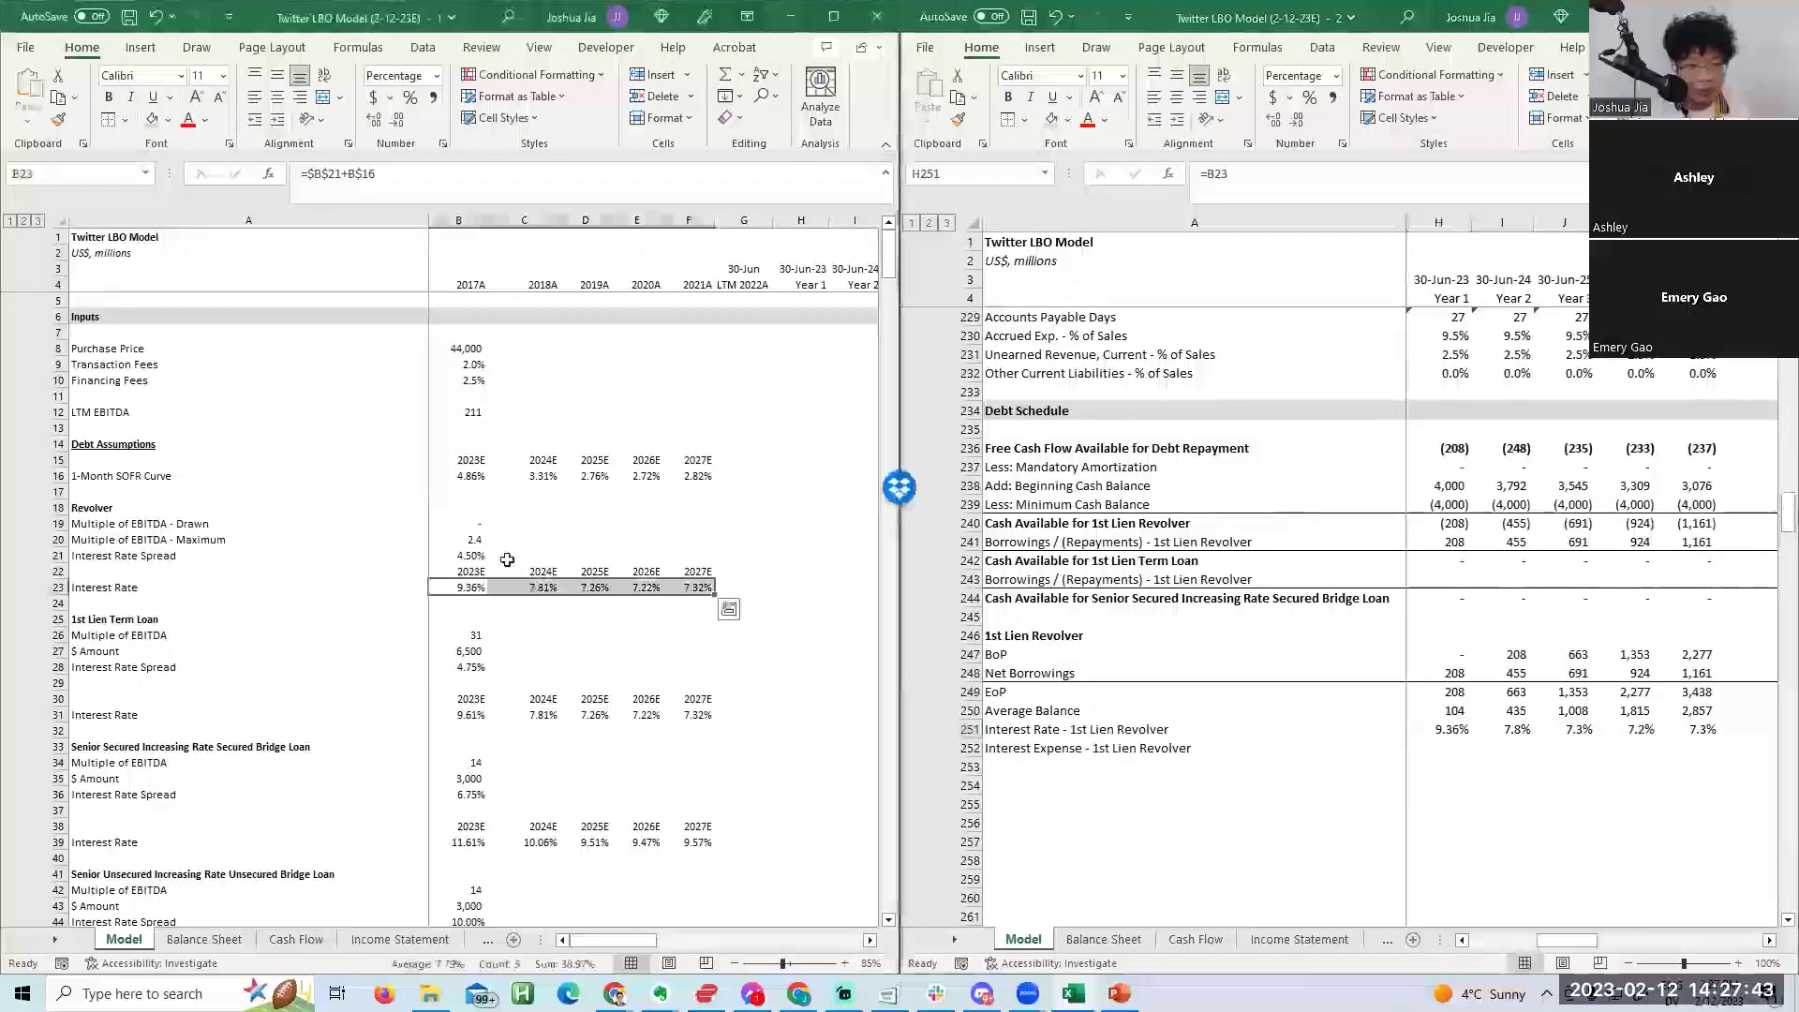
{"action": "type", "text": "="}
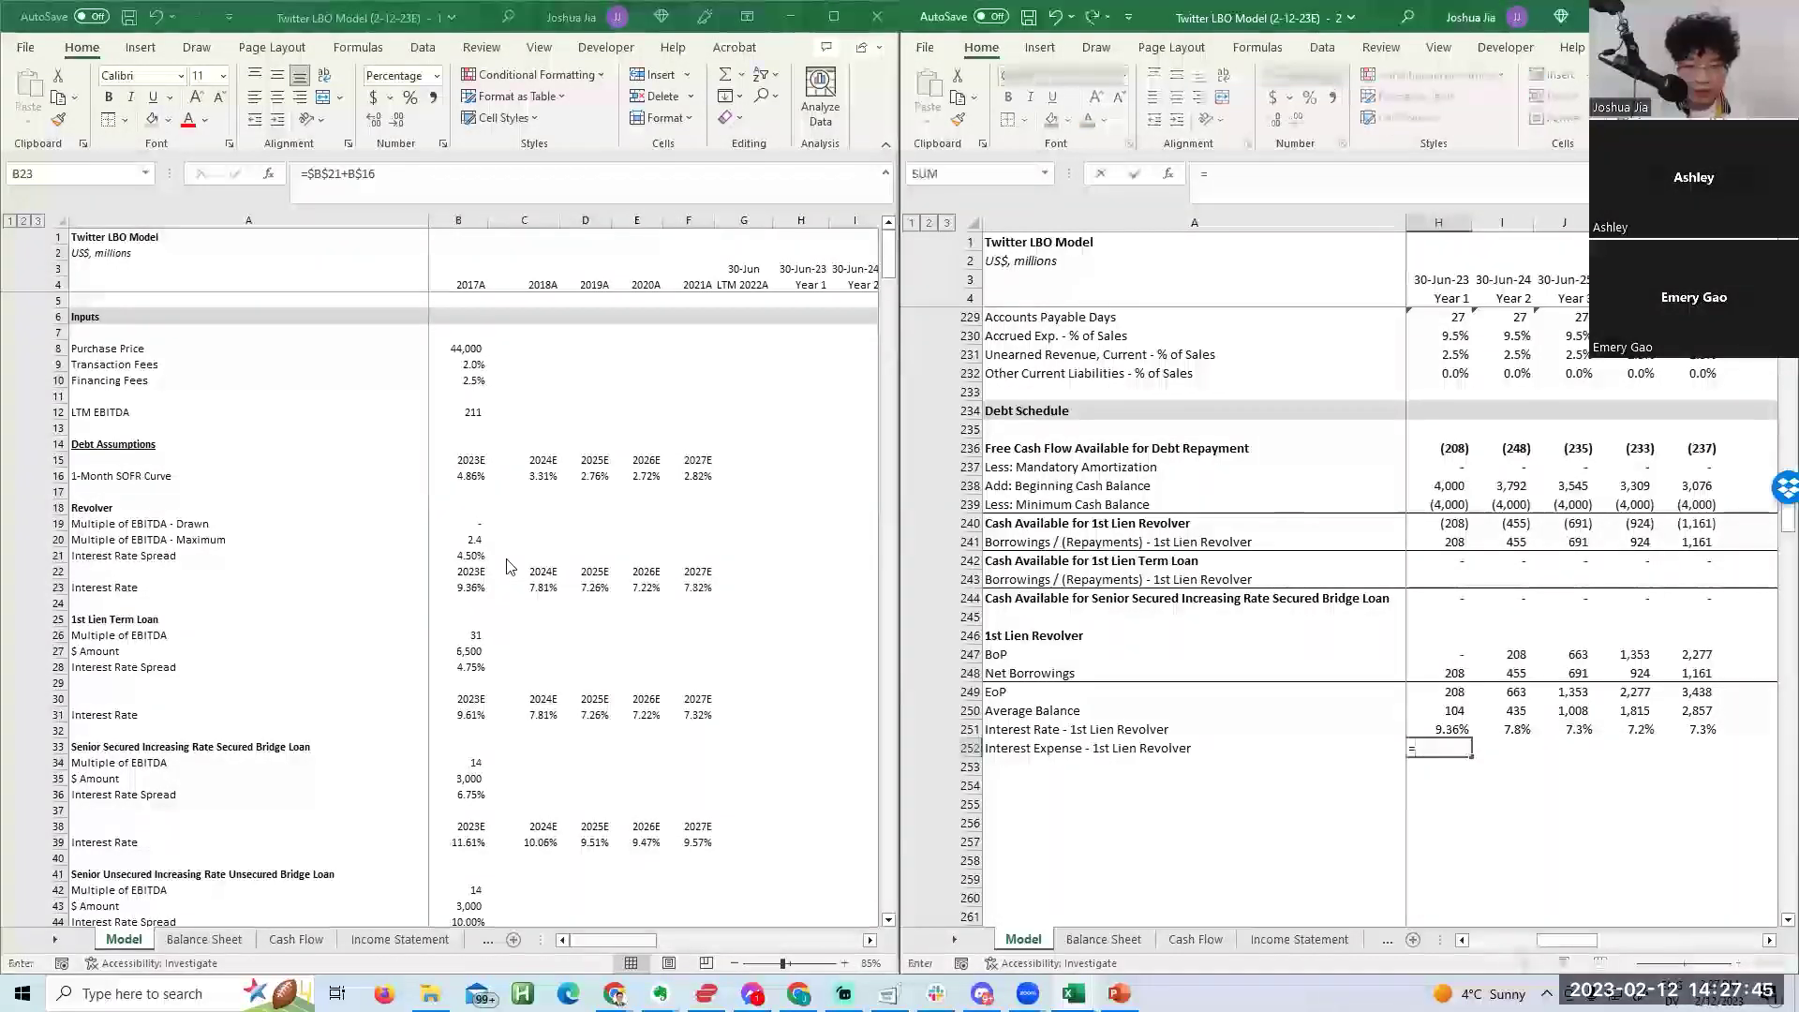
{"action": "key", "text": "Up"}
{"action": "type", "text": "*"}
{"action": "key", "text": "Up"}
{"action": "key", "text": "Return"}
{"action": "key", "text": "Up"}
{"action": "key", "text": "F2"}
{"action": "key", "text": "Home"}
{"action": "key", "text": "Right"}
{"action": "type", "text": "-"}
{"action": "key", "text": "Return"}
{"action": "key", "text": "Up"}
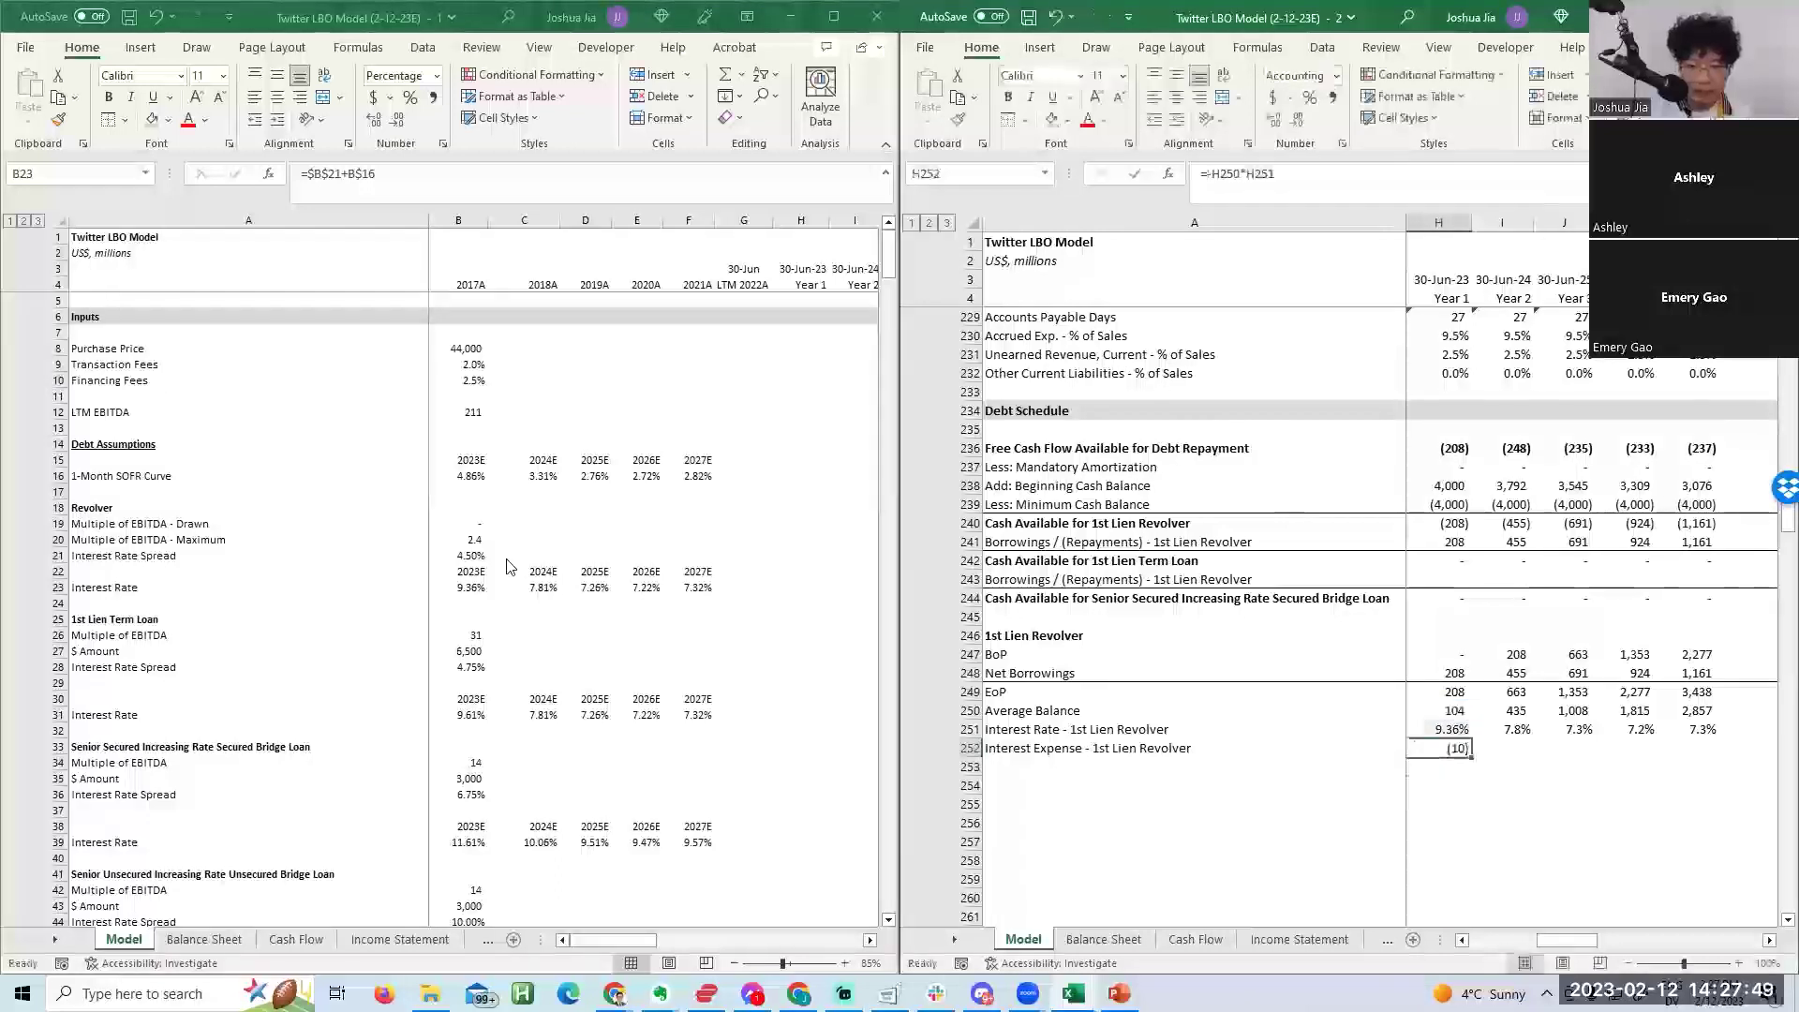
{"action": "key", "text": "shift+Right"}
{"action": "key", "text": "shift+Right"}
{"action": "key", "text": "shift+Right"}
{"action": "key", "text": "shift+Right"}
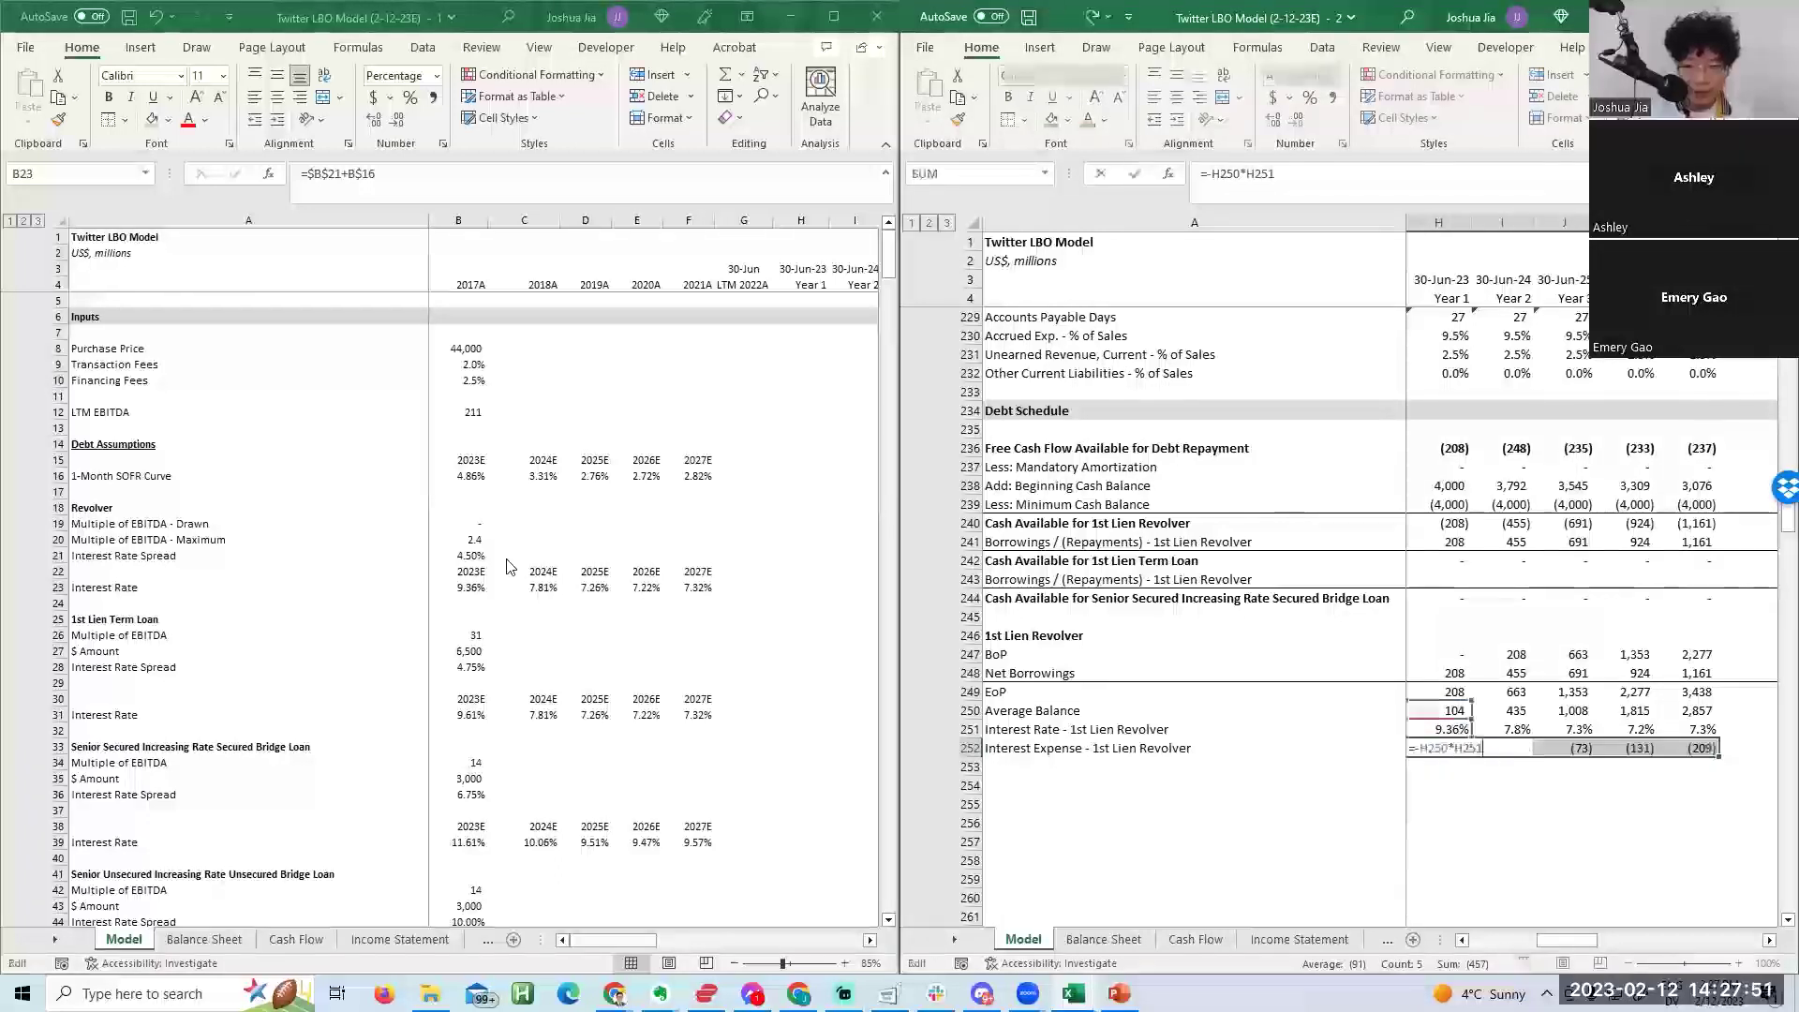
{"action": "key", "text": "Down"}
{"action": "key", "text": "Down"}
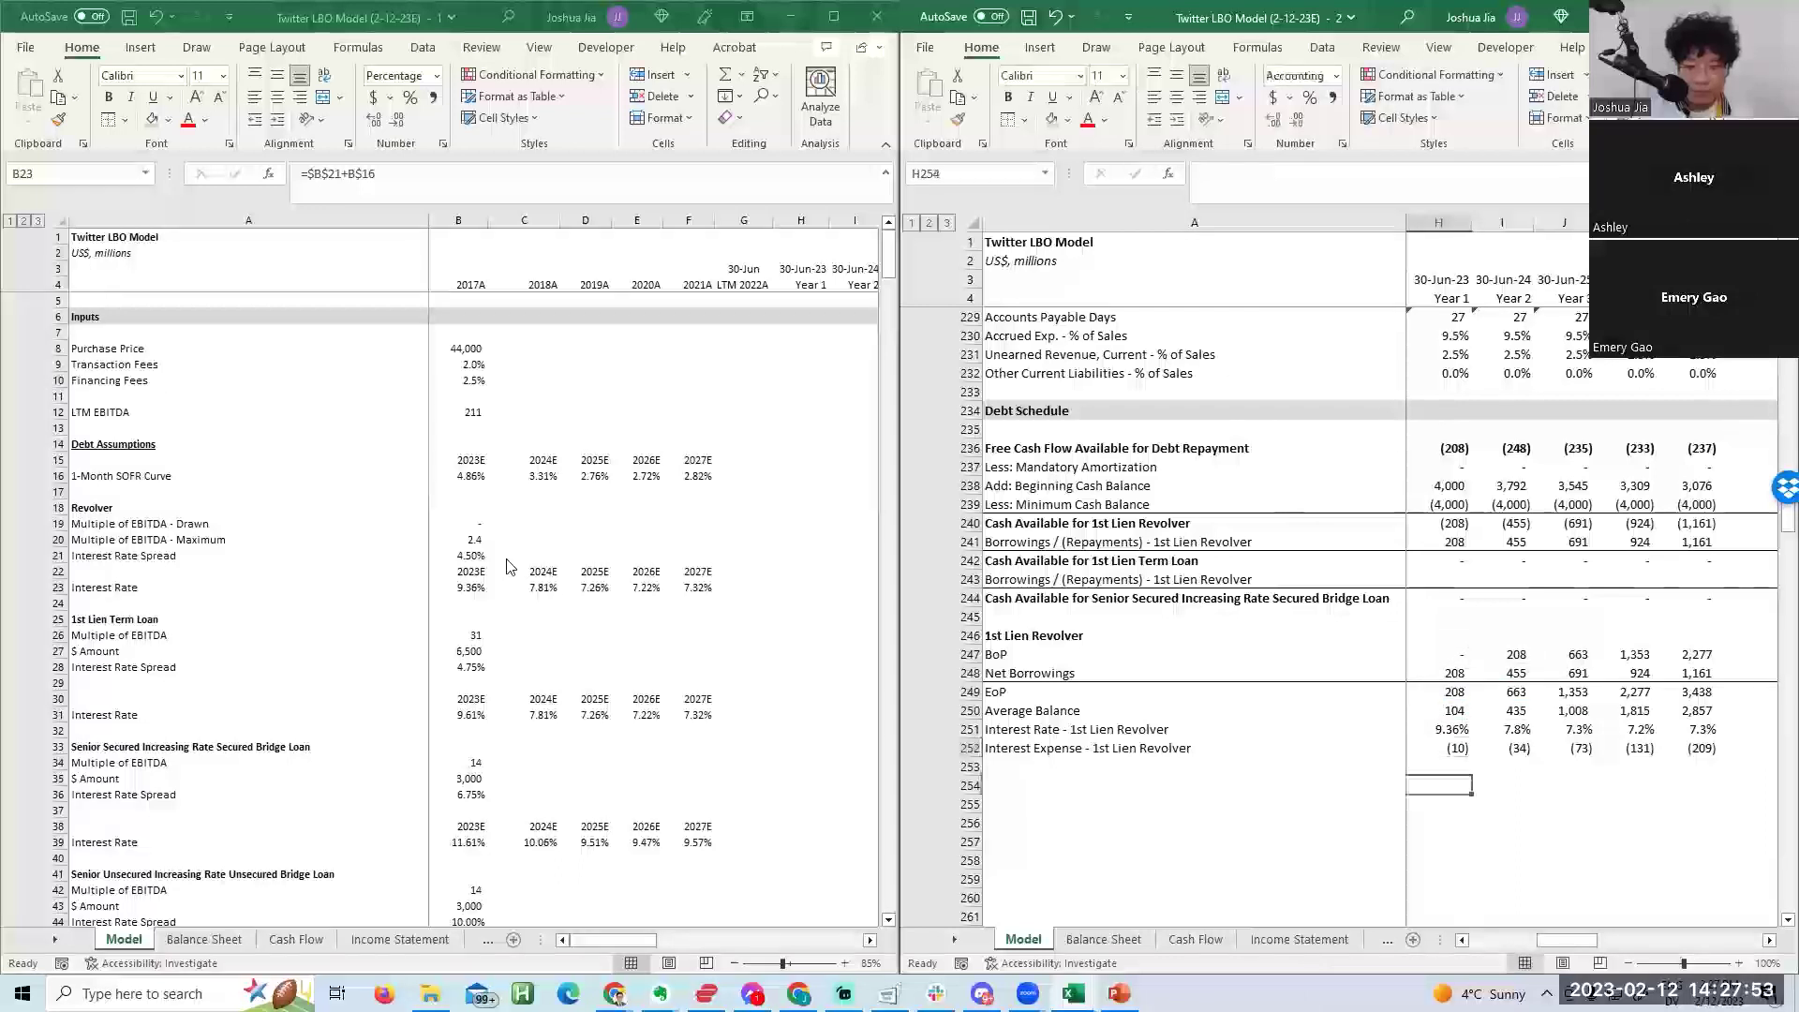
Copy the bold 1st Lien Revolver heading to A254 and rename the copy "1st Lien Term Loan".
{"action": "key", "text": "ctrl+Left"}
{"action": "key", "text": "Up"}
{"action": "key", "text": "Up"}
{"action": "key", "text": "Up"}
{"action": "key", "text": "Up"}
{"action": "key", "text": "Up"}
{"action": "key", "text": "Up"}
{"action": "key", "text": "Up"}
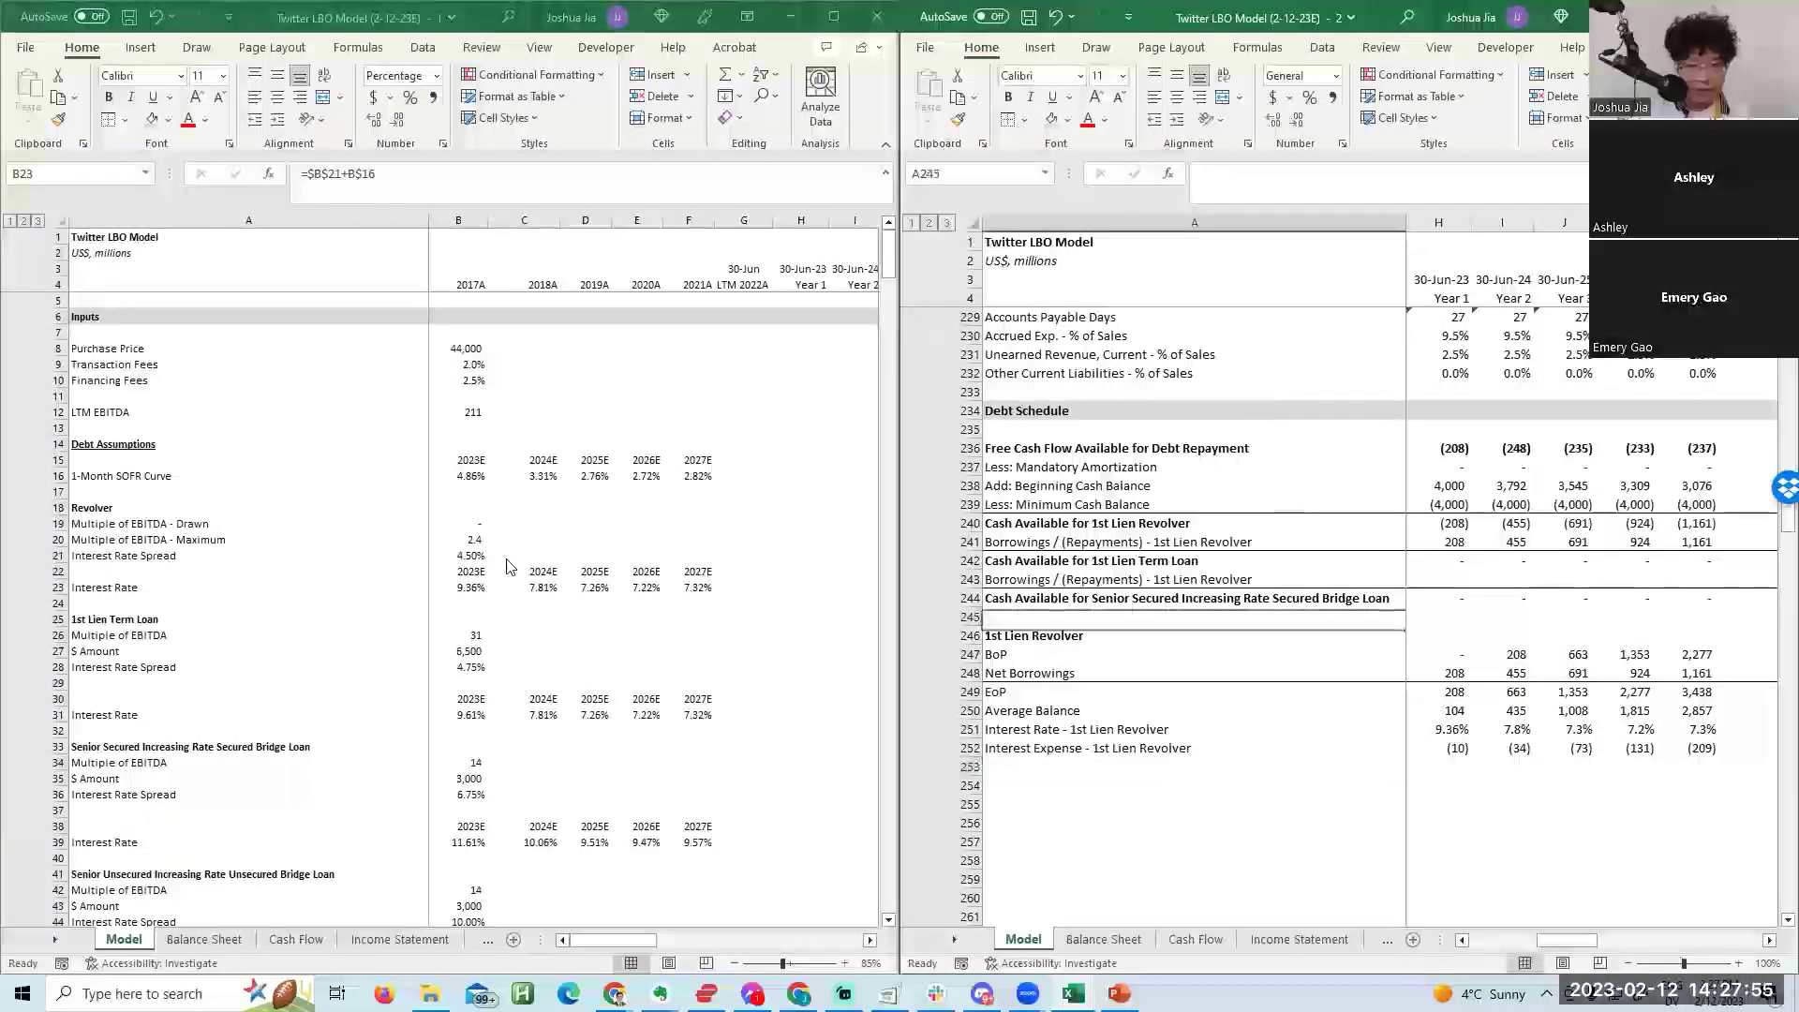
{"action": "key", "text": "ctrl+c"}
{"action": "key", "text": "Down"}
{"action": "key", "text": "Down"}
{"action": "key", "text": "Down"}
{"action": "key", "text": "Down"}
{"action": "key", "text": "Down"}
{"action": "key", "text": "Down"}
{"action": "key", "text": "Down"}
{"action": "key", "text": "Down"}
{"action": "type", "text": "1st Lien R"}
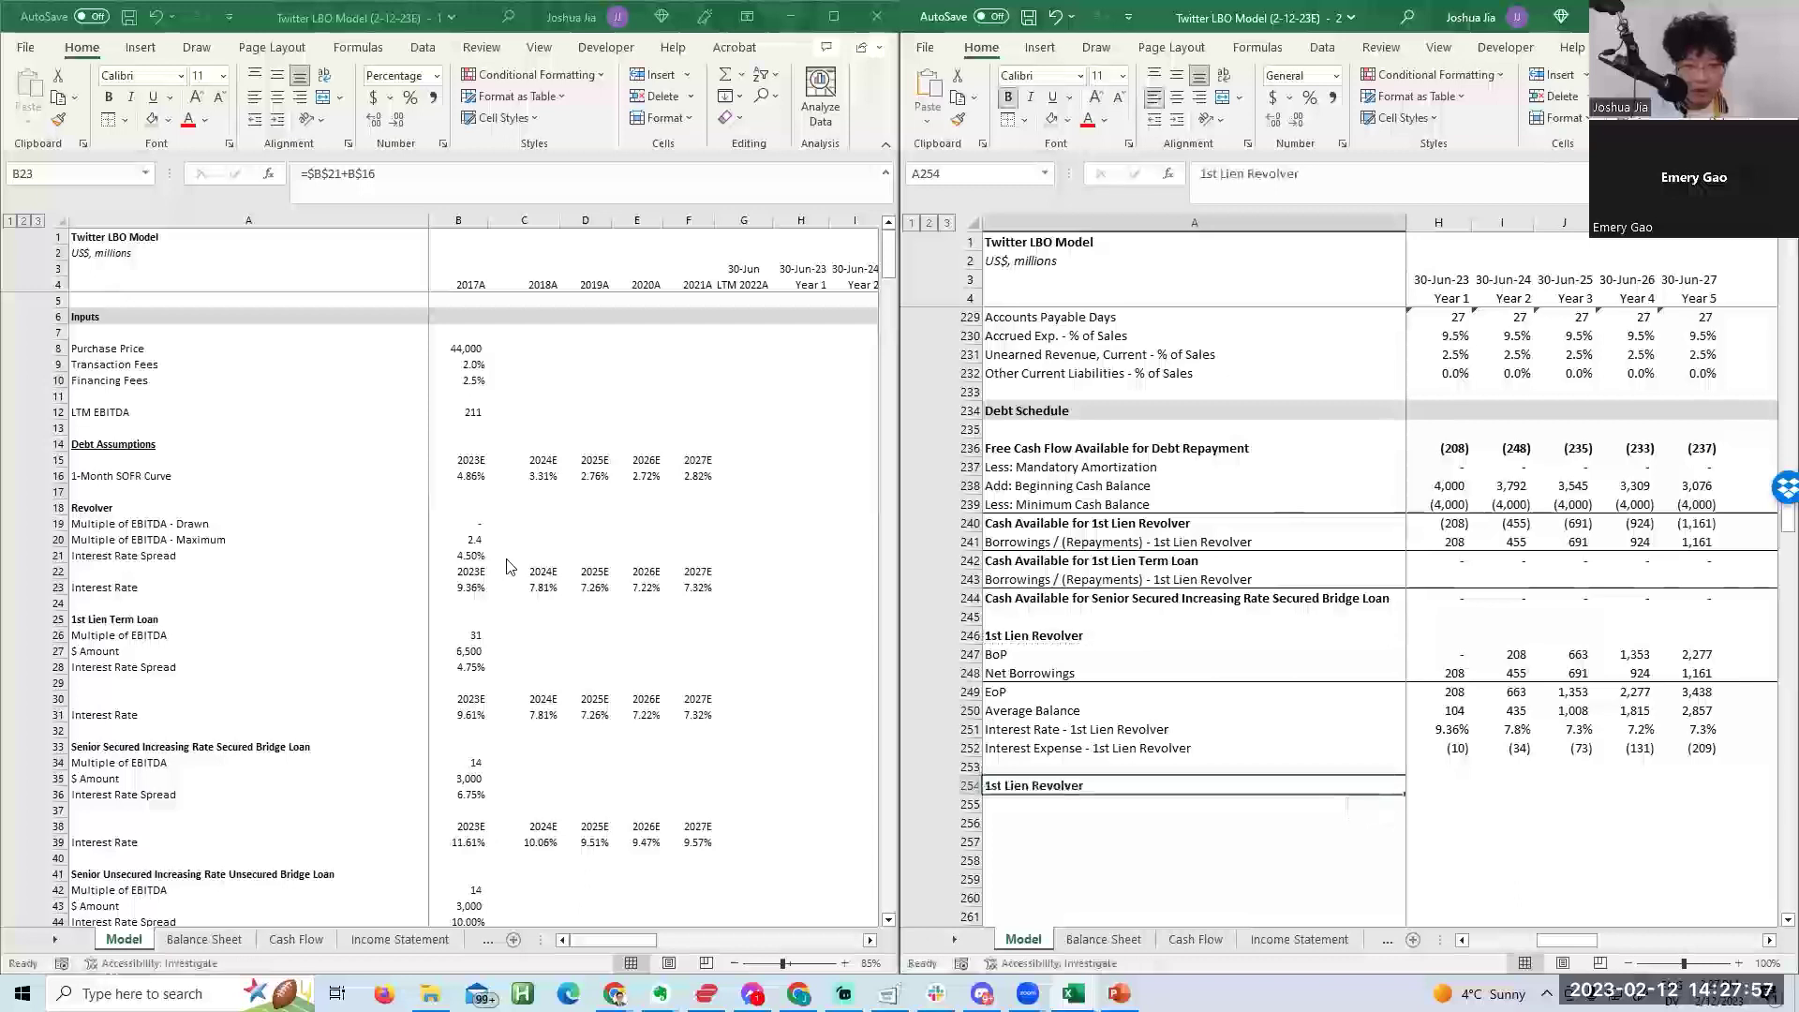
{"action": "type", "text": "Term"}
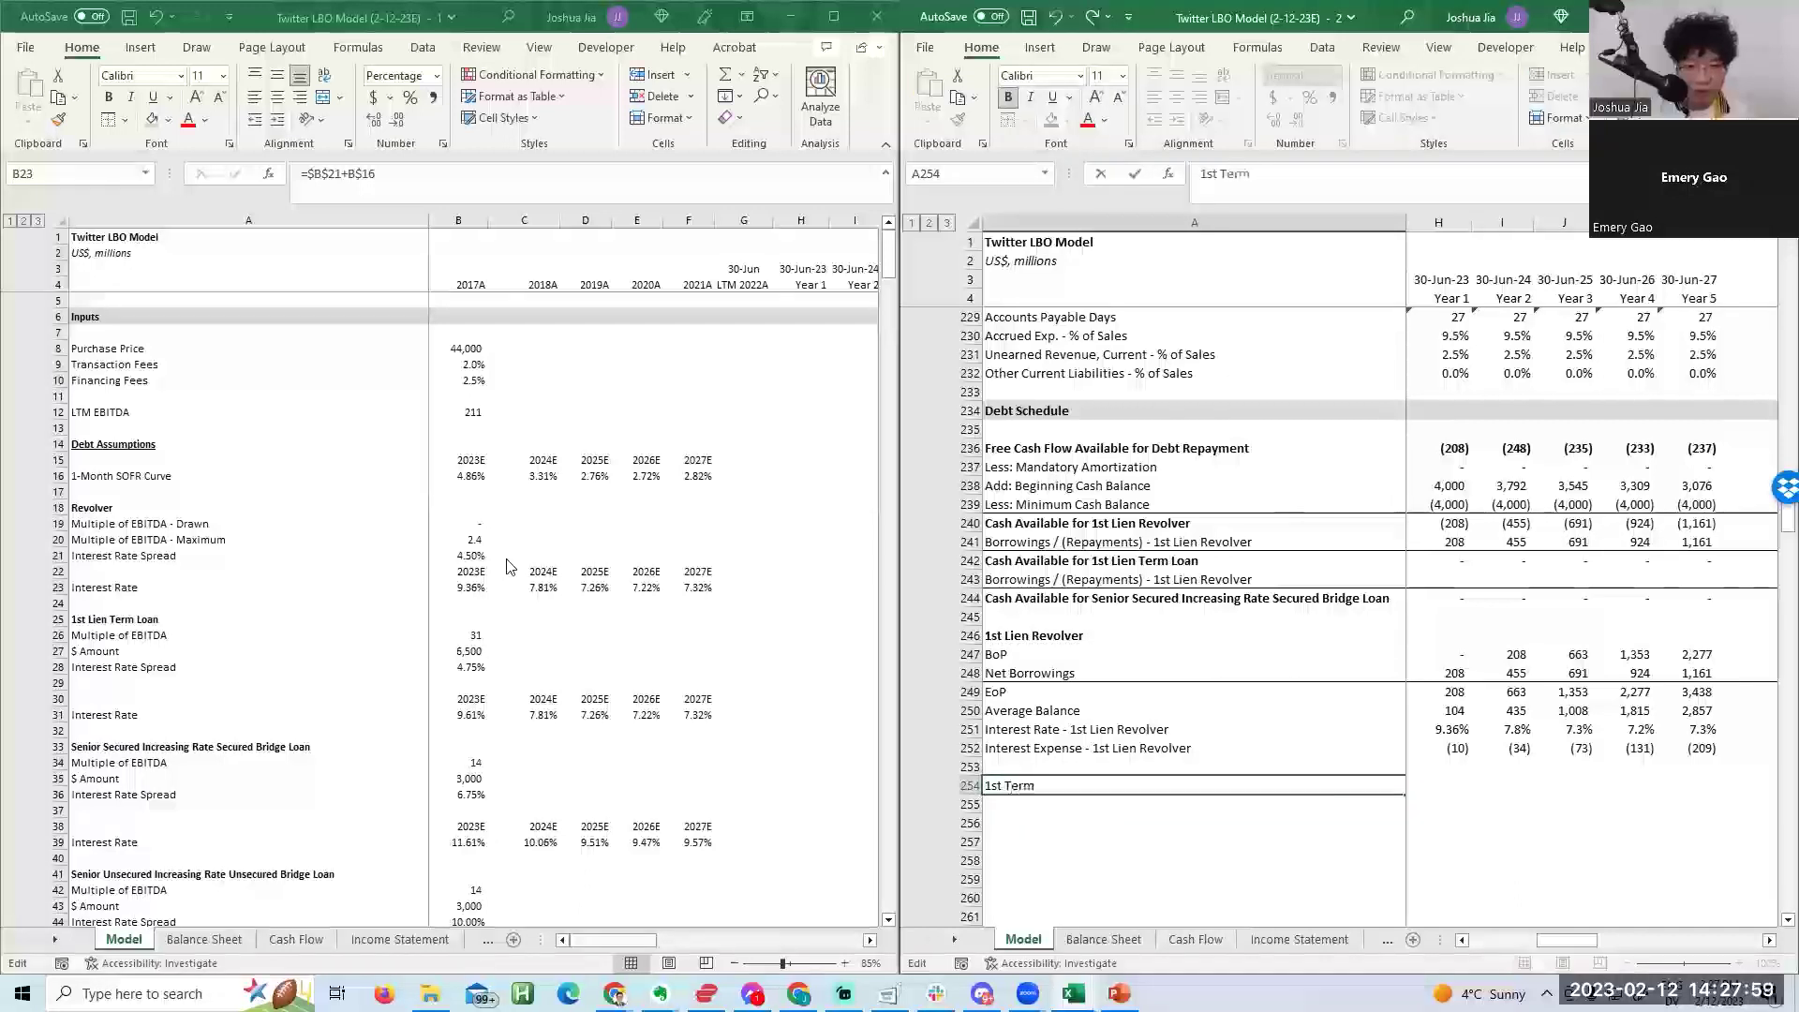
{"action": "key", "text": "BackSpace"}
{"action": "key", "text": "BackSpace"}
{"action": "key", "text": "BackSpace"}
{"action": "key", "text": "BackSpace"}
{"action": "type", "text": "Lien Term Loa"}
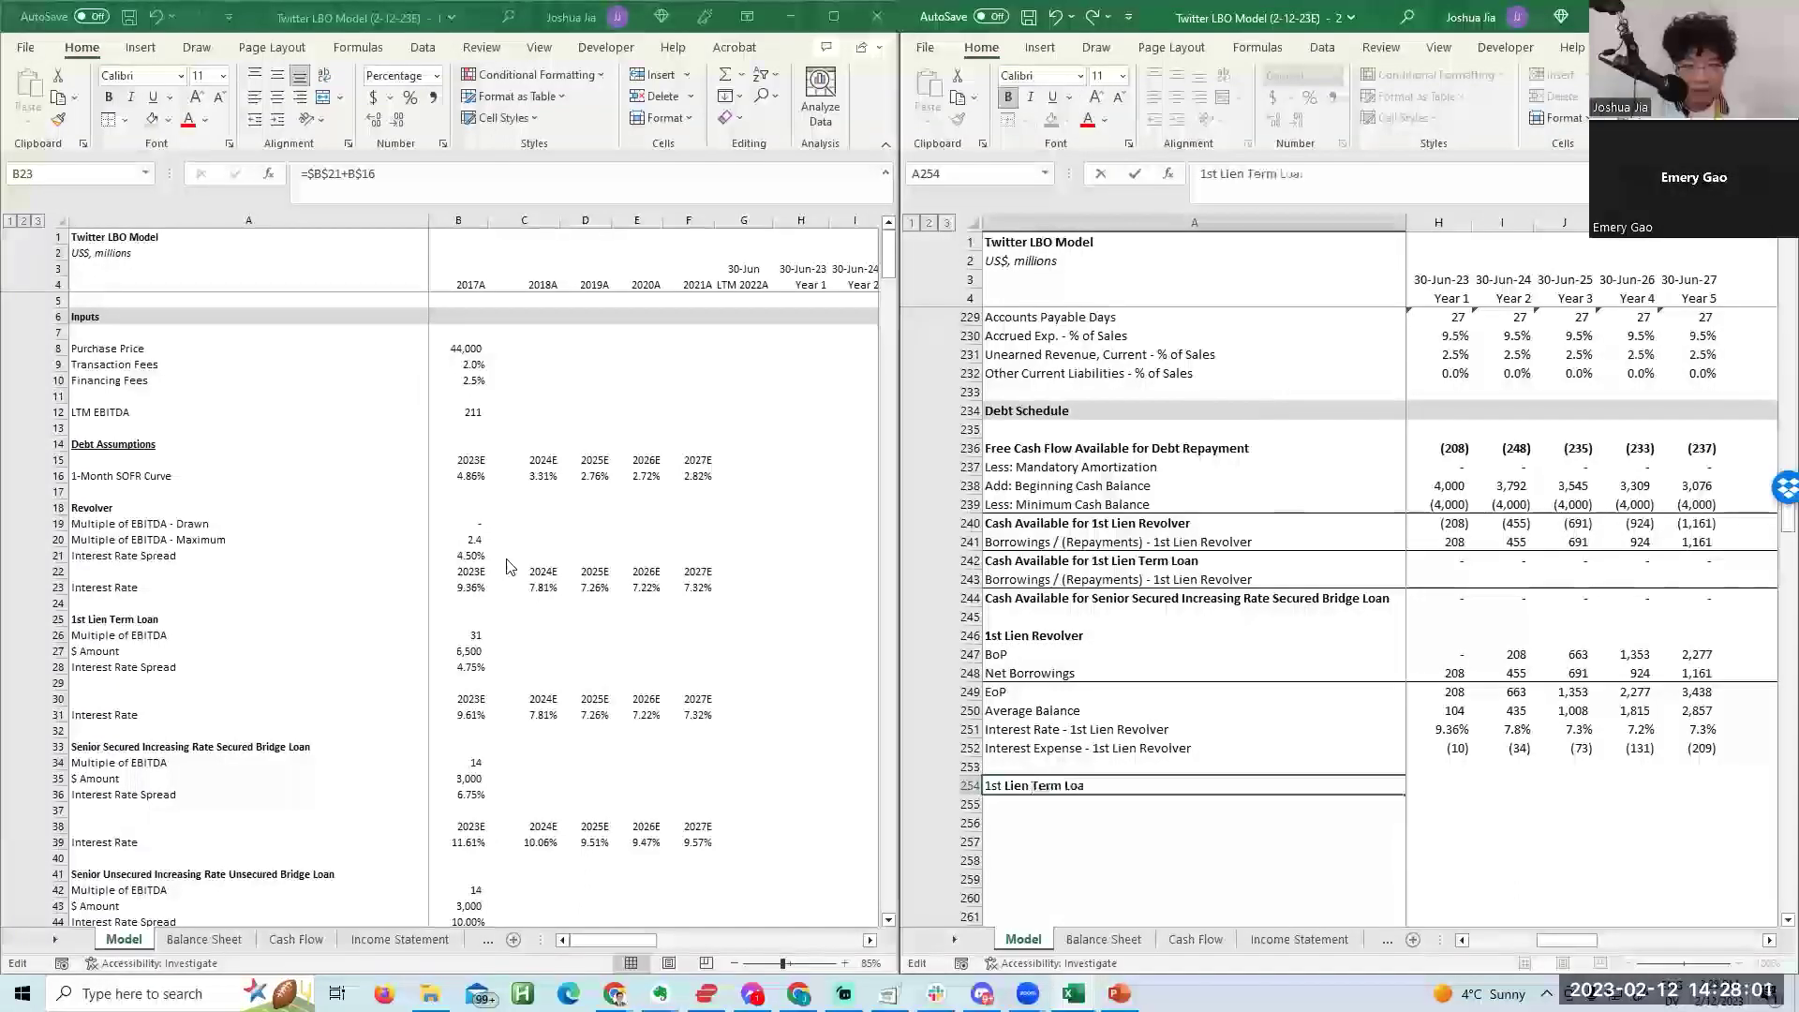
{"action": "type", "text": "n"}
{"action": "key", "text": "Return"}
Copy the revolver's row labels from BoP through Interest Expense in A247:A252 to A255:A260 under the 1st Lien Term Loan heading.
{"action": "key", "text": "ctrl+Up"}
{"action": "key", "text": "ctrl+Up"}
{"action": "key", "text": "ctrl+Up"}
{"action": "key", "text": "shift+Down"}
{"action": "key", "text": "shift+Down"}
{"action": "key", "text": "shift+Down"}
{"action": "key", "text": "shift+Down"}
{"action": "key", "text": "shift+Down"}
{"action": "key", "text": "shift+Down"}
{"action": "key", "text": "ctrl+c"}
{"action": "key", "text": "Down"}
{"action": "key", "text": "shift+Up"}
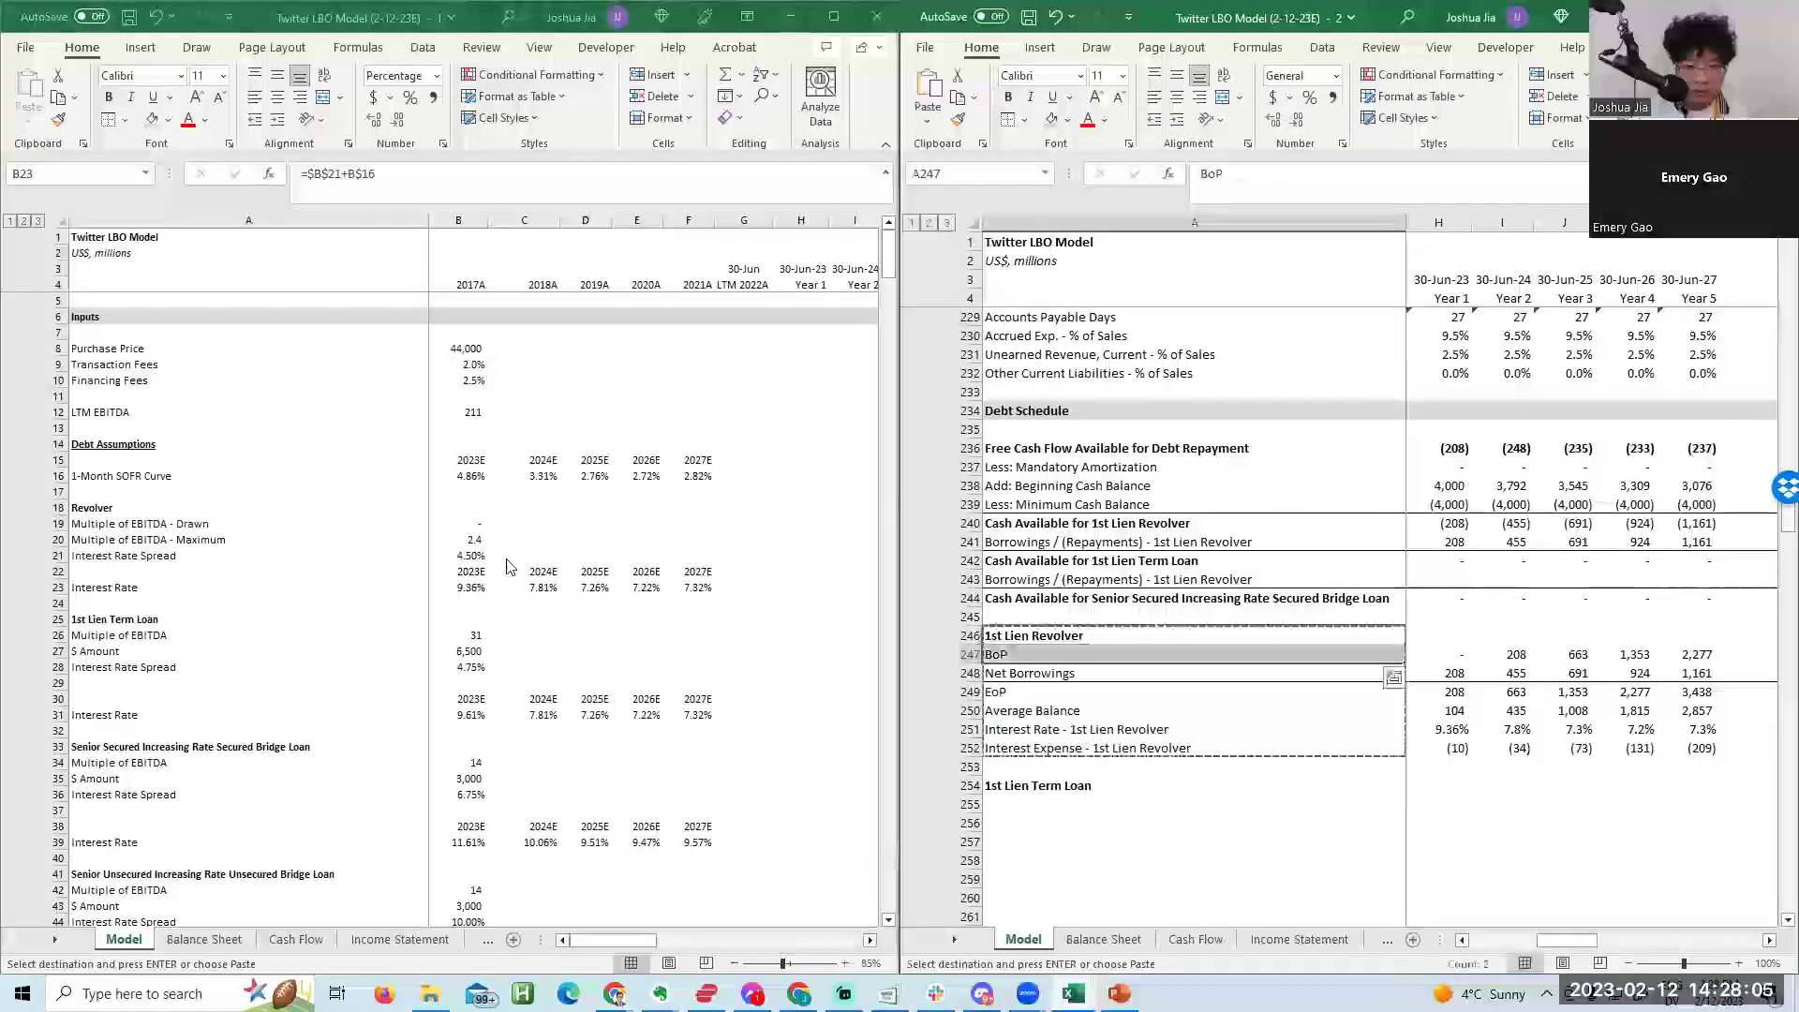
{"action": "key", "text": "shift+Down"}
{"action": "key", "text": "shift+Down"}
{"action": "key", "text": "shift+Down"}
{"action": "key", "text": "shift+Down"}
{"action": "key", "text": "shift+Down"}
{"action": "key", "text": "shift+Down"}
{"action": "key", "text": "ctrl+c"}
{"action": "key", "text": "ctrl+Down"}
{"action": "key", "text": "ctrl+Down"}
{"action": "key", "text": "Down"}
{"action": "key", "text": "ctrl+v"}
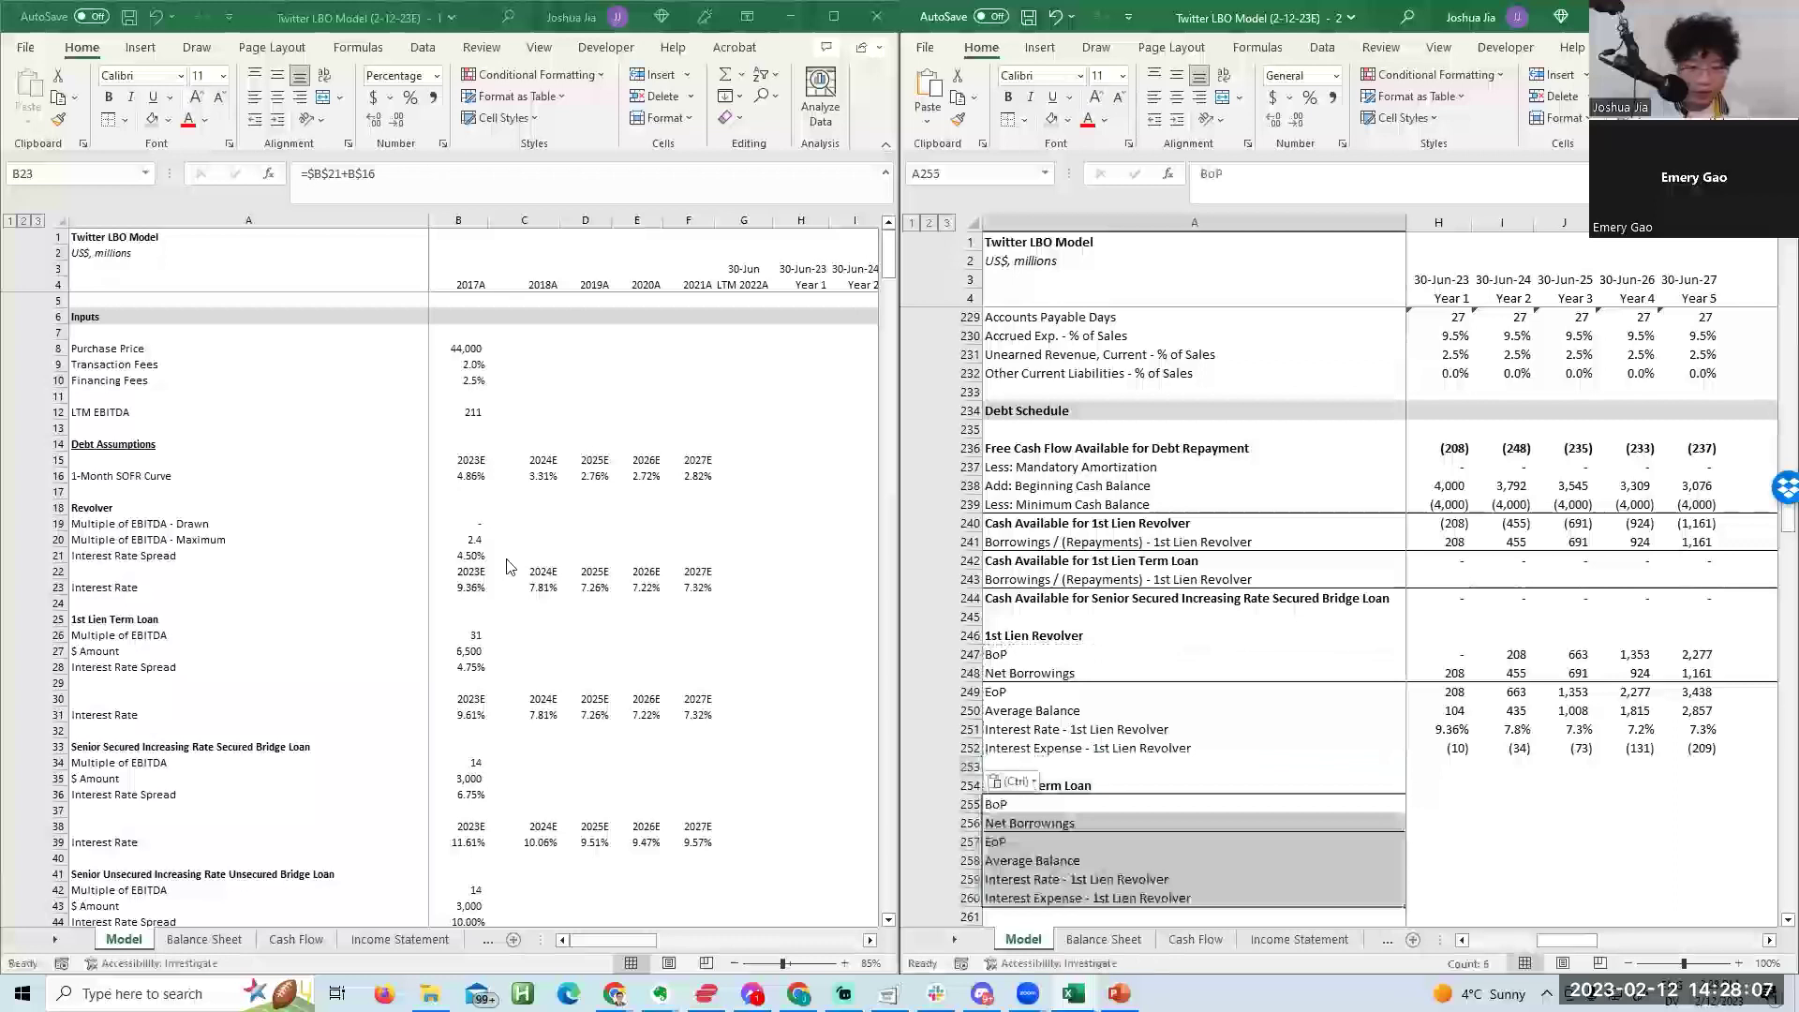
Insert a row above EoP in the 1st Lien Term Loan section and label it "Less: Mandatory Amortization".
{"action": "key", "text": "Down"}
{"action": "key", "text": "Down"}
{"action": "key", "text": "Down"}
{"action": "key", "text": "Up"}
{"action": "key", "text": "alt+i"}
{"action": "type", "text": "r"}
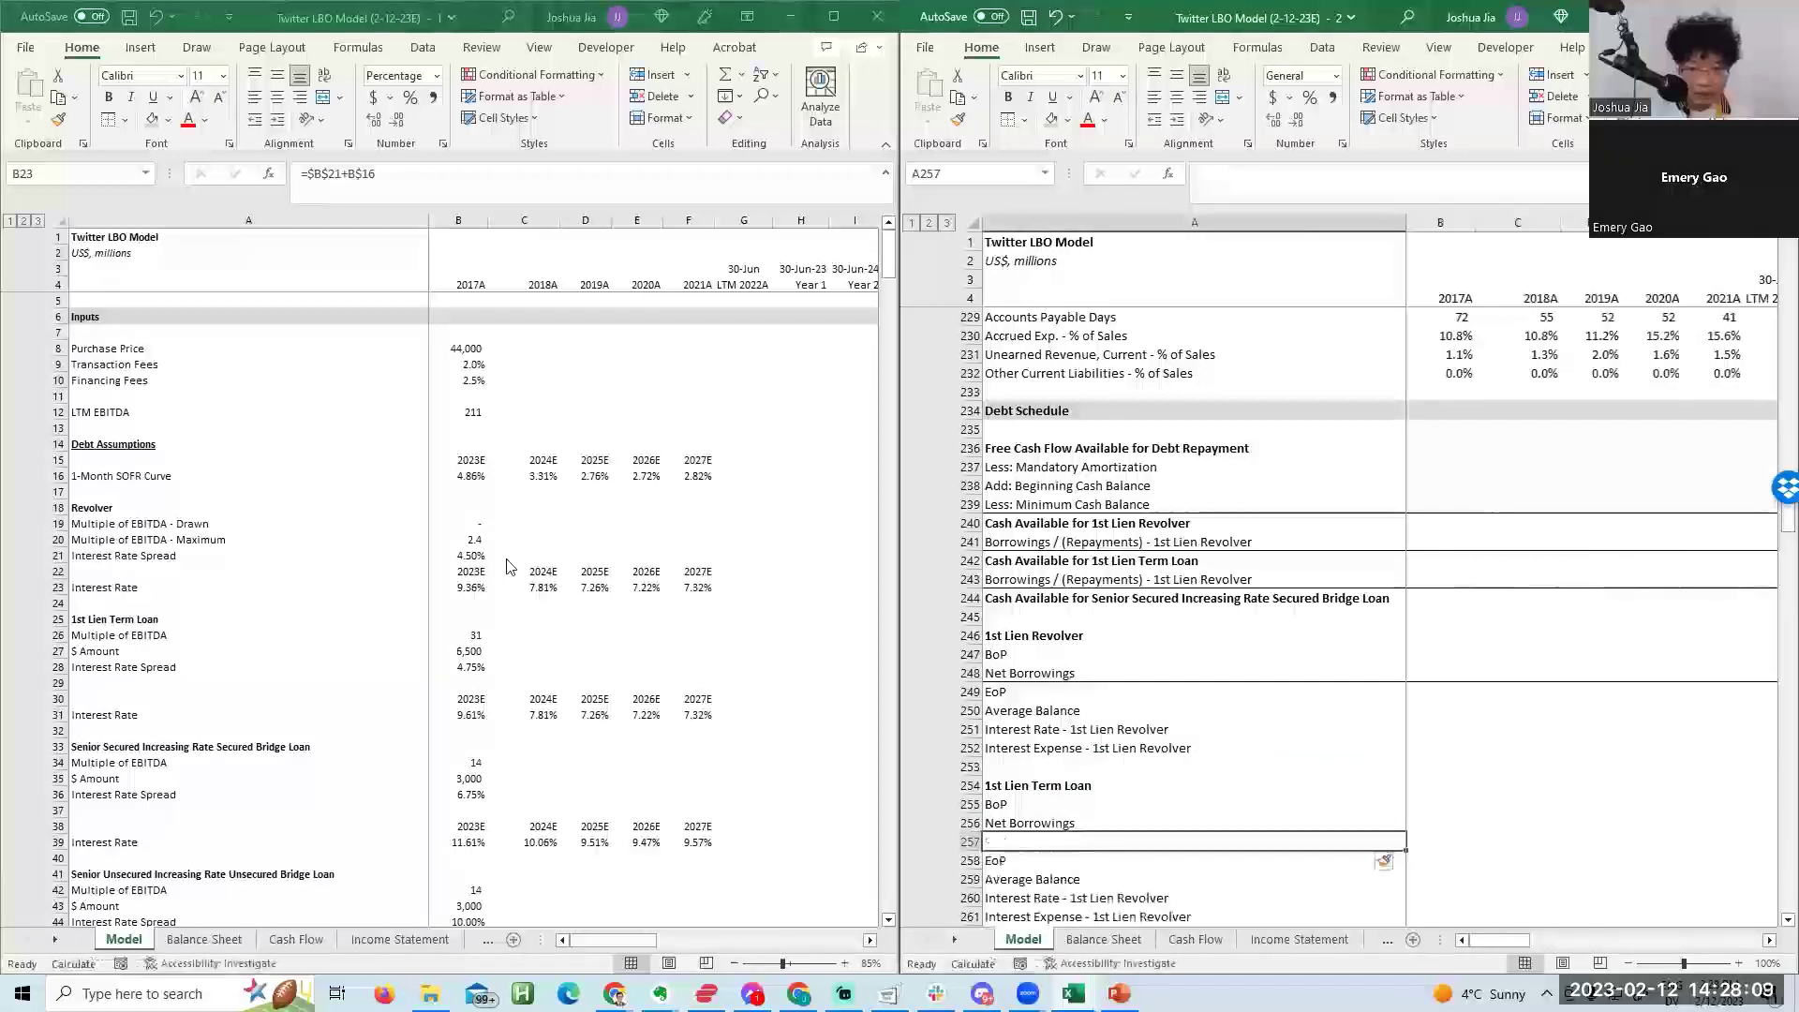
{"action": "type", "text": "Less: Mandatory Amortization"}
{"action": "key", "text": "Return"}
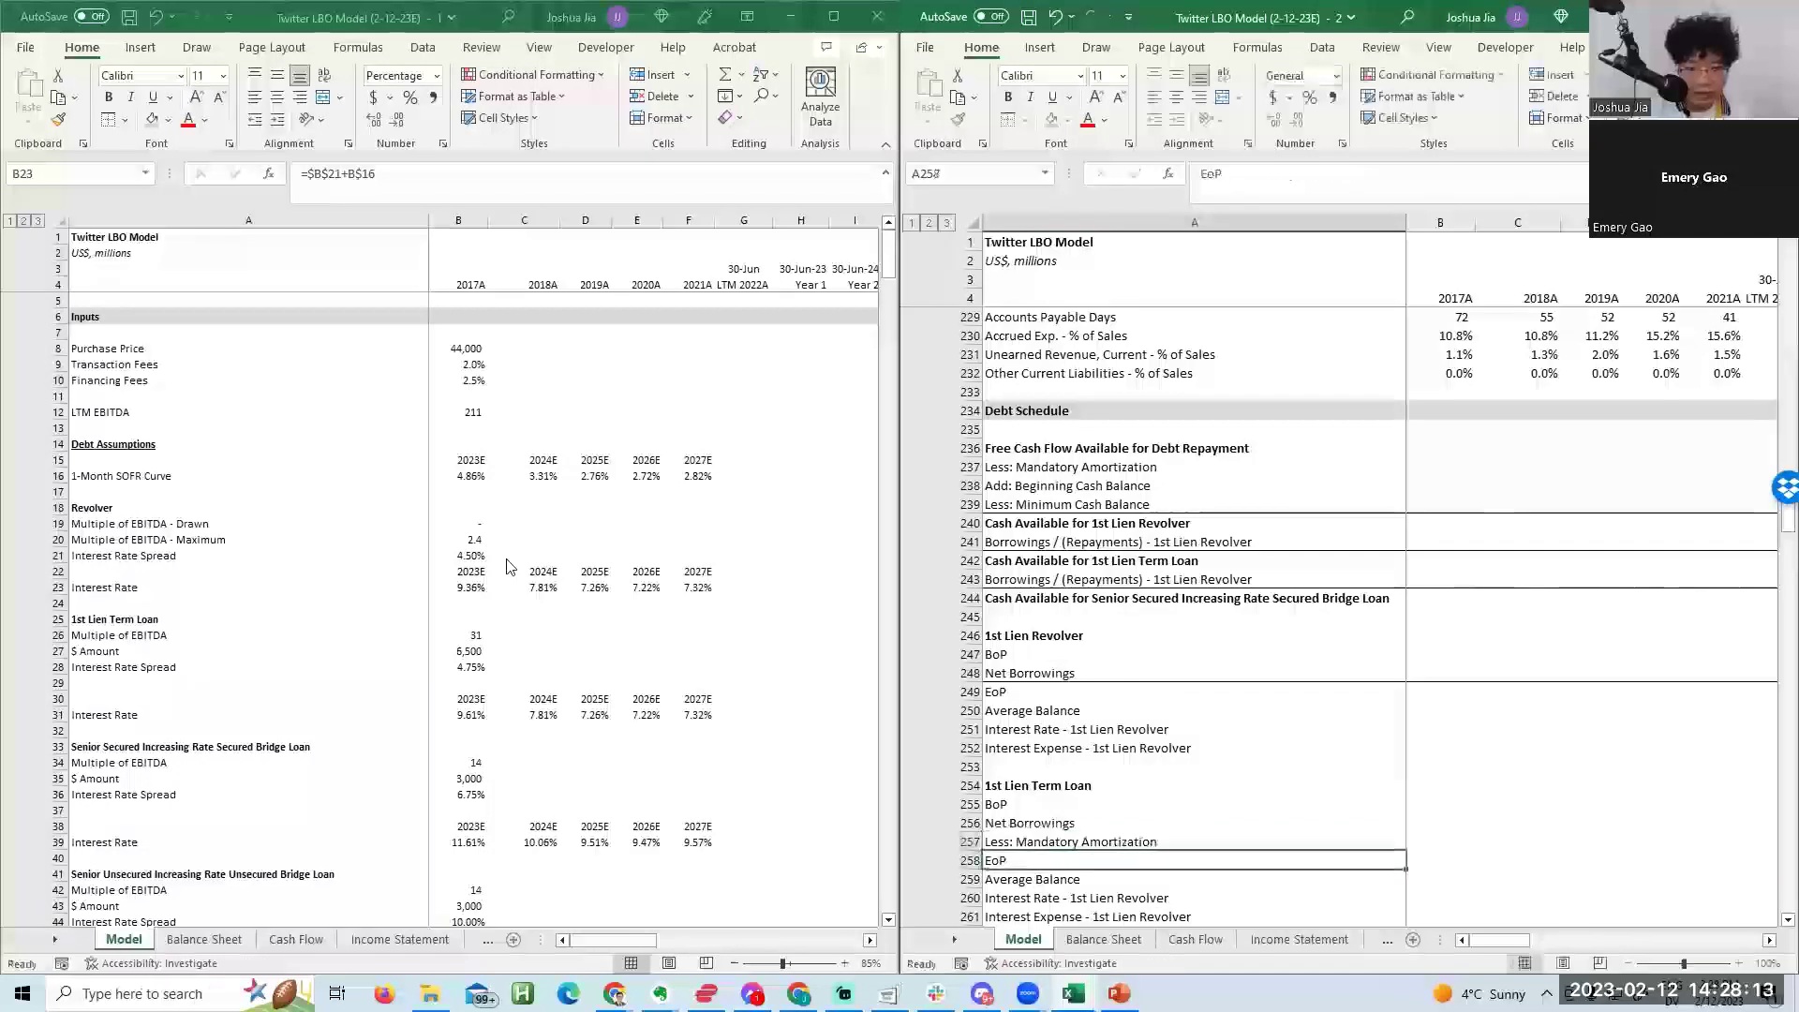
Link the term loan's Year 1 BoP in H255 to the 1st Lien Term Loan amount in the Sources table.
{"action": "key", "text": "Up"}
{"action": "key", "text": "Right"}
{"action": "key", "text": "Right"}
{"action": "key", "text": "Right"}
{"action": "key", "text": "Right"}
{"action": "key", "text": "Right"}
{"action": "key", "text": "Right"}
{"action": "key", "text": "Right"}
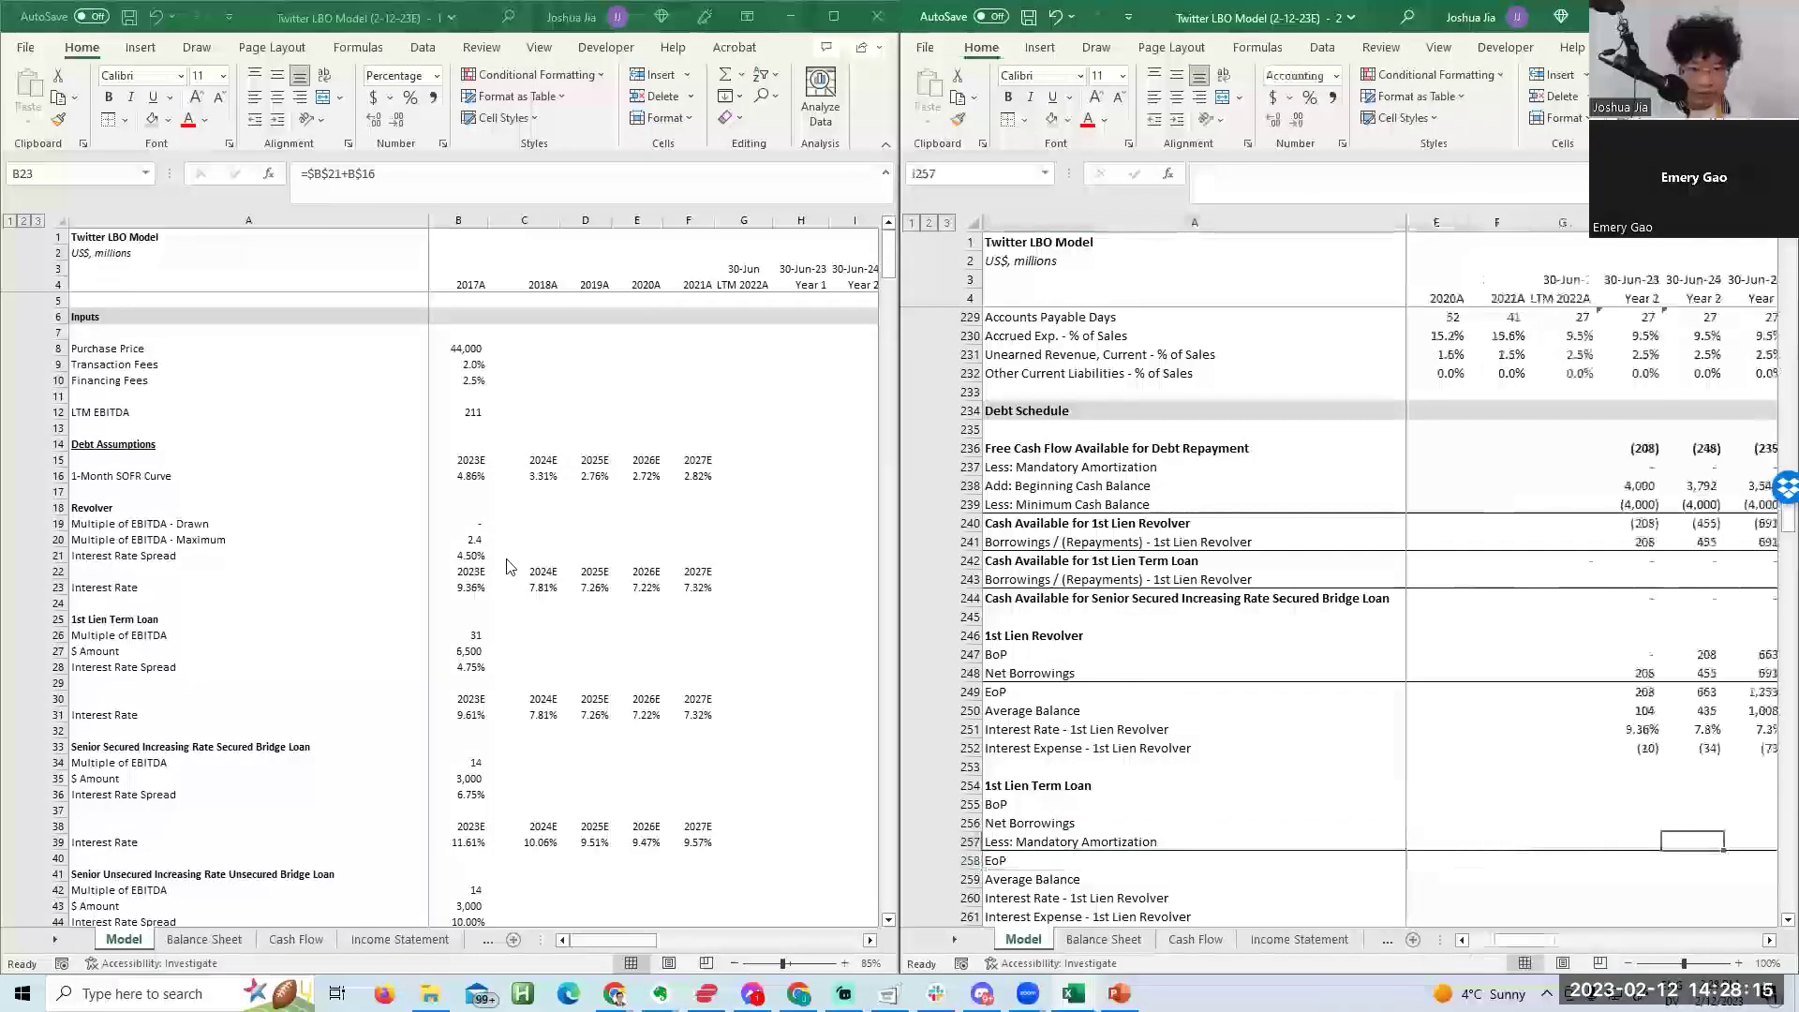
{"action": "key", "text": "Up"}
{"action": "key", "text": "Right"}
{"action": "key", "text": "Right"}
{"action": "key", "text": "Left"}
{"action": "key", "text": "Down"}
{"action": "key", "text": "Up"}
{"action": "type", "text": "="}
{"action": "left_click", "coordinate": [155, 444]}
{"action": "key", "text": "Page_Down"}
{"action": "key", "text": "Return"}
Set the term loan's Year 1 EoP in H258 to =SUM(H255:H257) and fill it across to Year 5.
{"action": "key", "text": "Down"}
{"action": "key", "text": "Down"}
{"action": "type", "text": "=sum("}
{"action": "key", "text": "Up"}
{"action": "key", "text": "shift+Up"}
{"action": "key", "text": "shift+Up"}
{"action": "key", "text": "Return"}
{"action": "key", "text": "Up"}
{"action": "key", "text": "shift+Right"}
{"action": "key", "text": "shift+Right"}
{"action": "key", "text": "shift+Right"}
{"action": "key", "text": "shift+Right"}
{"action": "key", "text": "ctrl+r"}
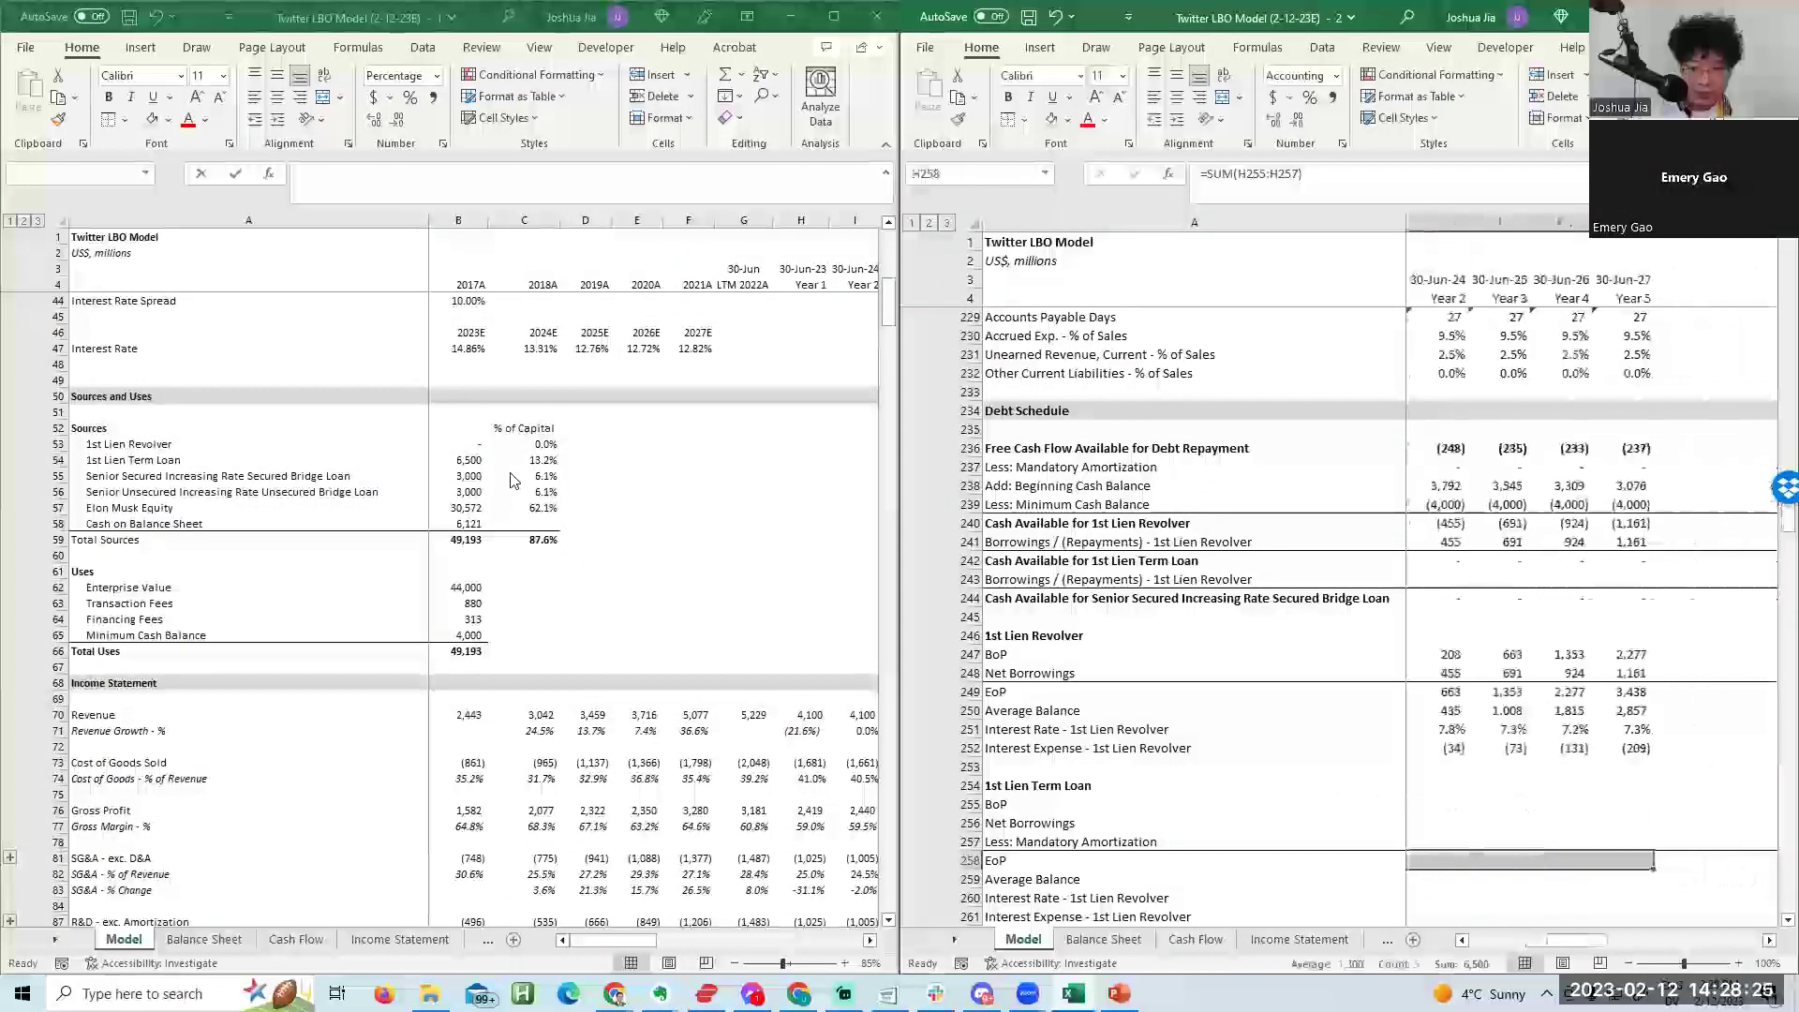
Set the term loan's Year 2 BoP in I255 to =H258 and fill it across to Year 5.
{"action": "key", "text": "Up"}
{"action": "key", "text": "Up"}
{"action": "key", "text": "Right"}
{"action": "type", "text": "="}
{"action": "key", "text": "Left"}
{"action": "key", "text": "Down"}
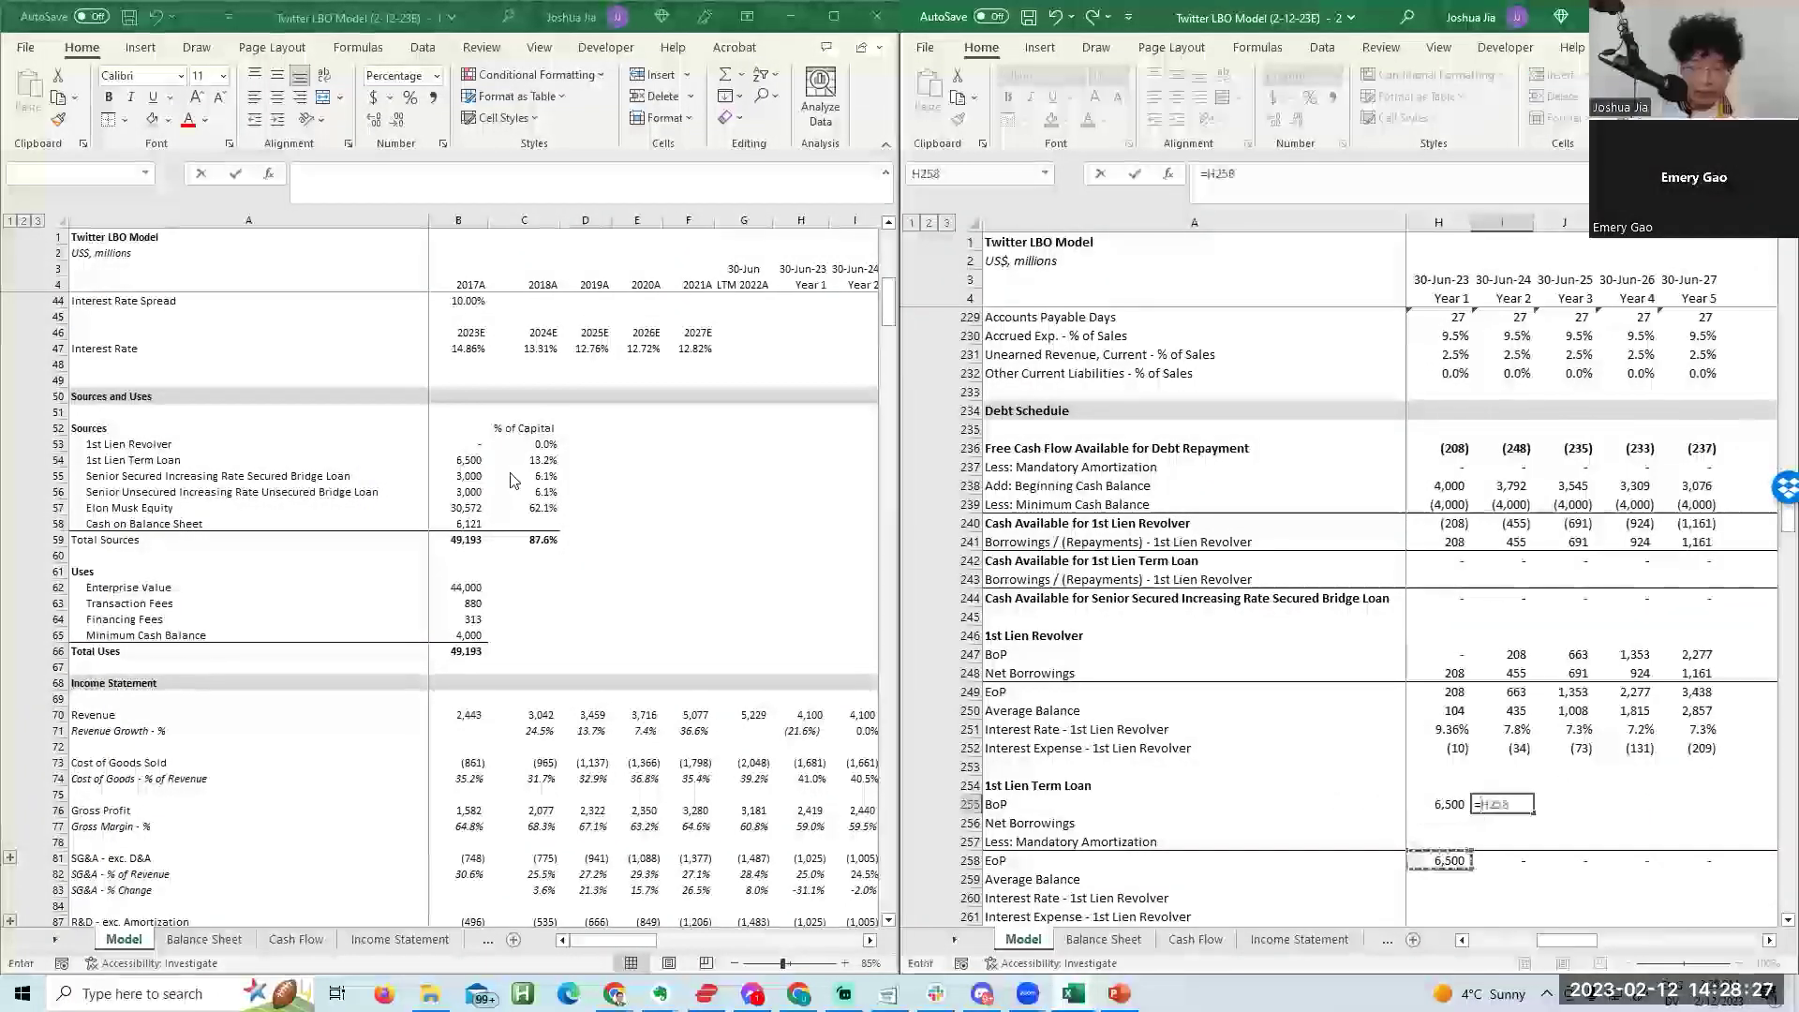
{"action": "key", "text": "Return"}
{"action": "key", "text": "Up"}
{"action": "key", "text": "shift+Right"}
{"action": "key", "text": "shift+Right"}
{"action": "key", "text": "shift+Right"}
{"action": "key", "text": "ctrl+r"}
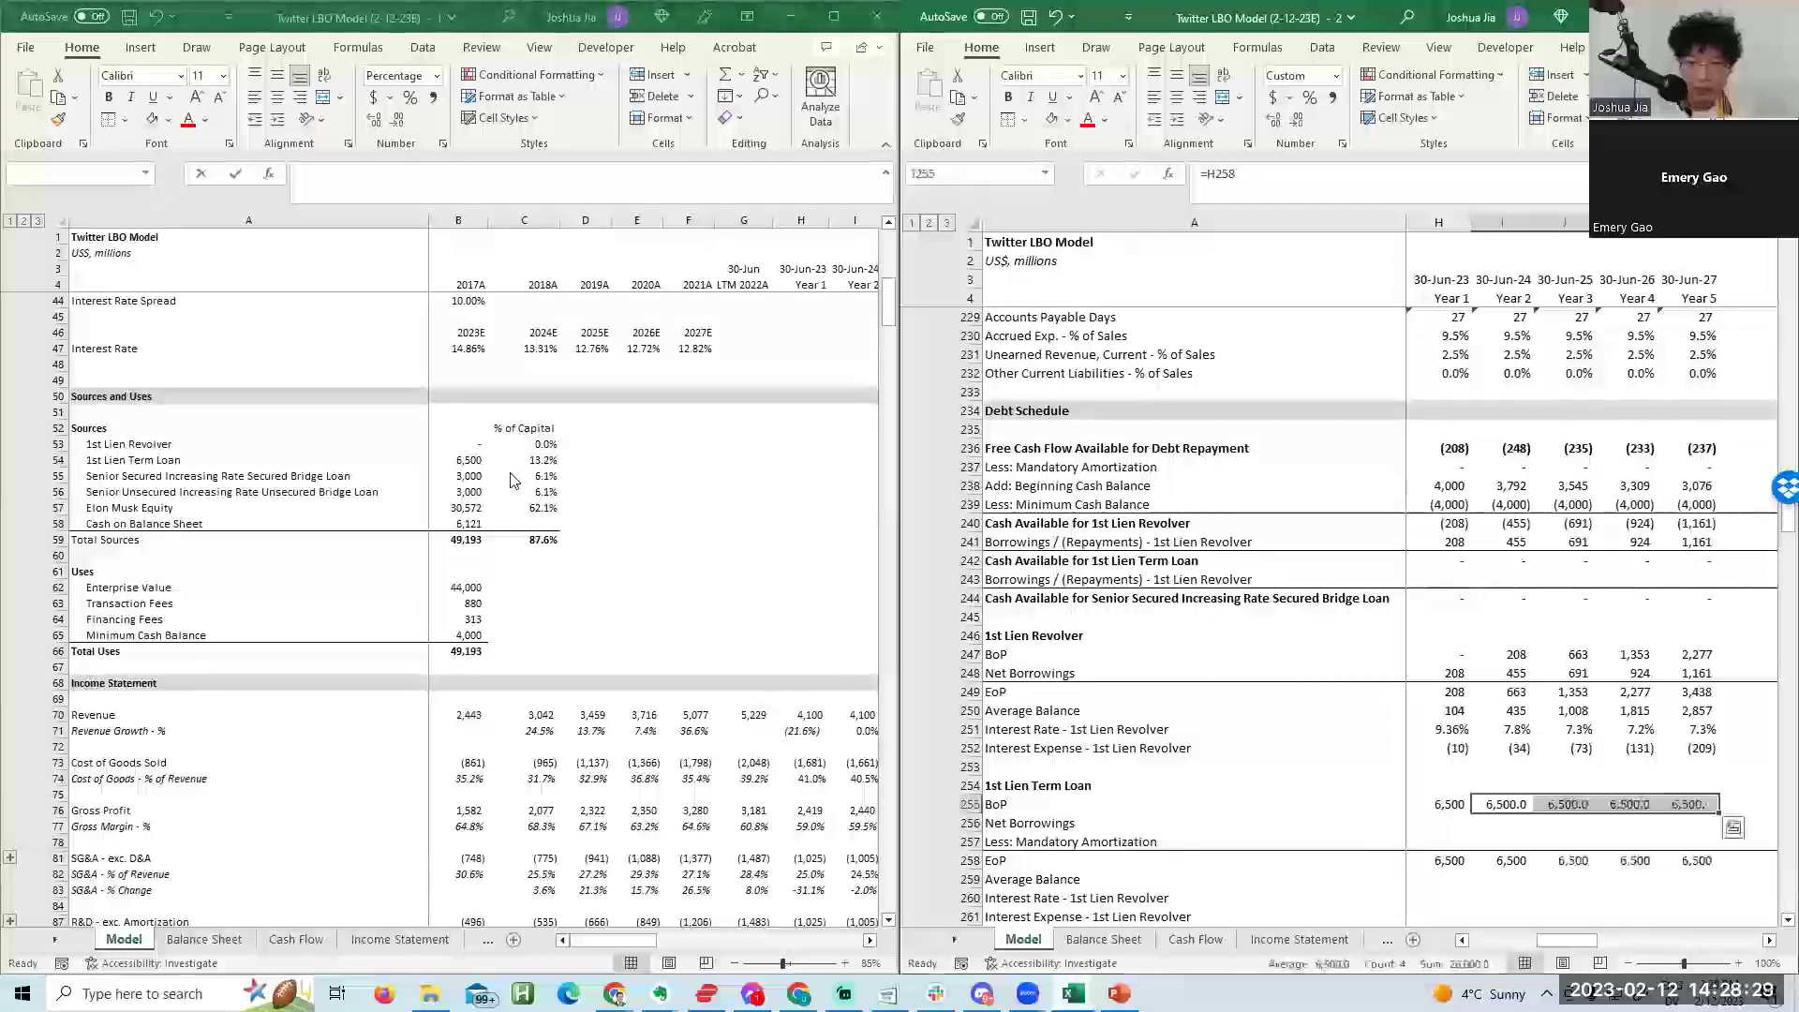
Set the term loan's Year 1 Net Borrowings in H256 to =-MIN(H242,H255) and fill it across to Year 5.
{"action": "key", "text": "Down"}
{"action": "key", "text": "Left"}
{"action": "type", "text": "=-"}
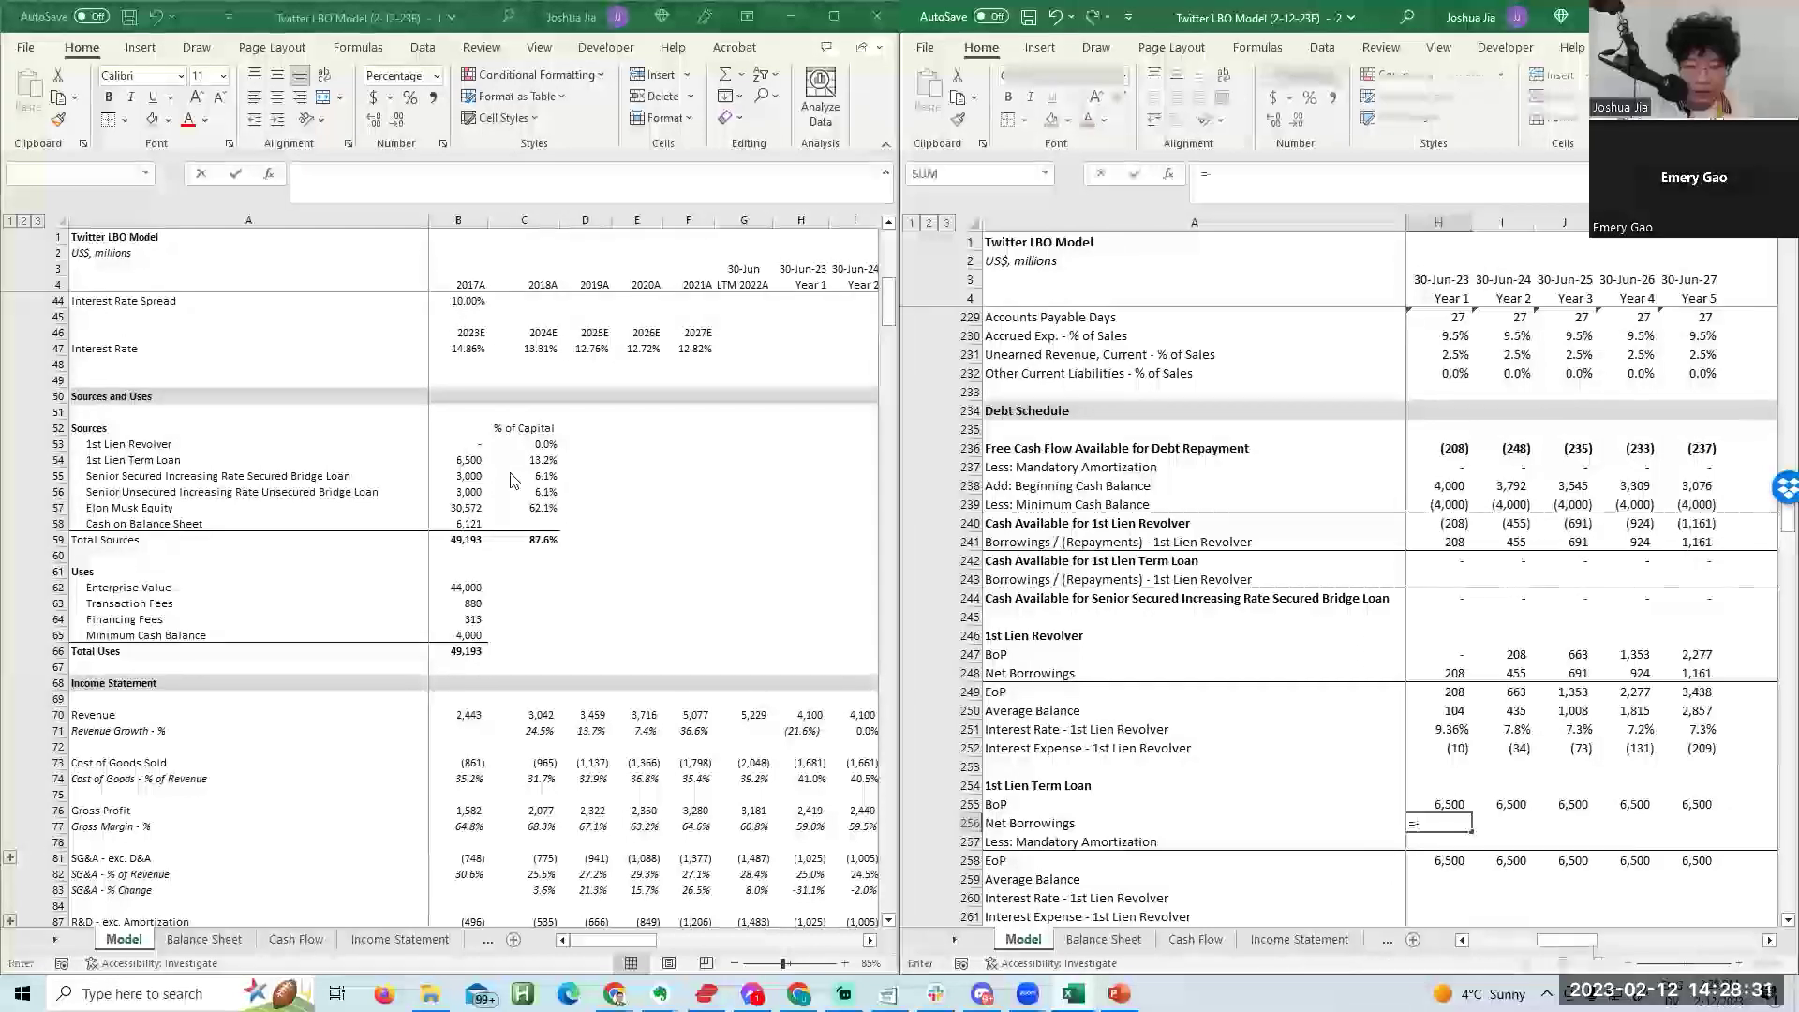
{"action": "type", "text": "min("}
{"action": "key", "text": "Up"}
{"action": "key", "text": "Up"}
{"action": "key", "text": "Up"}
{"action": "key", "text": "Up"}
{"action": "key", "text": "Up"}
{"action": "key", "text": "Up"}
{"action": "key", "text": "Up"}
{"action": "key", "text": "Up"}
{"action": "key", "text": "Up"}
{"action": "key", "text": "Up"}
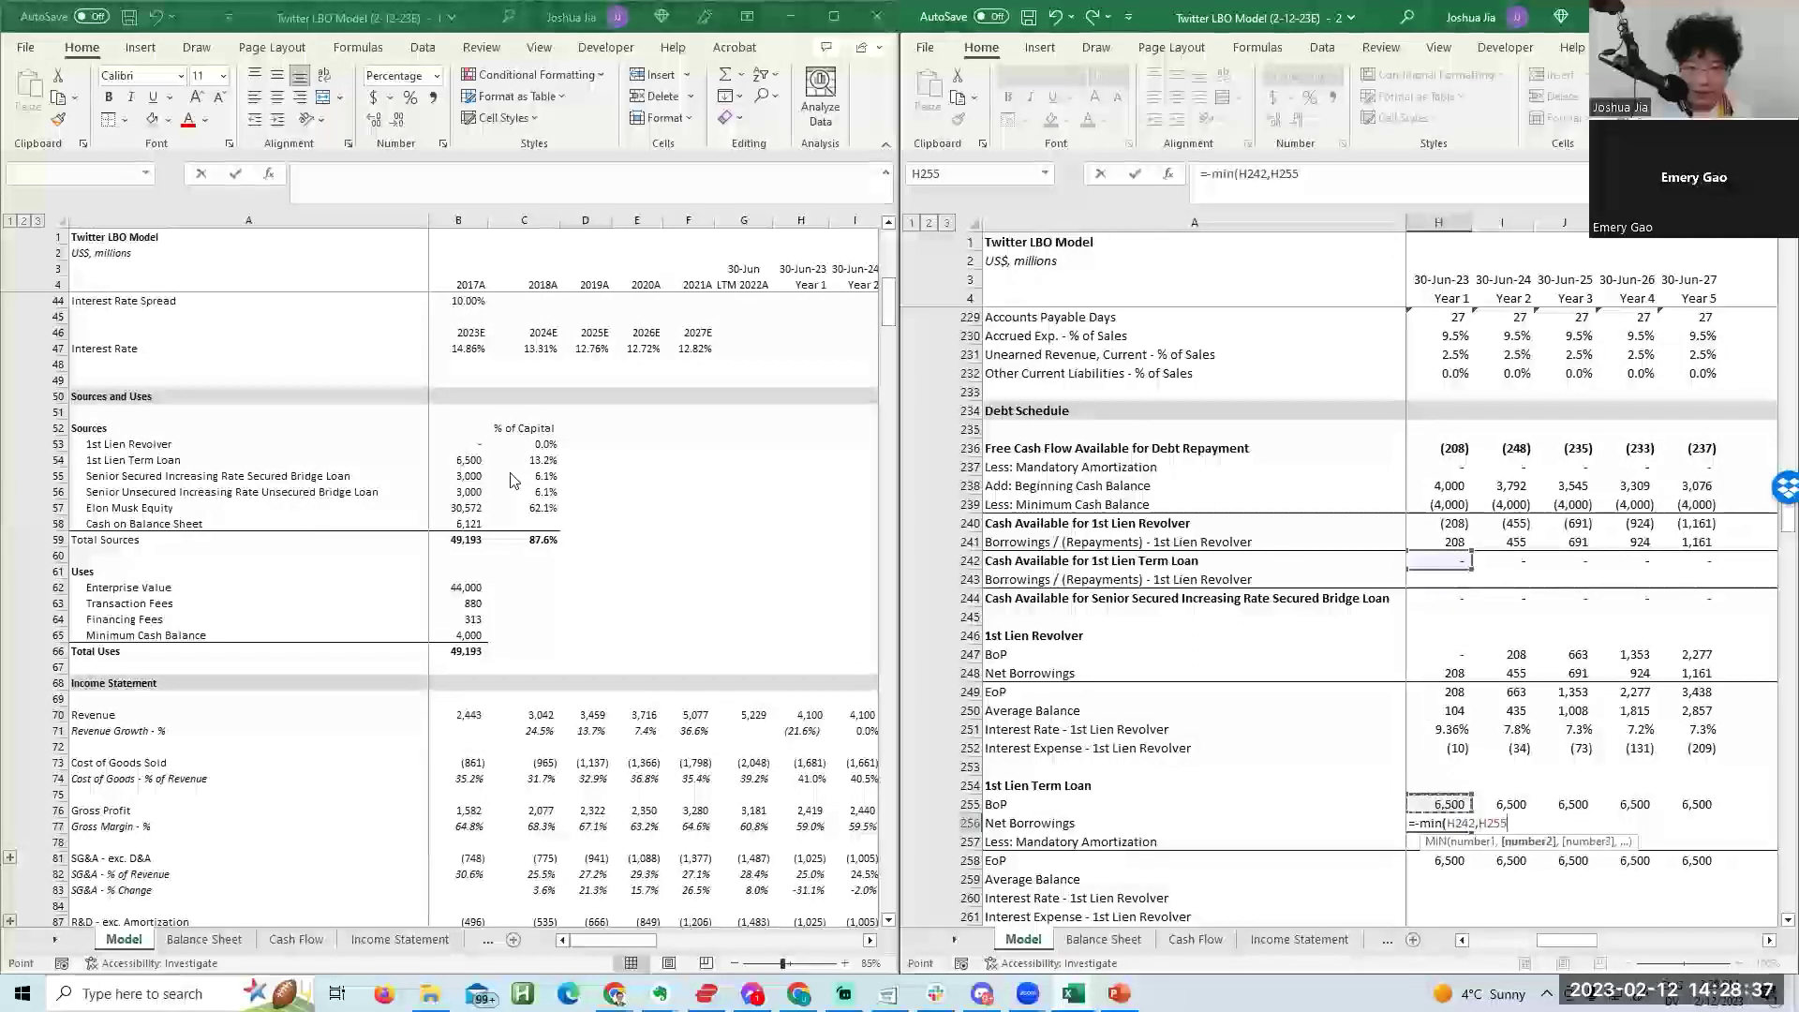
{"action": "key", "text": "ctrl+Return"}
{"action": "key", "text": "shift+Right"}
{"action": "key", "text": "shift+Right"}
{"action": "key", "text": "ctrl+r"}
Examine the cell references in the term loan's BoP and Net Borrowings formulas.
{"action": "key", "text": "Left"}
{"action": "key", "text": "Right"}
{"action": "key", "text": "F2"}
{"action": "key", "text": "Escape"}
{"action": "key", "text": "Right"}
{"action": "key", "text": "F2"}
{"action": "key", "text": "Escape"}
{"action": "key", "text": "Left"}
{"action": "key", "text": "F2"}
{"action": "key", "text": "Up"}
{"action": "key", "text": "F2"}
{"action": "key", "text": "Escape"}
{"action": "key", "text": "Down"}
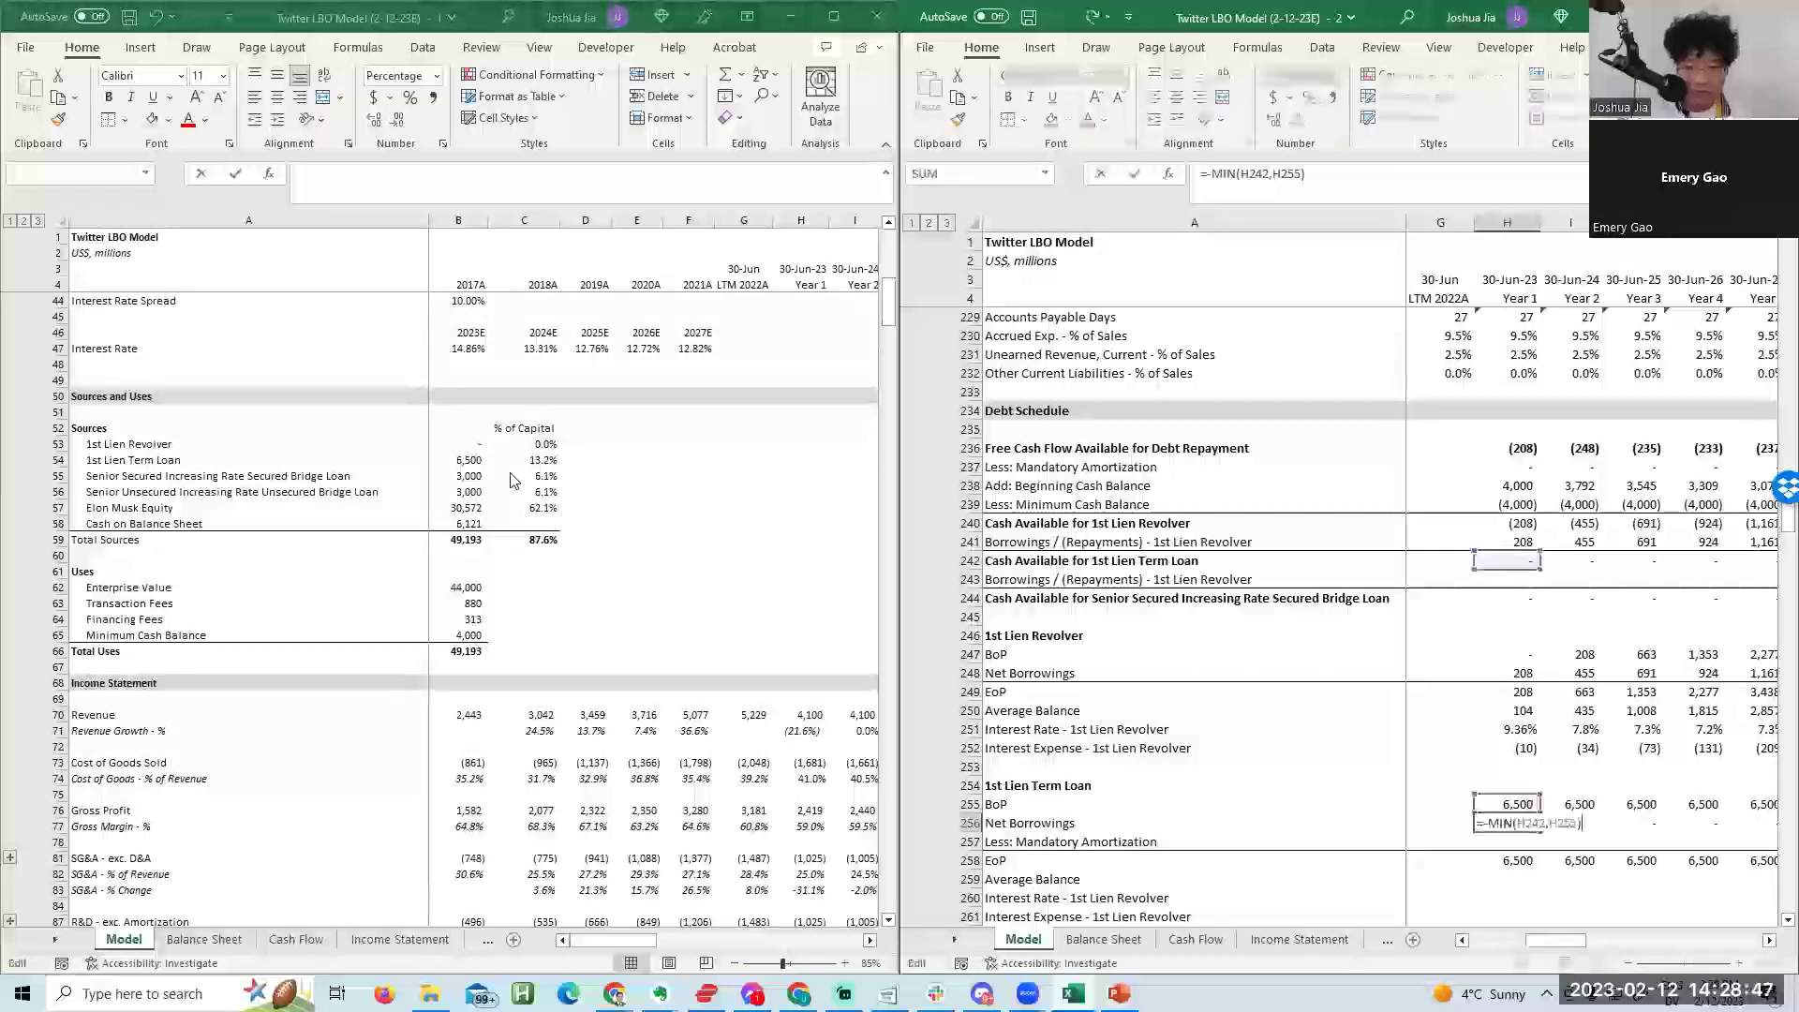
Link the term loan's Year 1 Mandatory Amortization in H257 to the mandatory amortization line in row 237.
{"action": "key", "text": "Down"}
{"action": "type", "text": "="}
{"action": "key", "text": "Escape"}
{"action": "key", "text": "Down"}
{"action": "key", "text": "Down"}
{"action": "key", "text": "Up"}
{"action": "key", "text": "Left"}
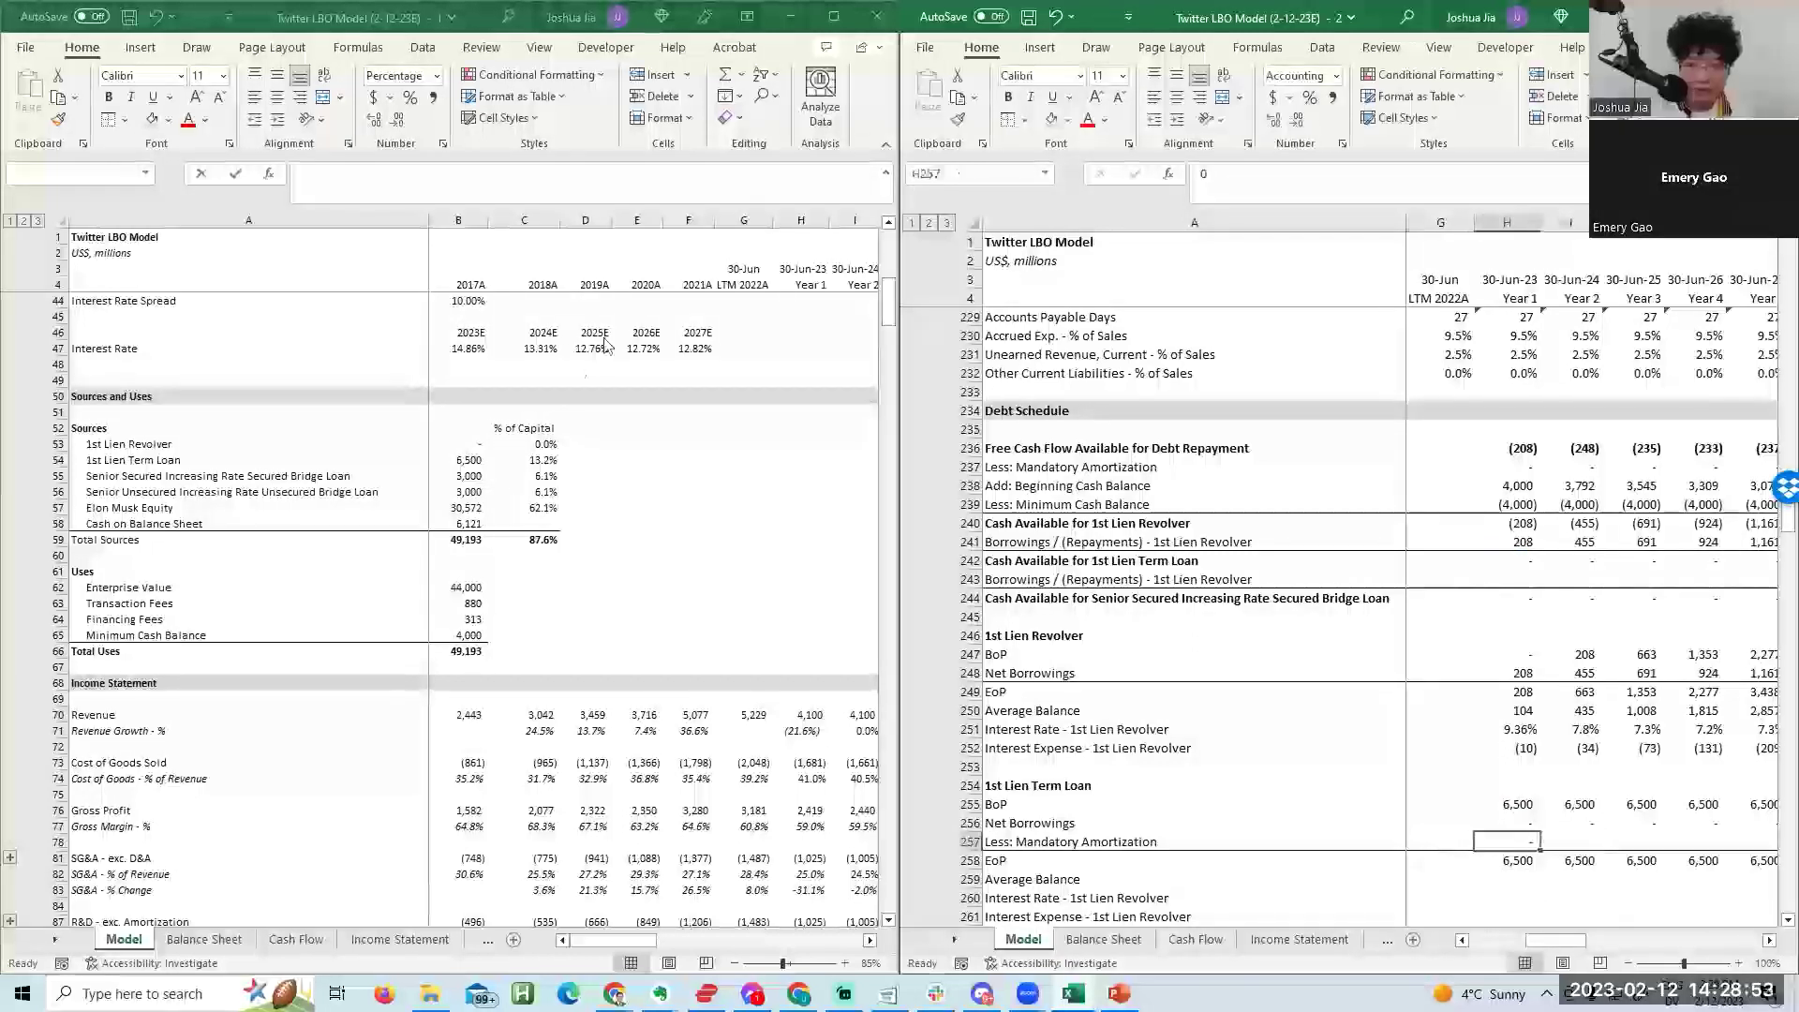
{"action": "type", "text": "="}
{"action": "left_click", "coordinate": [1505, 468]}
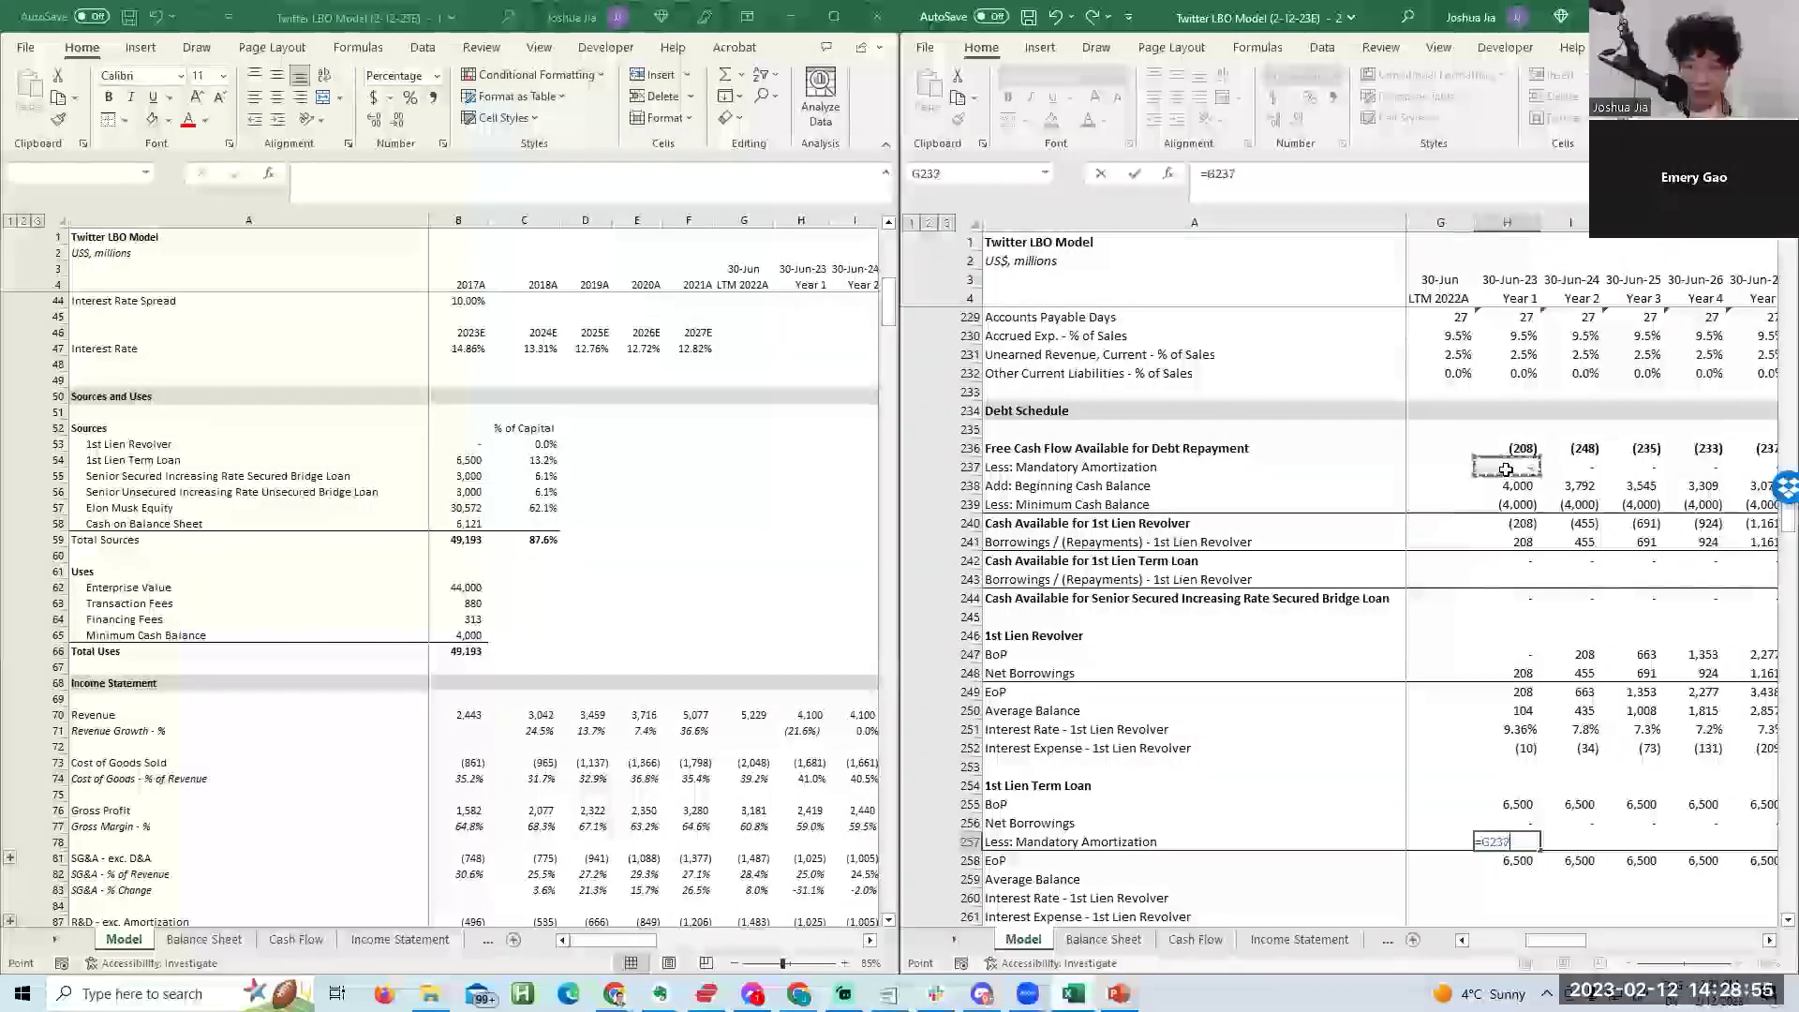
{"action": "key", "text": "Return"}
Fill the term loan's Mandatory Amortization formula from H257 across to Year 5.
{"action": "key", "text": "Up"}
{"action": "key", "text": "shift+Right"}
{"action": "key", "text": "shift+Right"}
{"action": "key", "text": "shift+Right"}
{"action": "key", "text": "shift+Right"}
{"action": "key", "text": "shift+Right"}
{"action": "key", "text": "shift+Left"}
{"action": "key", "text": "ctrl+r"}
Set the term loan's Year 1 Average Balance in H259 to =AVERAGE(H255,H258).
{"action": "key", "text": "Left"}
{"action": "key", "text": "Down"}
{"action": "key", "text": "Down"}
{"action": "key", "text": "Down"}
{"action": "key", "text": "Down"}
{"action": "key", "text": "Down"}
{"action": "key", "text": "Right"}
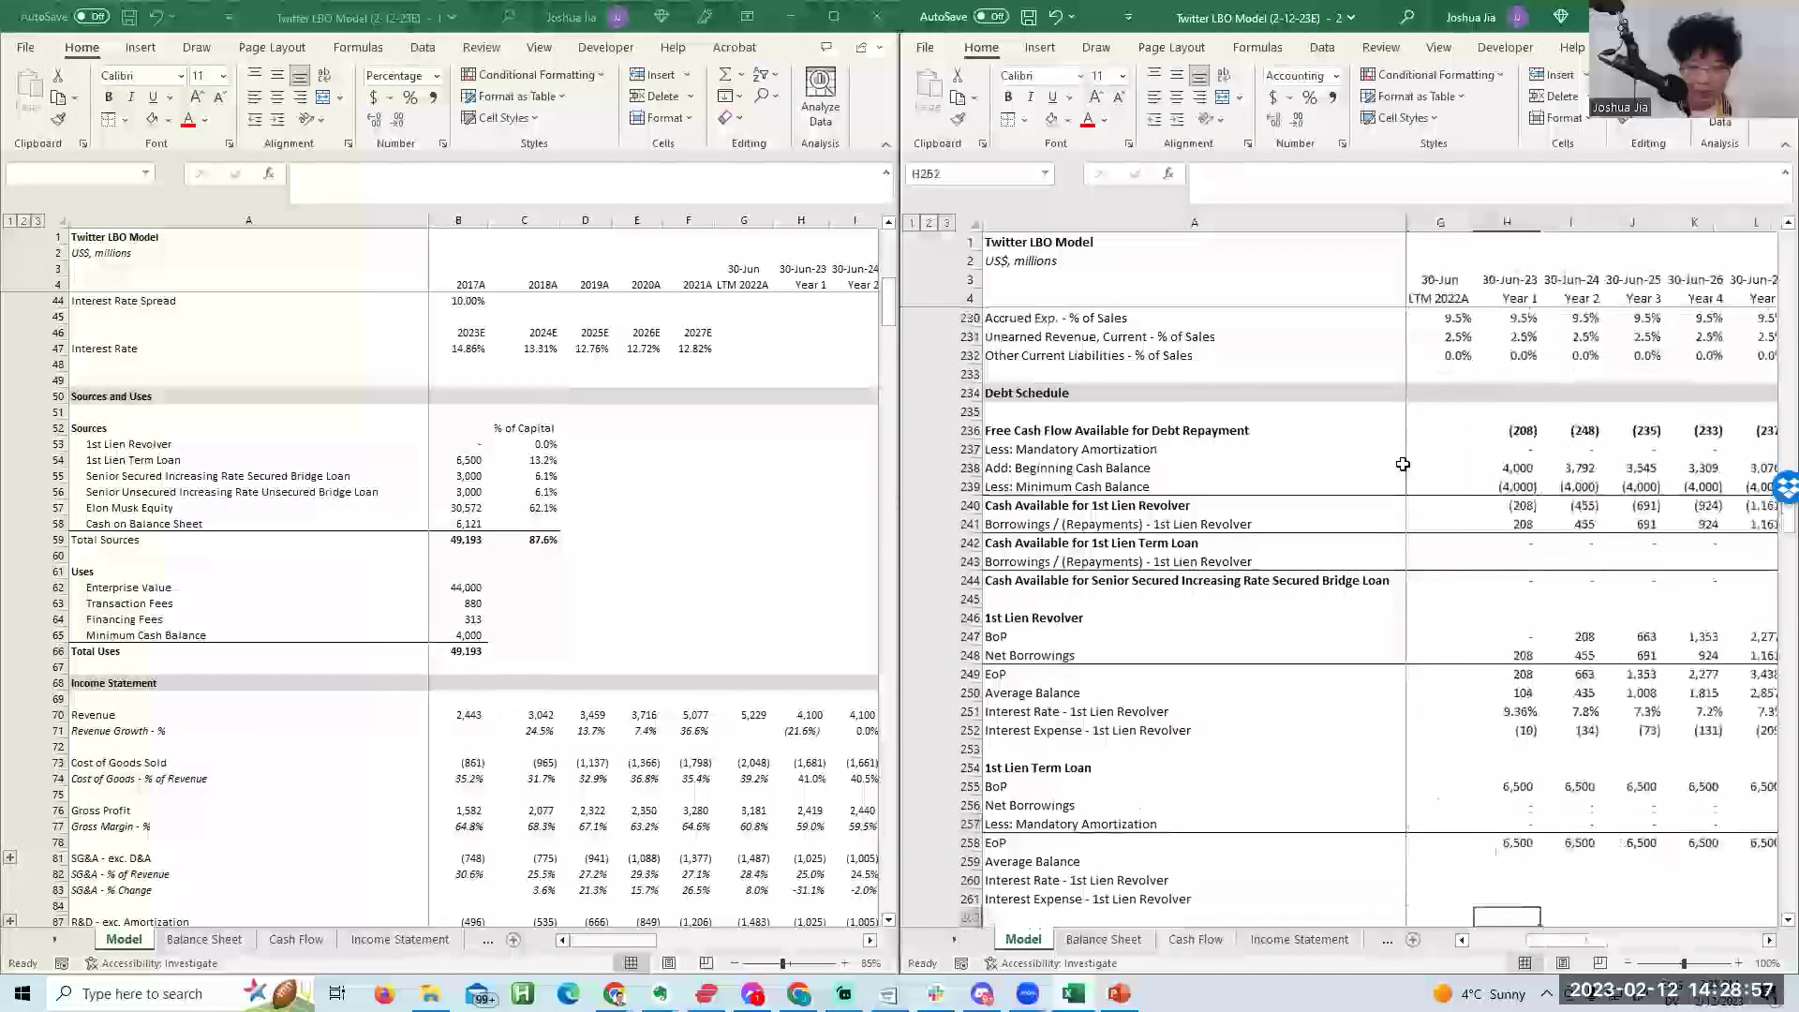
{"action": "key", "text": "Down"}
{"action": "key", "text": "Up"}
{"action": "type", "text": "=av"}
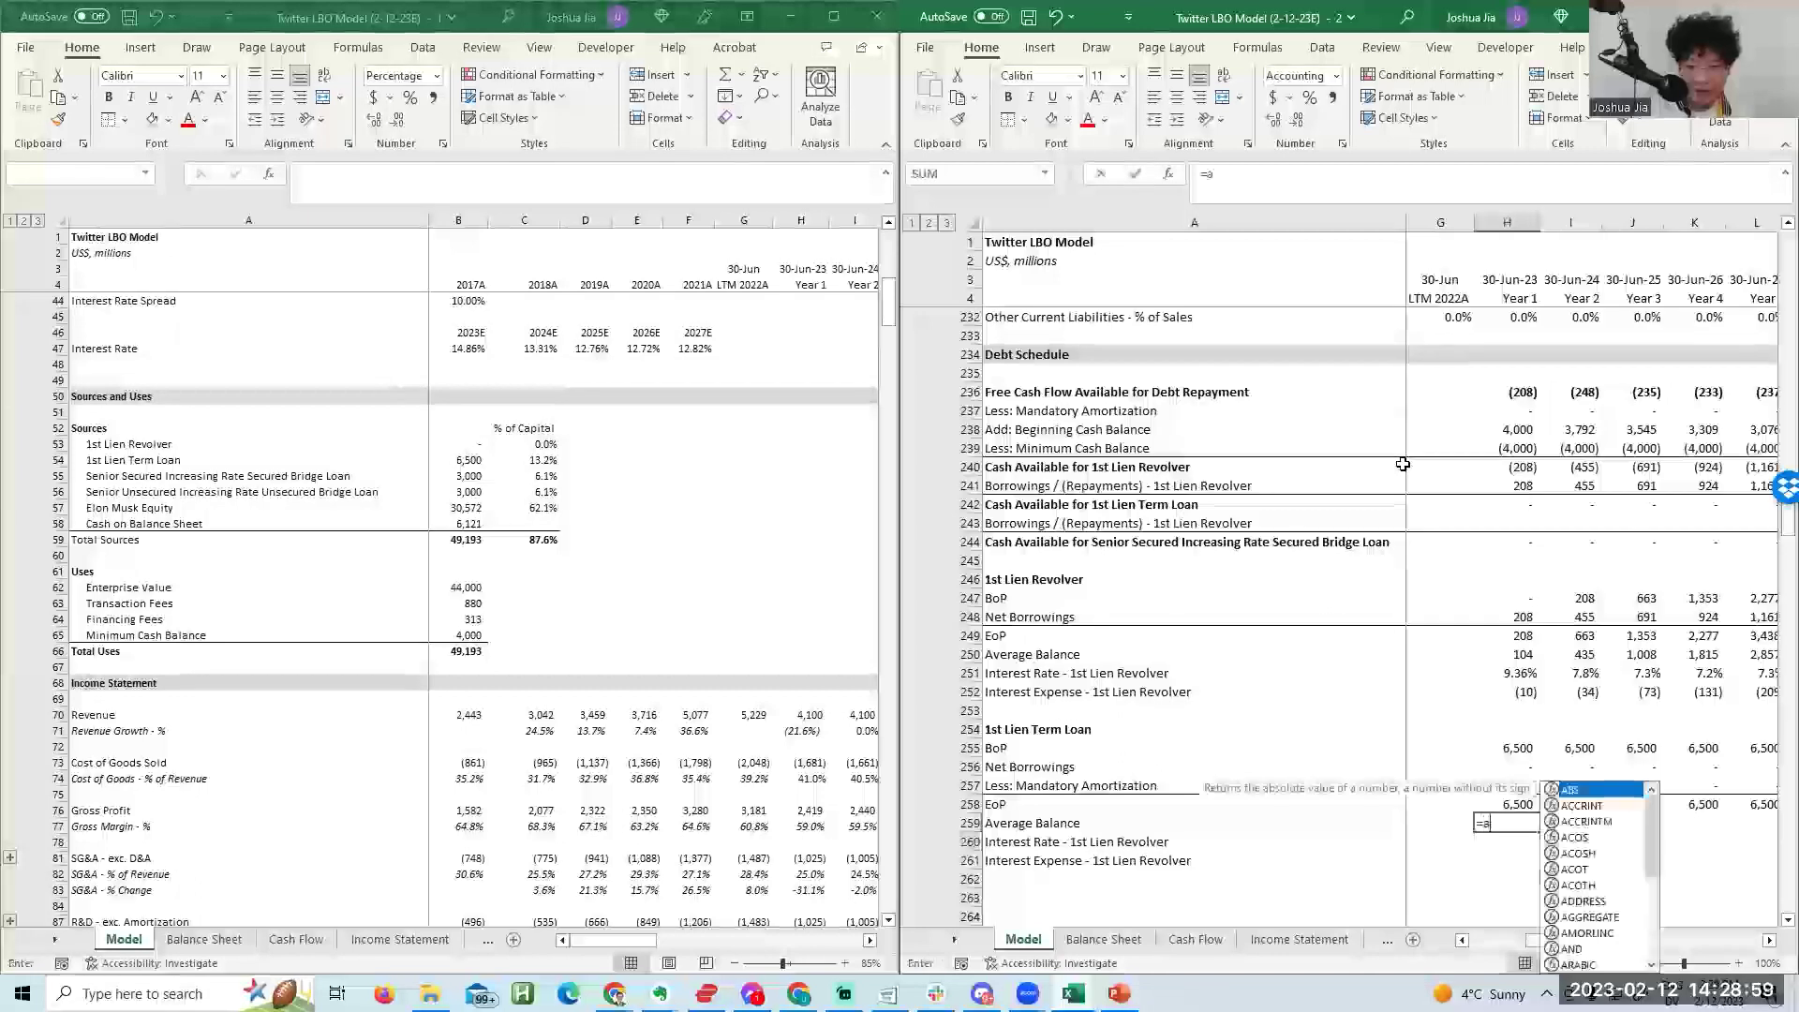
{"action": "key", "text": "Tab"}
{"action": "key", "text": "Up"}
{"action": "key", "text": "Up"}
{"action": "key", "text": "Up"}
{"action": "key", "text": "Up"}
{"action": "type", "text": ","}
{"action": "key", "text": "Down"}
{"action": "key", "text": "Down"}
{"action": "key", "text": "Down"}
{"action": "key", "text": "Return"}
Fill the term loan's Average Balance formula from H259 across to Year 5.
{"action": "key", "text": "Up"}
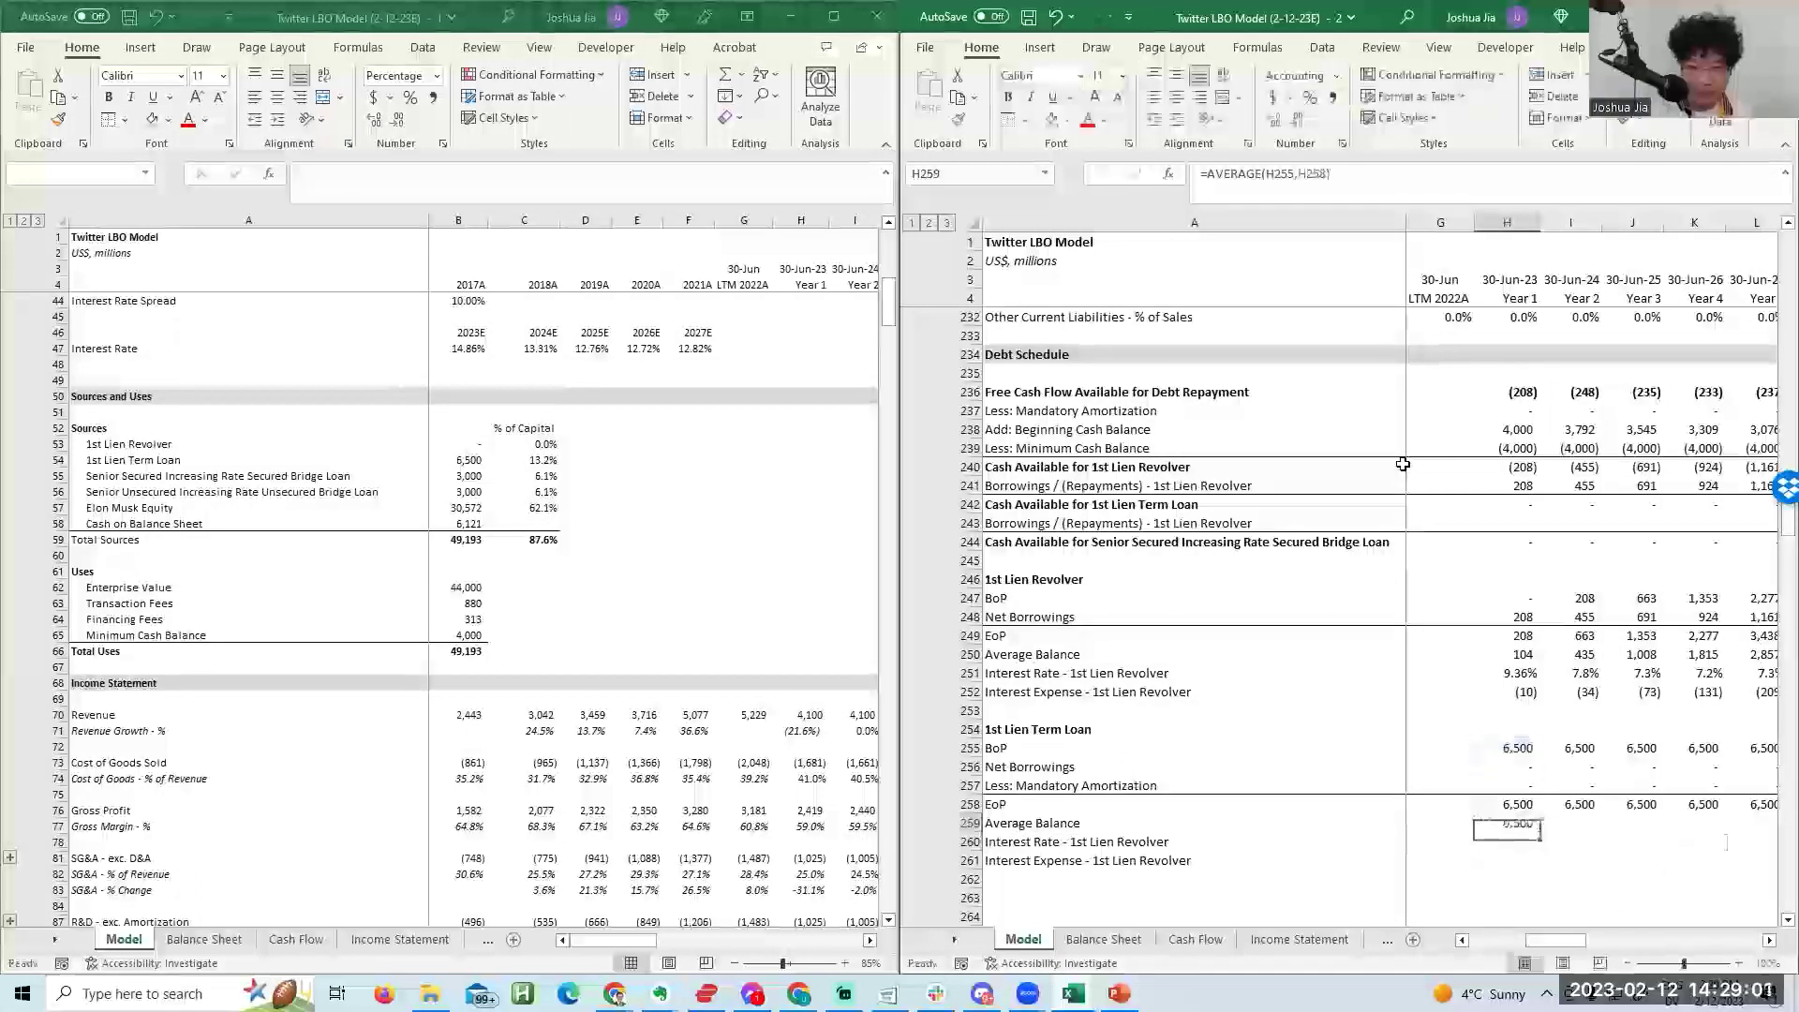
{"action": "key", "text": "shift+Right"}
{"action": "key", "text": "shift+Right"}
{"action": "key", "text": "shift+Right"}
{"action": "key", "text": "shift+Right"}
{"action": "key", "text": "ctrl+r"}
Rename the labels in A260 and A261 as "Interest Rate - 1st Lien Term Loan" and "Interest Expense - 1st Term Loan".
{"action": "key", "text": "Down"}
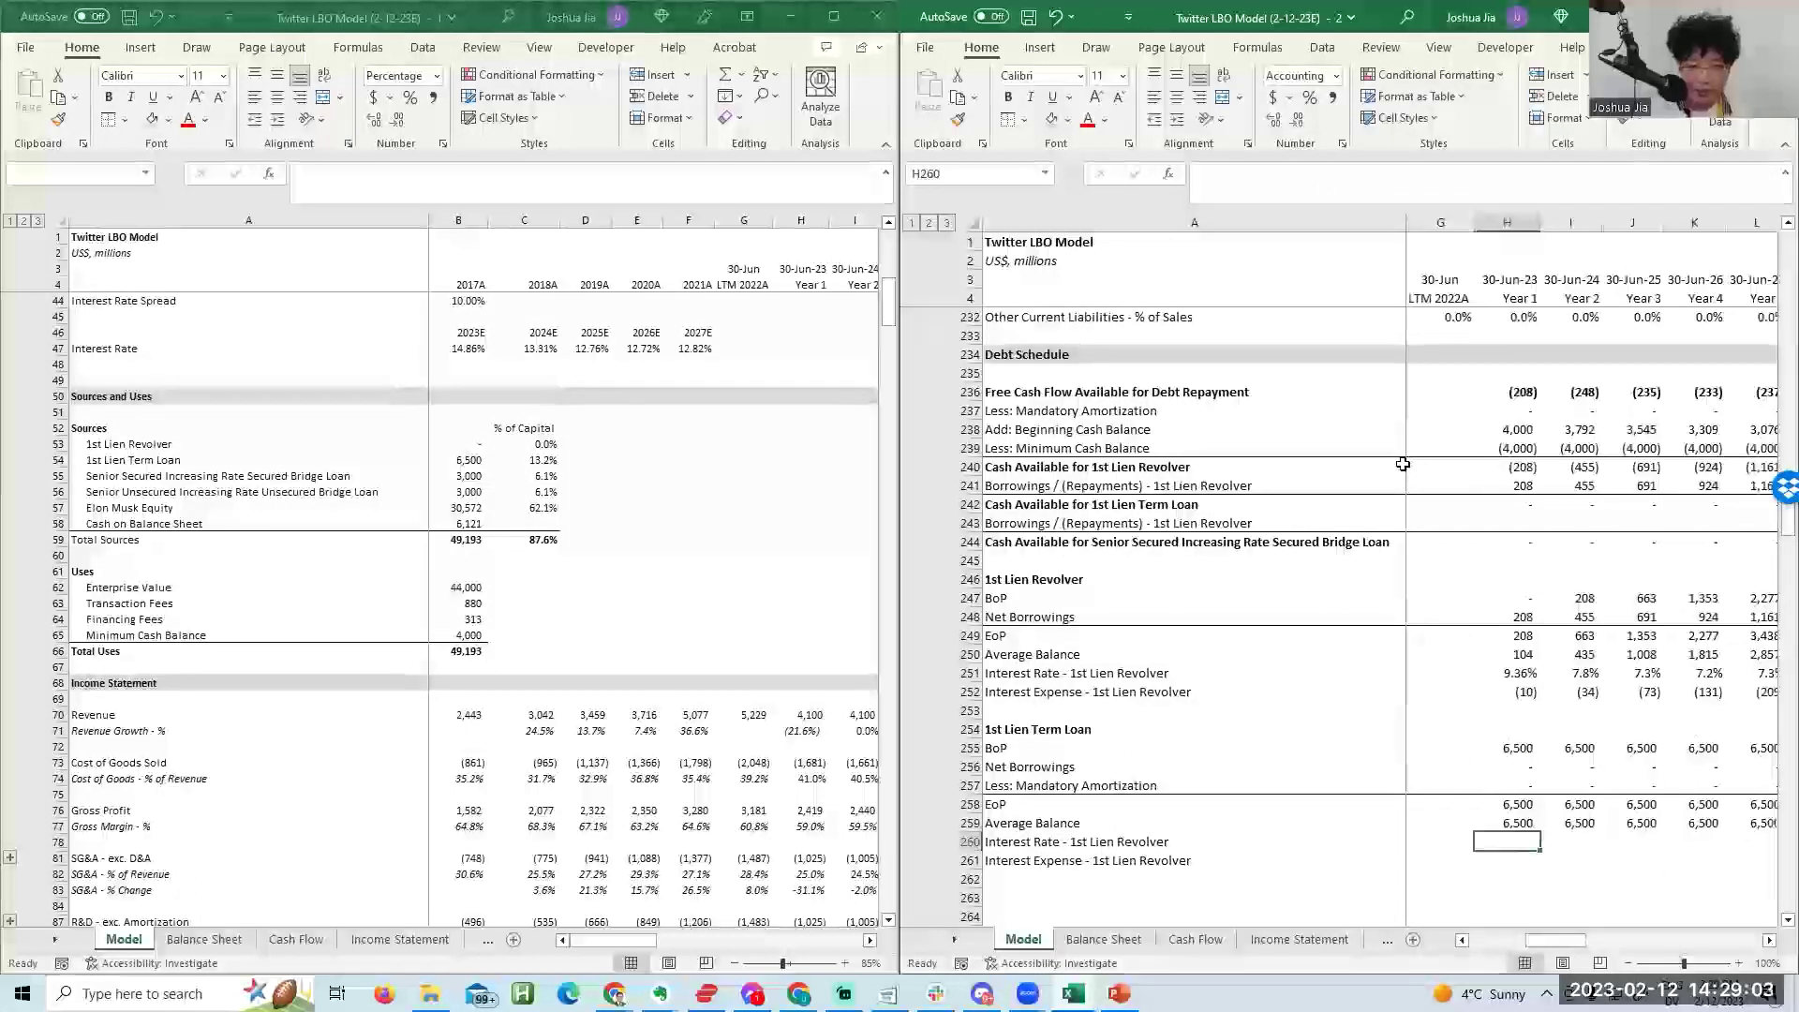
{"action": "key", "text": "Home"}
{"action": "key", "text": "F2"}
{"action": "key", "text": "ctrl+shift+Left"}
{"action": "type", "text": "Term Loan"}
{"action": "key", "text": "Return"}
{"action": "key", "text": "F2"}
{"action": "key", "text": "ctrl+shift+Left"}
{"action": "key", "text": "ctrl+shift+Left"}
{"action": "key", "text": "ctrl+shift+Left"}
{"action": "key", "text": "ctrl+shift+Right"}
{"action": "type", "text": "Term Loan"}
{"action": "key", "text": "shift+Return"}
Link the term loan's Year 1 interest rate in H260 to its 2023E interest rate, =B31.
{"action": "key", "text": "Right"}
{"action": "key", "text": "Right"}
{"action": "key", "text": "Right"}
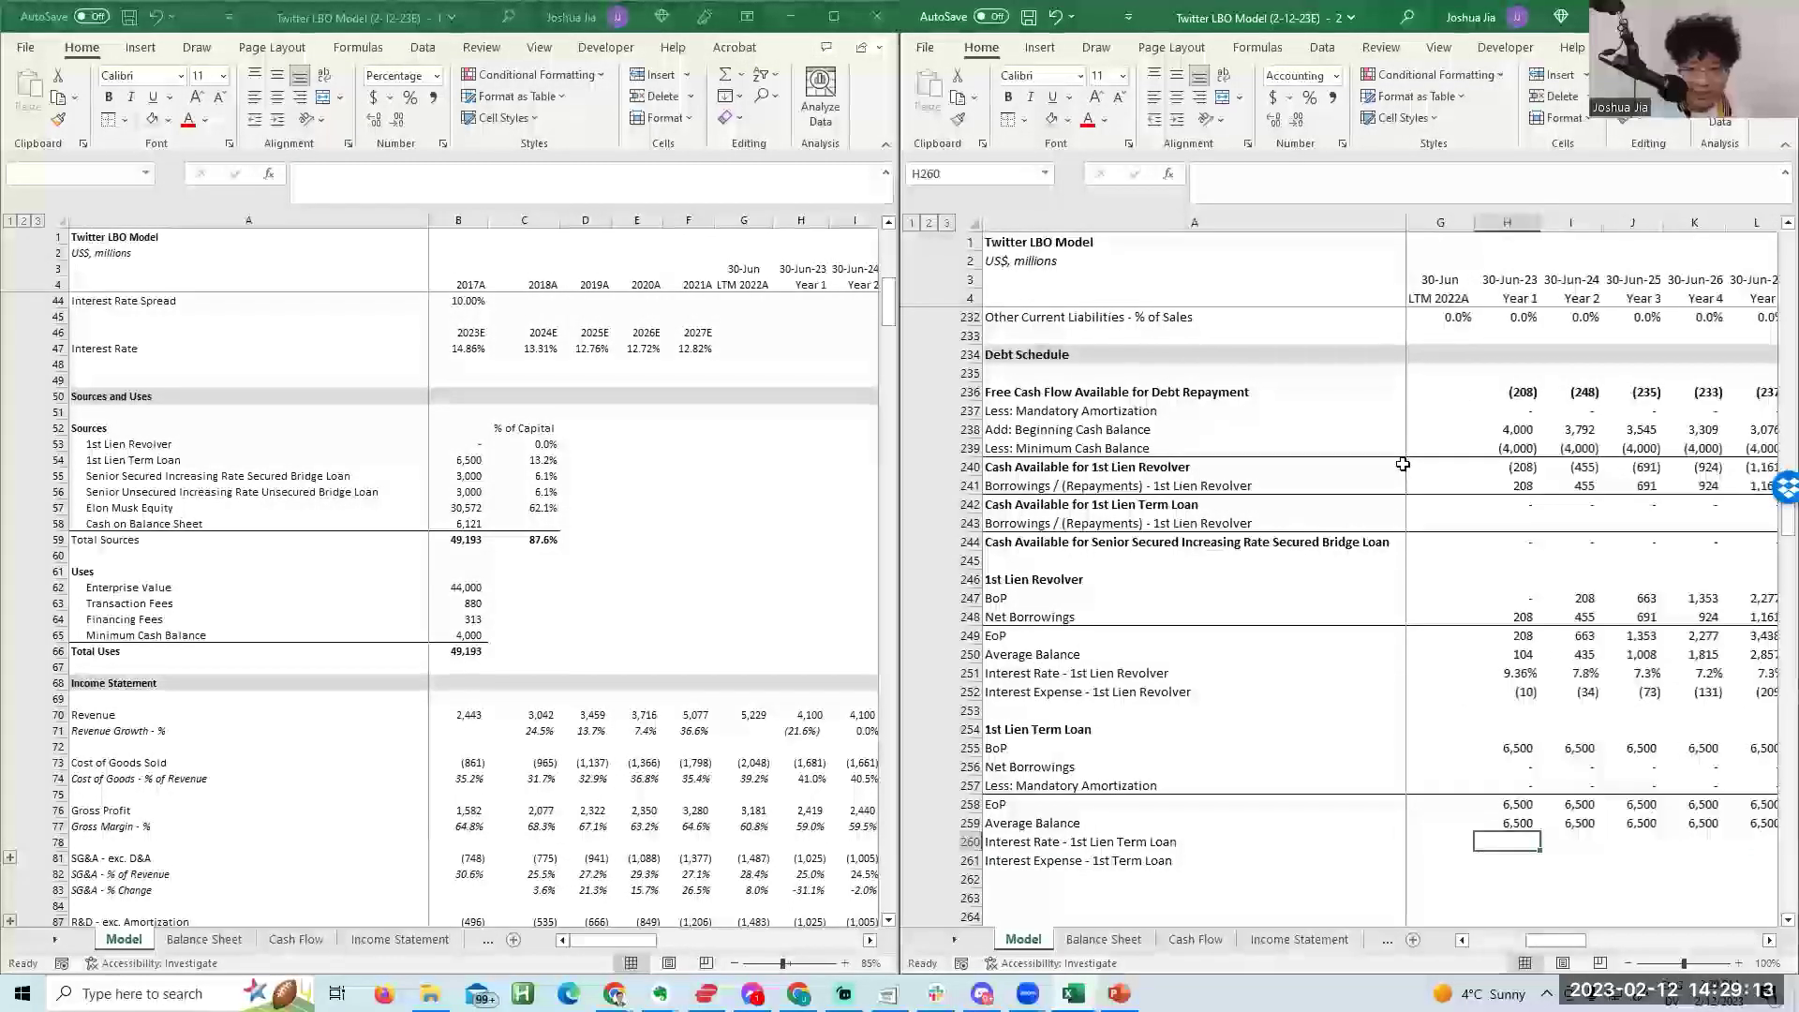
{"action": "type", "text": "="}
{"action": "left_click", "coordinate": [509, 350]}
{"action": "scroll", "coordinate": [507, 349], "scroll_direction": "up", "scroll_amount": 5}
{"action": "left_click", "coordinate": [486, 347]}
{"action": "scroll", "coordinate": [486, 347], "scroll_direction": "up", "scroll_amount": 3}
{"action": "left_click", "coordinate": [482, 344]}
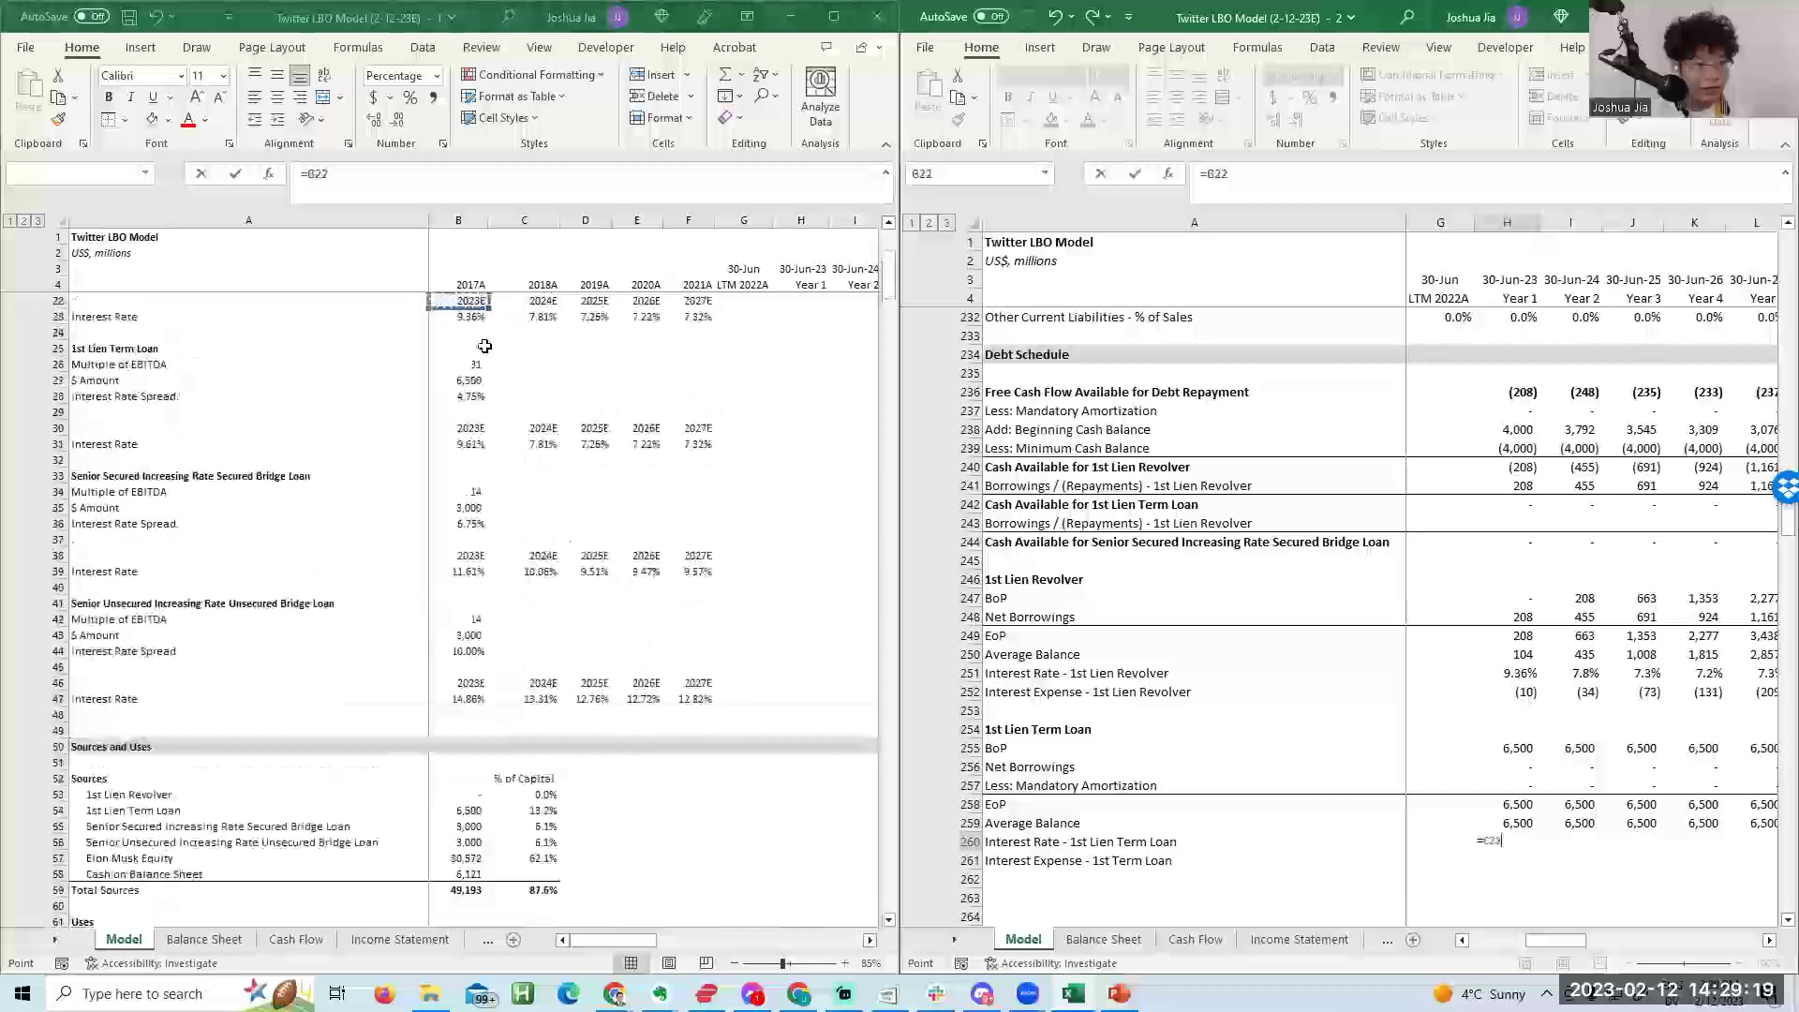
{"action": "key", "text": "Down"}
{"action": "key", "text": "Down"}
{"action": "key", "text": "Down"}
{"action": "key", "text": "Return"}
Fill the term loan's Interest Rate formula from H260 across to Year 5.
{"action": "key", "text": "Up"}
{"action": "key", "text": "shift+Right"}
{"action": "key", "text": "shift+Right"}
{"action": "key", "text": "shift+Right"}
{"action": "key", "text": "shift+Right"}
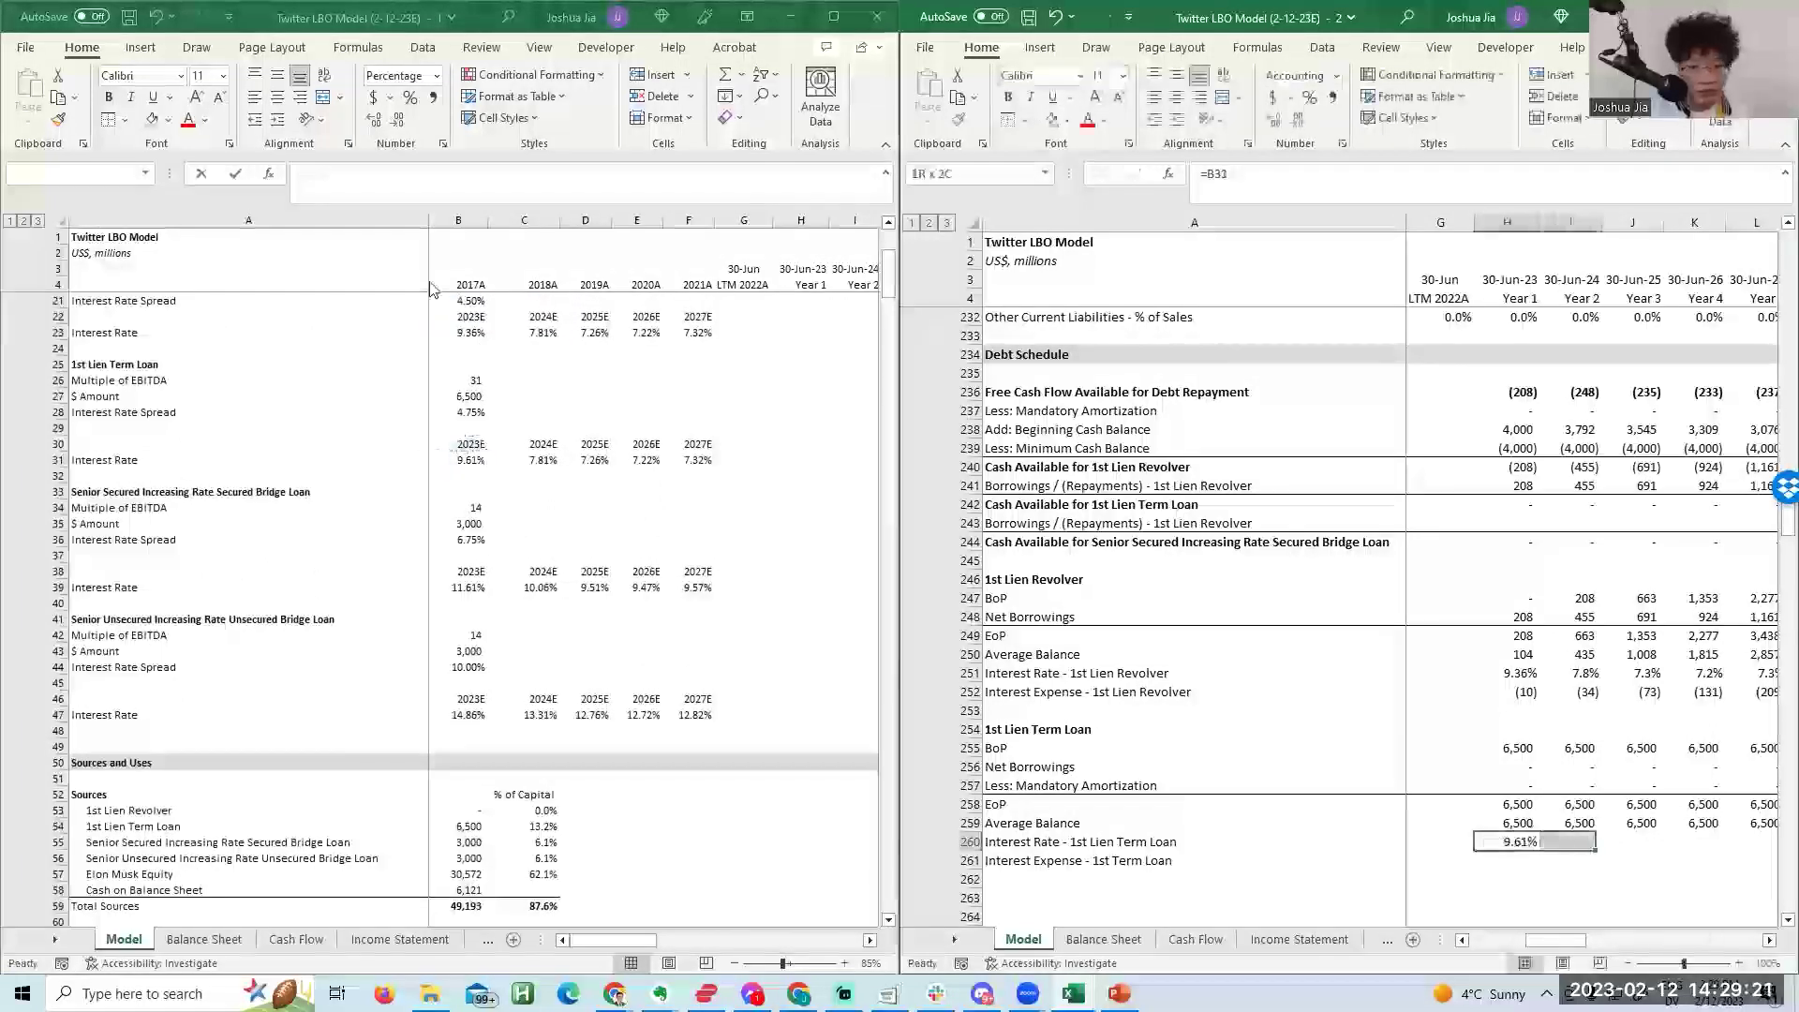
{"action": "key", "text": "ctrl+r"}
Set the term loan's Year 1 Interest Expense in H261 to =-H259*H260.
{"action": "key", "text": "Down"}
{"action": "key", "text": "Left"}
{"action": "key", "text": "Right"}
{"action": "type", "text": "="}
{"action": "key", "text": "Up"}
{"action": "key", "text": "Up"}
{"action": "type", "text": "*"}
{"action": "key", "text": "Up"}
{"action": "key", "text": "Return"}
Fill the term loan's Interest Expense formula from H261 across to Year 5.
{"action": "key", "text": "Up"}
{"action": "key", "text": "shift+Right"}
{"action": "key", "text": "shift+Right"}
{"action": "key", "text": "shift+Right"}
{"action": "key", "text": "shift+Right"}
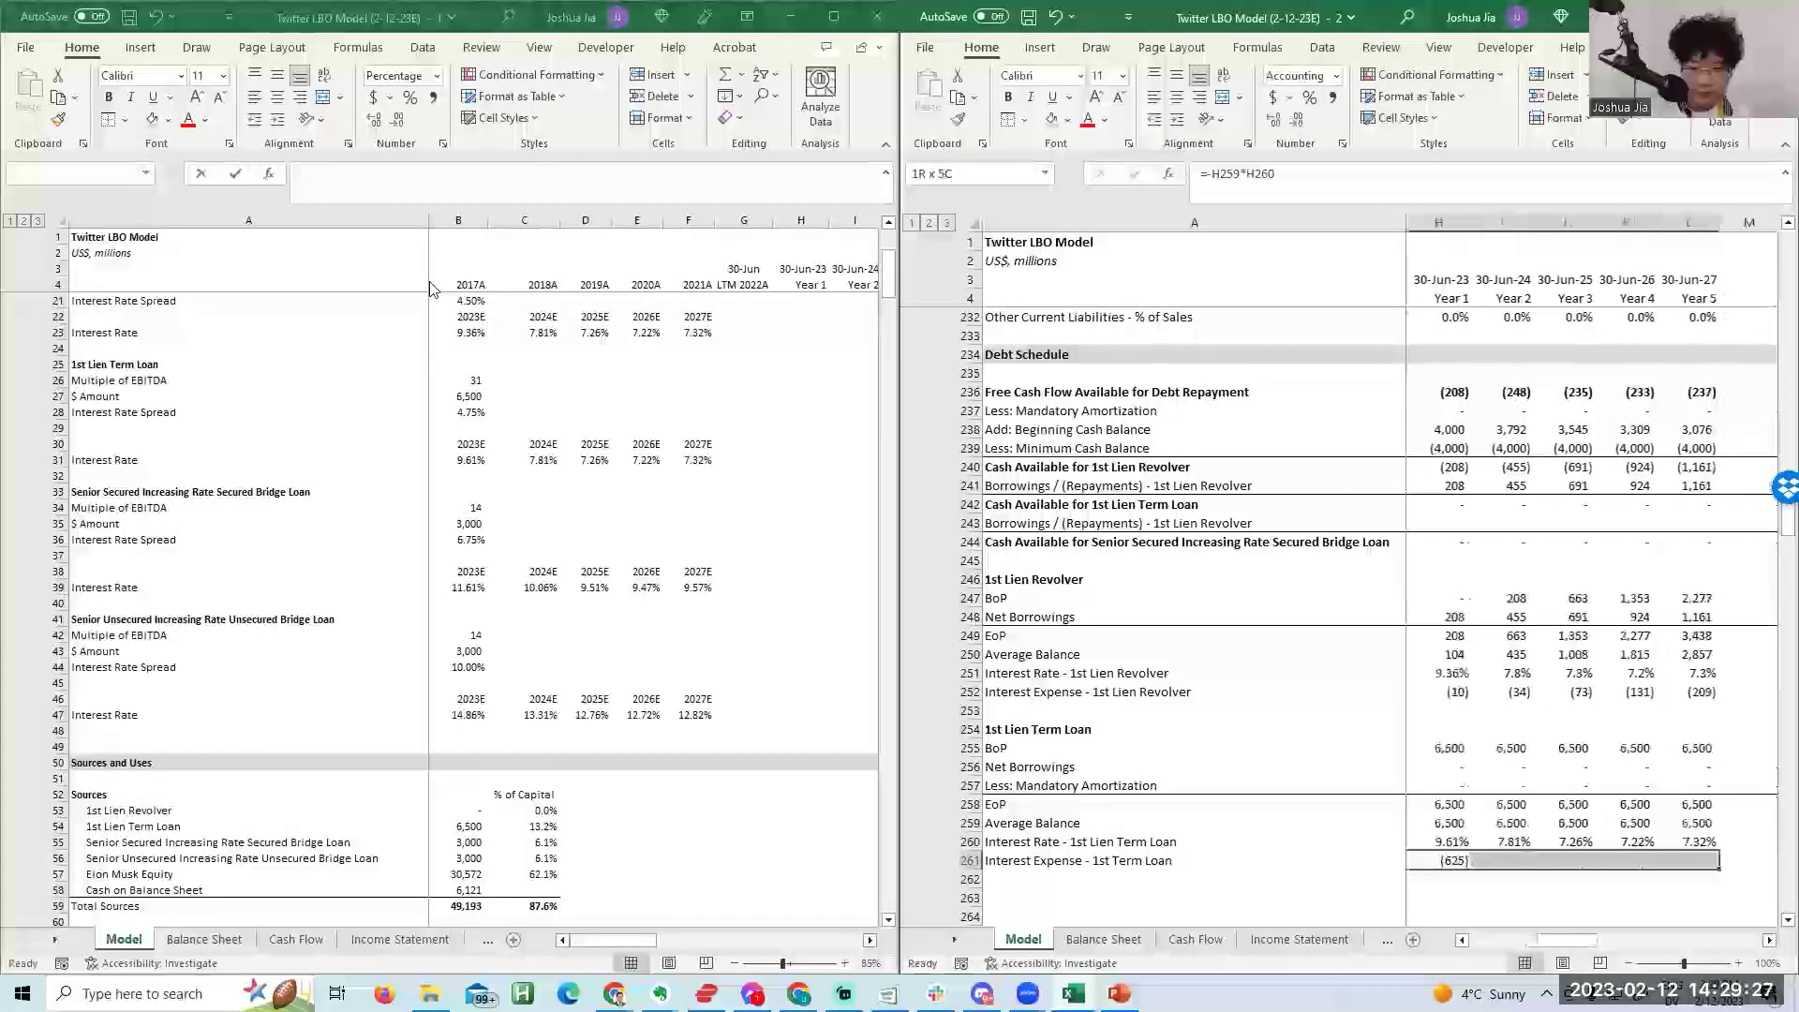
{"action": "key", "text": "ctrl+r"}
Copy the entire 1st Lien Revolver block, rows 246 to 252.
{"action": "key", "text": "Right"}
{"action": "key", "text": "Right"}
{"action": "key", "text": "Down"}
{"action": "key", "text": "Left"}
{"action": "key", "text": "Left"}
{"action": "key", "text": "Left"}
{"action": "key", "text": "Down"}
{"action": "key", "text": "Down"}
{"action": "key", "text": "Down"}
{"action": "key", "text": "Down"}
{"action": "key", "text": "Up"}
{"action": "key", "text": "Up"}
{"action": "key", "text": "Up"}
{"action": "key", "text": "Up"}
{"action": "key", "text": "Up"}
{"action": "key", "text": "Up"}
{"action": "key", "text": "Up"}
{"action": "key", "text": "Up"}
{"action": "key", "text": "Up"}
{"action": "key", "text": "Up"}
{"action": "key", "text": "Up"}
{"action": "key", "text": "Up"}
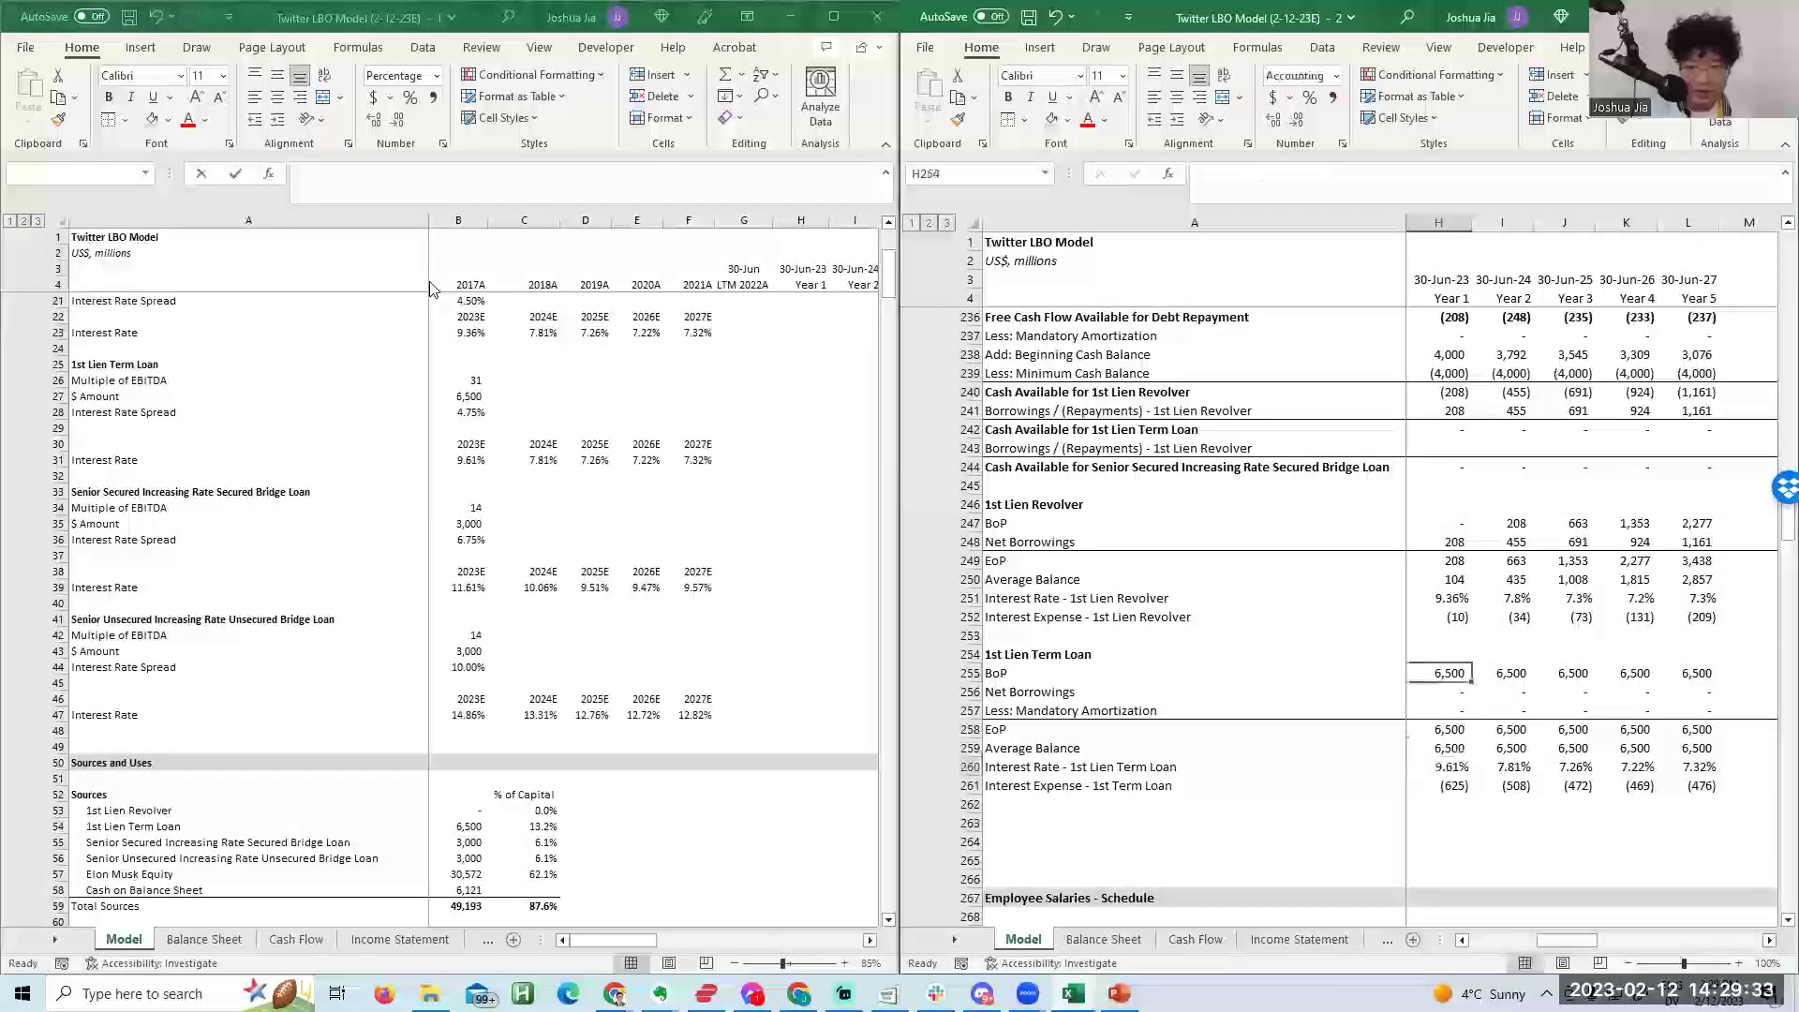
{"action": "key", "text": "Left"}
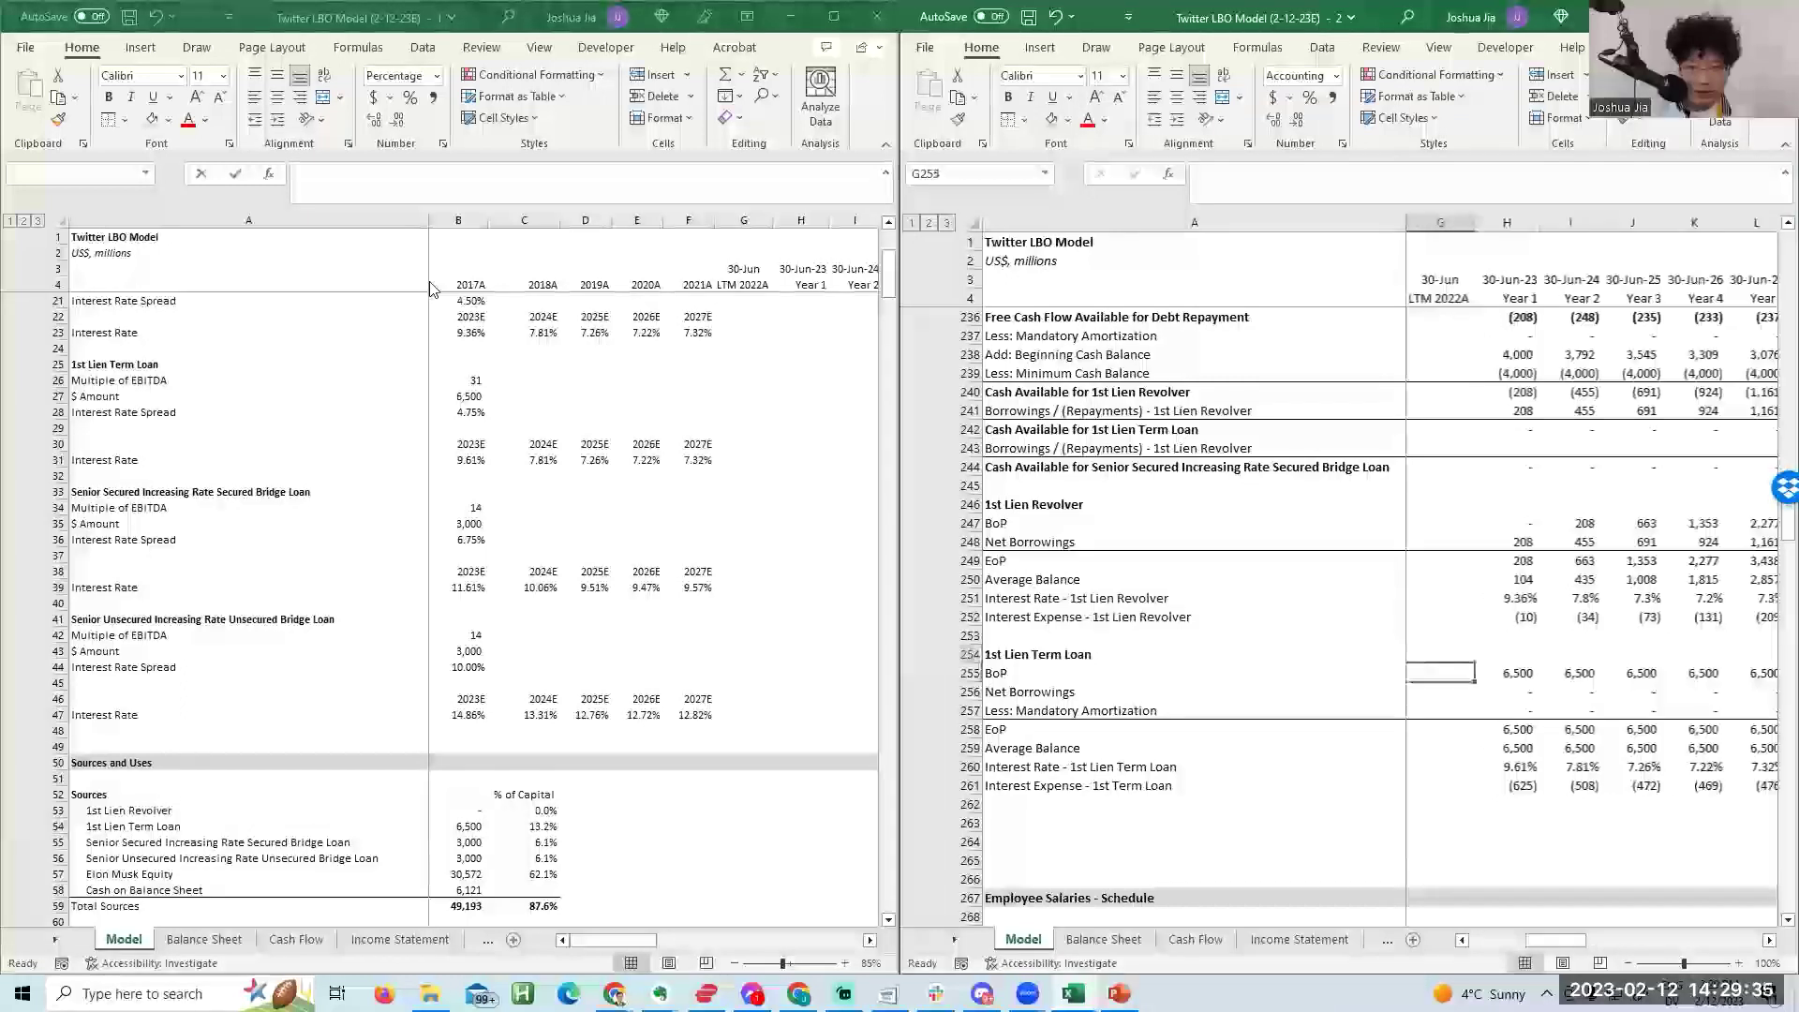
{"action": "key", "text": "shift+space"}
{"action": "key", "text": "shift+Down"}
{"action": "key", "text": "shift+Down"}
{"action": "key", "text": "Up"}
{"action": "key", "text": "Up"}
{"action": "key", "text": "shift+space"}
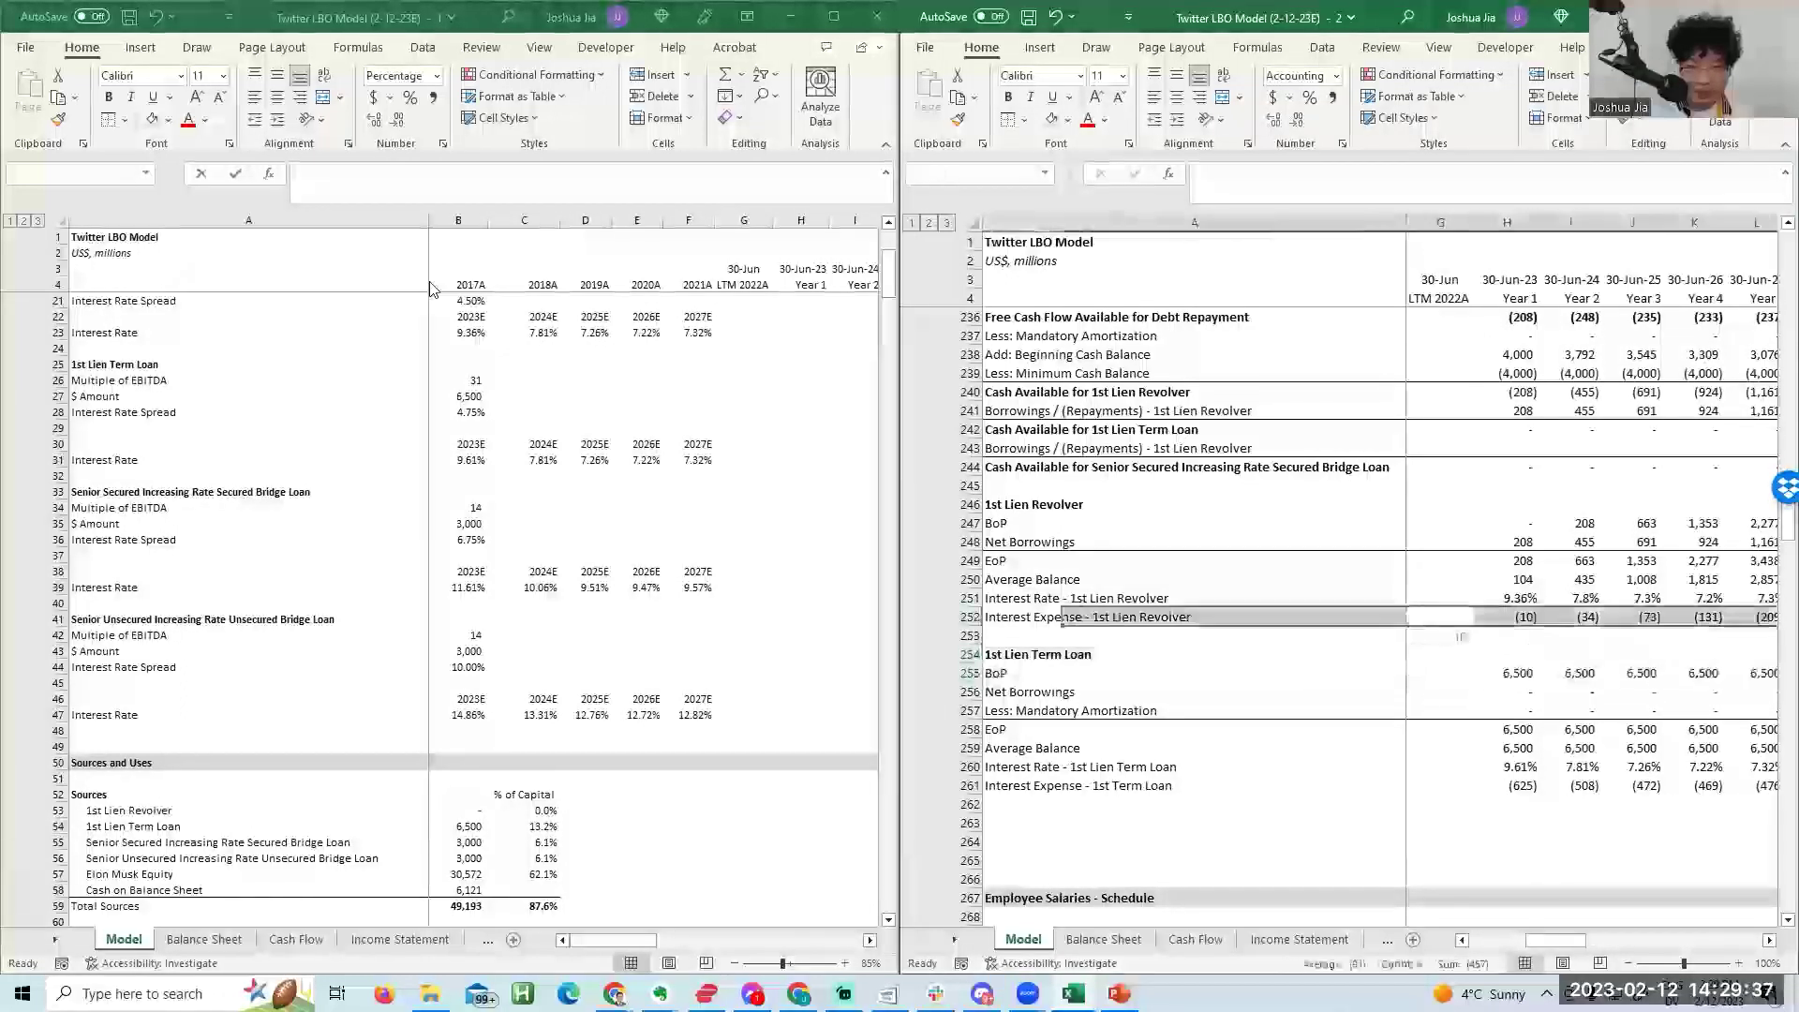
{"action": "key", "text": "shift+Up"}
{"action": "key", "text": "shift+Up"}
{"action": "key", "text": "shift+Up"}
{"action": "key", "text": "shift+Up"}
{"action": "key", "text": "shift+Up"}
{"action": "key", "text": "shift+Up"}
{"action": "key", "text": "ctrl+c"}
Insert the copied revolver rows at row 263, below the 1st Lien Term Loan section.
{"action": "key", "text": "Down"}
{"action": "key", "text": "Down"}
{"action": "key", "text": "Down"}
{"action": "key", "text": "Down"}
{"action": "key", "text": "Down"}
{"action": "key", "text": "Down"}
{"action": "key", "text": "Down"}
{"action": "key", "text": "Down"}
{"action": "key", "text": "Down"}
{"action": "key", "text": "Down"}
{"action": "key", "text": "Down"}
{"action": "key", "text": "Down"}
{"action": "key", "text": "shift+space"}
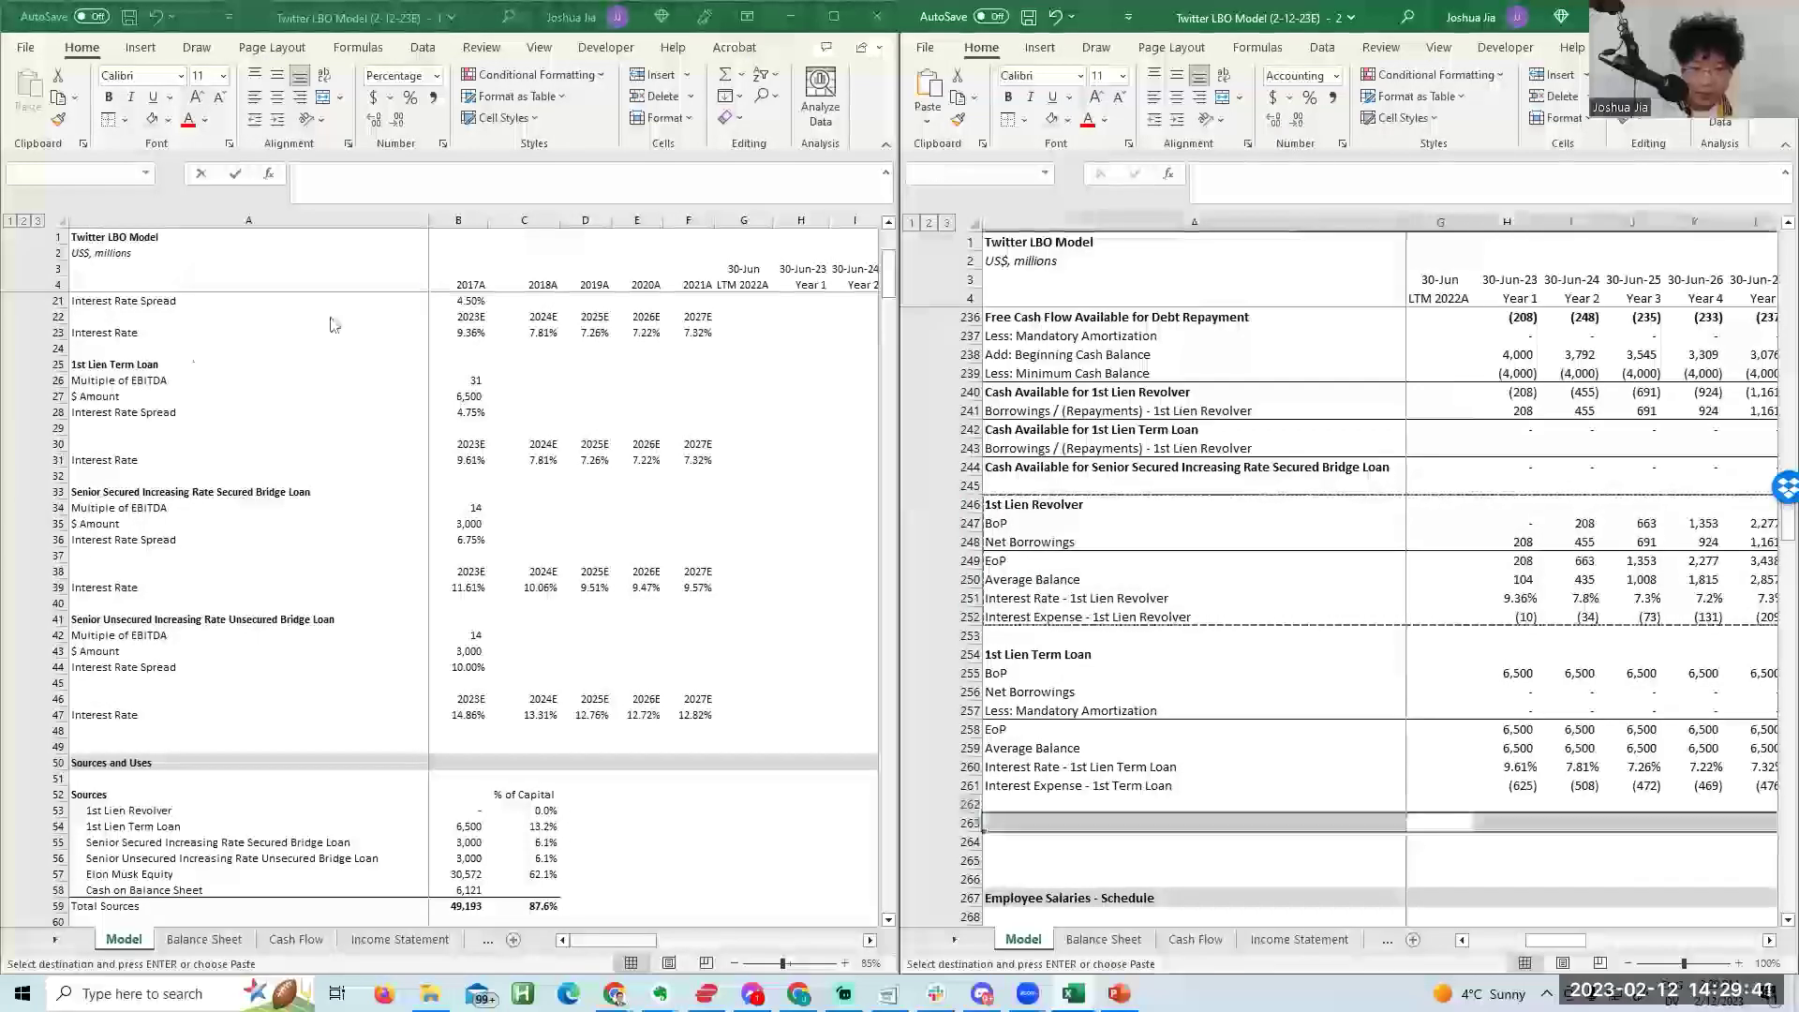
{"action": "right_click", "coordinate": [970, 827]}
{"action": "left_click", "coordinate": [1010, 653]}
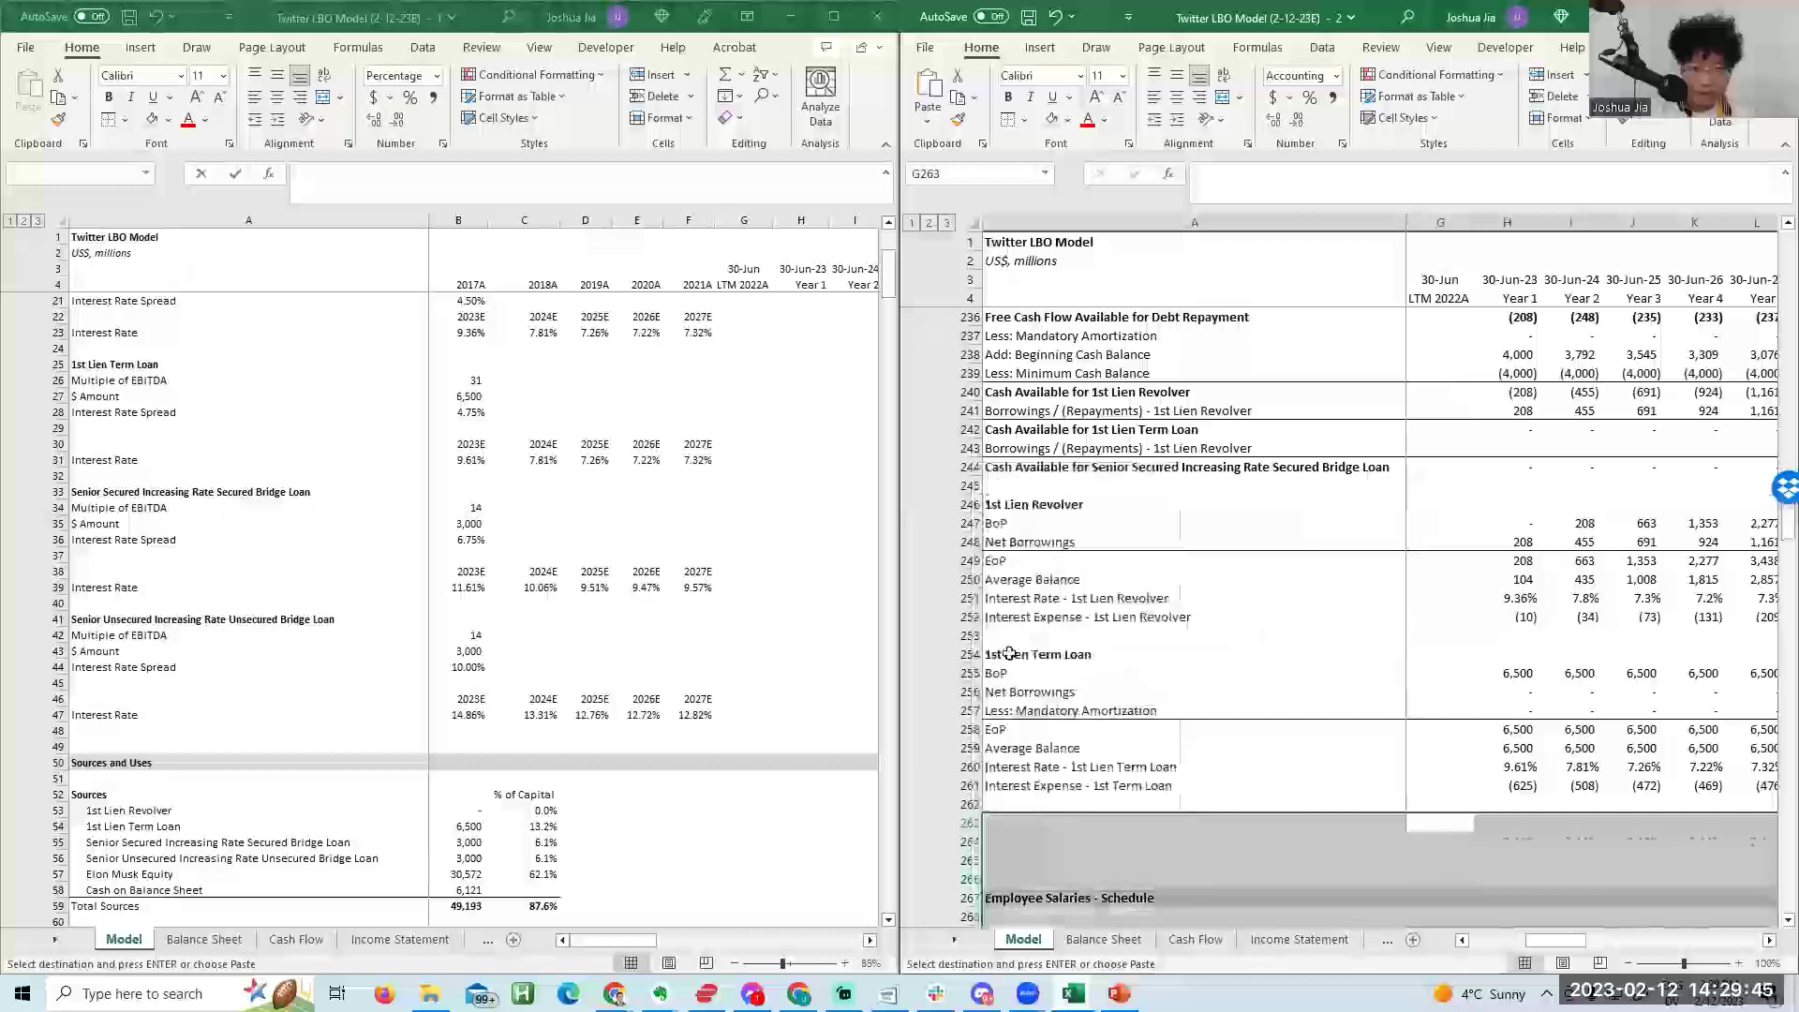
Rename the inserted block's heading in A263 as "Senior Secured Increasing Rate Secured Bridge Loan", matching the wording in A244.
{"action": "left_click", "coordinate": [1073, 467]}
{"action": "key", "text": "F2"}
{"action": "key", "text": "ctrl+shift+Left"}
{"action": "key", "text": "ctrl+shift+Left"}
{"action": "key", "text": "ctrl+shift+Left"}
{"action": "key", "text": "ctrl+shift+Left"}
{"action": "key", "text": "ctrl+shift+Left"}
{"action": "key", "text": "ctrl+shift+Left"}
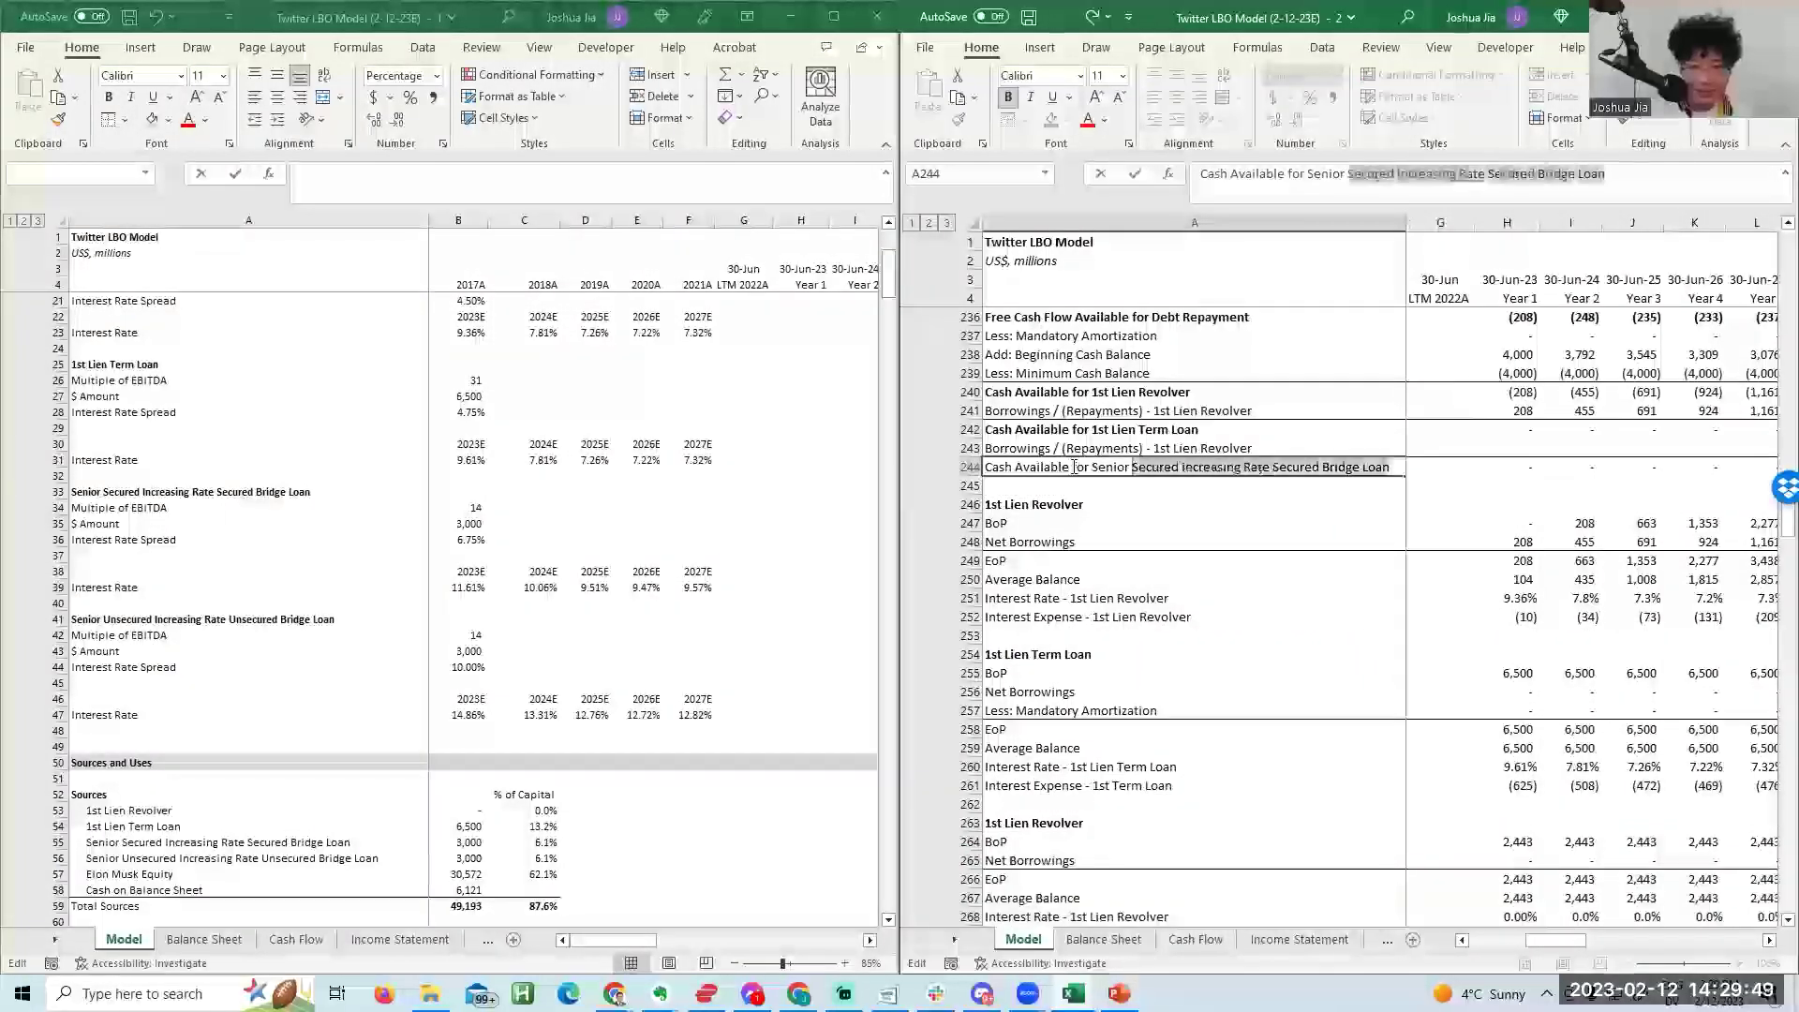
{"action": "key", "text": "Escape"}
{"action": "key", "text": "ctrl+b"}
{"action": "key", "text": "Down"}
{"action": "key", "text": "Down"}
{"action": "key", "text": "Down"}
{"action": "key", "text": "Down"}
{"action": "key", "text": "Down"}
{"action": "key", "text": "Down"}
{"action": "key", "text": "Down"}
{"action": "key", "text": "Down"}
{"action": "key", "text": "Down"}
{"action": "key", "text": "Down"}
{"action": "key", "text": "Down"}
{"action": "key", "text": "Down"}
{"action": "key", "text": "Down"}
{"action": "key", "text": "Down"}
{"action": "key", "text": "Down"}
{"action": "key", "text": "Down"}
{"action": "key", "text": "Down"}
{"action": "key", "text": "Down"}
{"action": "key", "text": "Down"}
{"action": "type", "text": "Senior S"}
{"action": "key", "text": "Return"}
Link the Senior Secured bridge loan's Year 1 BoP in H264 to its 3,000 loan amount.
{"action": "key", "text": "Right"}
{"action": "key", "text": "Right"}
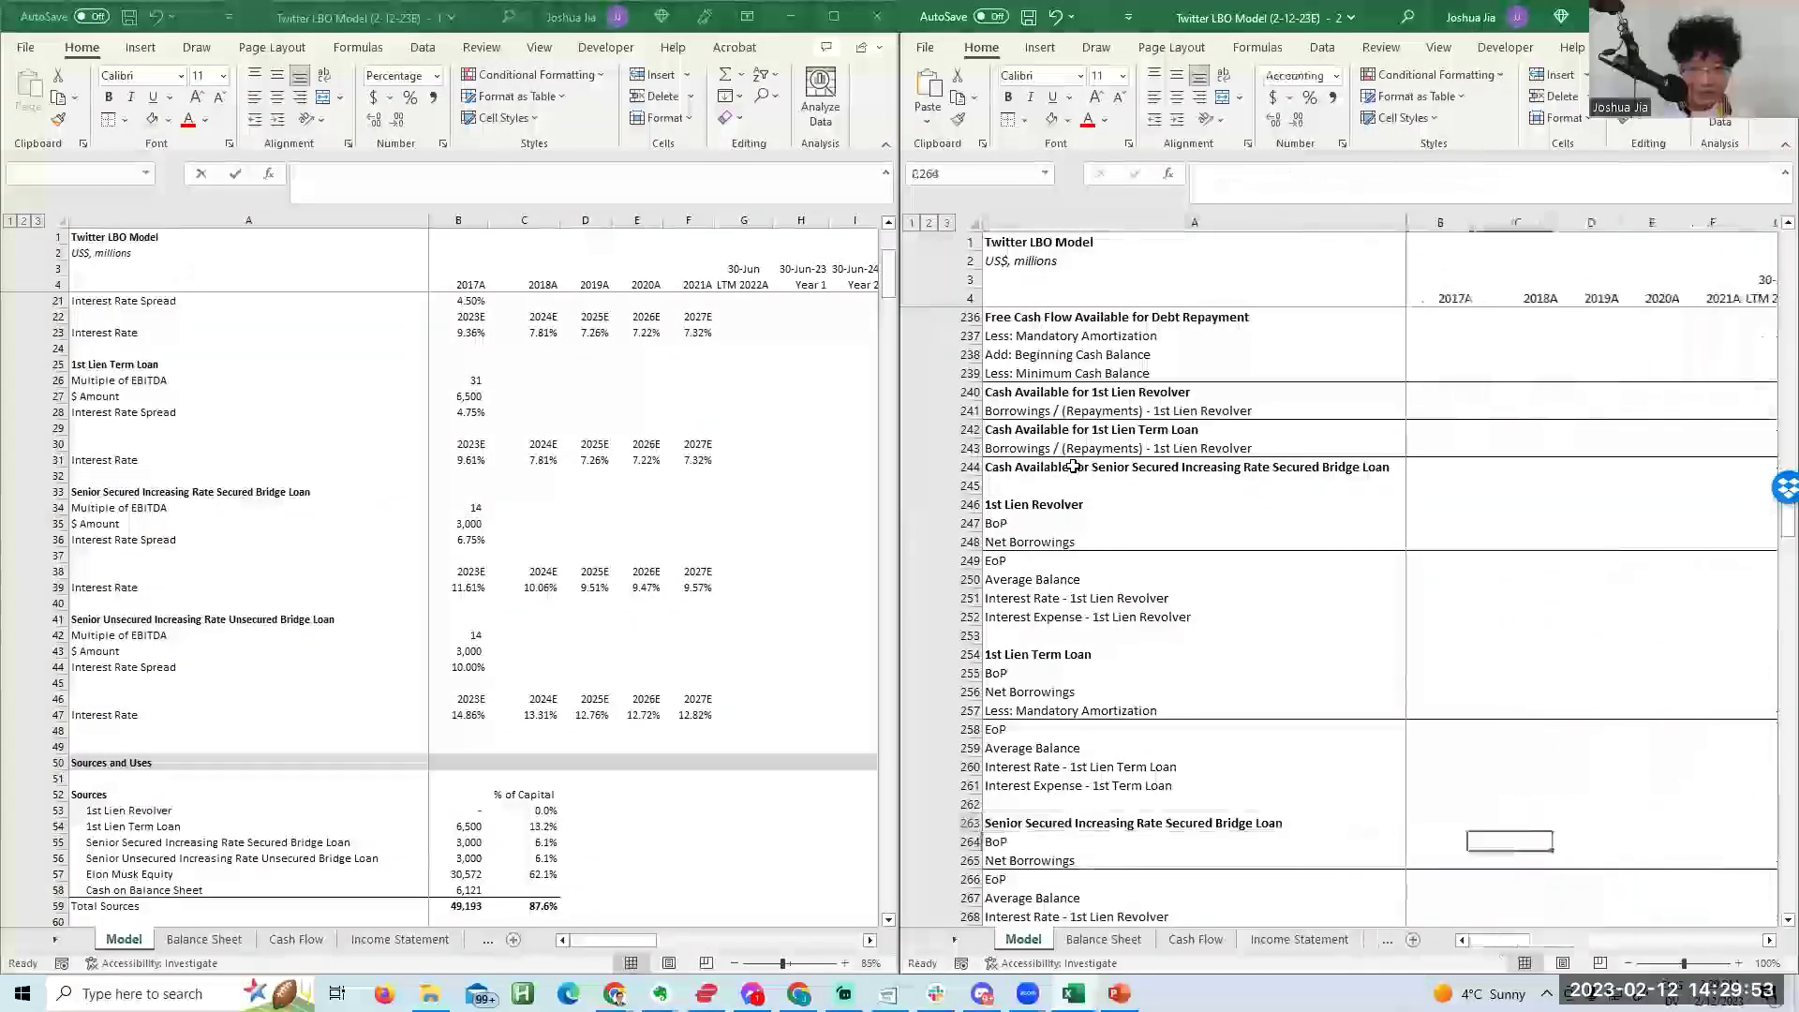
{"action": "type", "text": "=B70"}
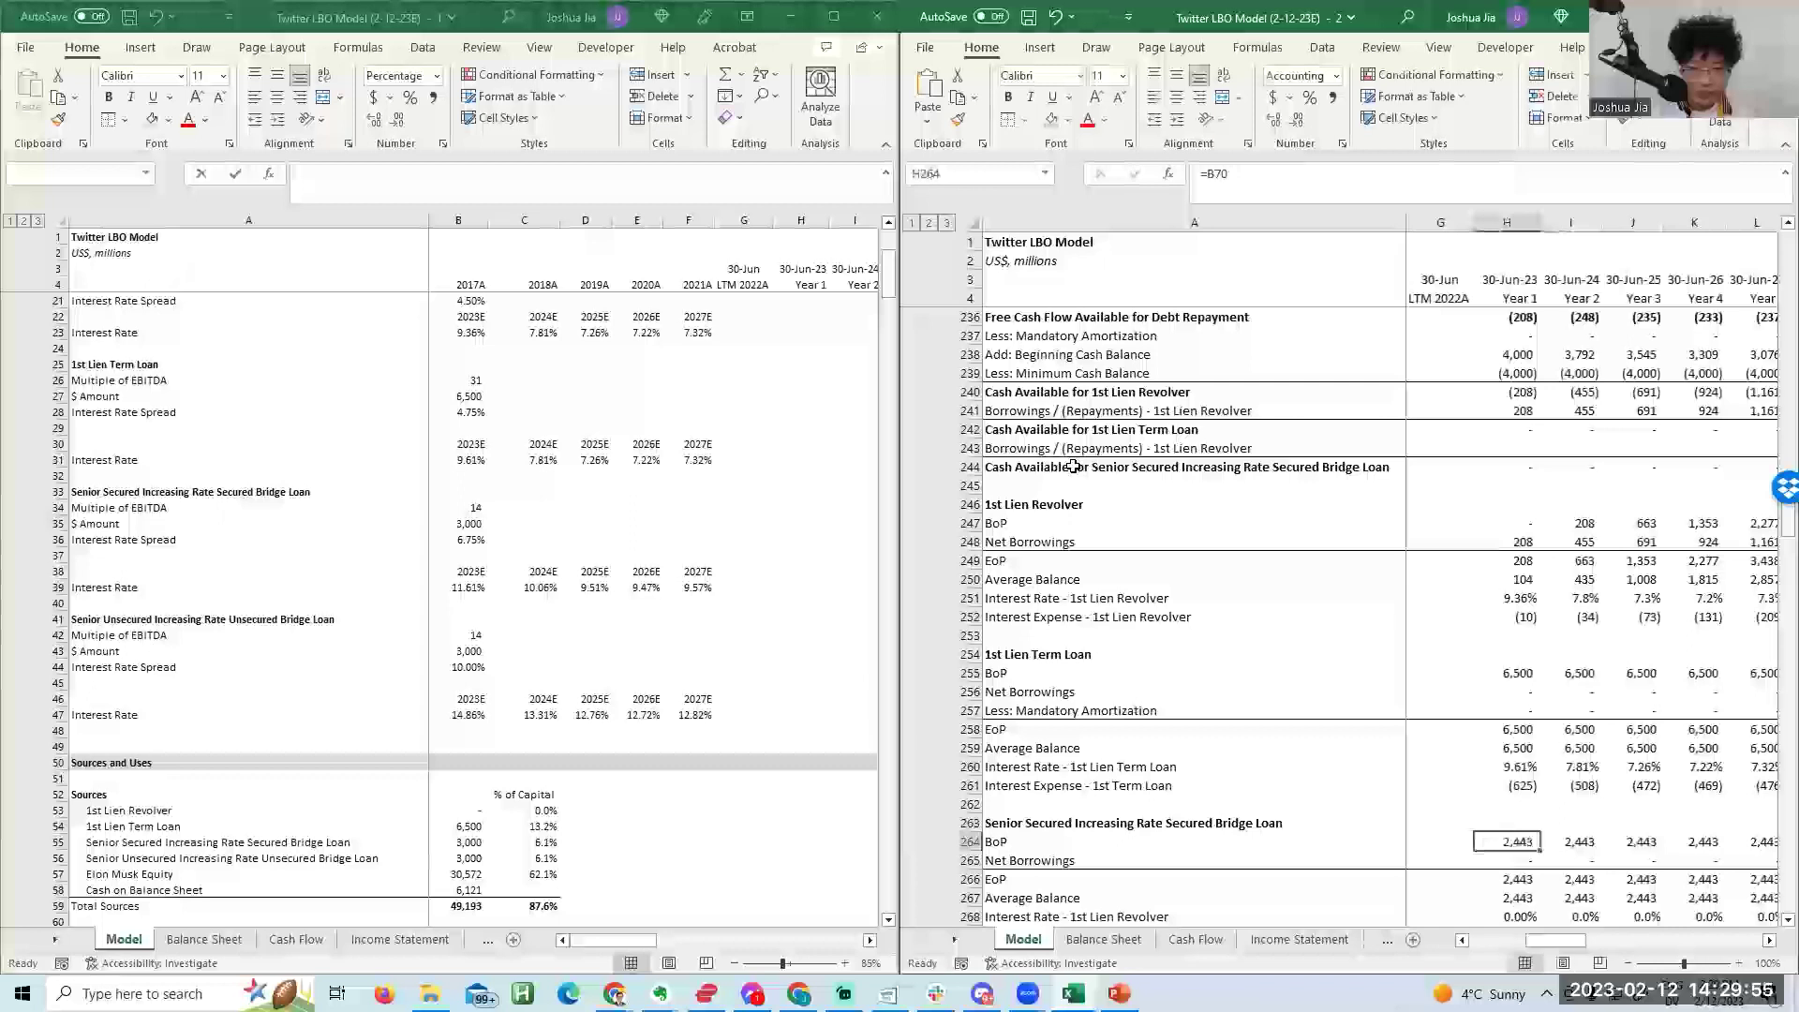
{"action": "type", "text": "="}
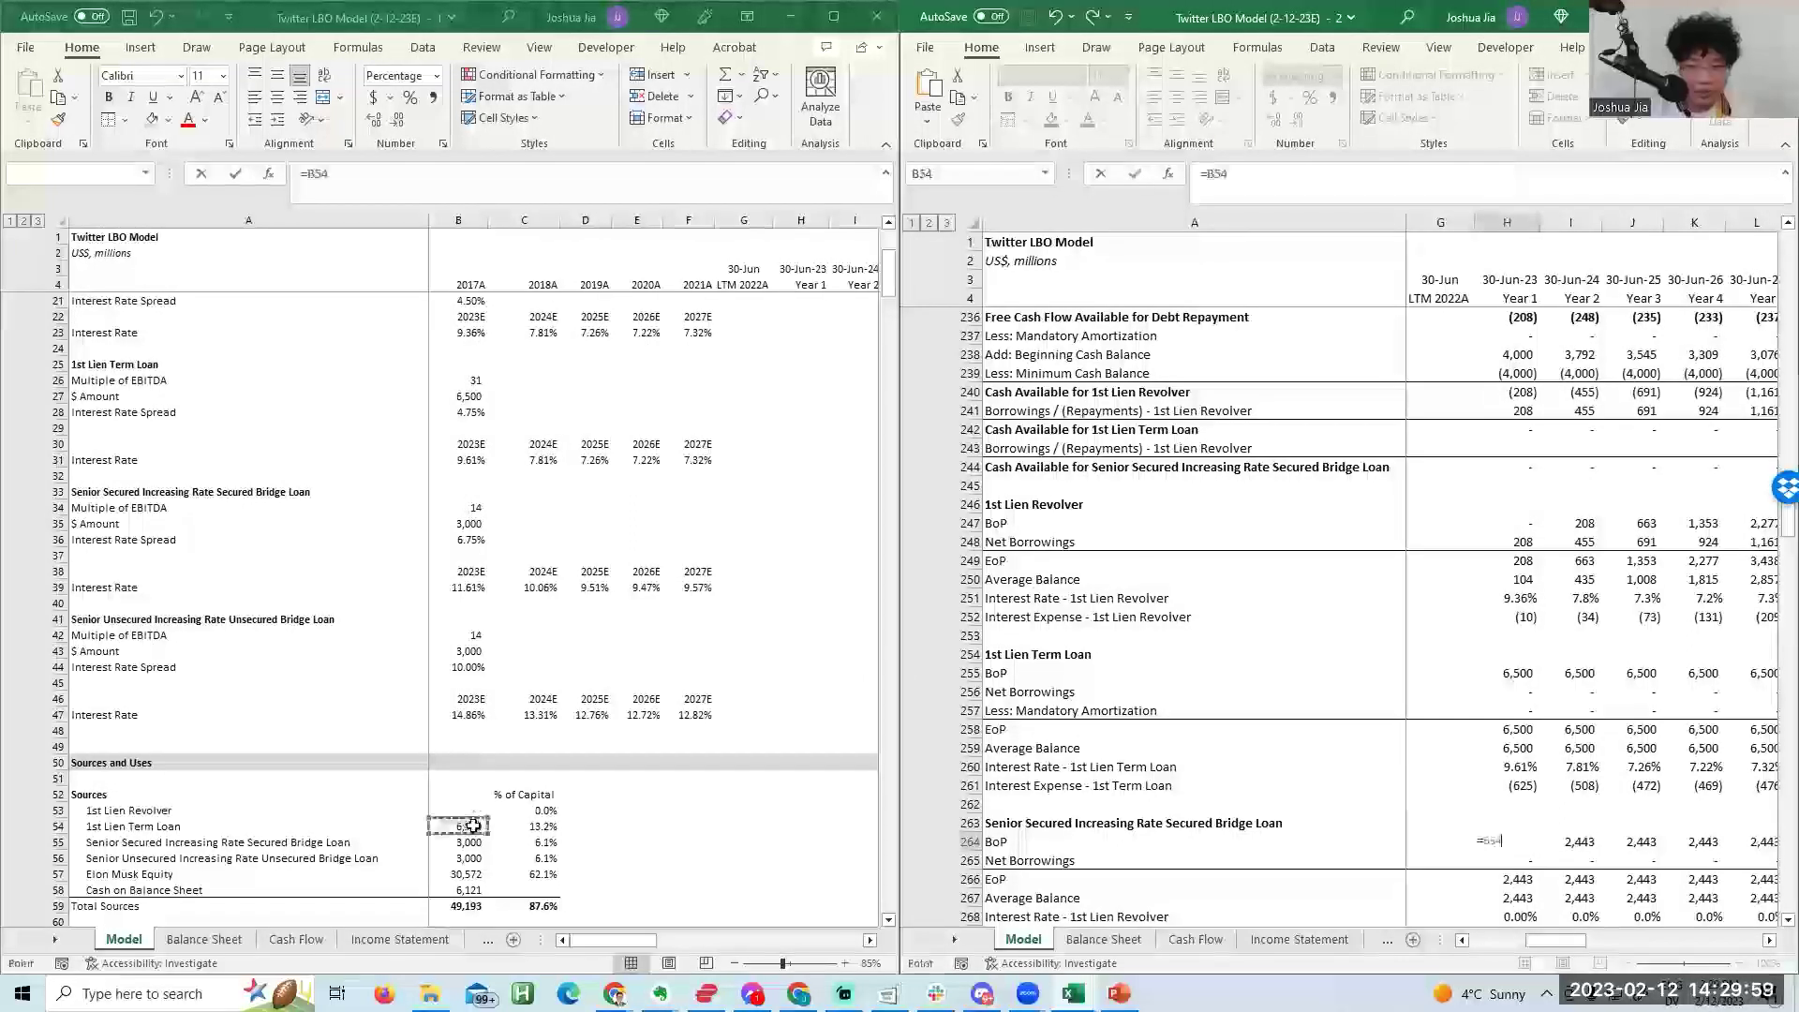
{"action": "key", "text": "Up"}
{"action": "key", "text": "ctrl+Return"}
Open the Senior Secured bridge loan's Year 1 interest rate formula in H268 for editing.
{"action": "key", "text": "Down"}
{"action": "key", "text": "Down"}
{"action": "key", "text": "Down"}
{"action": "key", "text": "Down"}
{"action": "type", "text": "=B40"}
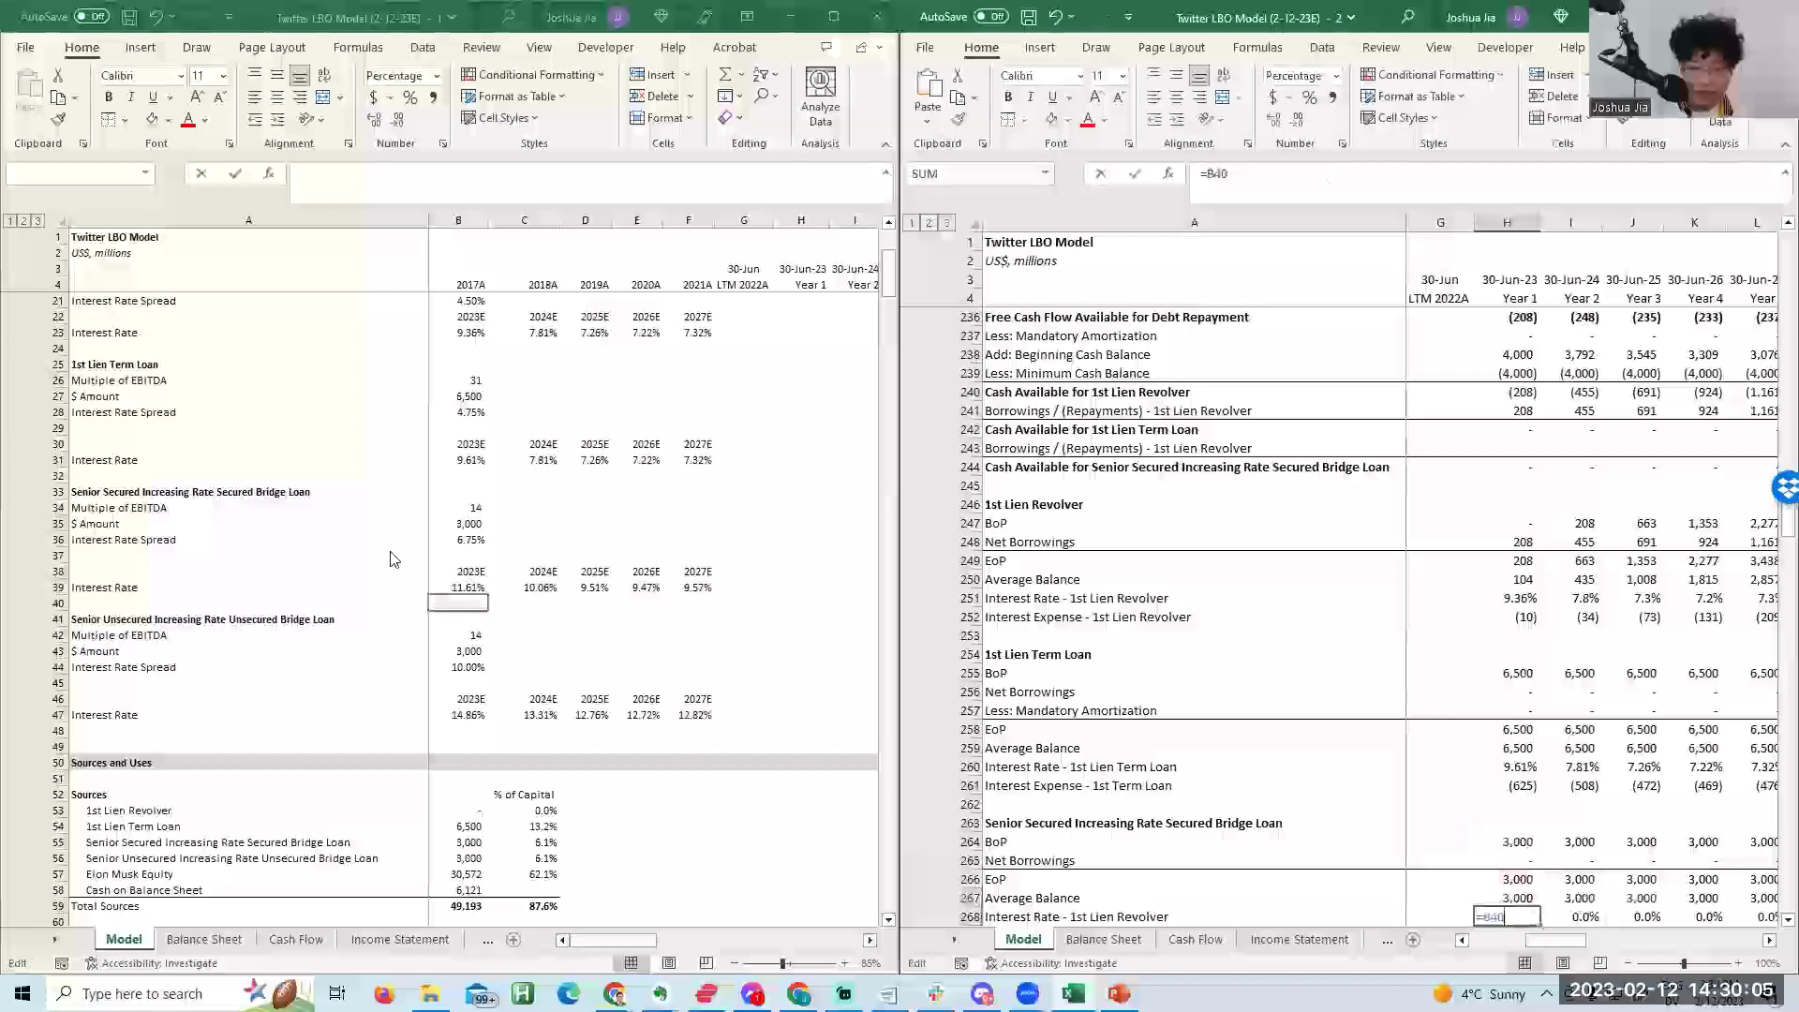